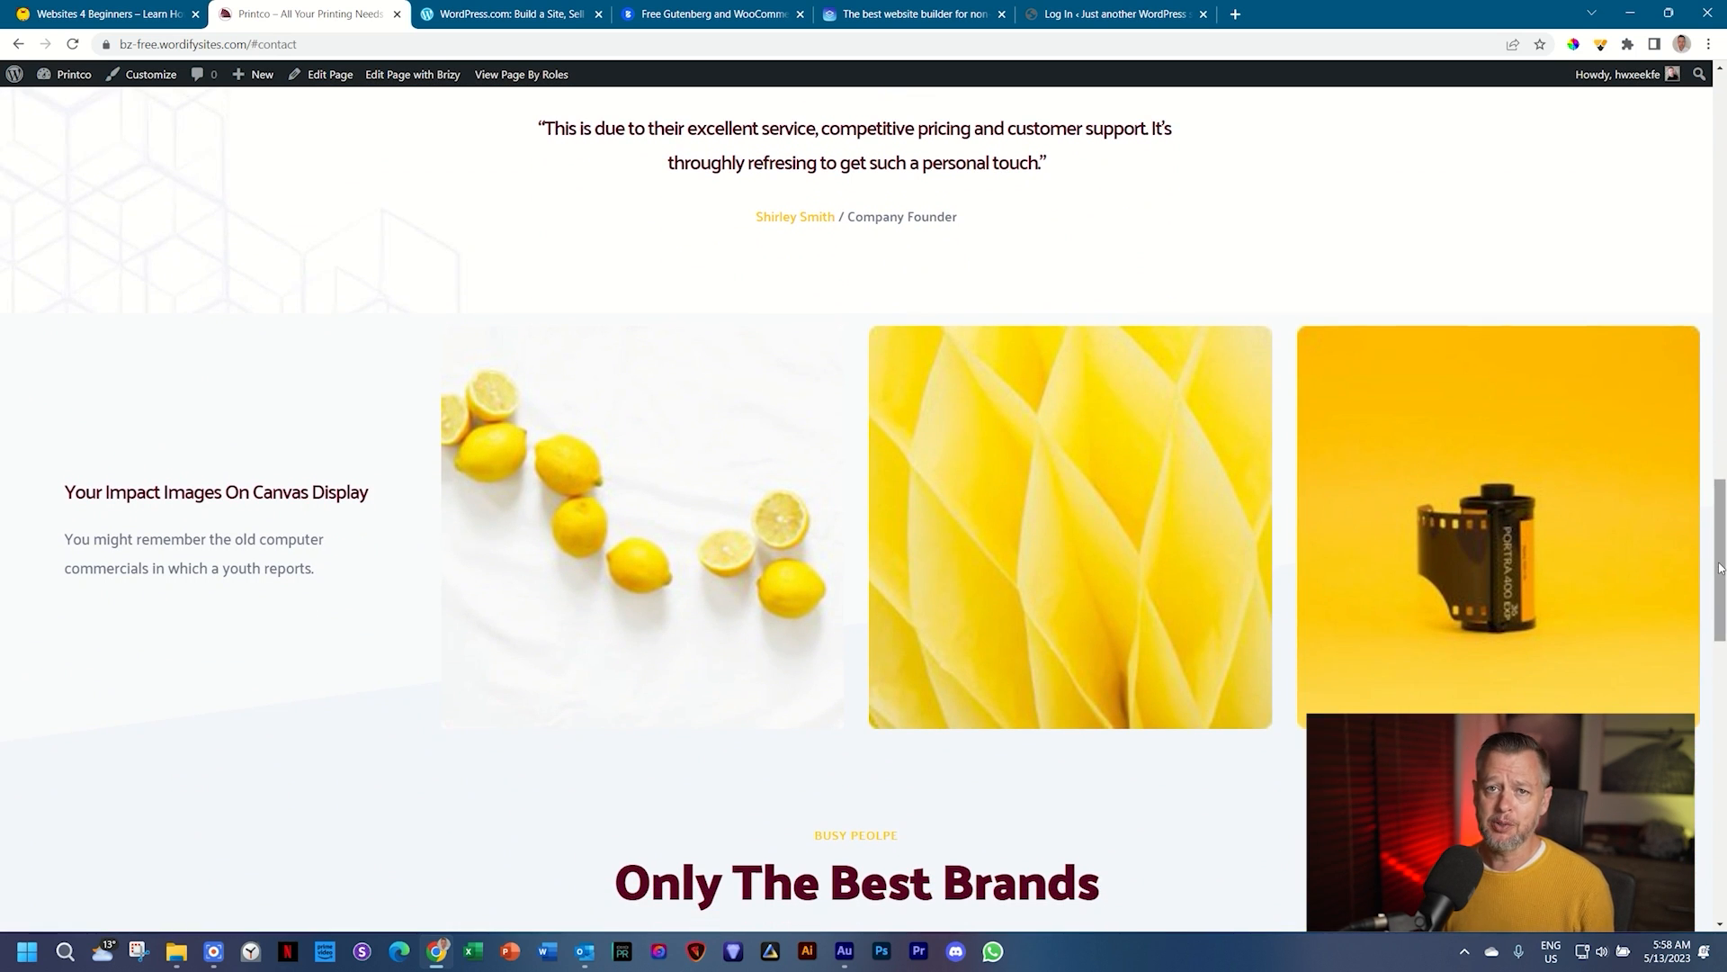
# Step: Scroll the Printco page down to its contact form, then switch to the Websites 4 Beginners crash course
pyautogui.moveTo(1721, 566); pyautogui.dragTo(1713, 836)
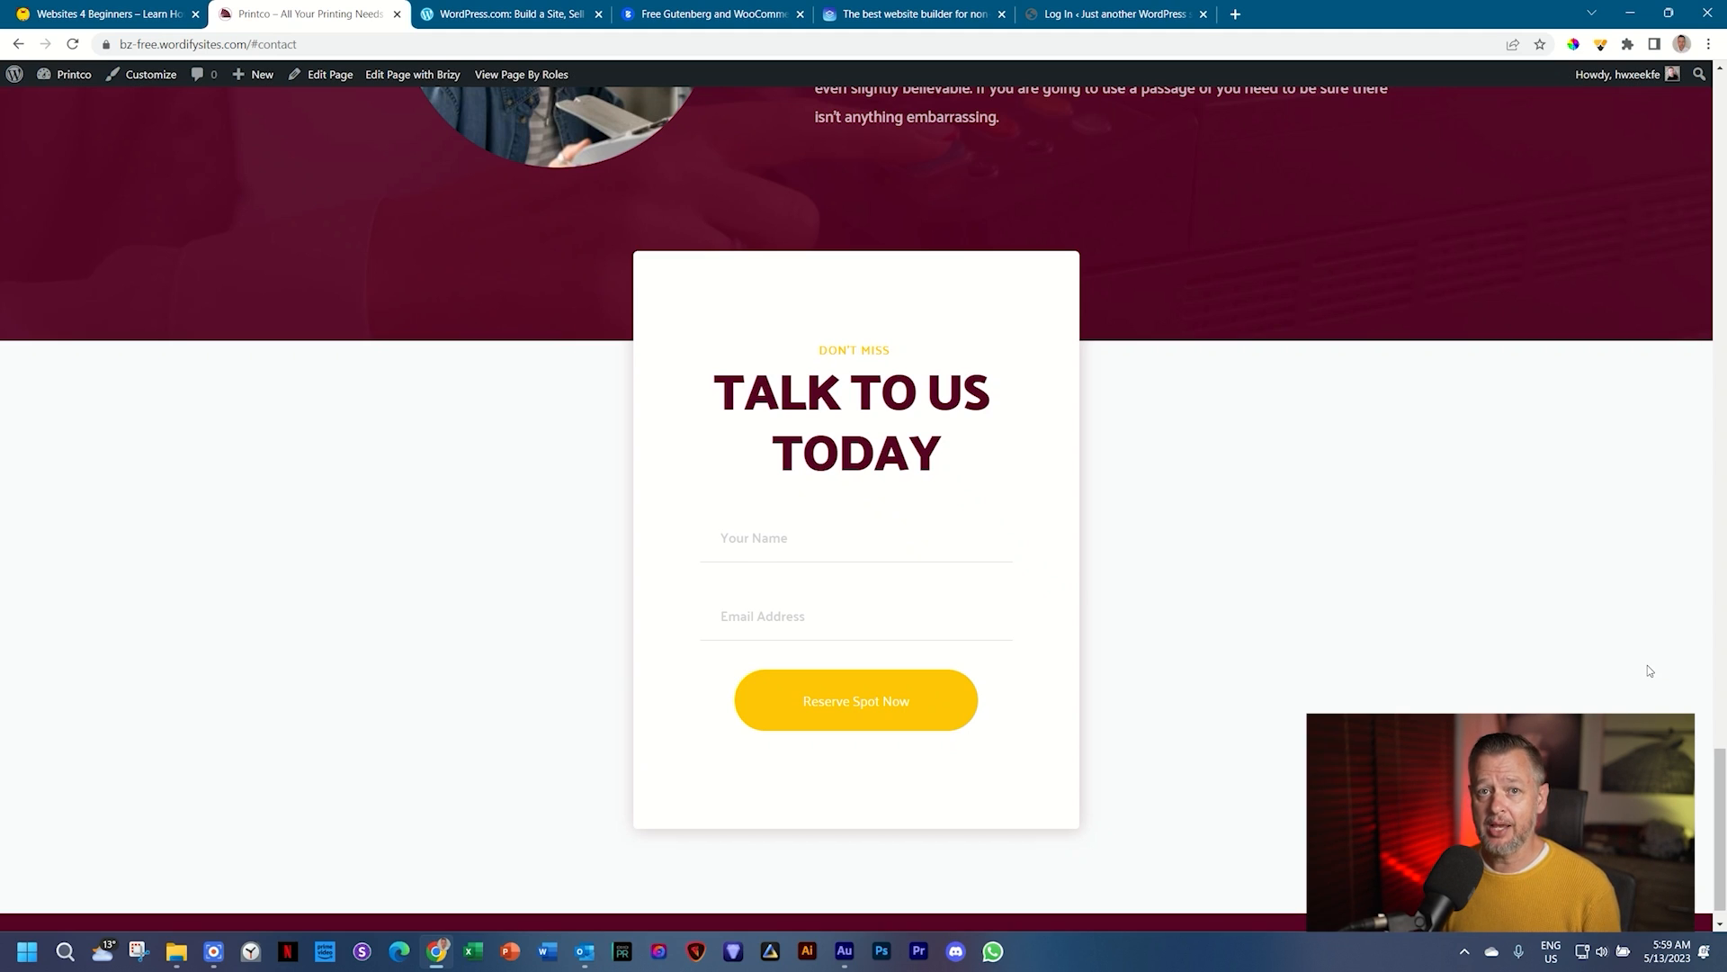
pyautogui.click(96, 11)
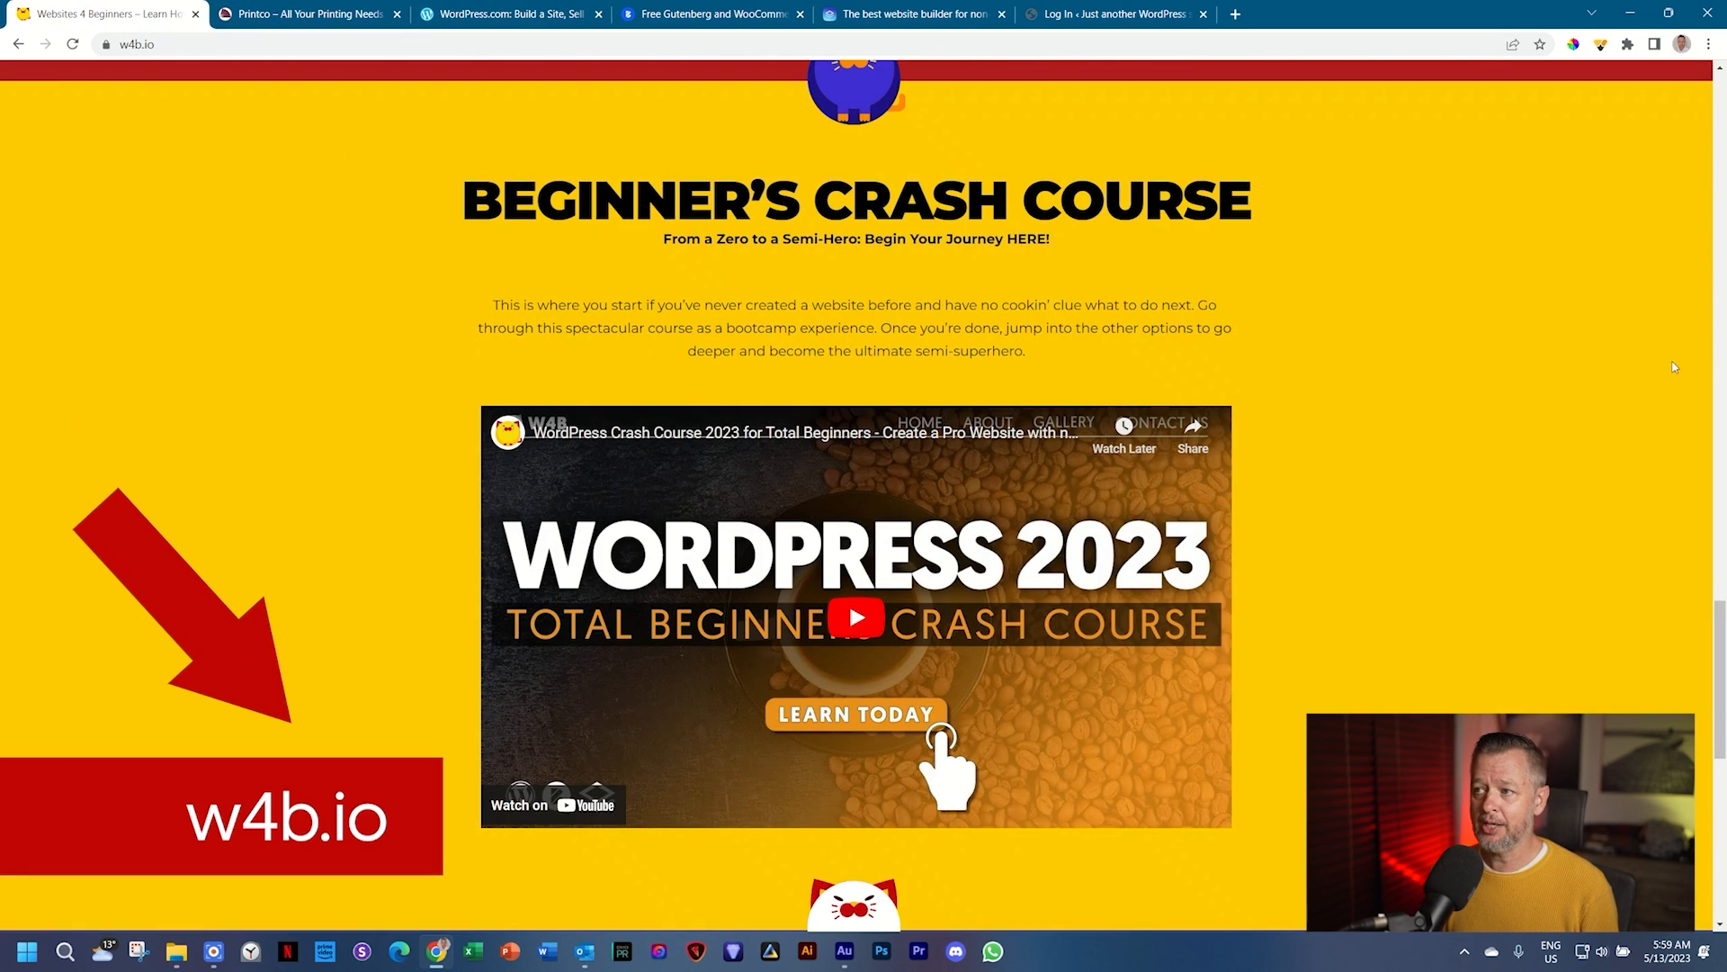
# Step: Return to the Printco demo site's 'Talk to us today' contact form
pyautogui.moveTo(1721, 623); pyautogui.dragTo(1720, 626)
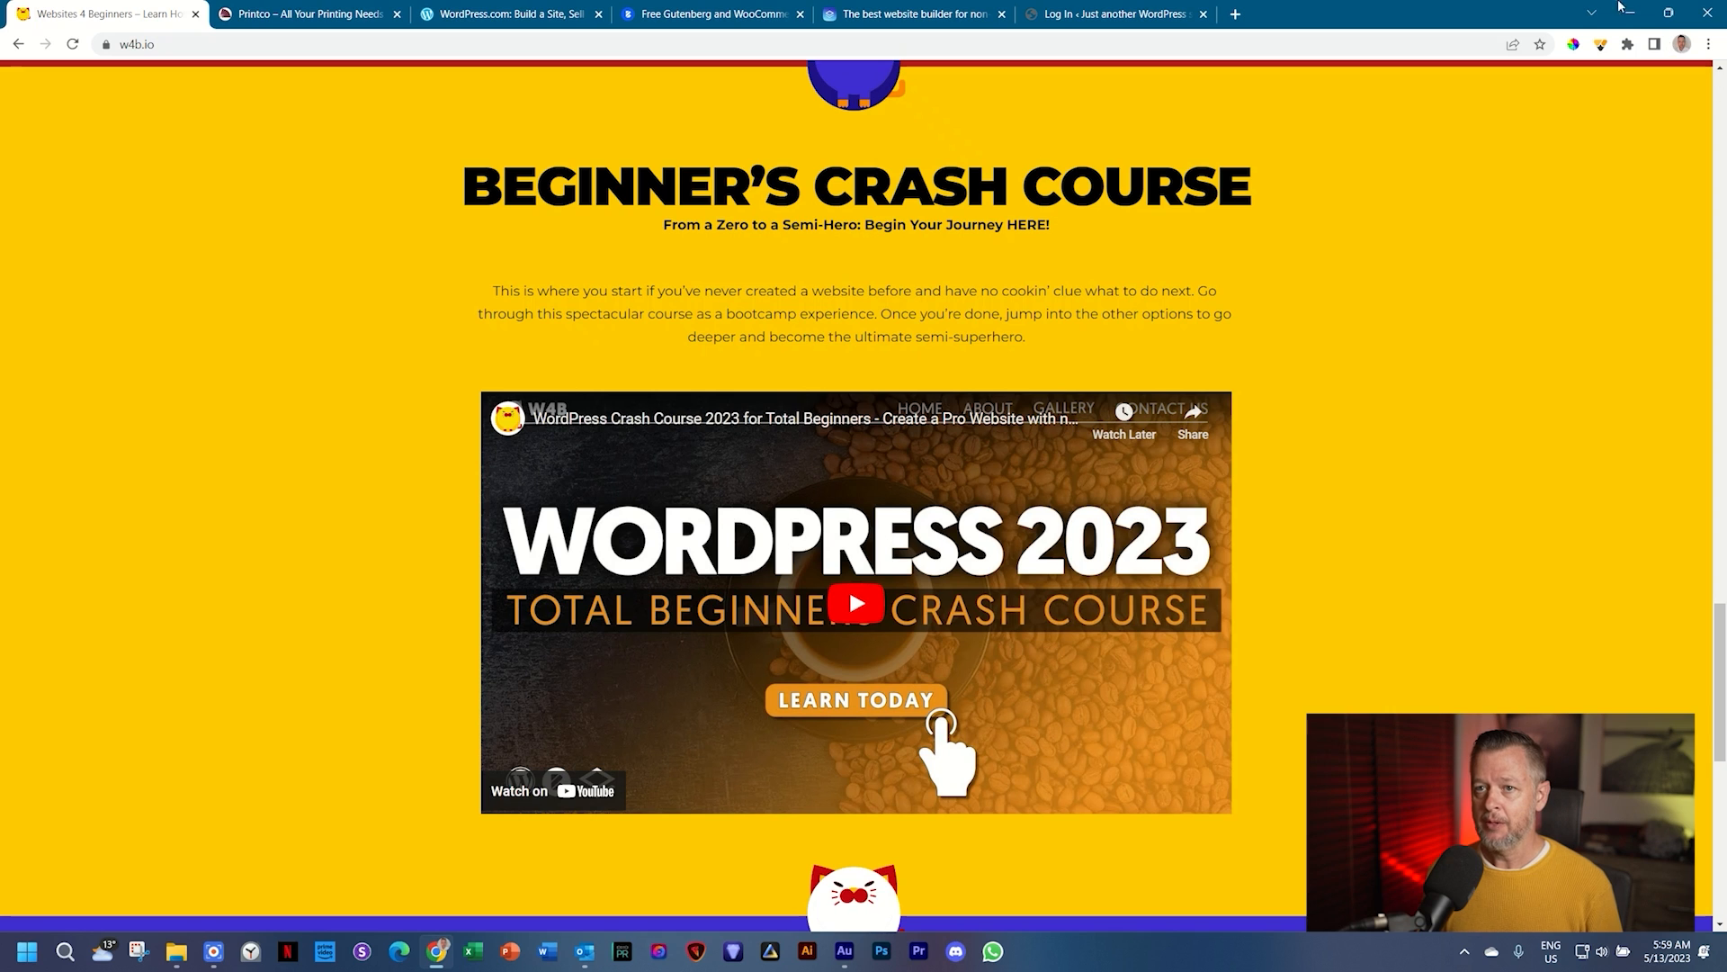
pyautogui.click(325, 5)
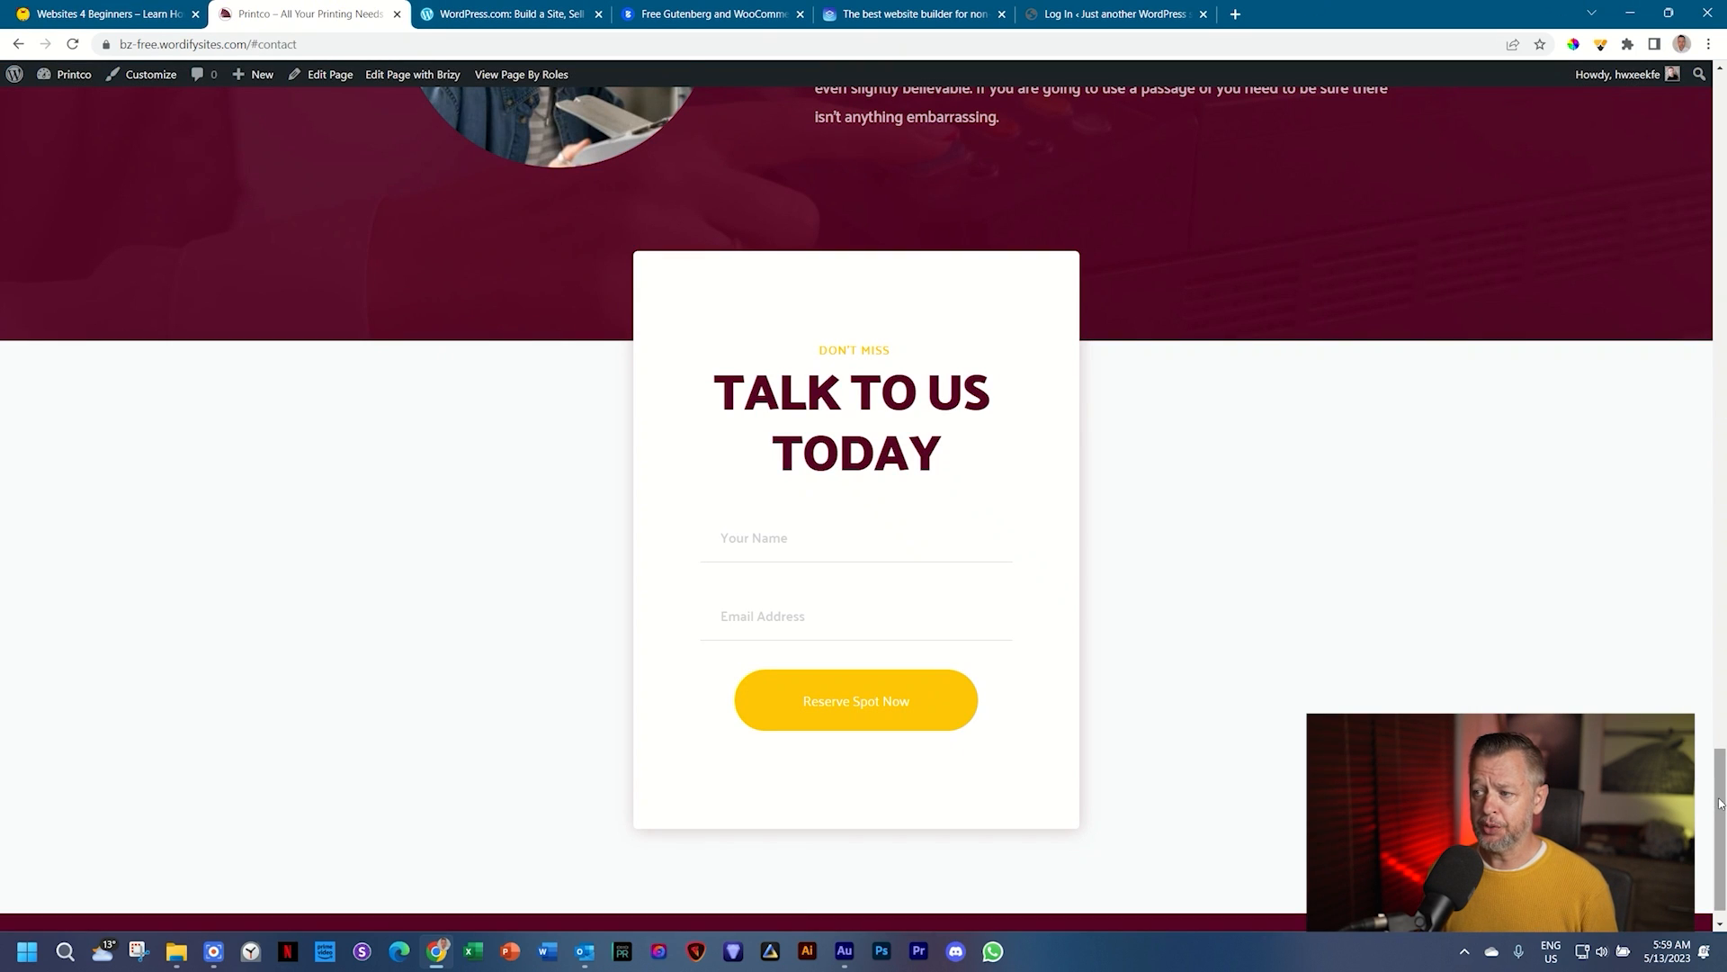
pyautogui.scroll(5, 1721, 810)
pyautogui.moveTo(1726, 409); pyautogui.dragTo(1726, 92)
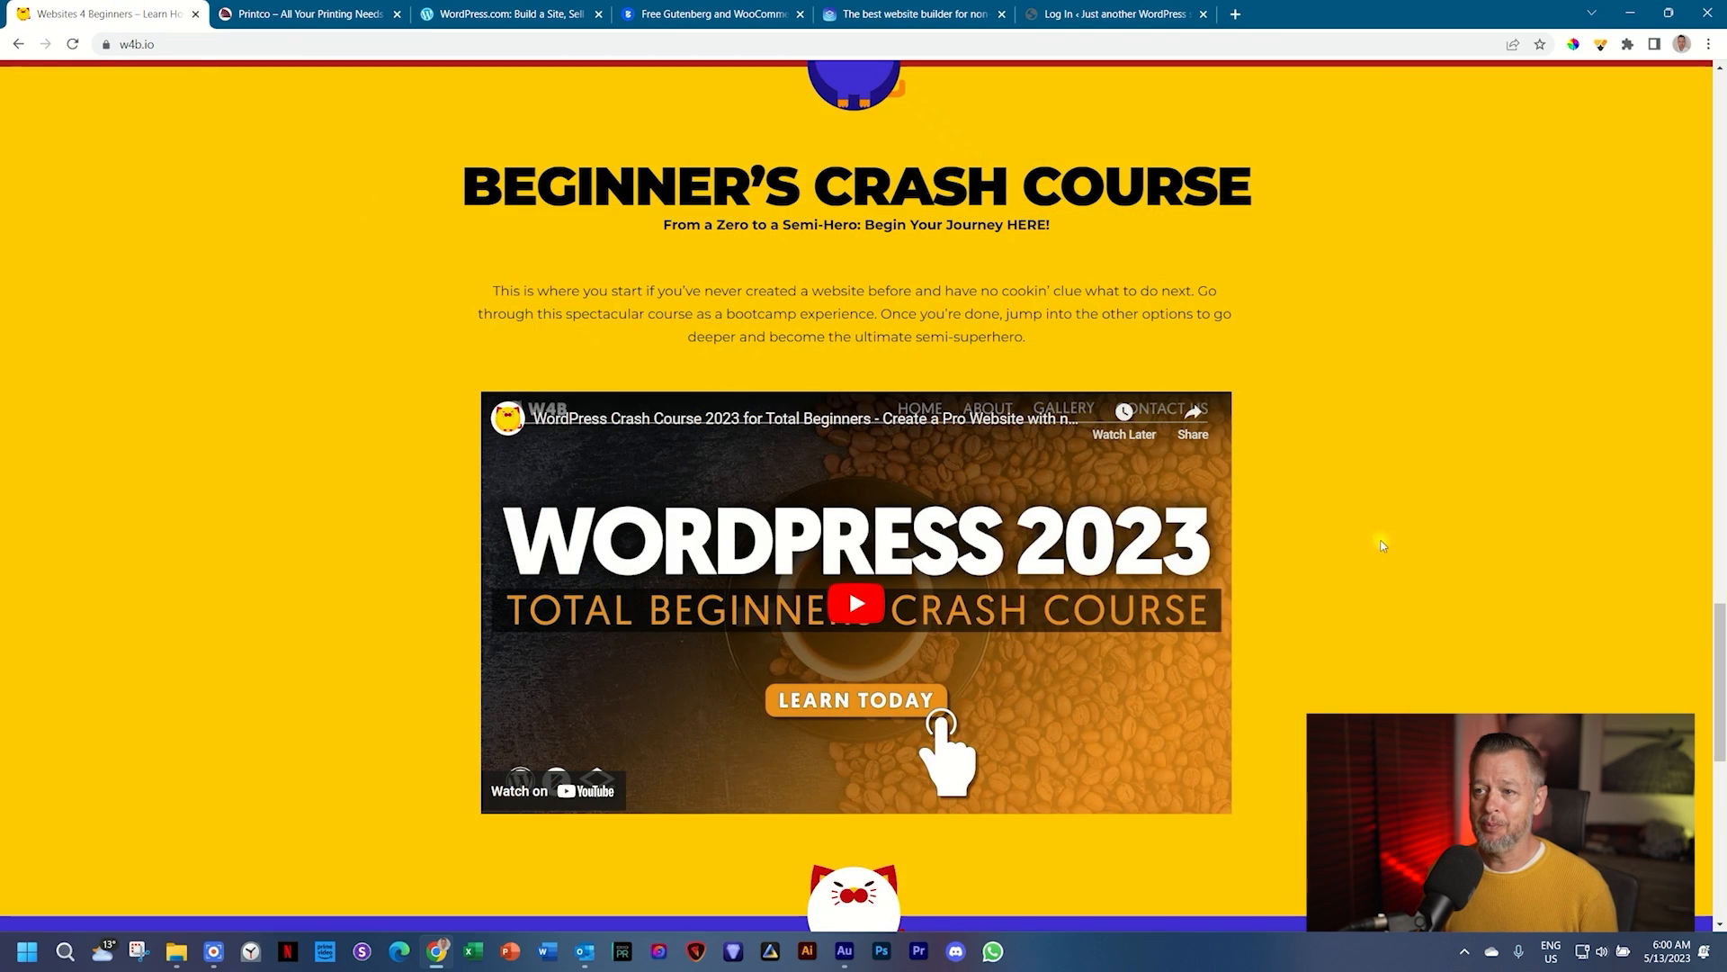
# Step: Scroll back up the Printco demo site
pyautogui.scroll(5, 1439, 540)
pyautogui.scroll(3, 1533, 544)
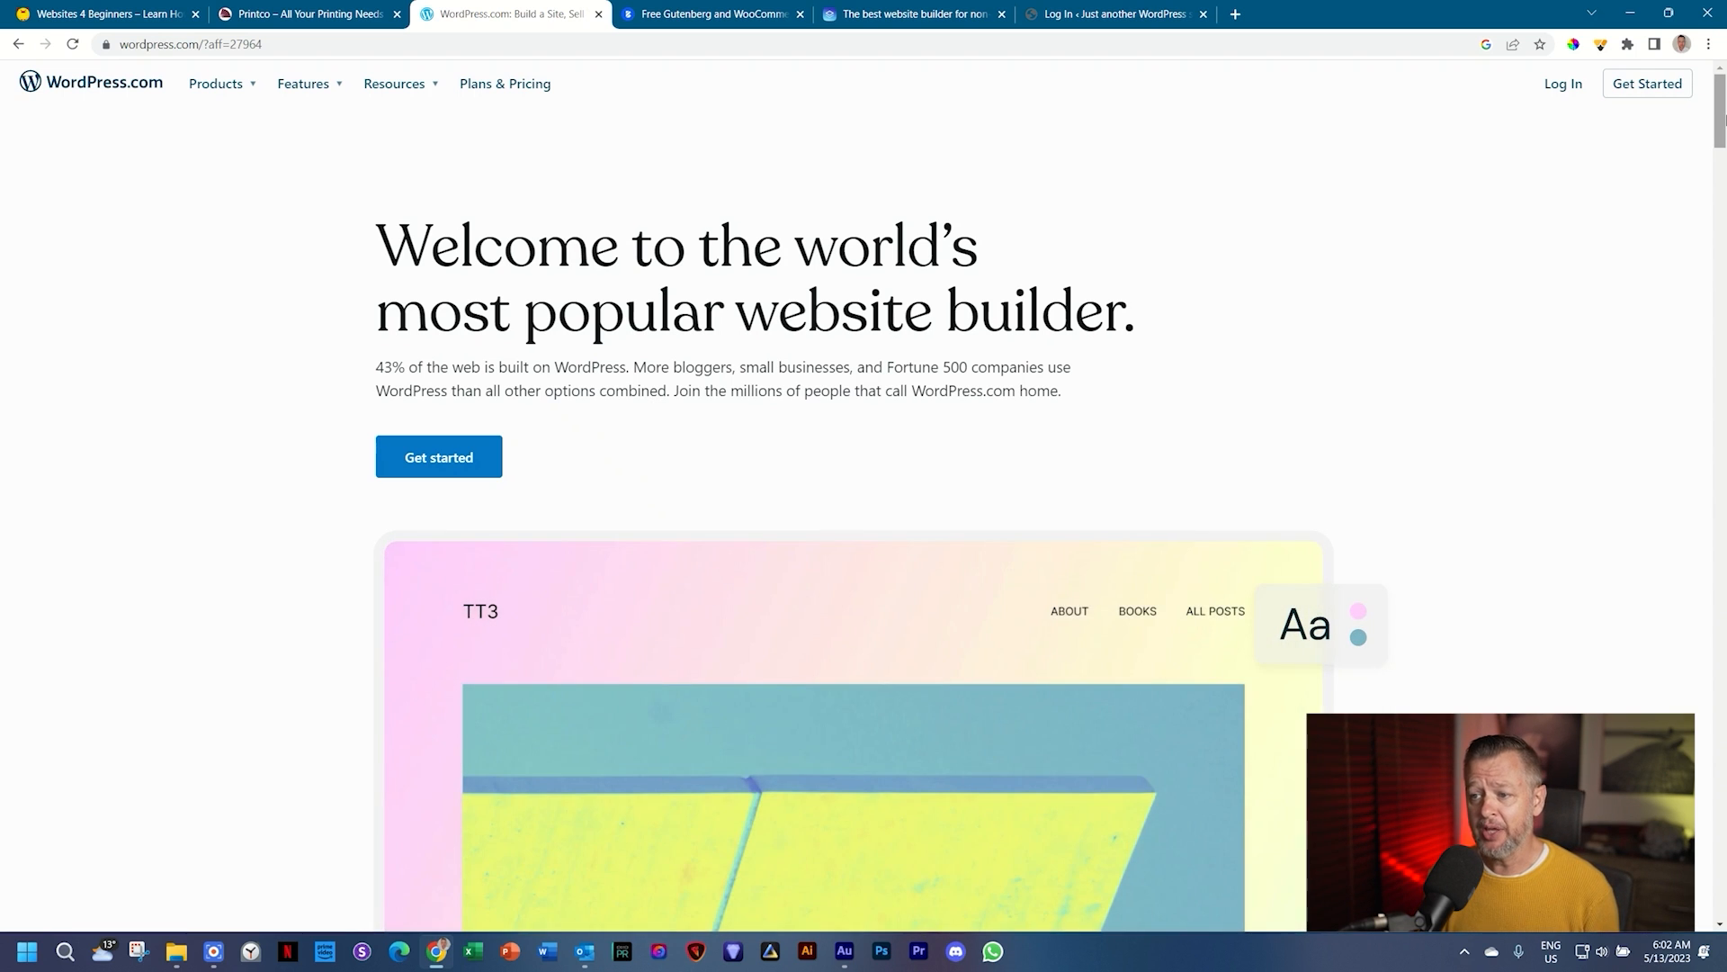
# Step: Scroll through the WordPress.com theme cards, then bring up the Blocksy theme page
pyautogui.scroll(-5, 1720, 121)
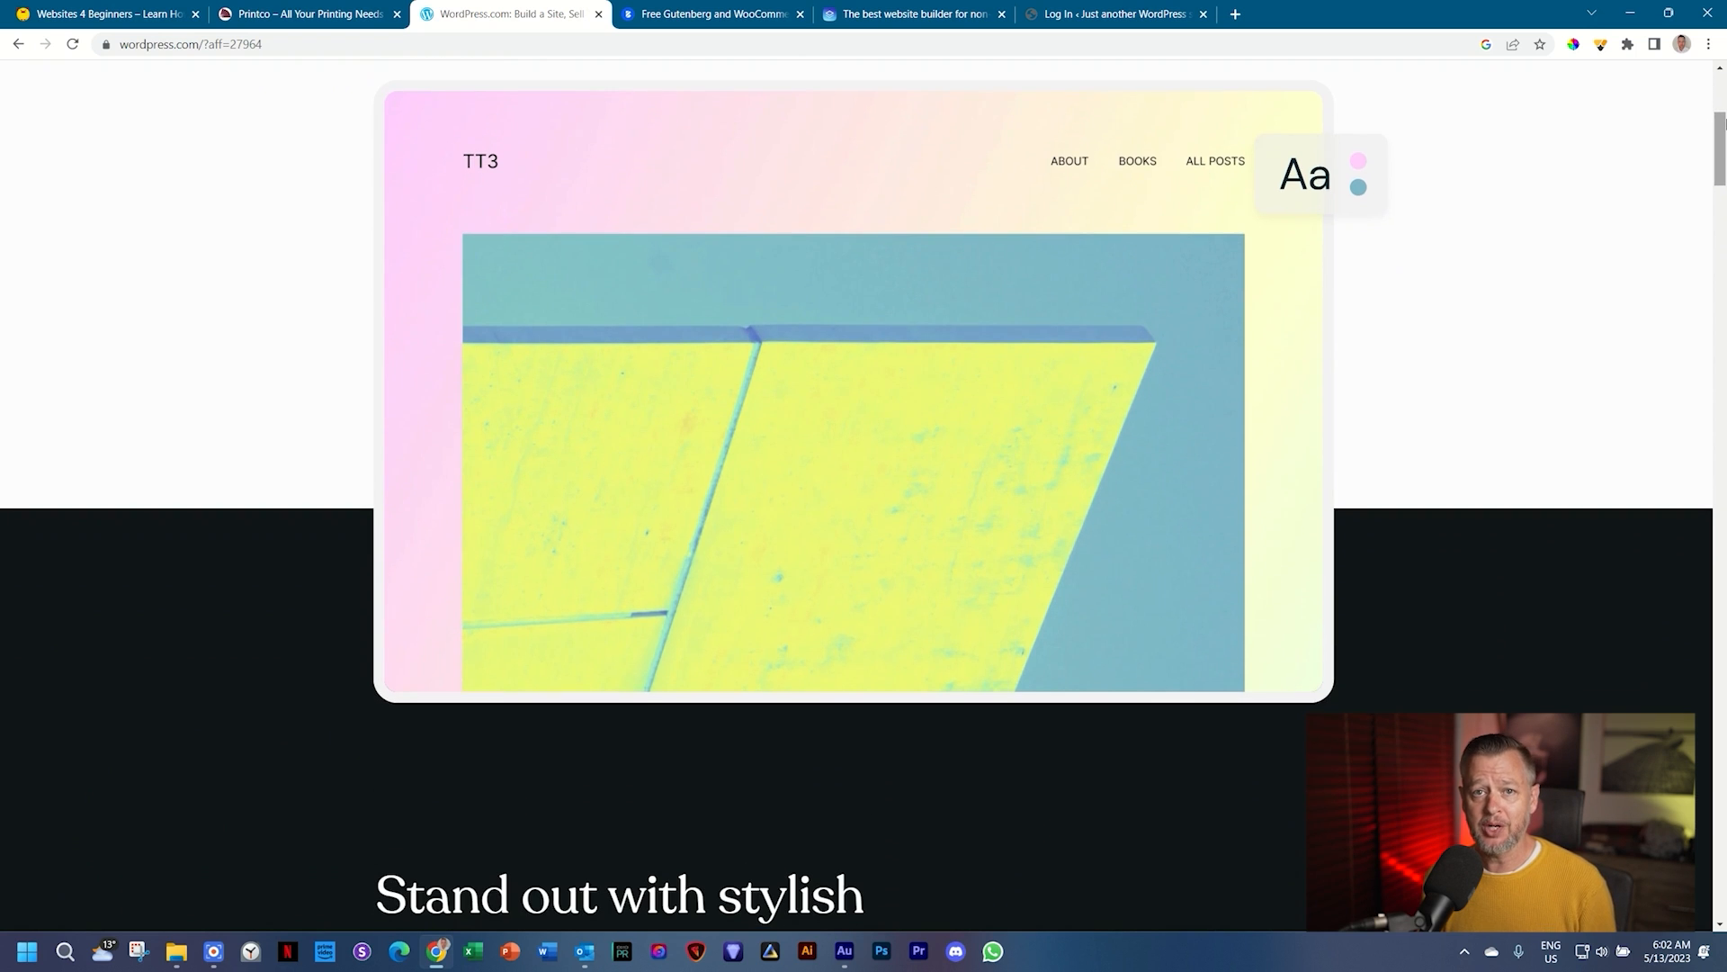
pyautogui.scroll(-4, 1723, 123)
pyautogui.scroll(-3, 1724, 125)
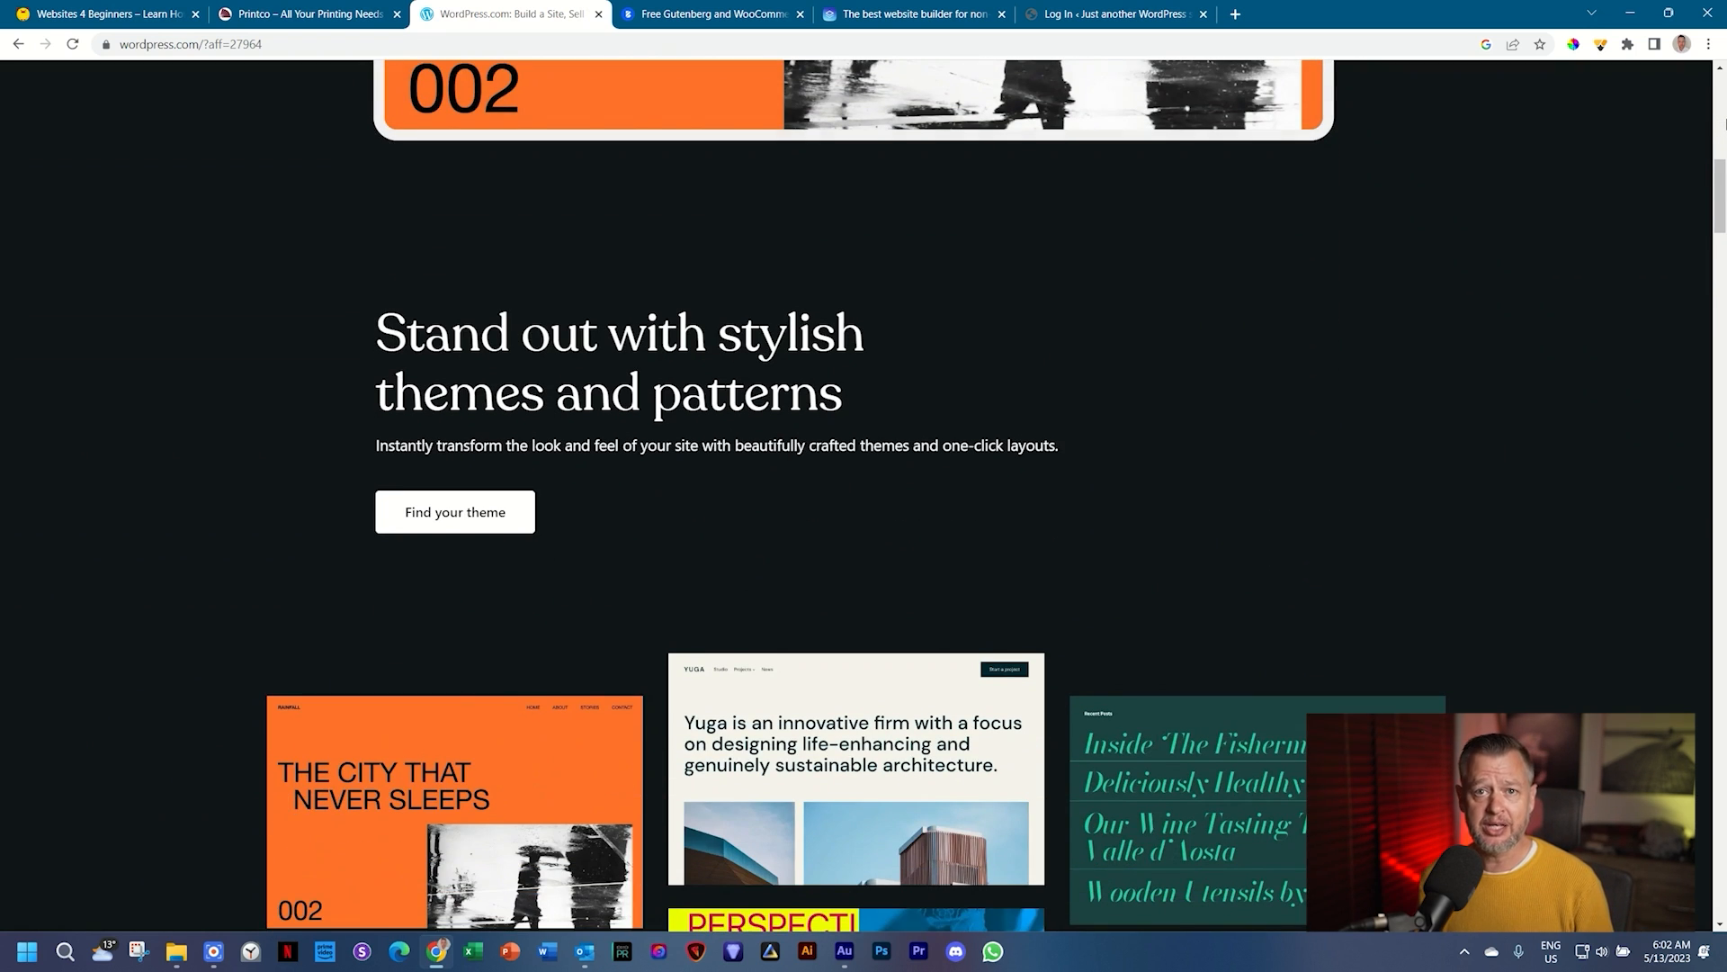
pyautogui.scroll(-5, 1724, 123)
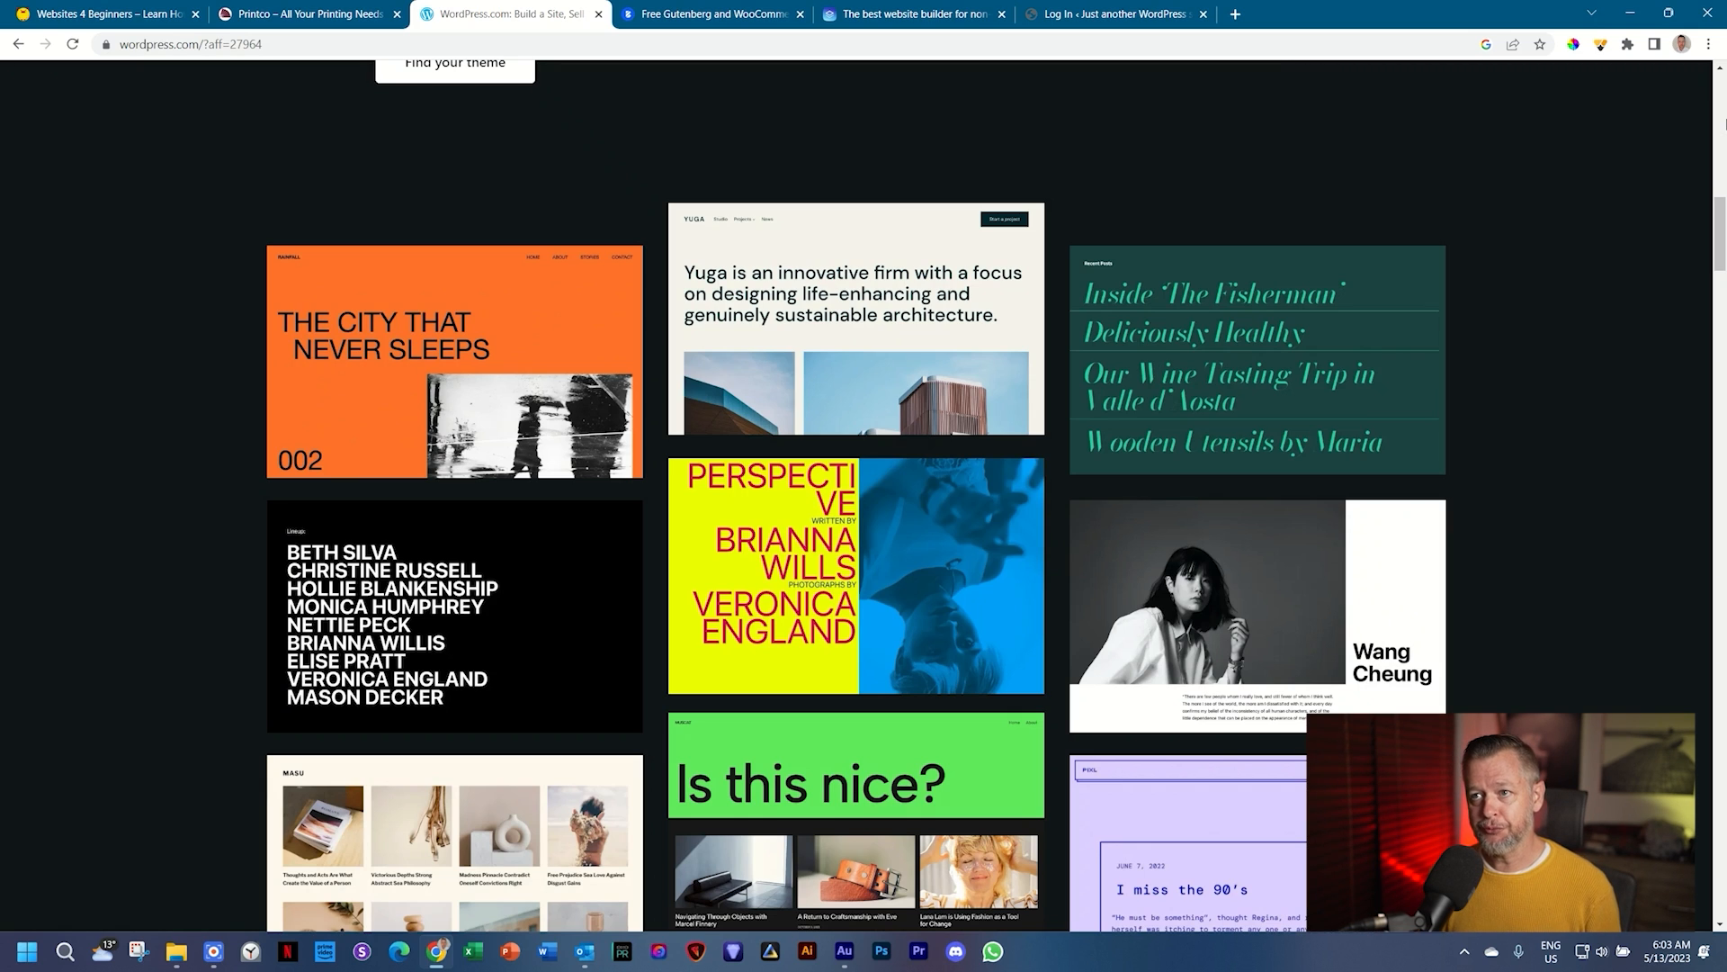
pyautogui.click(756, 11)
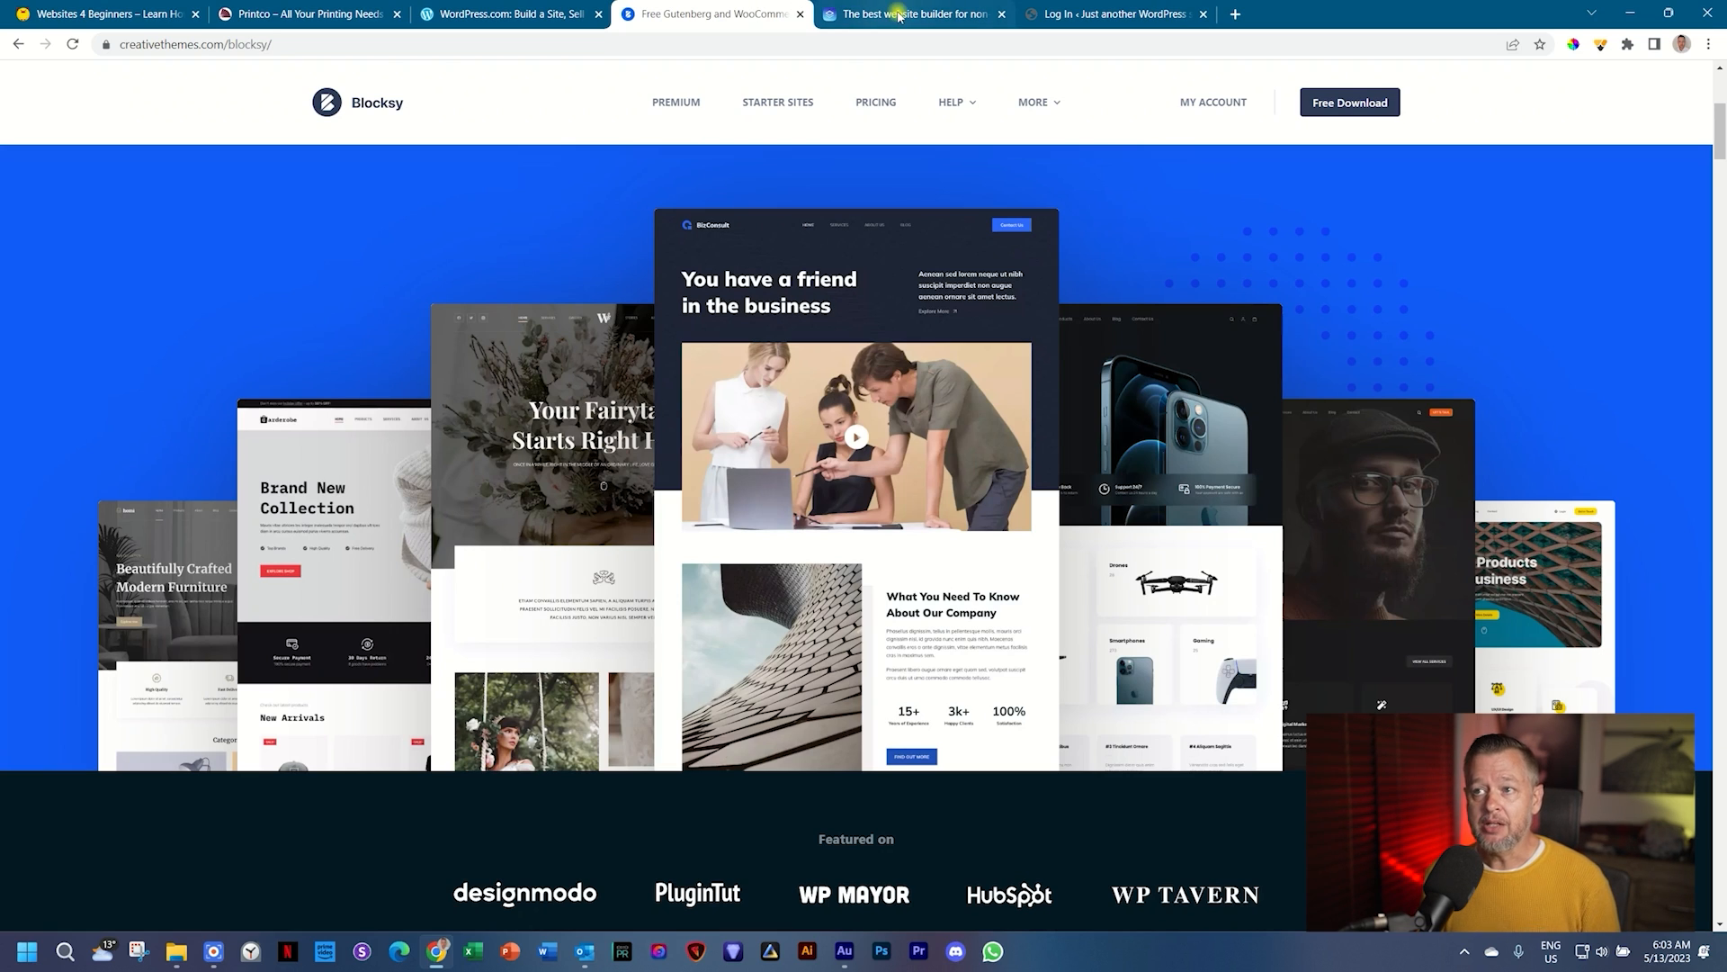
# Step: Switch to the Brizy homepage, 'Next-gen website builder that anyone can use'
pyautogui.click(900, 15)
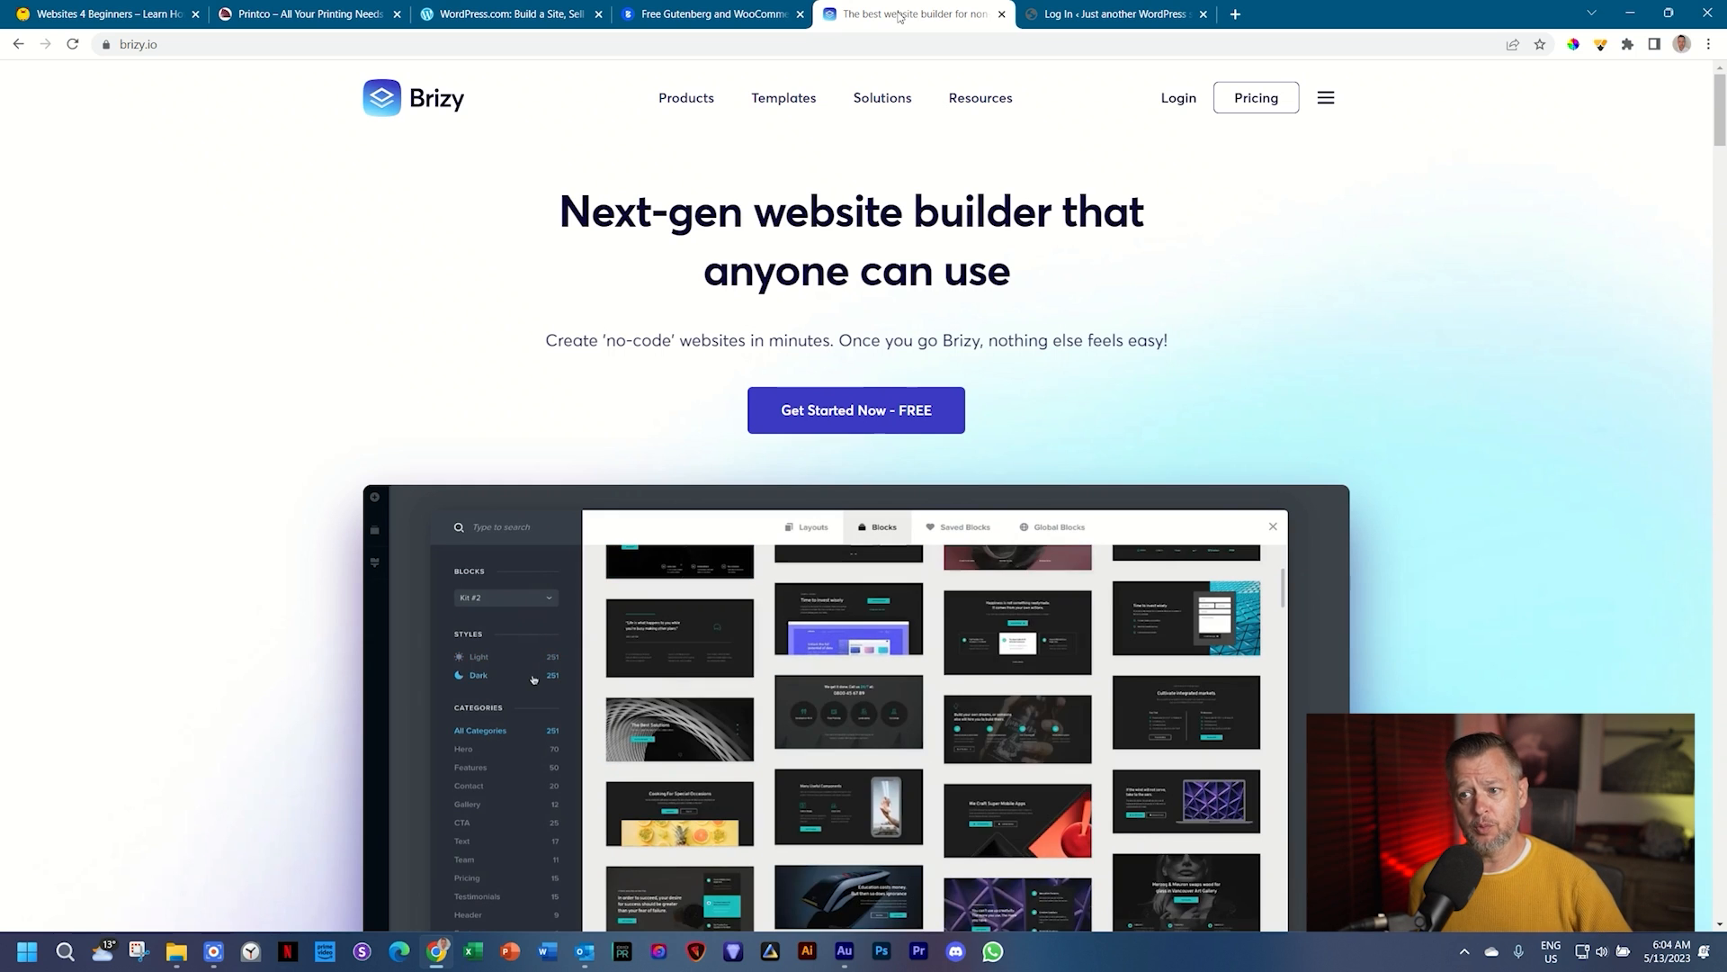
# Step: Open freepik.com in a new browser tab
pyautogui.click(1236, 14)
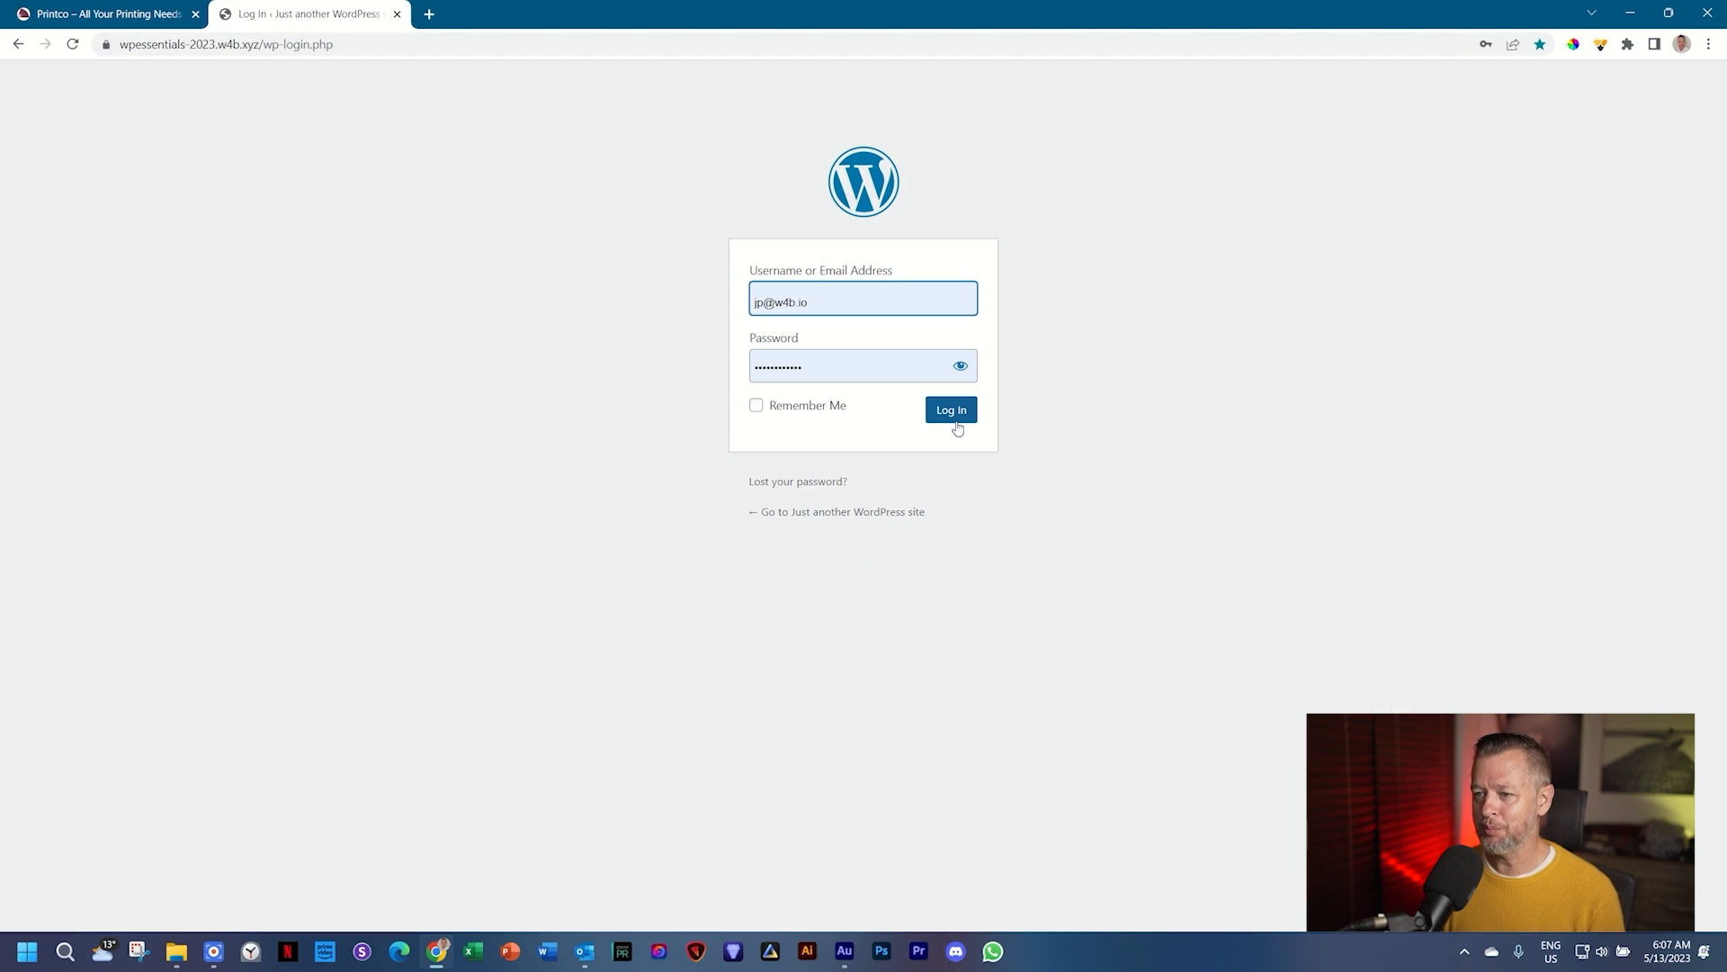
# Step: Submit the filled-in login for the wpessentials-2023.w4b.xyz admin
pyautogui.click(953, 411)
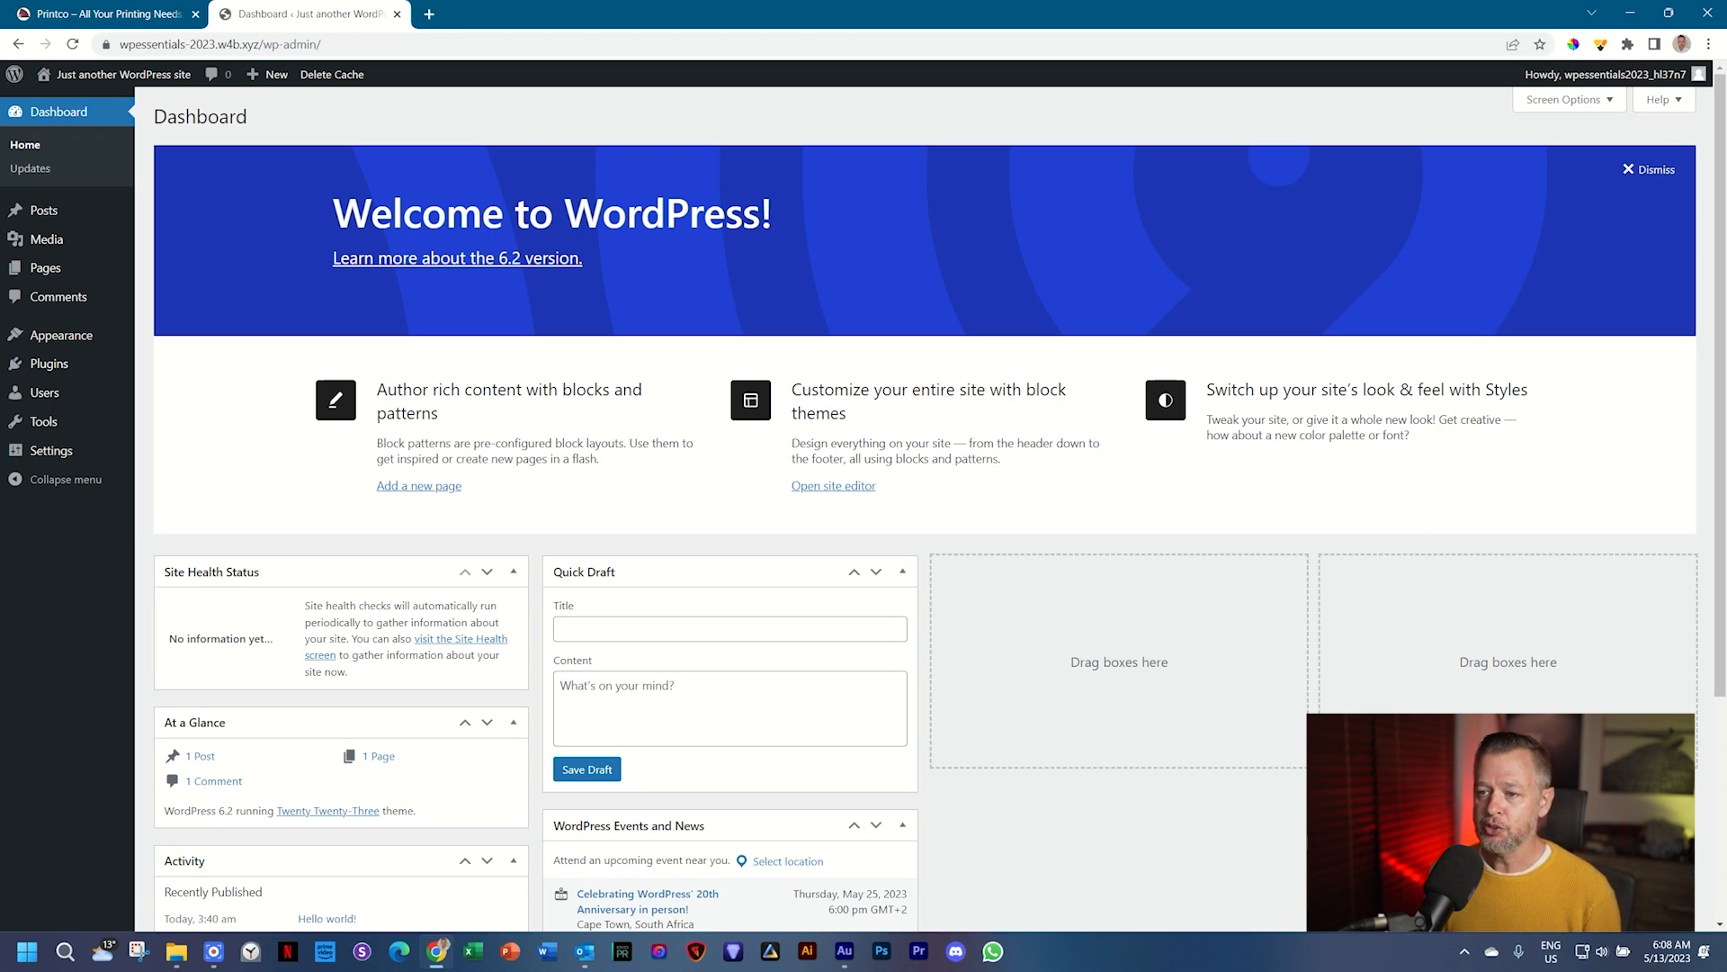
# Step: Let the WordPress 6.2 Dashboard finish loading with its Welcome panel and At a Glance box
pyautogui.moveTo(76, 221)
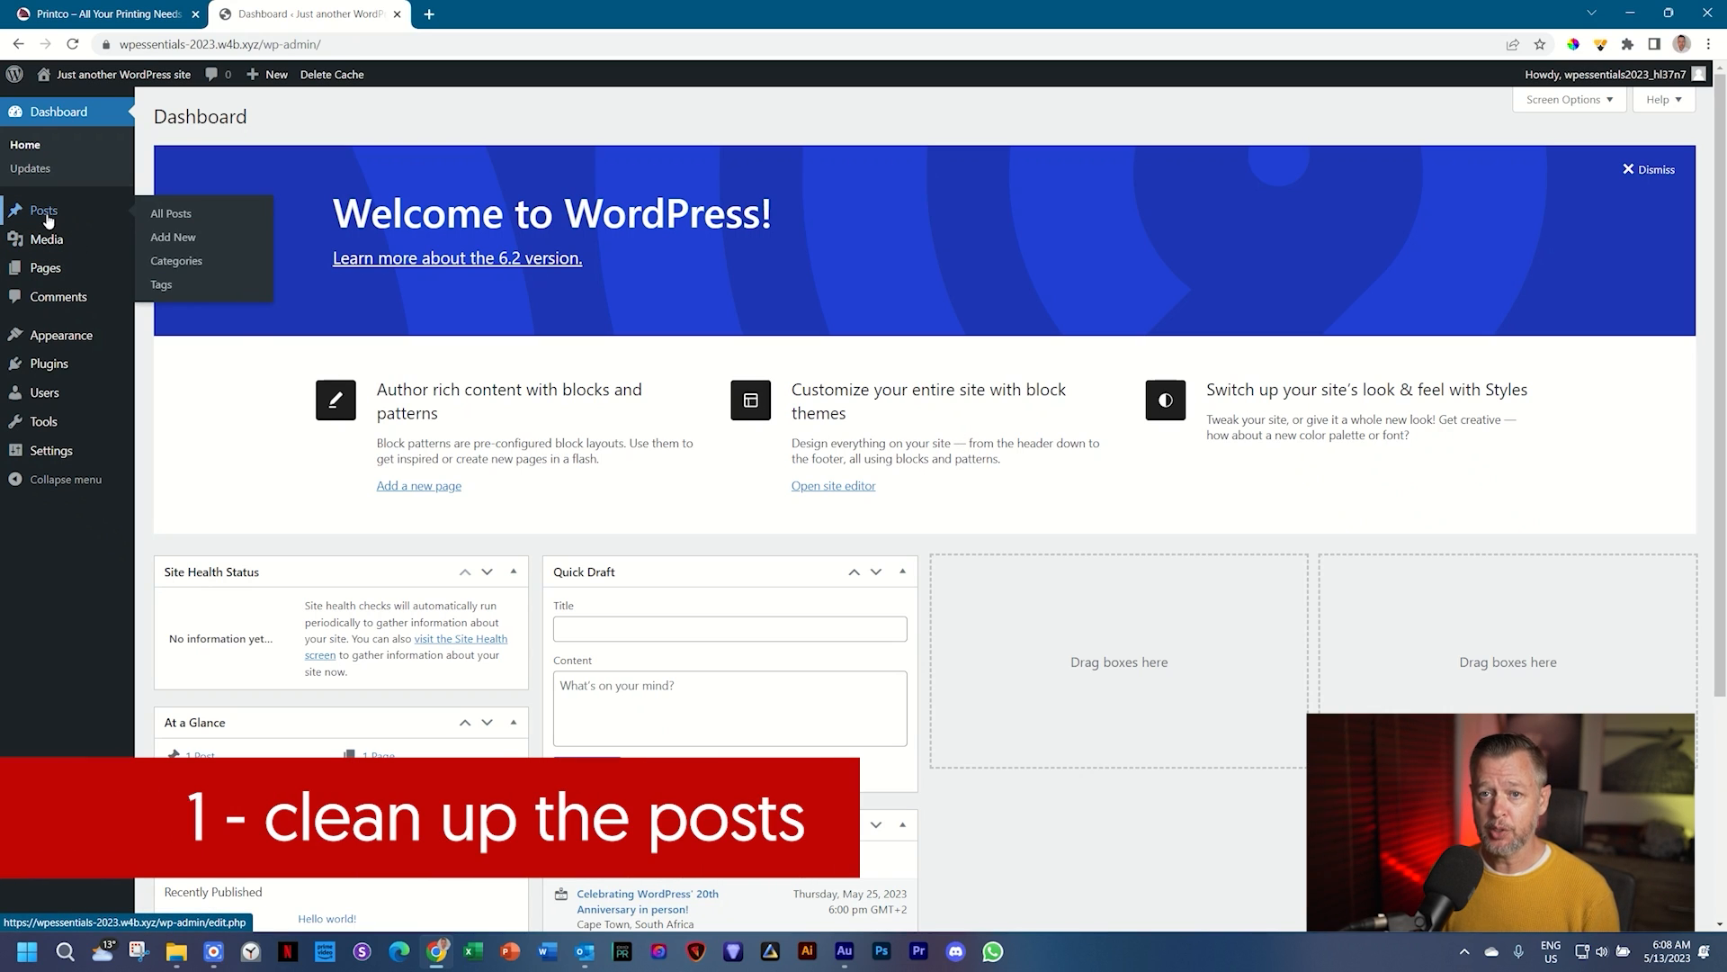
# Step: Trash the default 'Hello world!' post and empty the posts Trash
pyautogui.click(48, 220)
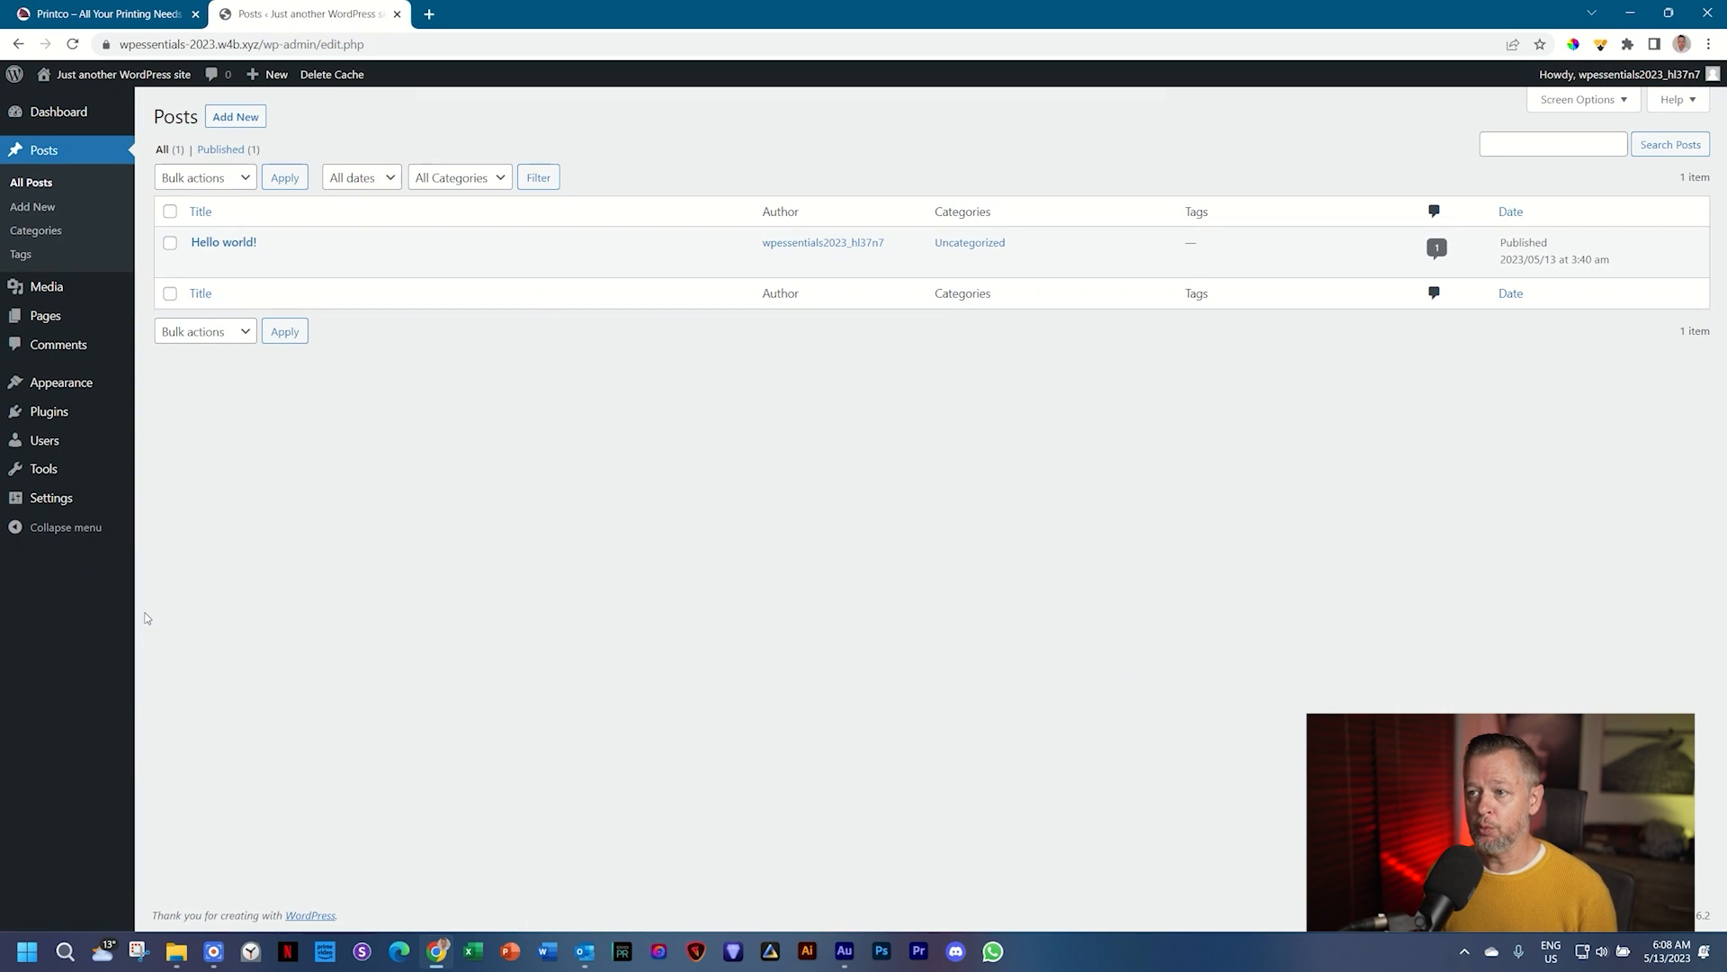
pyautogui.moveTo(232, 273)
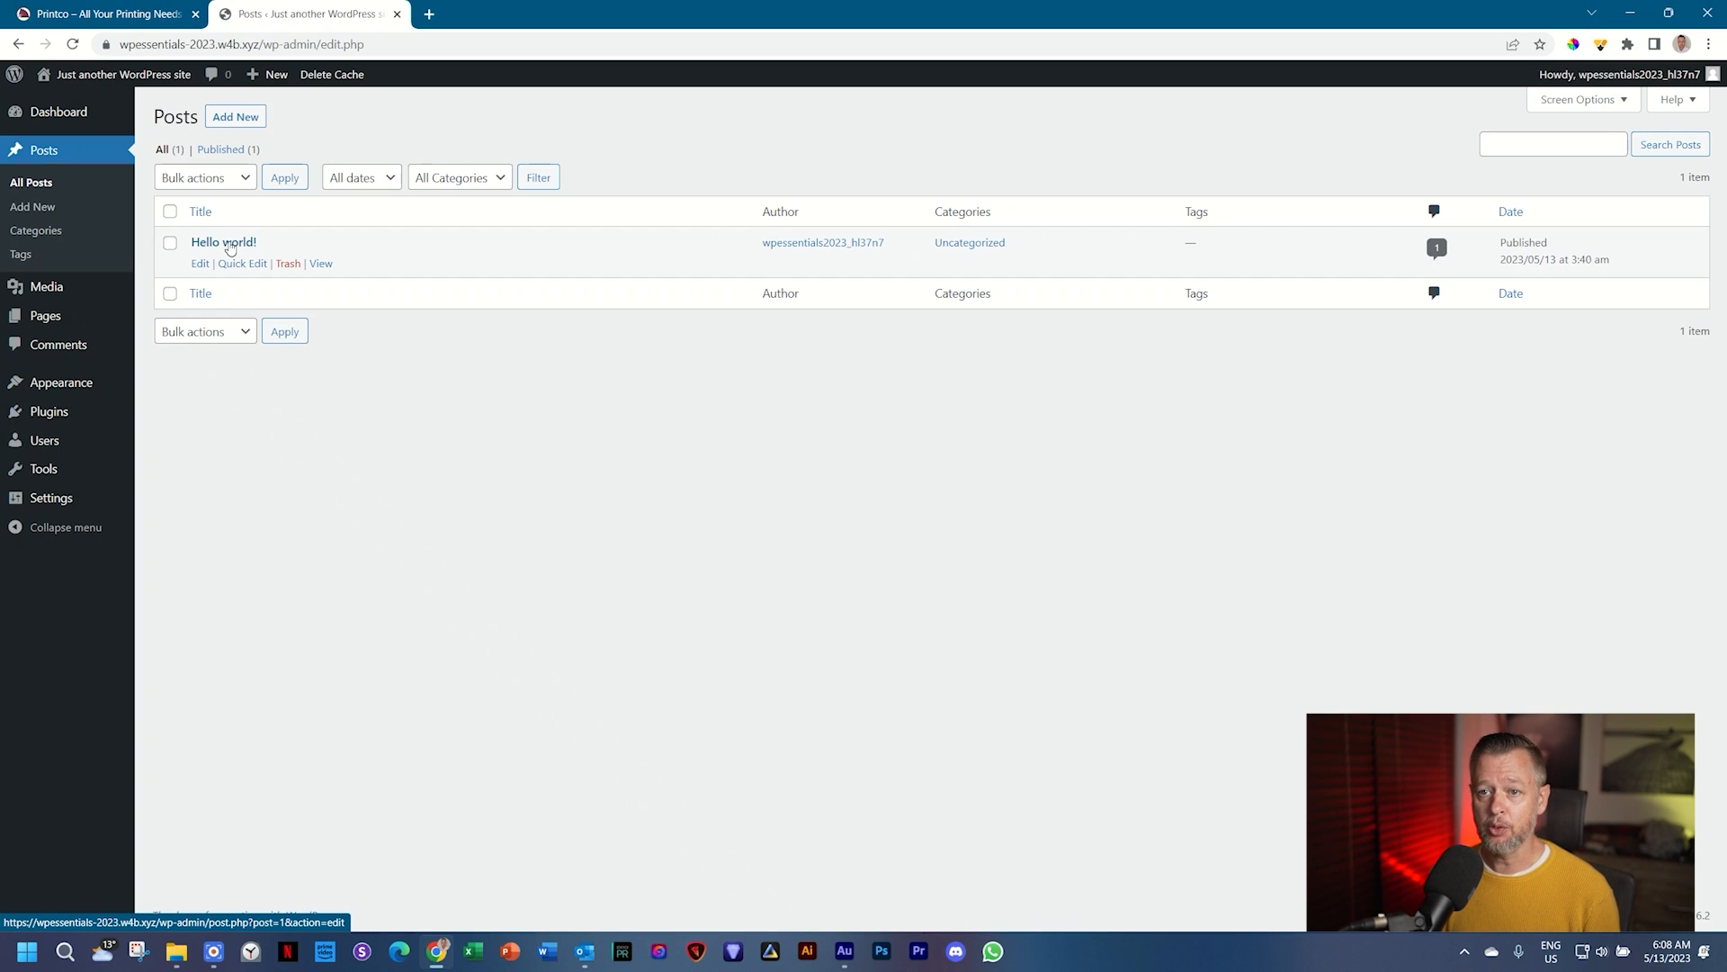
pyautogui.click(287, 270)
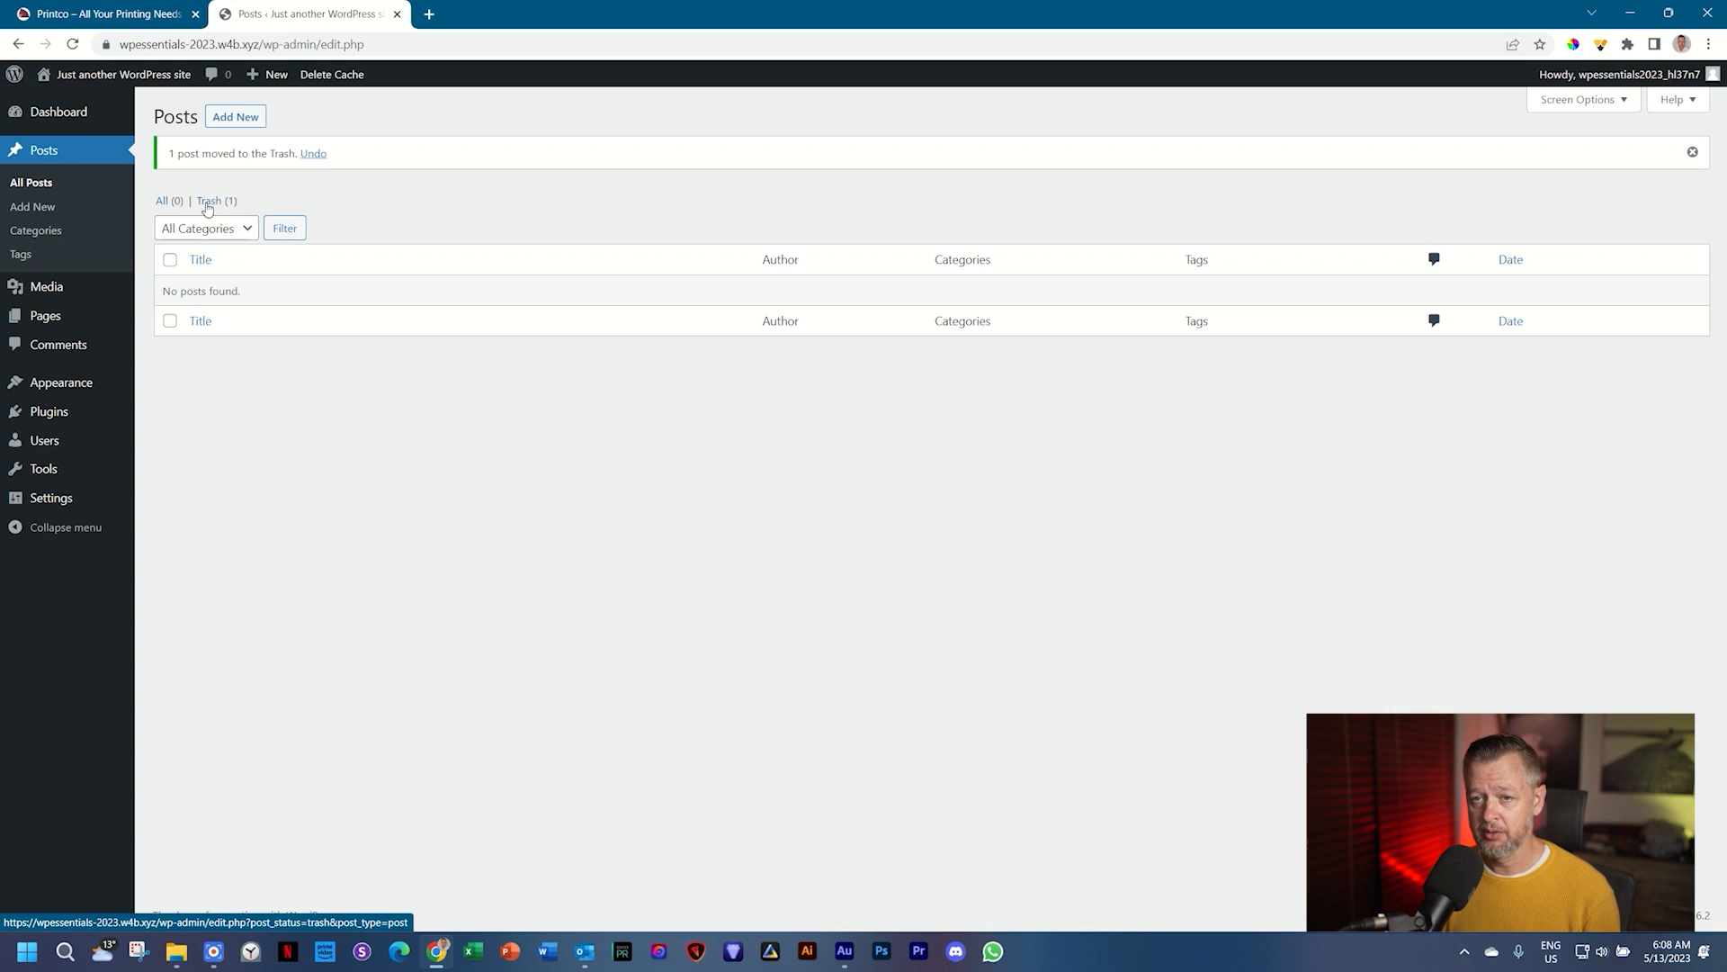
pyautogui.click(207, 205)
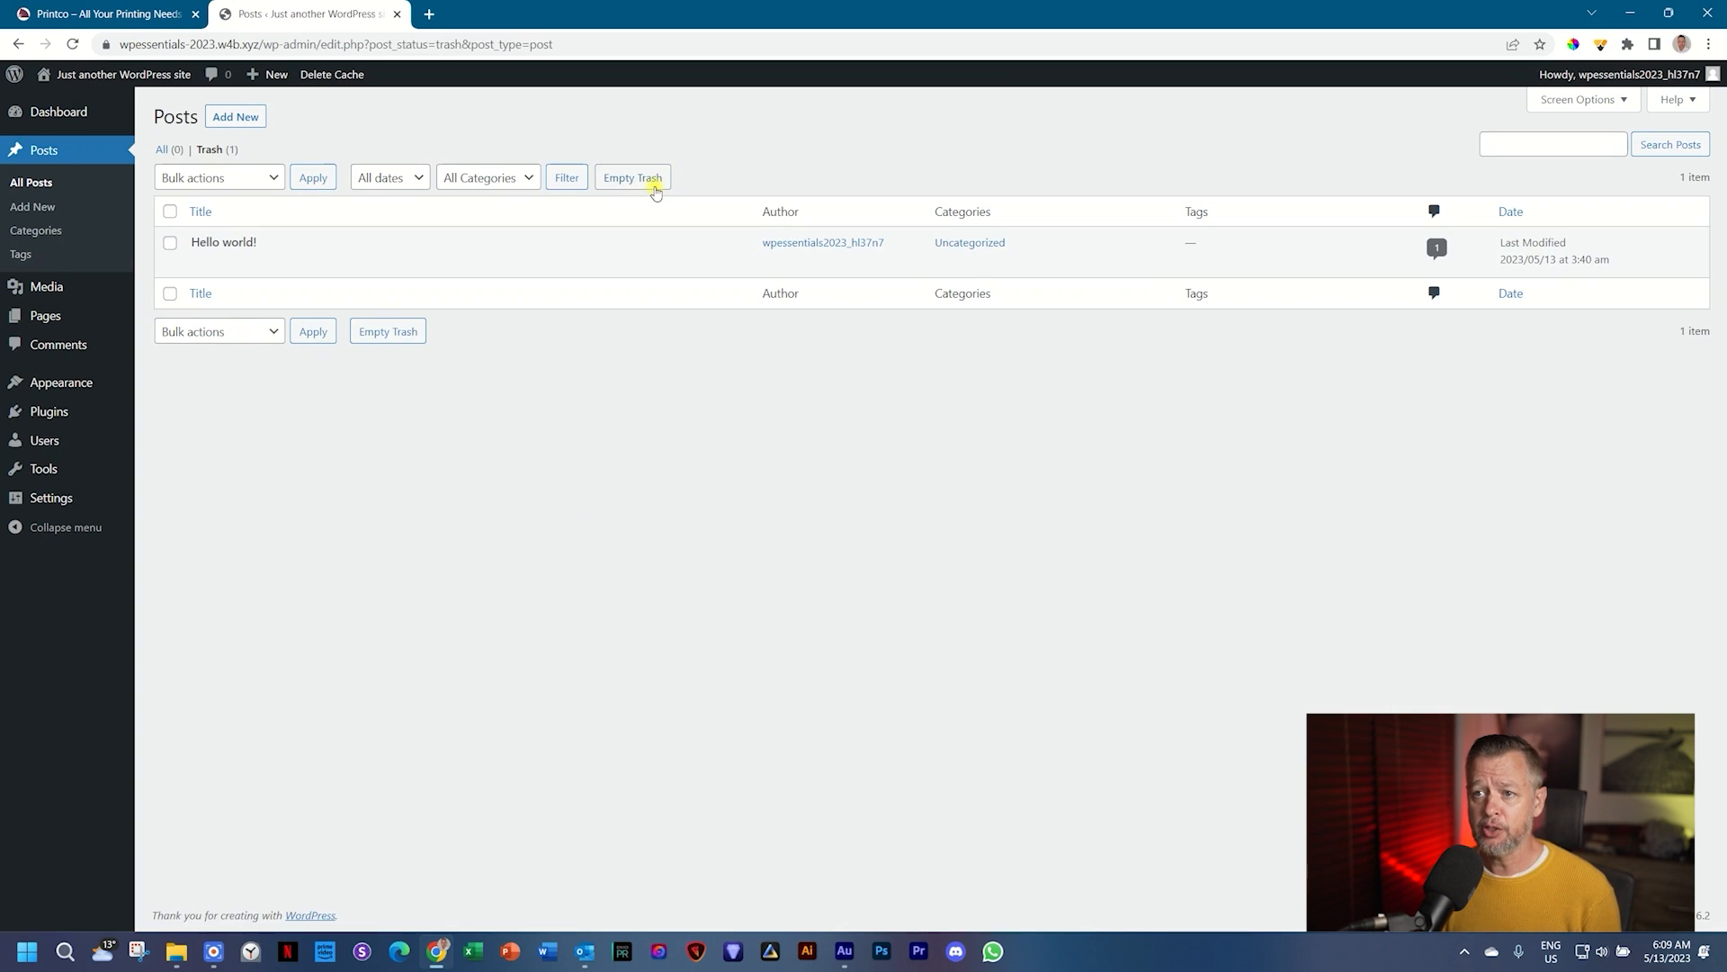
pyautogui.click(634, 178)
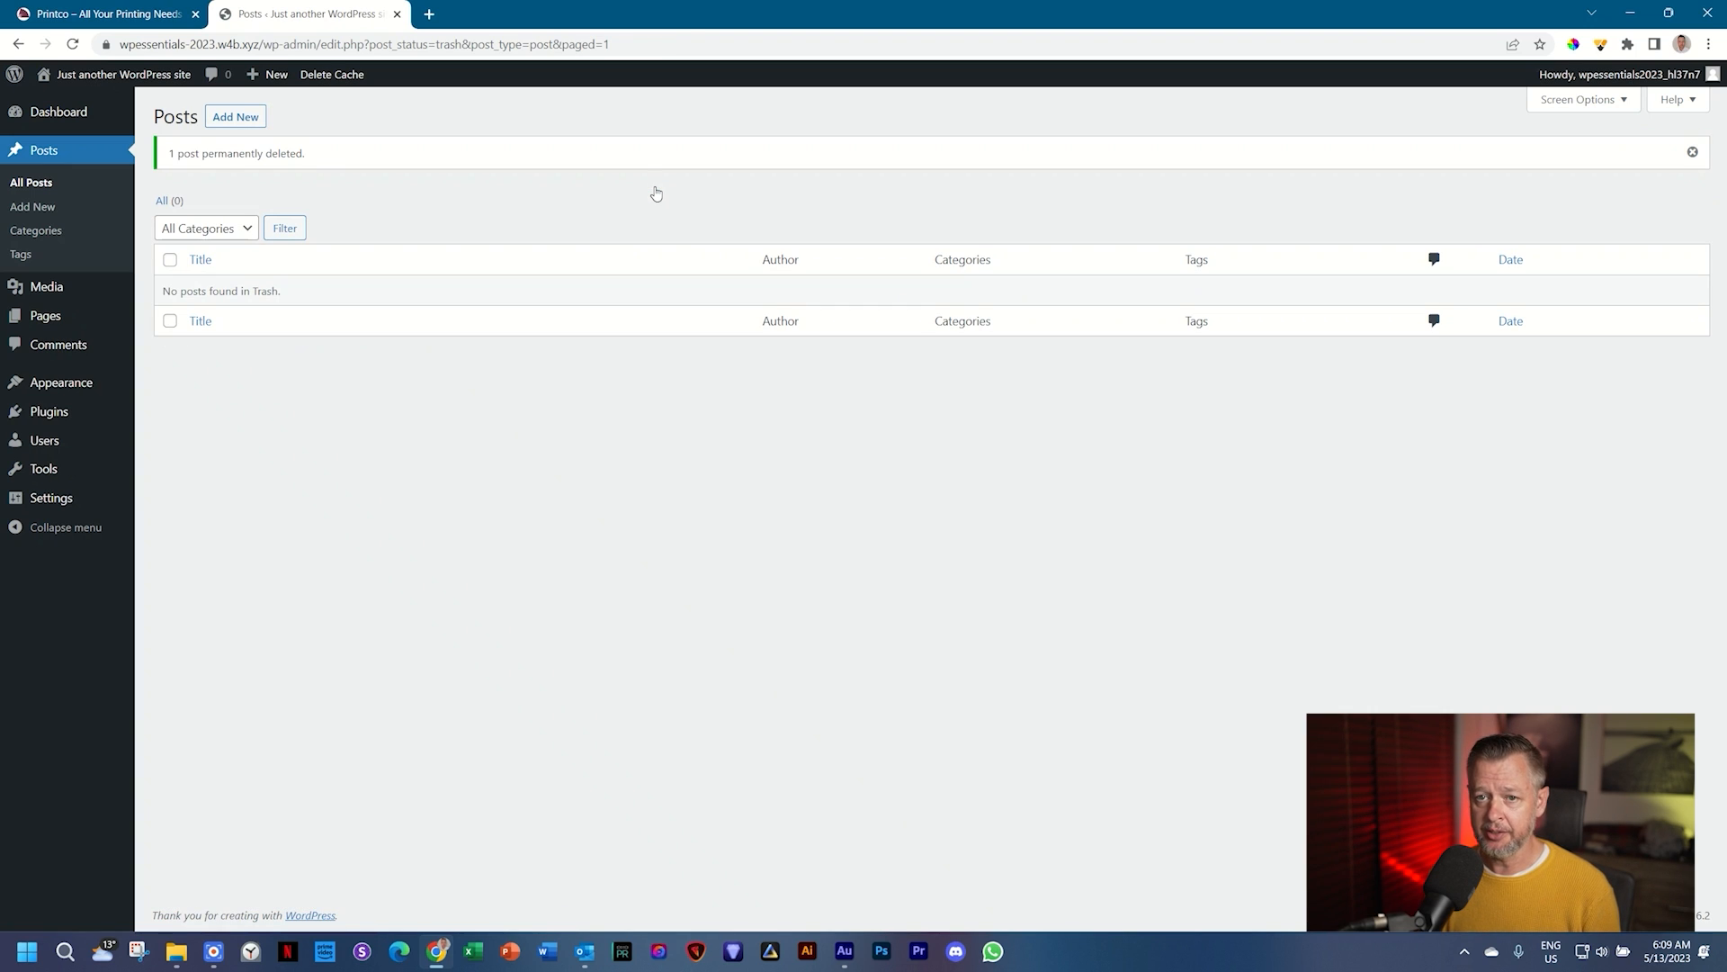
# Step: Bulk-trash the Privacy Policy and Sample Page pages, then empty the pages Trash
pyautogui.moveTo(45, 317)
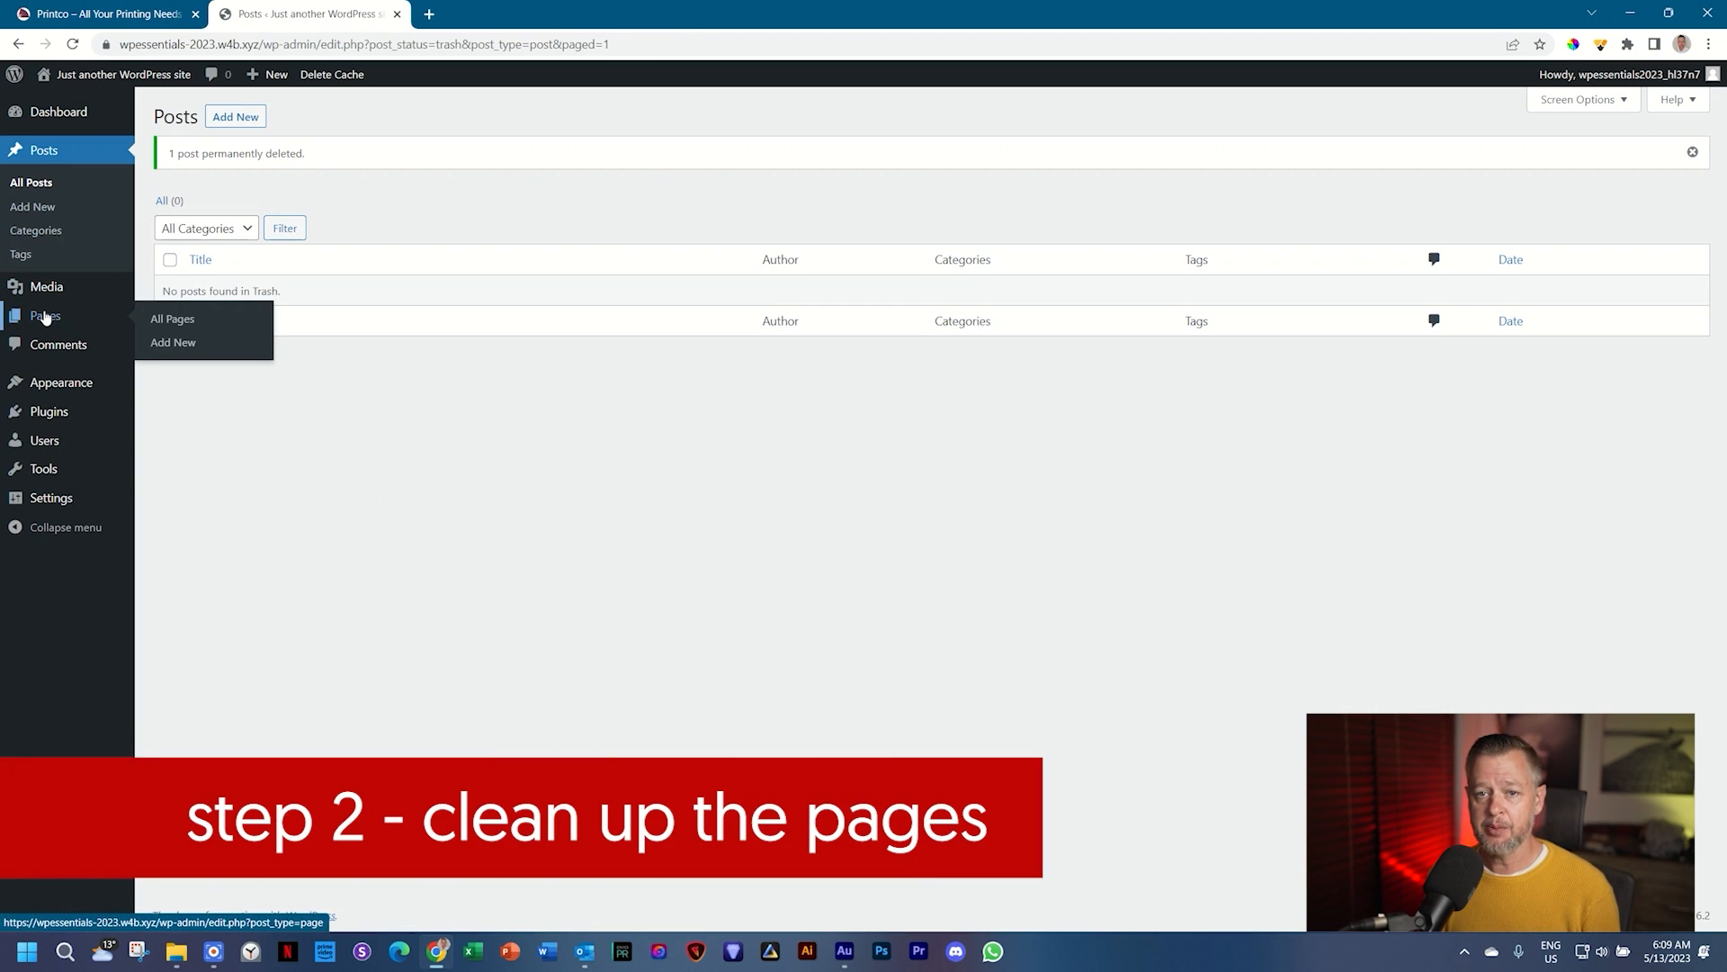
pyautogui.click(45, 316)
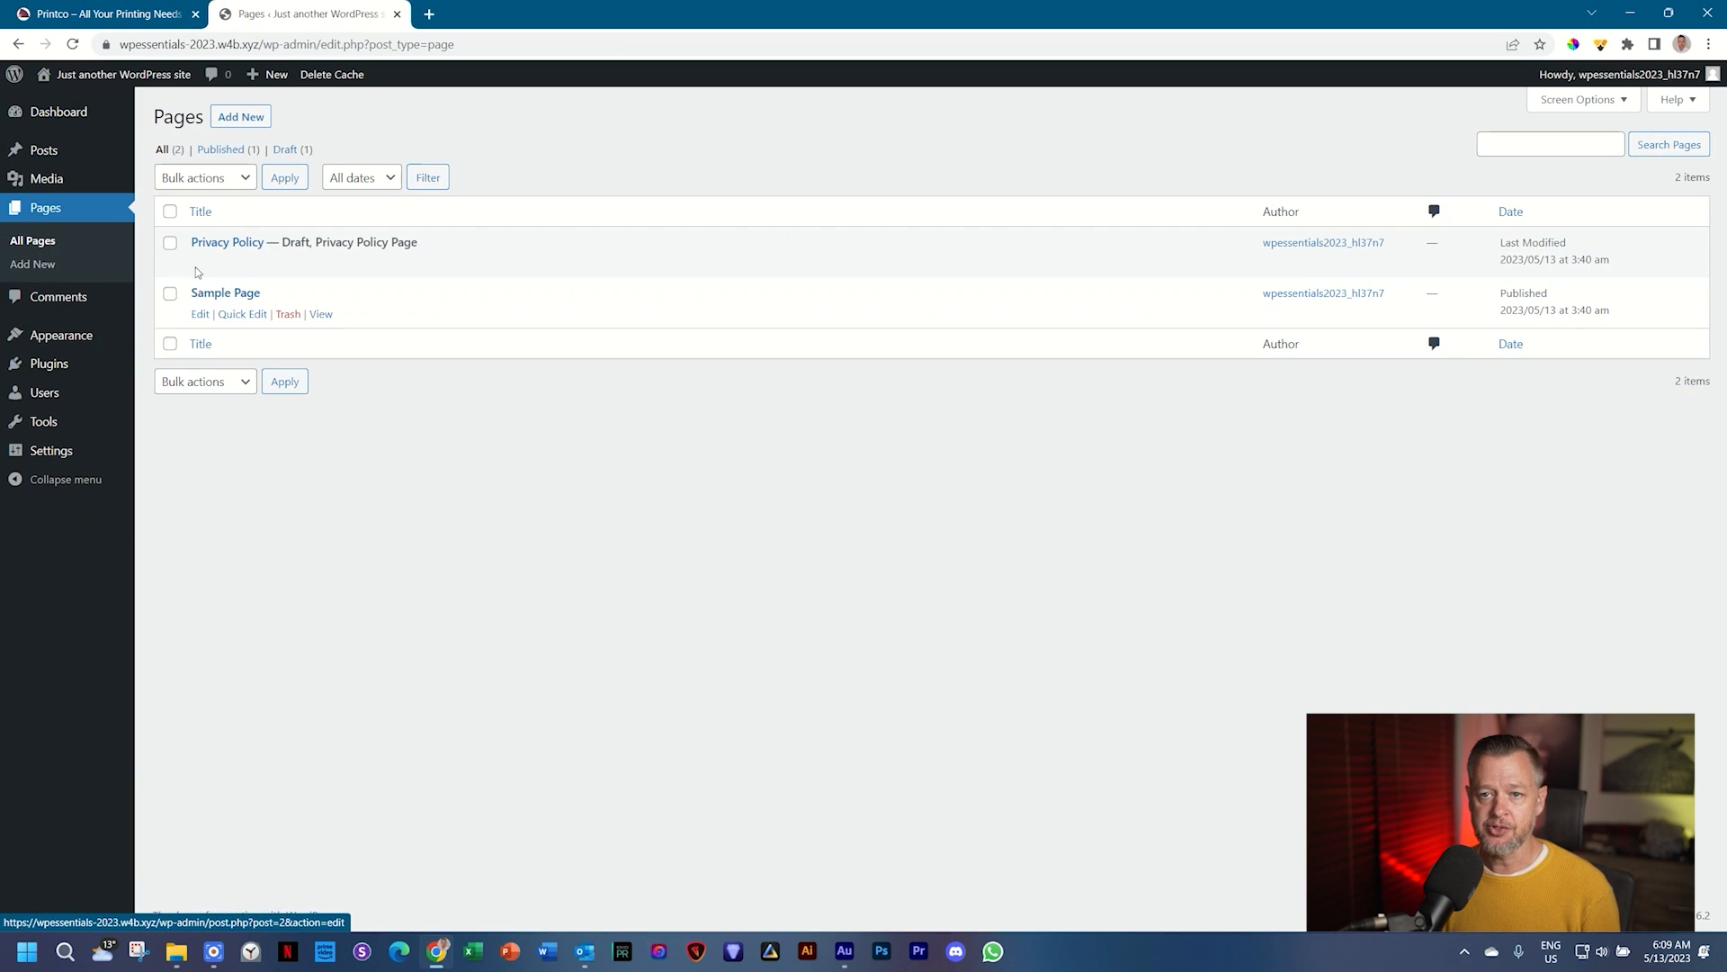
pyautogui.click(170, 212)
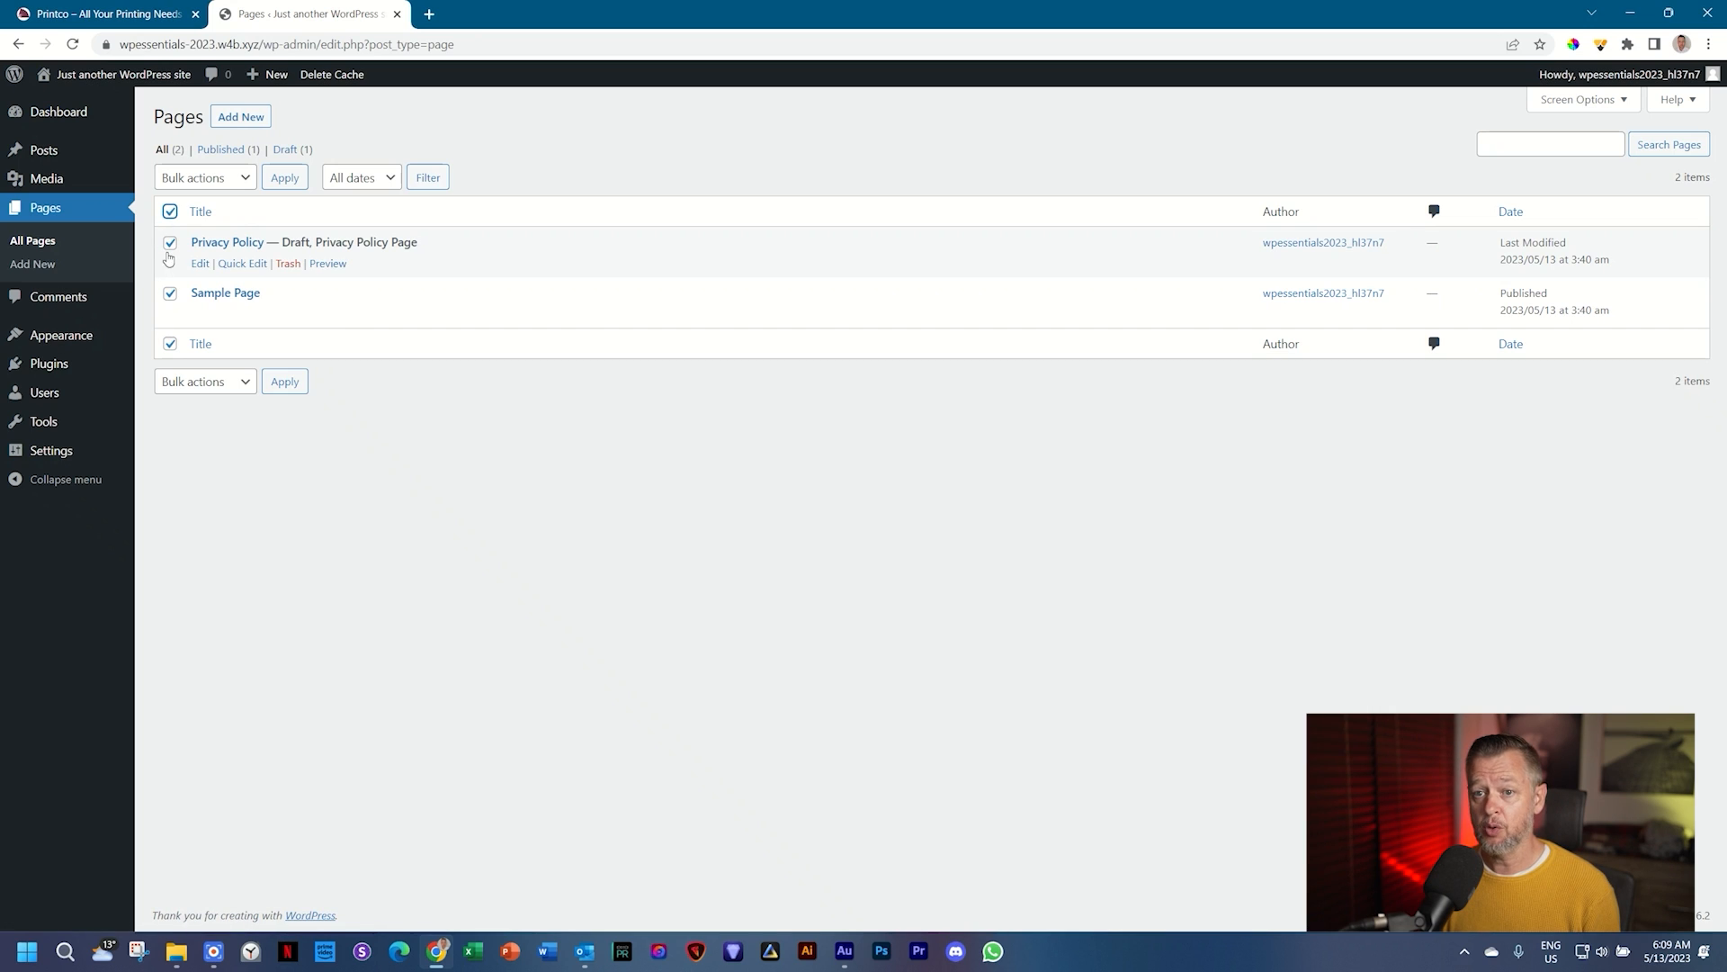
pyautogui.click(245, 183)
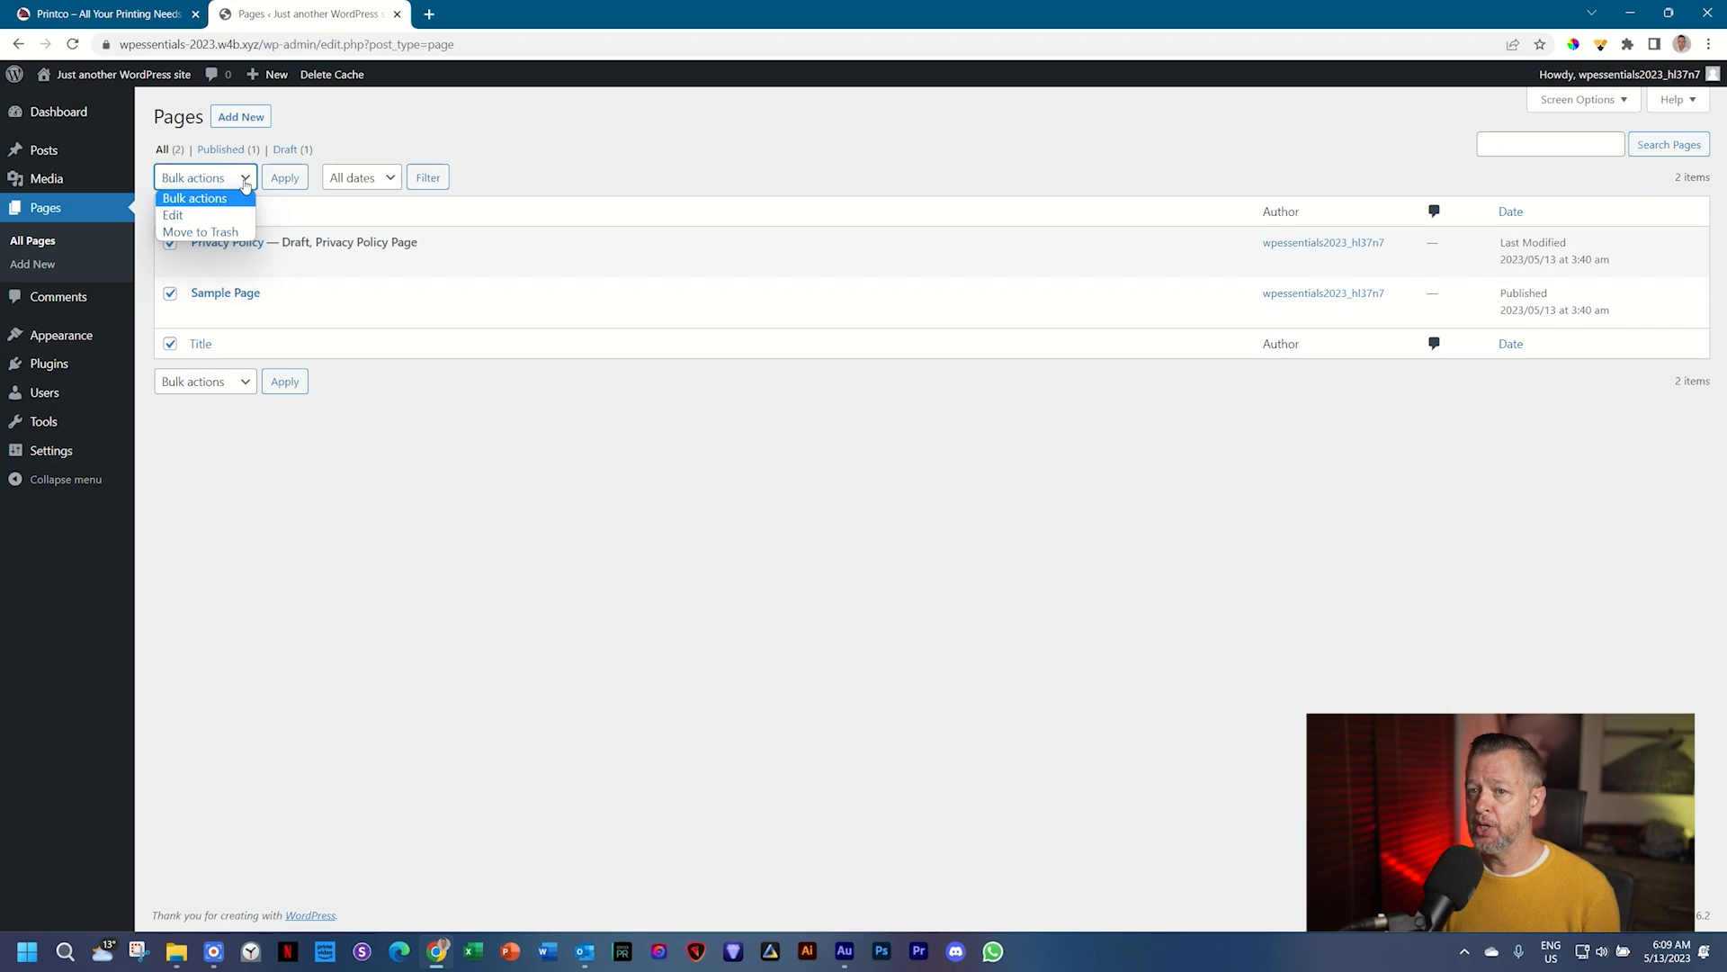
pyautogui.click(221, 232)
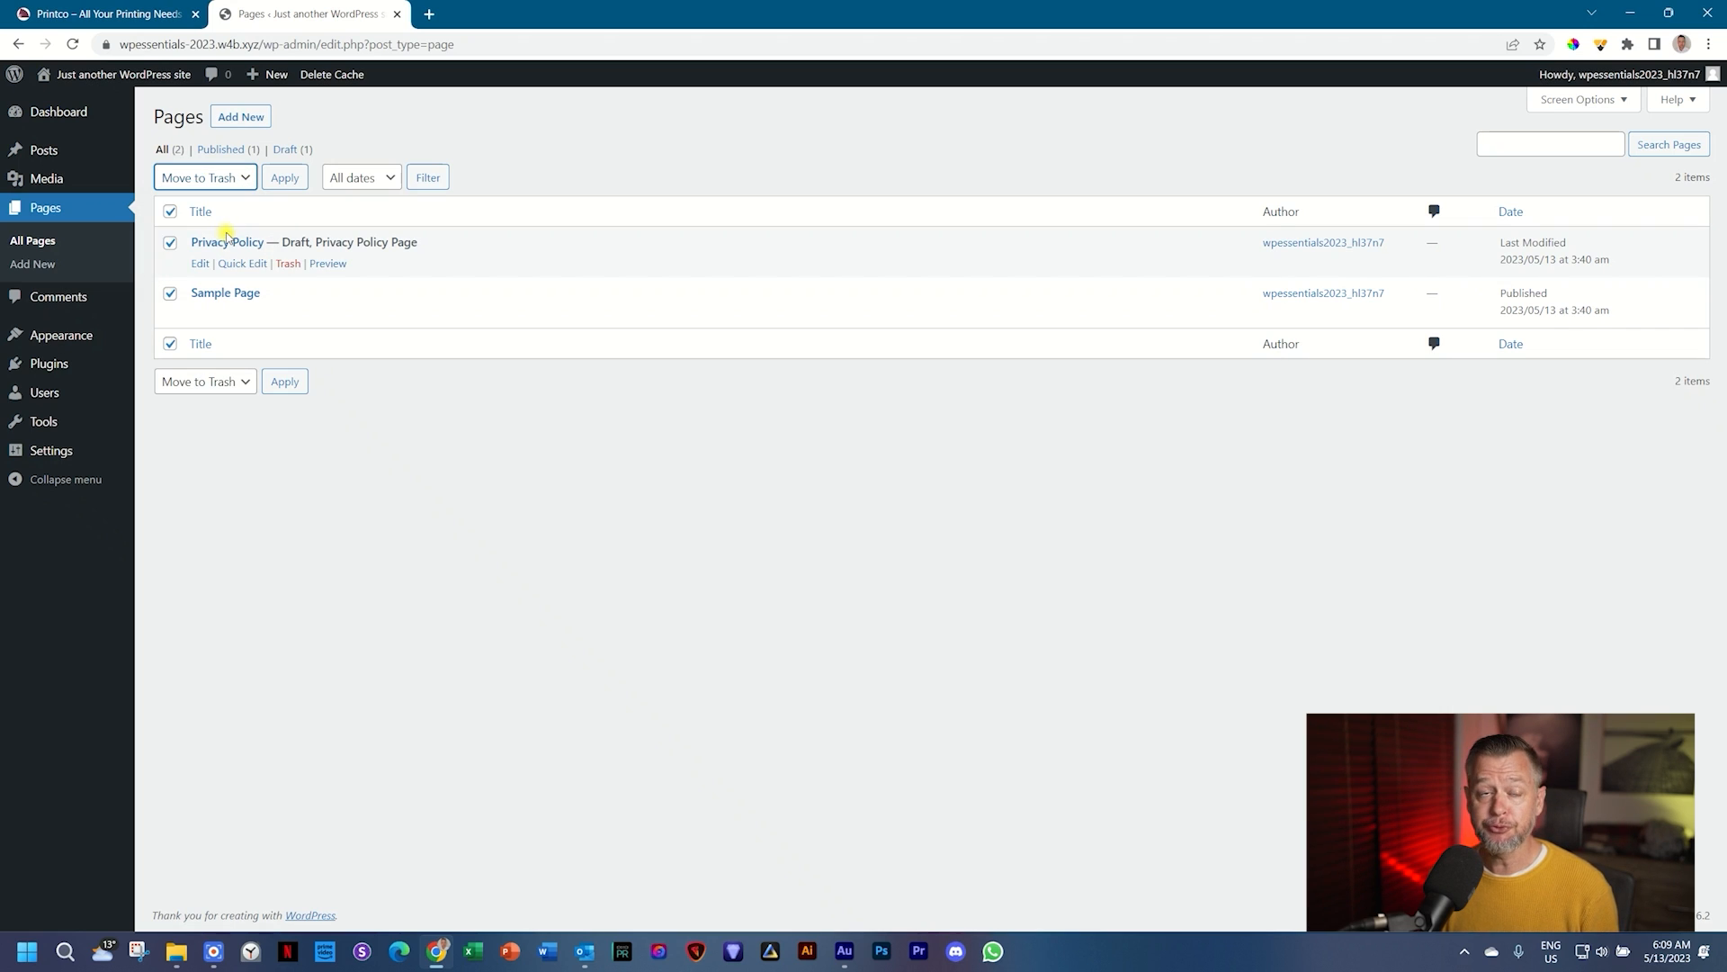
pyautogui.click(287, 180)
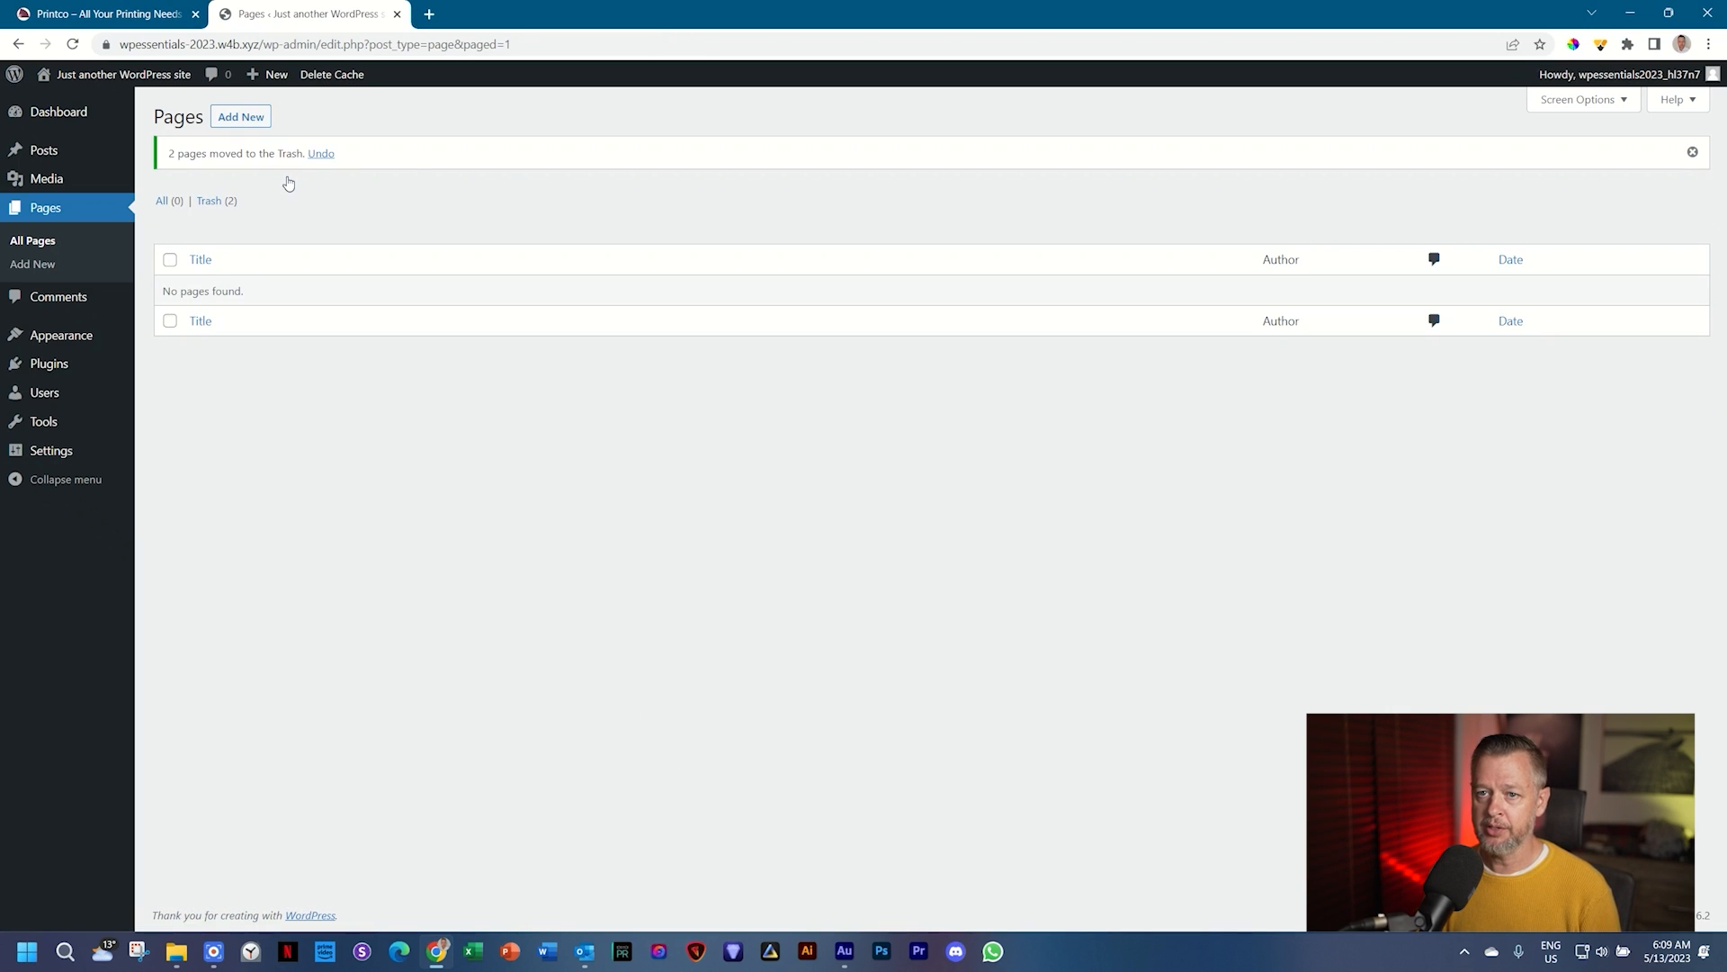
pyautogui.click(213, 201)
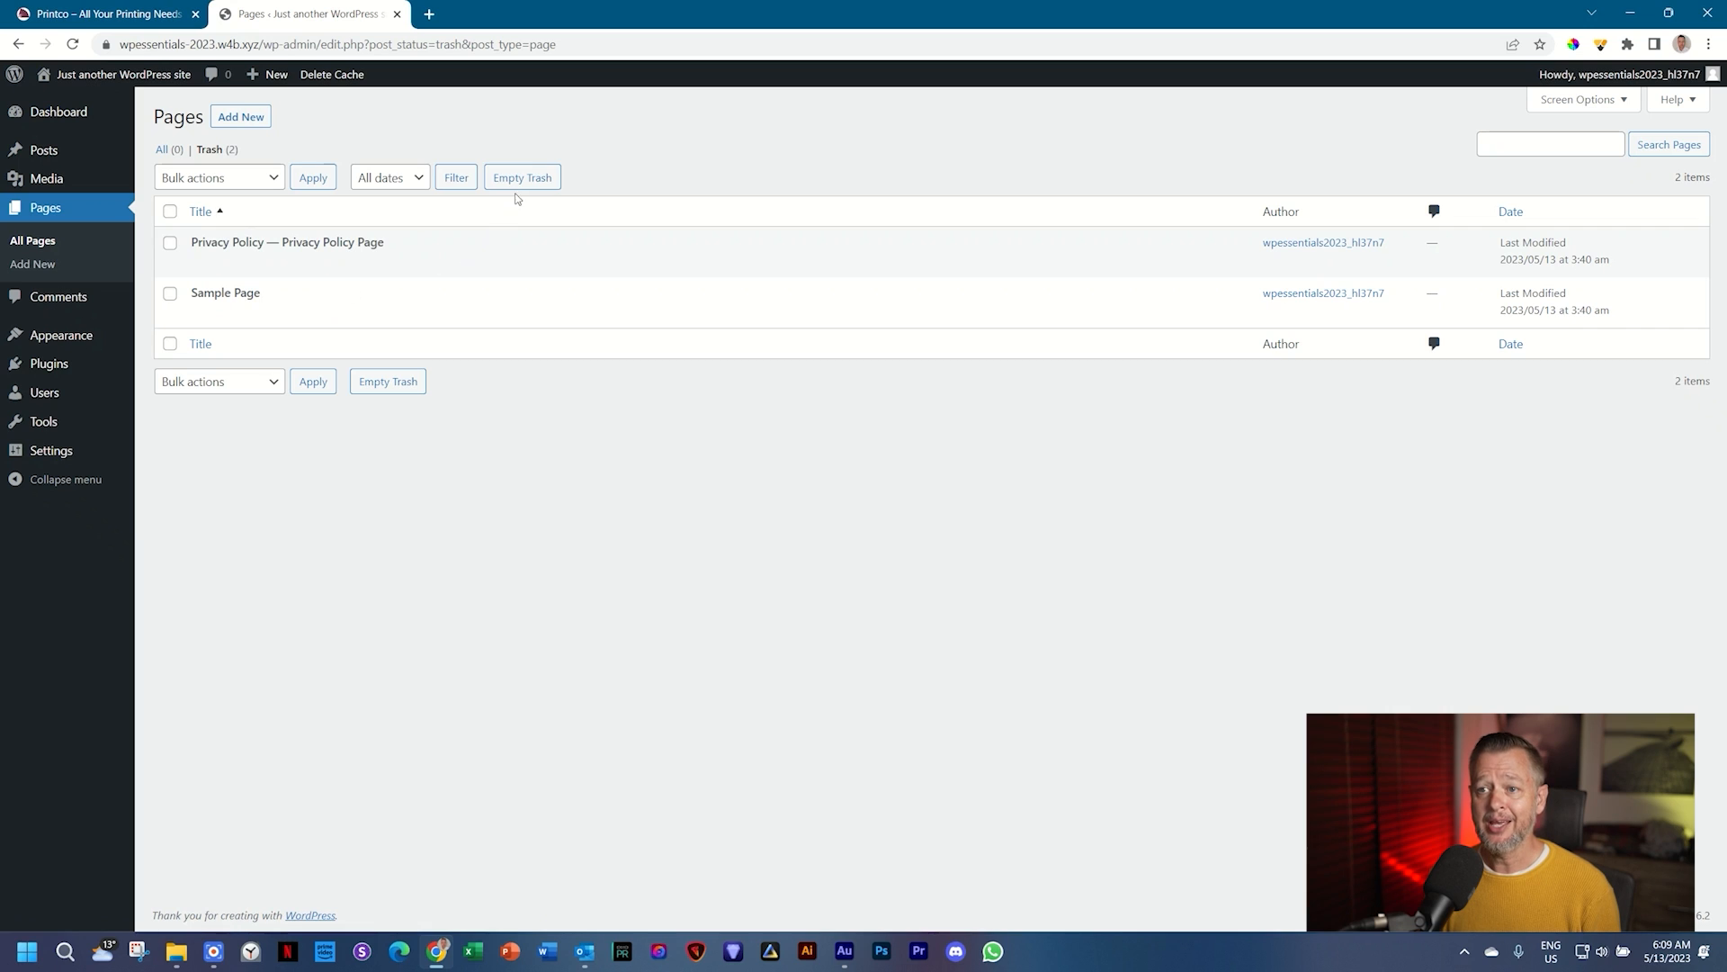
pyautogui.click(528, 185)
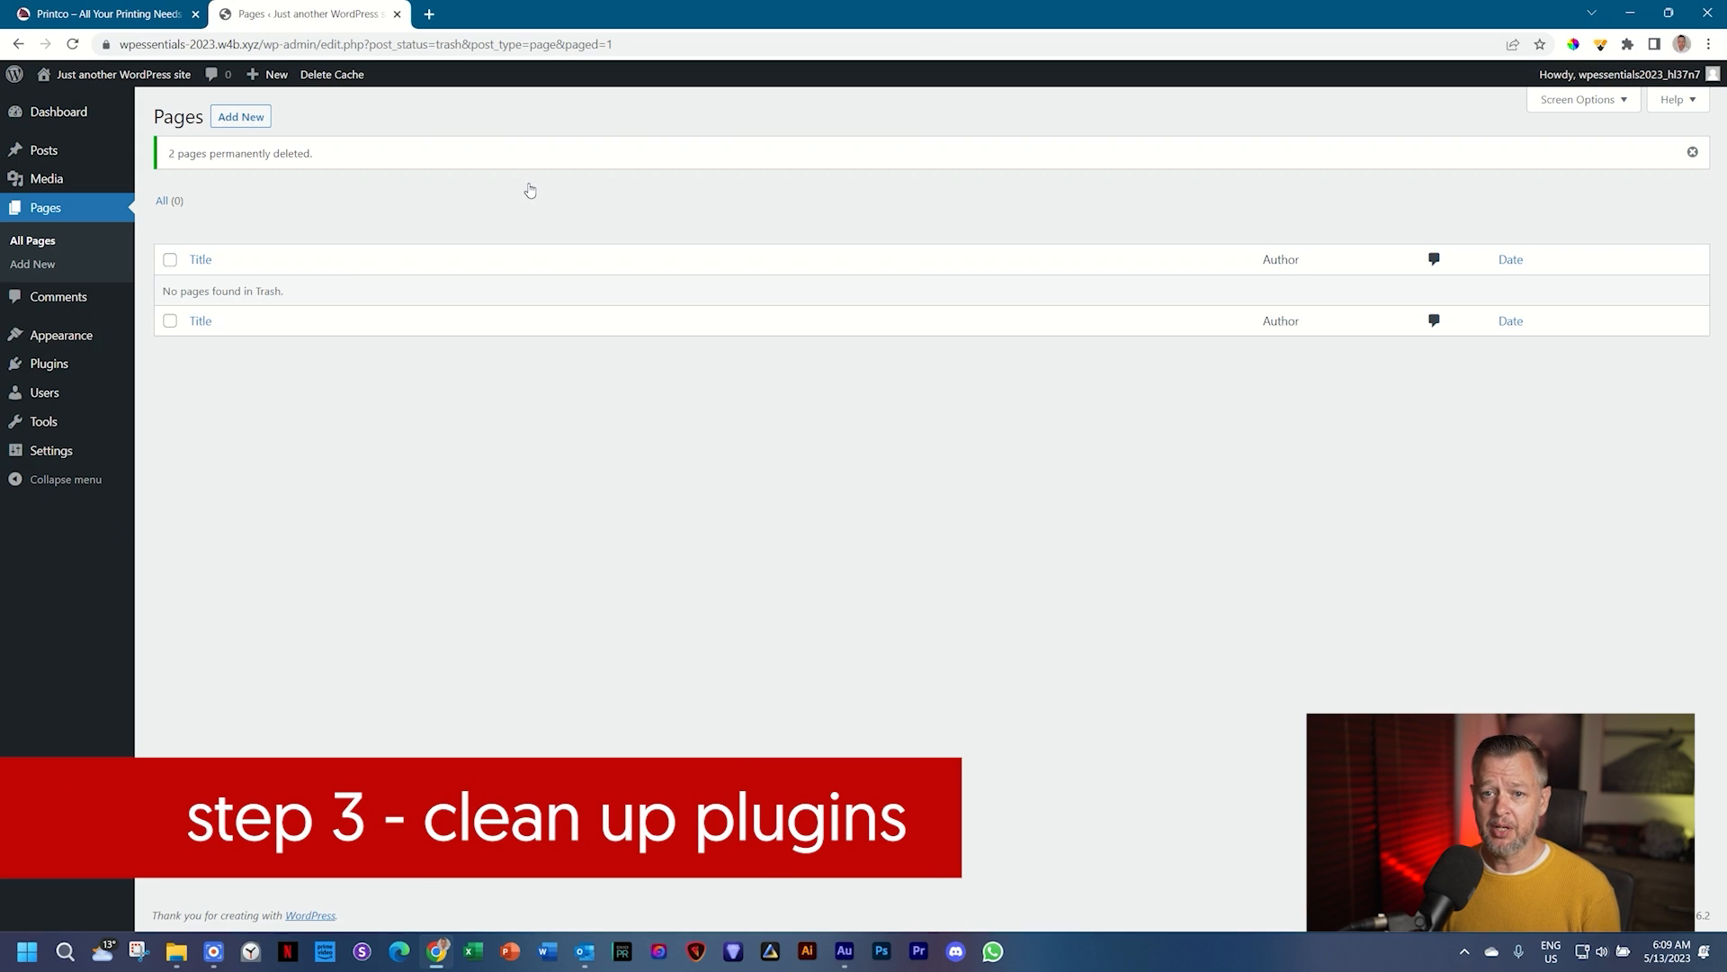
# Step: Deactivate all installed plugins with the Deactivate bulk action on the Plugins page
pyautogui.click(36, 365)
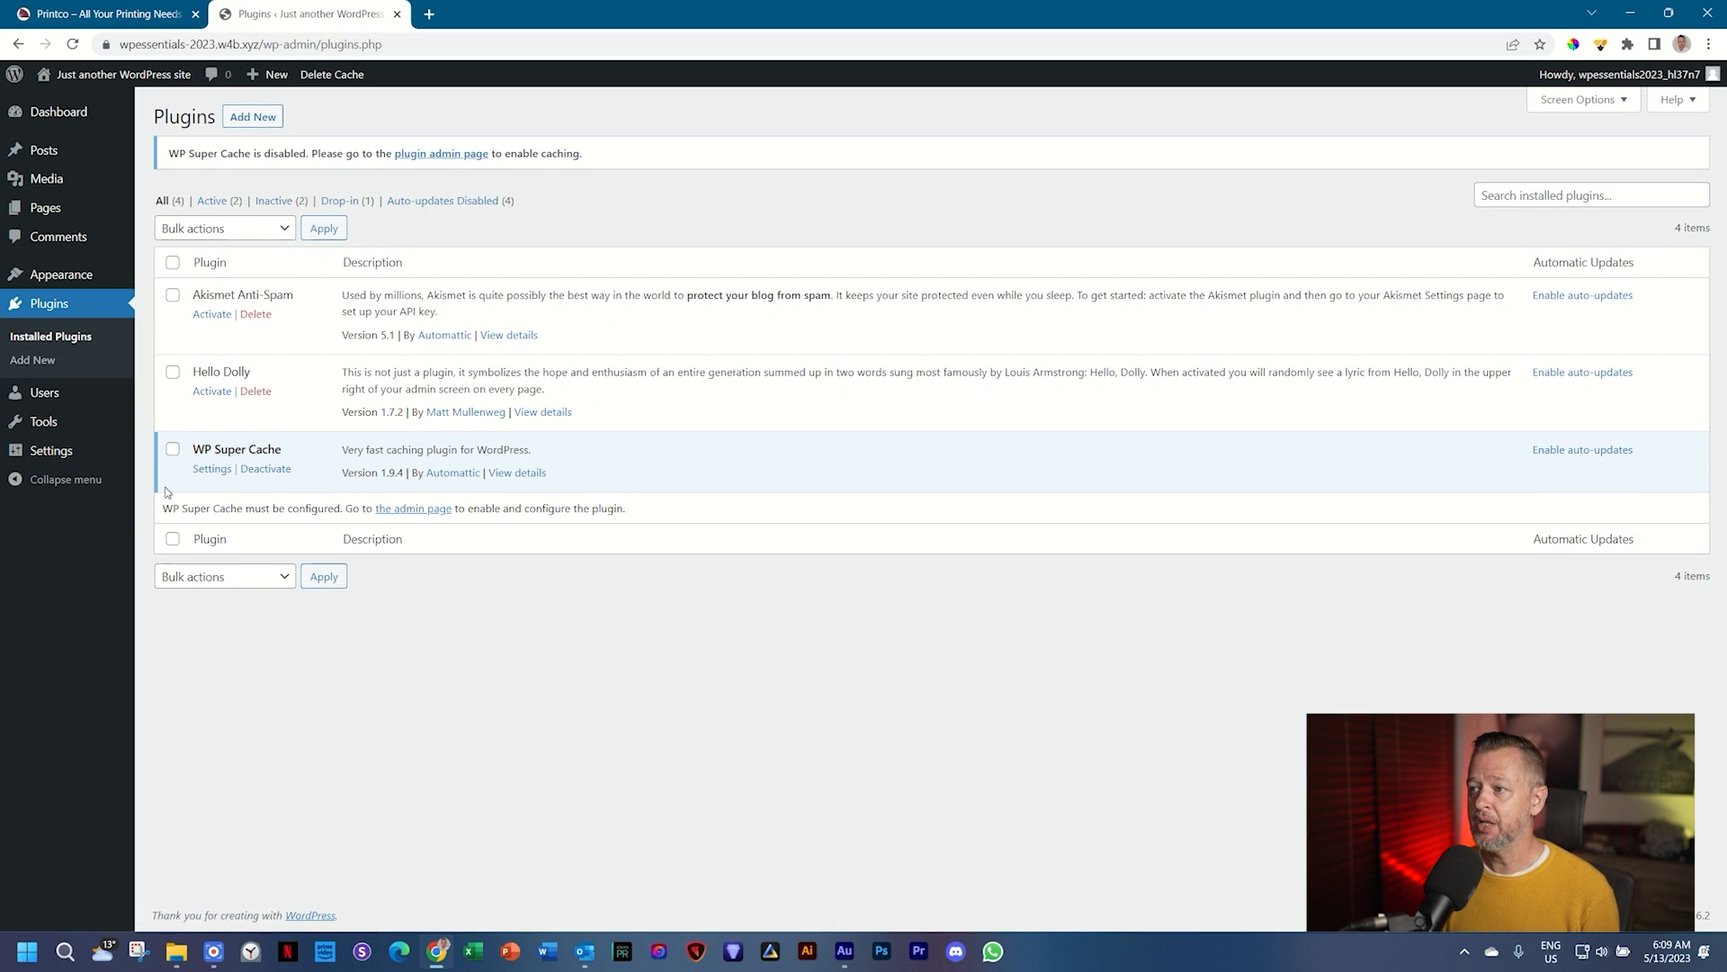
pyautogui.click(172, 262)
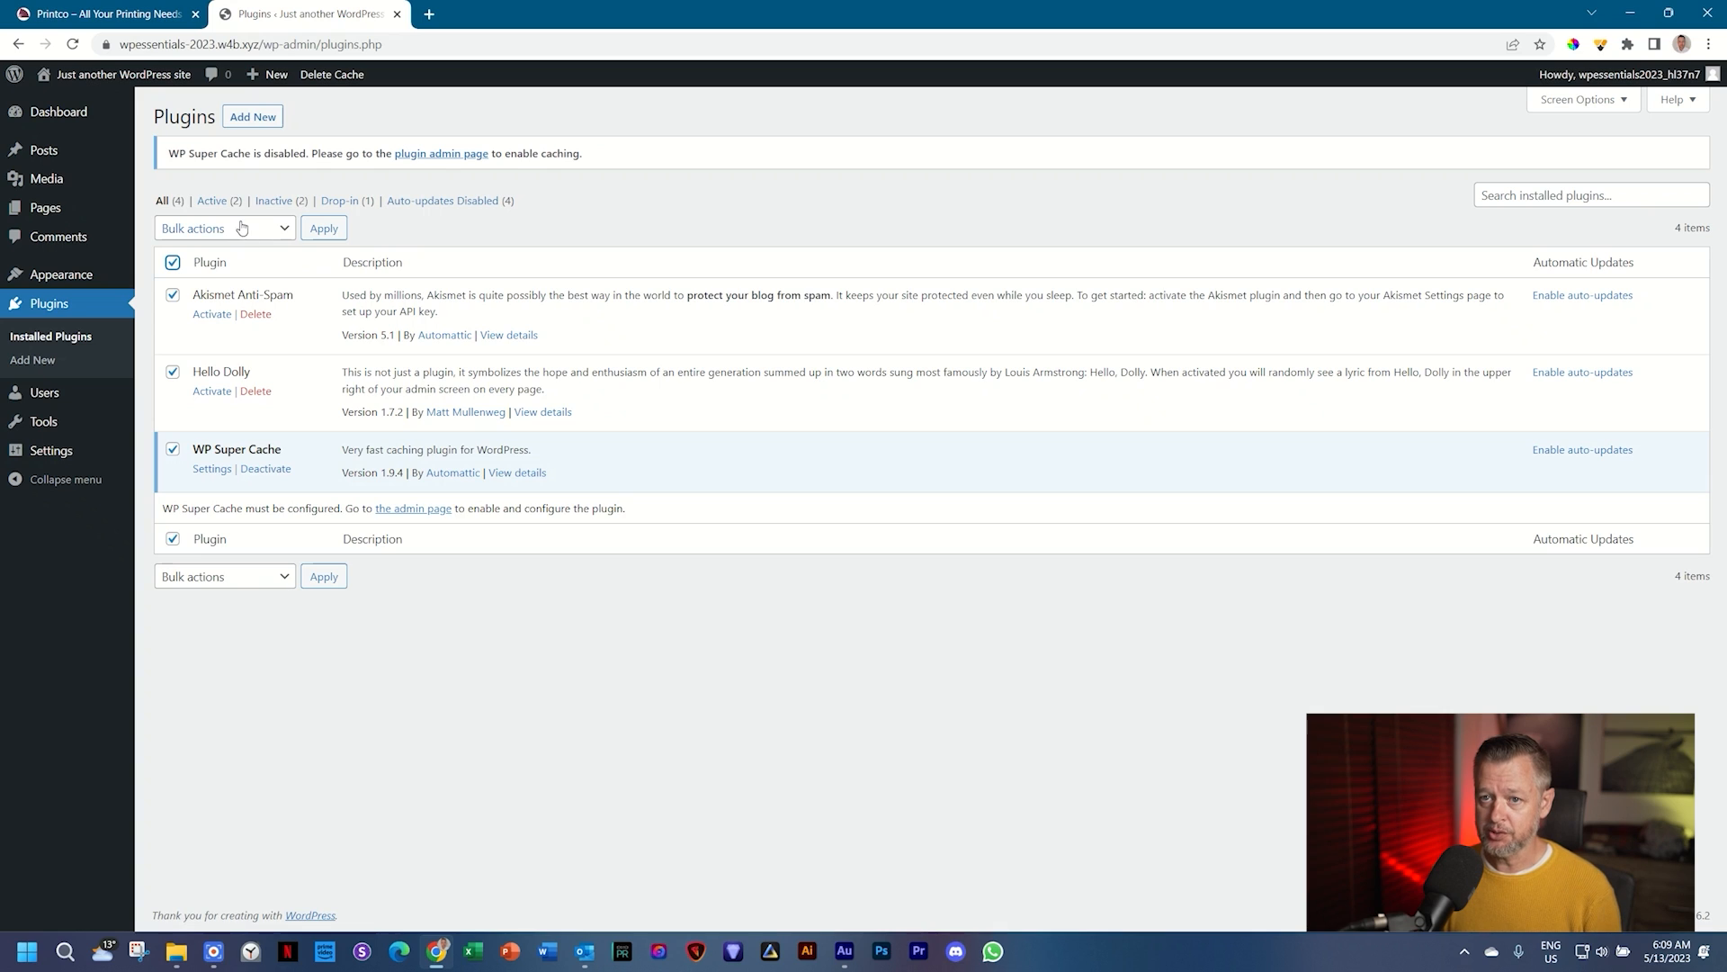
pyautogui.click(239, 228)
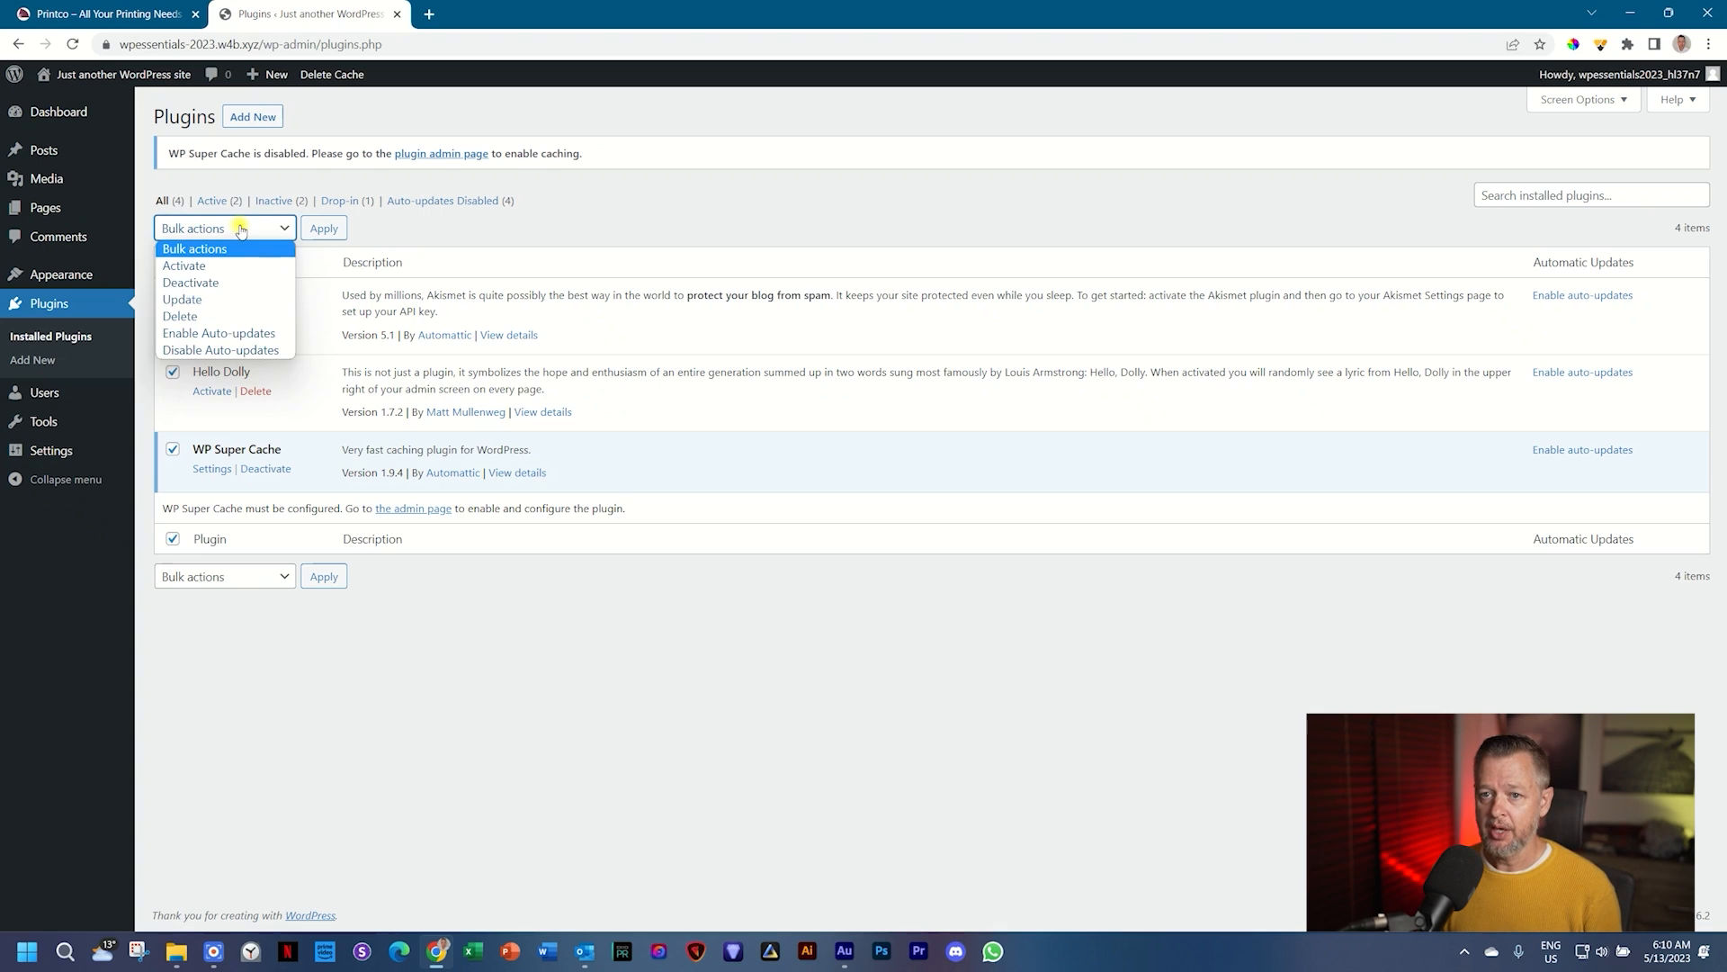
pyautogui.click(191, 282)
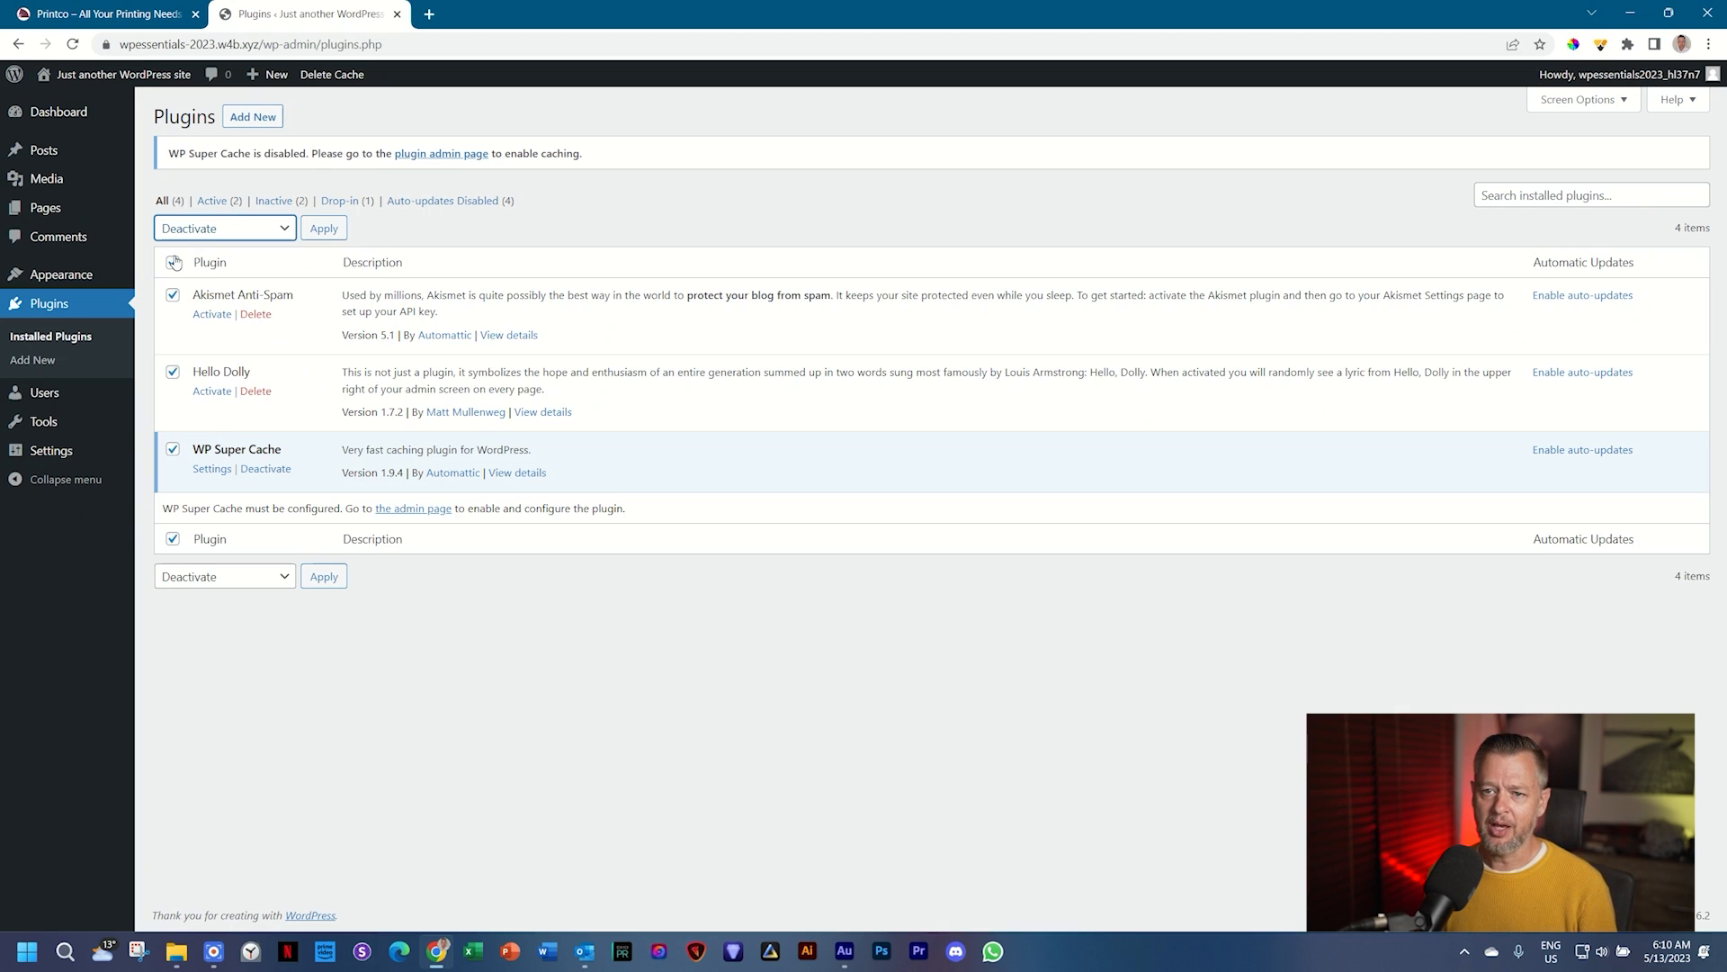
pyautogui.click(321, 235)
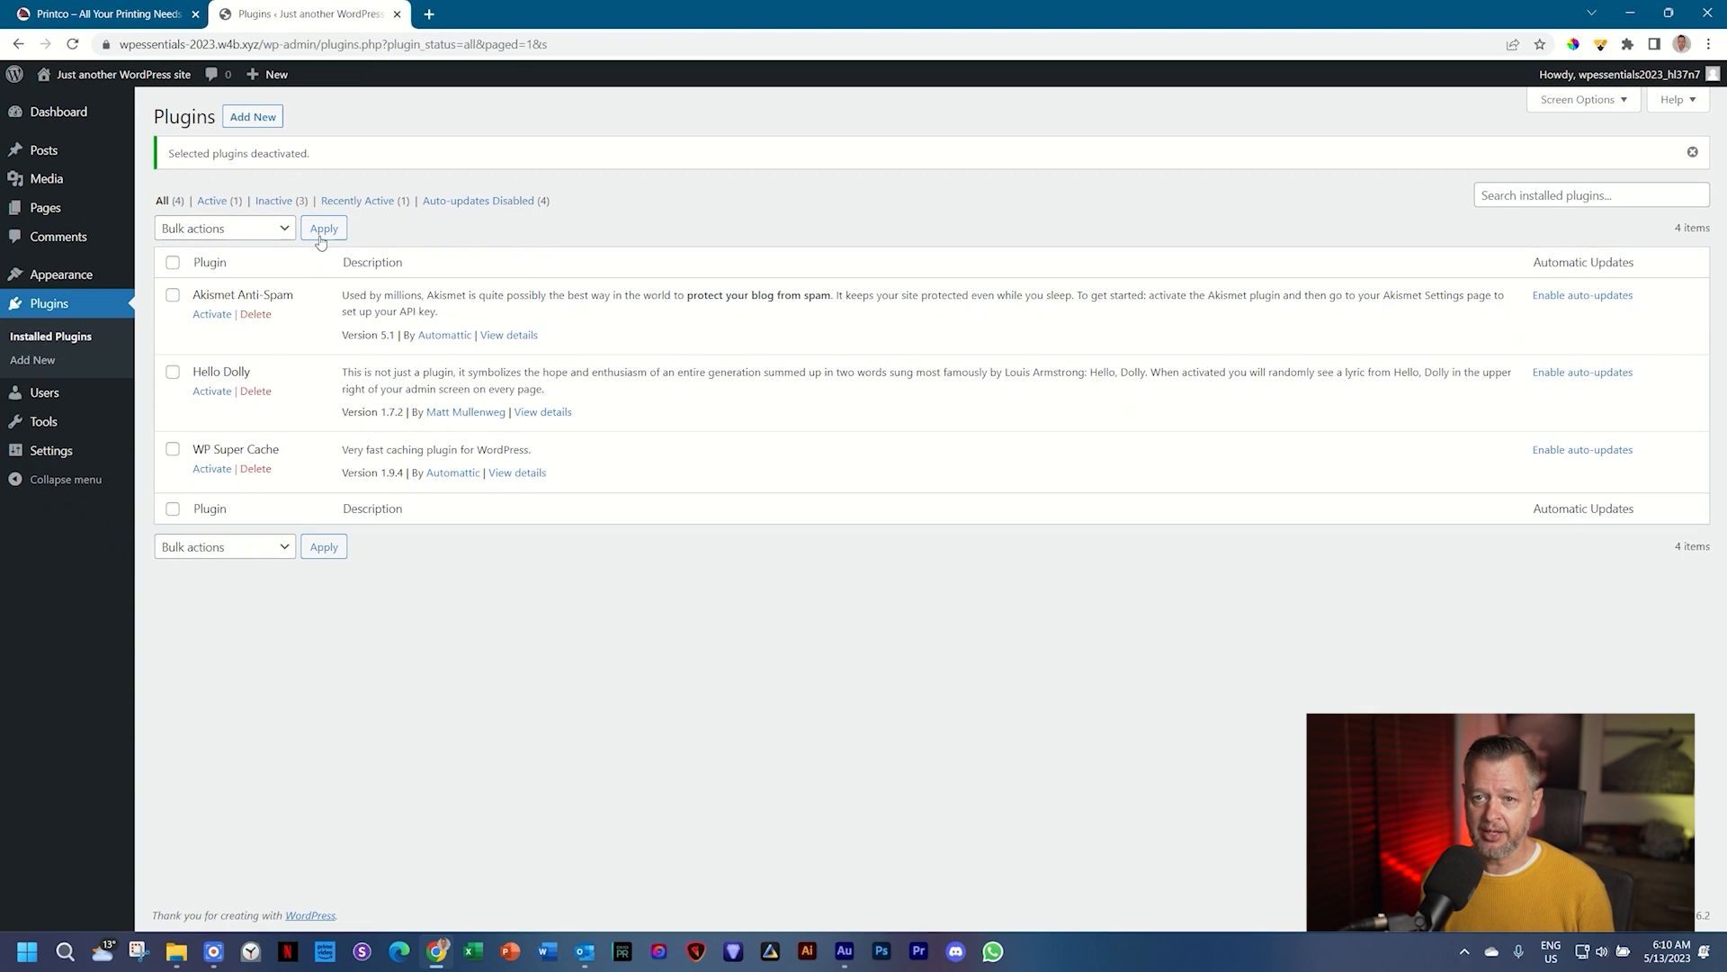
# Step: Delete all plugins, including Akismet Anti-Spam, Hello Dolly and WP Super Cache, confirming the deletion
pyautogui.click(173, 263)
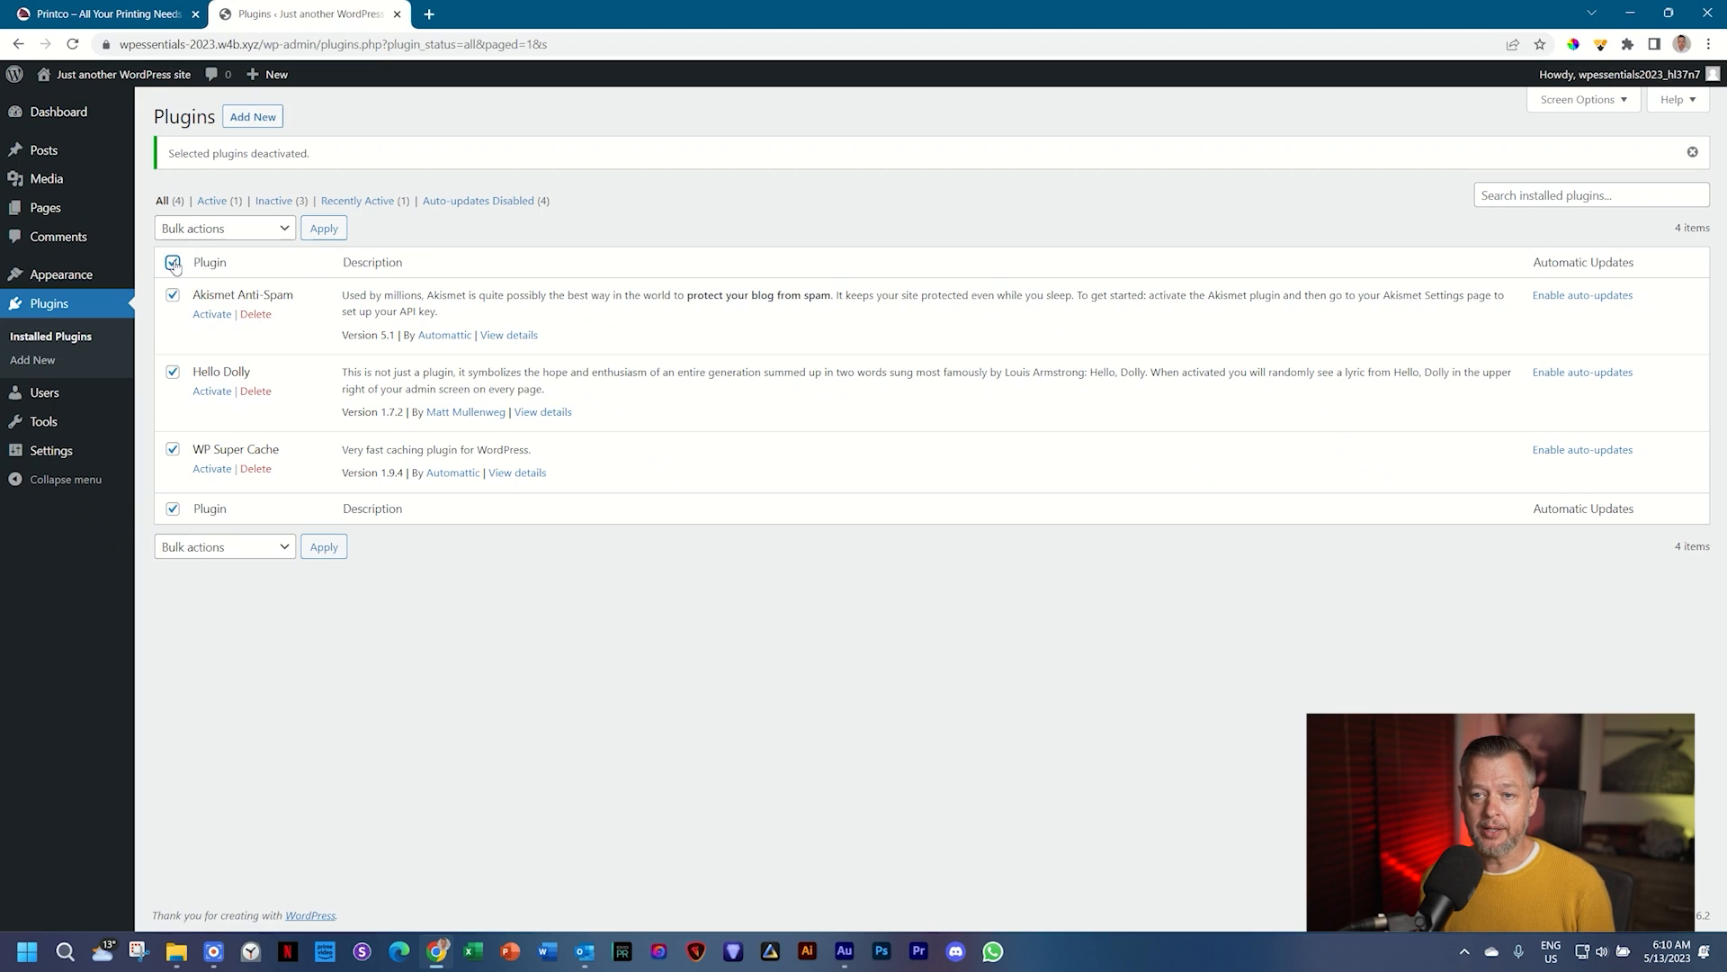
pyautogui.click(258, 236)
pyautogui.click(207, 315)
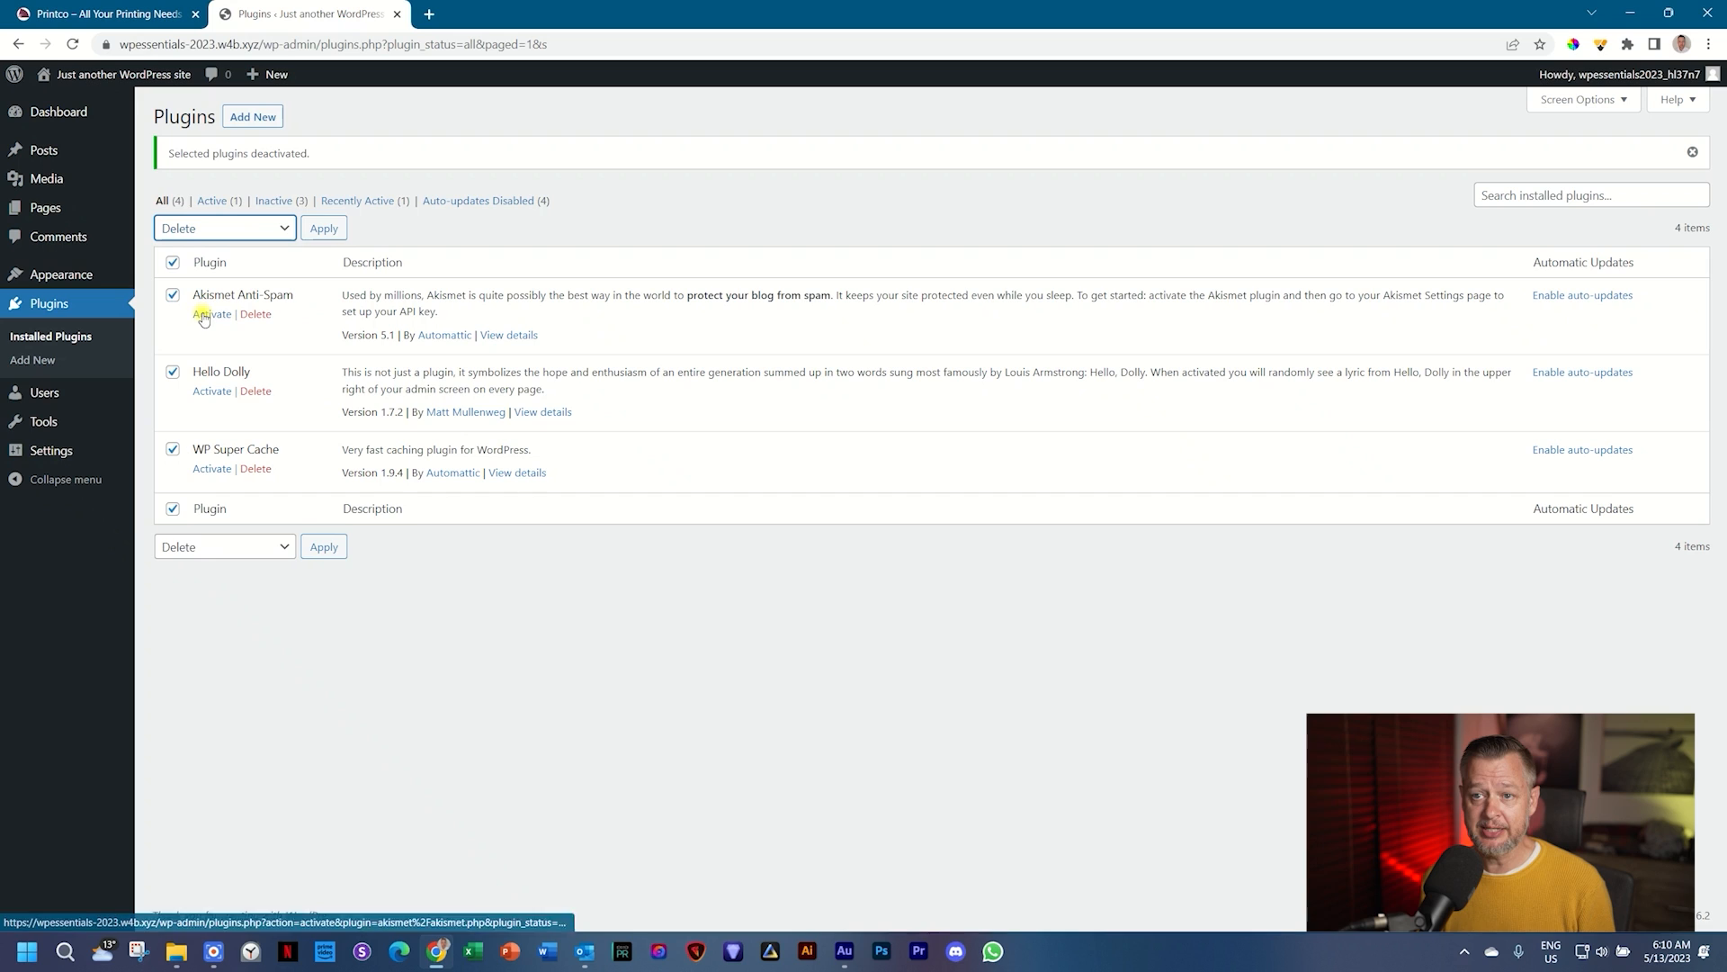
pyautogui.click(322, 229)
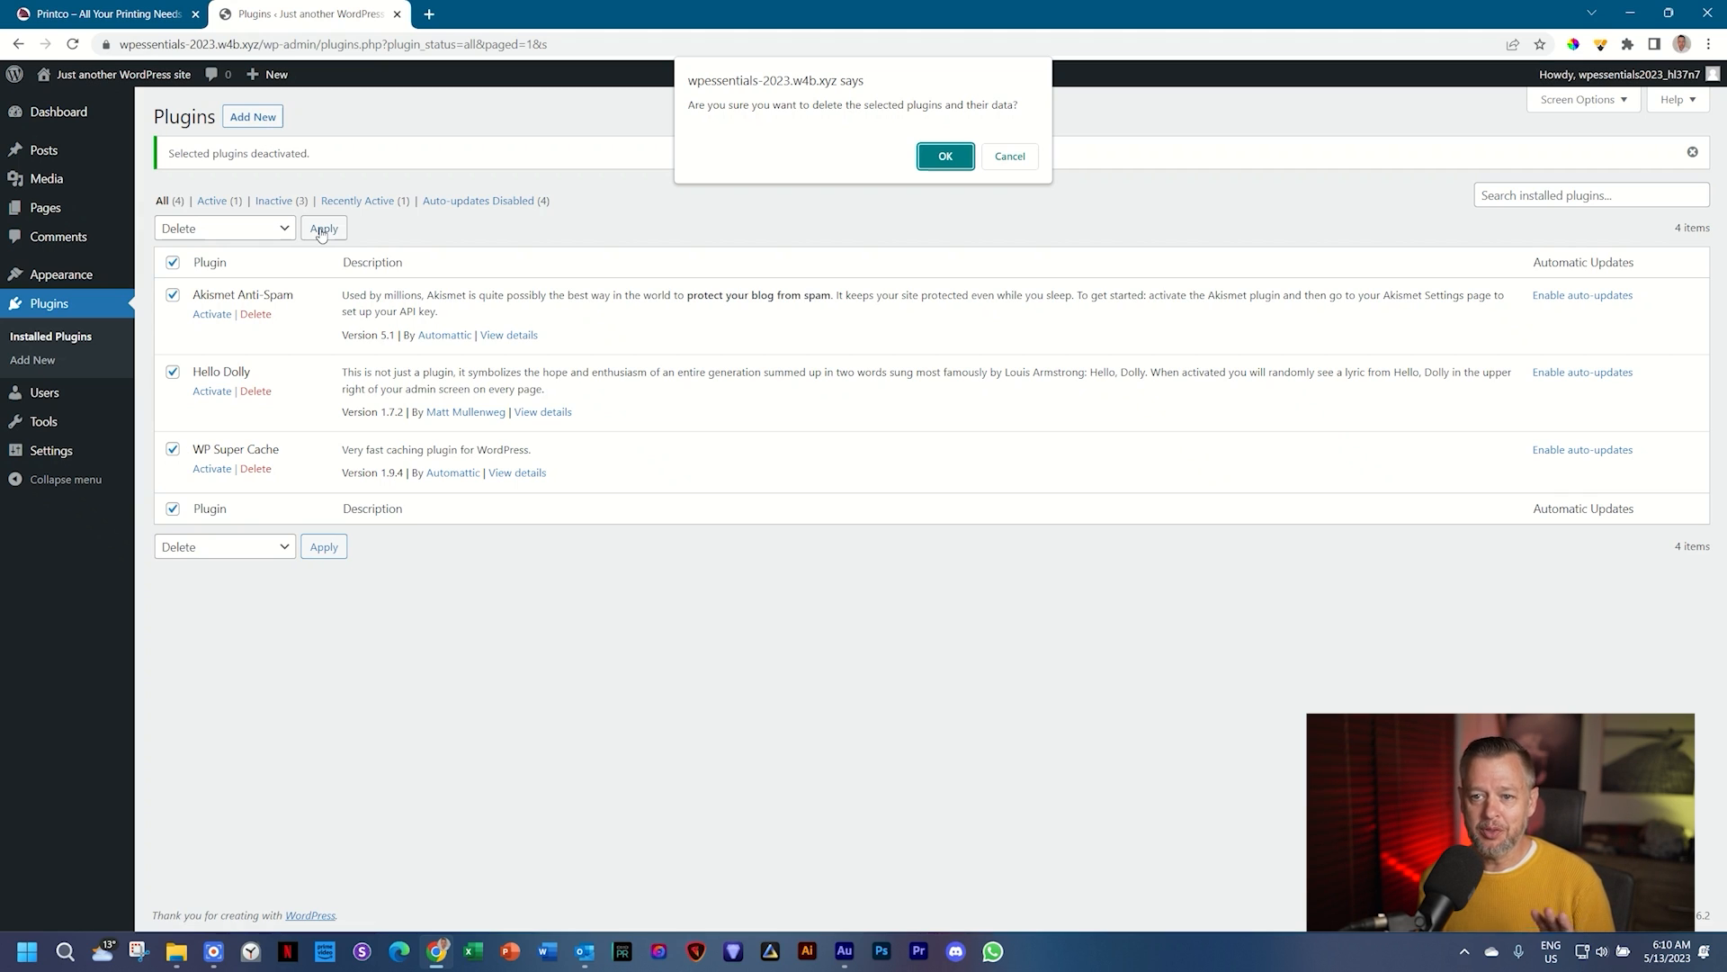
pyautogui.click(937, 163)
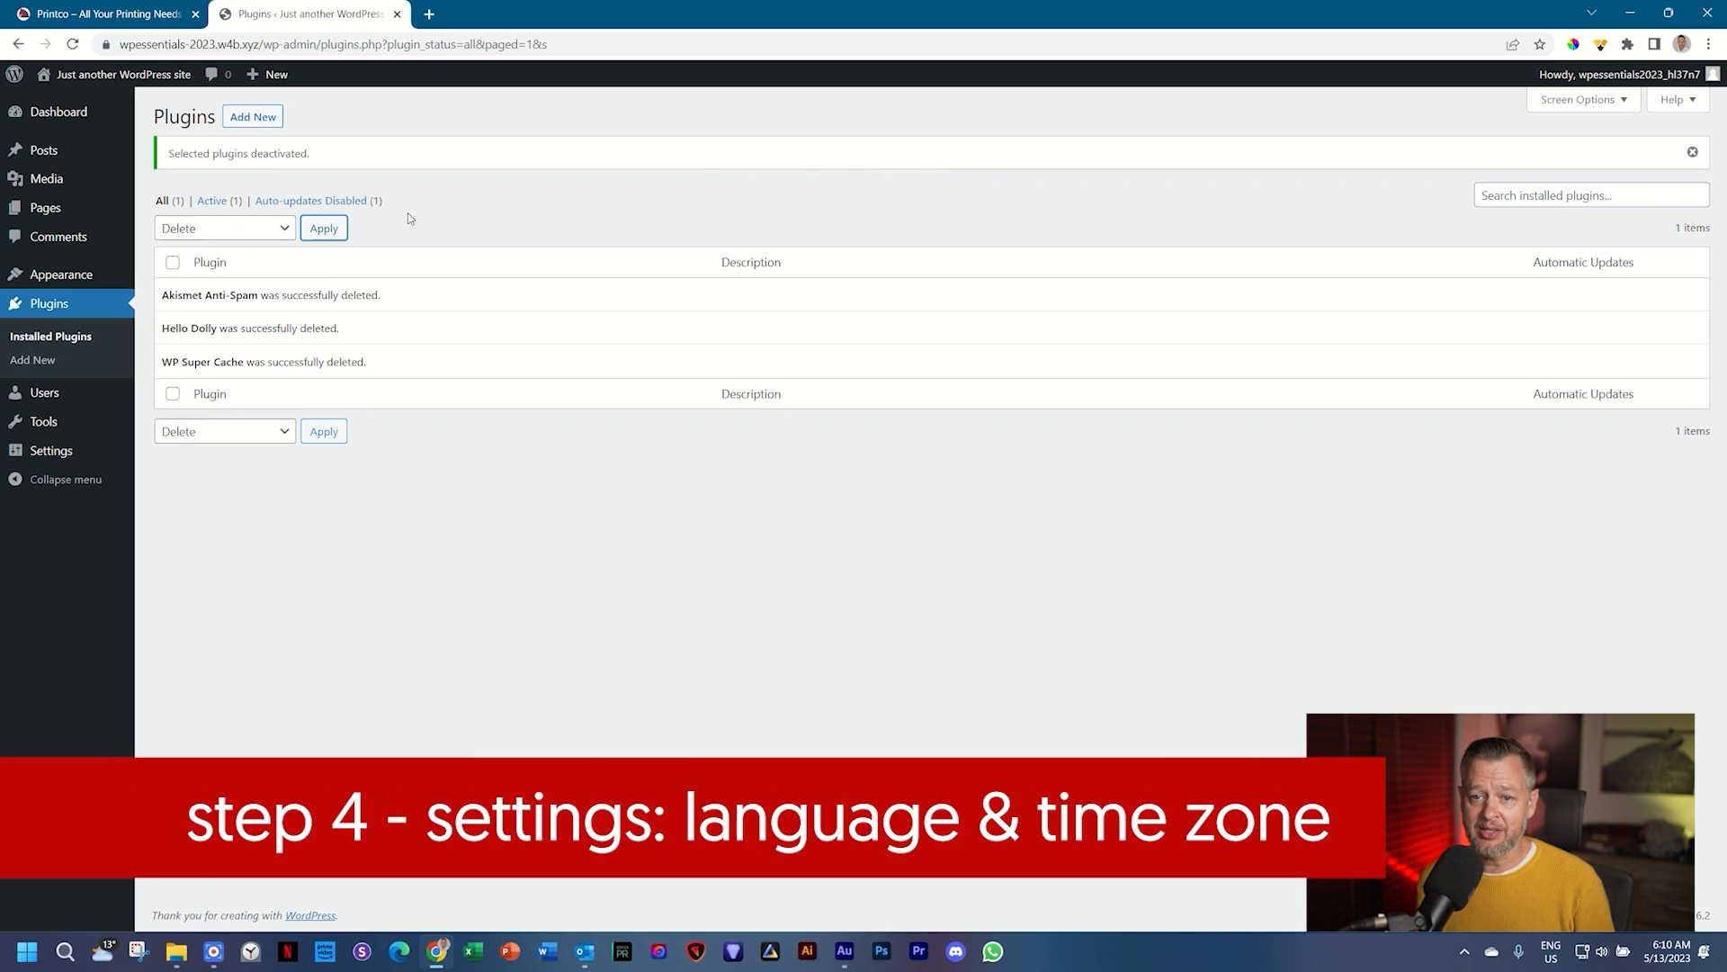
# Step: Choose English (South Africa) as the Site Language under Settings > General
pyautogui.click(78, 459)
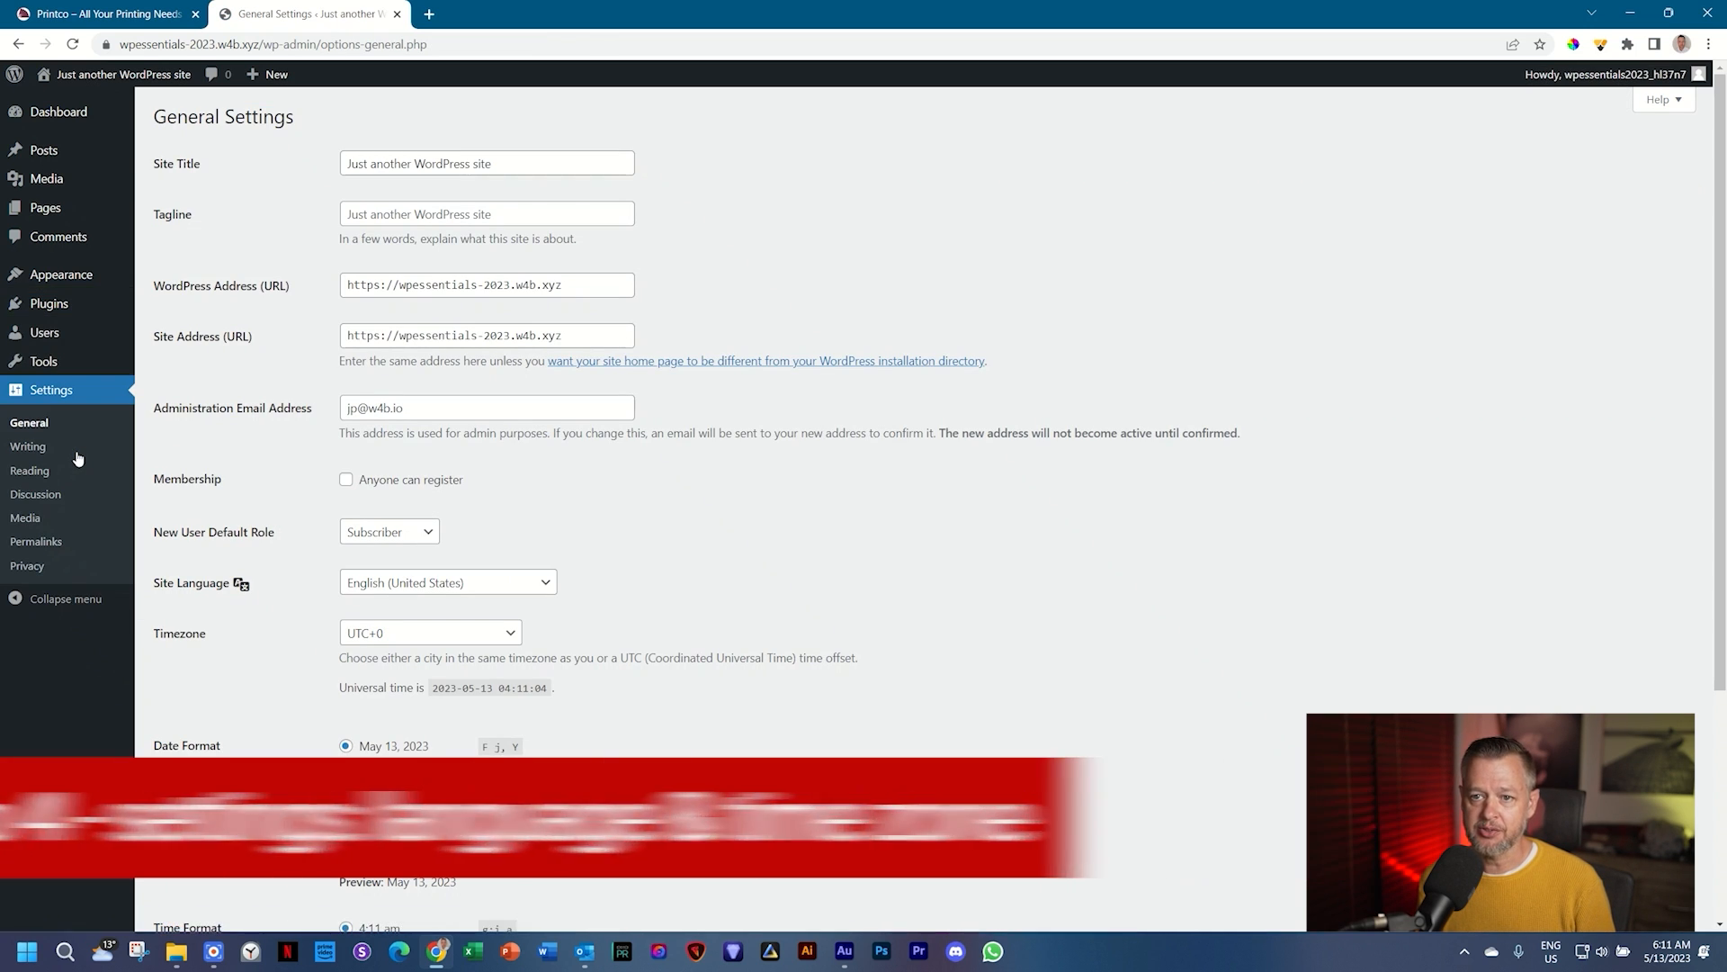
pyautogui.scroll(-1, 759, 528)
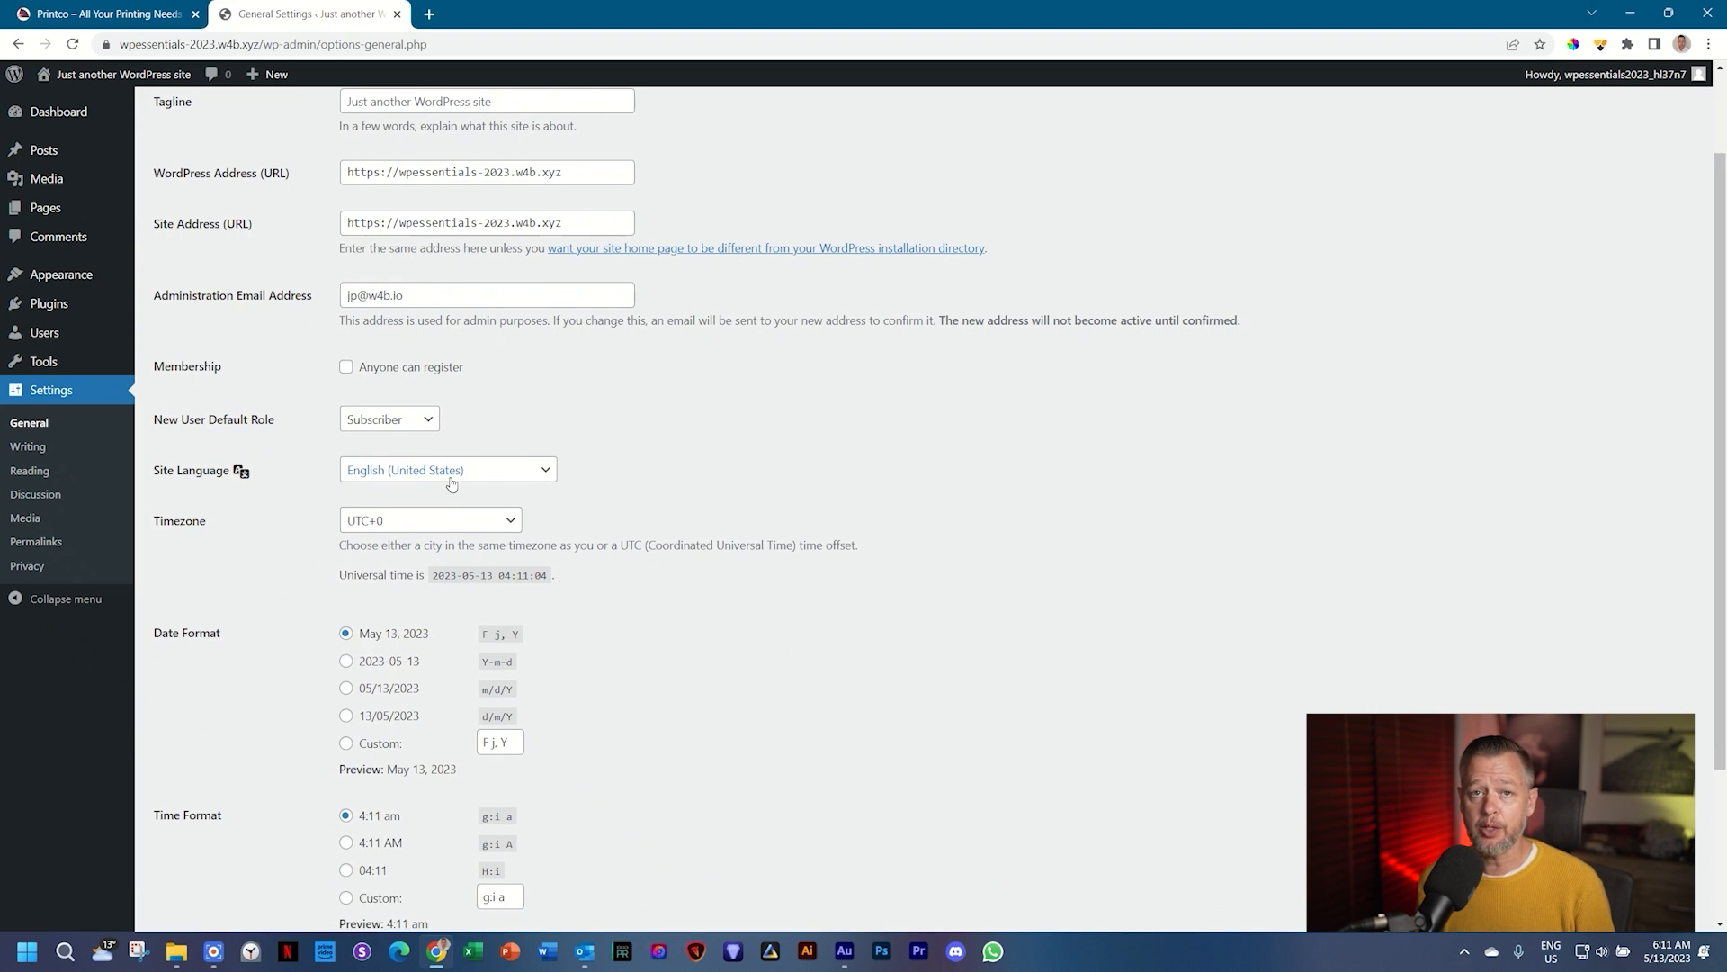
pyautogui.click(451, 484)
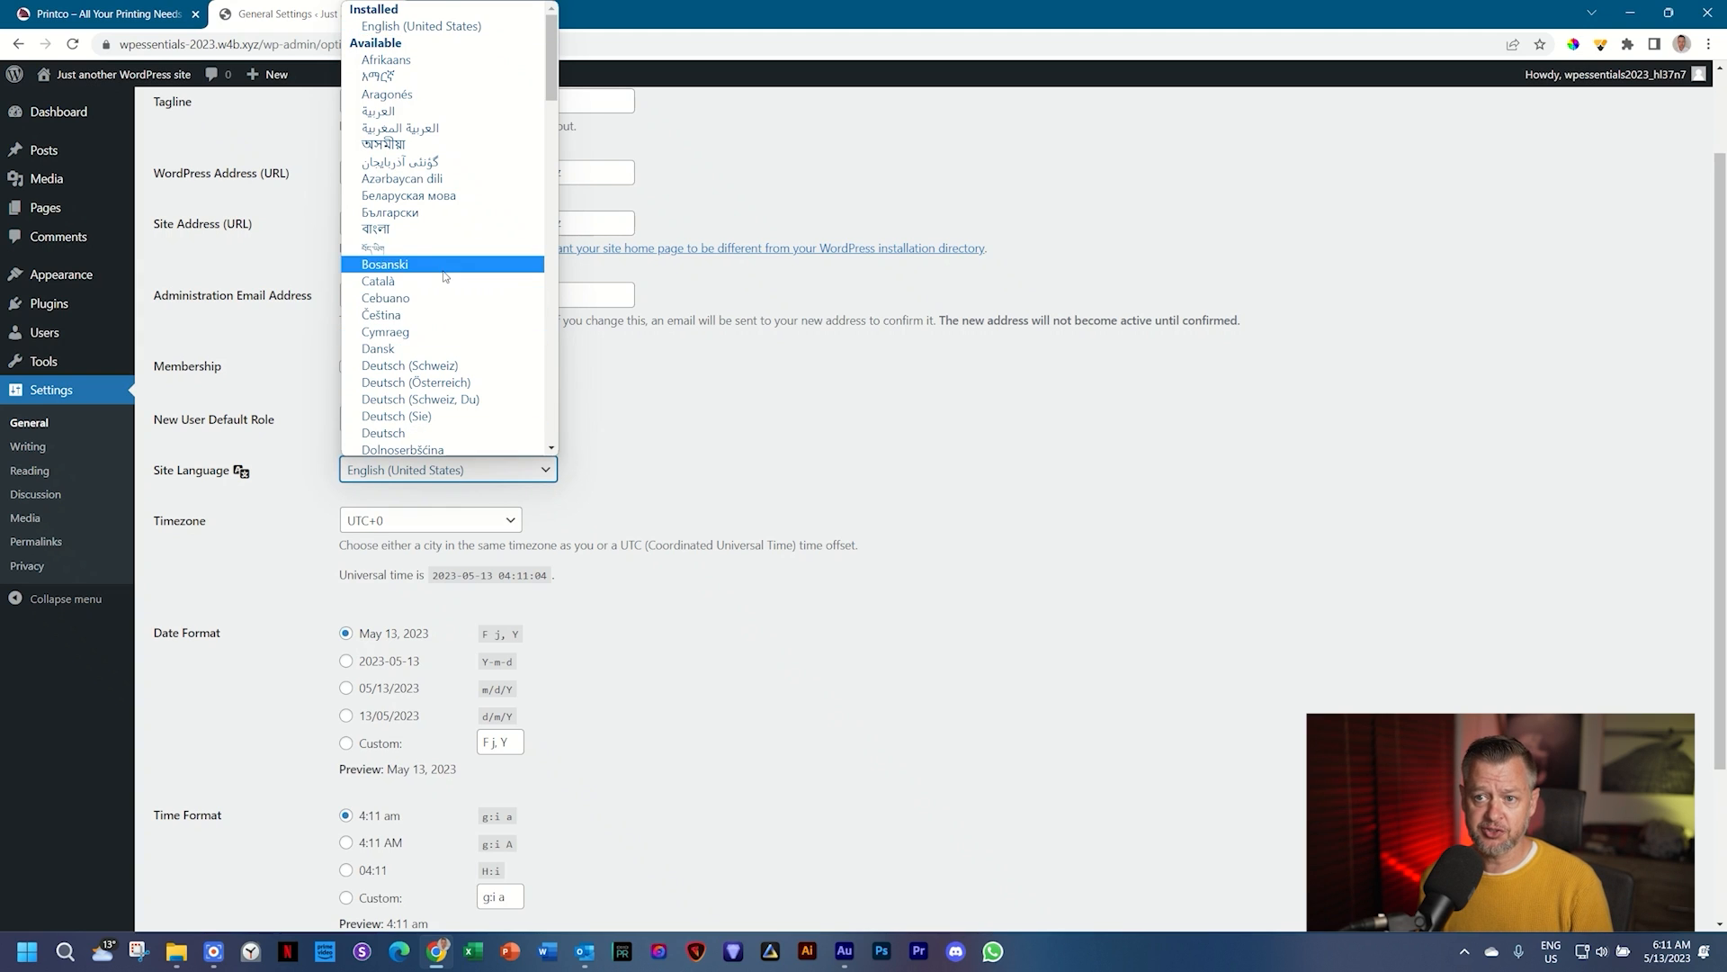
pyautogui.scroll(-15, 449, 306)
pyautogui.scroll(15, 450, 322)
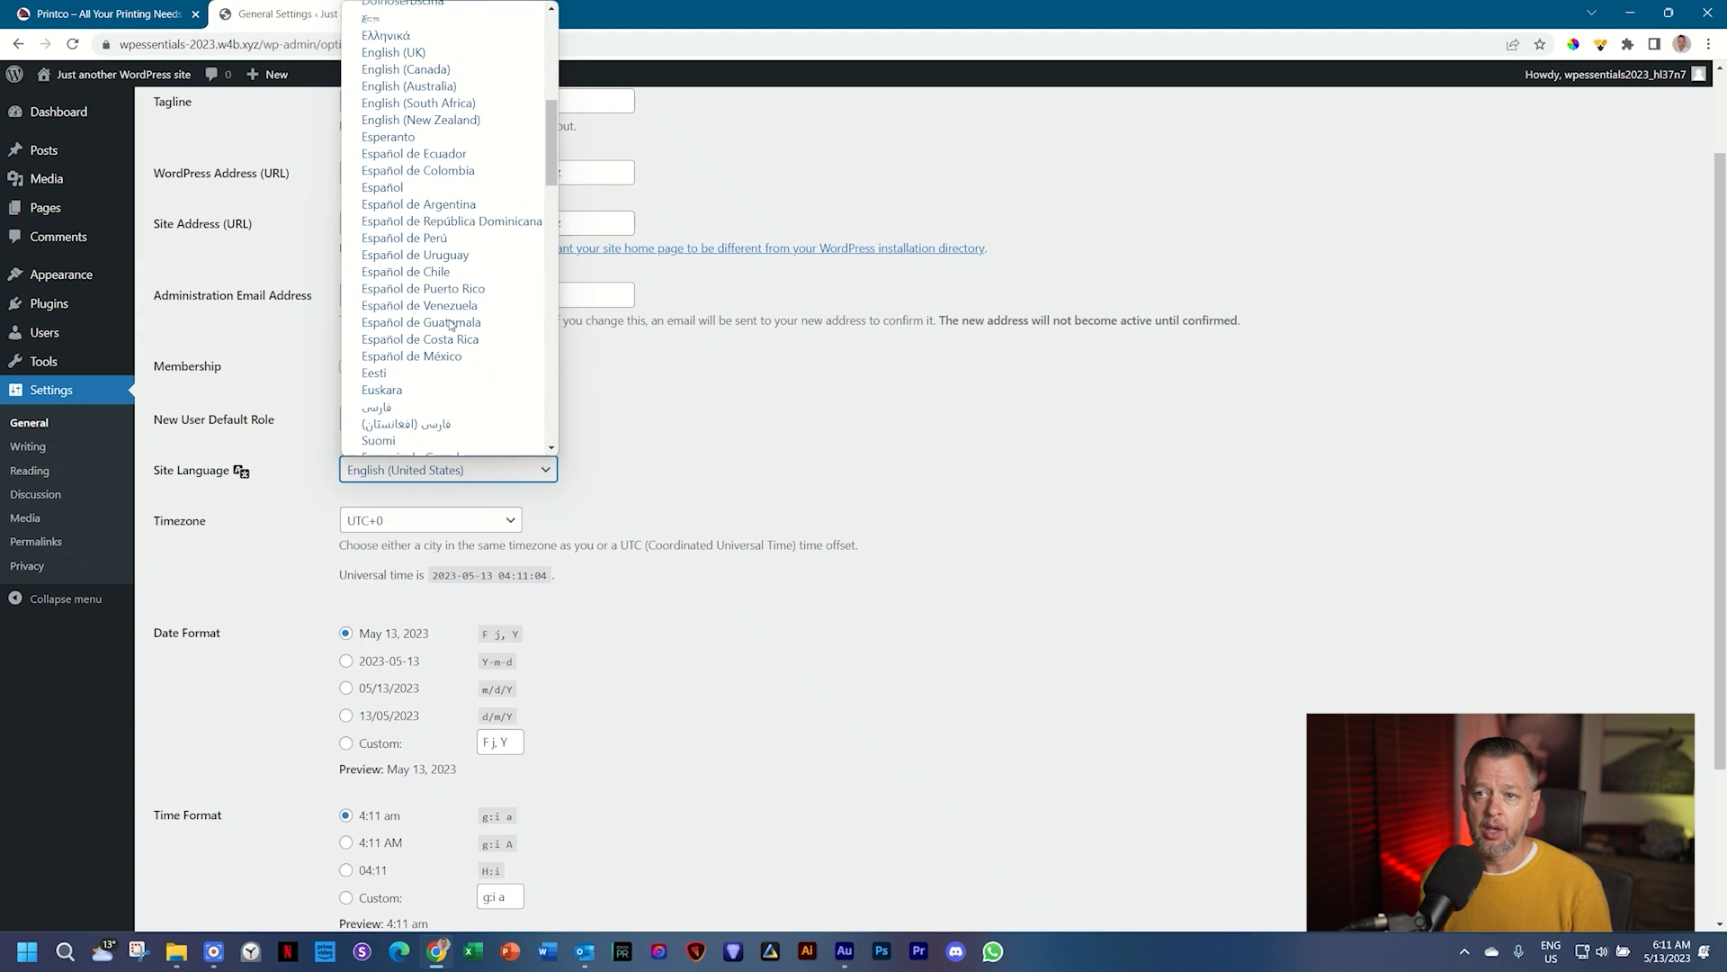
pyautogui.scroll(-3, 450, 320)
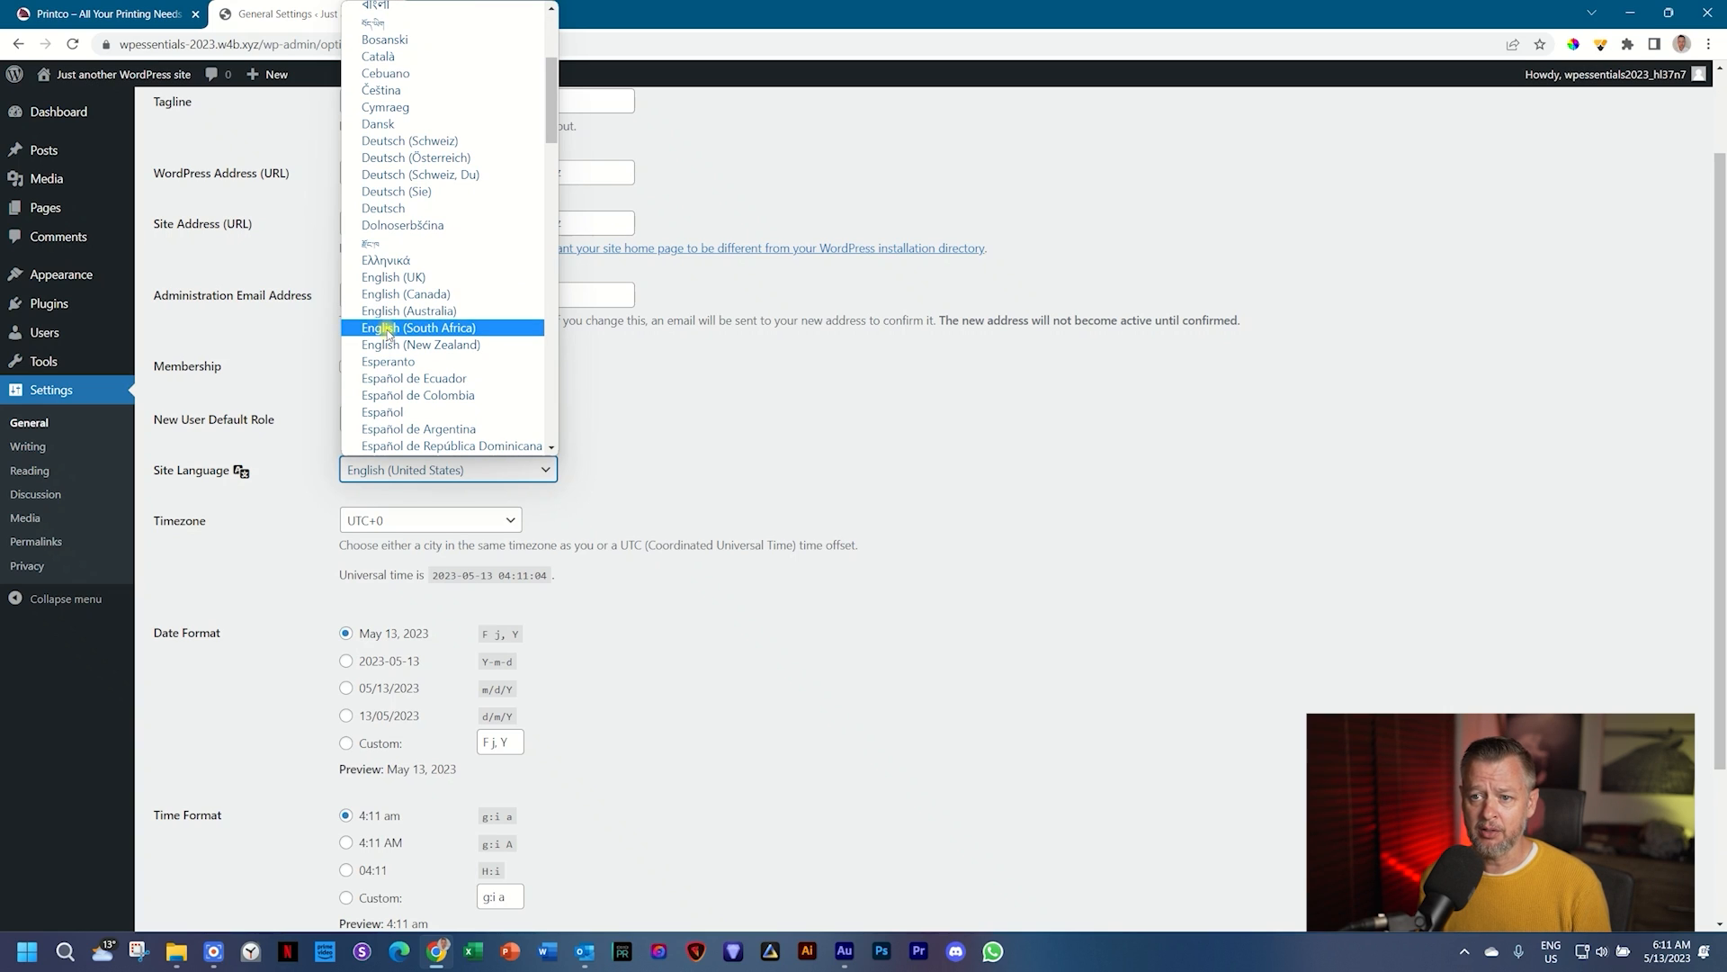
pyautogui.click(389, 330)
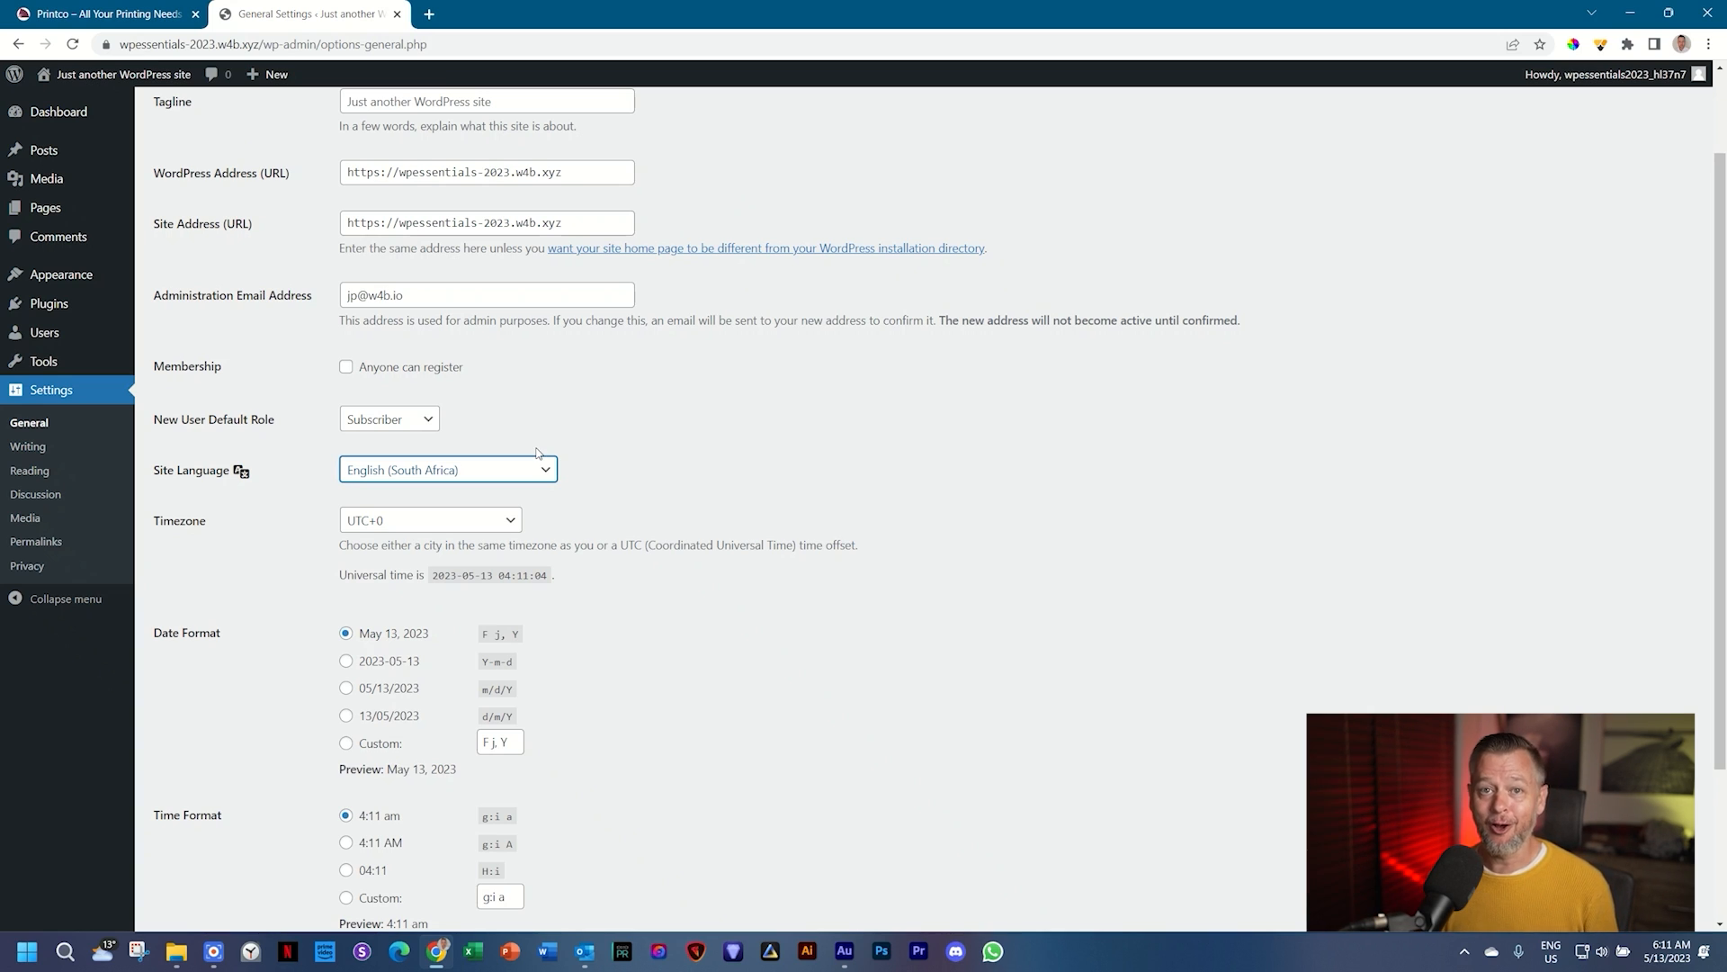
# Step: Change the Timezone to UTC+2 and save the General Settings
pyautogui.click(509, 522)
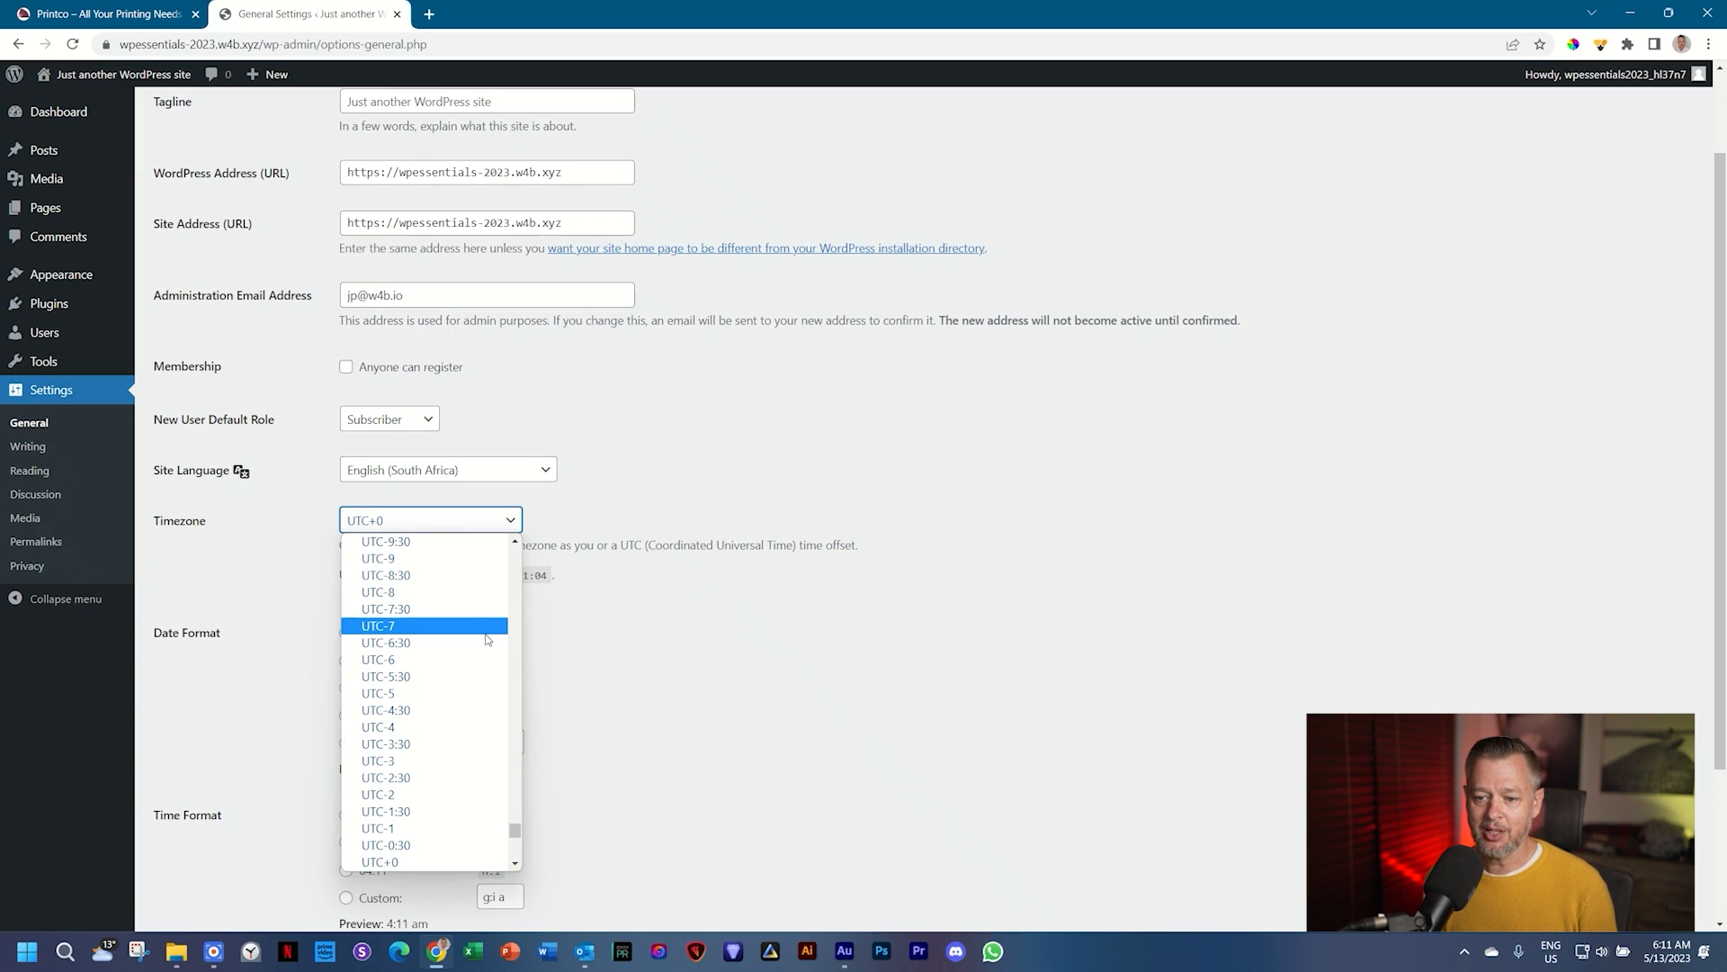
pyautogui.click(449, 705)
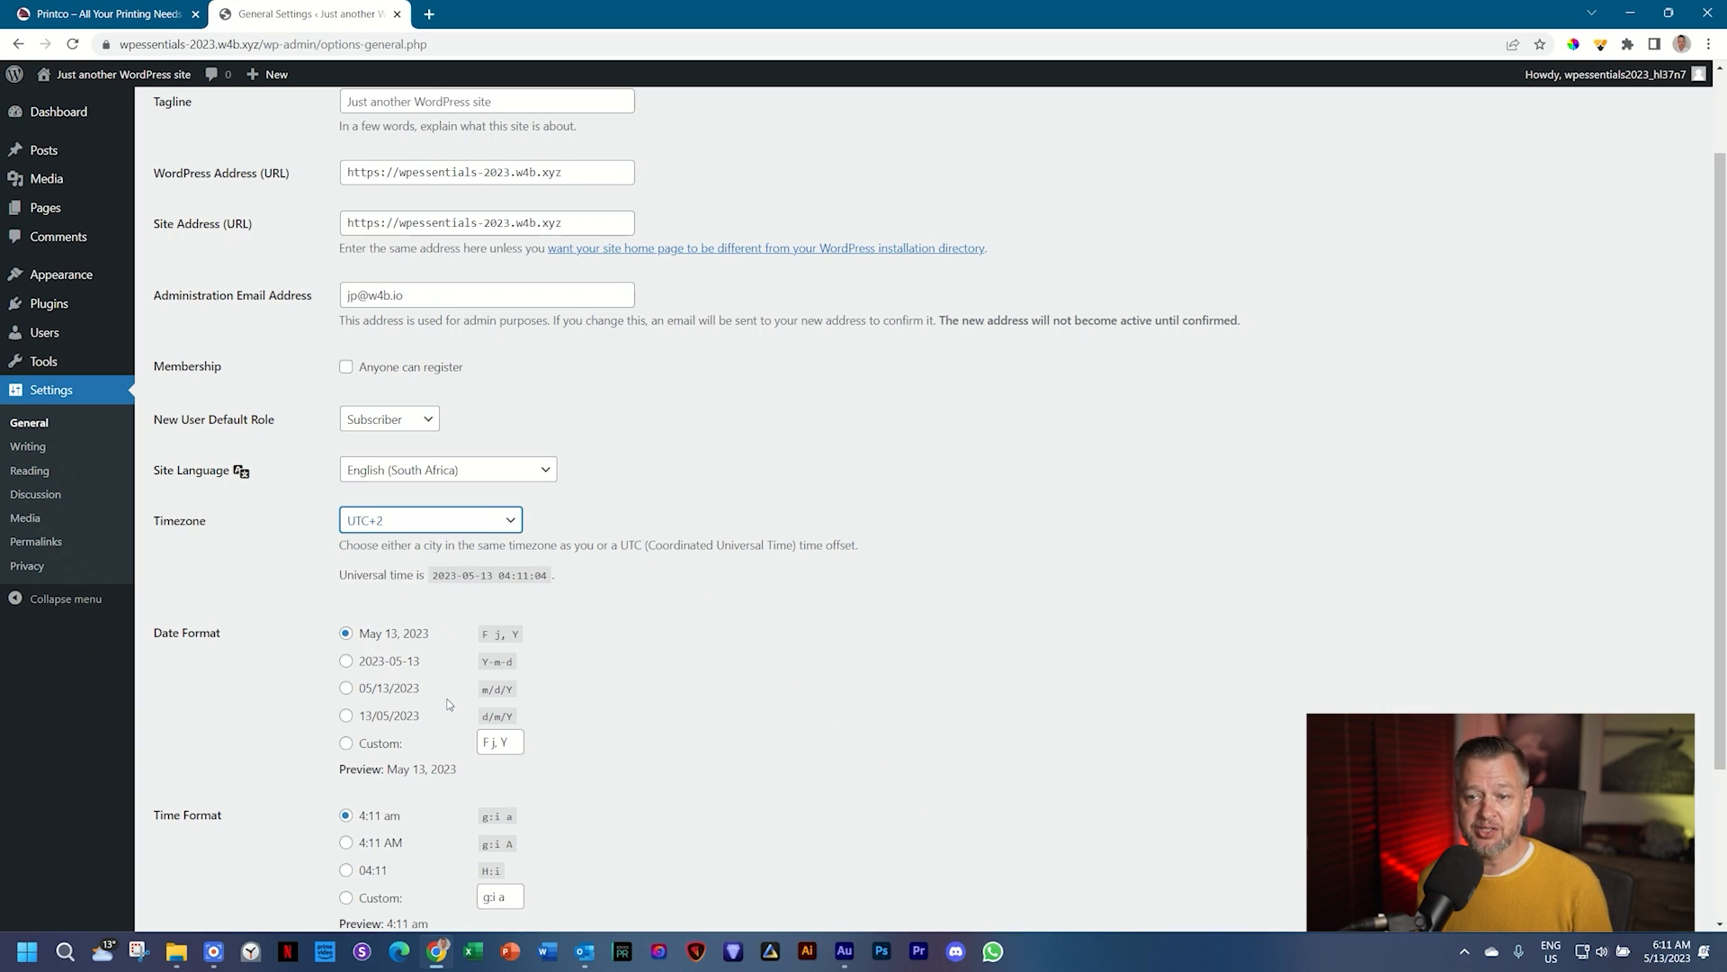
pyautogui.scroll(2, 898, 698)
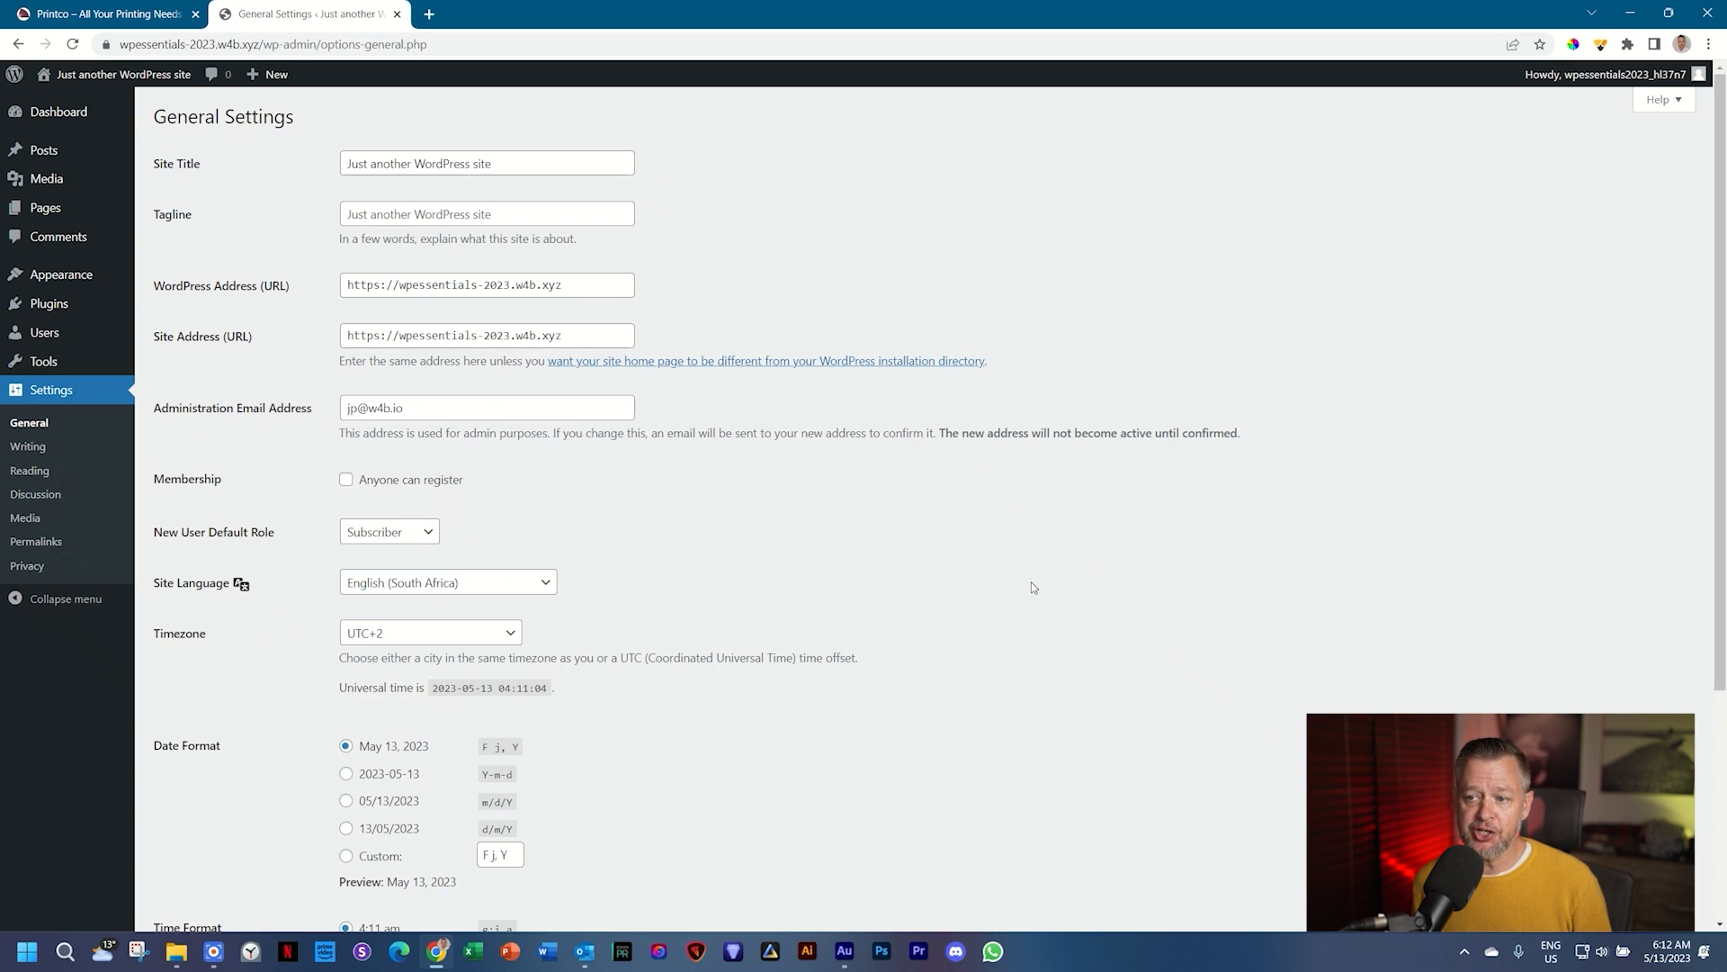
pyautogui.scroll(-4, 1032, 587)
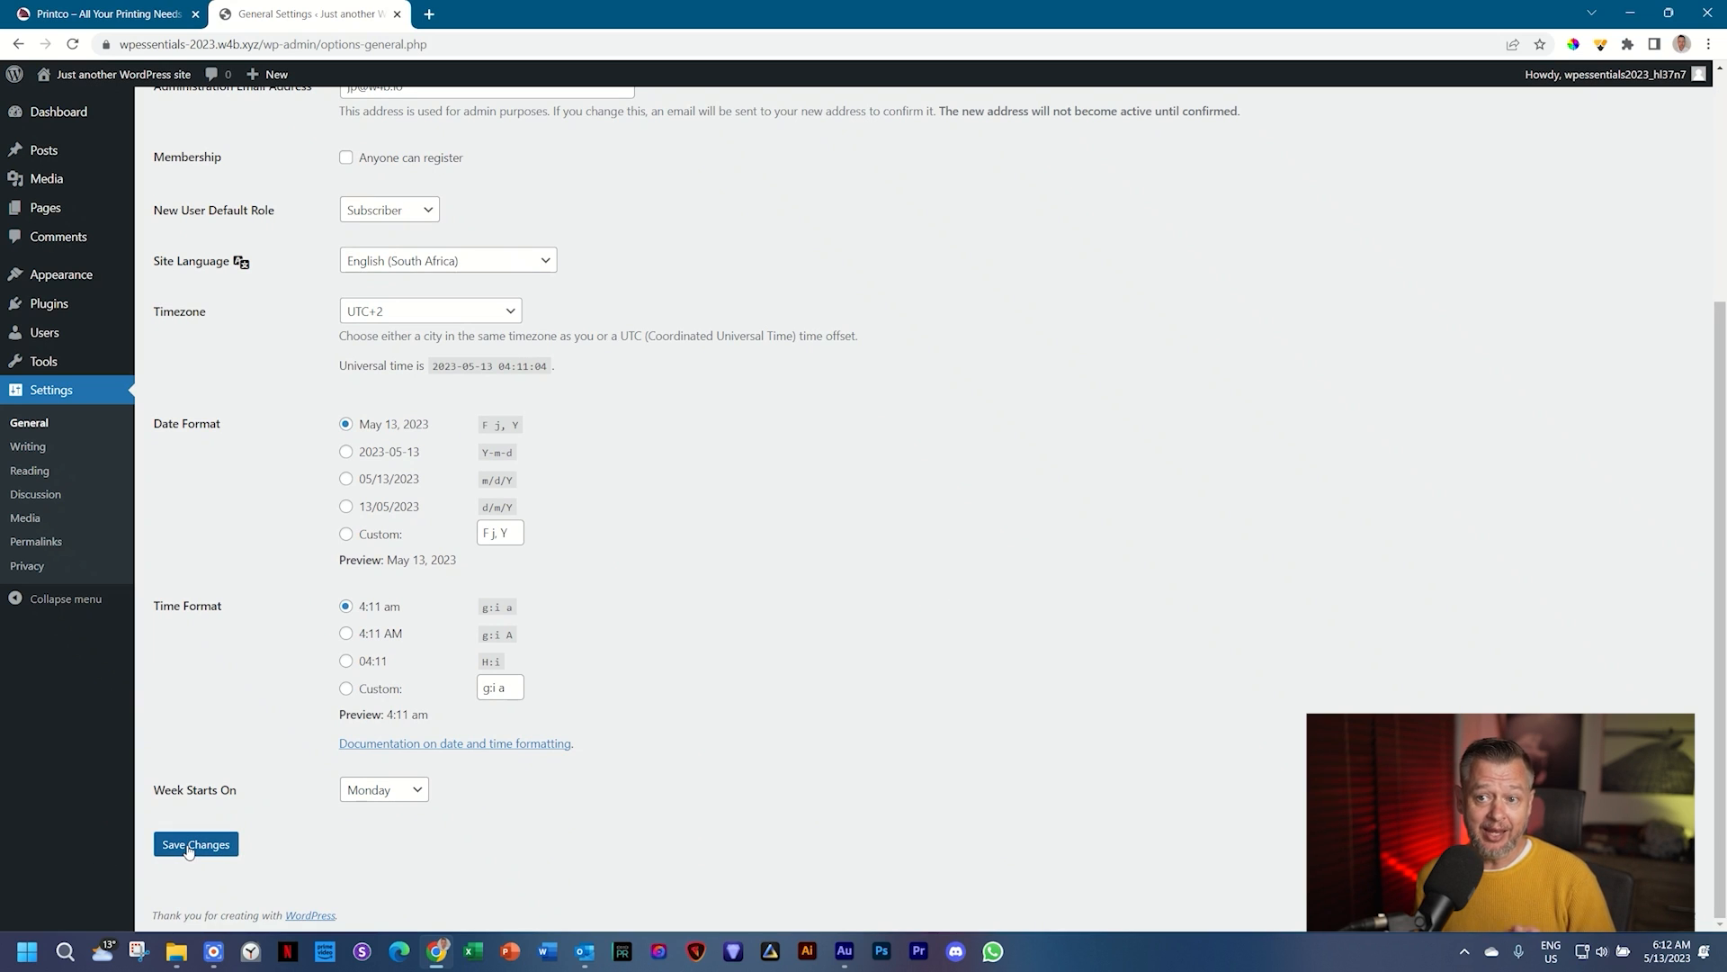
pyautogui.scroll(4, 855, 574)
pyautogui.scroll(-4, 855, 576)
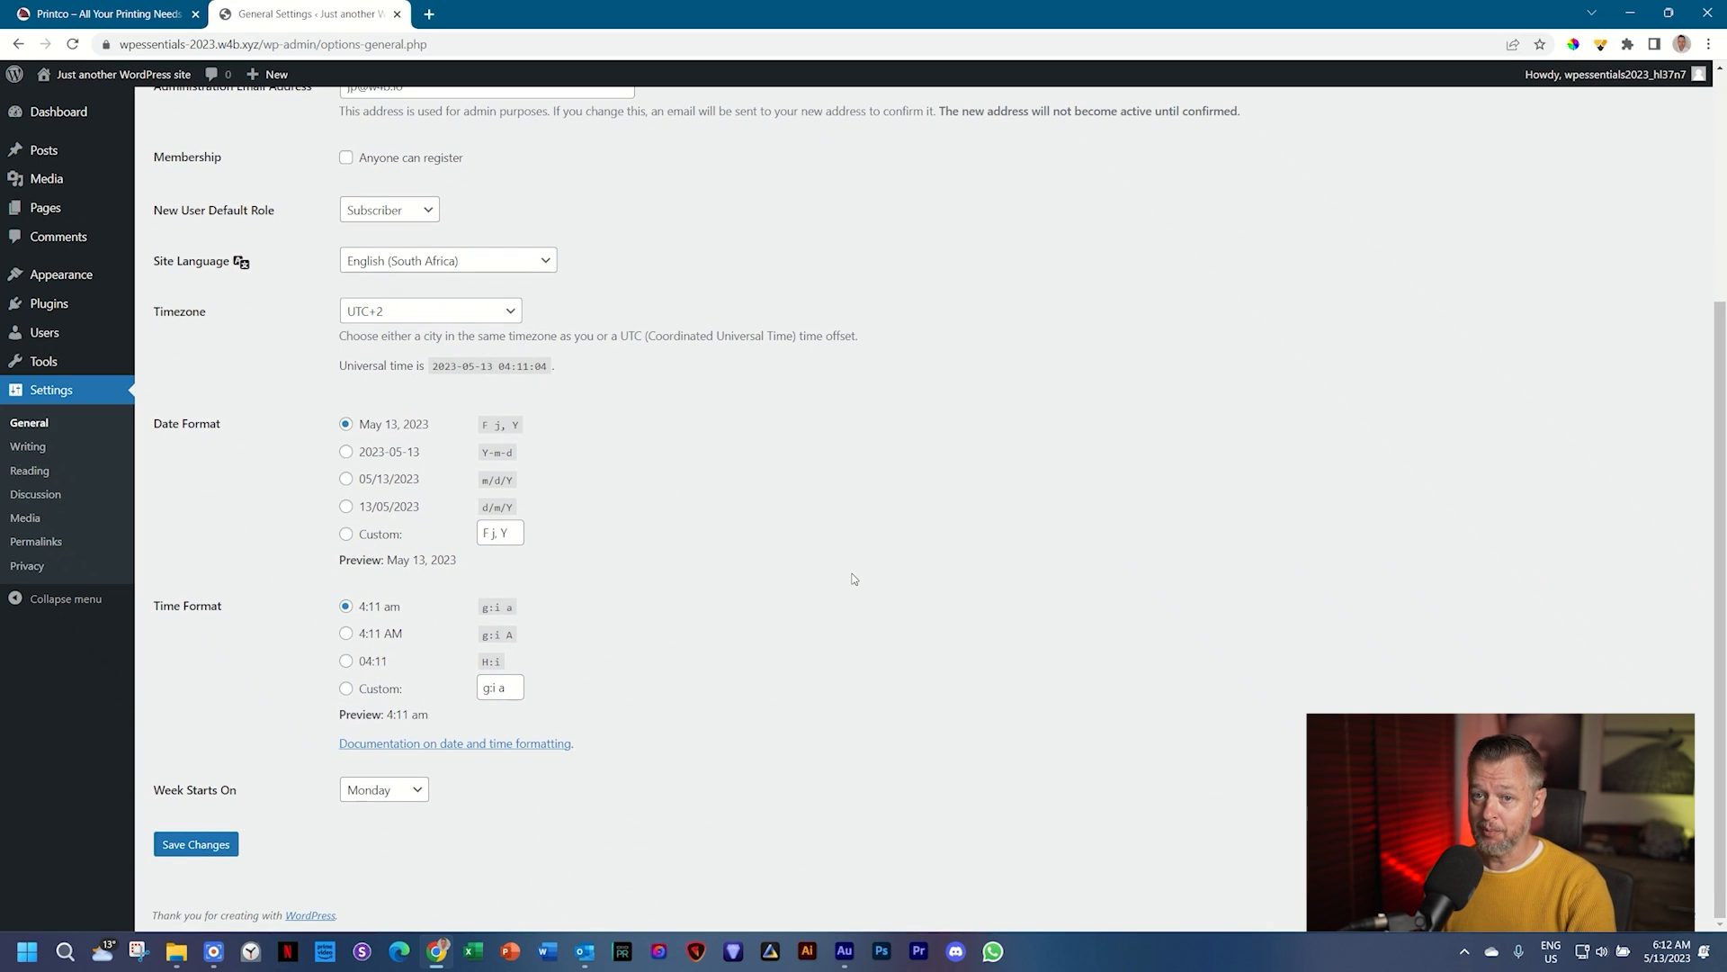
pyautogui.scroll(4, 855, 579)
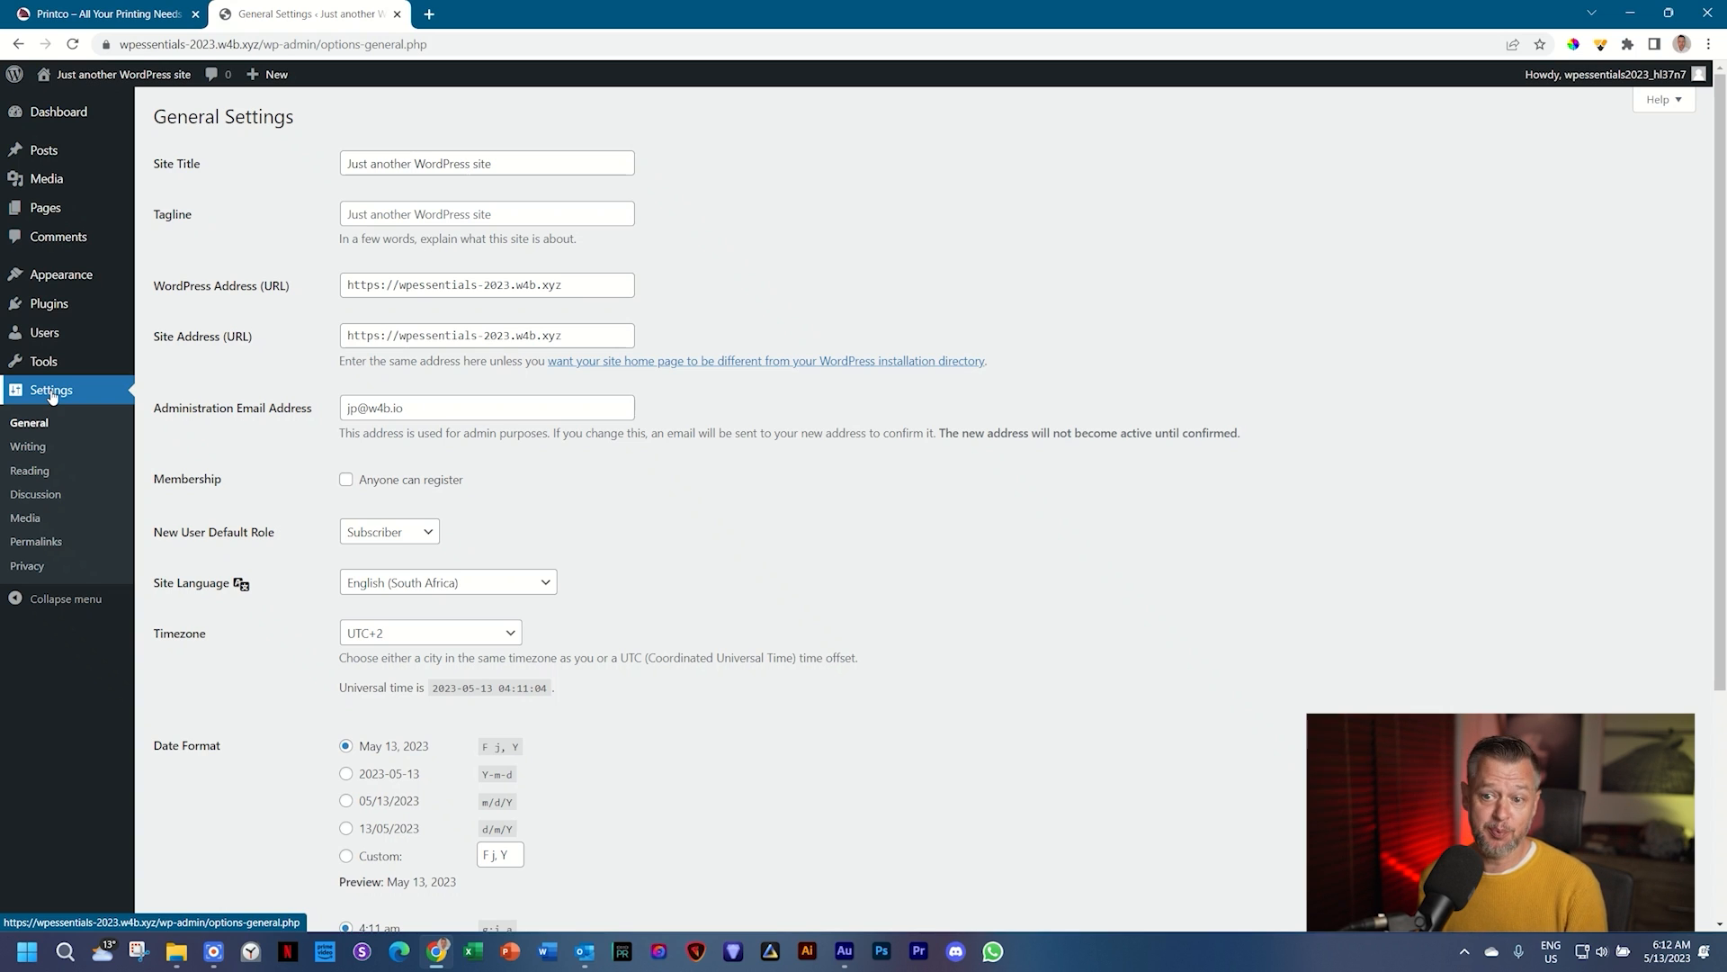
pyautogui.scroll(-4, 685, 418)
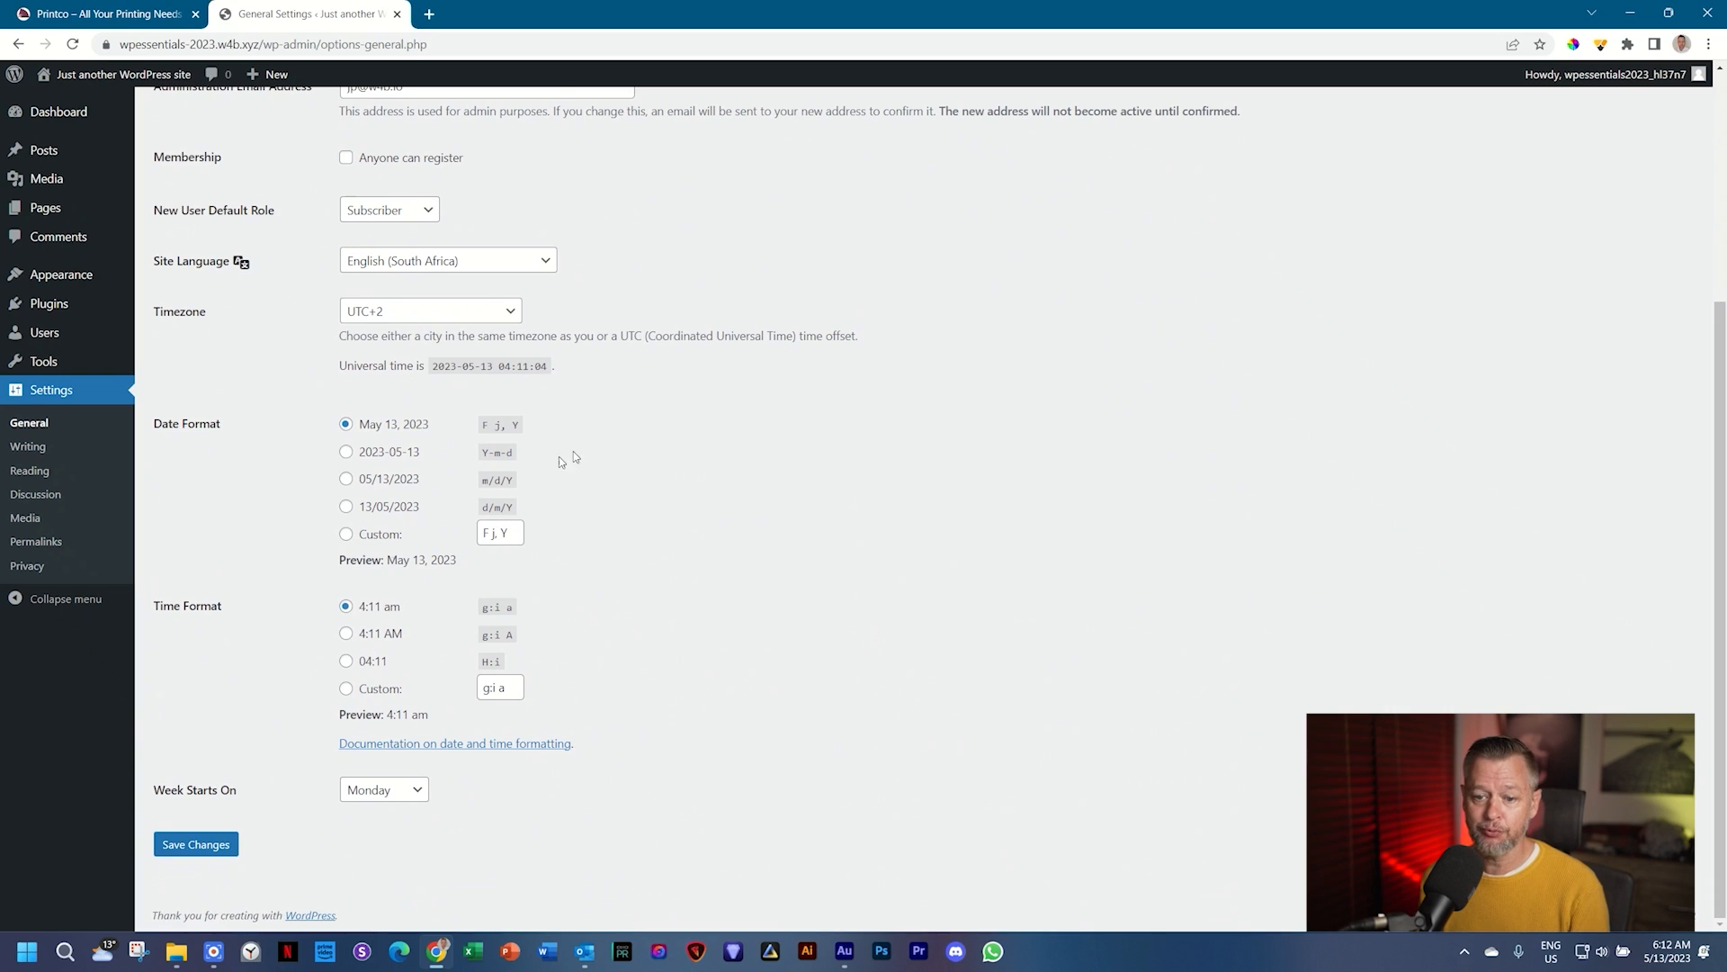
pyautogui.click(205, 844)
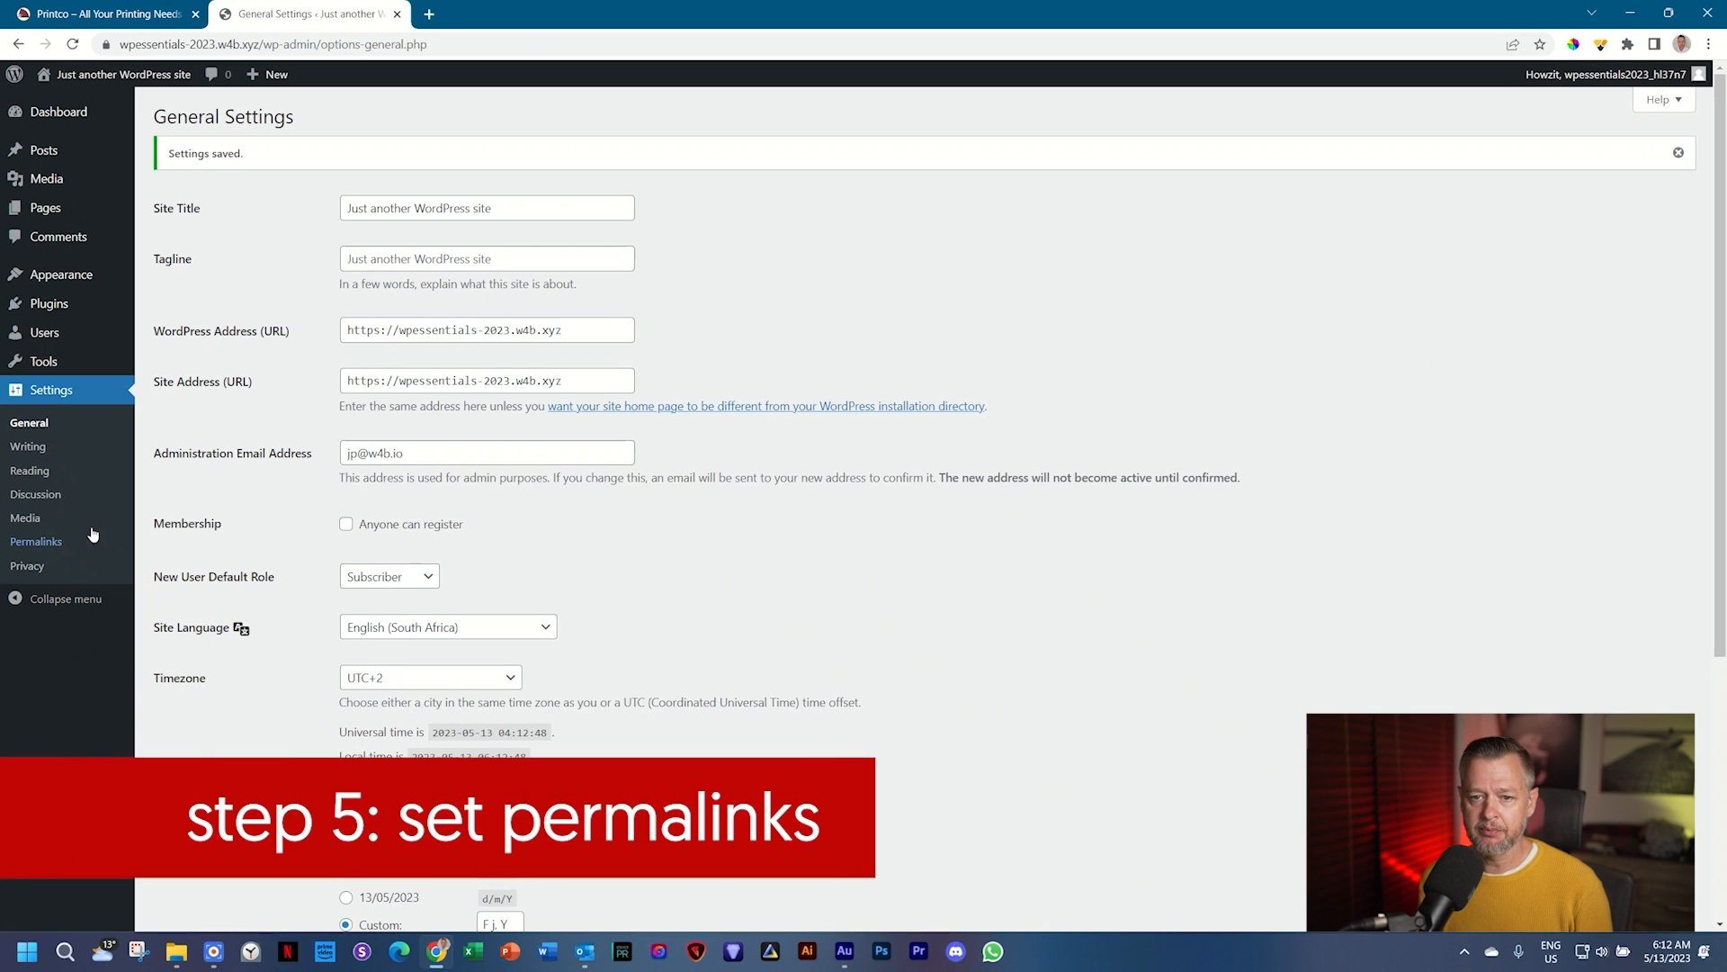
# Step: Switch the permalink structure to Post name under Settings > Permalinks and save
pyautogui.click(38, 542)
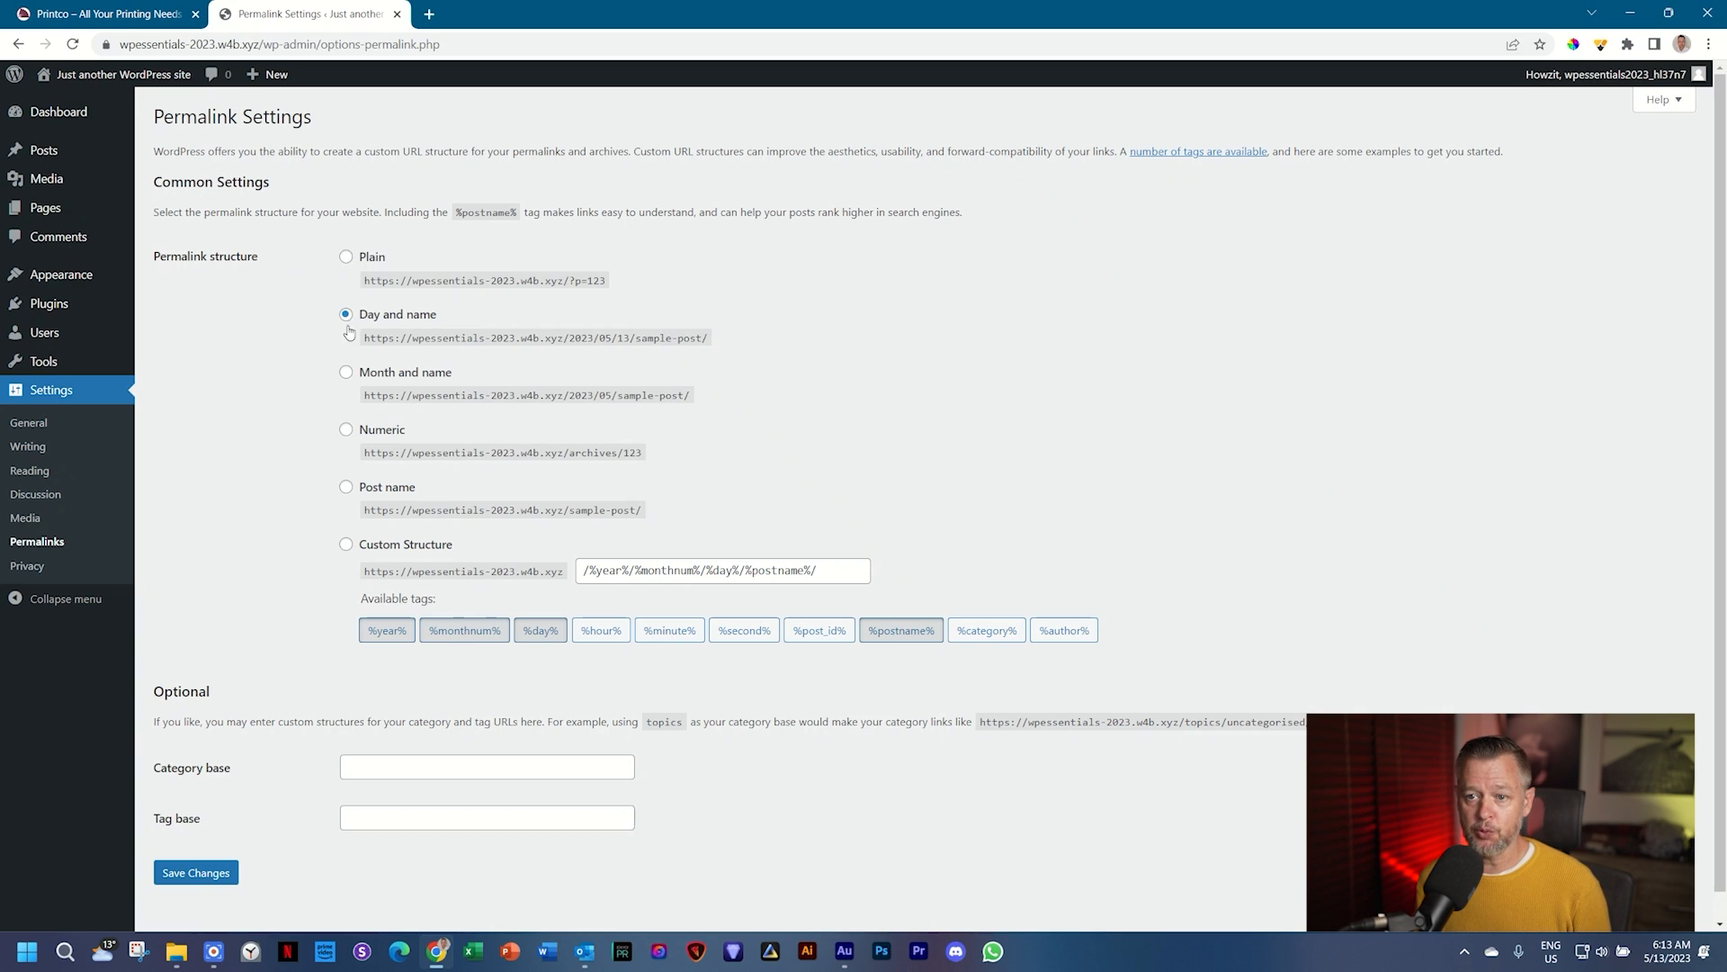
pyautogui.click(347, 489)
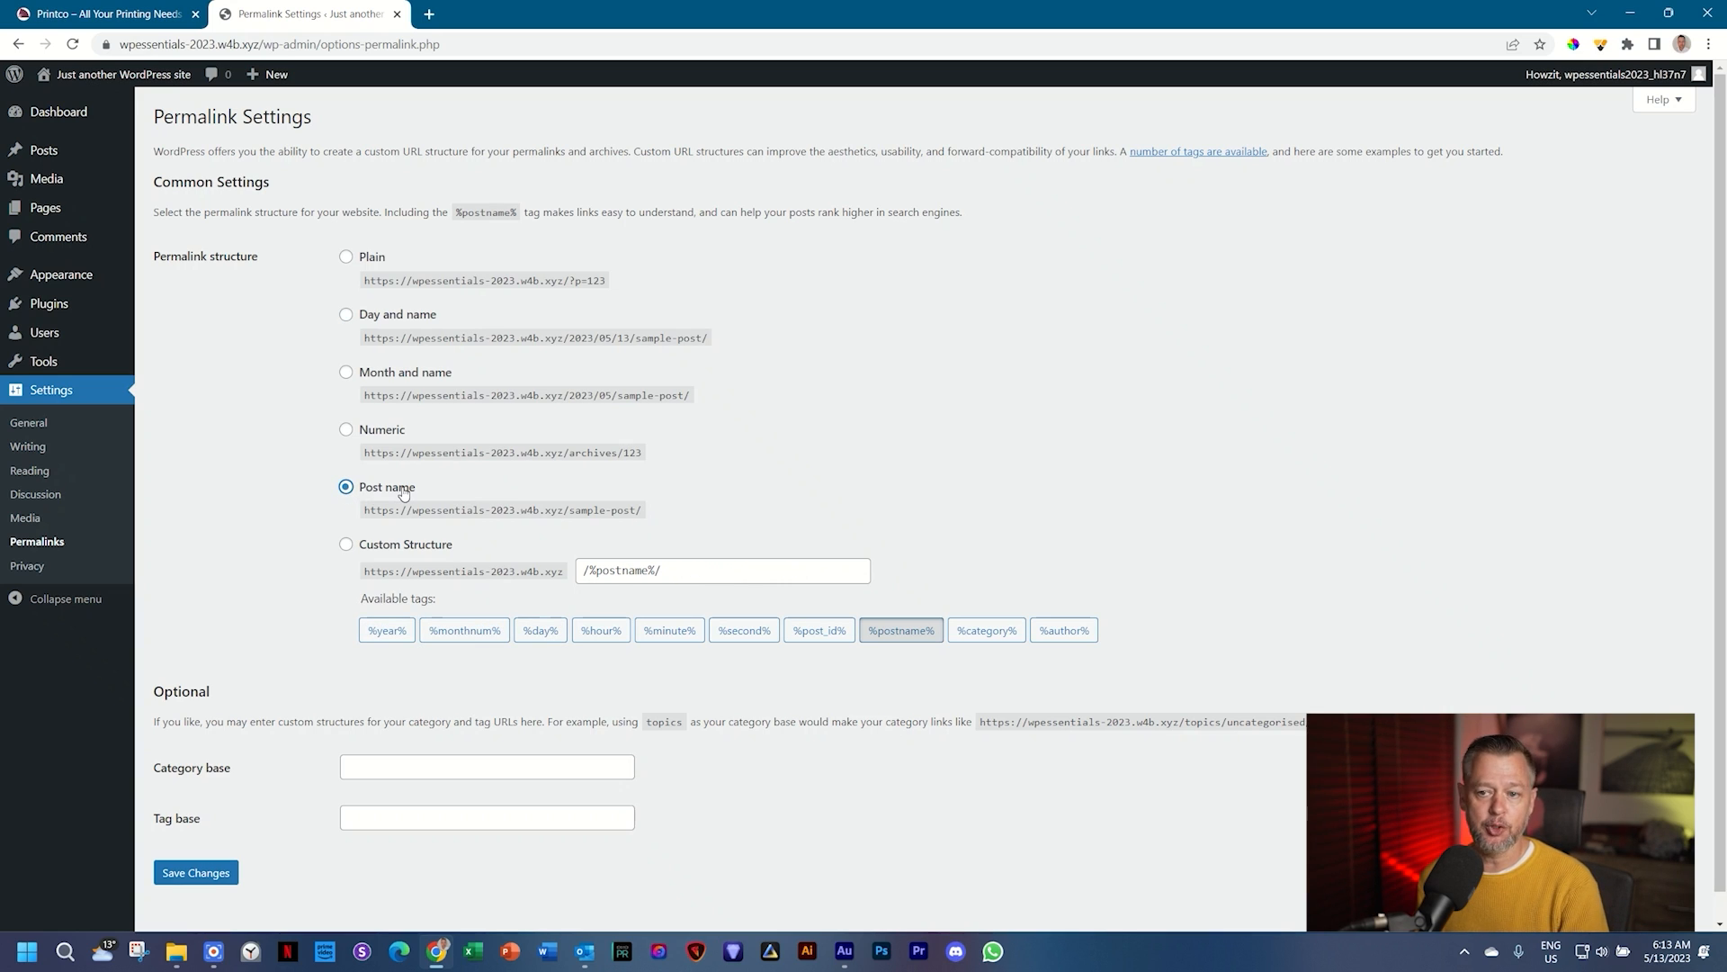
pyautogui.click(195, 877)
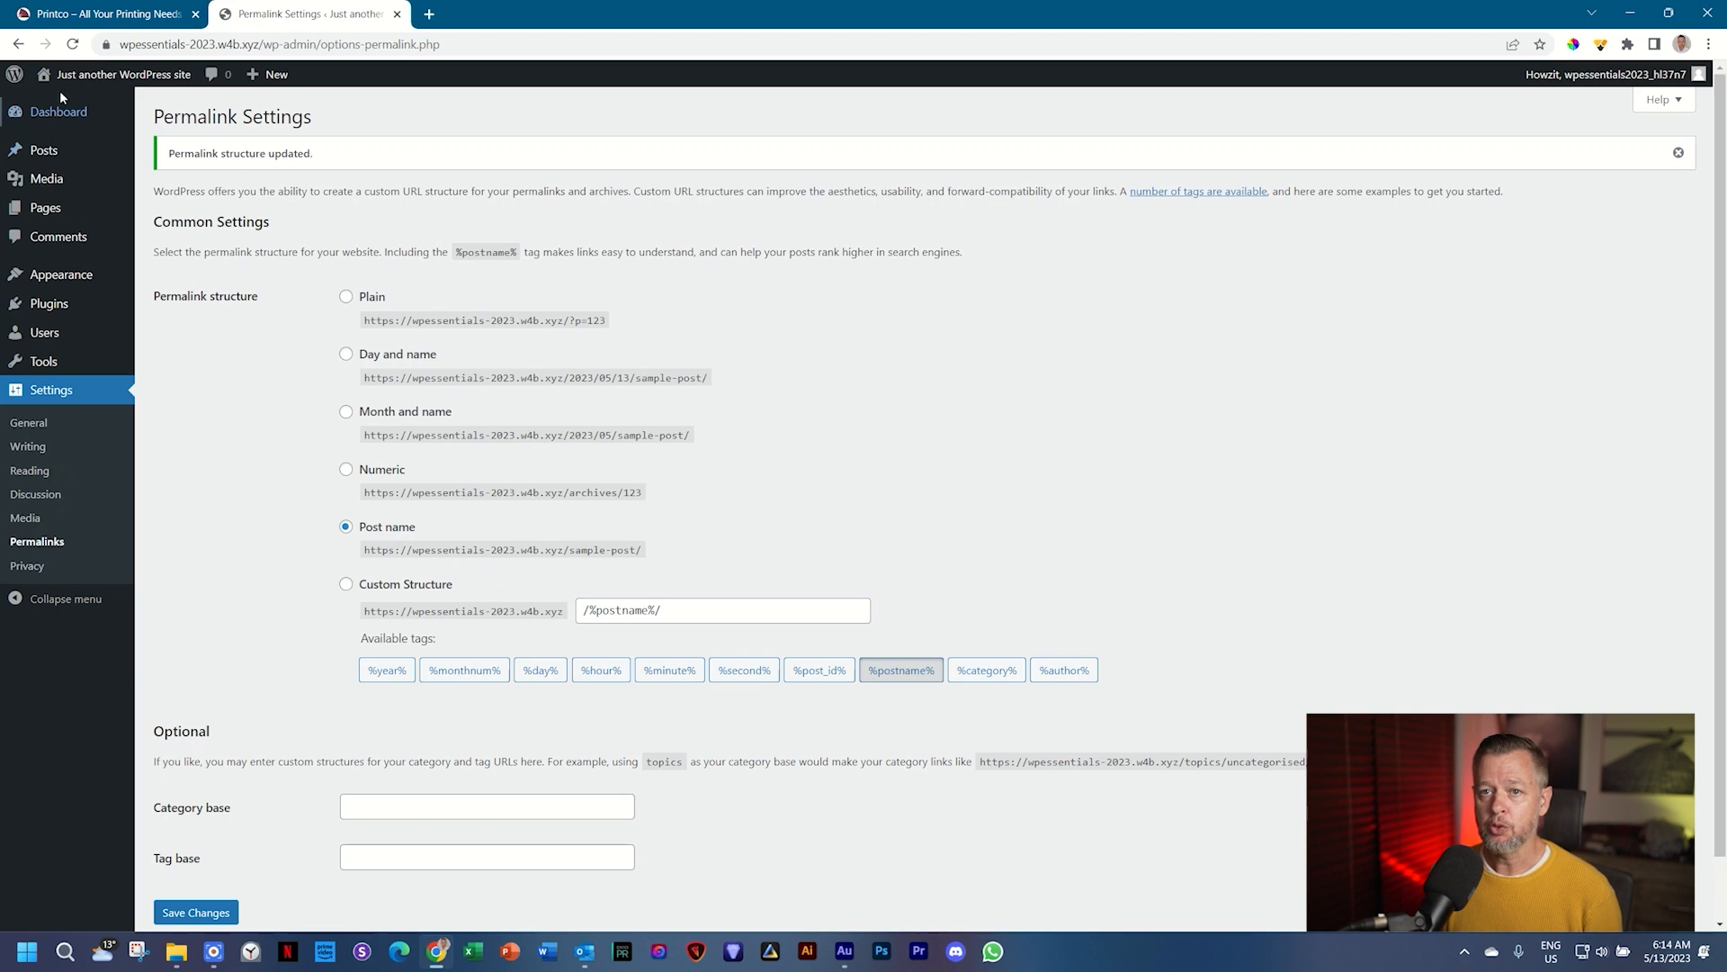
pyautogui.moveTo(112, 88)
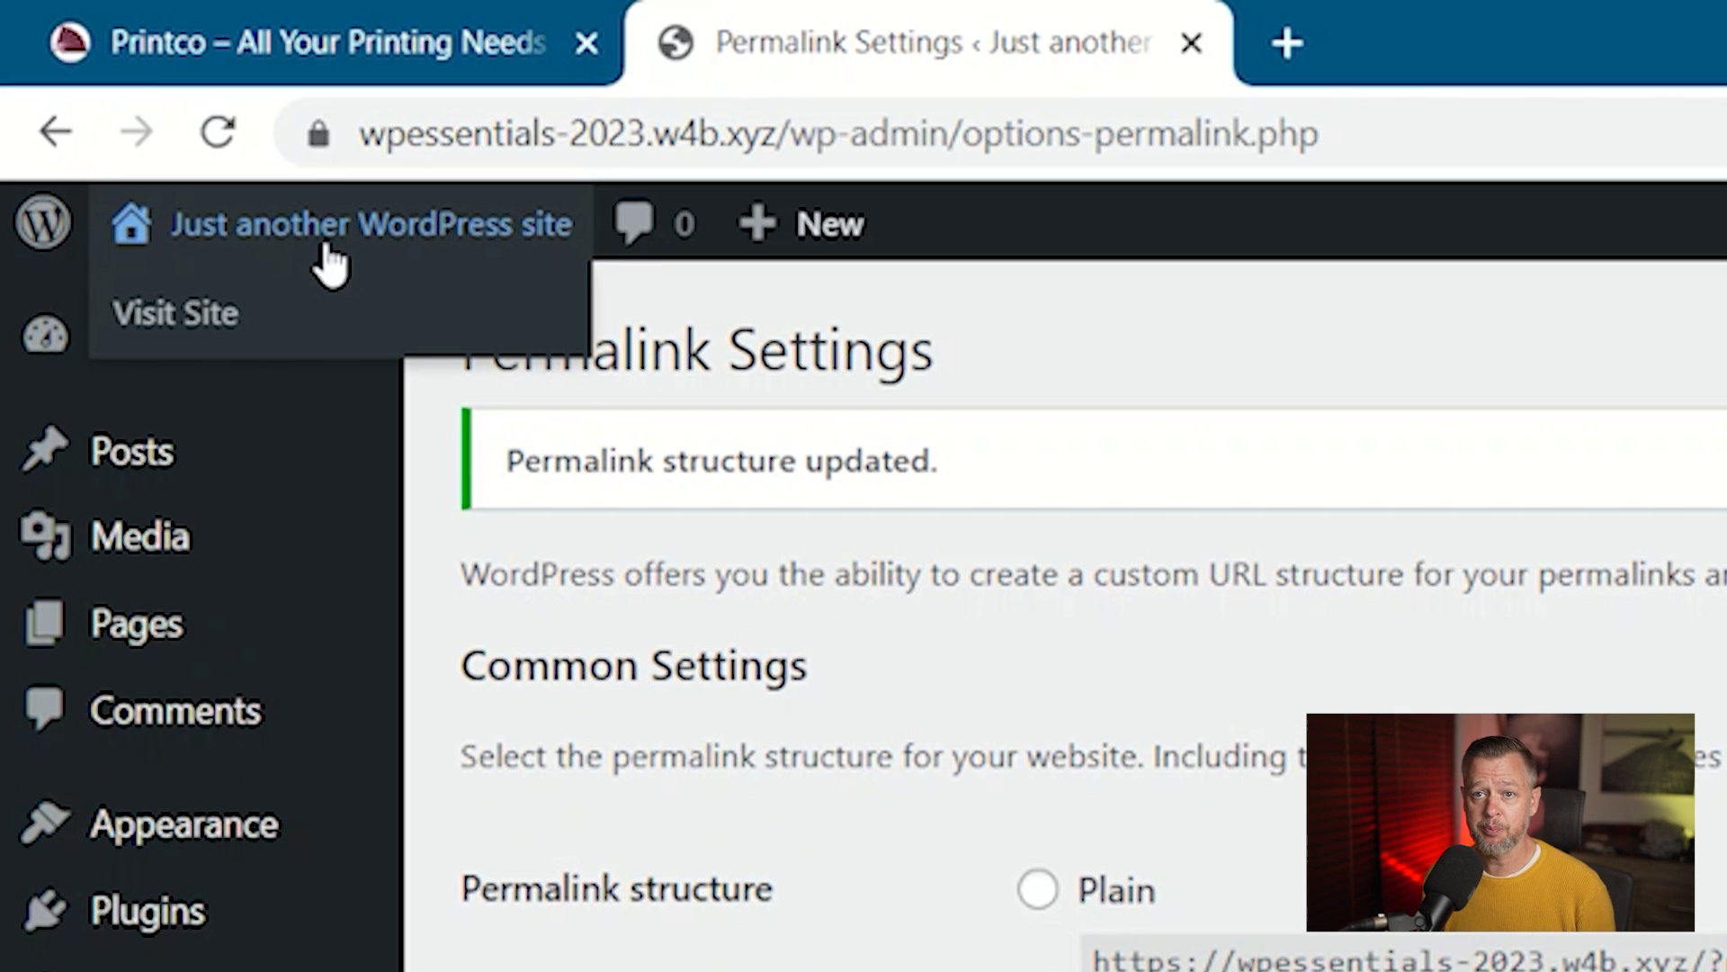
# Step: Visit the site's front page from the admin bar, then return to the Dashboard
pyautogui.click(325, 245)
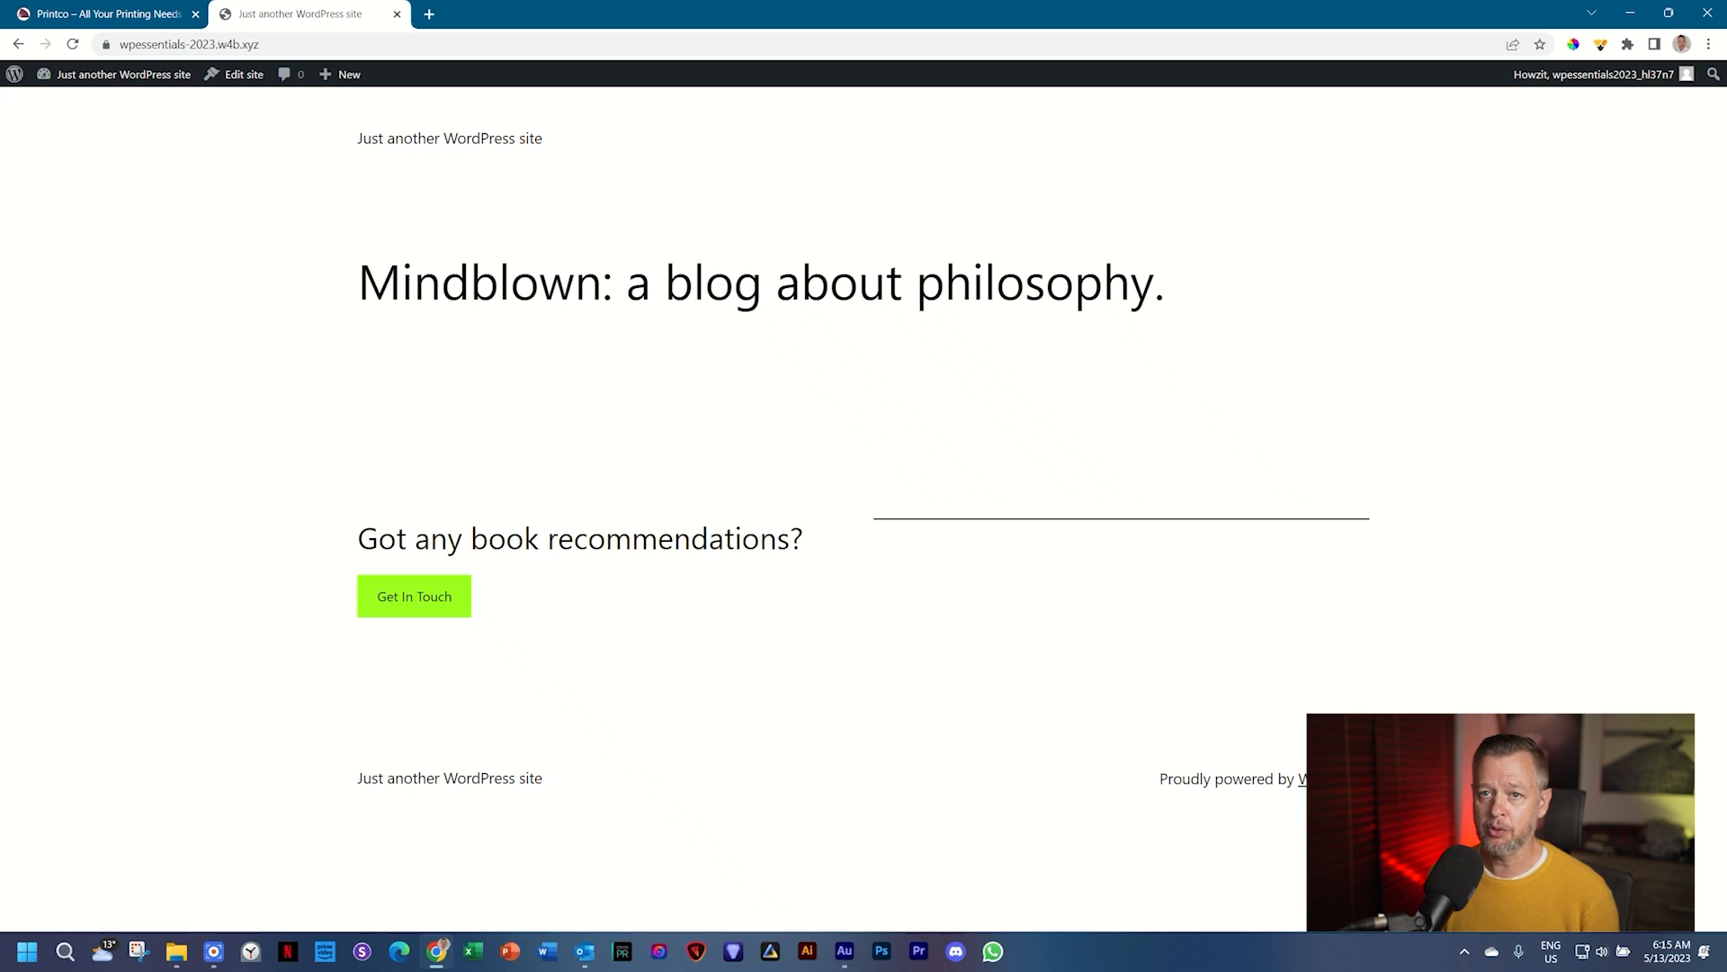
pyautogui.moveTo(146, 76)
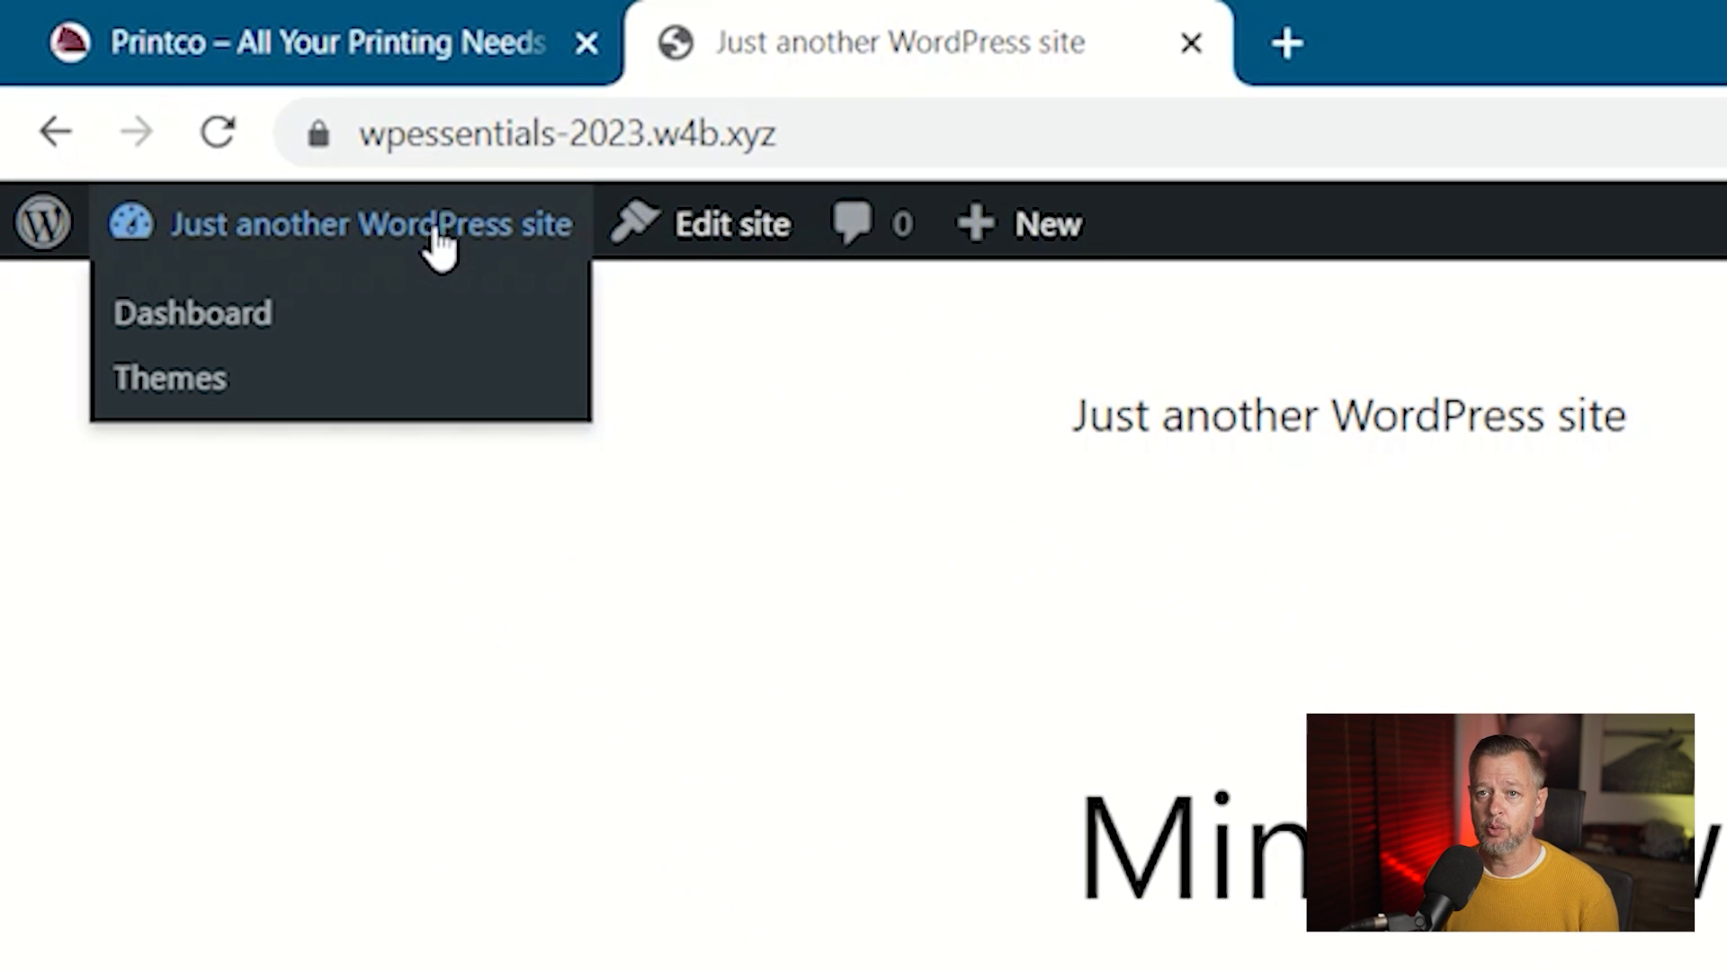
pyautogui.click(438, 238)
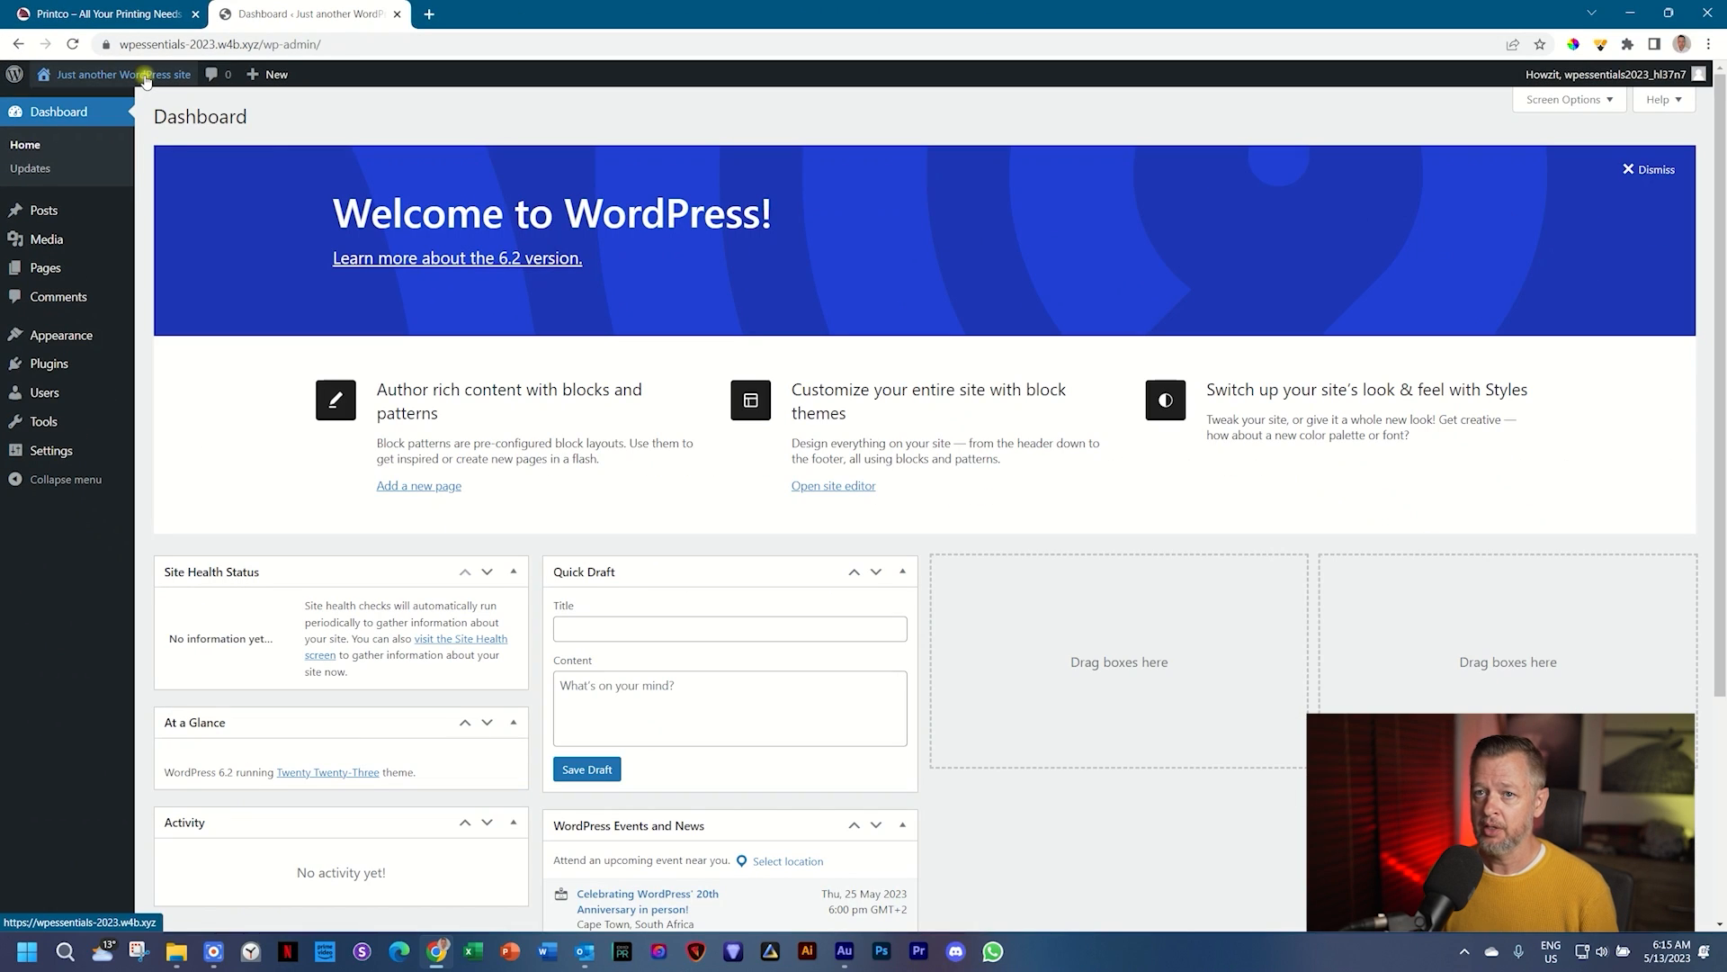
pyautogui.click(438, 238)
pyautogui.click(145, 77)
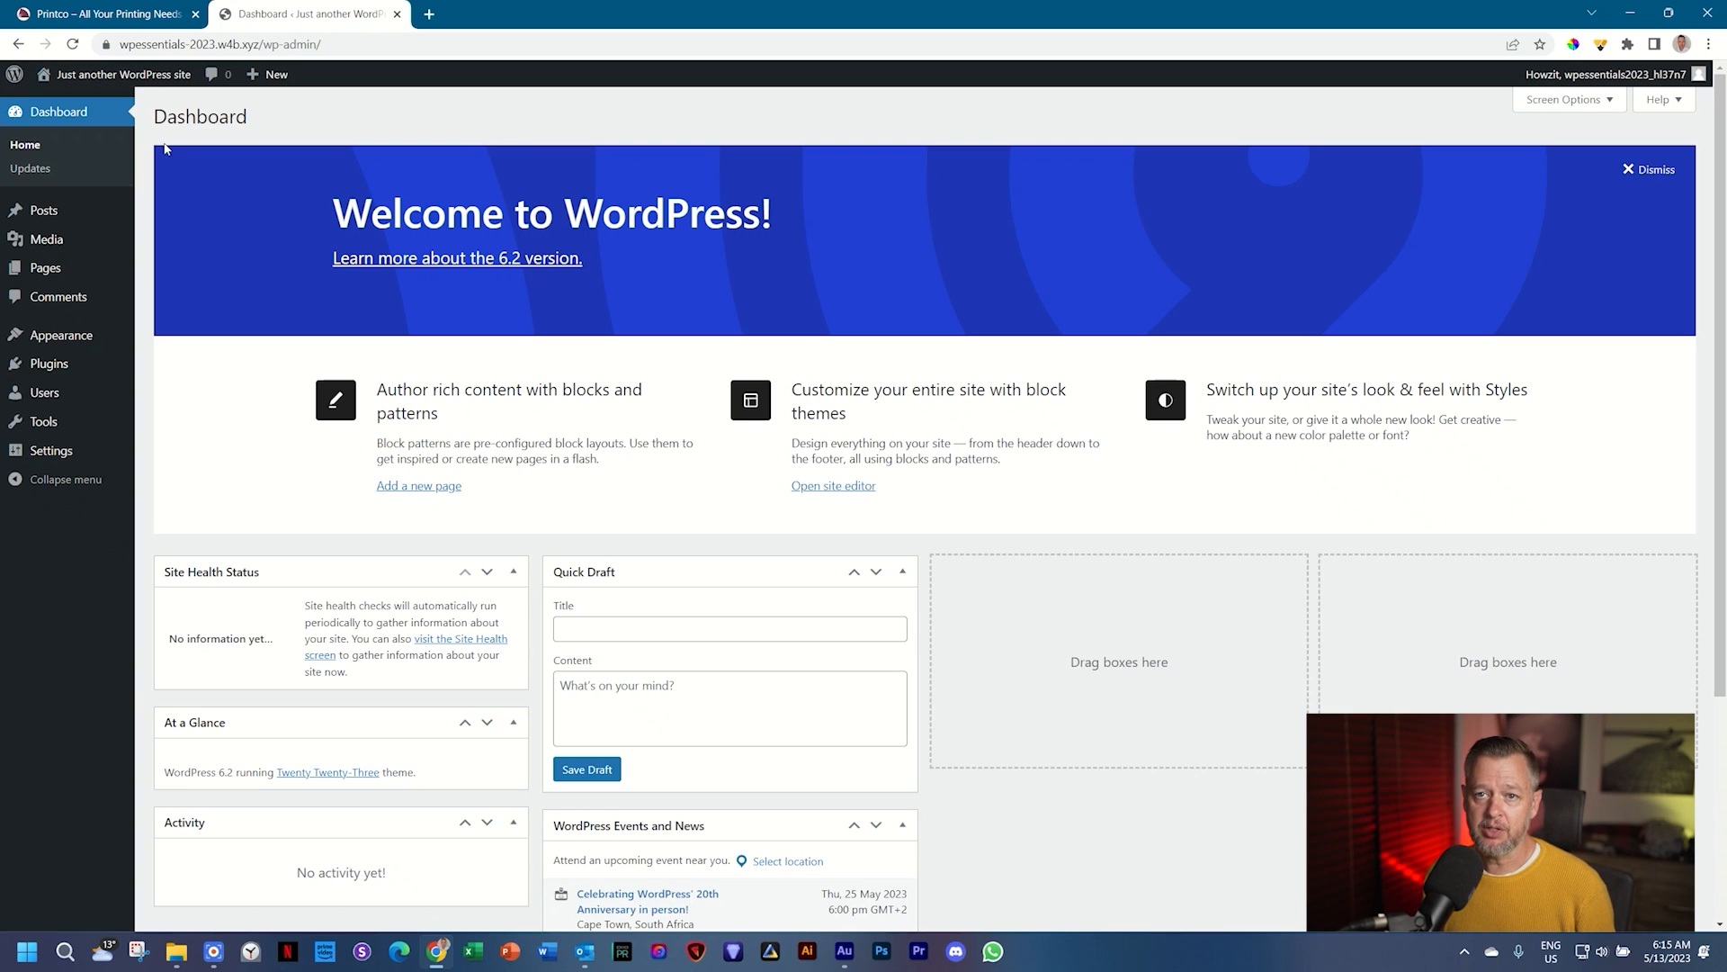
pyautogui.moveTo(127, 81)
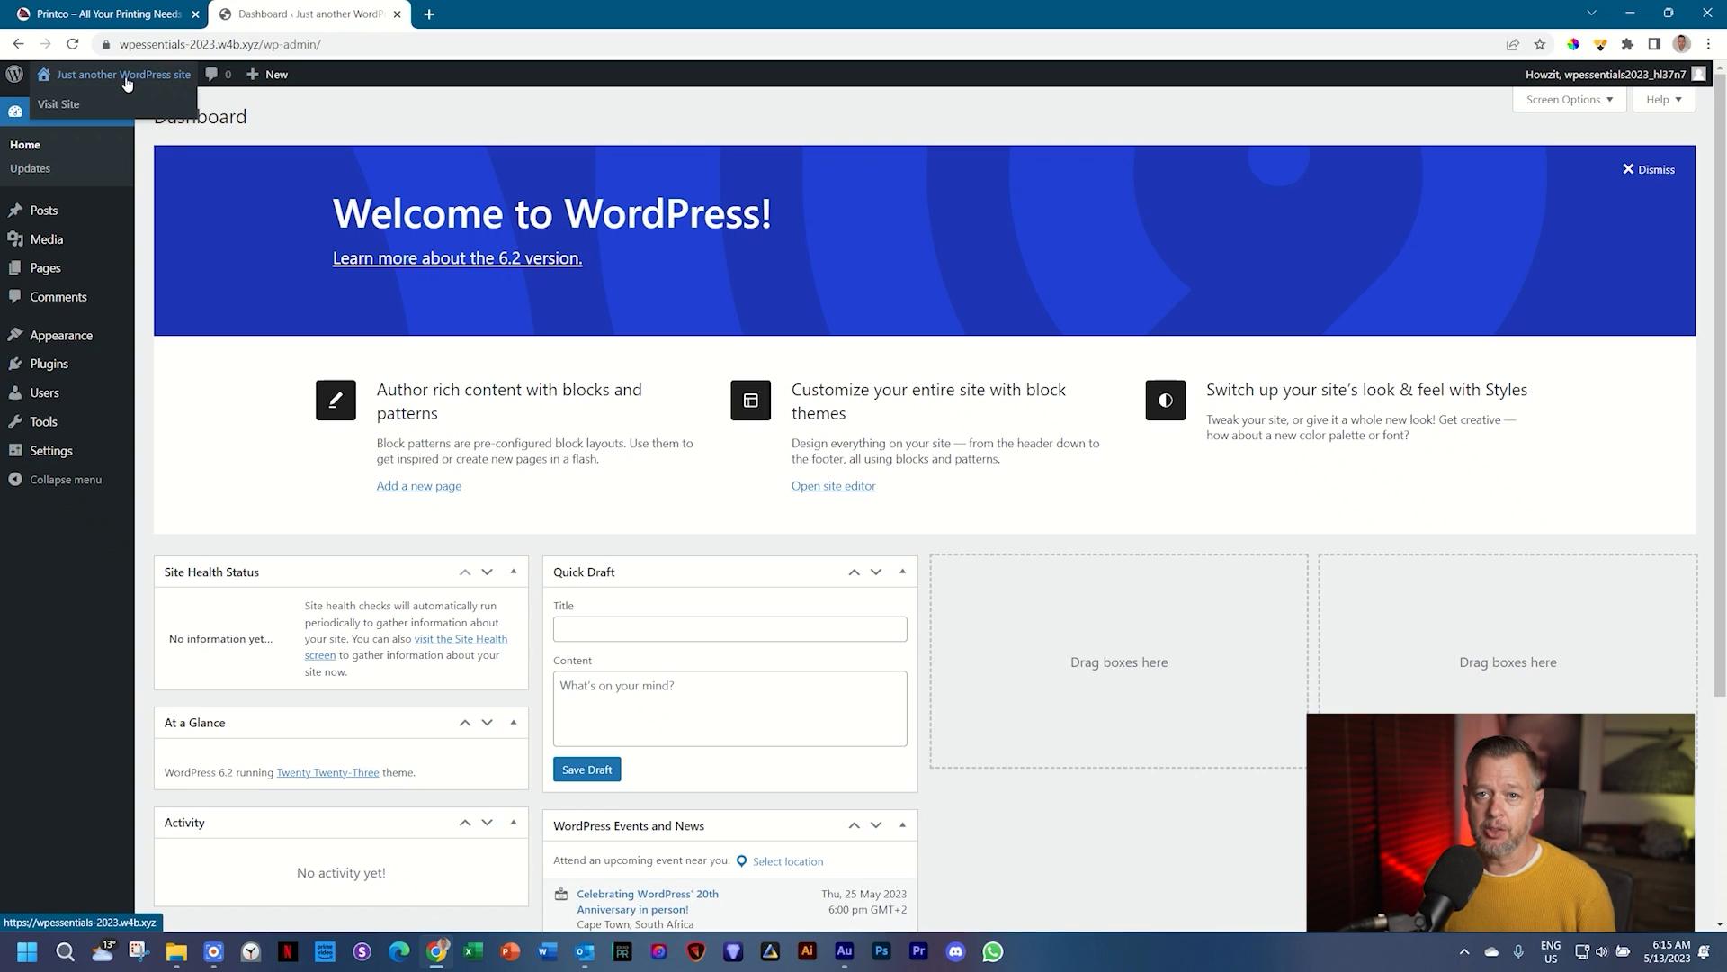
pyautogui.click(78, 106)
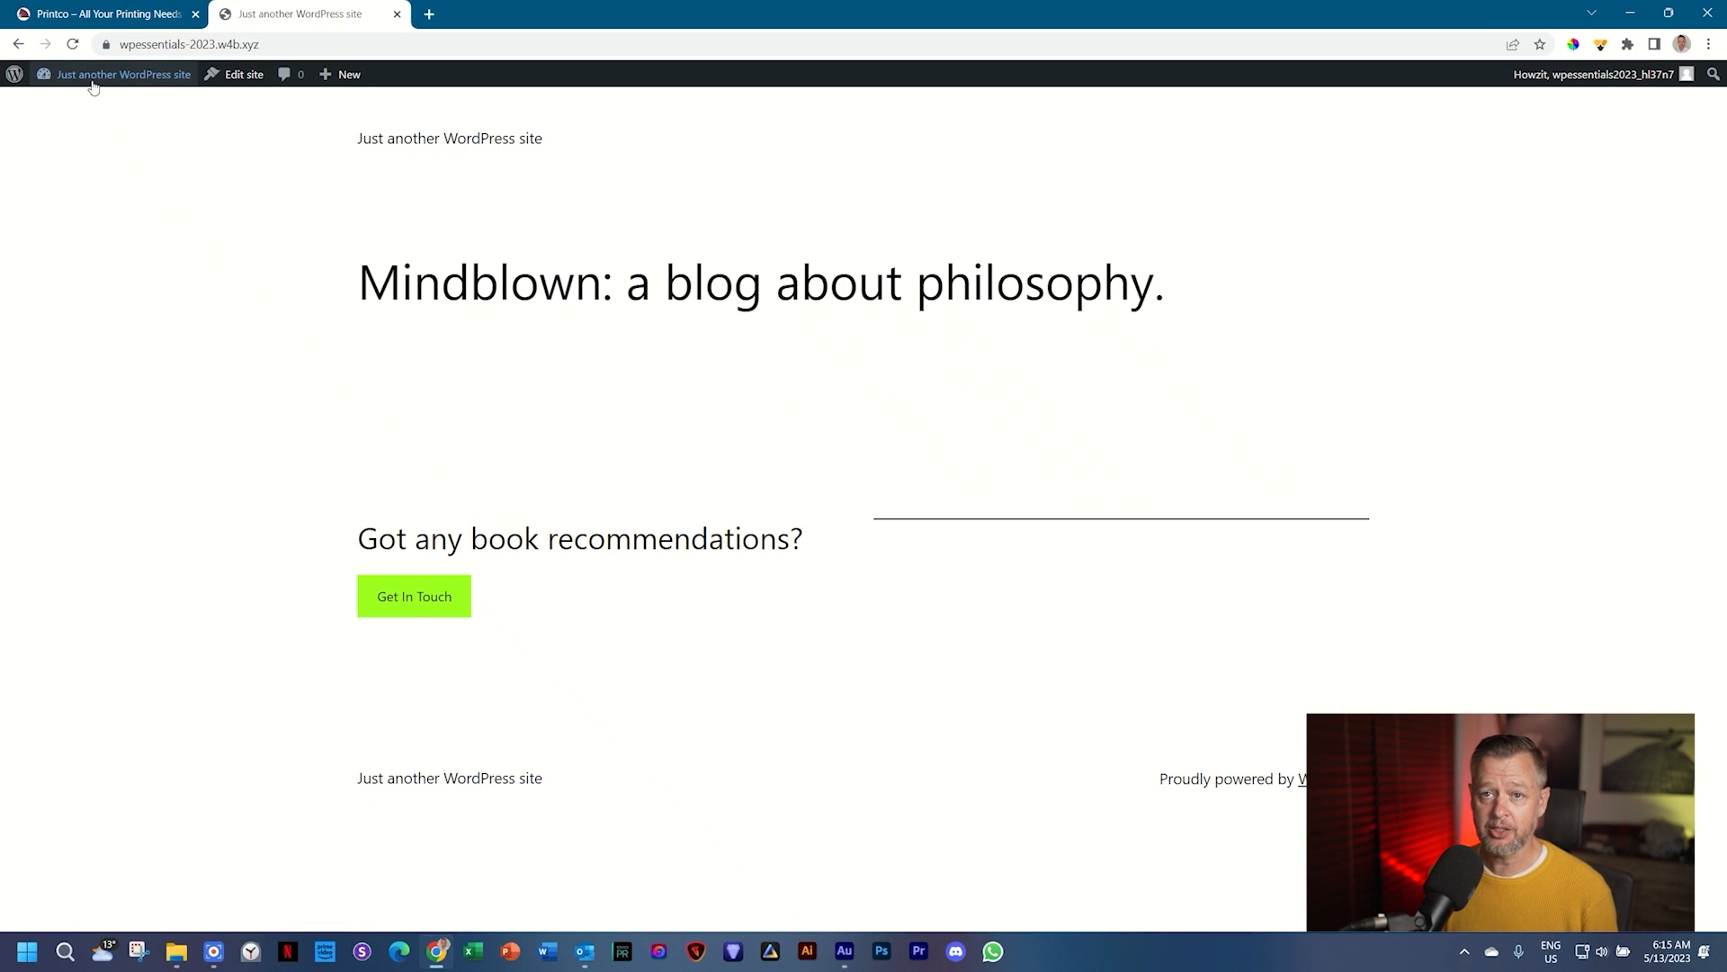
pyautogui.moveTo(94, 86)
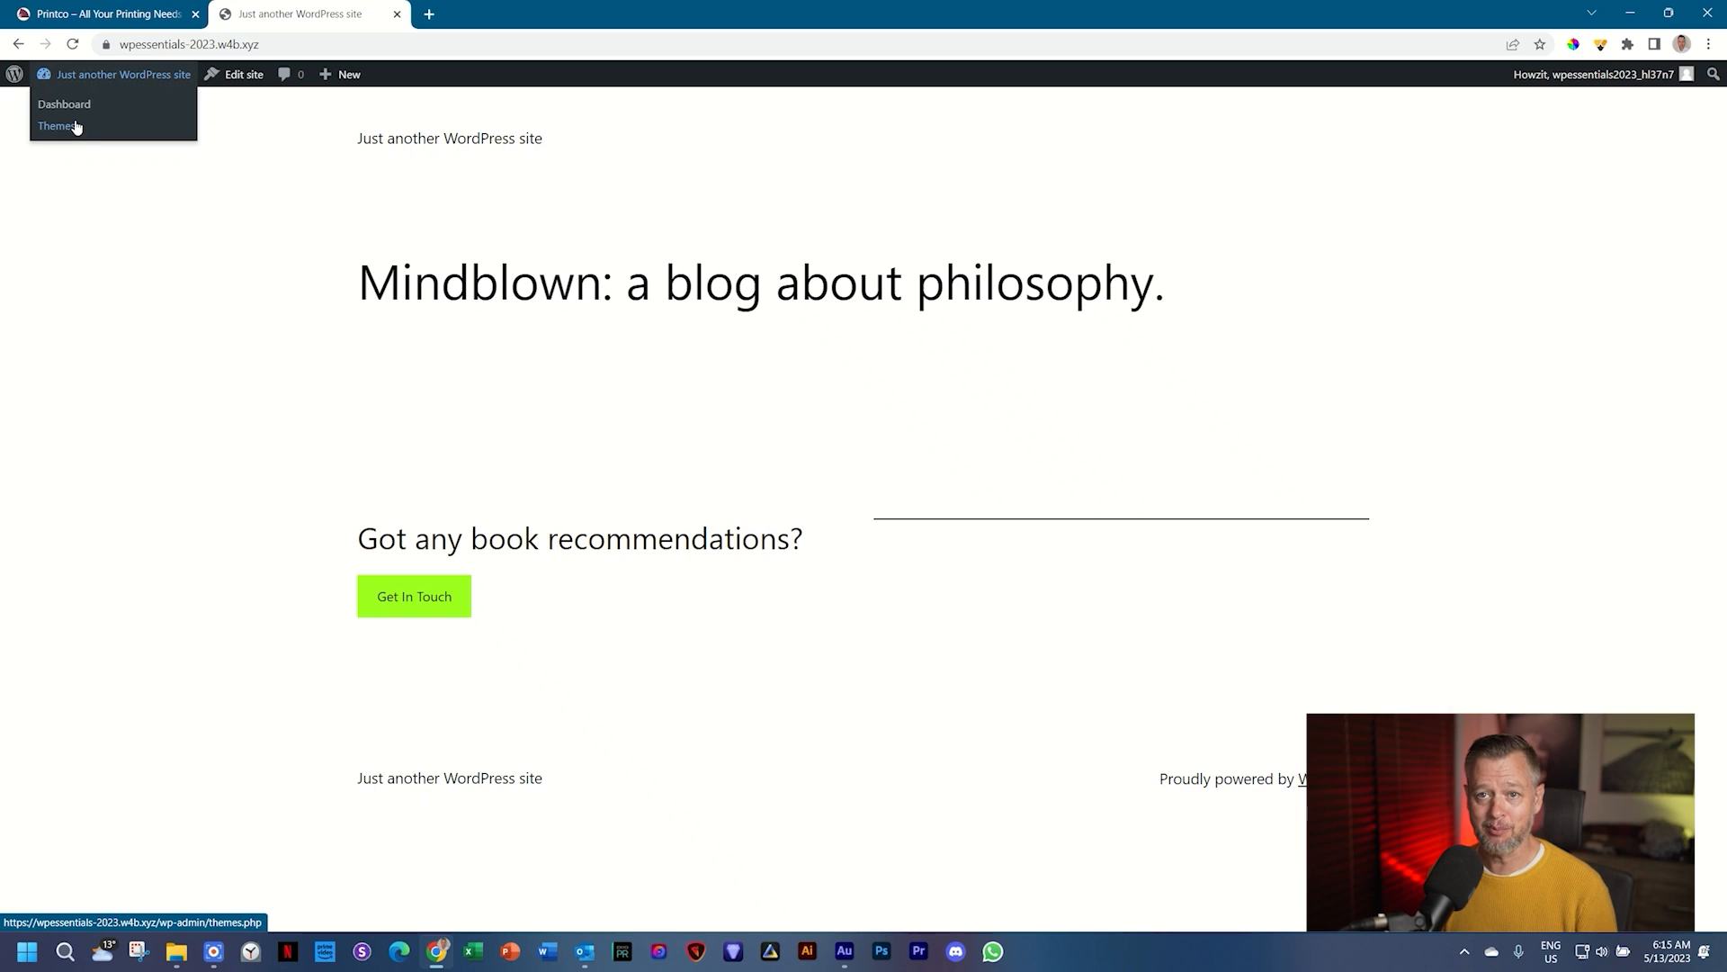
pyautogui.click(105, 78)
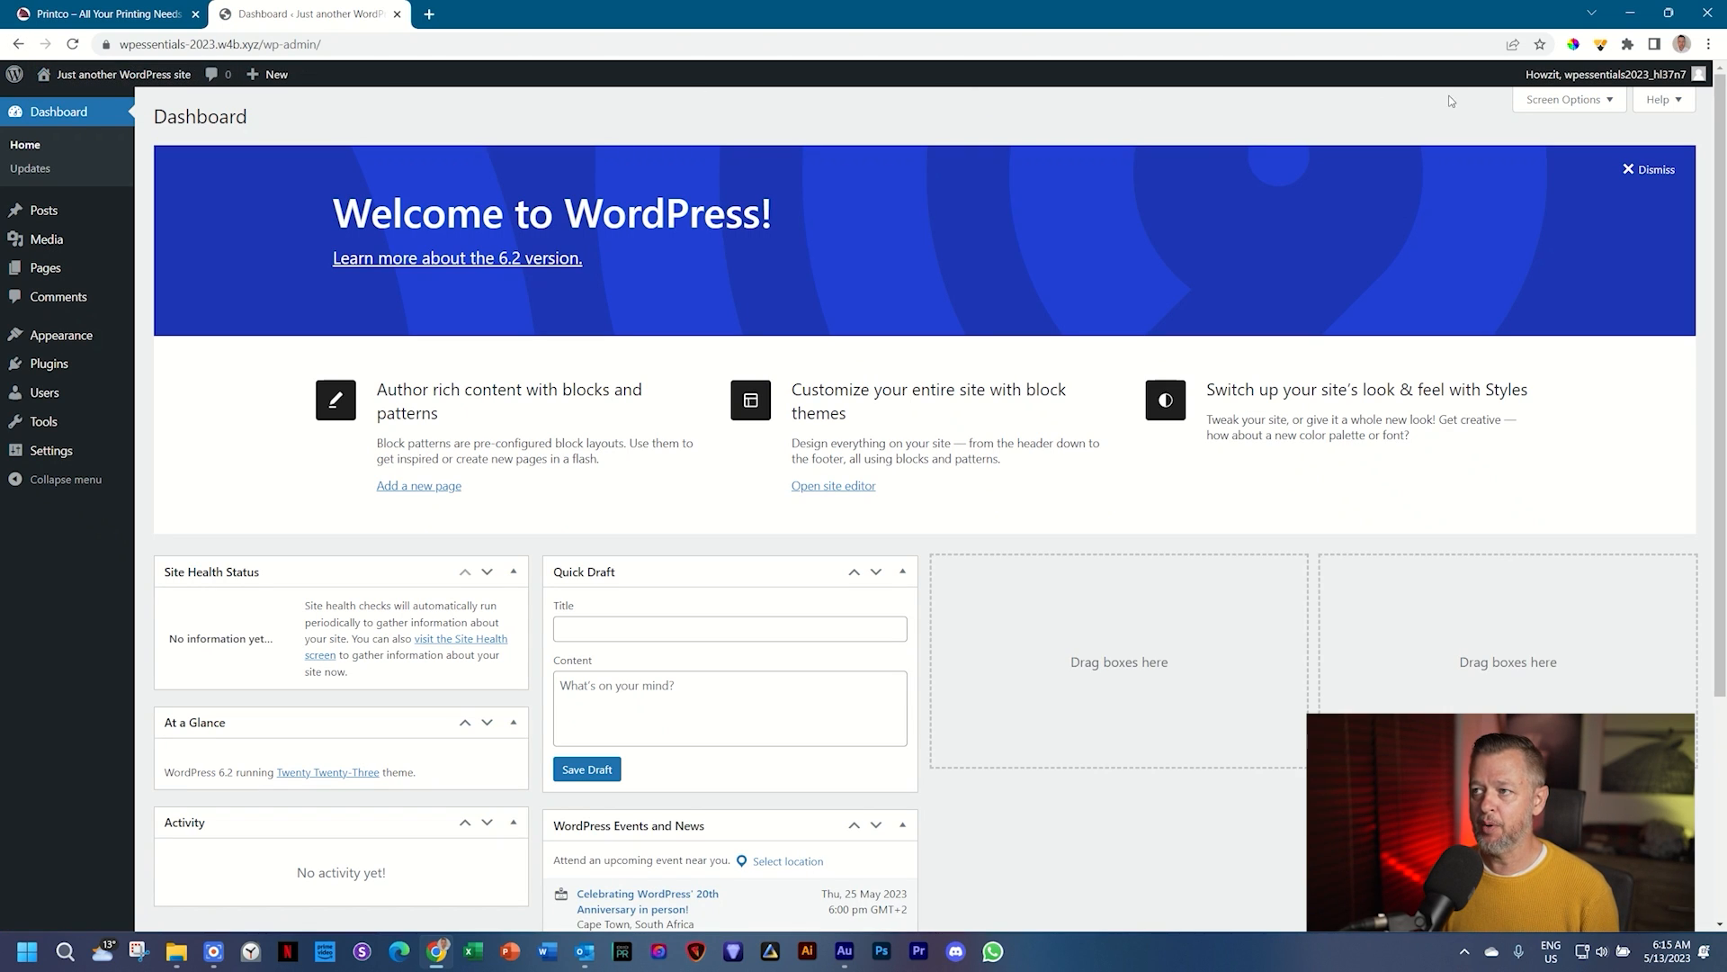
pyautogui.moveTo(167, 78)
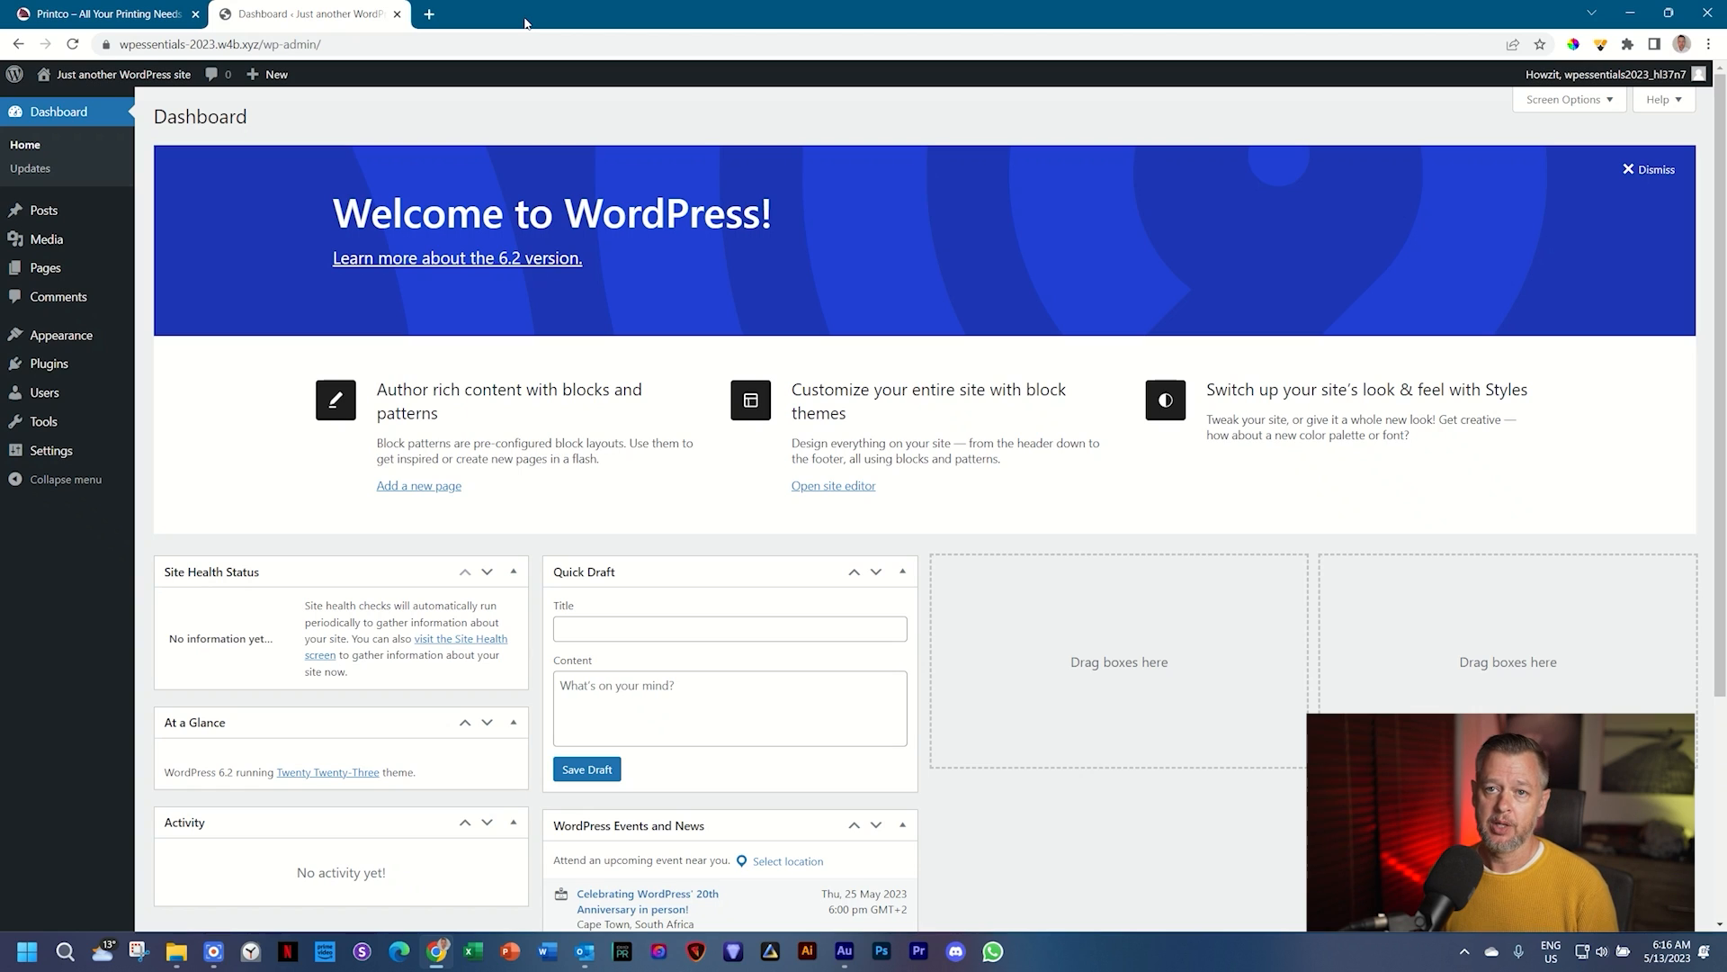
# Step: Open the site's front end in a new tab, reload it, then close that tab
pyautogui.moveTo(92, 79)
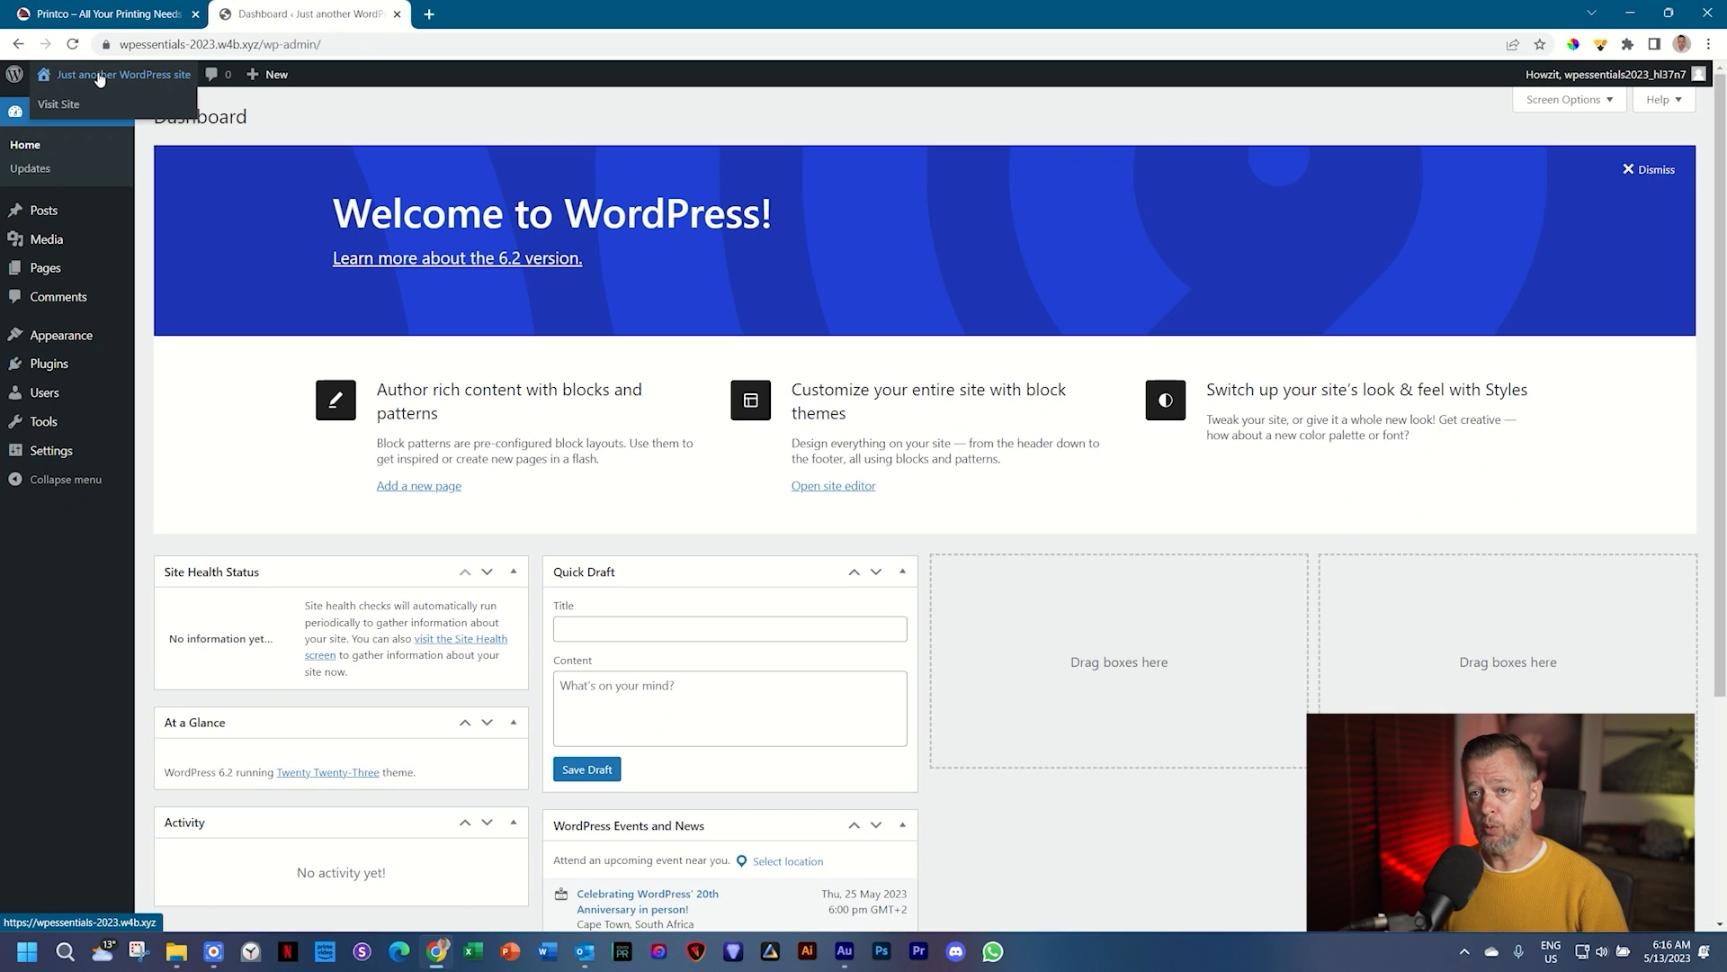
pyautogui.moveTo(99, 79); pyautogui.dragTo(465, 15)
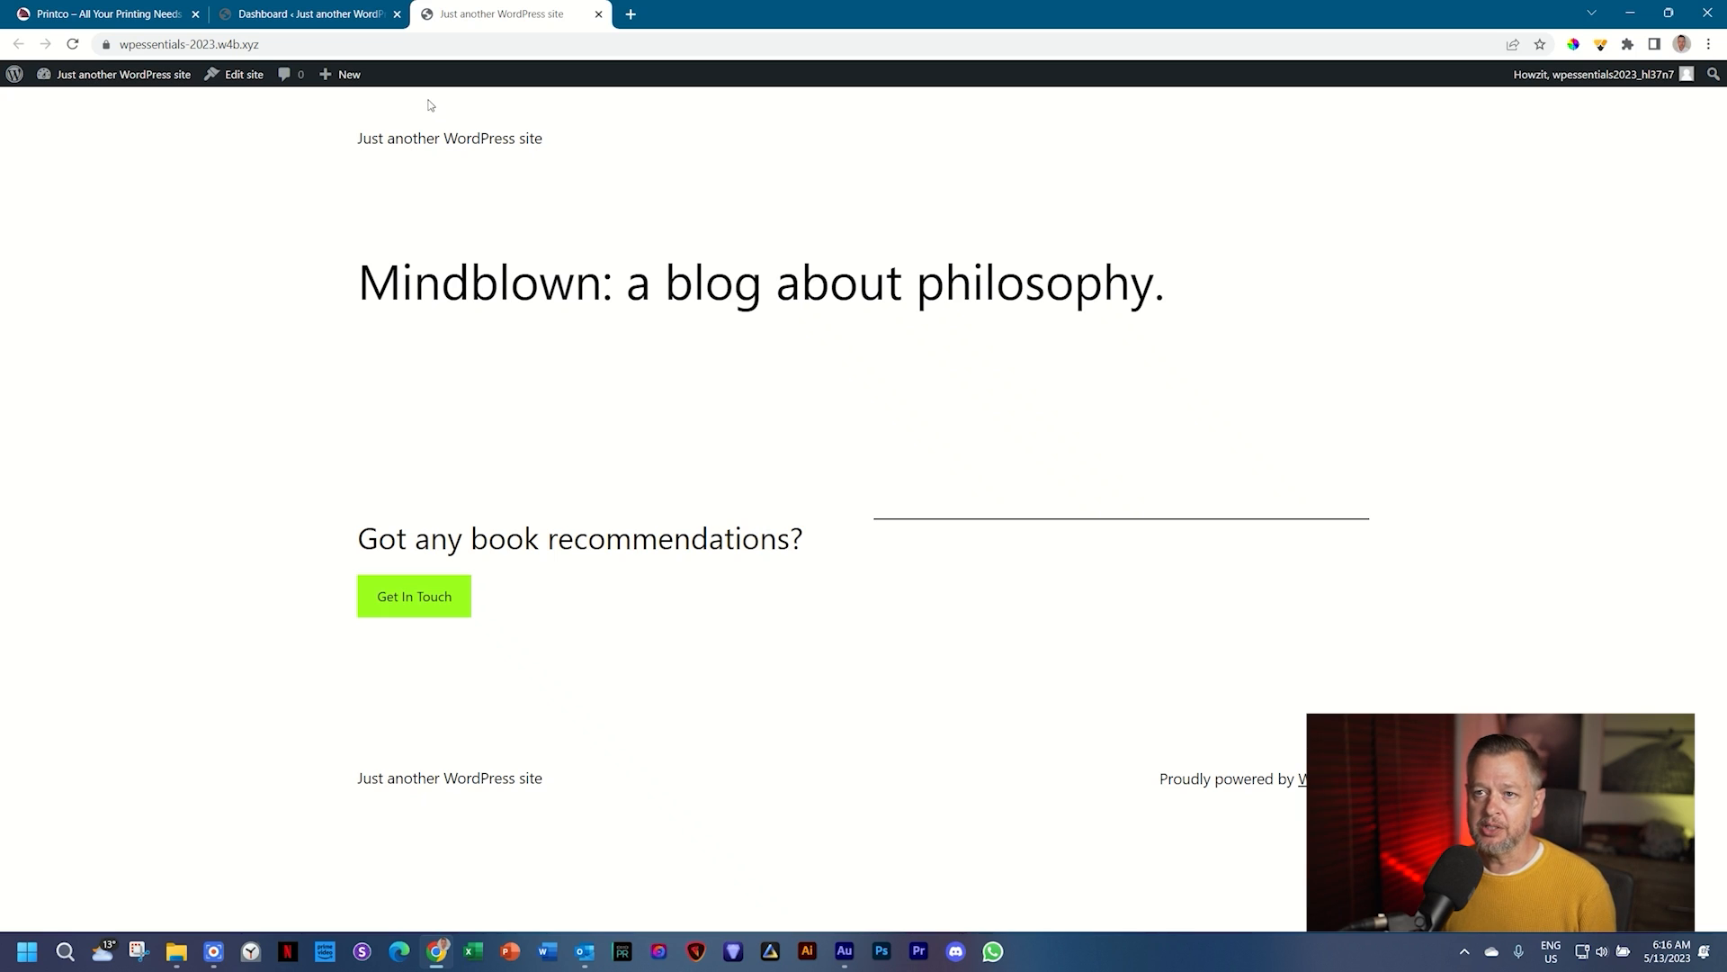
pyautogui.click(365, 16)
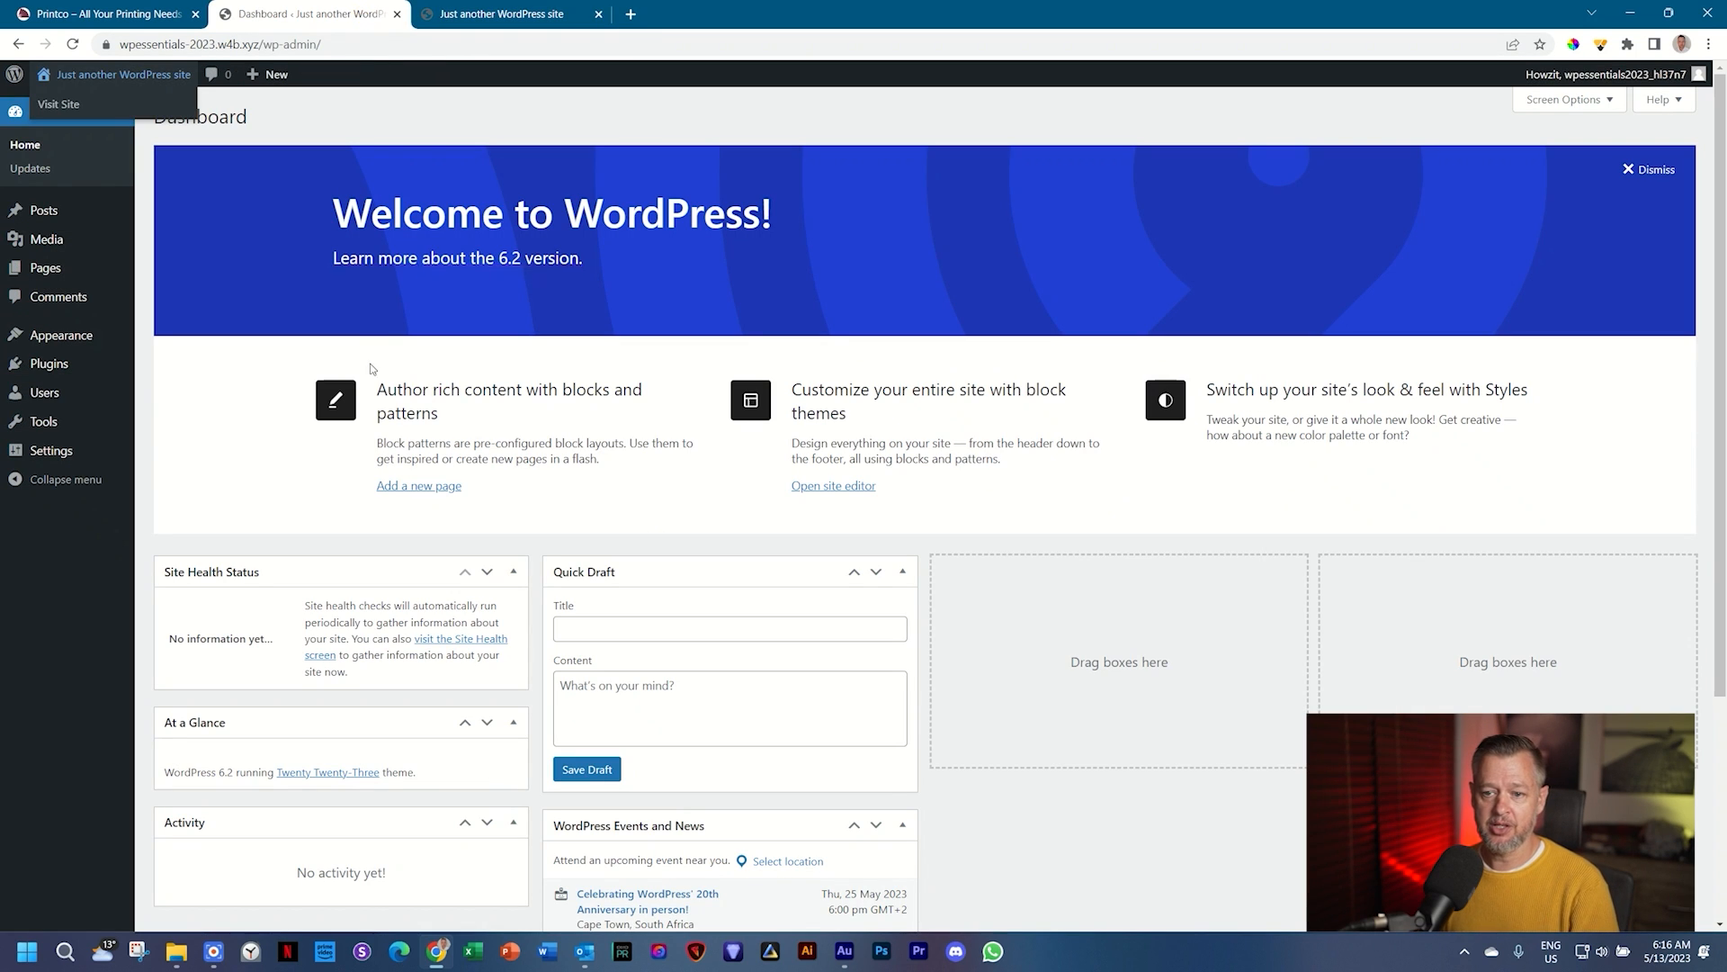
pyautogui.click(529, 15)
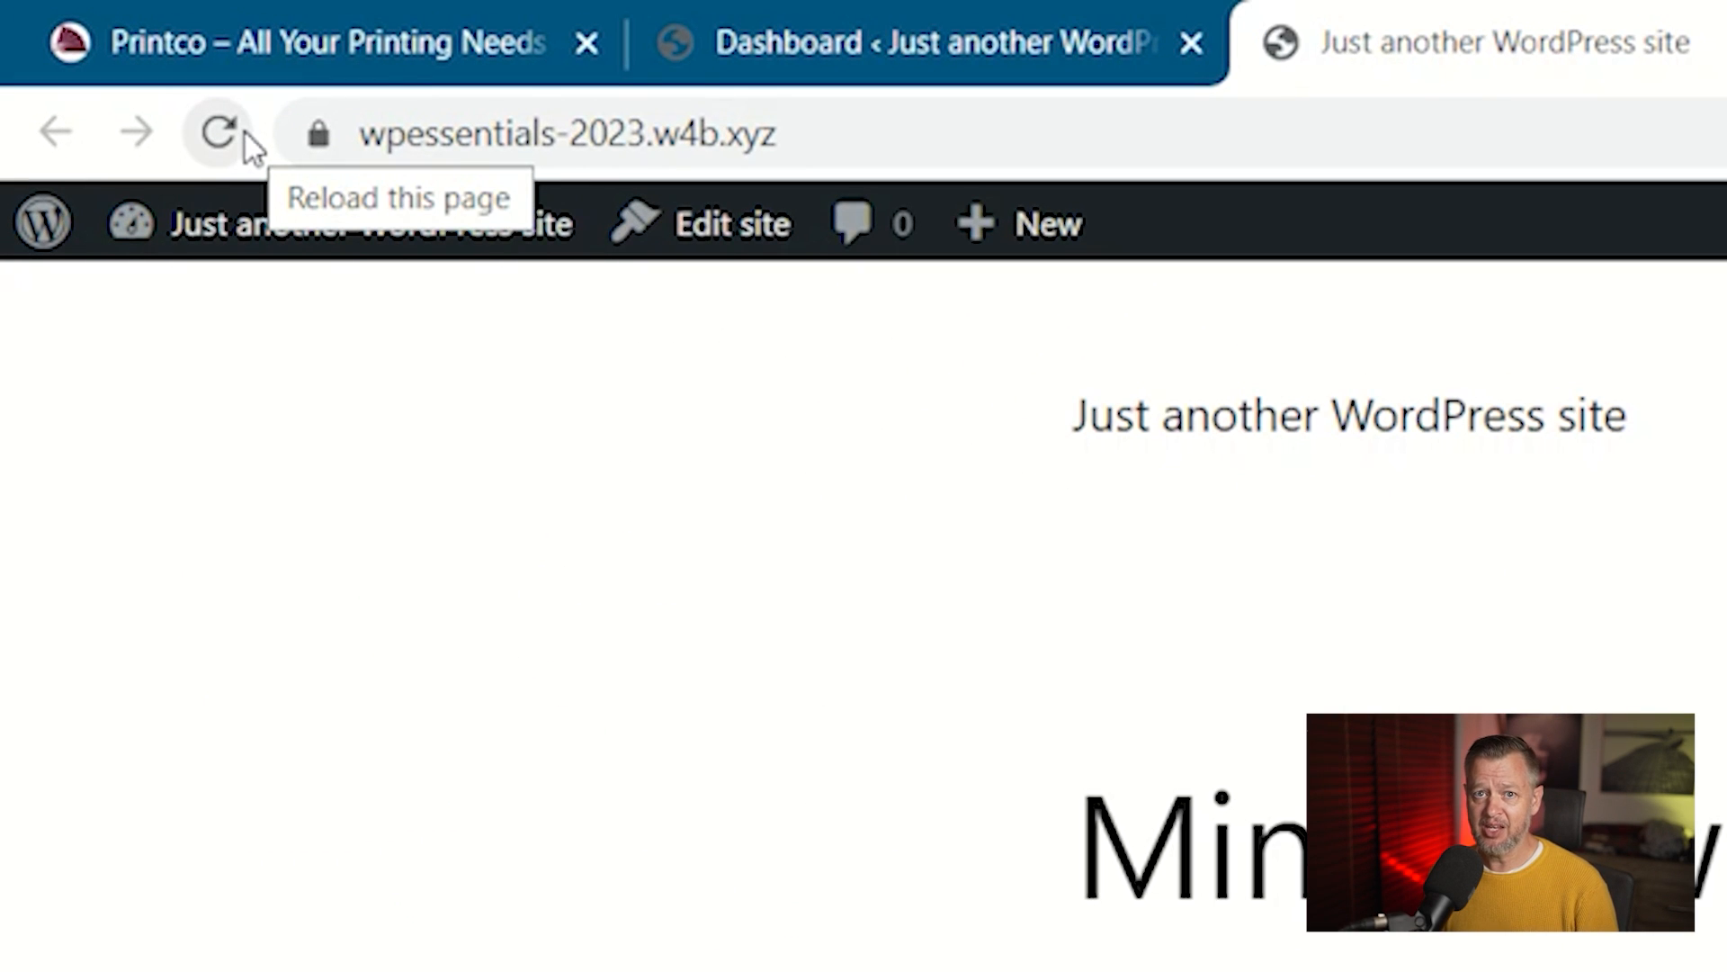
pyautogui.click(245, 132)
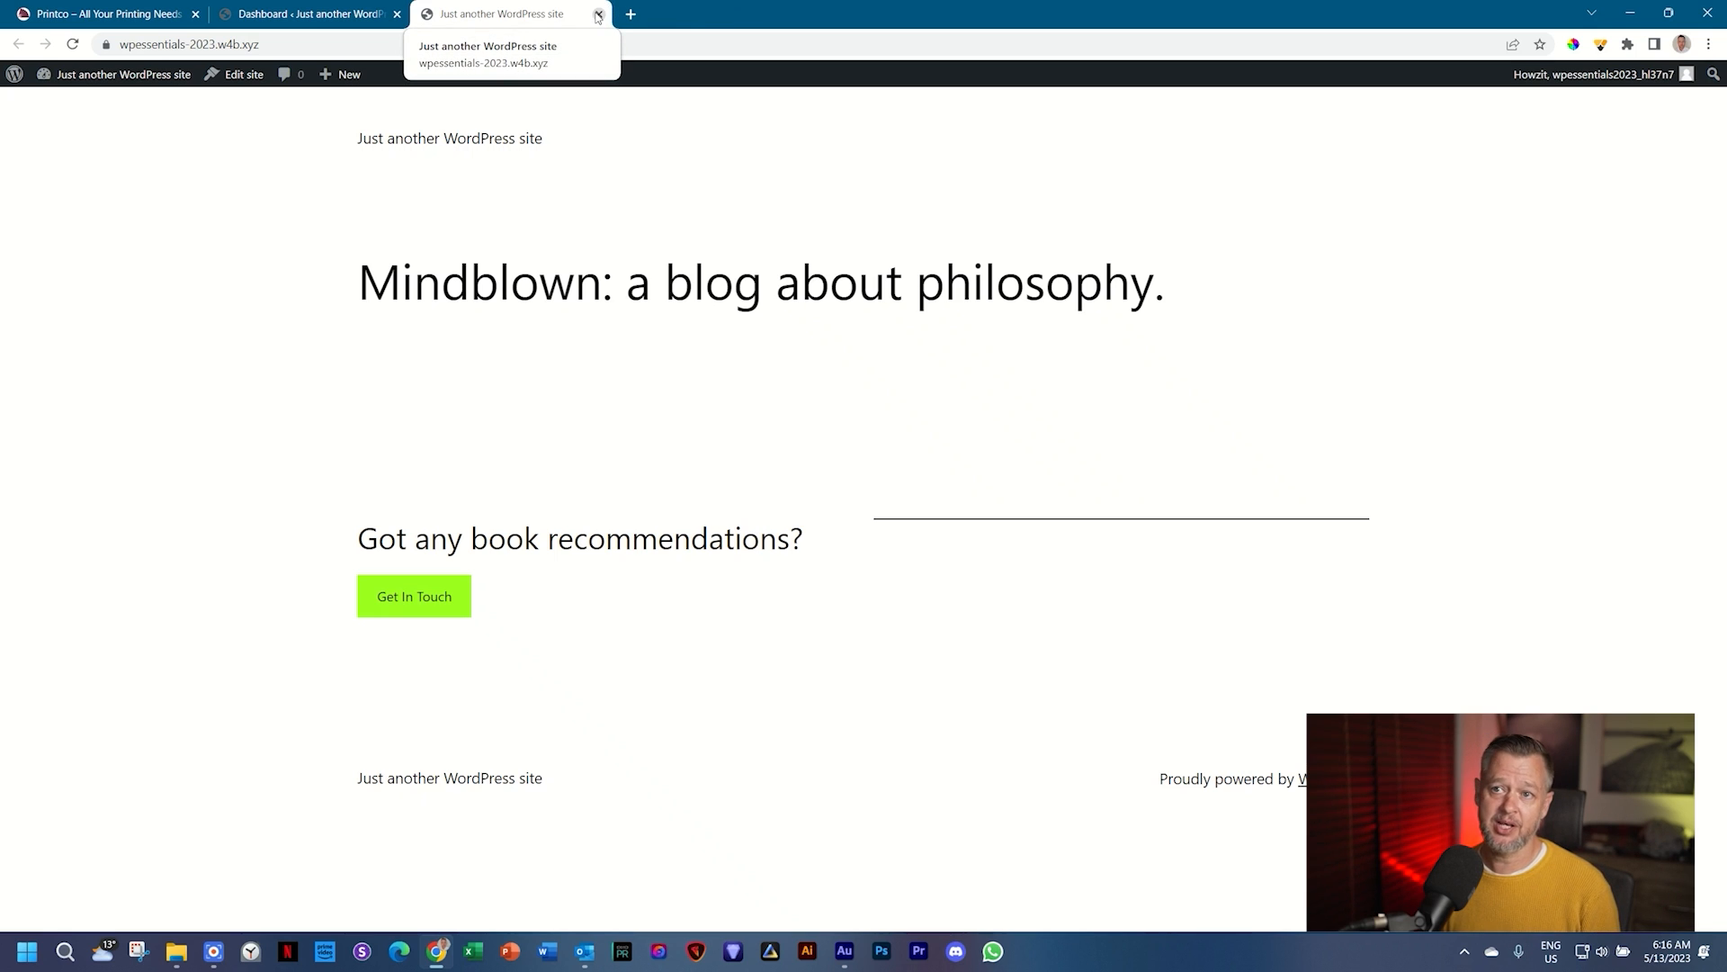
pyautogui.click(599, 15)
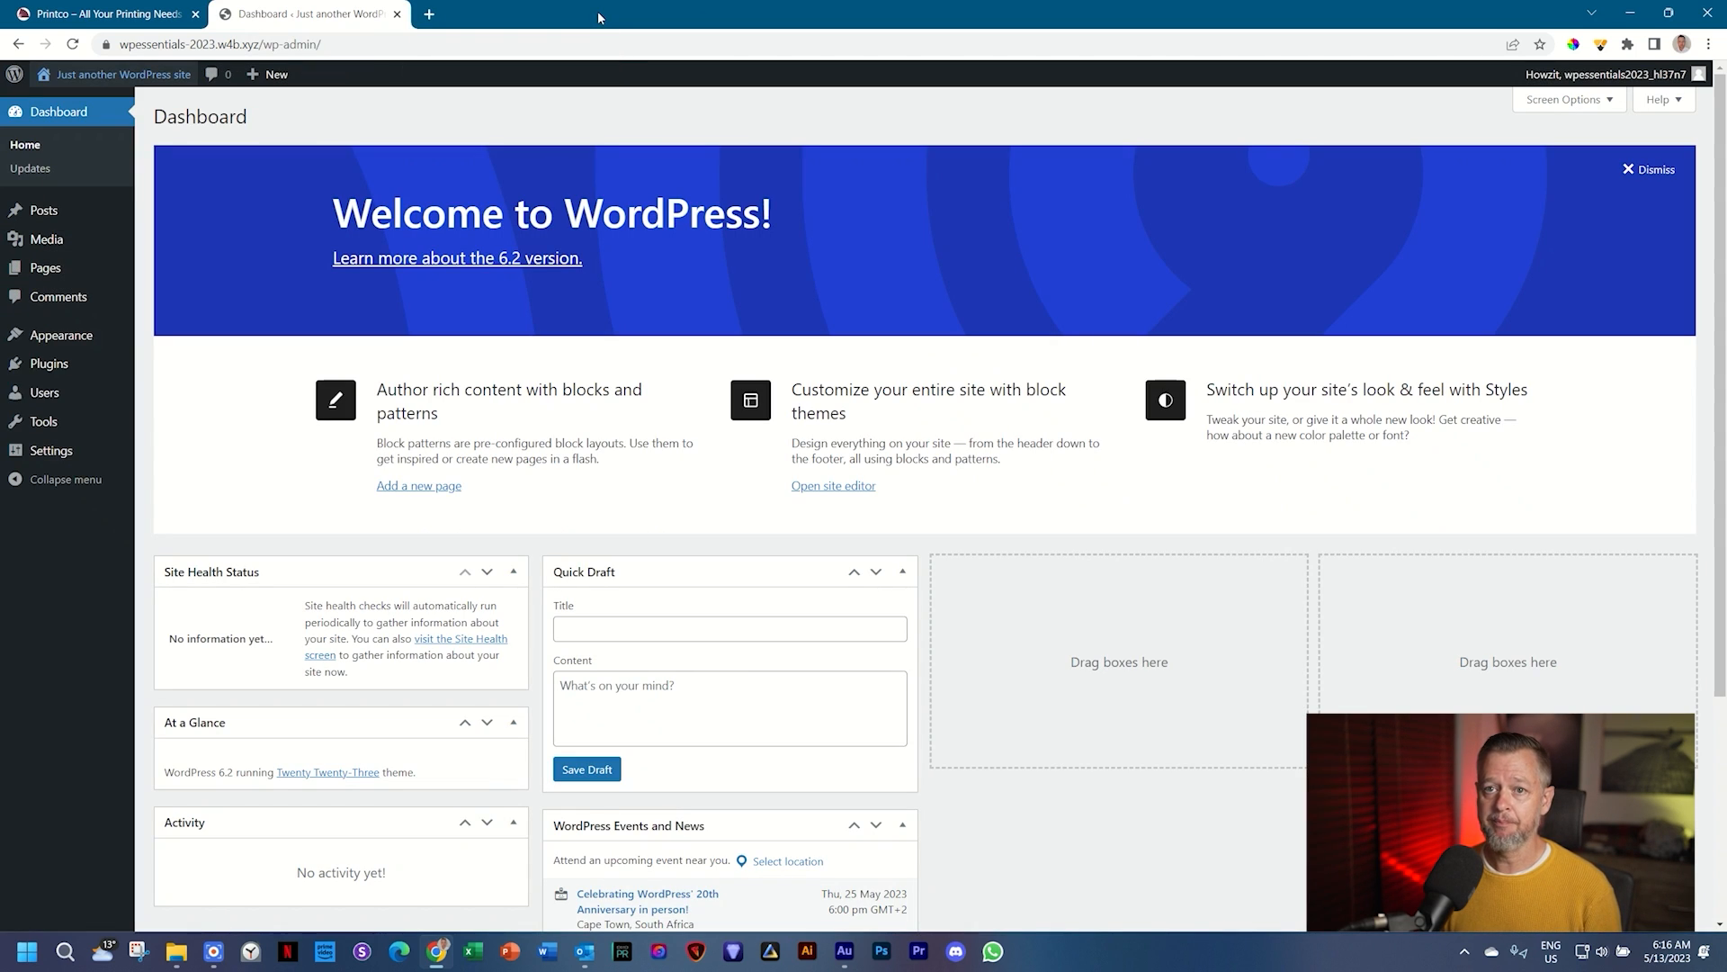
# Step: Reopen the front page in a background tab and switch between it and the Dashboard tab
pyautogui.moveTo(111, 86)
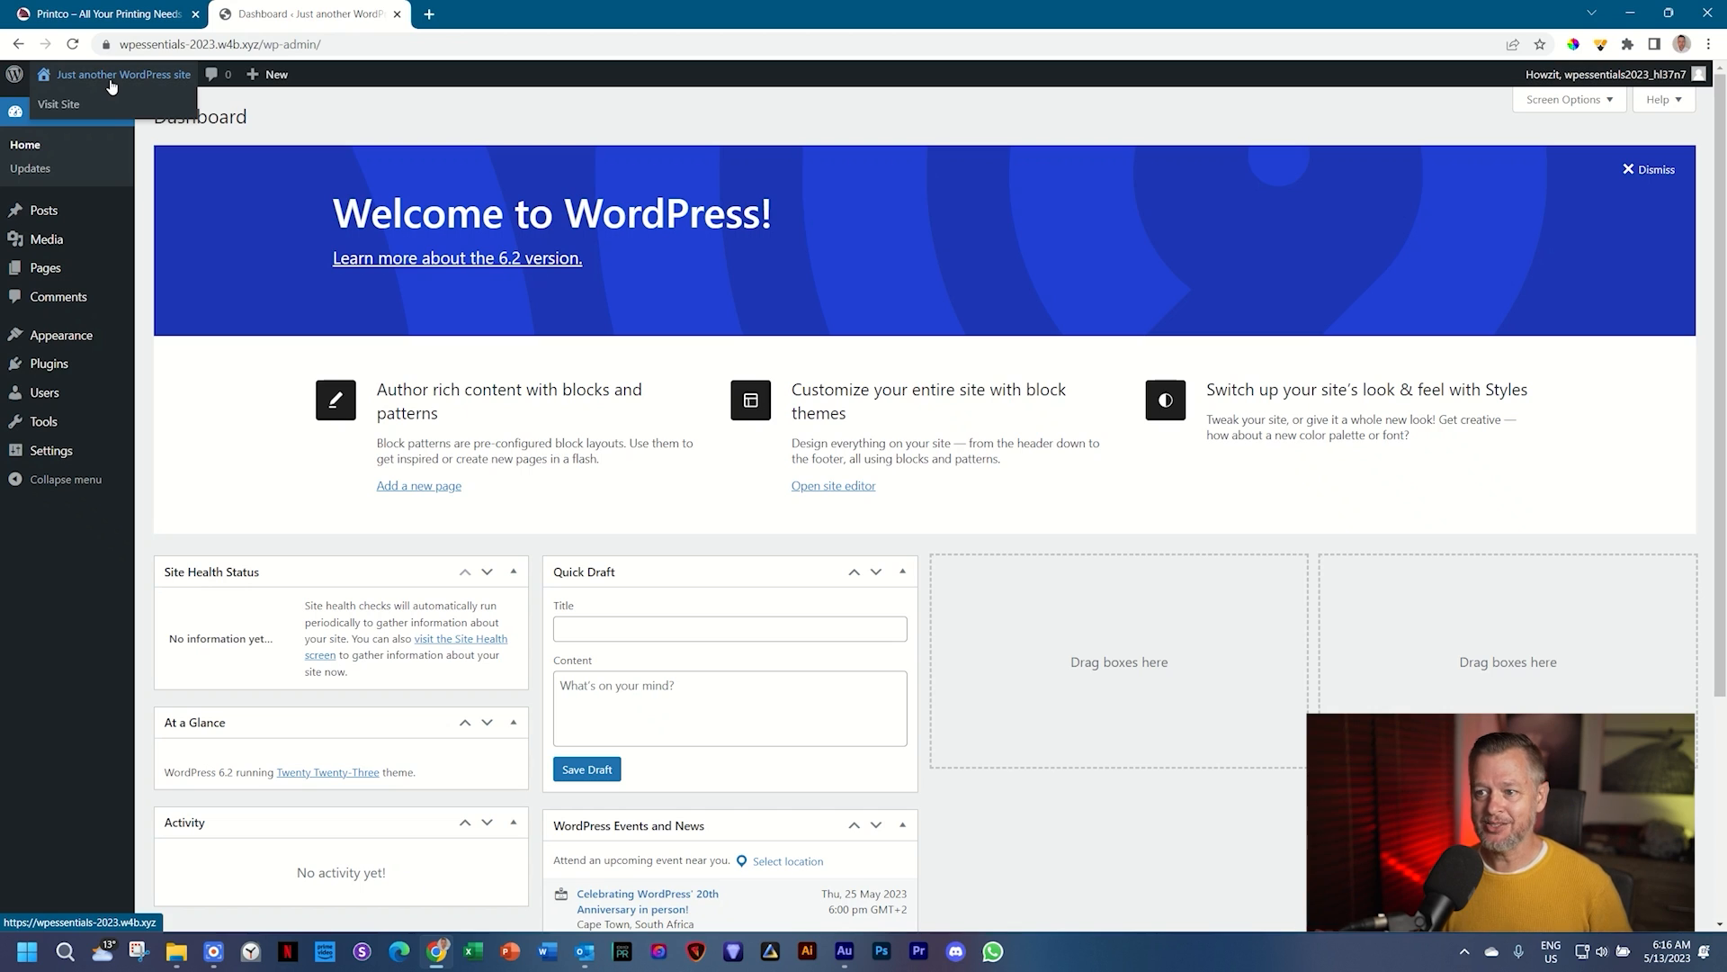
pyautogui.keyDown('ctrl'); pyautogui.click(110, 81); pyautogui.keyUp('ctrl')
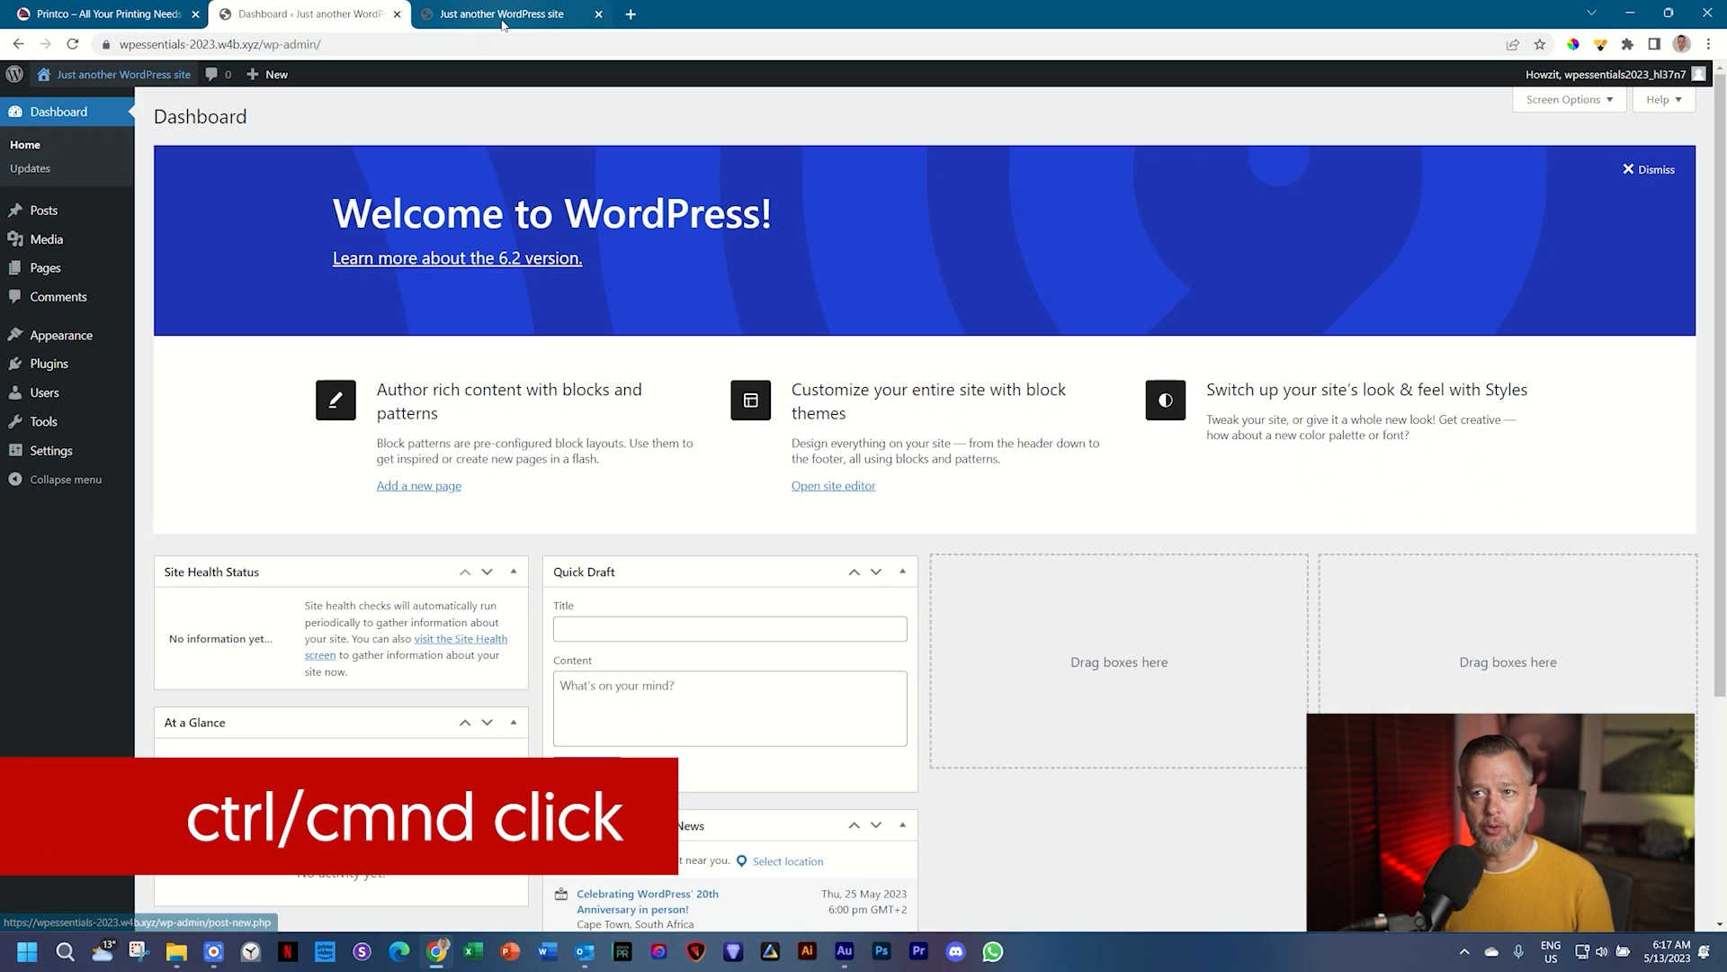
pyautogui.click(502, 16)
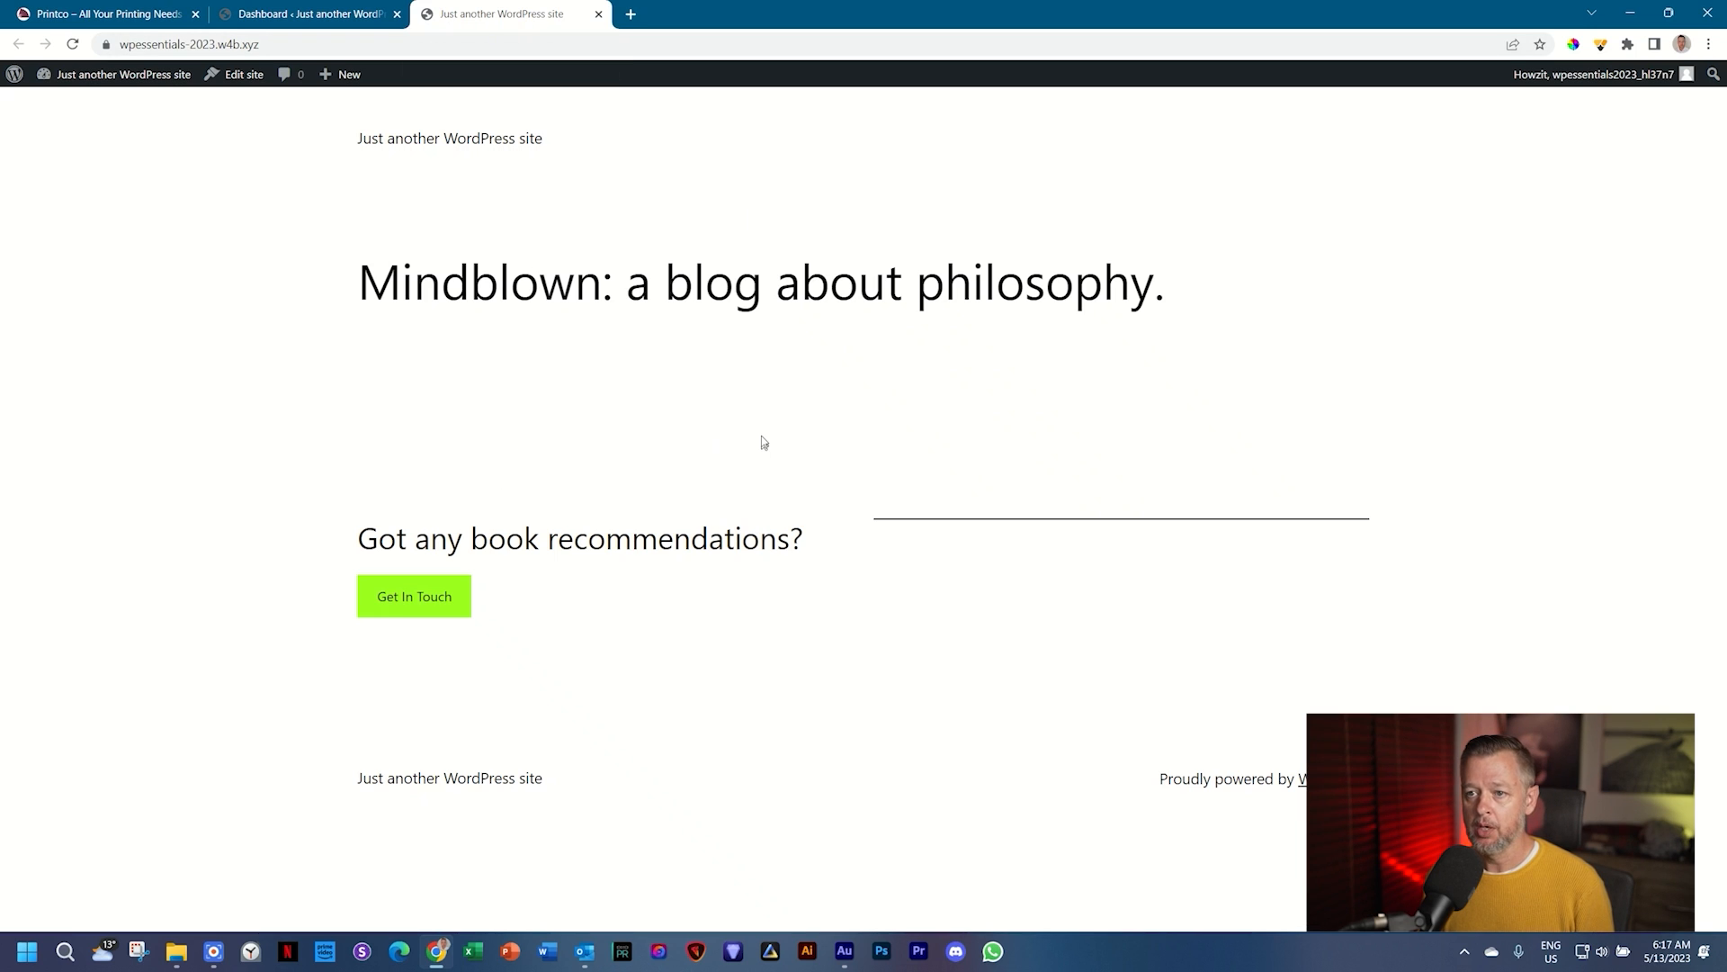
pyautogui.click(324, 14)
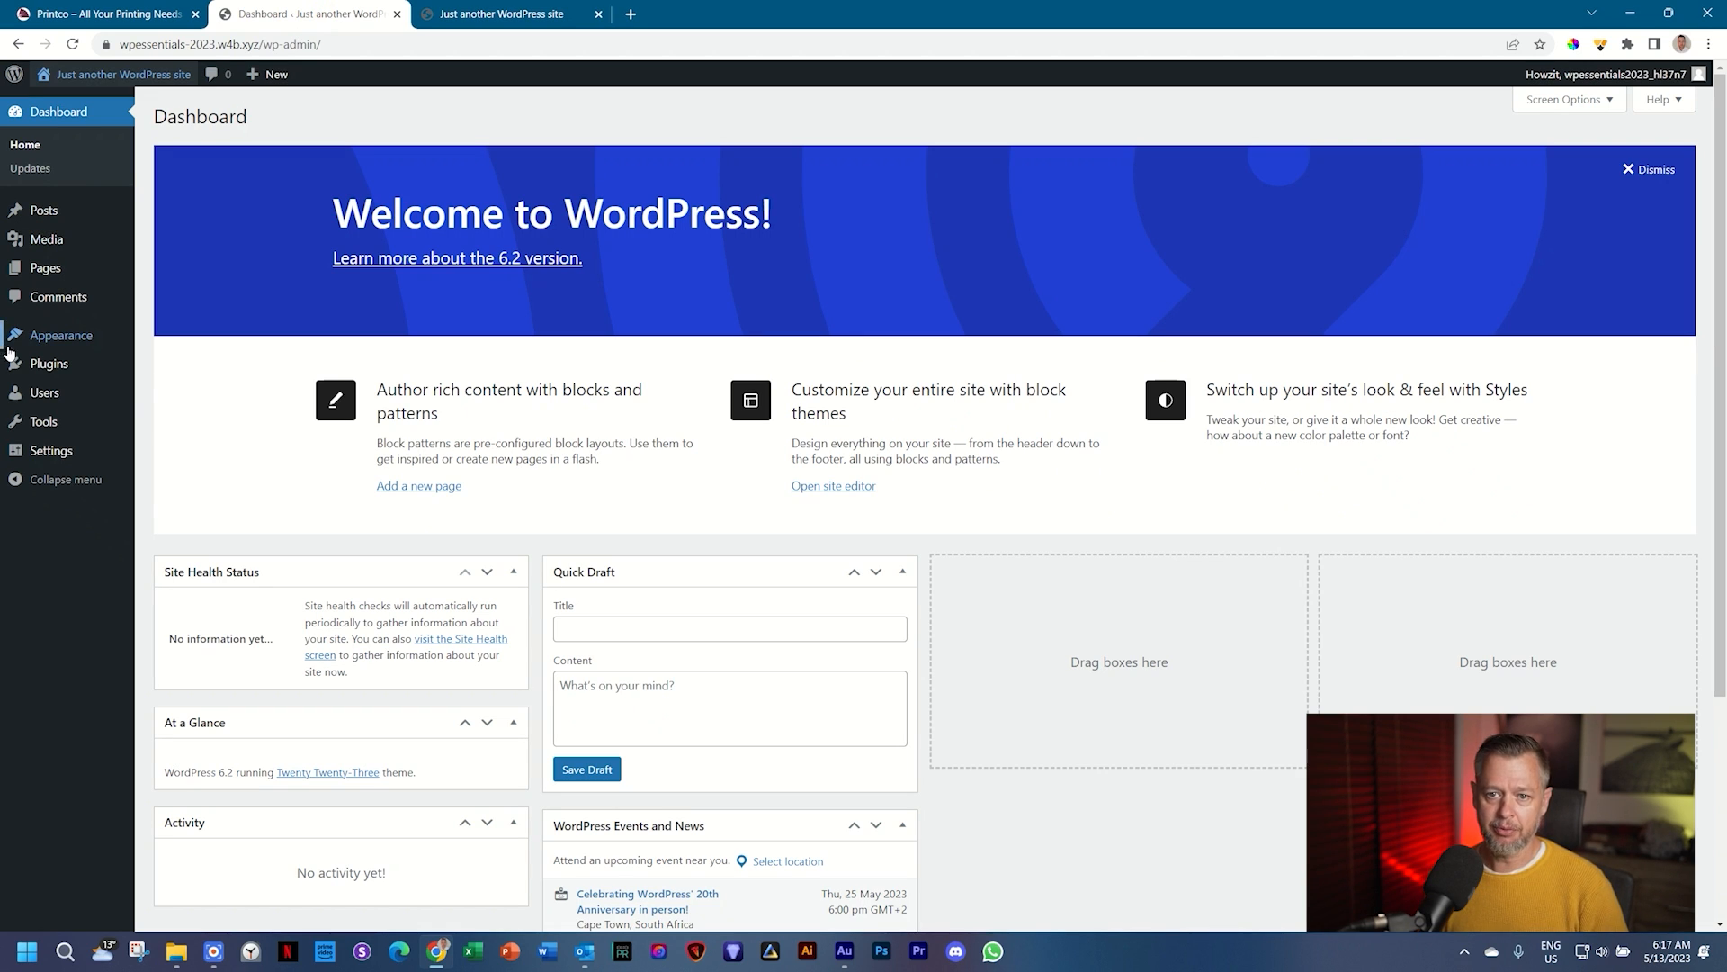
pyautogui.click(532, 9)
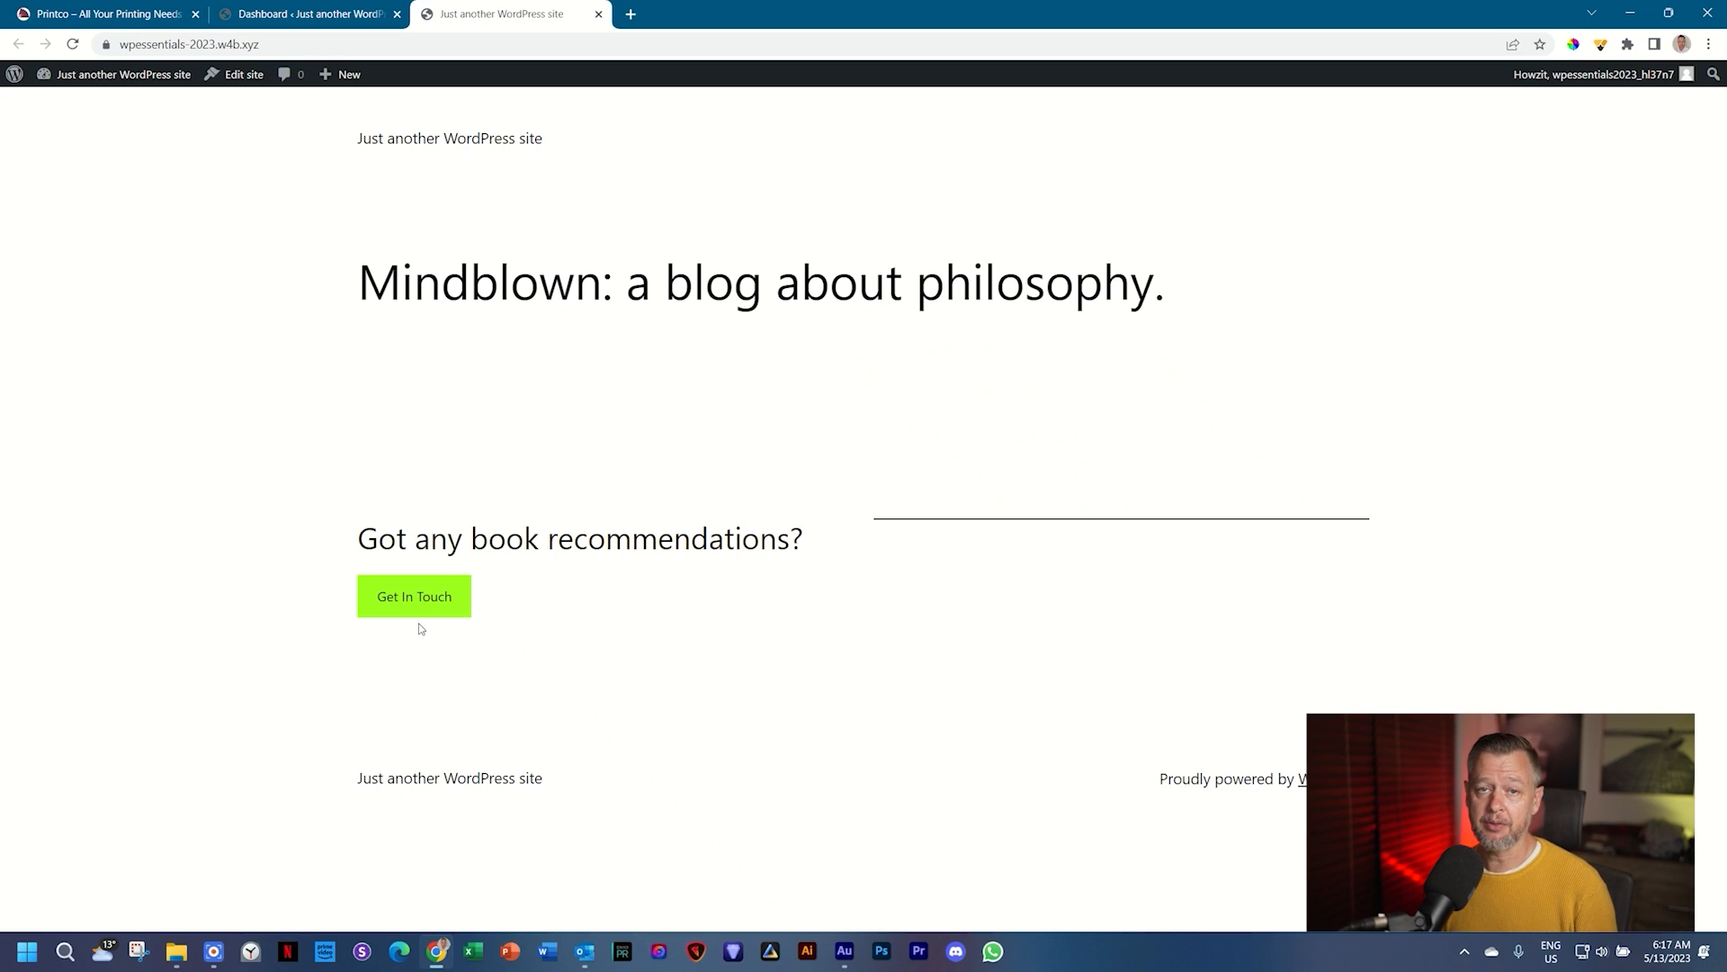
pyautogui.click(315, 7)
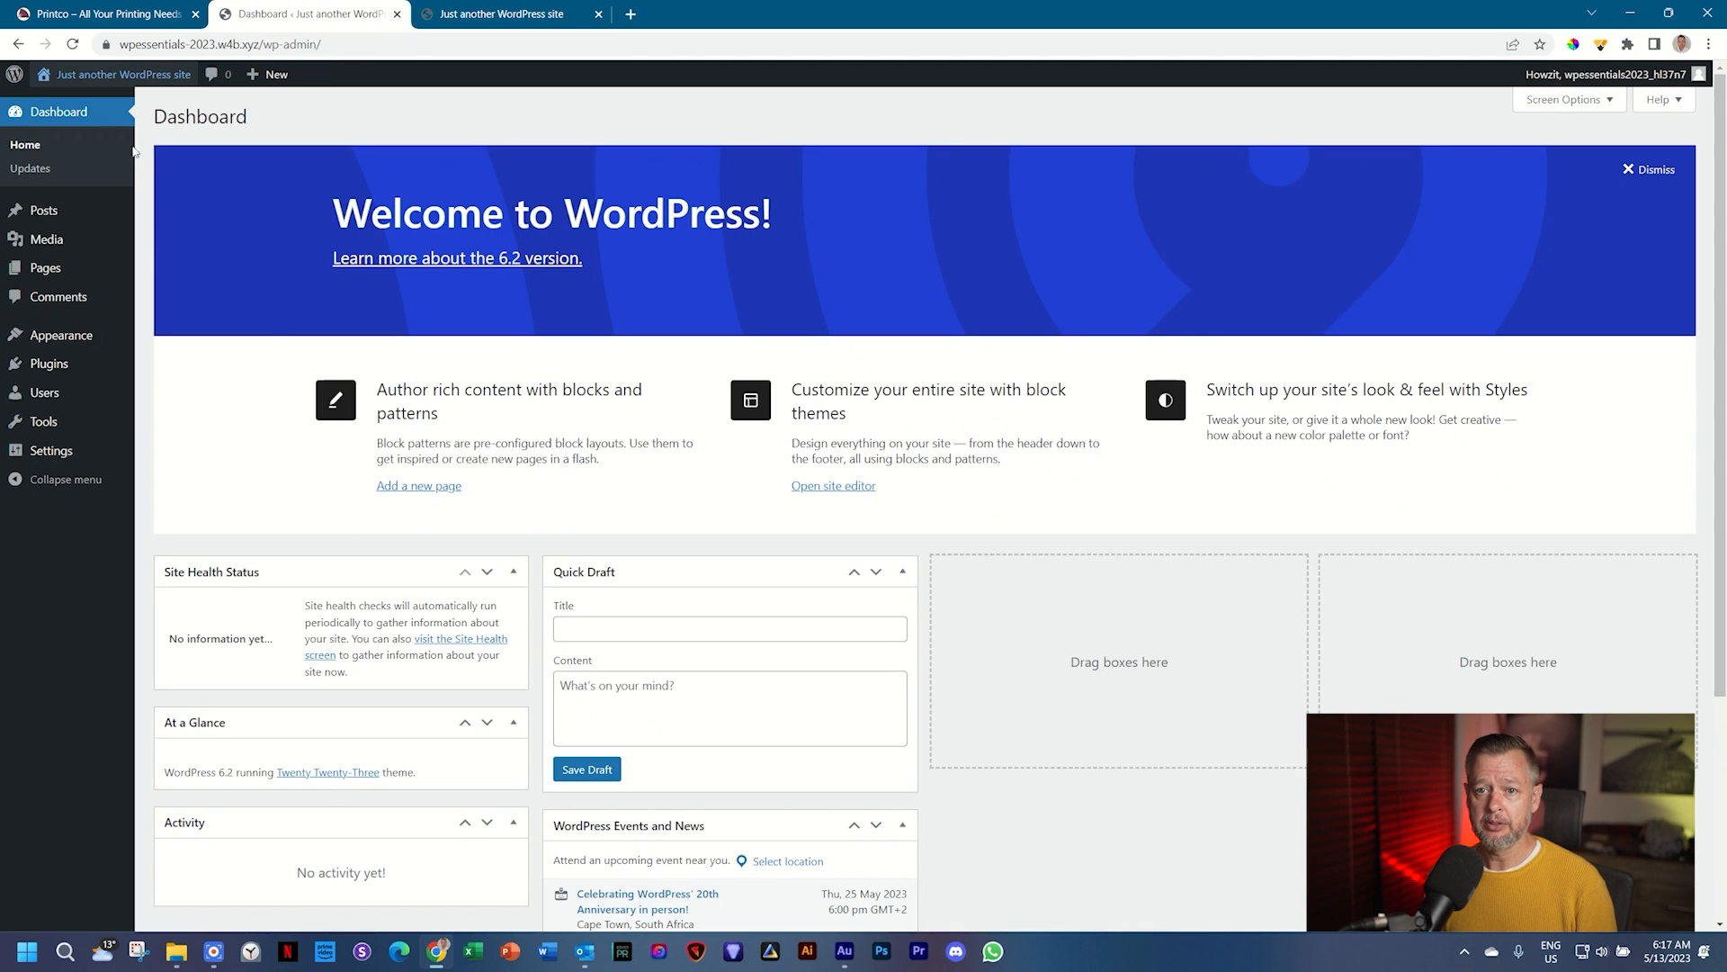
# Step: From Appearance > Themes, go to Add New to browse popular themes like Astra and Neve
pyautogui.moveTo(61, 342)
pyautogui.click(176, 345)
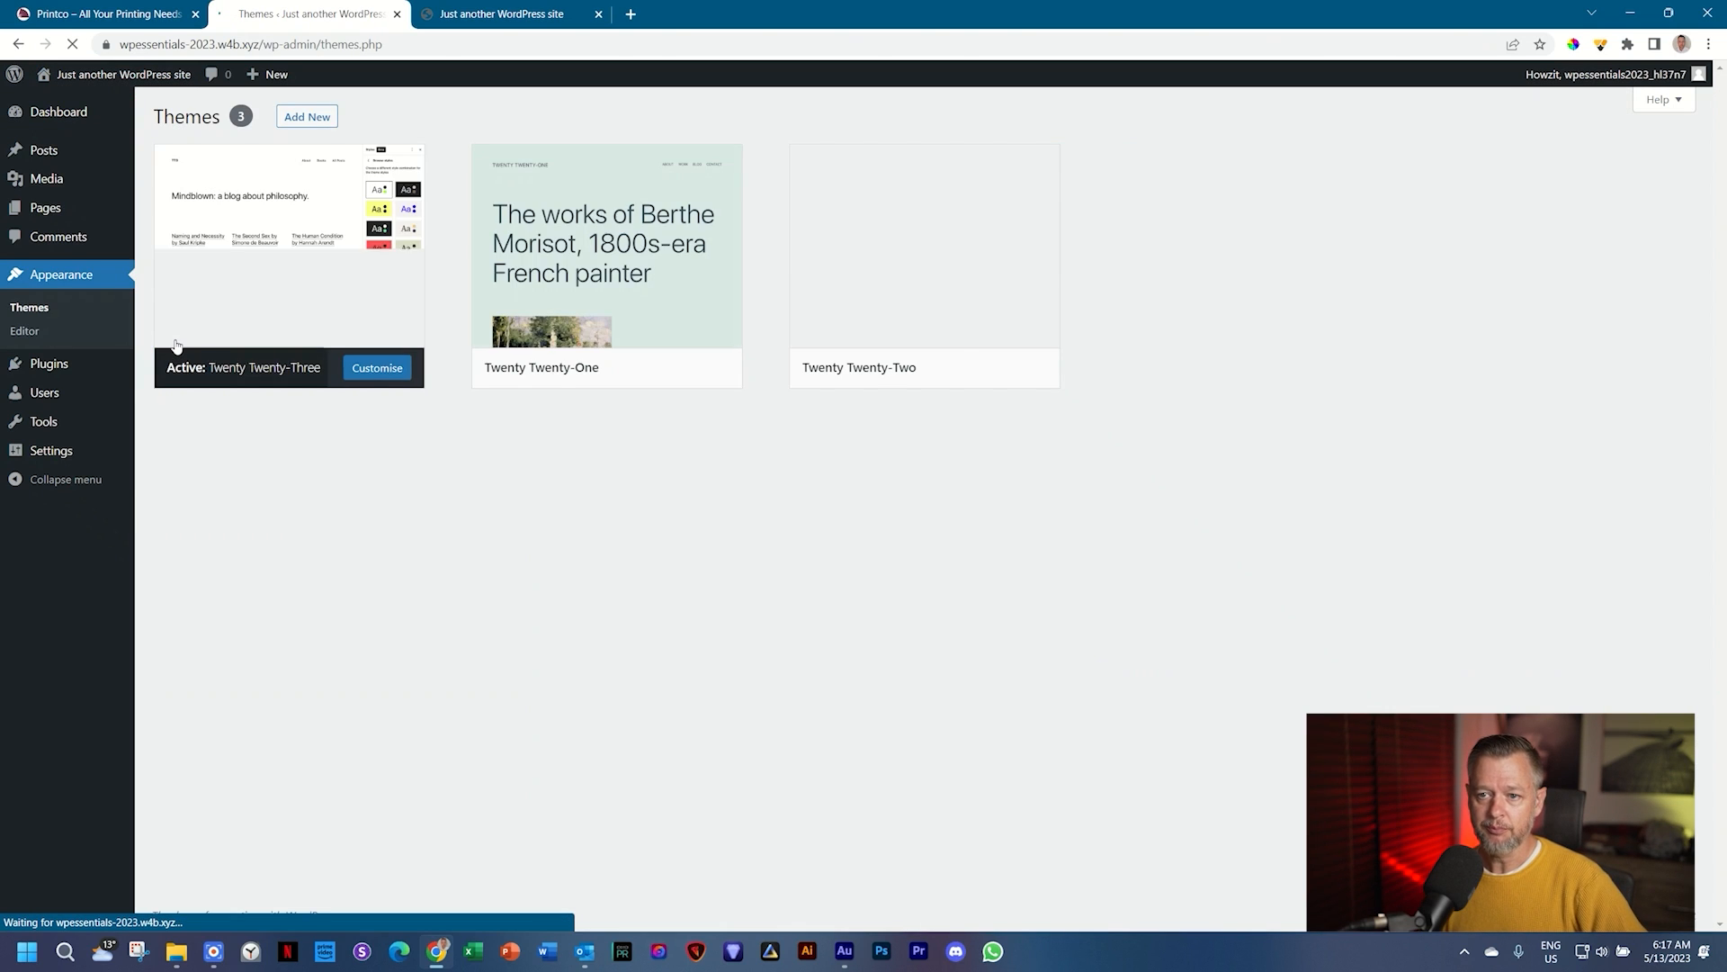
pyautogui.moveTo(247, 254)
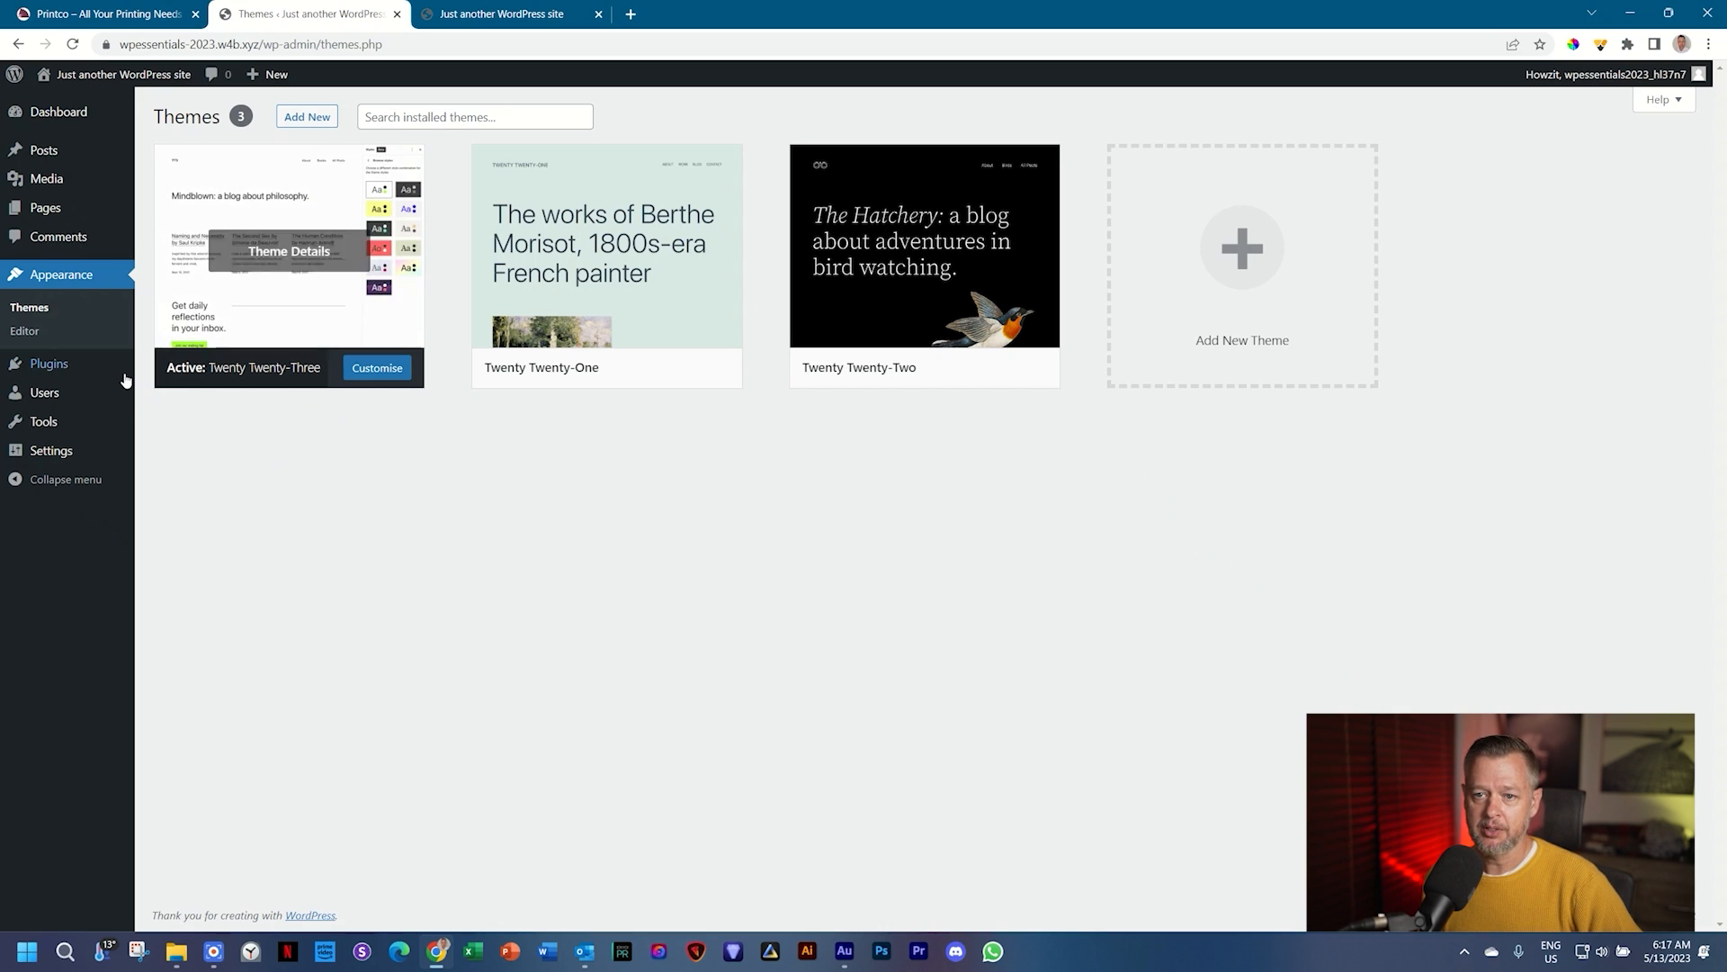
pyautogui.moveTo(117, 366)
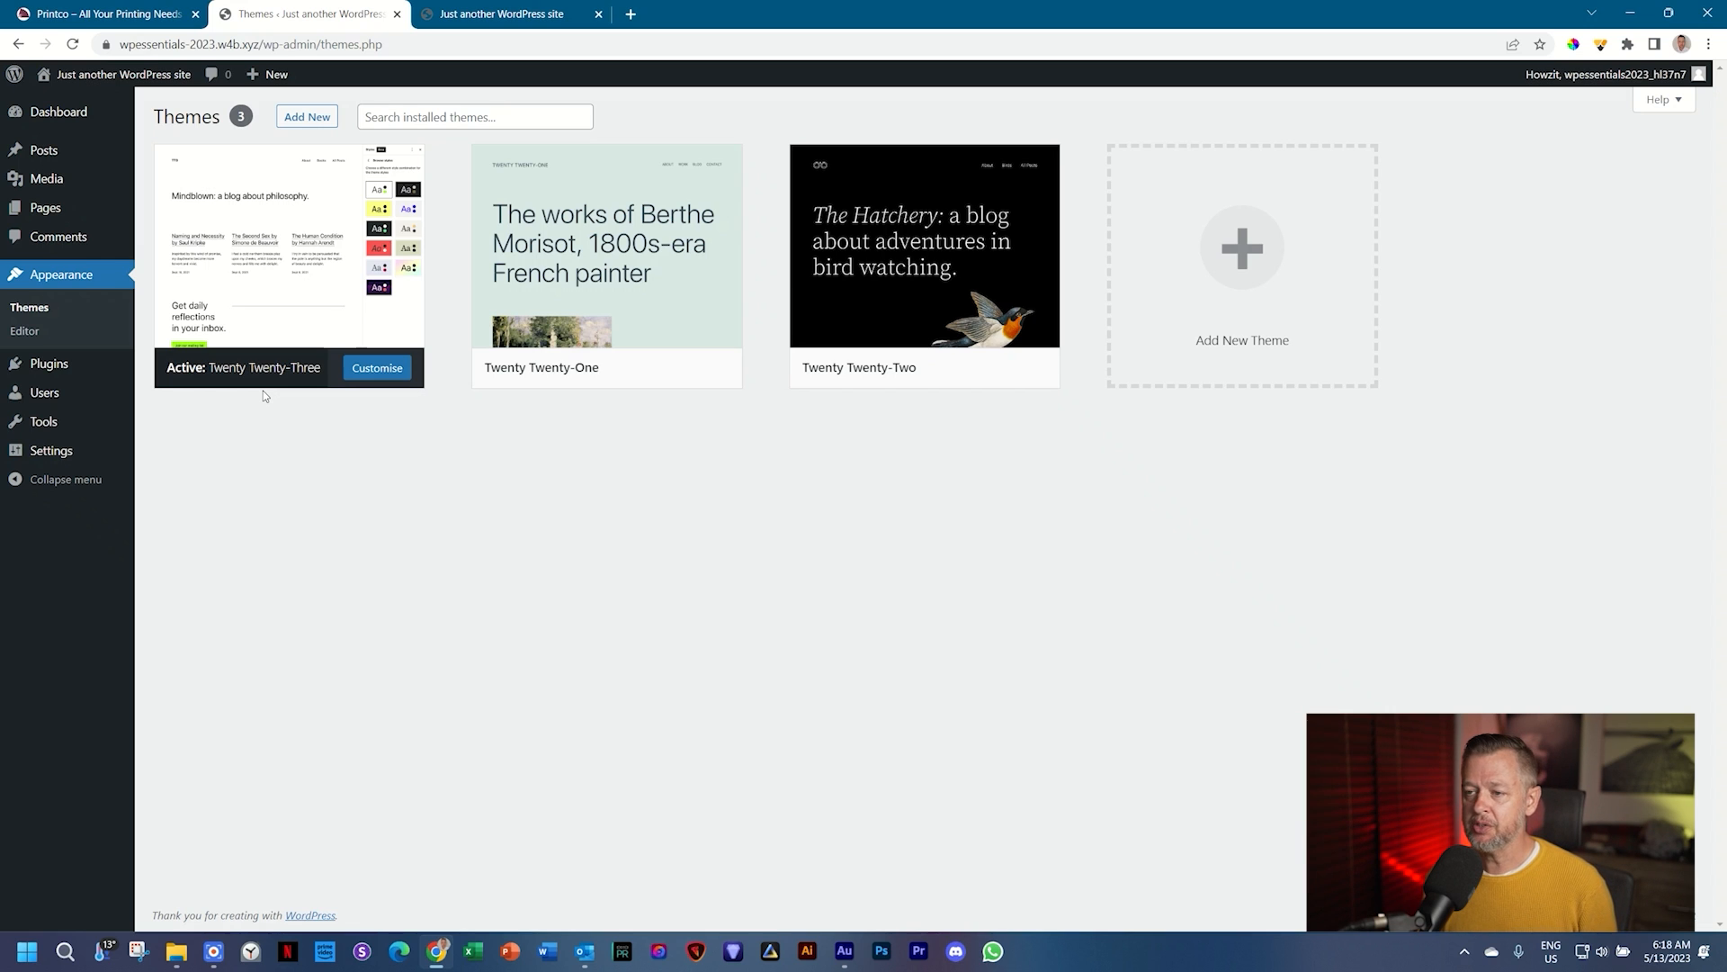
pyautogui.moveTo(890, 316)
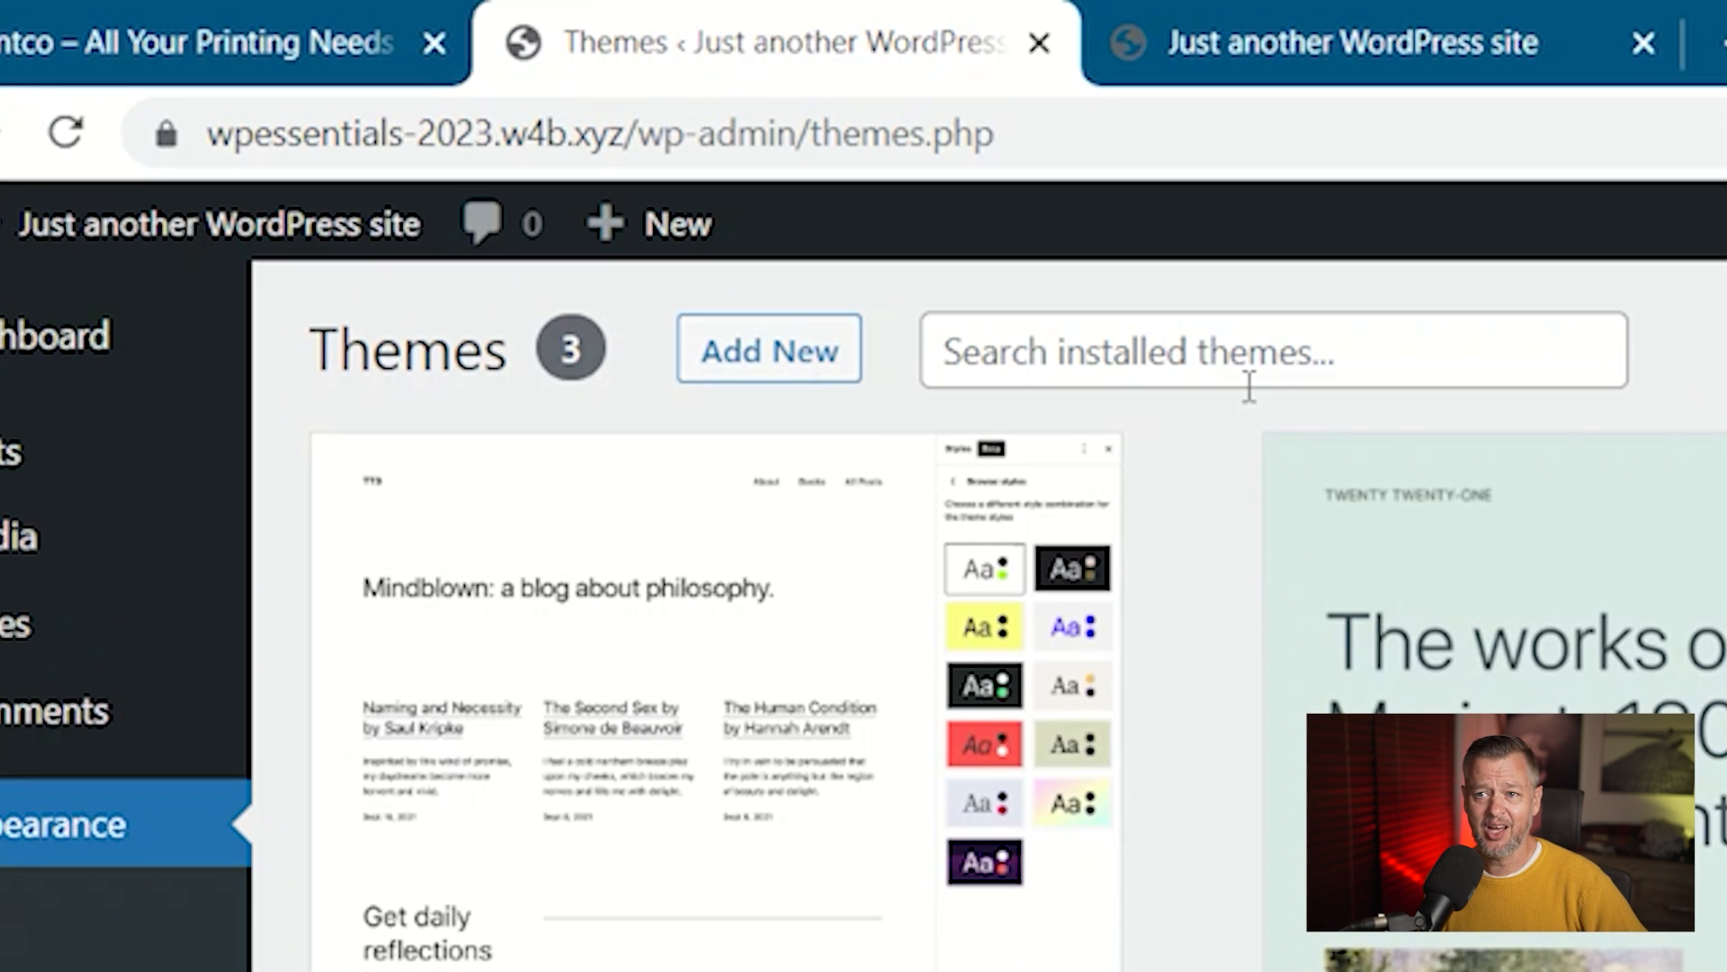
pyautogui.click(1248, 369)
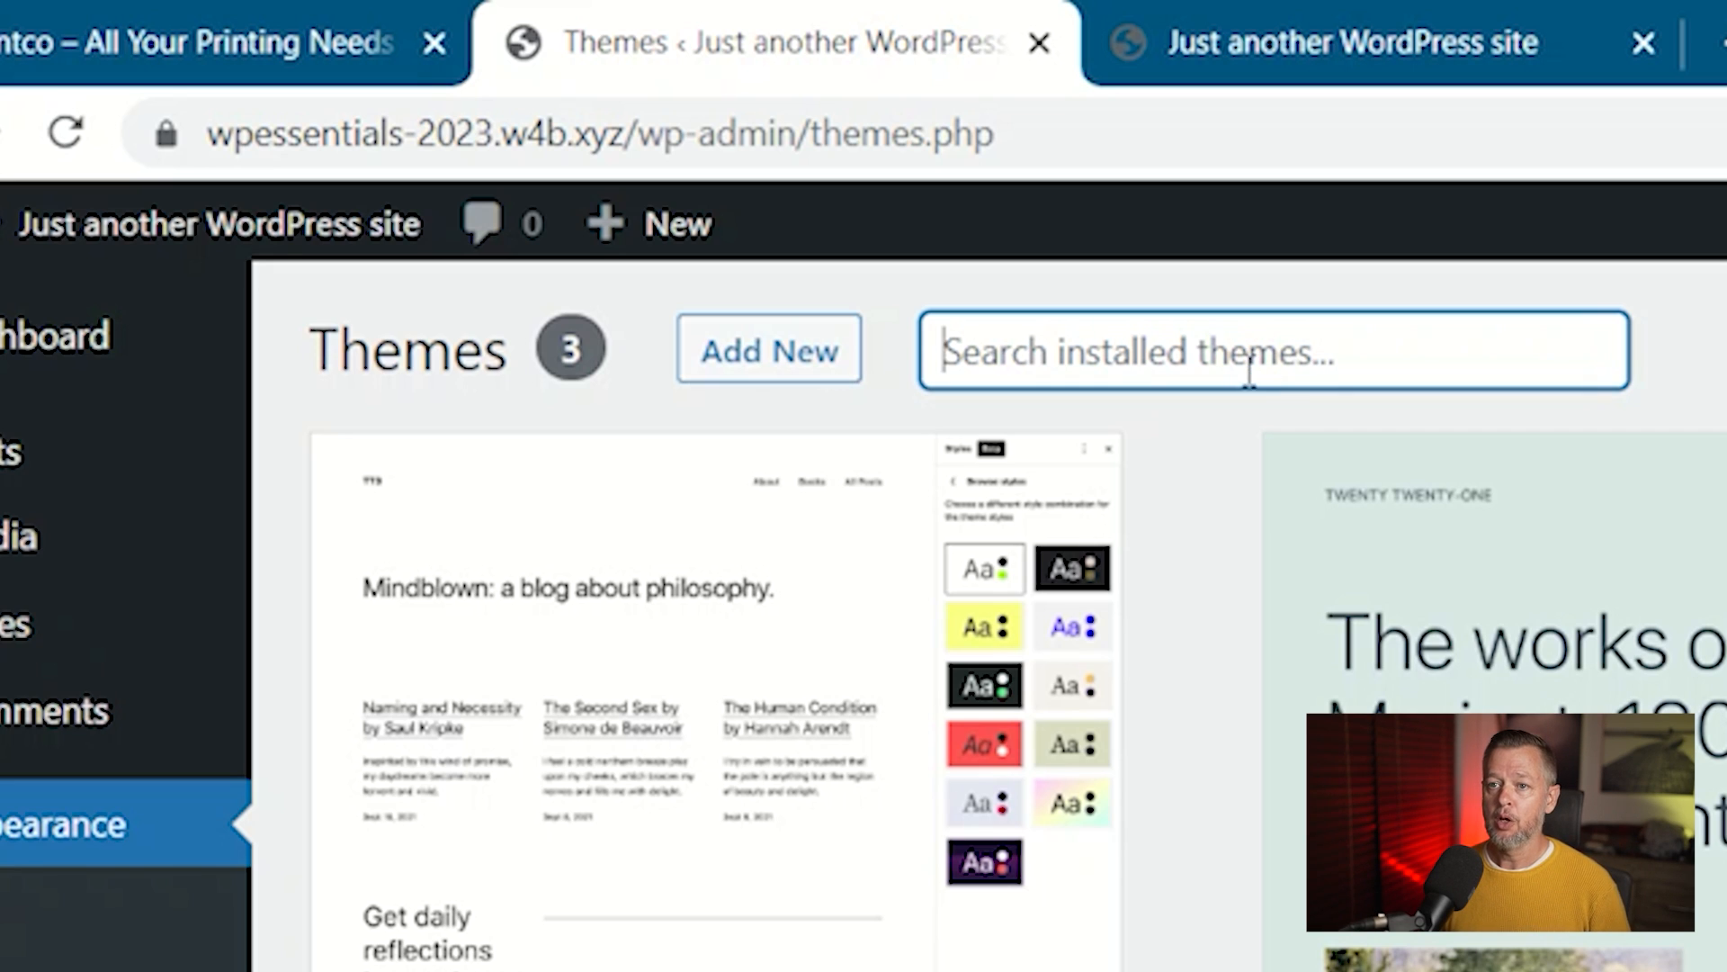
pyautogui.click(833, 356)
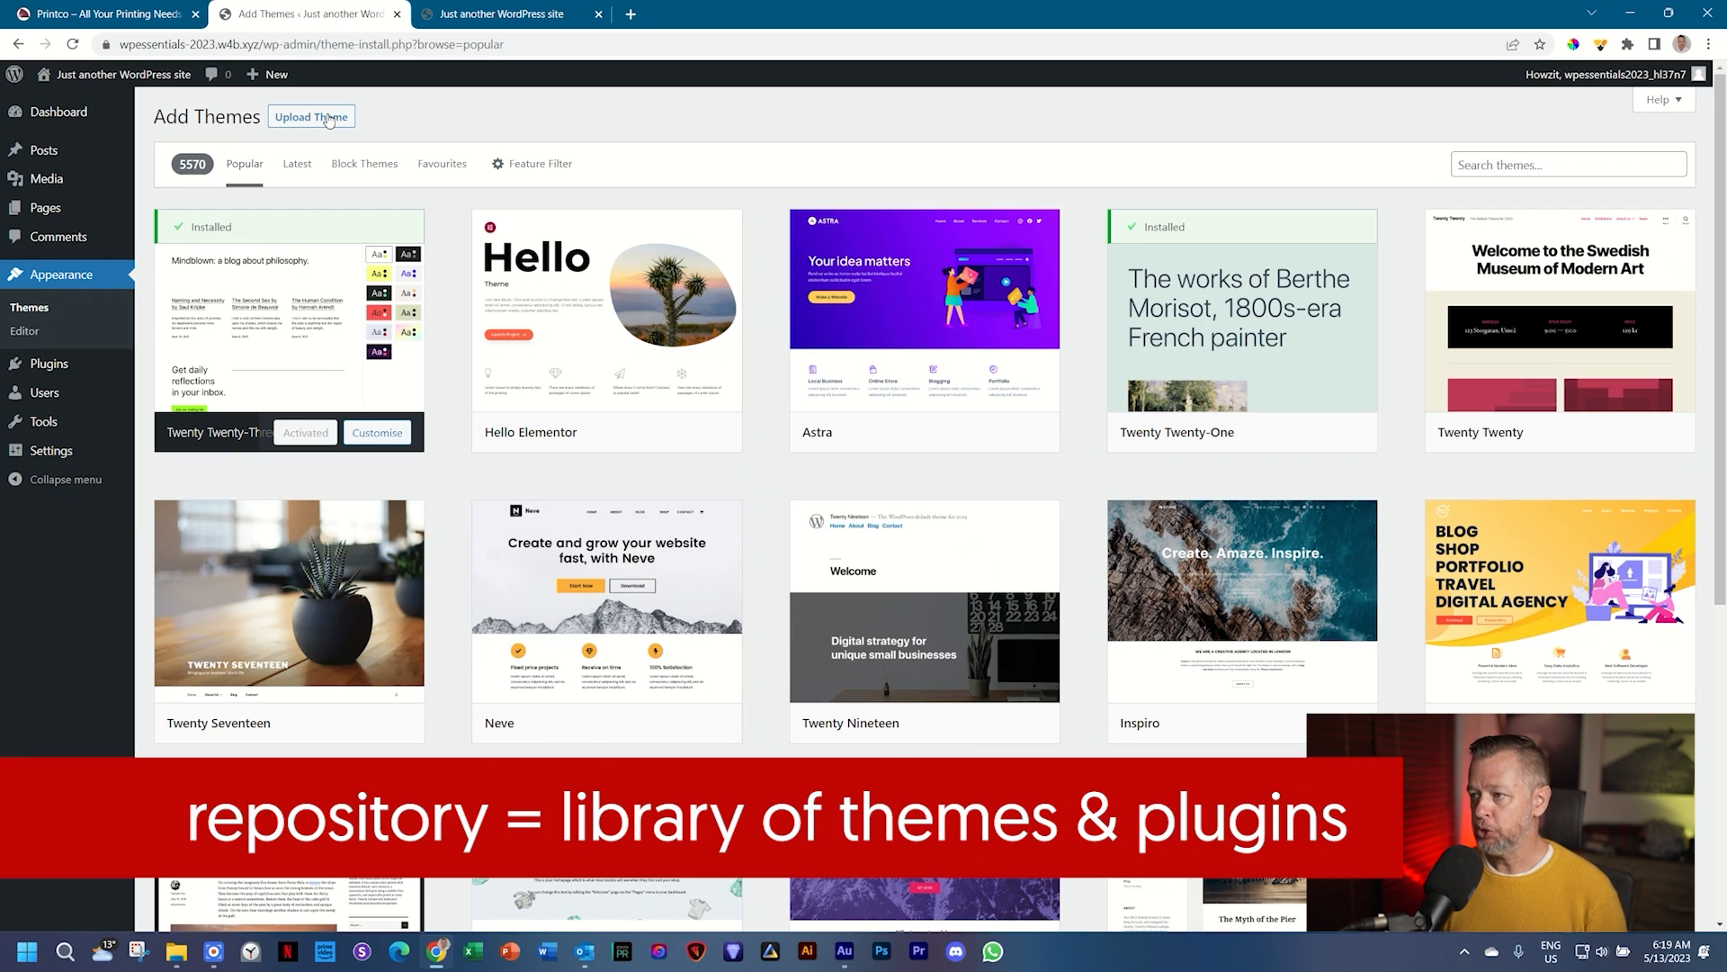
pyautogui.scroll(-2, 1715, 333)
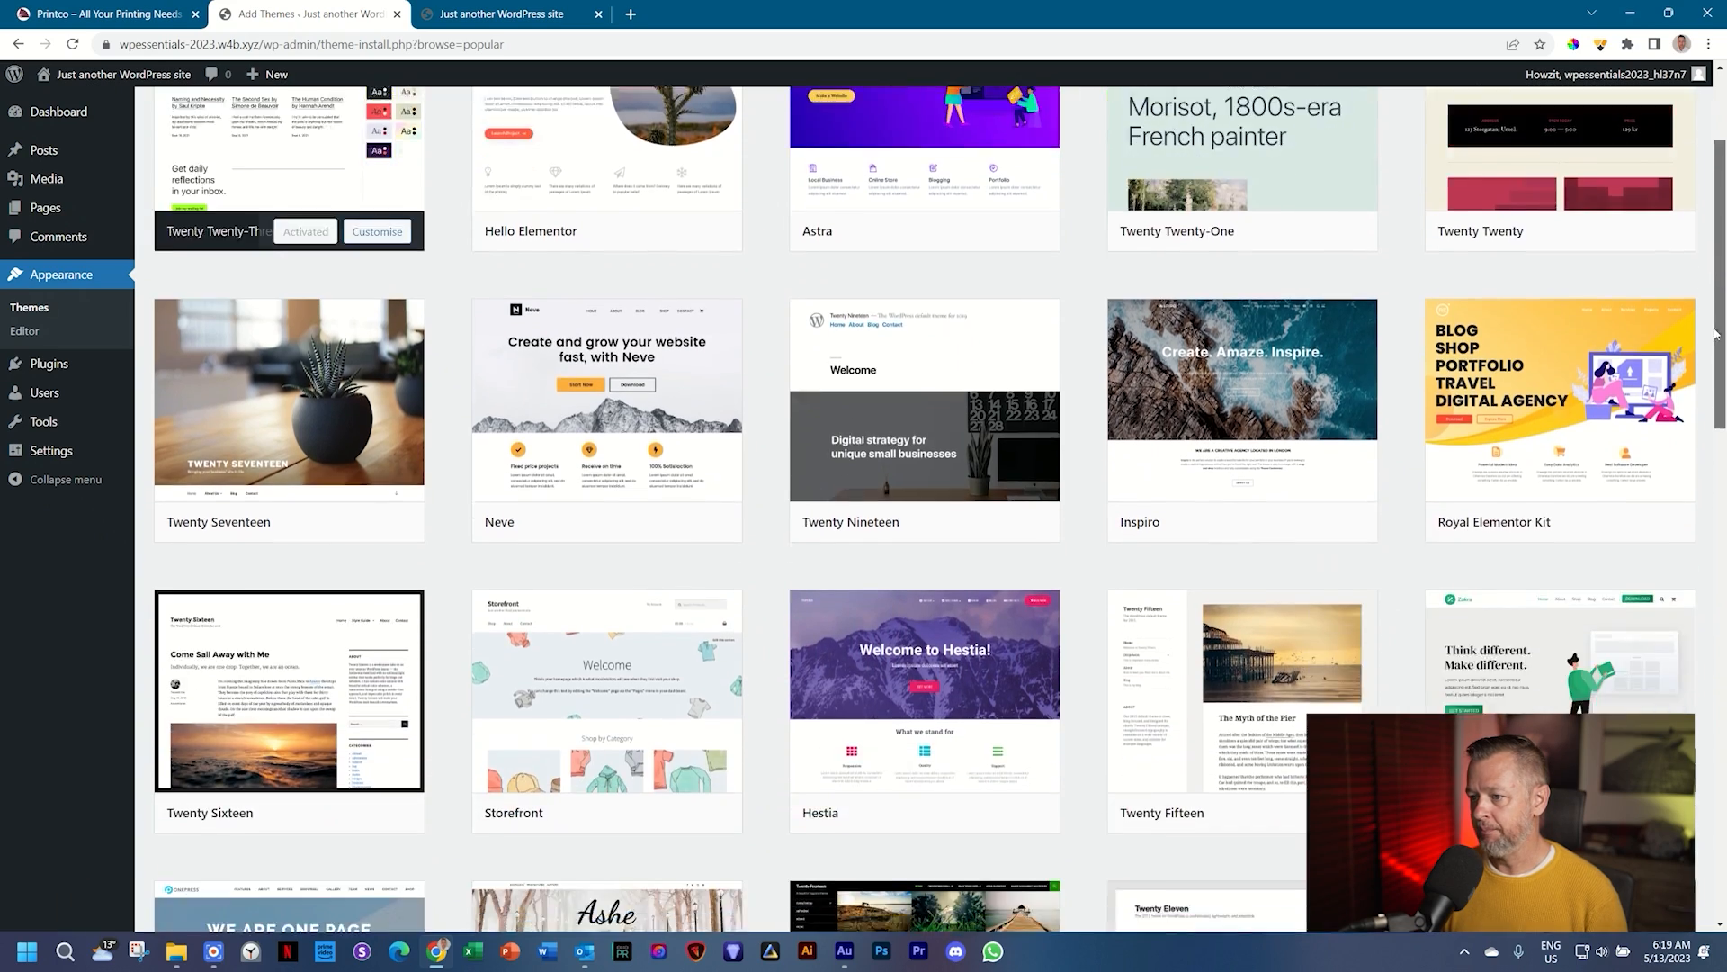
pyautogui.scroll(-20, 1715, 333)
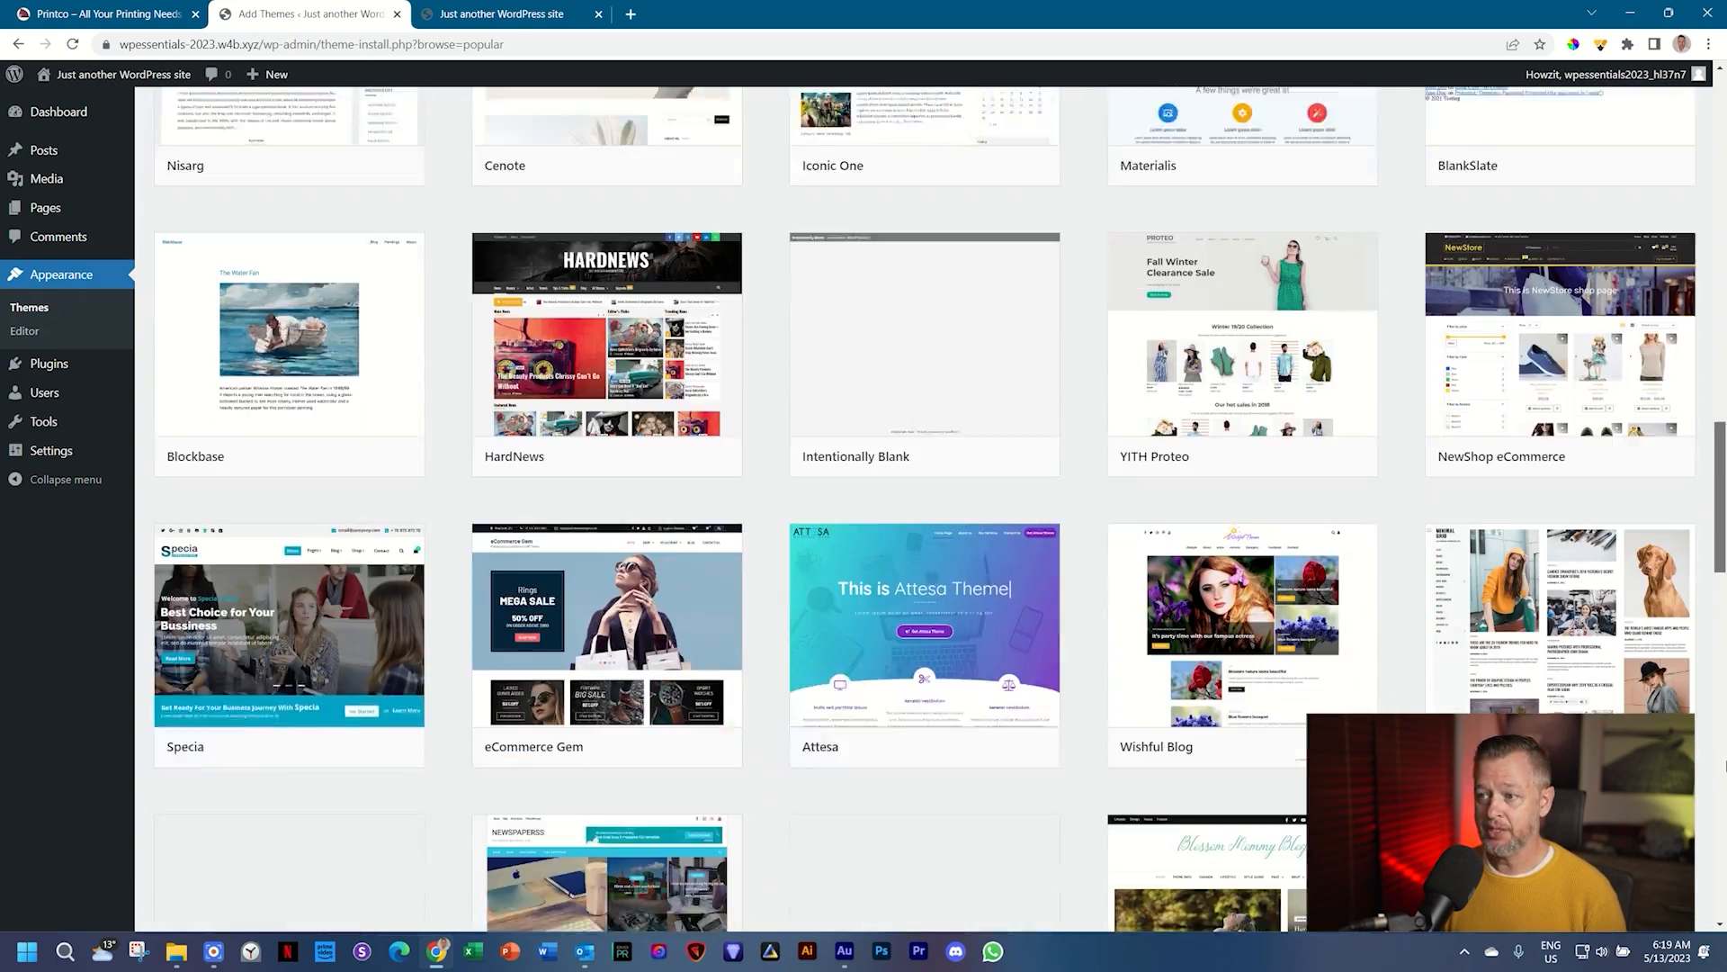
pyautogui.scroll(-6, 1725, 766)
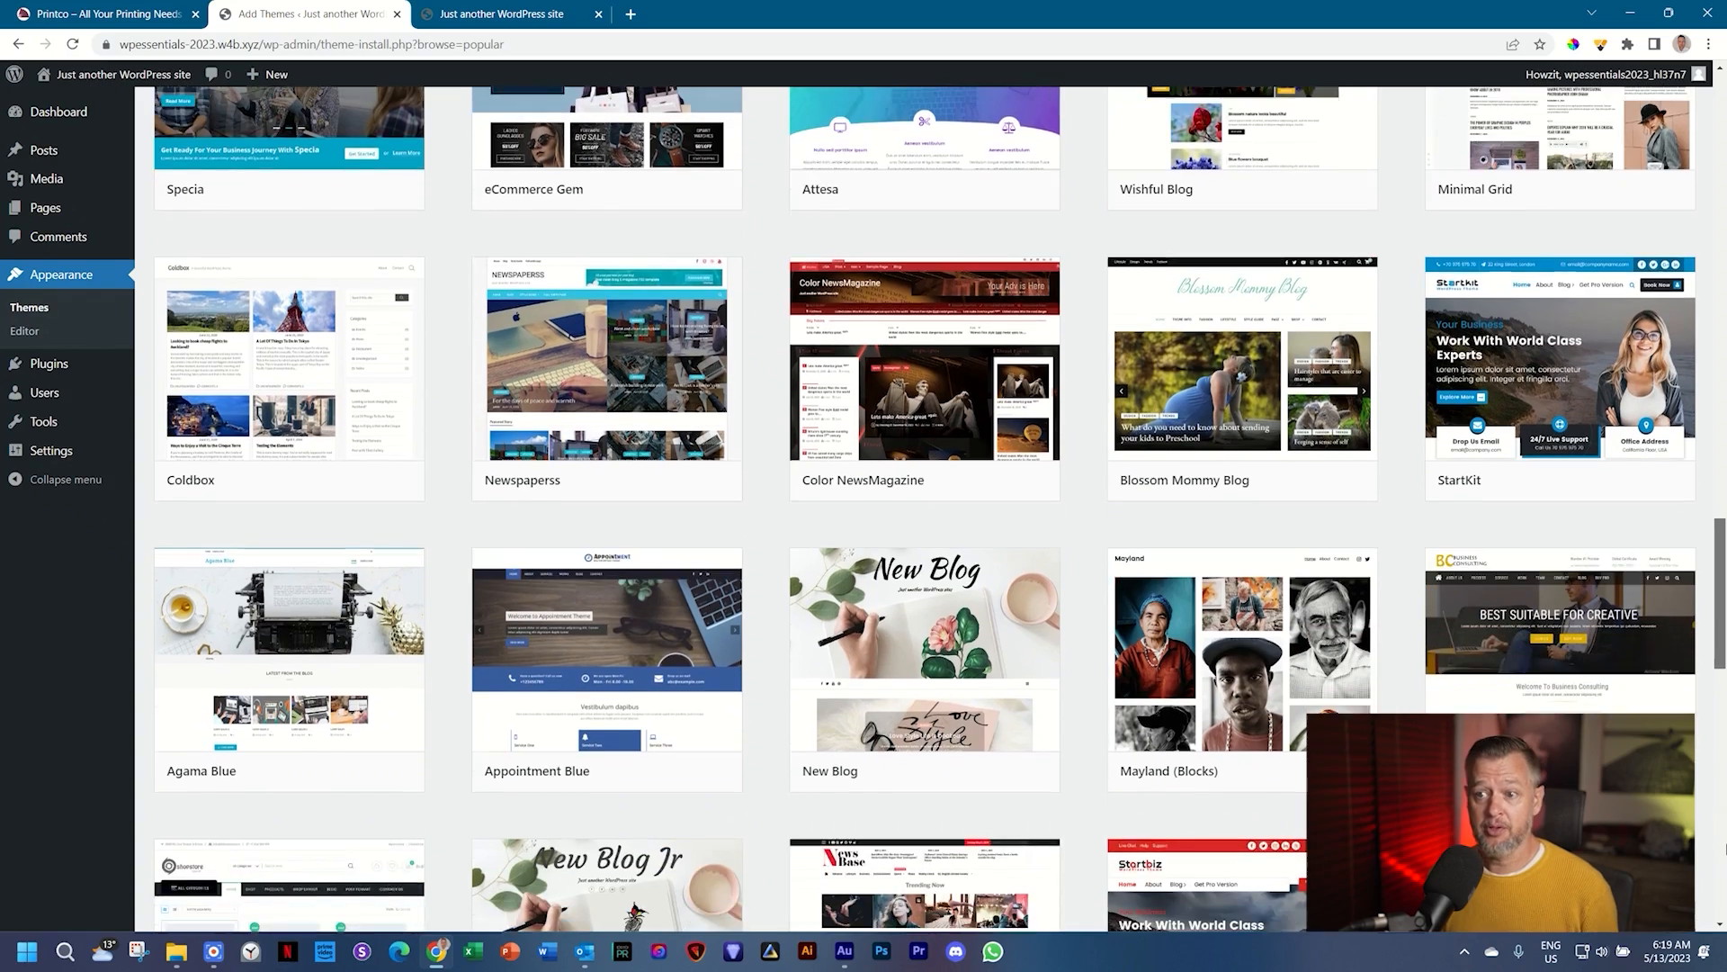
pyautogui.scroll(-6, 1724, 848)
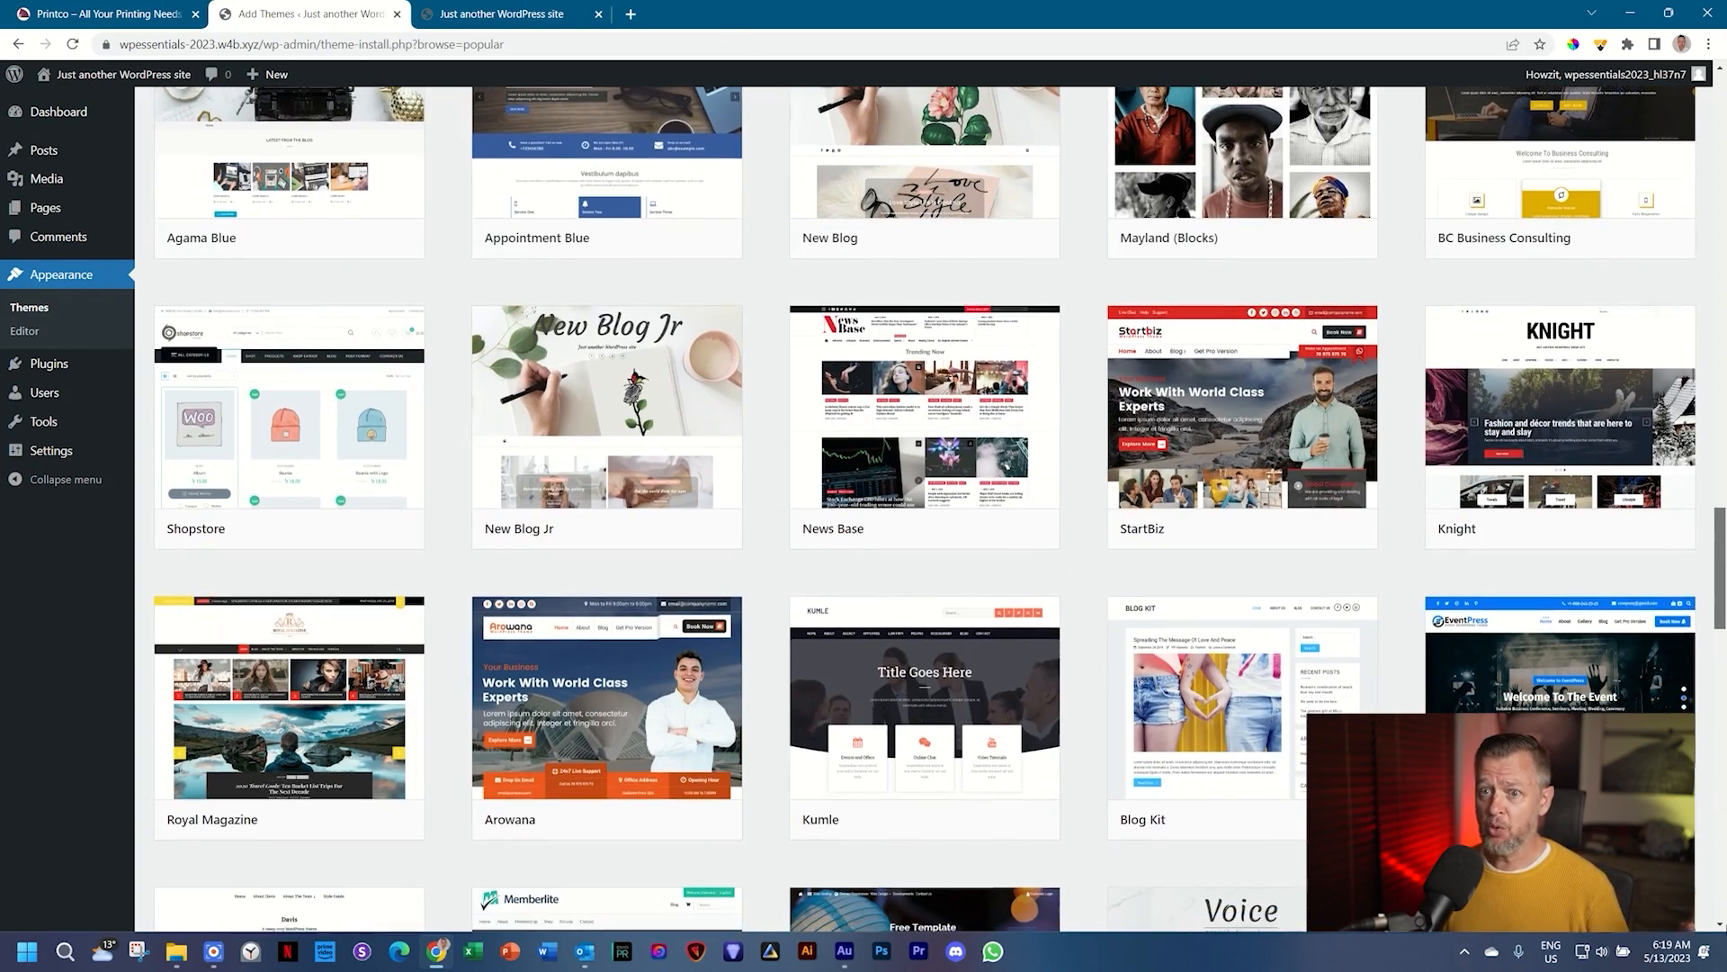
pyautogui.scroll(20, 1725, 460)
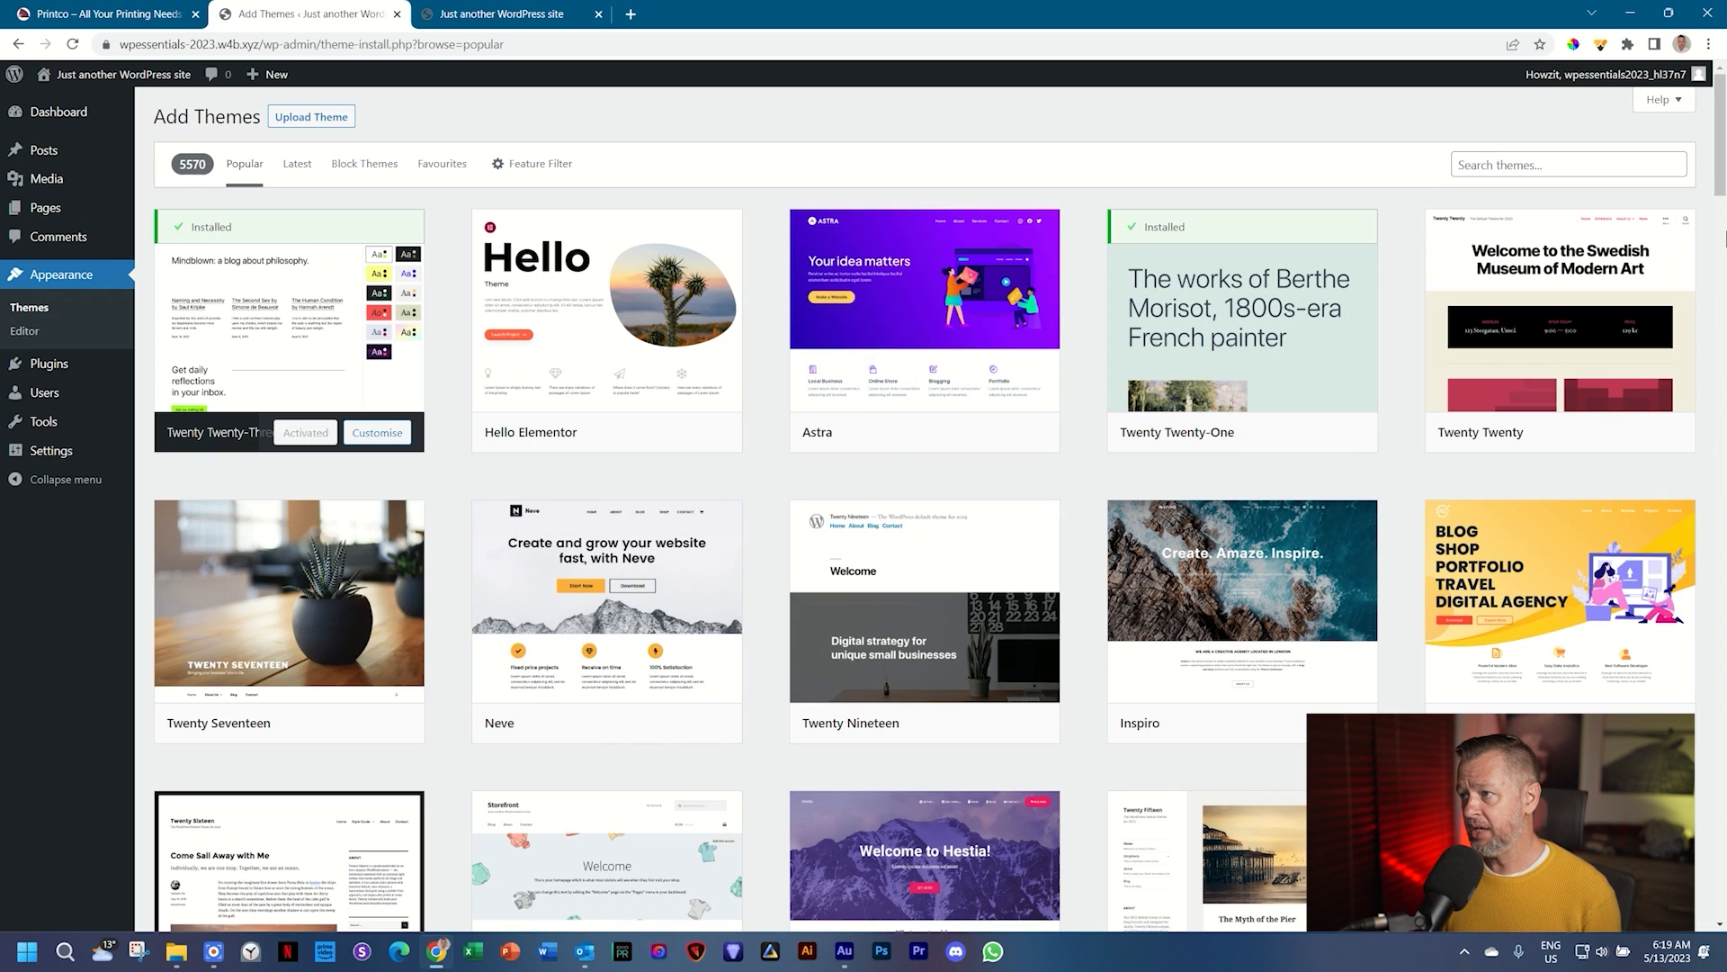
pyautogui.click(1721, 239)
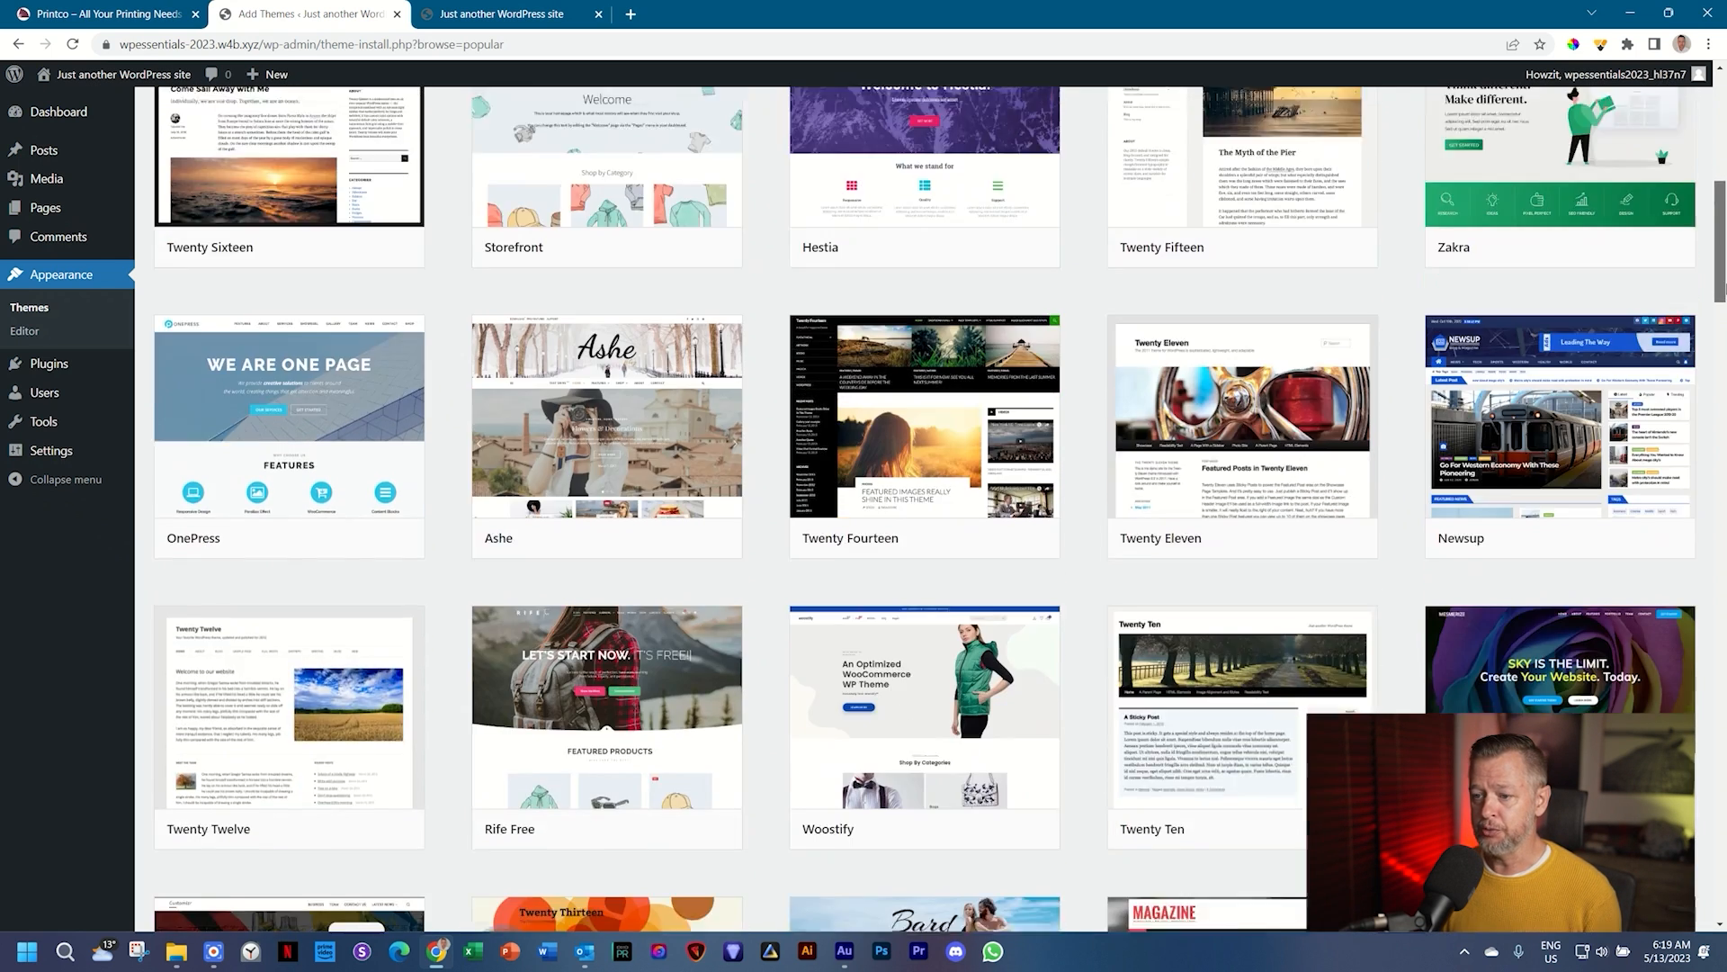
pyautogui.moveTo(1723, 288); pyautogui.dragTo(1722, 175)
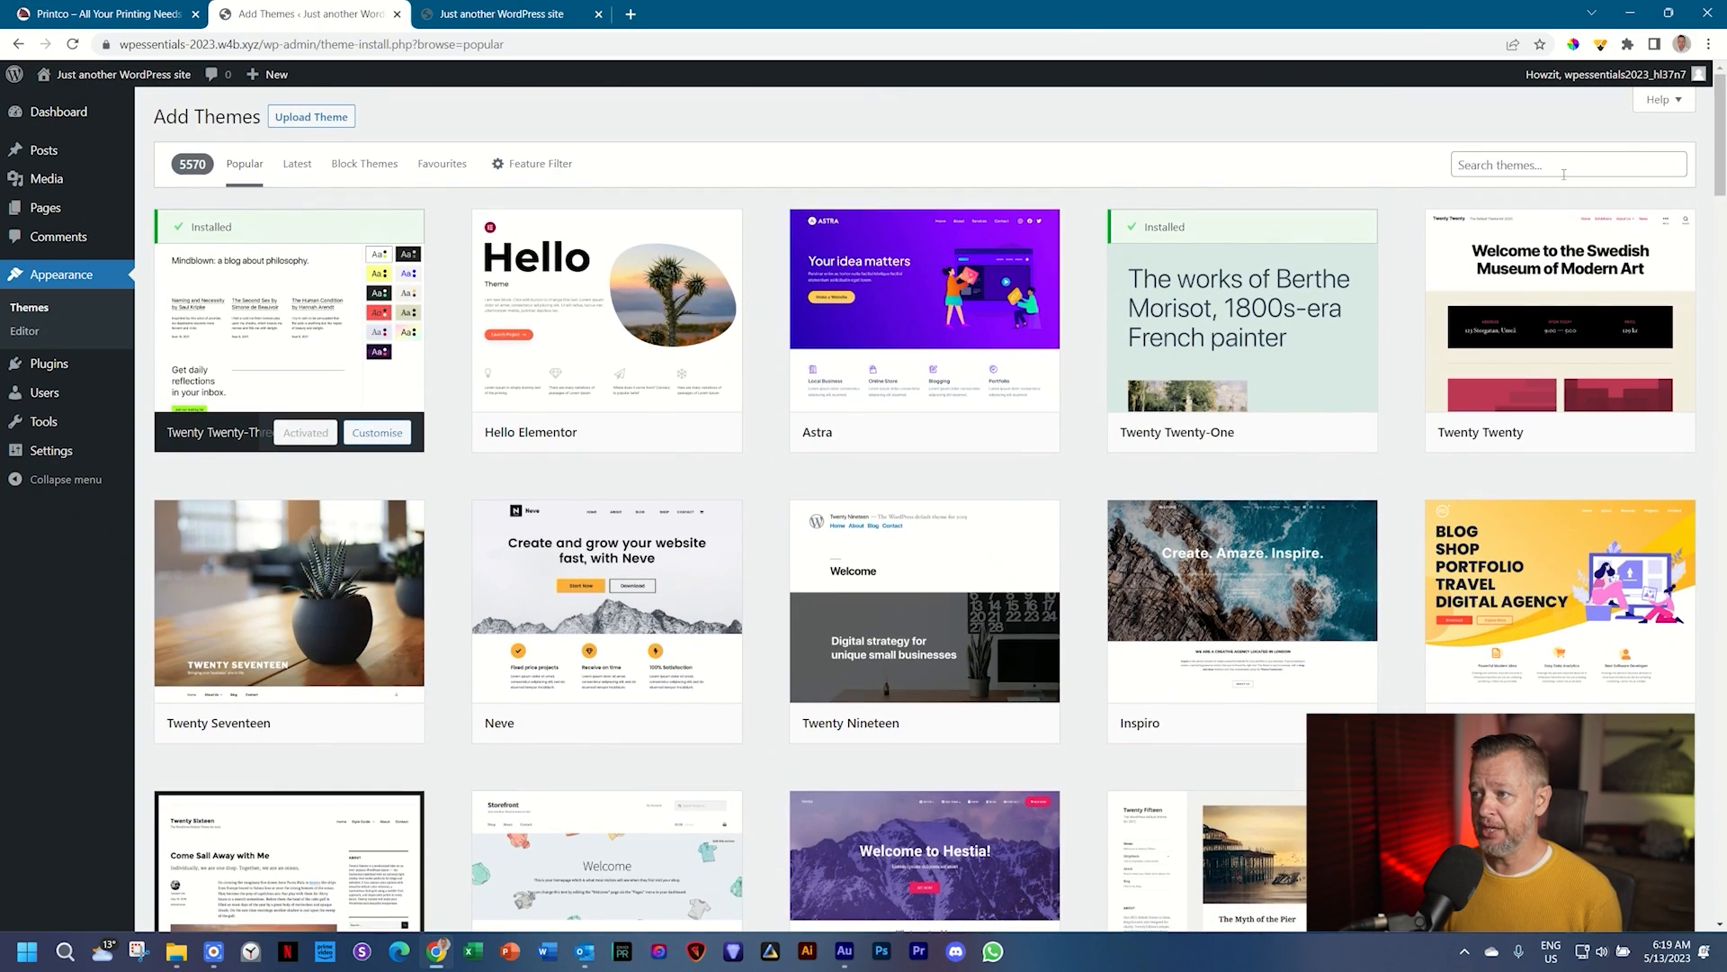
# Step: Search the theme directory for 'blocksy', install Blocksy, and return to the installed themes list
pyautogui.click(1566, 162)
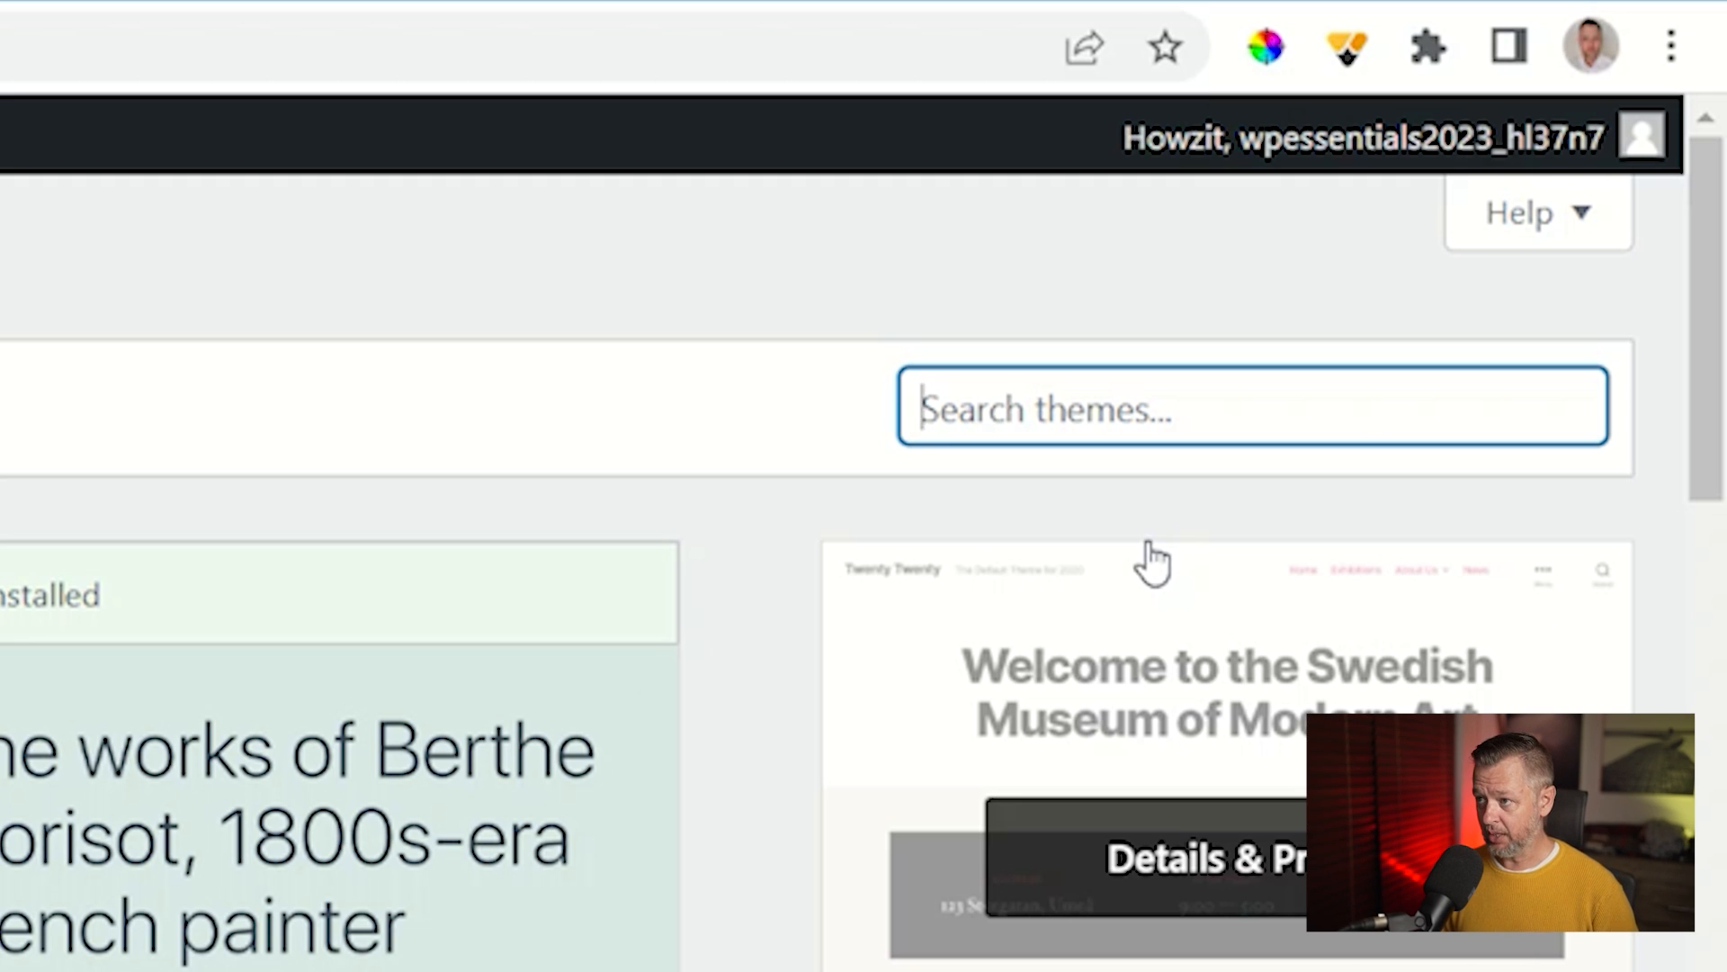
pyautogui.write('blocksy')
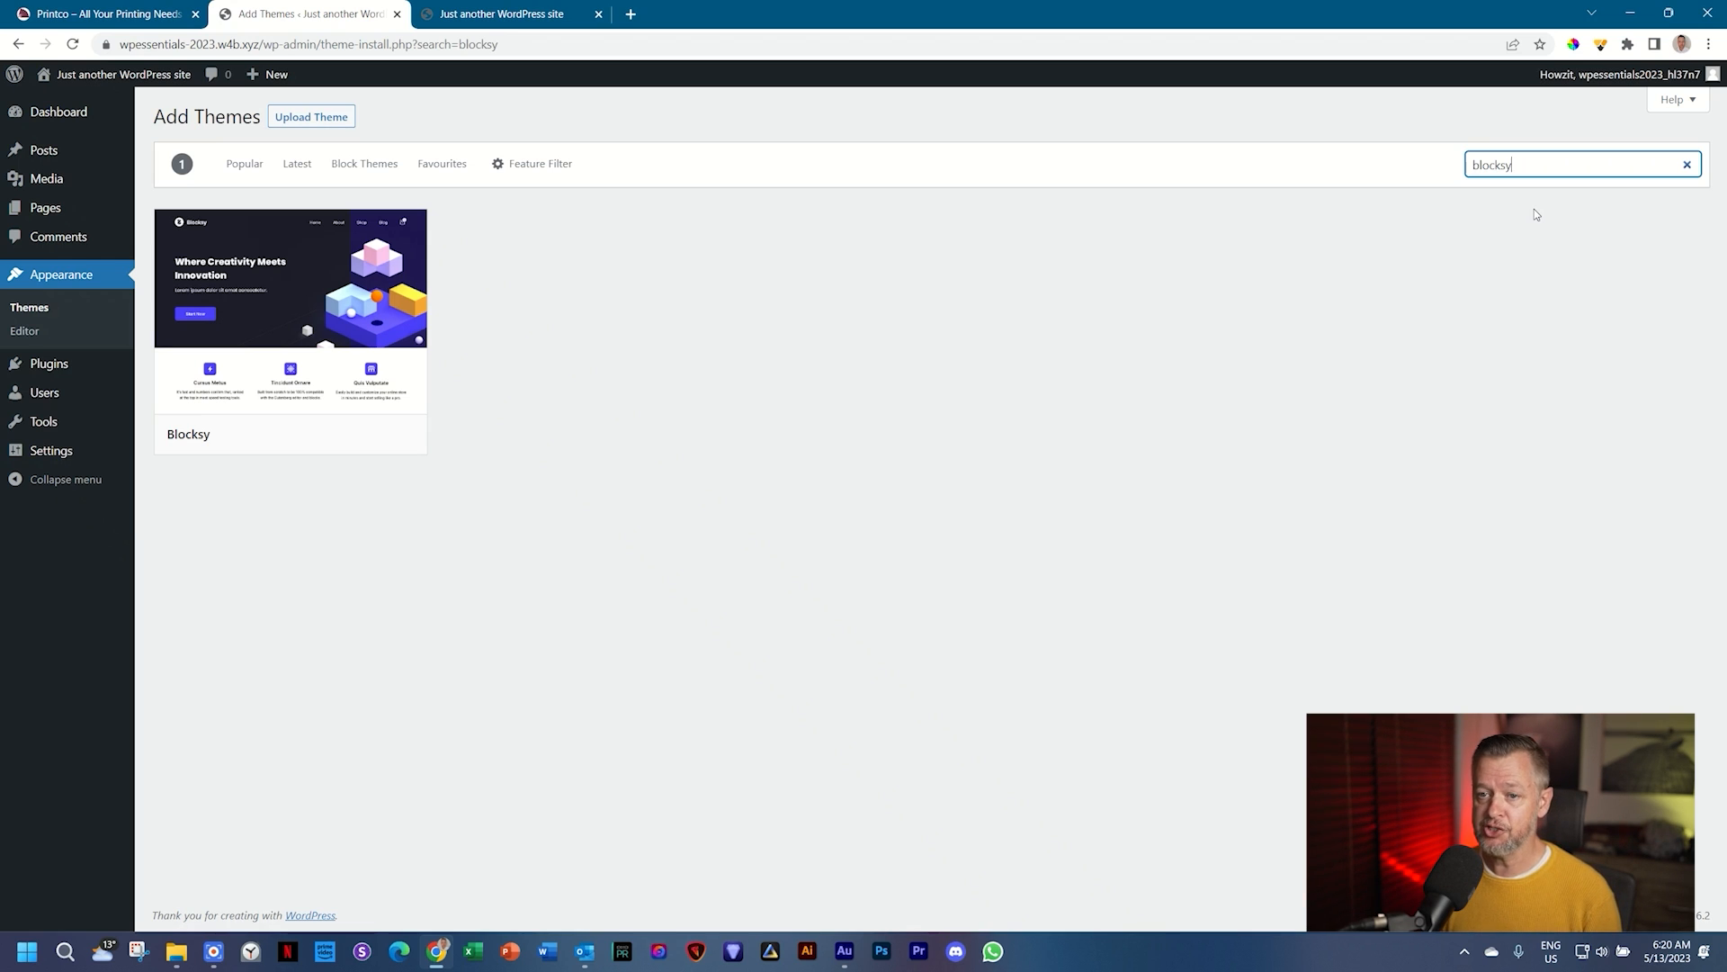
pyautogui.moveTo(176, 446)
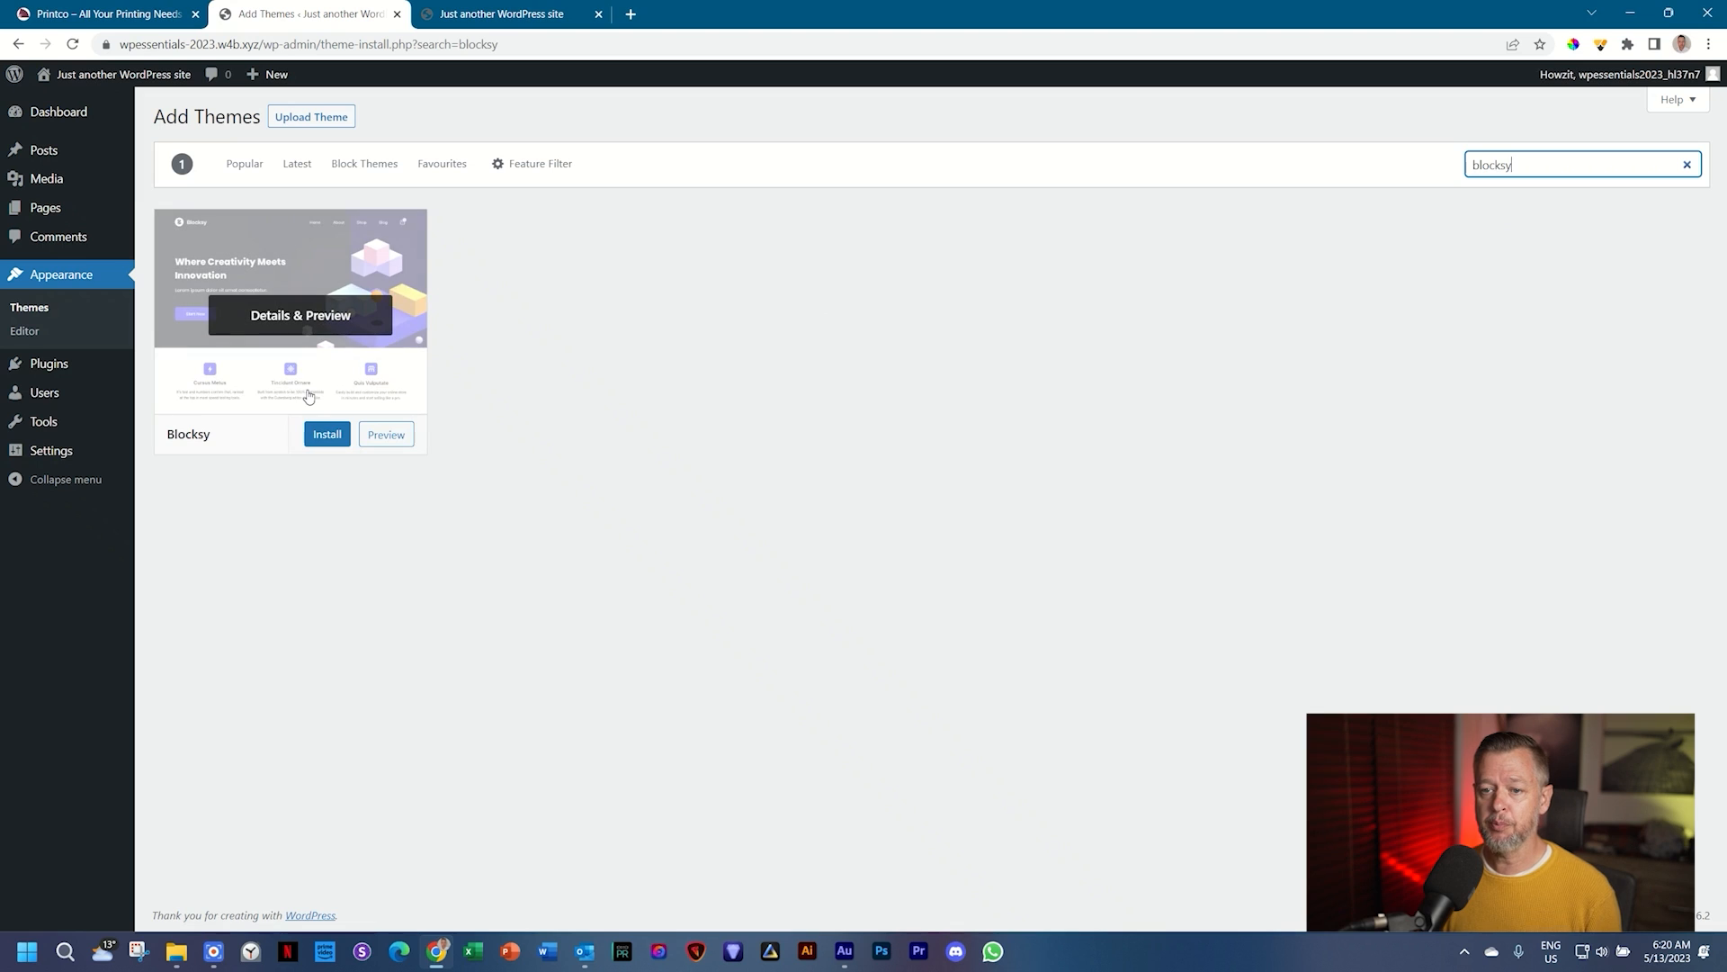
pyautogui.click(326, 435)
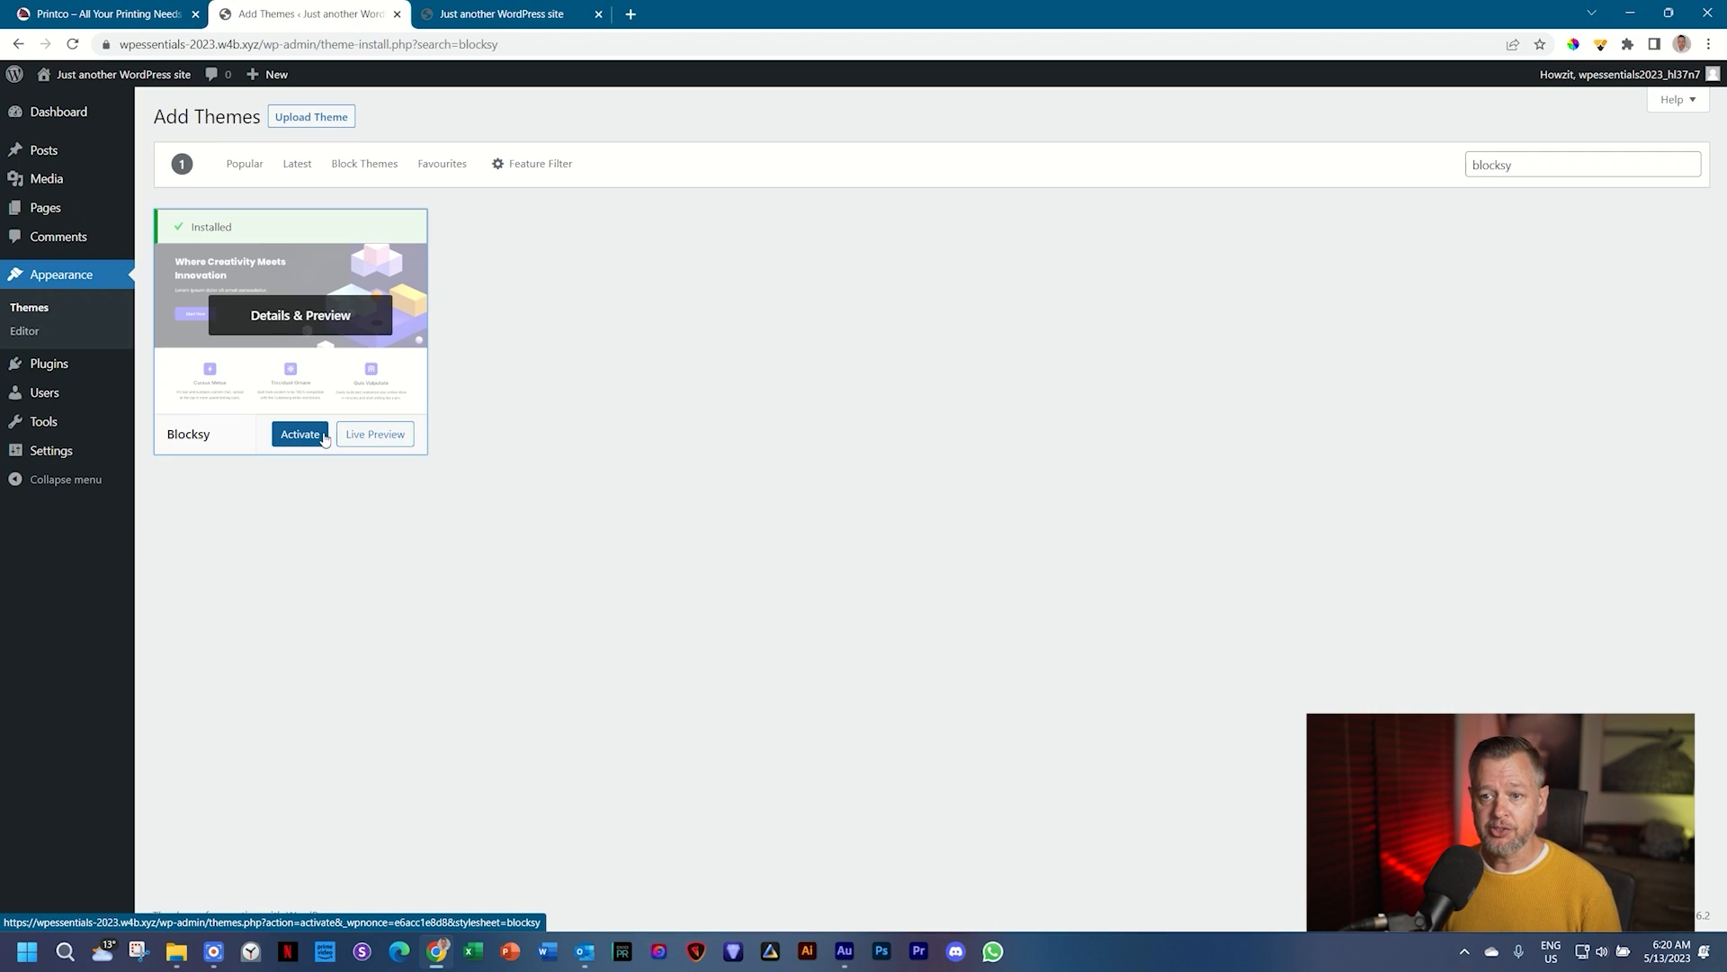
pyautogui.click(297, 441)
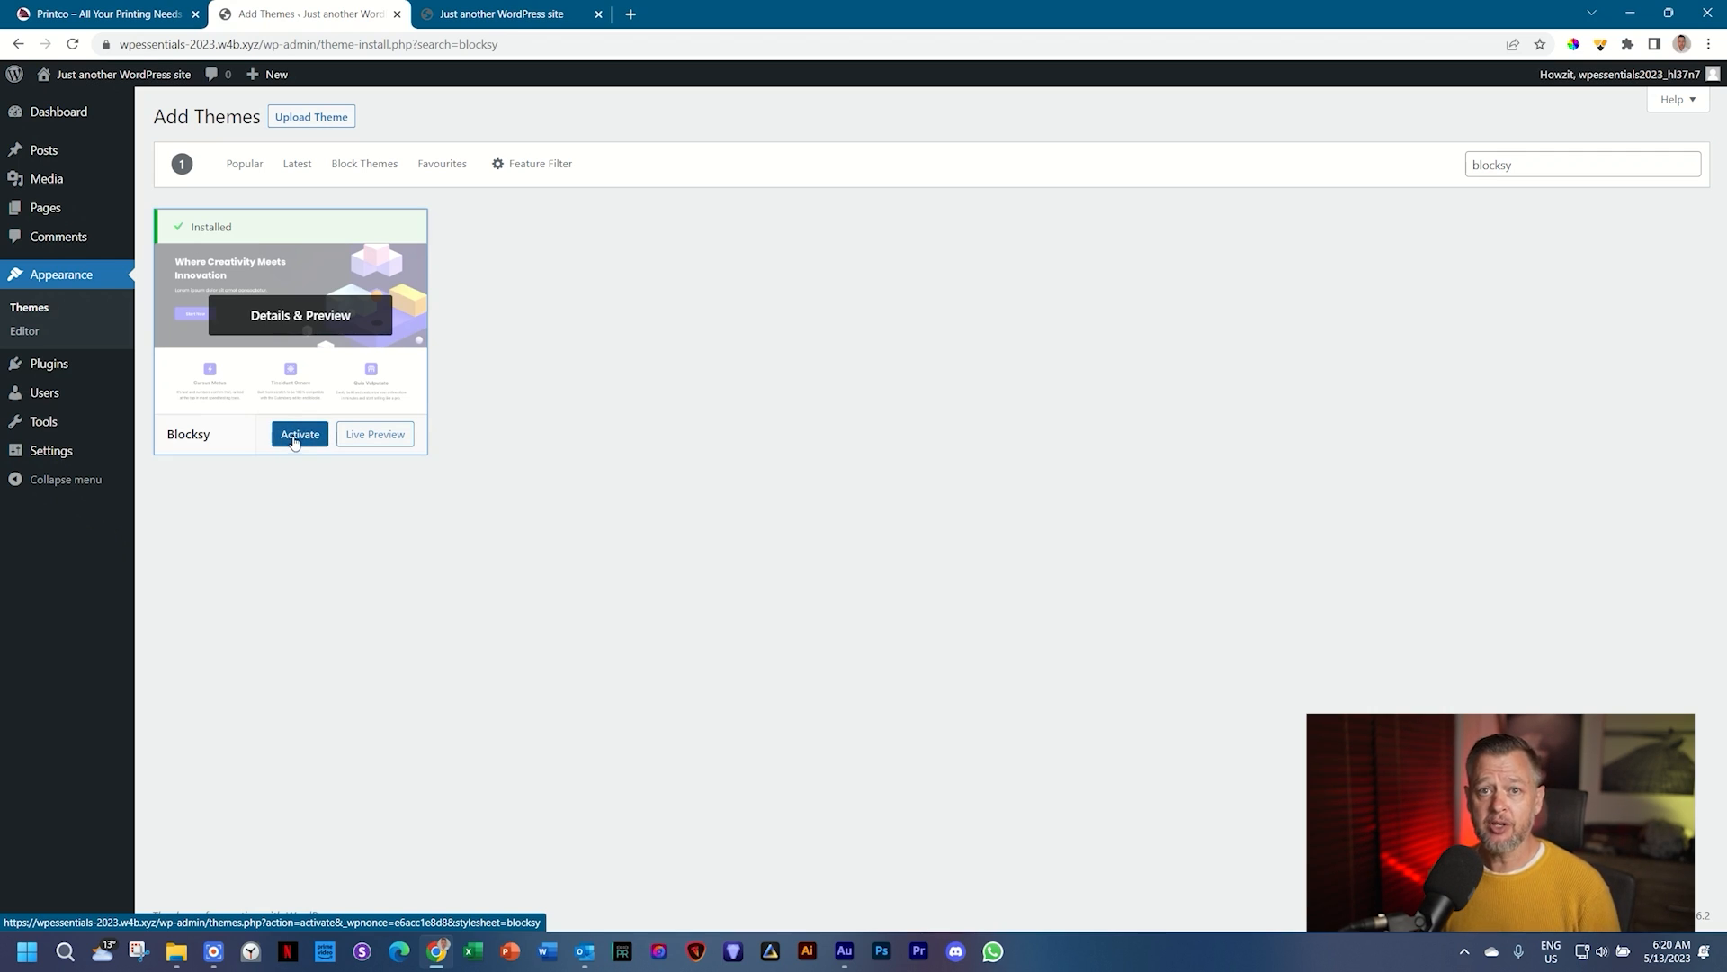
pyautogui.click(31, 310)
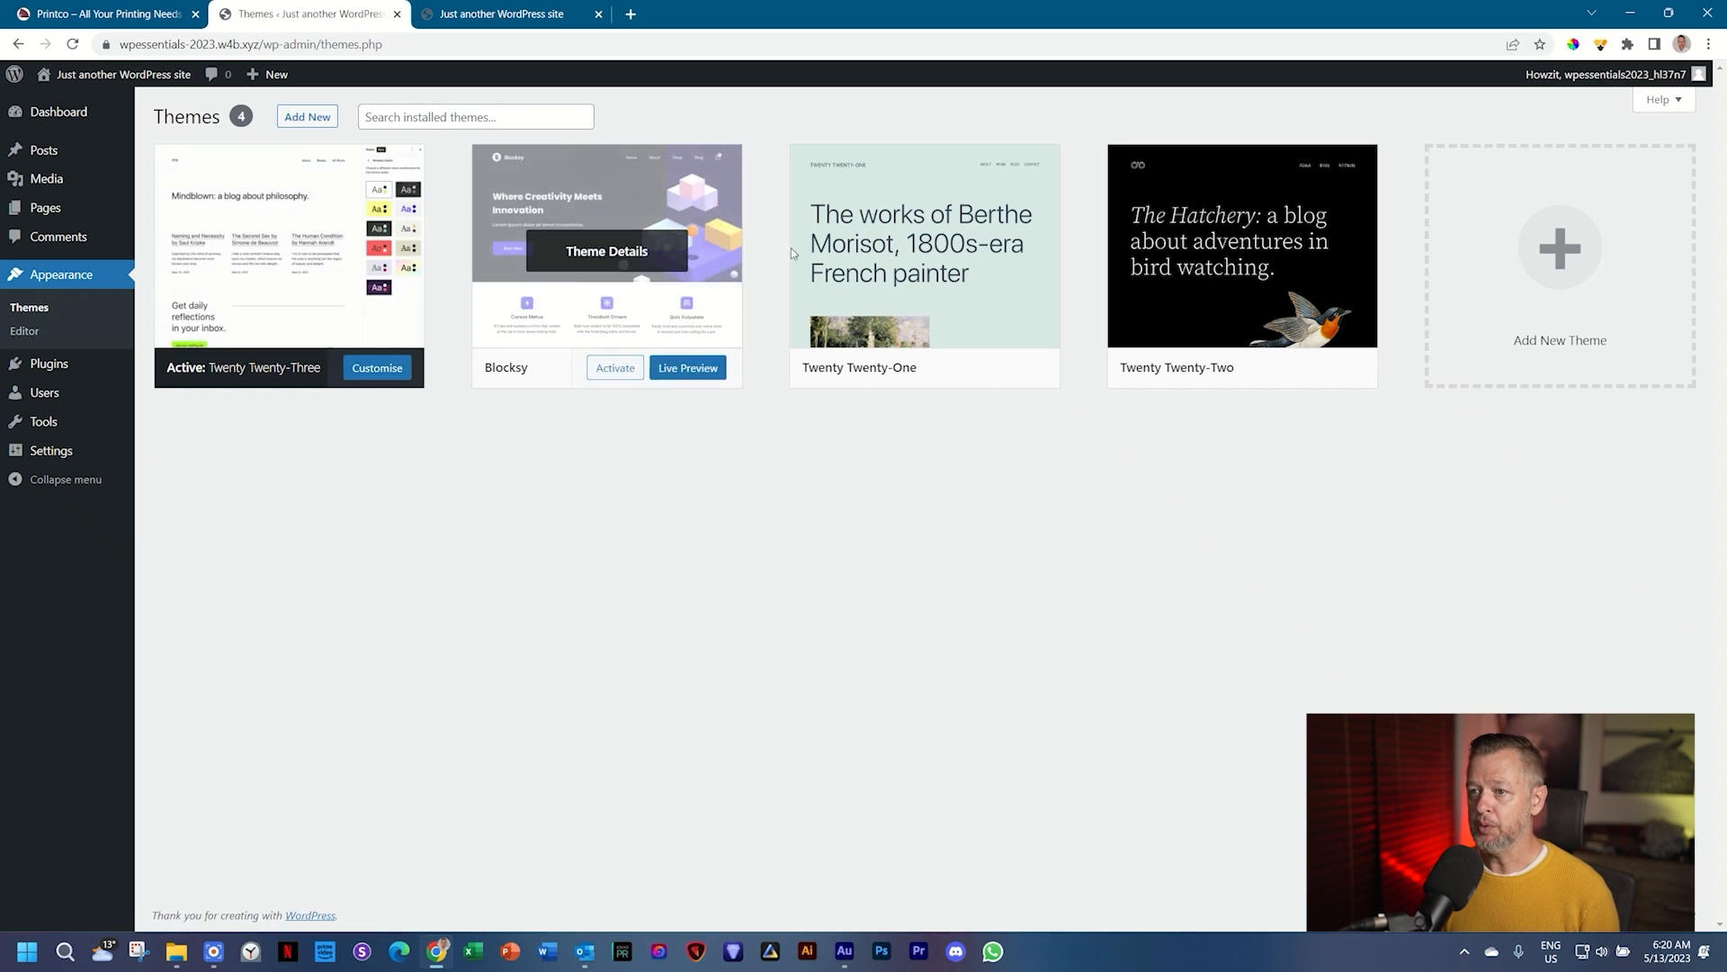
pyautogui.moveTo(1268, 247)
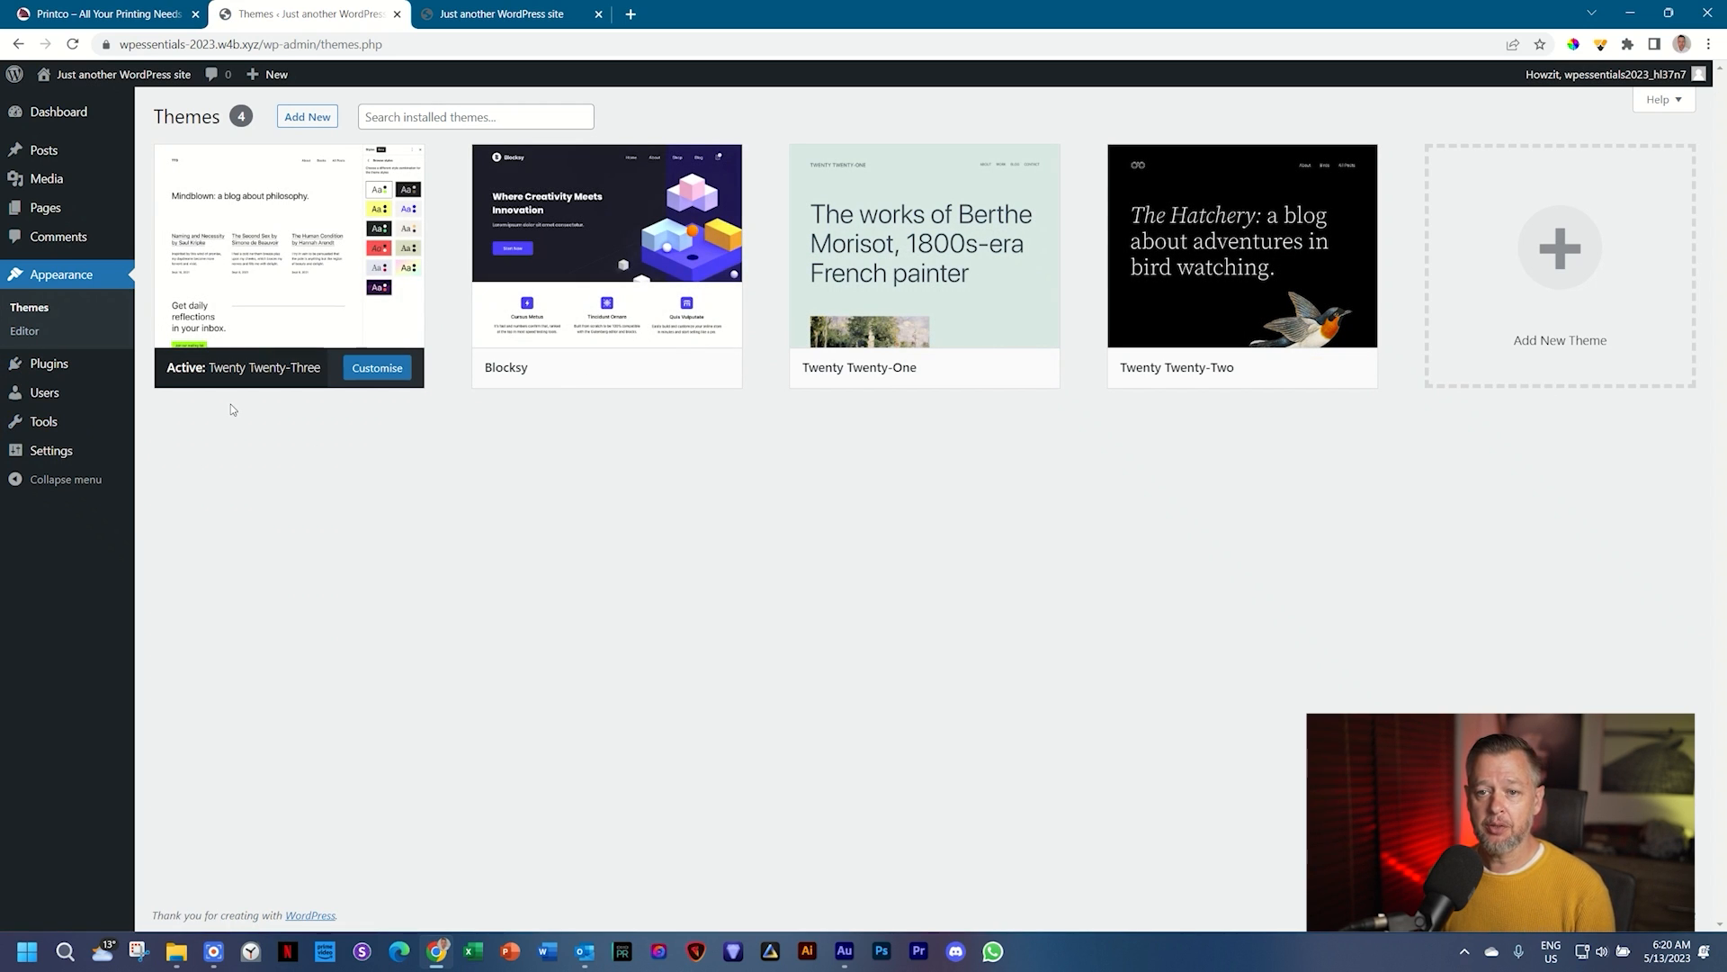
pyautogui.moveTo(603, 374)
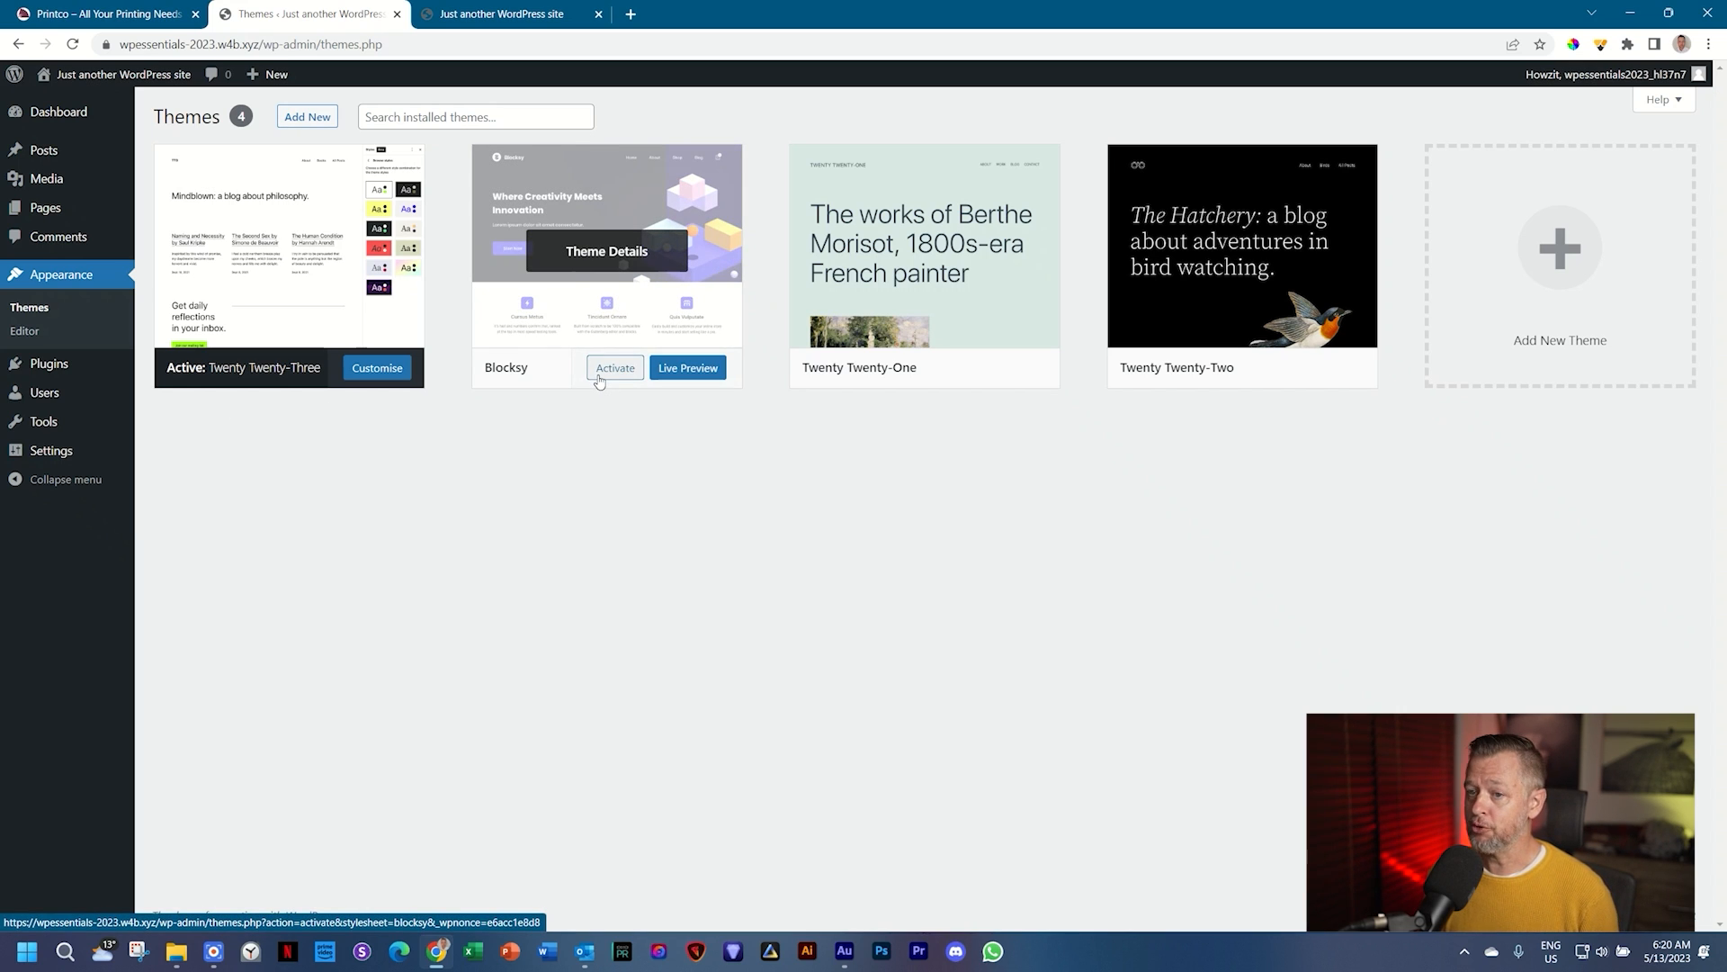
# Step: Activate Blocksy, reload the front-page tab to see its layout, then return to the admin tab
pyautogui.click(625, 371)
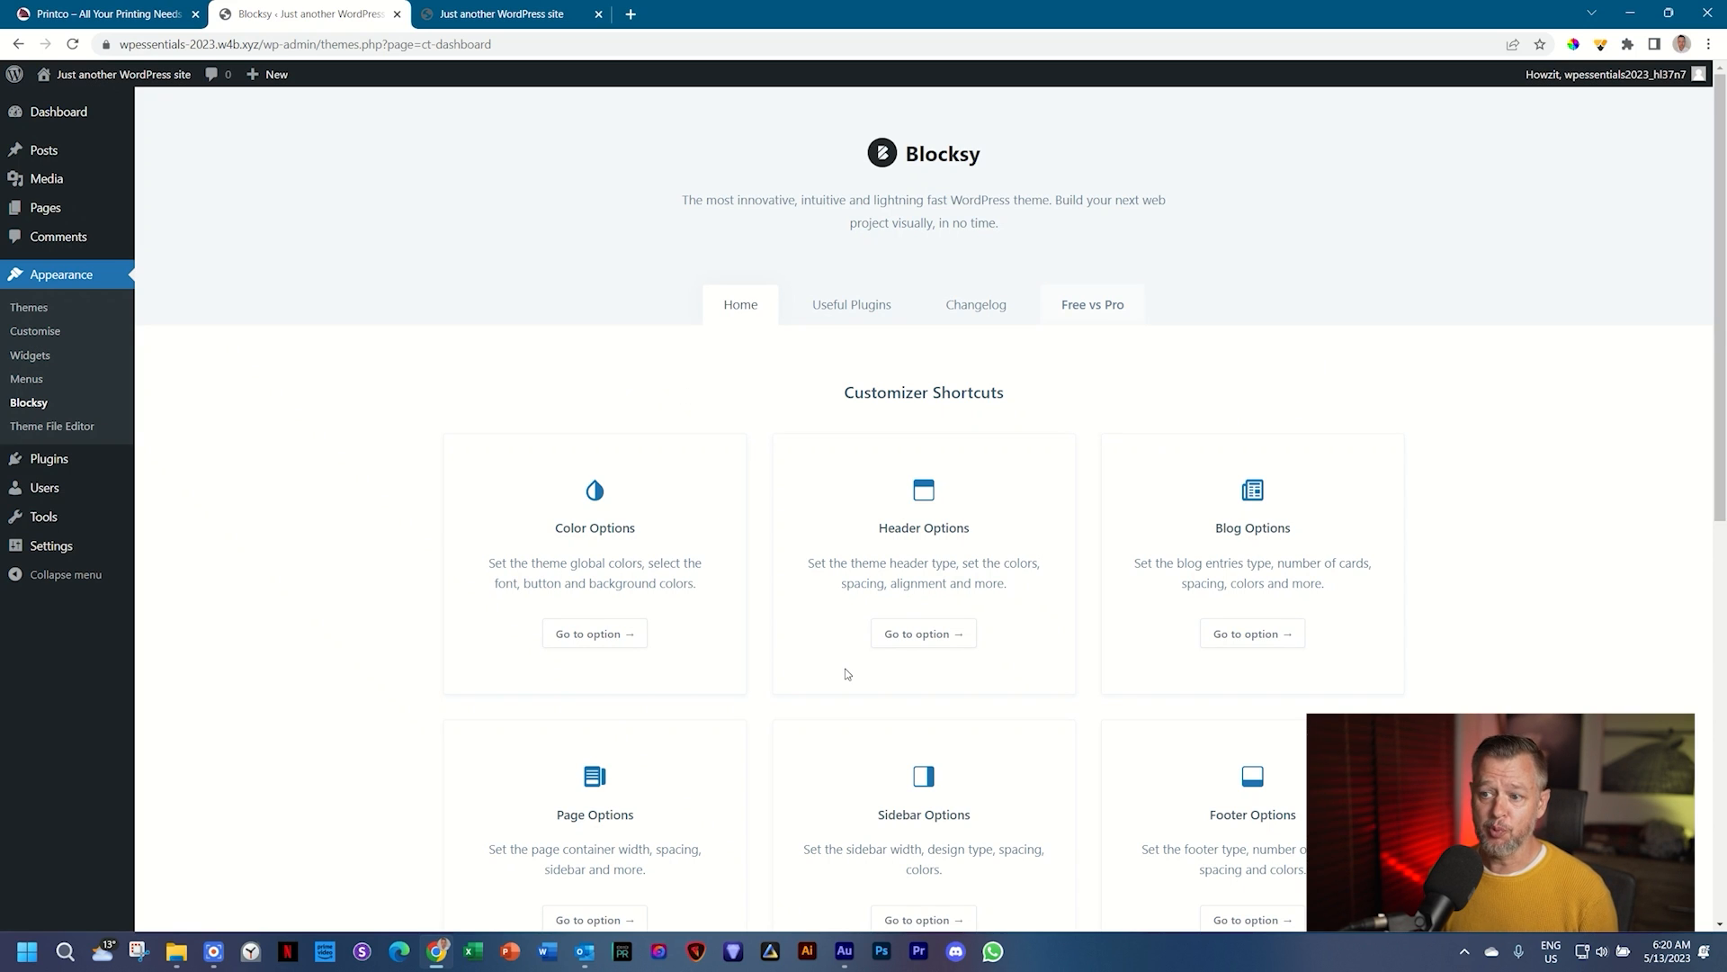
pyautogui.scroll(-9, 846, 673)
pyautogui.scroll(7, 844, 675)
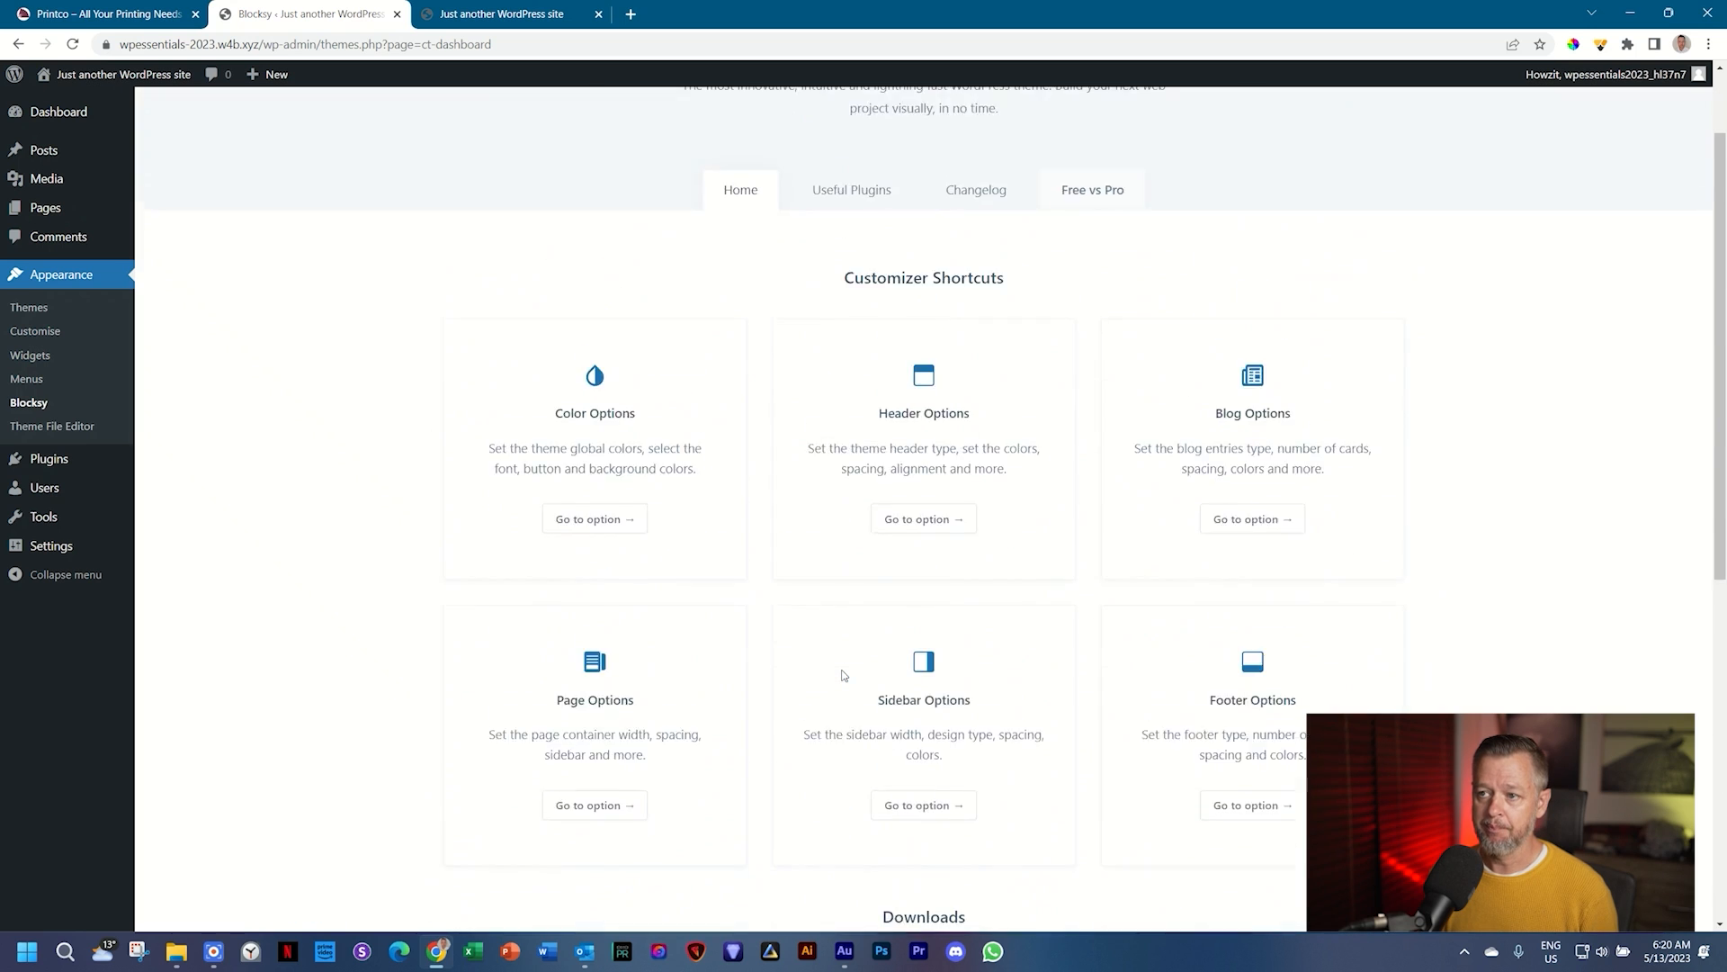
pyautogui.scroll(1, 844, 675)
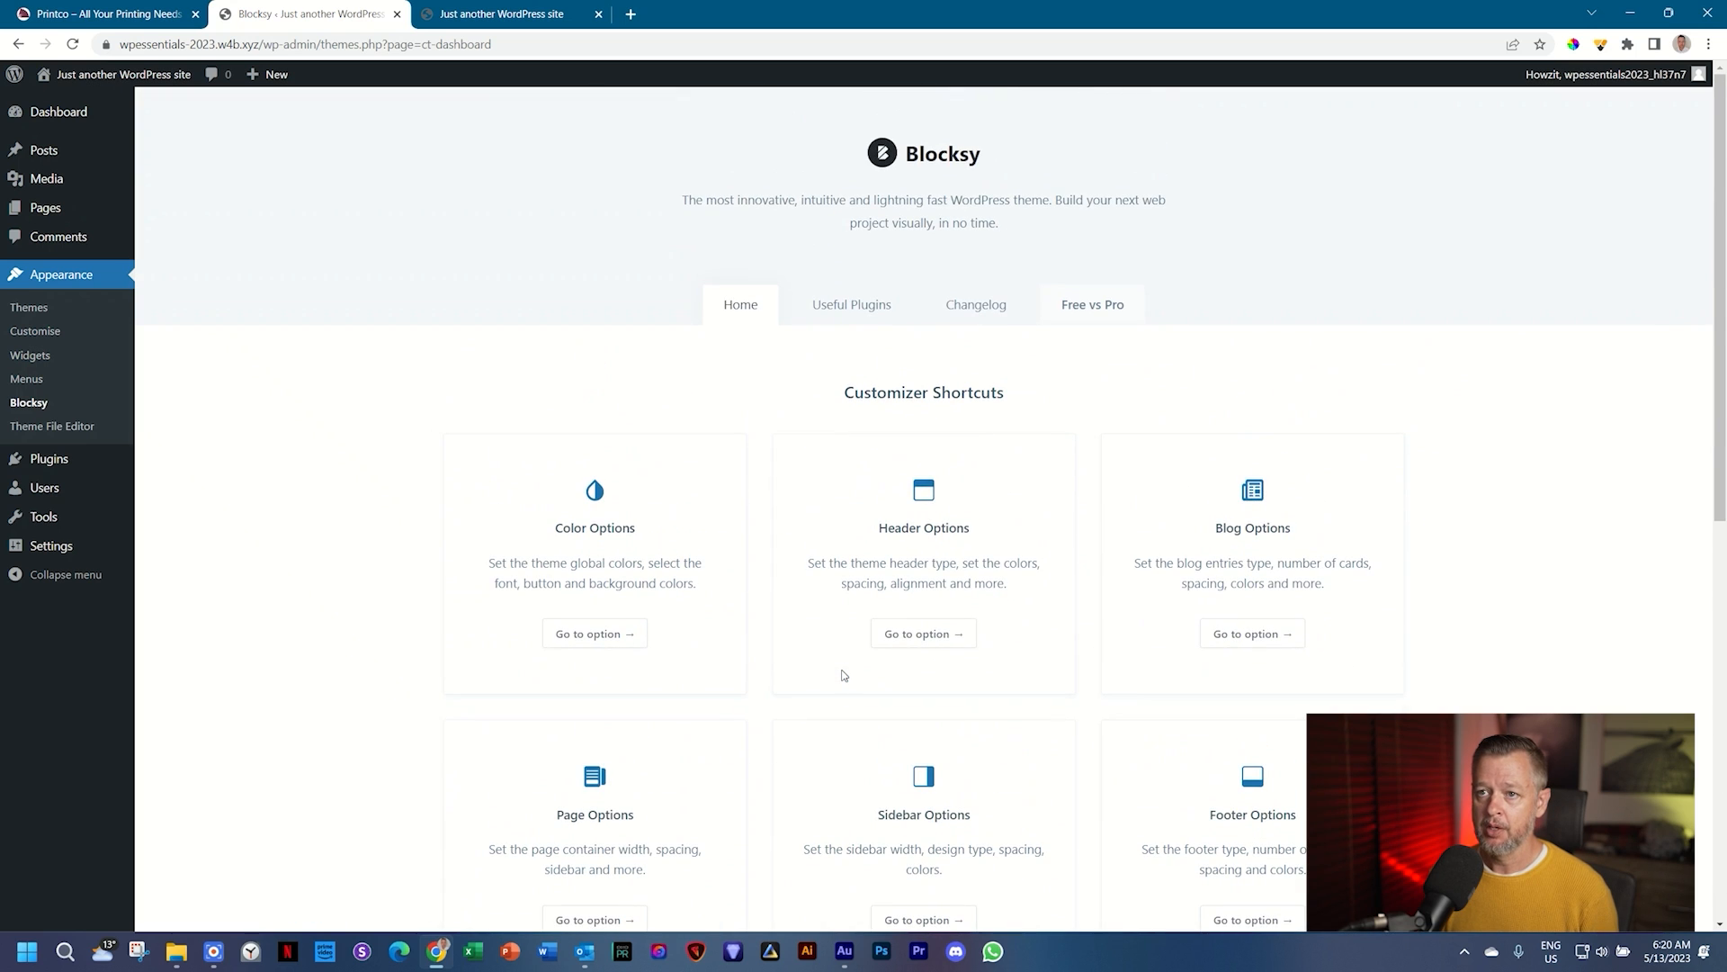
pyautogui.click(535, 12)
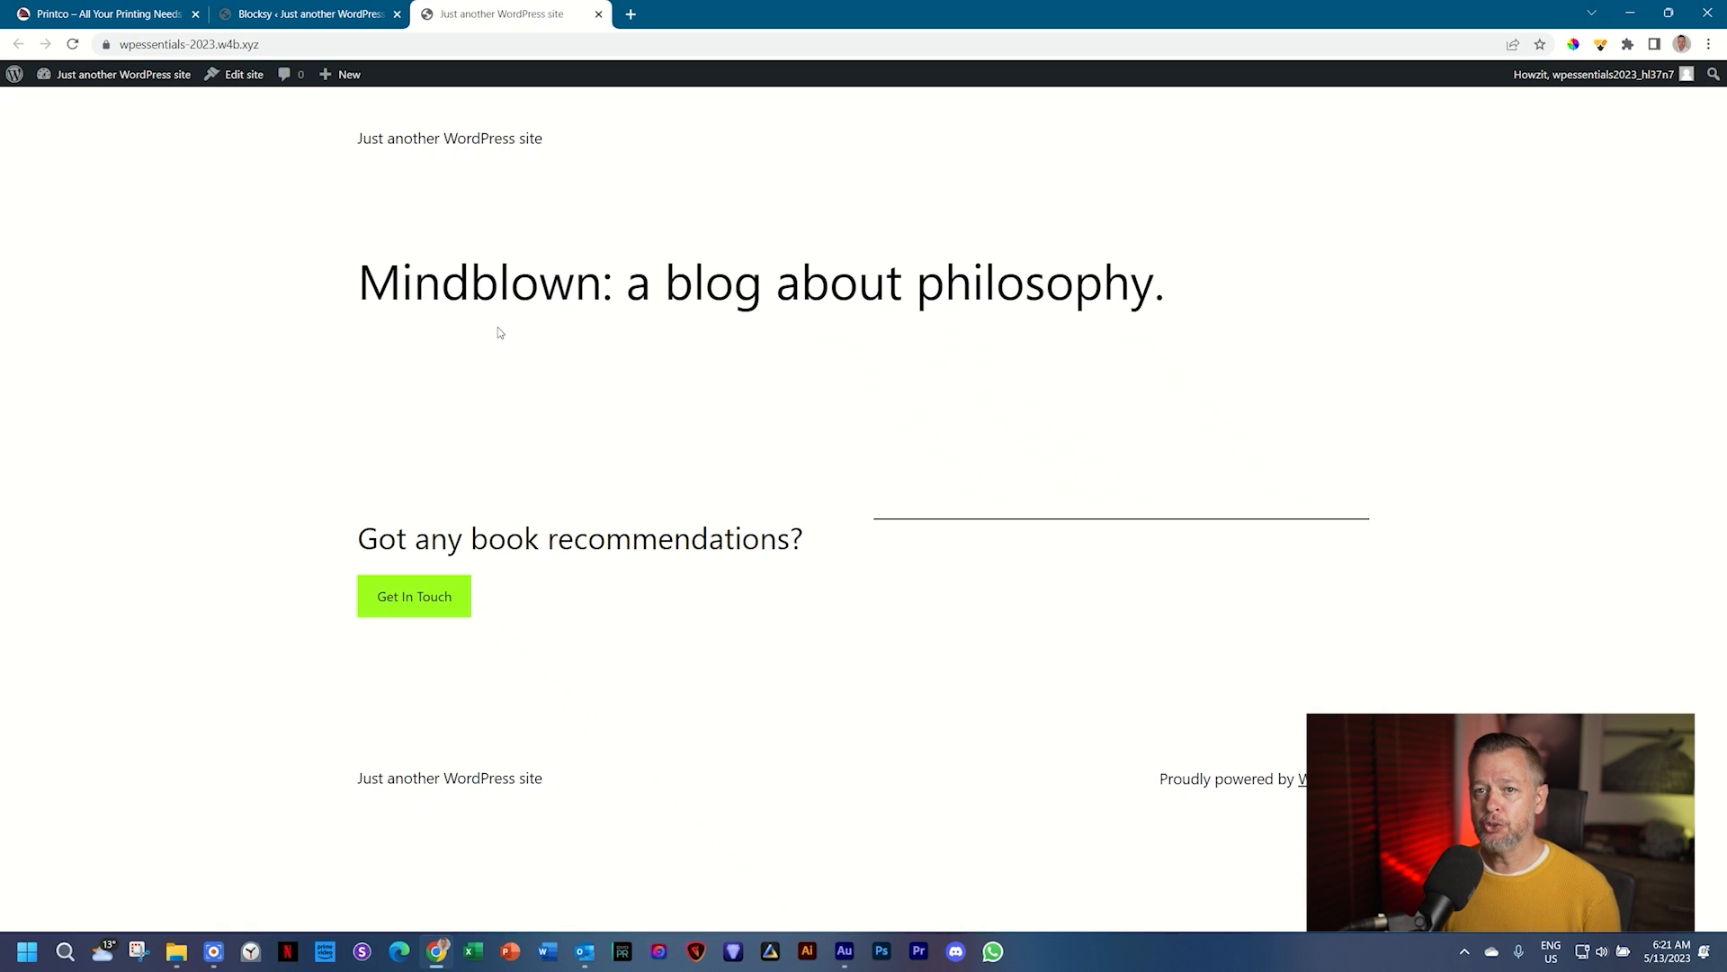
pyautogui.click(73, 47)
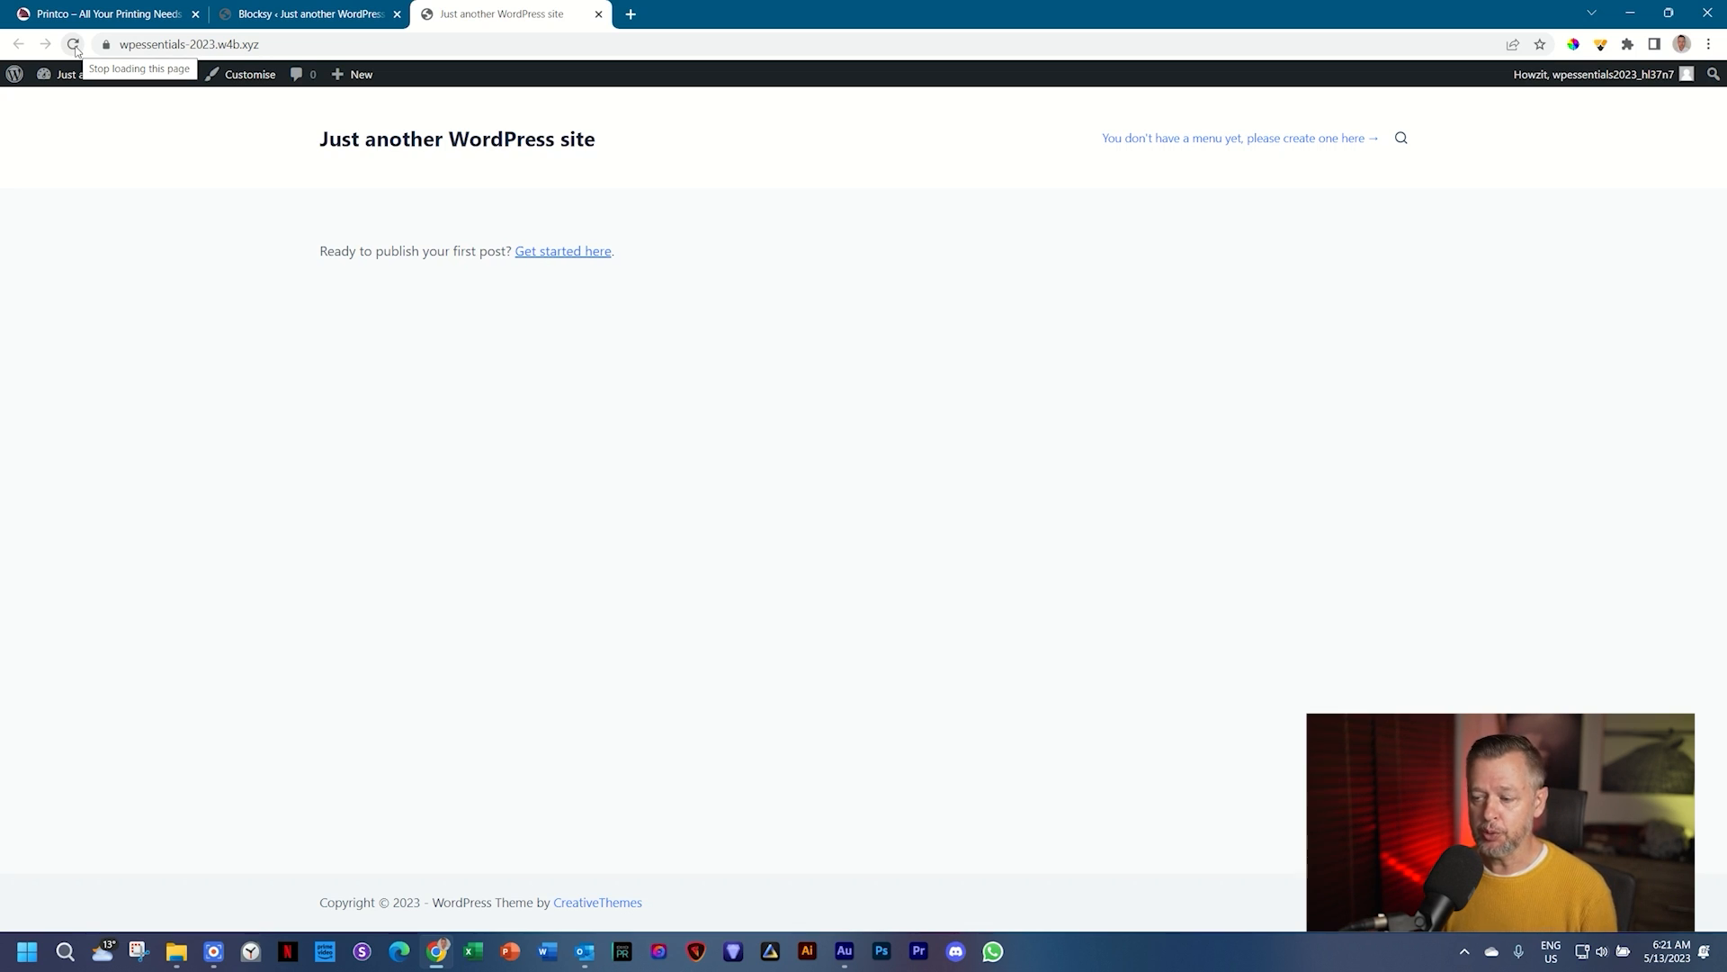
pyautogui.click(331, 15)
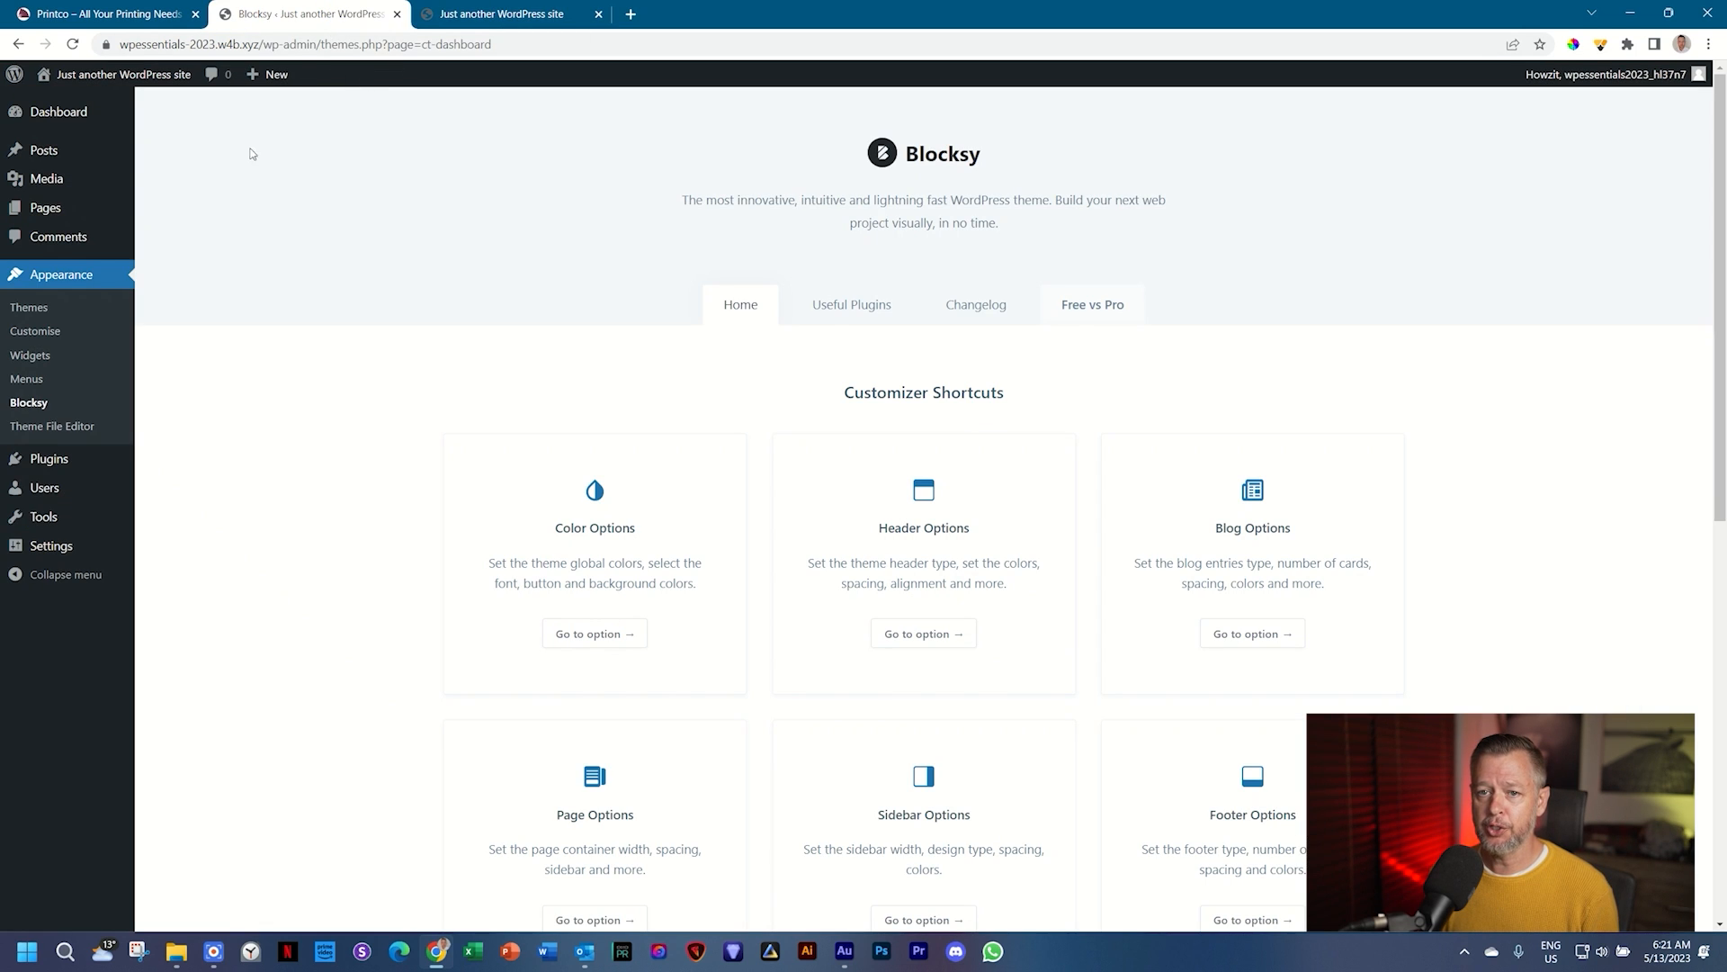
# Step: Install and activate the Blocksy Companion plugin, then open the Blocksy dashboard
pyautogui.click(40, 310)
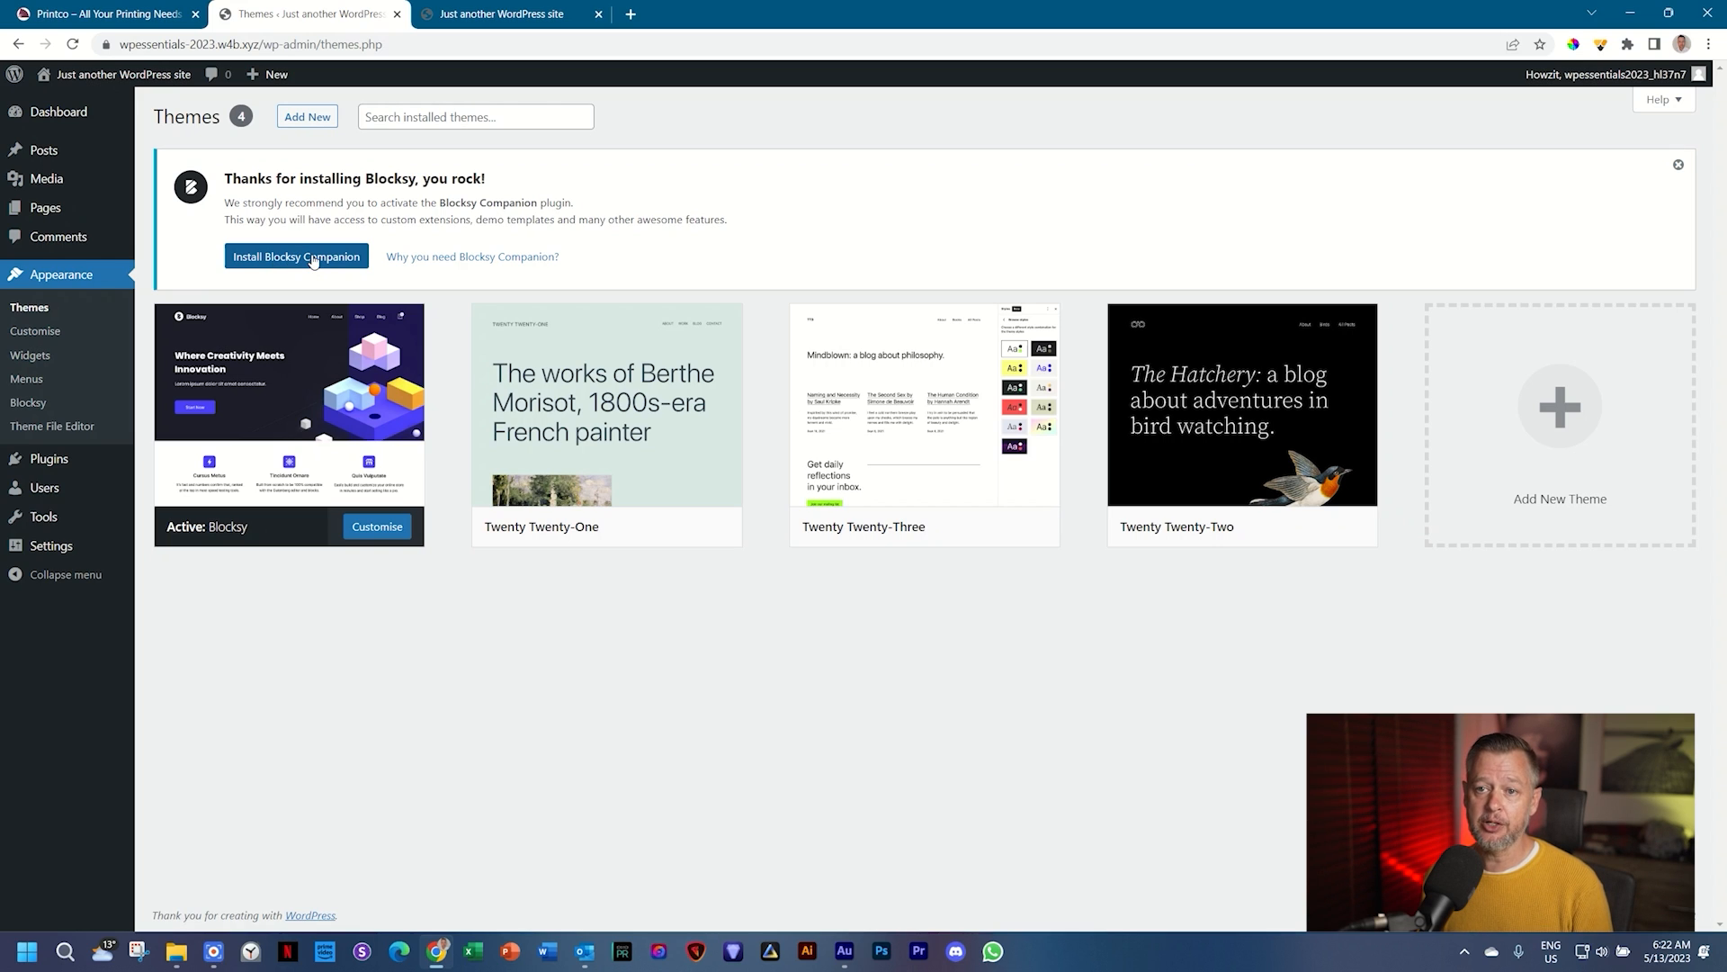
pyautogui.click(313, 259)
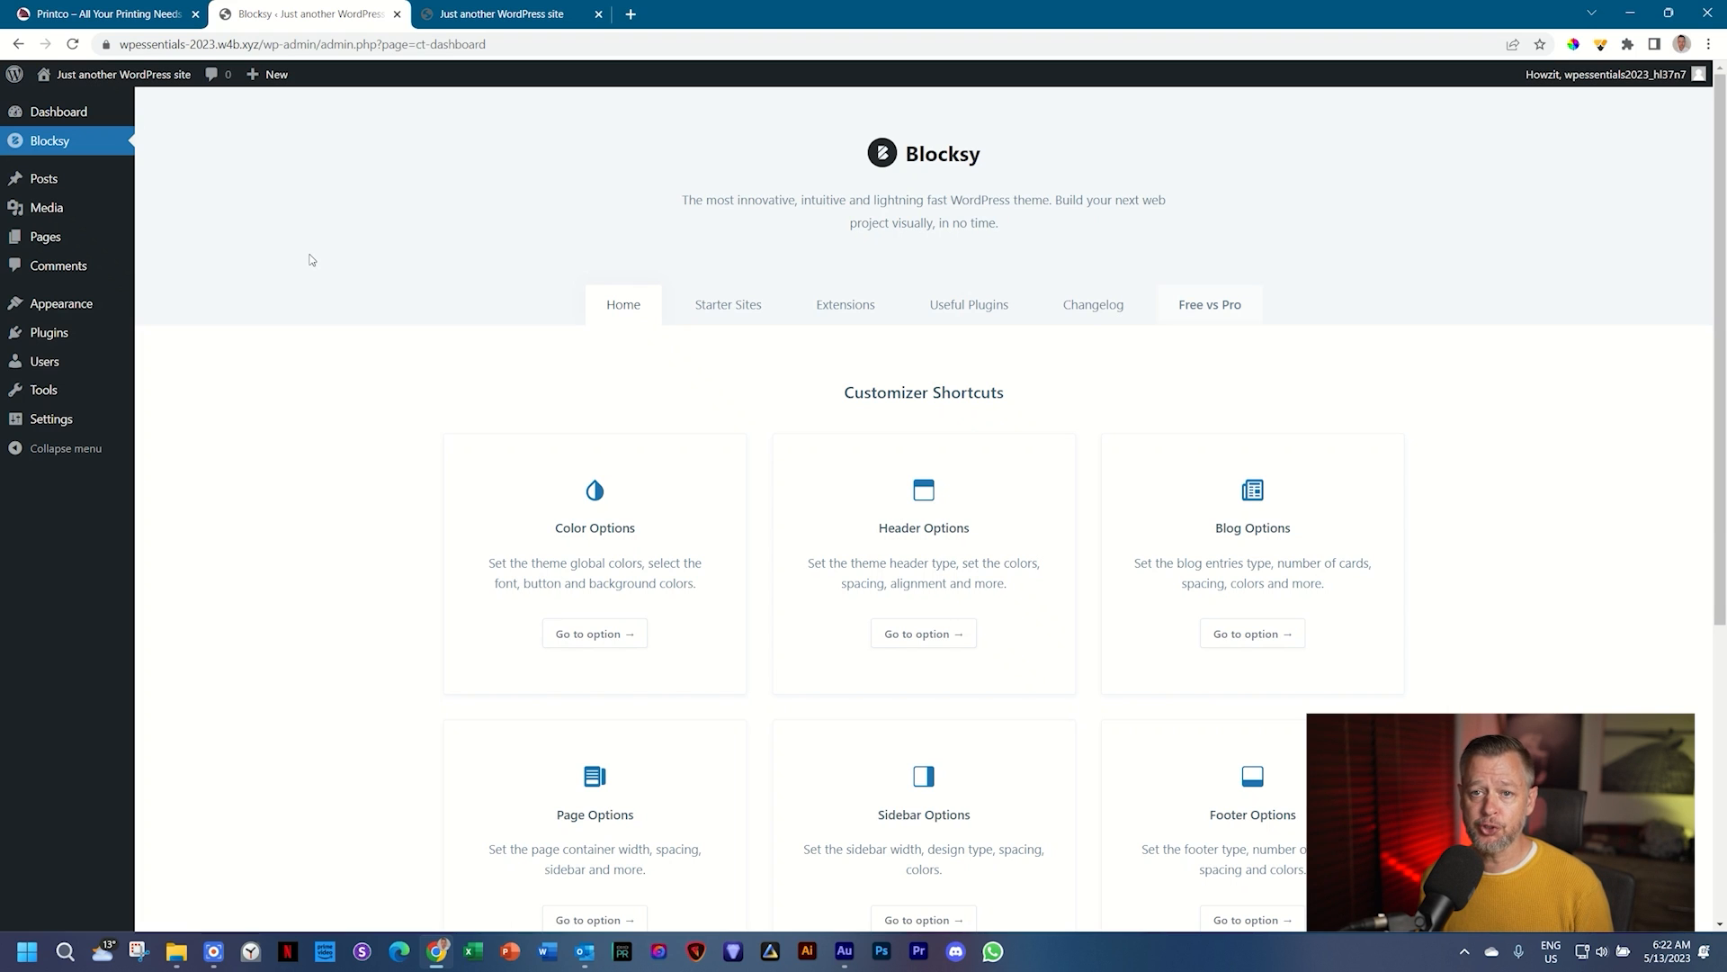
pyautogui.click(94, 150)
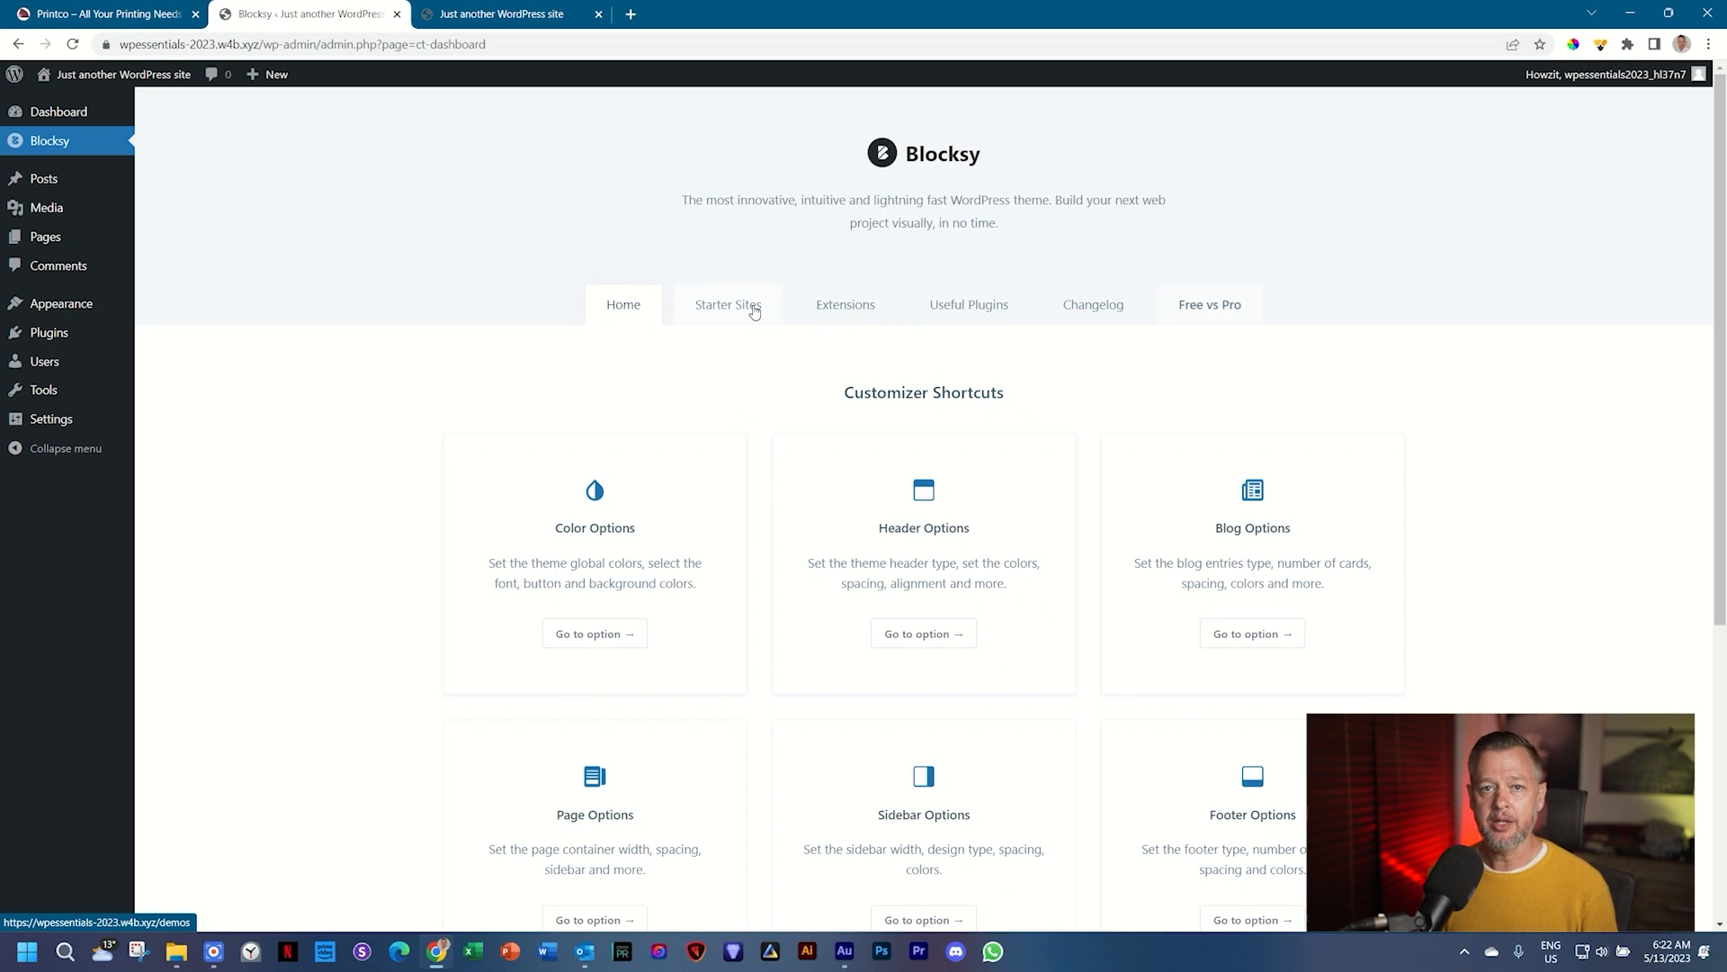
# Step: Look over the installed plugins, then go to the Appearance > Themes page
pyautogui.click(53, 345)
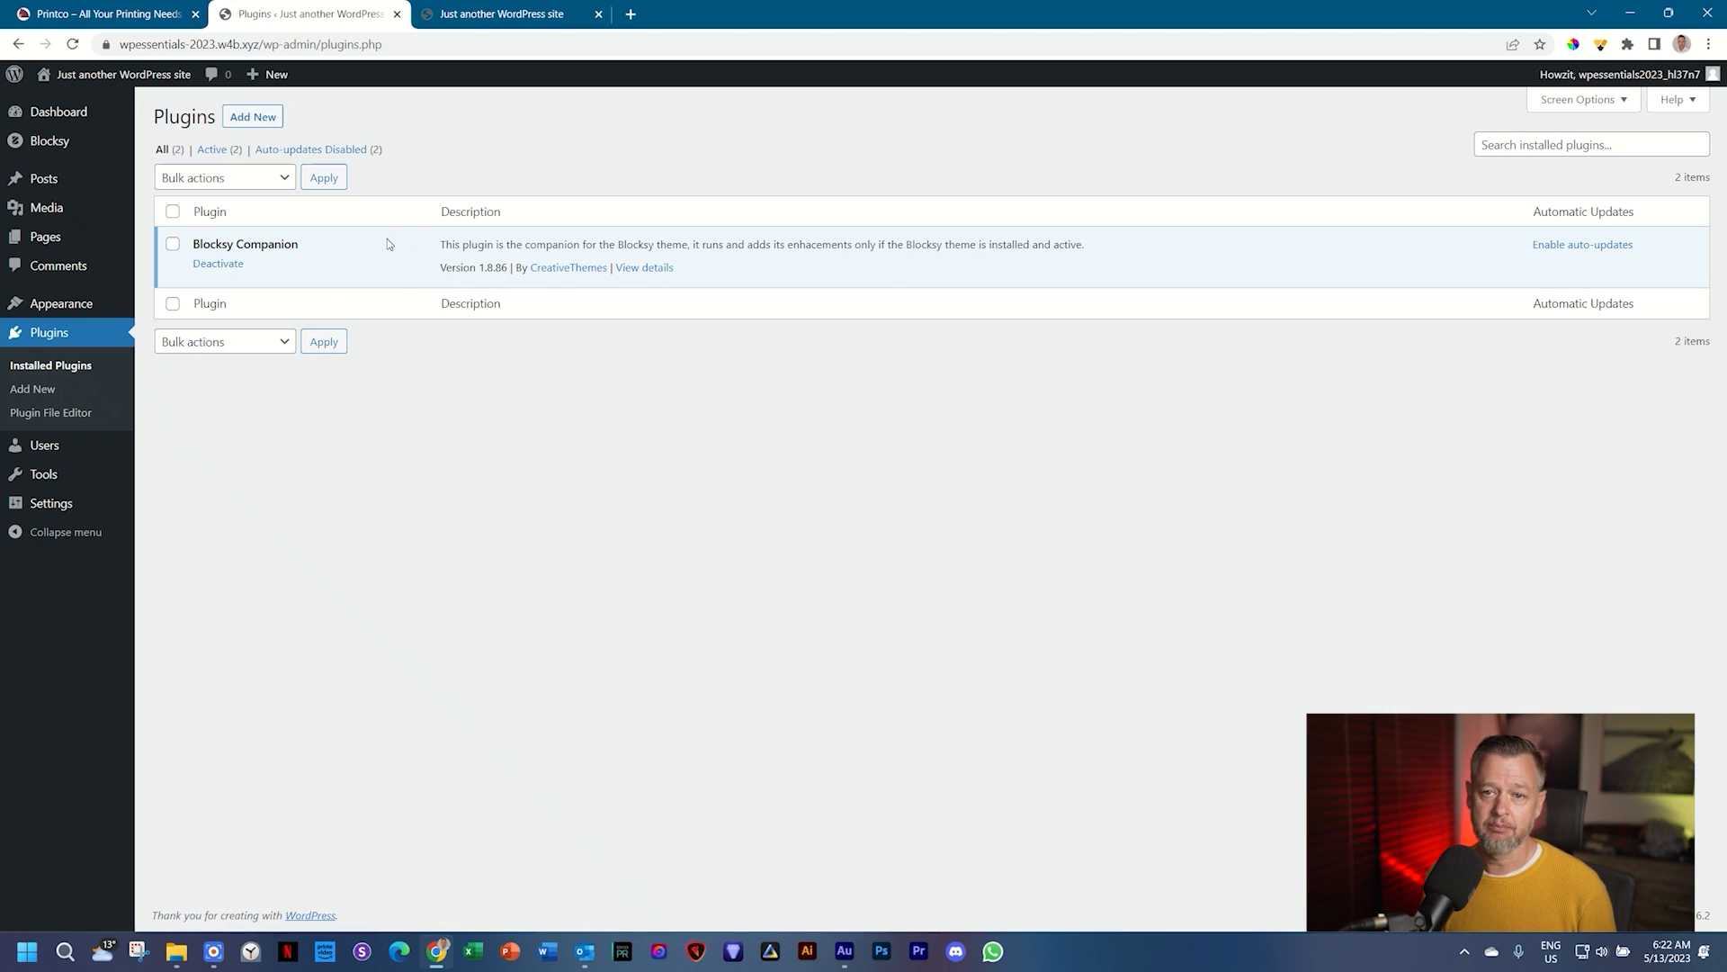
pyautogui.moveTo(90, 304)
pyautogui.click(167, 309)
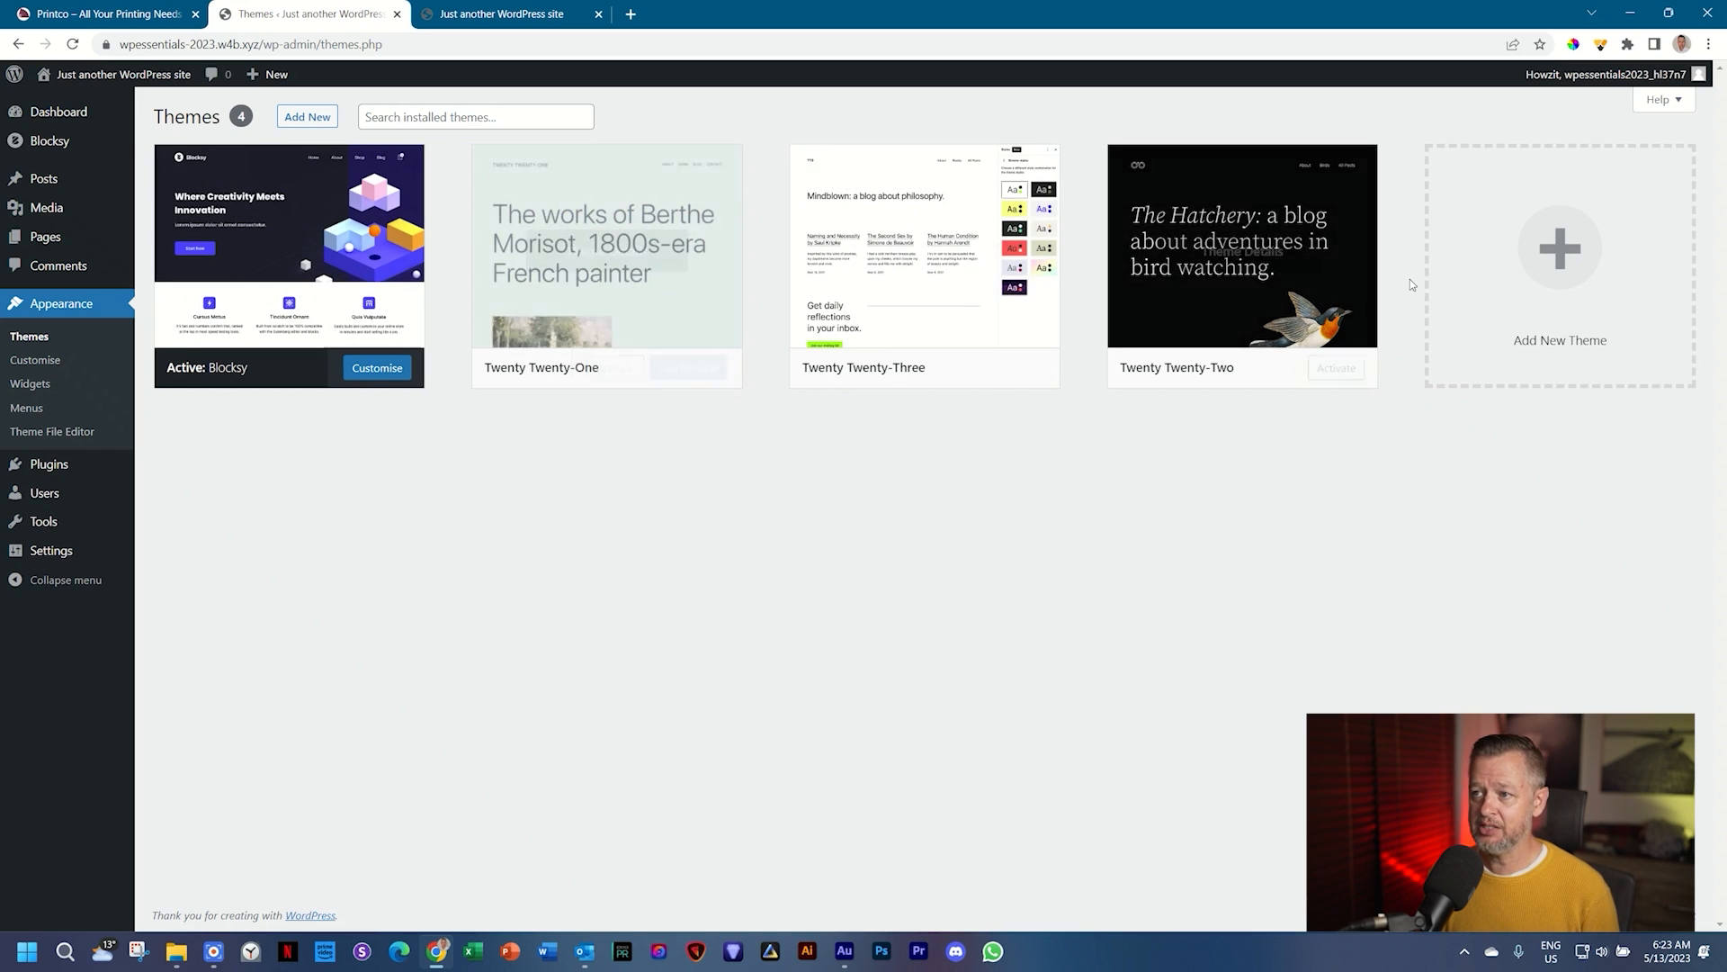
# Step: Delete Twenty Twenty-One, Twenty Twenty-Three and Twenty Twenty-Two, leaving Blocksy as the only theme
pyautogui.click(625, 257)
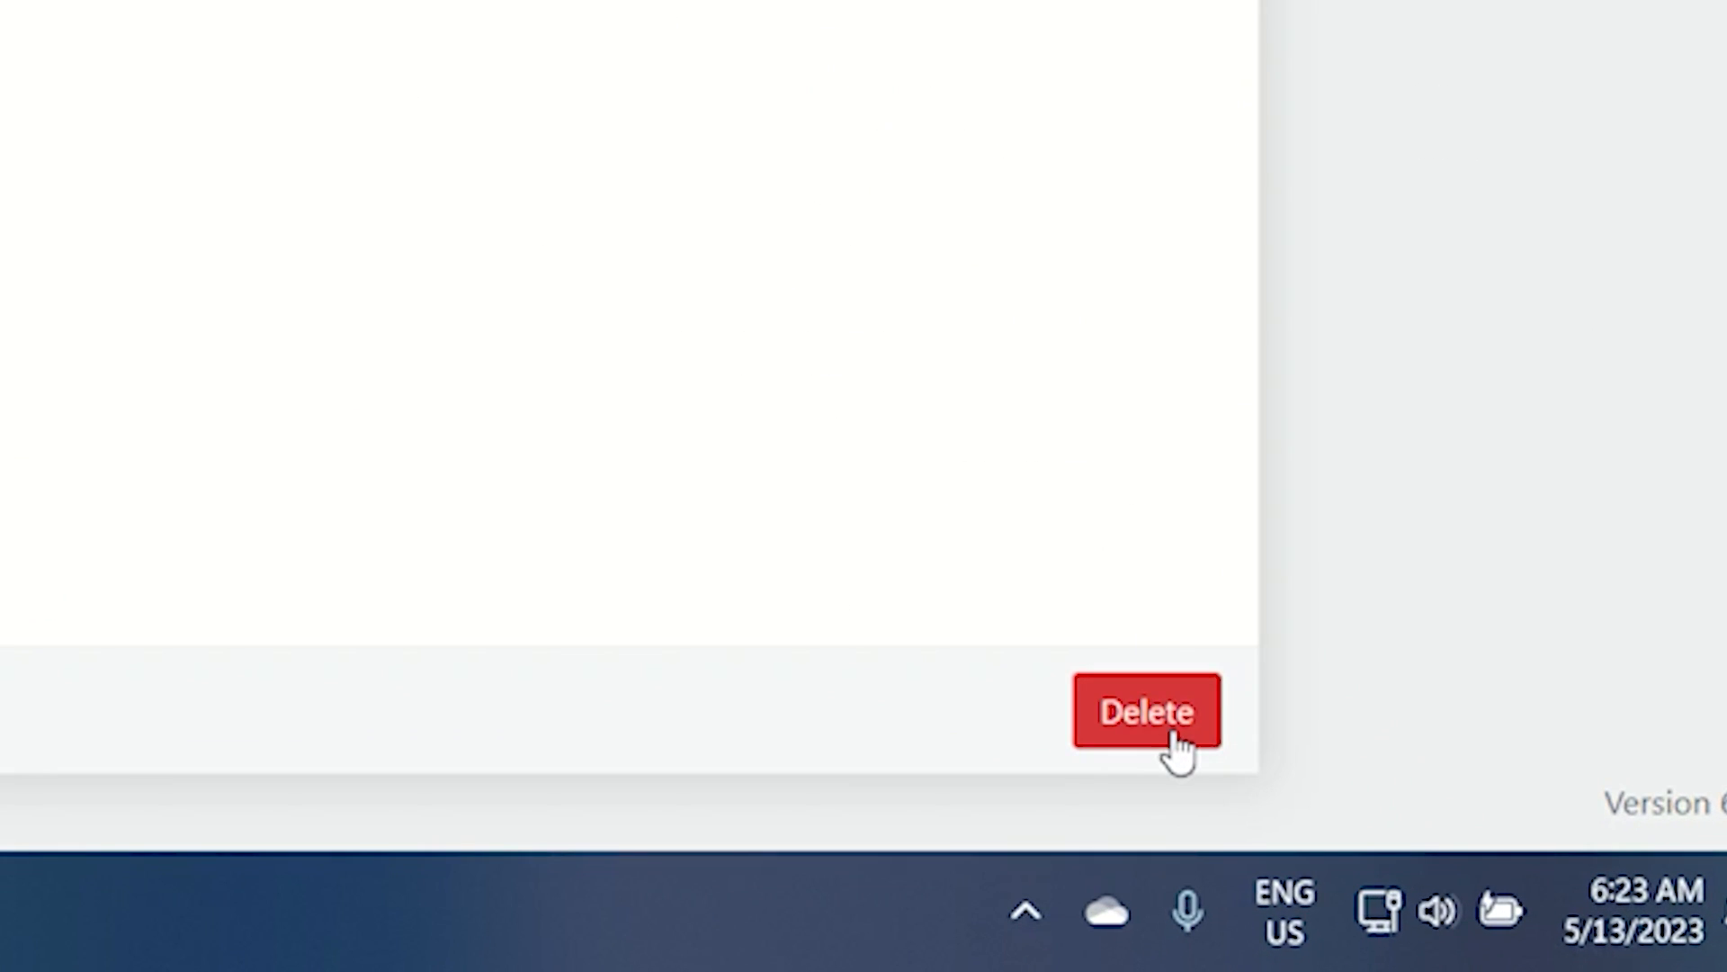
pyautogui.click(1175, 736)
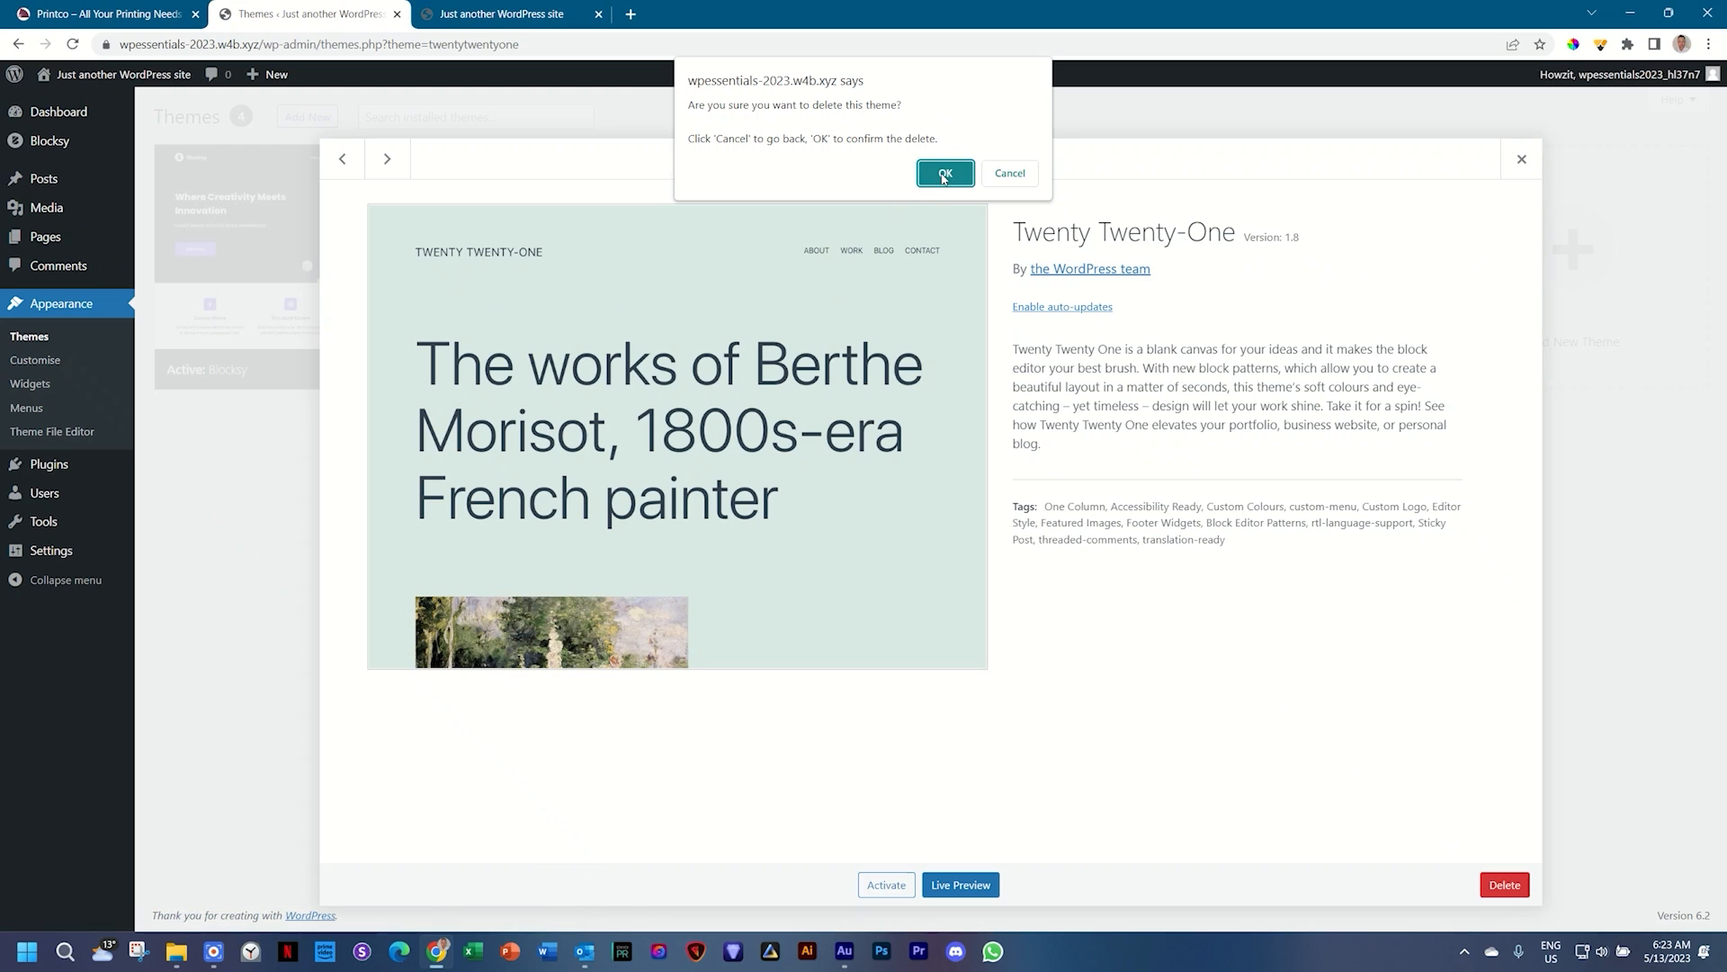
pyautogui.click(944, 175)
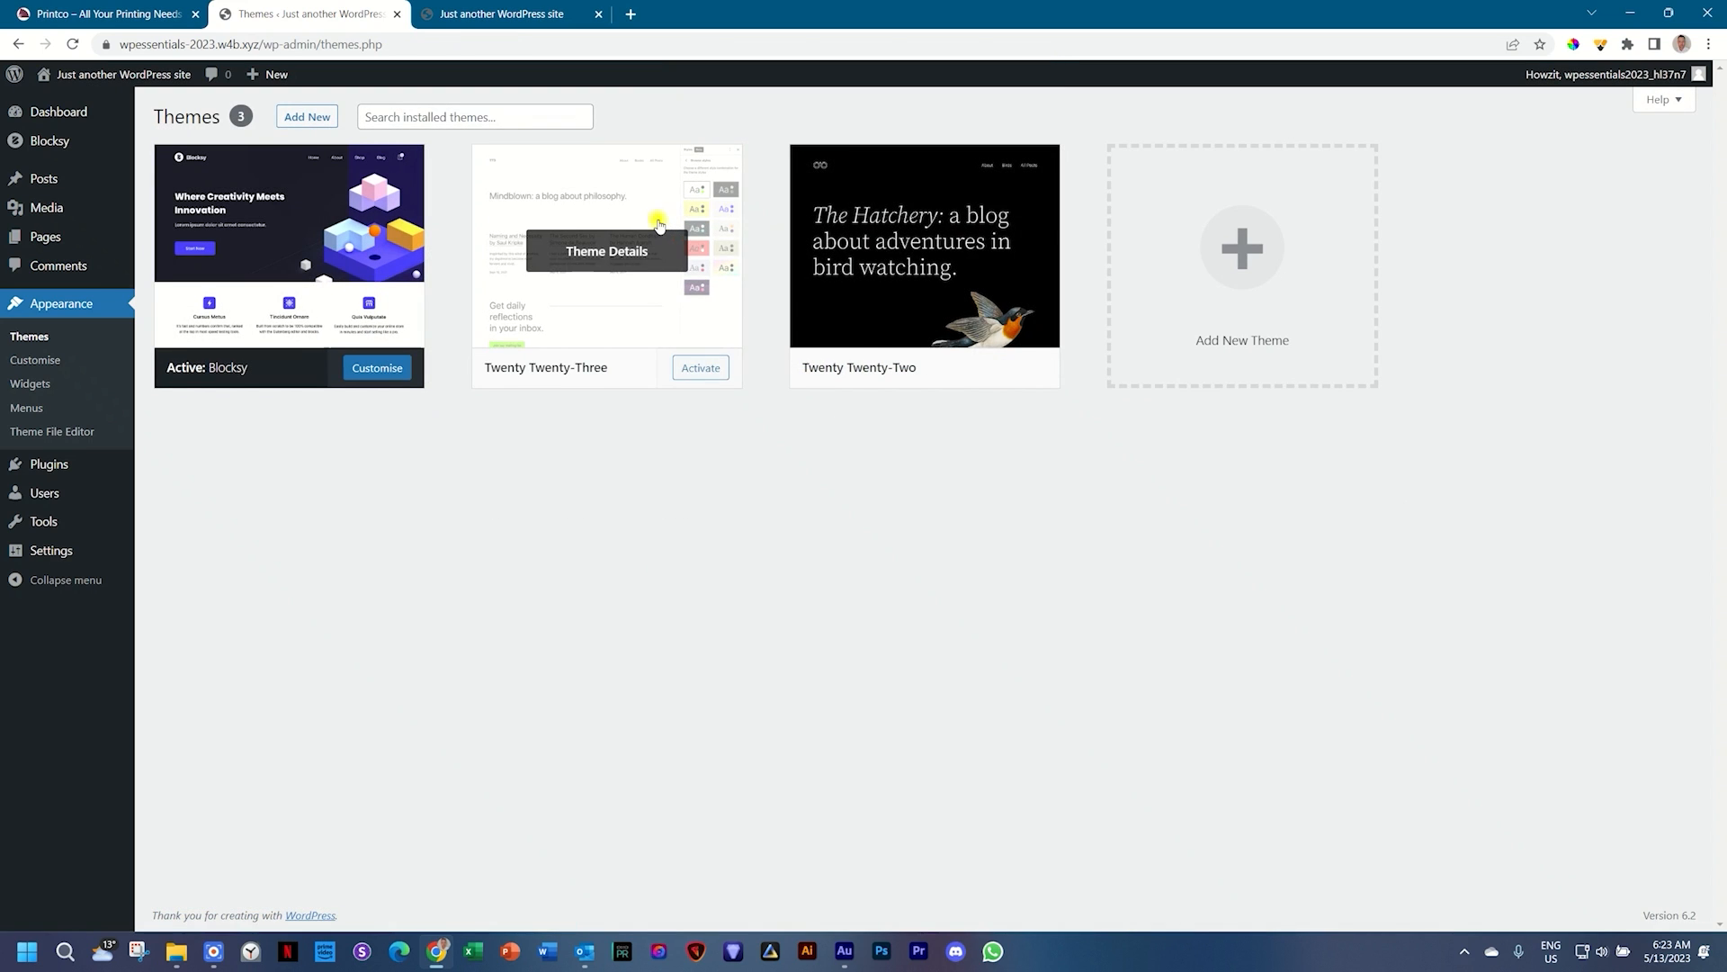
pyautogui.click(657, 223)
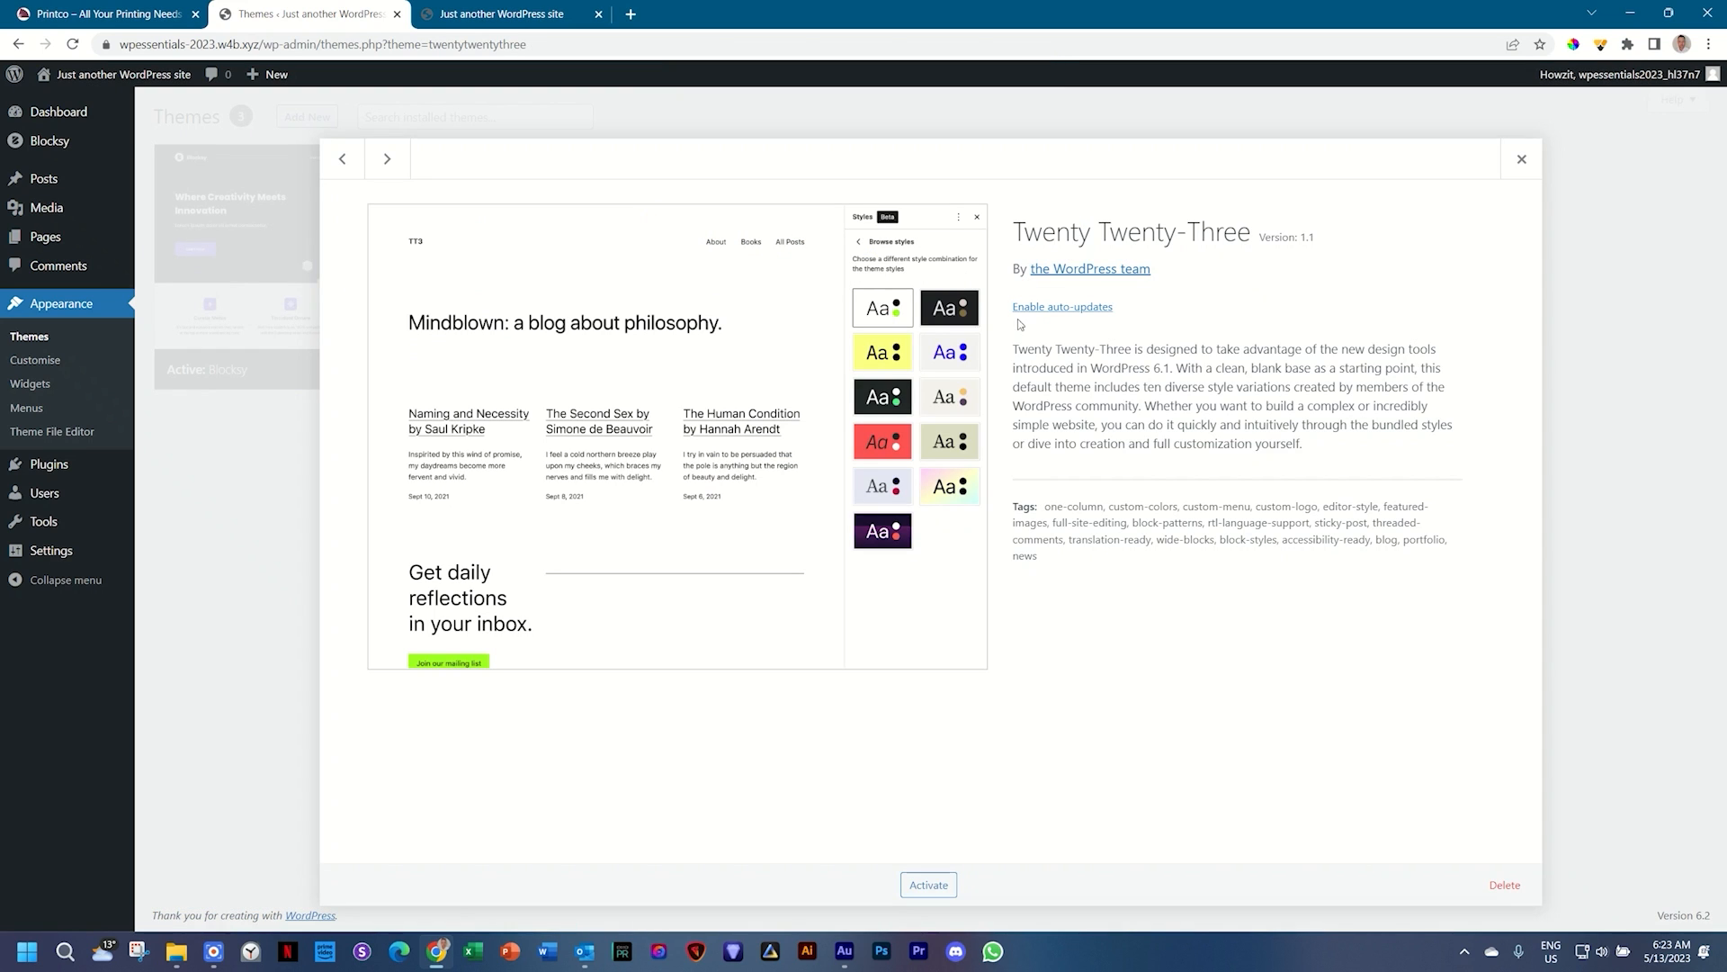
pyautogui.click(1505, 885)
pyautogui.click(945, 173)
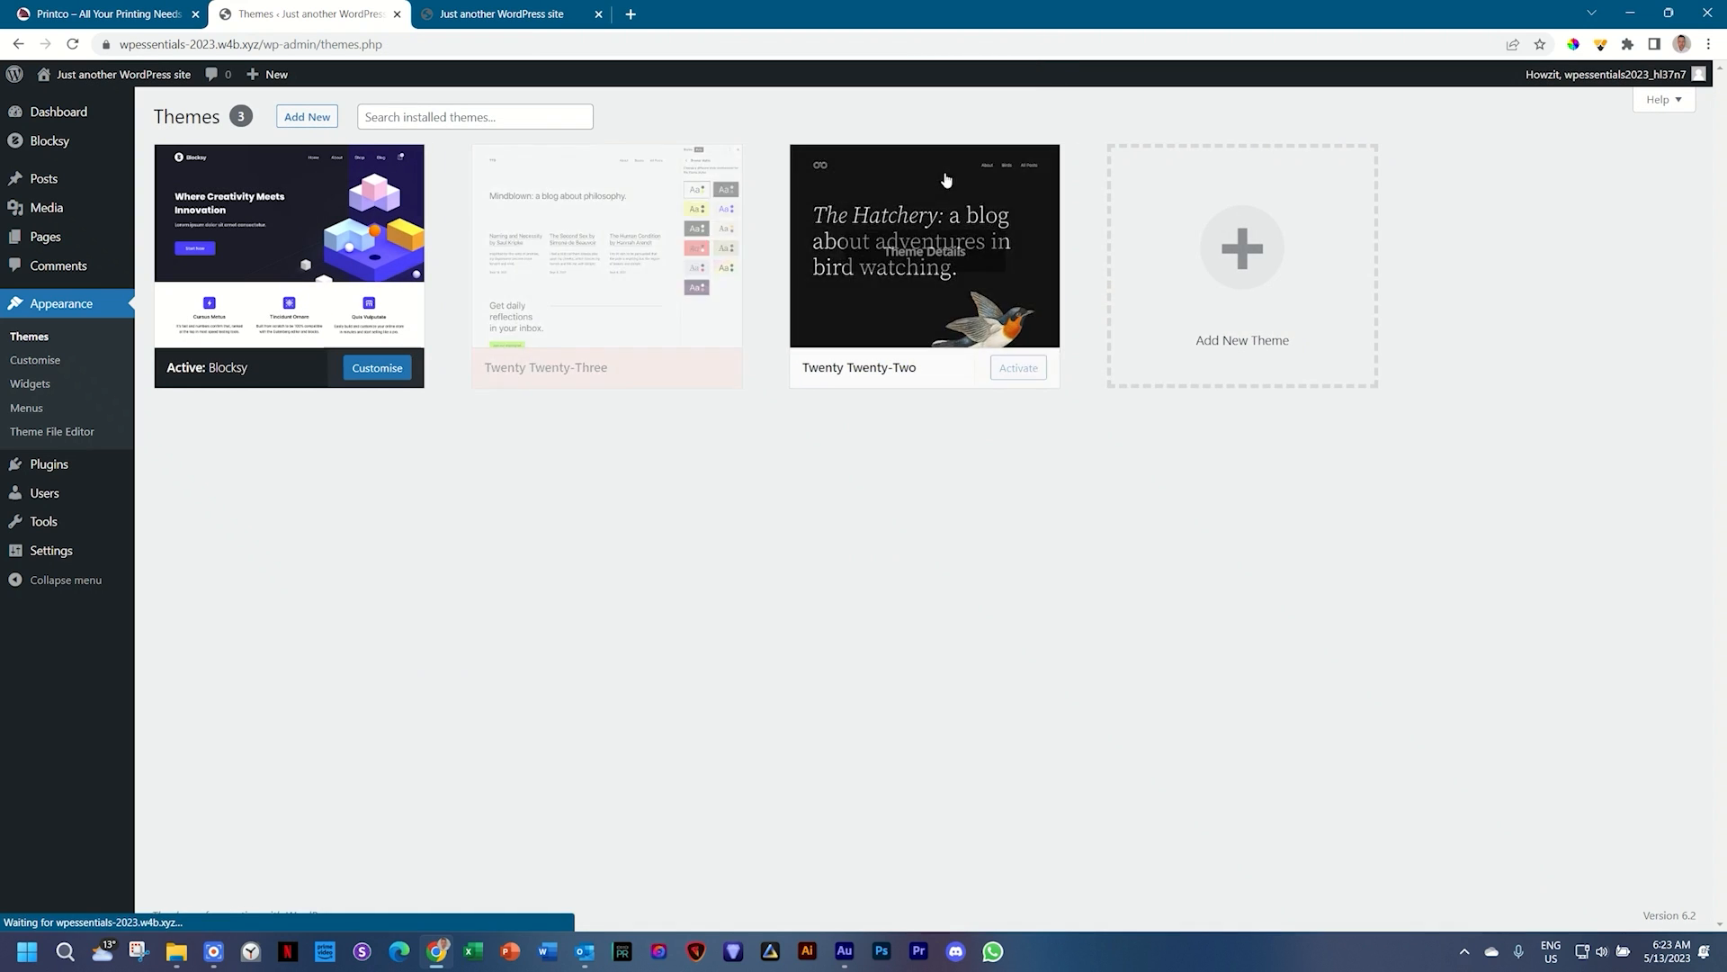
pyautogui.click(608, 205)
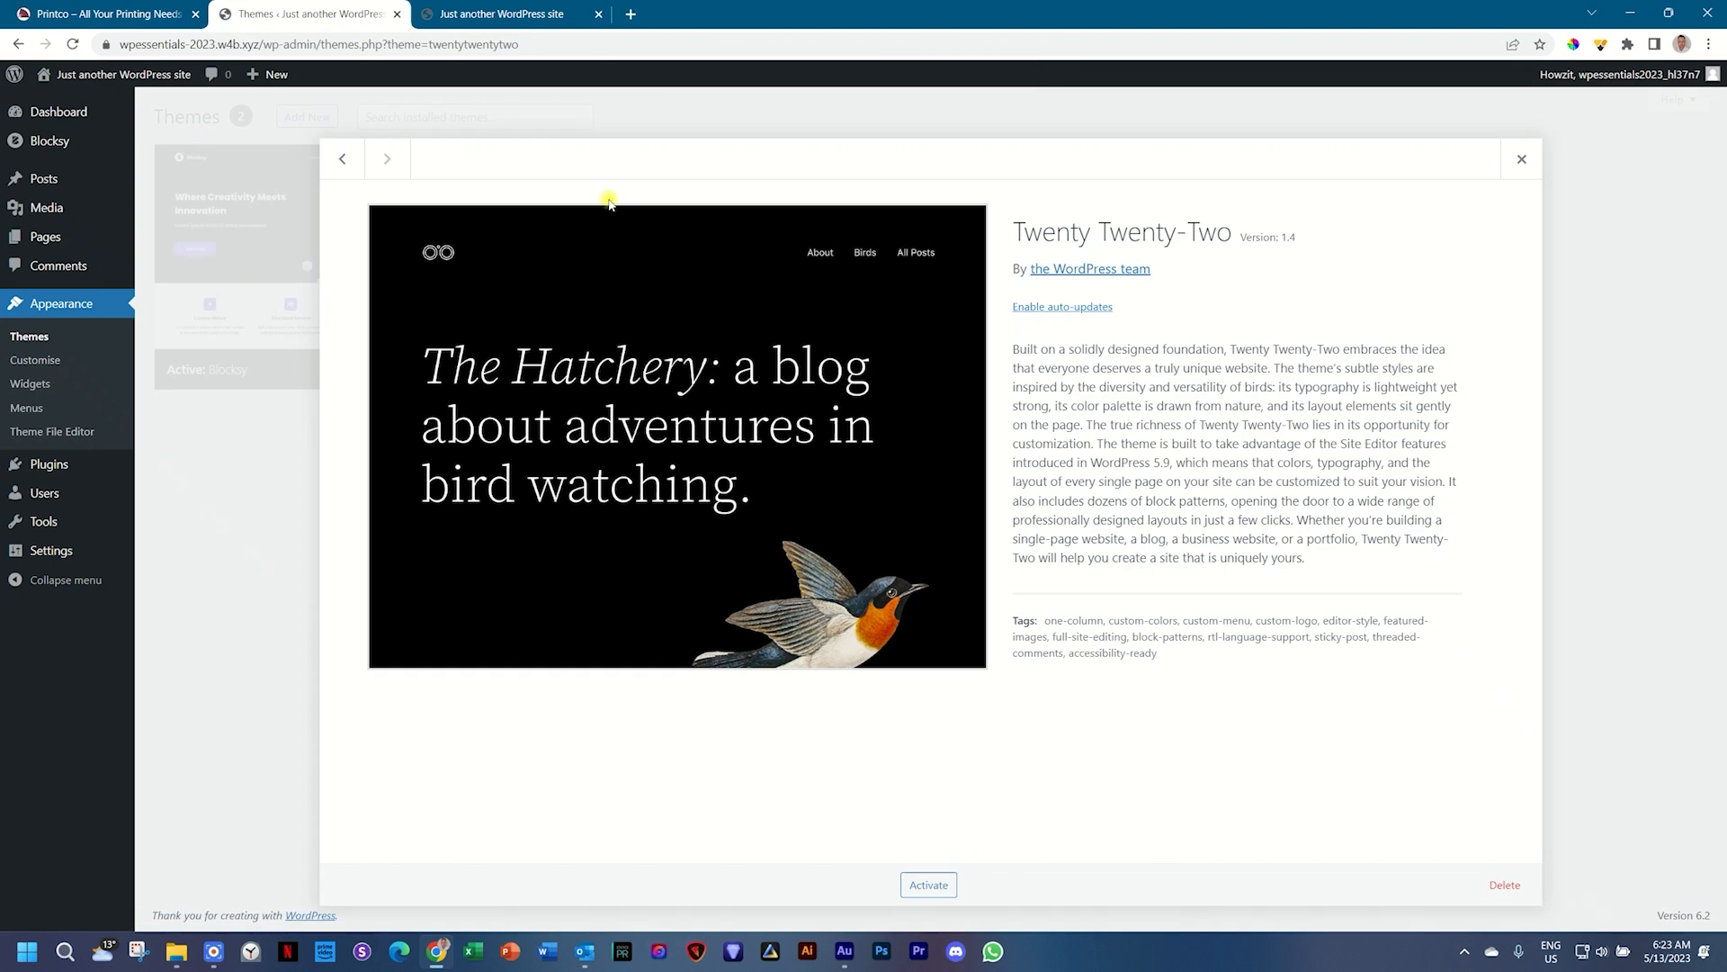
pyautogui.click(1505, 886)
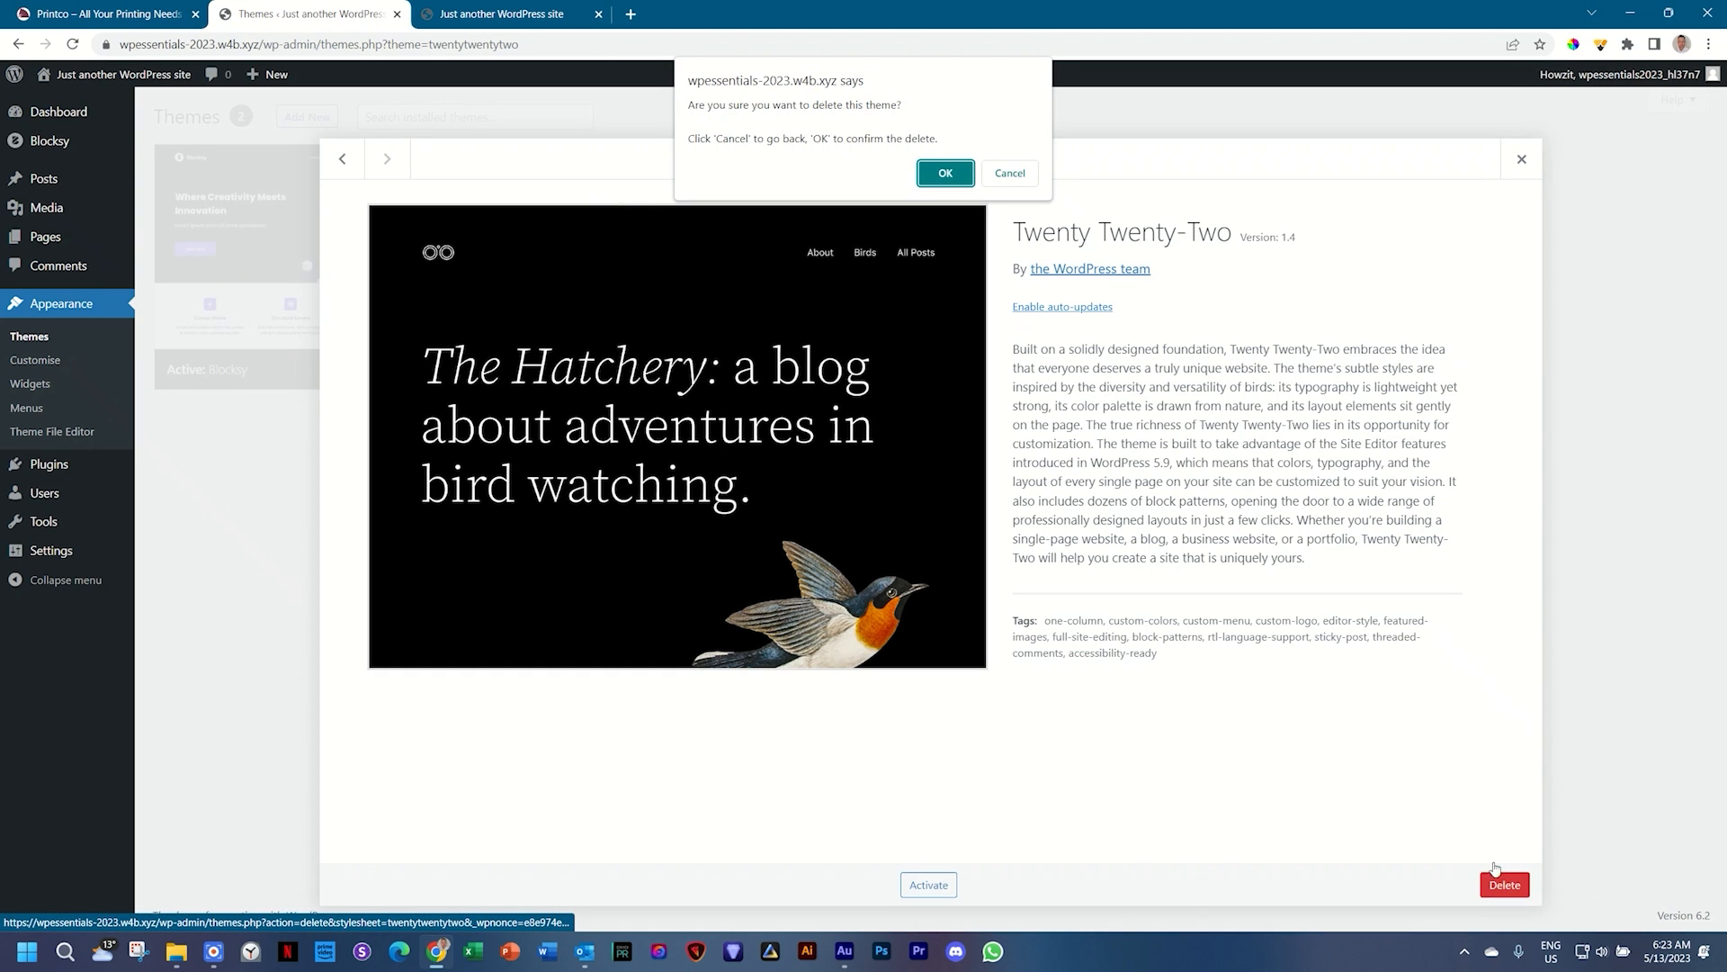
pyautogui.click(936, 172)
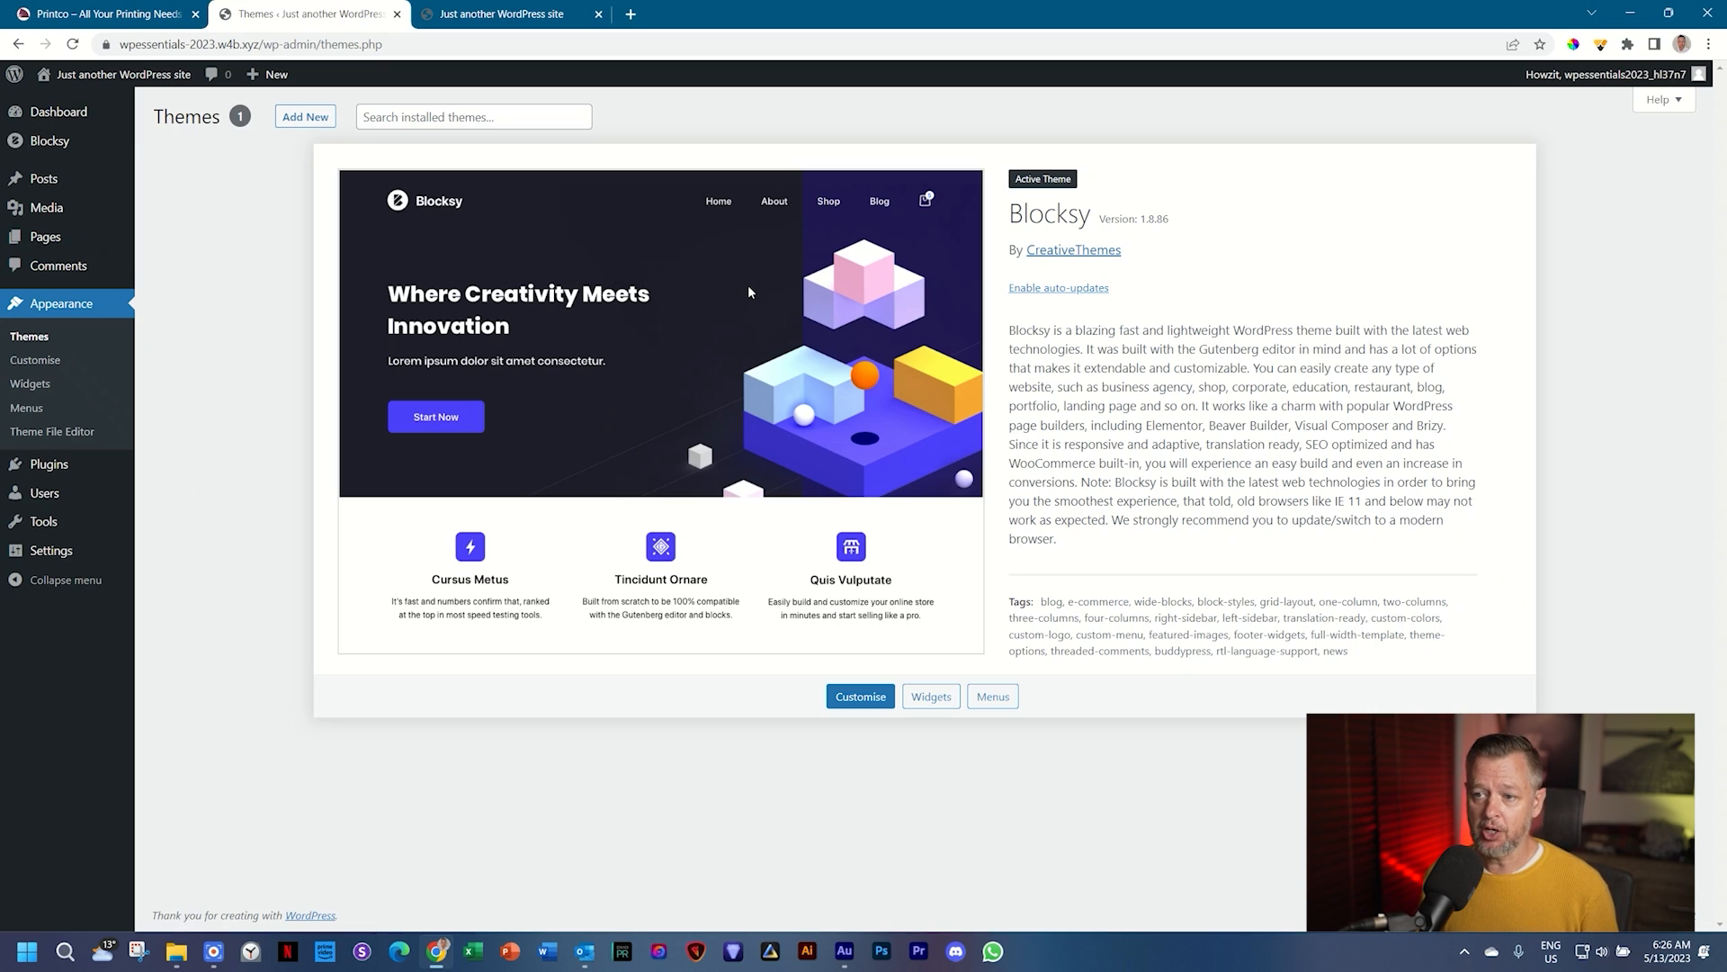
# Step: Load w4b.fyi/printer-shop-creatives in a new tab to download the Printco-Creatives zip
pyautogui.click(633, 14)
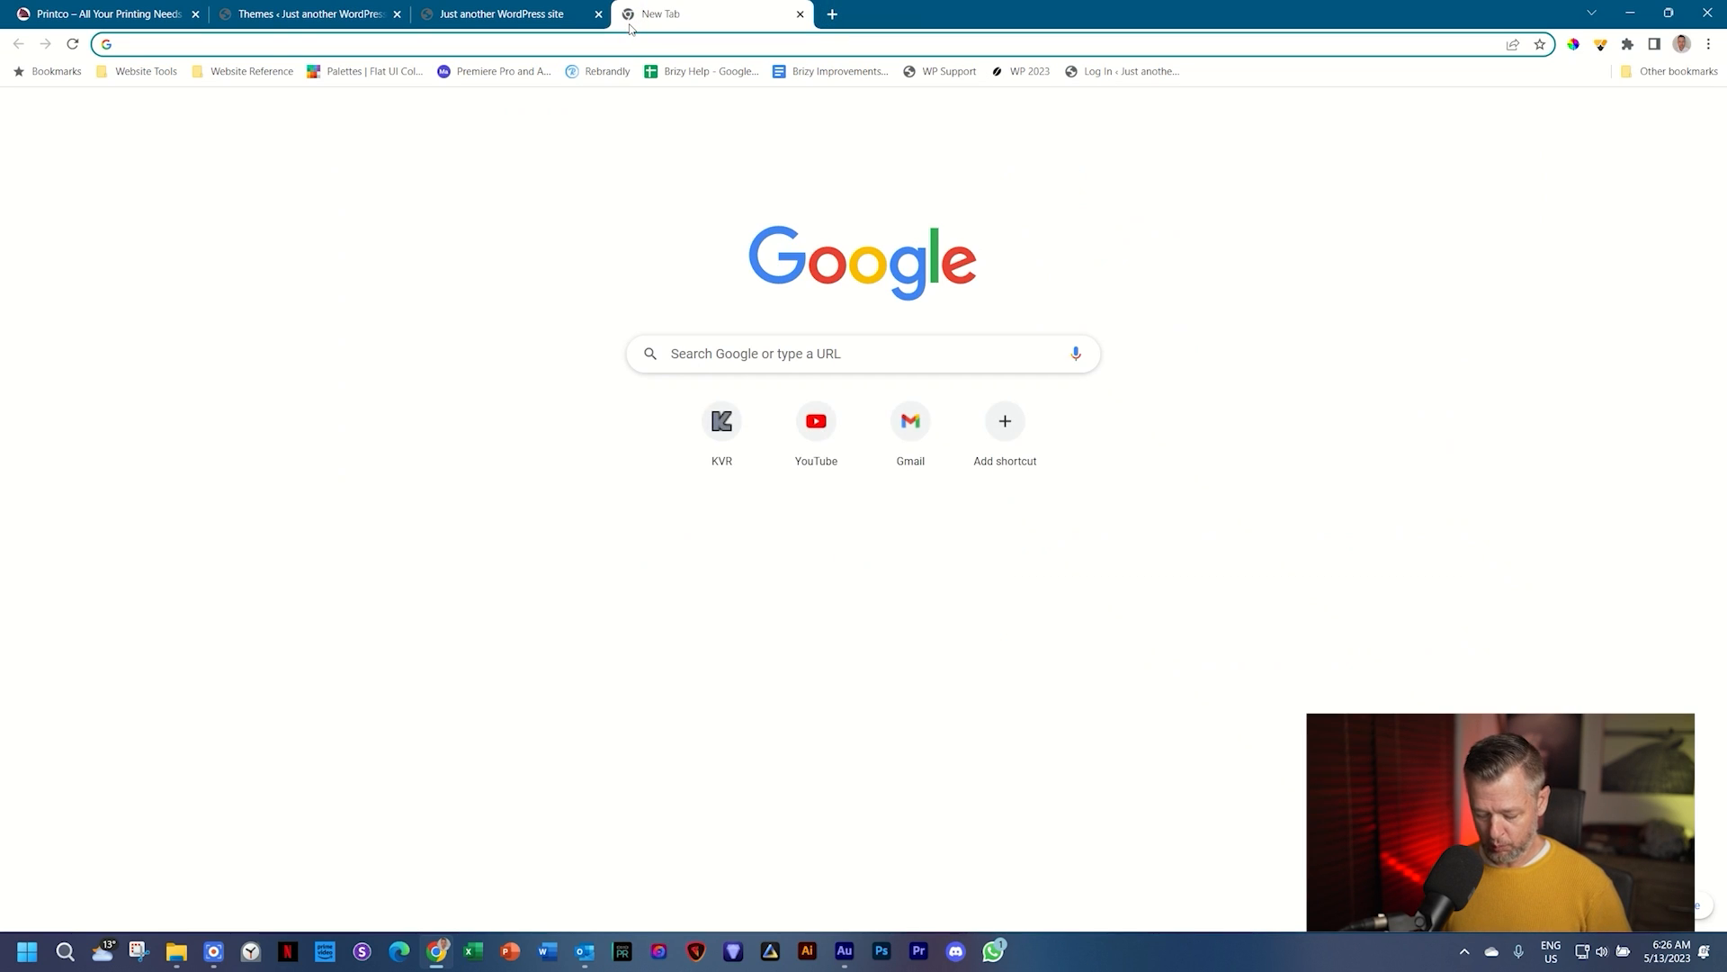
pyautogui.write('https://w4b.fyi/printer-shop-creatives')
pyautogui.press('Return')
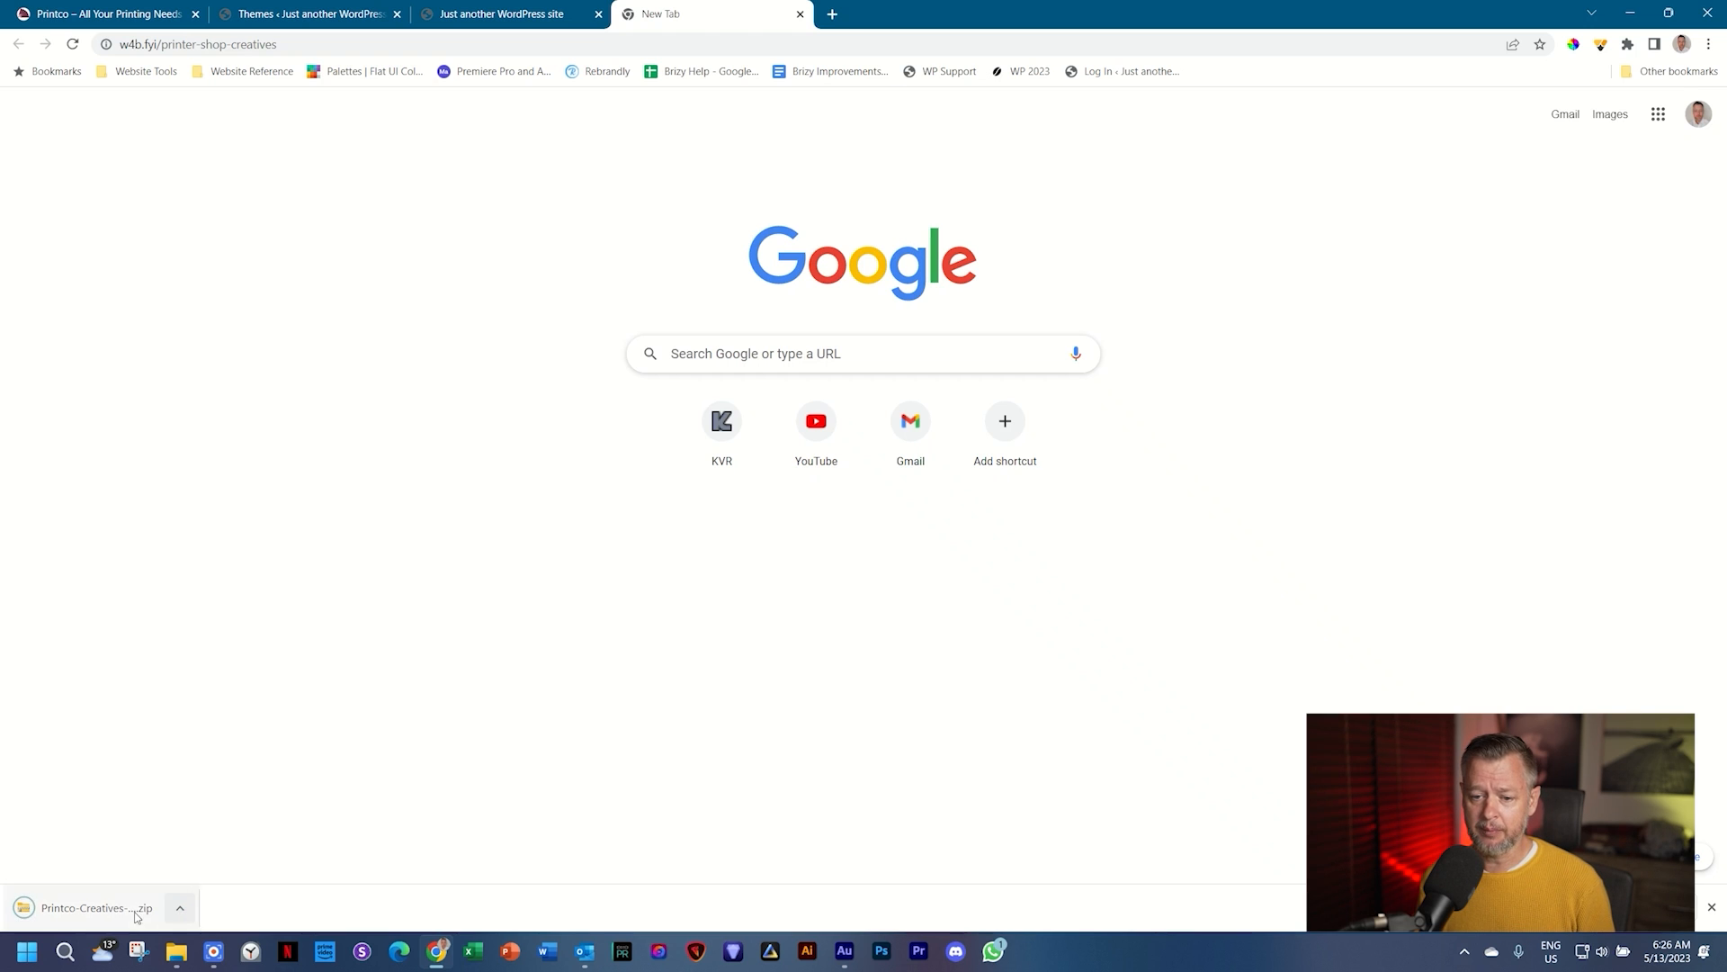
pyautogui.click(180, 909)
# Step: Find the Printco-Creatives zip in Downloads and look at its contents
pyautogui.click(208, 846)
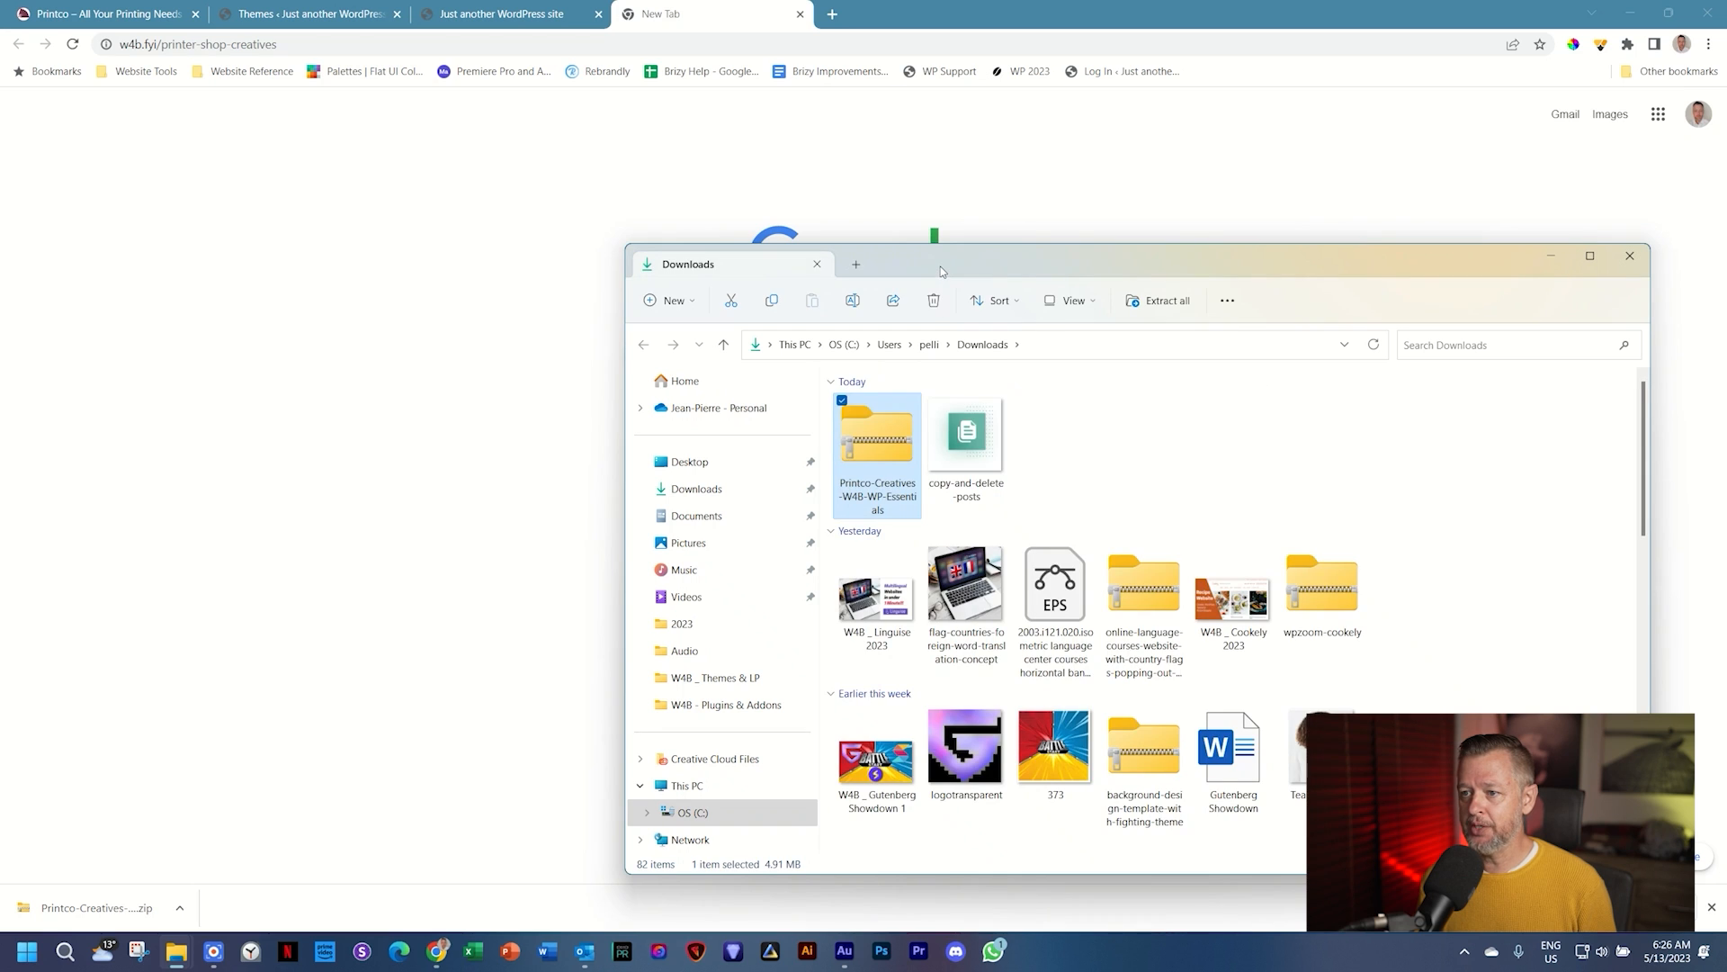
pyautogui.doubleClick(866, 361)
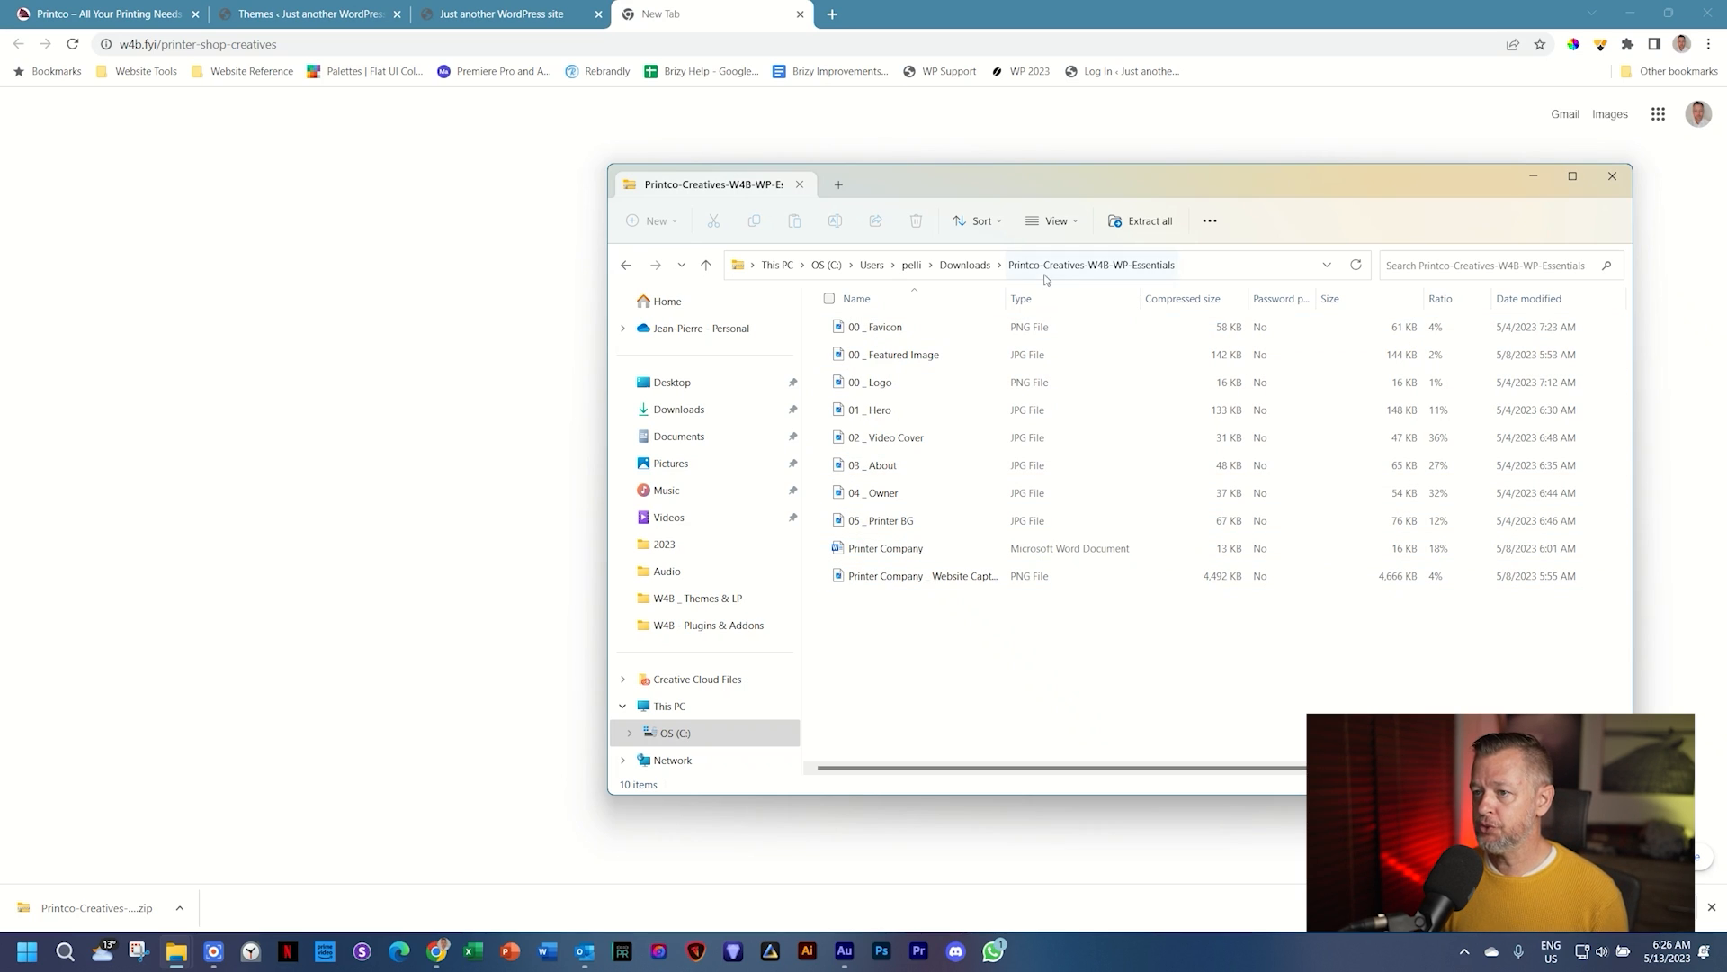
pyautogui.click(966, 270)
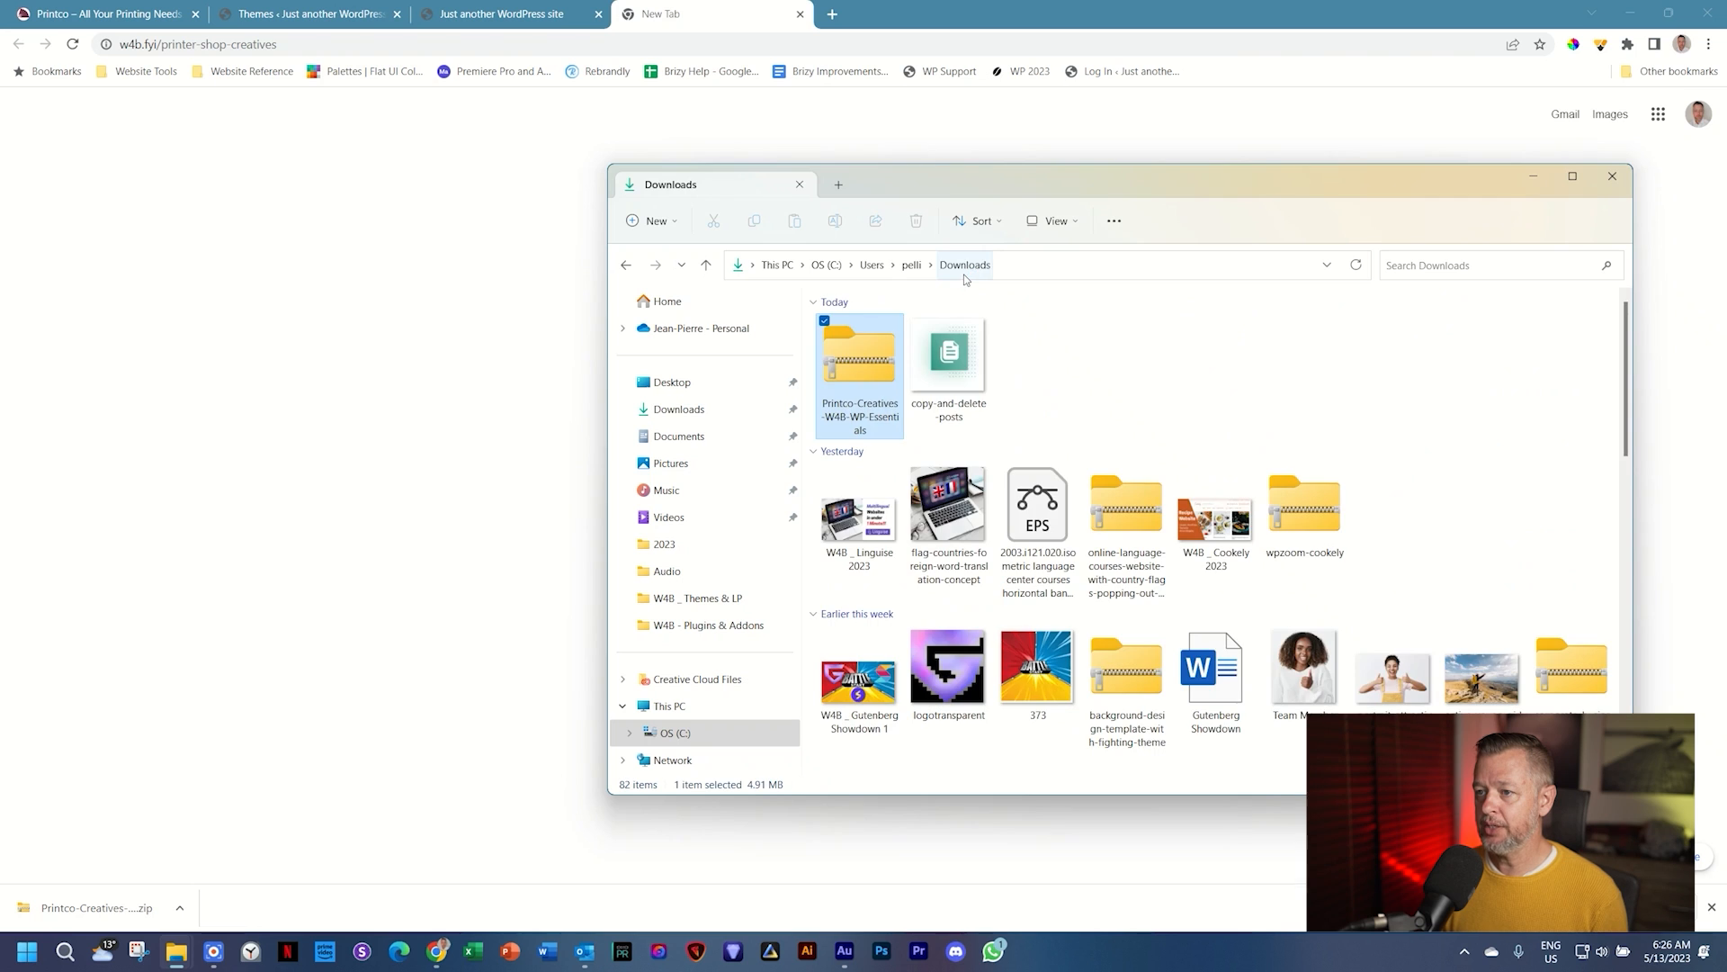
# Step: Create a new folder named 'Printco' in Downloads
pyautogui.rightClick(1093, 356)
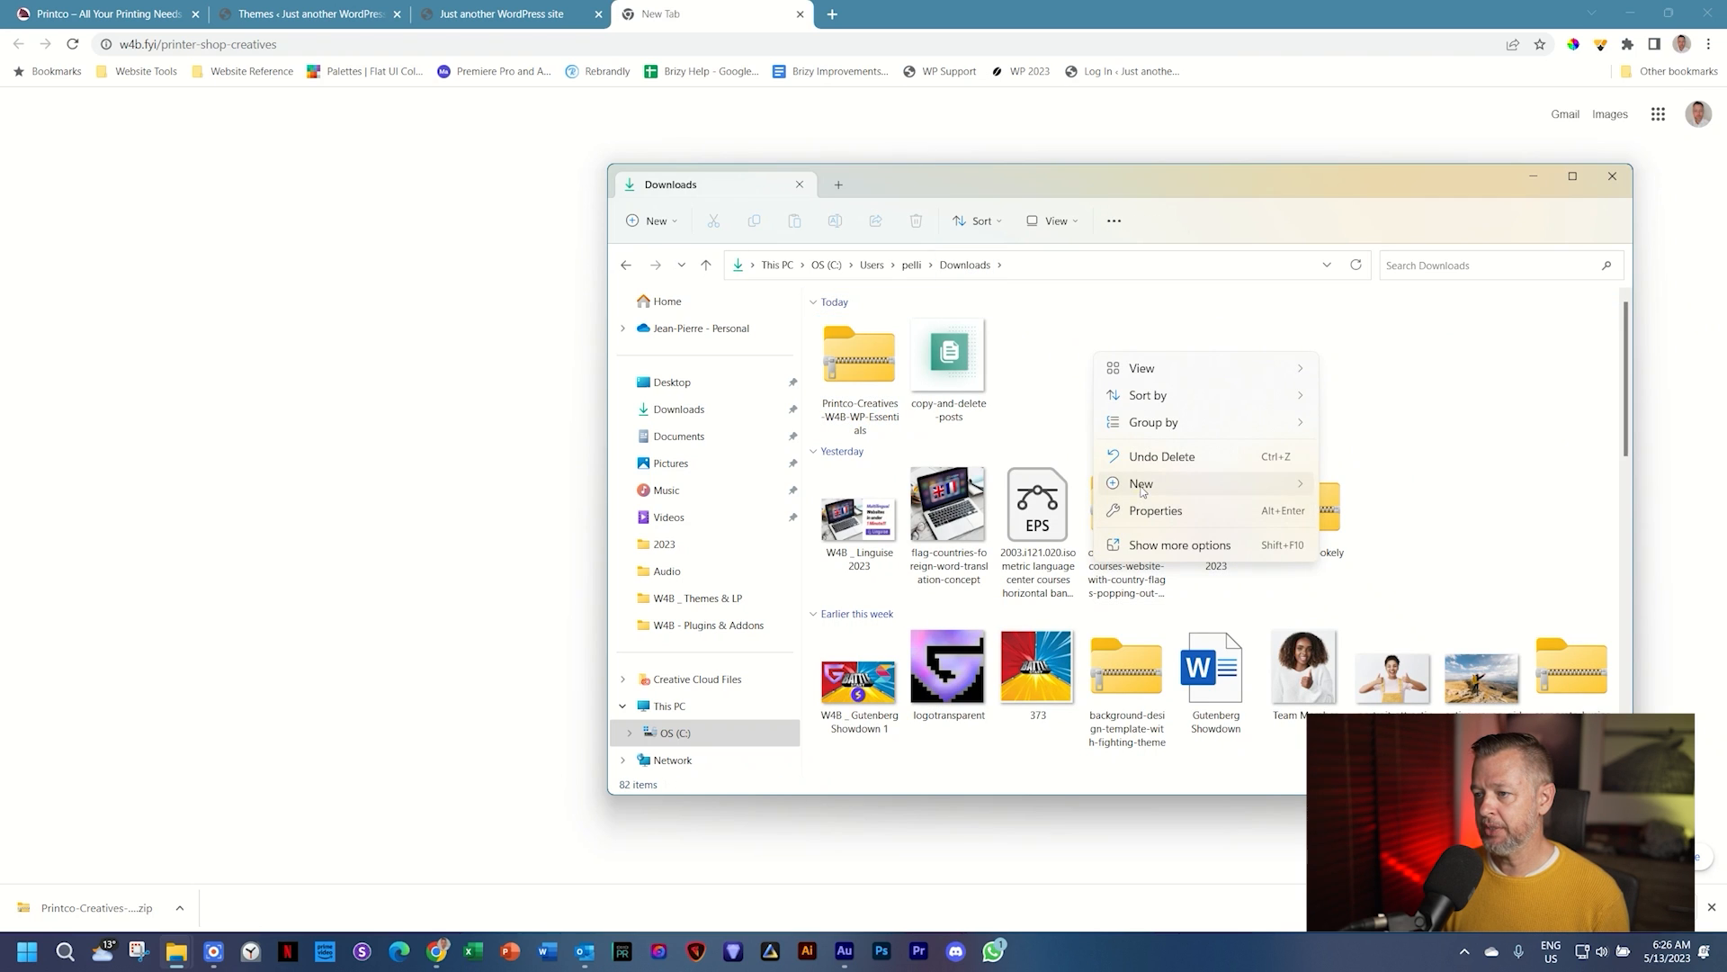
pyautogui.moveTo(1147, 484)
pyautogui.click(1389, 487)
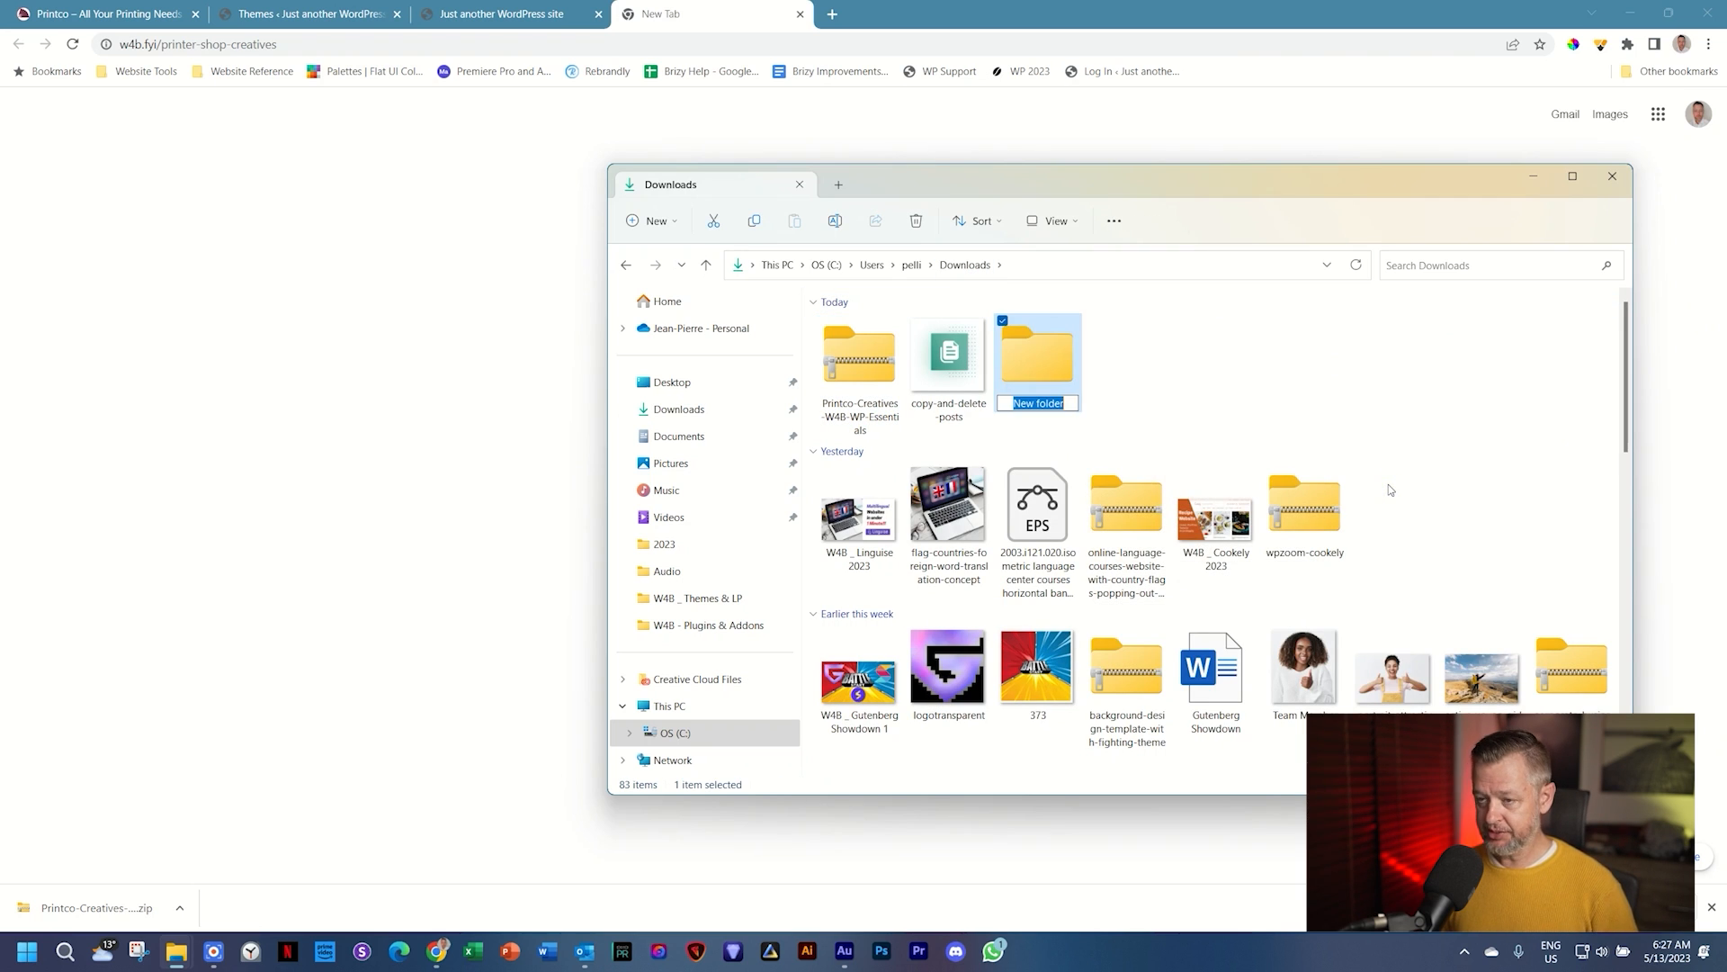
pyautogui.write('Printoco')
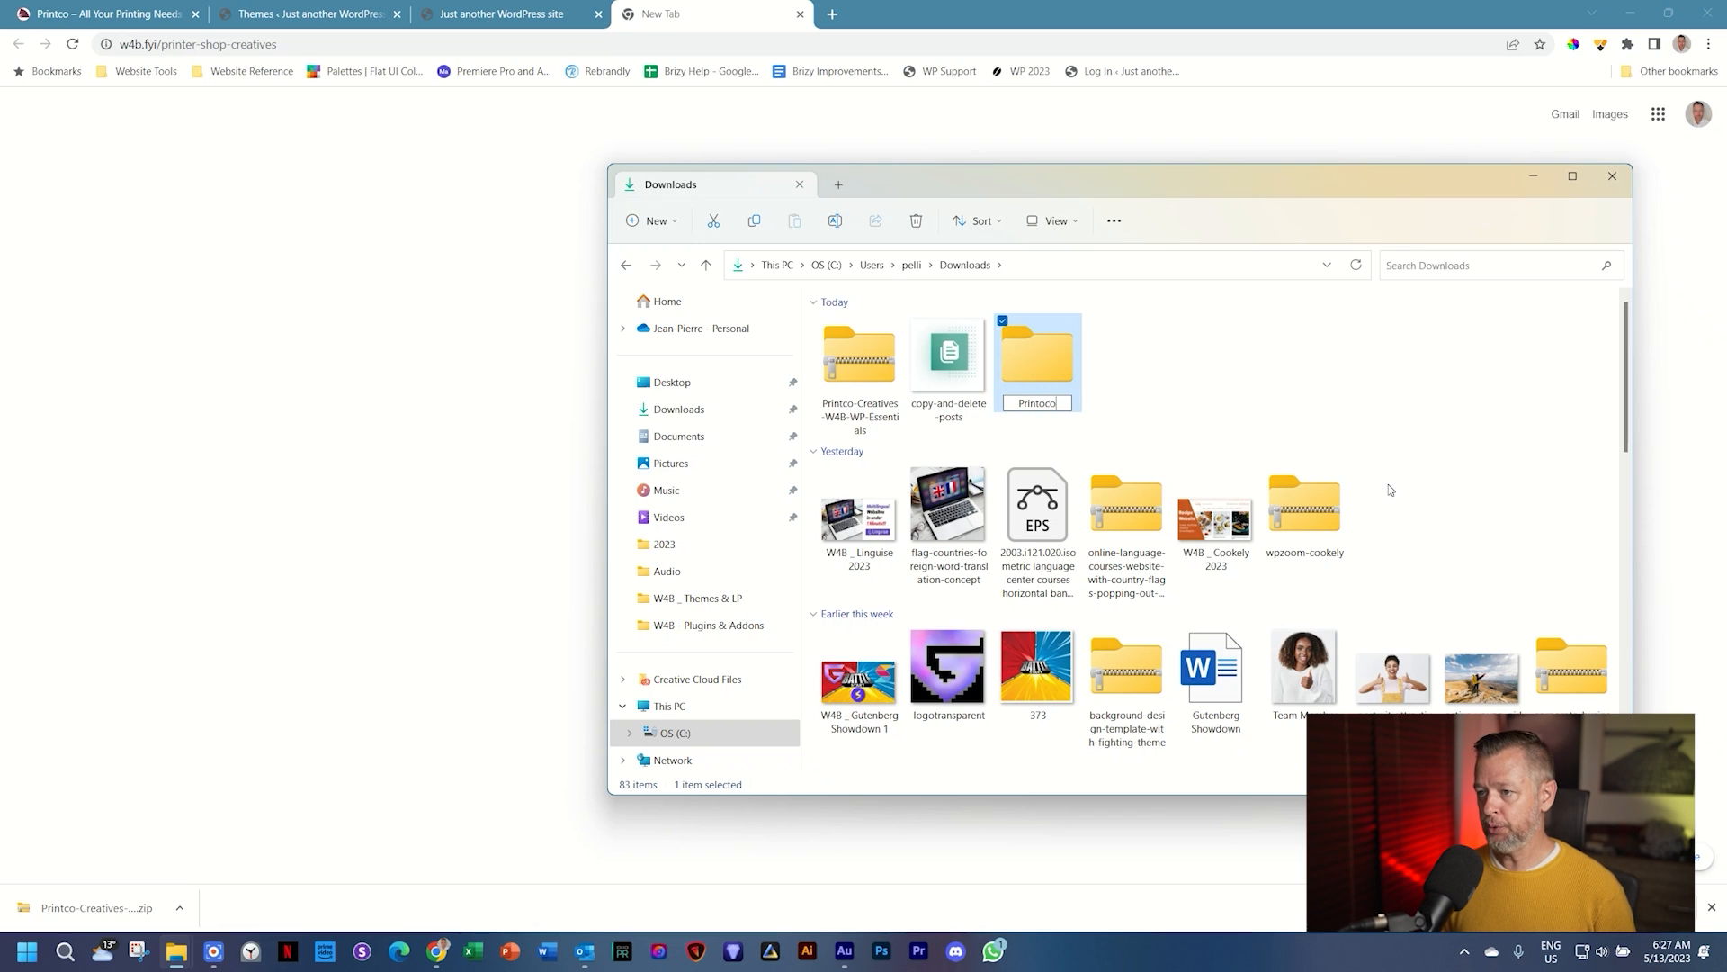
pyautogui.press('BackSpace')
pyautogui.press('BackSpace')
pyautogui.press('BackSpace')
pyautogui.write('co')
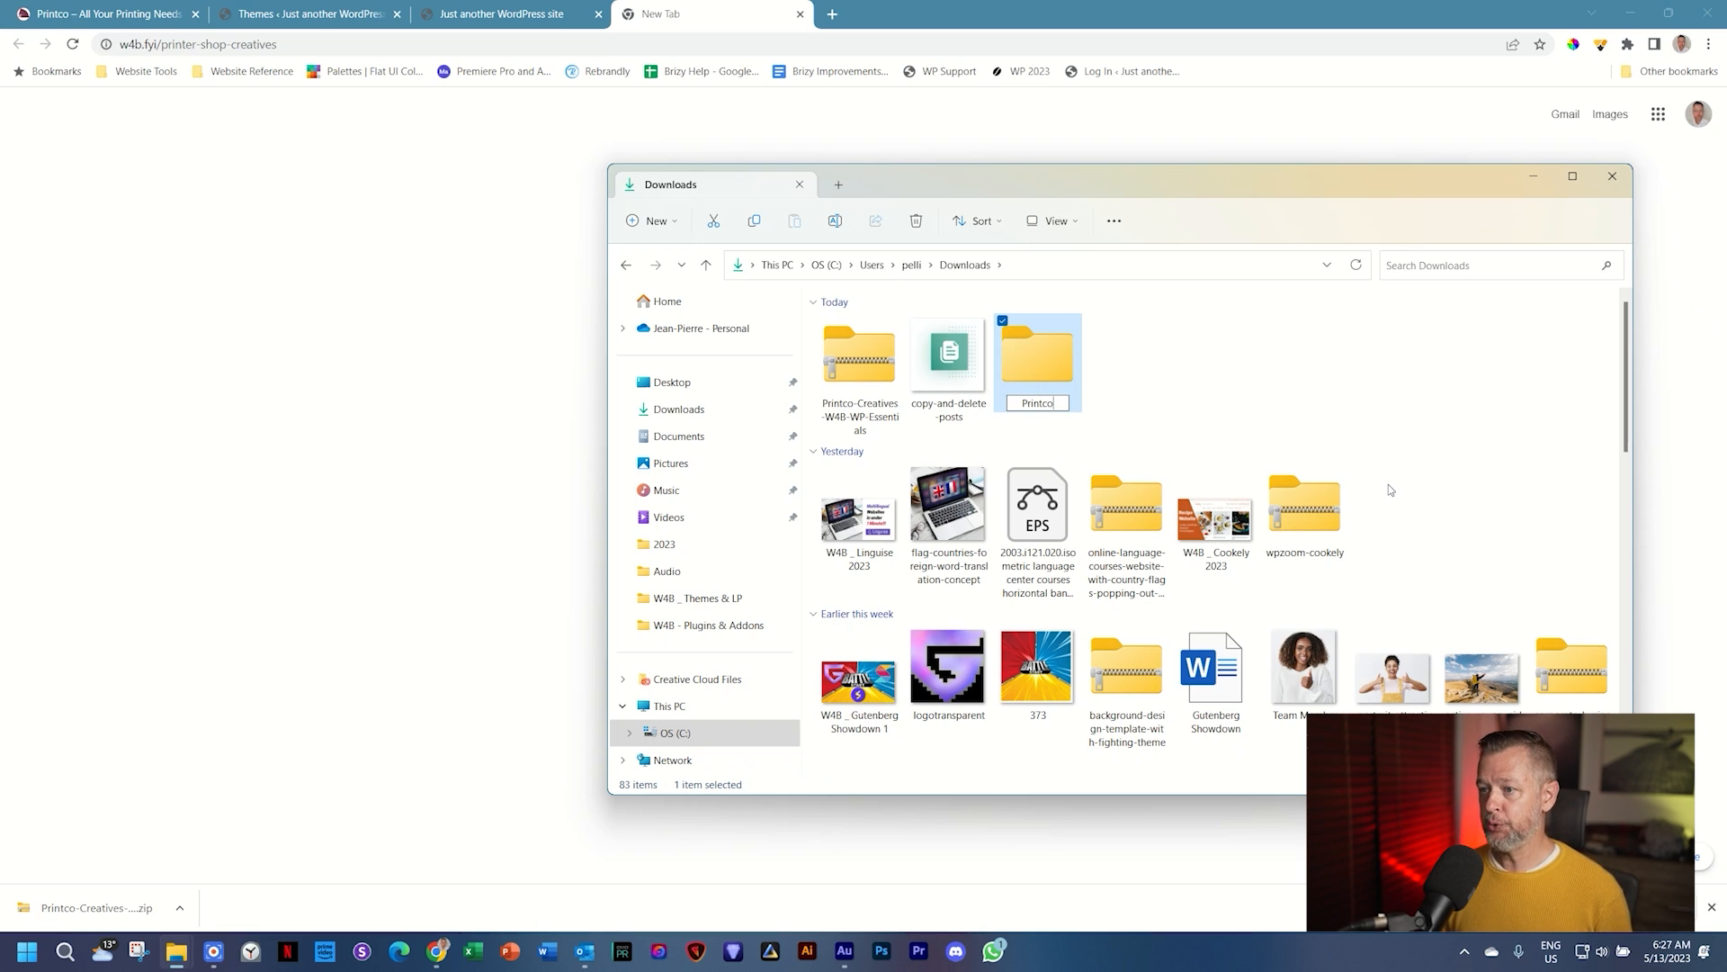
pyautogui.press('Return')
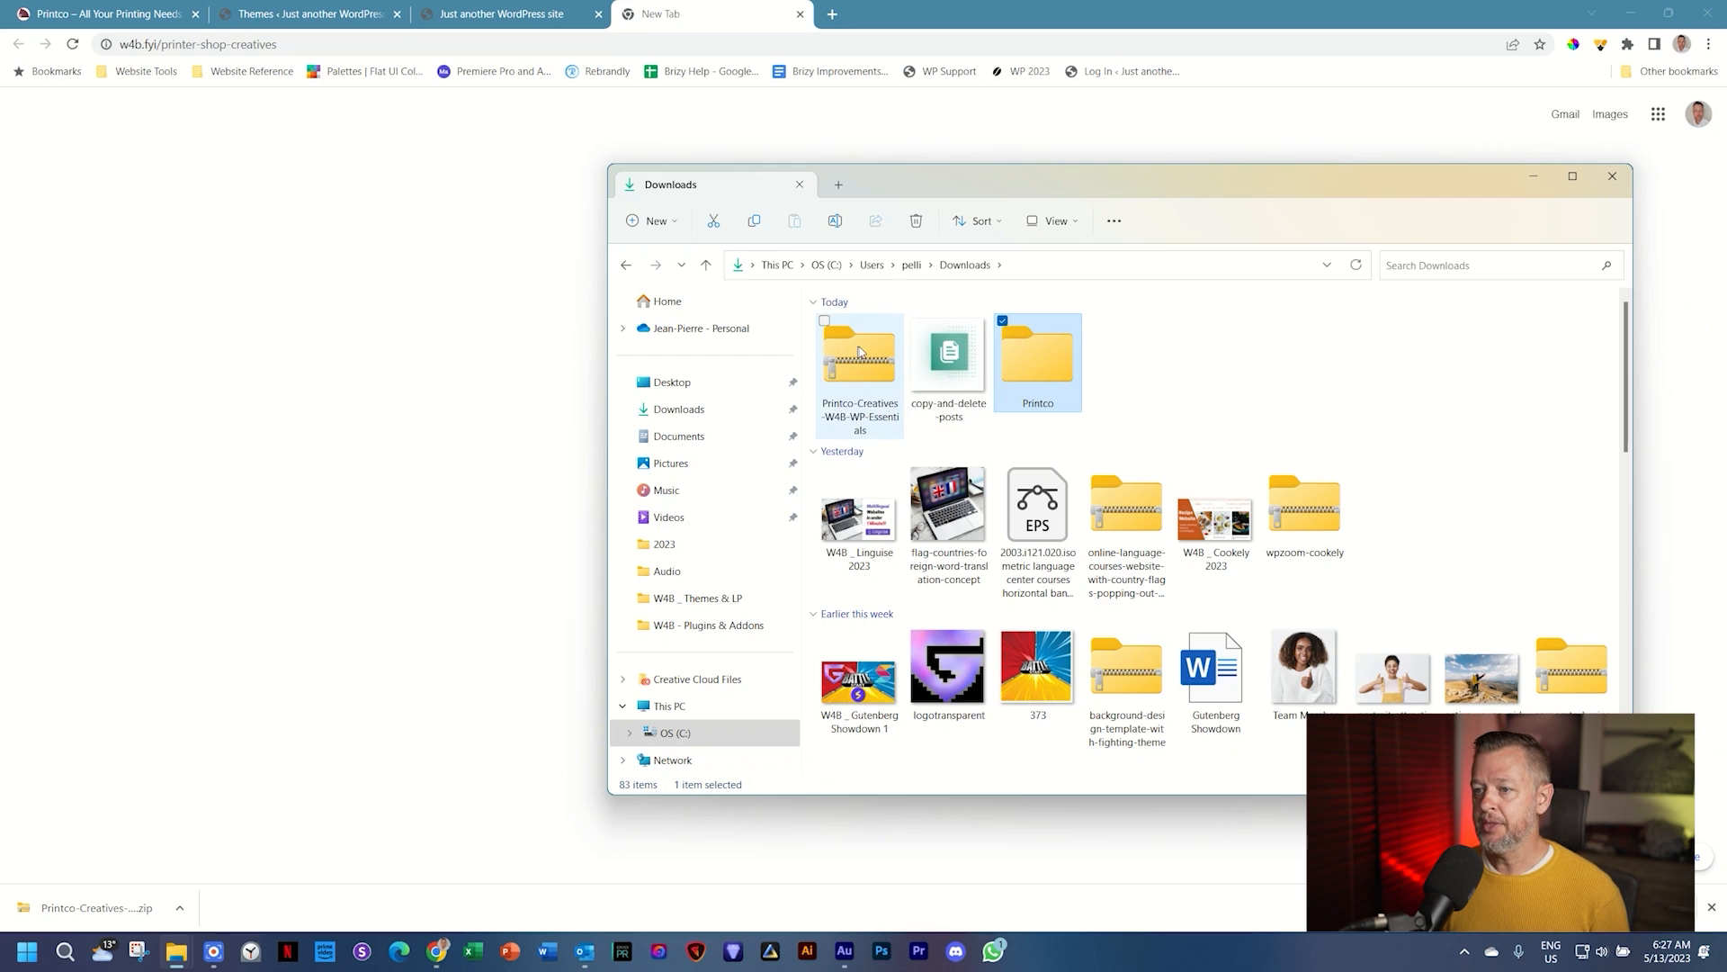
# Step: Copy all ten creatives from the zip and paste them into the Printco folder
pyautogui.doubleClick(862, 352)
pyautogui.click(866, 327)
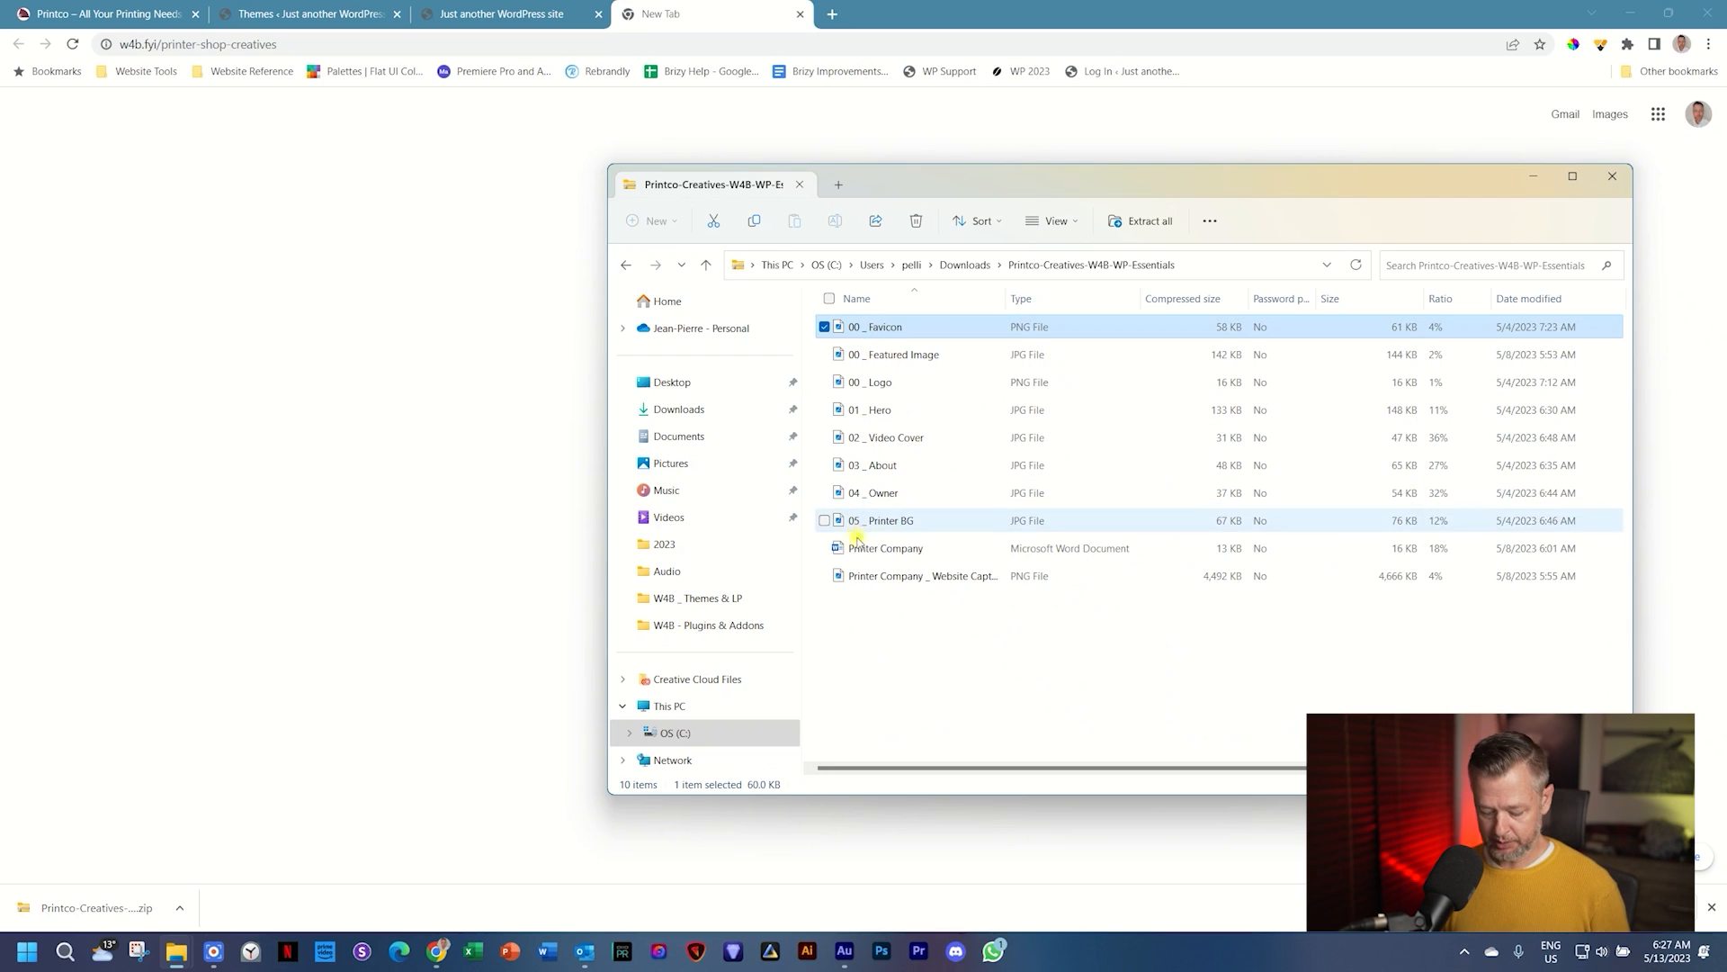
pyautogui.keyDown('shift'); pyautogui.click(866, 579); pyautogui.keyUp('shift')
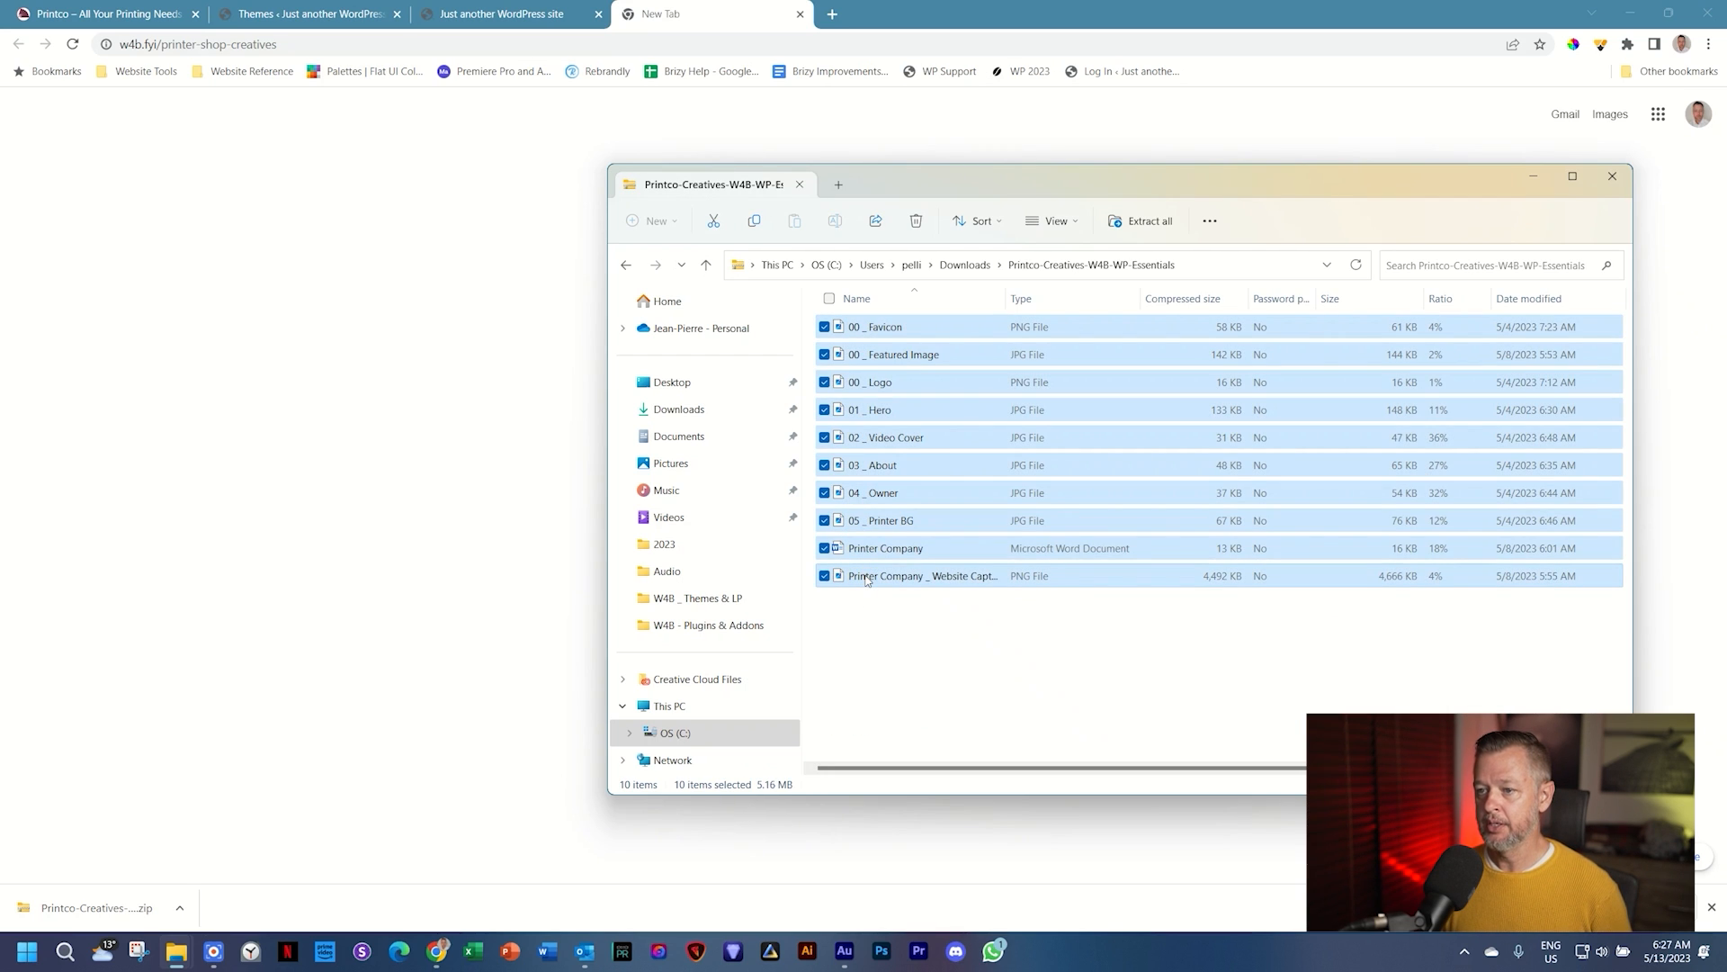
pyautogui.rightClick(900, 477)
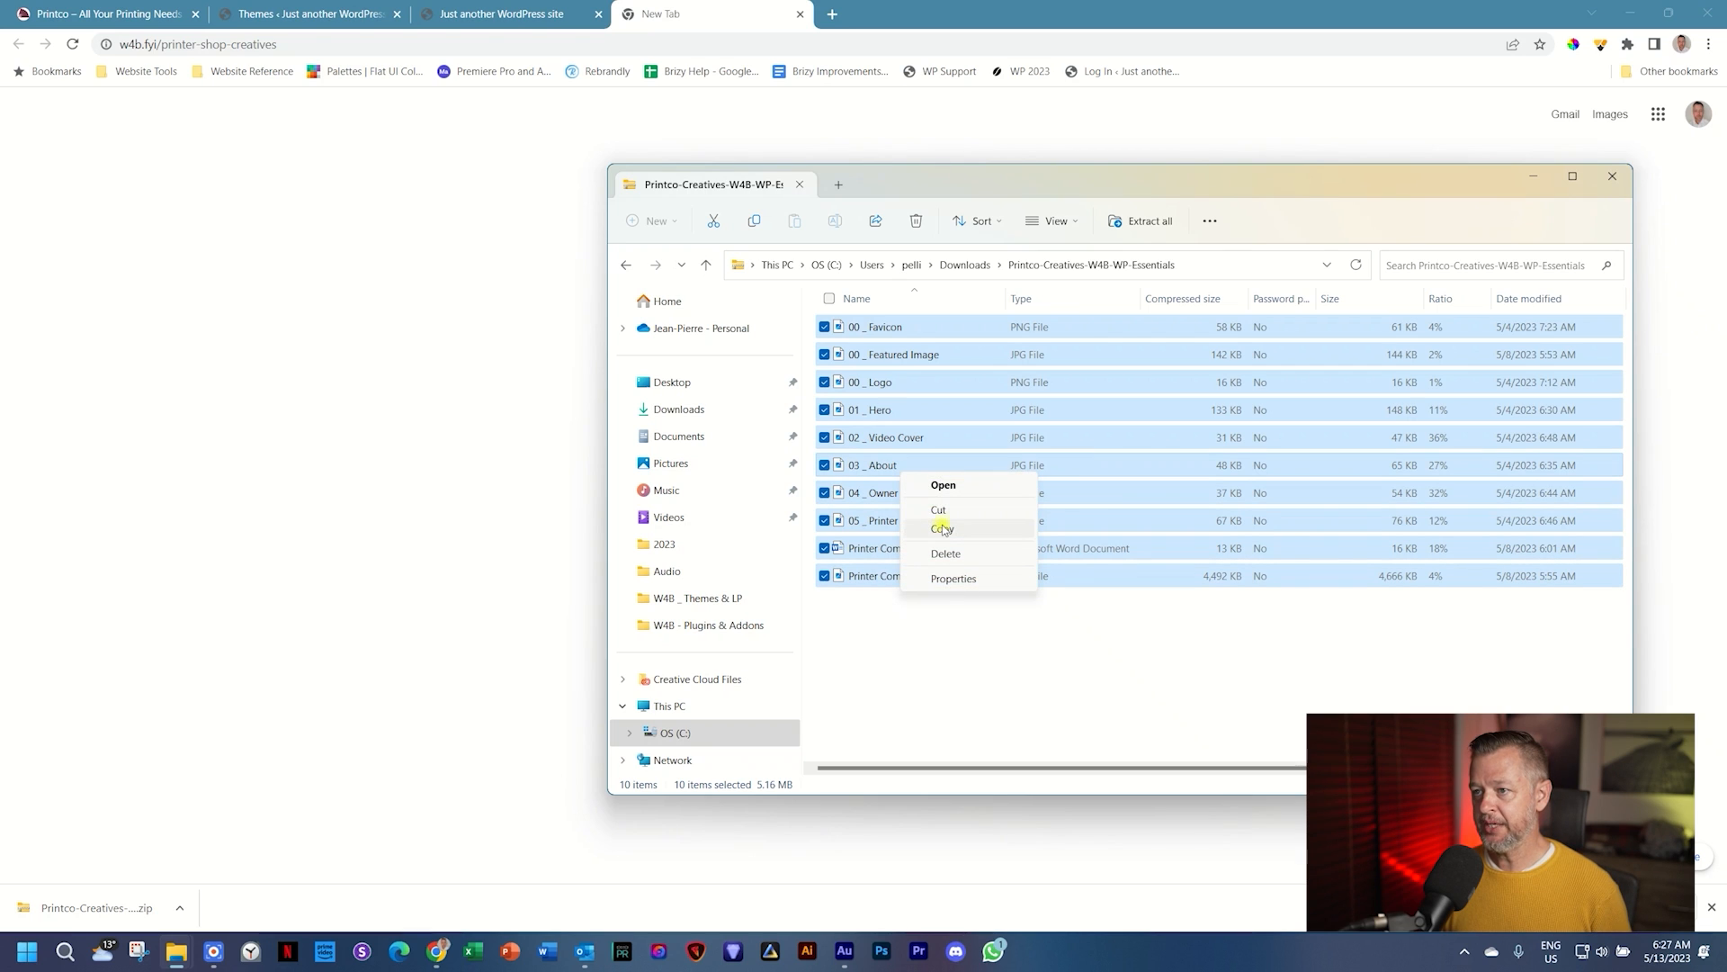
pyautogui.click(942, 528)
pyautogui.click(965, 264)
pyautogui.click(1065, 369)
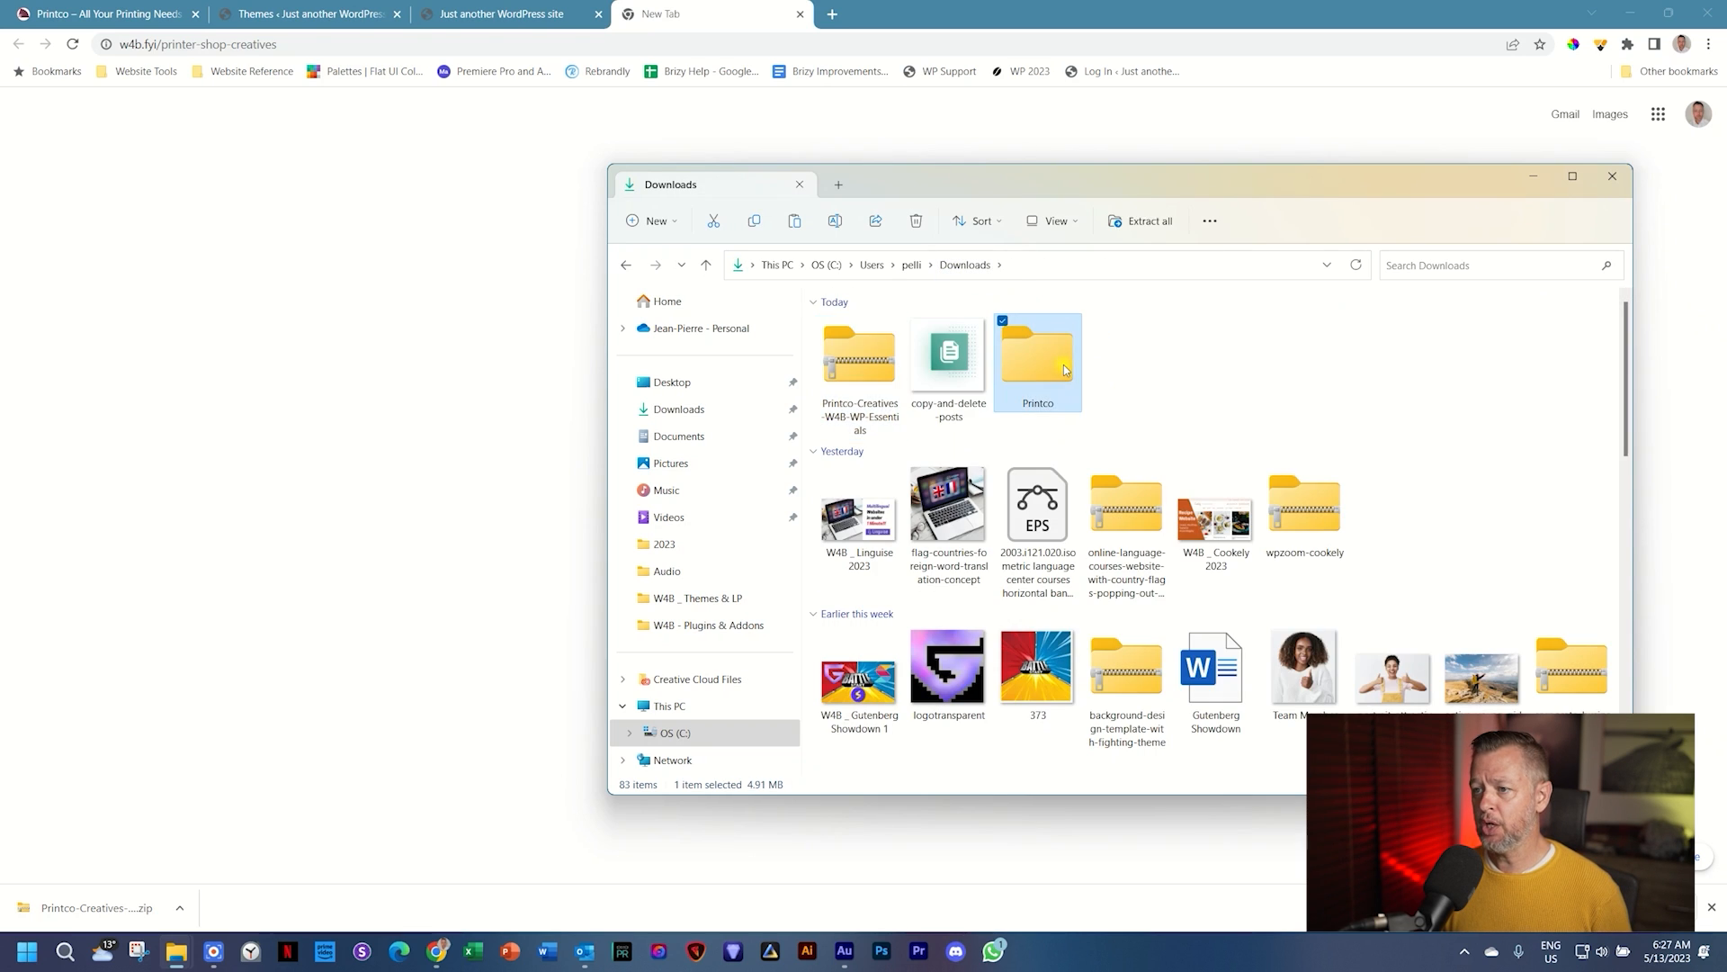
pyautogui.doubleClick(1064, 369)
pyautogui.rightClick(1065, 366)
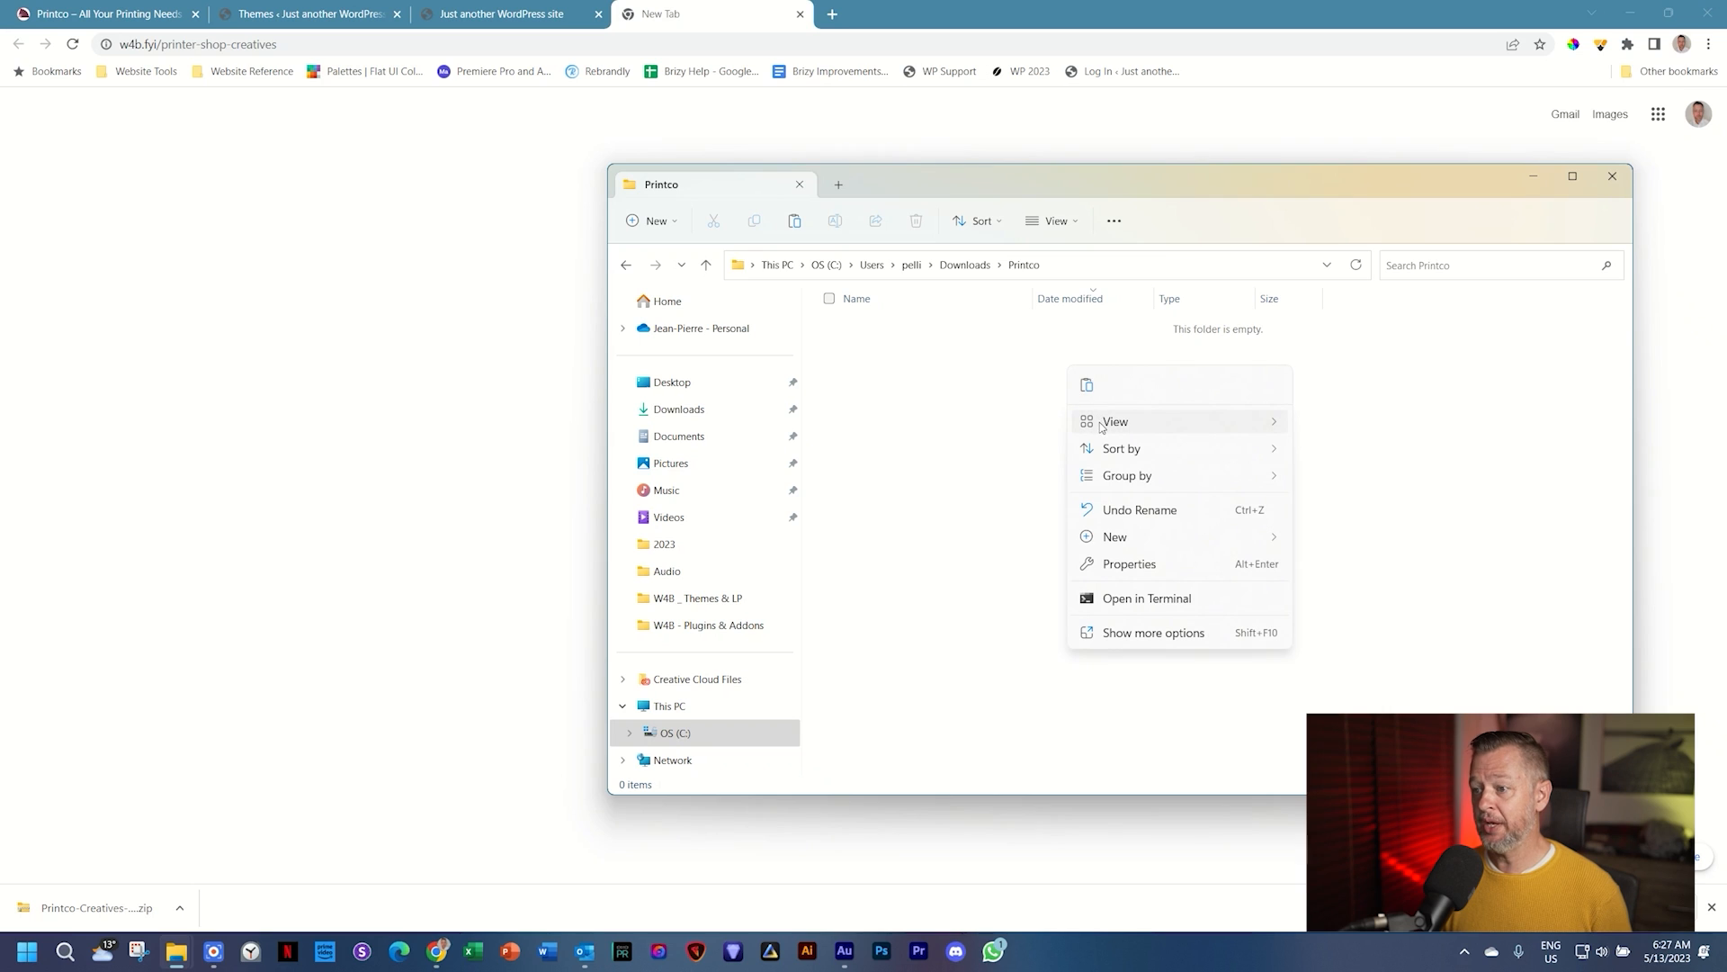
pyautogui.click(1088, 384)
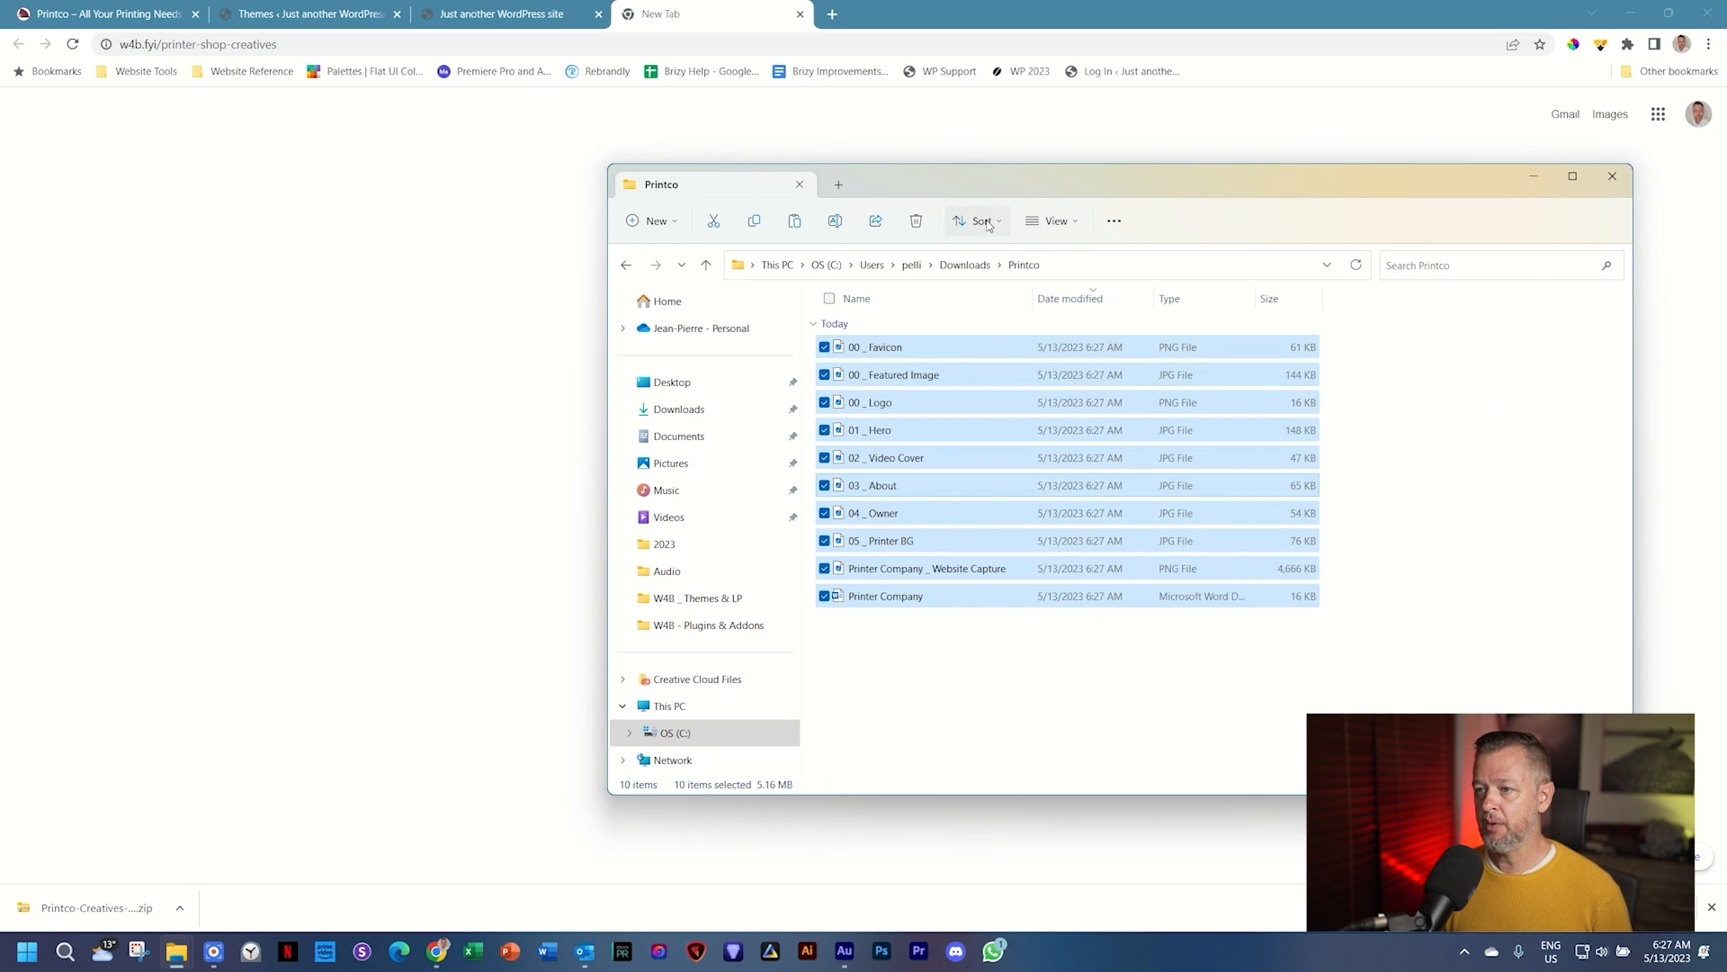
# Step: Reopen the Printco folder and select the Printer Company _ Website Capture.png image
pyautogui.click(978, 266)
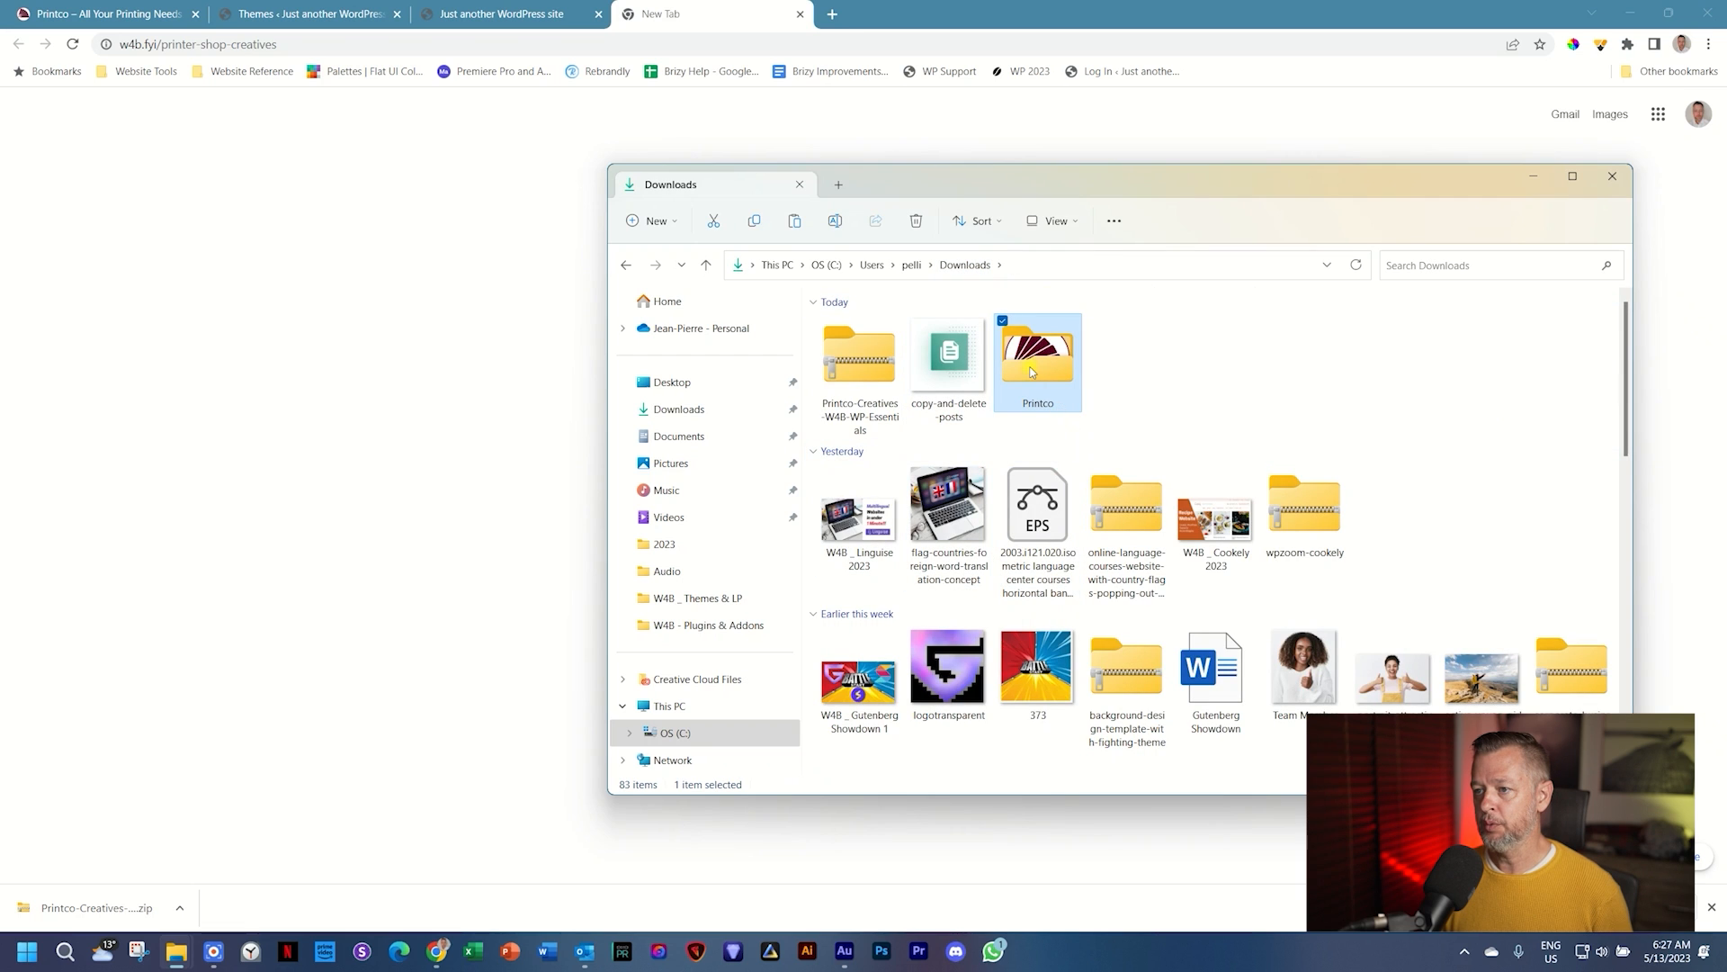
pyautogui.doubleClick(1029, 365)
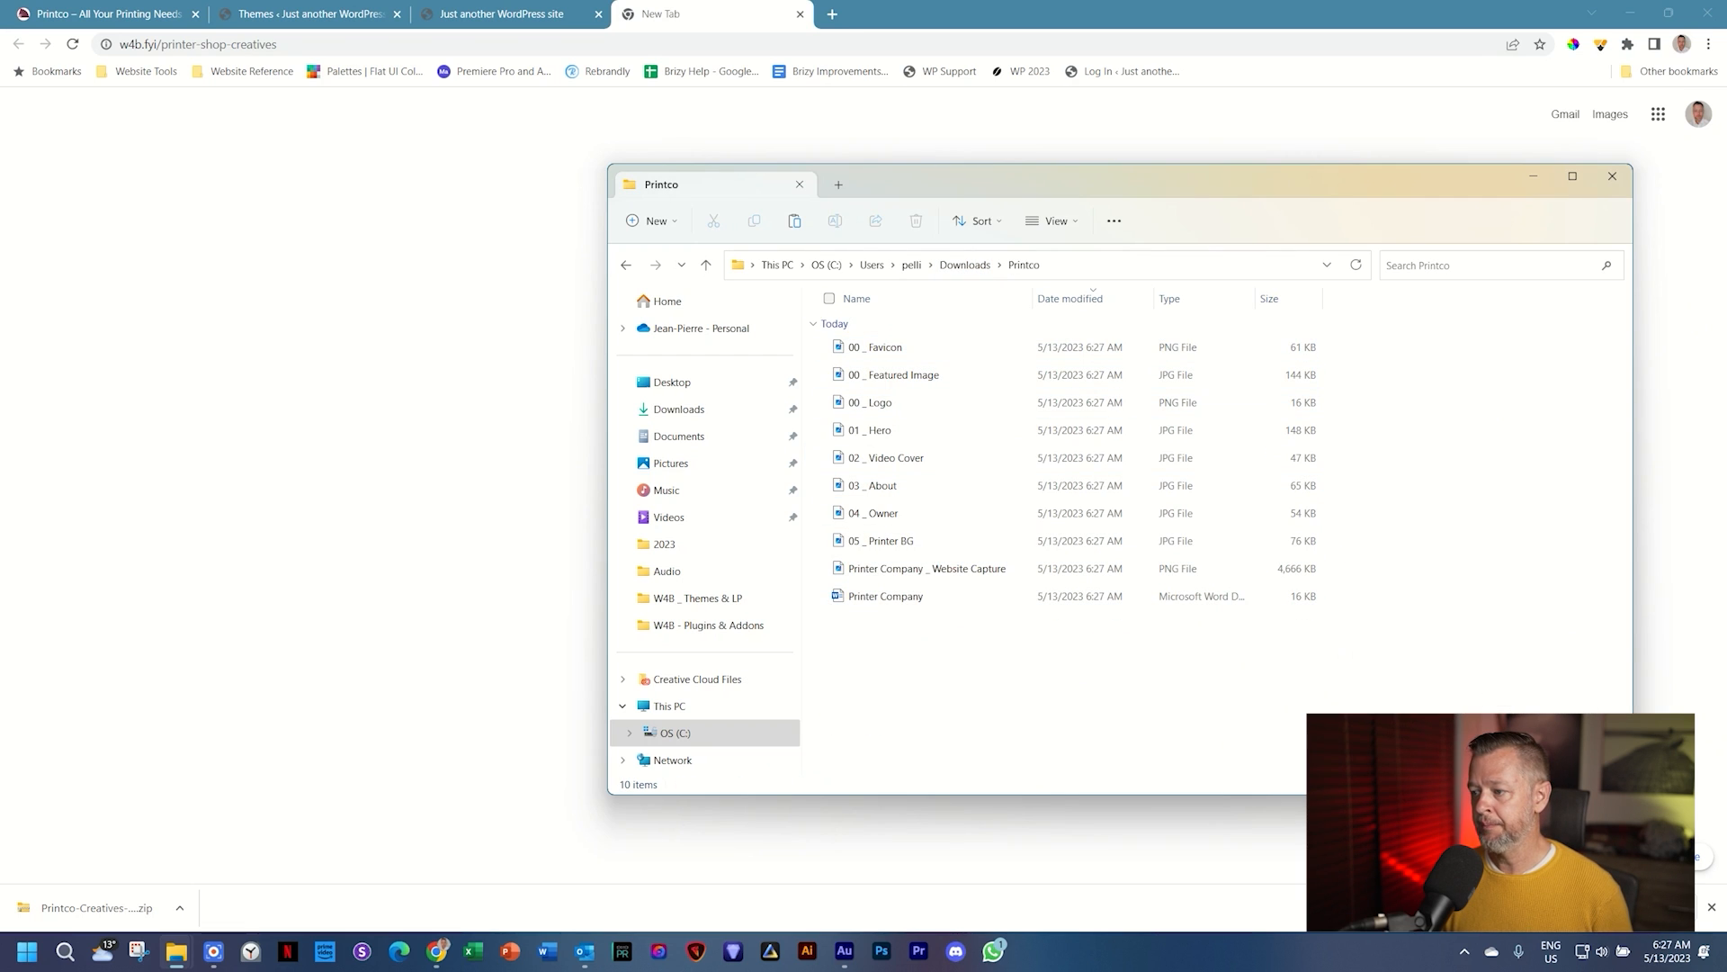
pyautogui.scroll(3, 1345, 515)
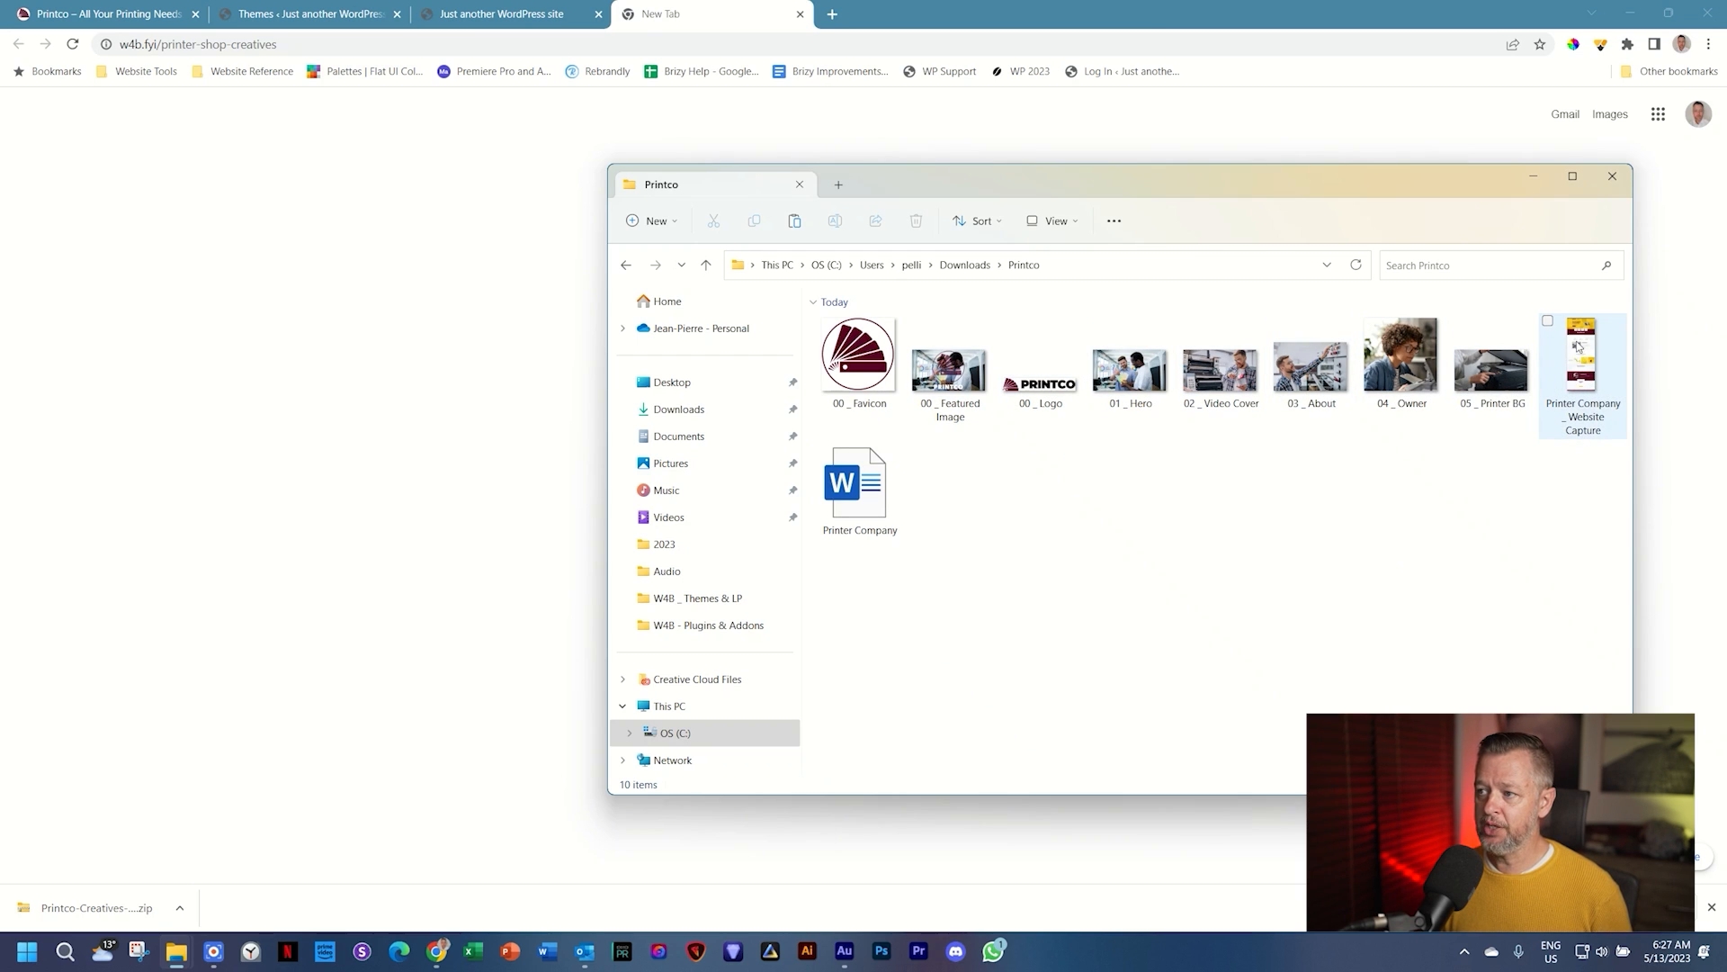
pyautogui.click(1577, 367)
pyautogui.doubleClick(1576, 369)
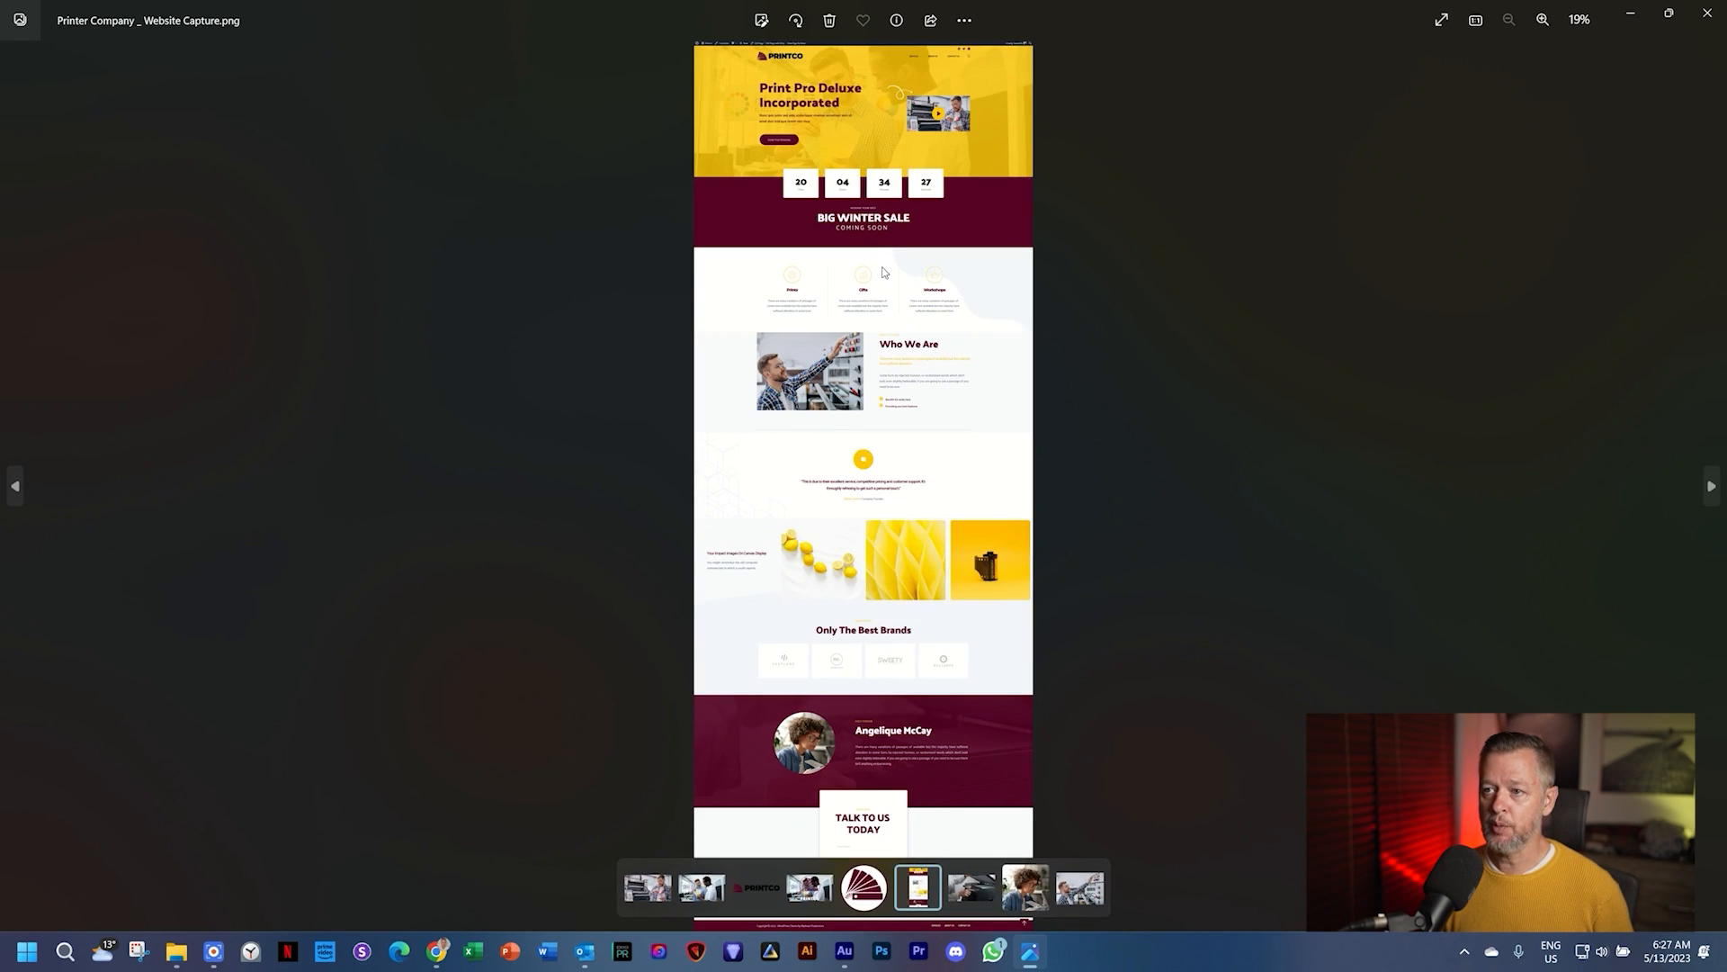
pyautogui.scroll(5, 864, 621)
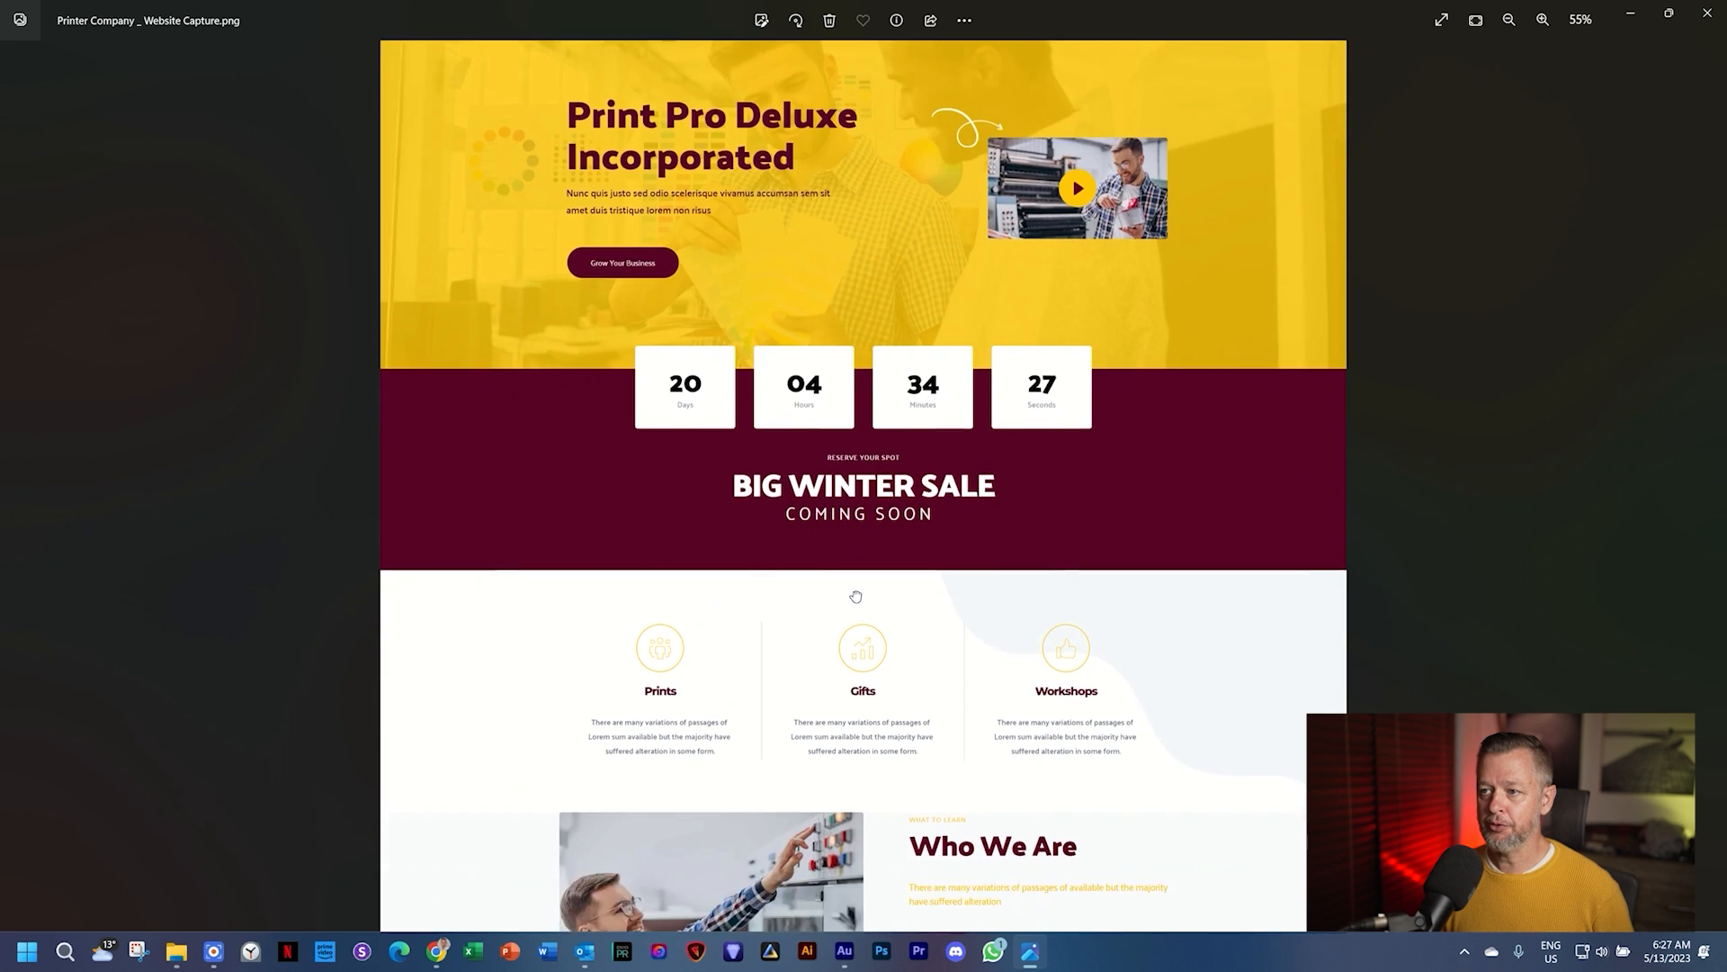
pyautogui.scroll(-10, 863, 621)
pyautogui.scroll(-1, 891, 451)
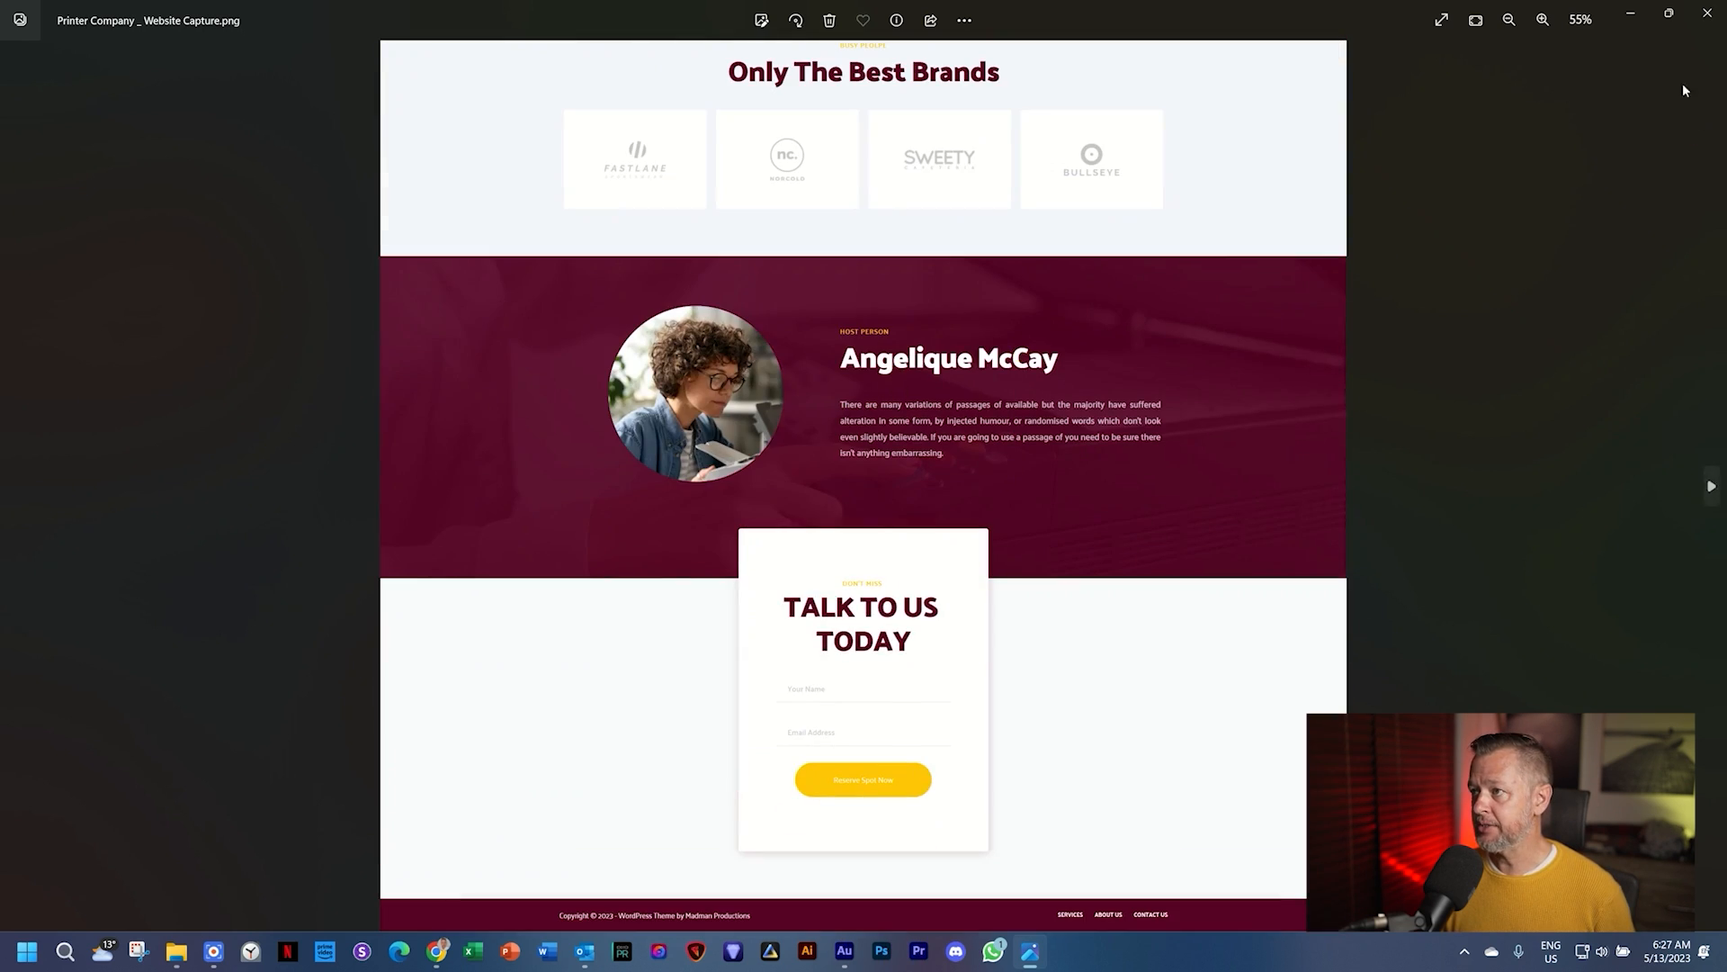
pyautogui.click(1706, 12)
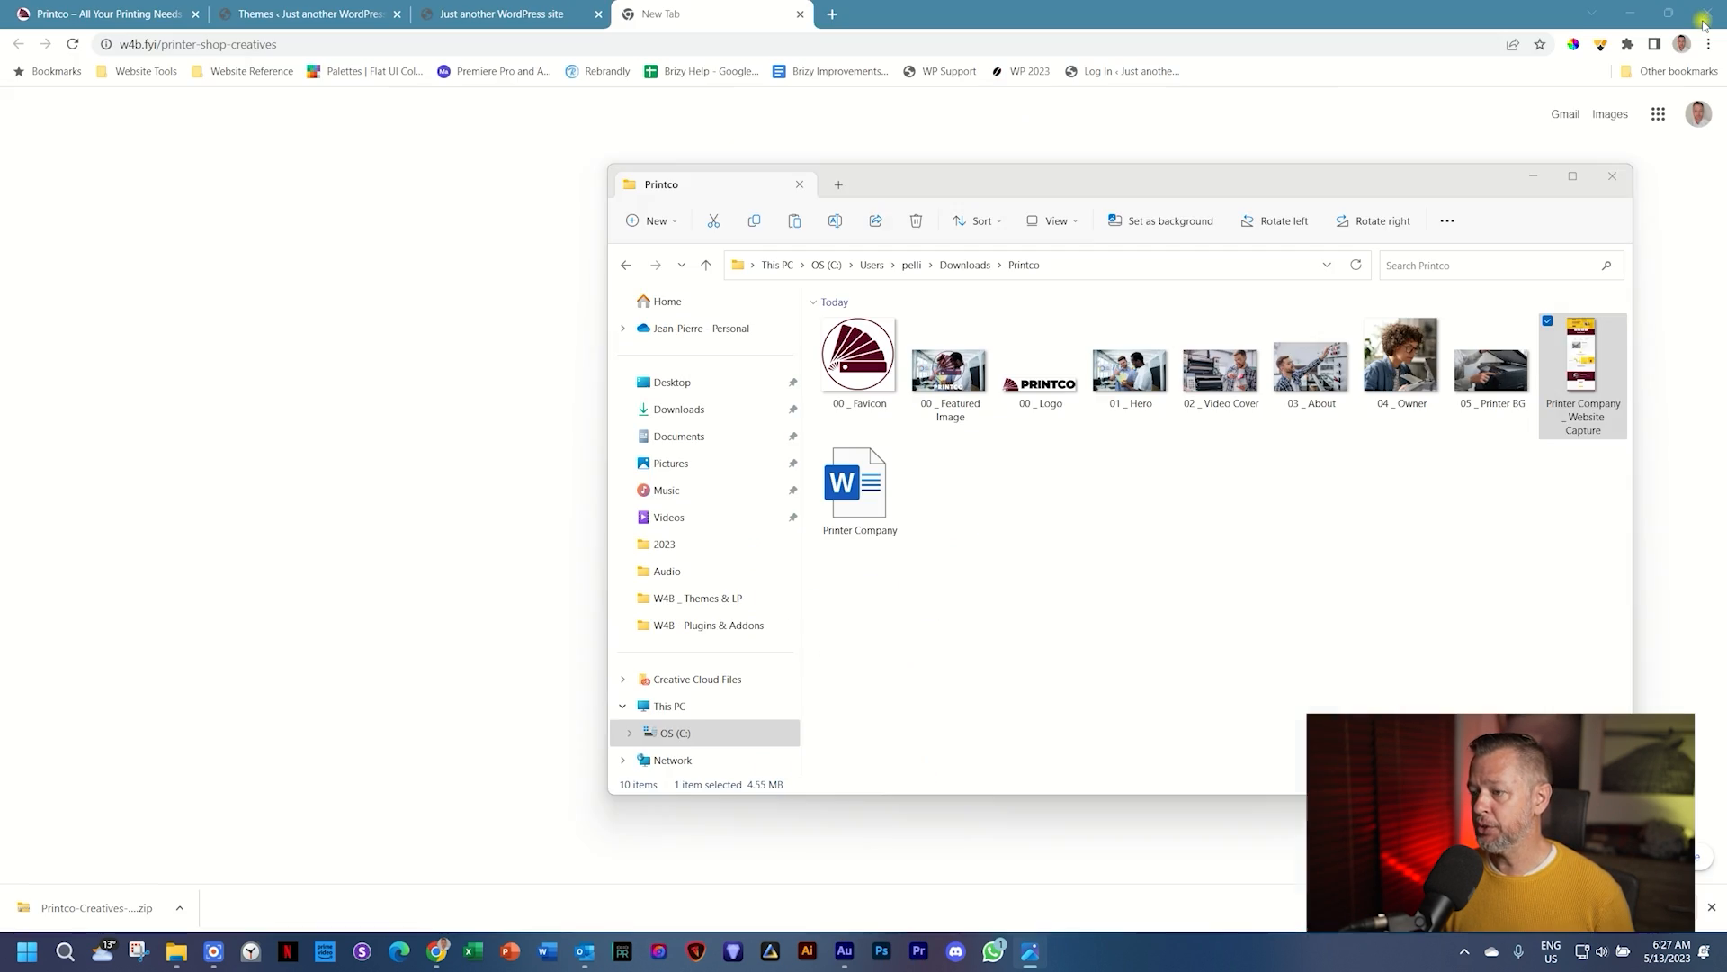
# Step: Open Printer Company.docx in Microsoft Word
pyautogui.click(881, 486)
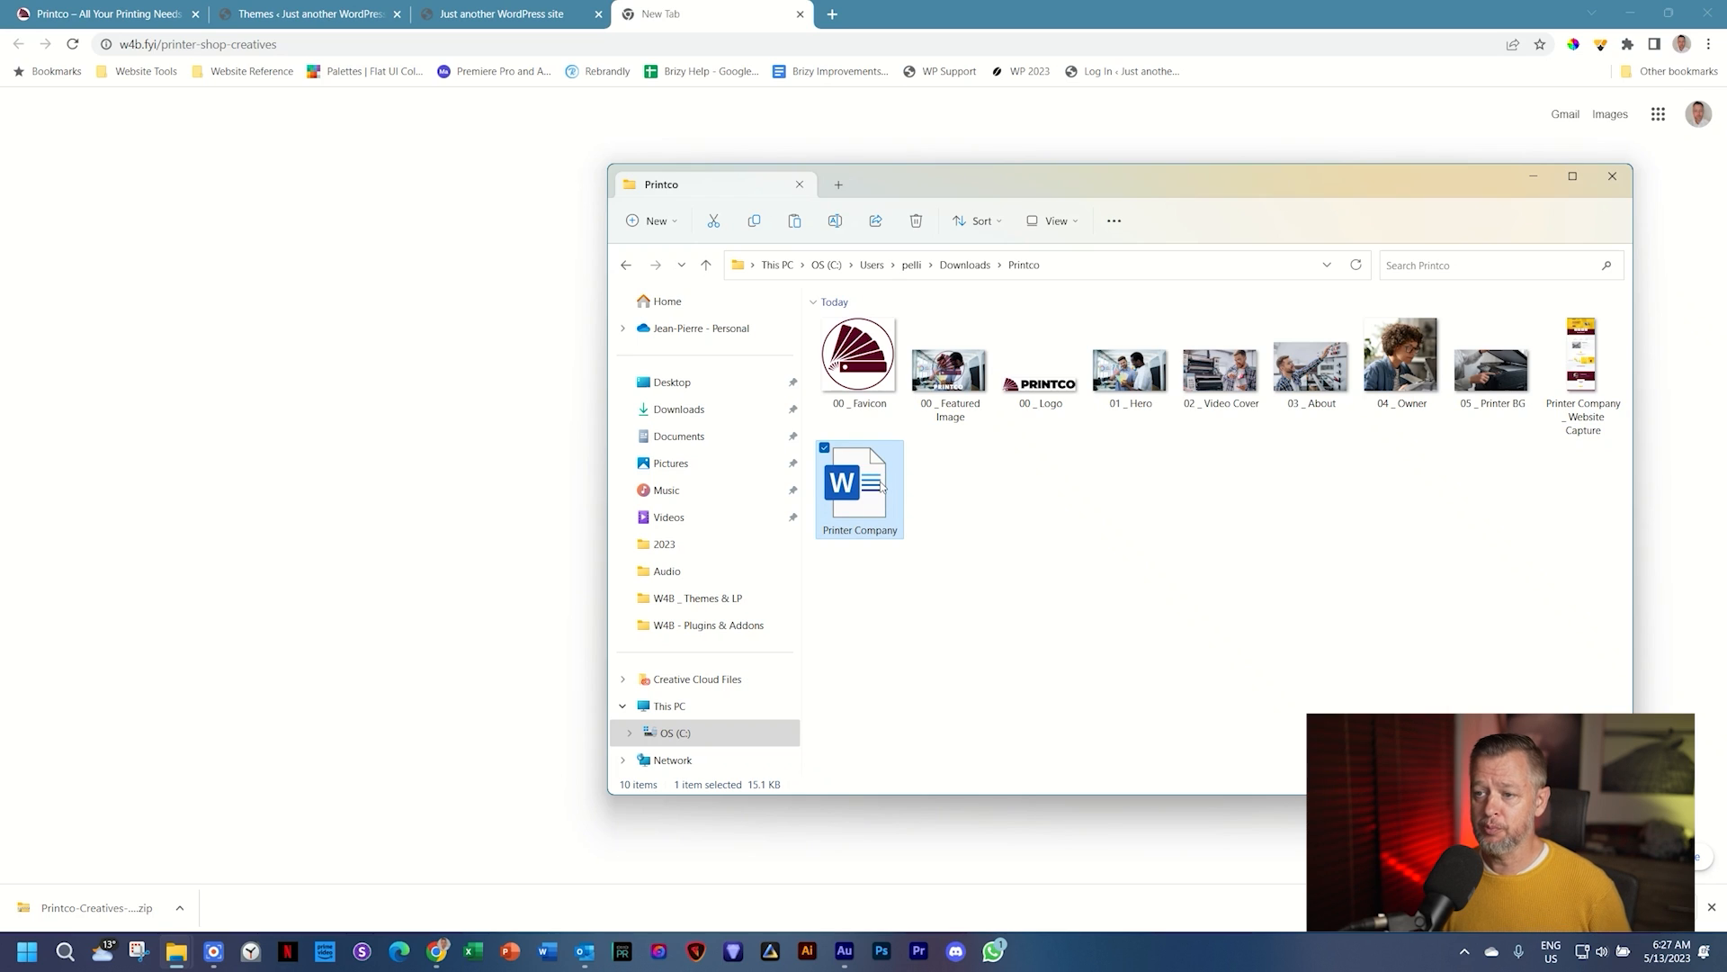
pyautogui.doubleClick(880, 486)
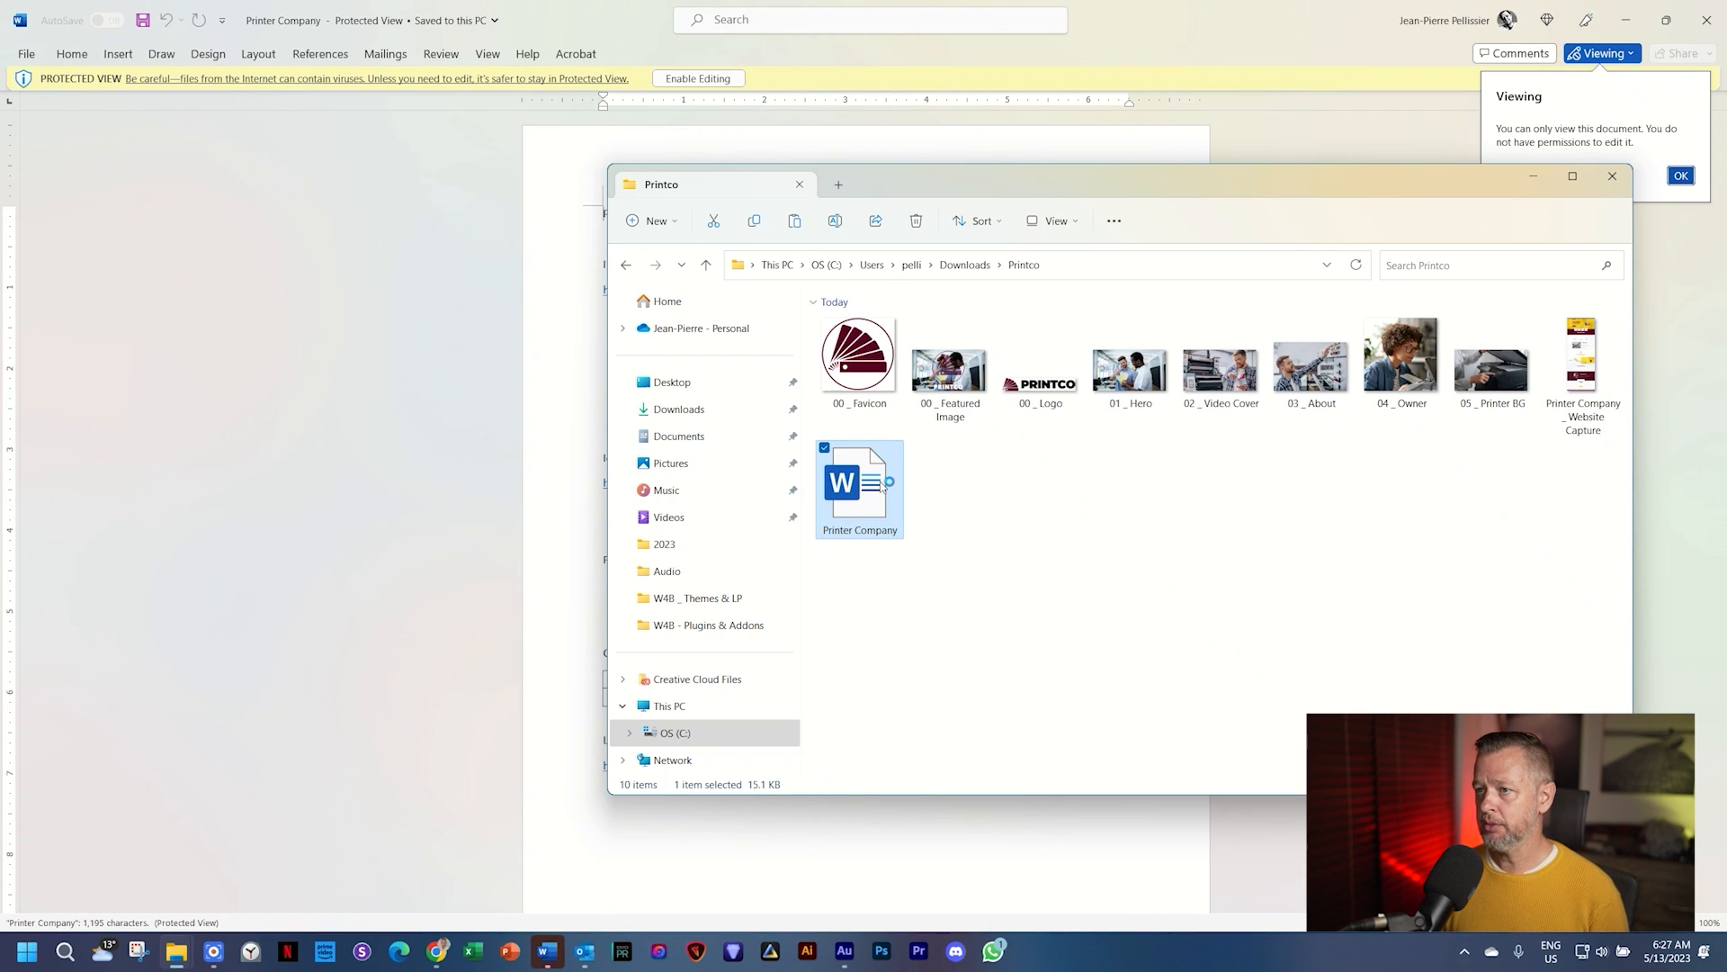
pyautogui.click(1119, 45)
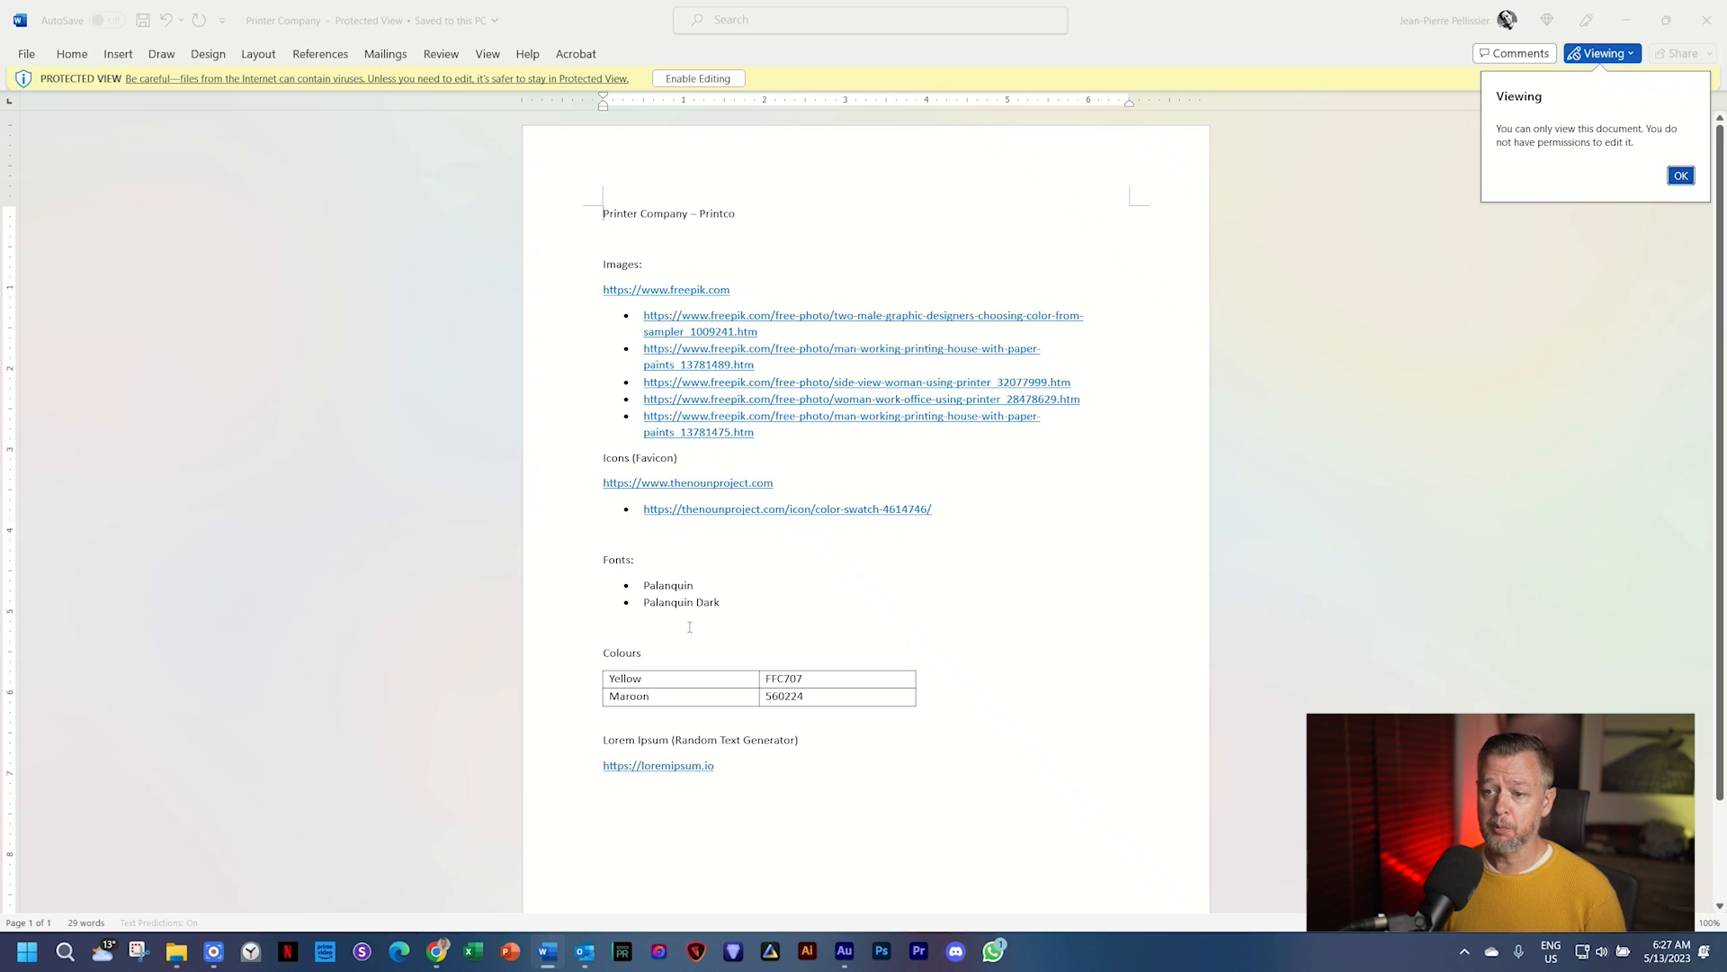
# Step: Review the Colours table's Maroon 560224 and Yellow FFC707 codes, then go back to Chrome
pyautogui.scroll(-1, 691, 584)
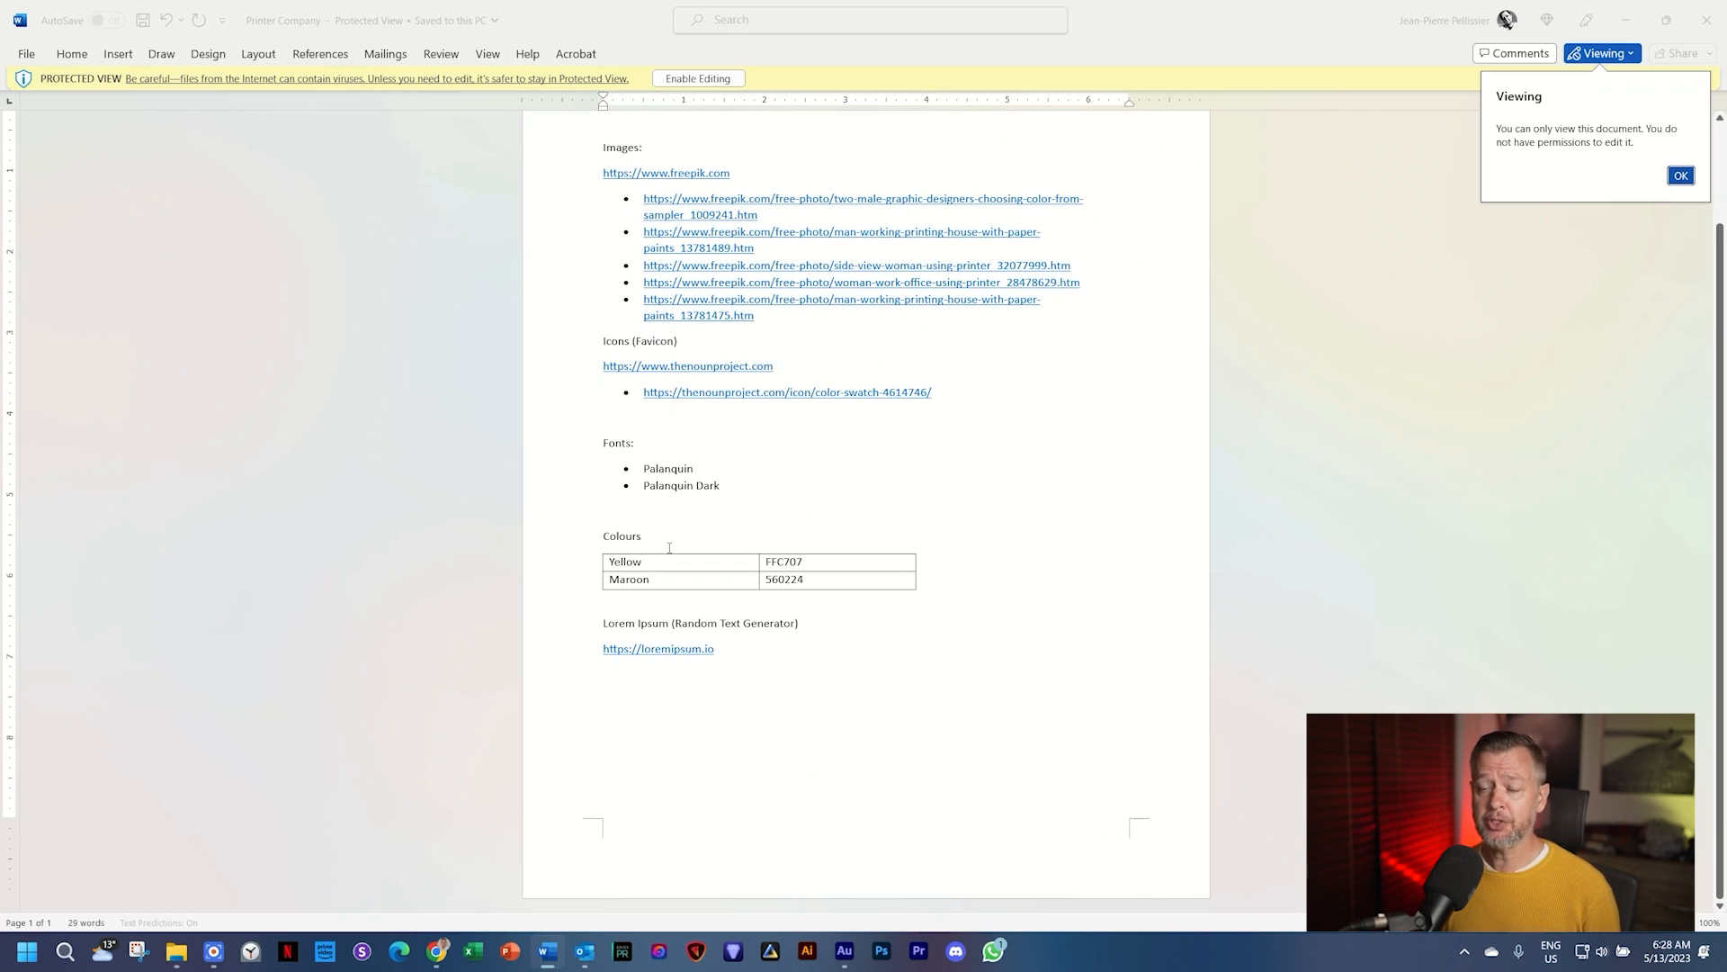
pyautogui.click(822, 560)
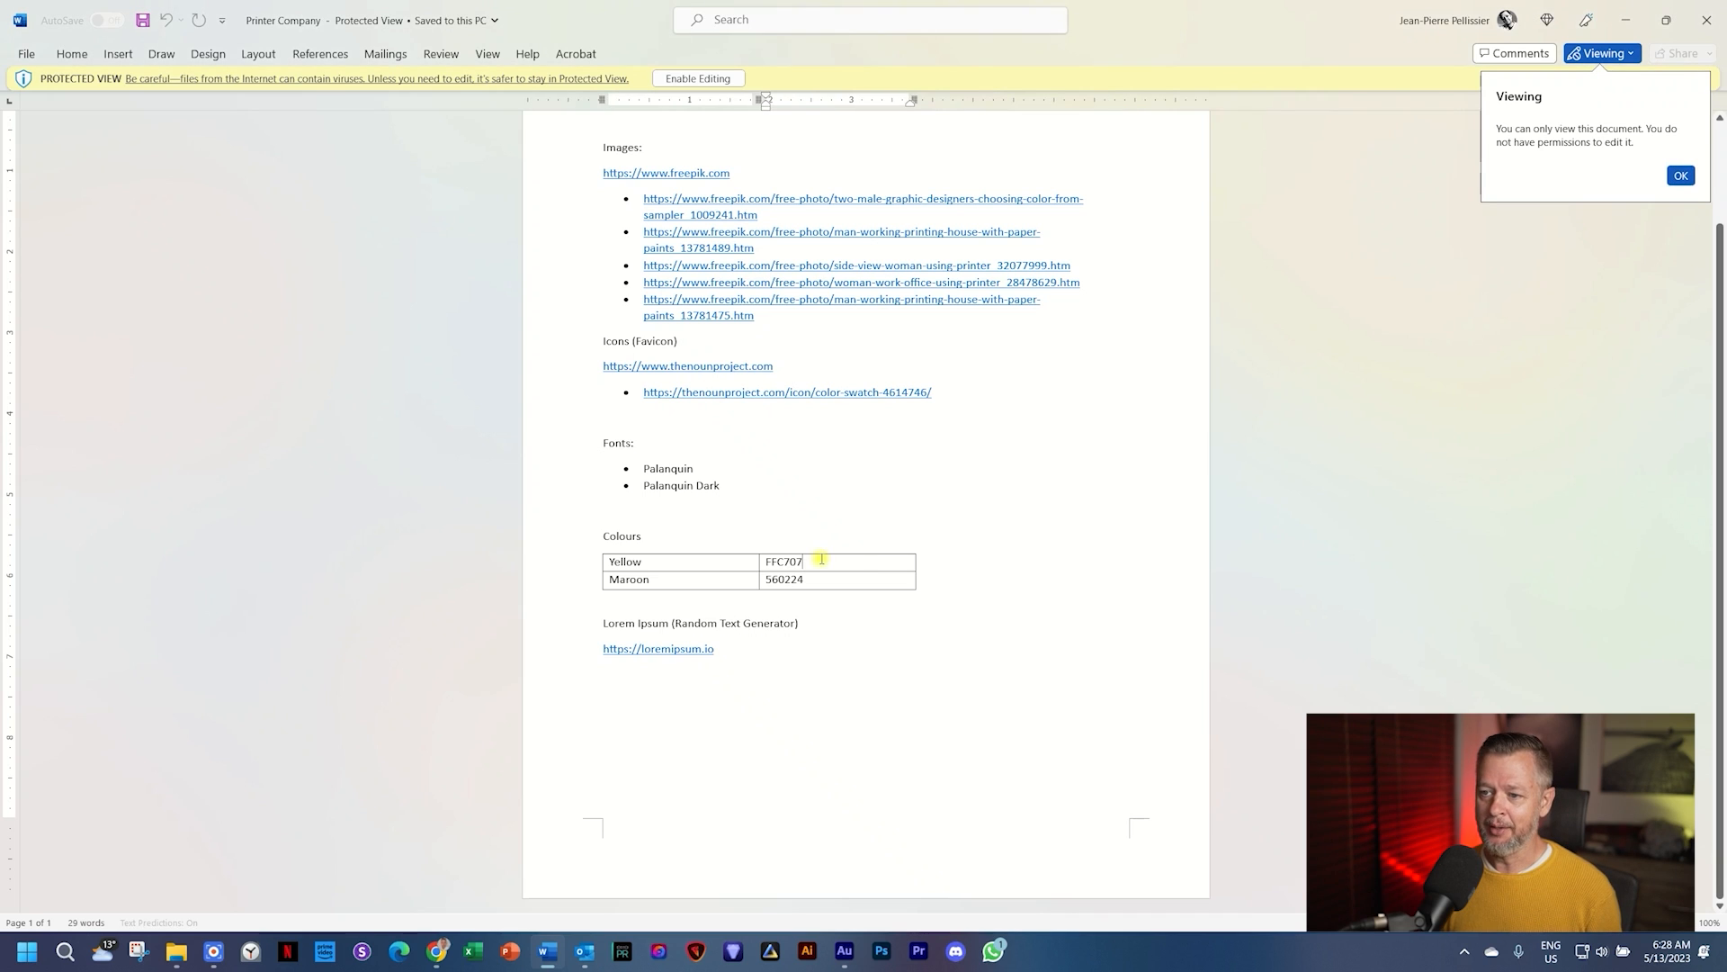
pyautogui.click(816, 580)
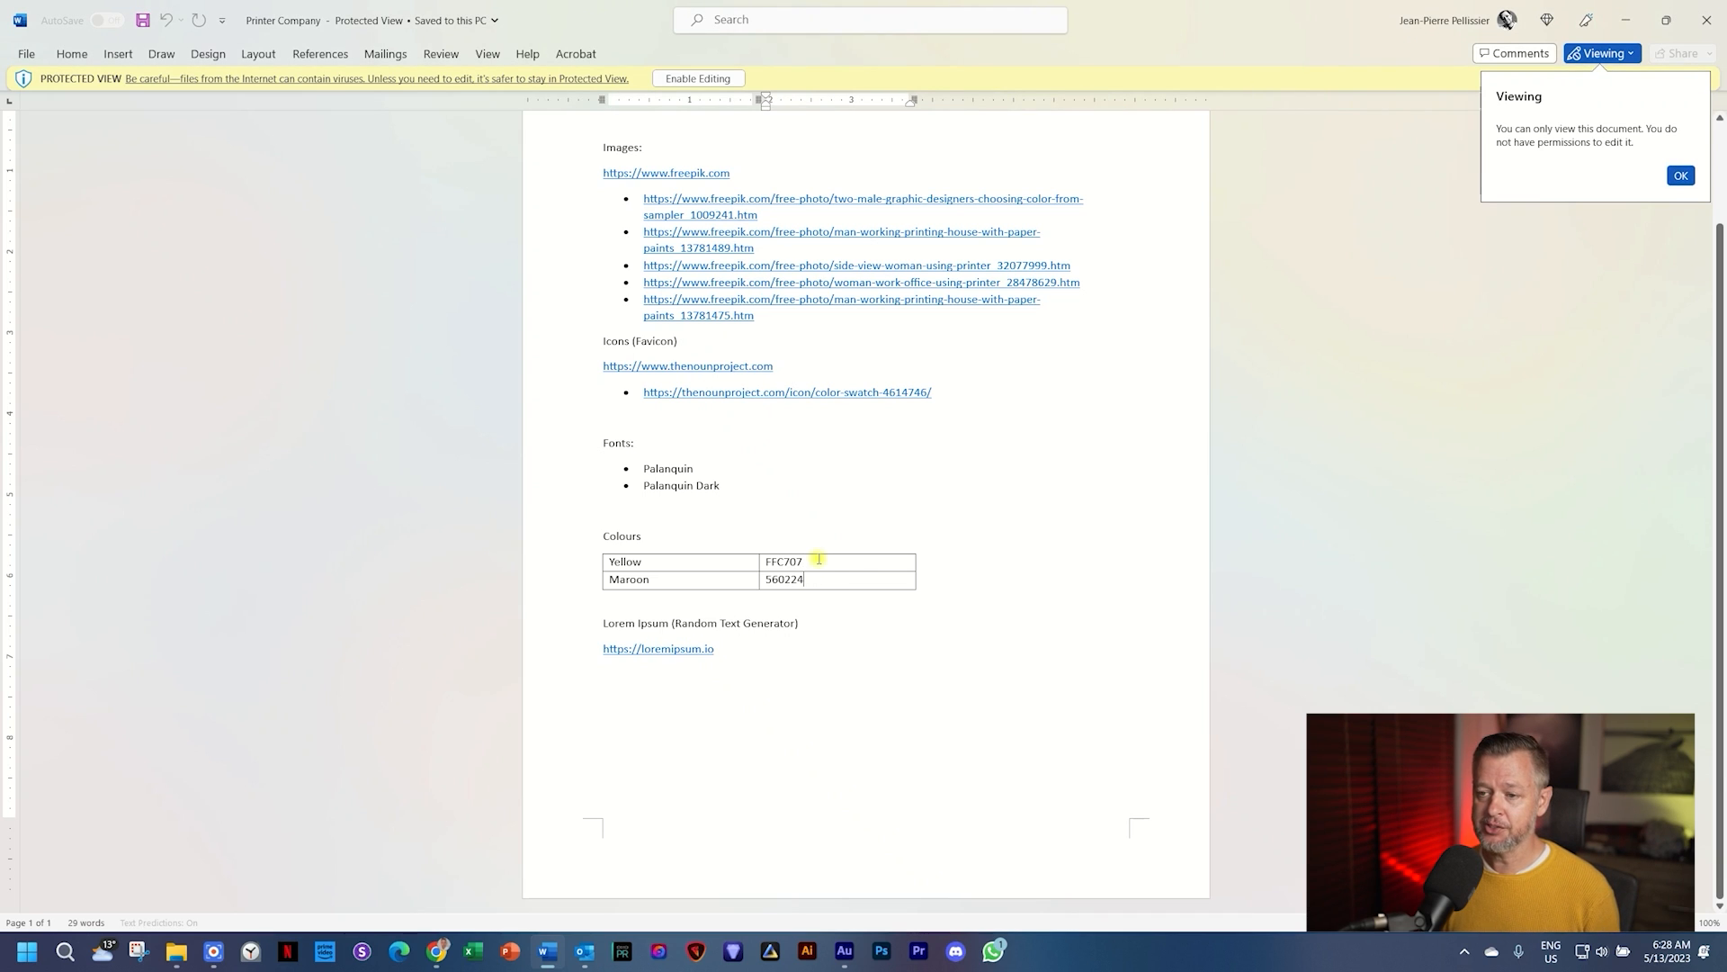
pyautogui.click(819, 558)
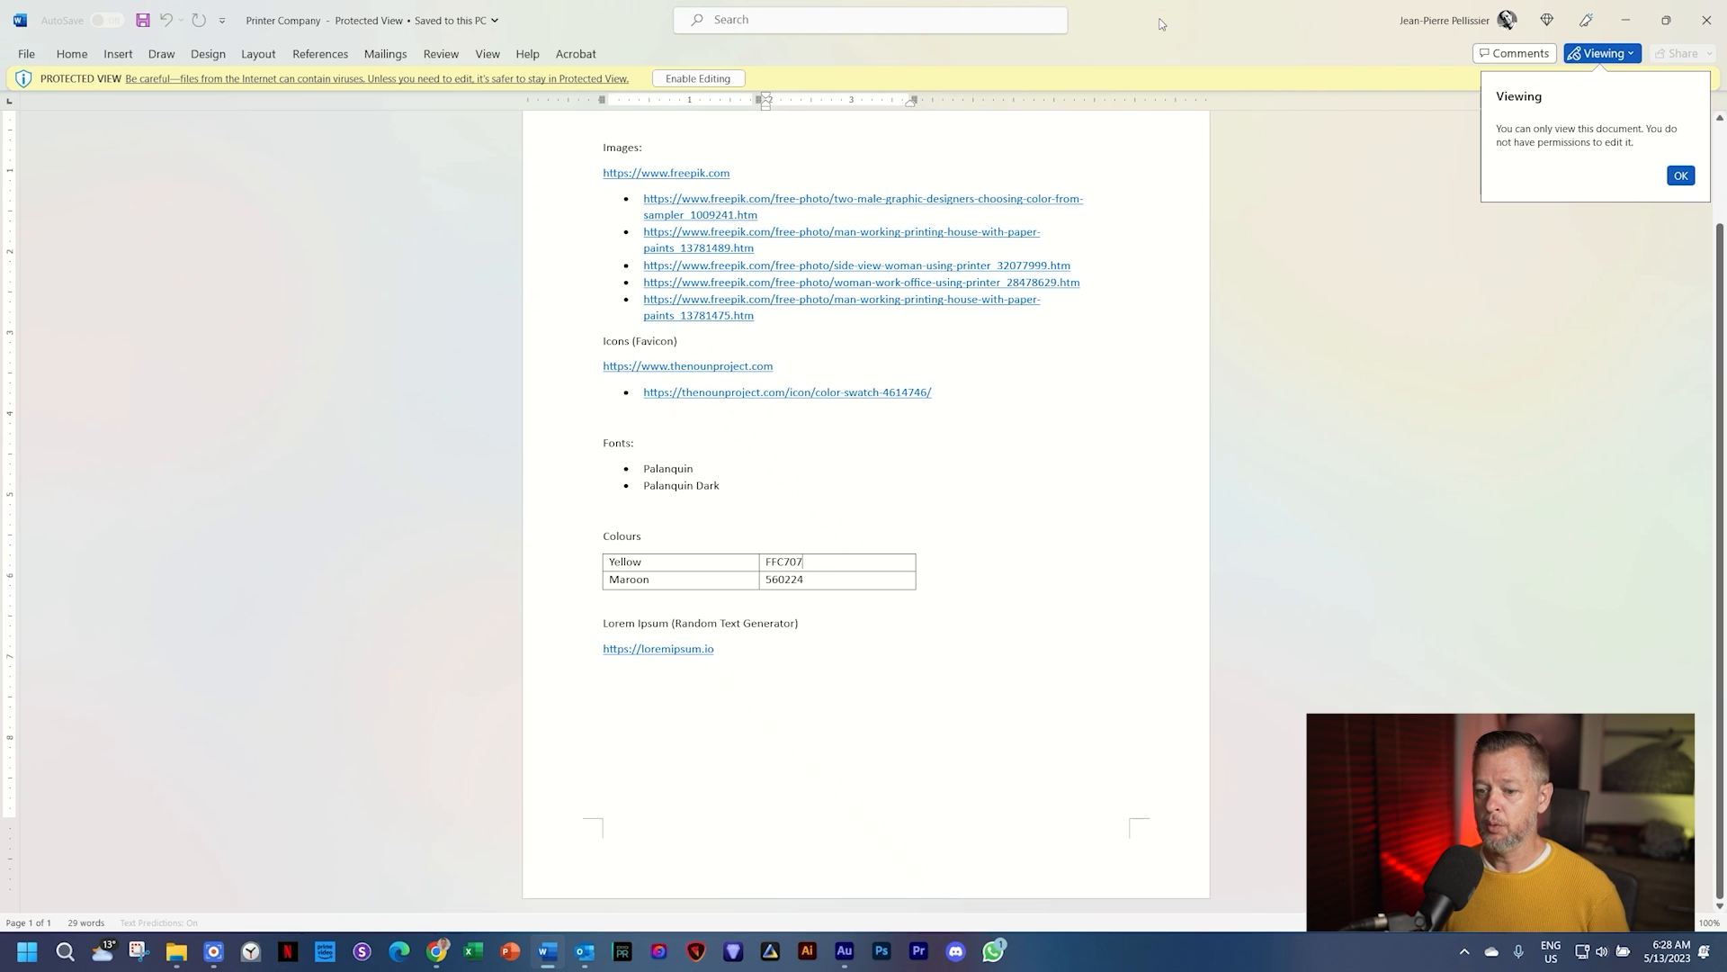
pyautogui.click(439, 953)
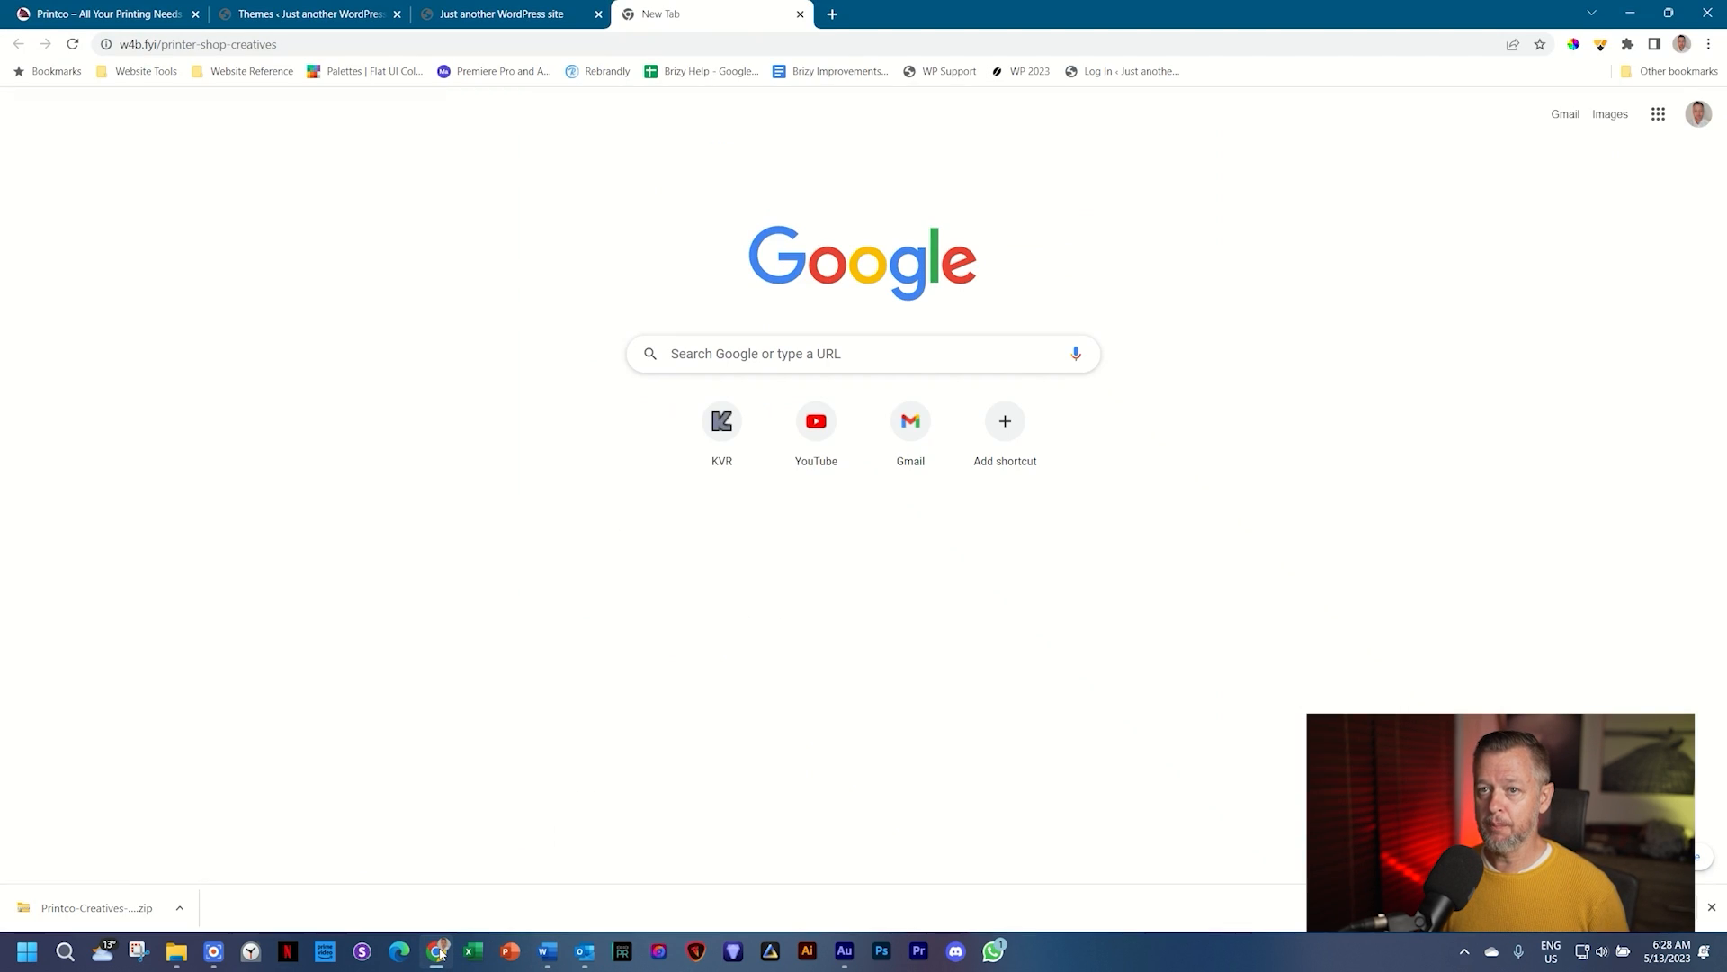
# Step: Switch to the WordPress admin tab and open the empty Media Library
pyautogui.click(333, 14)
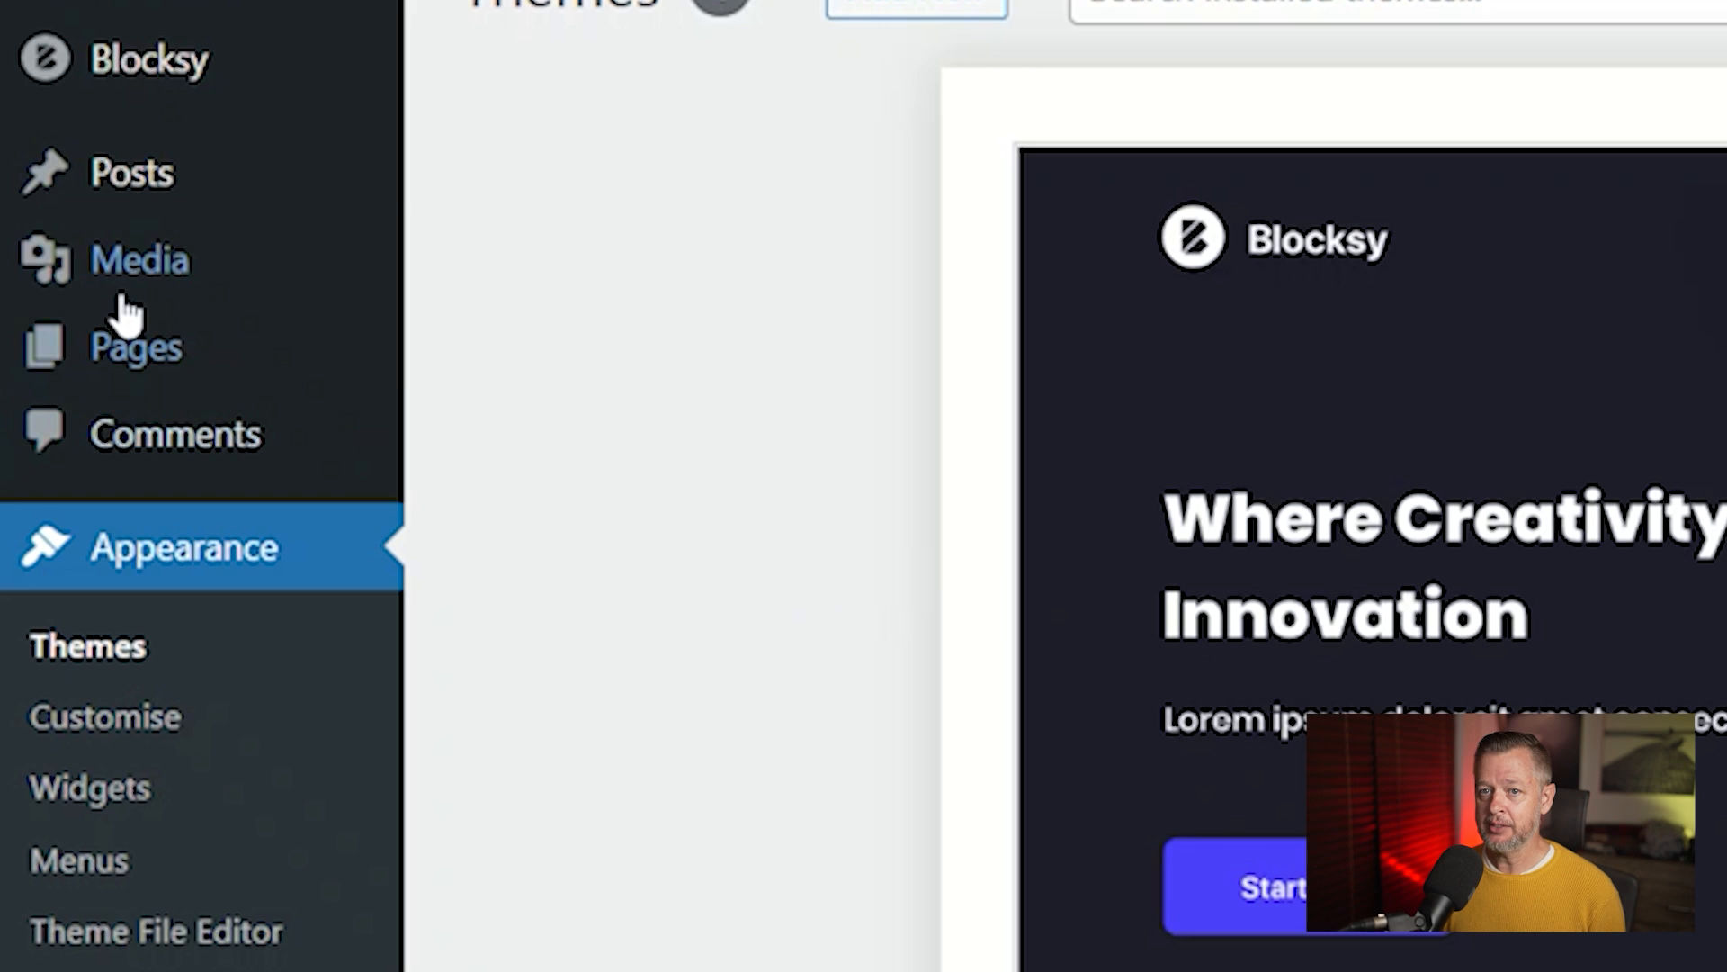
pyautogui.moveTo(119, 308)
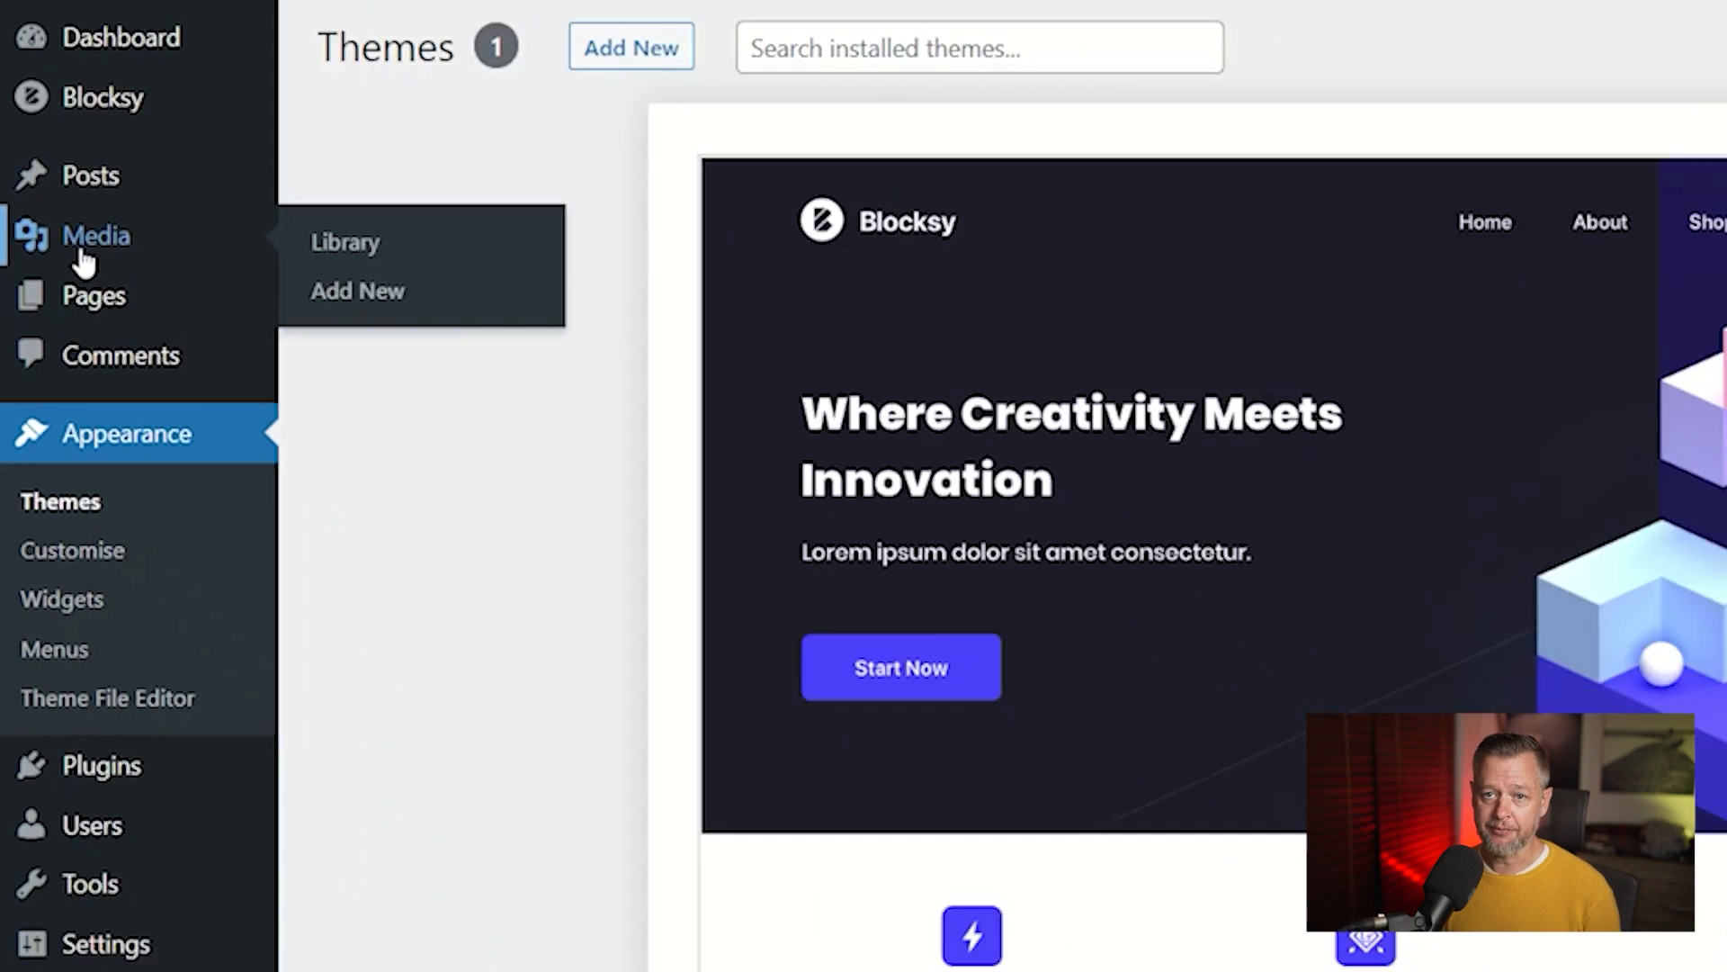
pyautogui.click(83, 259)
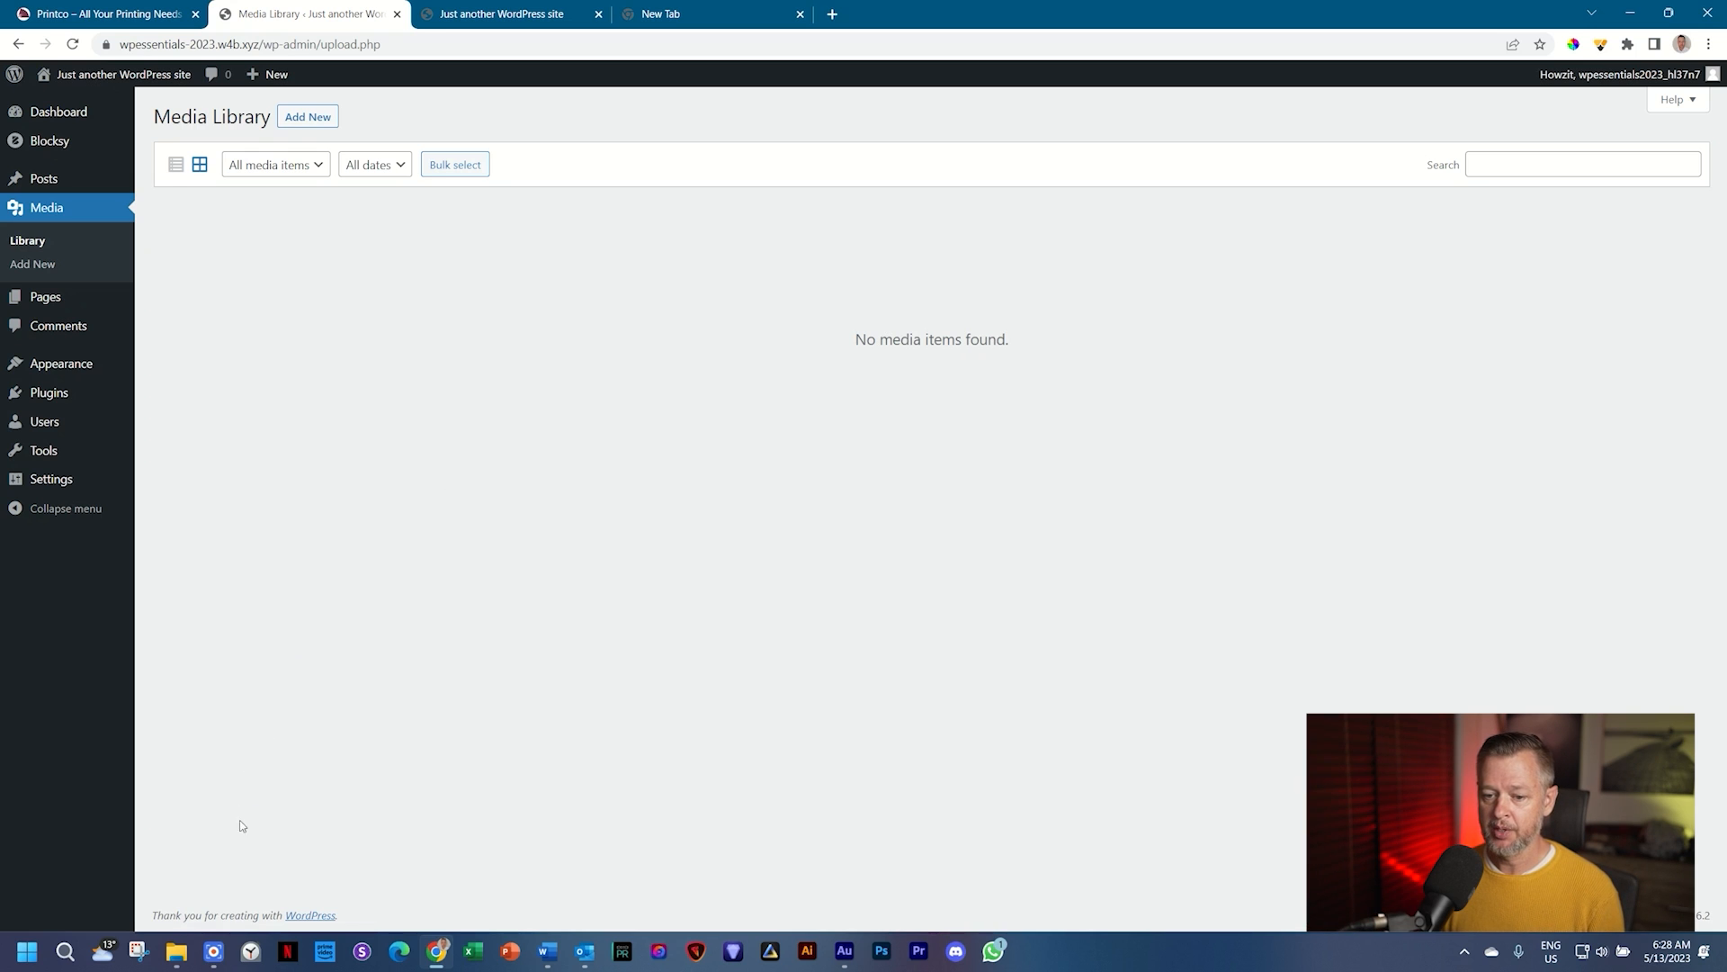
# Step: Select 00 _ Favicon through 05 _ Printer BG in Printco and drag them onto the Media Library
pyautogui.click(177, 951)
pyautogui.click(246, 882)
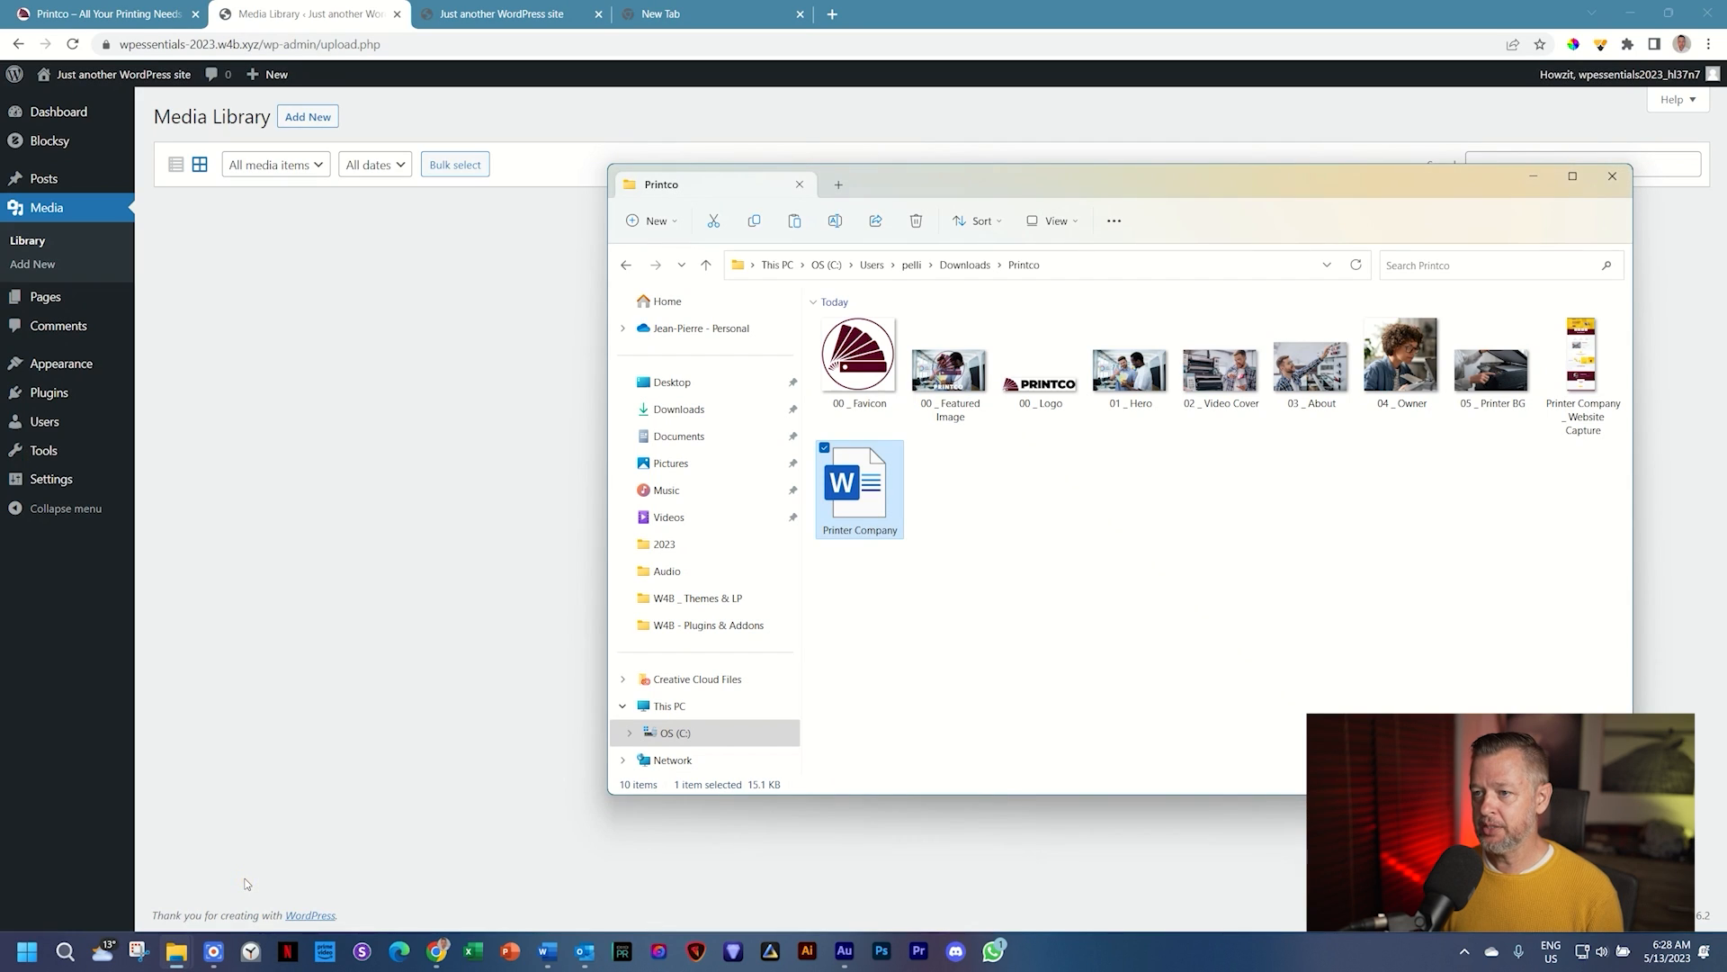
pyautogui.click(841, 368)
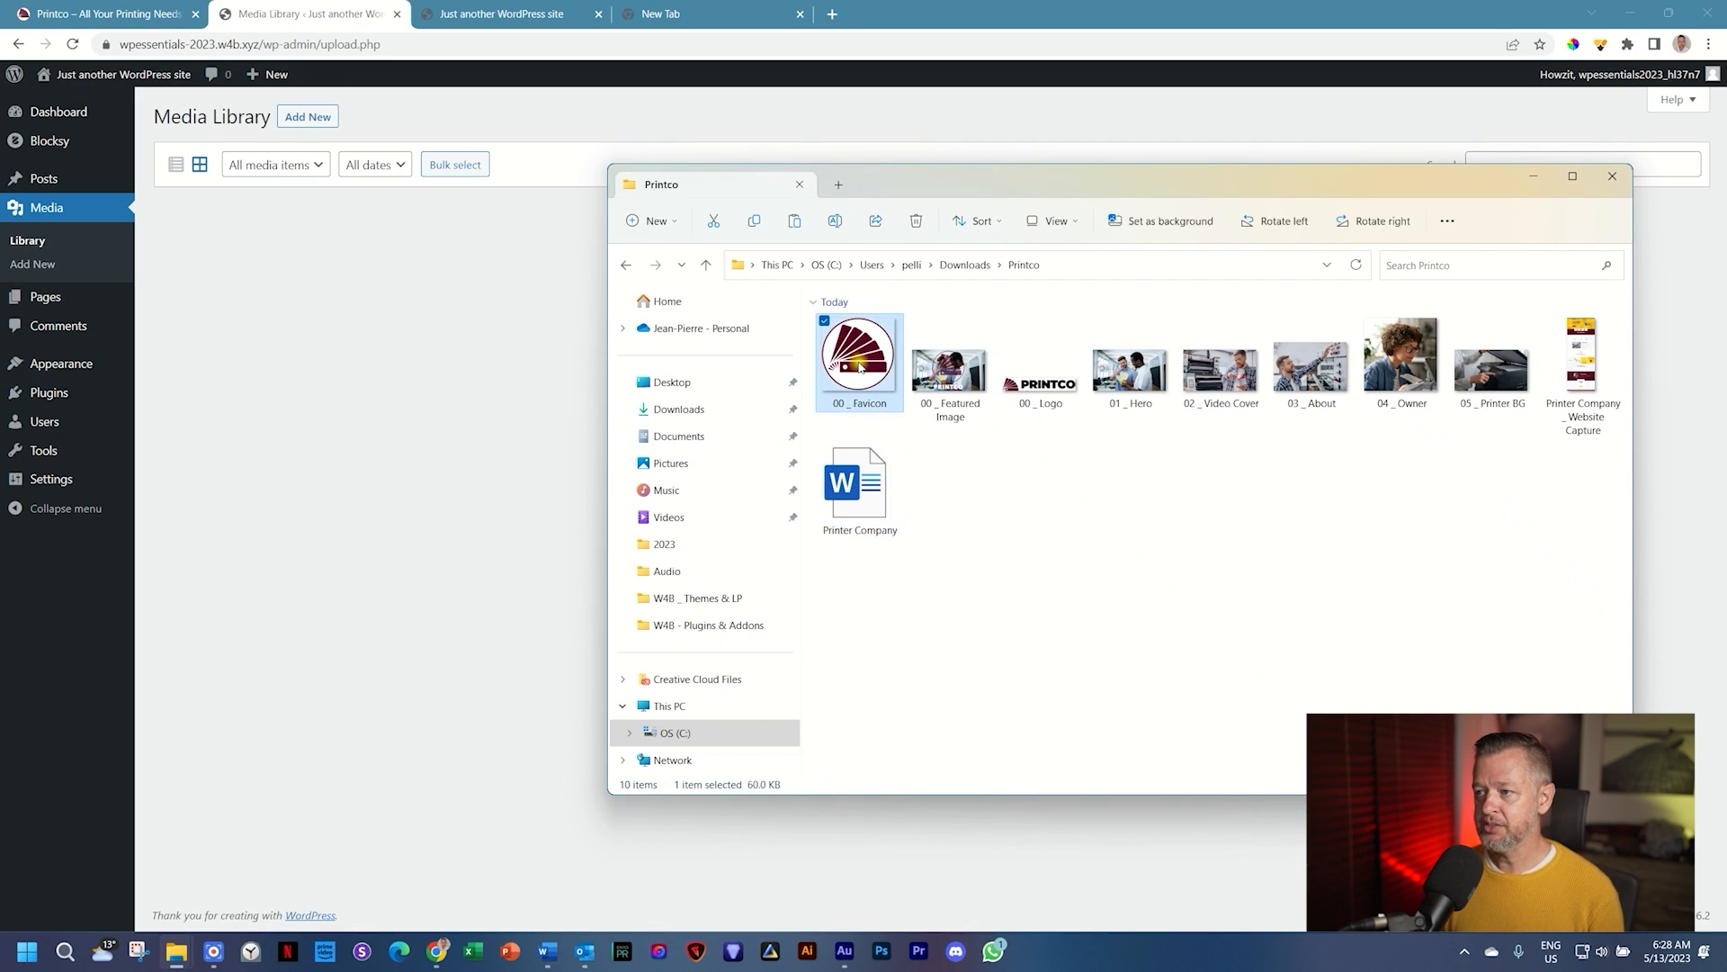
pyautogui.keyDown('shift'); pyautogui.click(1498, 398); pyautogui.keyUp('shift')
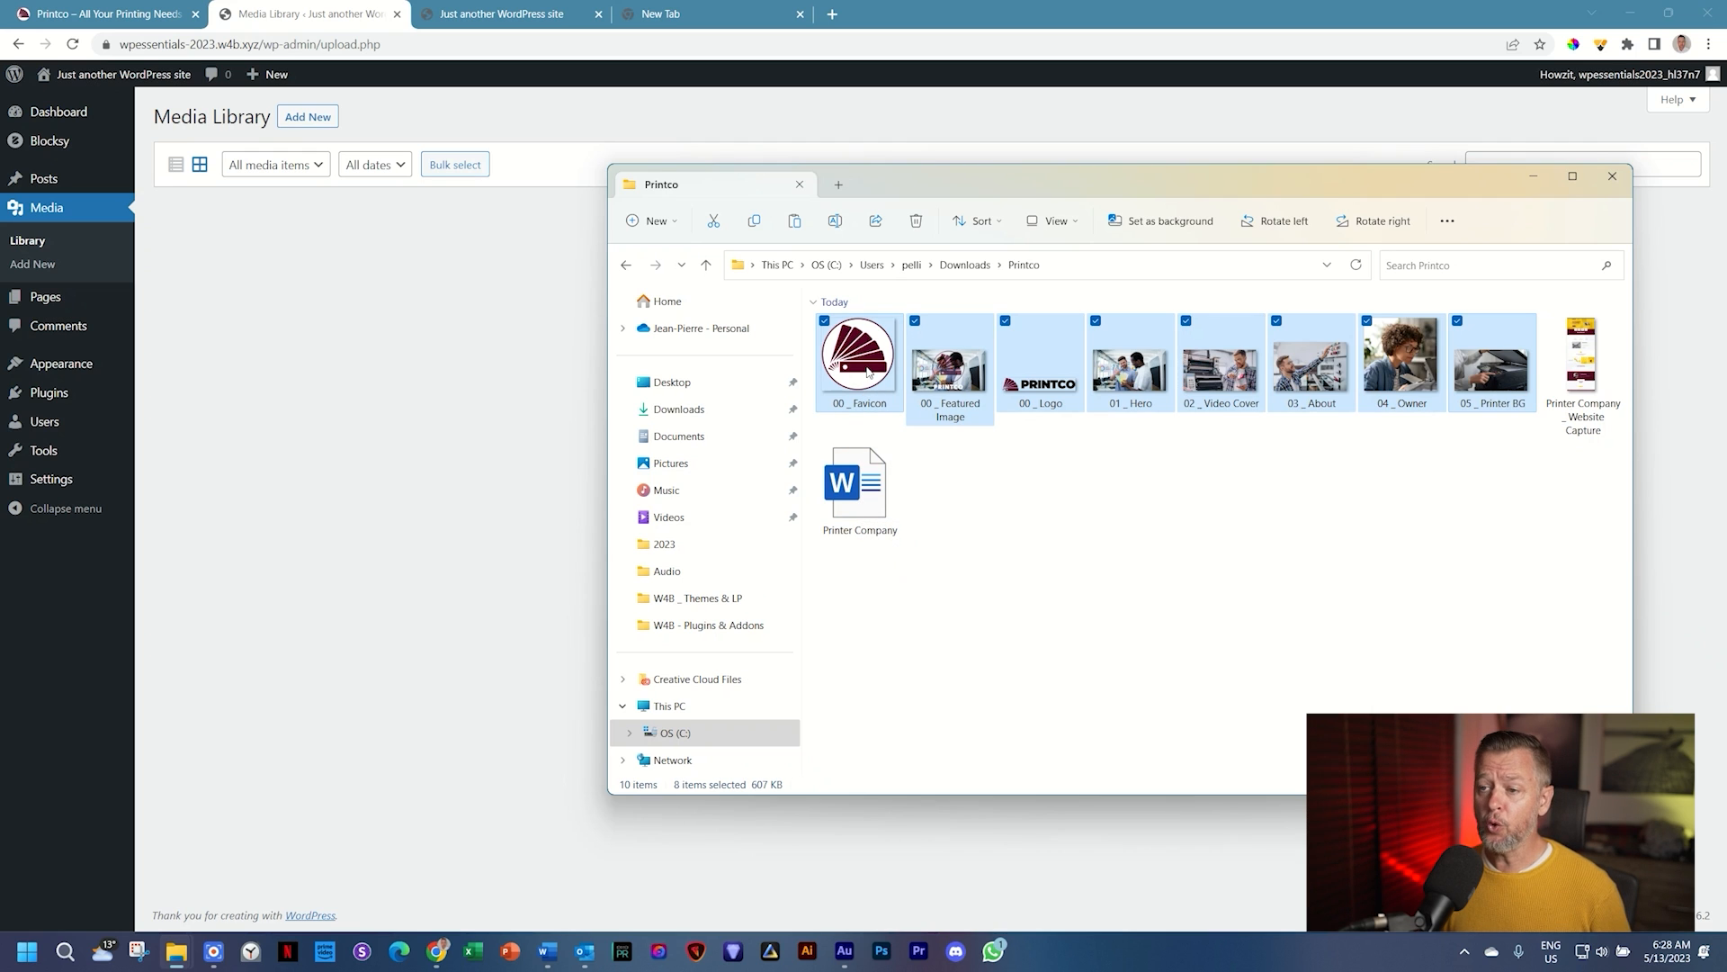
pyautogui.moveTo(866, 369); pyautogui.dragTo(471, 367)
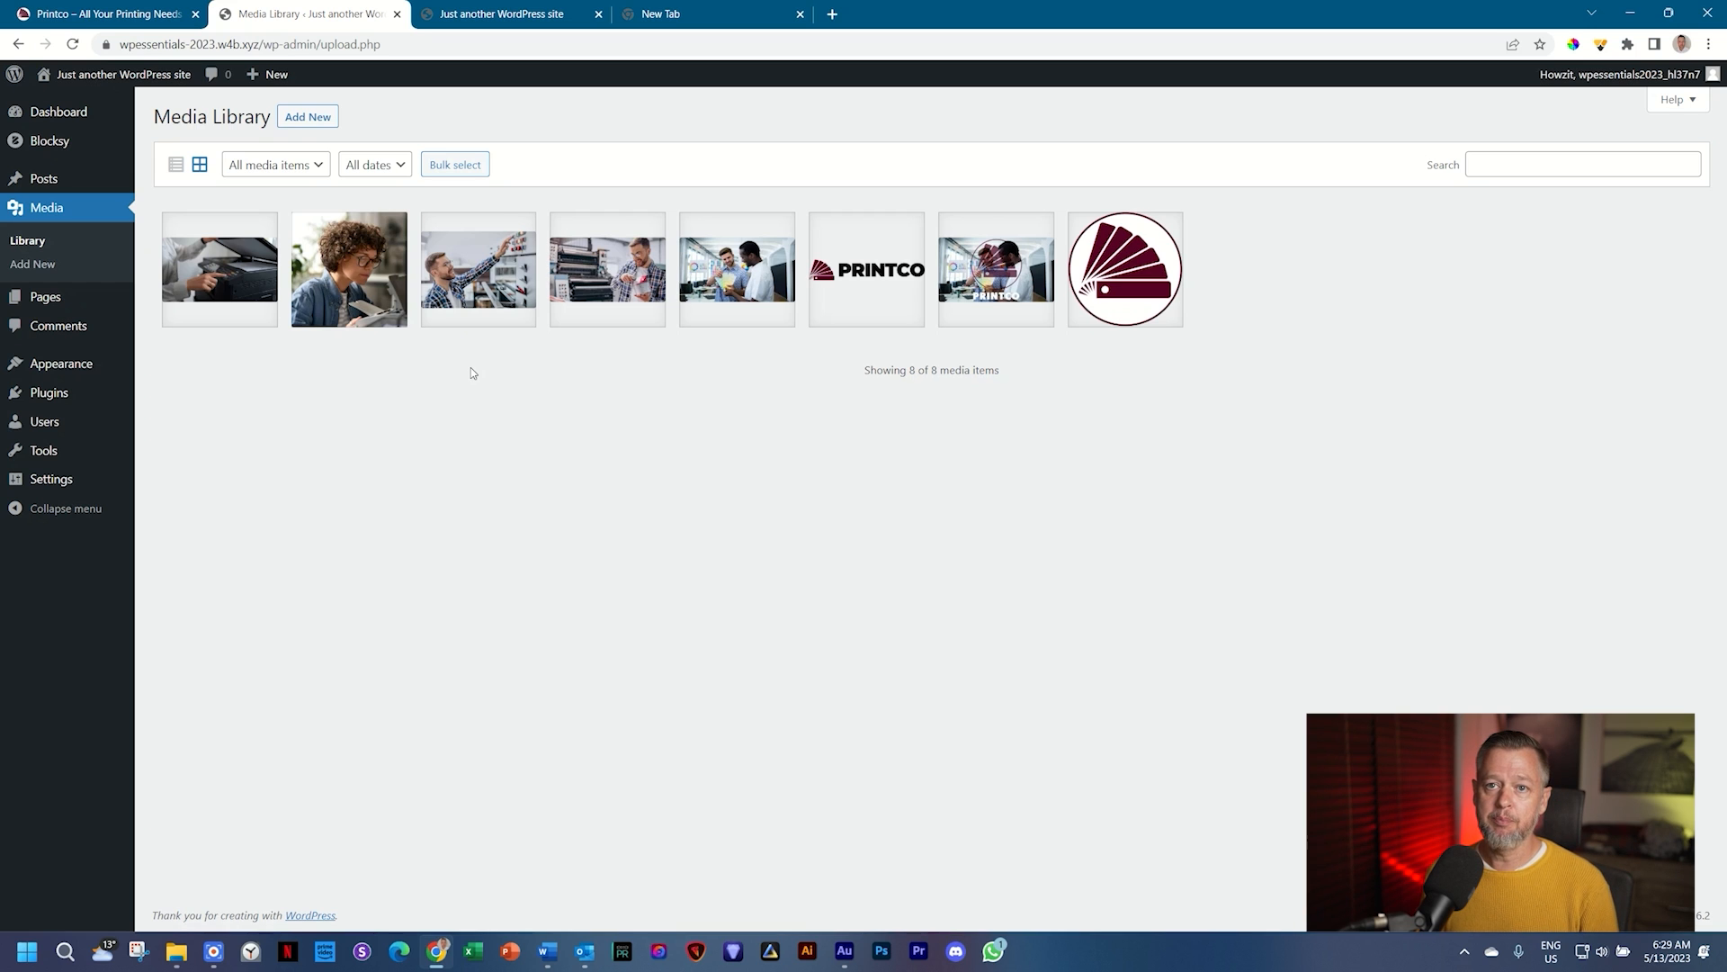
# Step: Scroll through the live Printco demo site, then return to the Media Library's eight images
pyautogui.click(108, 13)
pyautogui.scroll(-5, 882, 477)
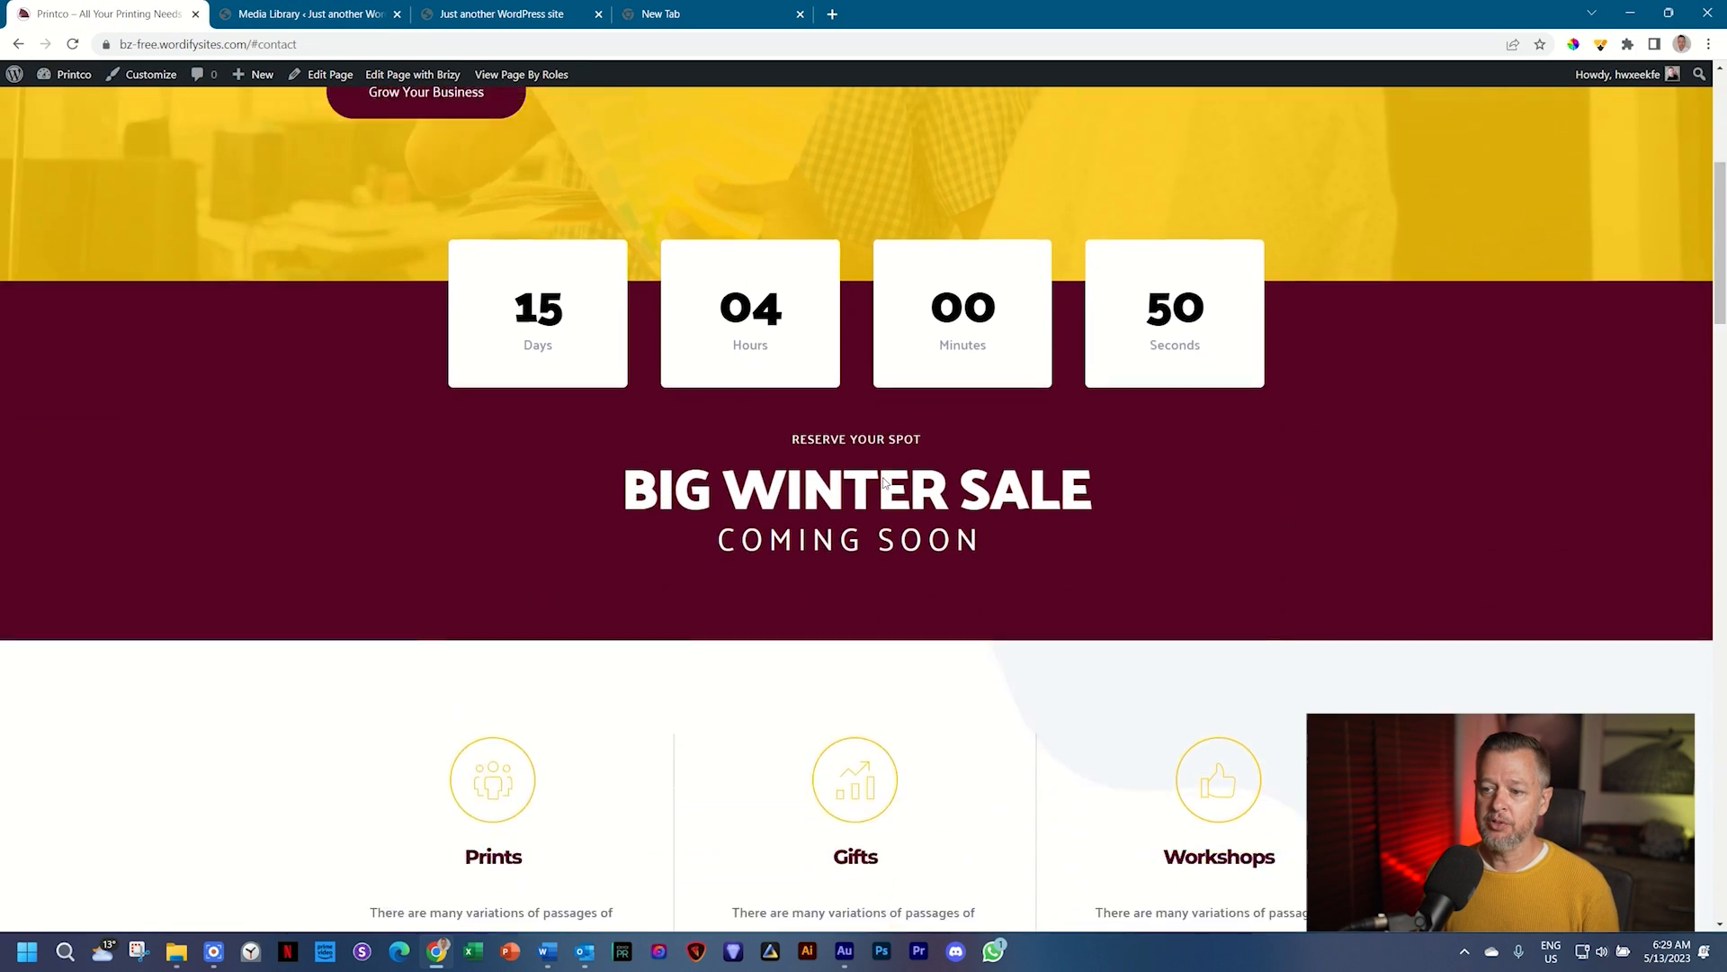
pyautogui.scroll(-10, 883, 483)
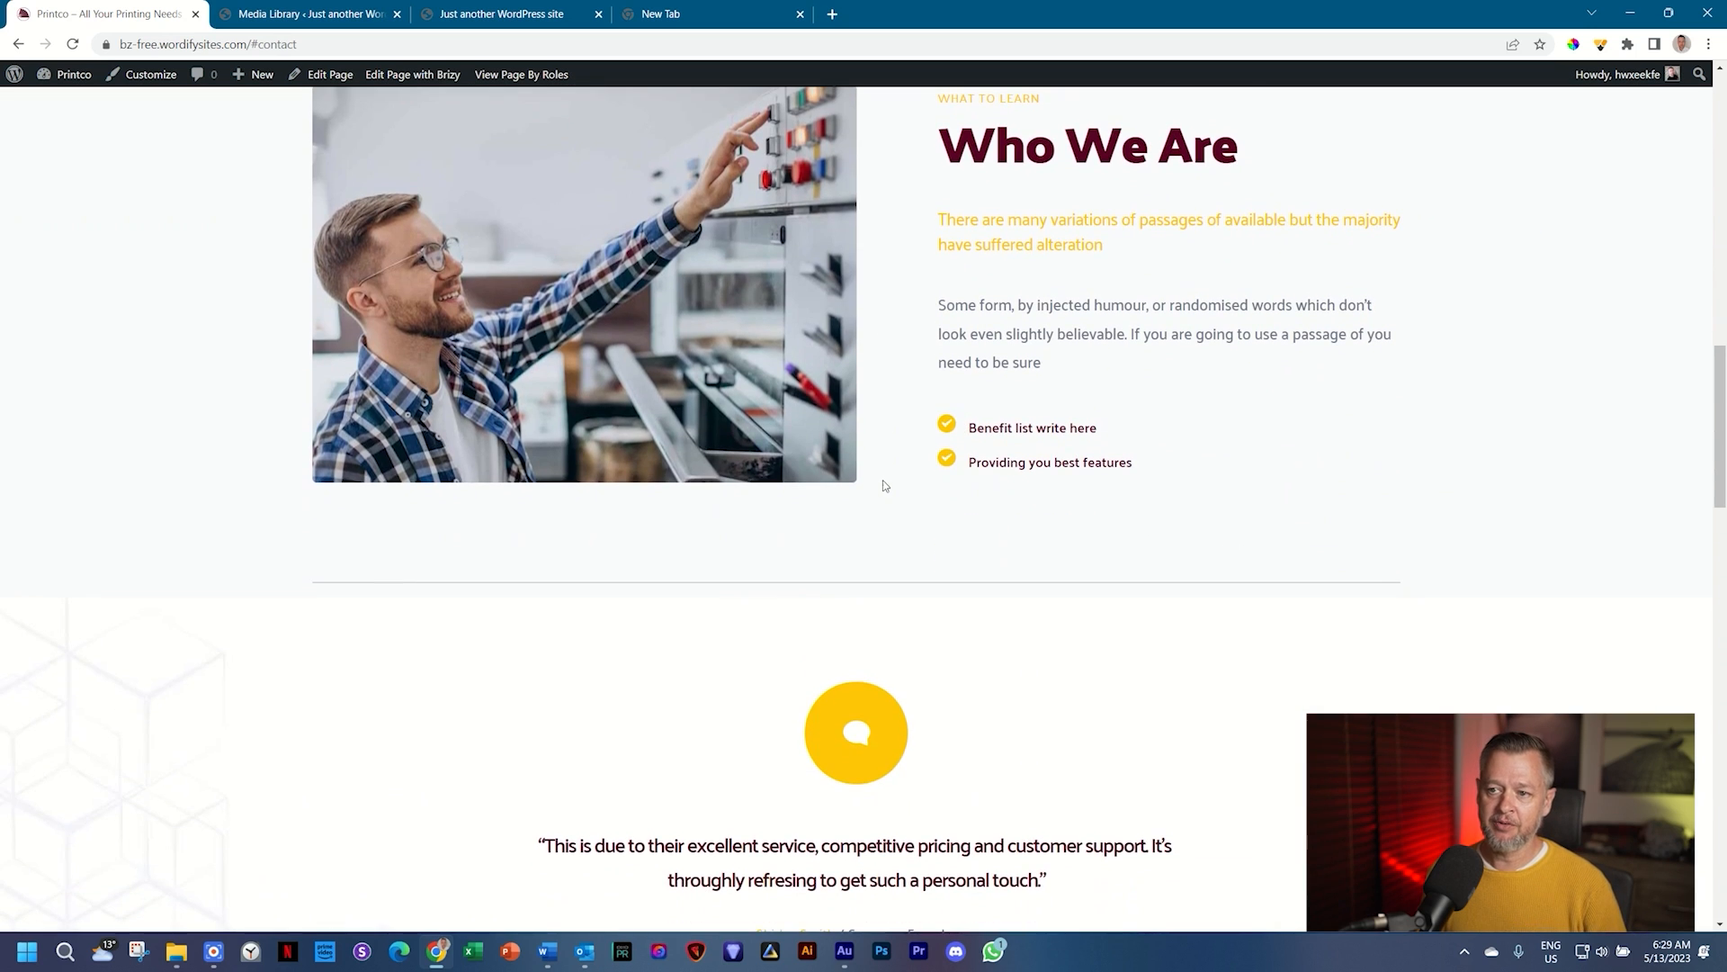
pyautogui.scroll(-20, 883, 486)
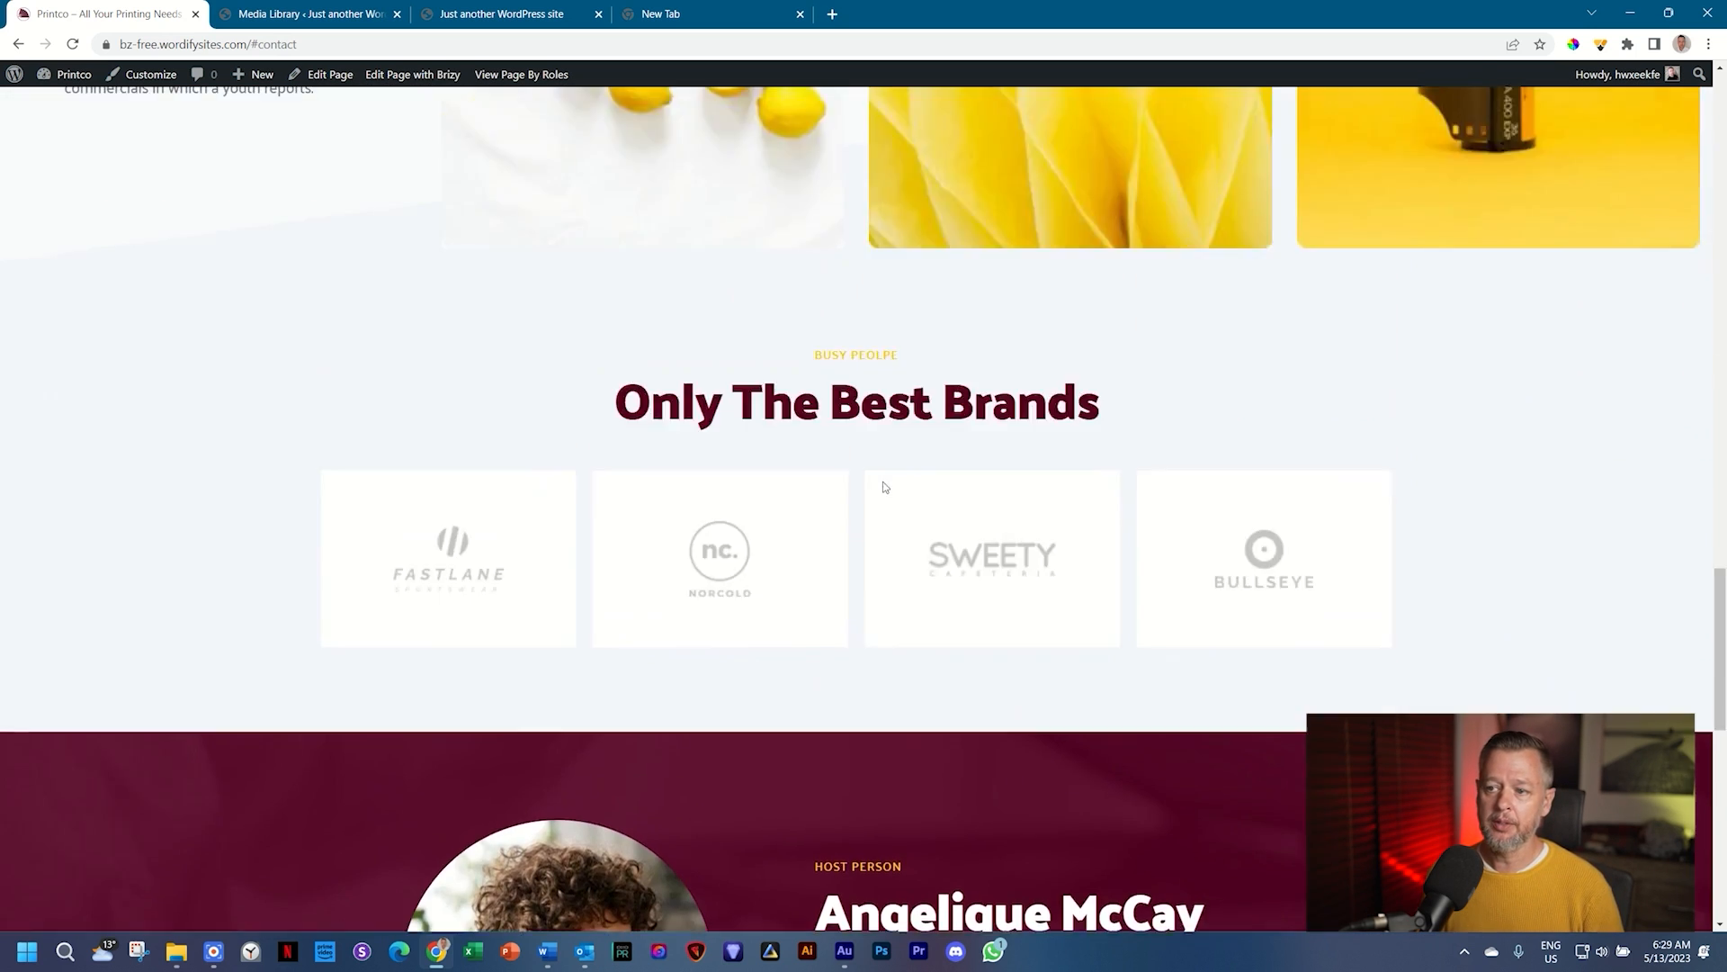
pyautogui.scroll(-8, 885, 487)
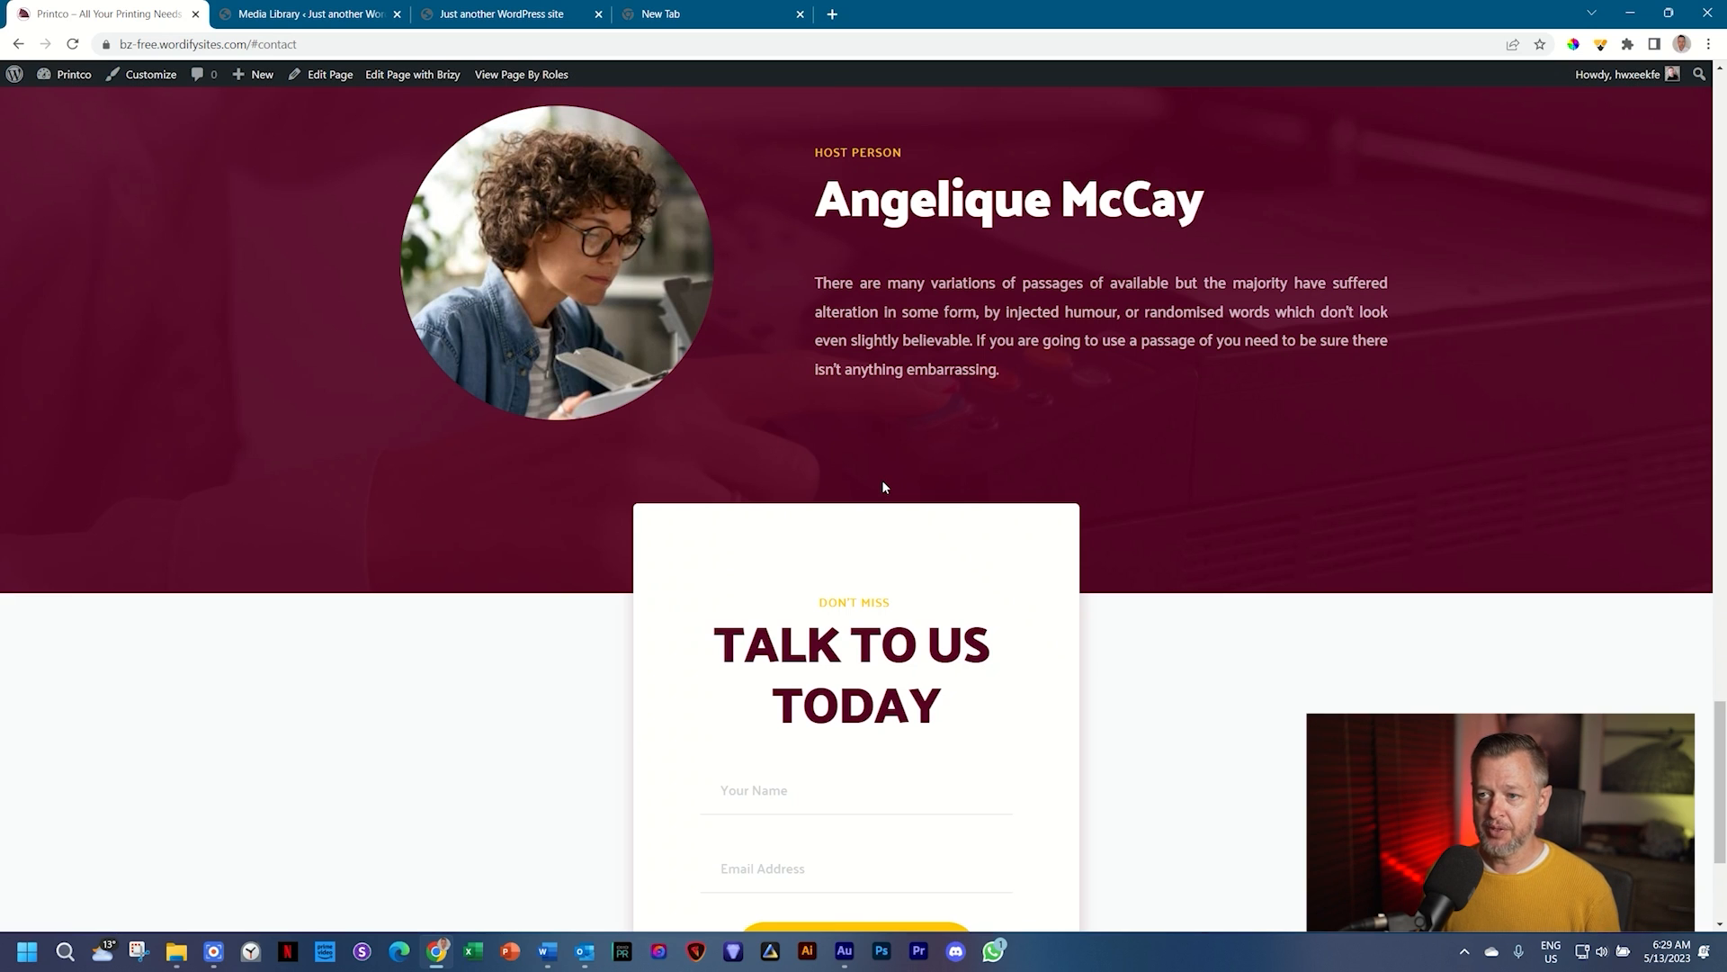
pyautogui.scroll(8, 883, 486)
pyautogui.click(335, 15)
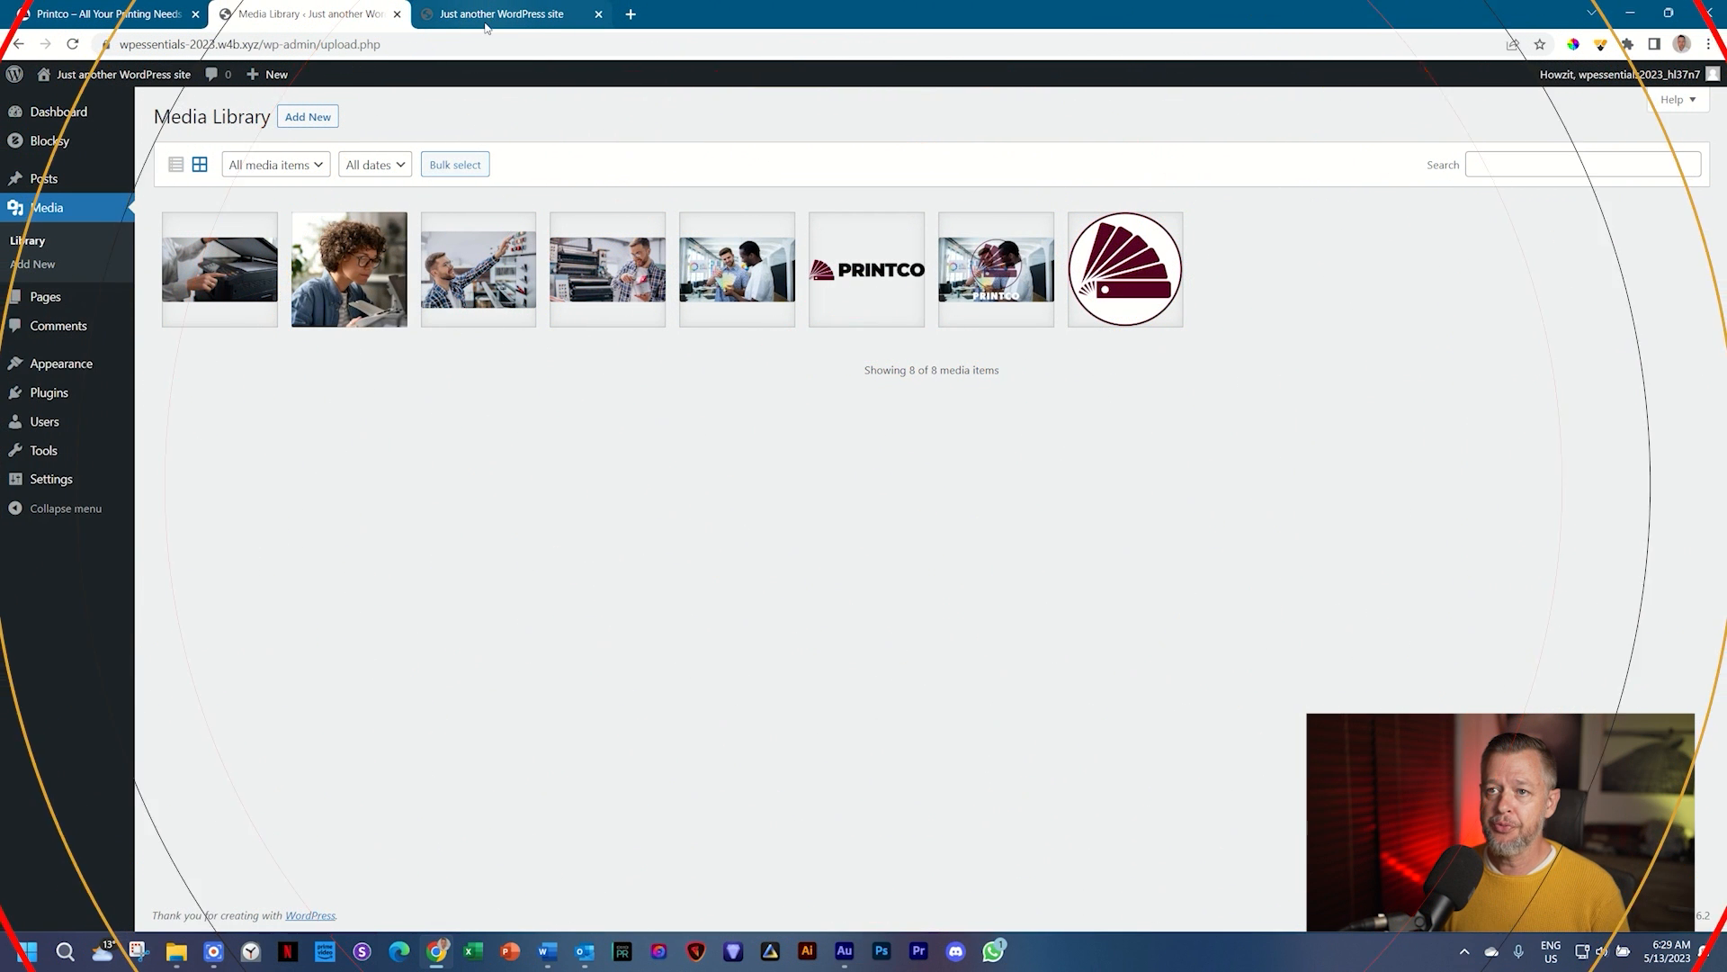
# Step: Switch to the 'Just another WordPress site' tab to see the bare Blocksy front page
pyautogui.click(522, 16)
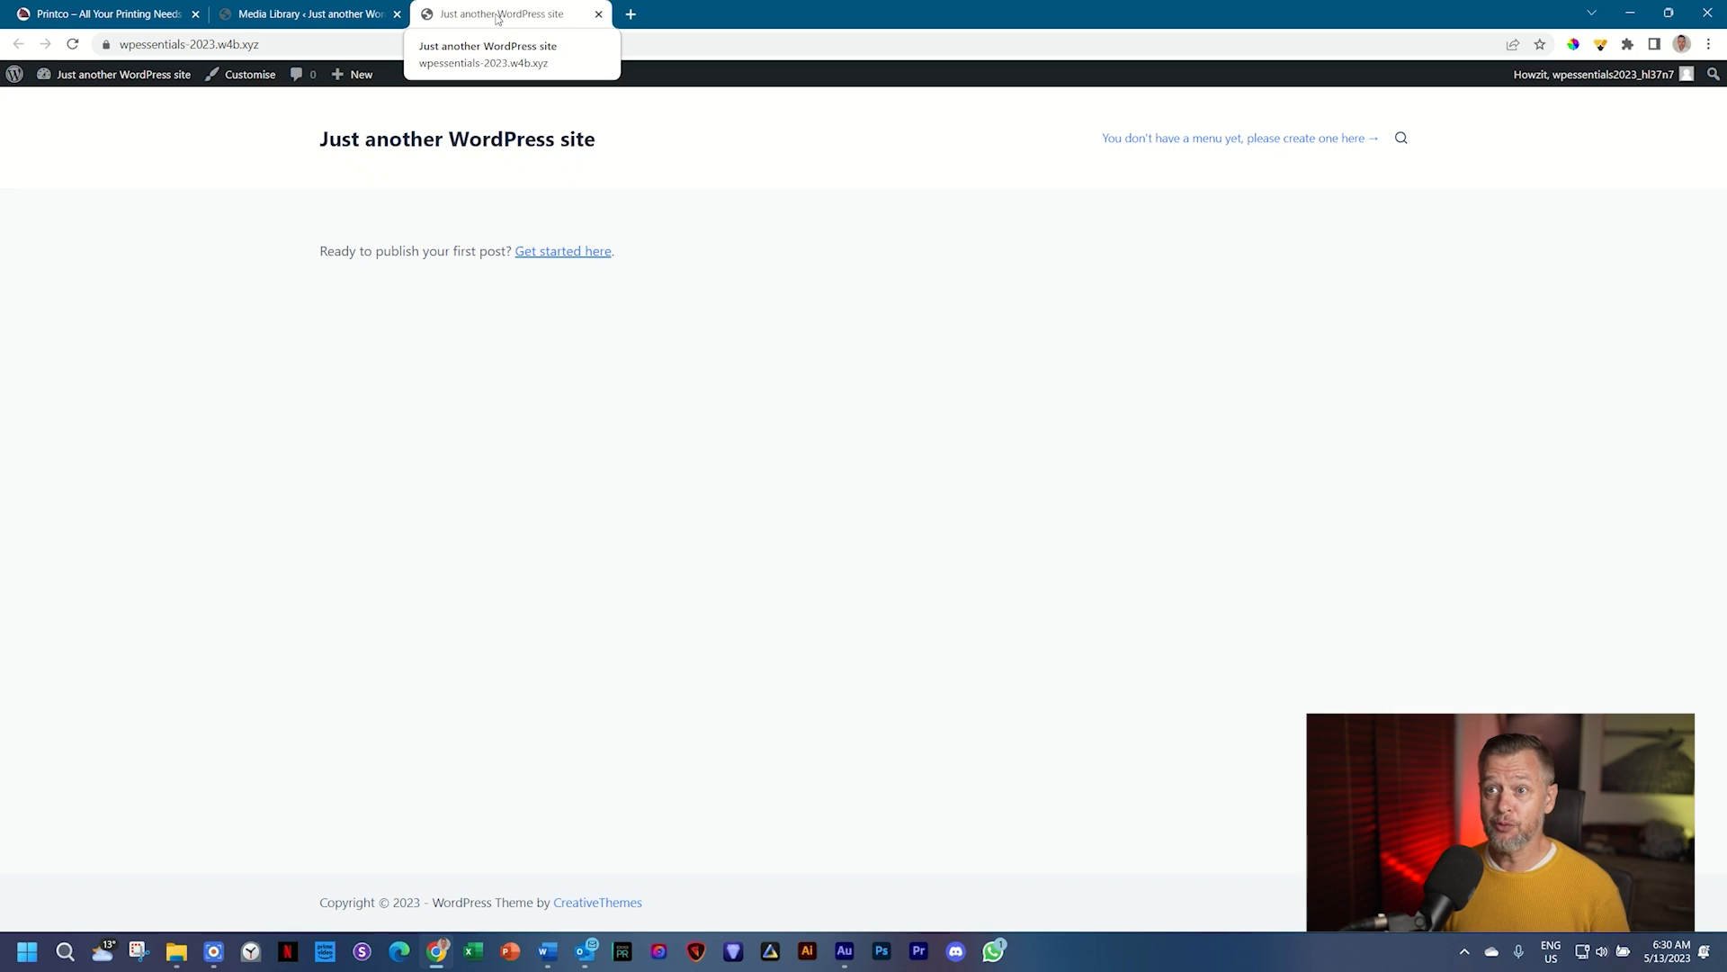
# Step: Open Settings > General in WordPress, then switch to the Printco demo site tab for reference
pyautogui.click(288, 15)
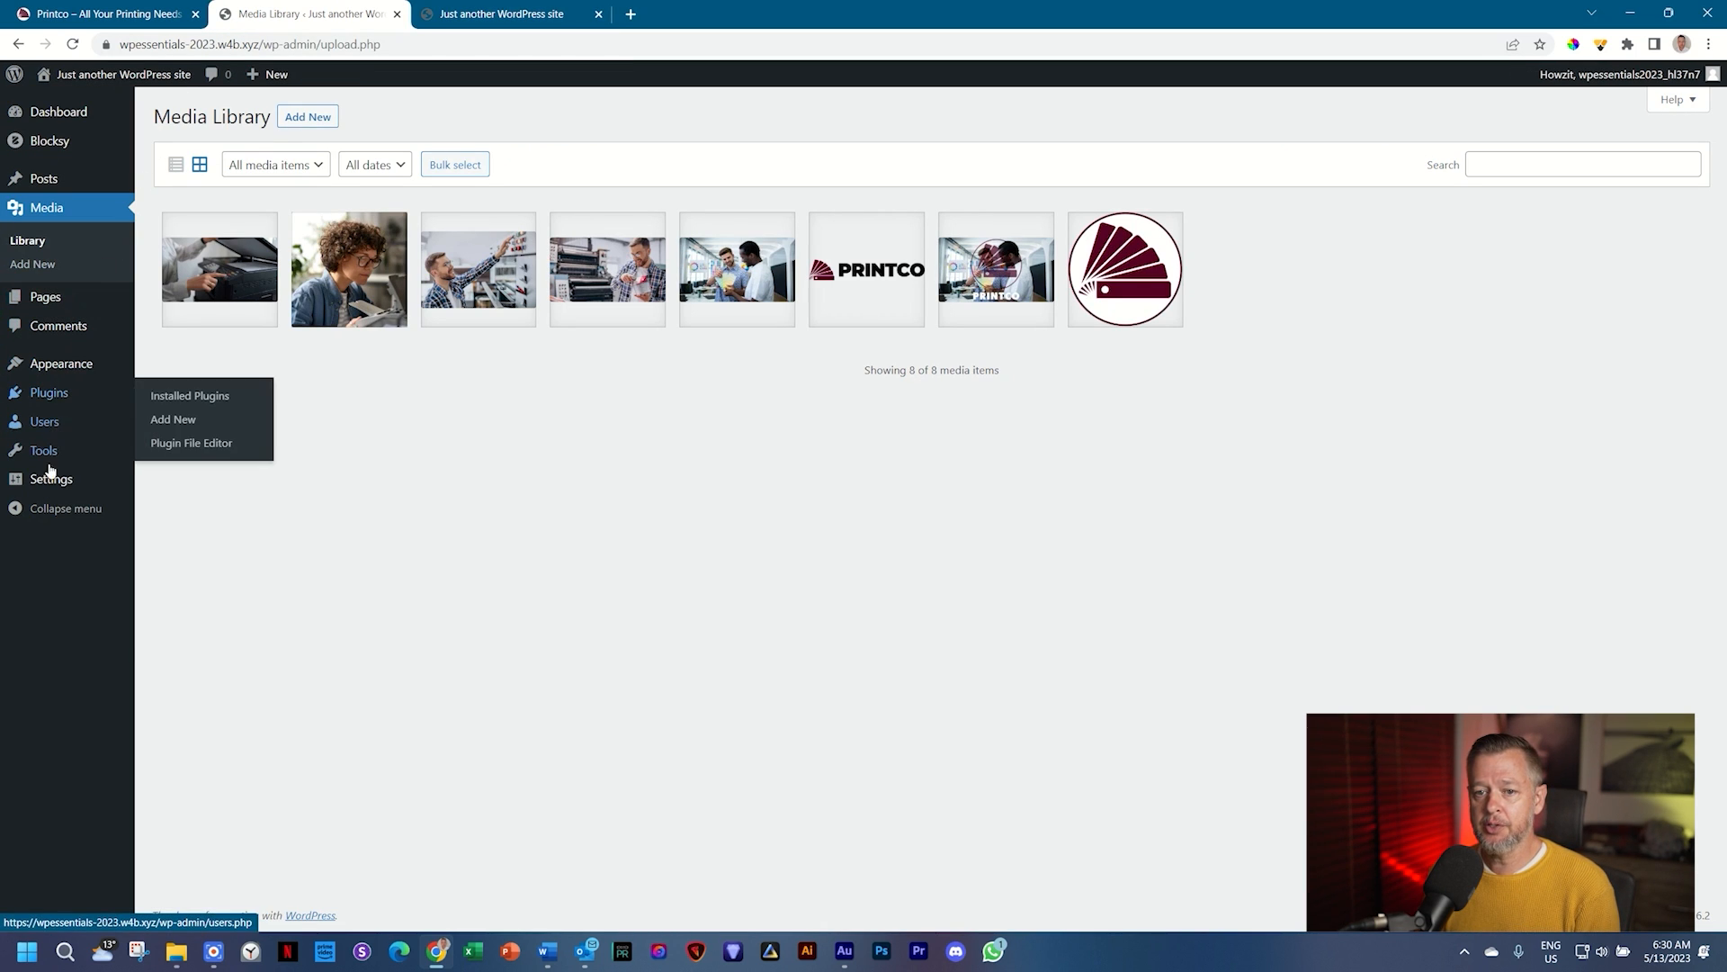
pyautogui.moveTo(49, 483)
pyautogui.click(168, 486)
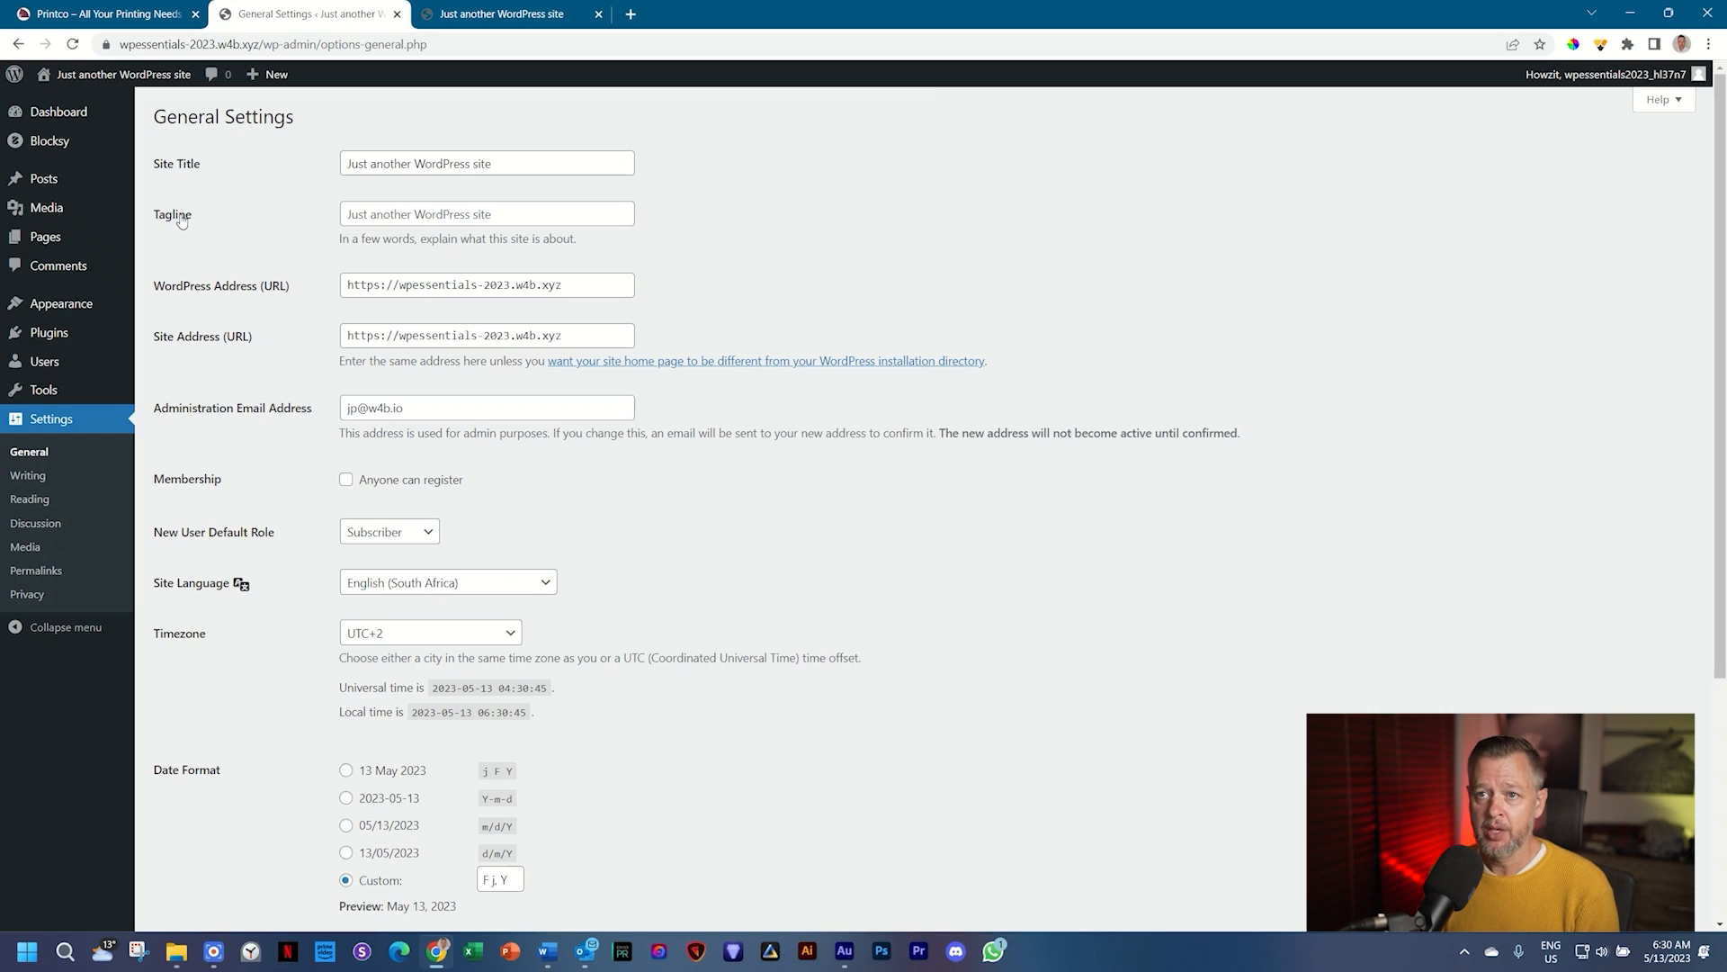
pyautogui.click(32, 16)
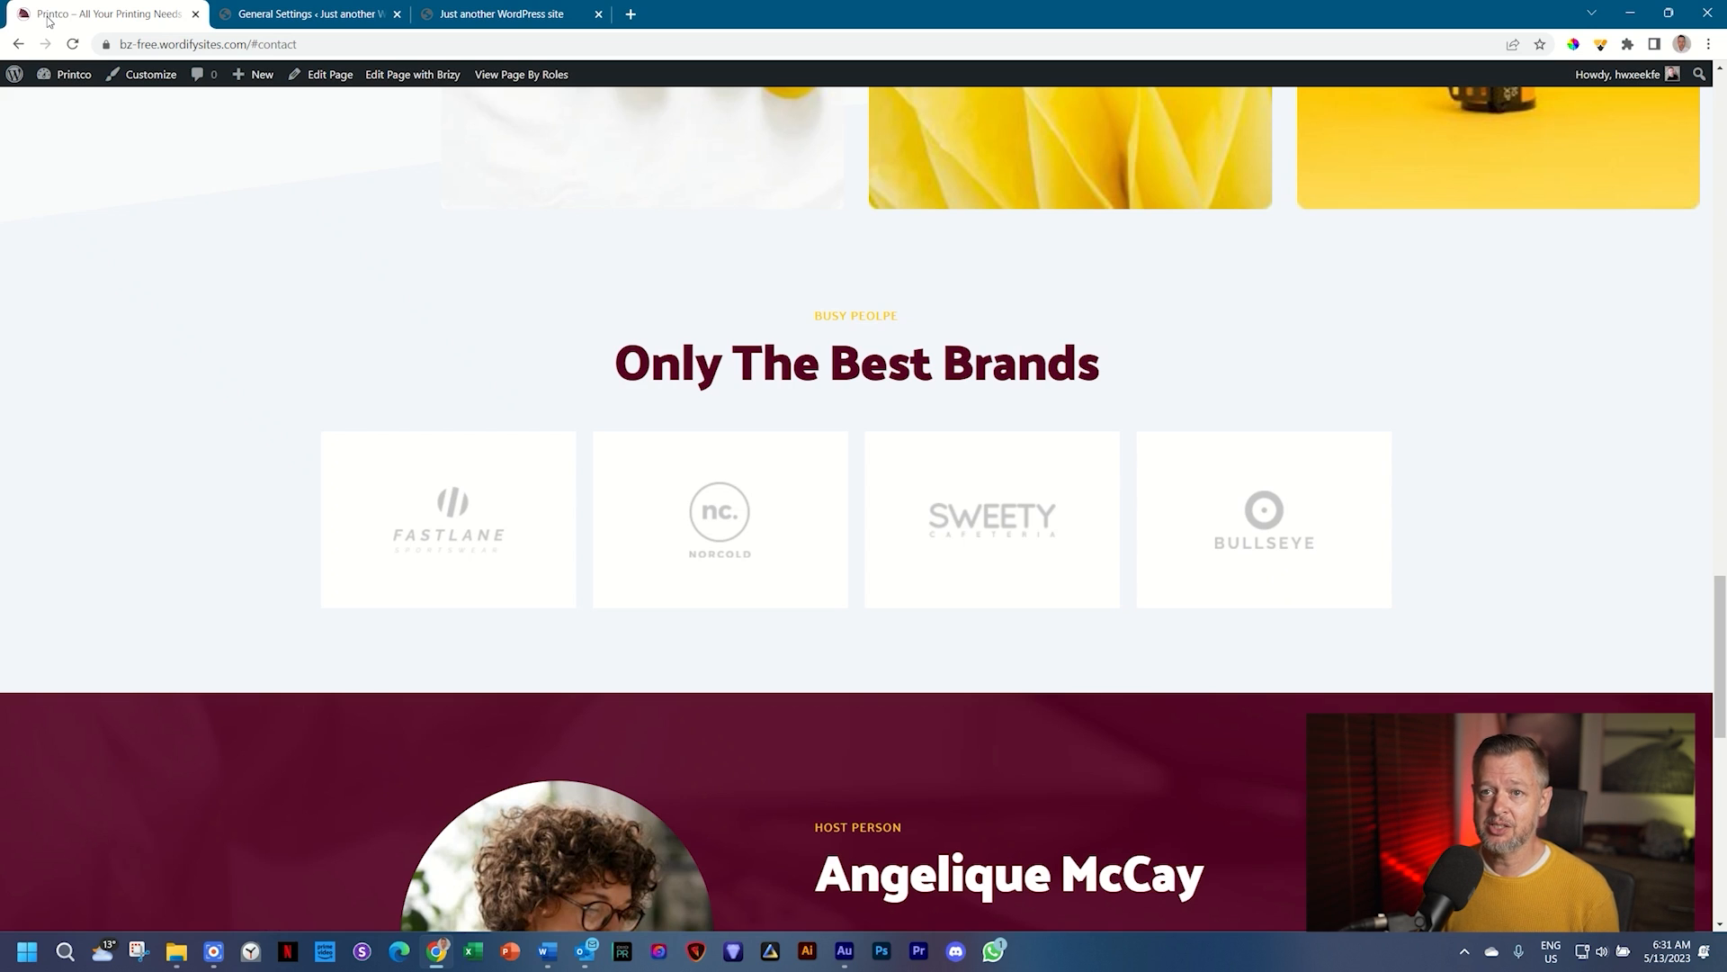
# Step: Switch back to the new site's General Settings page, still titled 'Just another WordPress site'
pyautogui.click(315, 11)
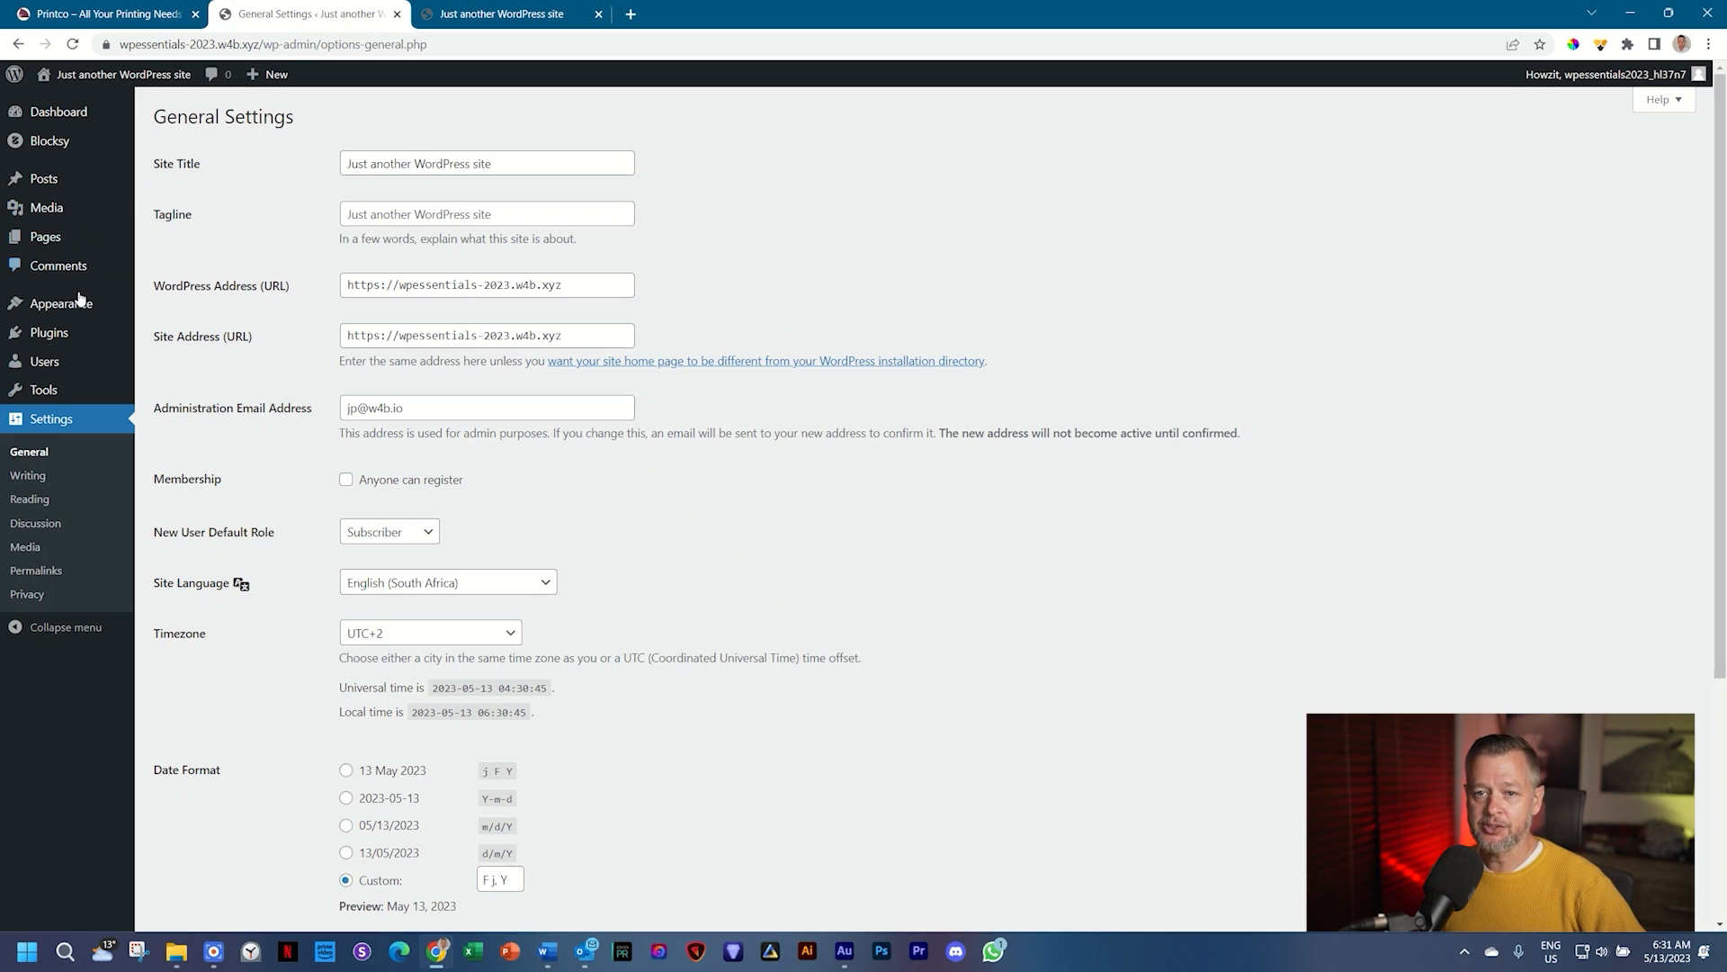
# Step: Open Appearance > Customise and go to Site Identity under Core
pyautogui.moveTo(79, 314)
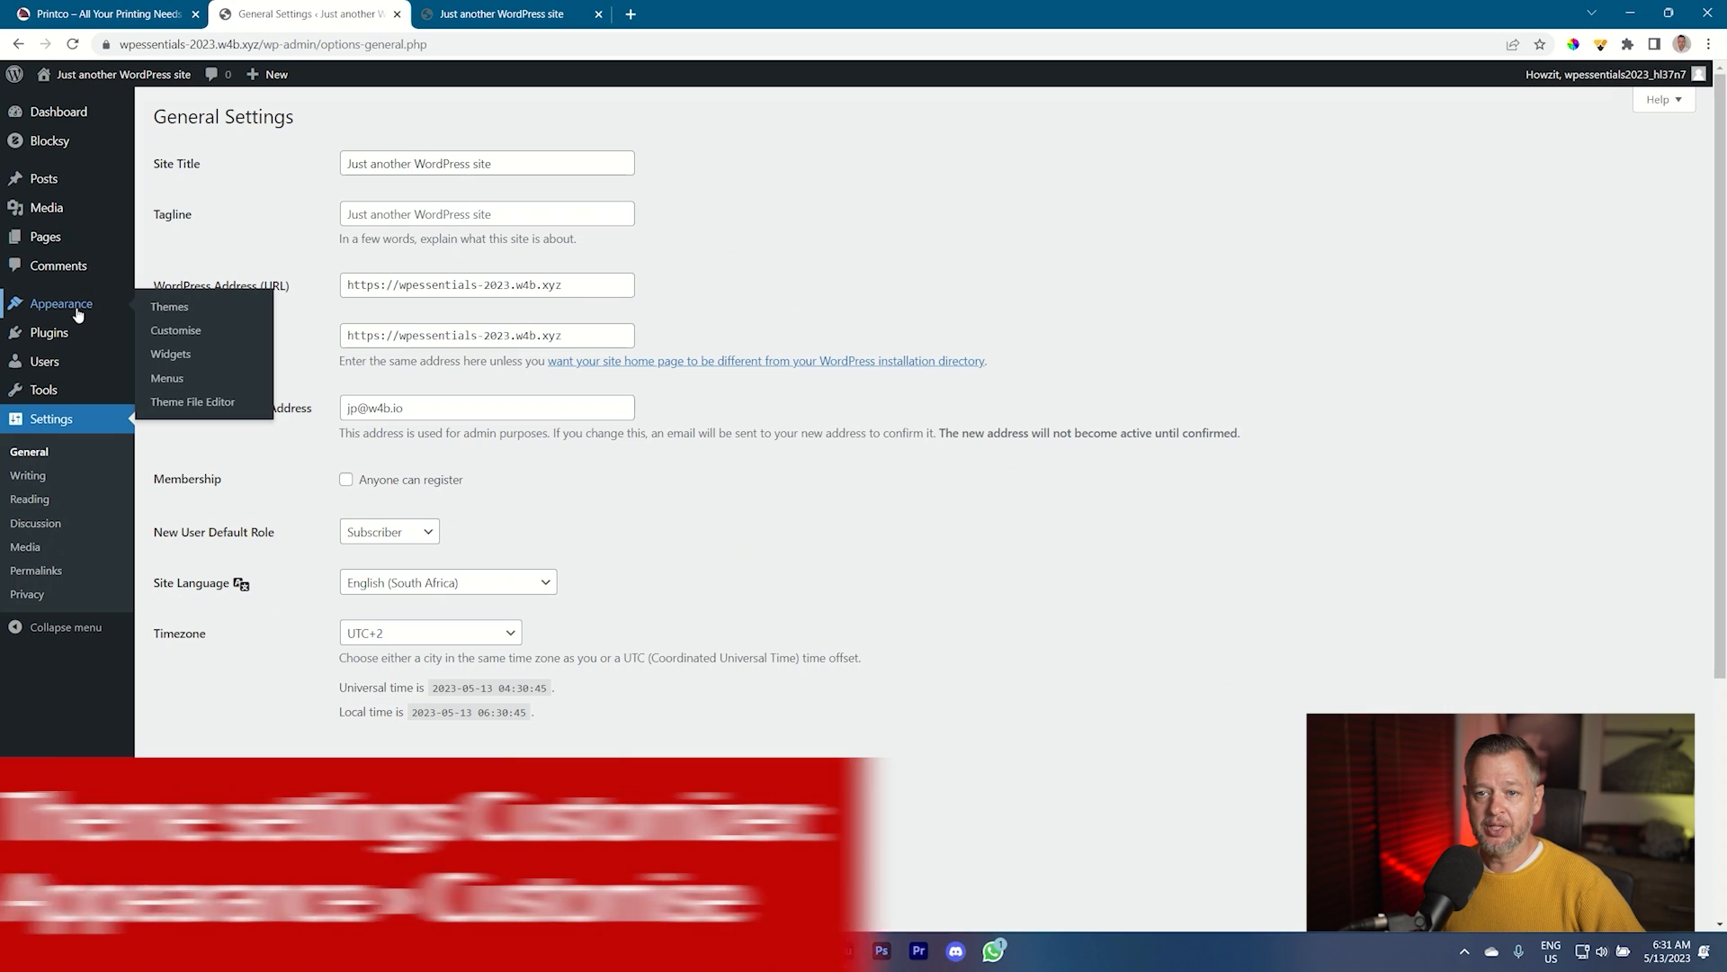
pyautogui.click(177, 331)
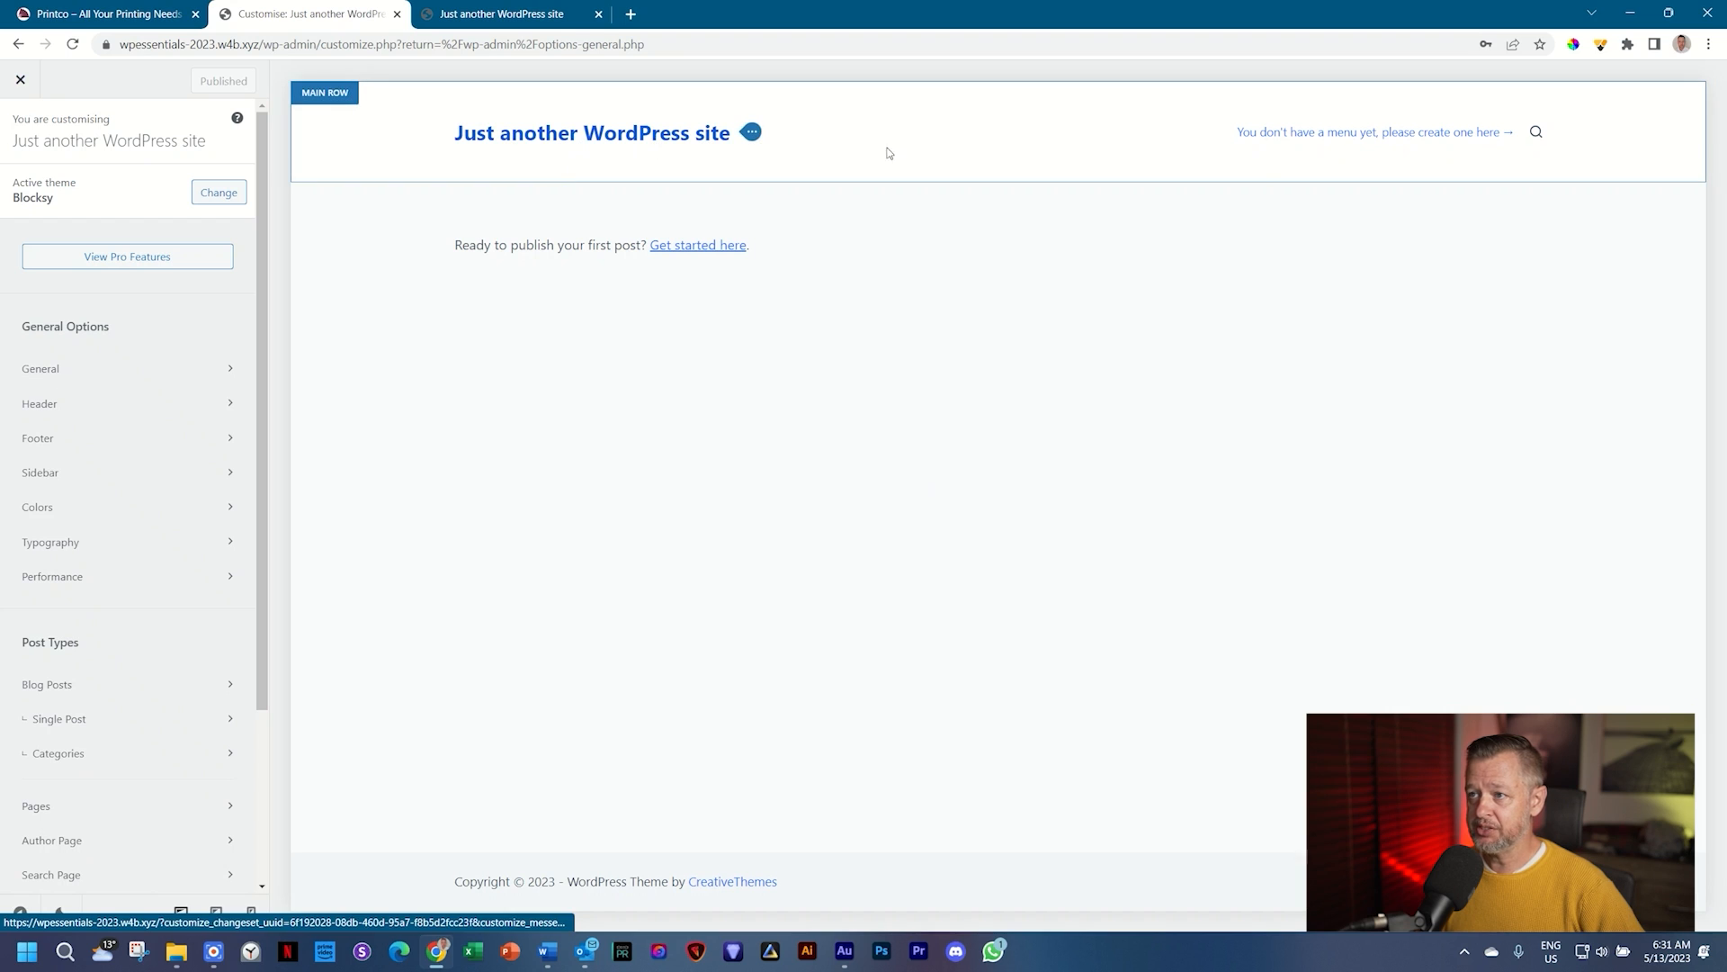
pyautogui.click(513, 13)
pyautogui.click(306, 14)
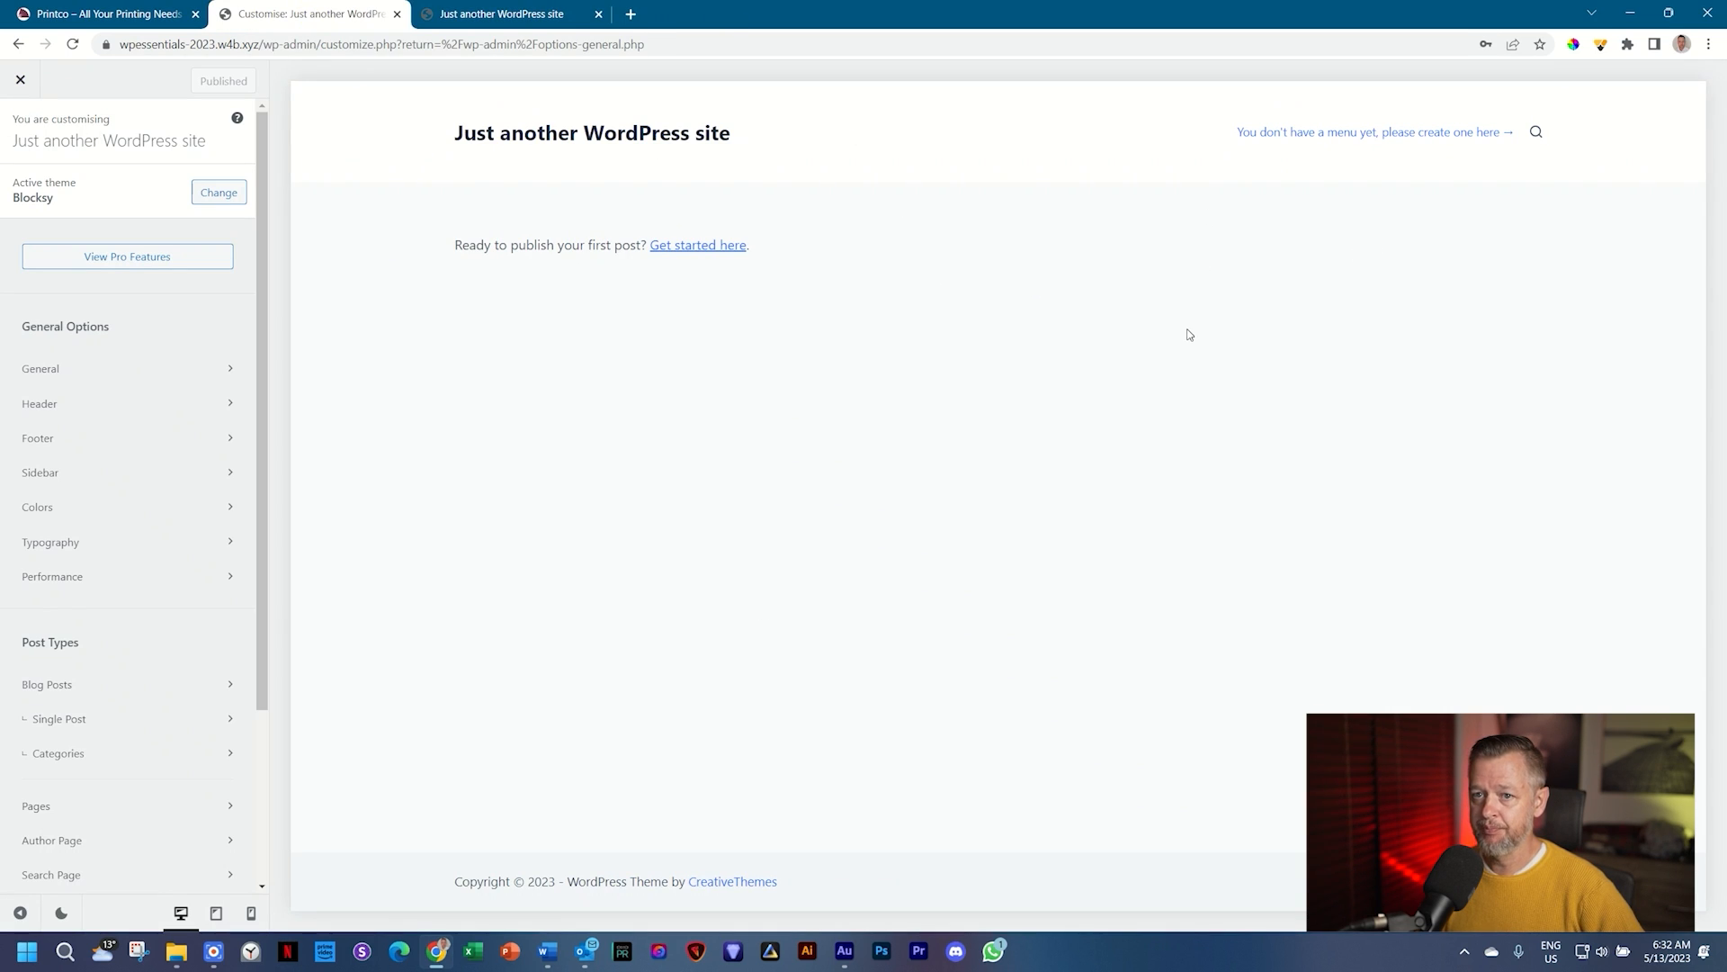
pyautogui.scroll(-3, 138, 270)
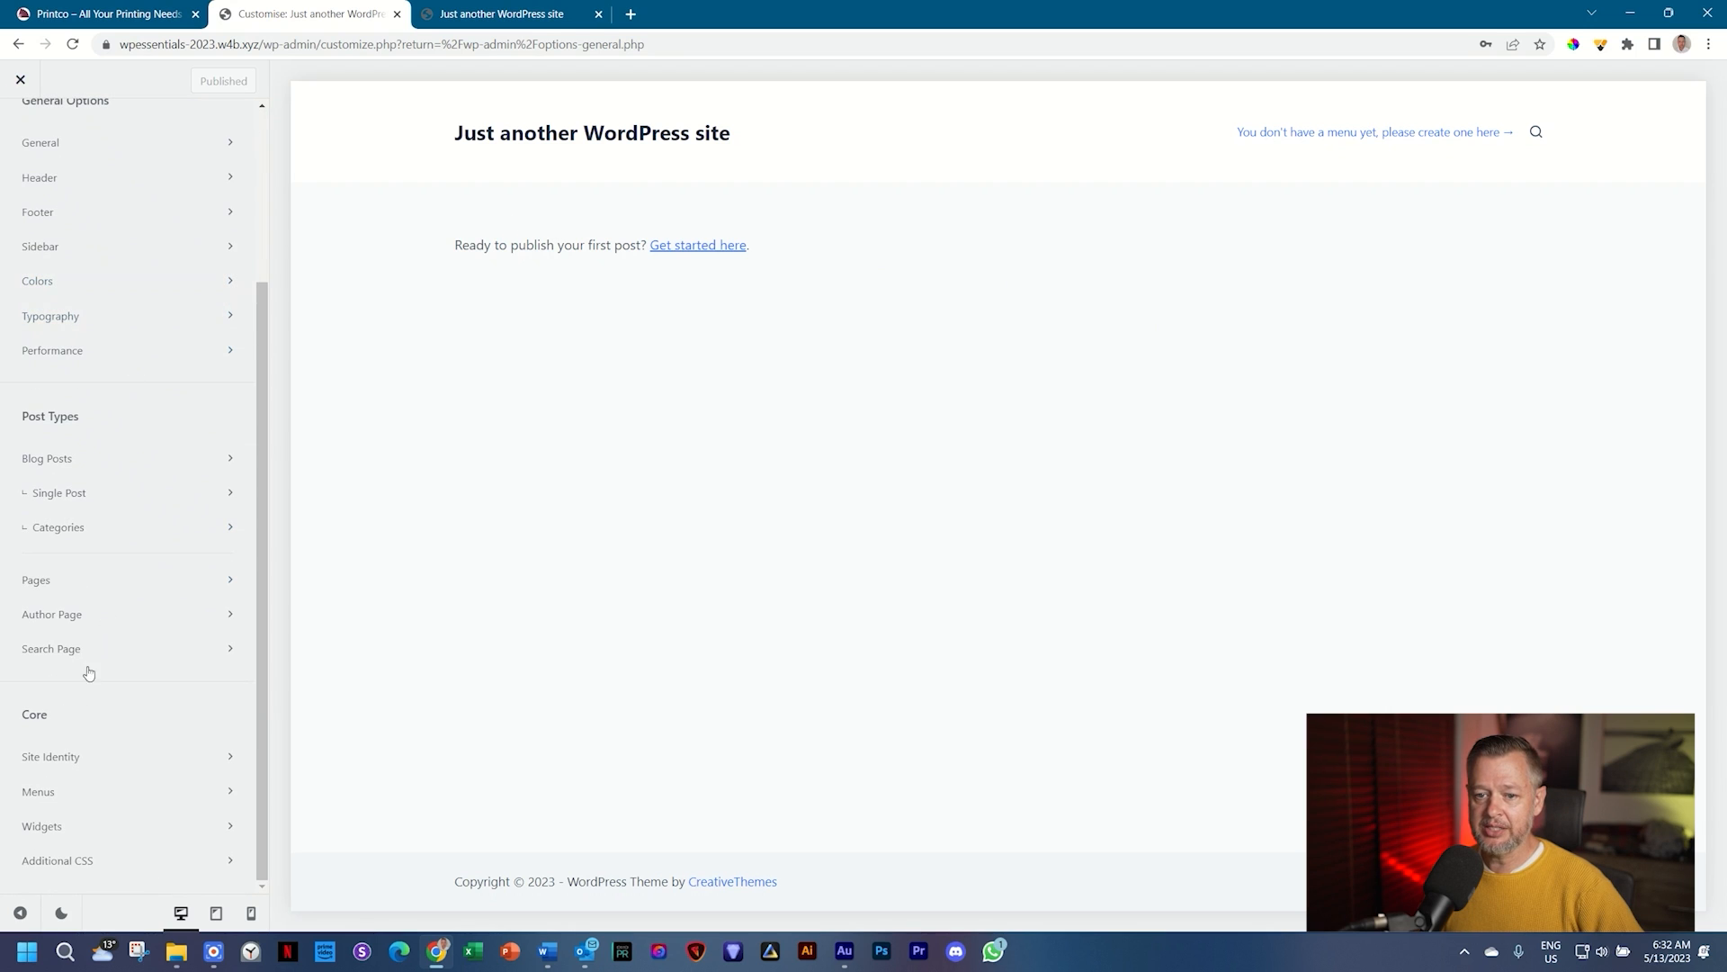
pyautogui.scroll(3, 68, 792)
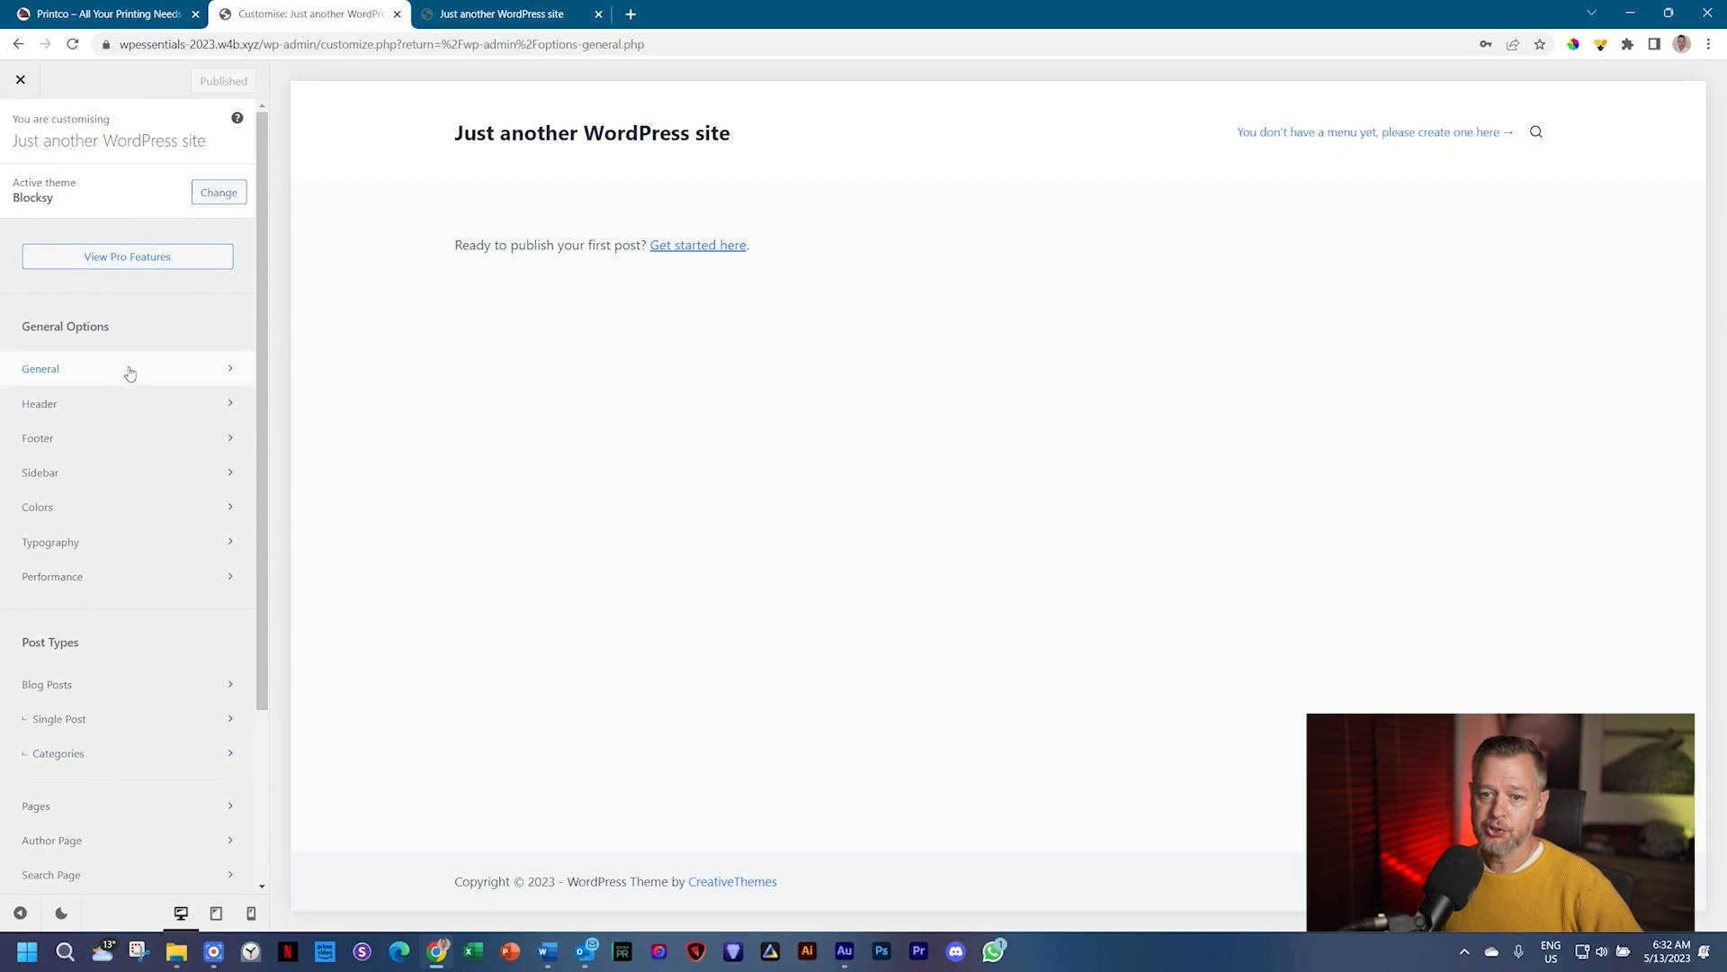
pyautogui.scroll(-3, 130, 374)
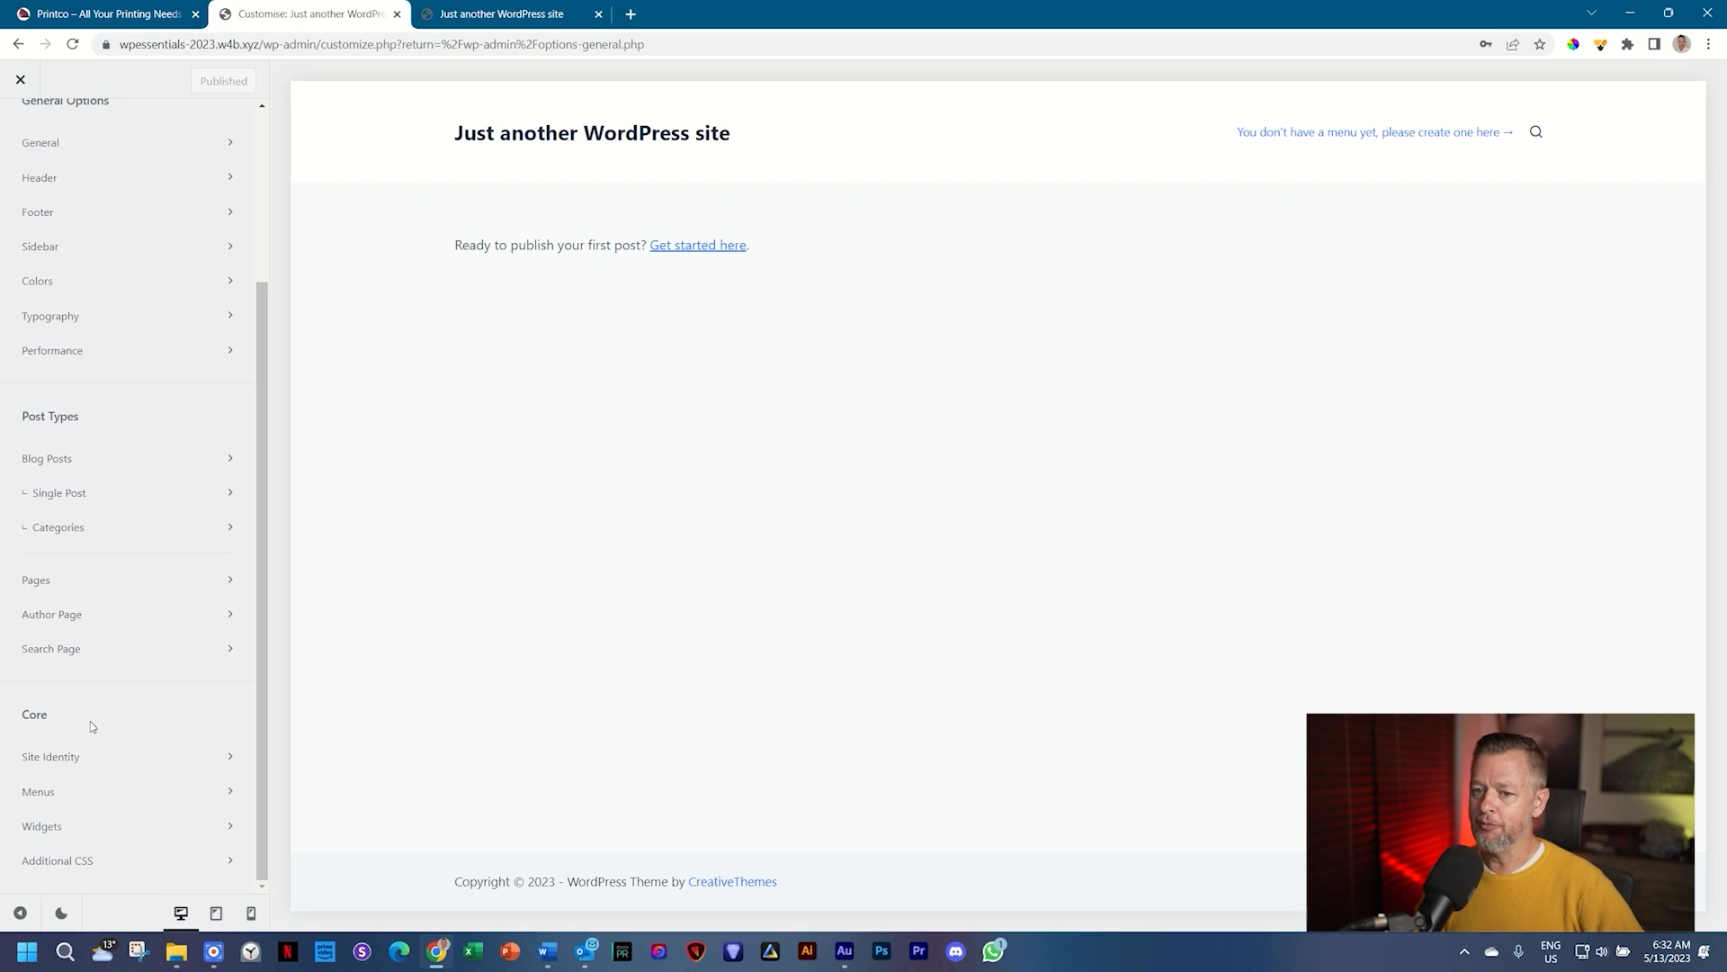
pyautogui.click(54, 761)
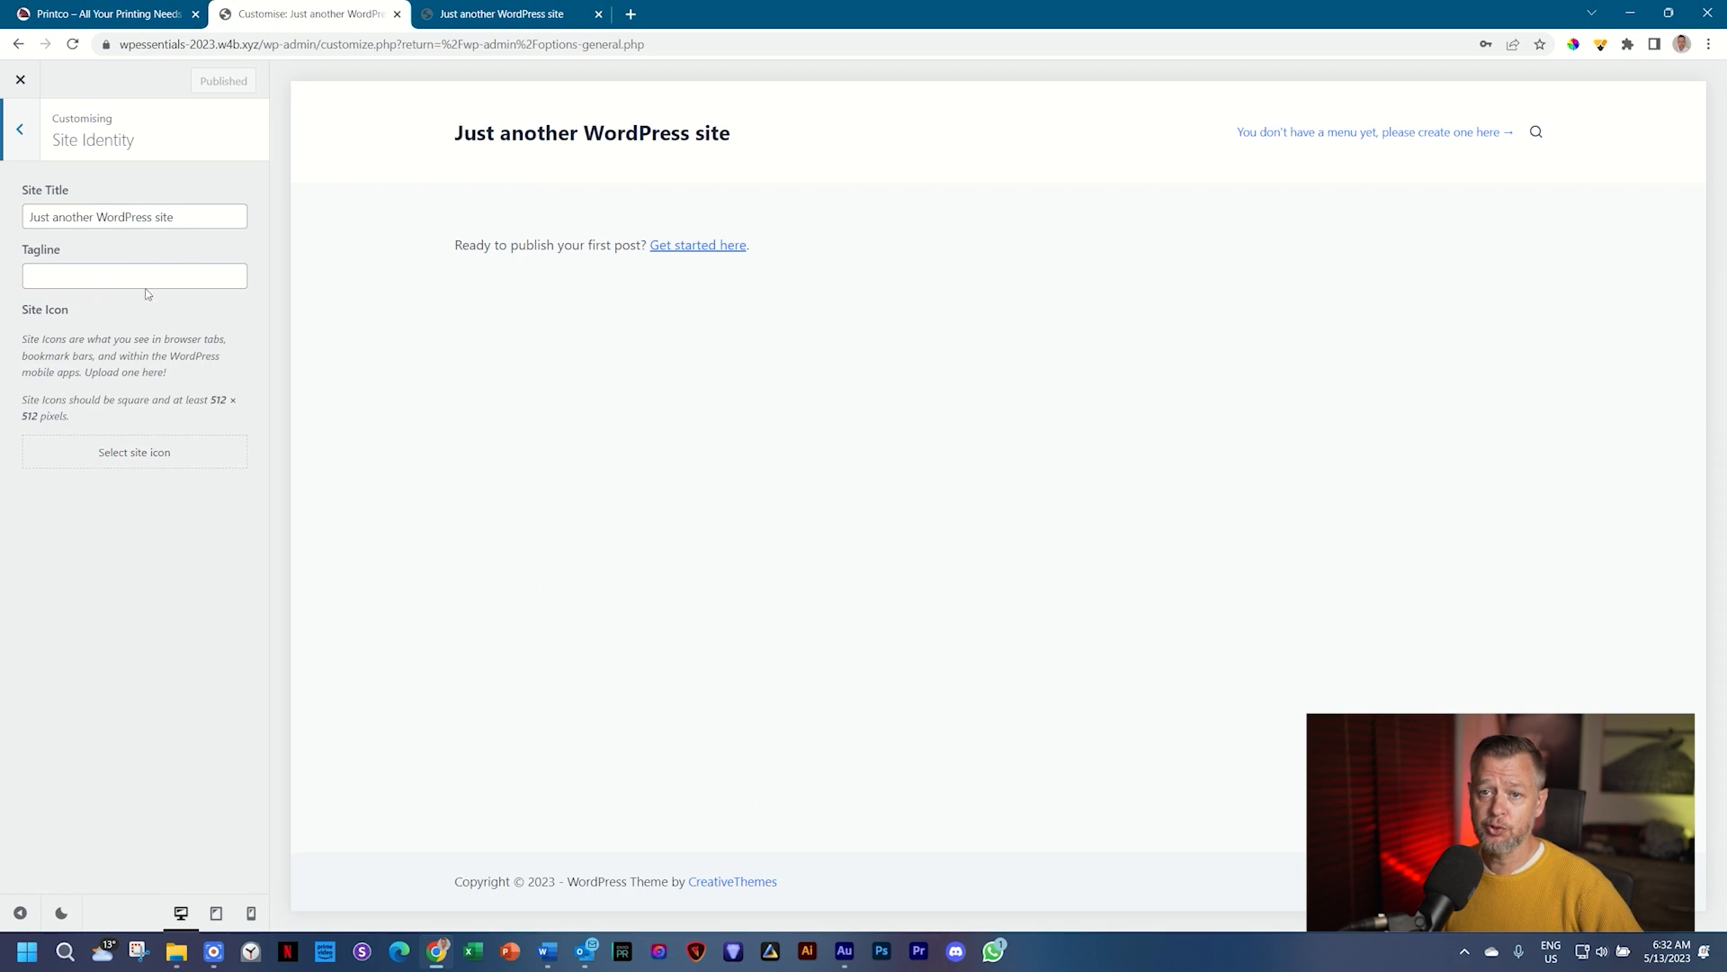
# Step: Replace the site title with 'Printco' and enter the tagline 'All Your Printing Needs'
pyautogui.moveTo(174, 217); pyautogui.dragTo(3, 223)
pyautogui.write('Printco')
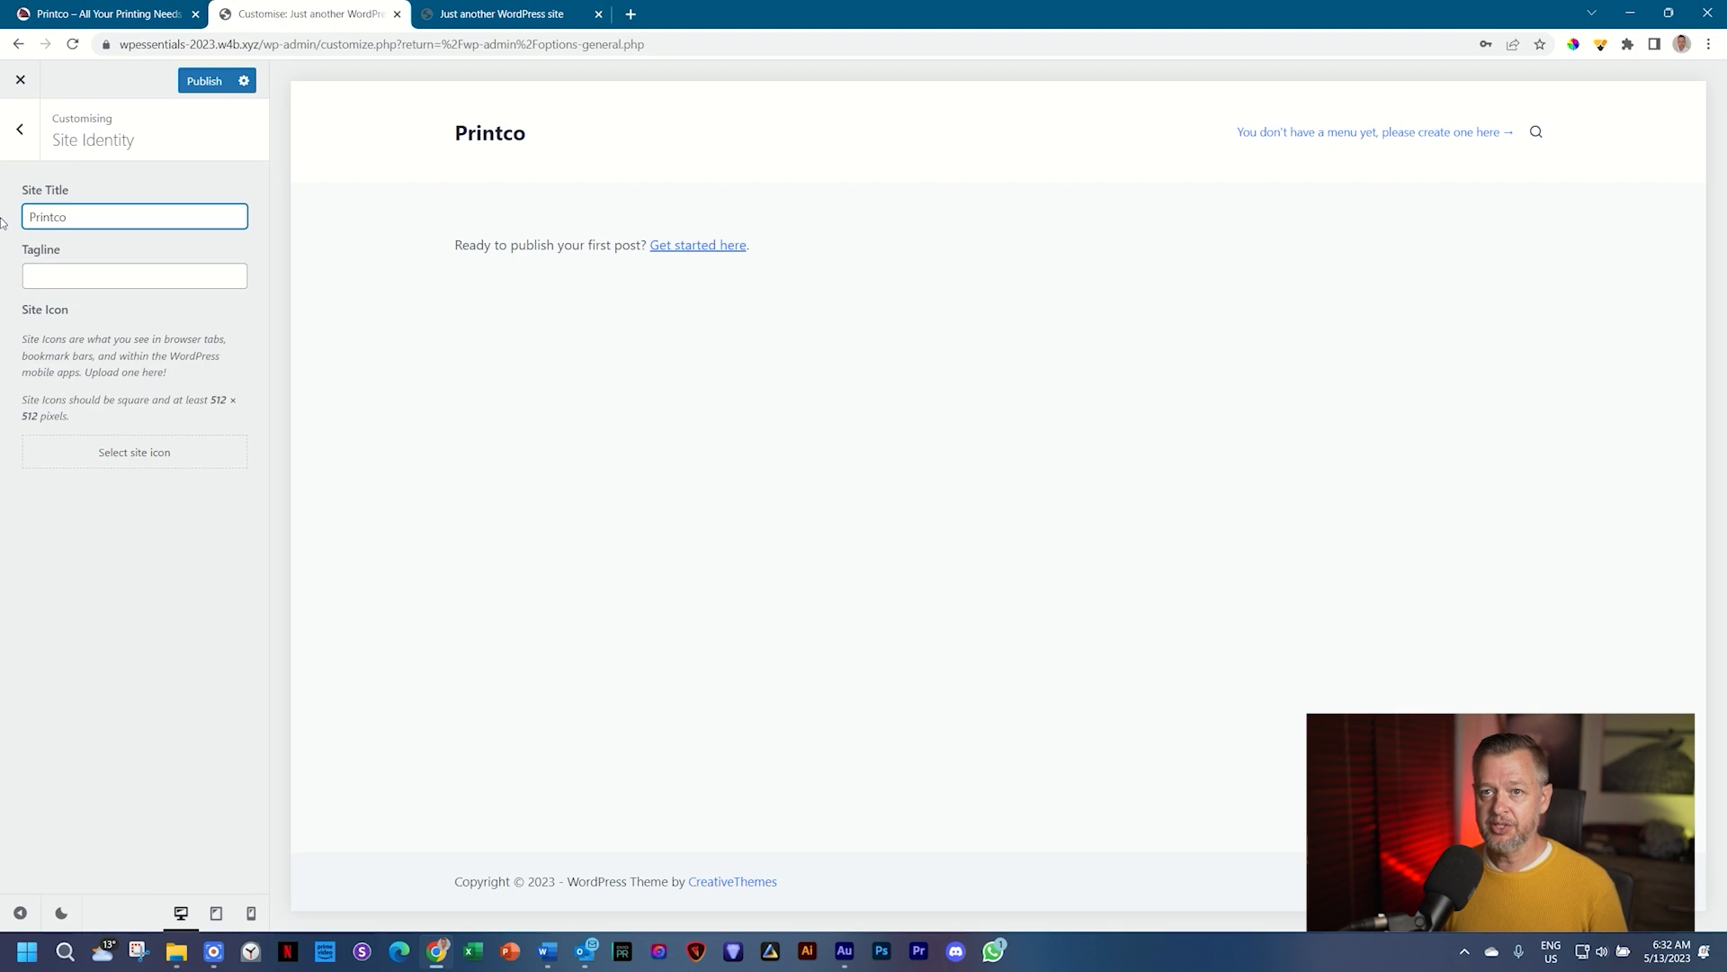
pyautogui.click(45, 278)
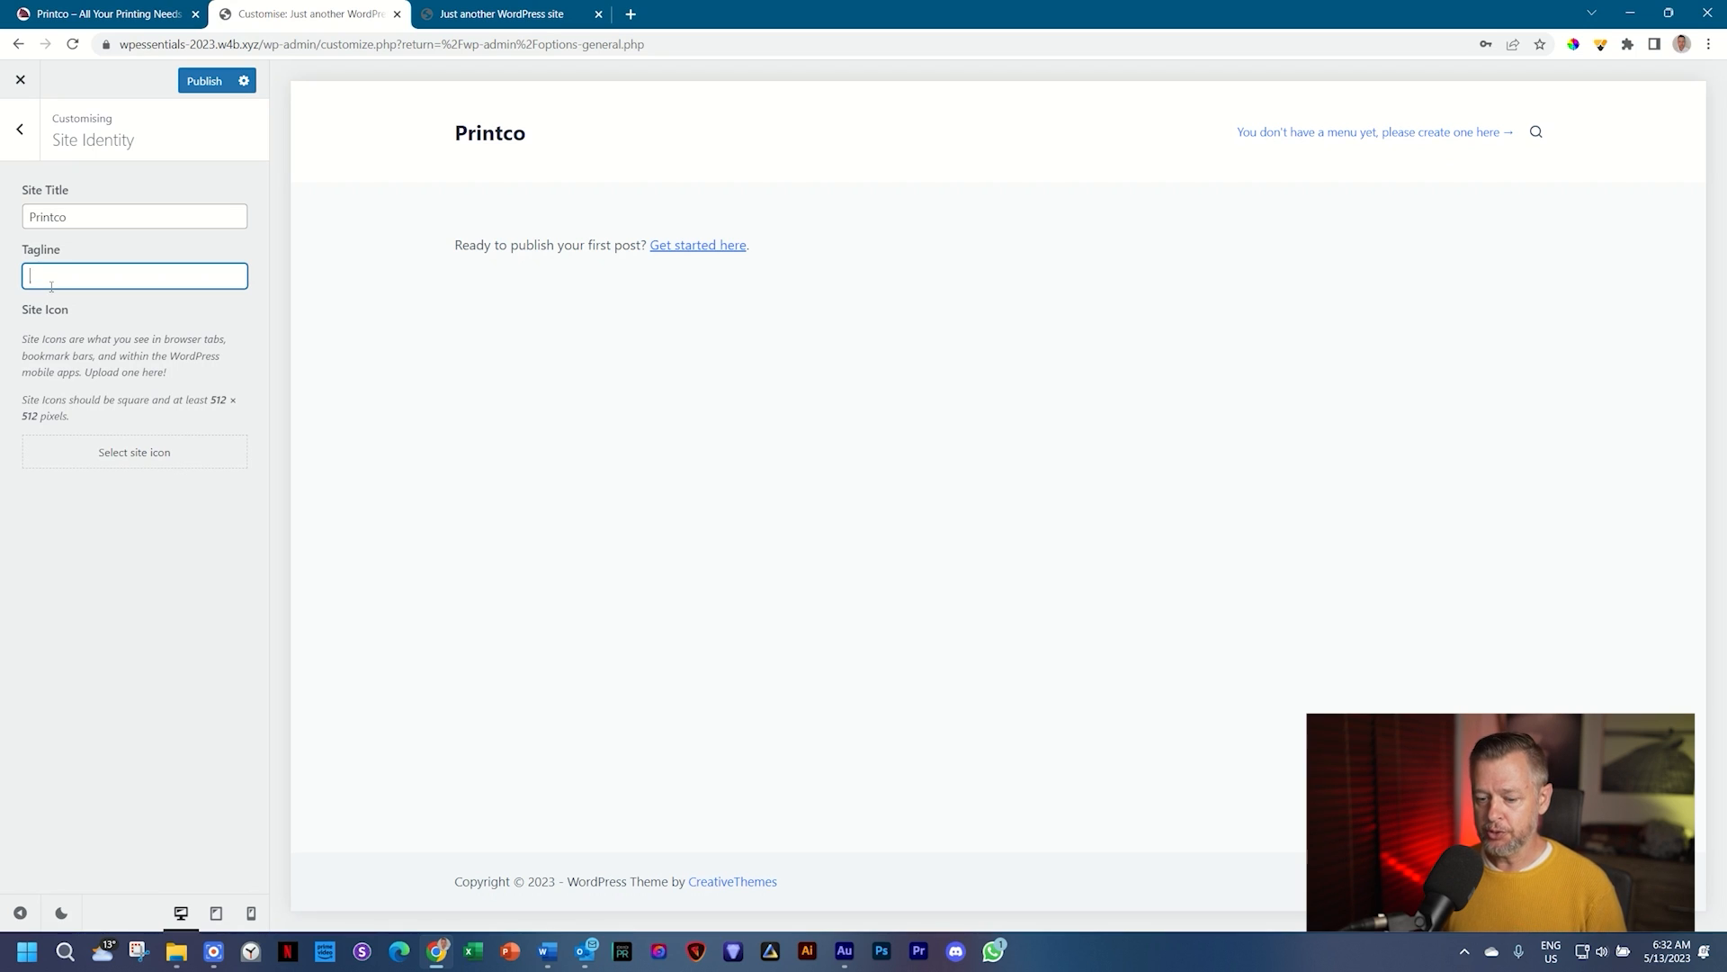
pyautogui.write('All Your ')
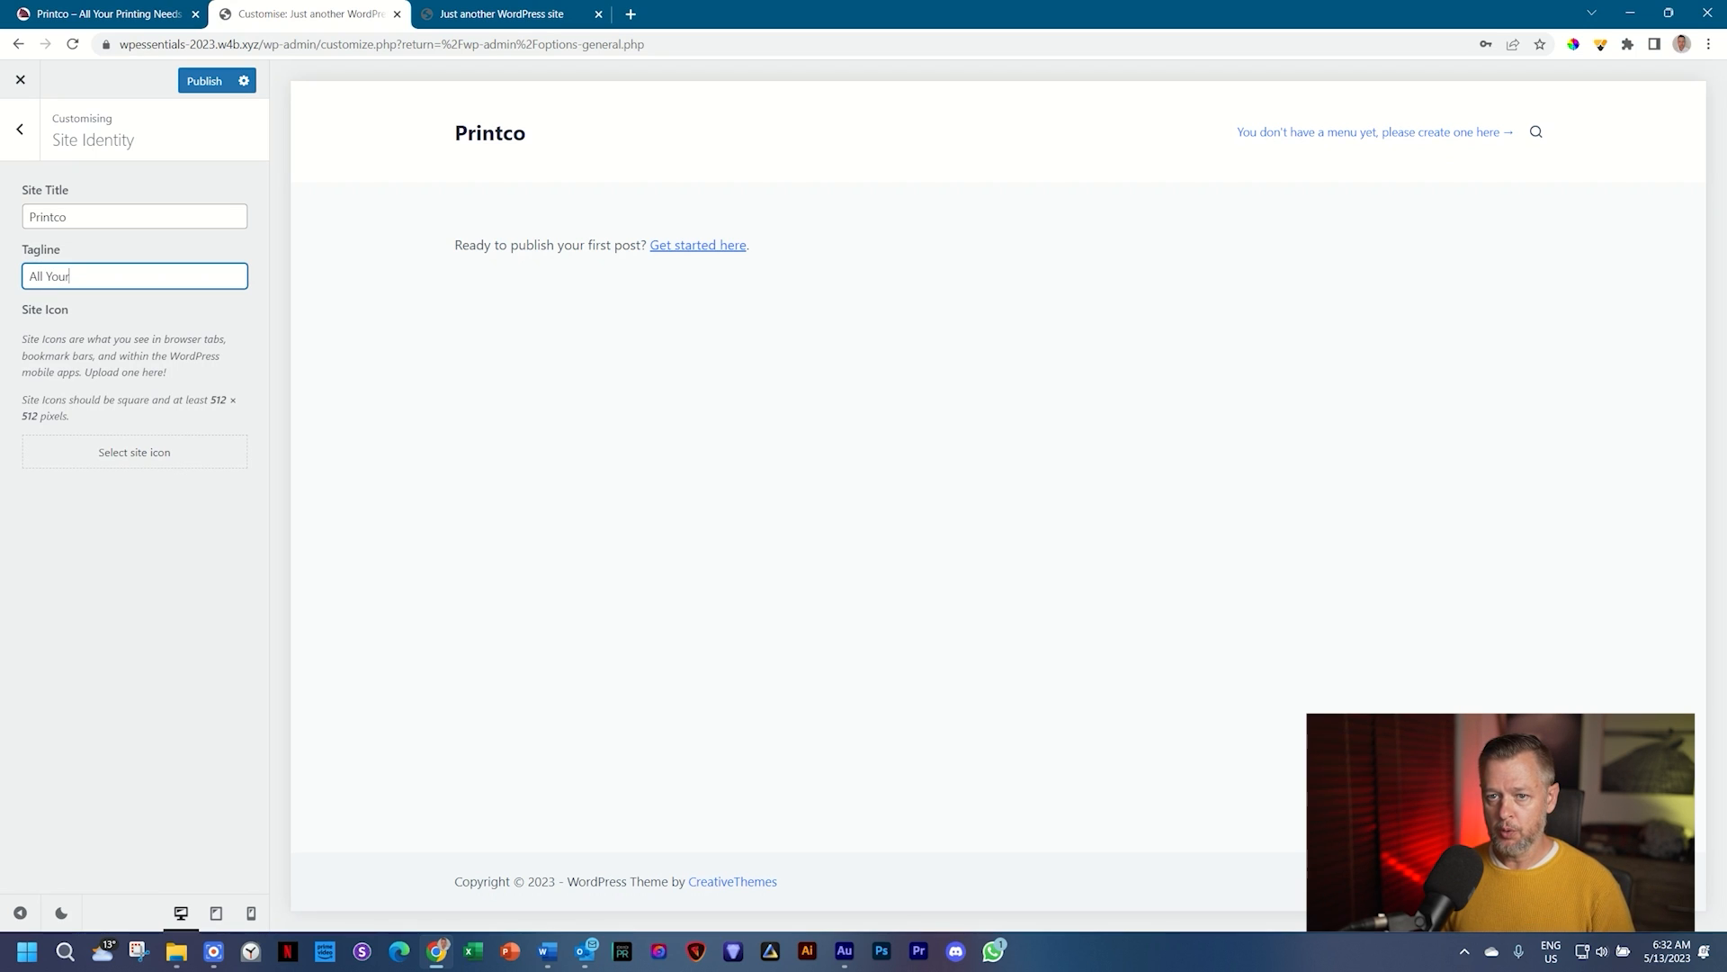
pyautogui.write('Printing ')
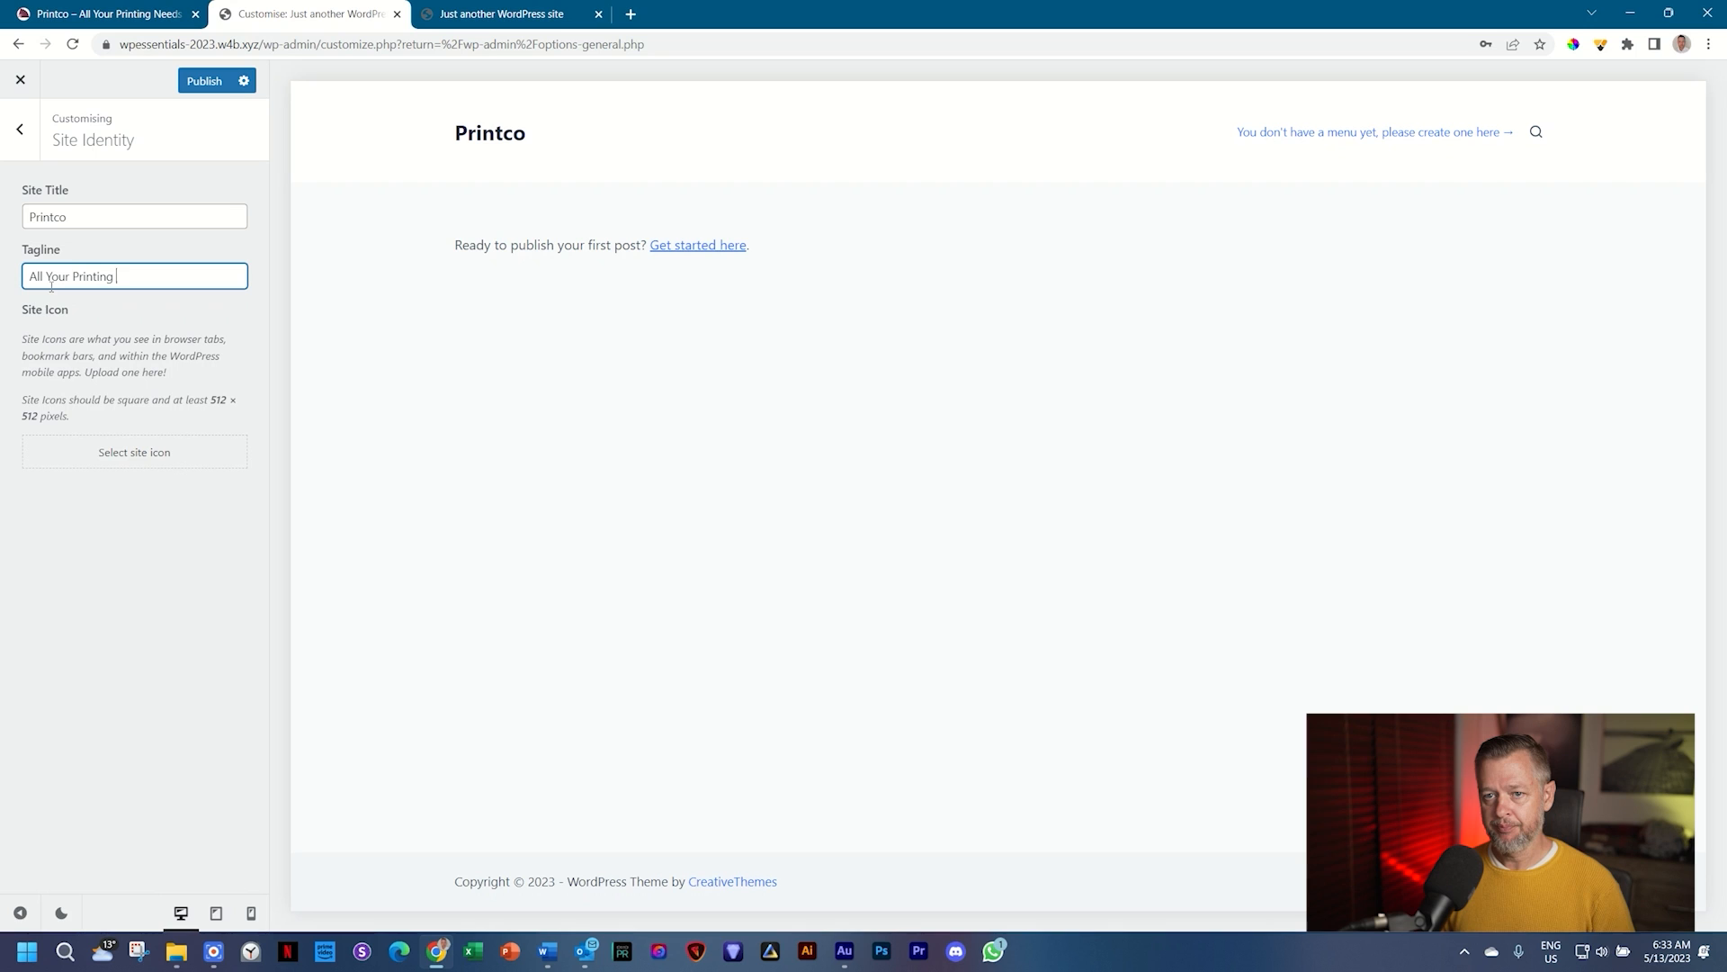
pyautogui.write('Needs')
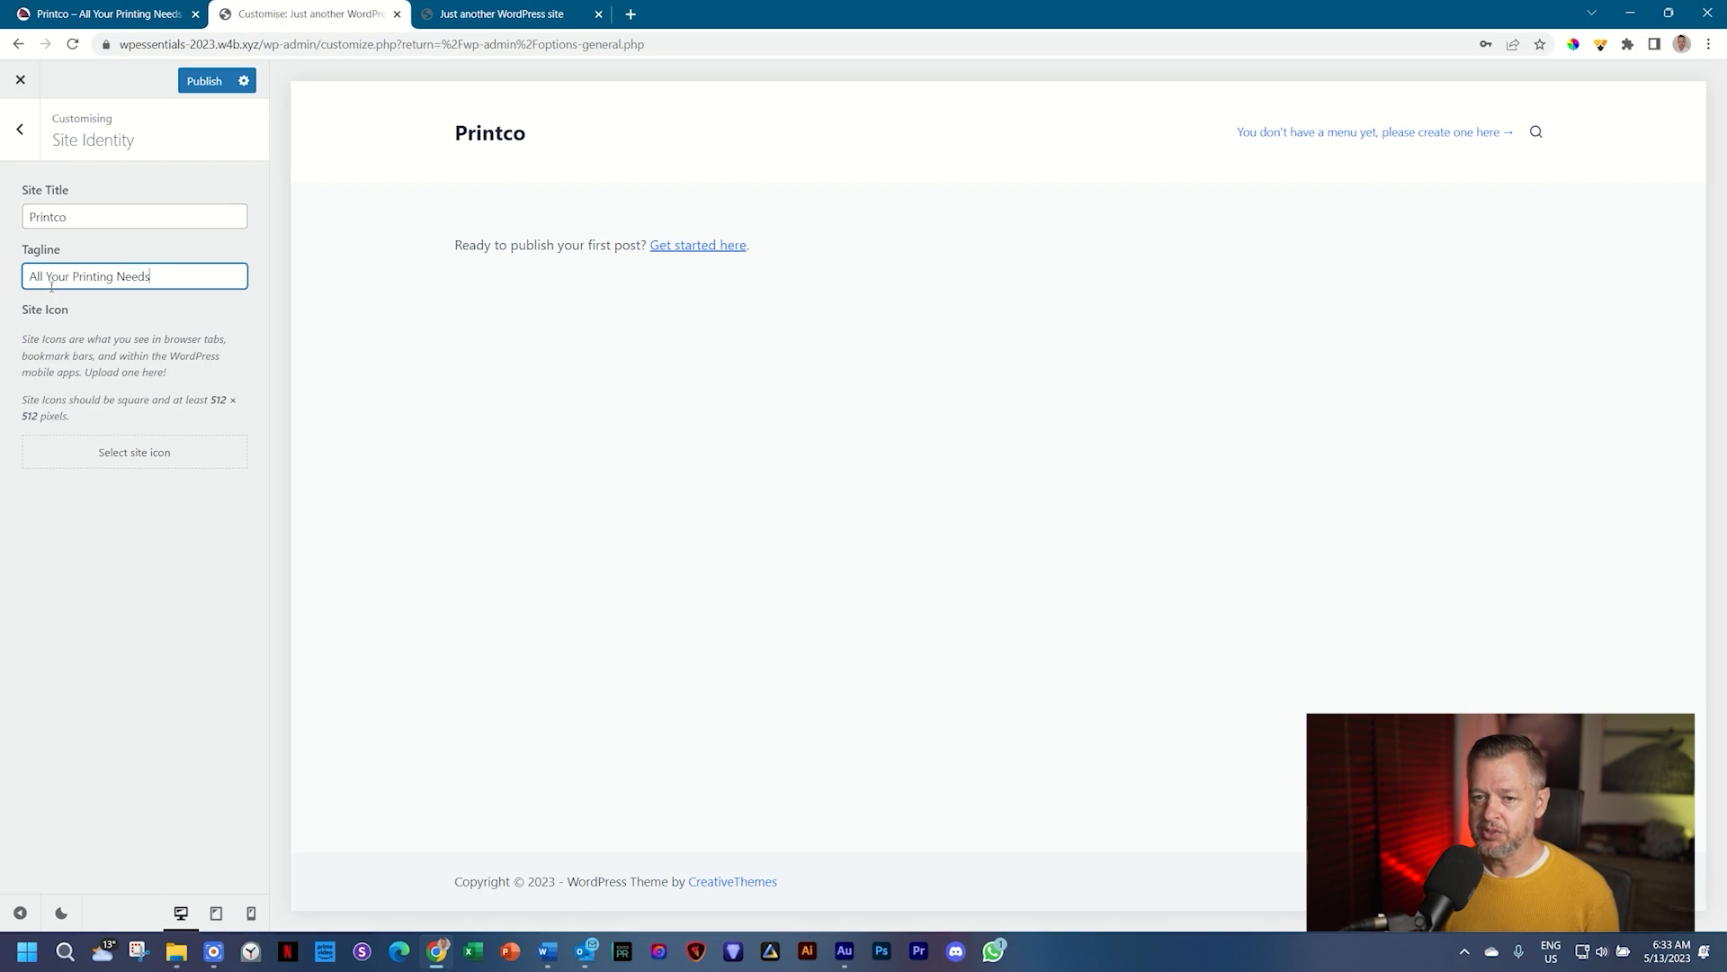
# Step: Pick the round favicon image from the Media Library as the site icon
pyautogui.click(147, 457)
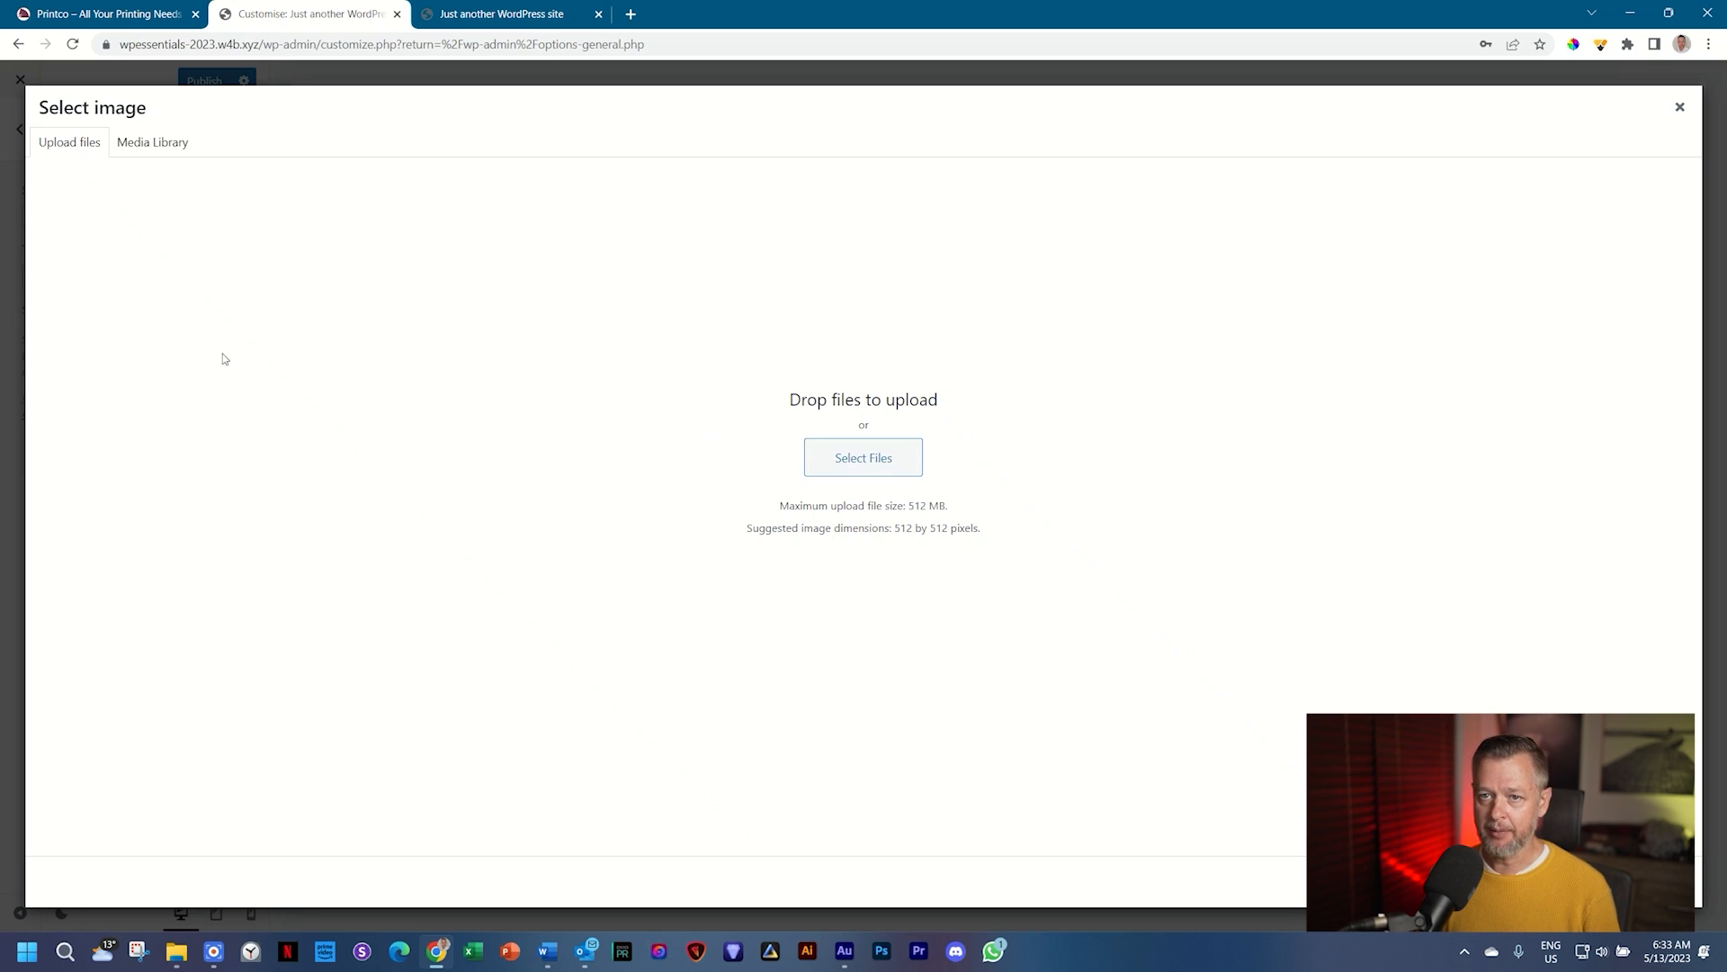
pyautogui.click(163, 150)
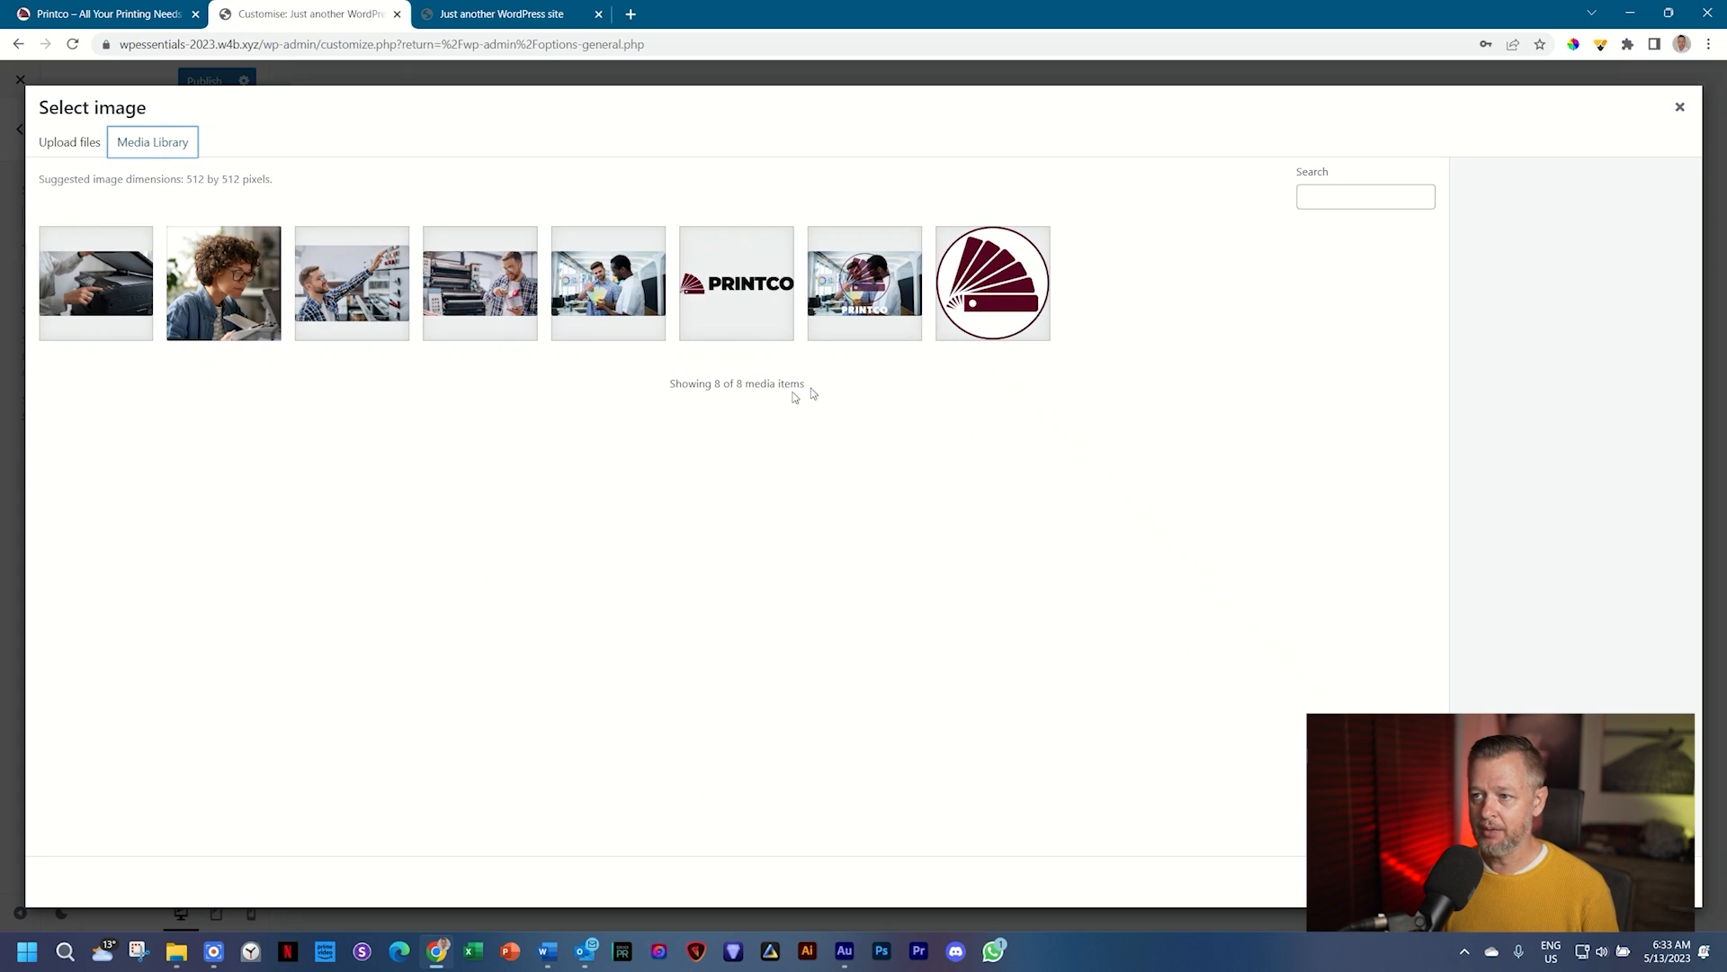
pyautogui.click(1010, 293)
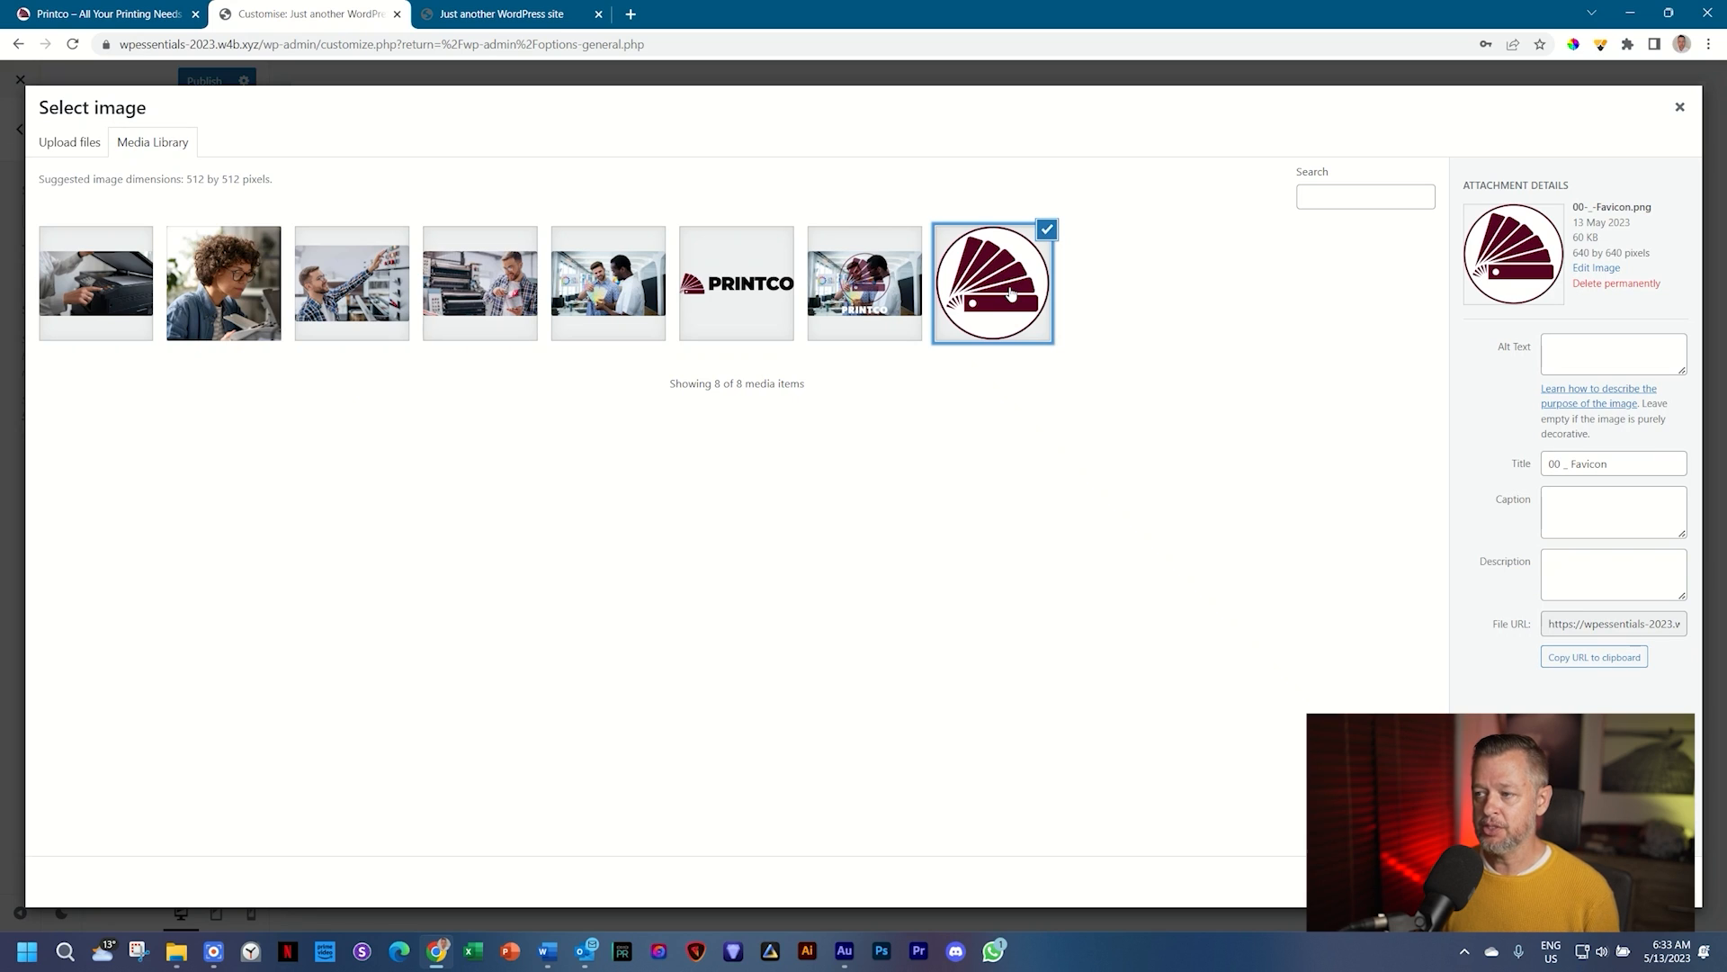
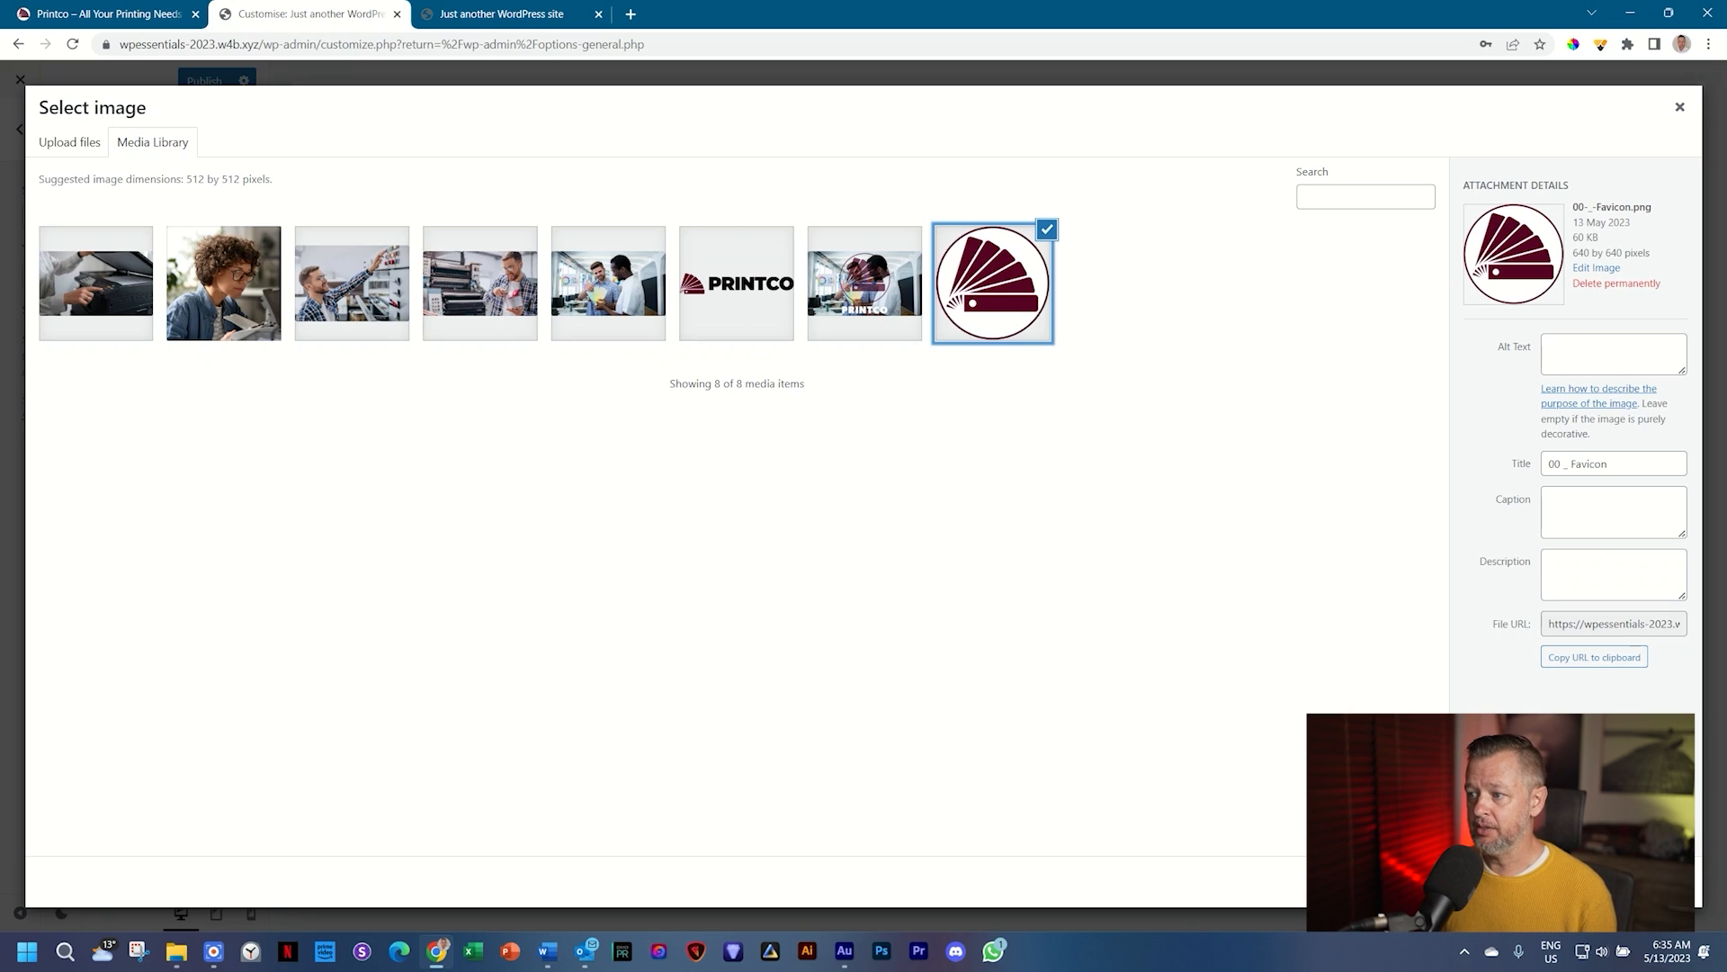
# Step: Set the maroon fan favicon as the site icon, cropped to the full square image
pyautogui.click(1581, 666)
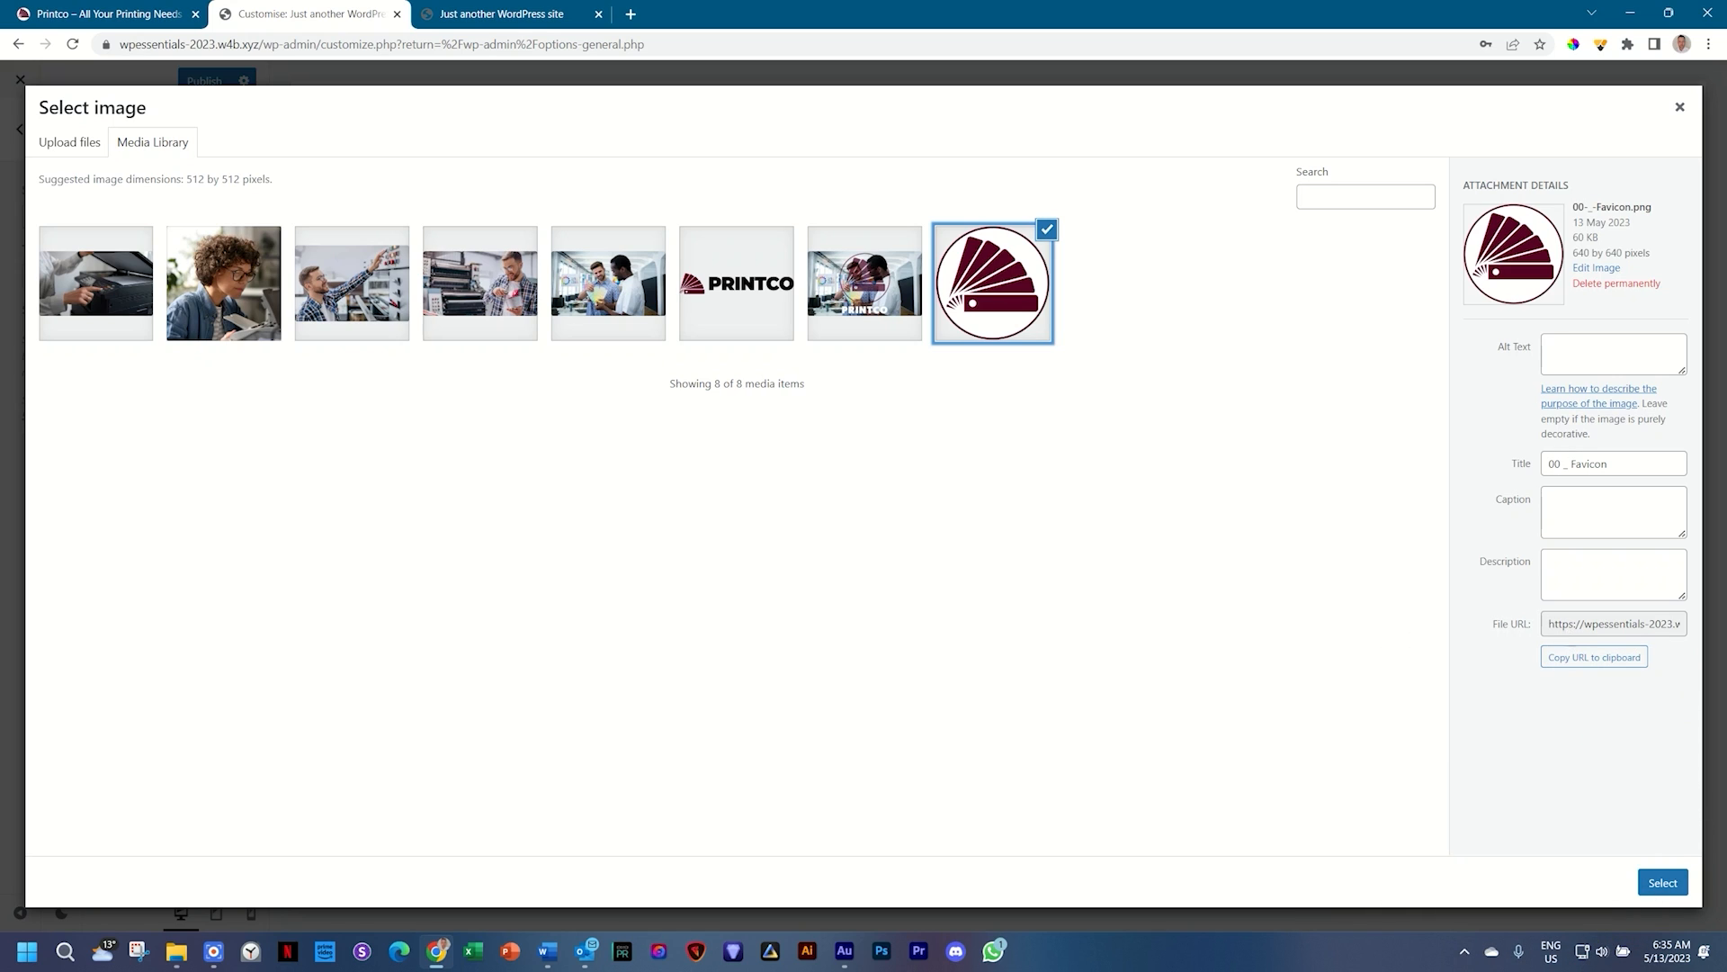
pyautogui.click(1664, 886)
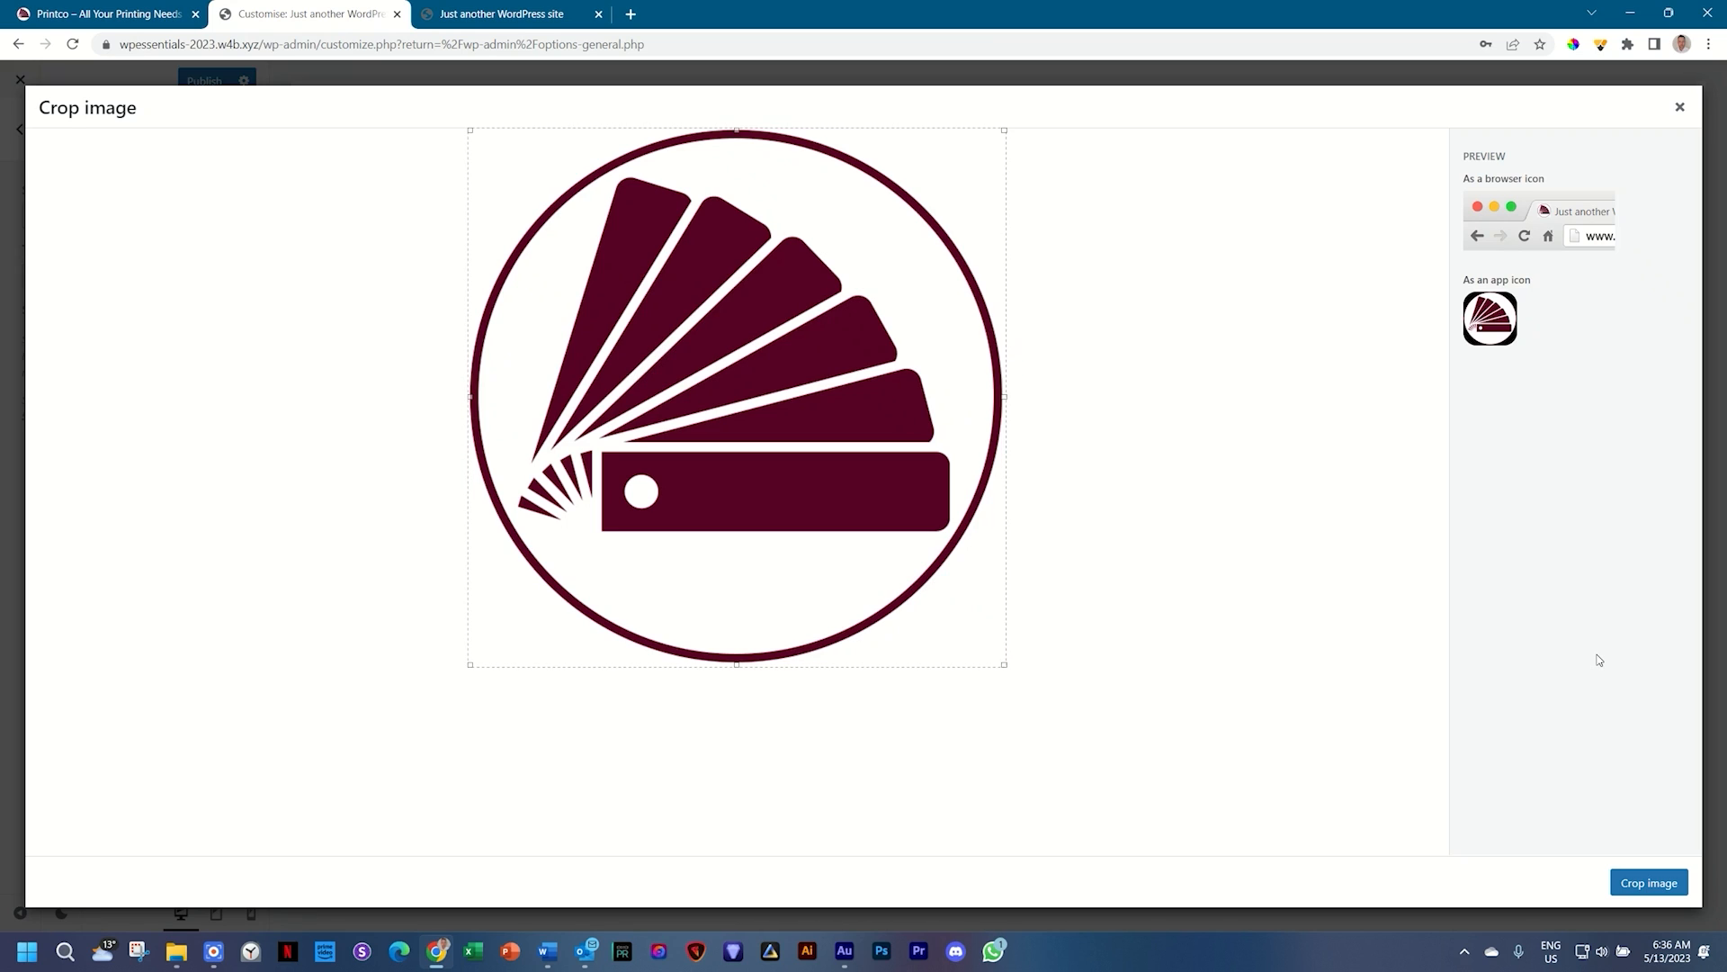
pyautogui.click(1650, 884)
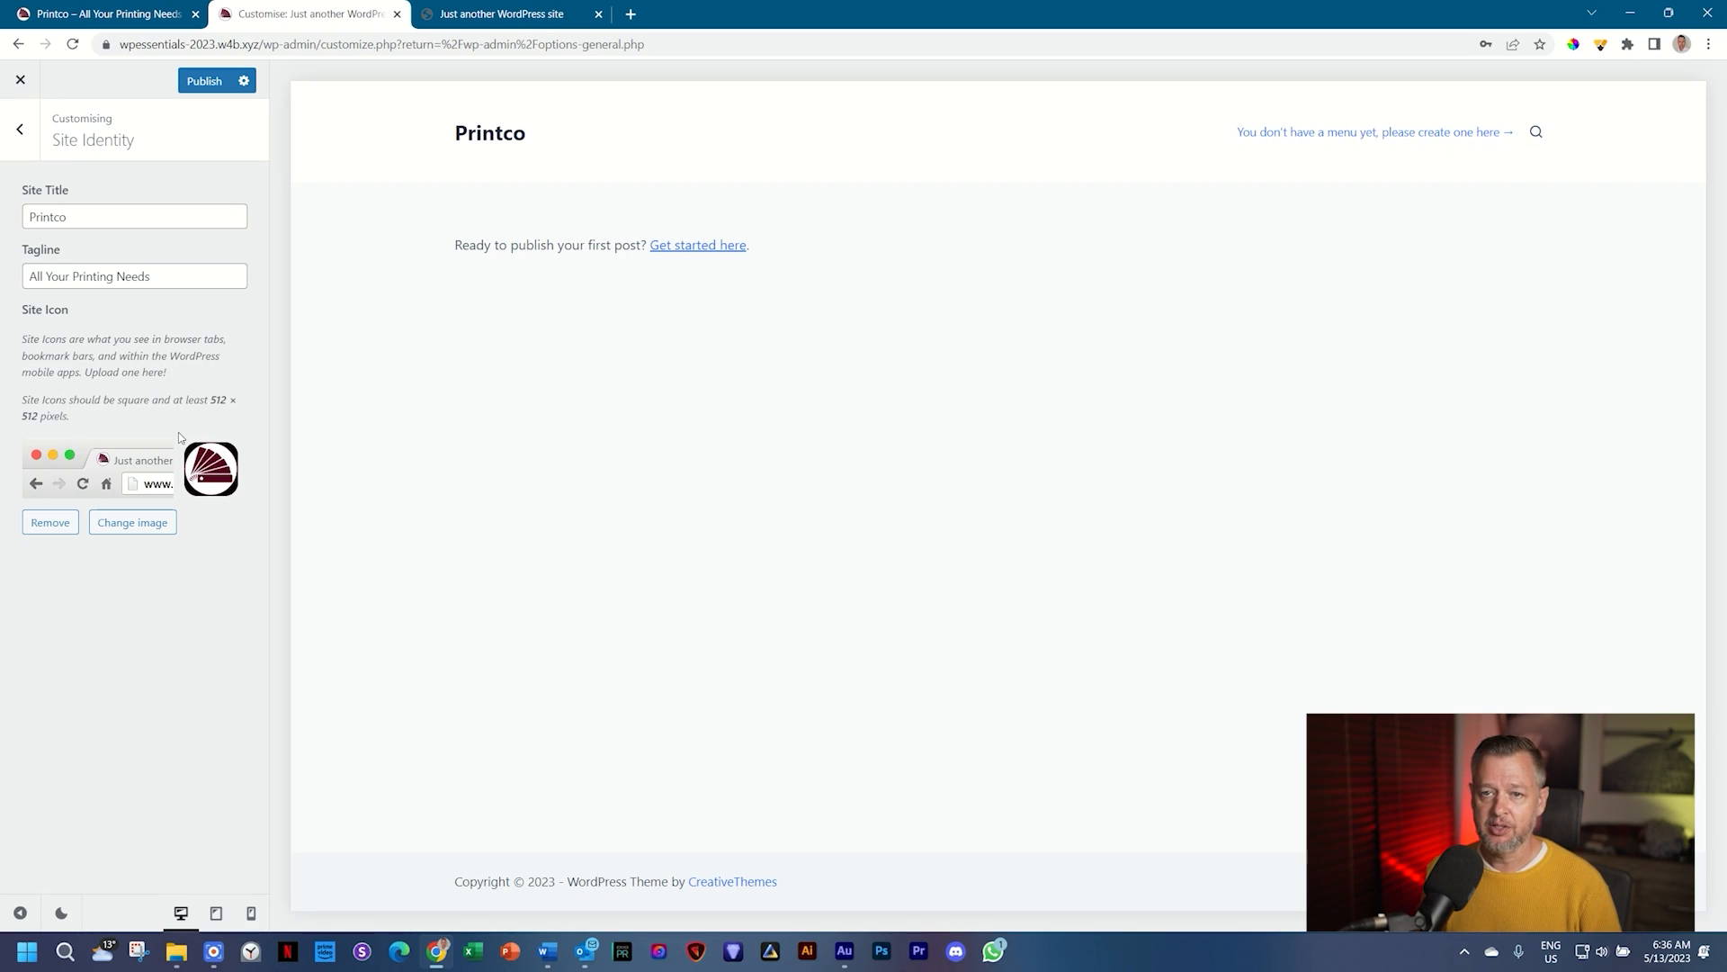
# Step: Publish the Printco identity changes and reload the live site to confirm the new title
pyautogui.click(203, 81)
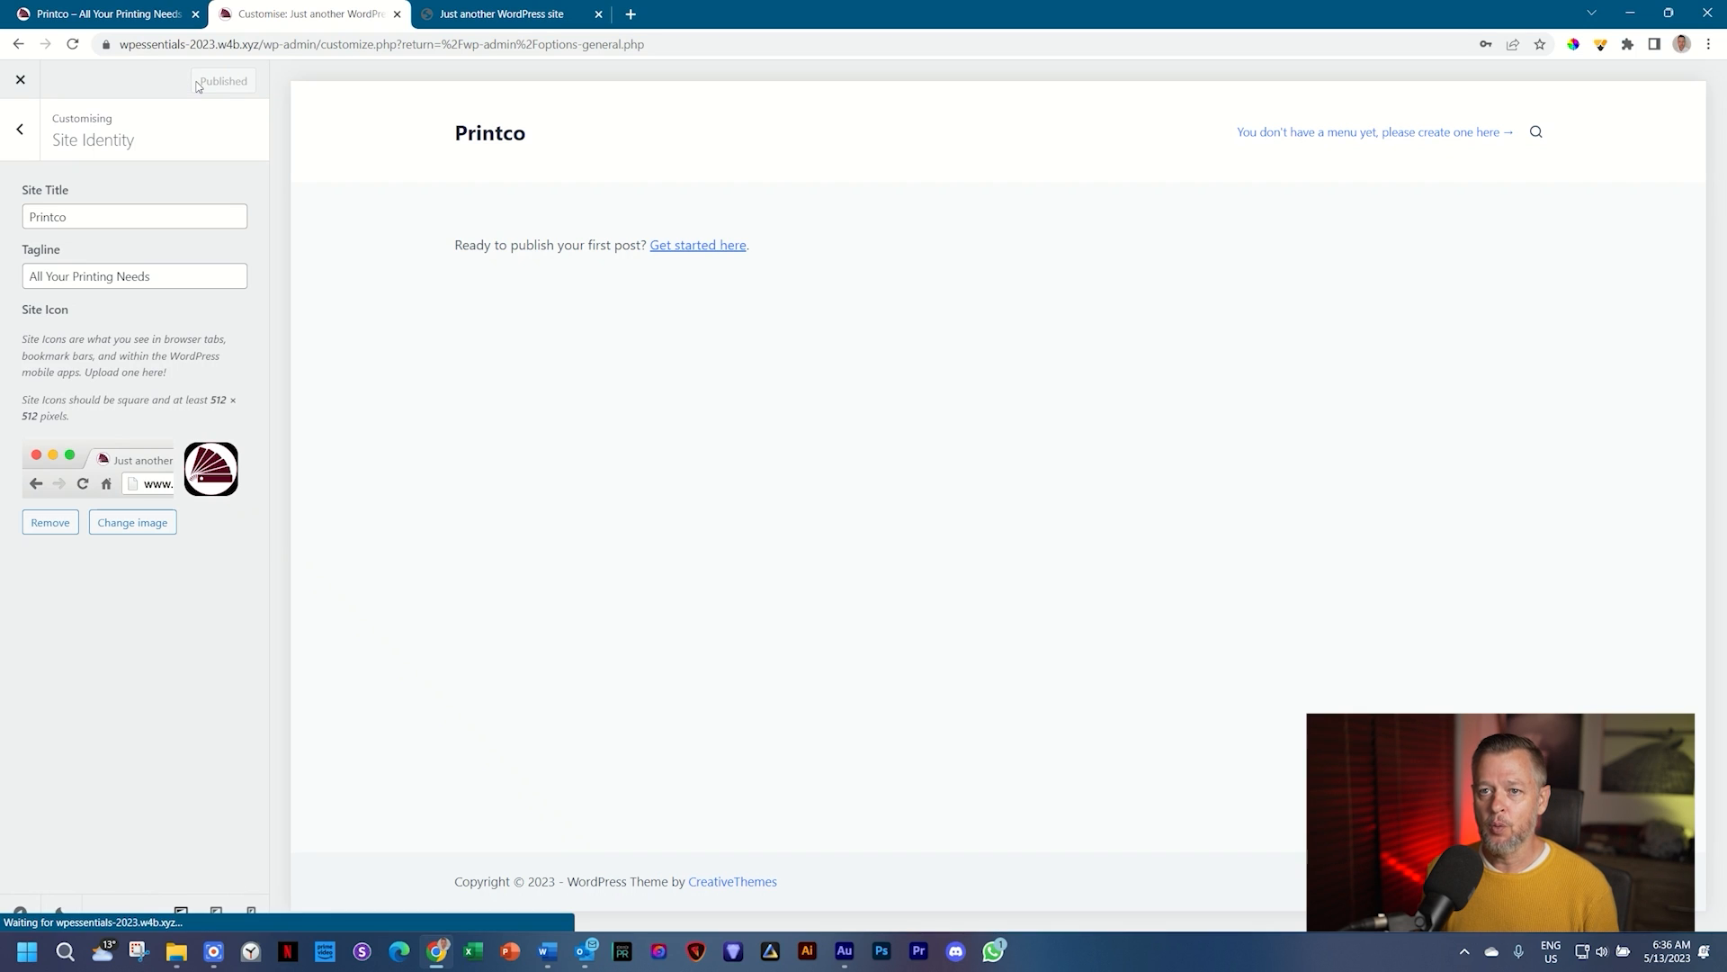
pyautogui.click(528, 14)
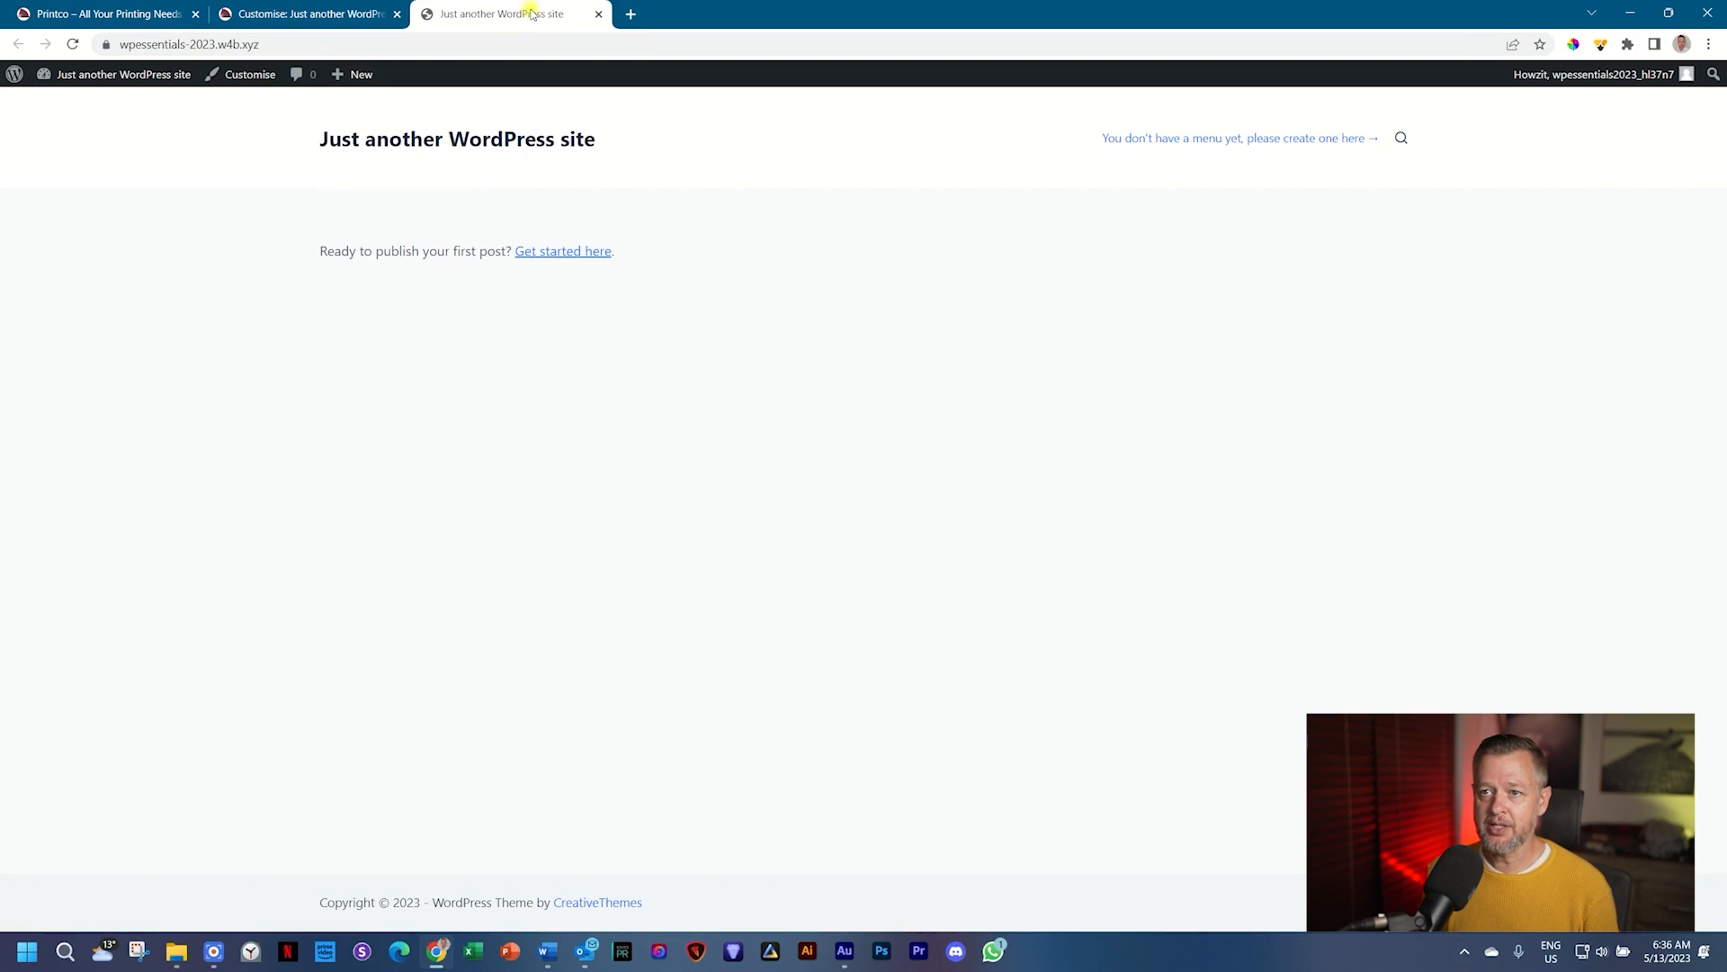
pyautogui.click(78, 45)
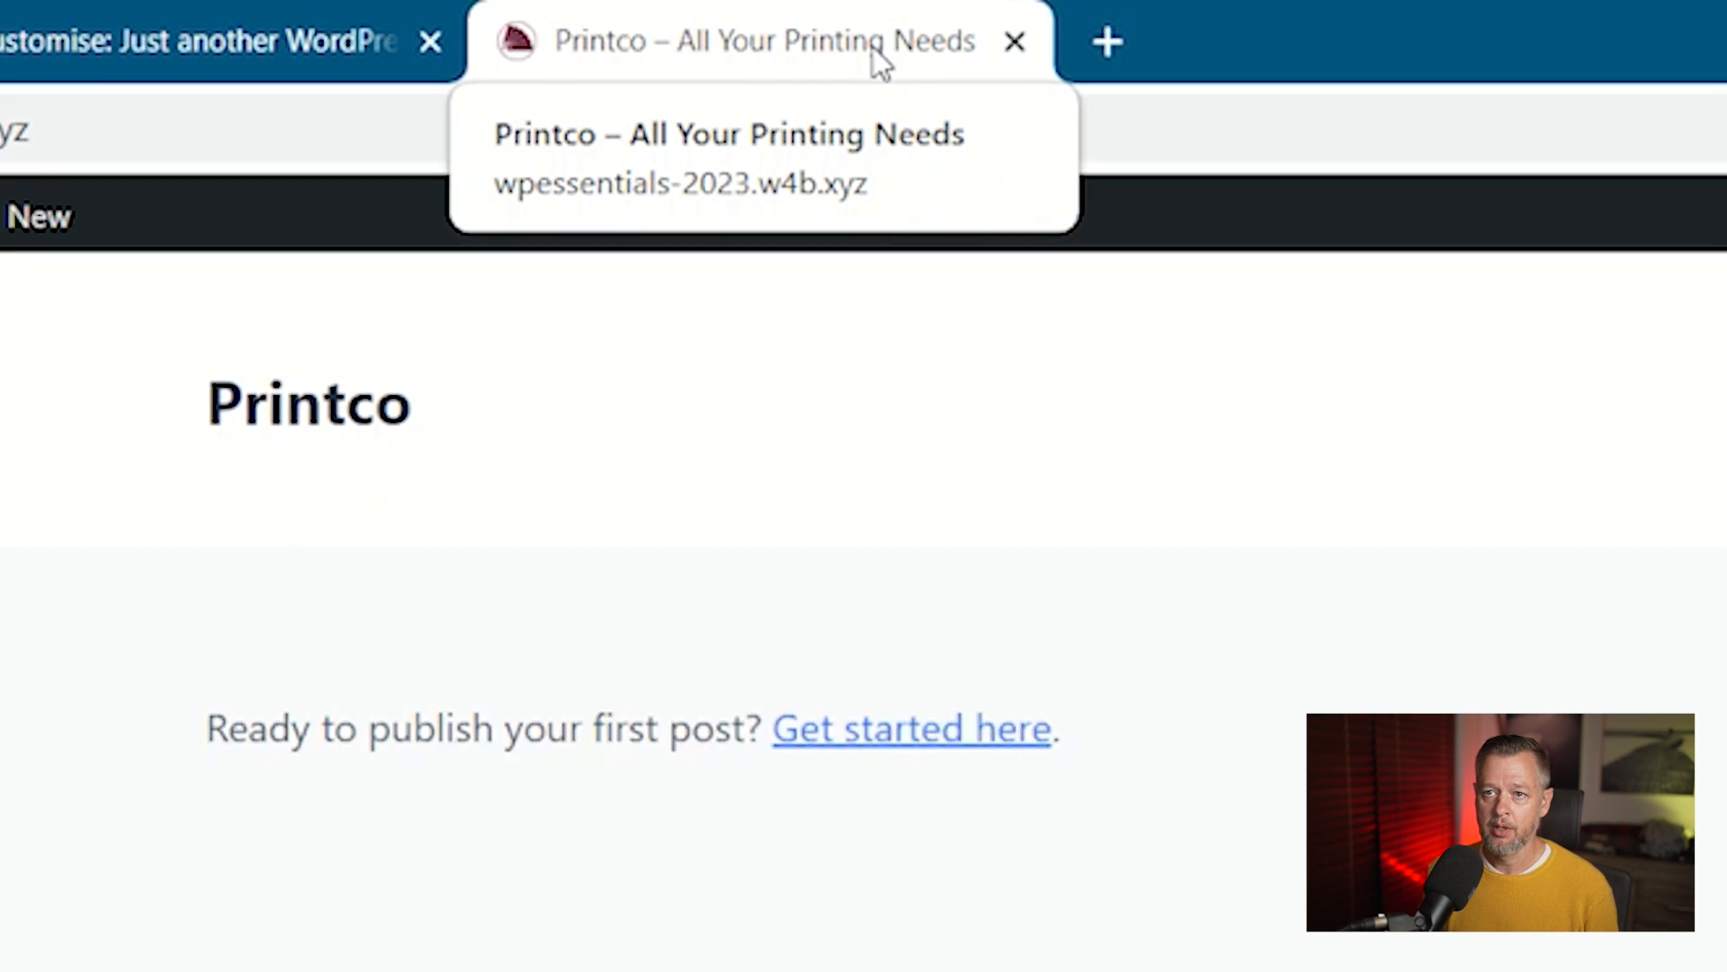
pyautogui.click(200, 55)
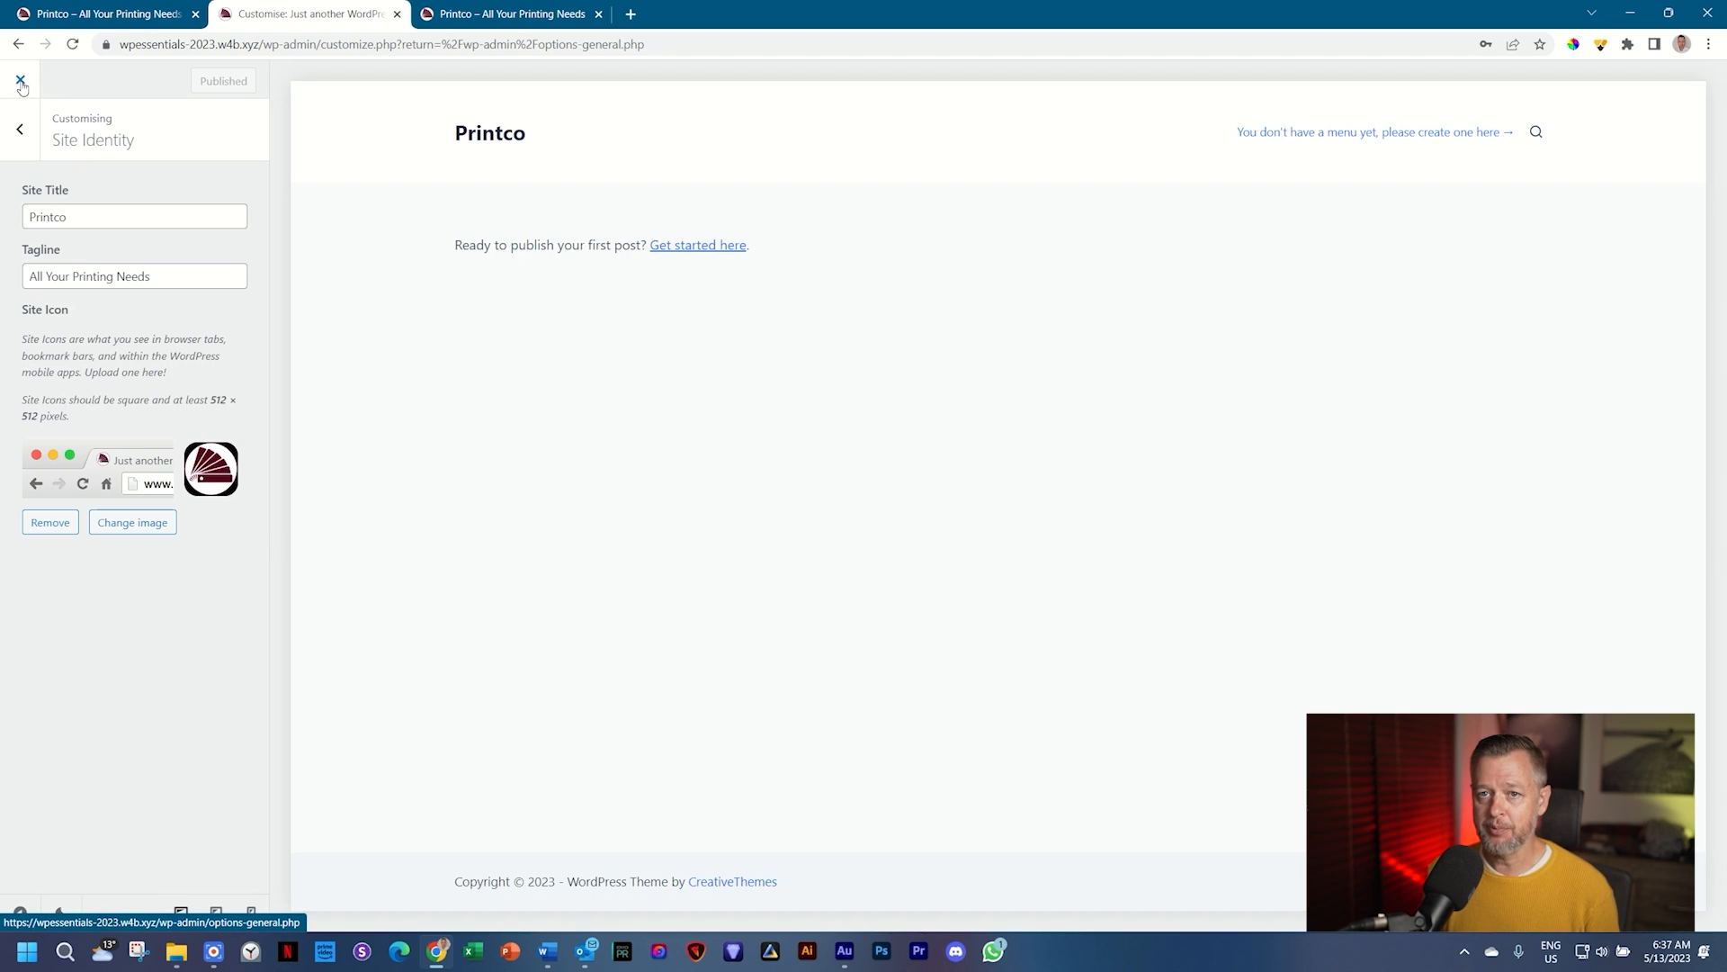
# Step: Leave the Customizer for the admin and go to the installed Plugins list
pyautogui.click(20, 81)
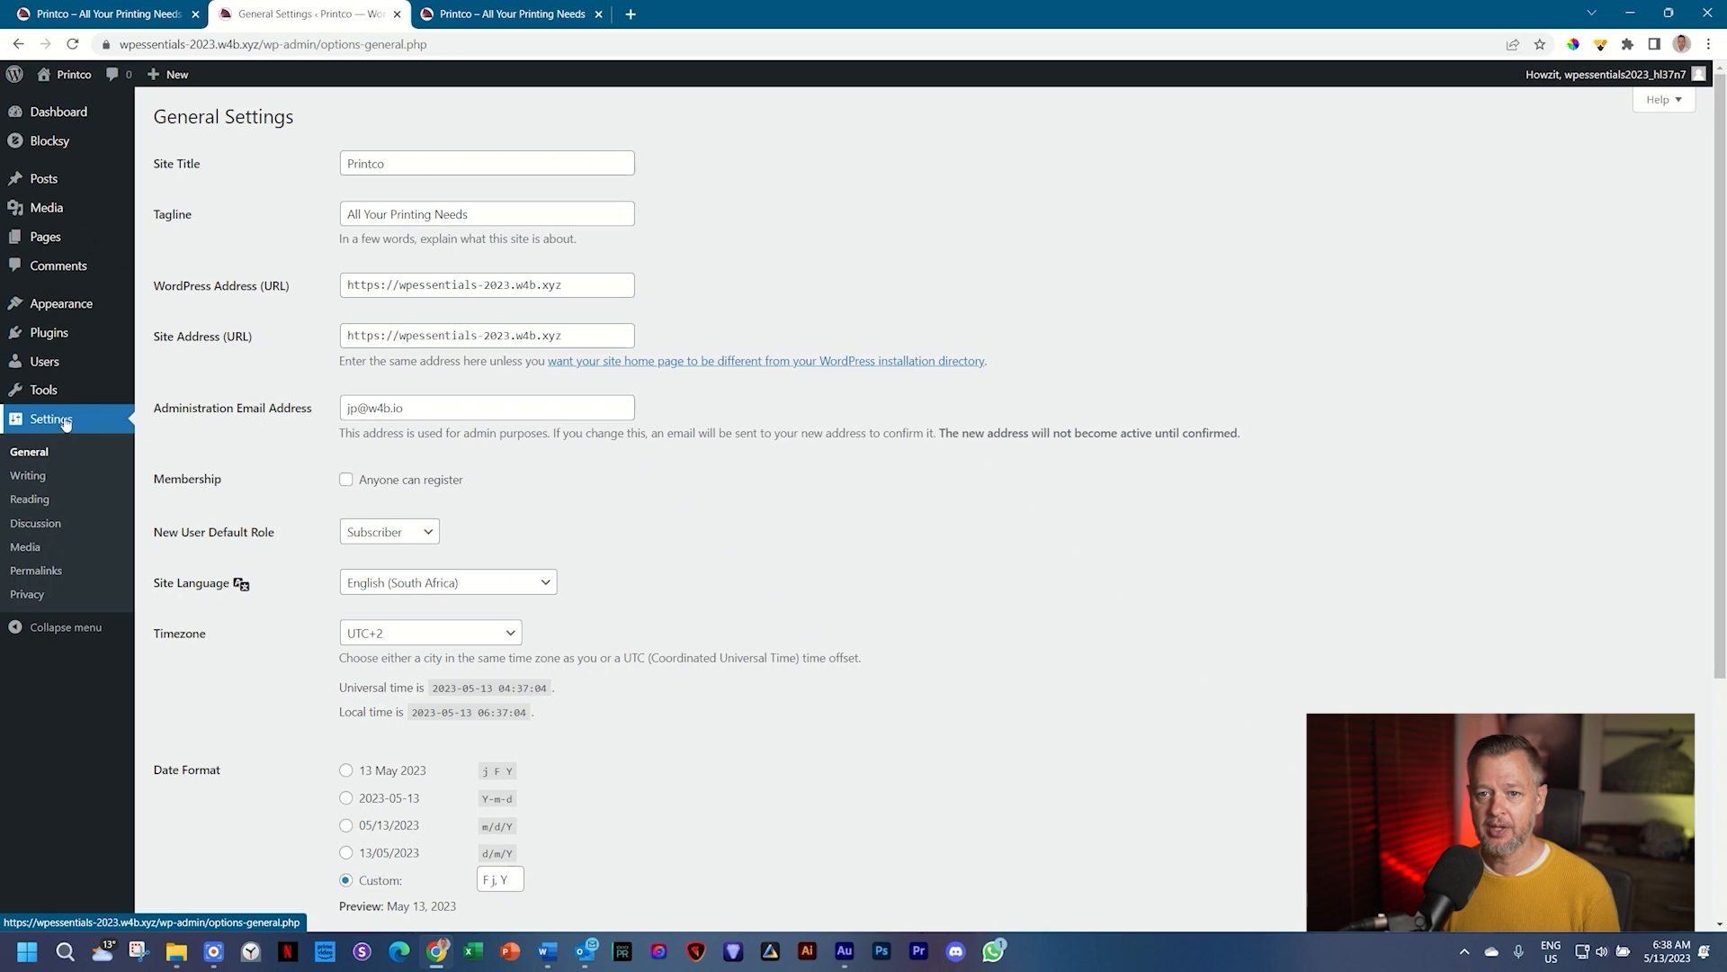
pyautogui.click(73, 343)
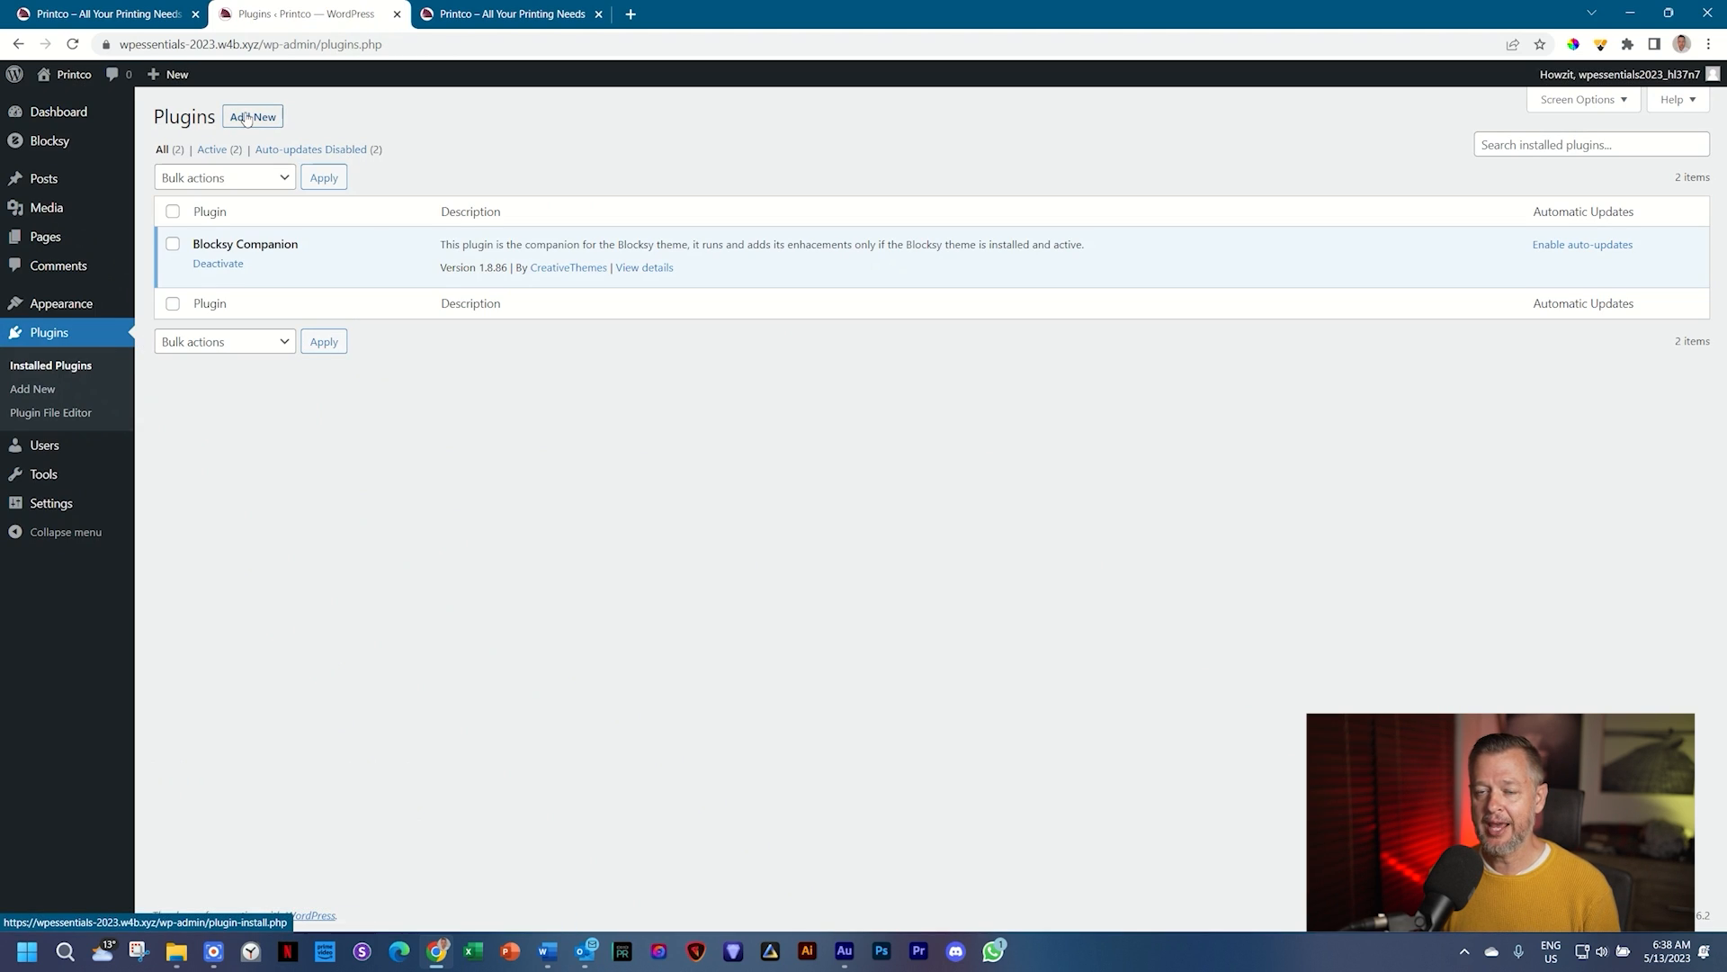
# Step: Search the plugin directory for 'brizy', then install and activate Brizy – Page Builder
pyautogui.click(247, 119)
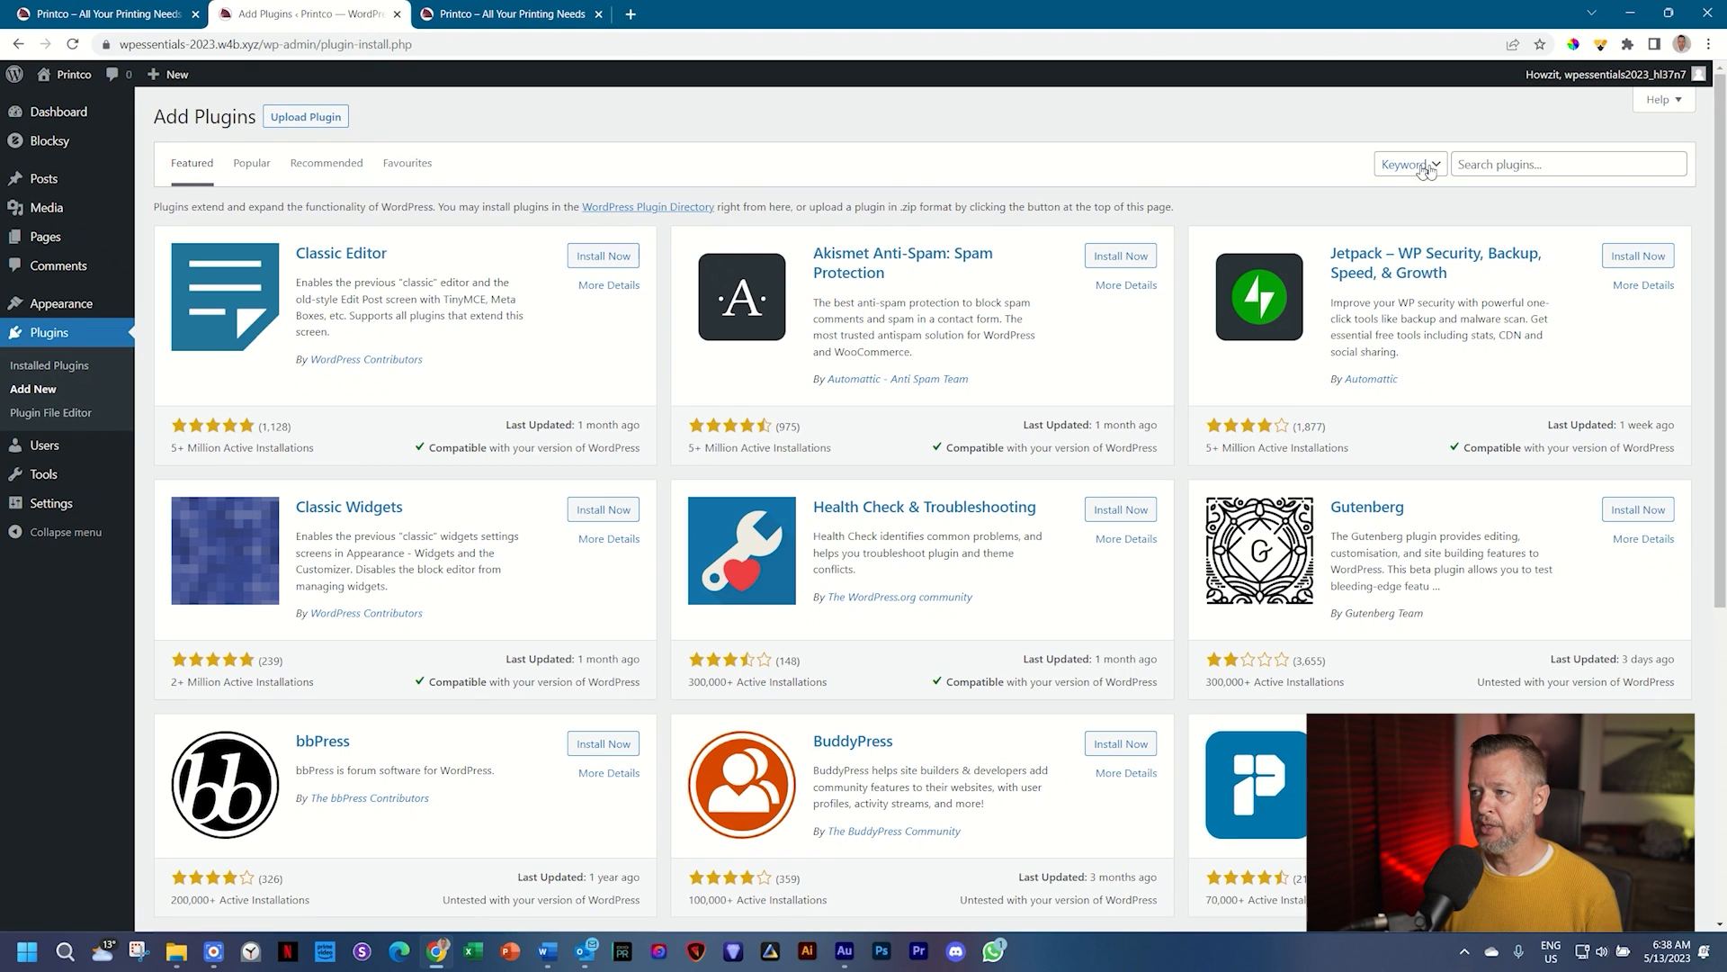
pyautogui.click(1527, 163)
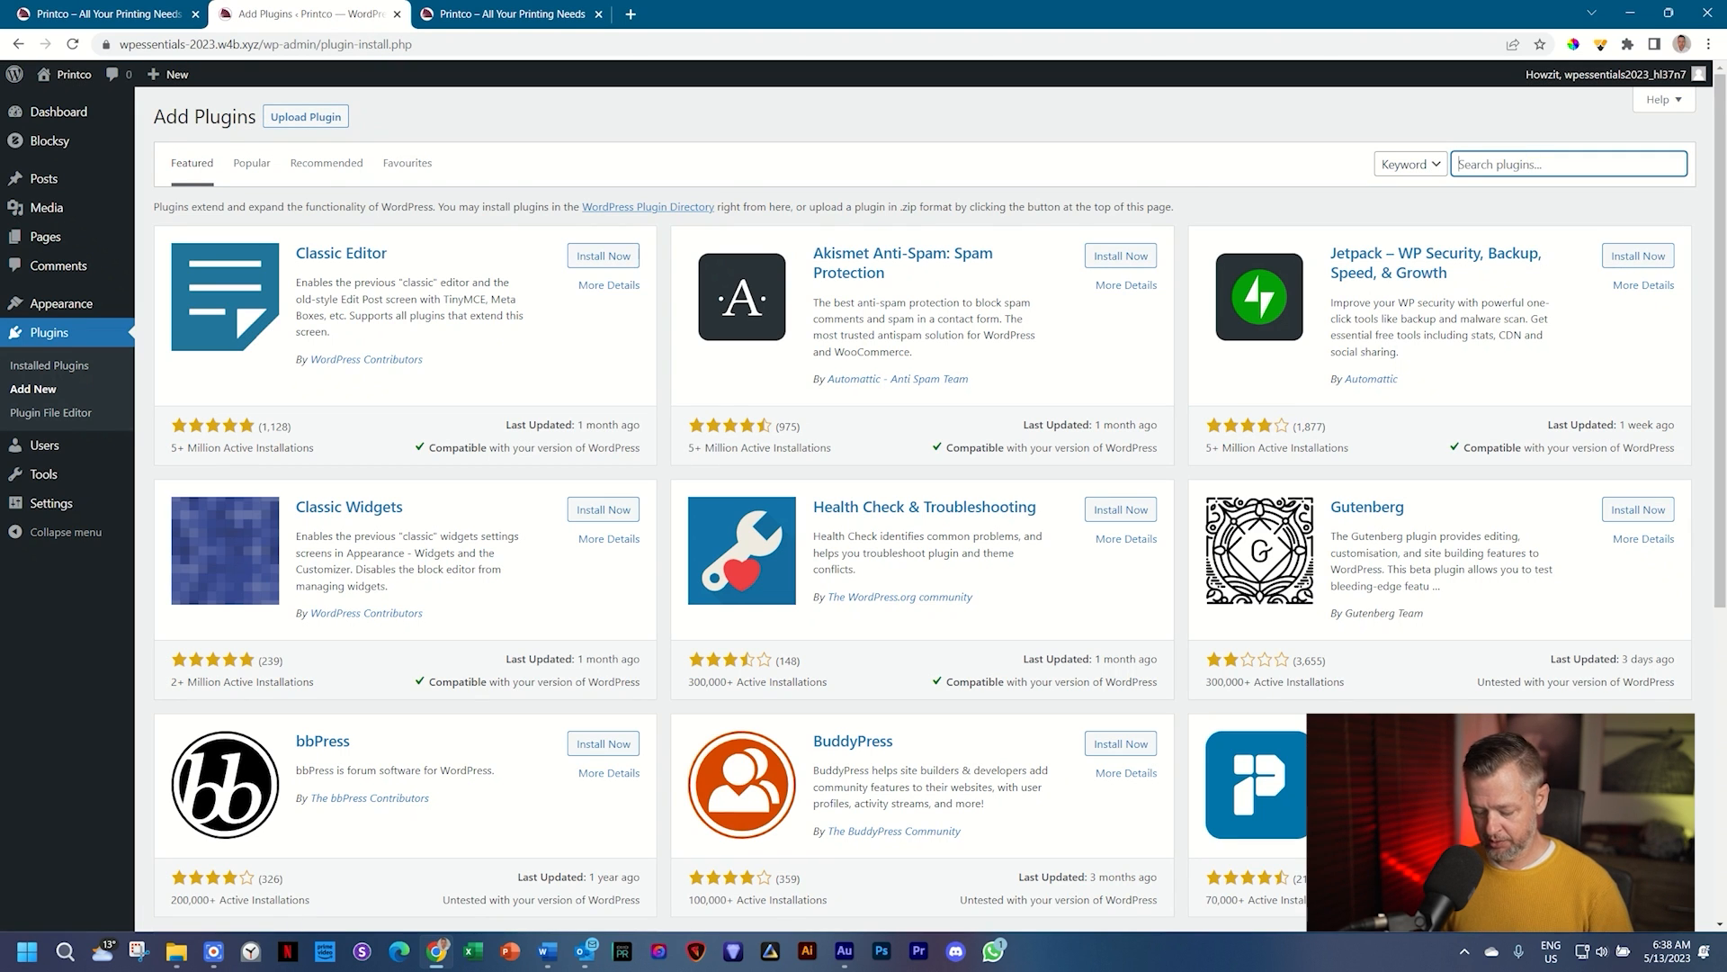
pyautogui.write('brizy')
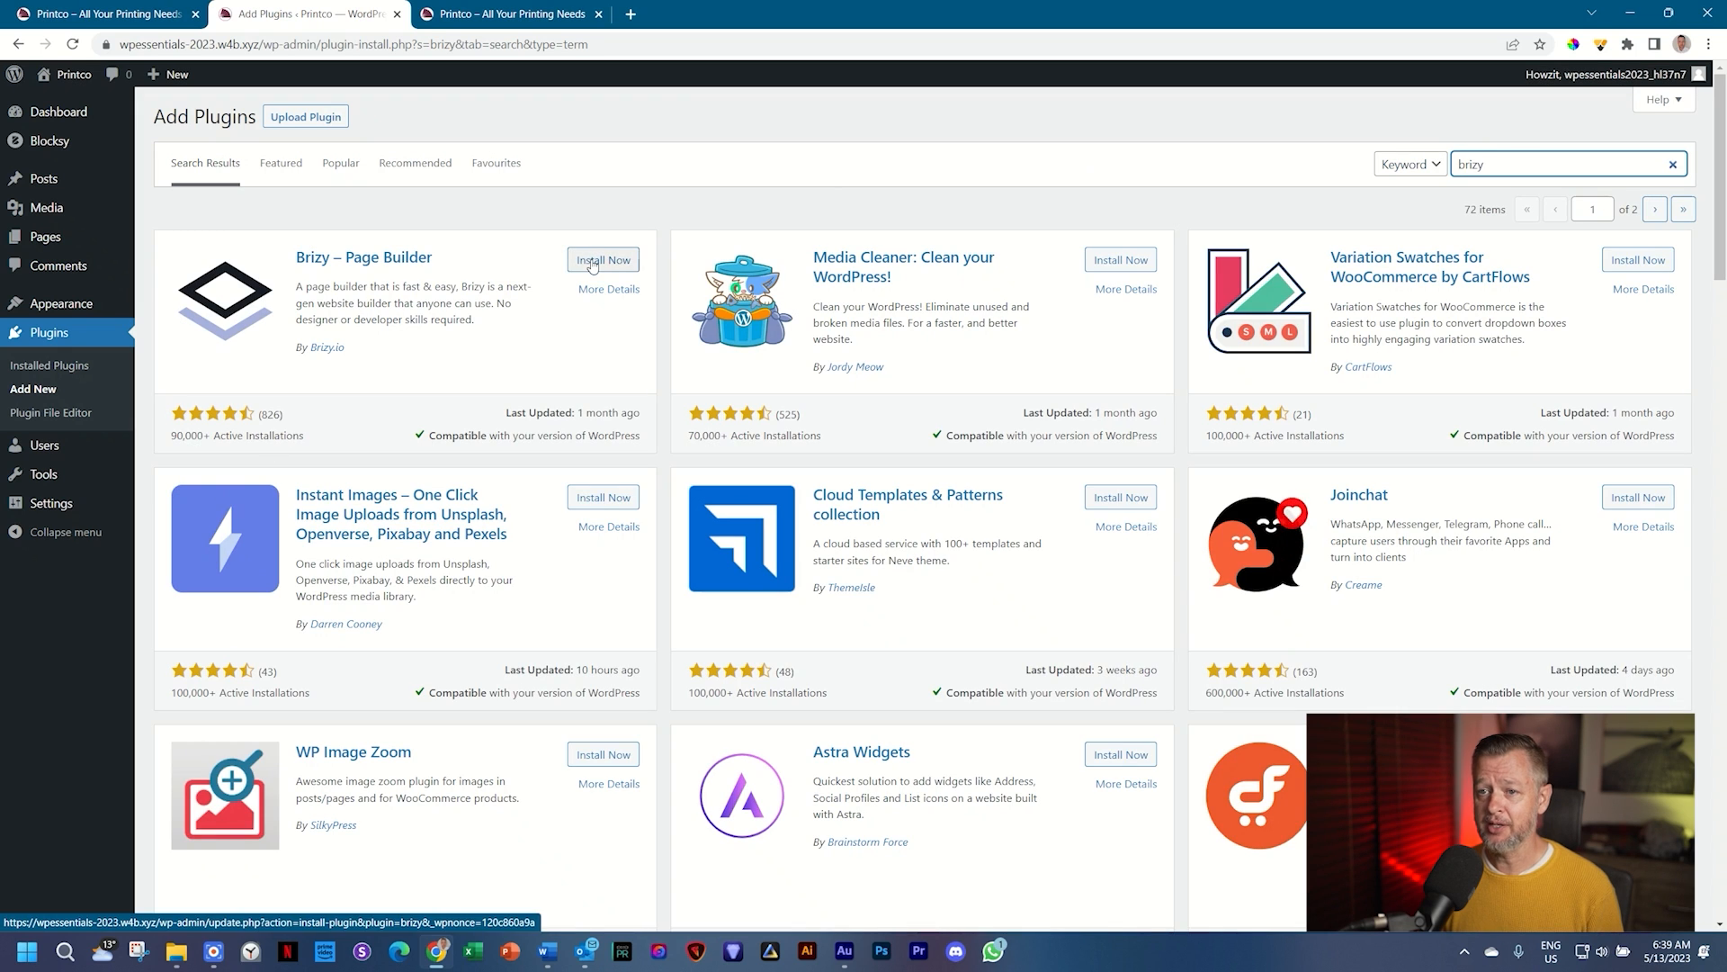
pyautogui.click(586, 263)
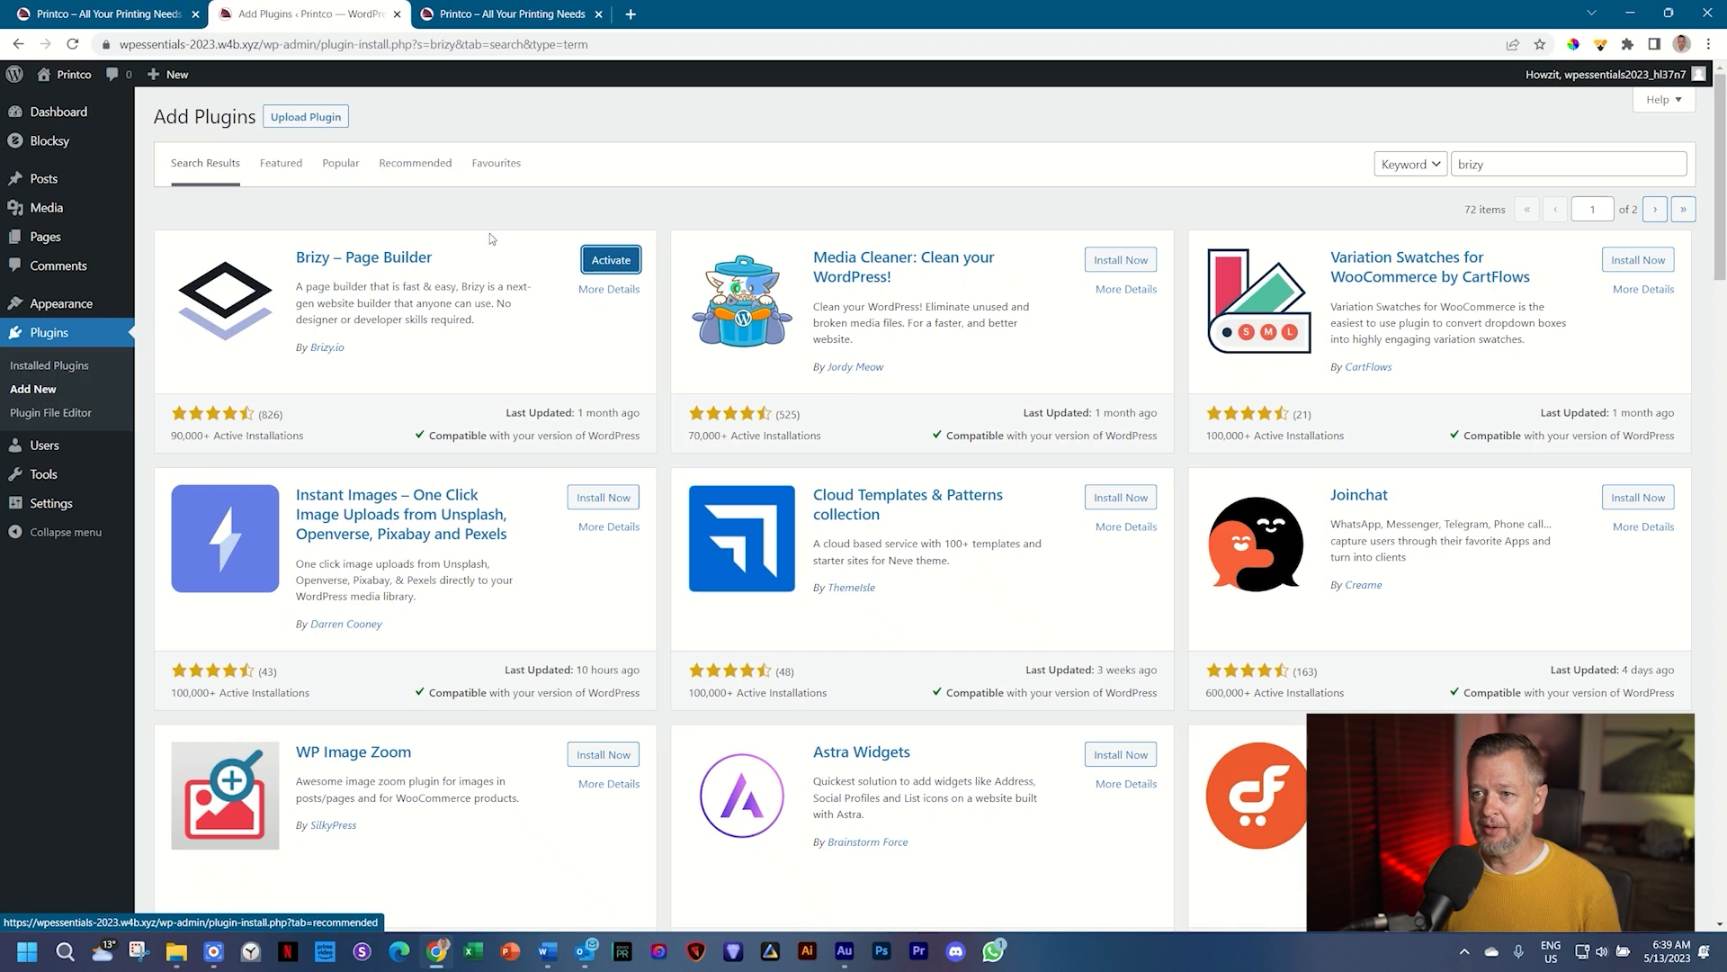
pyautogui.click(627, 267)
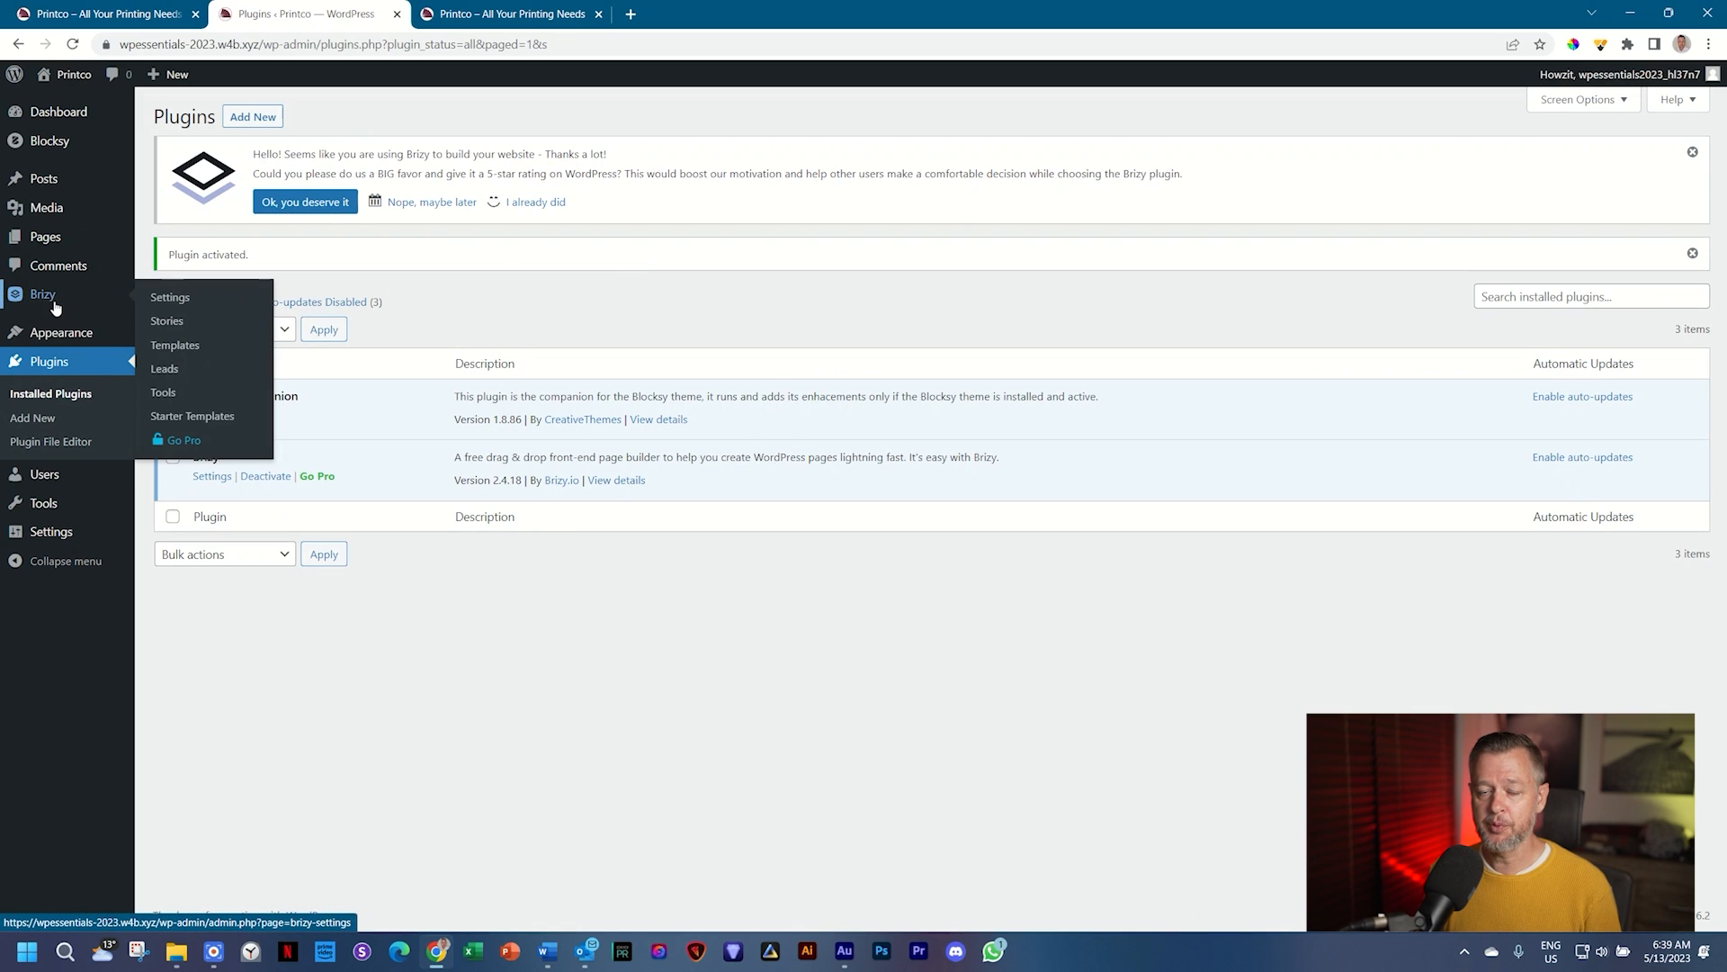
# Step: Open the Brizy Settings page showing Brizy enabled for Posts and Pages
pyautogui.click(54, 302)
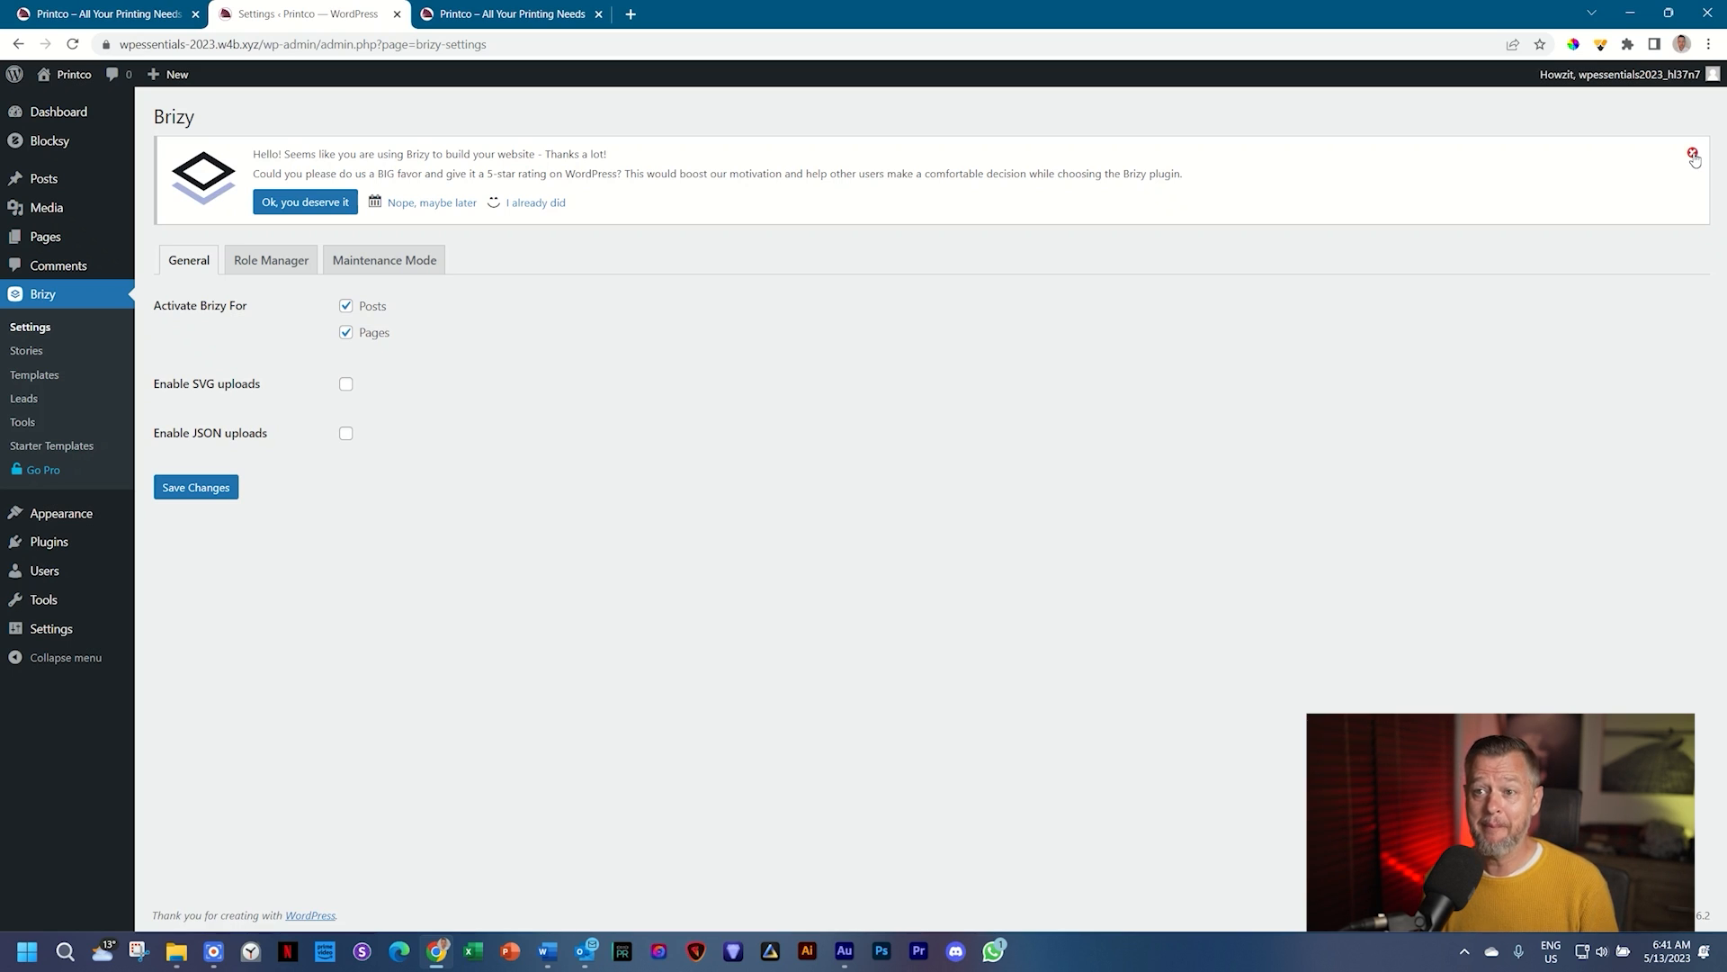
pyautogui.click(532, 203)
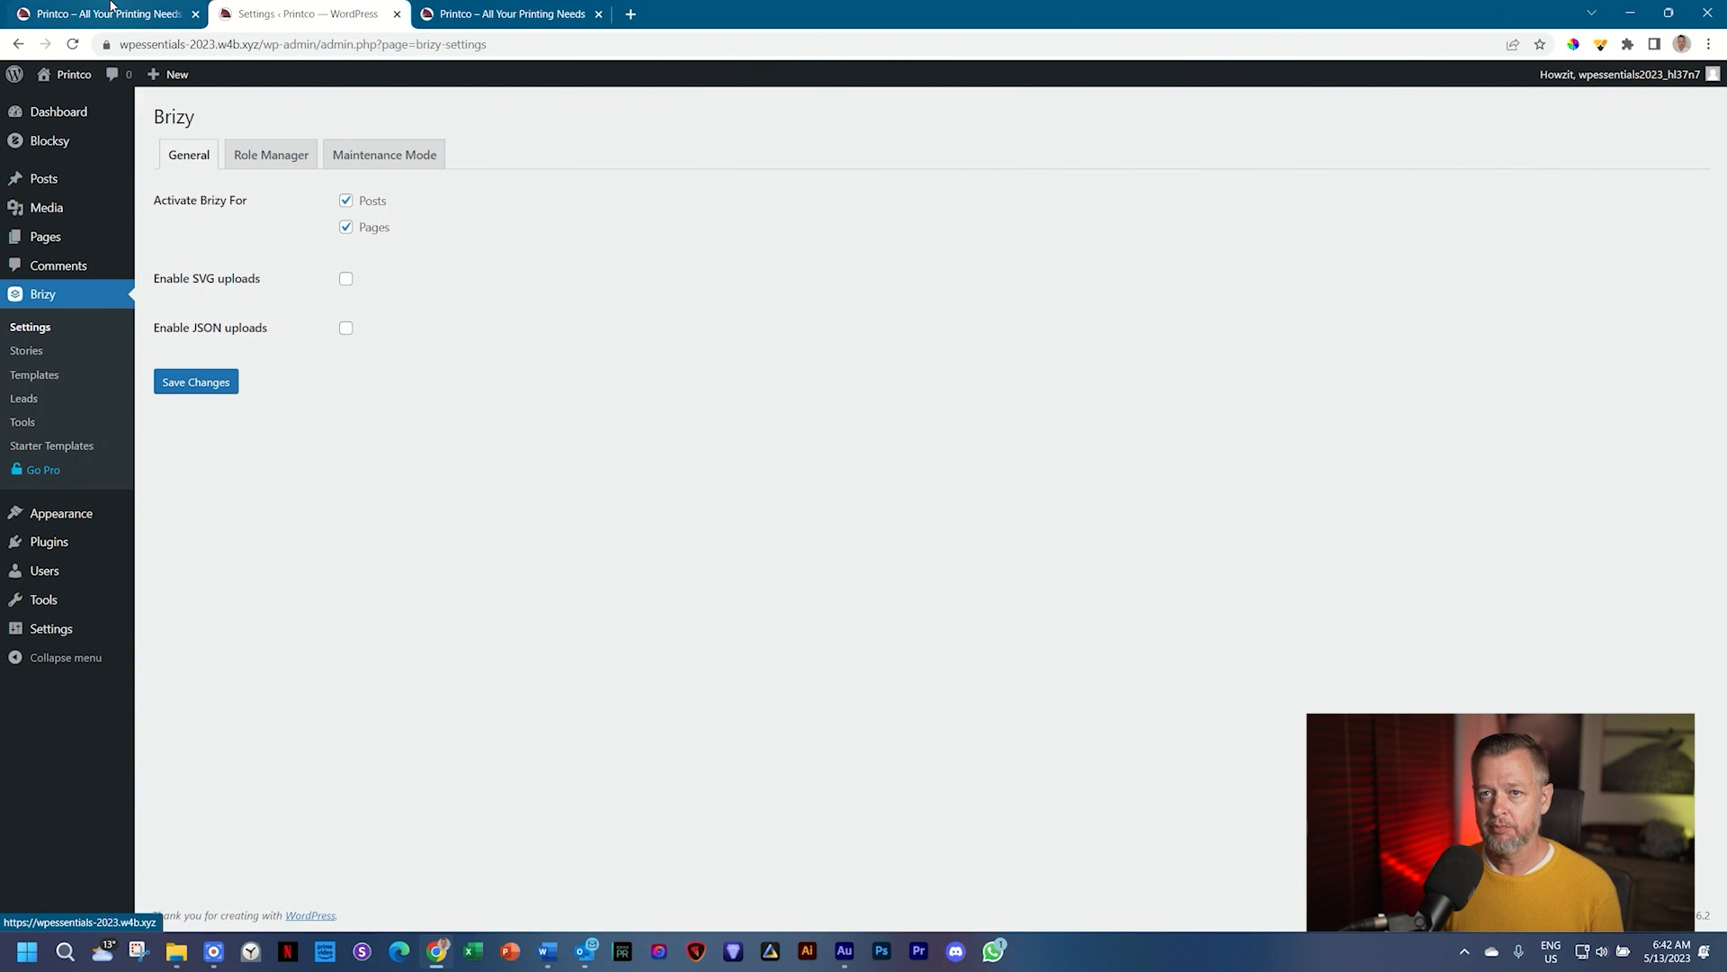
pyautogui.click(110, 11)
pyautogui.scroll(10, 1067, 477)
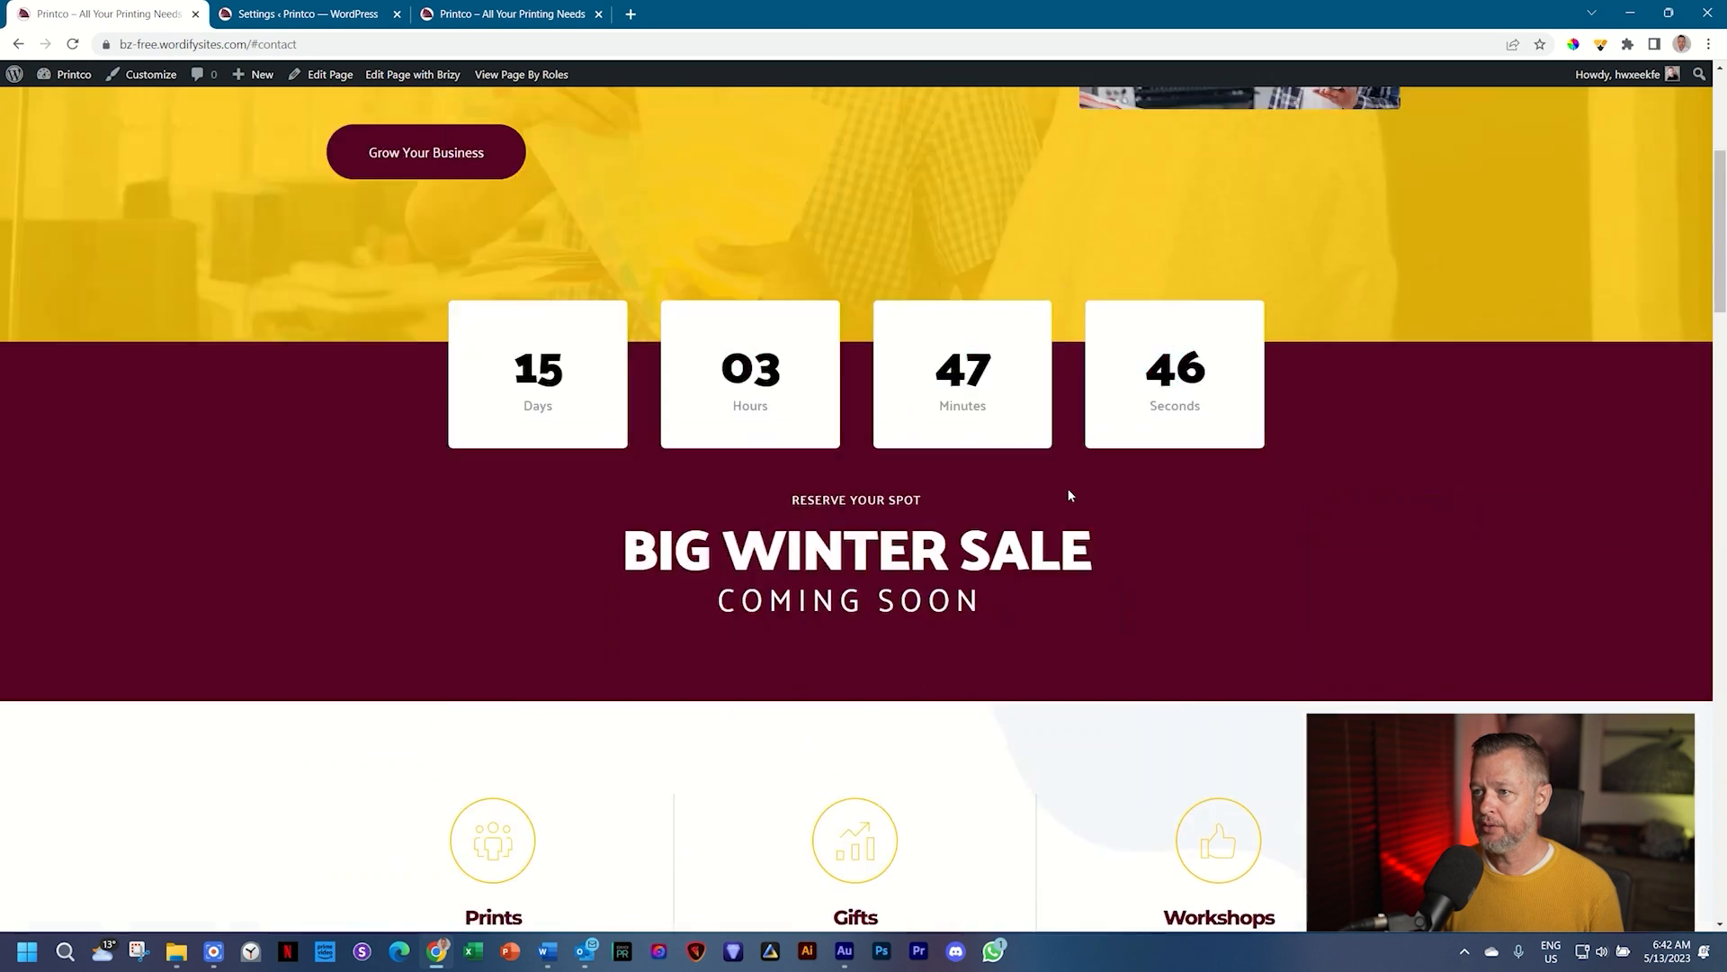
pyautogui.scroll(4, 1069, 494)
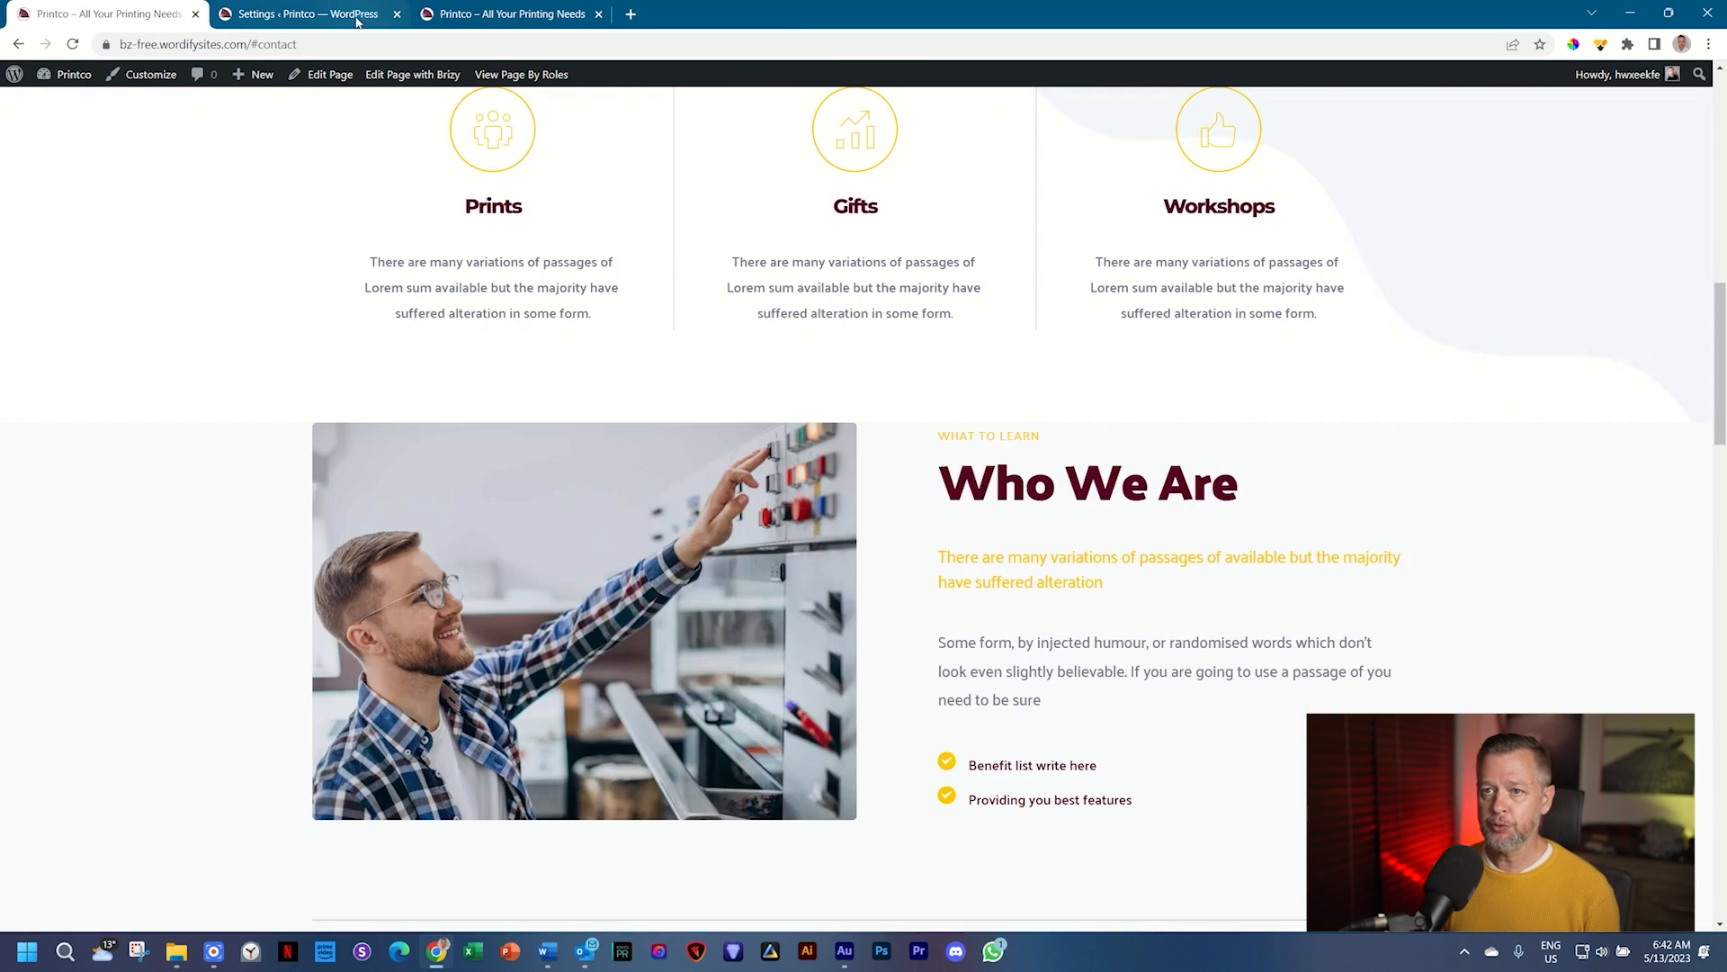
pyautogui.click(358, 16)
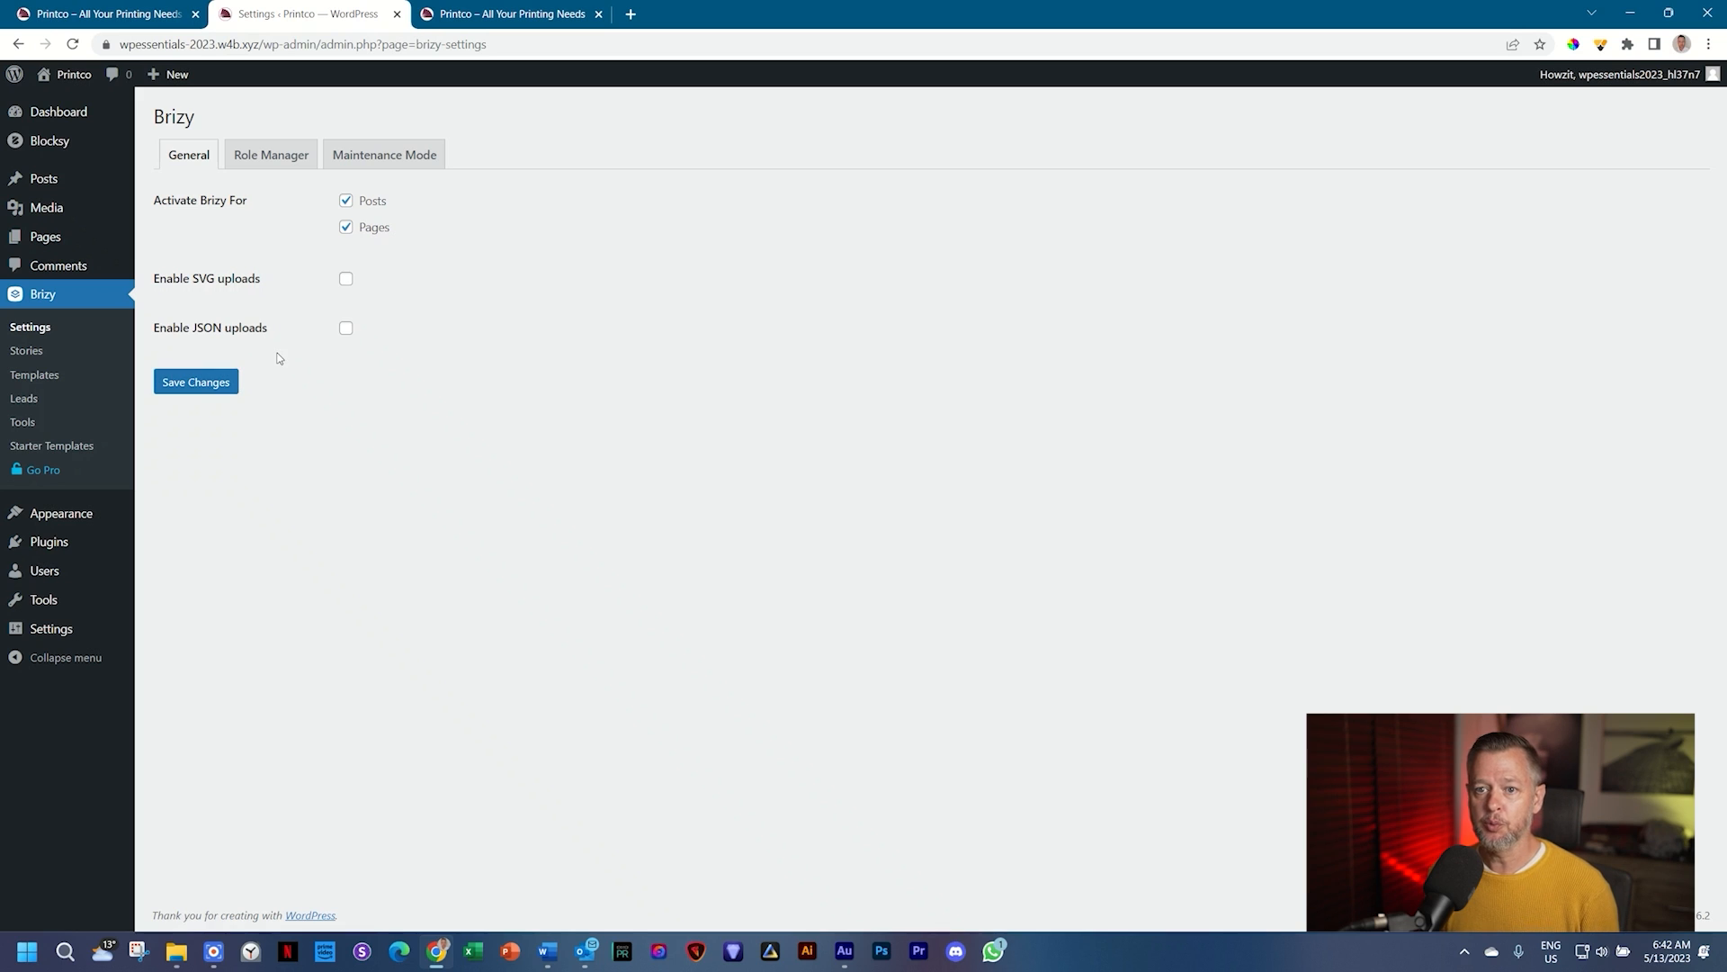
pyautogui.moveTo(50, 241)
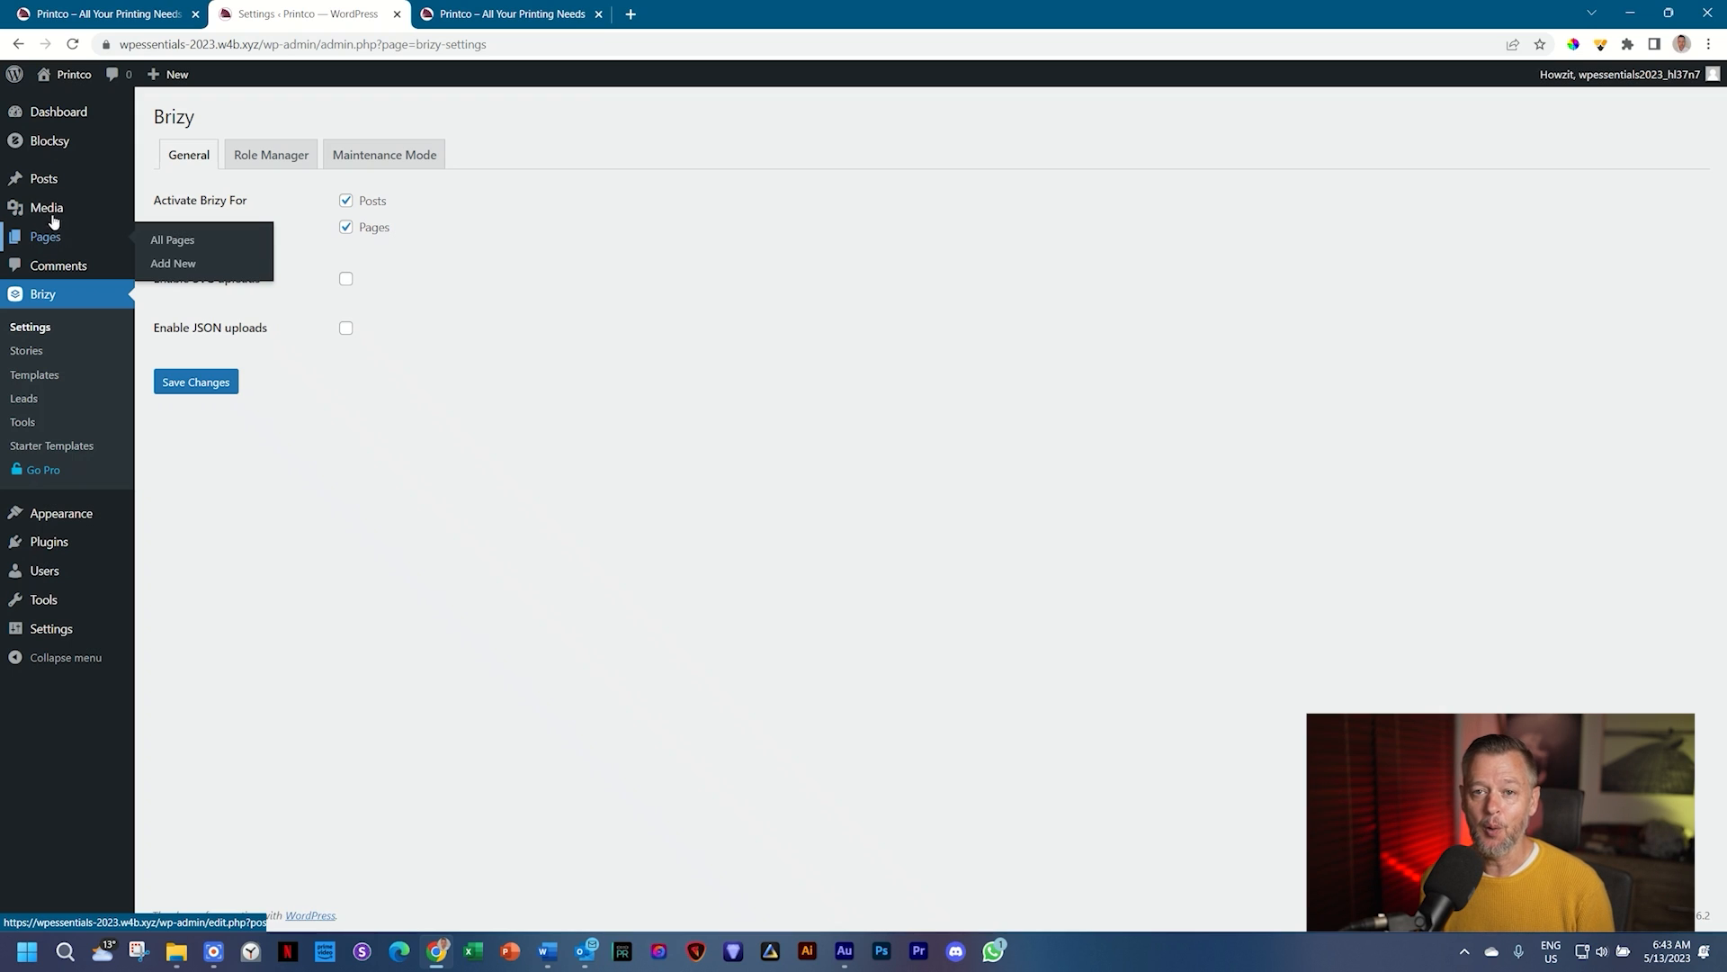
pyautogui.moveTo(50, 181)
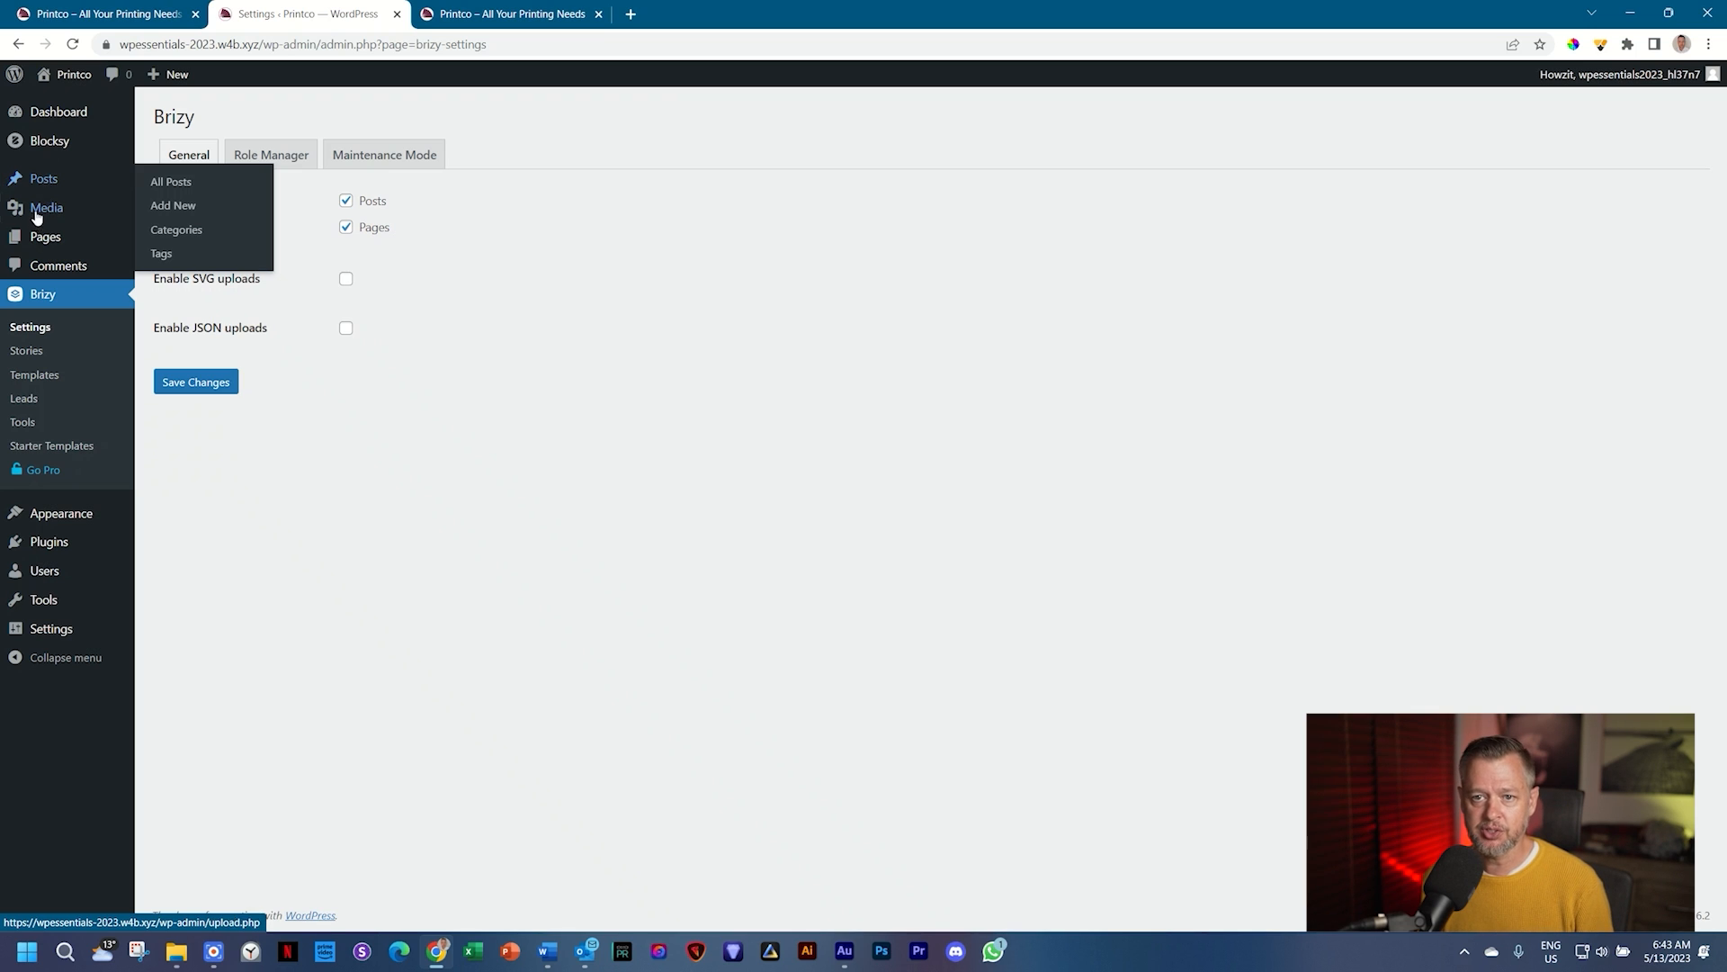
pyautogui.moveTo(36, 247)
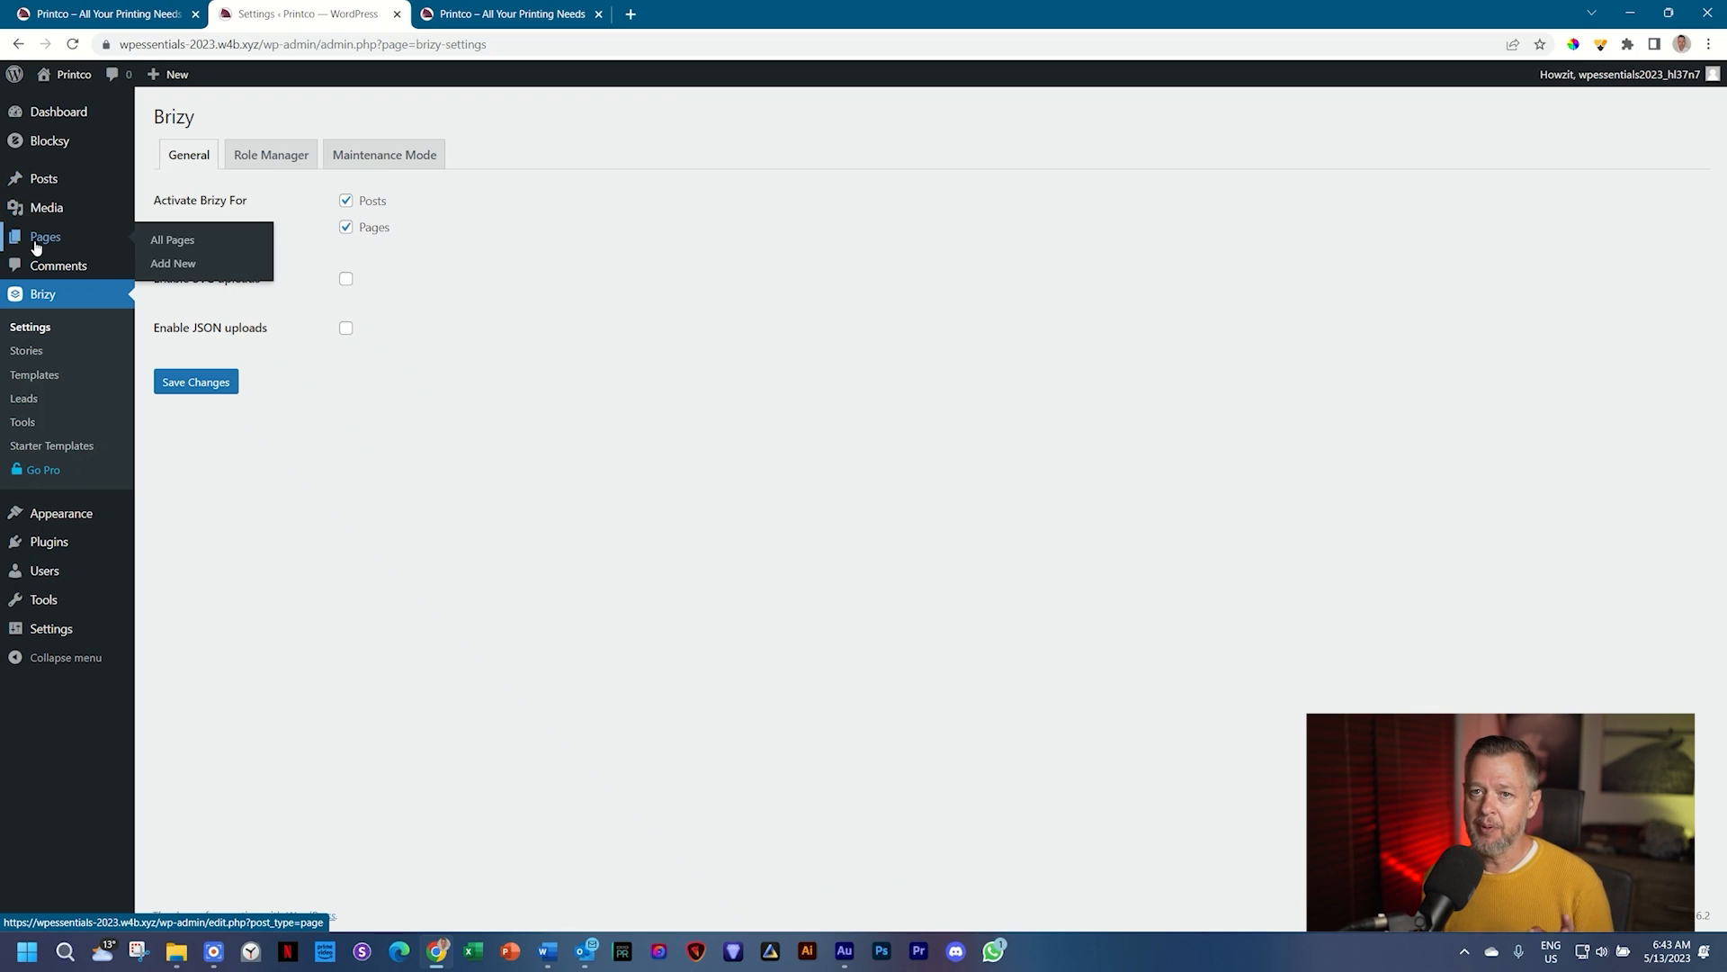
pyautogui.hotkey('ctrl', '1')
# Step: Scroll through the Printco demo home page, then open the empty Pages list in admin
pyautogui.scroll(7, 261, 746)
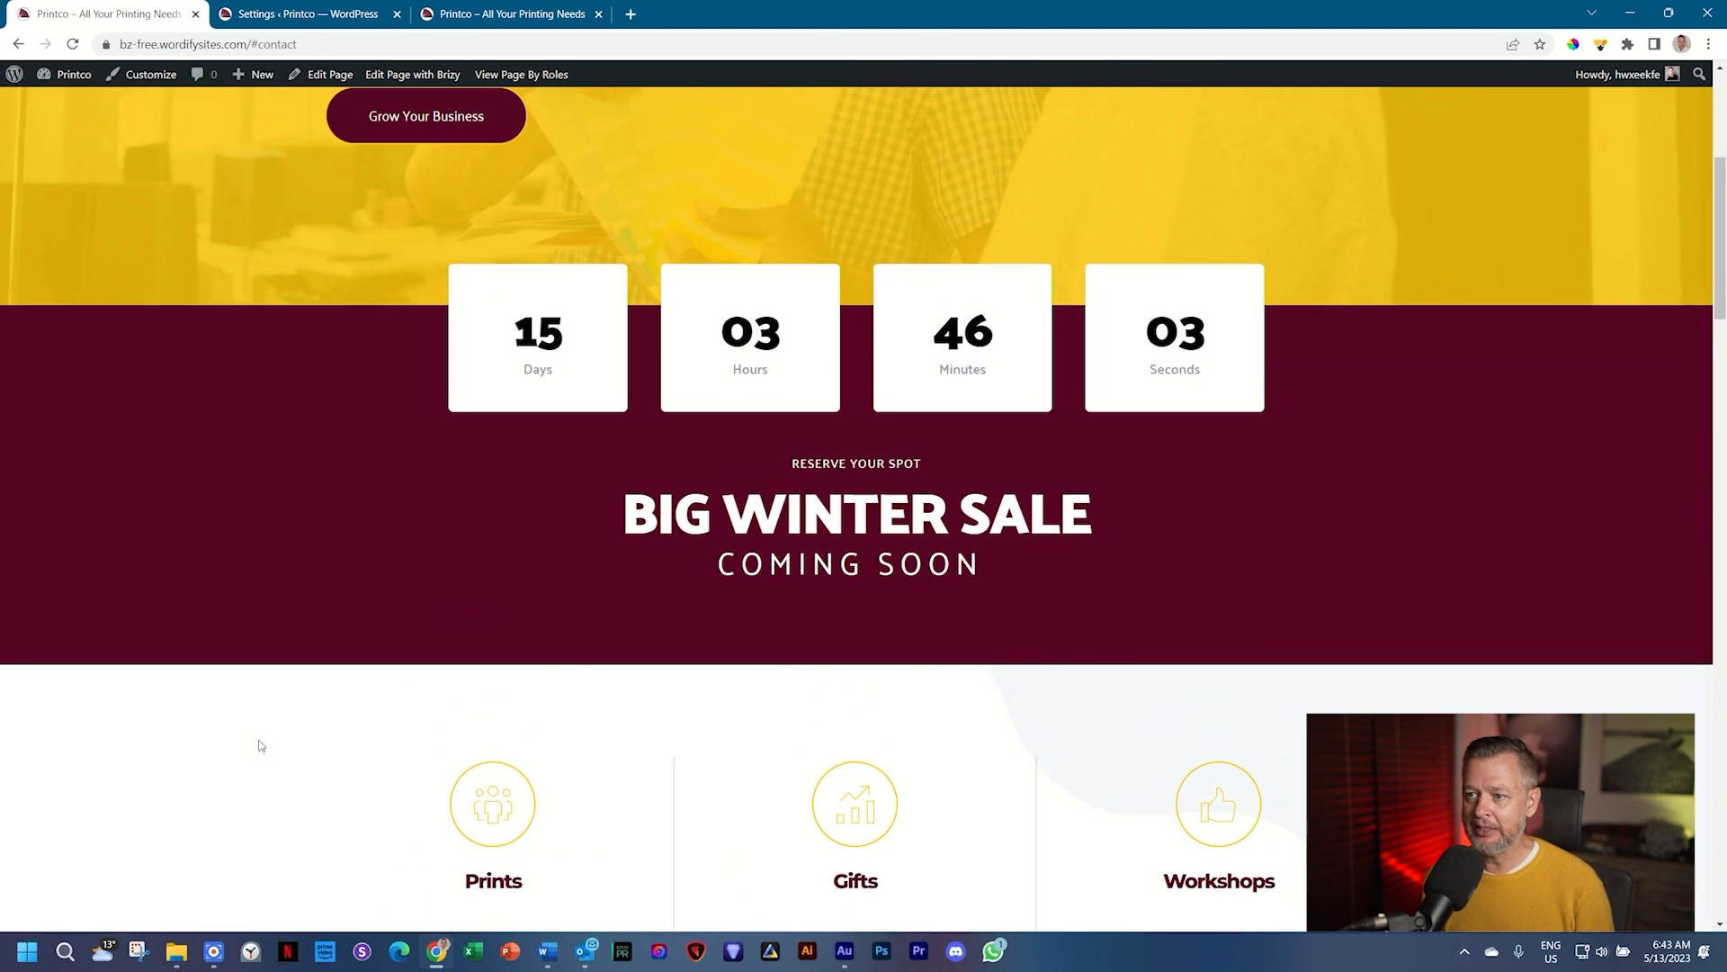
pyautogui.scroll(5, 260, 746)
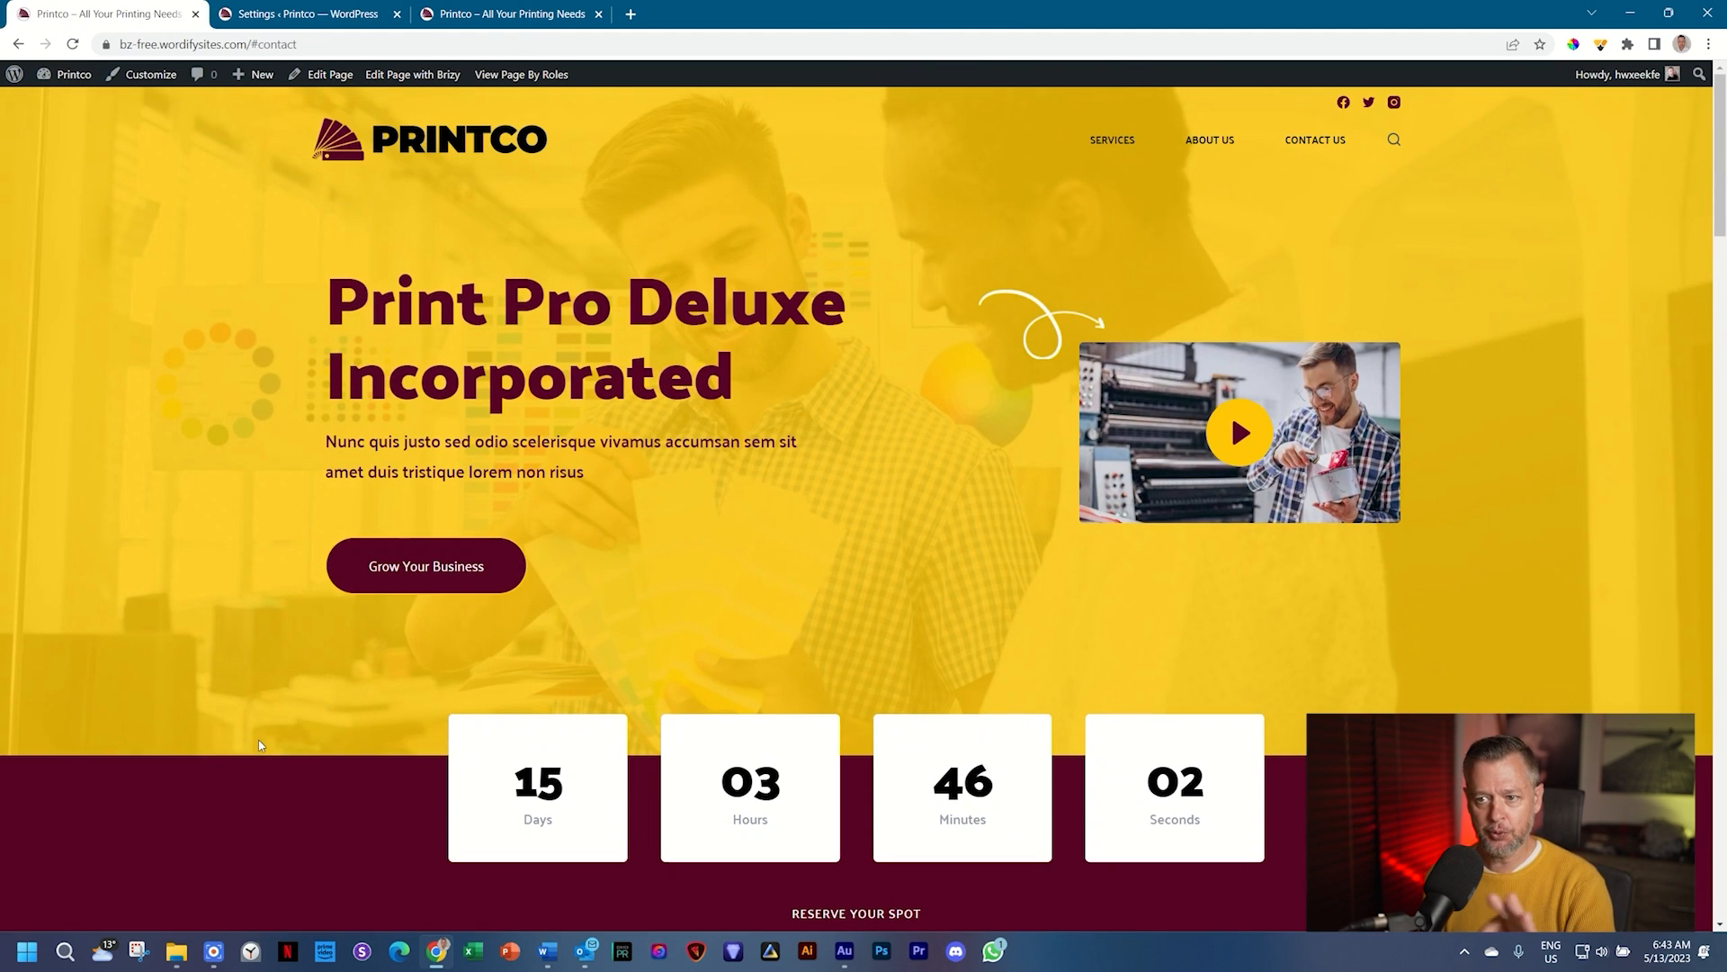
pyautogui.scroll(-18, 261, 745)
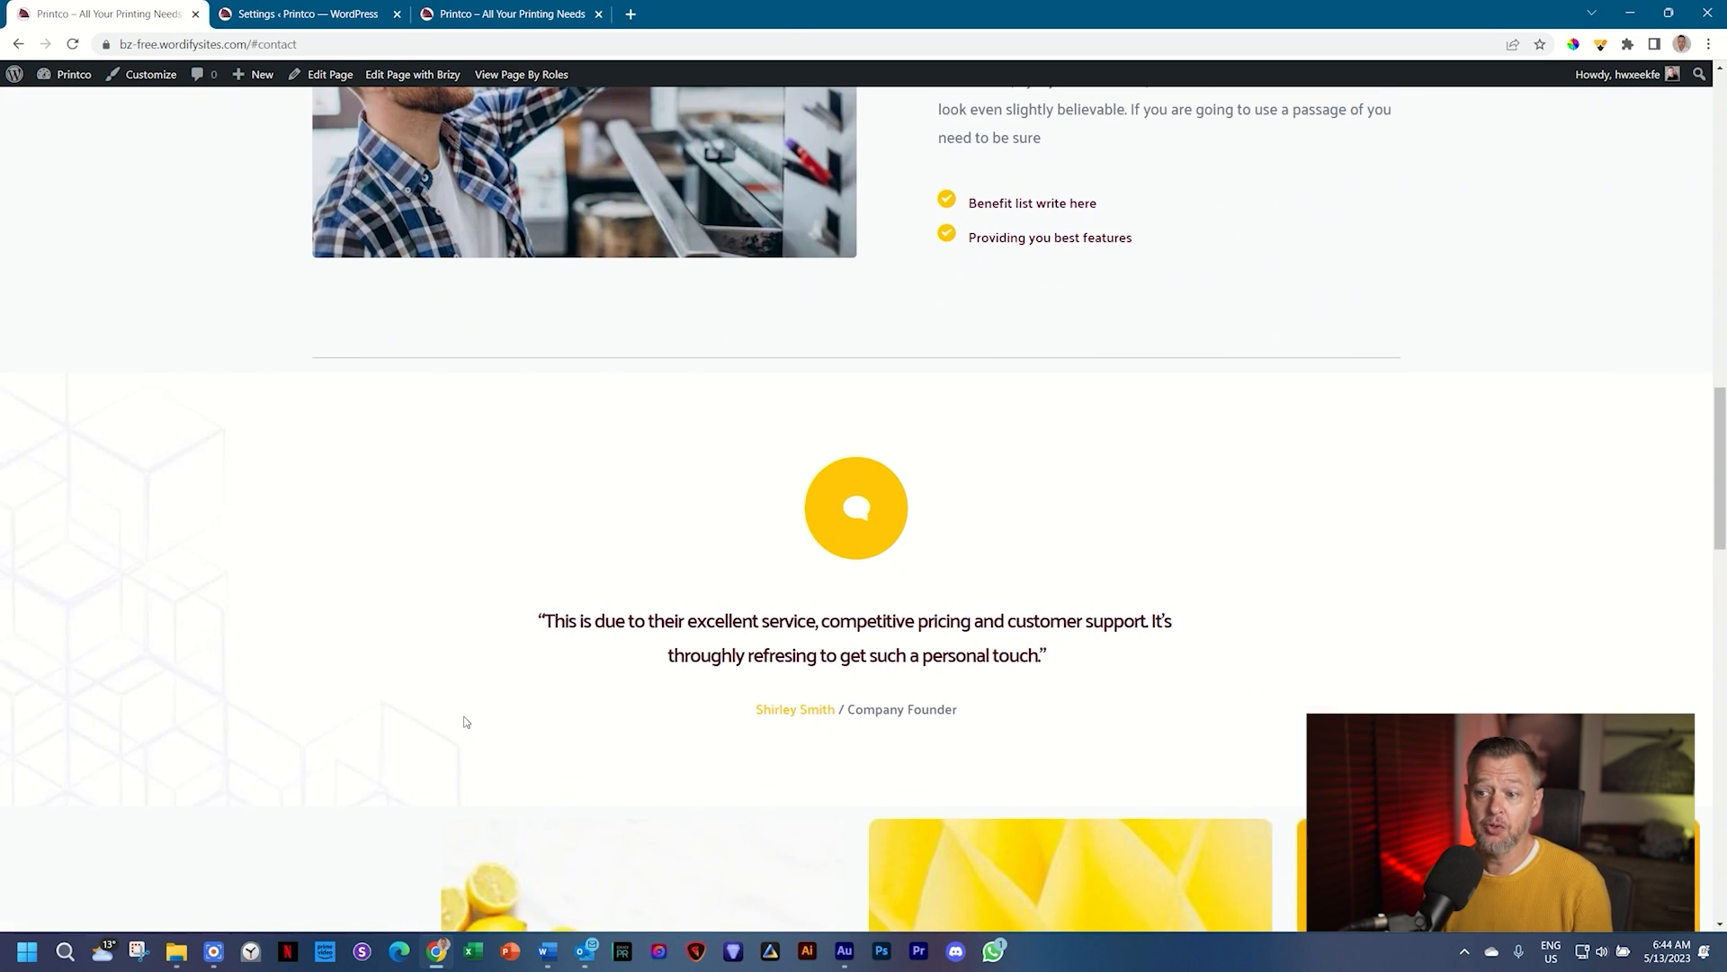
pyautogui.scroll(-15, 466, 722)
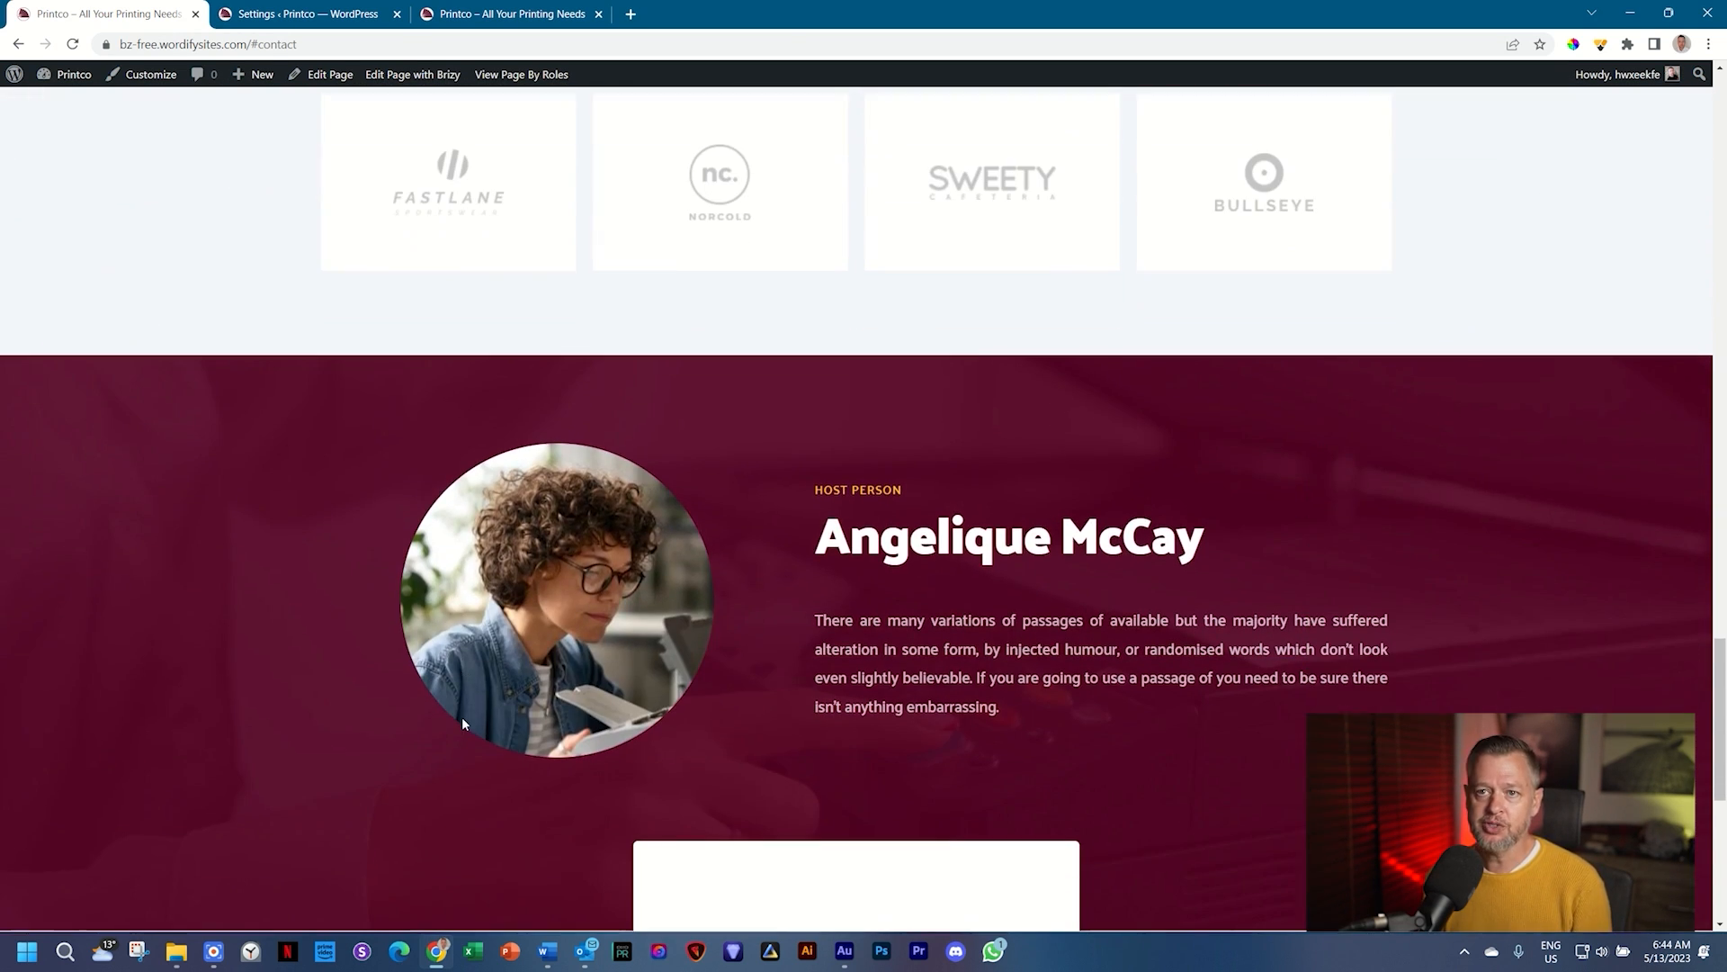
pyautogui.click(334, 11)
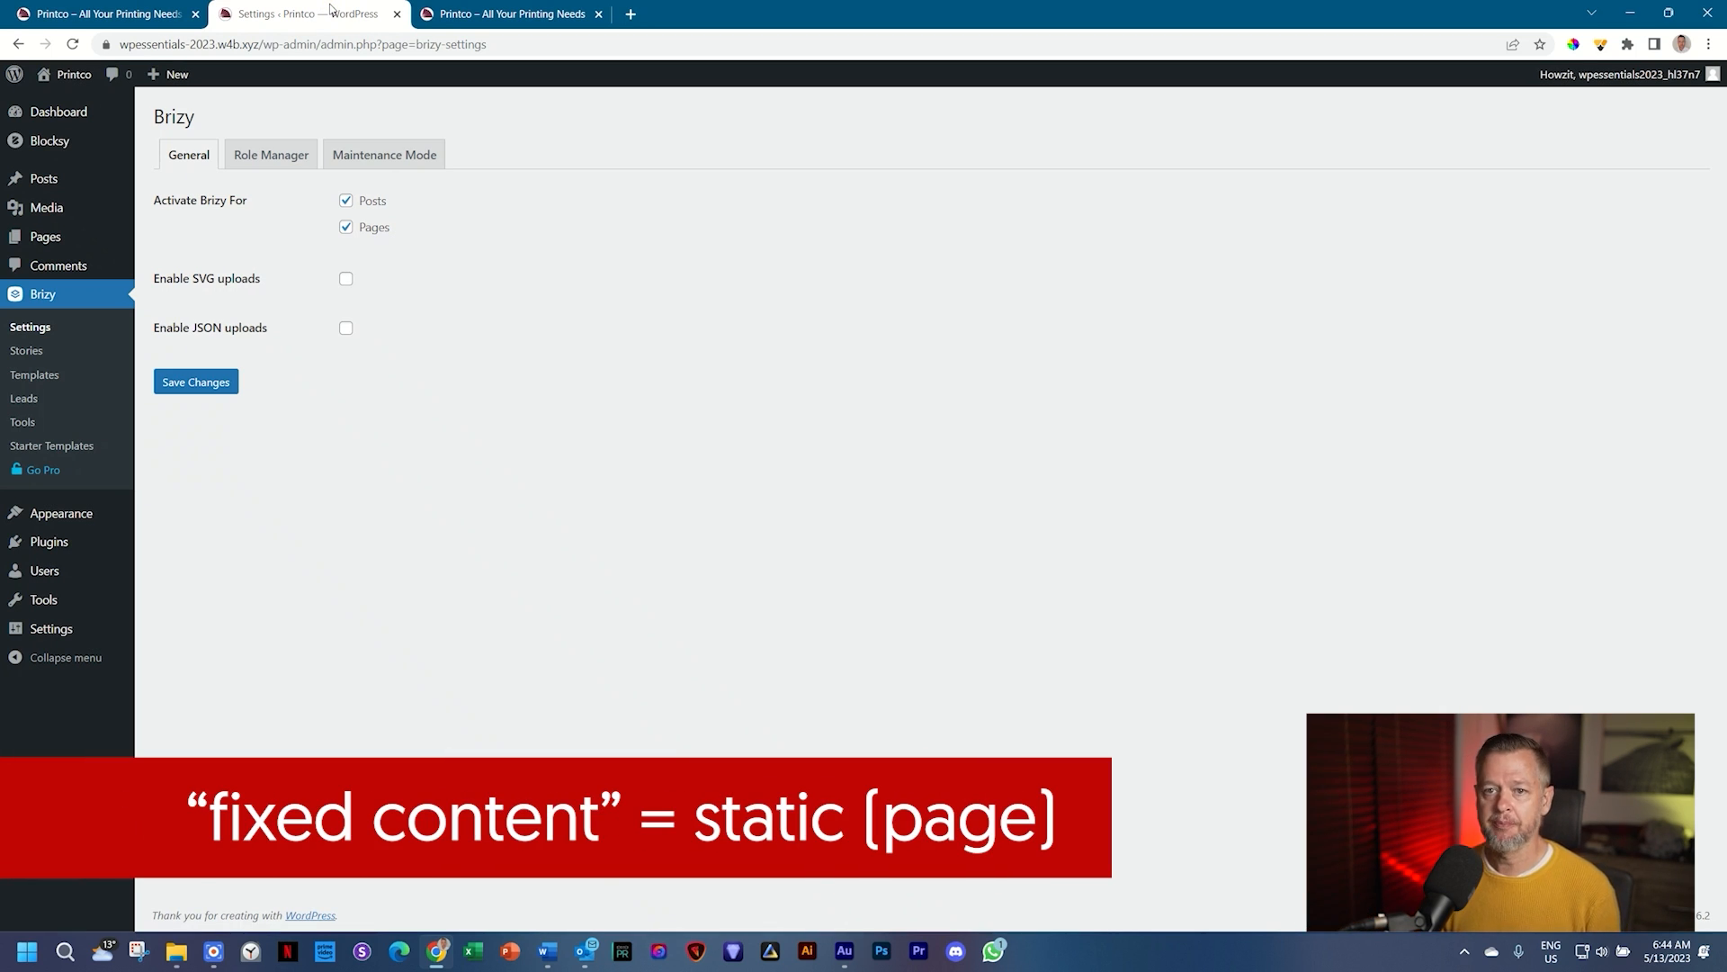
pyautogui.click(44, 238)
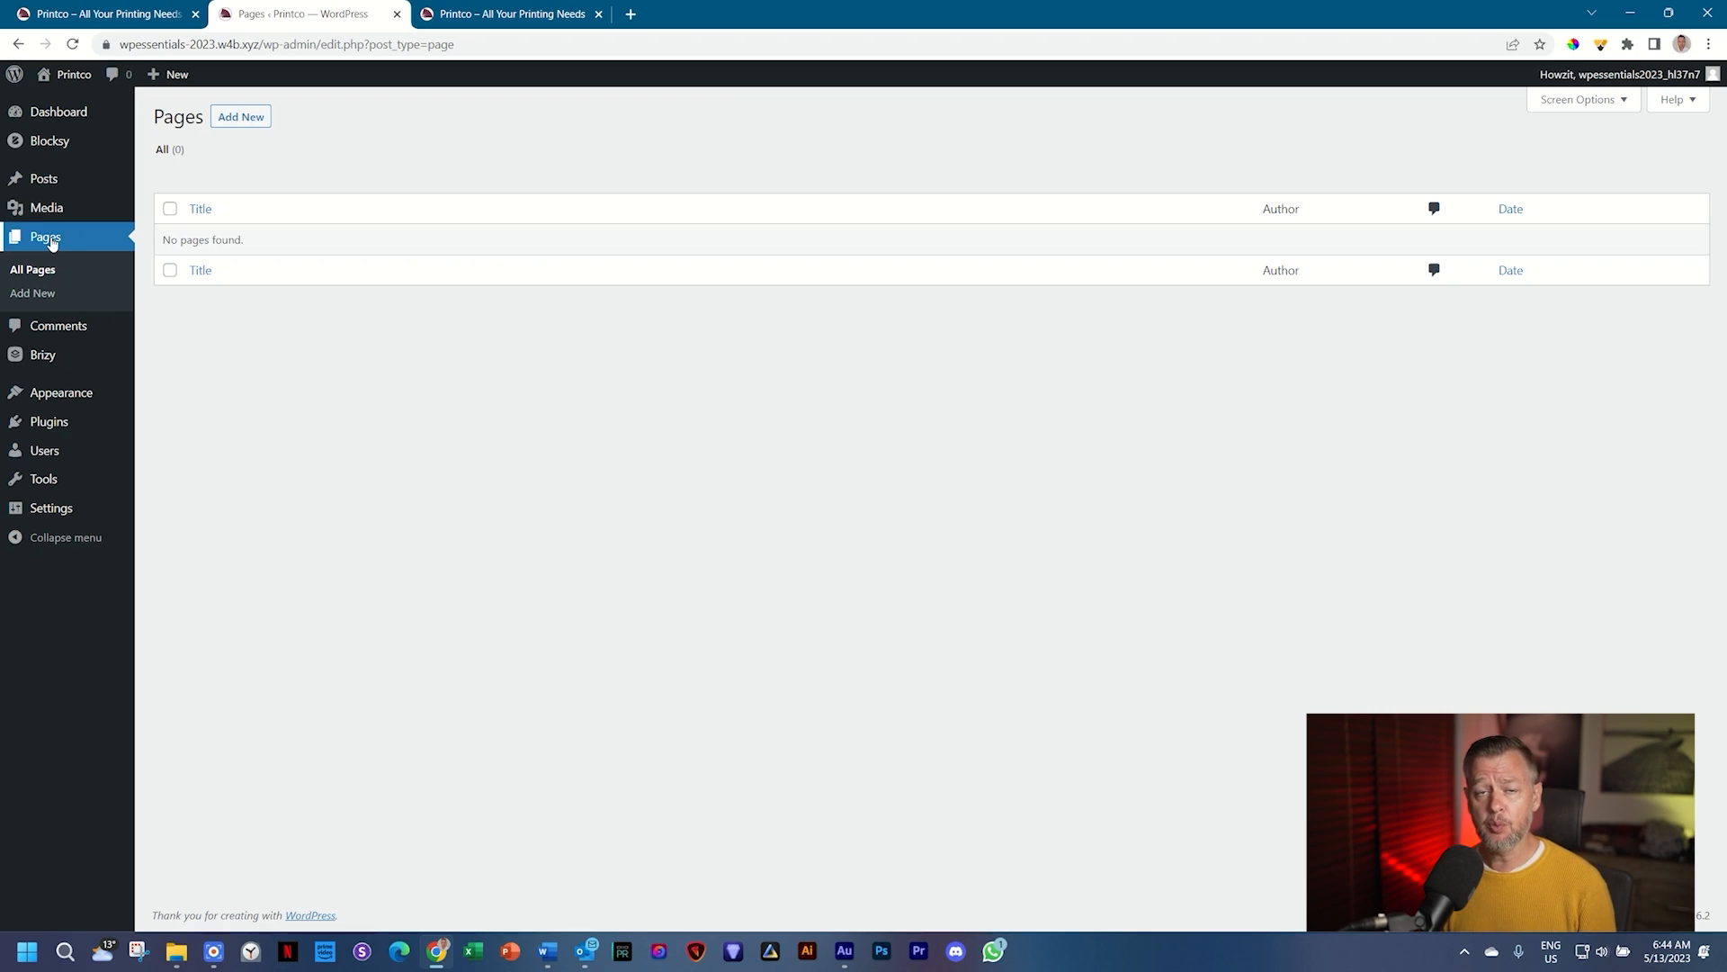
# Step: Add a new page from the empty Pages list to open the block editor
pyautogui.click(250, 124)
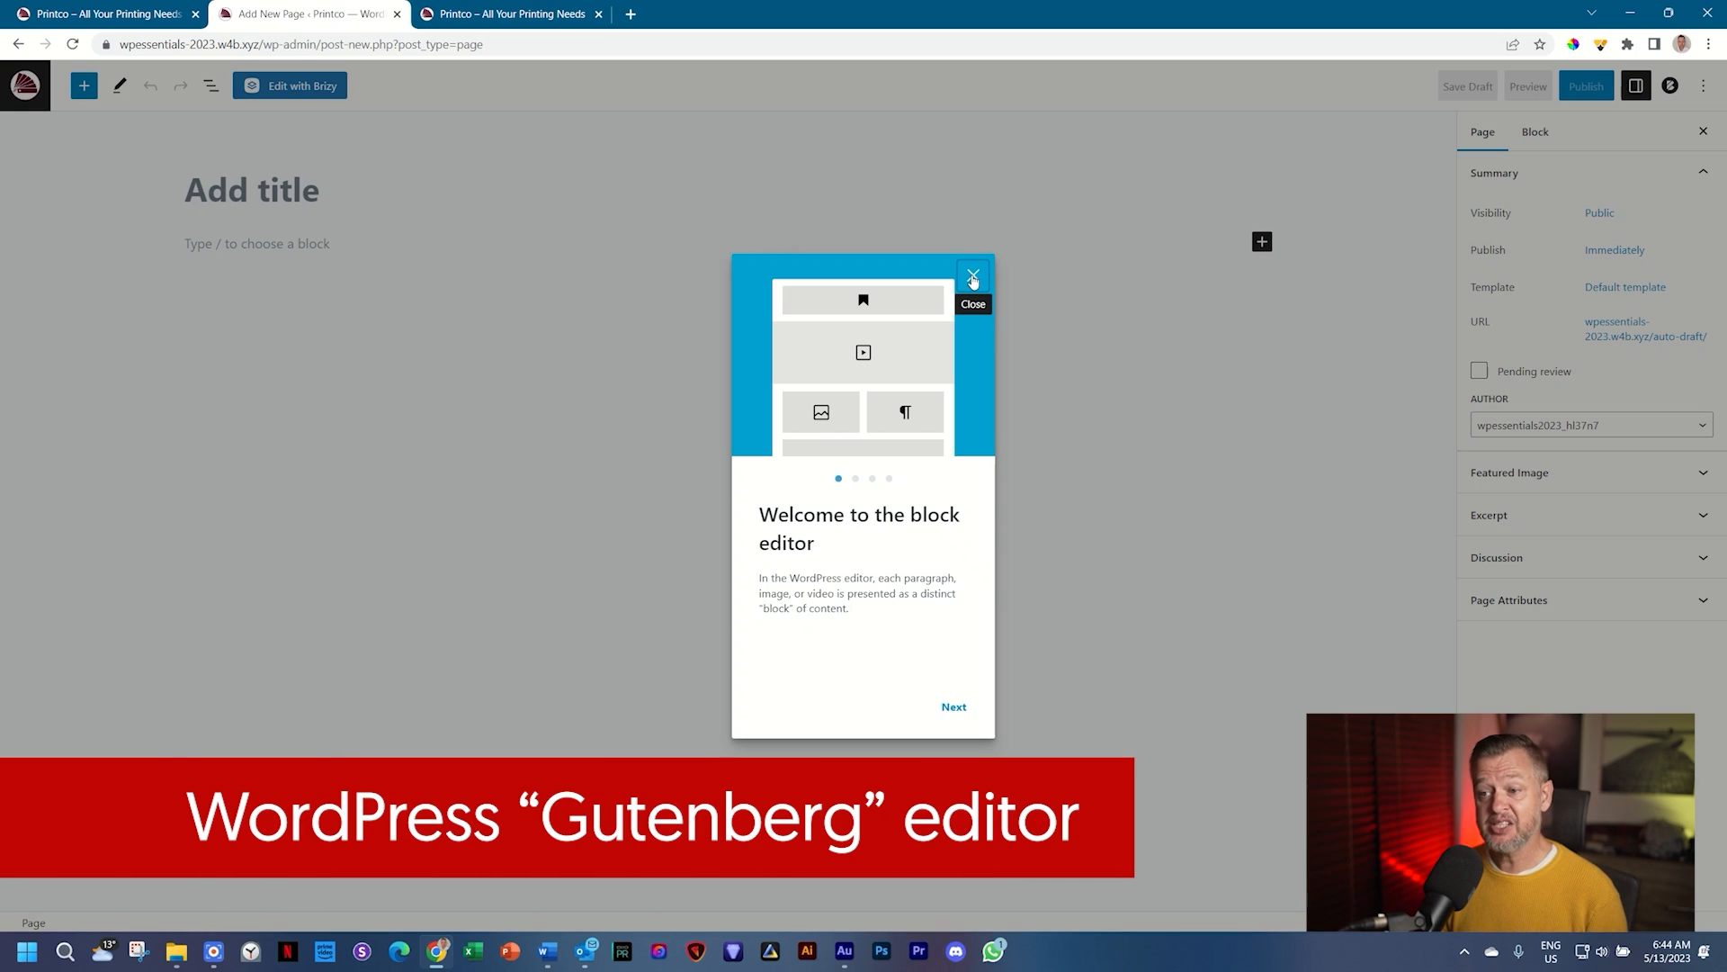
# Step: Step through the block editor welcome guide pages and close it
pyautogui.click(955, 708)
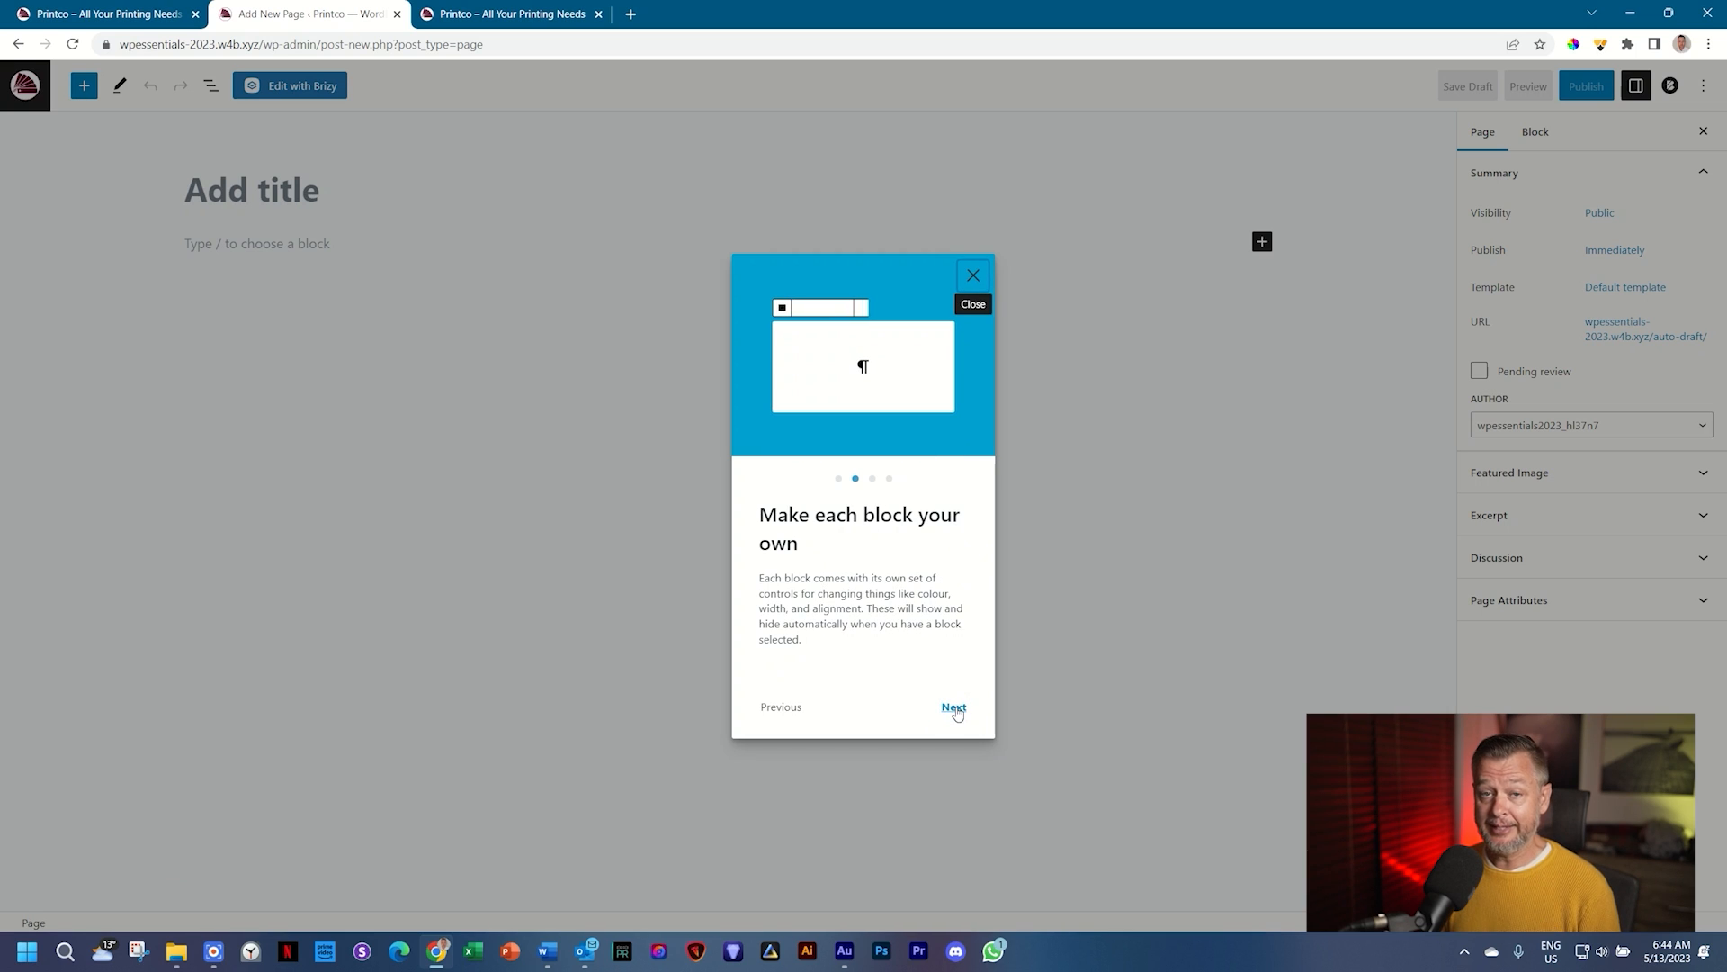
pyautogui.click(956, 708)
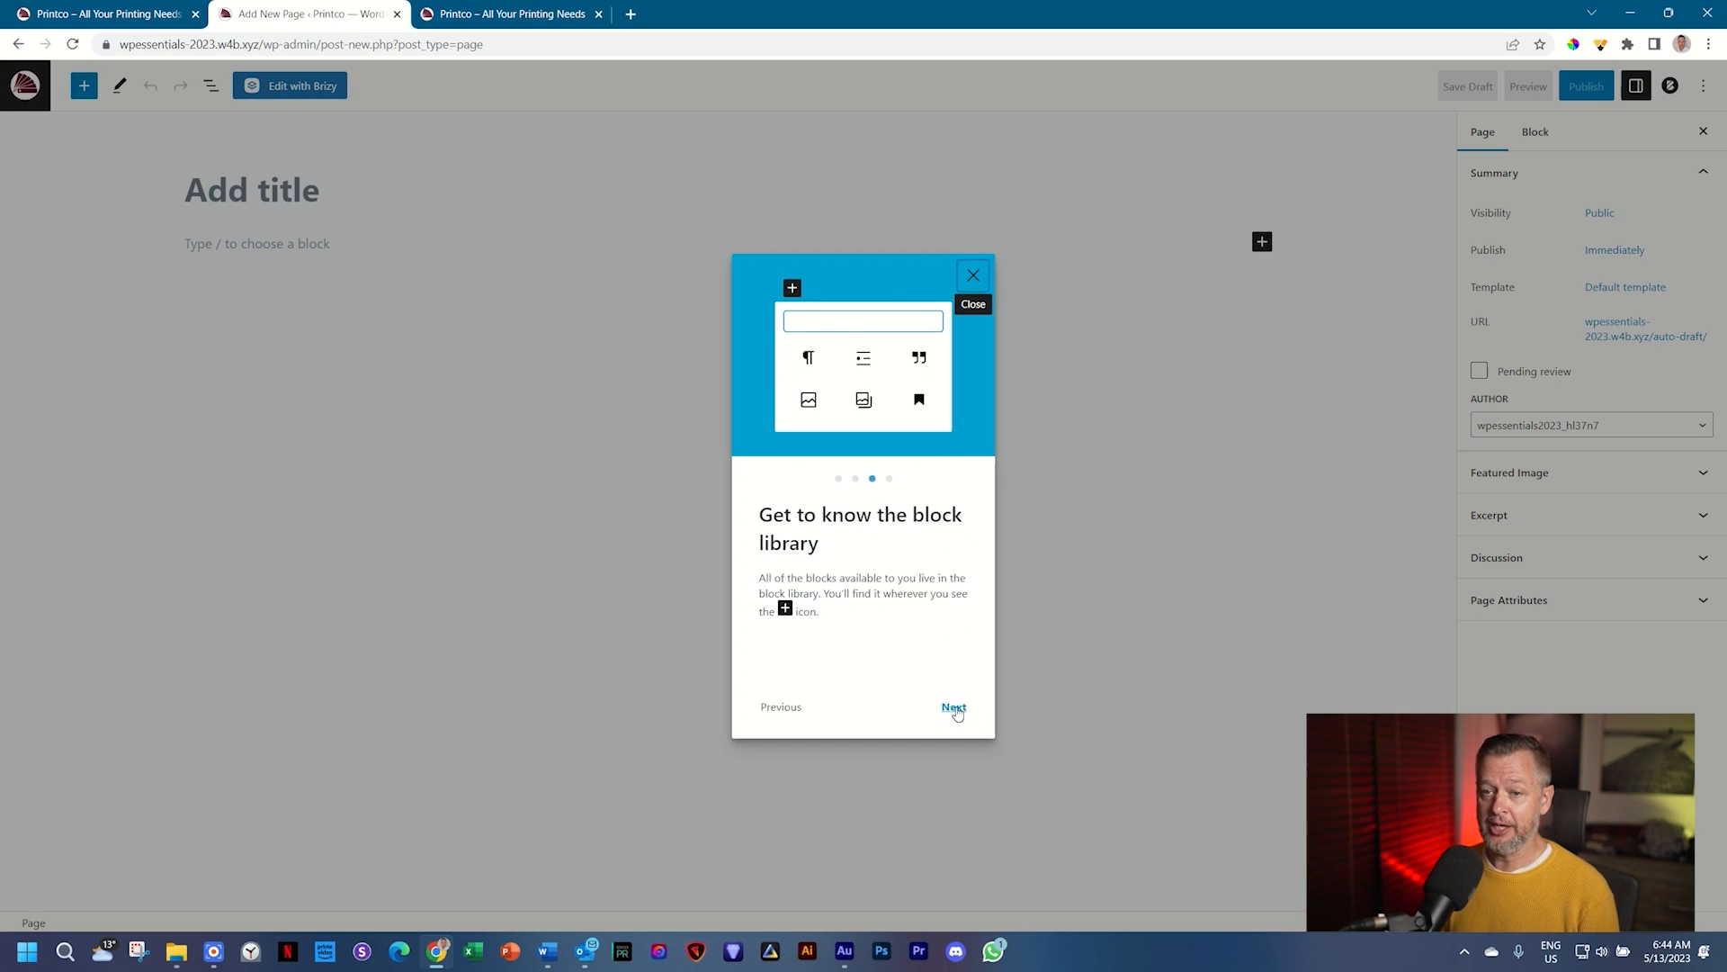
pyautogui.click(955, 708)
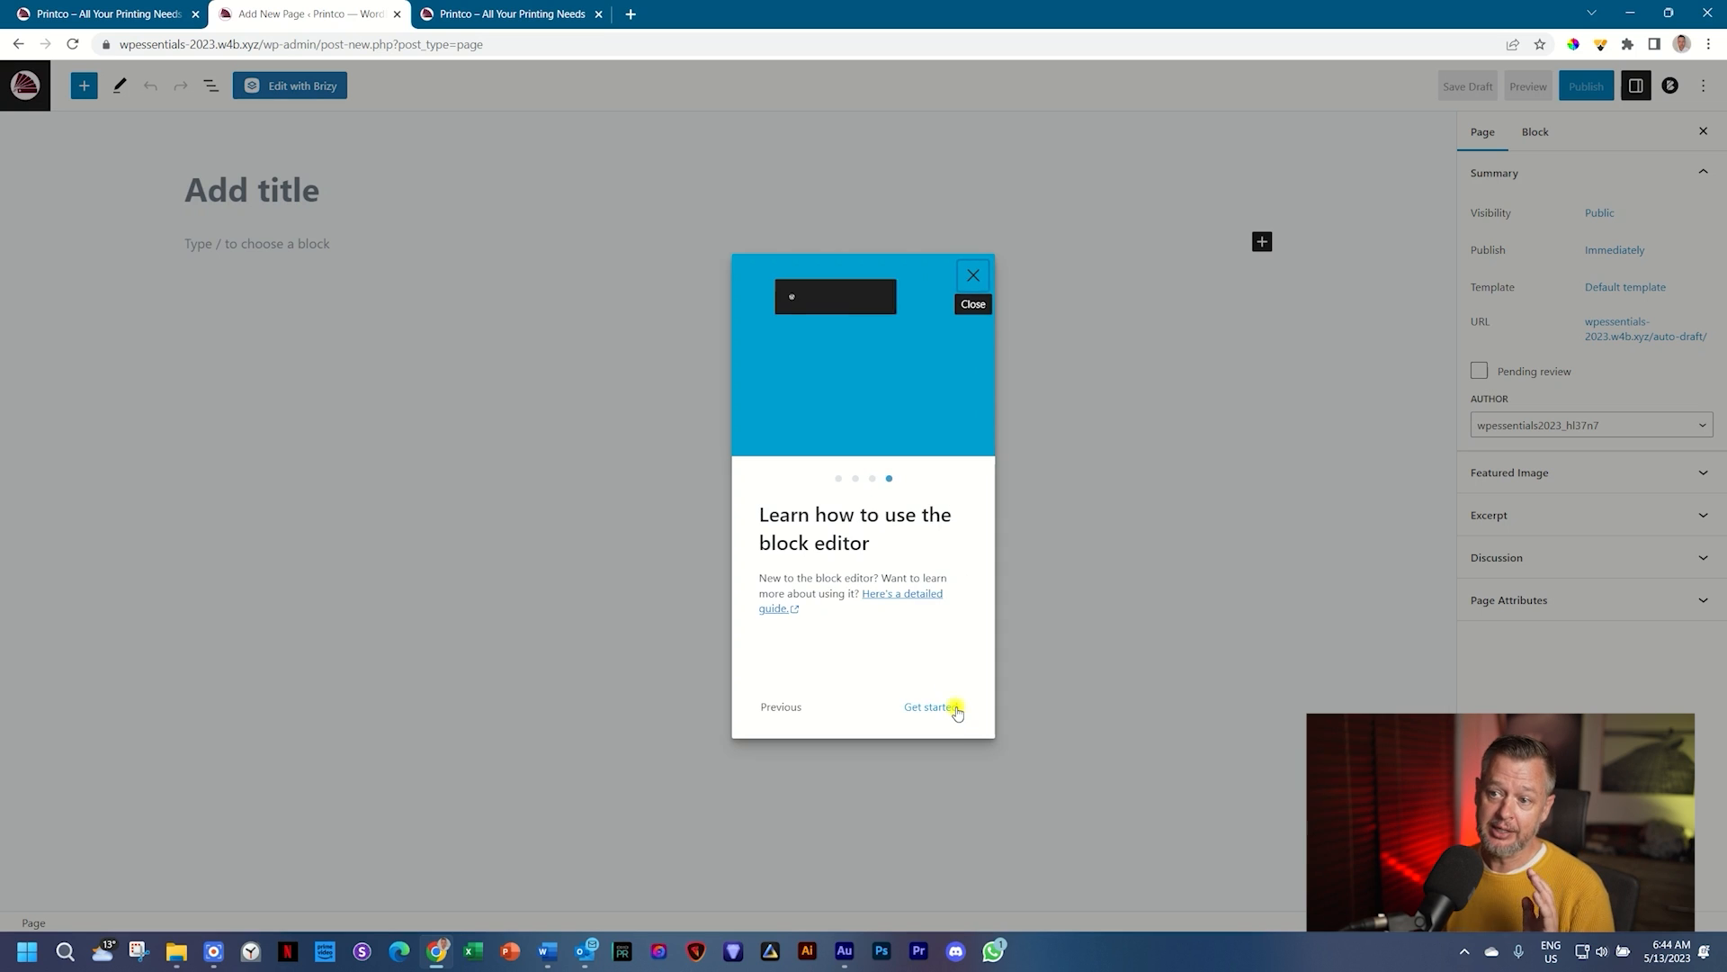
pyautogui.click(973, 277)
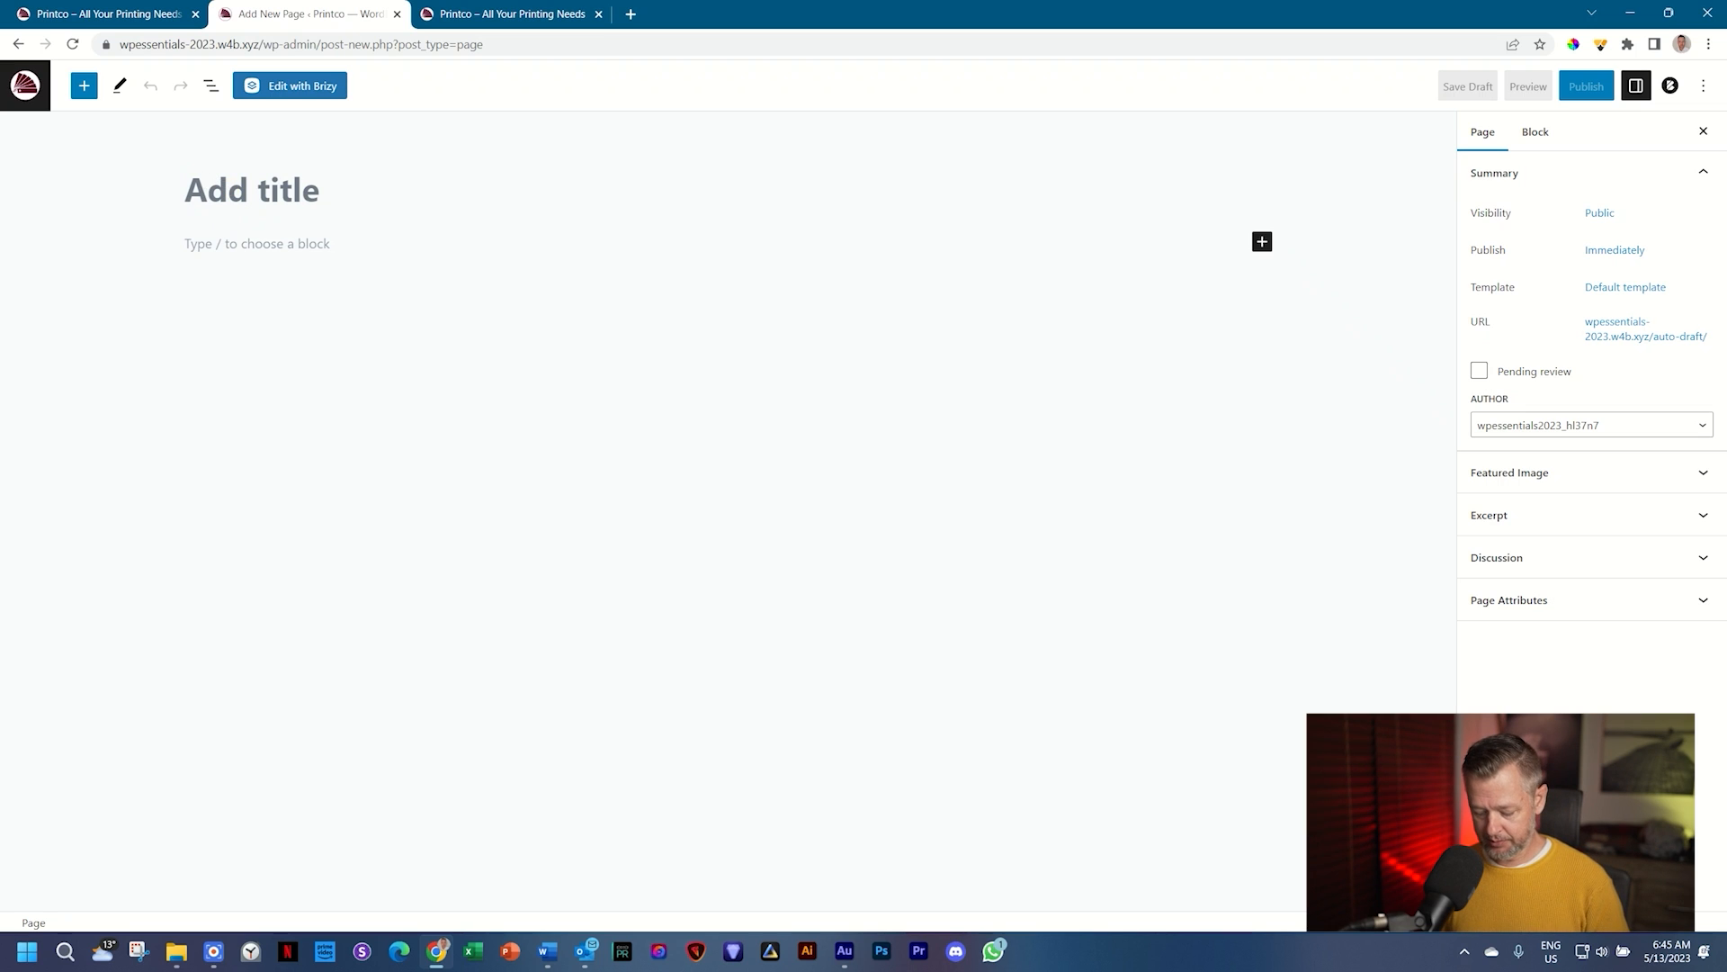
# Step: Title the new page 'Home', publish it, and dismiss the page-is-live summary
pyautogui.write('Home')
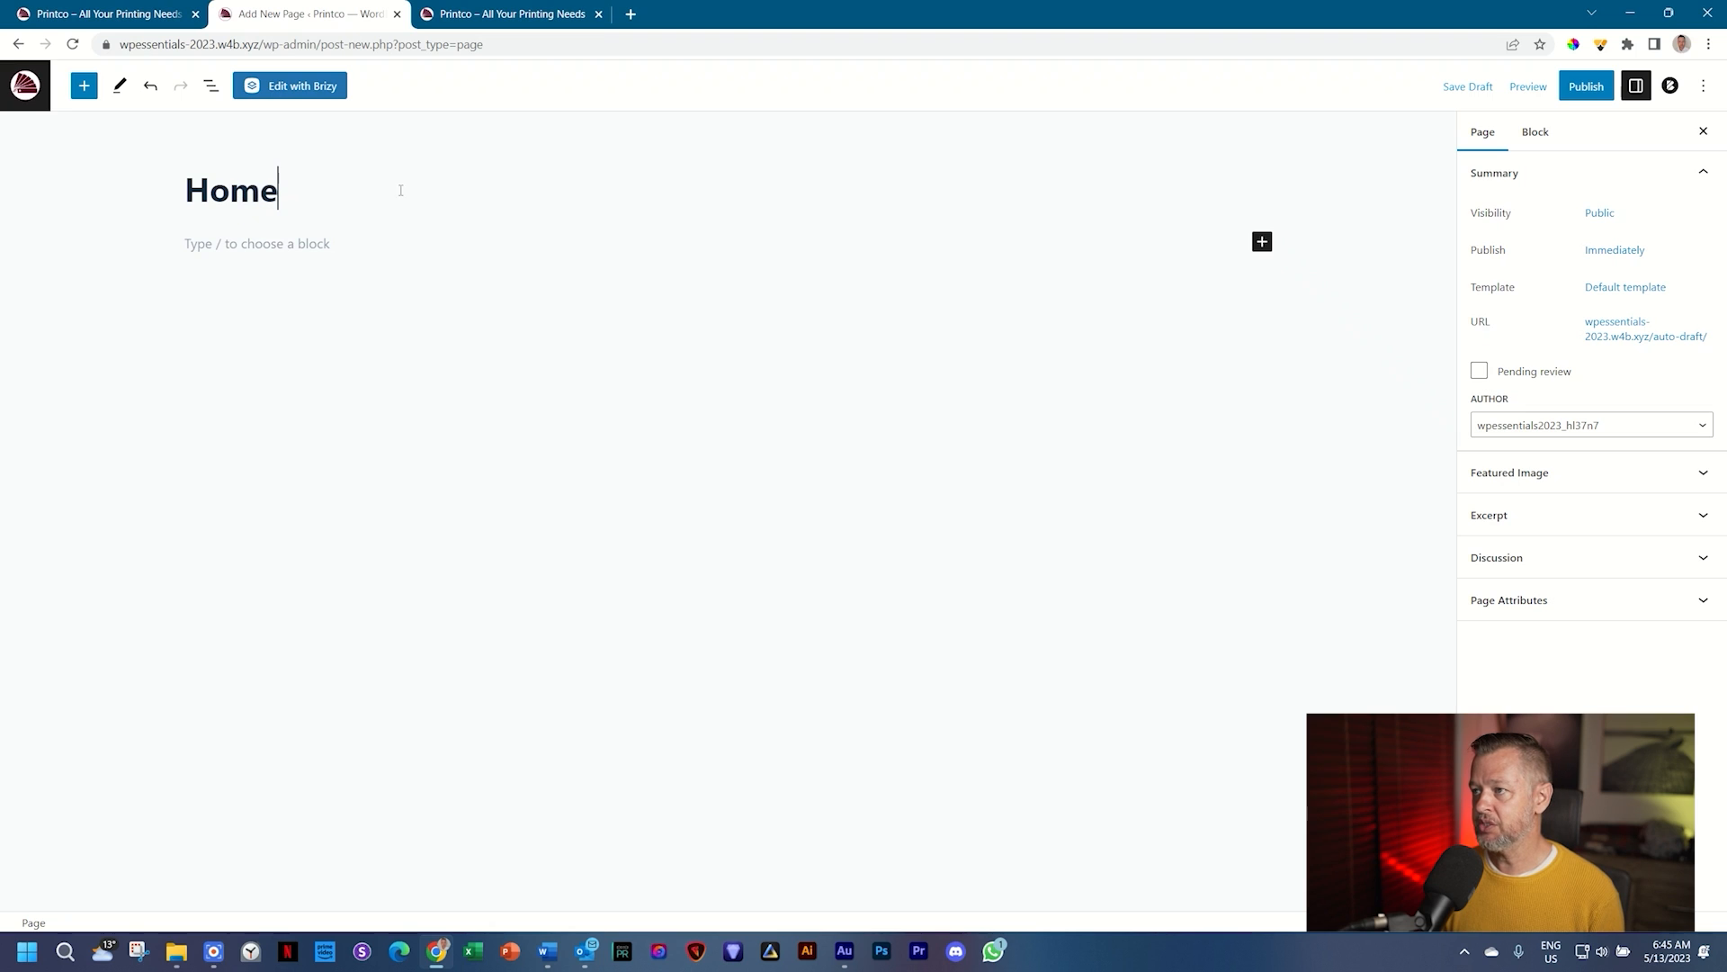
pyautogui.click(1588, 87)
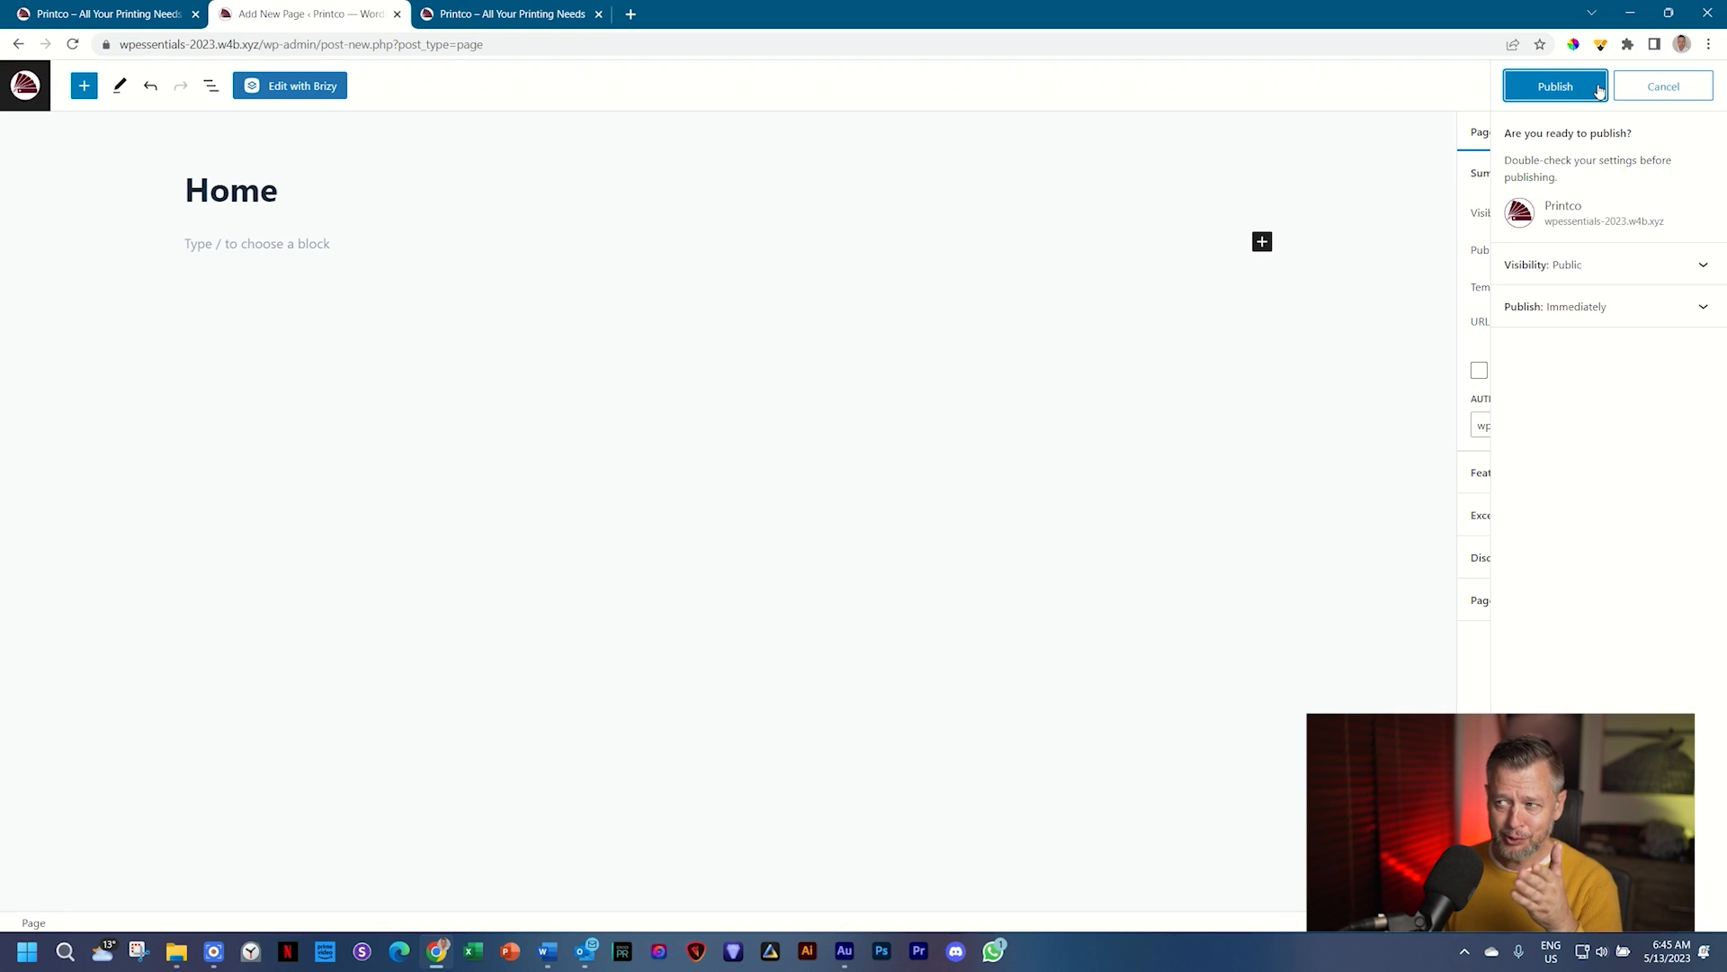
pyautogui.click(1598, 90)
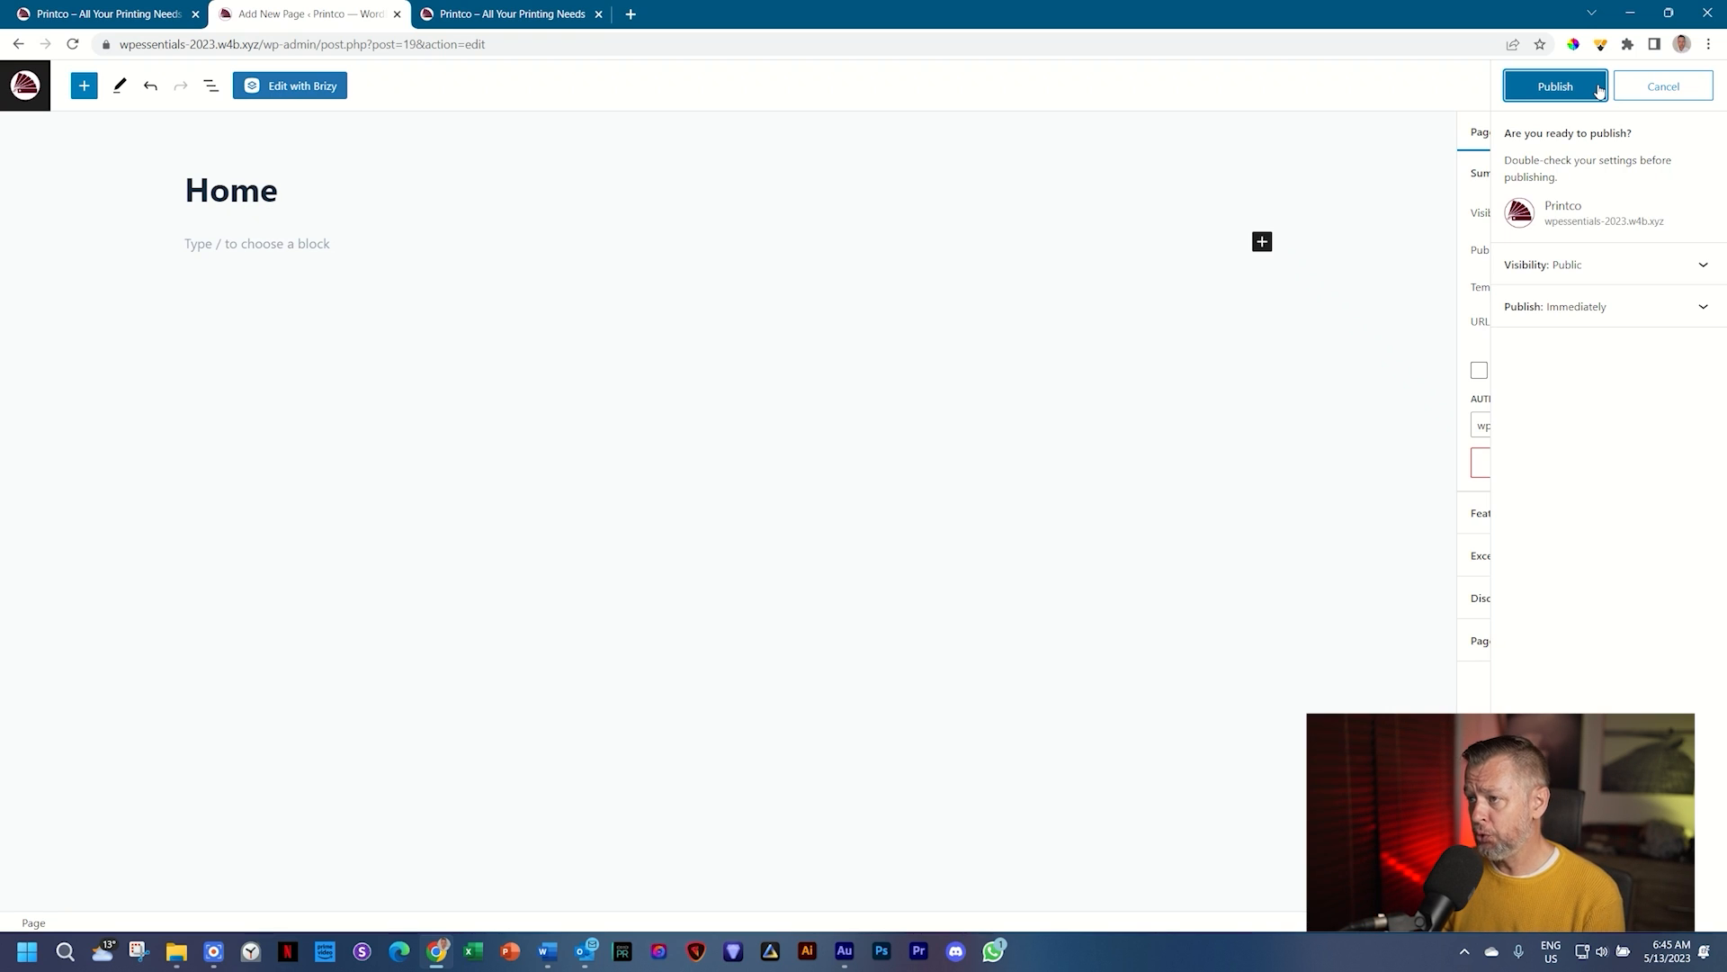
pyautogui.click(1582, 88)
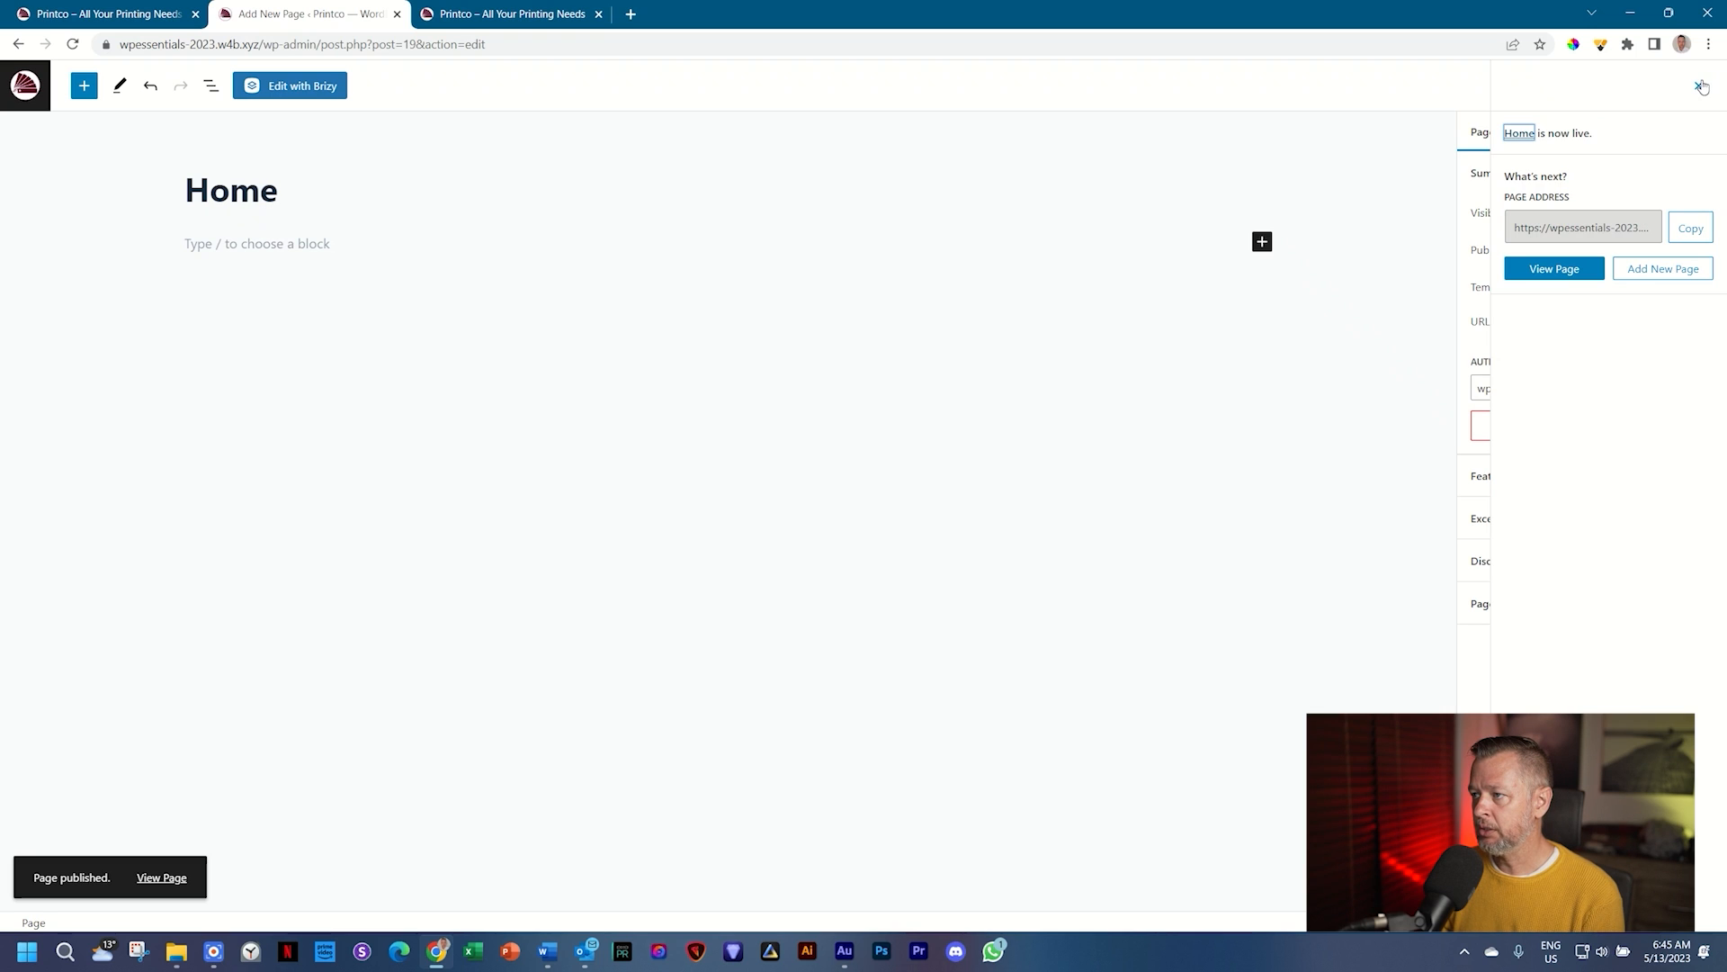
pyautogui.click(1699, 87)
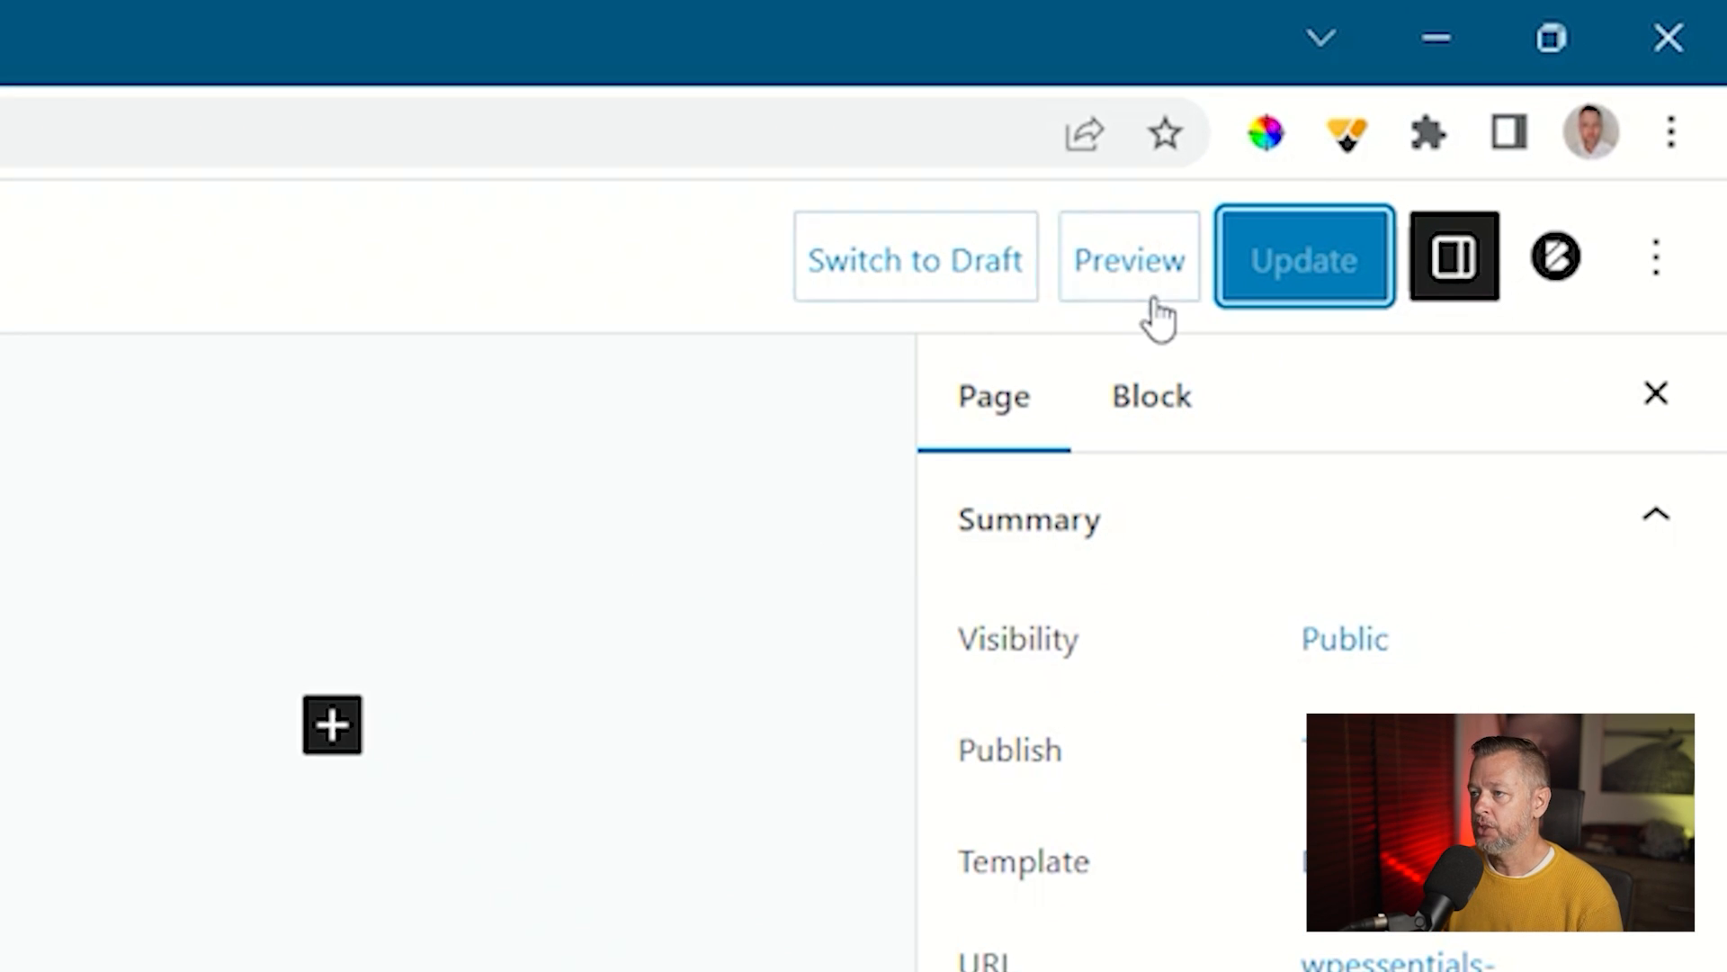
# Step: Switch the Home page to draft, then republish it and dismiss the summary
pyautogui.click(932, 260)
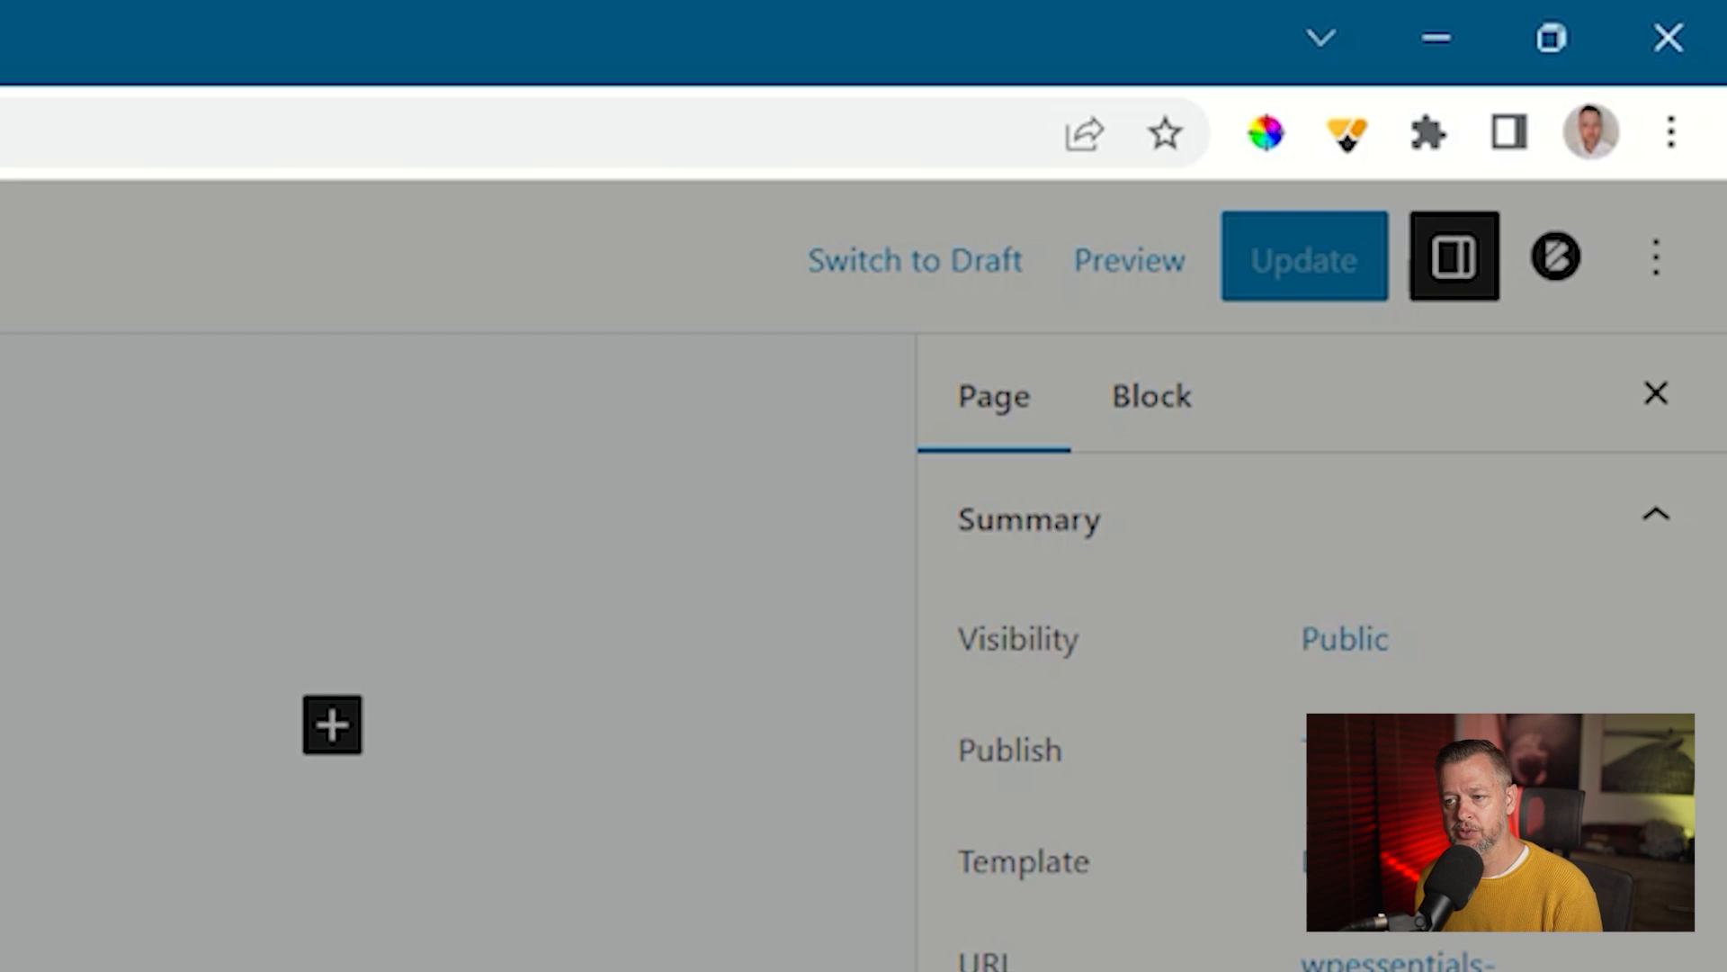
pyautogui.press('Return')
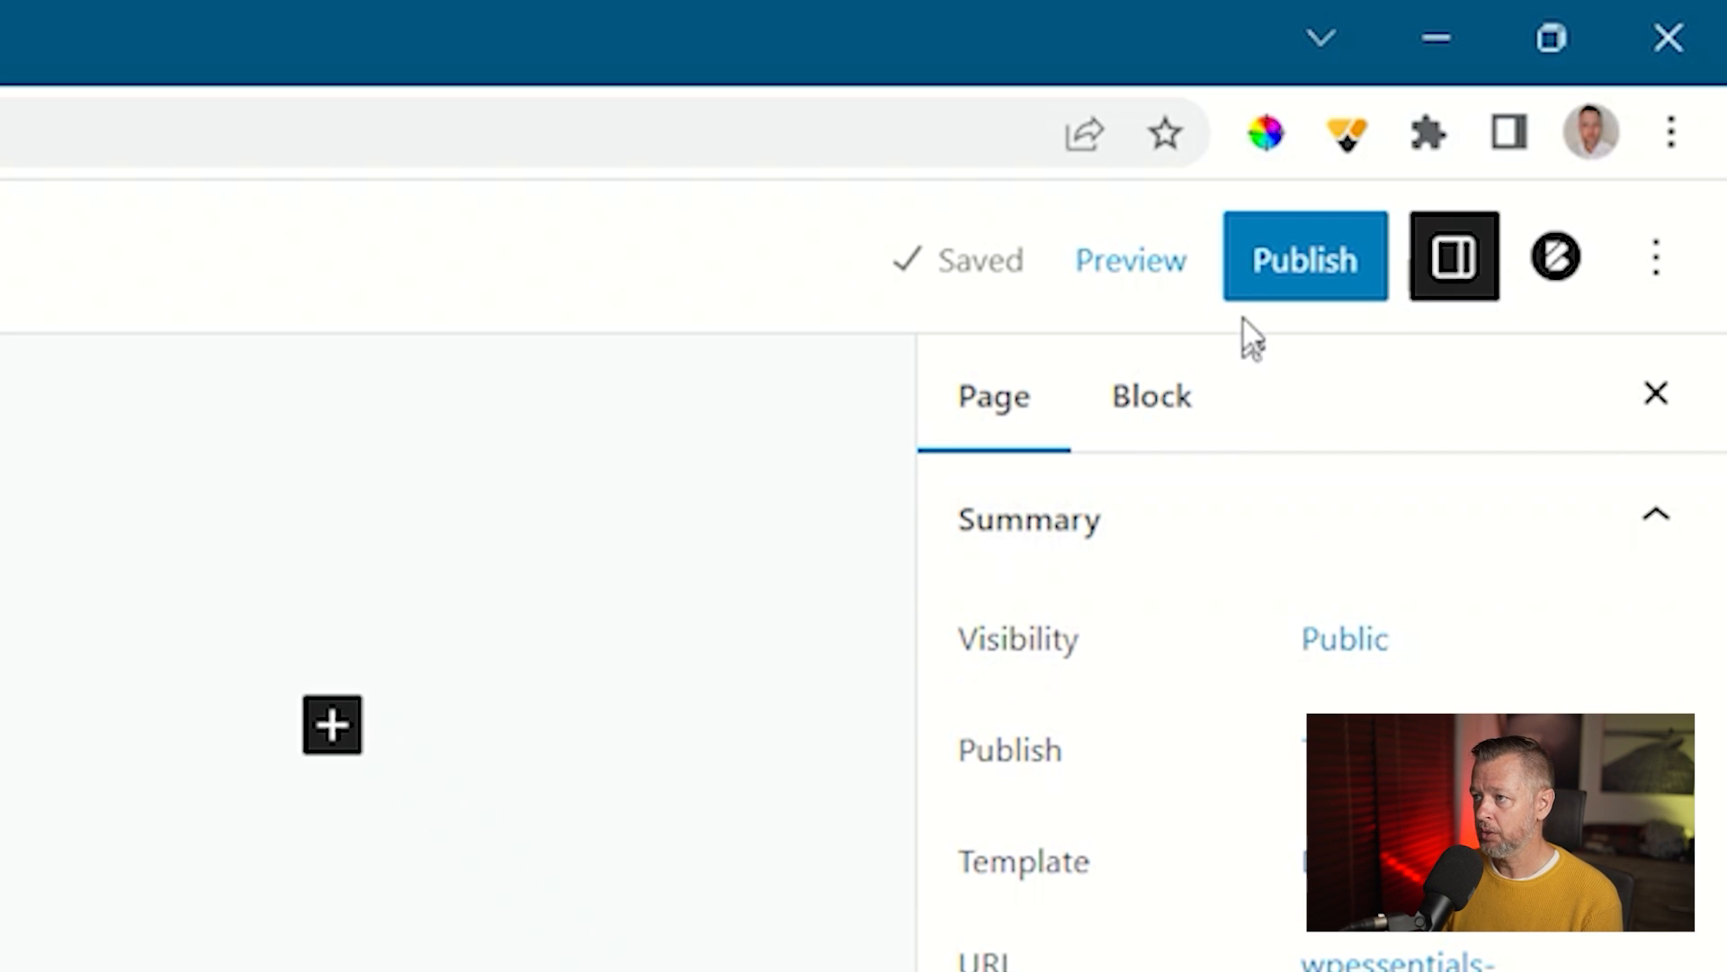
pyautogui.click(1269, 270)
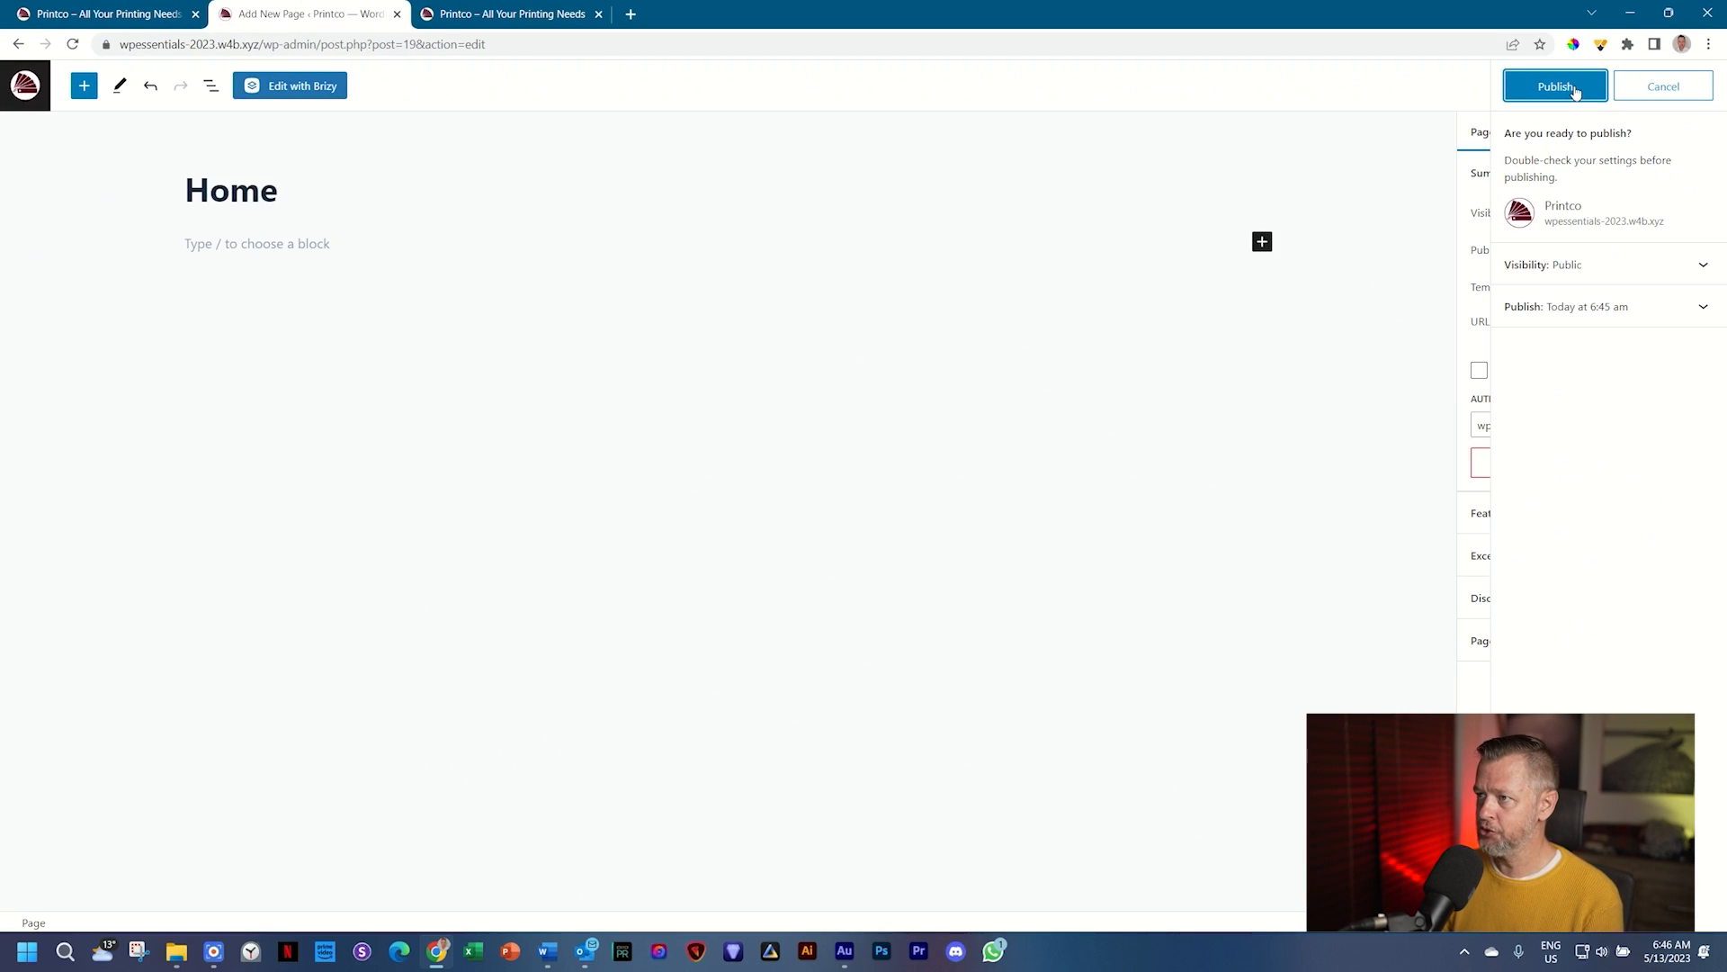
pyautogui.click(1574, 91)
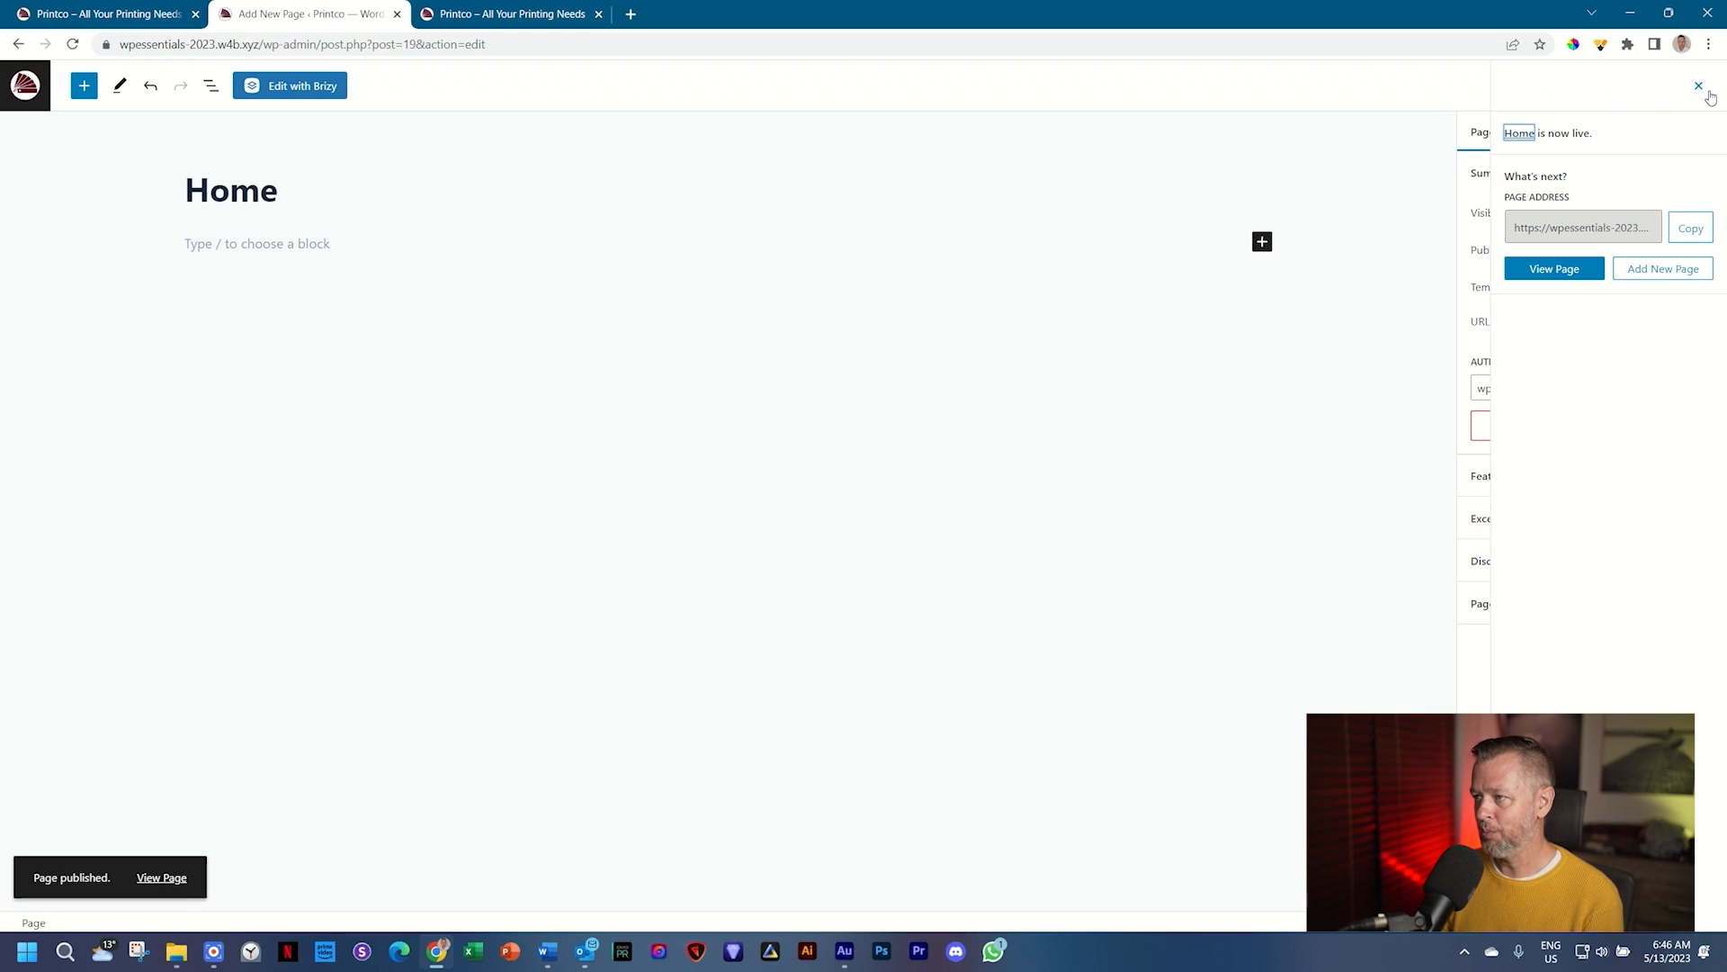
pyautogui.click(1700, 88)
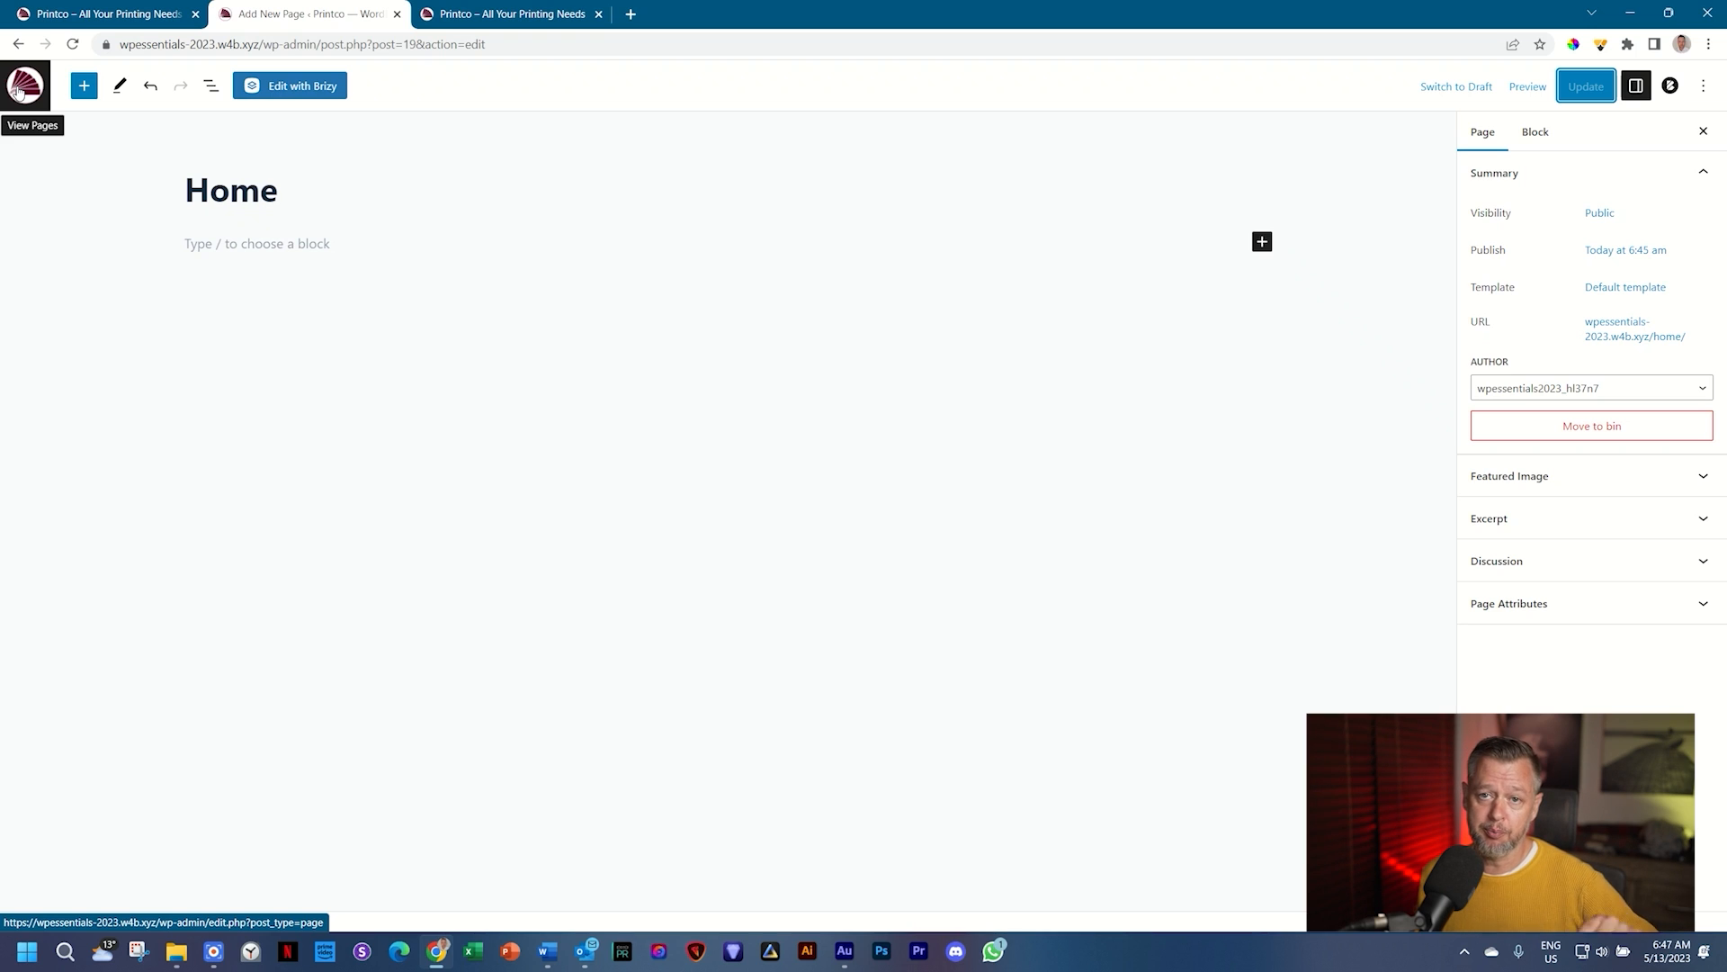
# Step: Go to All Pages and view the Home page on the live site
pyautogui.click(18, 91)
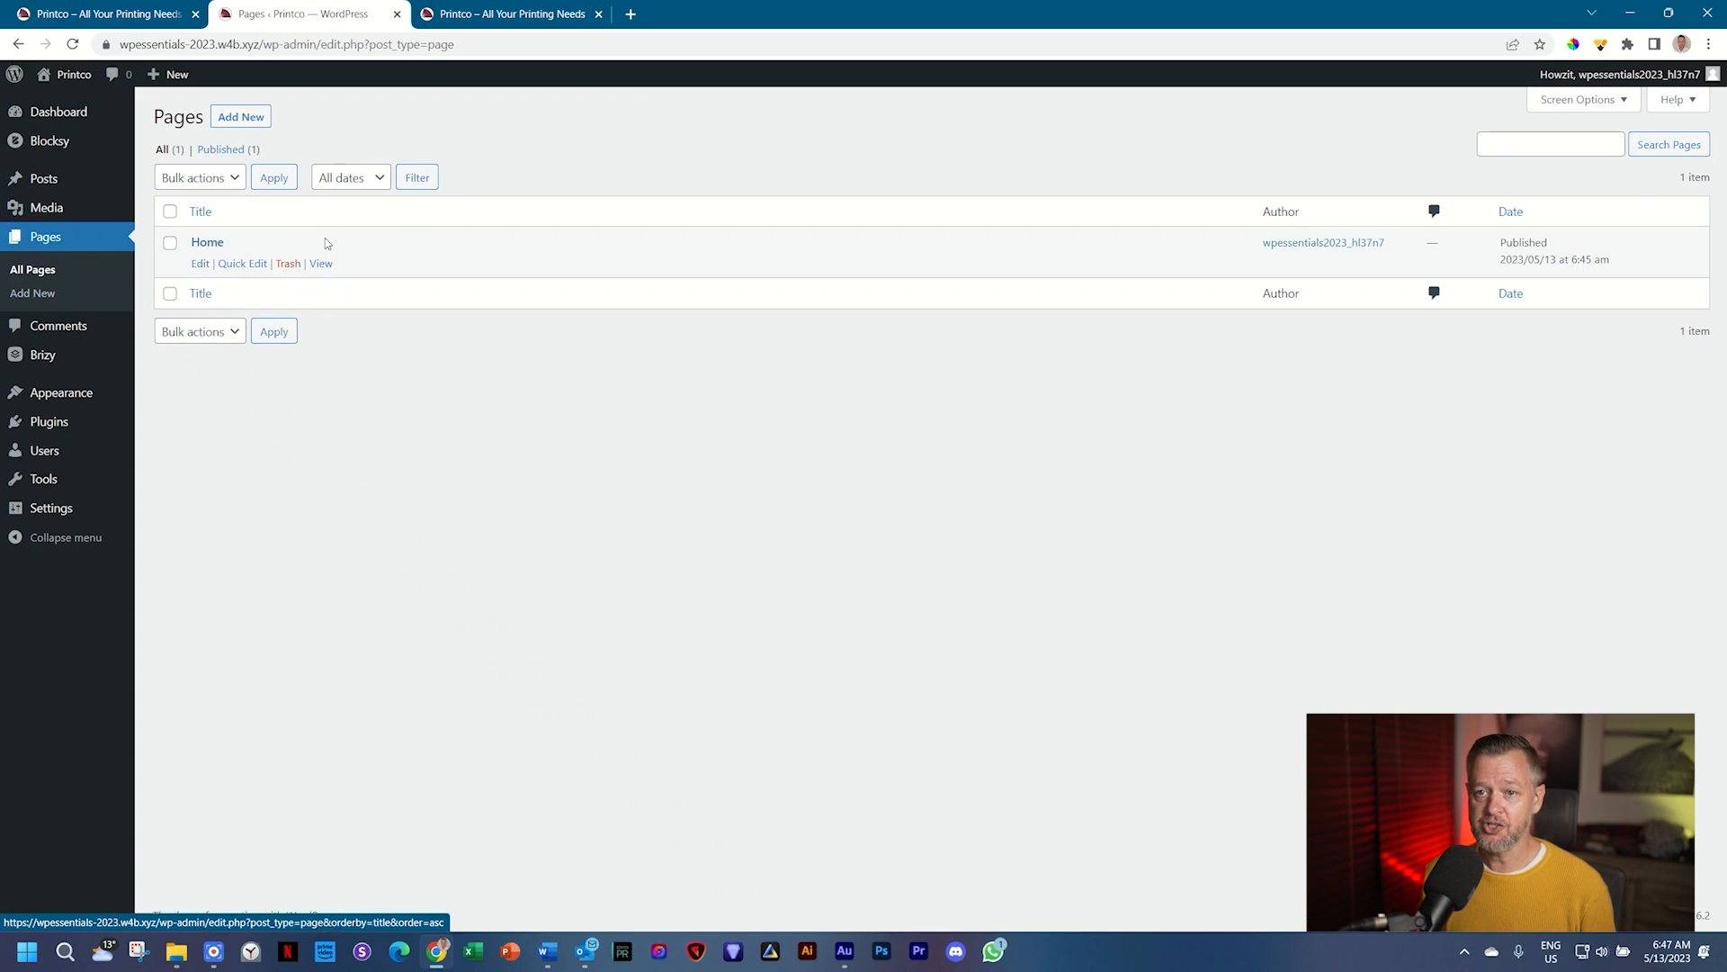
pyautogui.moveTo(256, 244)
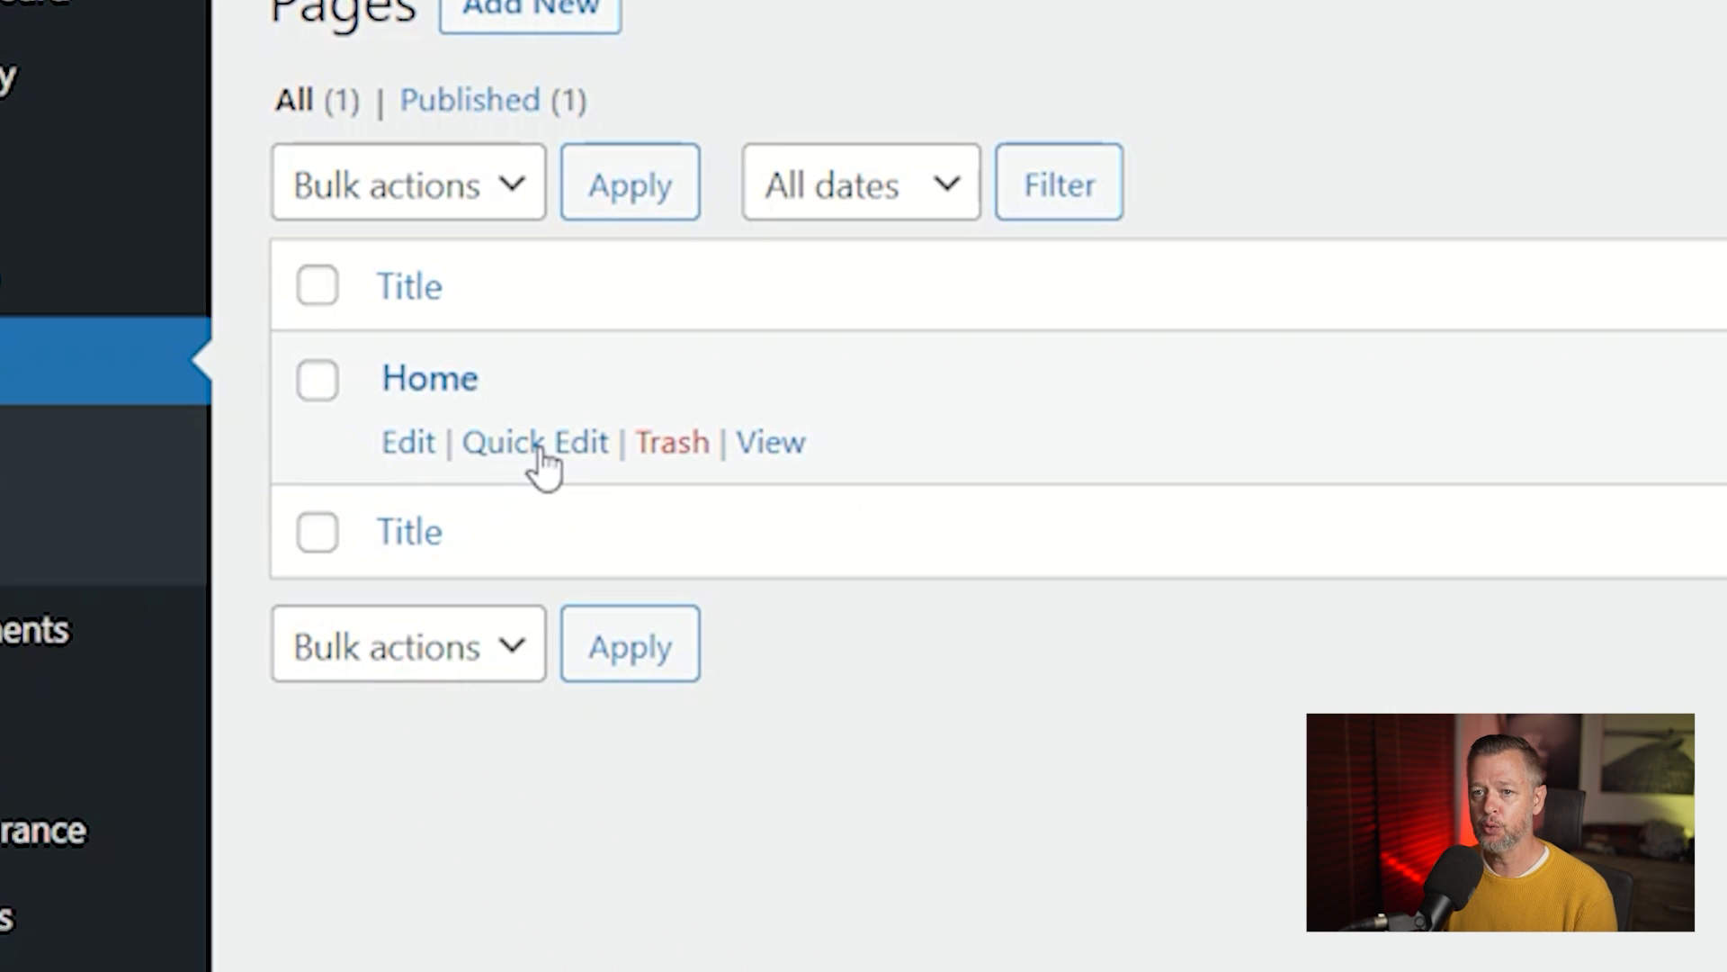
pyautogui.click(766, 446)
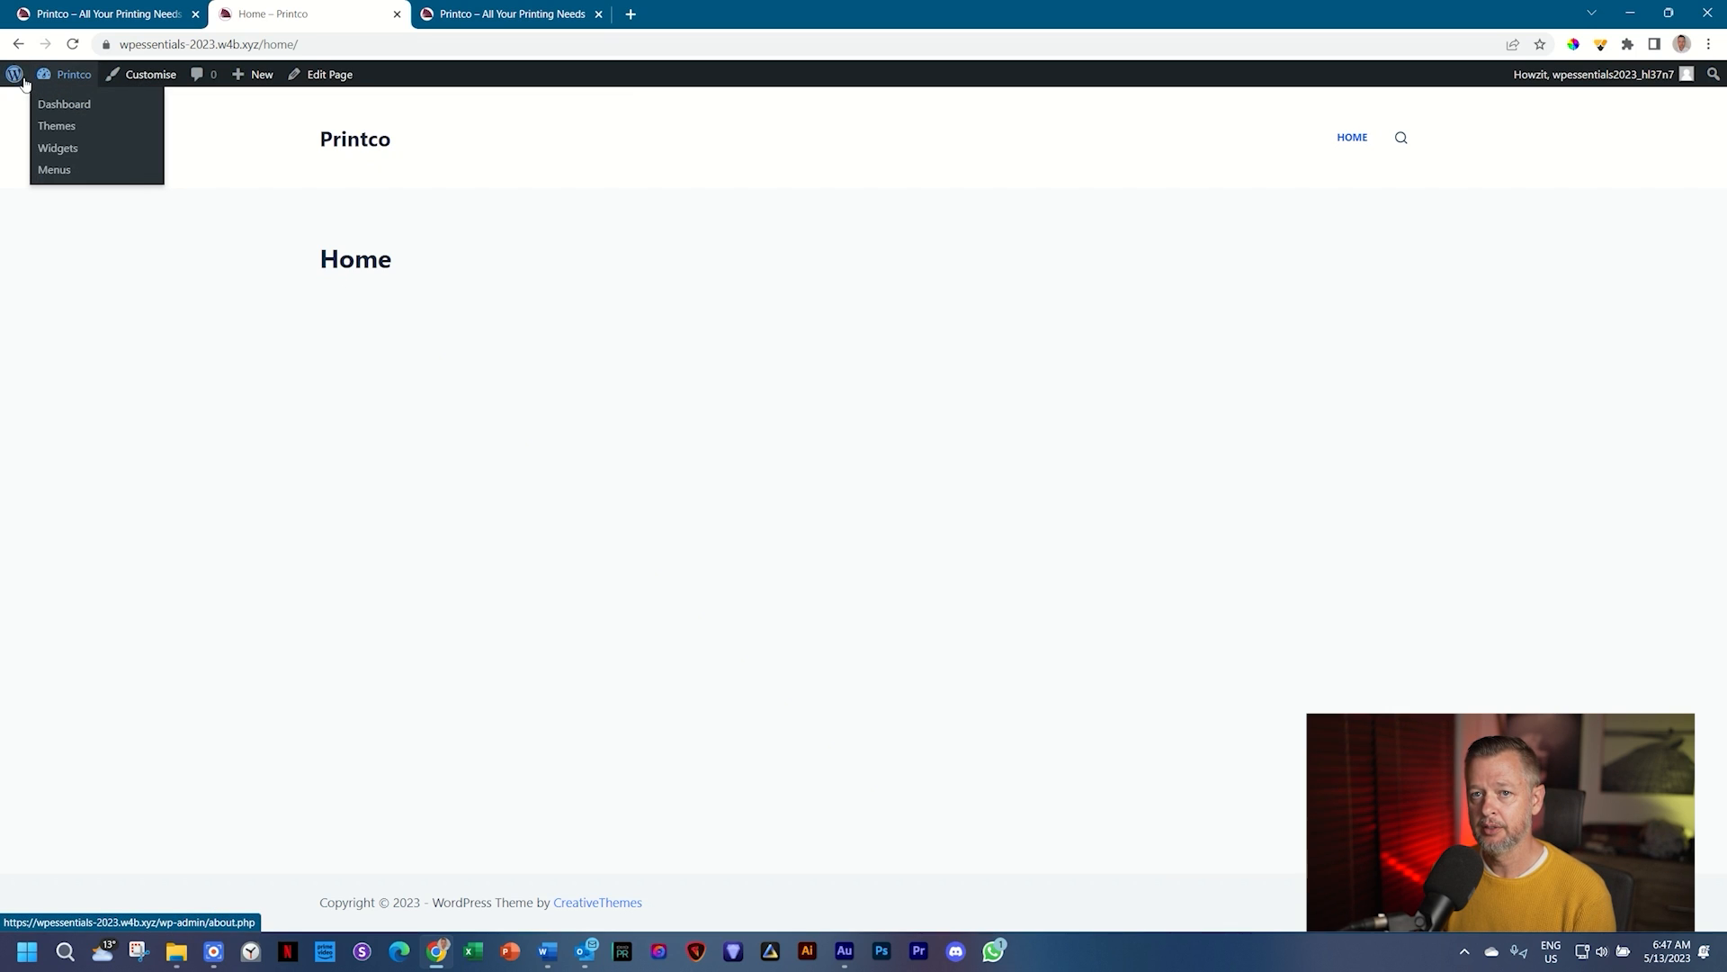
# Step: Go from the live site to the Dashboard, then to the Pages list containing only Home
pyautogui.moveTo(16, 81)
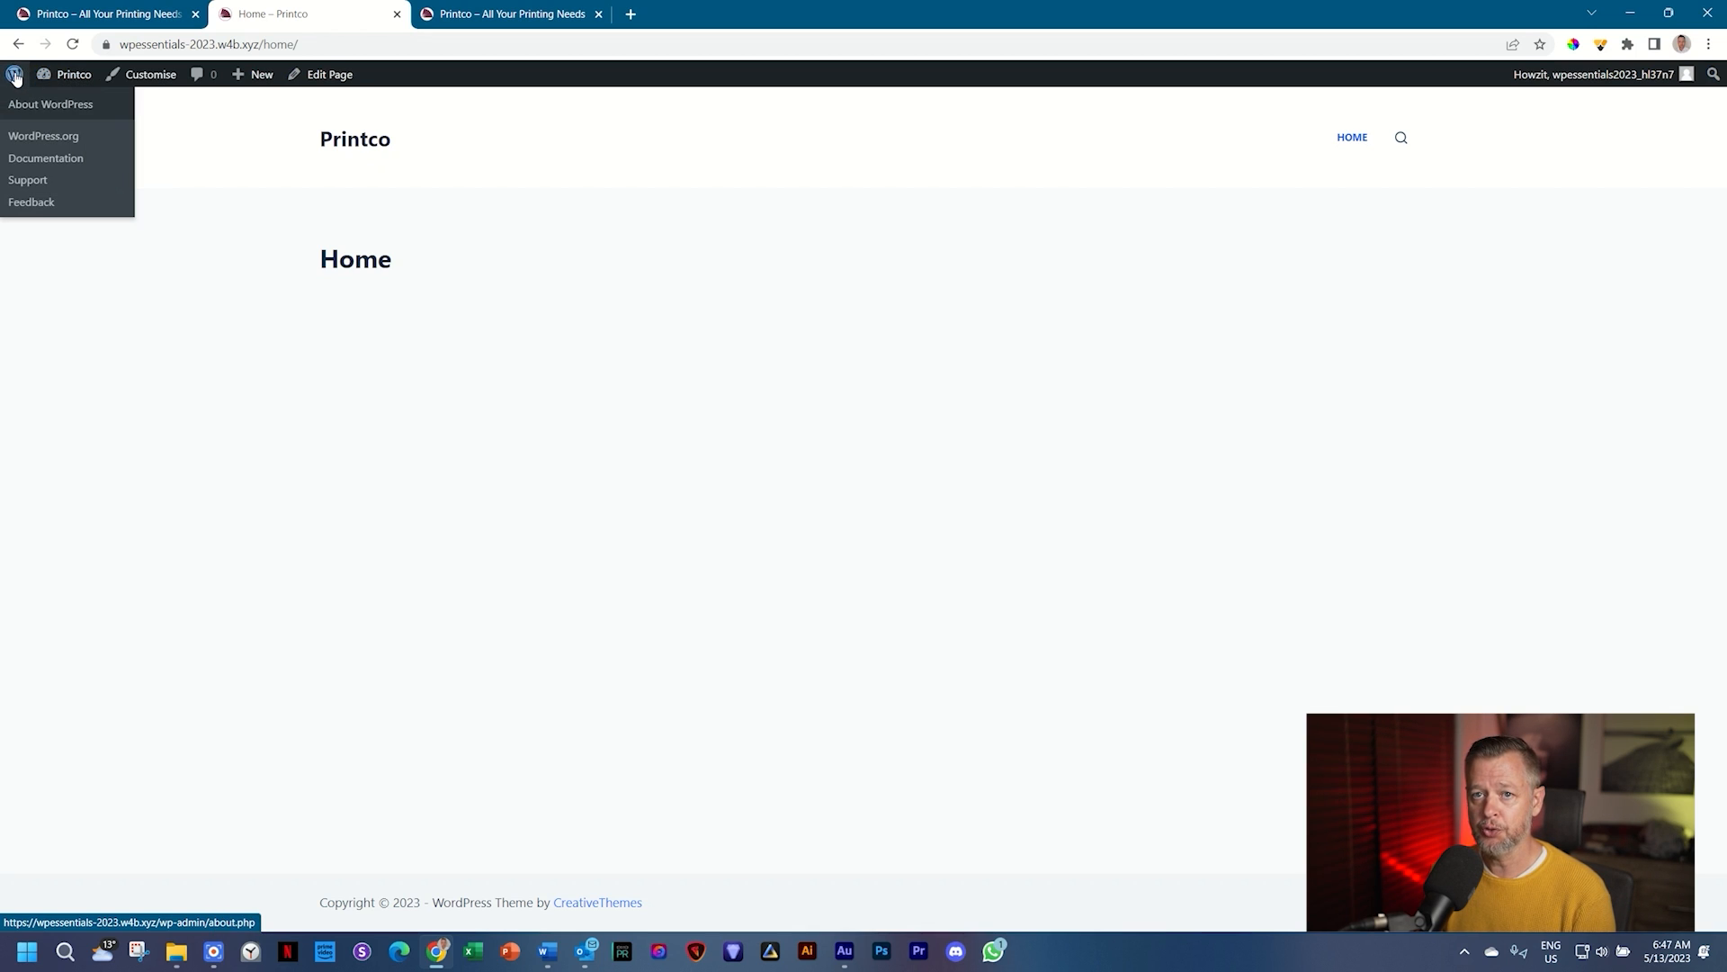
pyautogui.click(72, 80)
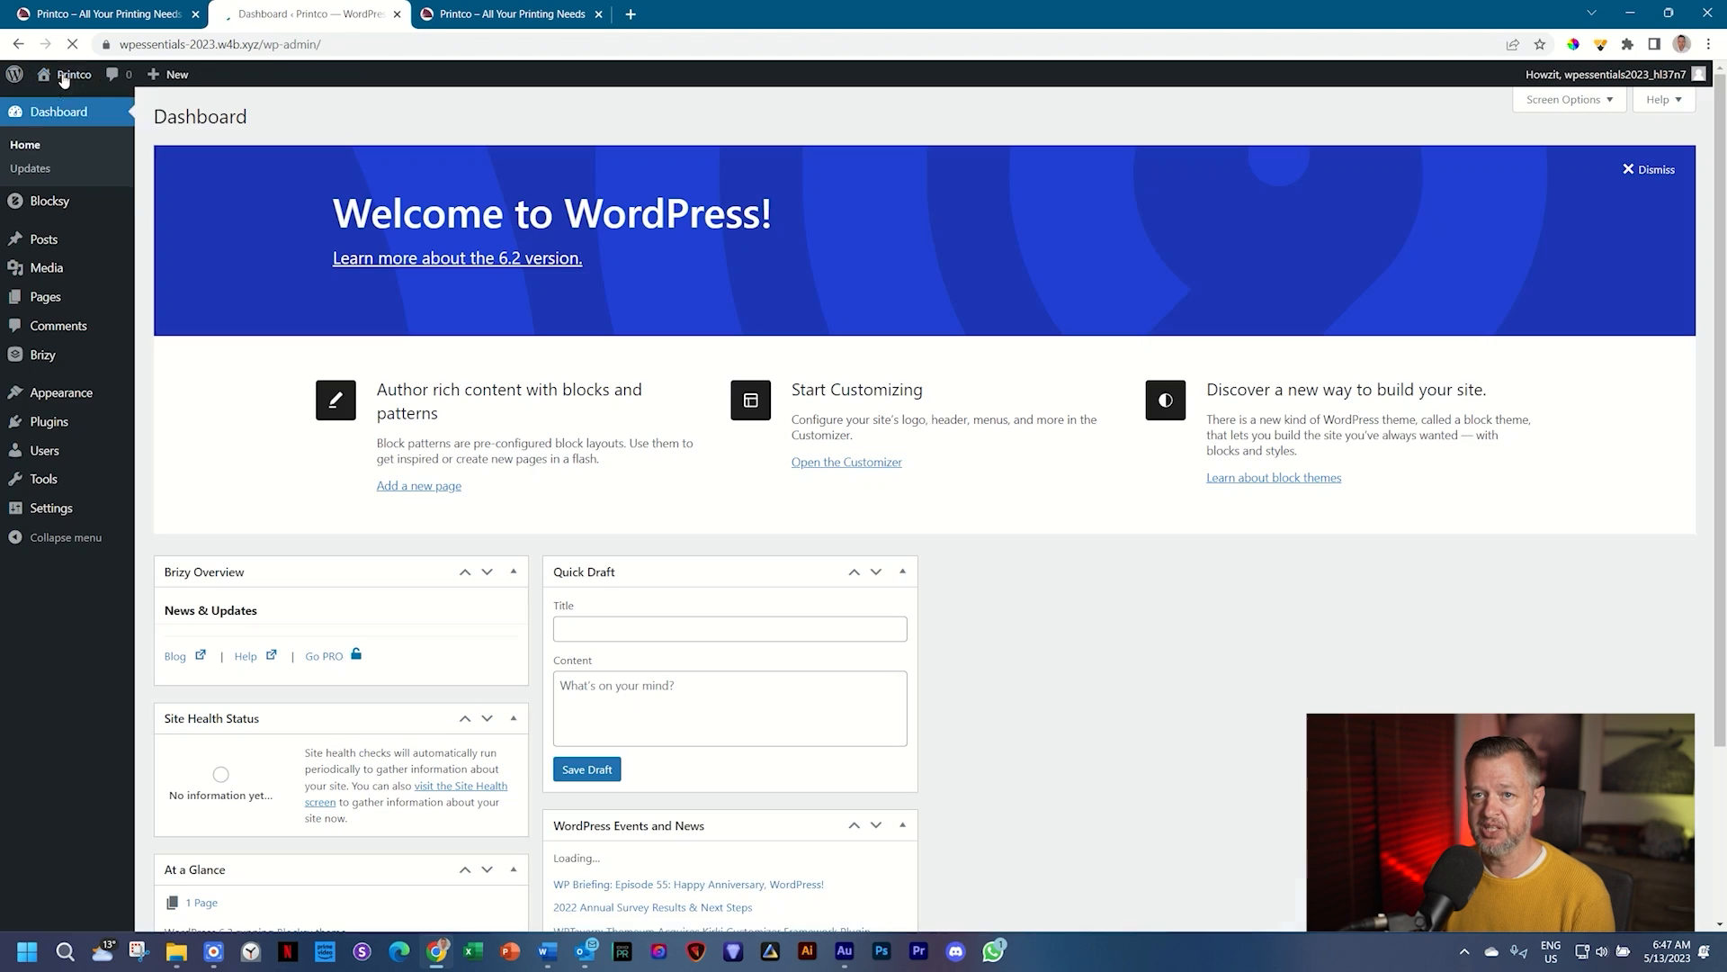
pyautogui.click(51, 297)
pyautogui.moveTo(290, 270)
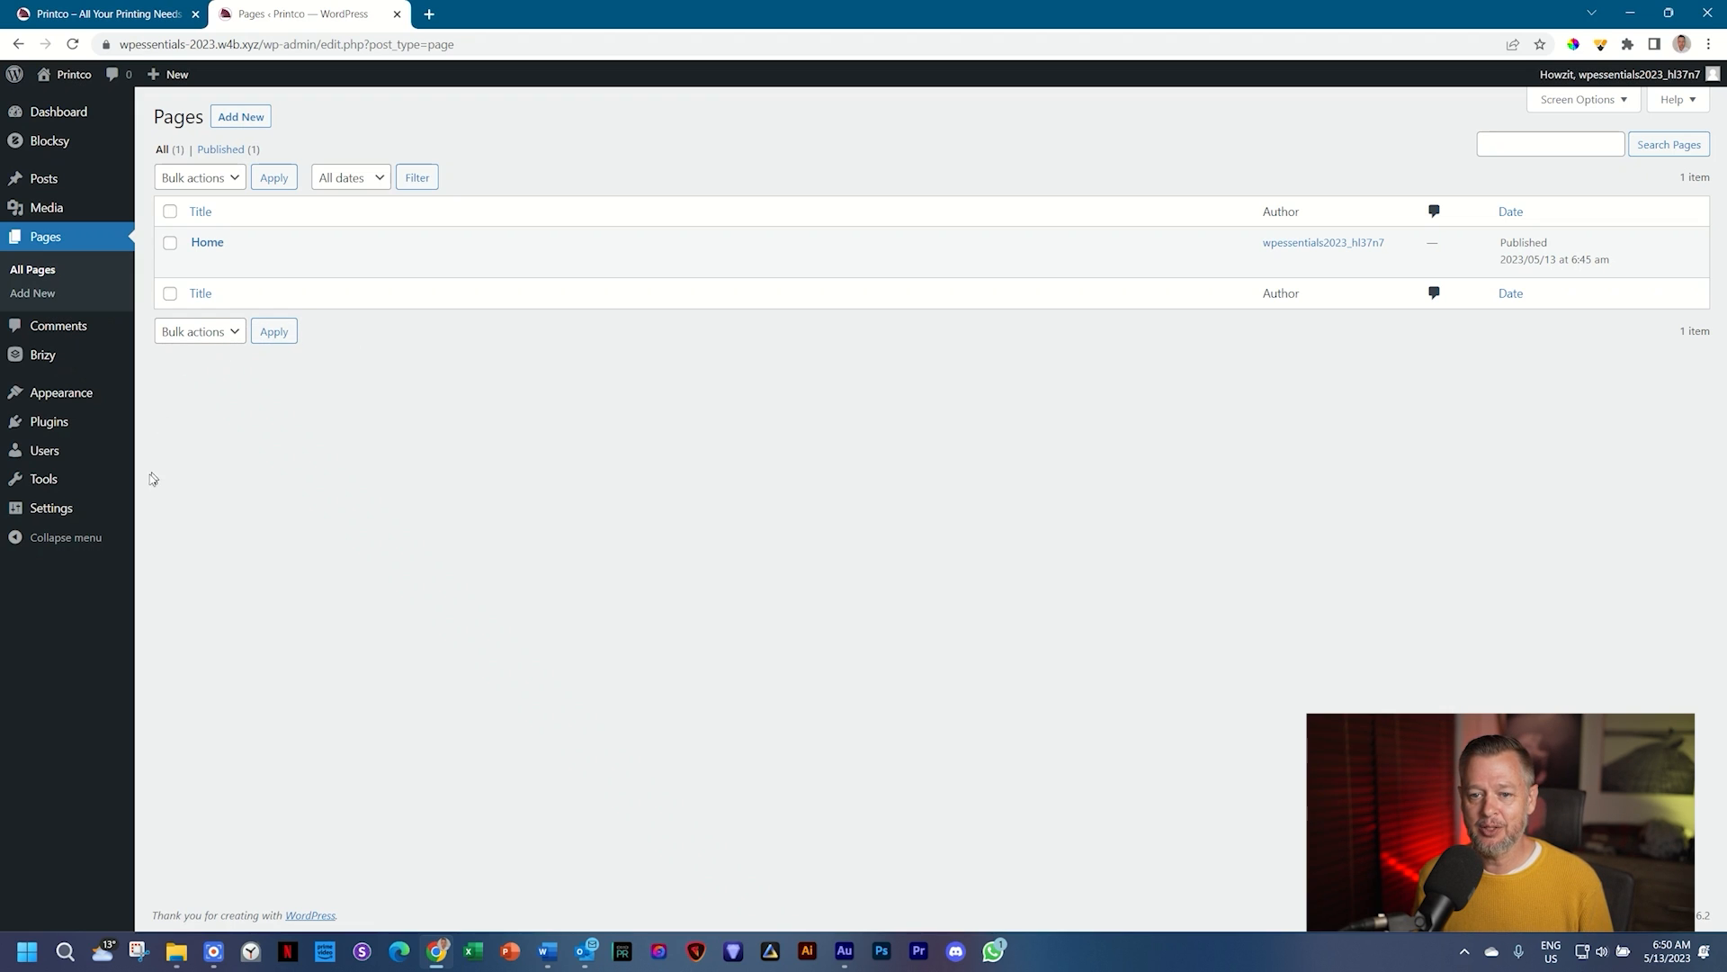
# Step: In Reading settings, make the homepage display the static page Home
pyautogui.moveTo(52, 521)
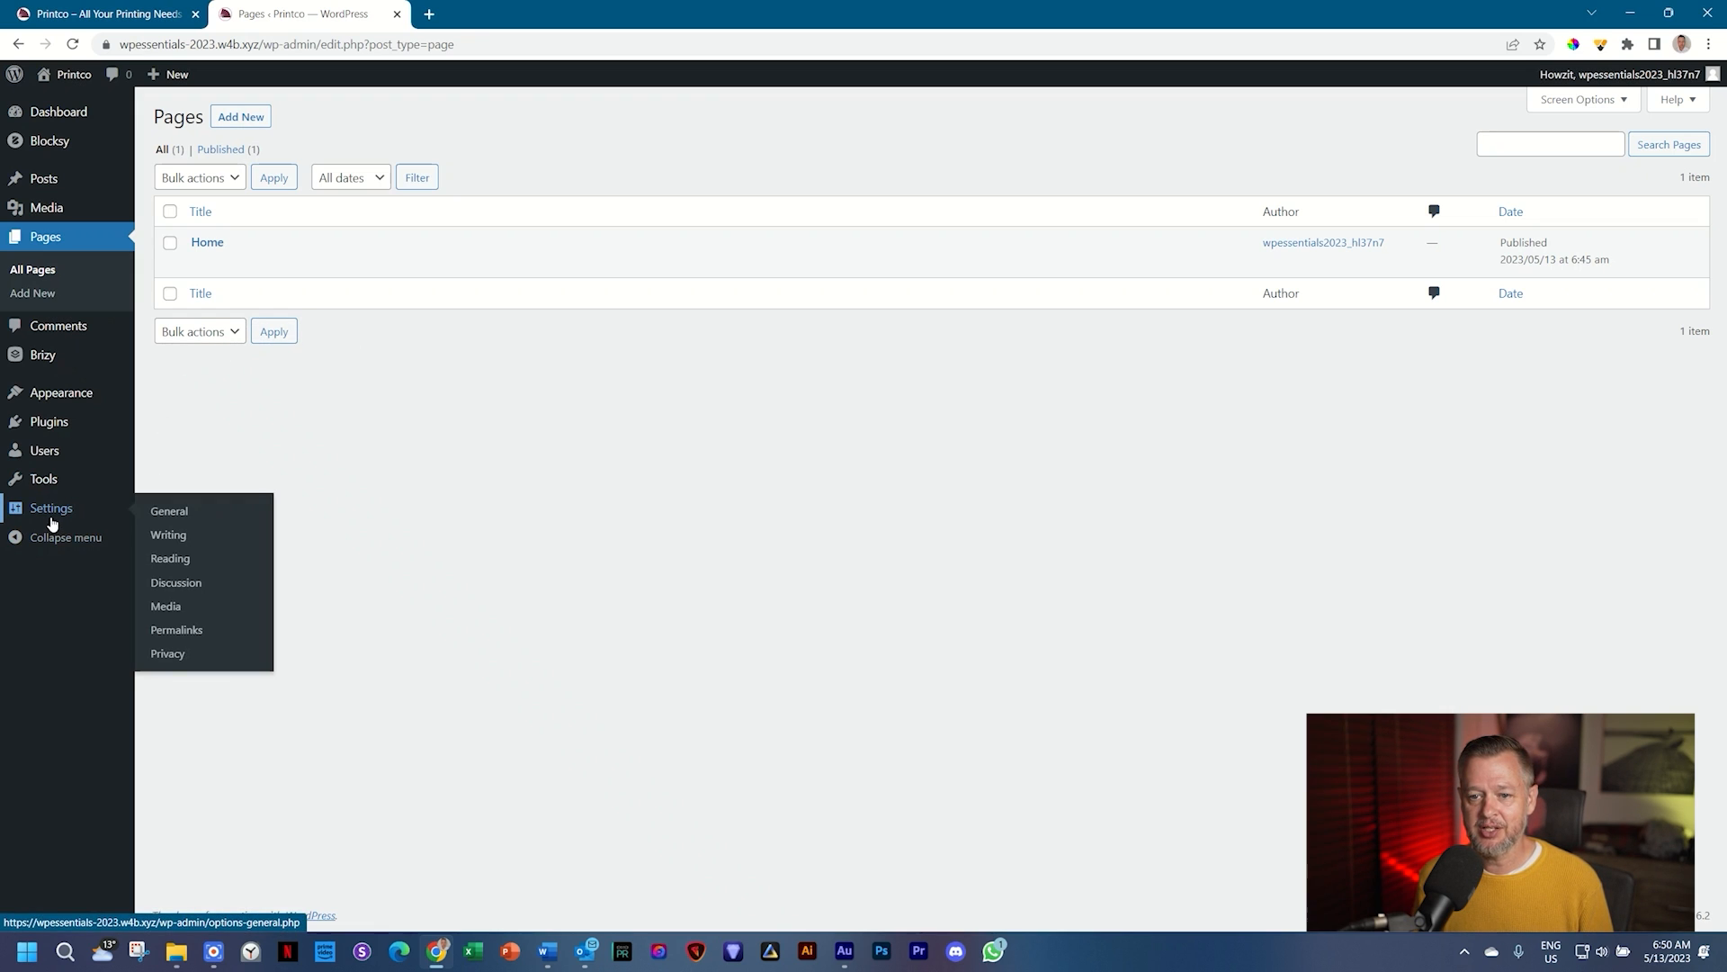
pyautogui.click(184, 563)
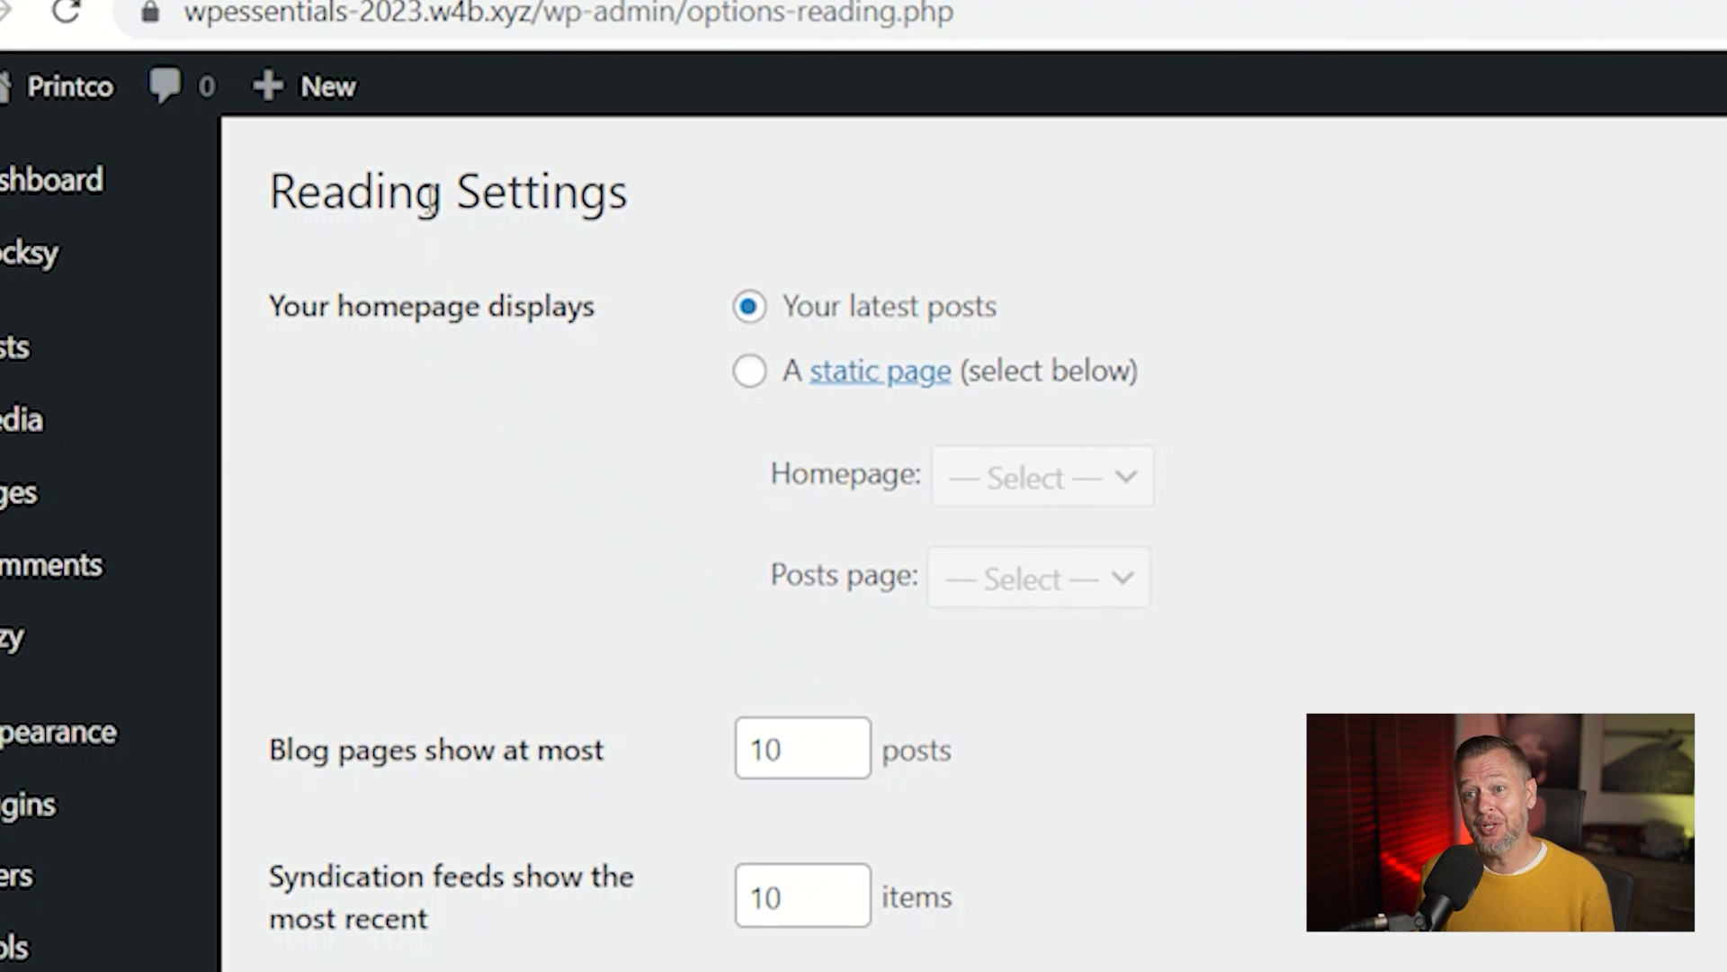
pyautogui.moveTo(267, 306); pyautogui.dragTo(597, 316)
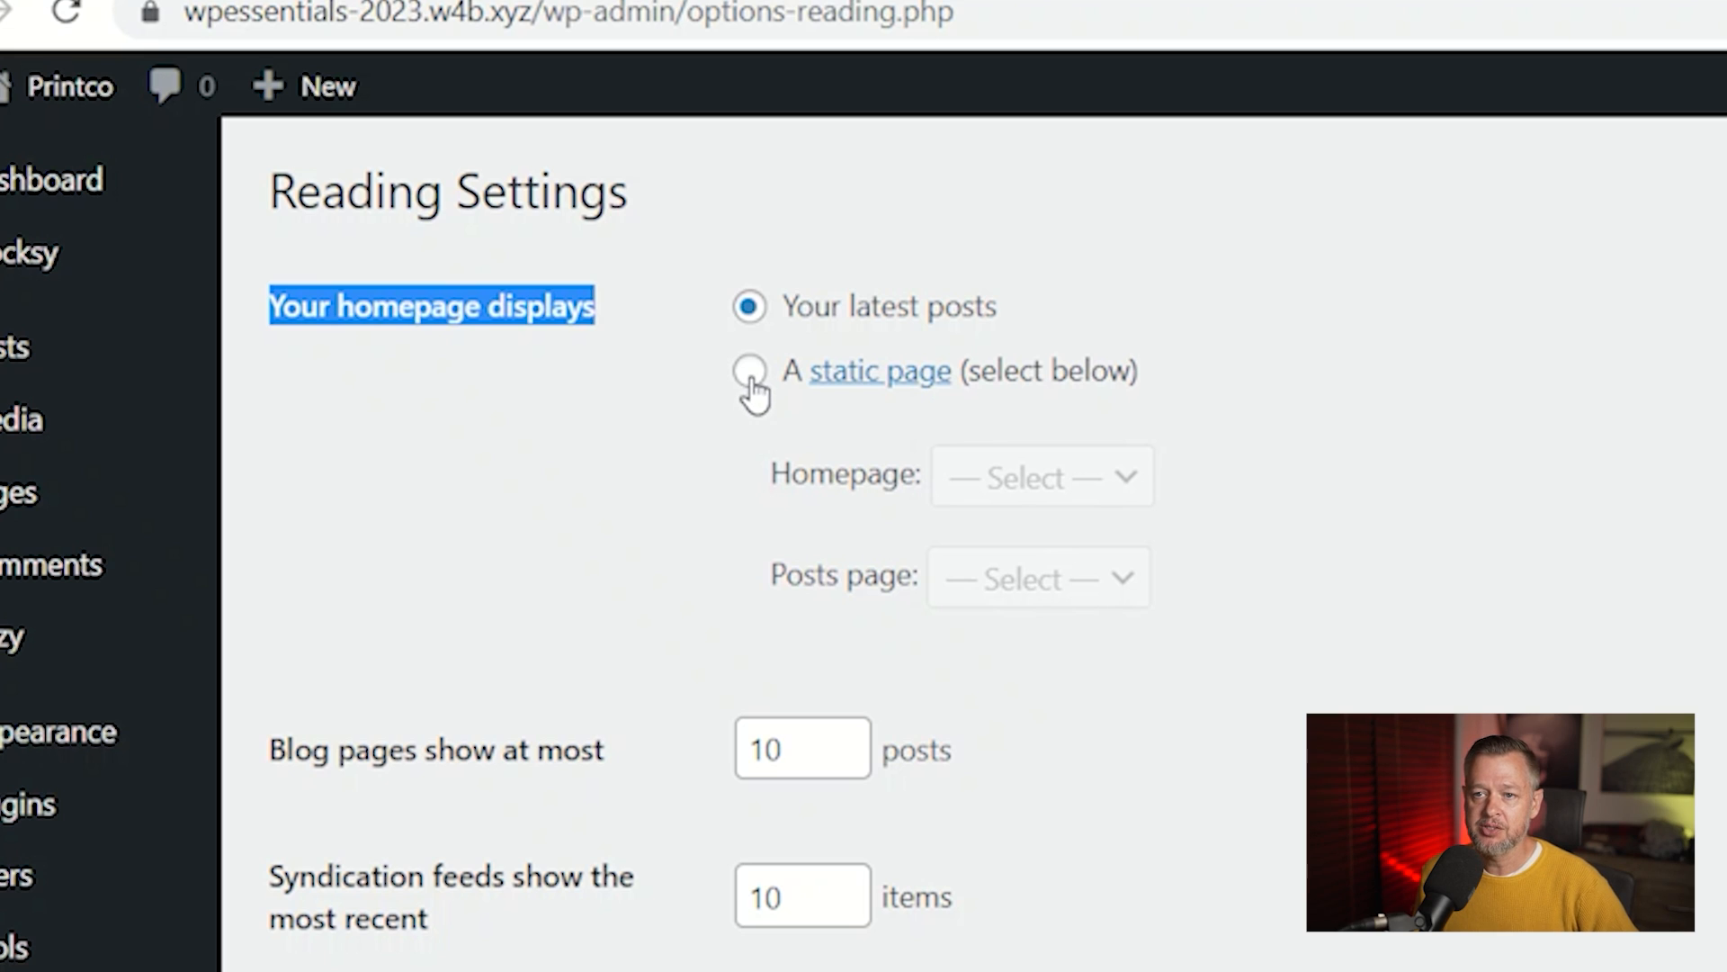
pyautogui.click(752, 376)
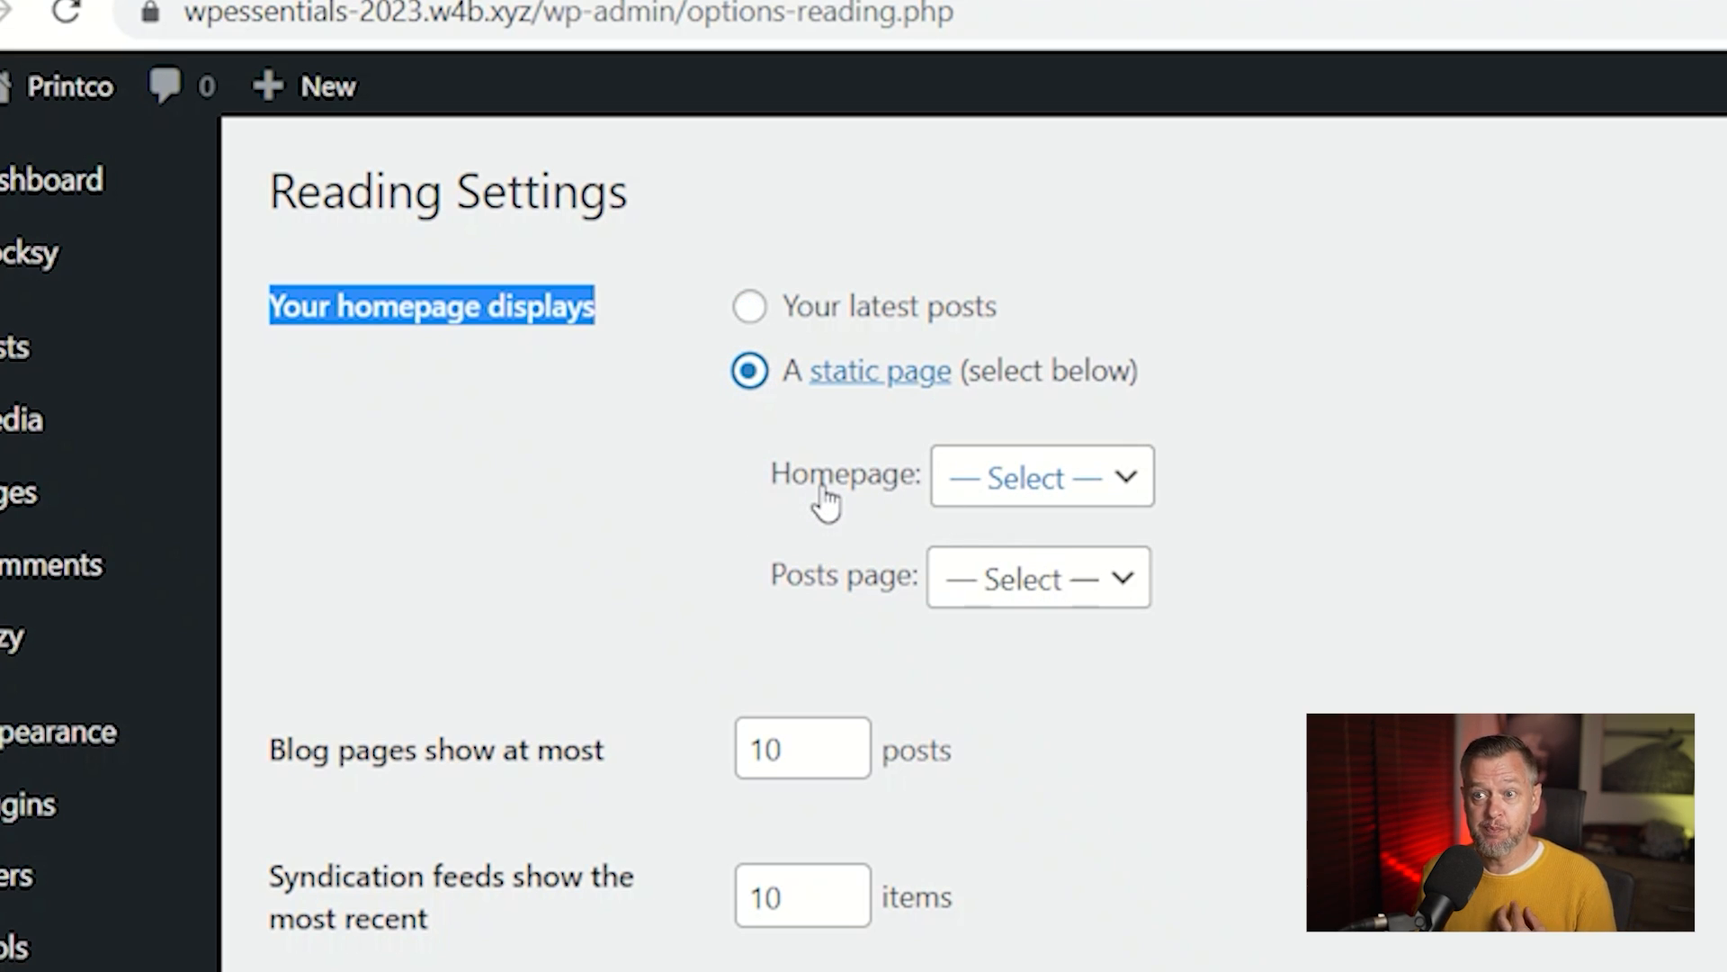
pyautogui.click(1128, 488)
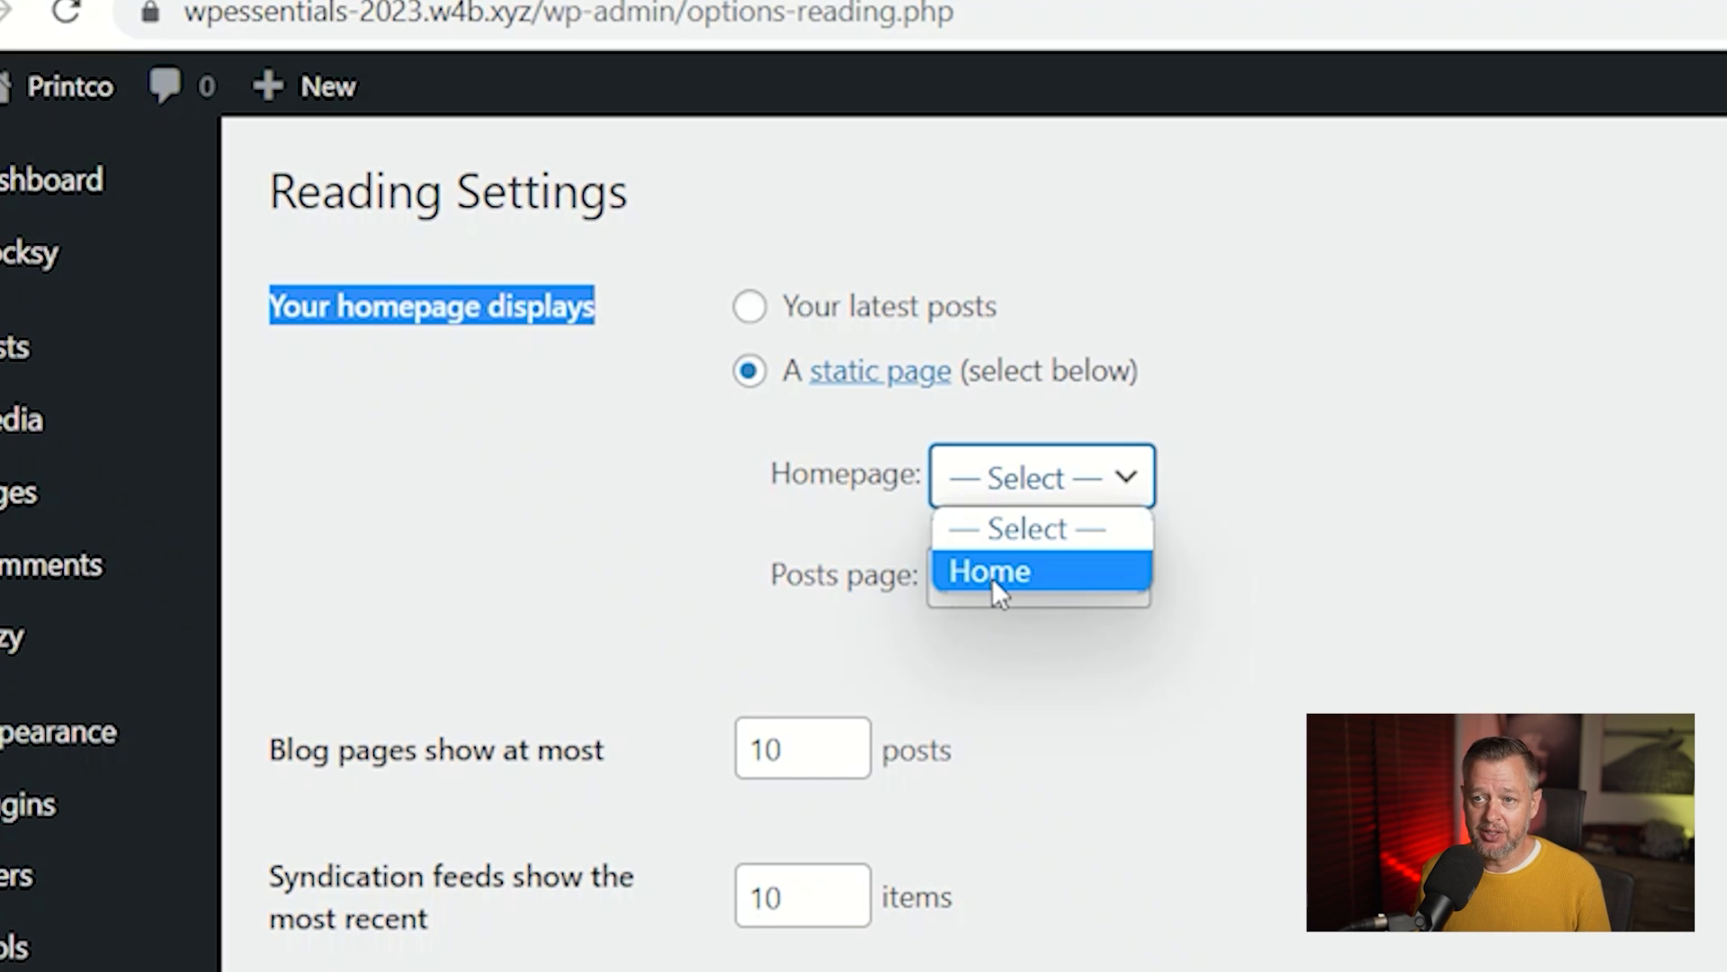
pyautogui.click(991, 578)
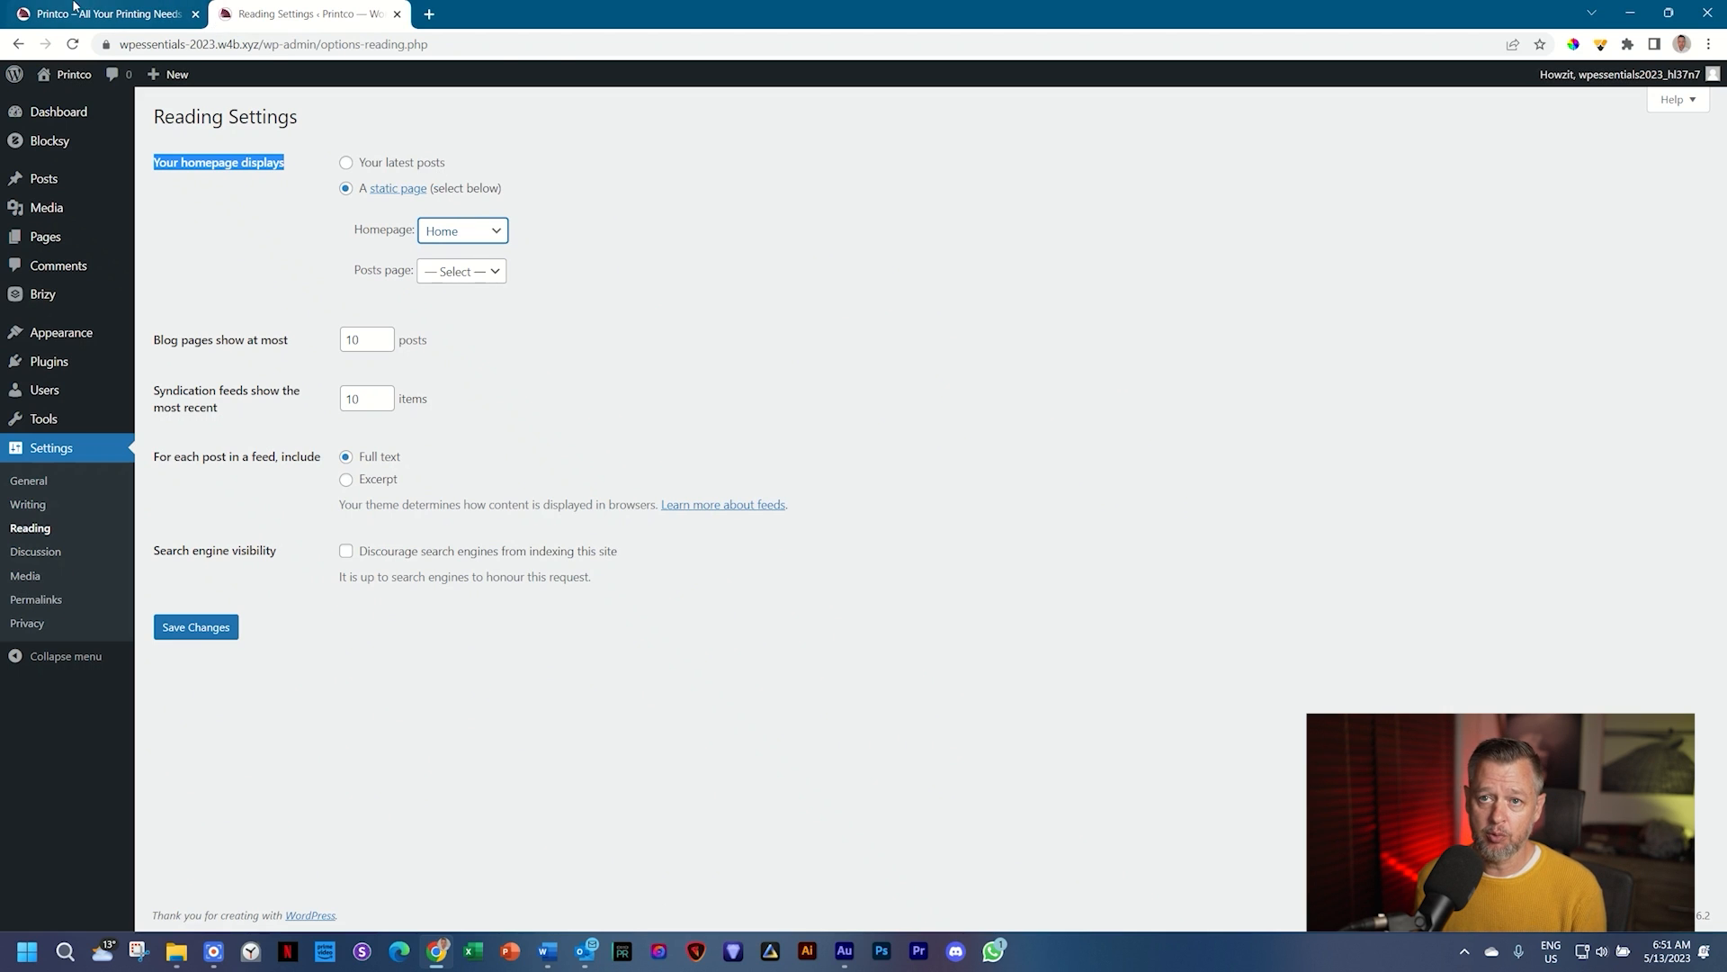
# Step: Save the Reading settings and preview the site's front page showing Home
pyautogui.click(76, 9)
pyautogui.scroll(12, 1049, 749)
pyautogui.scroll(10, 1049, 751)
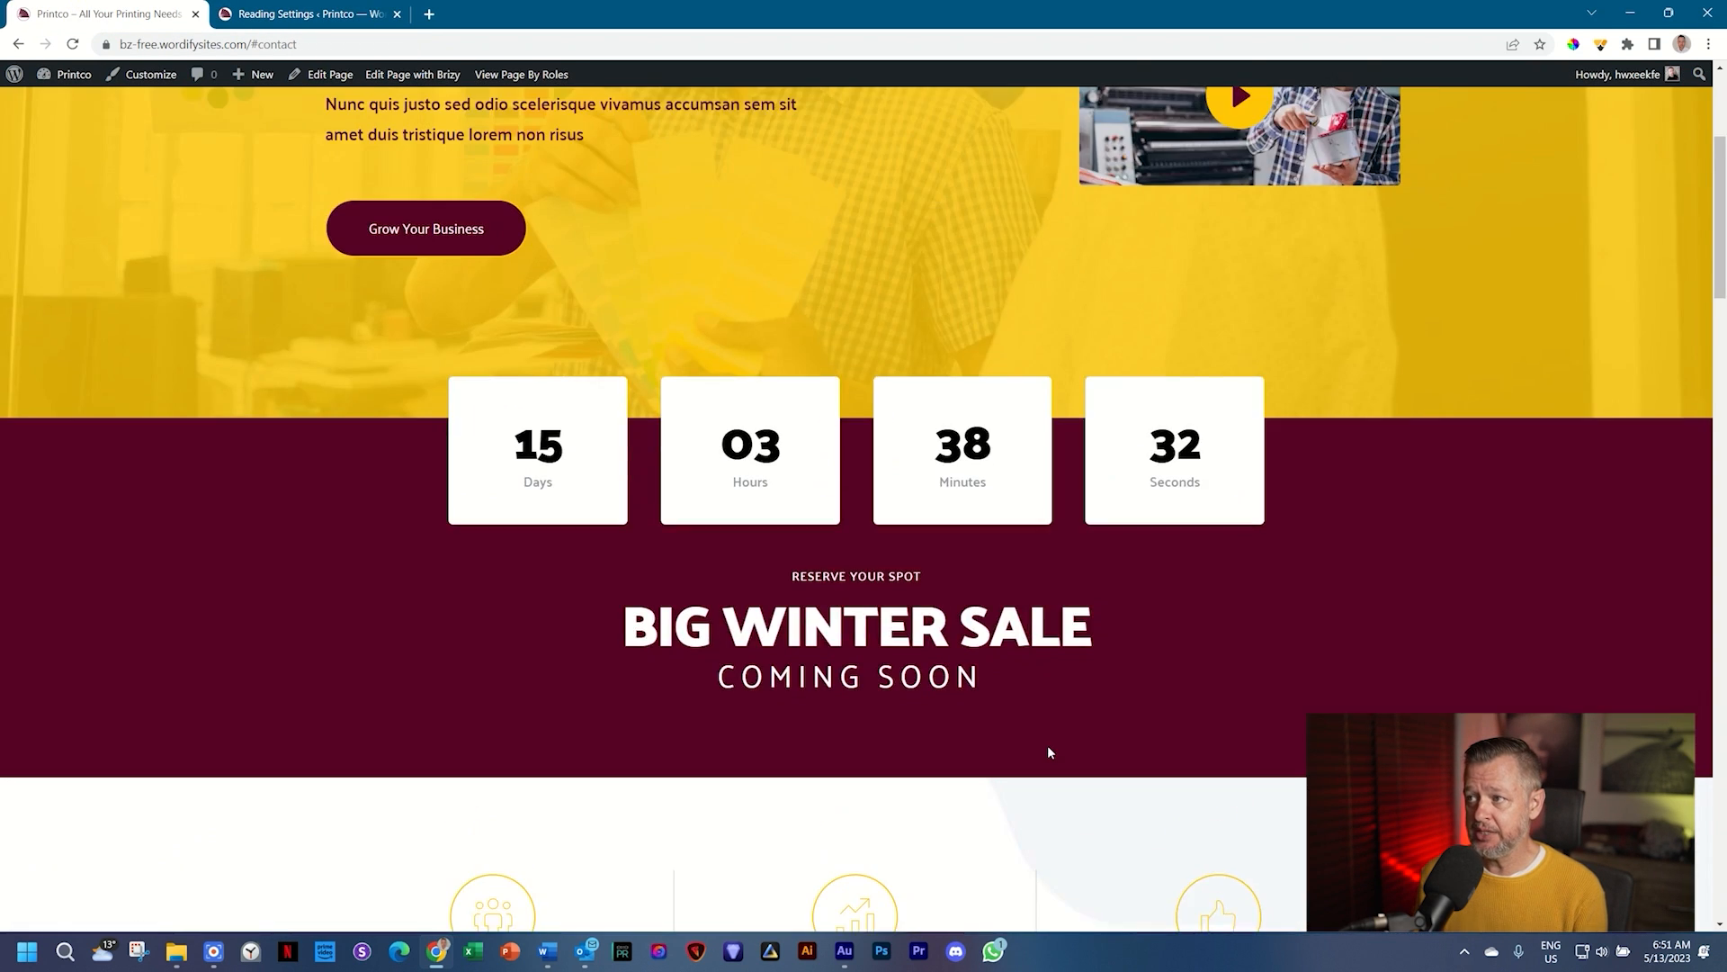
pyautogui.scroll(-10, 1049, 750)
pyautogui.scroll(-10, 1042, 758)
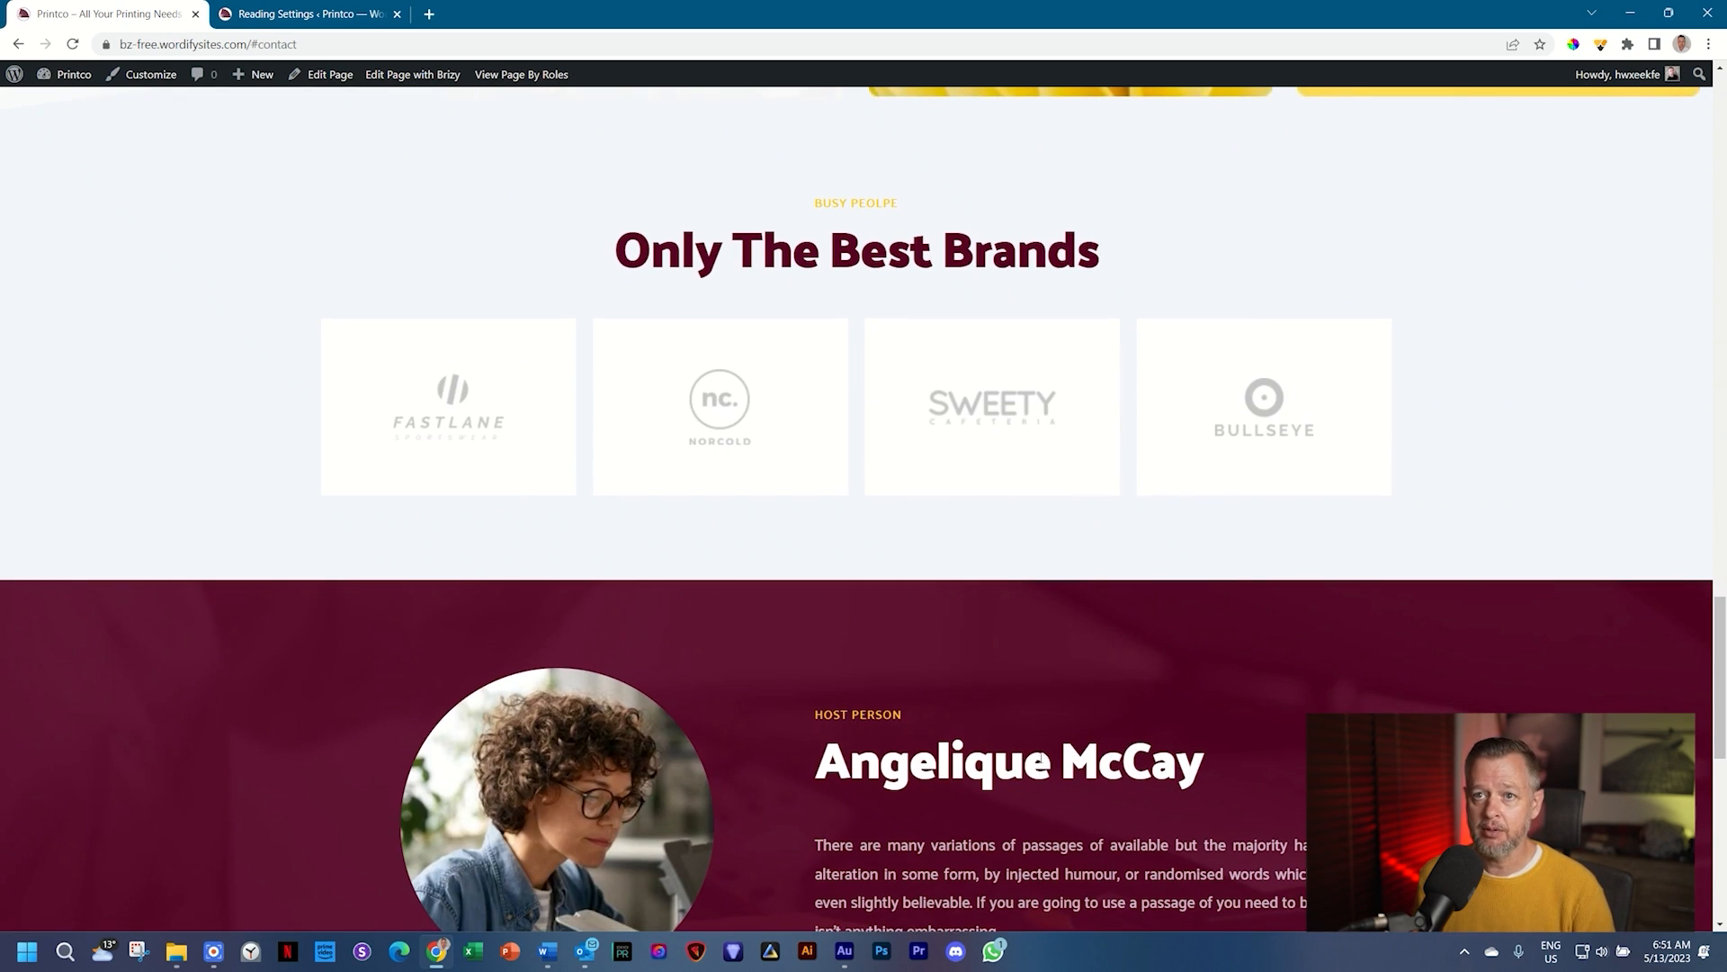
pyautogui.click(286, 11)
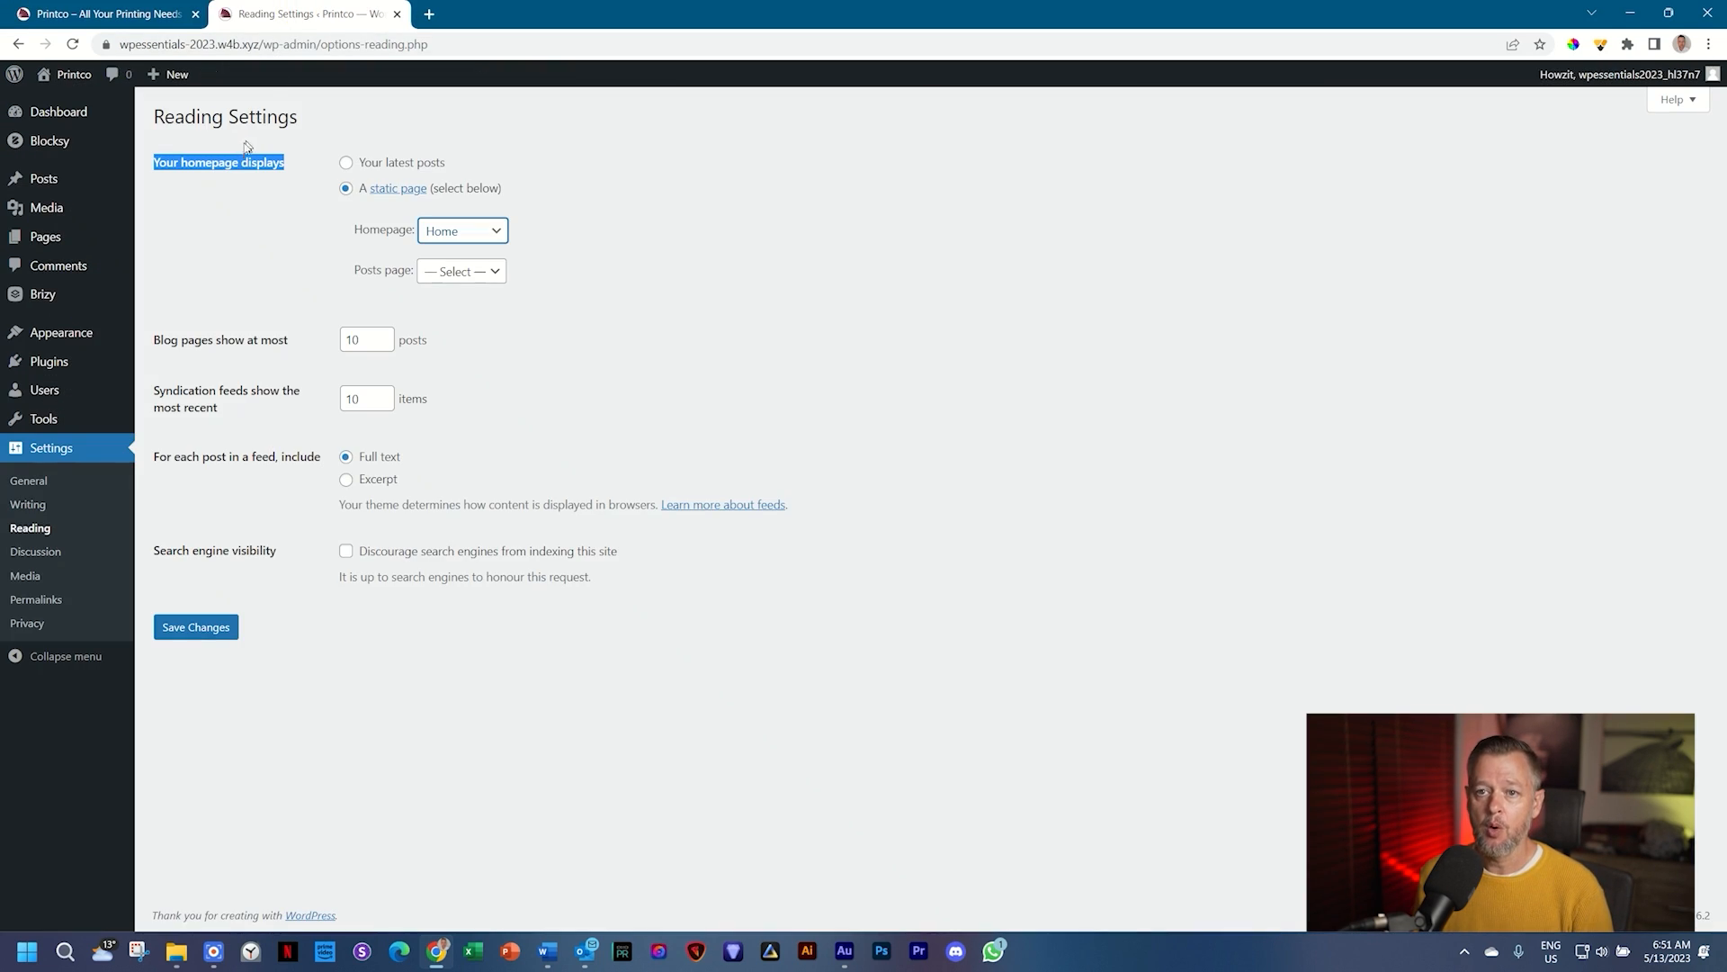
pyautogui.click(581, 288)
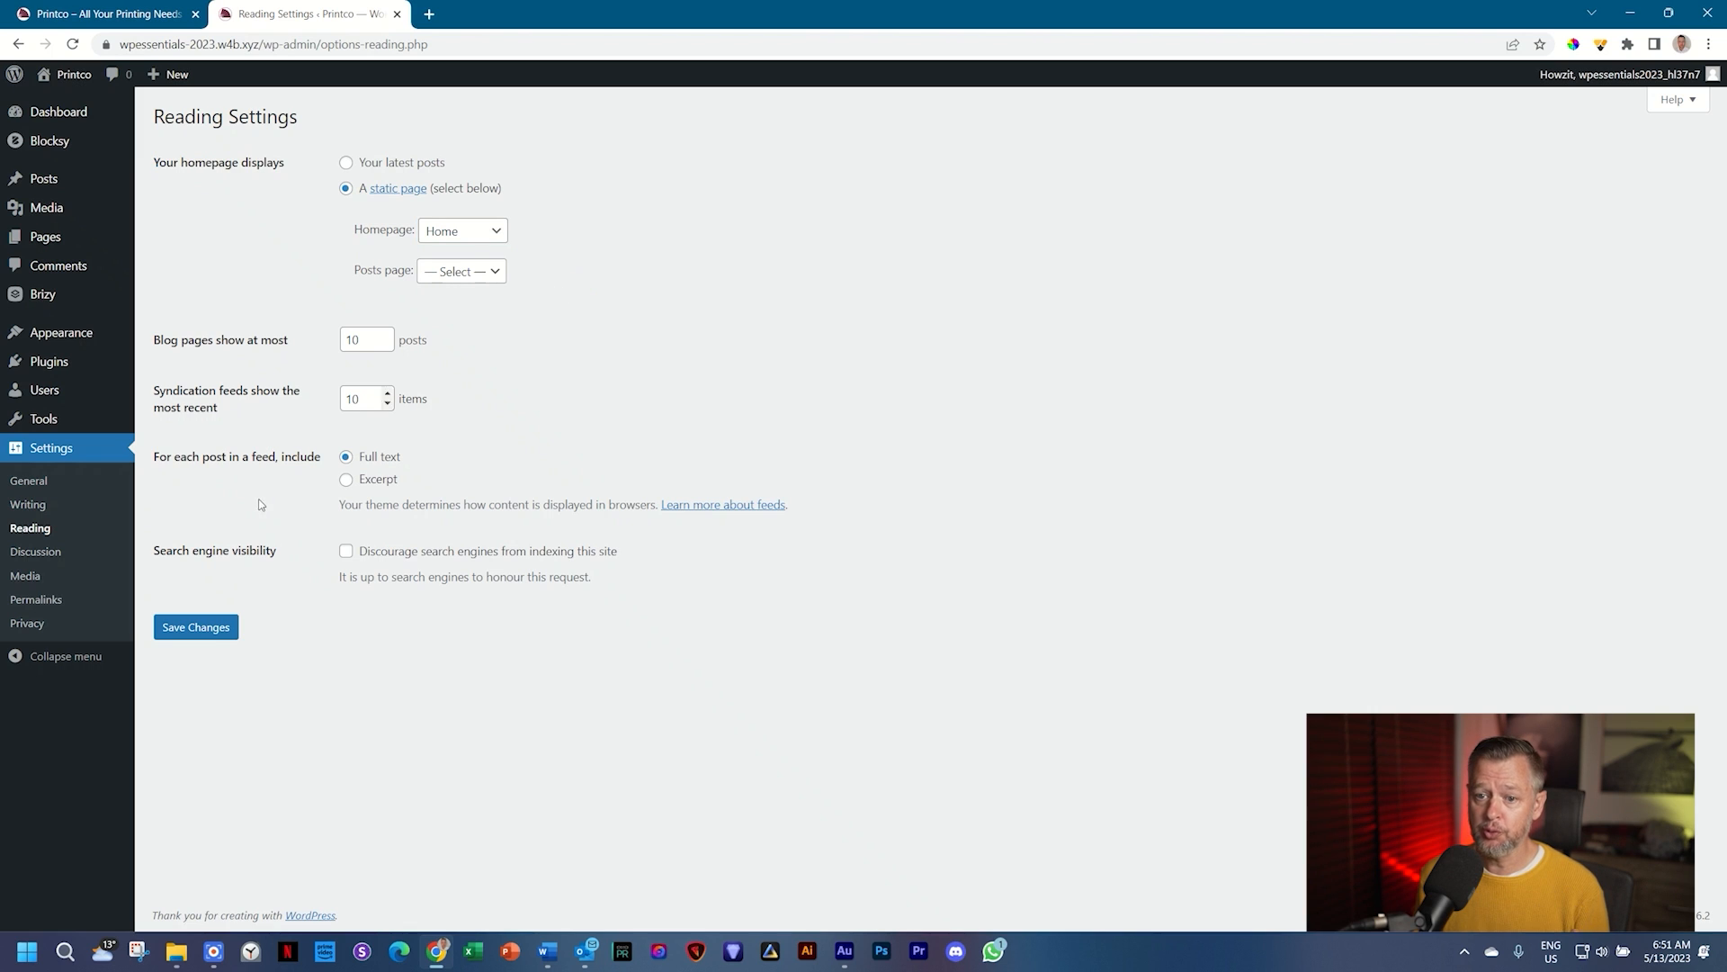
pyautogui.click(202, 633)
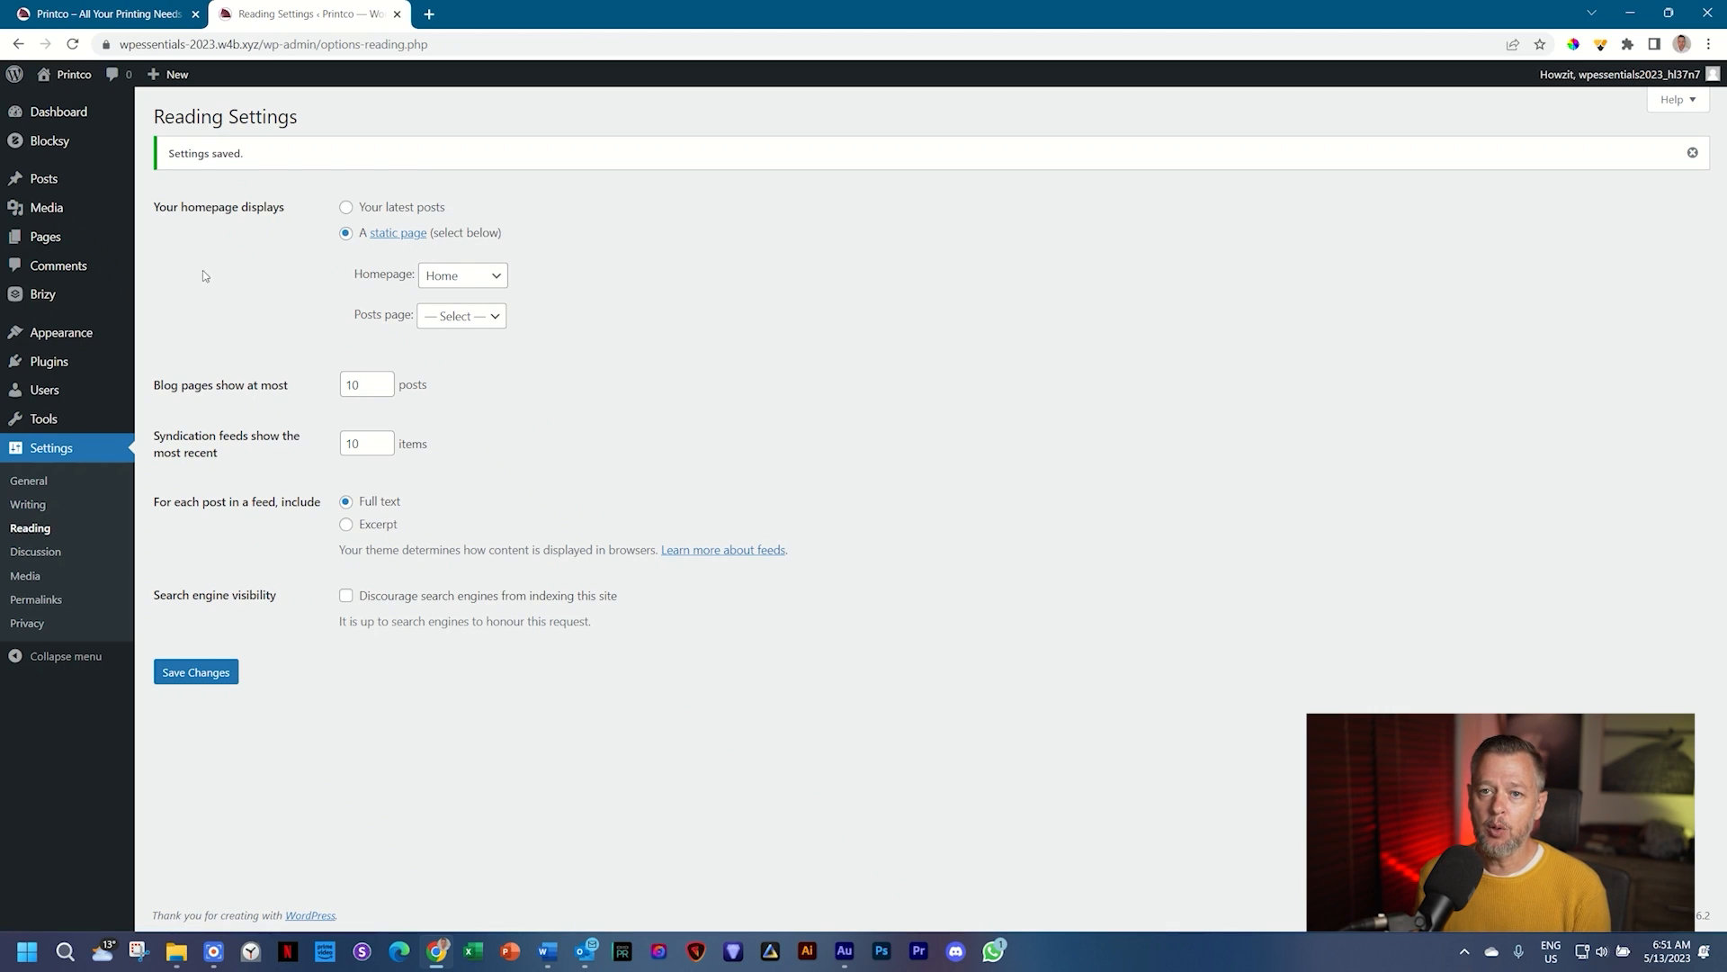
pyautogui.click(88, 77)
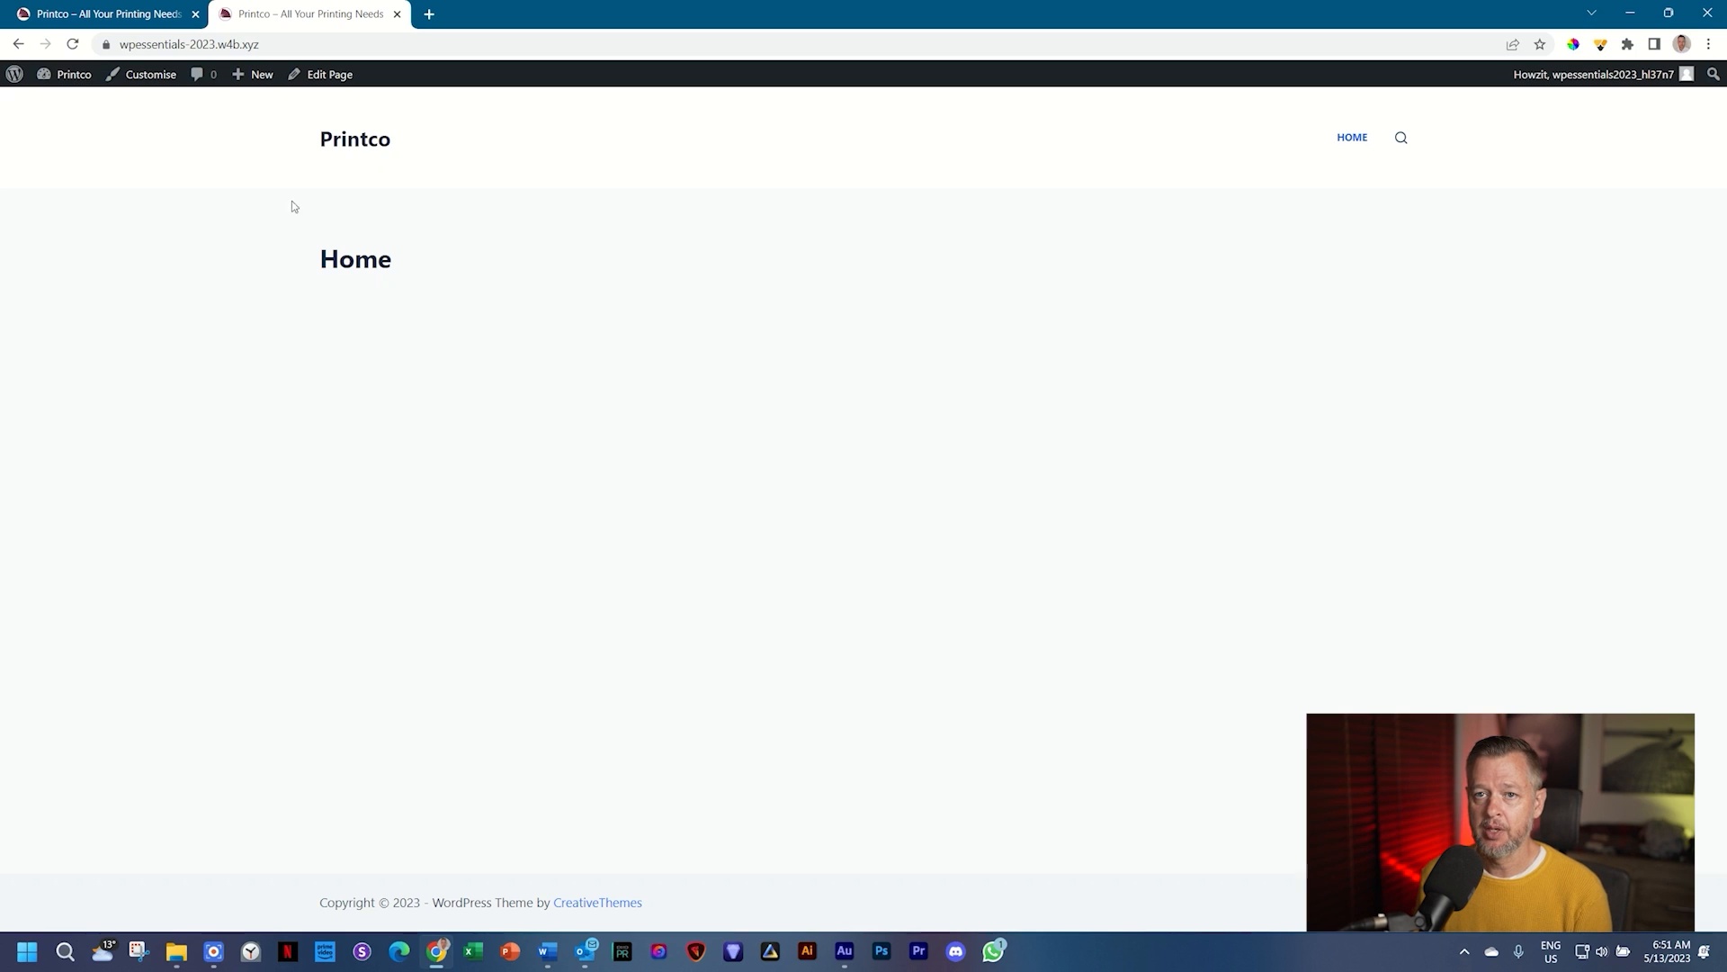
pyautogui.click(67, 79)
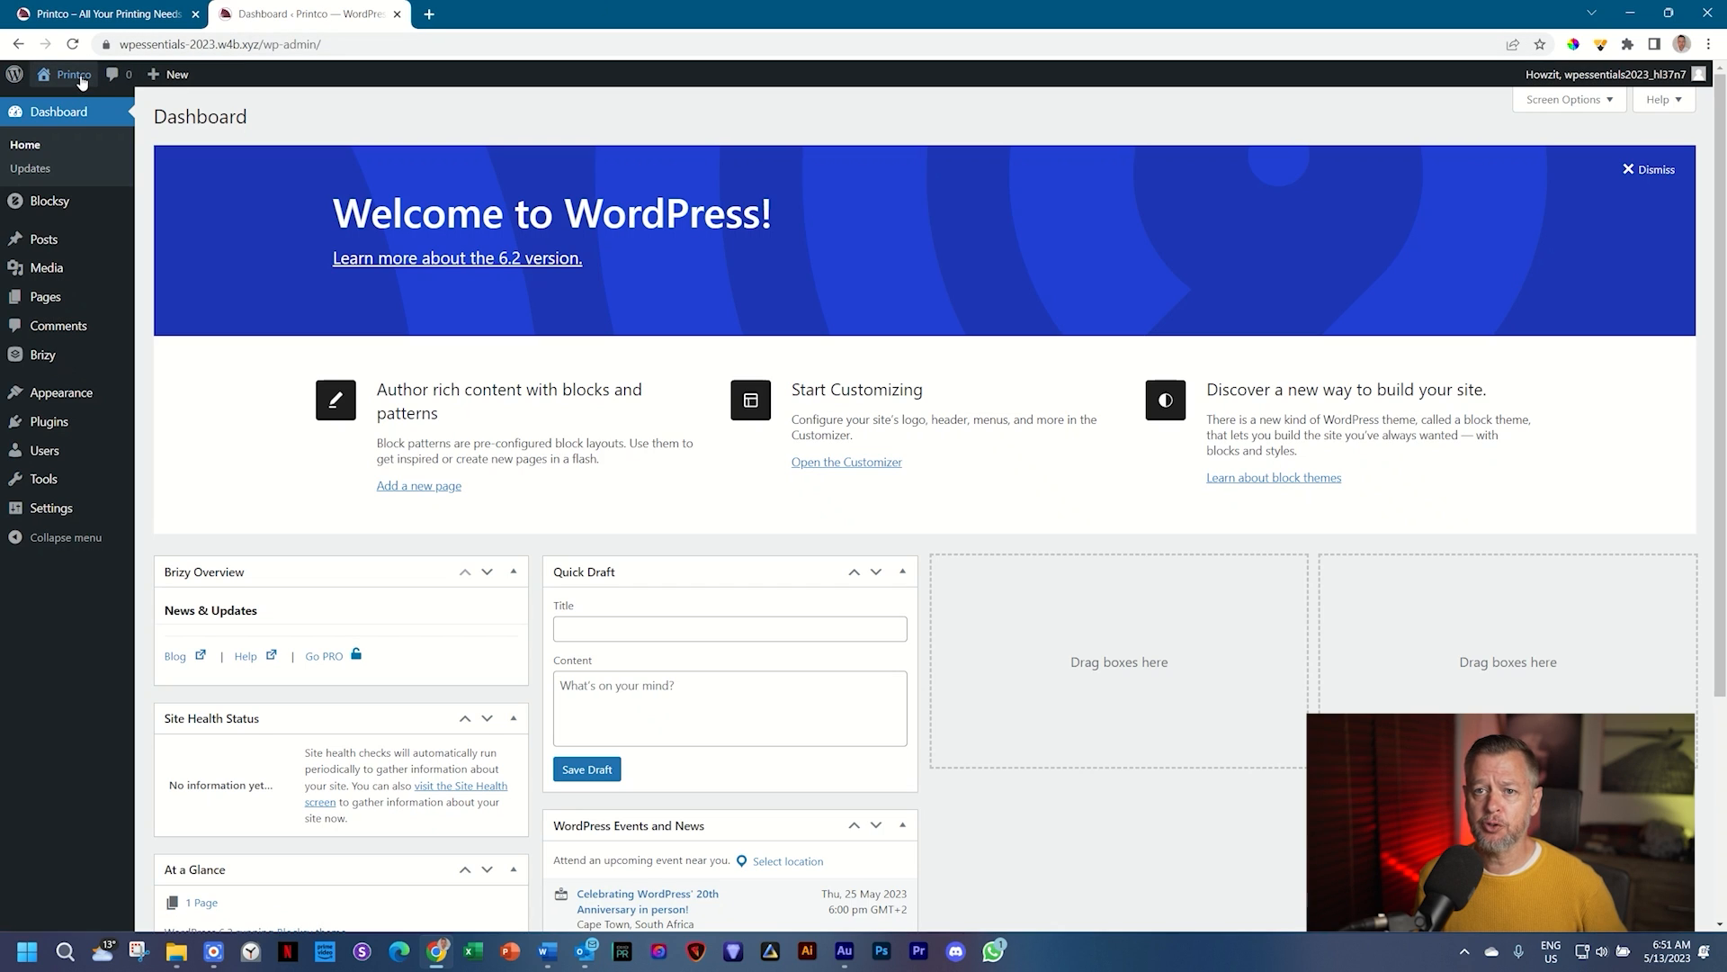
# Step: Open the live site in a new tab, then return to the admin Pages list
pyautogui.moveTo(80, 82)
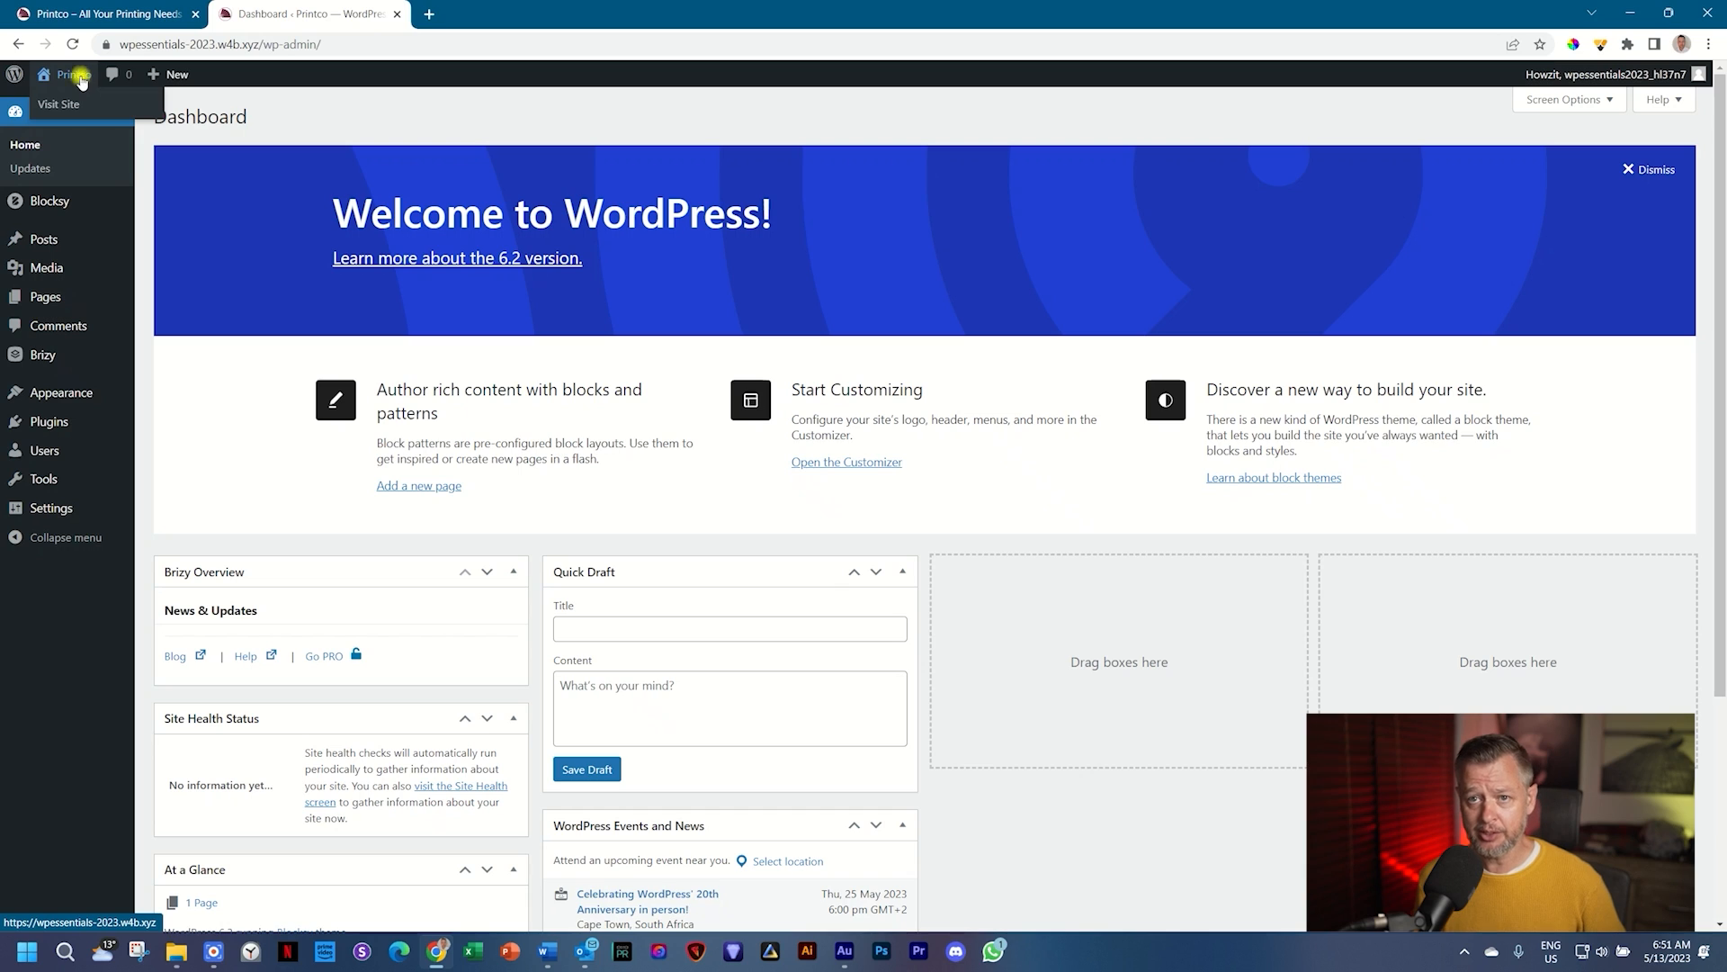
pyautogui.middleClick(80, 79)
pyautogui.click(500, 14)
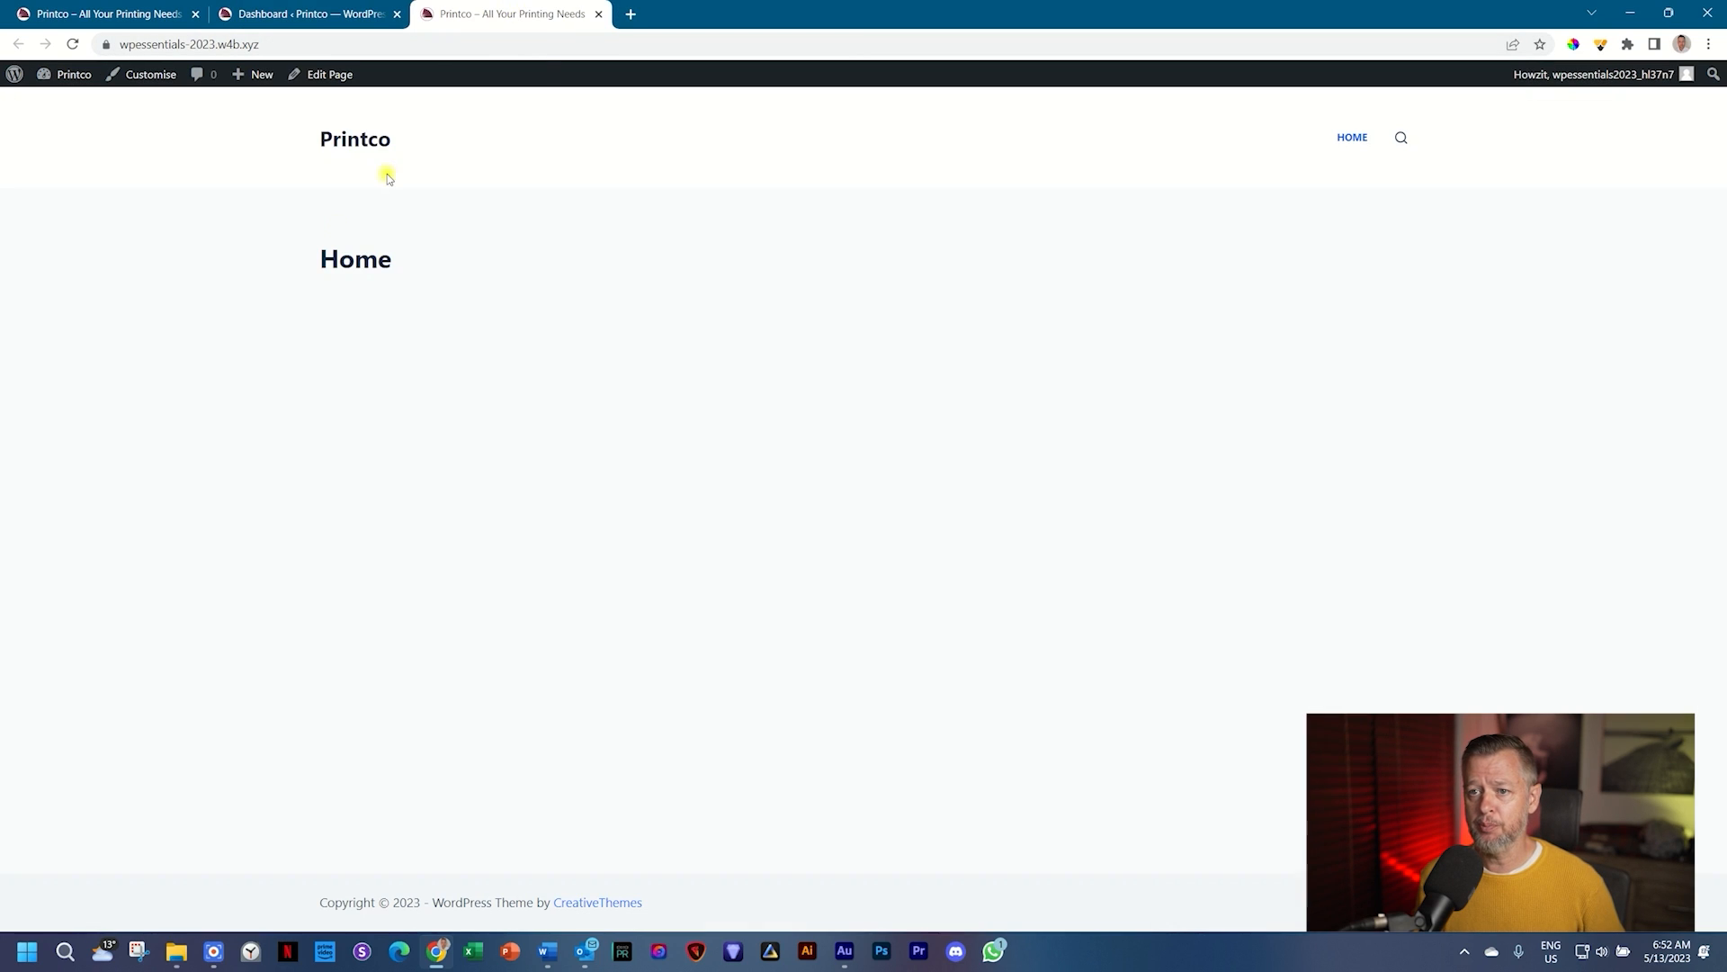
pyautogui.click(328, 16)
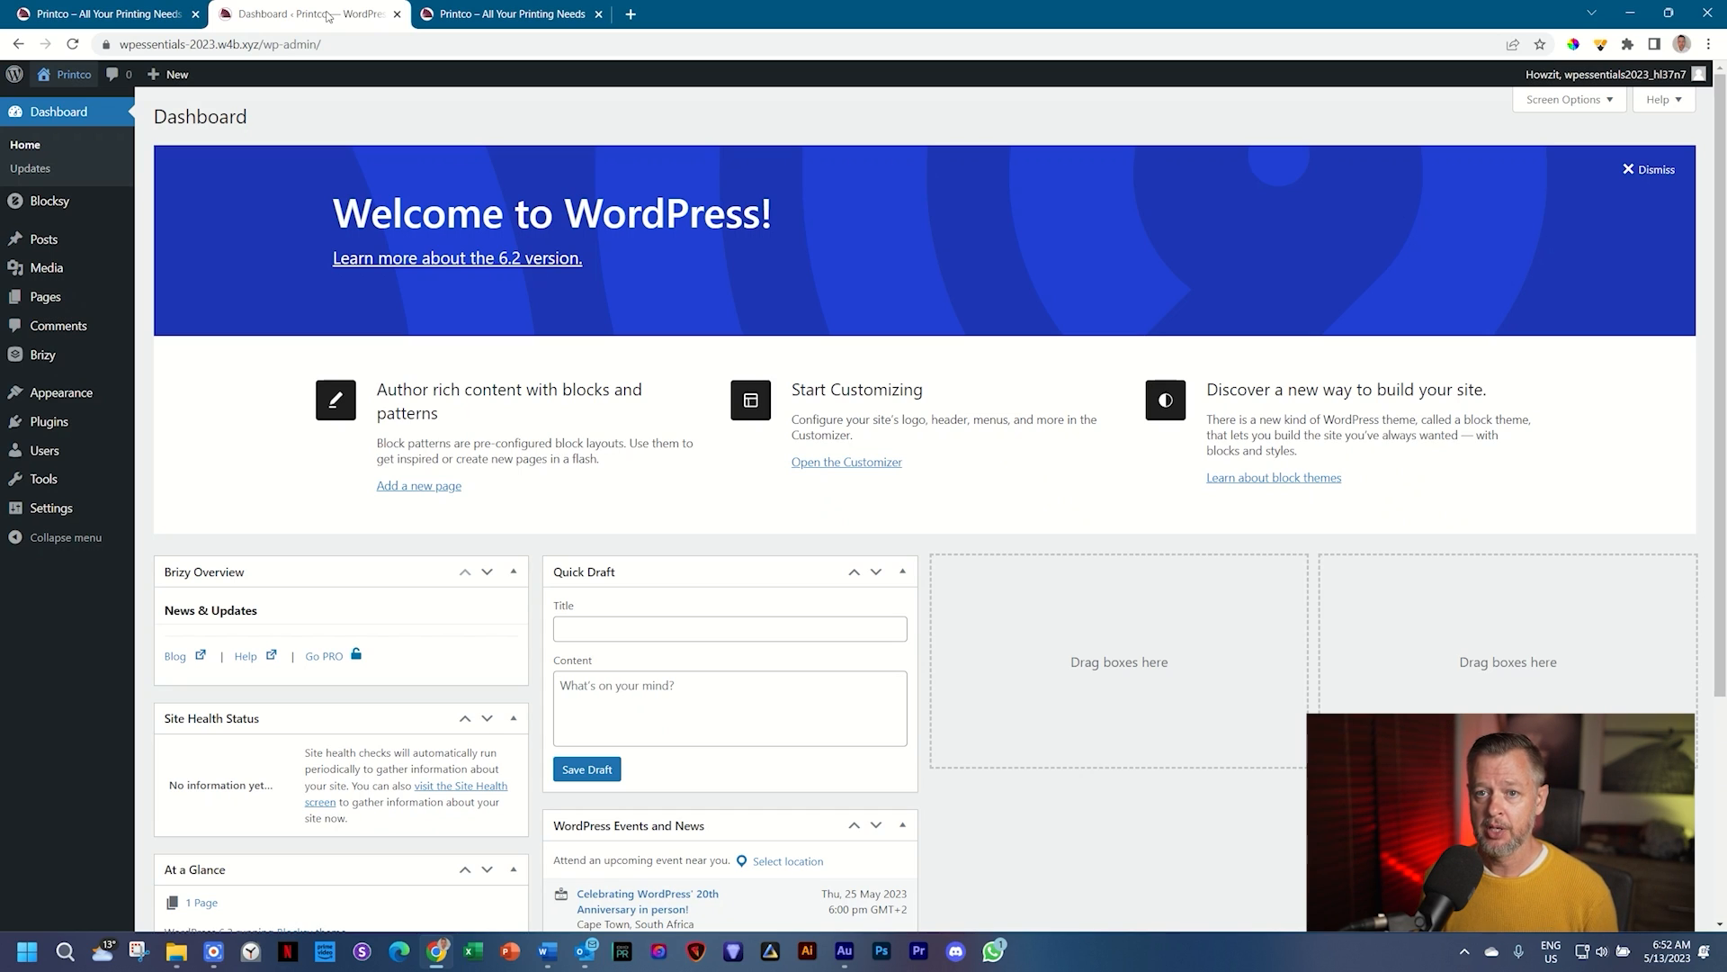
pyautogui.click(33, 298)
pyautogui.moveTo(205, 252)
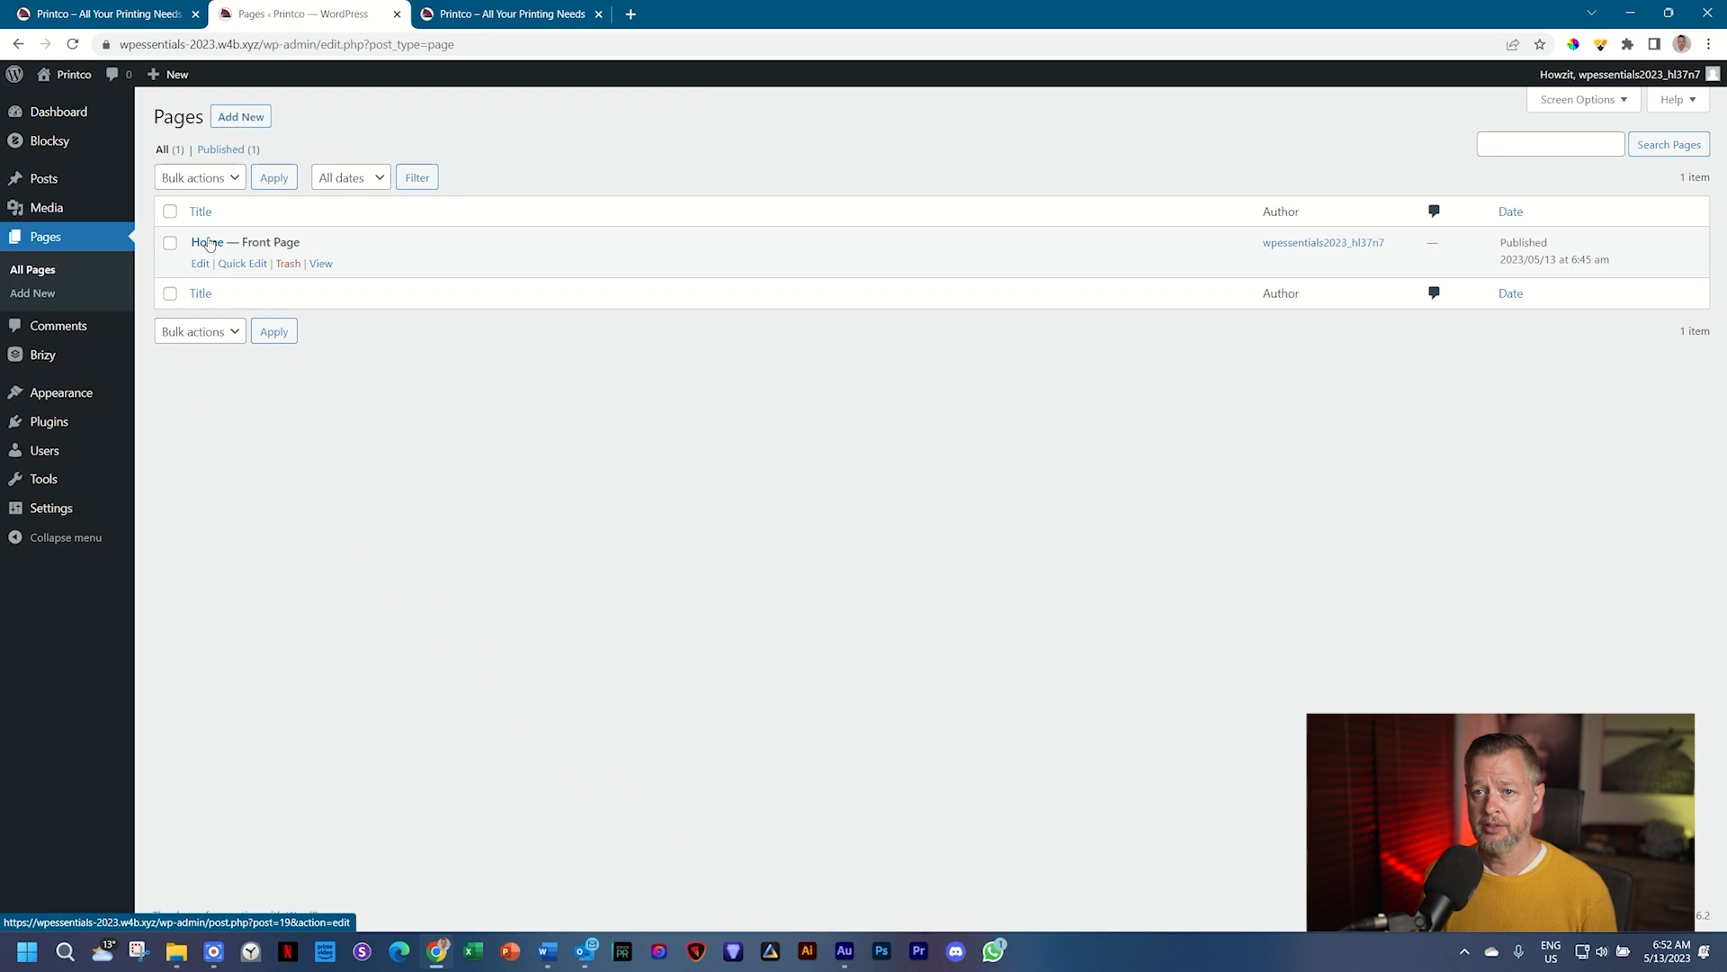
# Step: Set '00 _ Featured Image' as the Home page's featured image and update the page
pyautogui.click(208, 243)
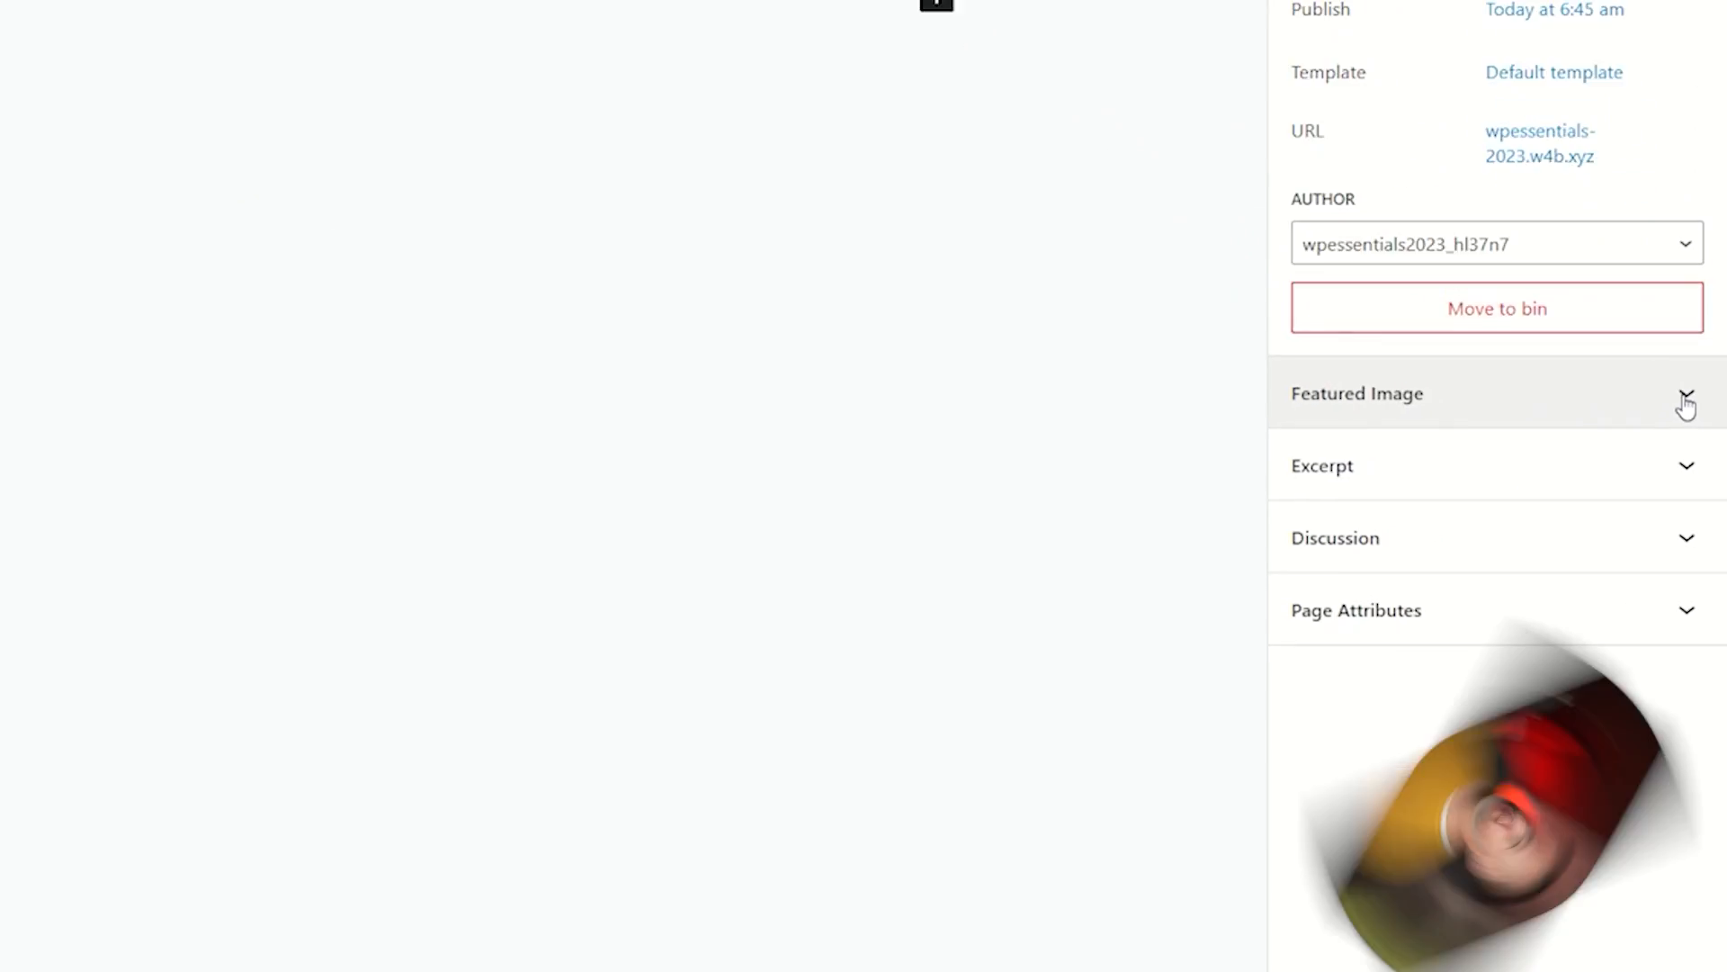
pyautogui.click(1684, 401)
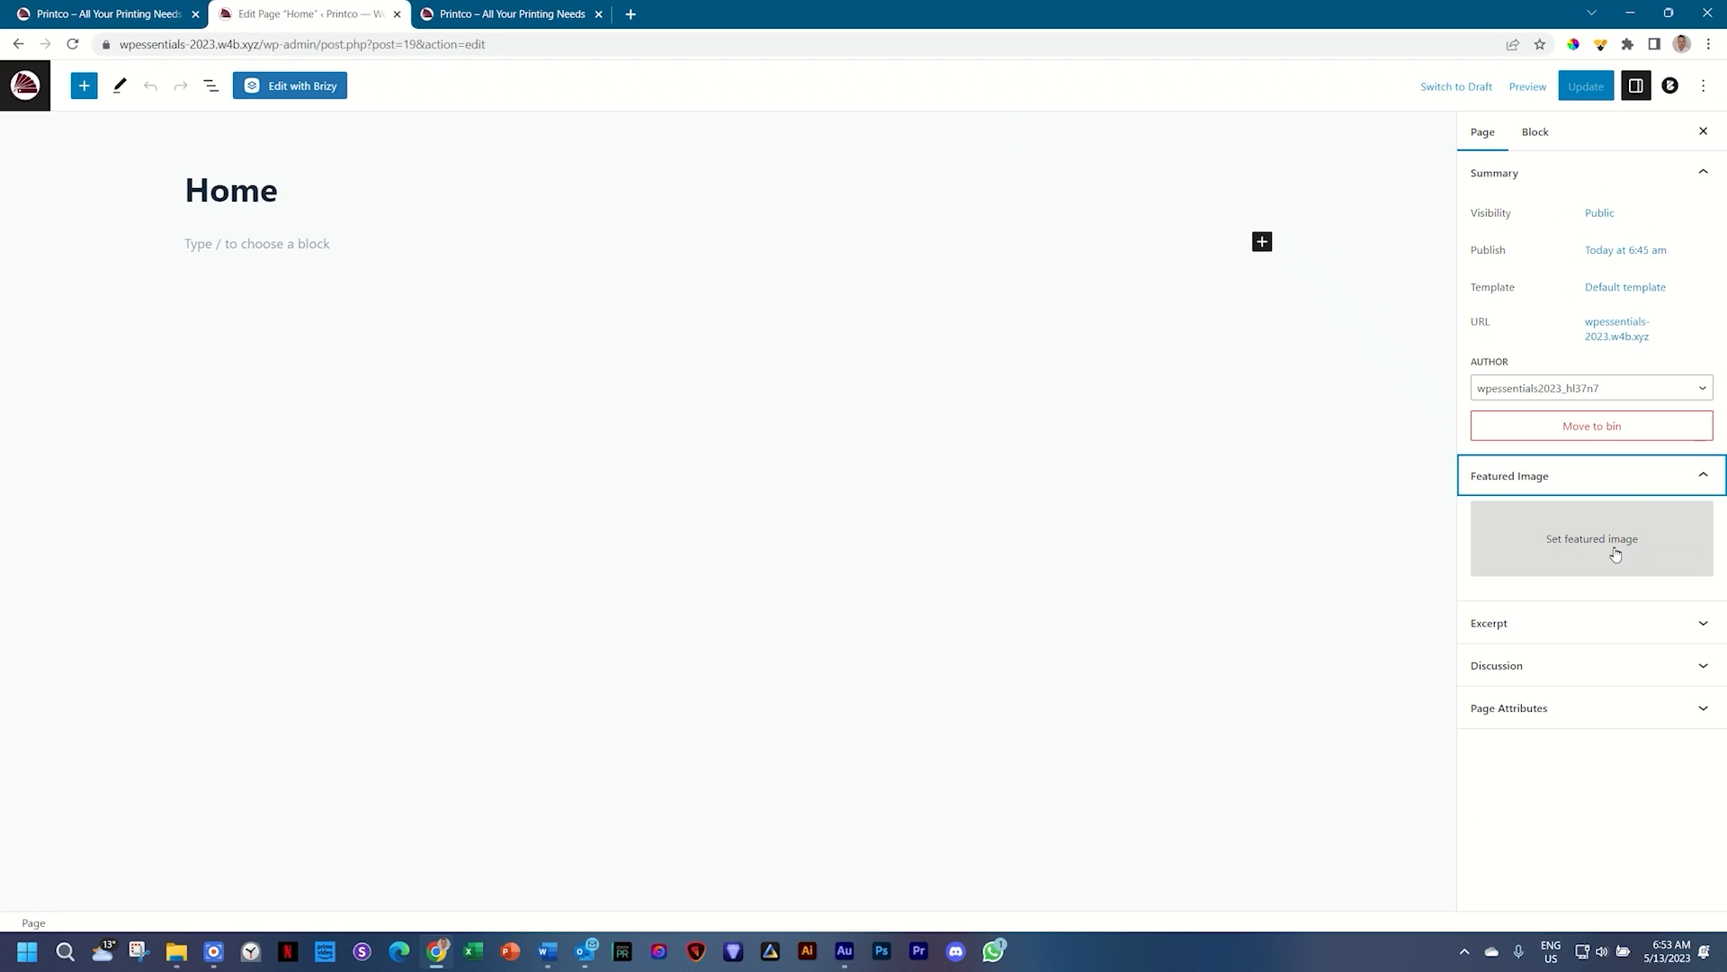
pyautogui.click(1616, 553)
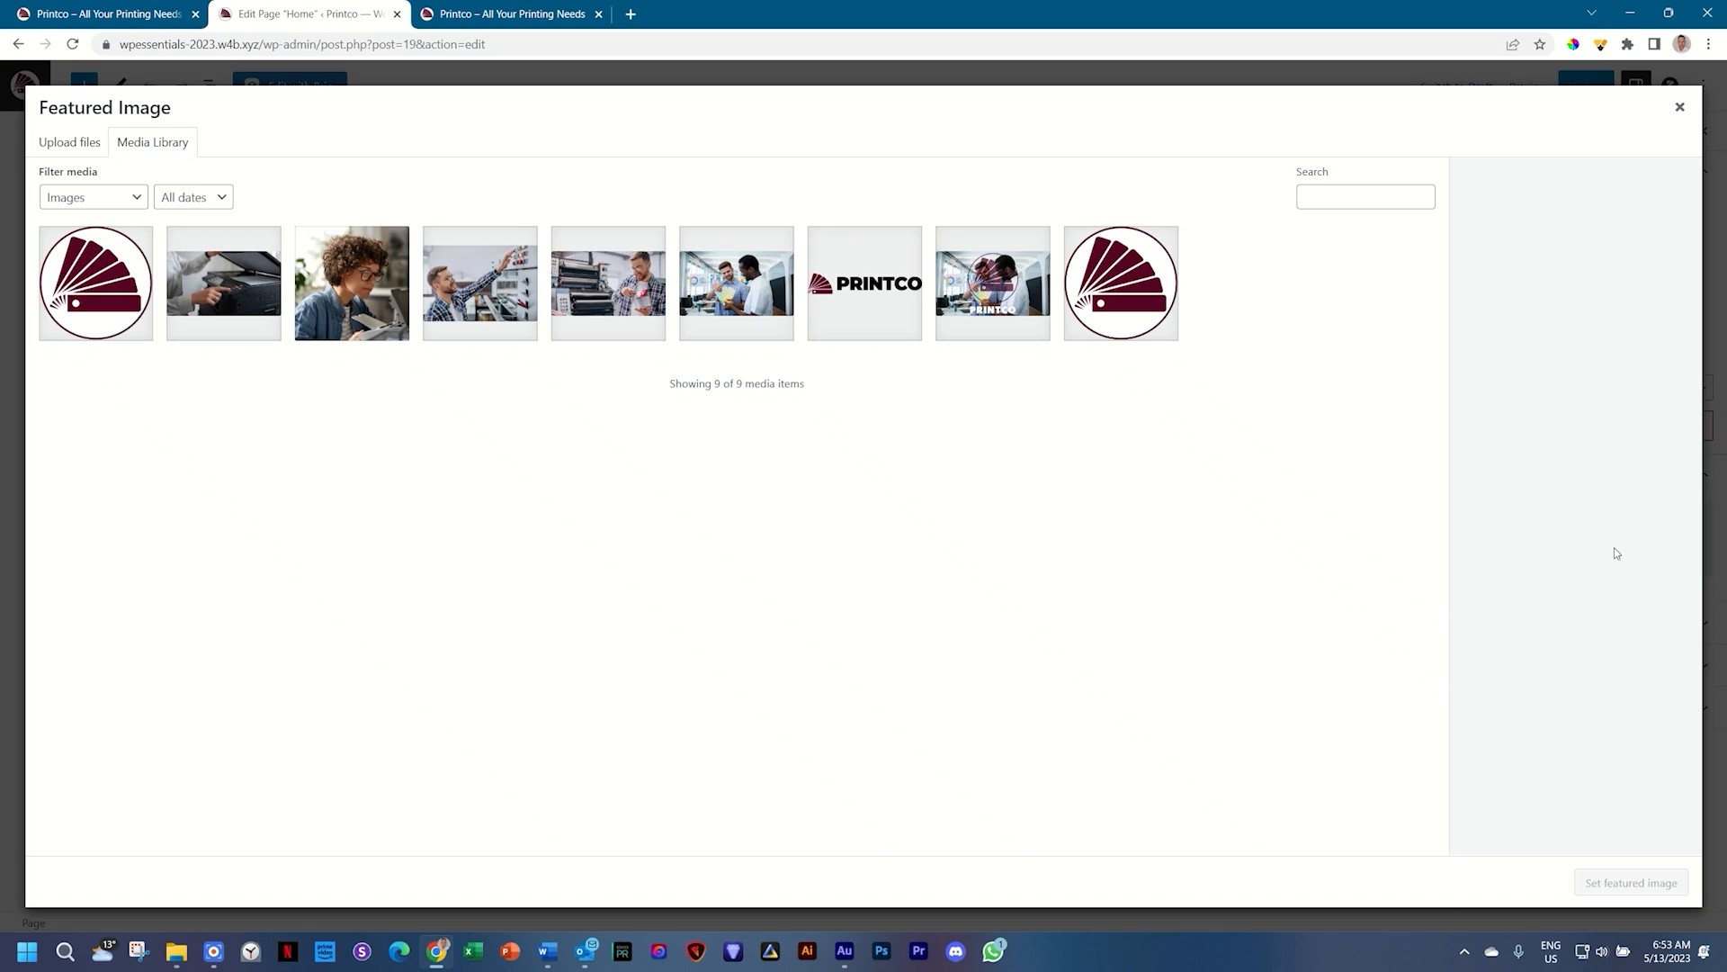
pyautogui.click(1005, 279)
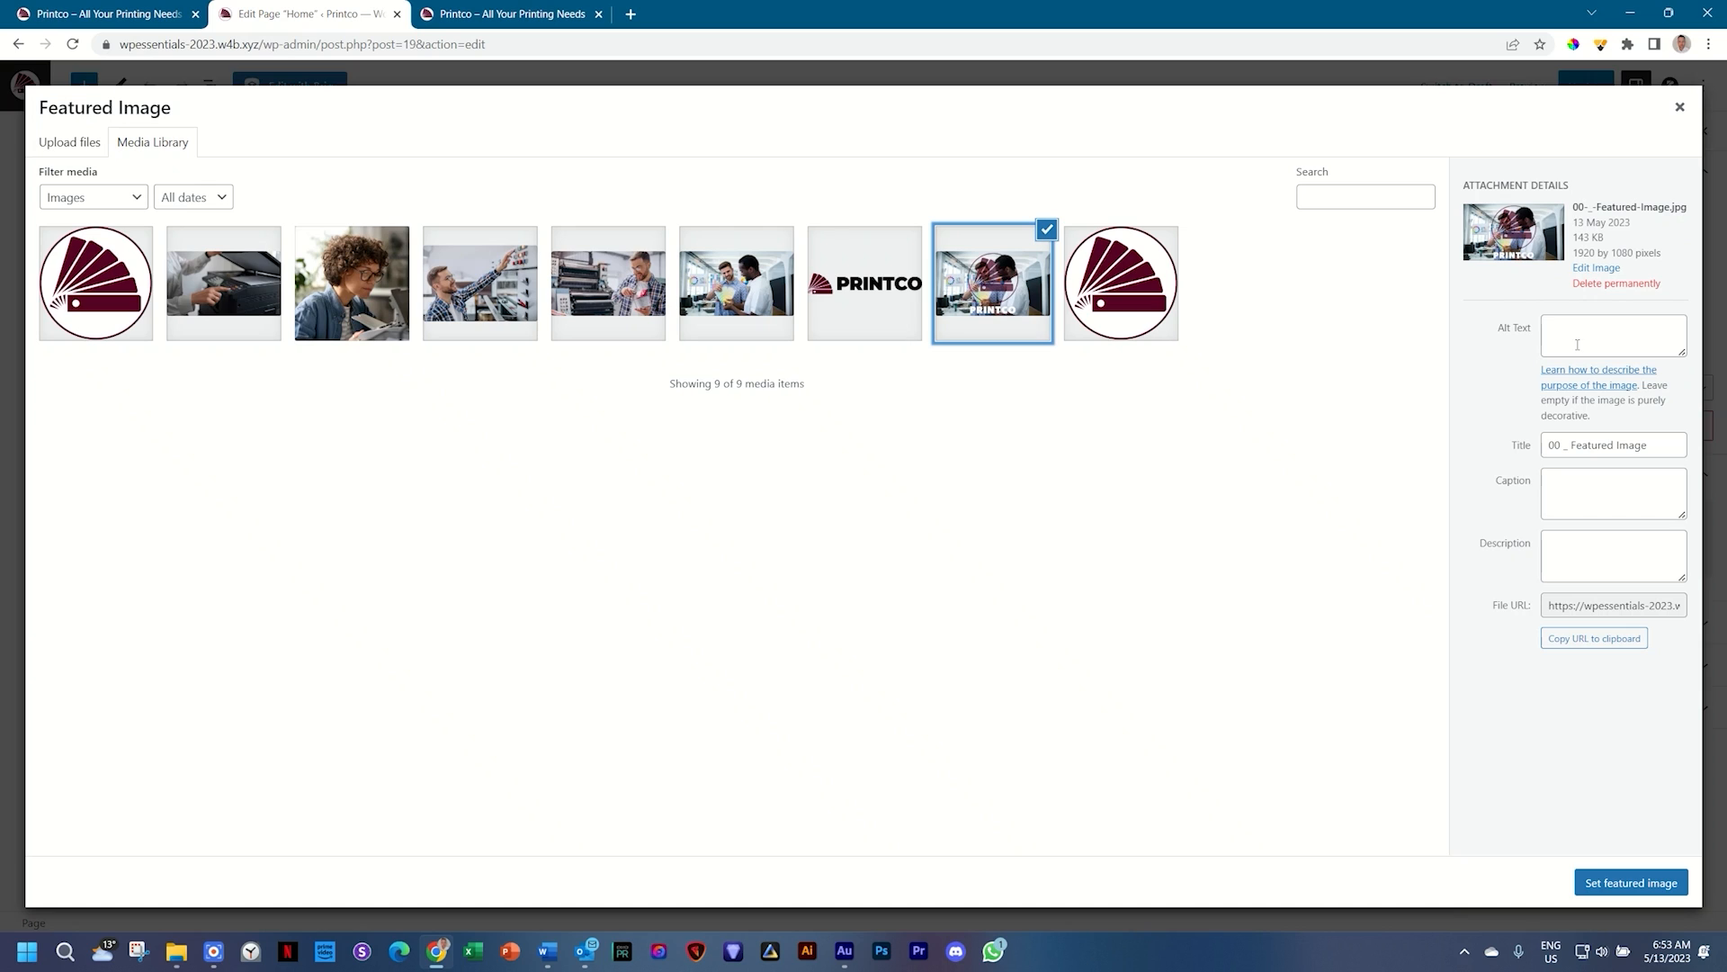
pyautogui.click(1599, 885)
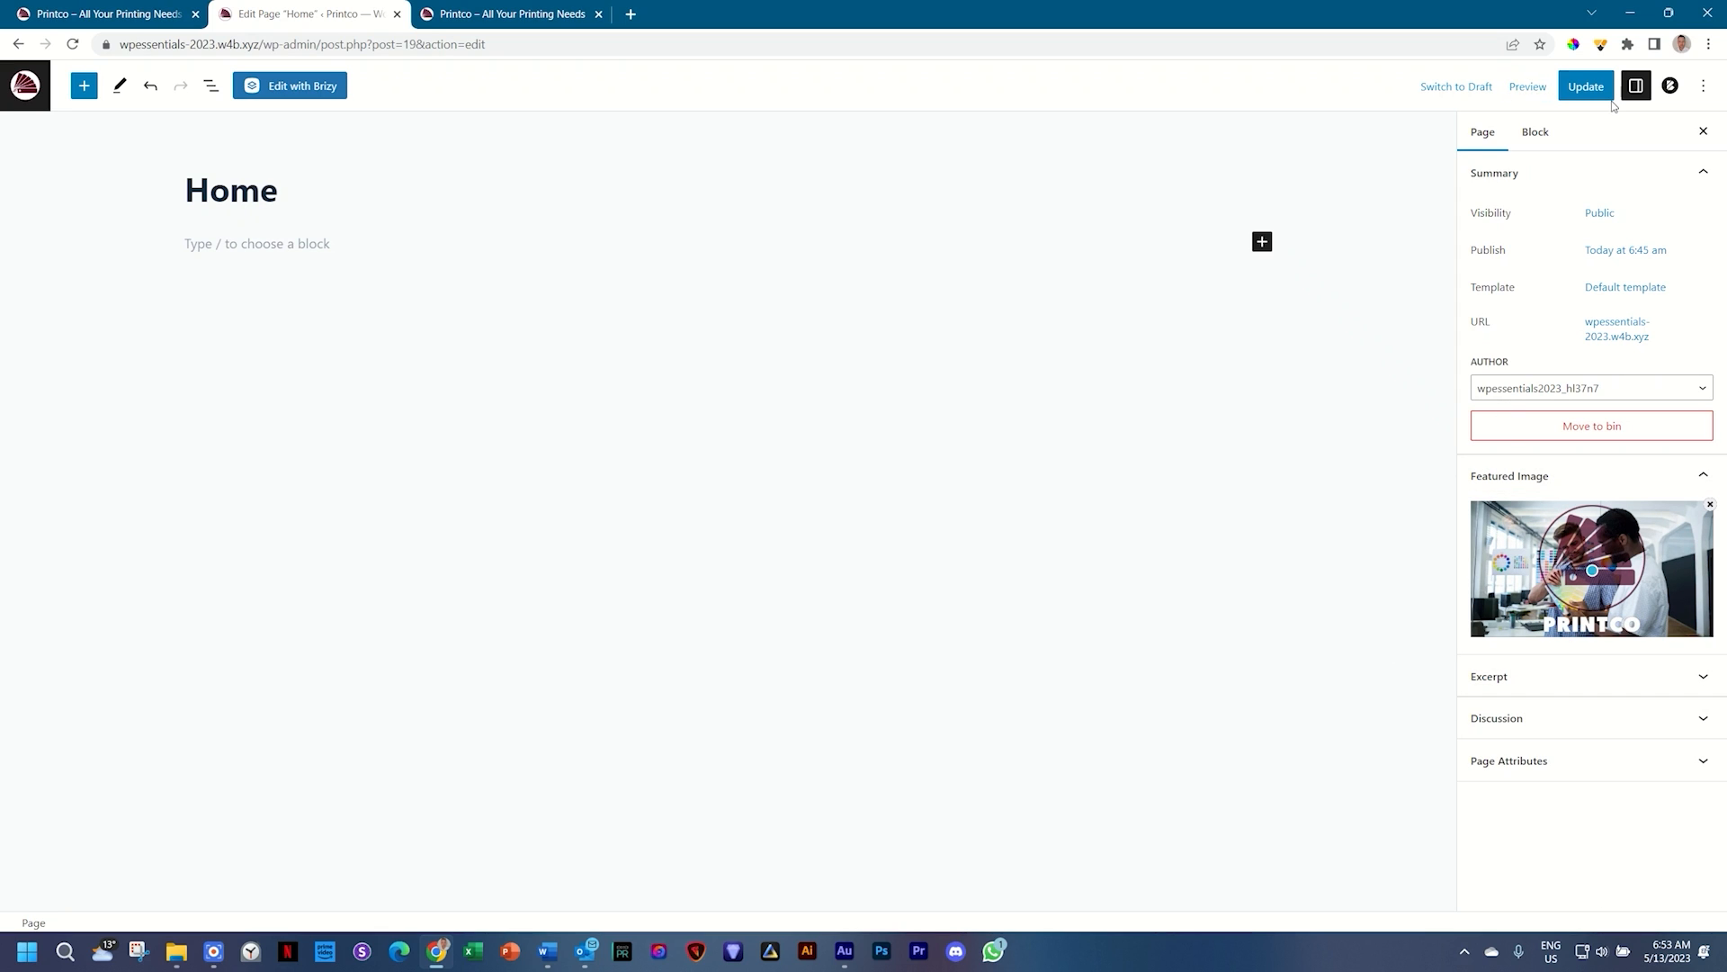
pyautogui.click(1589, 90)
# Step: Update the Home page once more to keep its featured image saved
pyautogui.click(1585, 86)
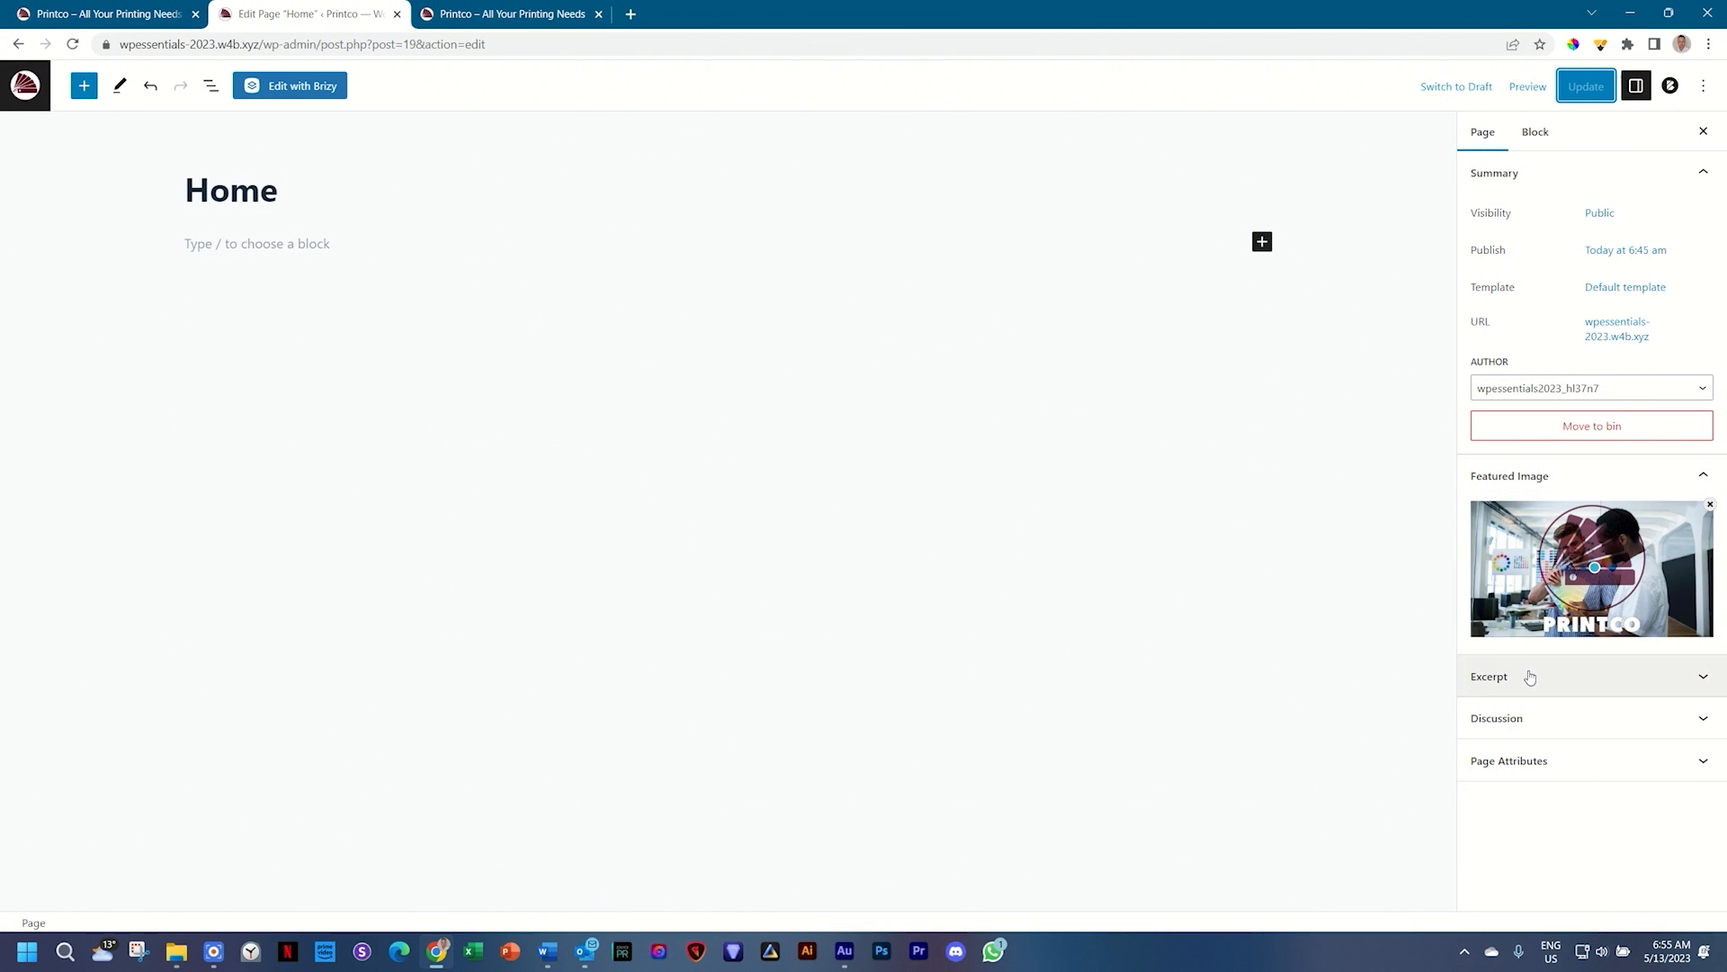
# Step: Add the excerpt 'Best printers in Shellytown. Professional, quick and friendly.' and update the page
pyautogui.click(1527, 676)
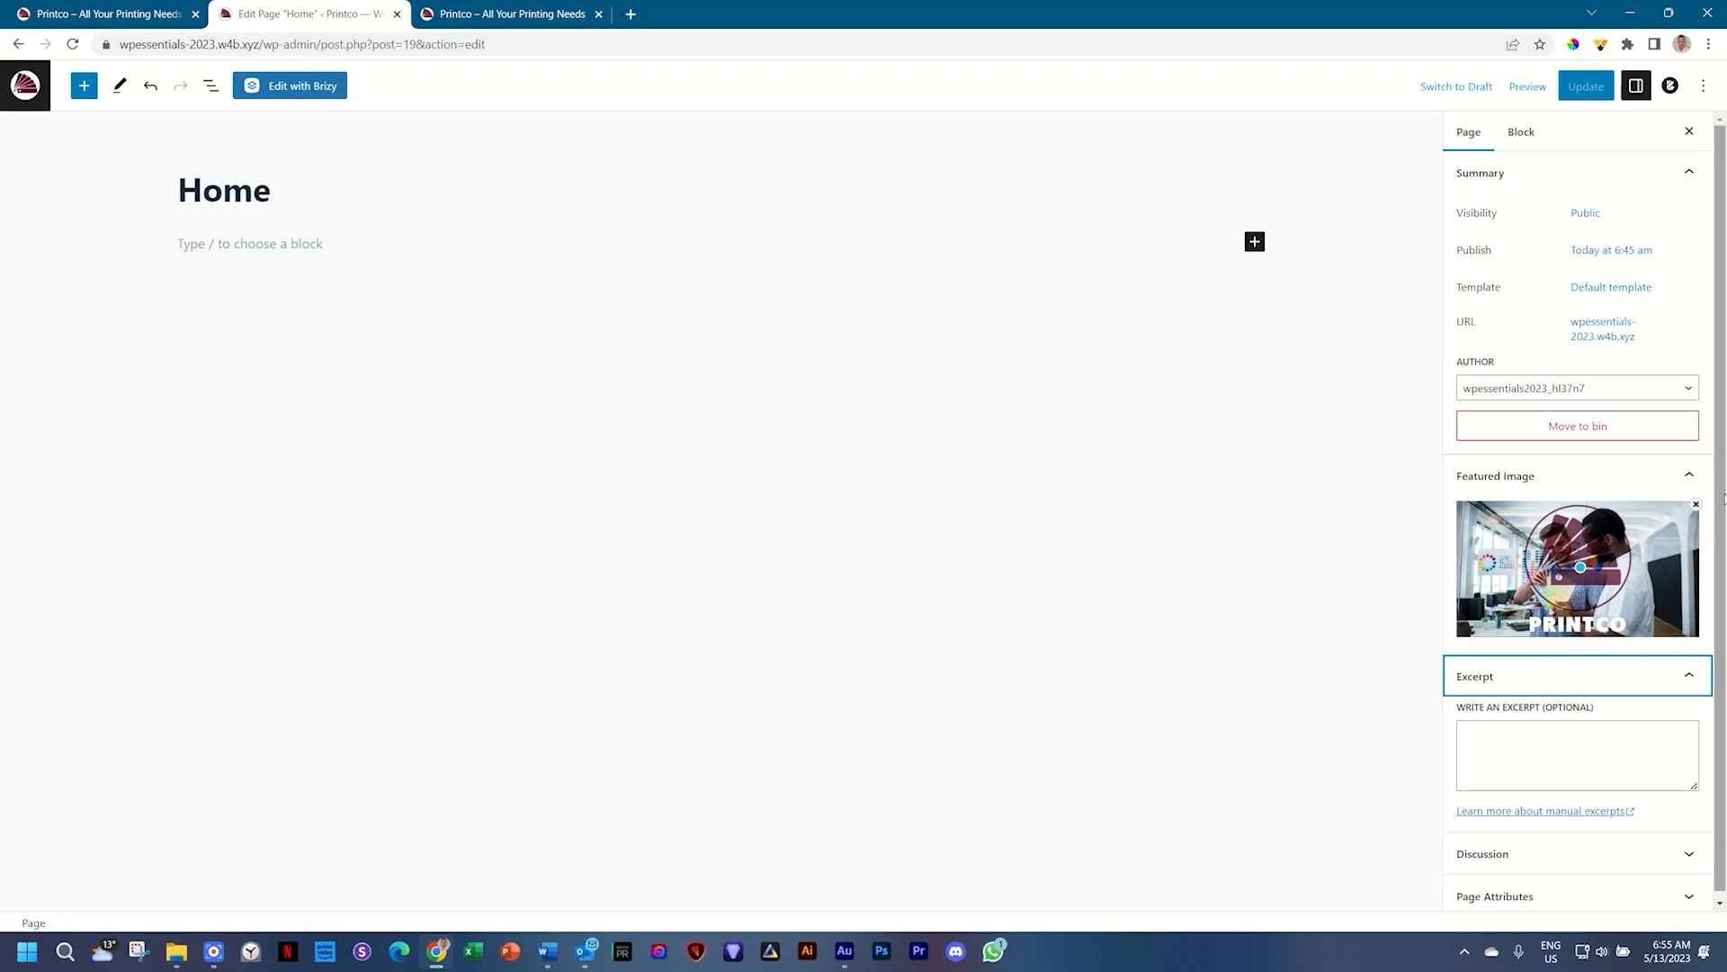
pyautogui.moveTo(1721, 513); pyautogui.dragTo(1722, 581)
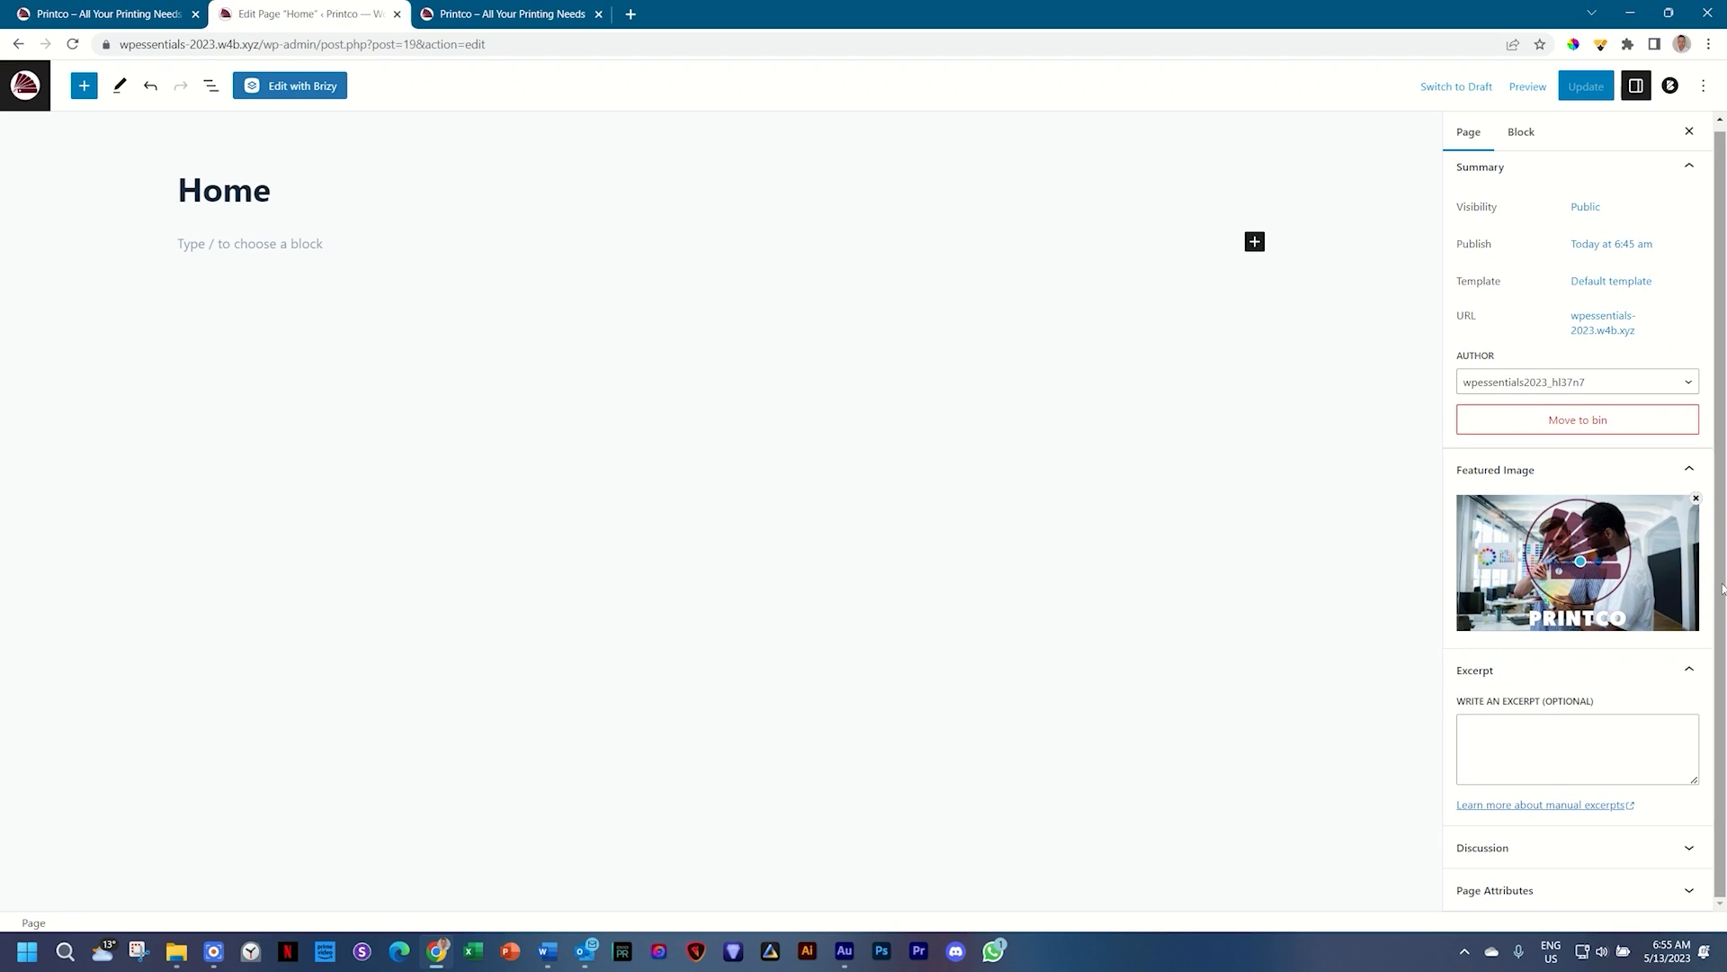
pyautogui.click(1583, 728)
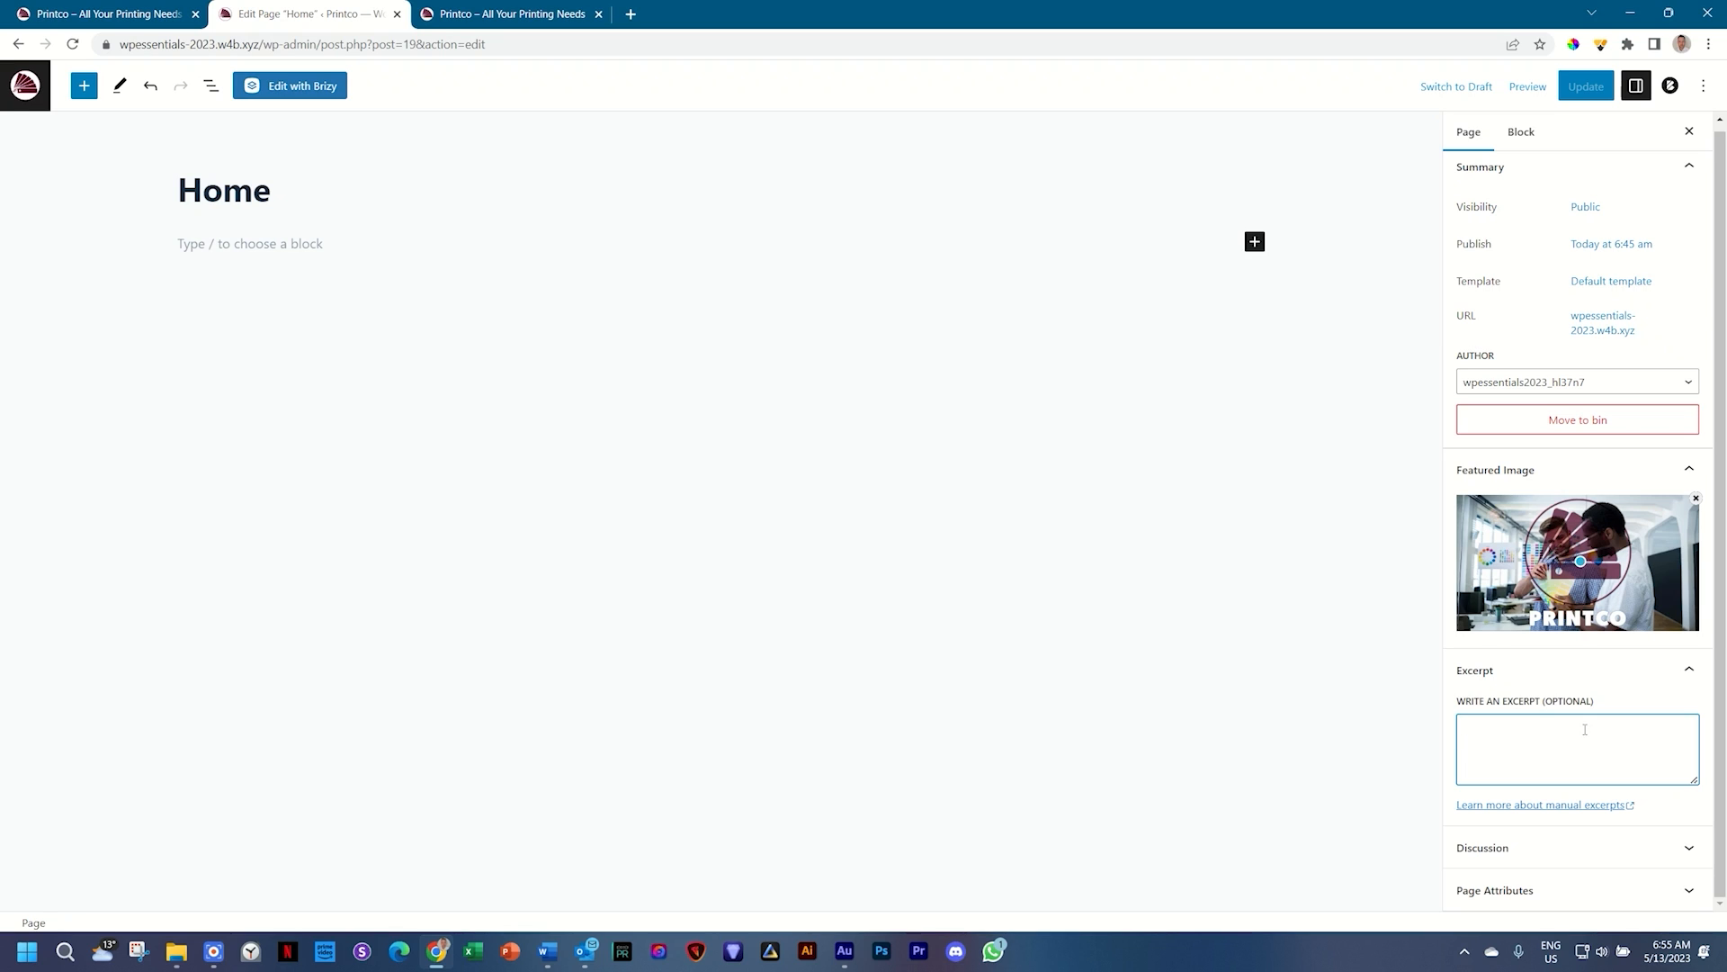
pyautogui.write('Best printers in Shellytown. Profes')
pyautogui.press('BackSpace')
pyautogui.write('essional, quick')
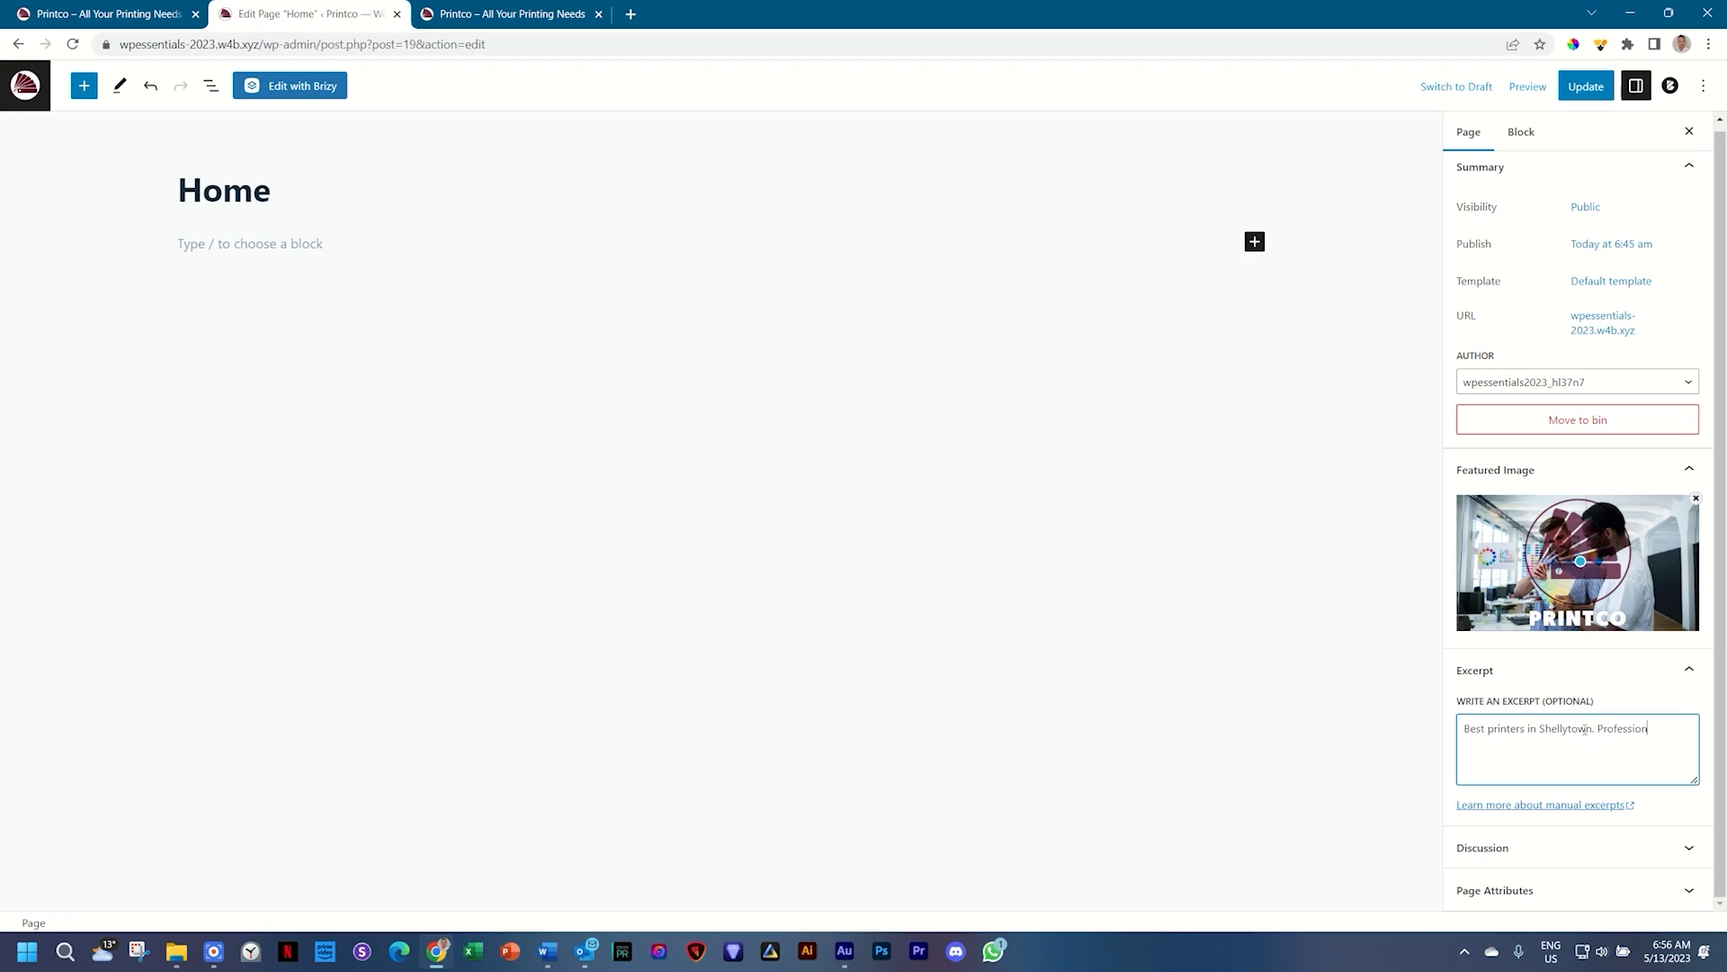
pyautogui.write(' and friendly.')
pyautogui.click(1586, 90)
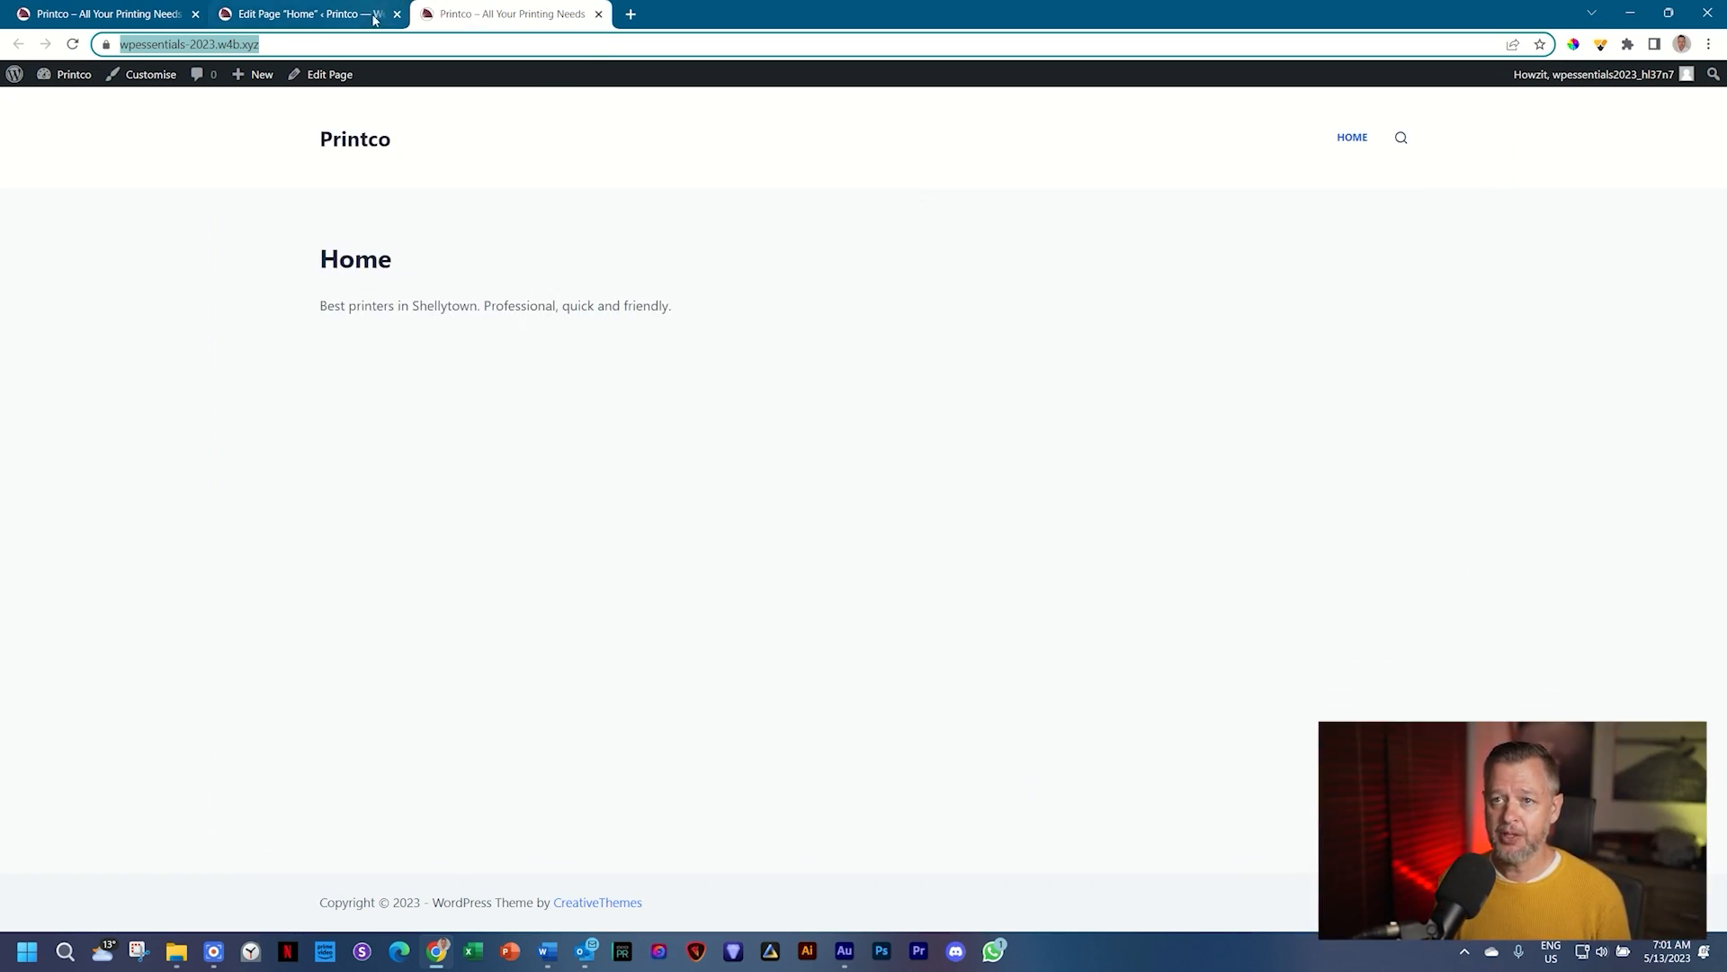
pyautogui.click(320, 11)
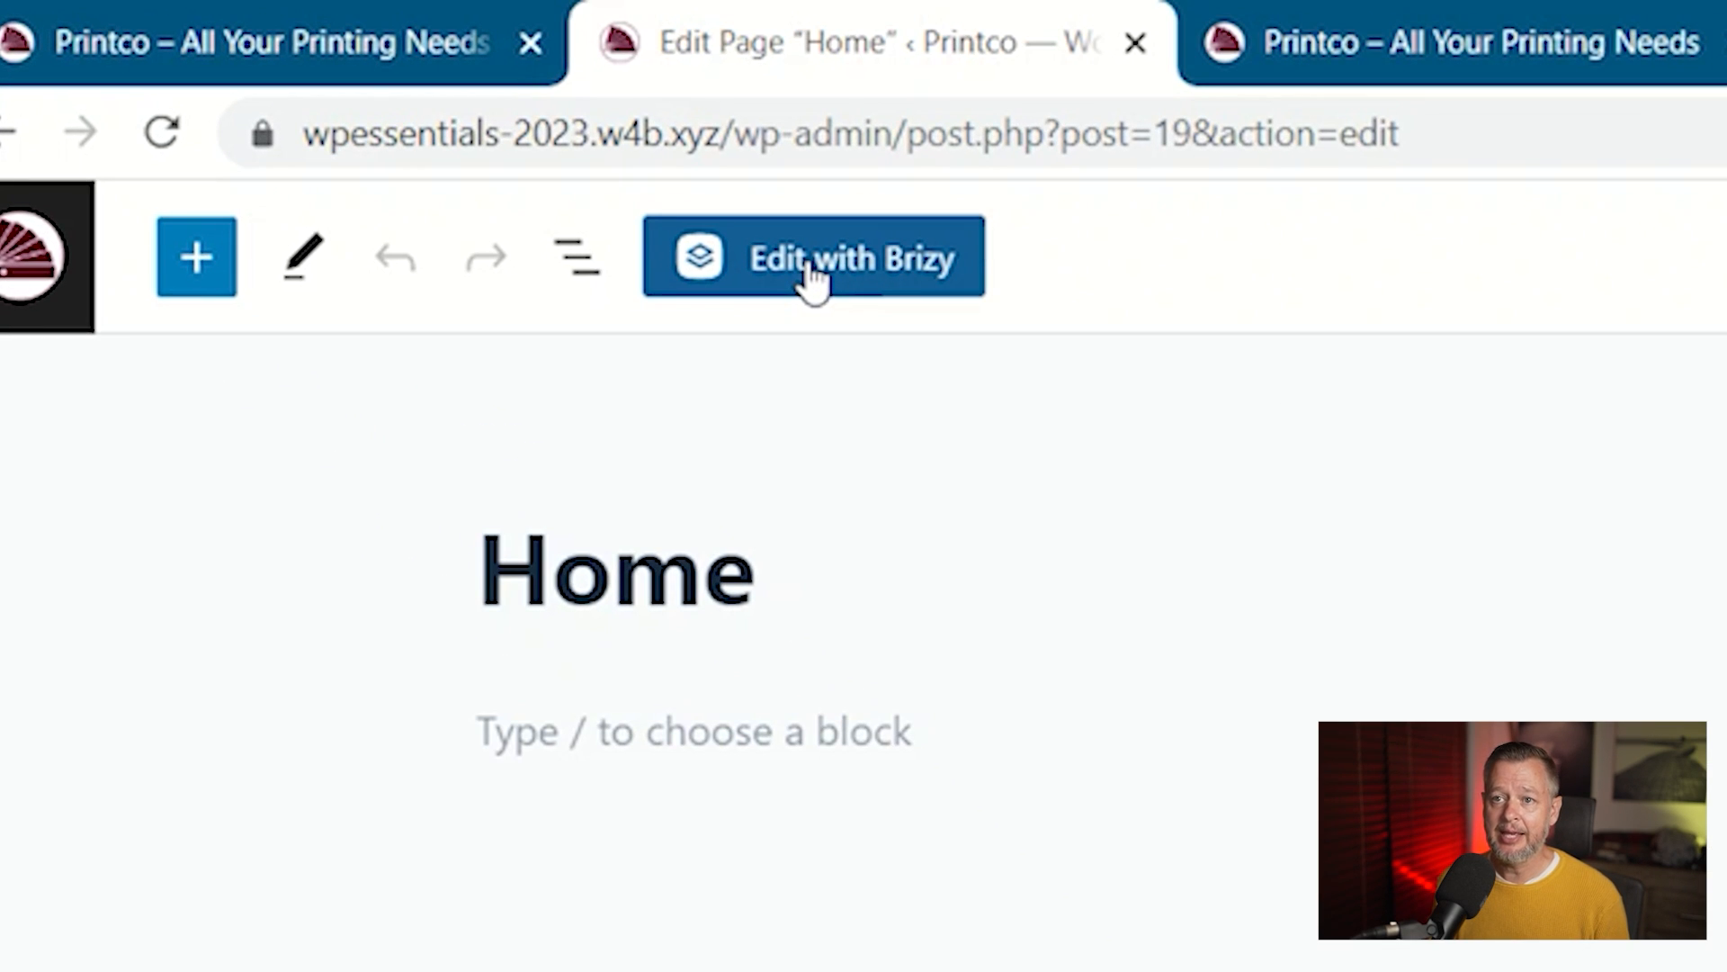
# Step: Launch the Brizy builder on the Home page with Edit with Brizy
pyautogui.click(812, 286)
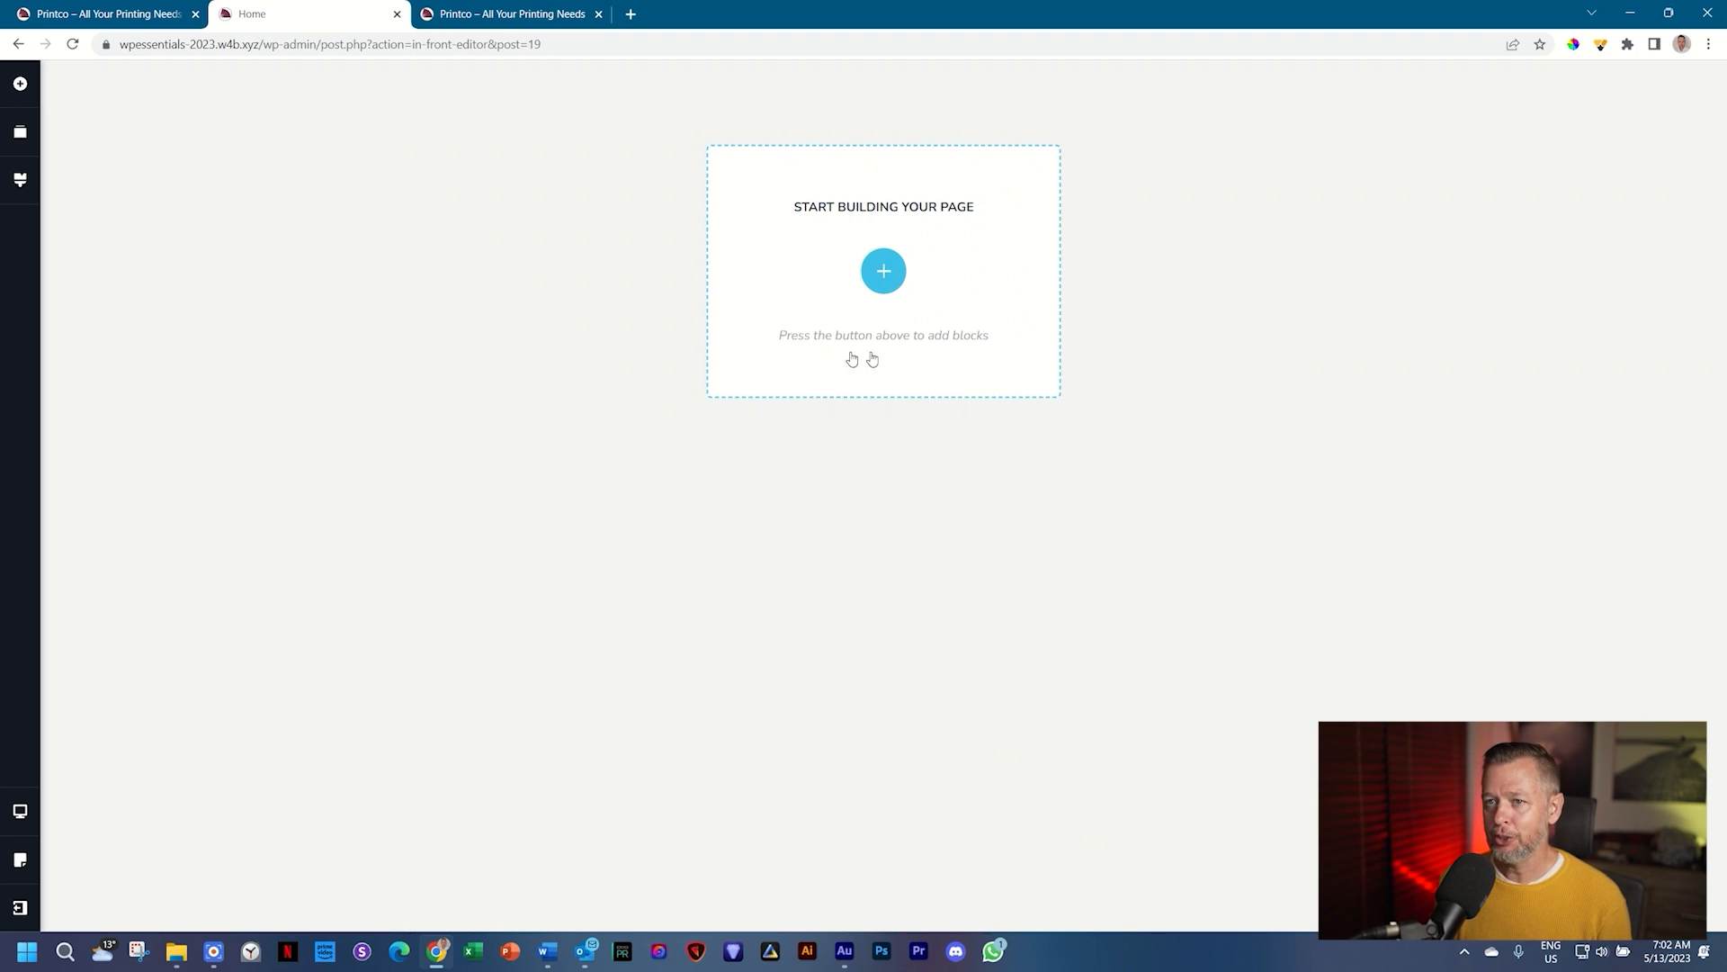
pyautogui.click(493, 13)
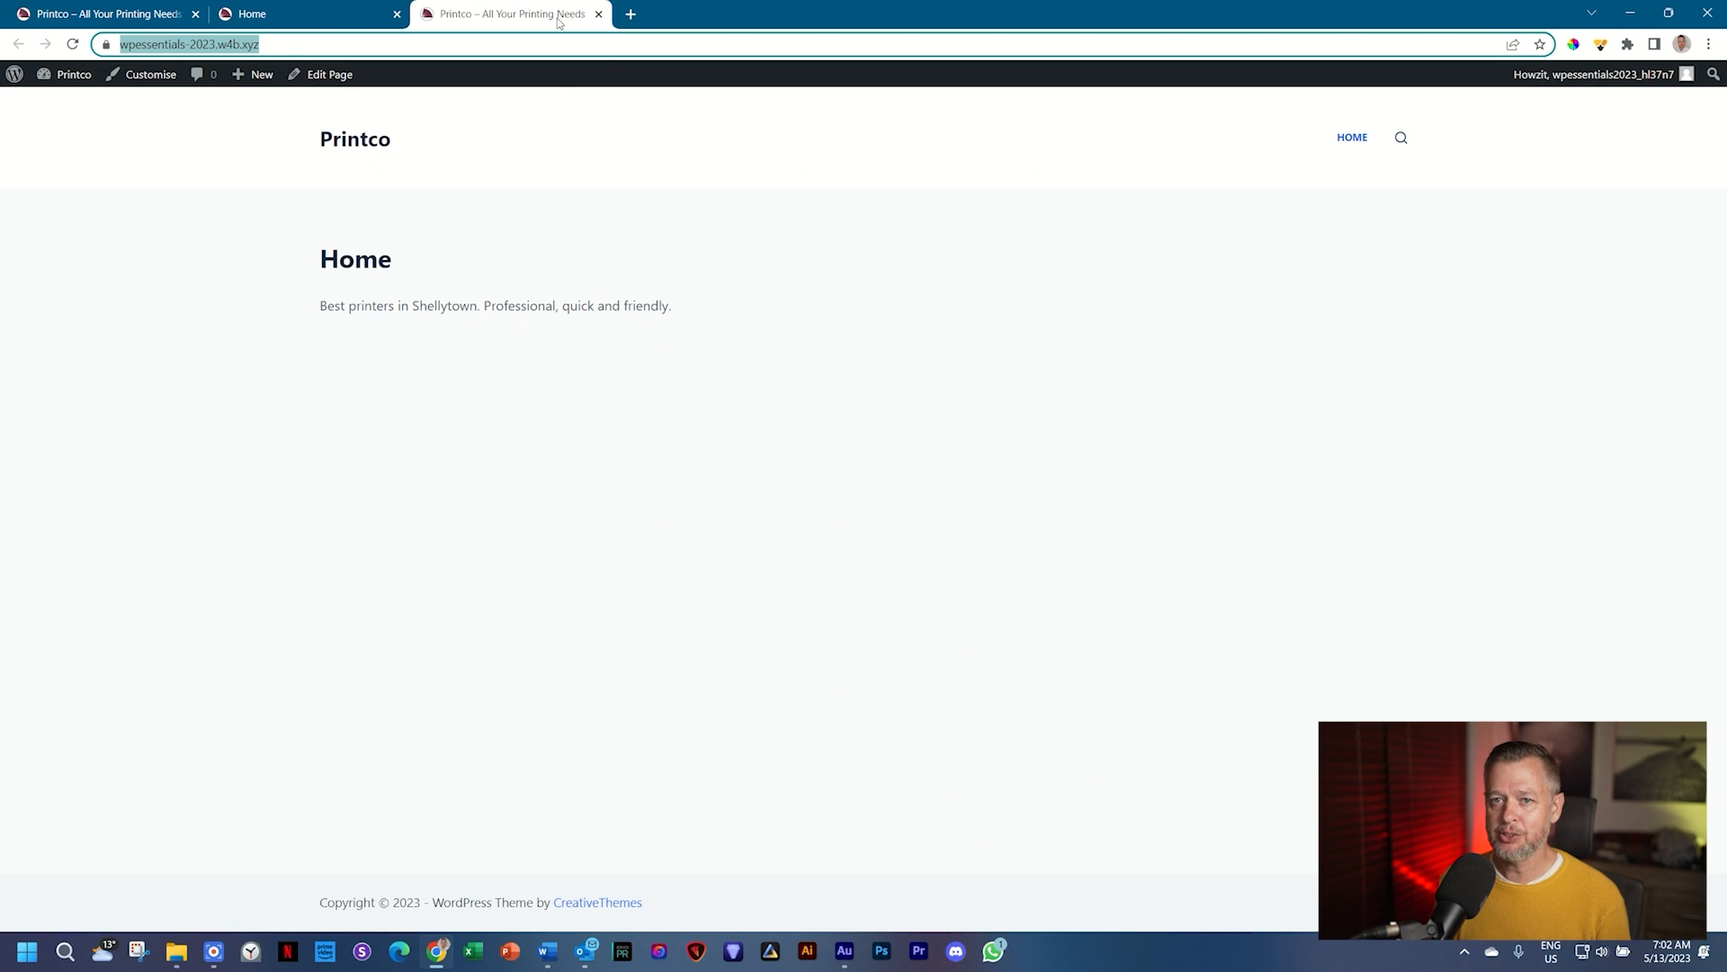
pyautogui.click(73, 44)
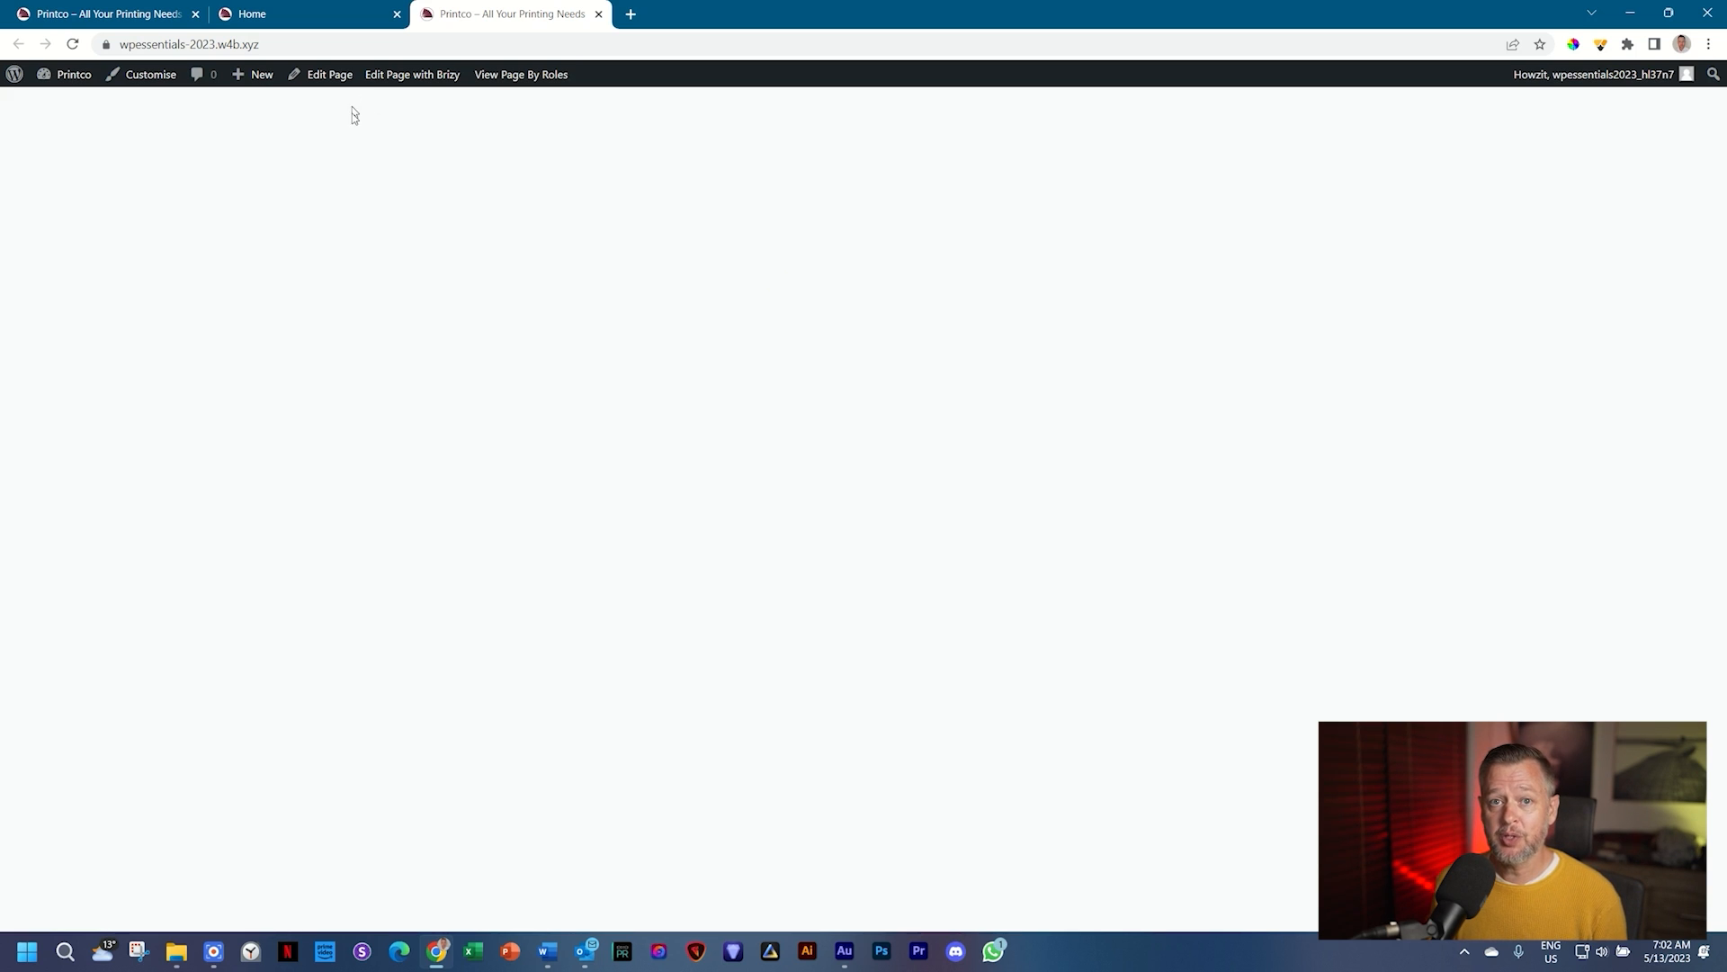
pyautogui.click(349, 15)
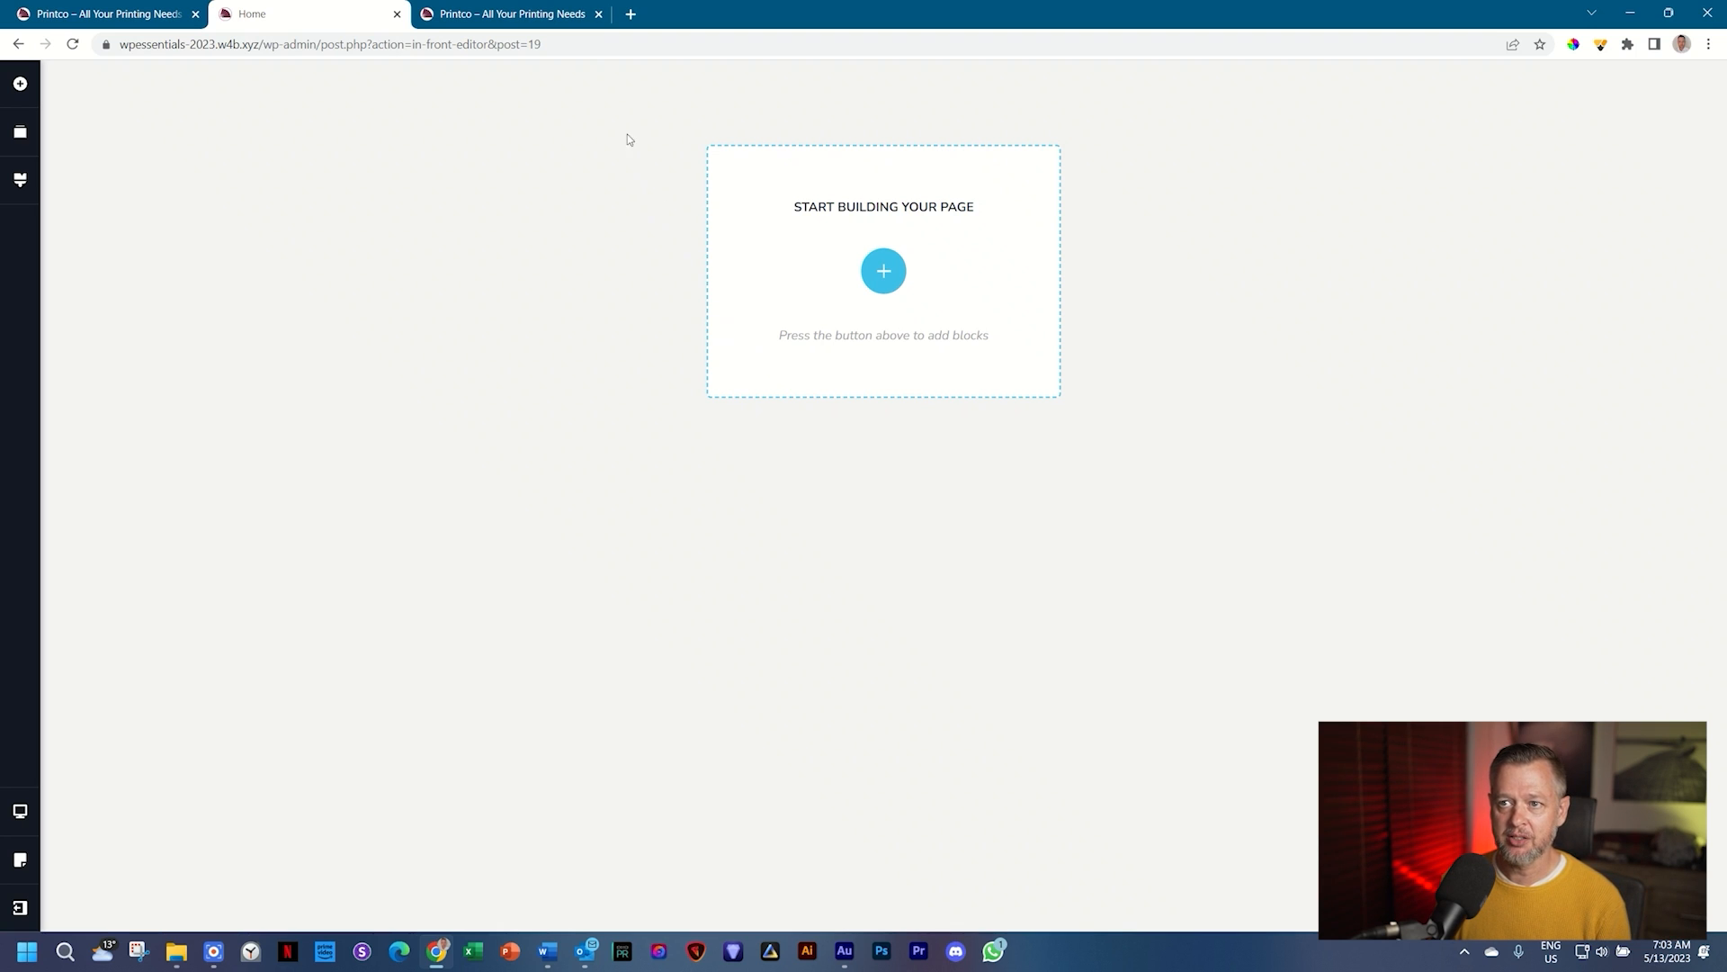
pyautogui.click(528, 7)
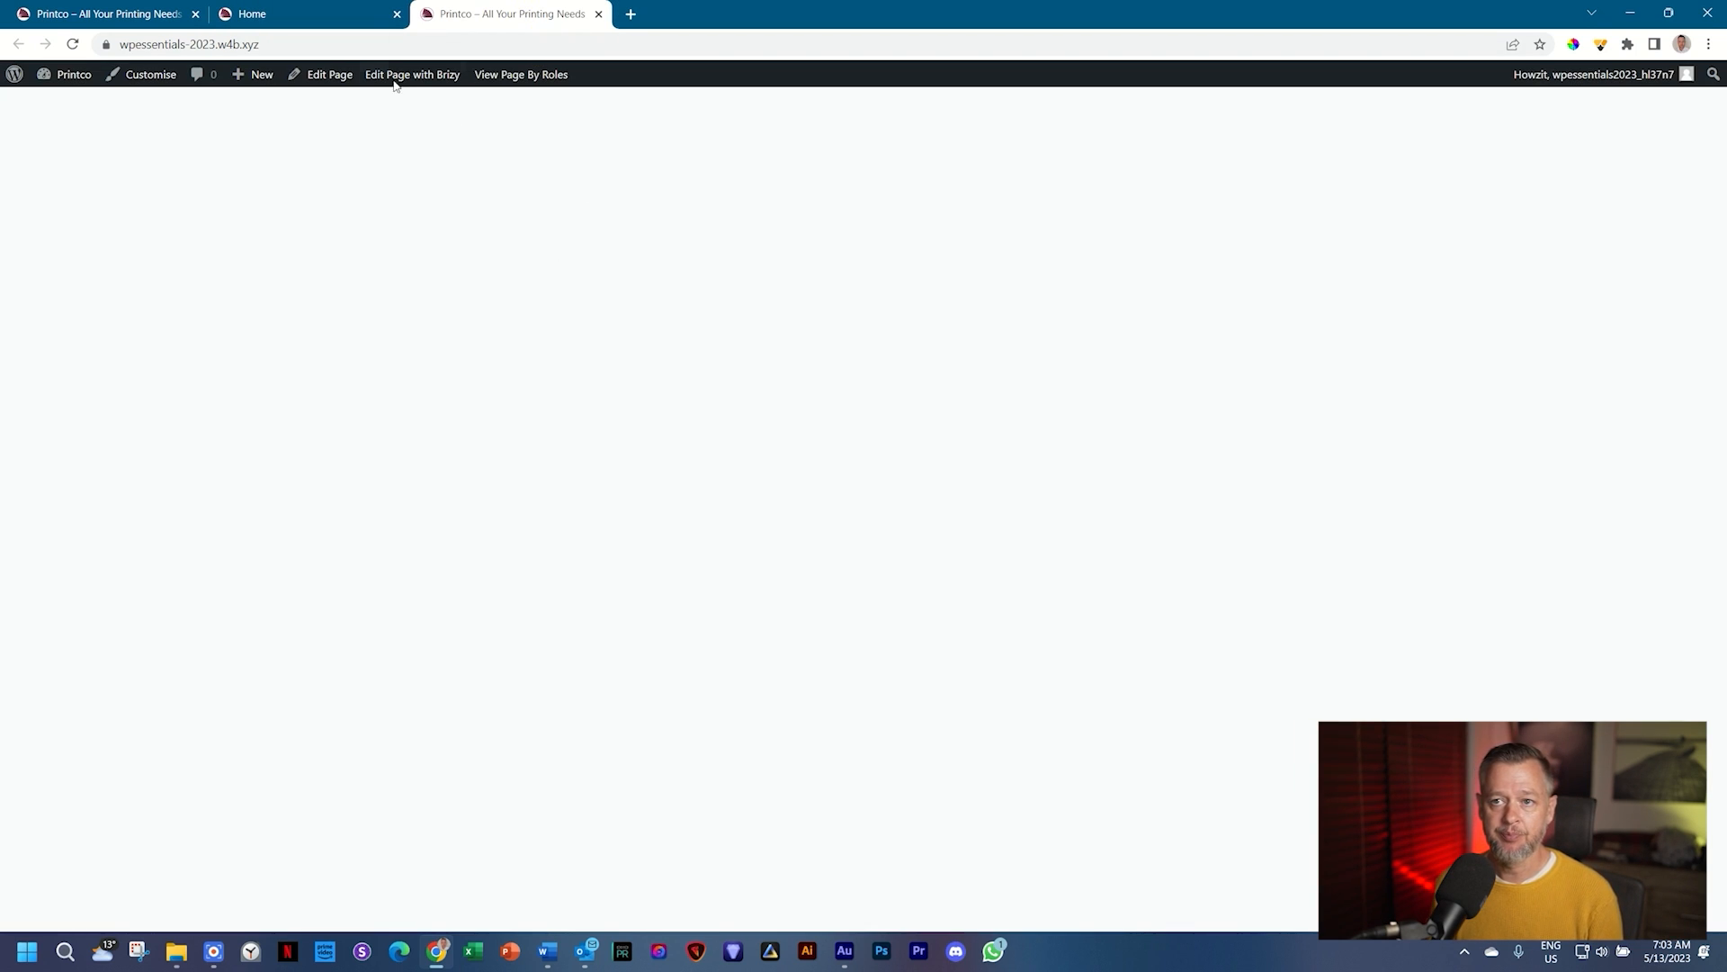
pyautogui.click(349, 18)
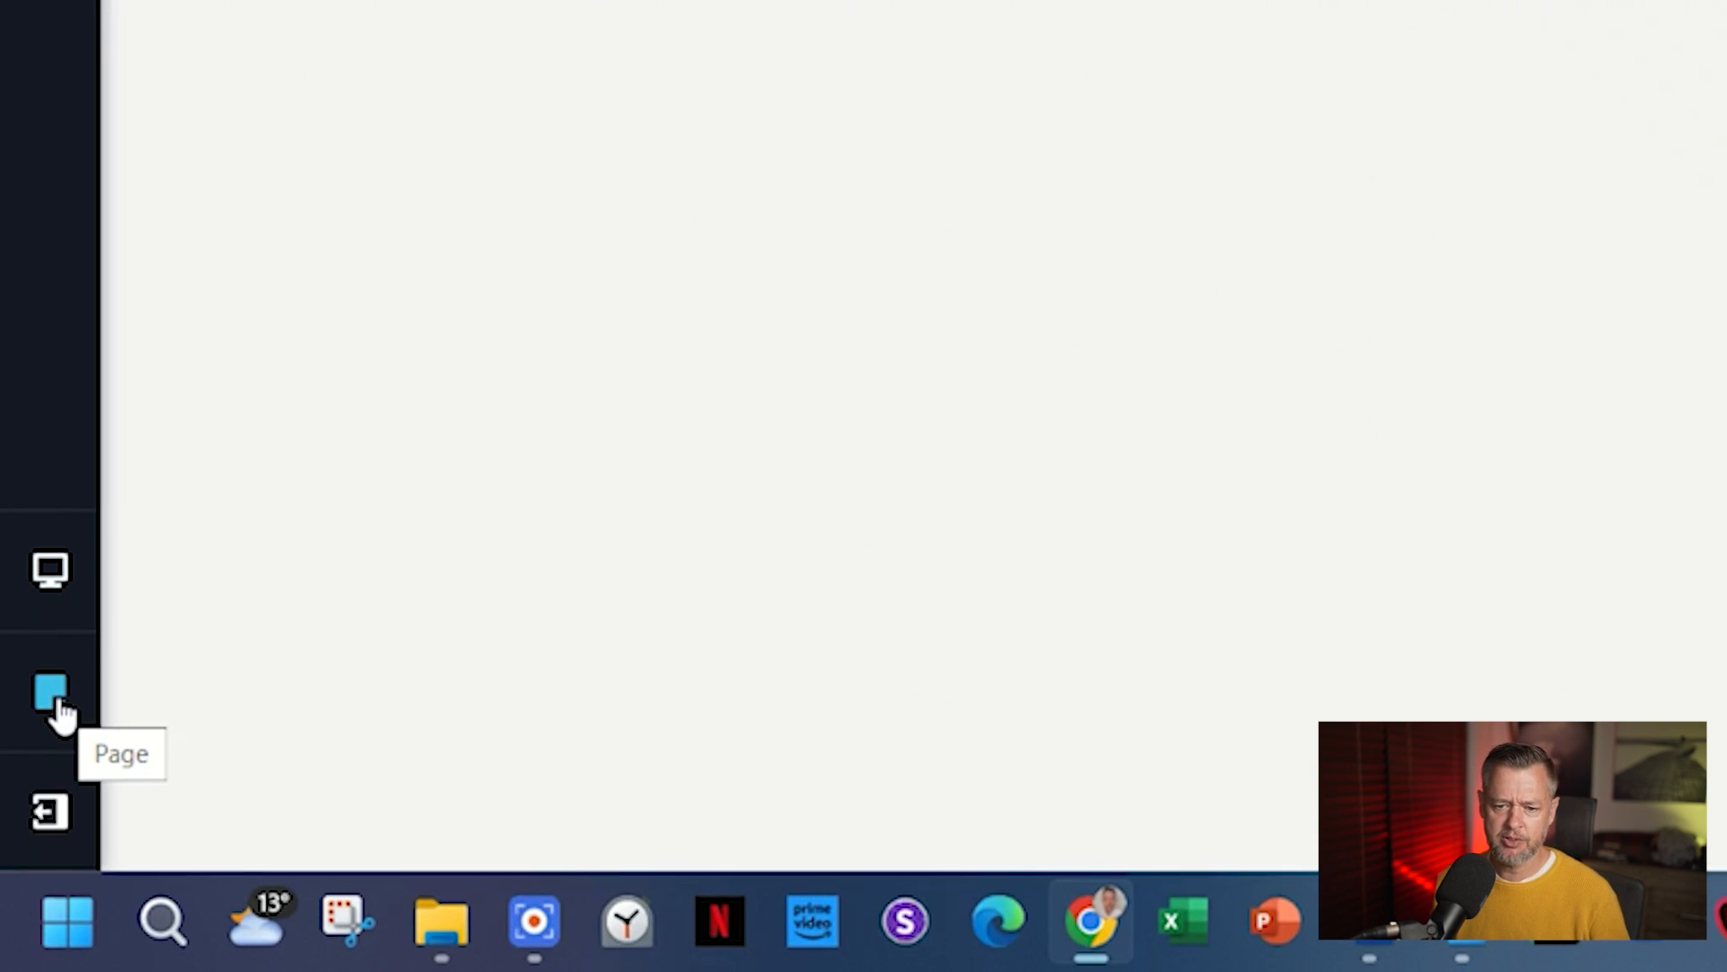
# Step: Choose Default as the Page Template in Brizy's page settings
pyautogui.click(60, 707)
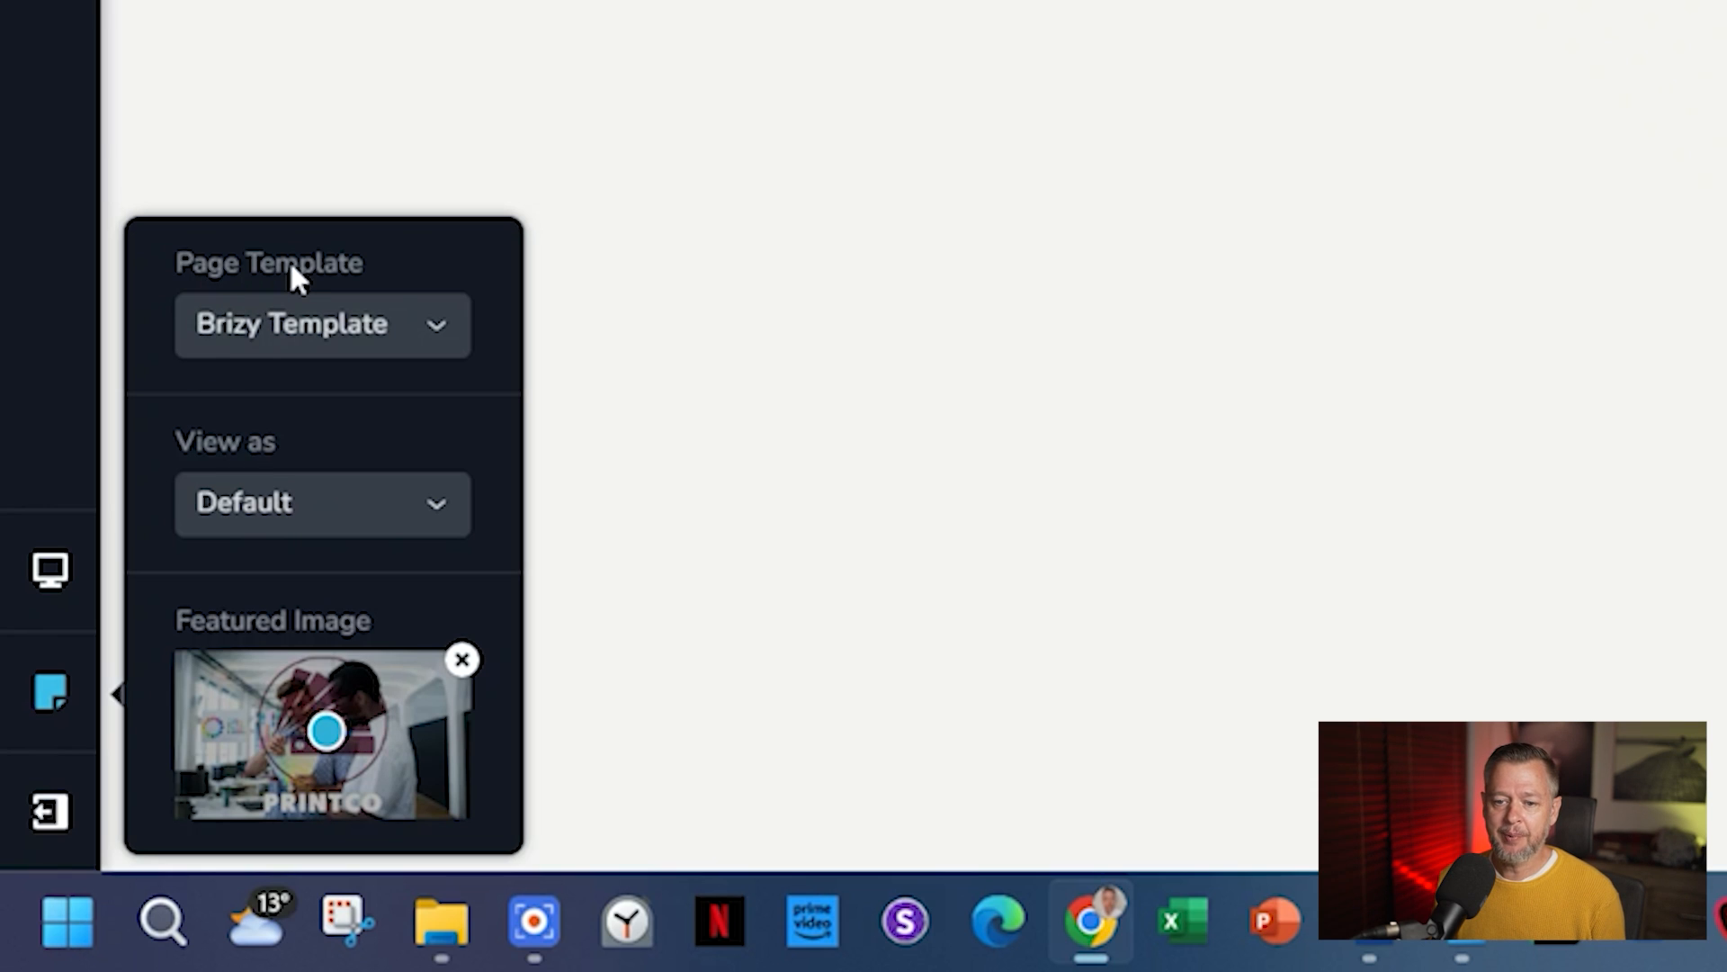
pyautogui.click(438, 339)
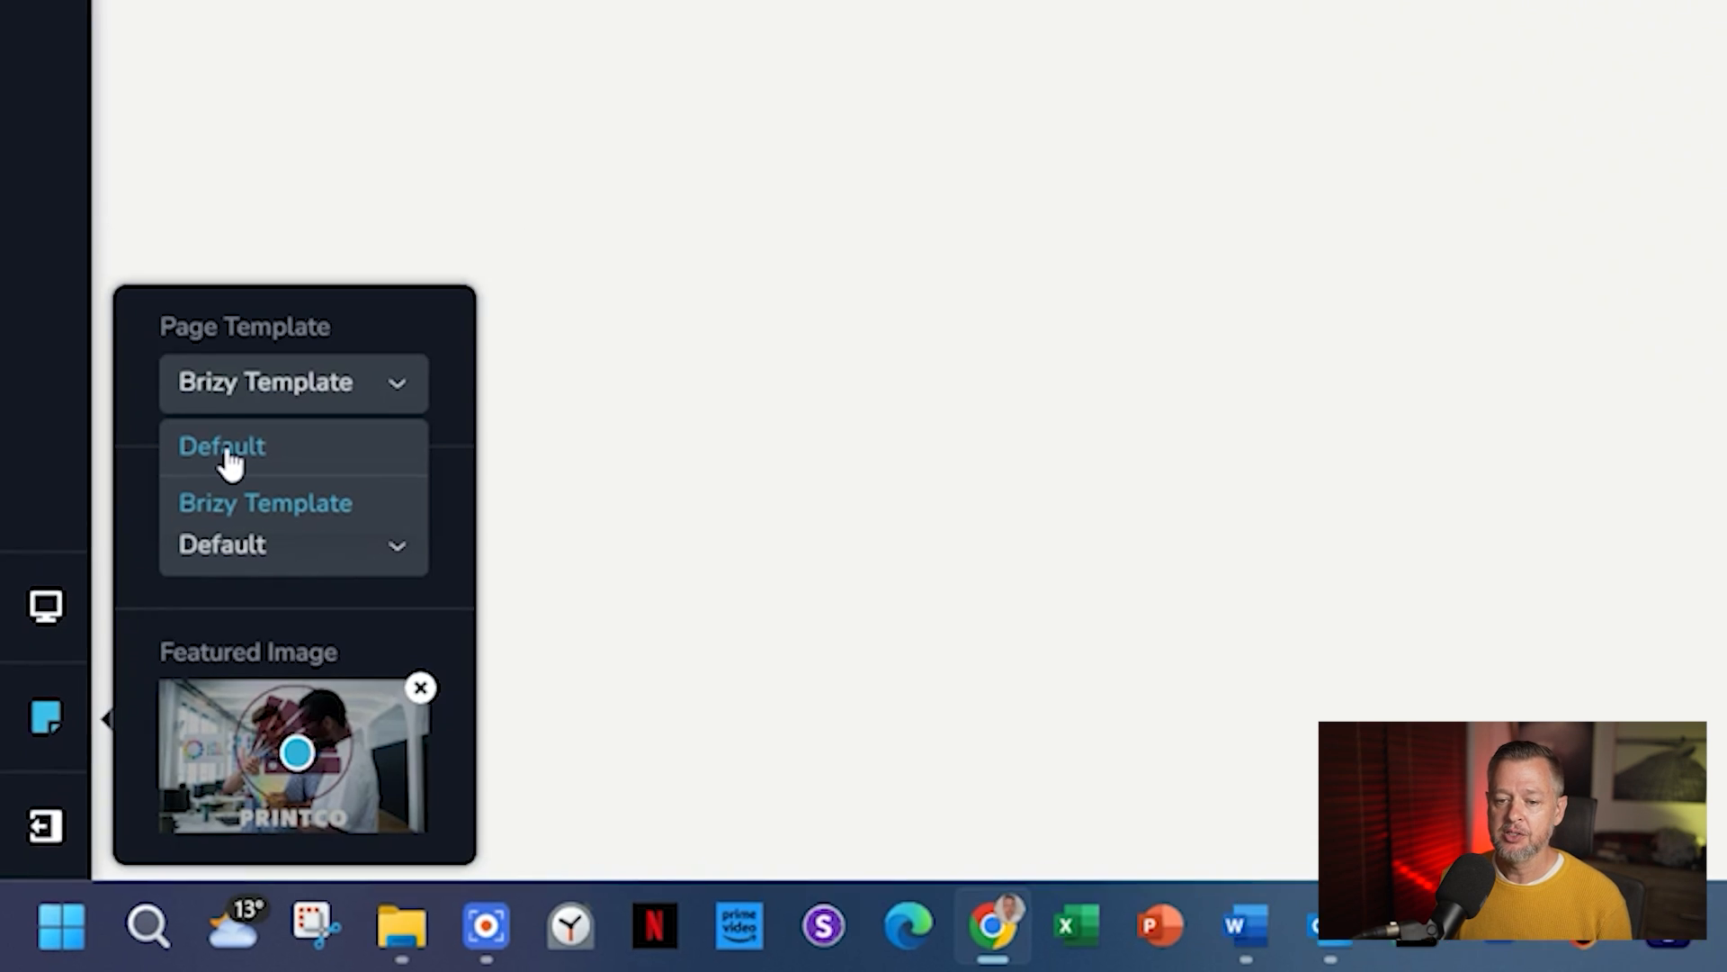
pyautogui.click(231, 464)
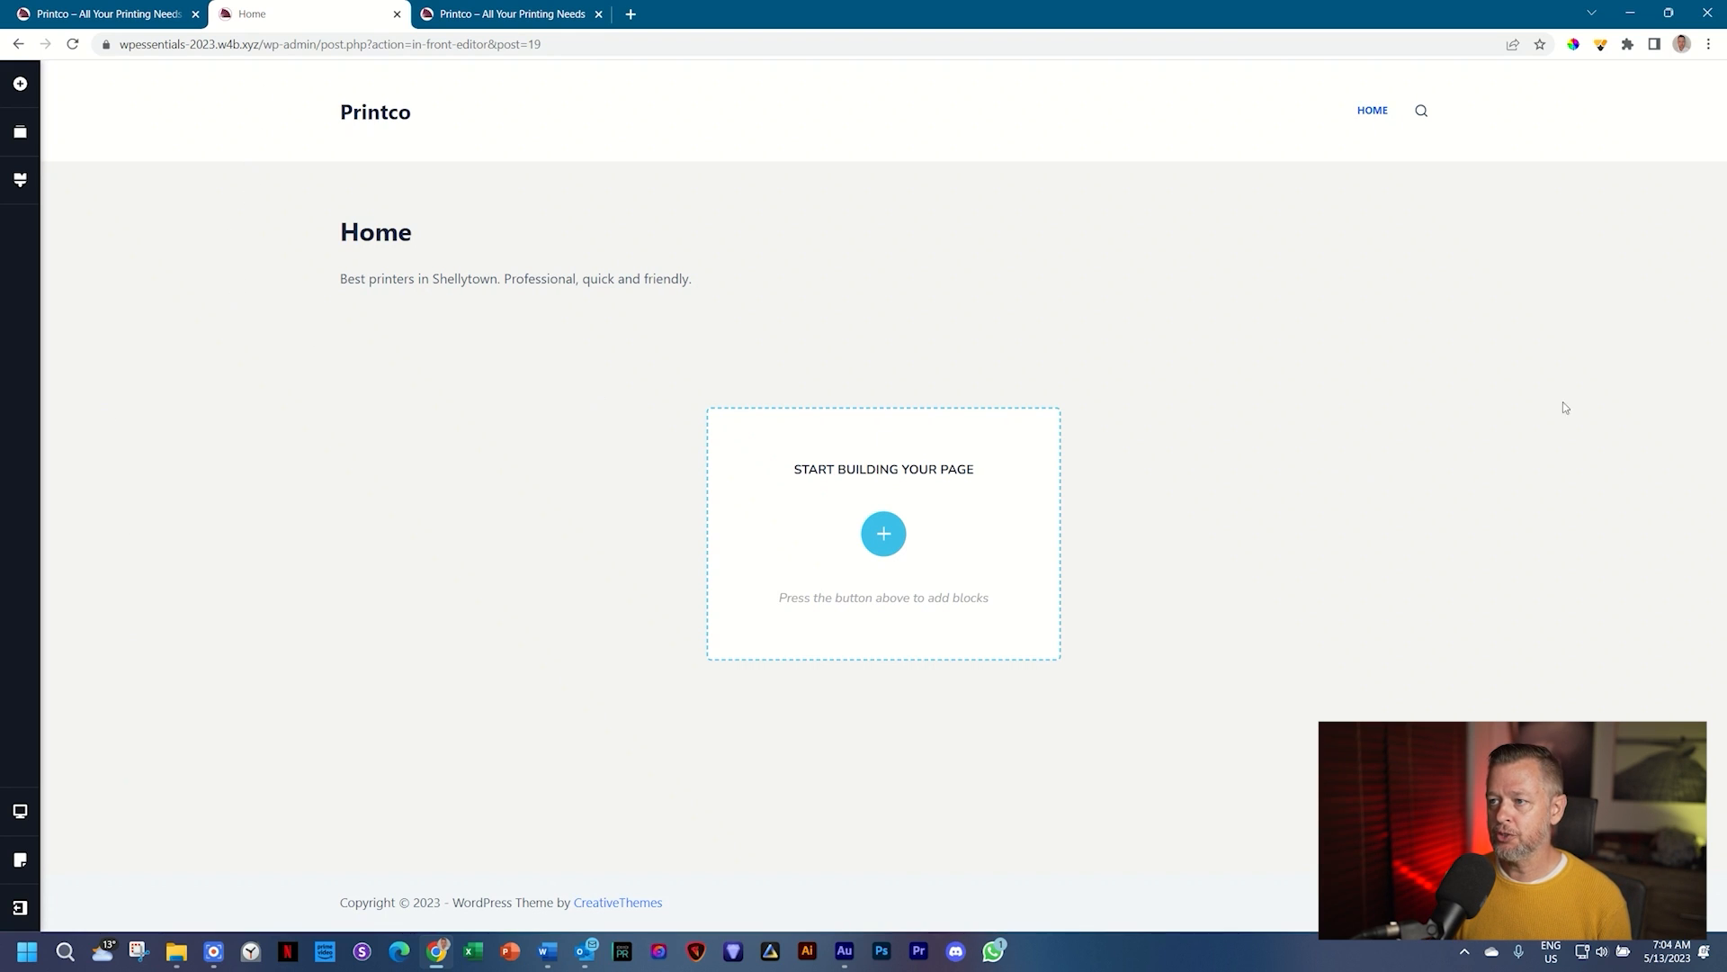
# Step: Outline the header, footer and empty content area with annotations, then clear them
pyautogui.click(1601, 44)
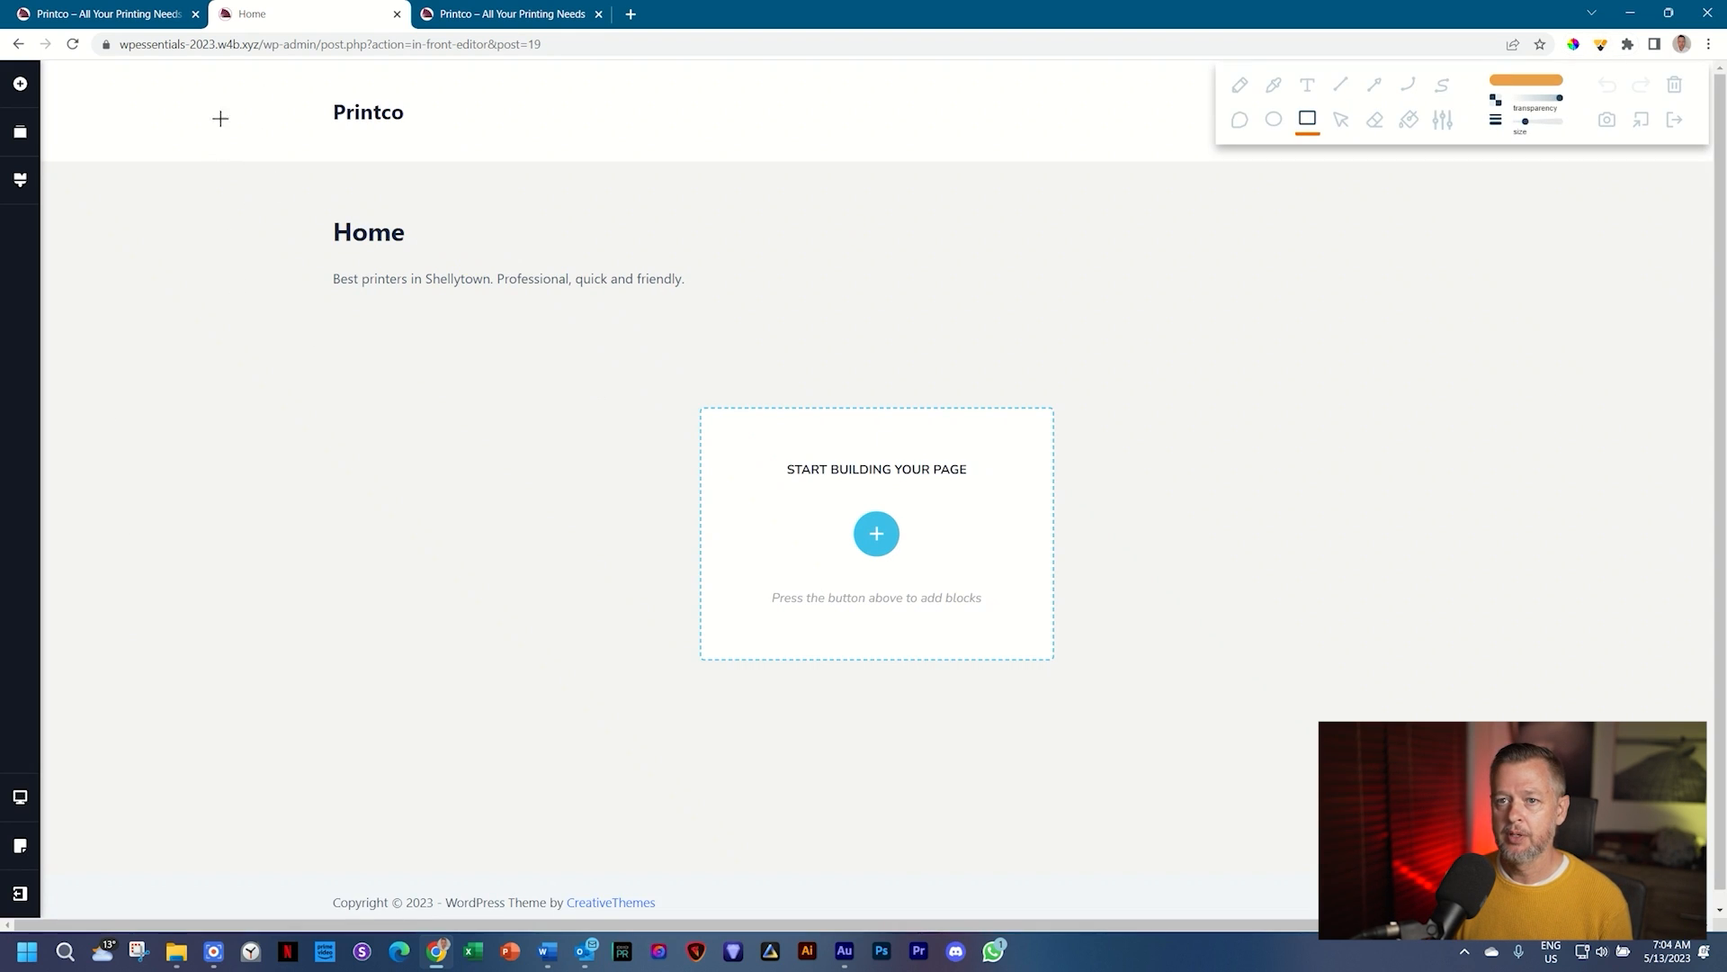
pyautogui.moveTo(216, 70)
pyautogui.mouseDown()
pyautogui.moveTo(1125, 316)
pyautogui.moveTo(1596, 293)
pyautogui.moveTo(1660, 270)
pyautogui.moveTo(1667, 334)
pyautogui.mouseUp()
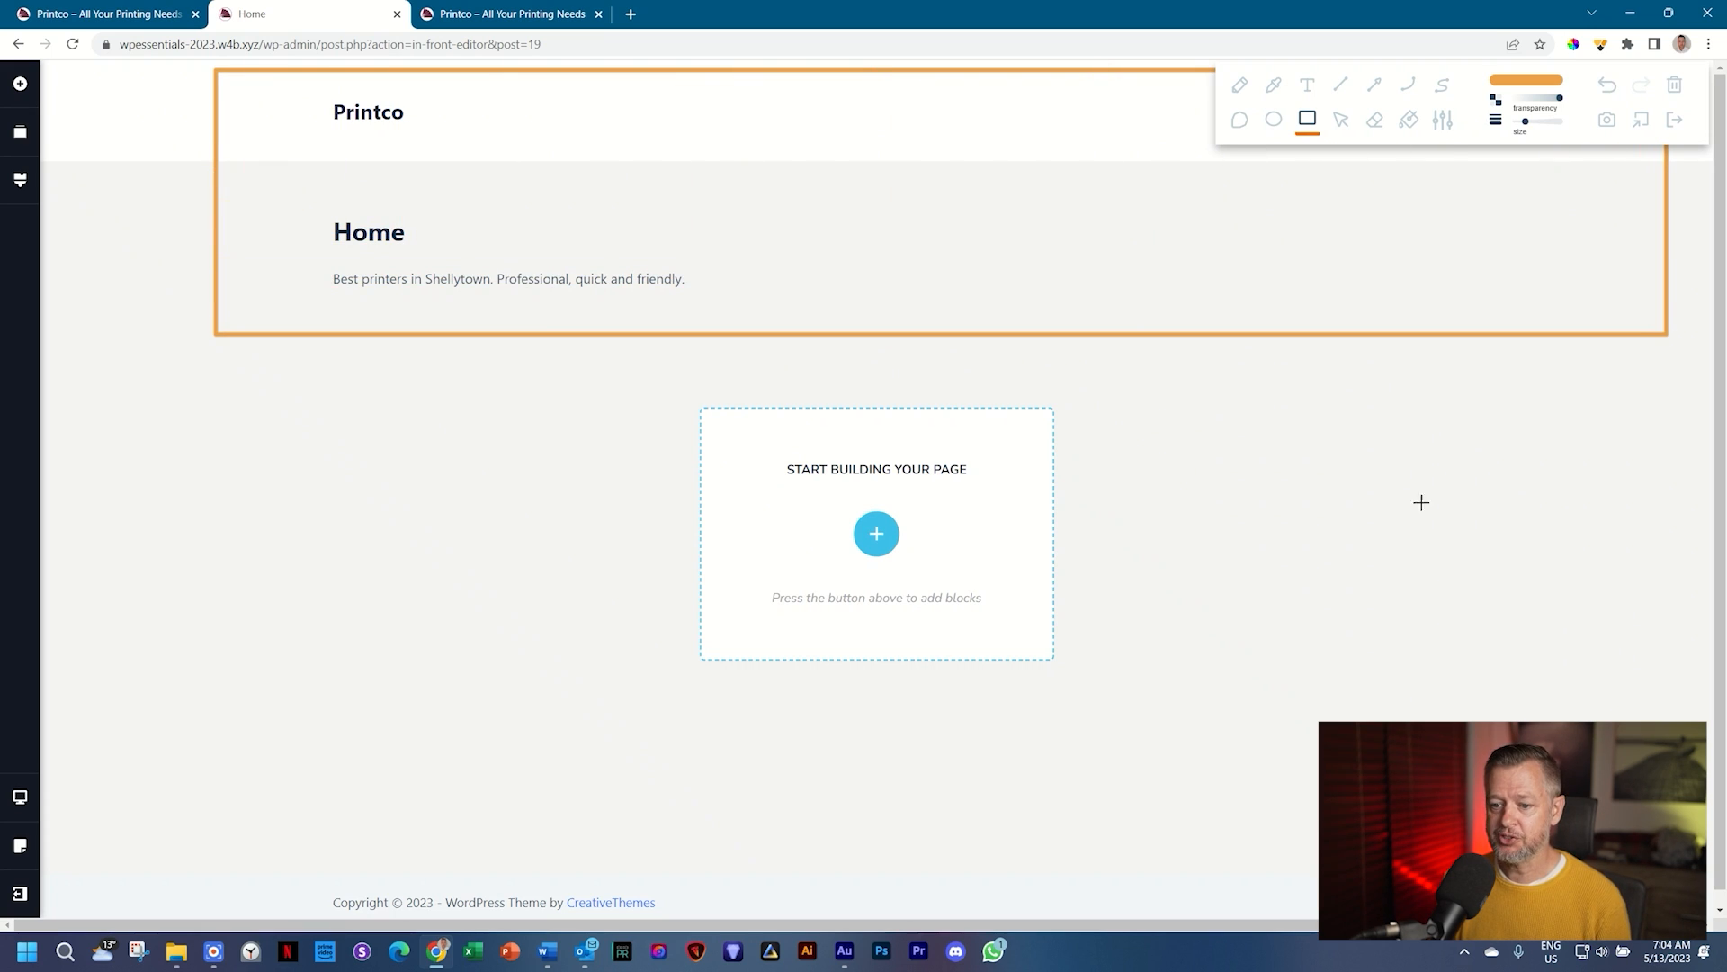
pyautogui.moveTo(218, 860)
pyautogui.mouseDown()
pyautogui.moveTo(475, 907)
pyautogui.moveTo(1048, 892)
pyautogui.moveTo(1368, 914)
pyautogui.mouseUp()
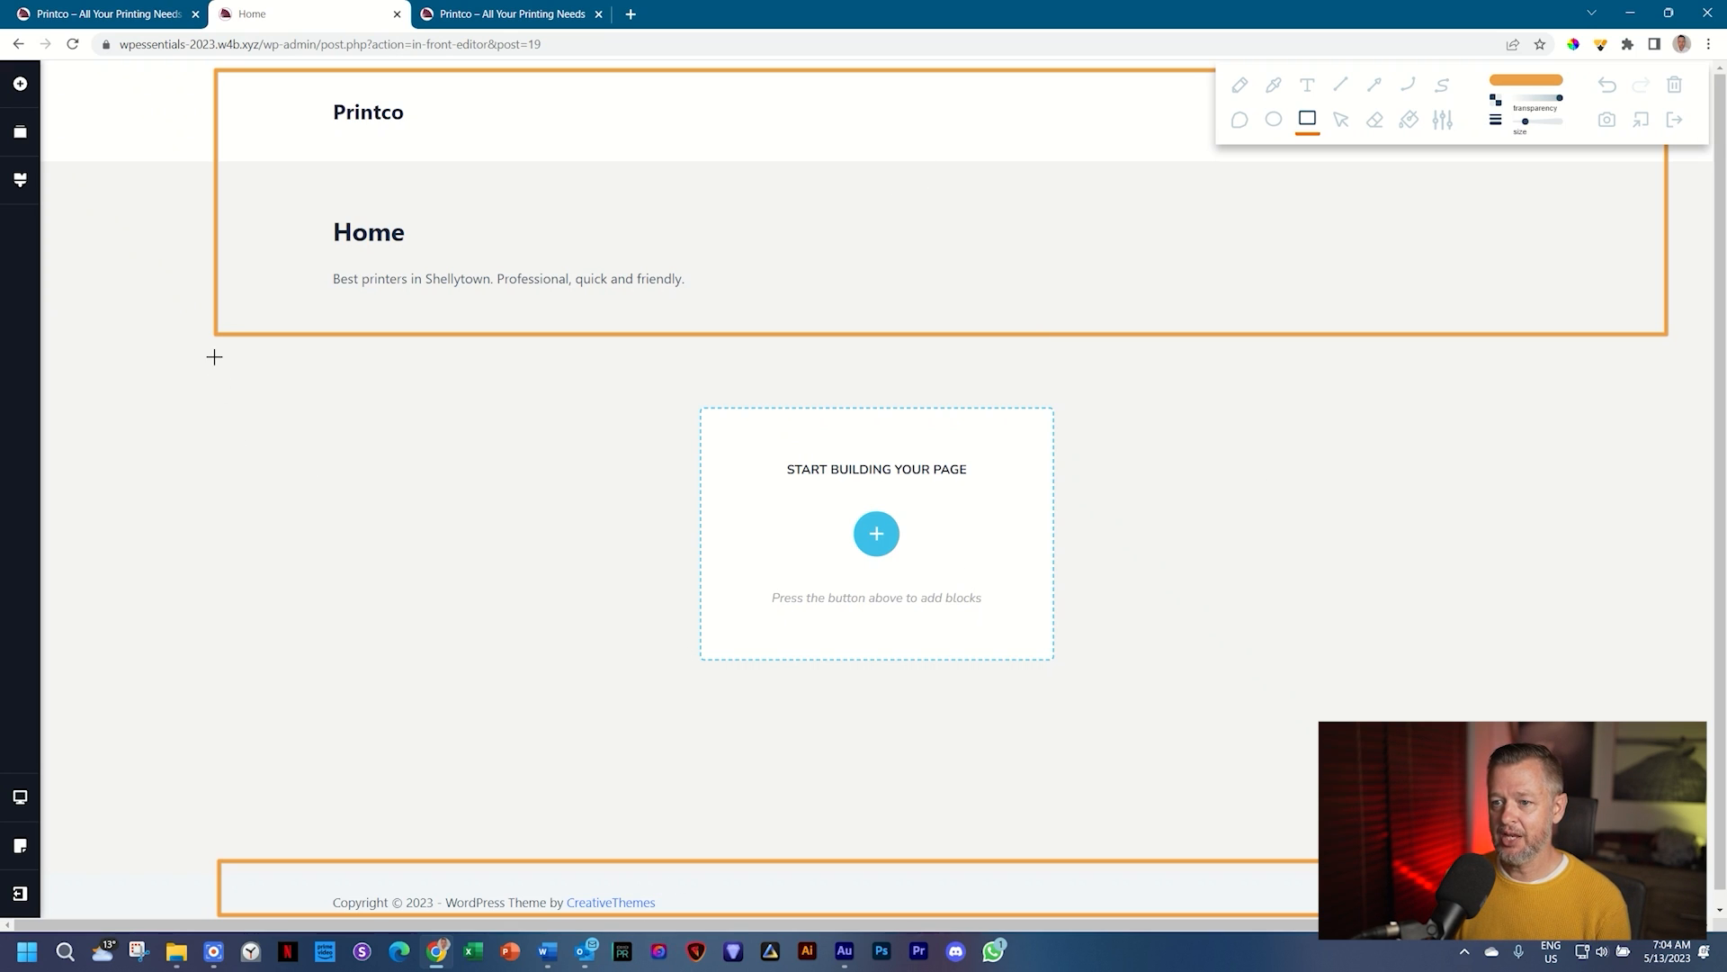
pyautogui.moveTo(213, 357)
pyautogui.mouseDown()
pyautogui.moveTo(1222, 675)
pyautogui.moveTo(1585, 736)
pyautogui.moveTo(1679, 833)
pyautogui.moveTo(1687, 814)
pyautogui.mouseUp()
pyautogui.click(1409, 119)
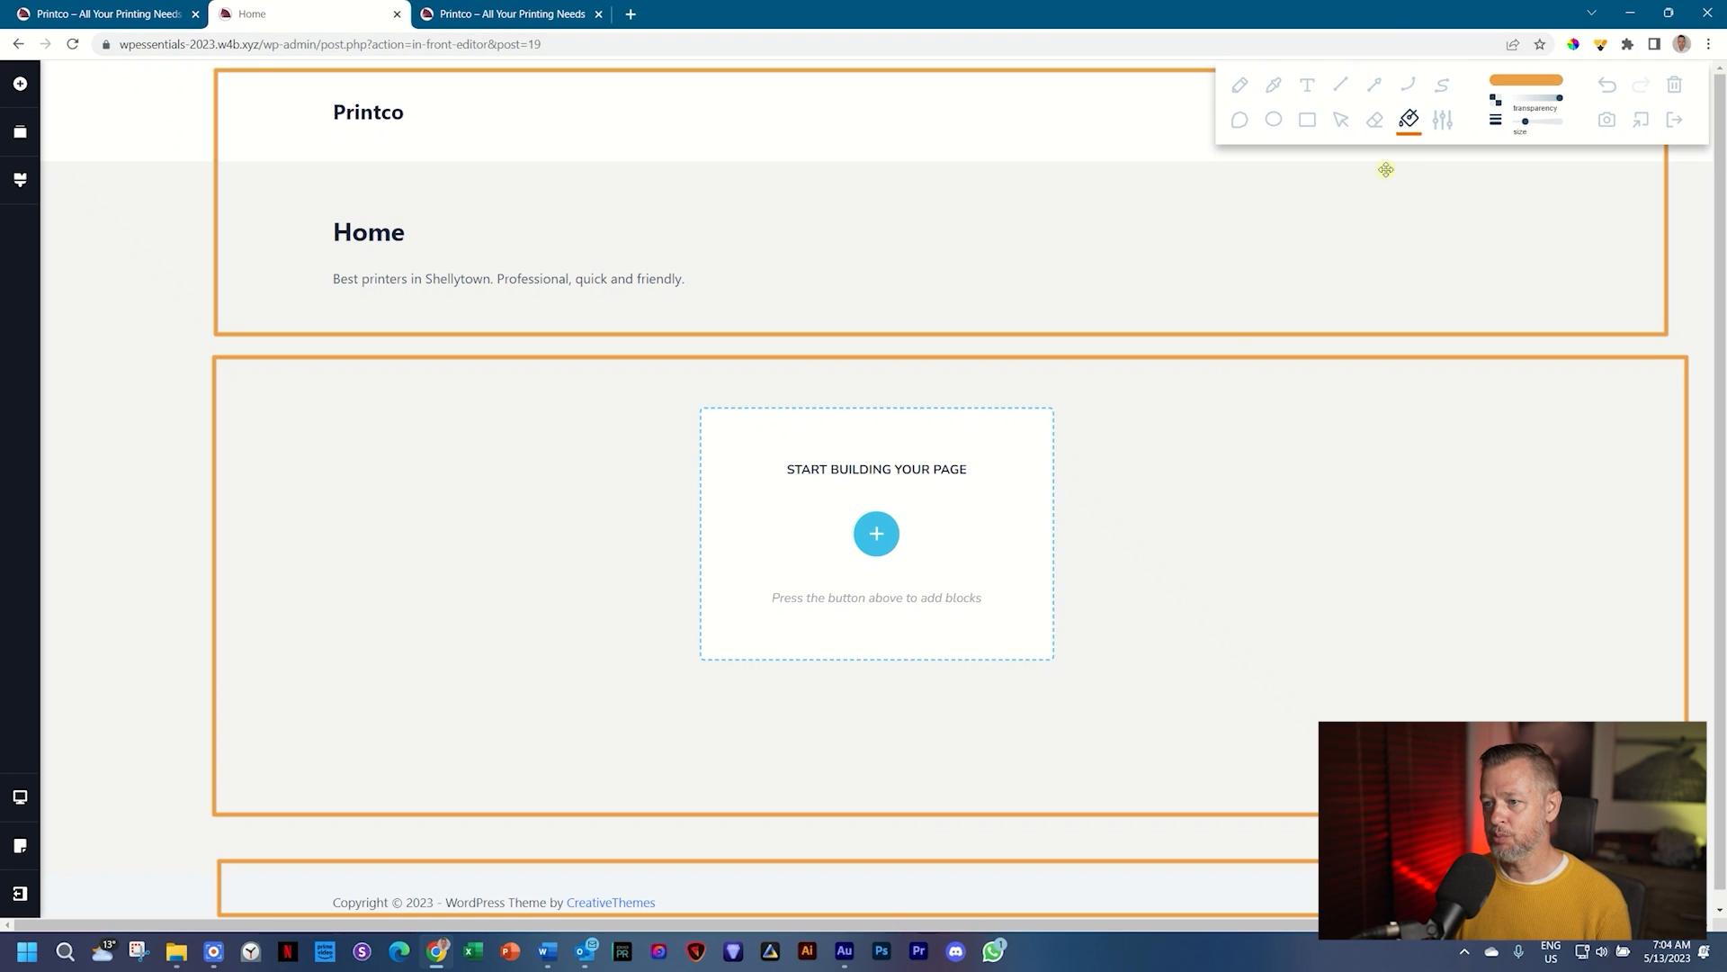
pyautogui.click(1174, 477)
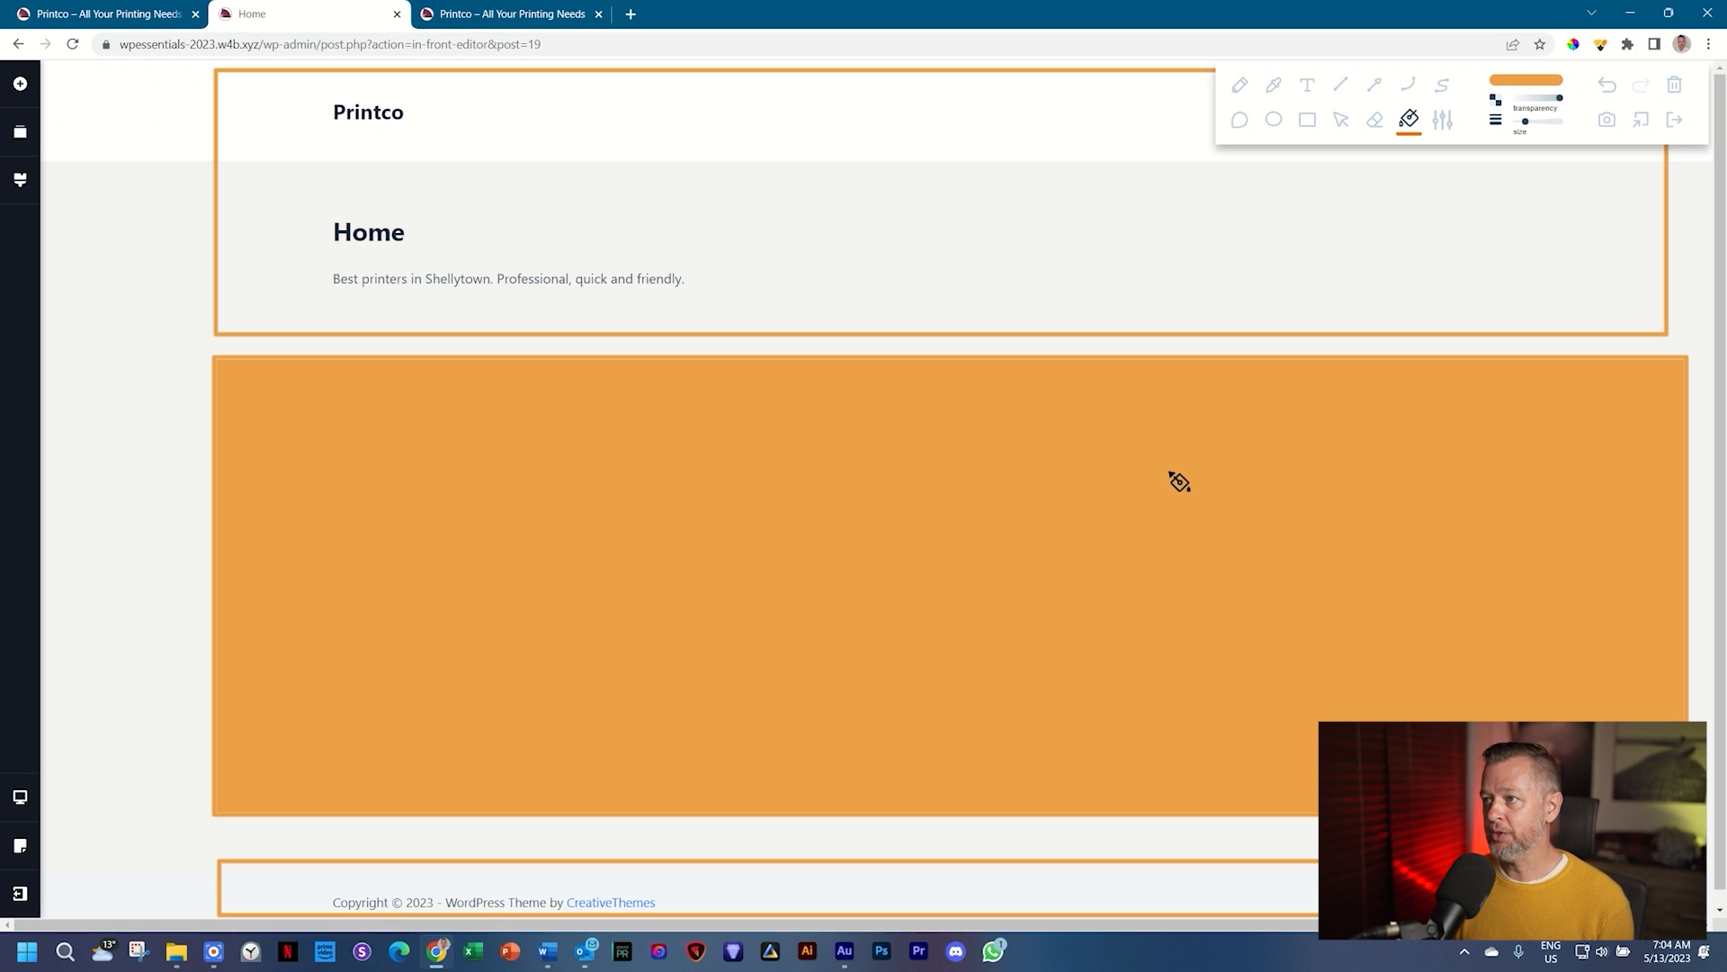
pyautogui.click(1675, 119)
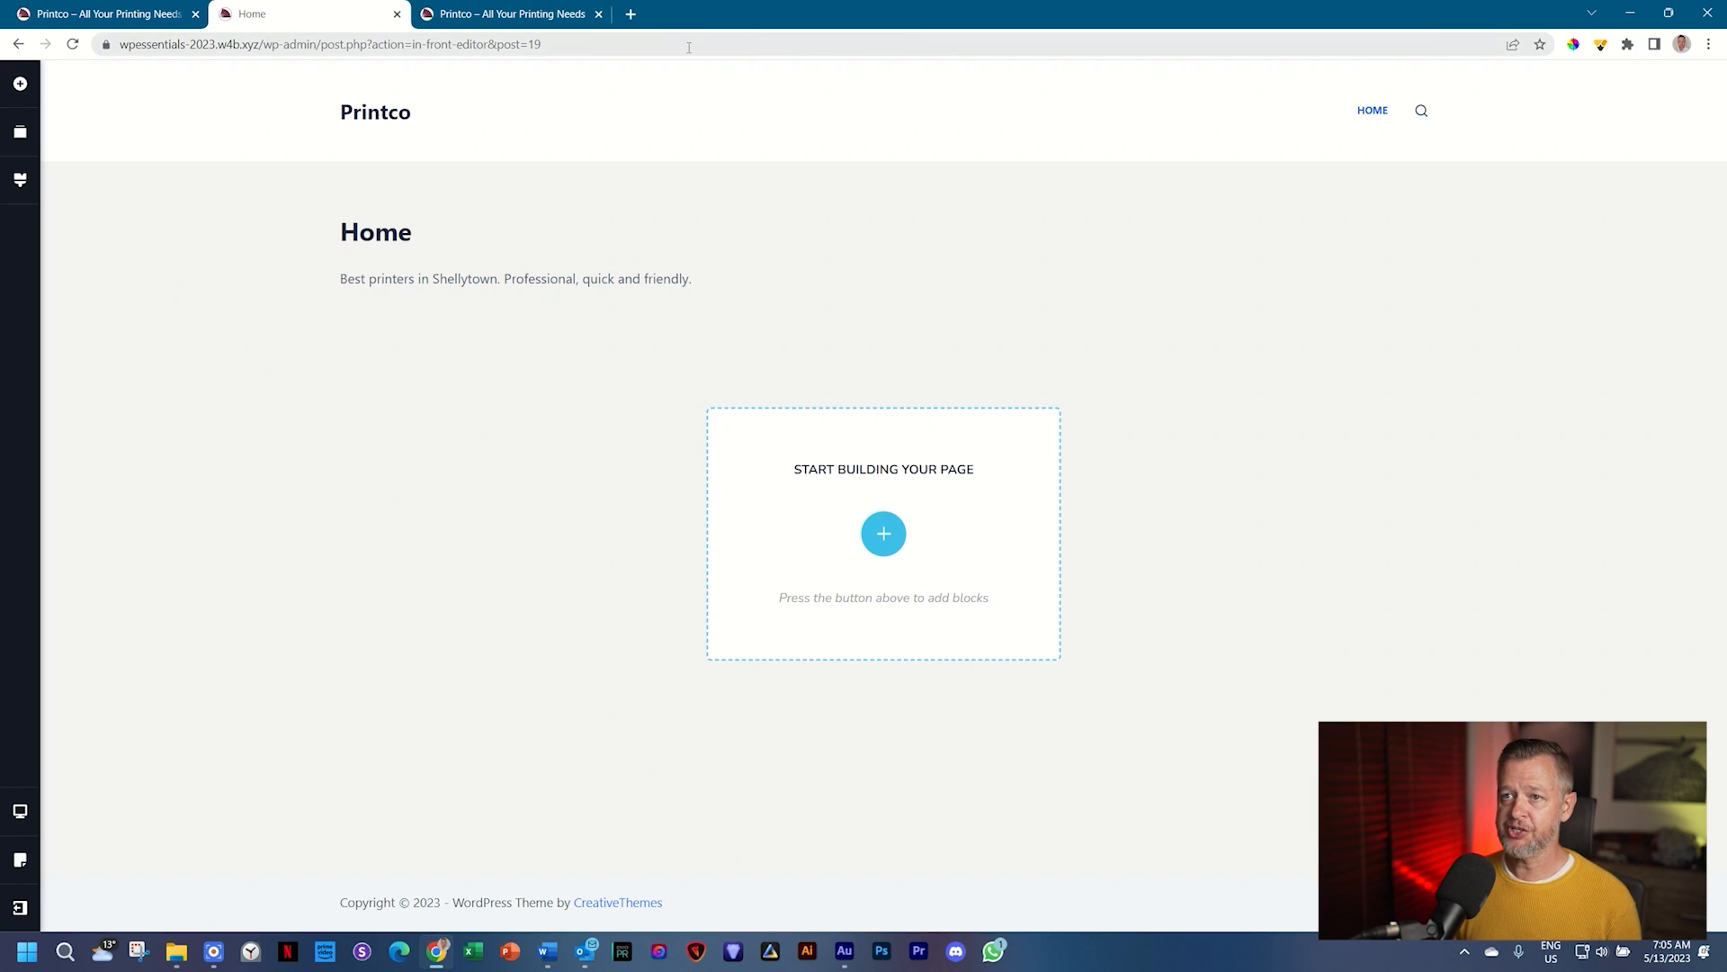
# Step: Reload the Home preview so it shows the Printco header, Home heading, tagline and footer
pyautogui.click(522, 11)
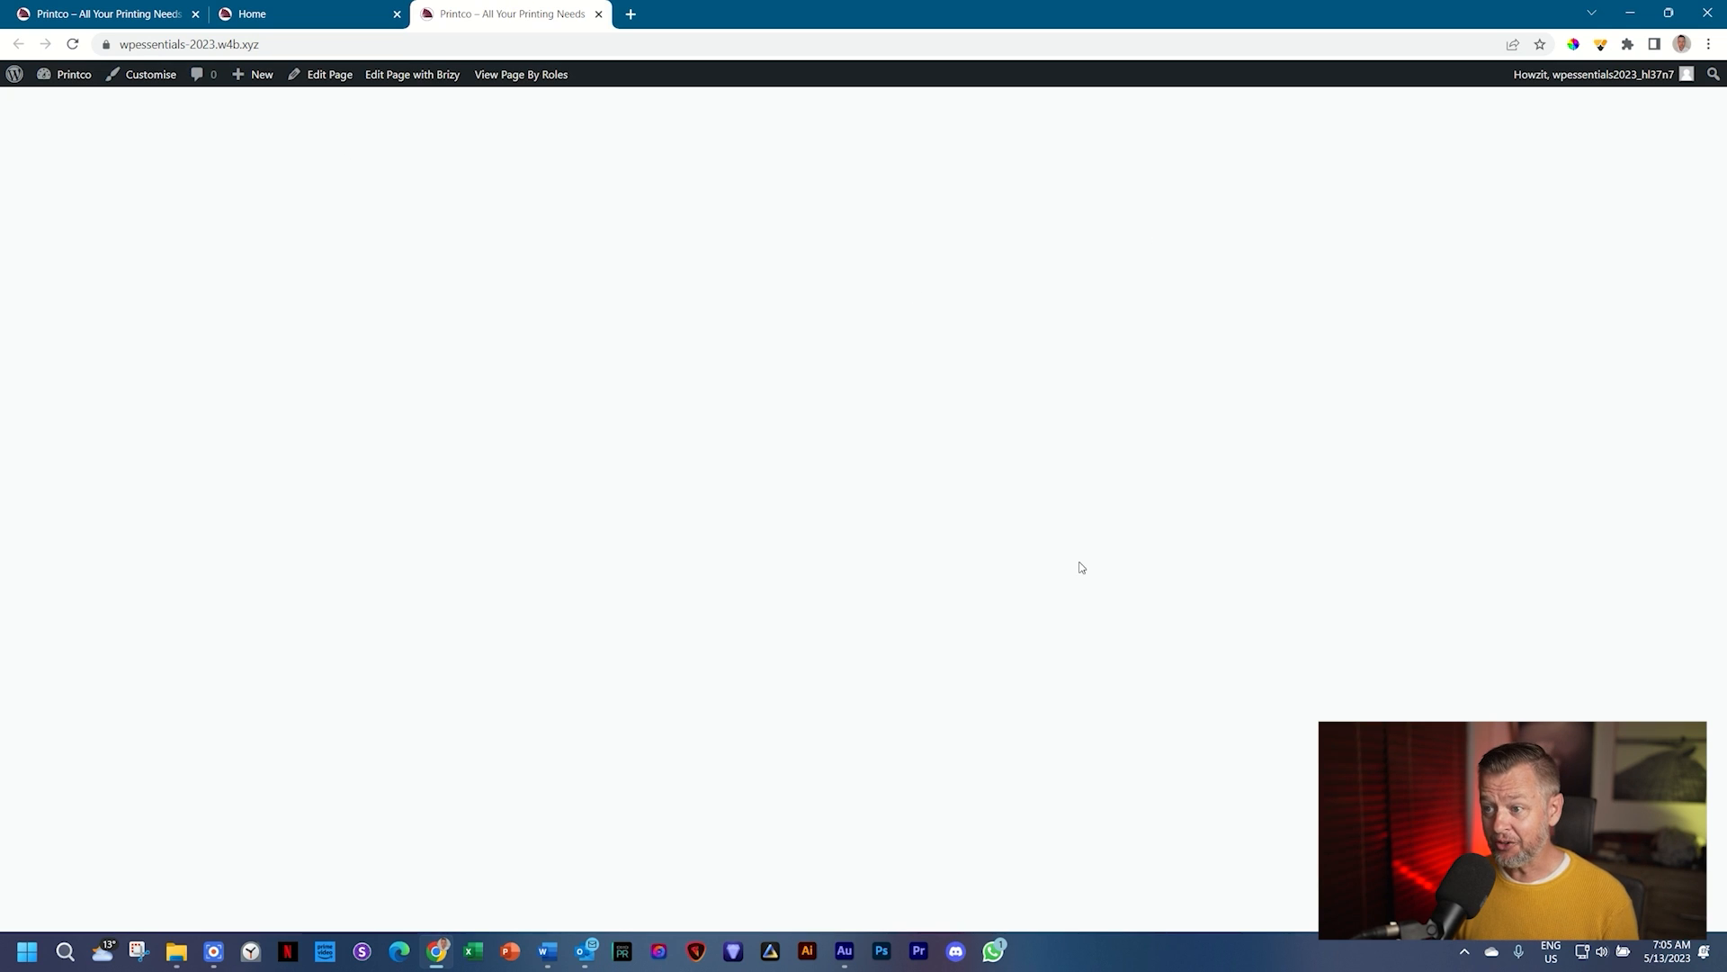
pyautogui.click(73, 44)
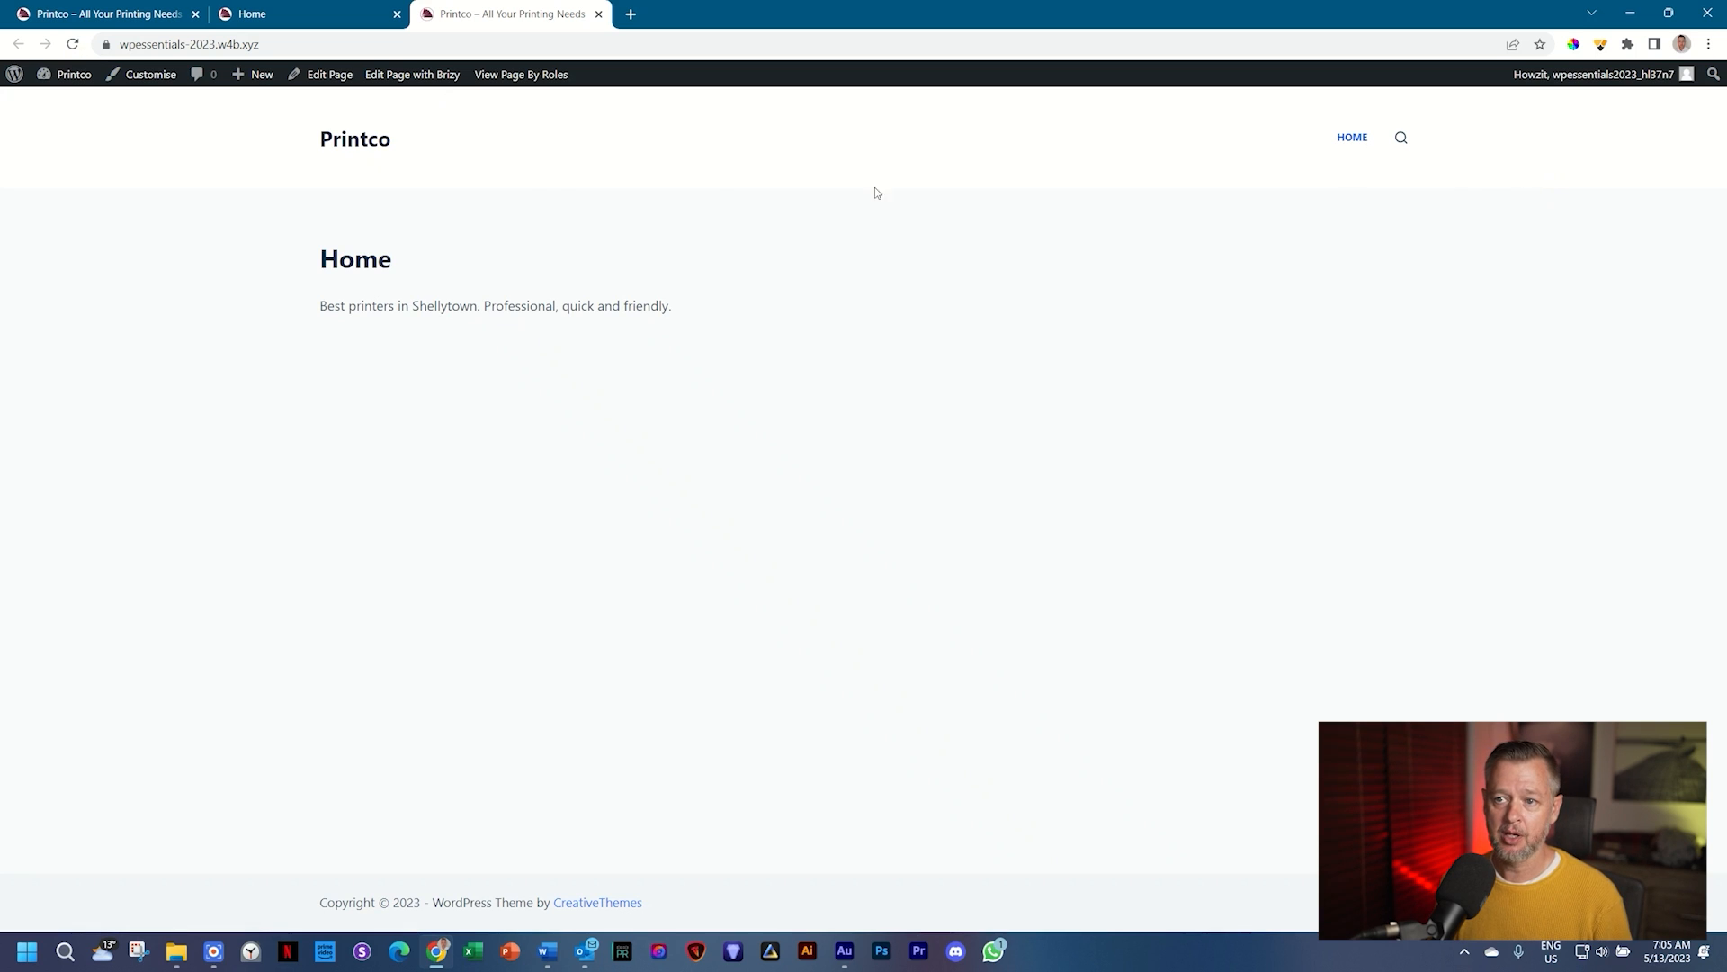
pyautogui.moveTo(321, 310); pyautogui.dragTo(710, 308)
pyautogui.click(709, 309)
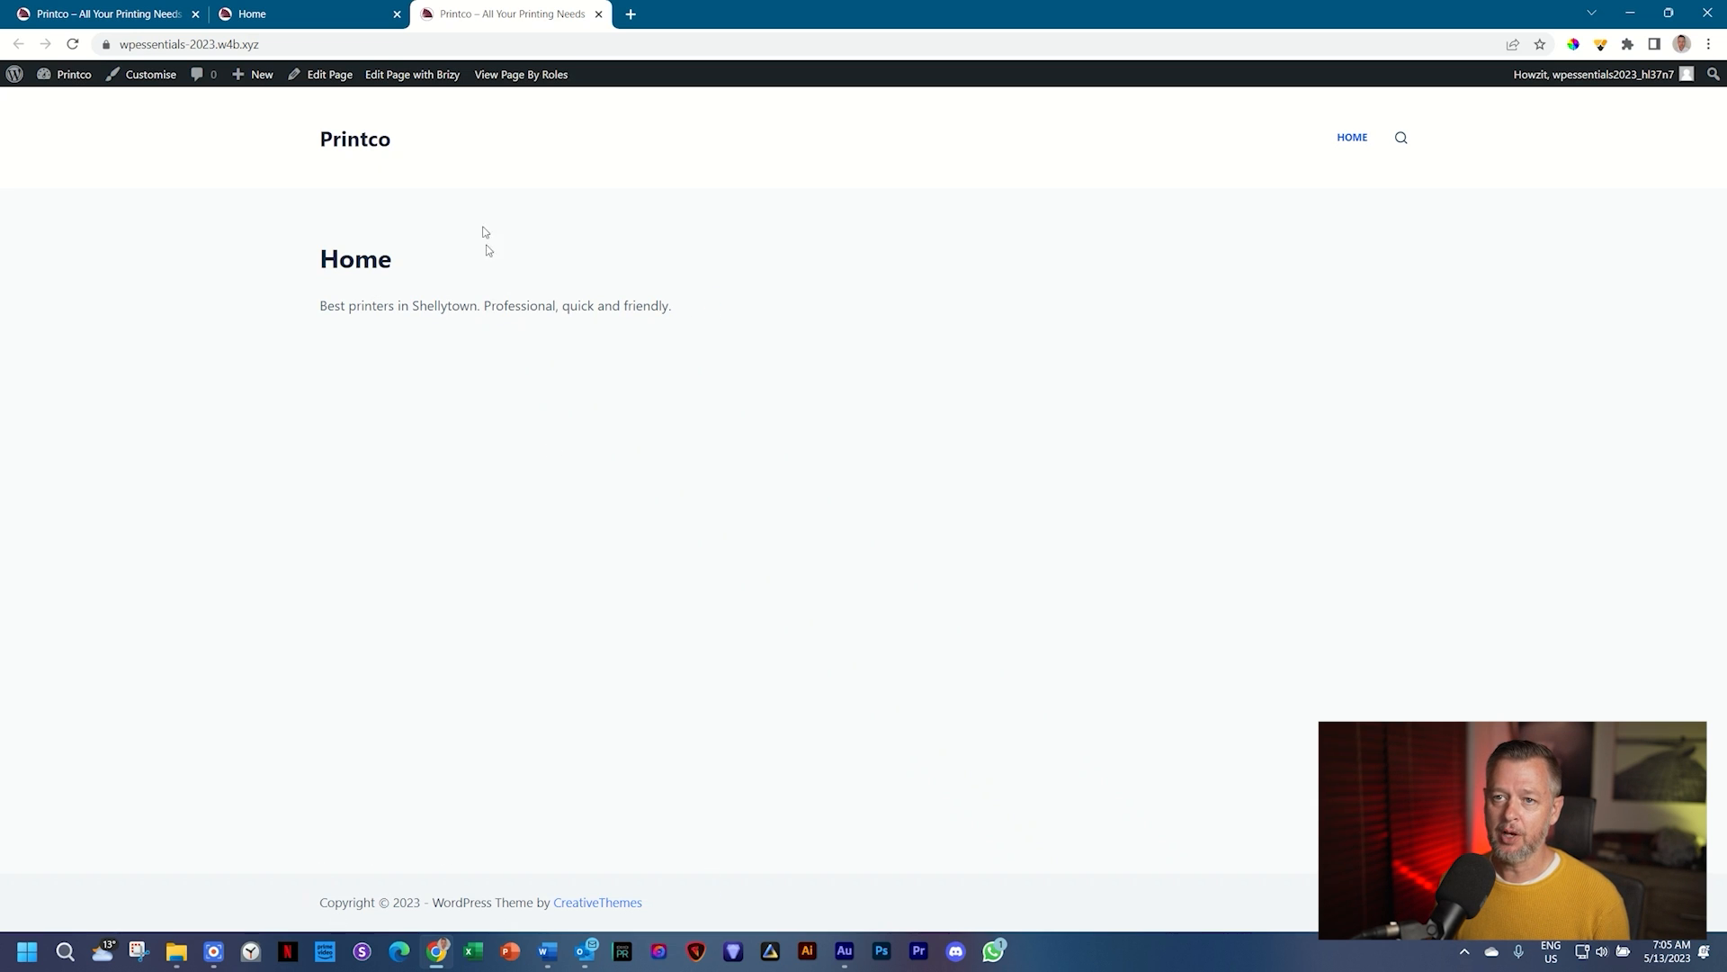
# Step: Compare the preview with the Brizy Home editor, then bring up the screen annotation tools
pyautogui.click(347, 20)
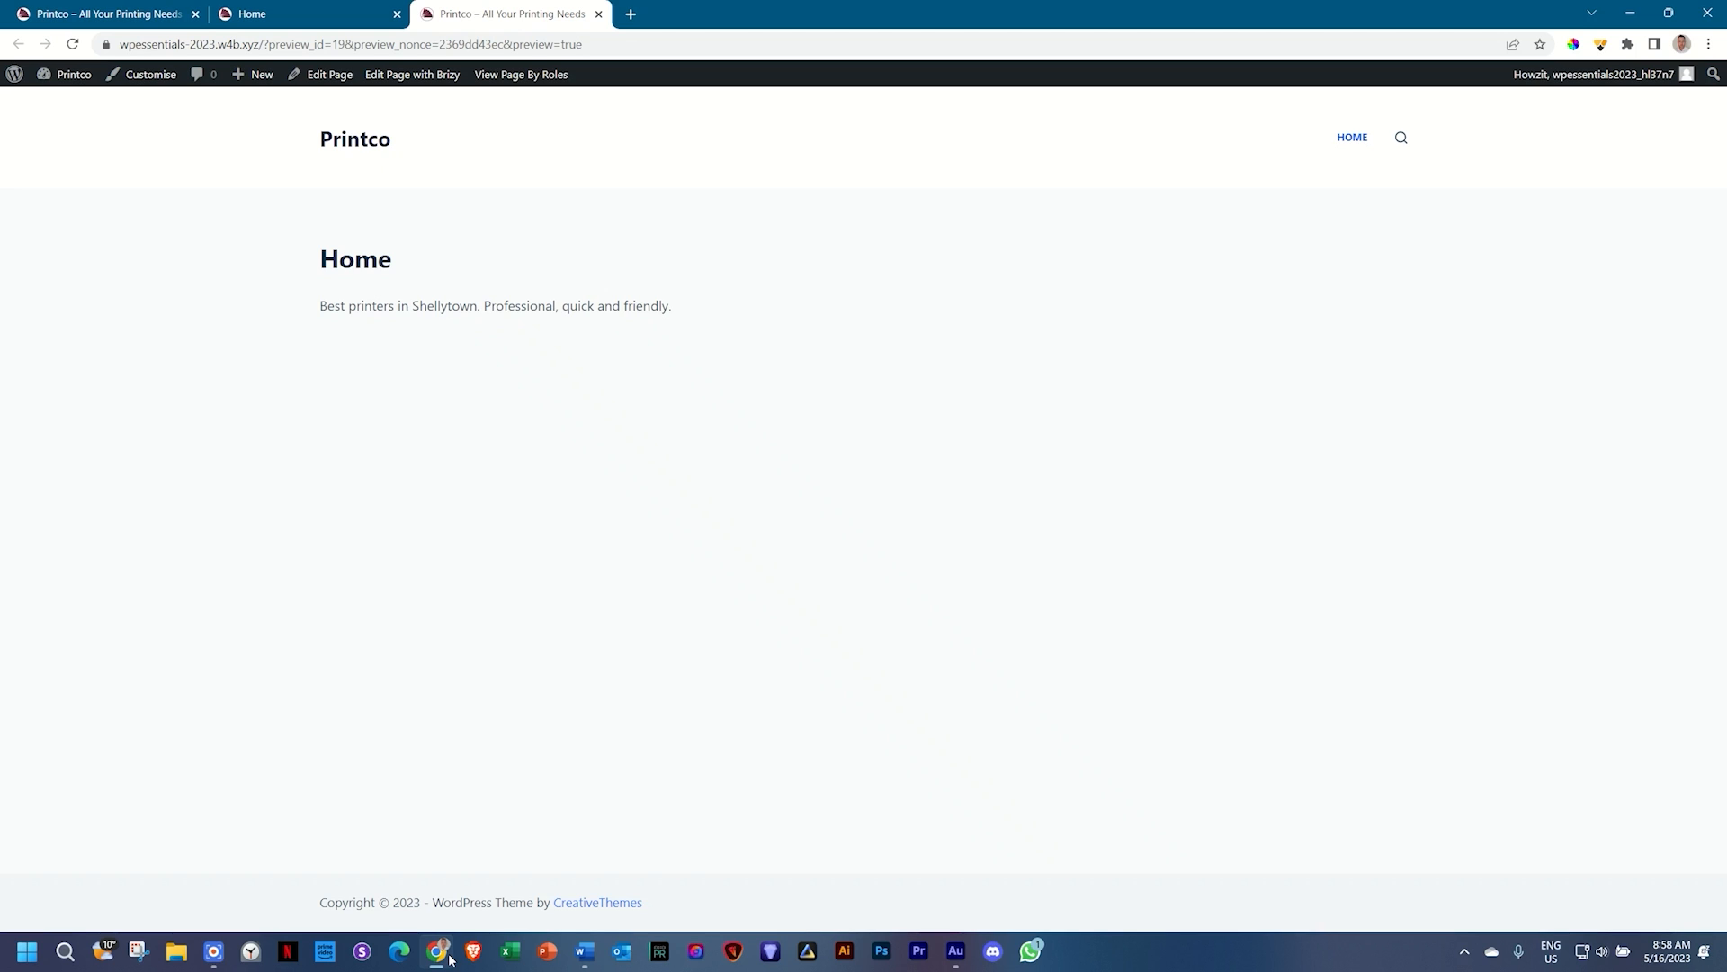
pyautogui.click(329, 18)
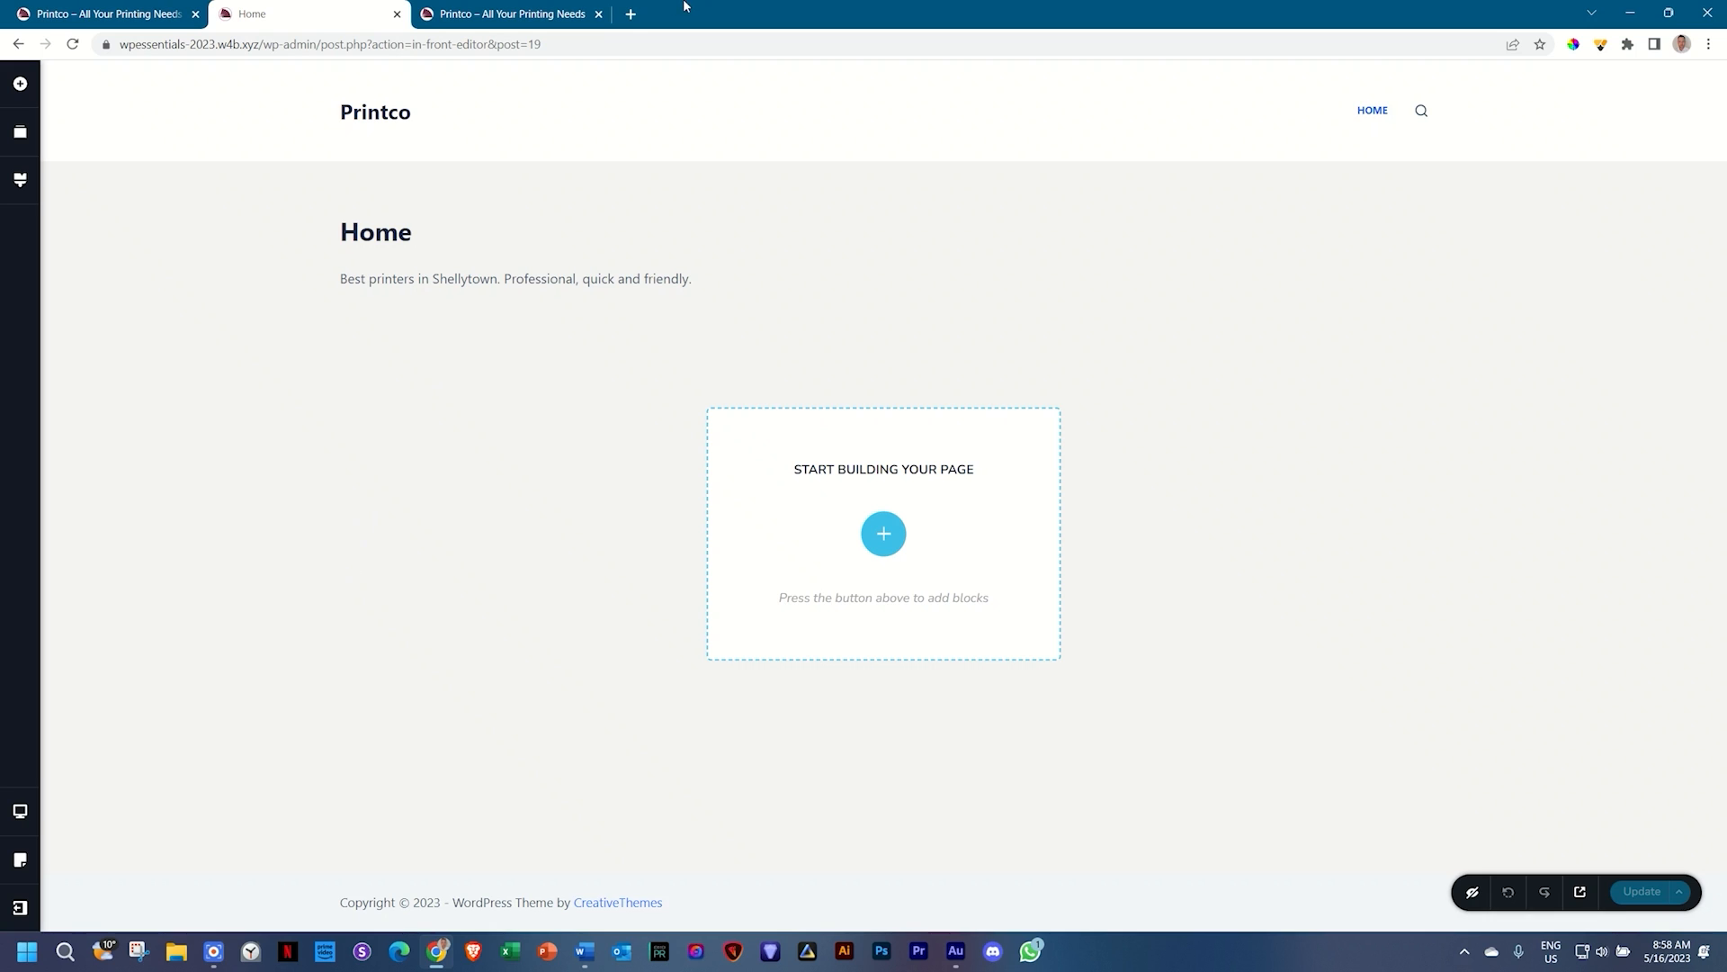
pyautogui.click(572, 5)
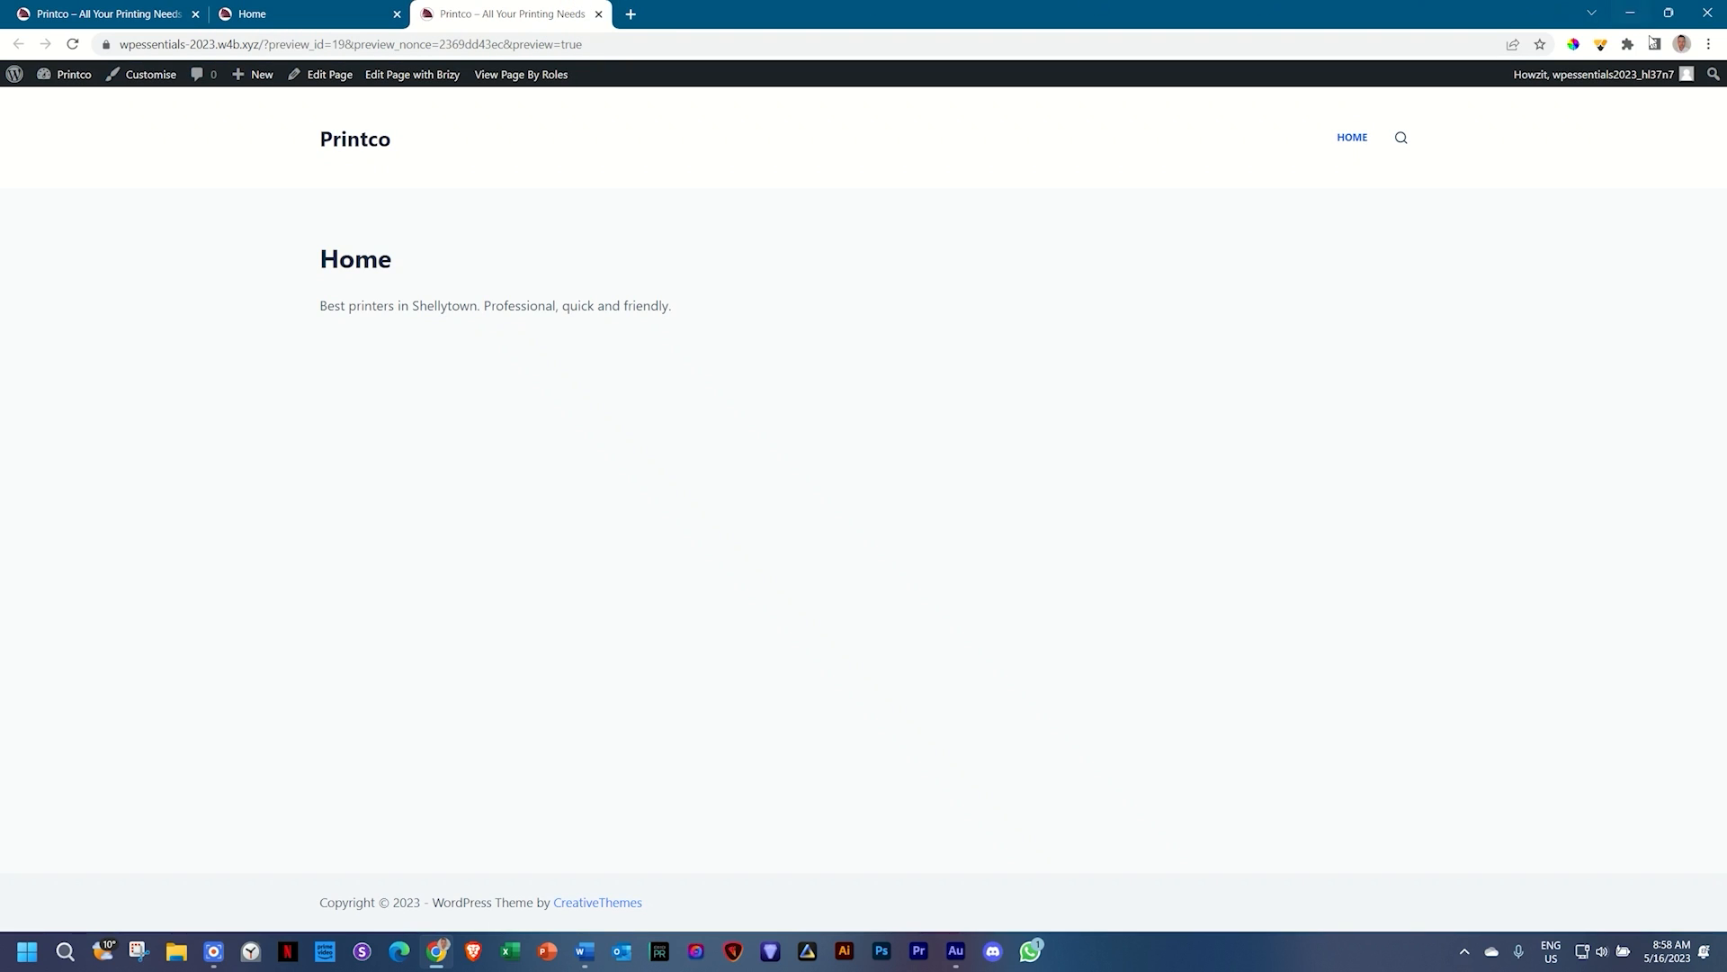
pyautogui.click(1601, 45)
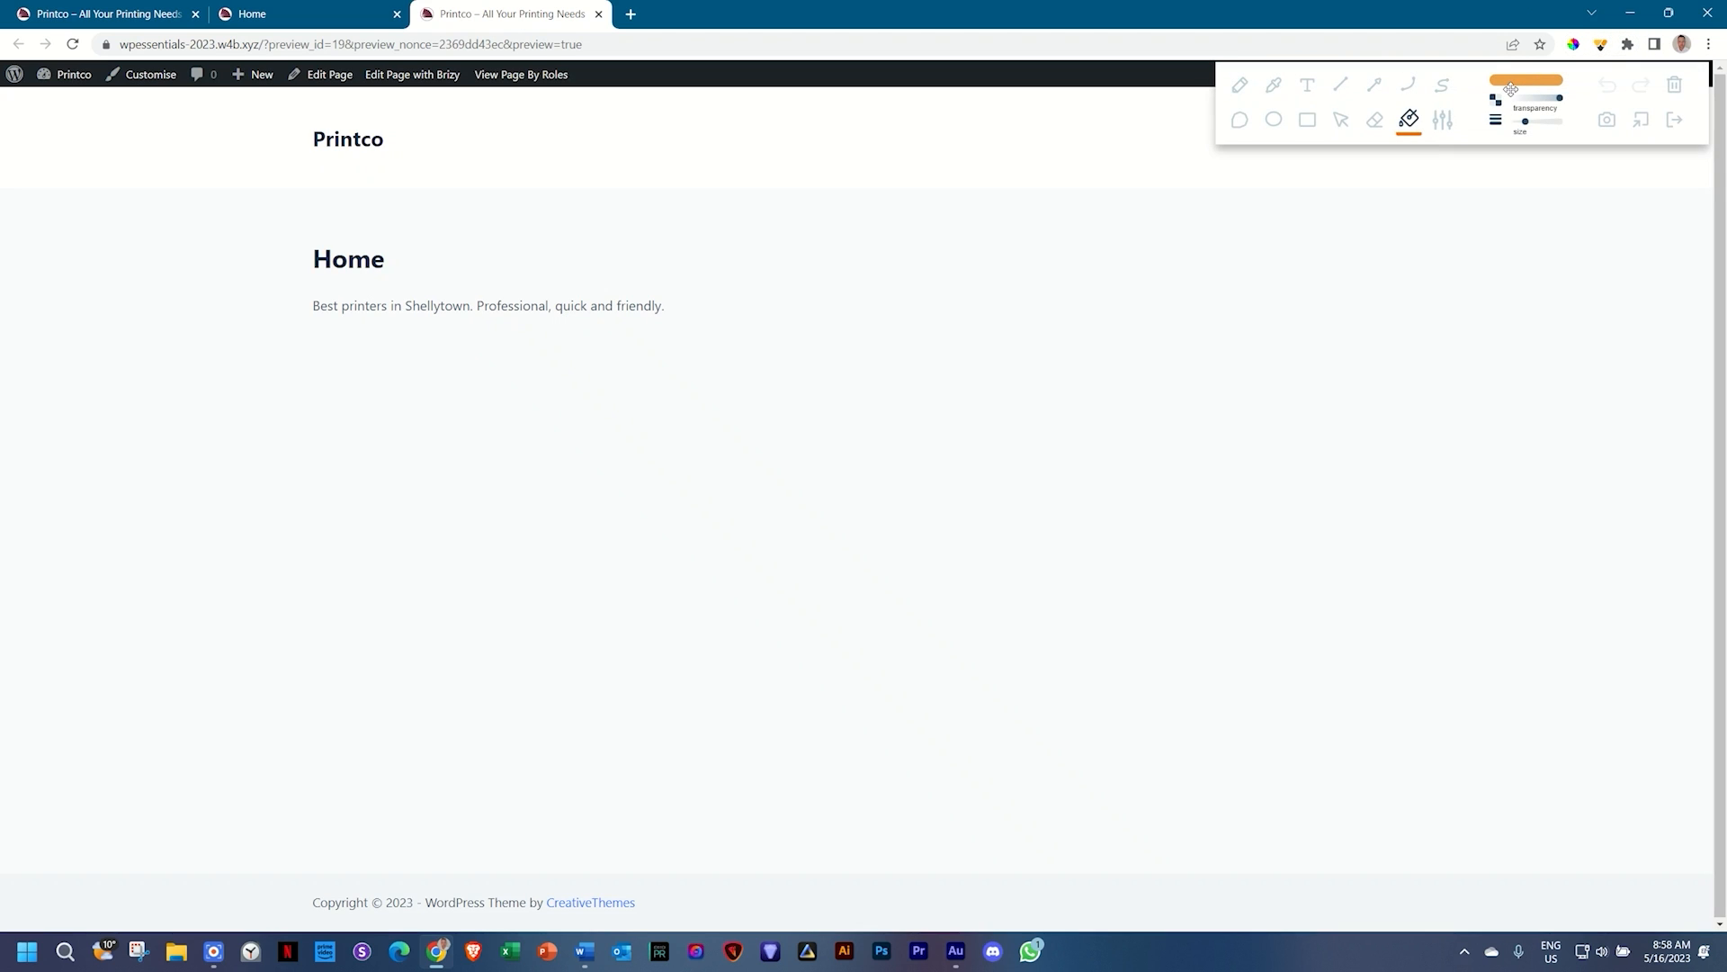
# Step: Draw rectangles around the header, the Home title section and the full-width footer line
pyautogui.click(1311, 120)
pyautogui.moveTo(212, 92); pyautogui.dragTo(1555, 186)
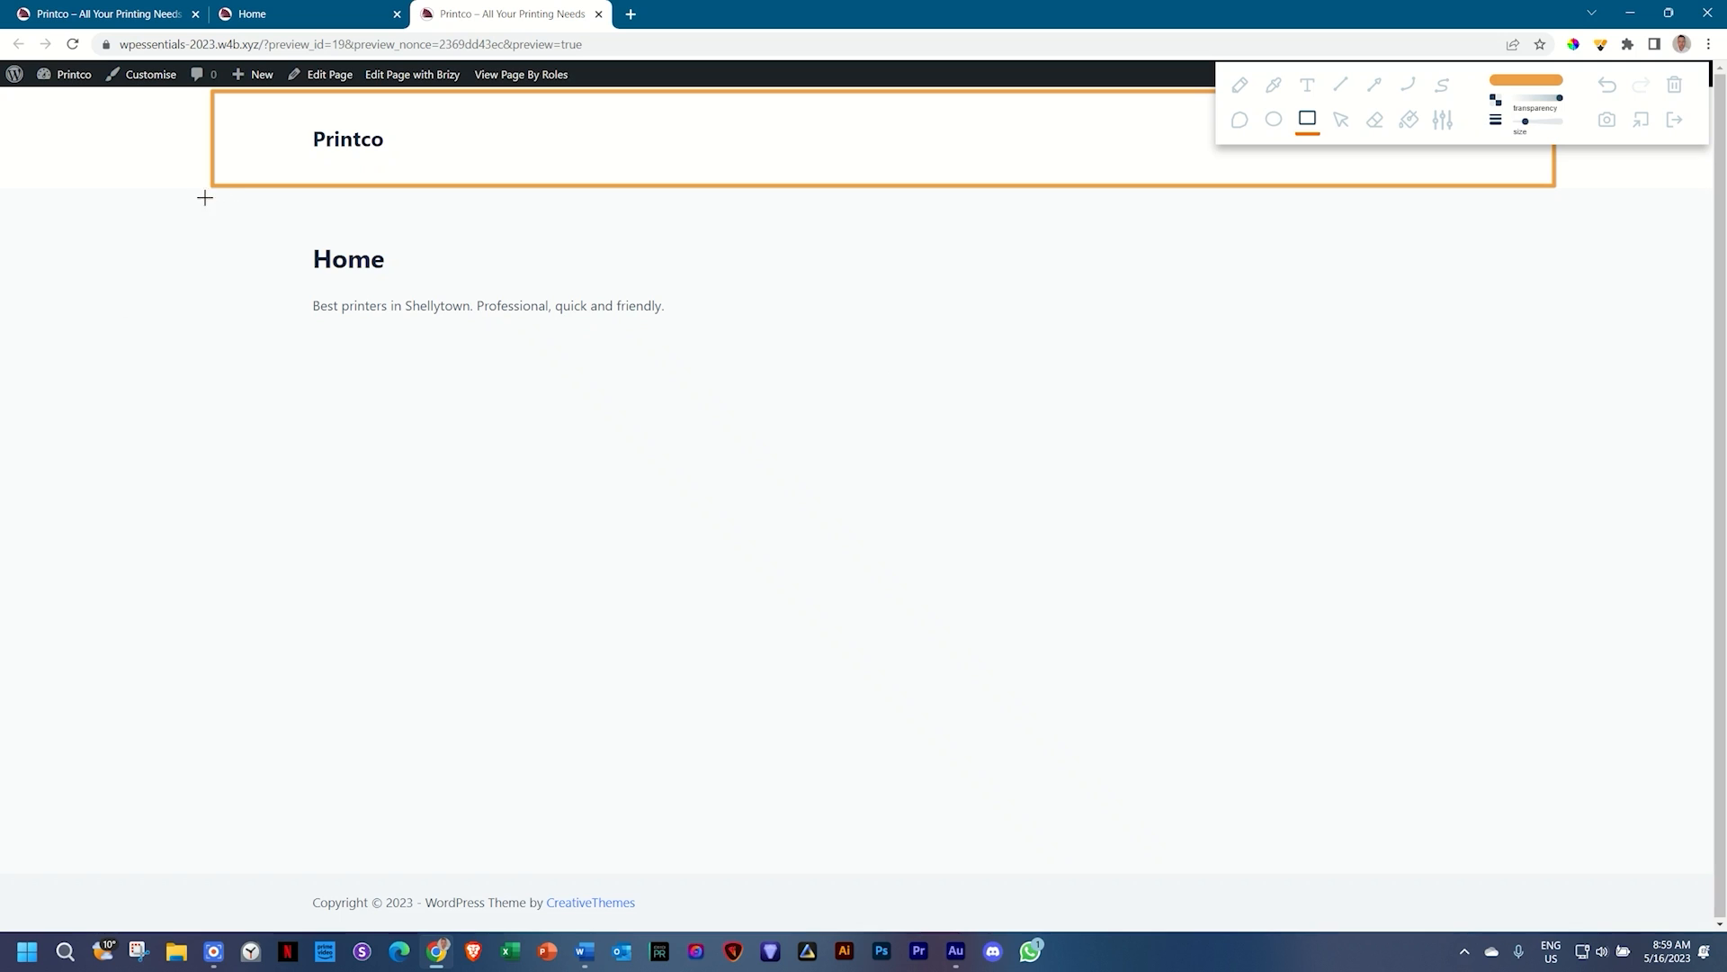
pyautogui.moveTo(213, 193)
pyautogui.mouseDown()
pyautogui.moveTo(216, 220)
pyautogui.moveTo(909, 366)
pyautogui.moveTo(1596, 360)
pyautogui.moveTo(1555, 365)
pyautogui.mouseUp()
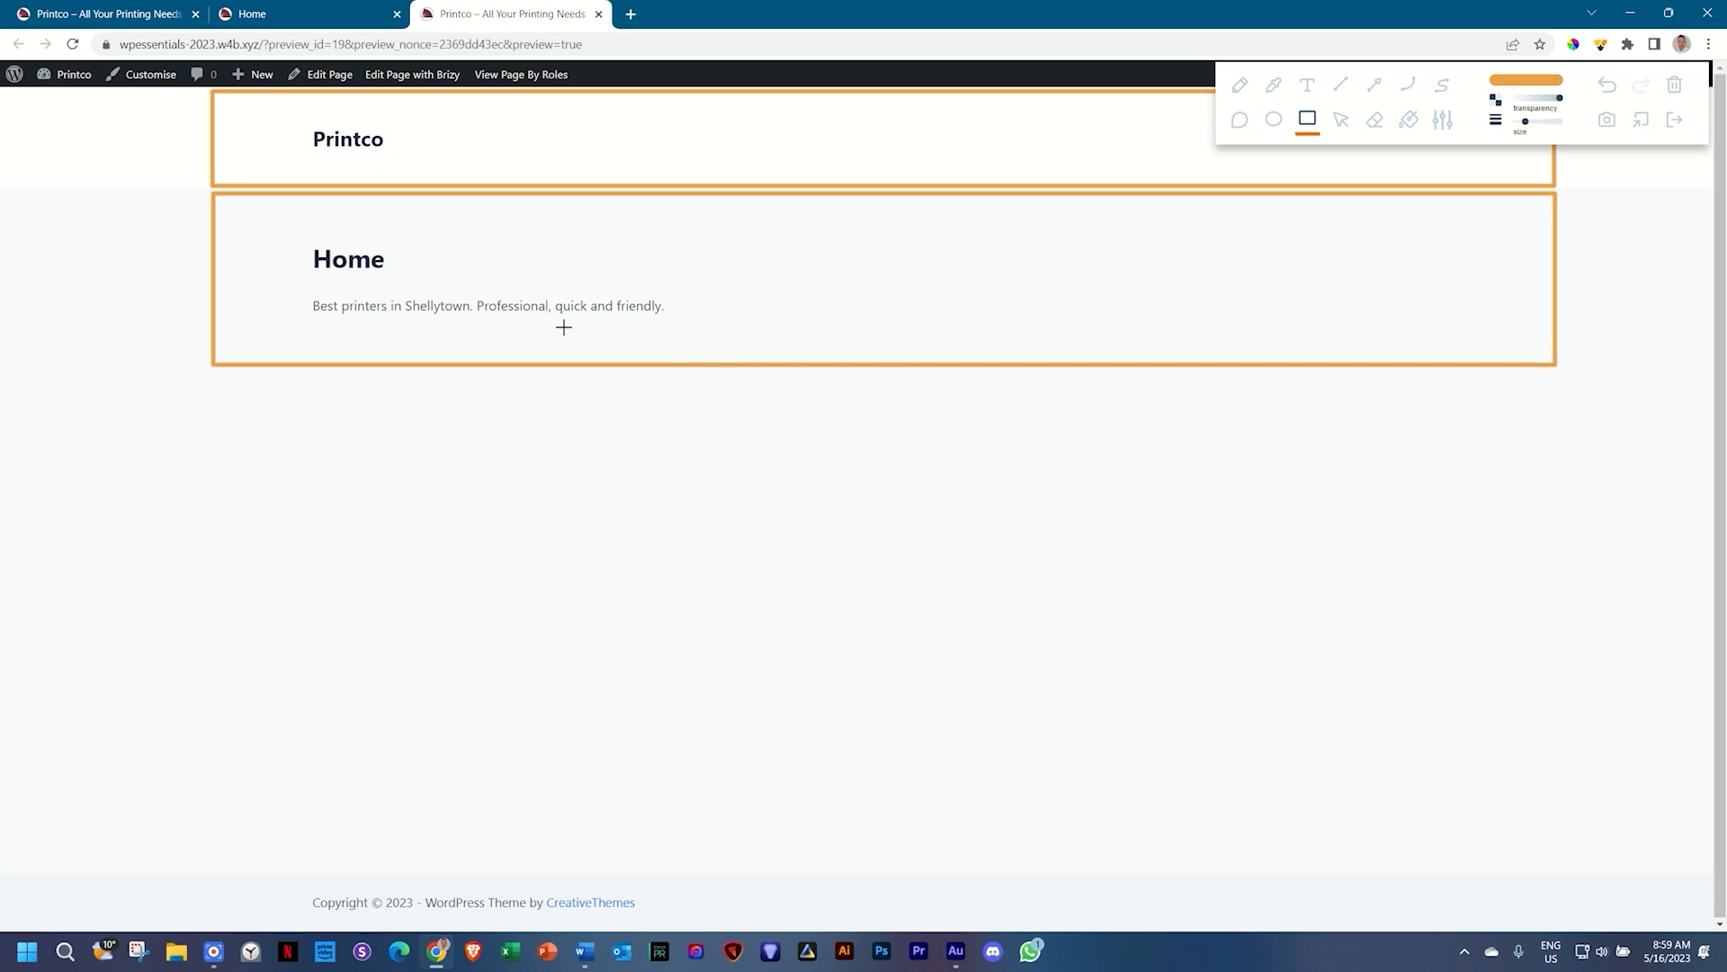
pyautogui.moveTo(216, 870); pyautogui.dragTo(1055, 930)
pyautogui.moveTo(1421, 954); pyautogui.dragTo(1559, 924)
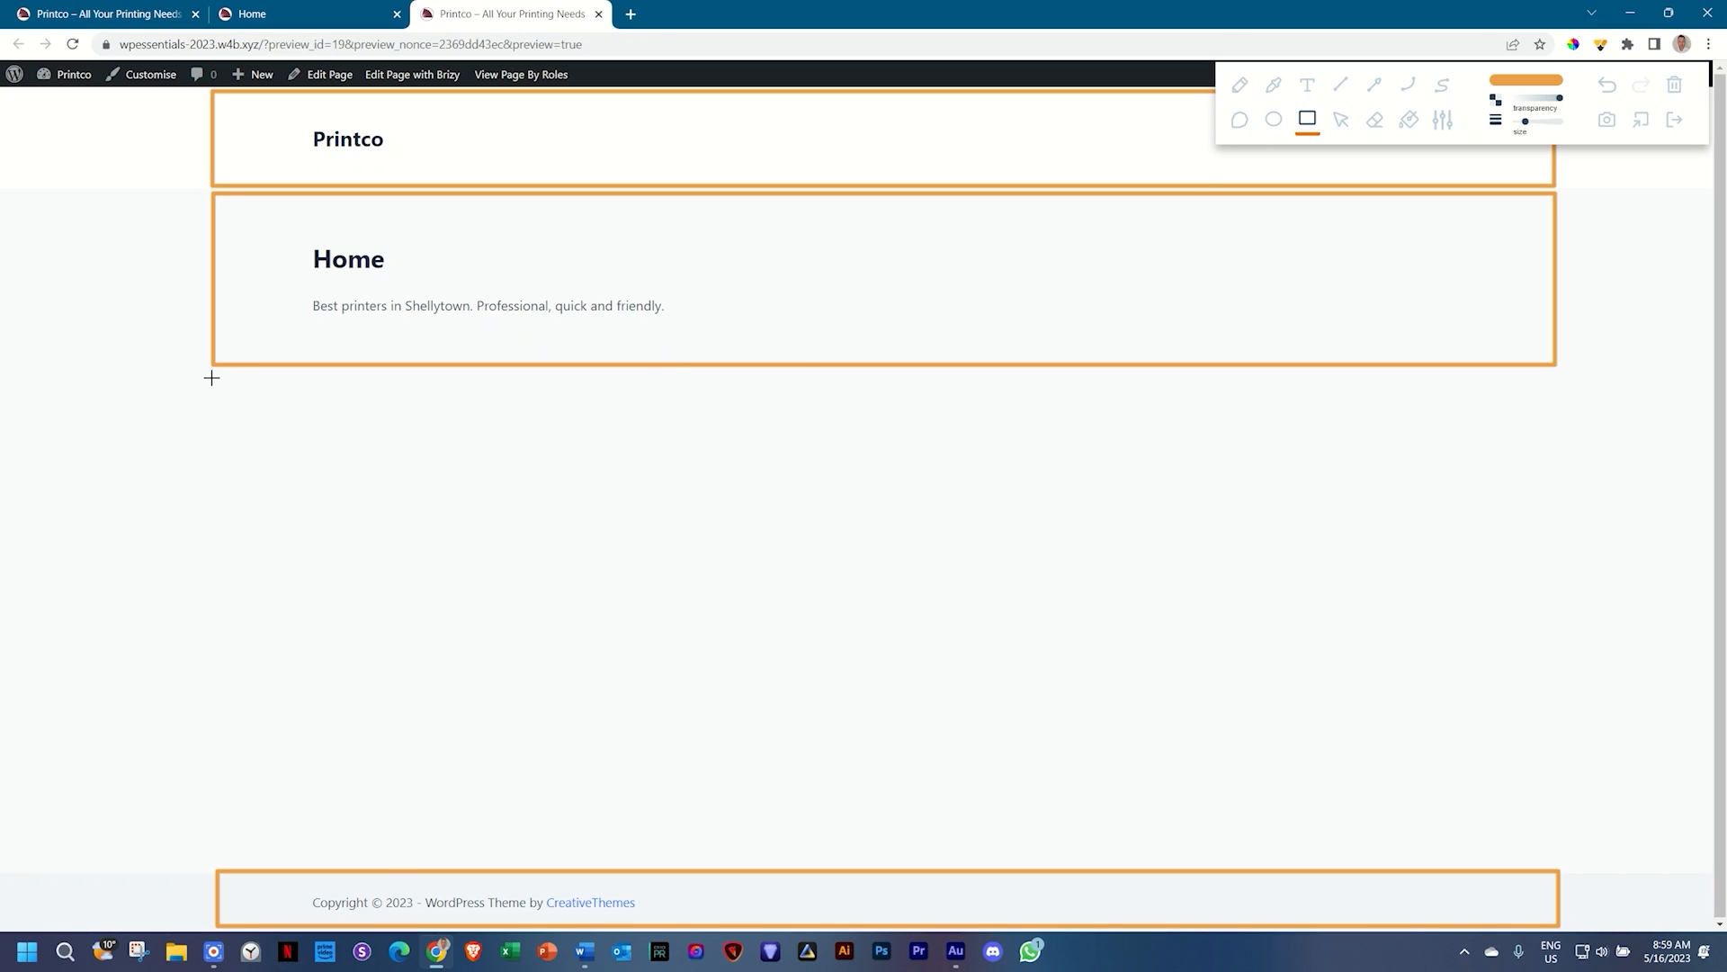
# Step: Box the empty content area, fill it solid orange, then clear all annotations
pyautogui.moveTo(213, 376)
pyautogui.mouseDown()
pyautogui.moveTo(231, 504)
pyautogui.moveTo(931, 706)
pyautogui.moveTo(1550, 806)
pyautogui.moveTo(1562, 853)
pyautogui.mouseUp()
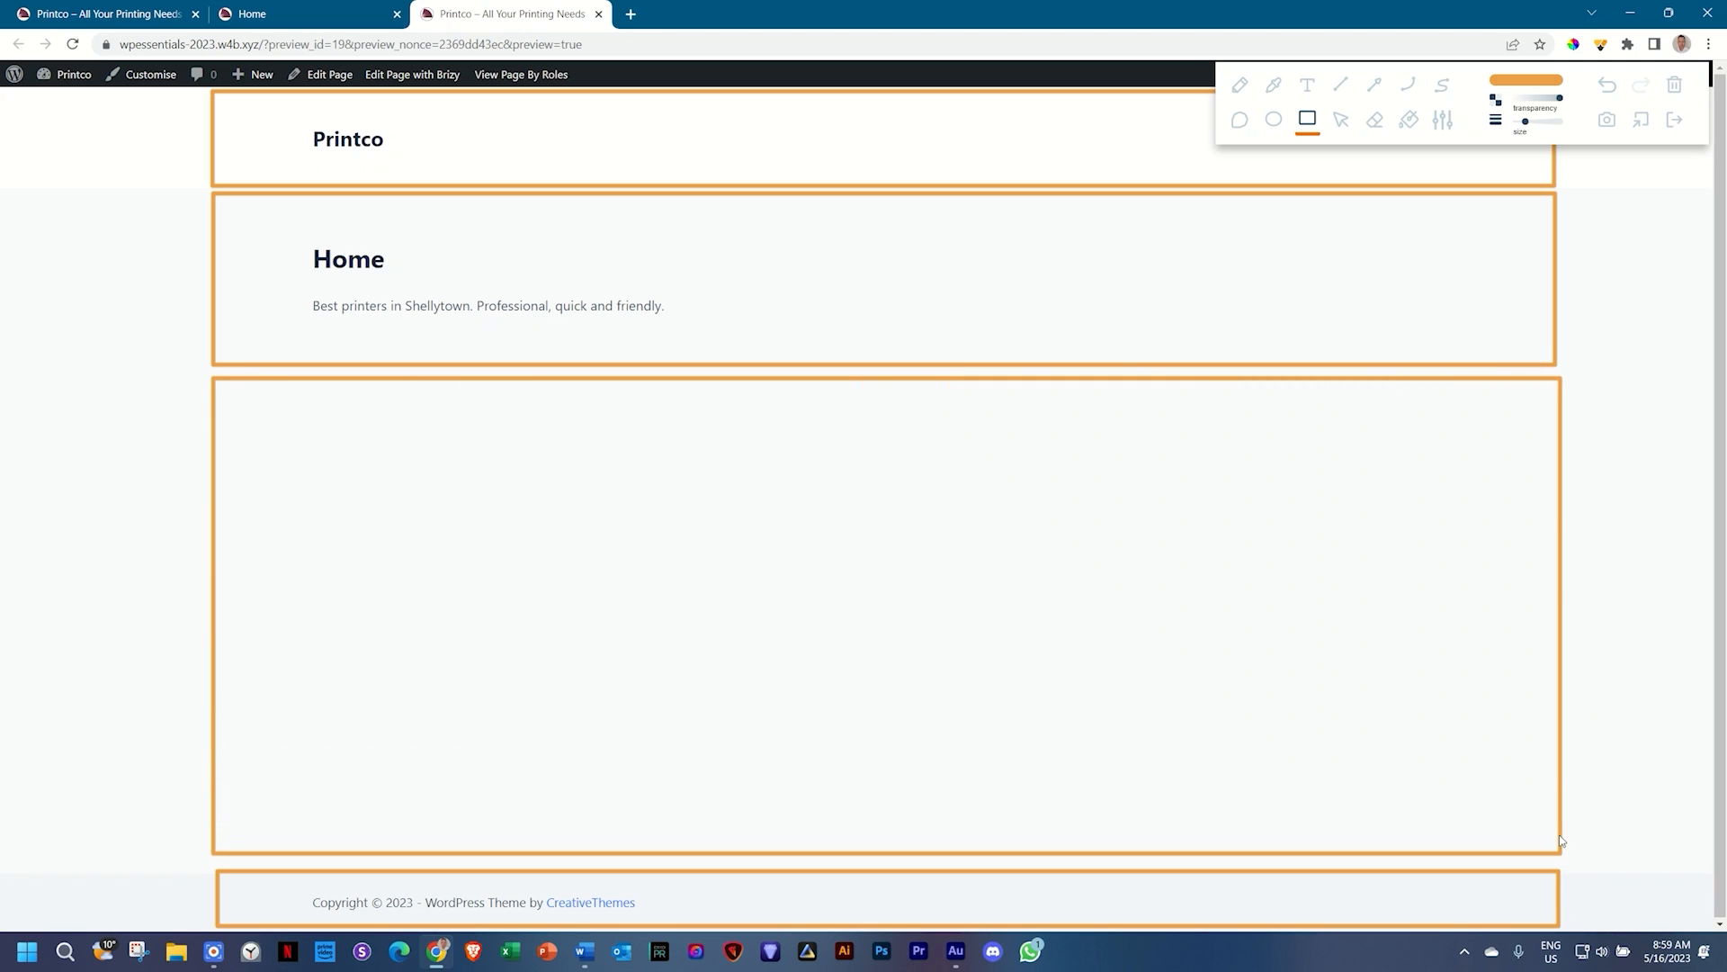
pyautogui.click(1409, 119)
pyautogui.click(1160, 522)
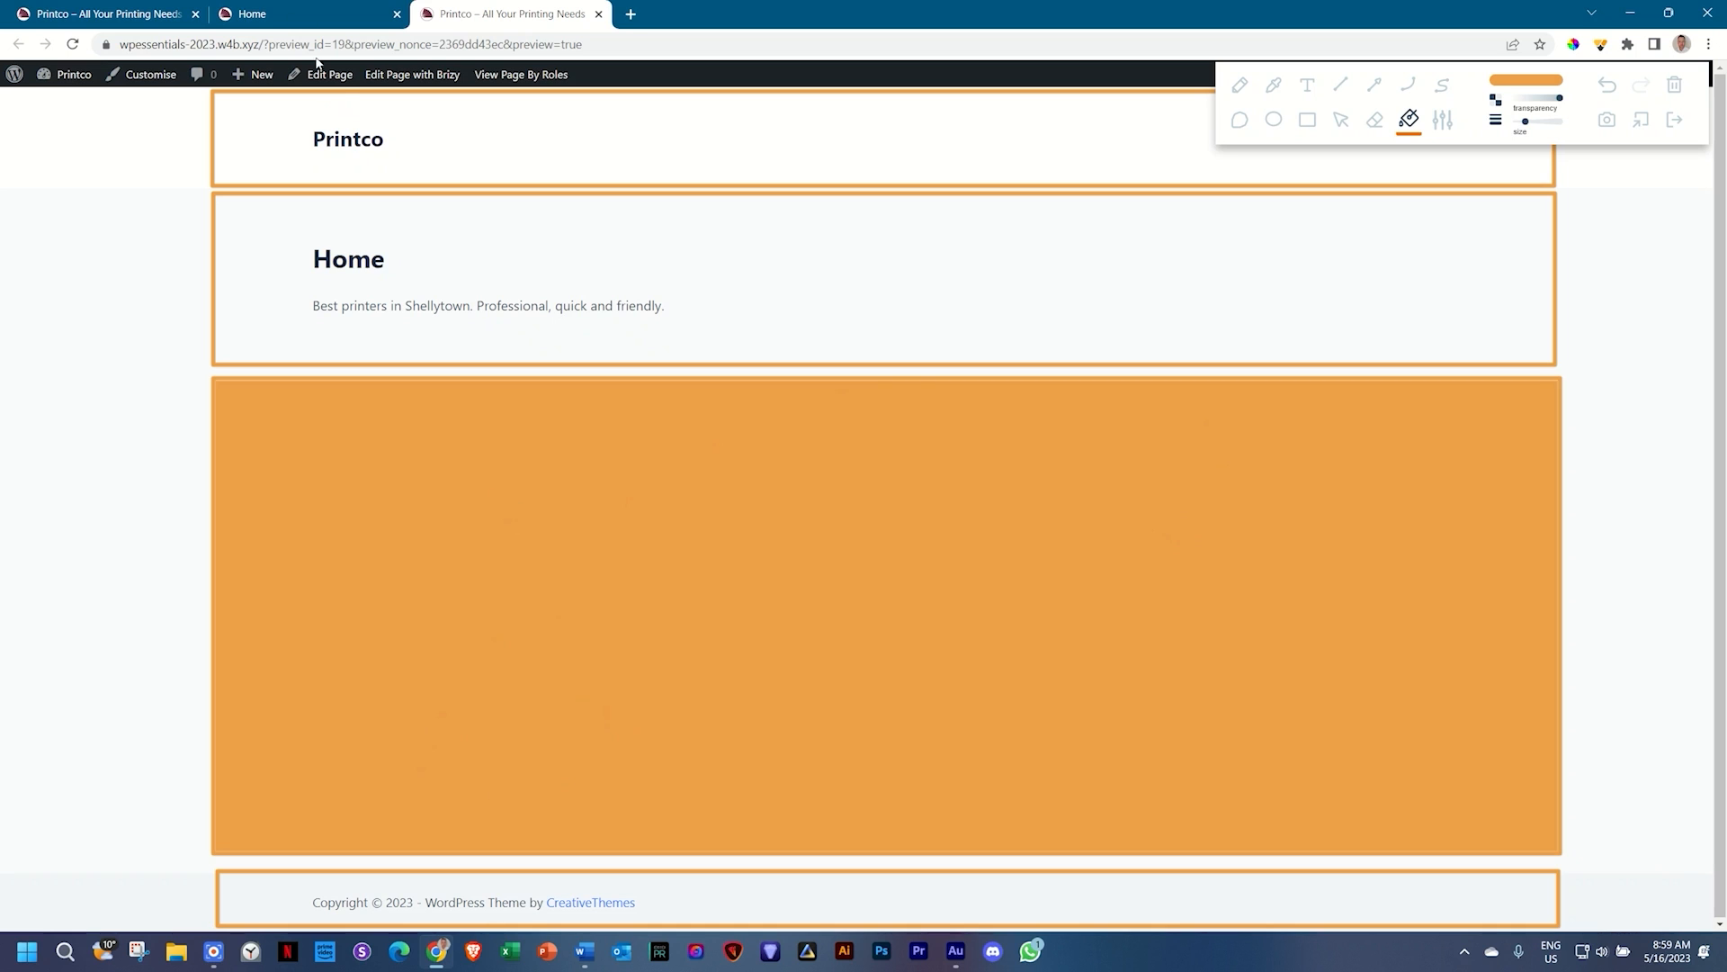
pyautogui.click(276, 9)
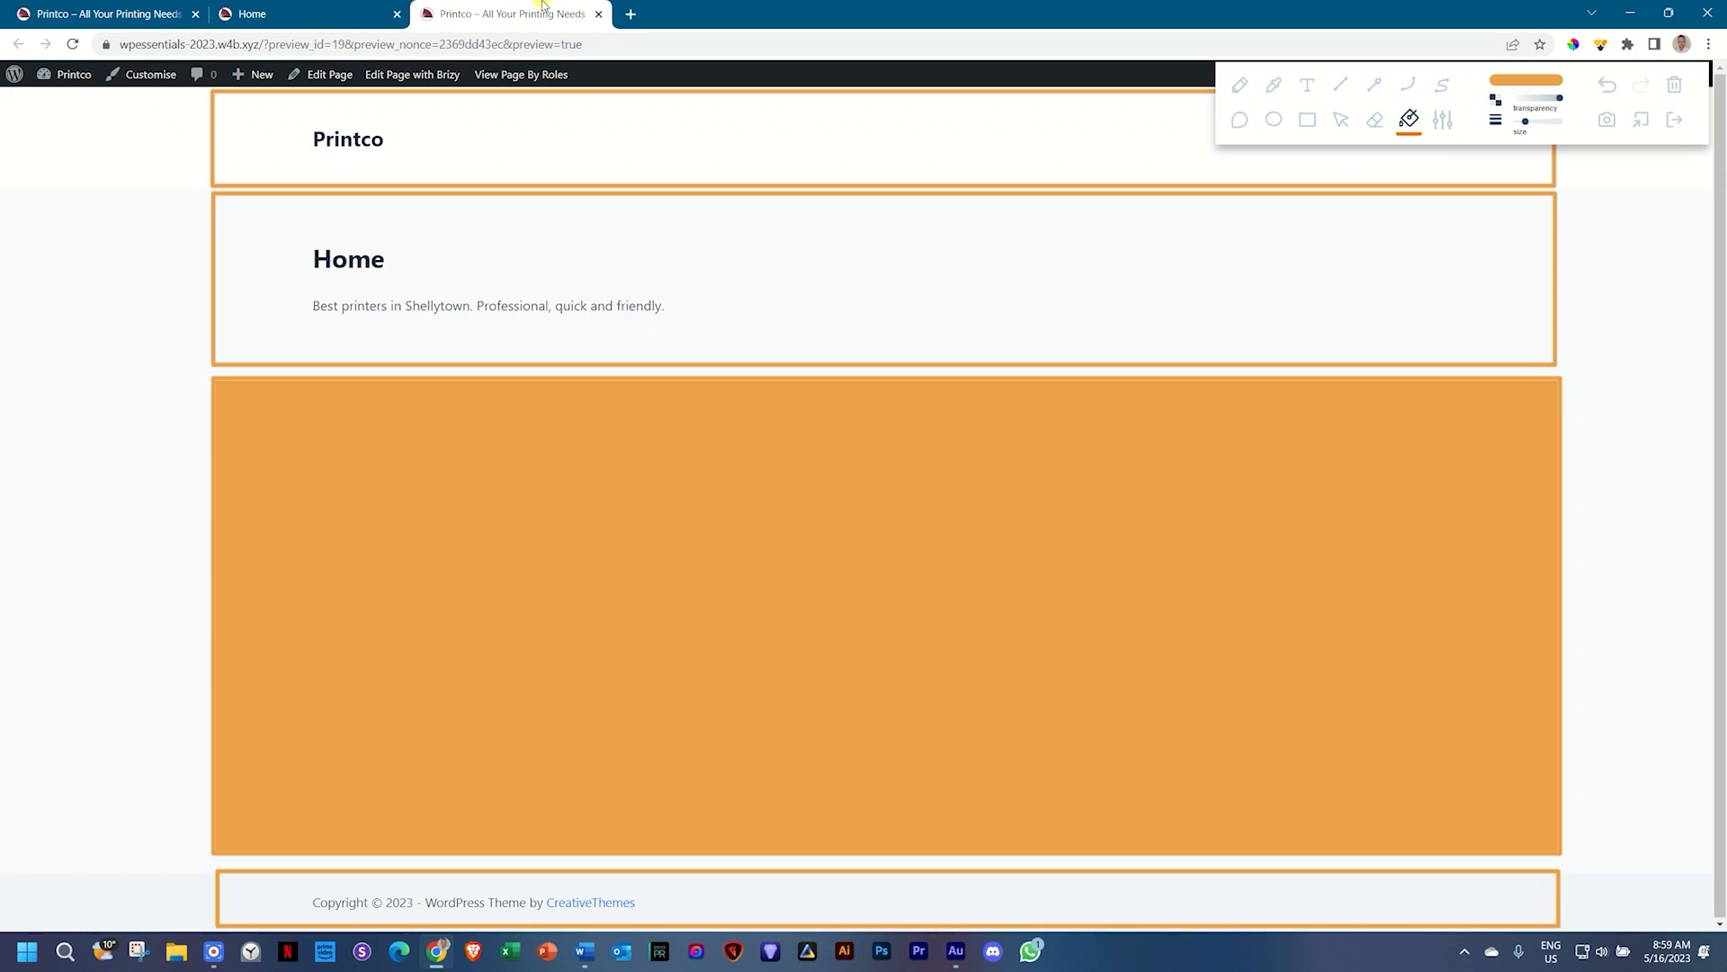
pyautogui.click(543, 6)
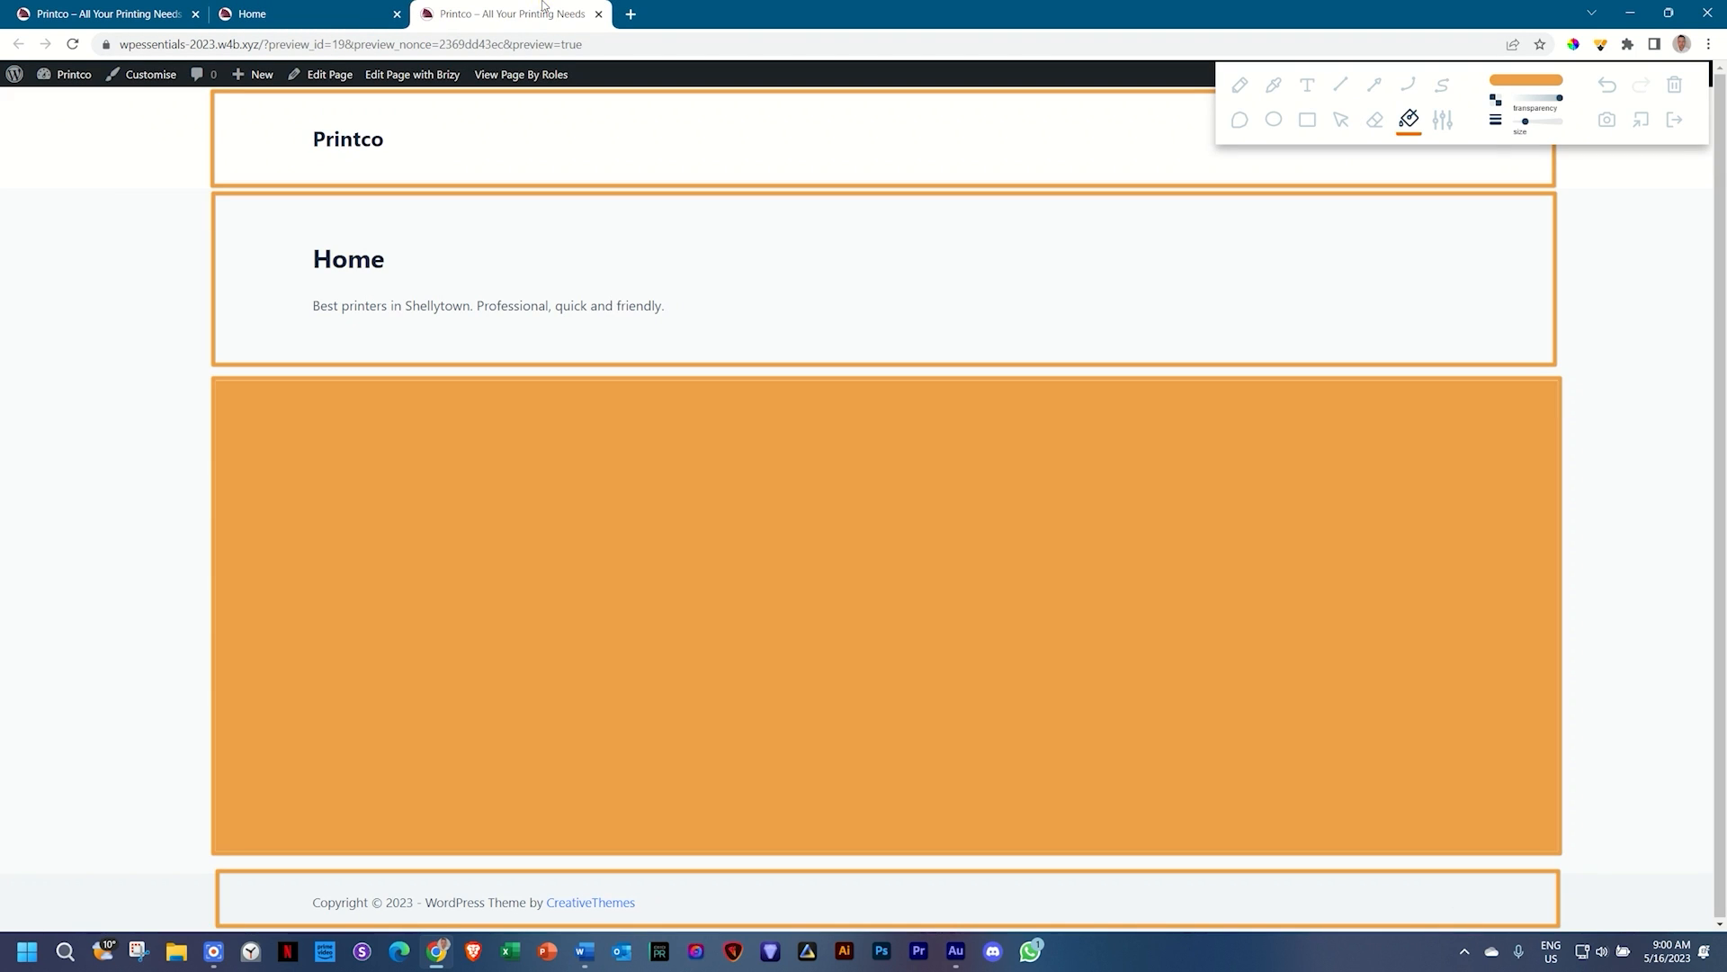
pyautogui.click(1676, 119)
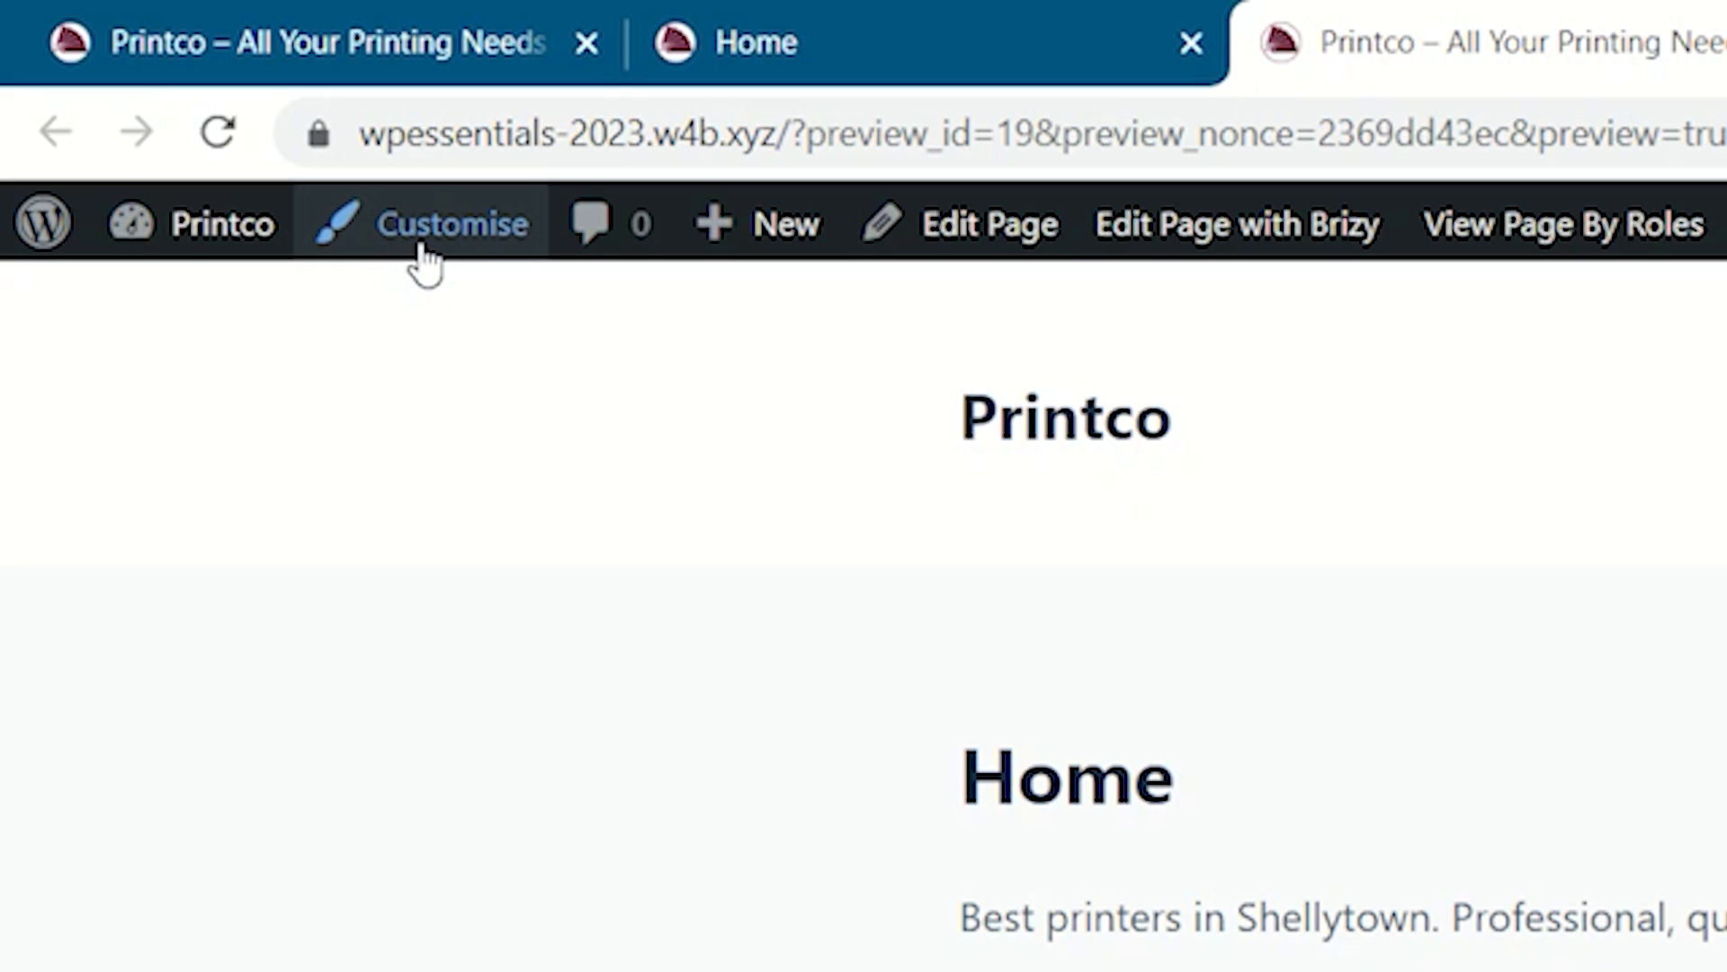
# Step: Choose Customise in the WordPress admin bar to launch the Blocksy Customizer for Printco
pyautogui.click(420, 244)
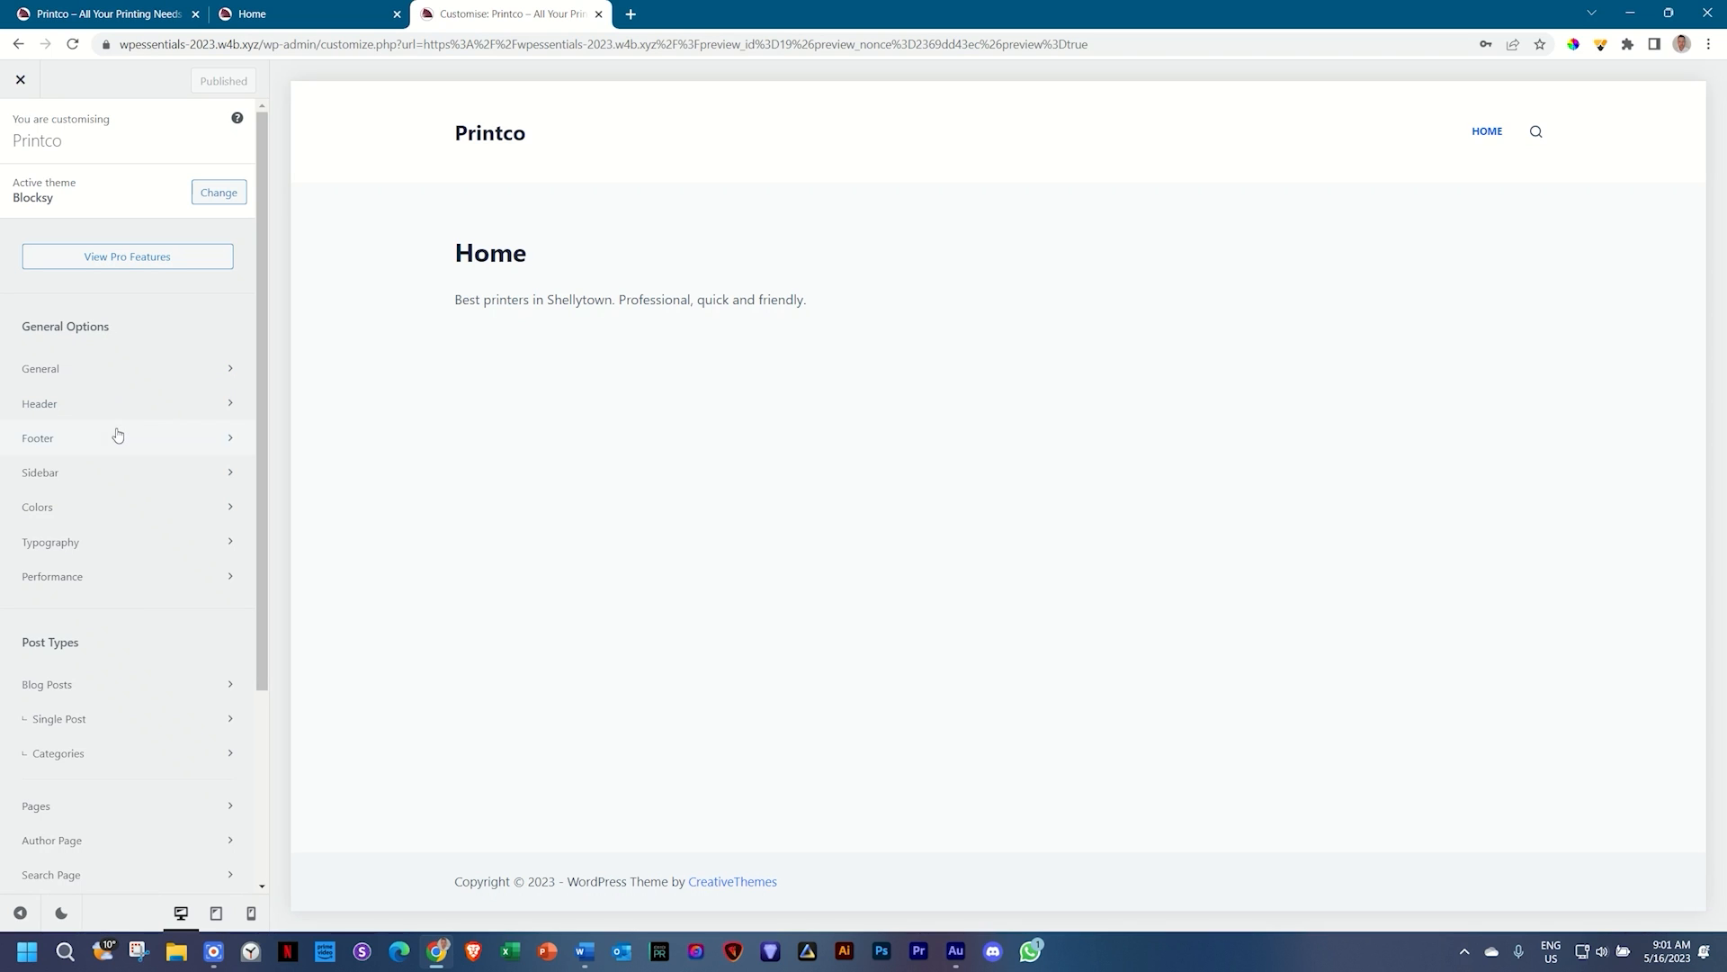
# Step: Open the Header panel to view Logo, Menu 1 and Search in the desktop main row
pyautogui.scroll(-3, 117, 435)
pyautogui.scroll(3, 115, 435)
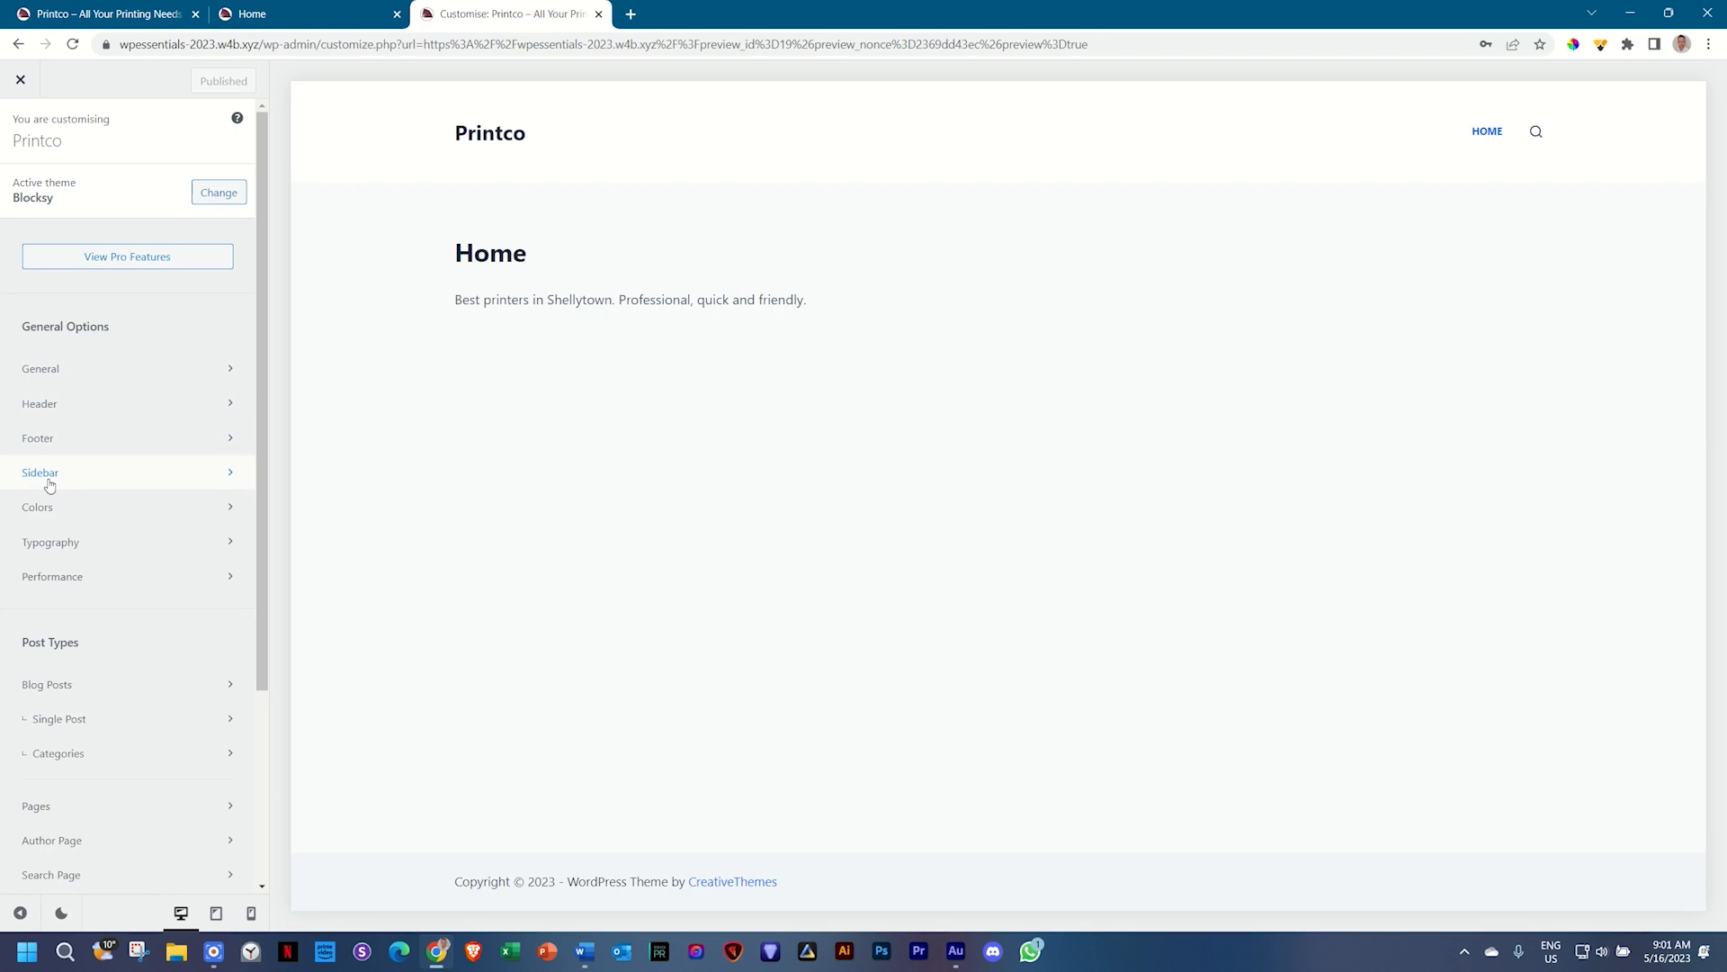
pyautogui.click(91, 408)
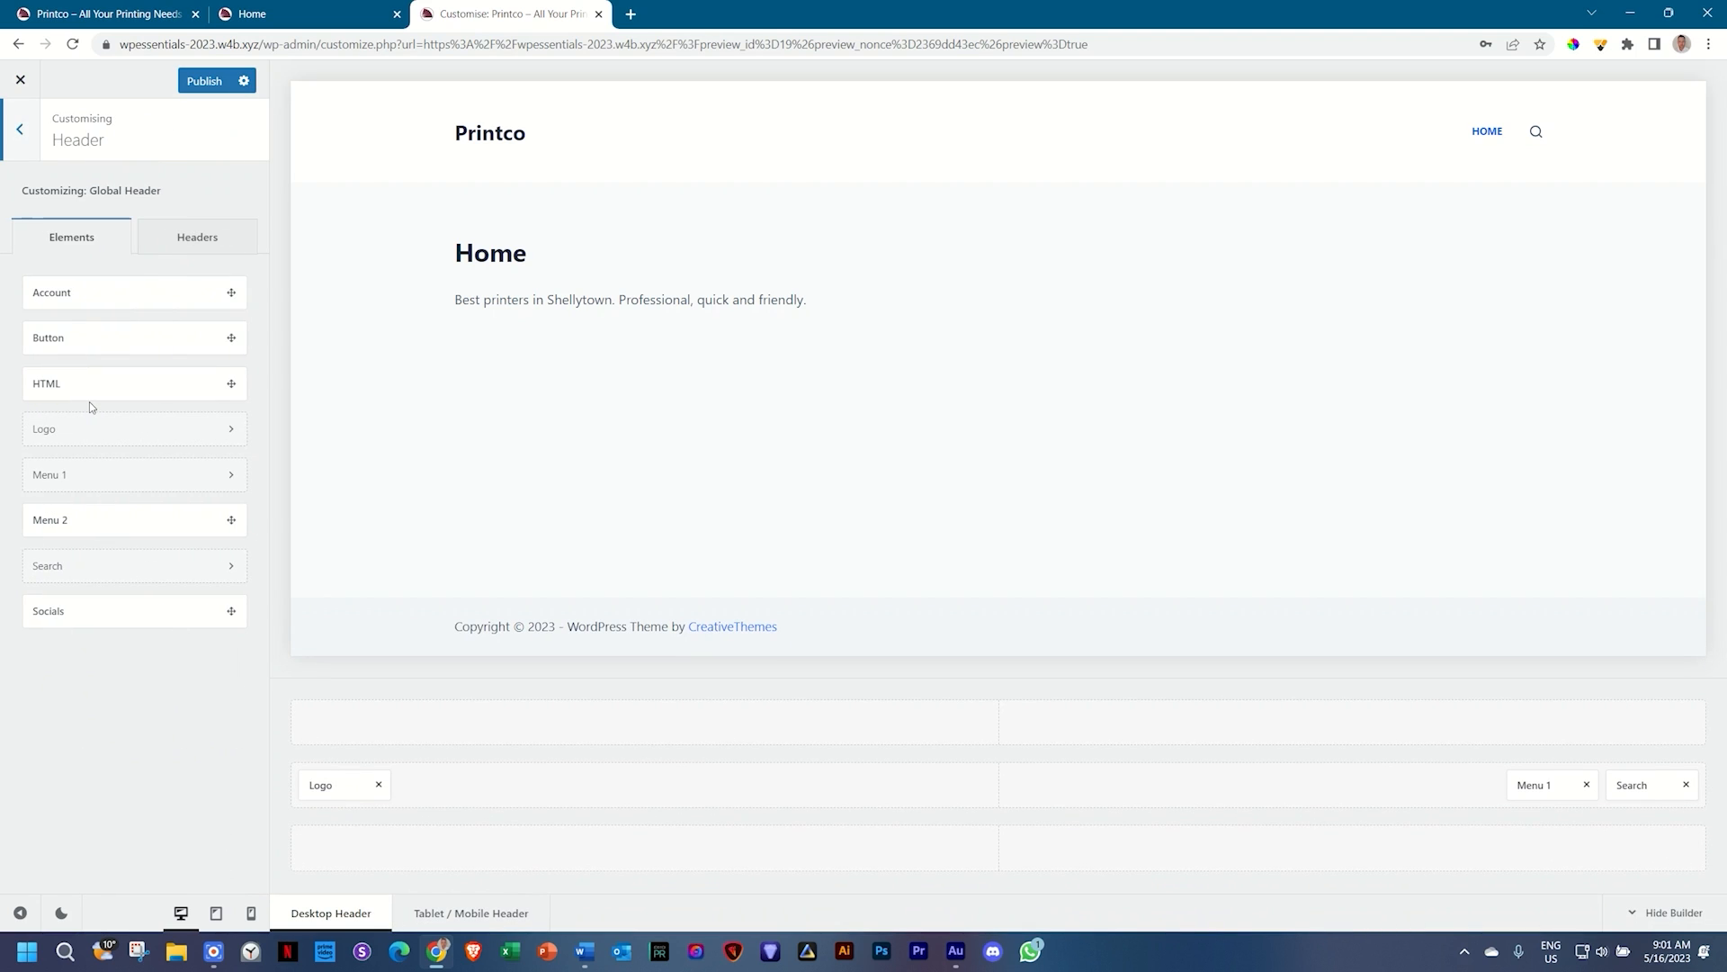
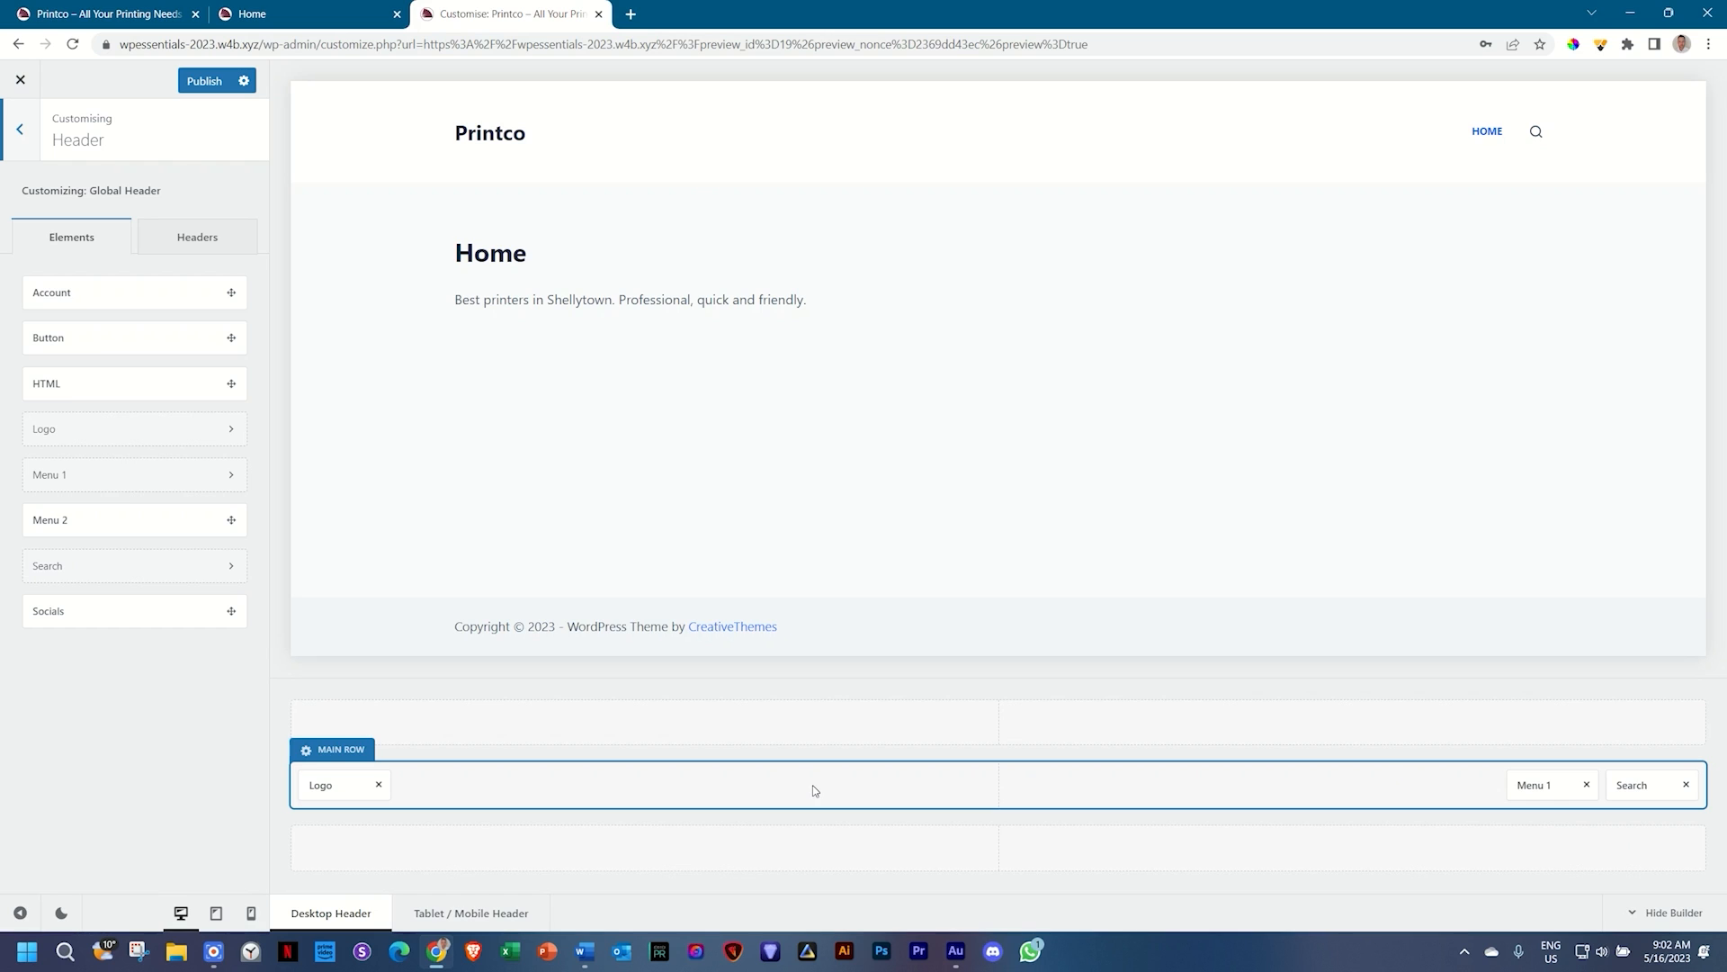
# Step: Remove Logo, Menu 1 and Search from the desktop header's main row
pyautogui.click(379, 785)
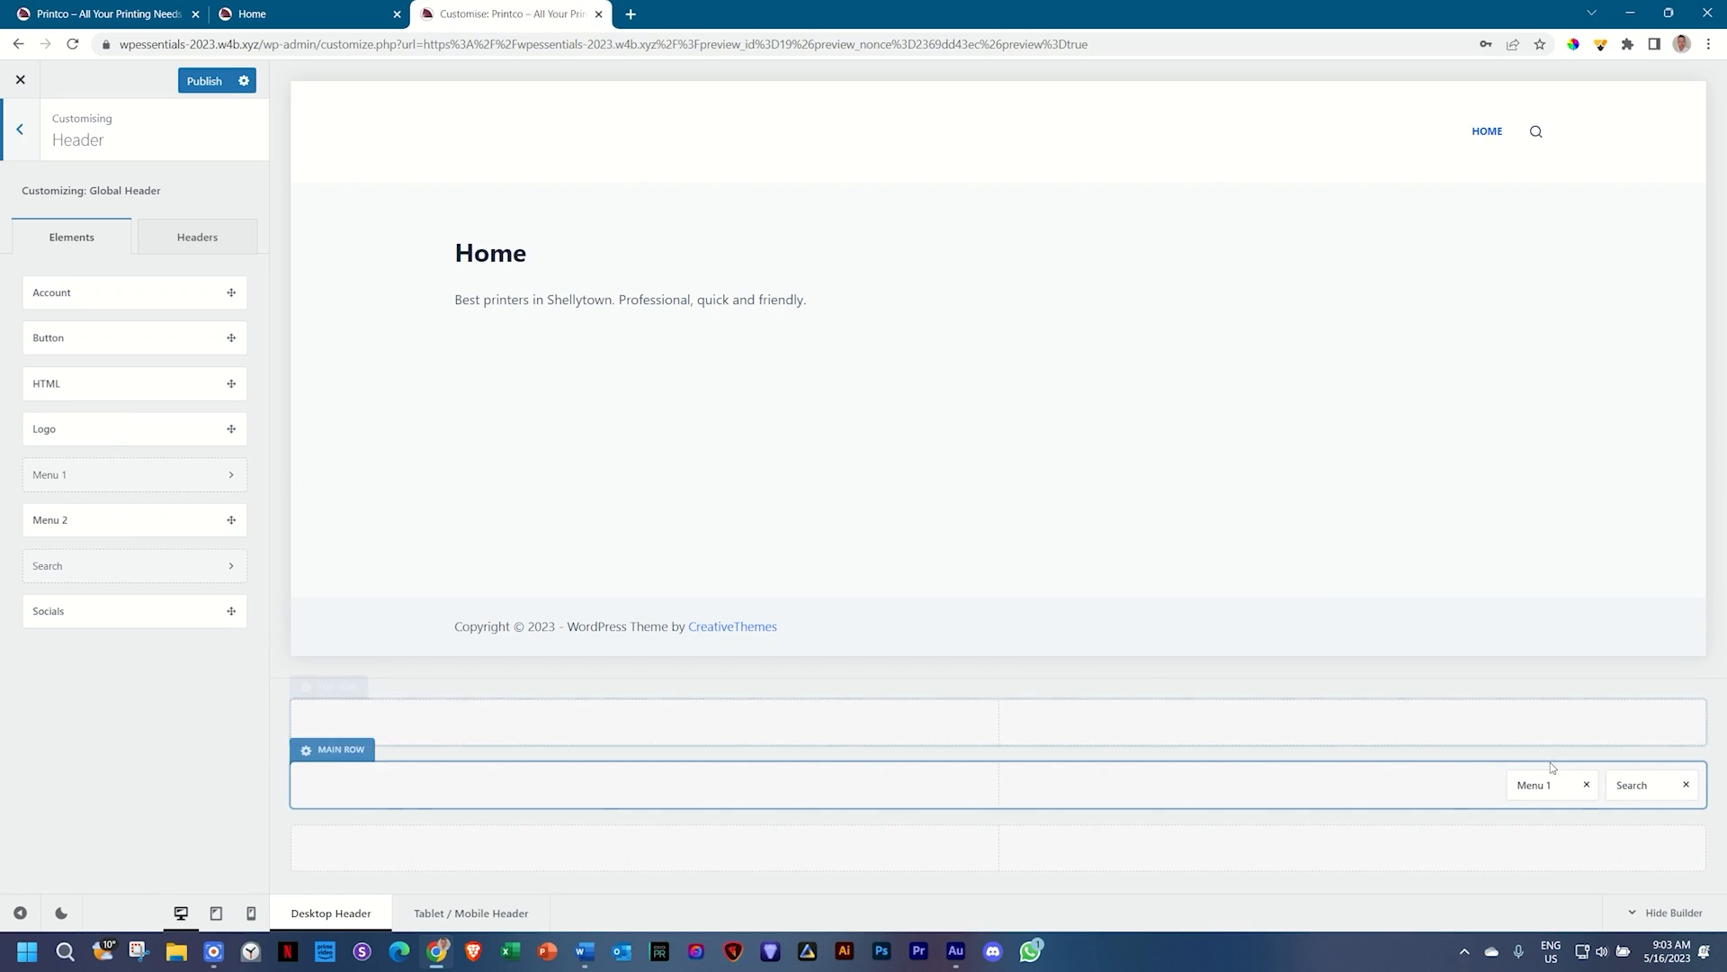
pyautogui.click(1587, 786)
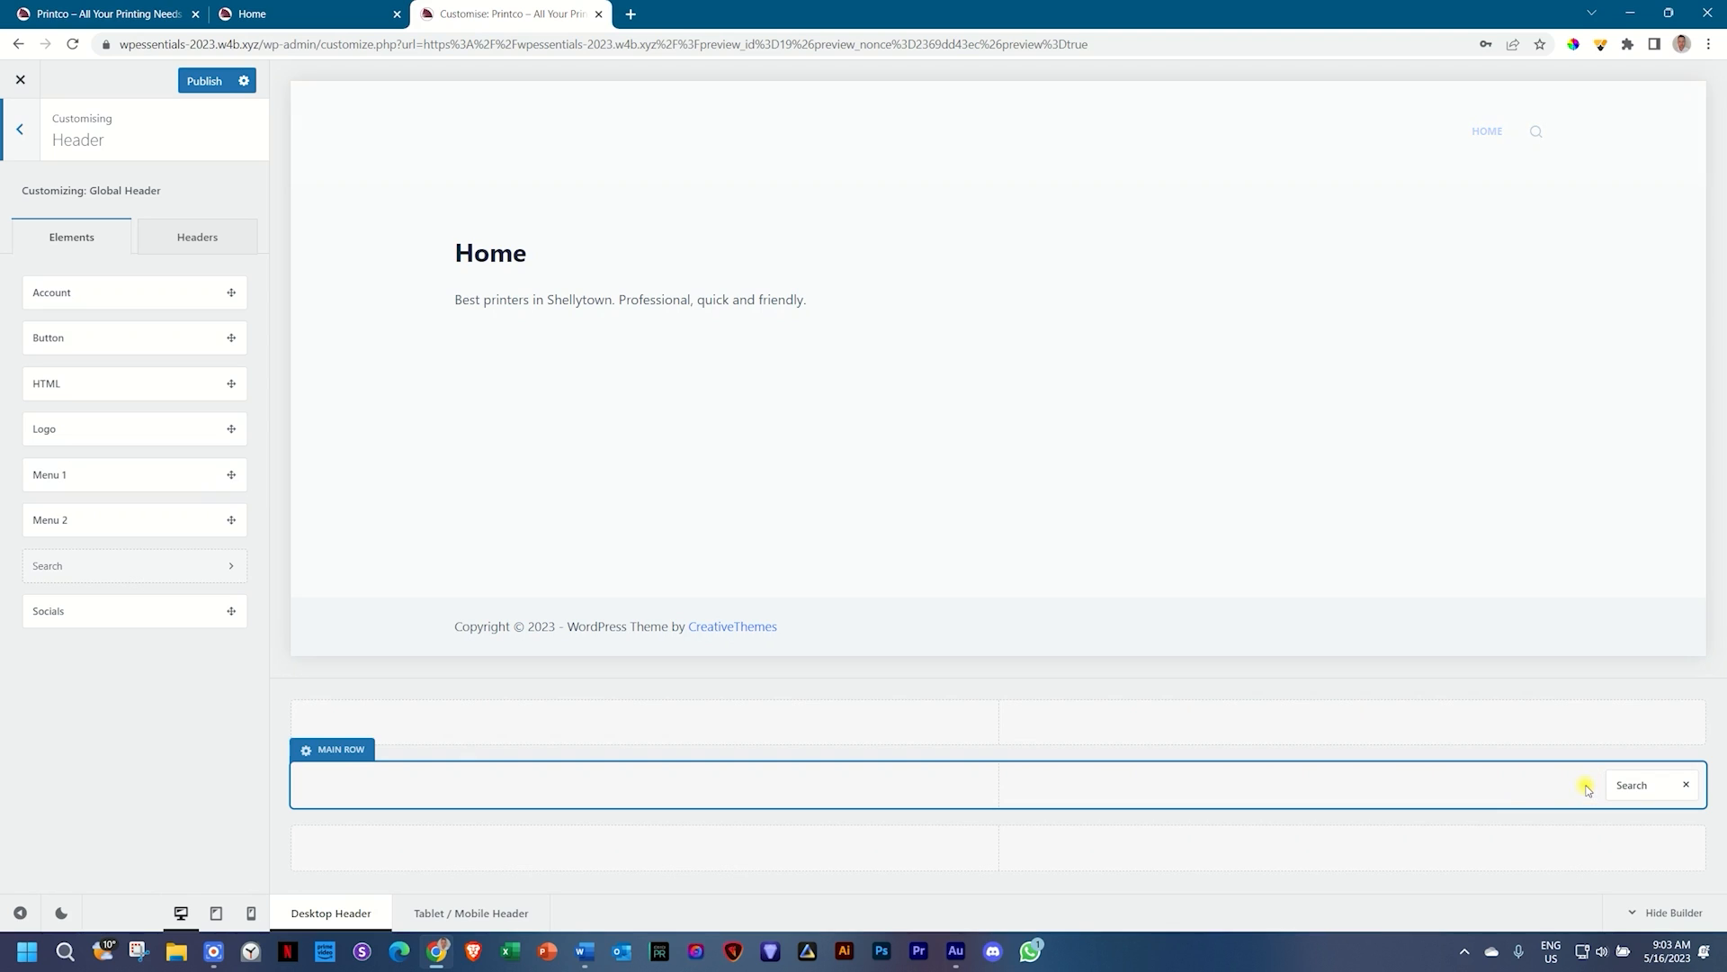
pyautogui.click(1685, 788)
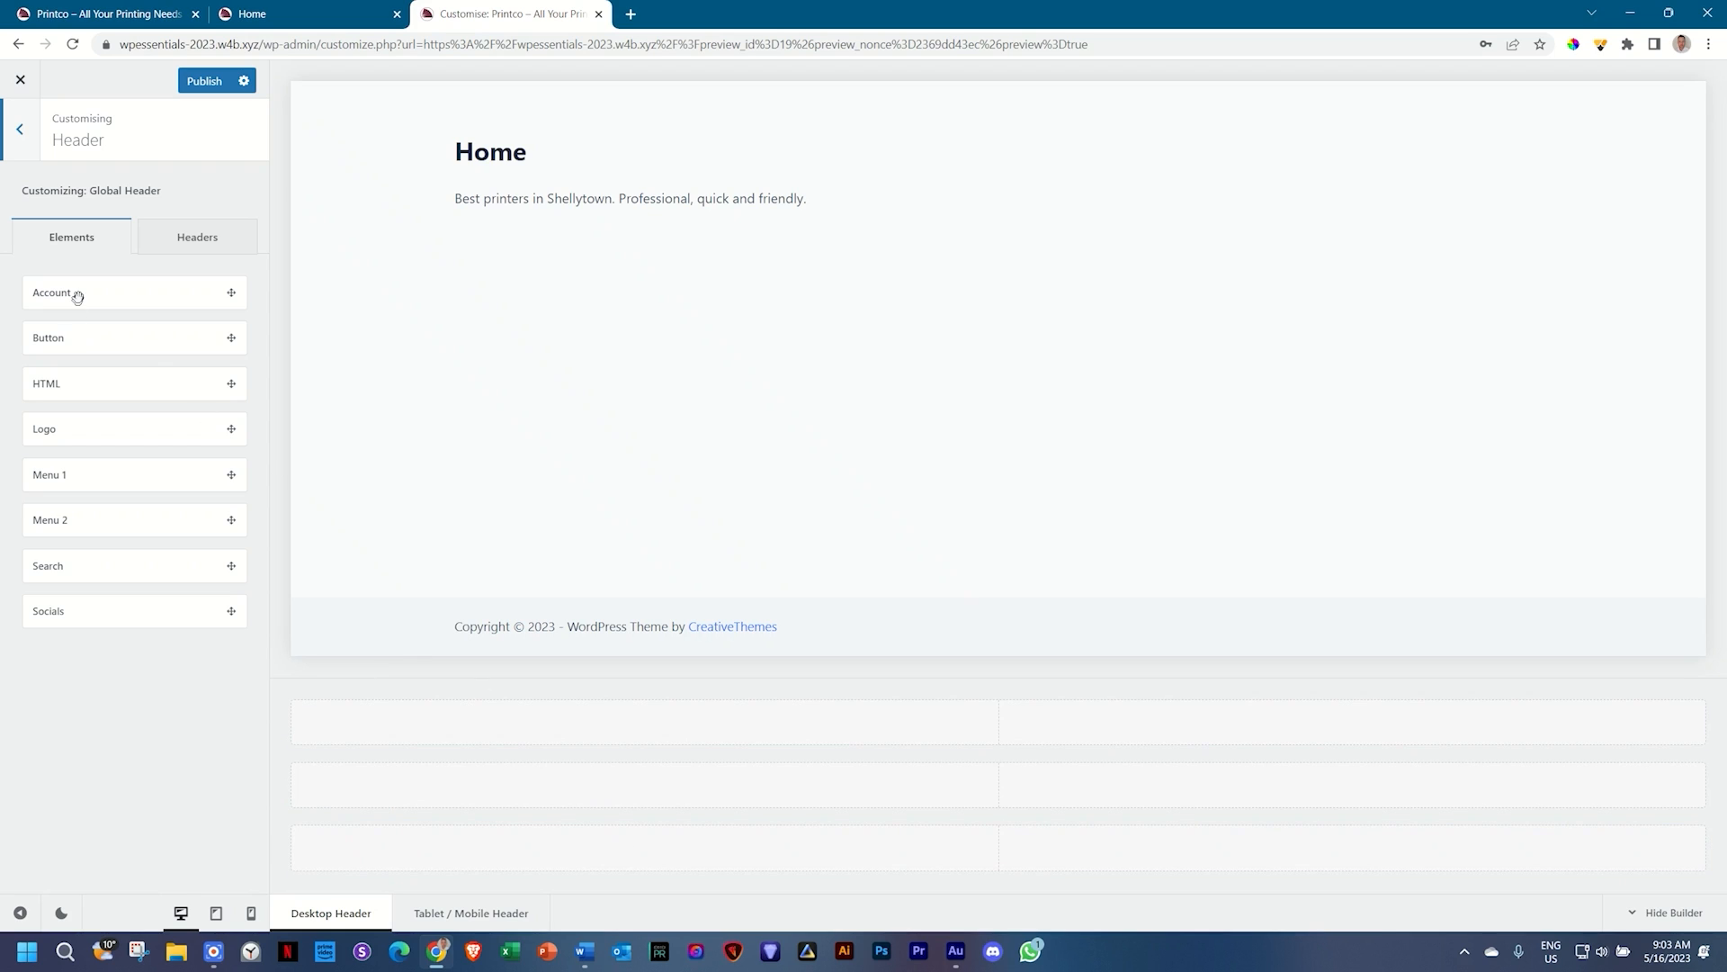
# Step: Add the Account element to the header's top row at its right end
pyautogui.moveTo(77, 296); pyautogui.dragTo(356, 731)
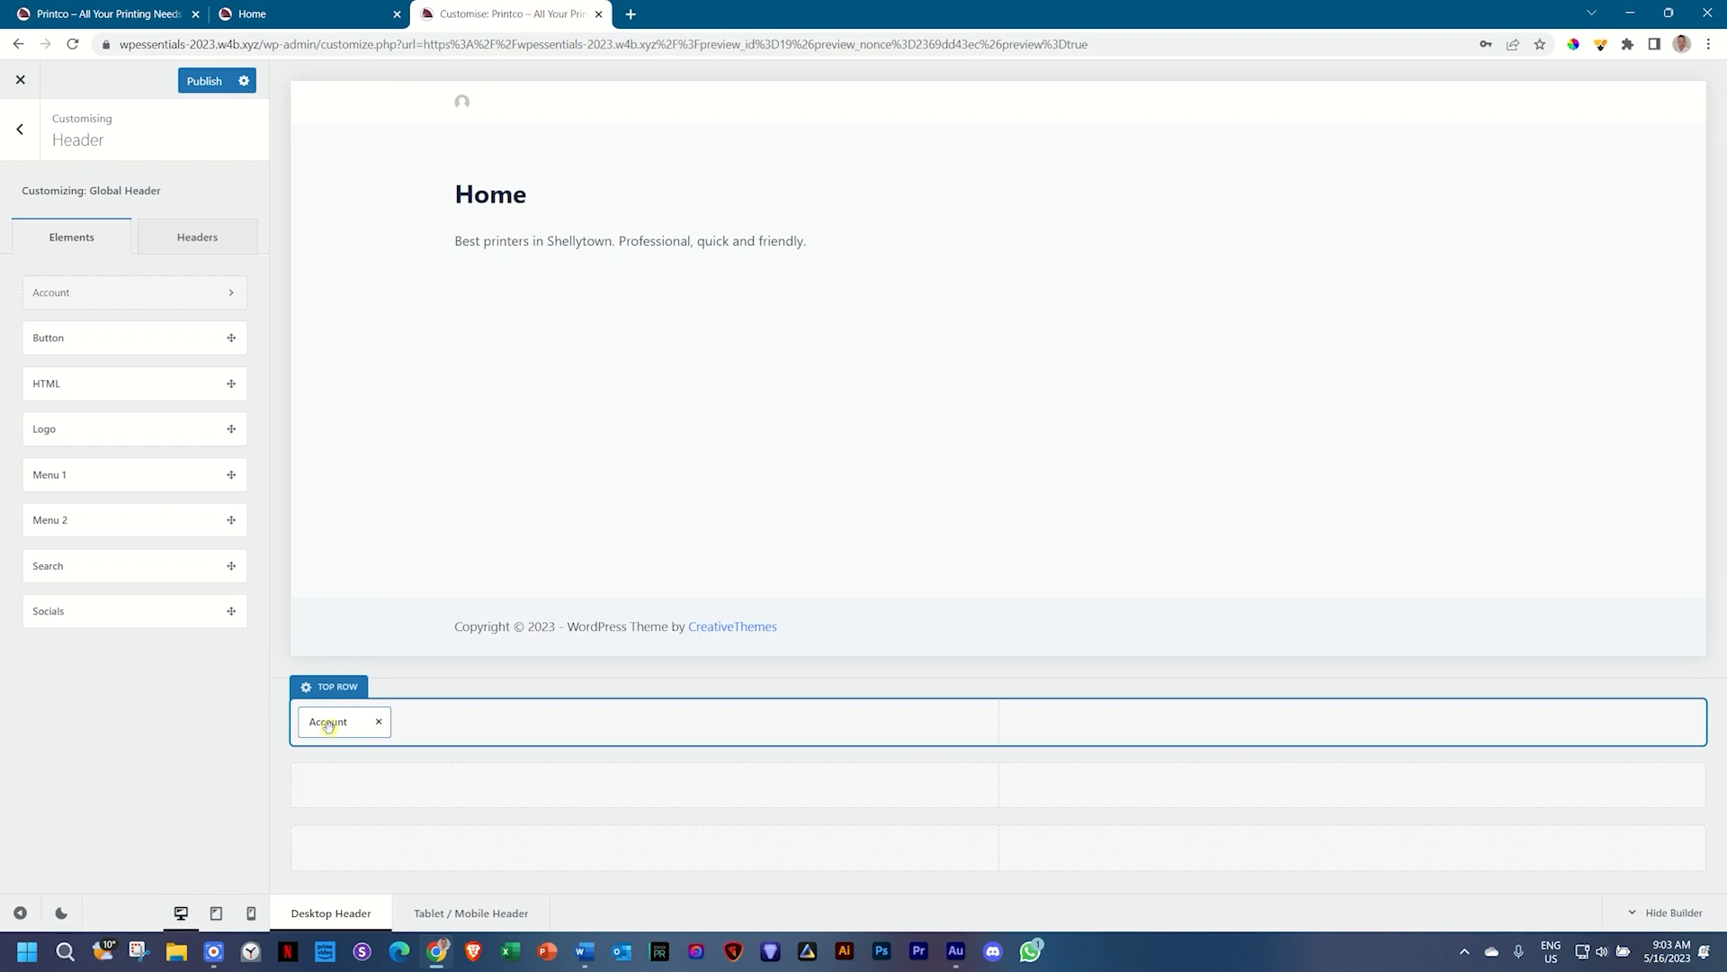
pyautogui.moveTo(328, 725); pyautogui.dragTo(1005, 724)
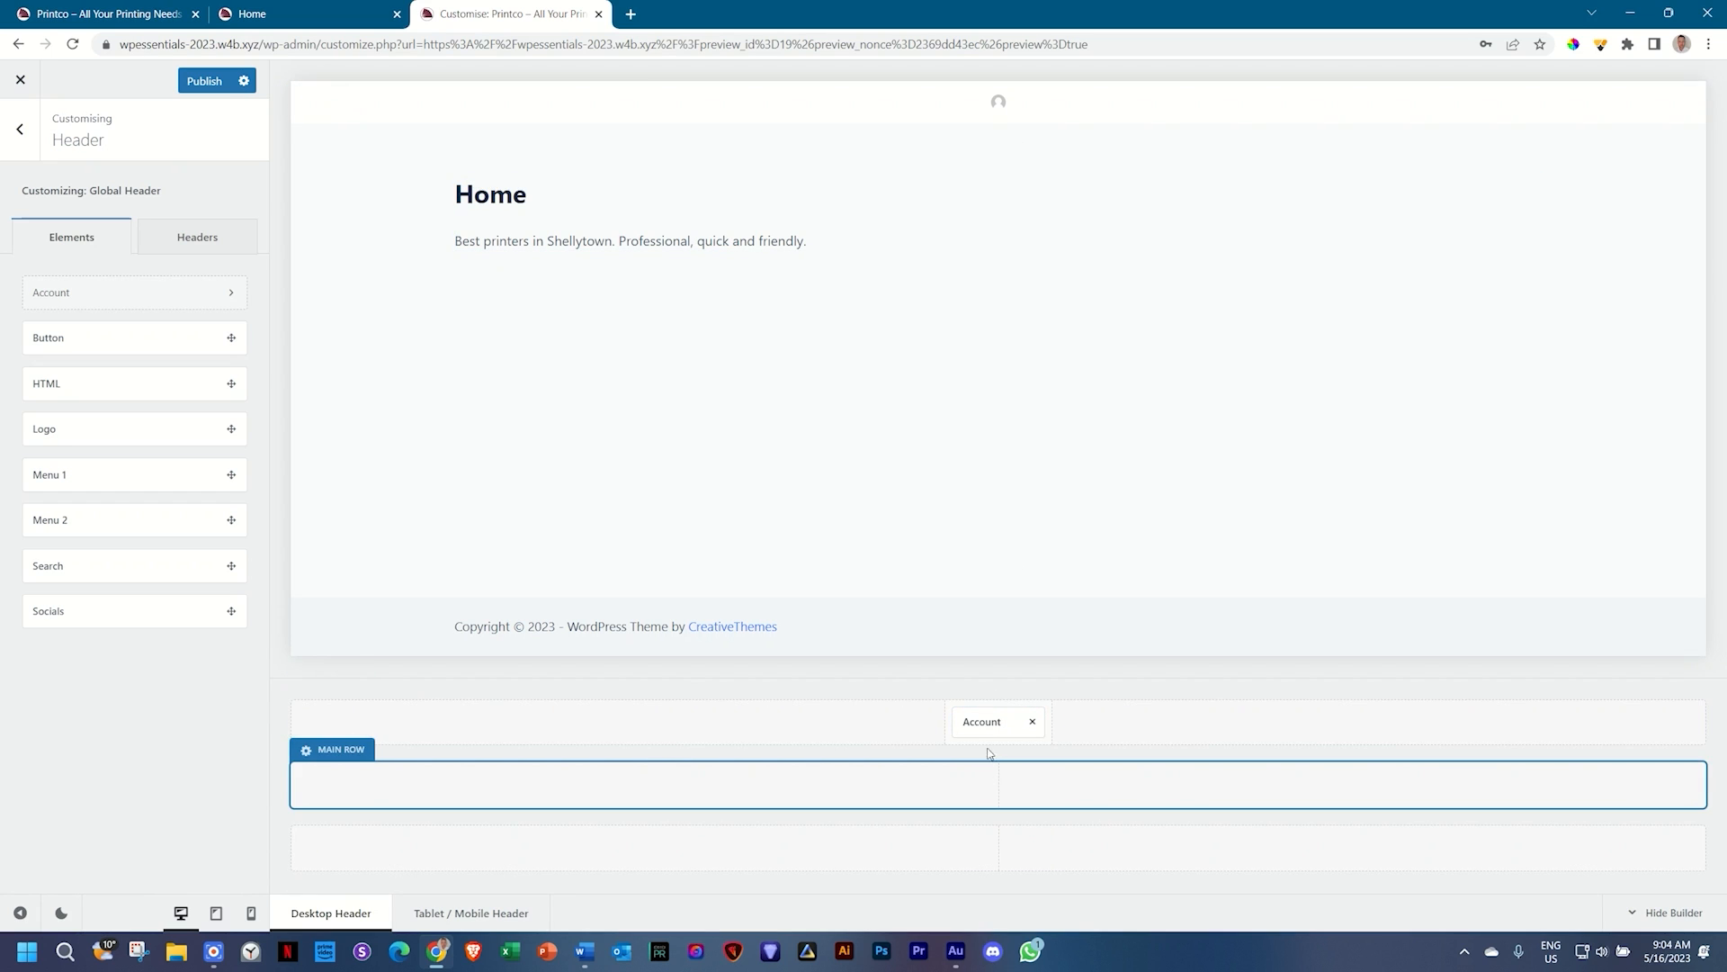
pyautogui.moveTo(990, 719); pyautogui.dragTo(1640, 721)
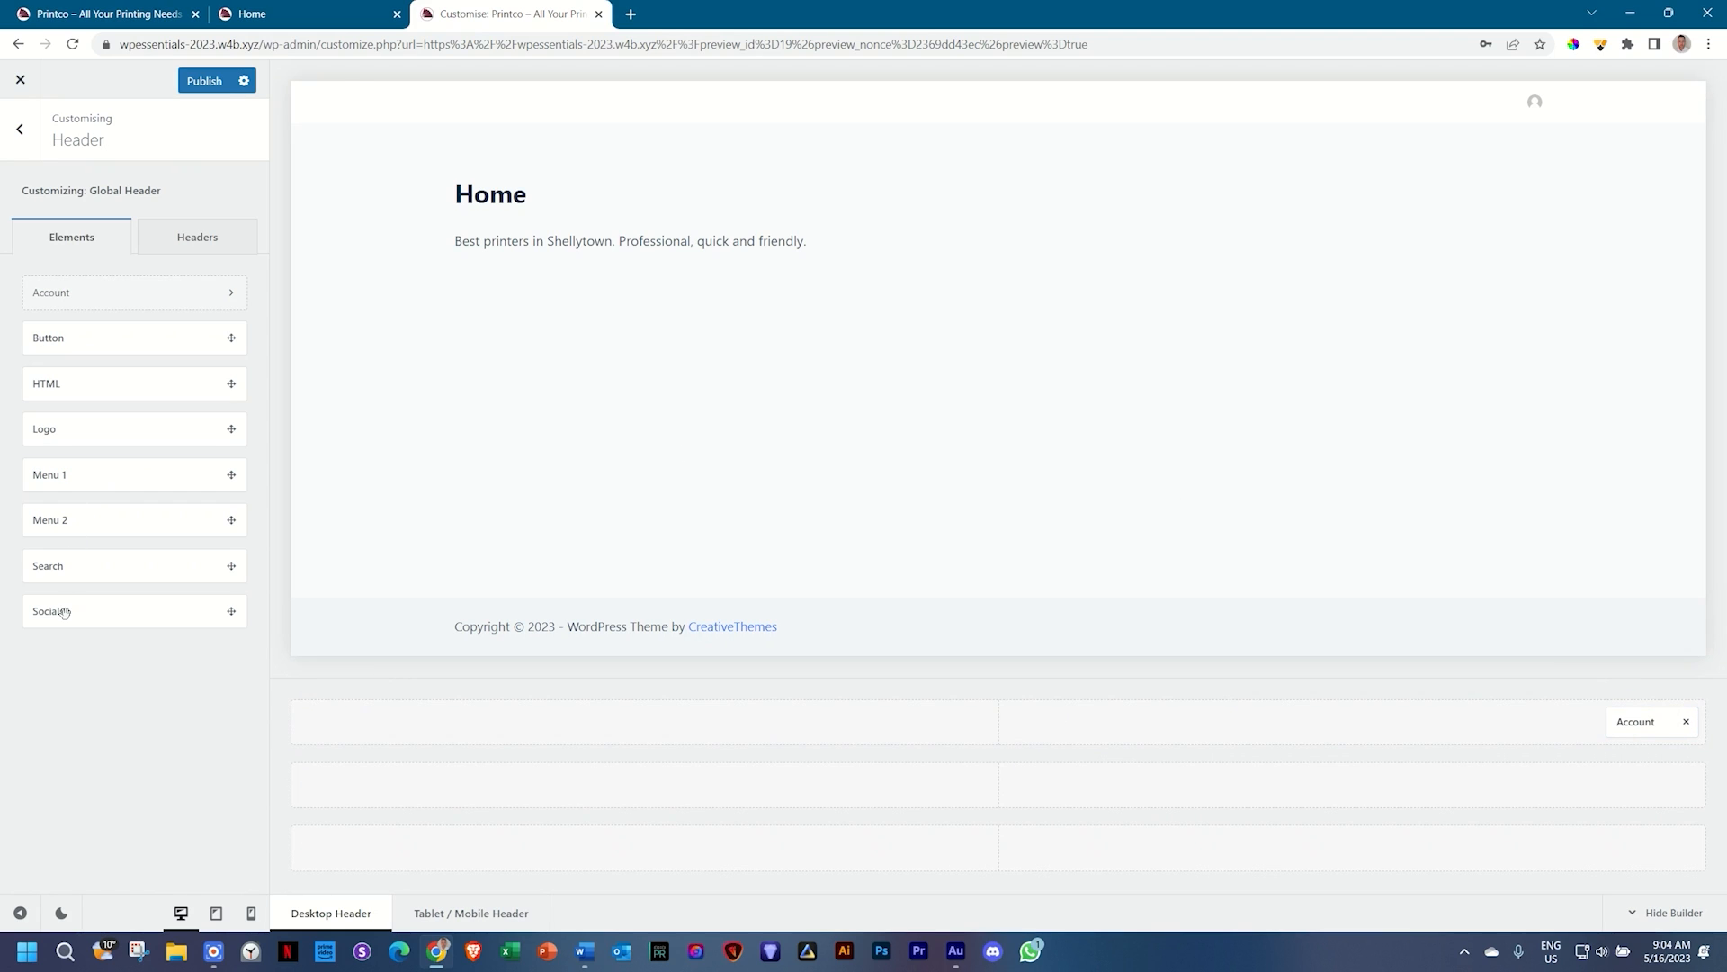
# Step: Add Socials to the top row's right after Account, and centre Menu 1 in the middle row
pyautogui.moveTo(135, 612); pyautogui.dragTo(345, 733)
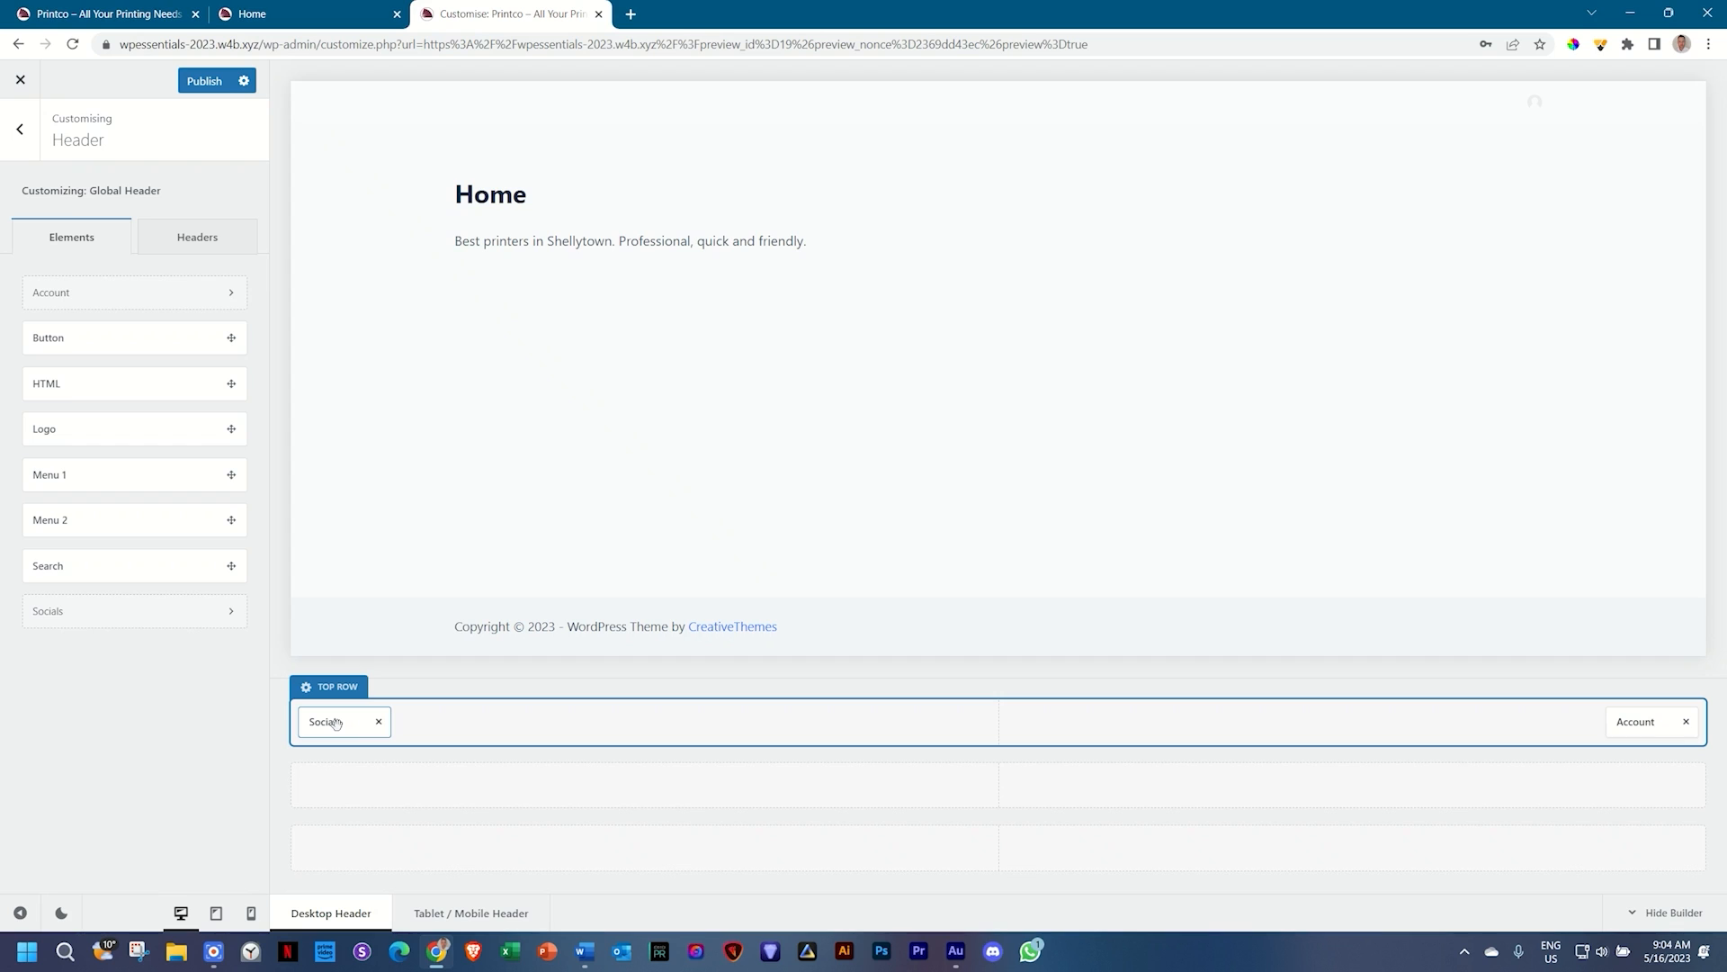
pyautogui.moveTo(336, 722); pyautogui.dragTo(1013, 720)
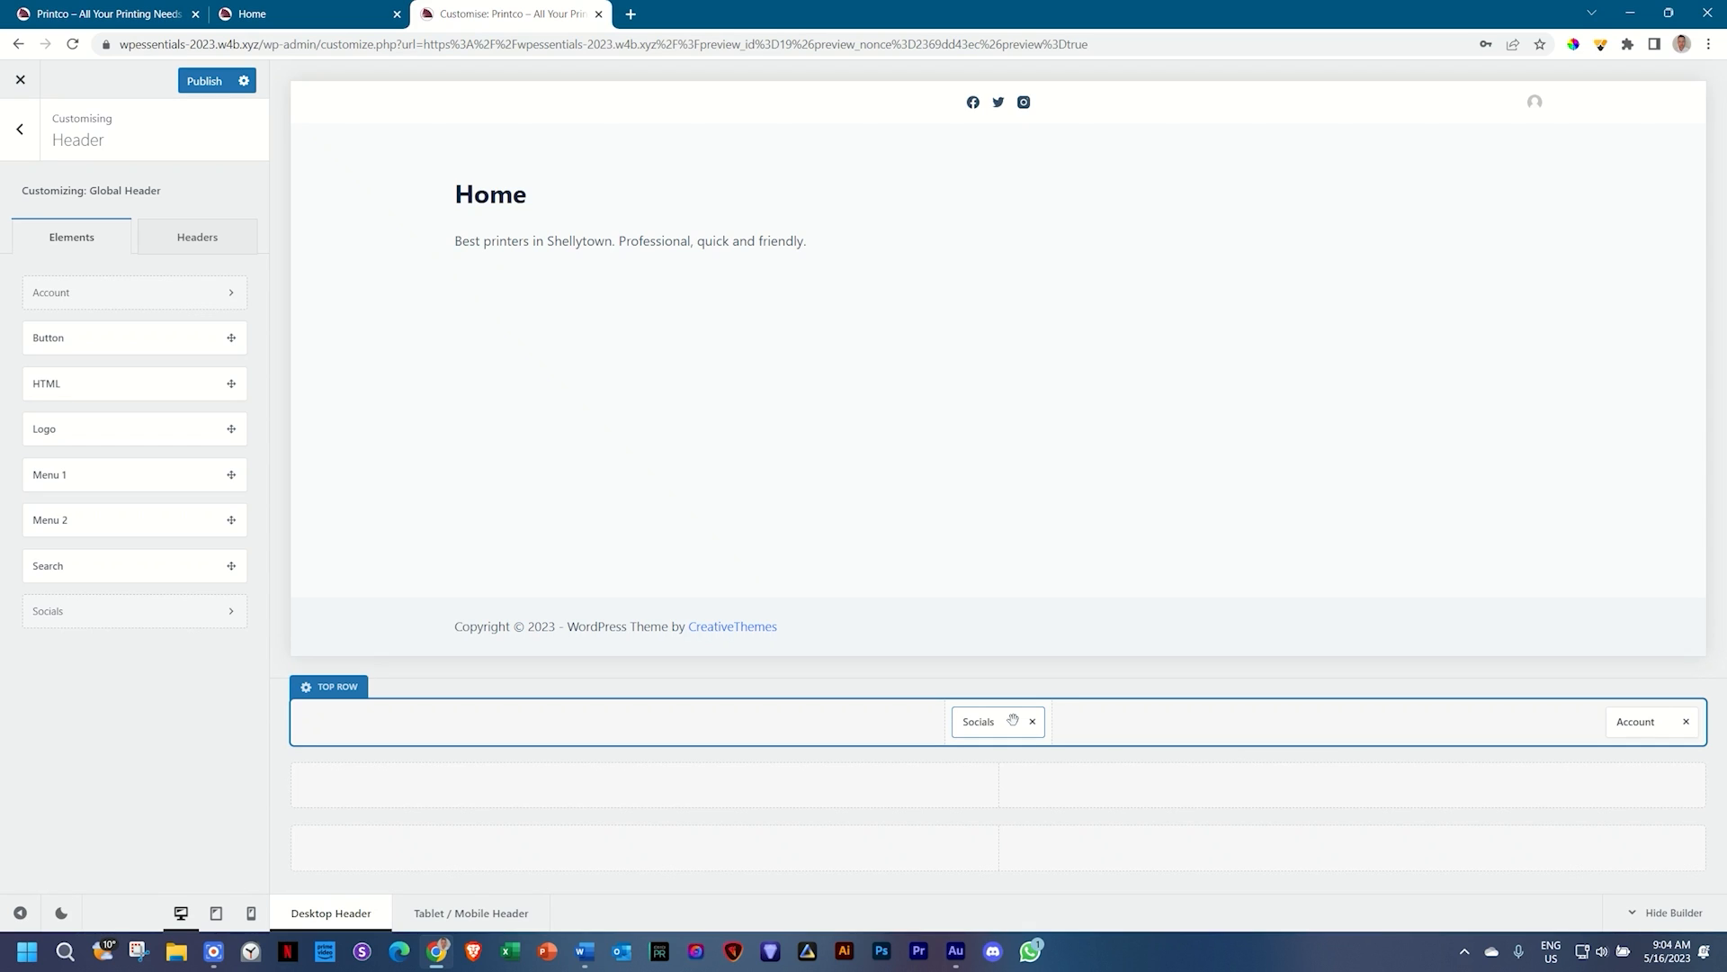
pyautogui.moveTo(1013, 720); pyautogui.dragTo(1558, 727)
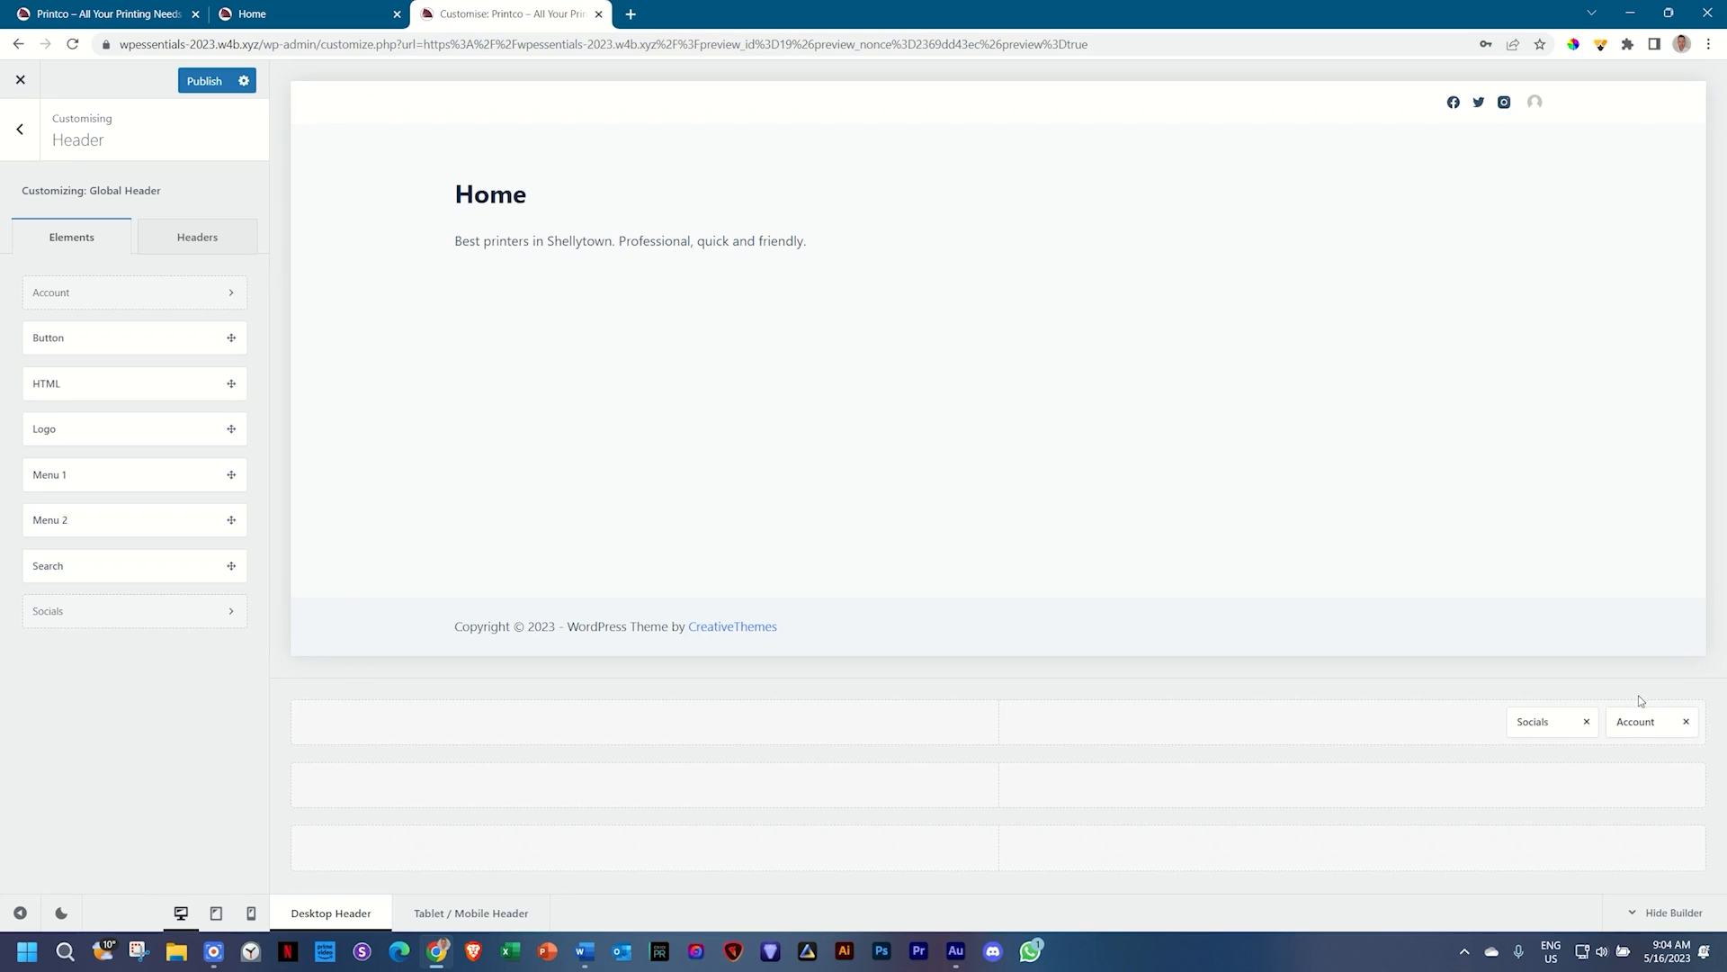
pyautogui.moveTo(1636, 723); pyautogui.dragTo(1585, 730)
pyautogui.moveTo(98, 483); pyautogui.dragTo(1017, 796)
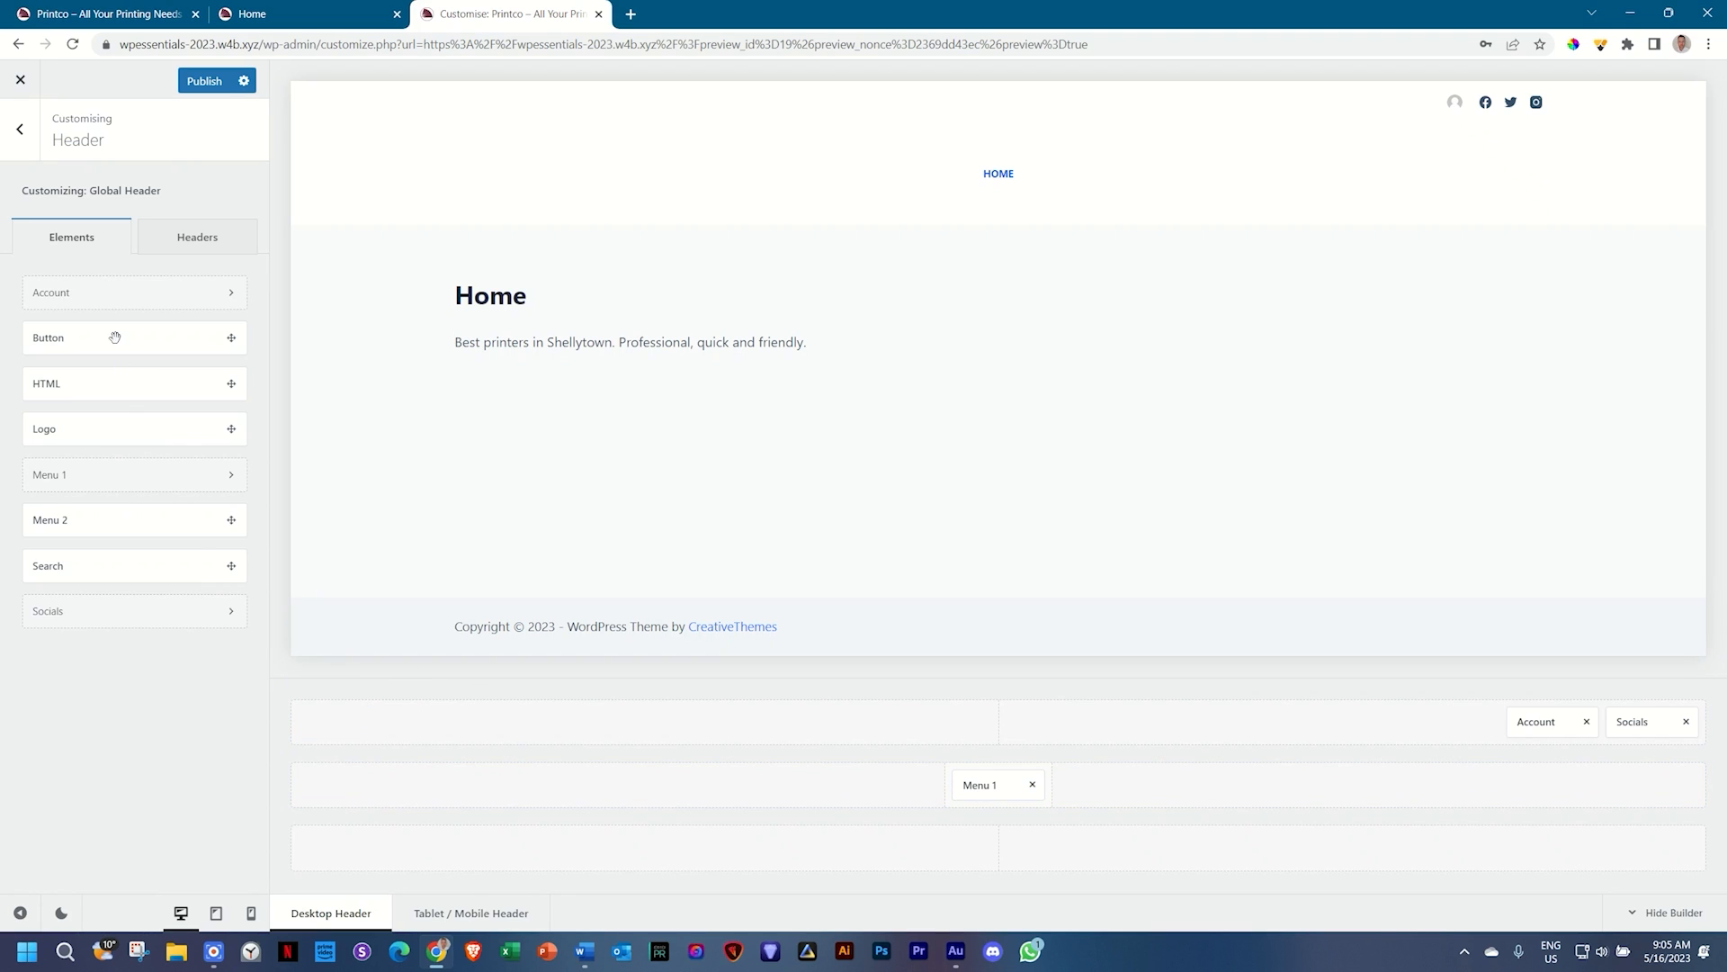
# Step: Add the Download button beside Menu 1, then Menu 2, Search and HTML across the bottom row, with Logo top-left
pyautogui.moveTo(115, 337); pyautogui.dragTo(886, 789)
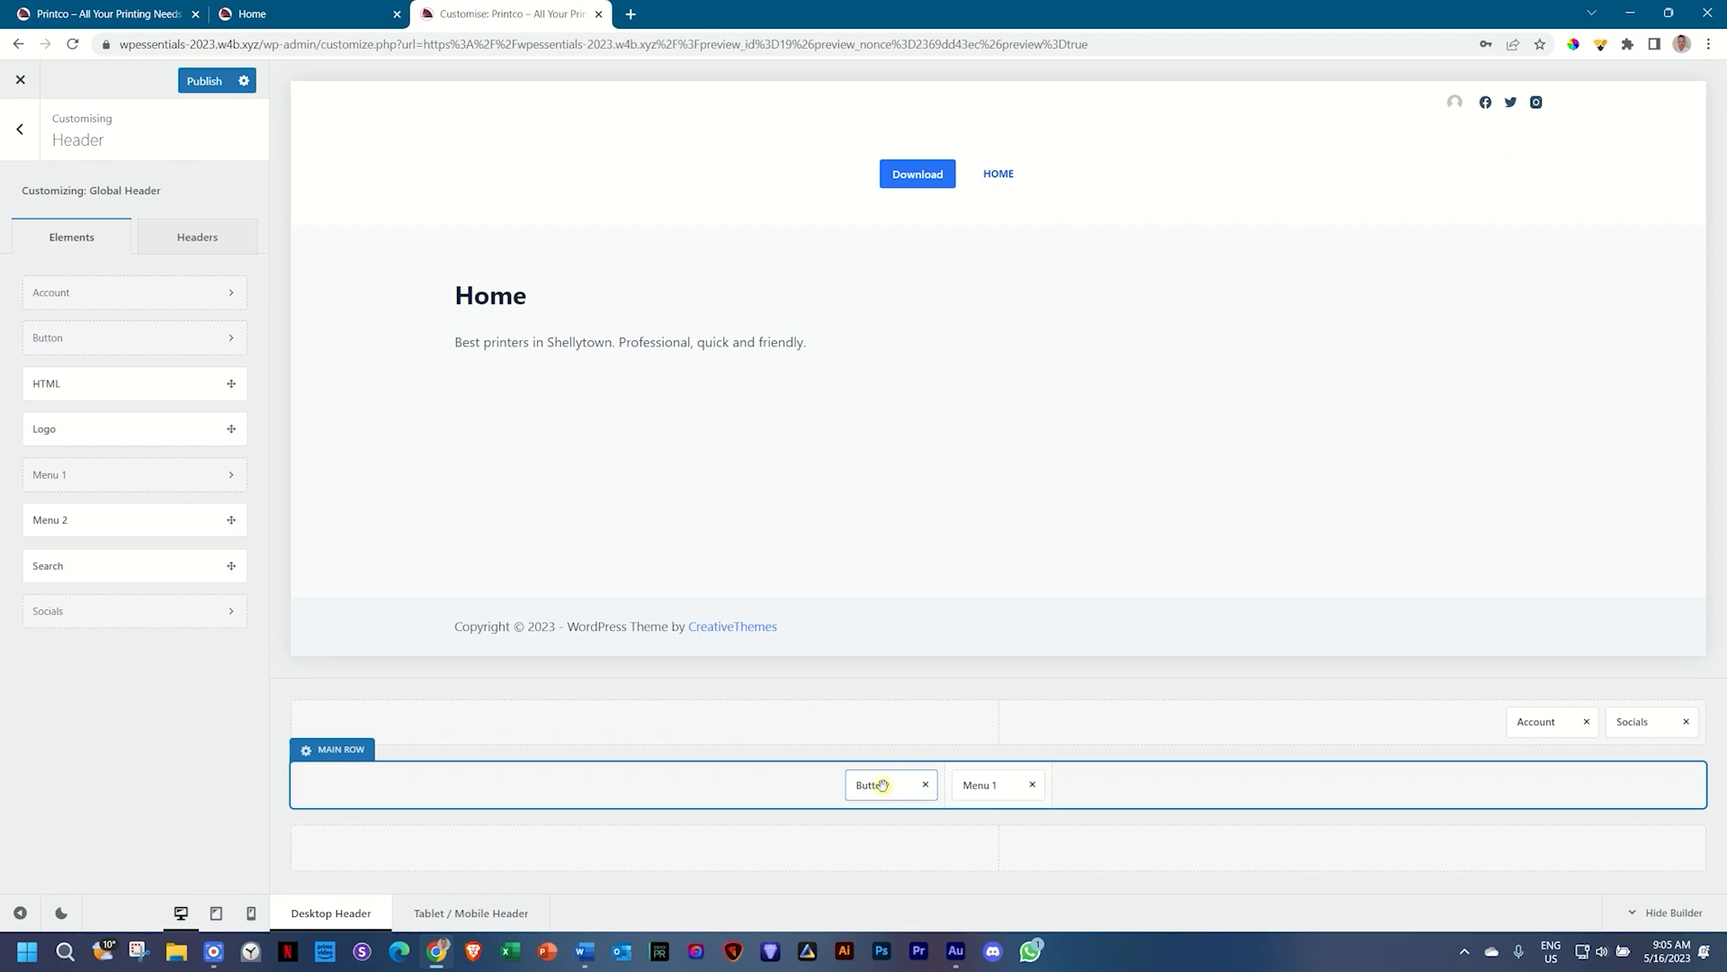
pyautogui.moveTo(879, 781); pyautogui.dragTo(981, 790)
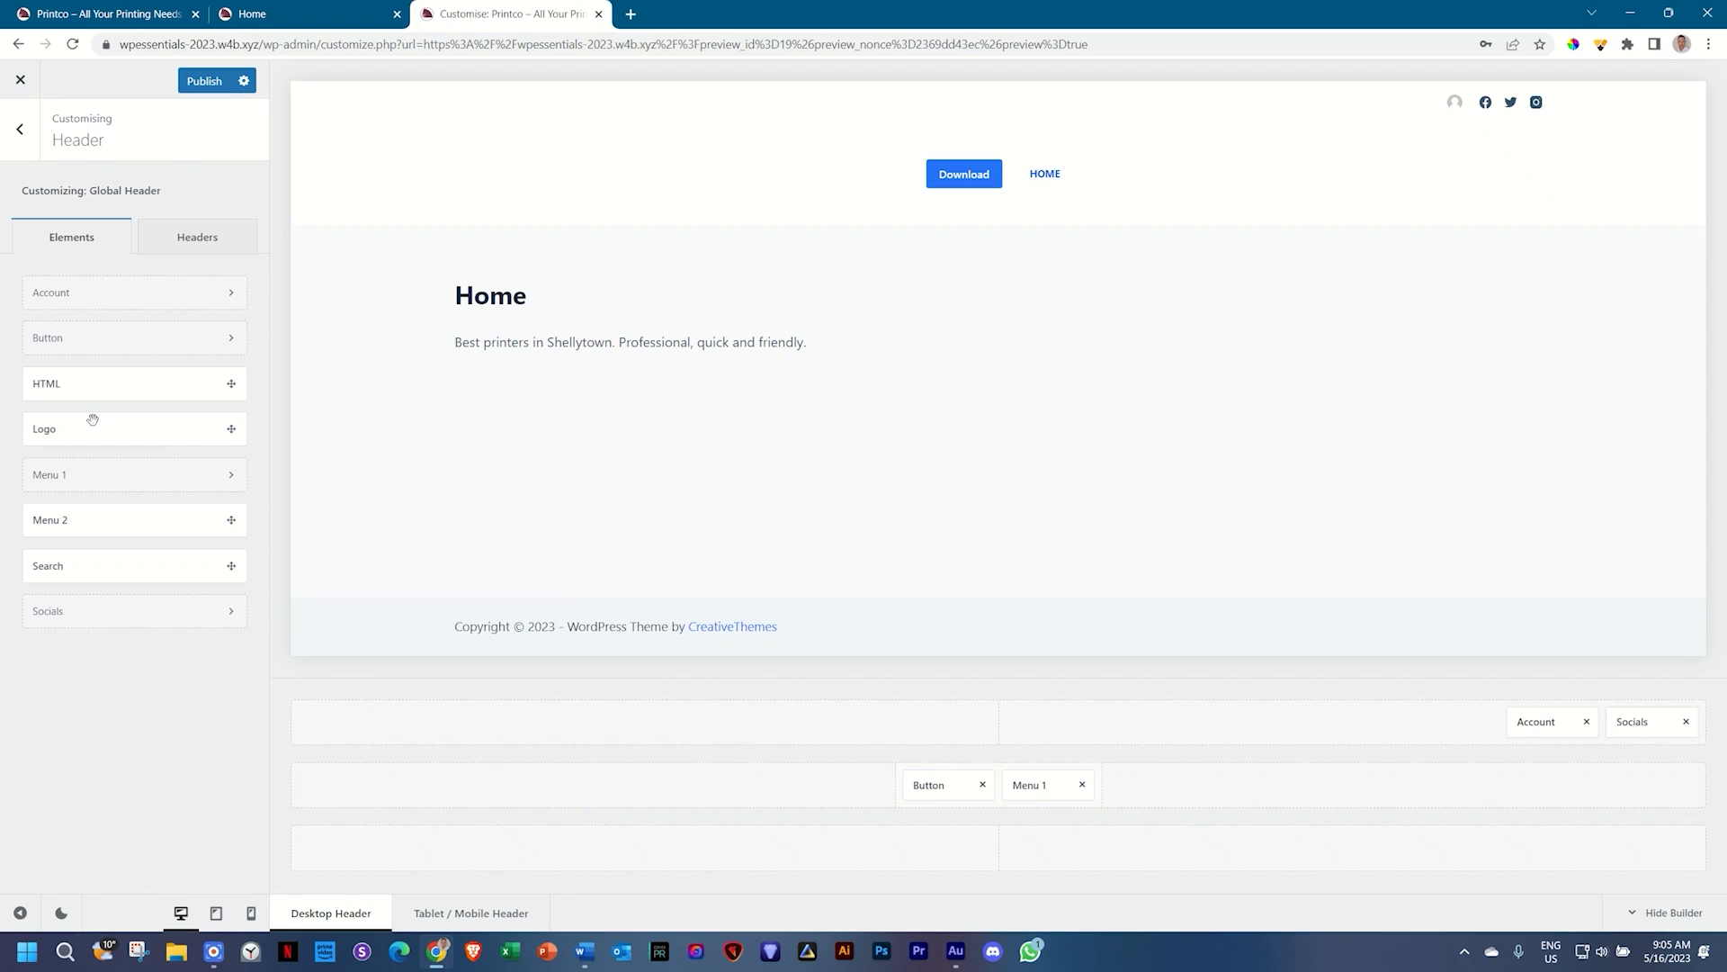
pyautogui.moveTo(74, 519); pyautogui.dragTo(332, 846)
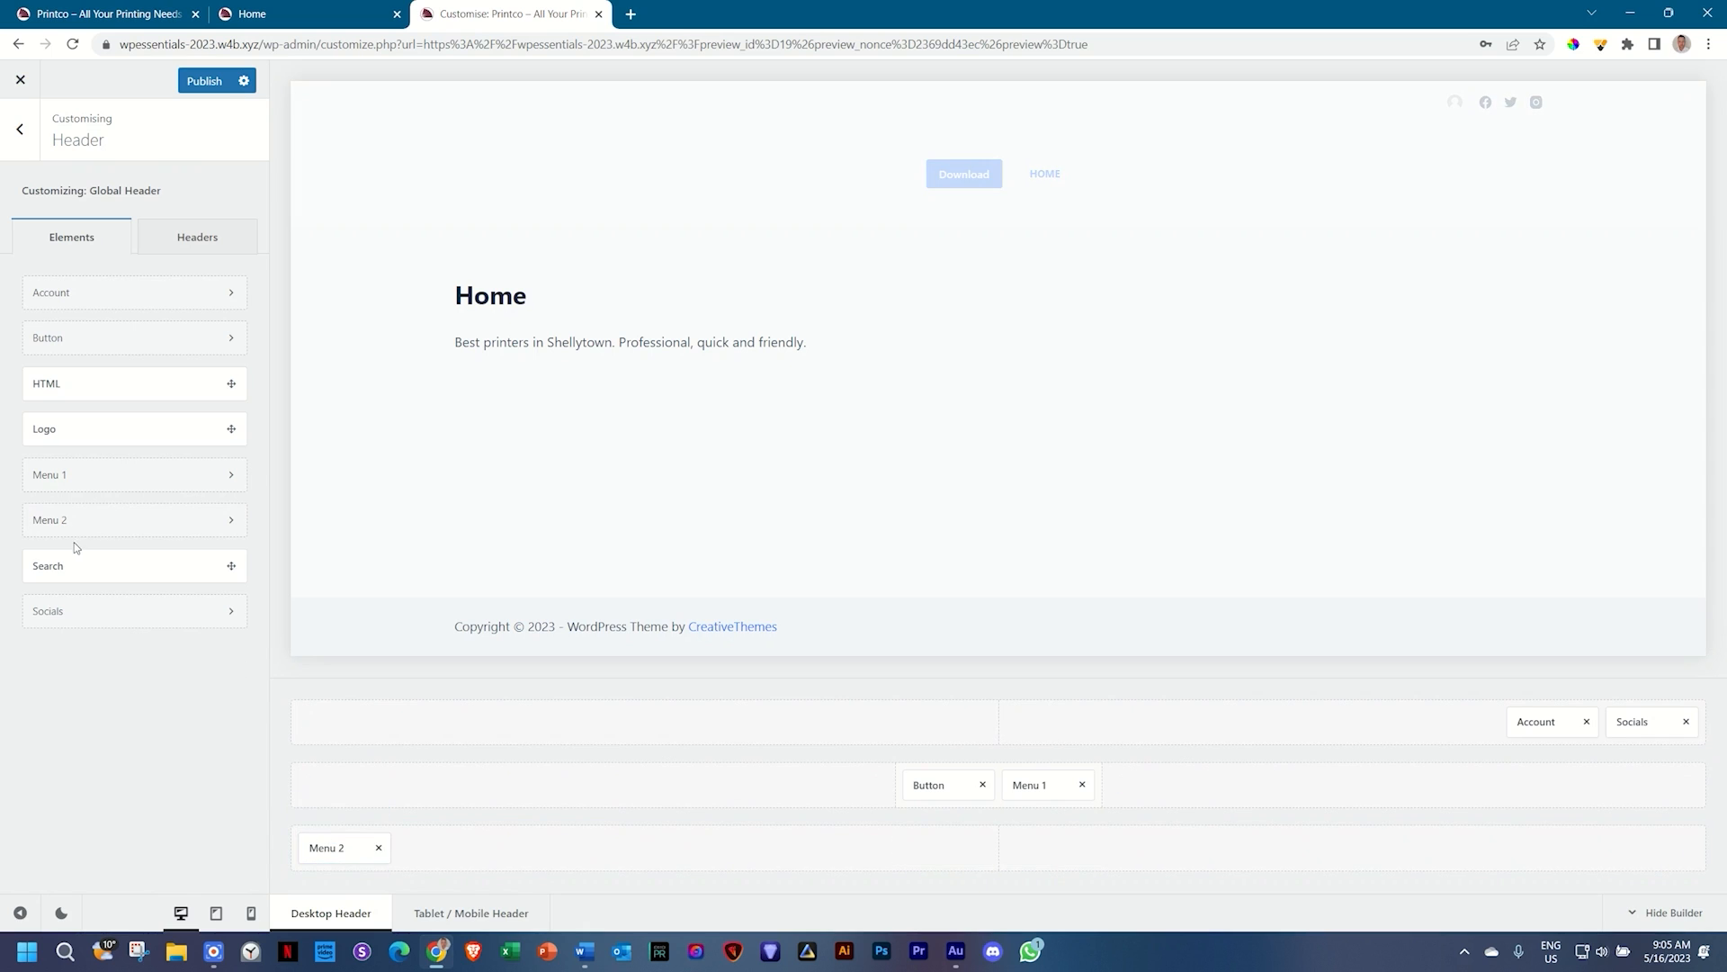
pyautogui.moveTo(50, 565); pyautogui.dragTo(999, 847)
pyautogui.moveTo(57, 385); pyautogui.dragTo(1632, 850)
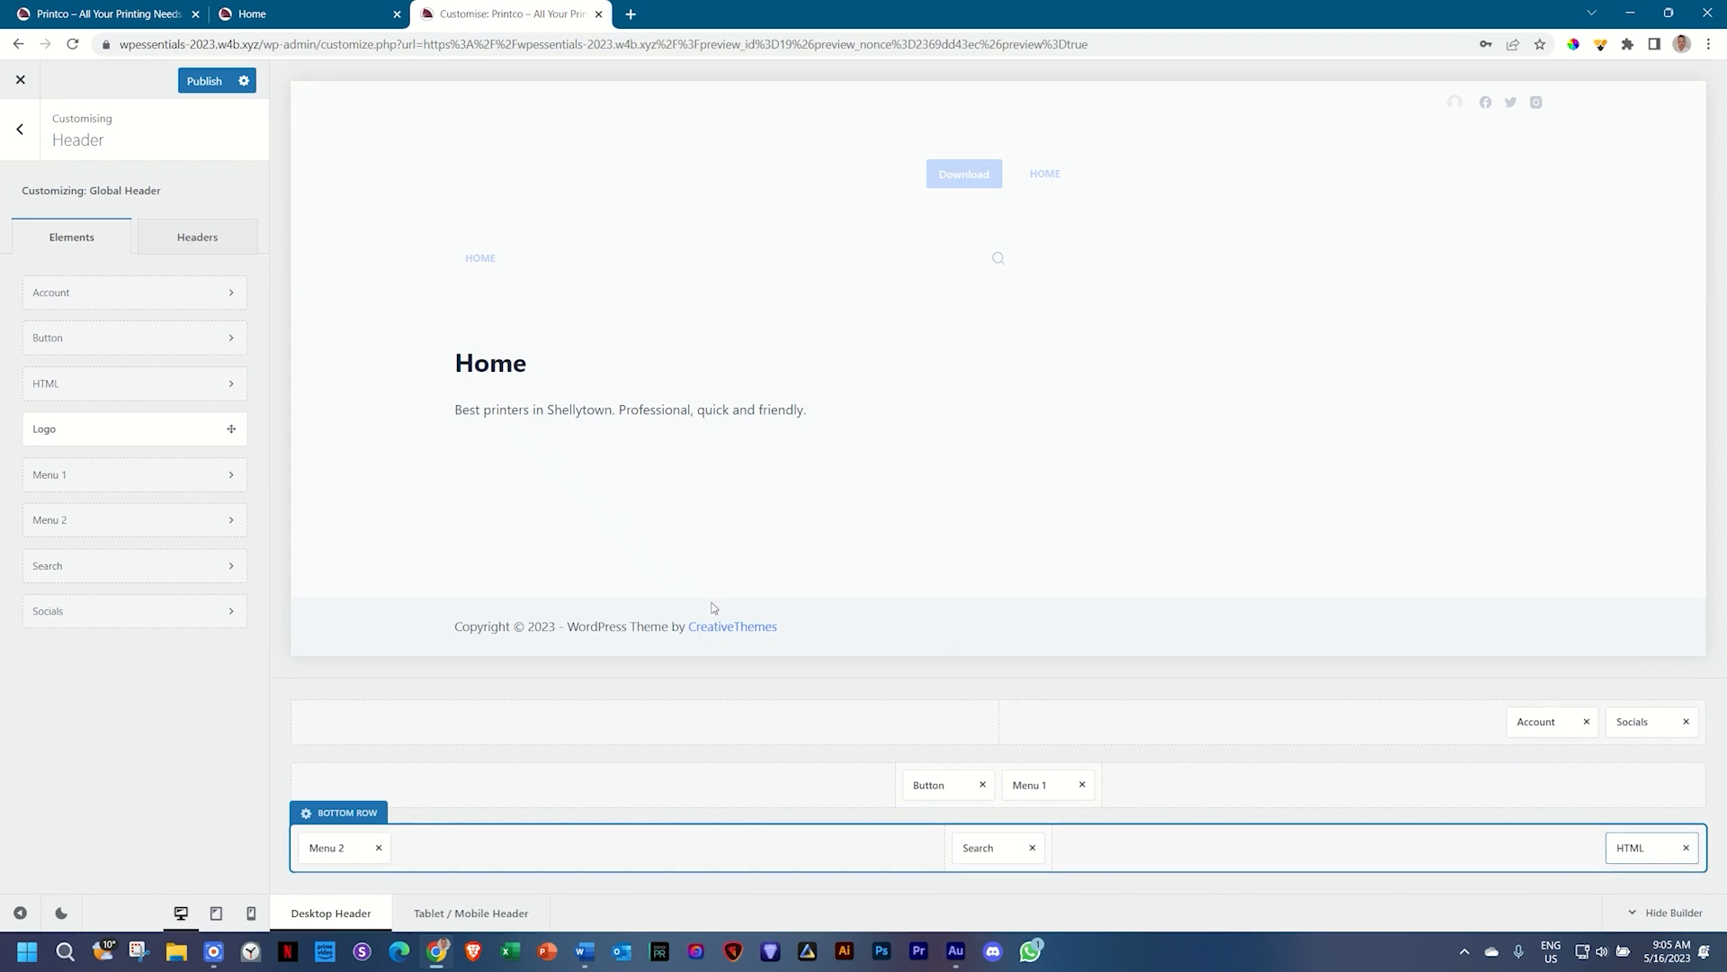
pyautogui.moveTo(231, 430); pyautogui.dragTo(315, 715)
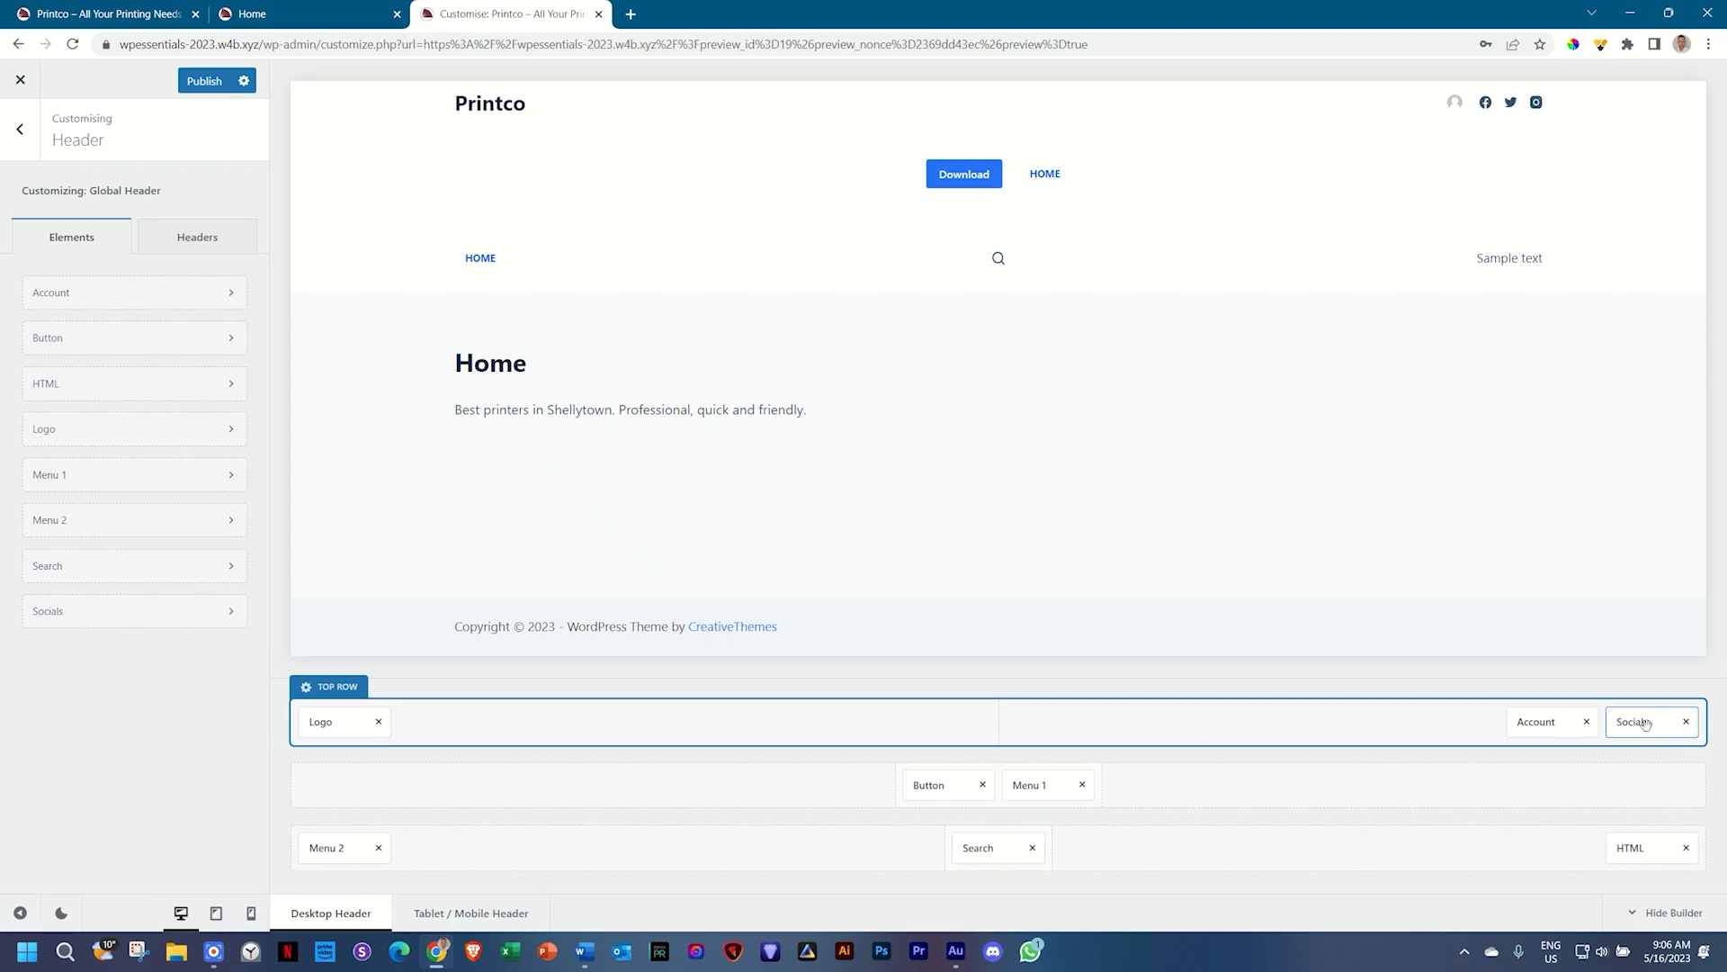
# Step: Open the Socials element's settings from the builder and the preview, returning to the element list each time
pyautogui.click(1645, 722)
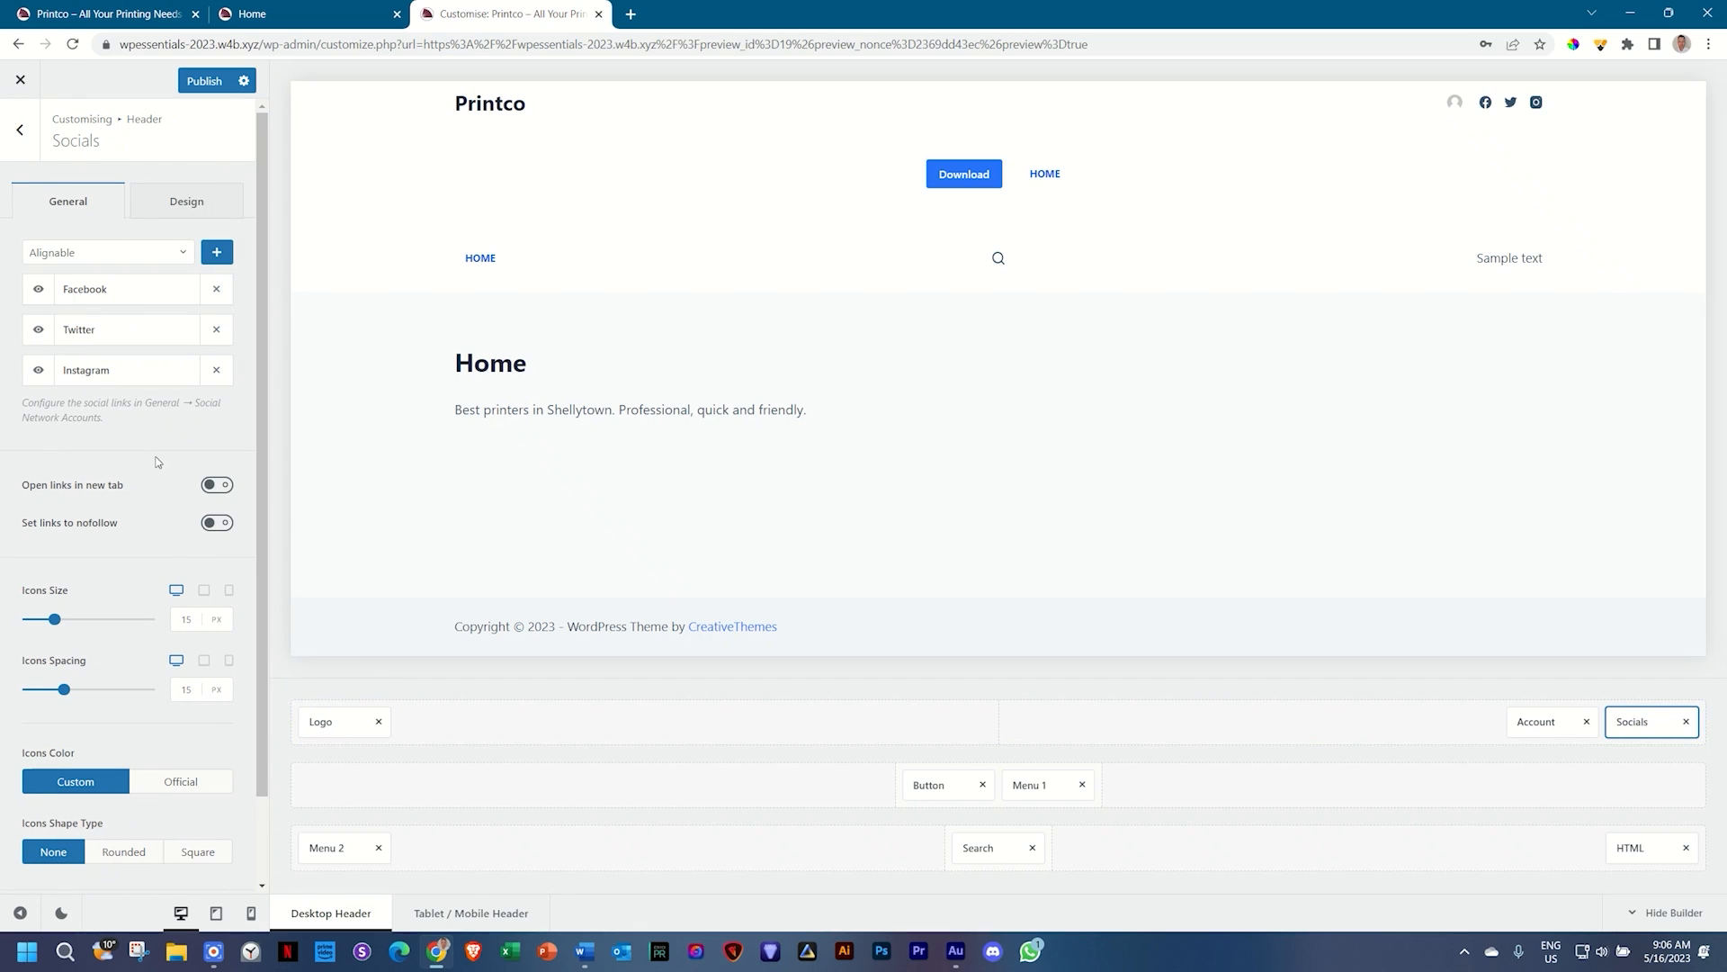
pyautogui.scroll(-2, 157, 462)
pyautogui.scroll(2, 147, 478)
pyautogui.click(21, 132)
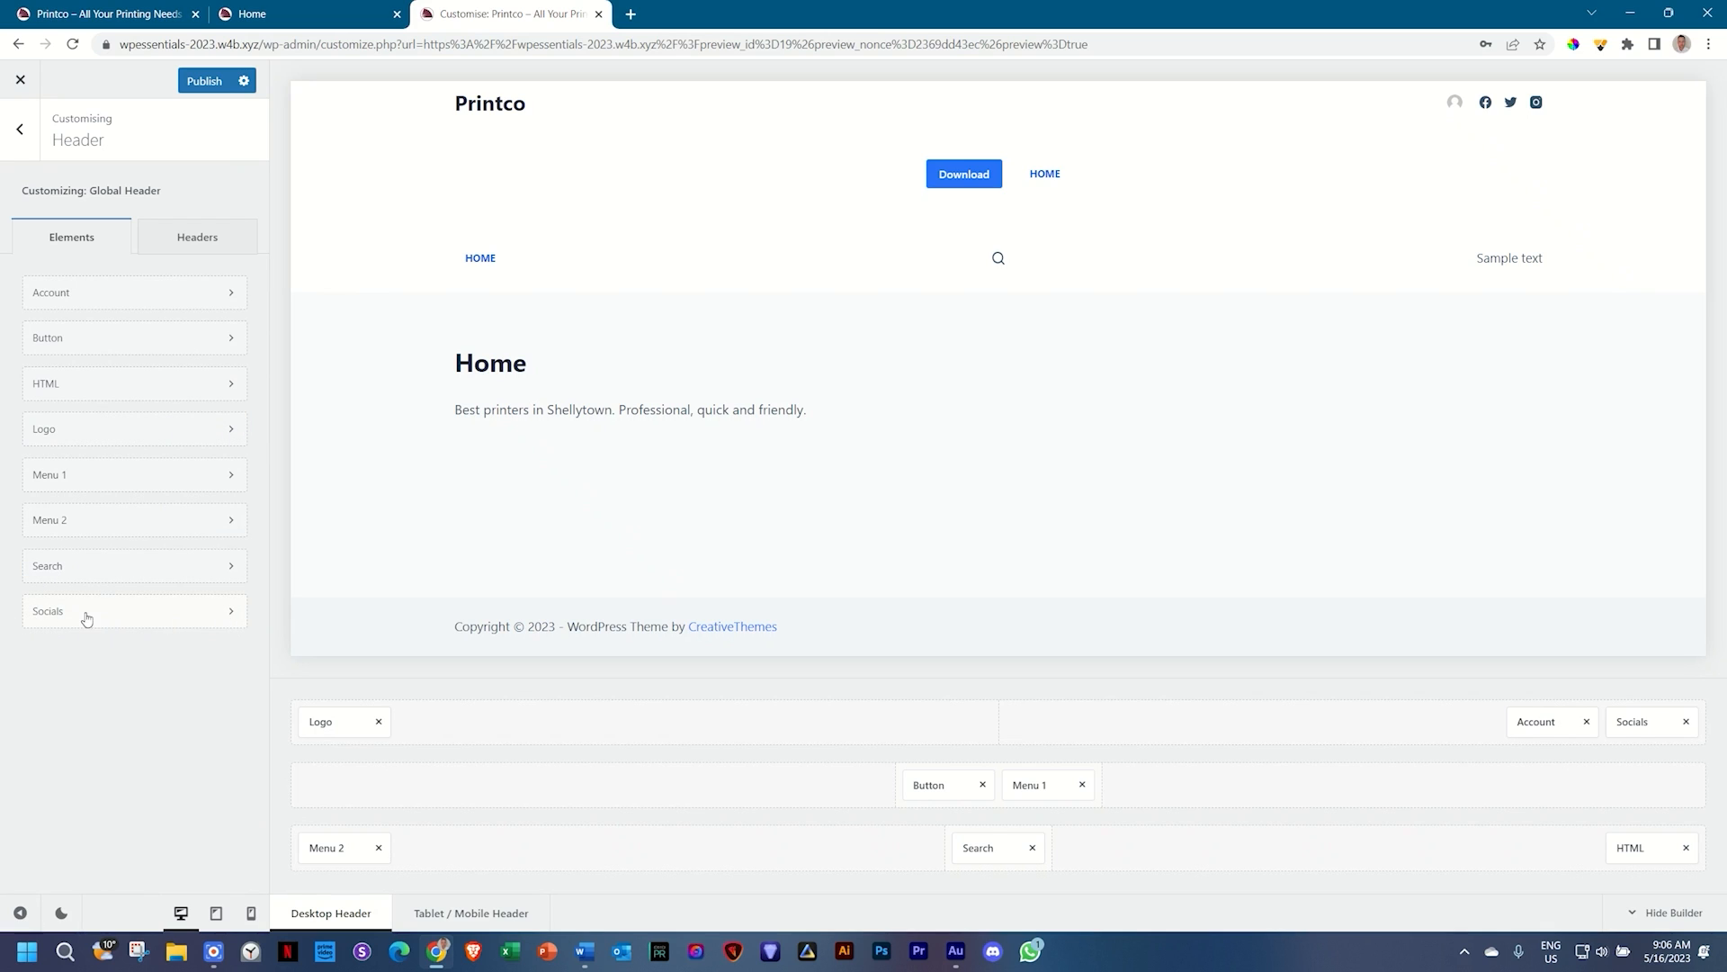
pyautogui.click(232, 612)
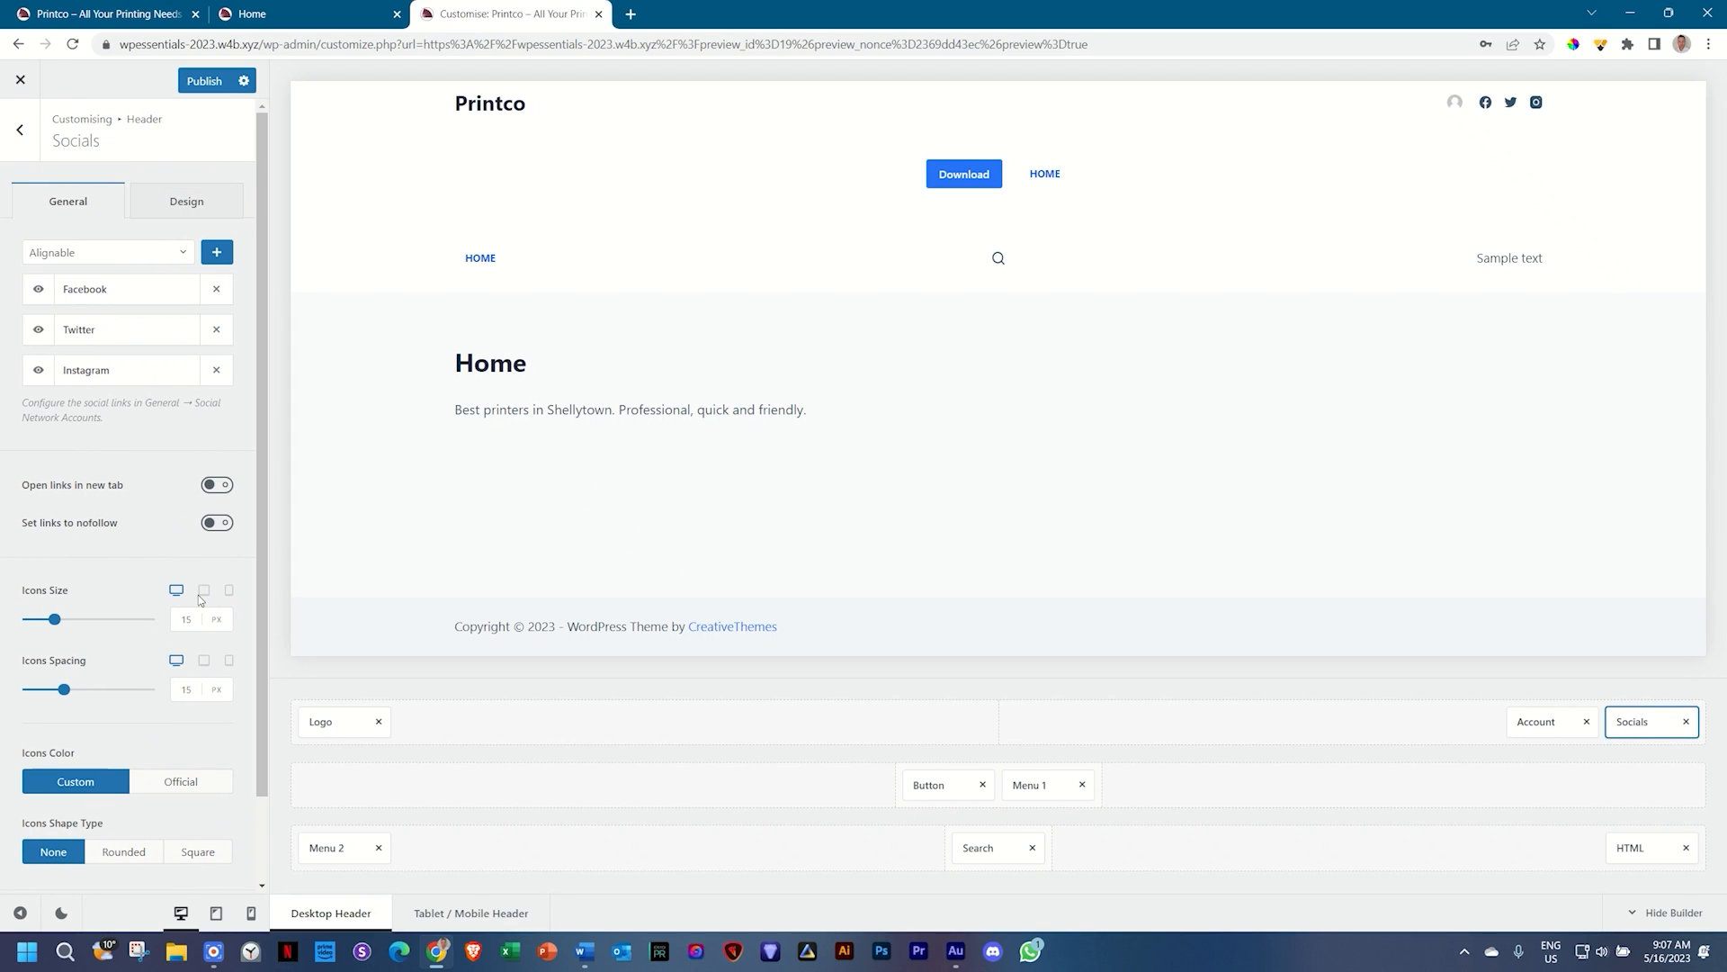
pyautogui.scroll(-2, 130, 733)
pyautogui.scroll(2, 131, 734)
pyautogui.click(20, 131)
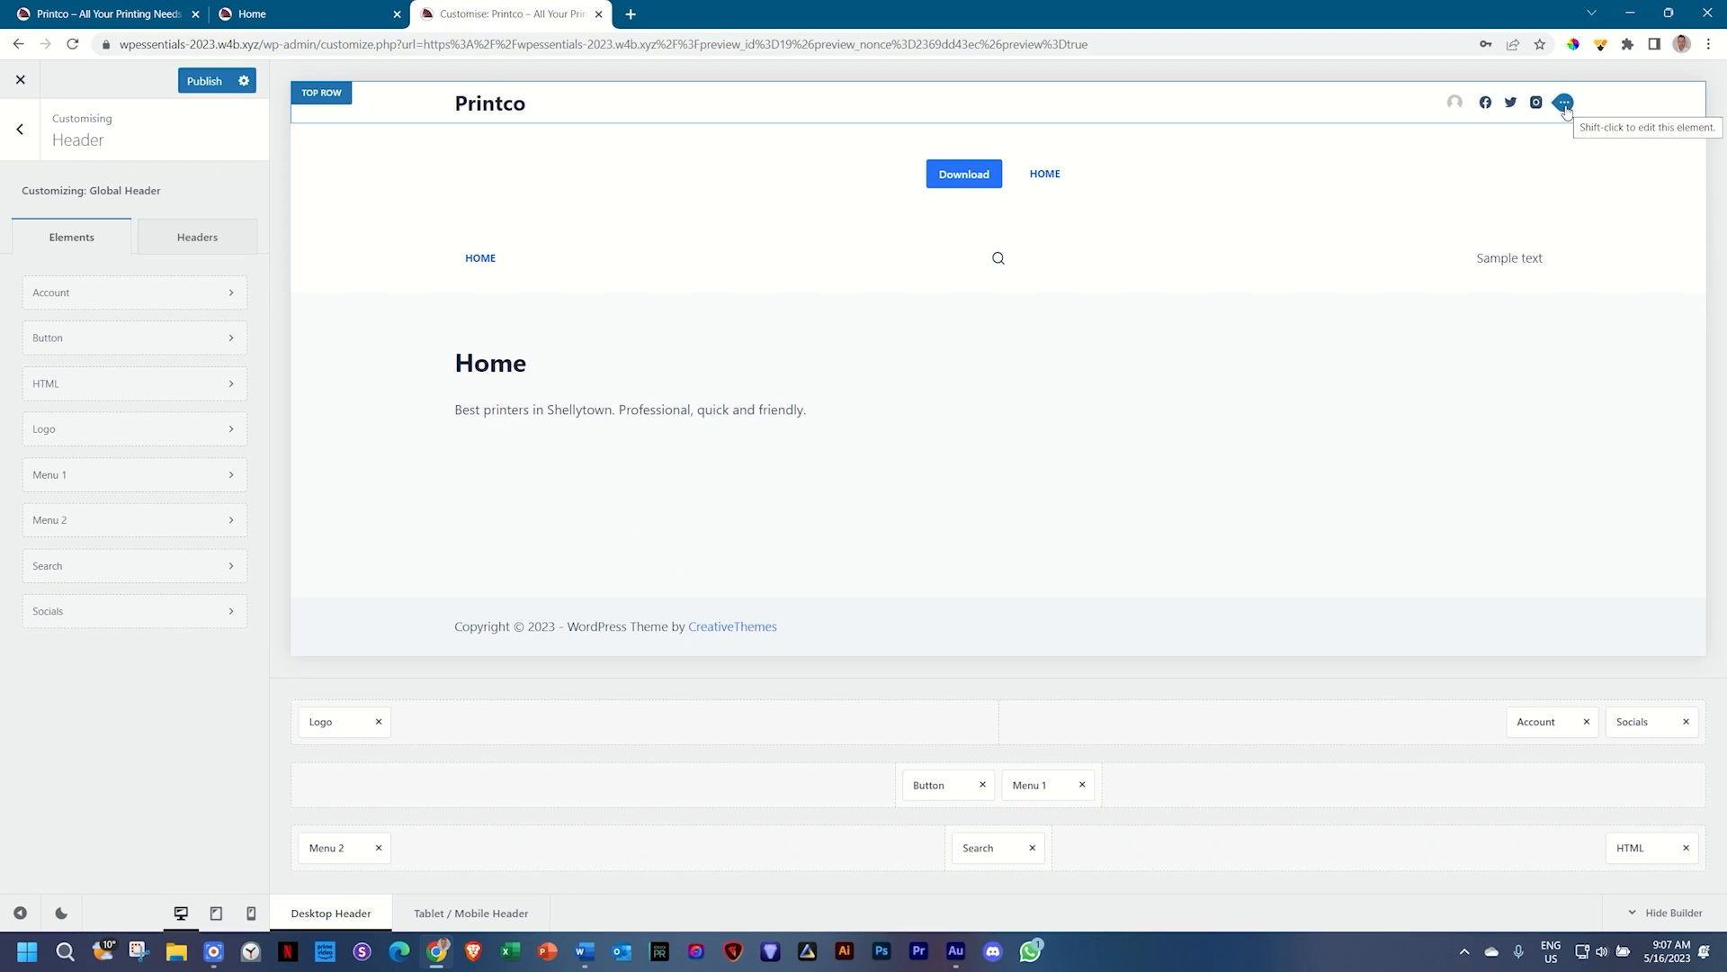
pyautogui.click(1564, 104)
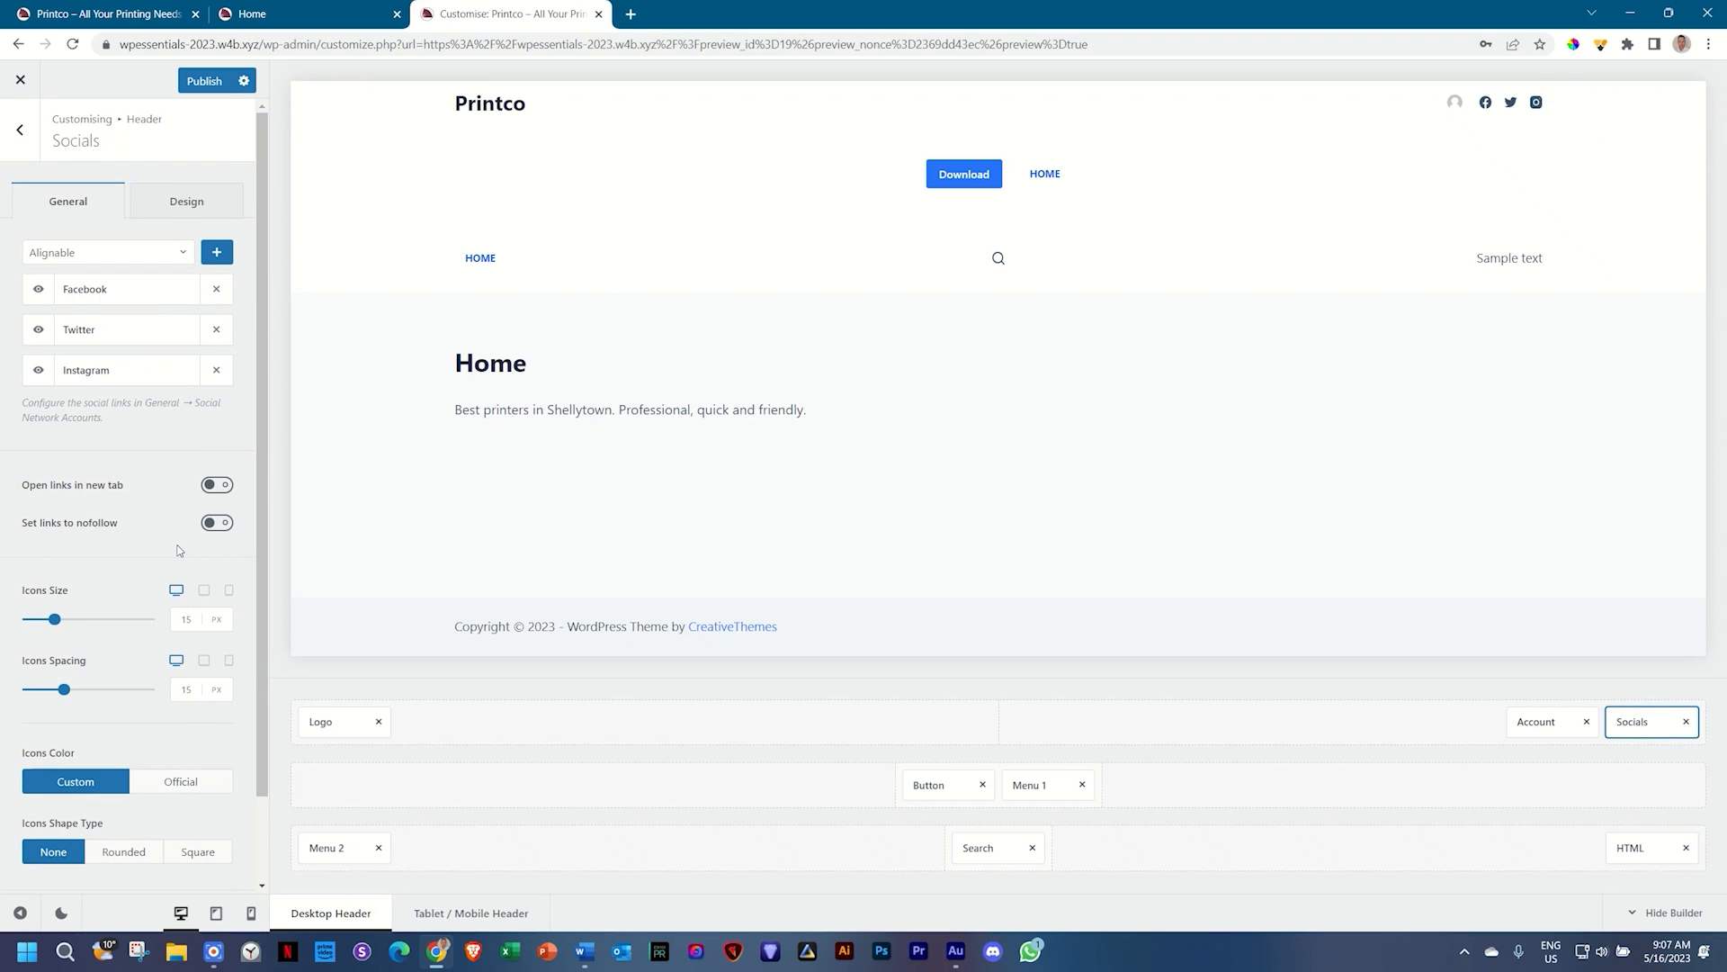
pyautogui.click(23, 126)
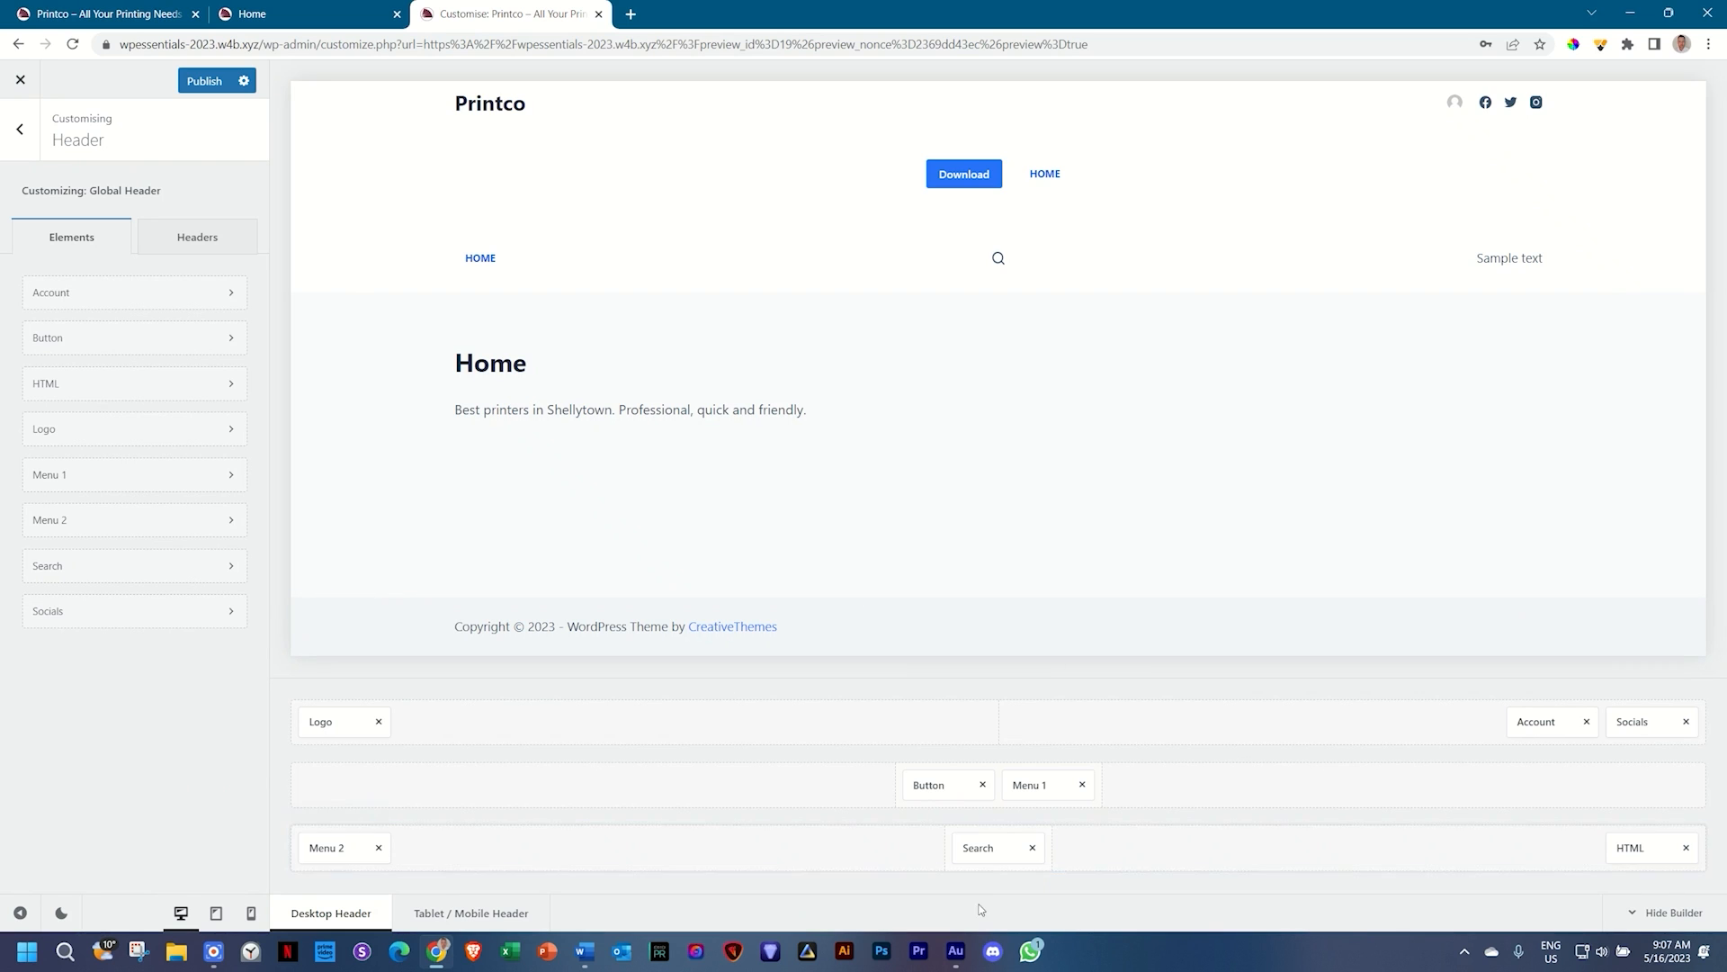
# Step: Check the Search, Button, Account, Menu 2 and Logo settings, ending on Socials
pyautogui.click(1003, 851)
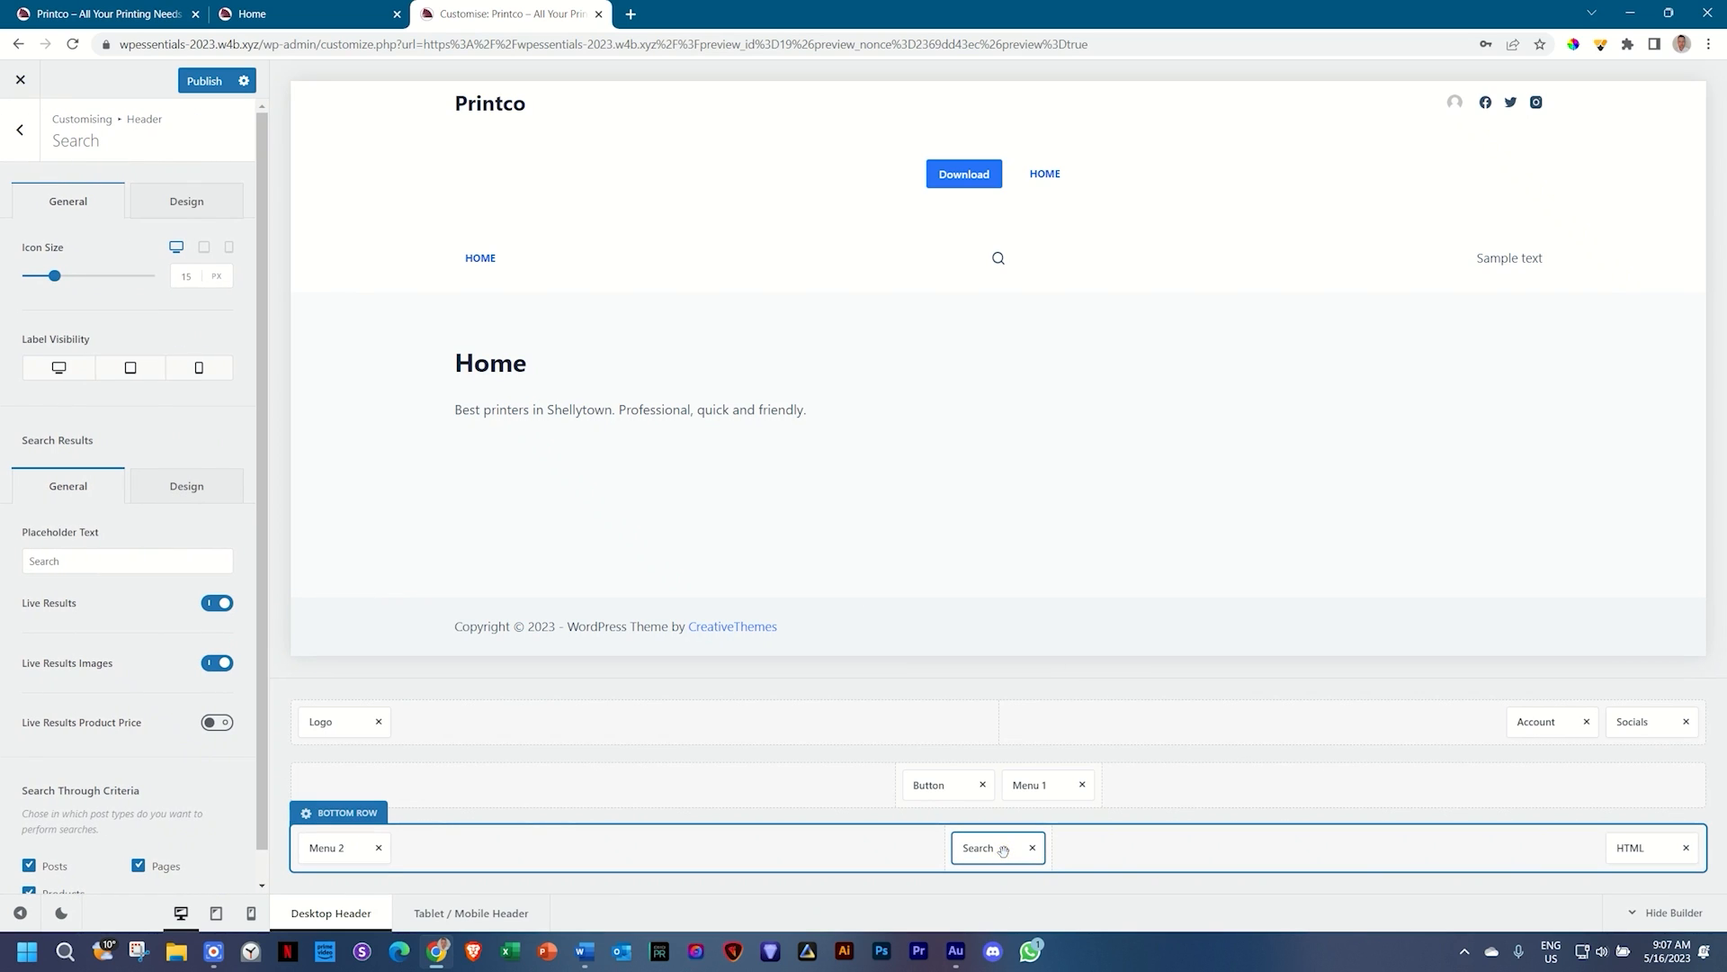
pyautogui.click(945, 785)
pyautogui.click(1570, 719)
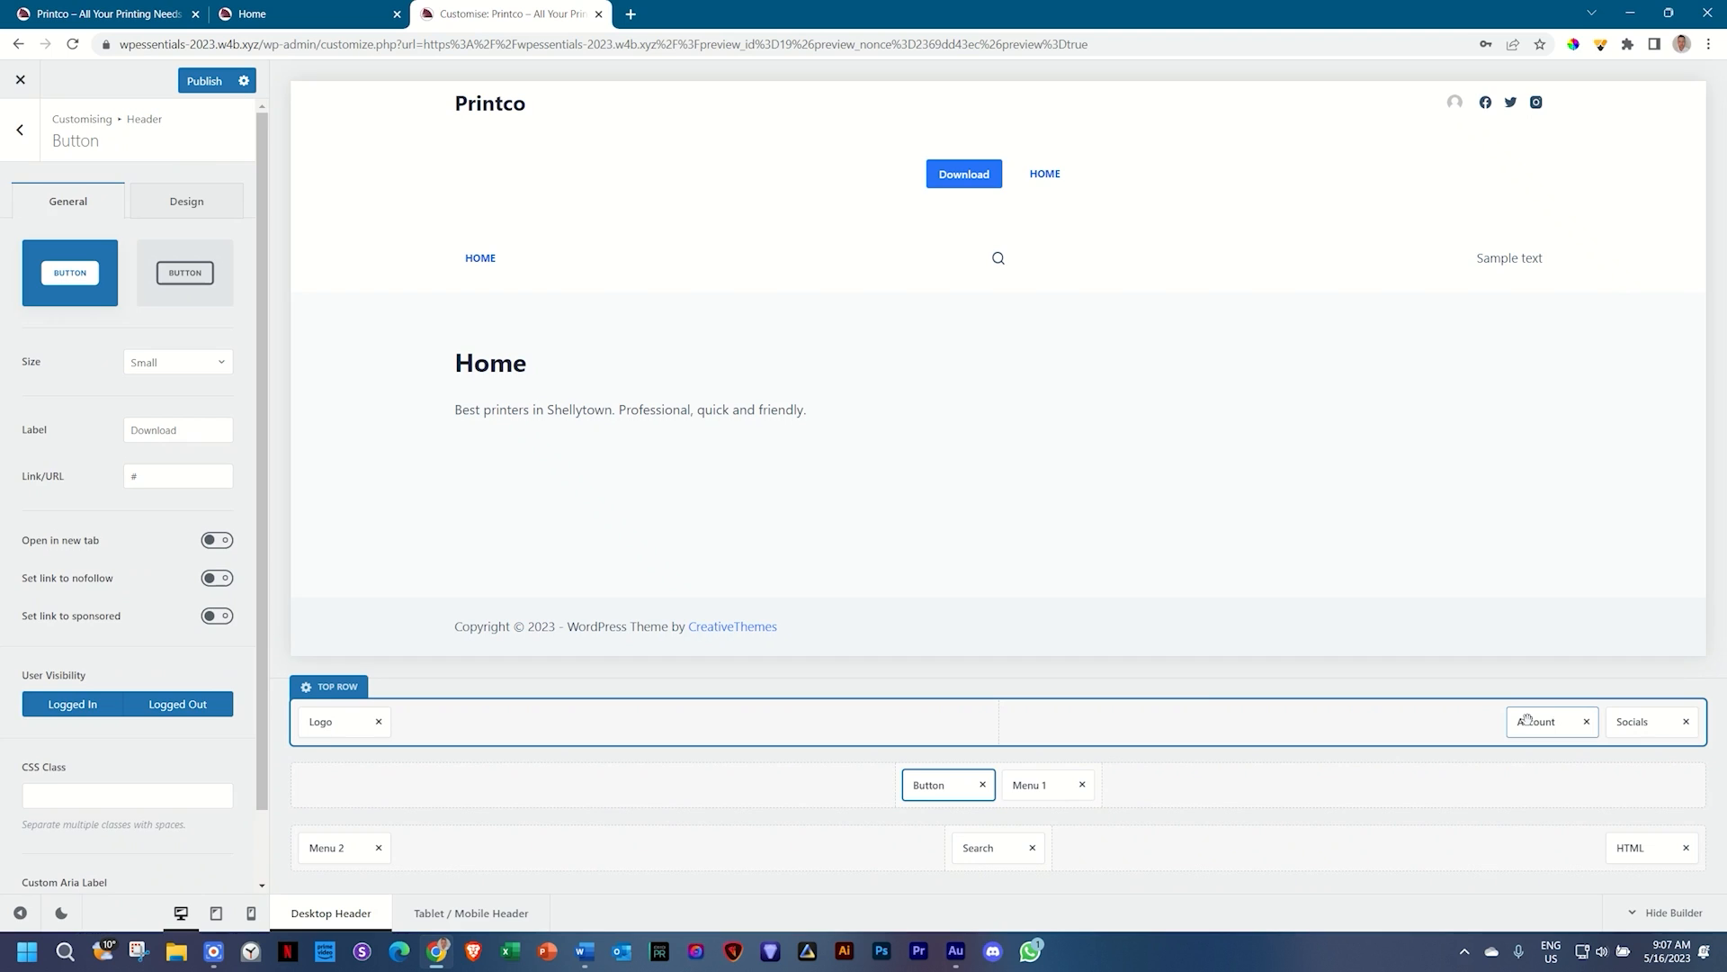
pyautogui.click(335, 848)
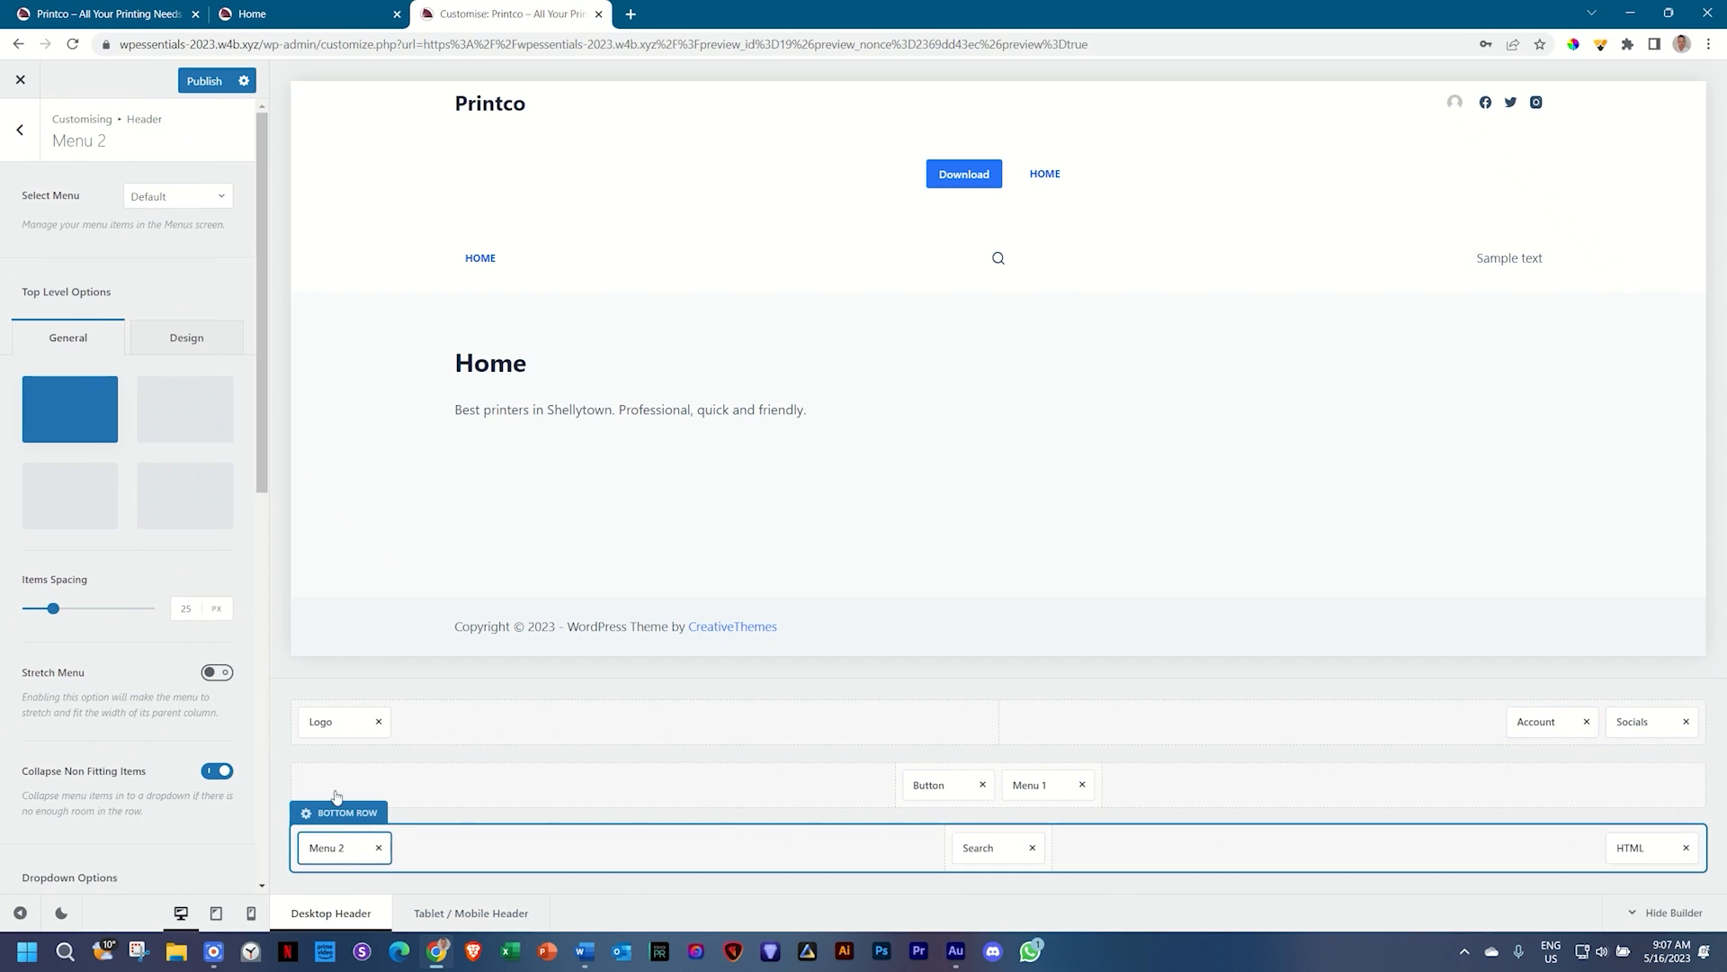
pyautogui.click(324, 722)
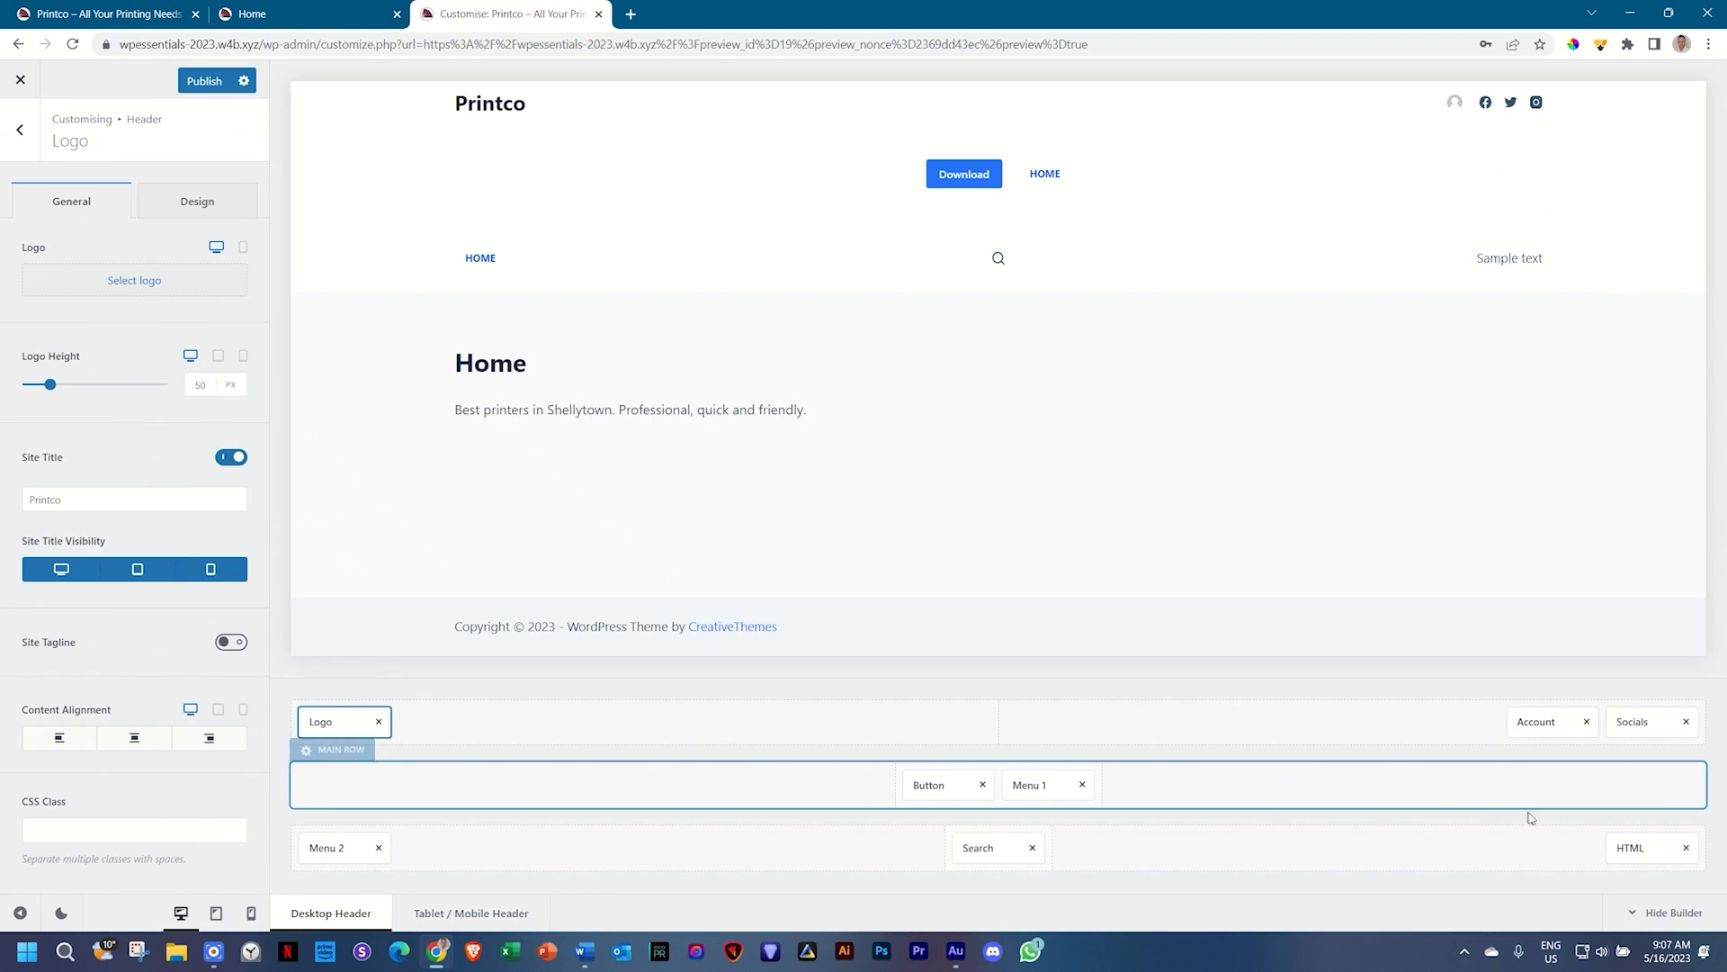
pyautogui.click(1624, 722)
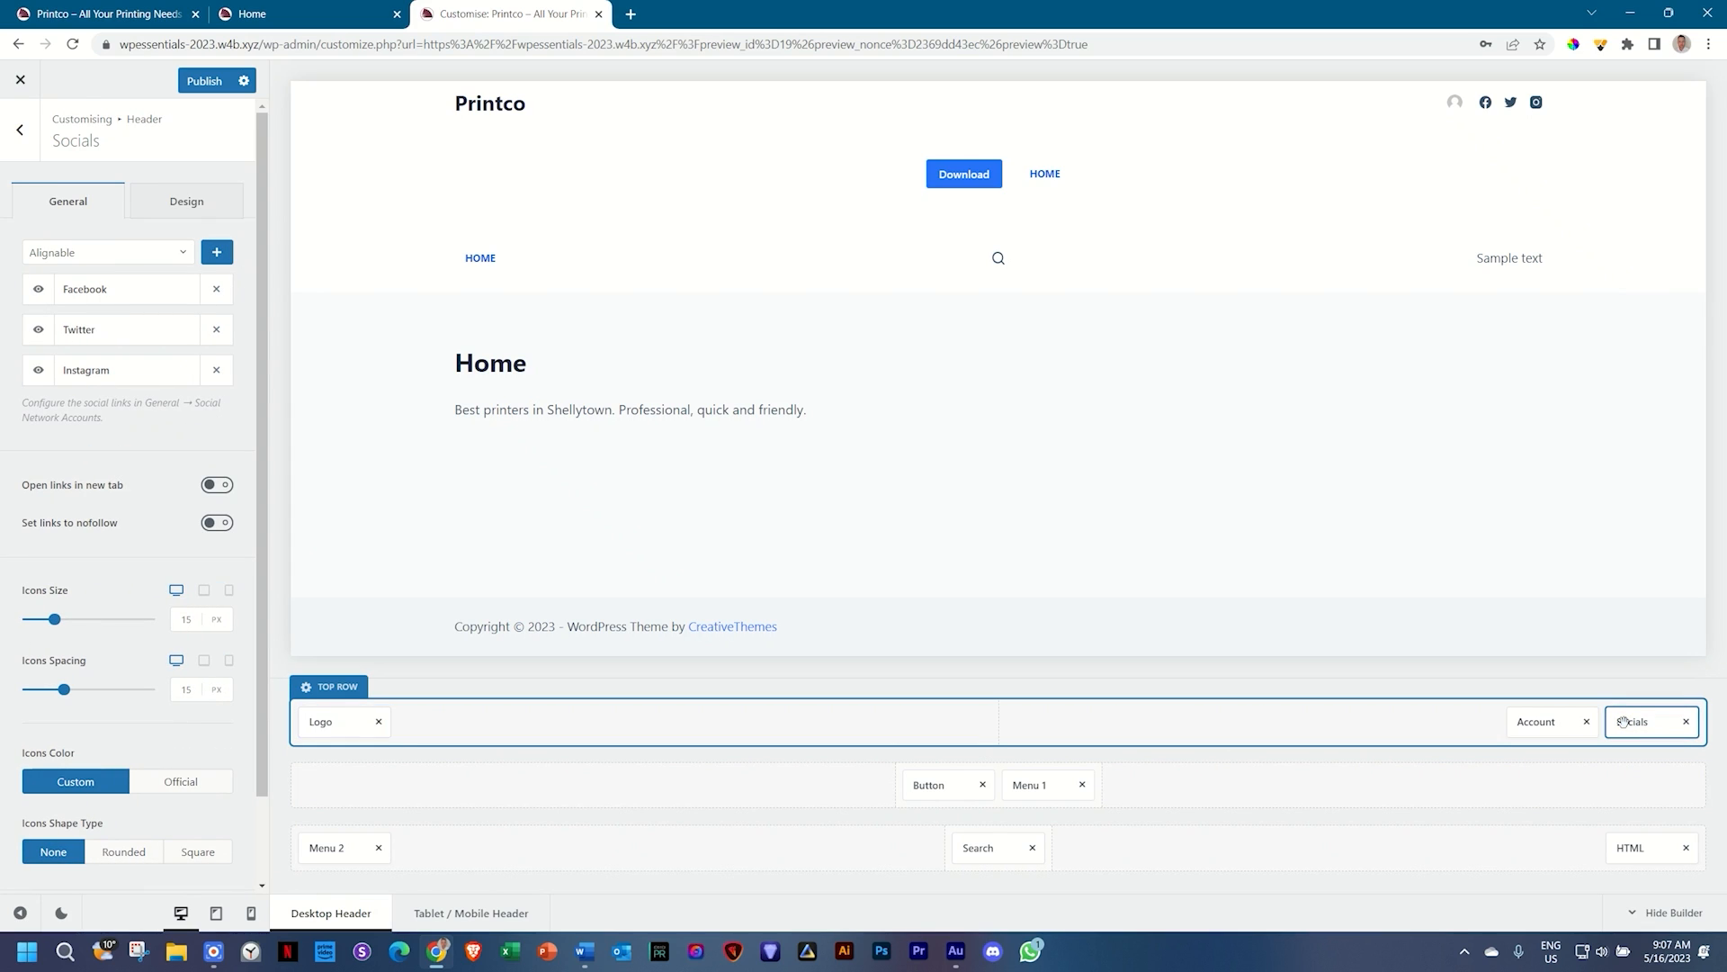
pyautogui.click(490, 915)
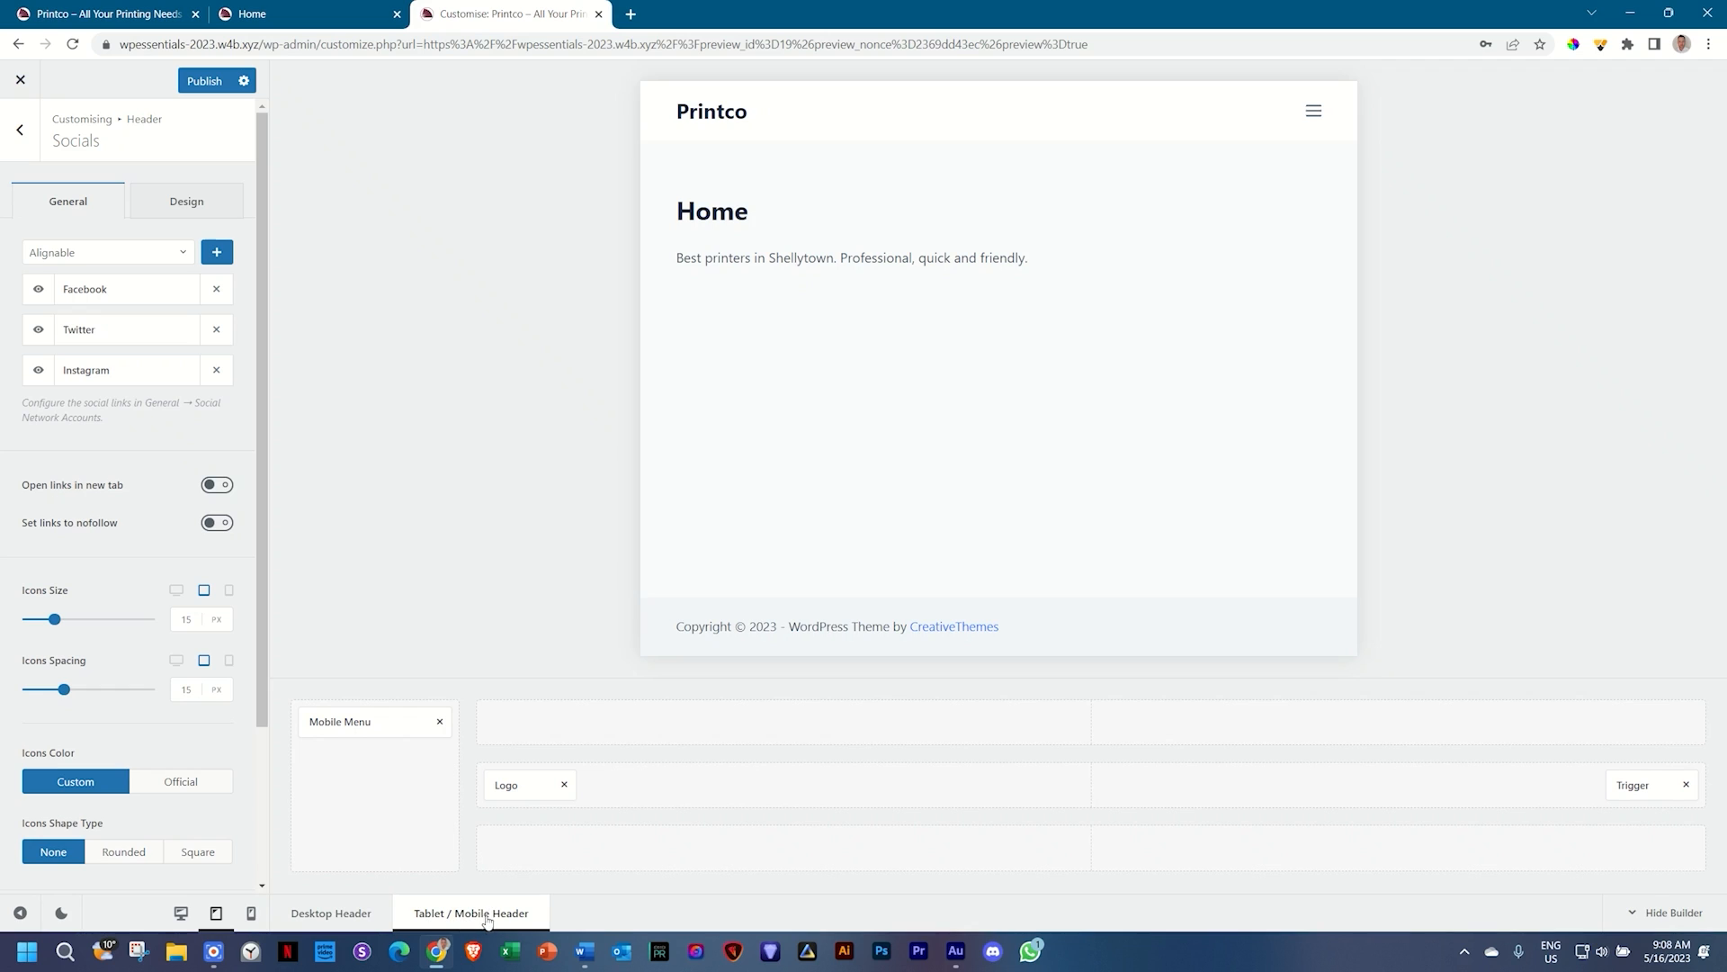
pyautogui.click(251, 914)
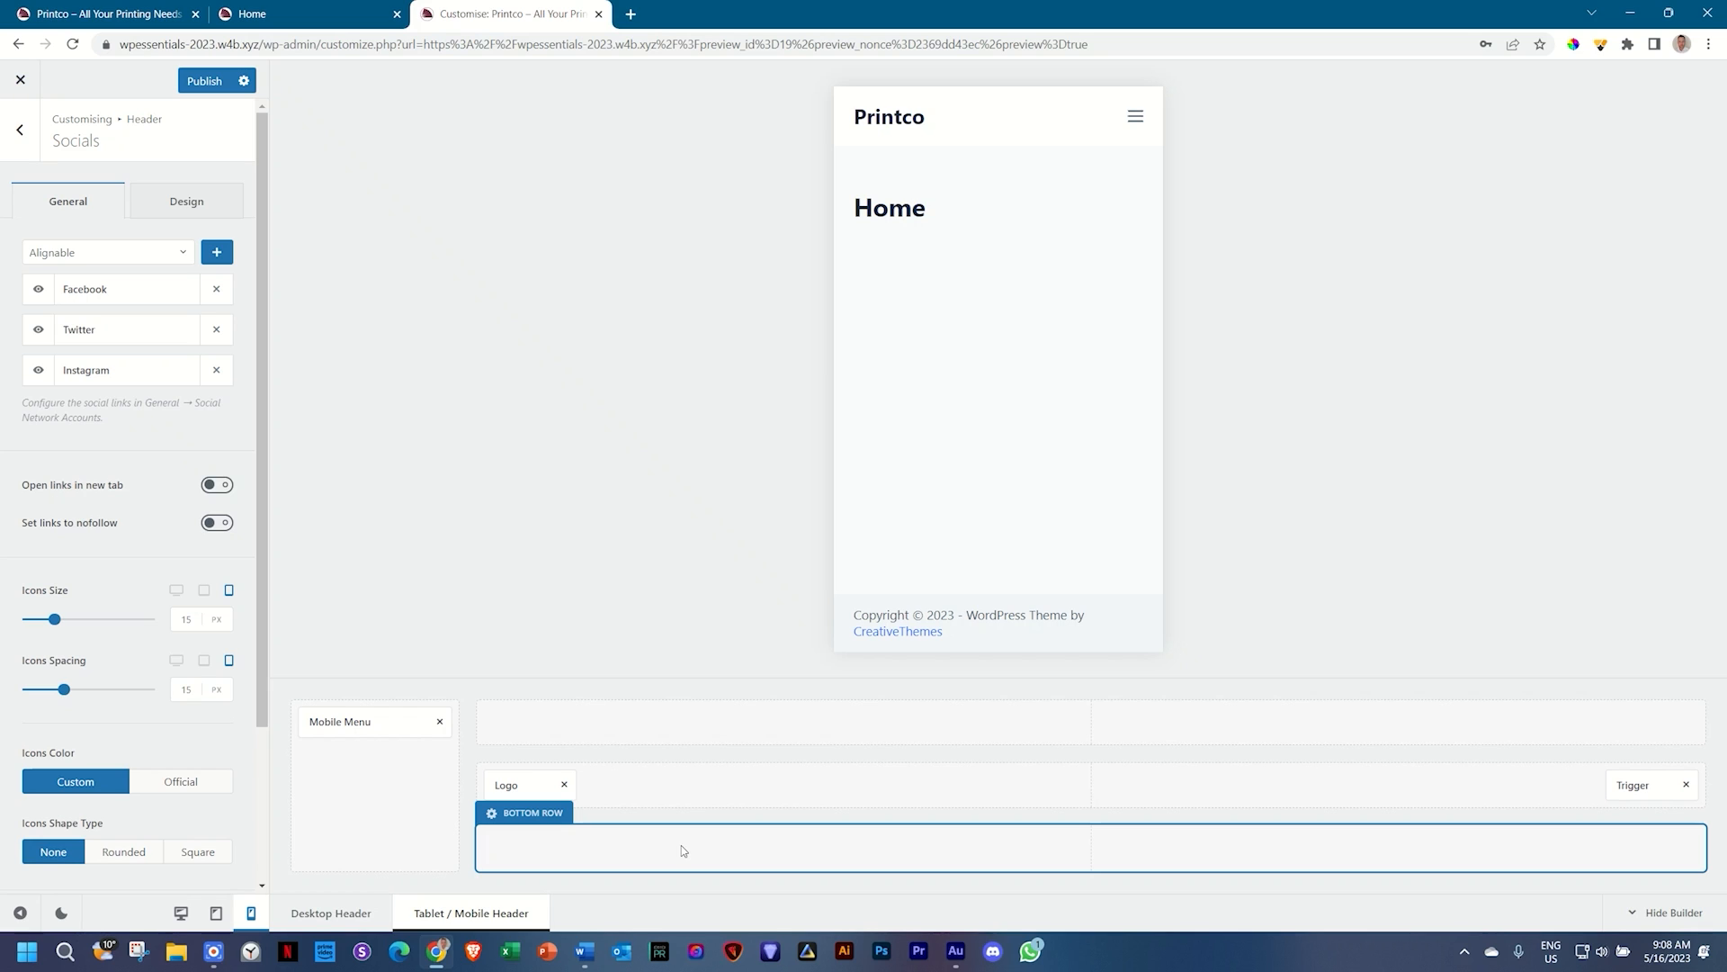
pyautogui.click(21, 133)
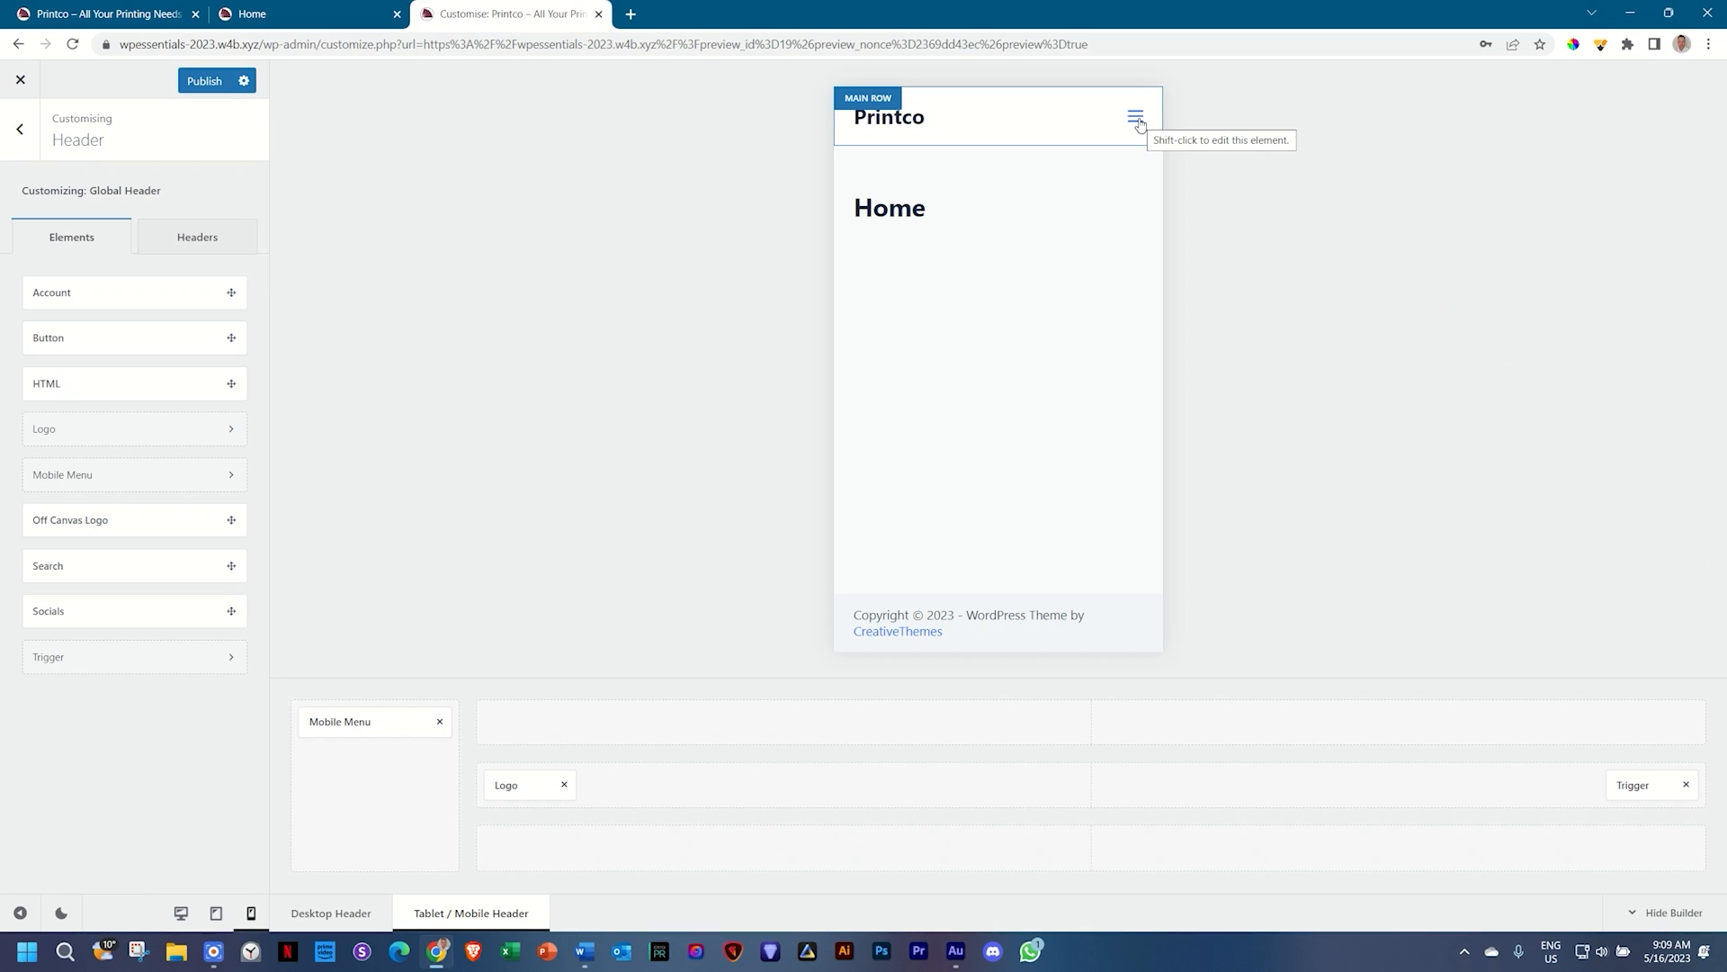
pyautogui.click(1137, 120)
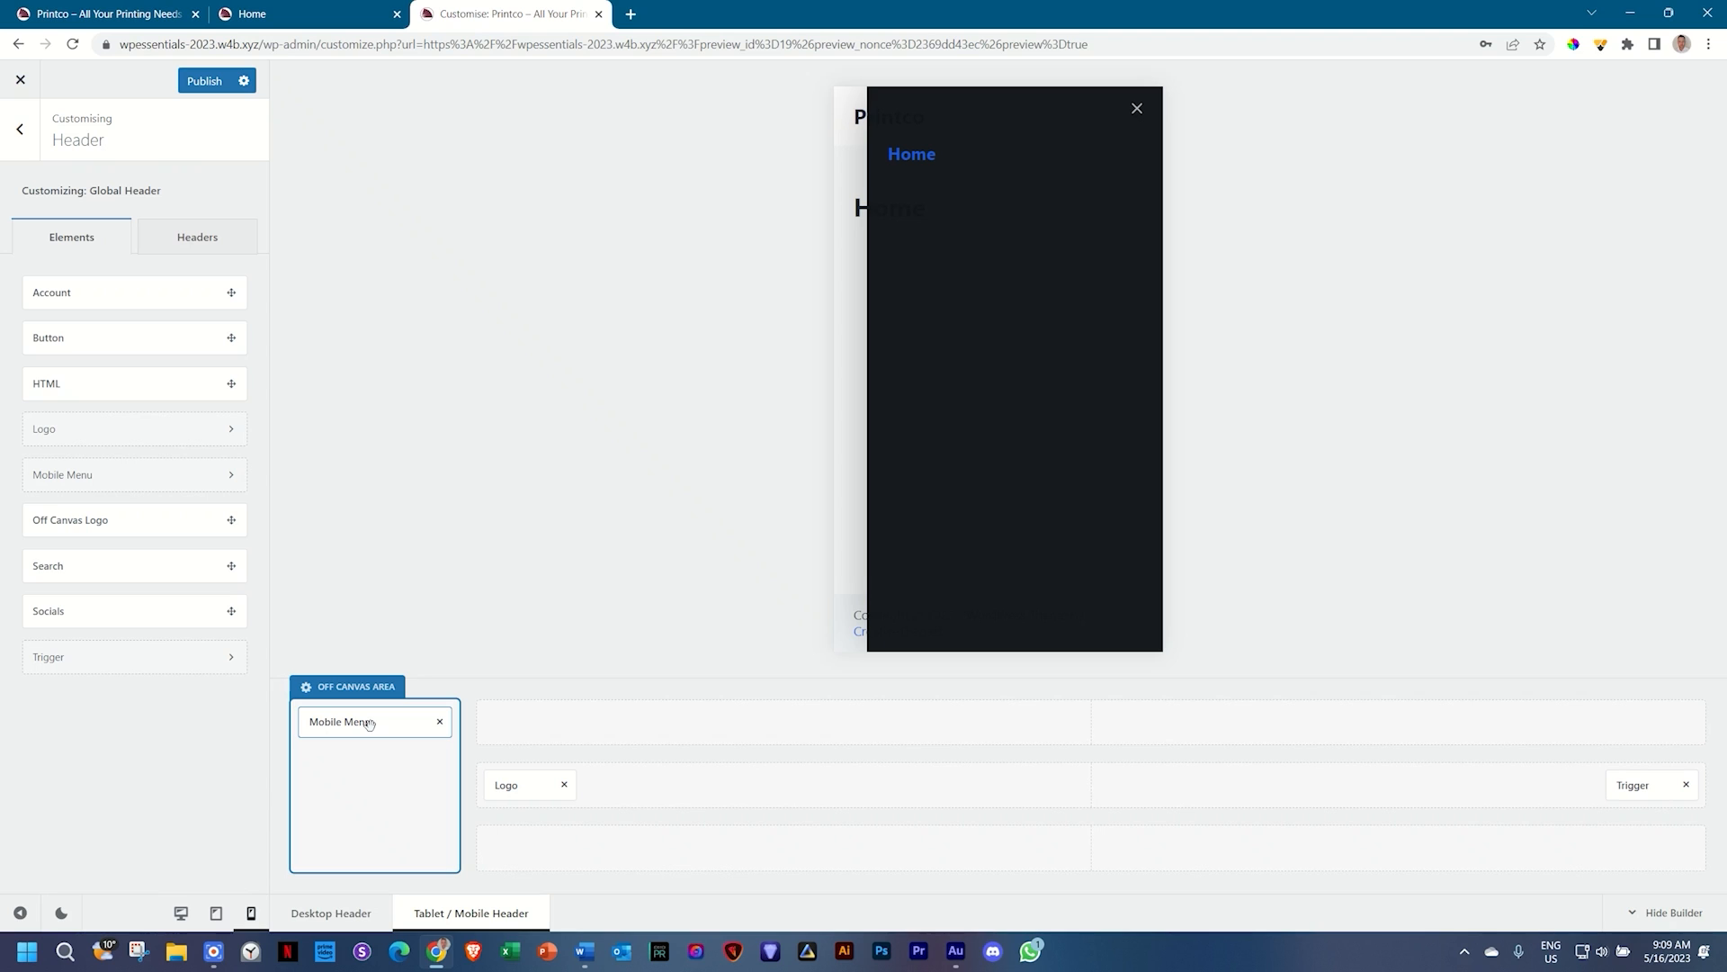
pyautogui.click(1138, 110)
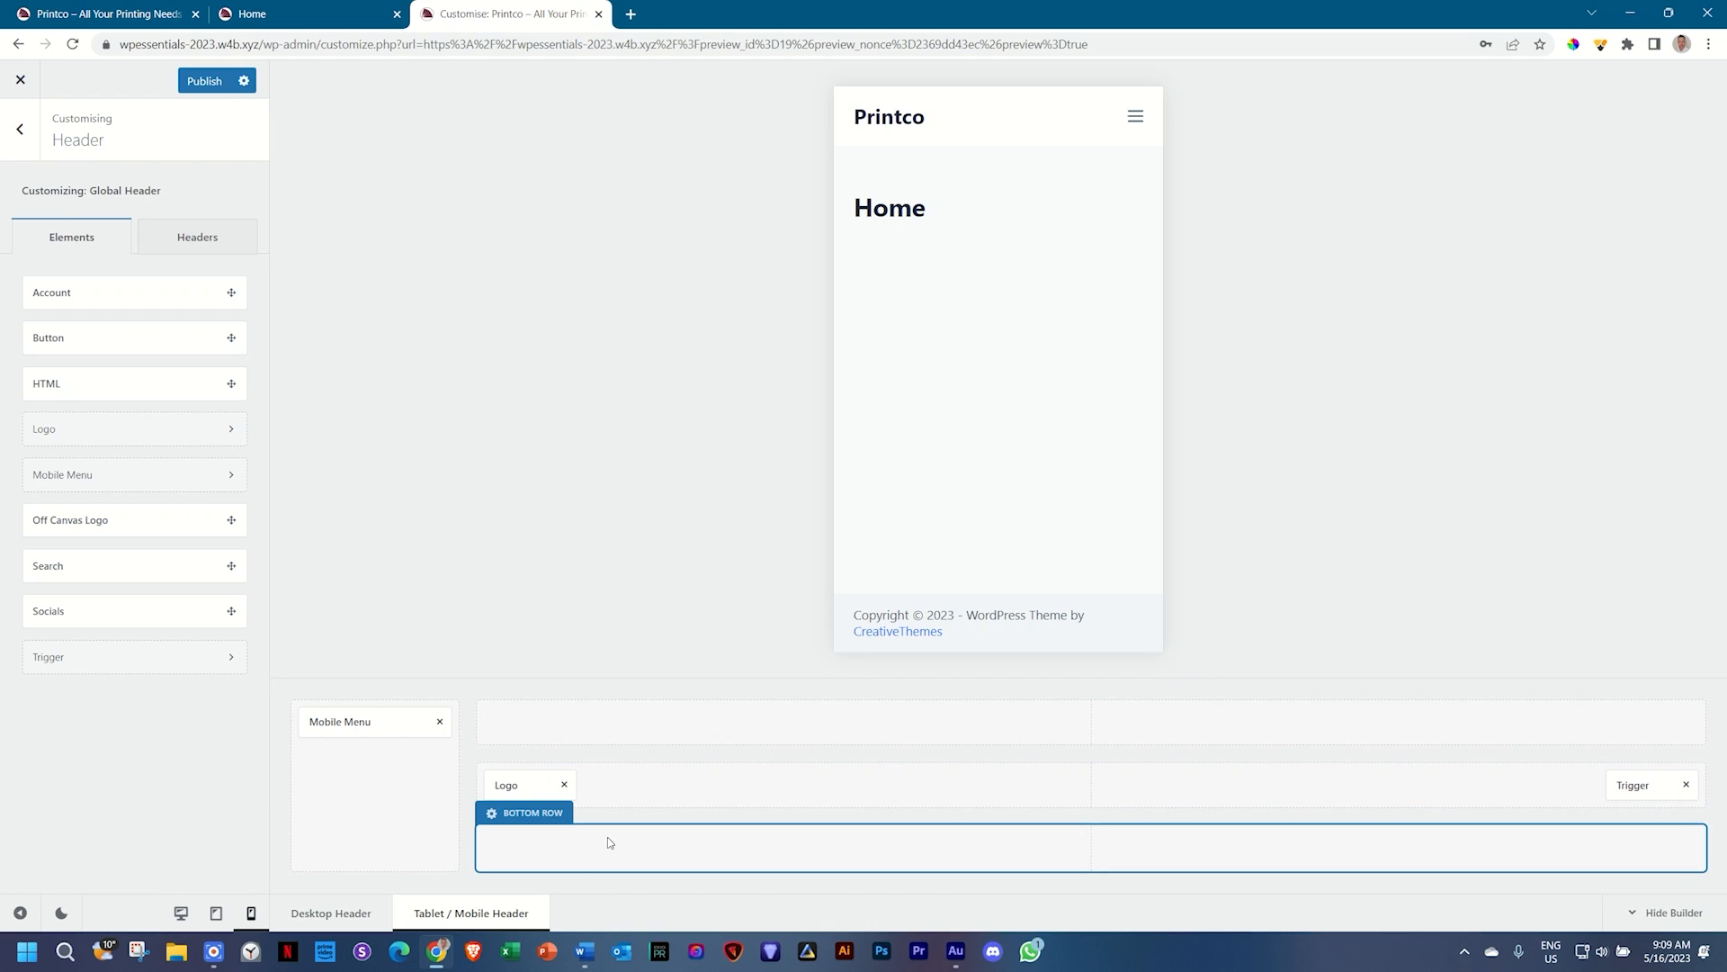
# Step: Place Account left and Button right in the mobile top row, and Search, Socials, HTML across the bottom row
pyautogui.moveTo(57, 289); pyautogui.dragTo(529, 718)
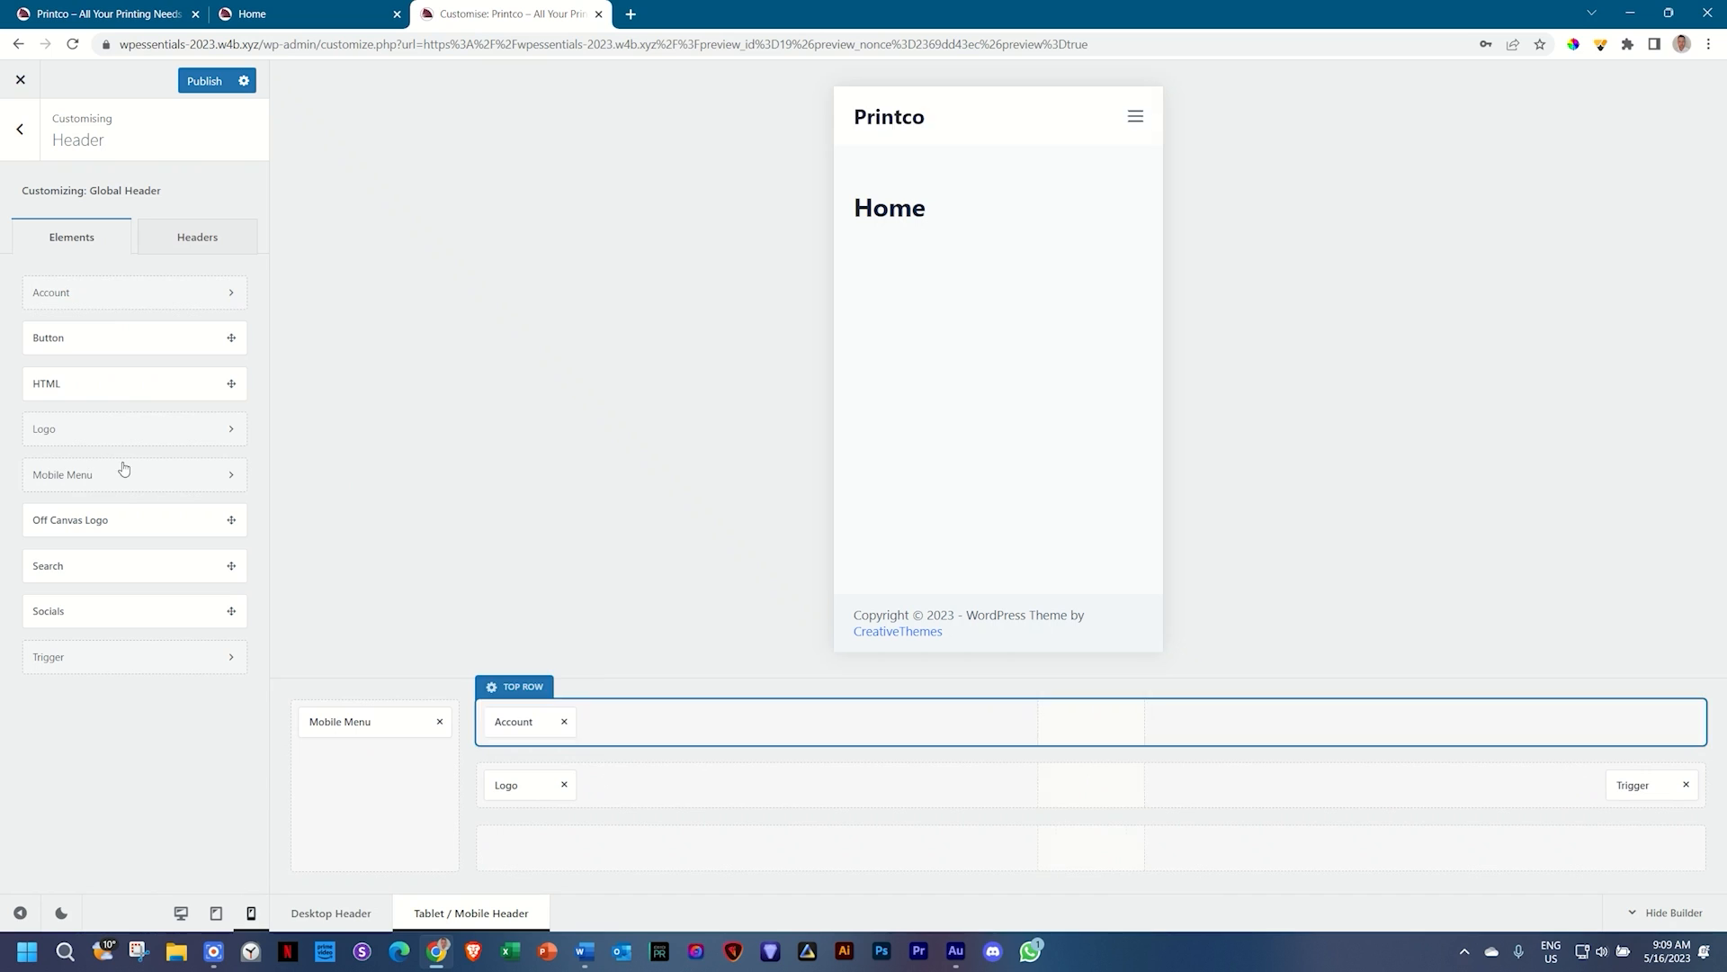
pyautogui.moveTo(96, 334); pyautogui.dragTo(1647, 719)
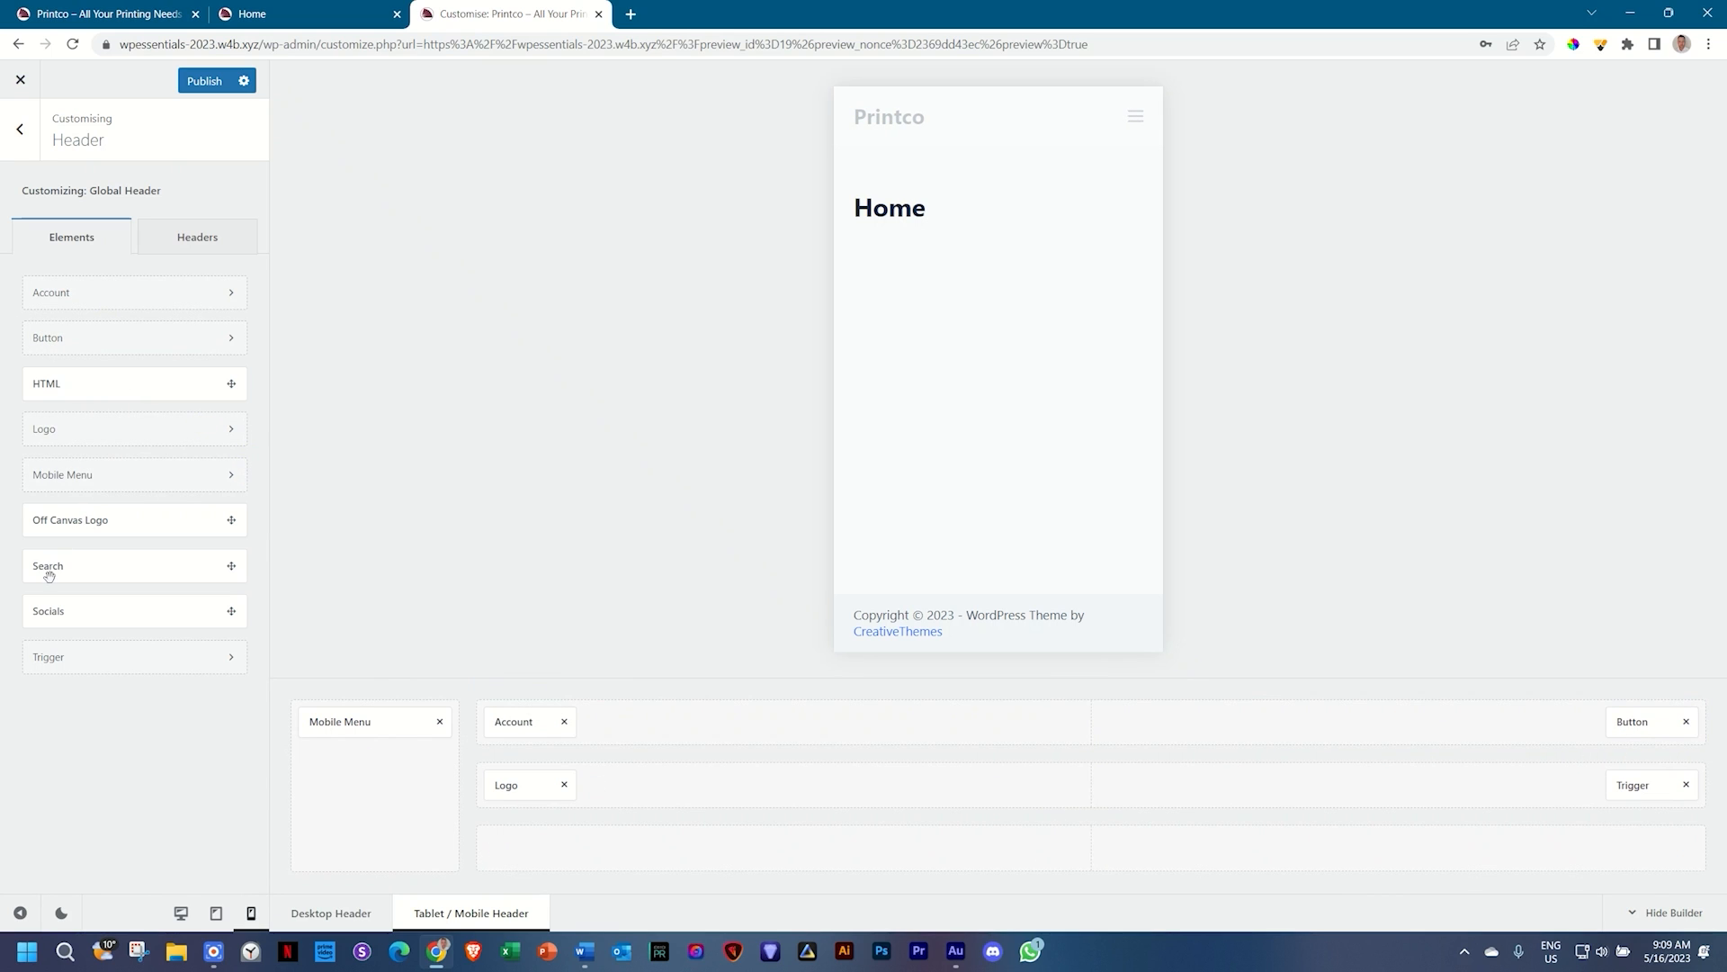
pyautogui.moveTo(50, 567); pyautogui.dragTo(504, 851)
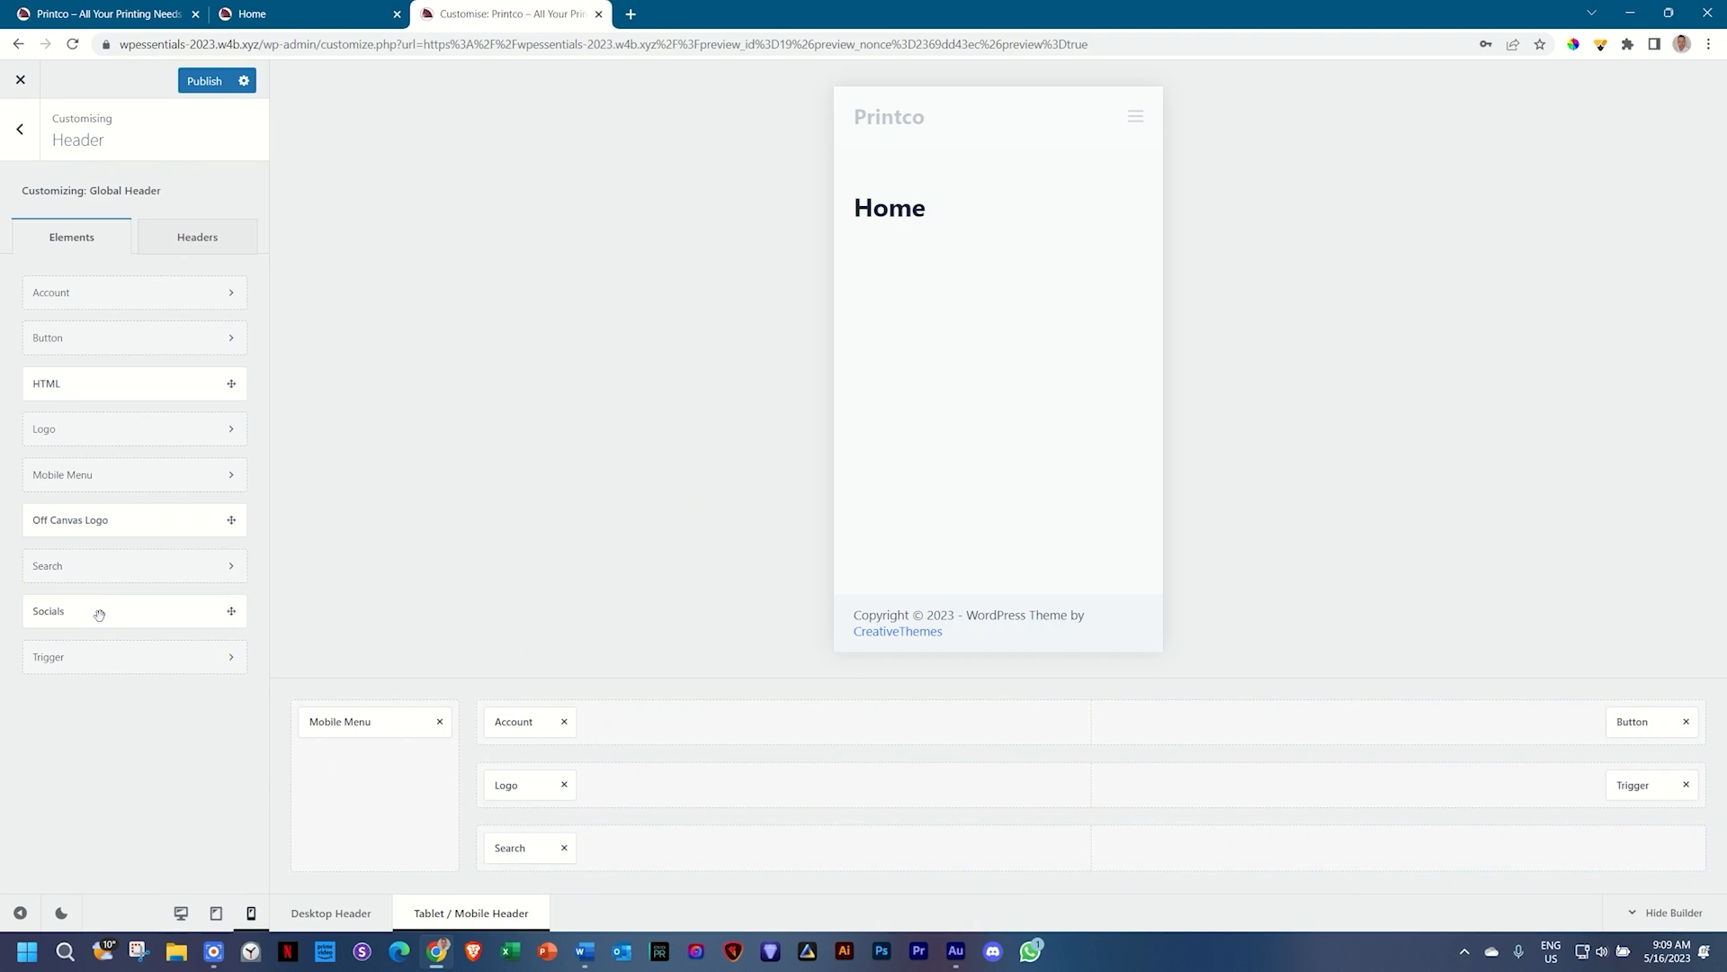
pyautogui.moveTo(100, 609); pyautogui.dragTo(1075, 855)
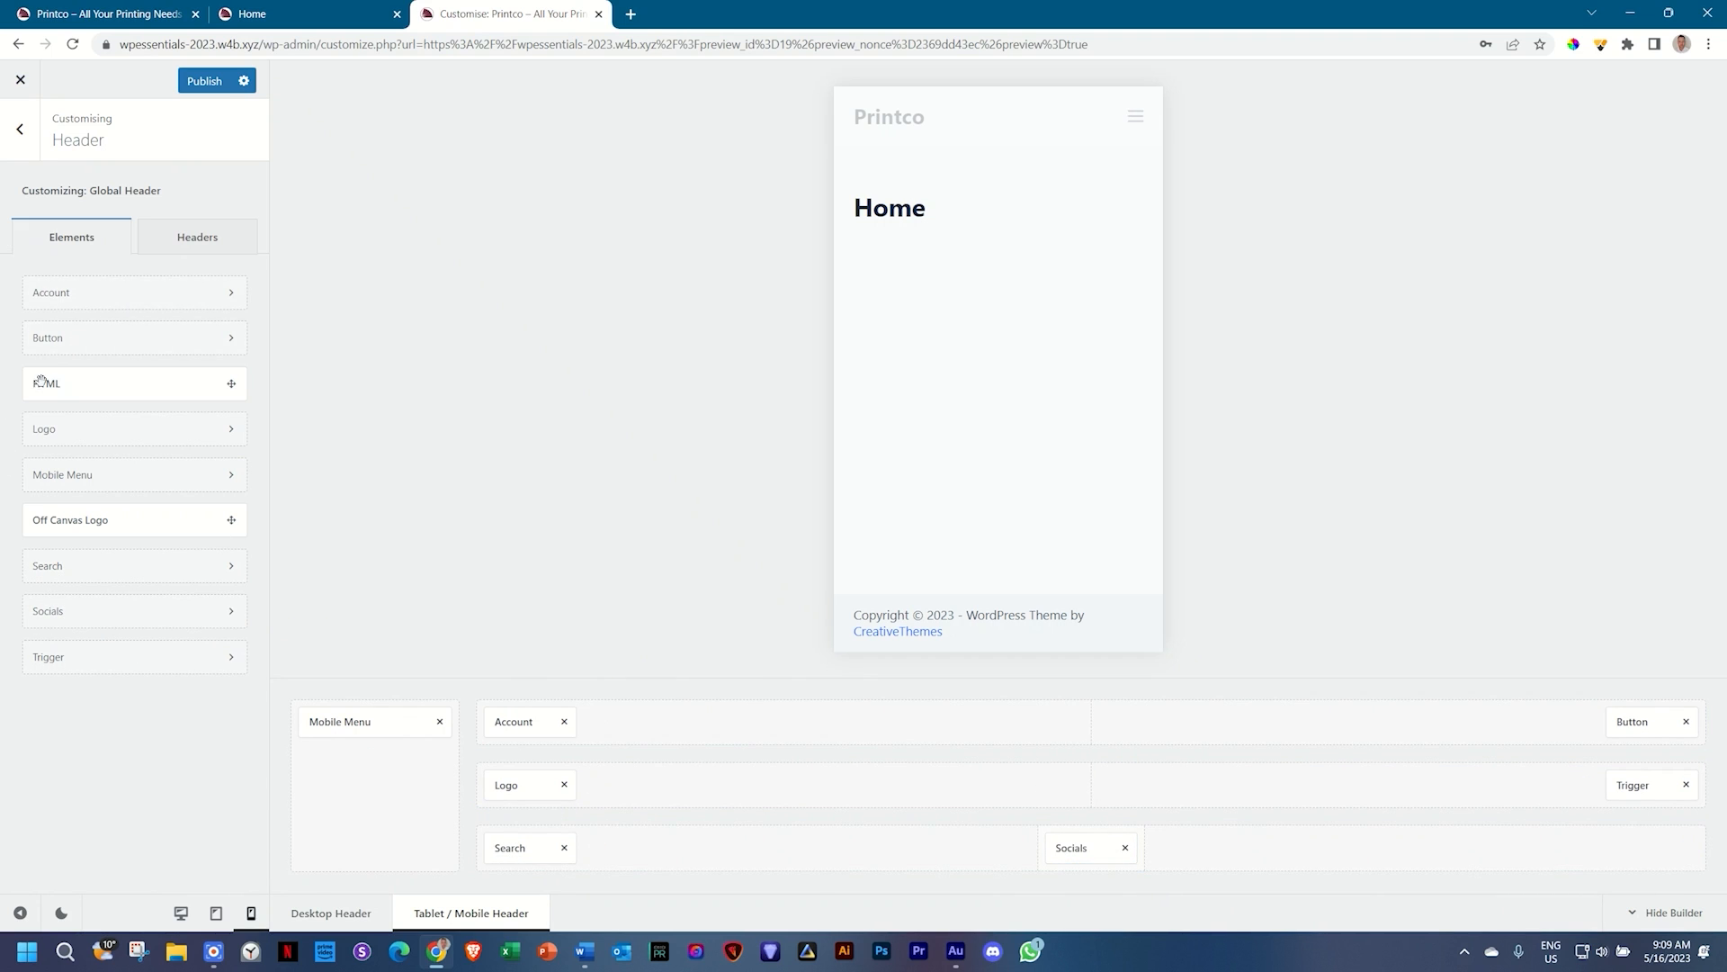
pyautogui.moveTo(40, 381); pyautogui.dragTo(1643, 856)
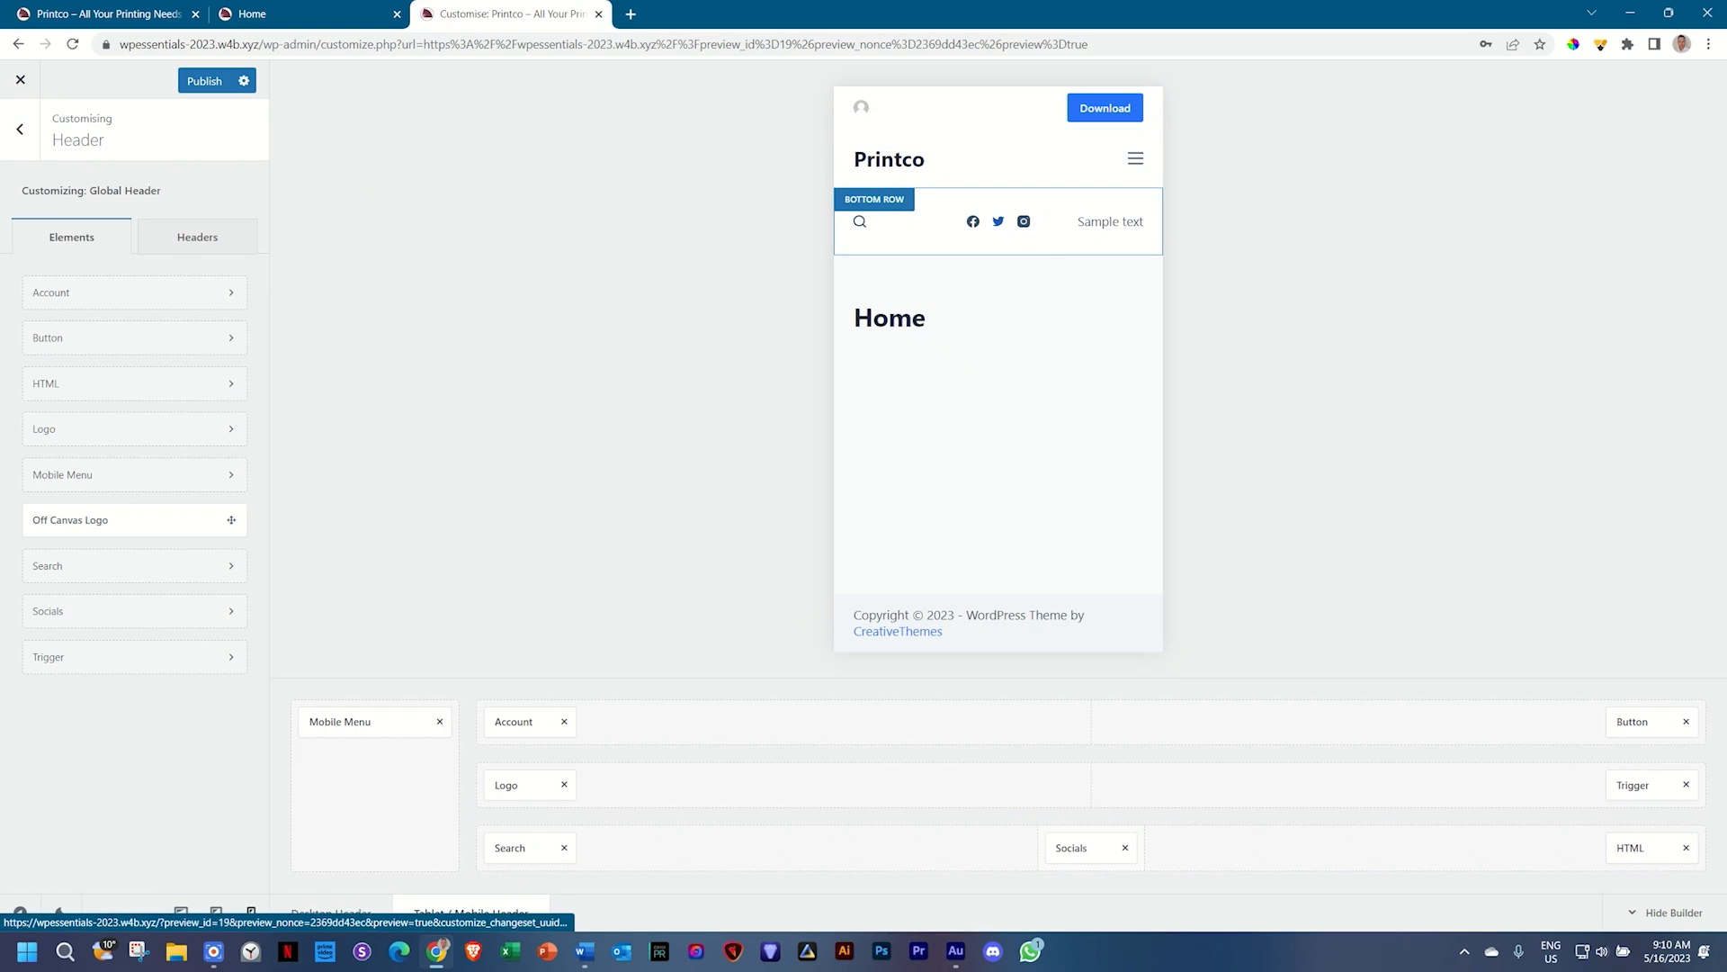
# Step: Preview the mobile slide-out menu, add Off Canvas Logo to the off-canvas area, then remove it again
pyautogui.click(1136, 160)
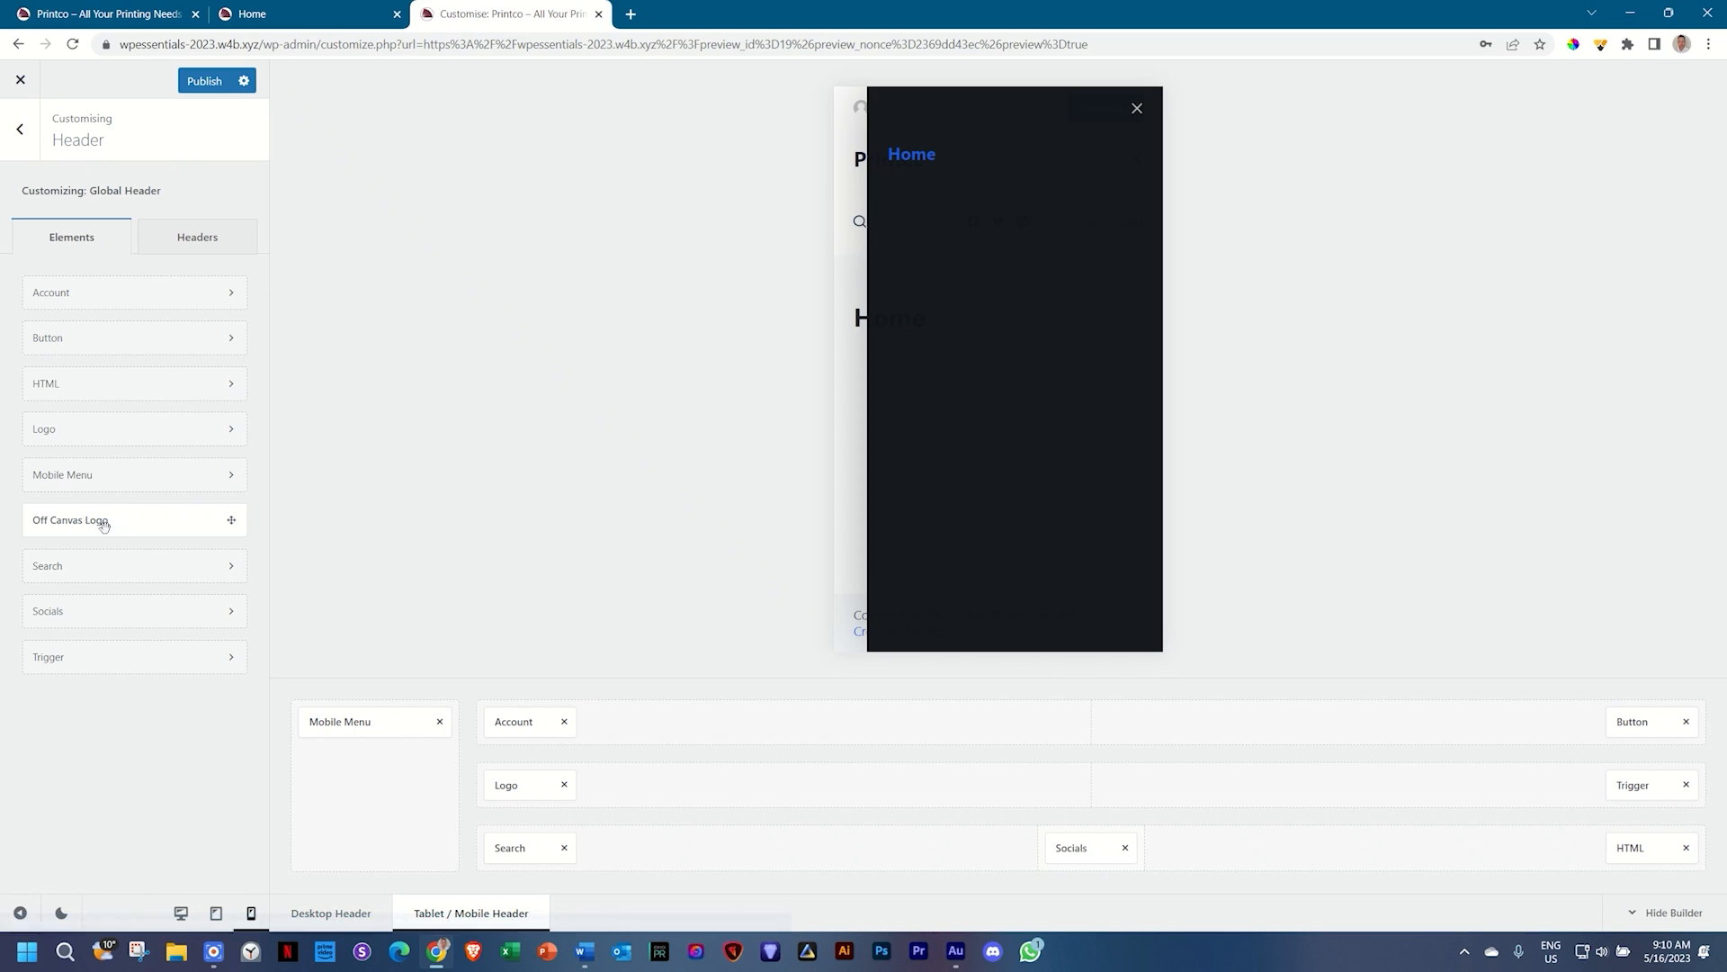
pyautogui.moveTo(60, 520); pyautogui.dragTo(375, 759)
pyautogui.click(1143, 109)
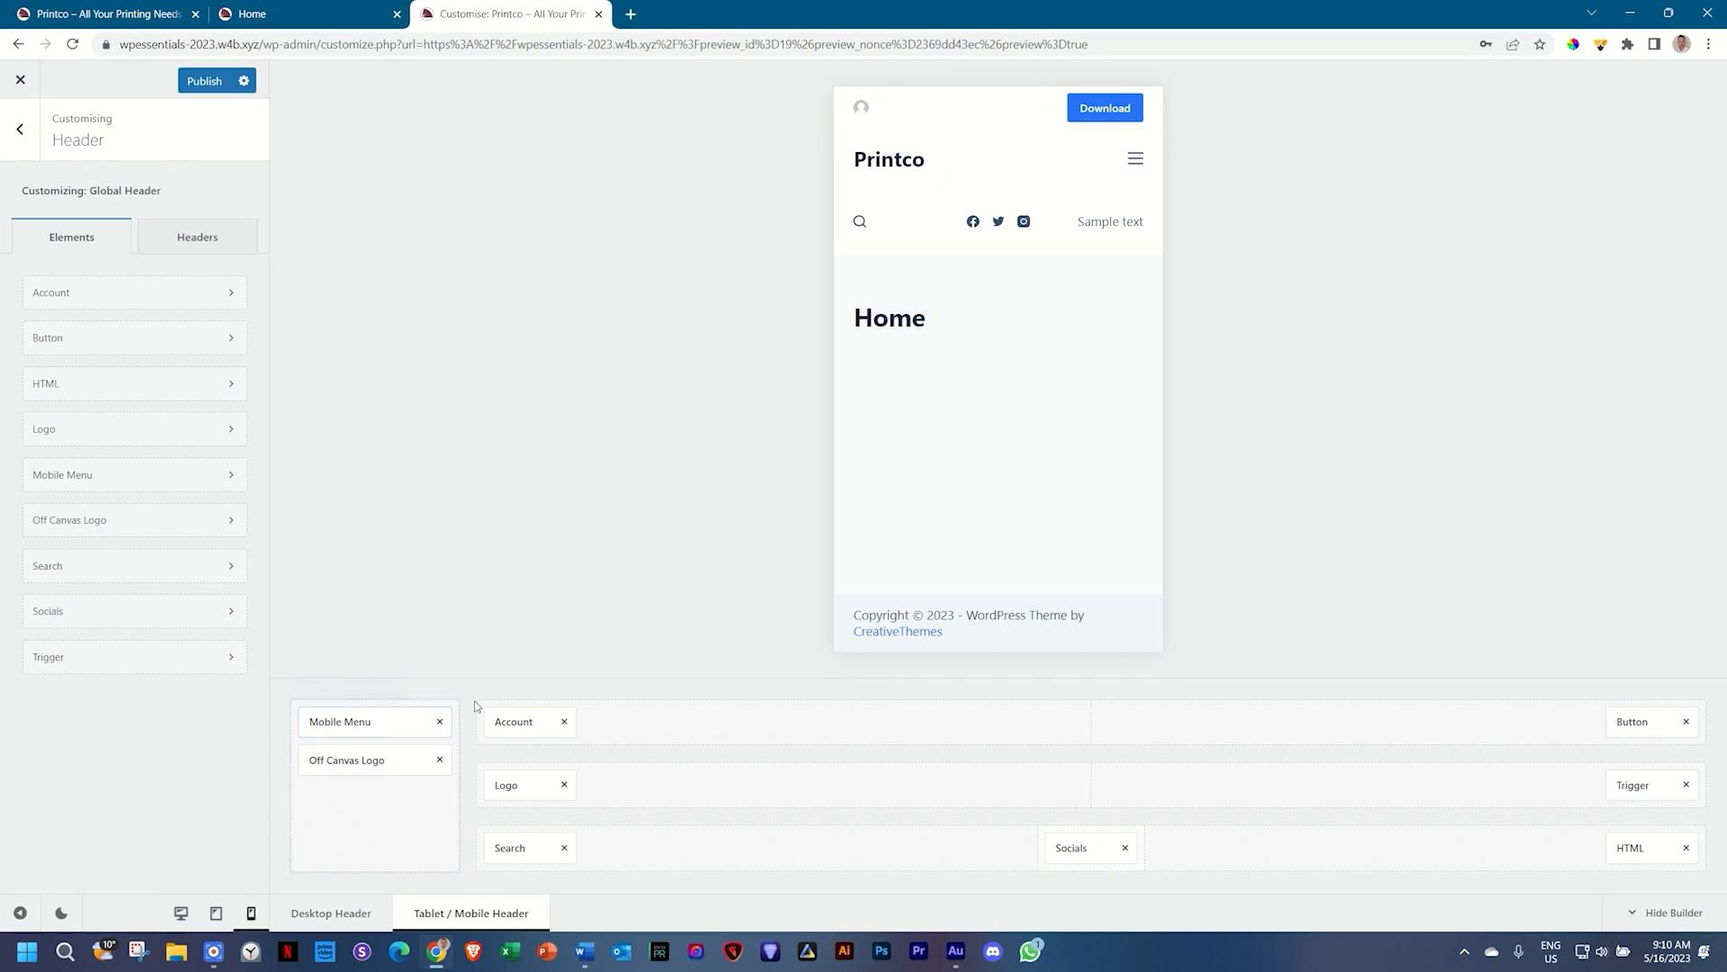
pyautogui.click(439, 759)
# Step: Remove Search, Socials, HTML, Account and Button from the mobile rows, then return to the Desktop Header
pyautogui.click(564, 848)
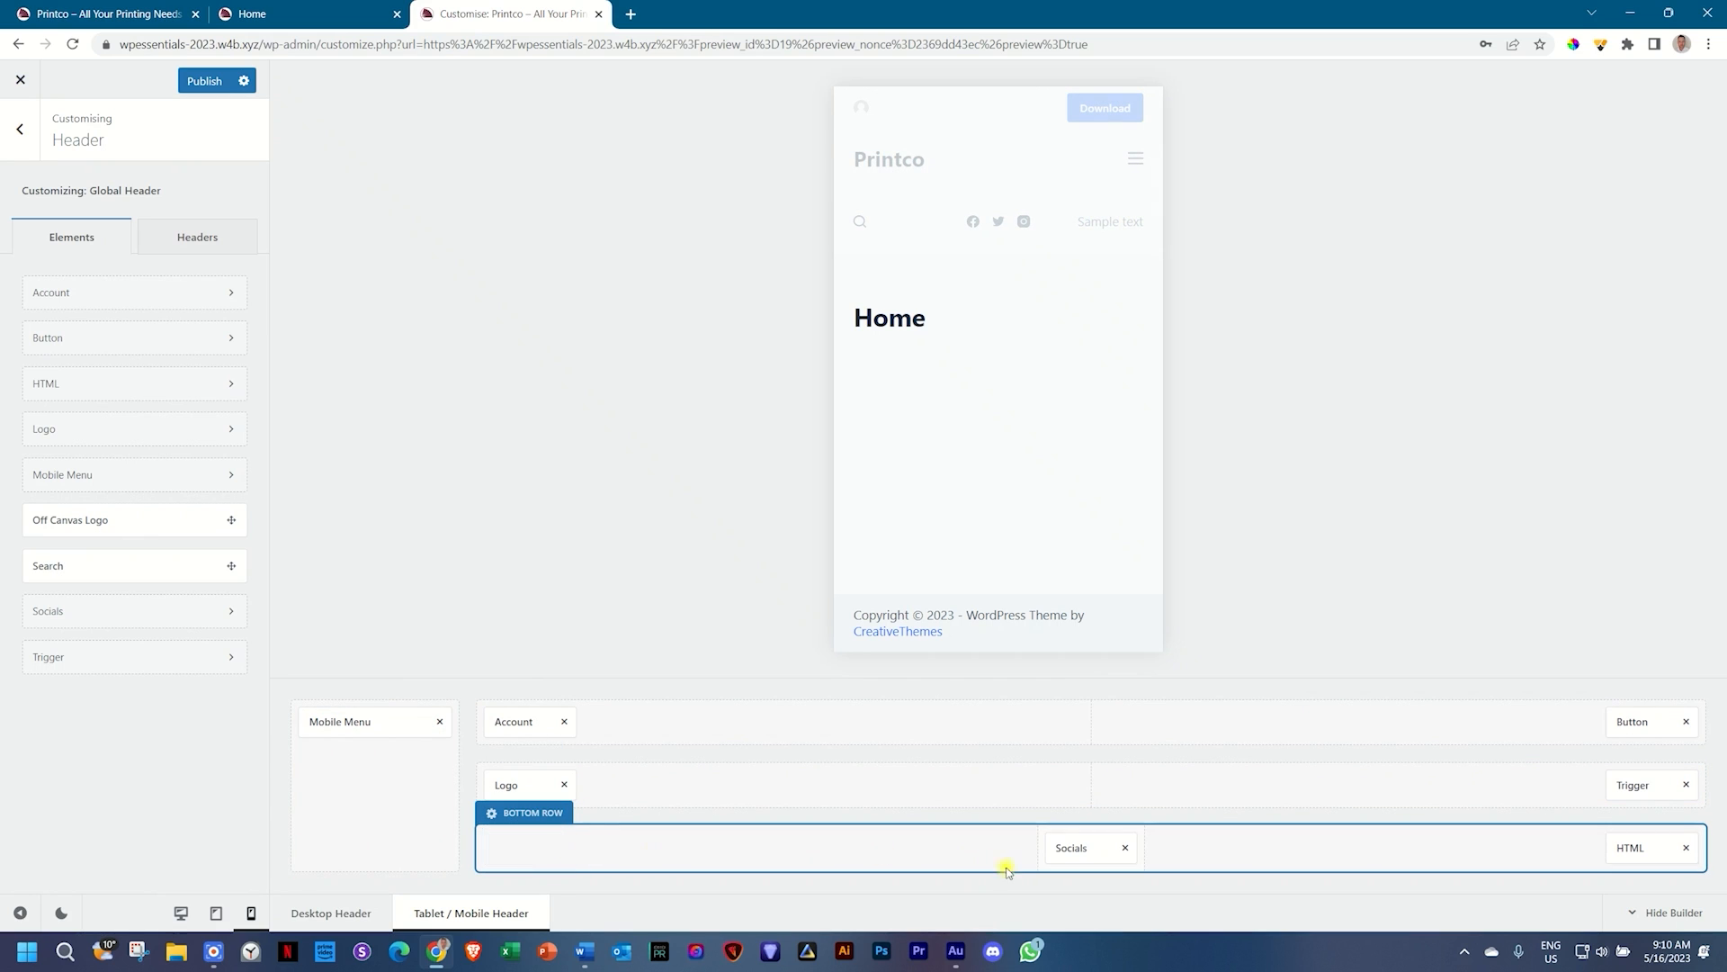
pyautogui.click(1125, 848)
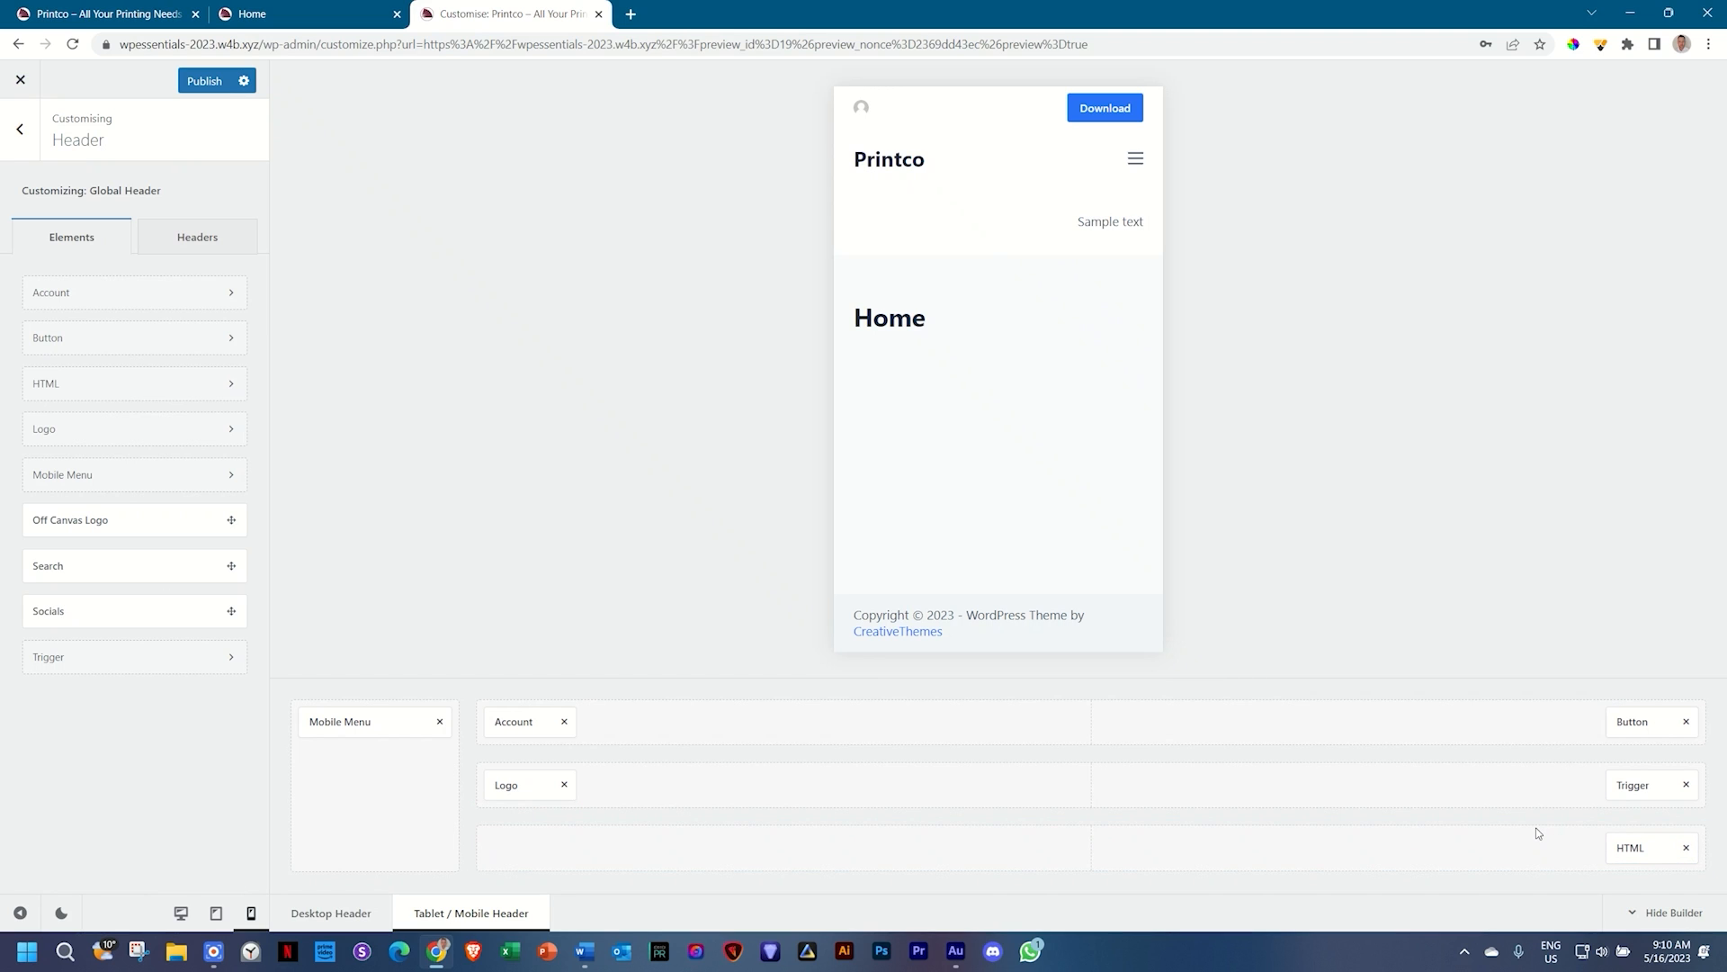
pyautogui.click(1686, 847)
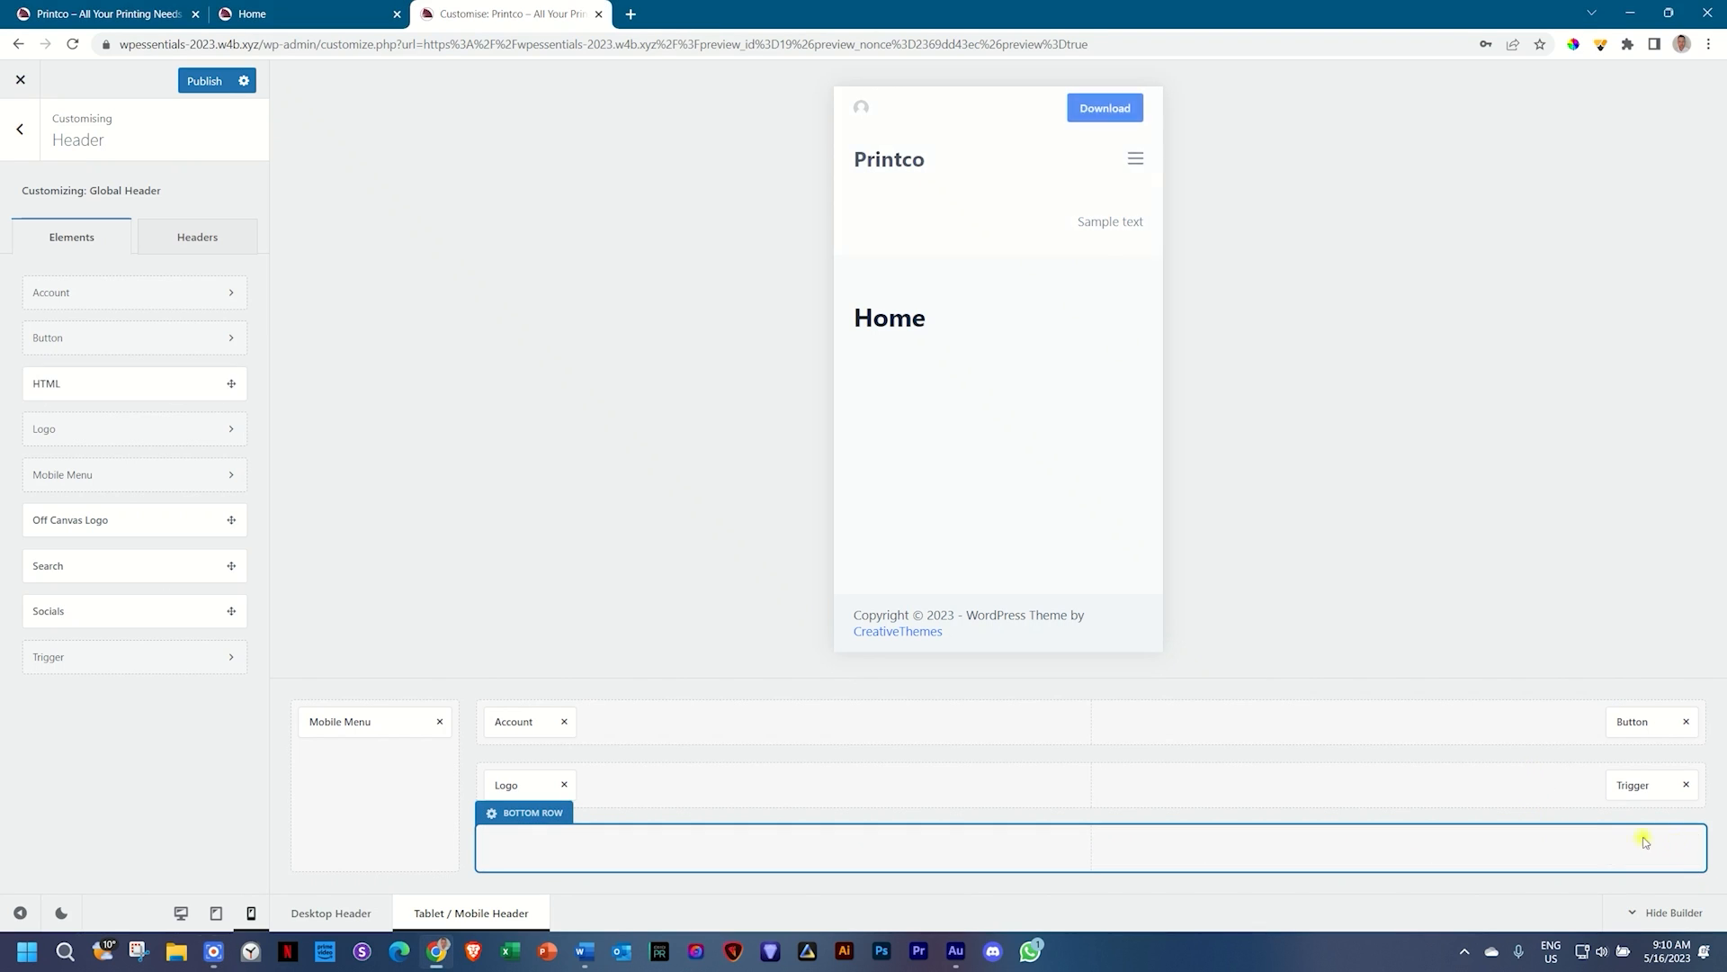
pyautogui.click(564, 720)
pyautogui.click(1686, 721)
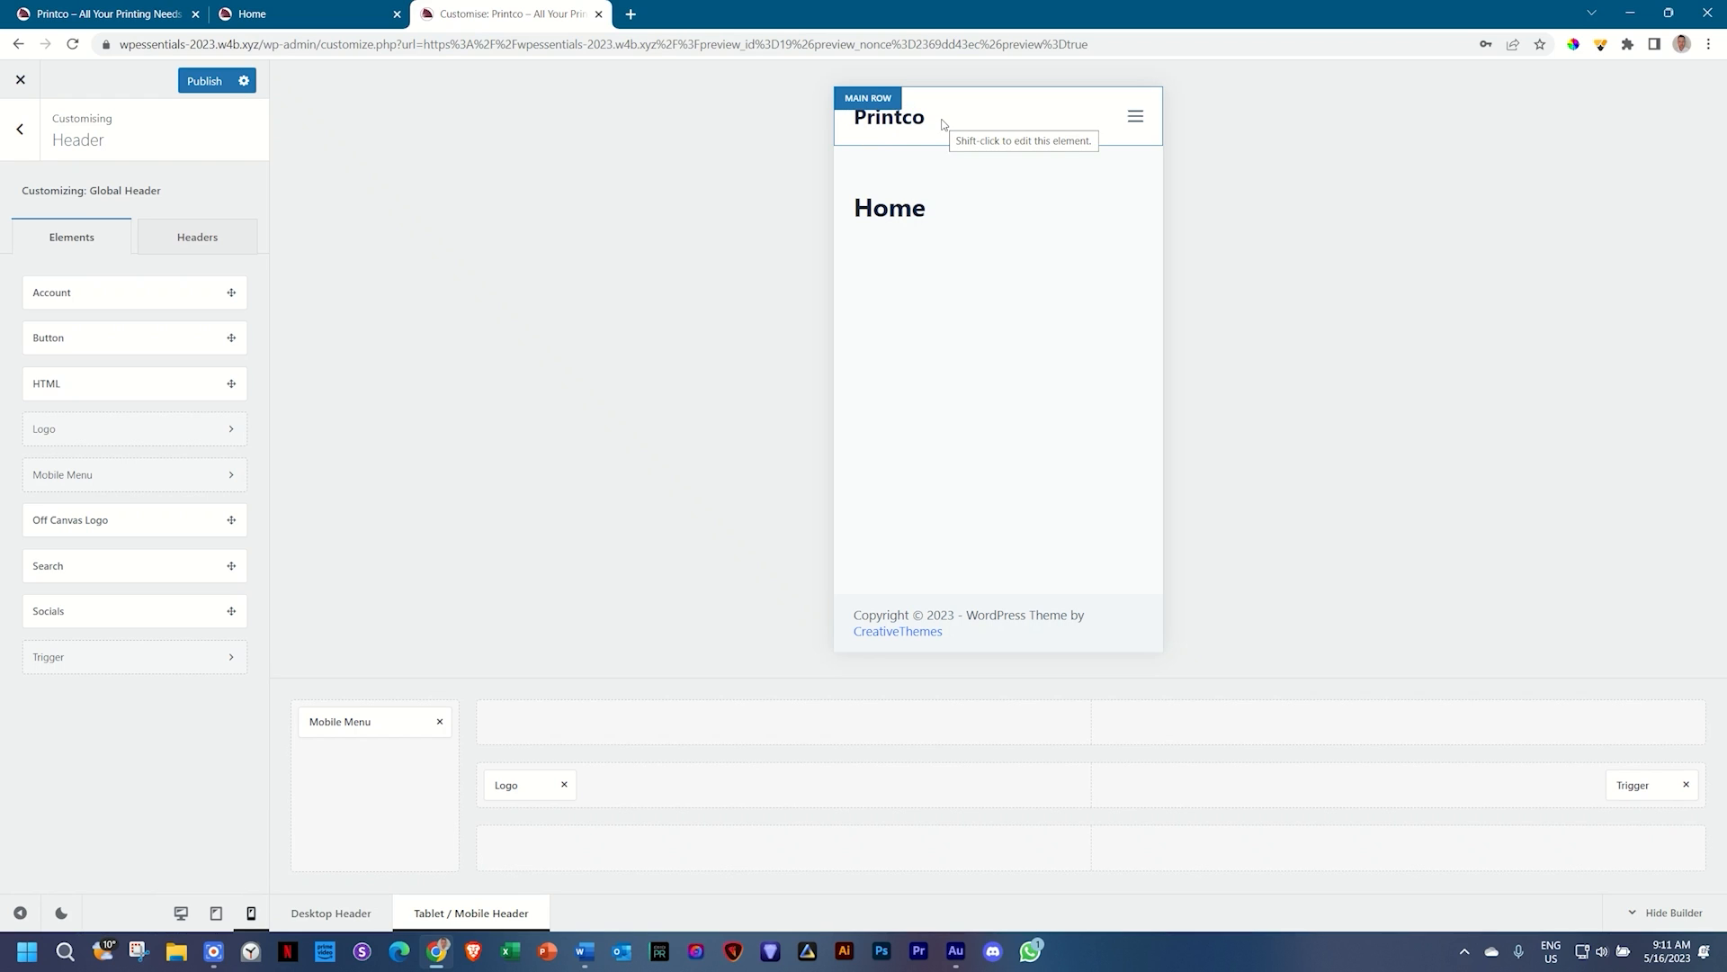
pyautogui.click(351, 910)
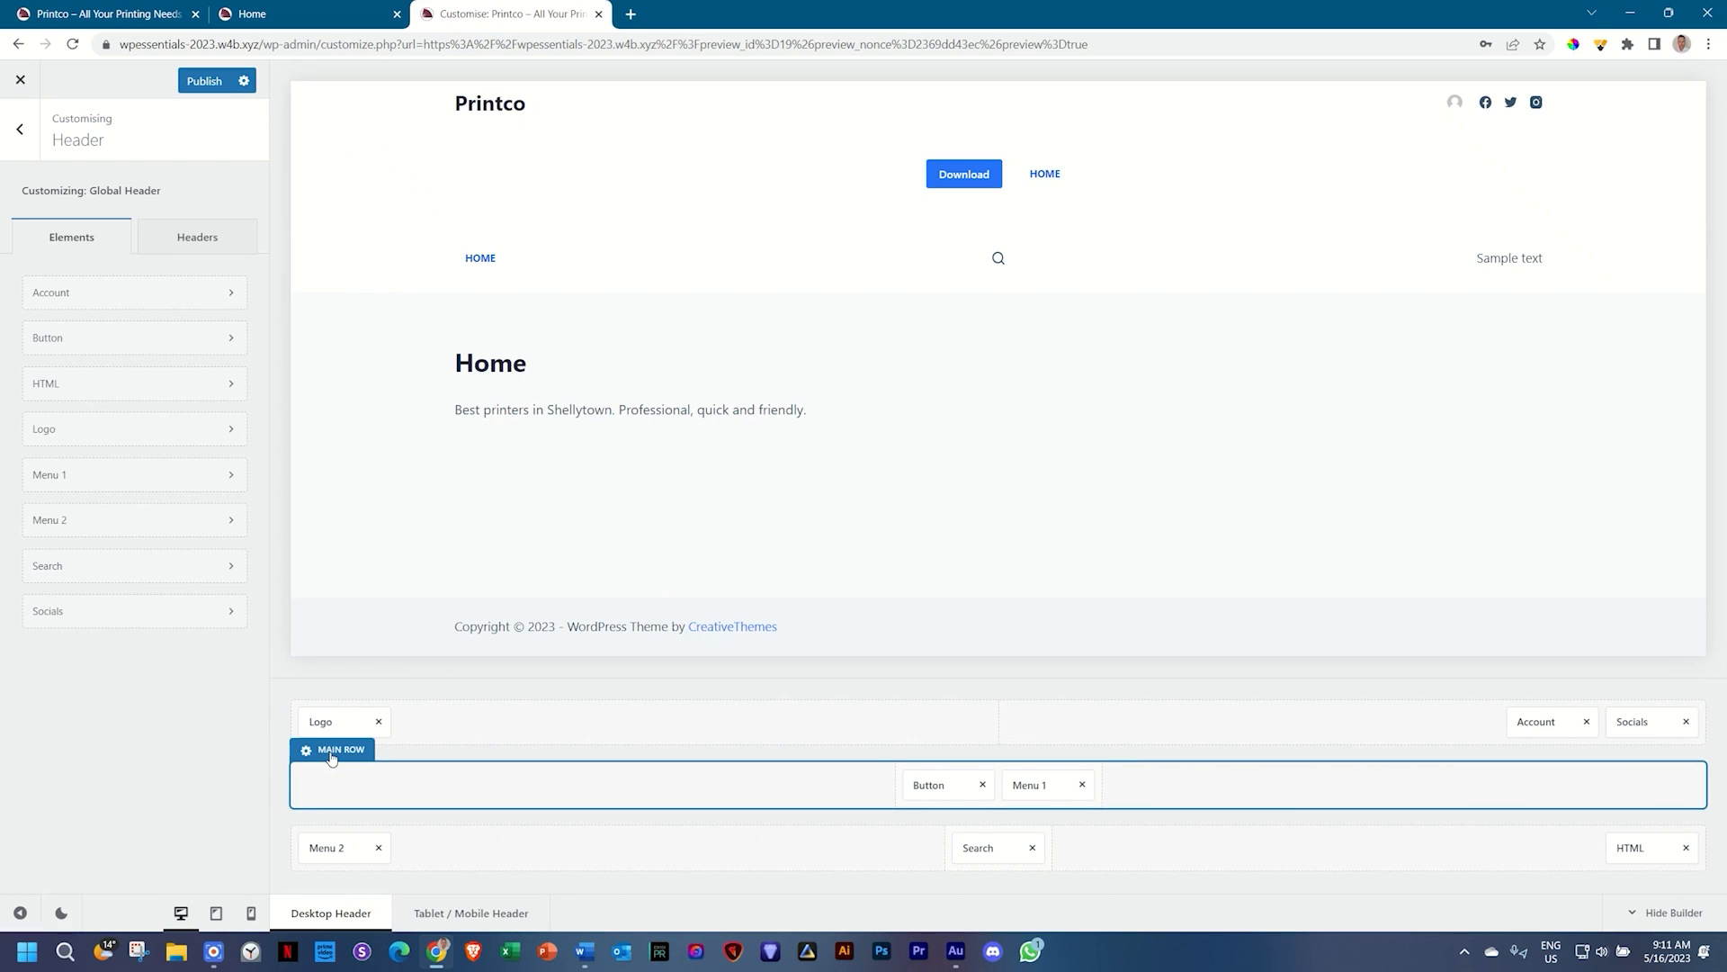
# Step: Try dark slate Color 3 as the desktop Main Row background, then revert it to white Color 8 (#FFFFFF)
pyautogui.click(343, 140)
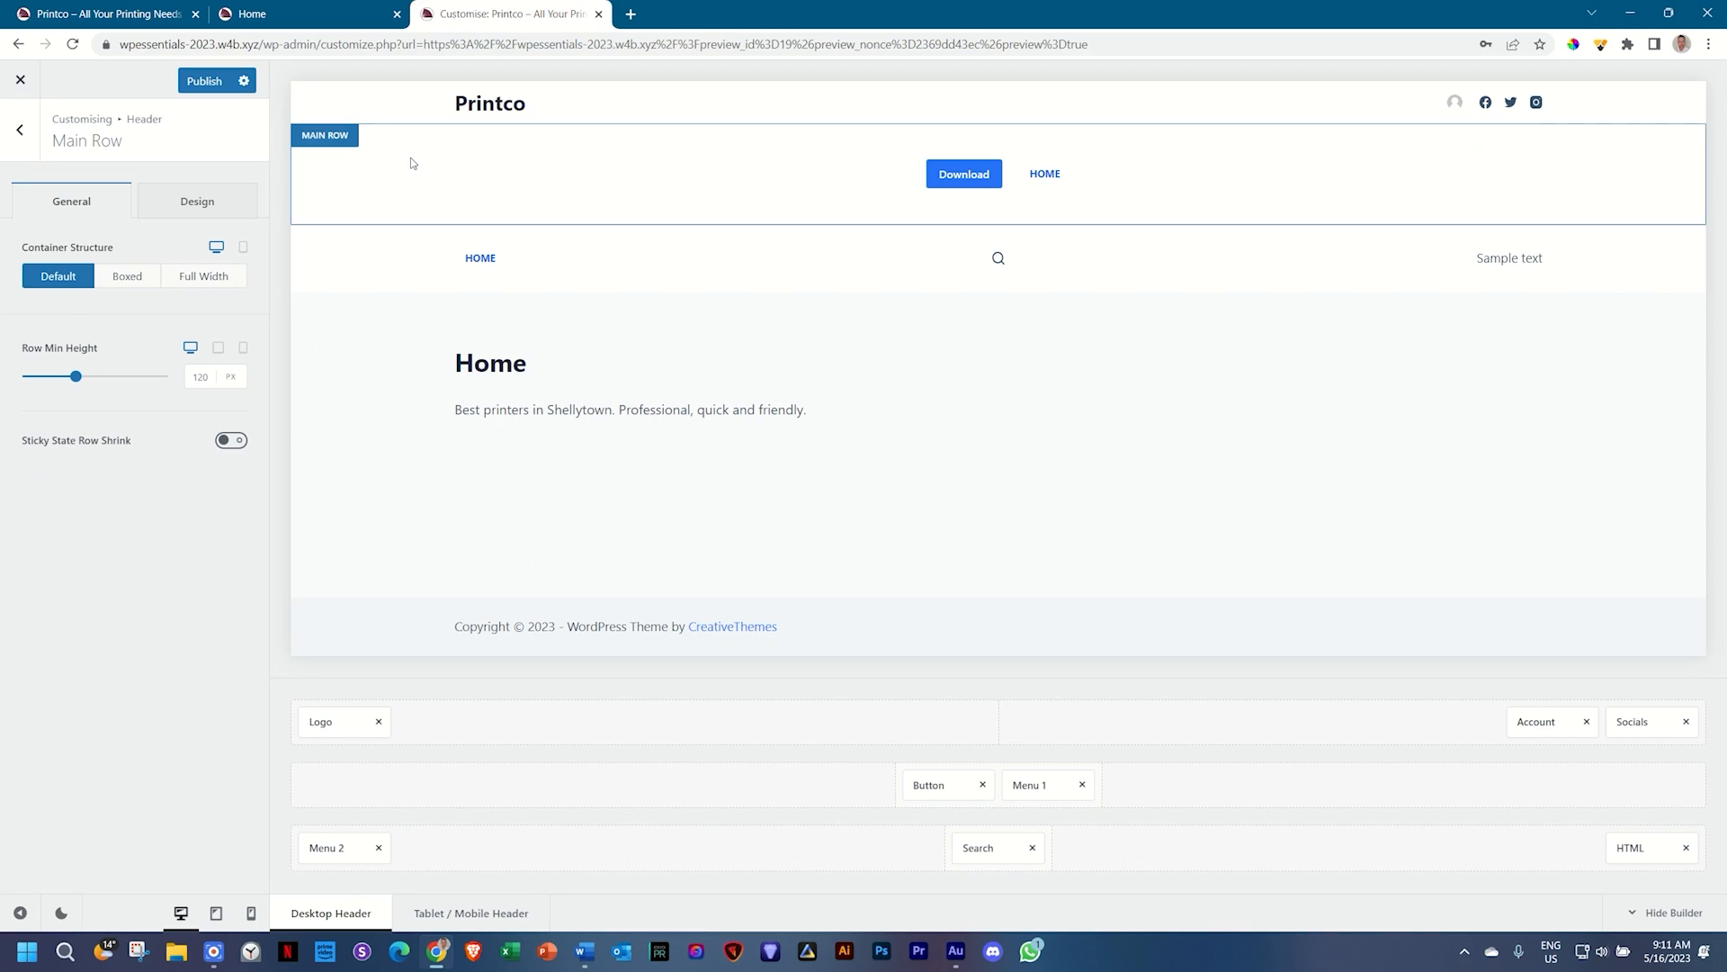
pyautogui.click(188, 216)
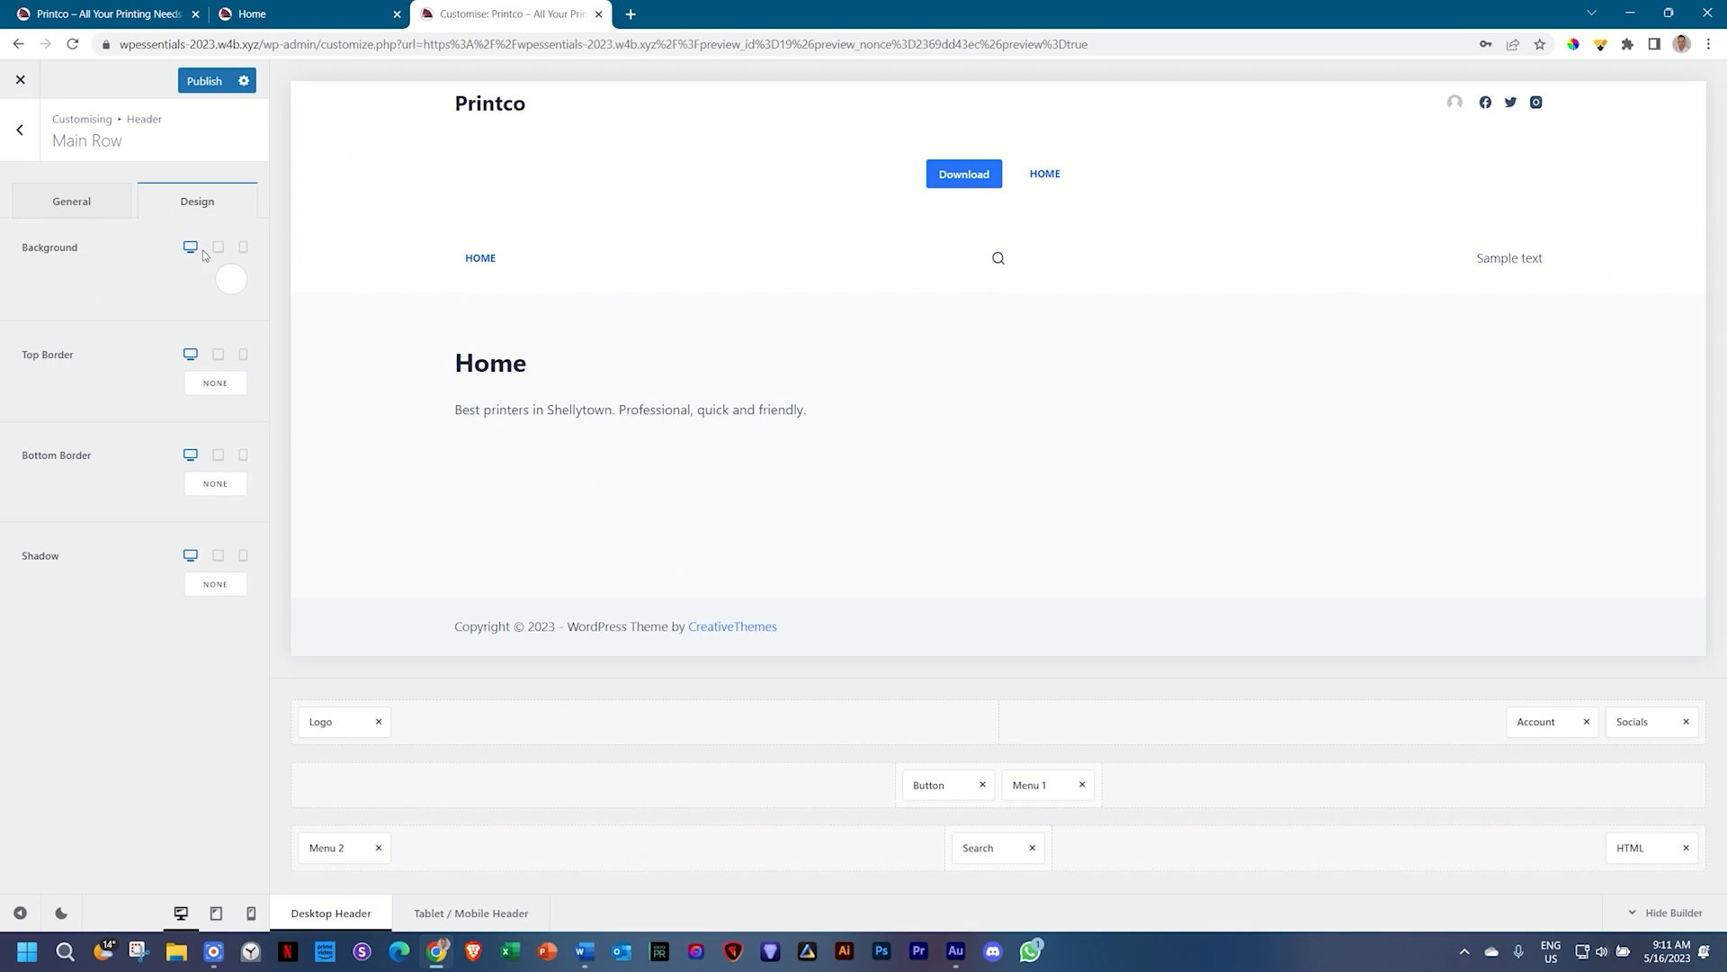
pyautogui.click(231, 281)
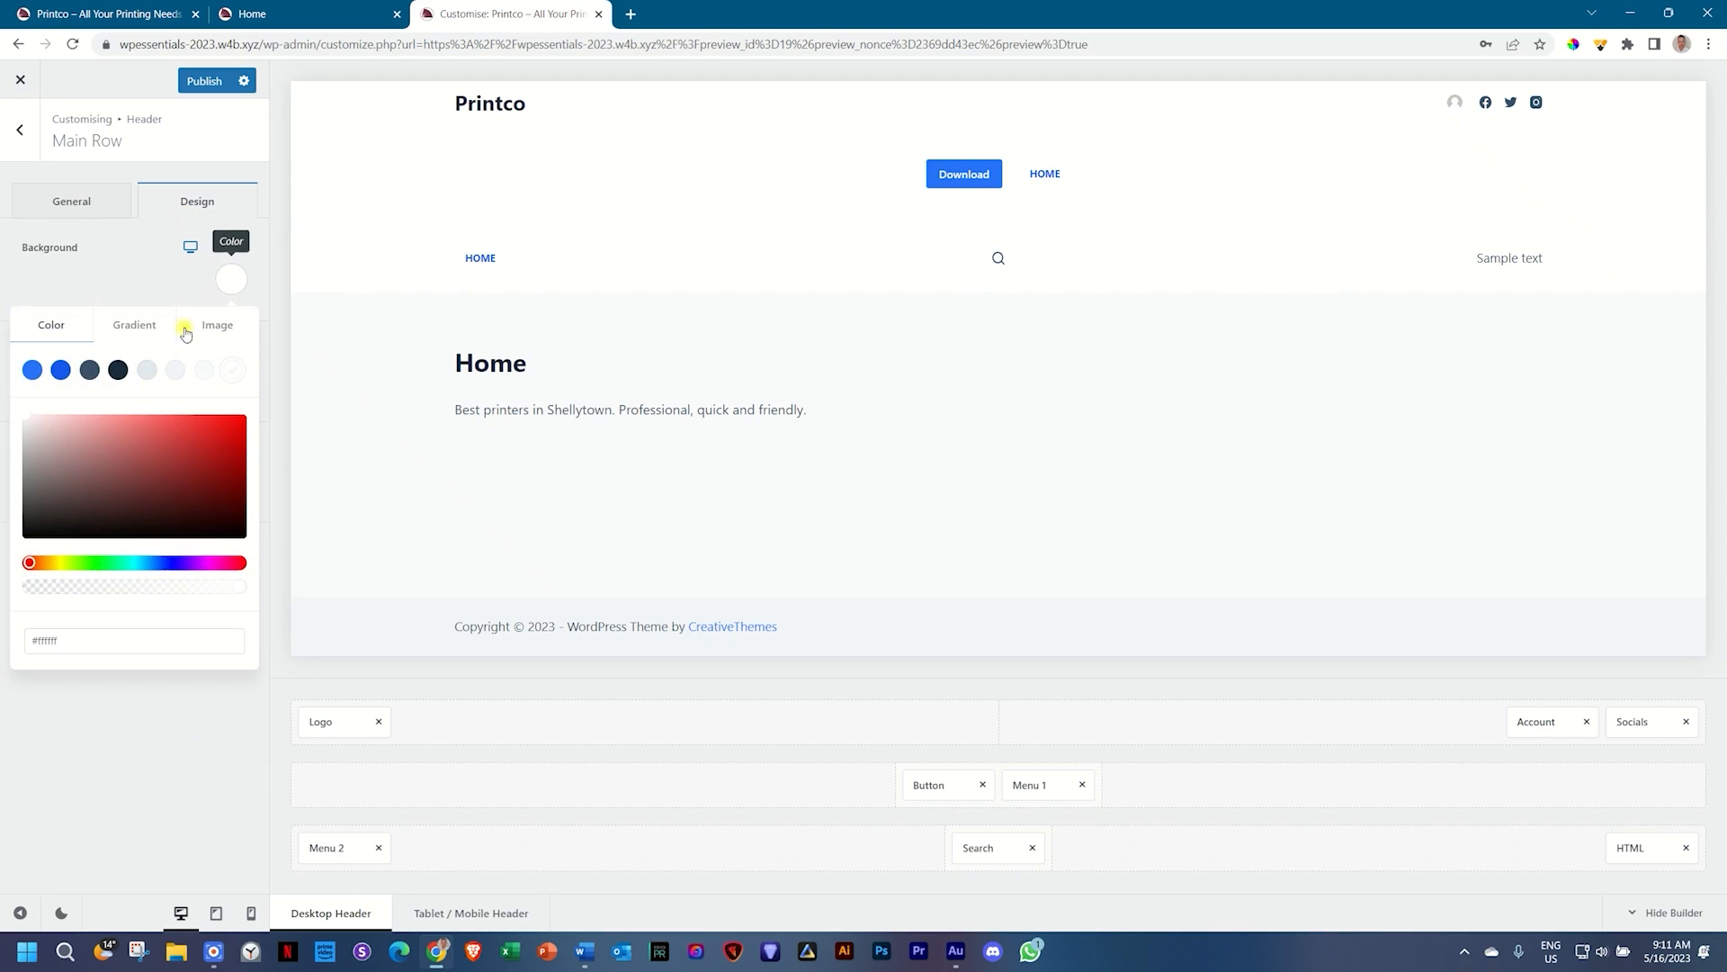
pyautogui.click(90, 371)
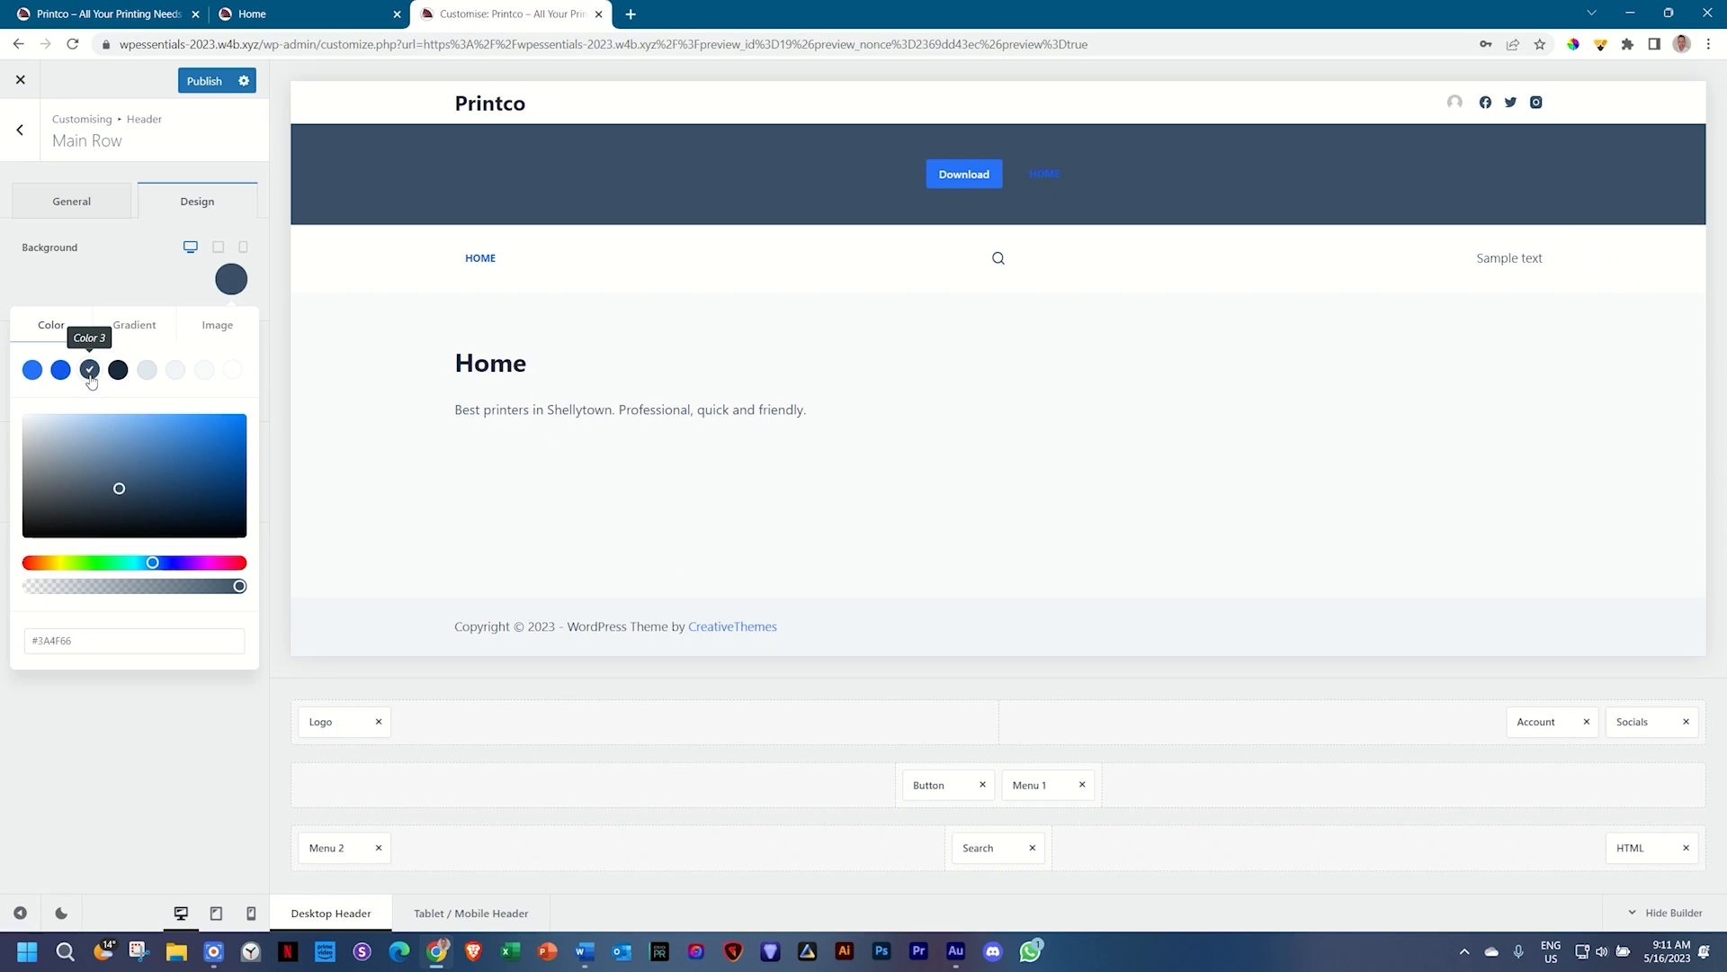
pyautogui.click(231, 372)
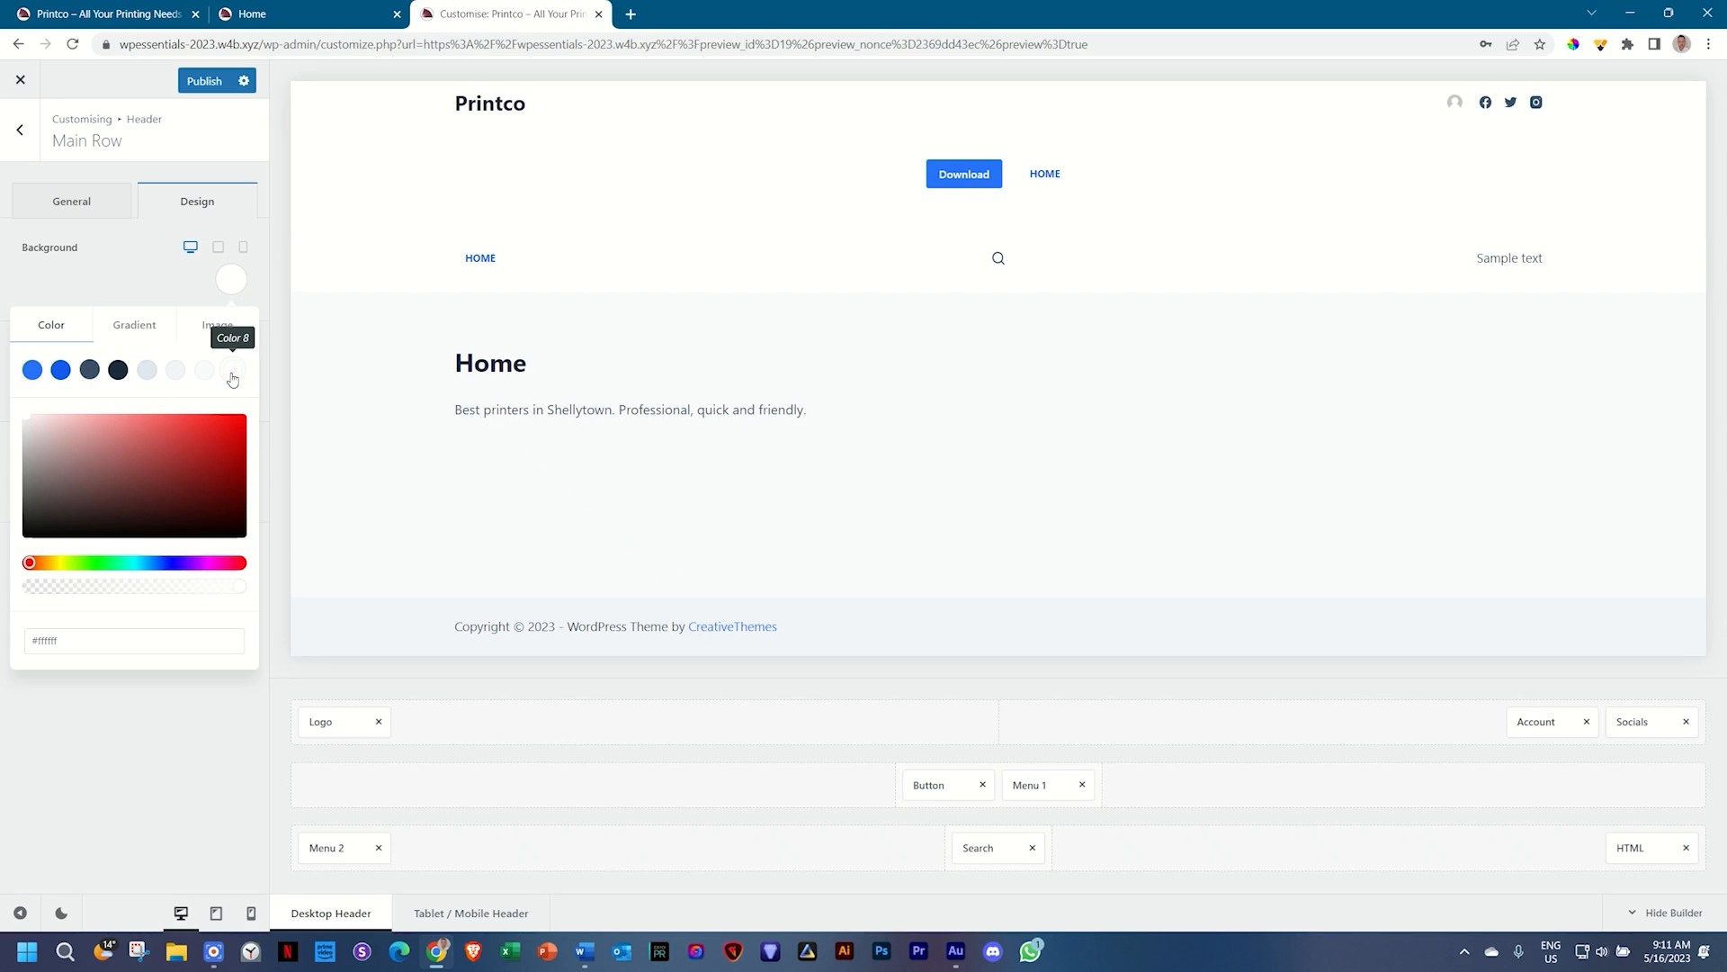
pyautogui.click(231, 286)
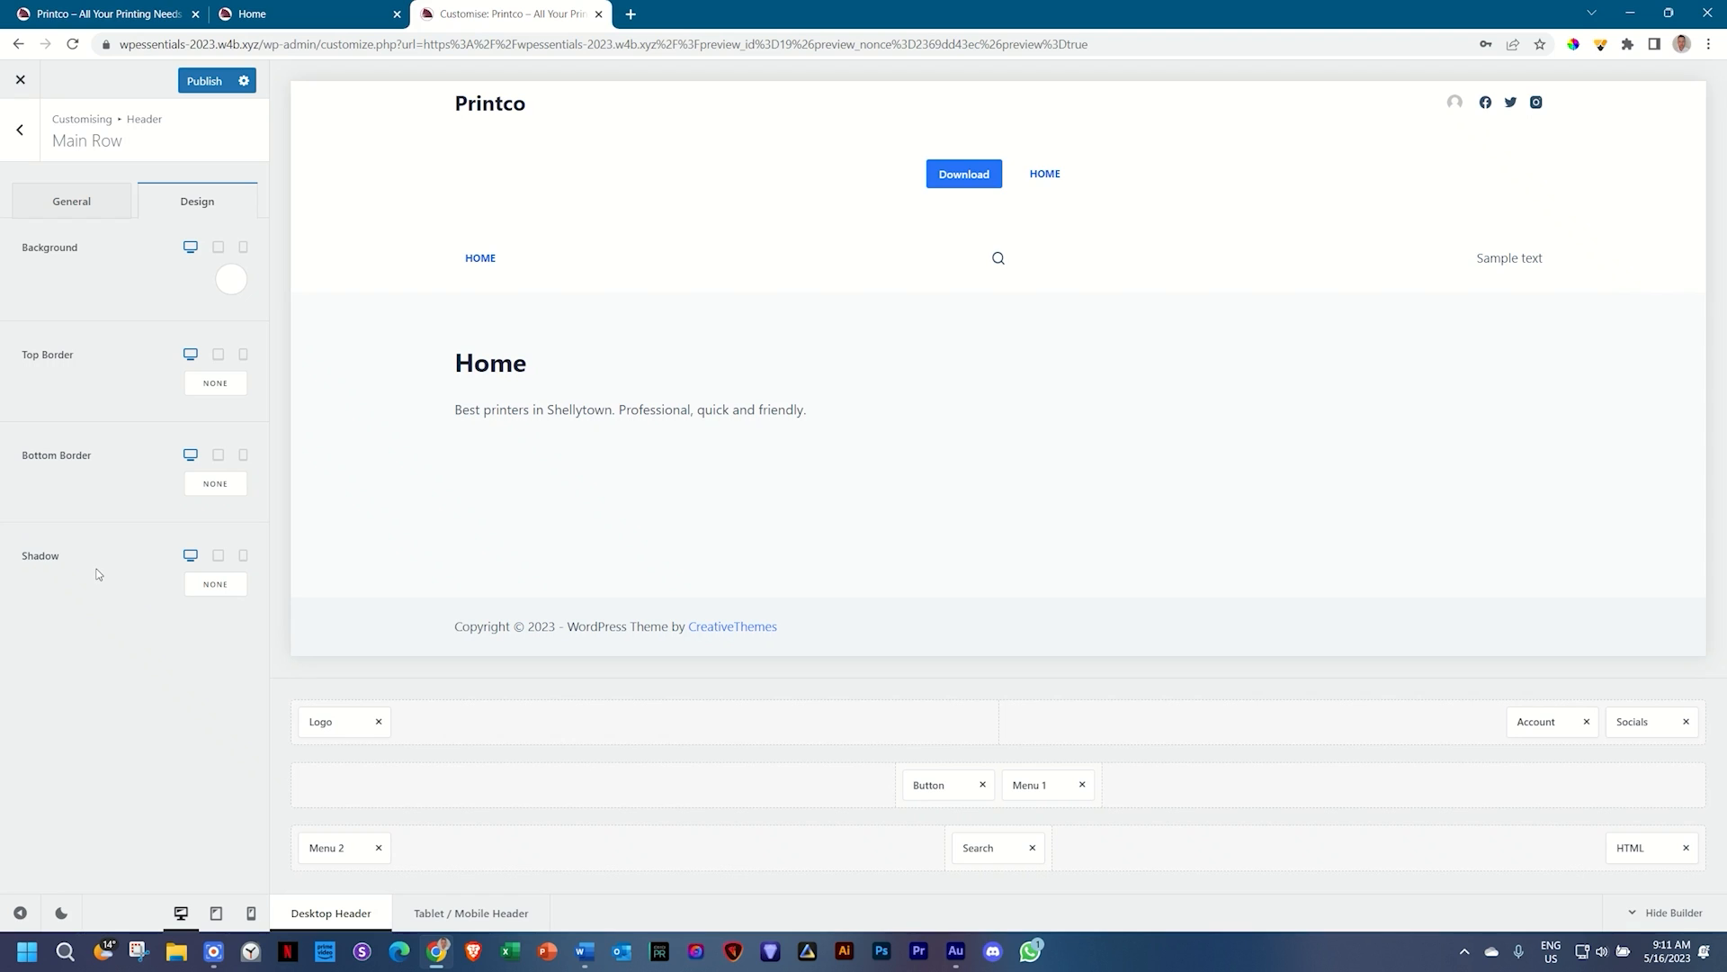
pyautogui.click(98, 208)
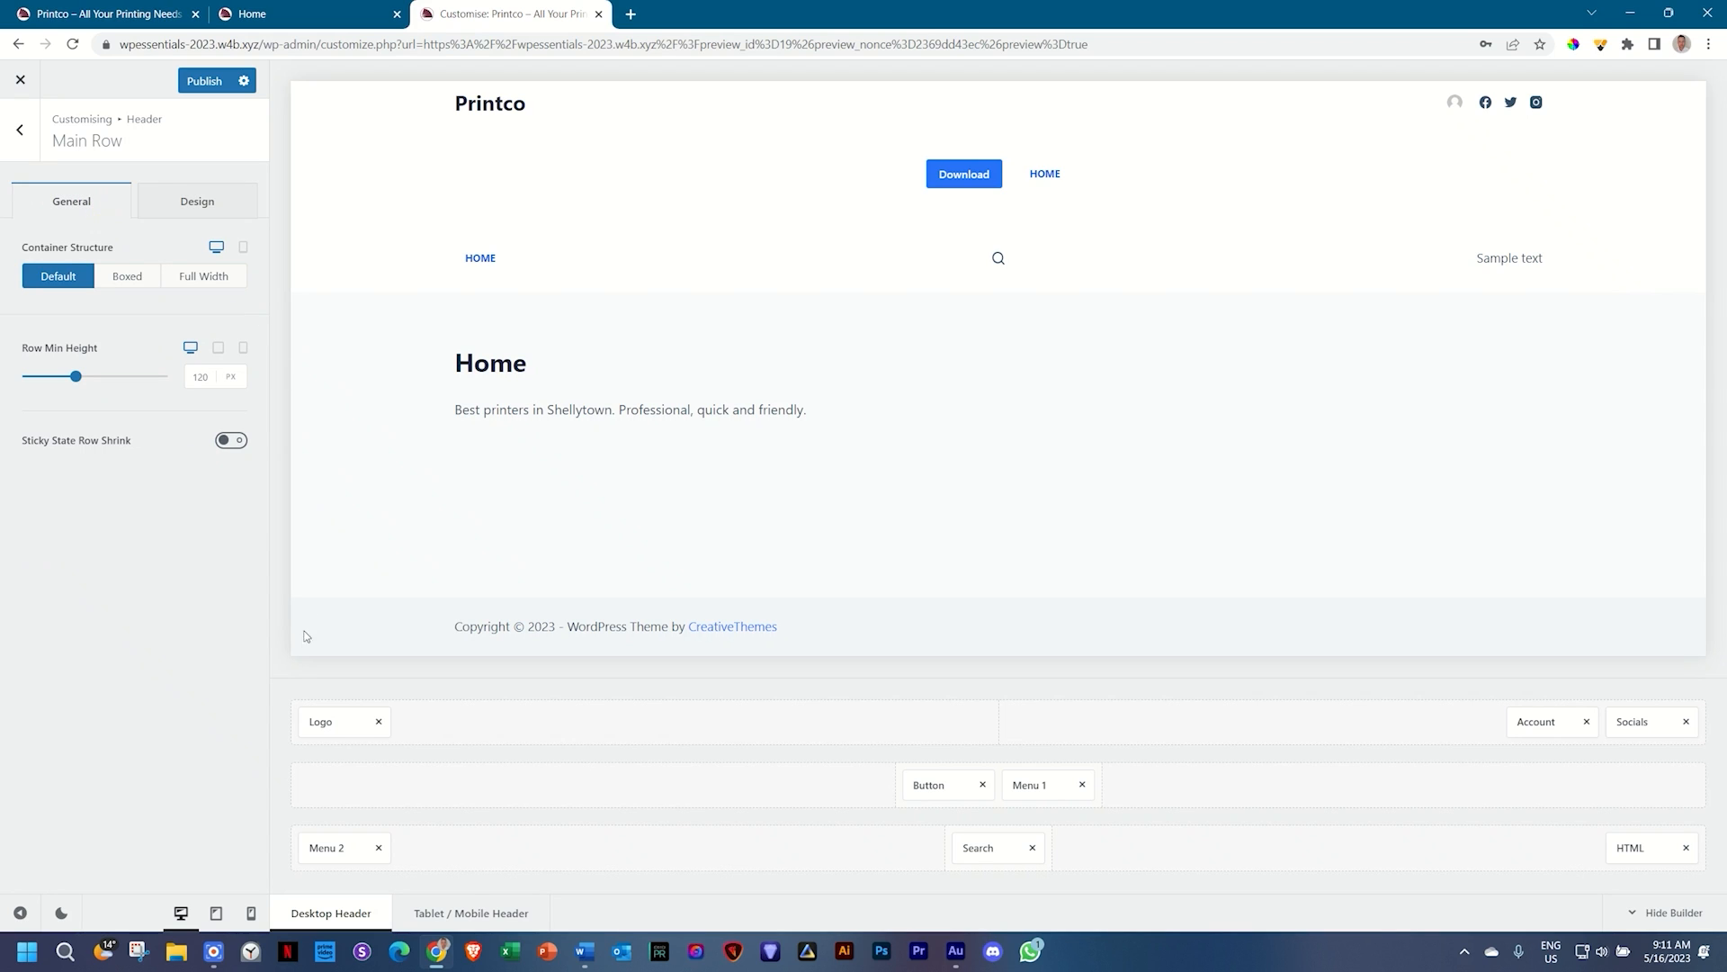
pyautogui.click(460, 914)
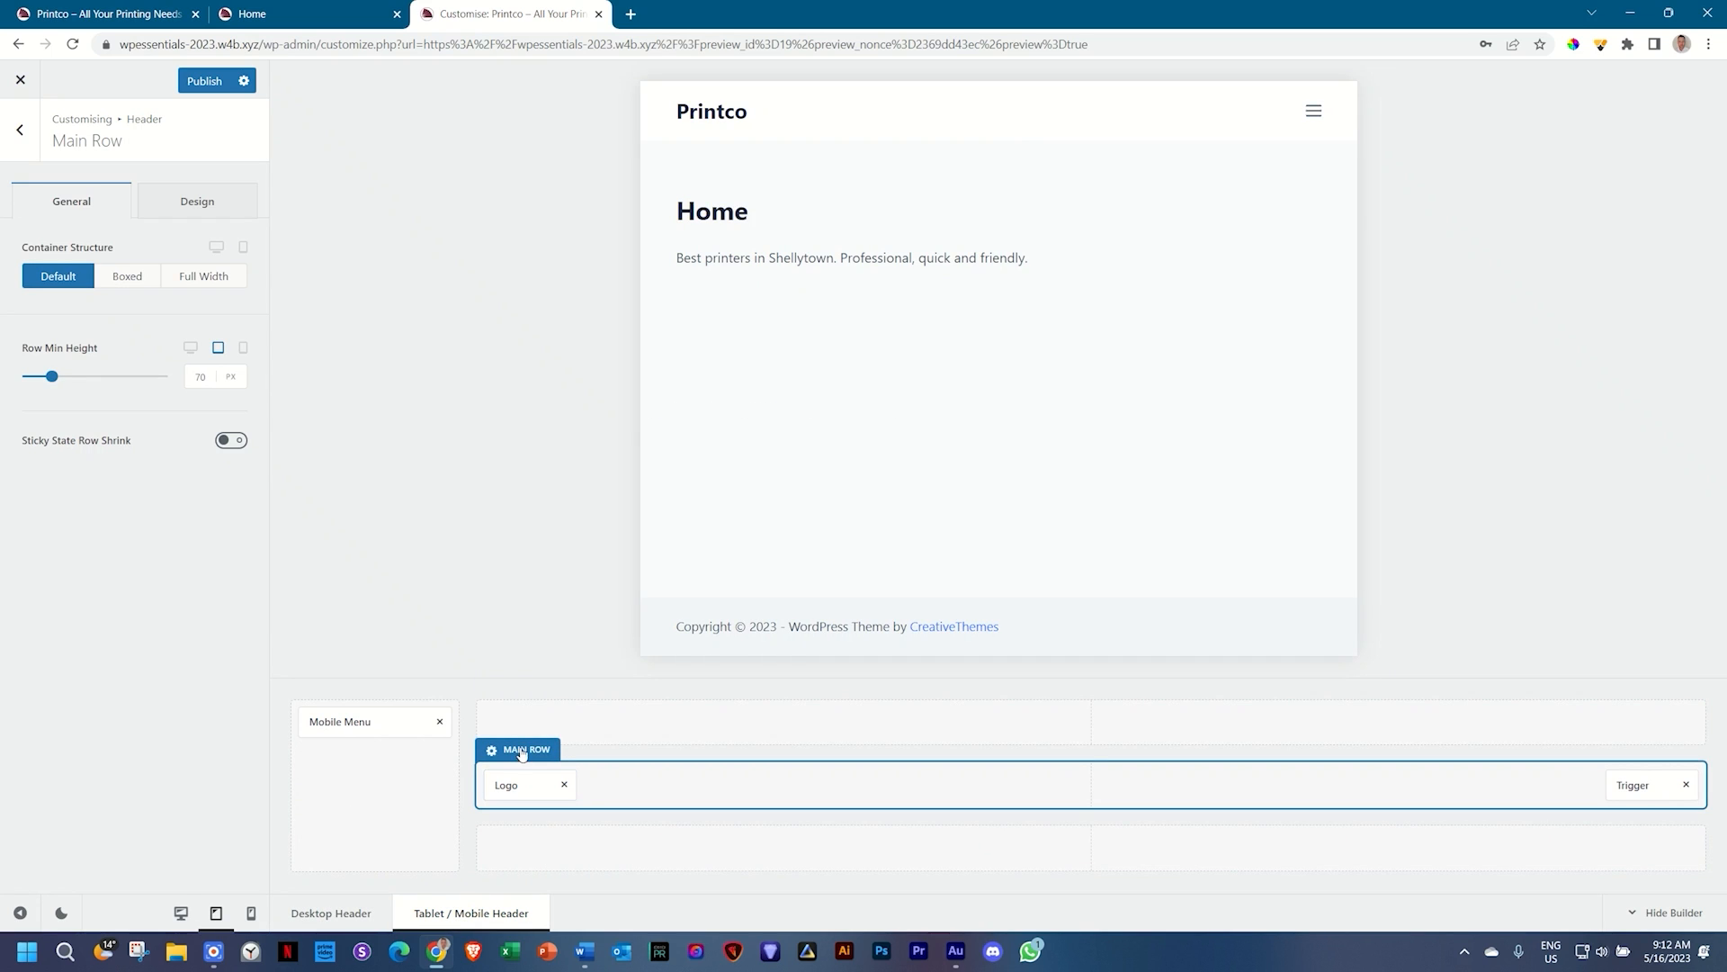
# Step: Try left-side and modal reveal options for the off-canvas panel, then reset it to a right-side Side Panel
pyautogui.click(323, 691)
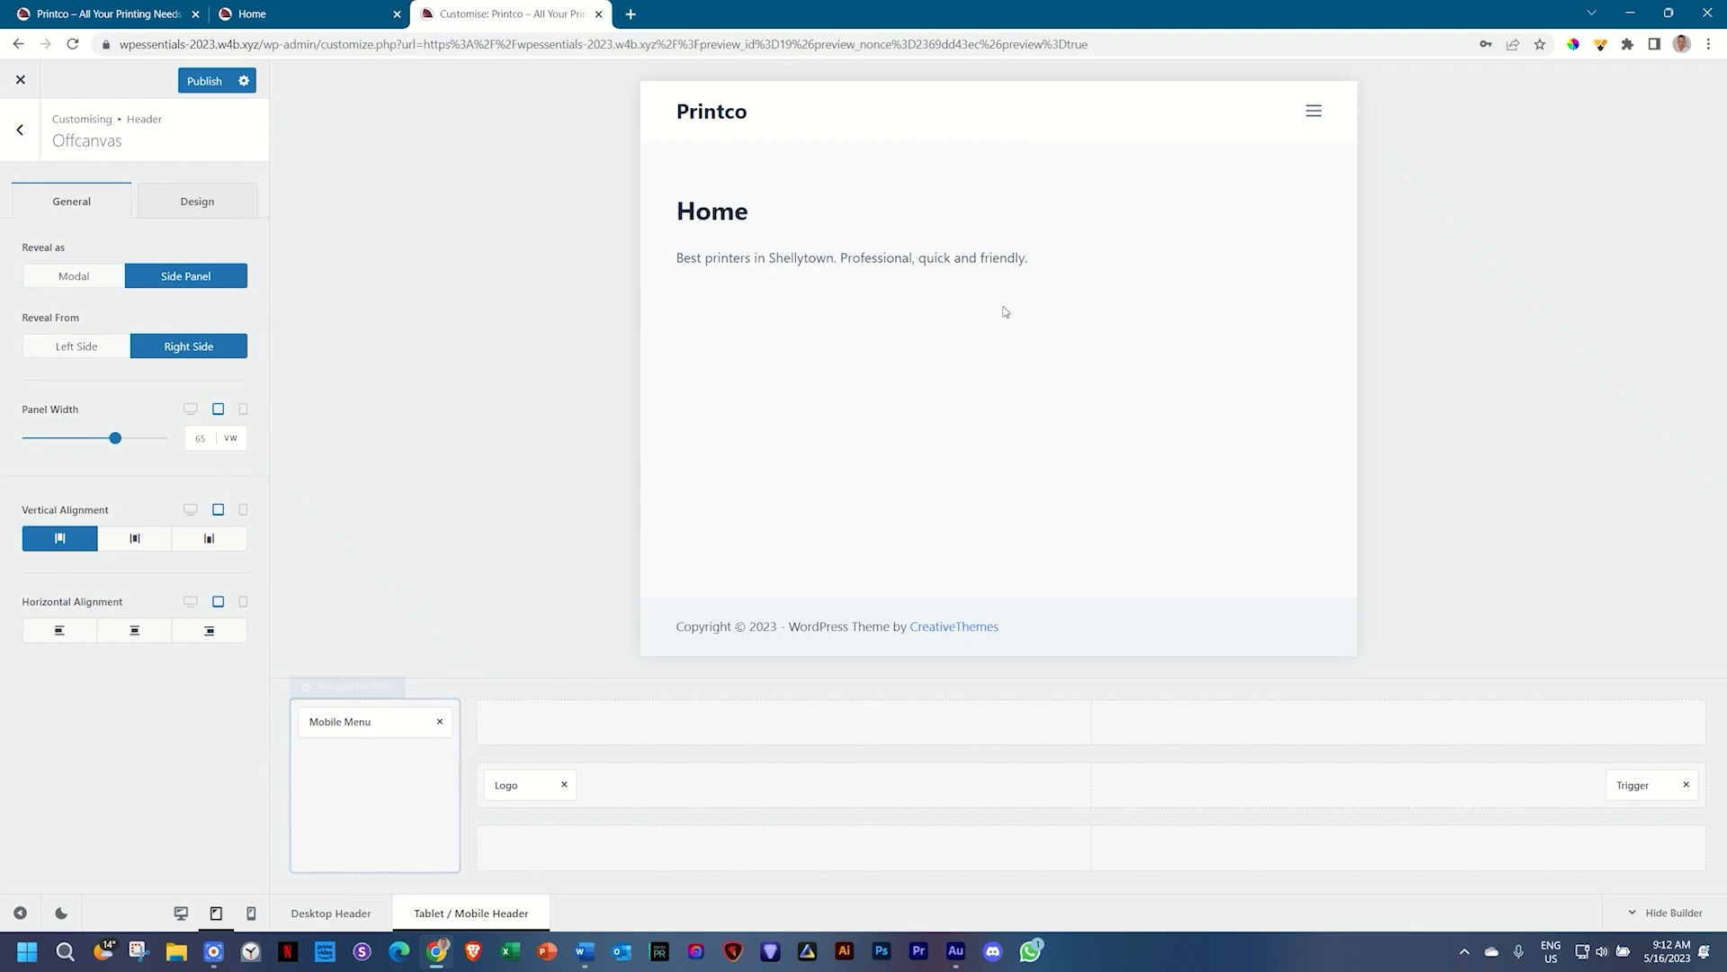
pyautogui.click(1312, 112)
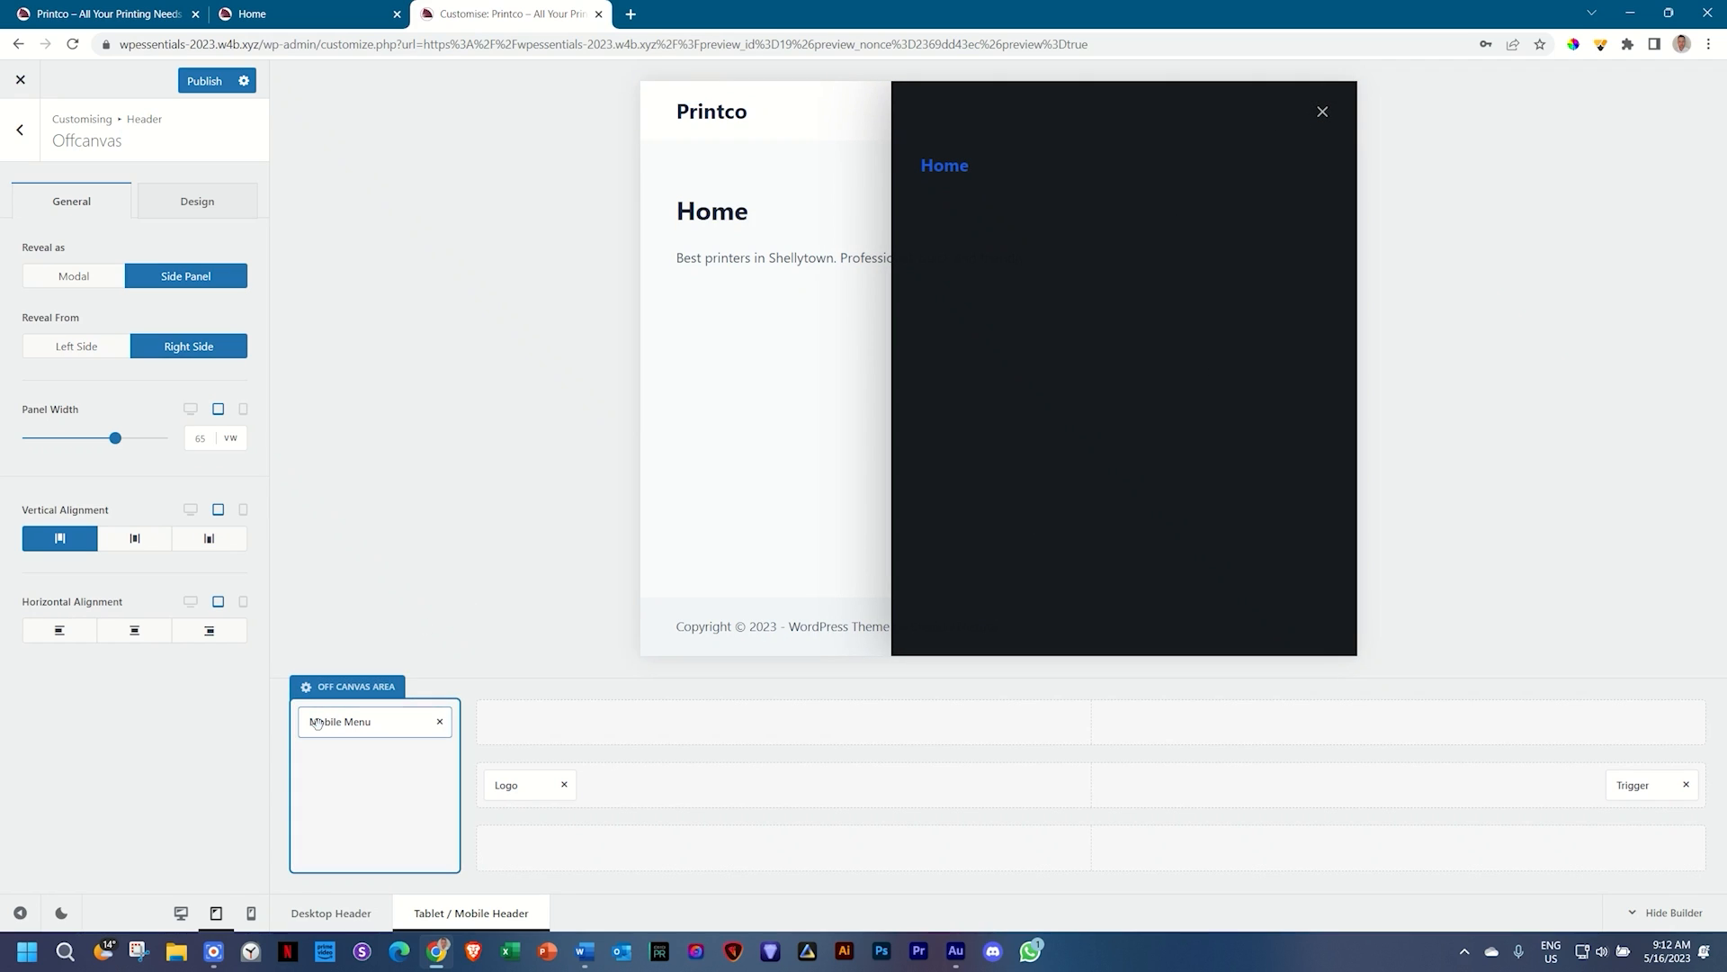
pyautogui.click(78, 349)
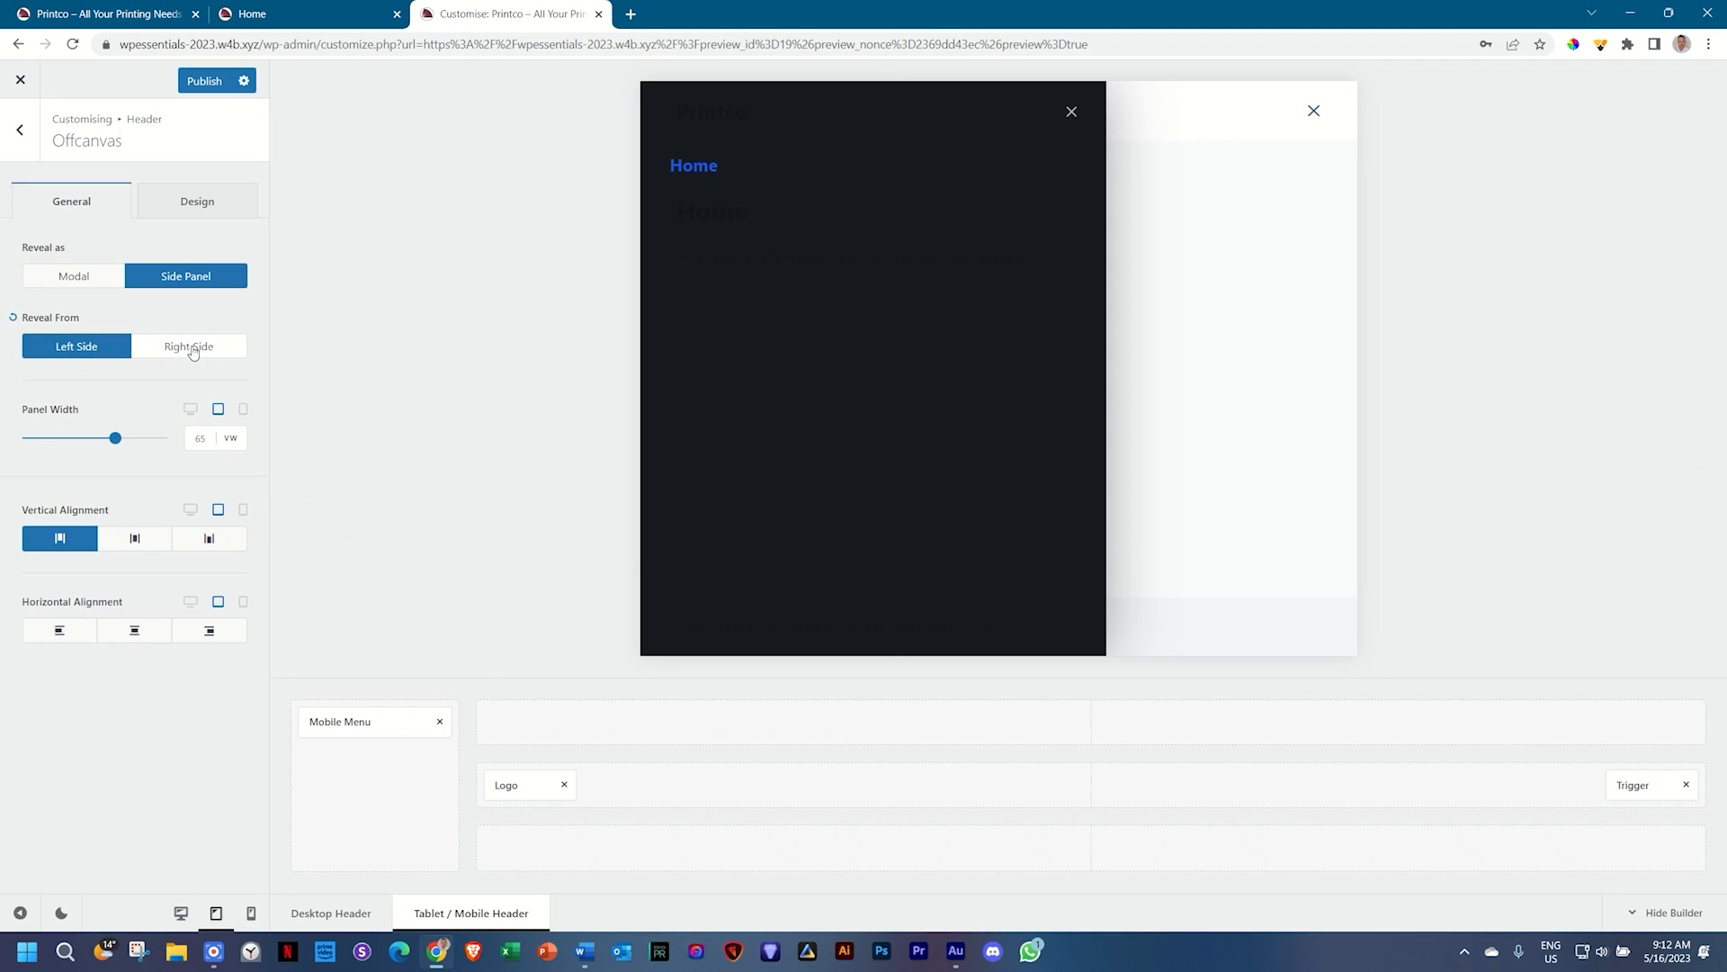
pyautogui.click(193, 349)
pyautogui.click(87, 286)
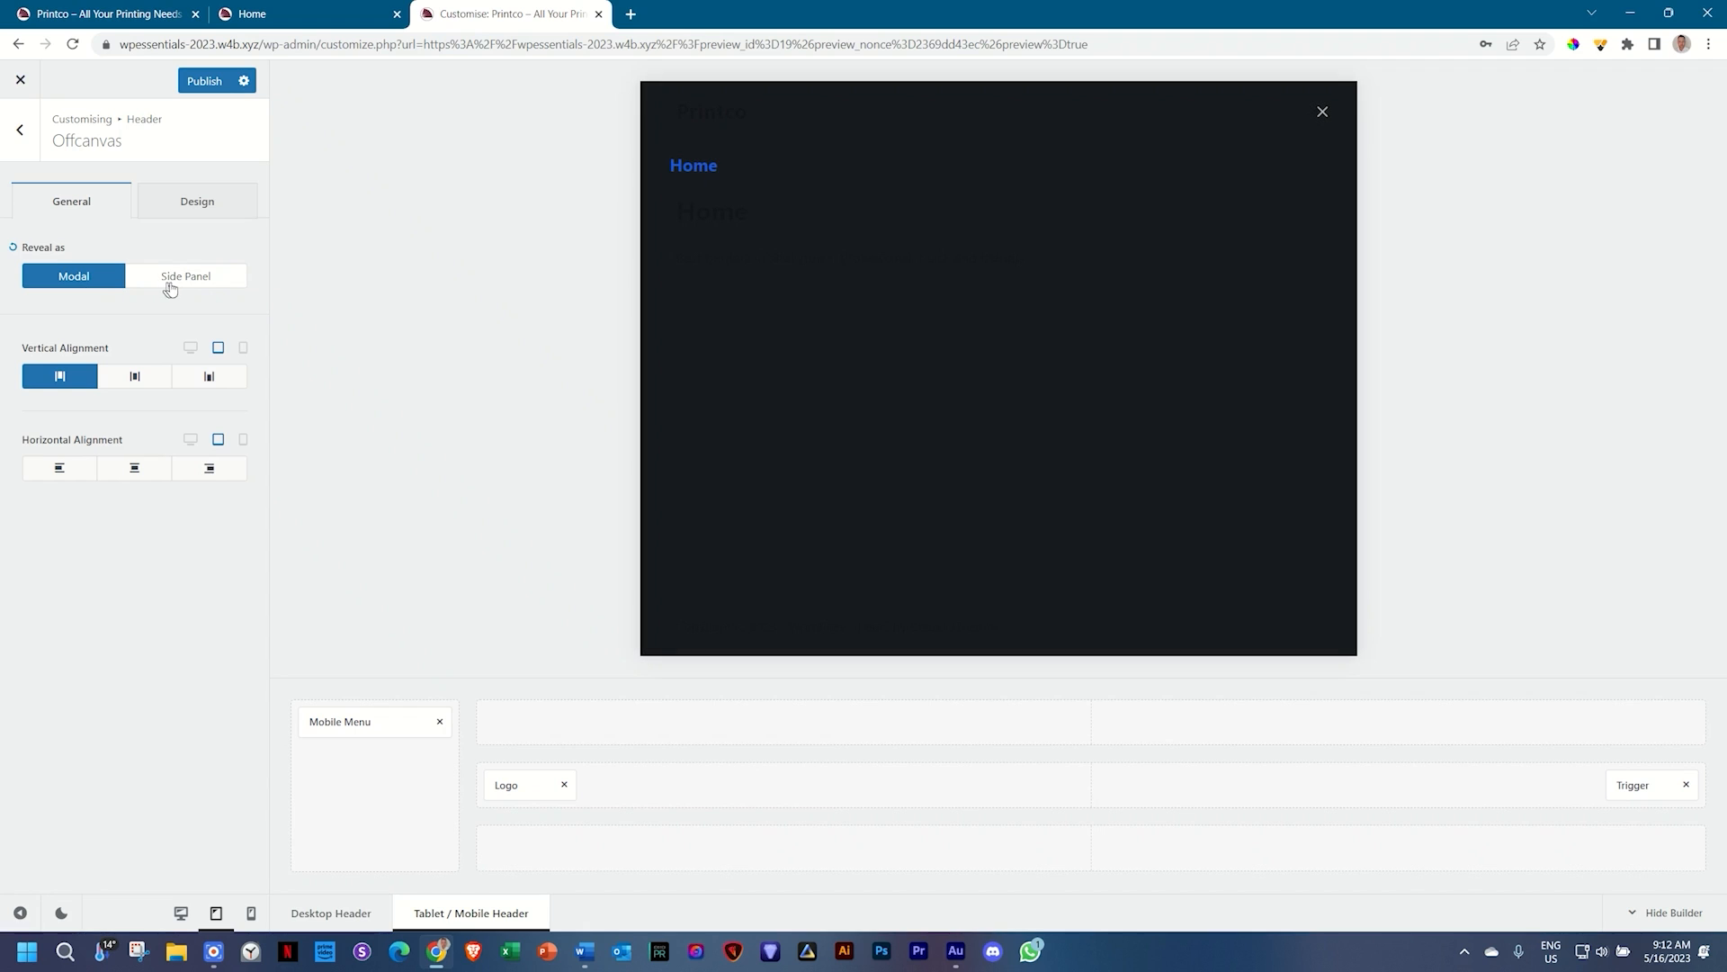
pyautogui.click(208, 285)
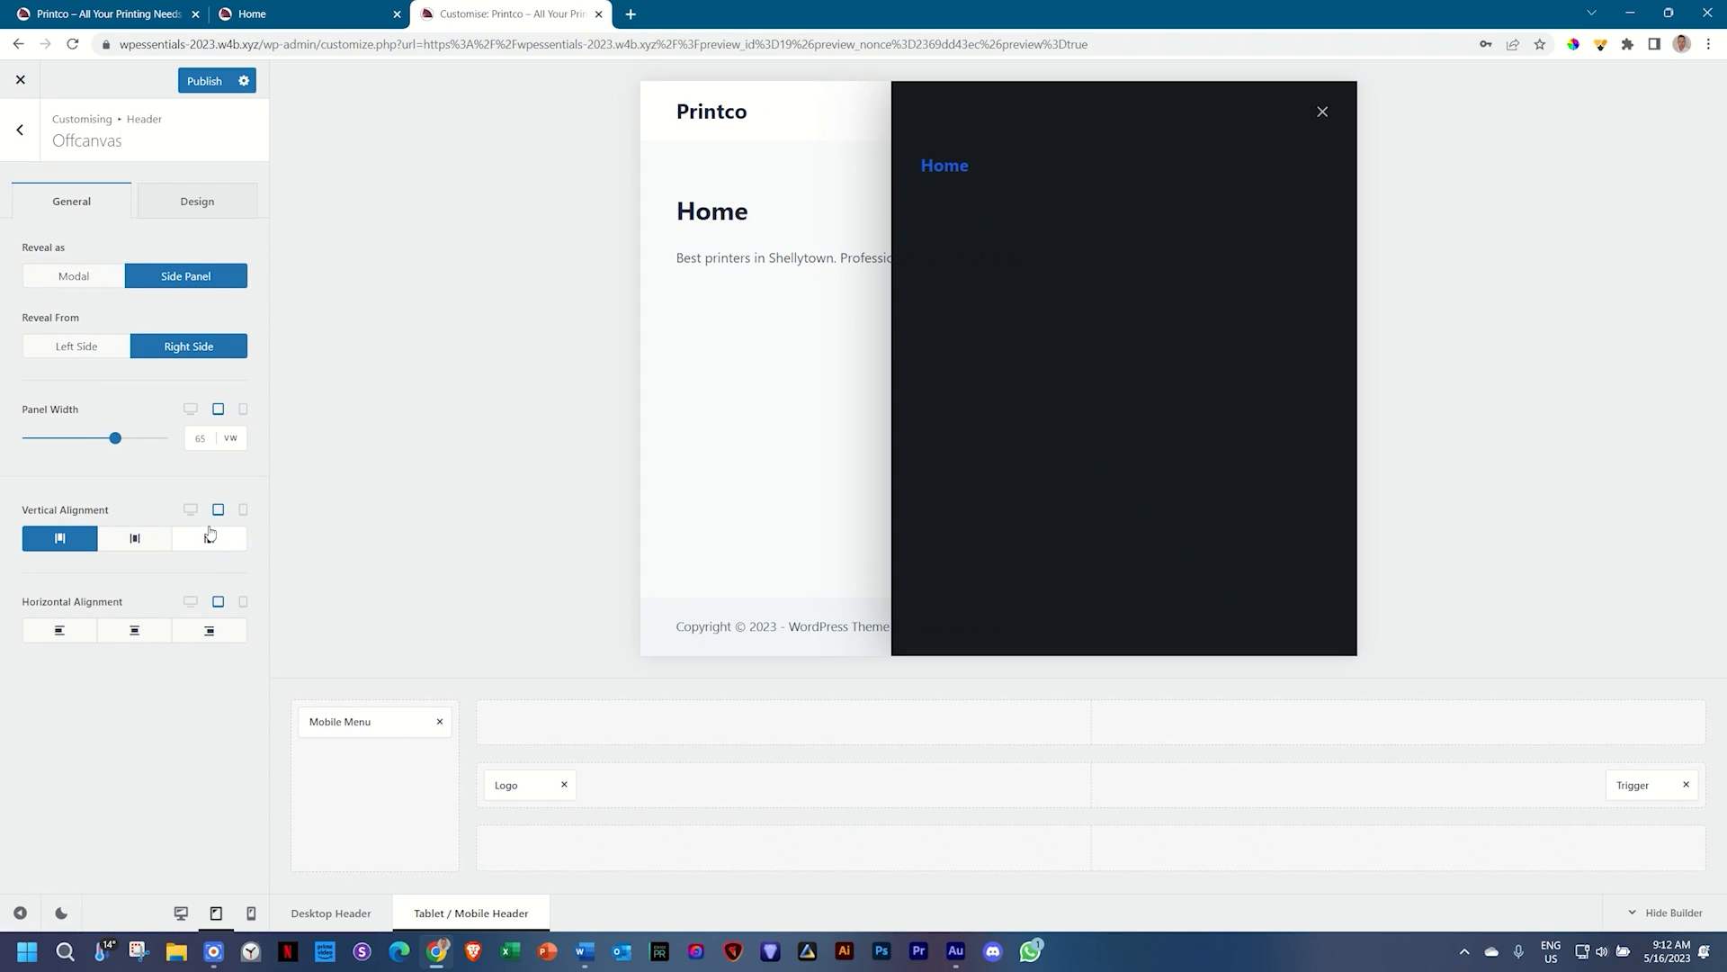
pyautogui.click(61, 347)
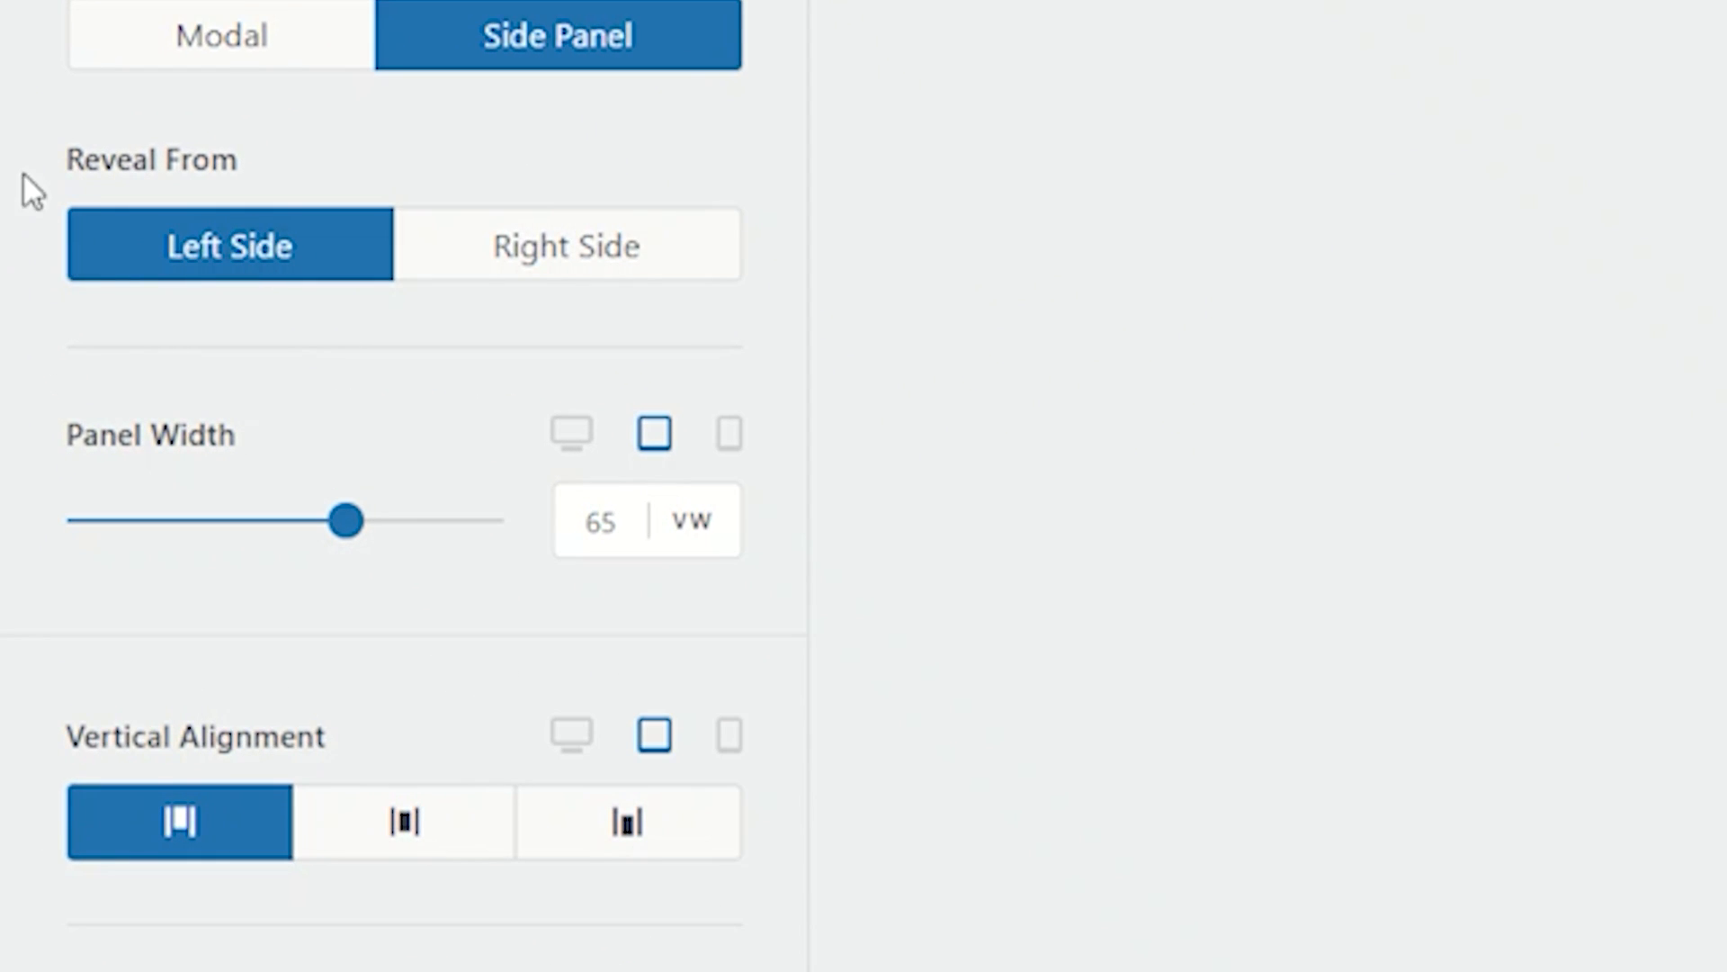
pyautogui.moveTo(41, 167)
pyautogui.click(40, 167)
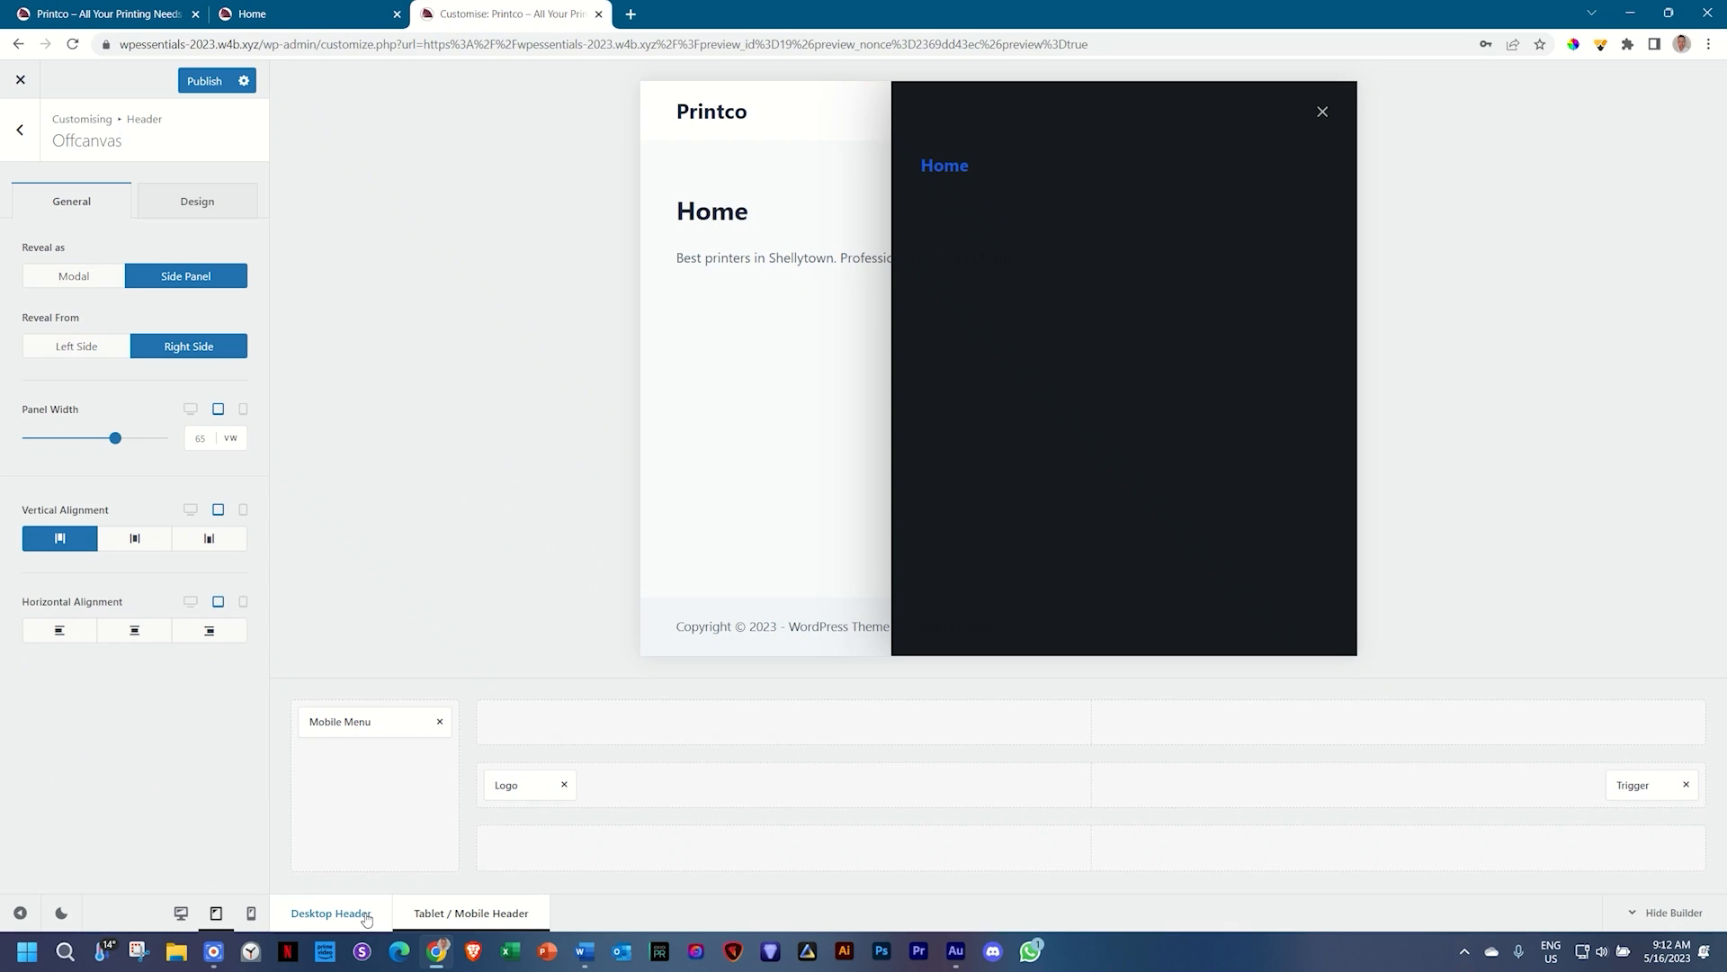
pyautogui.click(367, 915)
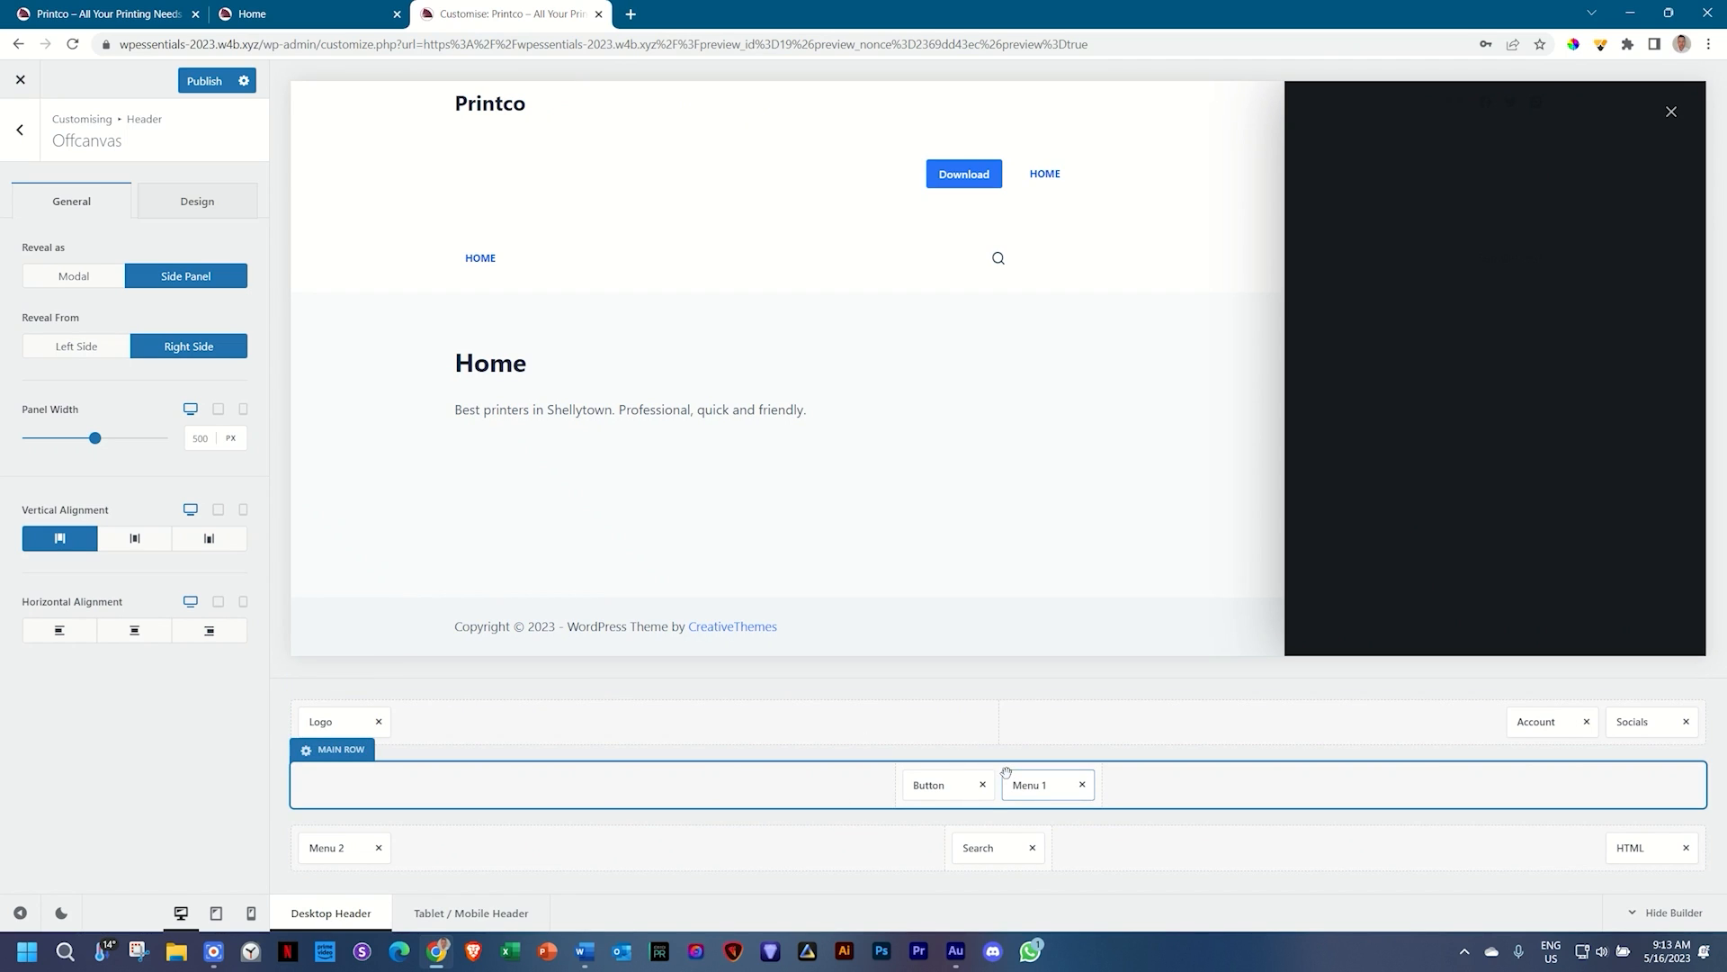
# Step: Clear every element from the desktop header's top, main and bottom rows
pyautogui.click(379, 721)
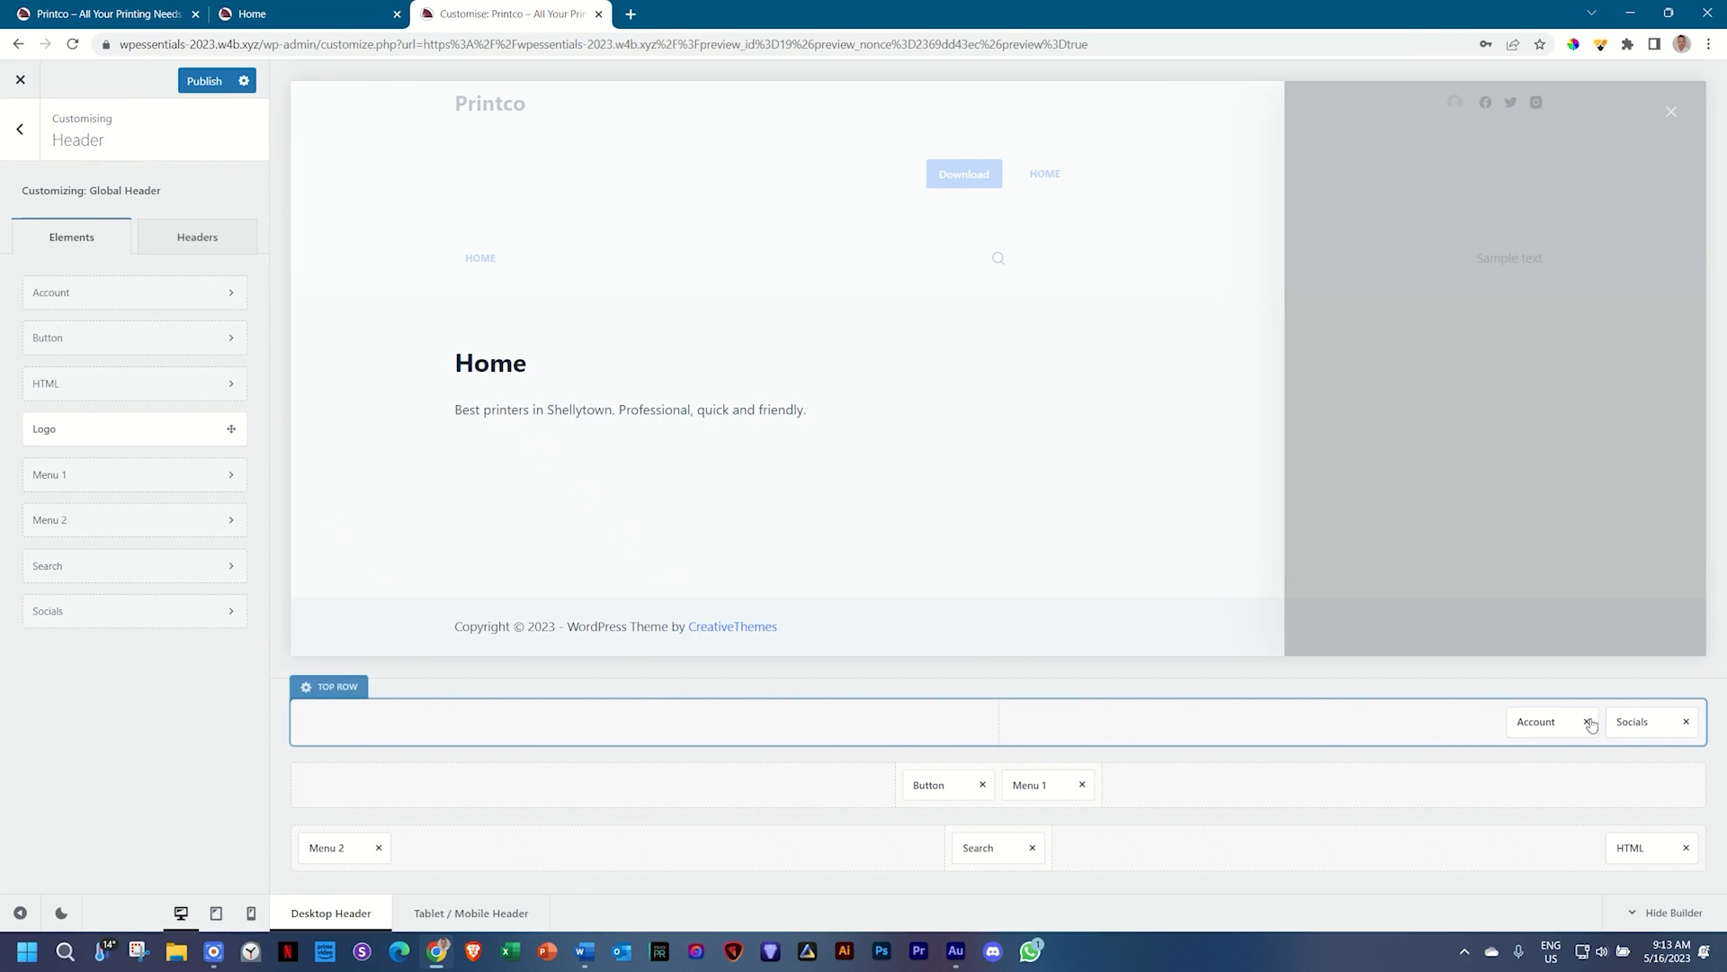
pyautogui.click(1589, 721)
pyautogui.click(1686, 721)
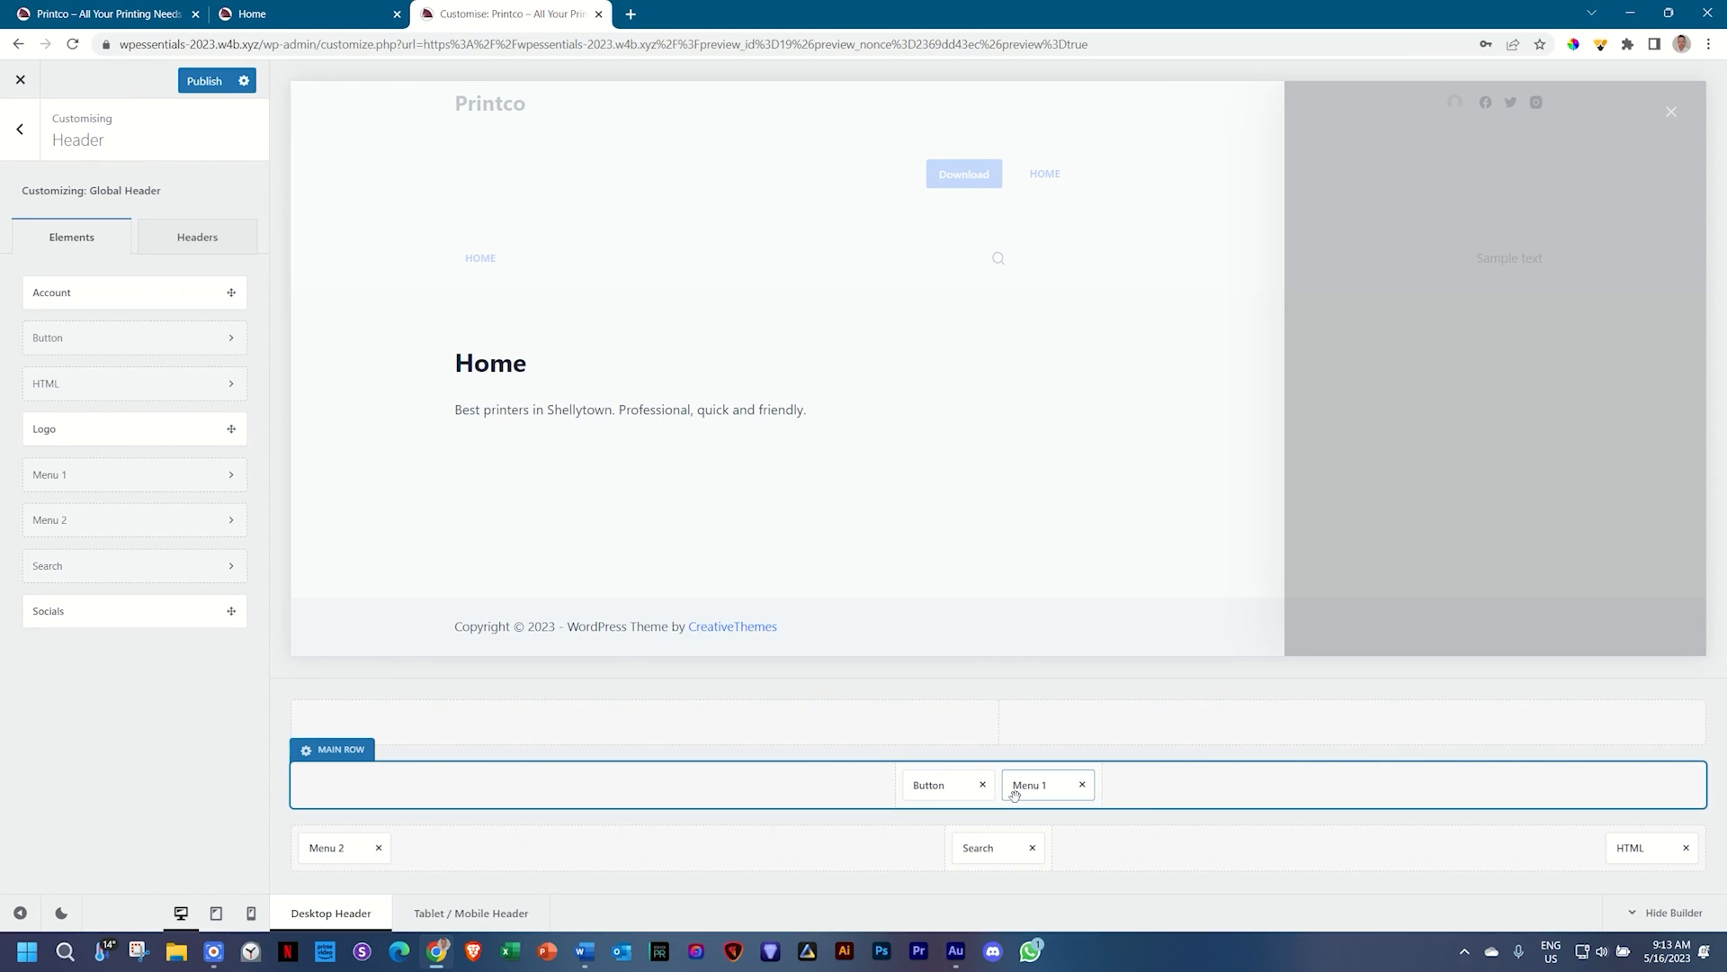
pyautogui.click(982, 784)
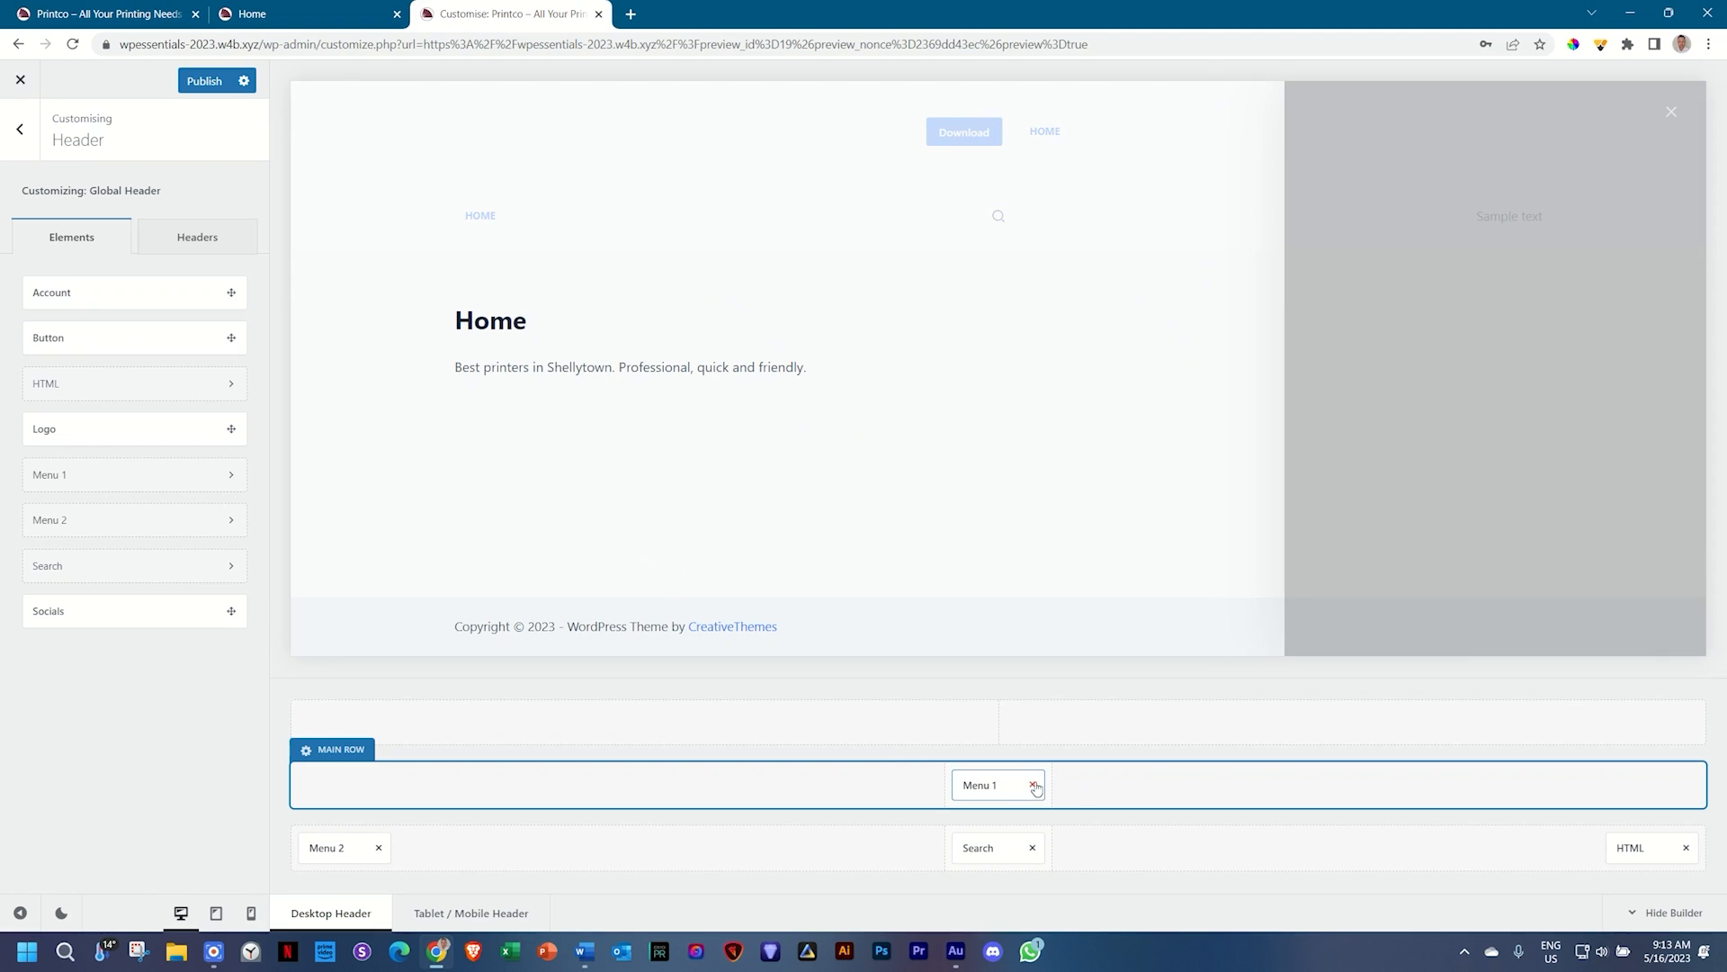
pyautogui.click(1034, 785)
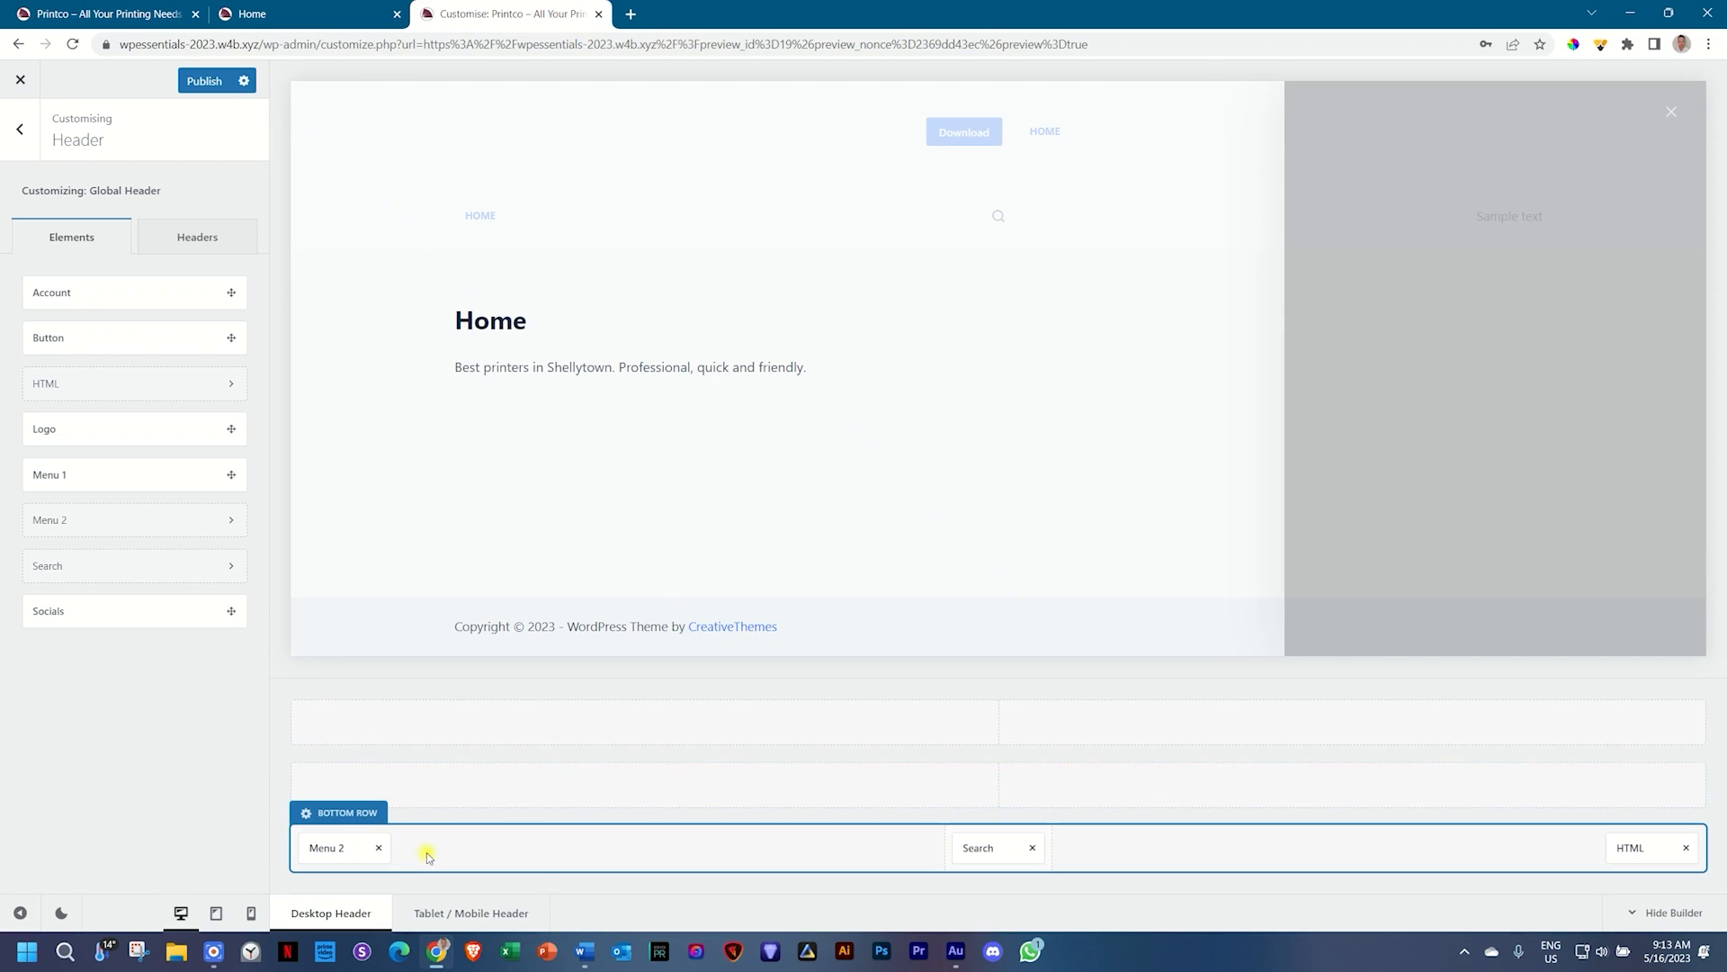
pyautogui.click(377, 848)
pyautogui.click(1032, 847)
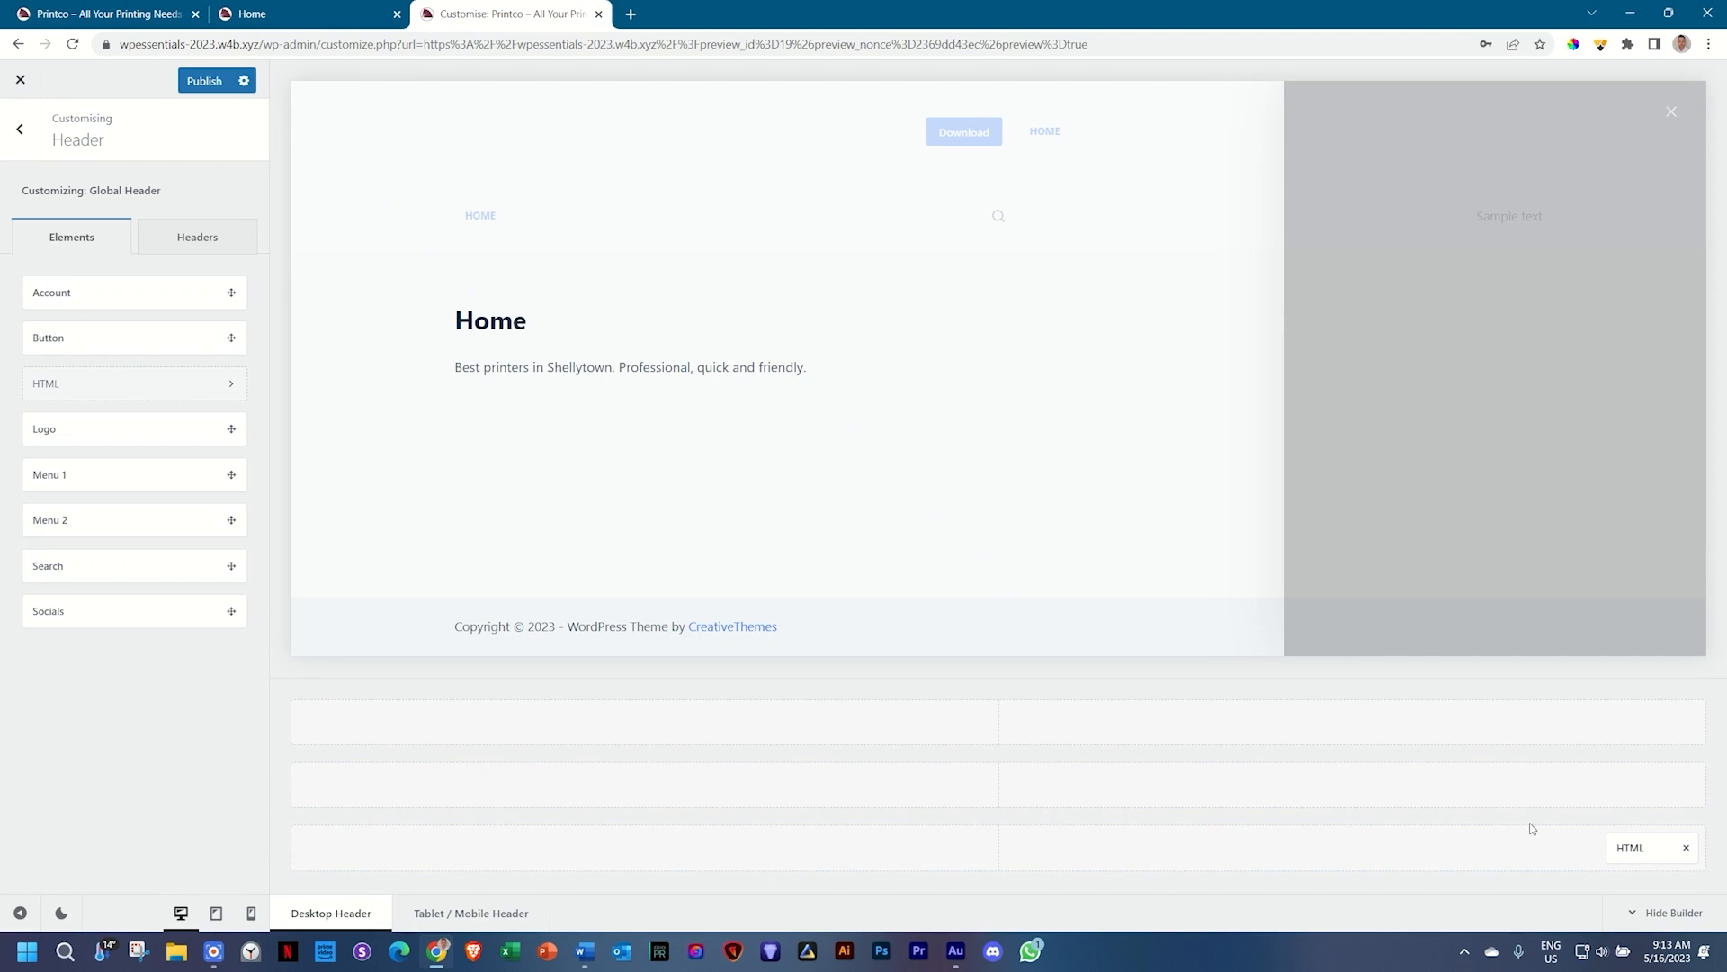
pyautogui.click(1686, 848)
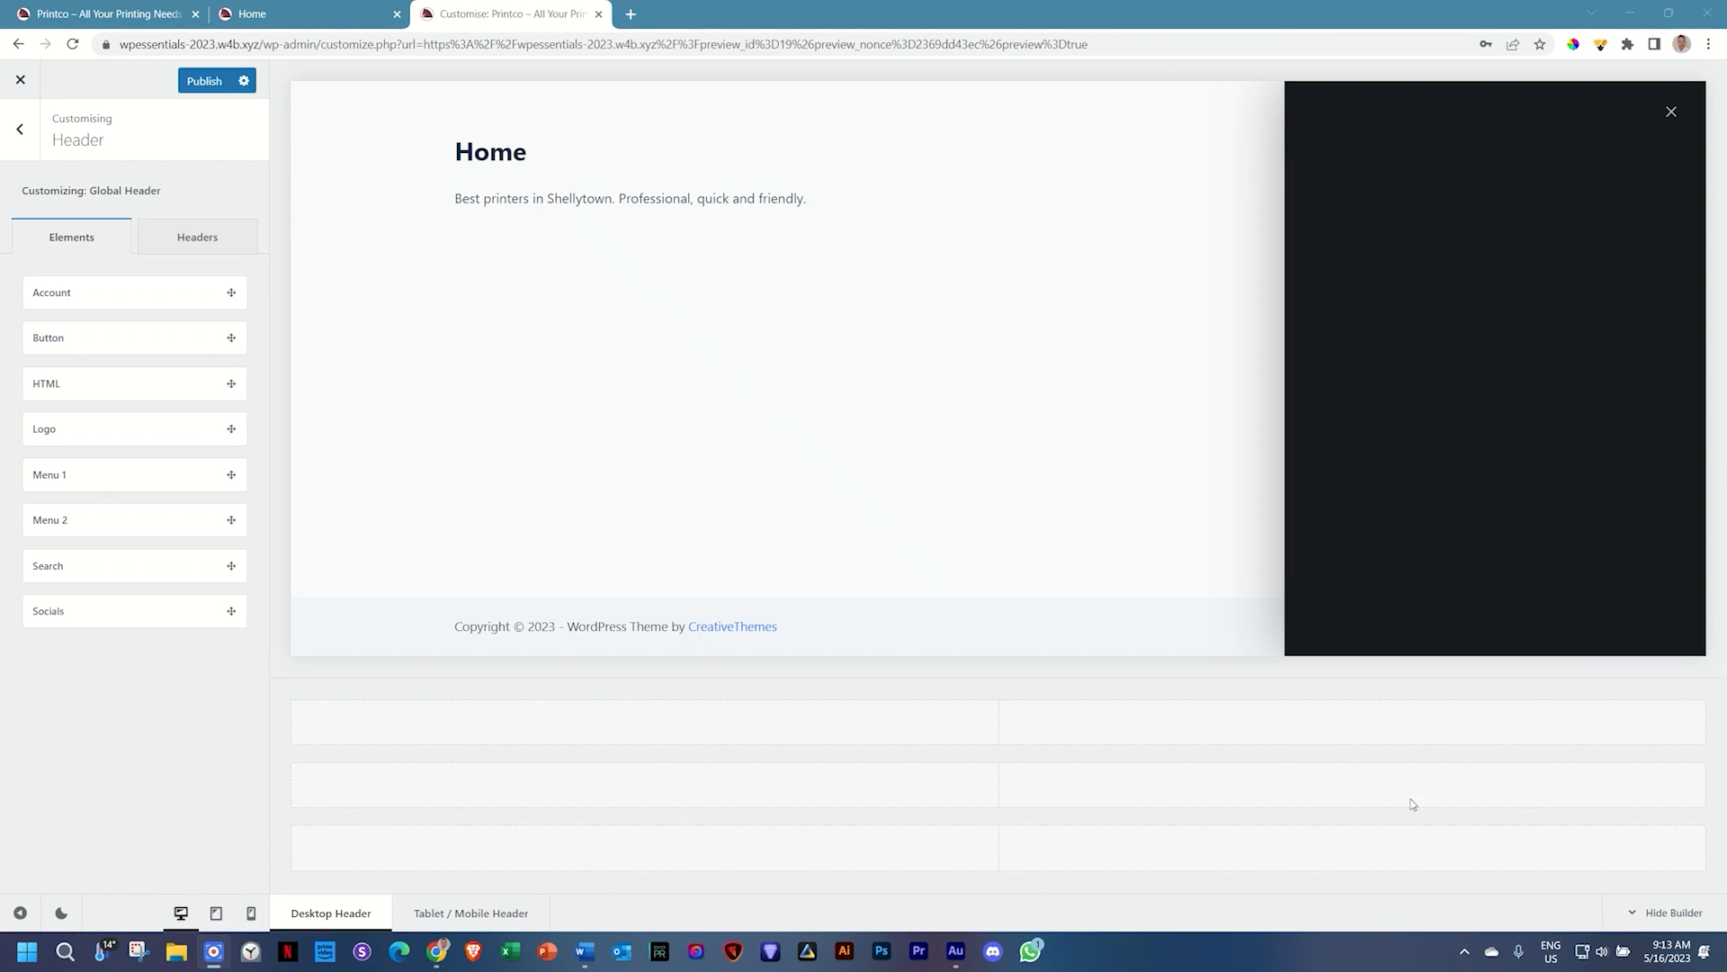
# Step: Place Logo at the left and Menu 1 at the right end of the main row
pyautogui.moveTo(67, 430); pyautogui.dragTo(343, 785)
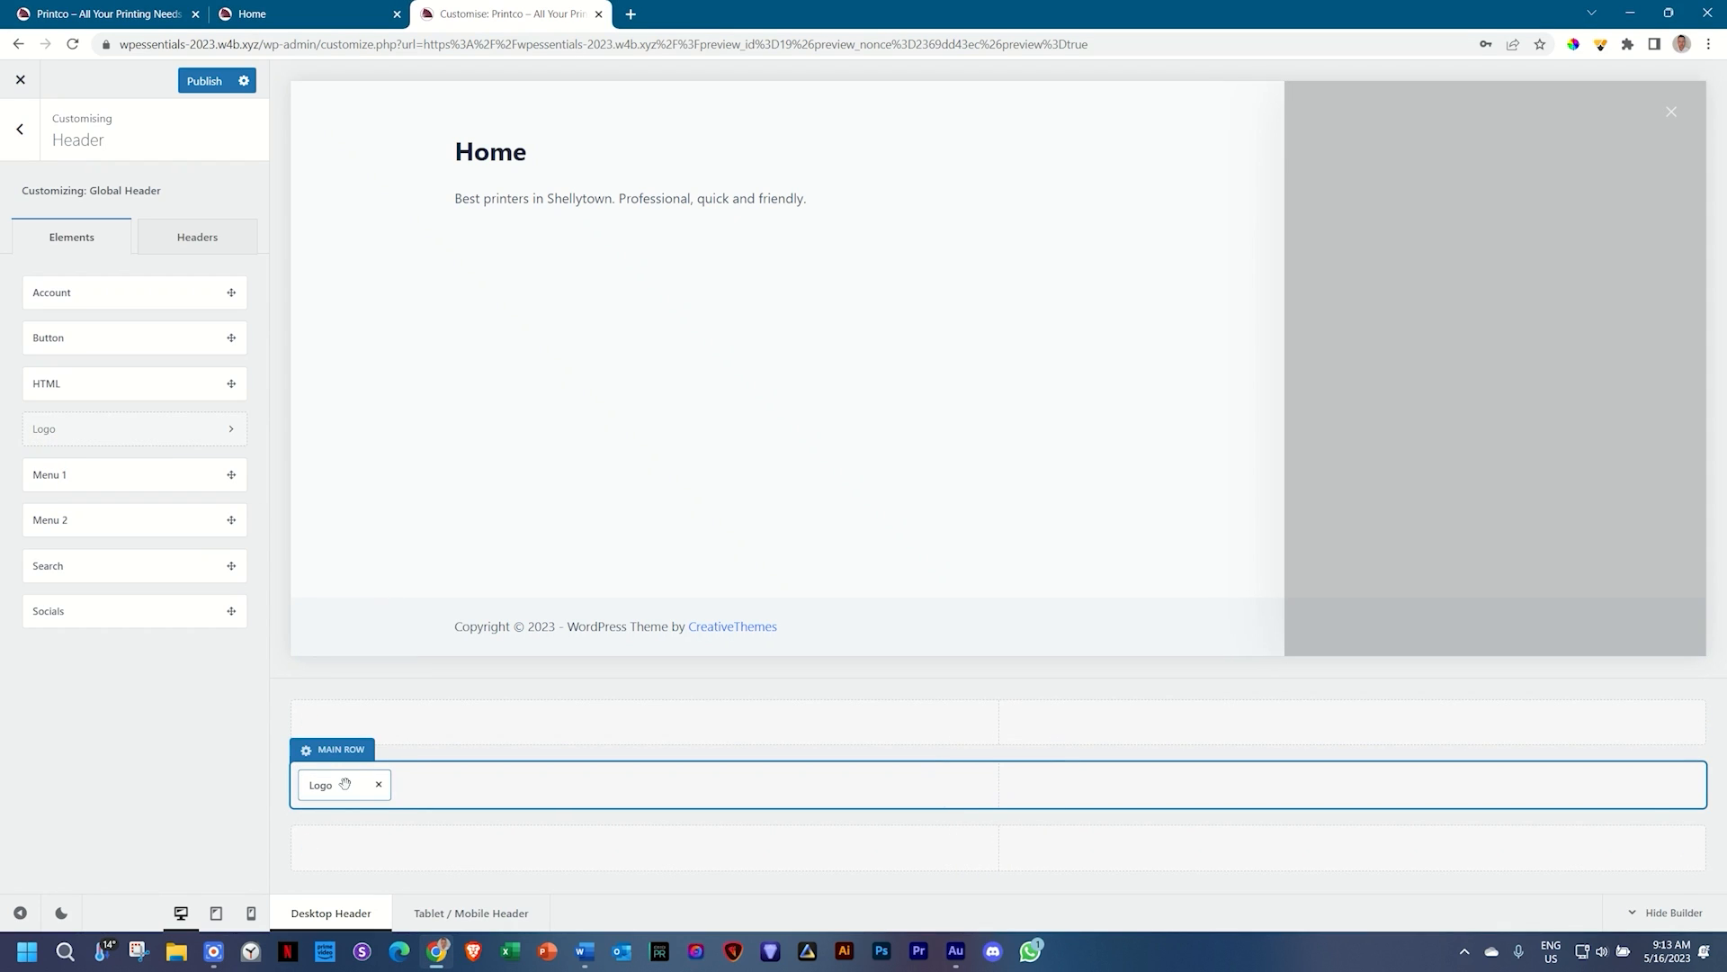
pyautogui.moveTo(57, 474); pyautogui.dragTo(1655, 777)
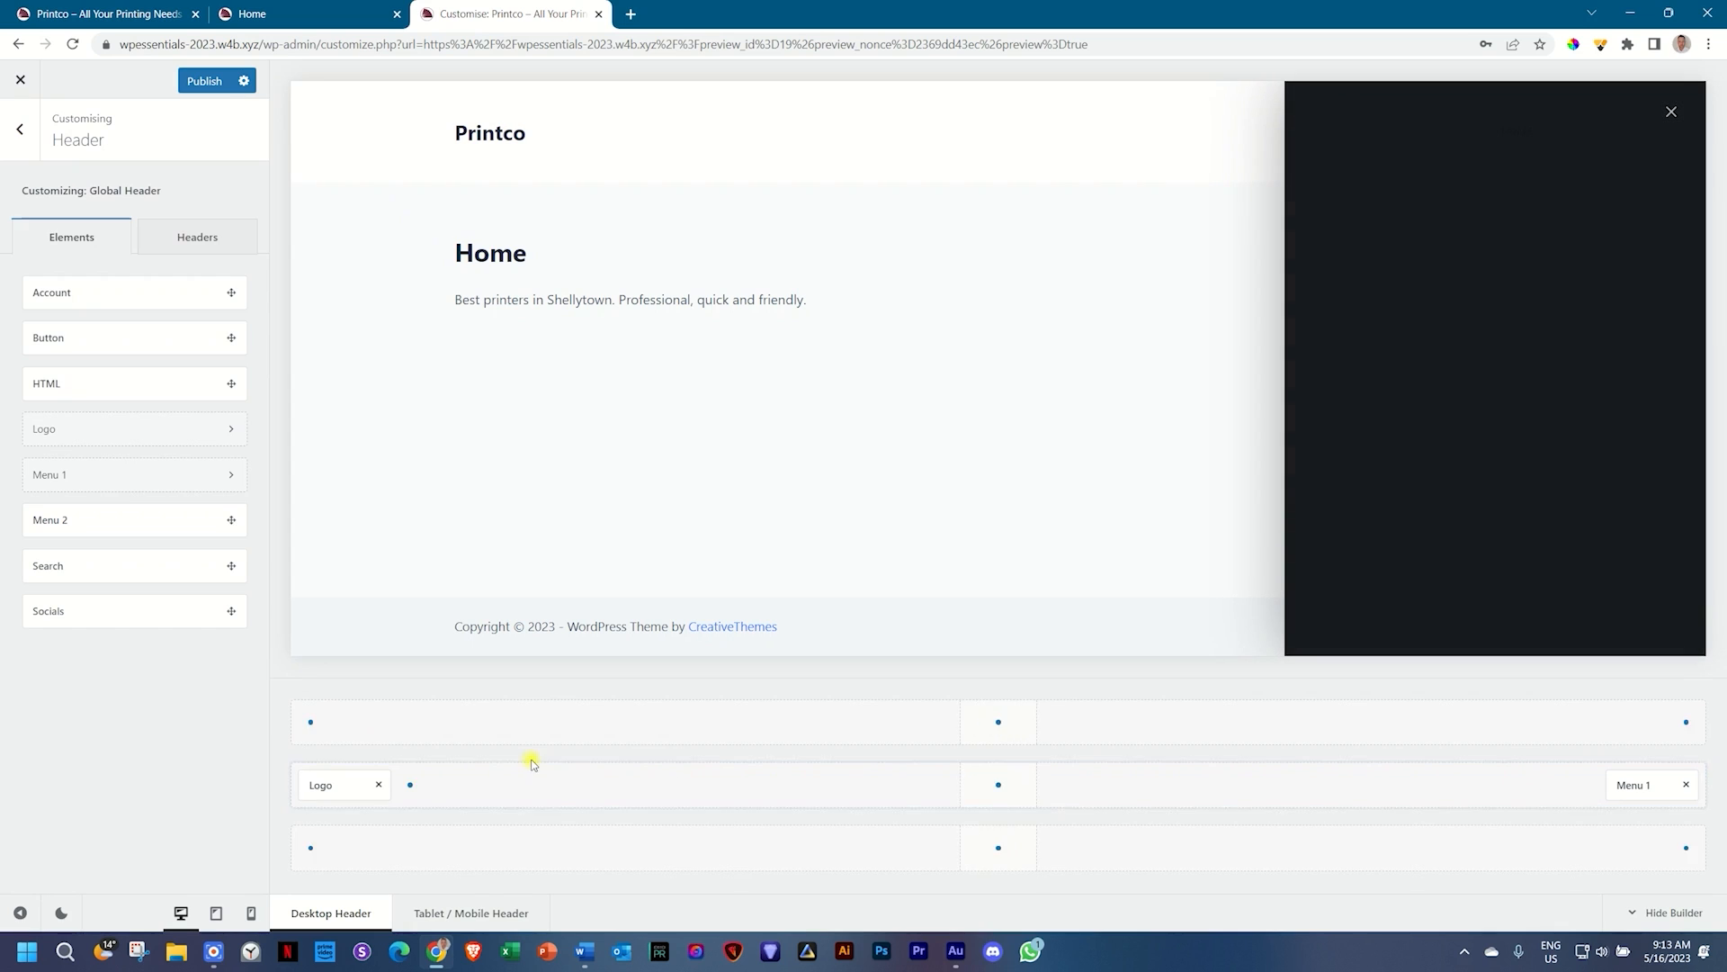
pyautogui.click(1628, 782)
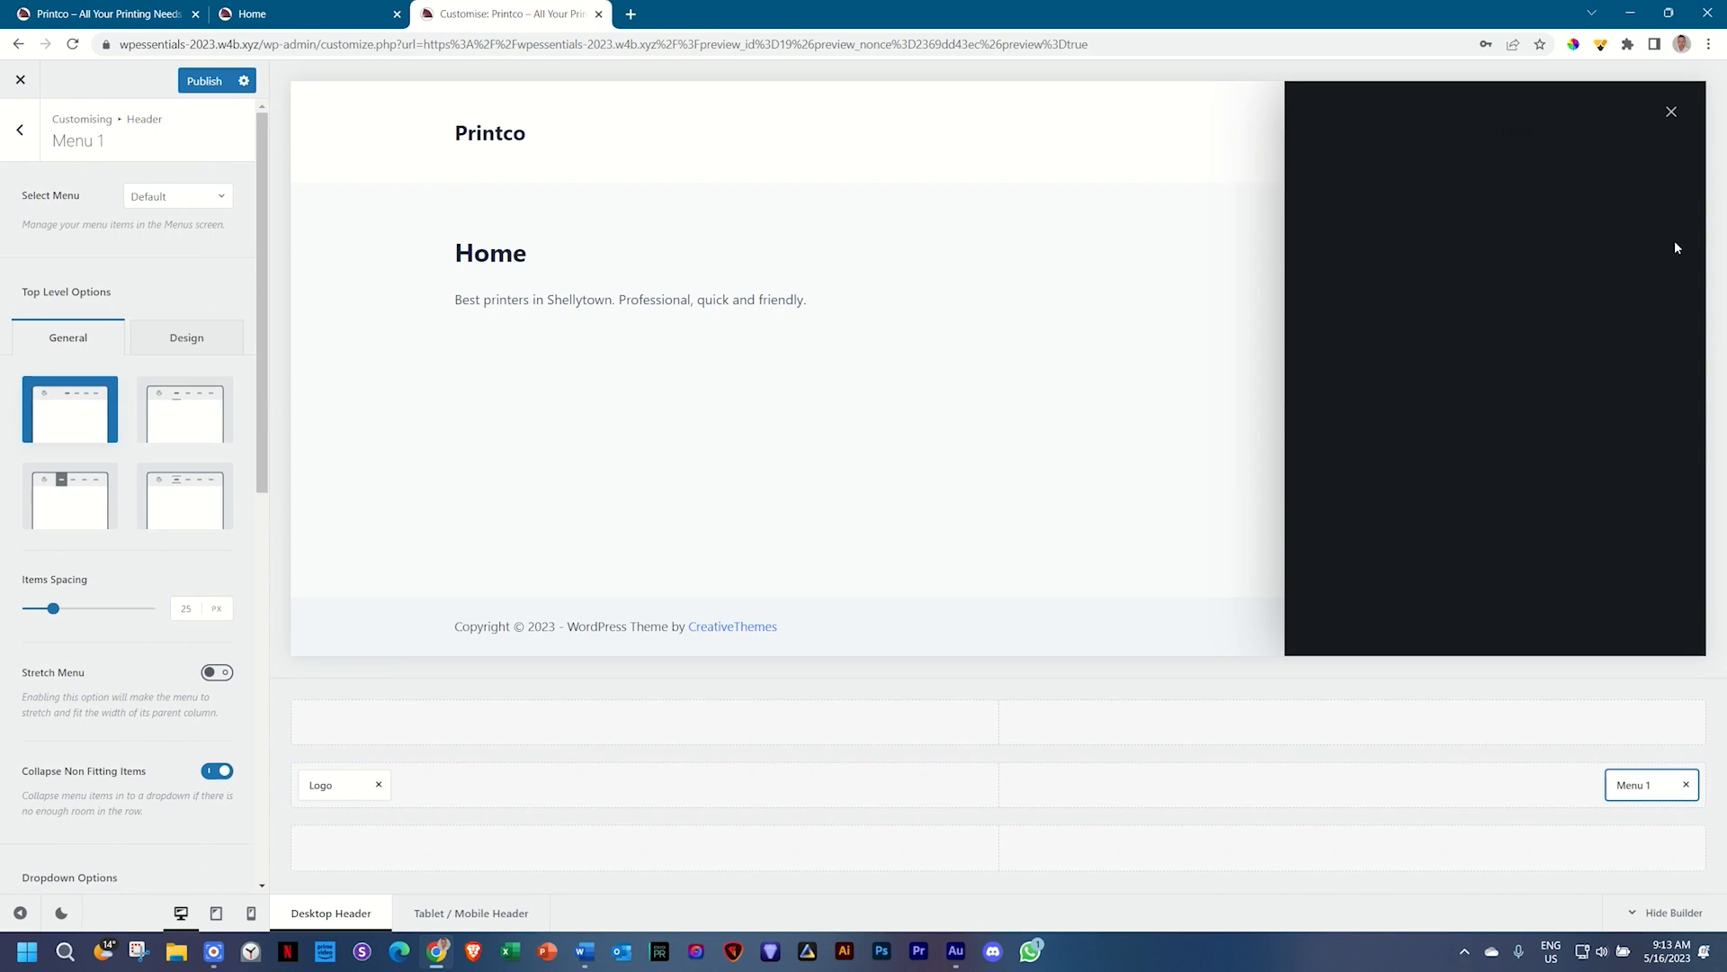
pyautogui.click(1671, 112)
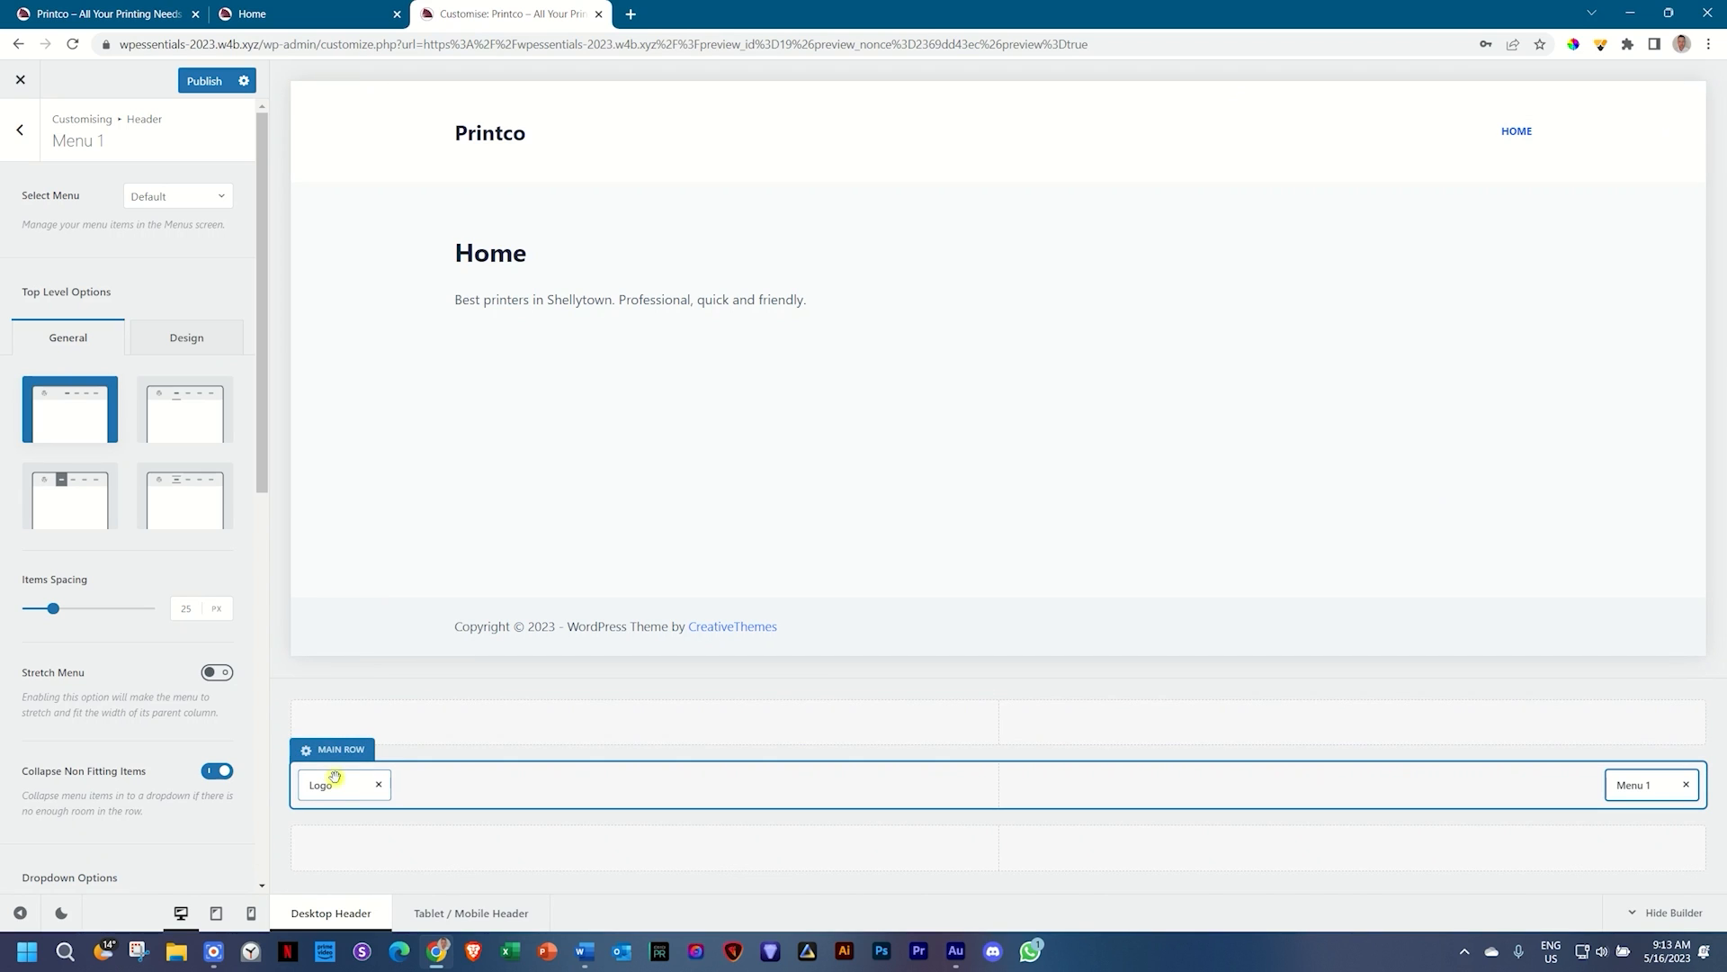
pyautogui.click(331, 786)
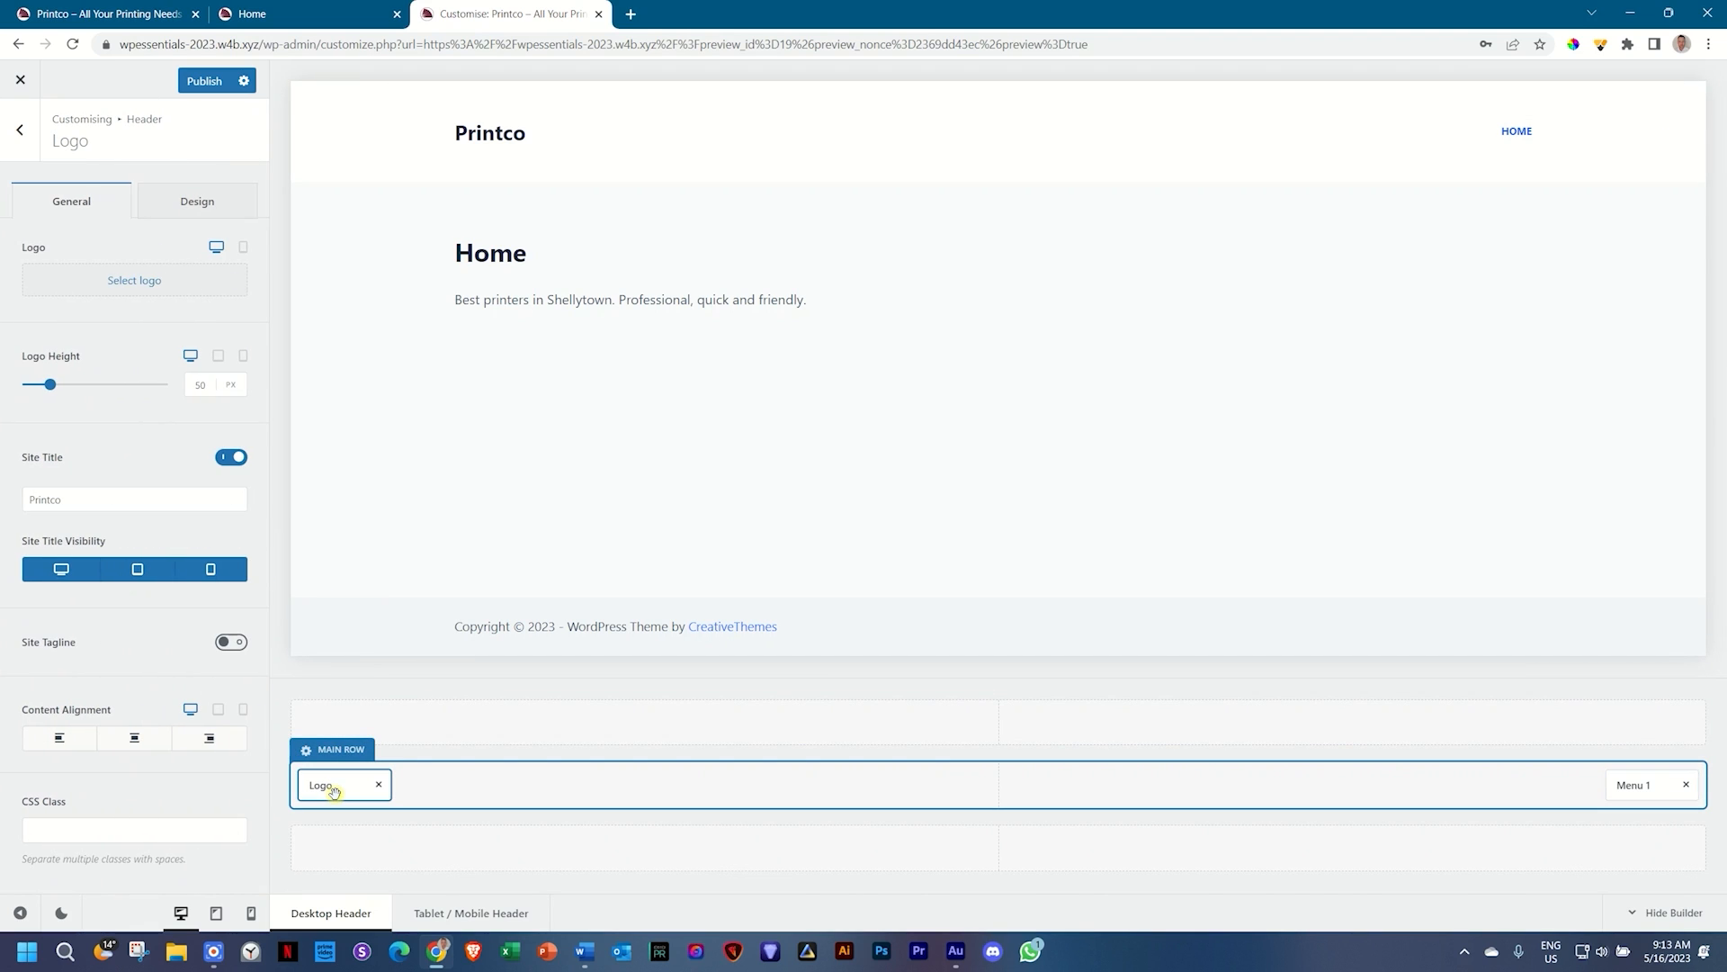
pyautogui.click(1627, 783)
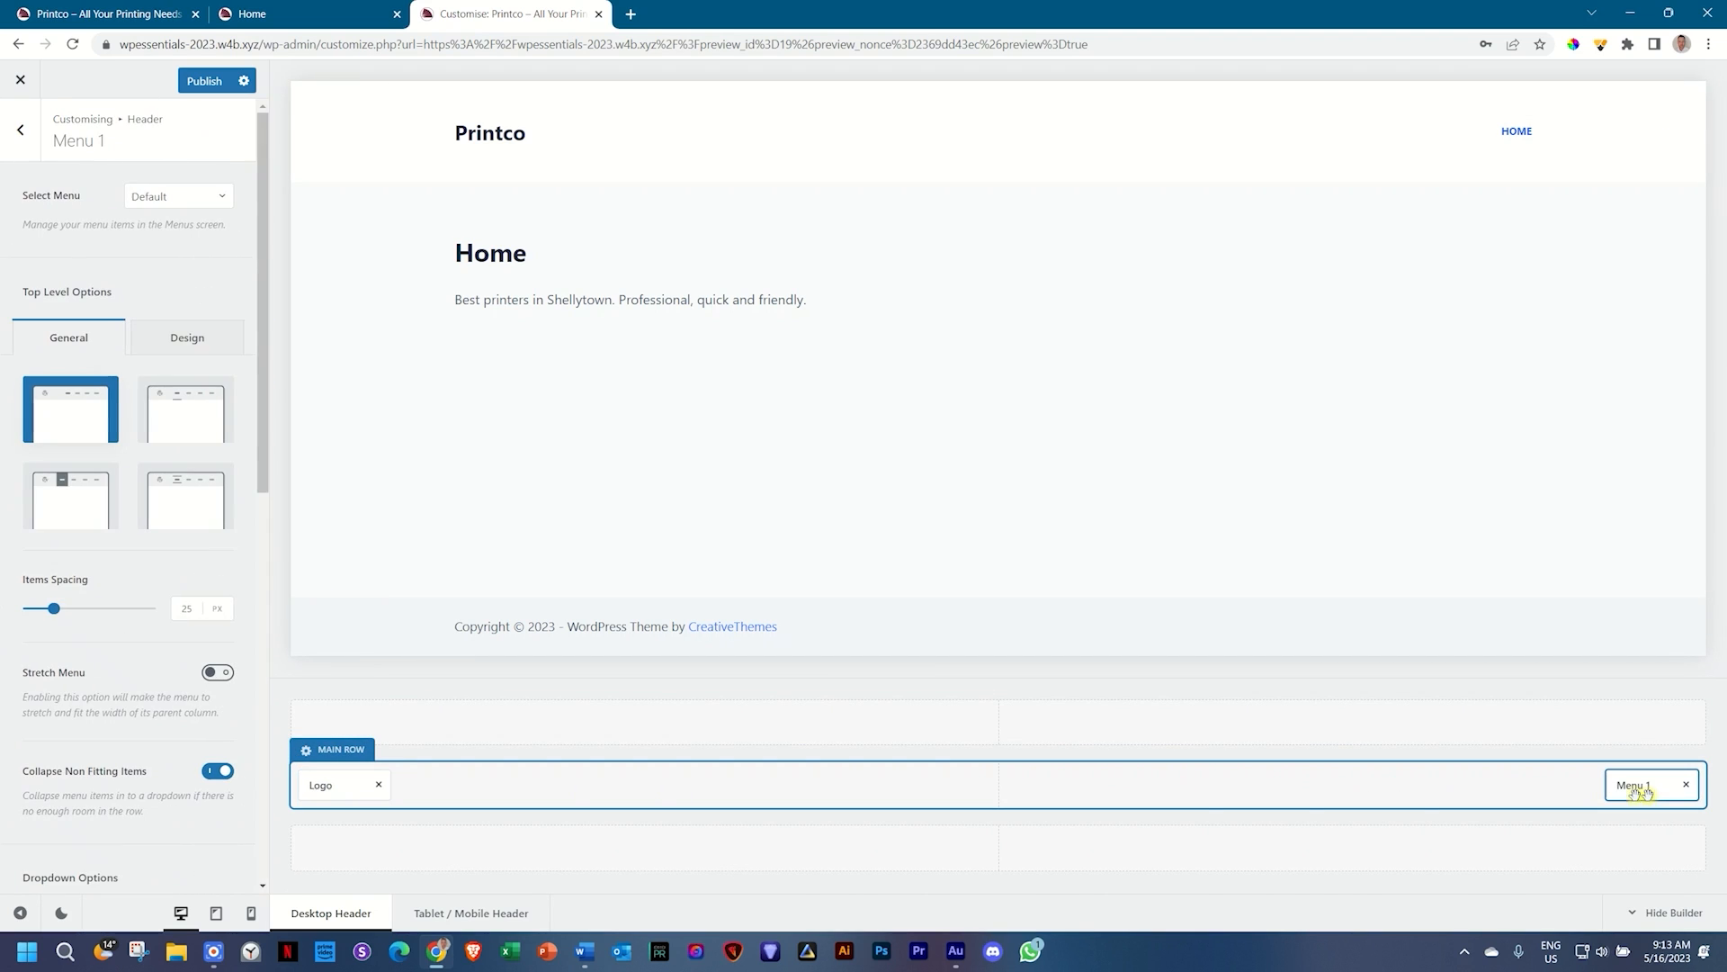
# Step: Check the Tablet / Mobile Header layout, return to Desktop Header and publish the changes
pyautogui.click(484, 914)
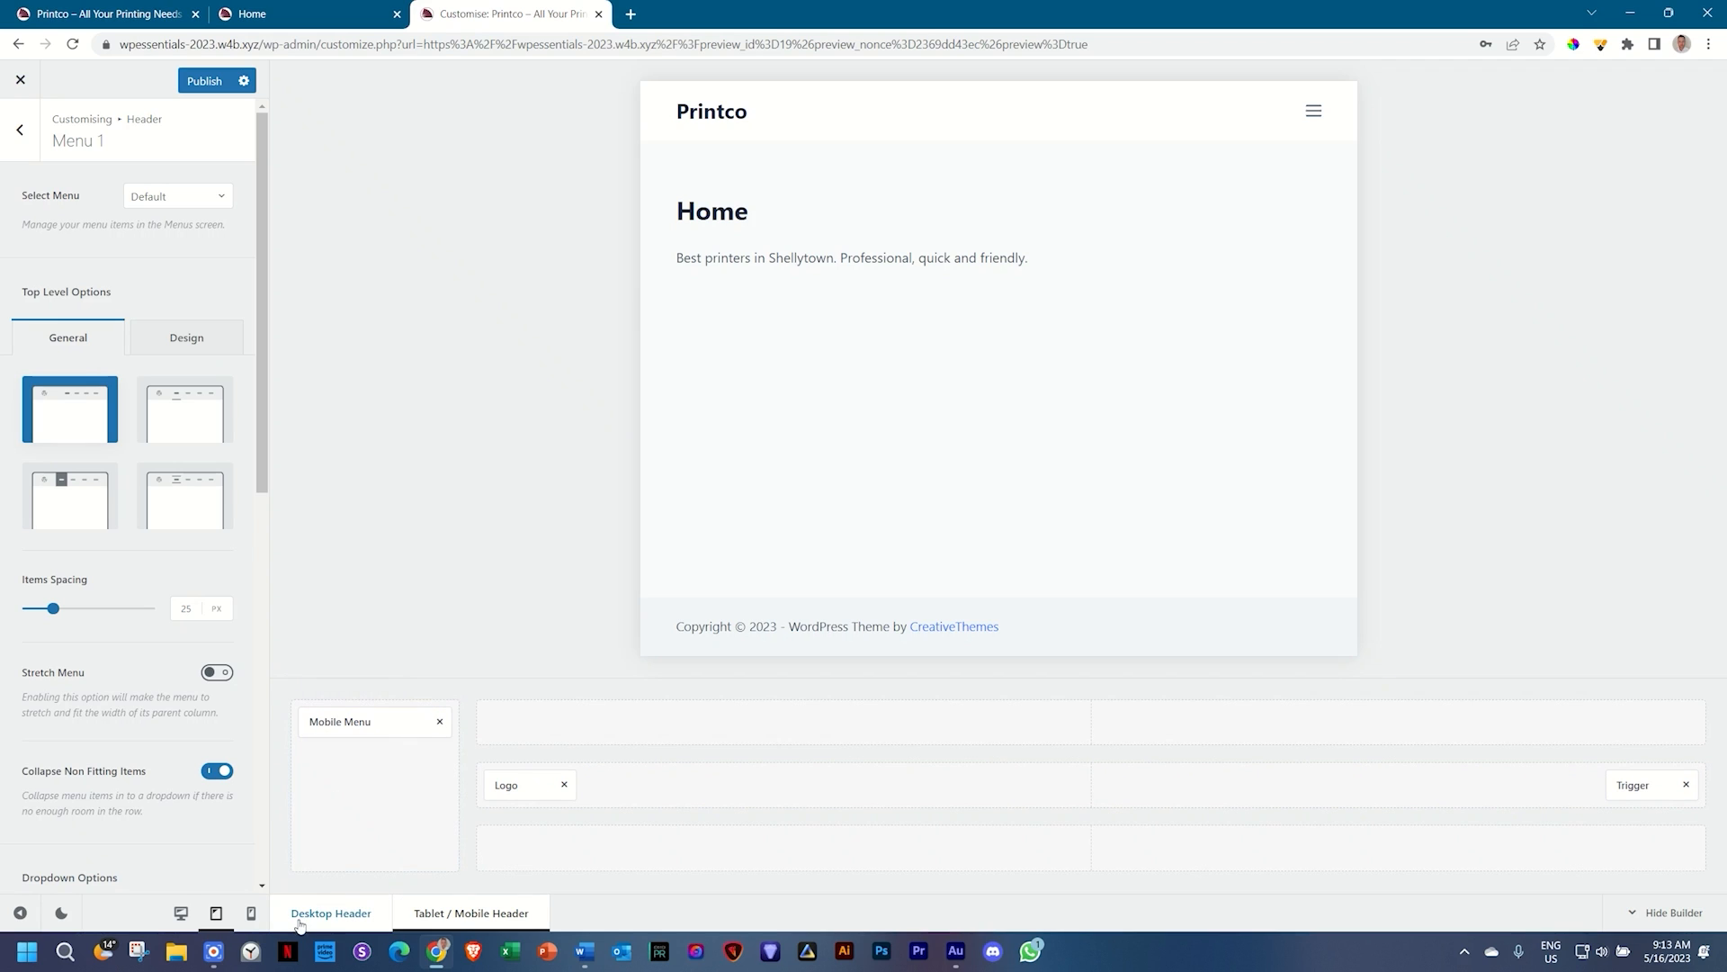
pyautogui.click(338, 914)
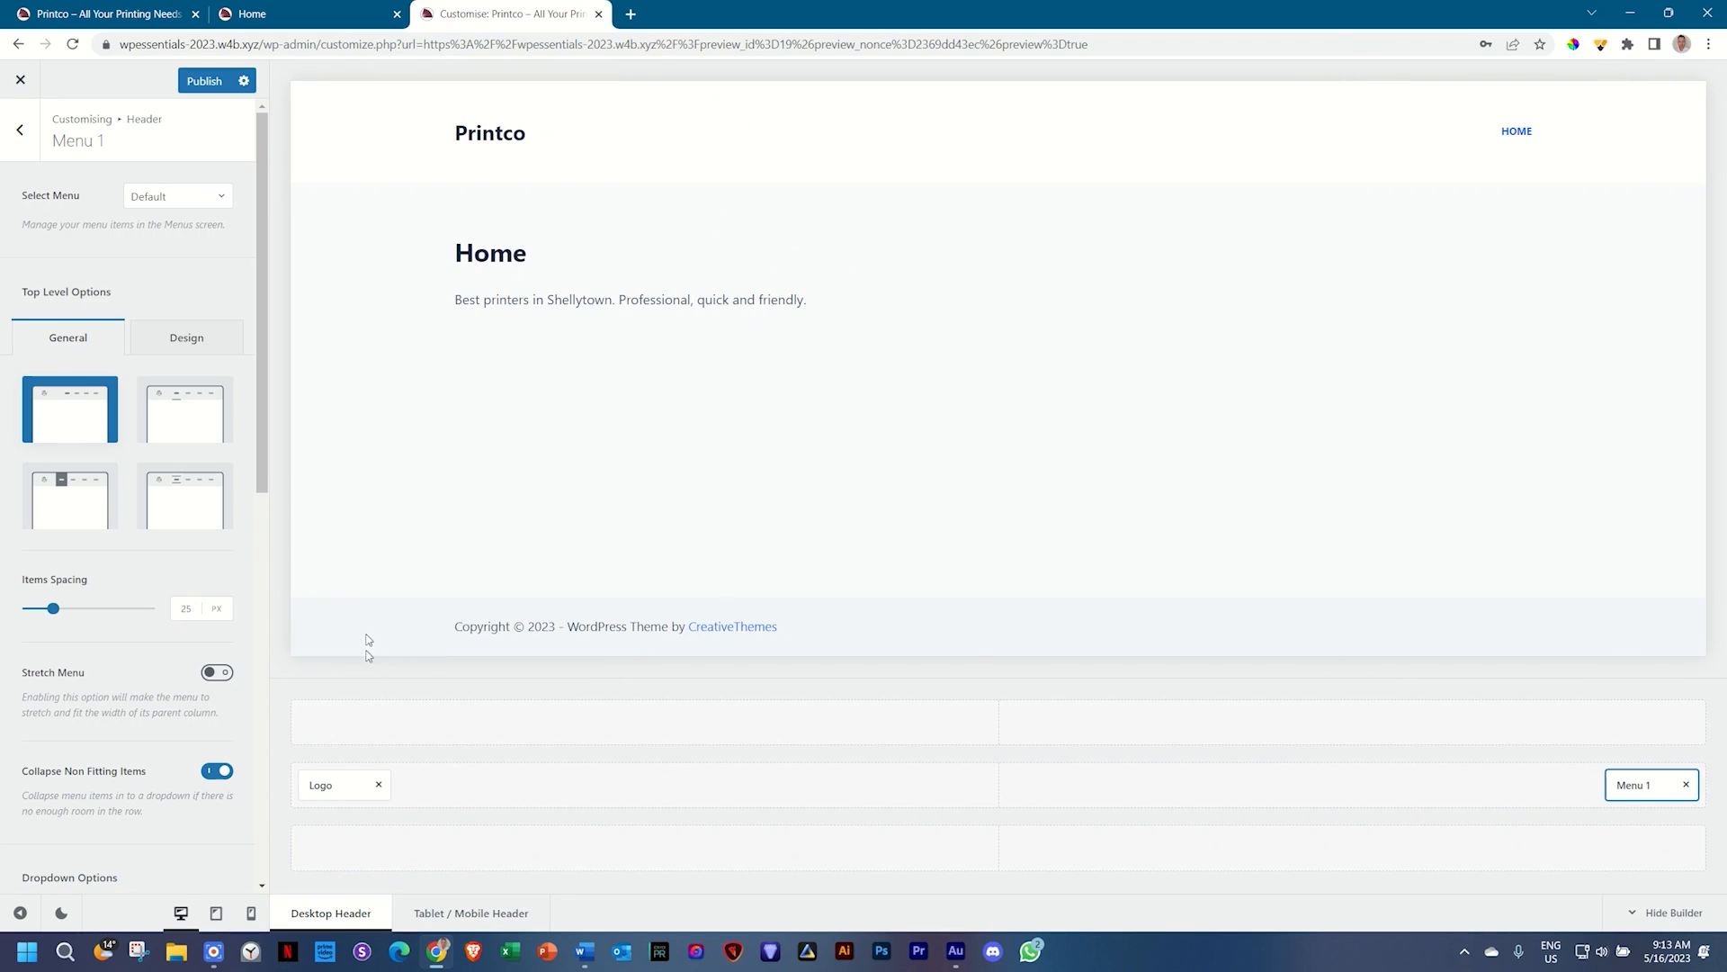
pyautogui.click(206, 85)
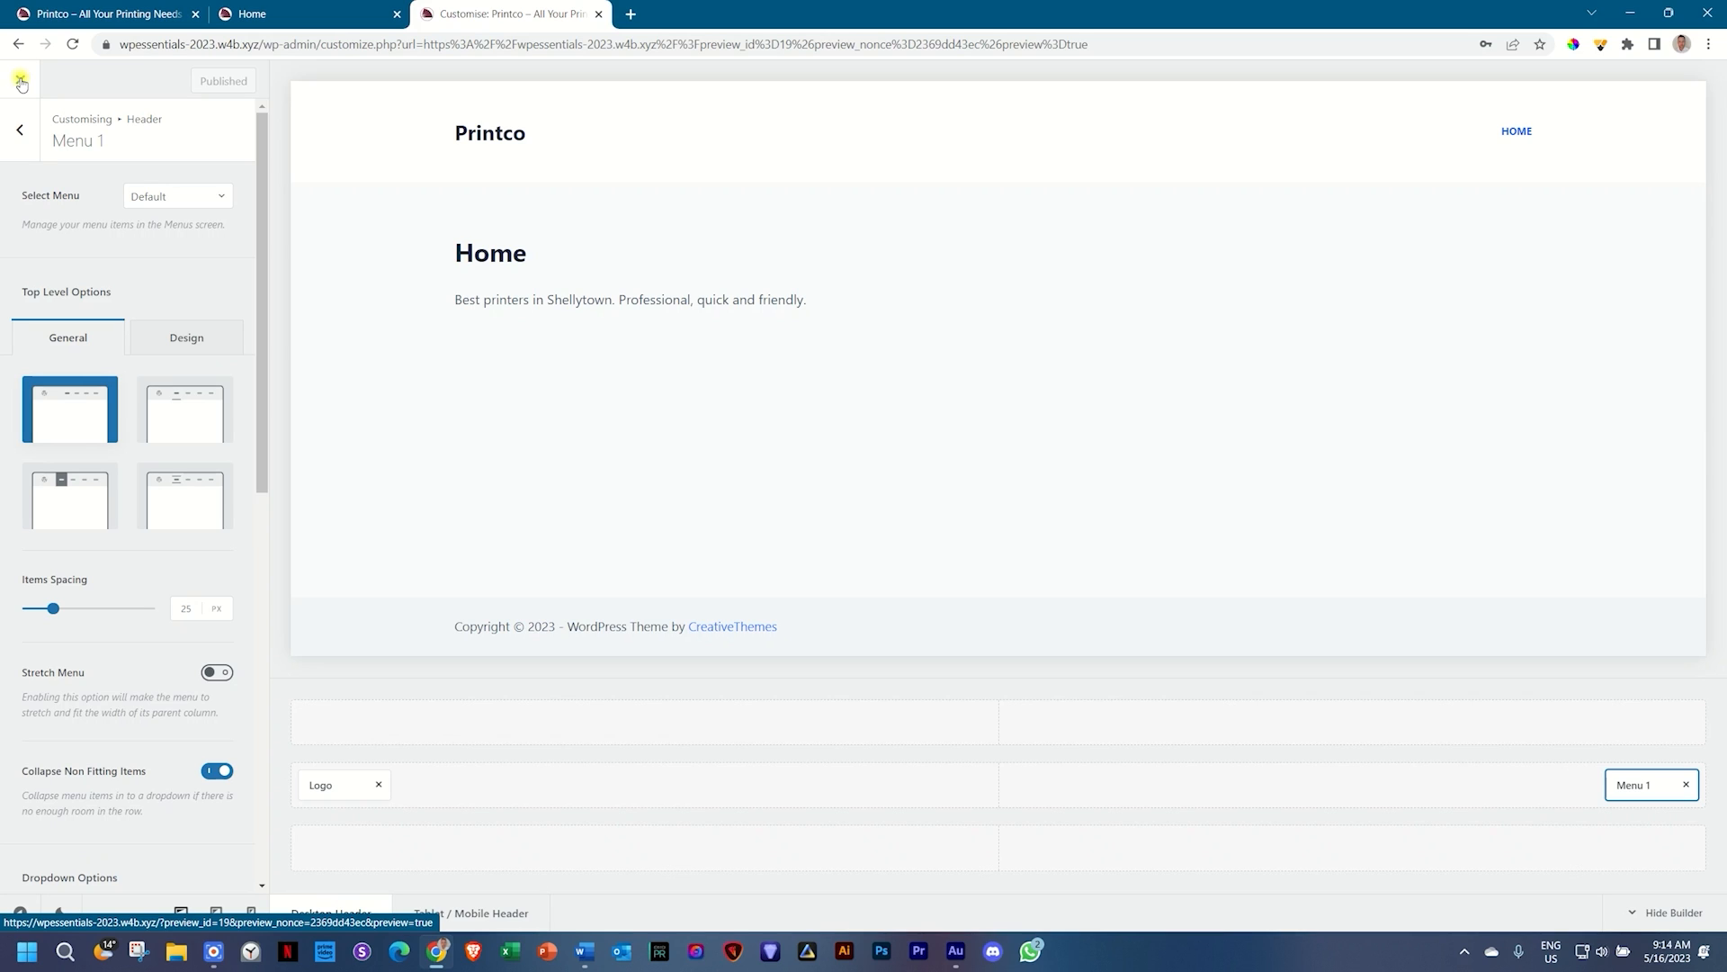
# Step: Close the Customizer and reload the Brizy Home page to show the Printco header
pyautogui.click(22, 84)
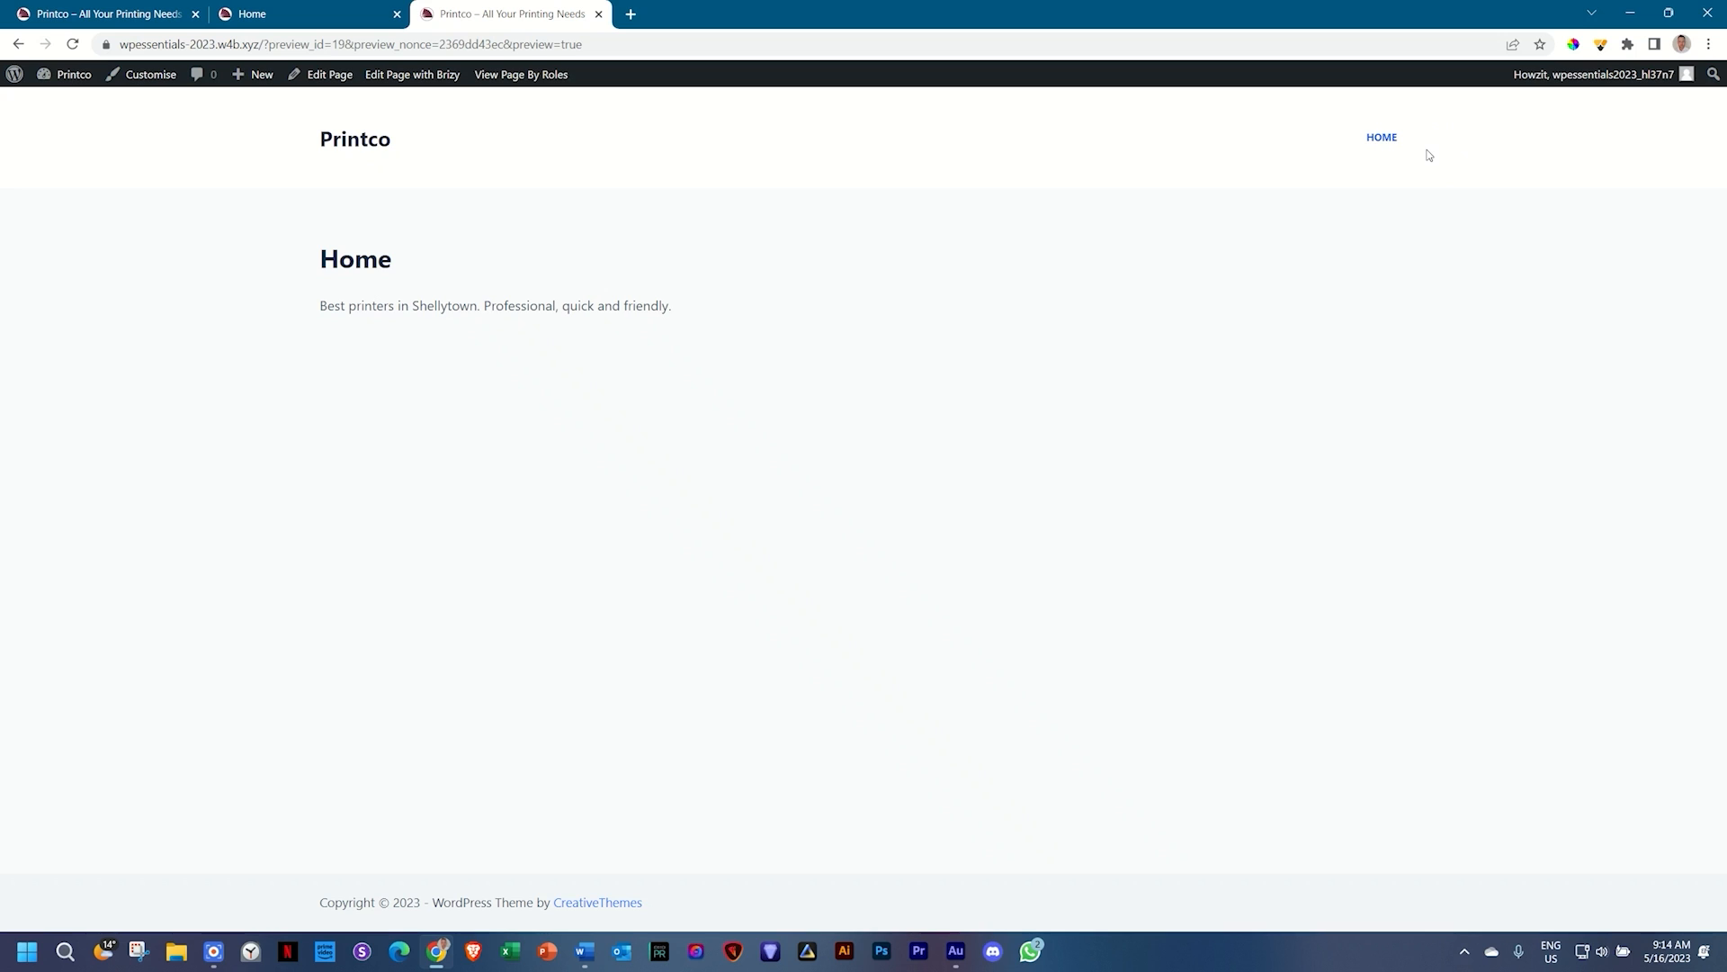
pyautogui.click(344, 20)
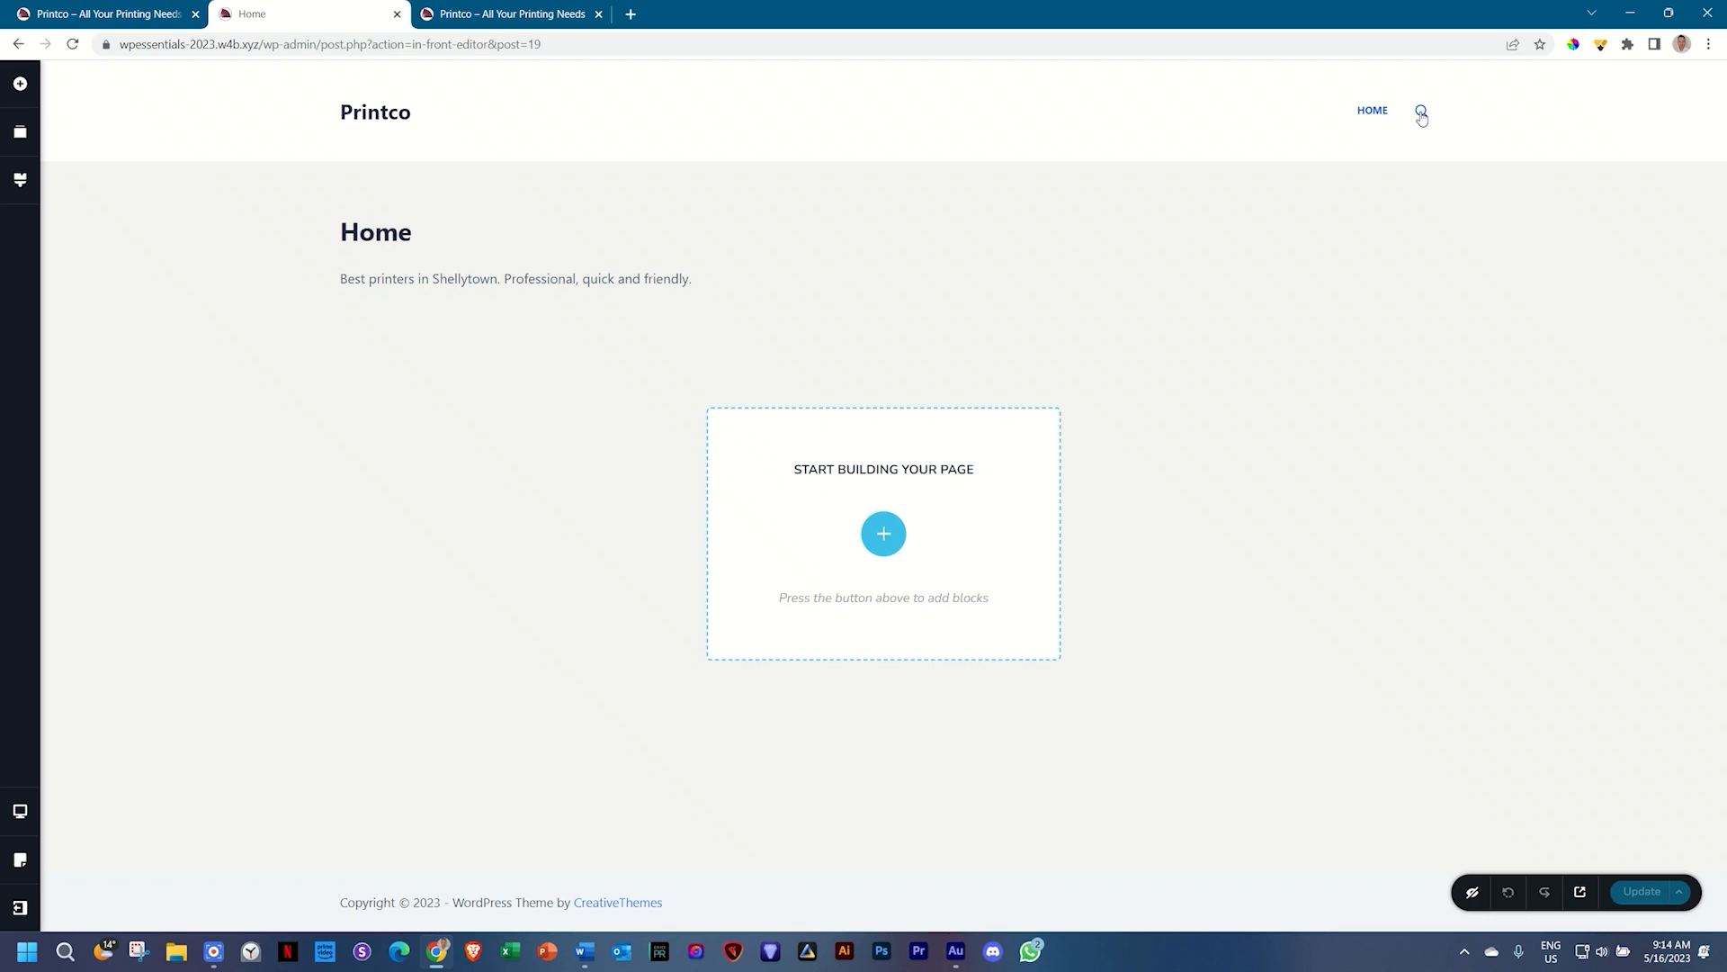
pyautogui.click(75, 44)
# Step: Reopen the site Customizer from the admin bar of the Printco page preview
pyautogui.click(528, 14)
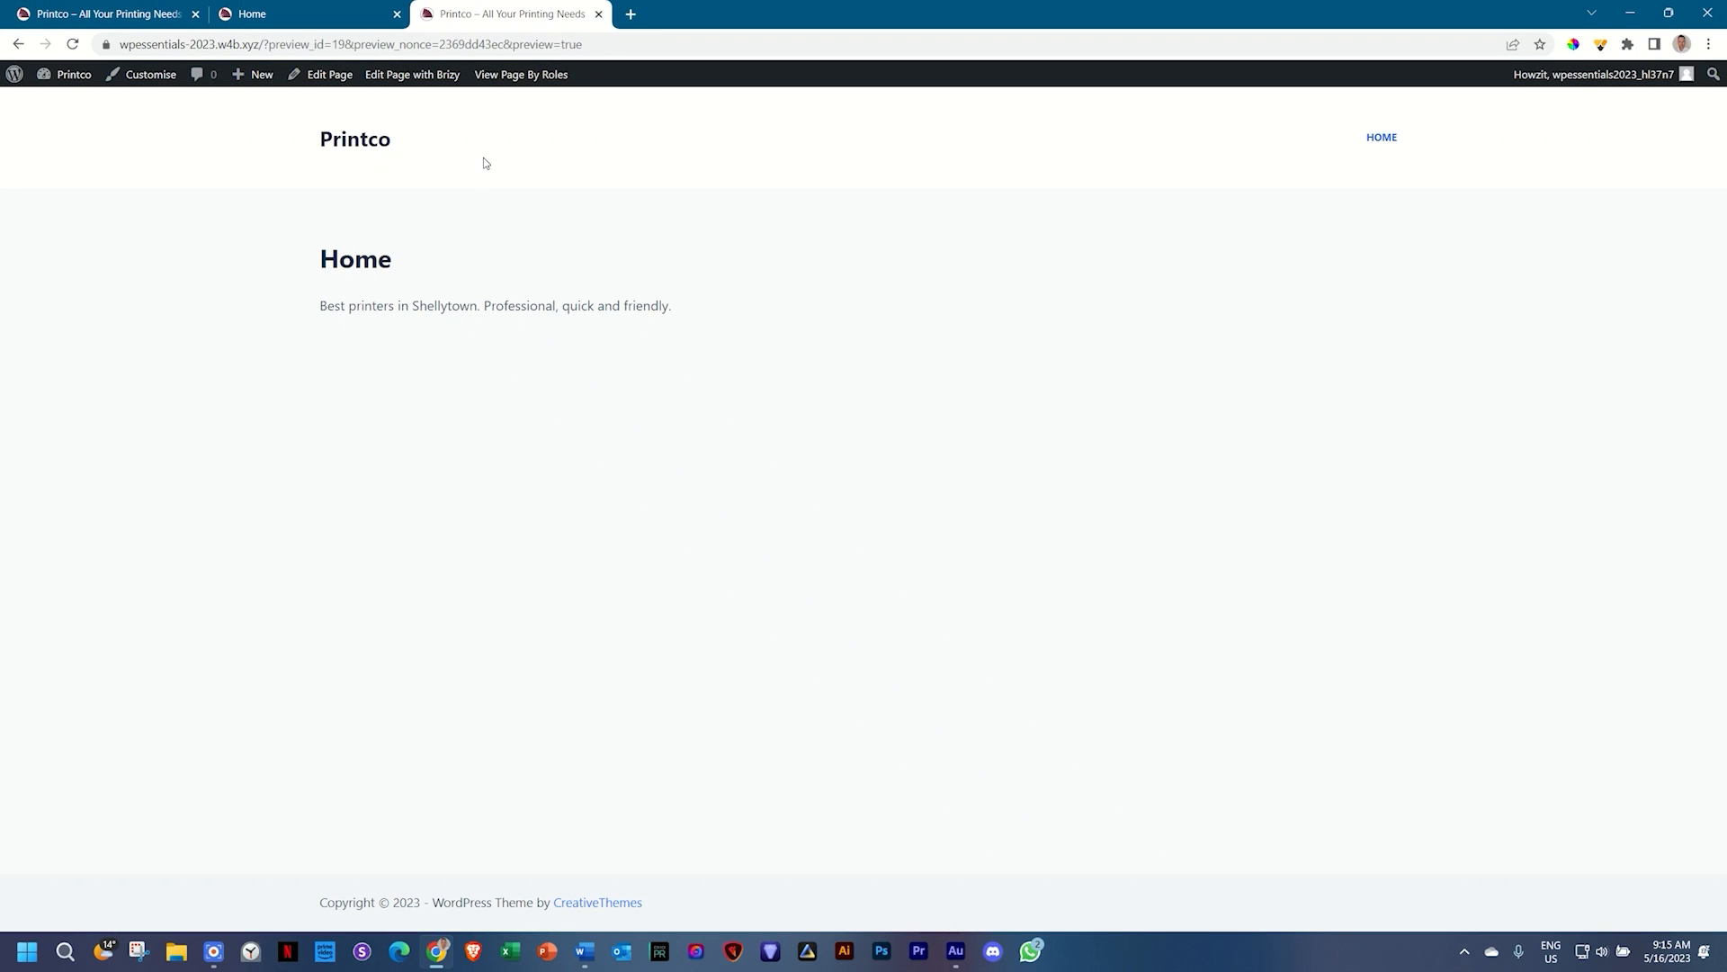
pyautogui.click(138, 80)
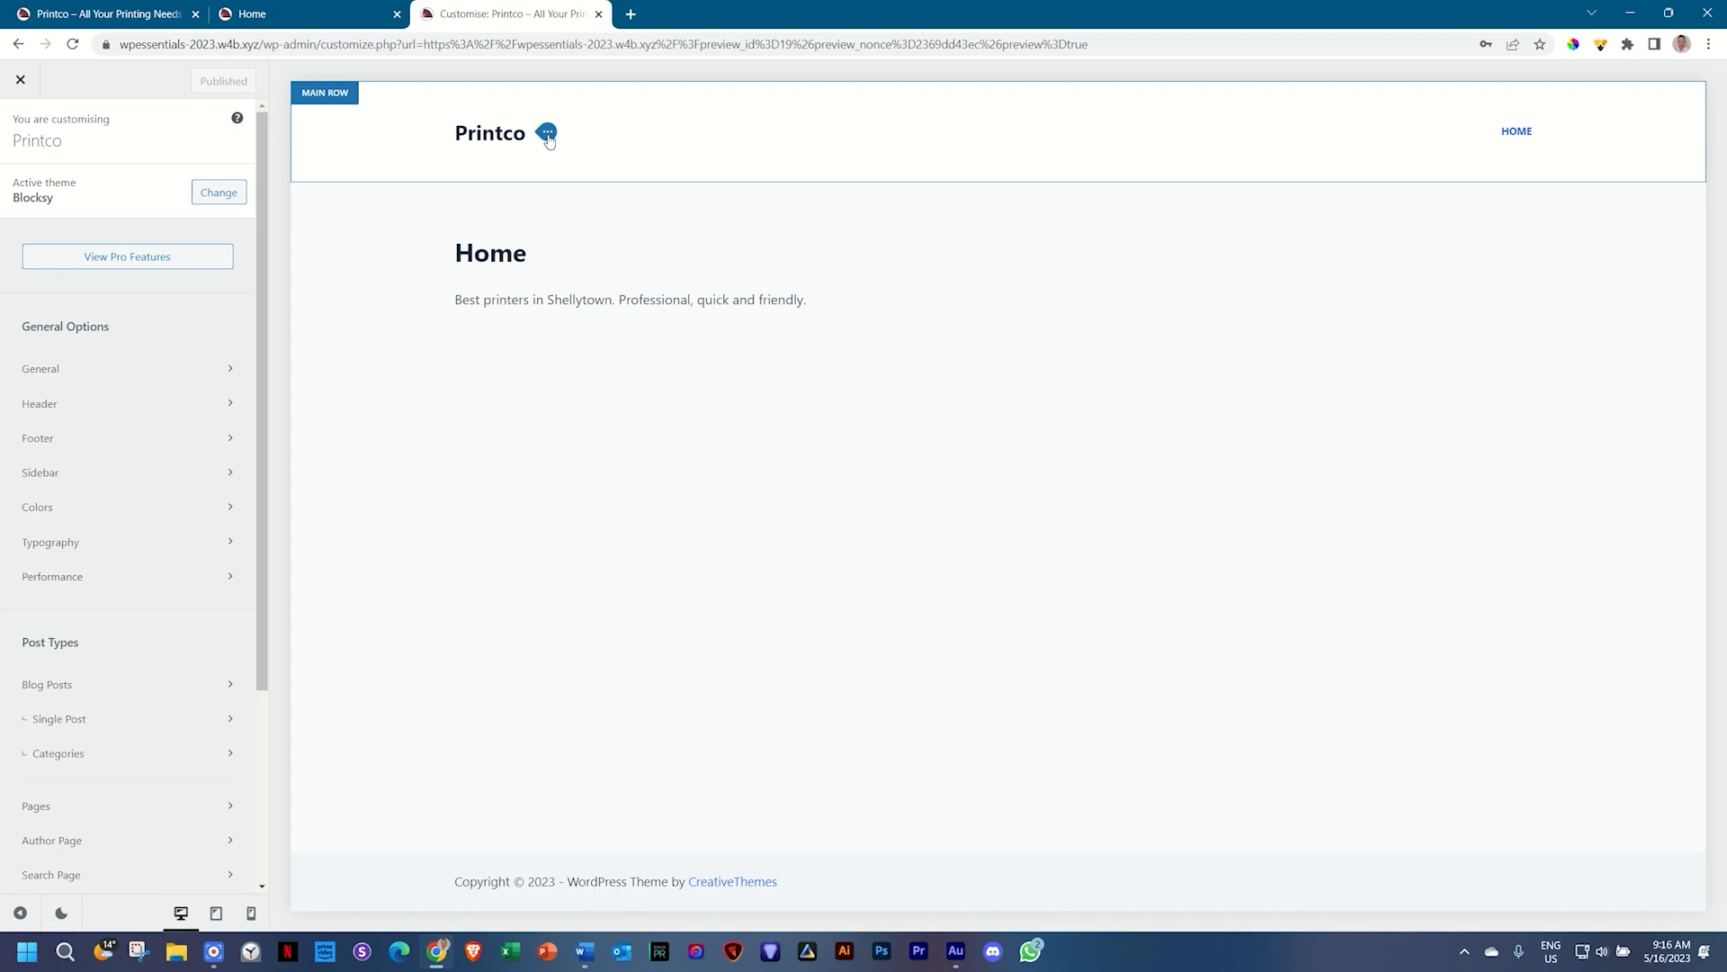
# Step: Set the PRINTCO image from the Media Library as the header logo
pyautogui.click(548, 135)
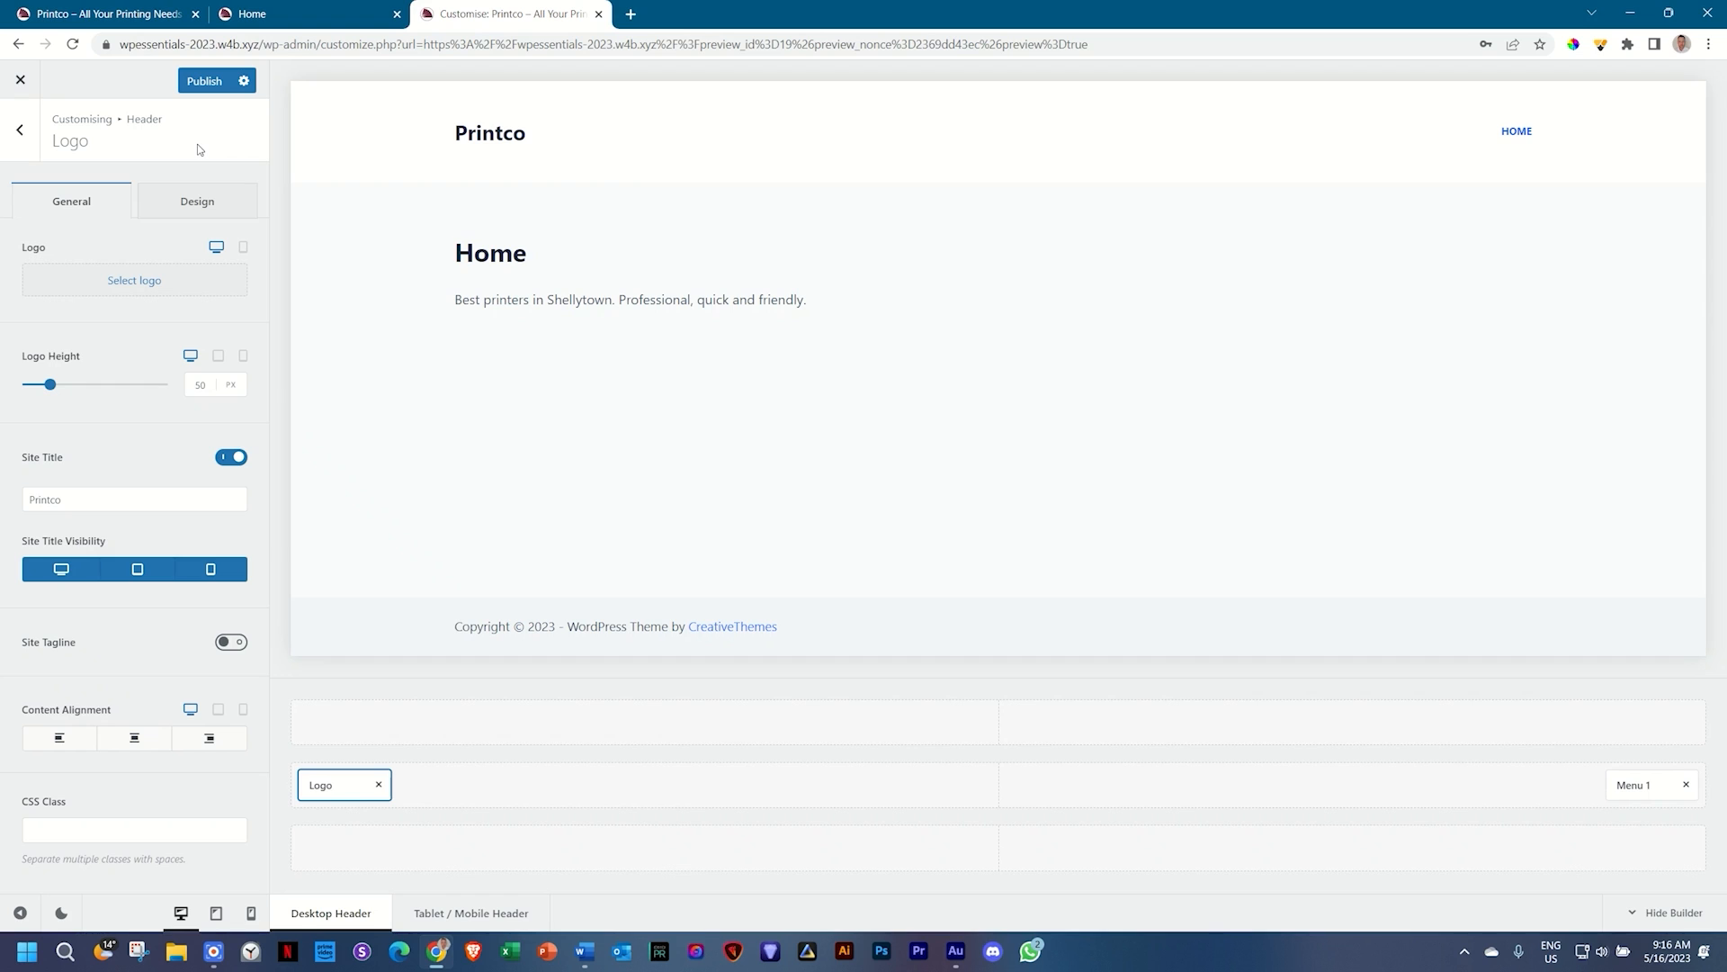
pyautogui.click(130, 283)
pyautogui.click(877, 301)
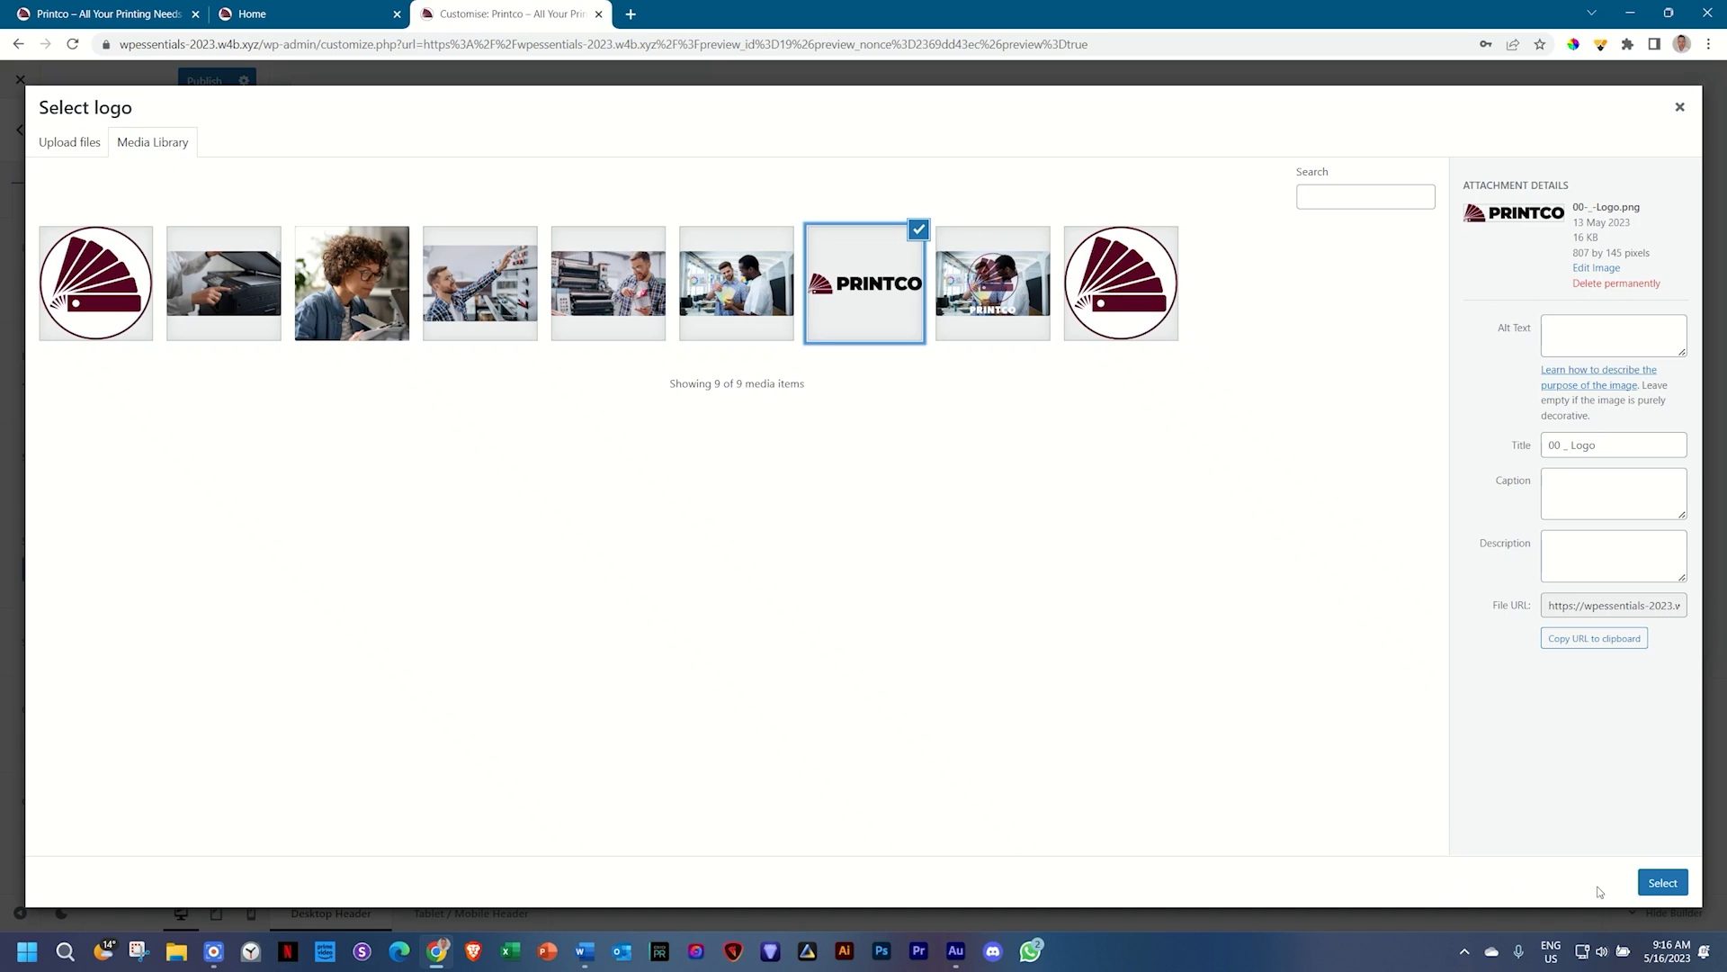
pyautogui.click(1649, 886)
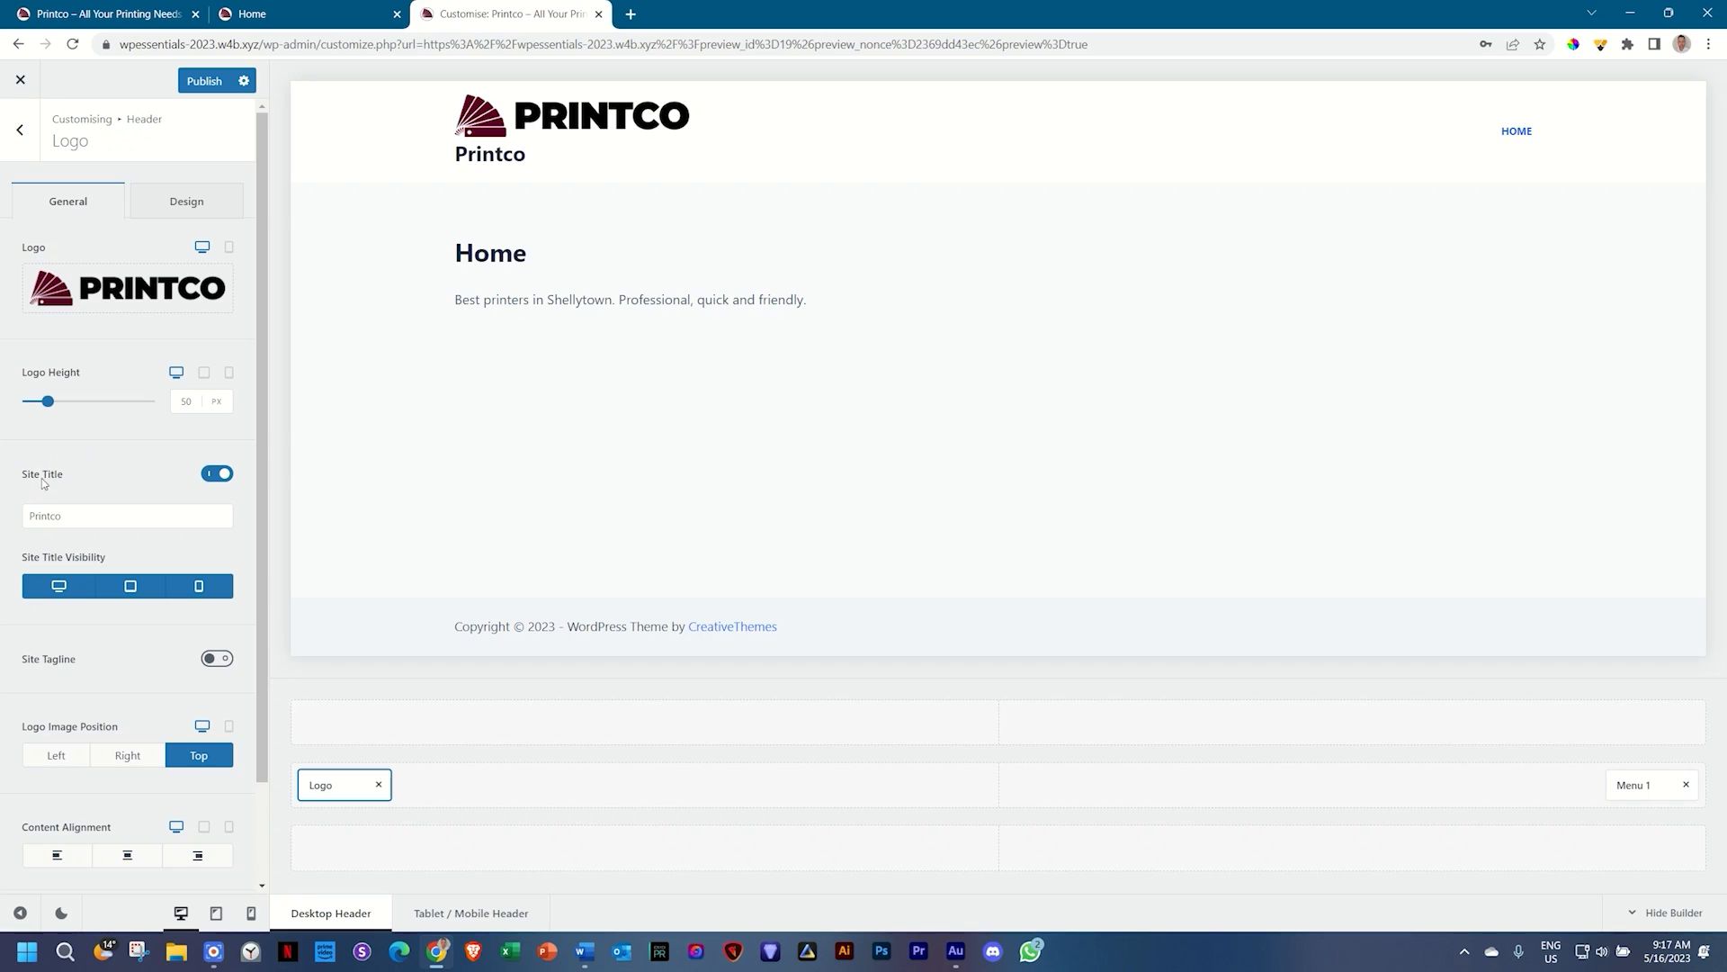
# Step: Hide the site title and show the tagline 'All Your Printing Needs' in the header
pyautogui.click(217, 477)
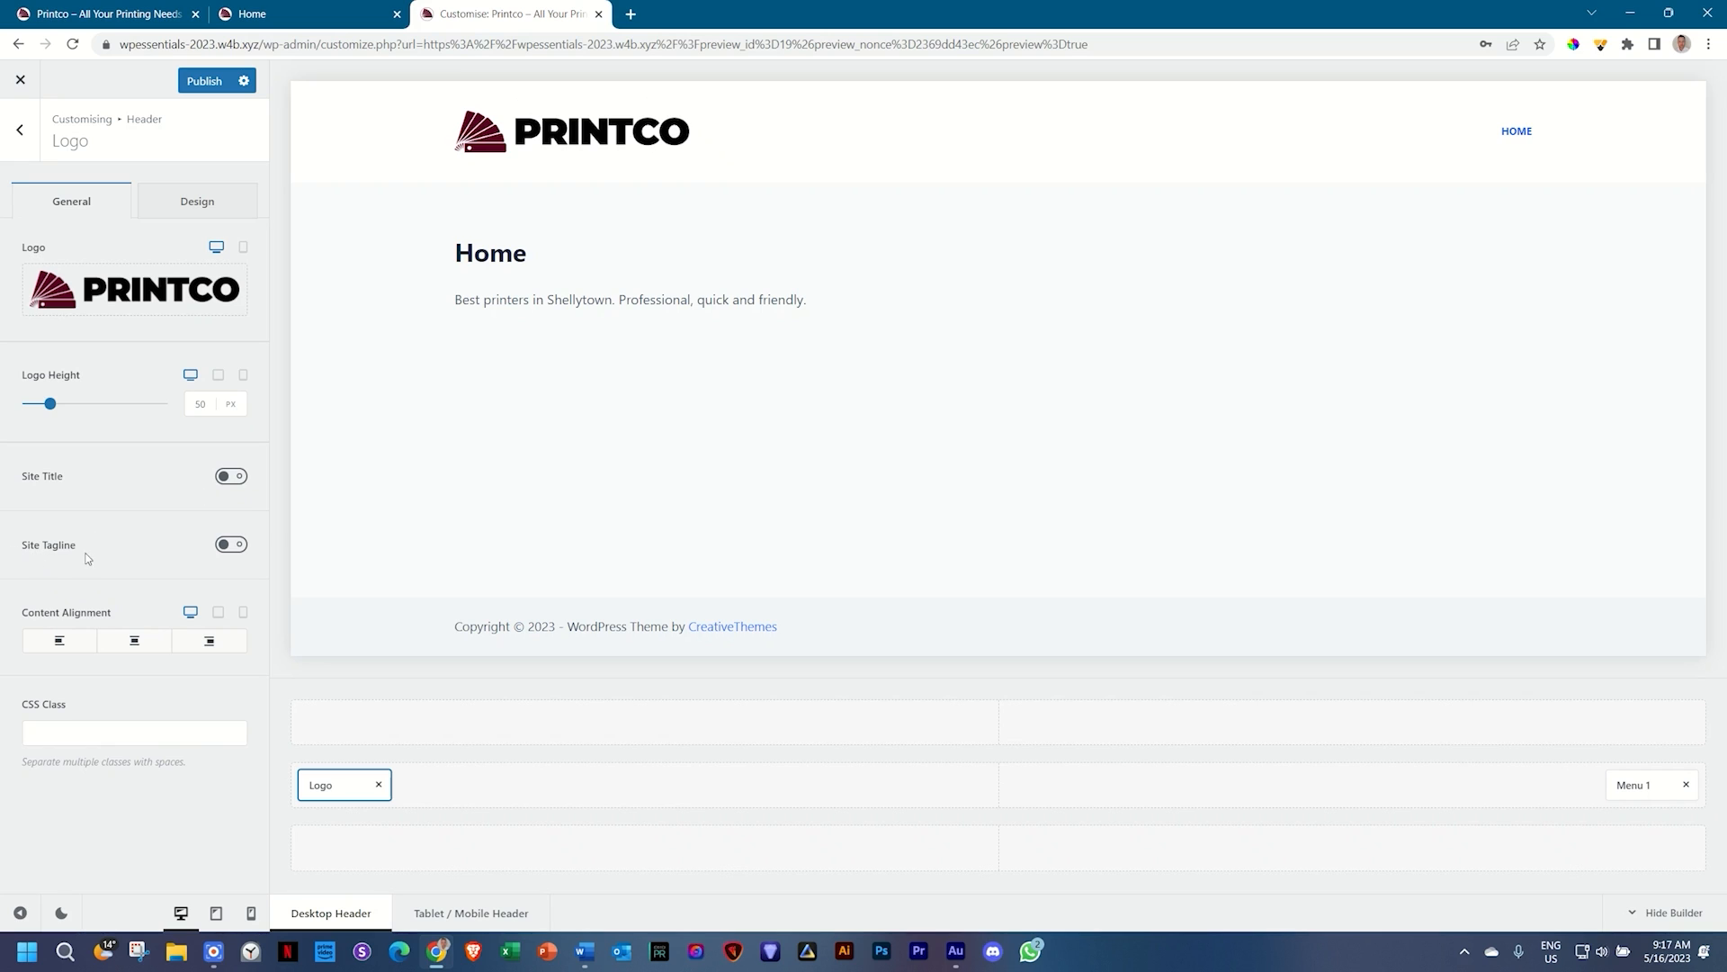
pyautogui.click(229, 547)
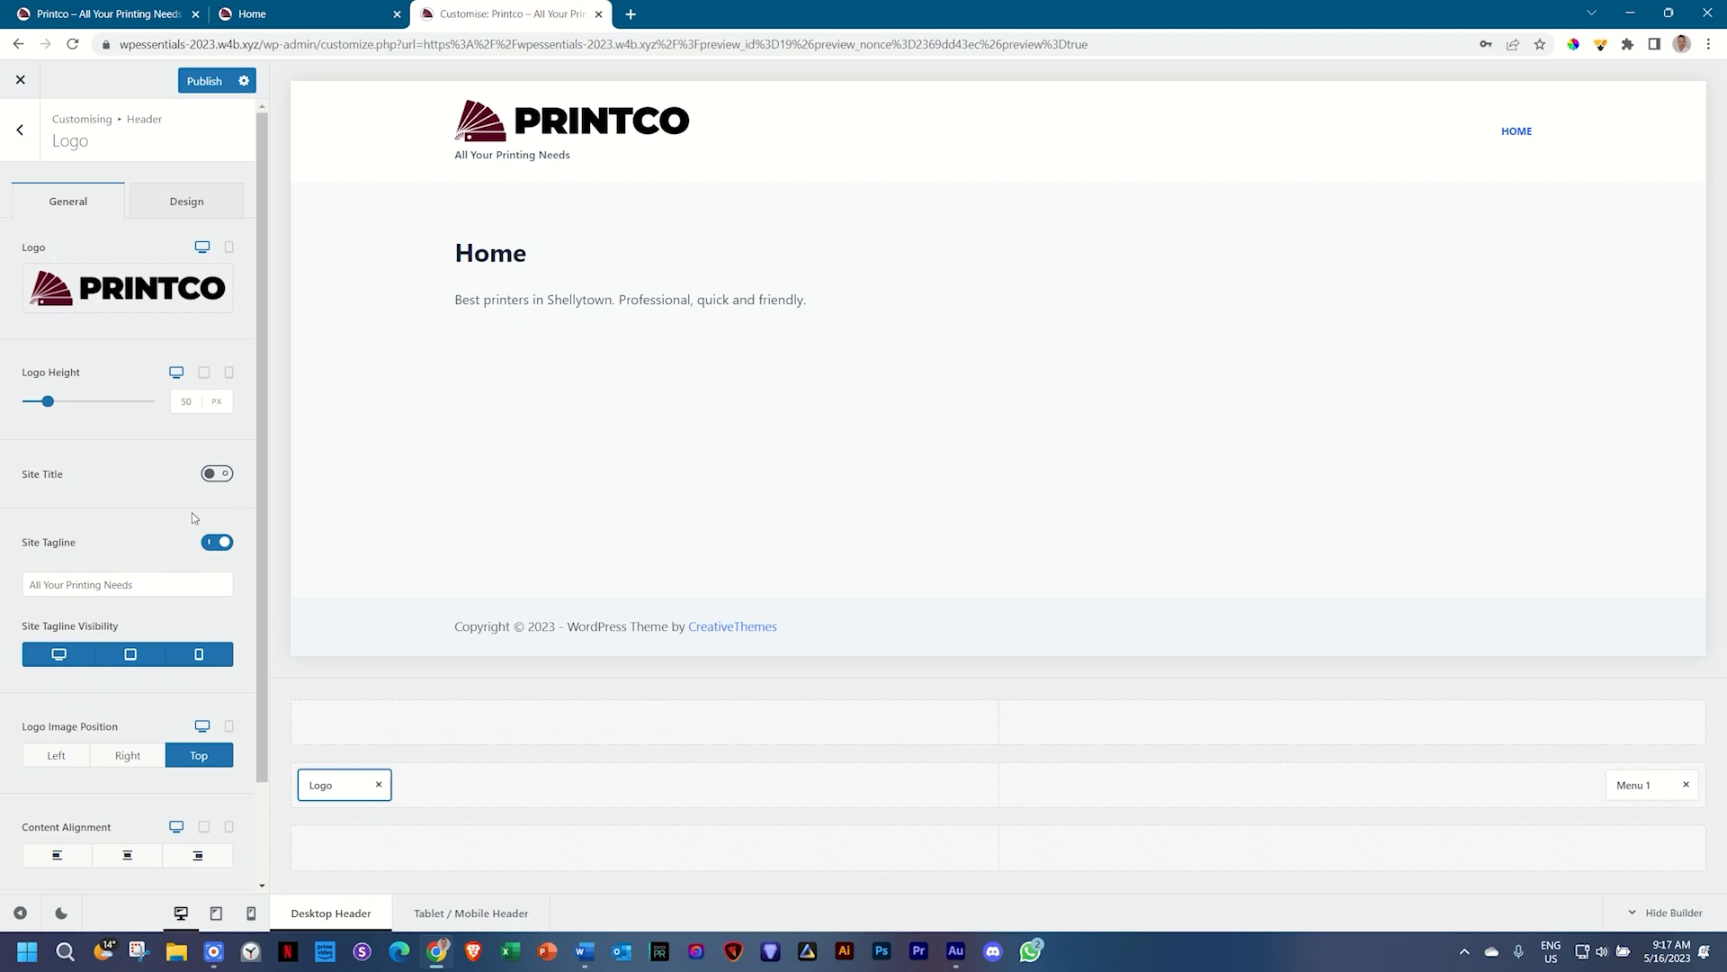
pyautogui.click(108, 14)
pyautogui.click(590, 9)
# Step: Check the header at tablet and mobile widths, then return to the desktop preview
pyautogui.click(217, 914)
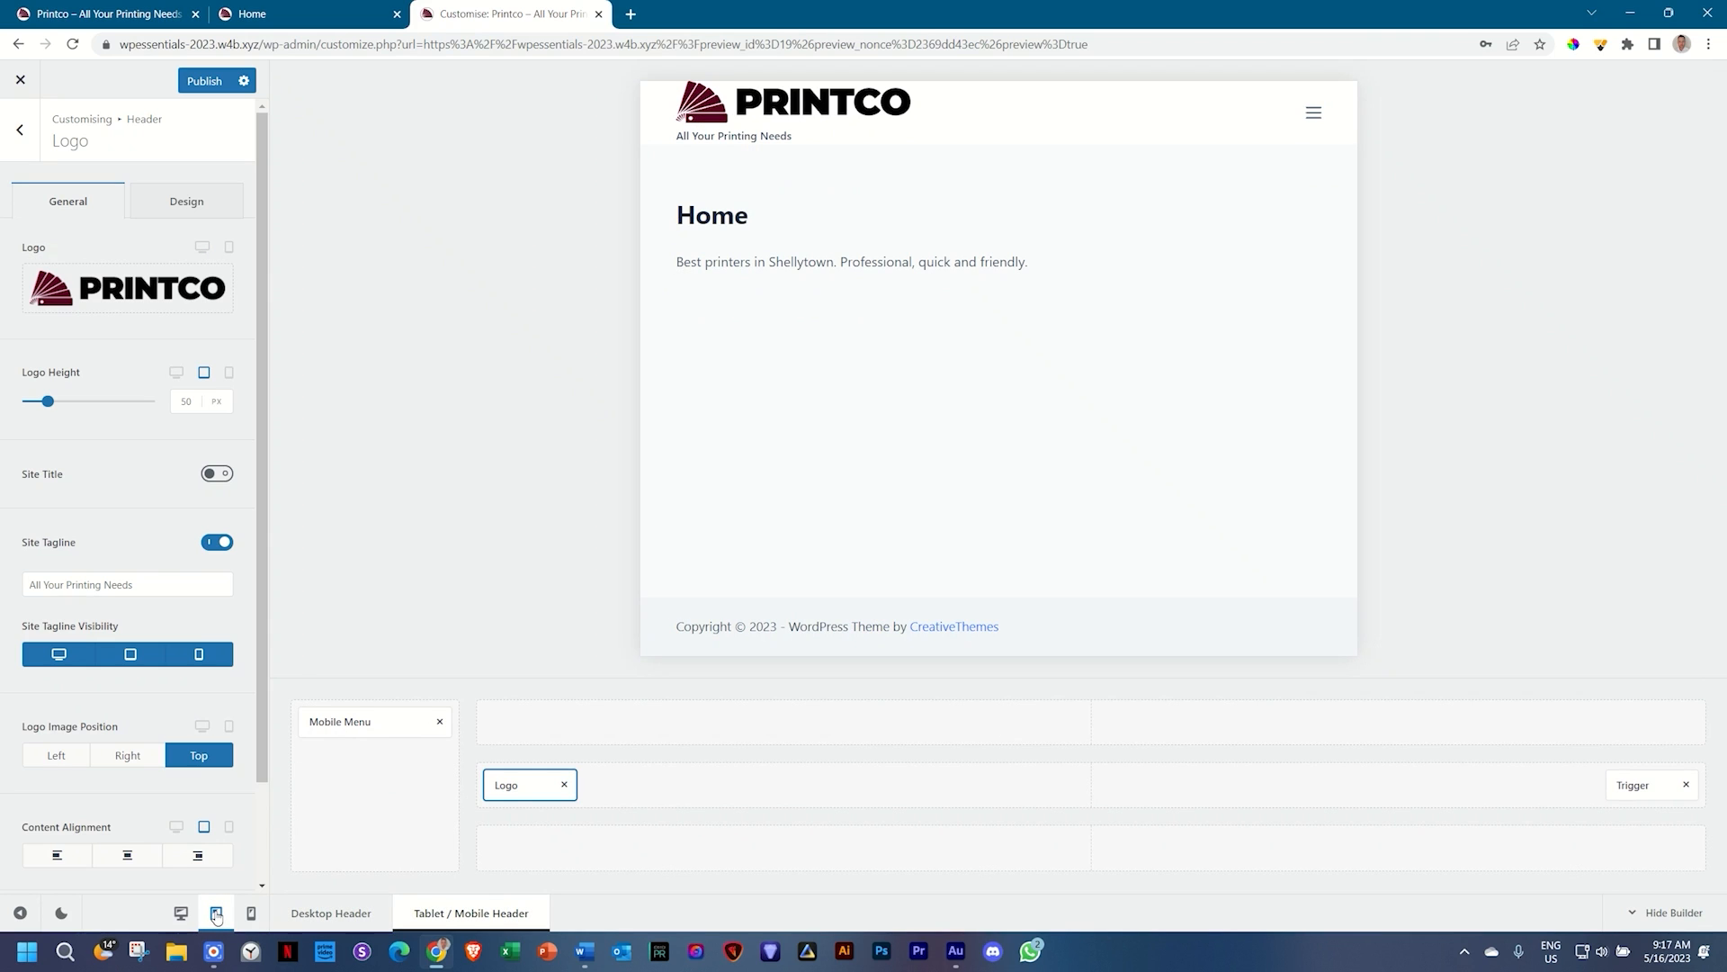
pyautogui.click(252, 913)
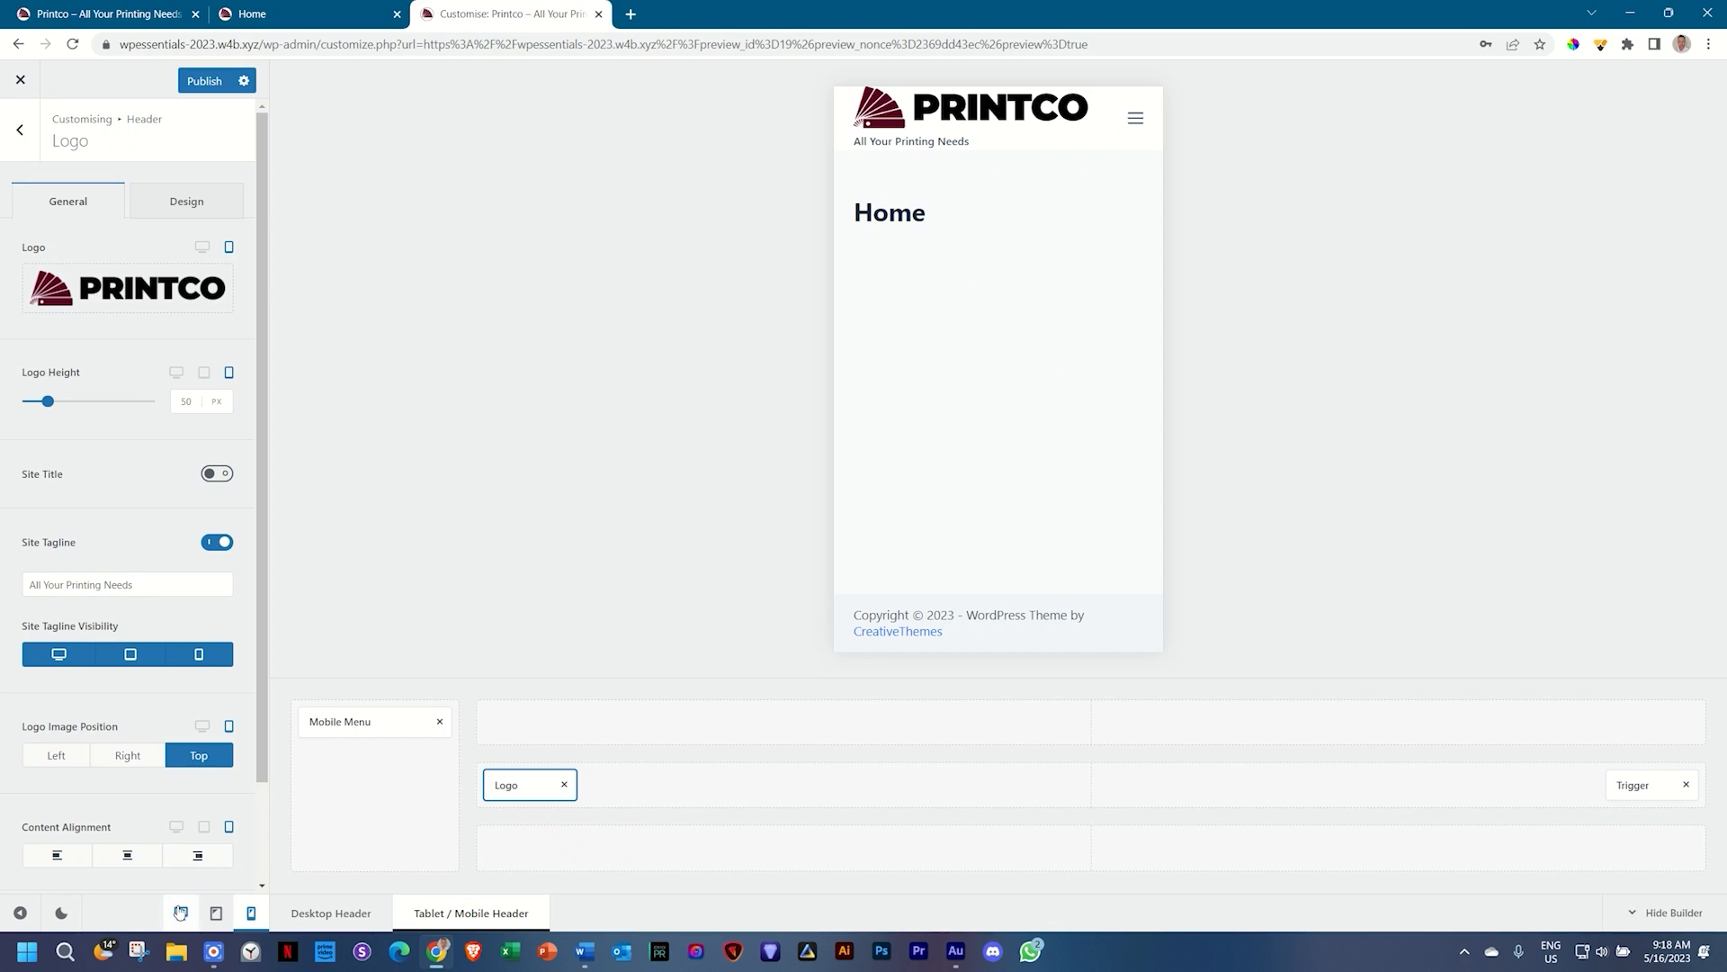
pyautogui.click(179, 913)
pyautogui.scroll(-1, 155, 683)
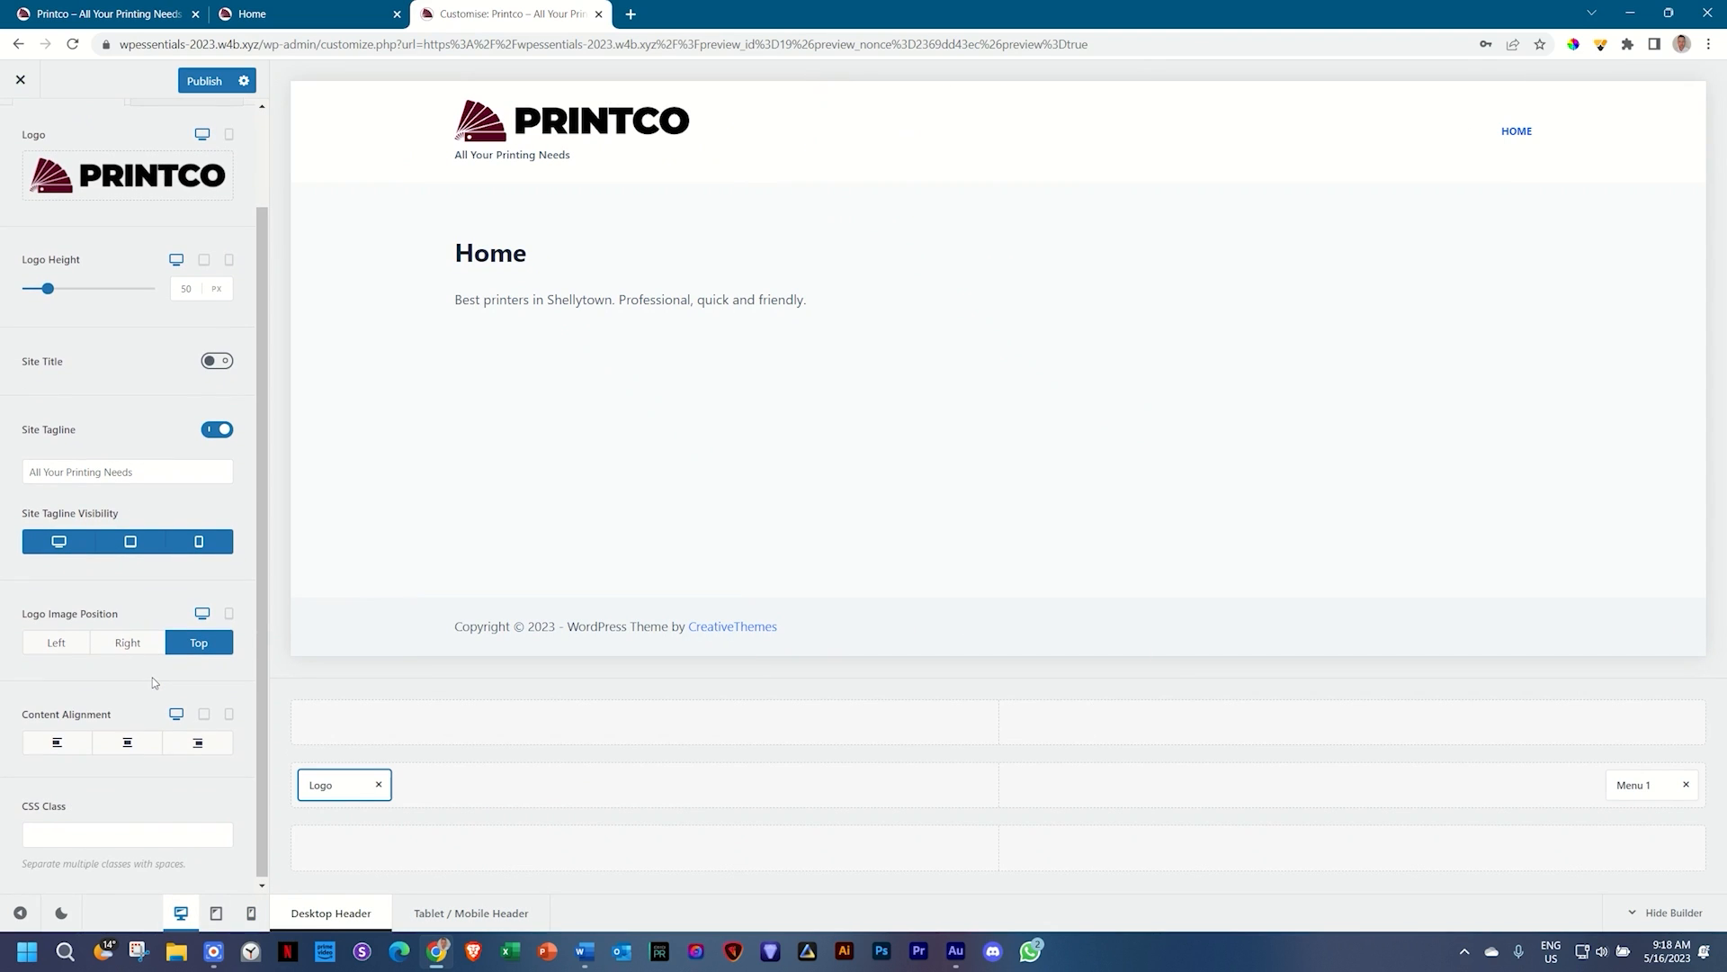
pyautogui.scroll(1, 155, 684)
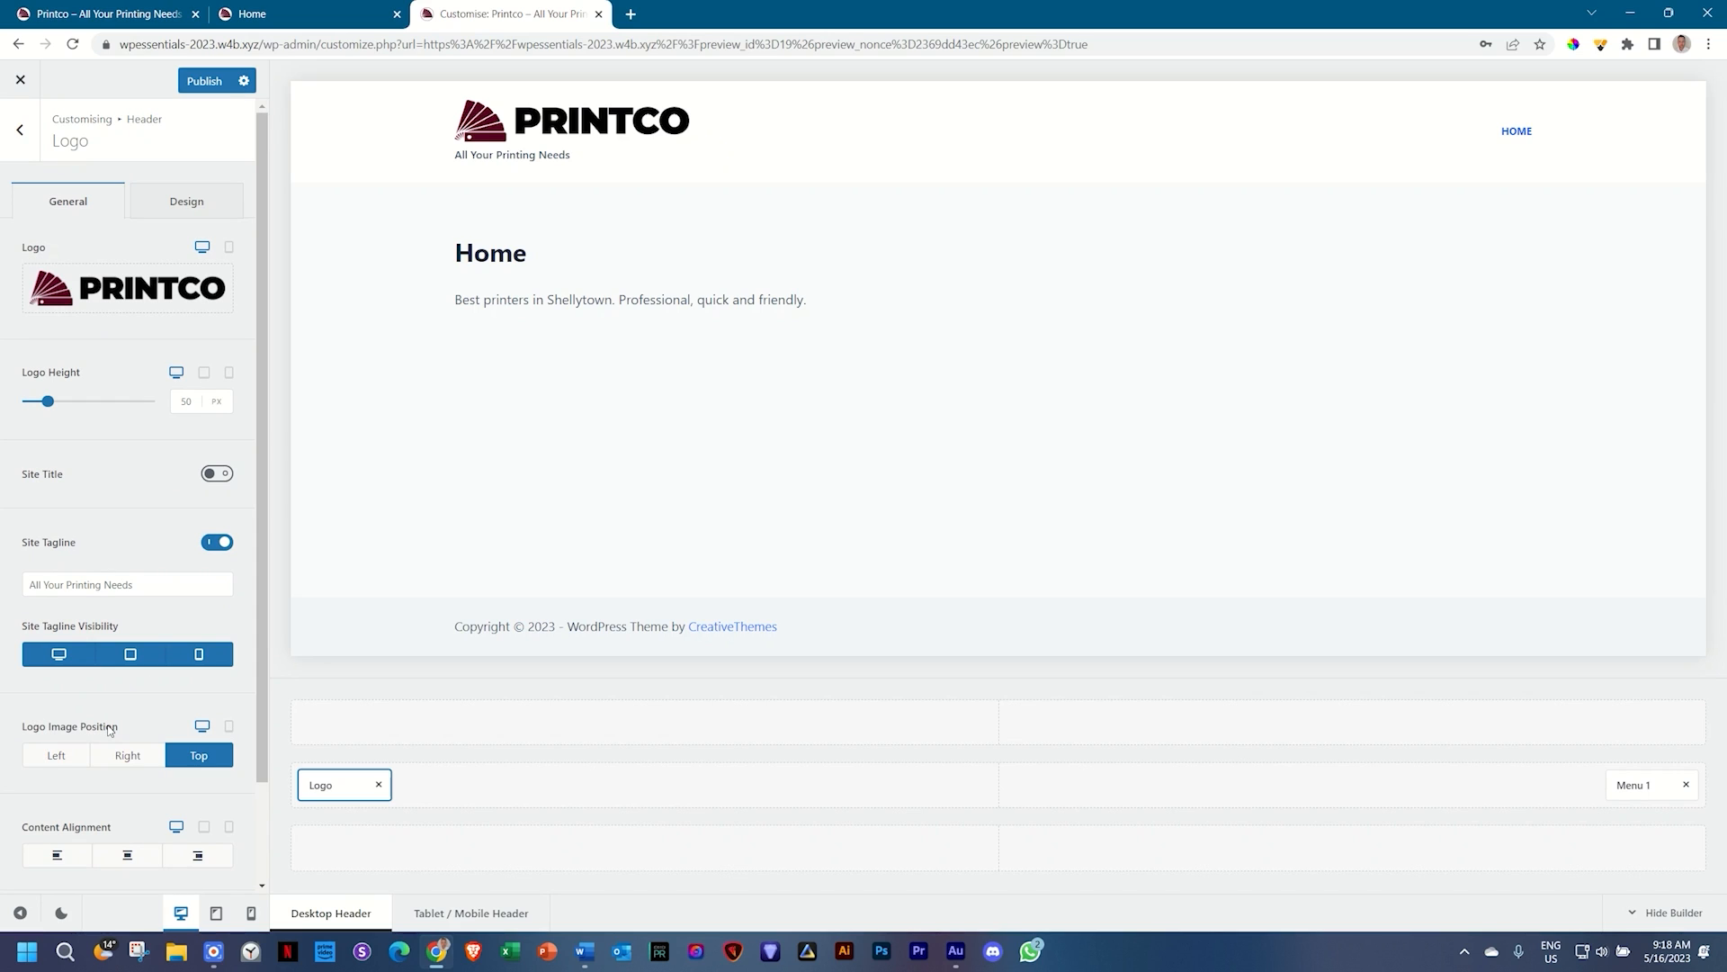
pyautogui.click(57, 756)
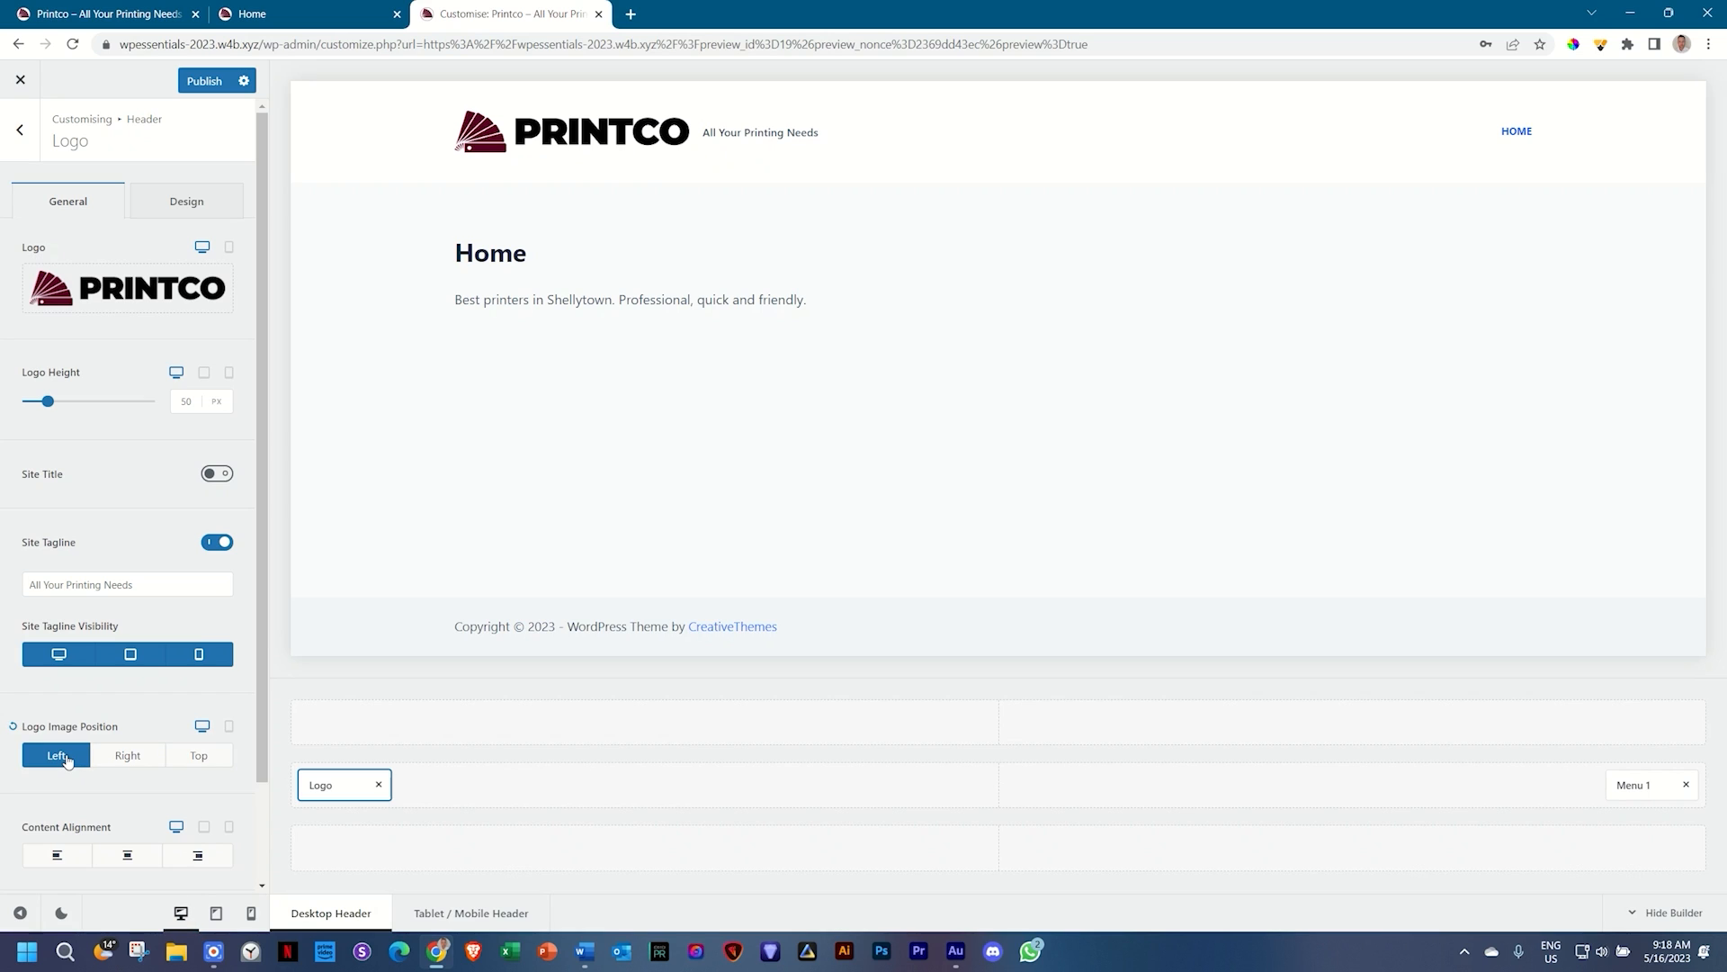
pyautogui.click(126, 756)
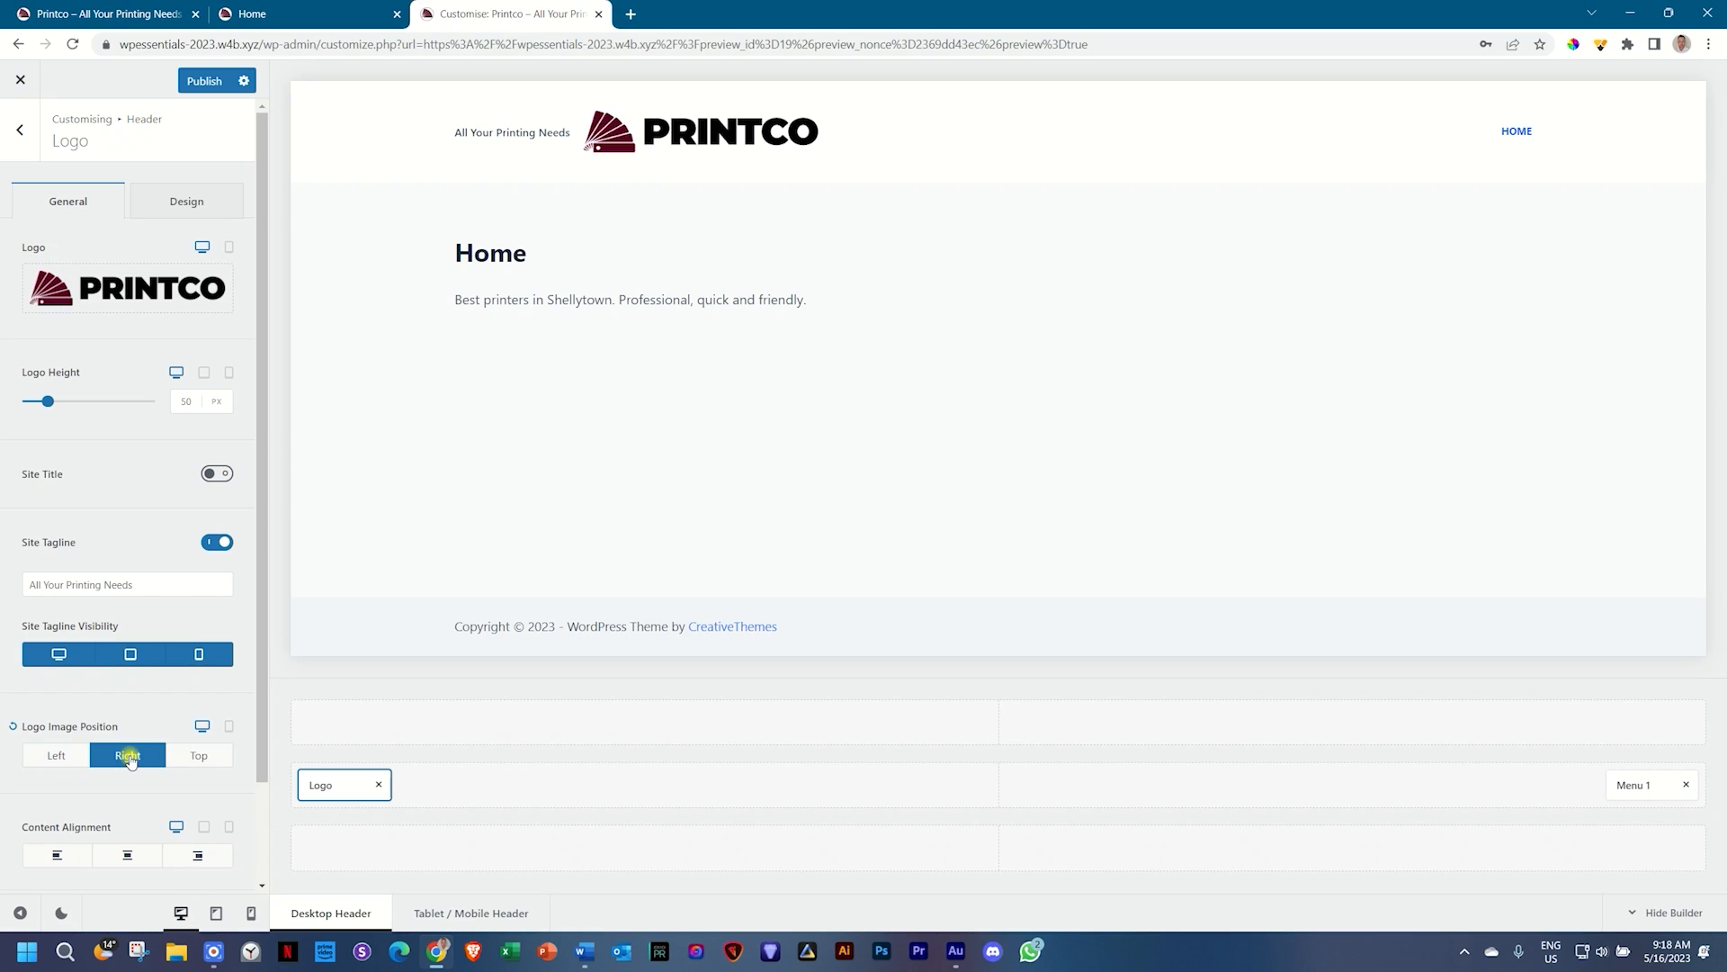
pyautogui.click(189, 761)
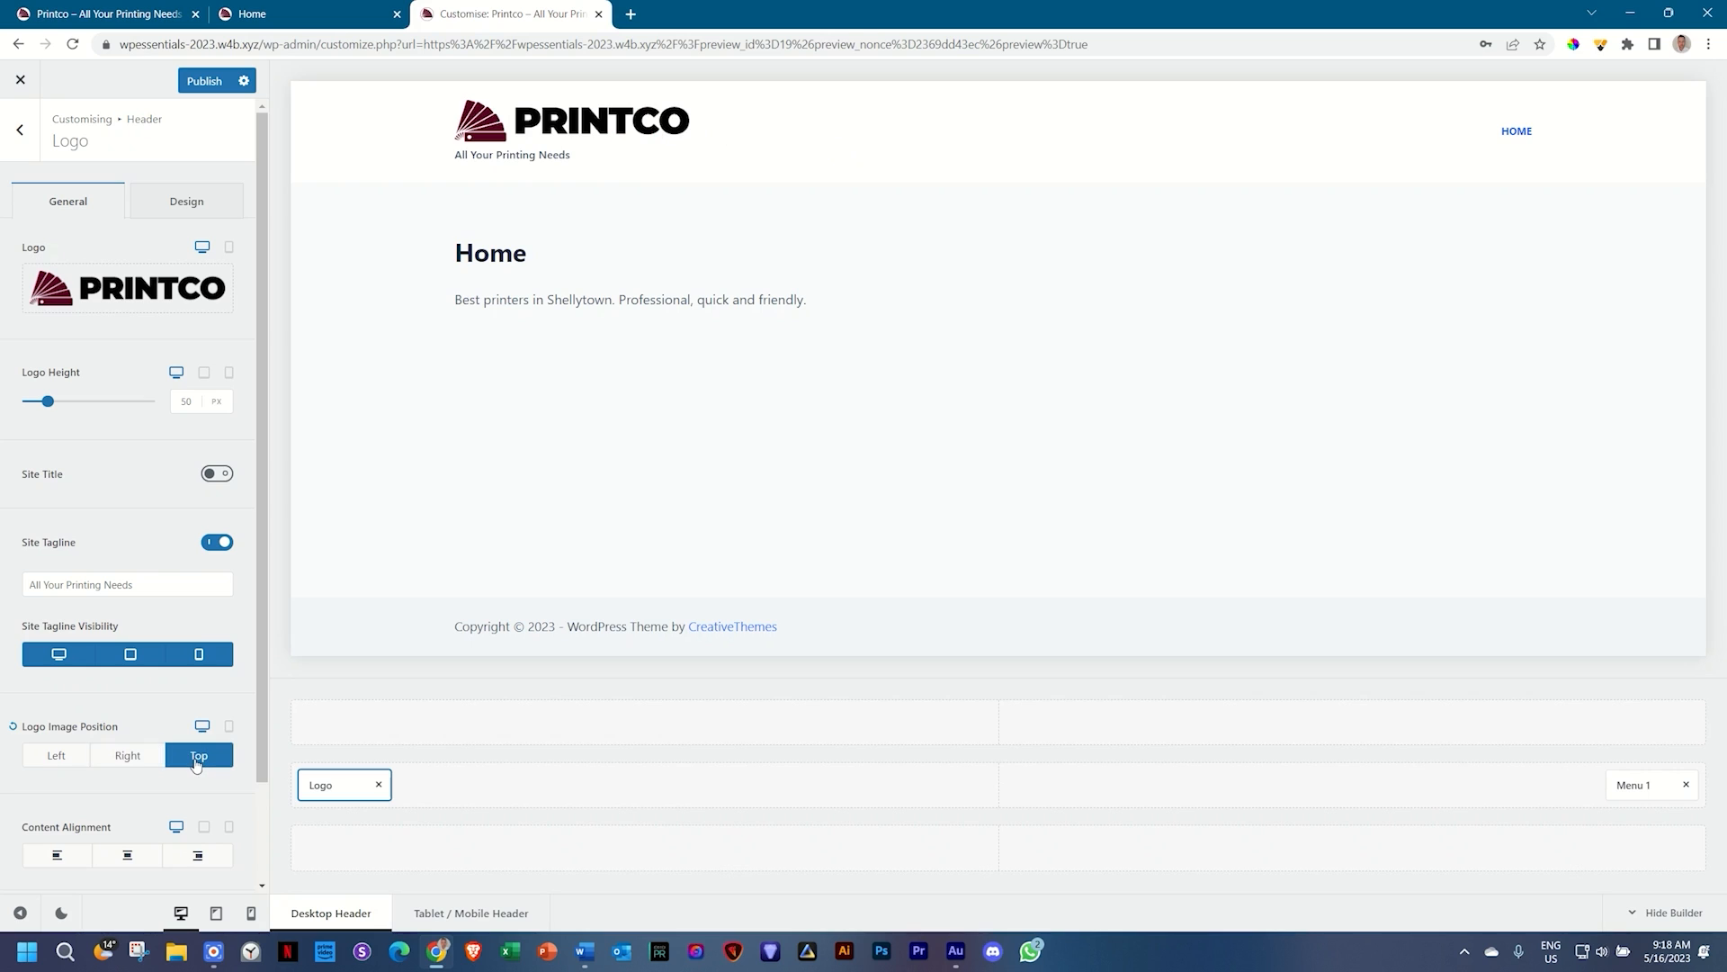
pyautogui.scroll(-1, 184, 760)
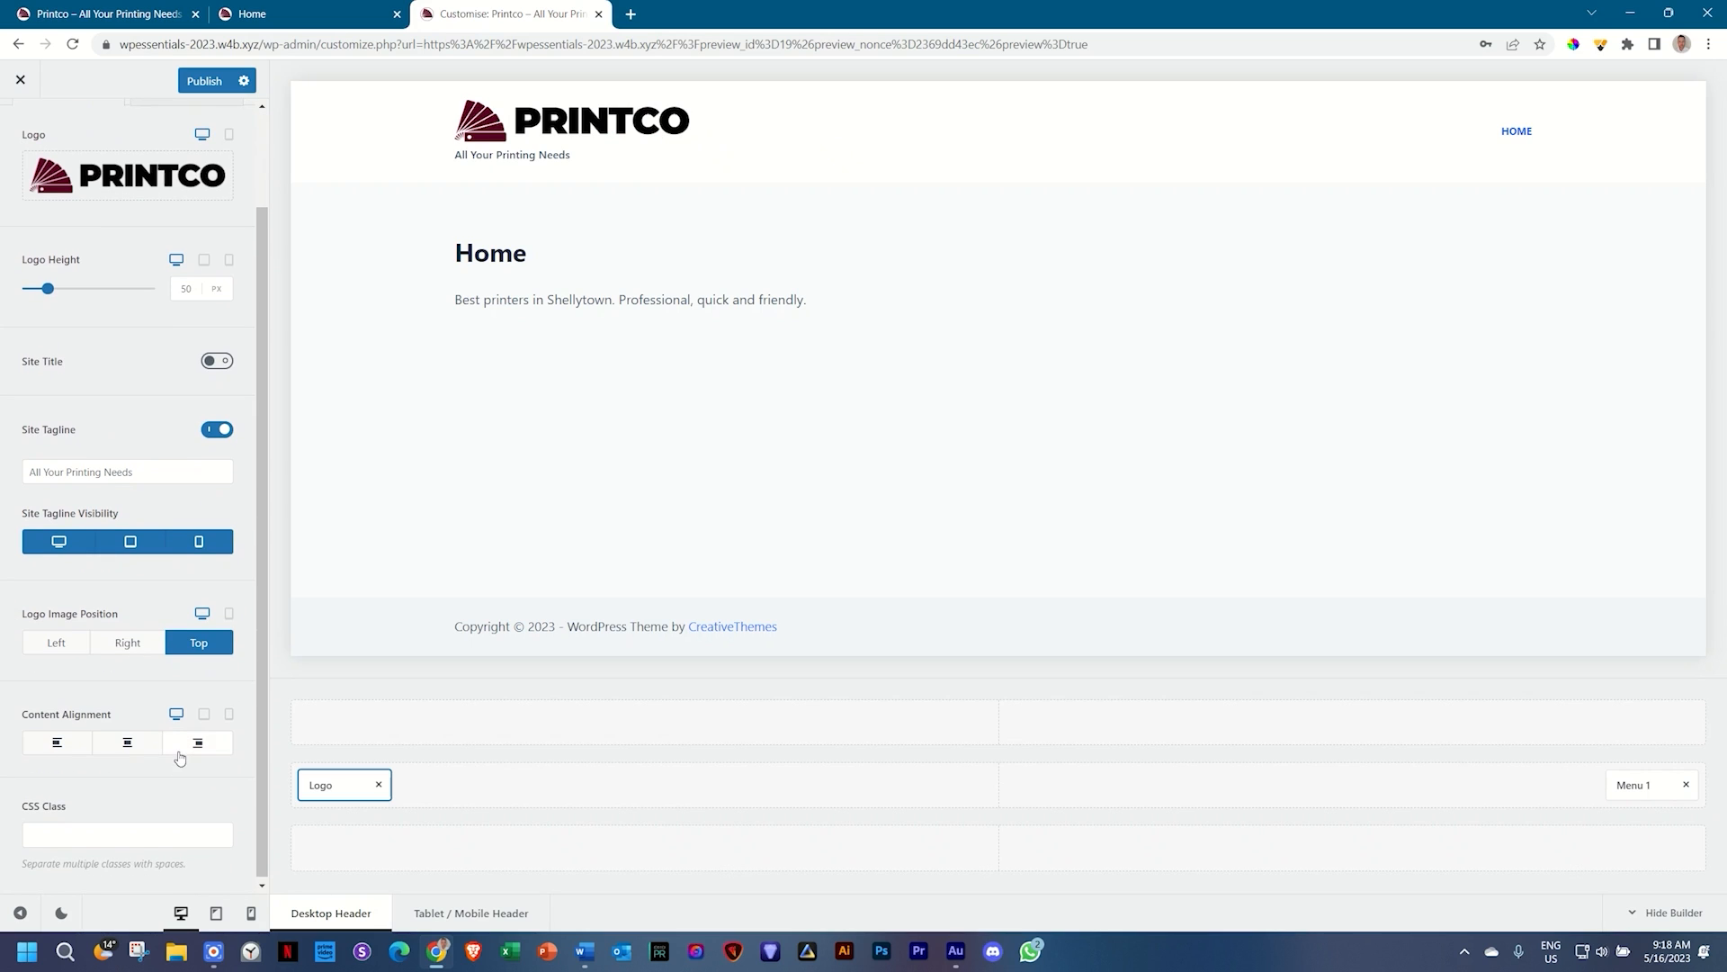
pyautogui.click(230, 616)
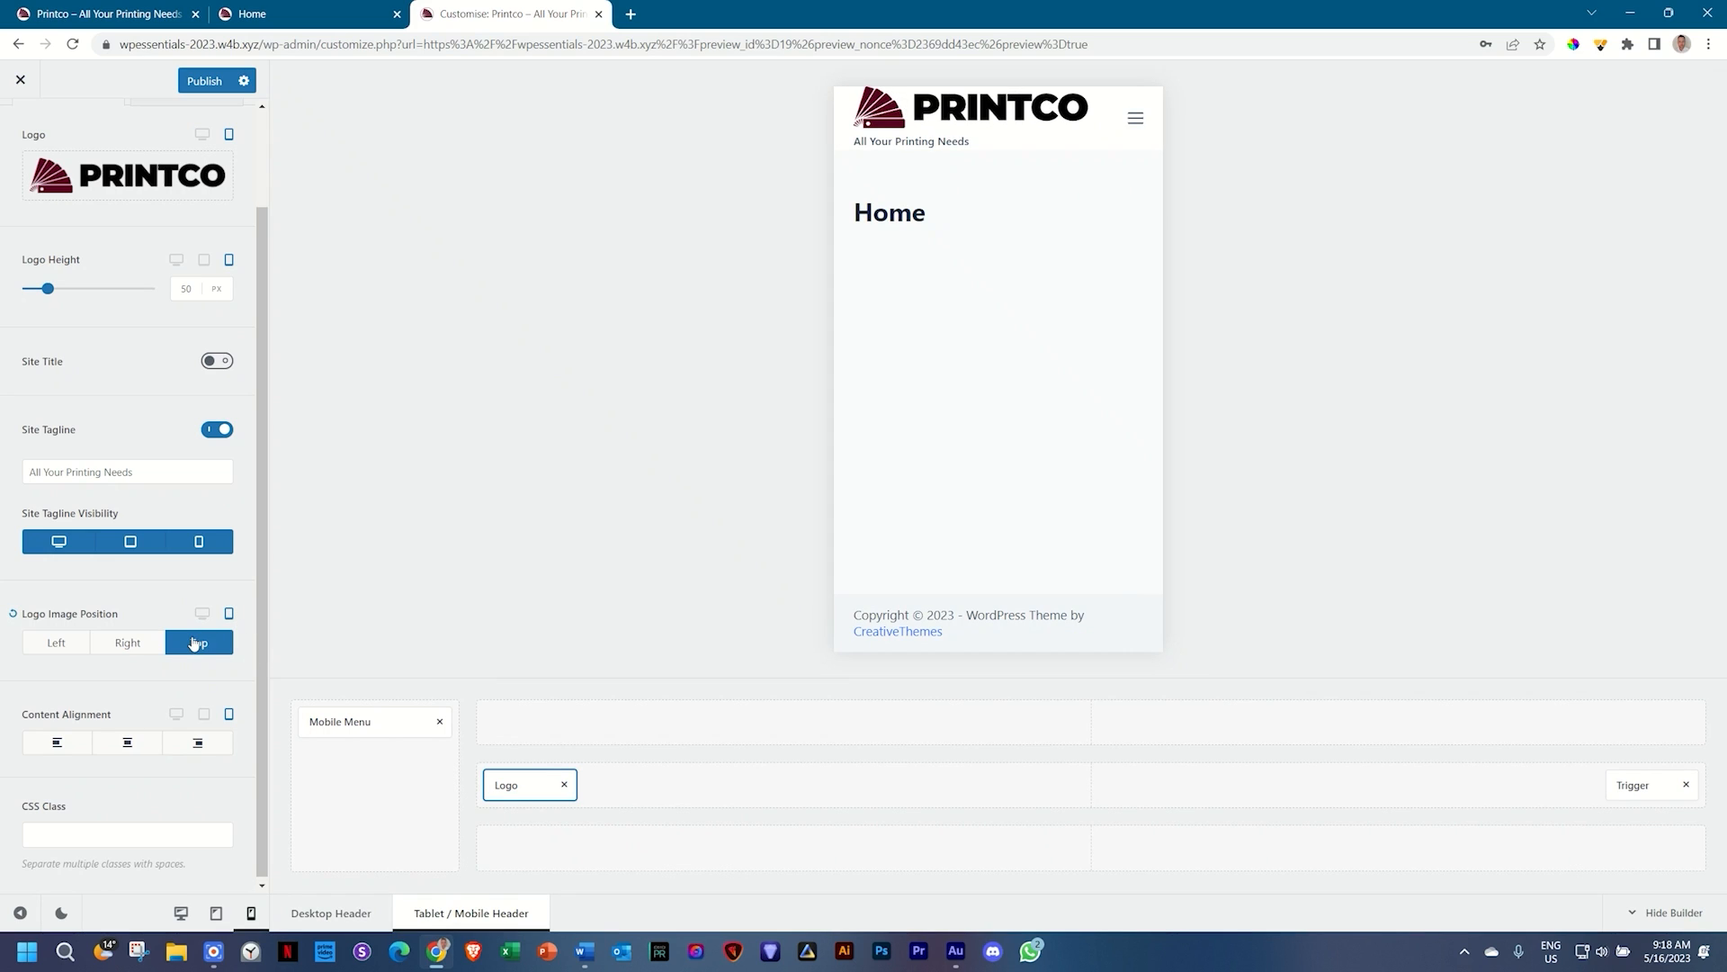
pyautogui.click(200, 614)
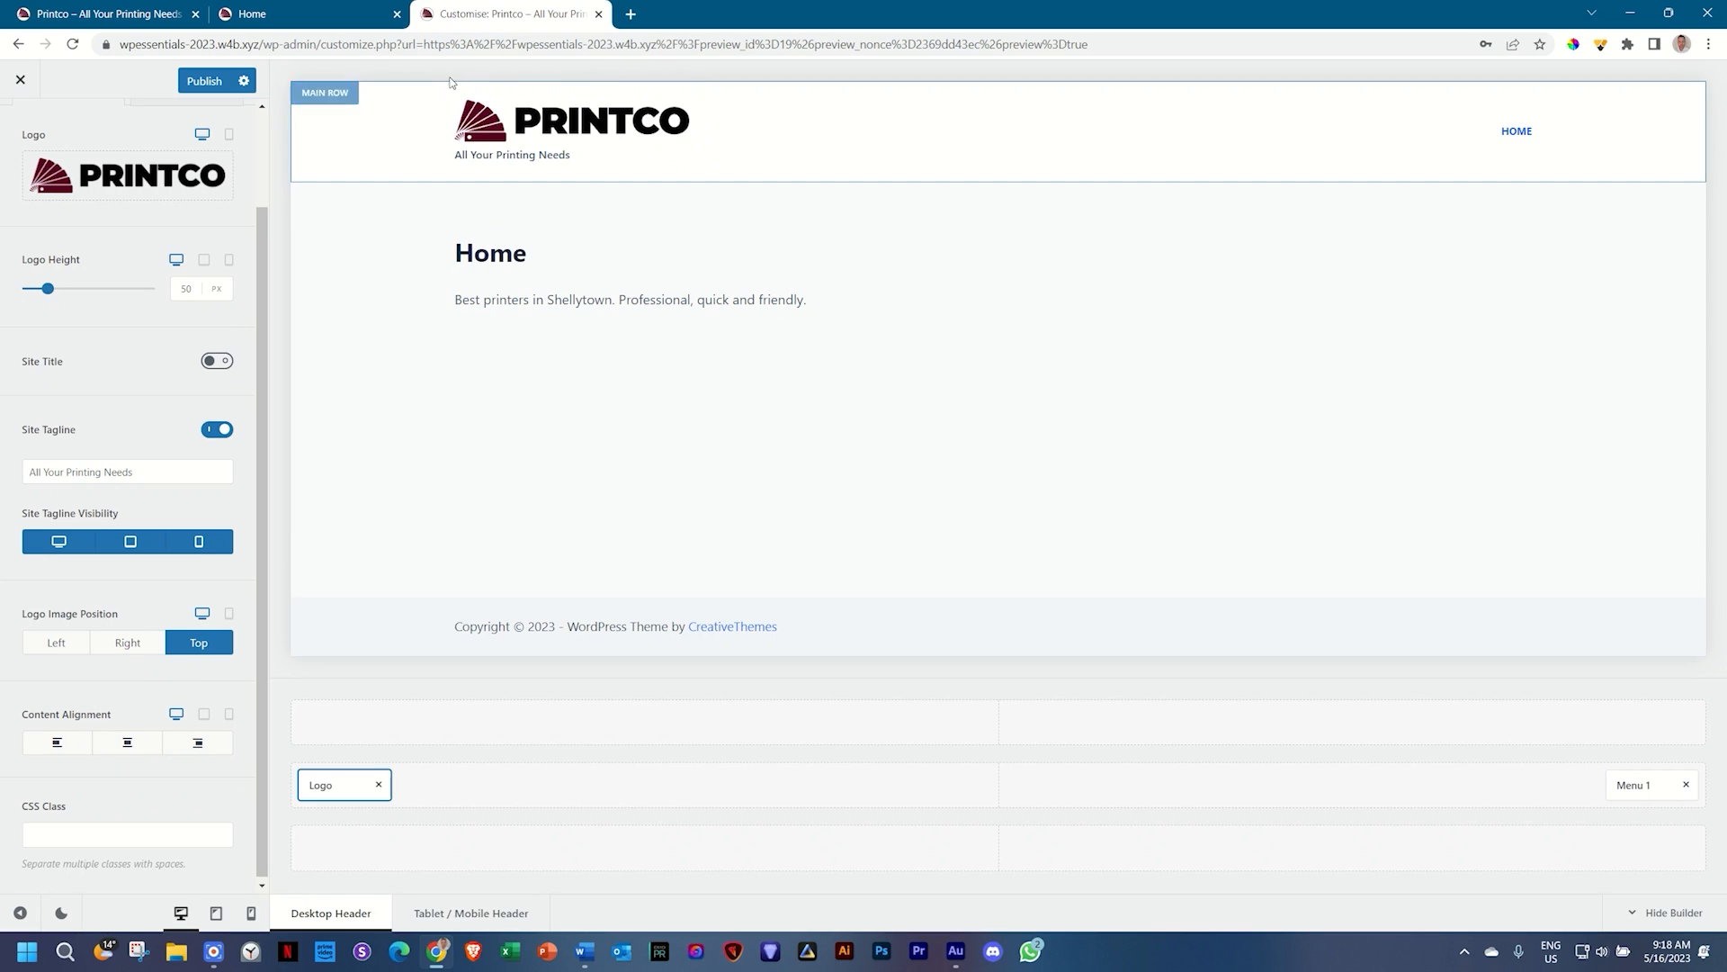
# Step: Box the header logo with a Web Paint rectangle, then clear it and close the toolbar
pyautogui.click(1599, 47)
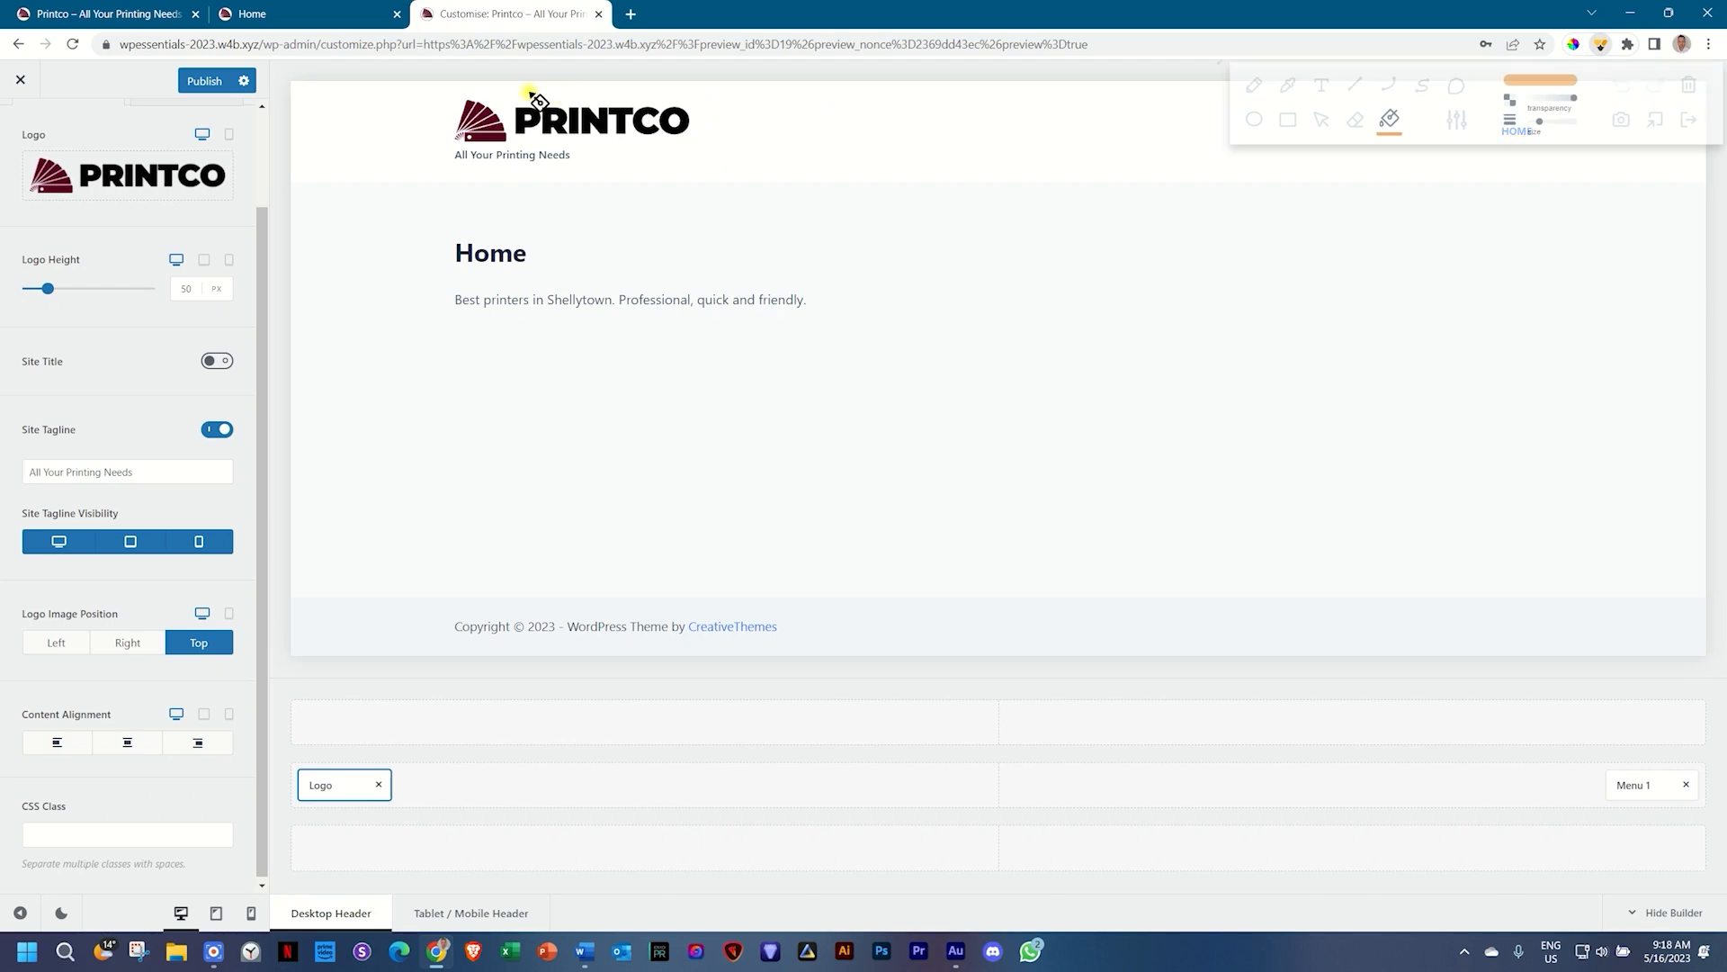
pyautogui.press('r')
pyautogui.moveTo(417, 79)
pyautogui.mouseDown()
pyautogui.moveTo(690, 192)
pyautogui.moveTo(747, 189)
pyautogui.mouseUp()
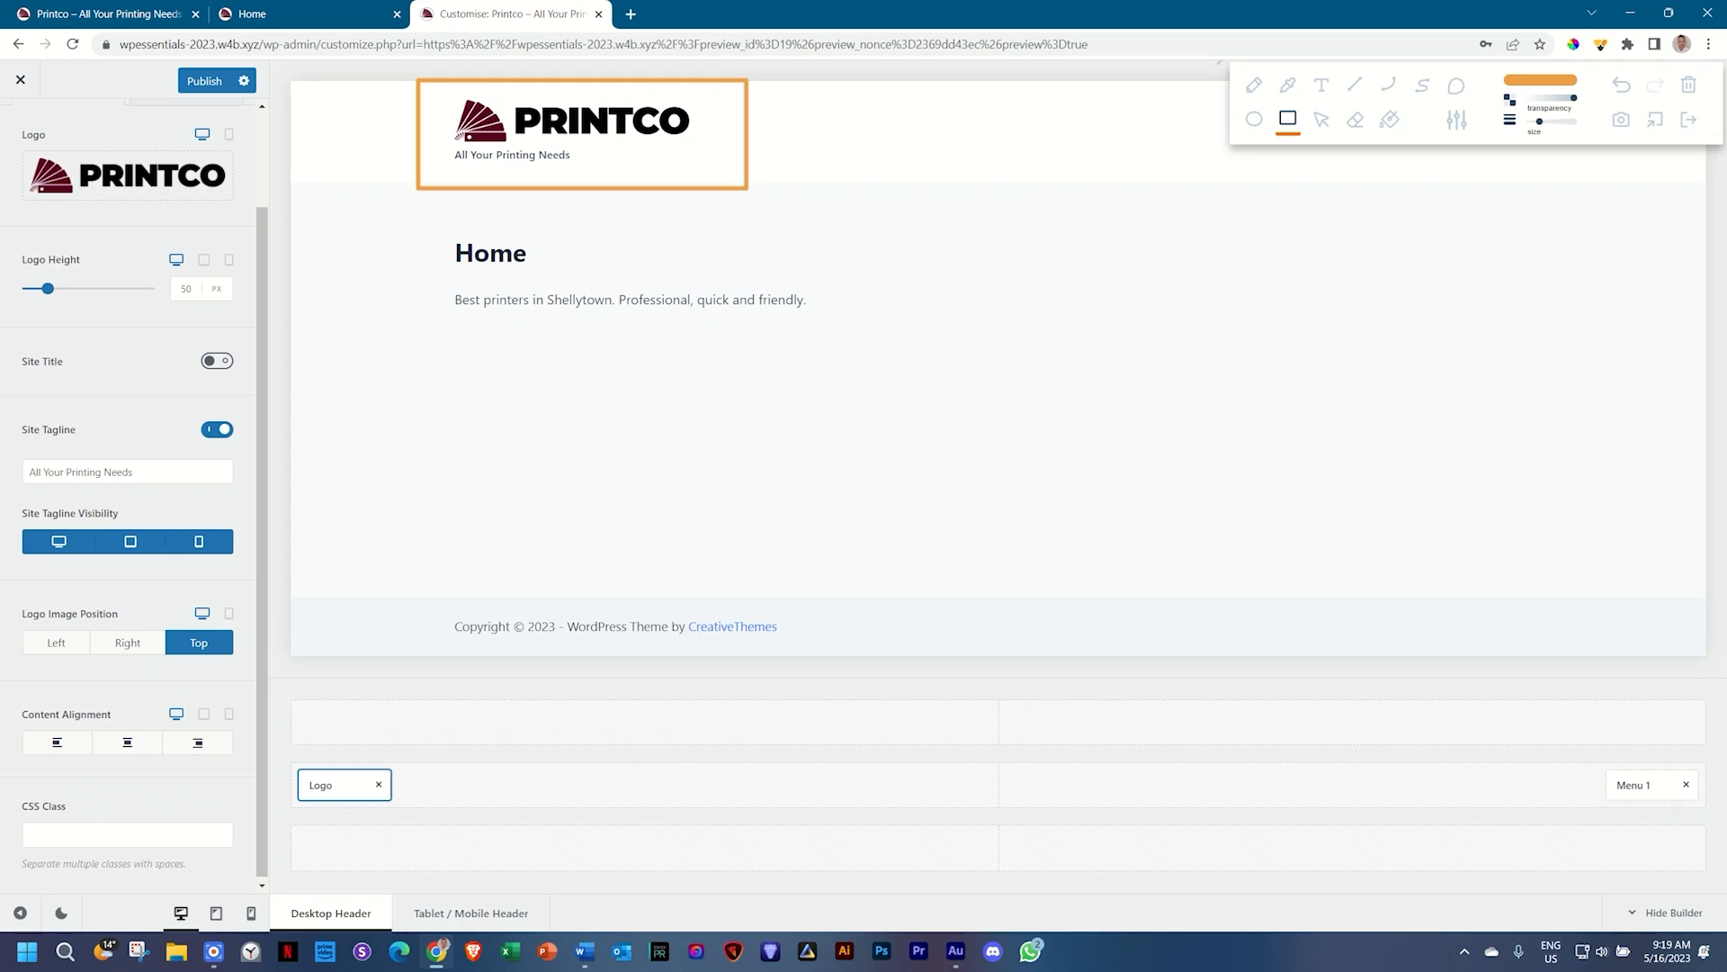
pyautogui.click(1689, 85)
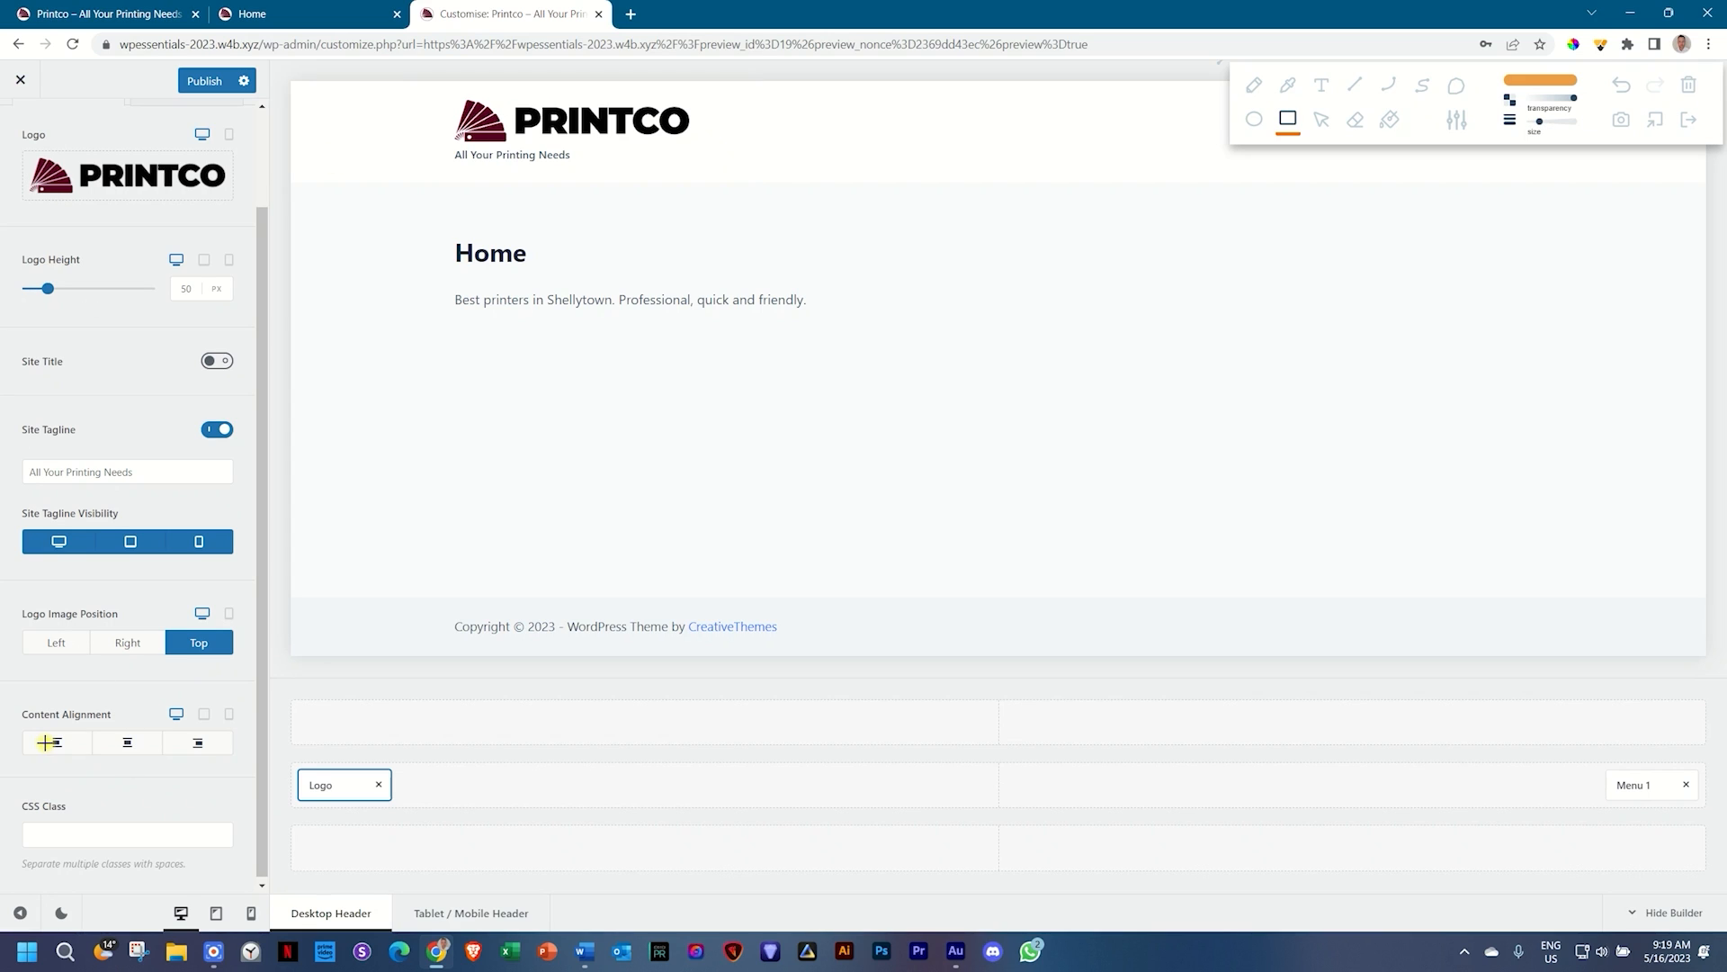
pyautogui.click(1688, 120)
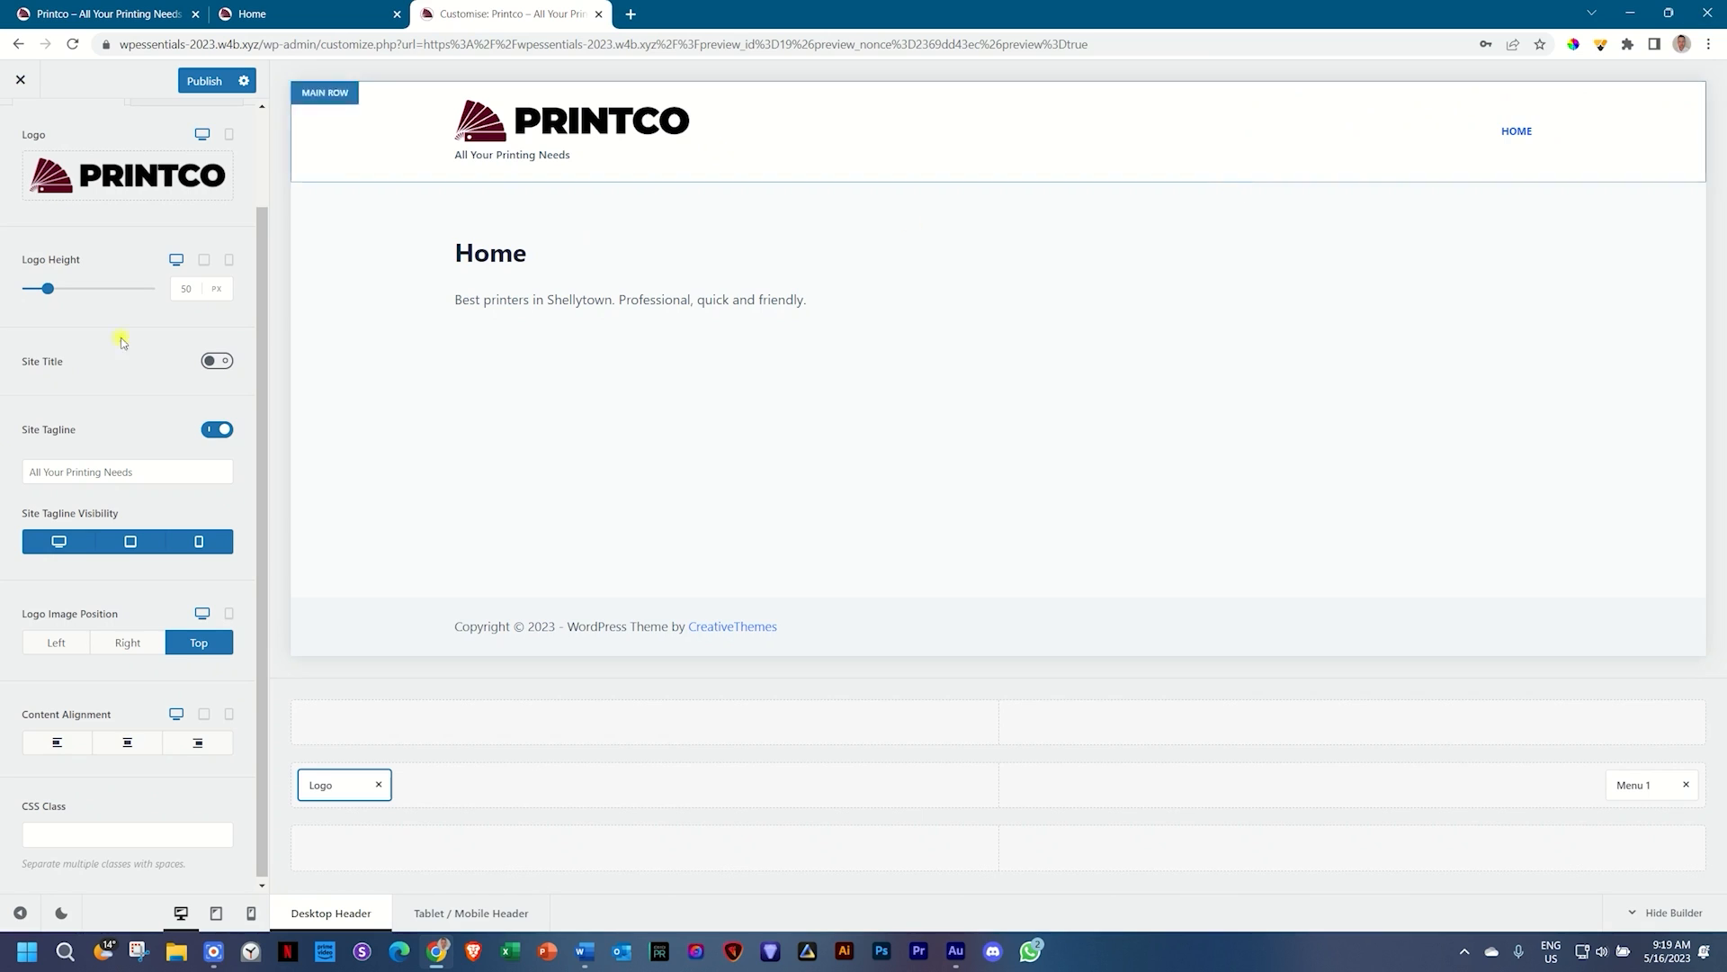
pyautogui.click(65, 754)
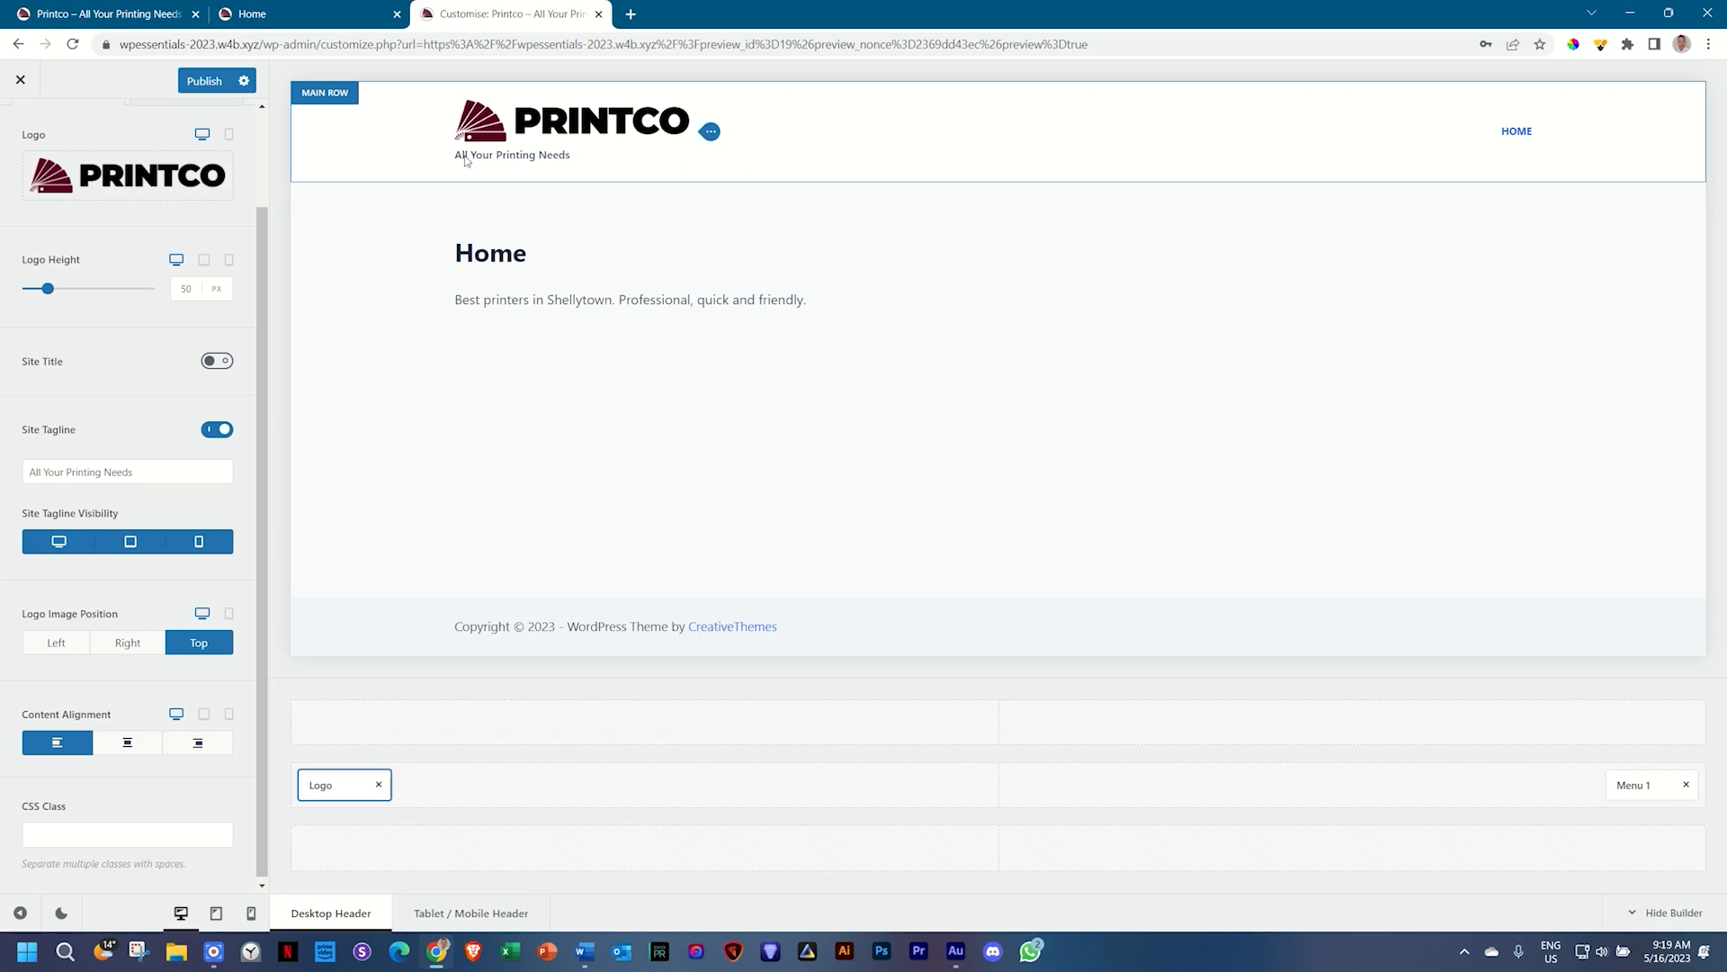
pyautogui.click(138, 749)
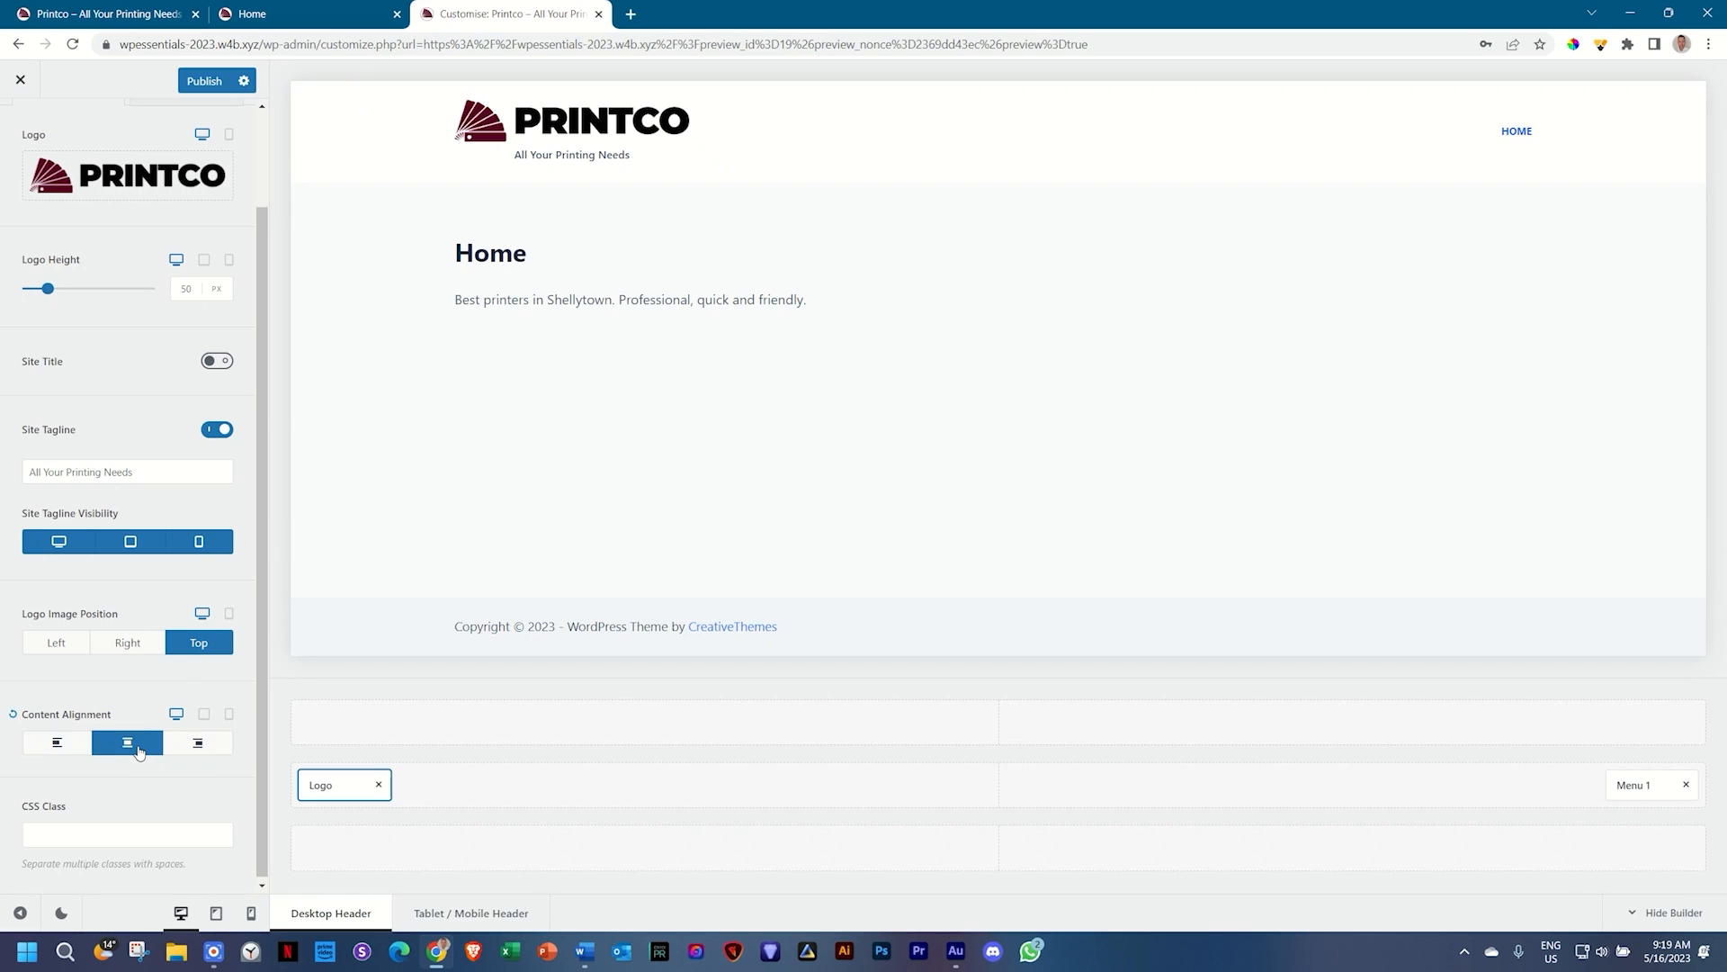
pyautogui.click(198, 745)
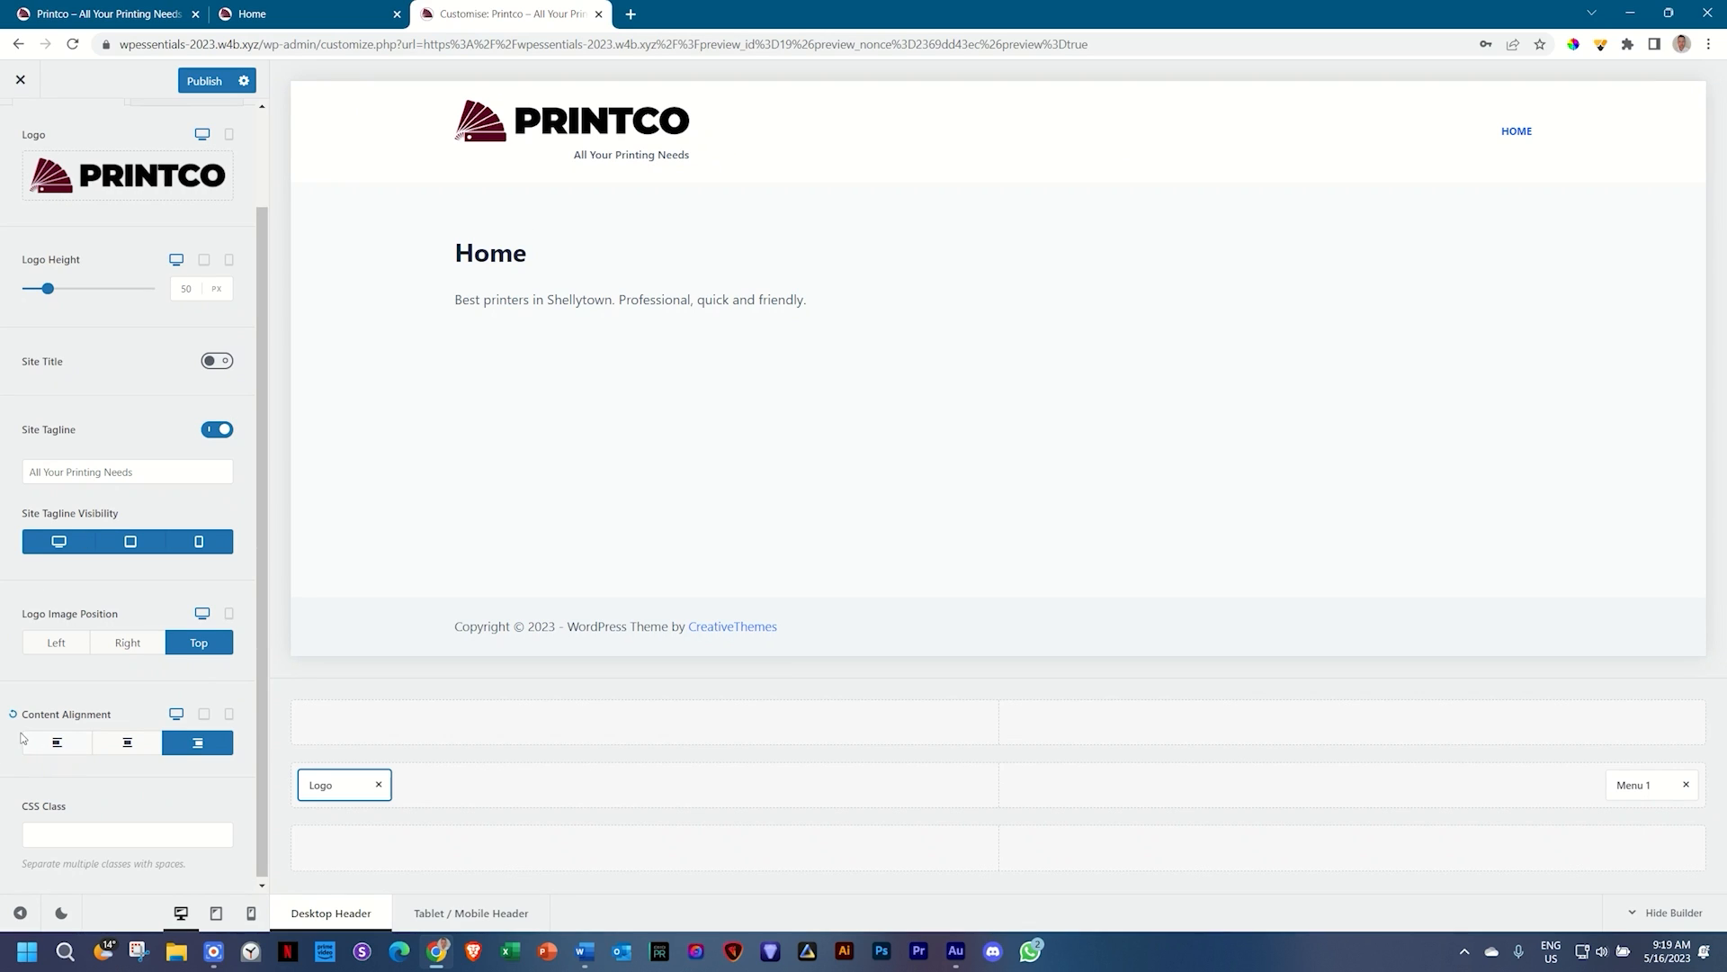
pyautogui.click(14, 717)
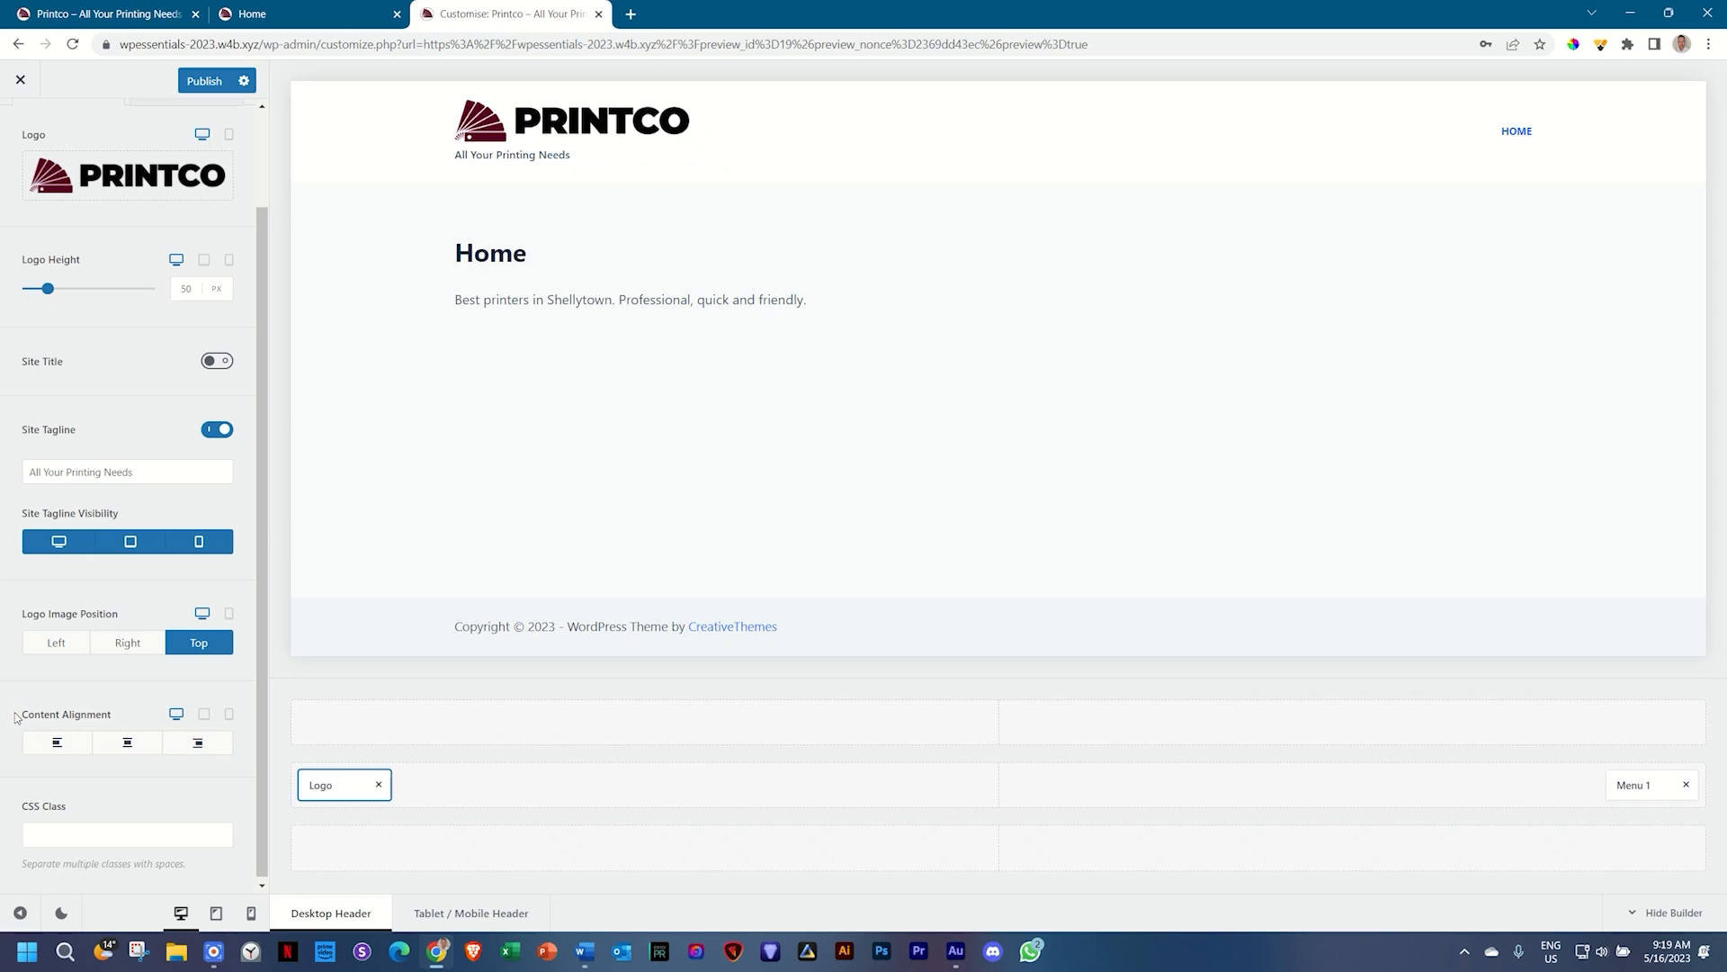
pyautogui.scroll(2, 15, 717)
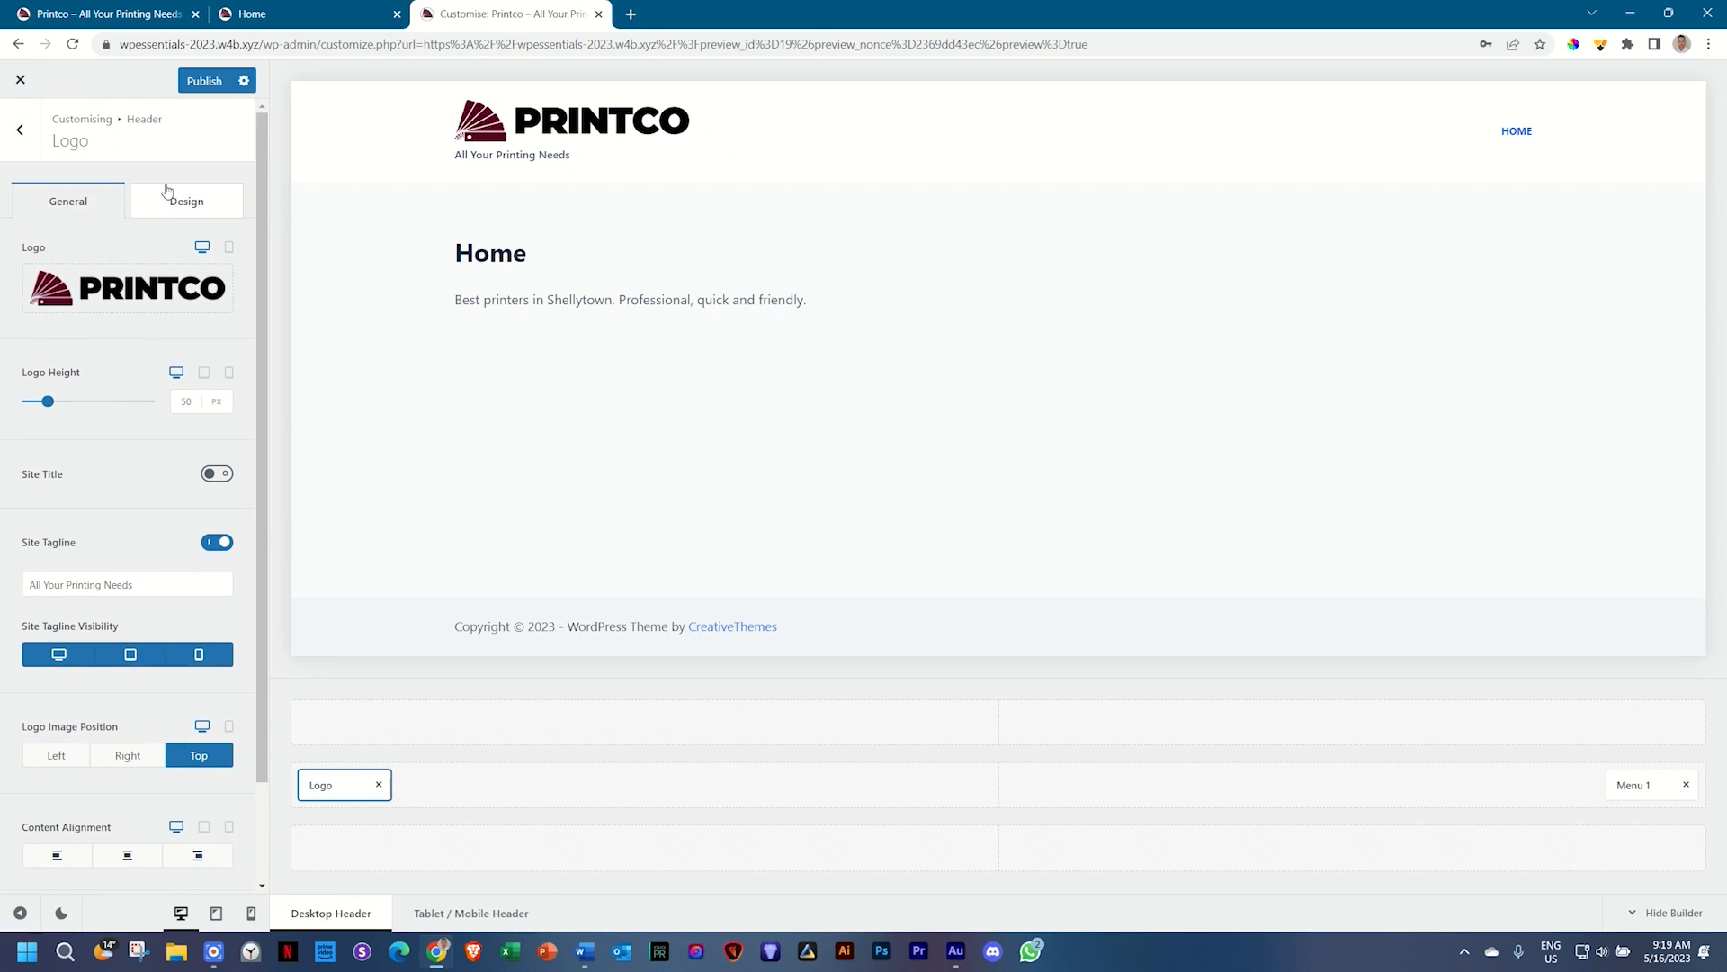
# Step: Show the logo's Design settings for tagline font, colour and margin, then view the Word notes
pyautogui.click(197, 209)
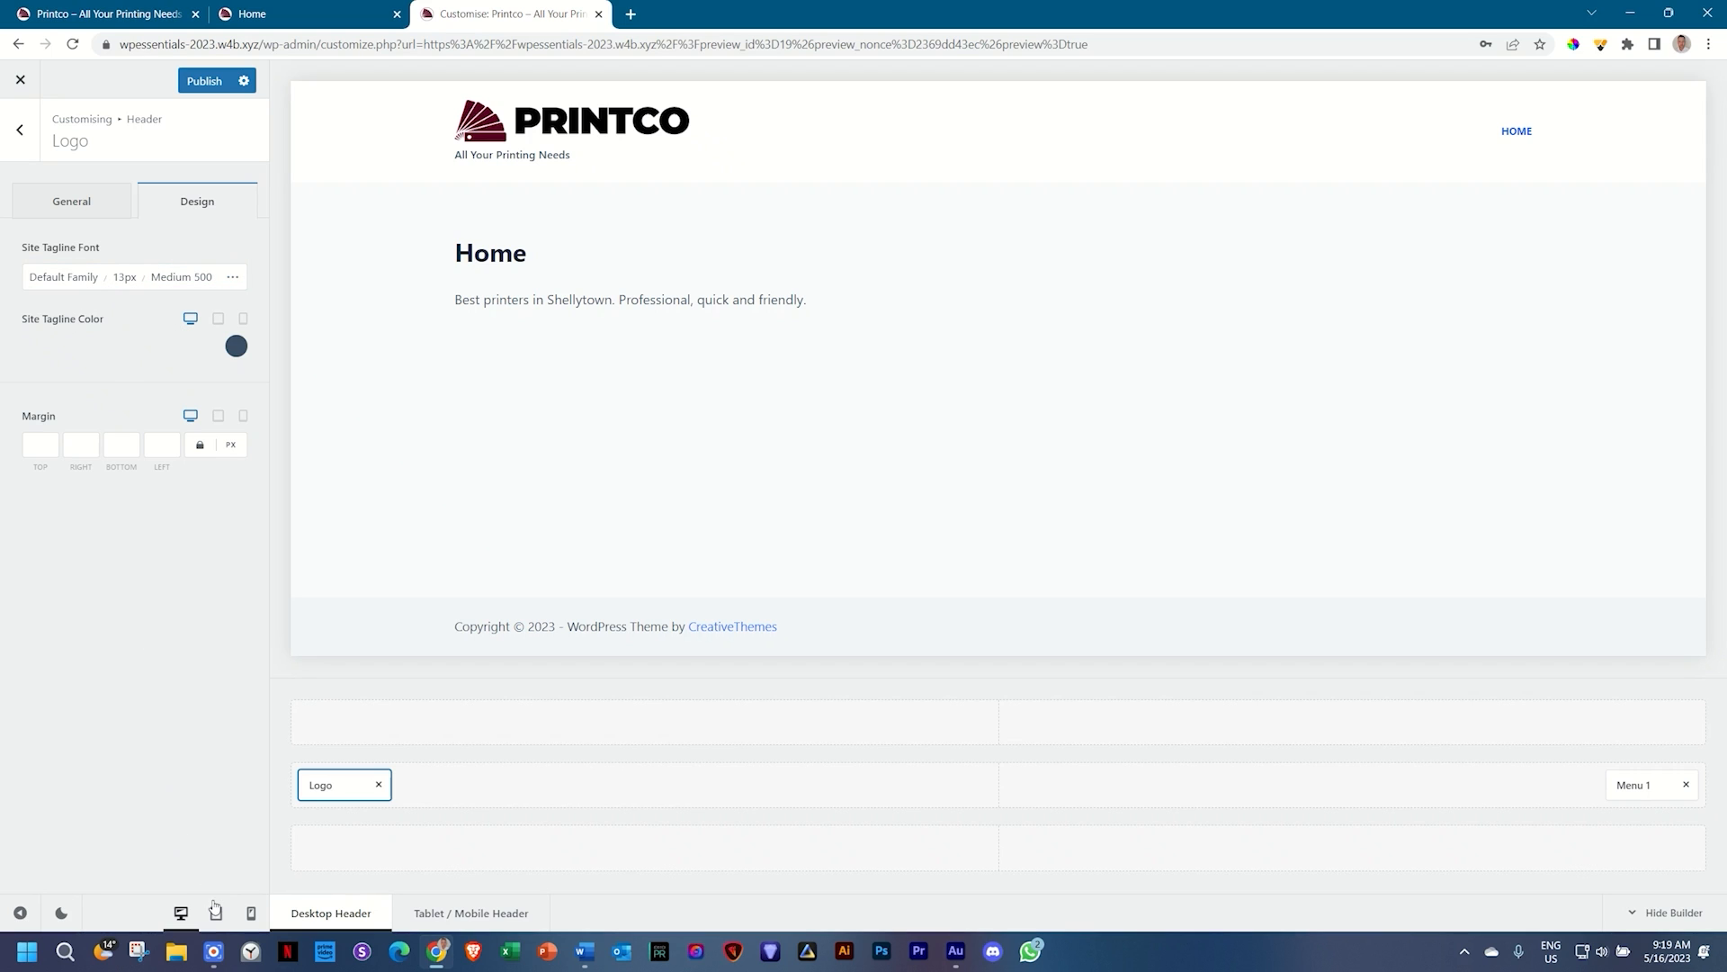
pyautogui.click(584, 961)
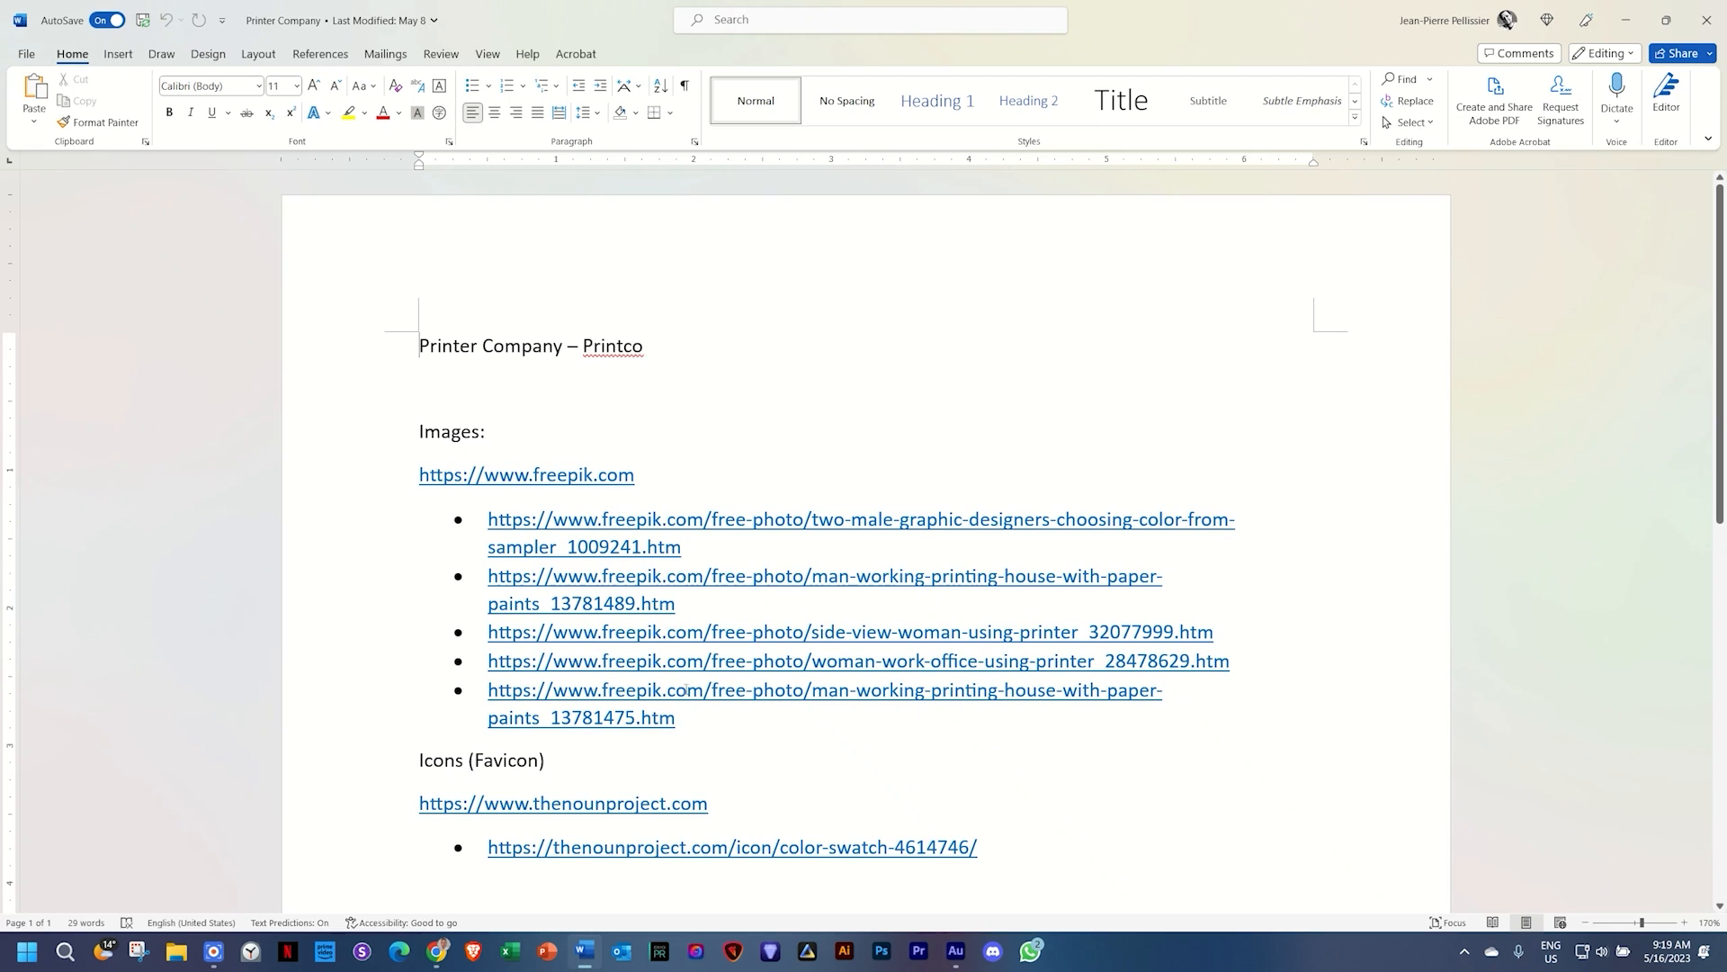
# Step: Find the planned fonts Palanquin and Palanquin Dark in the notes, then return to the Customizer
pyautogui.scroll(-4, 649, 623)
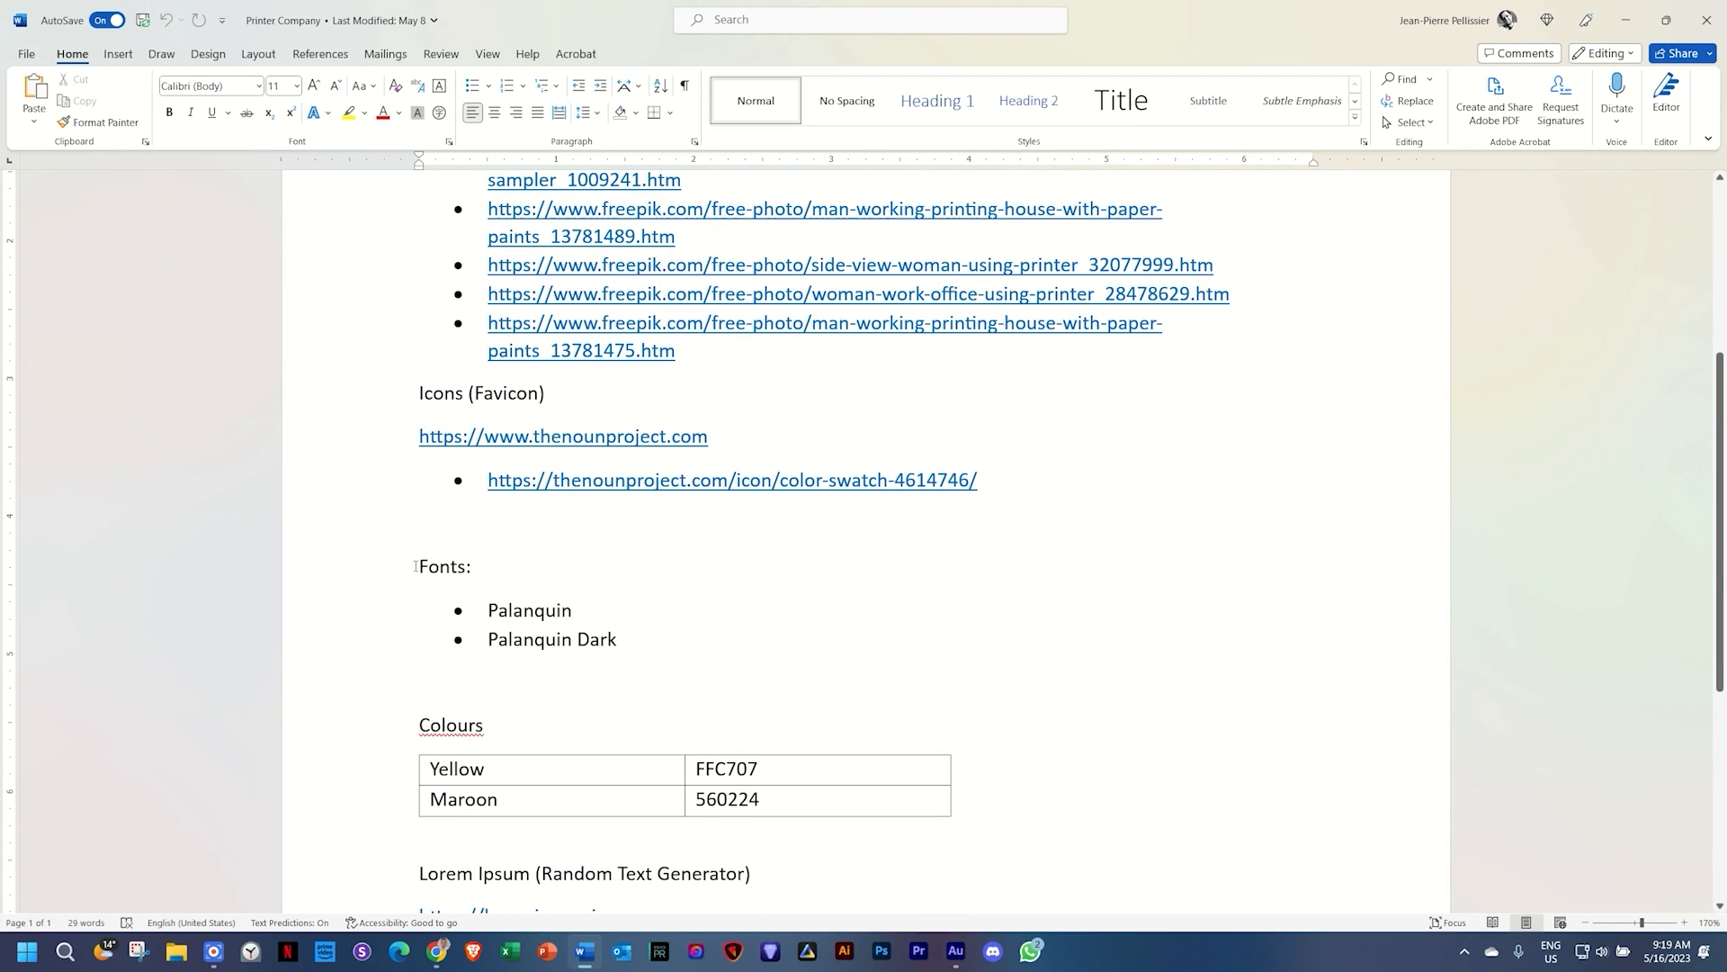
pyautogui.moveTo(416, 565); pyautogui.dragTo(637, 652)
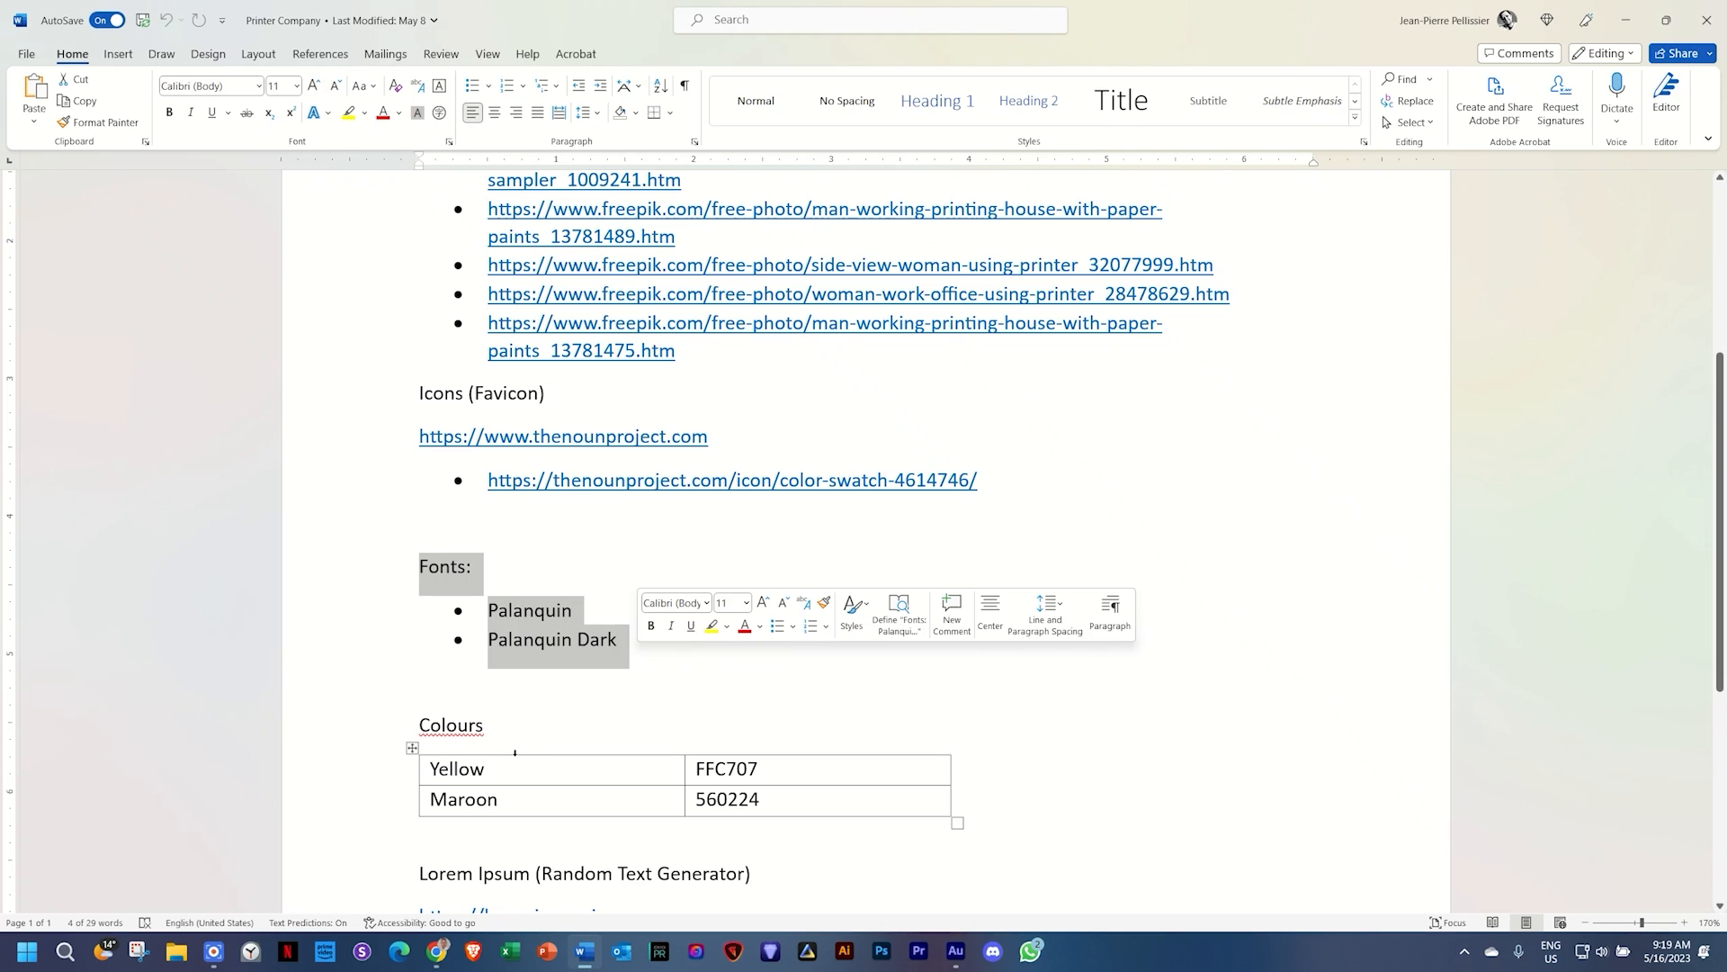
pyautogui.click(437, 951)
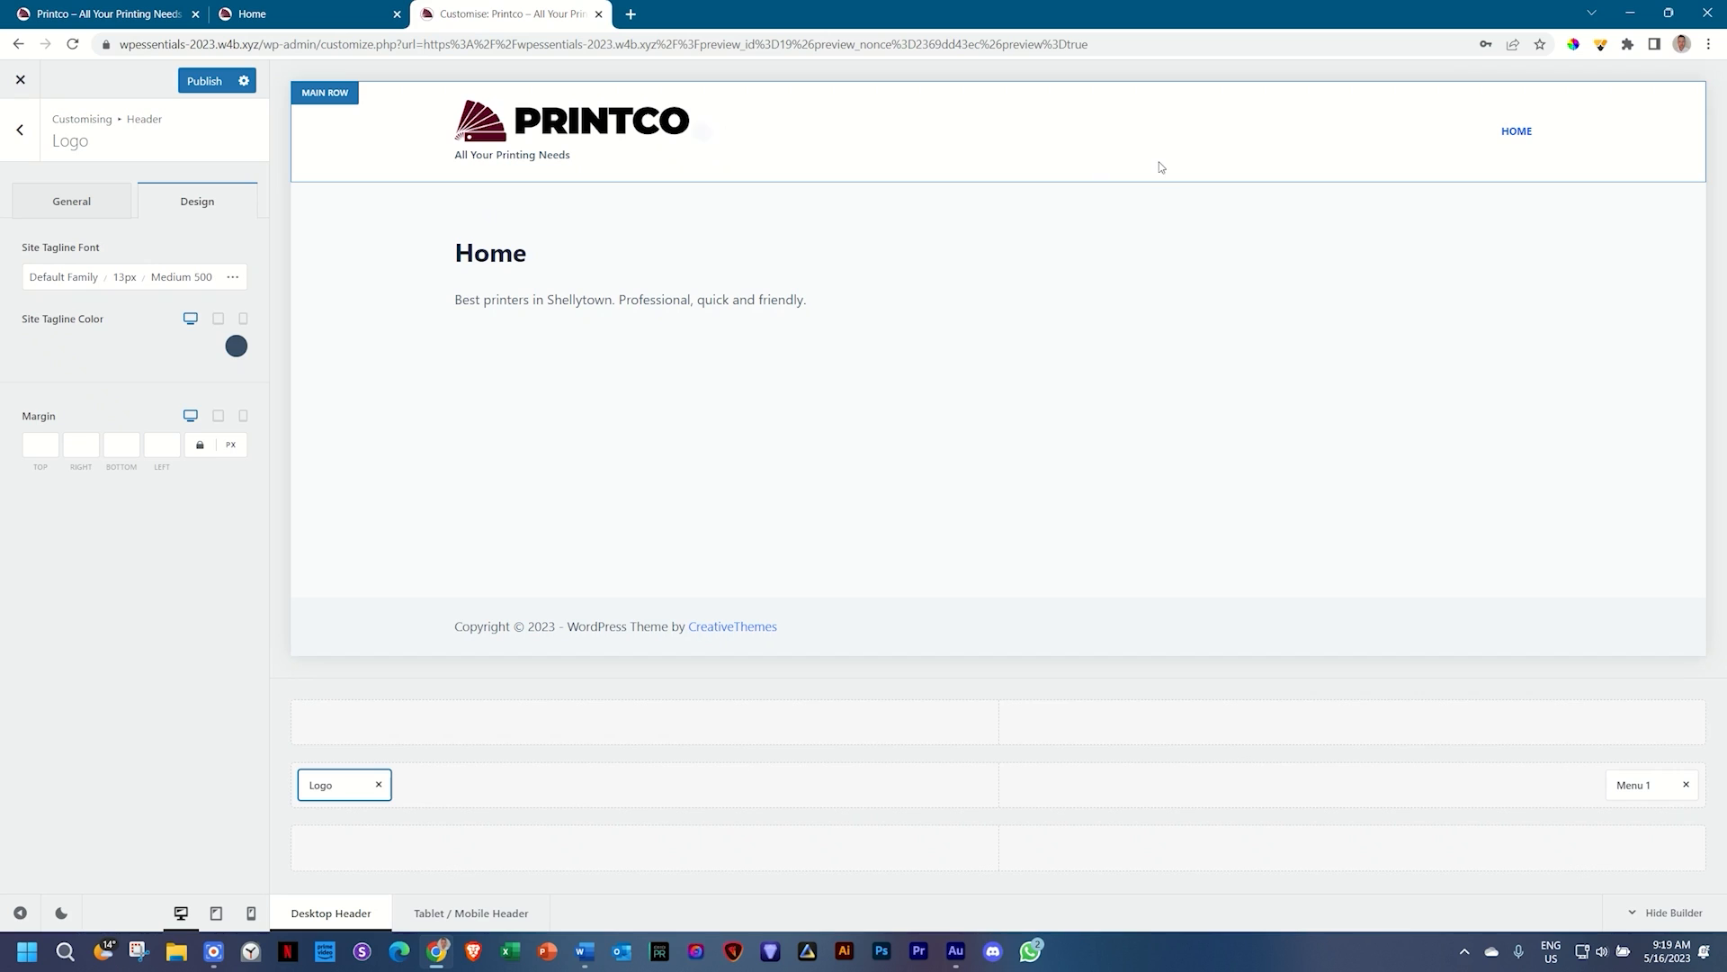
# Step: Back out of the Logo and Header panels to the Customizer's General Options list
pyautogui.moveTo(1519, 136)
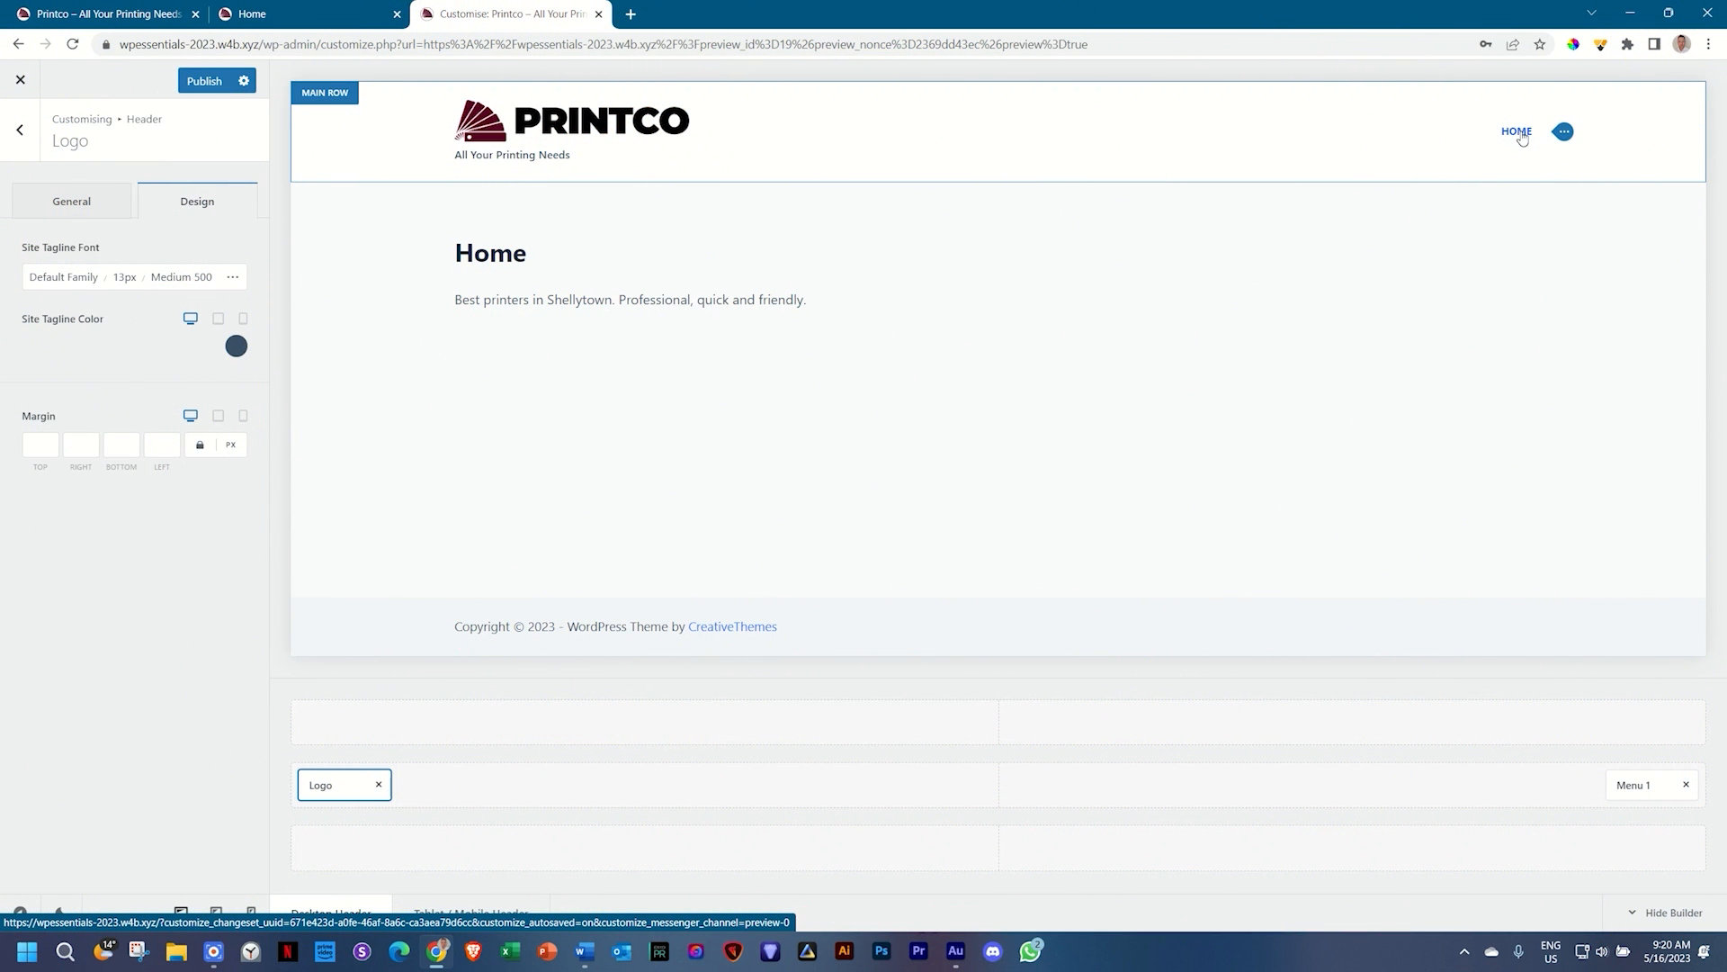
pyautogui.click(23, 129)
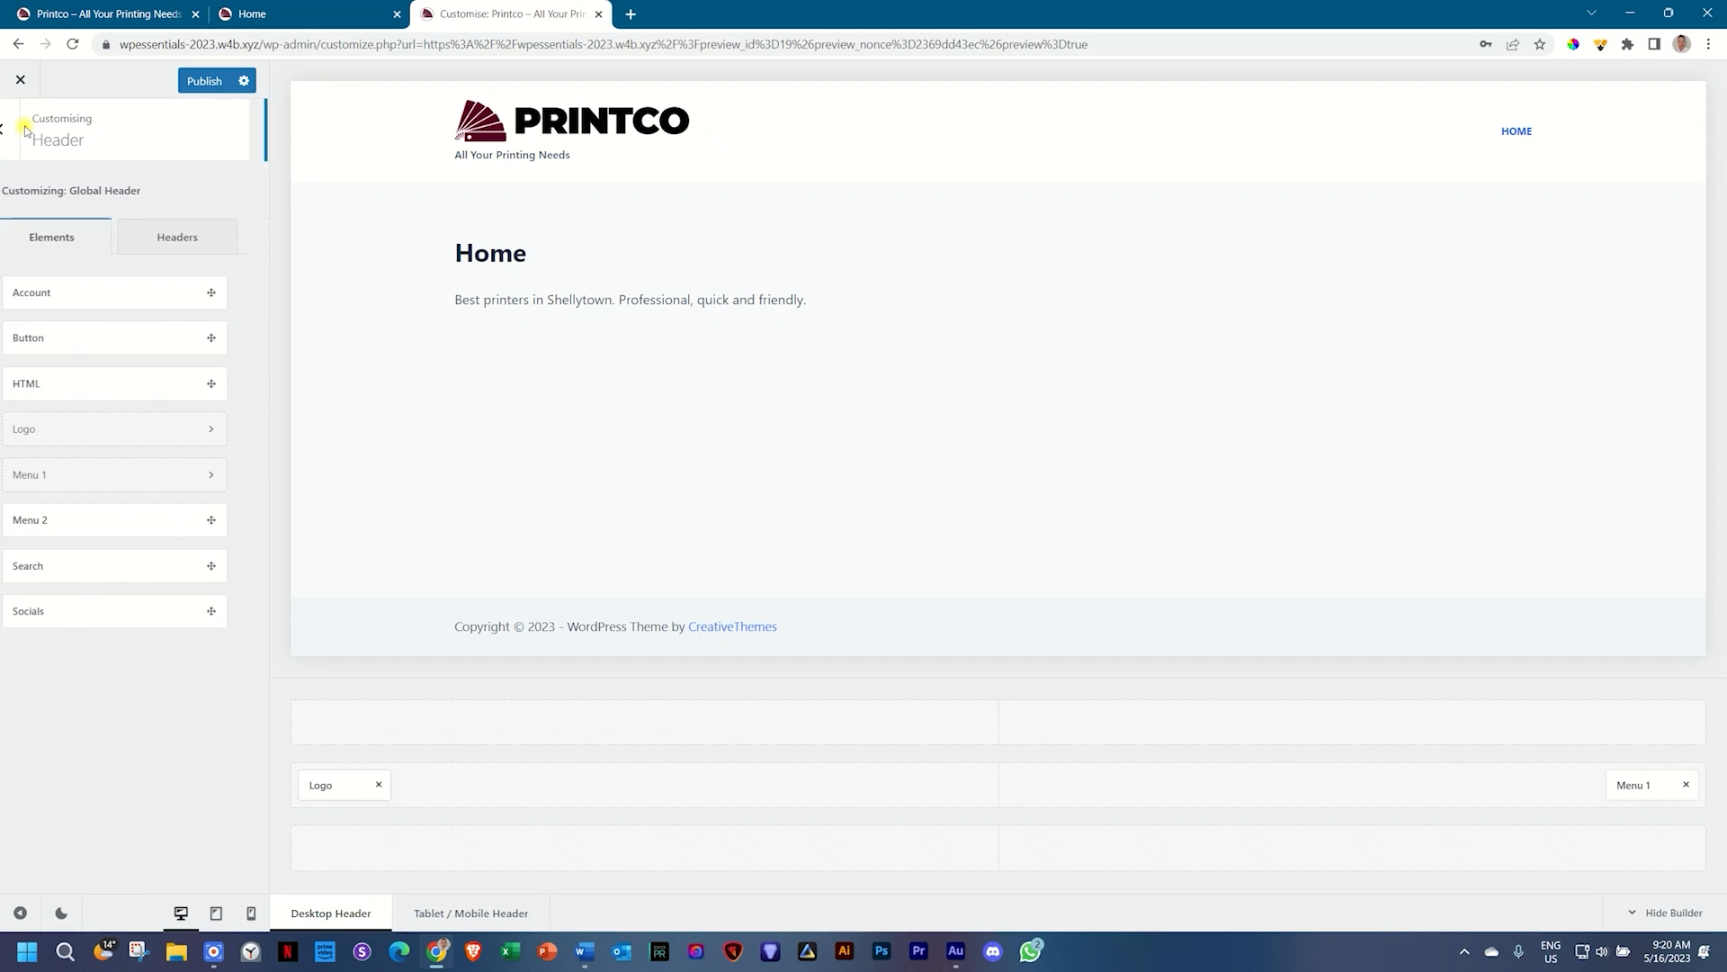
pyautogui.click(26, 130)
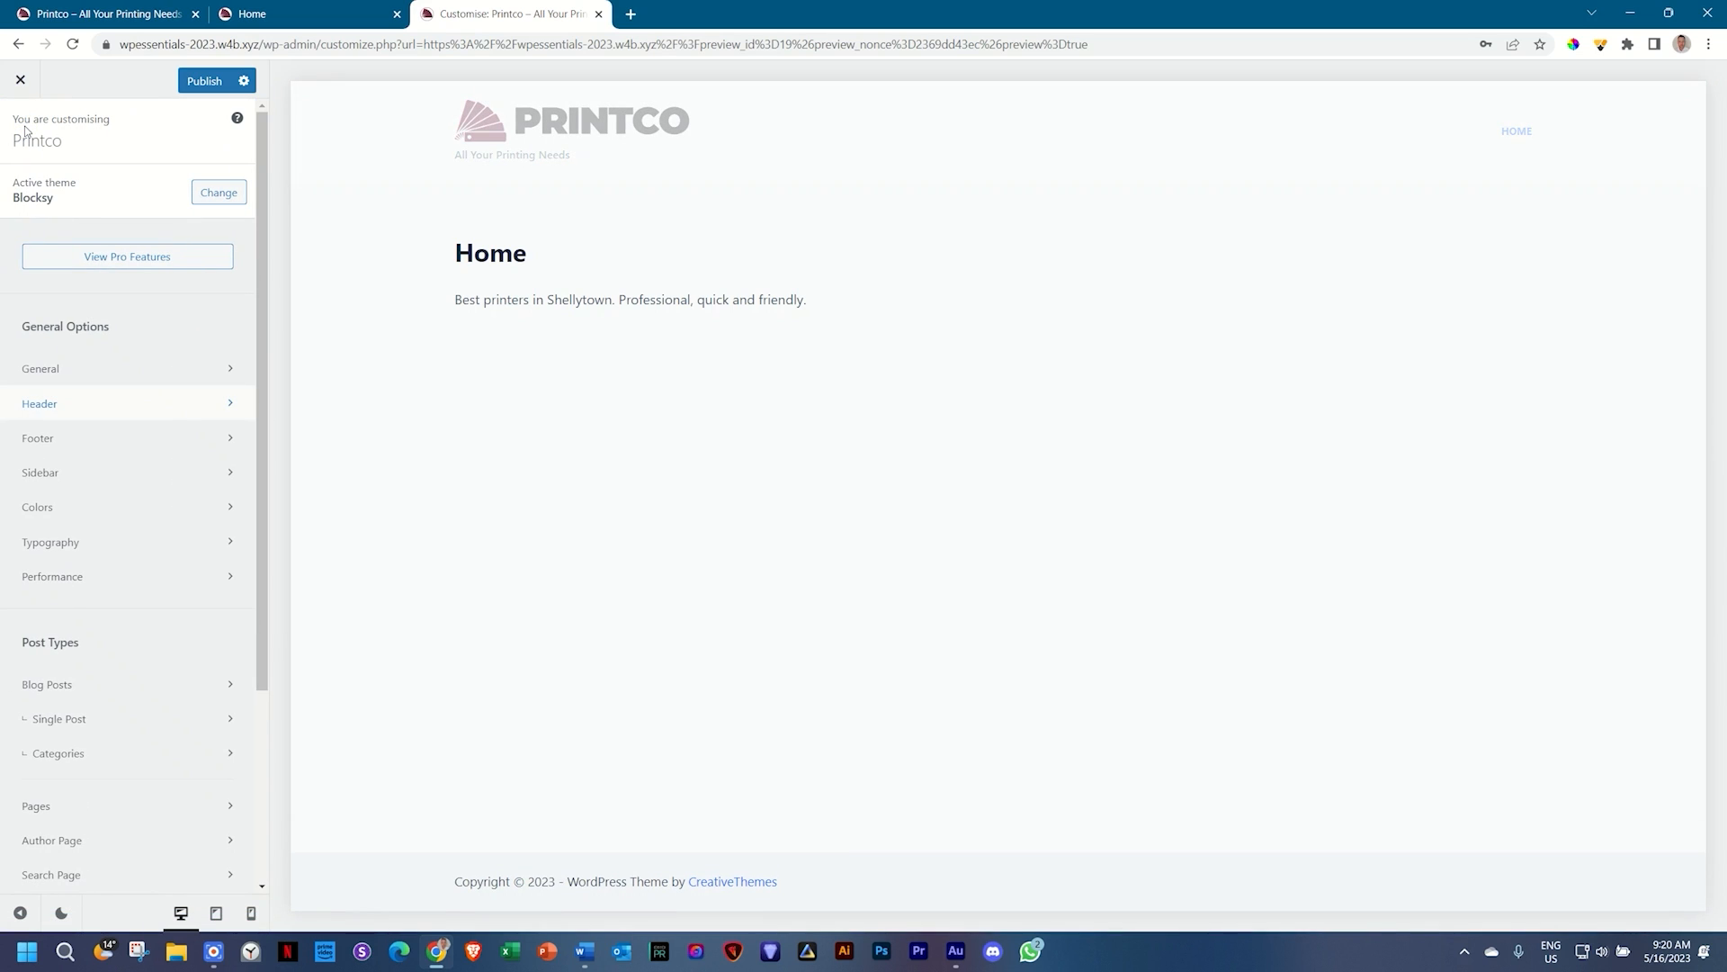
pyautogui.scroll(-3, 88, 635)
pyautogui.scroll(3, 88, 639)
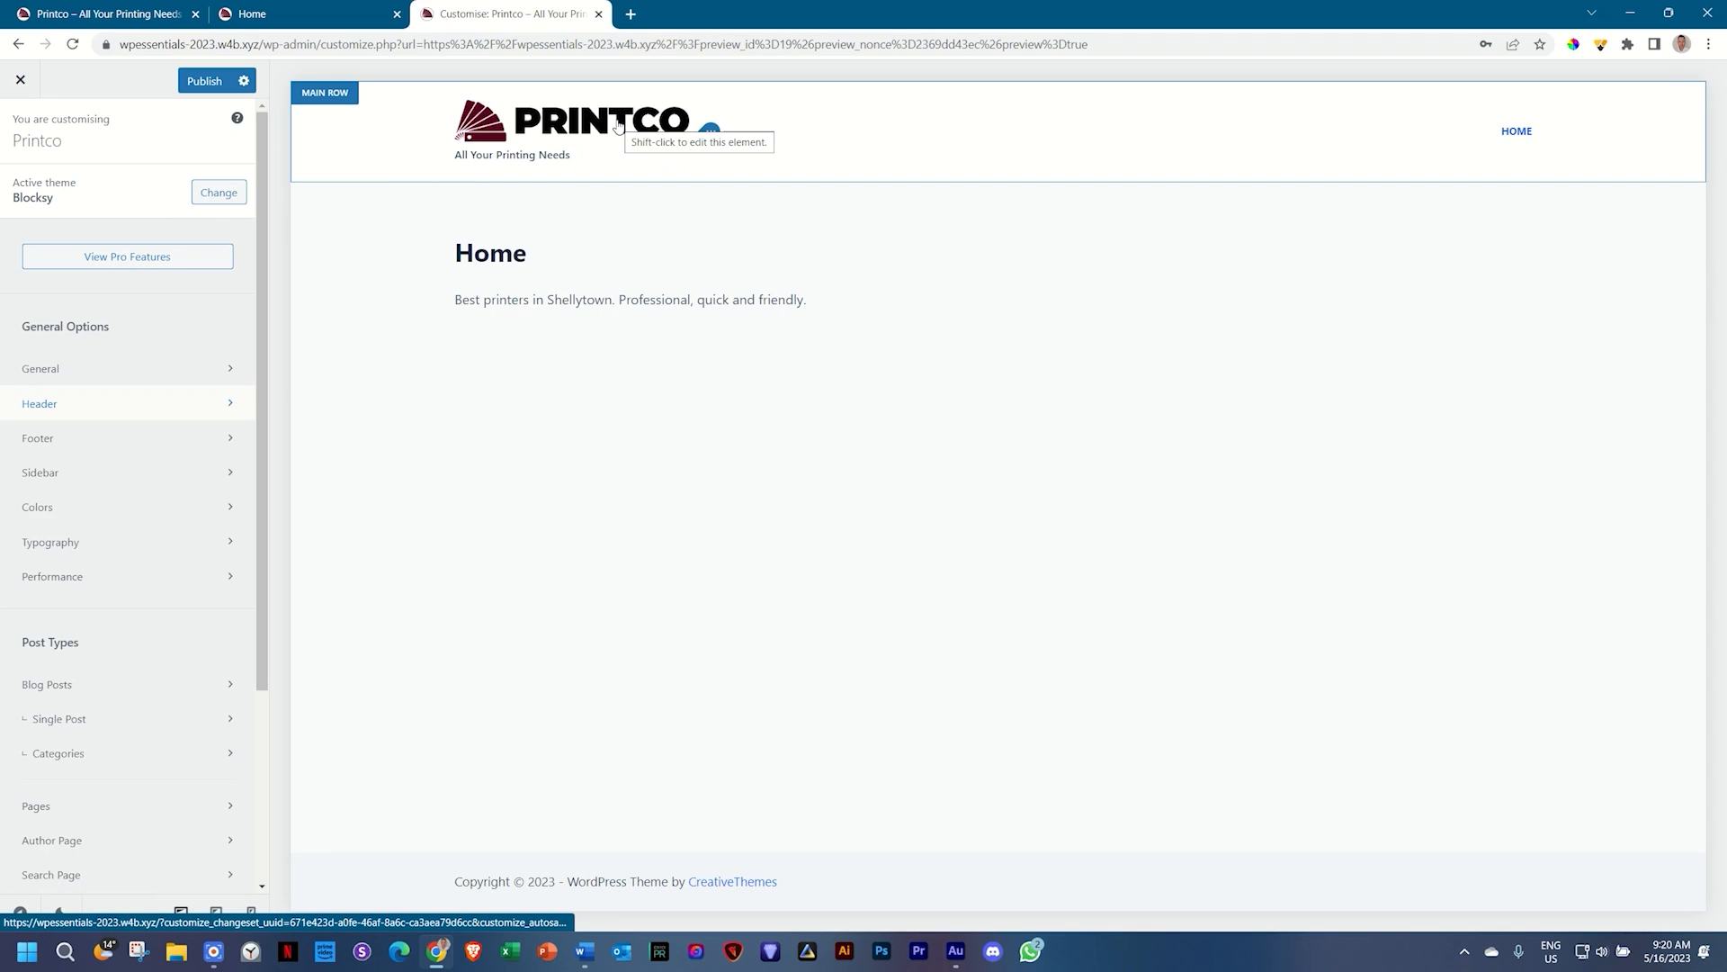
pyautogui.click(585, 951)
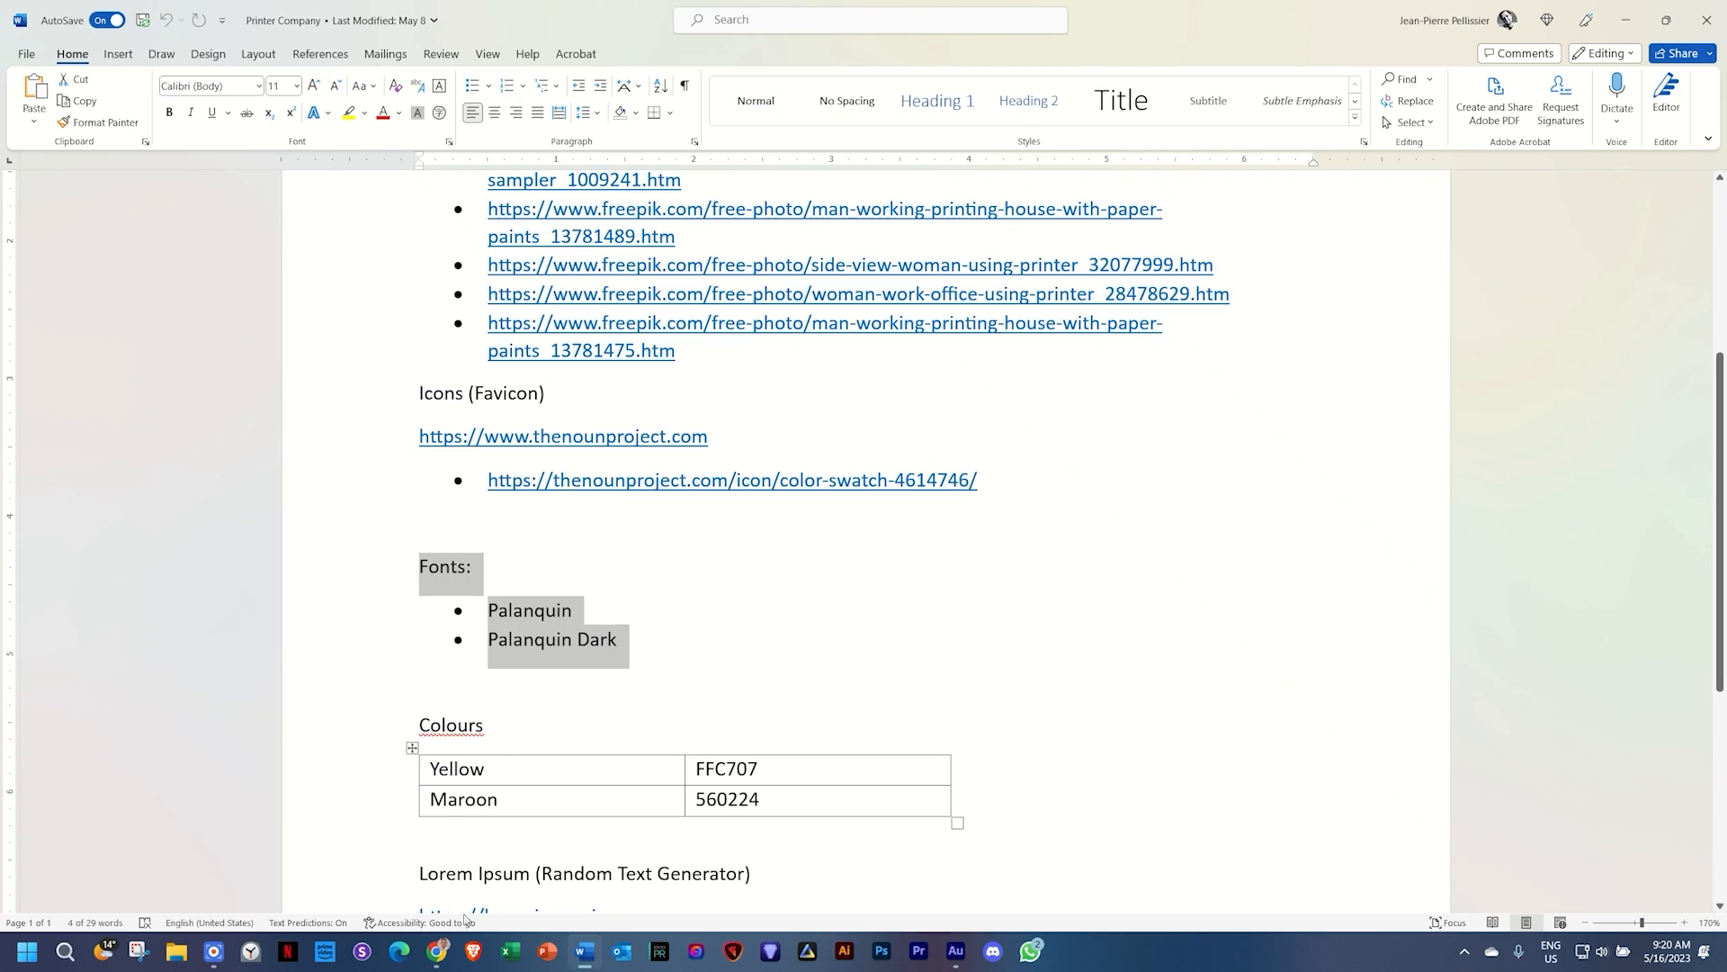
pyautogui.click(440, 952)
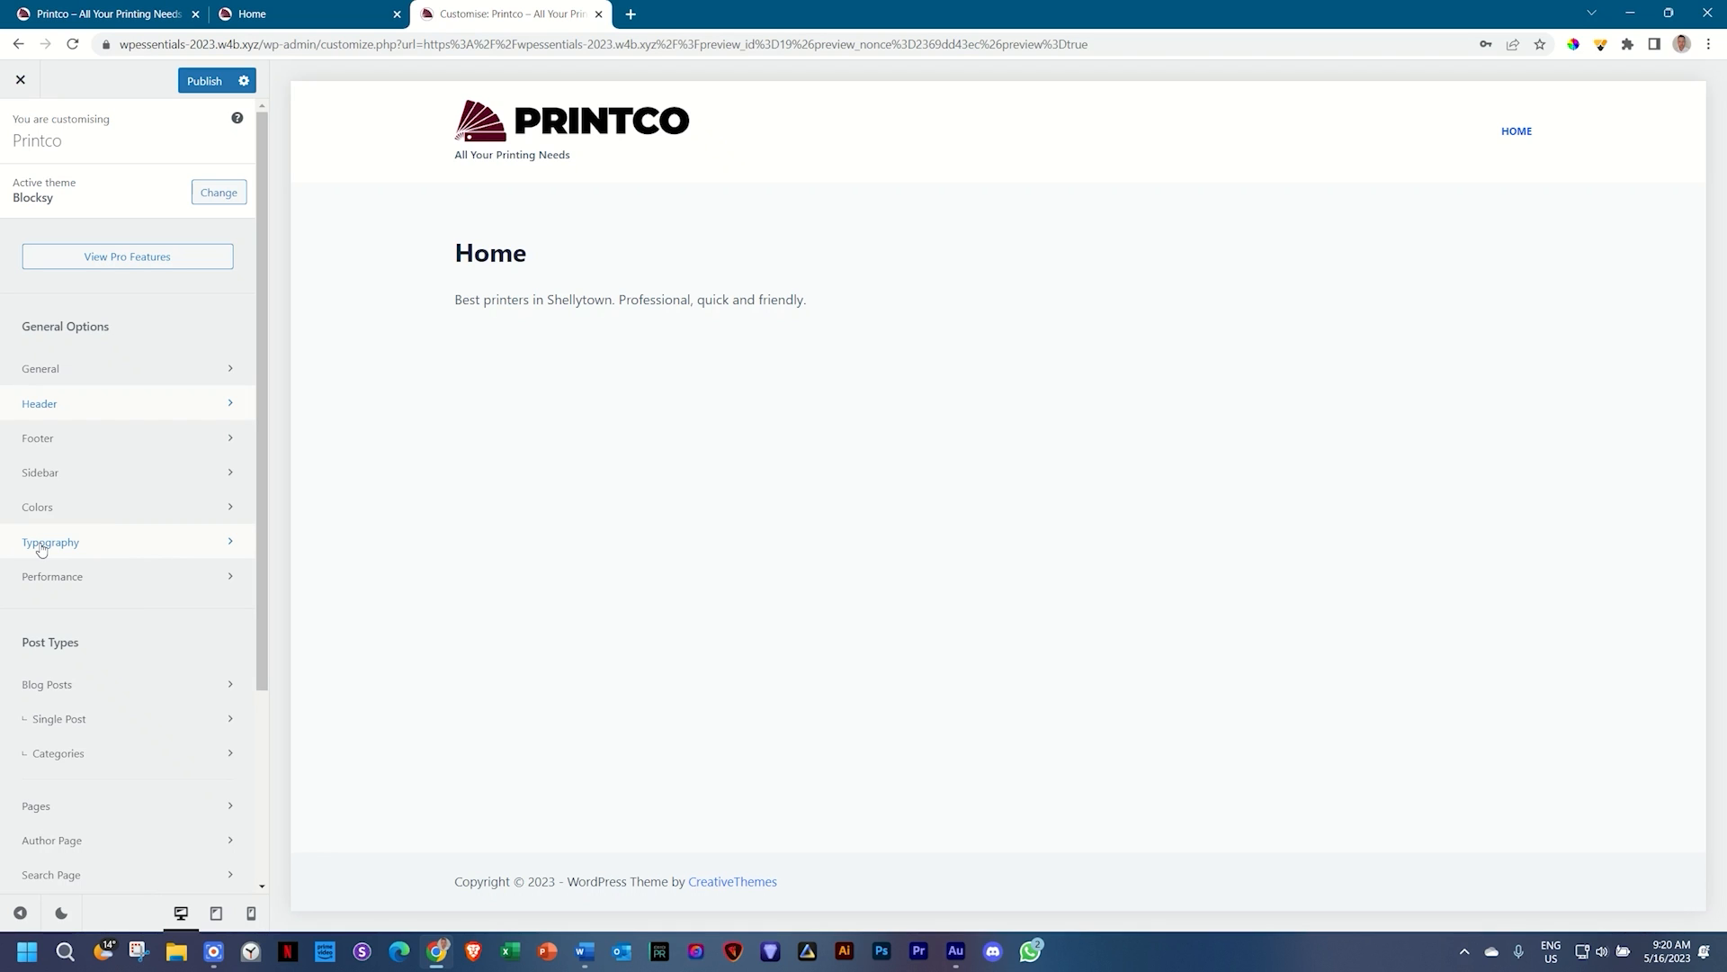
# Step: Open Typography and review the Base Font and Heading 1–6 font settings
pyautogui.click(41, 543)
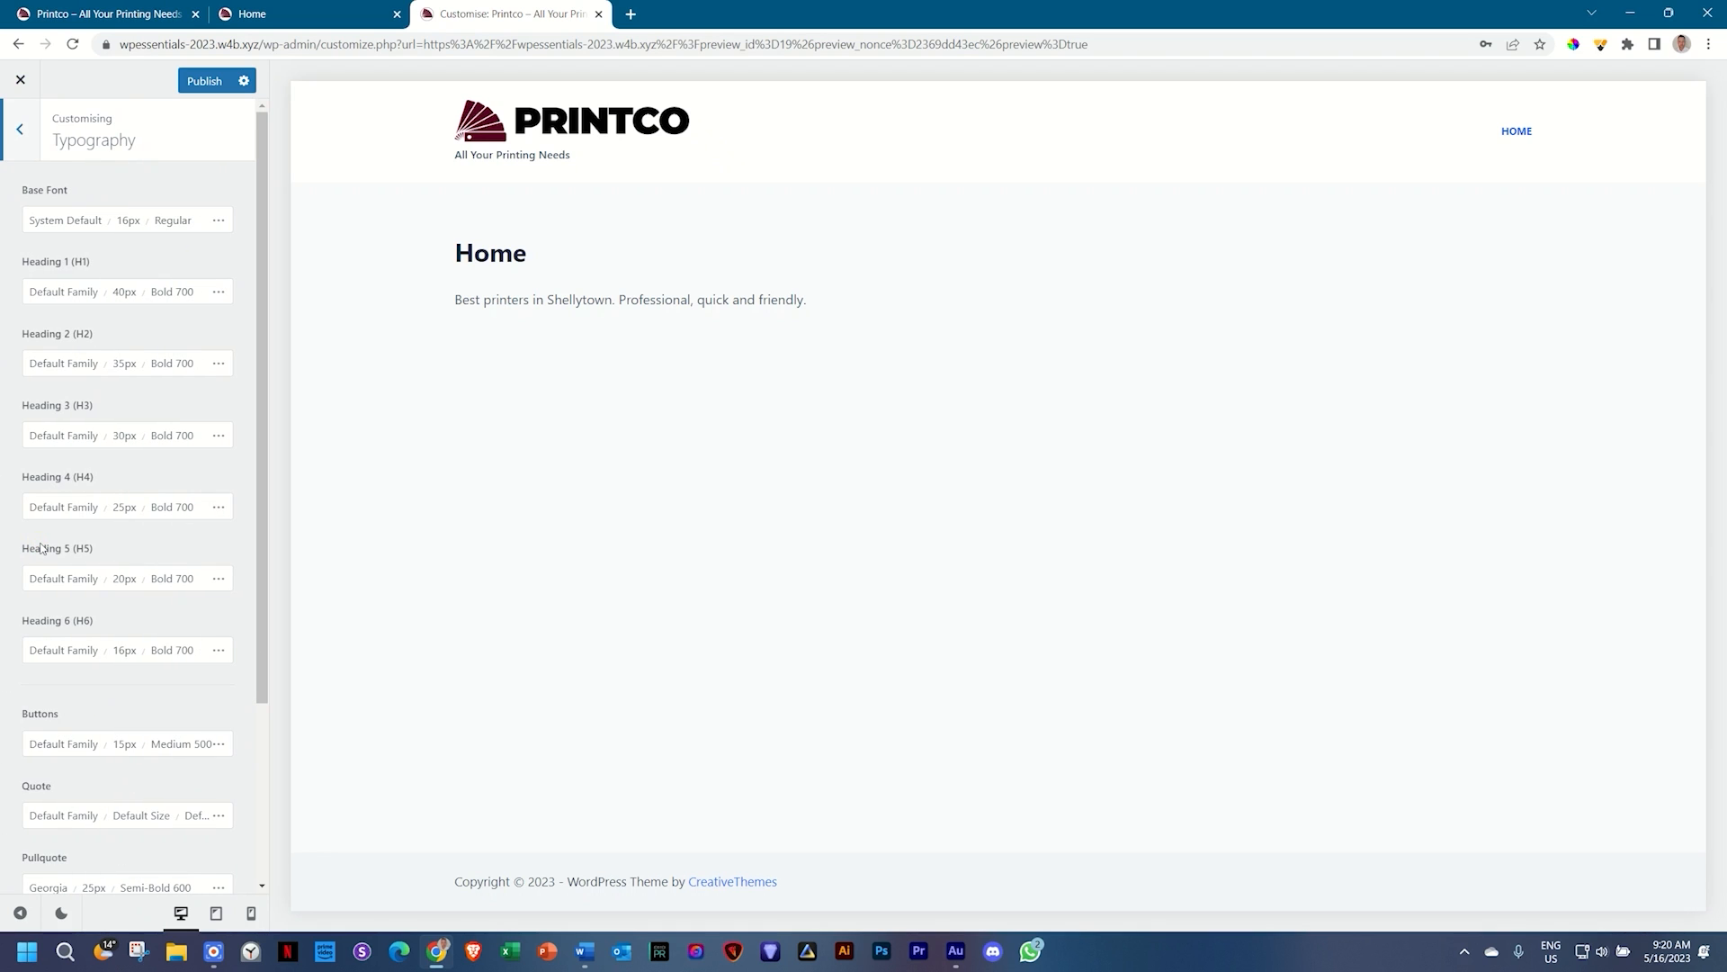
pyautogui.scroll(-3, 127, 432)
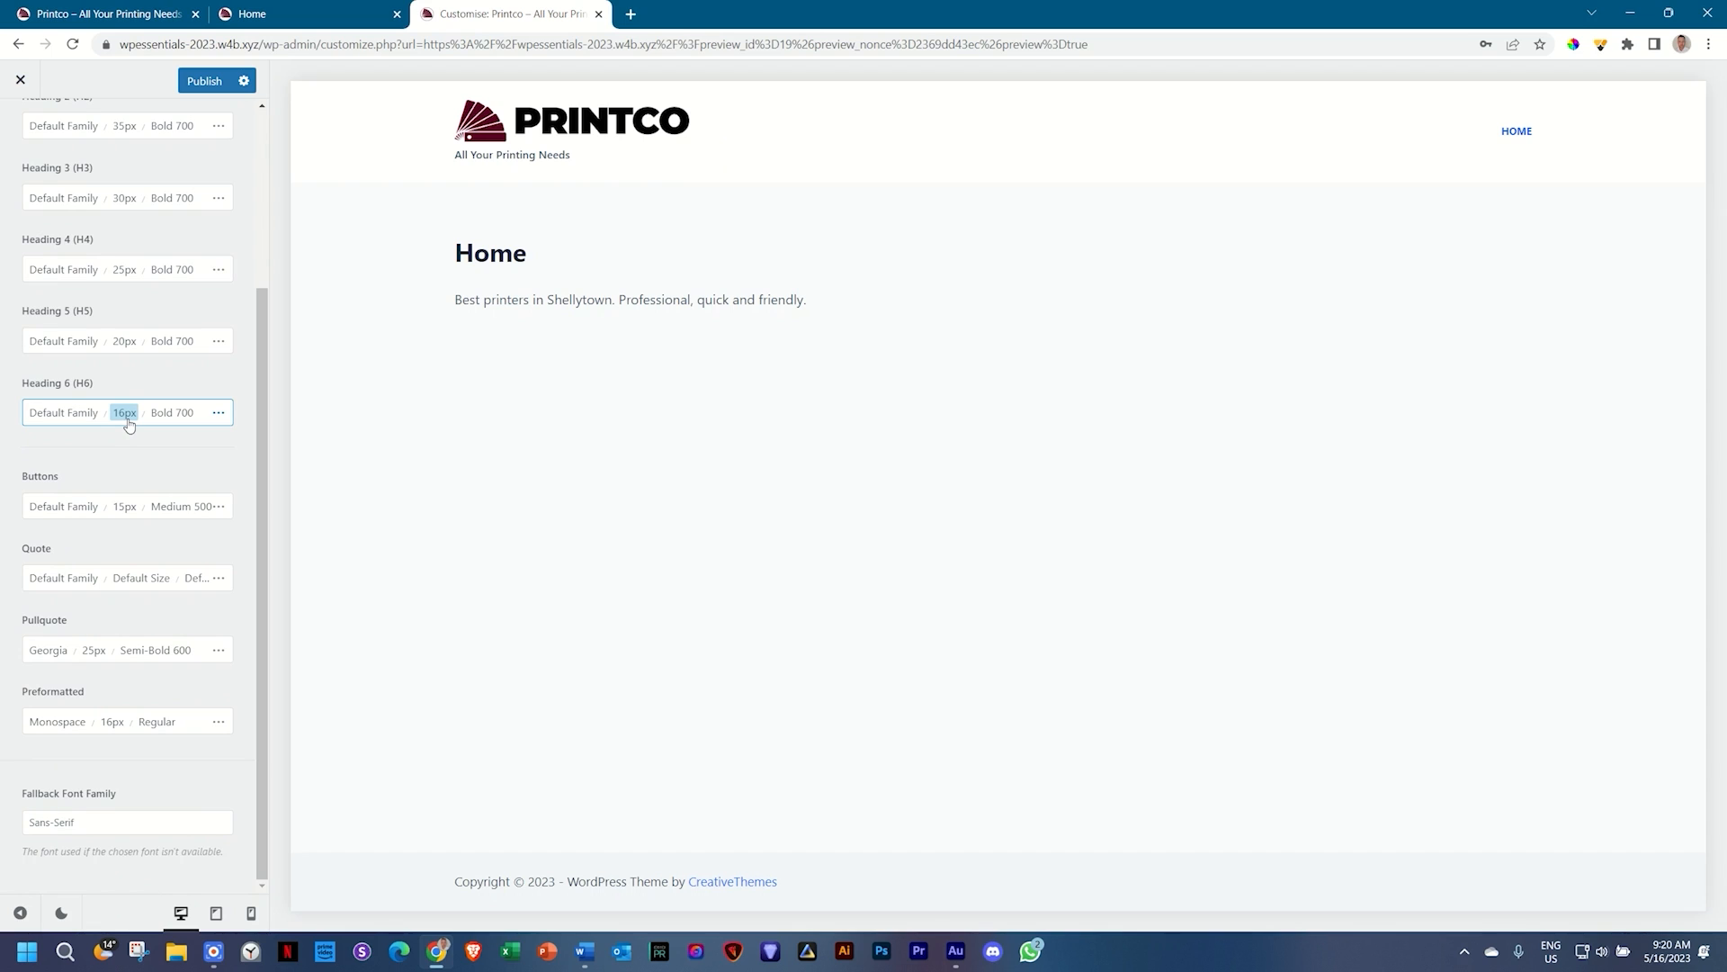
pyautogui.scroll(3, 128, 419)
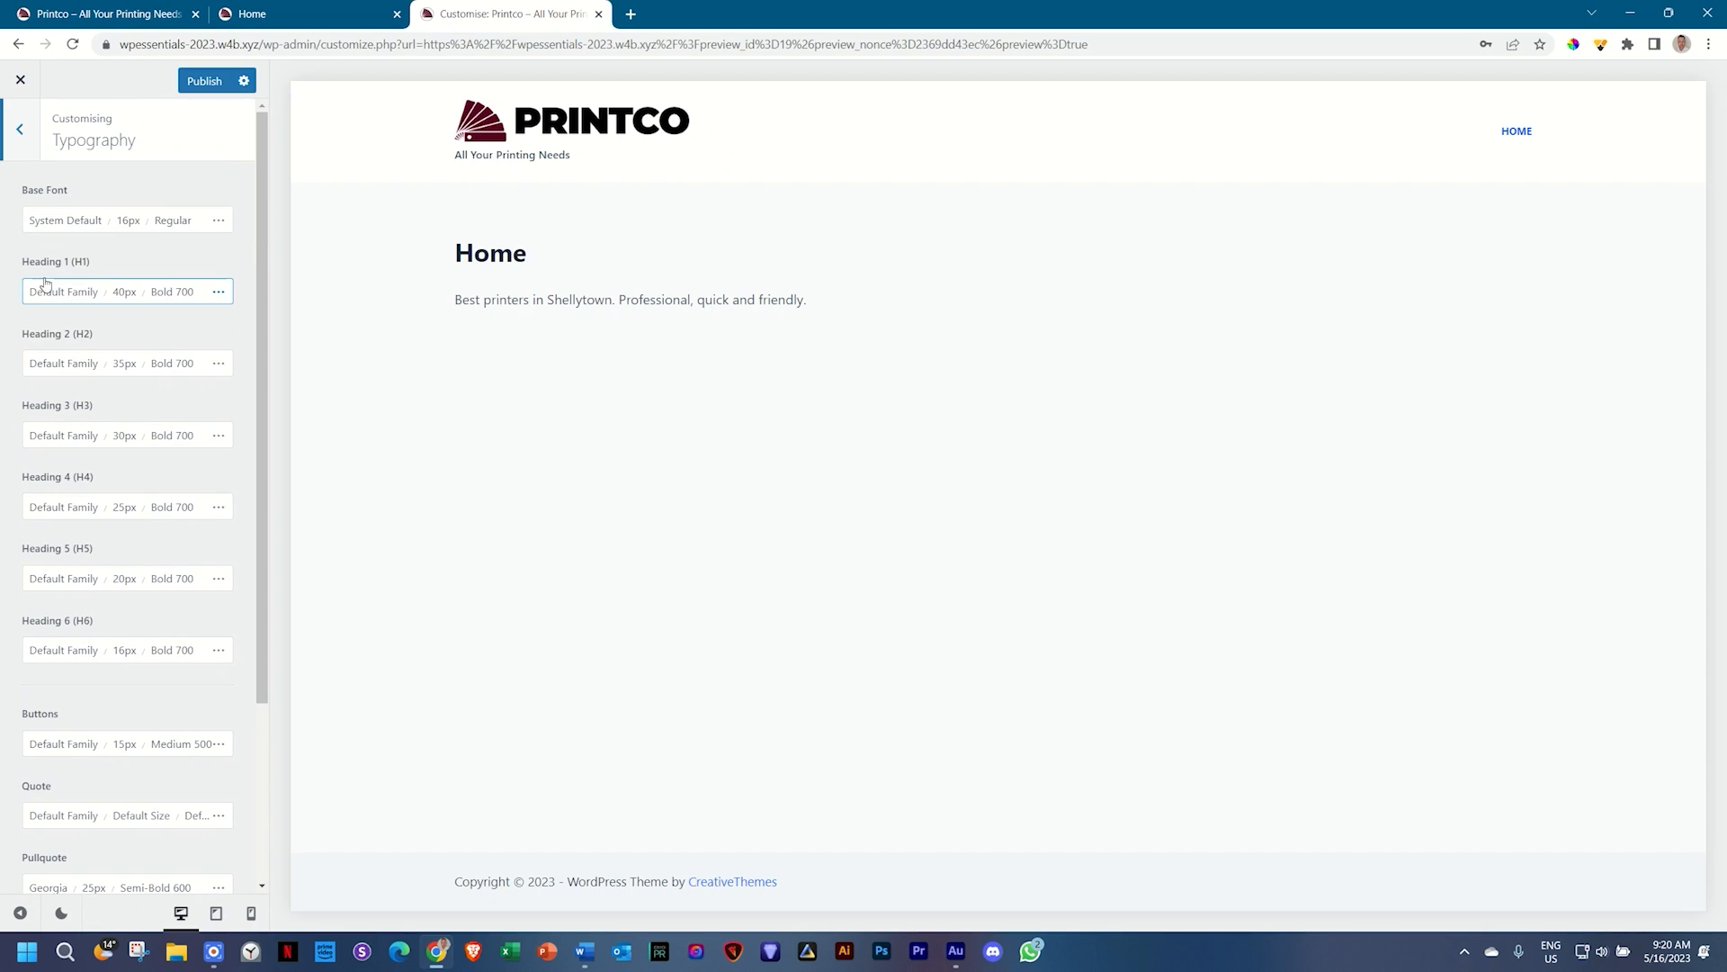
pyautogui.scroll(-3, 90, 538)
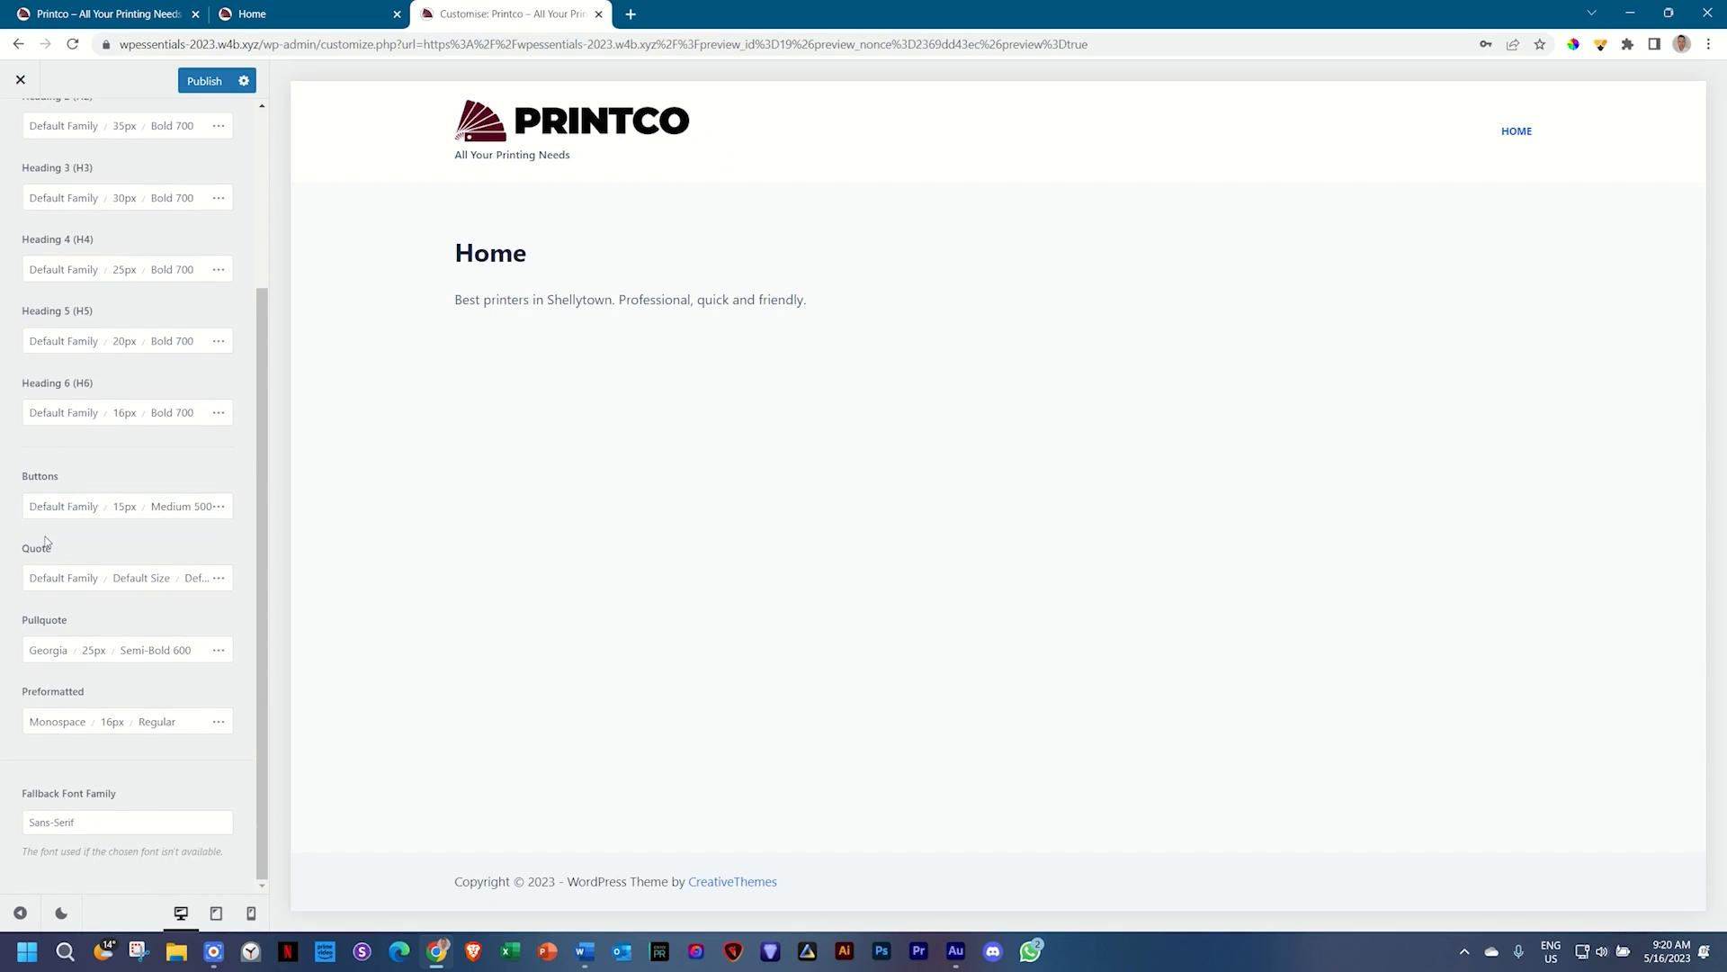
pyautogui.scroll(3, 54, 580)
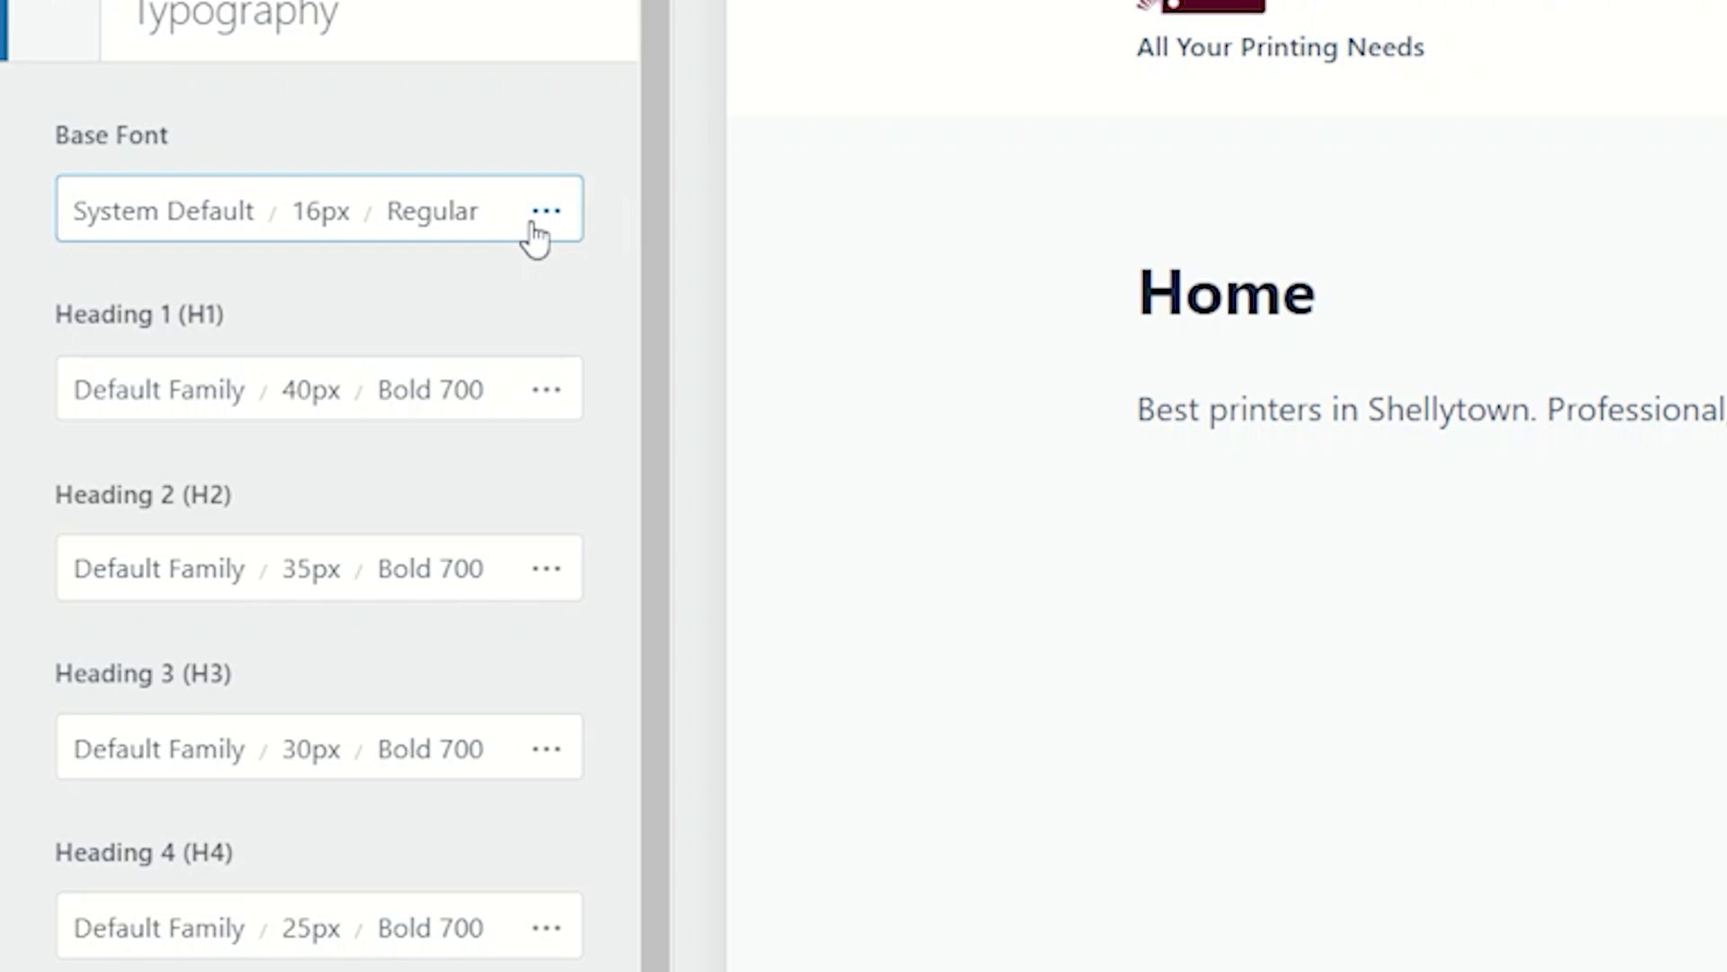
# Step: Search the Base Font family list for 'palanquin' and choose Palanquin
pyautogui.click(184, 230)
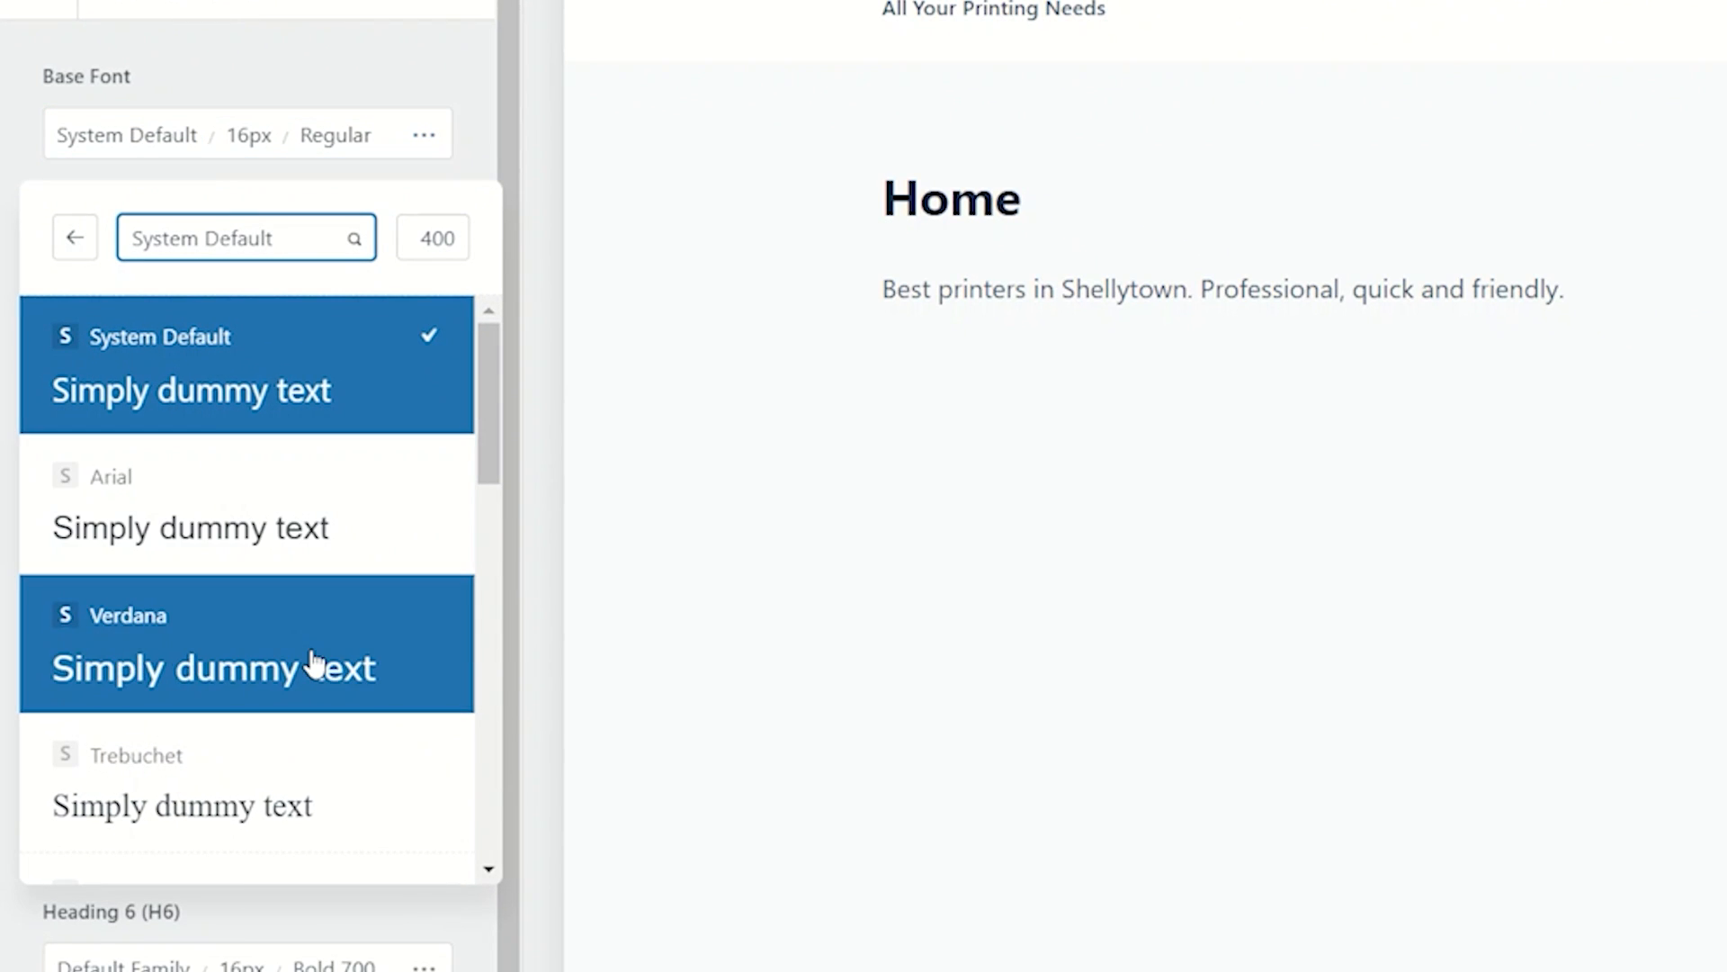
pyautogui.scroll(-10, 313, 661)
pyautogui.scroll(10, 312, 662)
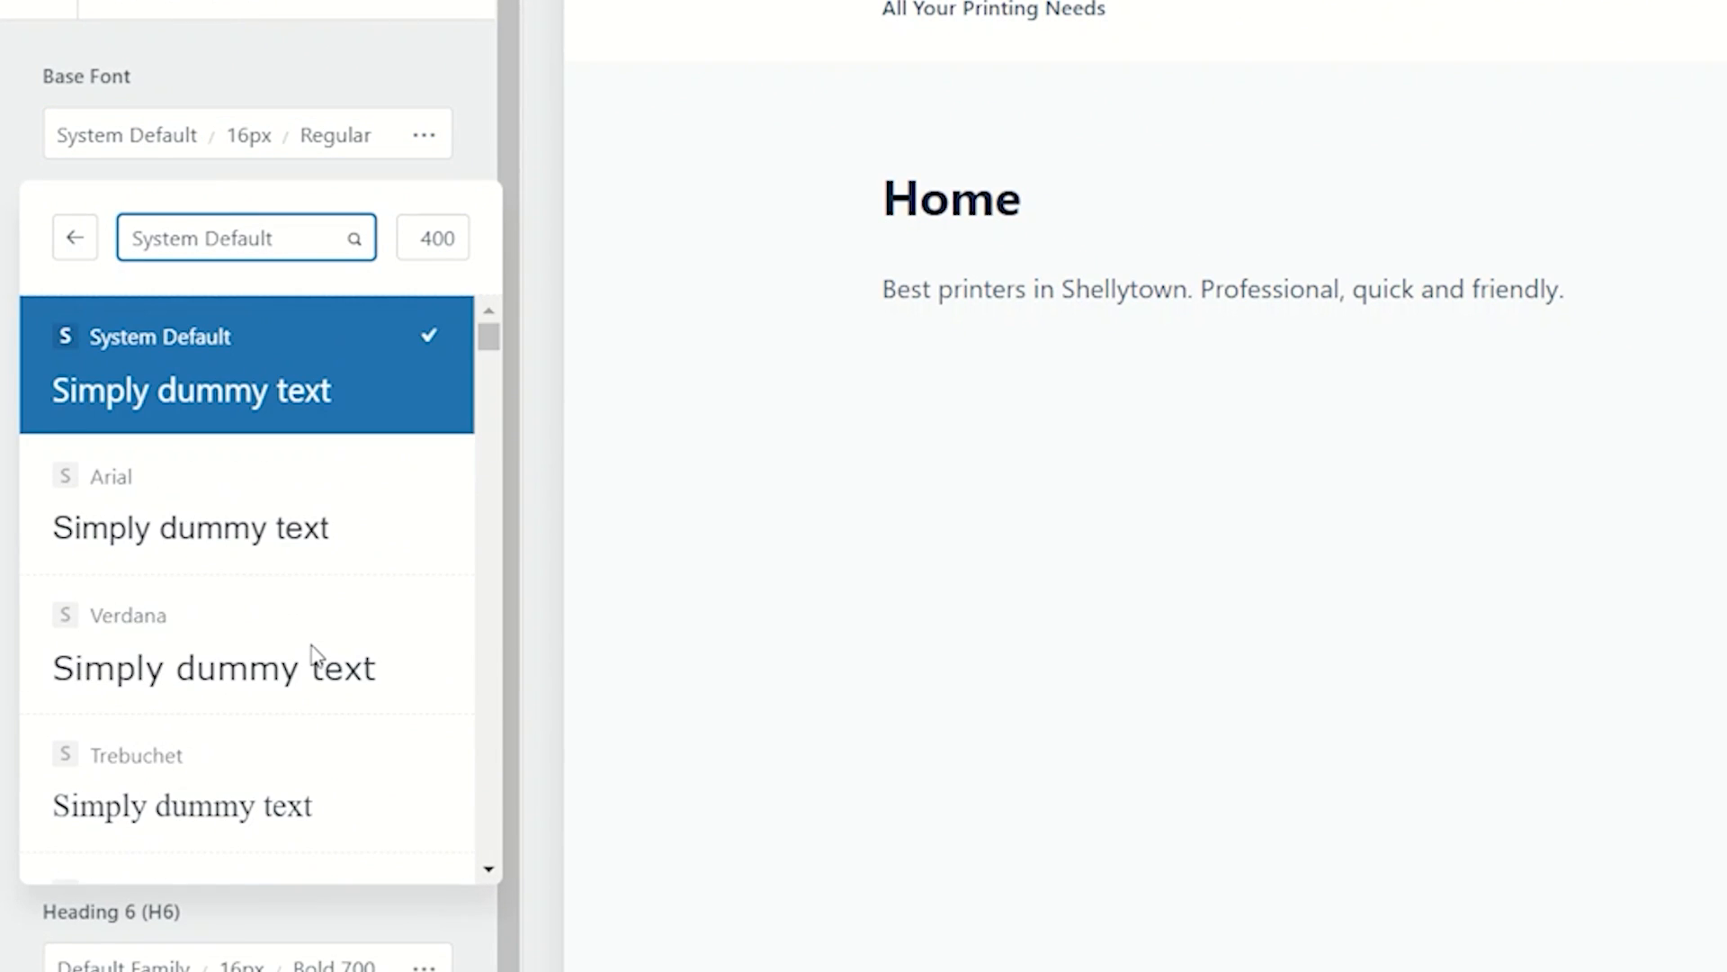
pyautogui.click(262, 239)
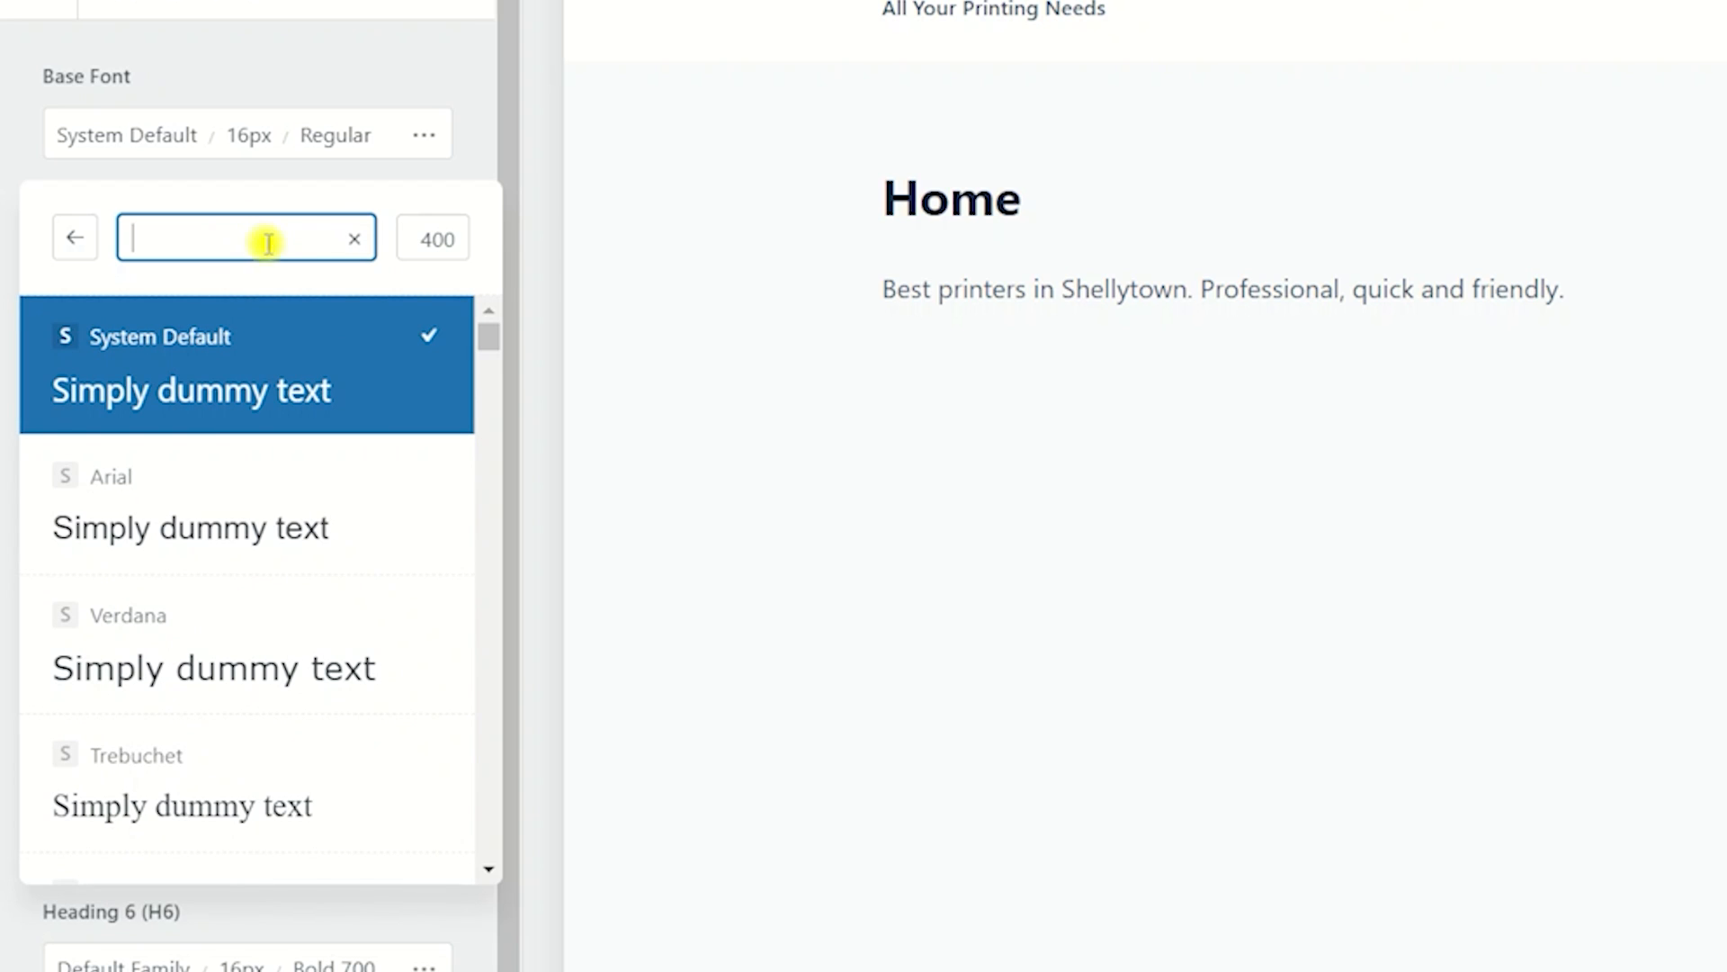
pyautogui.write('palanqu')
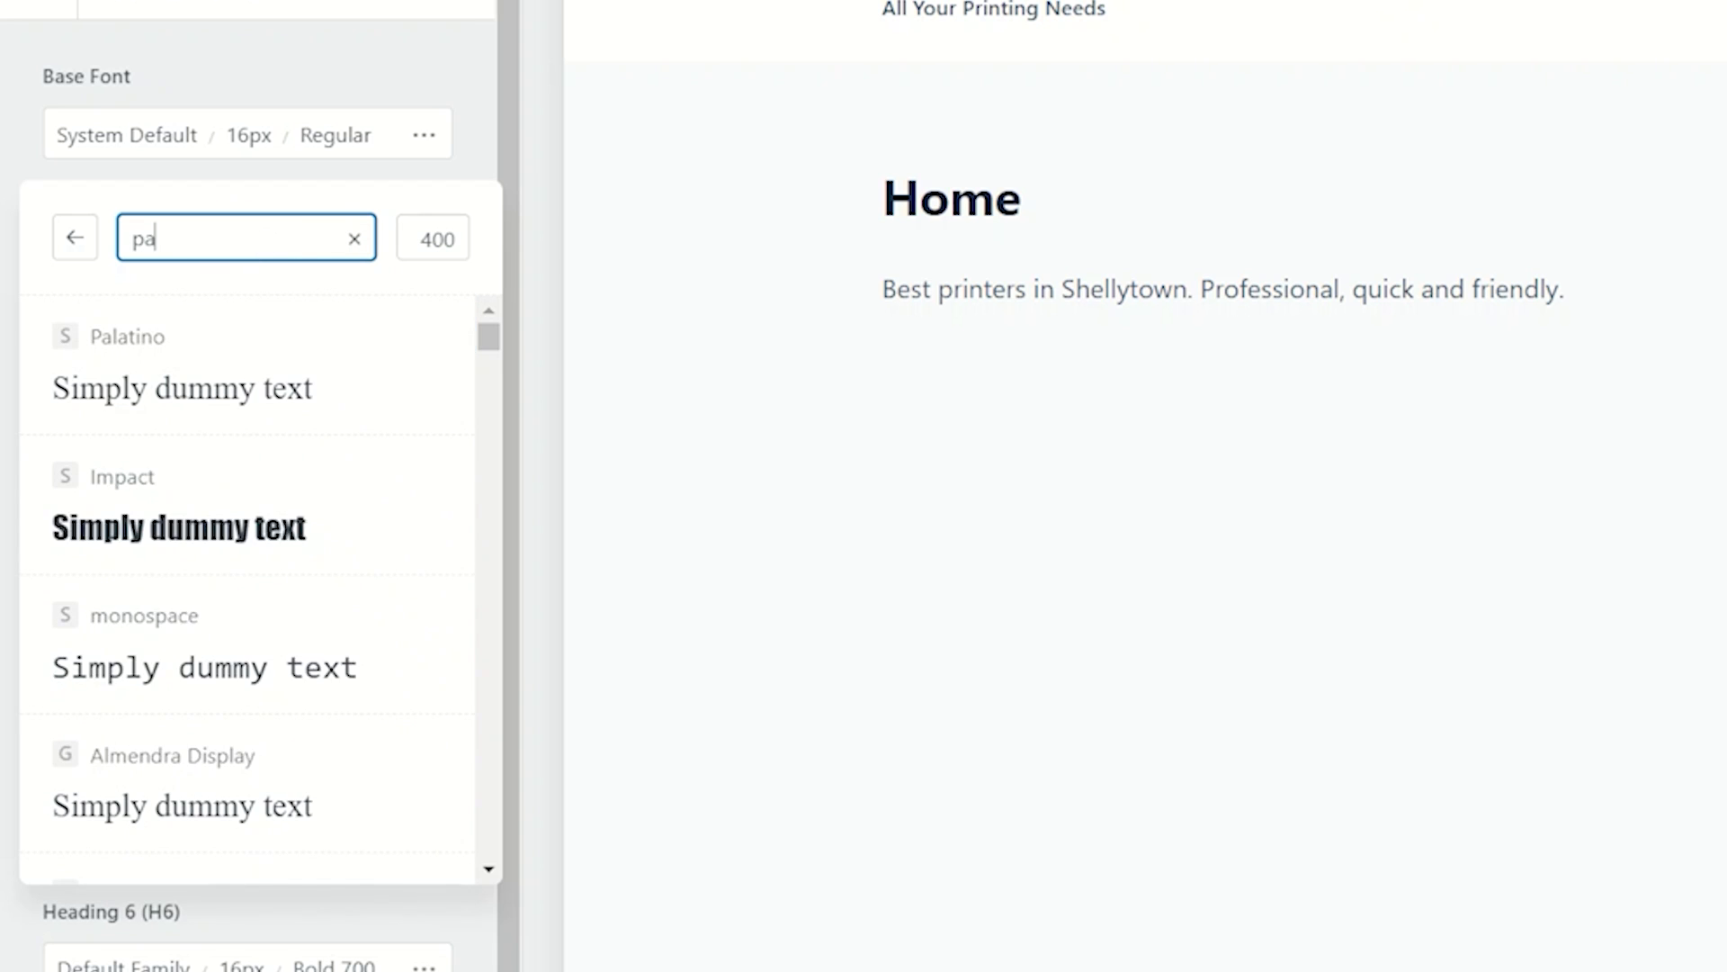
pyautogui.write('in')
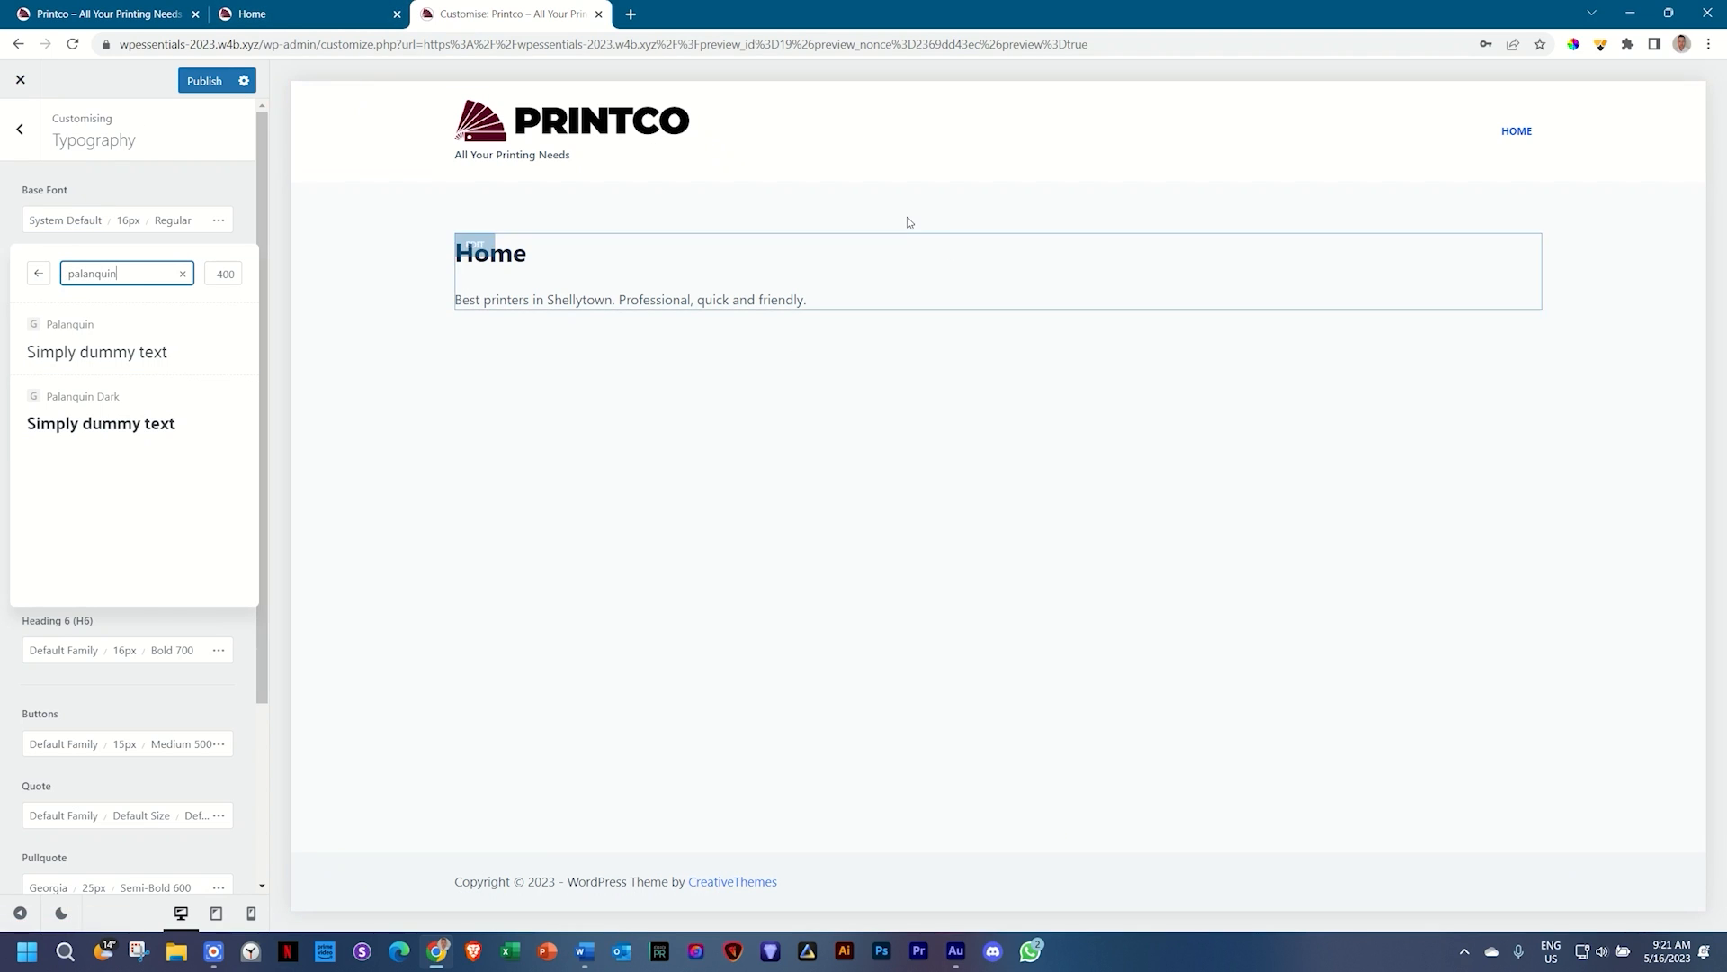
pyautogui.click(83, 341)
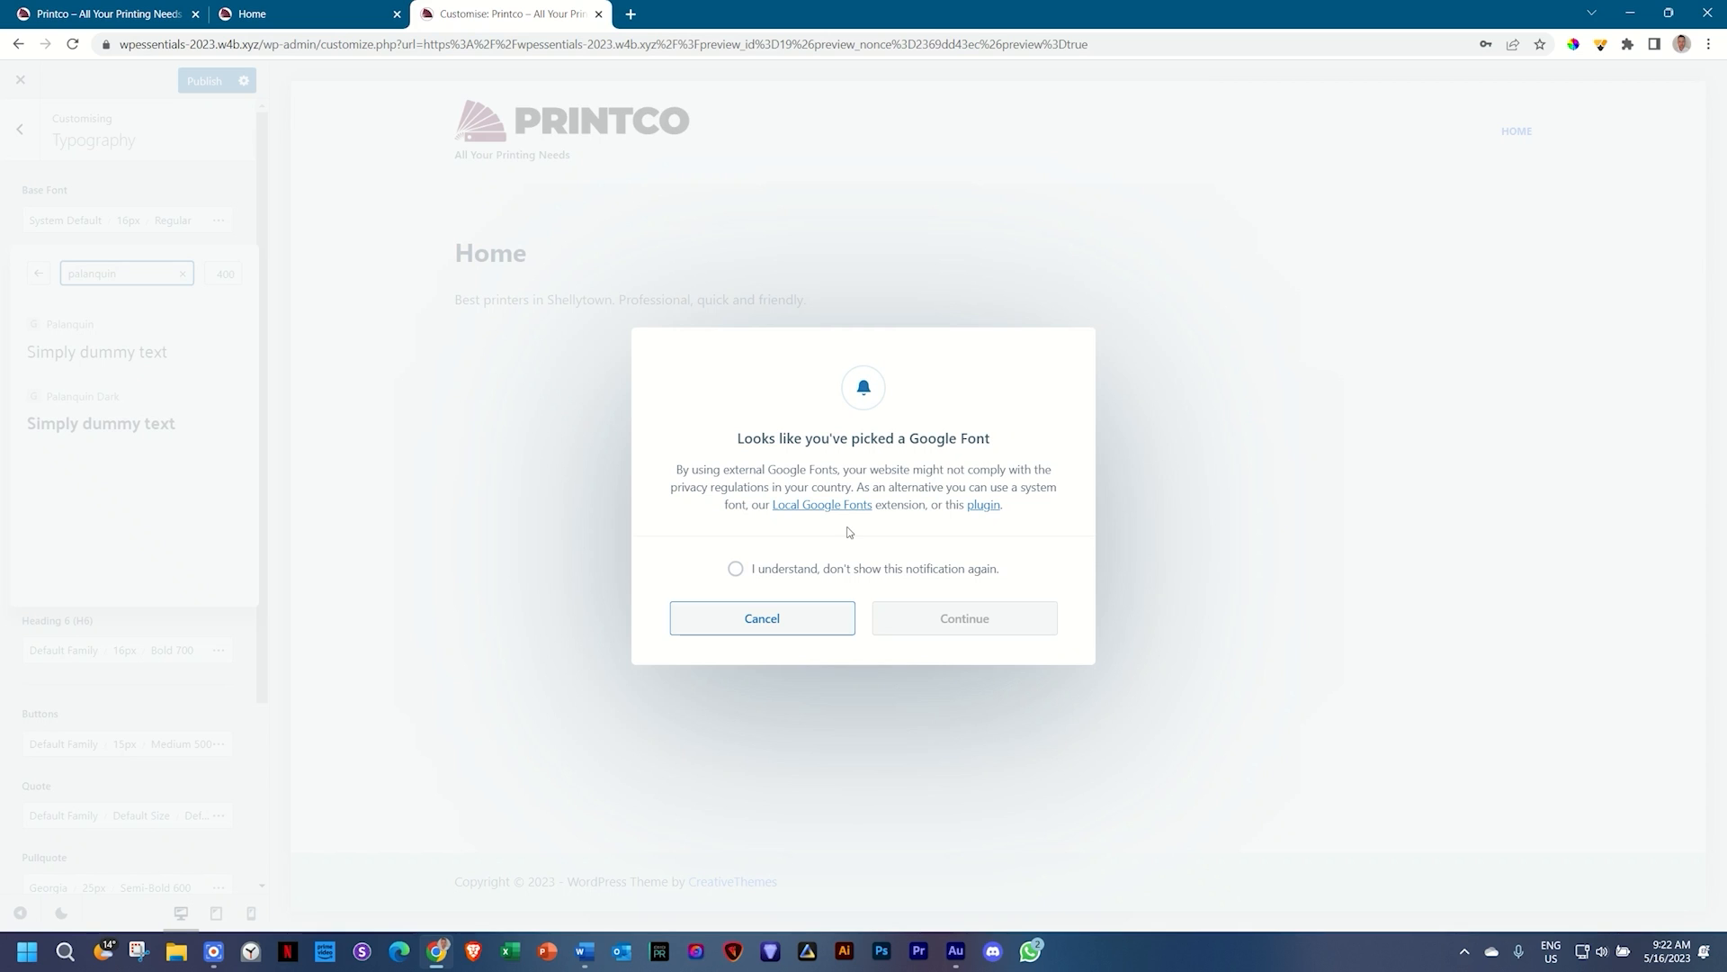
pyautogui.click(736, 569)
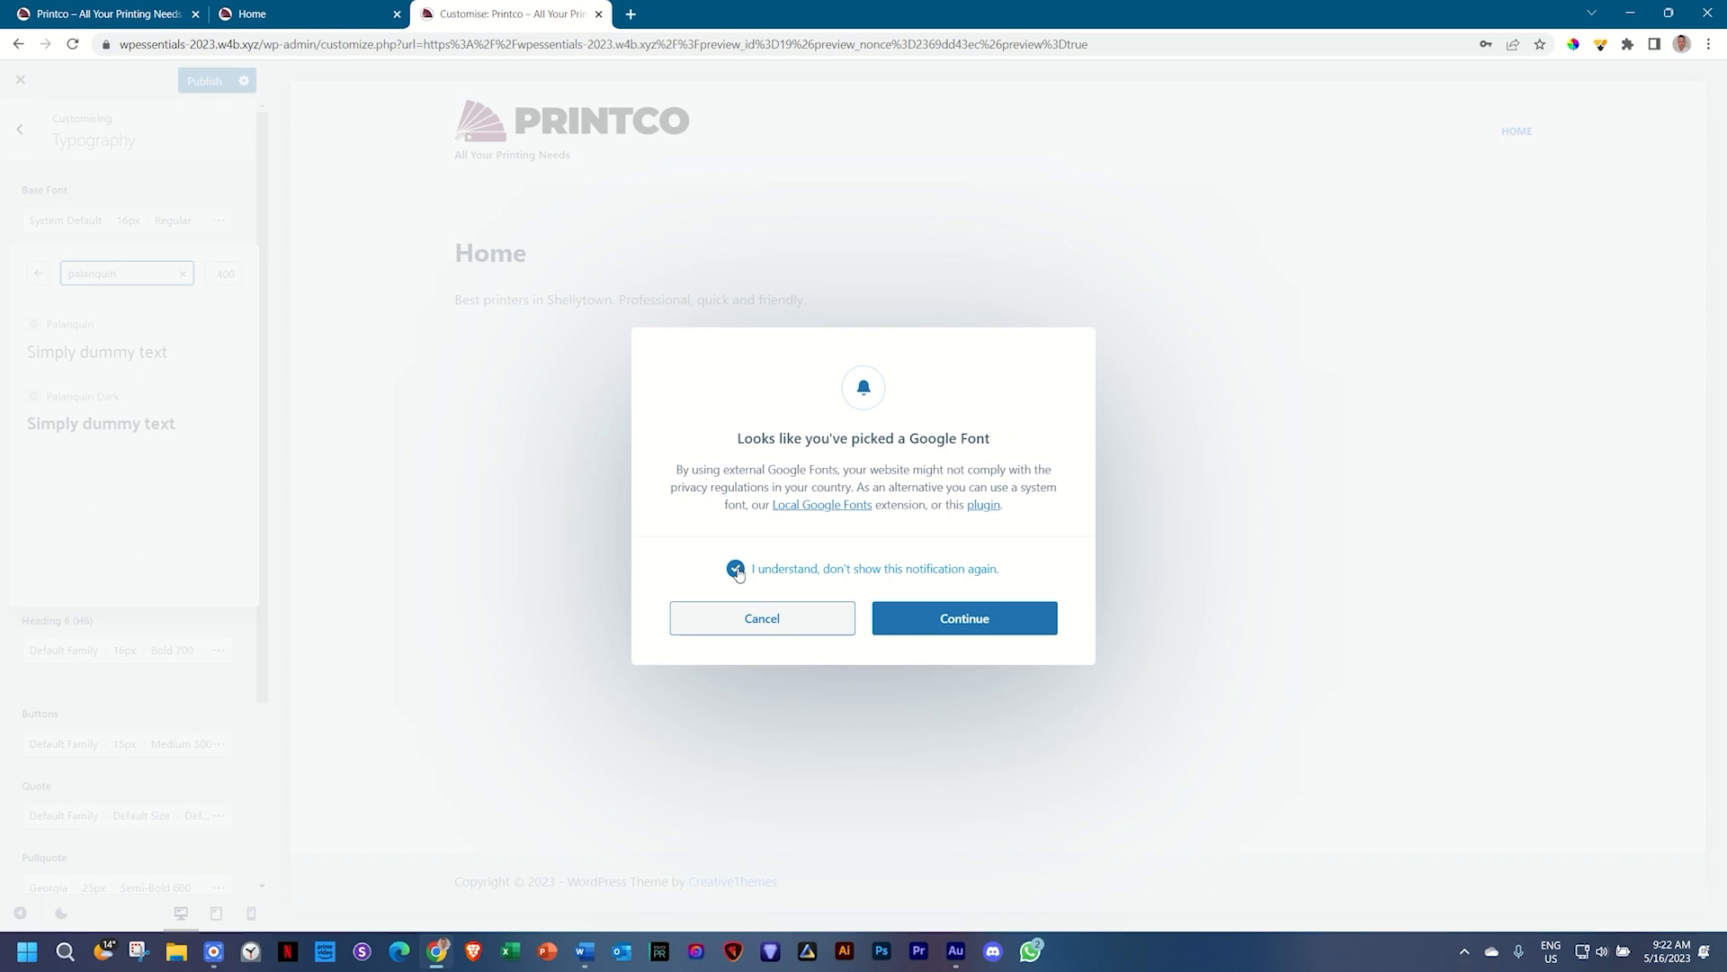
pyautogui.click(1010, 619)
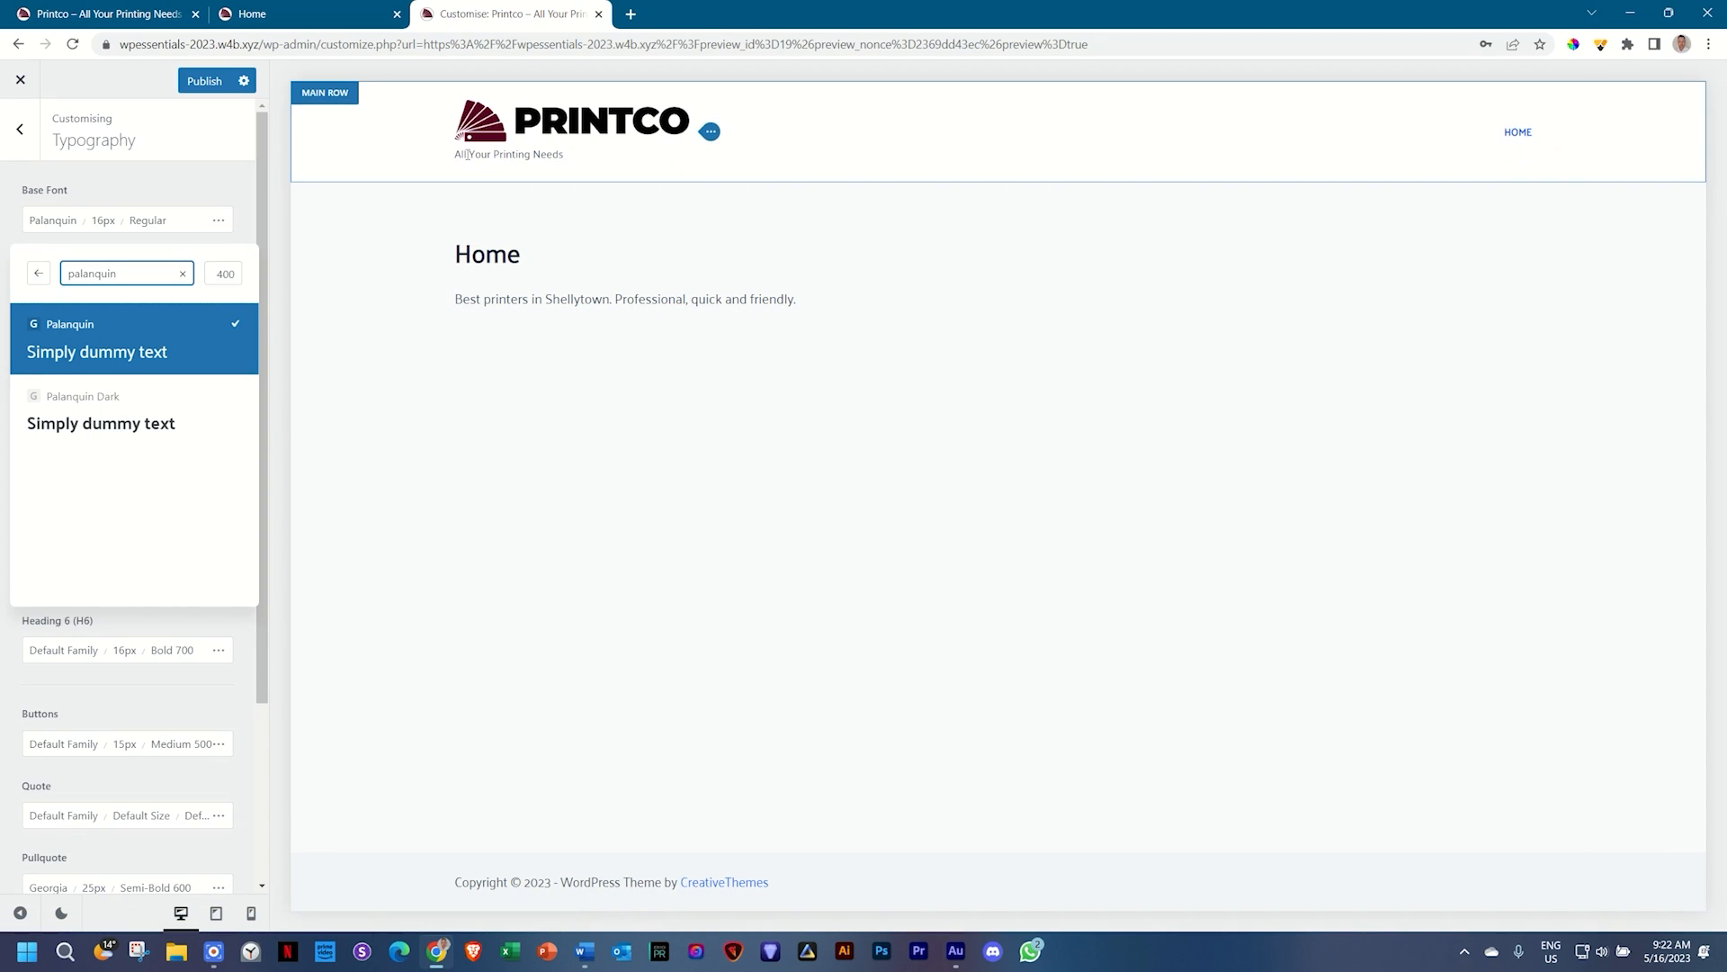
pyautogui.click(245, 212)
pyautogui.scroll(-1, 106, 306)
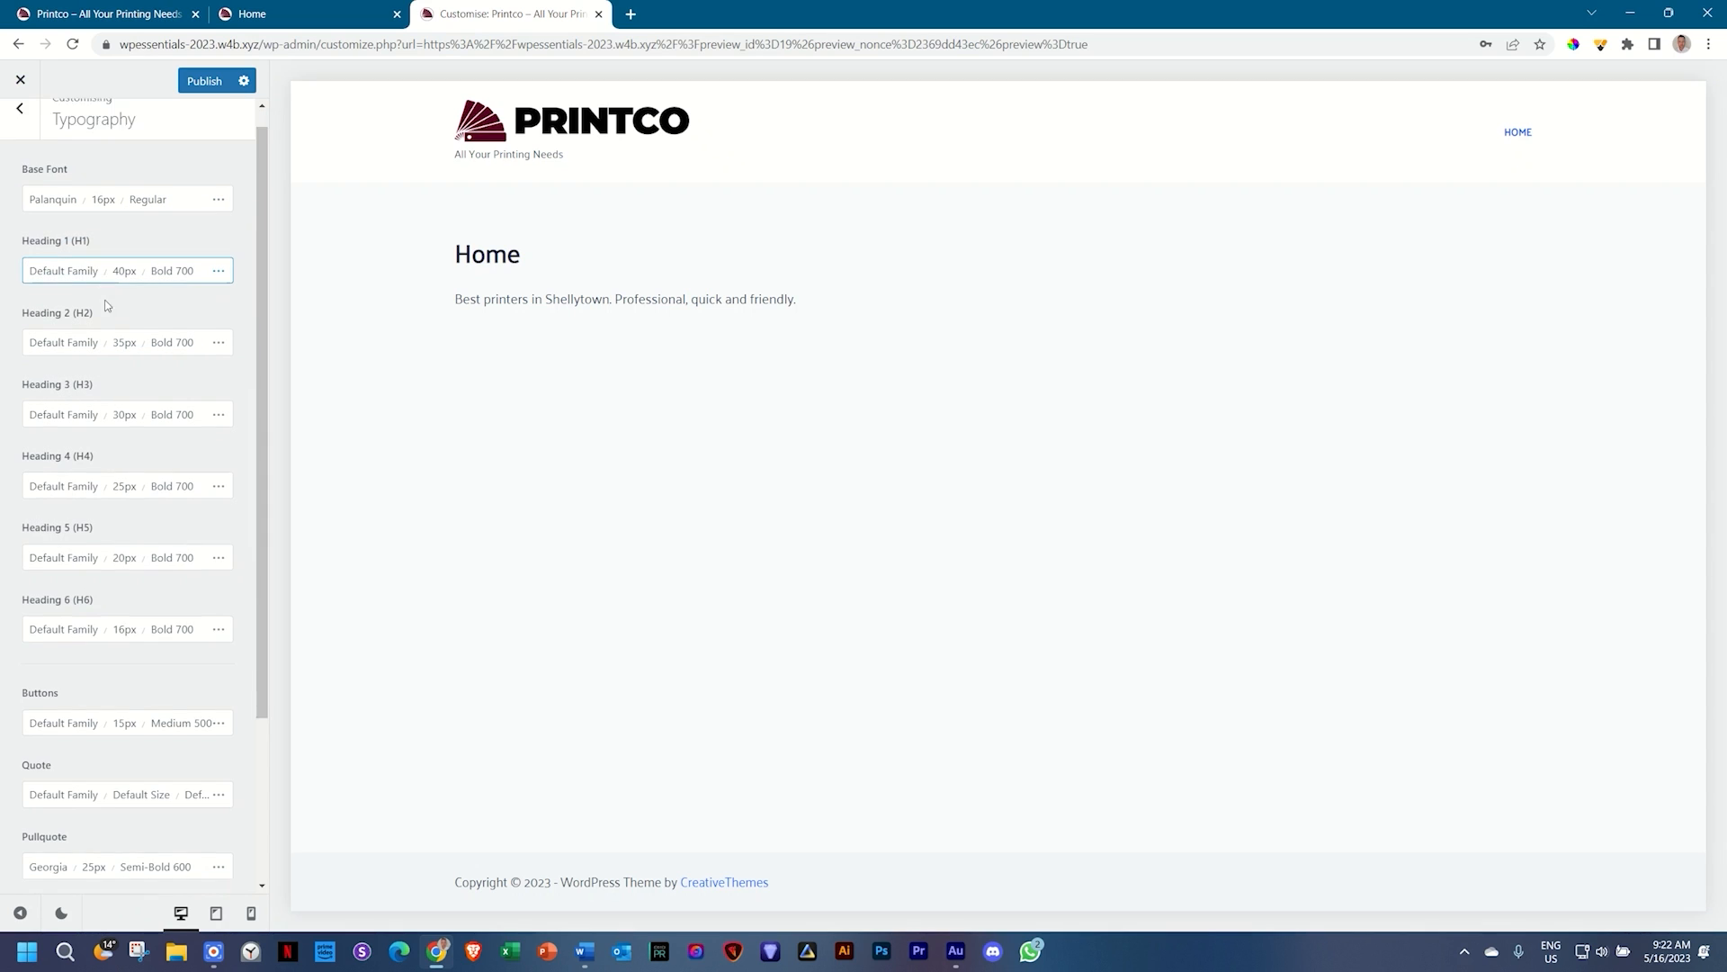
pyautogui.scroll(-2, 106, 306)
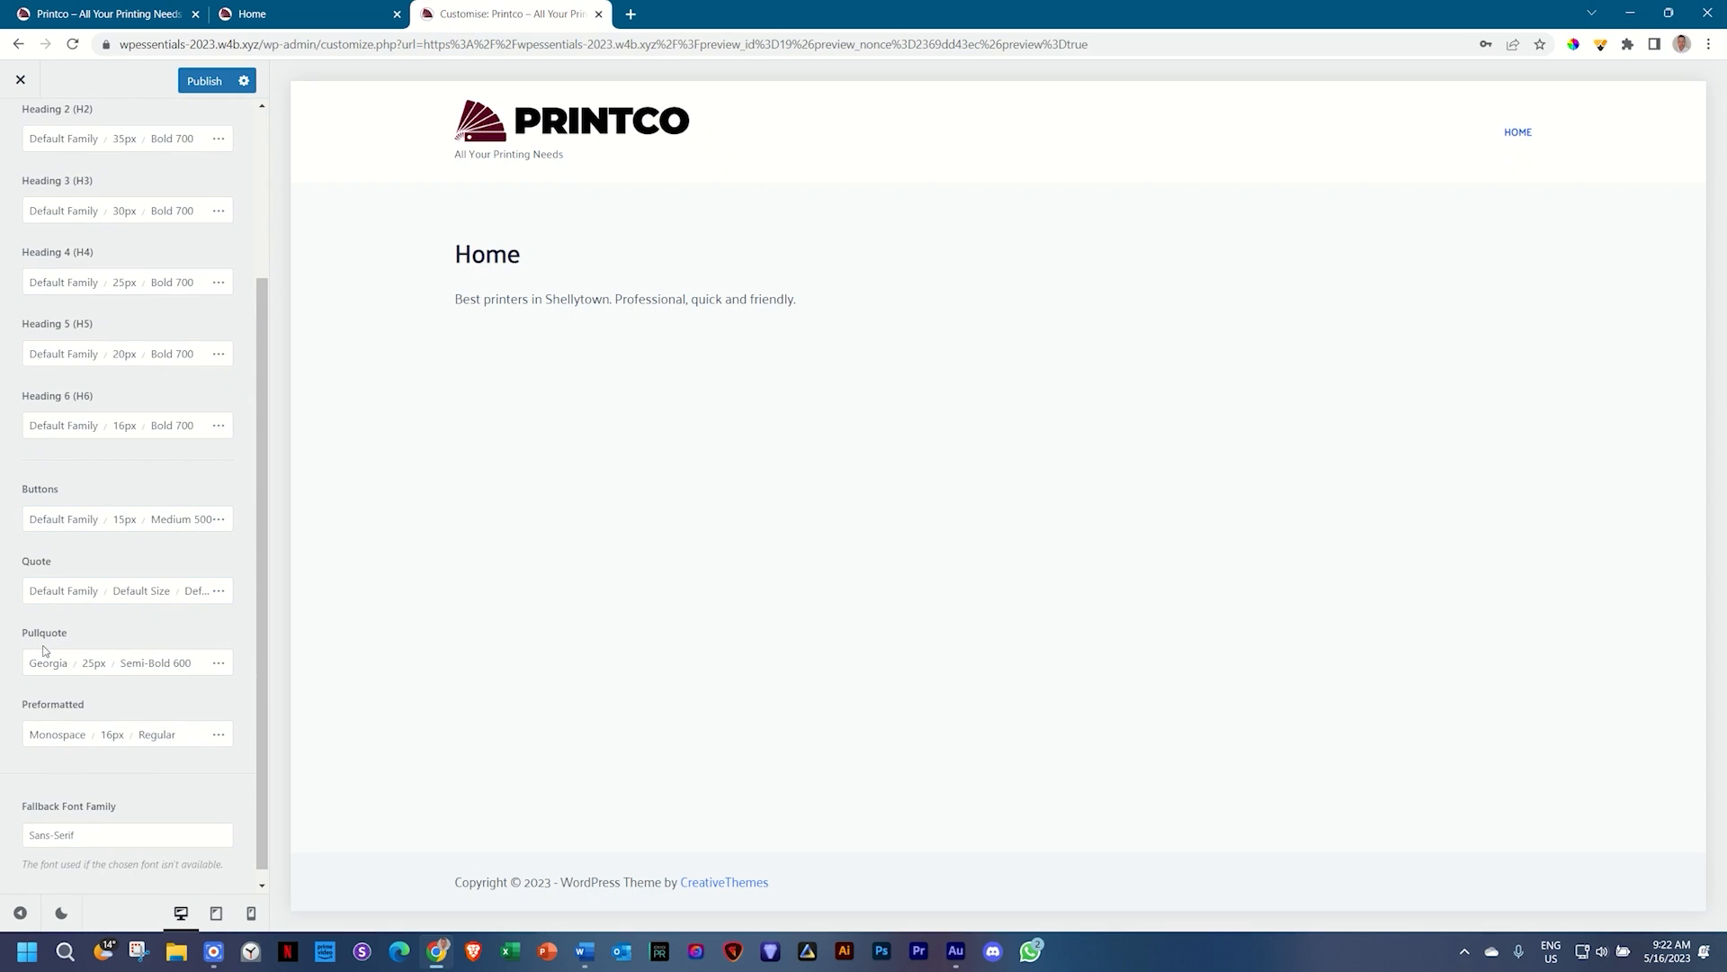
pyautogui.scroll(3, 158, 606)
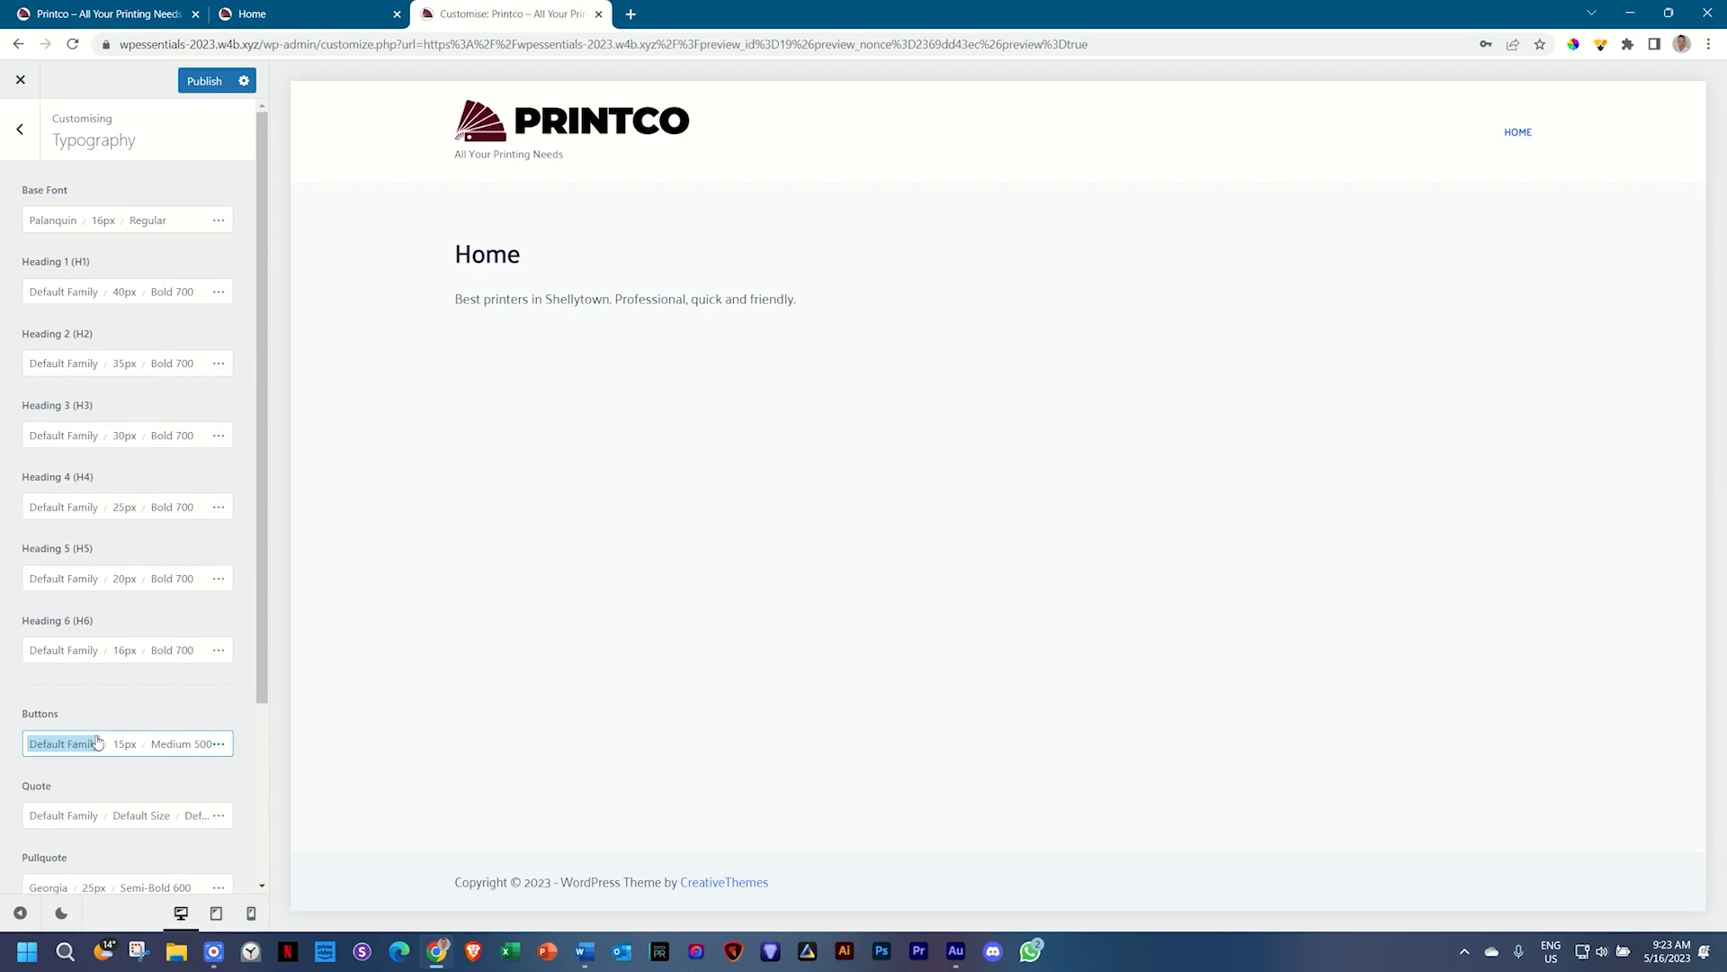
# Step: Return to the main Customizer list, publish the typography changes, and open the Footer builder
pyautogui.scroll(-3, 156, 705)
pyautogui.scroll(3, 154, 706)
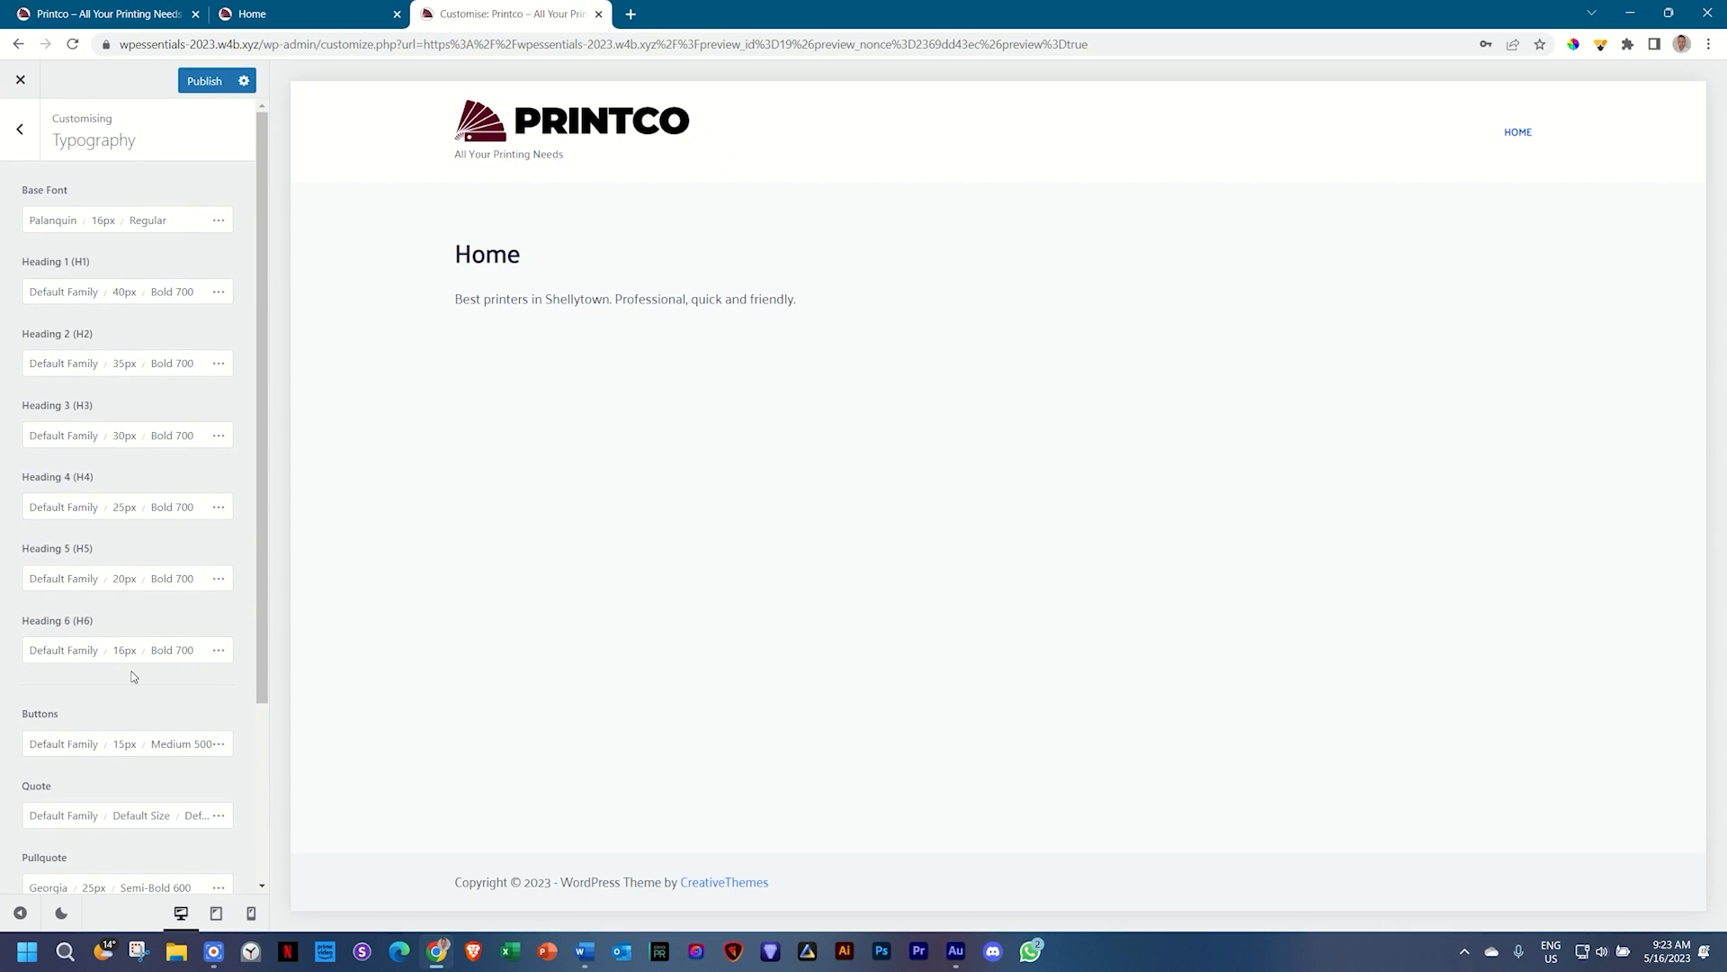
pyautogui.click(18, 153)
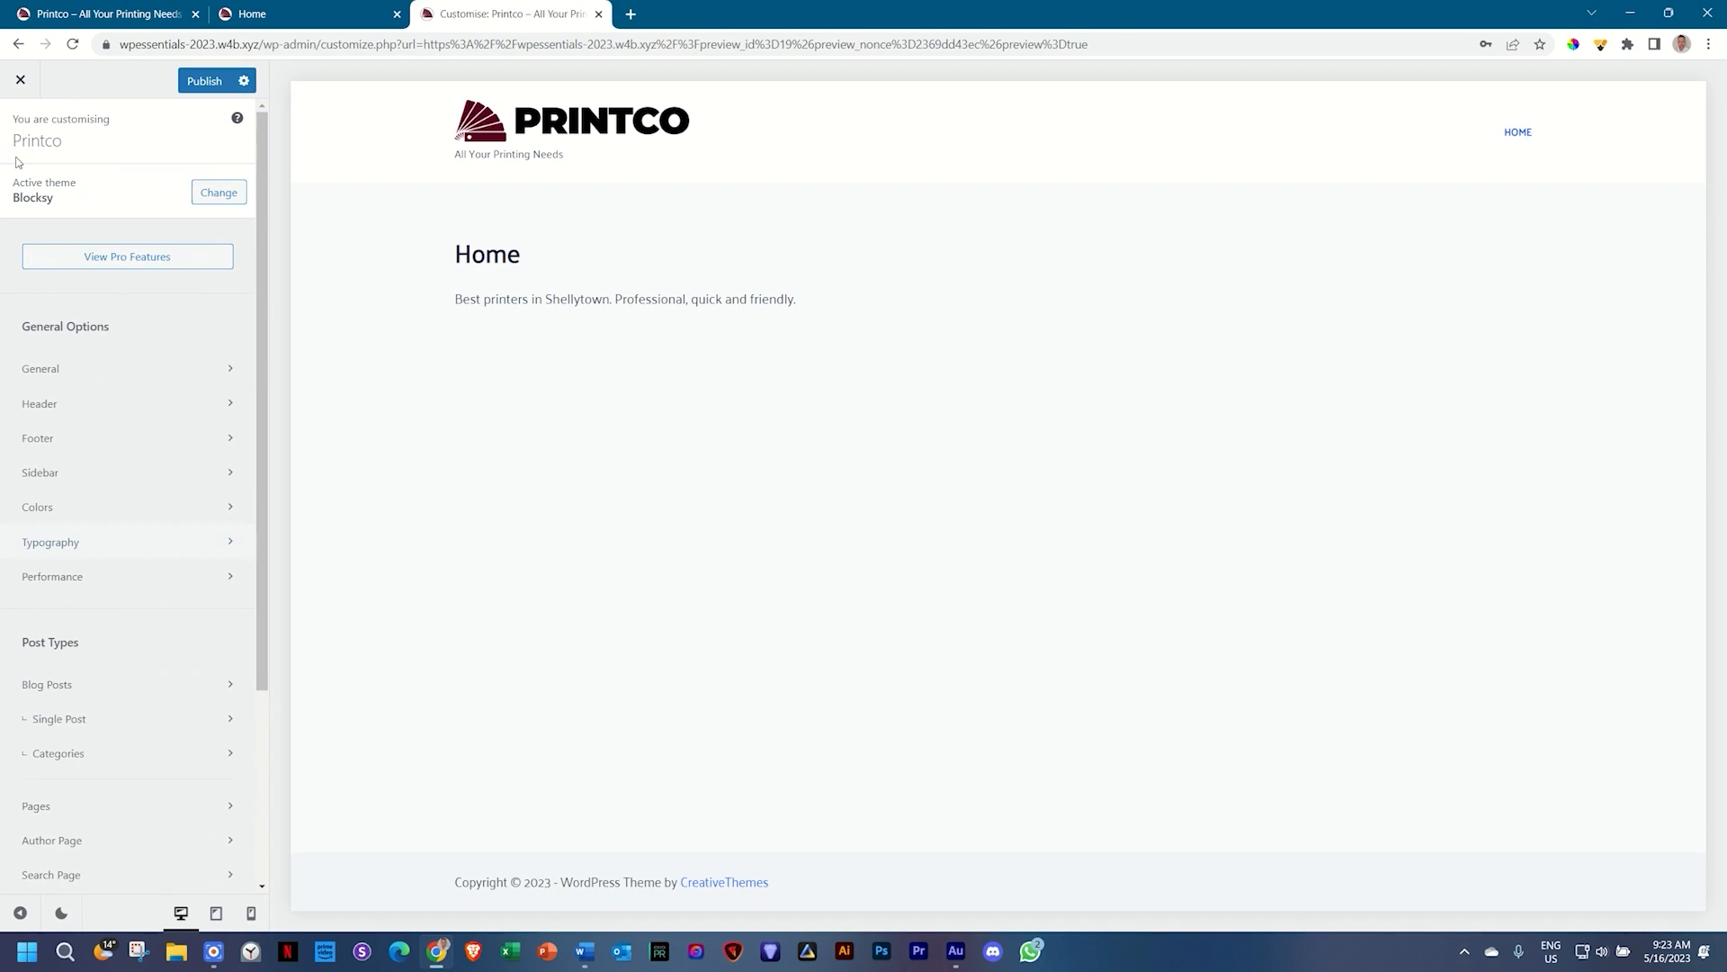
pyautogui.click(206, 82)
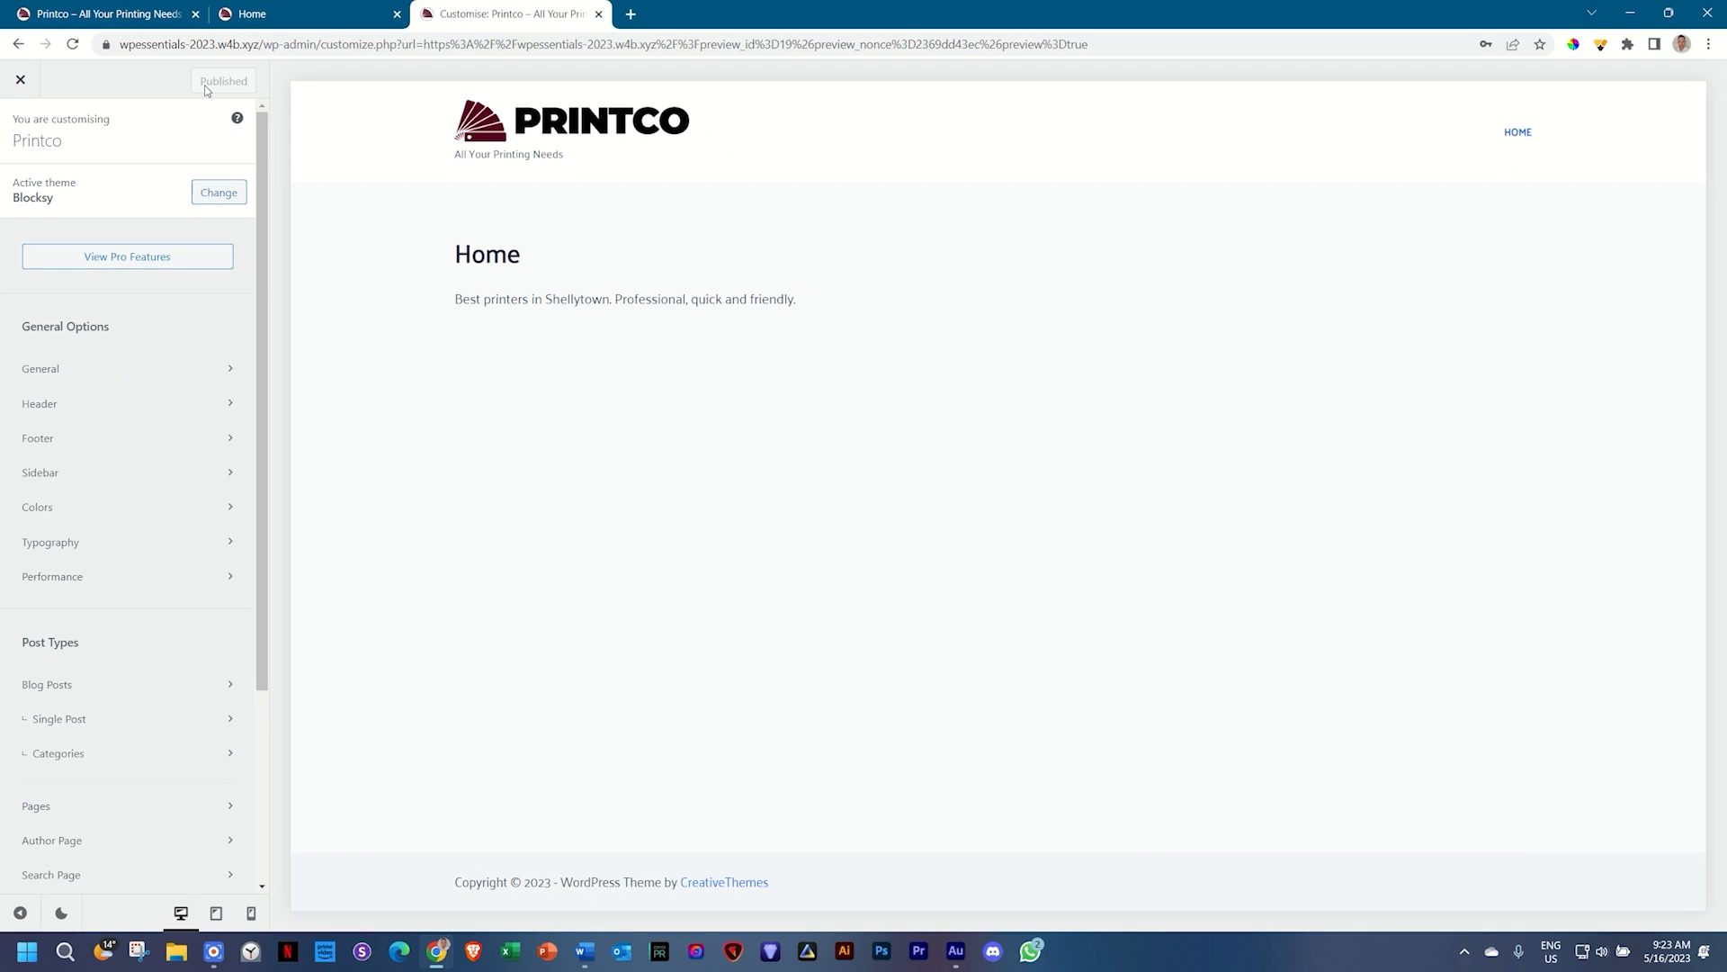
pyautogui.click(39, 441)
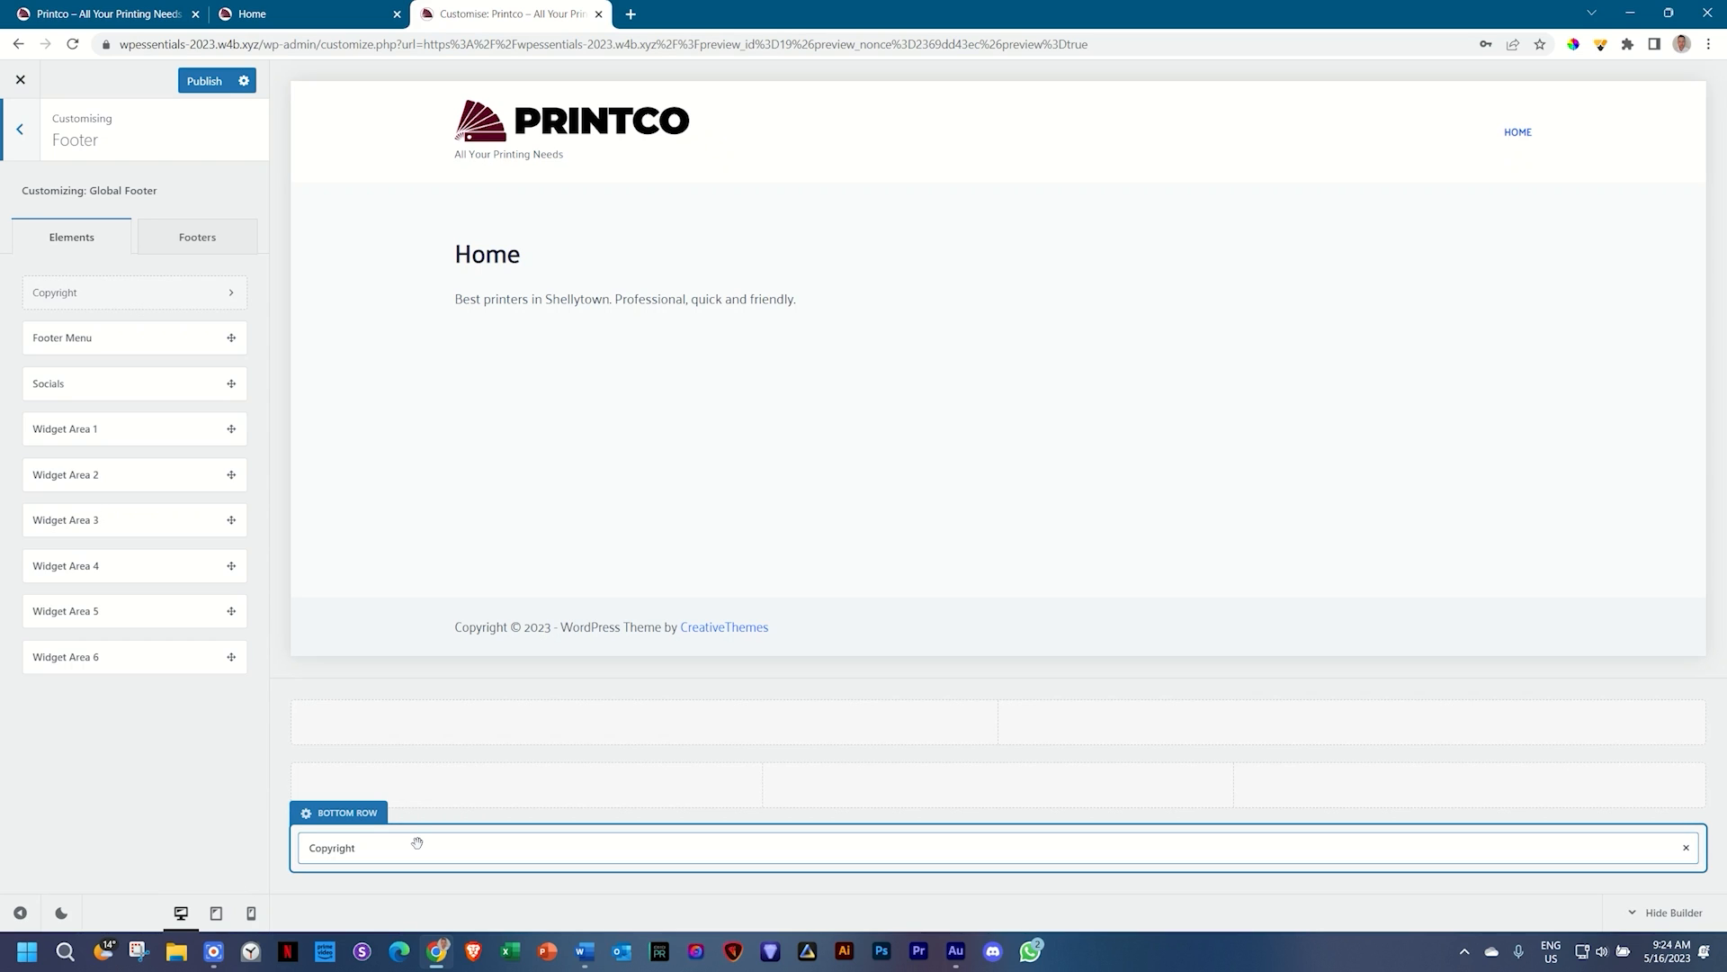
# Step: Try 4, 6 and 2 columns on the footer's middle row, then restore it to 3
pyautogui.click(342, 752)
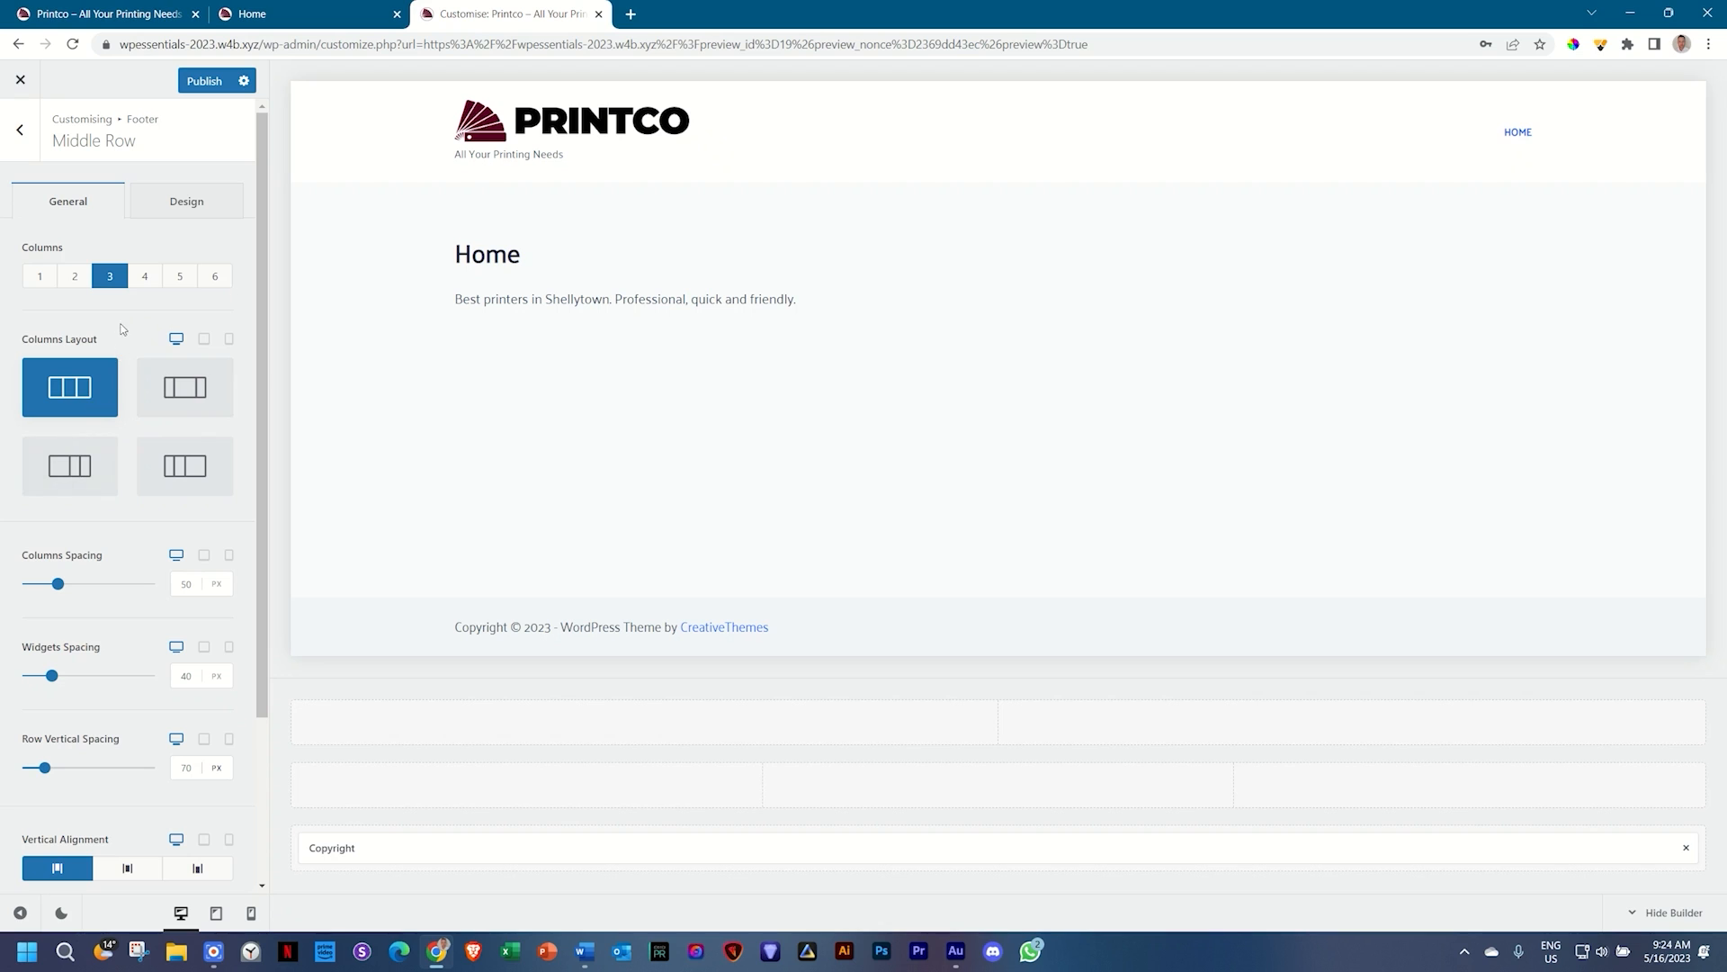
pyautogui.click(144, 282)
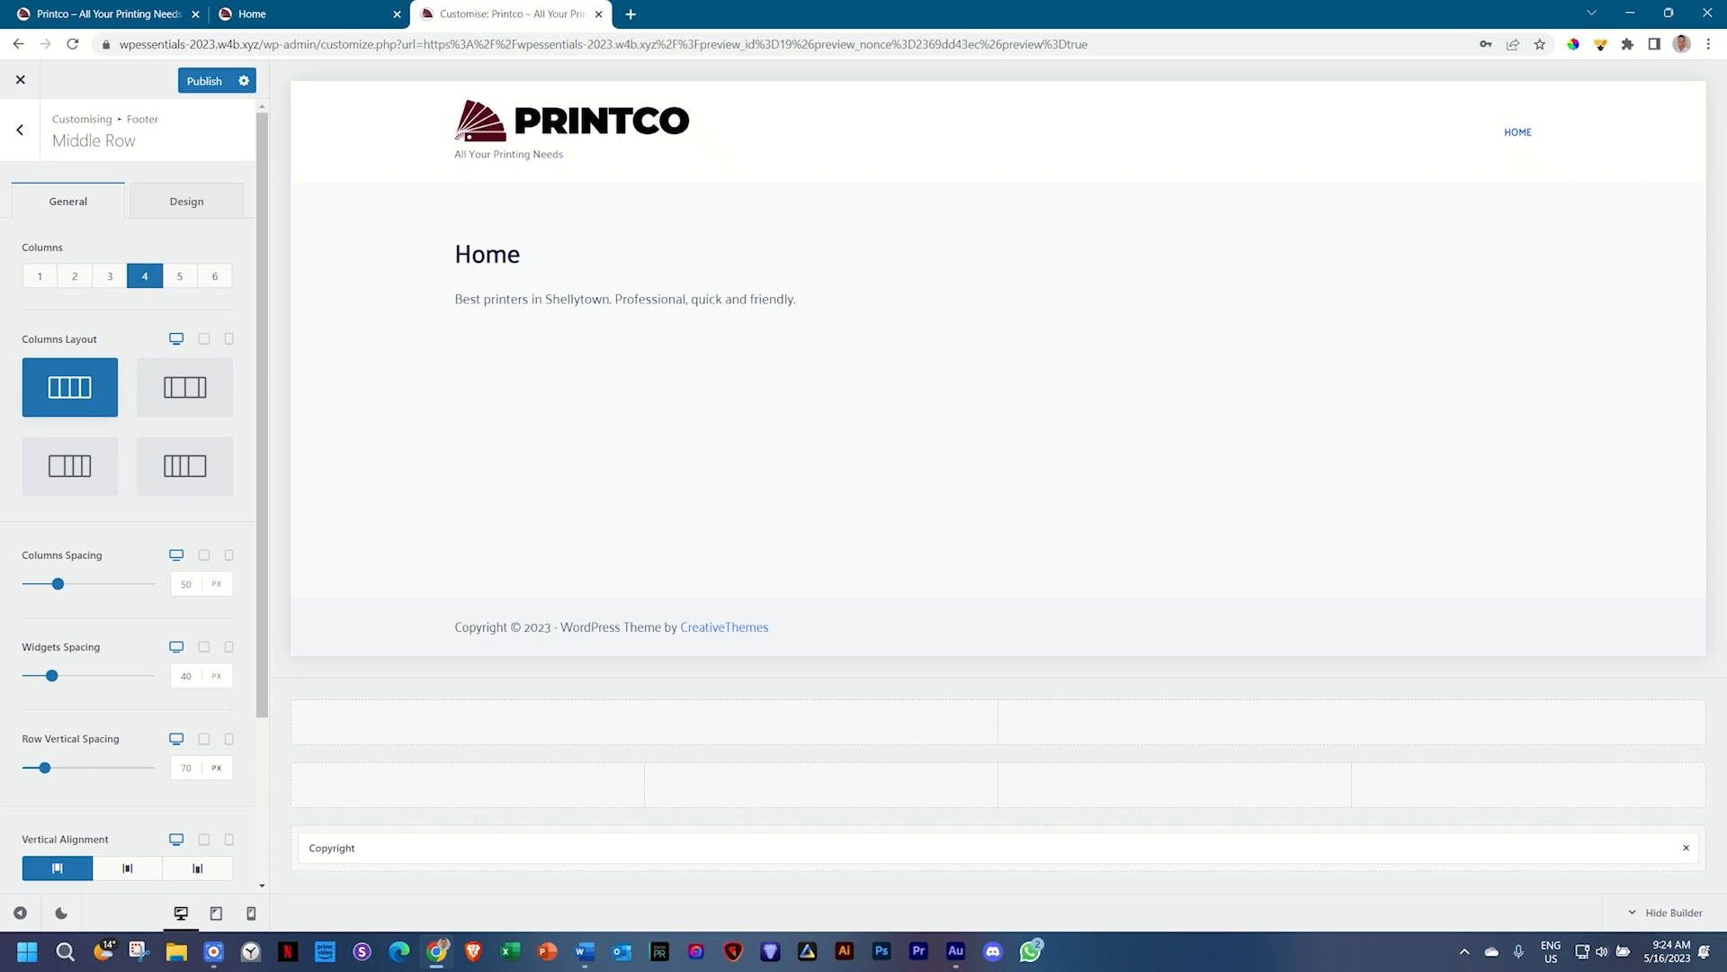
pyautogui.click(217, 278)
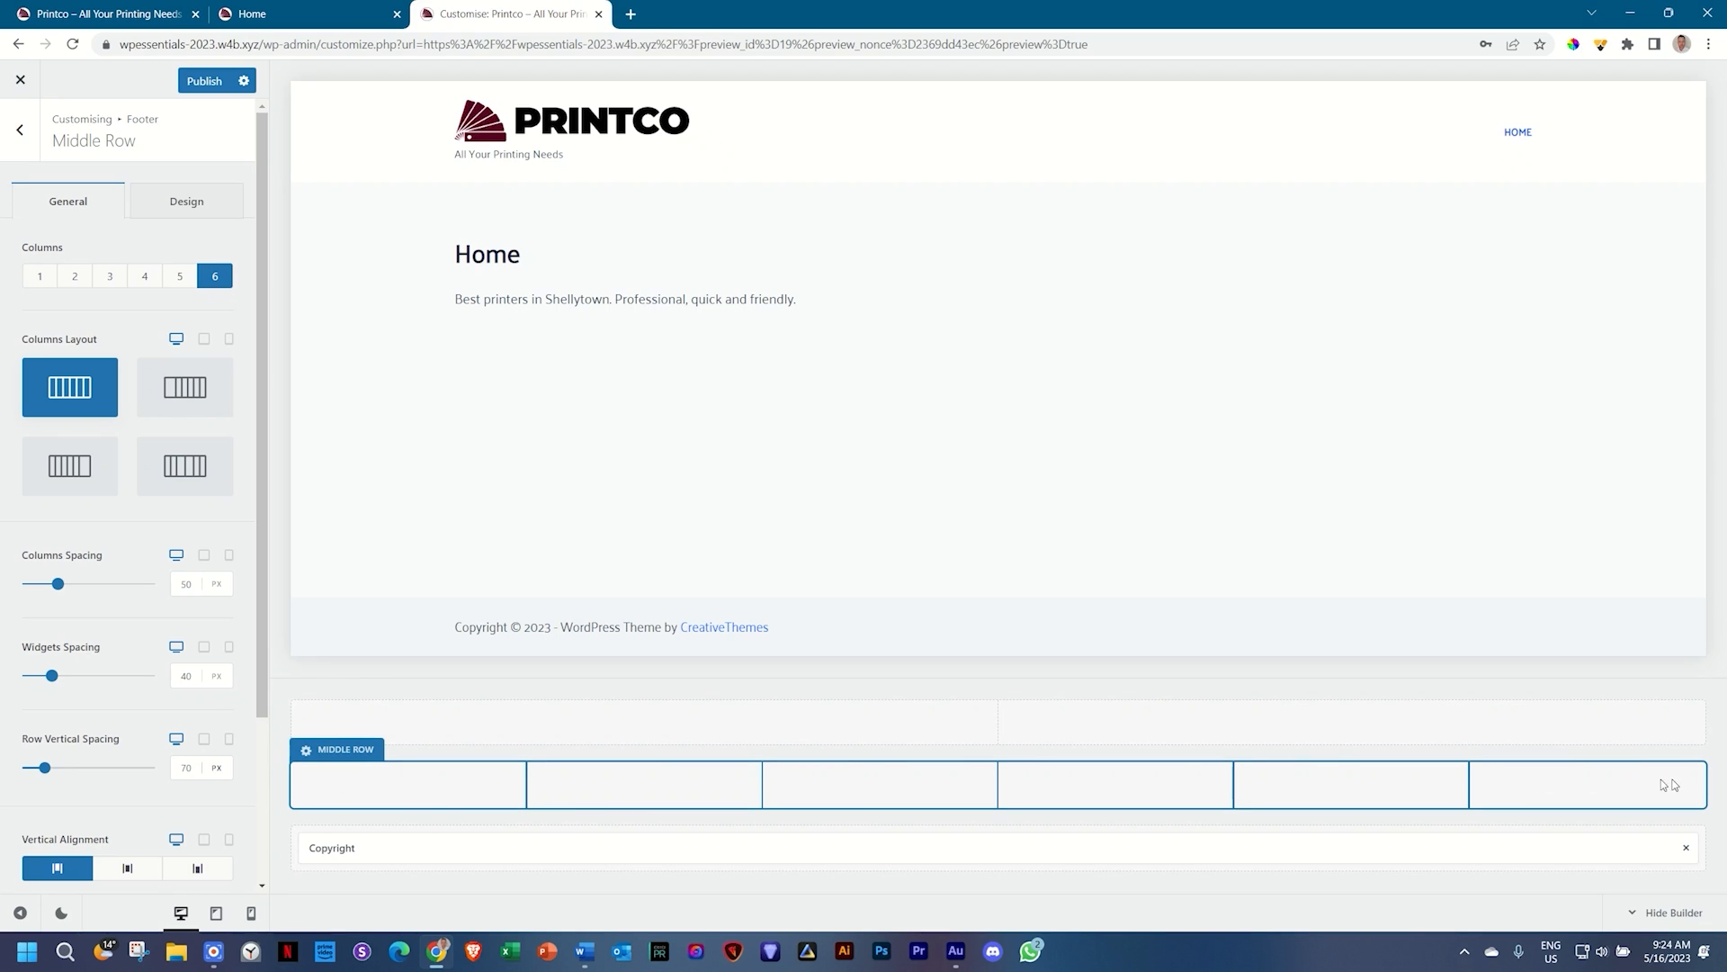
pyautogui.click(76, 283)
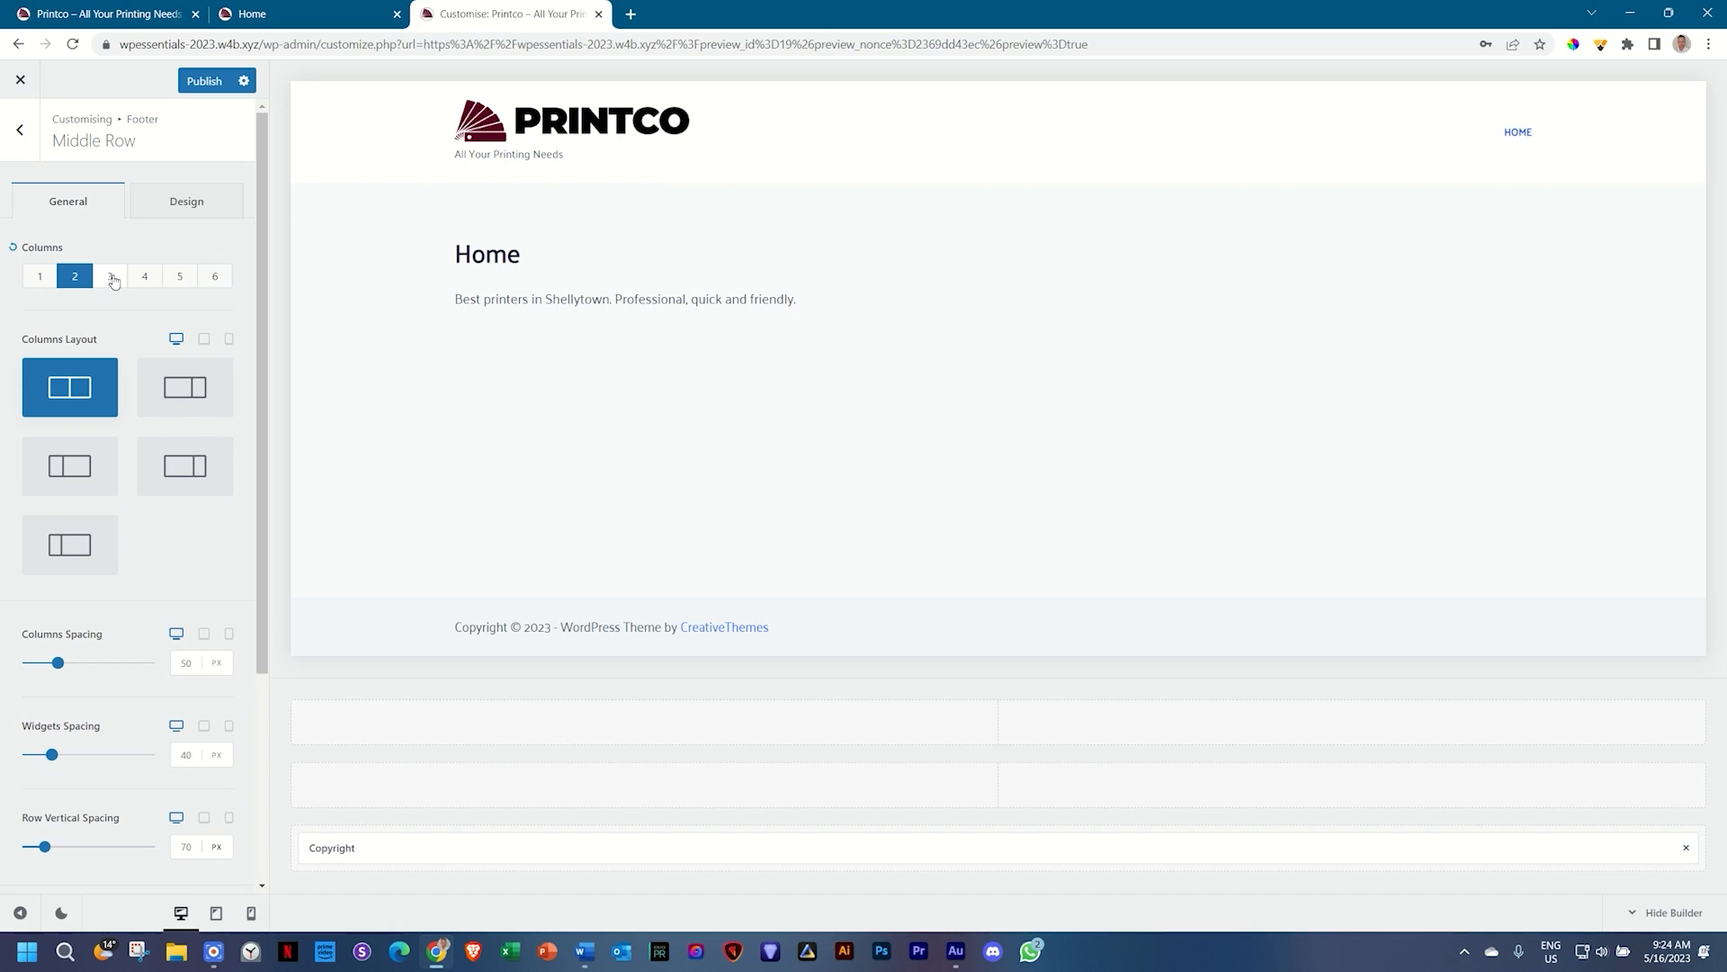
pyautogui.click(112, 282)
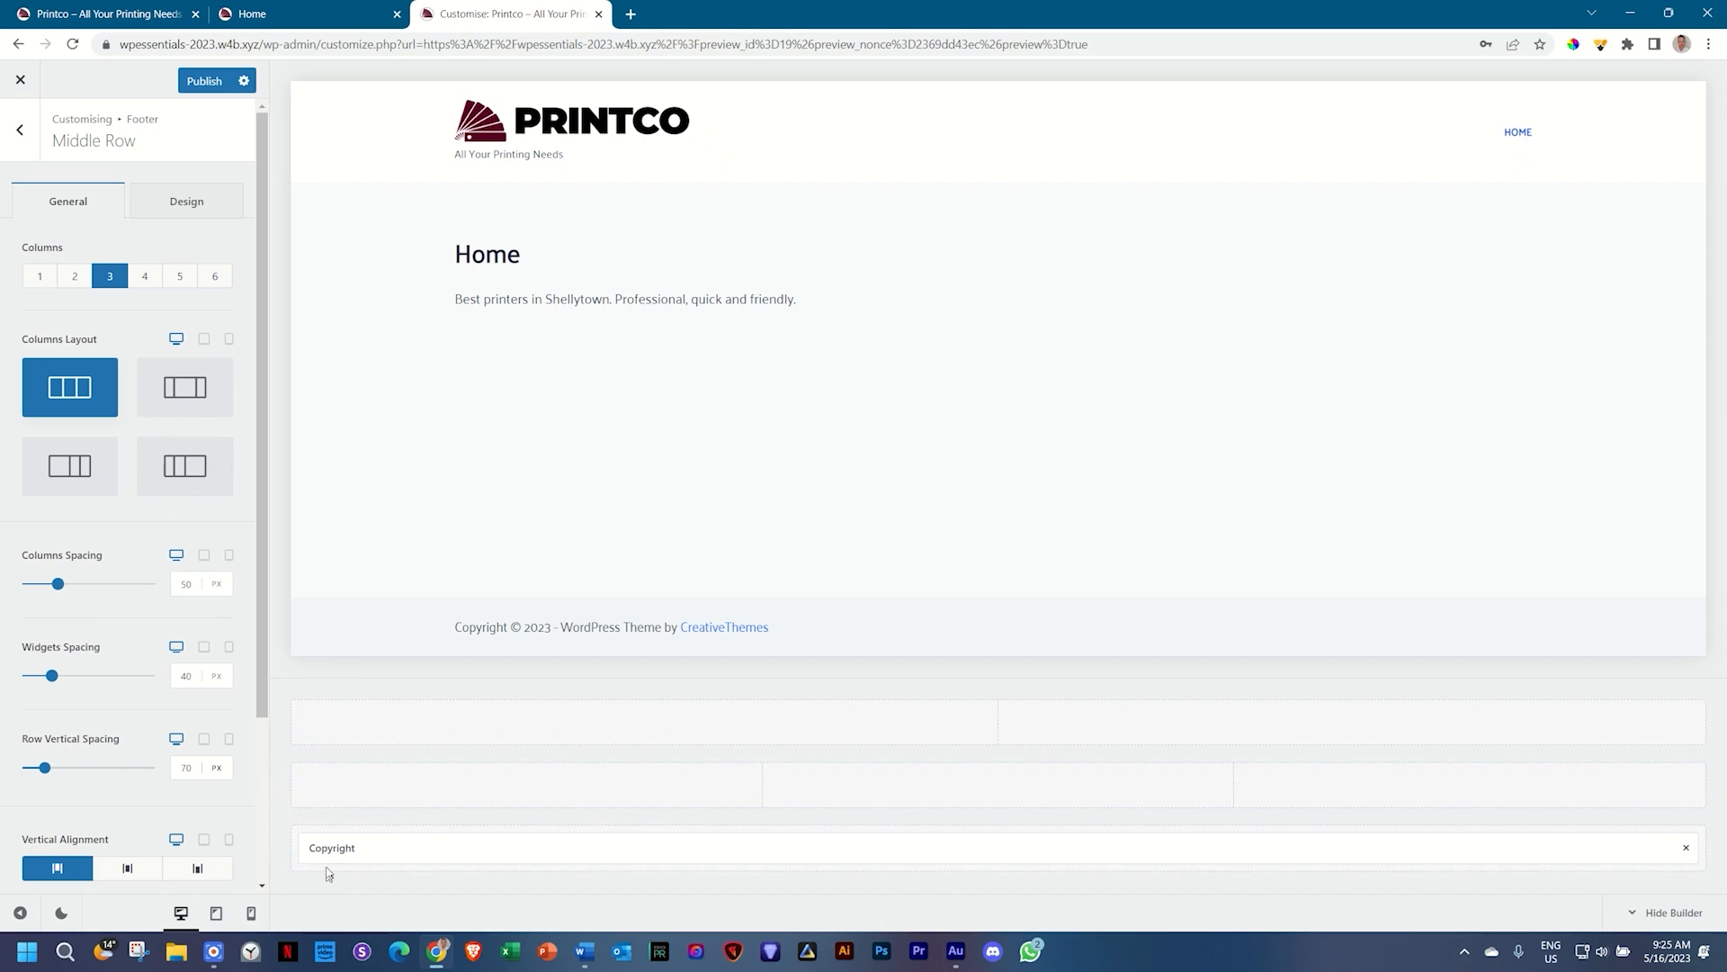
pyautogui.click(30, 139)
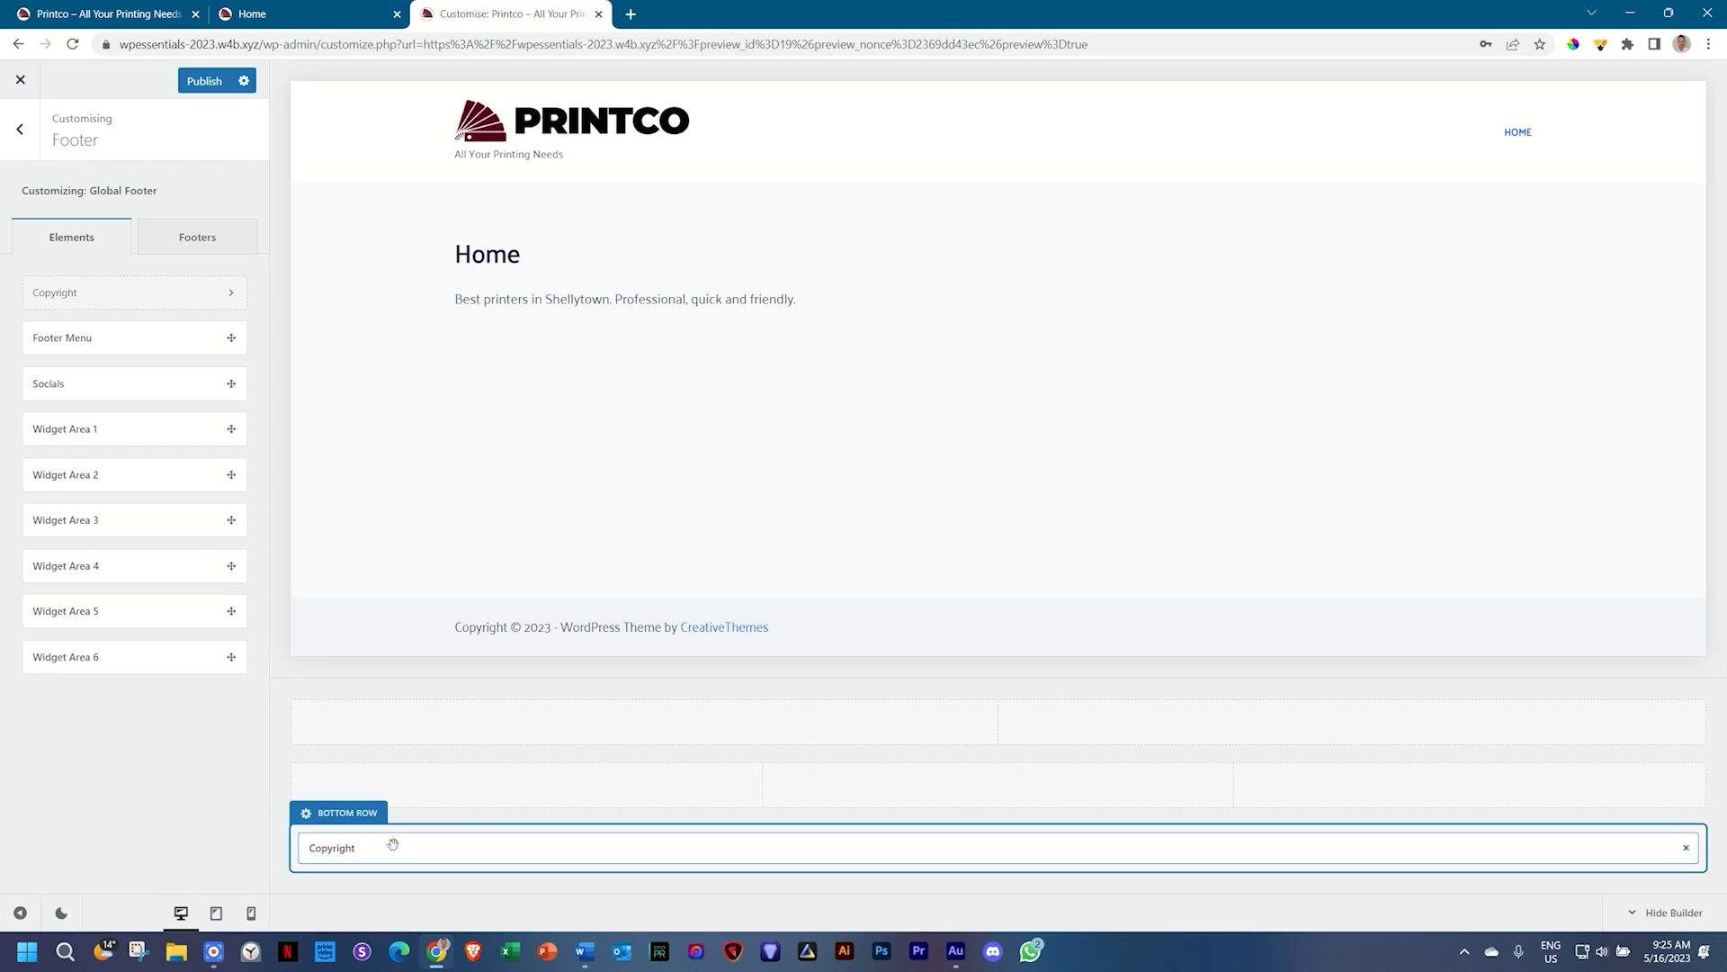
pyautogui.click(362, 848)
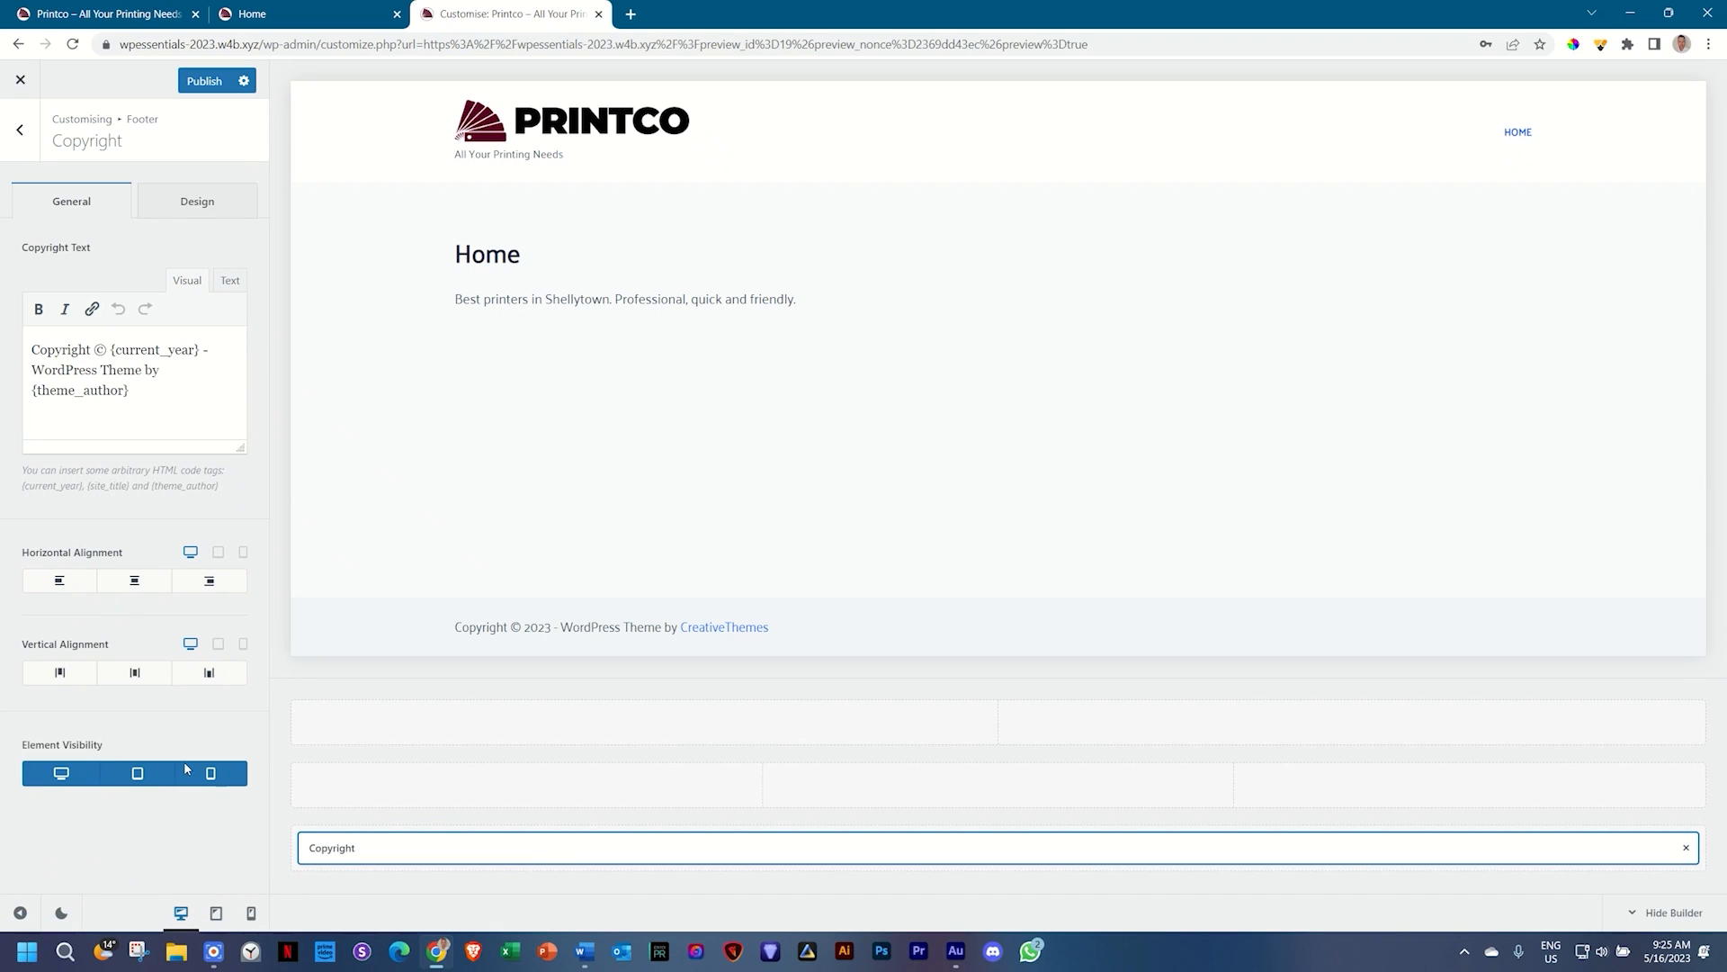
# Step: Reopen the footer's Copyright element settings from the main Customizer list
pyautogui.click(21, 131)
pyautogui.click(22, 132)
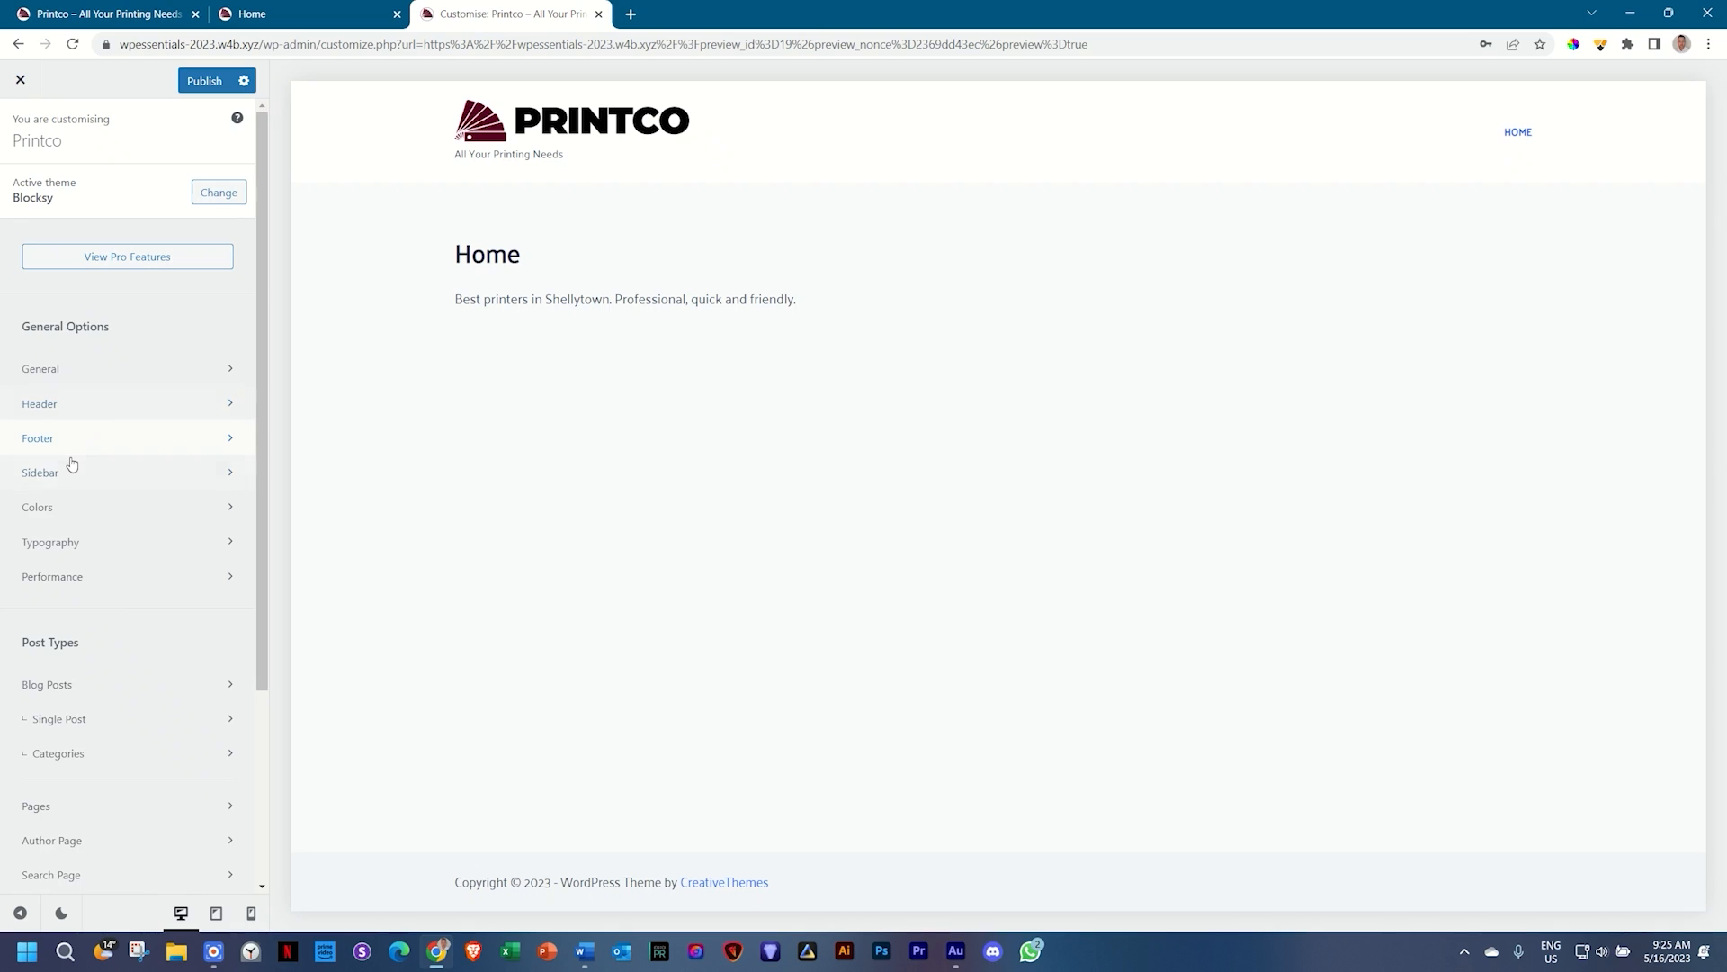
pyautogui.click(53, 450)
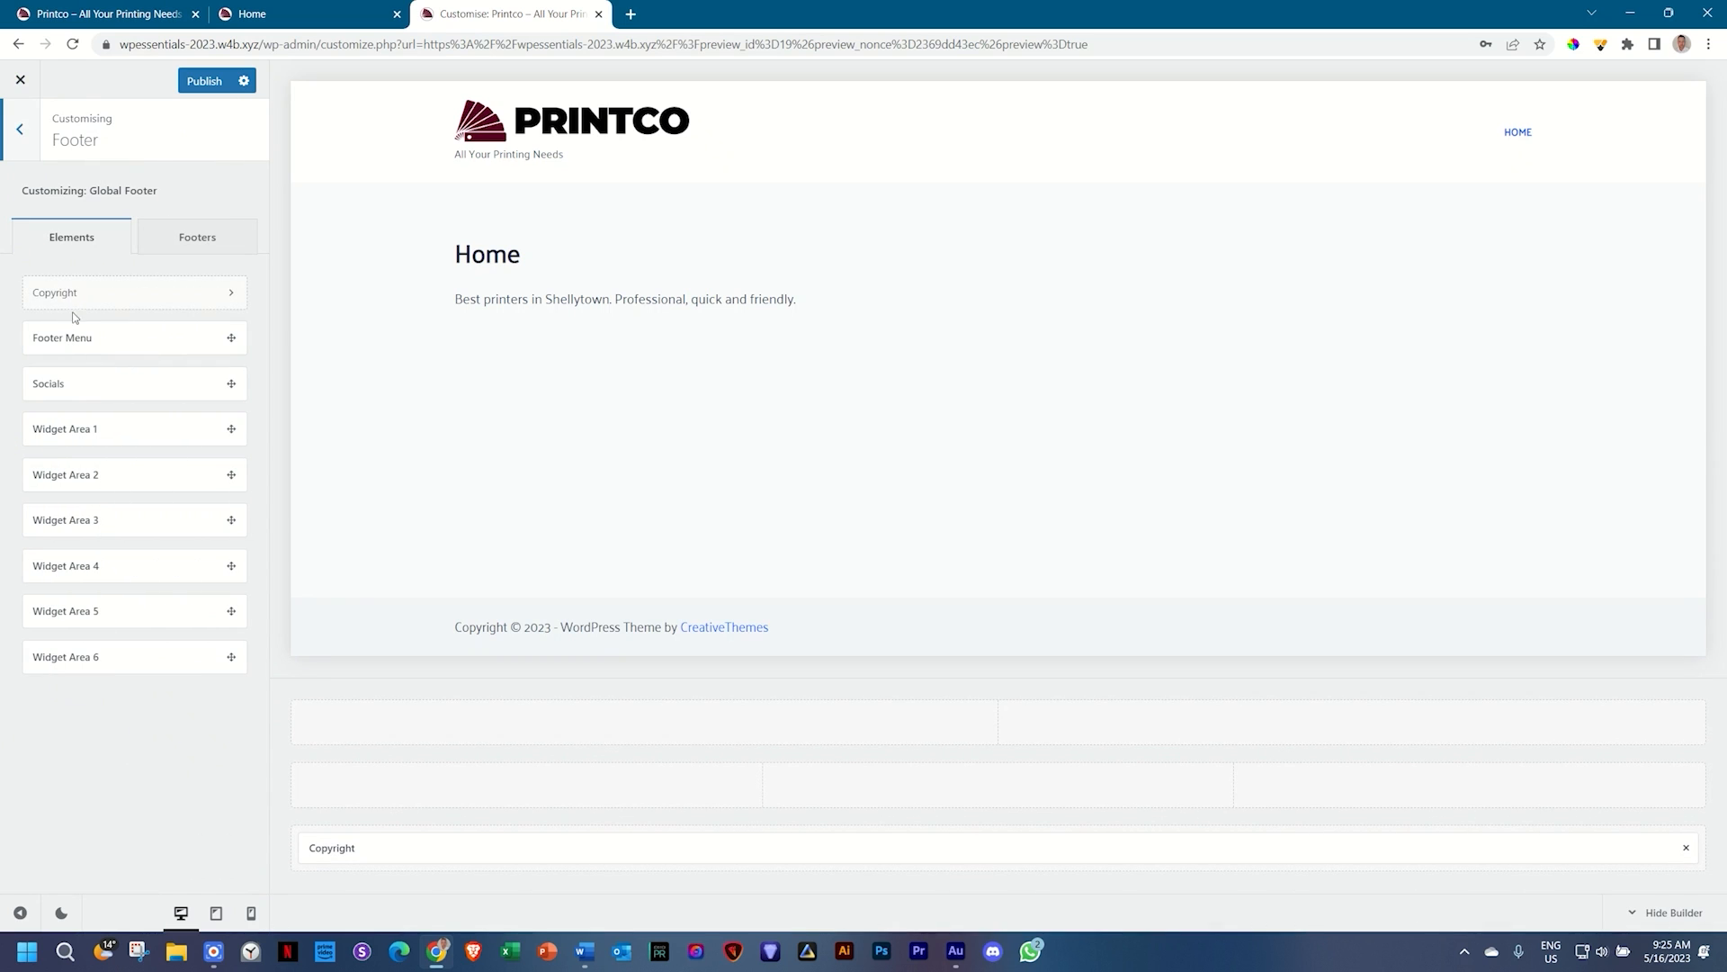
pyautogui.click(232, 294)
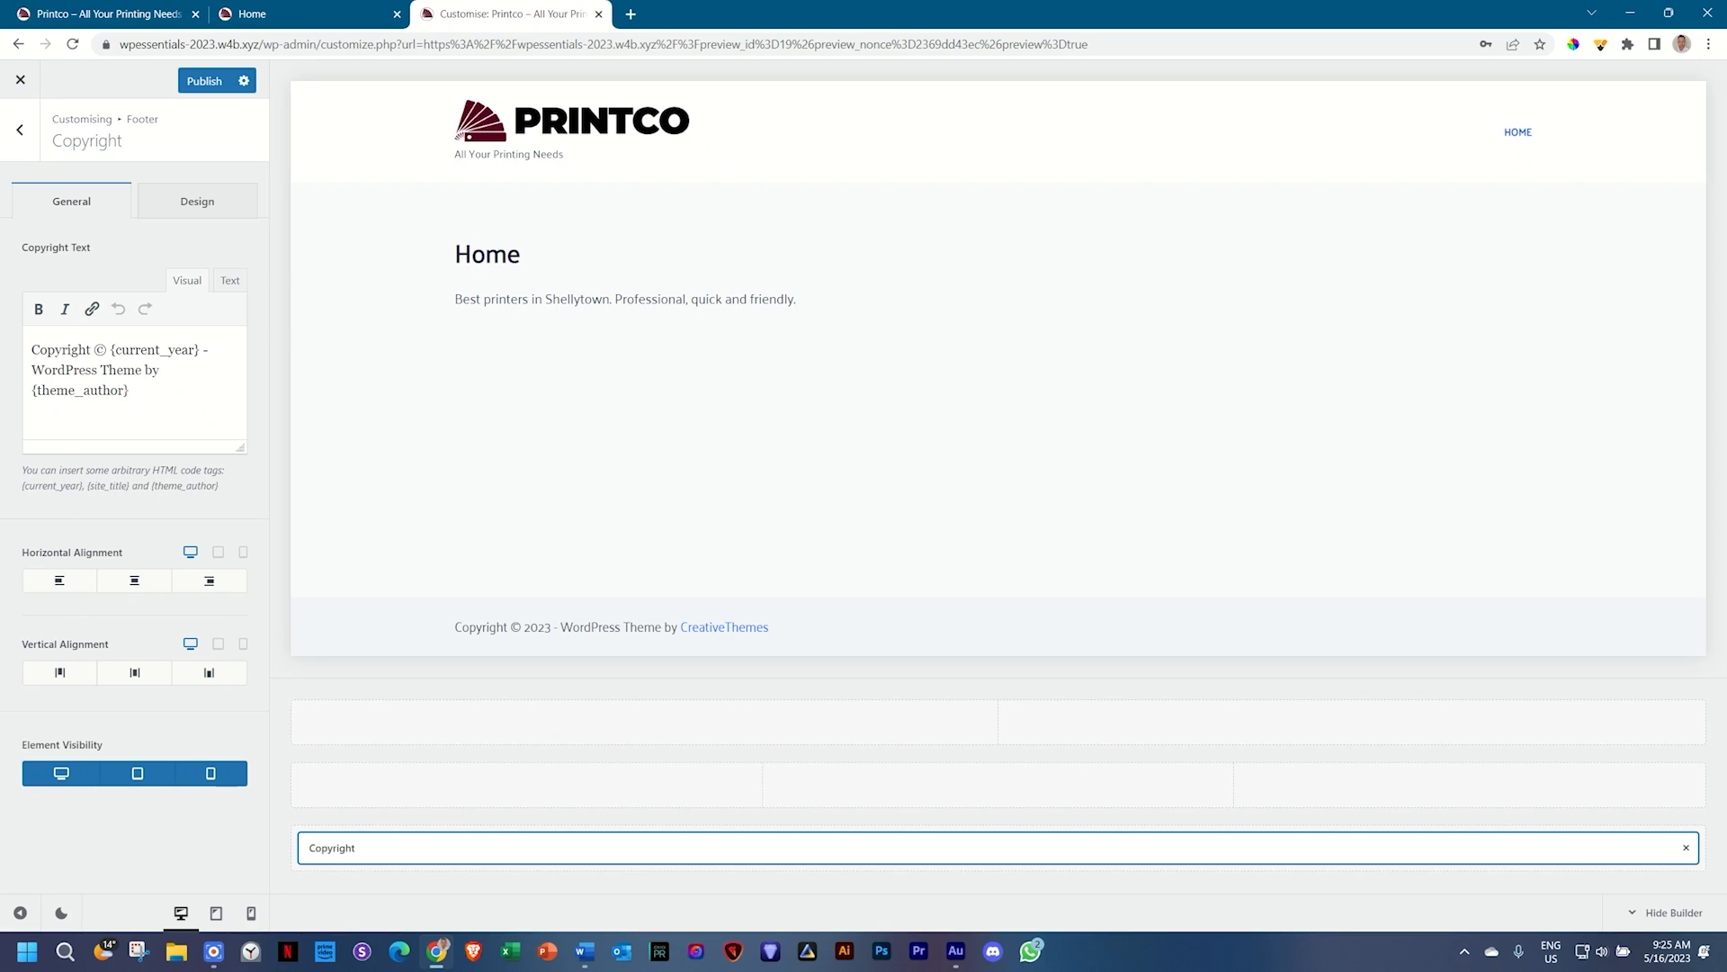
# Step: Replace the 'WordPress Theme by {theme_author}' credit with 'Websites 4 Beginners'
pyautogui.click(35, 389)
pyautogui.moveTo(204, 350); pyautogui.dragTo(26, 349)
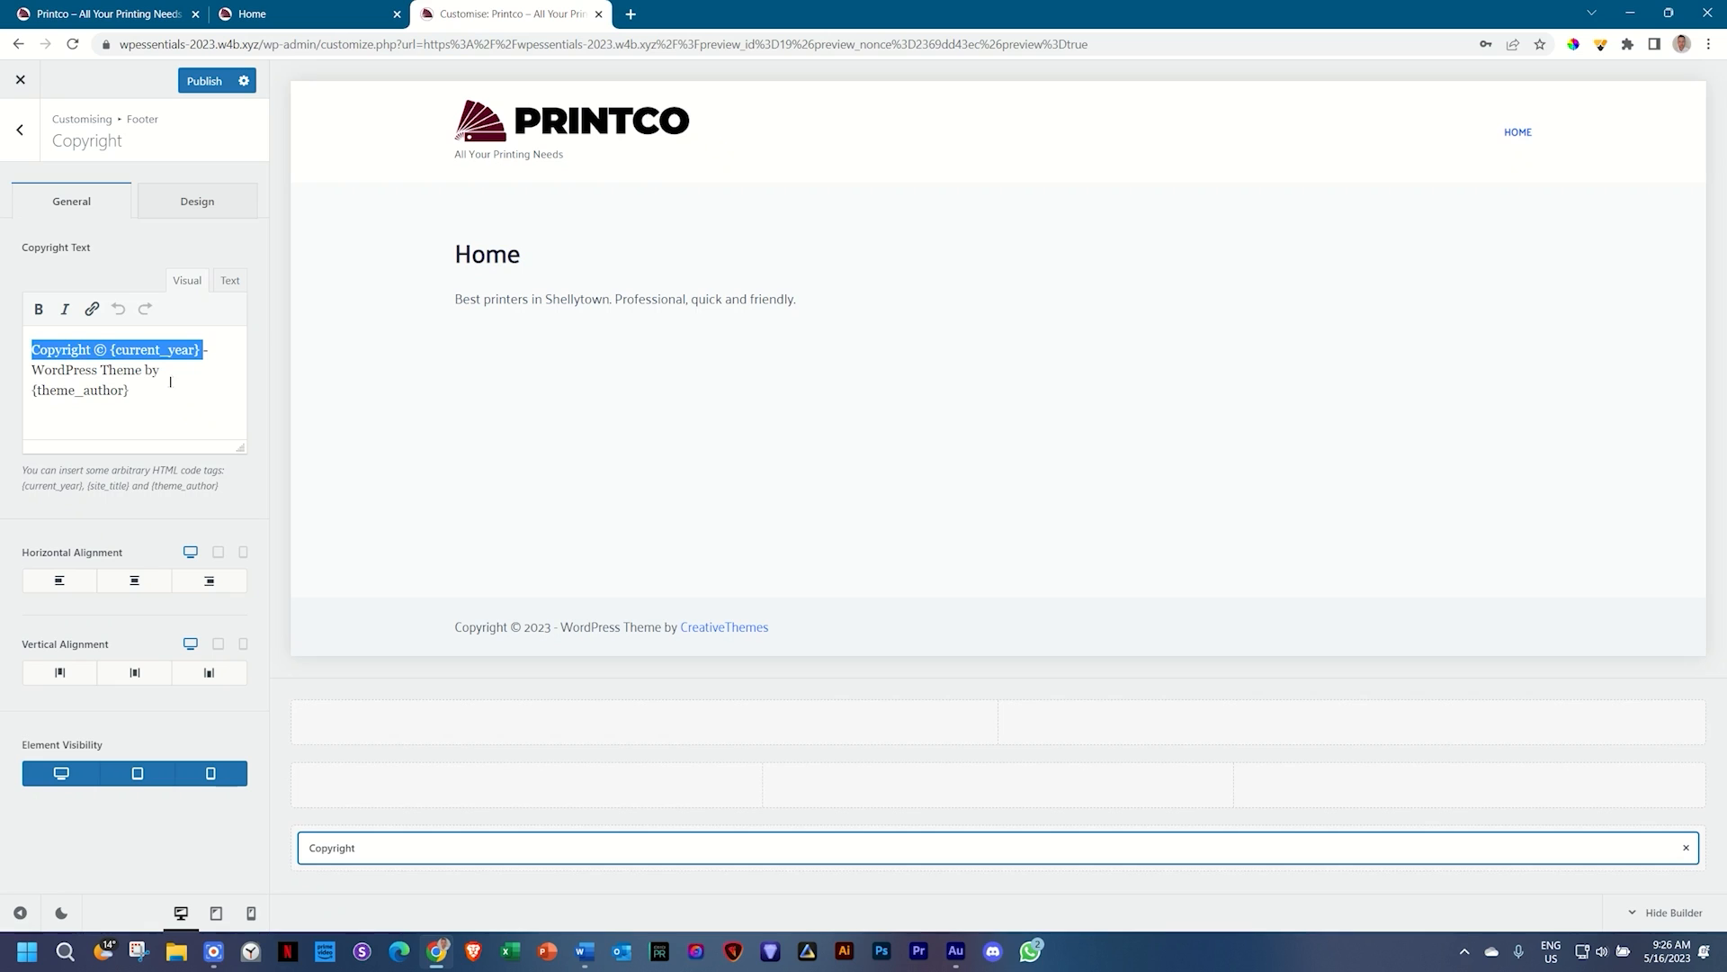
pyautogui.moveTo(130, 390); pyautogui.dragTo(33, 370)
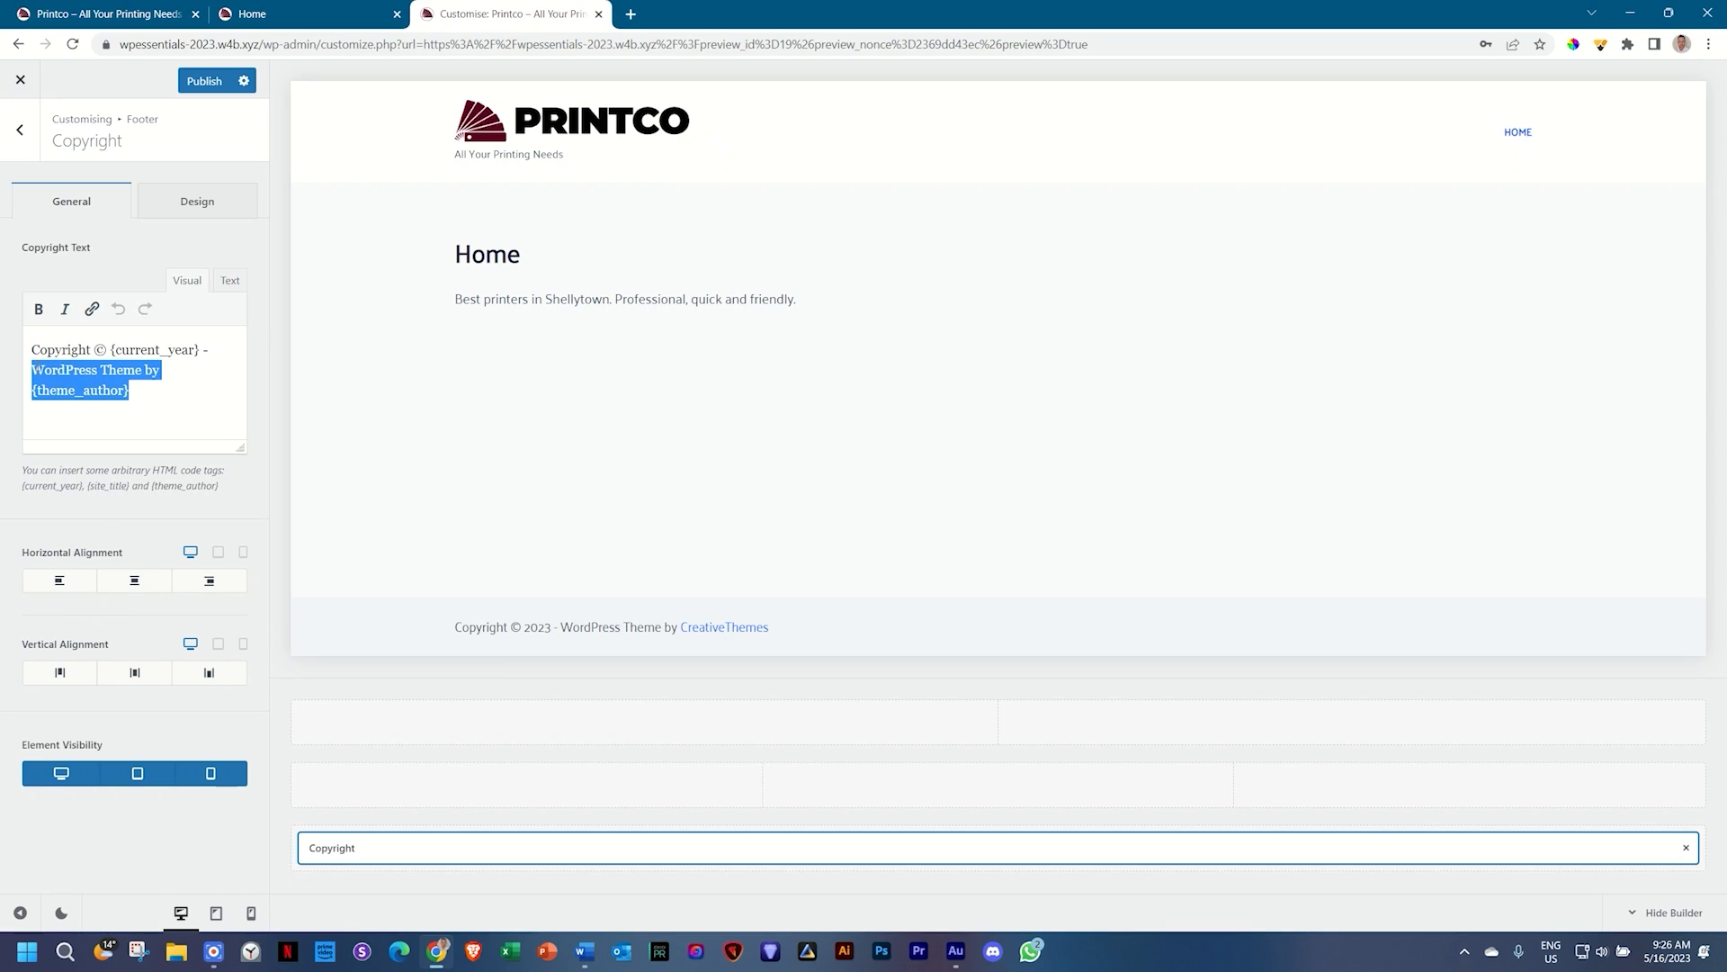
pyautogui.write('Websites')
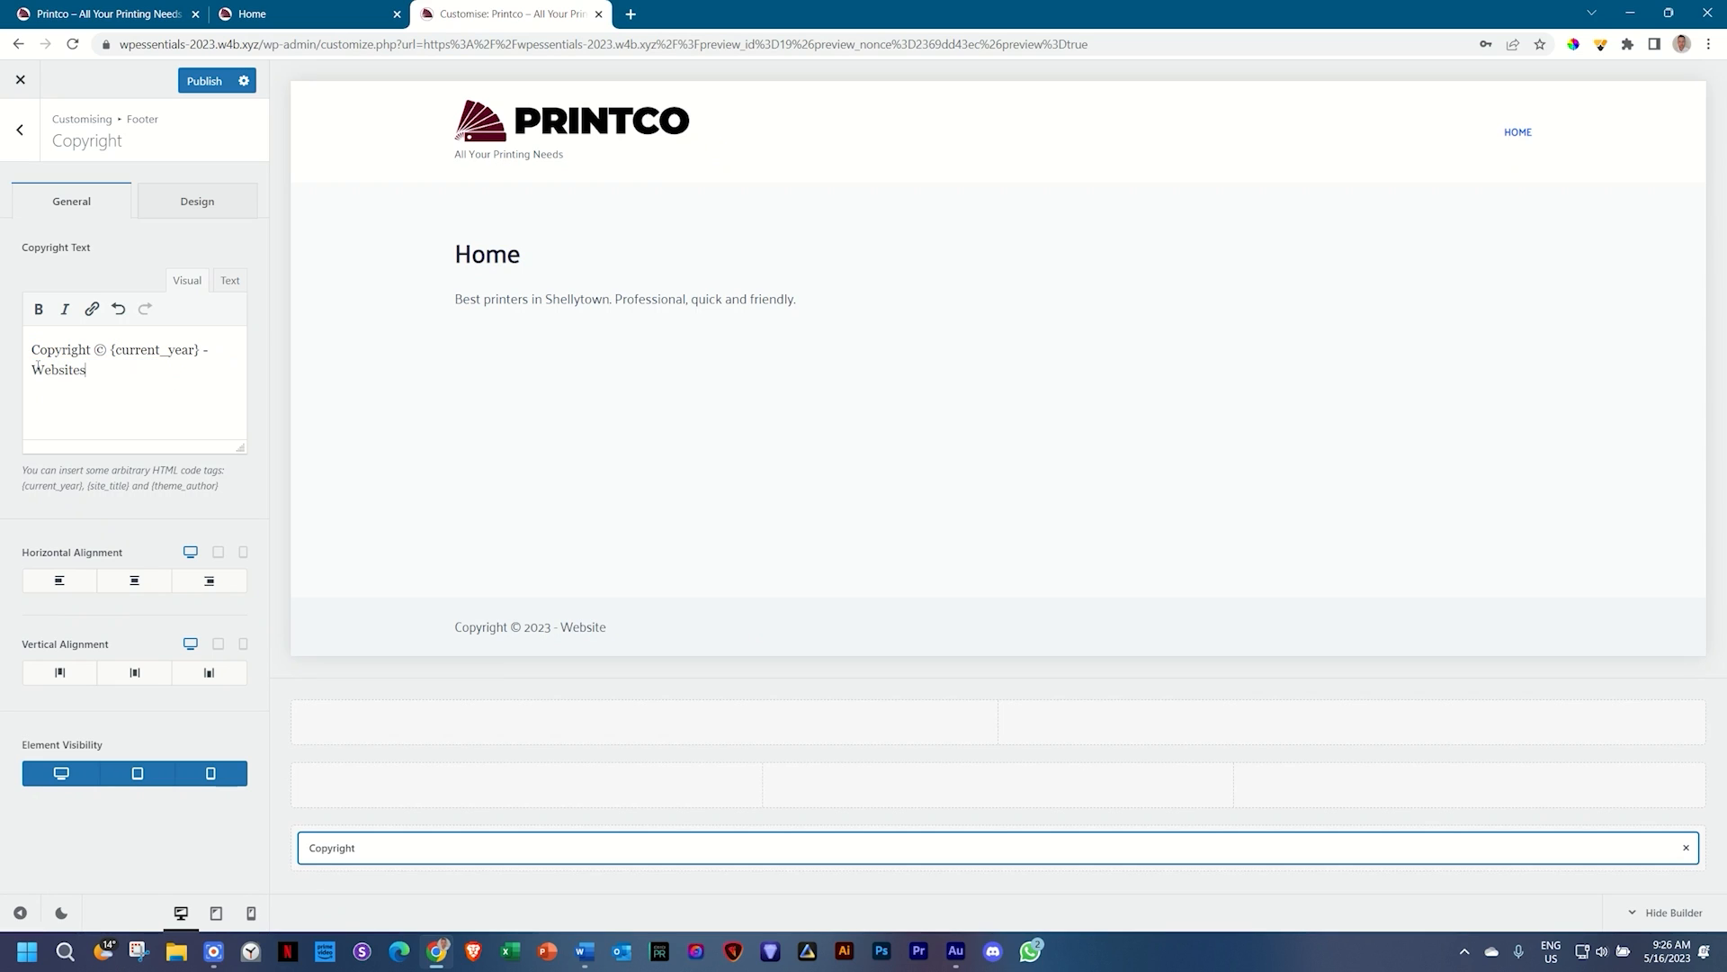
pyautogui.write(' 4 NB')
pyautogui.write('Beginners')
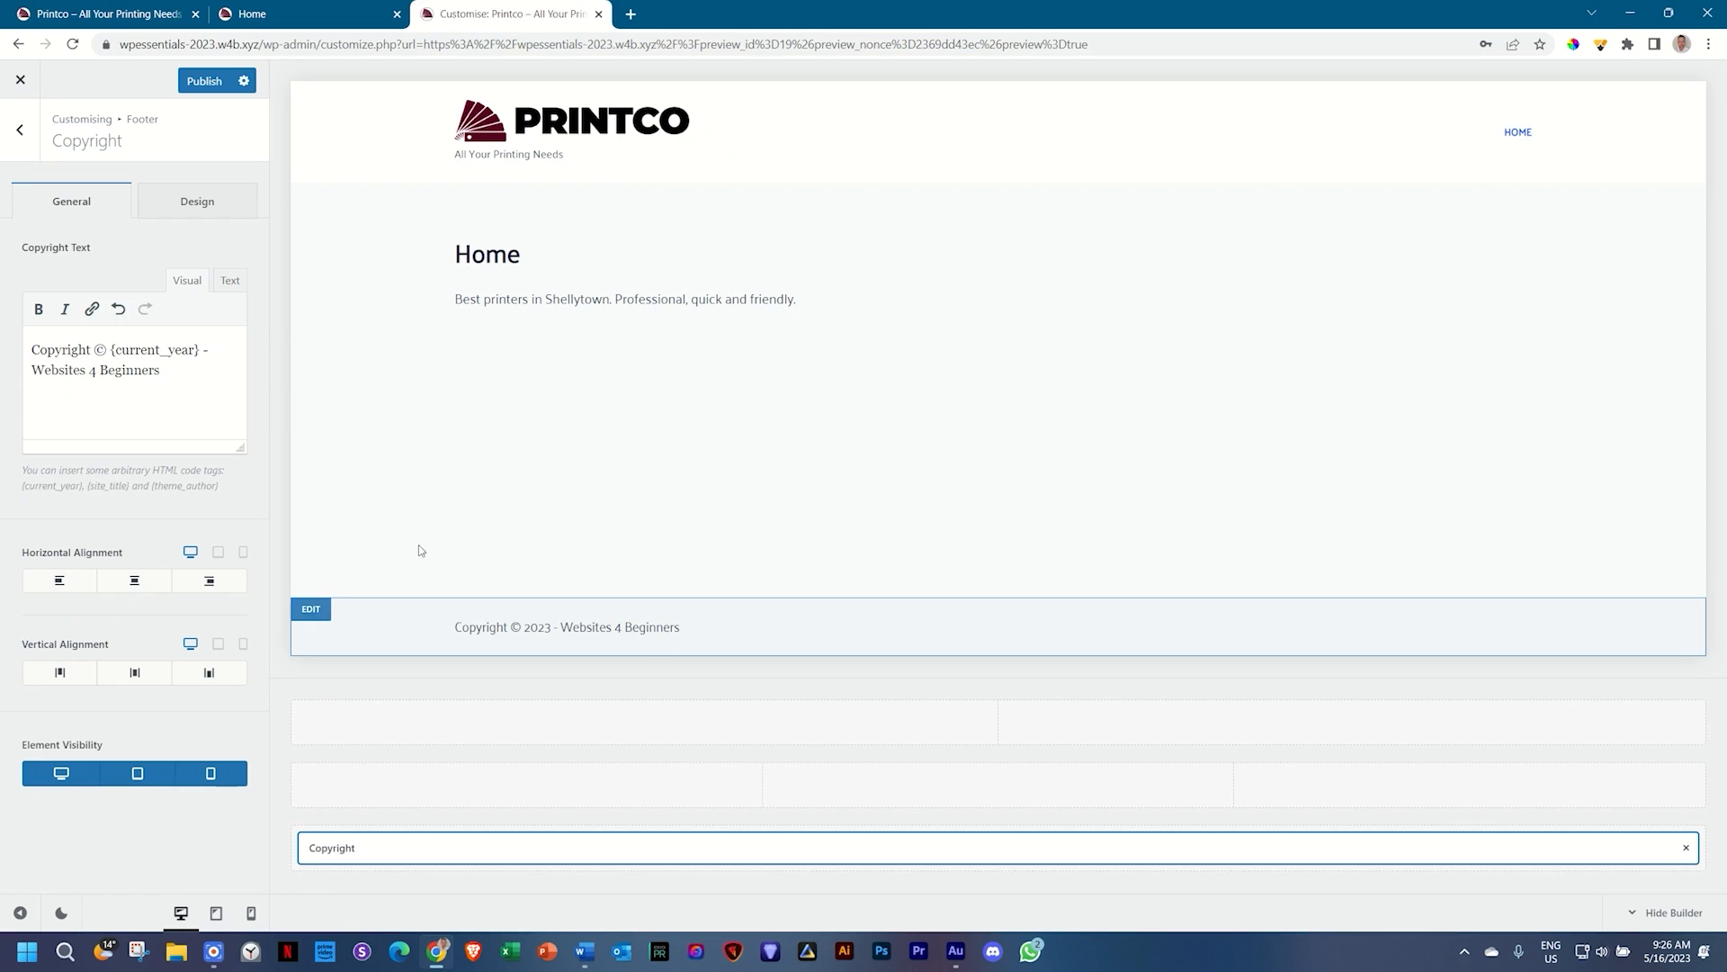
# Step: Try the alignment options, keeping the copyright left-aligned with default vertical alignment
pyautogui.click(135, 582)
pyautogui.click(226, 592)
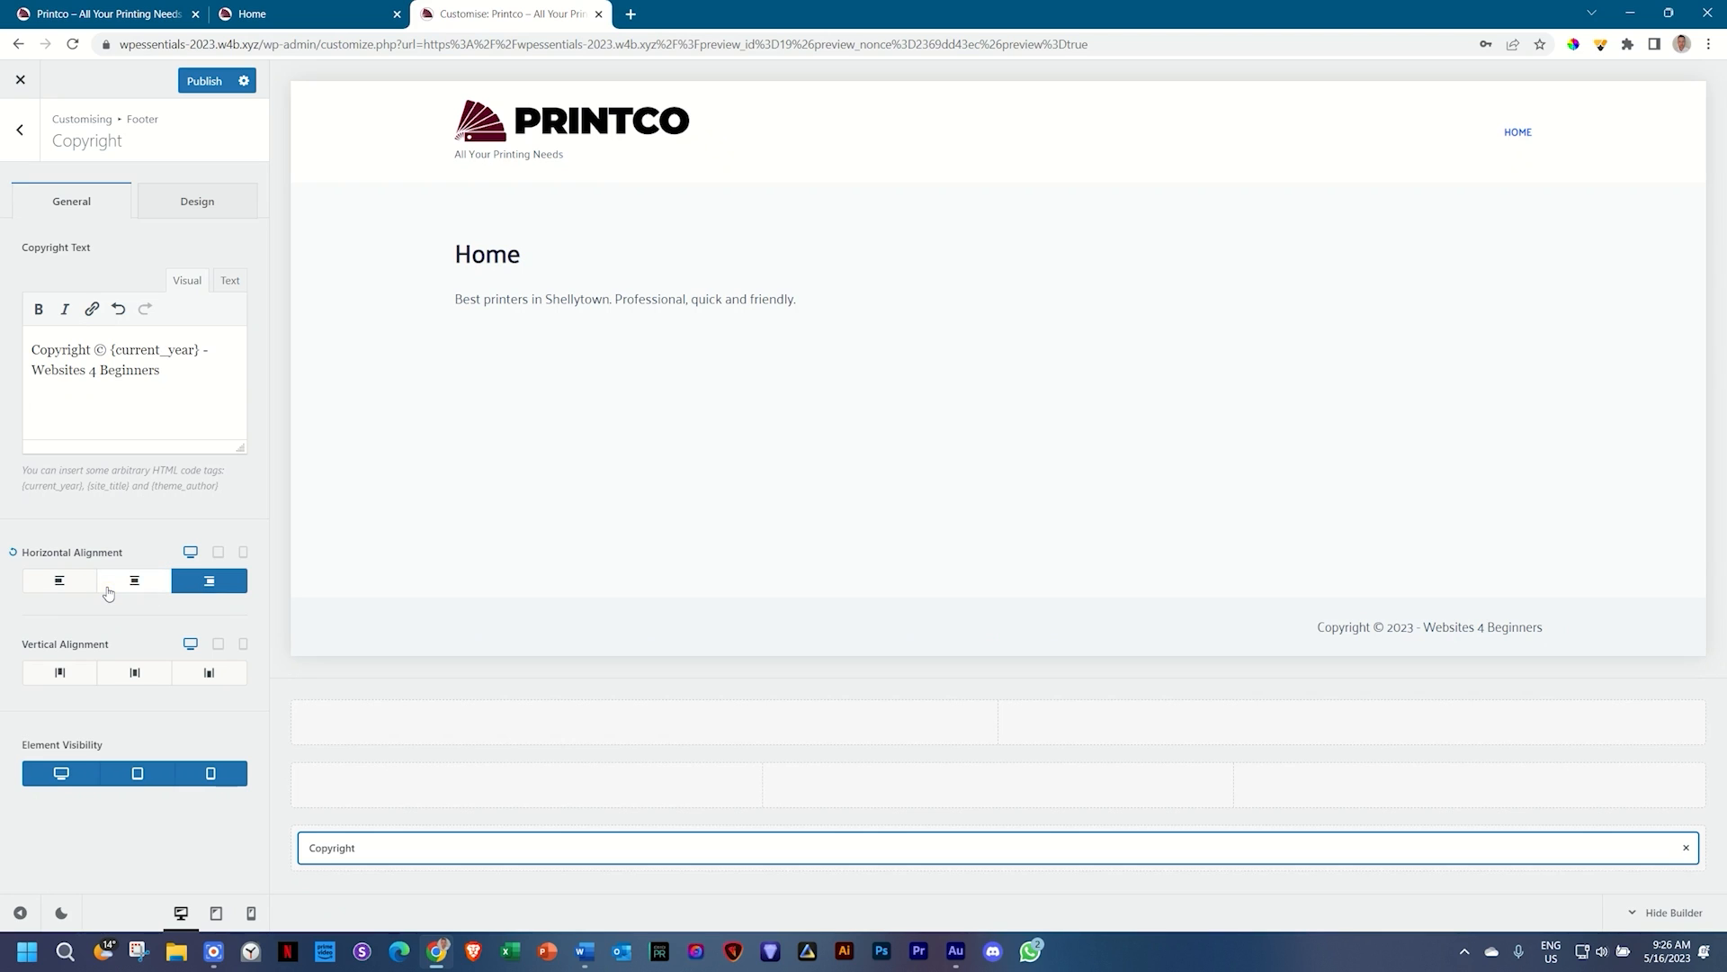
pyautogui.click(72, 590)
pyautogui.click(86, 671)
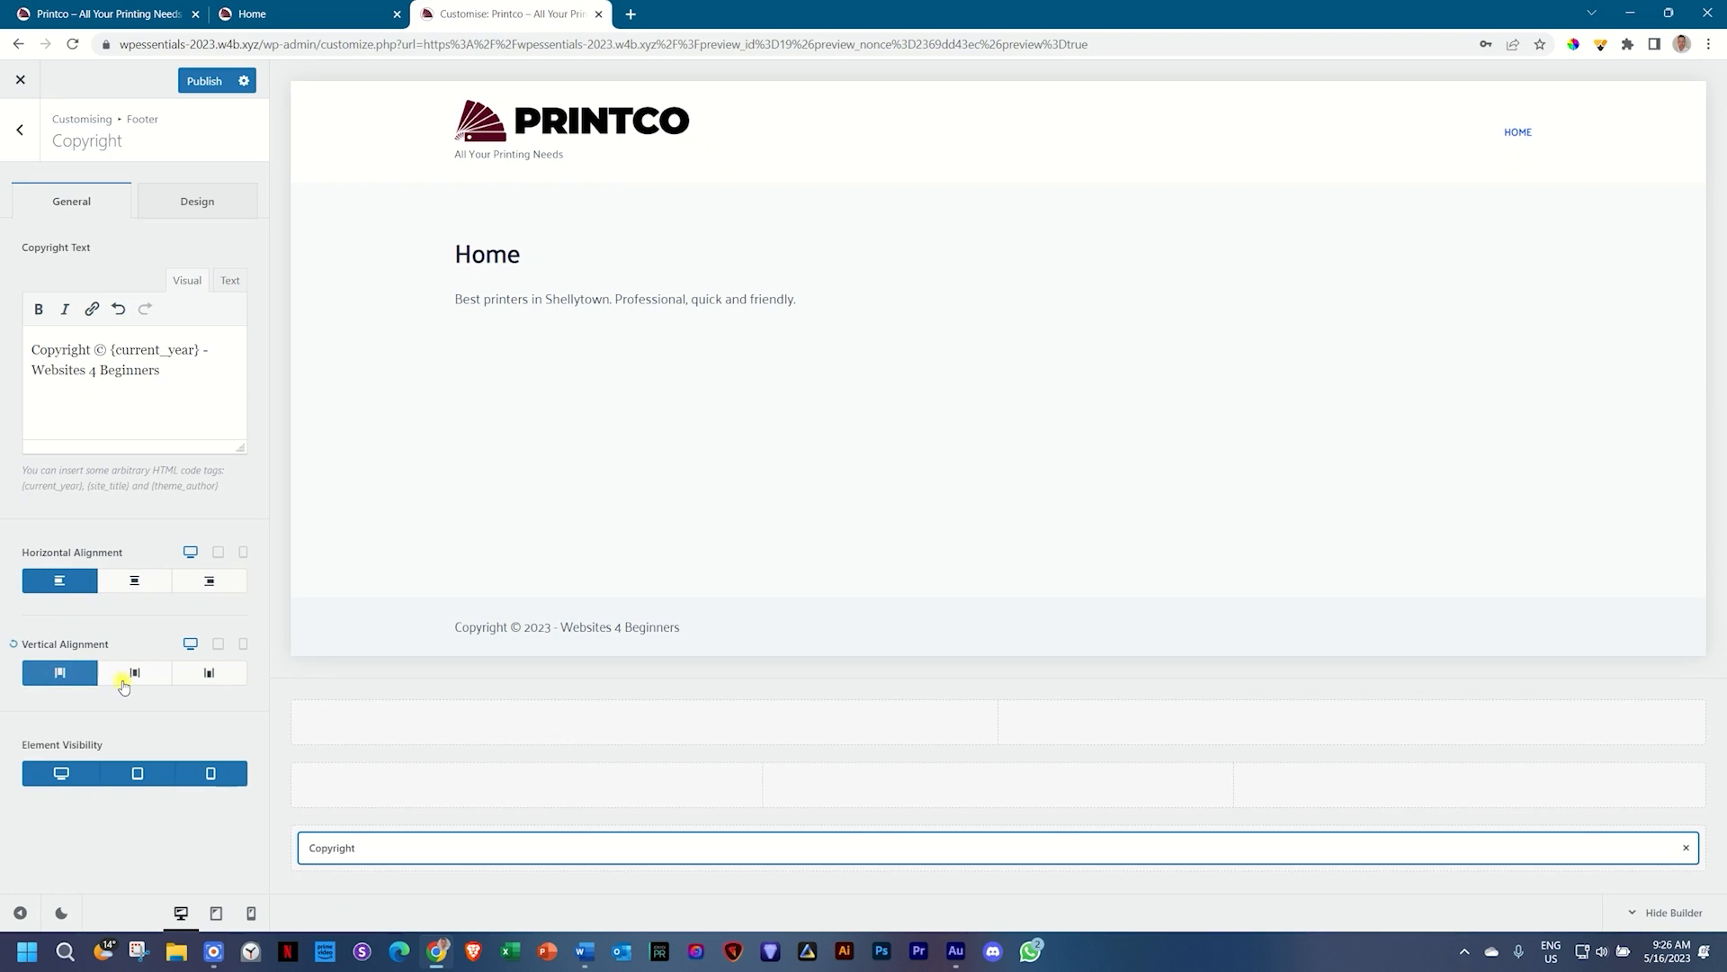
pyautogui.click(133, 672)
pyautogui.click(200, 670)
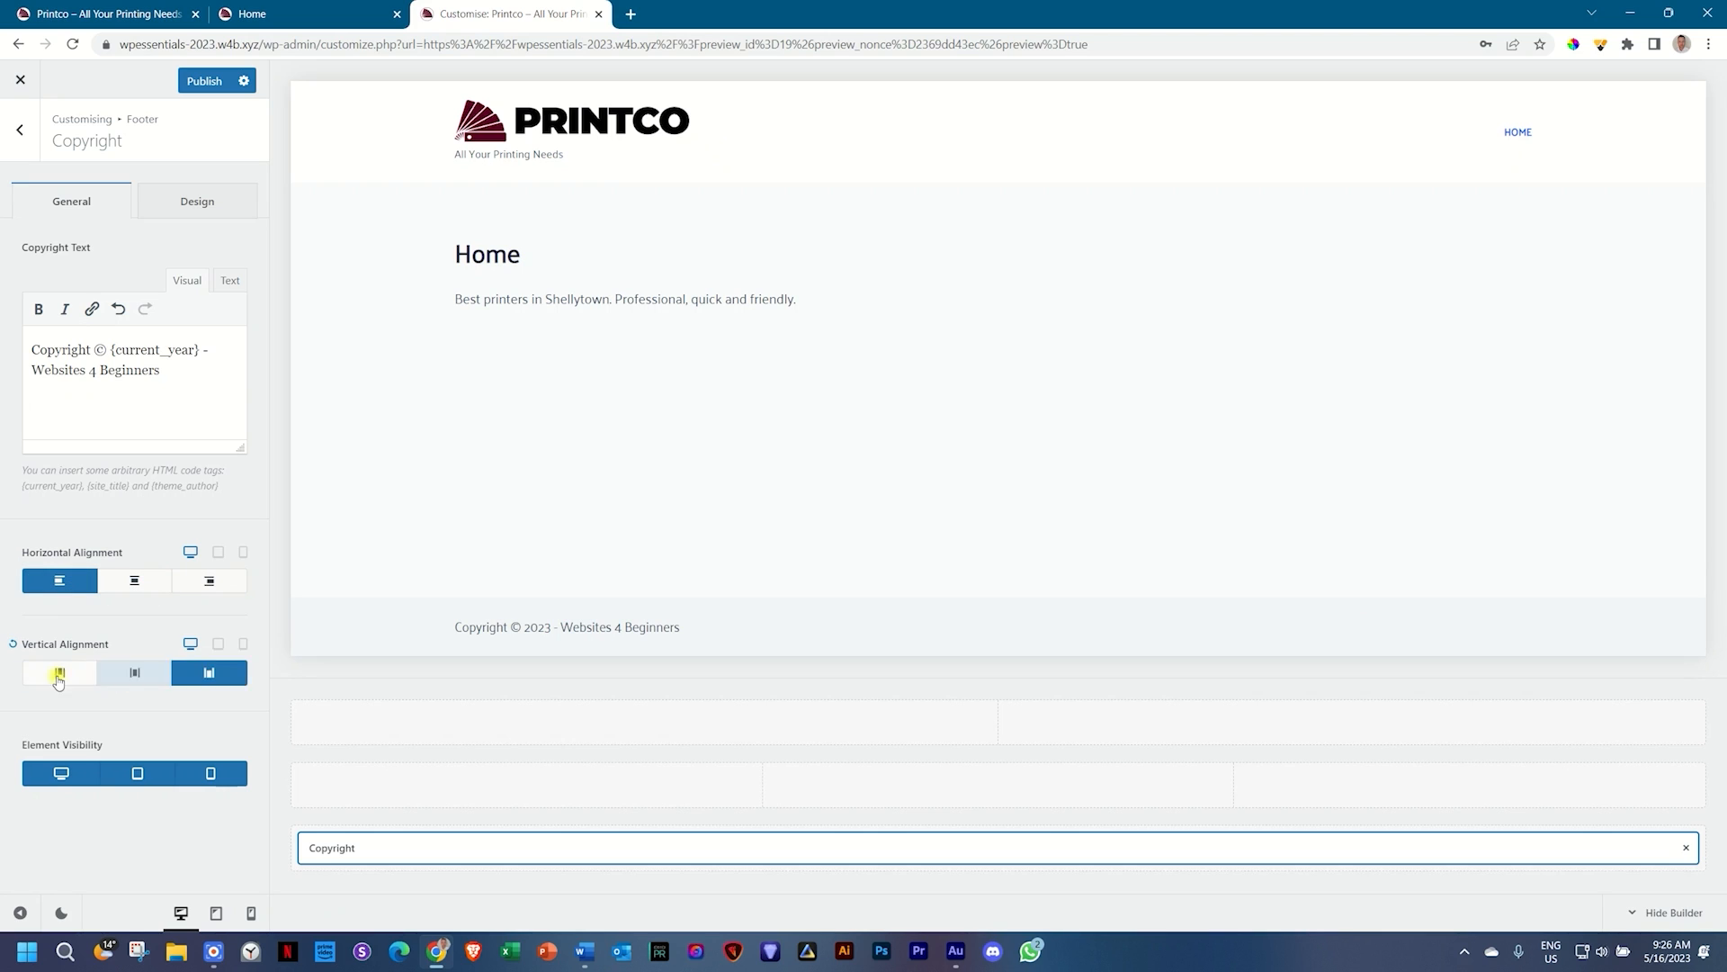
pyautogui.click(13, 644)
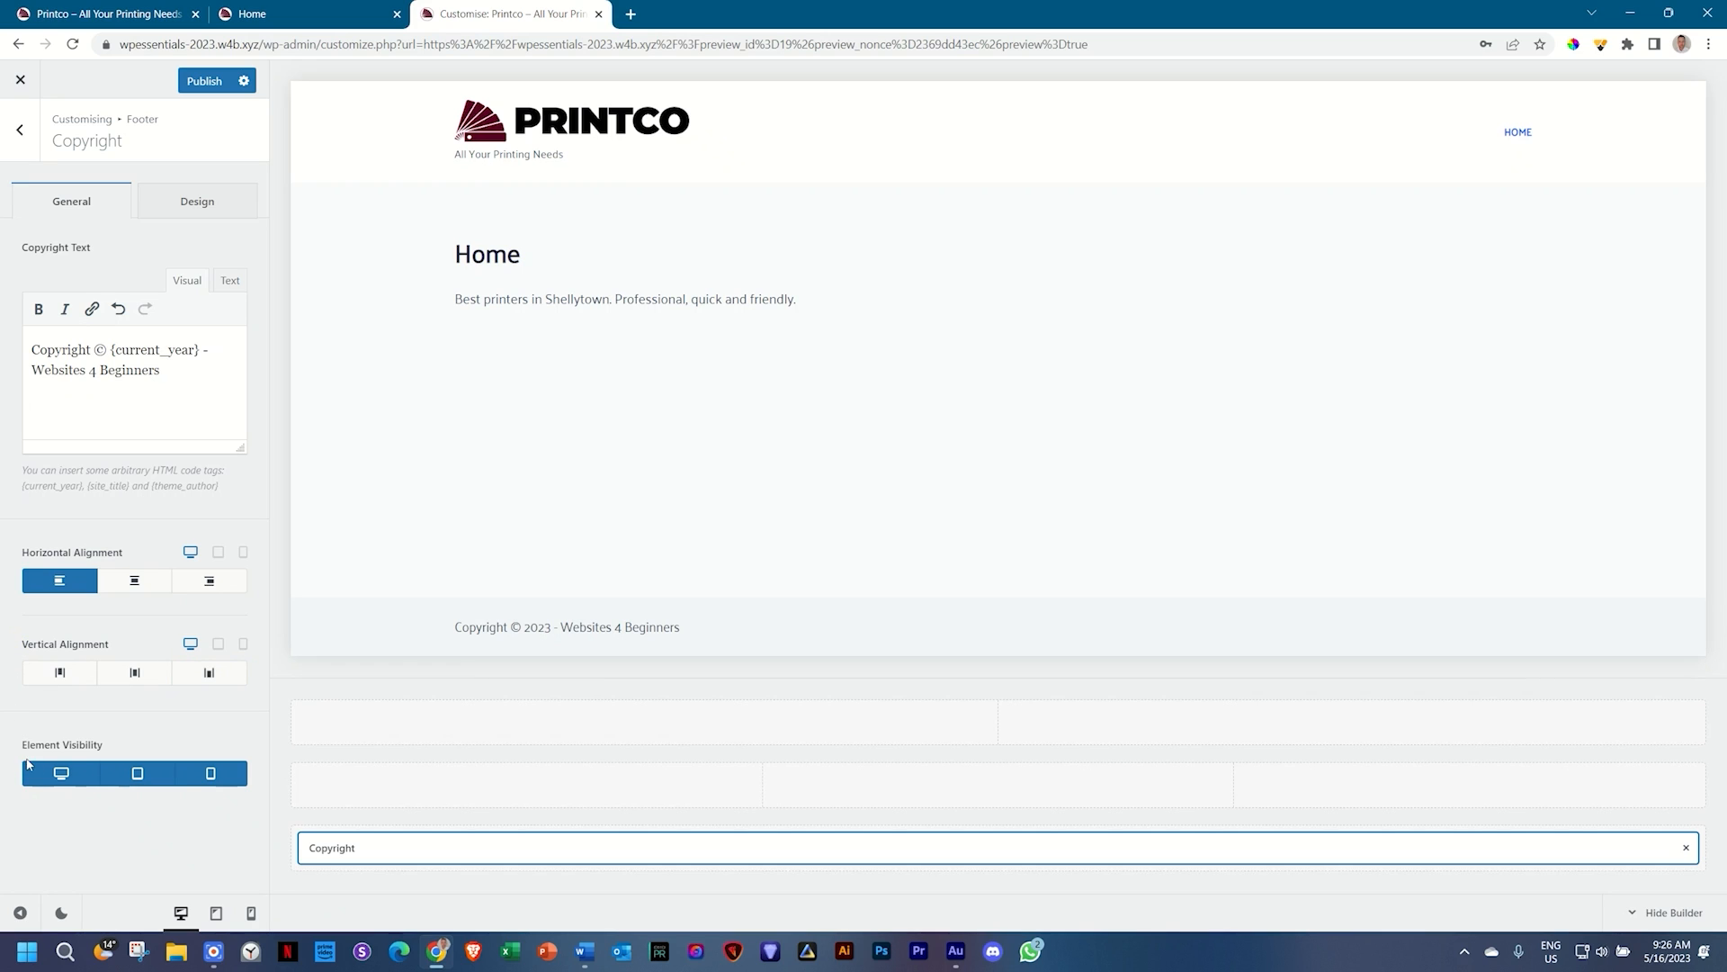
# Step: Keep the copyright visible on mobile, then bring up its Design font settings
pyautogui.click(251, 913)
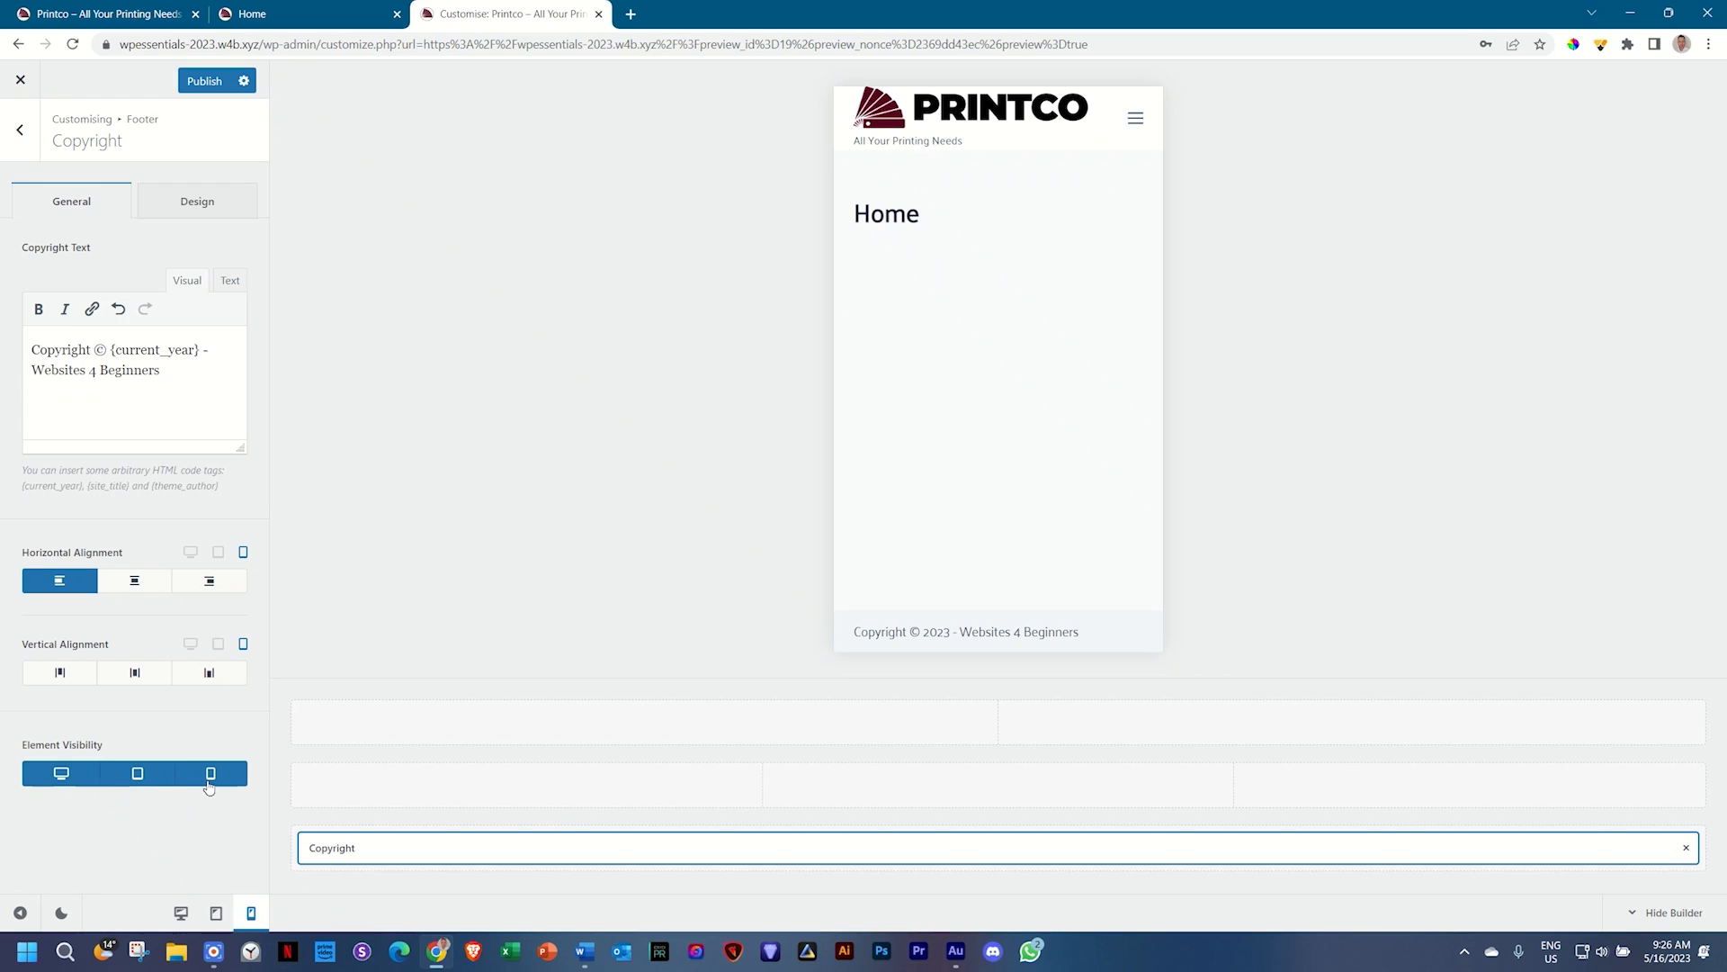
pyautogui.click(210, 773)
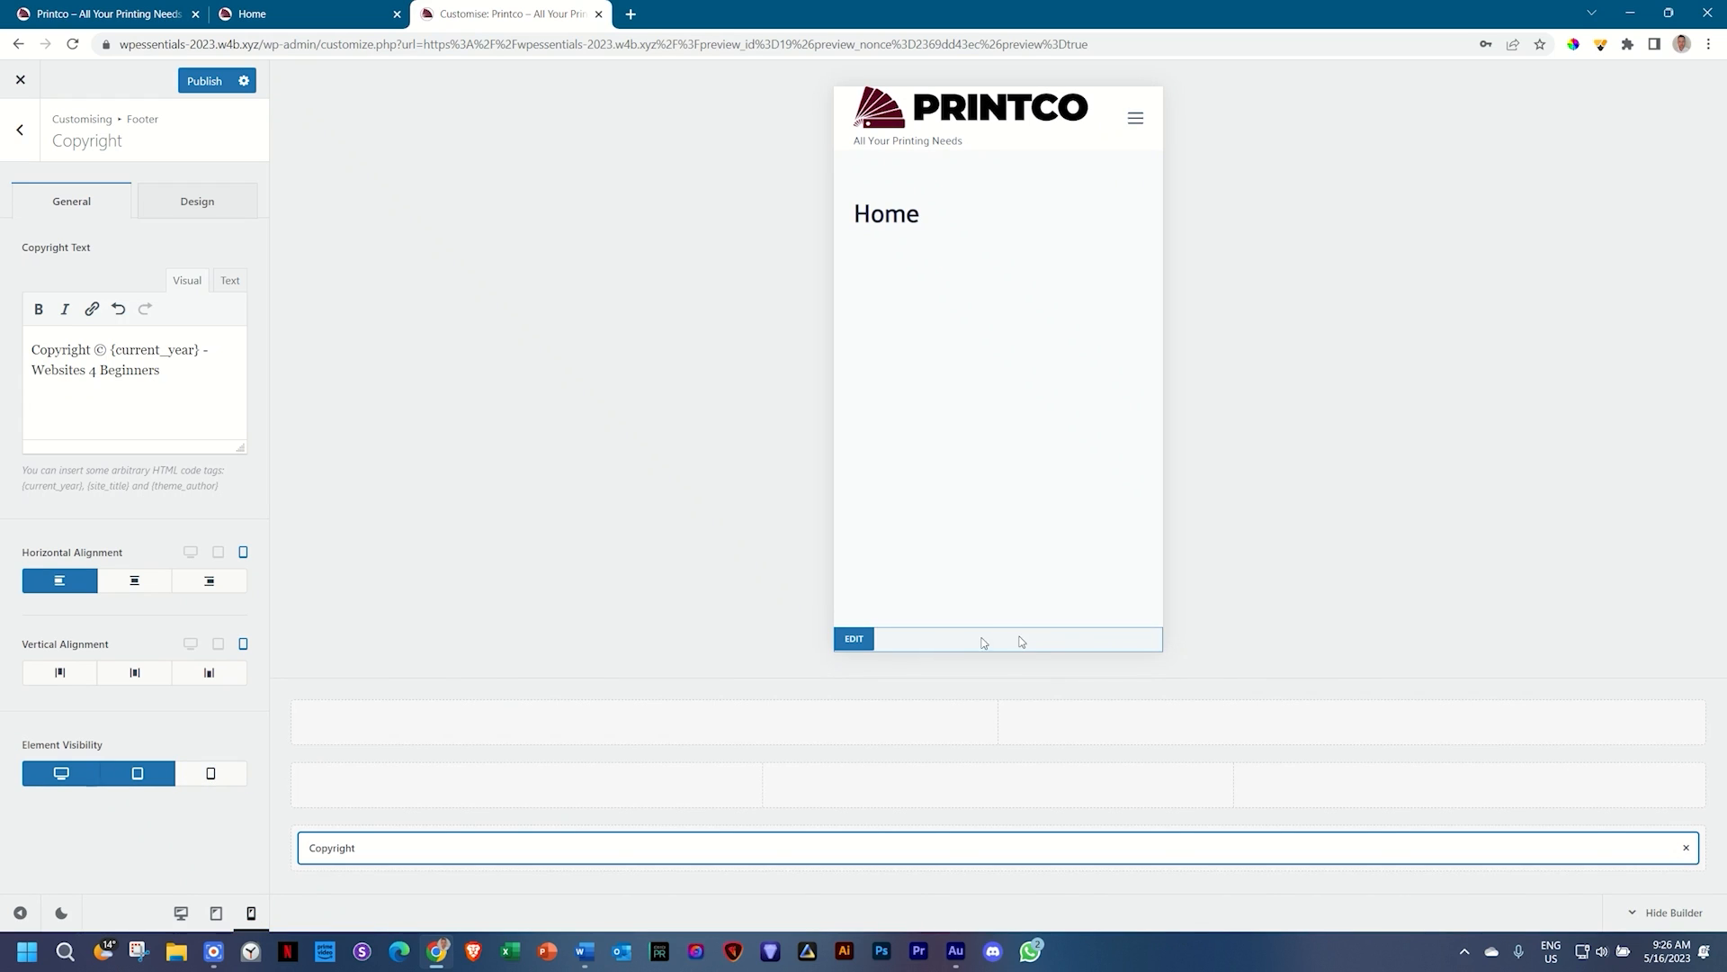
pyautogui.click(217, 770)
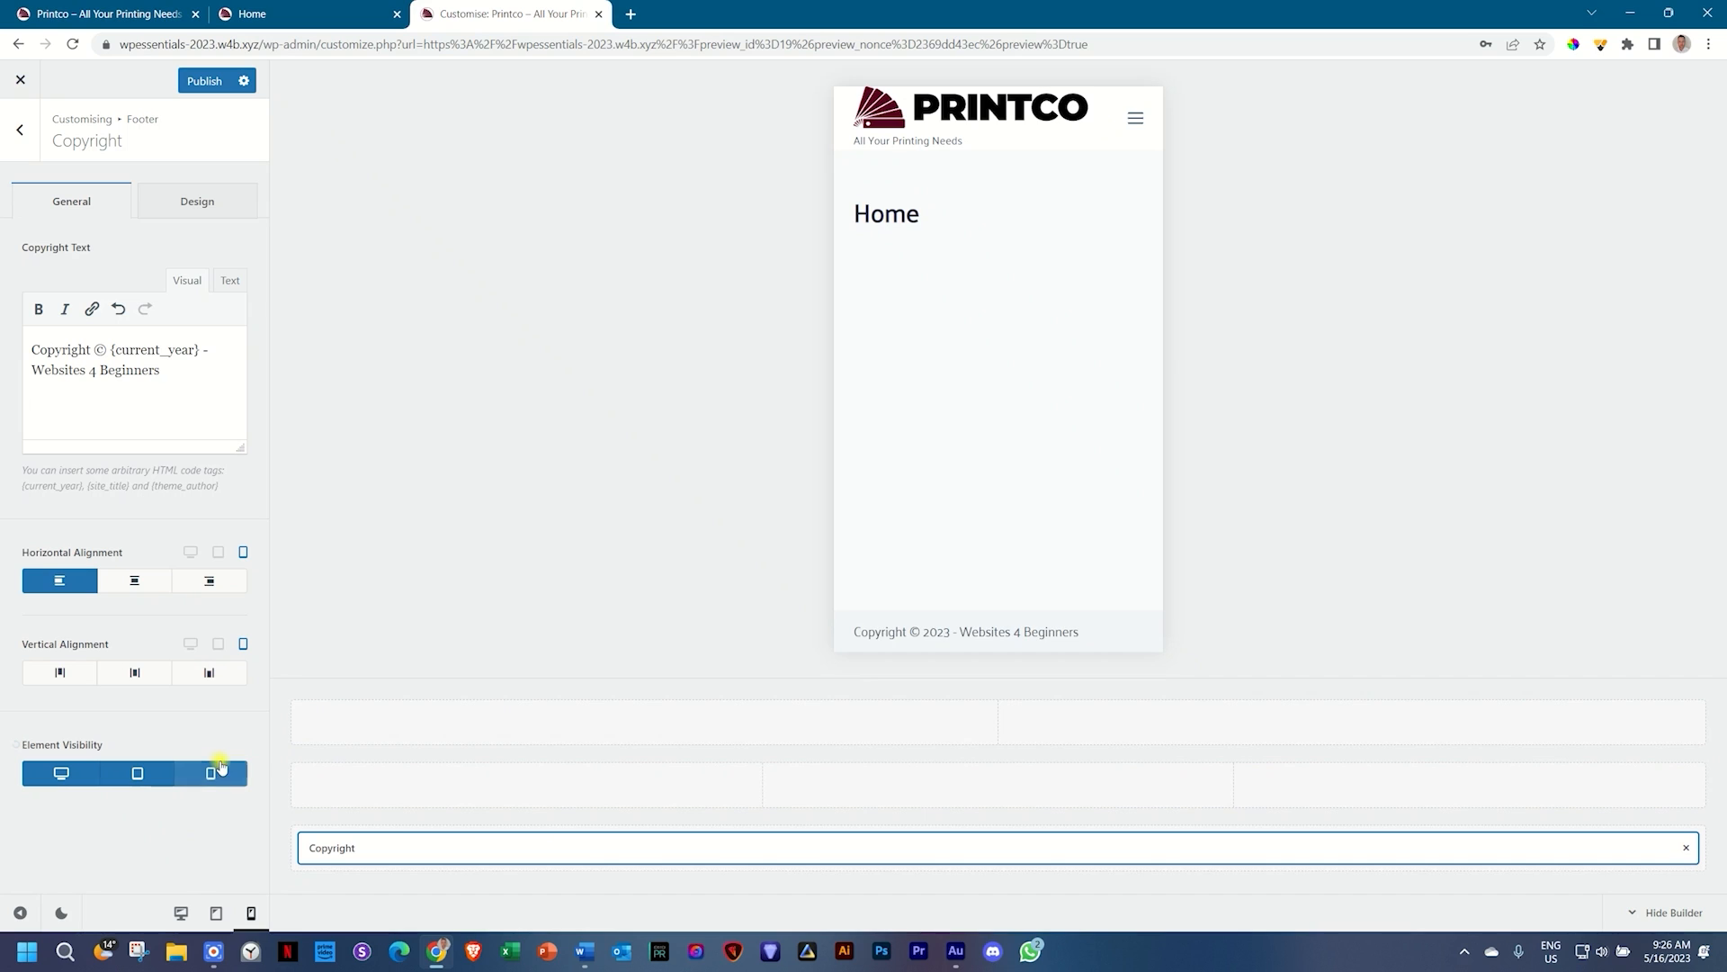
pyautogui.click(183, 913)
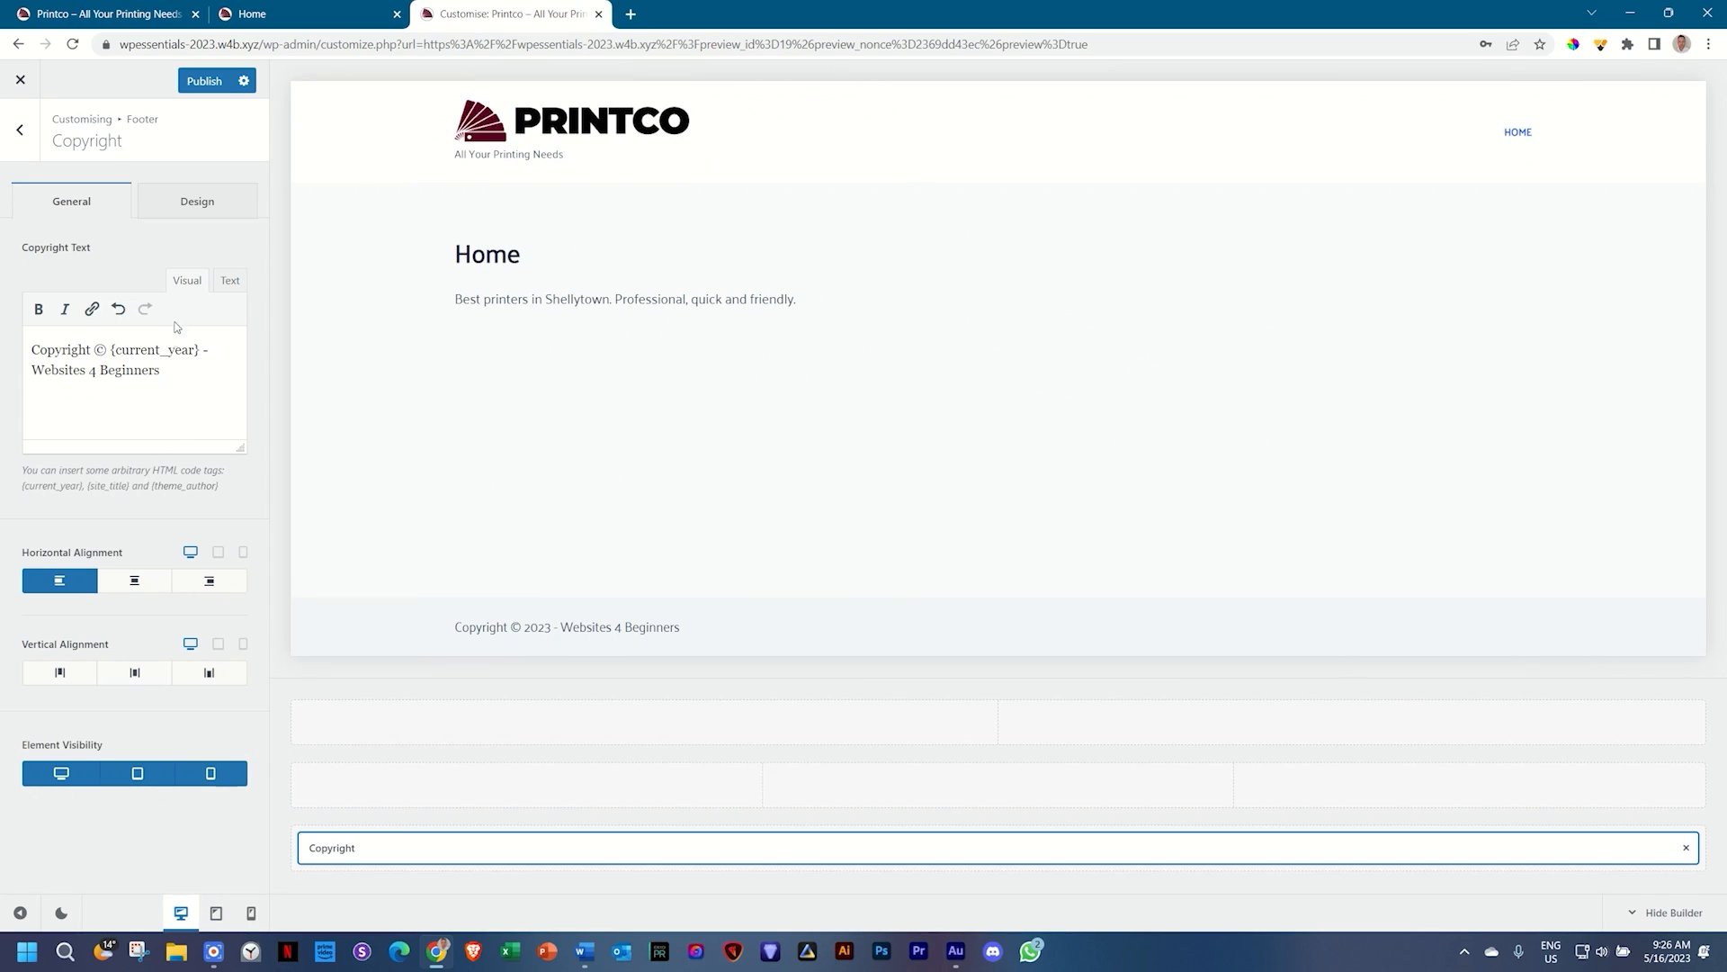
pyautogui.click(207, 206)
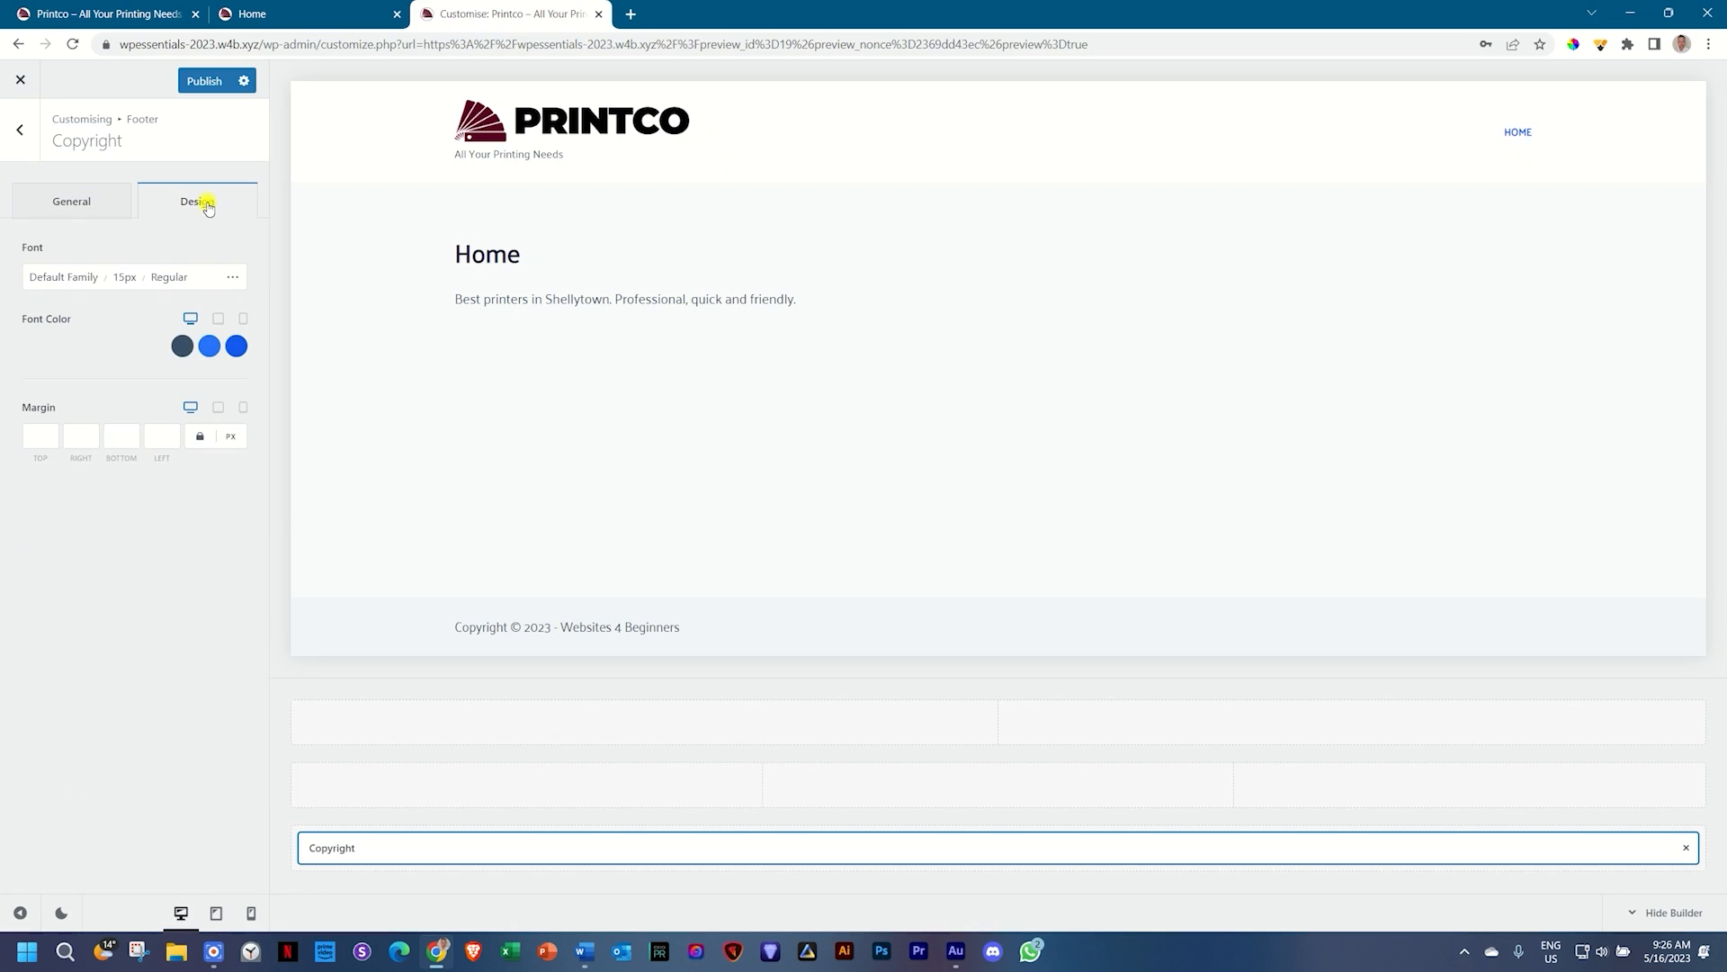
pyautogui.click(64, 285)
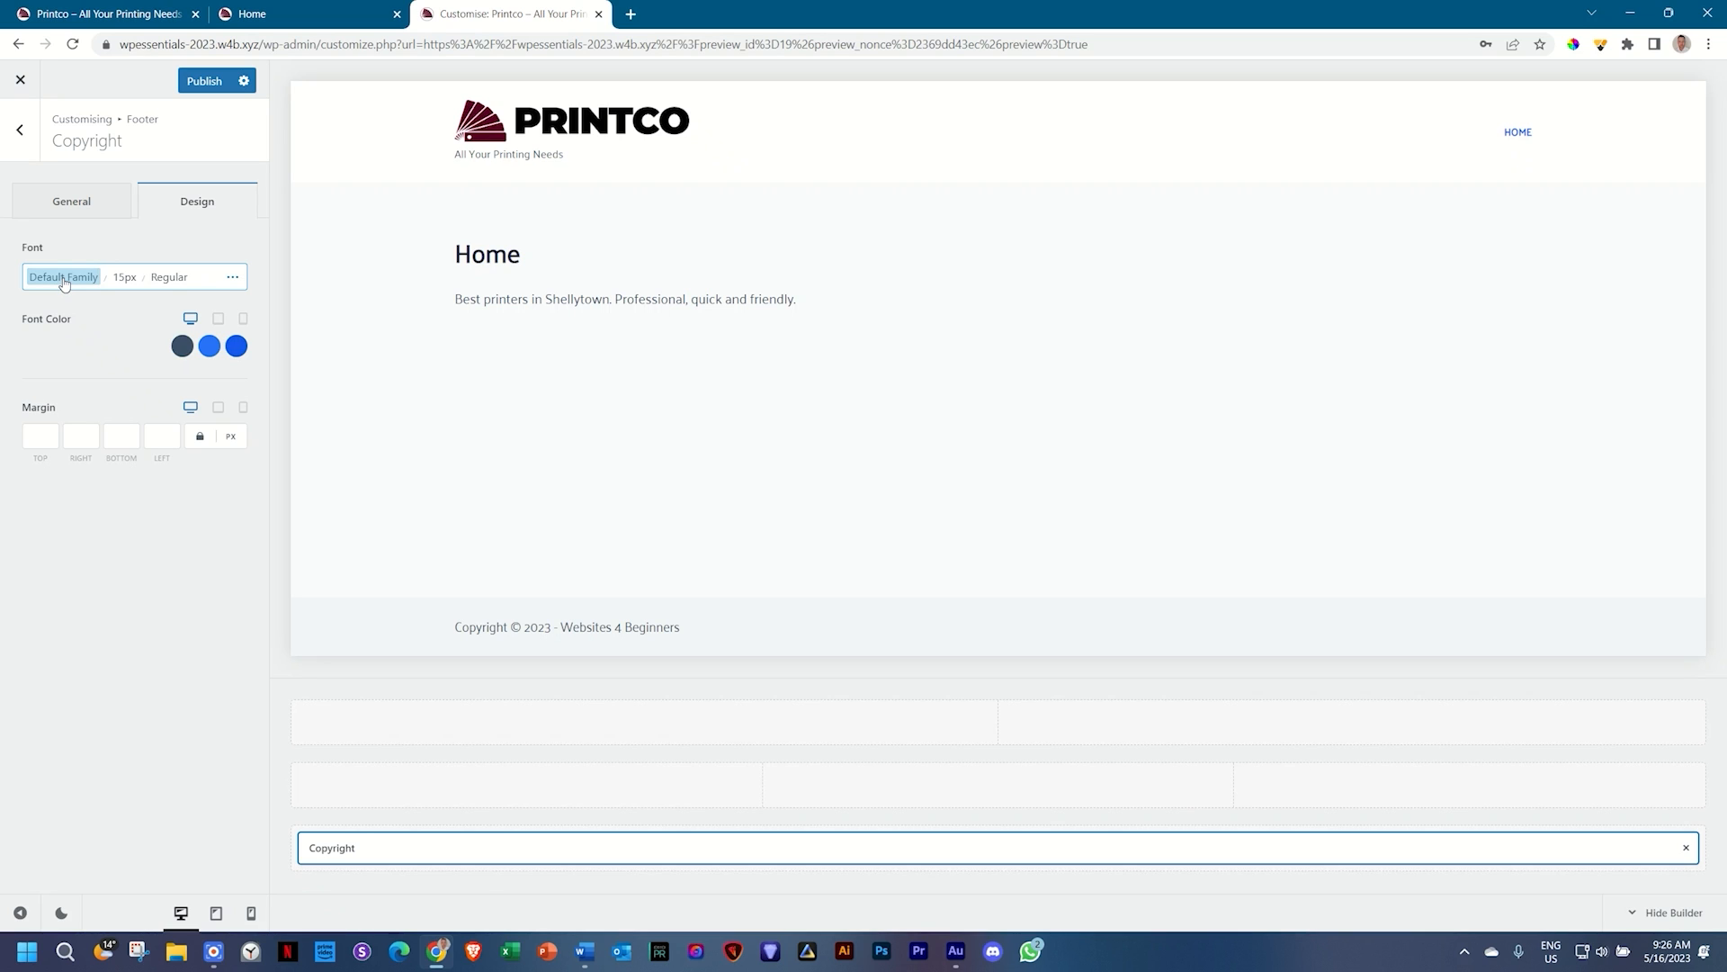
pyautogui.click(585, 951)
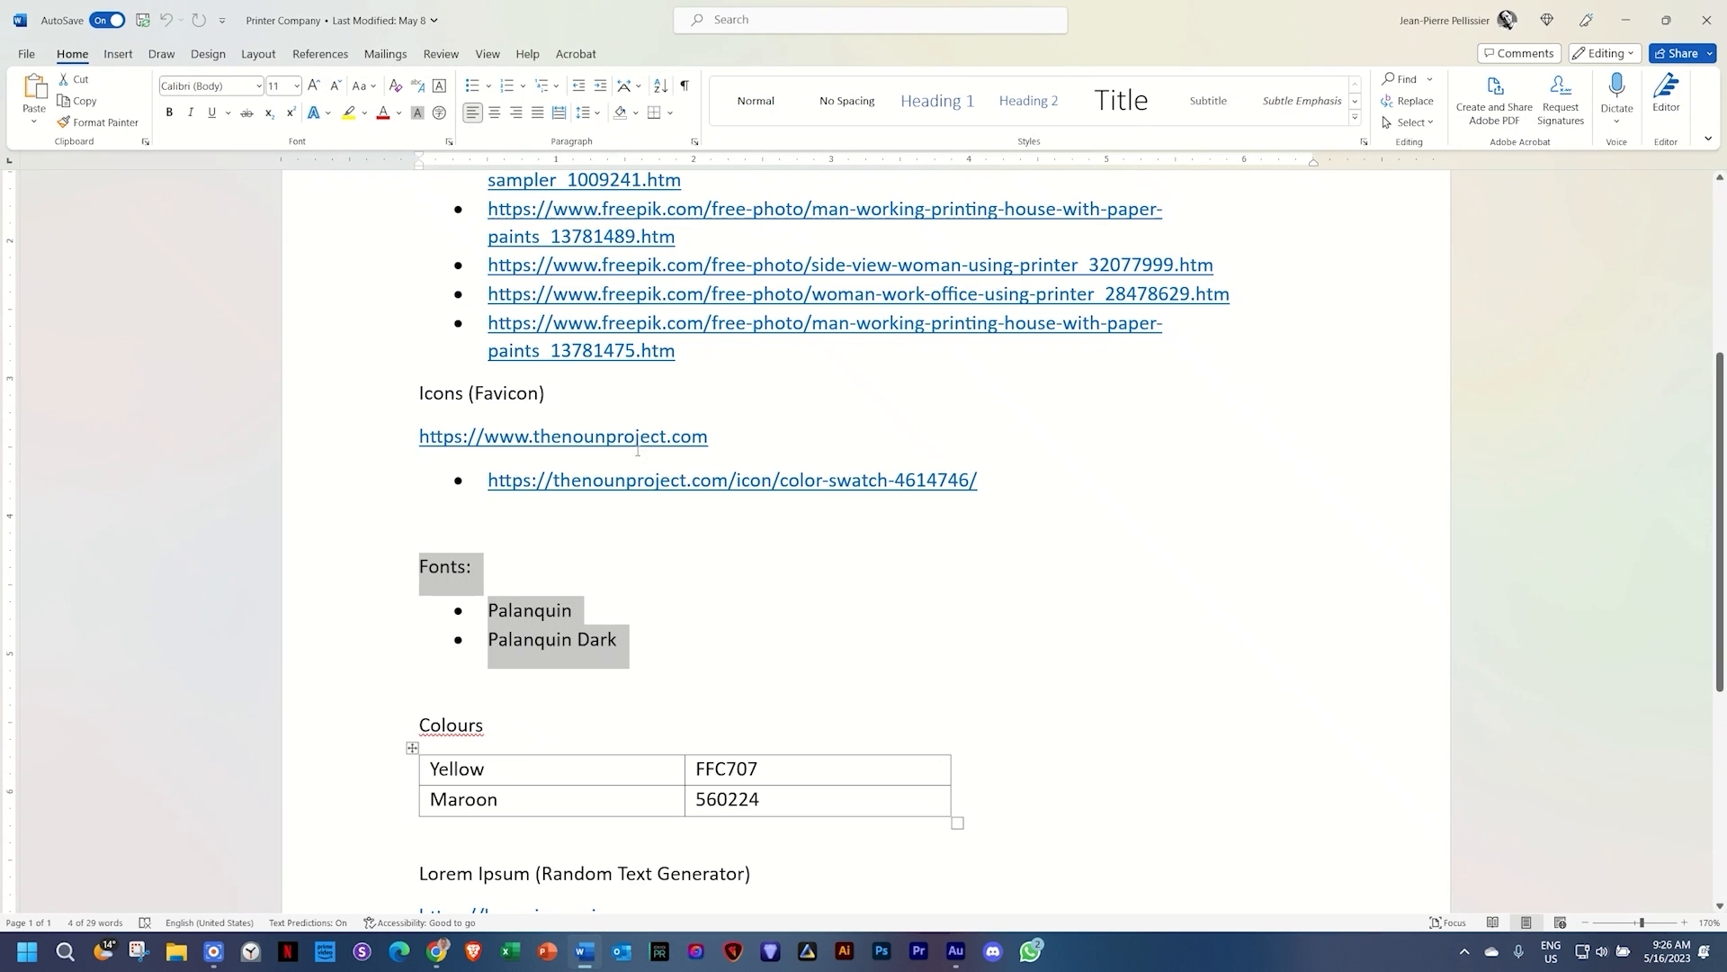
pyautogui.click(597, 566)
pyautogui.moveTo(493, 639); pyautogui.dragTo(678, 640)
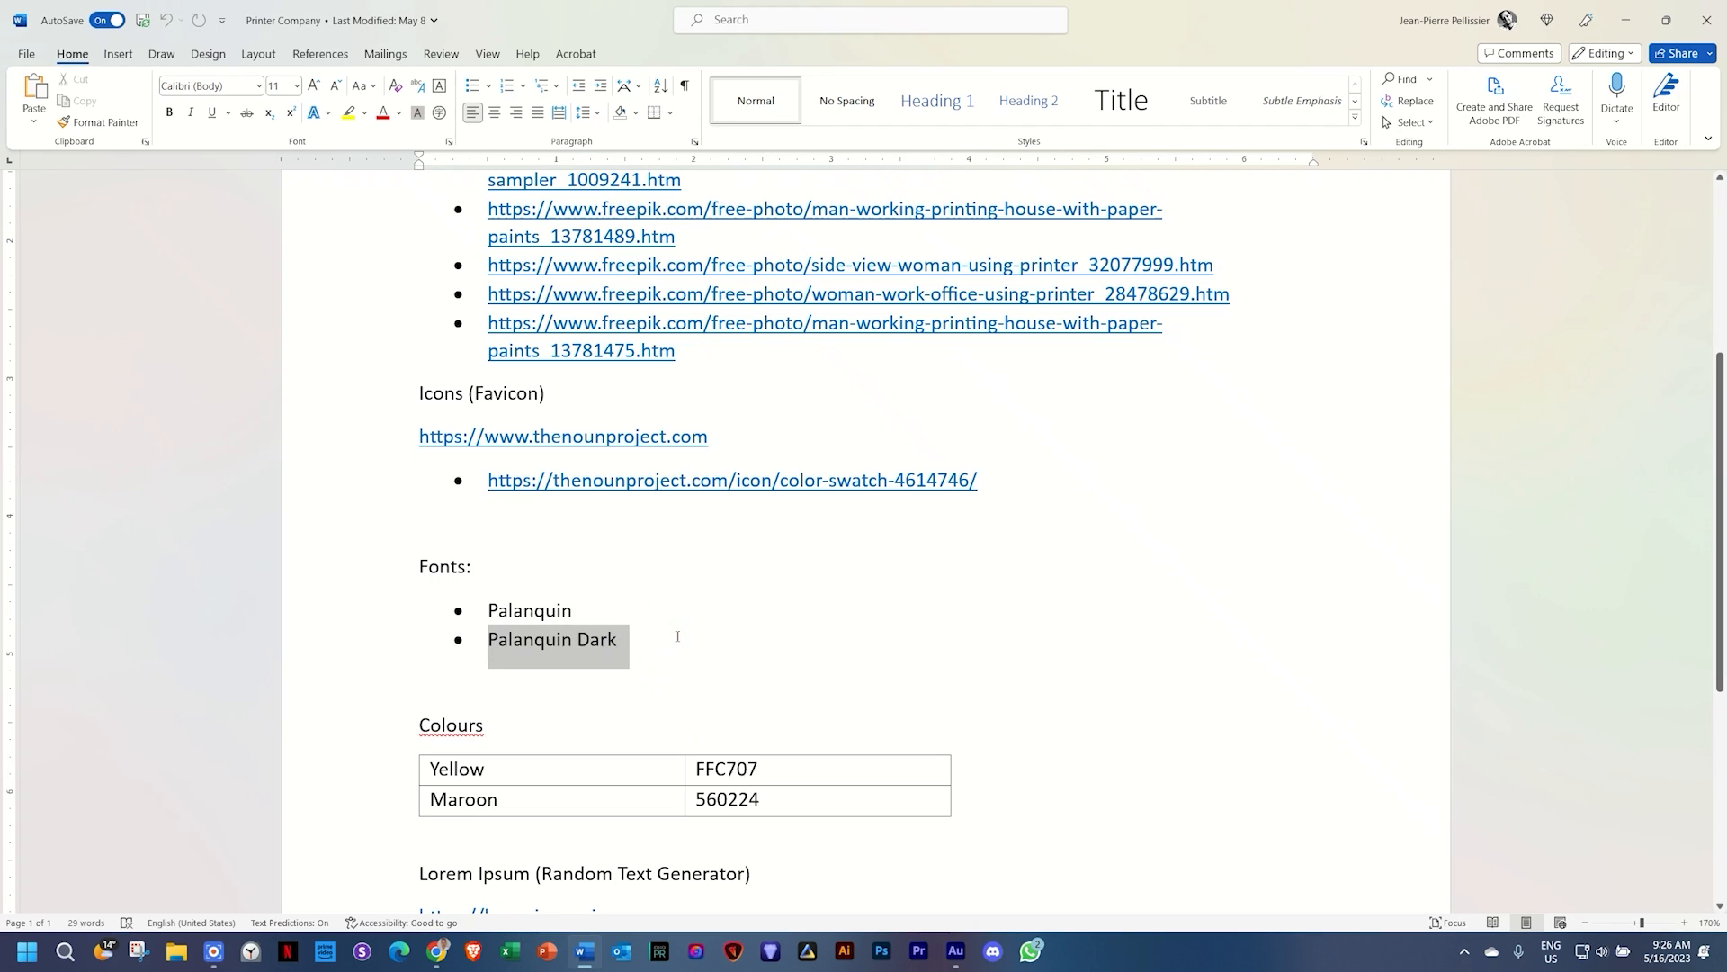
pyautogui.click(437, 951)
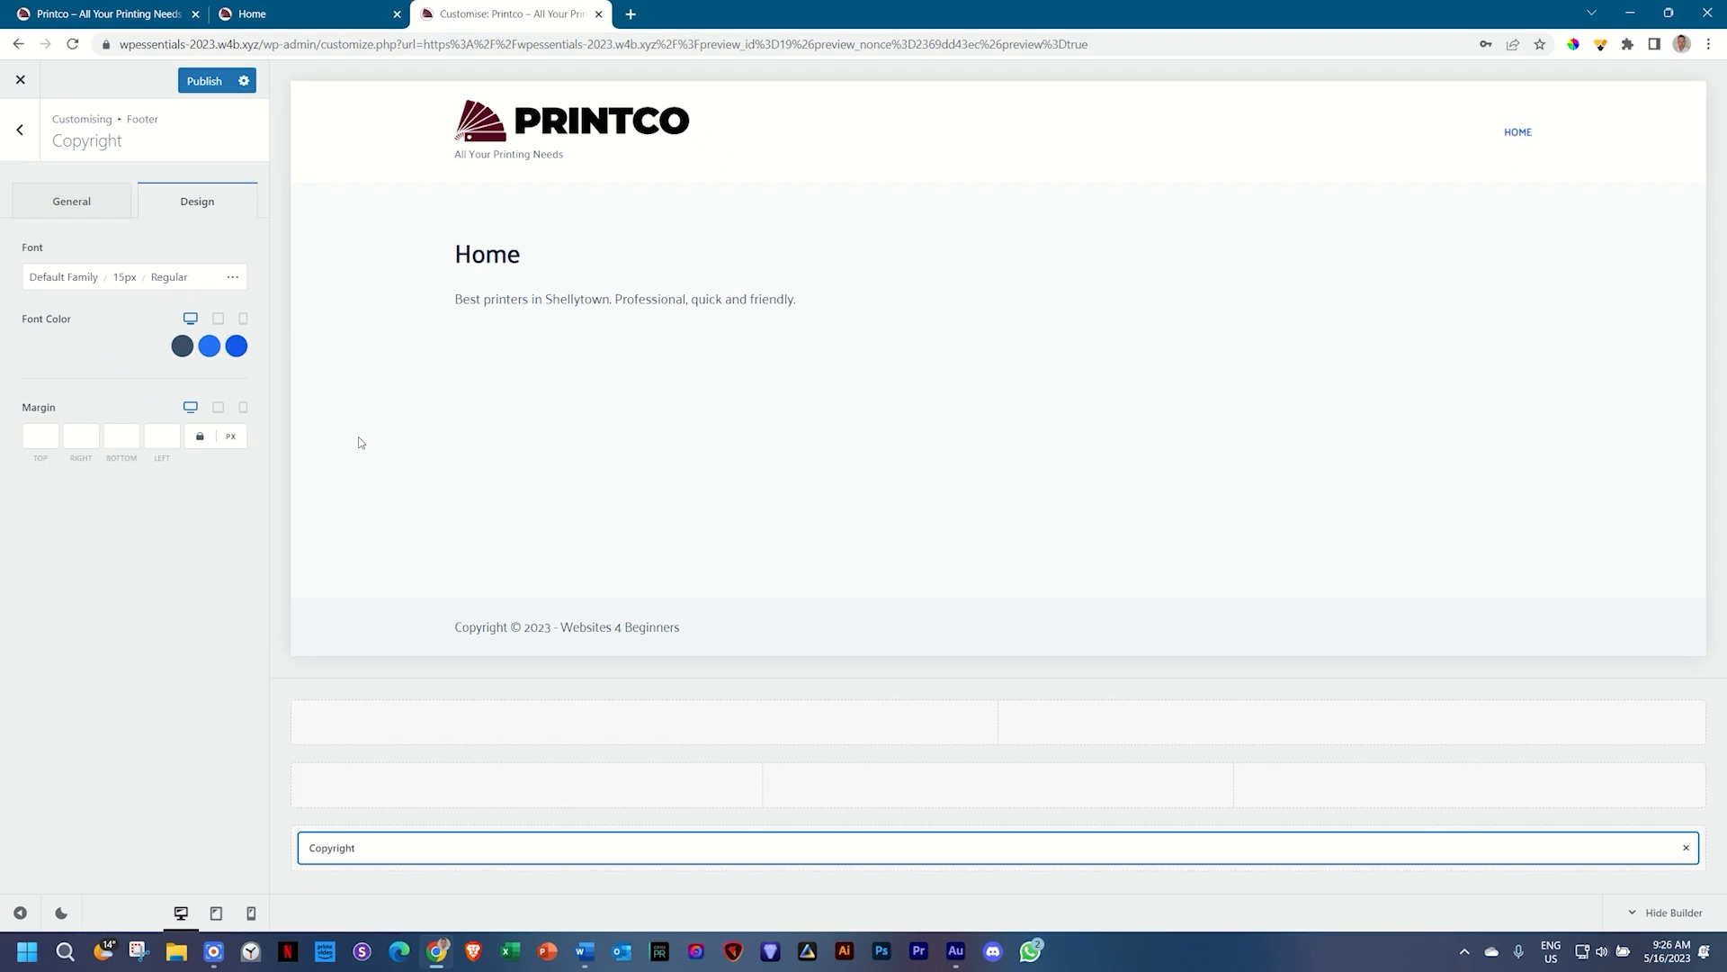
# Step: Set the copyright font to Palanquin Dark, 16px, with uppercase text
pyautogui.click(61, 279)
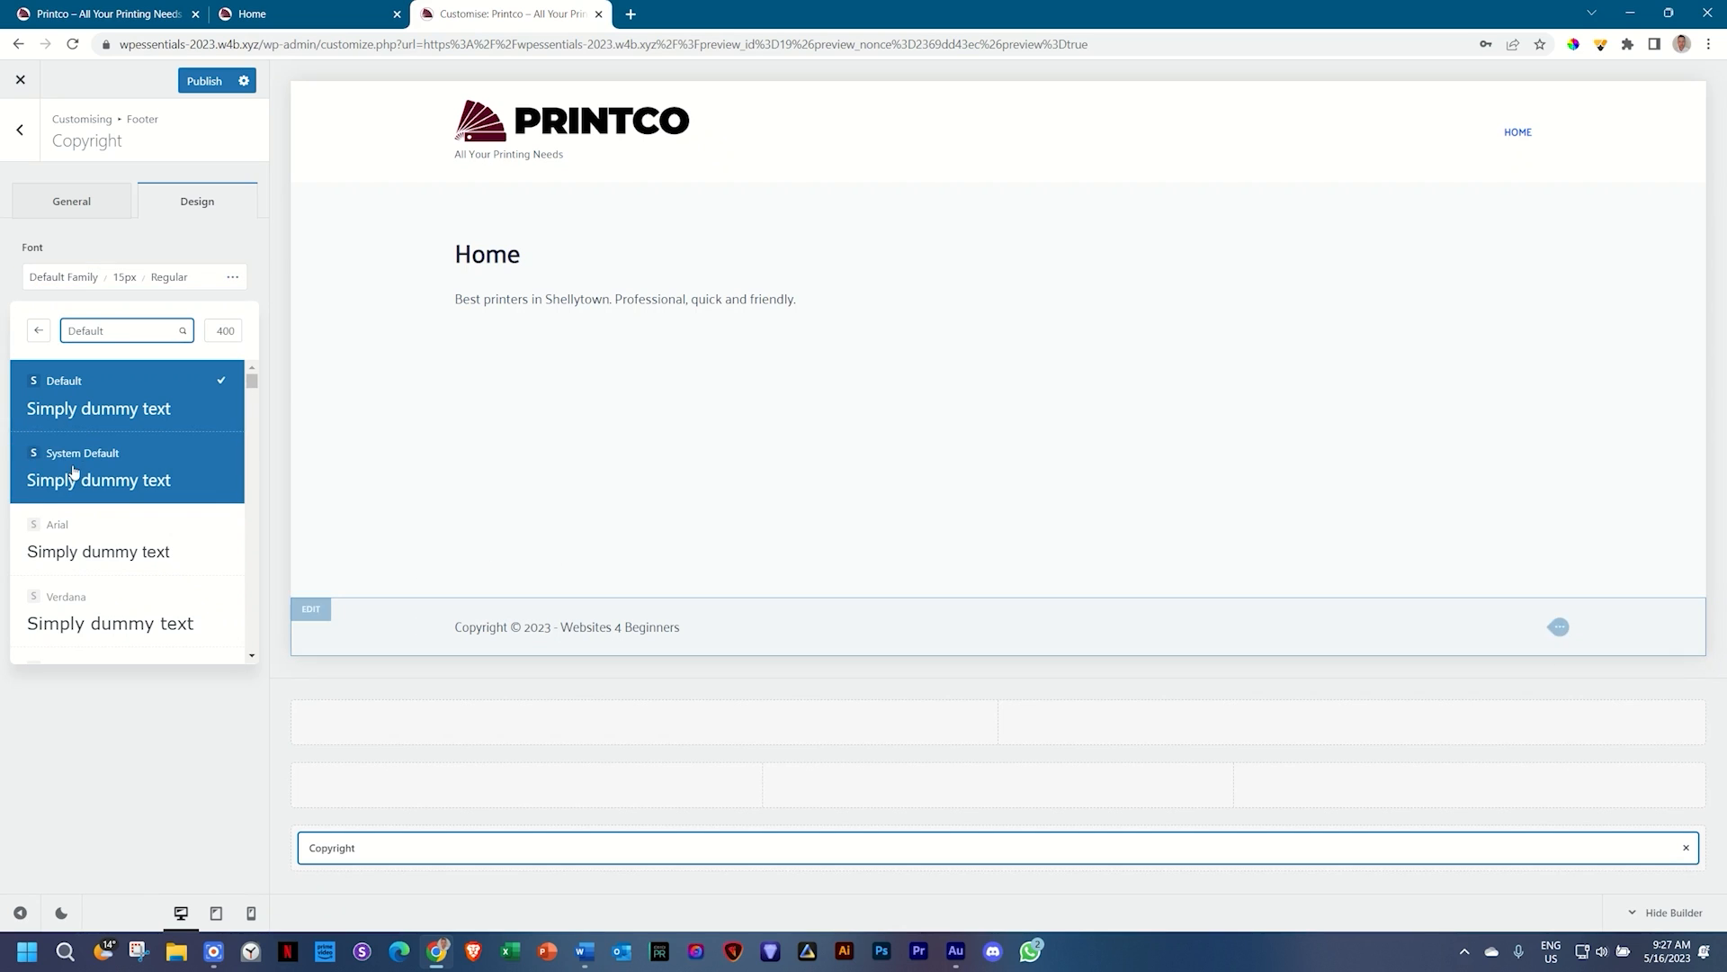
pyautogui.click(123, 332)
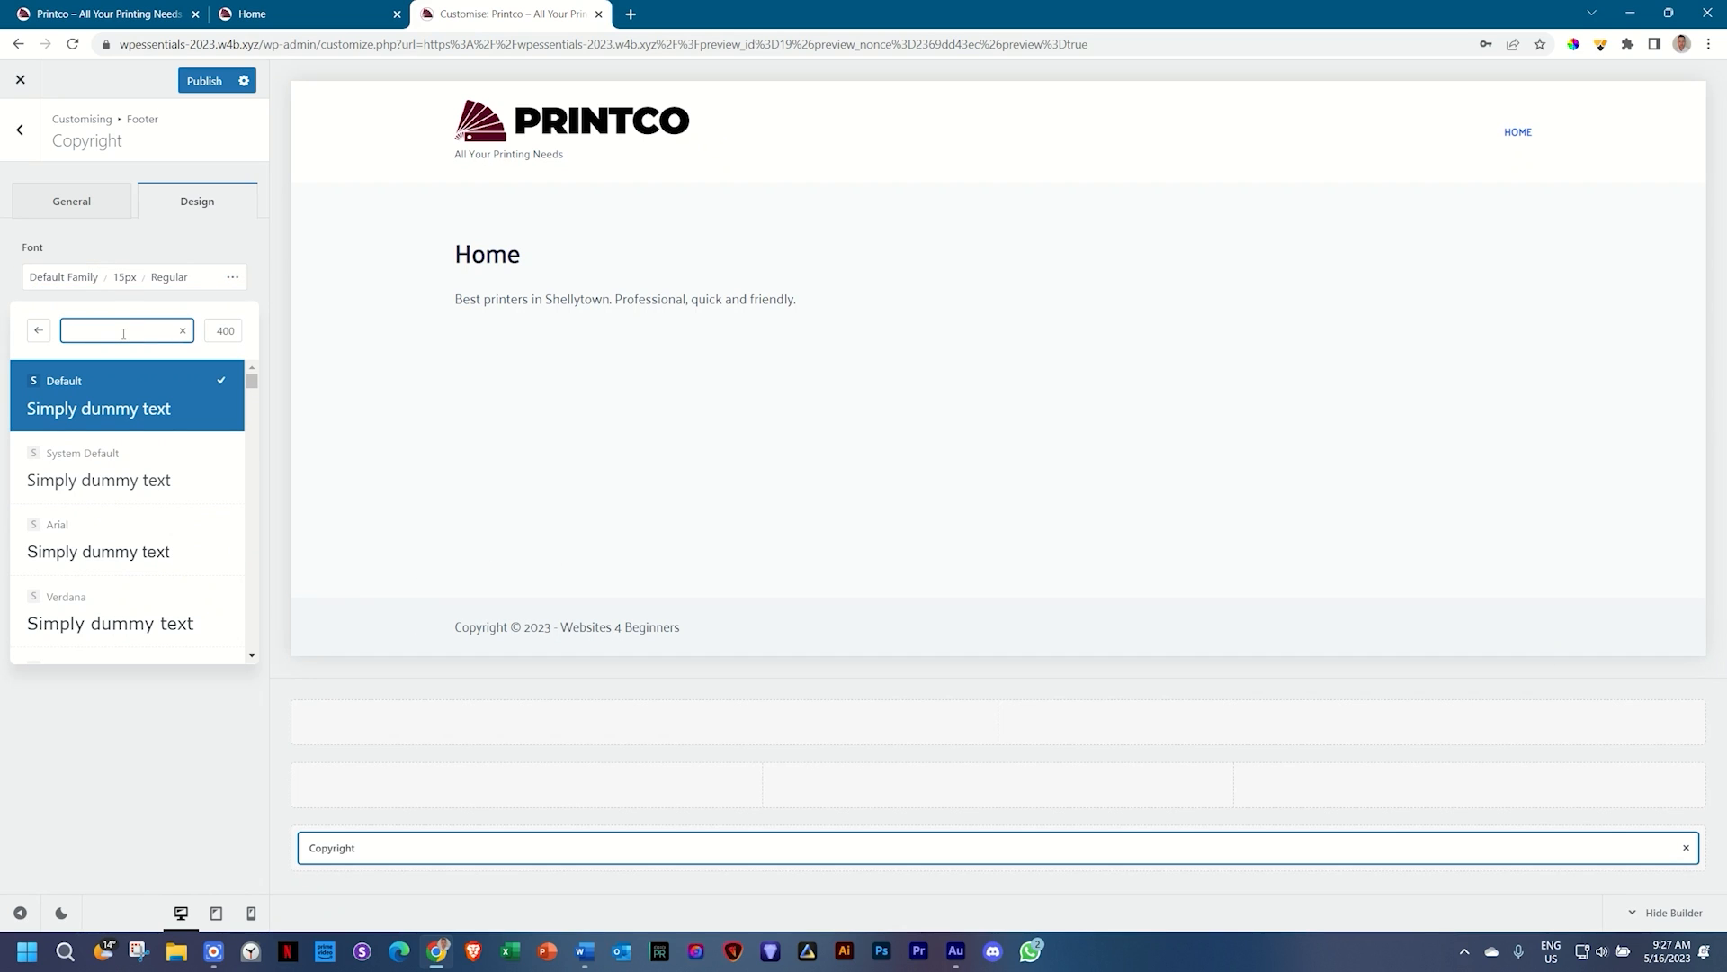
pyautogui.write('palanquin')
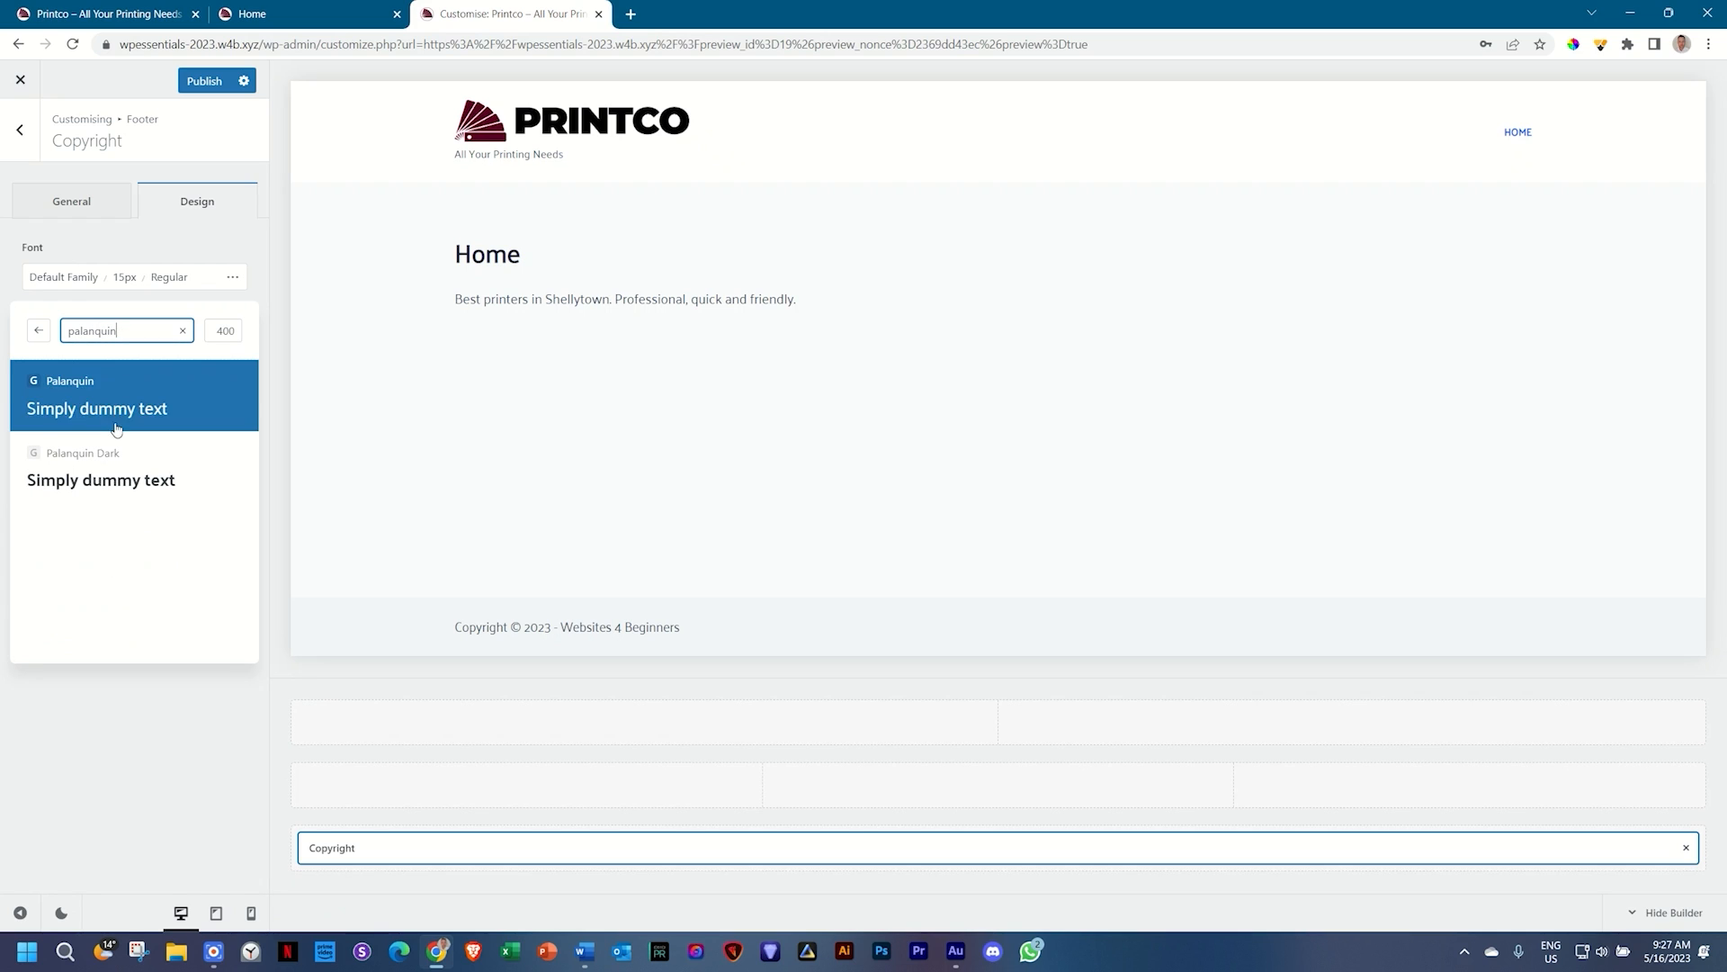
pyautogui.click(88, 461)
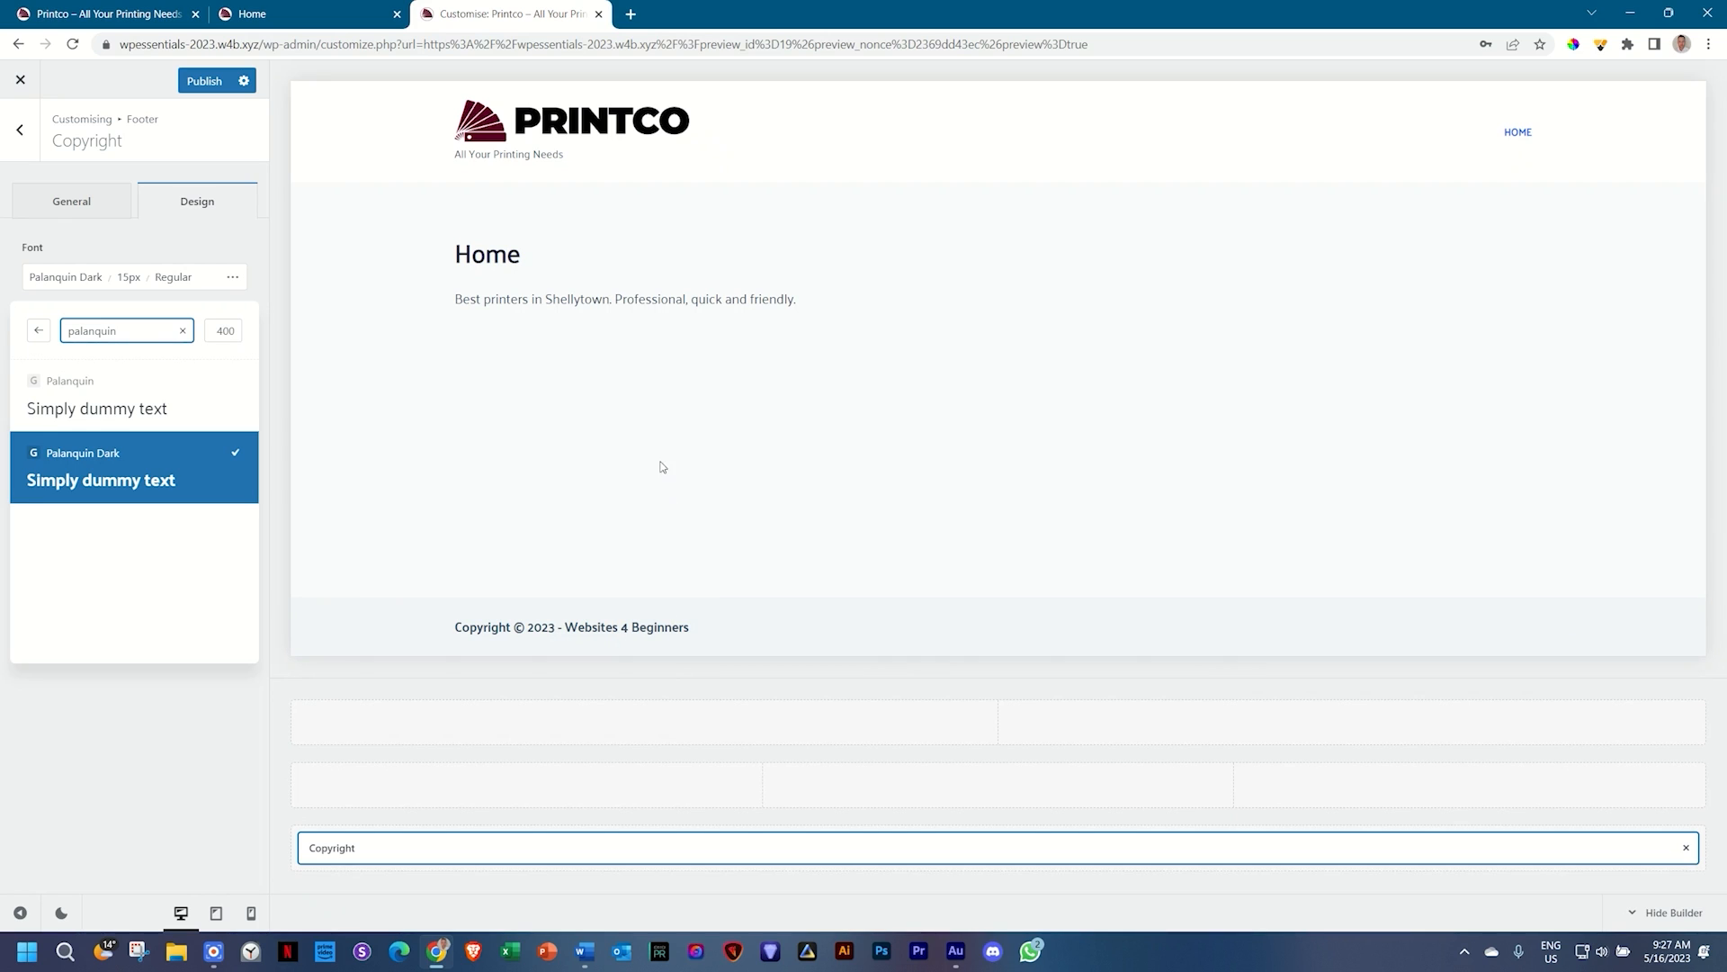
pyautogui.doubleClick(127, 279)
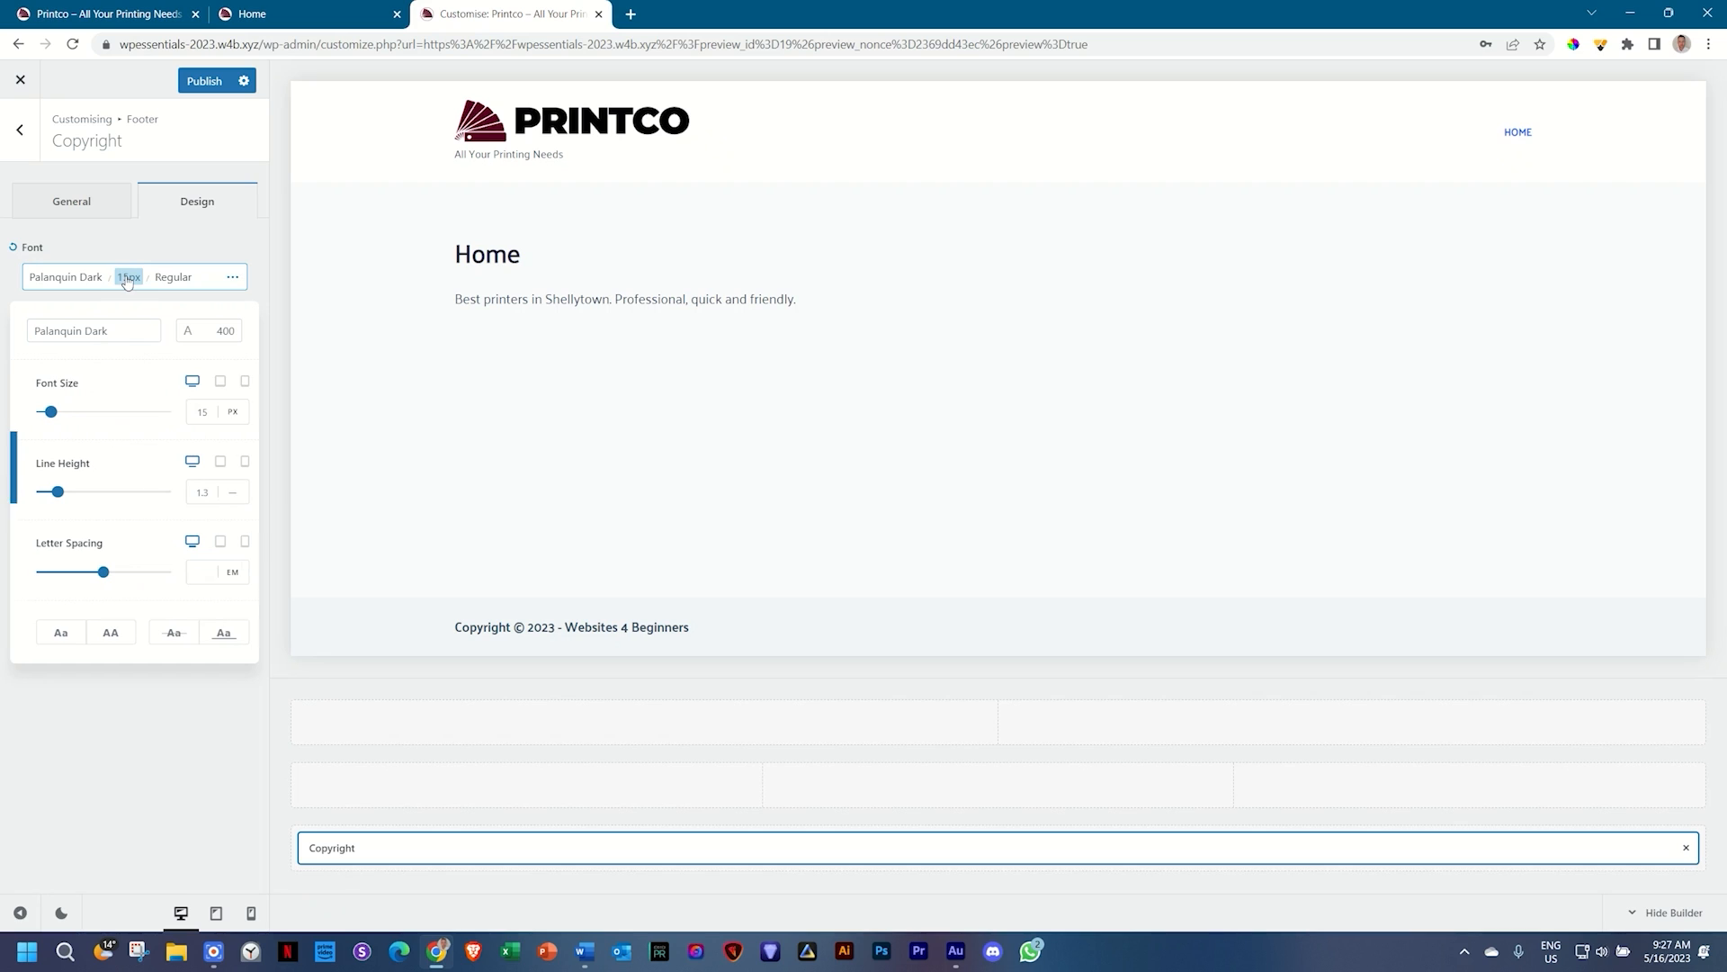
pyautogui.click(198, 413)
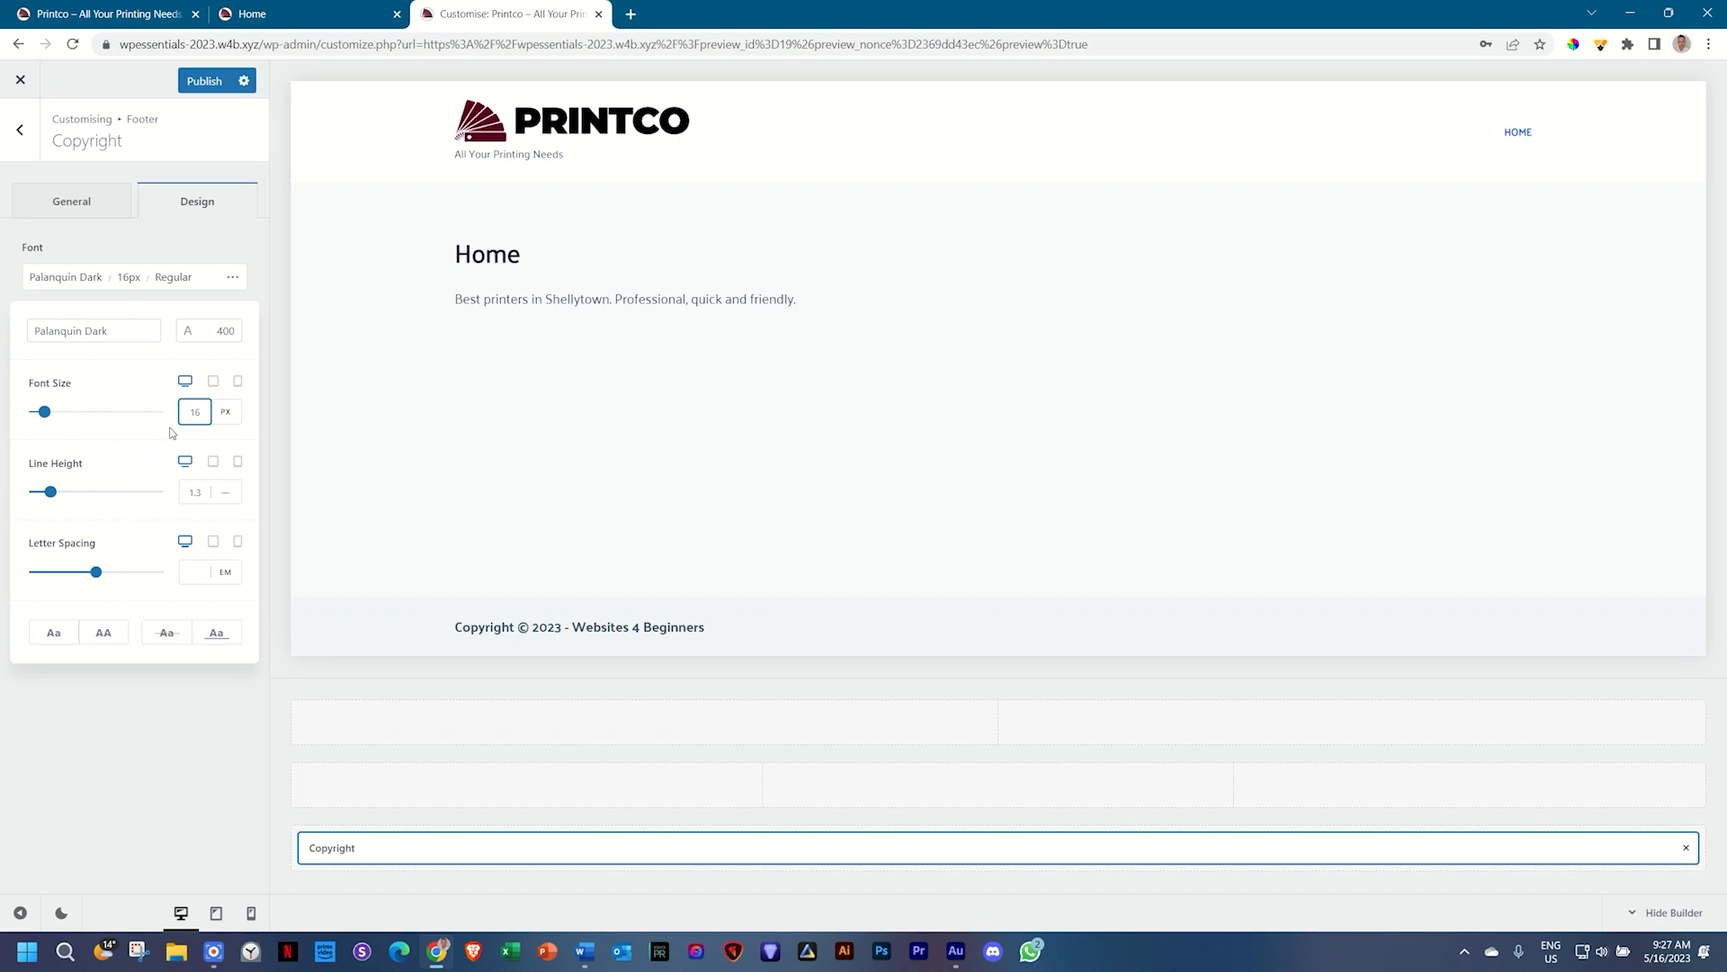
pyautogui.click(110, 635)
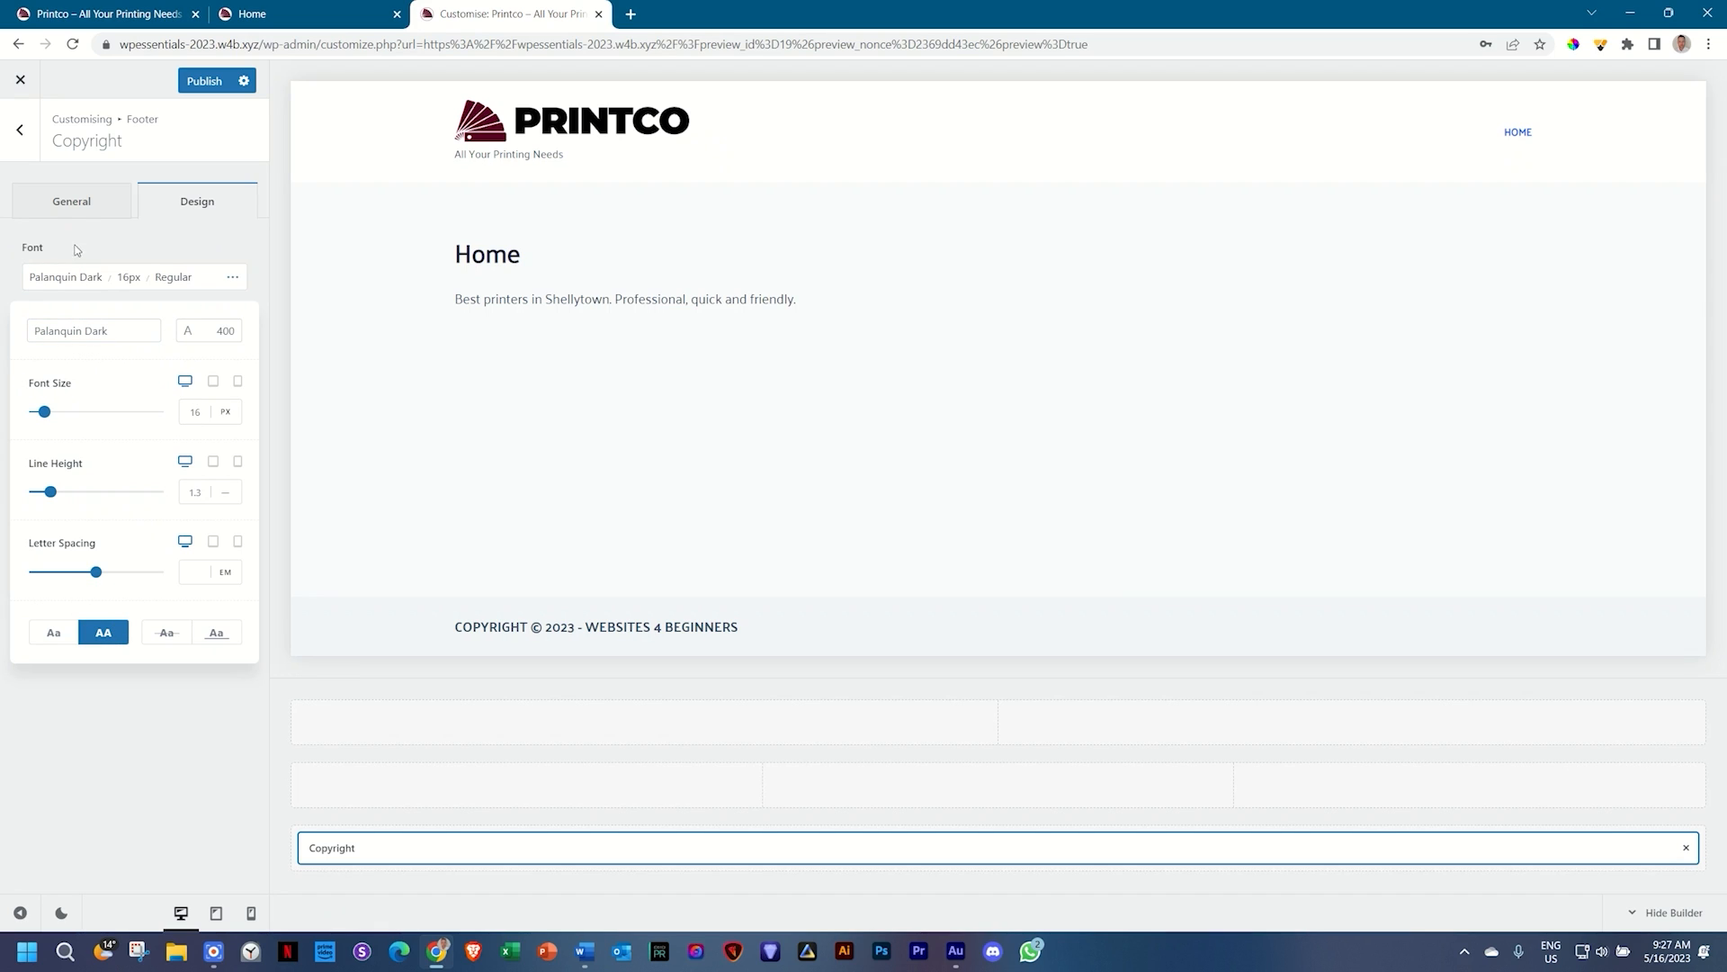
pyautogui.click(218, 261)
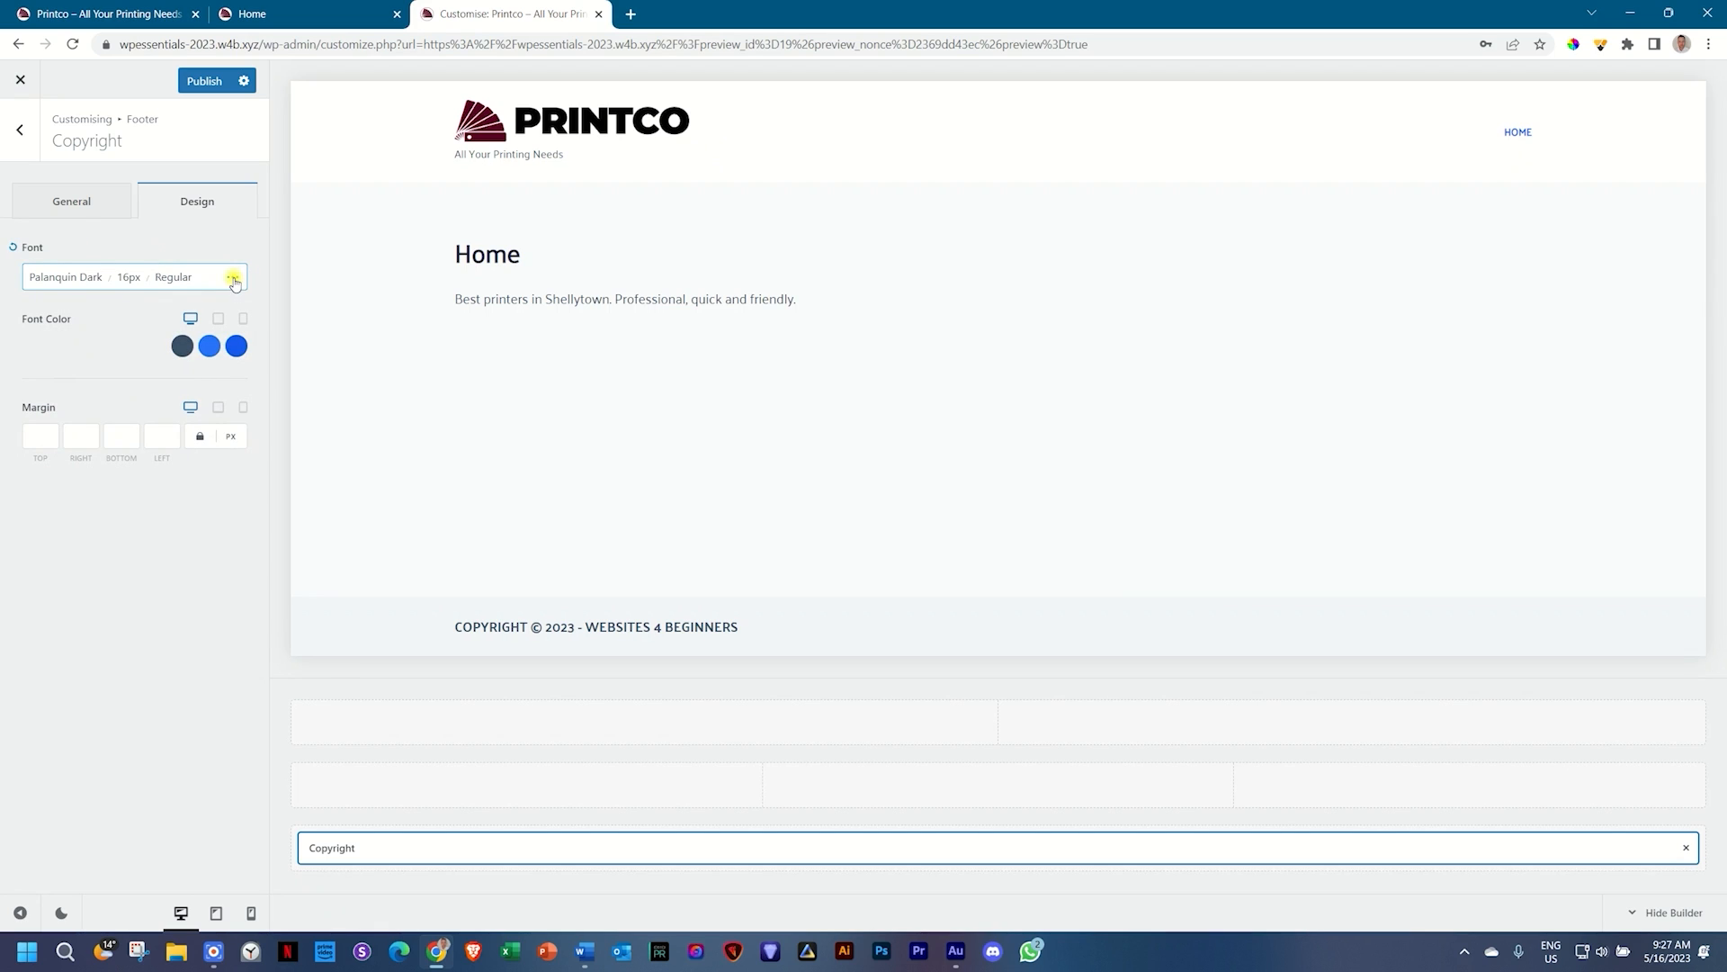
pyautogui.click(233, 278)
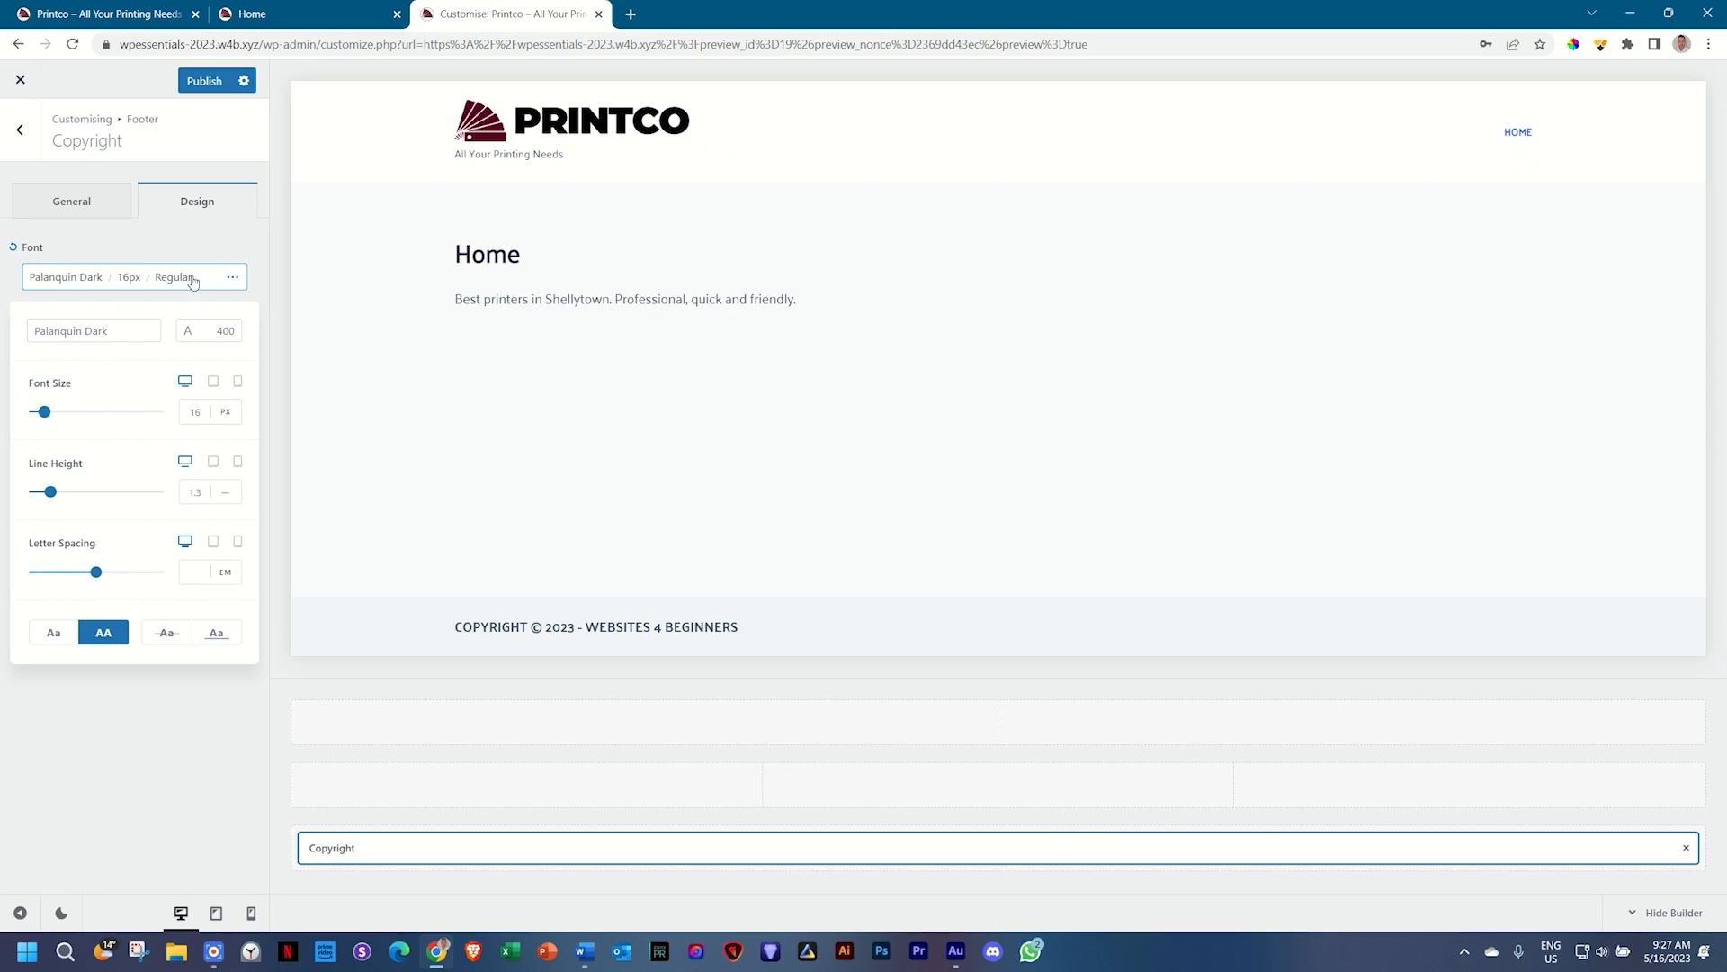
pyautogui.click(231, 243)
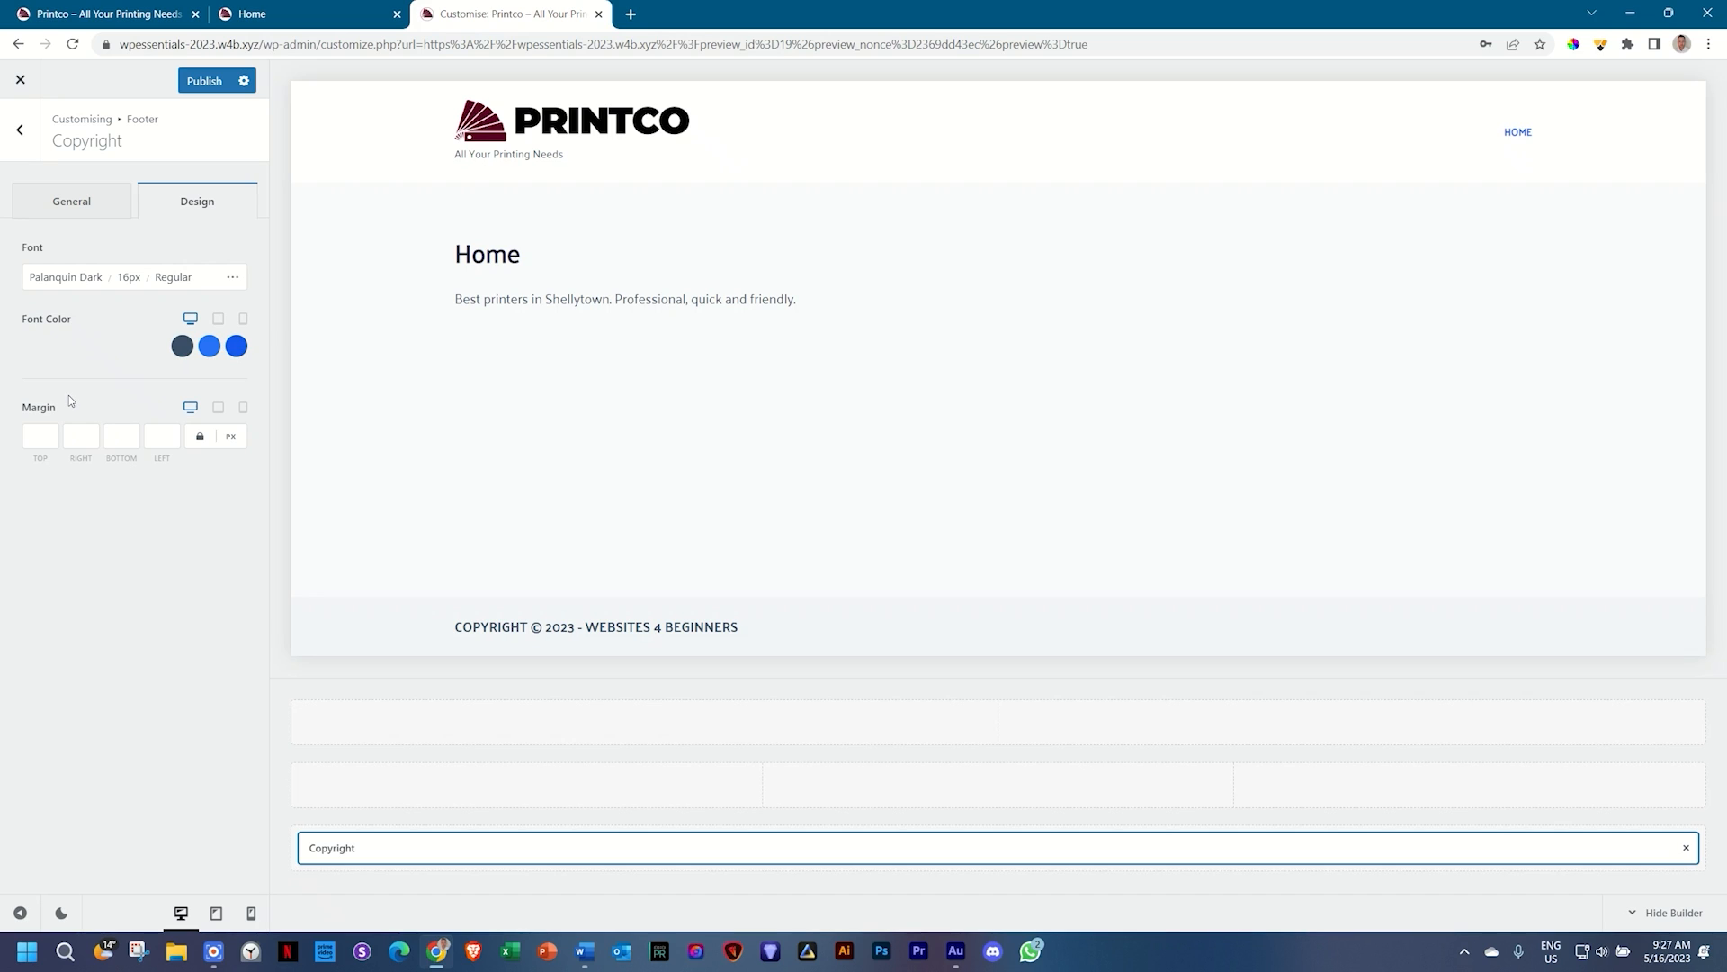
# Step: Publish the footer font changes, close the Customizer, and return to the Brizy Home tab
pyautogui.click(214, 82)
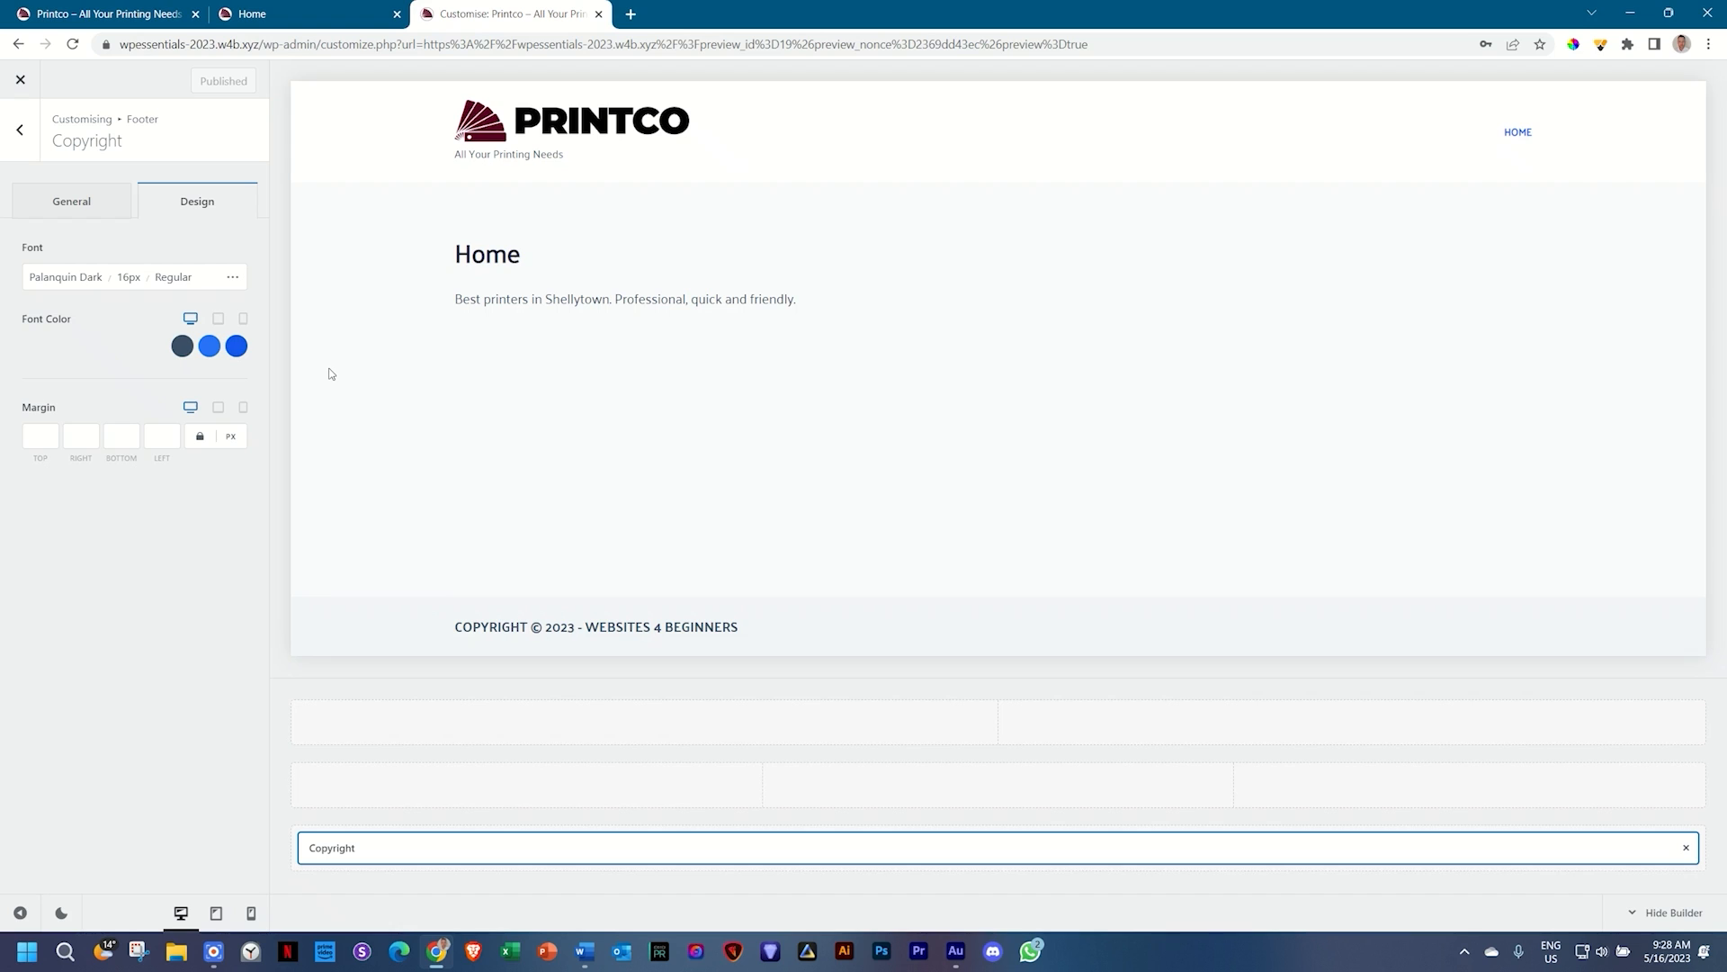
pyautogui.click(20, 80)
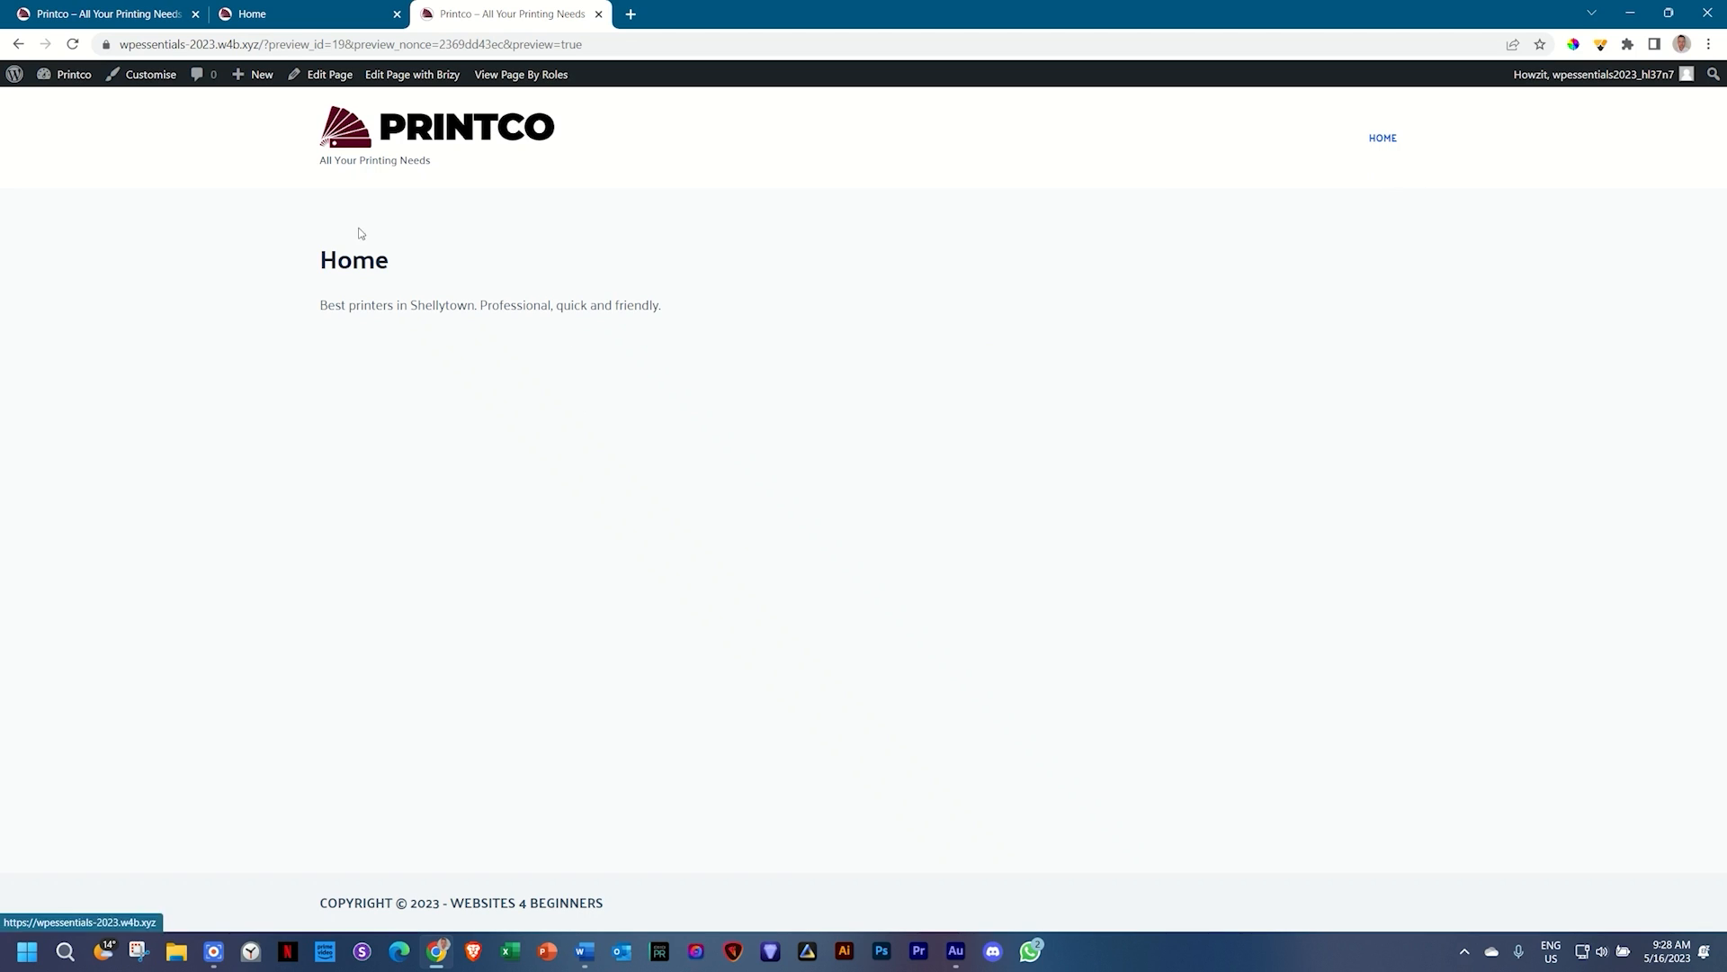
pyautogui.click(321, 12)
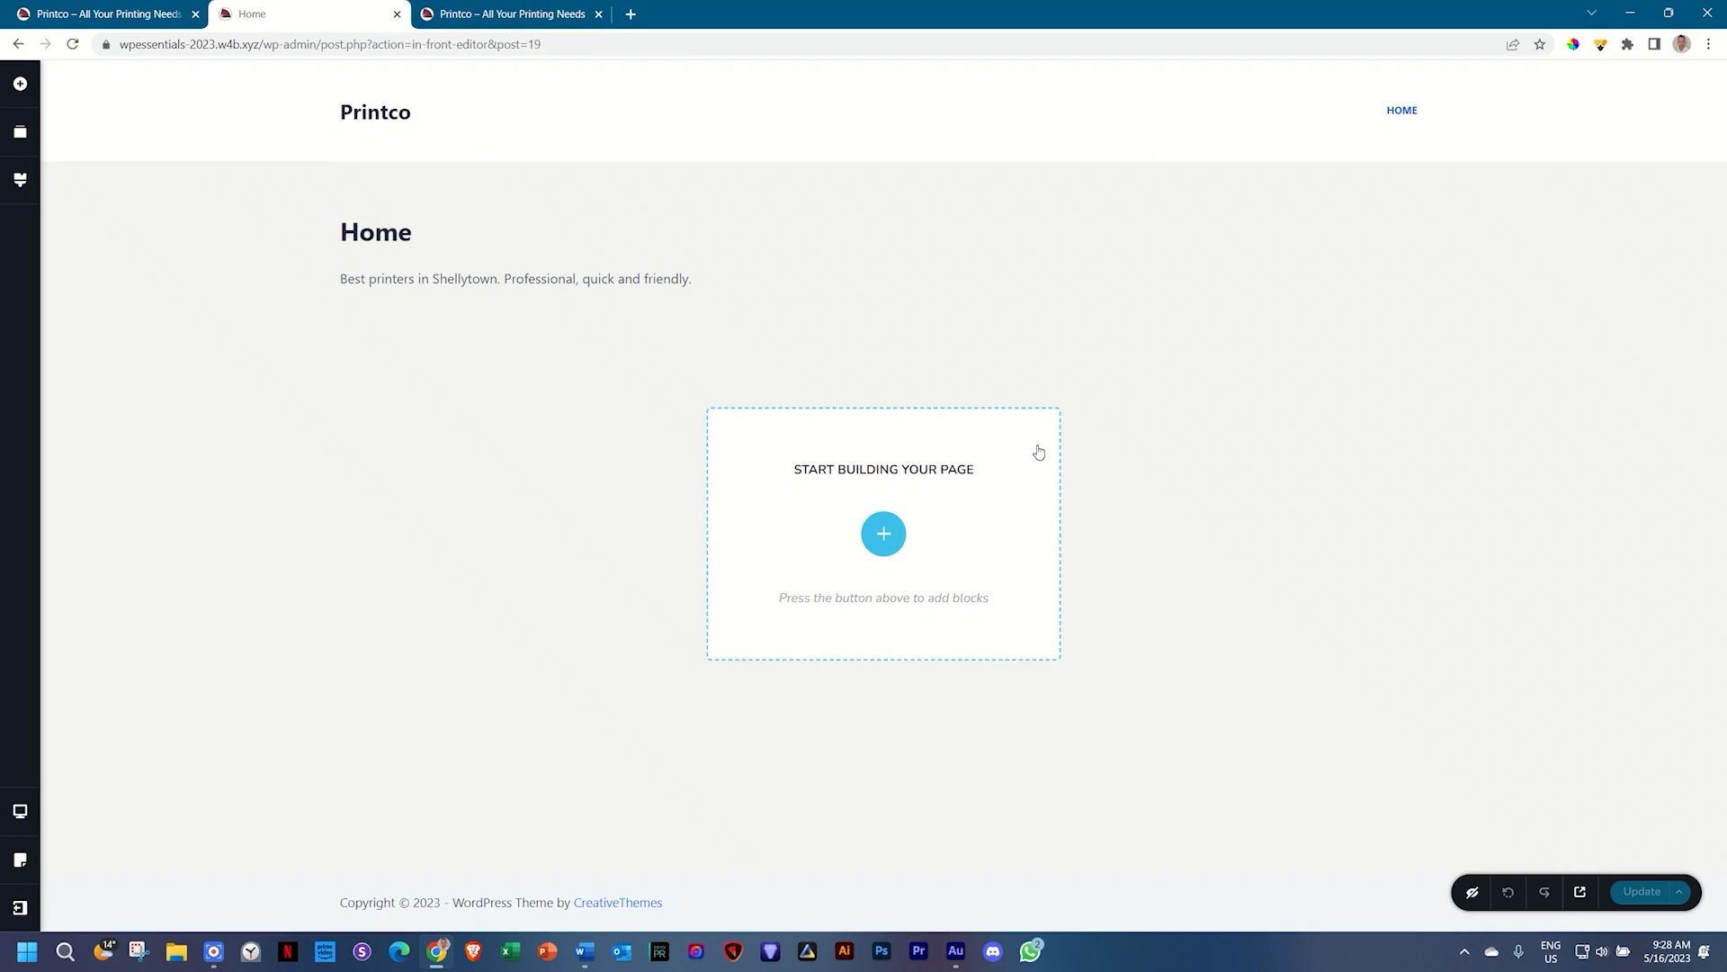
# Step: Reload the Brizy Home page to show the uppercase footer, then launch Web Paint
pyautogui.click(73, 45)
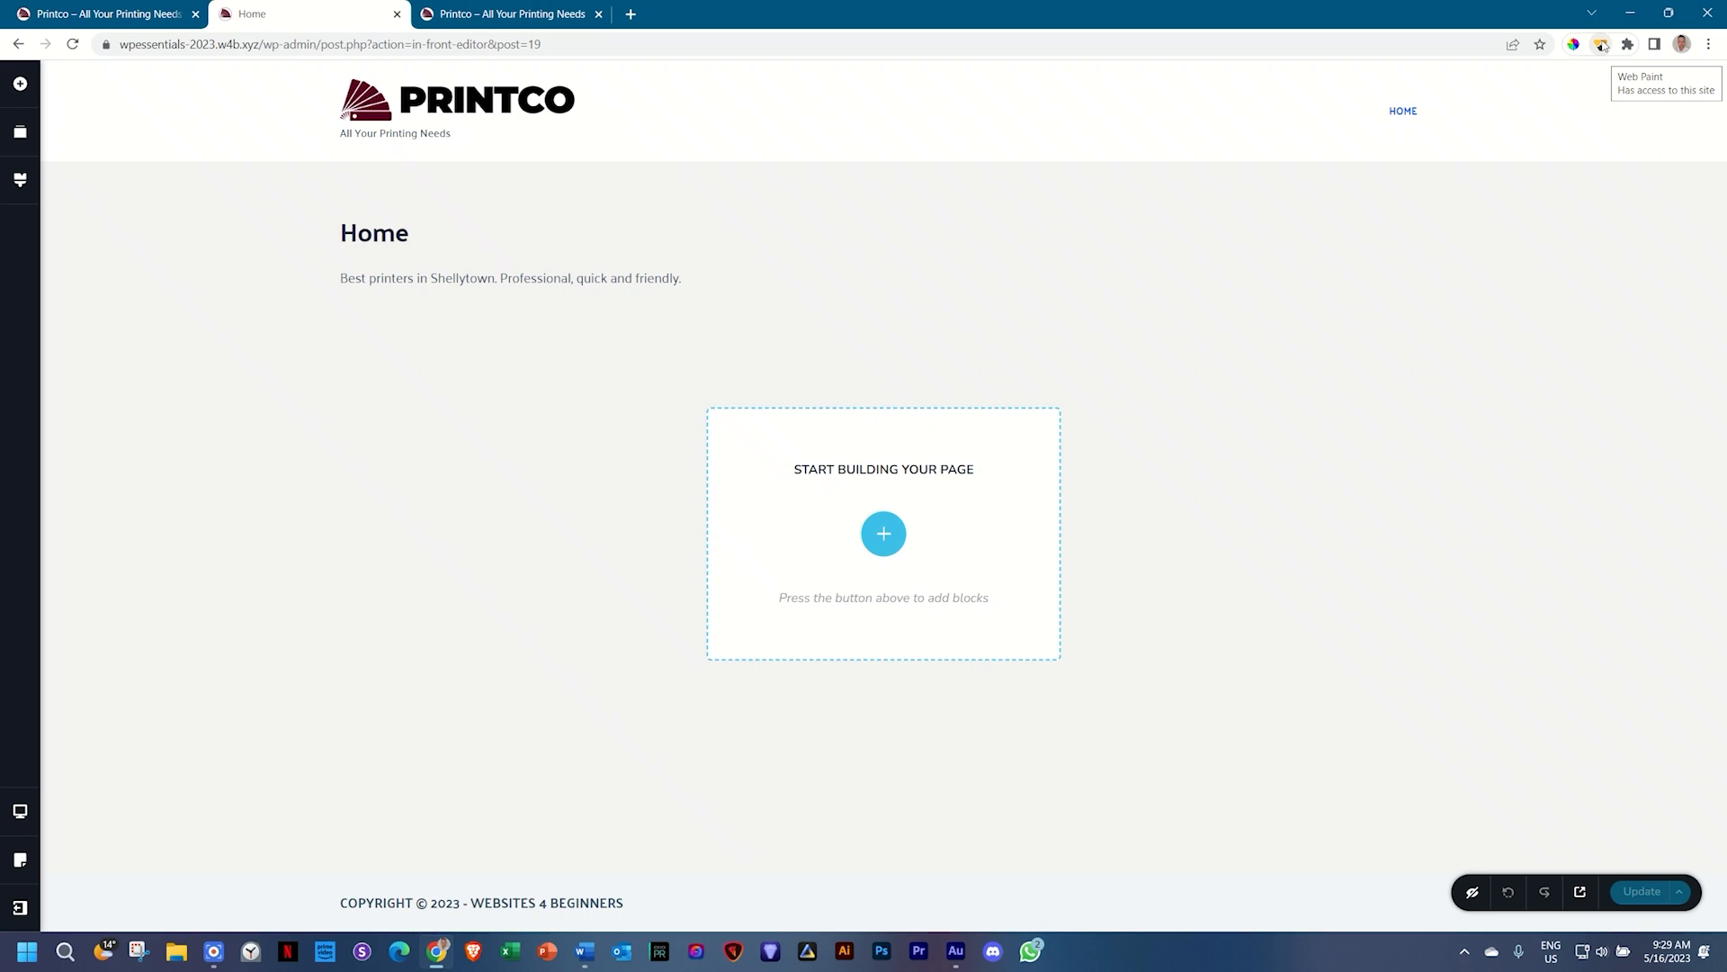
pyautogui.click(1602, 45)
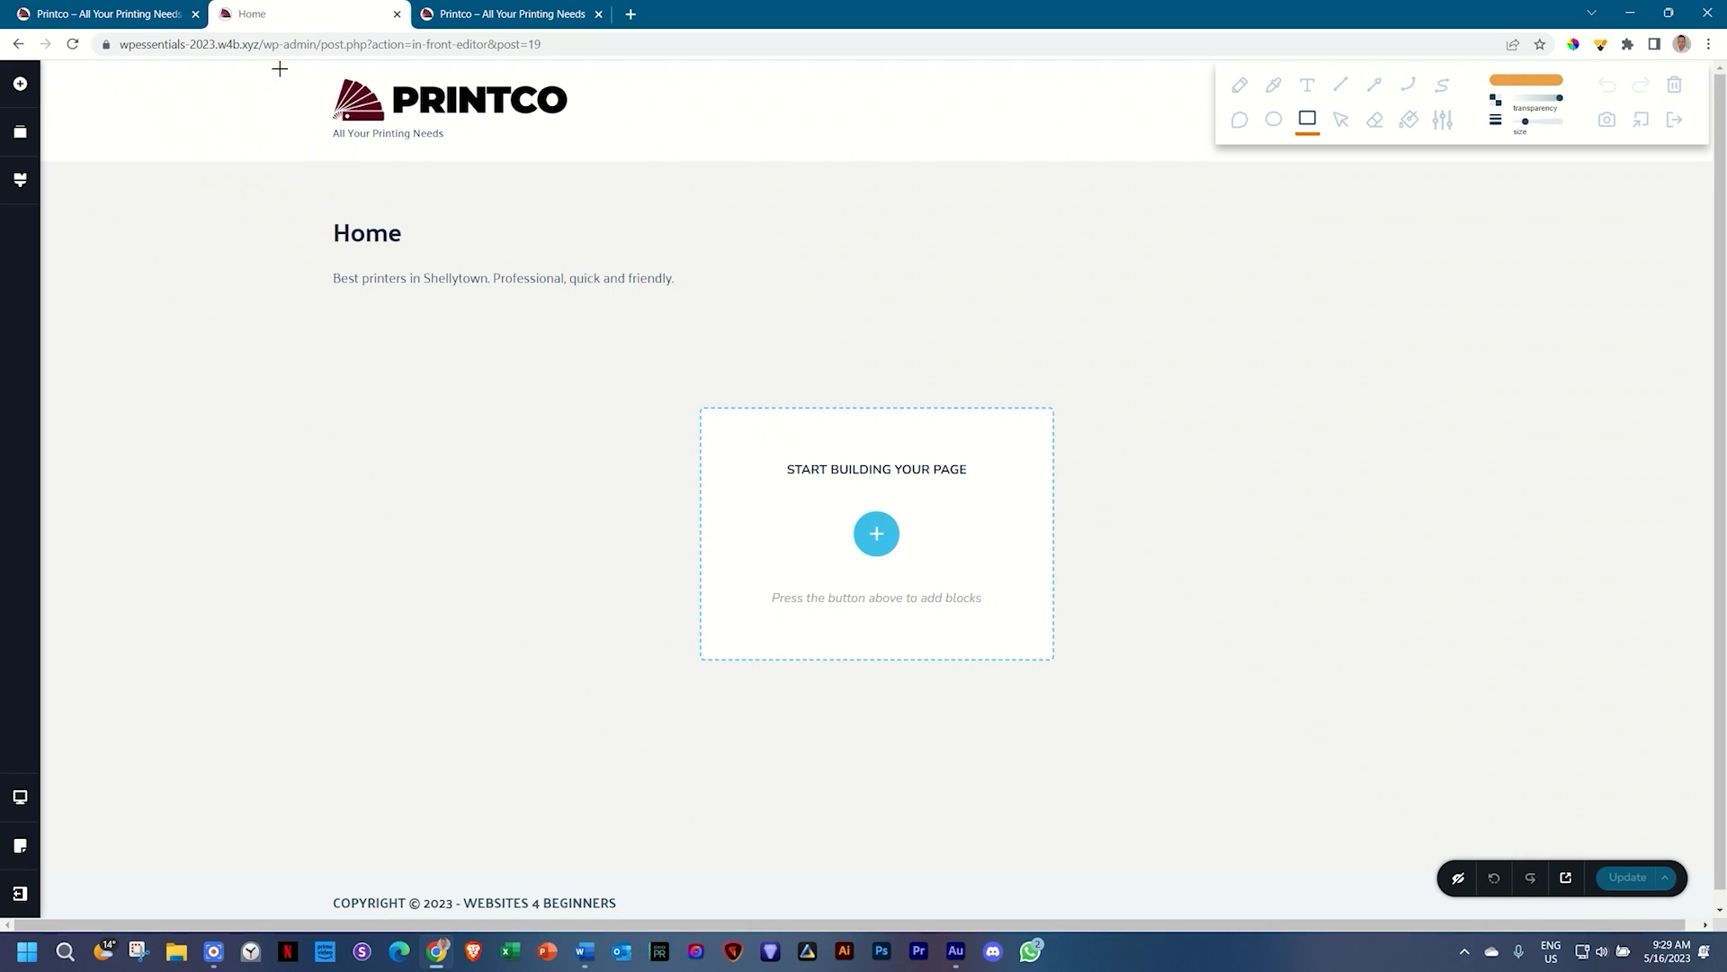
# Step: Box the header, title section, footer and empty content area in orange, then clear them
pyautogui.moveTo(280, 68)
pyautogui.mouseDown()
pyautogui.moveTo(1037, 144)
pyautogui.moveTo(1610, 162)
pyautogui.mouseUp()
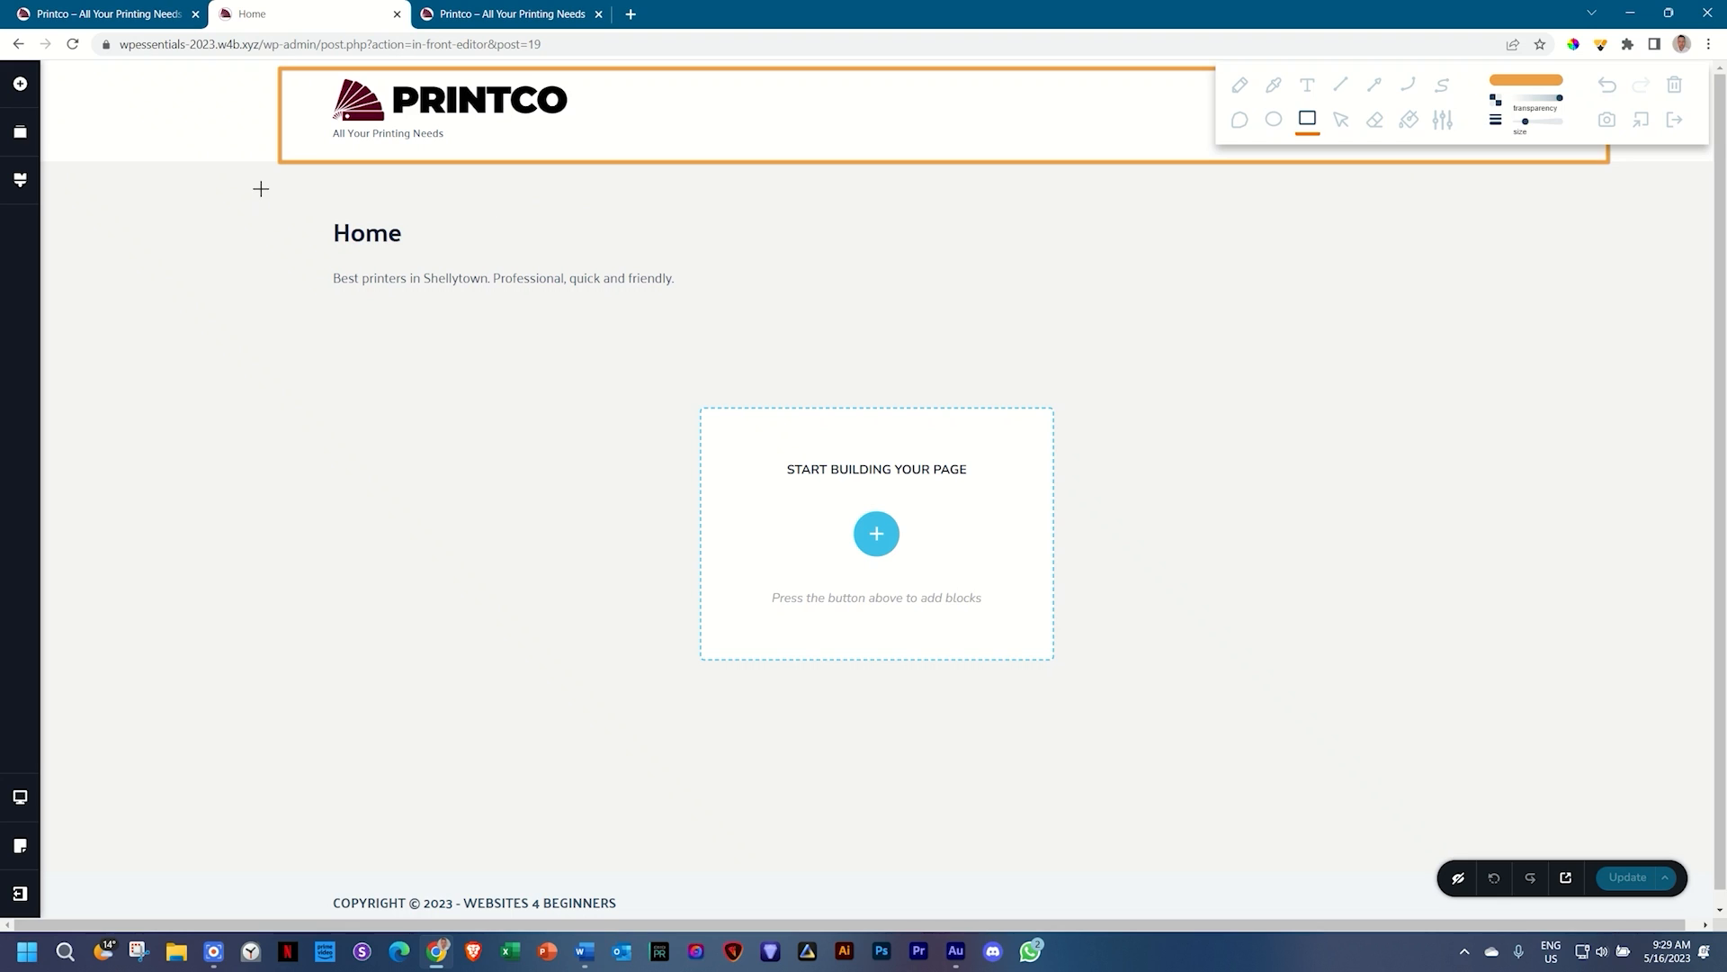
pyautogui.moveTo(283, 162)
pyautogui.mouseDown()
pyautogui.moveTo(374, 278)
pyautogui.moveTo(1526, 309)
pyautogui.moveTo(1636, 329)
pyautogui.moveTo(1609, 330)
pyautogui.mouseUp()
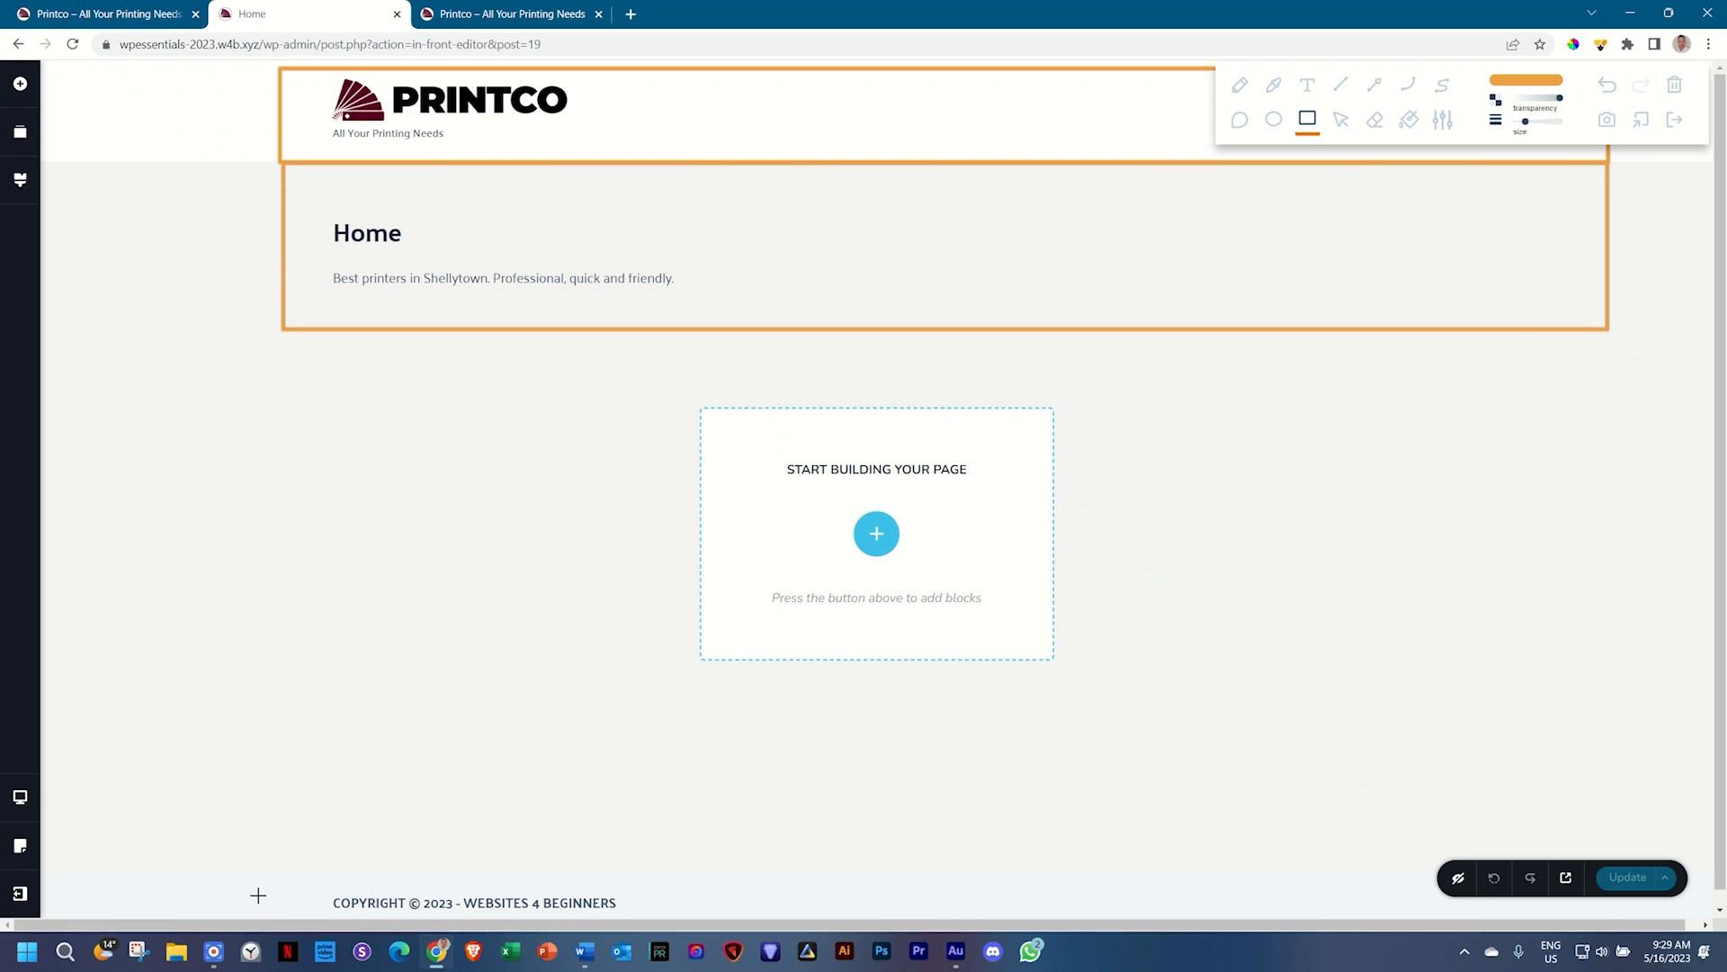
pyautogui.moveTo(249, 874)
pyautogui.mouseDown()
pyautogui.moveTo(351, 909)
pyautogui.moveTo(1628, 914)
pyautogui.mouseUp()
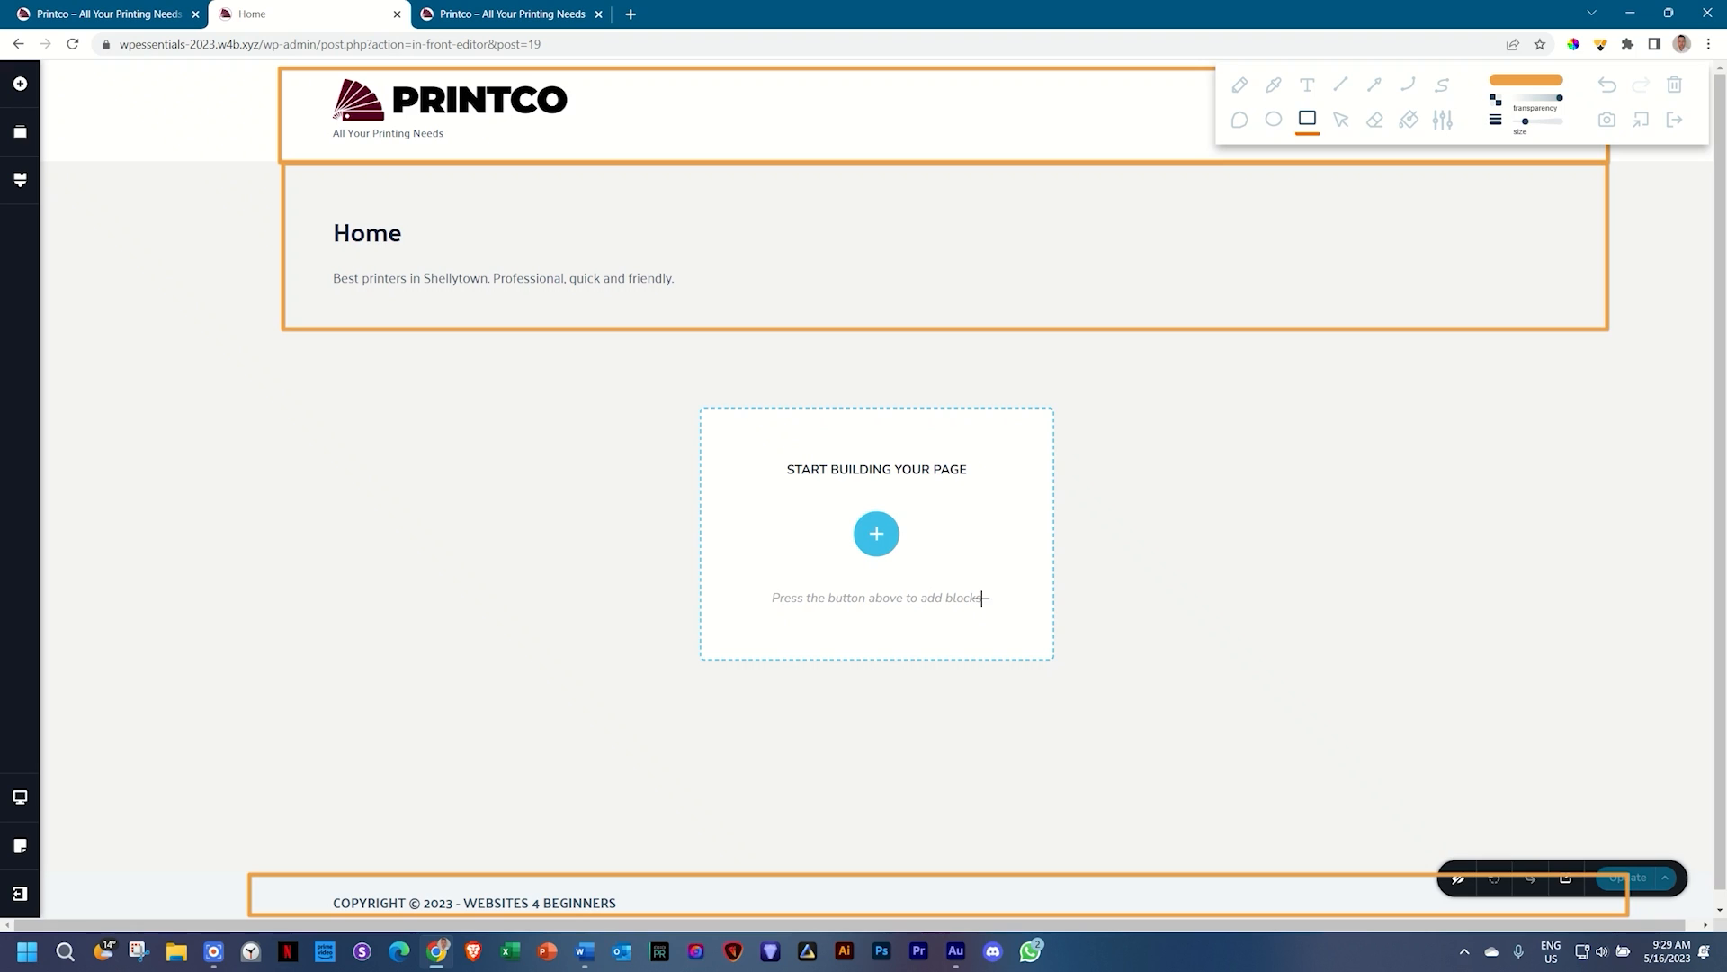
pyautogui.moveTo(284, 344); pyautogui.dragTo(1627, 867)
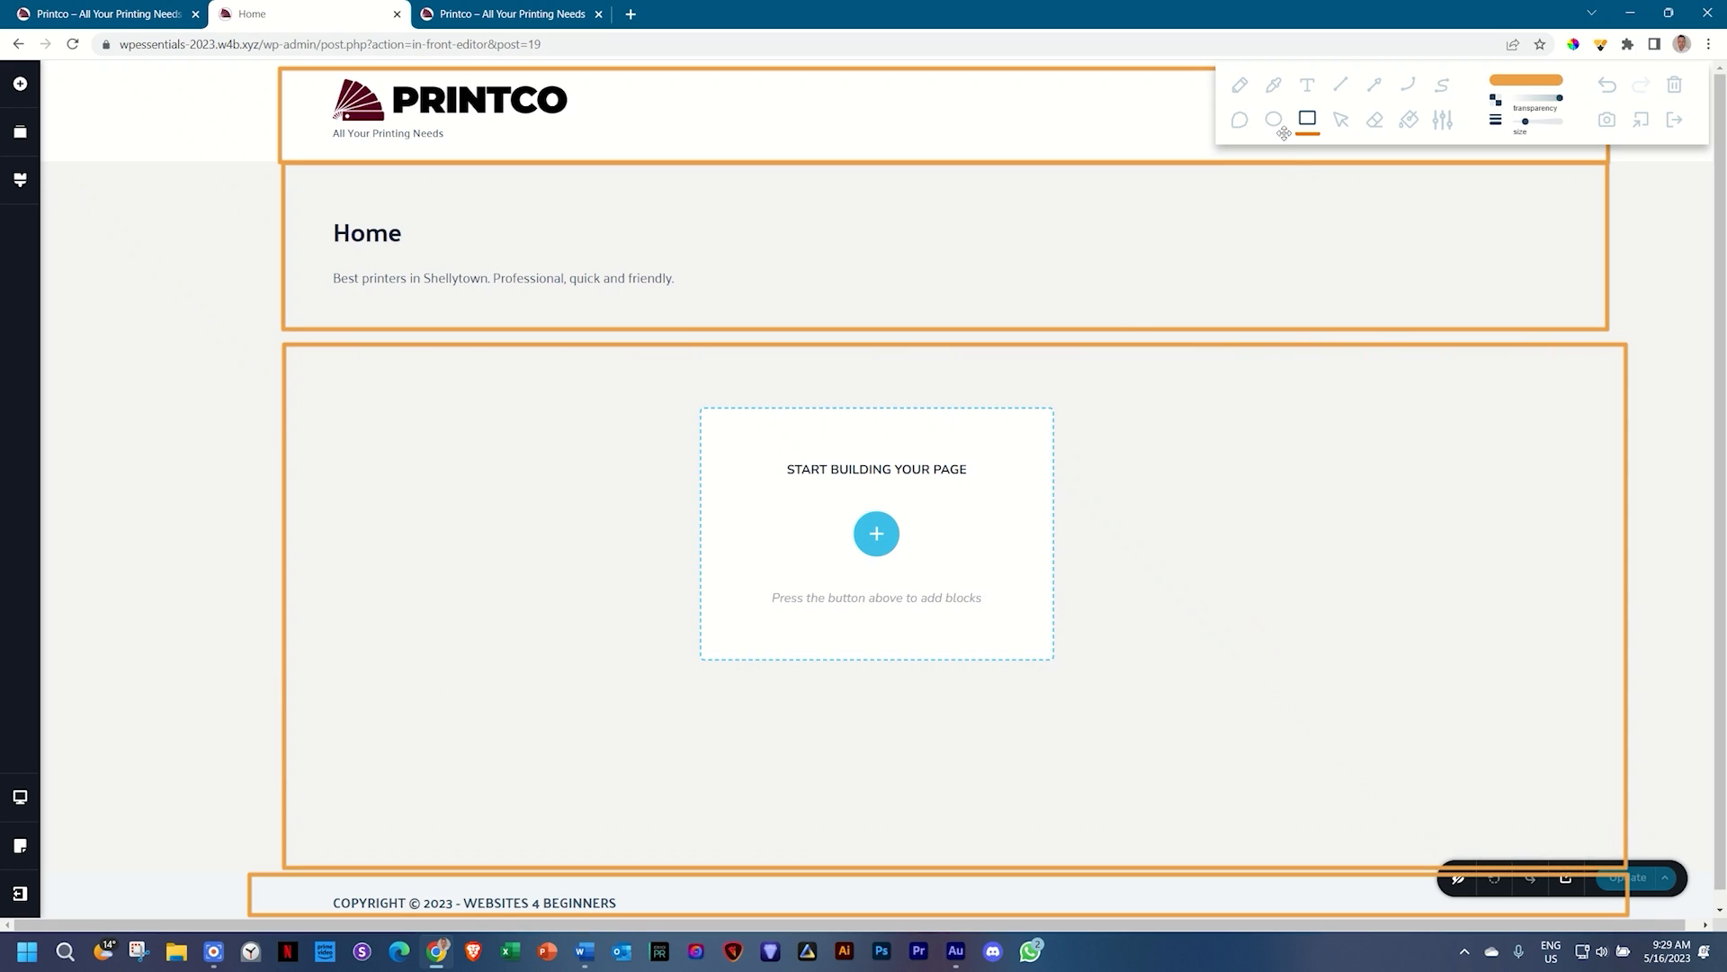
pyautogui.click(1409, 119)
pyautogui.click(1035, 479)
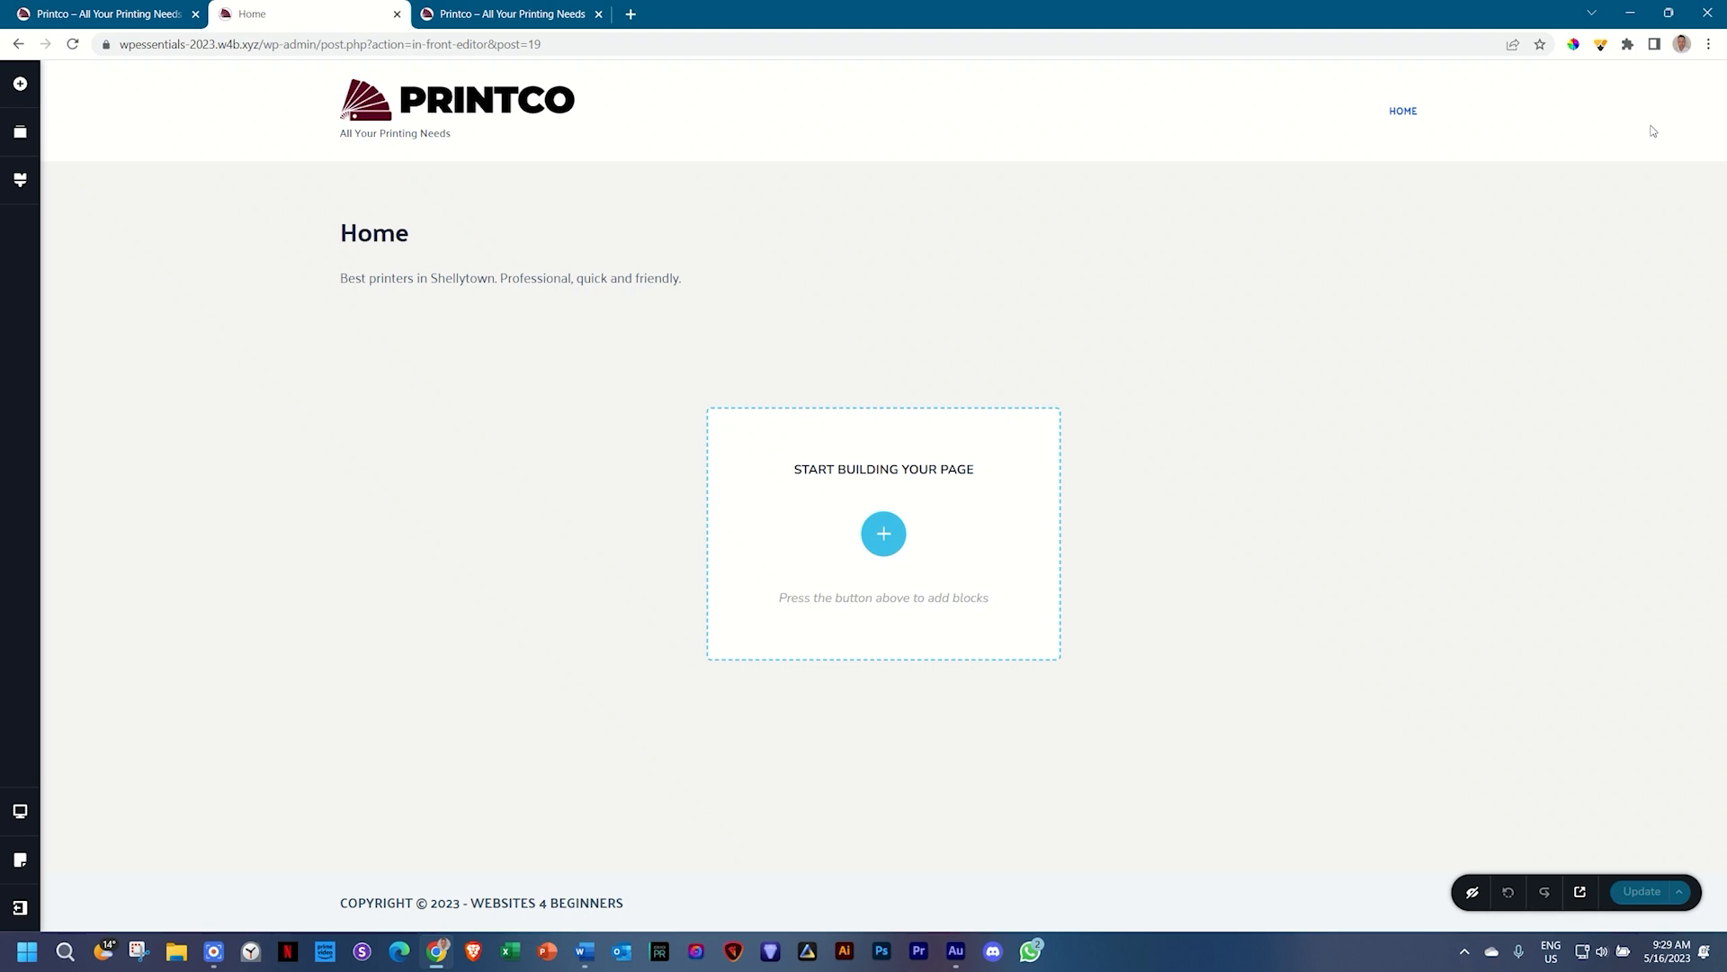
# Step: Insert the 'Decorate For Less' sign-up hero with the cherries image, then reopen the block library
pyautogui.click(882, 534)
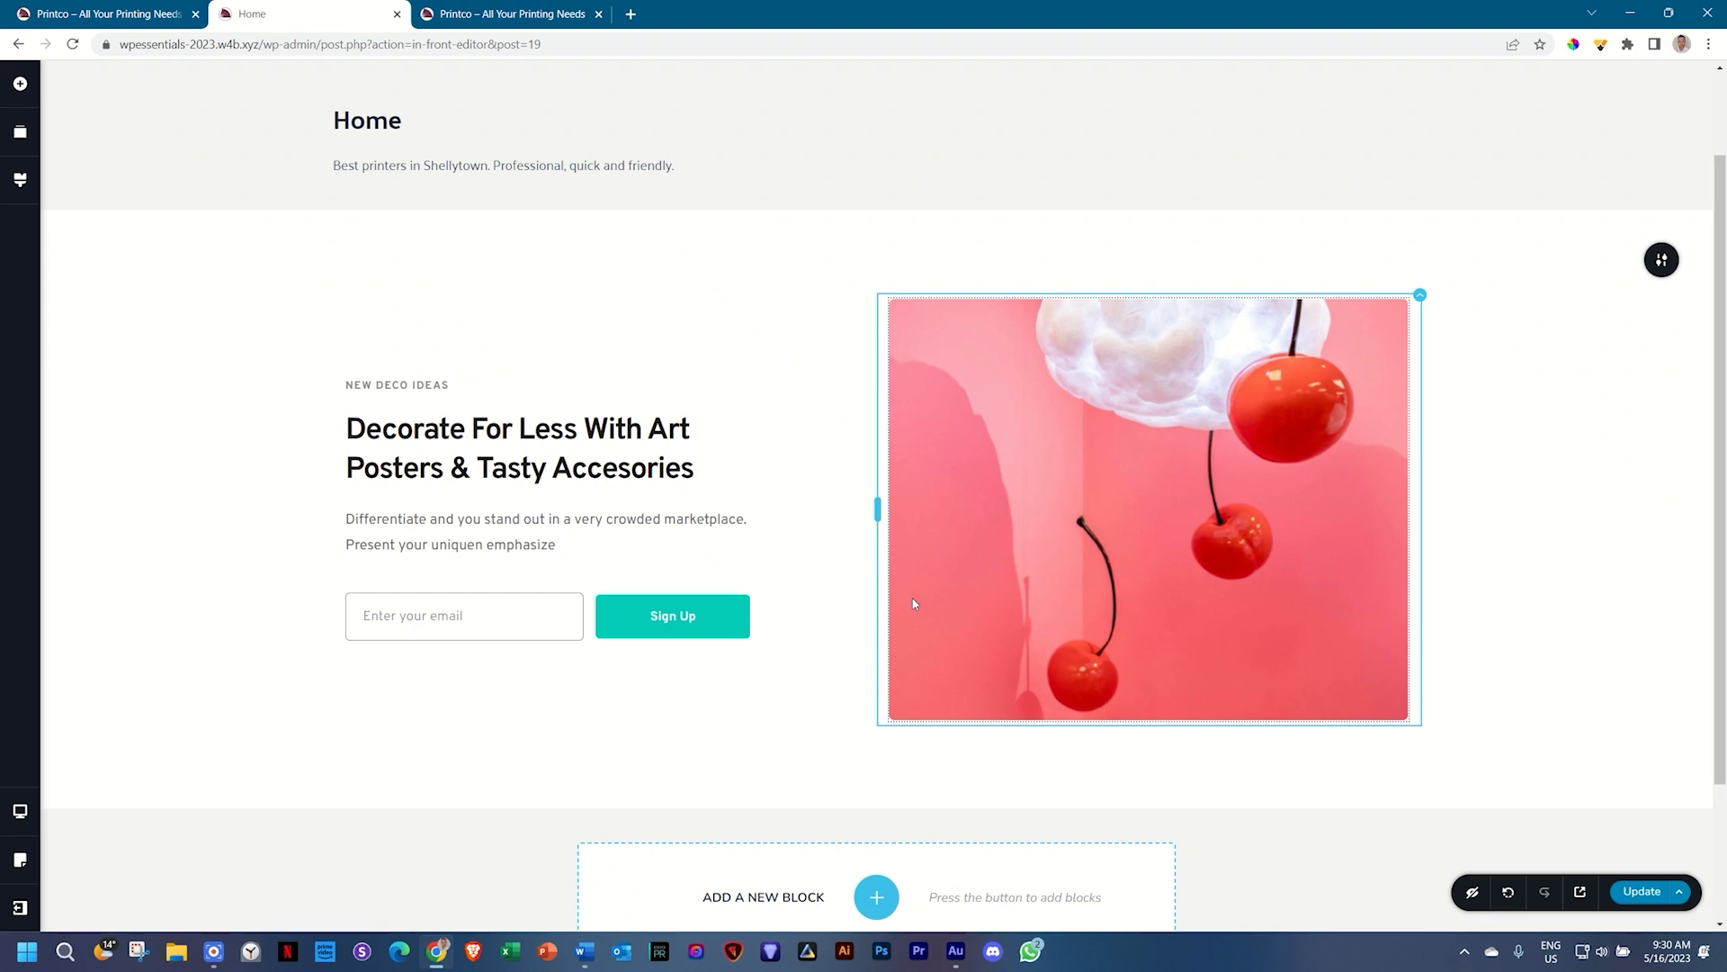
pyautogui.scroll(-3, 914, 603)
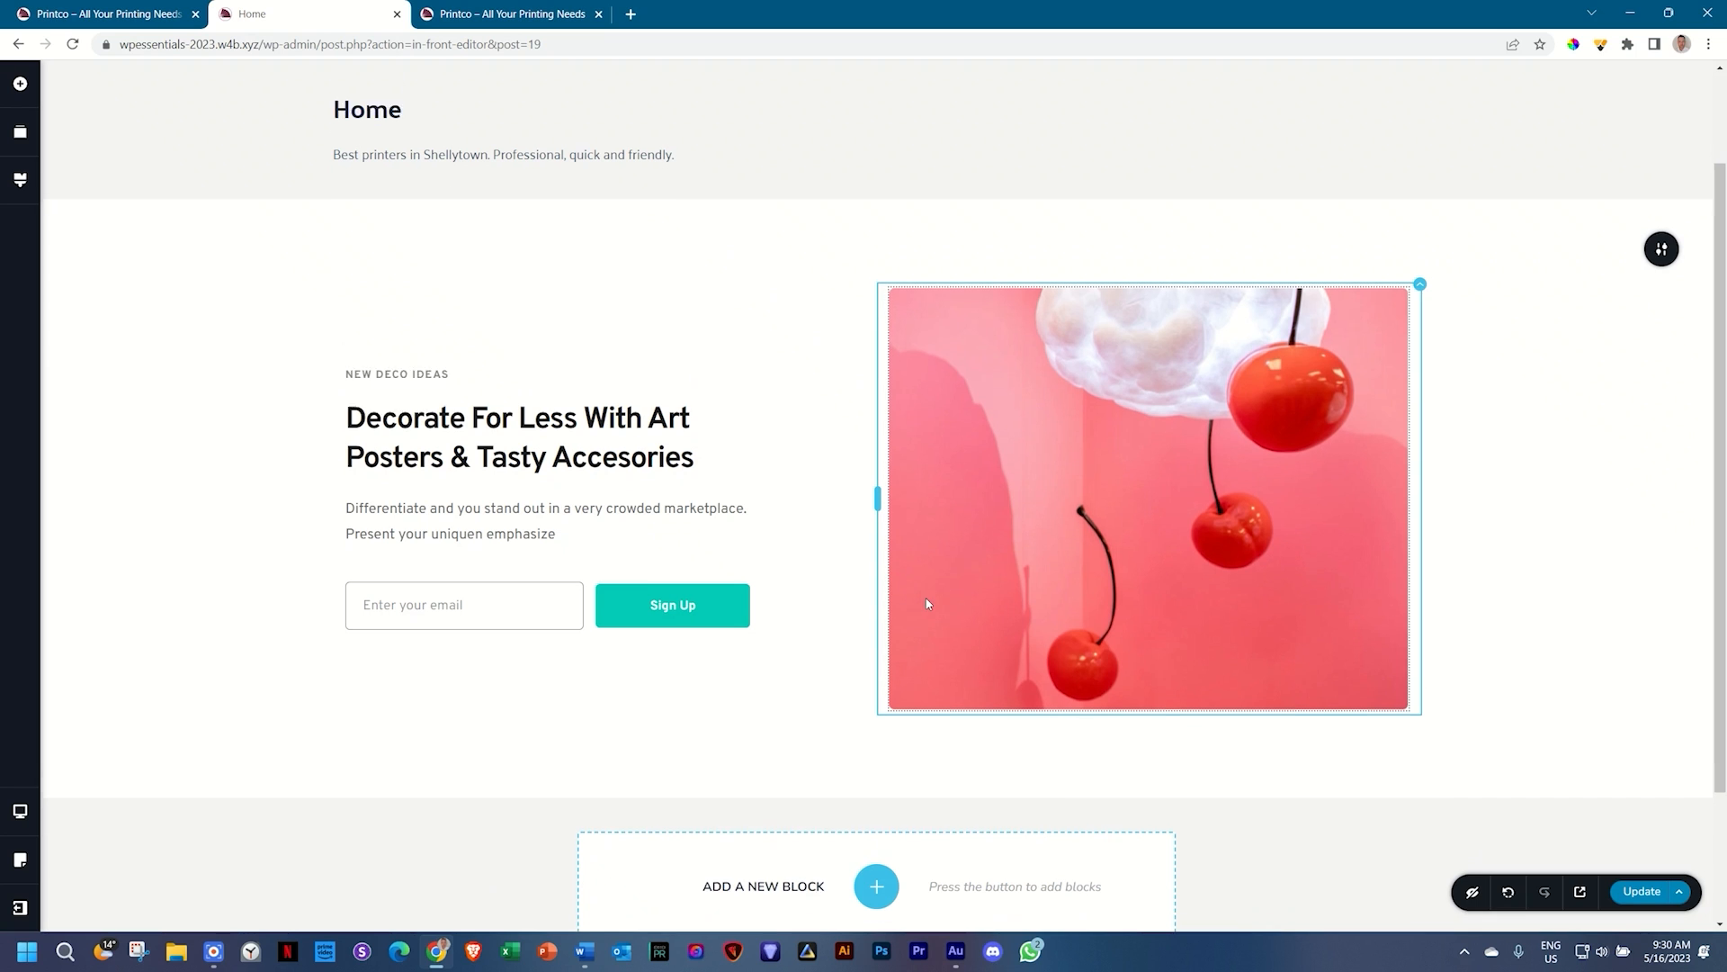
pyautogui.click(869, 719)
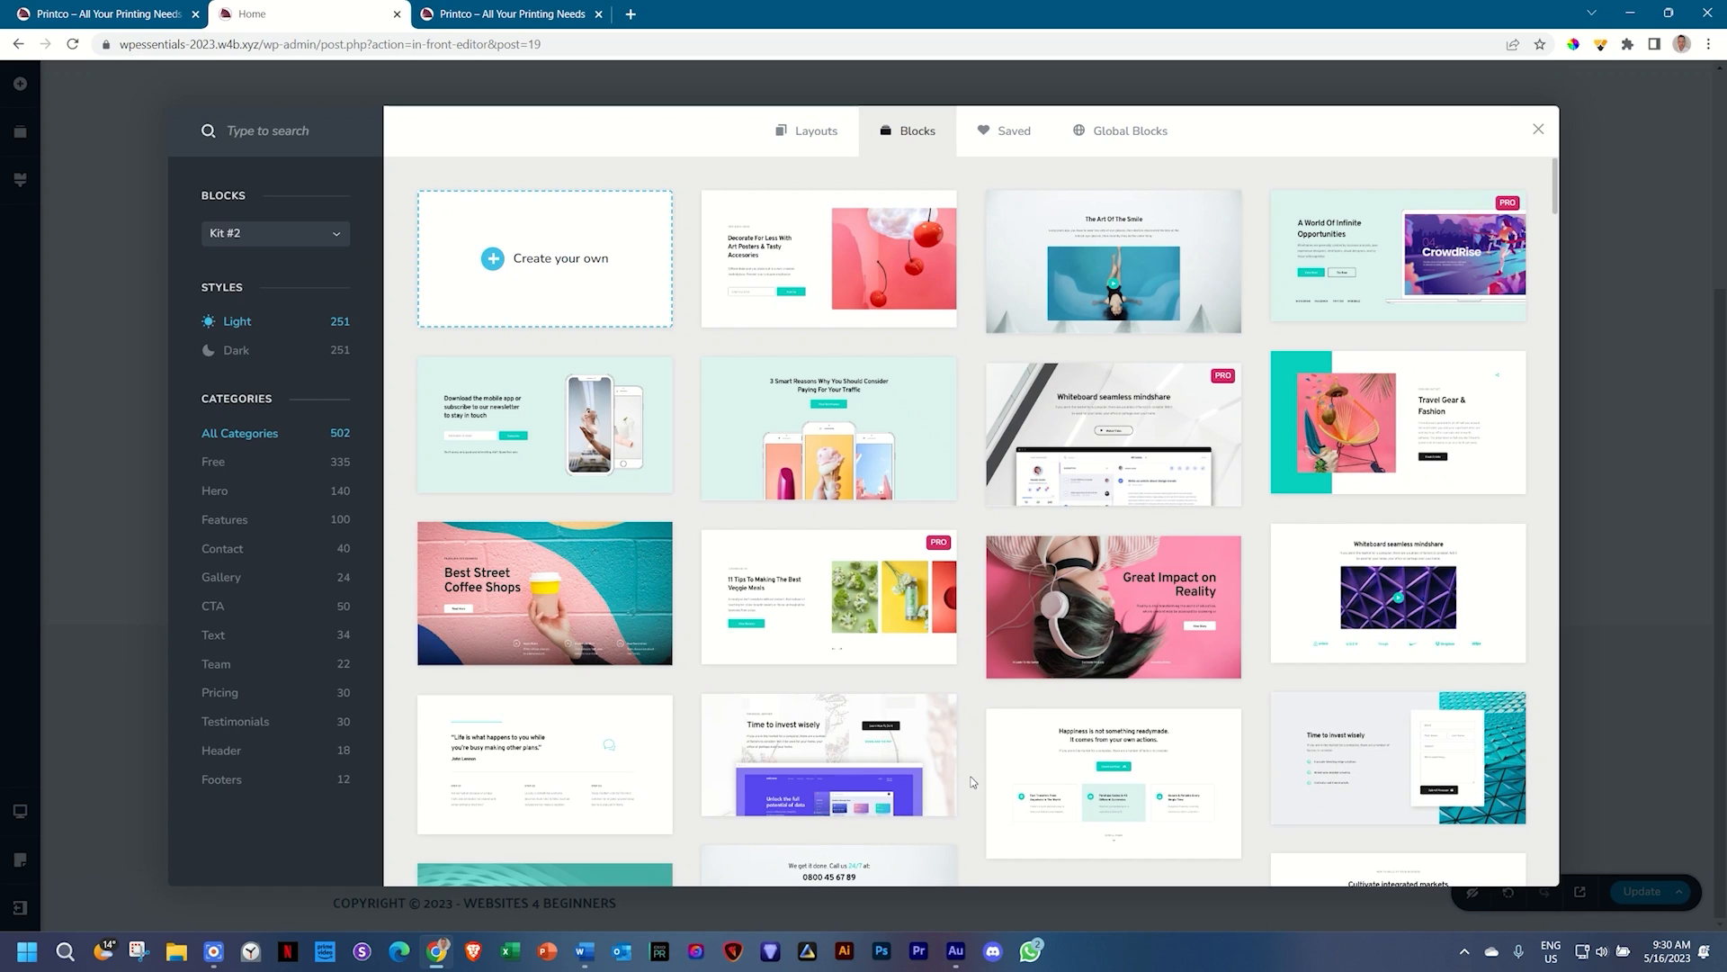
# Step: Scroll through the light block designs in the library
pyautogui.scroll(-3, 1050, 594)
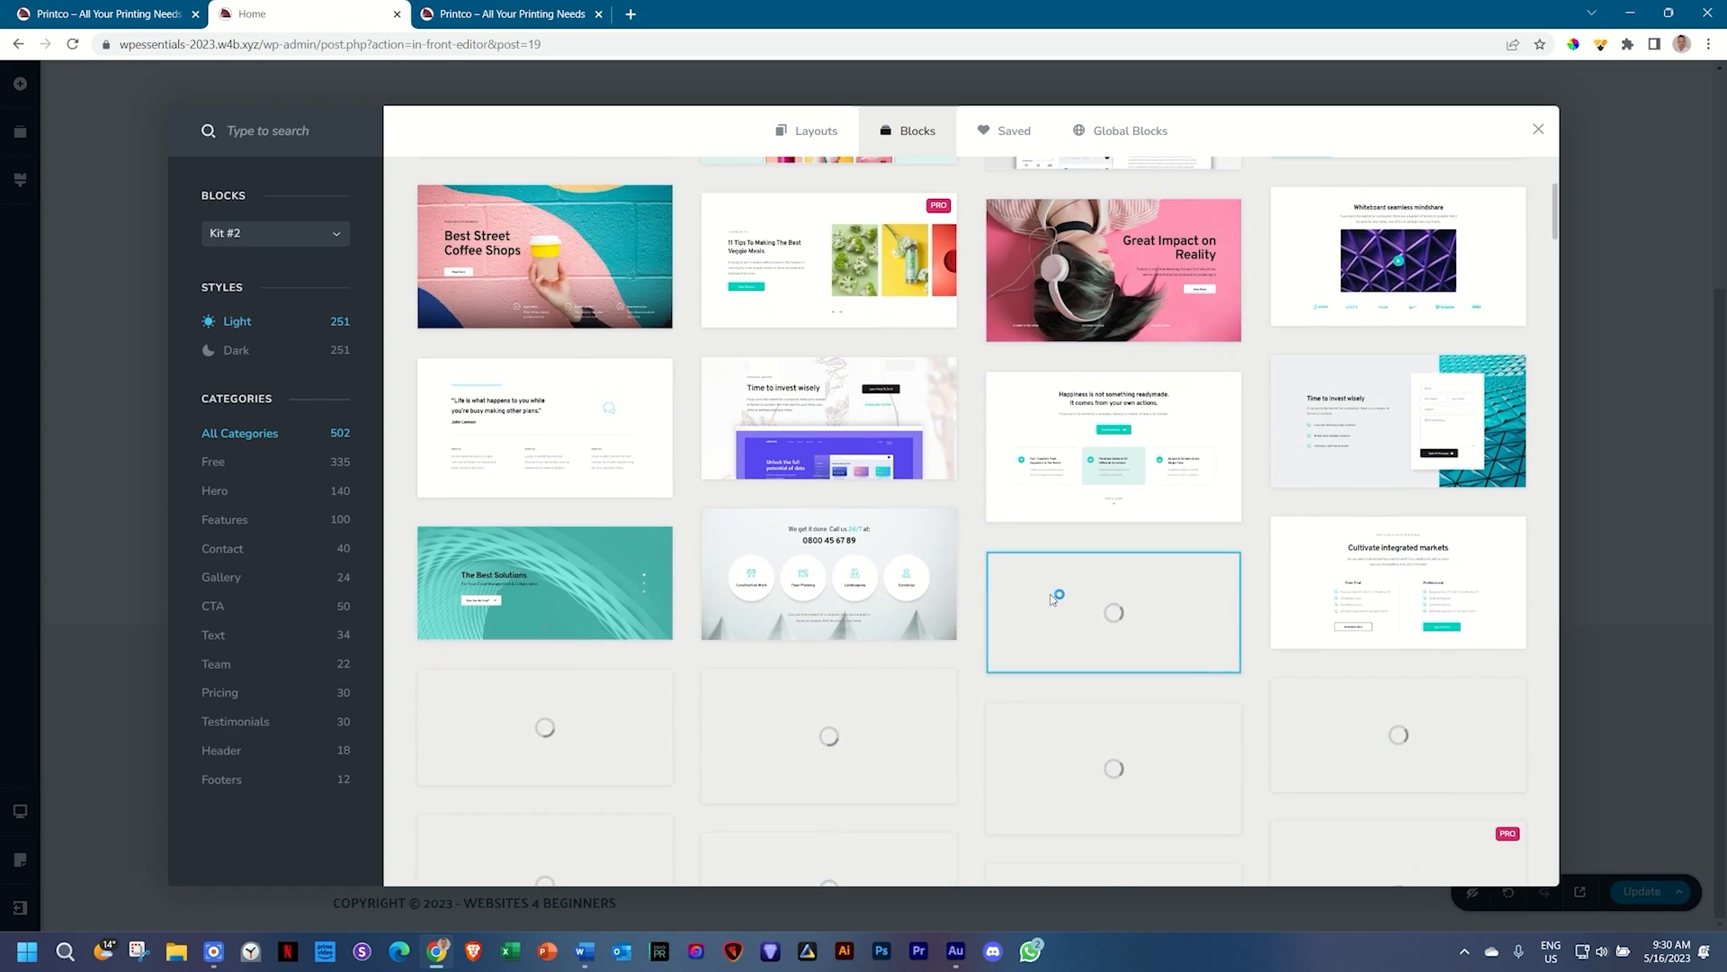
pyautogui.scroll(-2, 1050, 594)
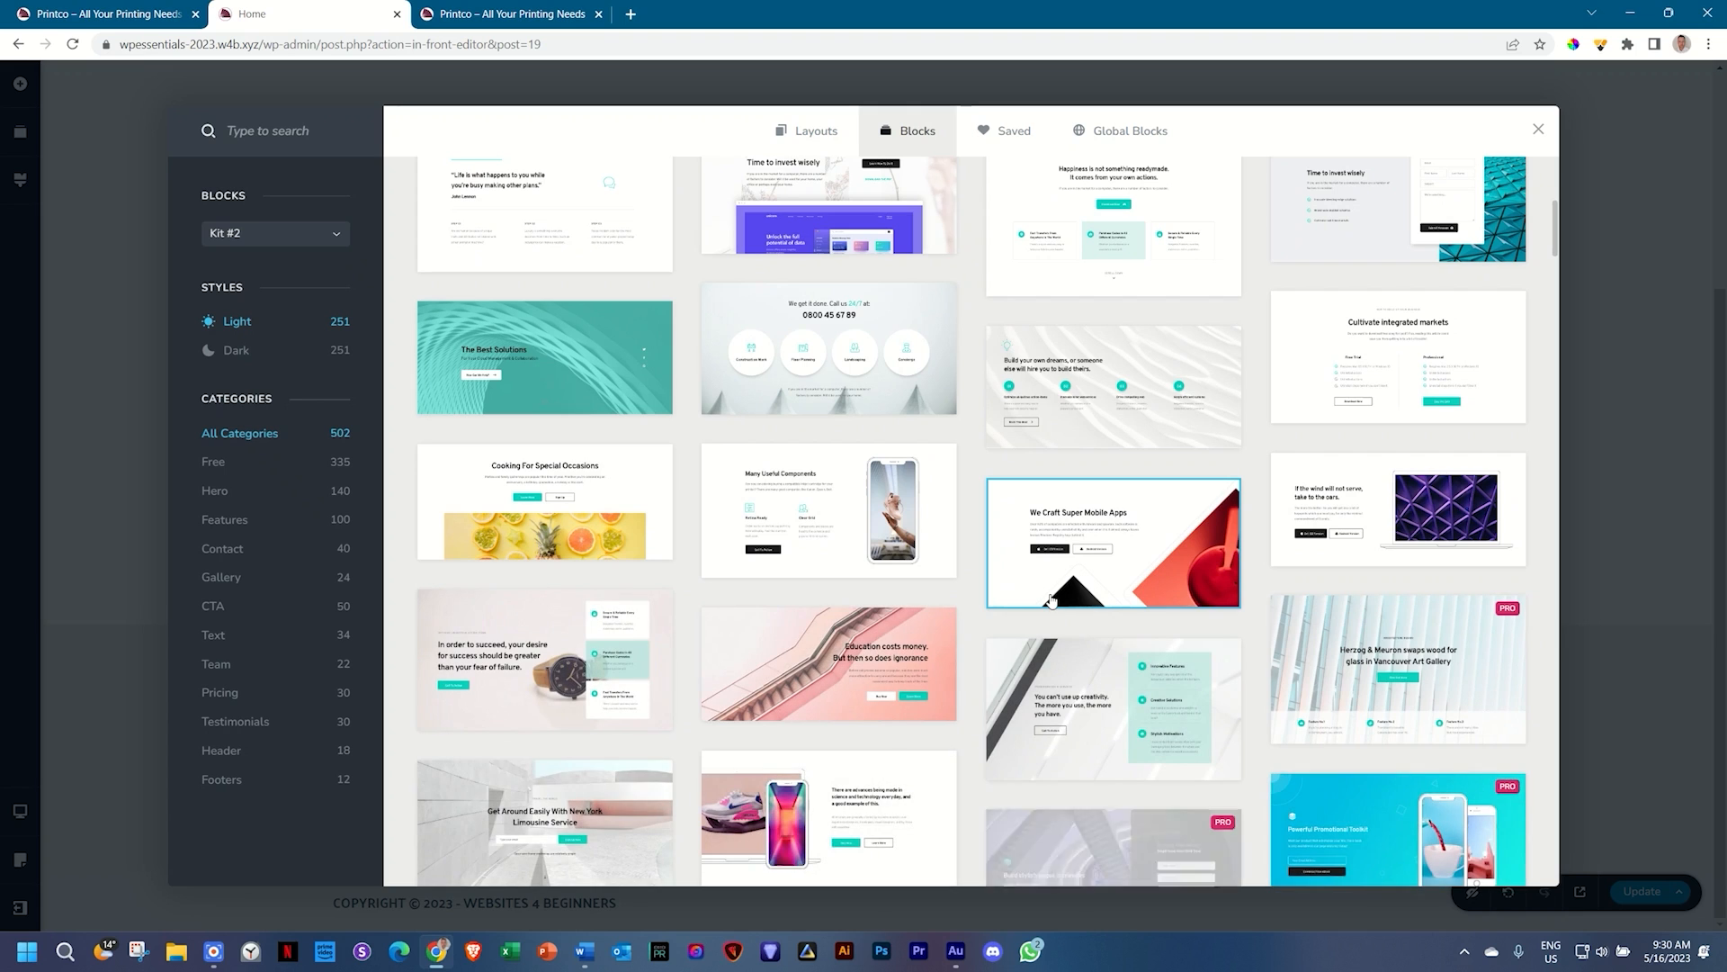
pyautogui.scroll(-3, 1051, 601)
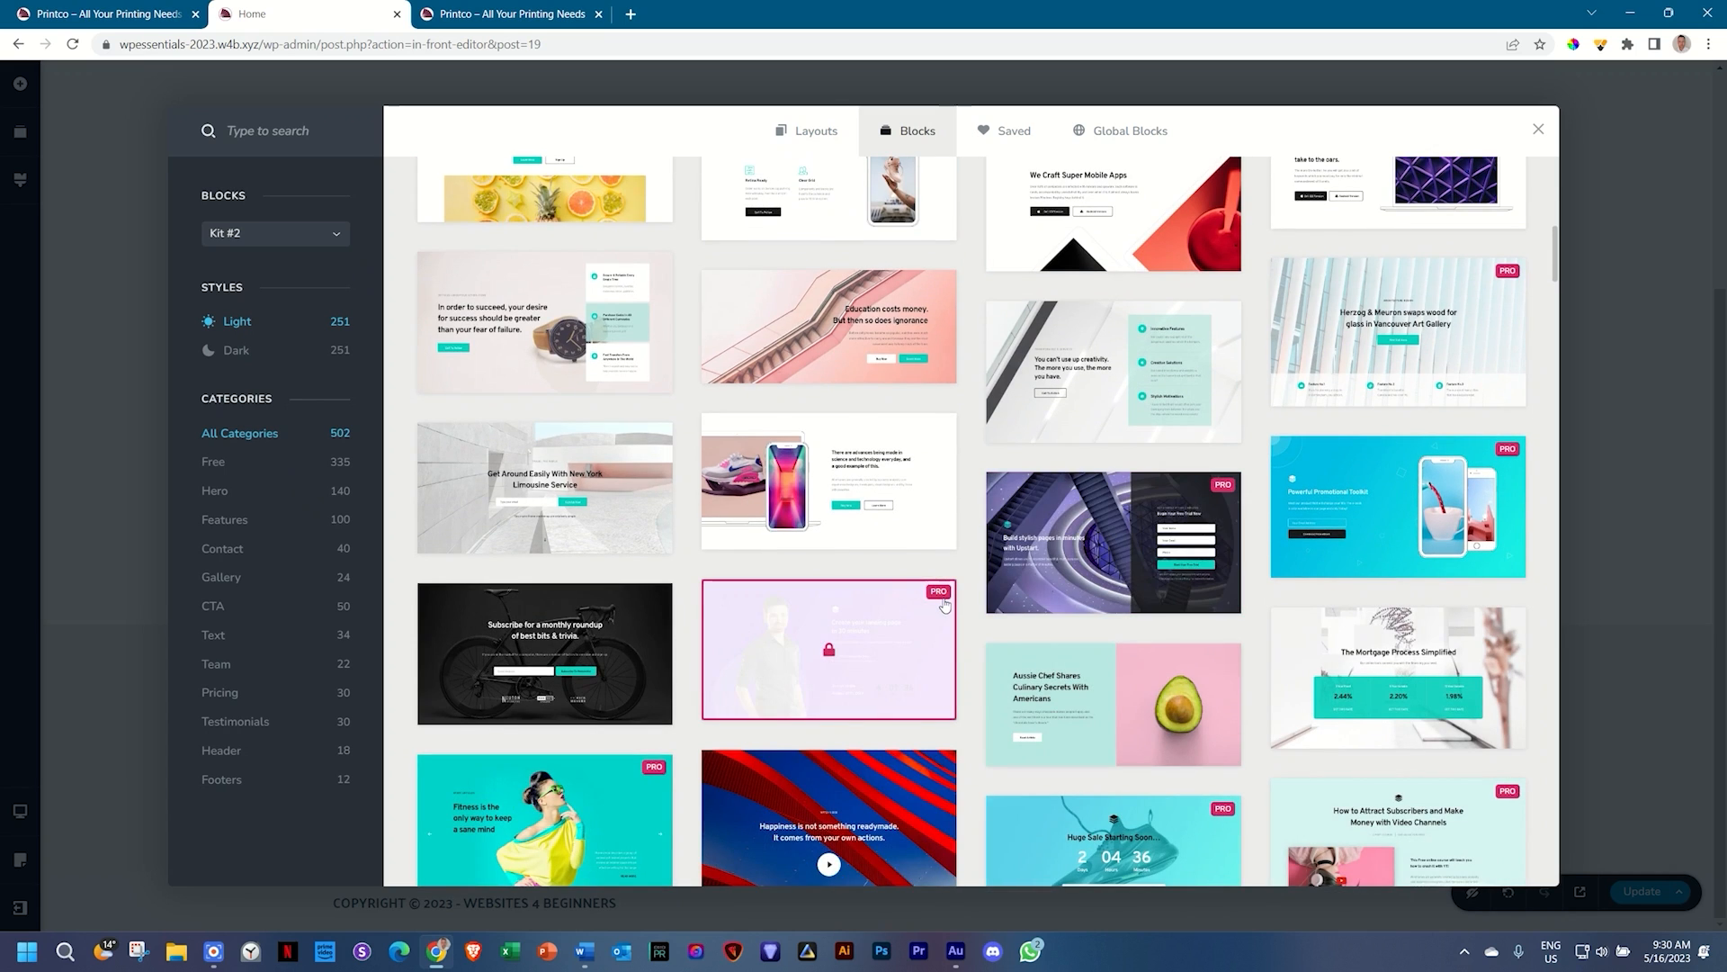
pyautogui.moveTo(939, 600)
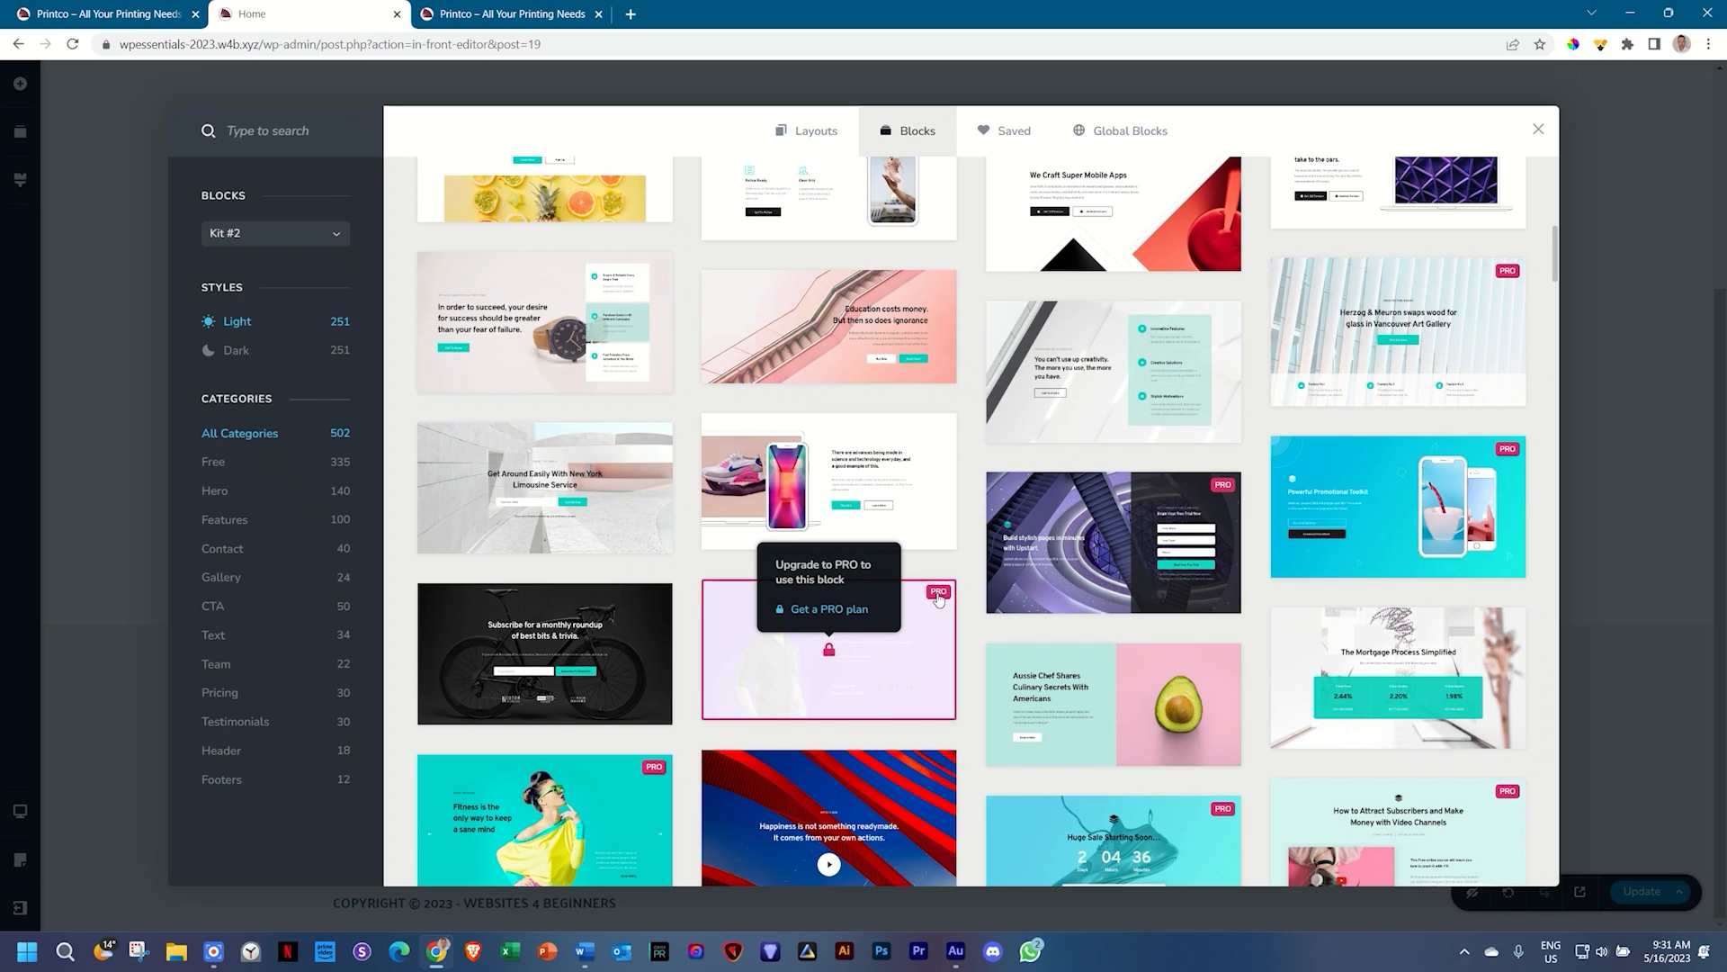
pyautogui.scroll(-3, 938, 600)
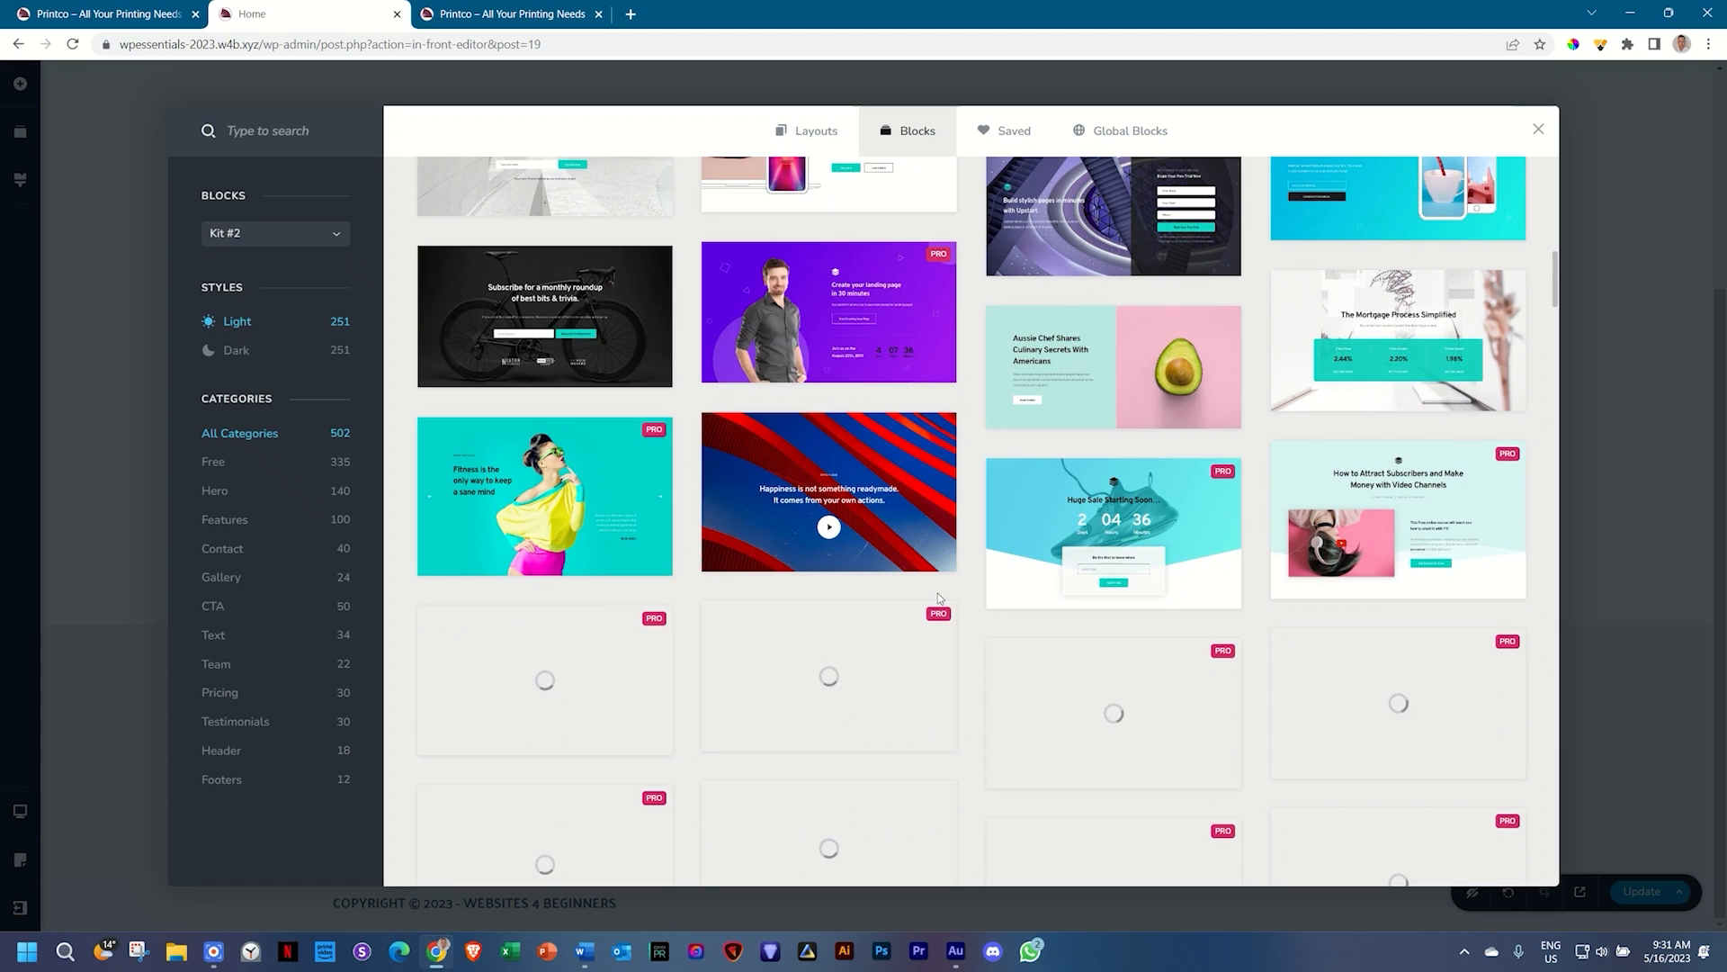
pyautogui.scroll(-4, 939, 599)
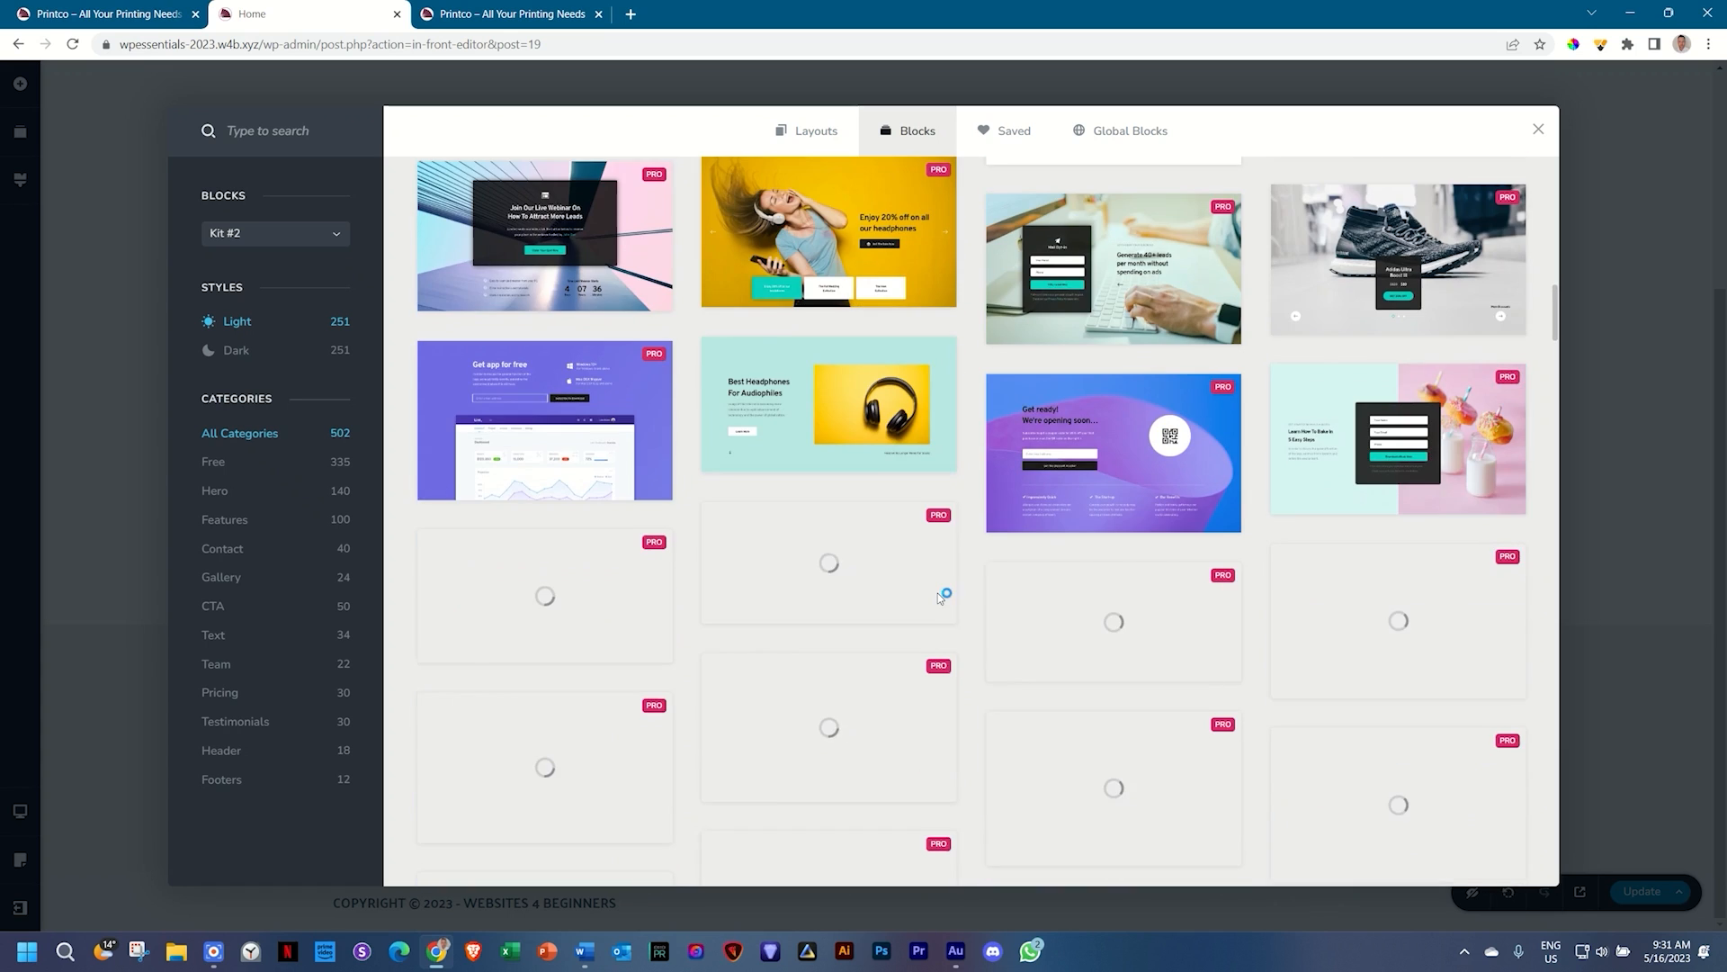
pyautogui.scroll(-2, 938, 598)
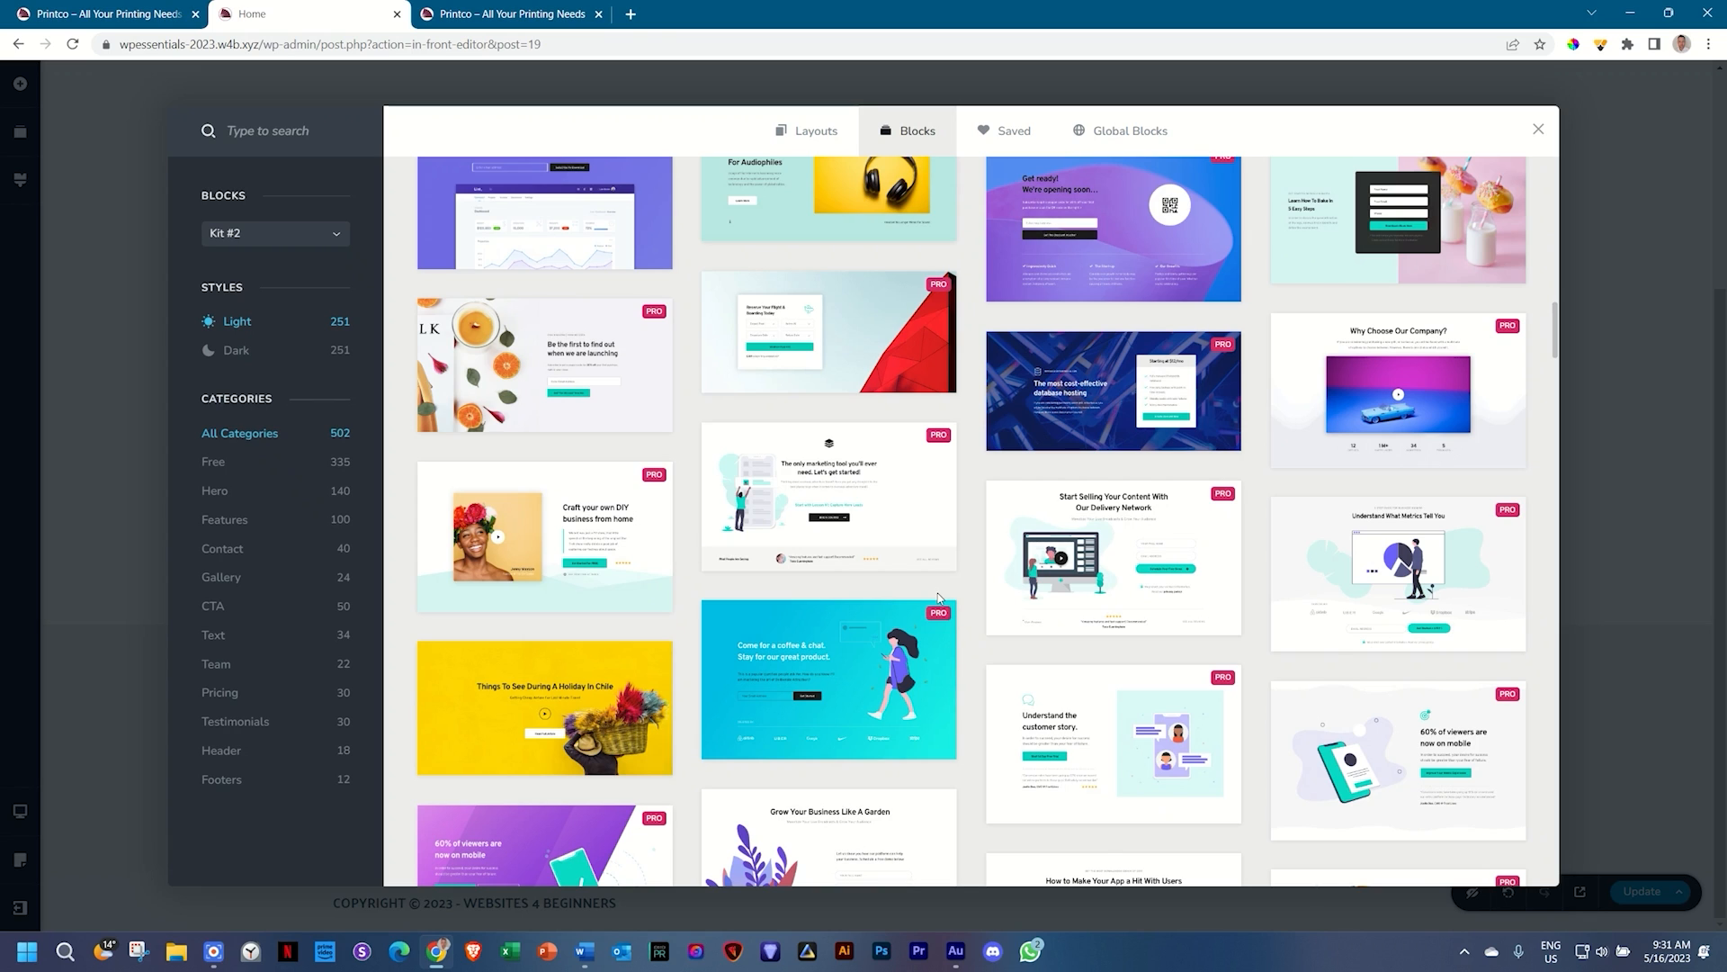
pyautogui.scroll(-8, 939, 598)
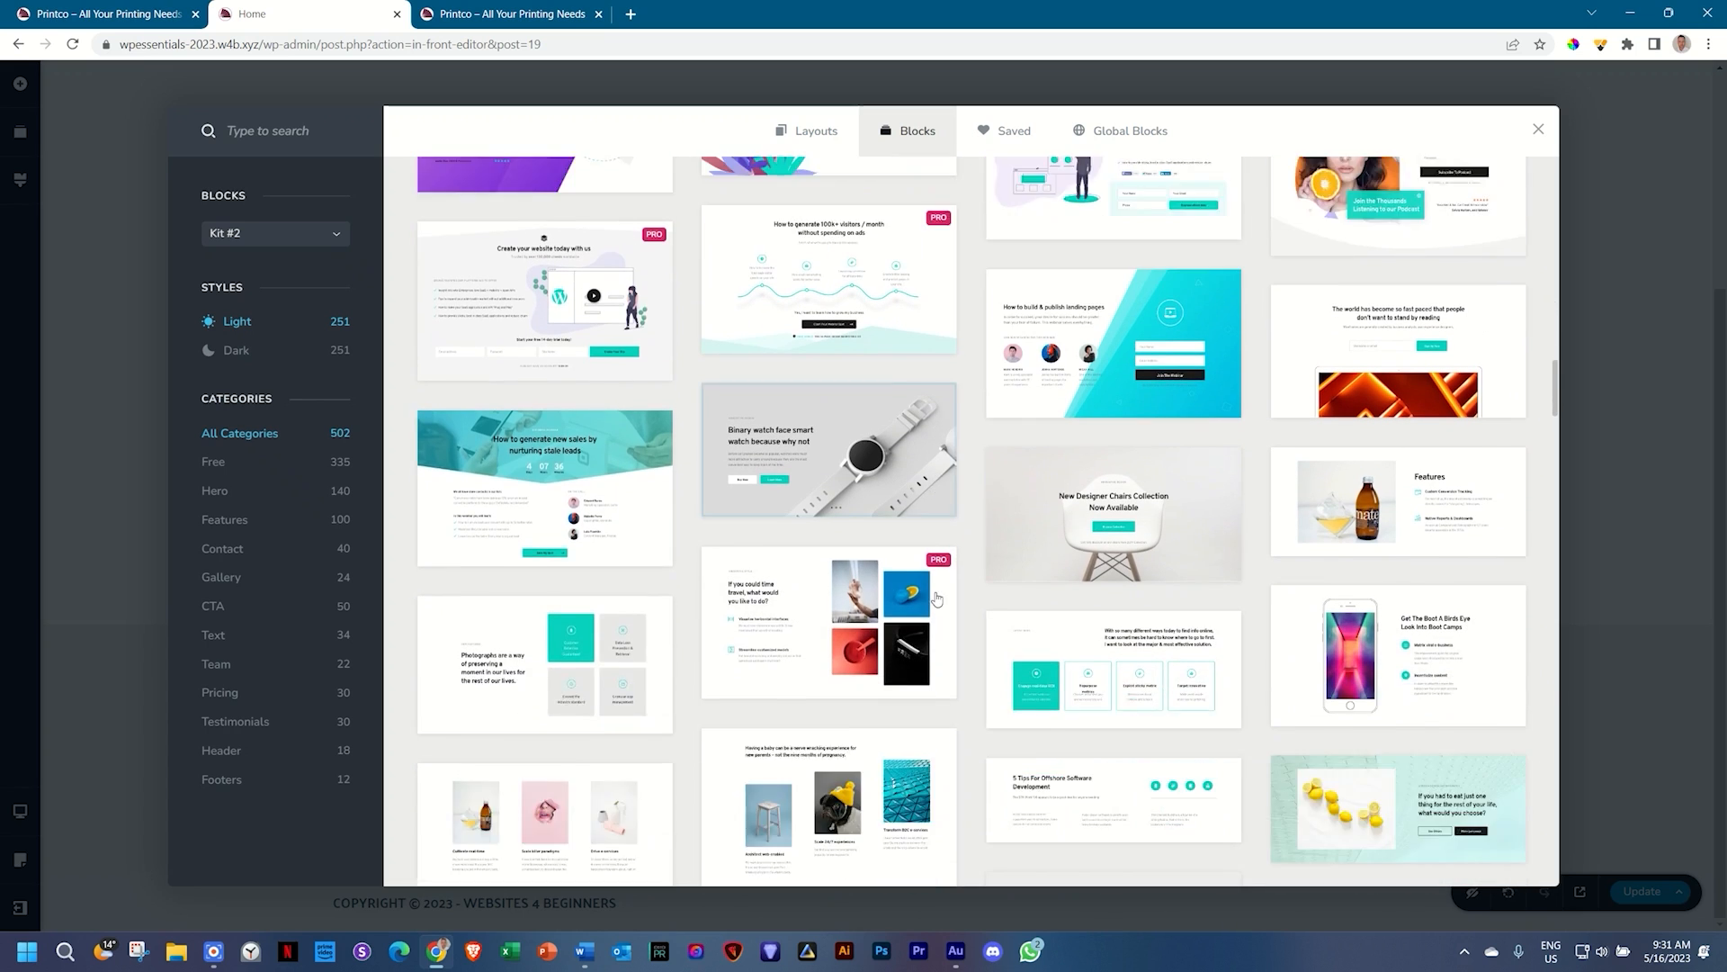
pyautogui.scroll(-1, 938, 598)
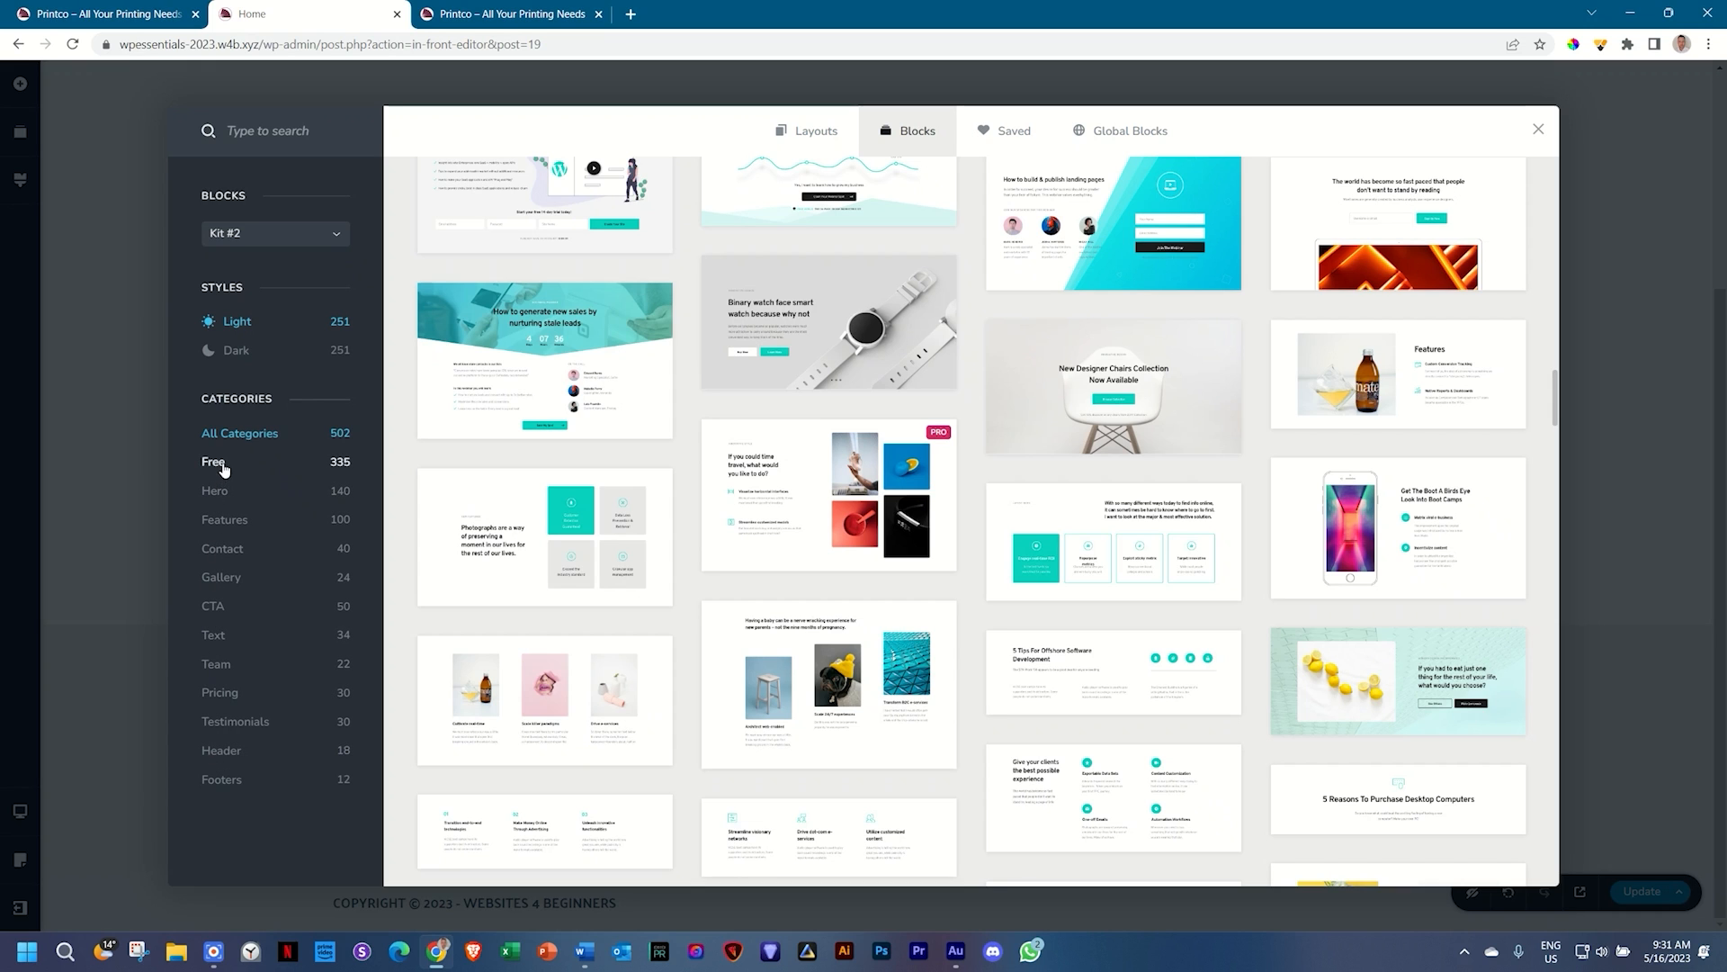
# Step: Filter the library through Hero, Features and Text, settling on the CTA category
pyautogui.click(216, 492)
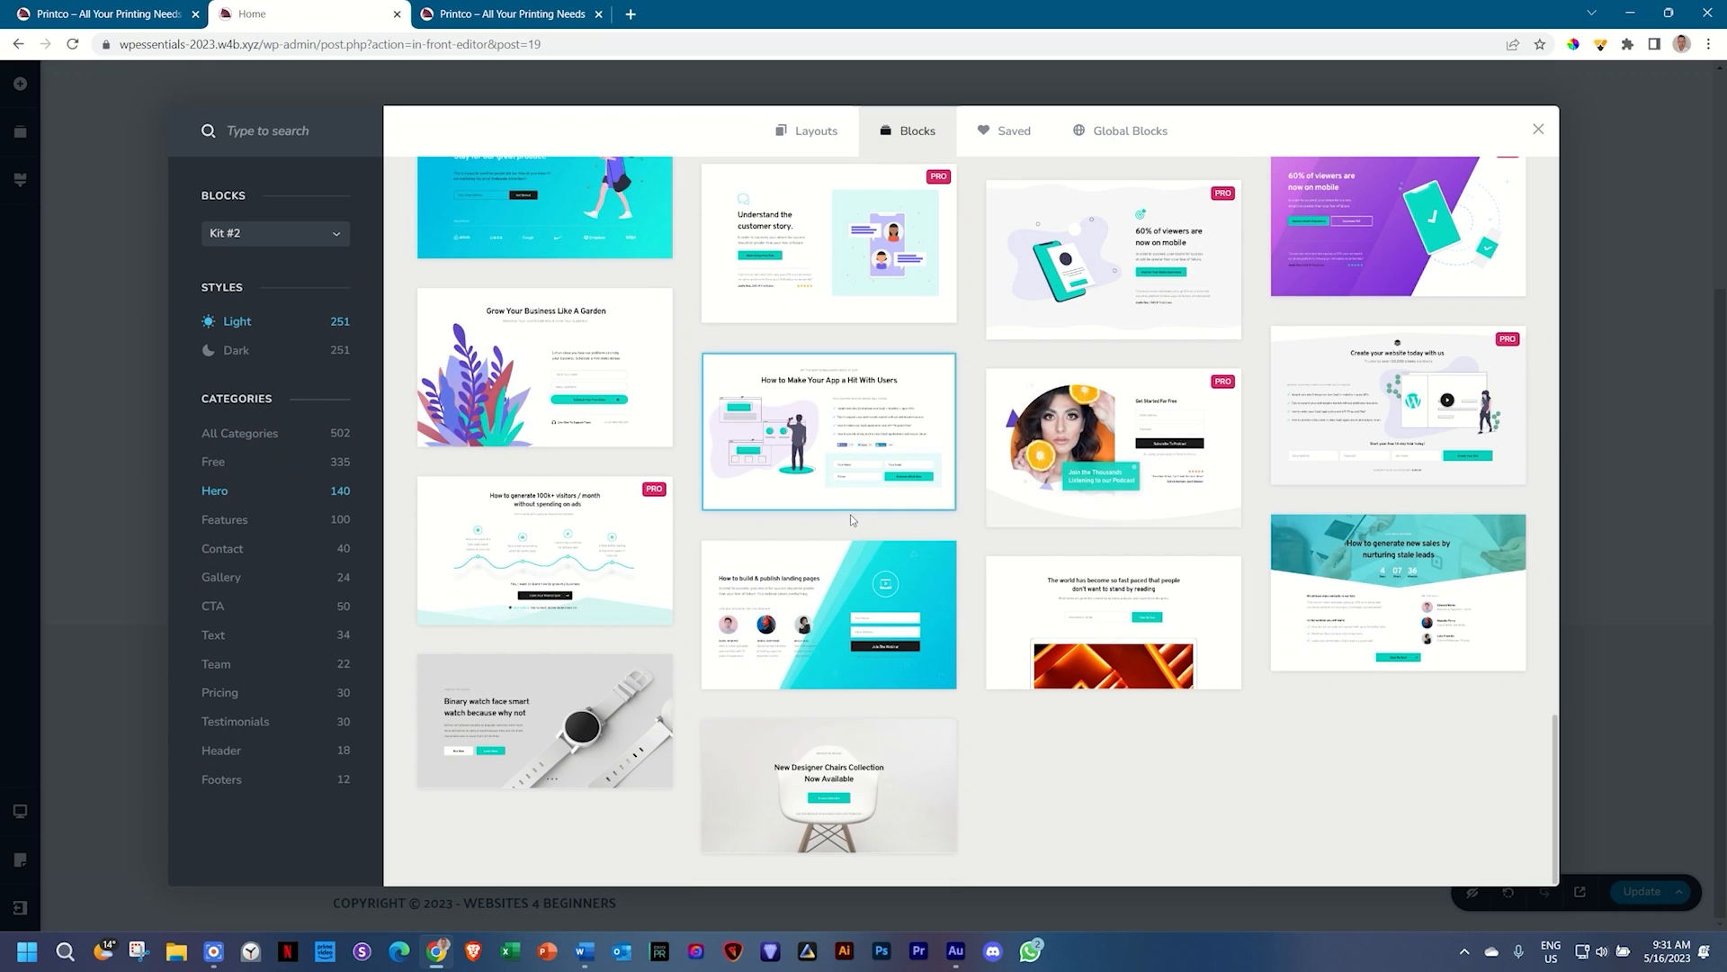
pyautogui.scroll(8, 837, 432)
pyautogui.scroll(-3, 853, 527)
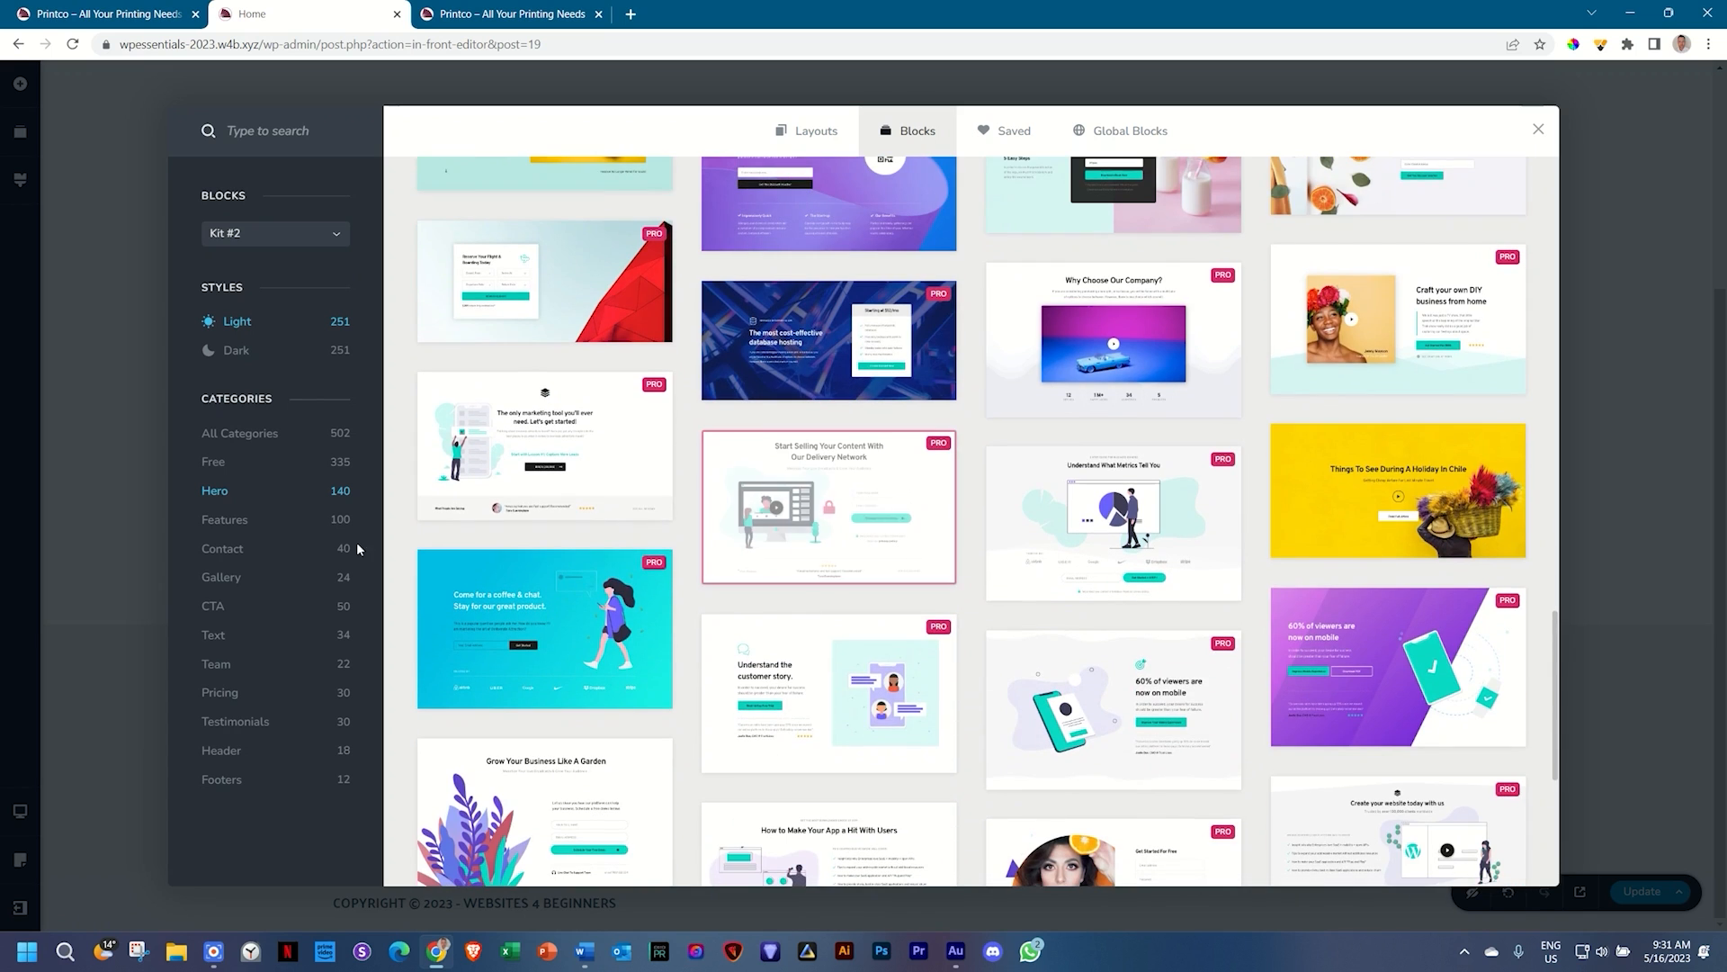
pyautogui.click(236, 520)
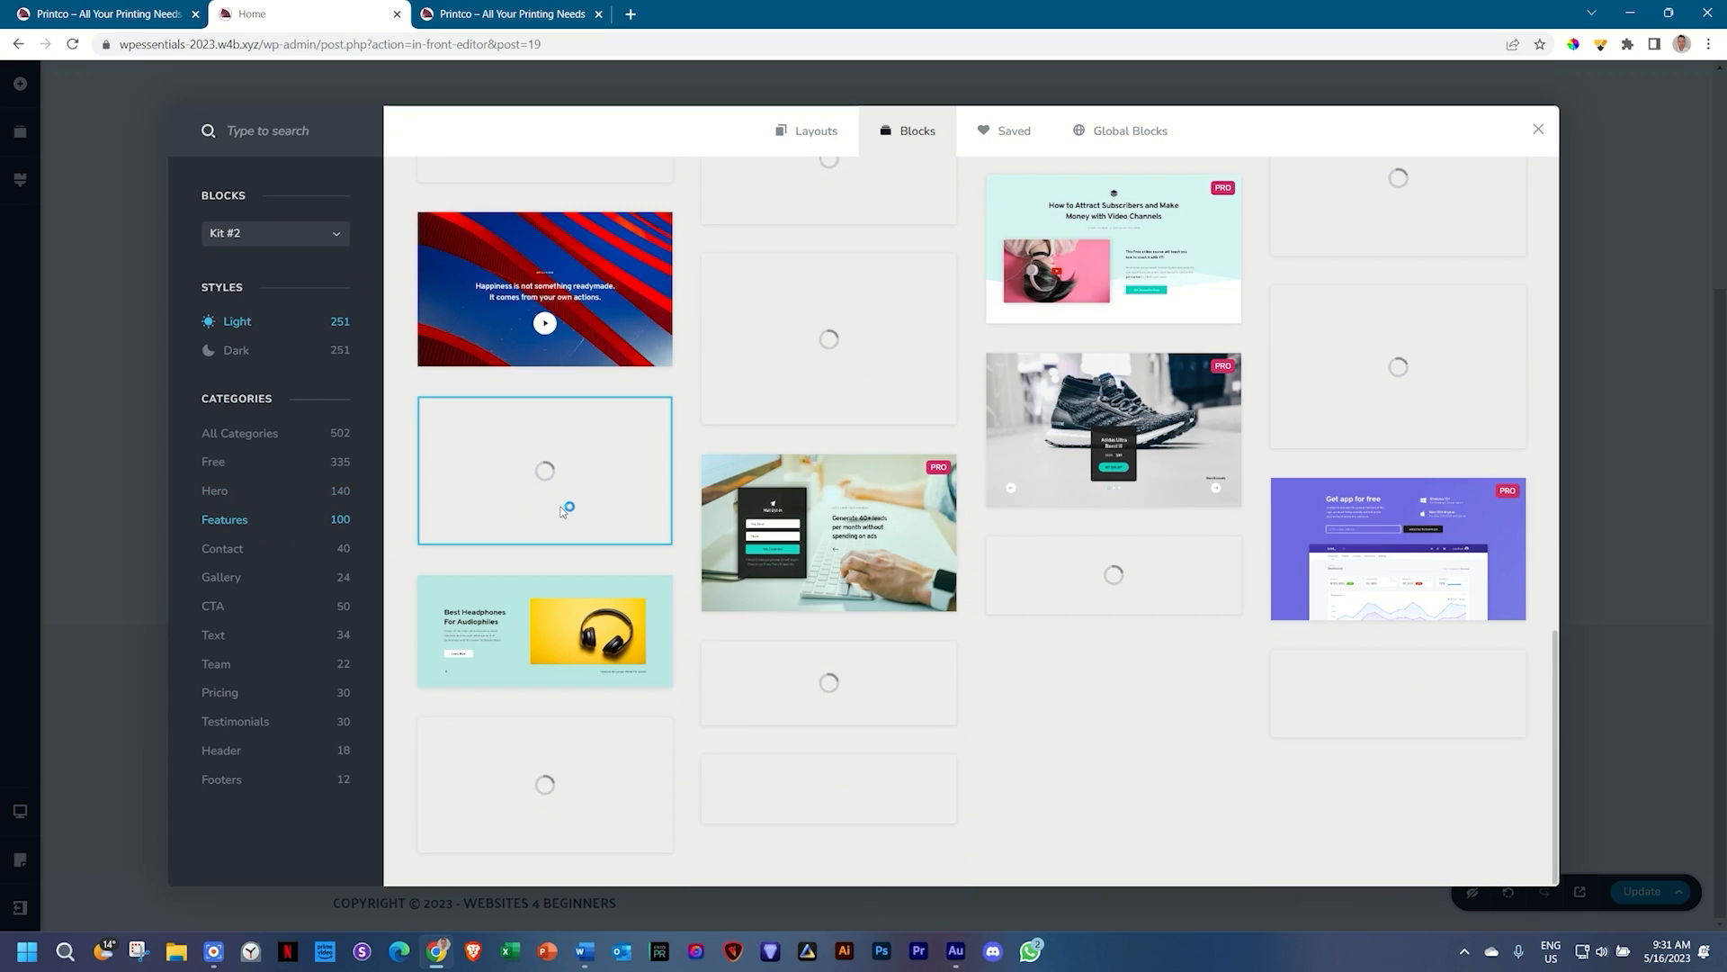
pyautogui.click(228, 638)
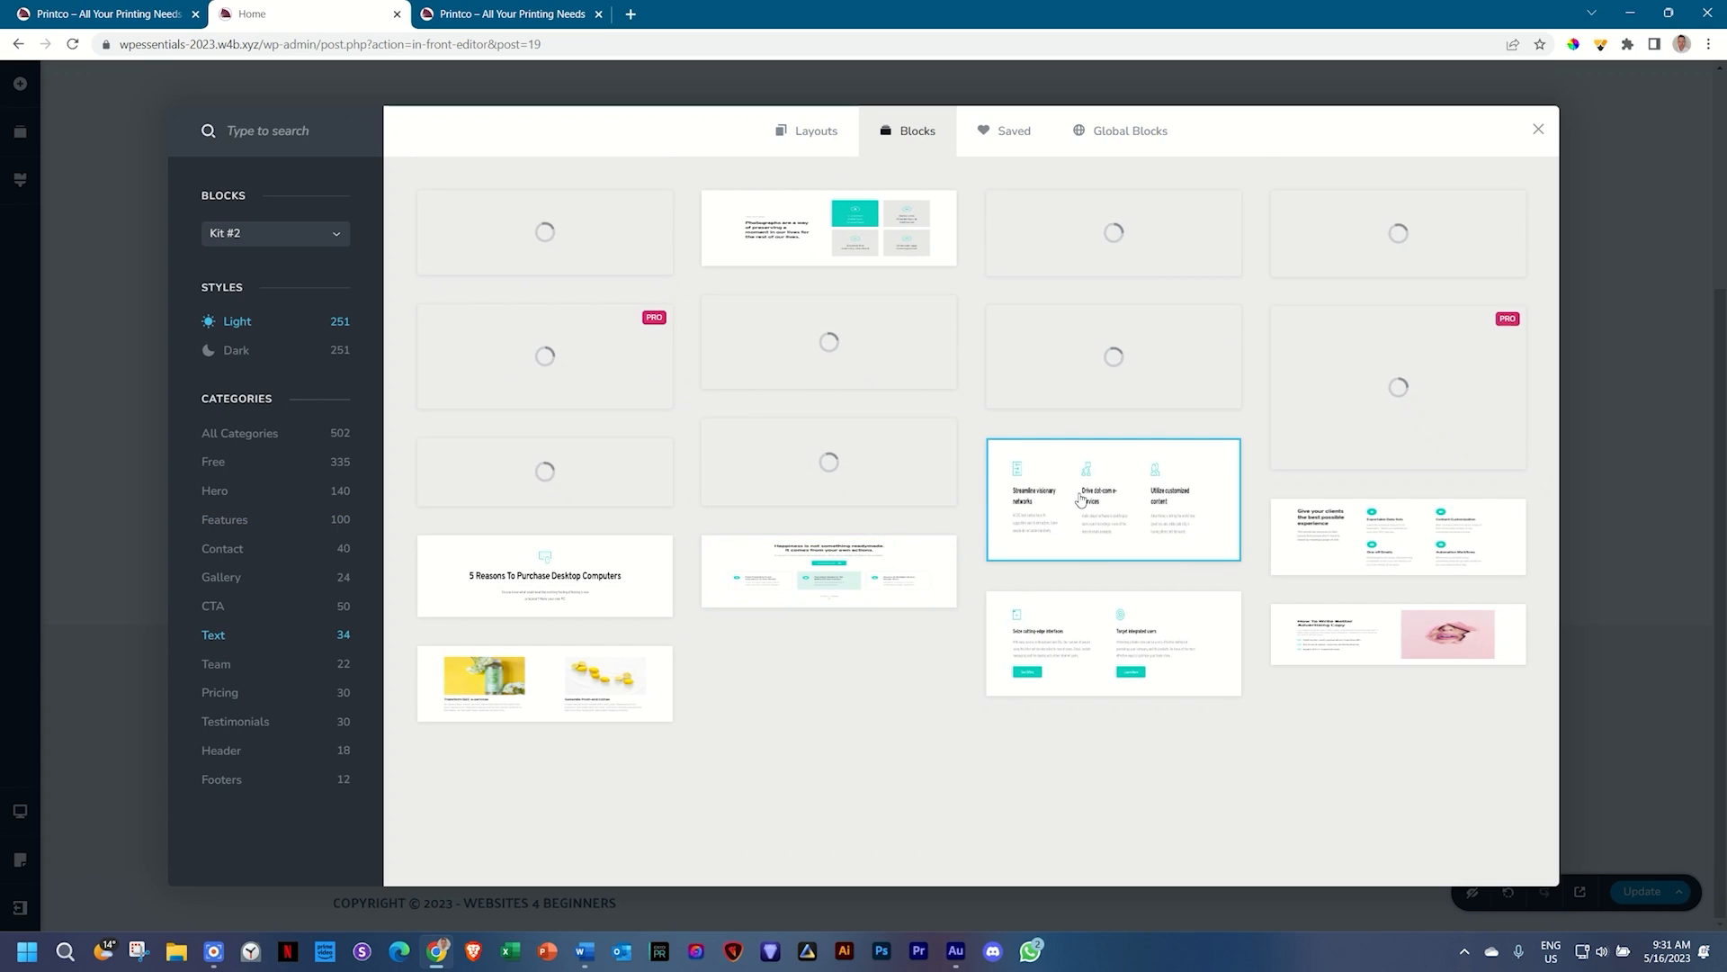
pyautogui.click(225, 606)
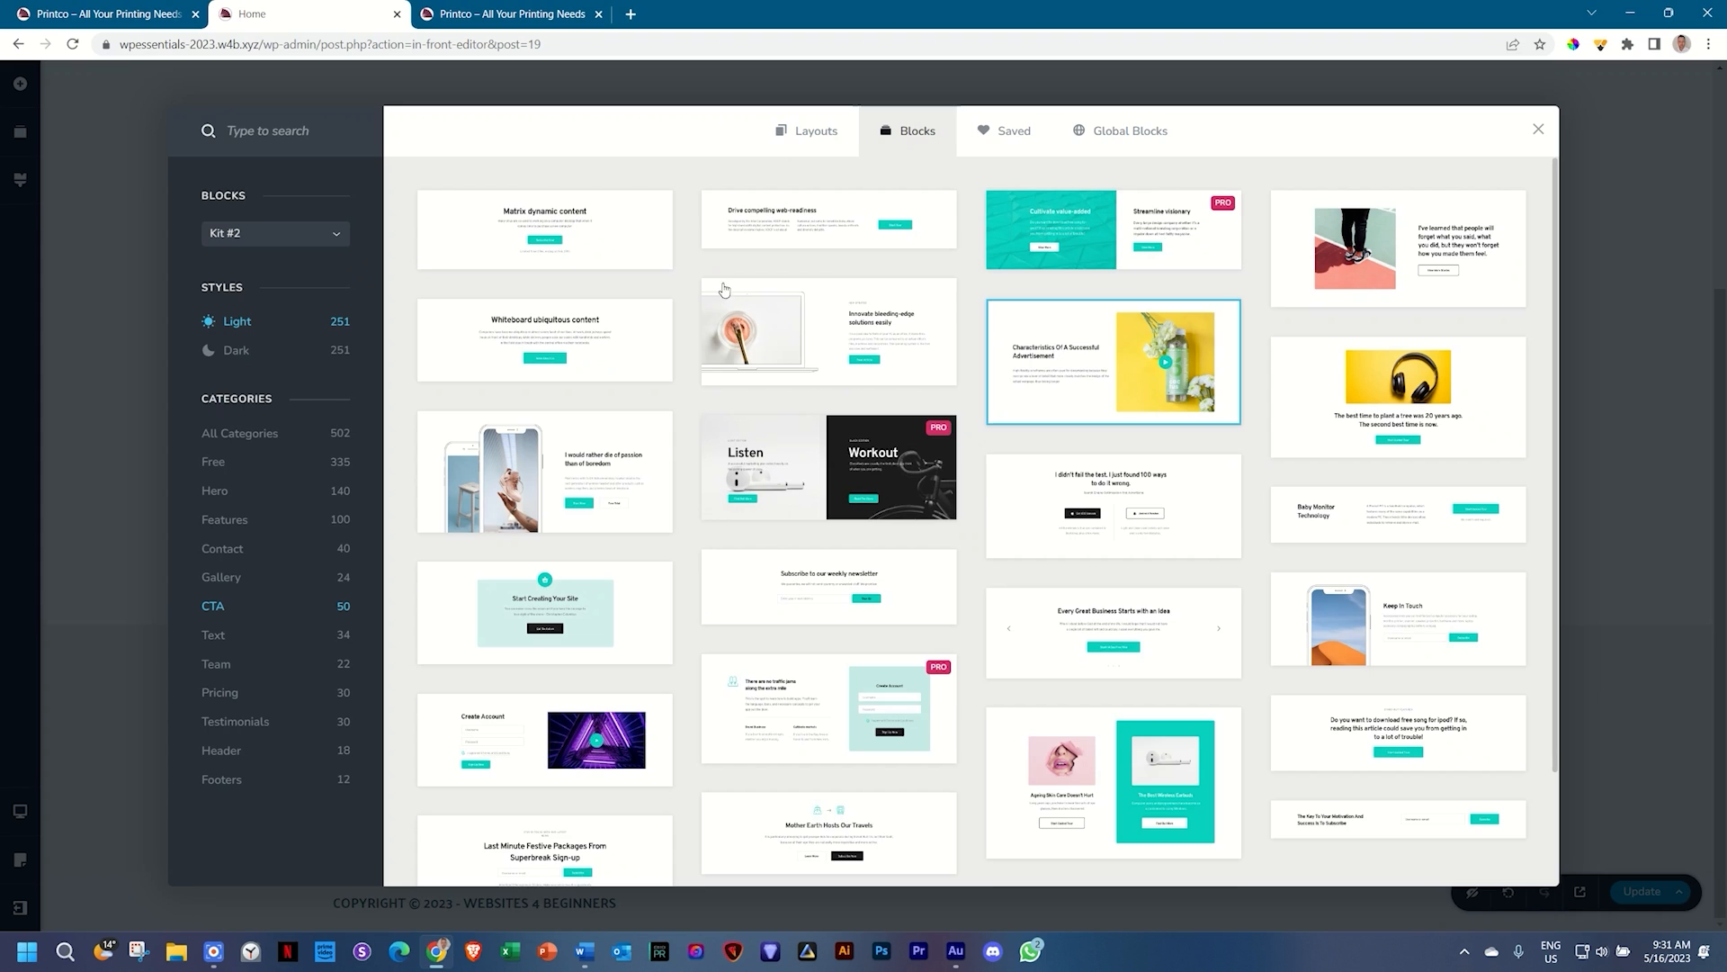
# Step: Insert the dark testimonial block with the woman's photo and the 'Amazing experience i love it a lot' quote
pyautogui.click(231, 351)
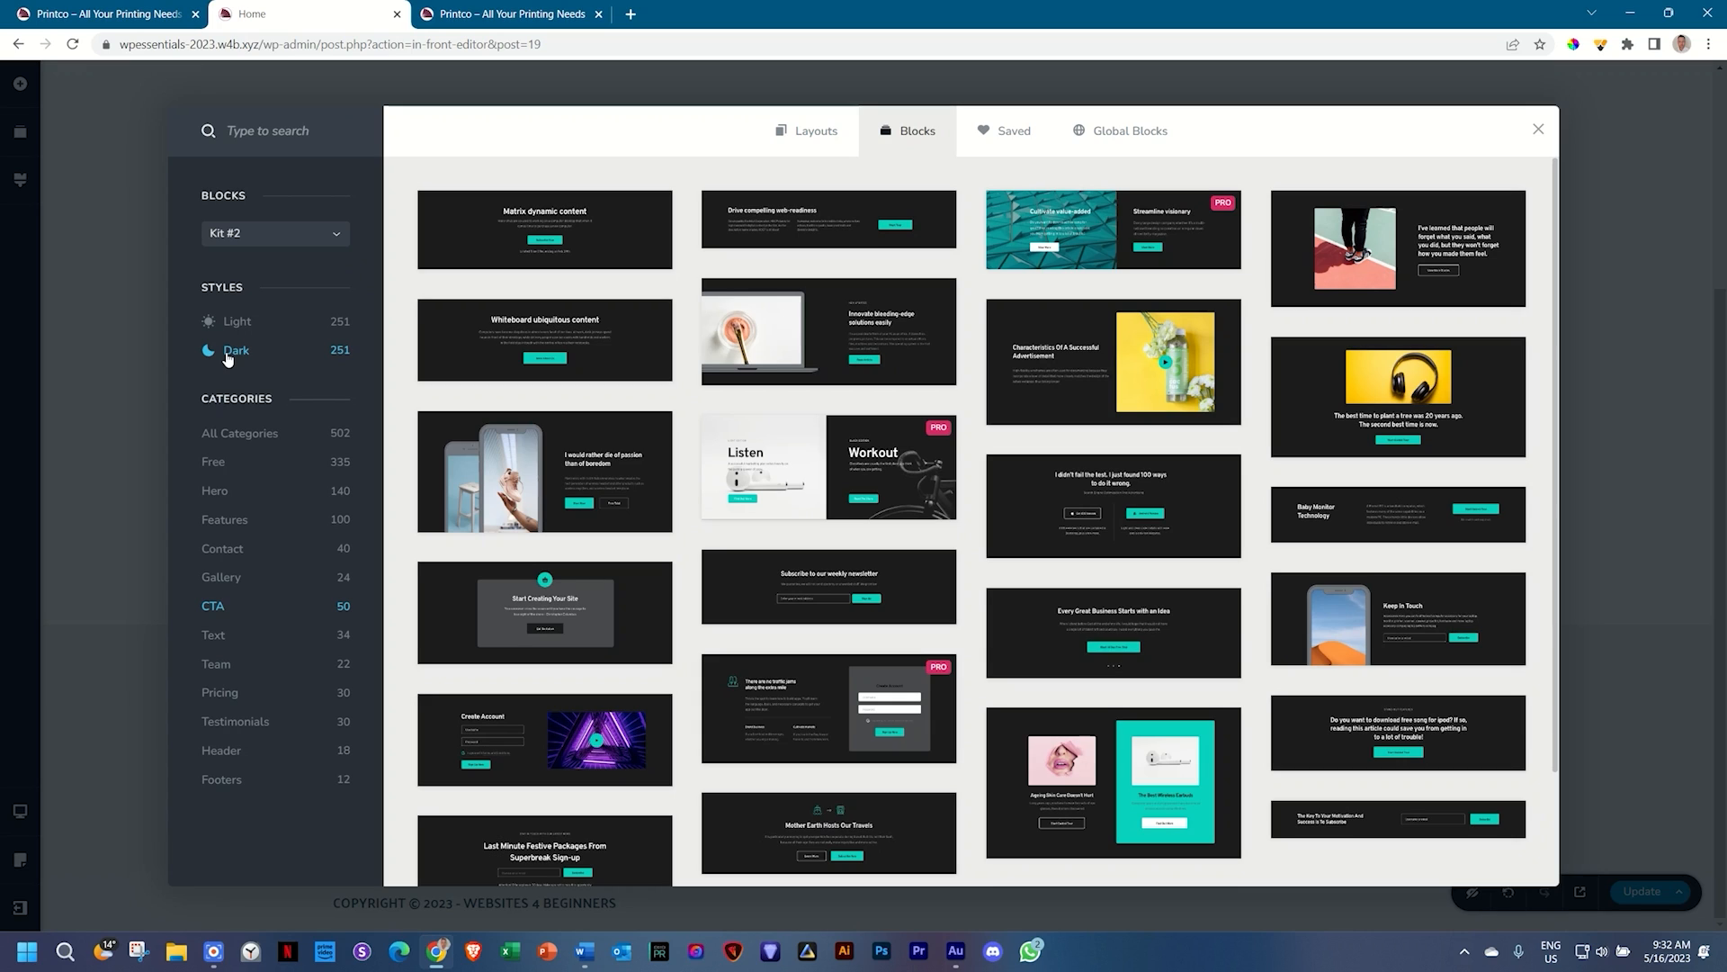
pyautogui.click(216, 670)
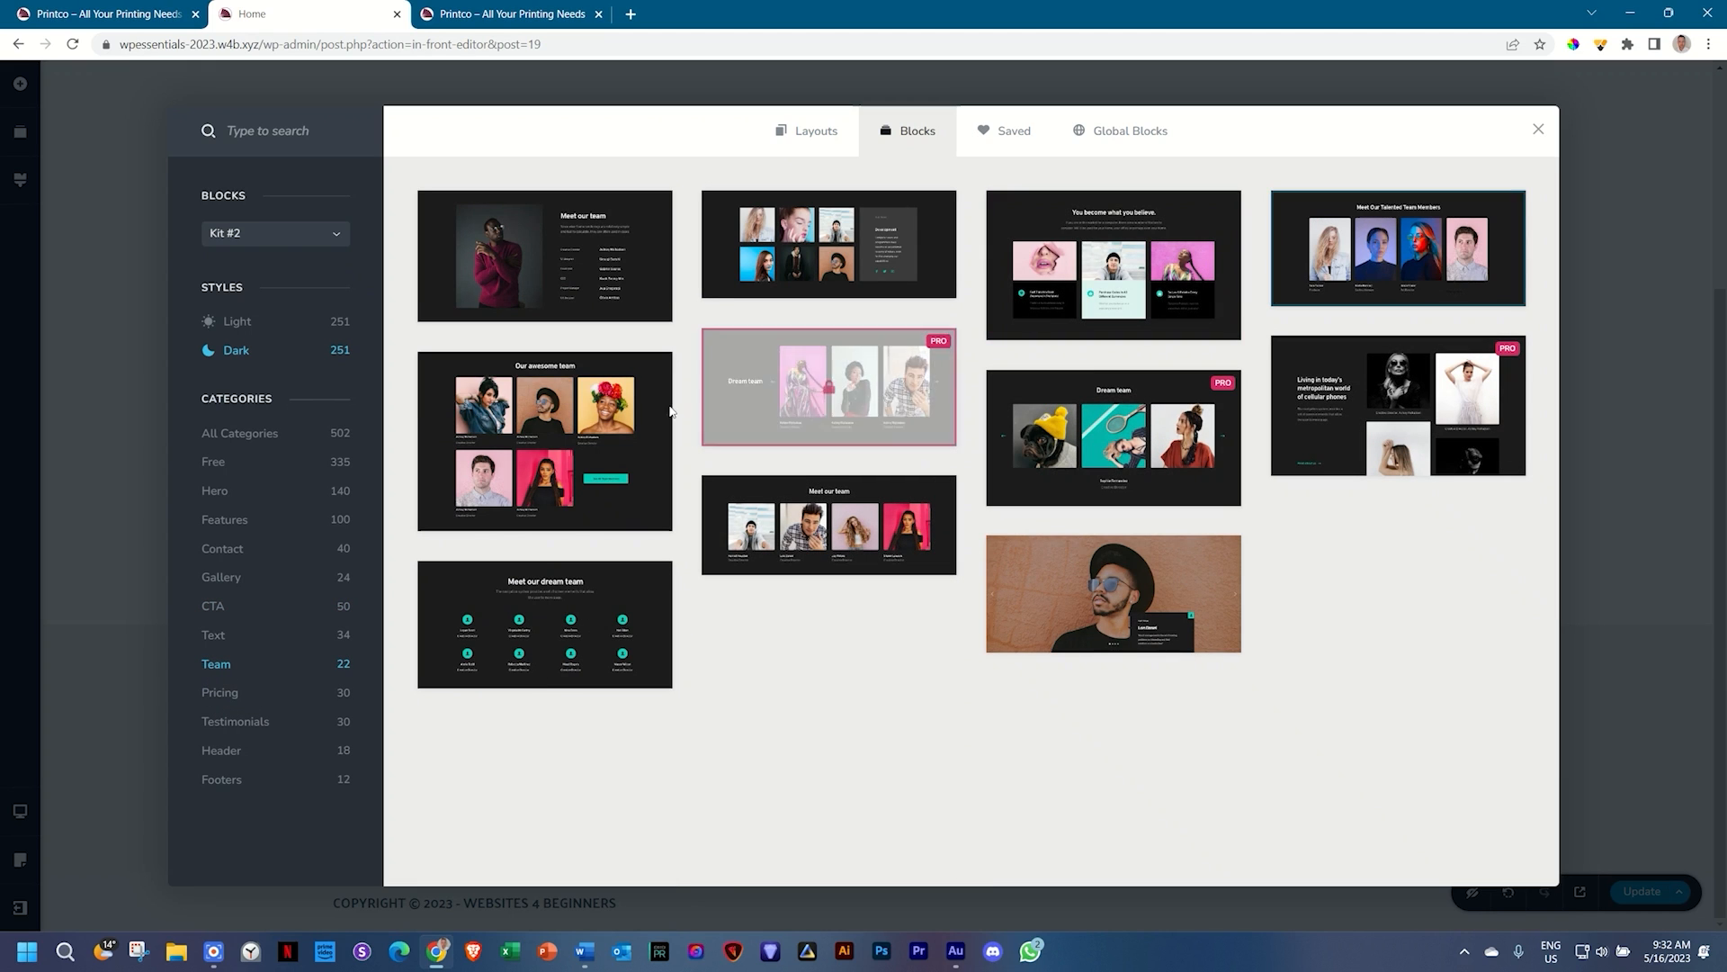
pyautogui.click(216, 722)
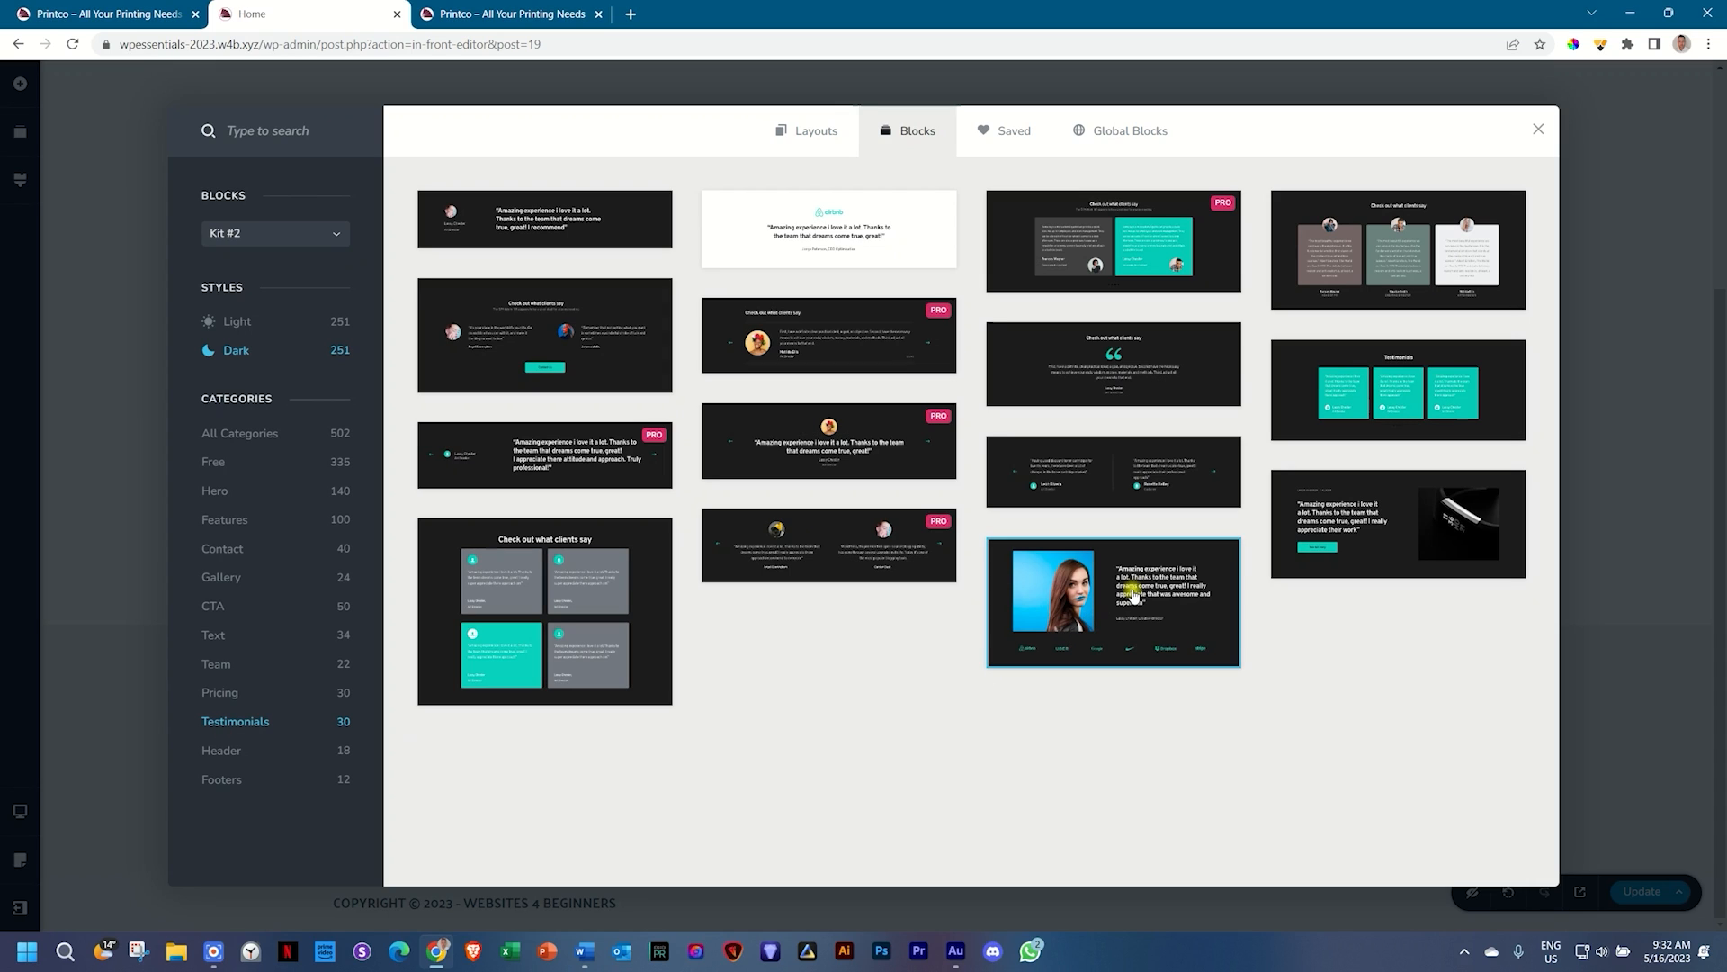
pyautogui.click(1118, 564)
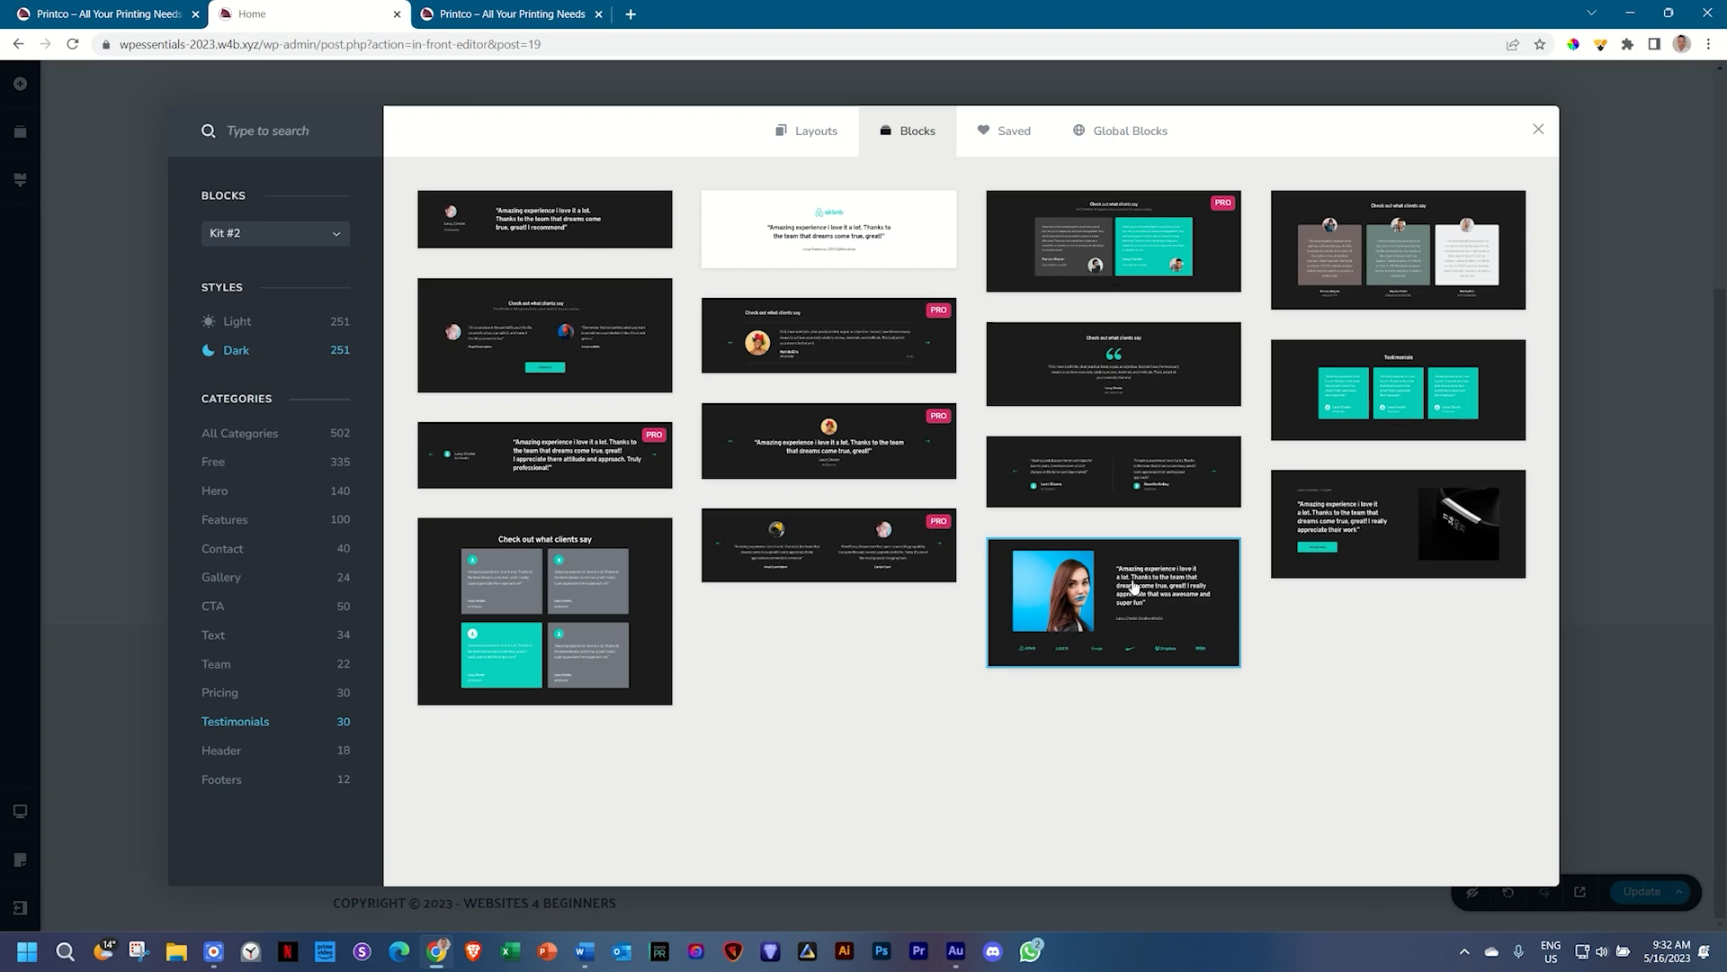
pyautogui.scroll(-5, 1098, 613)
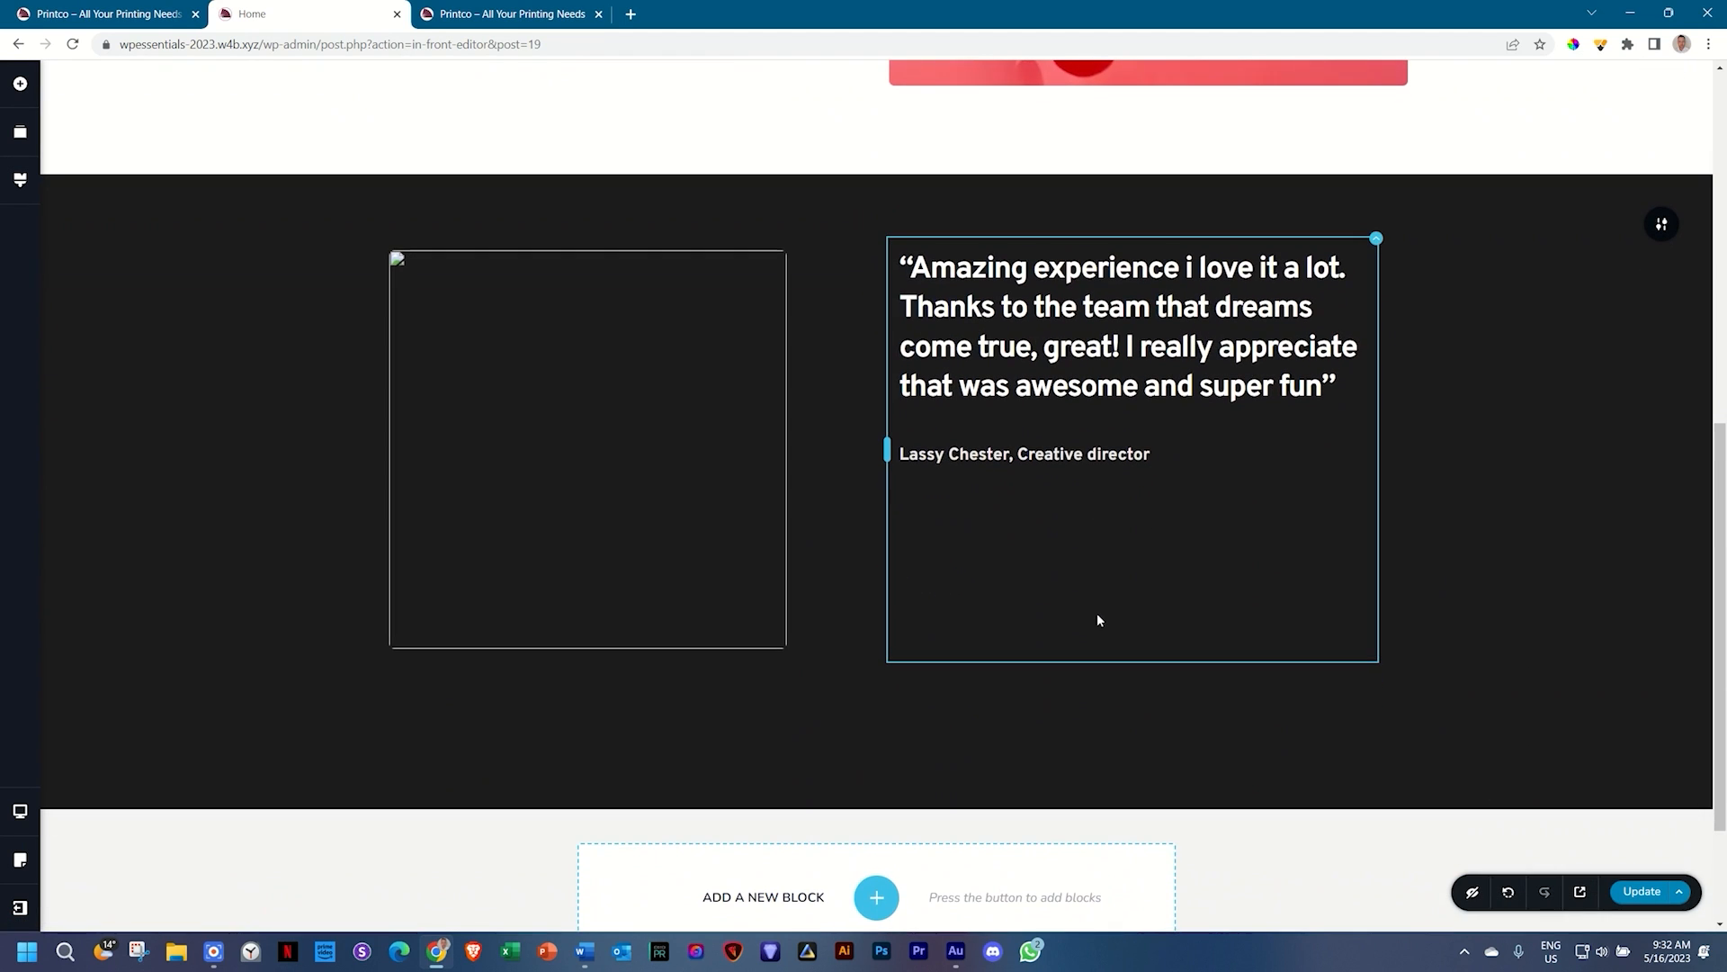
# Step: Delete the newly added testimonial section
pyautogui.click(594, 423)
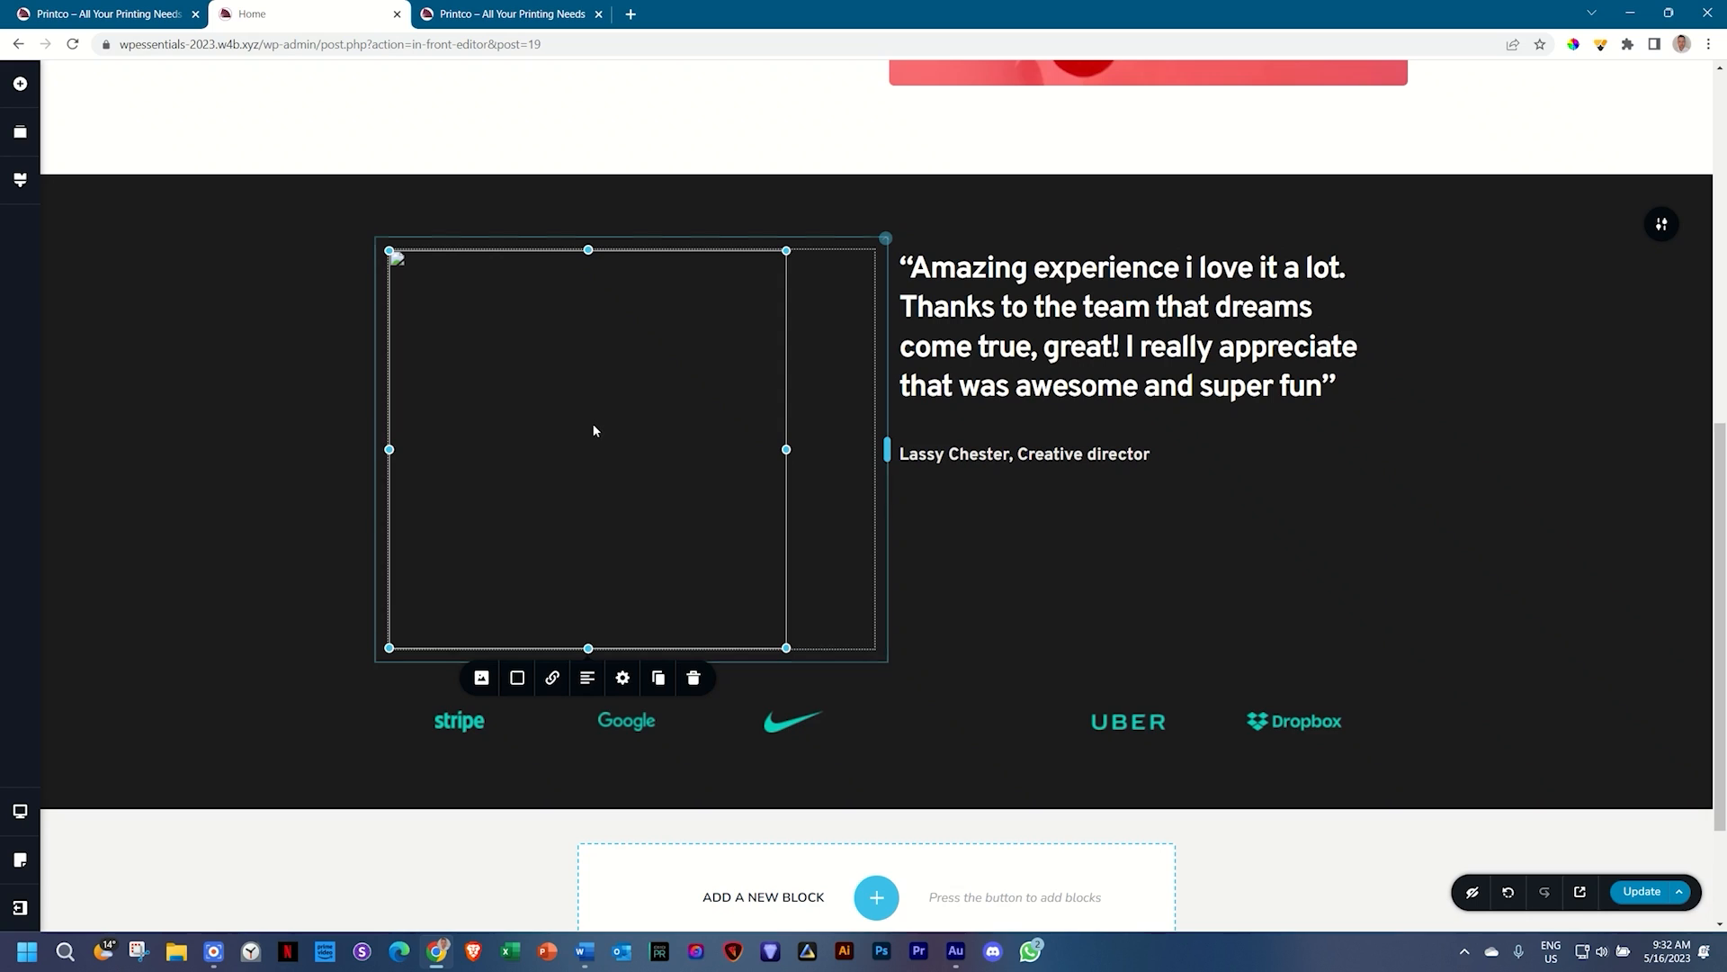
pyautogui.click(1567, 441)
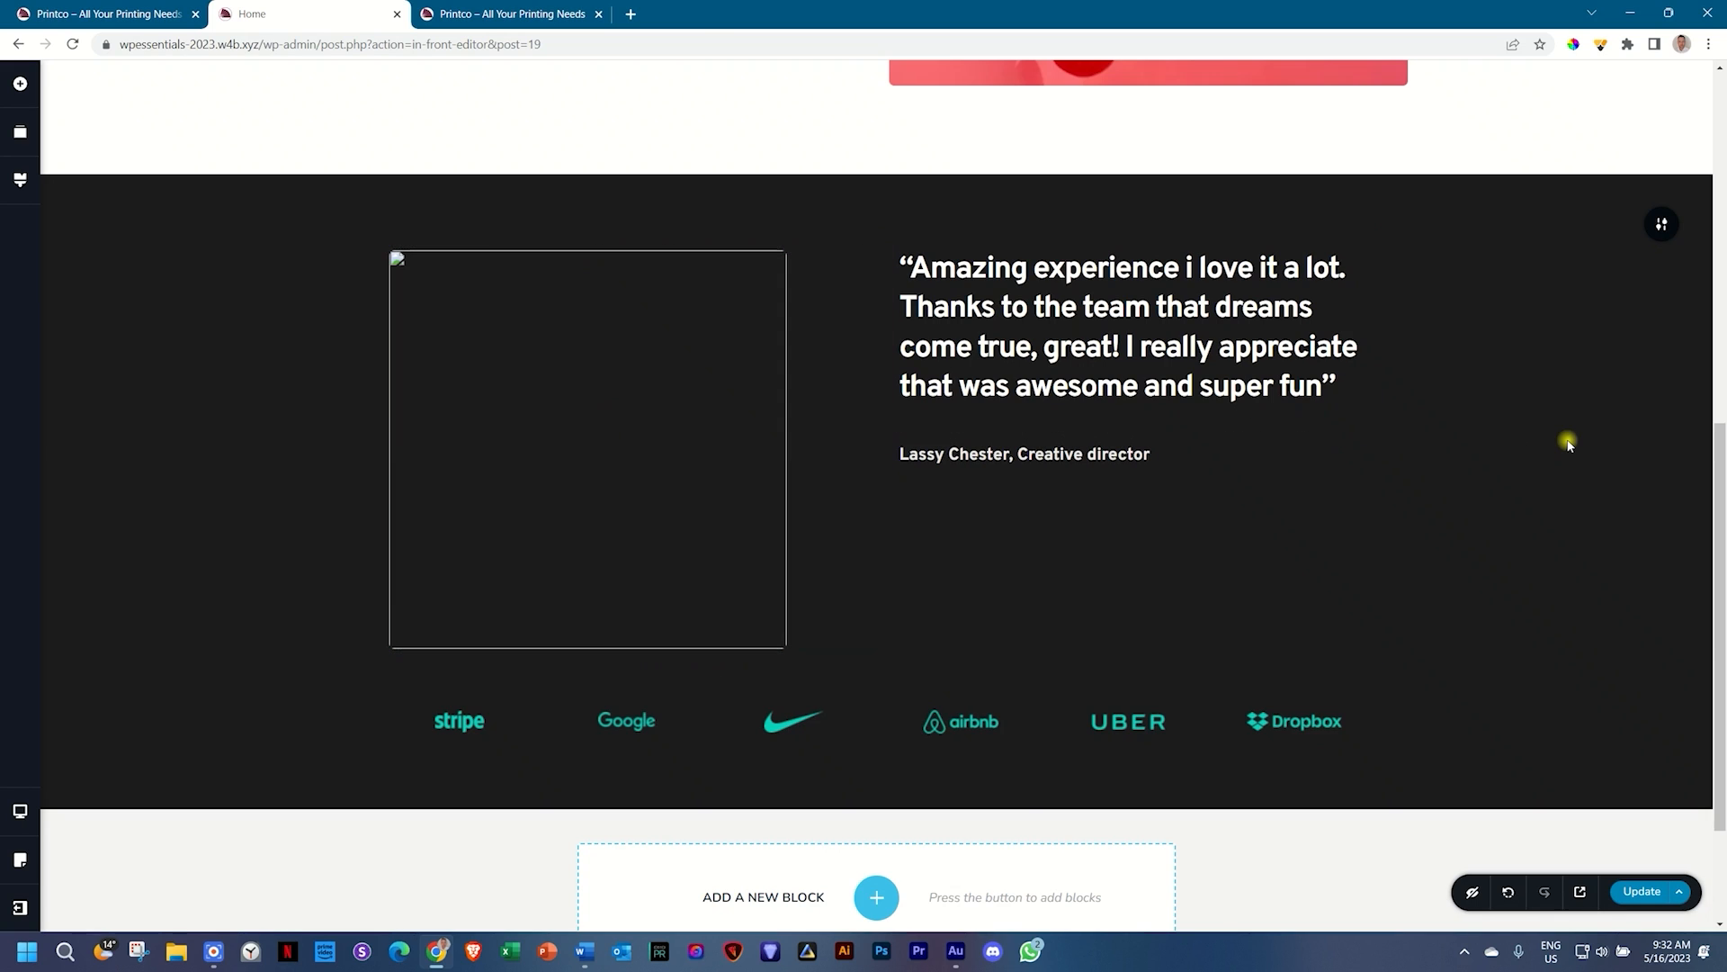
pyautogui.click(677, 428)
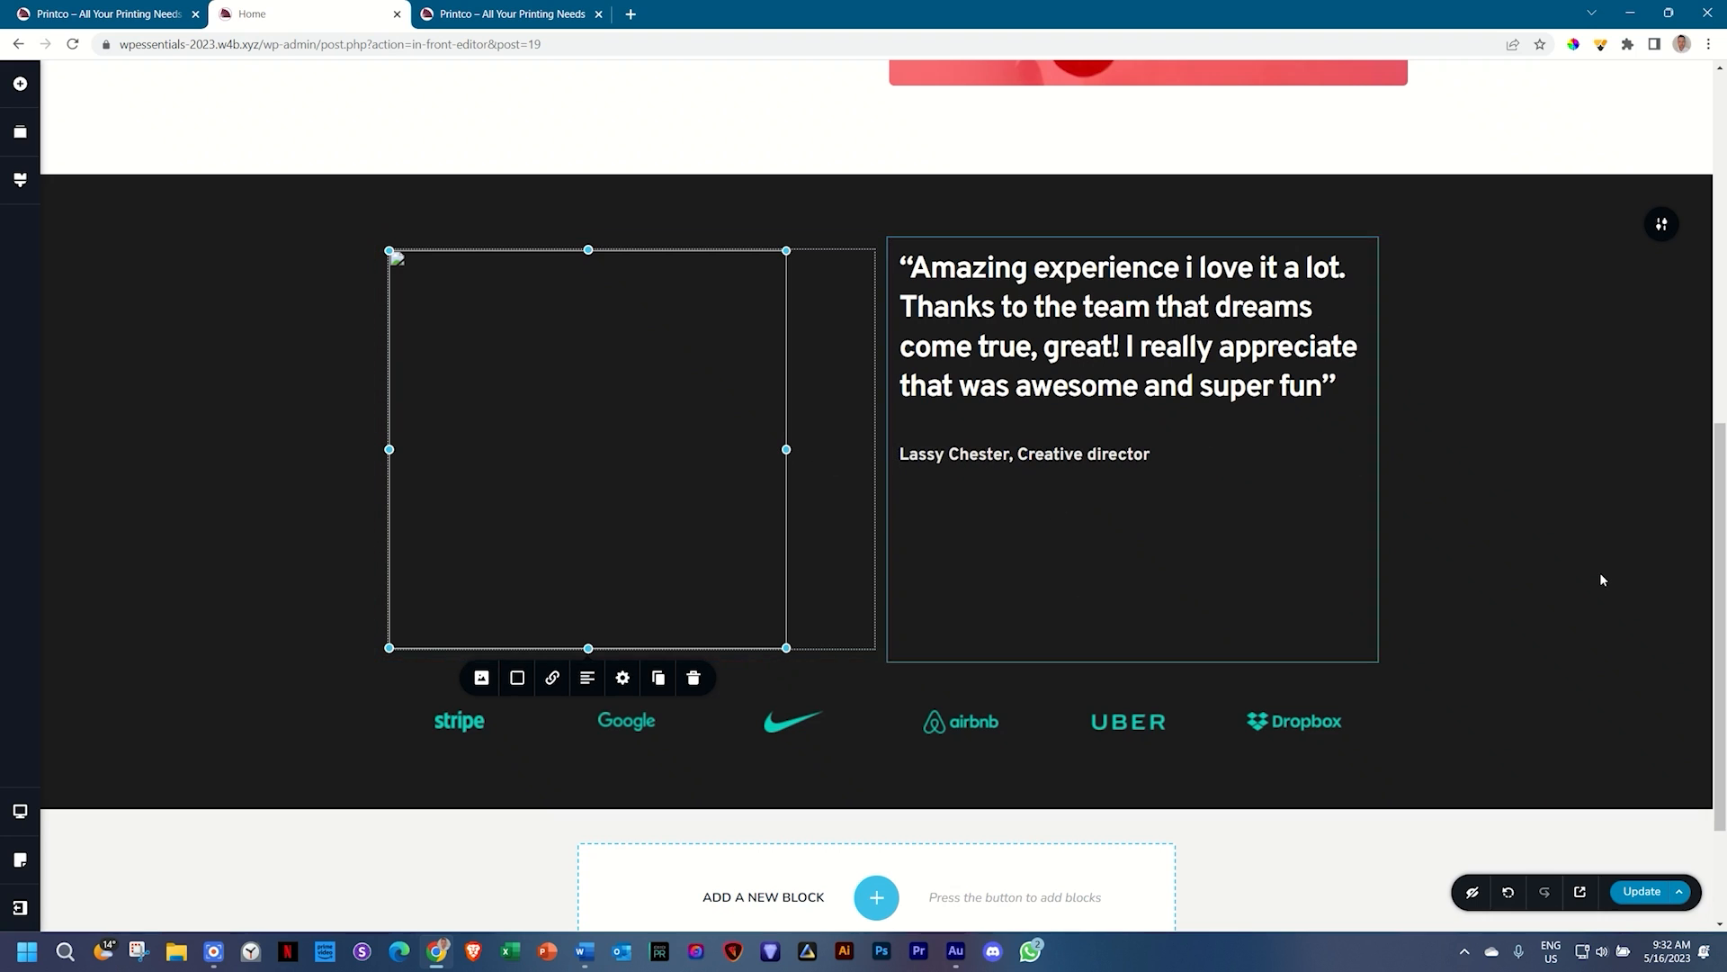
pyautogui.scroll(2, 1601, 578)
pyautogui.scroll(-2, 1600, 572)
pyautogui.click(1661, 224)
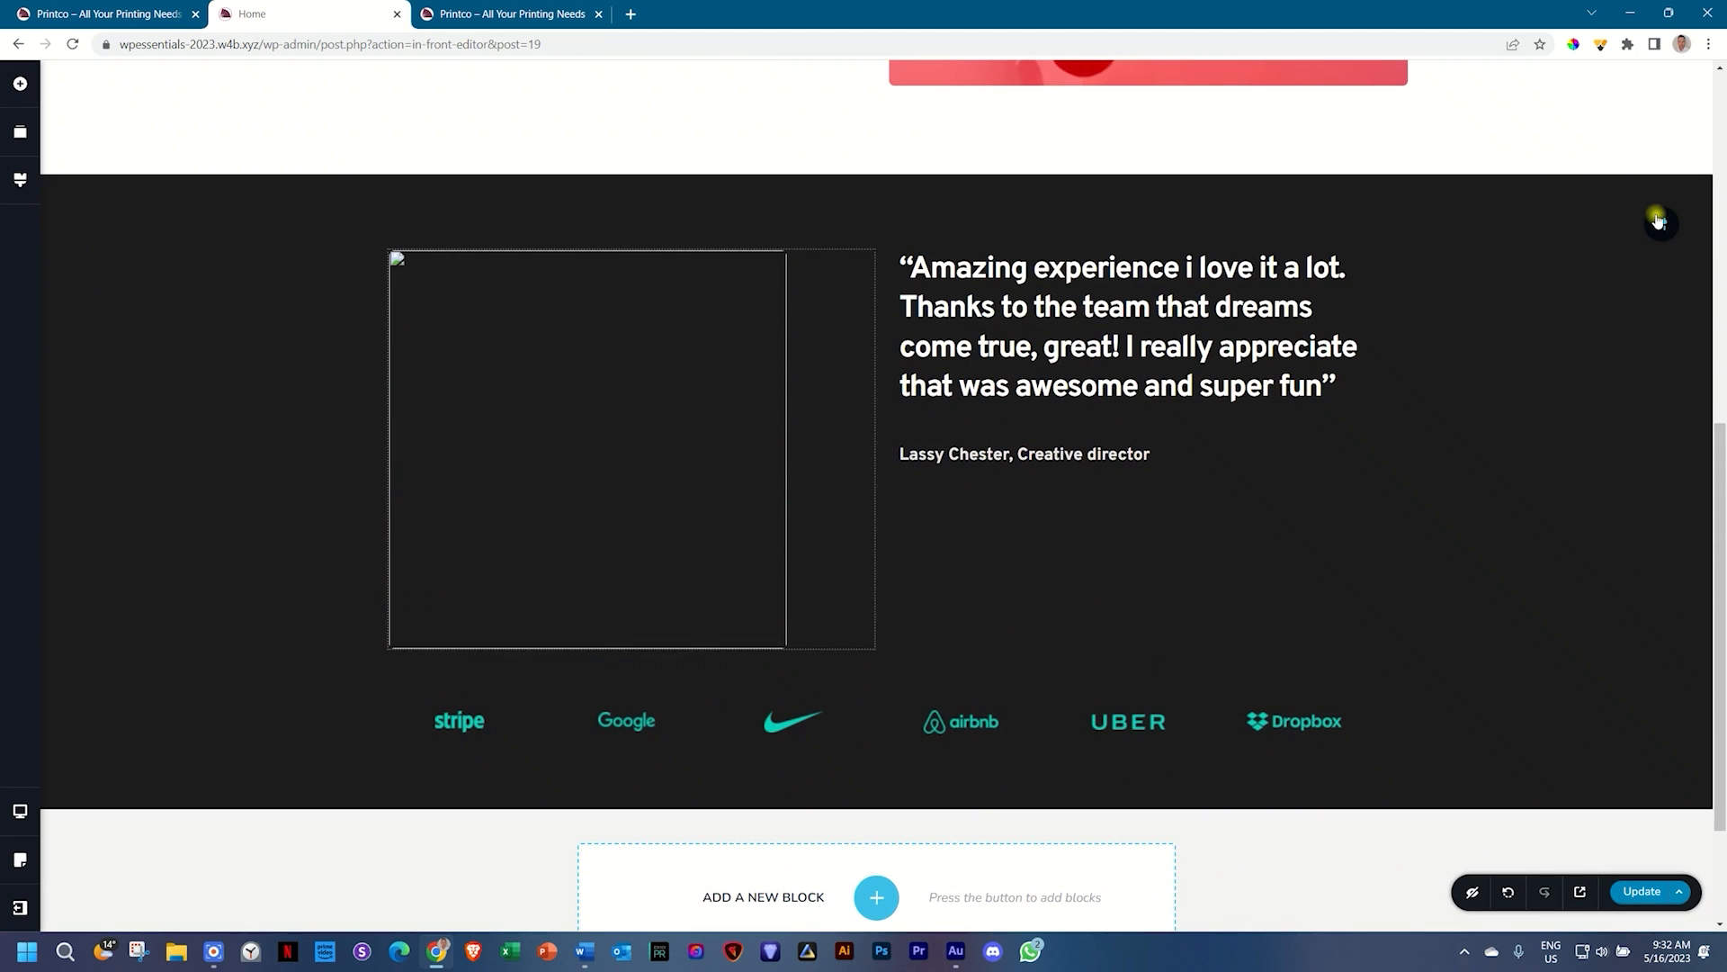
pyautogui.click(1658, 227)
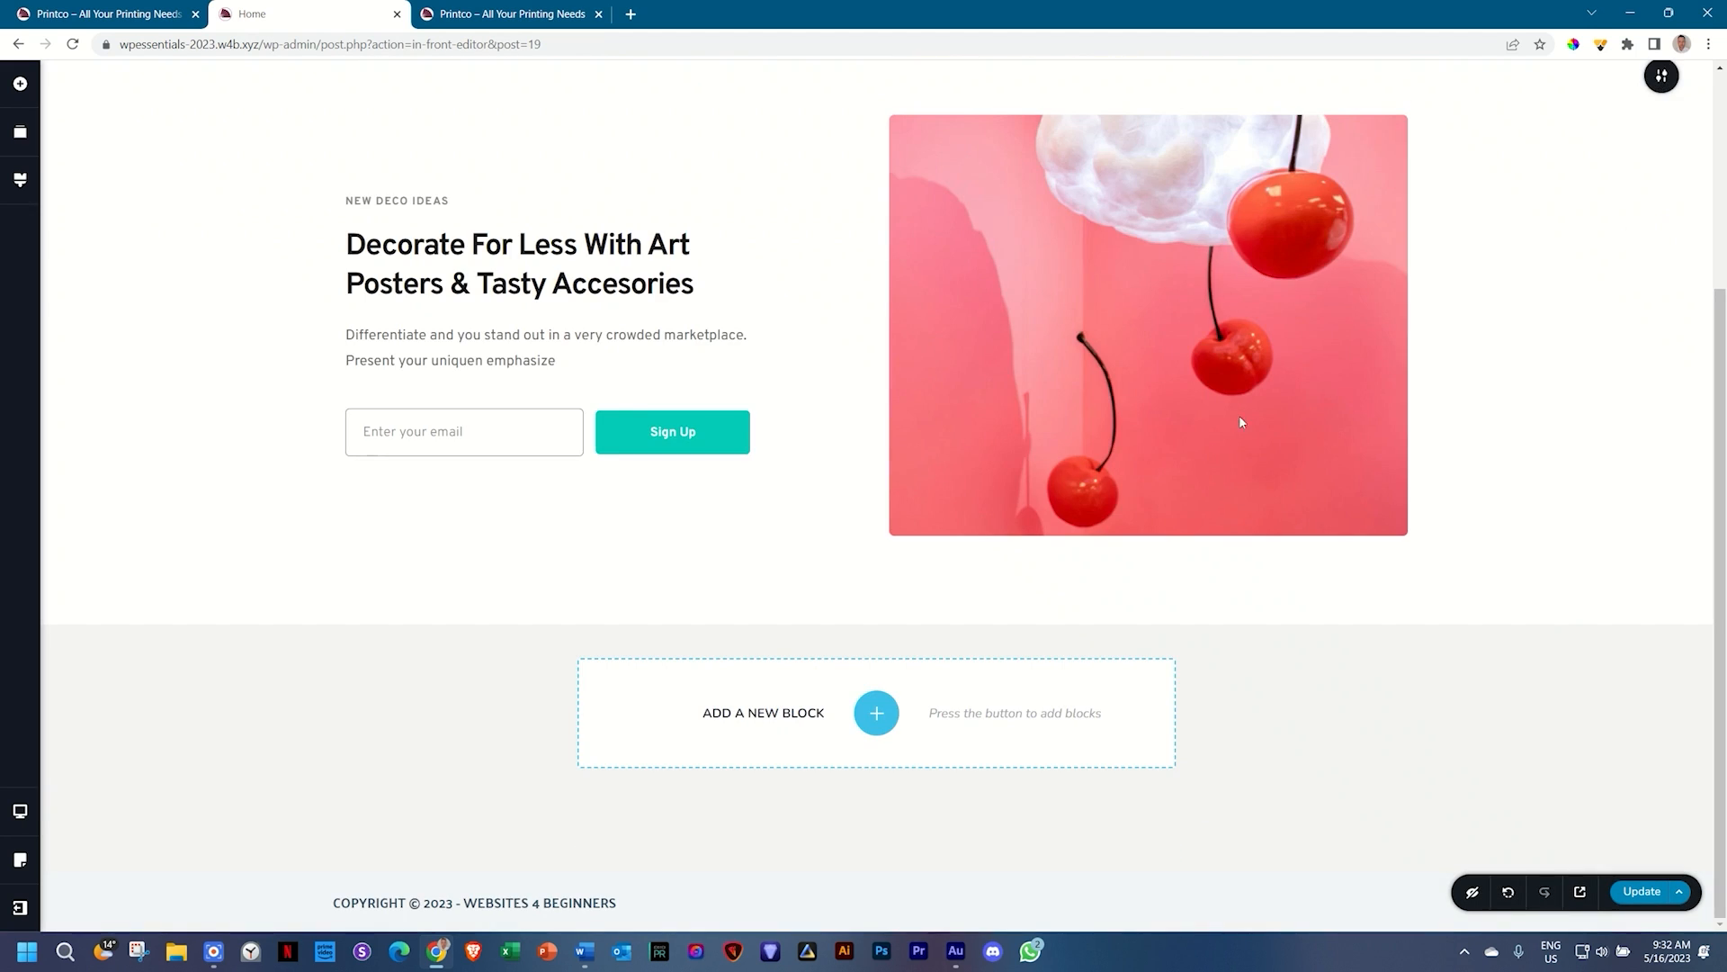
# Step: Insert the dark 'Meet Our Talented Team Members' block with four team cards
pyautogui.click(899, 713)
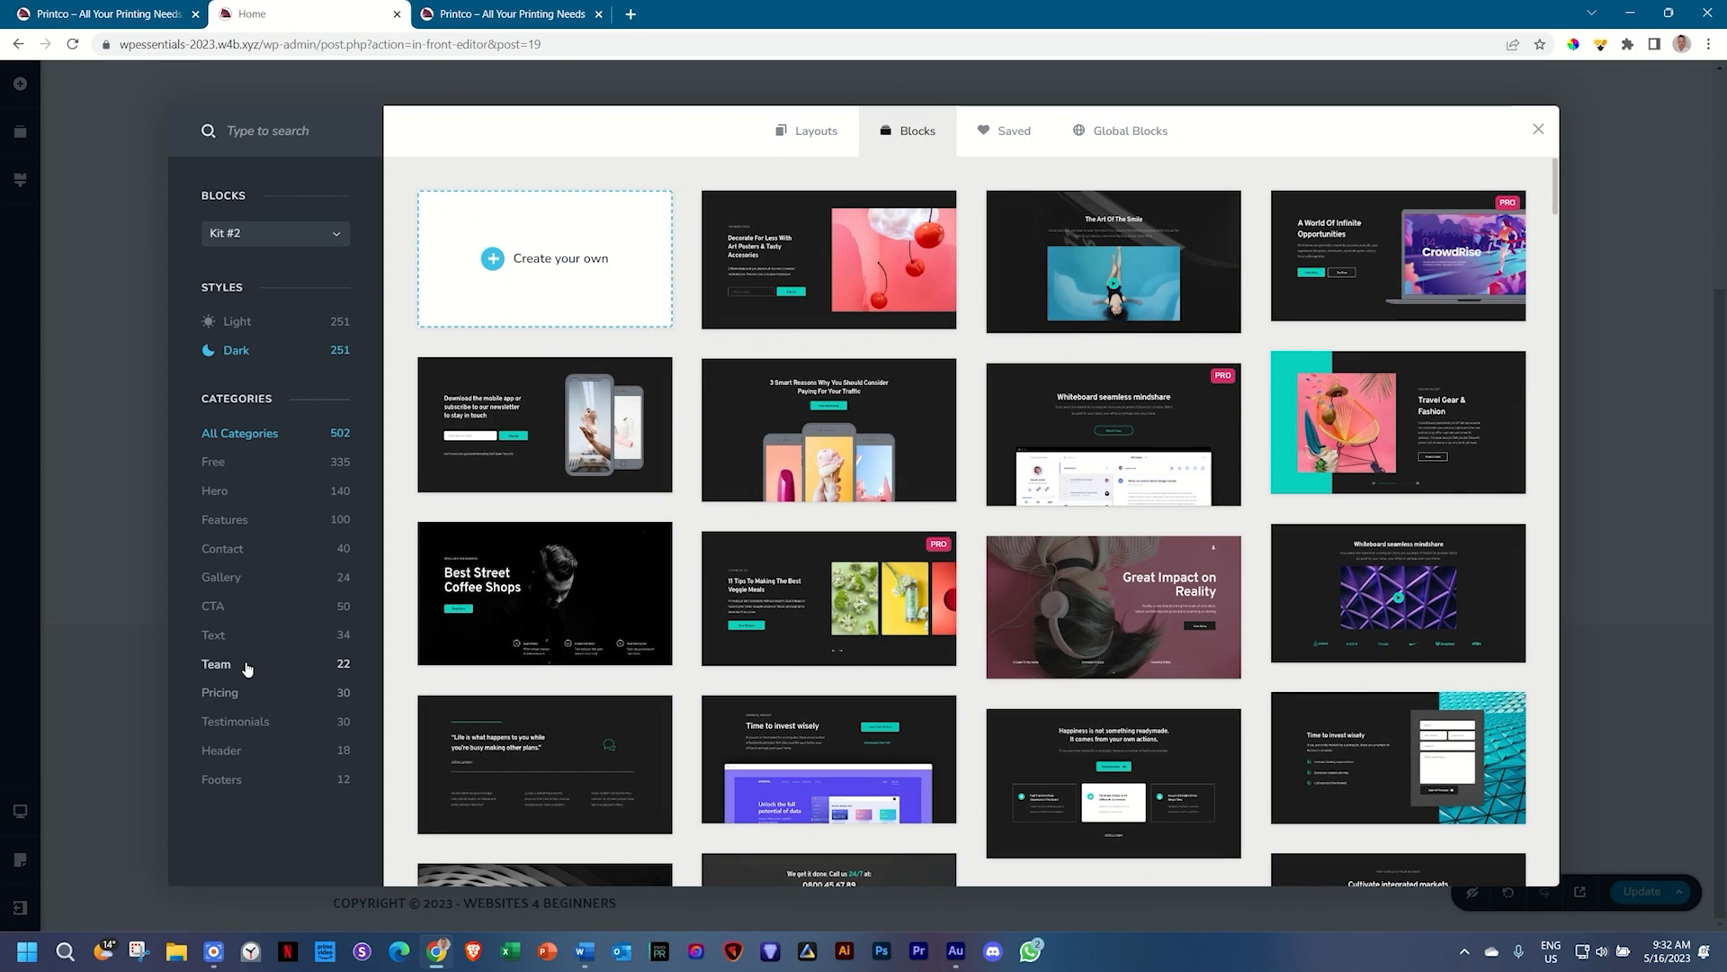
pyautogui.click(244, 664)
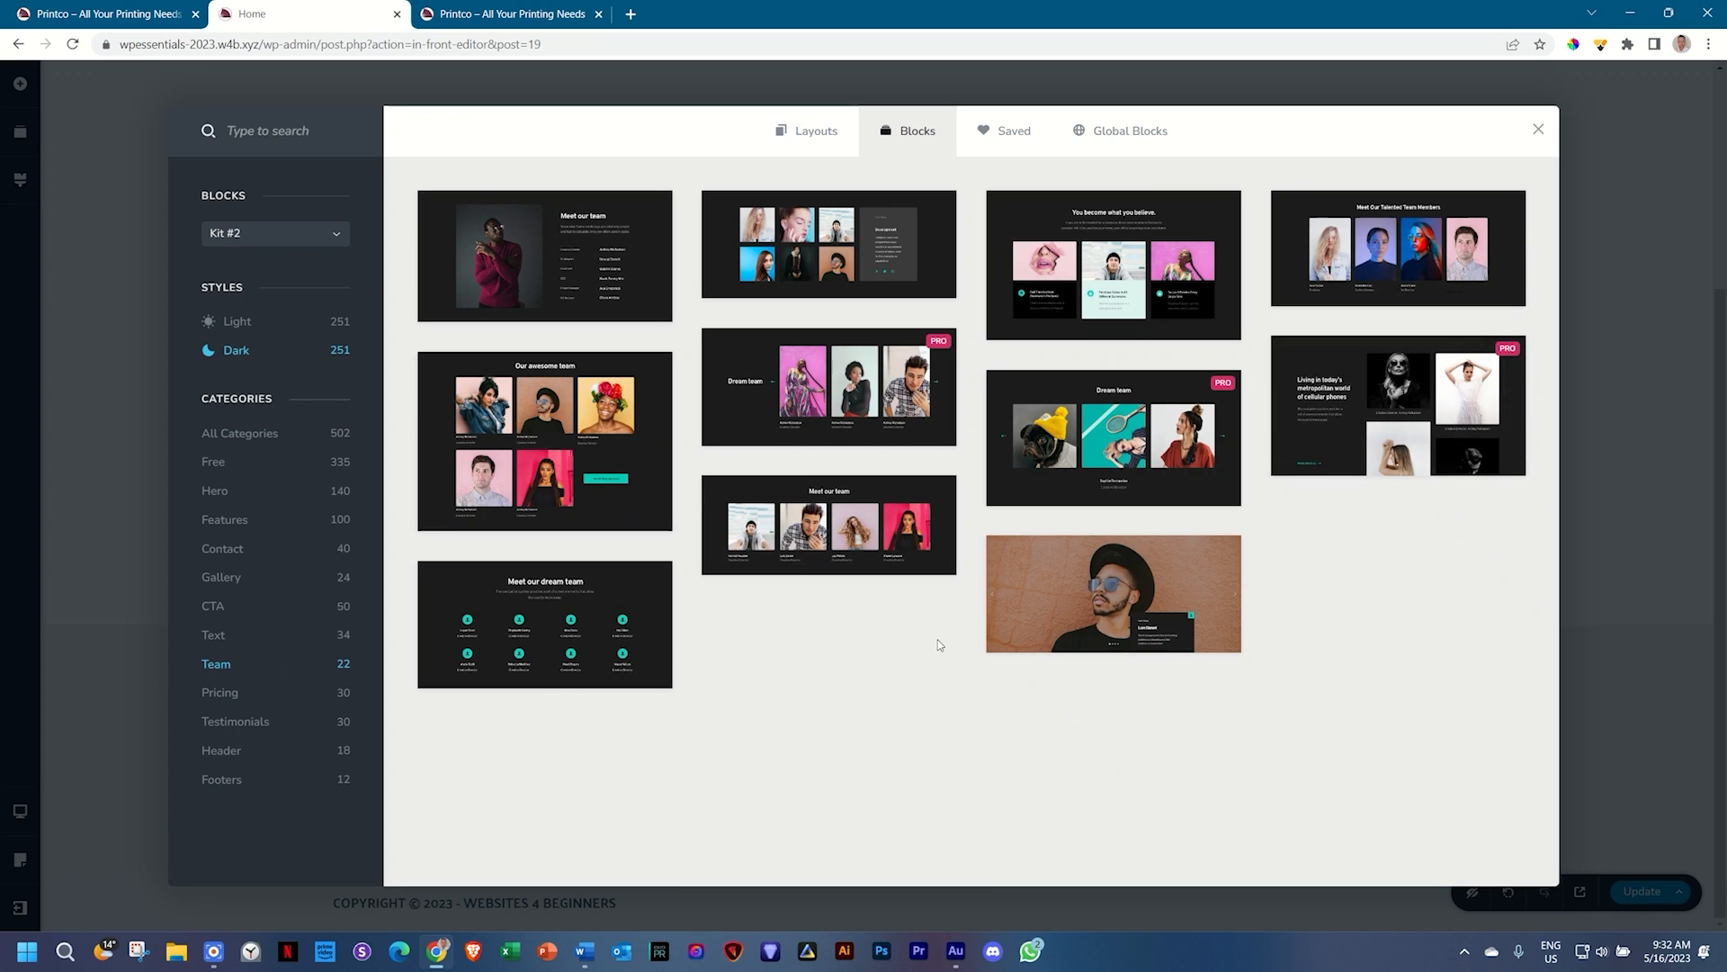
pyautogui.click(1390, 269)
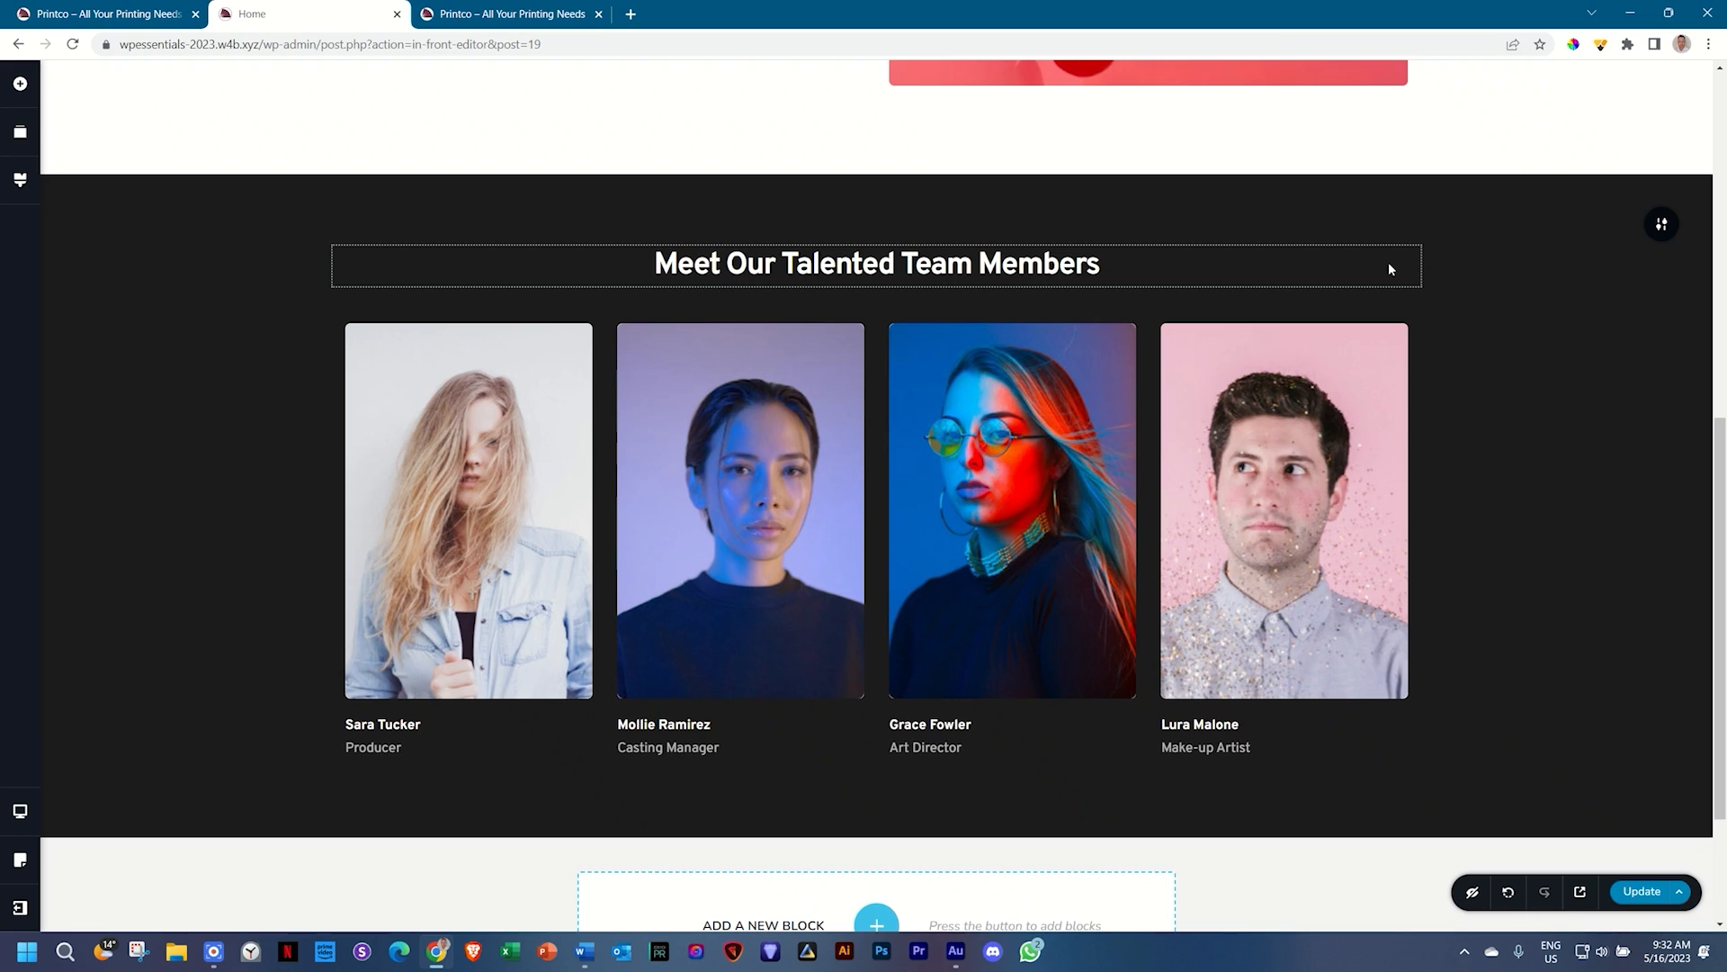
pyautogui.scroll(-3, 597, 561)
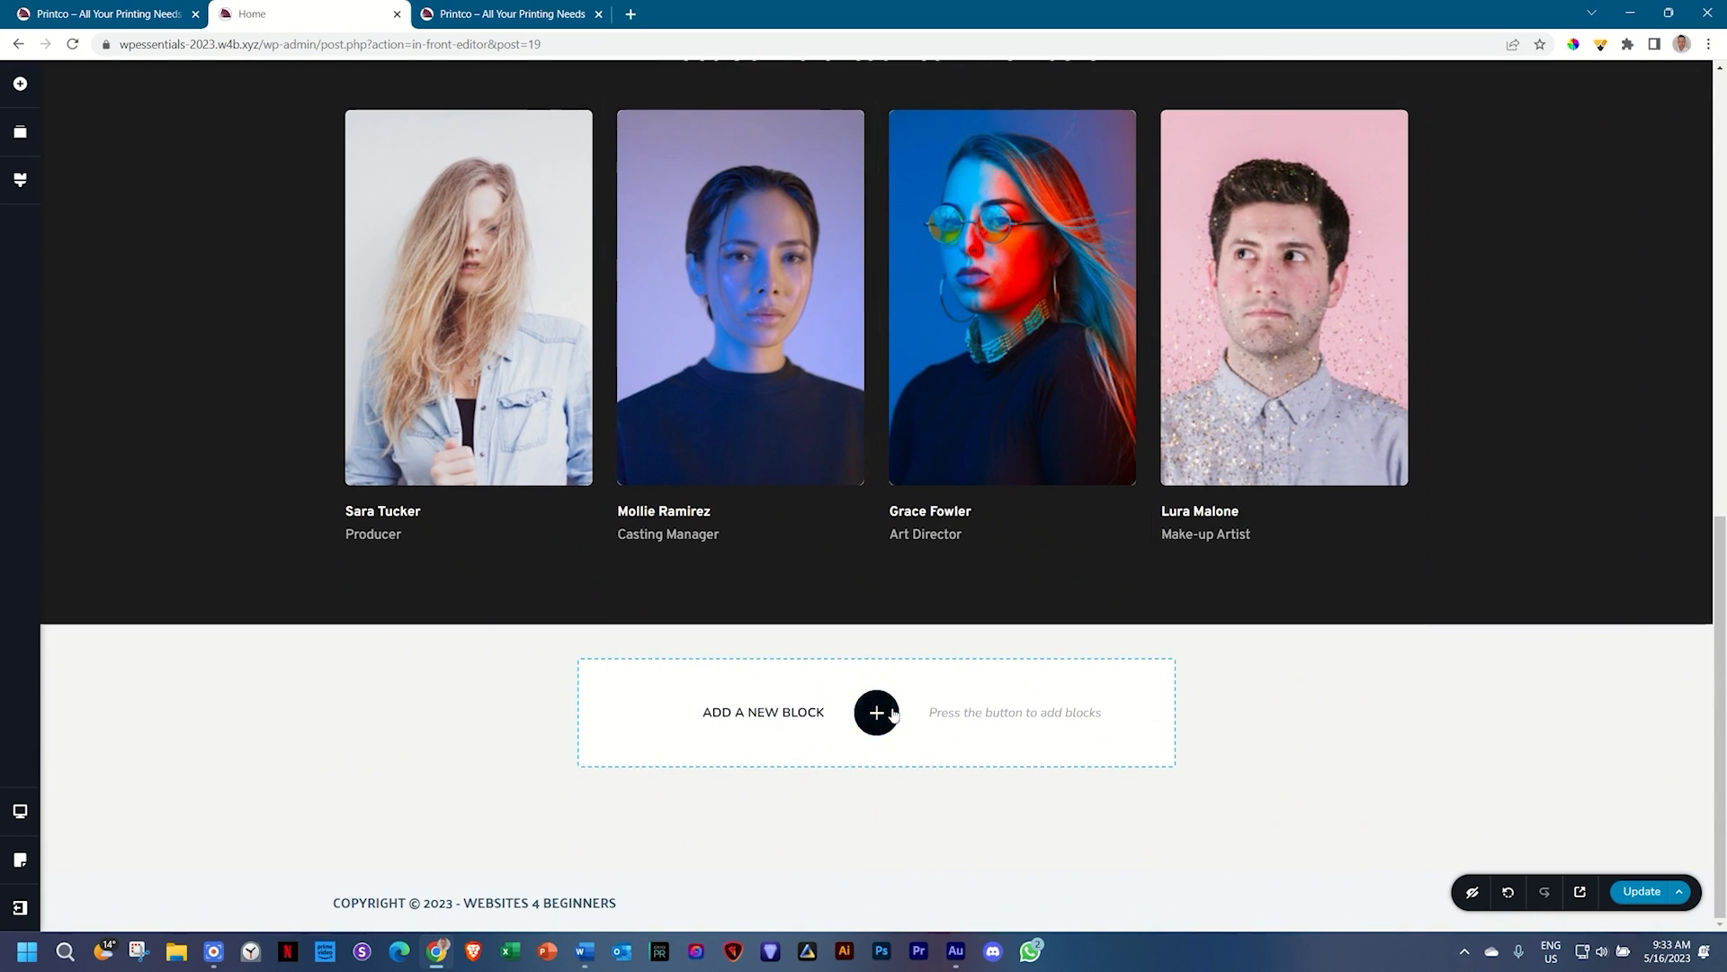
# Step: Switch the block library to the Kit #1 blocks
pyautogui.click(887, 711)
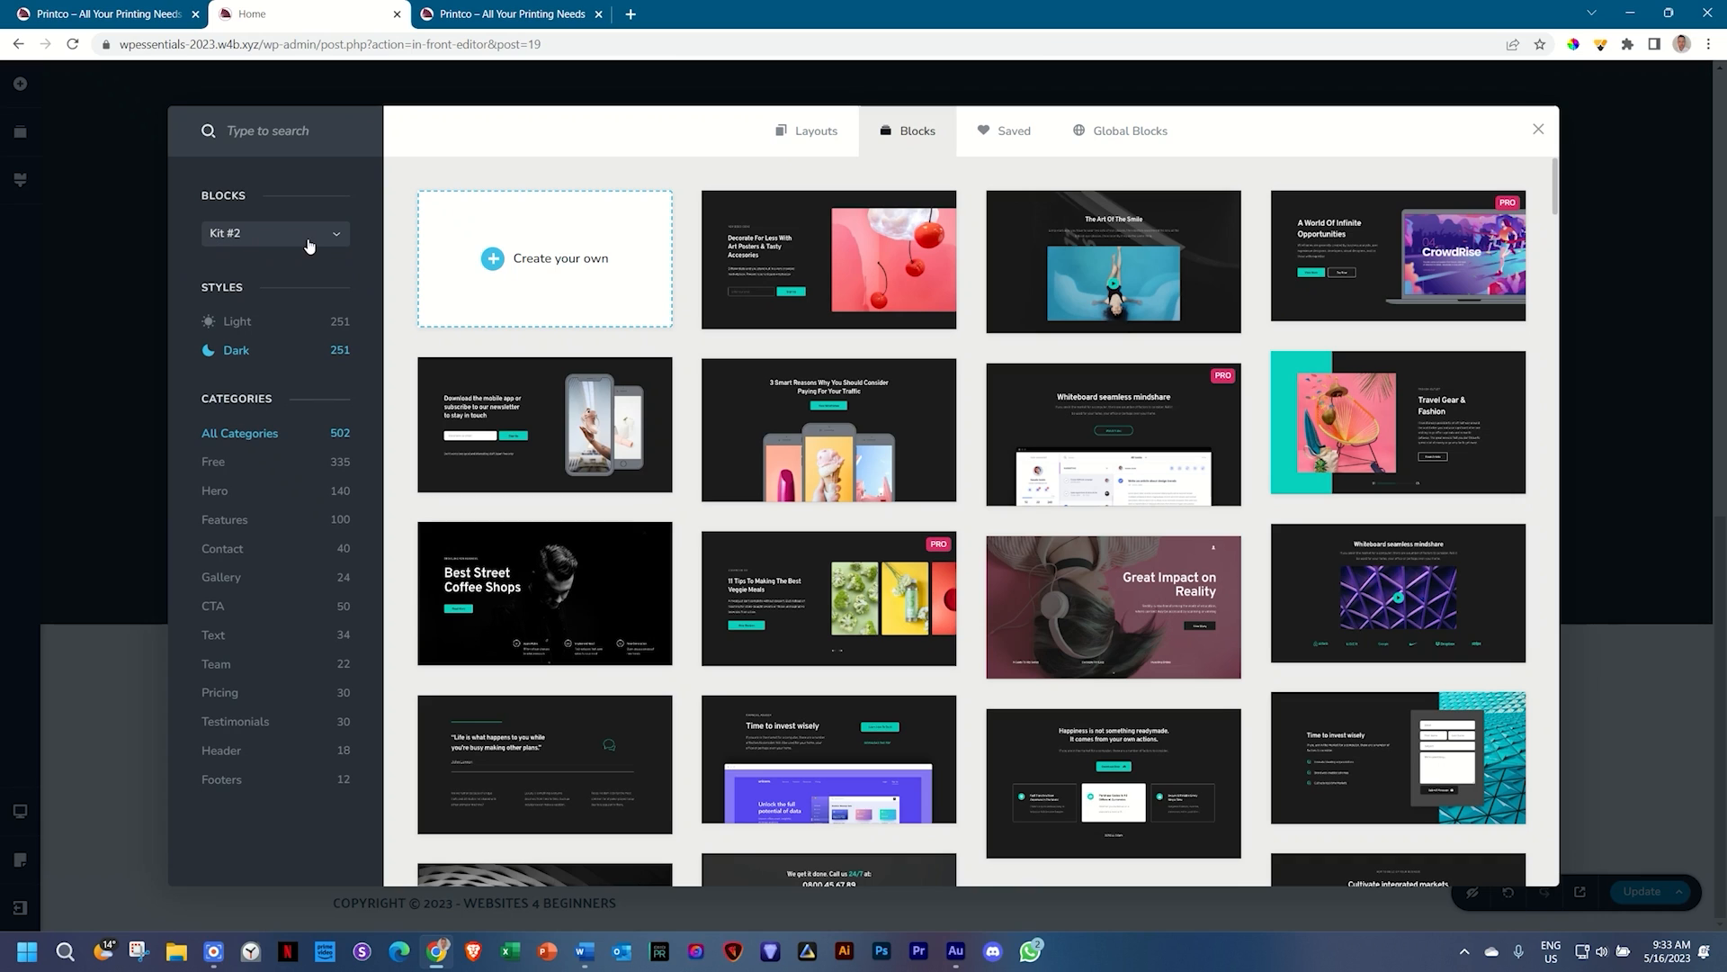
pyautogui.click(338, 239)
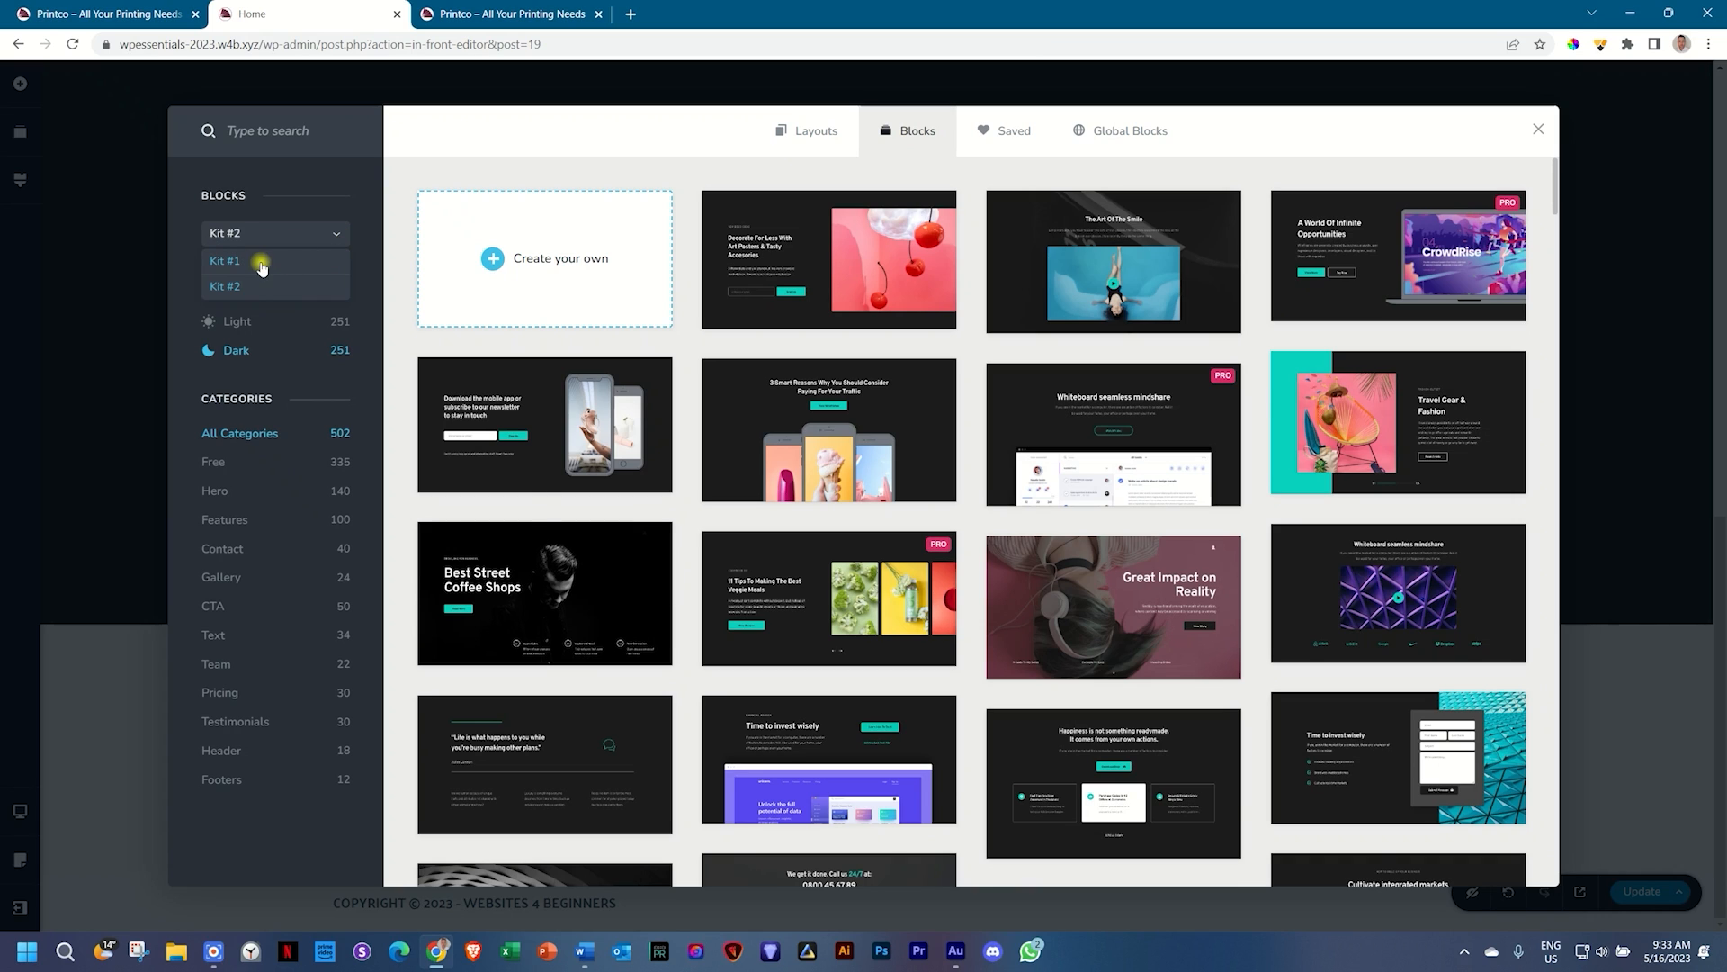
pyautogui.click(264, 263)
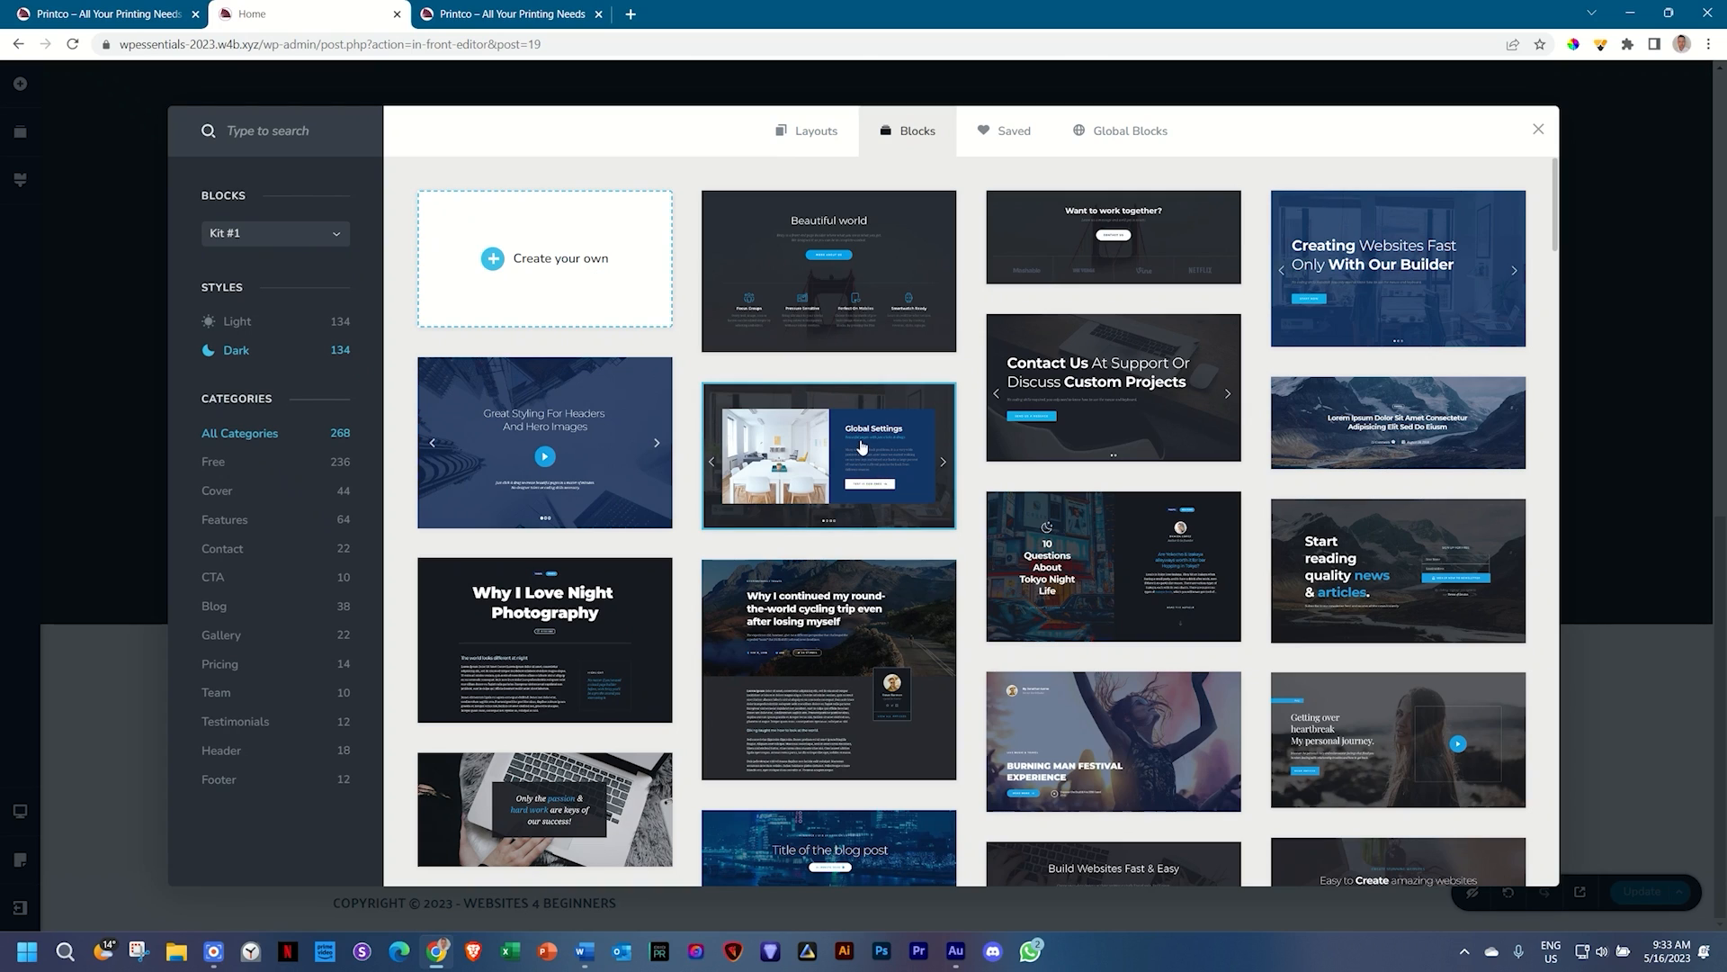
# Step: Insert the light 'Our Expertise' block with skill bars from Photoshop 95% to Other CMS 75%
pyautogui.scroll(-3, 856, 439)
pyautogui.scroll(-1, 856, 438)
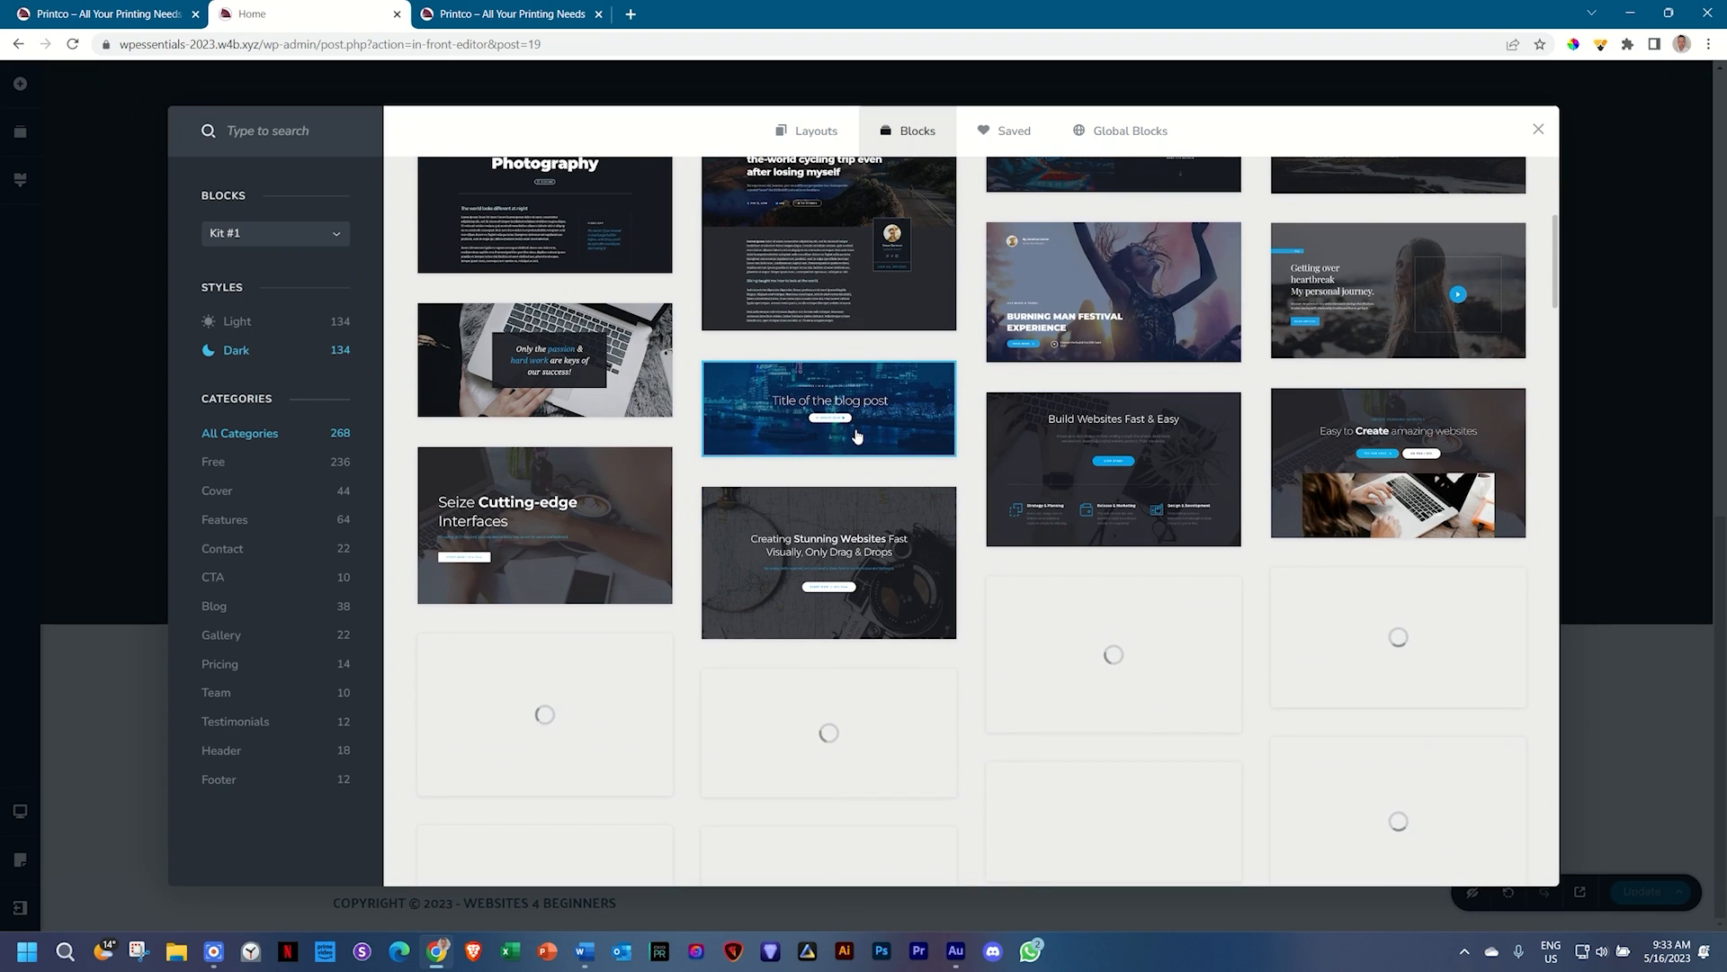
pyautogui.scroll(-4, 857, 438)
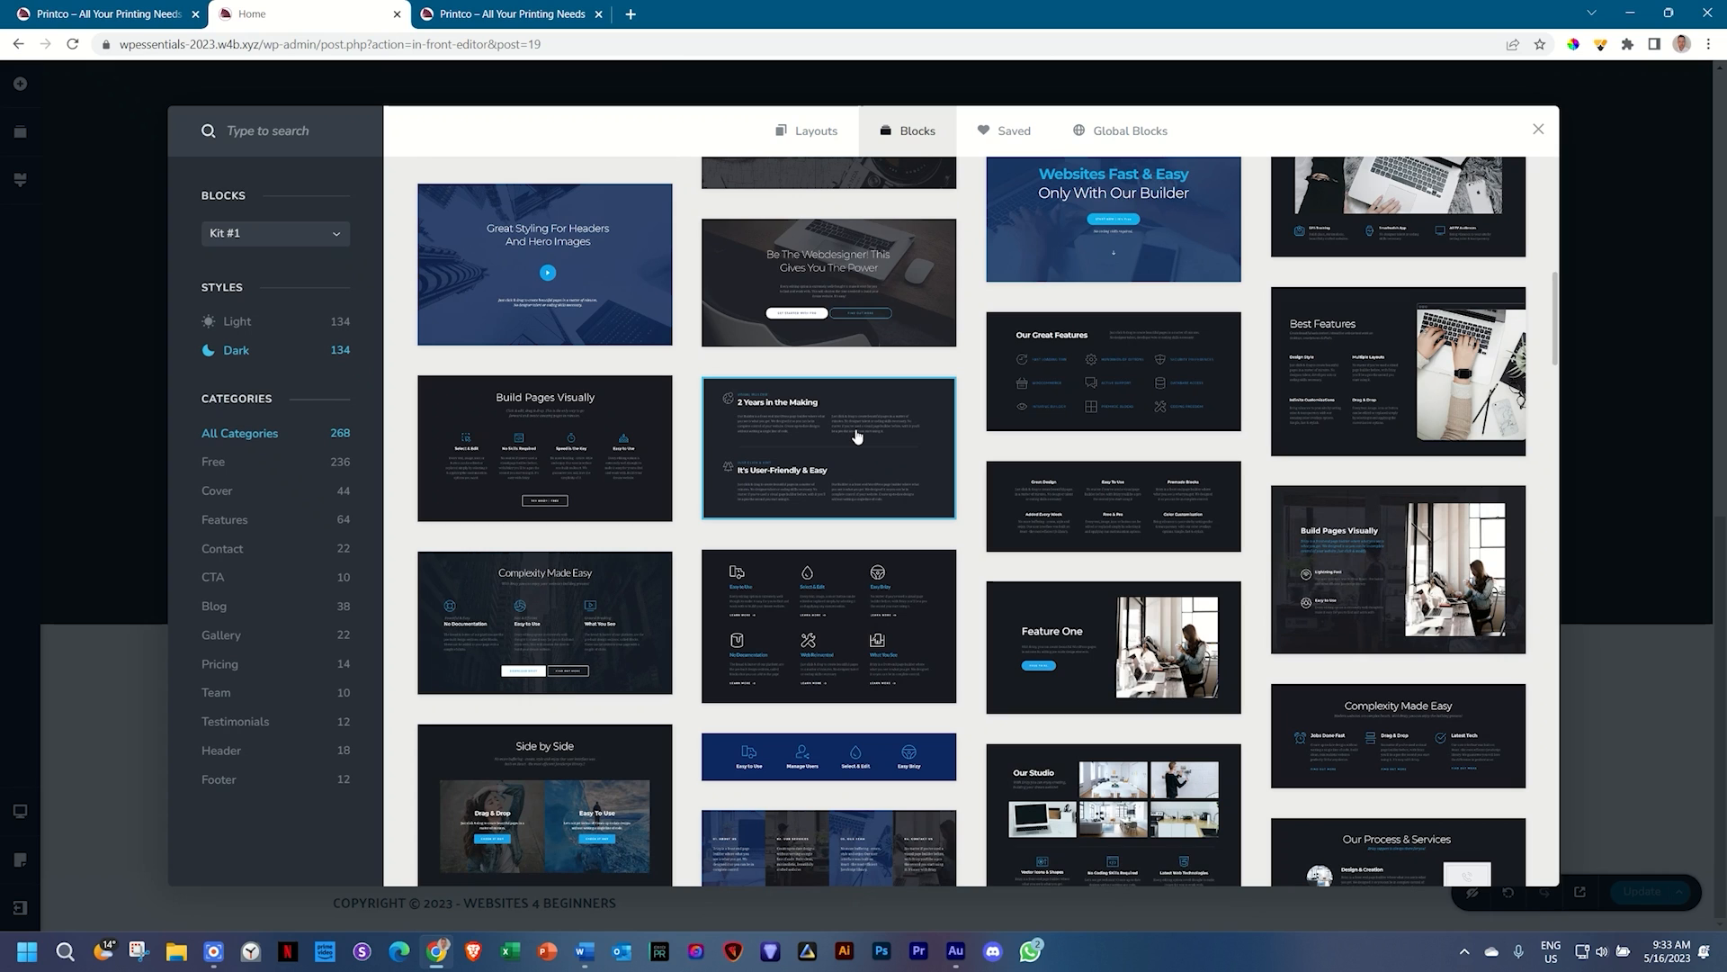
pyautogui.scroll(-3, 856, 437)
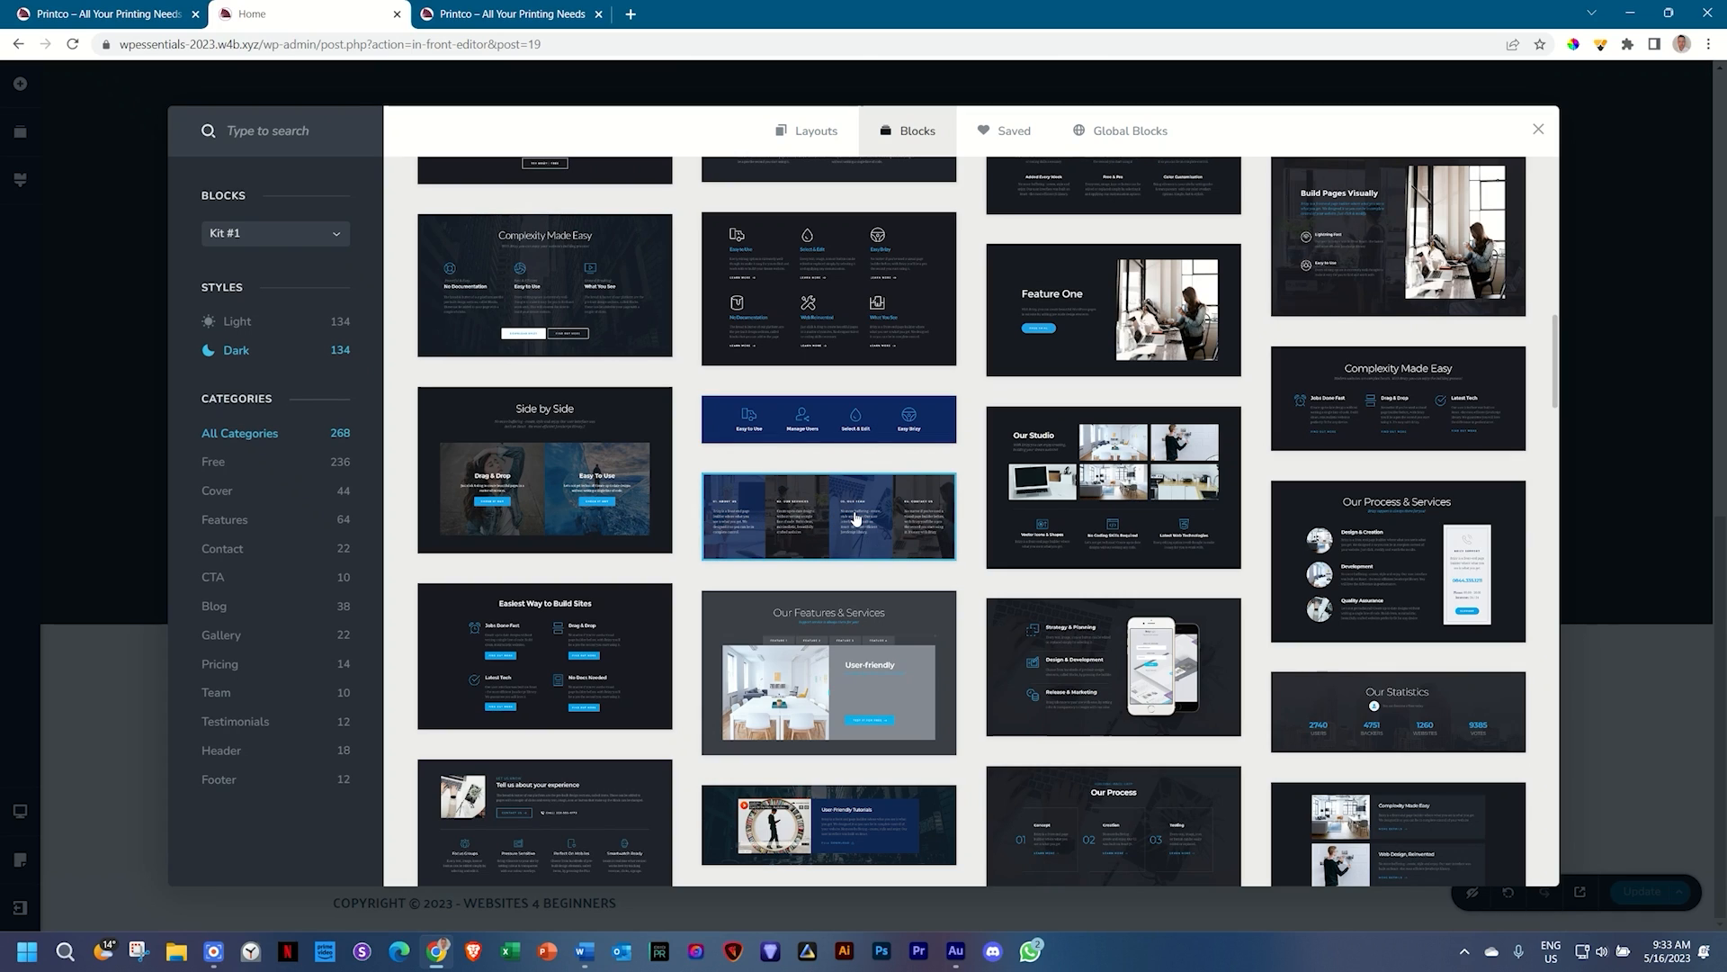
pyautogui.scroll(-1, 846, 504)
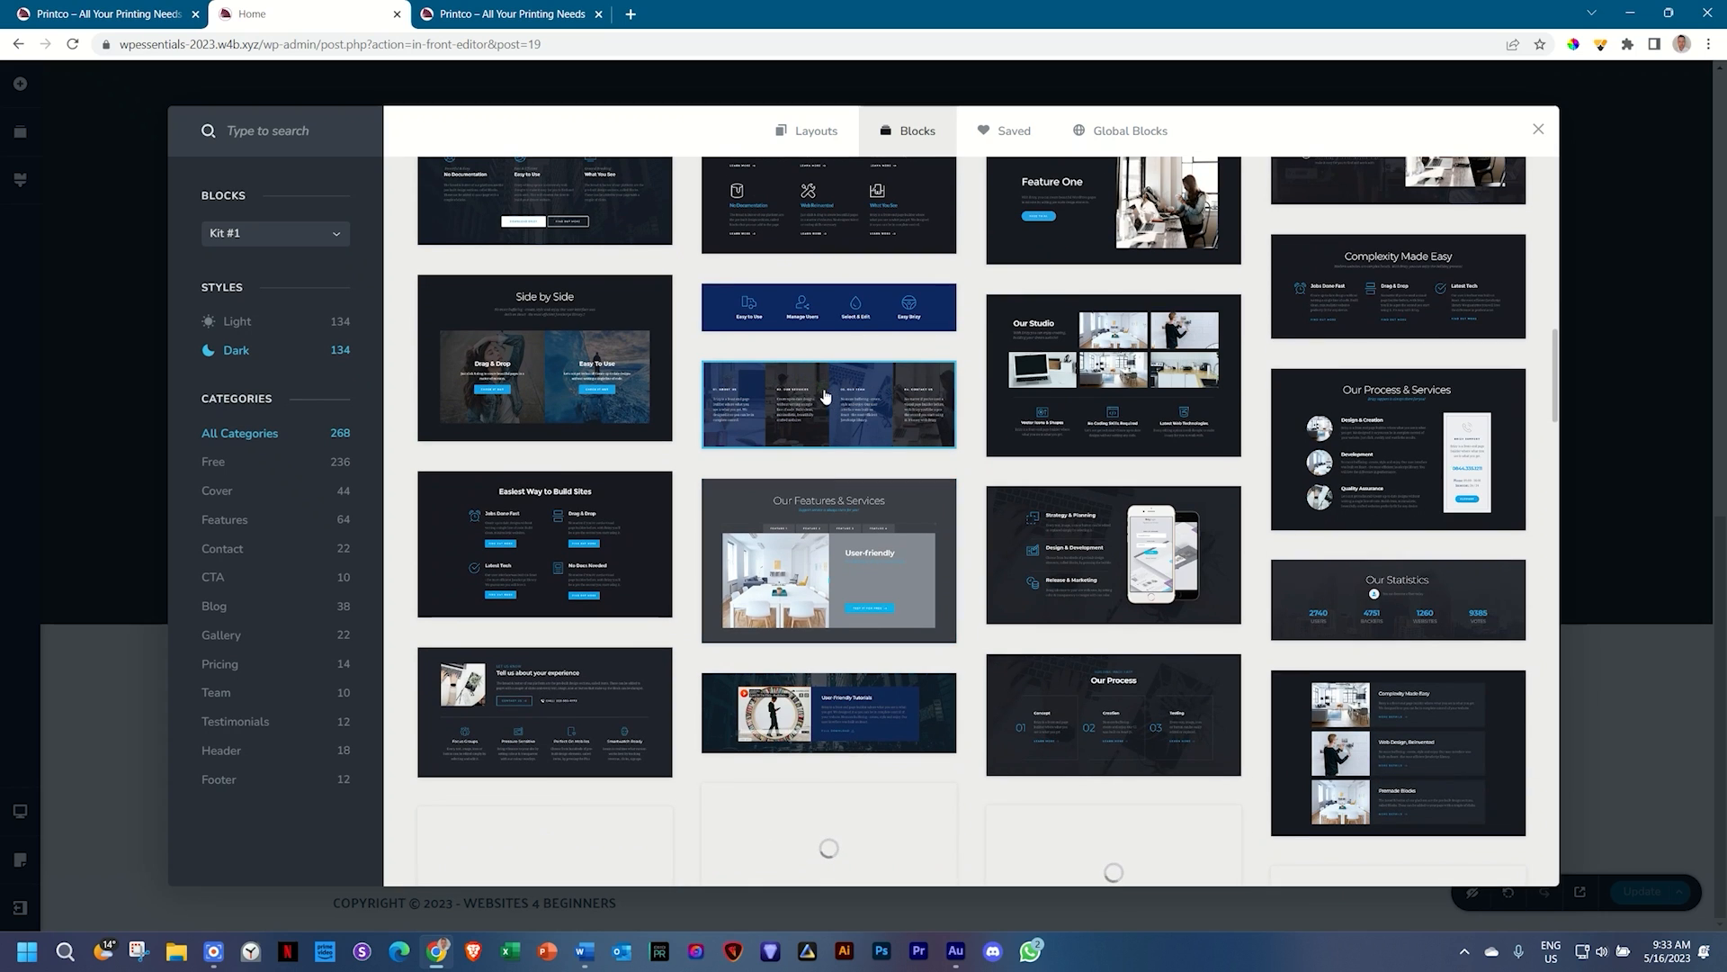
pyautogui.scroll(-2, 838, 396)
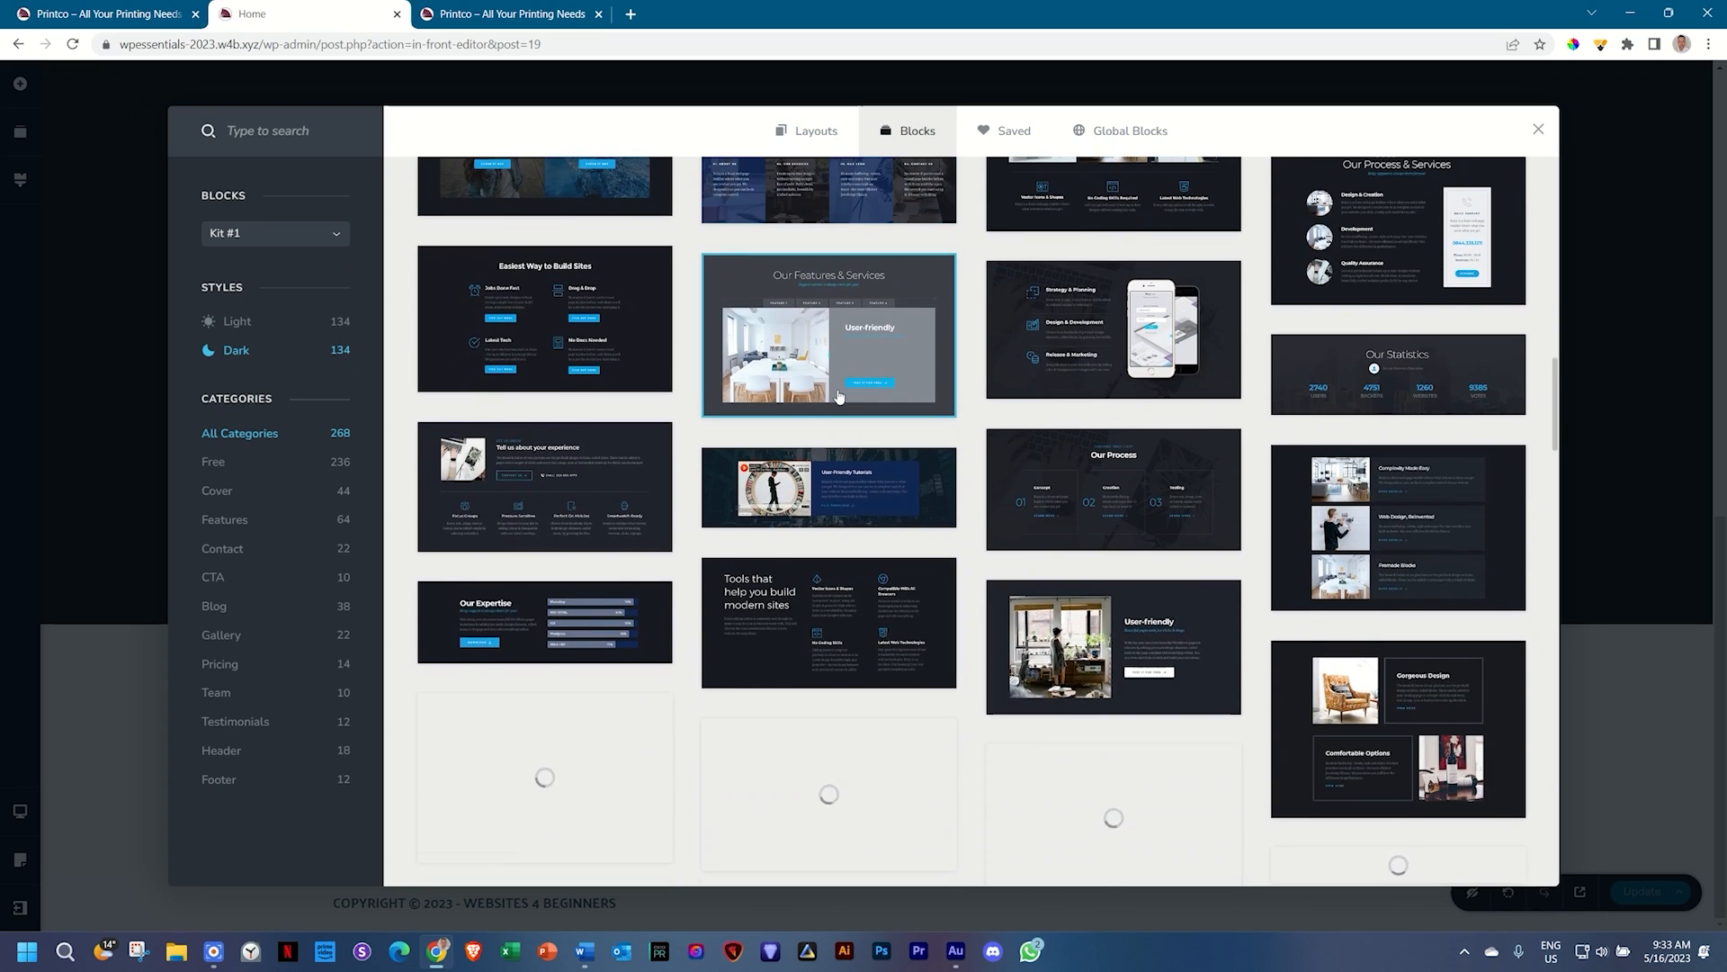
pyautogui.scroll(-2, 838, 396)
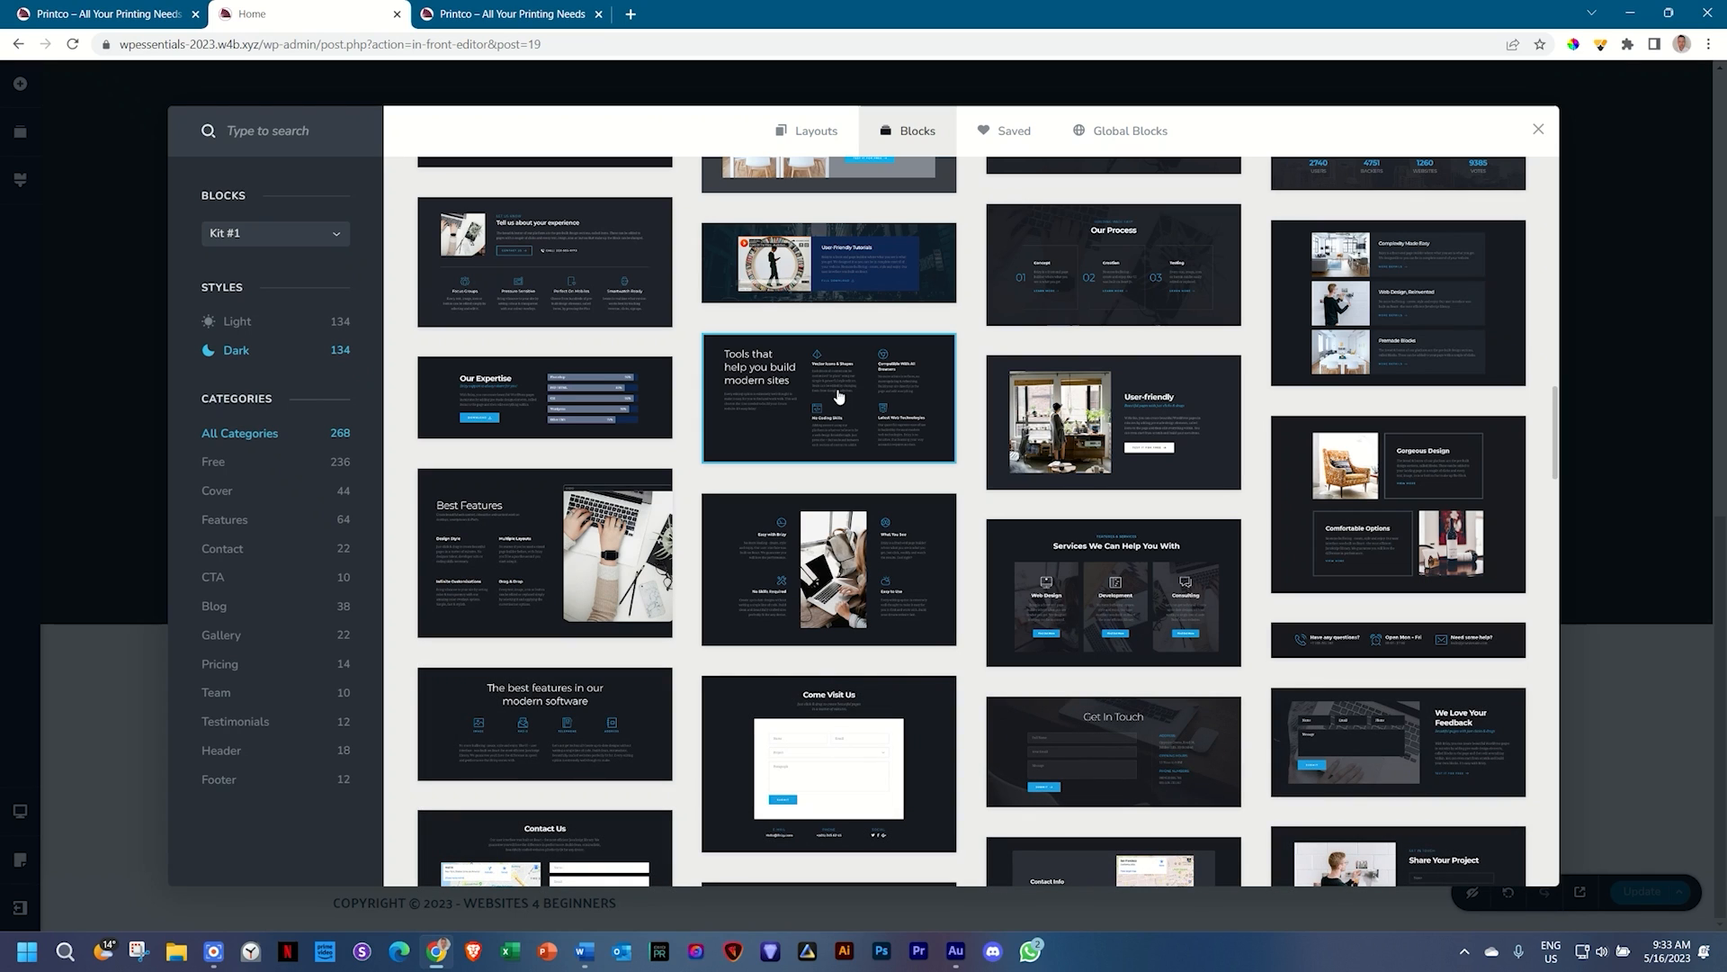
pyautogui.click(227, 323)
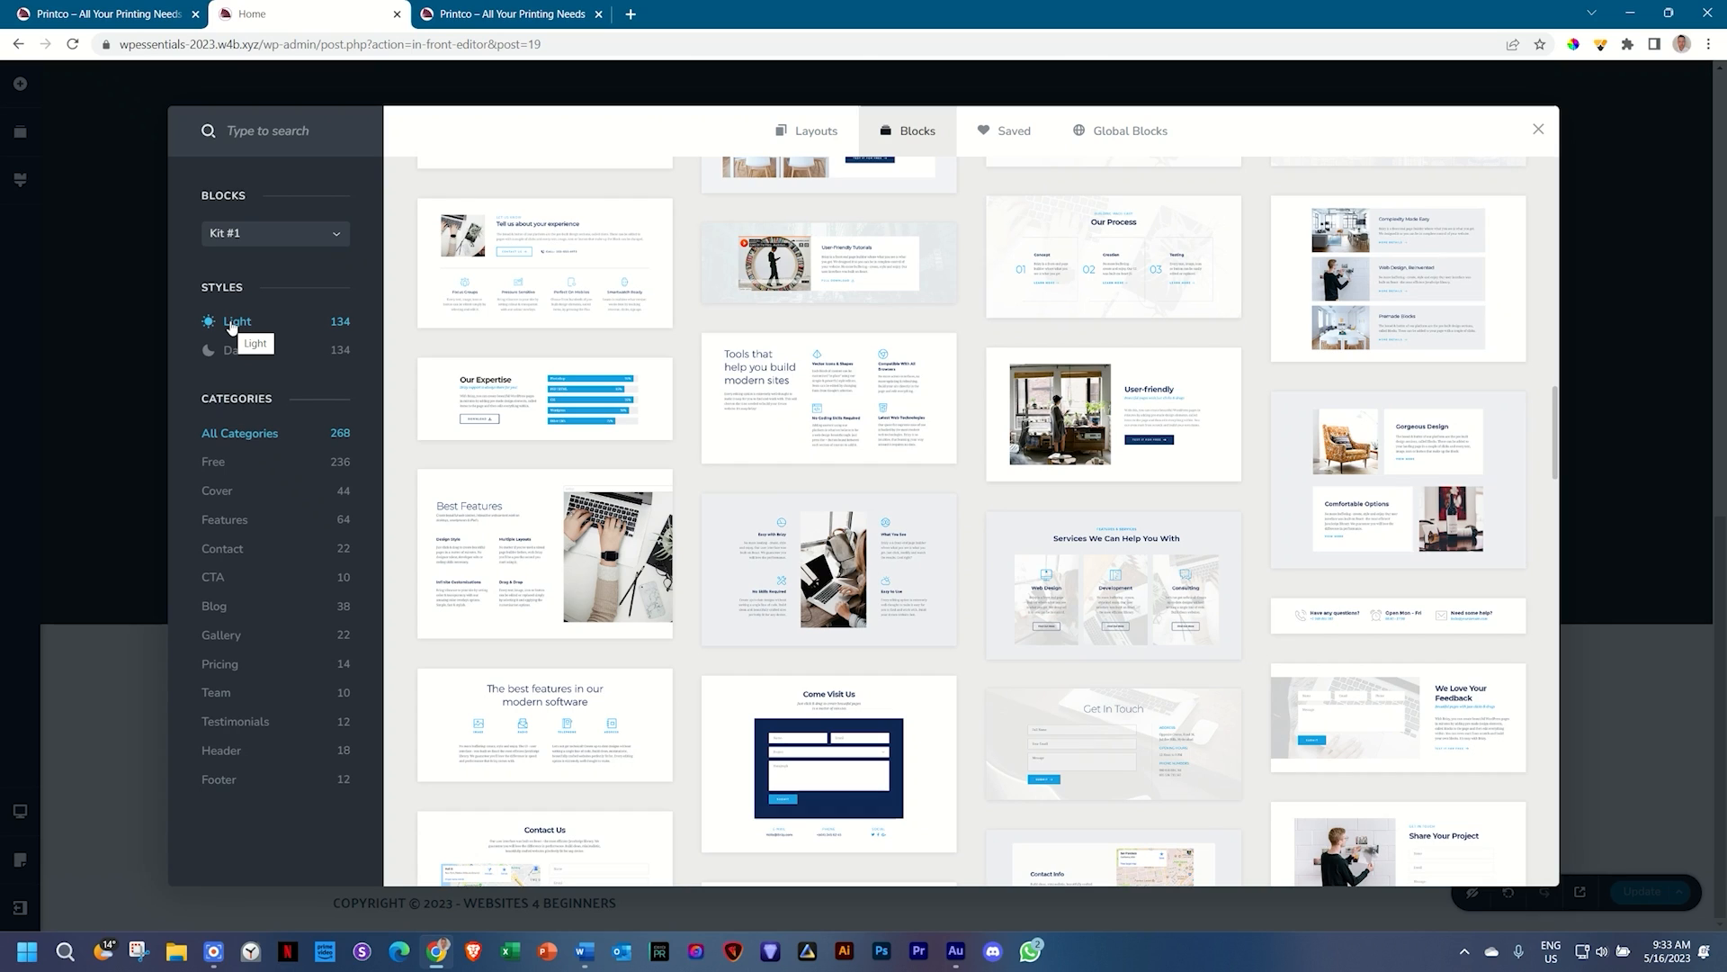
pyautogui.click(550, 407)
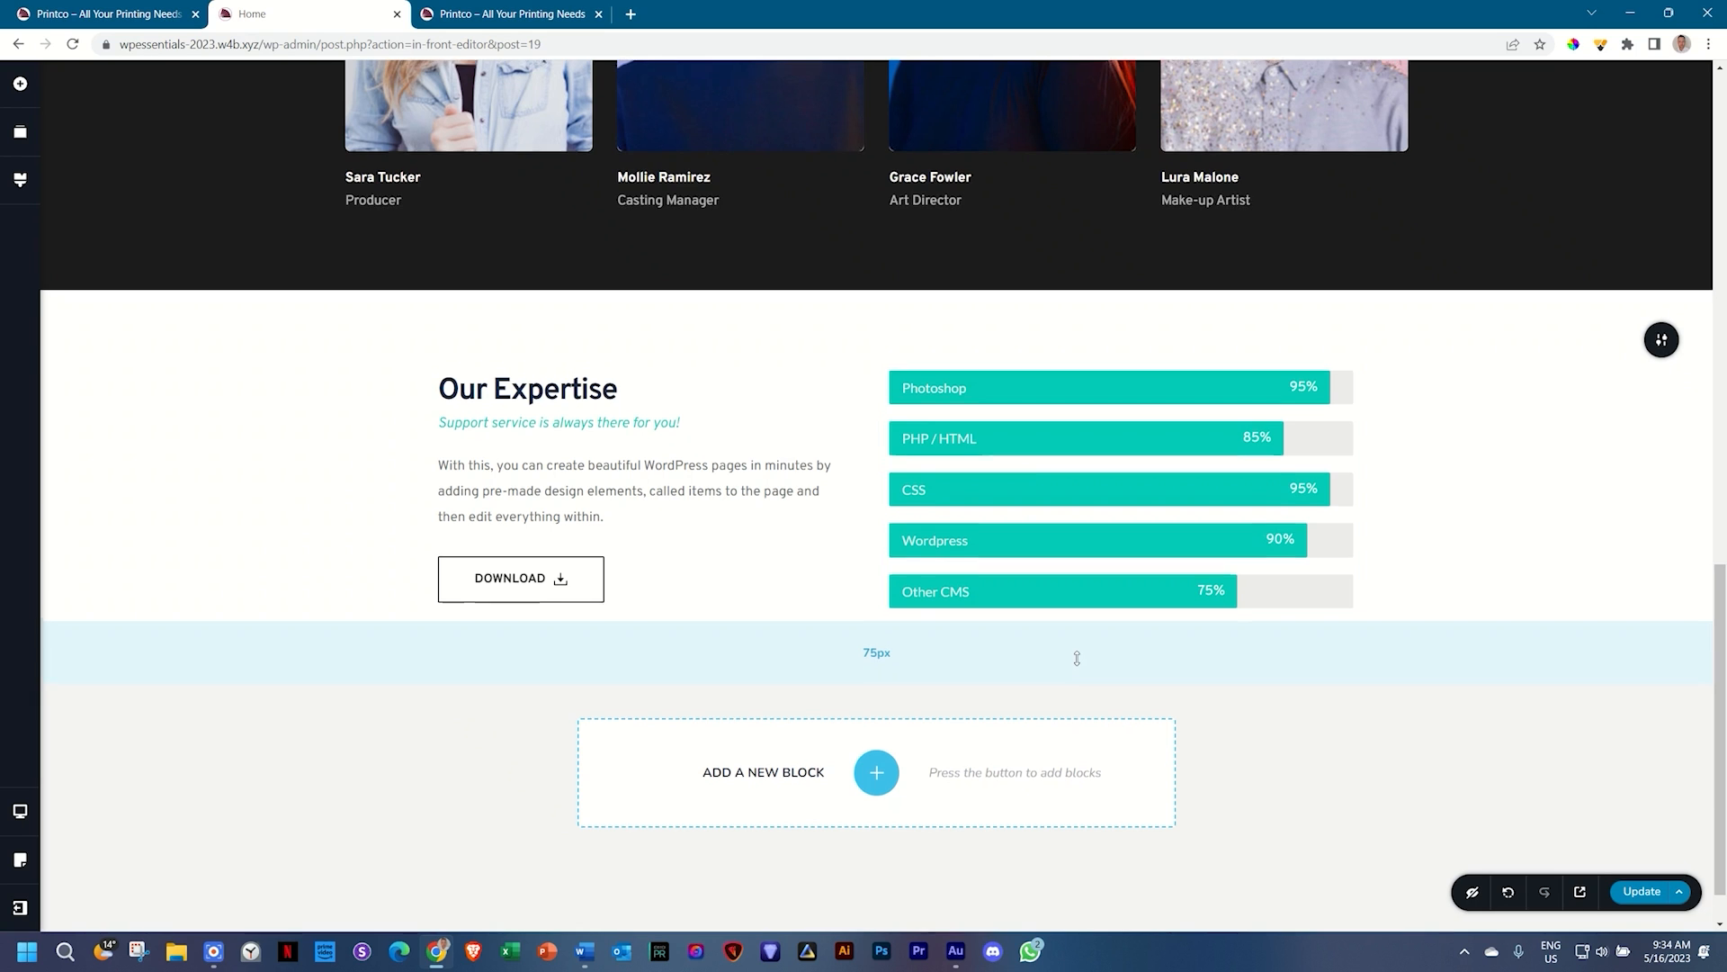
# Step: Insert the Kit #2 CTA block 'Whiteboard ubiquitous content' with its More About Us button
pyautogui.scroll(6, 1076, 657)
pyautogui.scroll(-5, 1077, 658)
pyautogui.scroll(-3, 1077, 658)
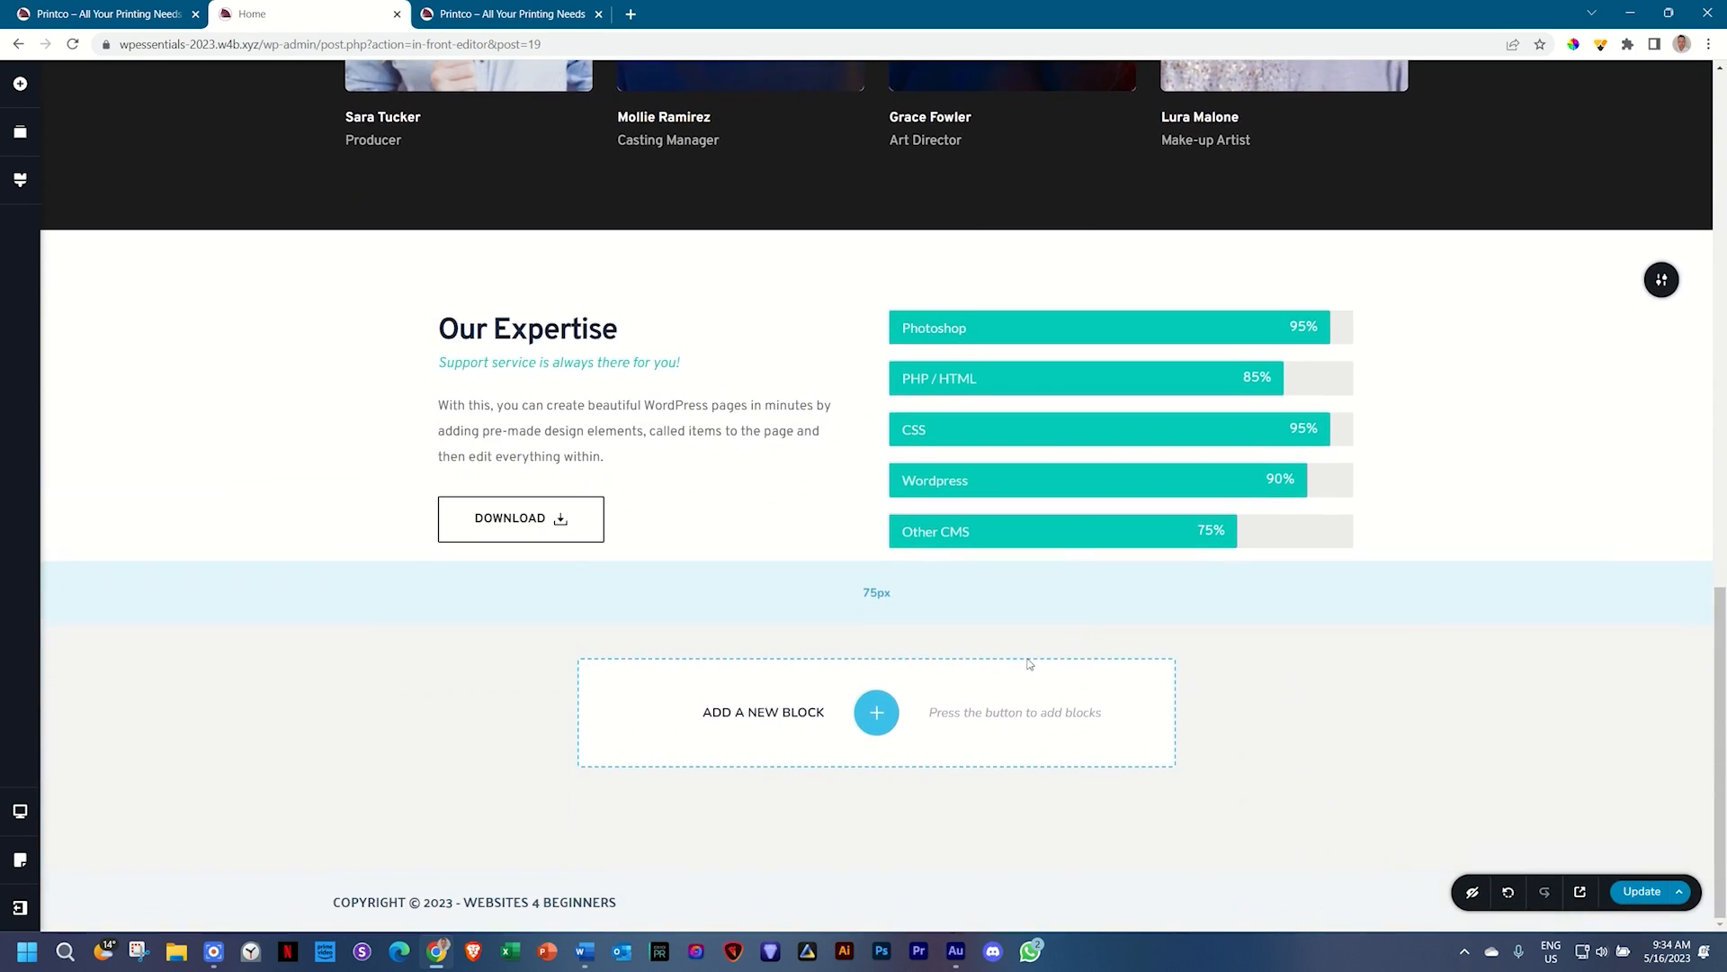
pyautogui.click(877, 704)
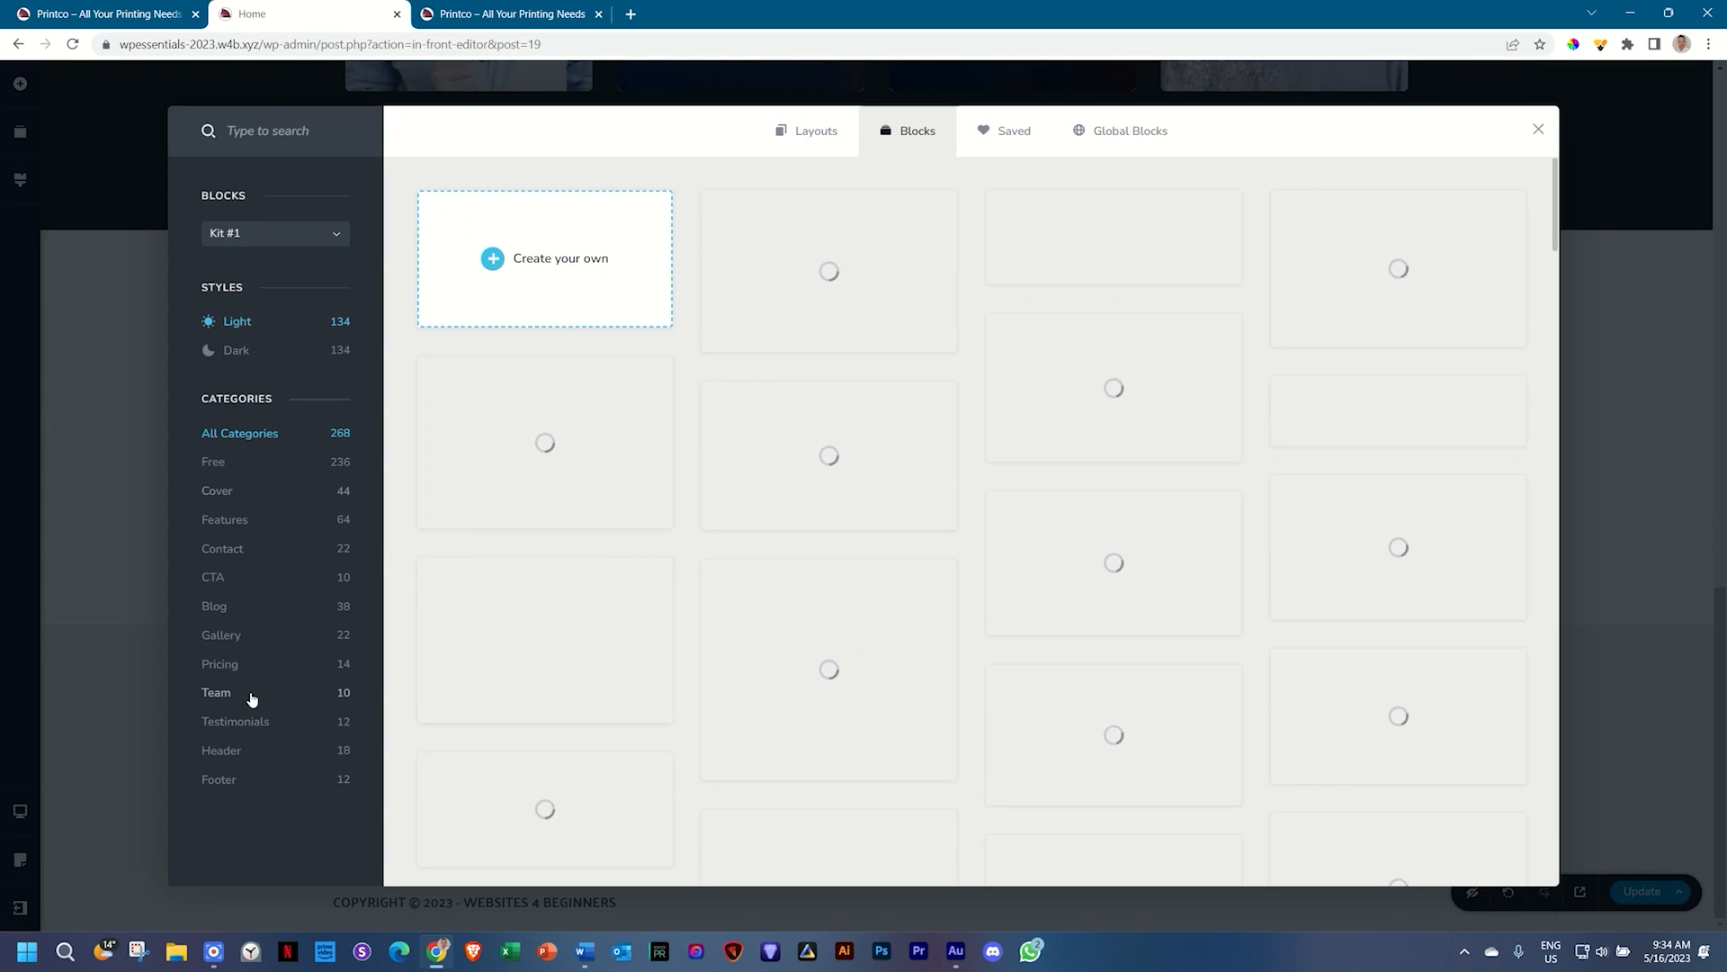
pyautogui.click(229, 583)
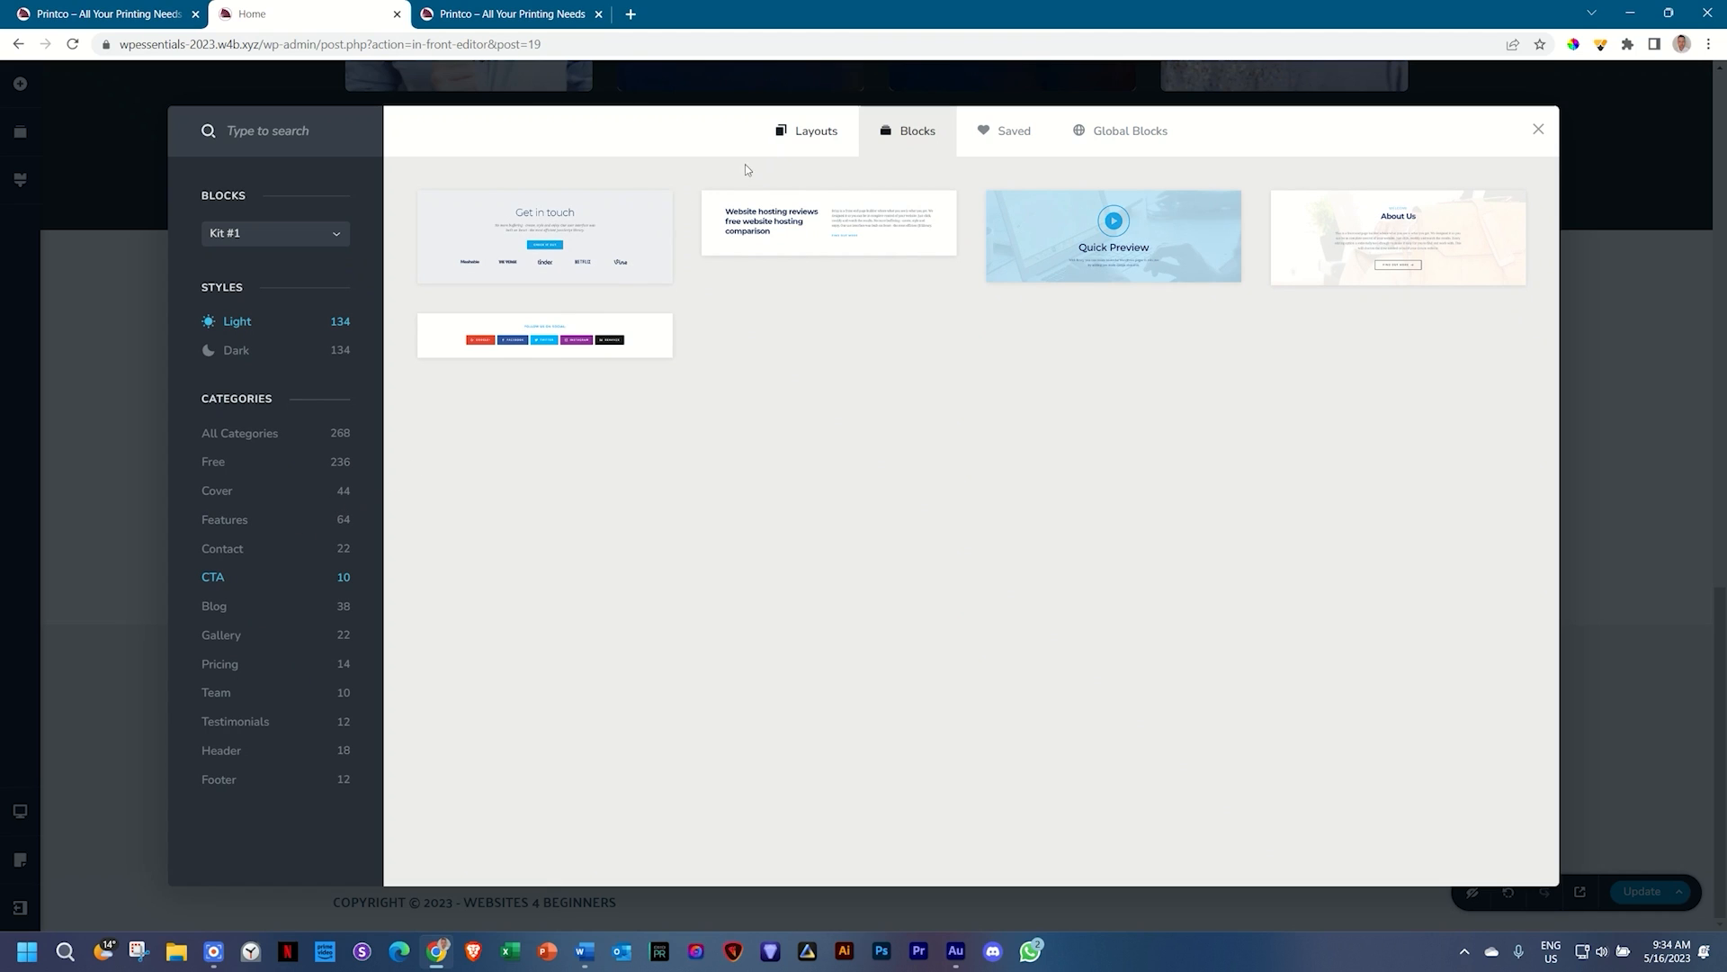
pyautogui.click(237, 243)
pyautogui.click(248, 261)
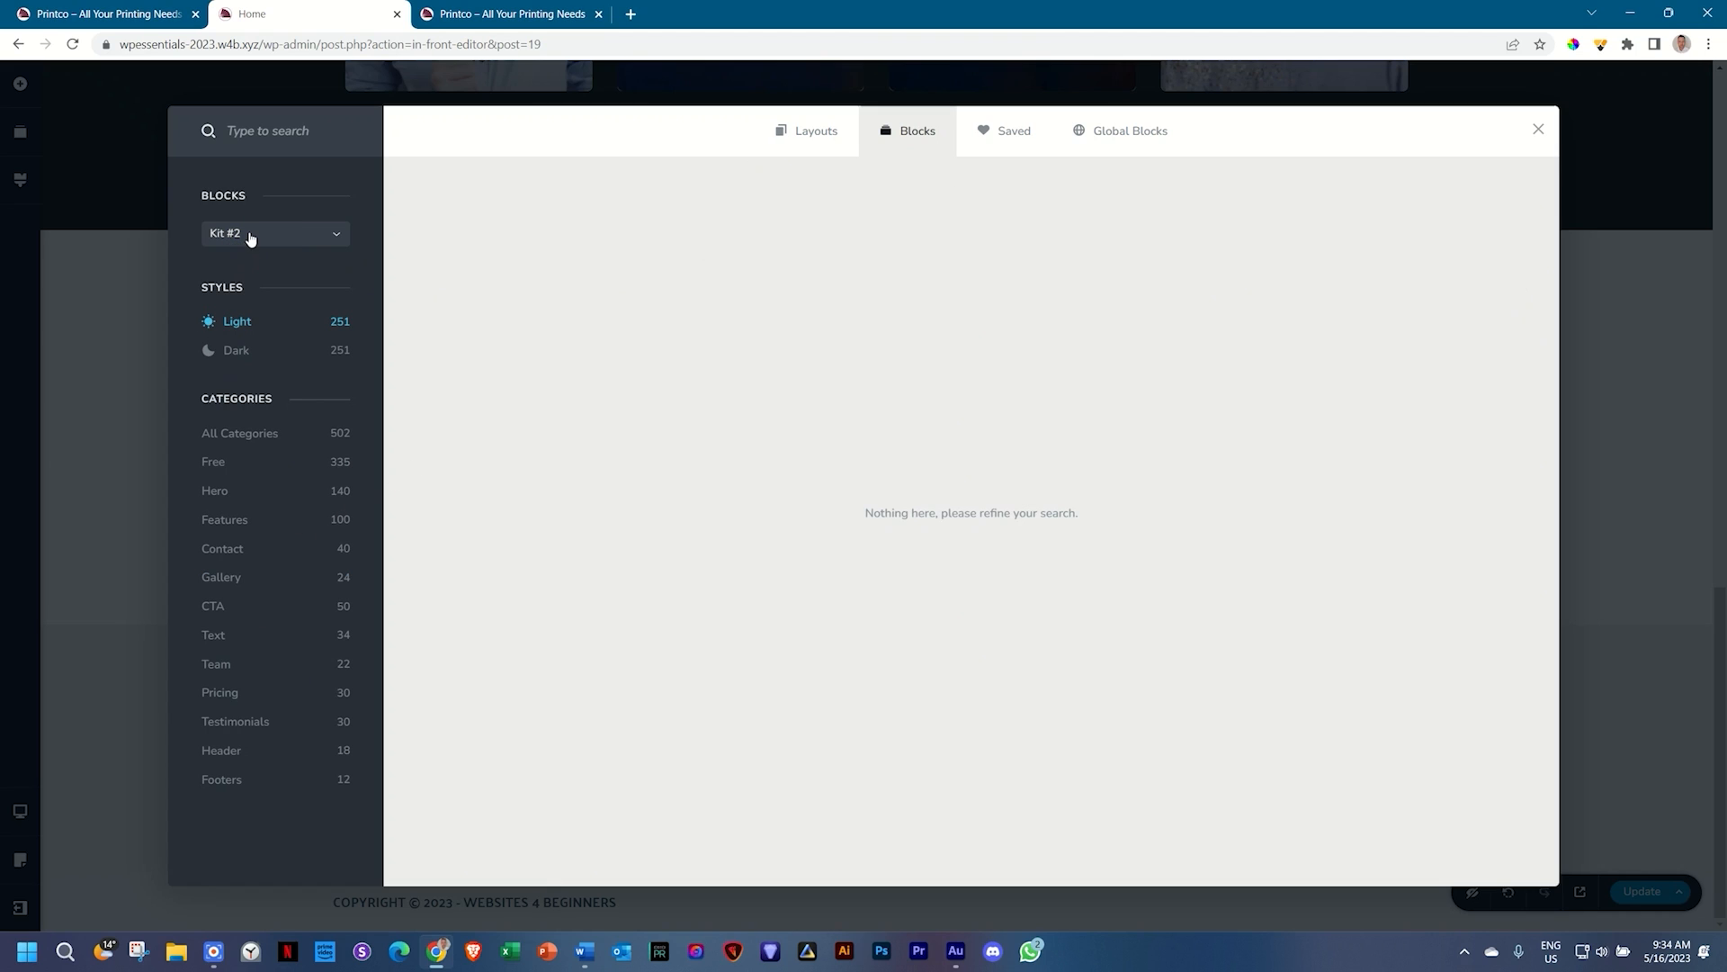
pyautogui.click(219, 609)
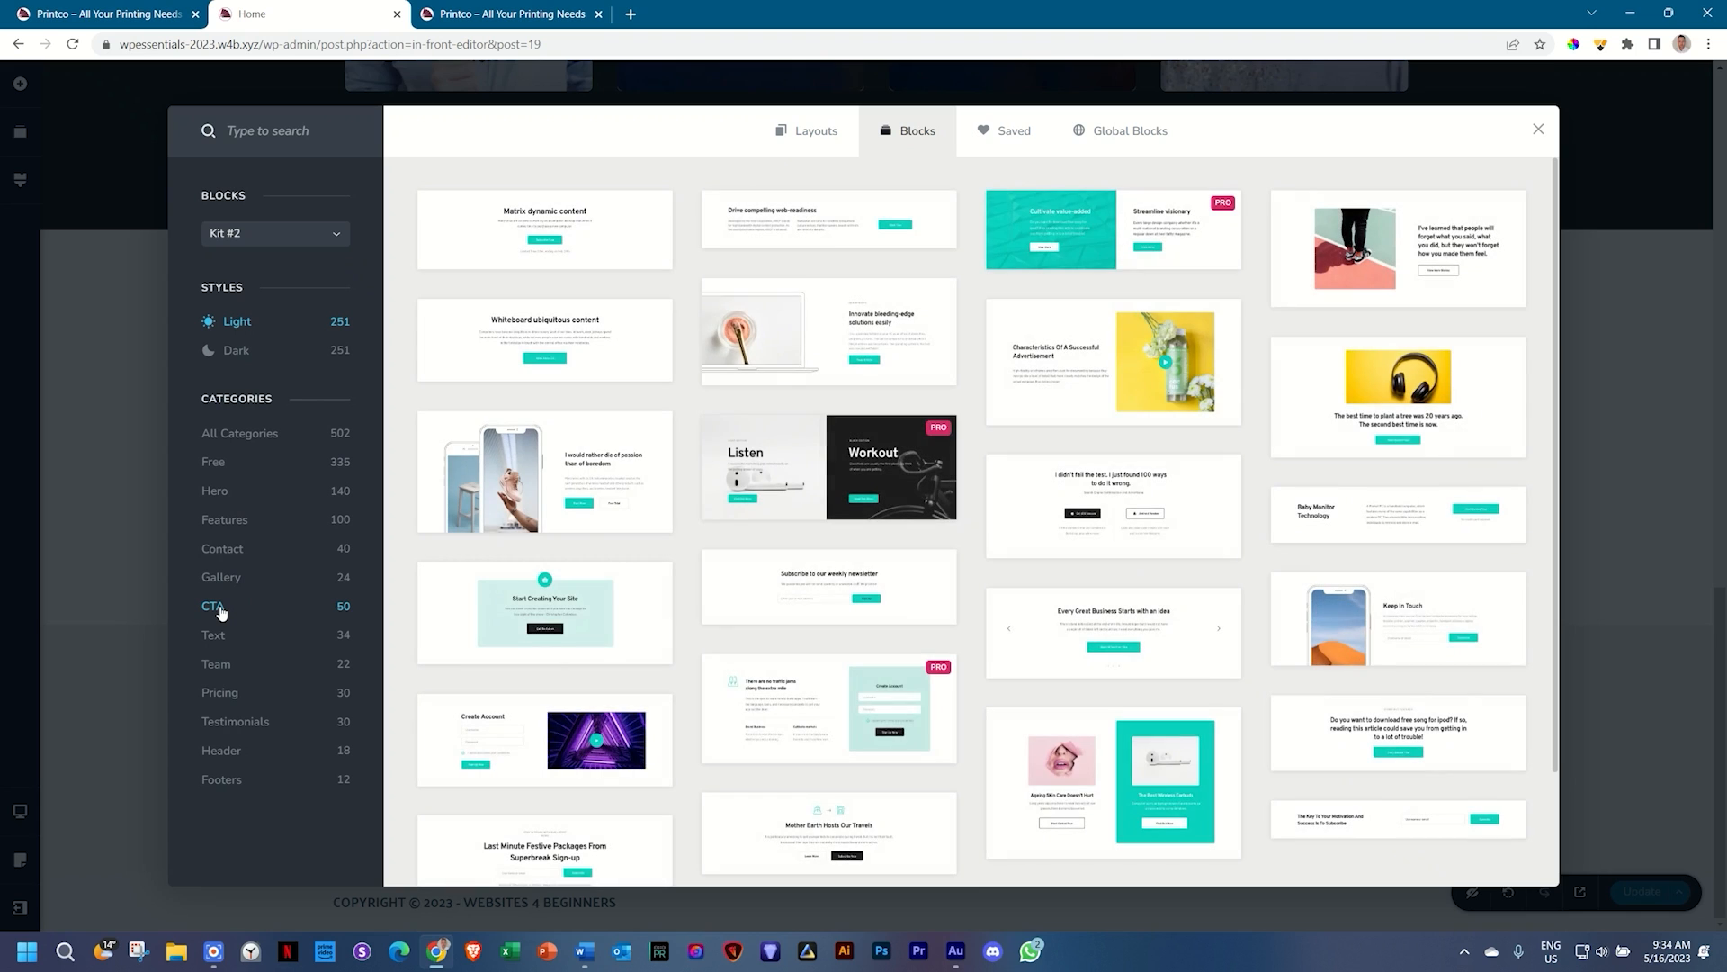
pyautogui.click(545, 328)
pyautogui.scroll(-4, 836, 706)
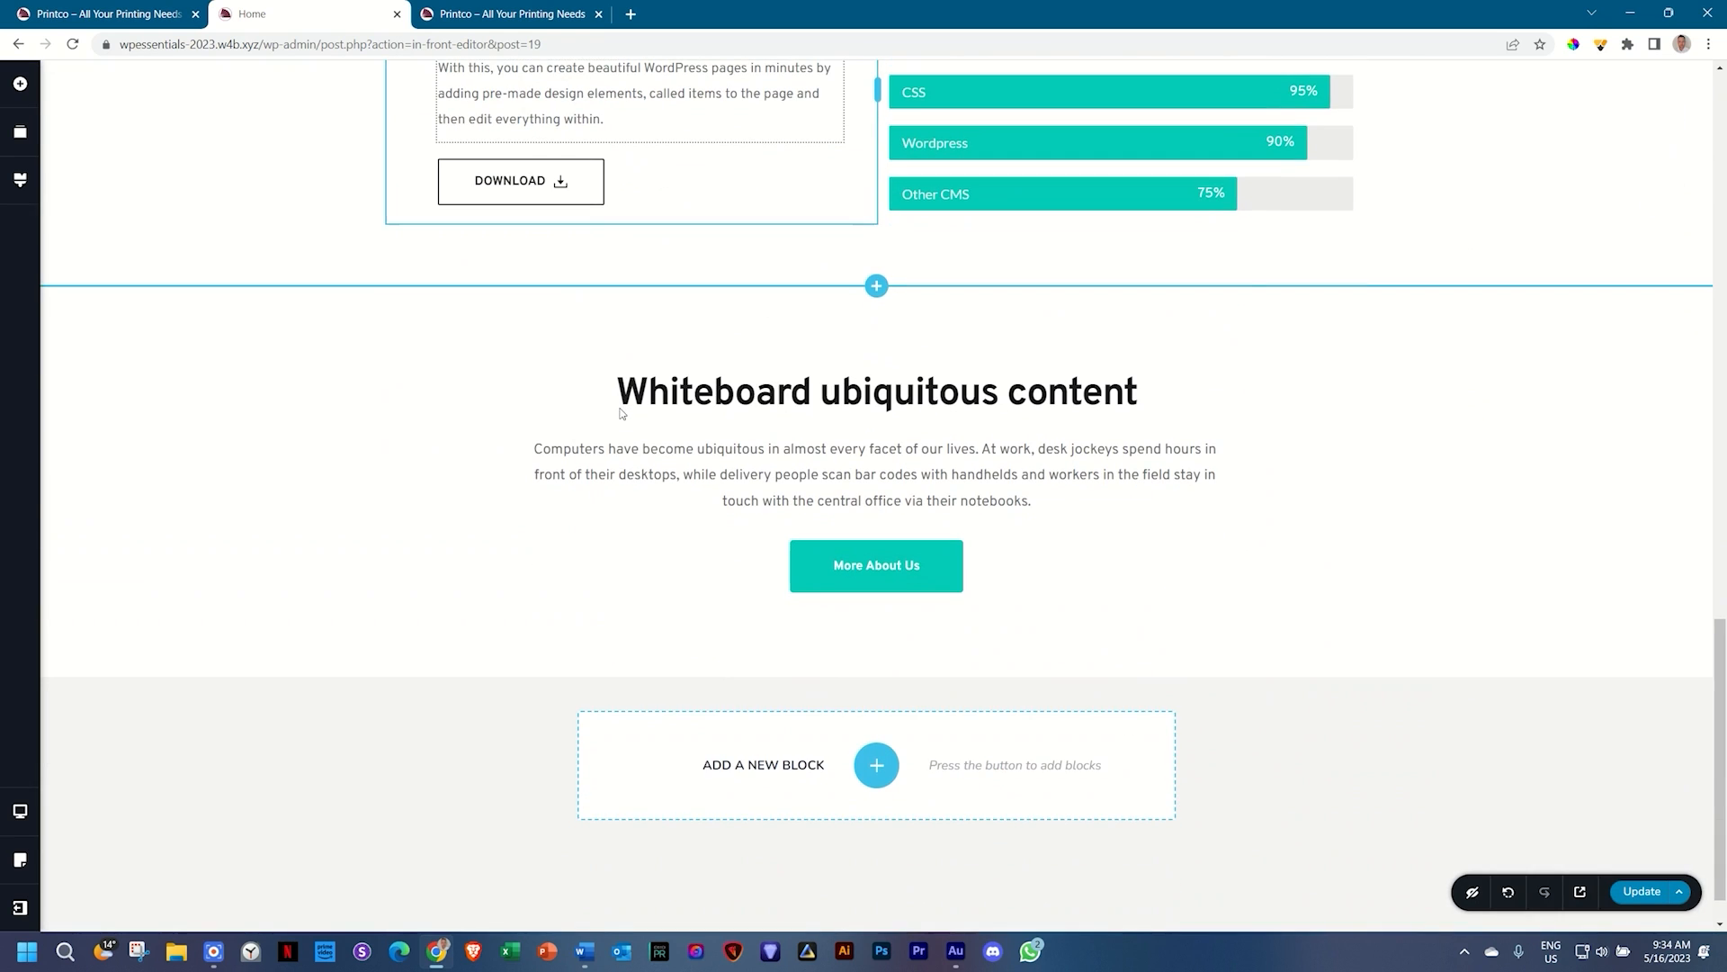
# Step: Insert the Features block with 'Cultivate real-time markets', 'Scale killer paradigms' and 'Drive e-services' columns
pyautogui.click(878, 764)
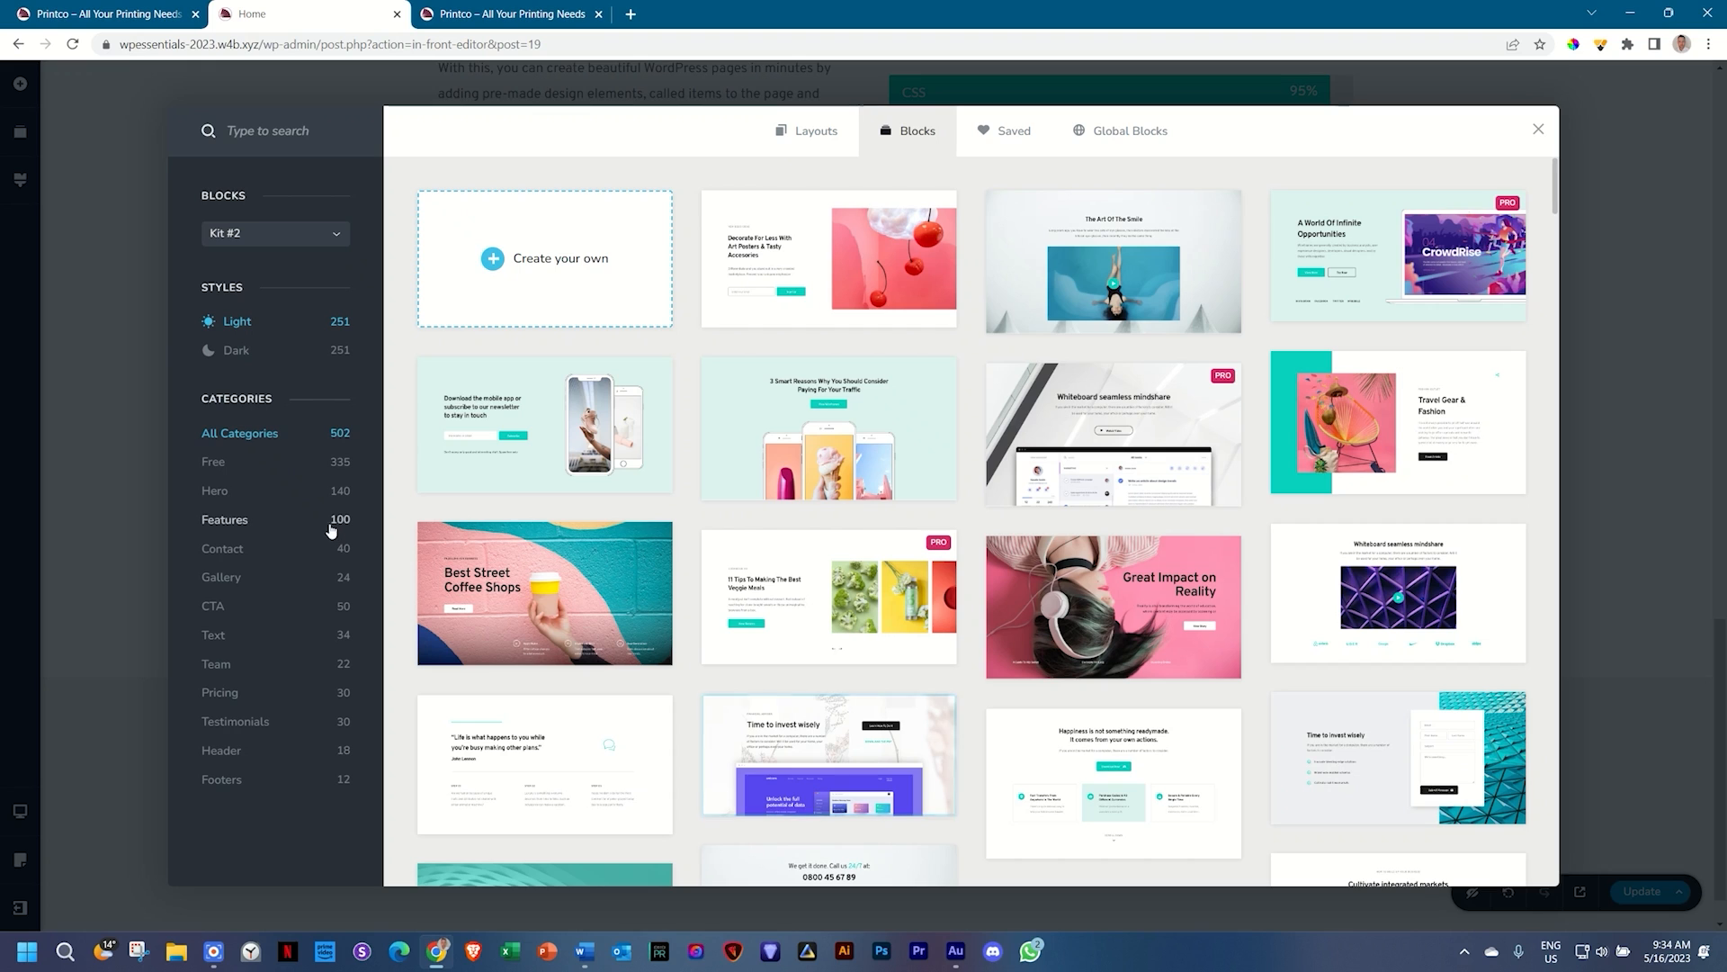
pyautogui.click(267, 524)
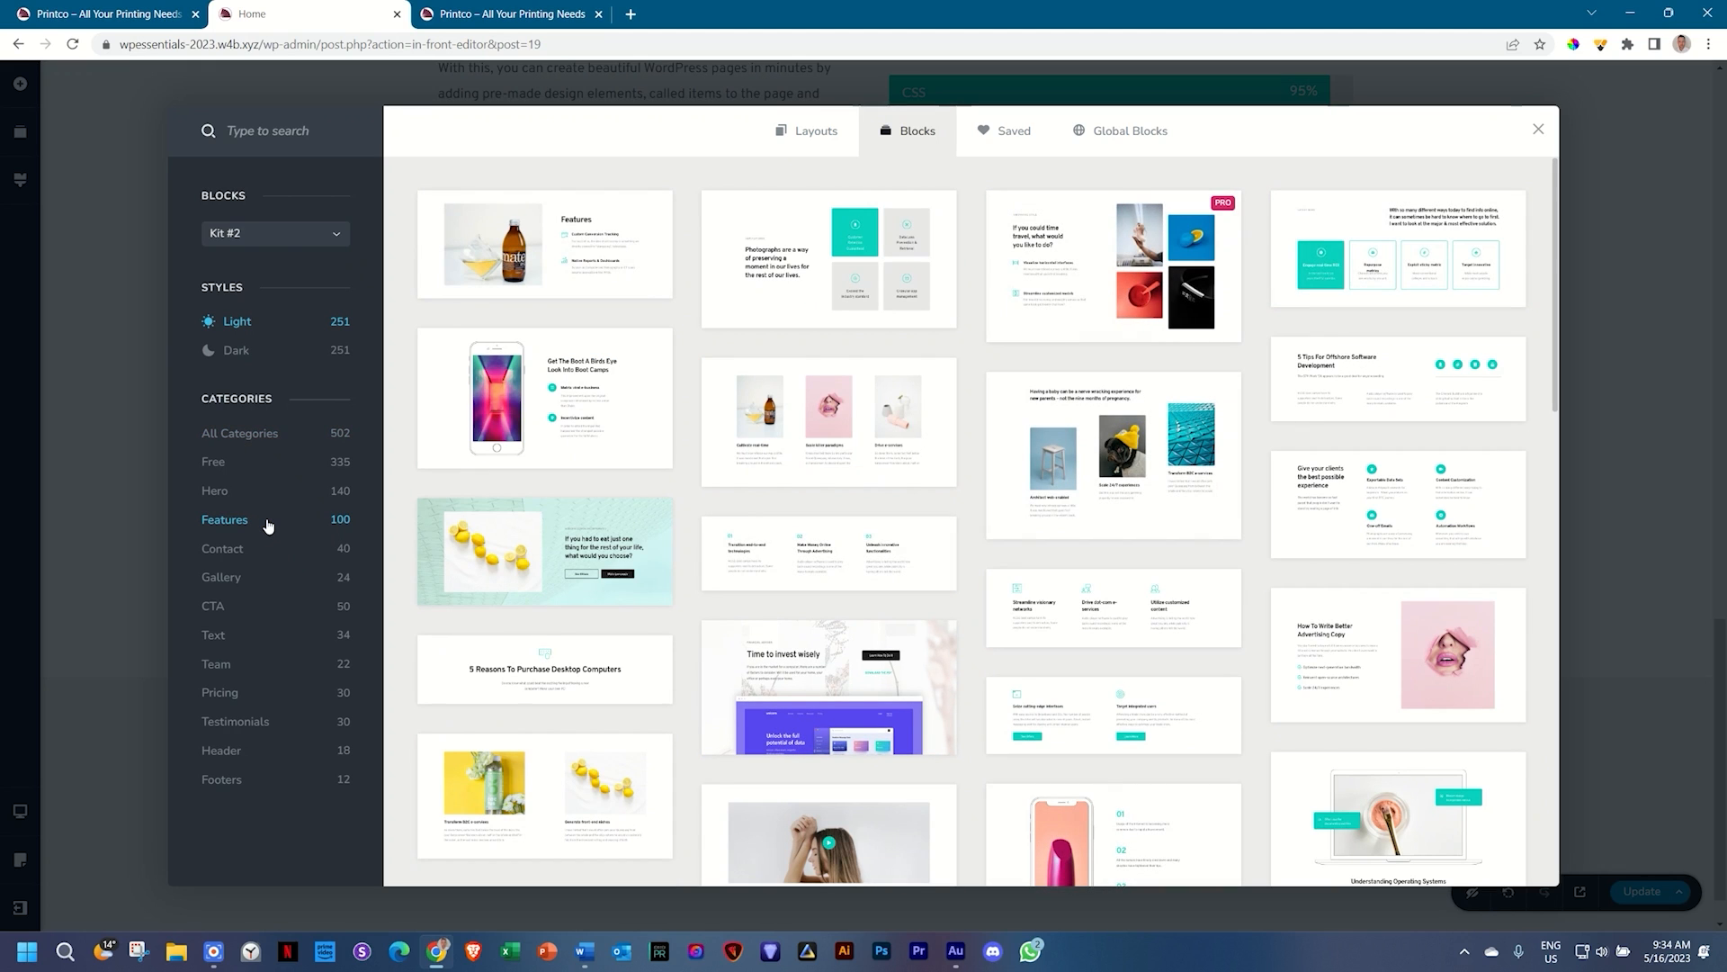
pyautogui.click(805, 443)
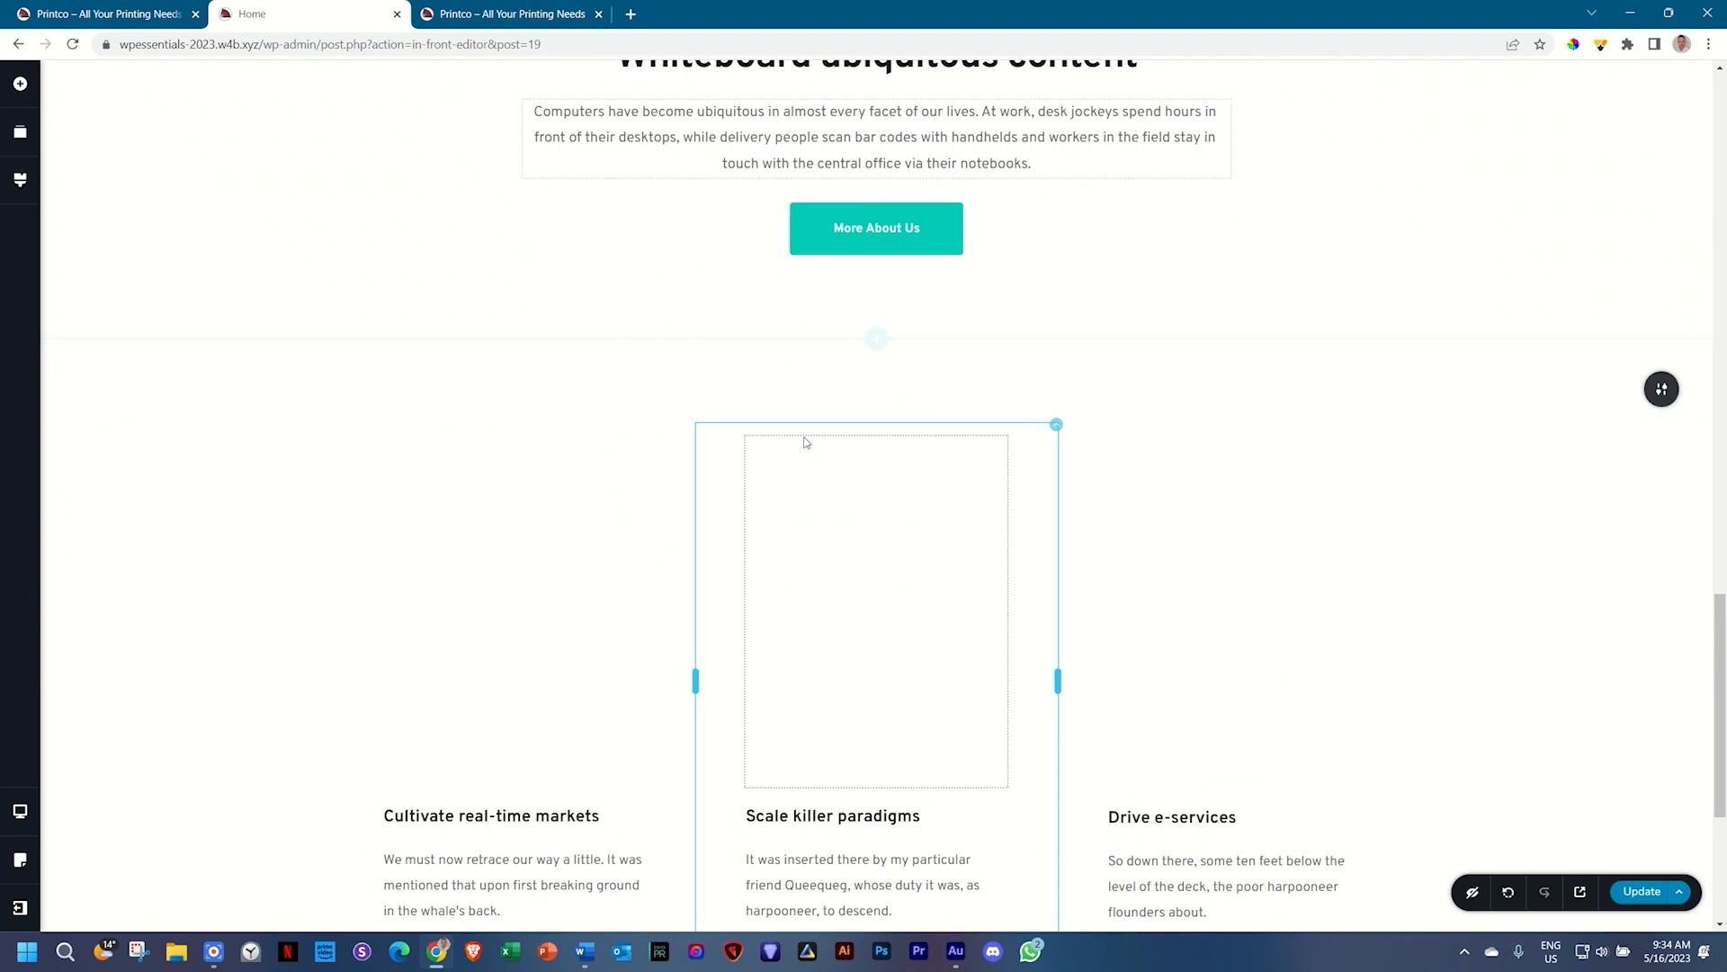
pyautogui.scroll(10, 805, 442)
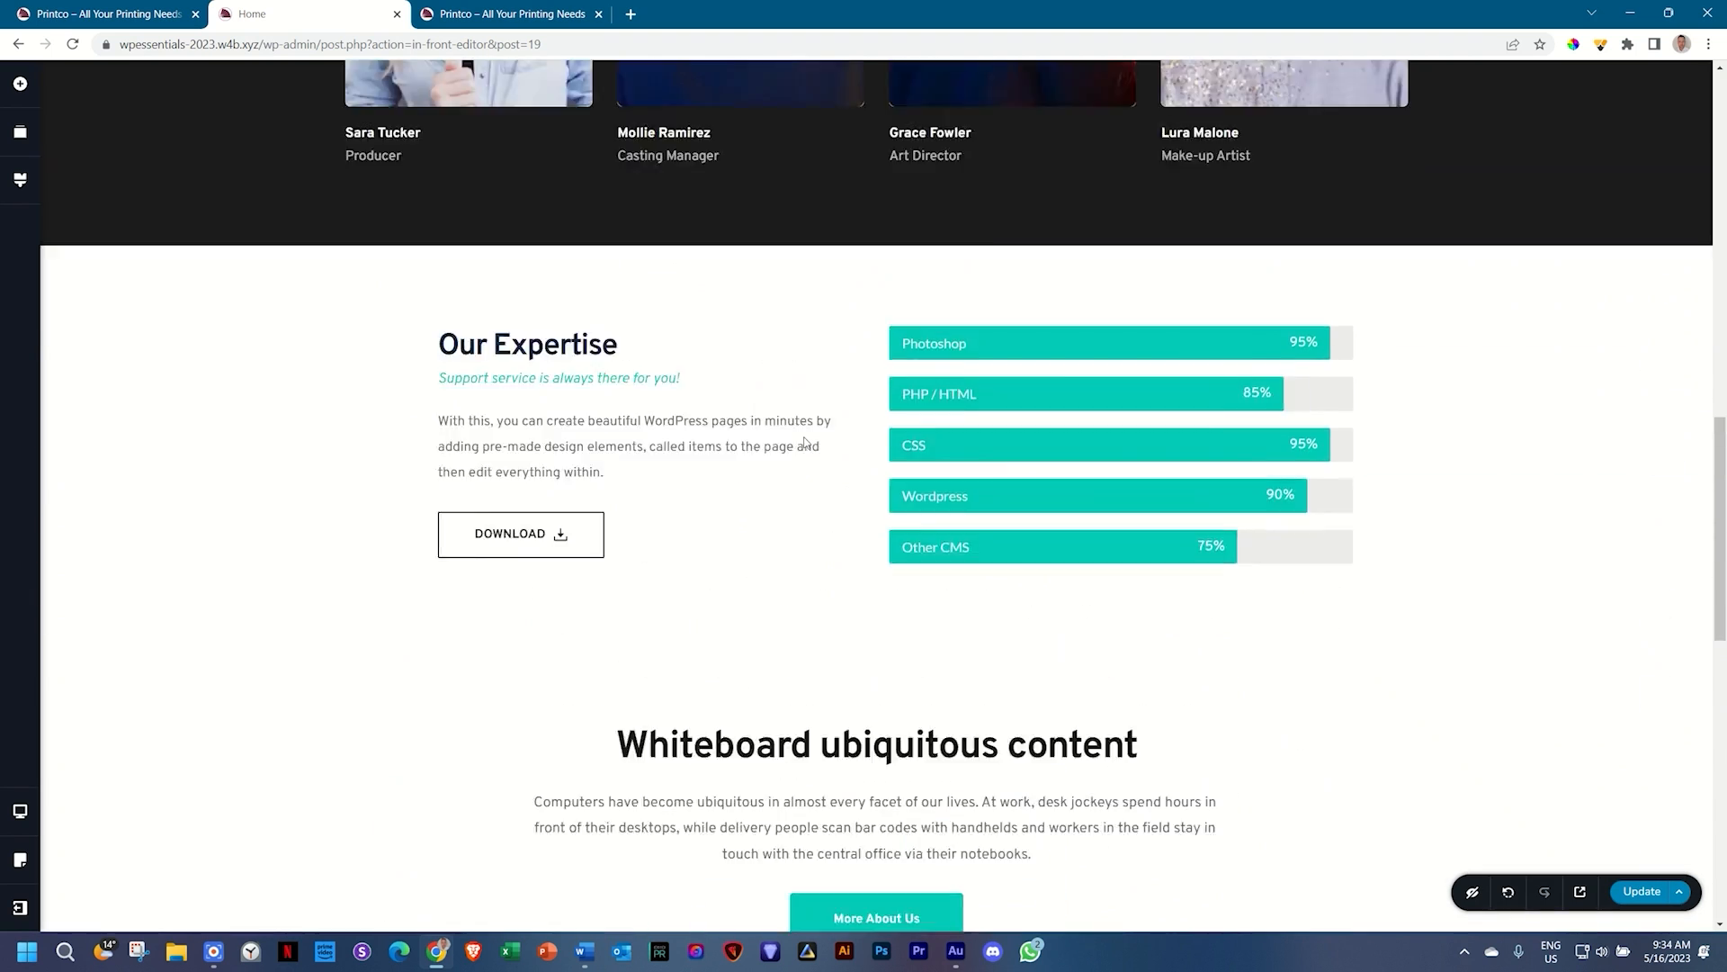
pyautogui.scroll(12, 805, 443)
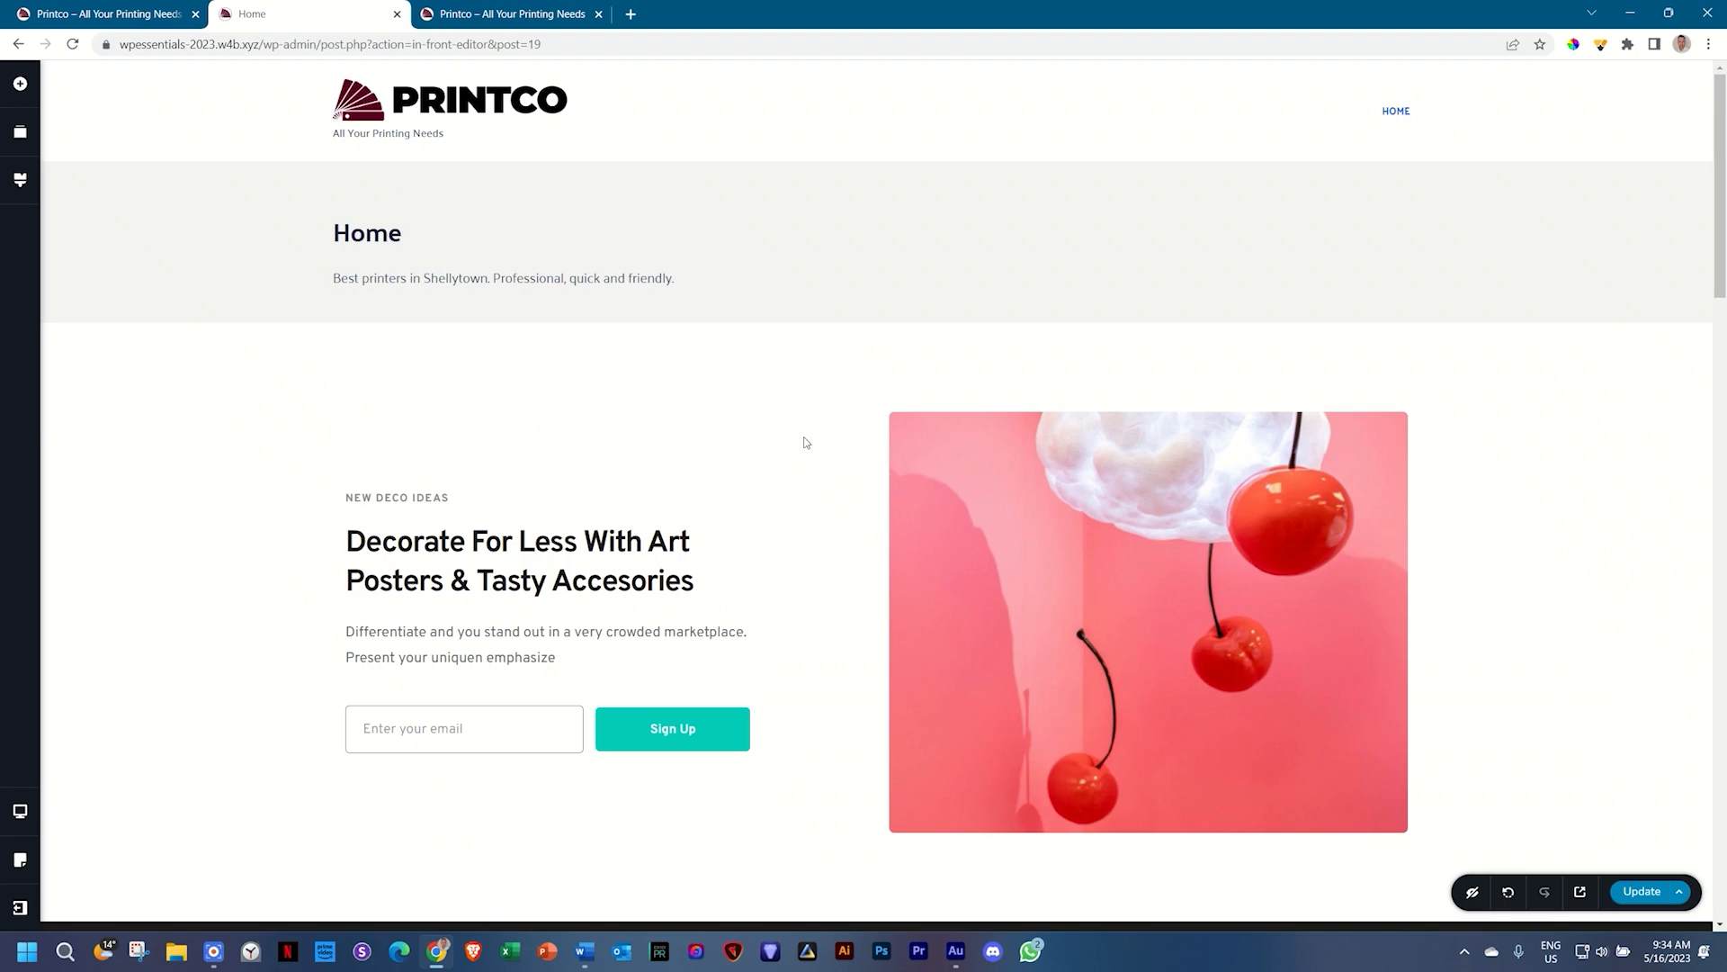
pyautogui.scroll(-20, 805, 443)
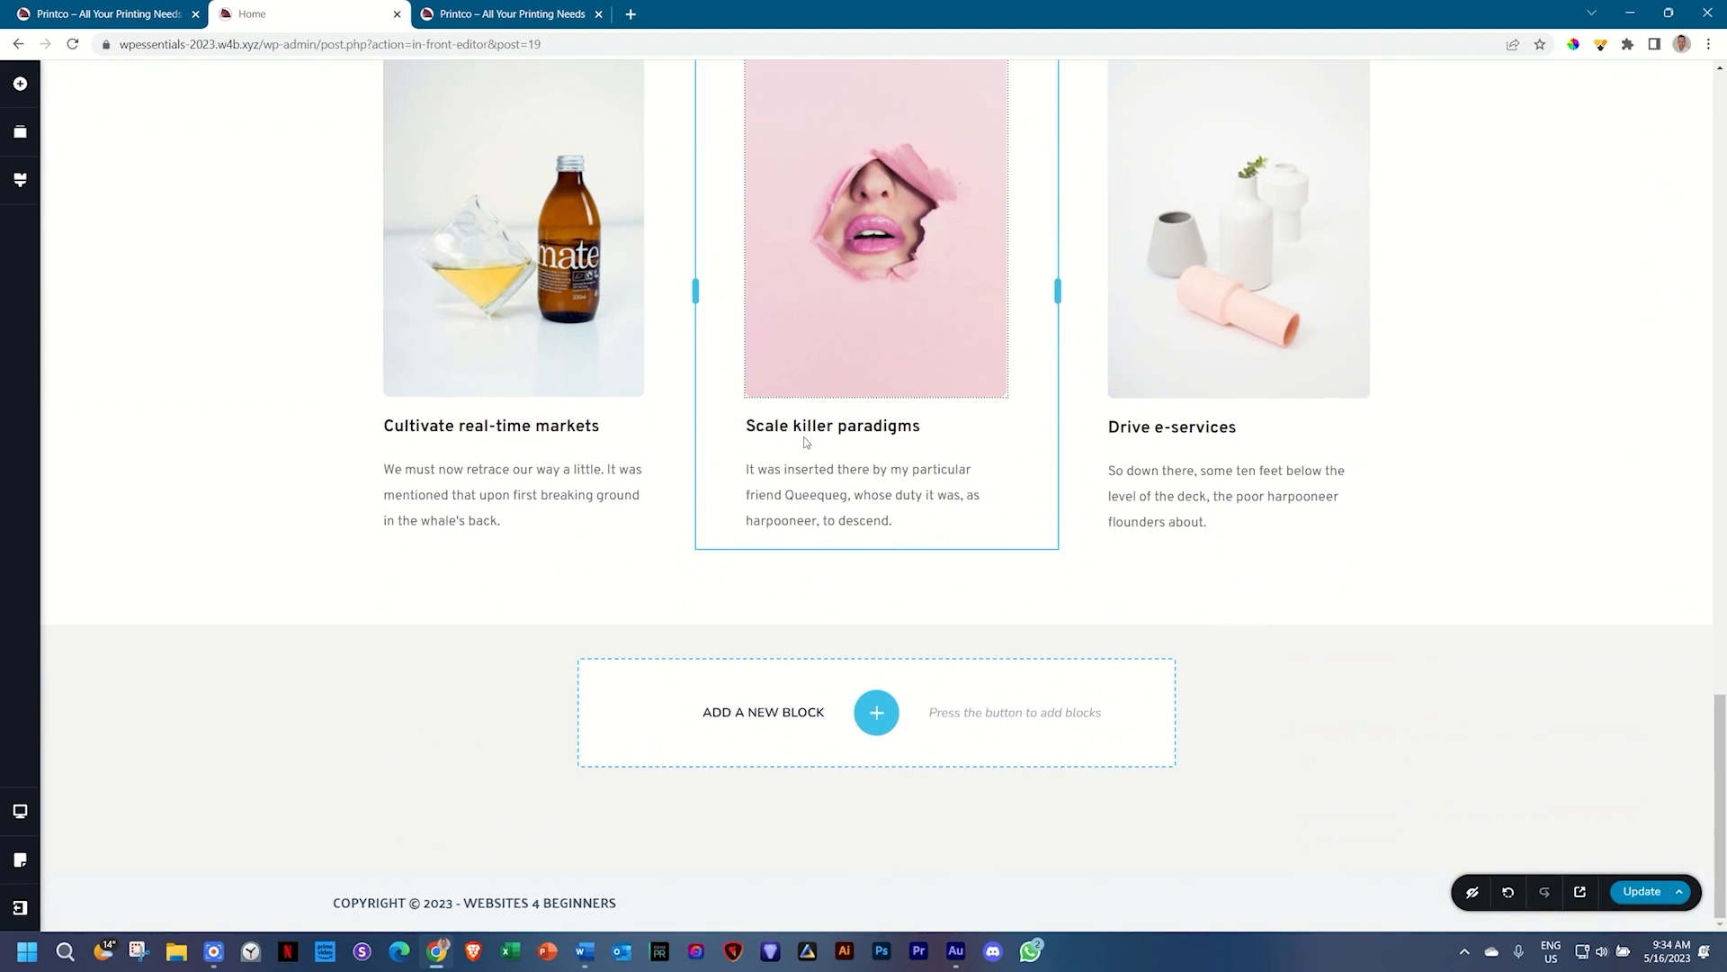
pyautogui.scroll(1, 804, 437)
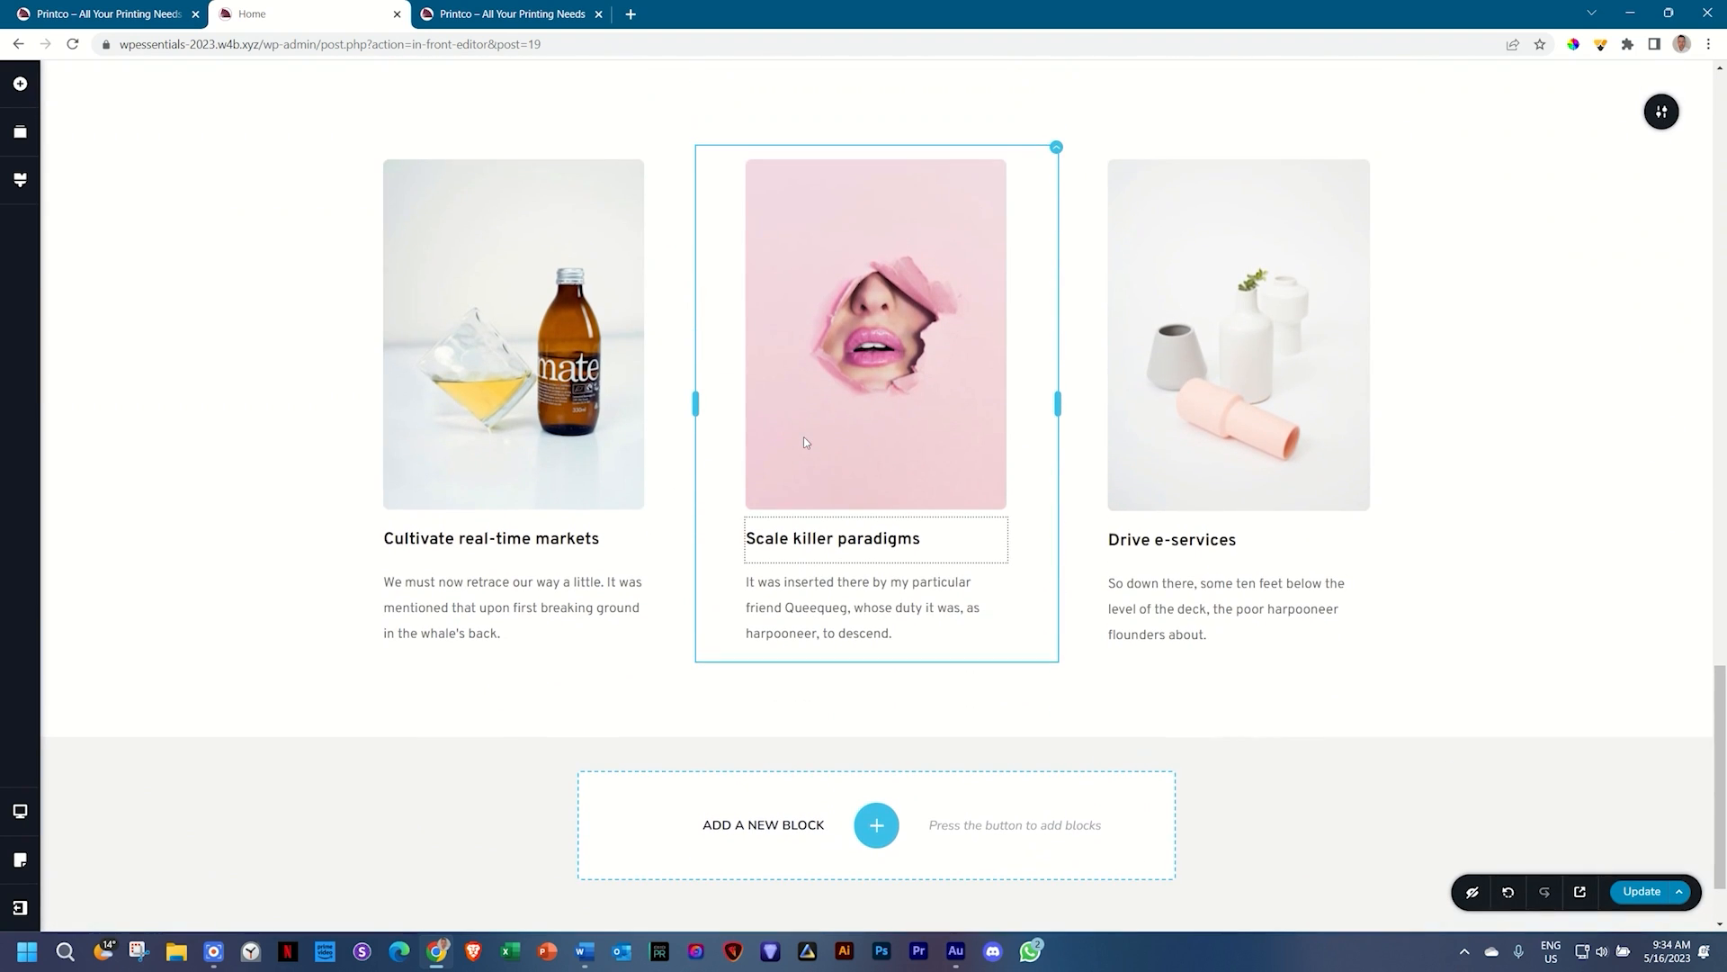
# Step: Give the three-column features section a teal #05CAB6 background
pyautogui.click(544, 369)
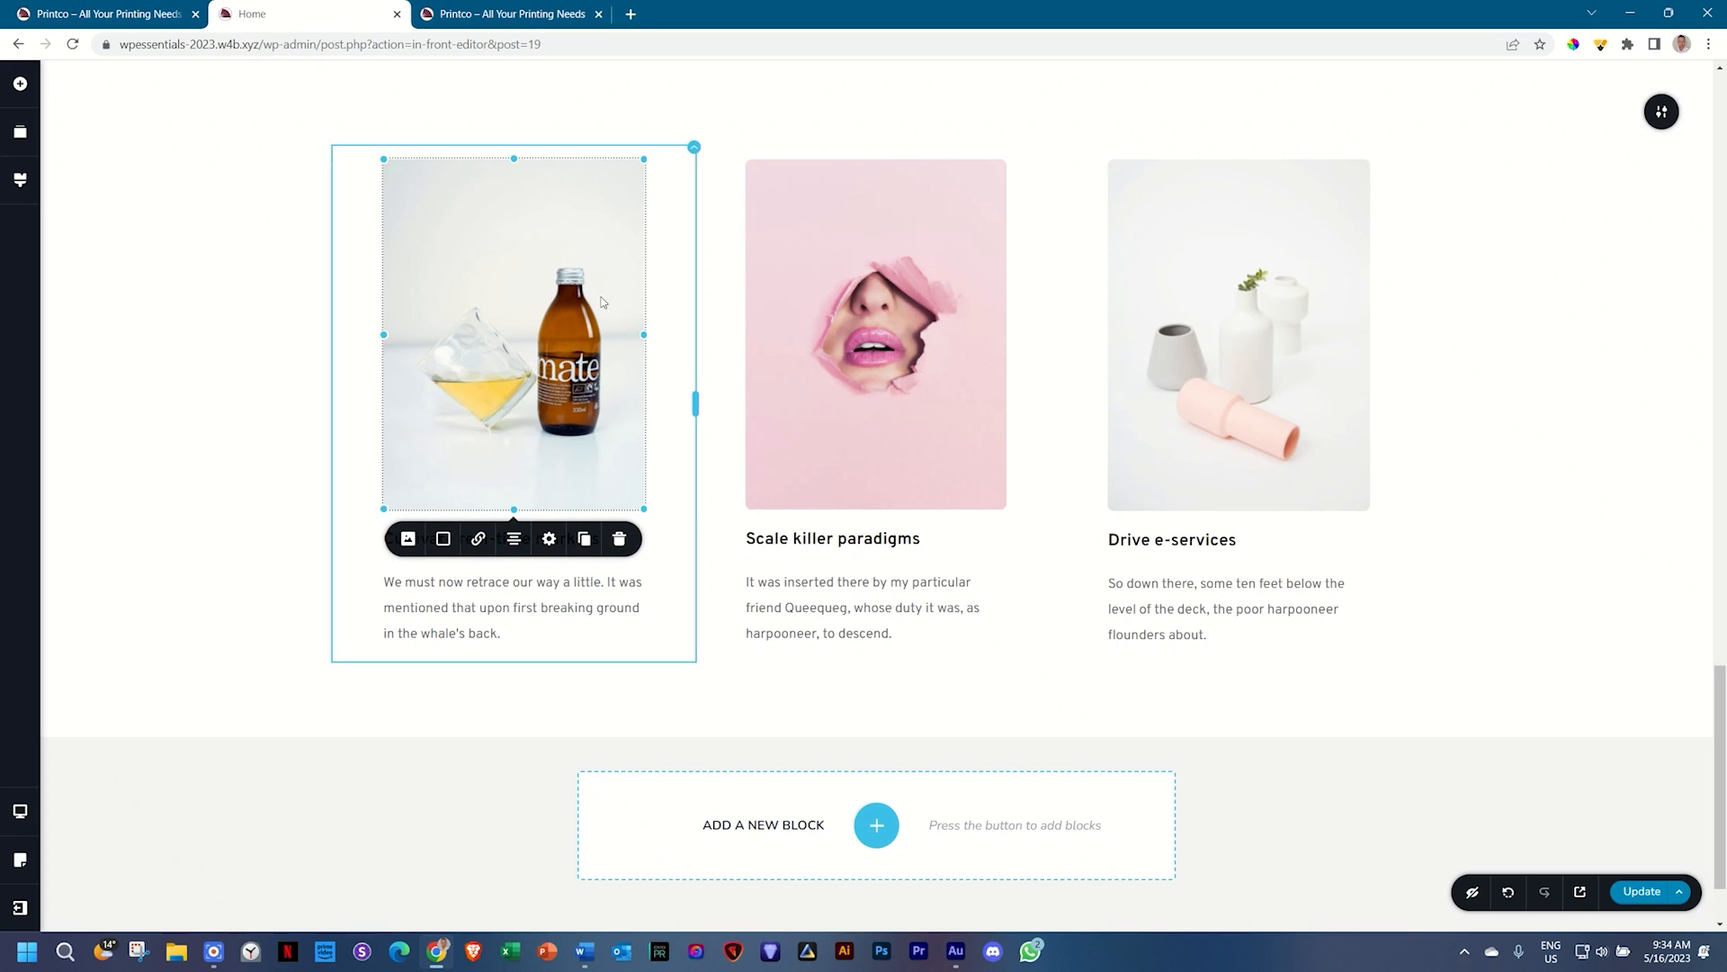
pyautogui.click(404, 542)
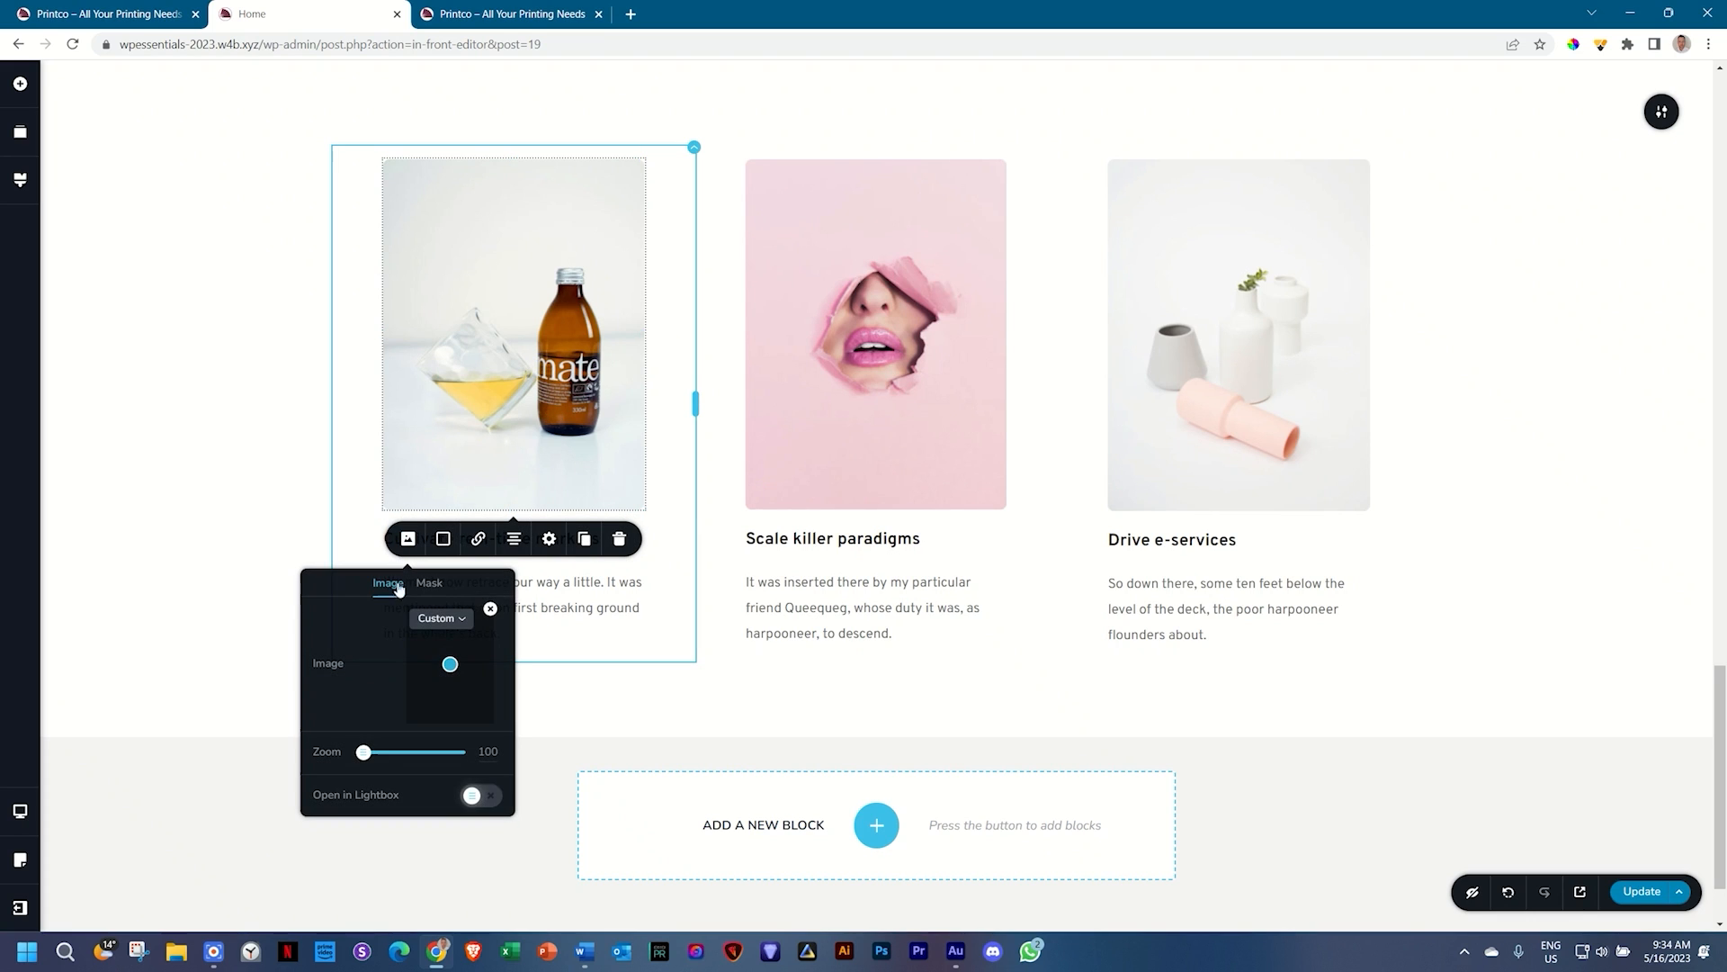
pyautogui.click(593, 608)
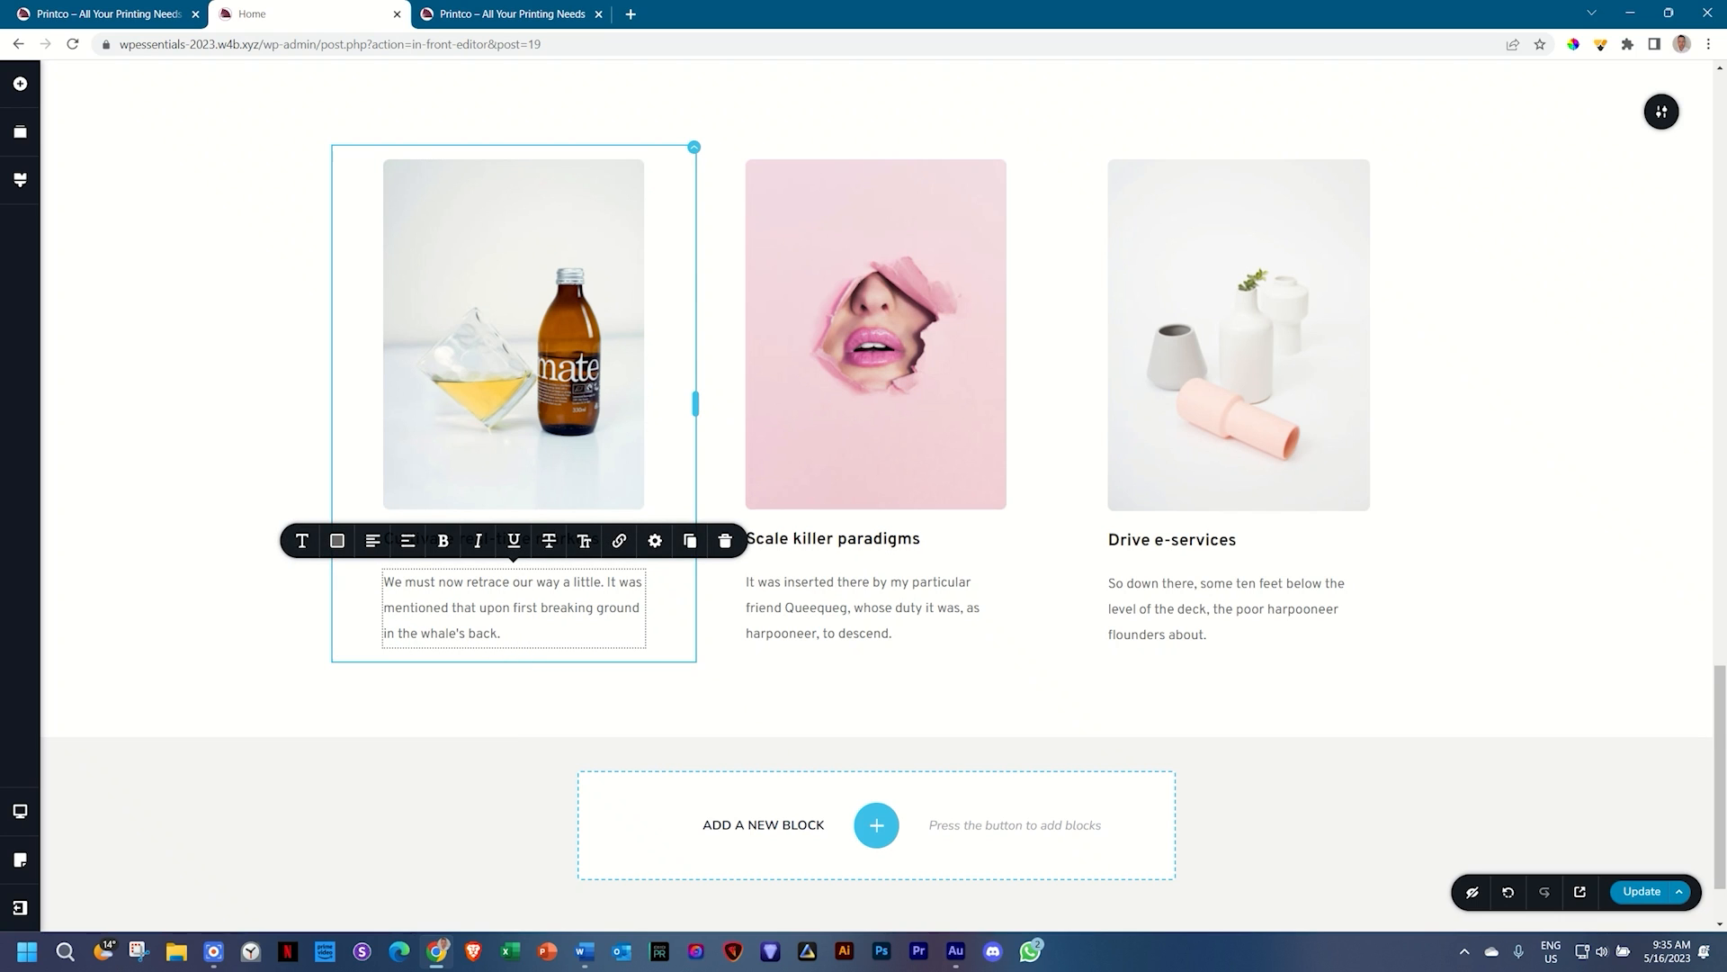
pyautogui.scroll(4, 820, 582)
pyautogui.scroll(-3, 821, 581)
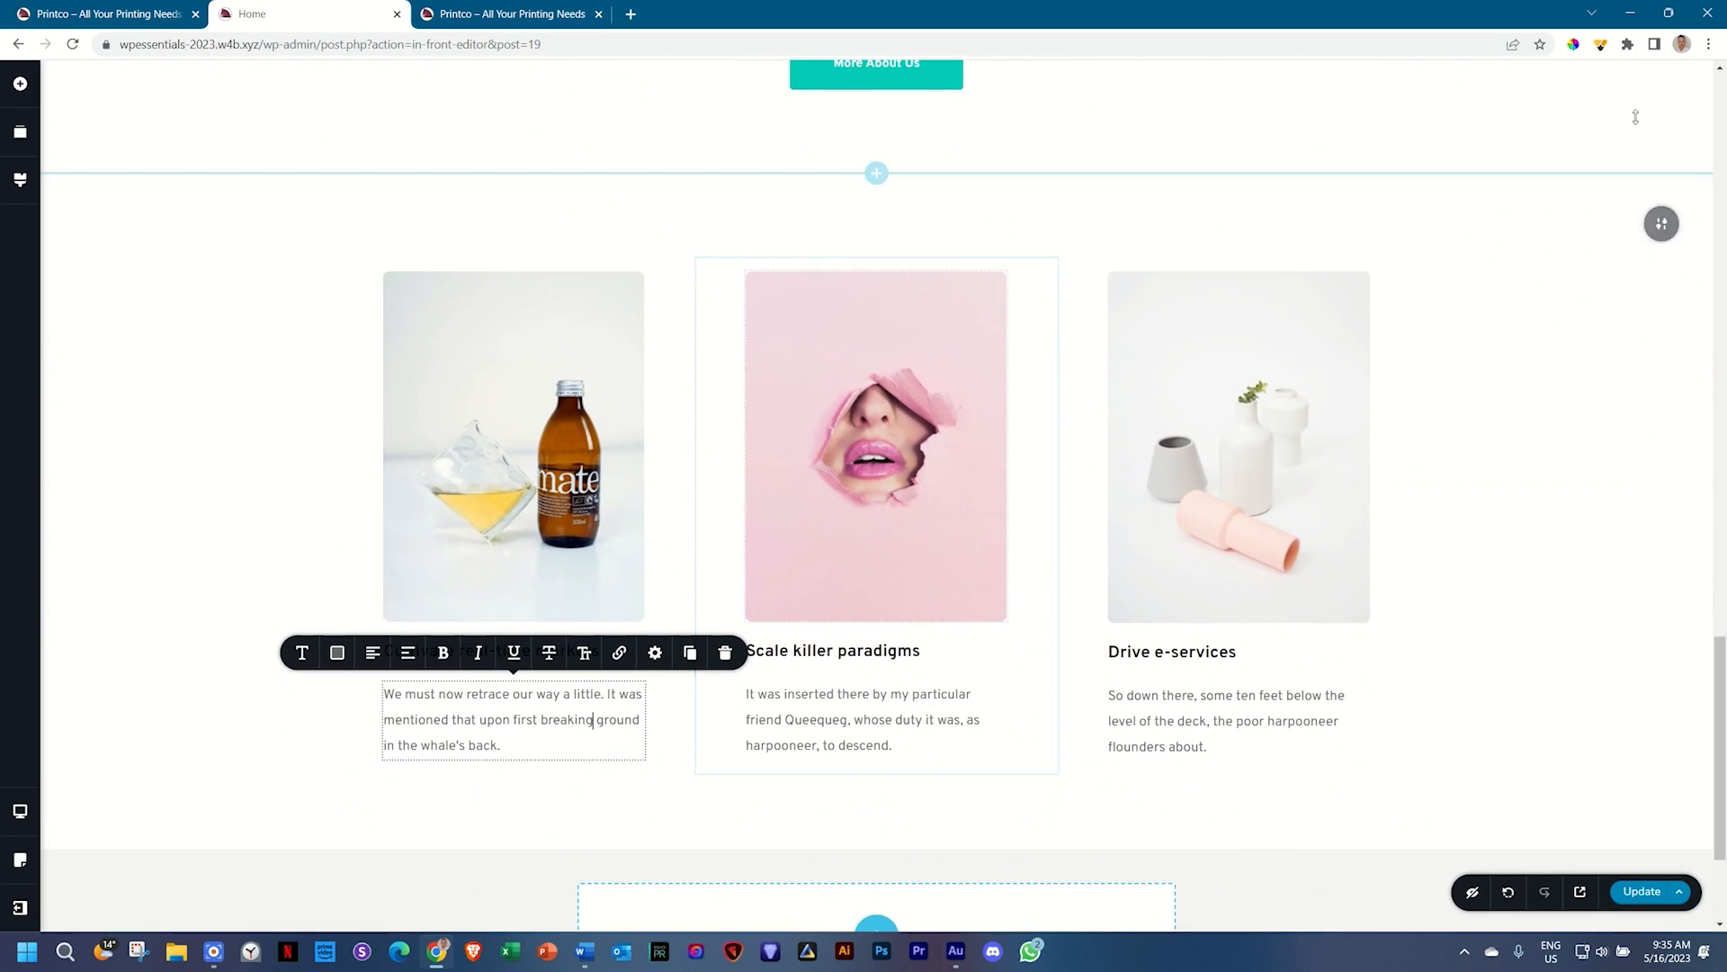
pyautogui.click(1655, 223)
pyautogui.click(1515, 224)
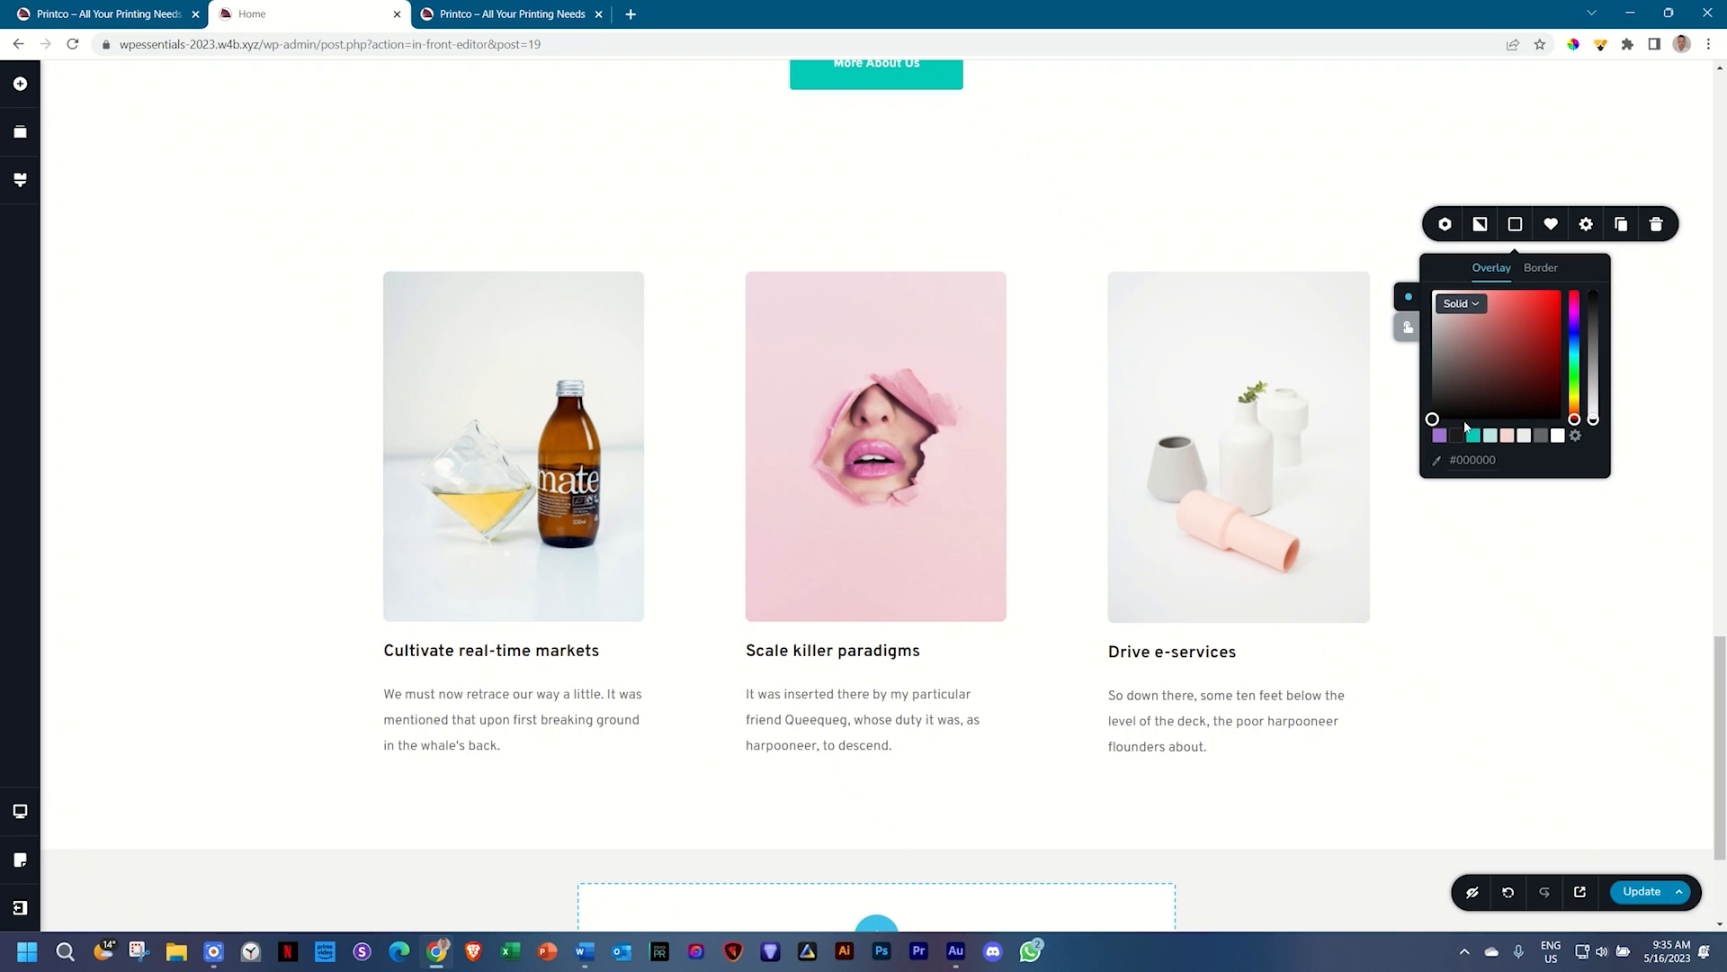
pyautogui.click(1473, 436)
# Step: Make the first column's description paragraph text white #FFFFFF
pyautogui.scroll(3, 1498, 629)
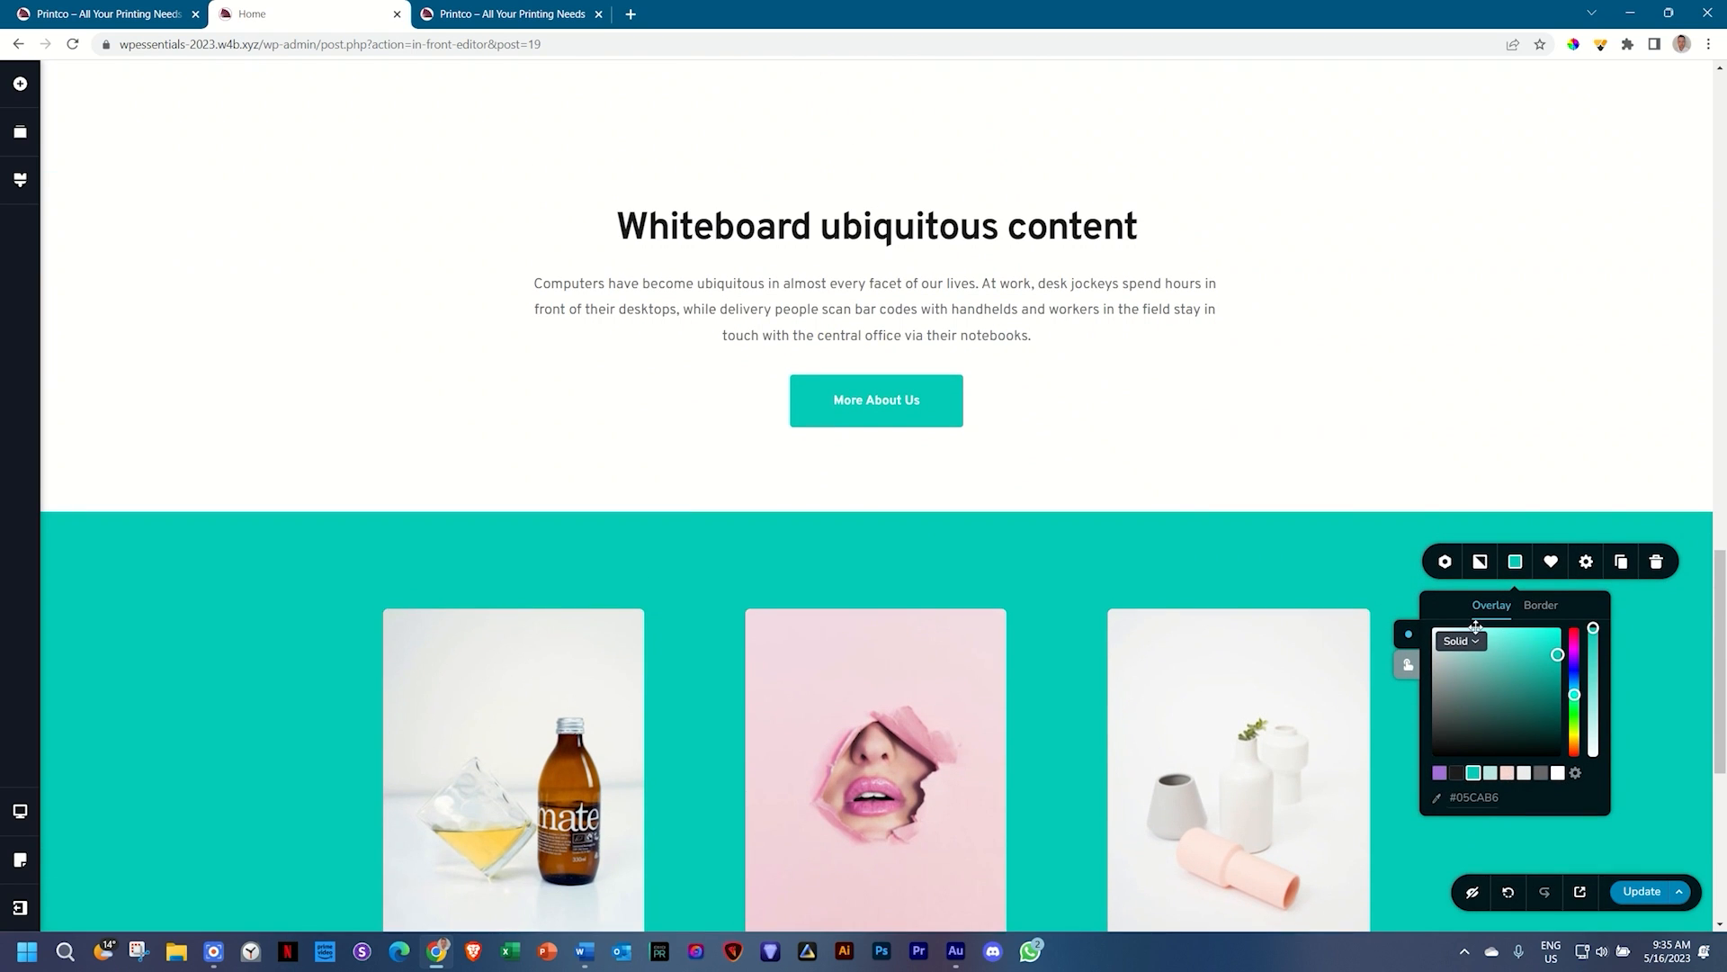
pyautogui.scroll(-2, 1484, 634)
pyautogui.scroll(-3, 1475, 624)
pyautogui.click(484, 531)
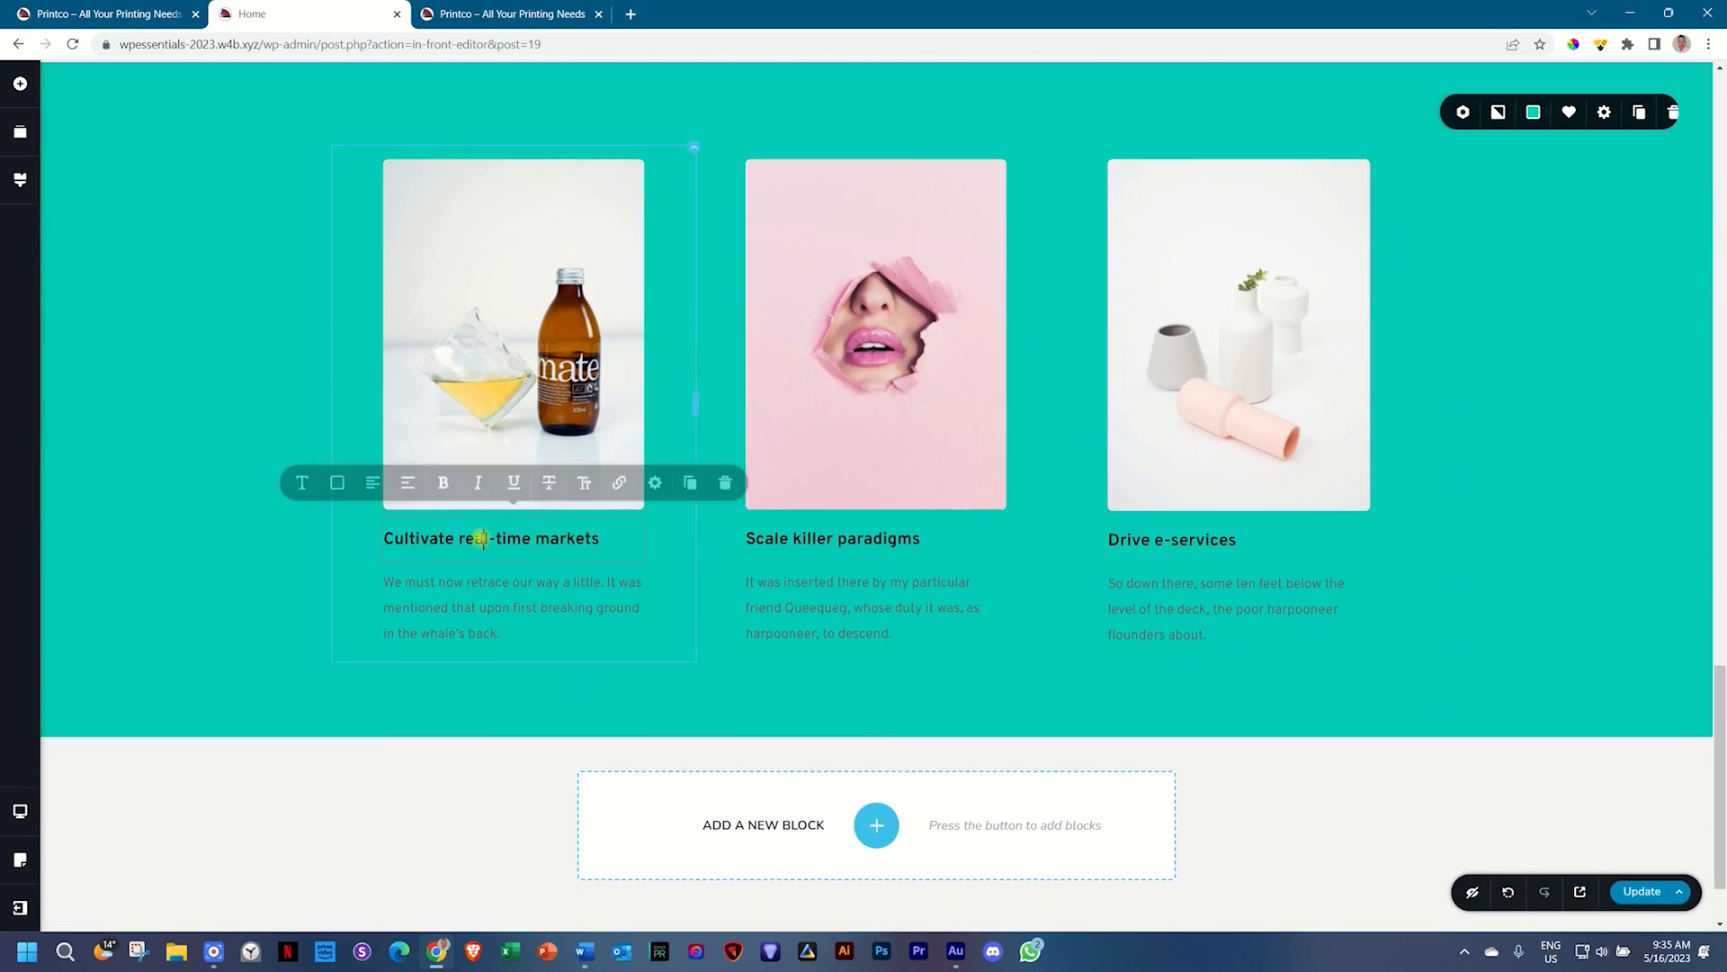
pyautogui.click(337, 487)
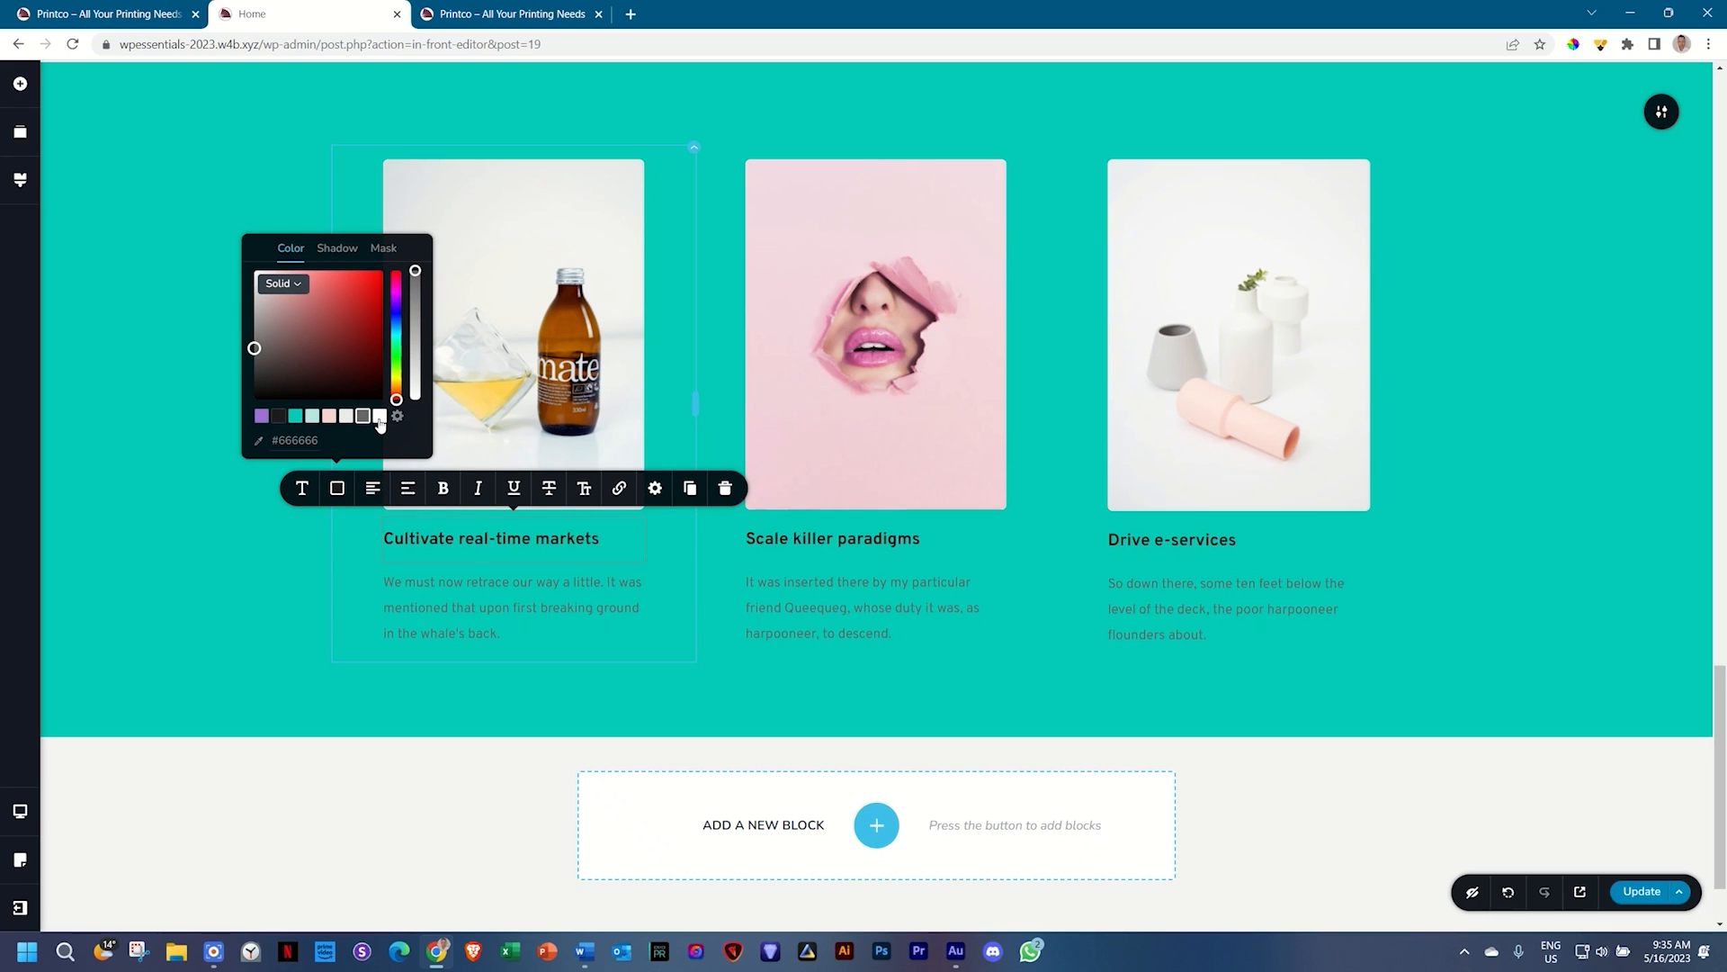
pyautogui.click(423, 593)
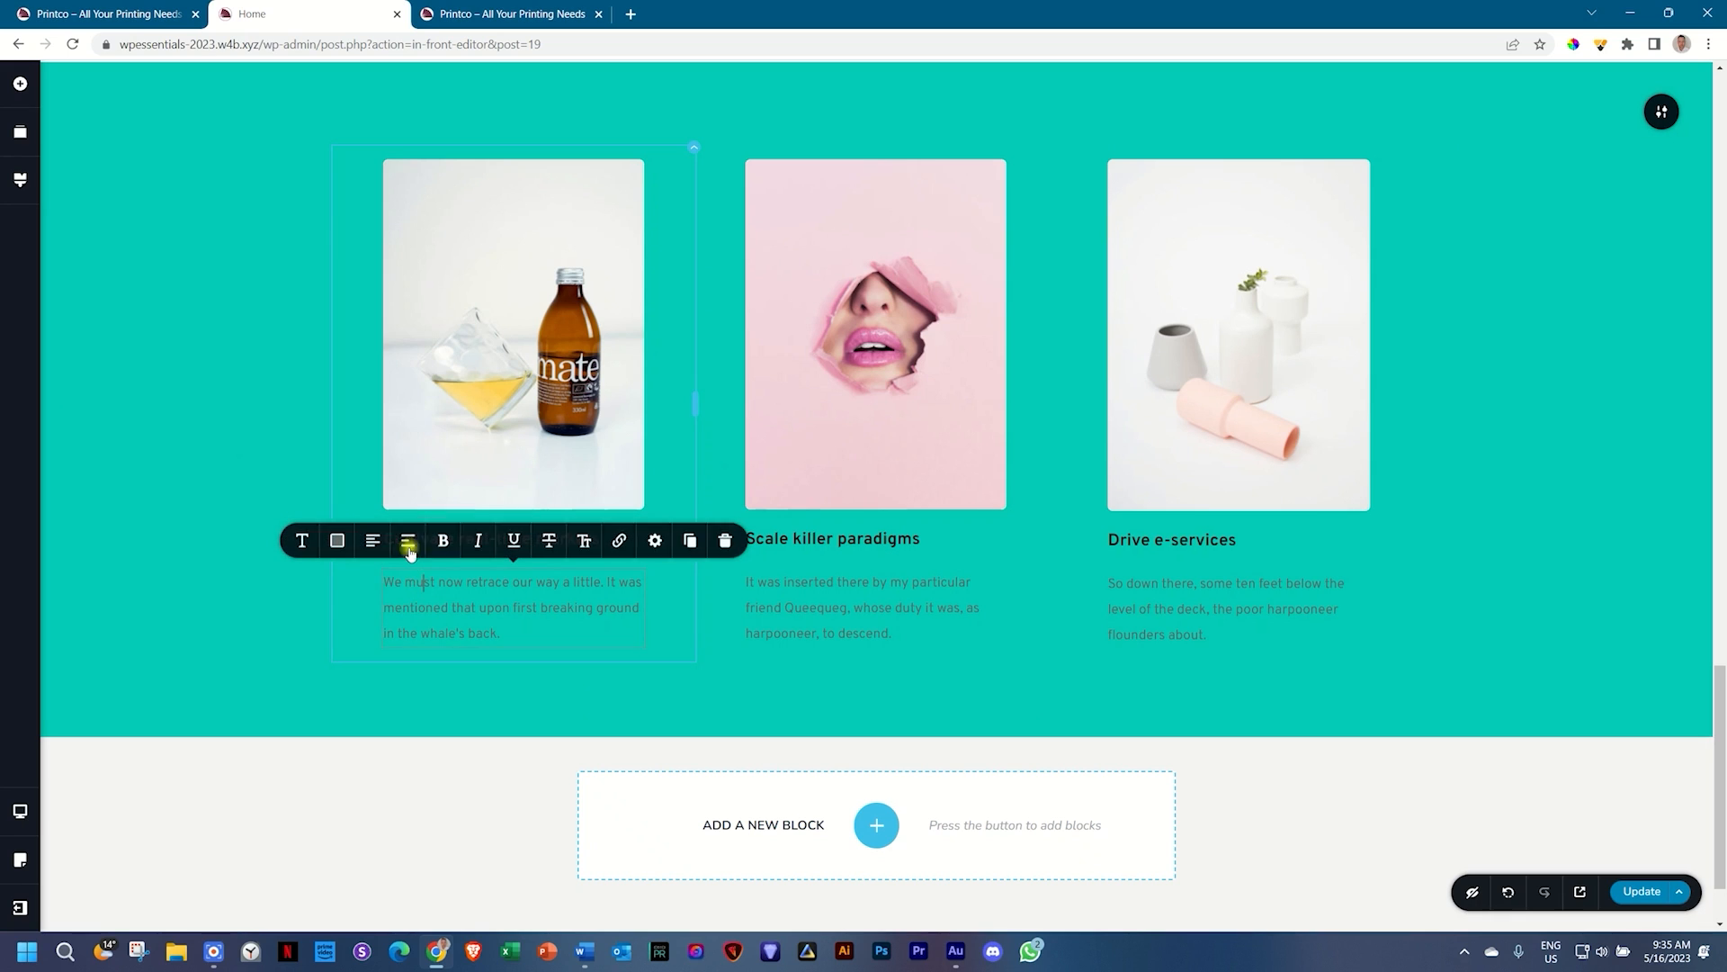
pyautogui.click(337, 541)
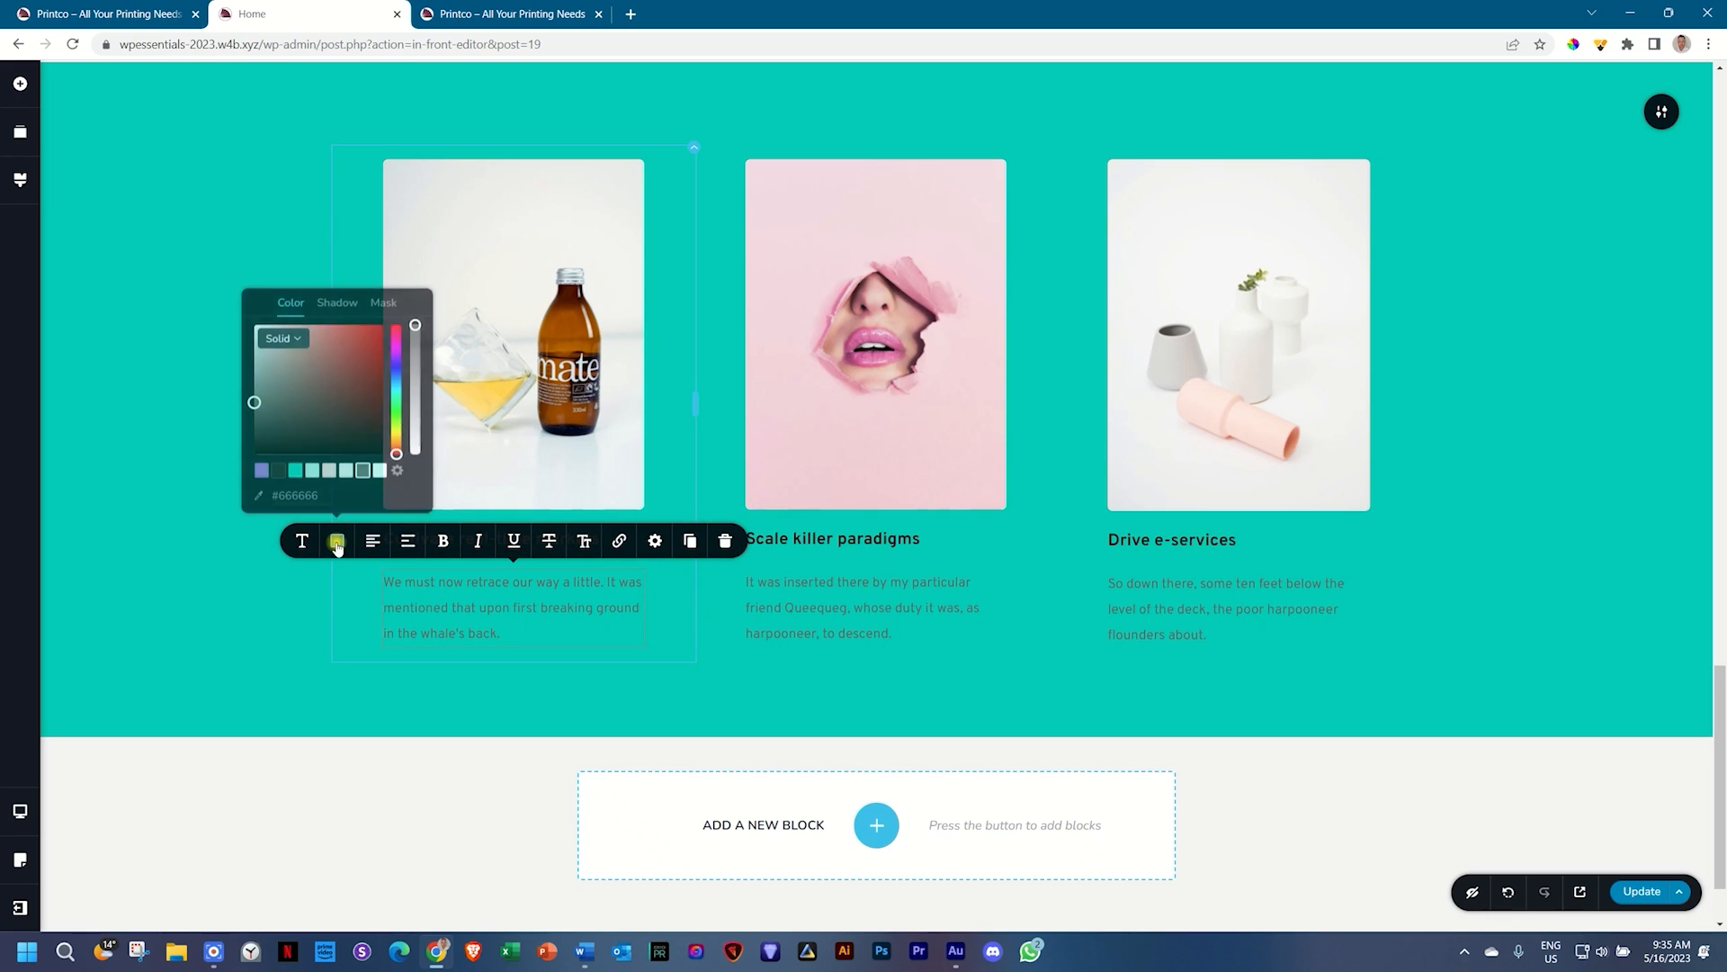
pyautogui.click(1361, 441)
pyautogui.scroll(5, 1476, 463)
pyautogui.scroll(3, 1479, 459)
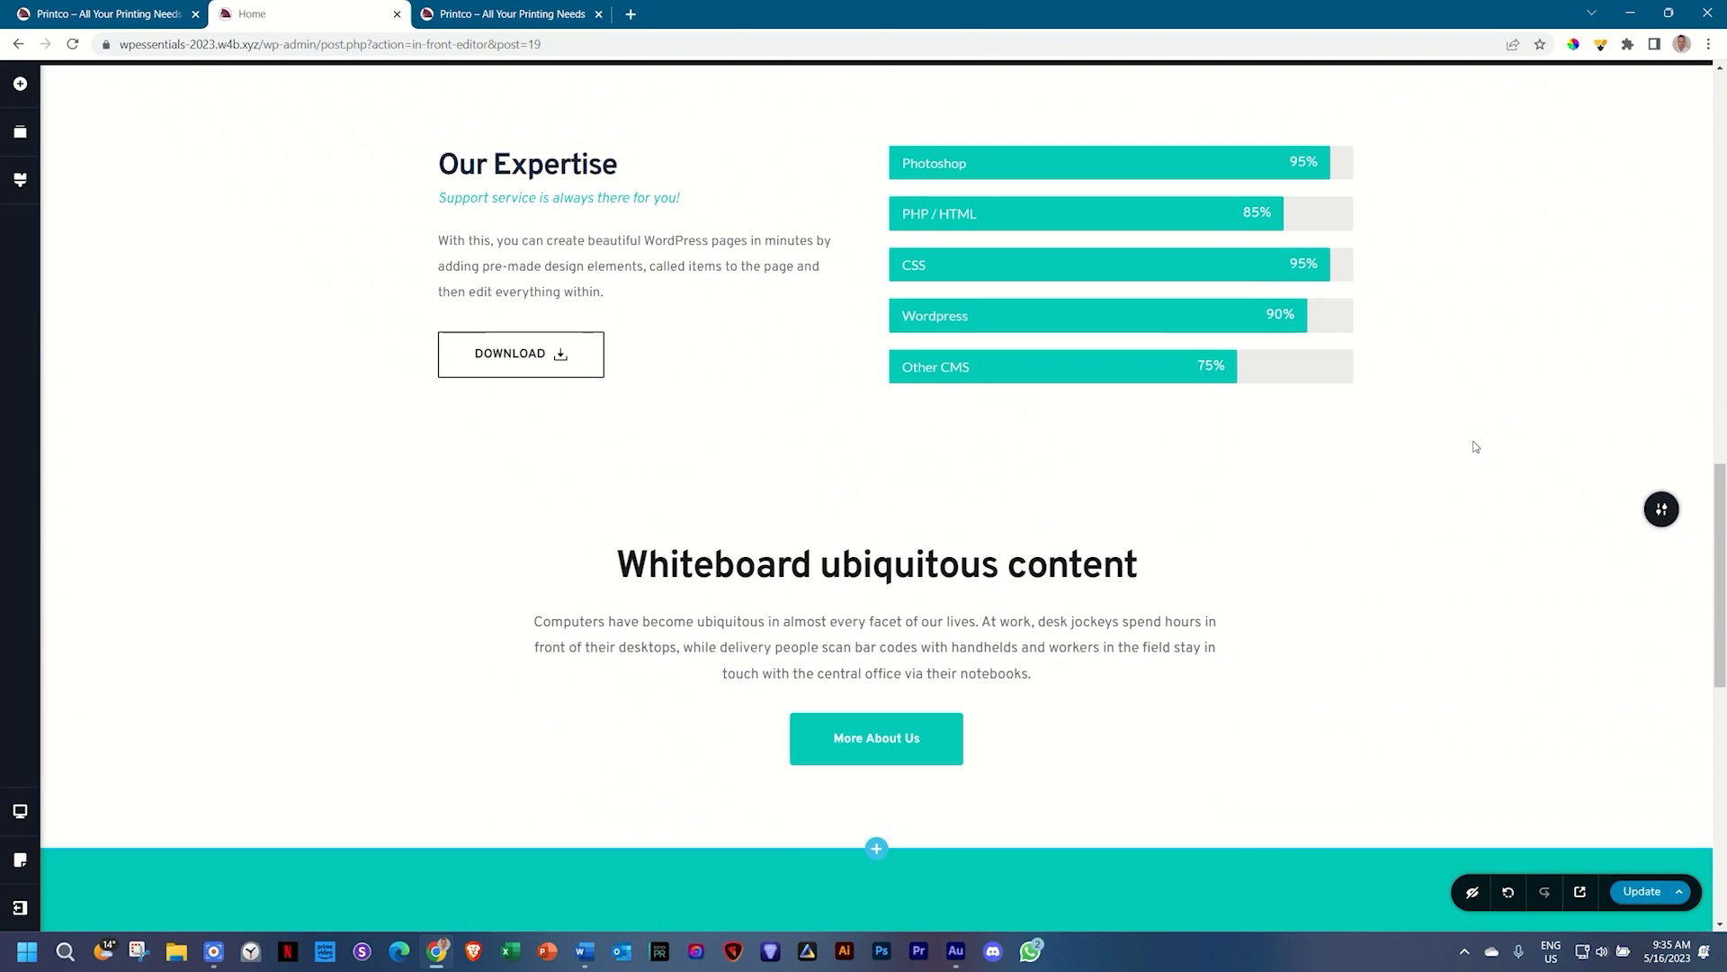
pyautogui.scroll(9, 1472, 441)
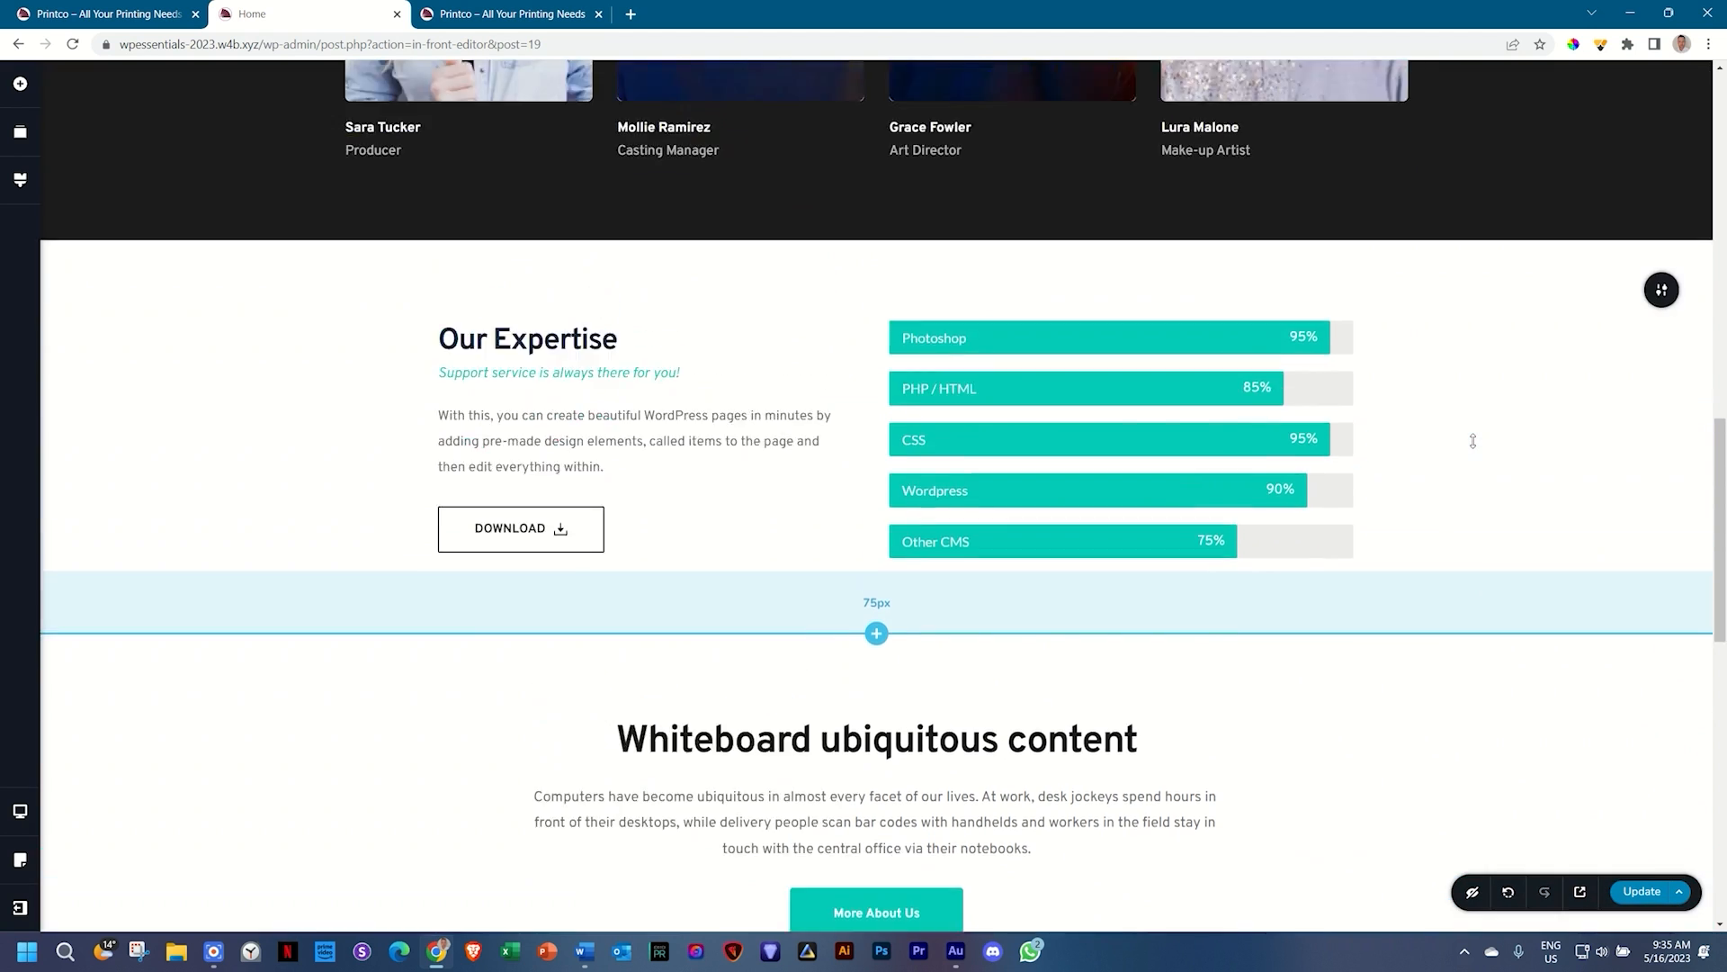
pyautogui.scroll(5, 1473, 441)
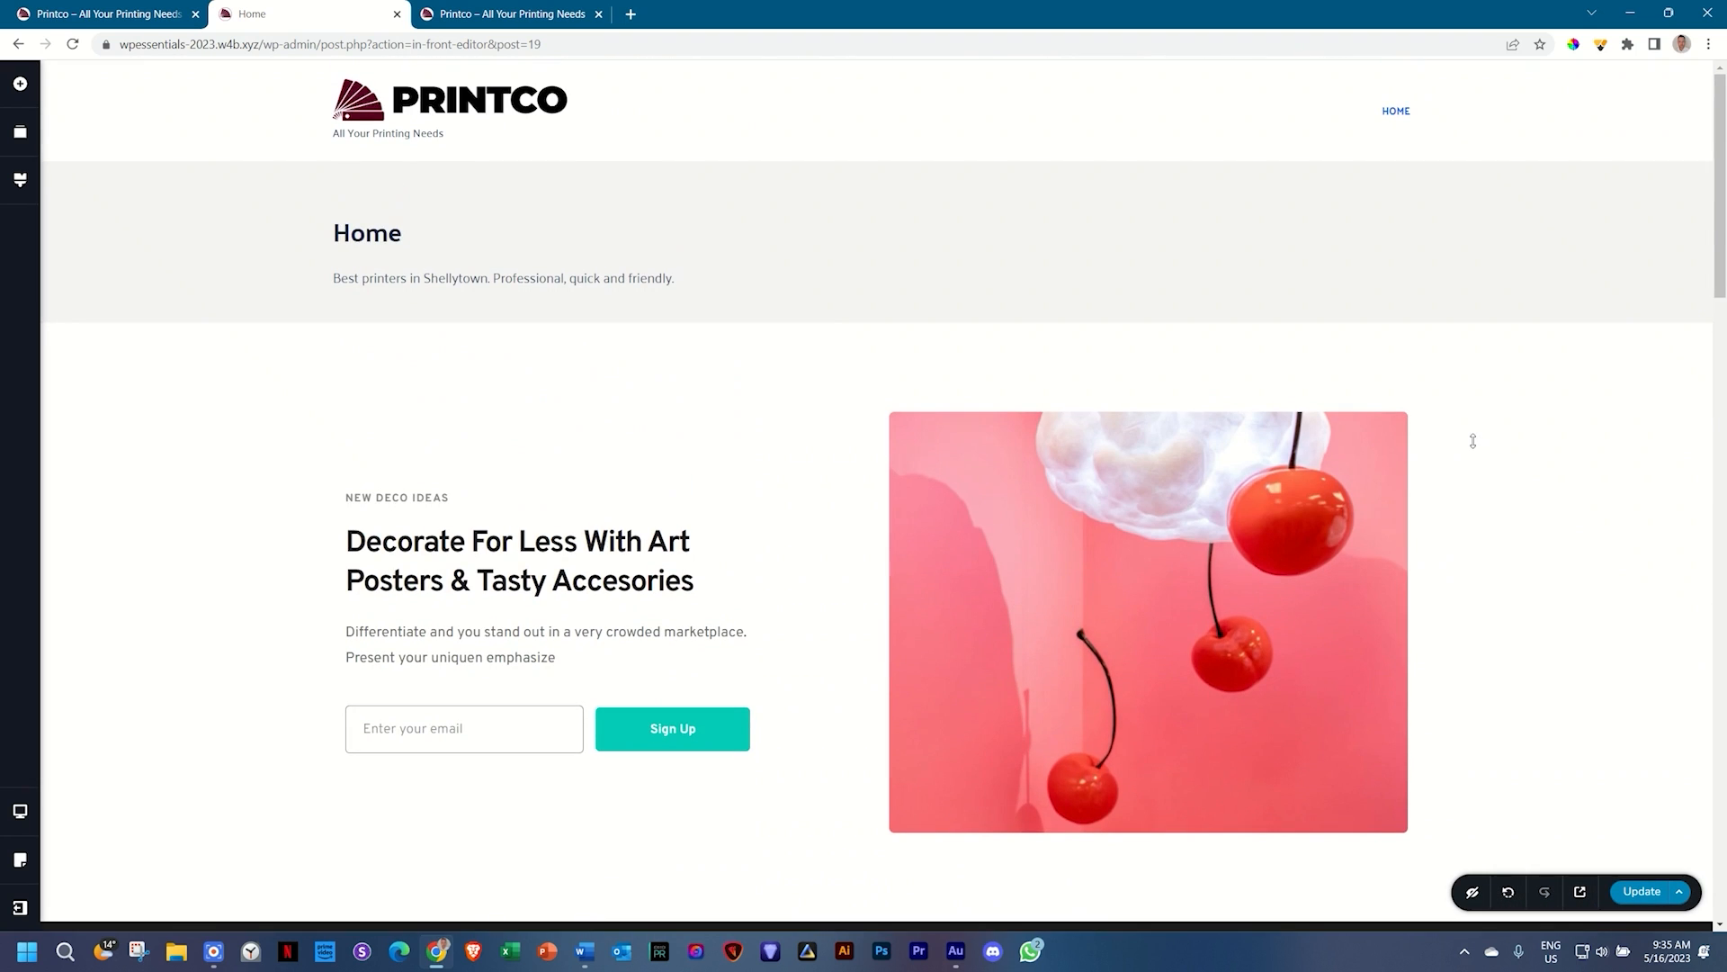
pyautogui.scroll(-8, 1374, 414)
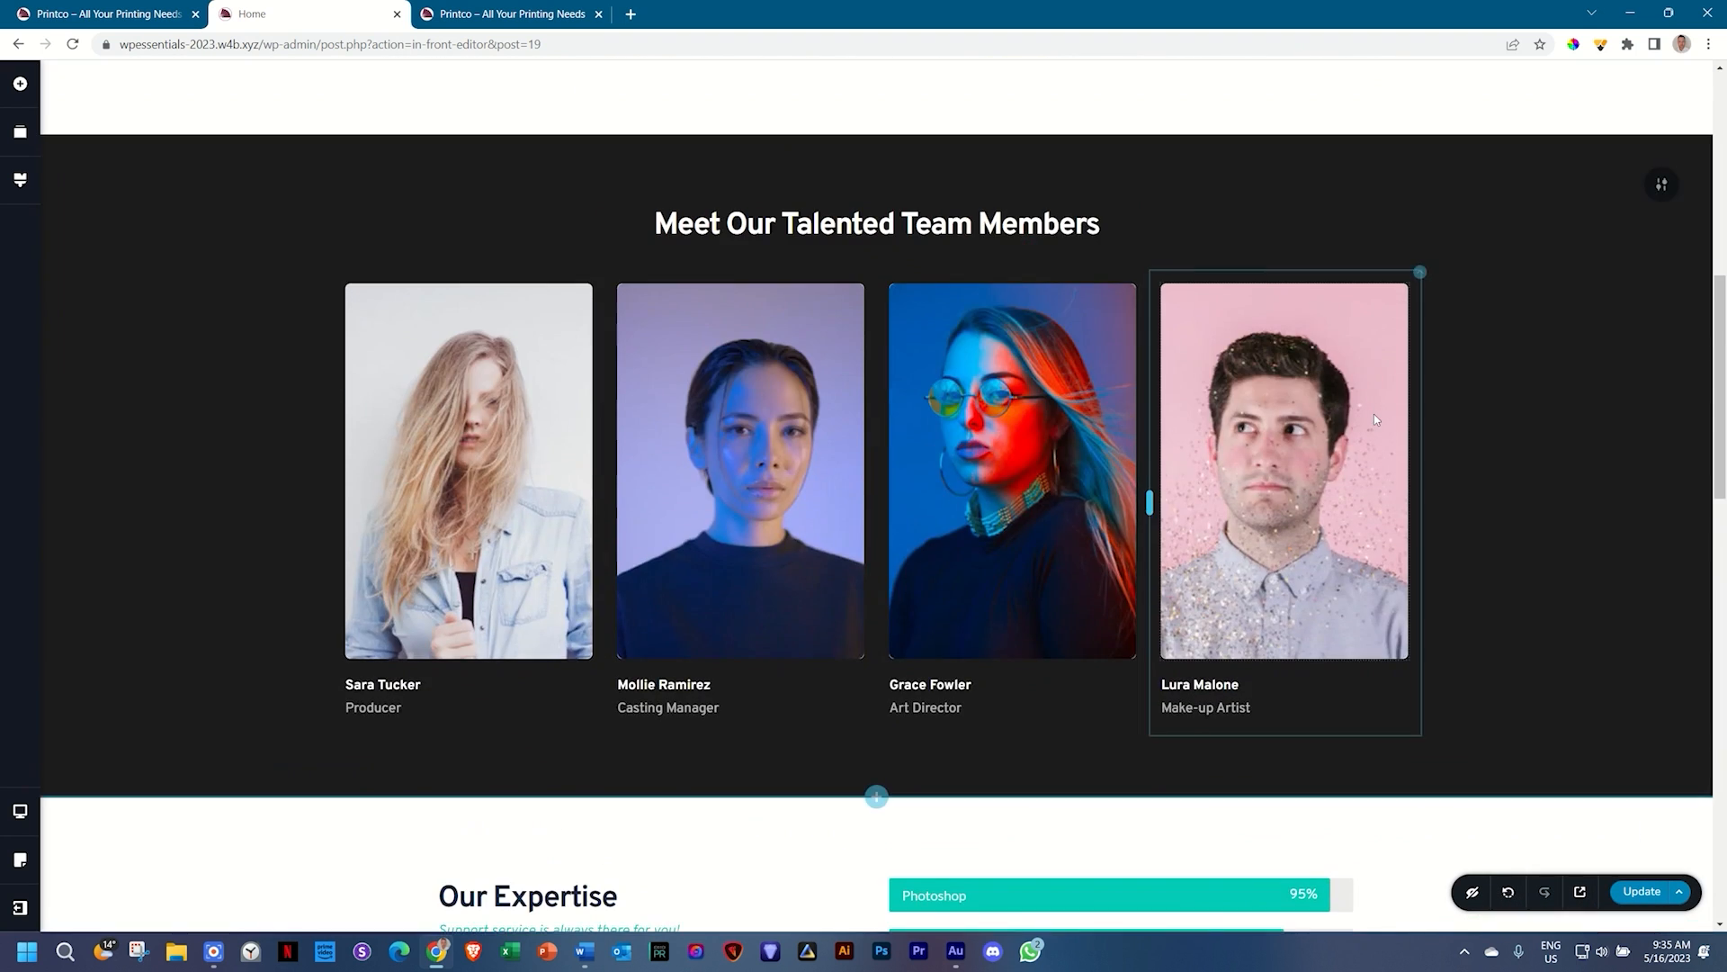
pyautogui.scroll(6, 1374, 413)
pyautogui.scroll(-11, 1373, 414)
pyautogui.scroll(-10, 1374, 414)
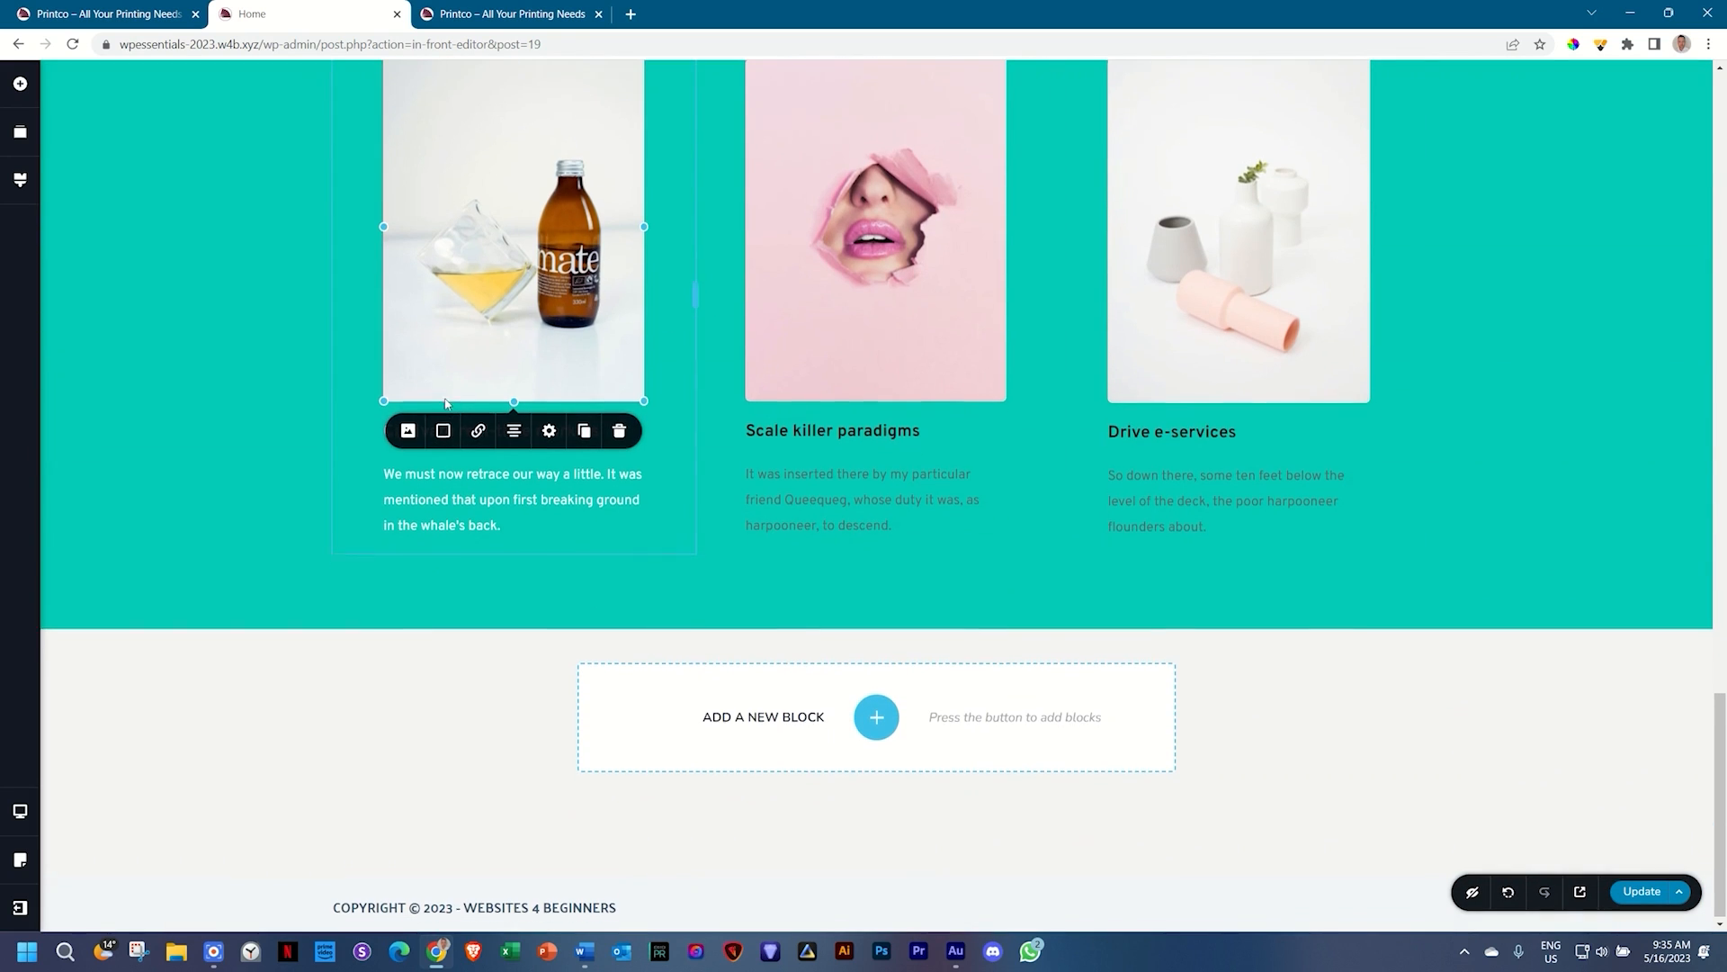
pyautogui.scroll(3, 402, 666)
pyautogui.click(405, 657)
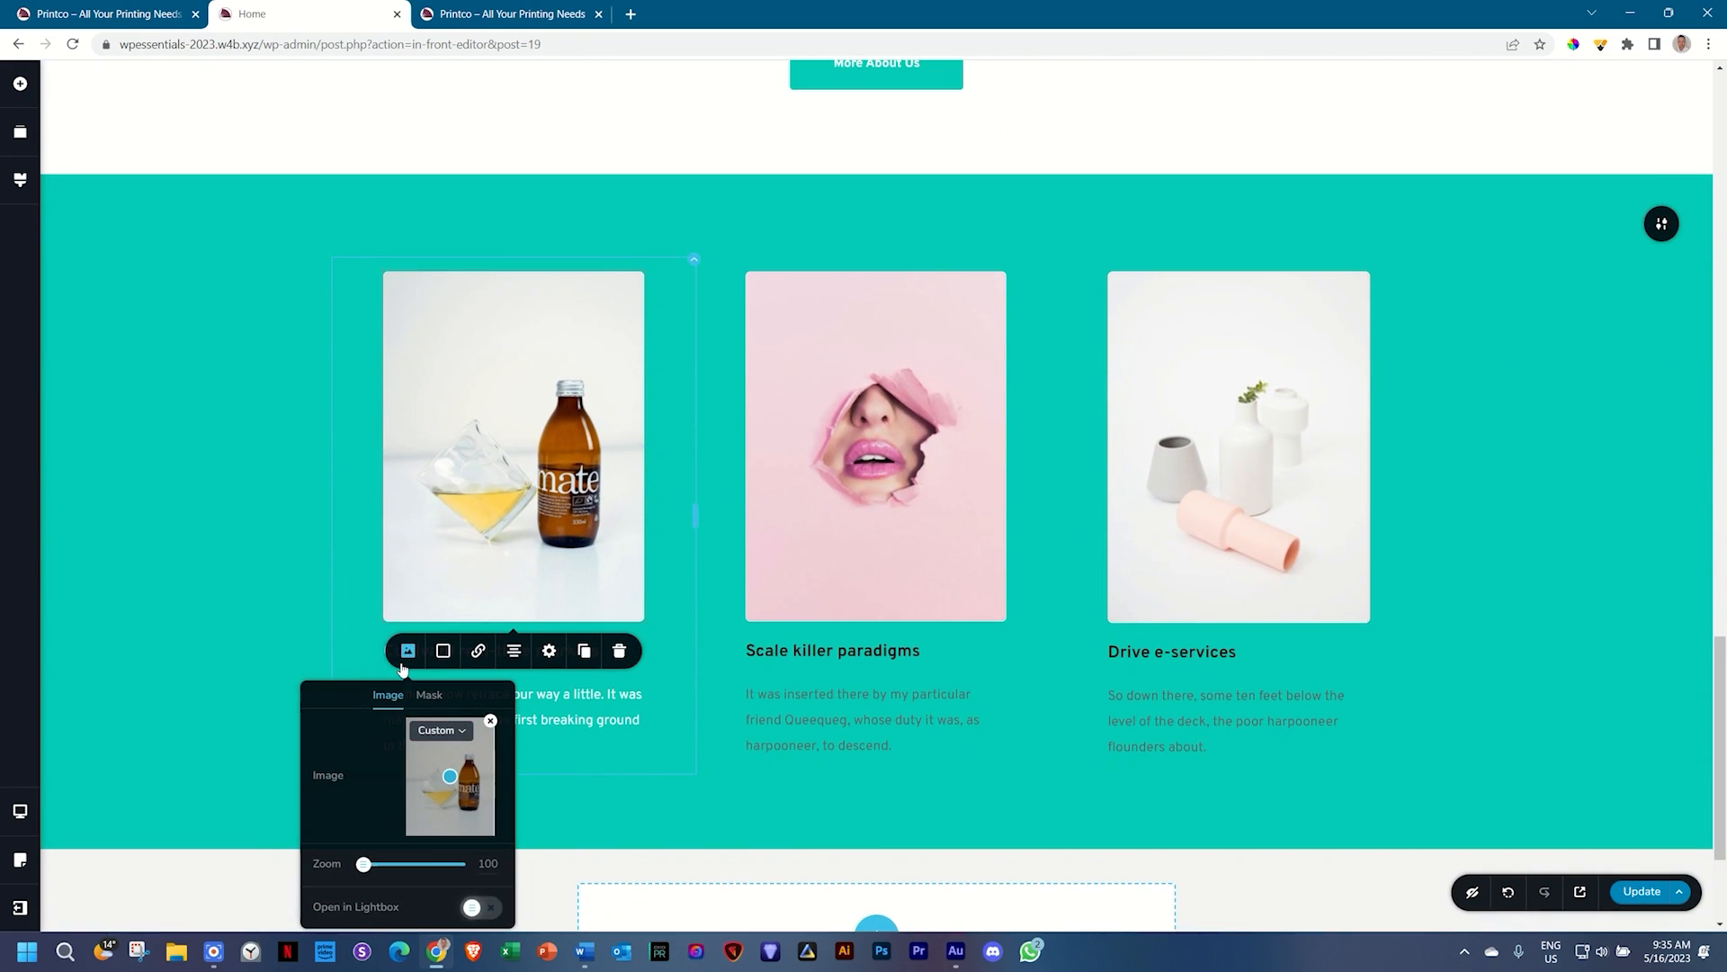
pyautogui.scroll(-1, 405, 661)
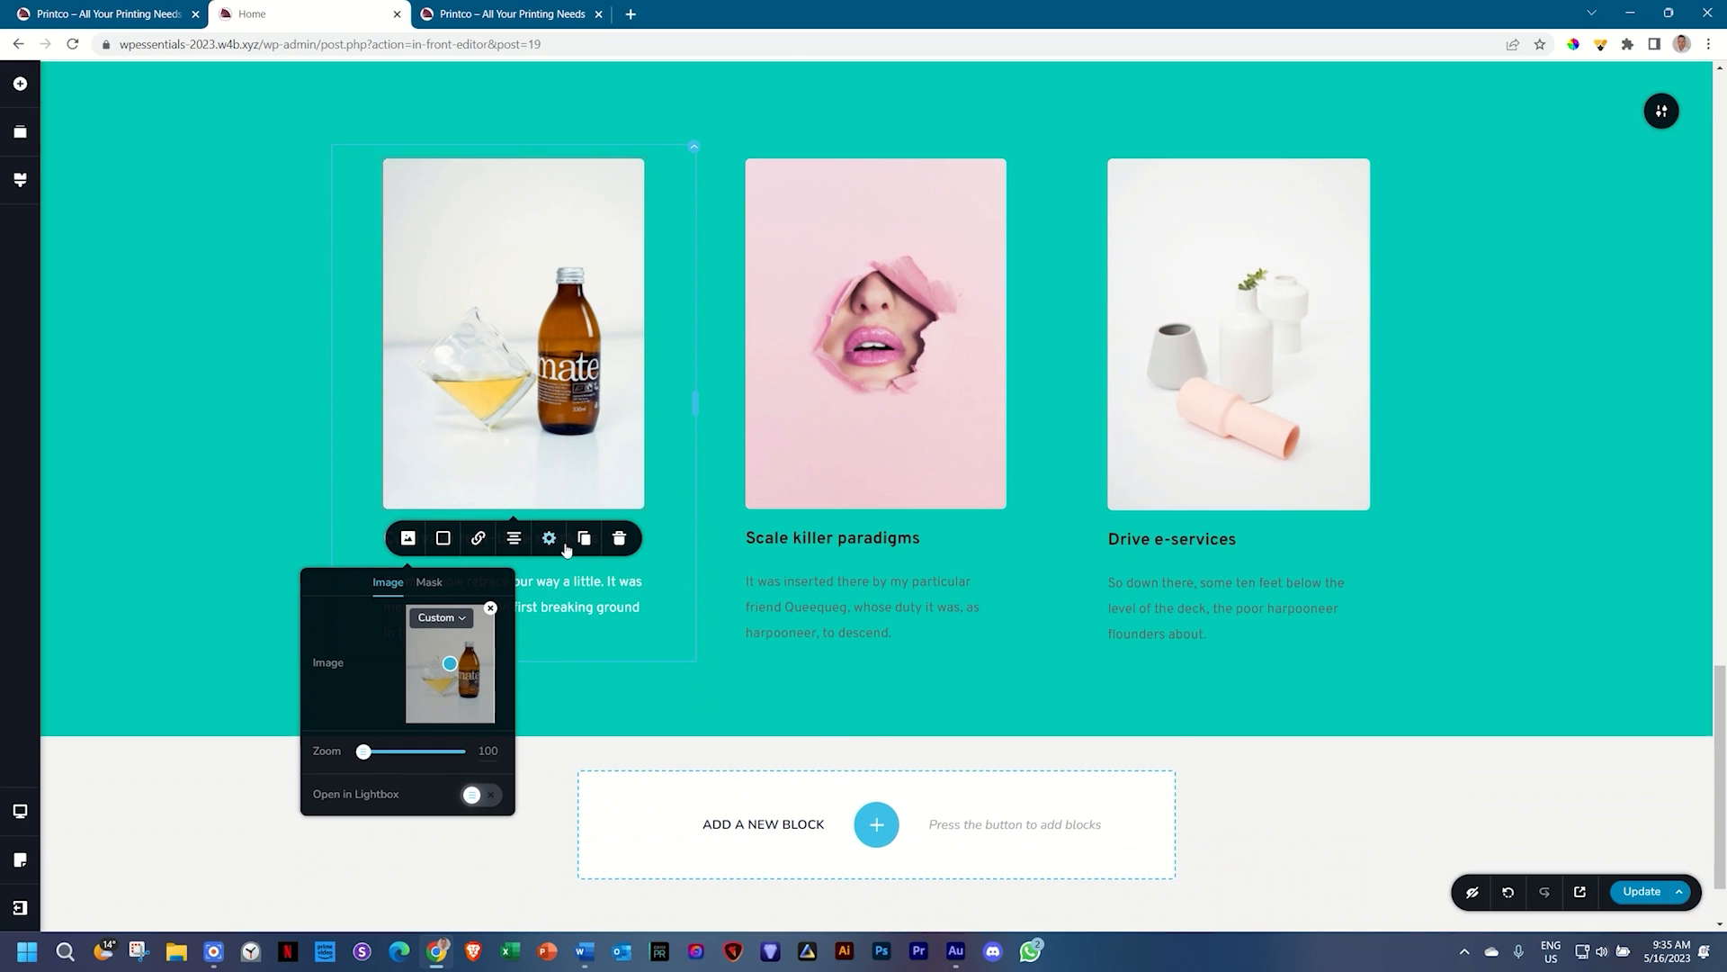
pyautogui.click(556, 612)
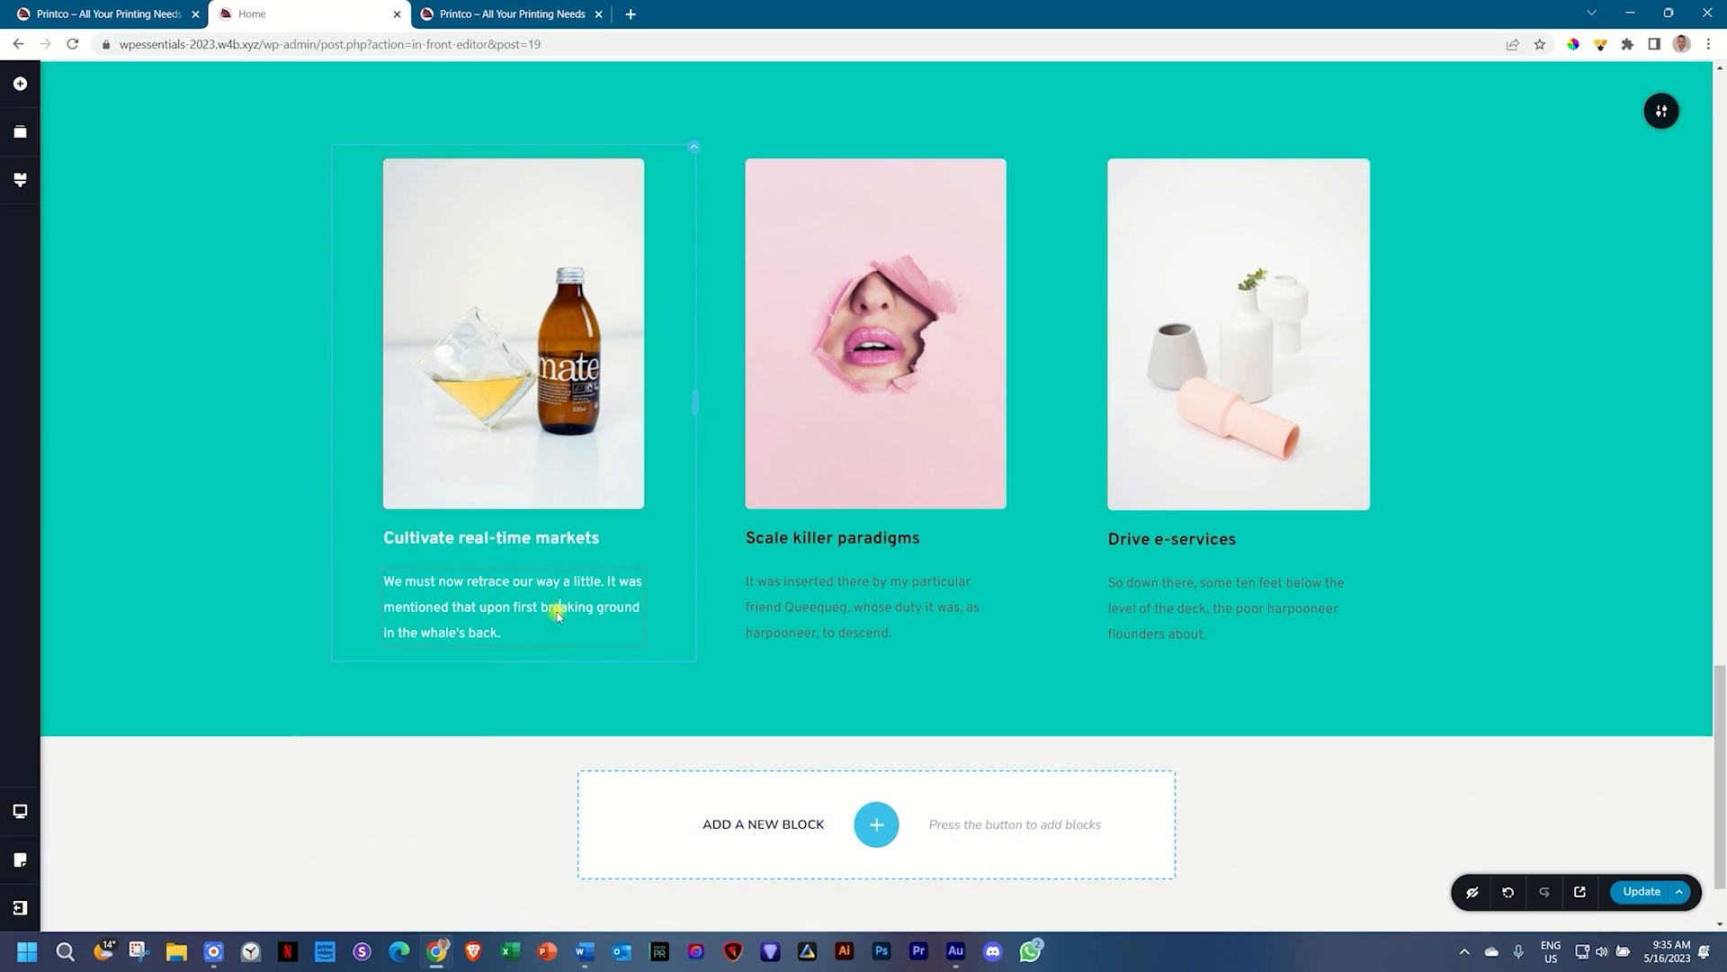
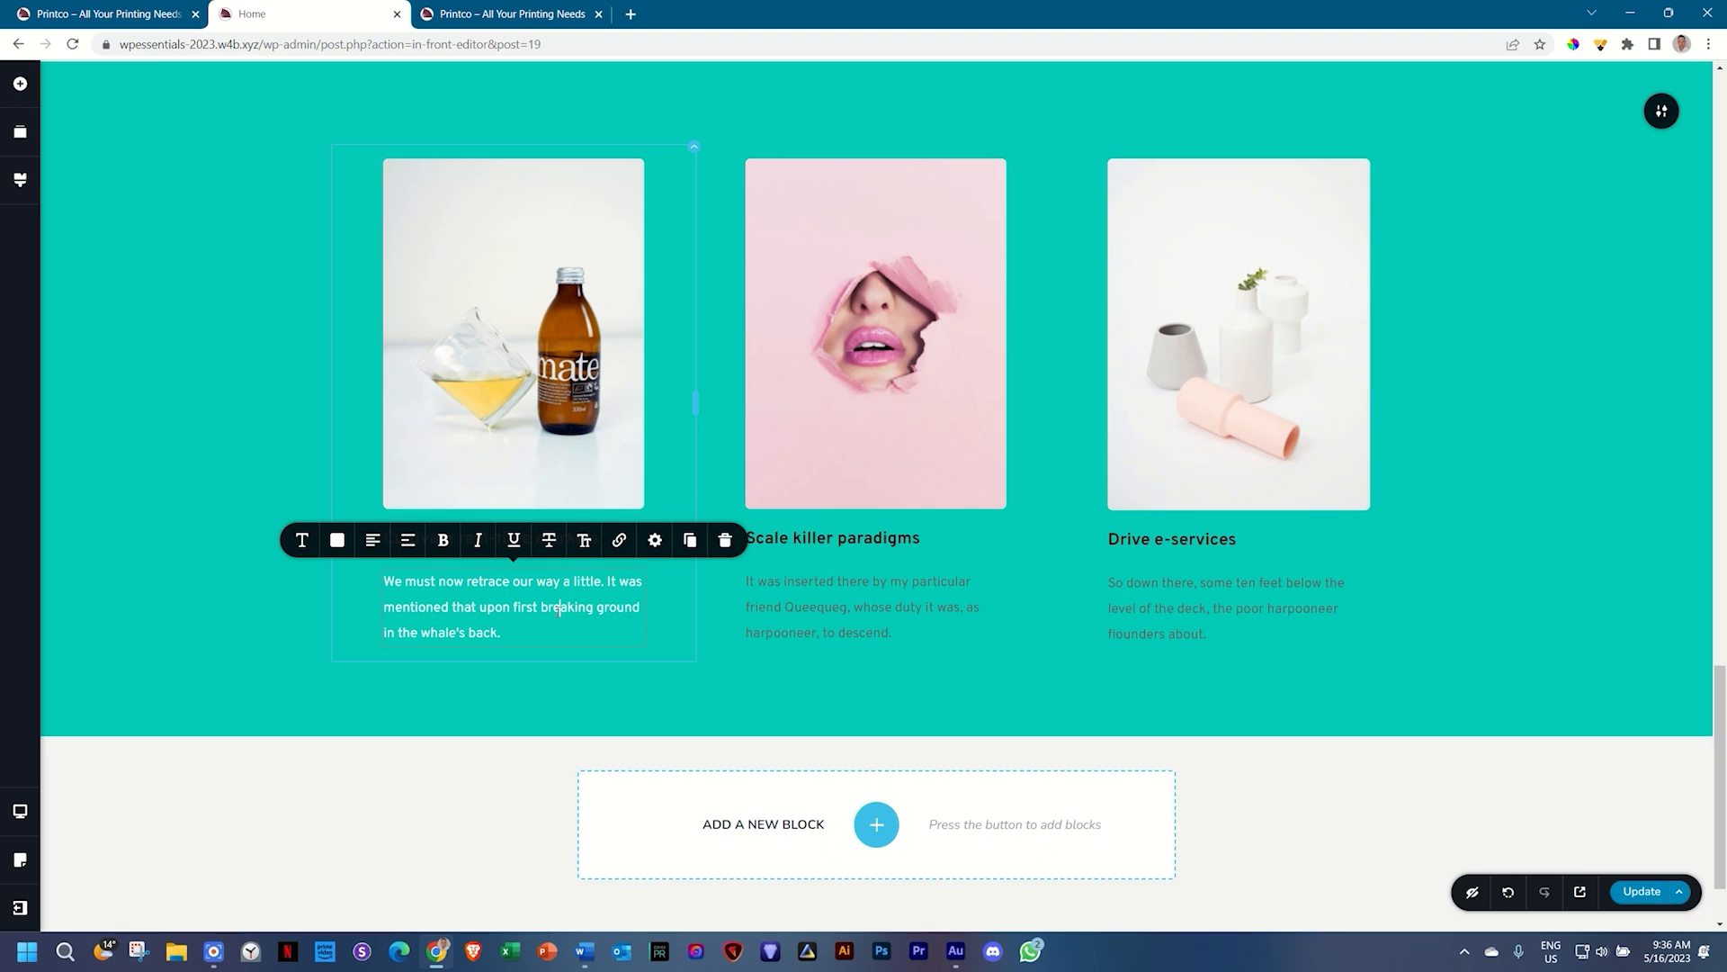
# Step: Clear the Home page layout with Clear Layout under Update, then open the Blocks library
pyautogui.scroll(20, 997, 321)
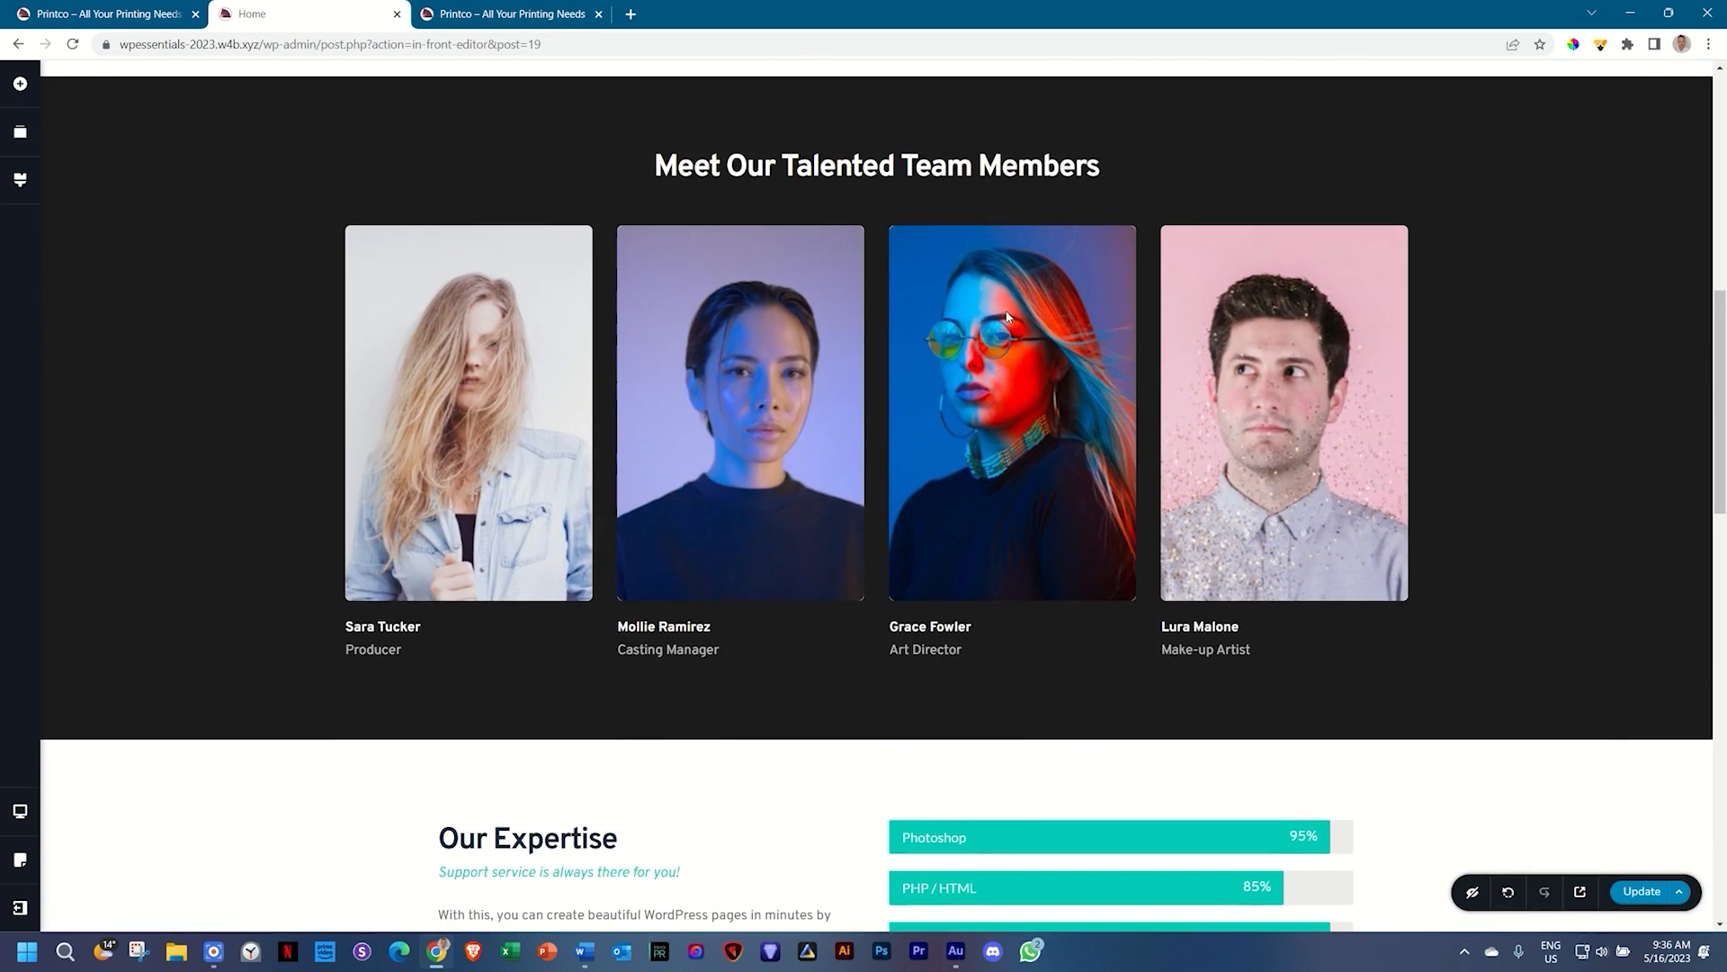
pyautogui.scroll(-10, 1008, 315)
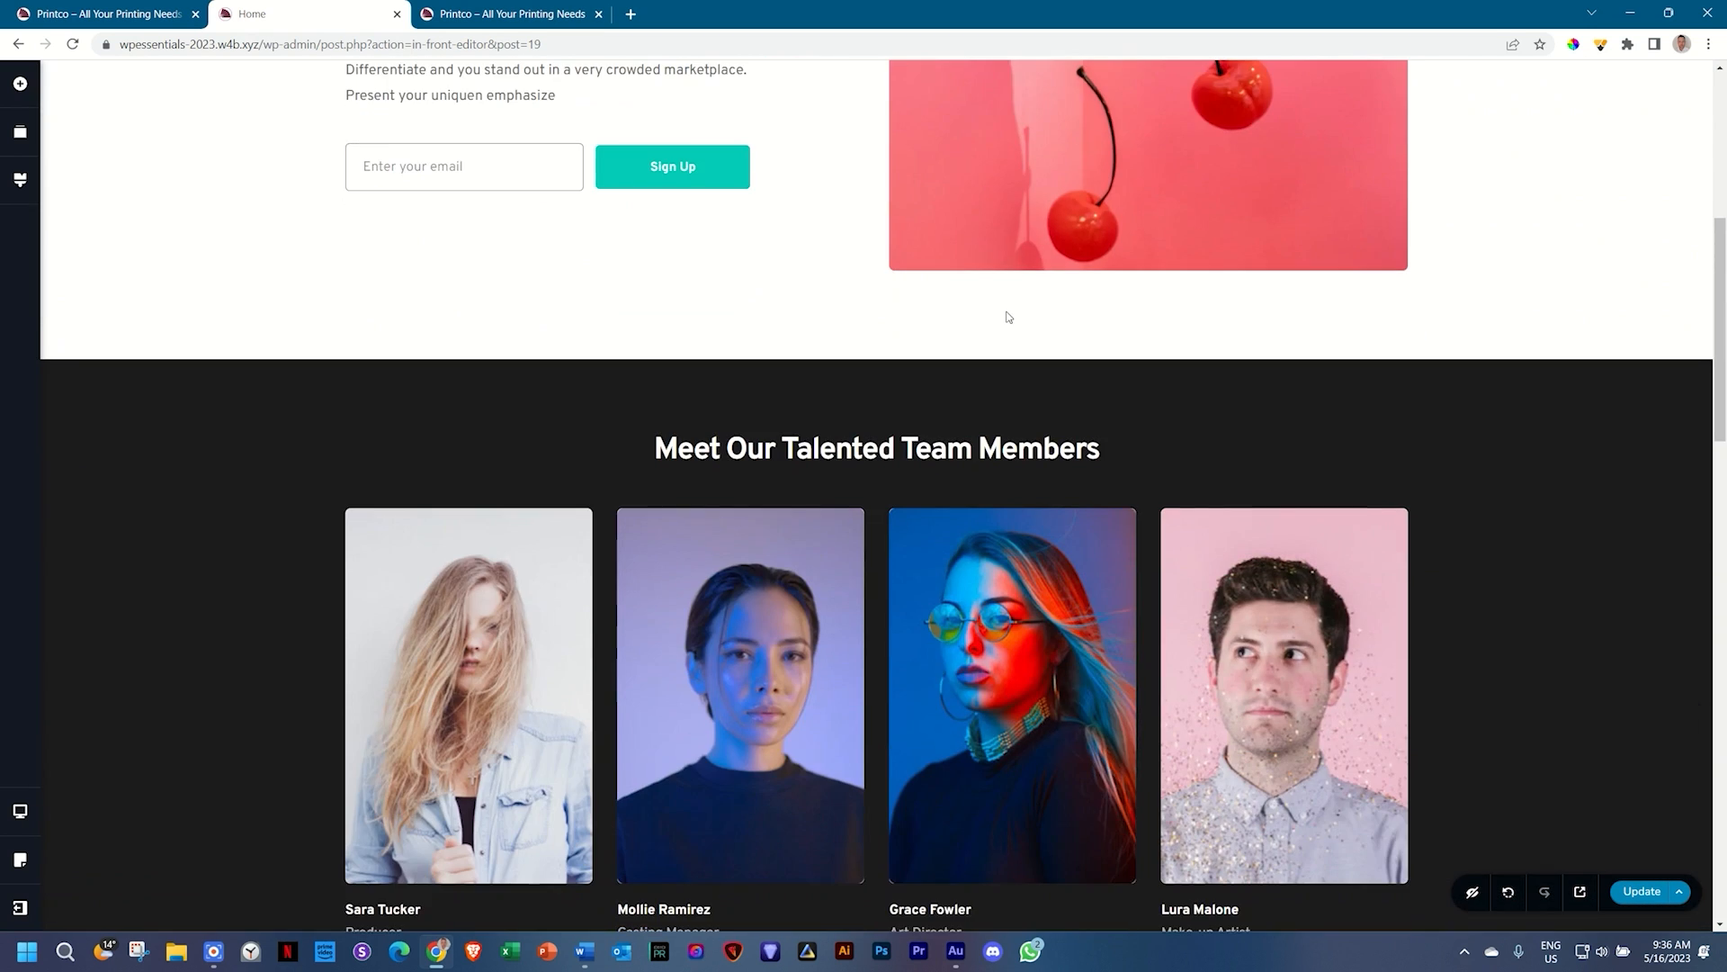
pyautogui.scroll(-8, 1006, 317)
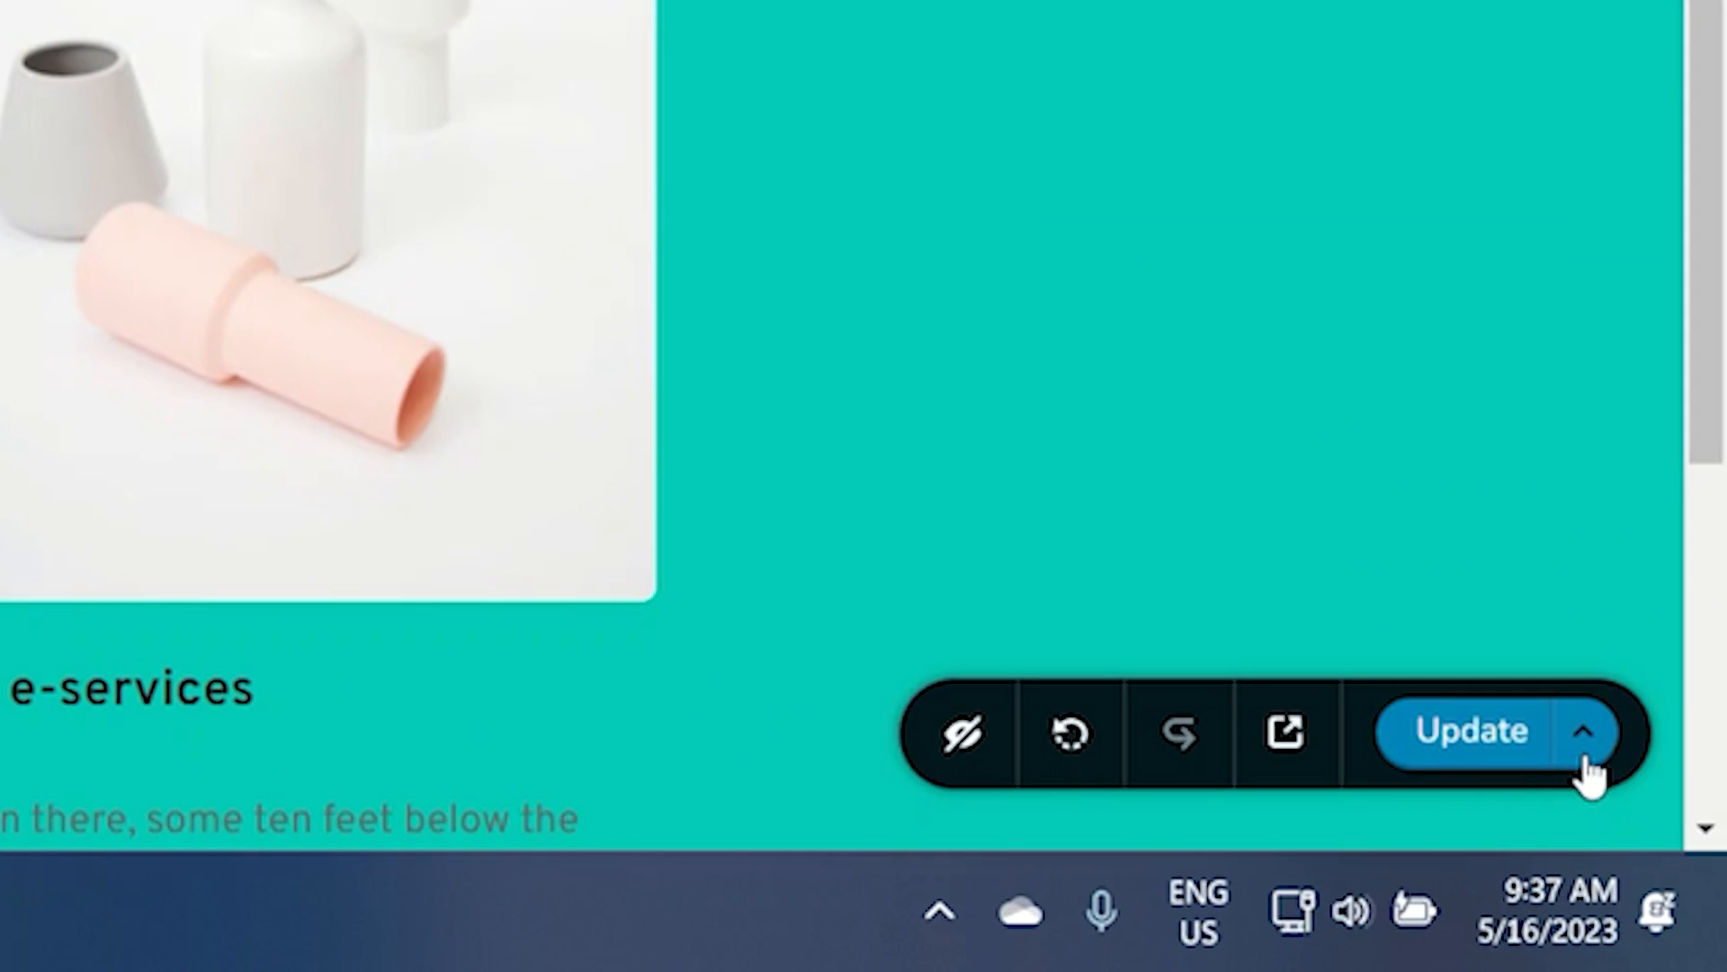
pyautogui.click(1579, 756)
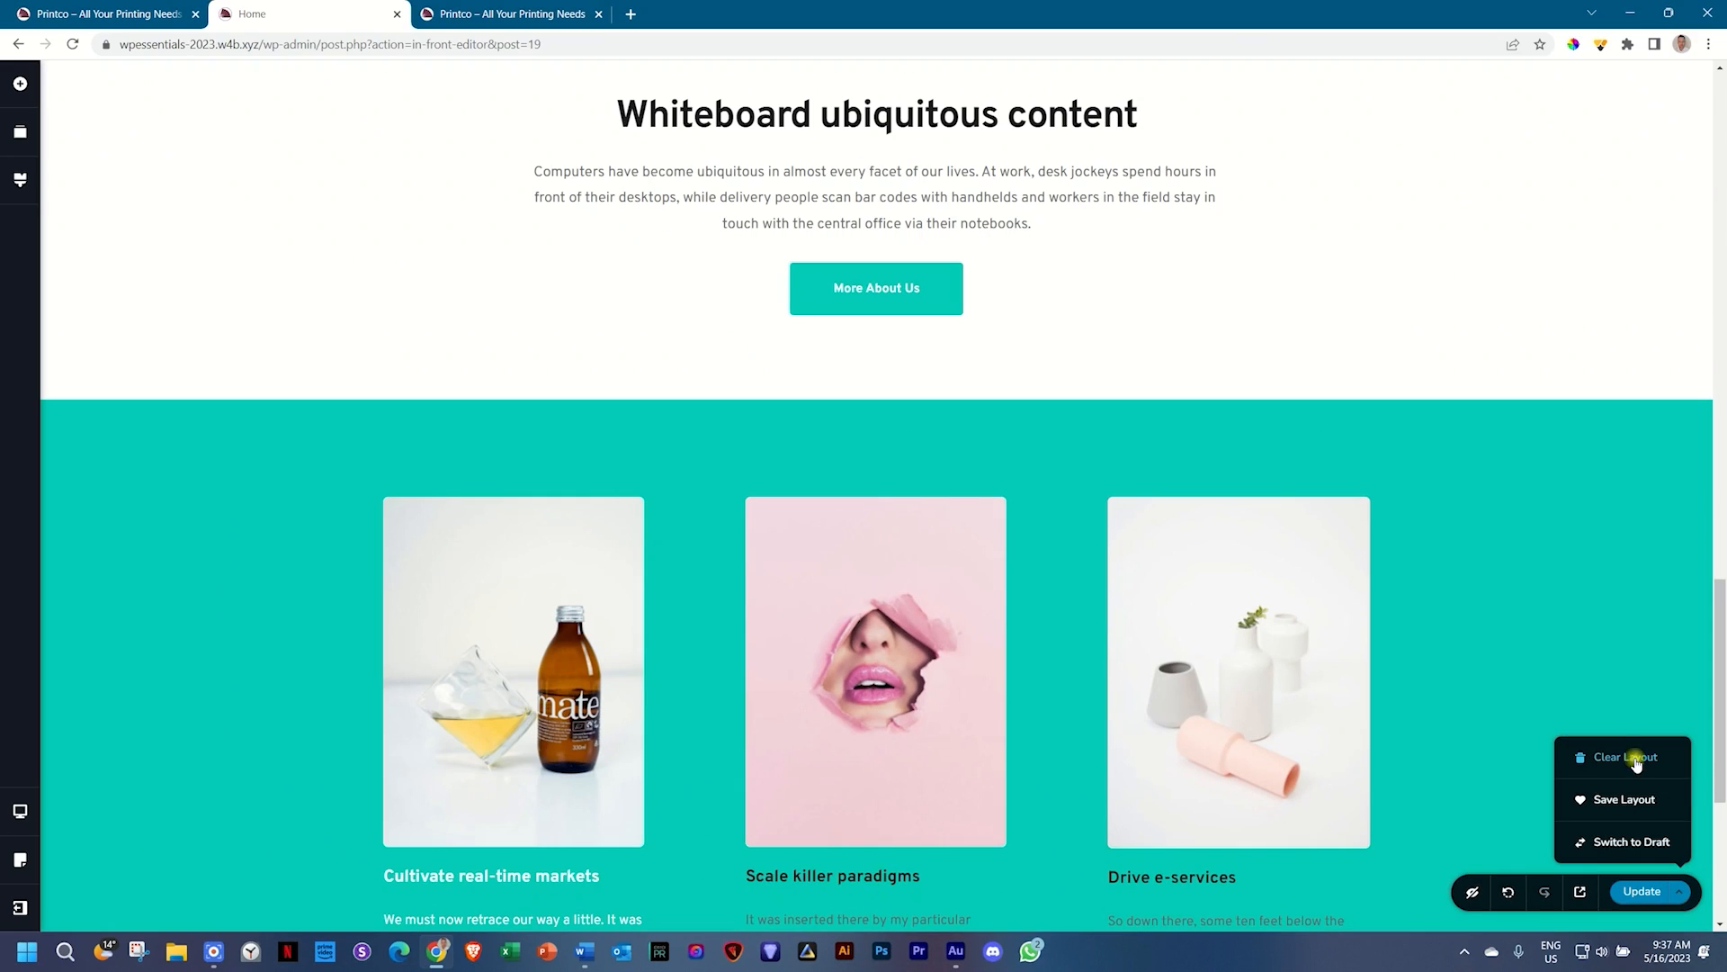
pyautogui.click(1451, 342)
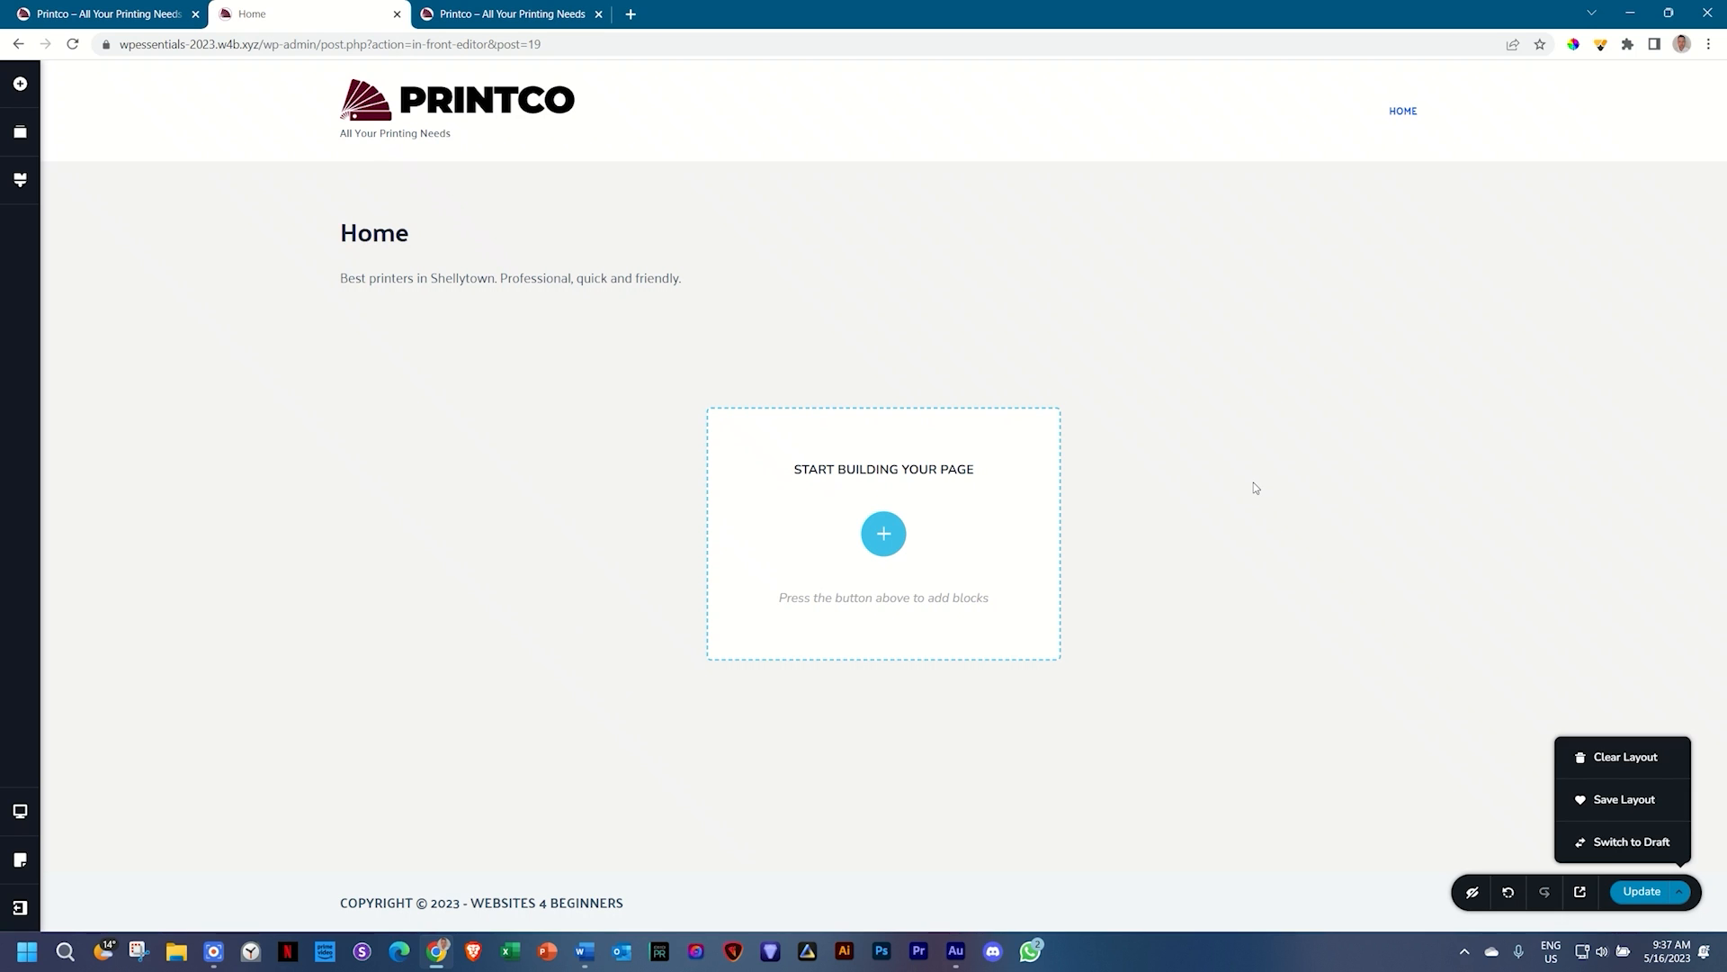
pyautogui.click(880, 532)
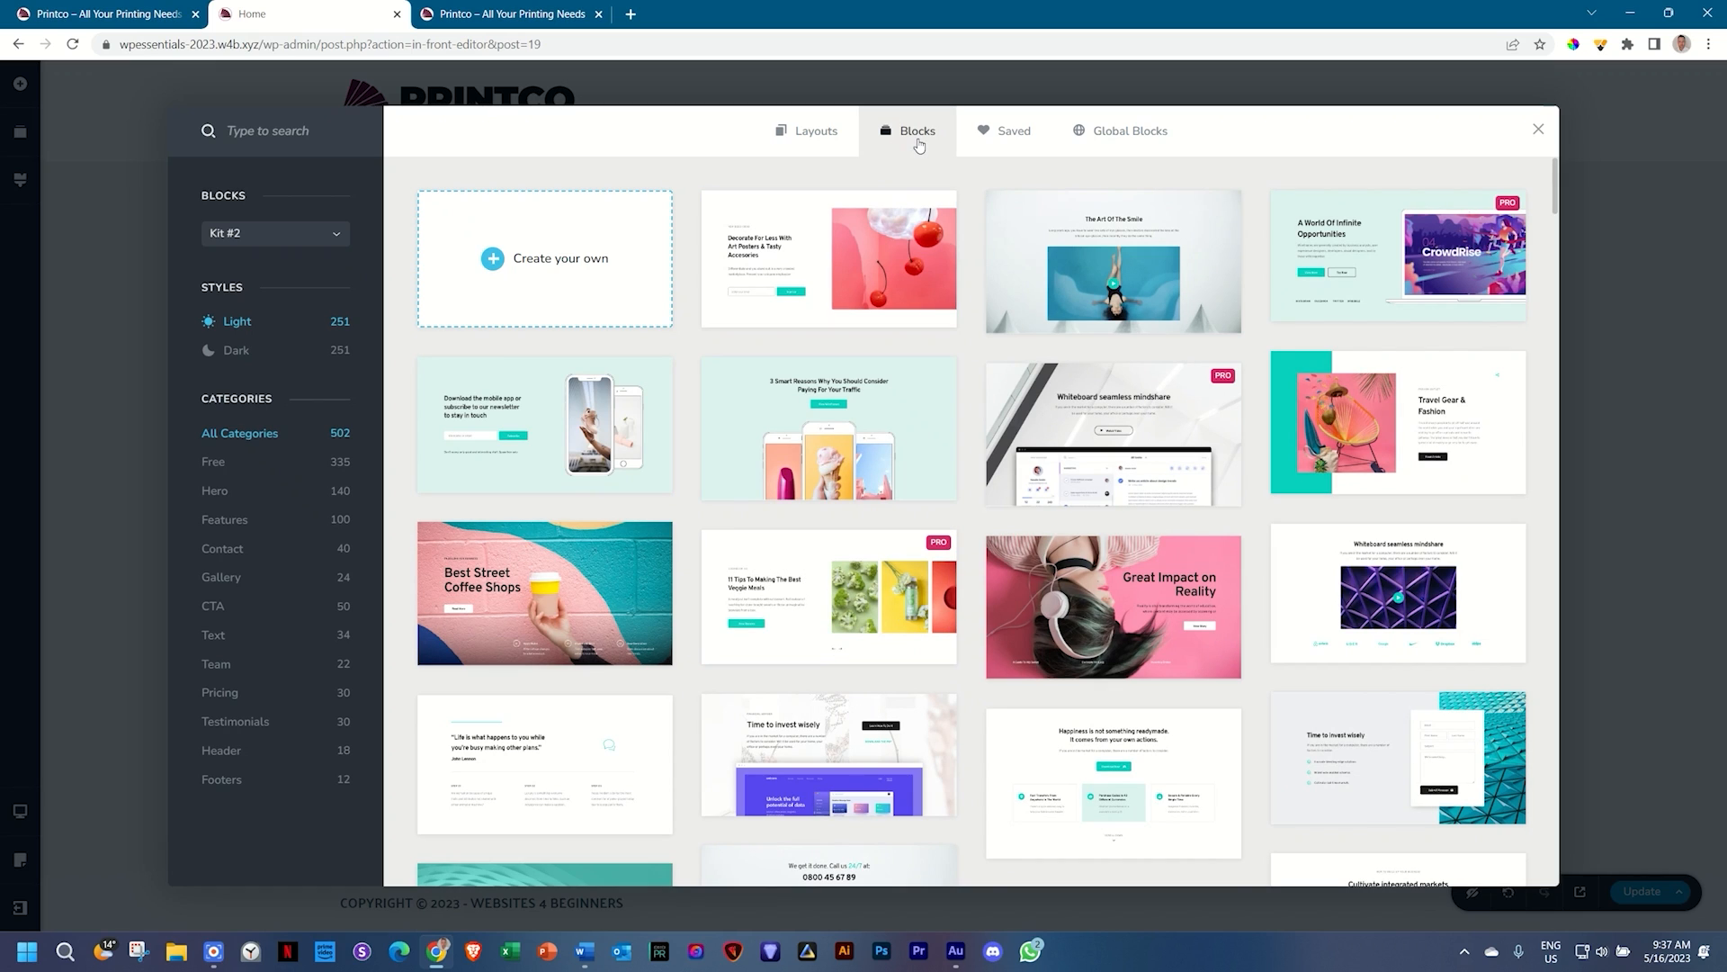
# Step: Browse the Layouts templates and the Health / Beauty category, then filter to Free layouts
pyautogui.click(803, 140)
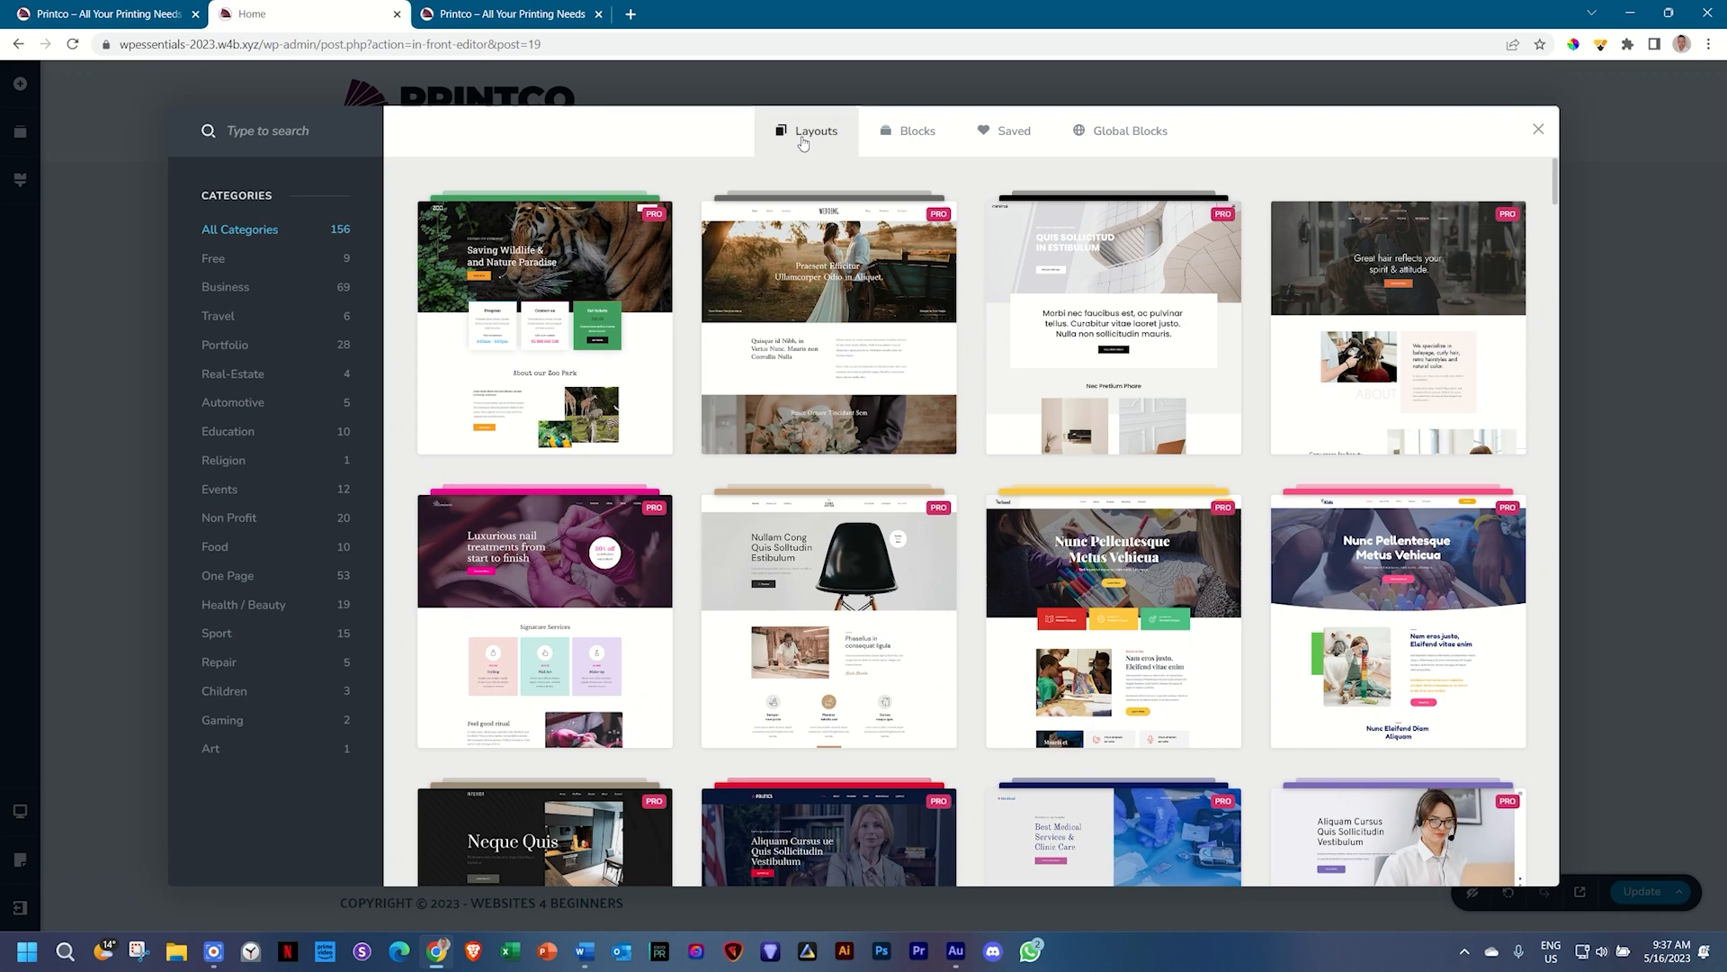
pyautogui.scroll(-10, 1155, 493)
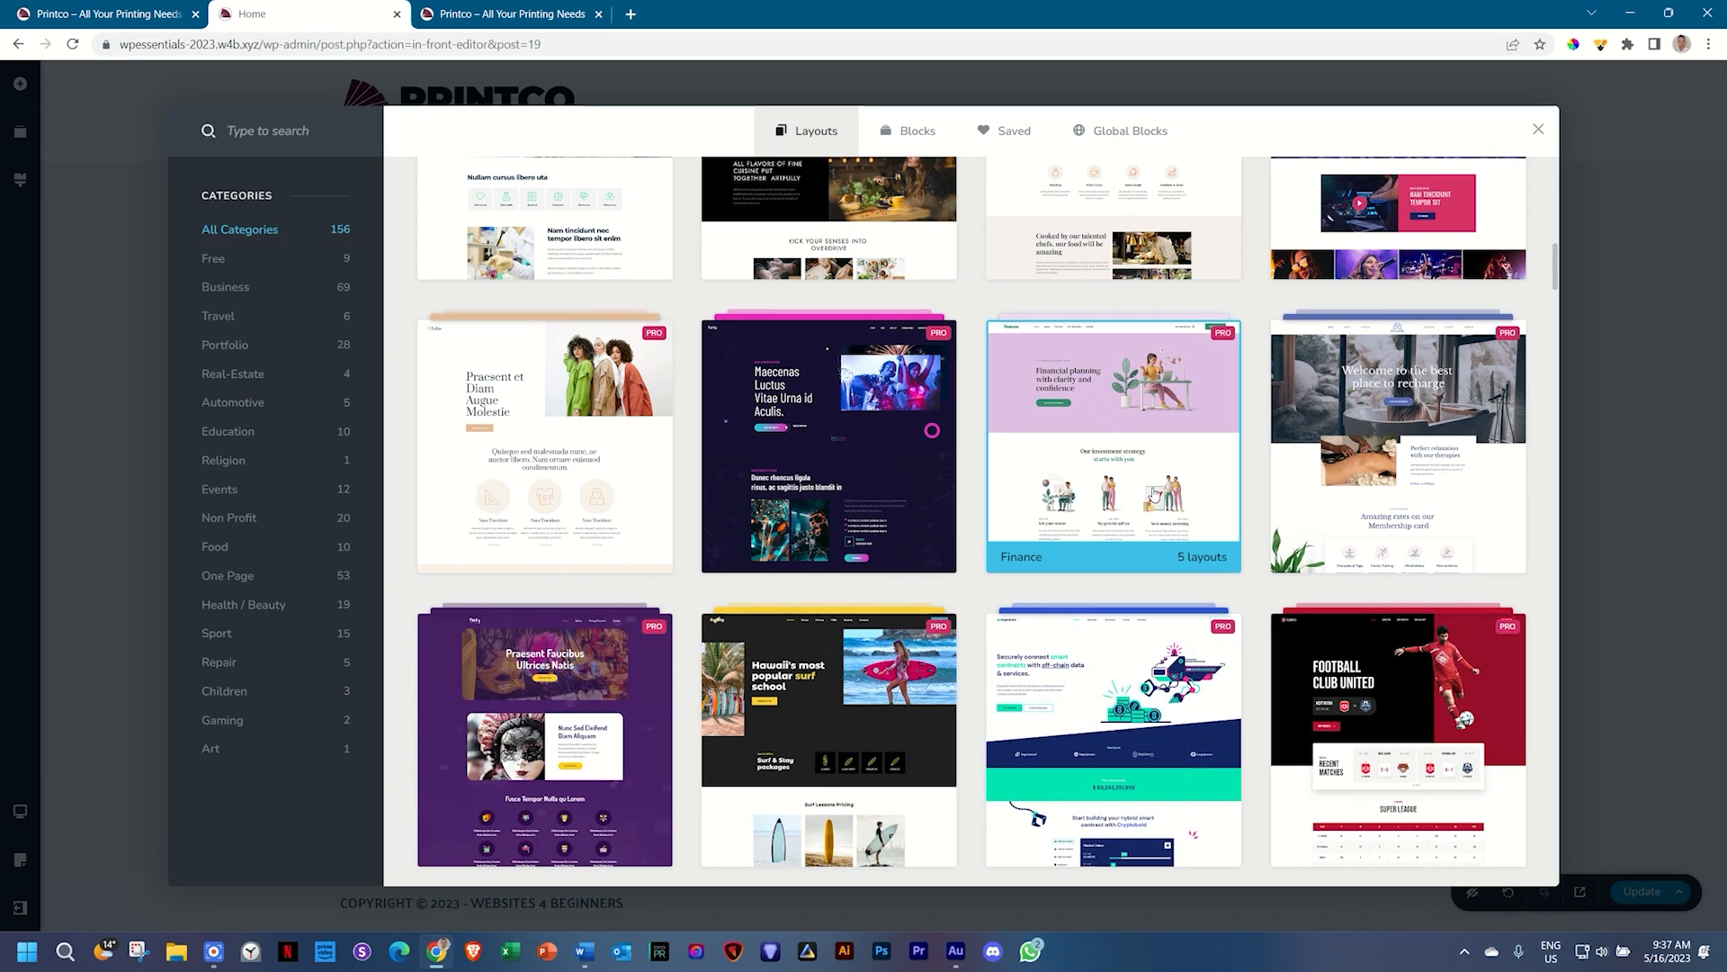
pyautogui.scroll(-6, 1155, 493)
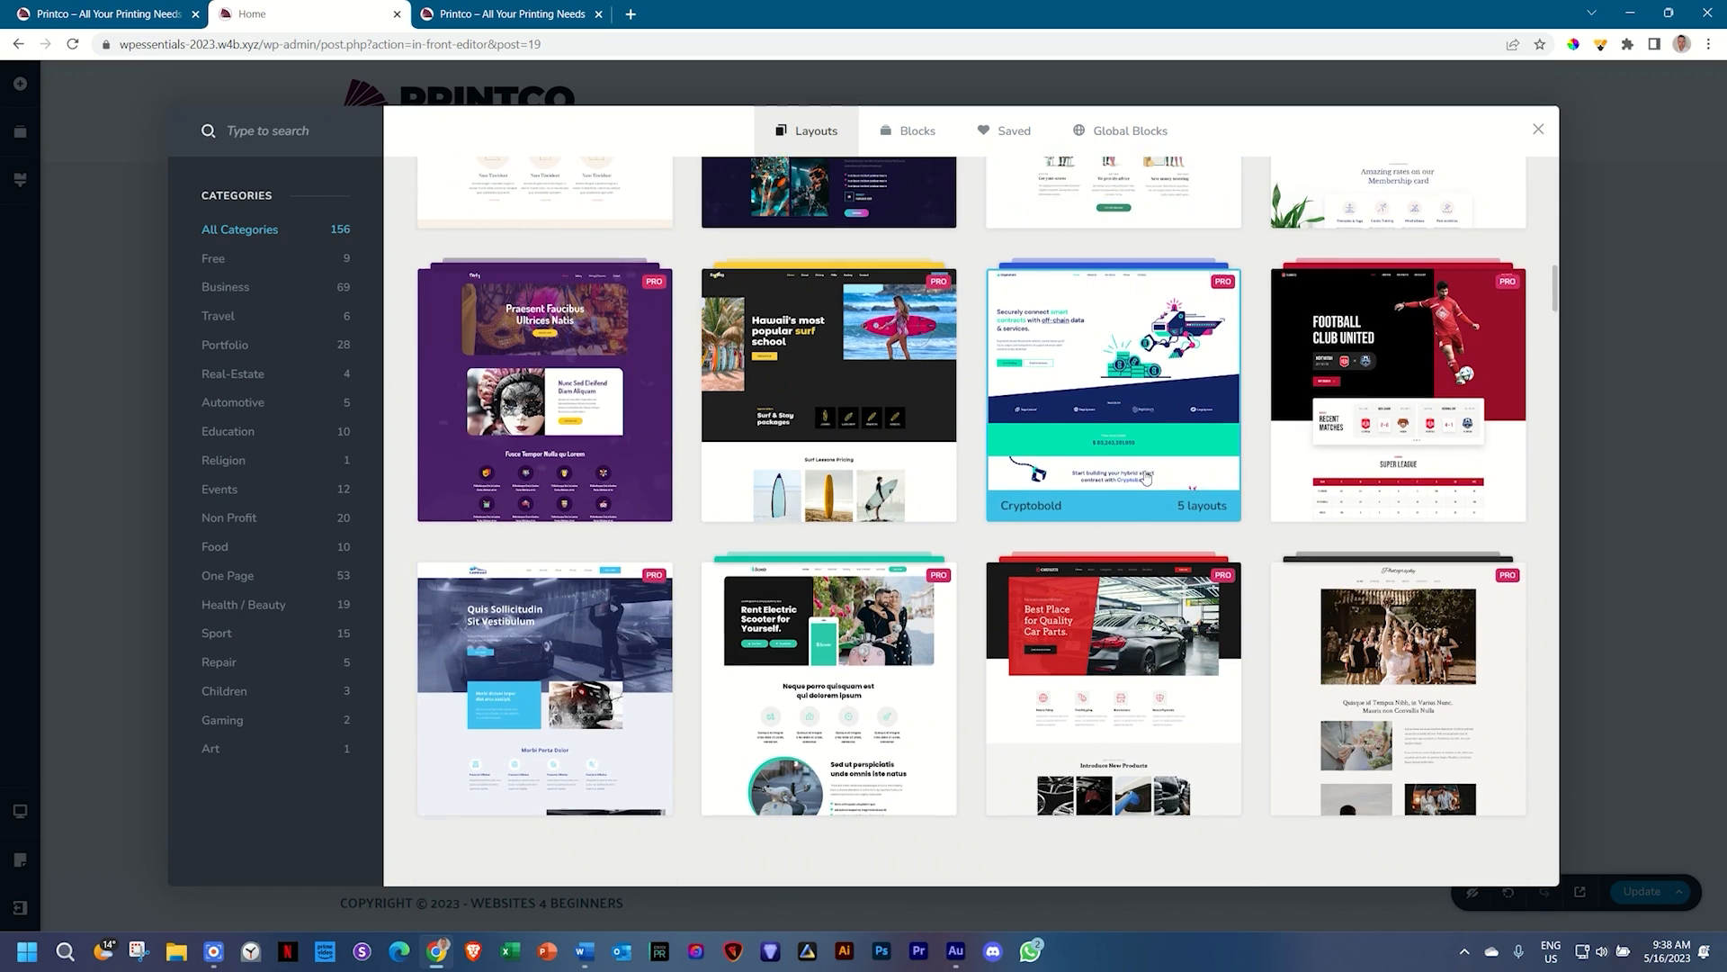
pyautogui.scroll(-2, 1146, 477)
pyautogui.scroll(-7, 1146, 477)
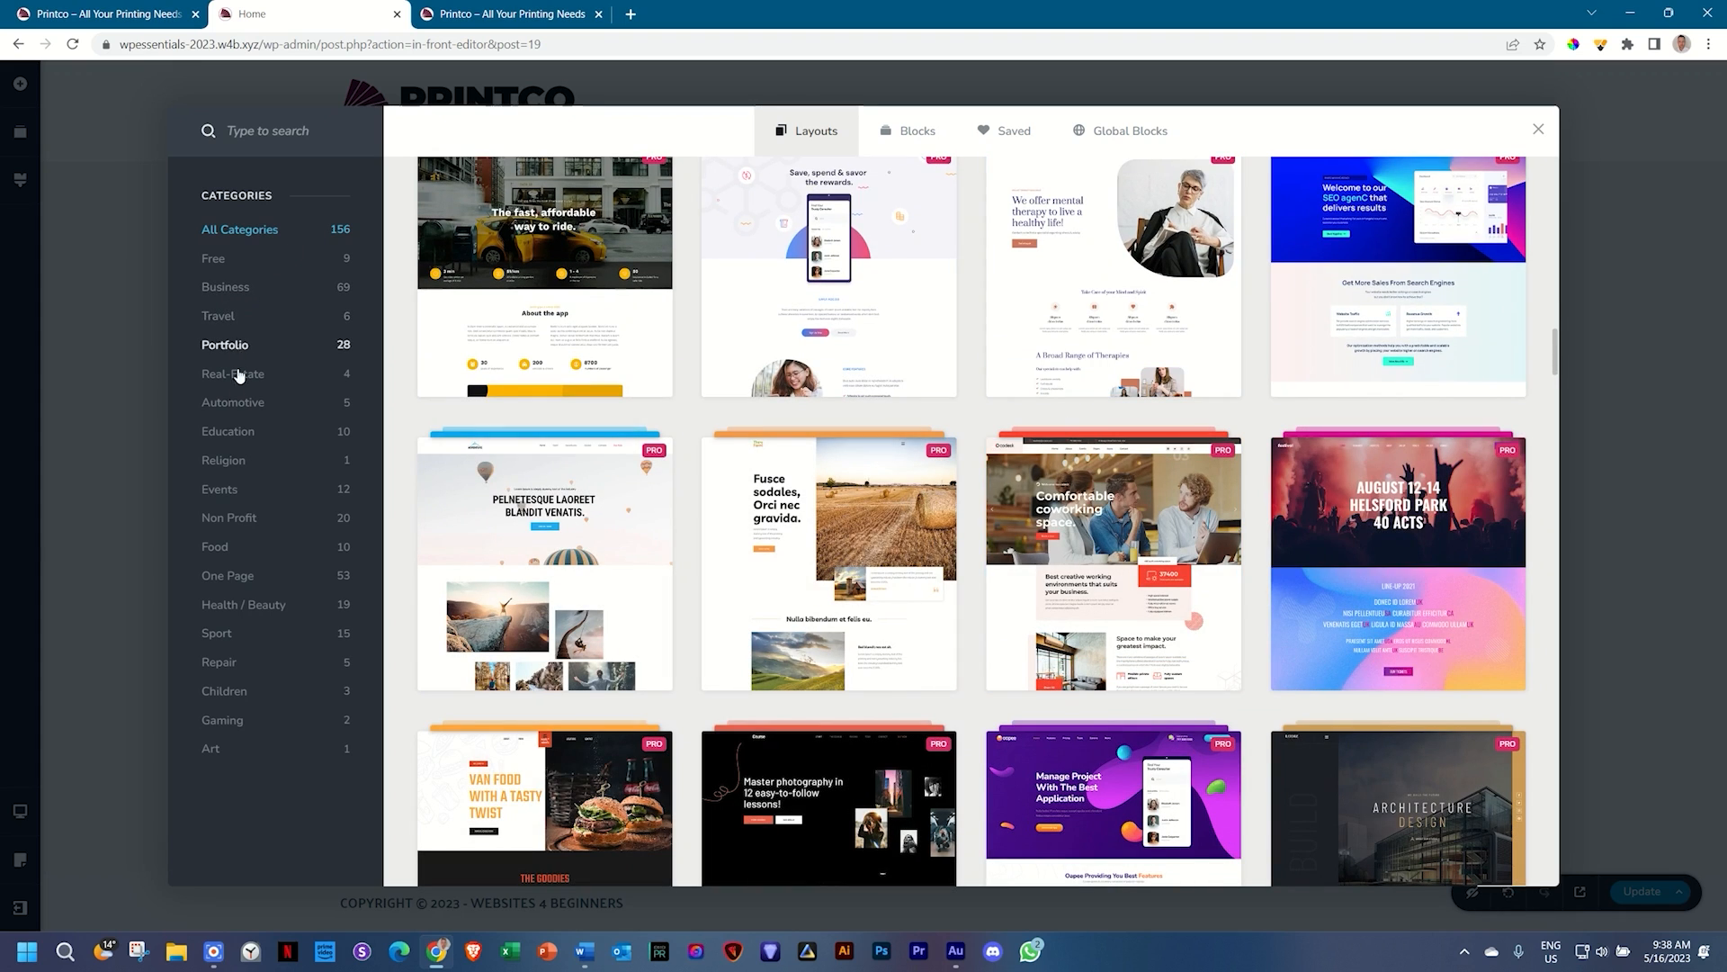
pyautogui.click(222, 606)
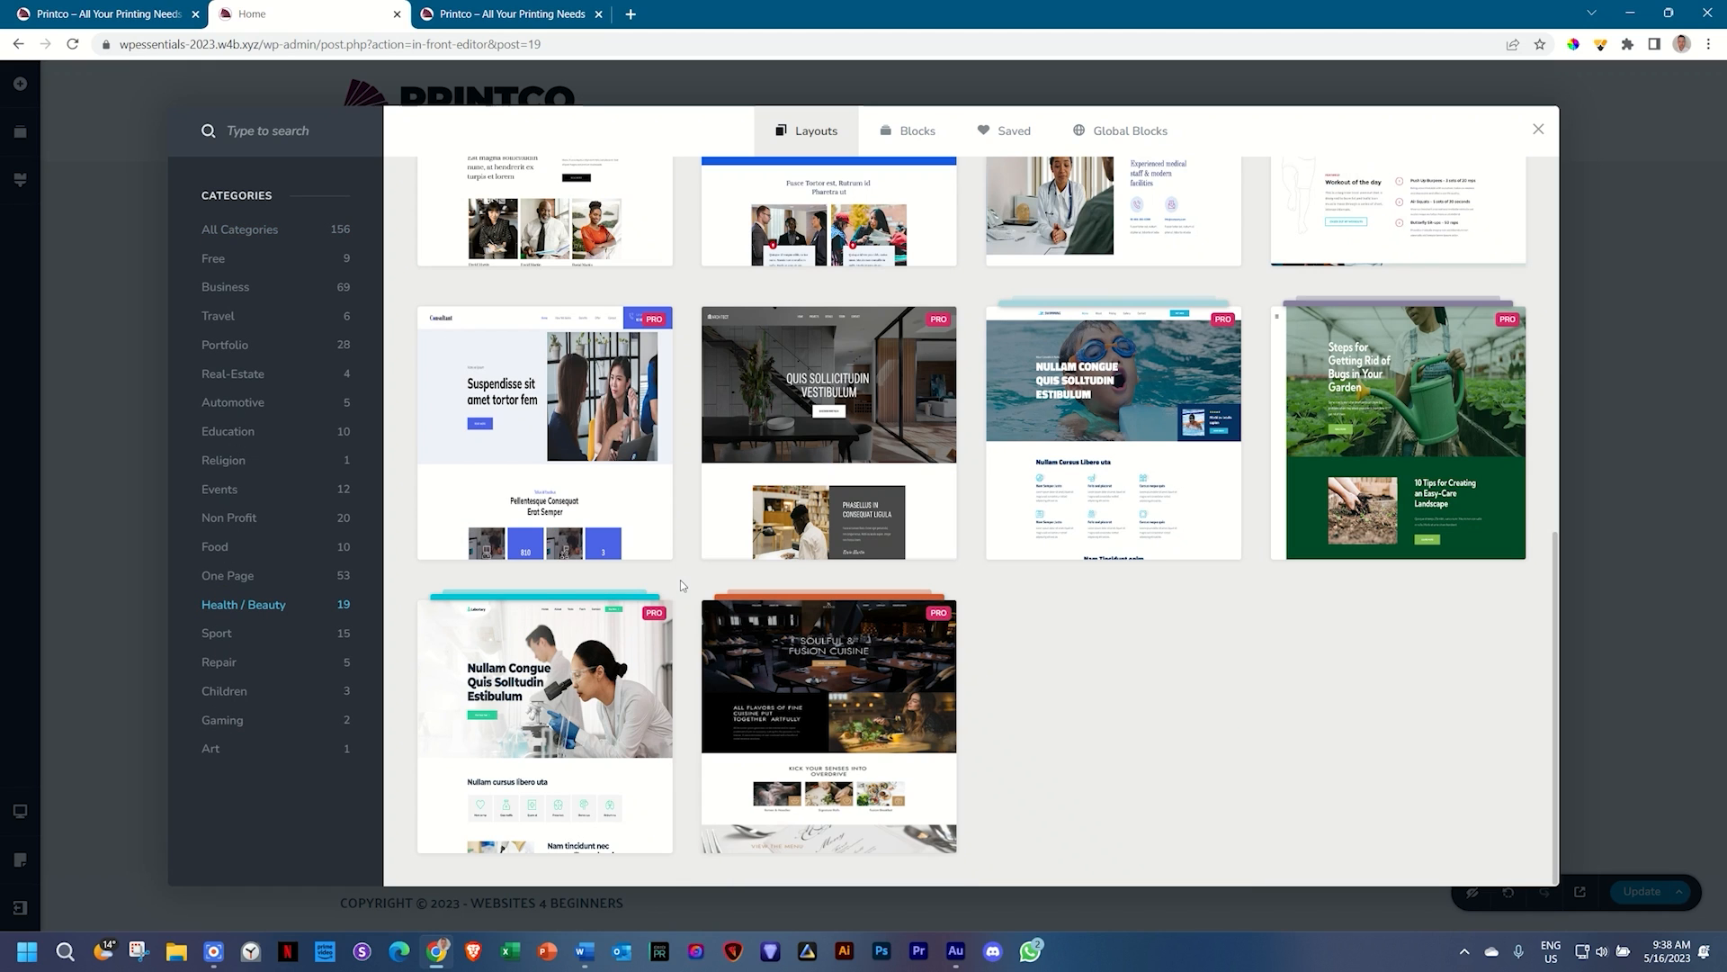
pyautogui.scroll(8, 680, 580)
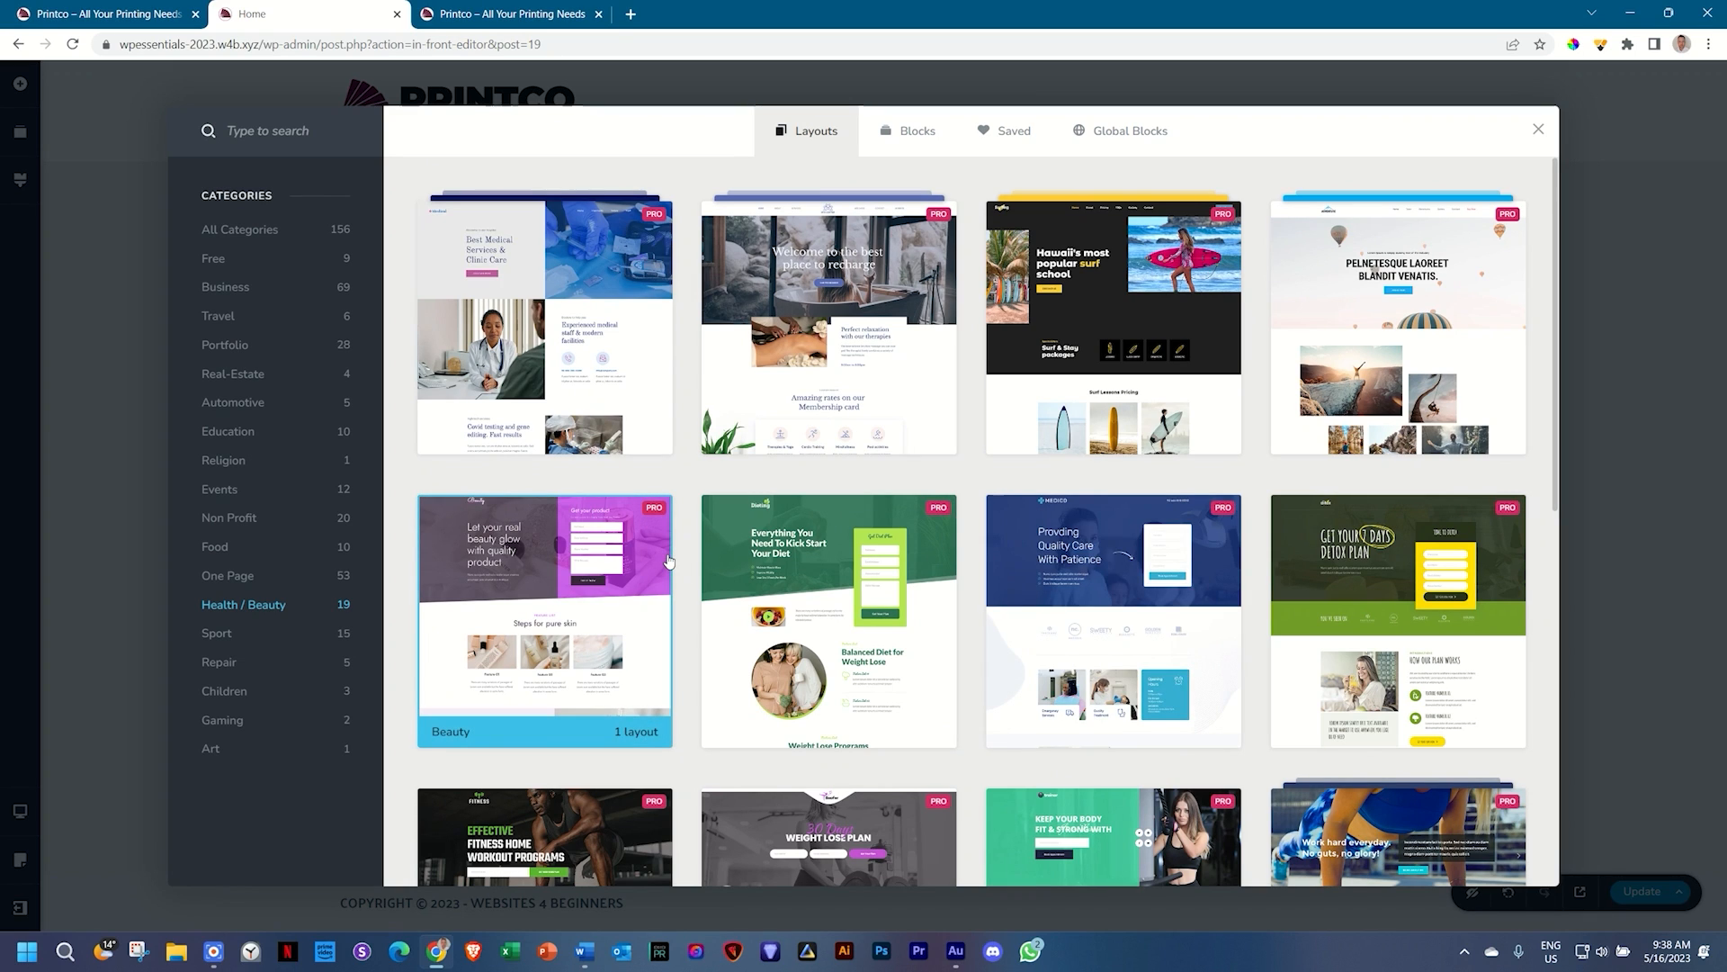
pyautogui.click(214, 266)
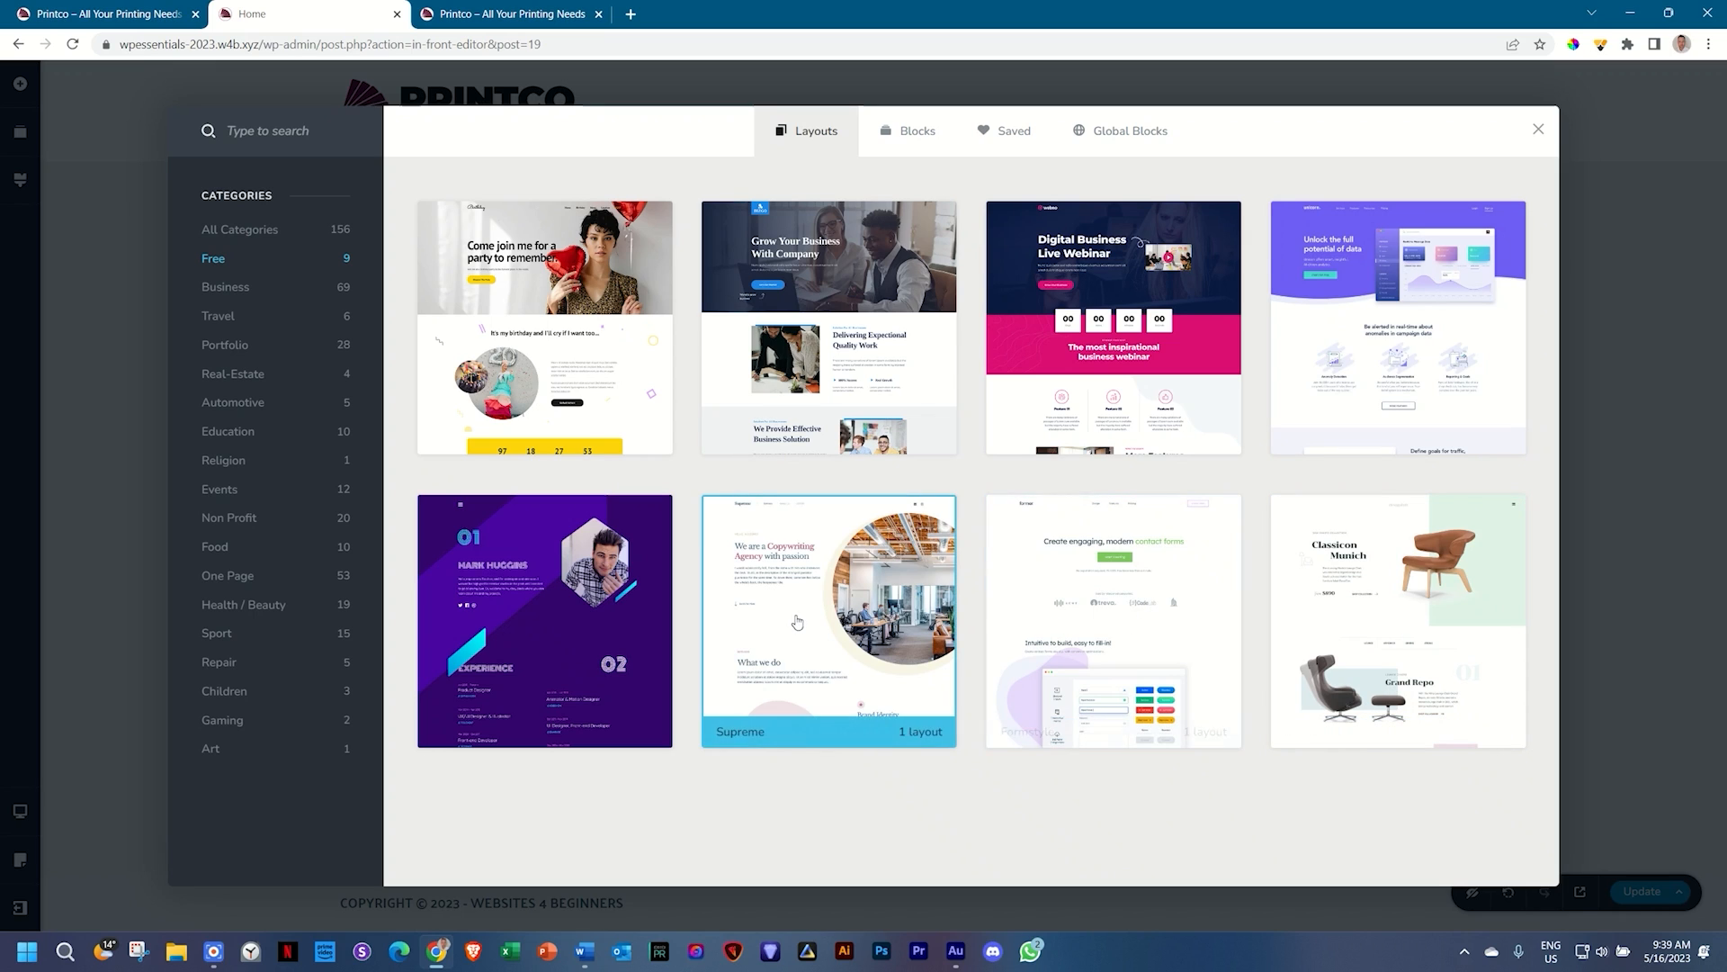
# Step: Preview the Design Loft layout, then return to the Free layouts list
pyautogui.click(1384, 629)
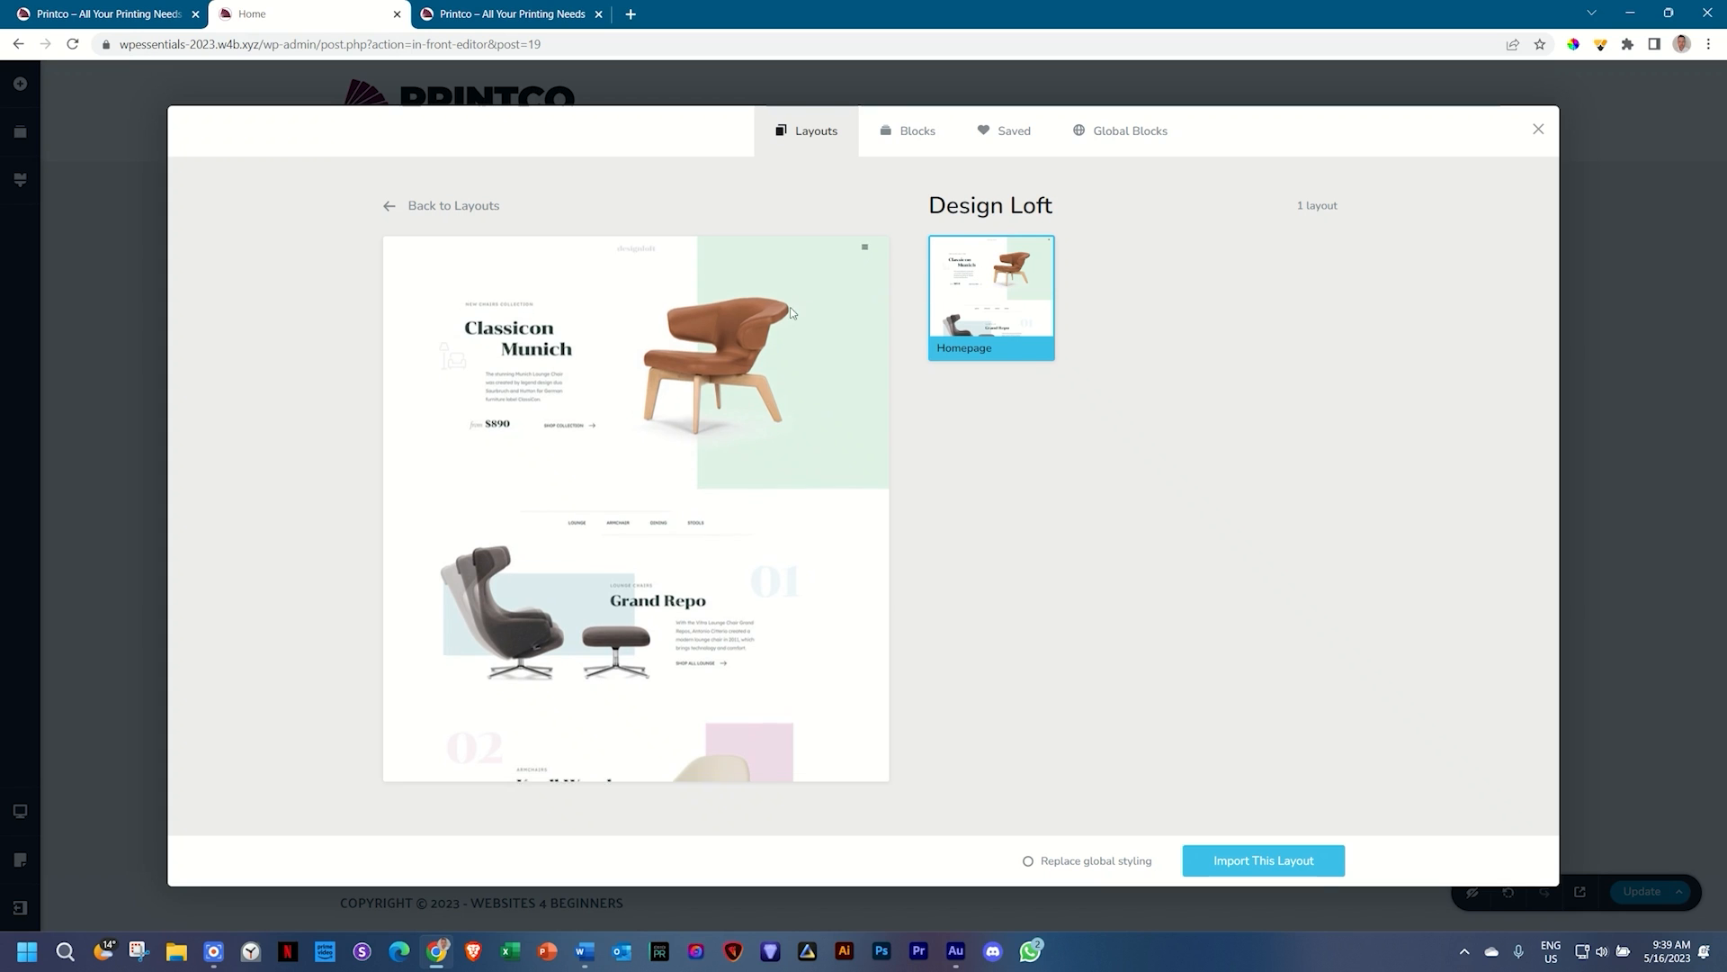
pyautogui.scroll(-6, 759, 573)
pyautogui.scroll(-5, 746, 689)
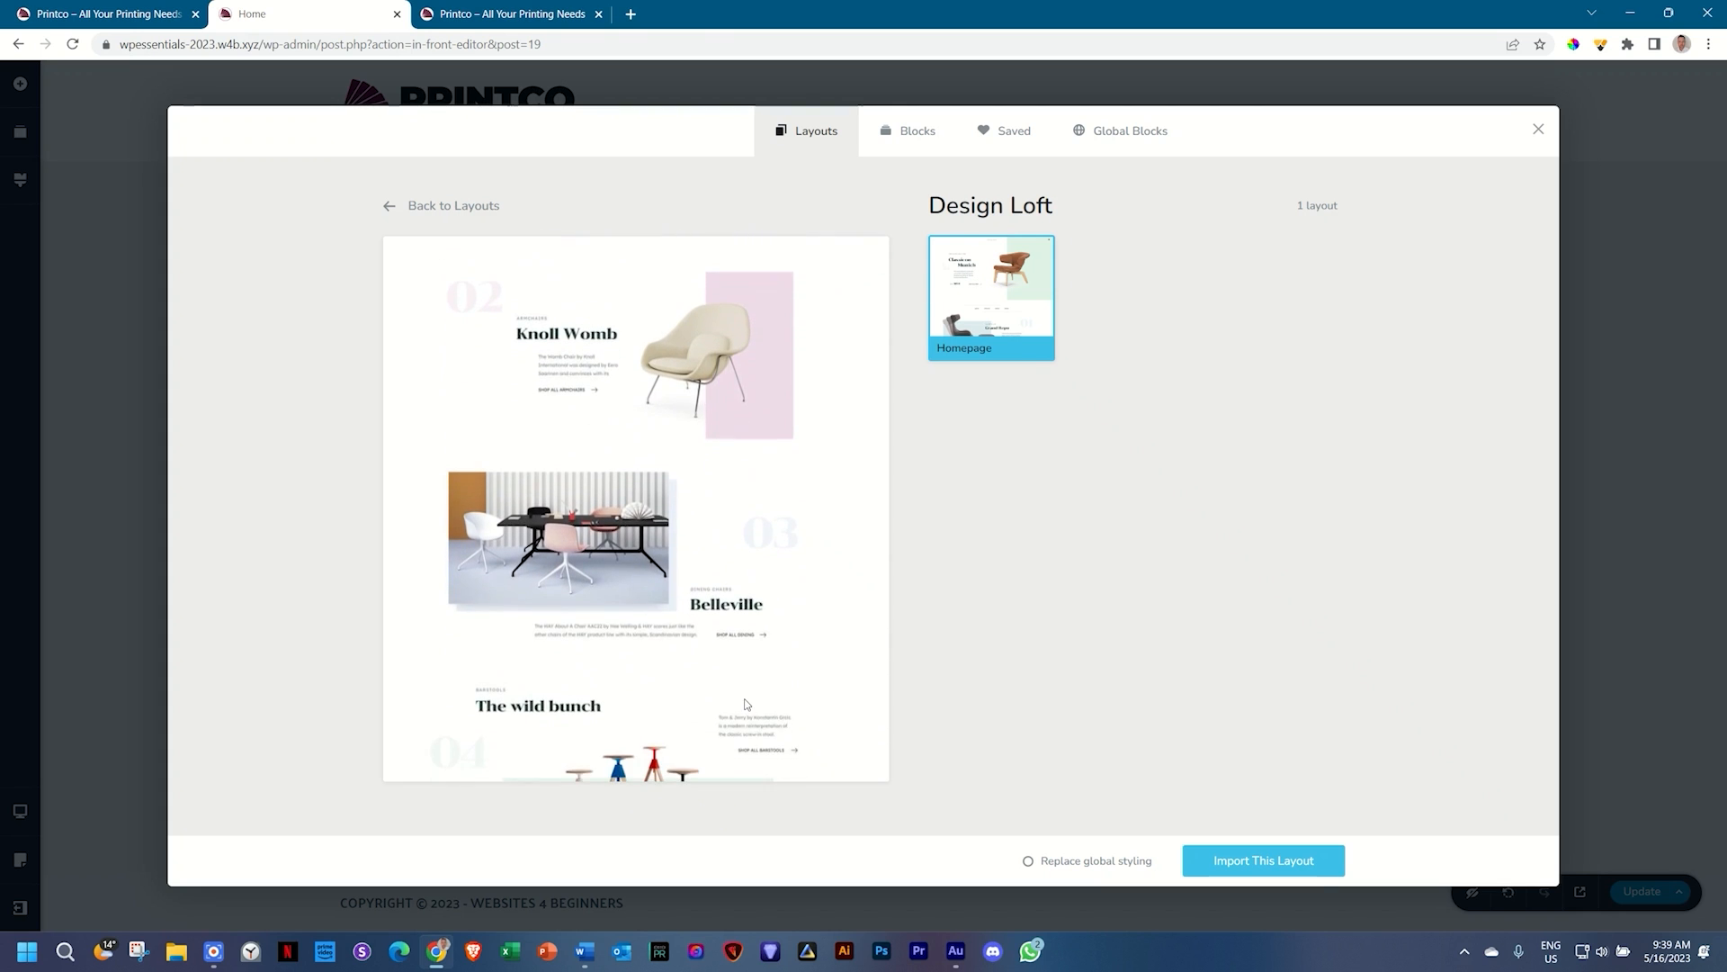
pyautogui.scroll(-2, 746, 704)
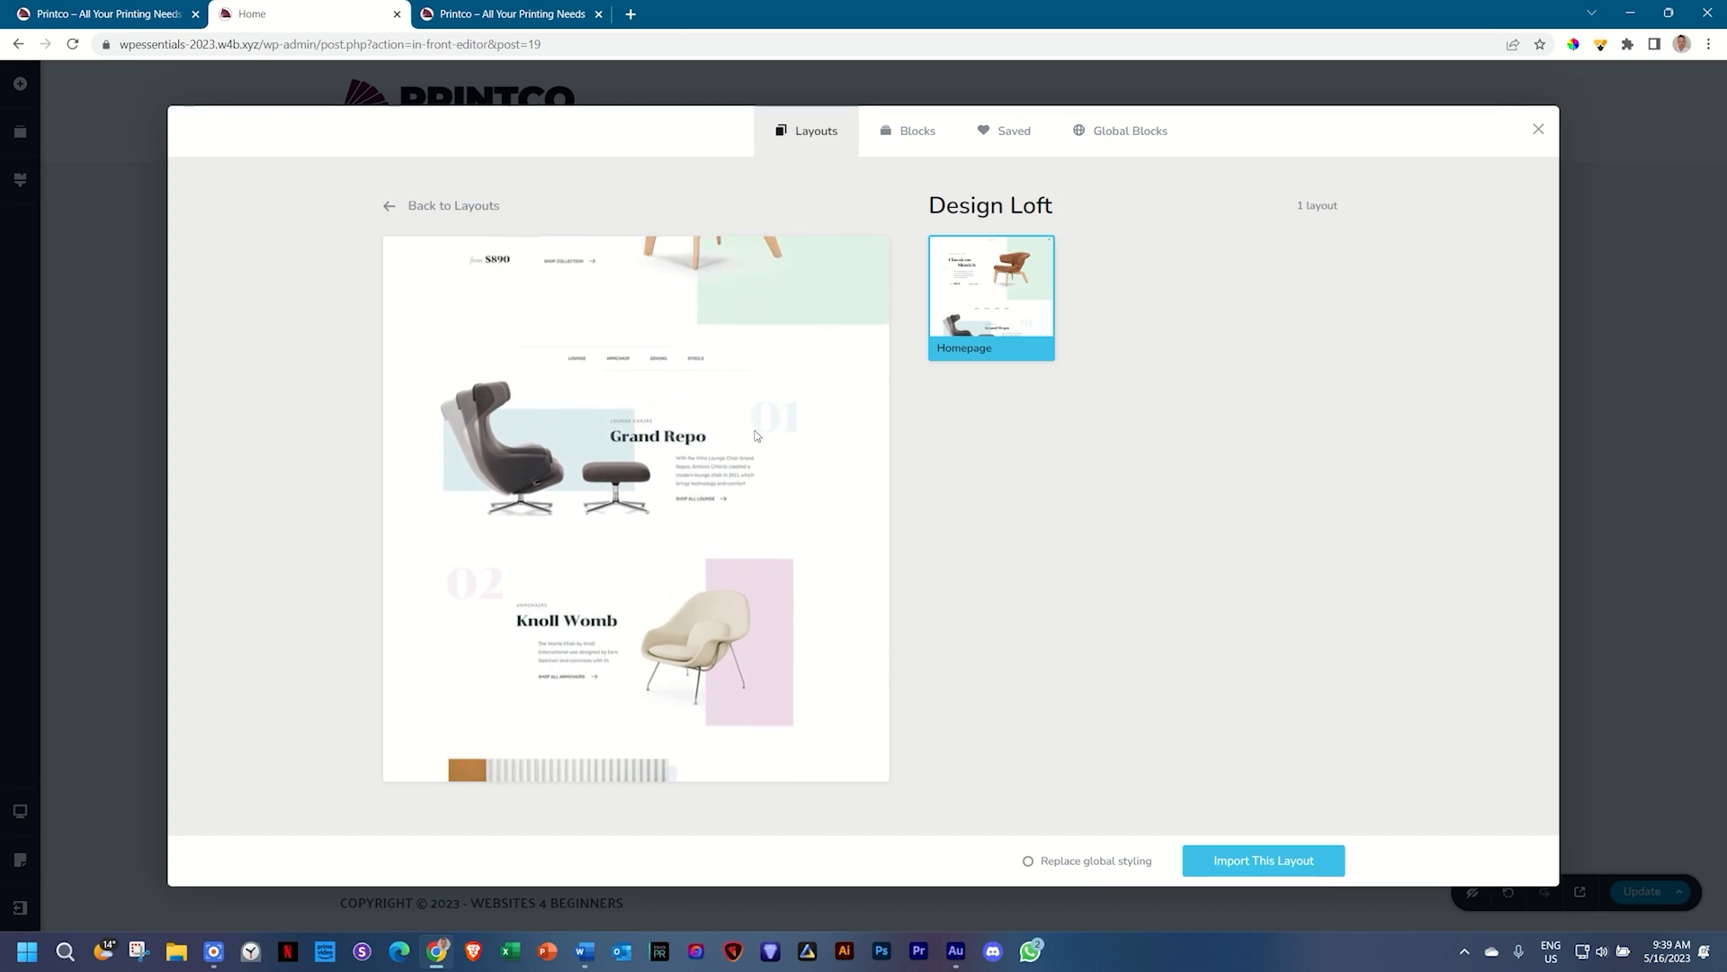
pyautogui.click(427, 205)
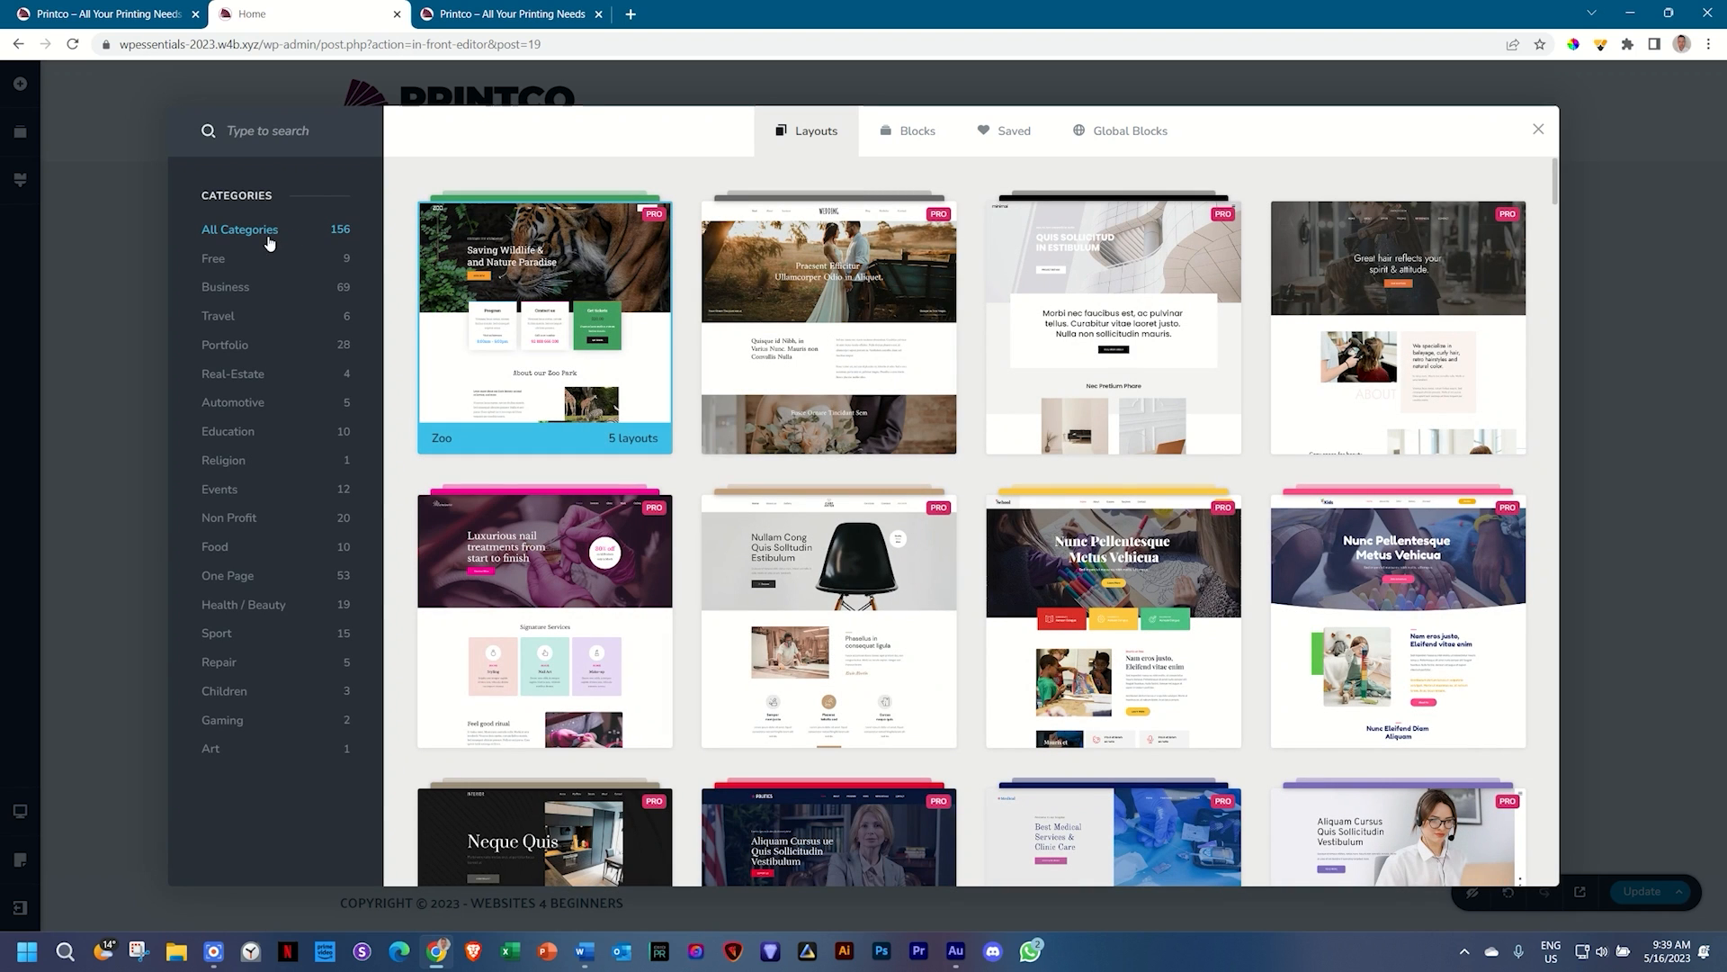
pyautogui.click(214, 258)
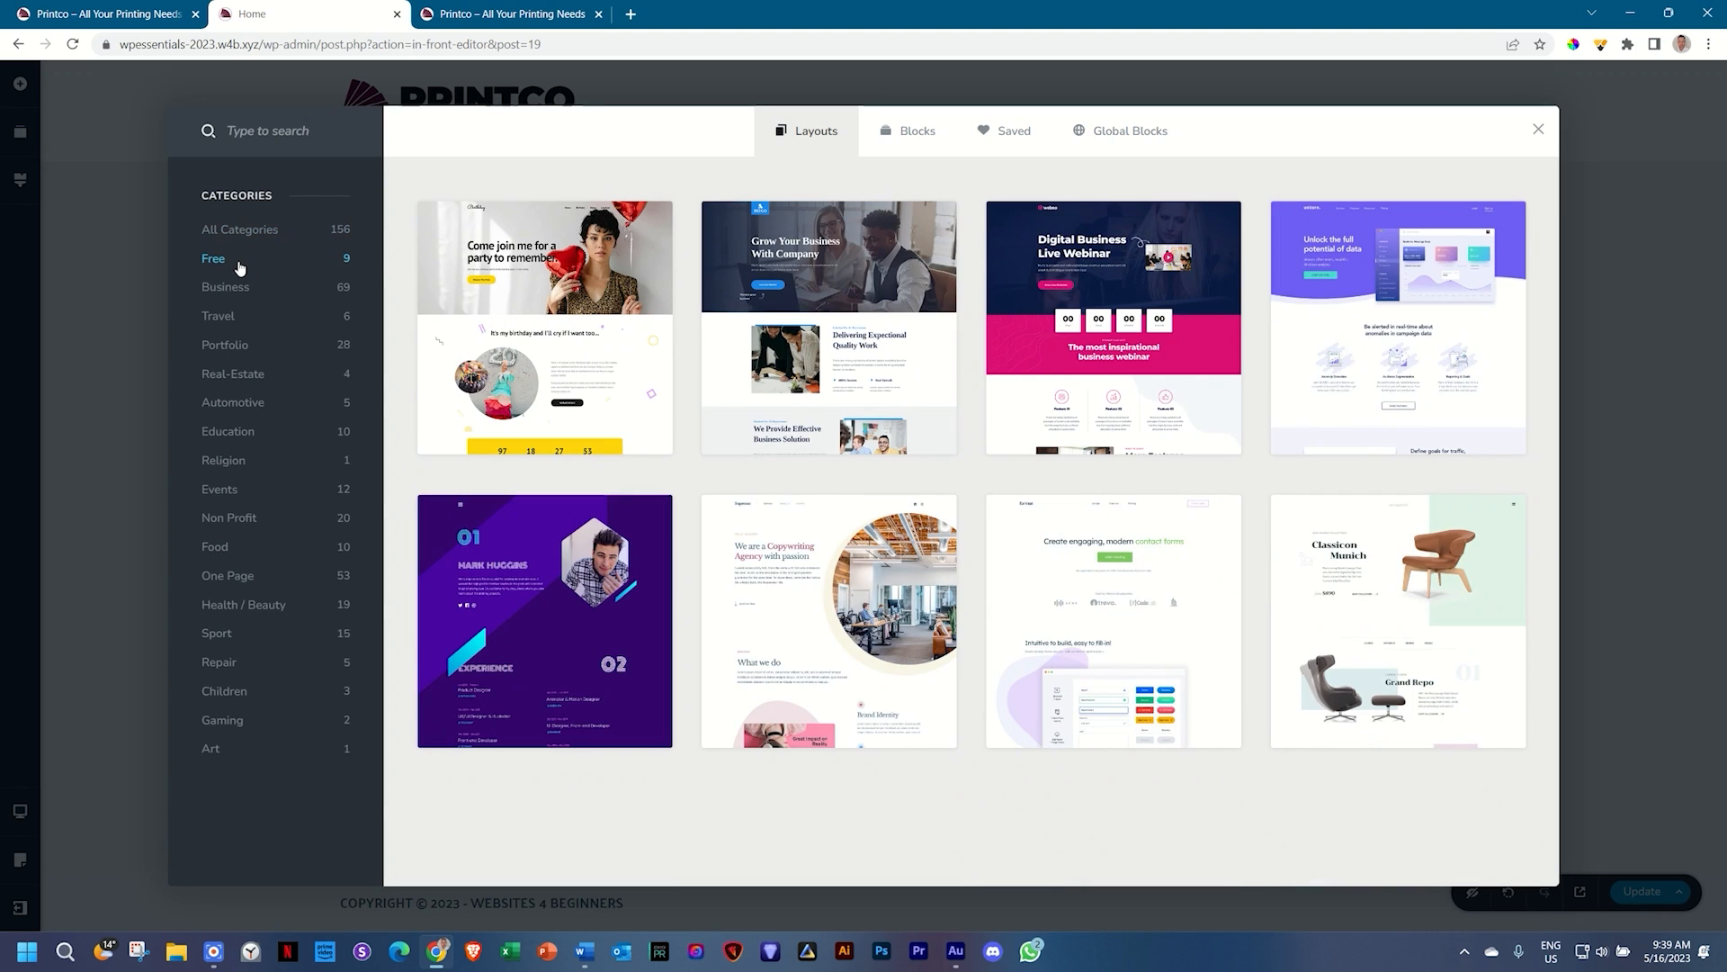
# Step: Preview the Birthday and Webno free layouts, then switch to the live Printco site tab
pyautogui.click(566, 329)
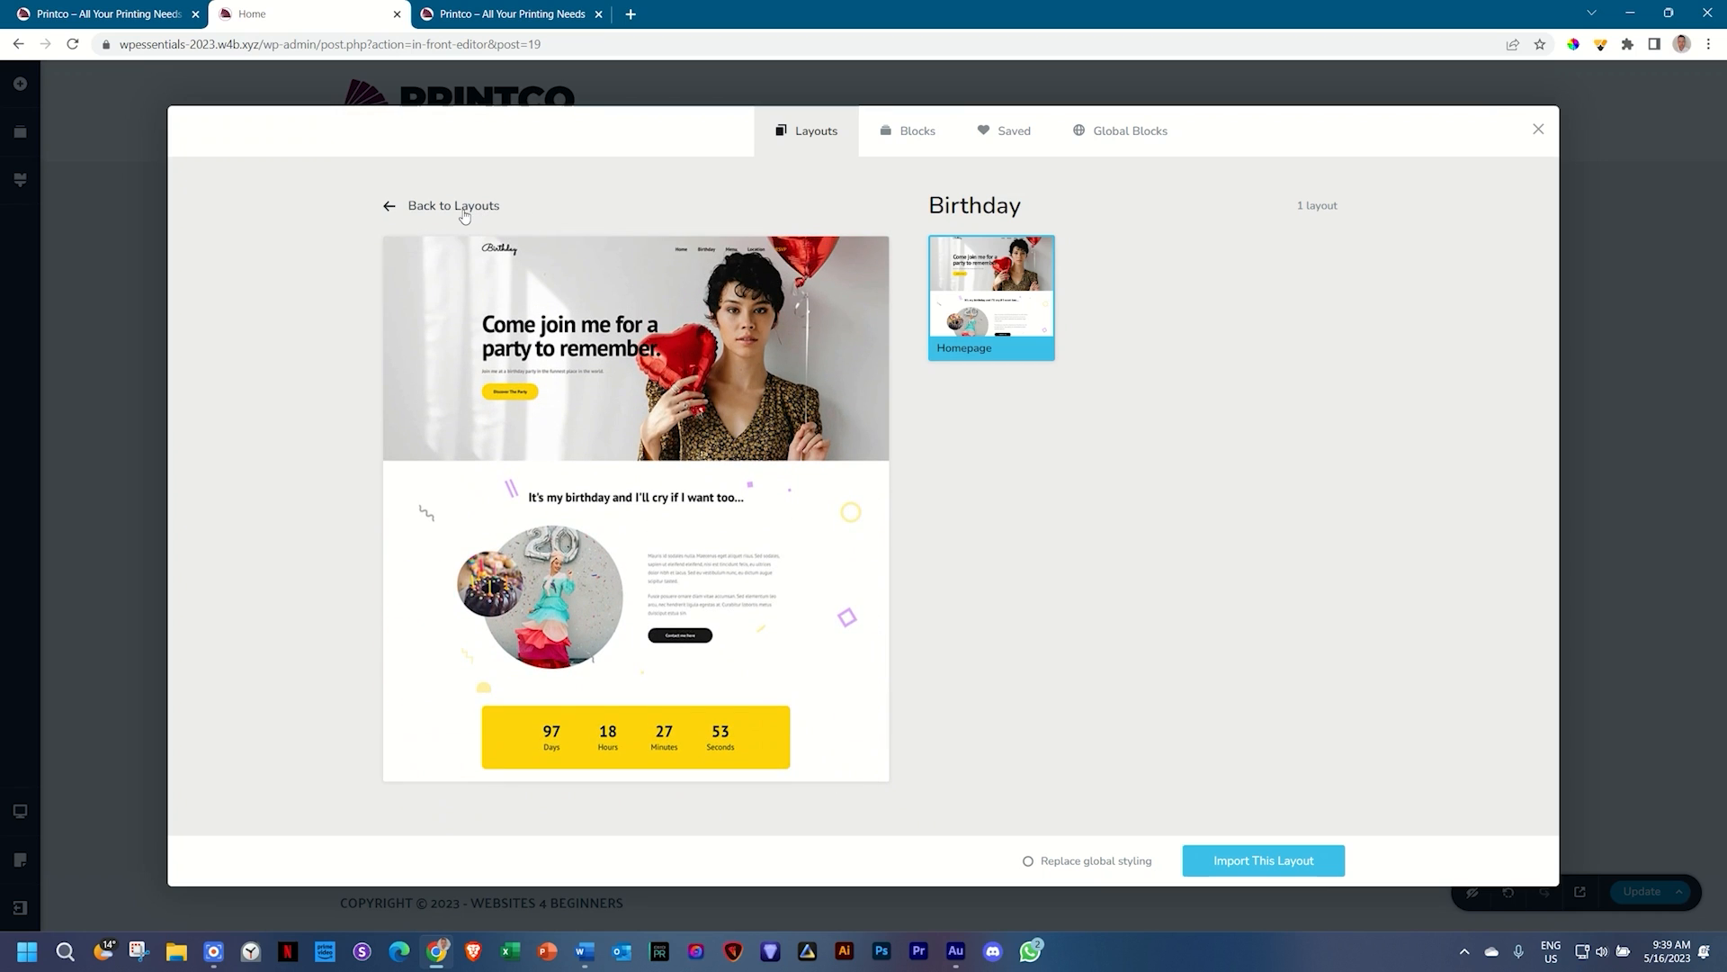
pyautogui.click(457, 206)
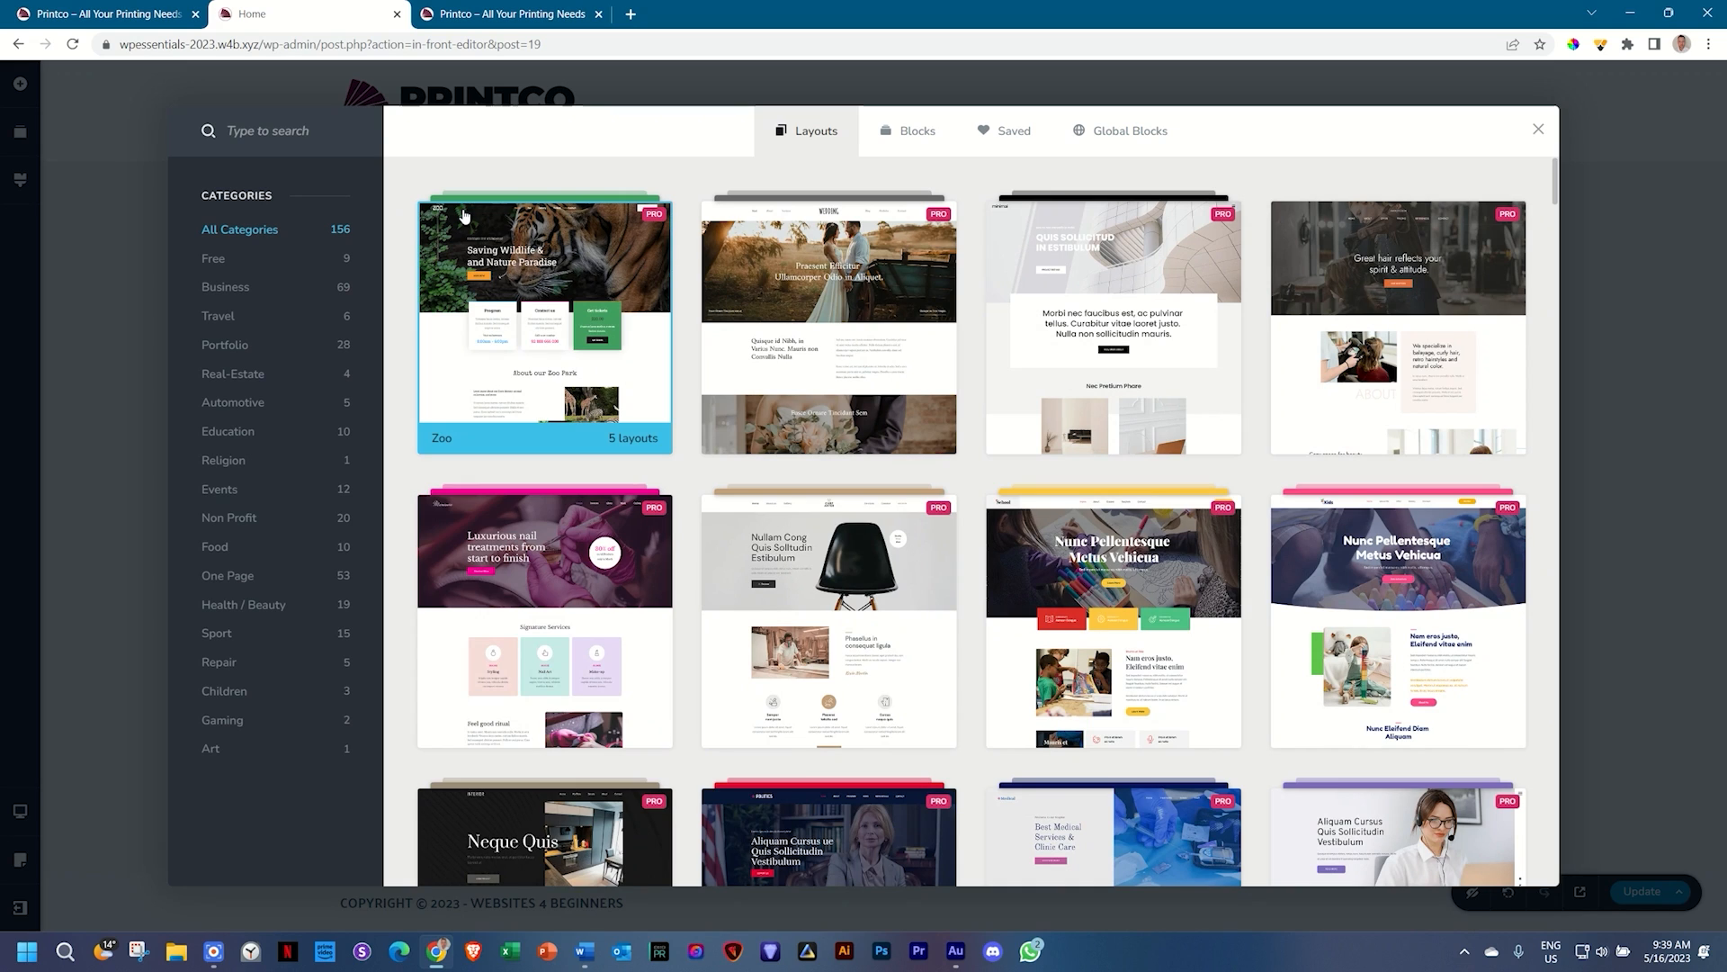
pyautogui.click(236, 262)
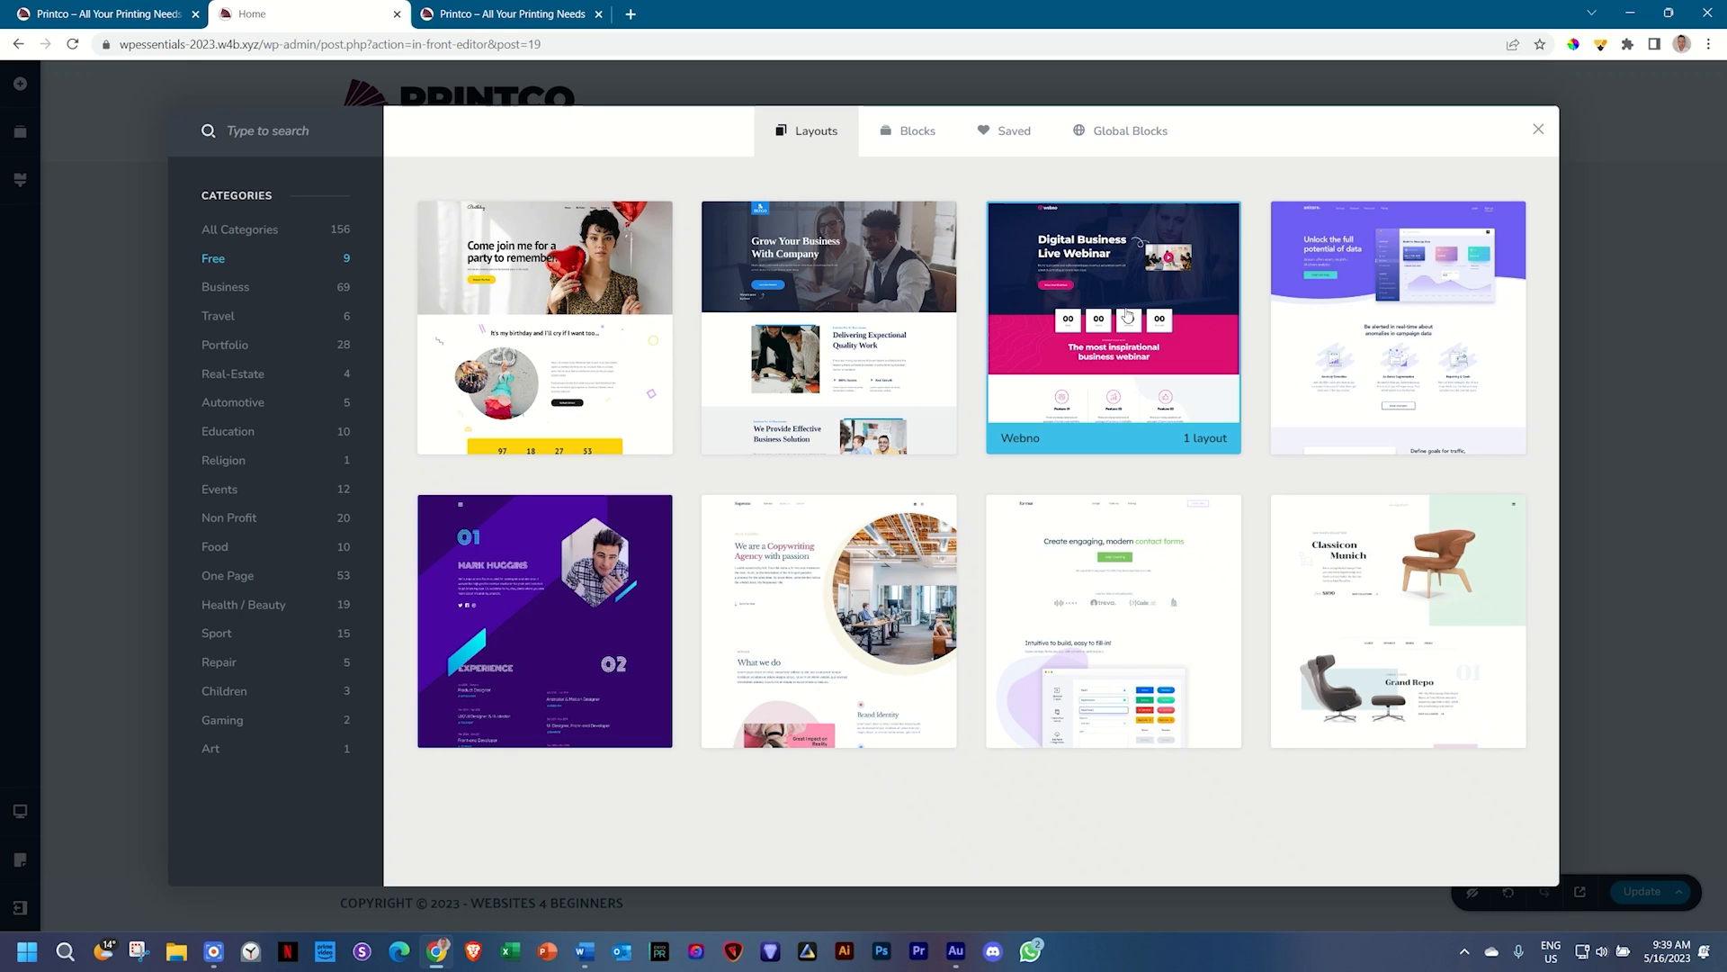
pyautogui.click(1128, 312)
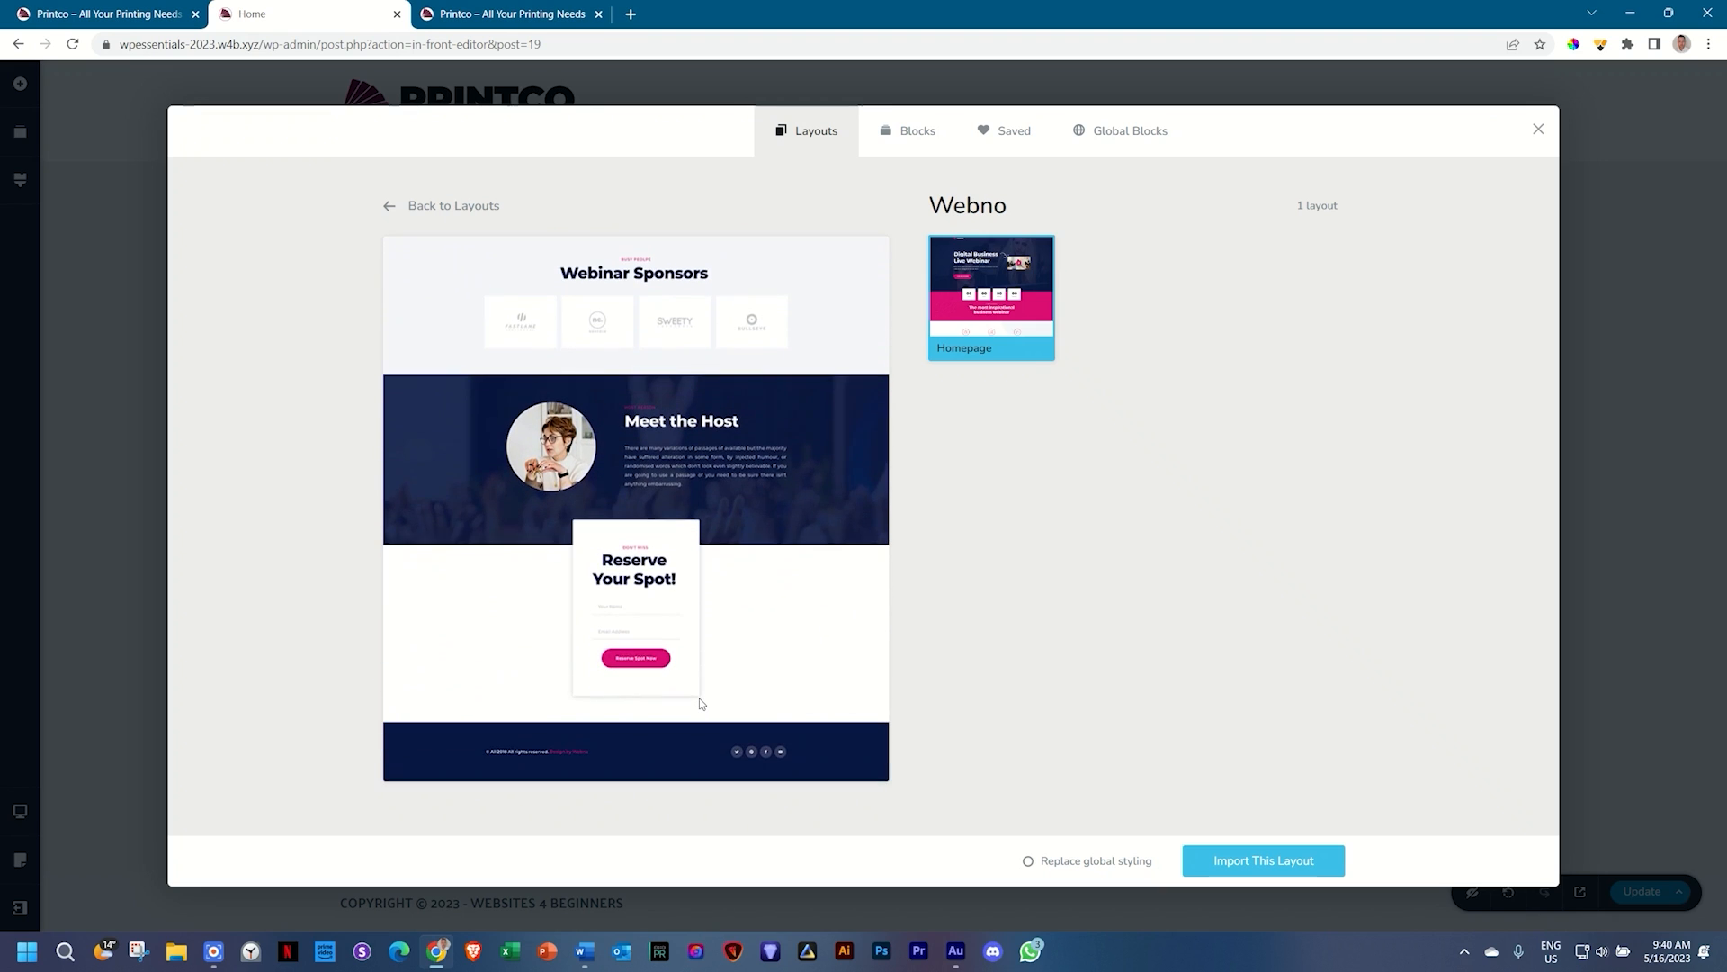
pyautogui.click(142, 18)
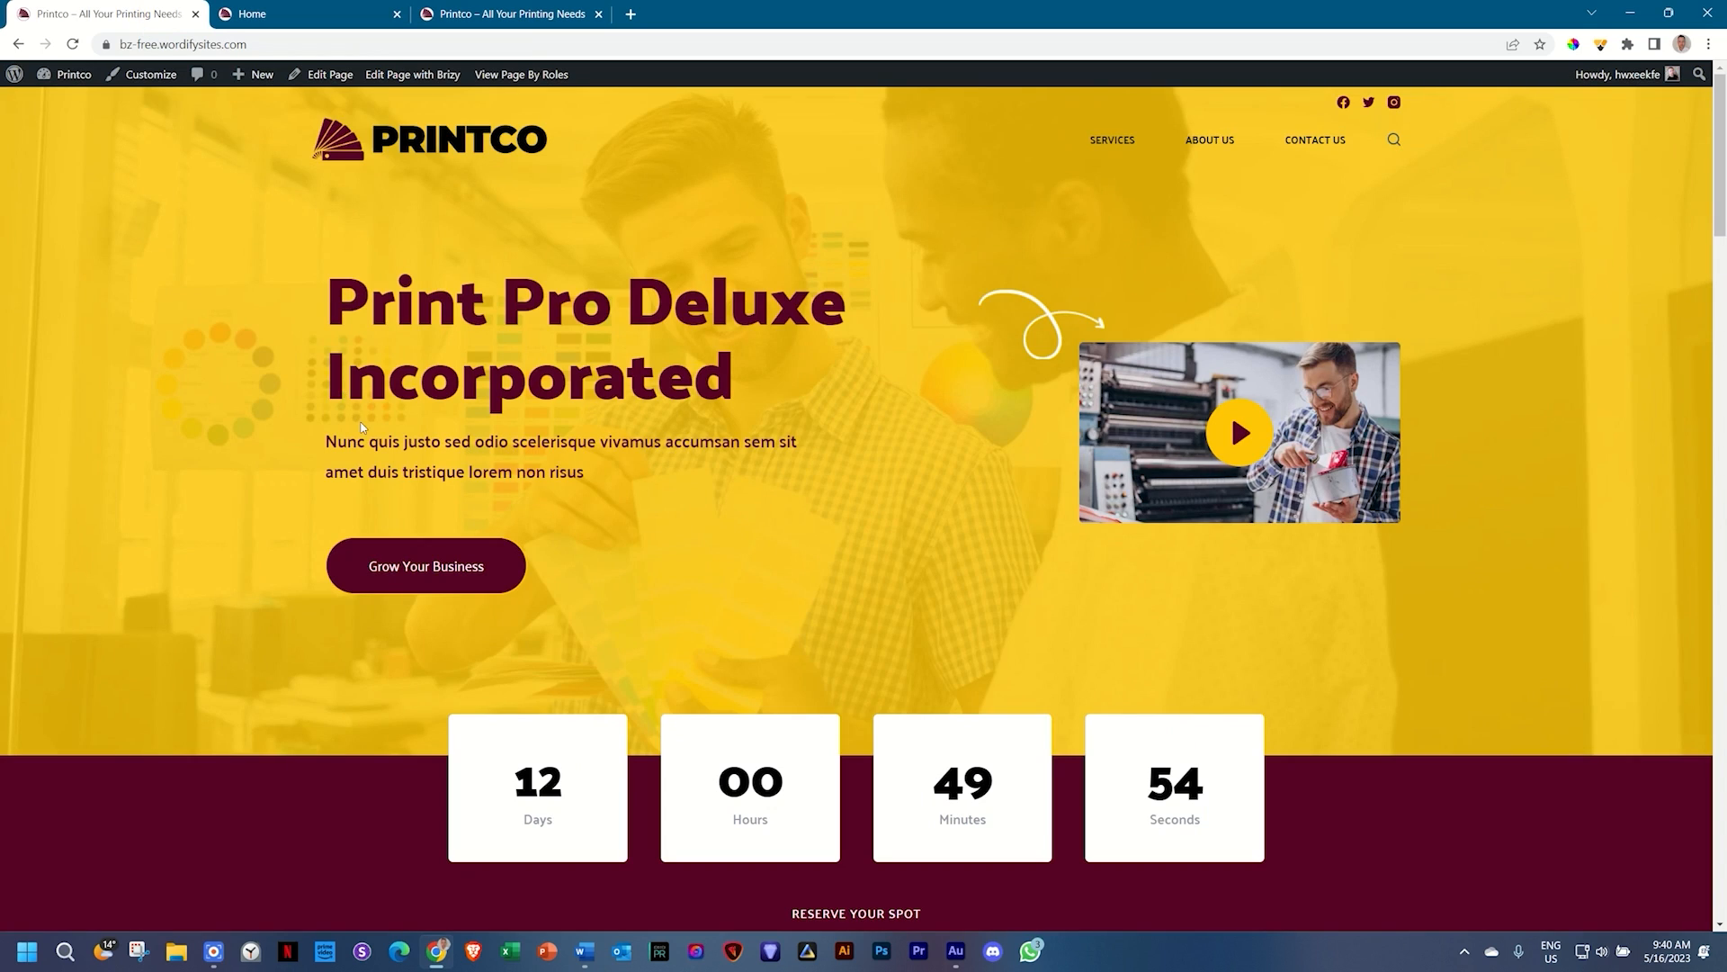
pyautogui.scroll(-5, 362, 428)
pyautogui.scroll(-5, 360, 420)
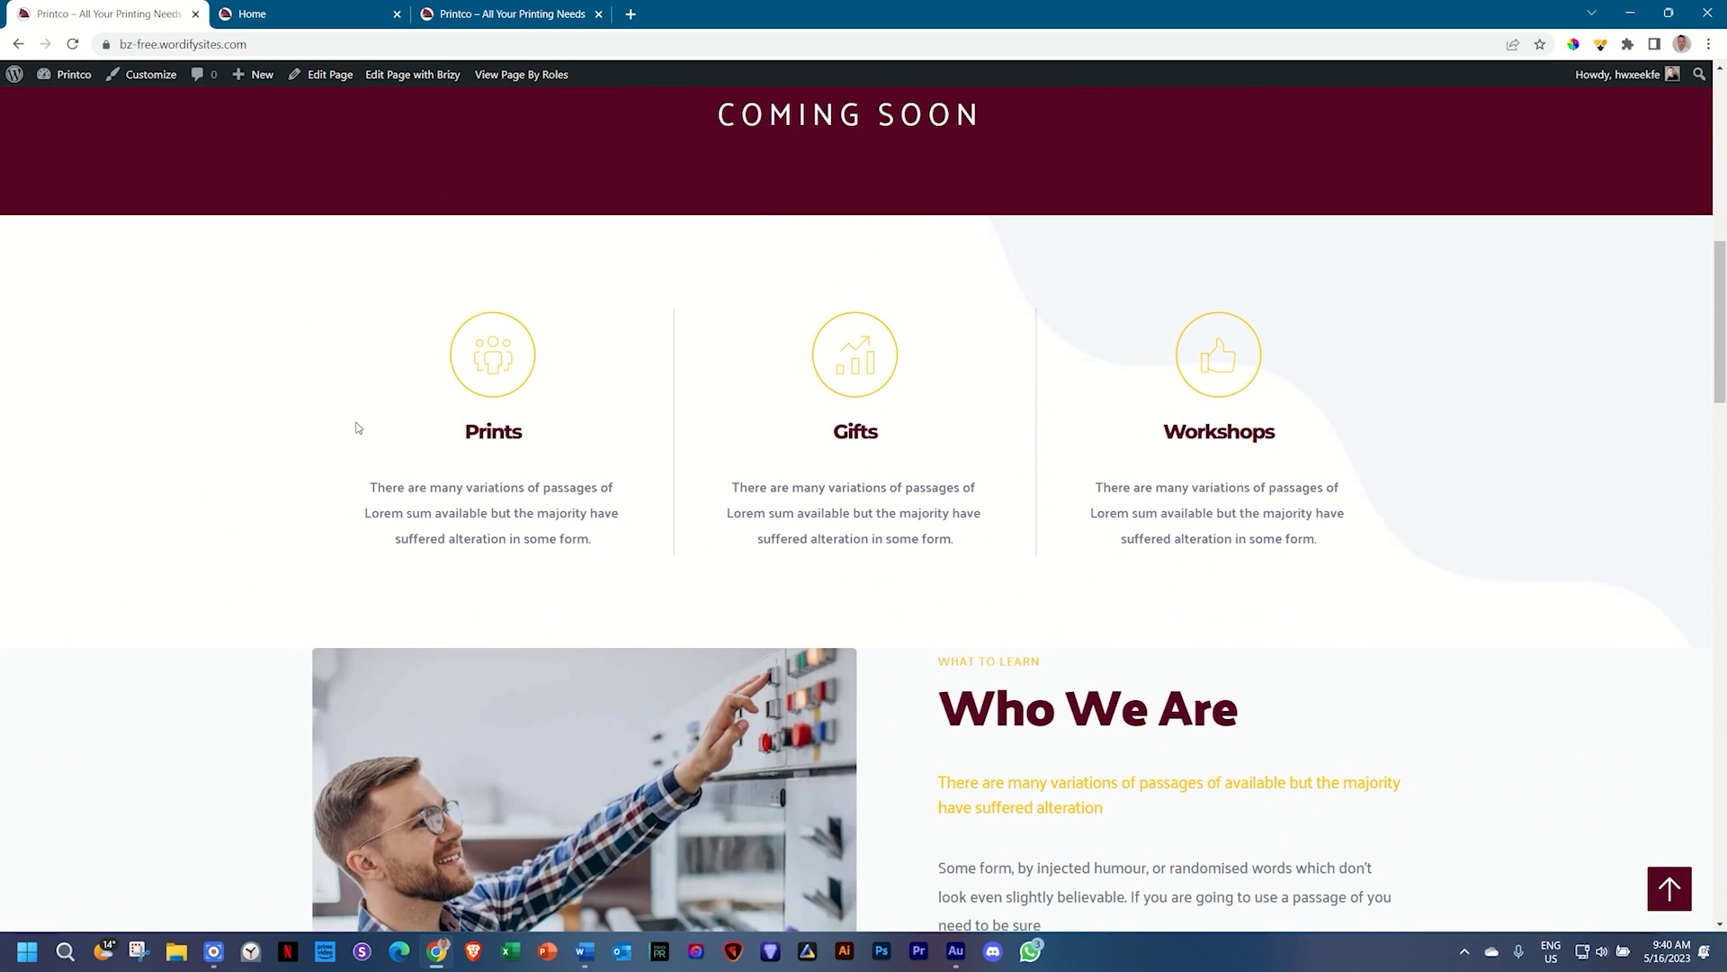
pyautogui.scroll(-5, 356, 428)
pyautogui.scroll(-10, 354, 428)
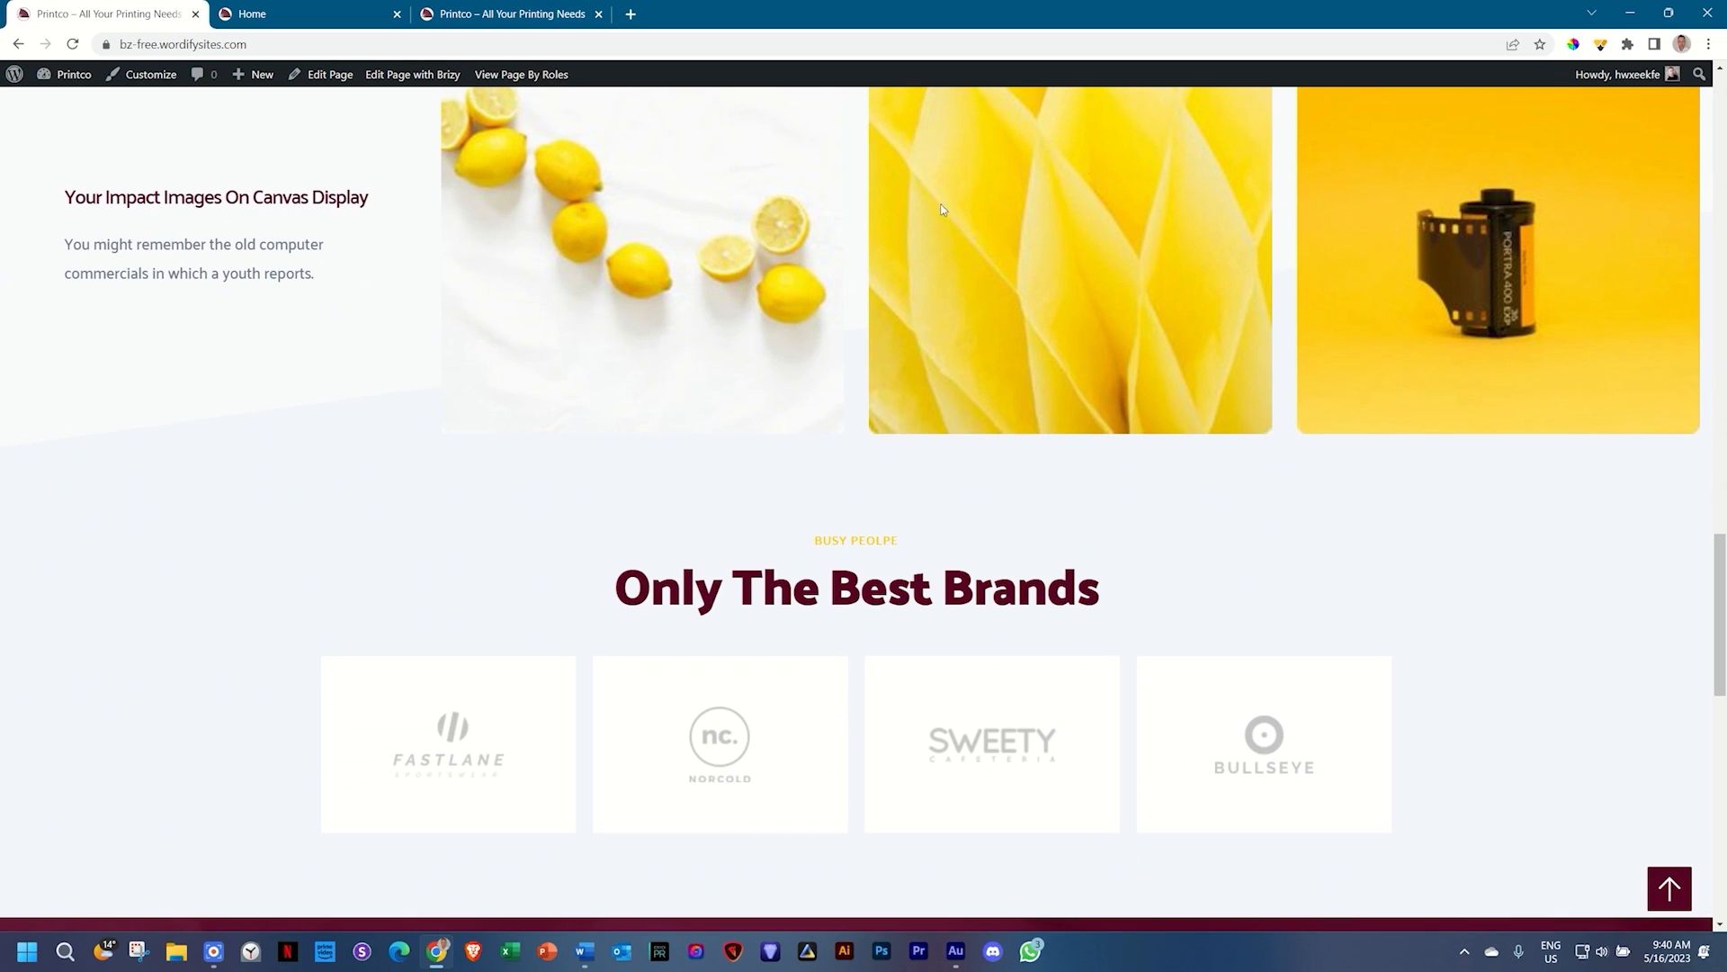
pyautogui.scroll(-8, 797, 306)
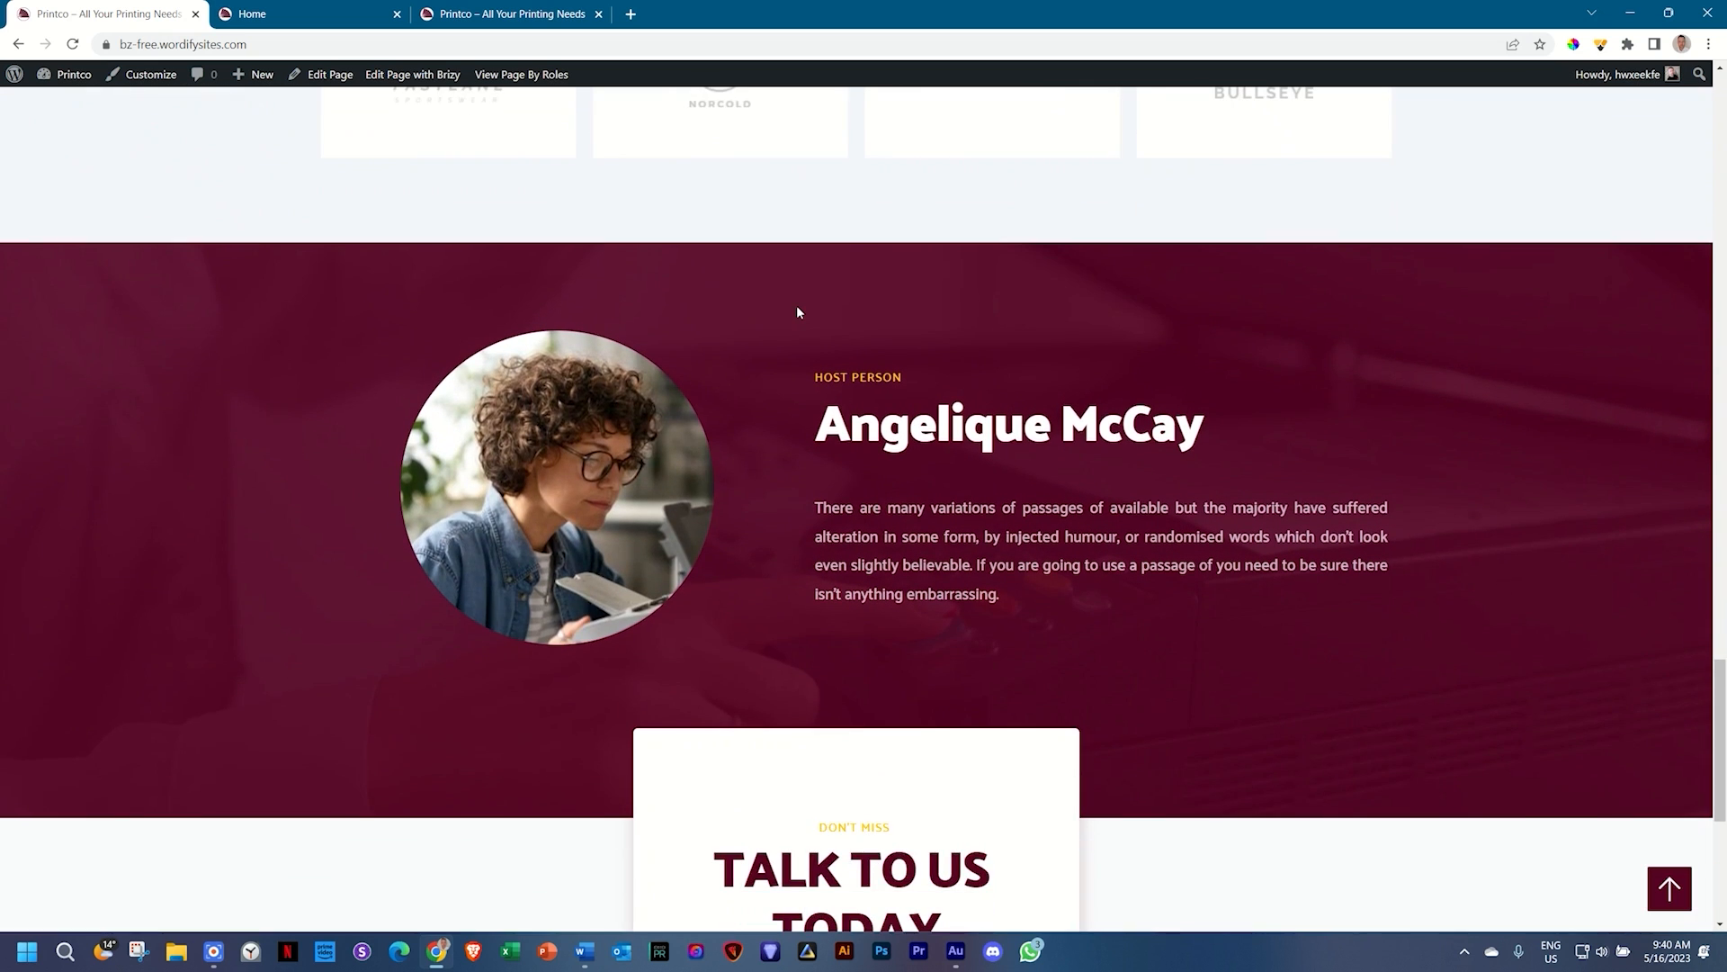
pyautogui.scroll(-3, 797, 312)
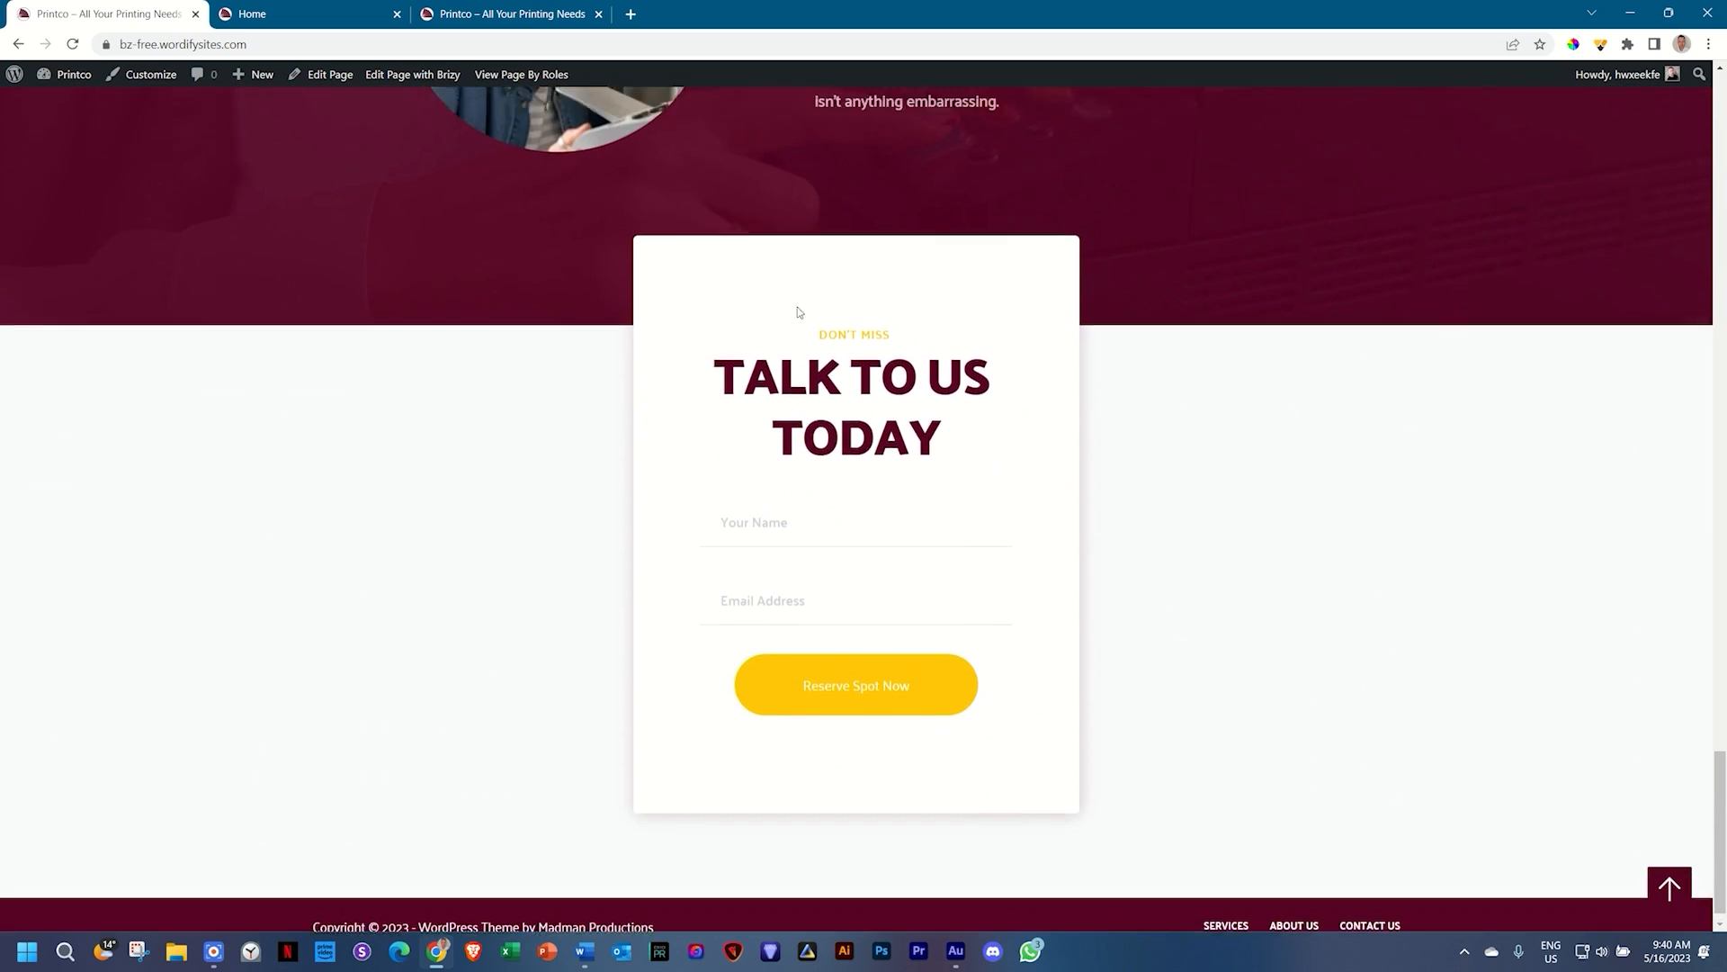
pyautogui.scroll(15, 797, 312)
pyautogui.scroll(6, 797, 312)
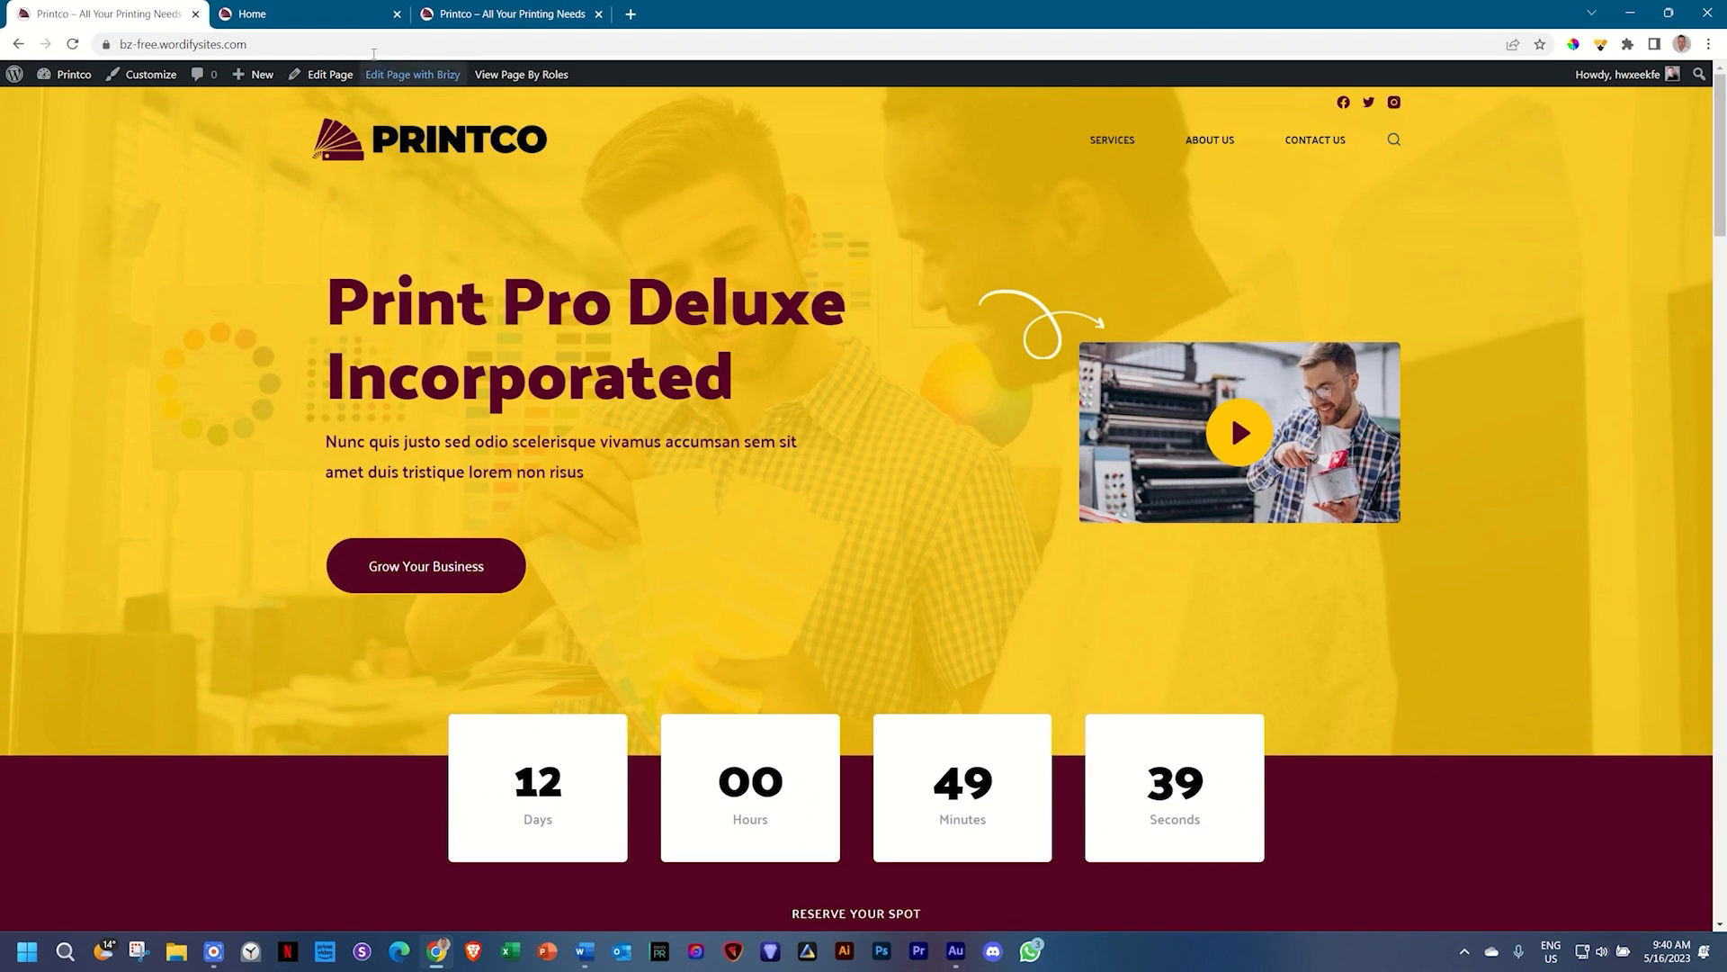
# Step: Back in the Home page's Brizy editor, import the Webno Homepage layout
pyautogui.click(346, 14)
pyautogui.moveTo(599, 396)
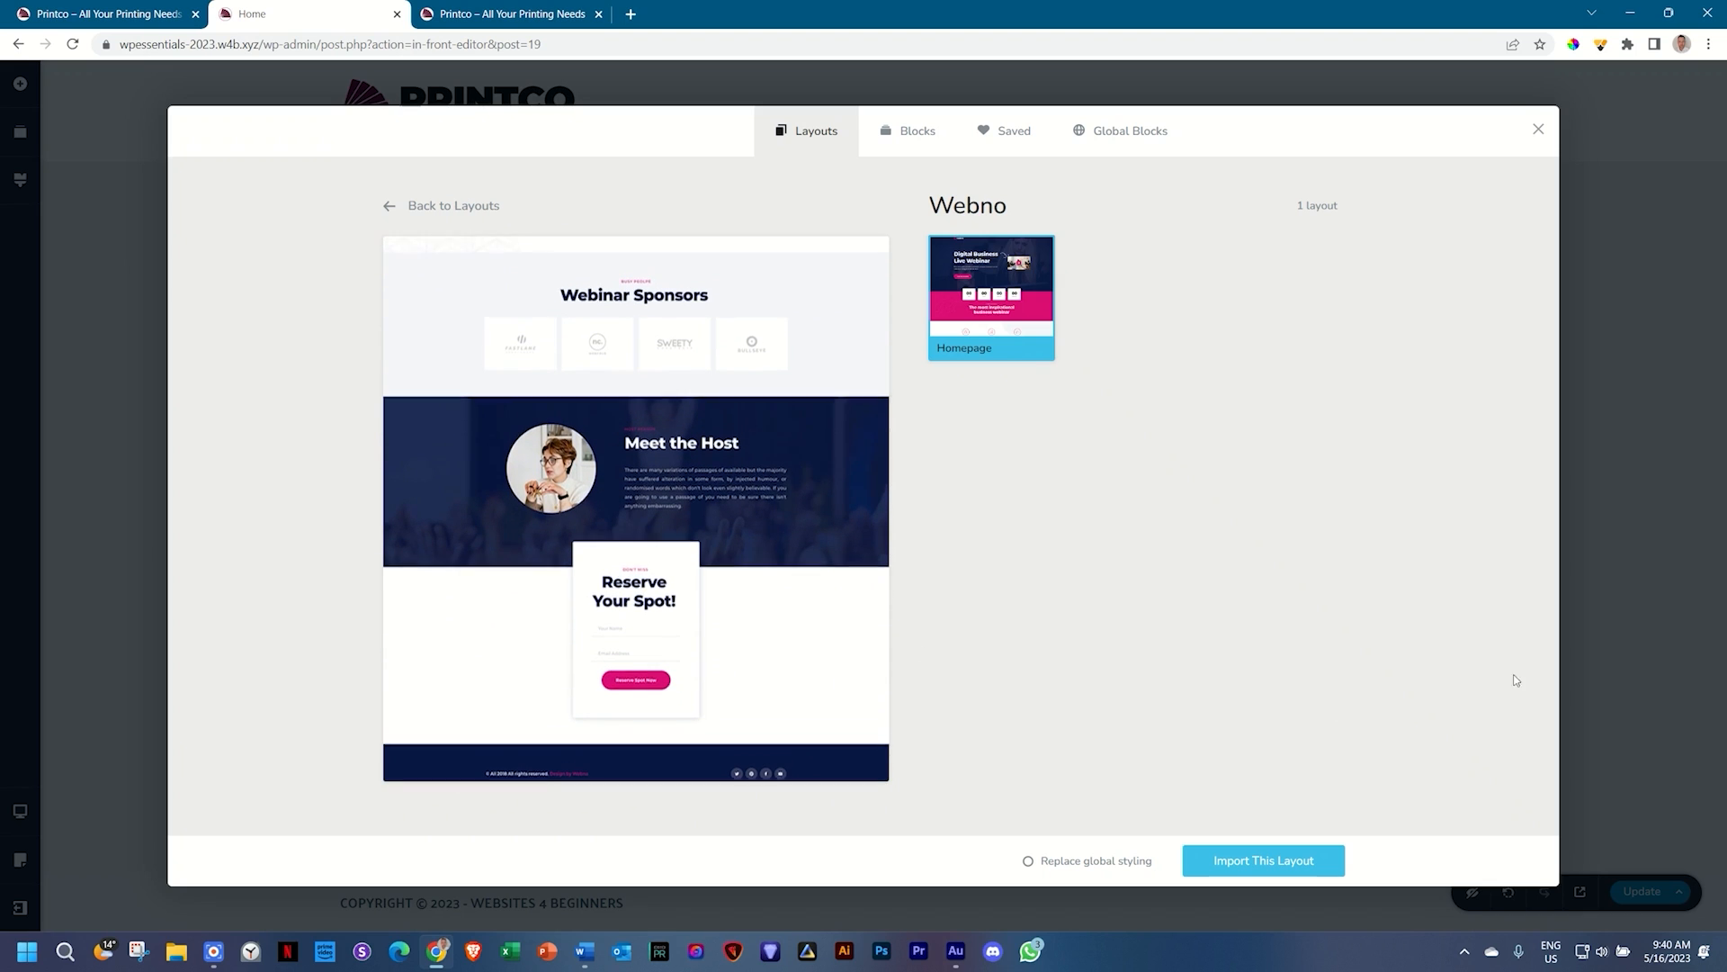
pyautogui.click(1314, 874)
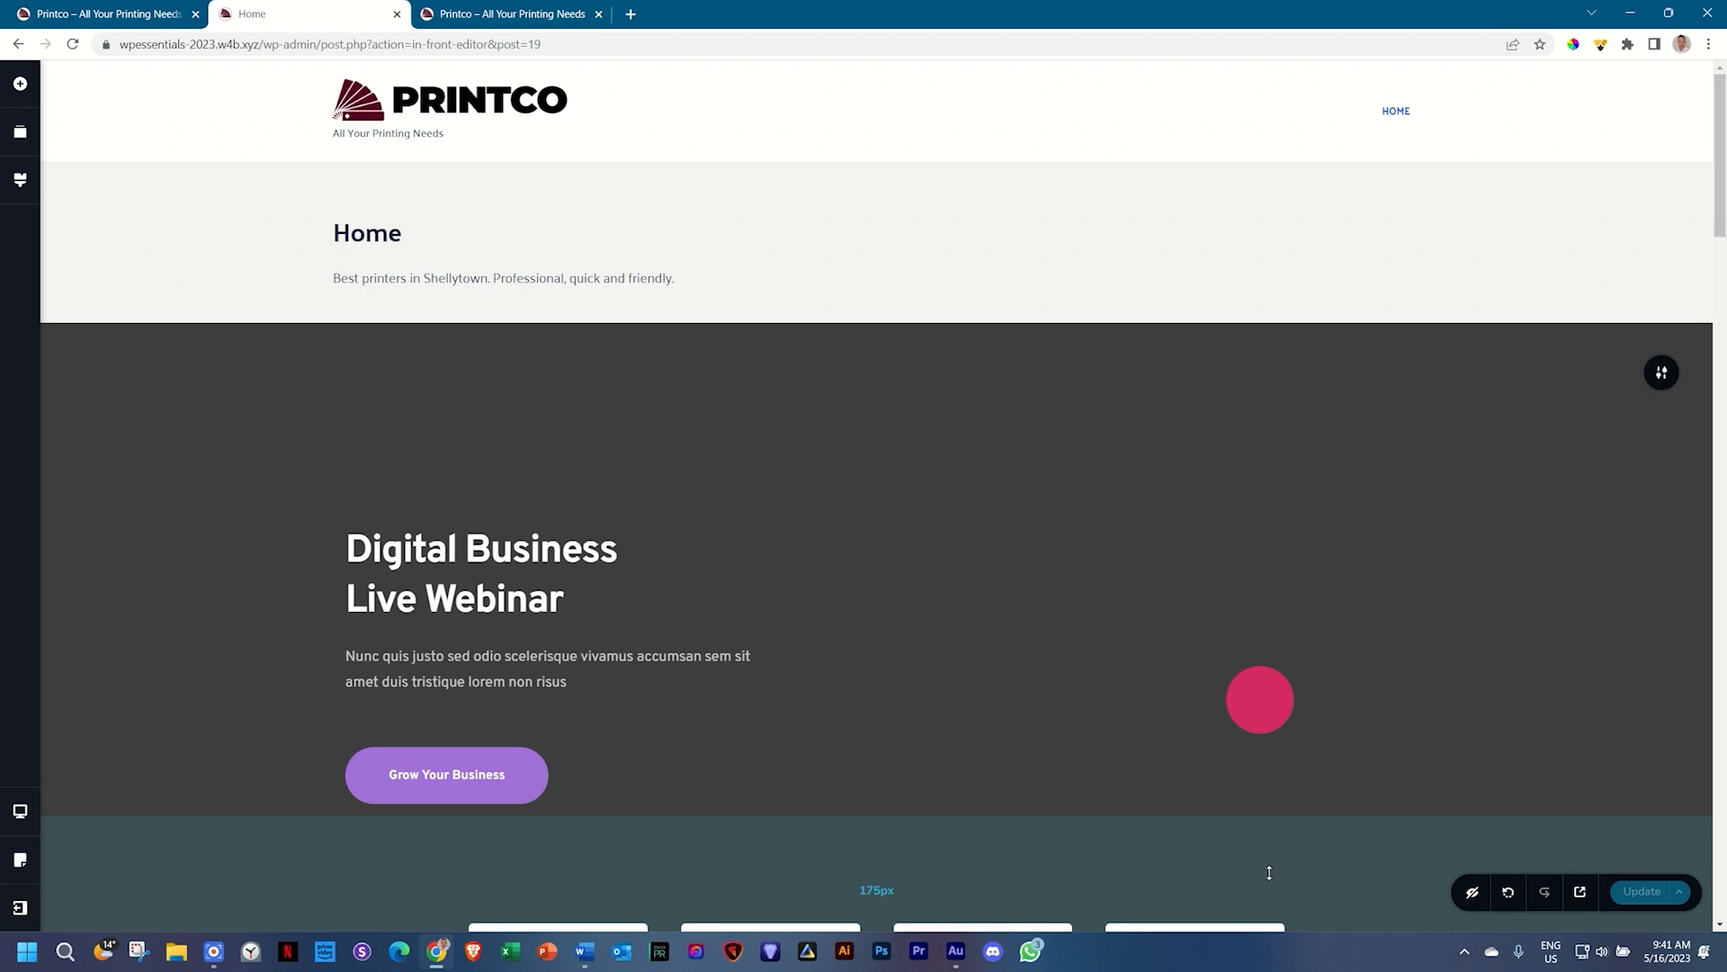
pyautogui.scroll(-1, 693, 646)
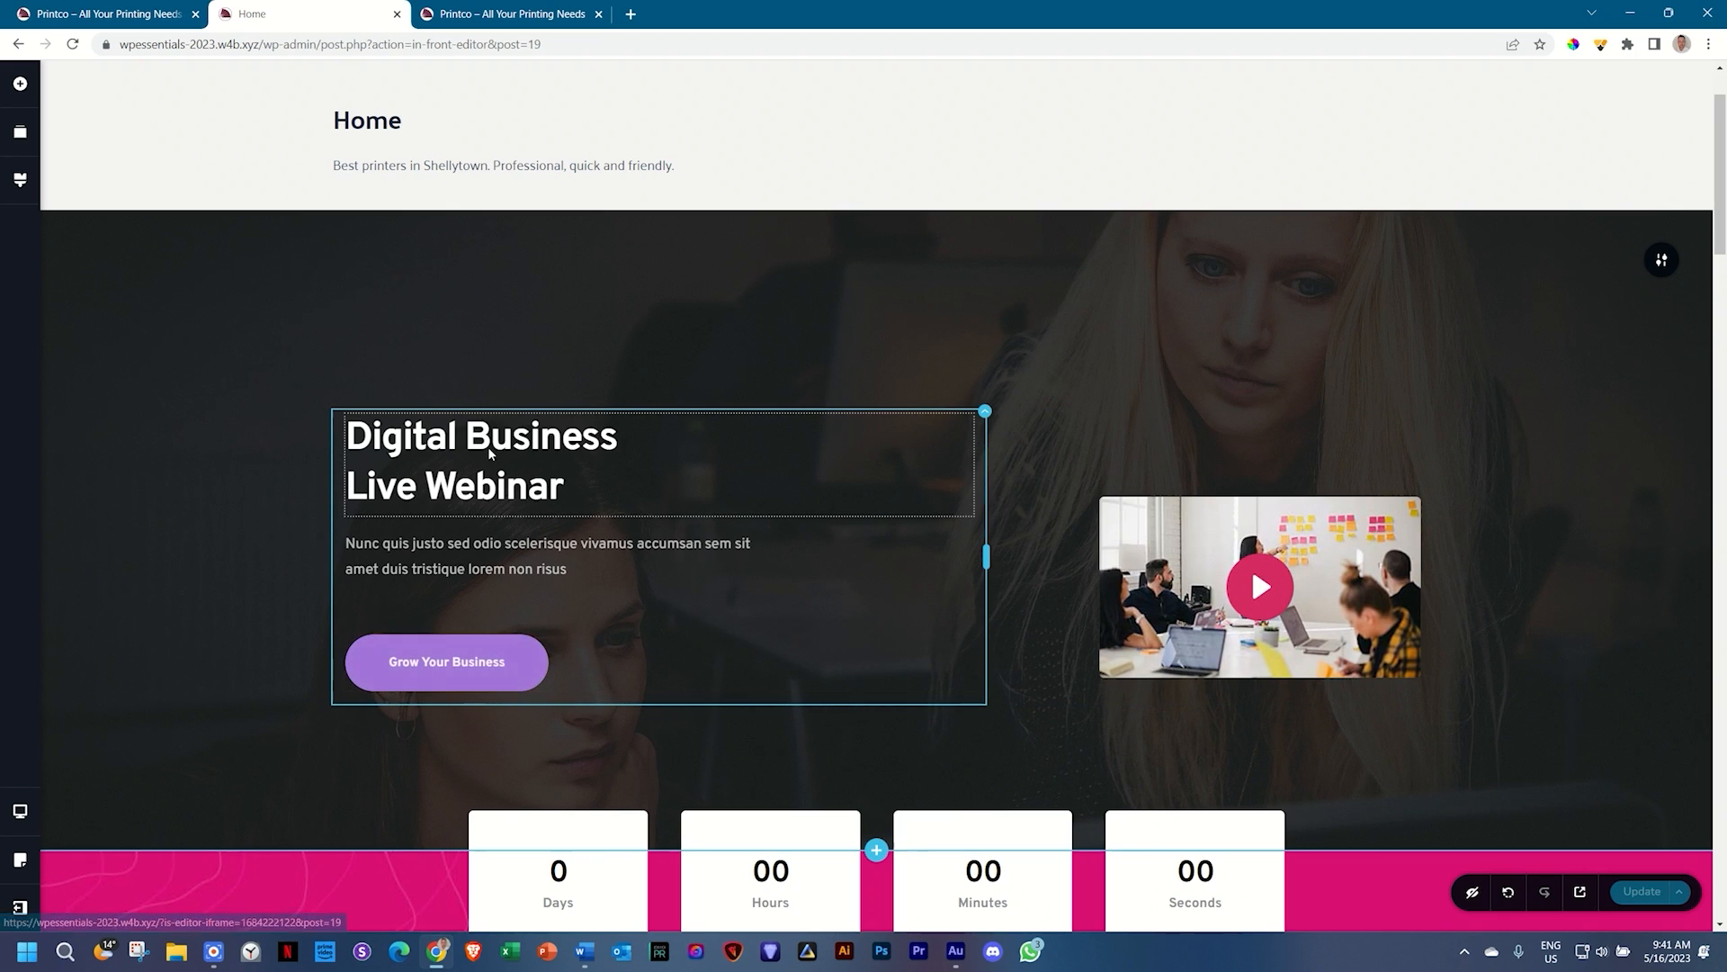
pyautogui.scroll(-4, 490, 454)
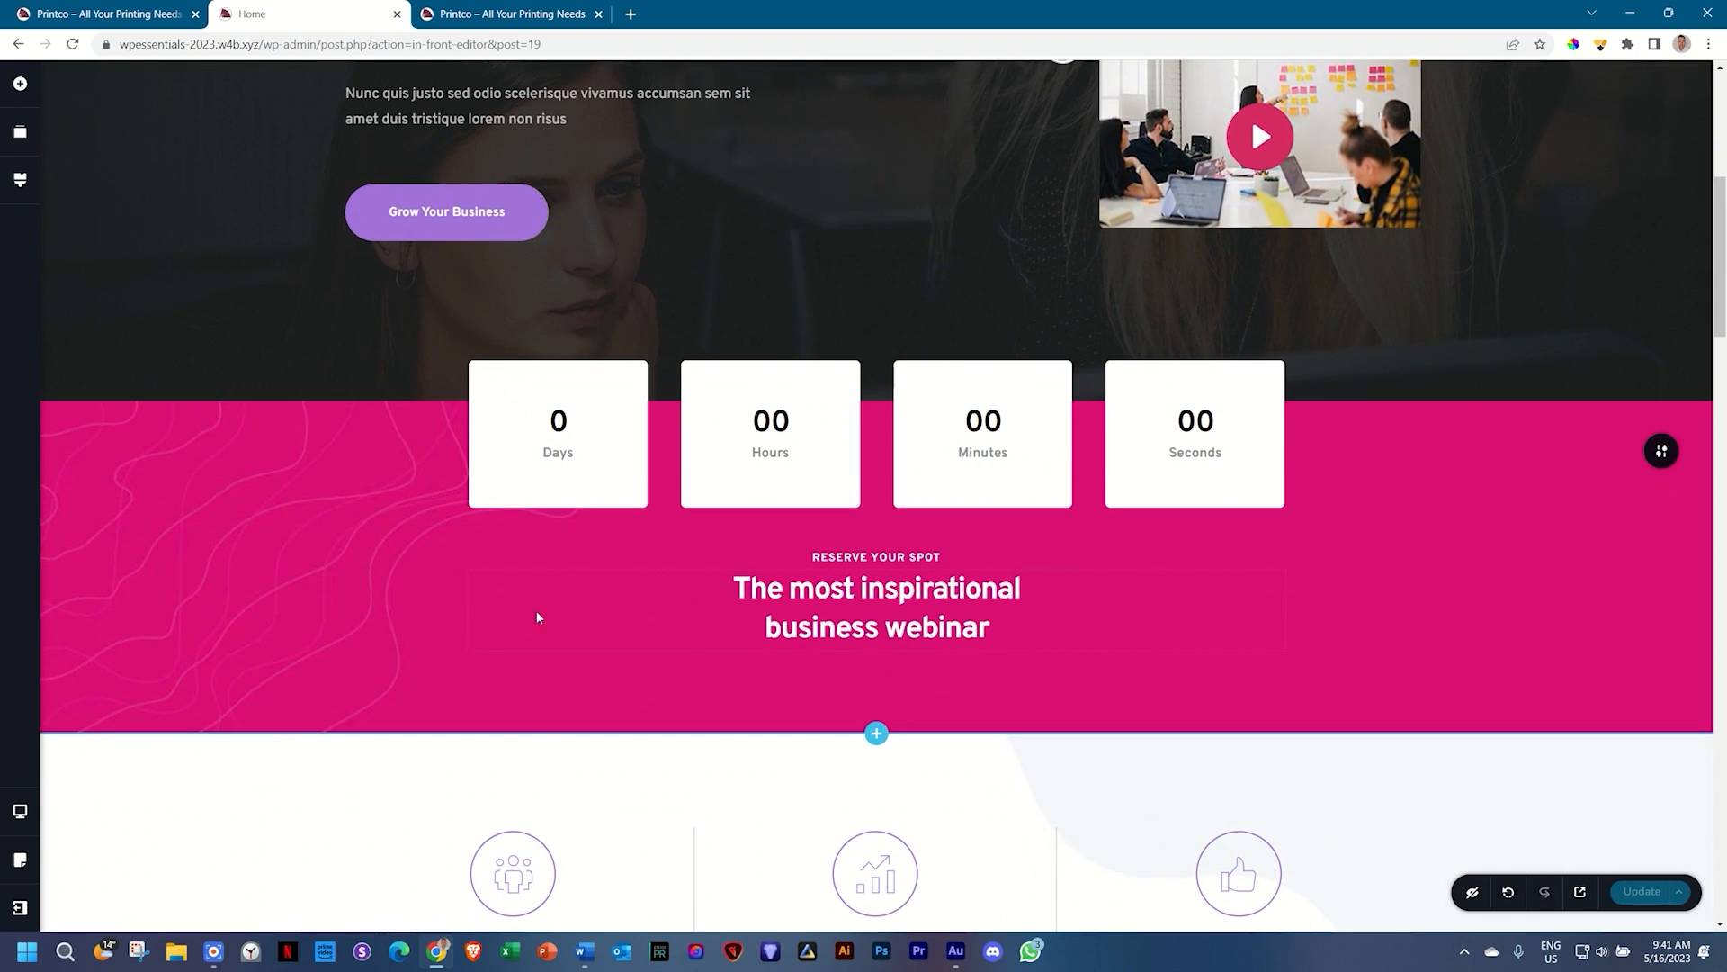
pyautogui.scroll(-3, 1335, 582)
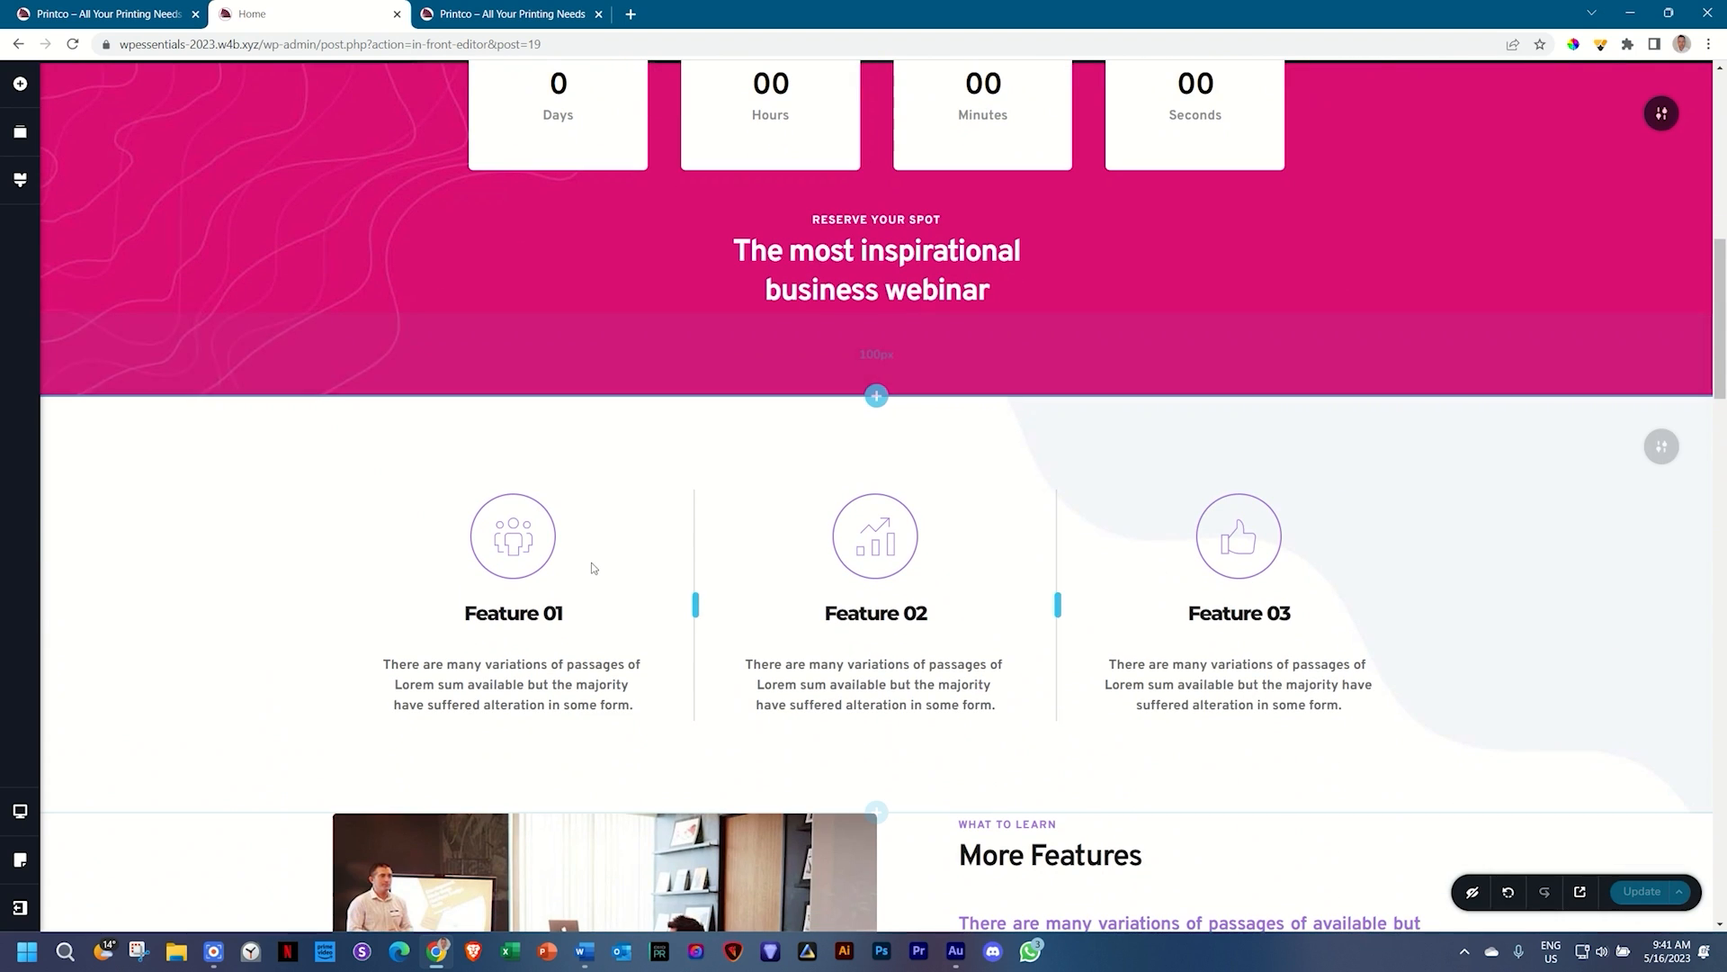
pyautogui.scroll(-4, 1187, 537)
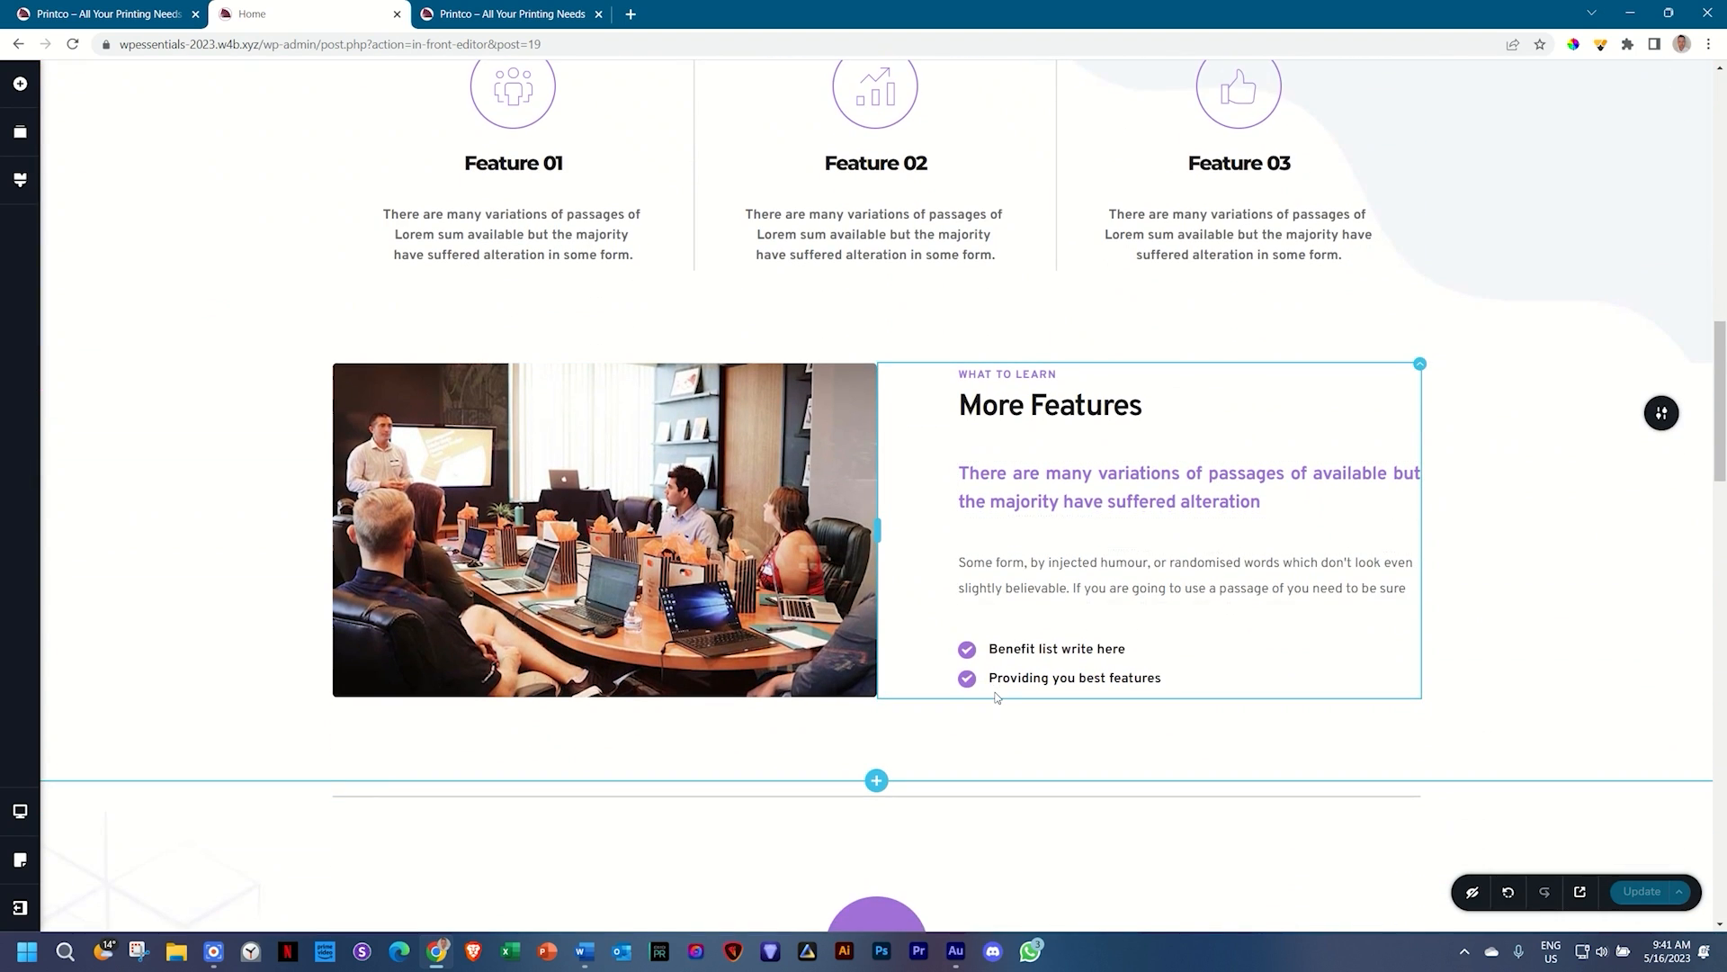
pyautogui.scroll(-3, 856, 578)
pyautogui.scroll(-6, 967, 635)
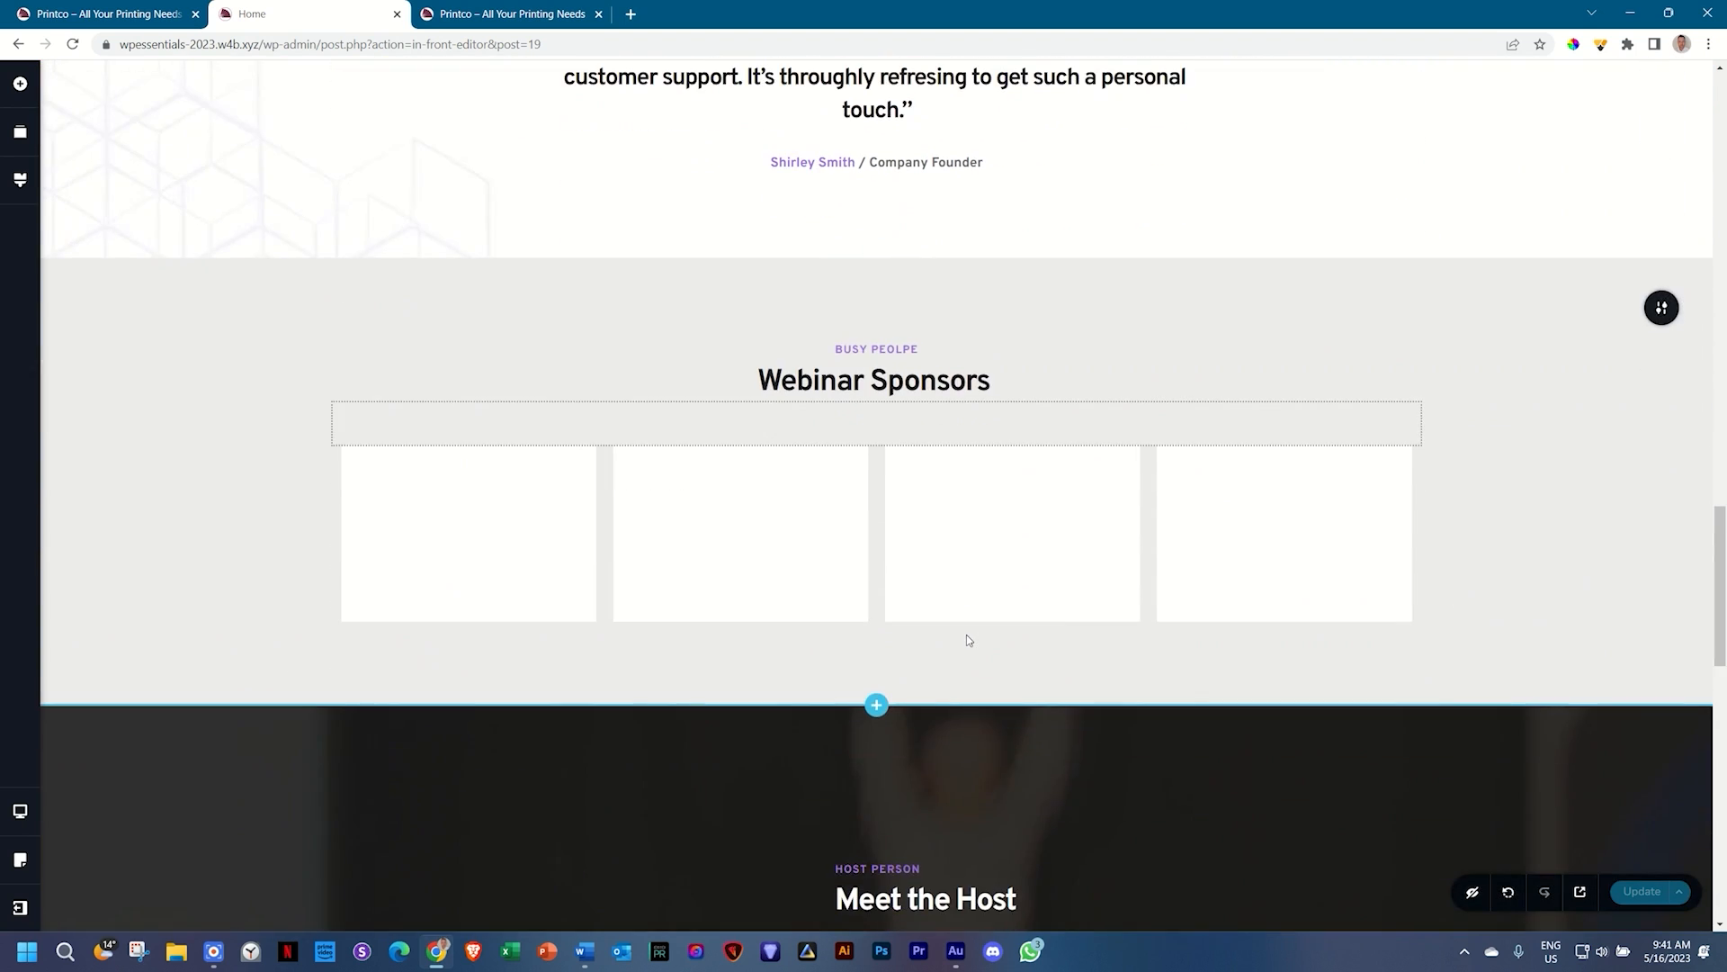
pyautogui.scroll(-5, 1559, 409)
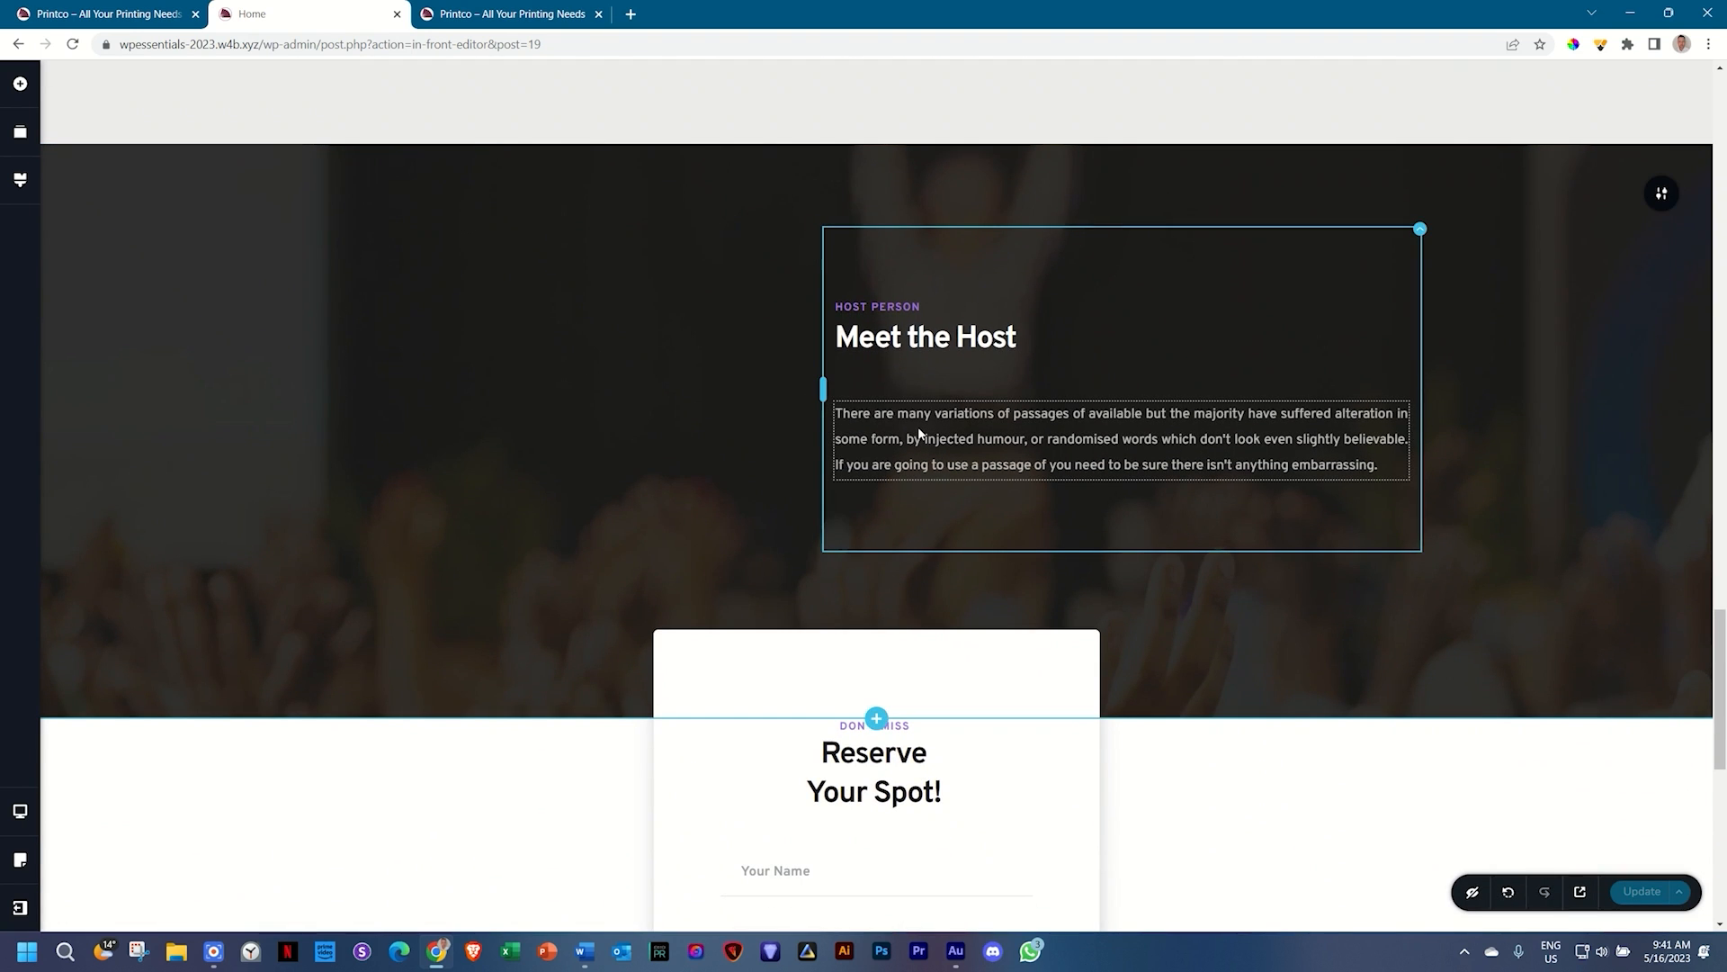
pyautogui.scroll(-3, 918, 434)
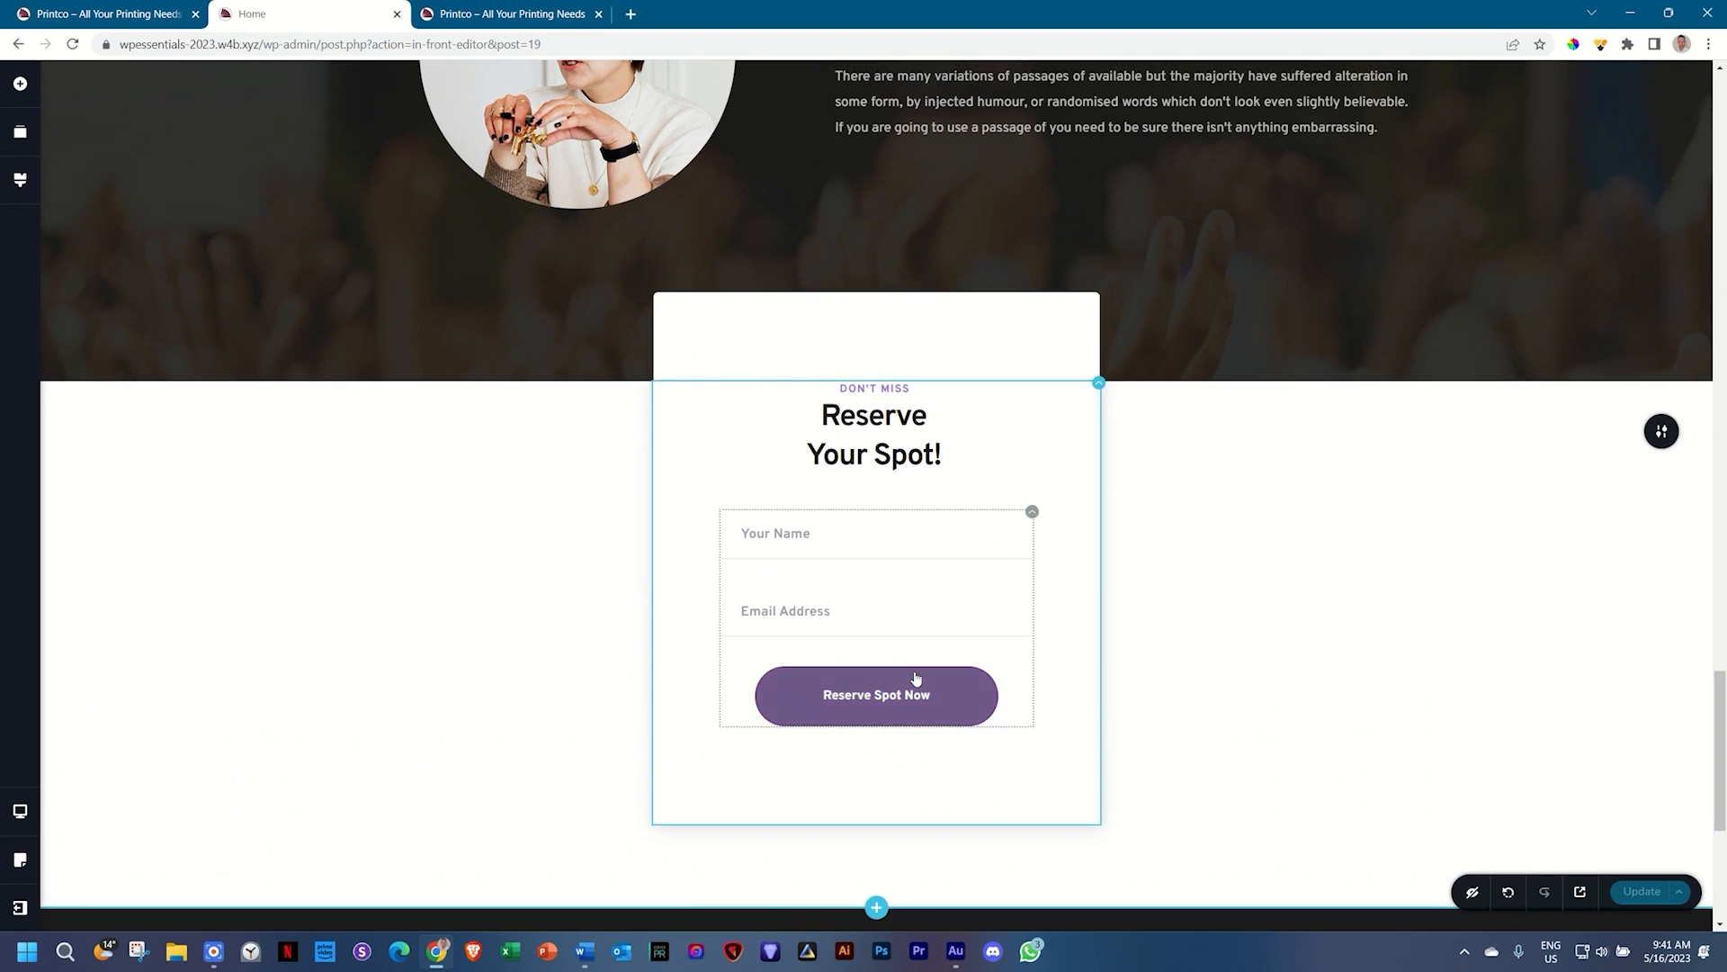
pyautogui.scroll(-3, 917, 682)
pyautogui.scroll(15, 916, 676)
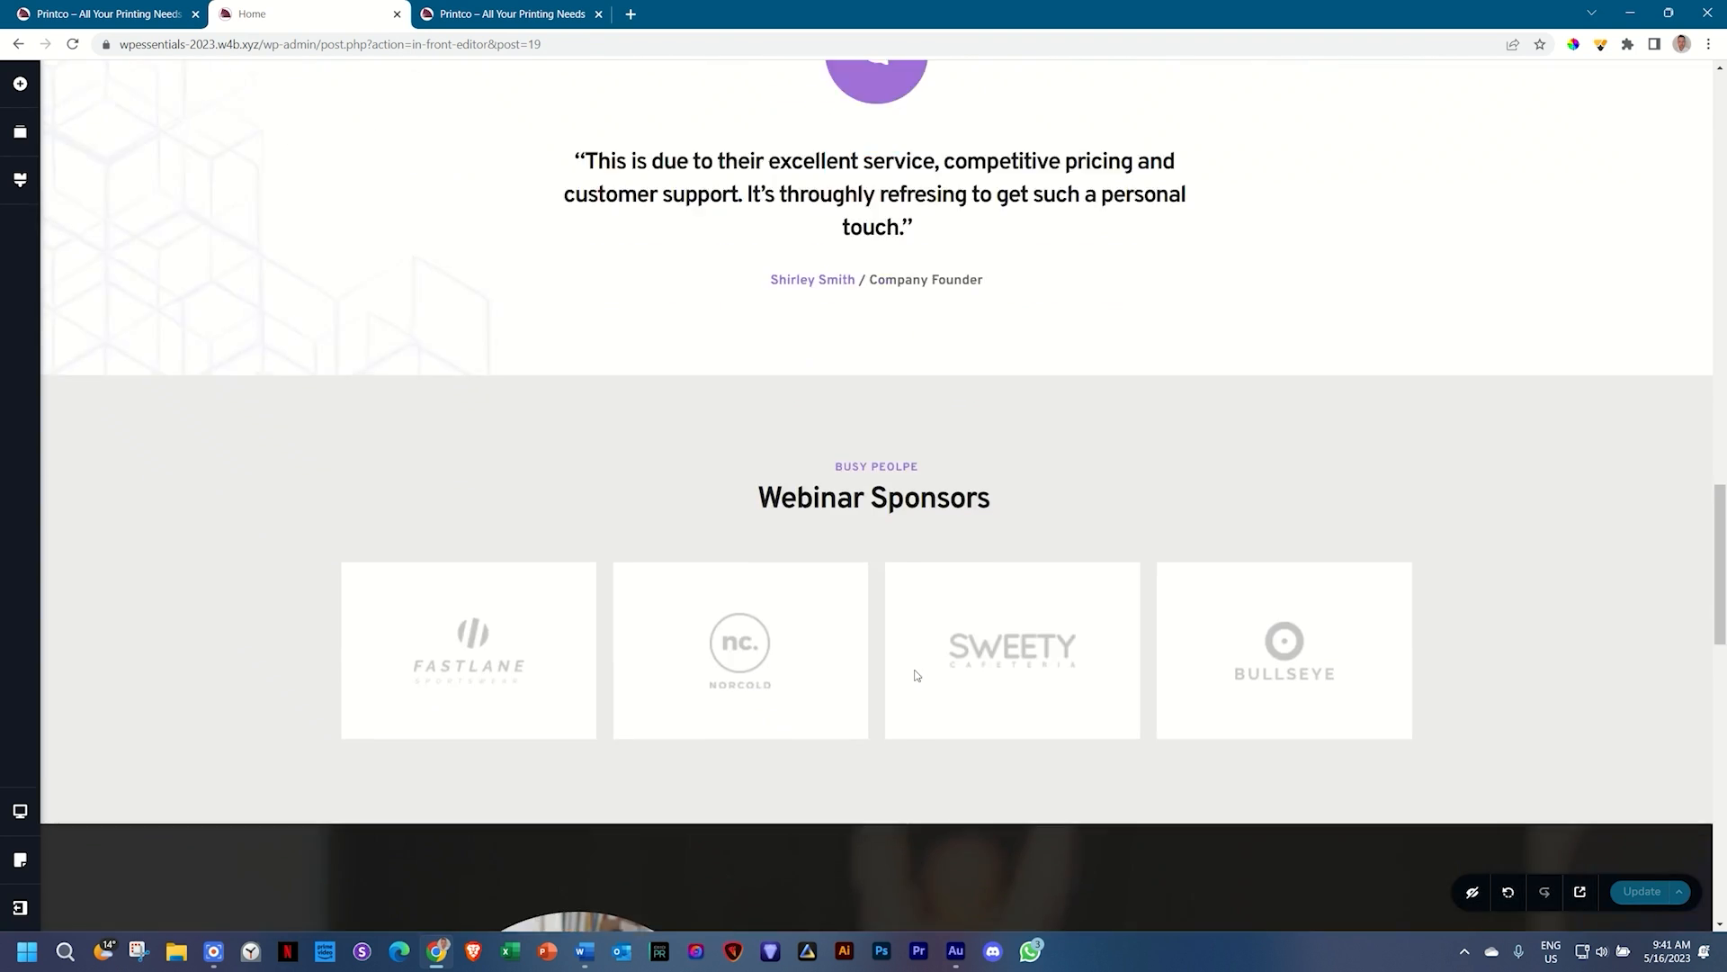
pyautogui.scroll(15, 916, 675)
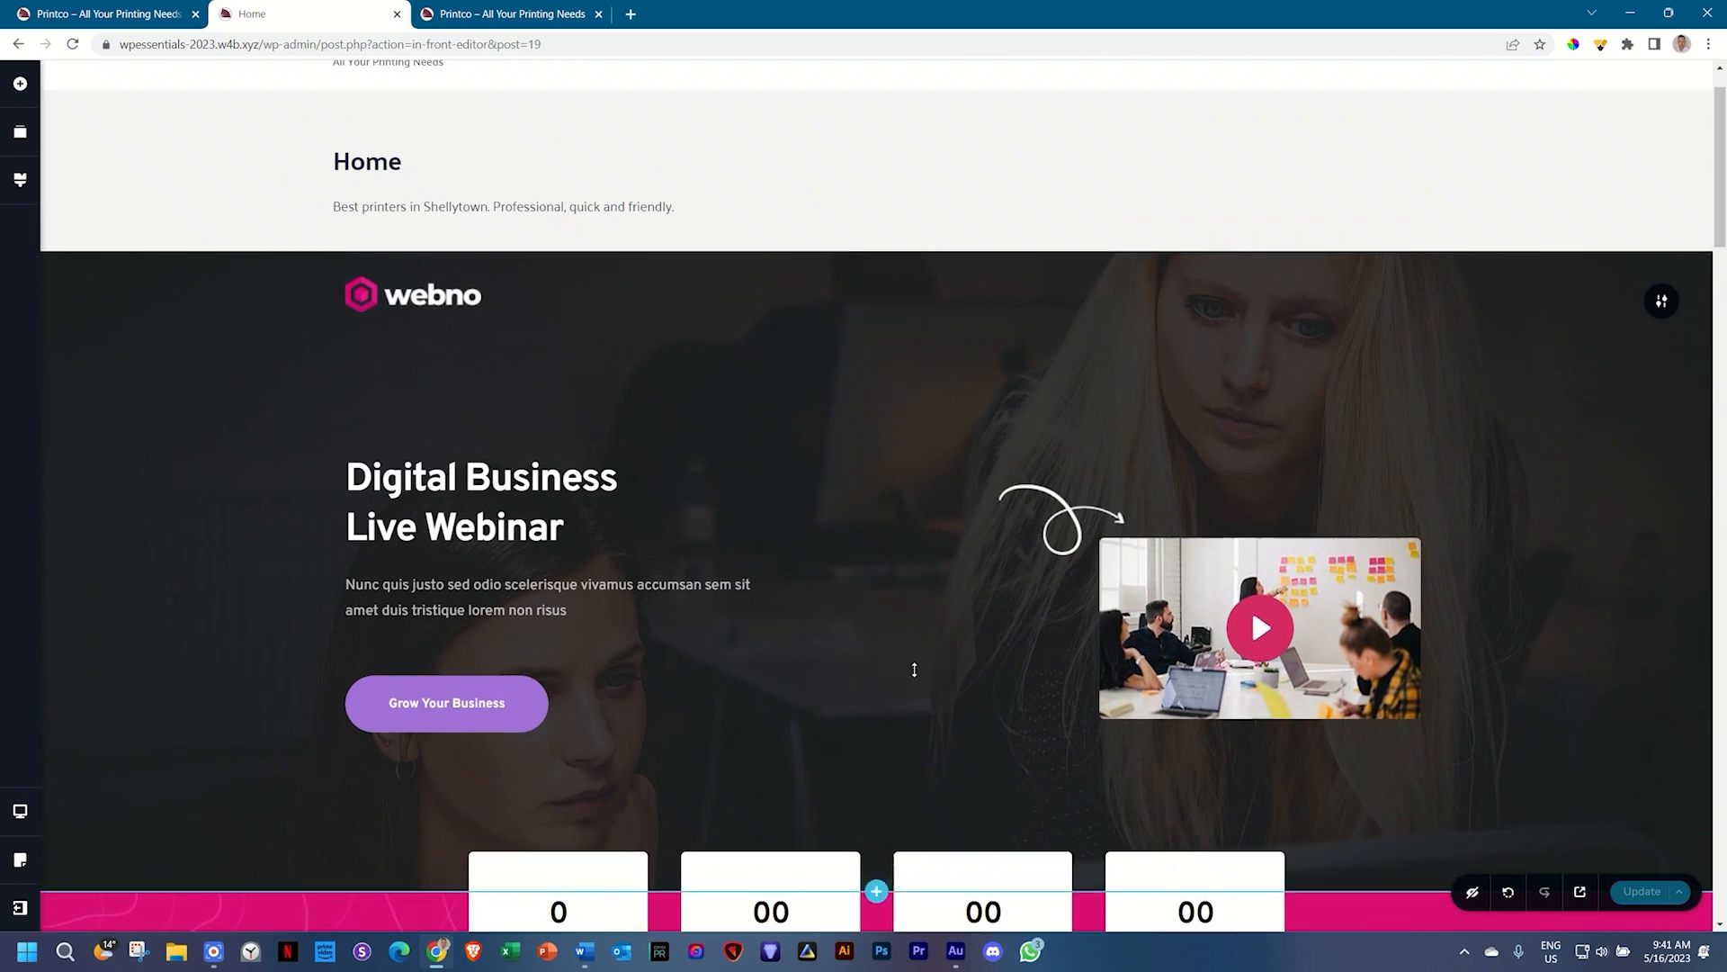
pyautogui.scroll(-2, 916, 674)
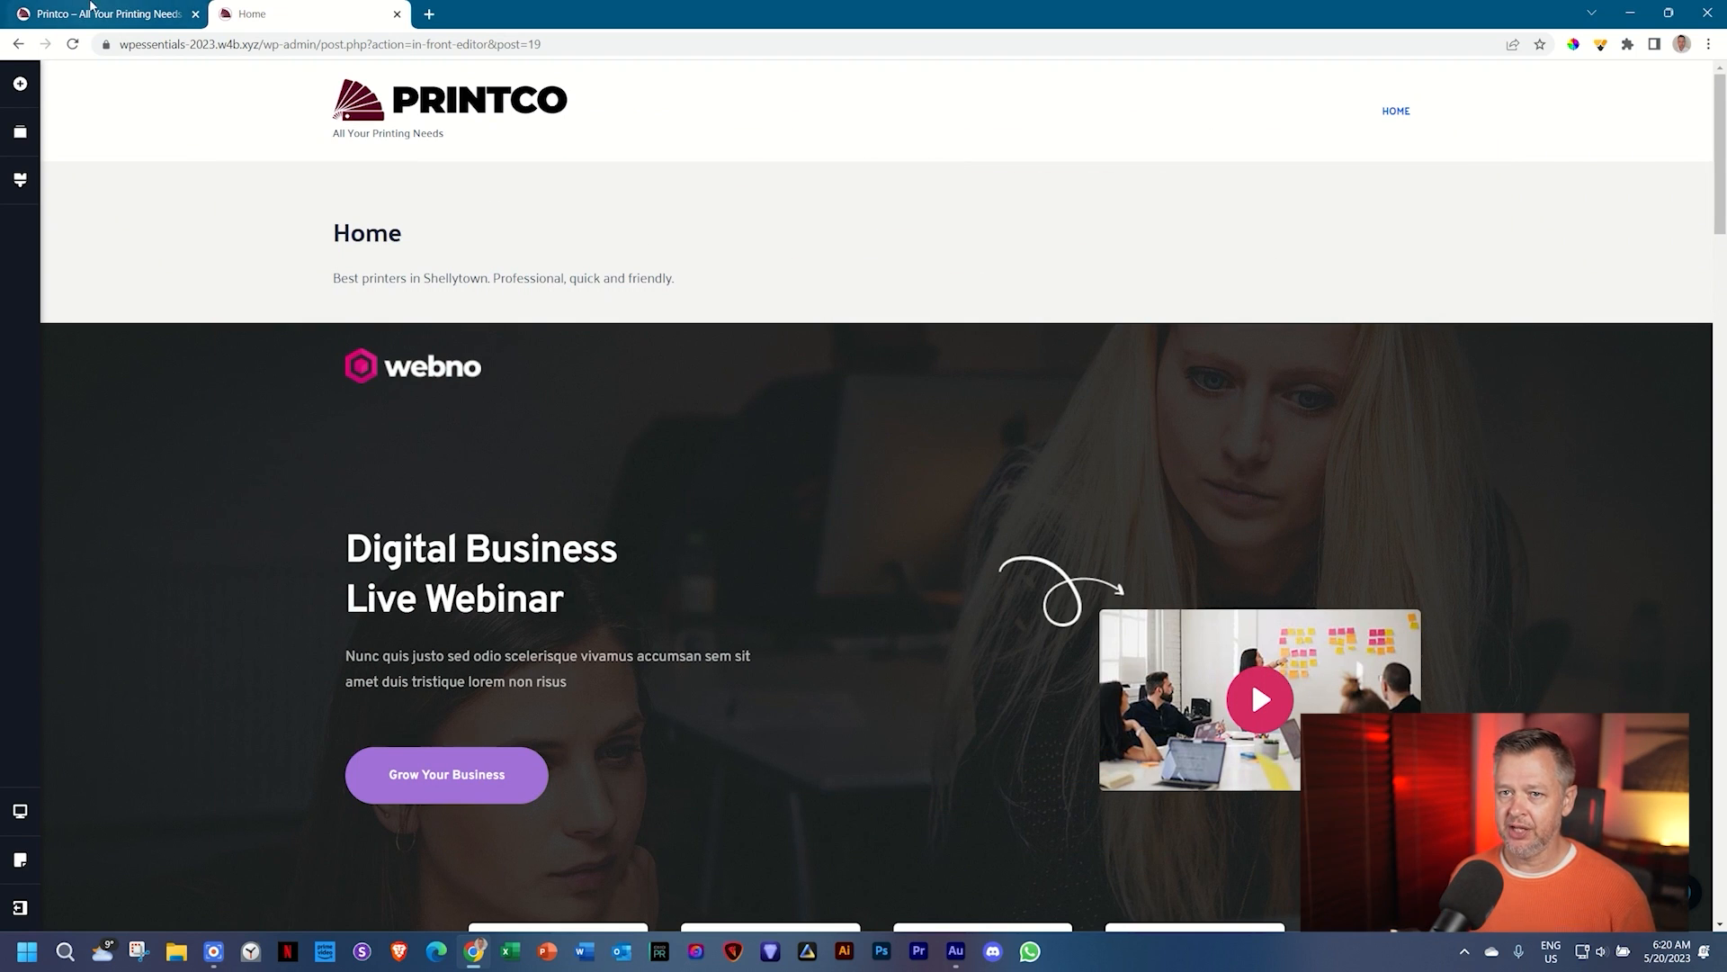
pyautogui.click(93, 7)
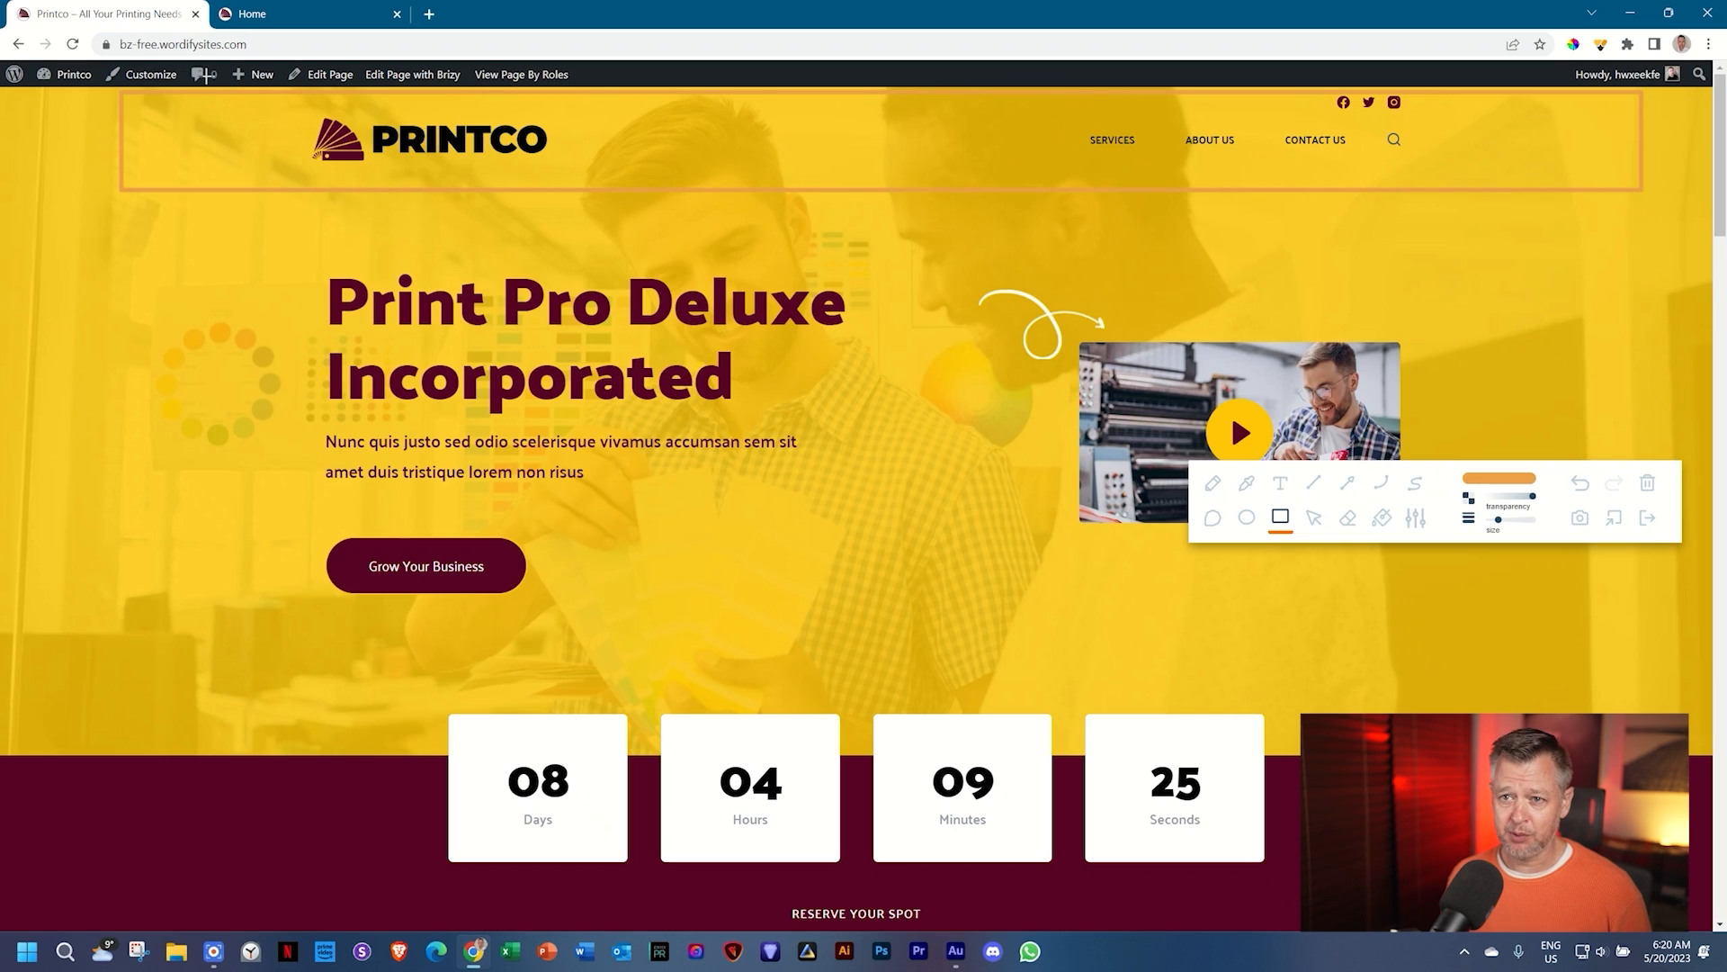
pyautogui.click(285, 16)
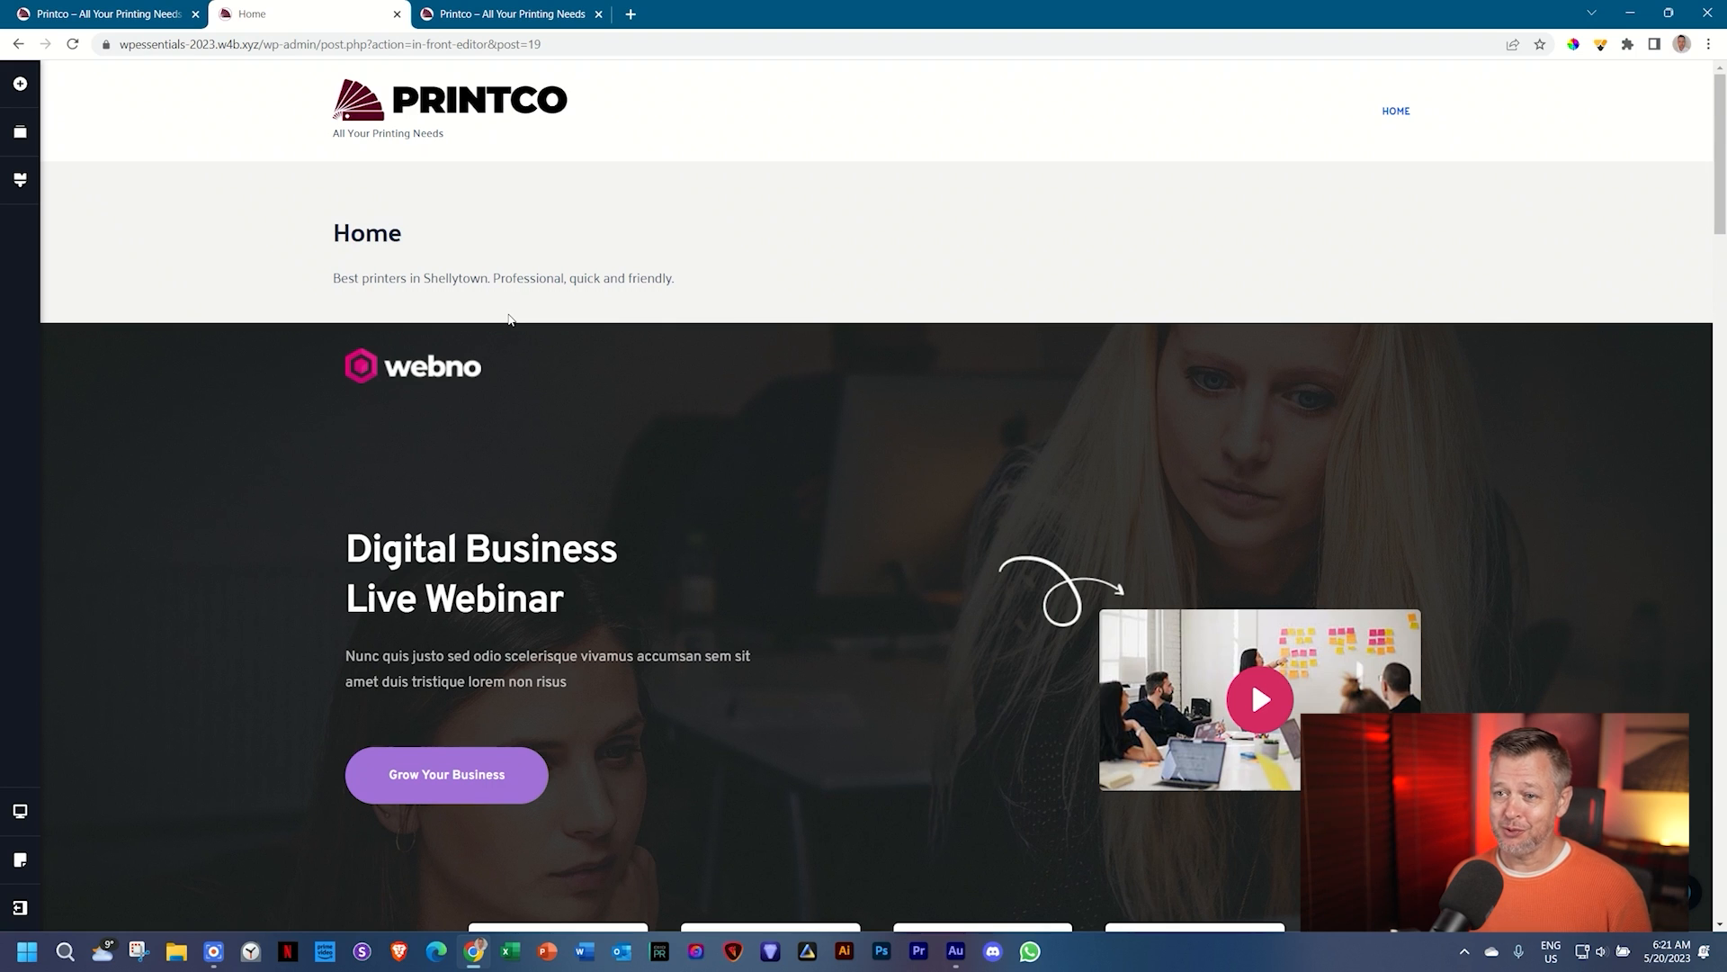
# Step: From the Home page preview tab, launch the Customizer via the WordPress admin bar
pyautogui.click(487, 25)
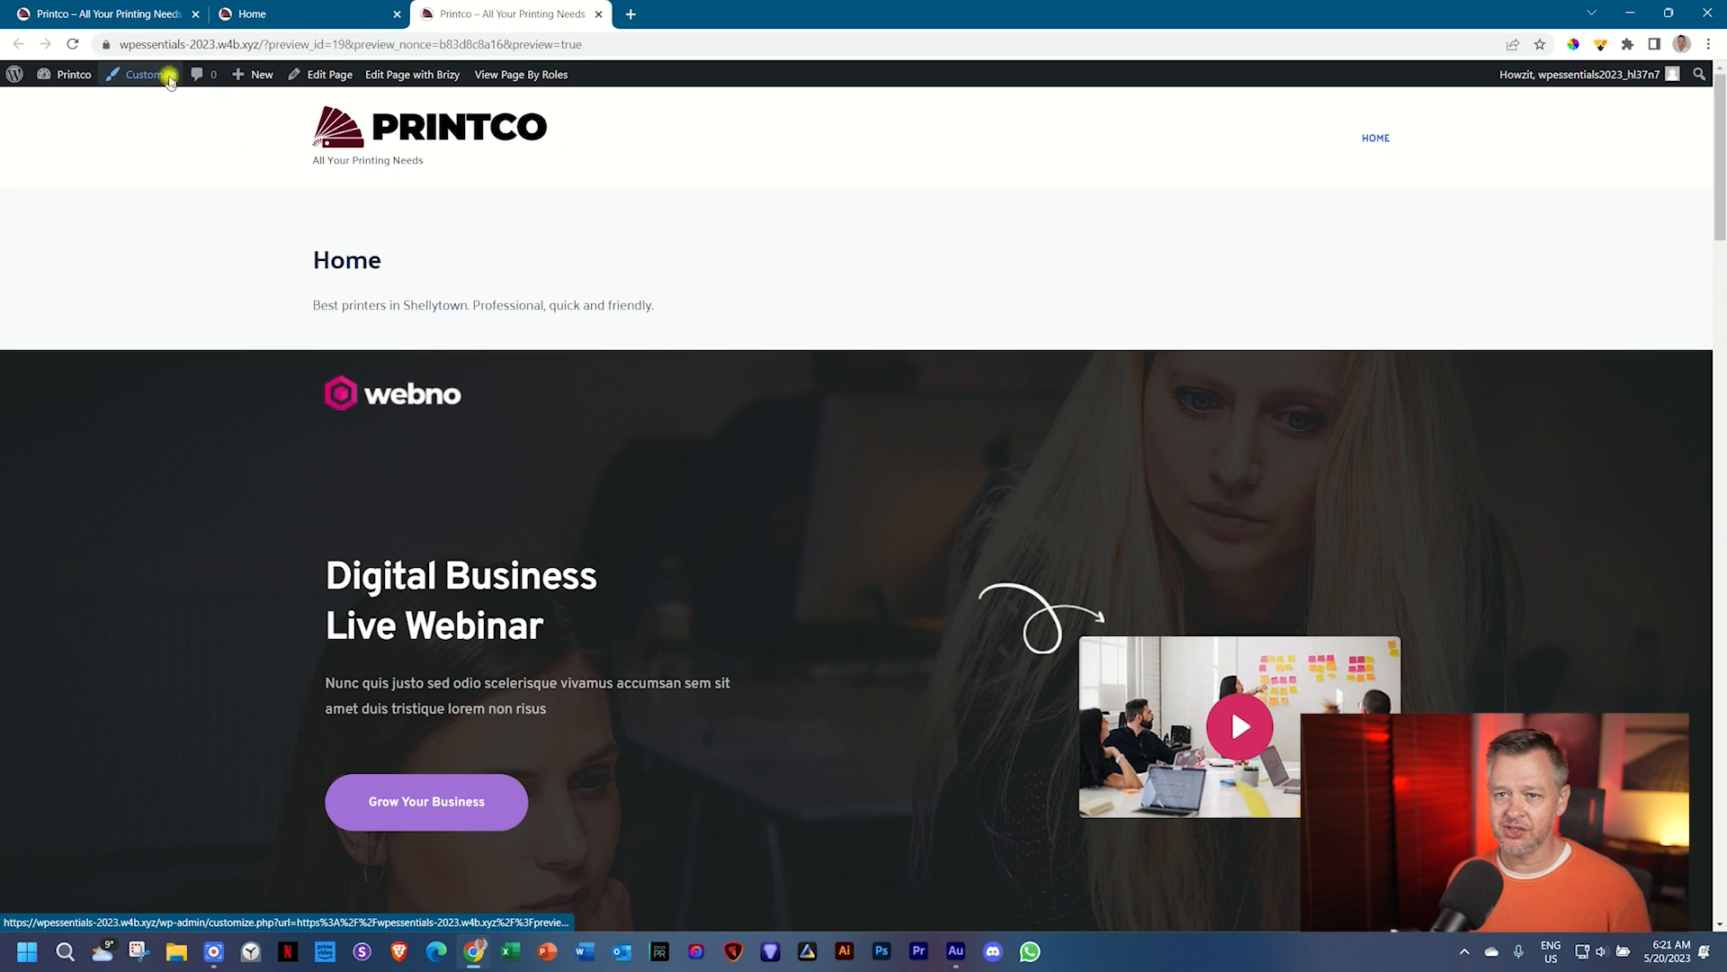
pyautogui.click(170, 80)
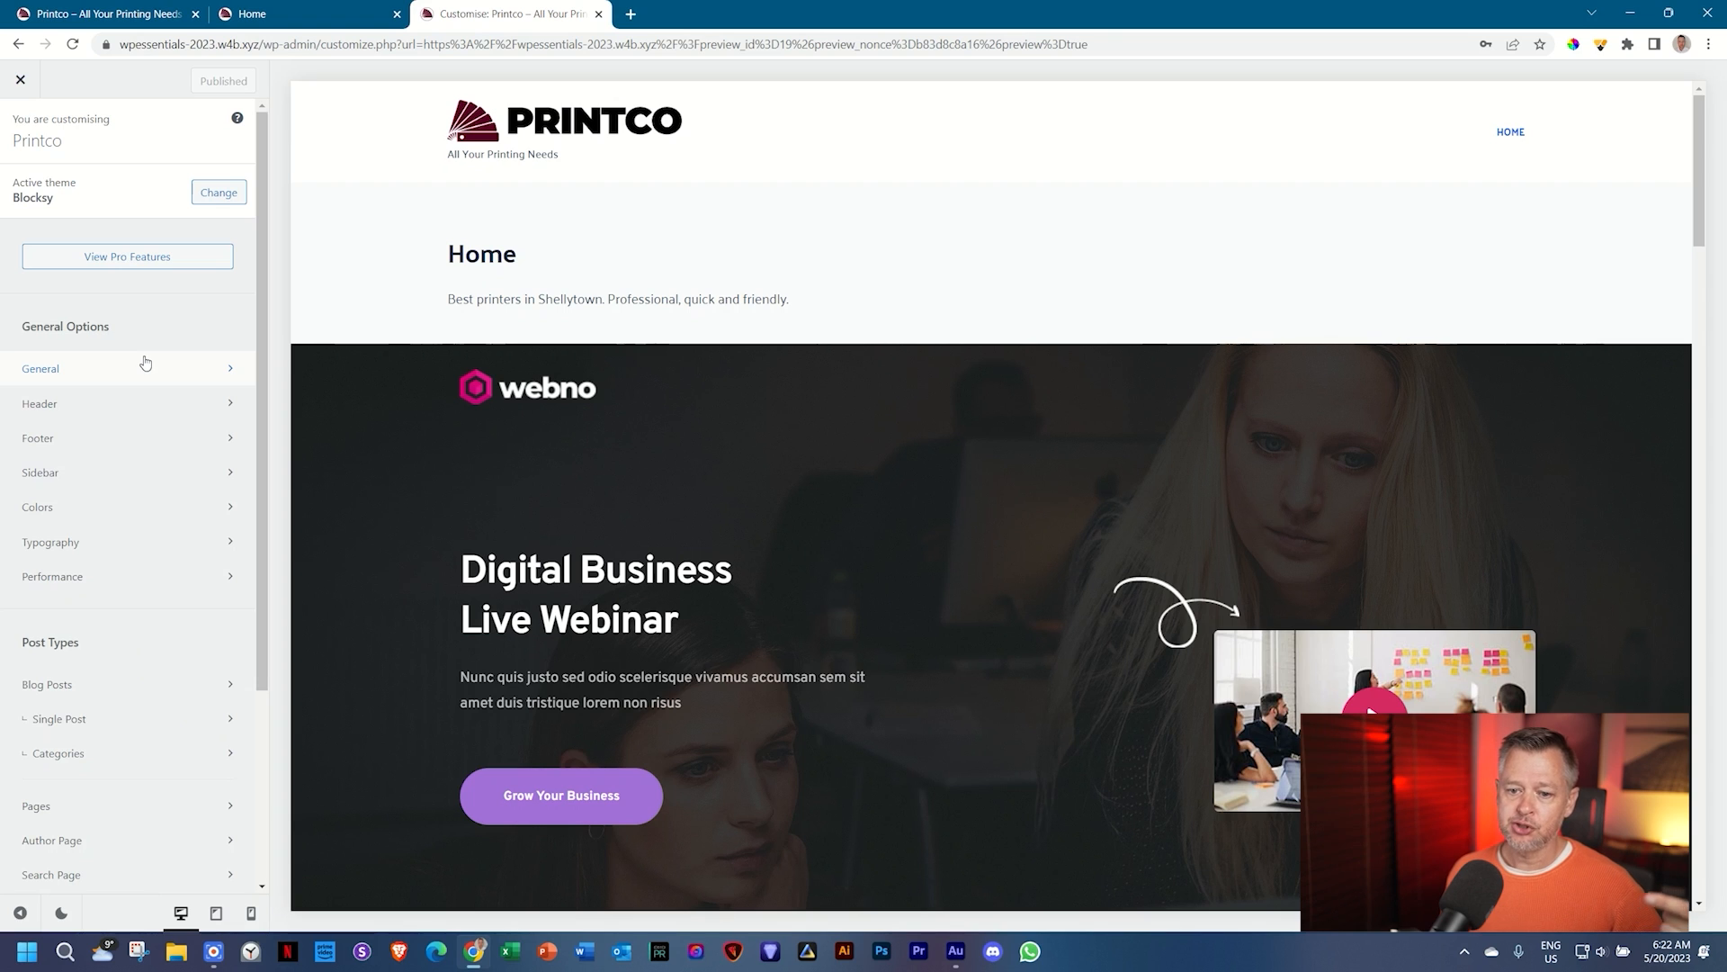
# Step: Open Blocksy's Pages settings under Post Types in the Customizer sidebar
pyautogui.scroll(-3, 145, 363)
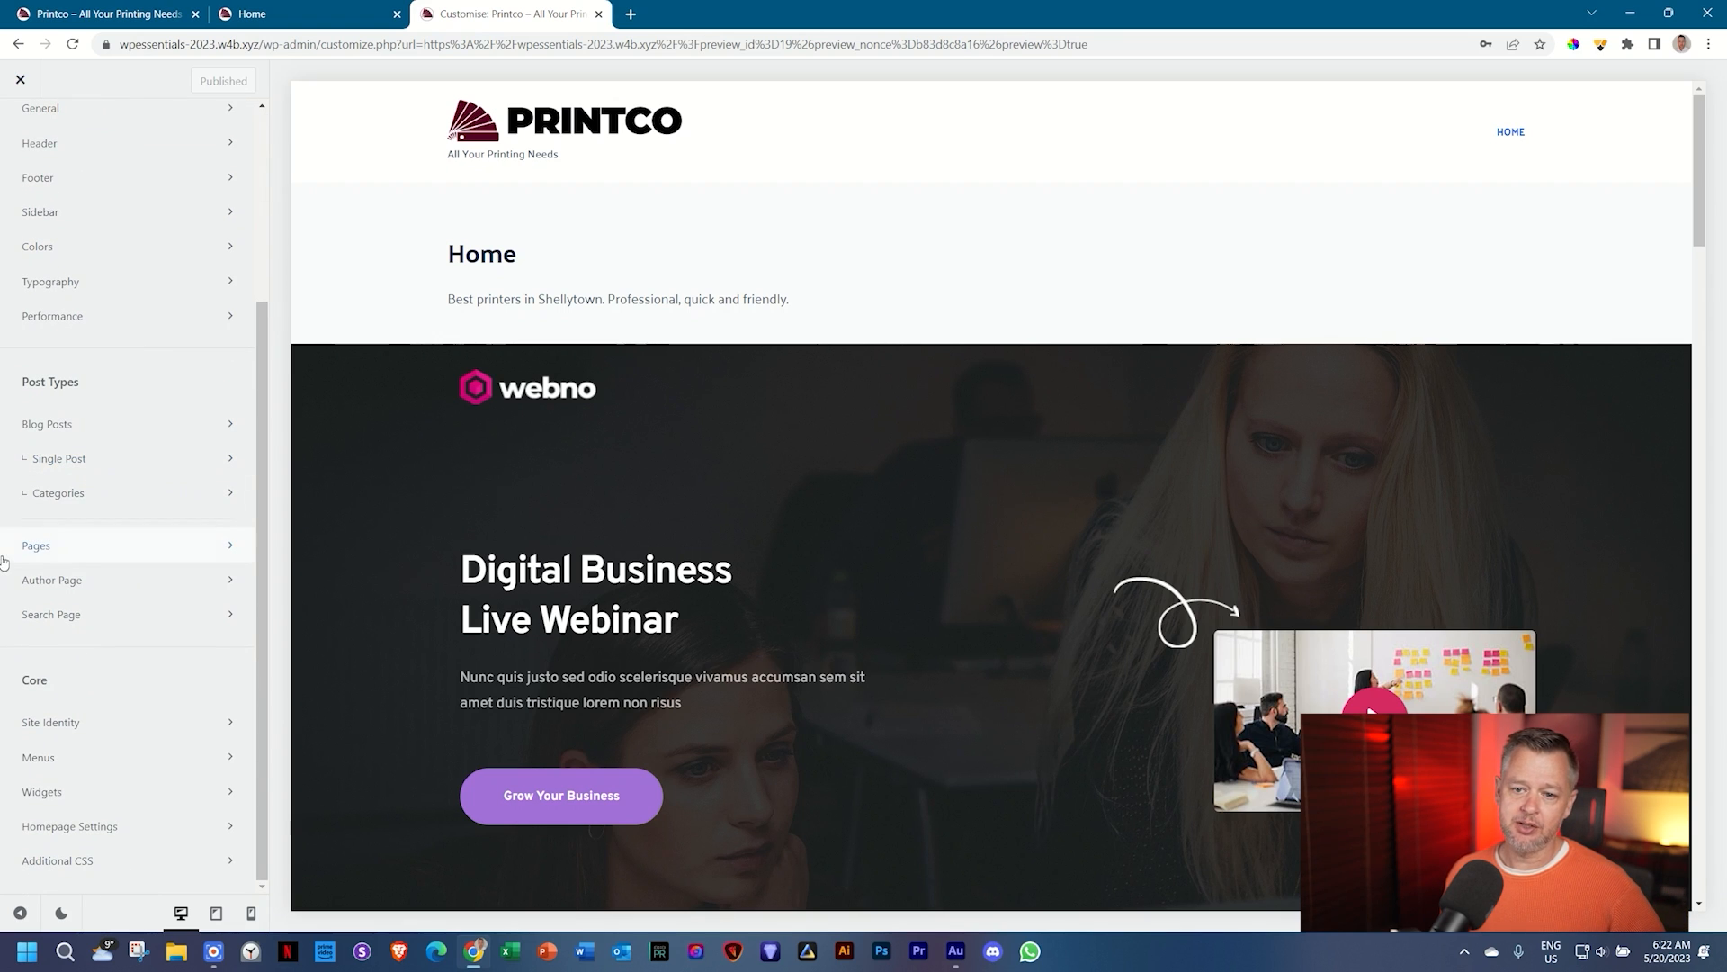
pyautogui.click(55, 552)
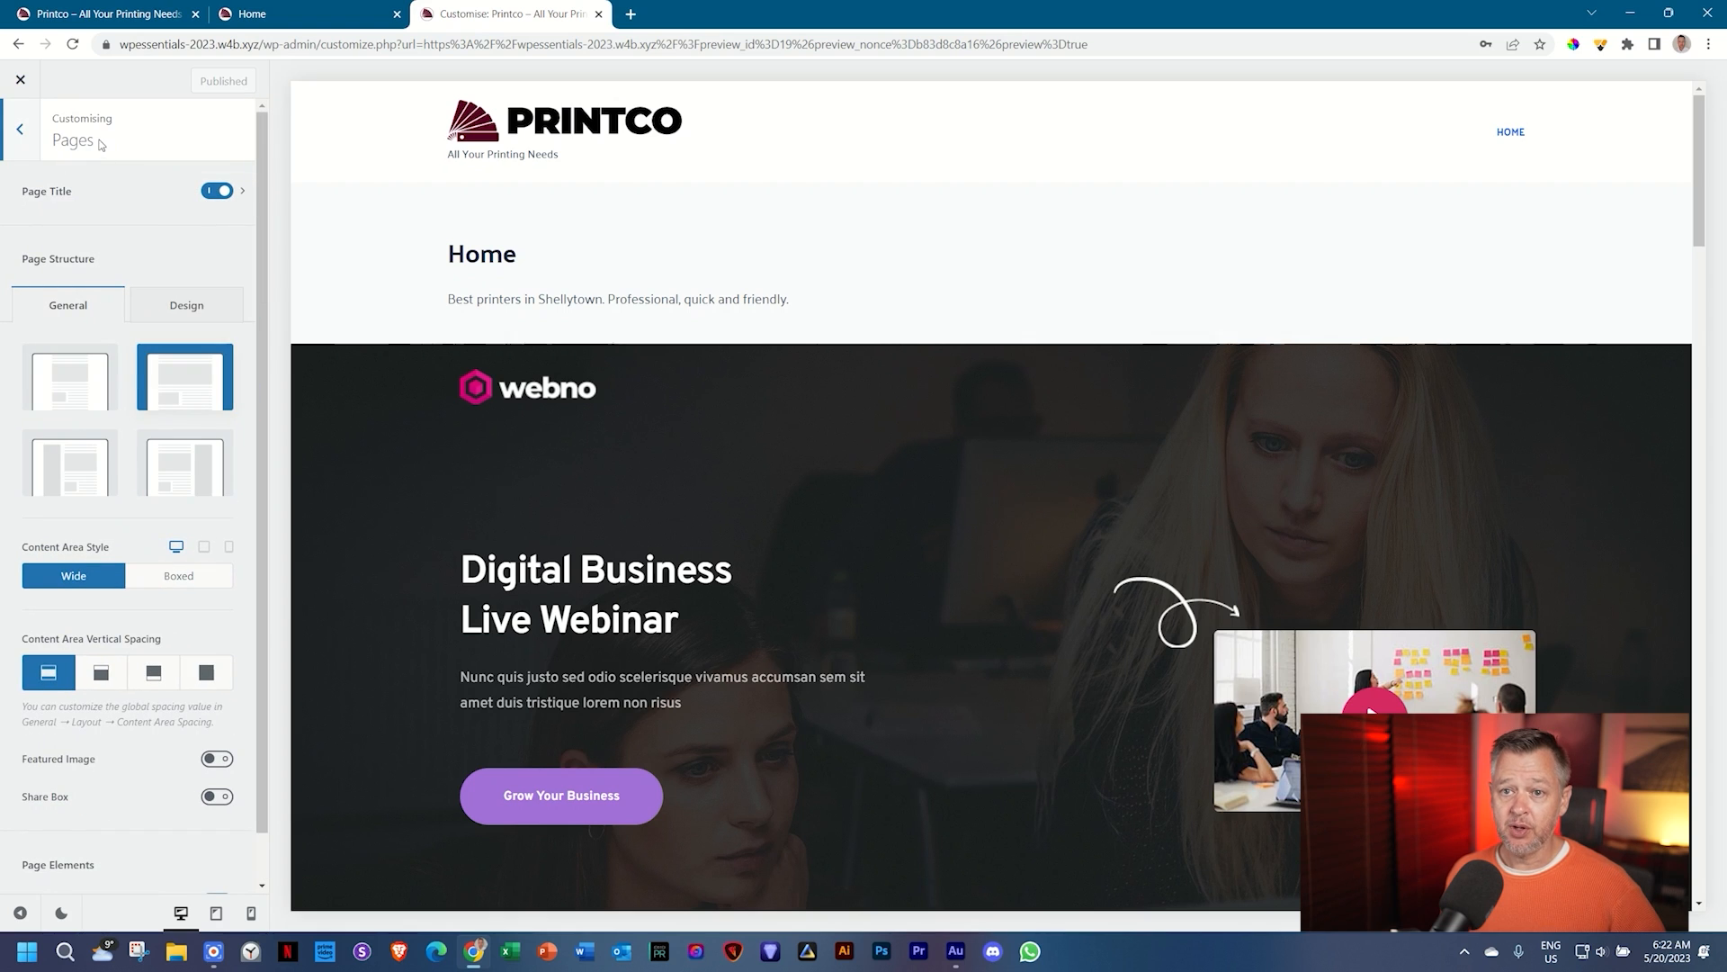
pyautogui.click(135, 202)
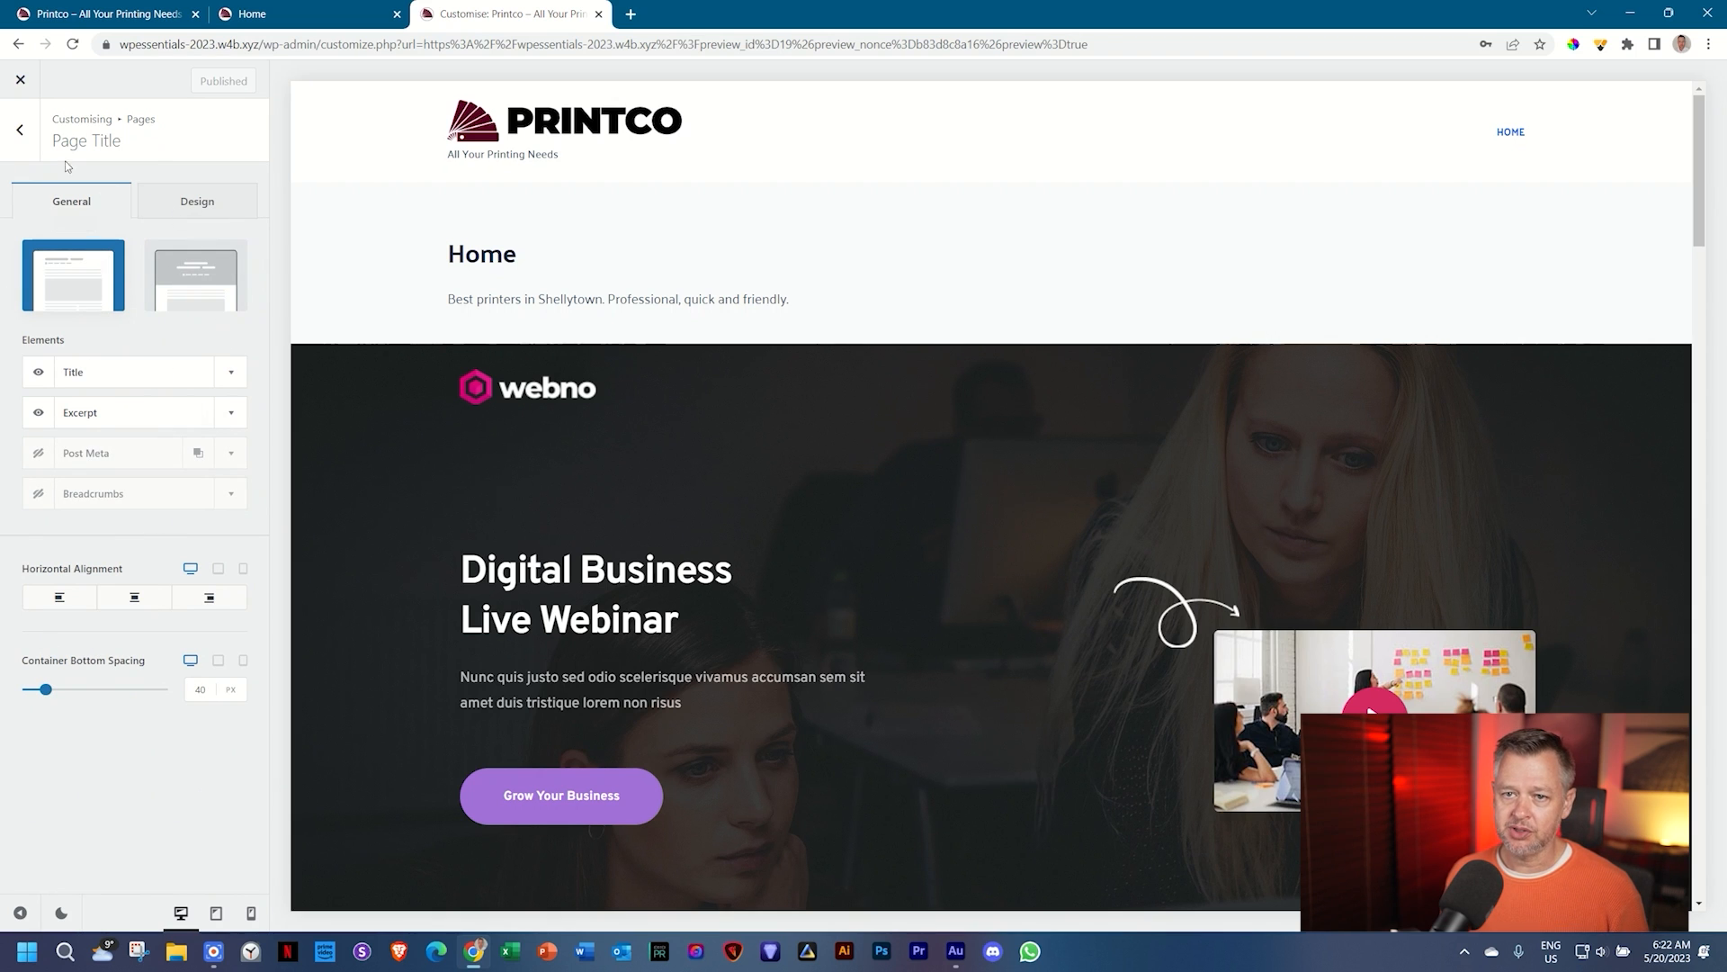
pyautogui.click(20, 131)
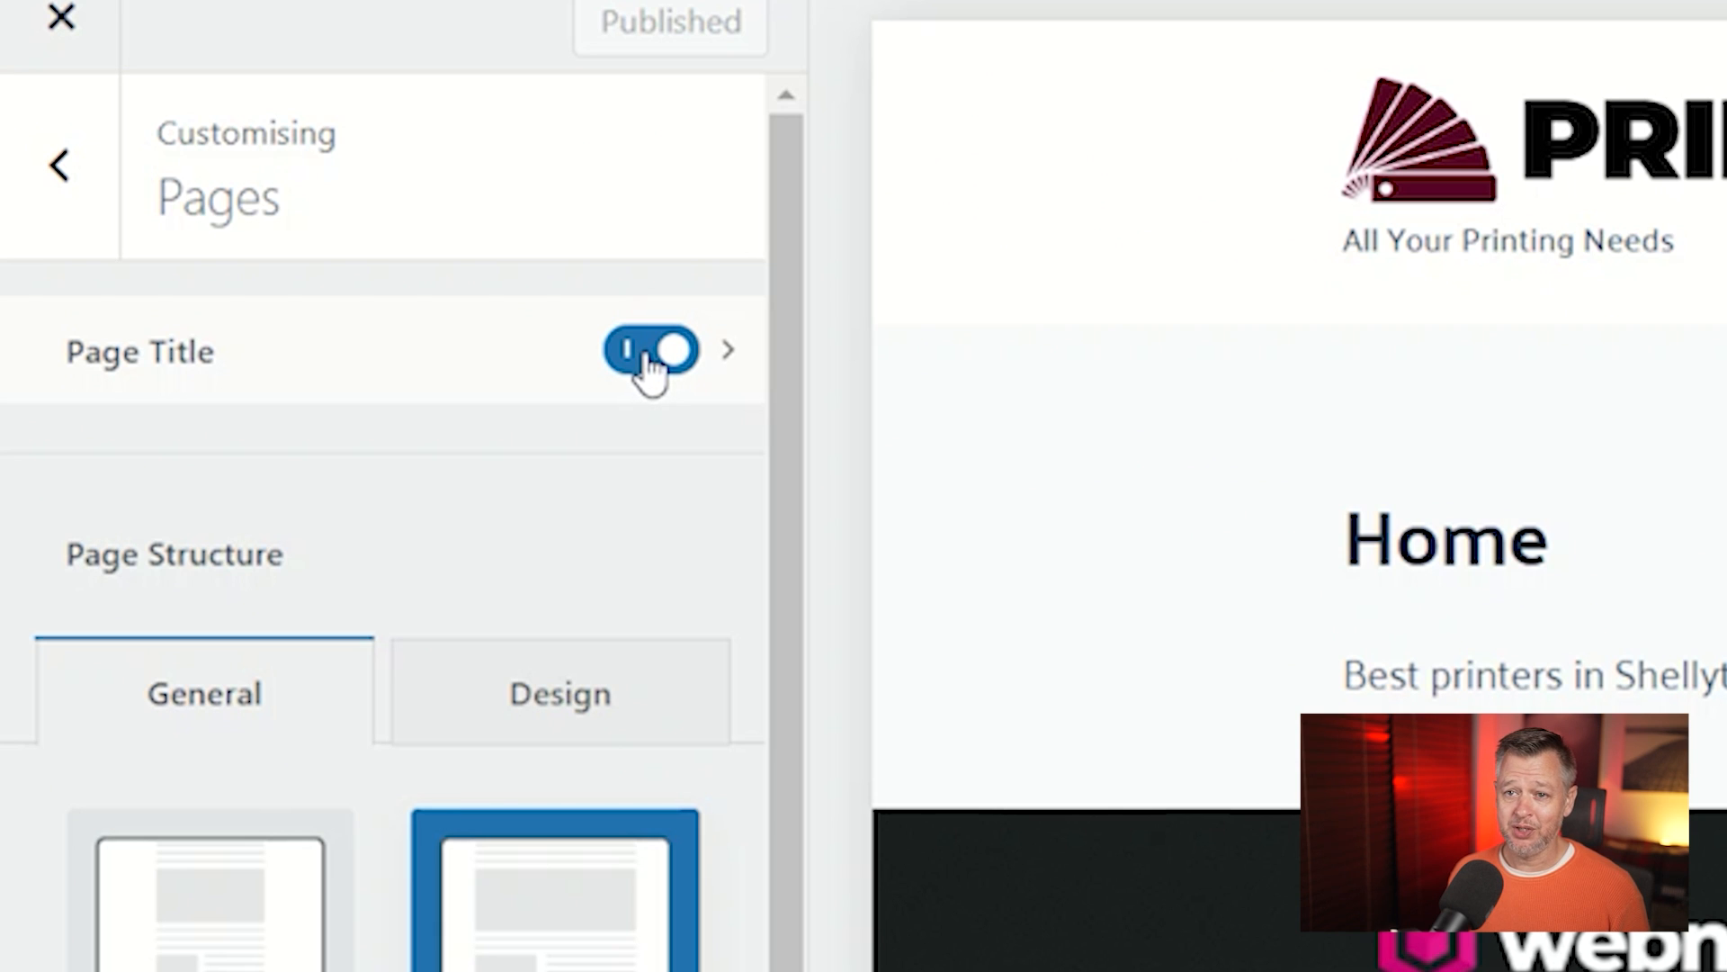
pyautogui.click(648, 355)
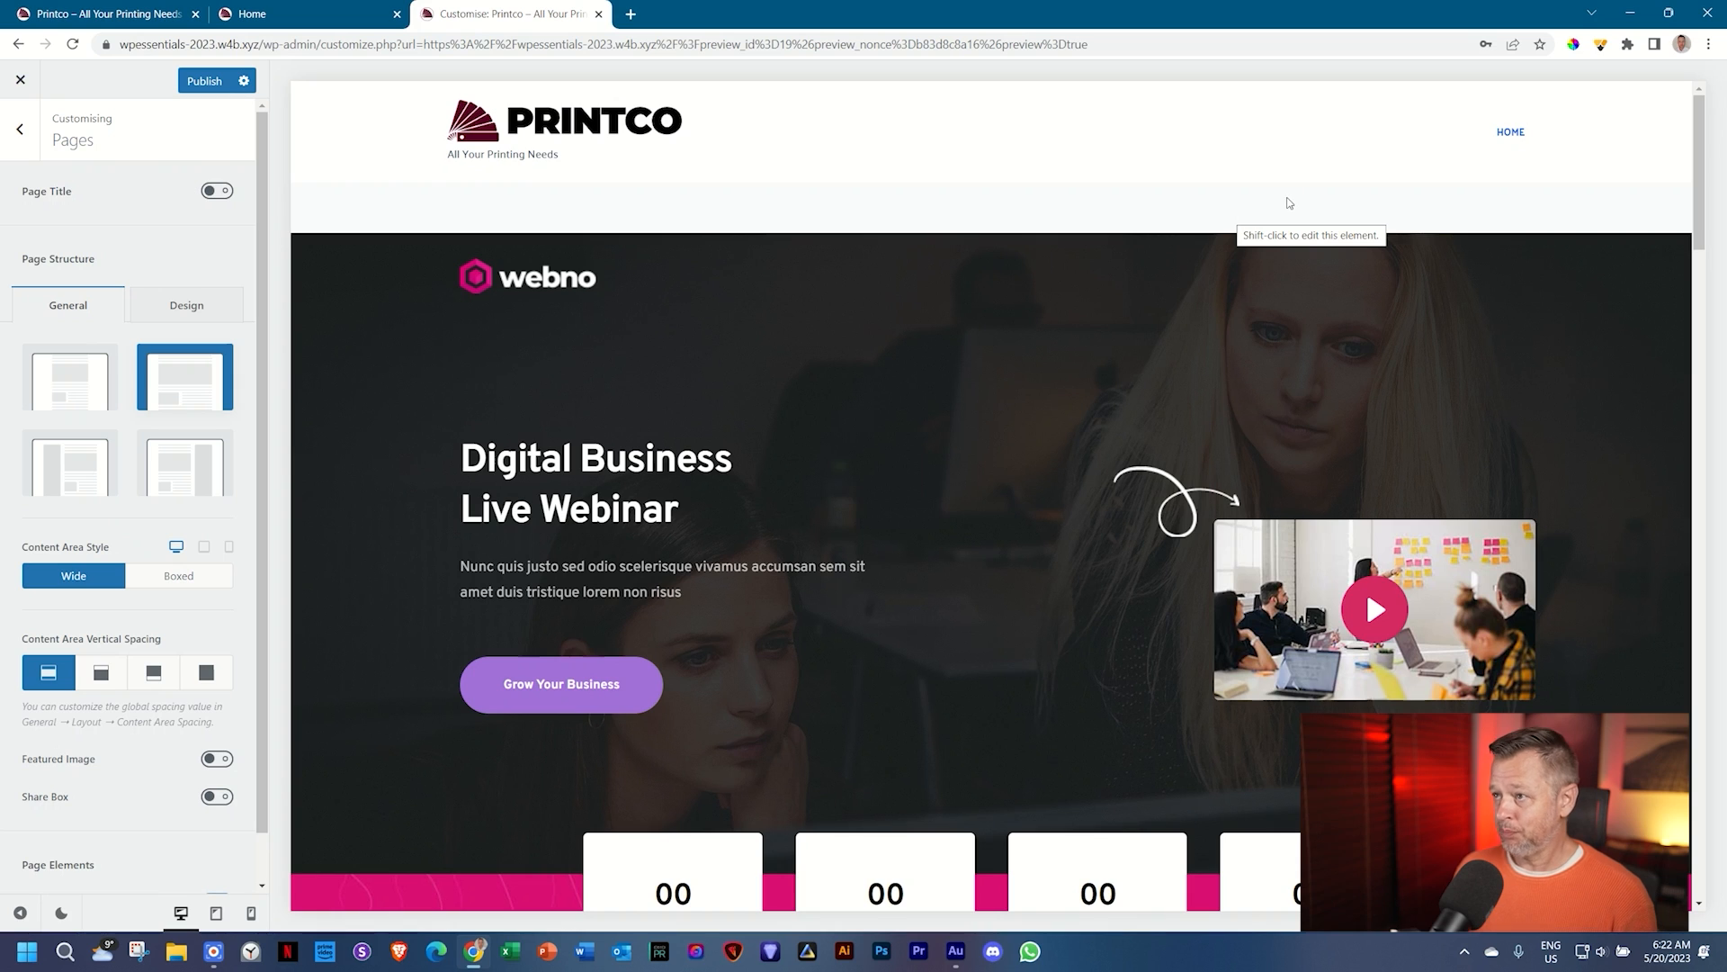
pyautogui.click(1601, 44)
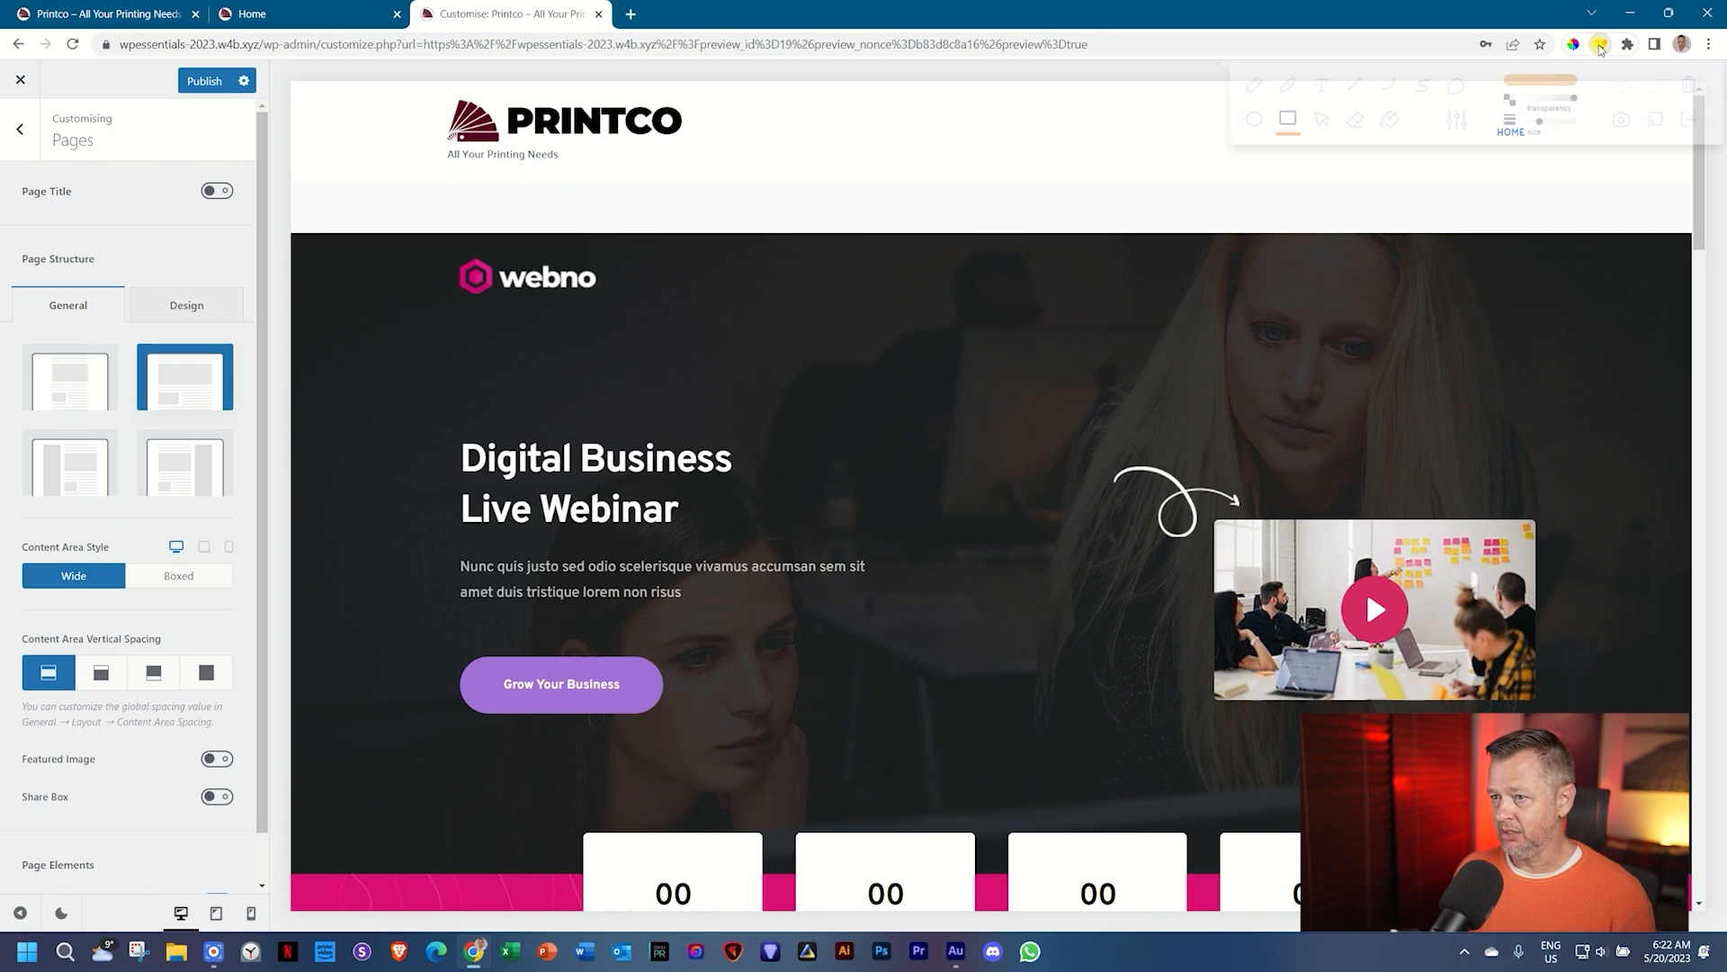
pyautogui.moveTo(324, 175)
pyautogui.mouseDown()
pyautogui.moveTo(739, 227)
pyautogui.moveTo(1668, 241)
pyautogui.mouseUp()
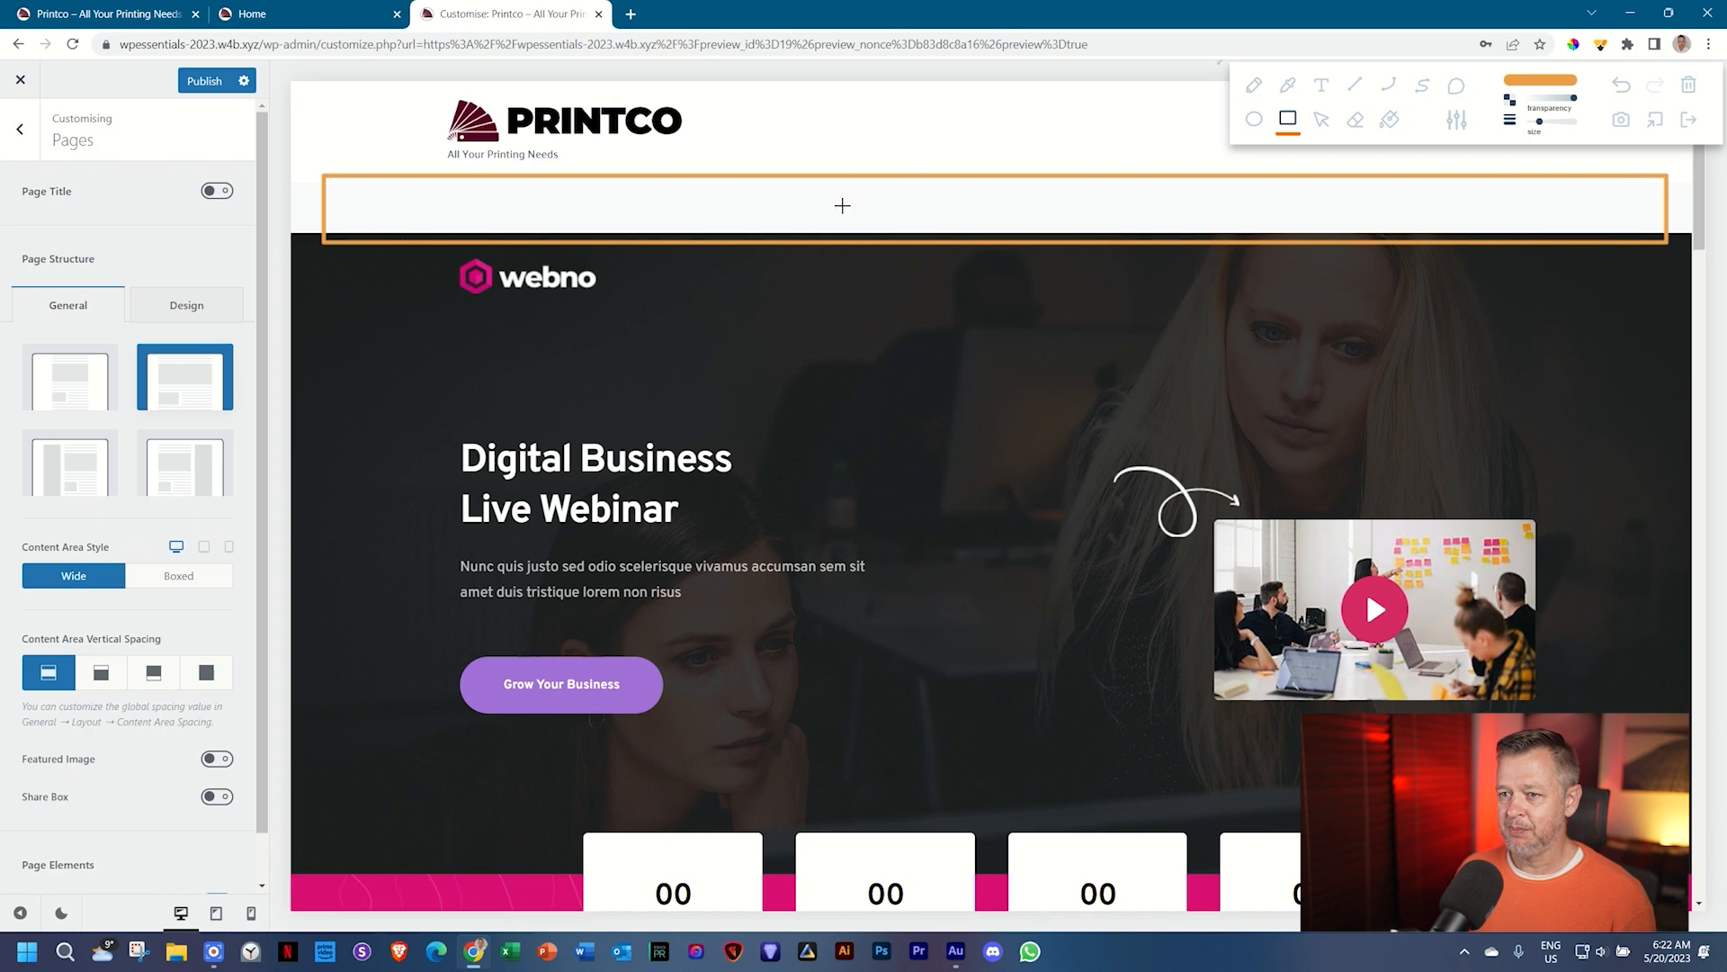
pyautogui.click(1689, 119)
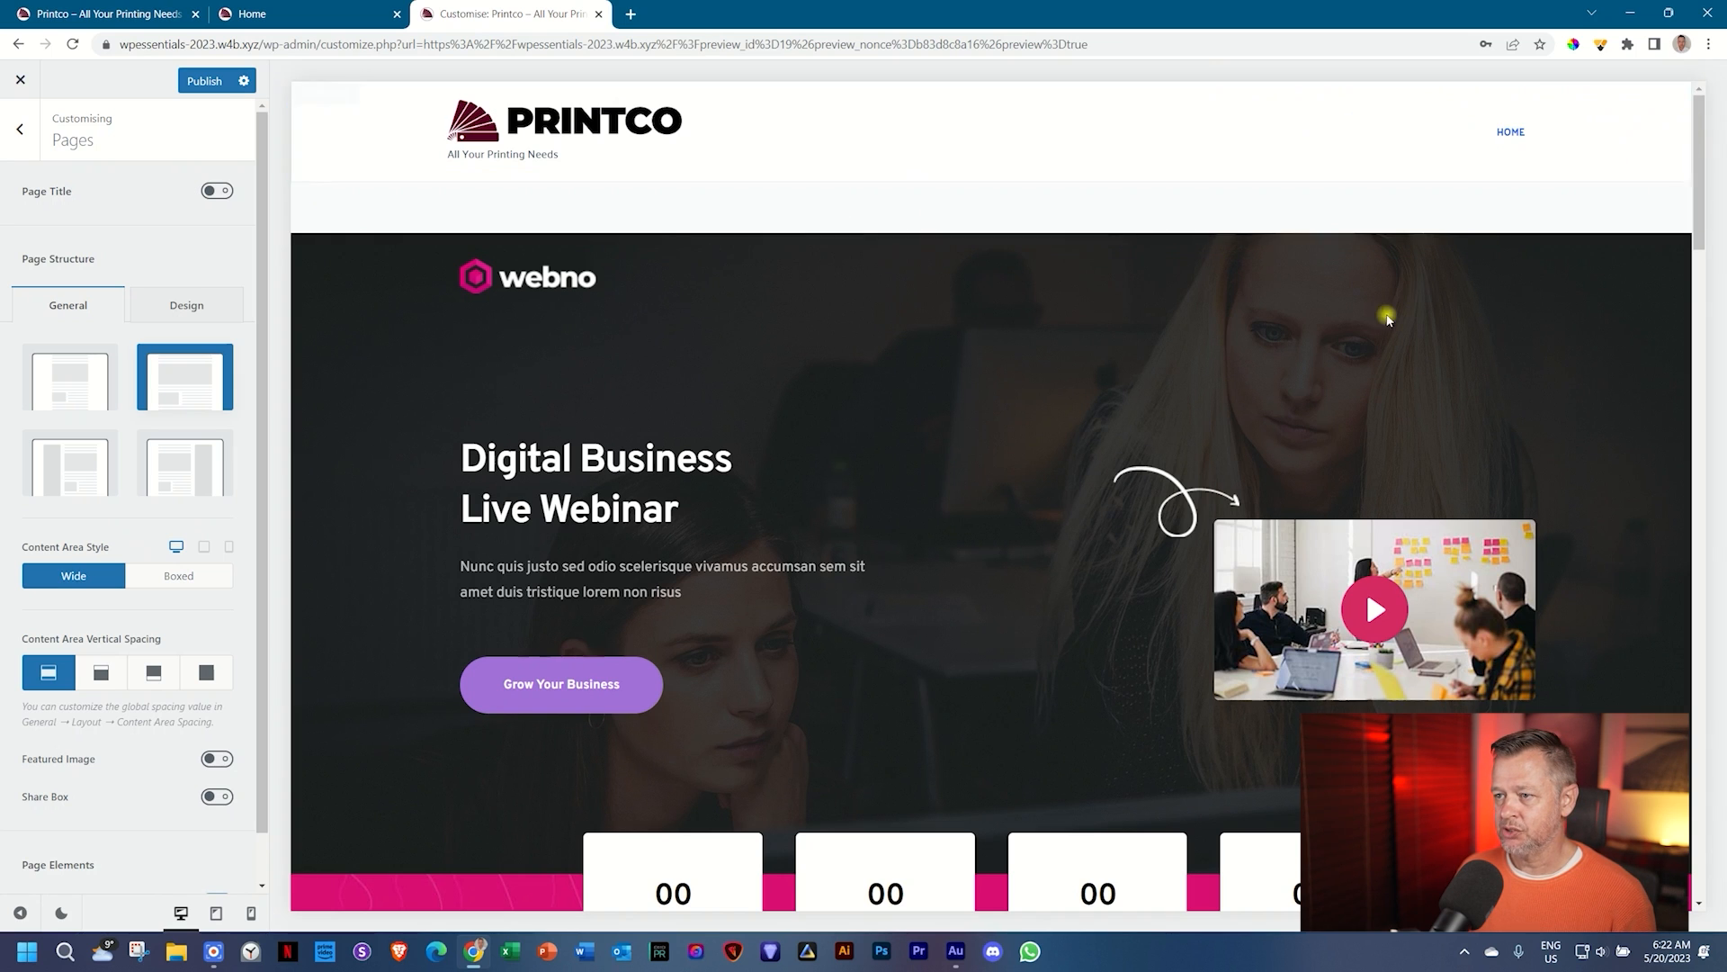
pyautogui.scroll(-7, 1382, 329)
# Step: Highlight the copyright strip below the footer, then set page Content Area Vertical Spacing to Disabled
pyautogui.scroll(-10, 1382, 329)
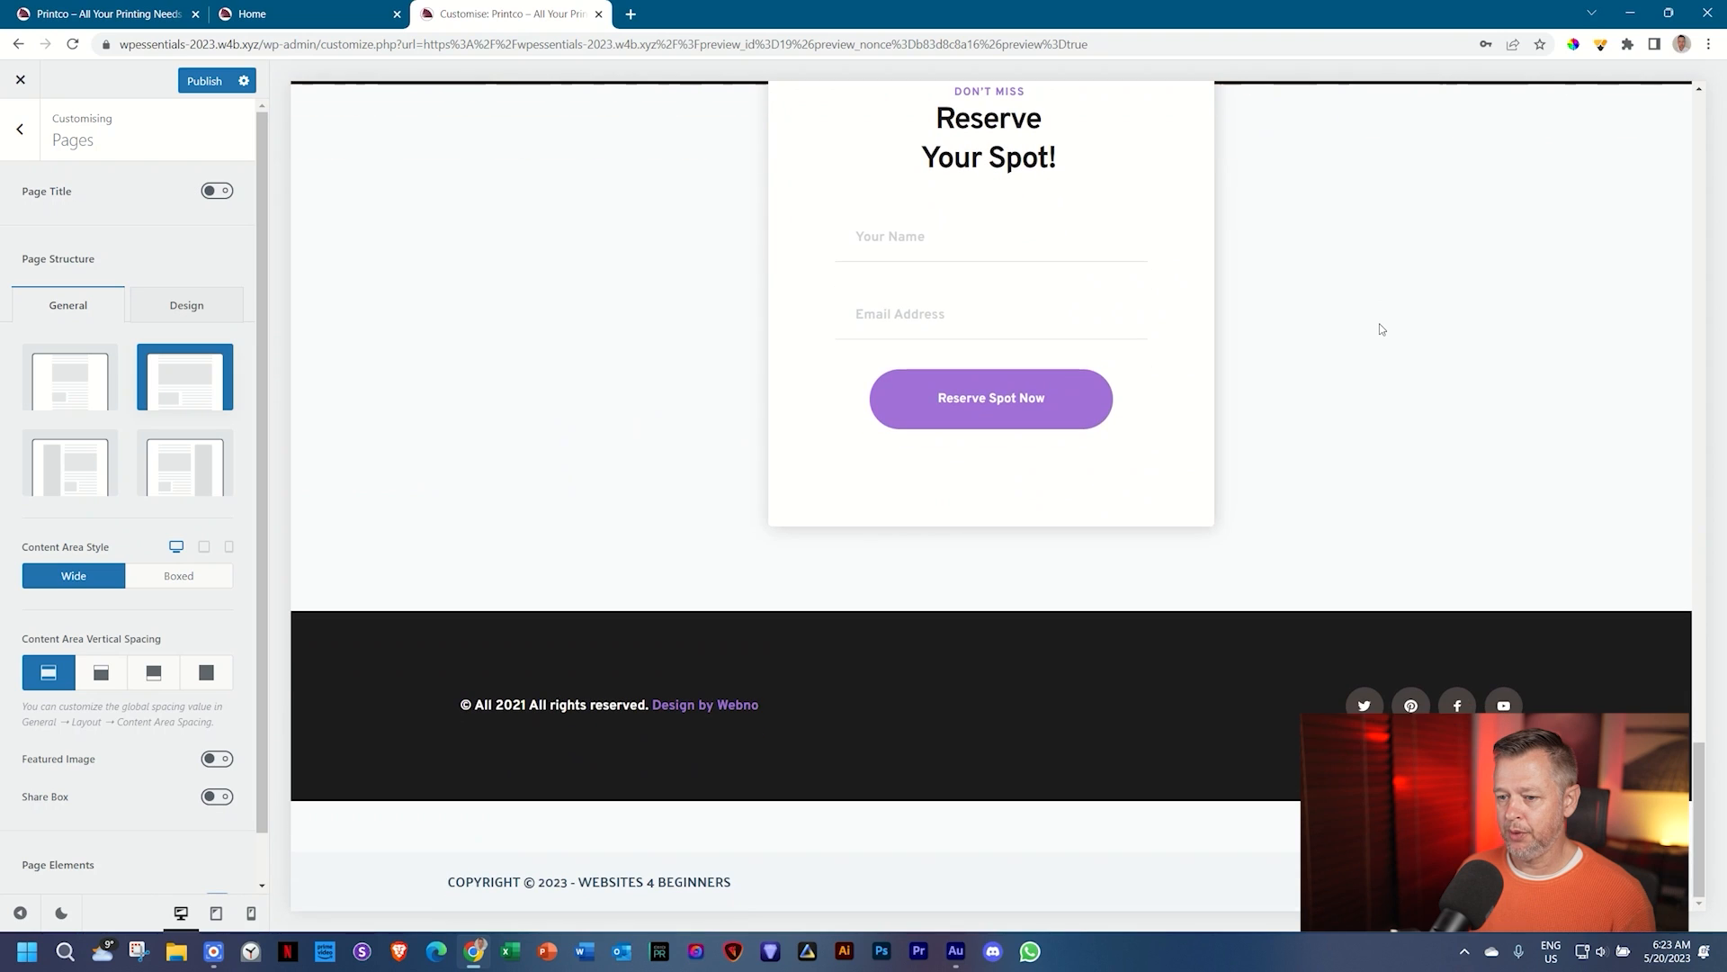
pyautogui.click(1601, 42)
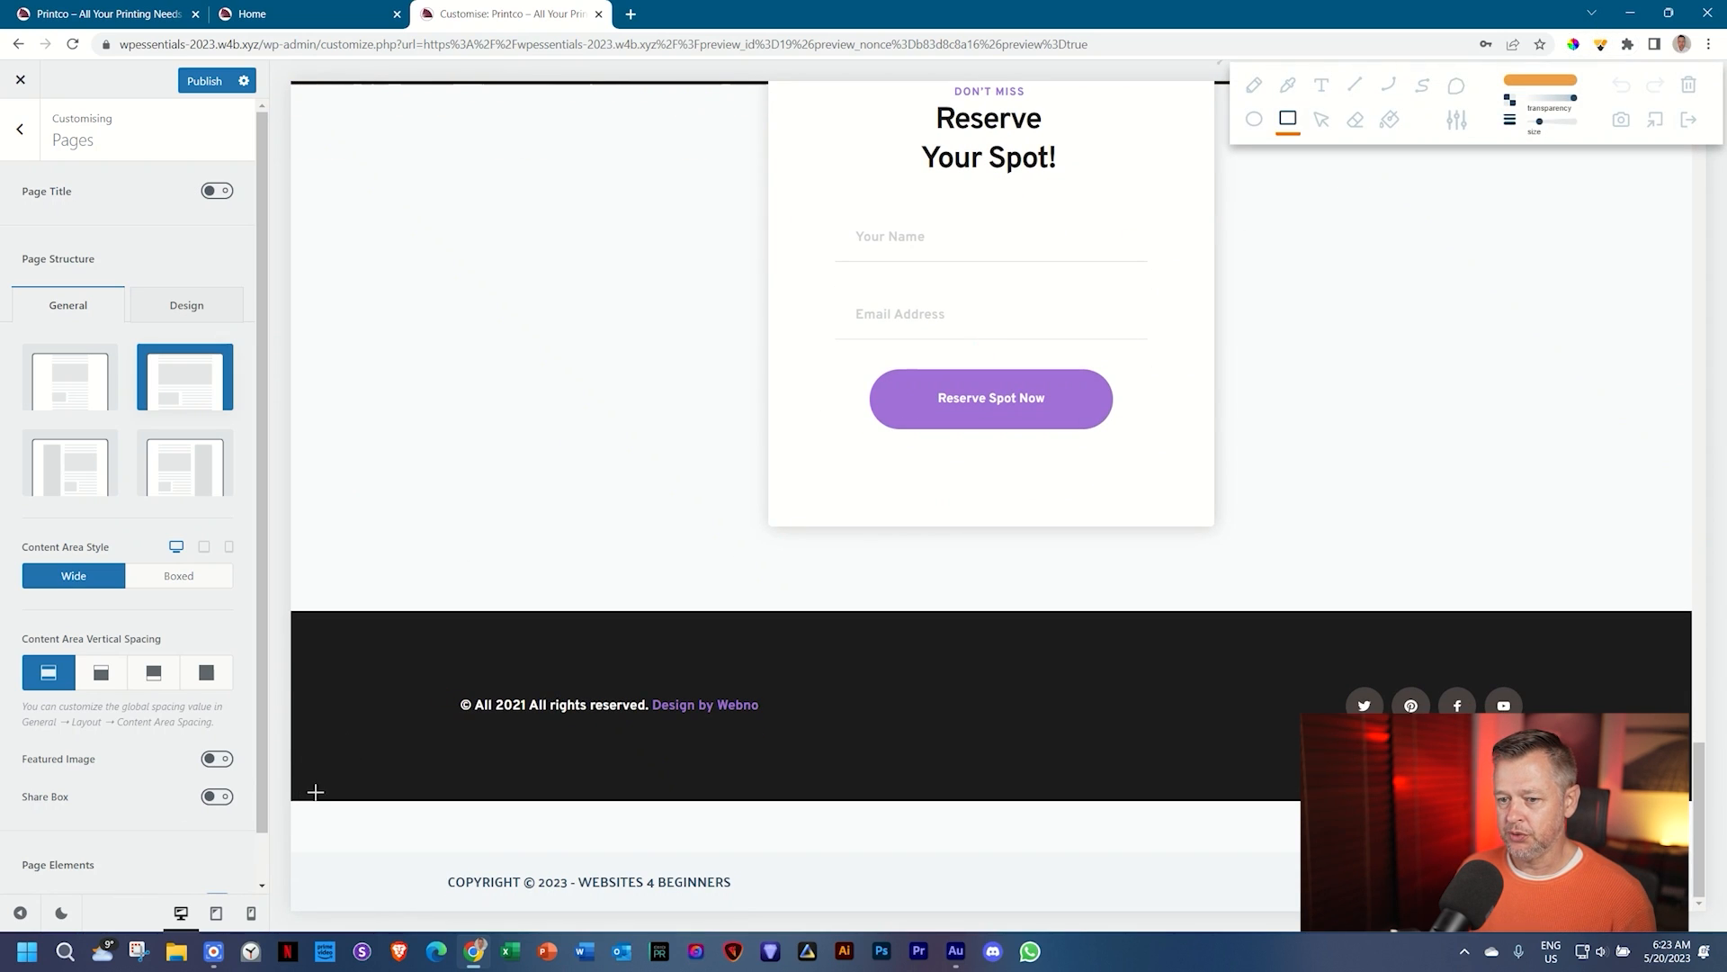
pyautogui.moveTo(315, 792); pyautogui.dragTo(340, 848)
pyautogui.moveTo(448, 867)
pyautogui.mouseDown()
pyautogui.moveTo(1122, 848)
pyautogui.moveTo(1457, 866)
pyautogui.mouseUp()
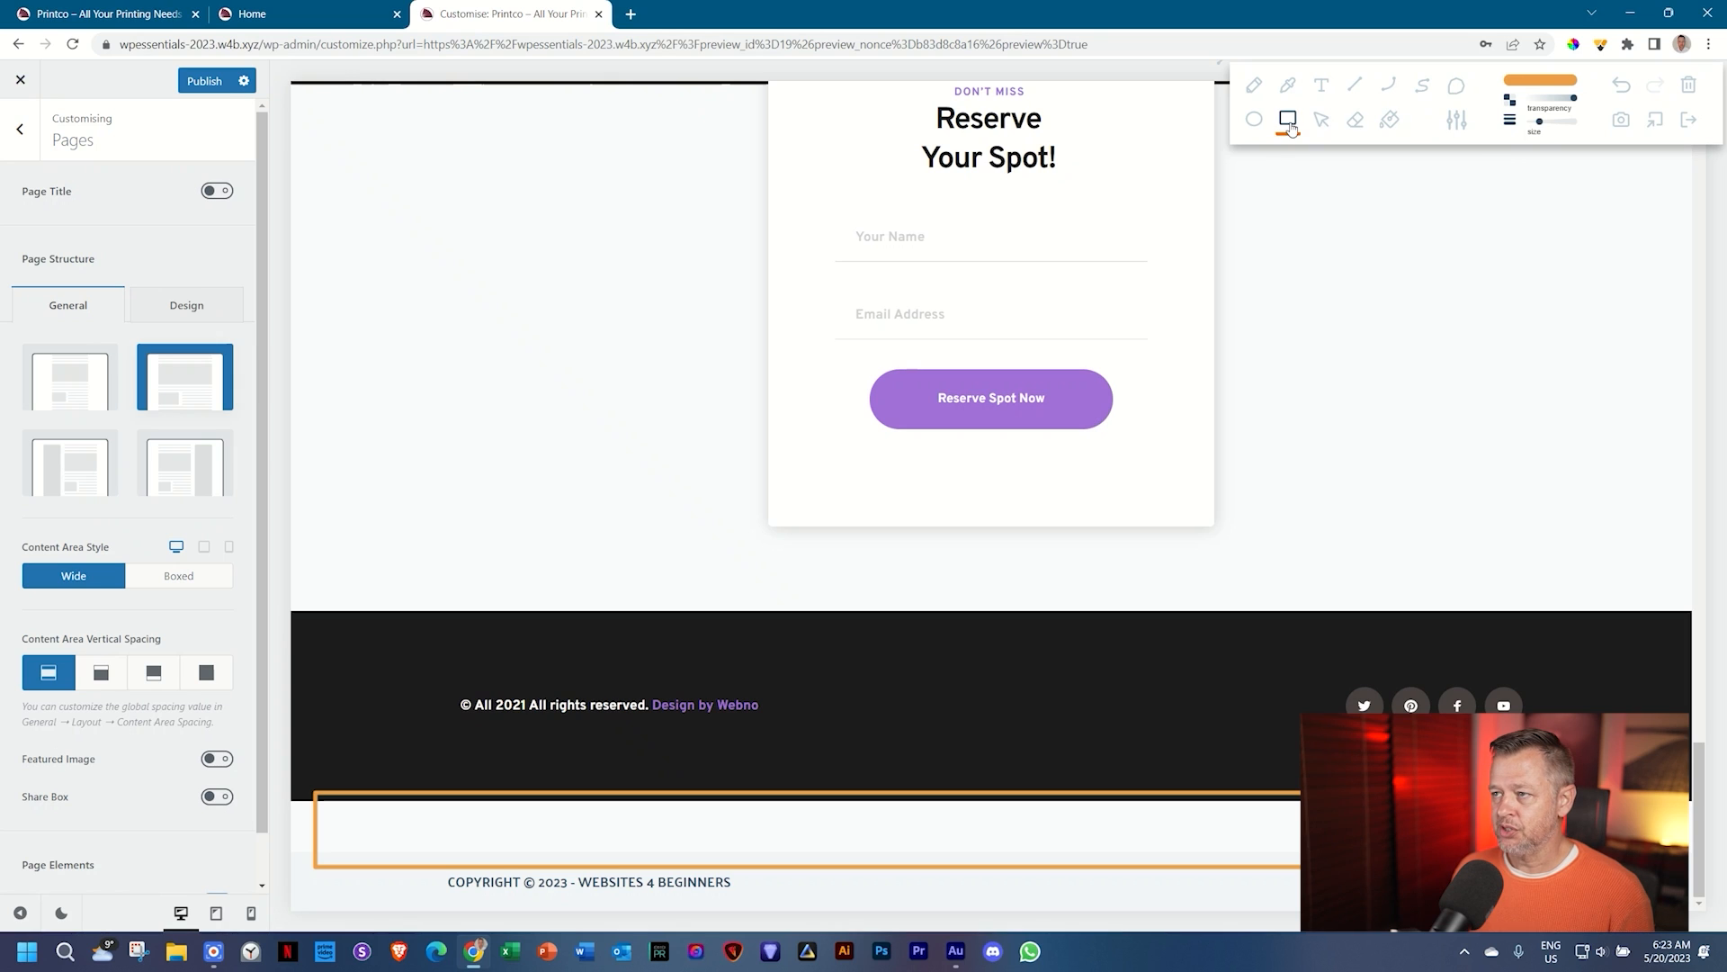
pyautogui.click(1687, 124)
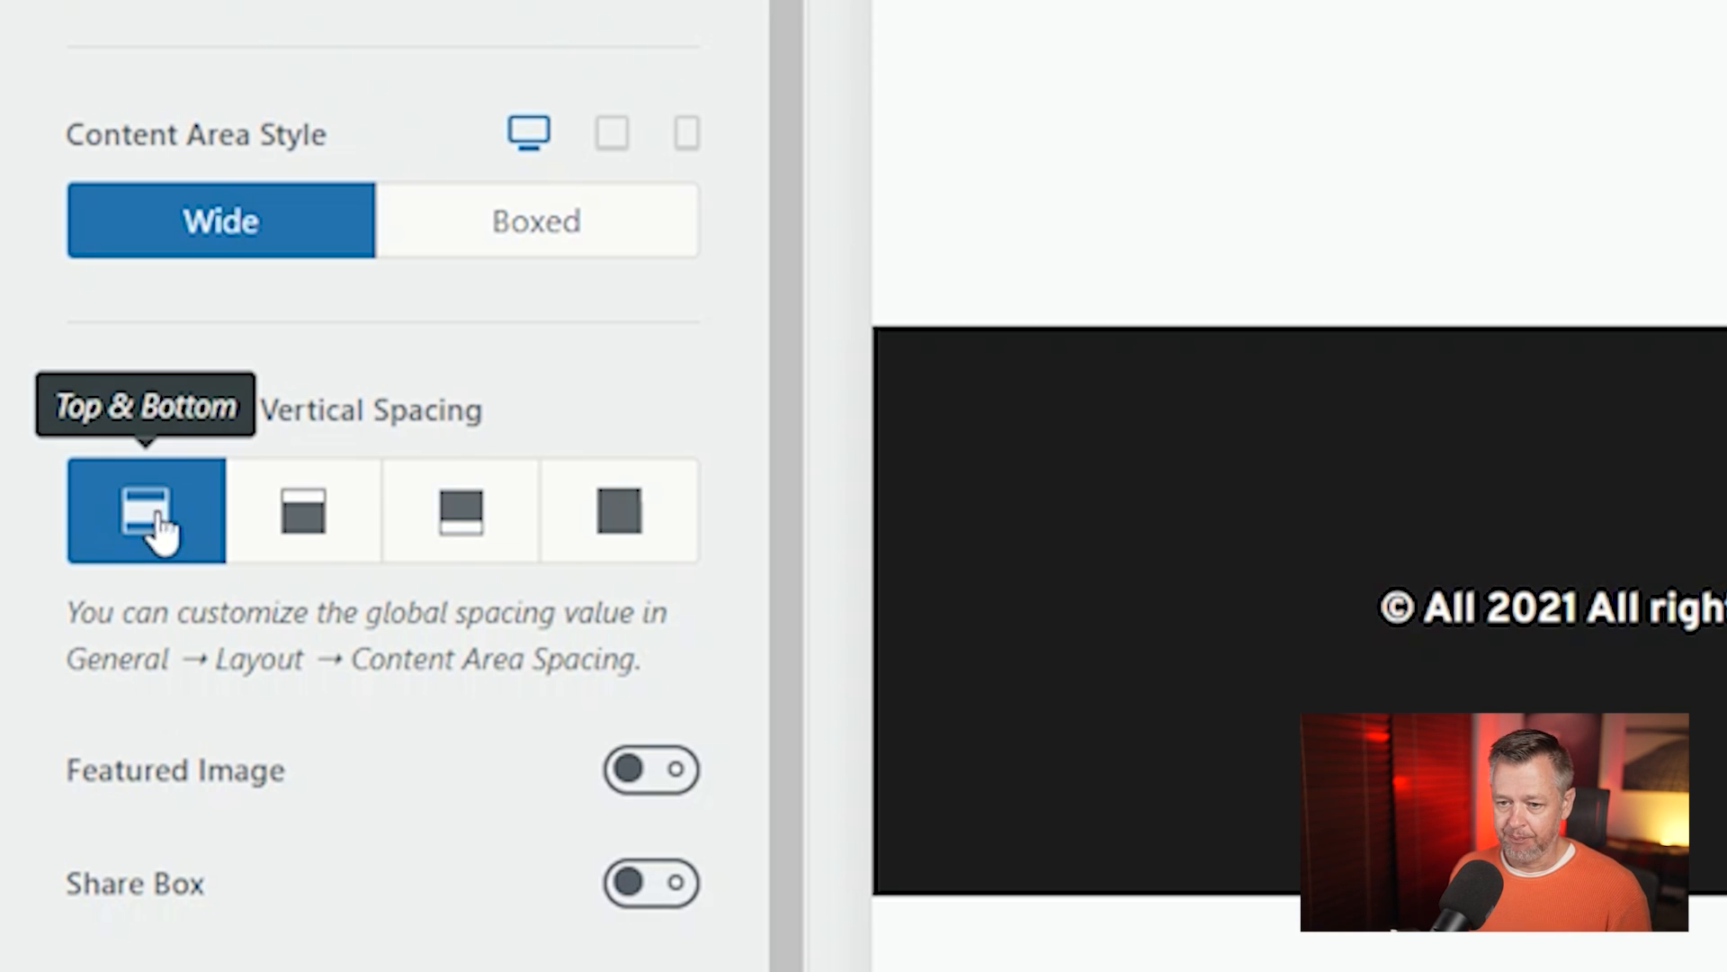
pyautogui.click(615, 517)
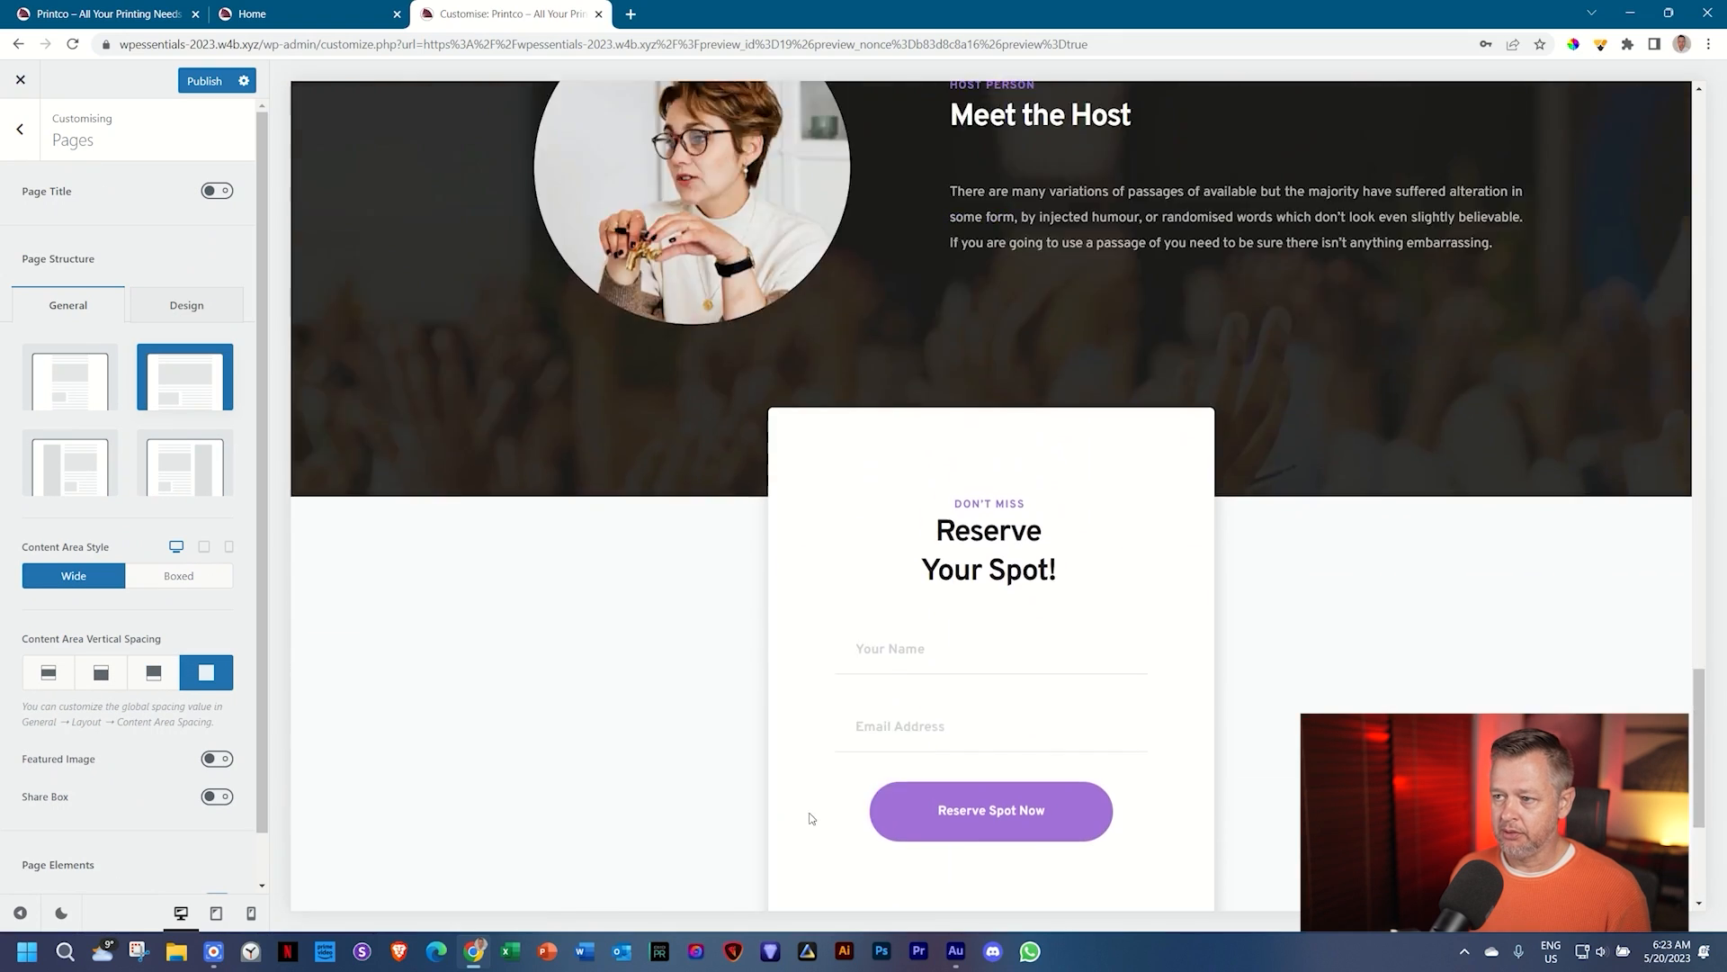
pyautogui.scroll(20, 812, 818)
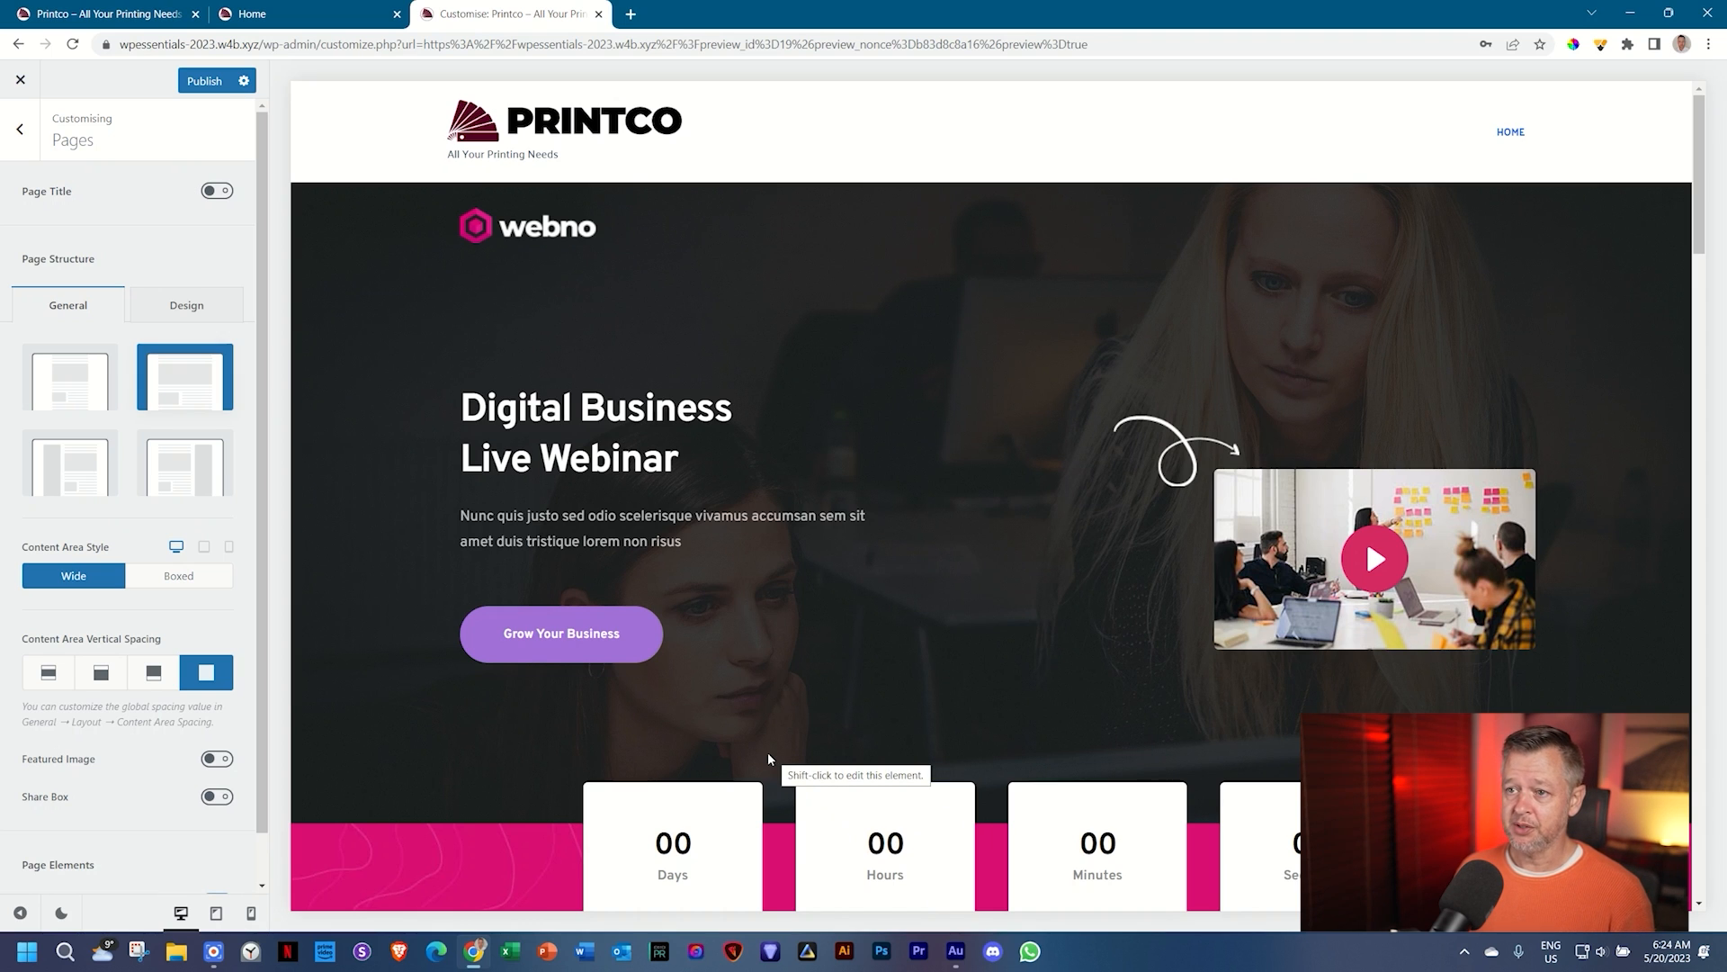
pyautogui.scroll(-20, 769, 758)
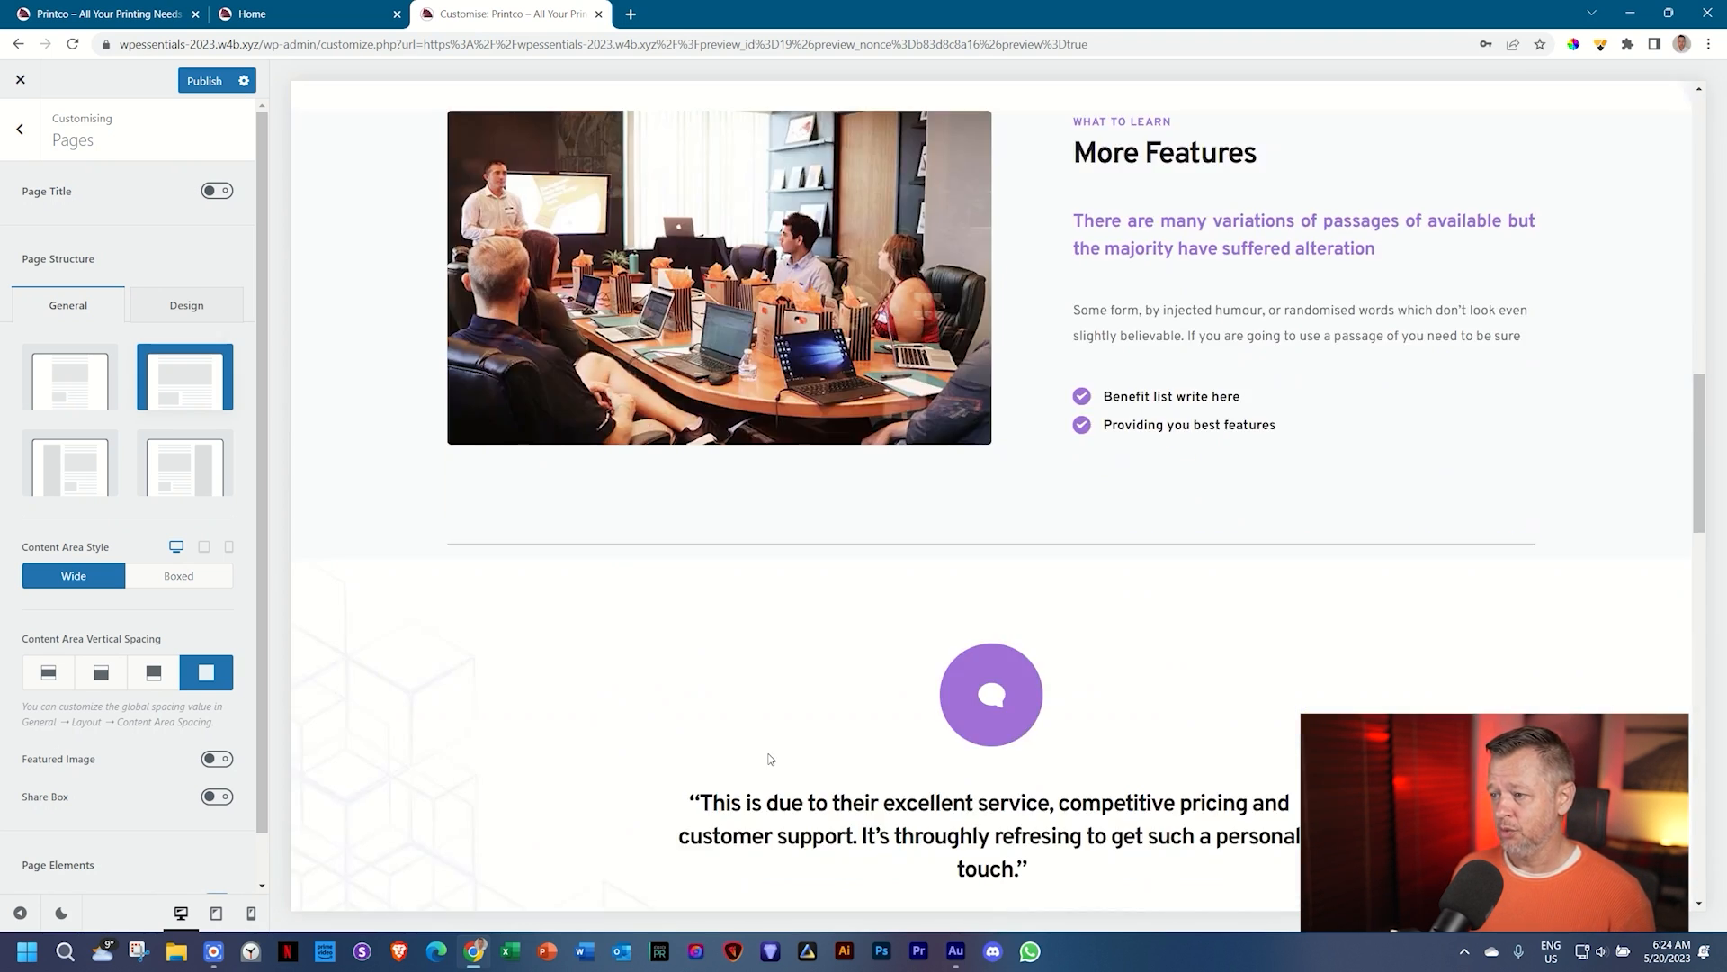
pyautogui.scroll(-5, 768, 752)
pyautogui.scroll(20, 768, 752)
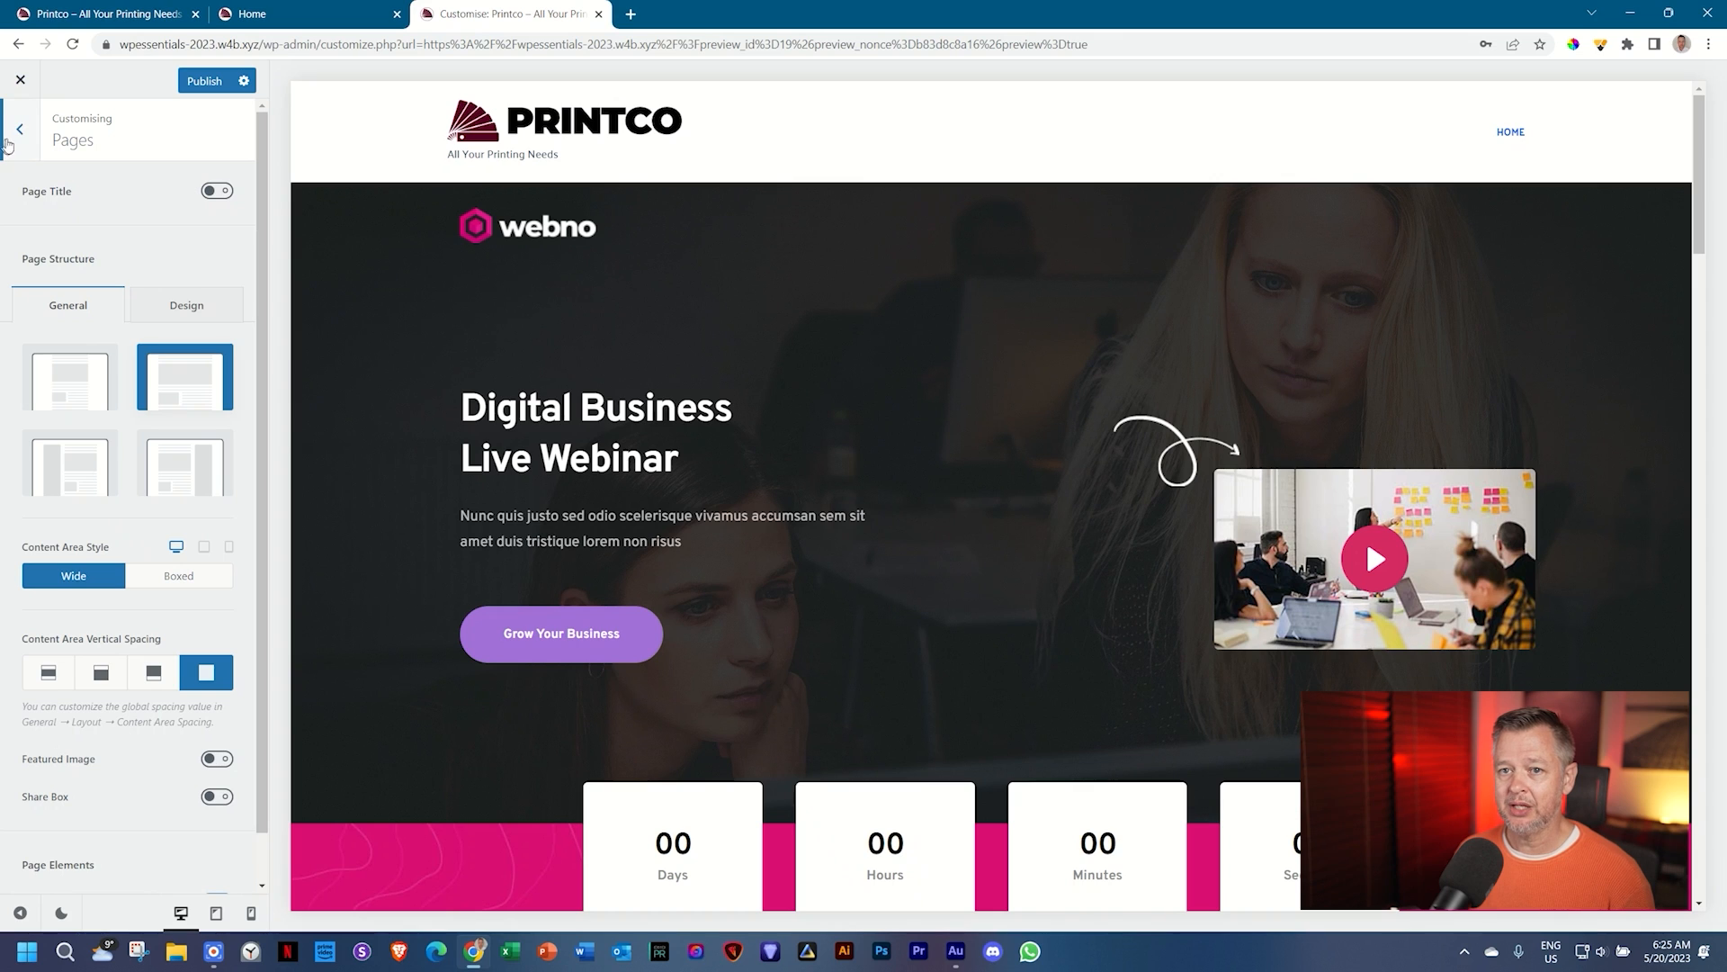
# Step: Go back to the main Customizer menu and open Header > Headers > Global Header
pyautogui.click(22, 133)
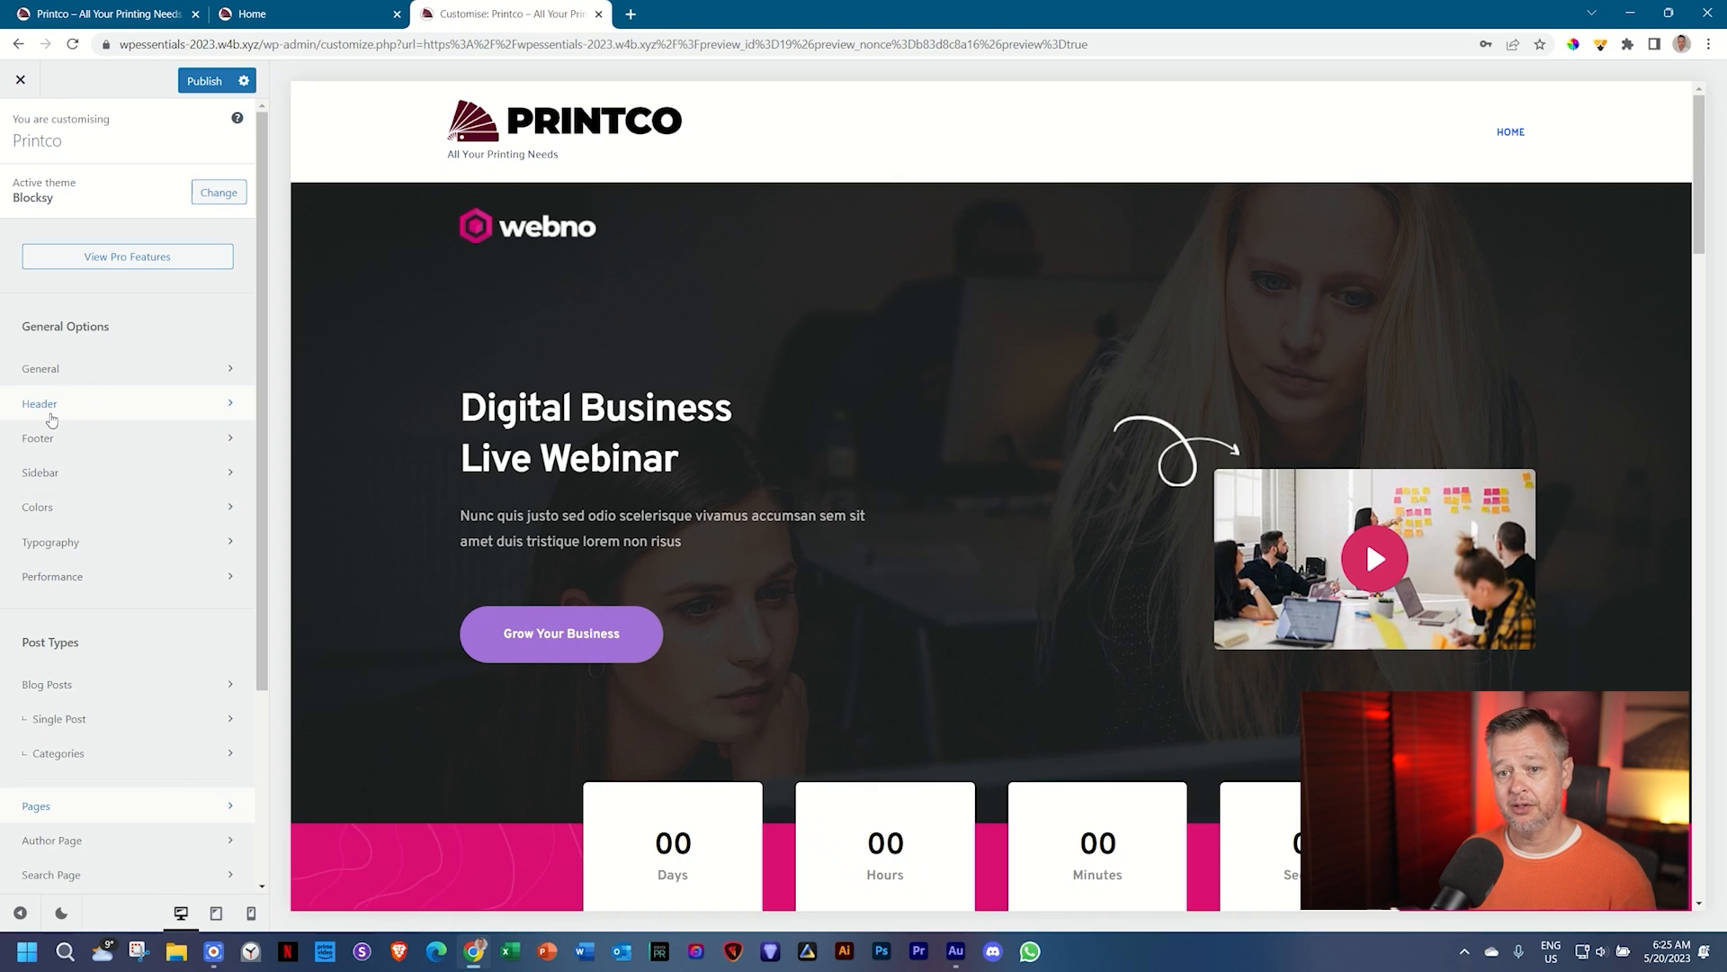
pyautogui.click(51, 416)
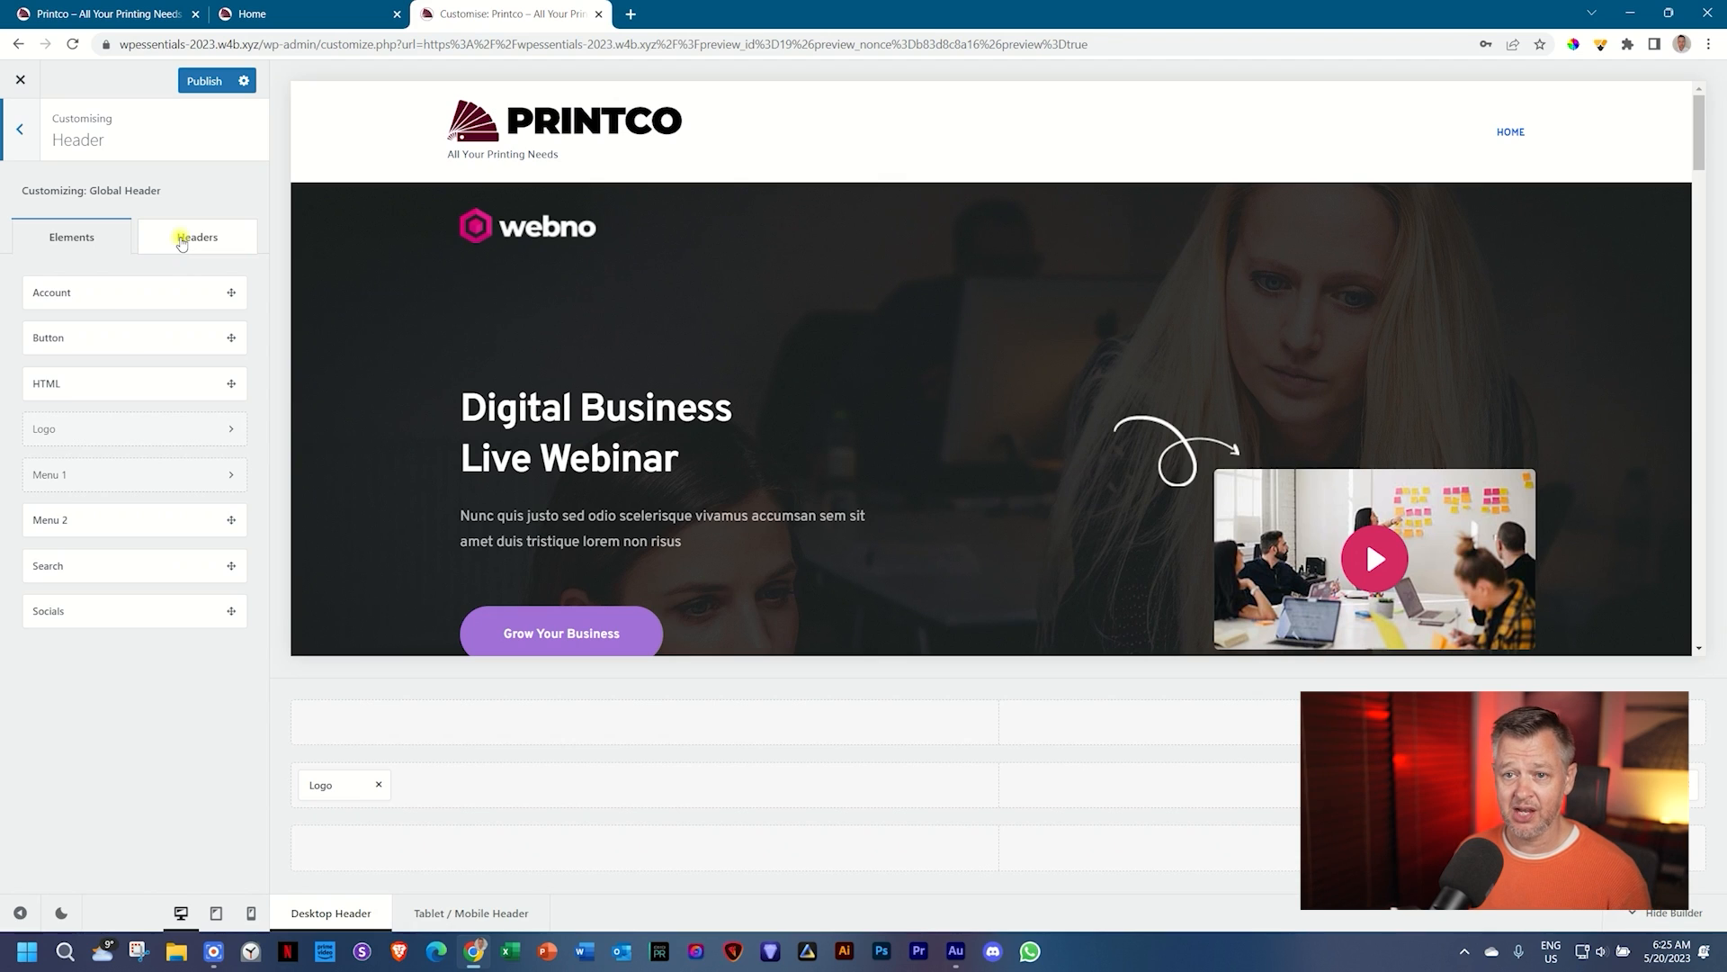
pyautogui.click(181, 240)
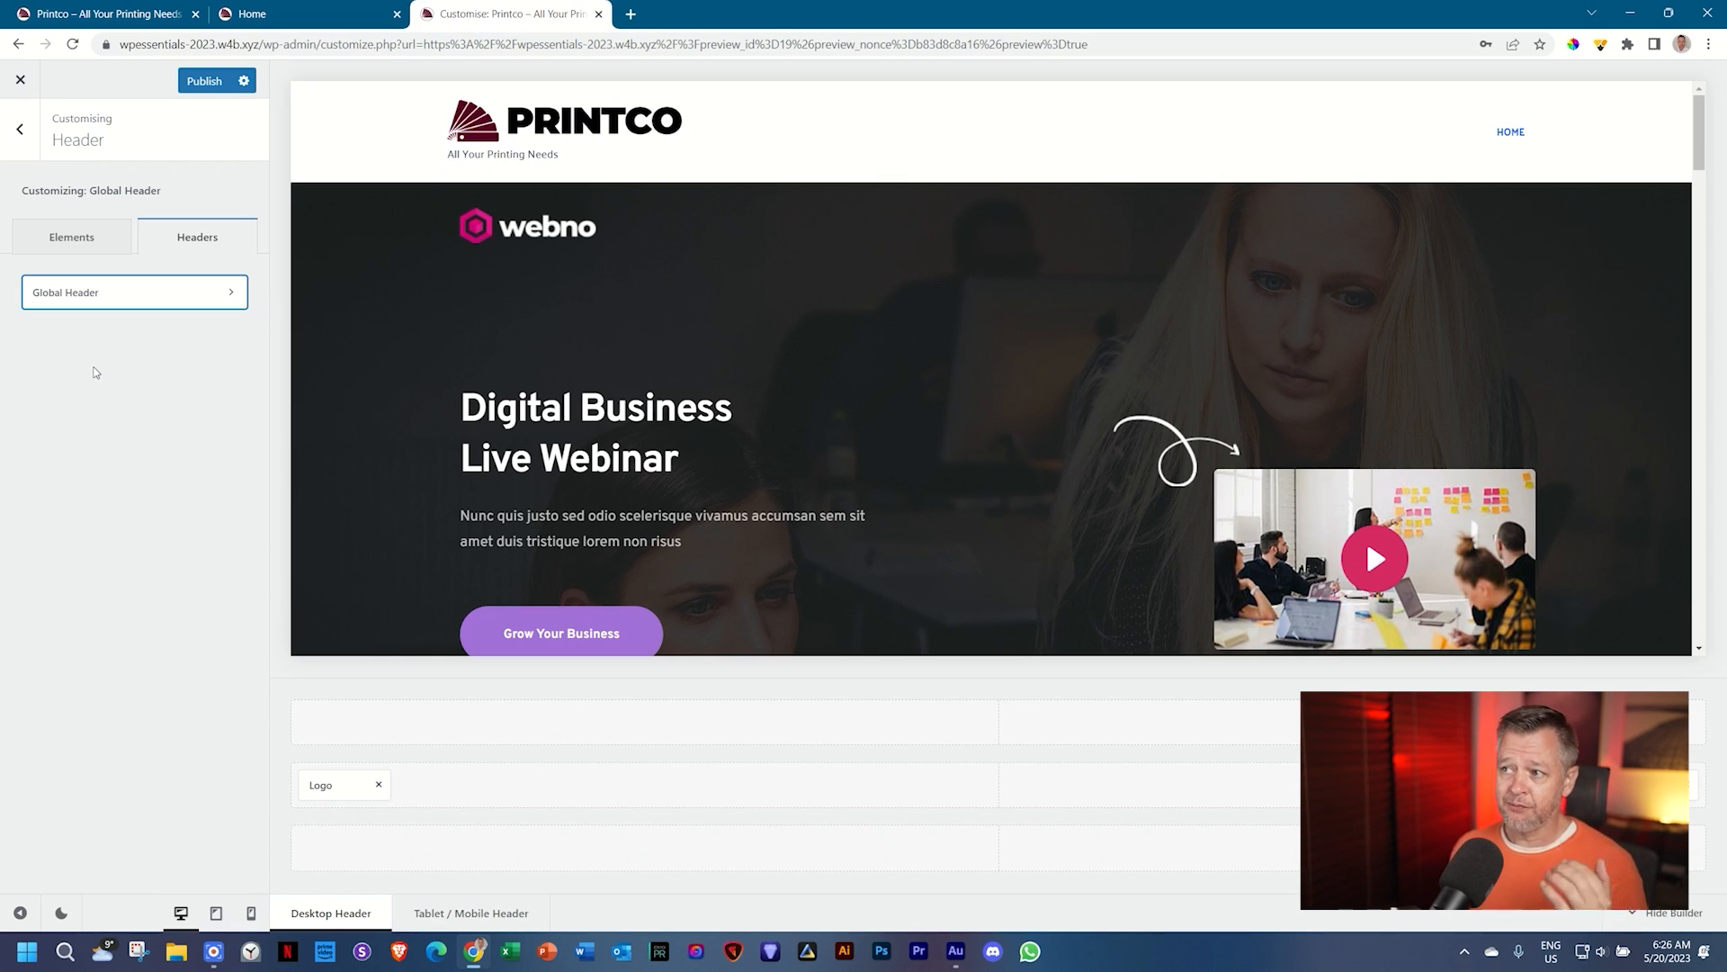
pyautogui.click(89, 295)
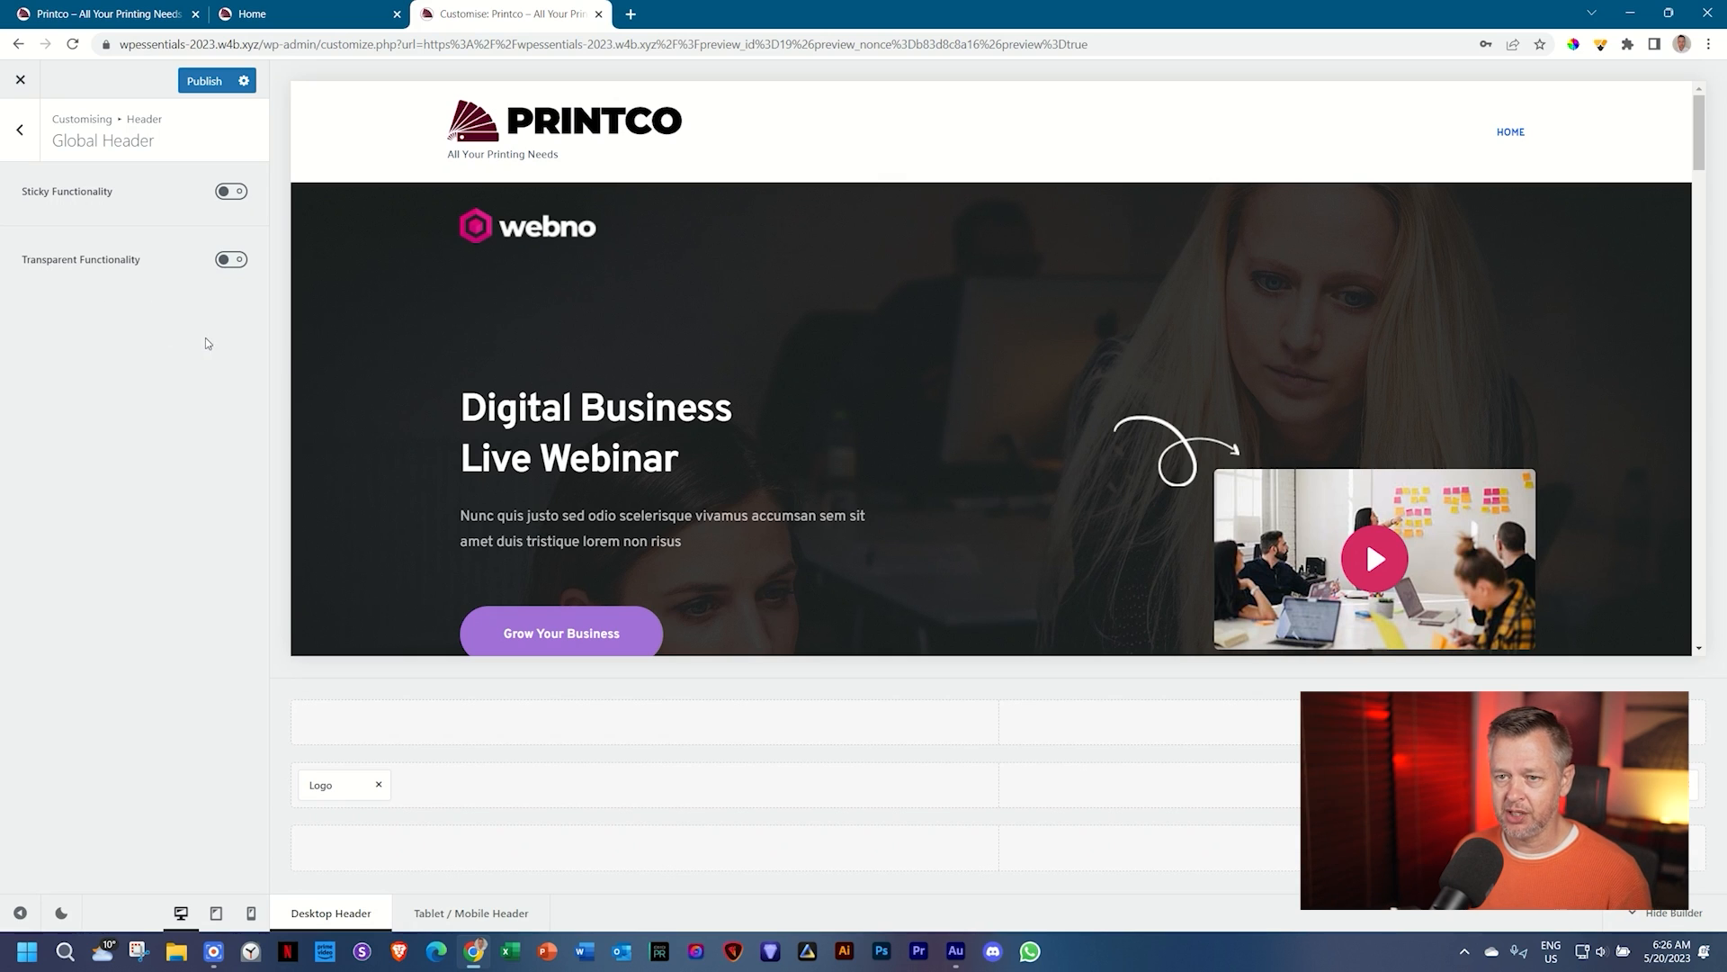
# Step: Turn on Sticky Functionality for the Global Header, test it in the preview, and review Effect options
pyautogui.click(232, 192)
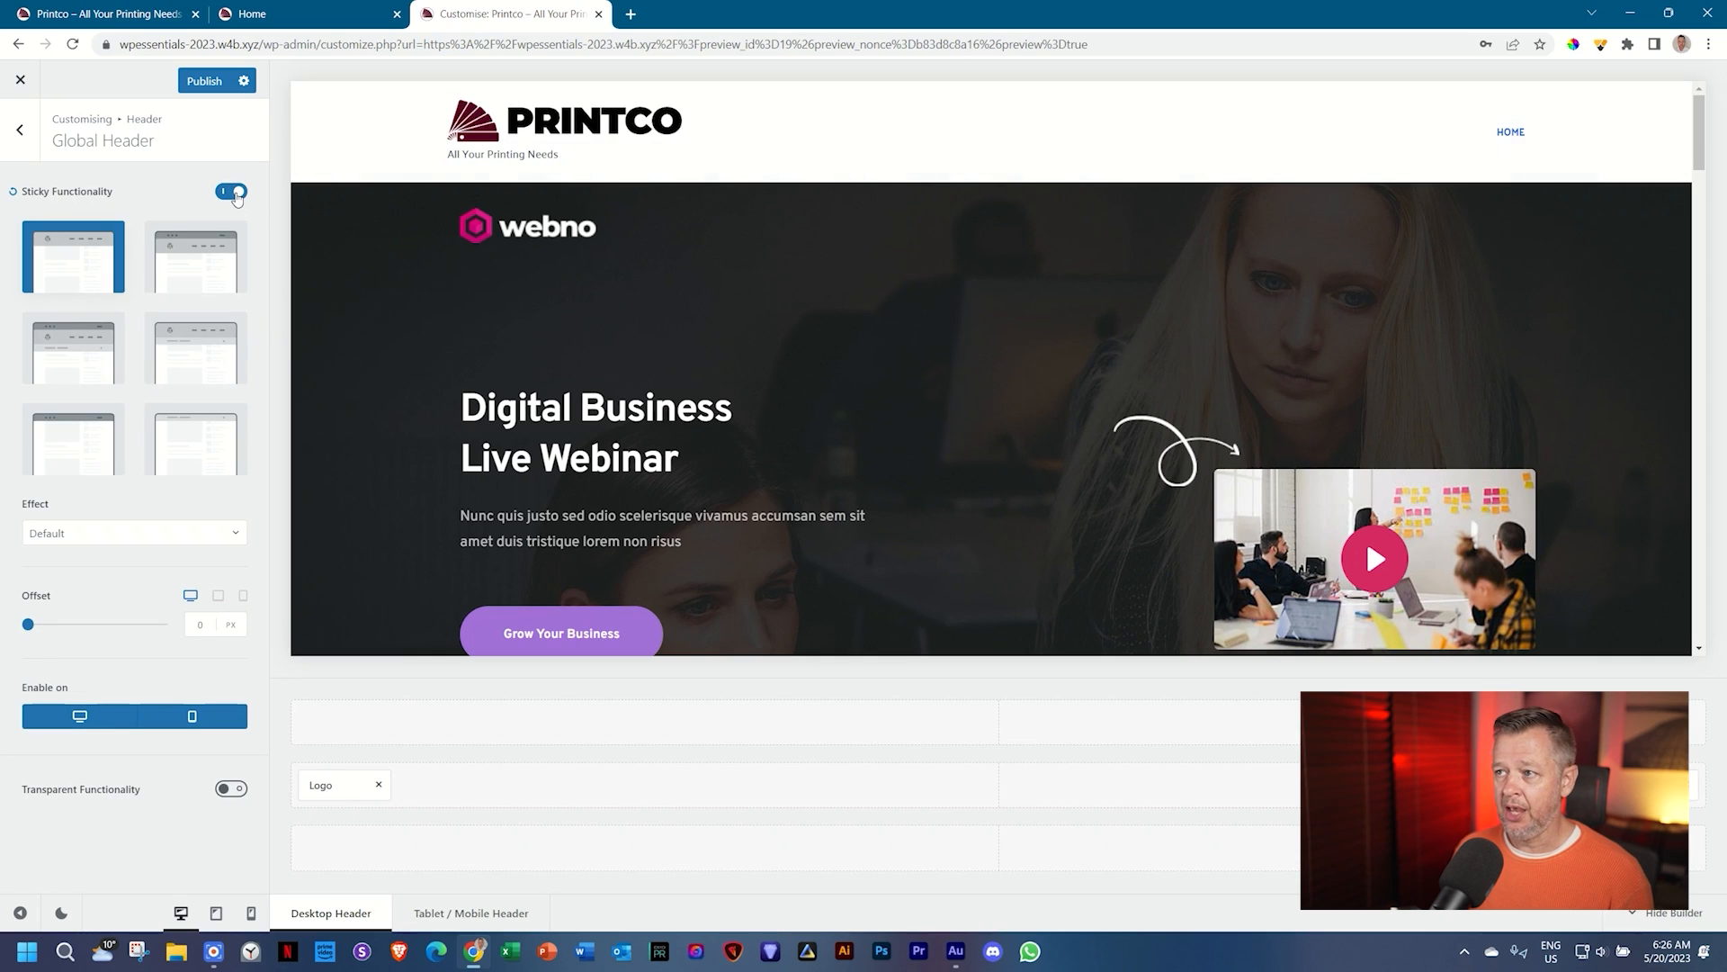
pyautogui.scroll(-5, 1396, 402)
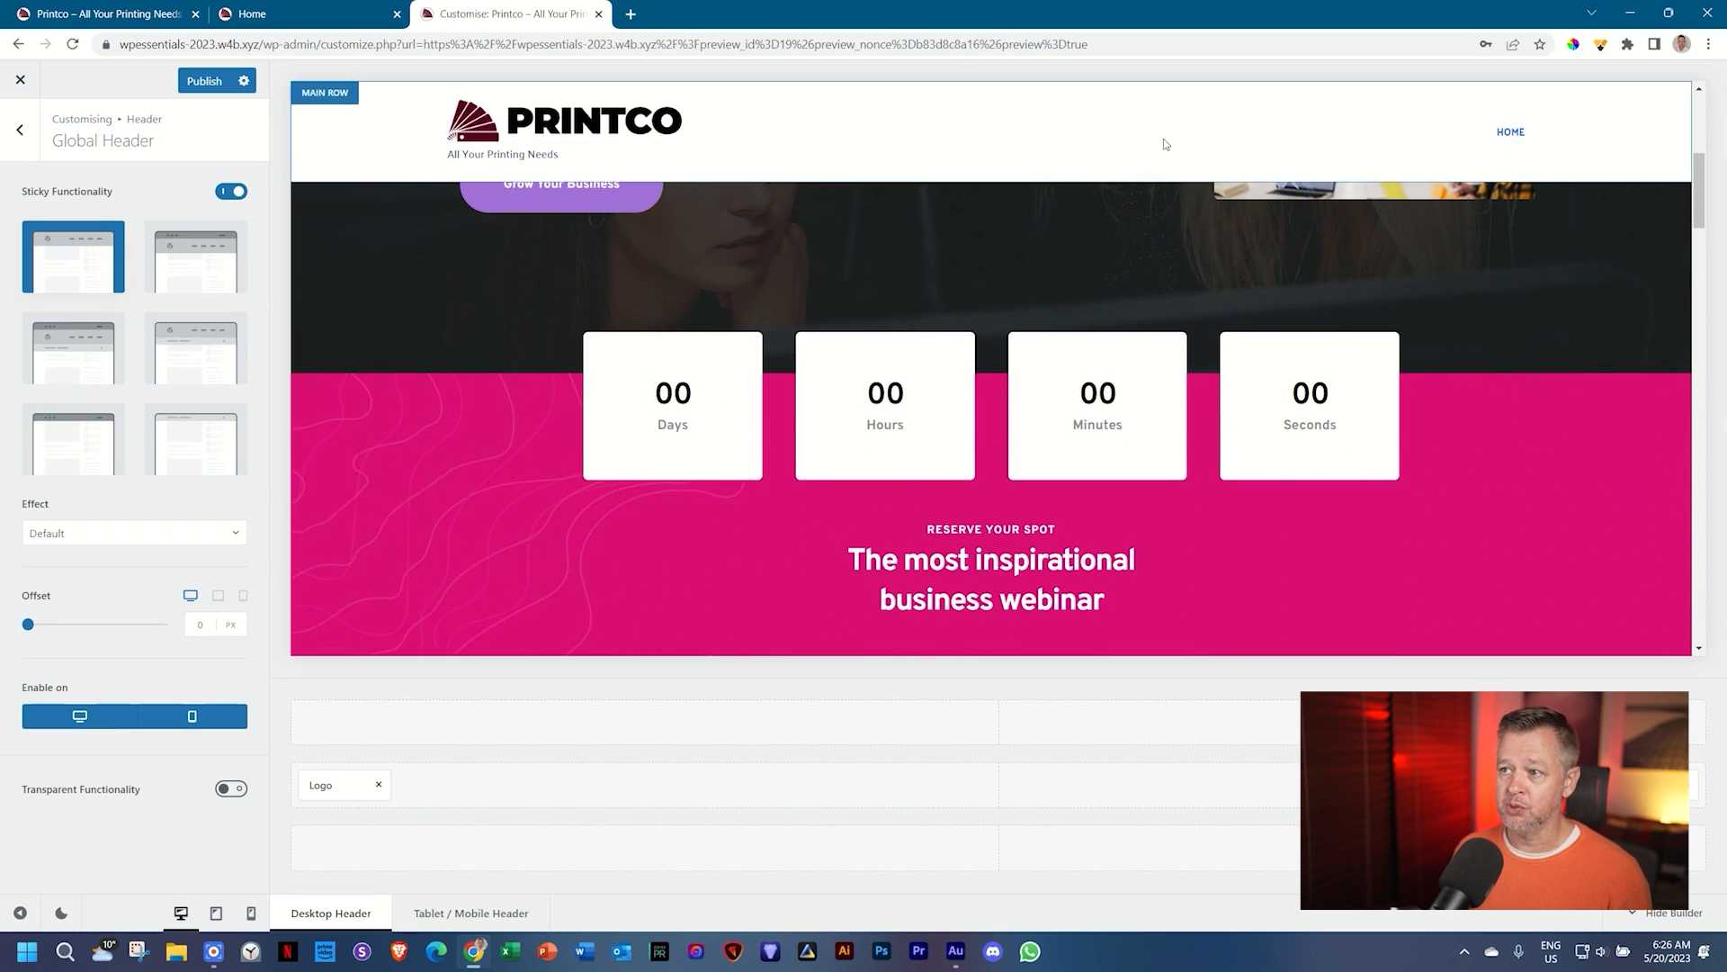
pyautogui.scroll(-15, 1524, 466)
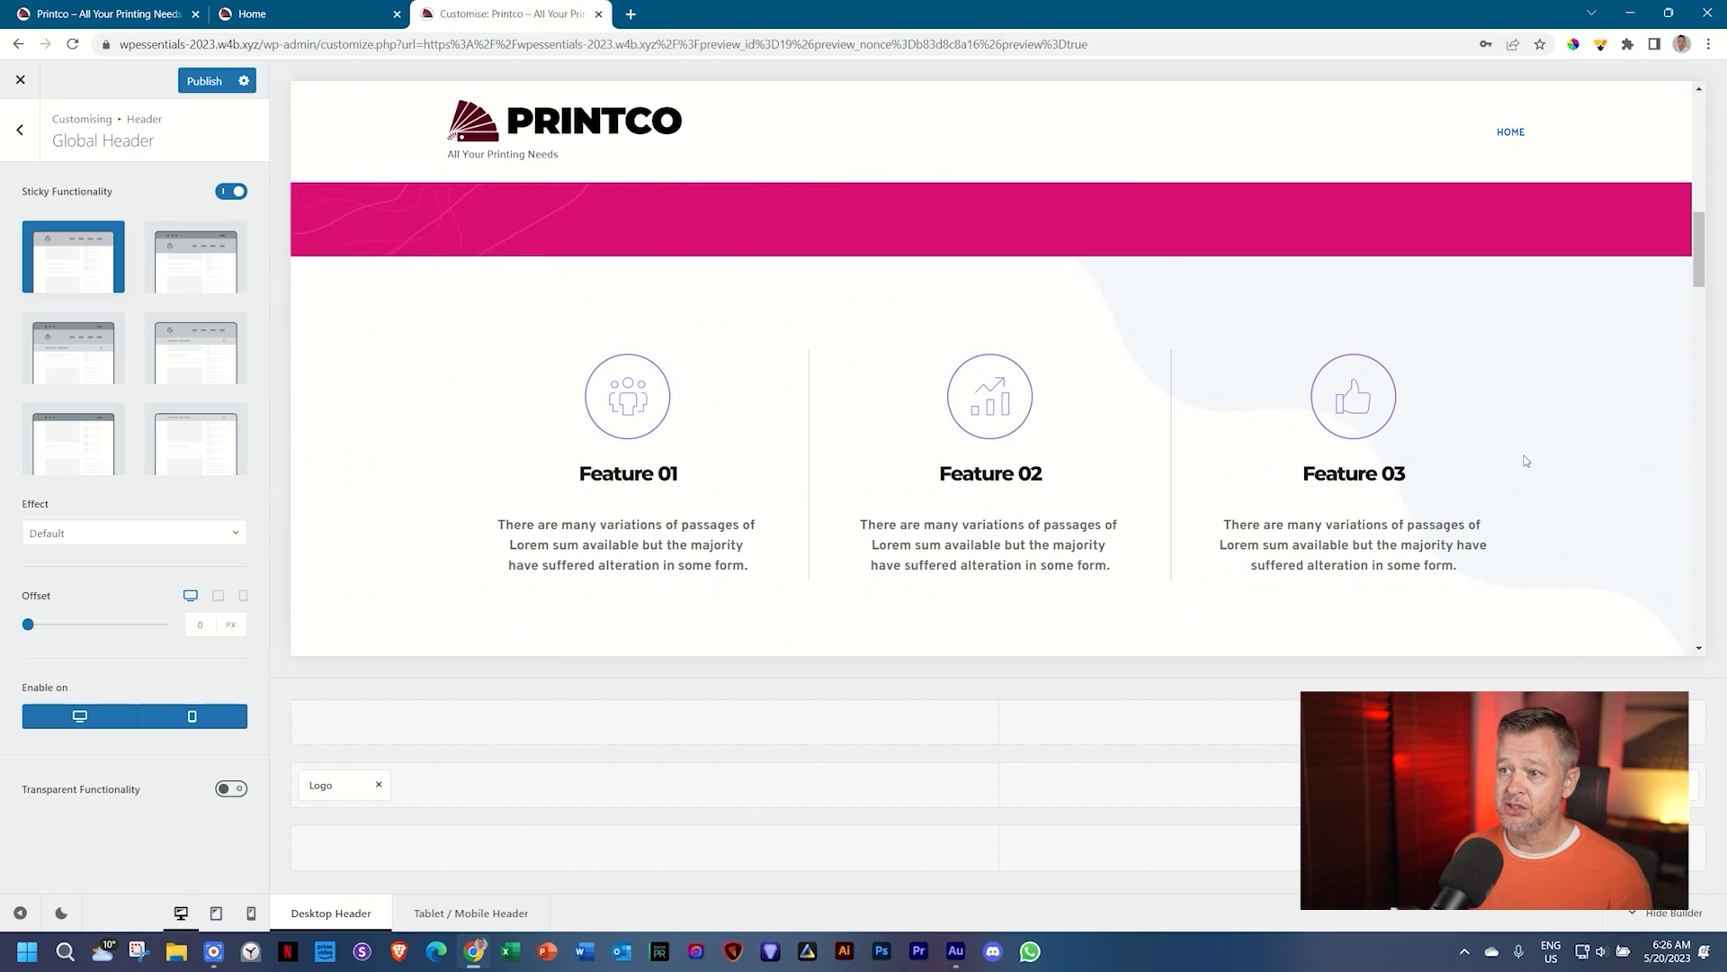
pyautogui.scroll(-10, 1525, 457)
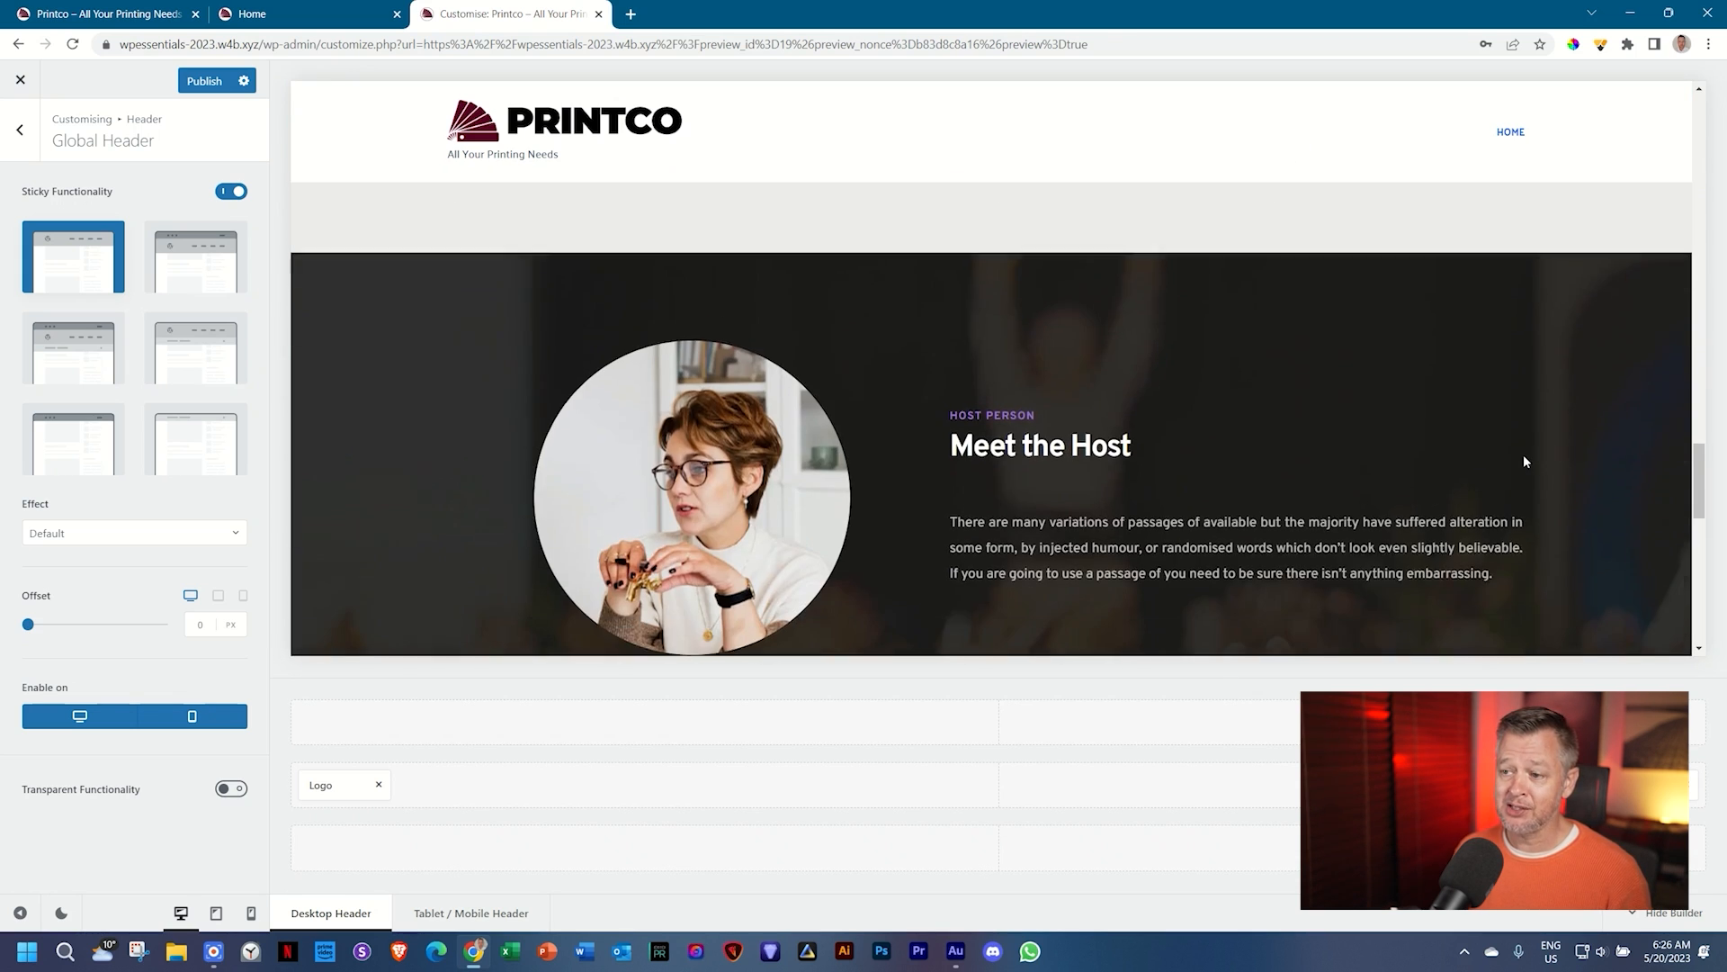
pyautogui.scroll(15, 1512, 486)
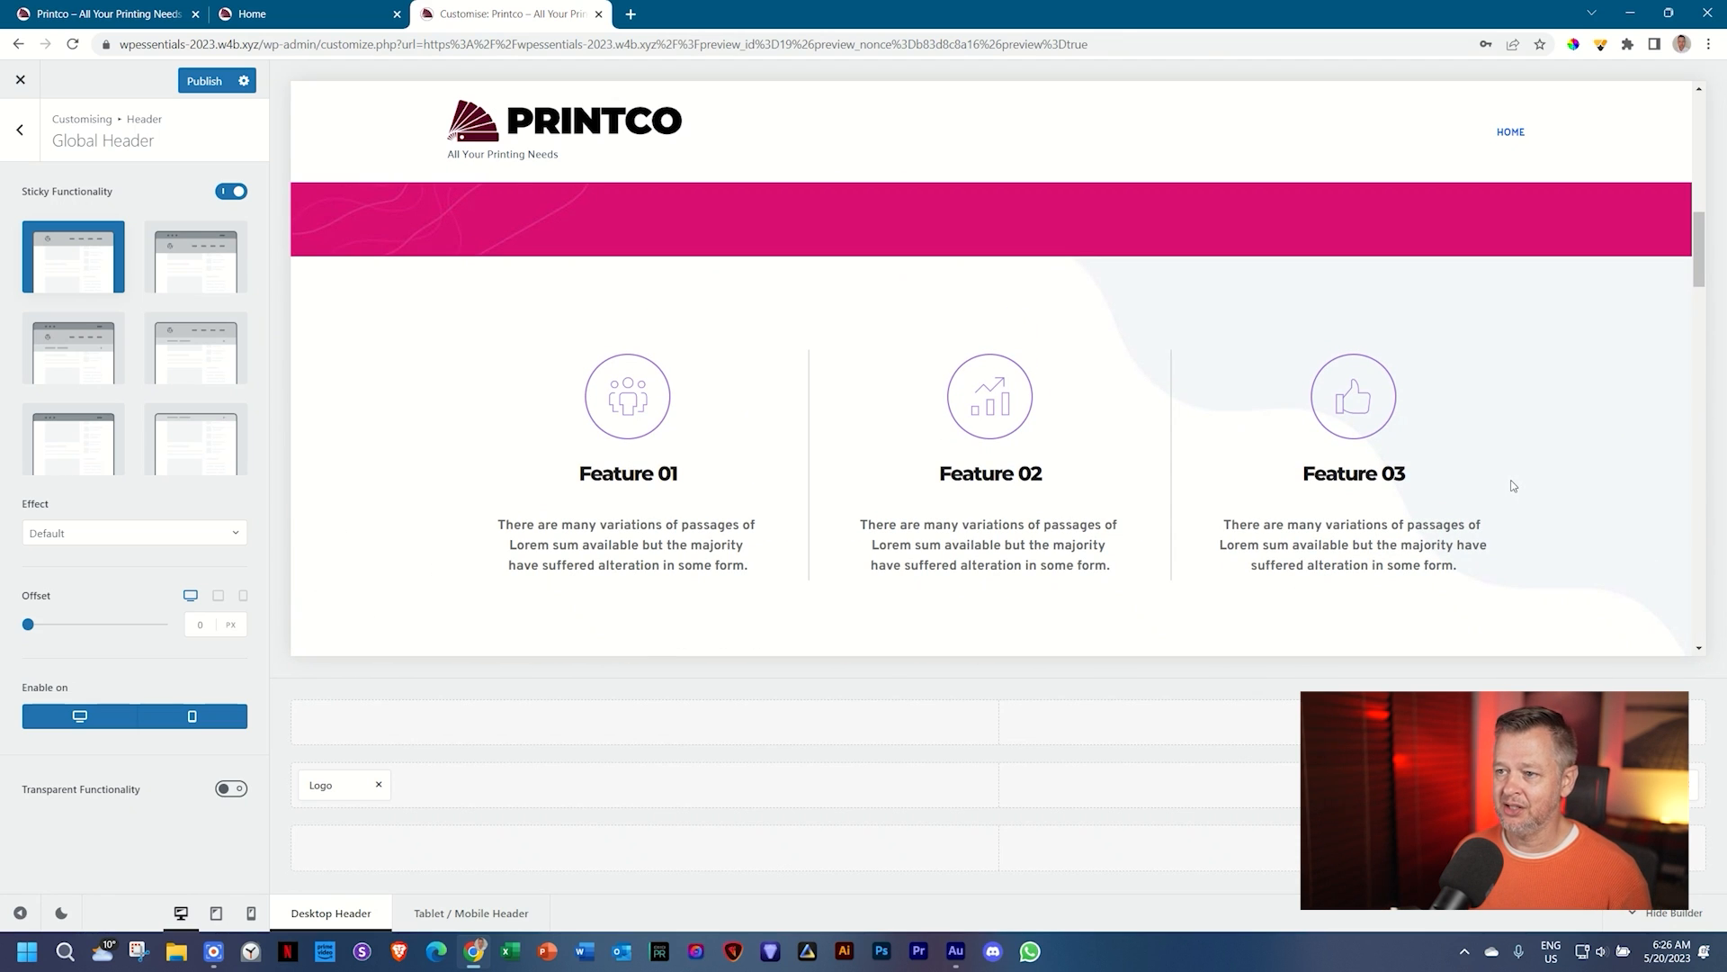
pyautogui.scroll(8, 1514, 486)
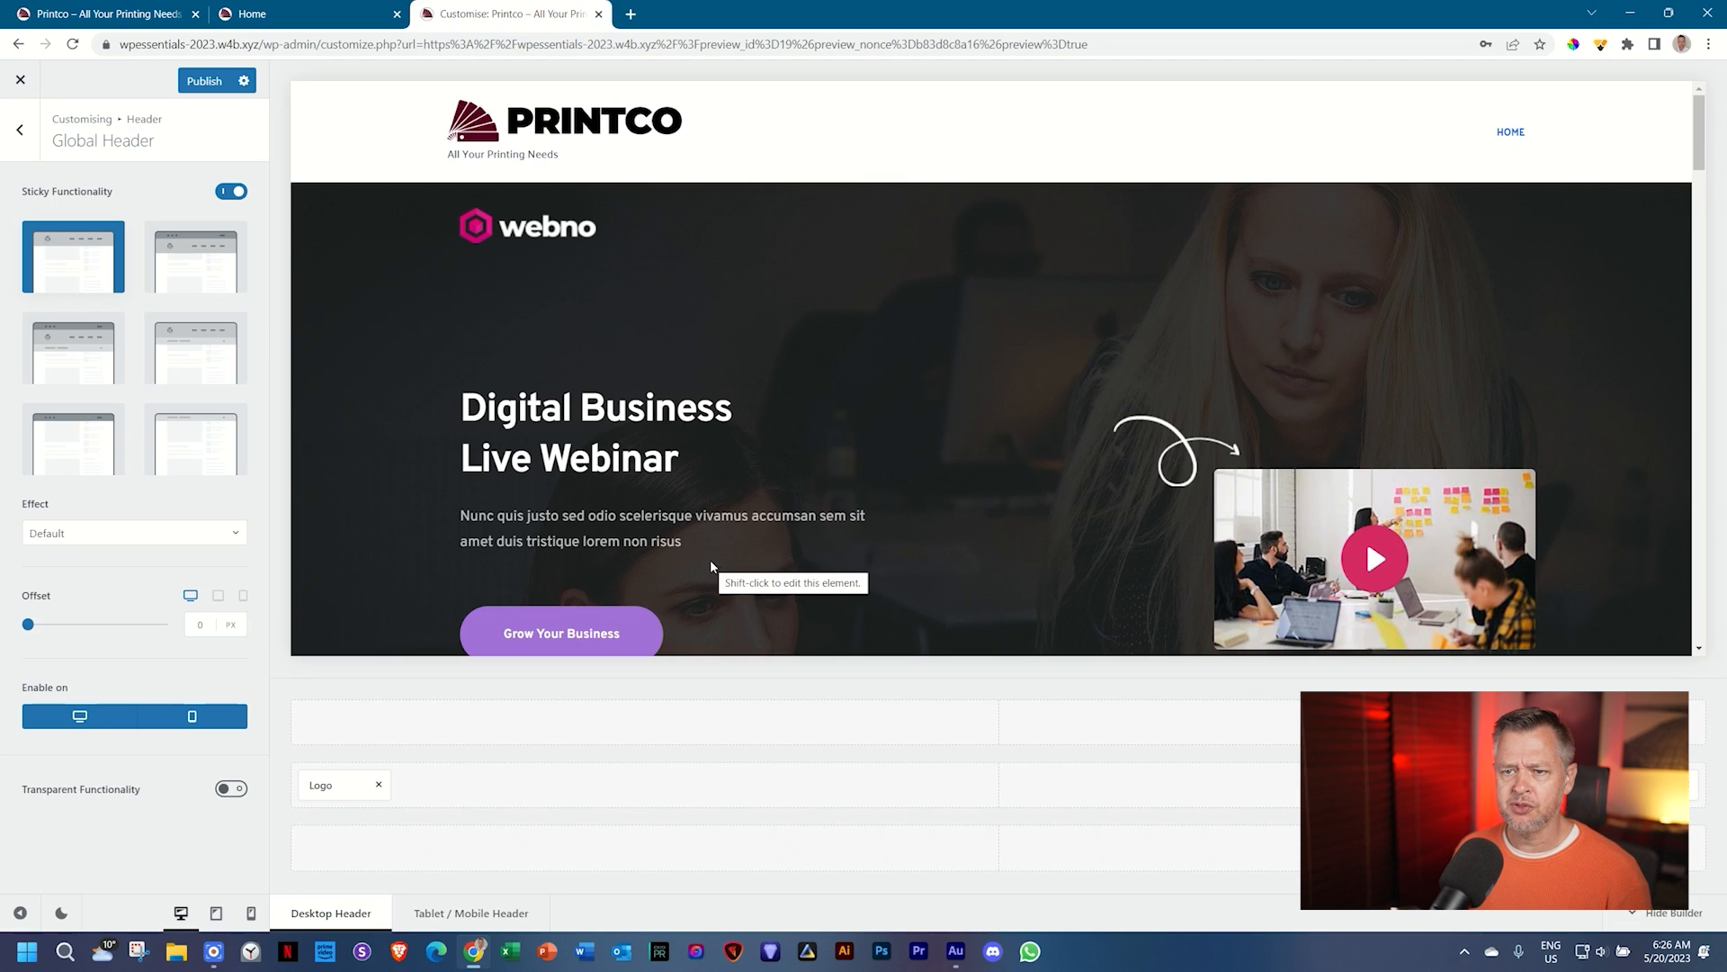
pyautogui.click(194, 532)
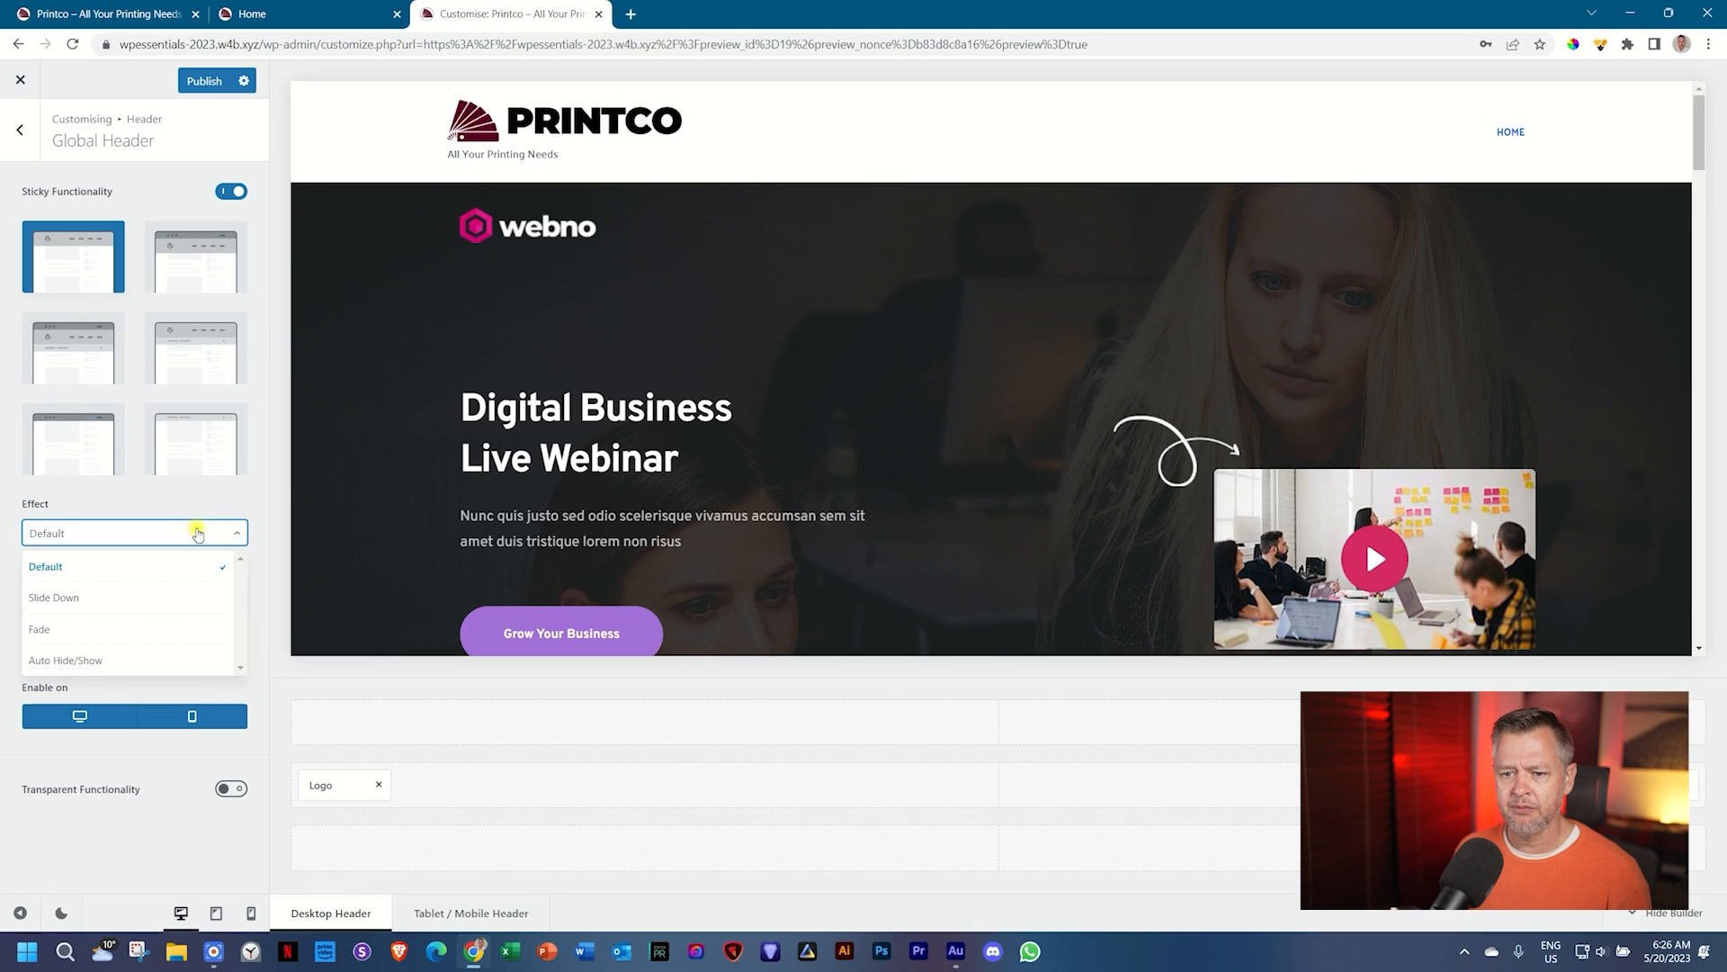
pyautogui.click(230, 515)
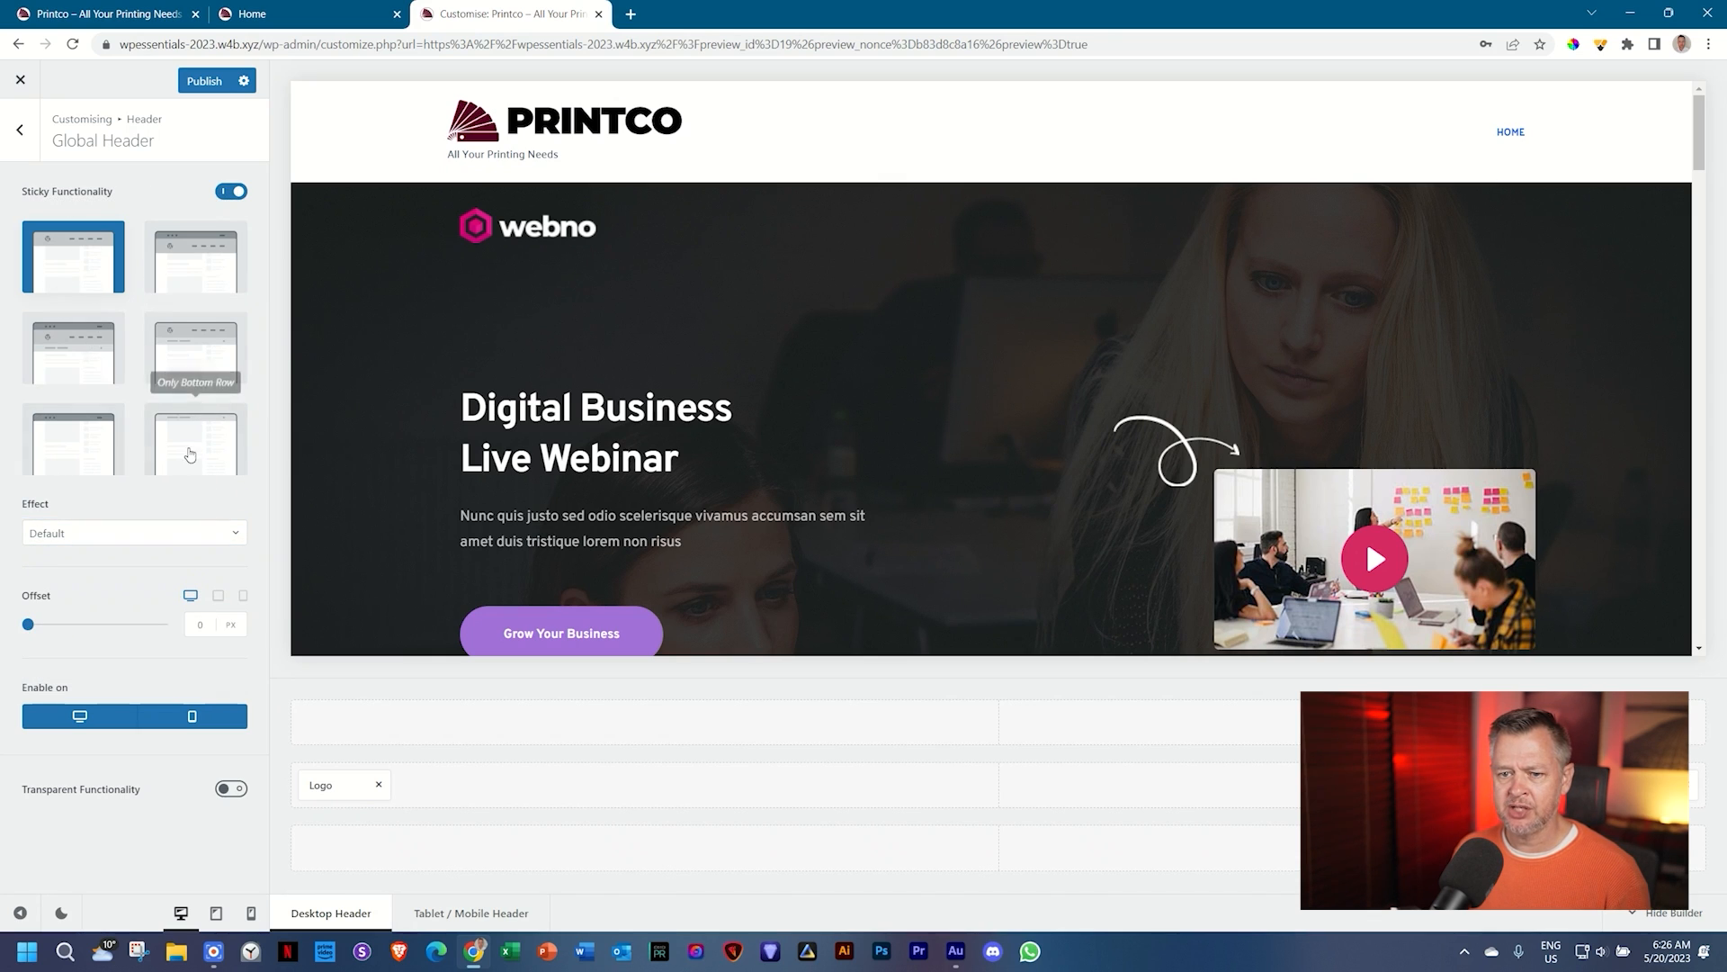
pyautogui.click(124, 534)
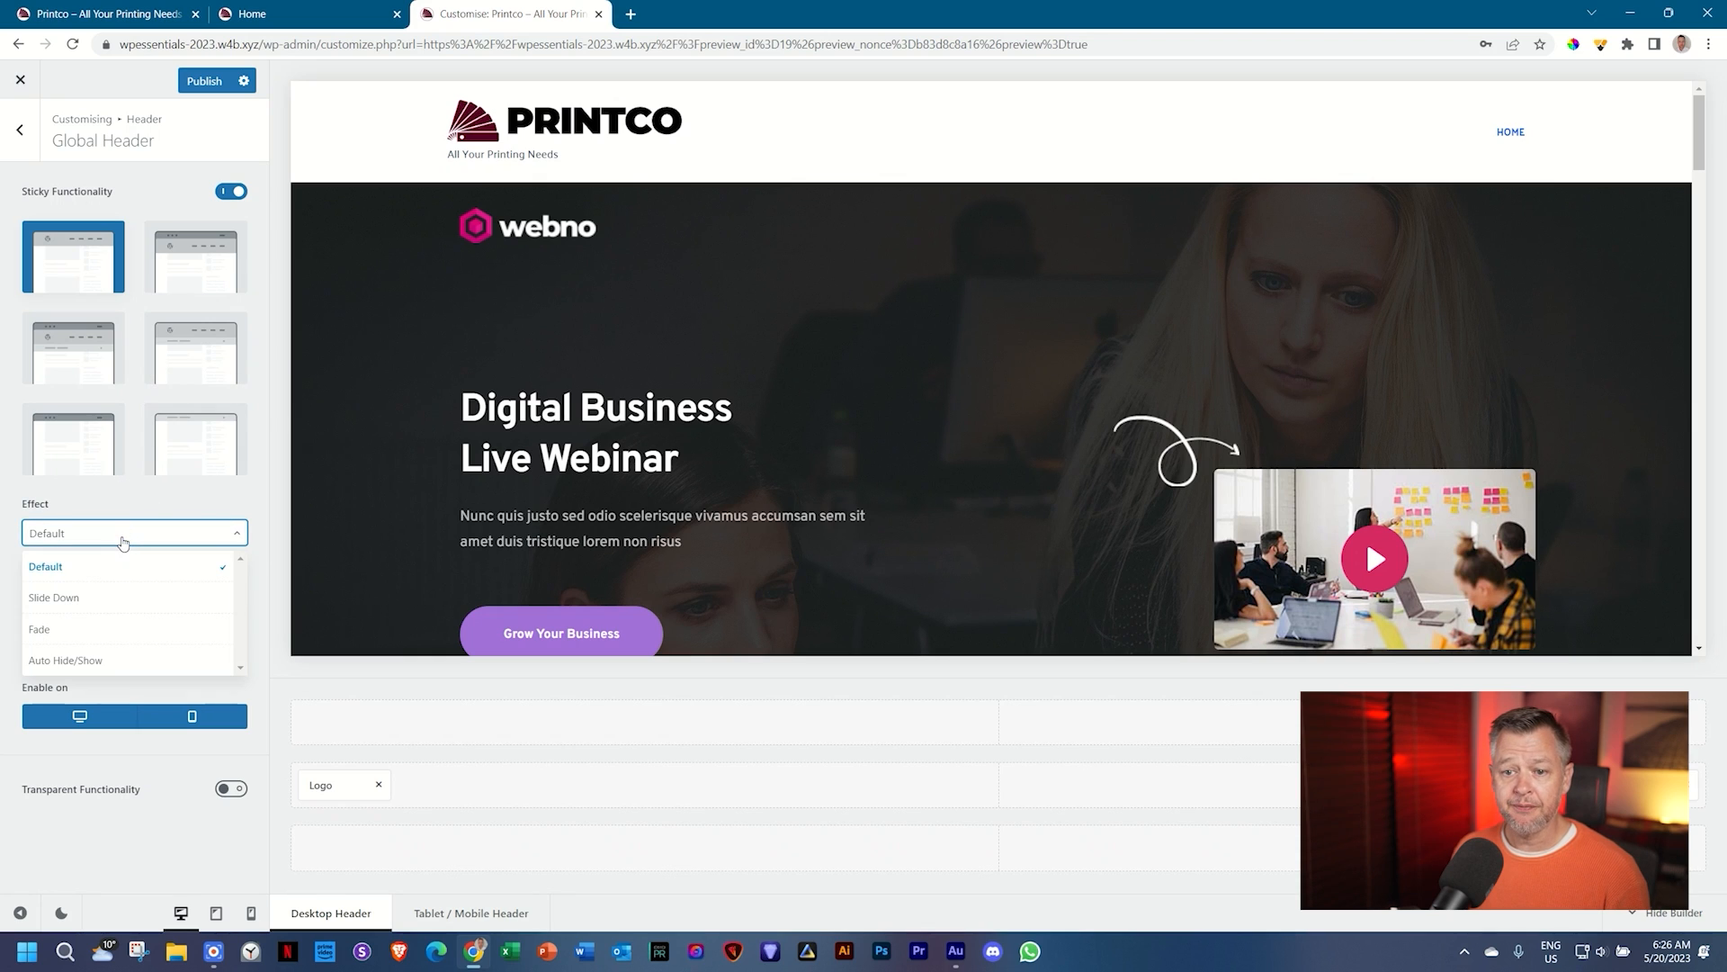
# Step: Try the Slide Down sticky header effect and scroll the preview to test it
pyautogui.click(74, 599)
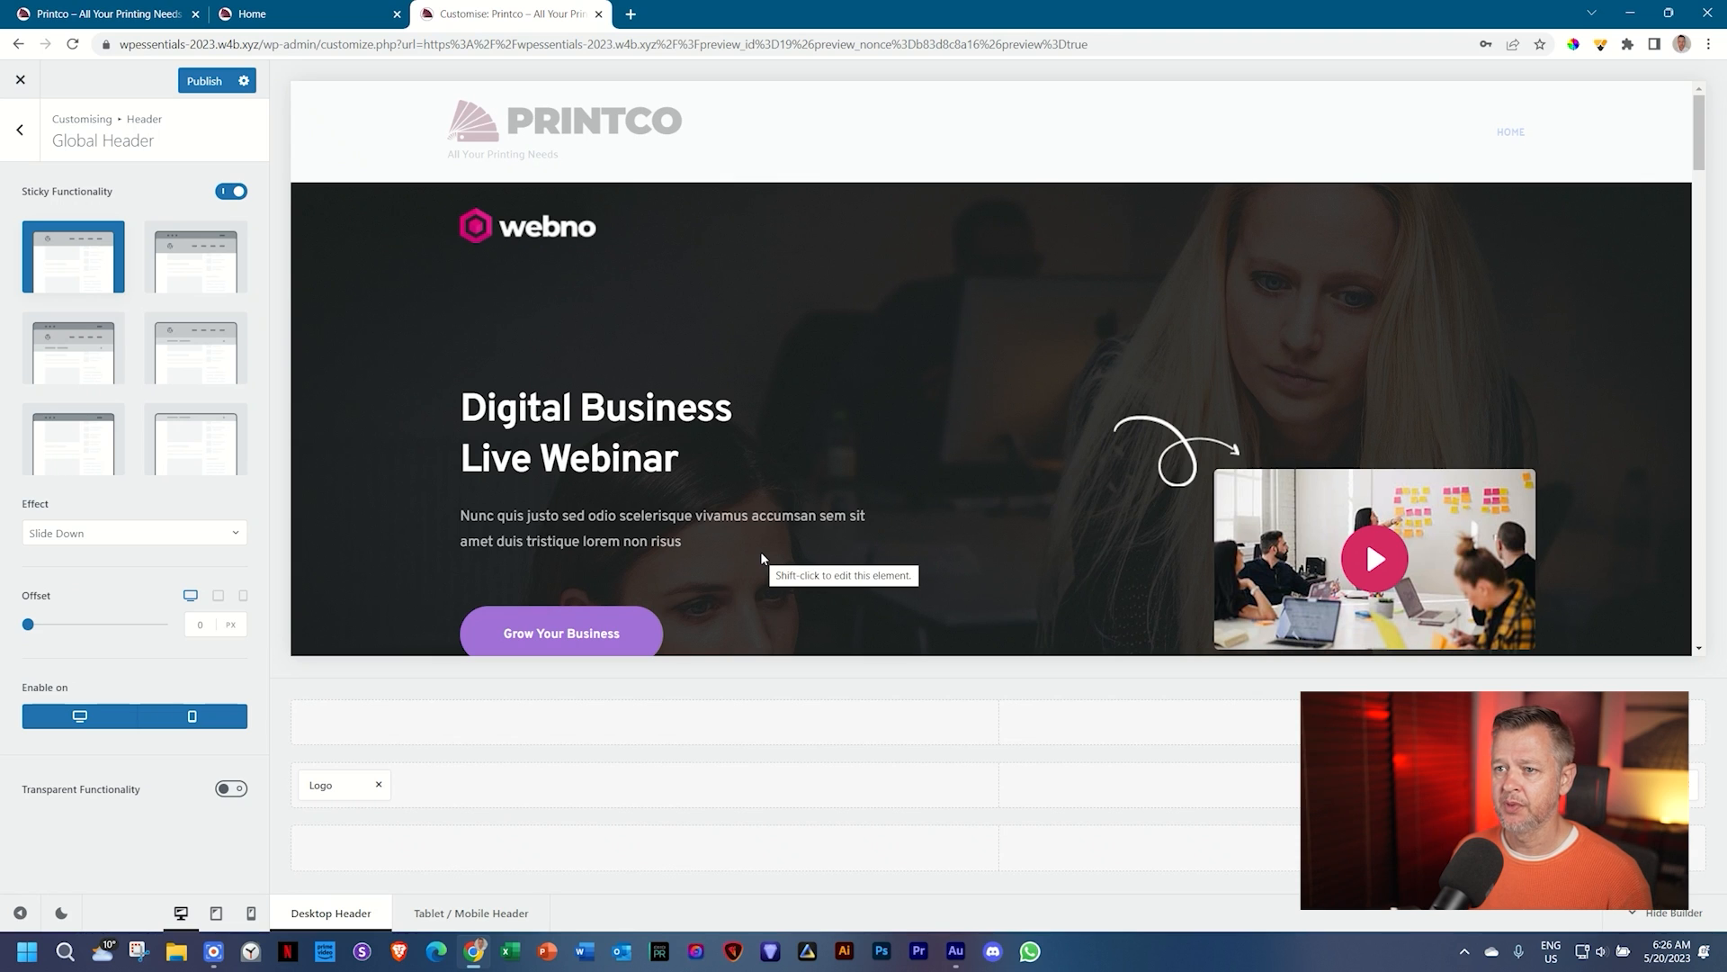
pyautogui.scroll(-5, 762, 559)
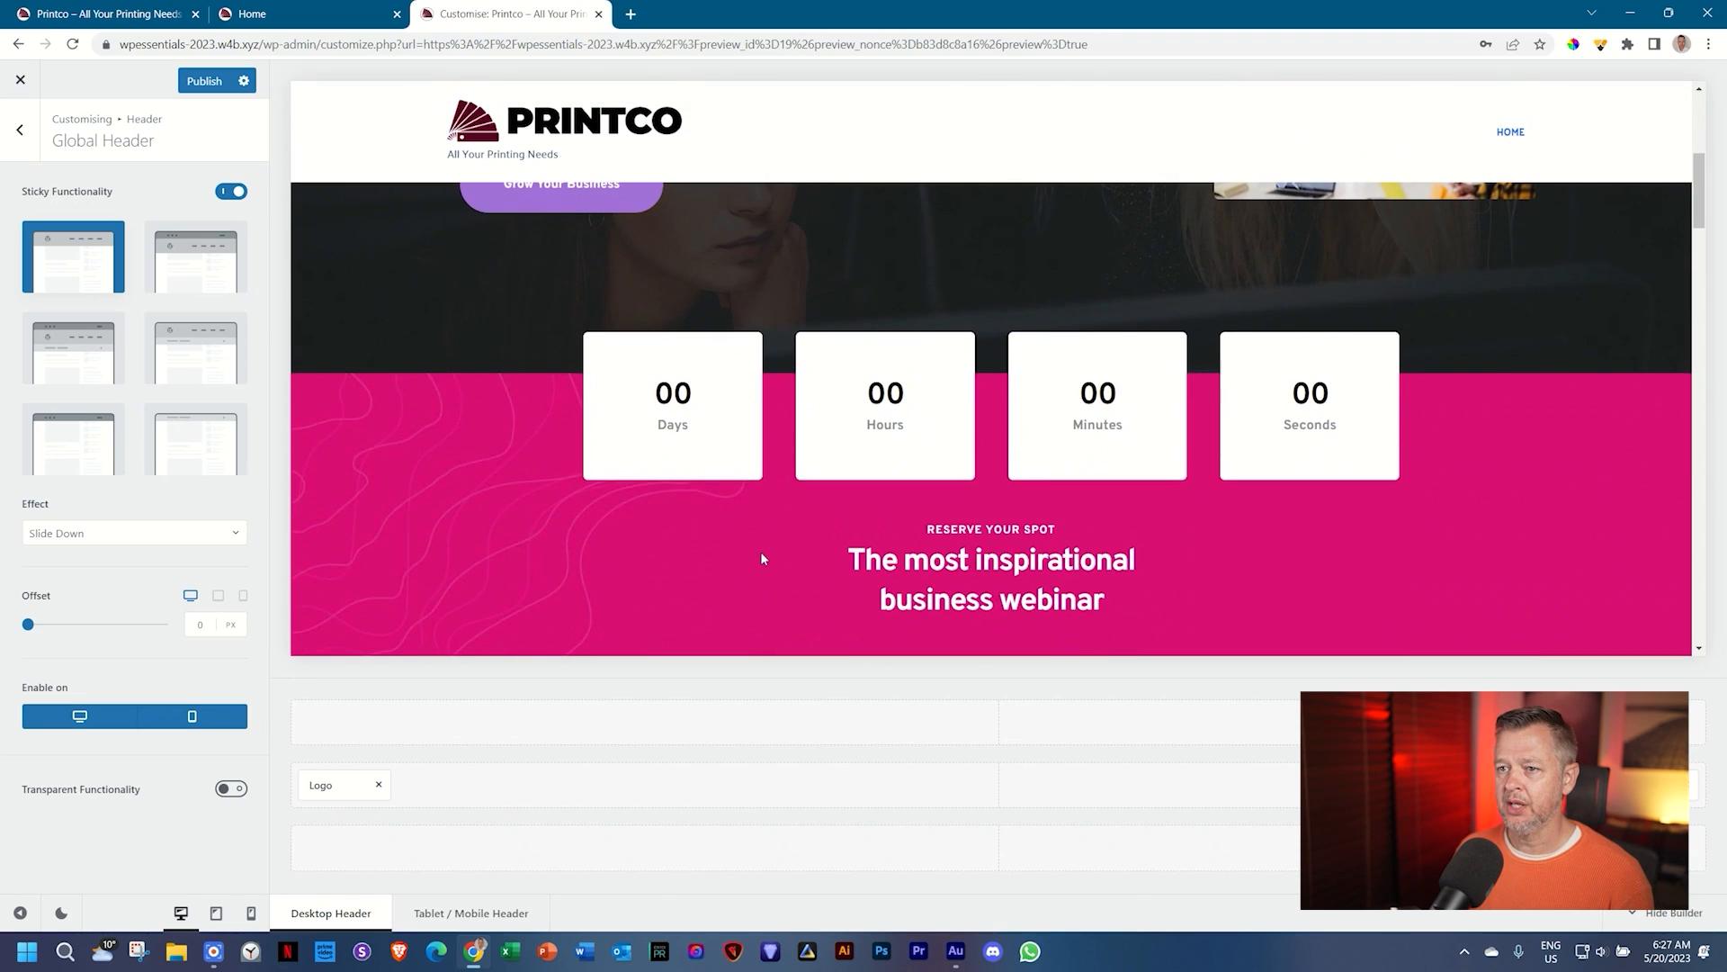
pyautogui.scroll(-5, 763, 559)
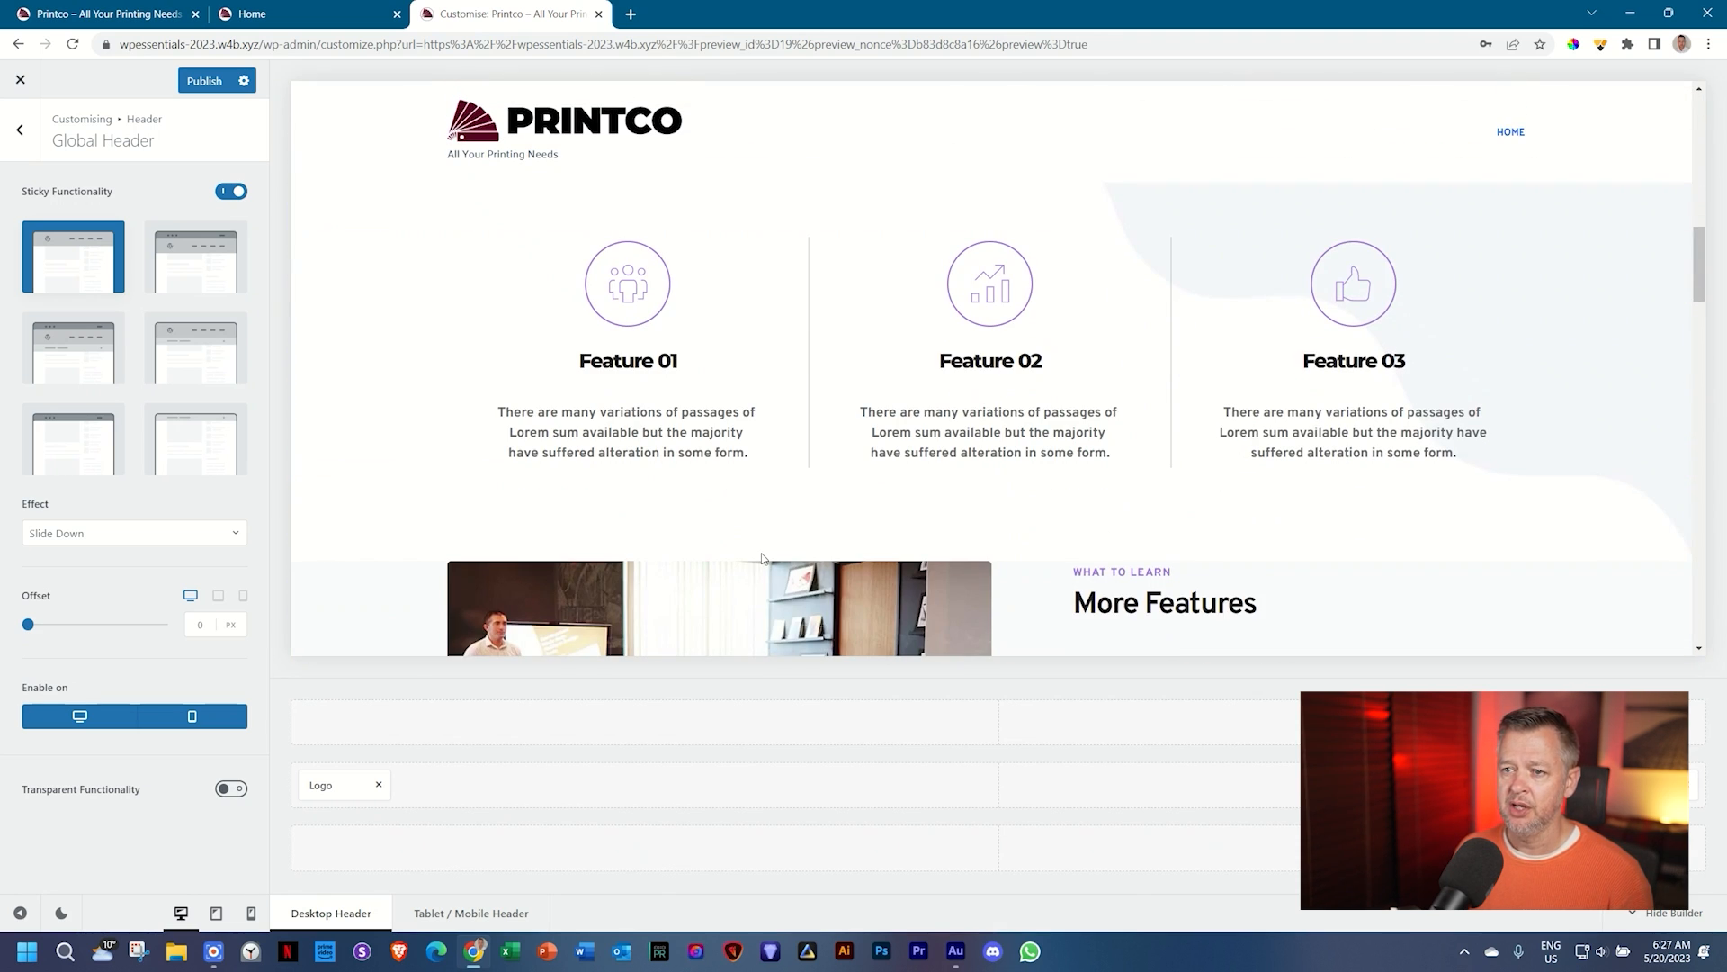
pyautogui.scroll(5, 762, 558)
pyautogui.scroll(-5, 762, 558)
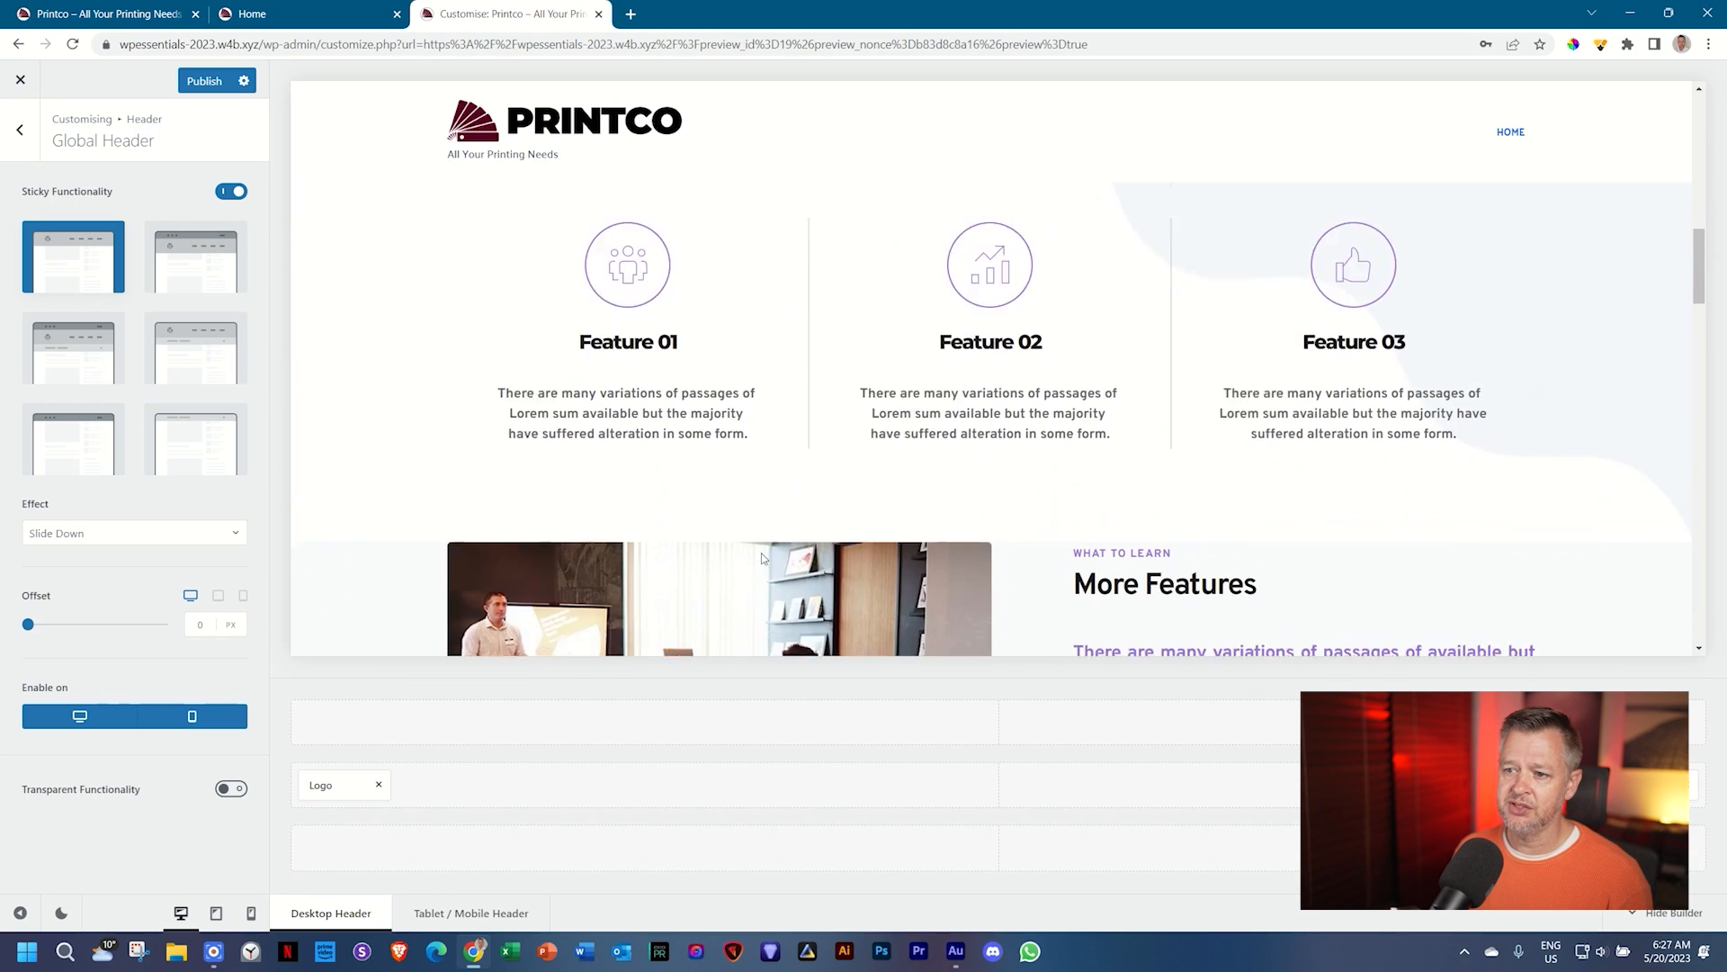
pyautogui.scroll(-5, 762, 558)
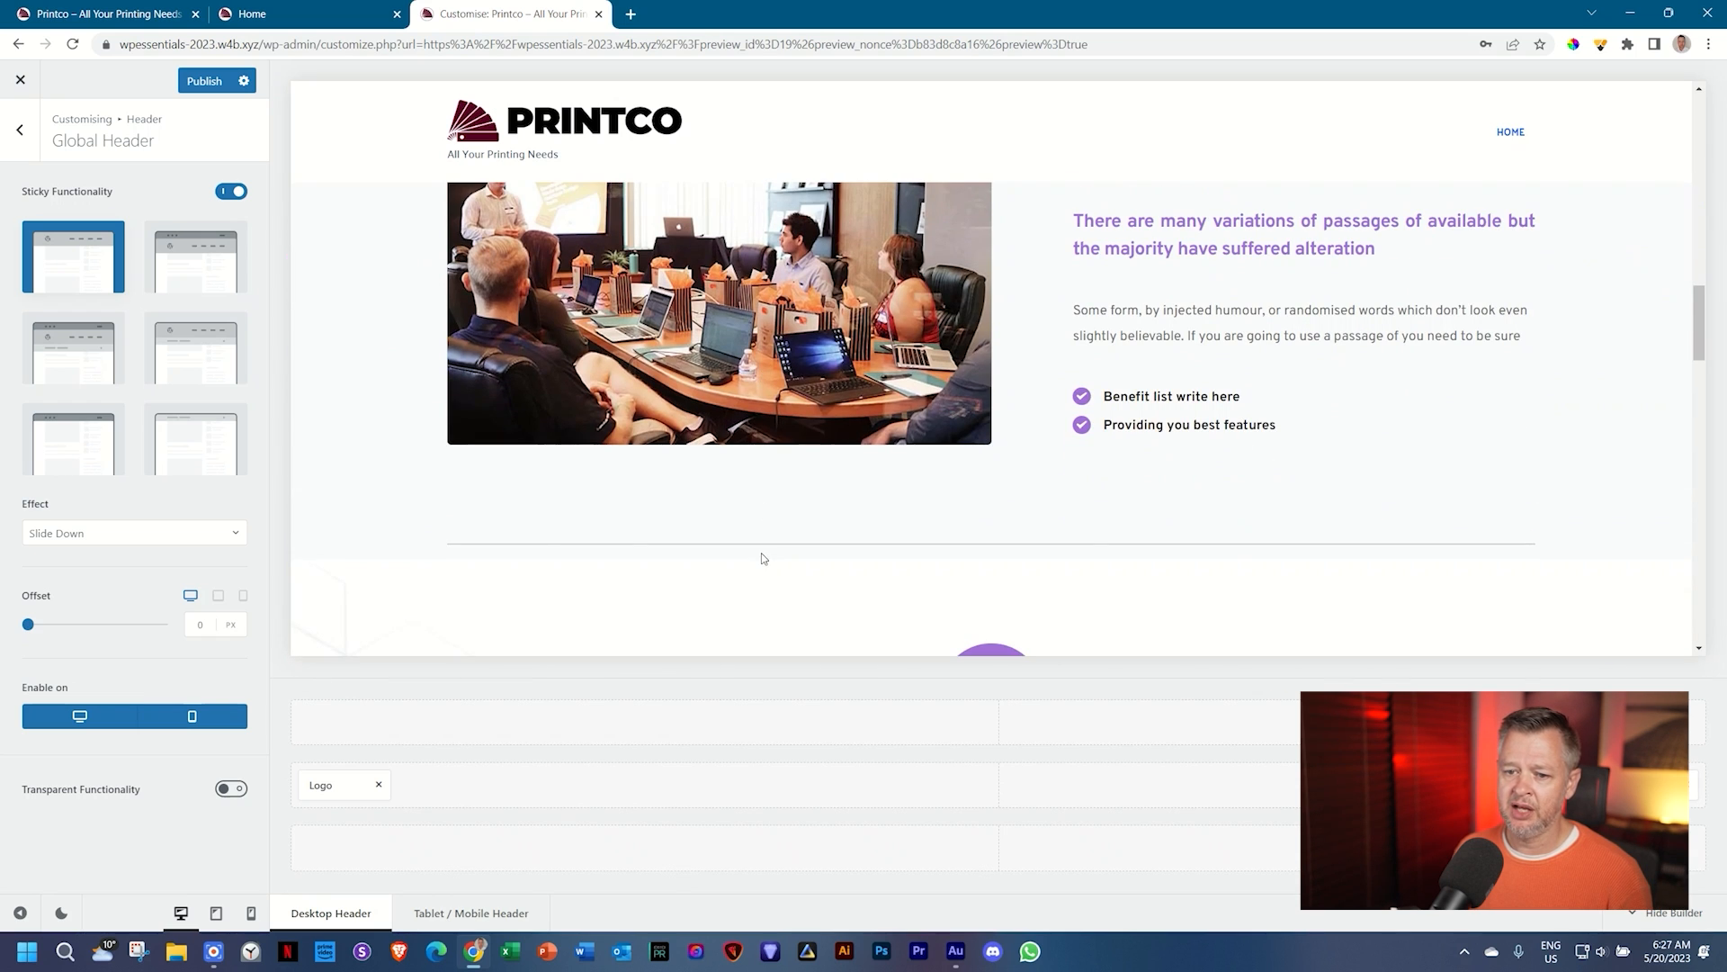
# Step: Set the sticky Effect to Auto Hide/Show and verify it by scrolling the preview up and down
pyautogui.click(148, 540)
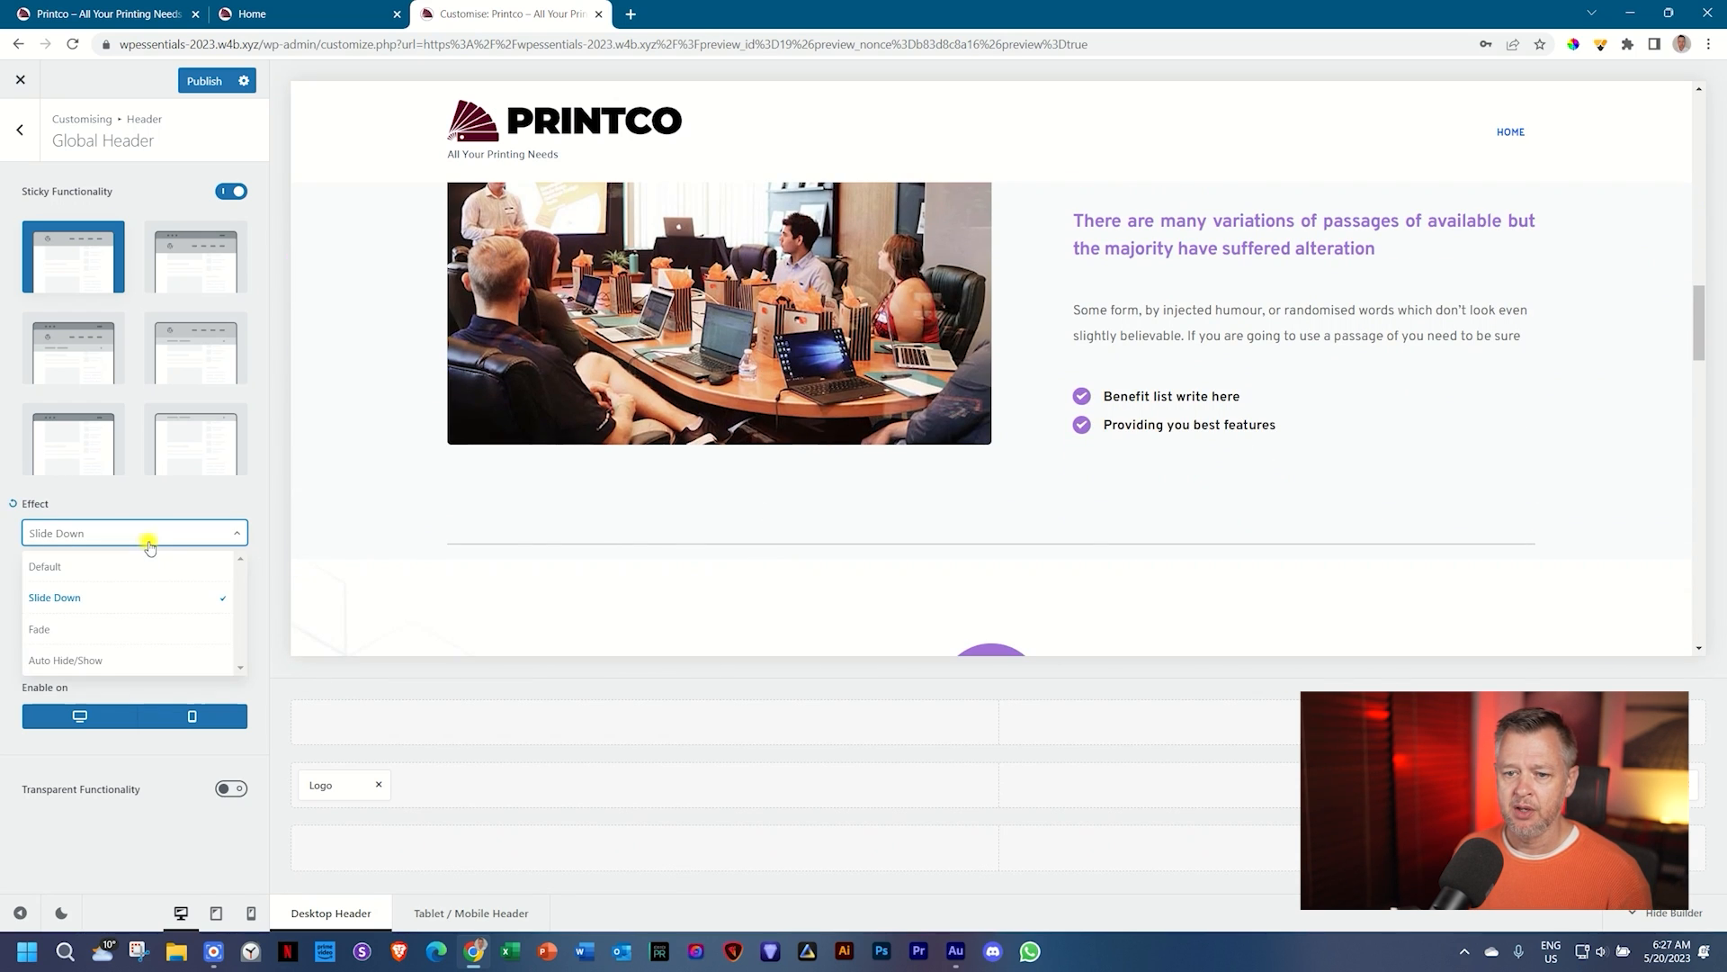
pyautogui.click(111, 664)
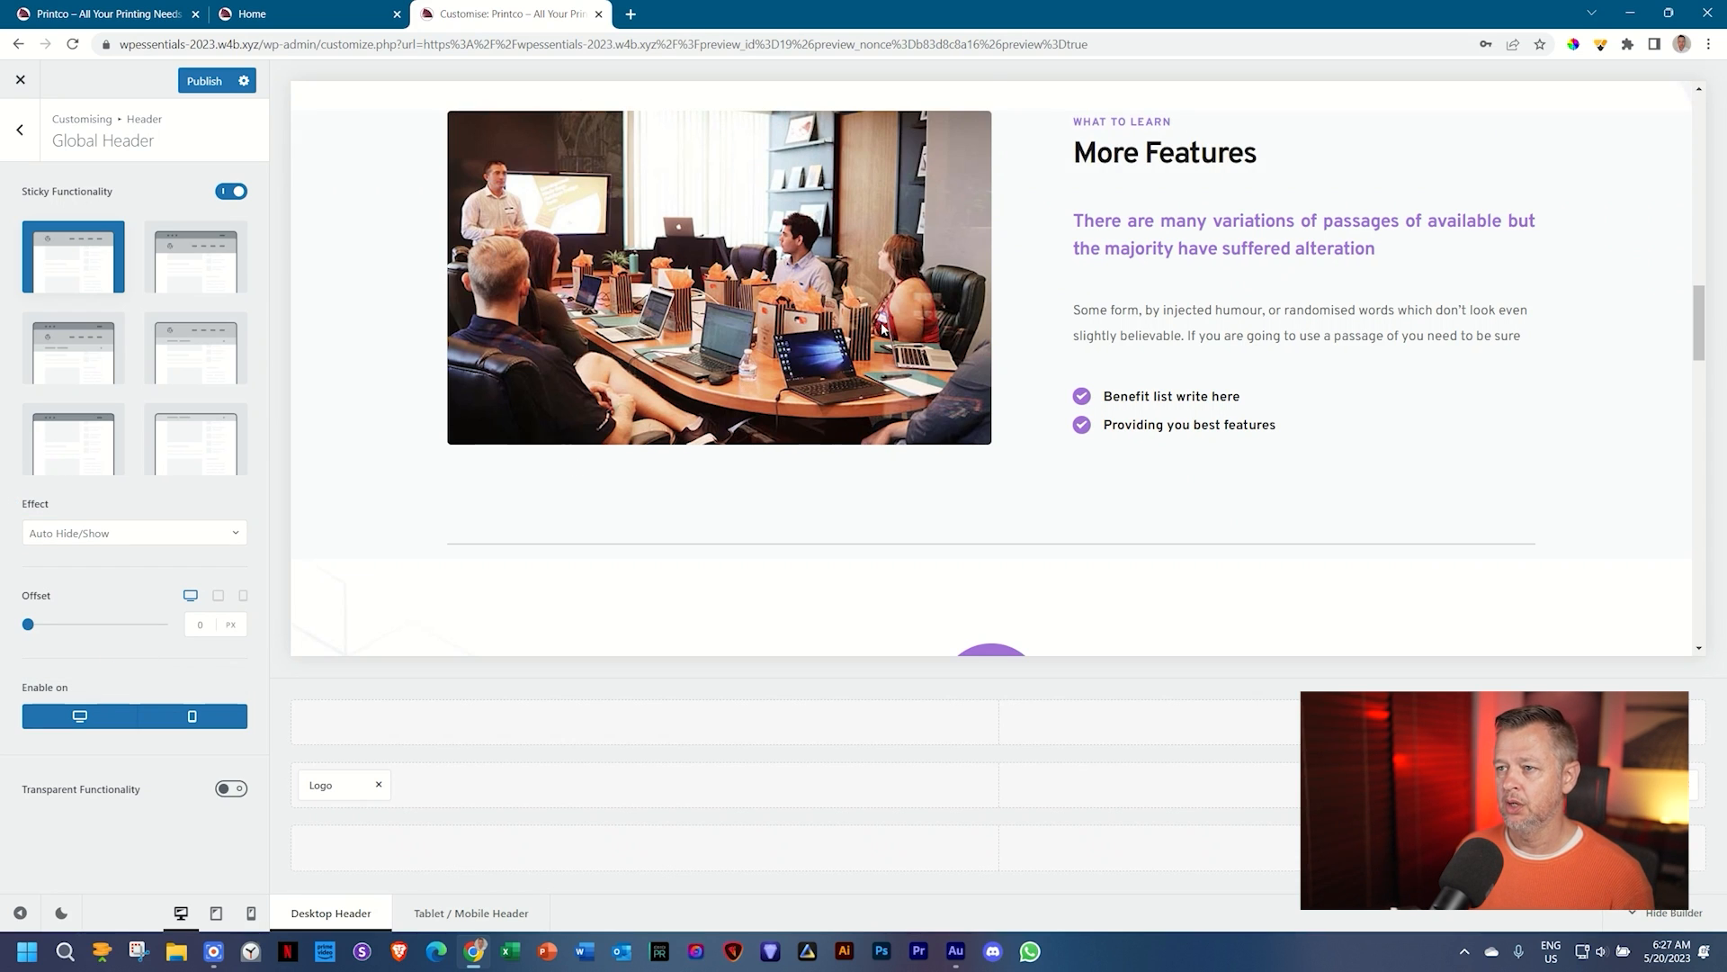
pyautogui.scroll(-5, 881, 335)
pyautogui.scroll(-3, 881, 336)
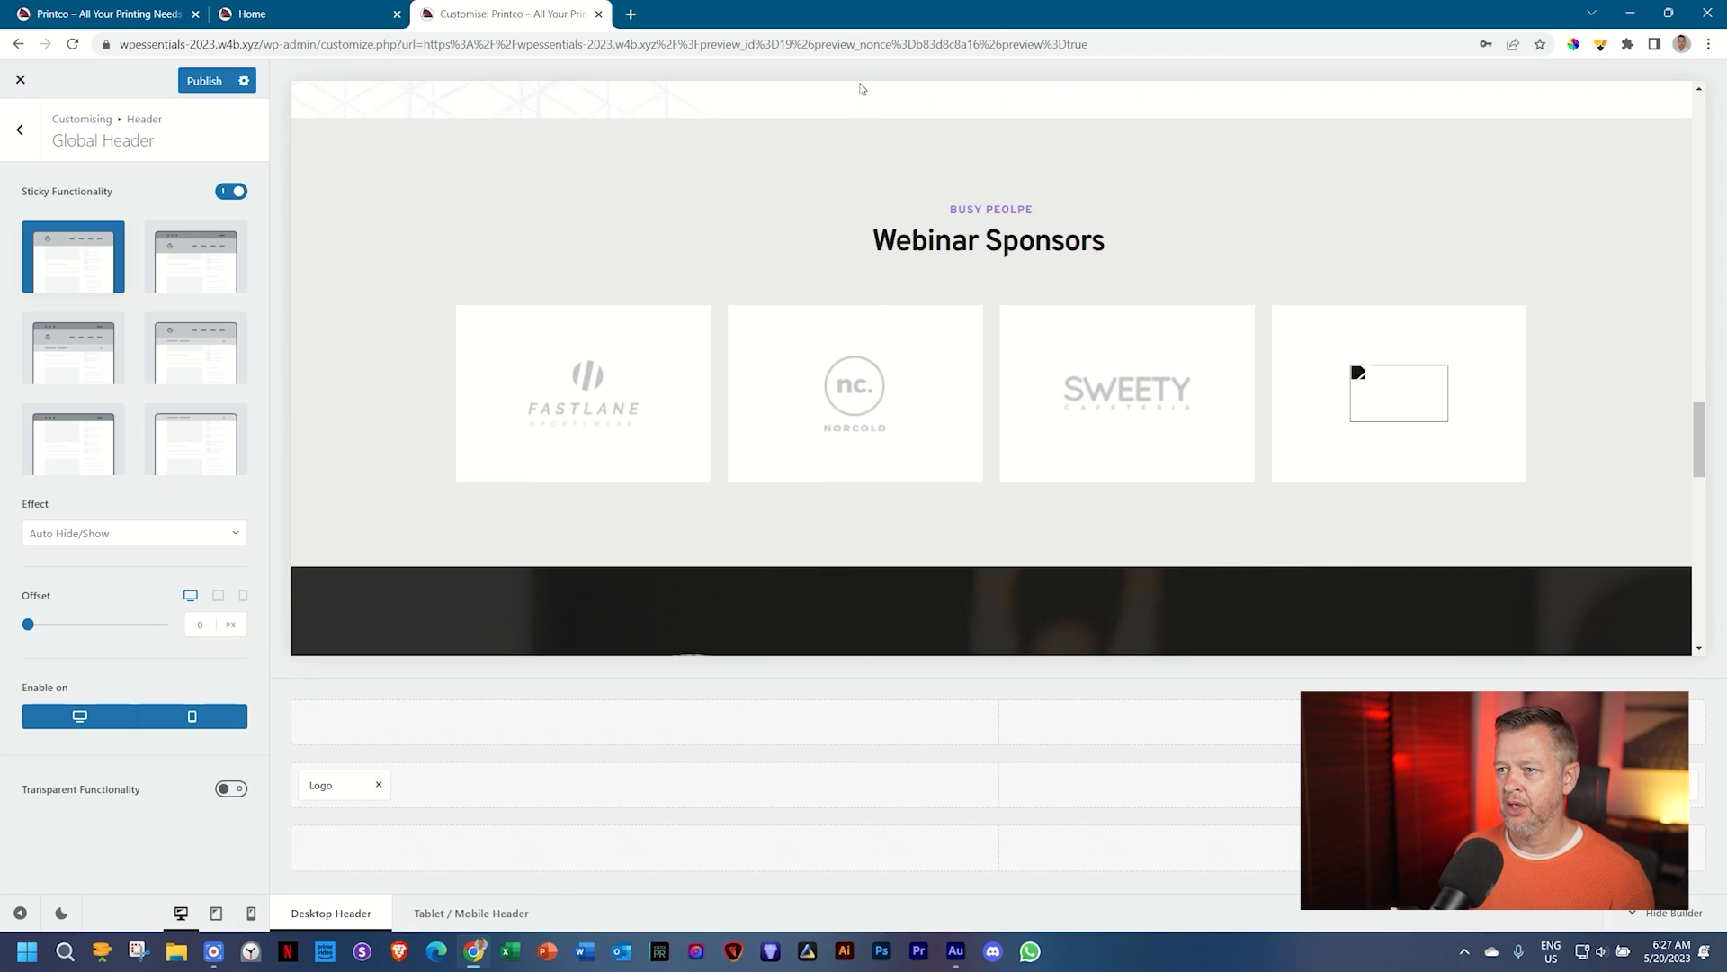
pyautogui.scroll(10, 864, 297)
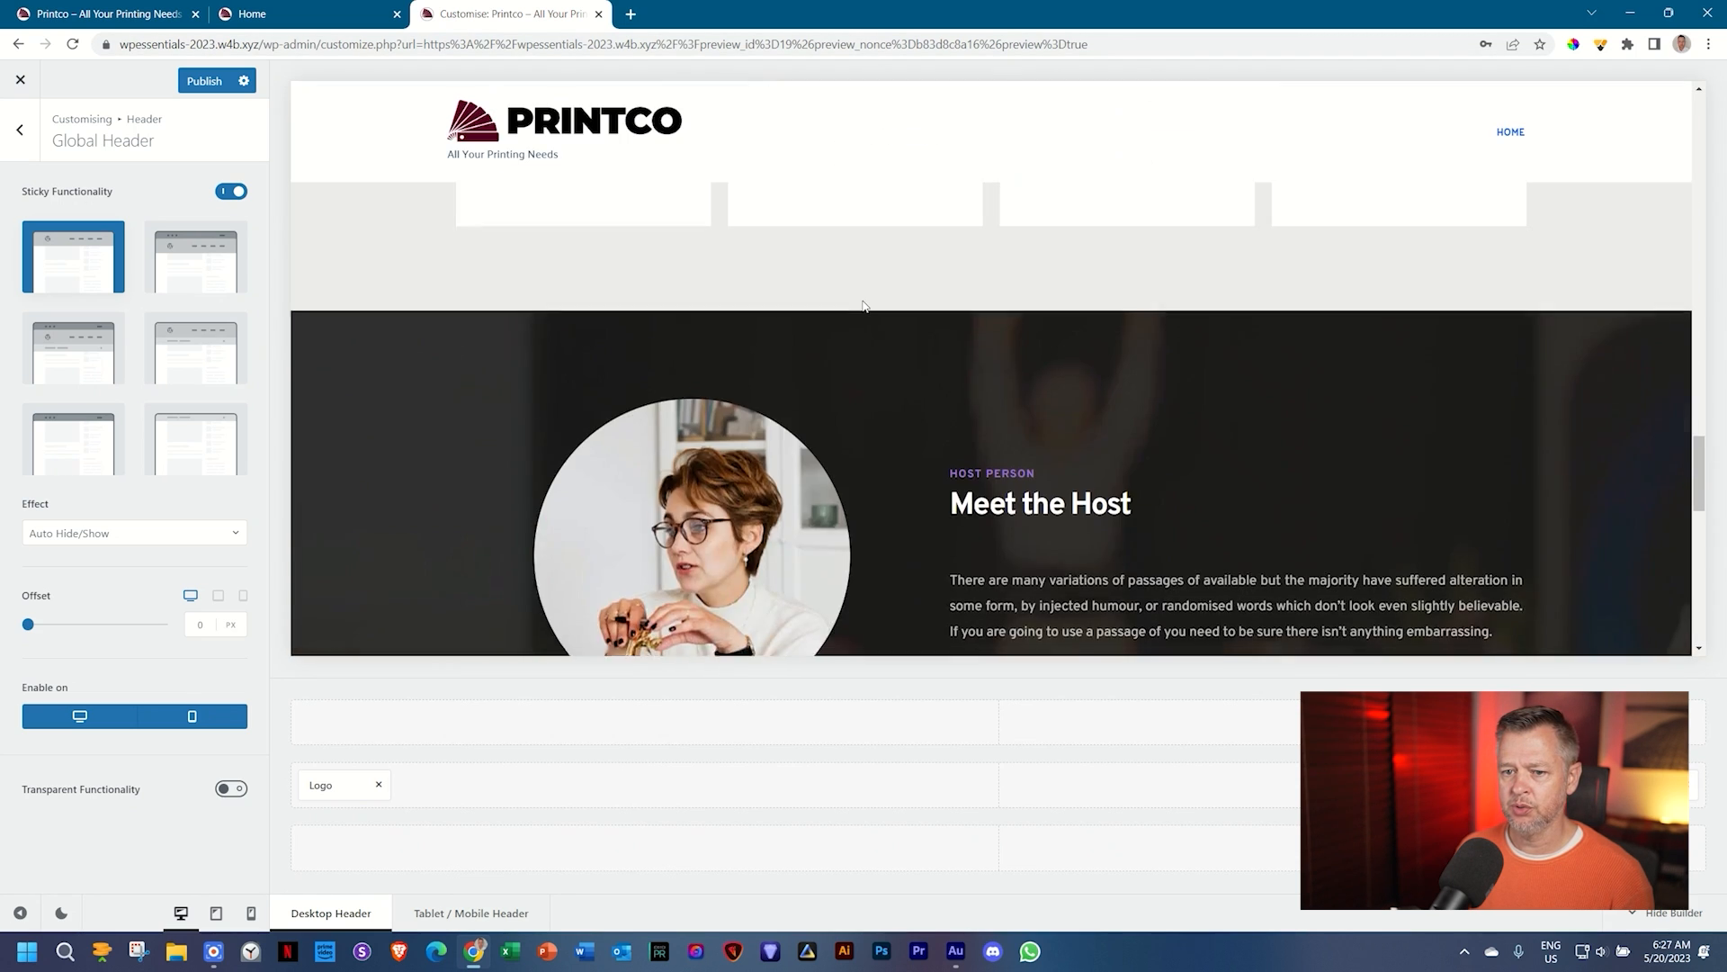
pyautogui.scroll(5, 864, 305)
pyautogui.scroll(-4, 864, 306)
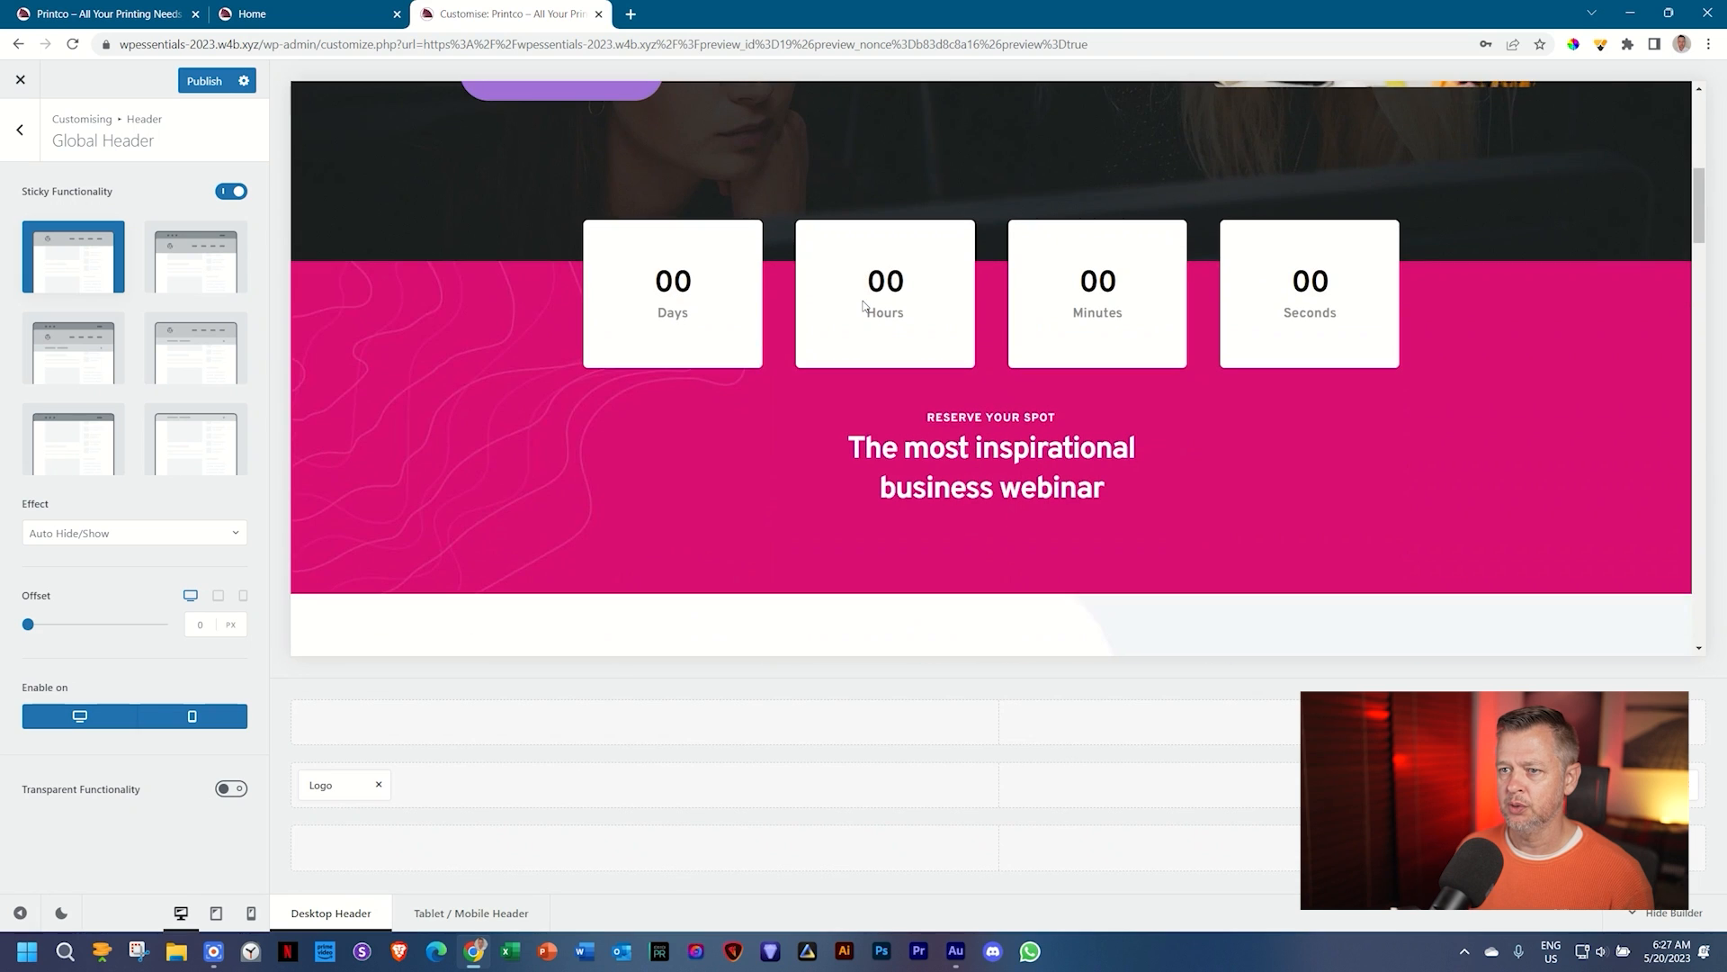
pyautogui.scroll(5, 862, 306)
pyautogui.scroll(-6, 862, 306)
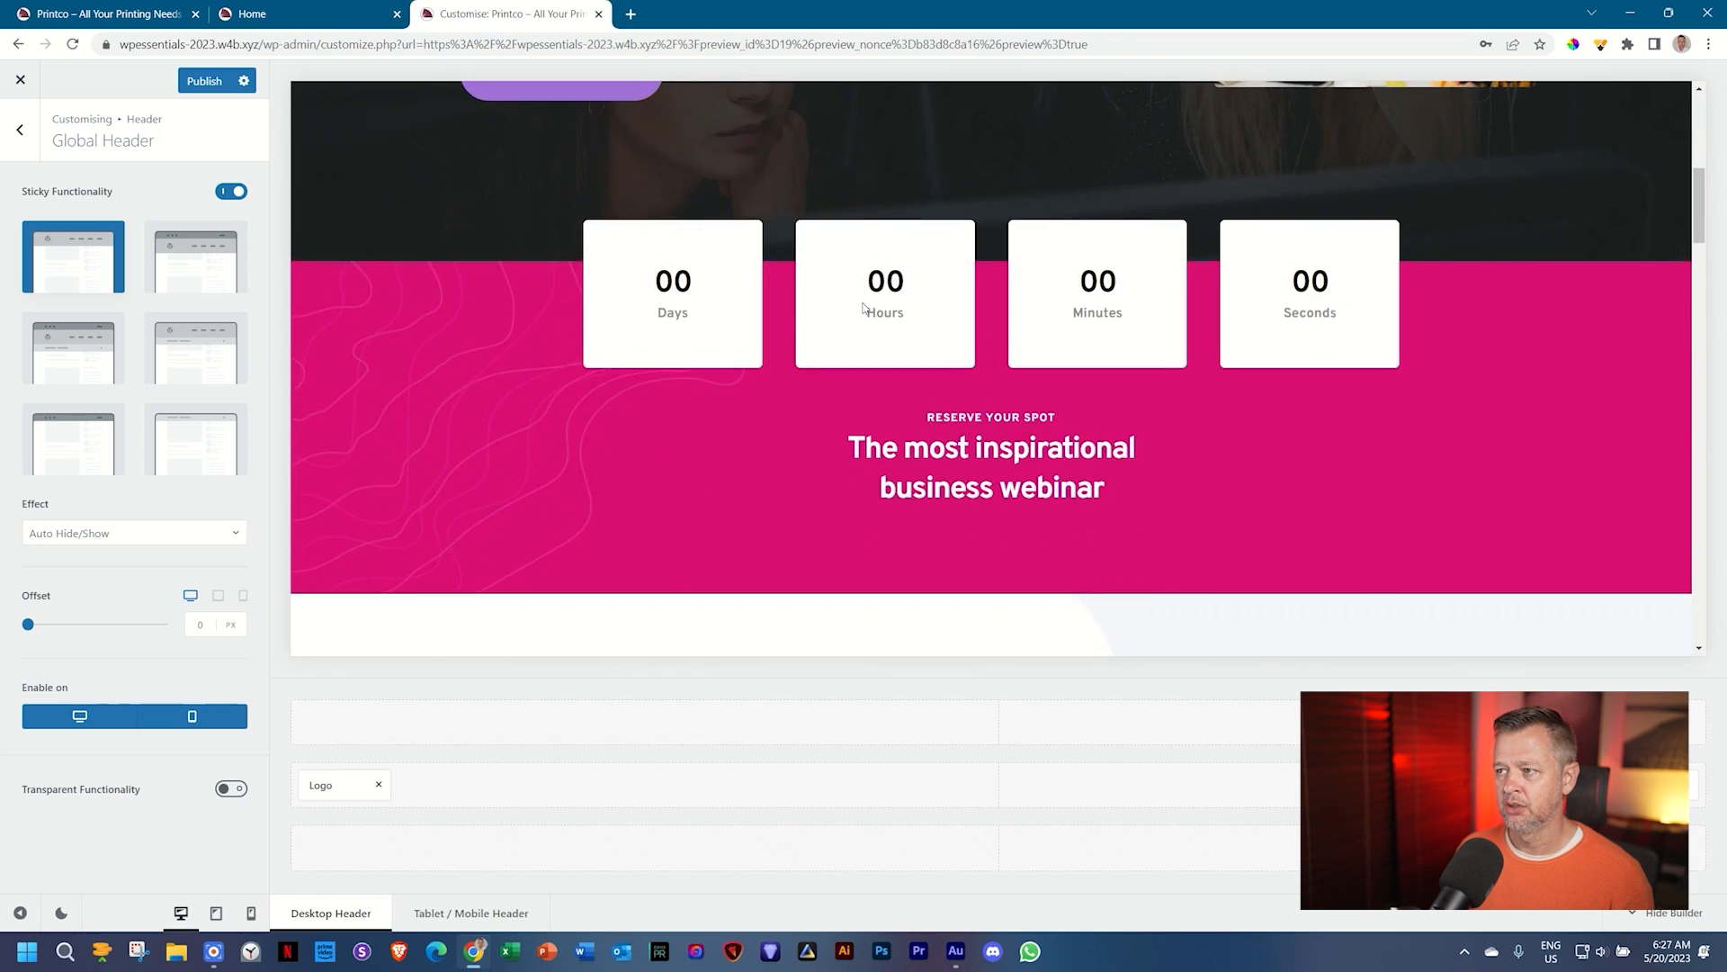
pyautogui.scroll(2, 864, 306)
pyautogui.scroll(-8, 864, 306)
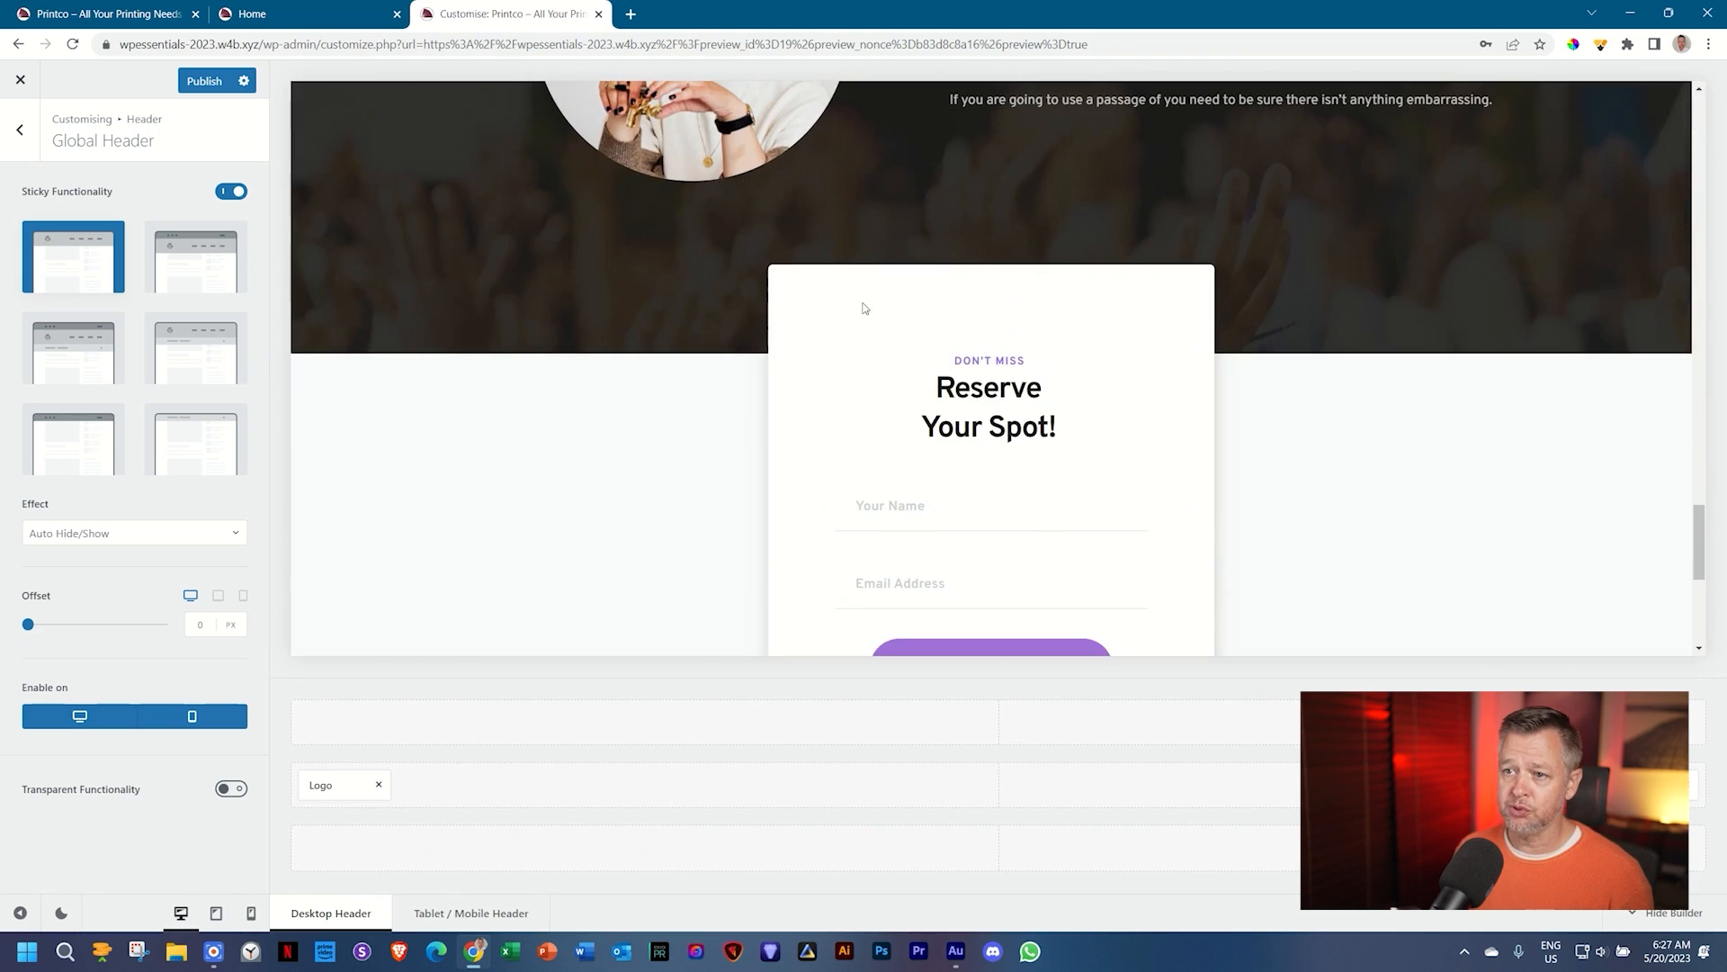
pyautogui.scroll(3, 864, 315)
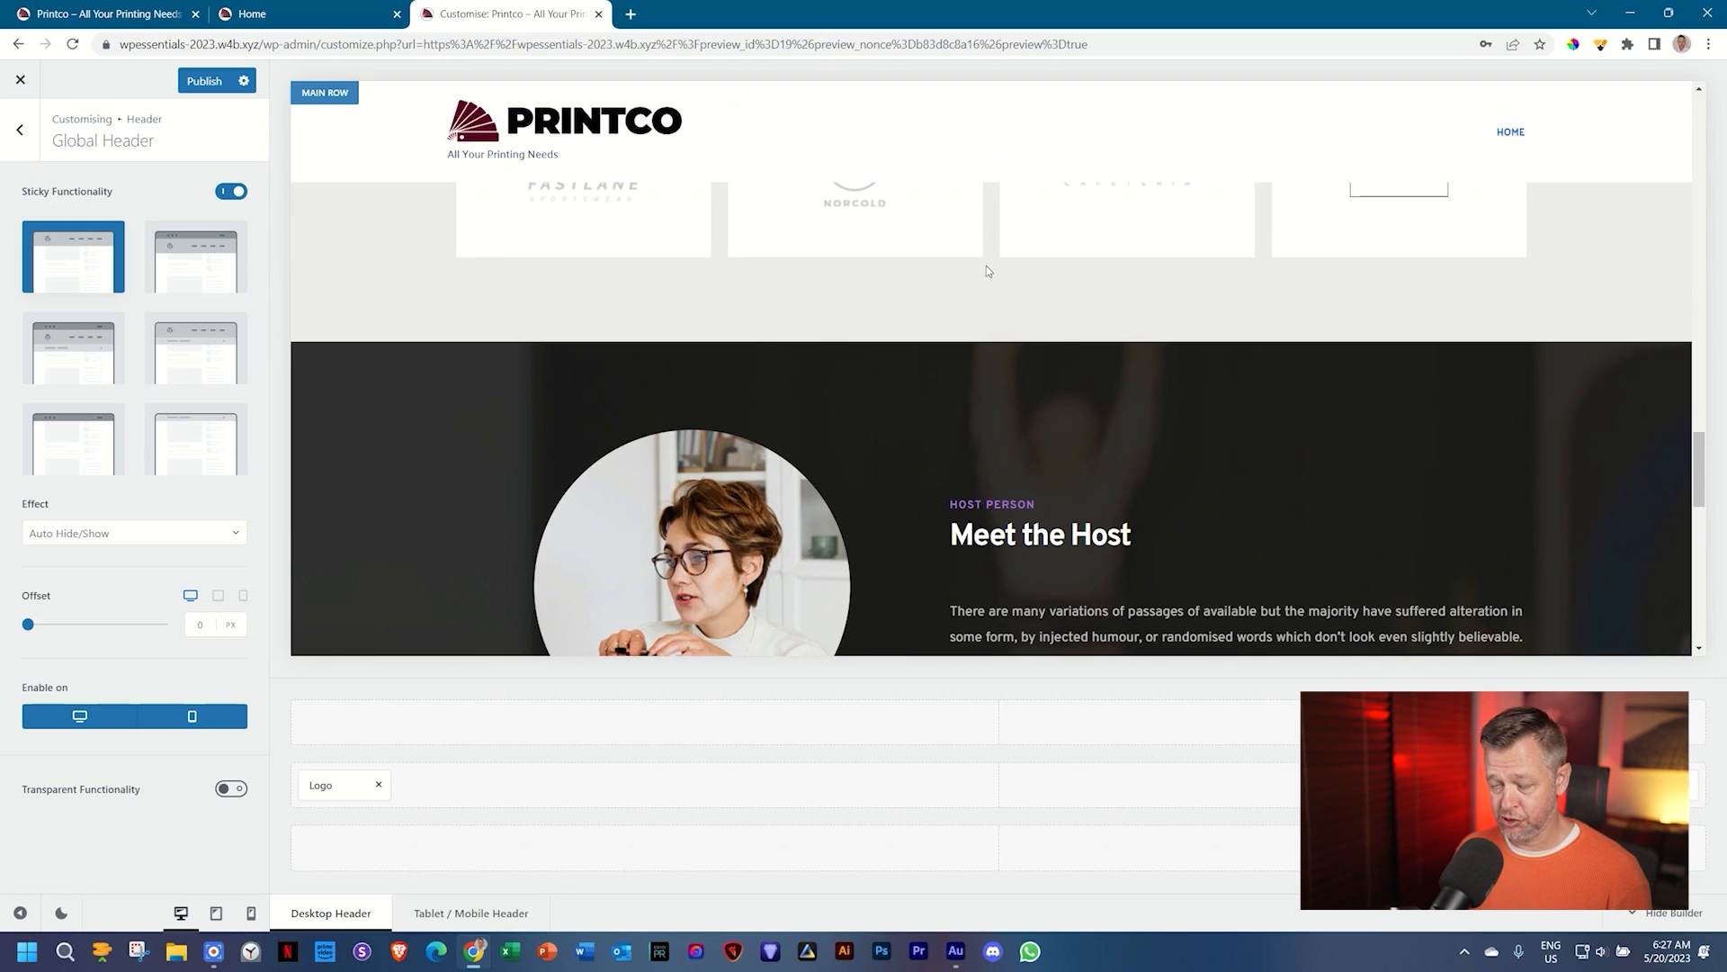
pyautogui.scroll(-4, 978, 343)
pyautogui.scroll(-3, 978, 342)
pyautogui.scroll(12, 977, 354)
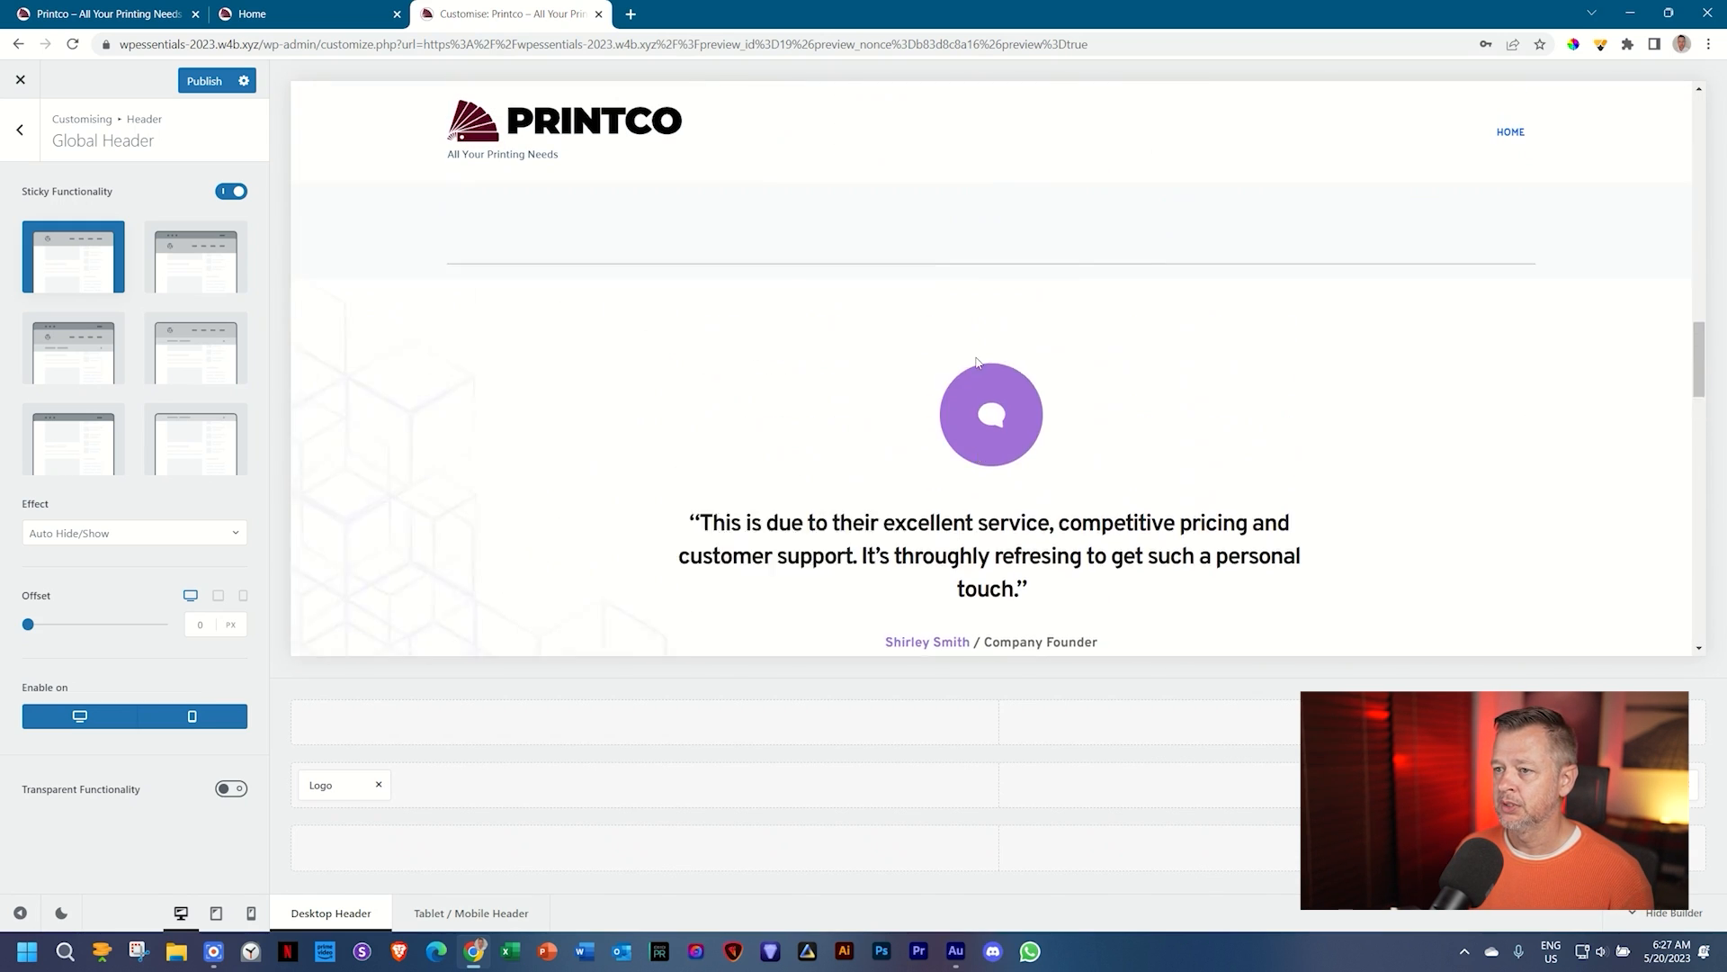
pyautogui.scroll(2, 976, 355)
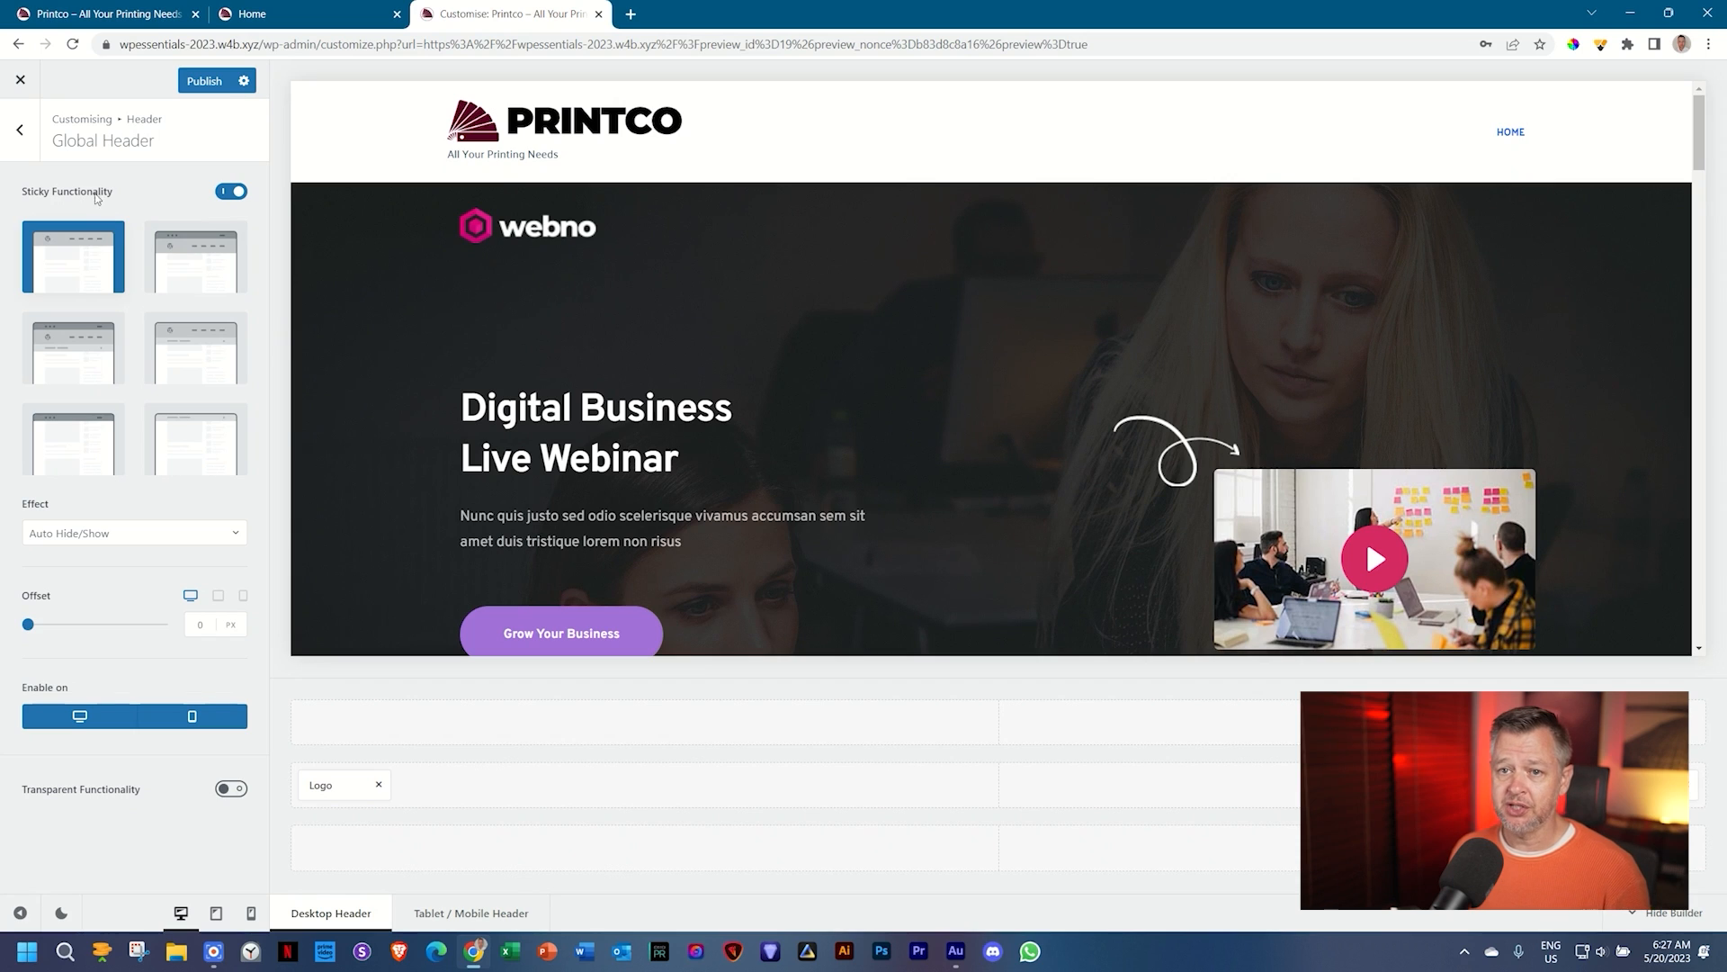
# Step: Turn off the sticky header, briefly try the transparent header, then switch transparency back off
pyautogui.click(231, 192)
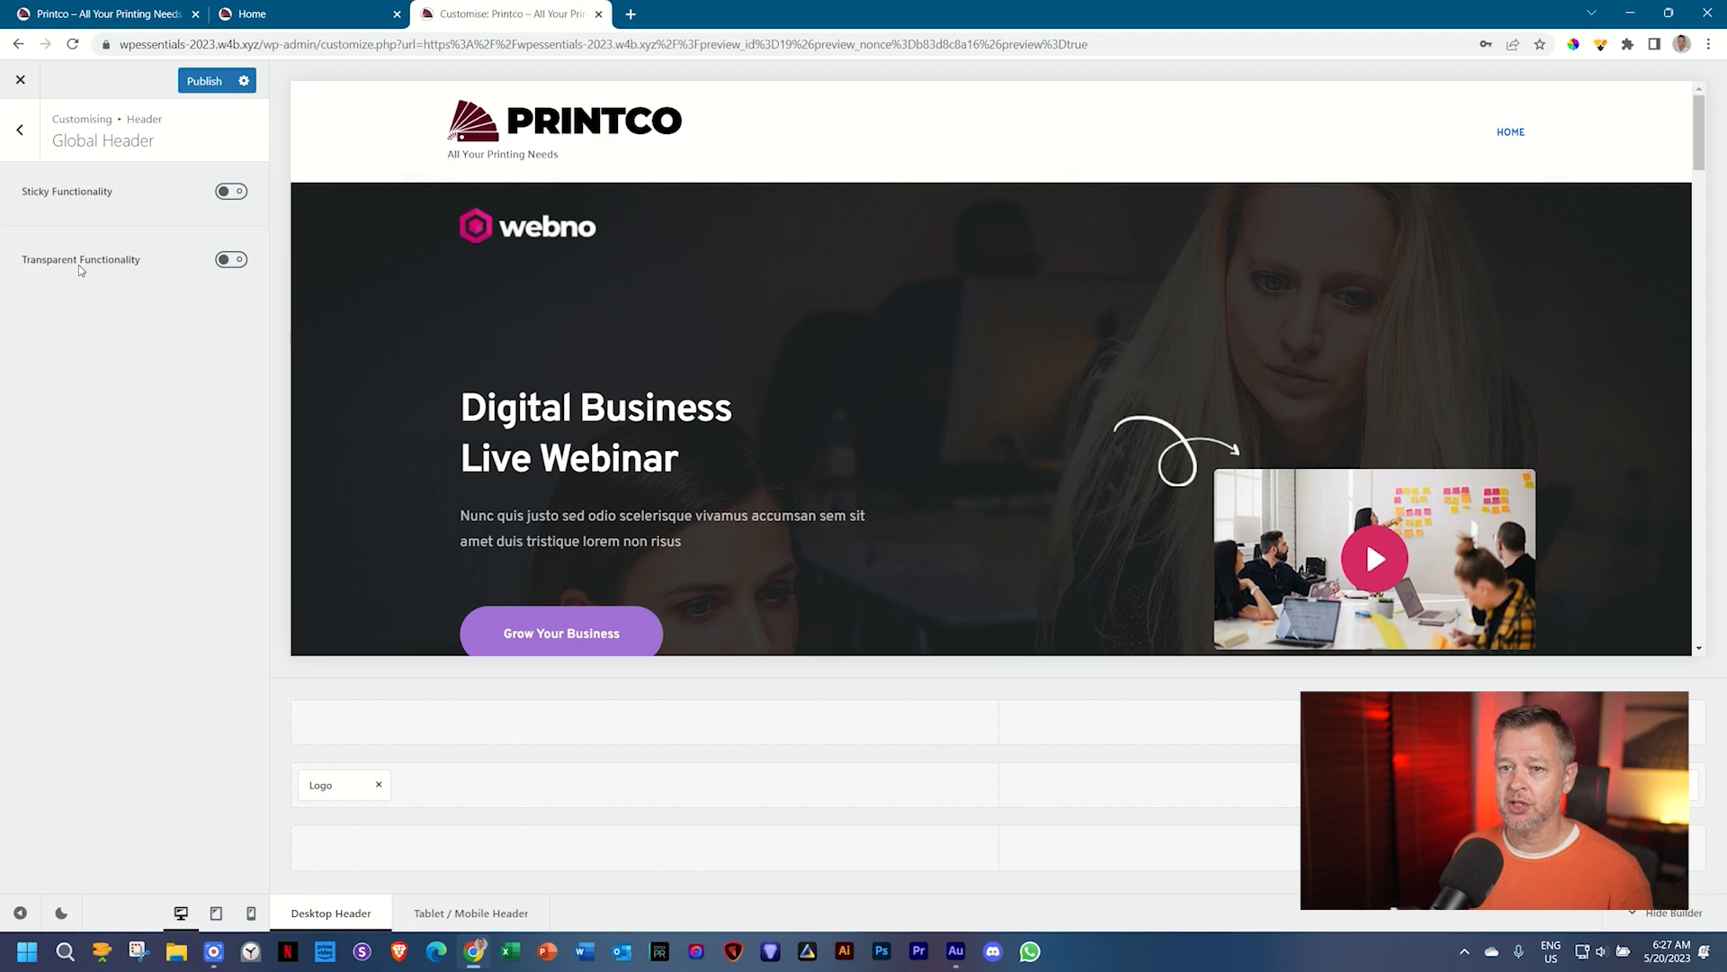
pyautogui.click(236, 260)
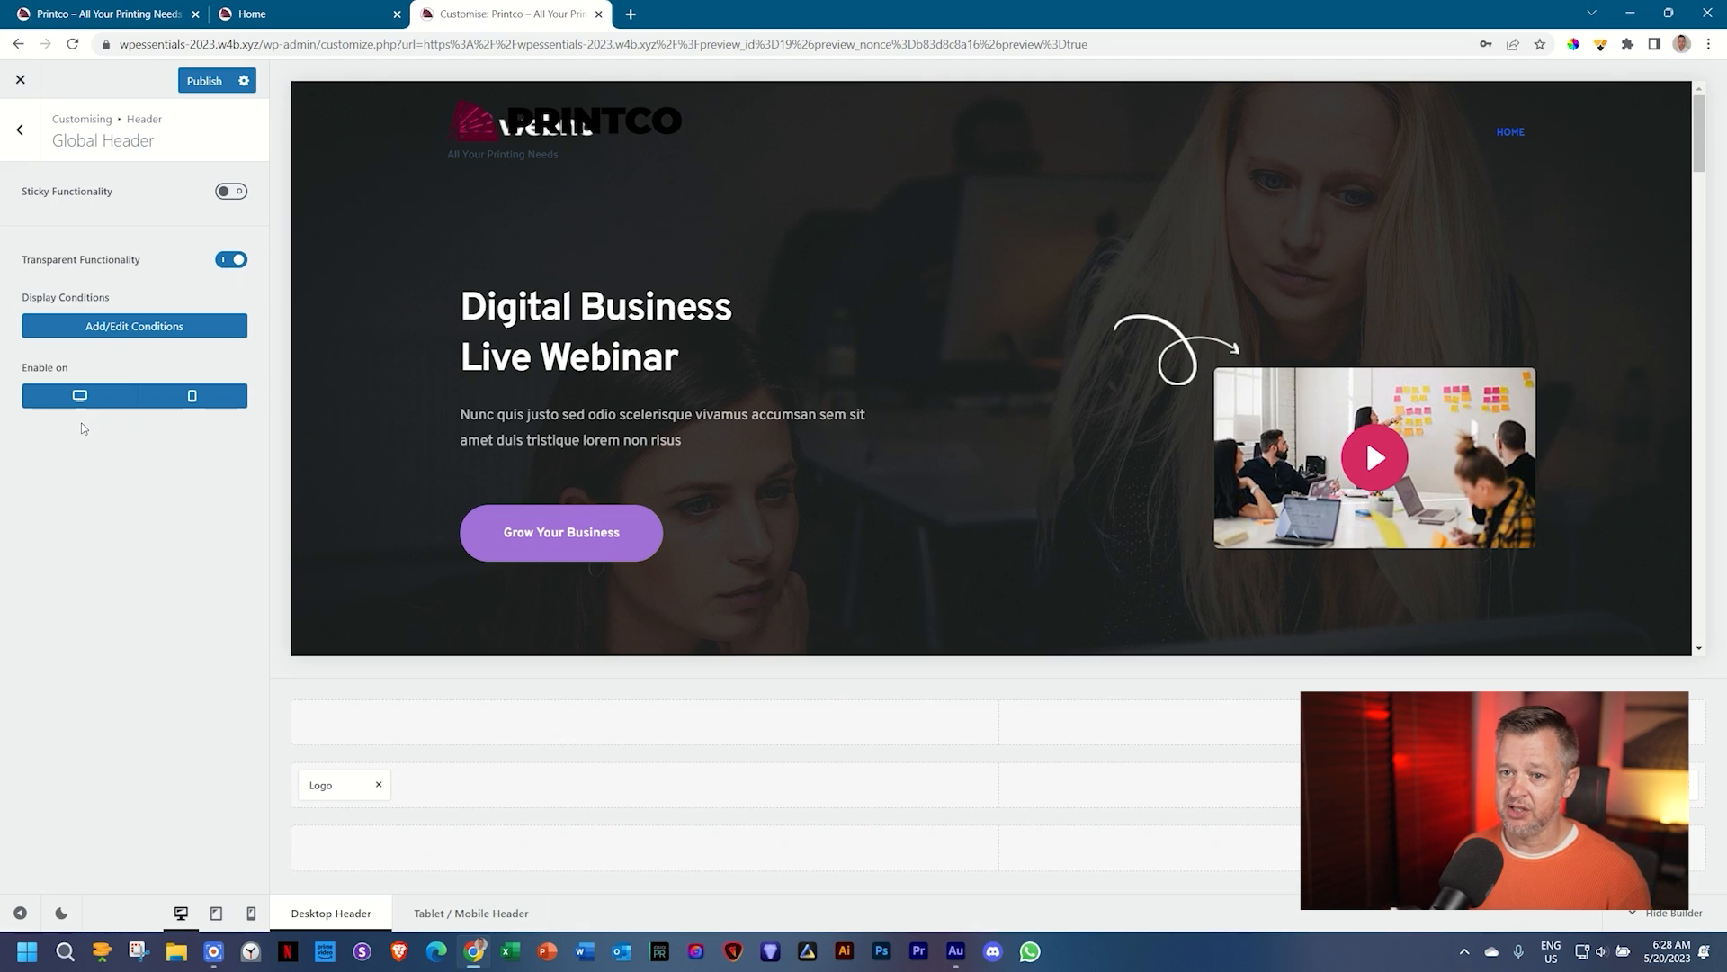
pyautogui.click(218, 400)
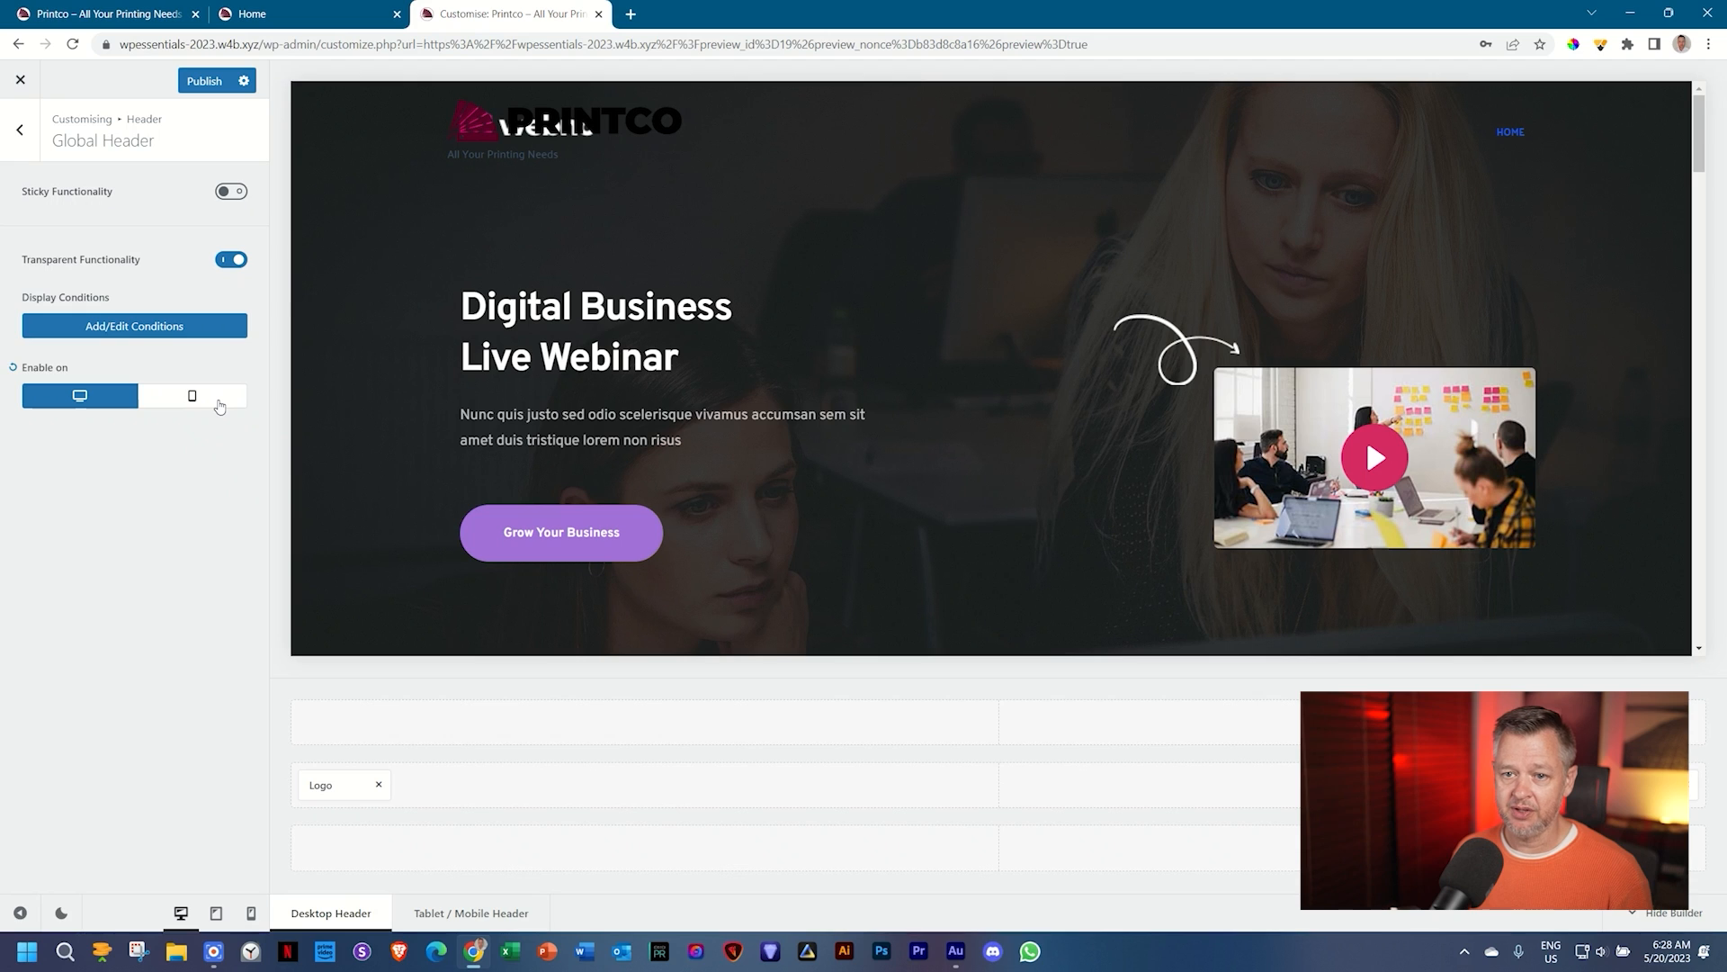
pyautogui.click(218, 400)
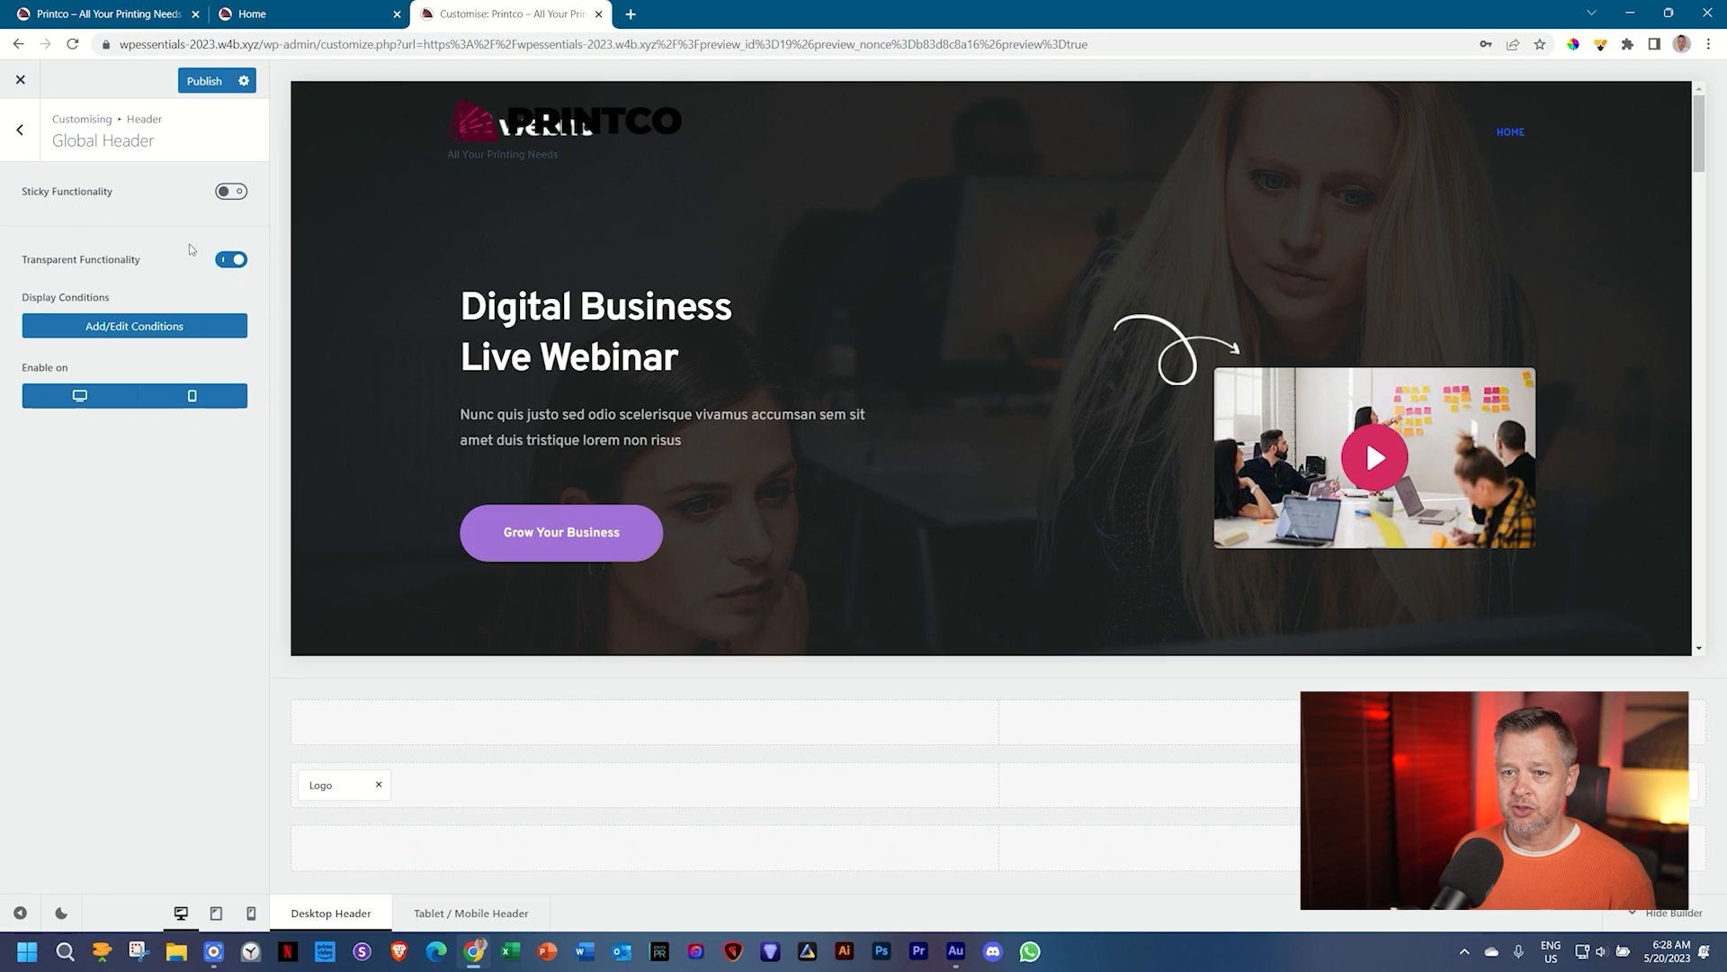
pyautogui.click(233, 260)
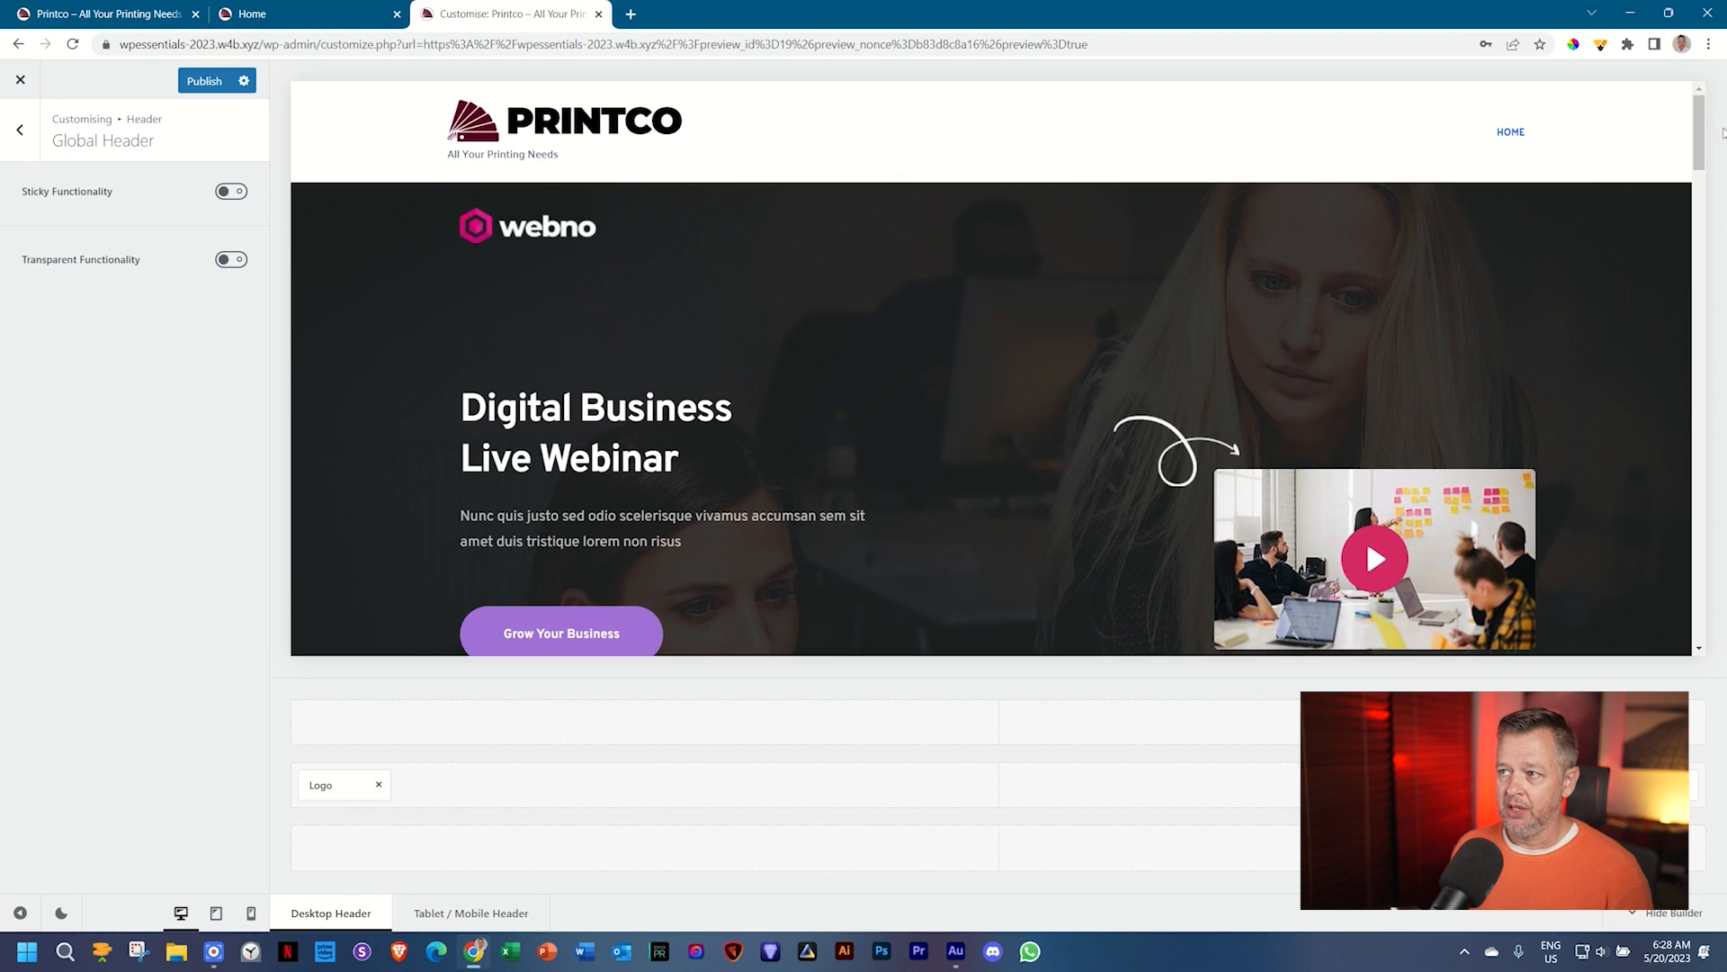
# Step: Outline the webno logo with a screen annotation, then switch Transparent Functionality back on
pyautogui.click(1600, 44)
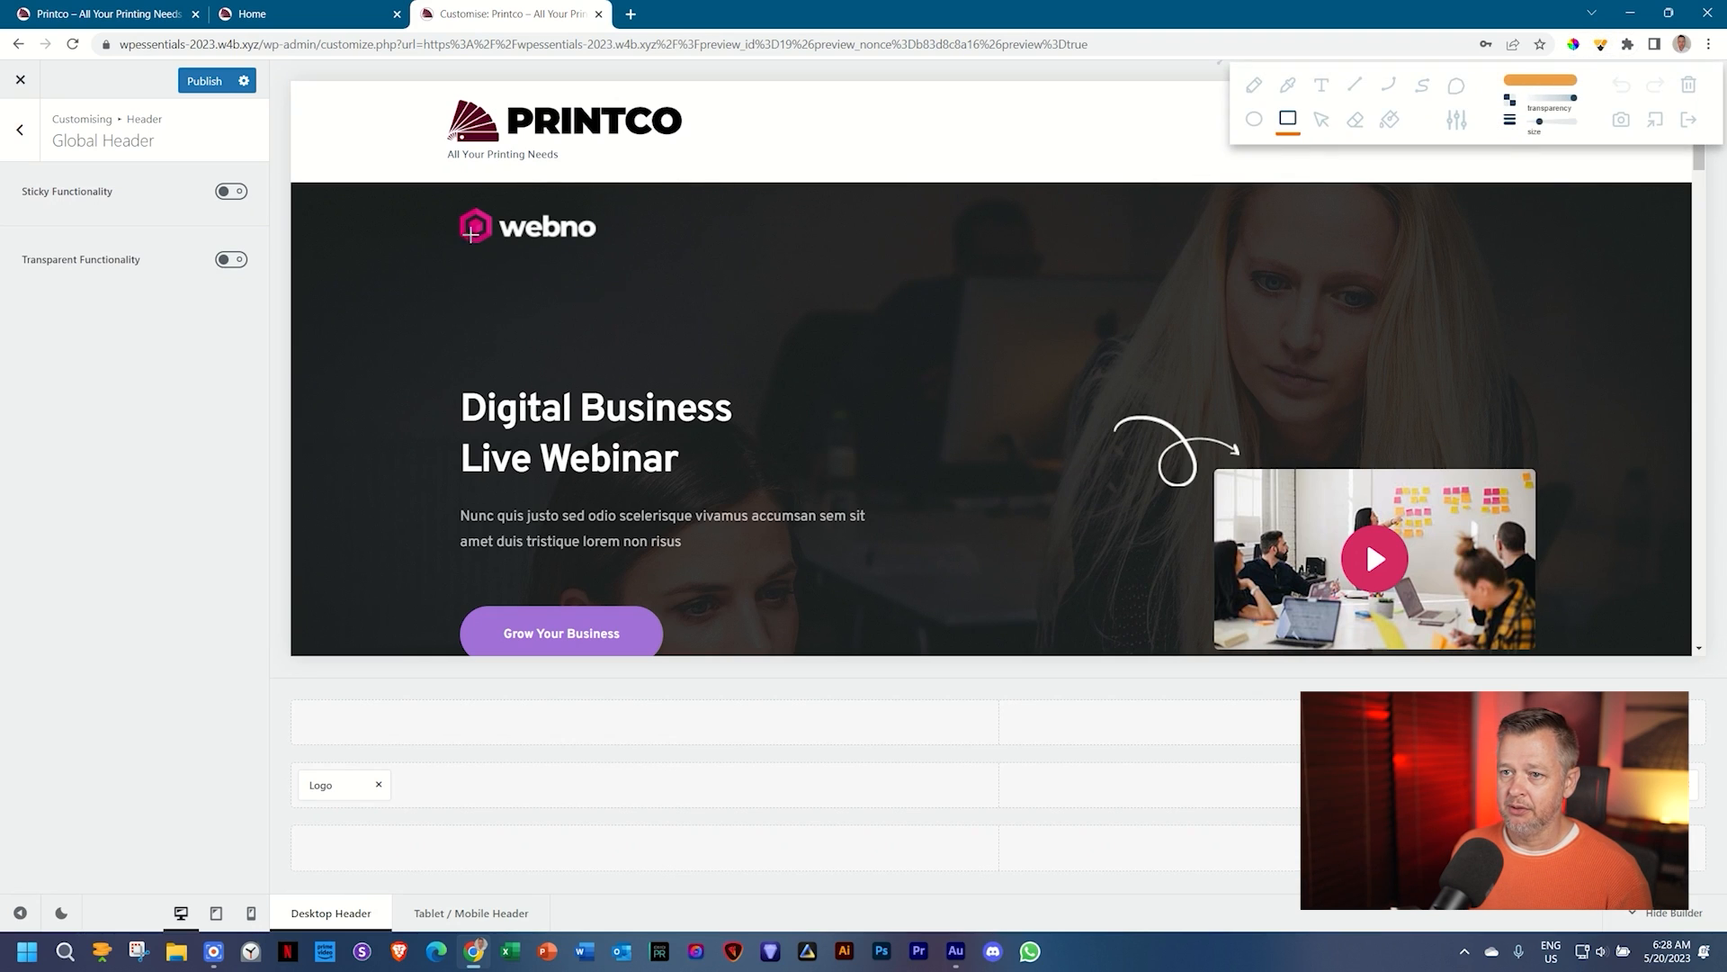
pyautogui.moveTo(422, 180); pyautogui.dragTo(797, 291)
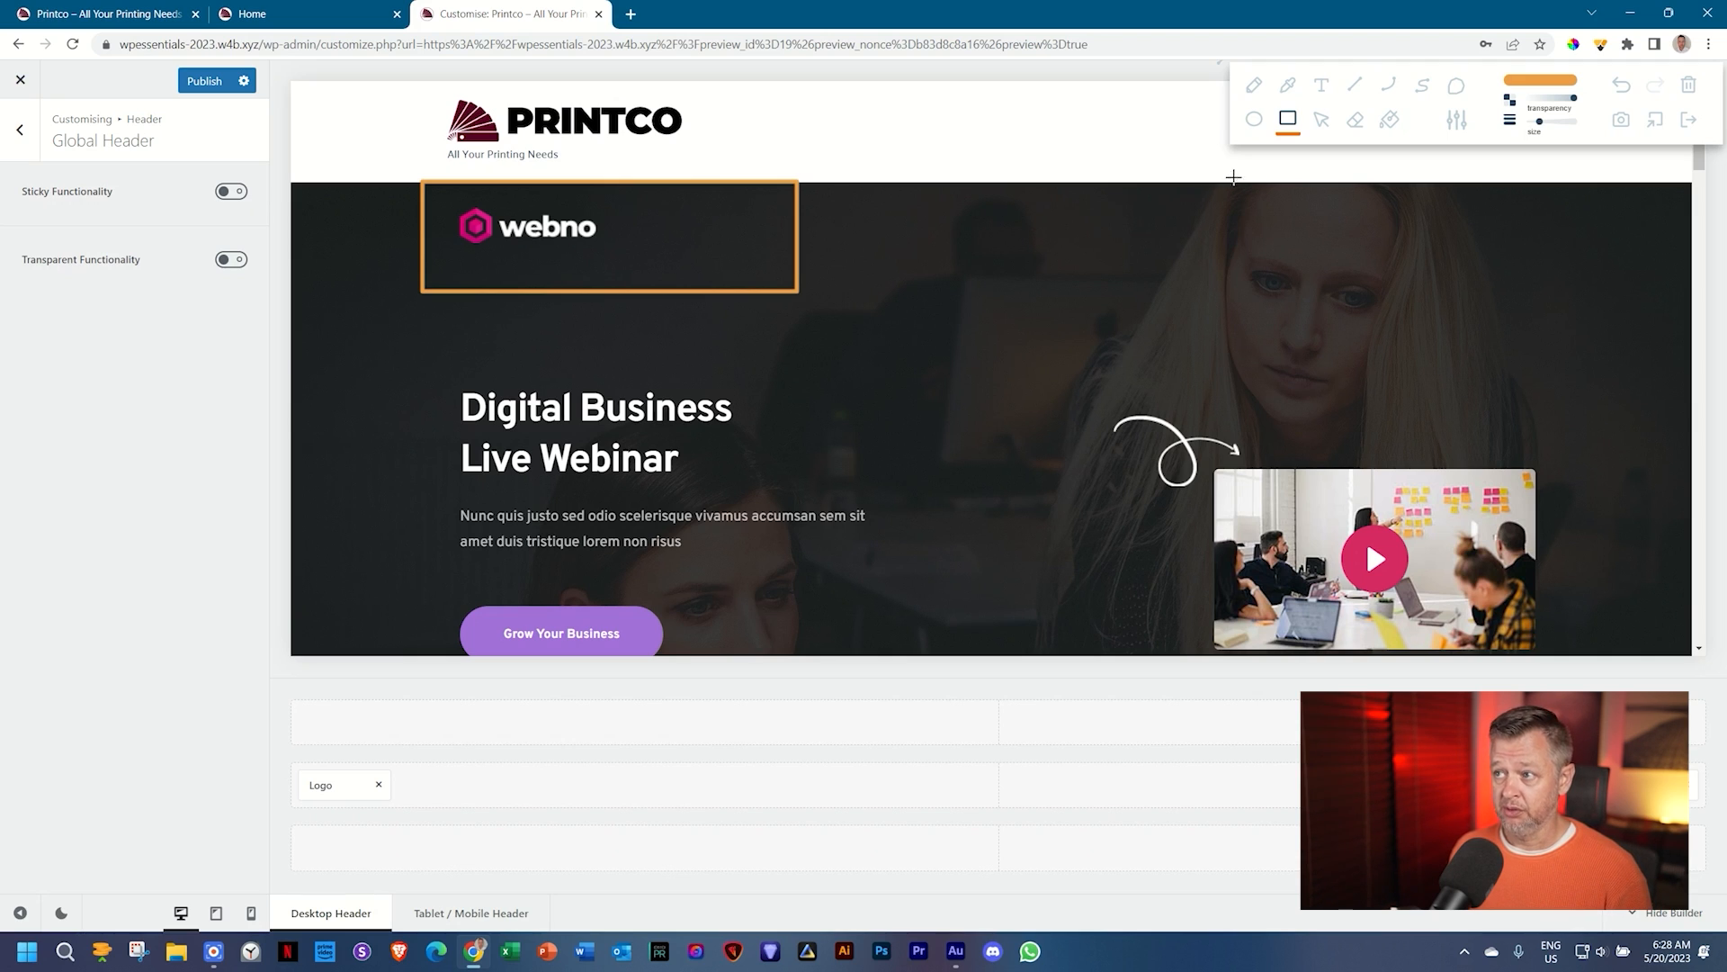
pyautogui.click(1686, 120)
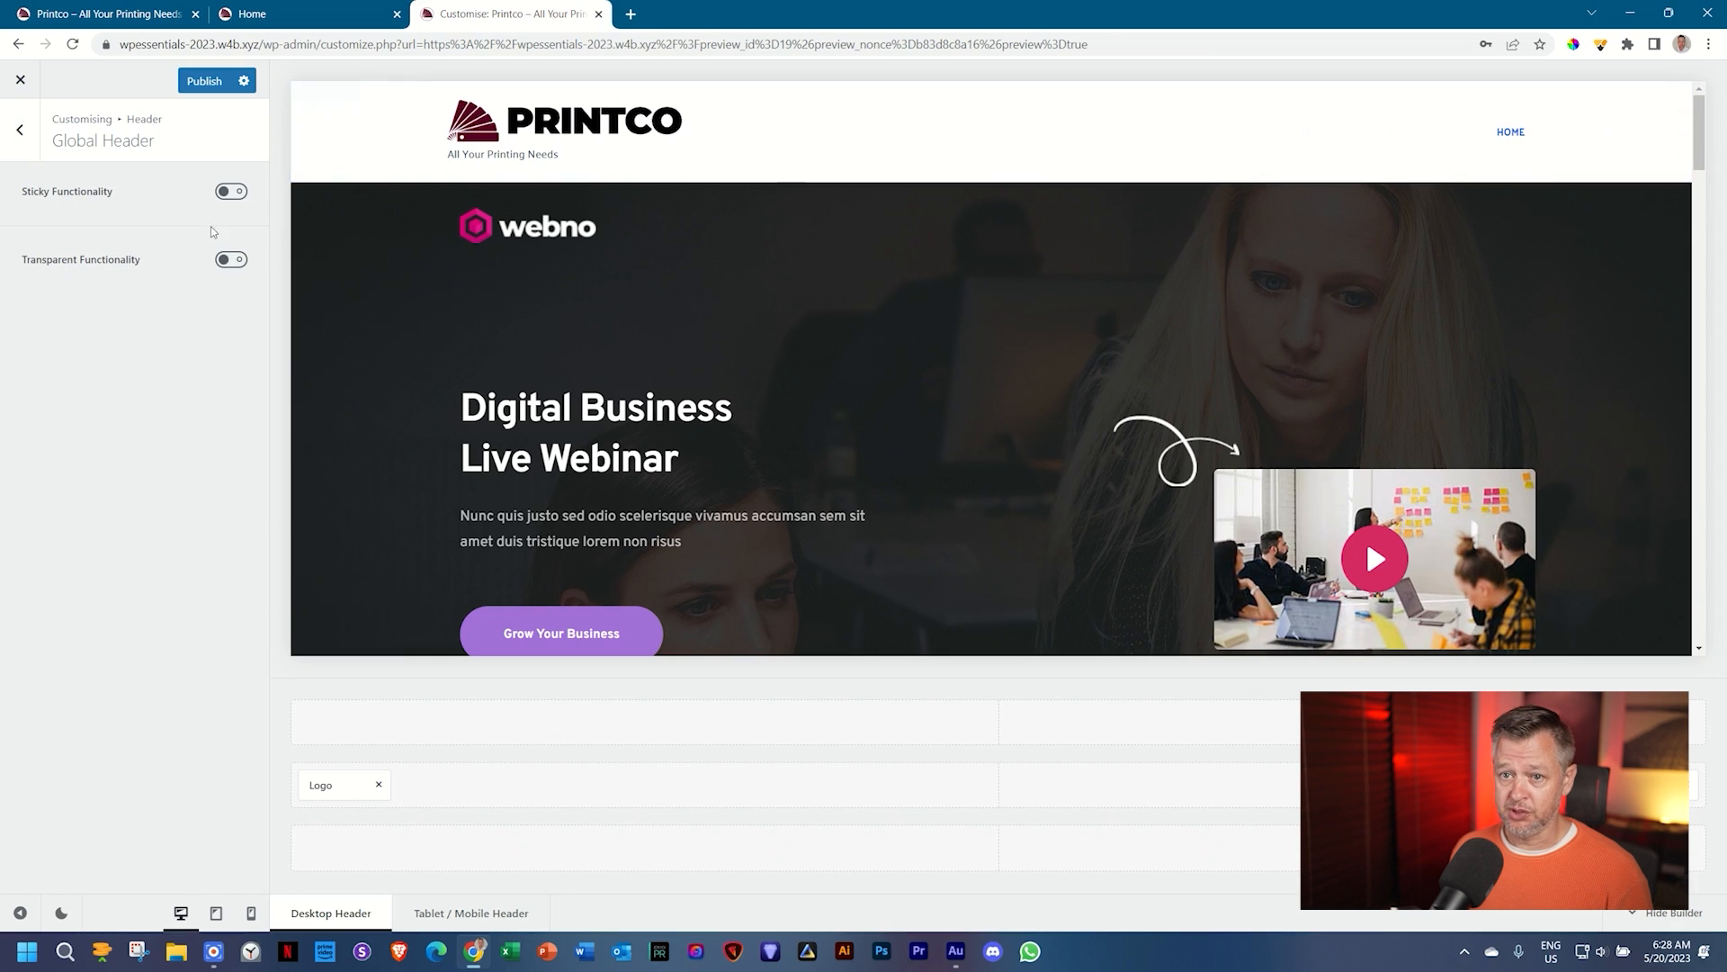
pyautogui.click(230, 261)
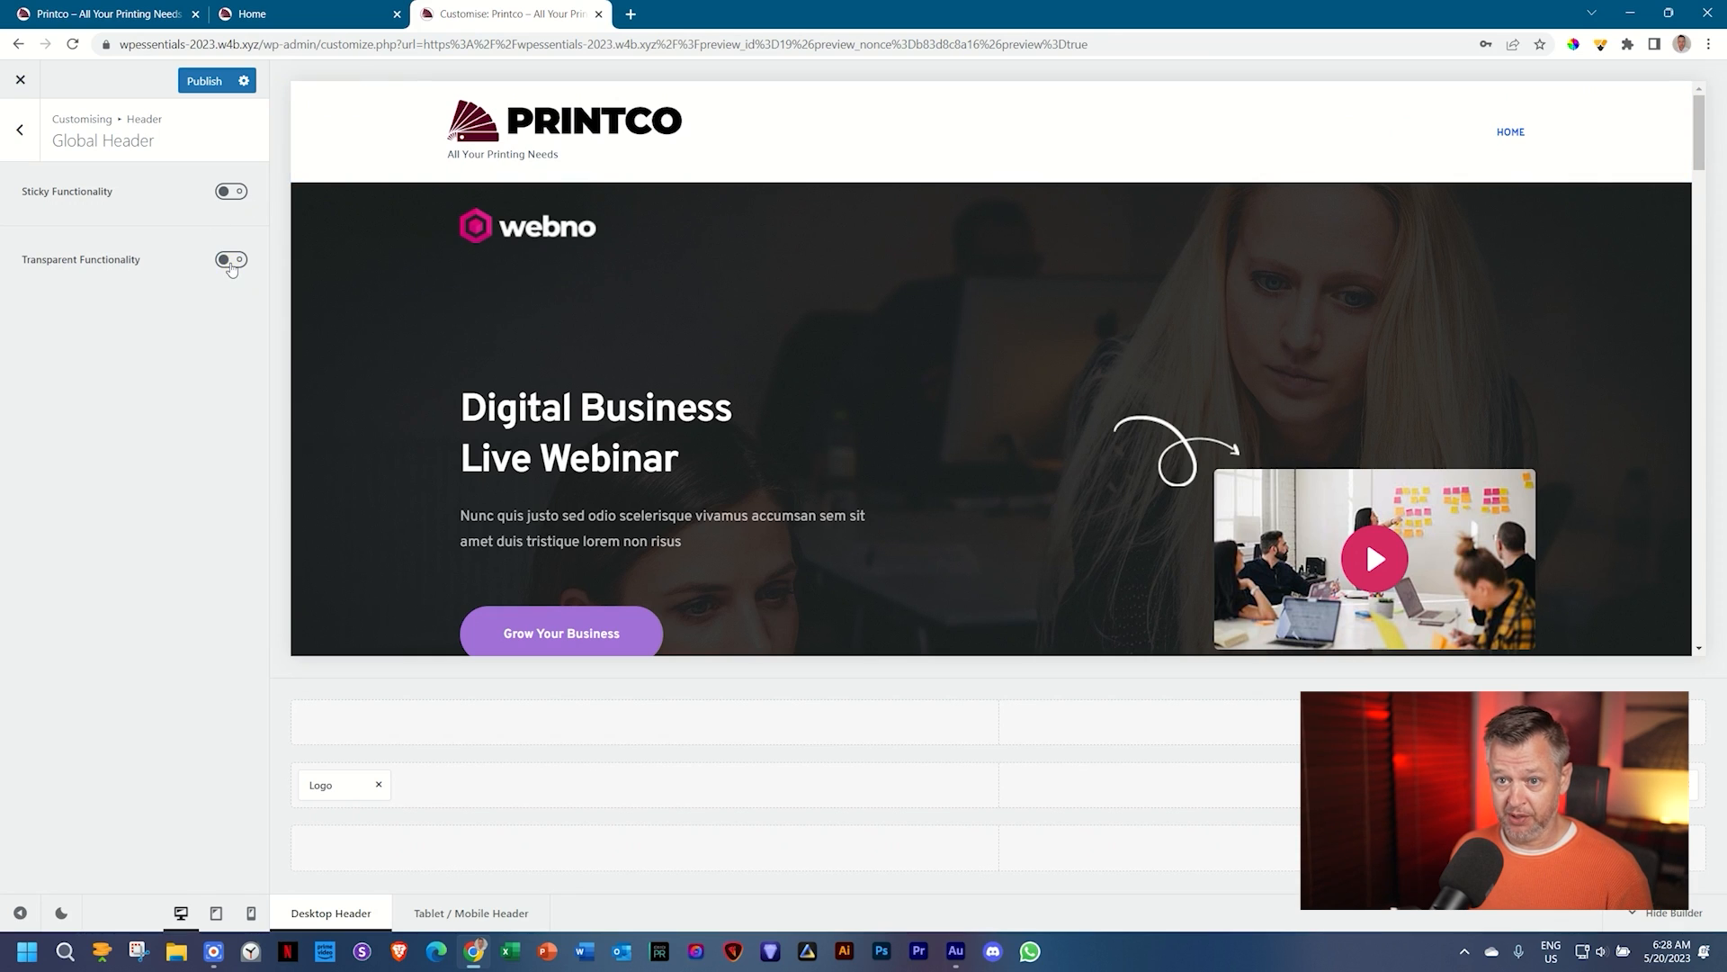
pyautogui.click(231, 260)
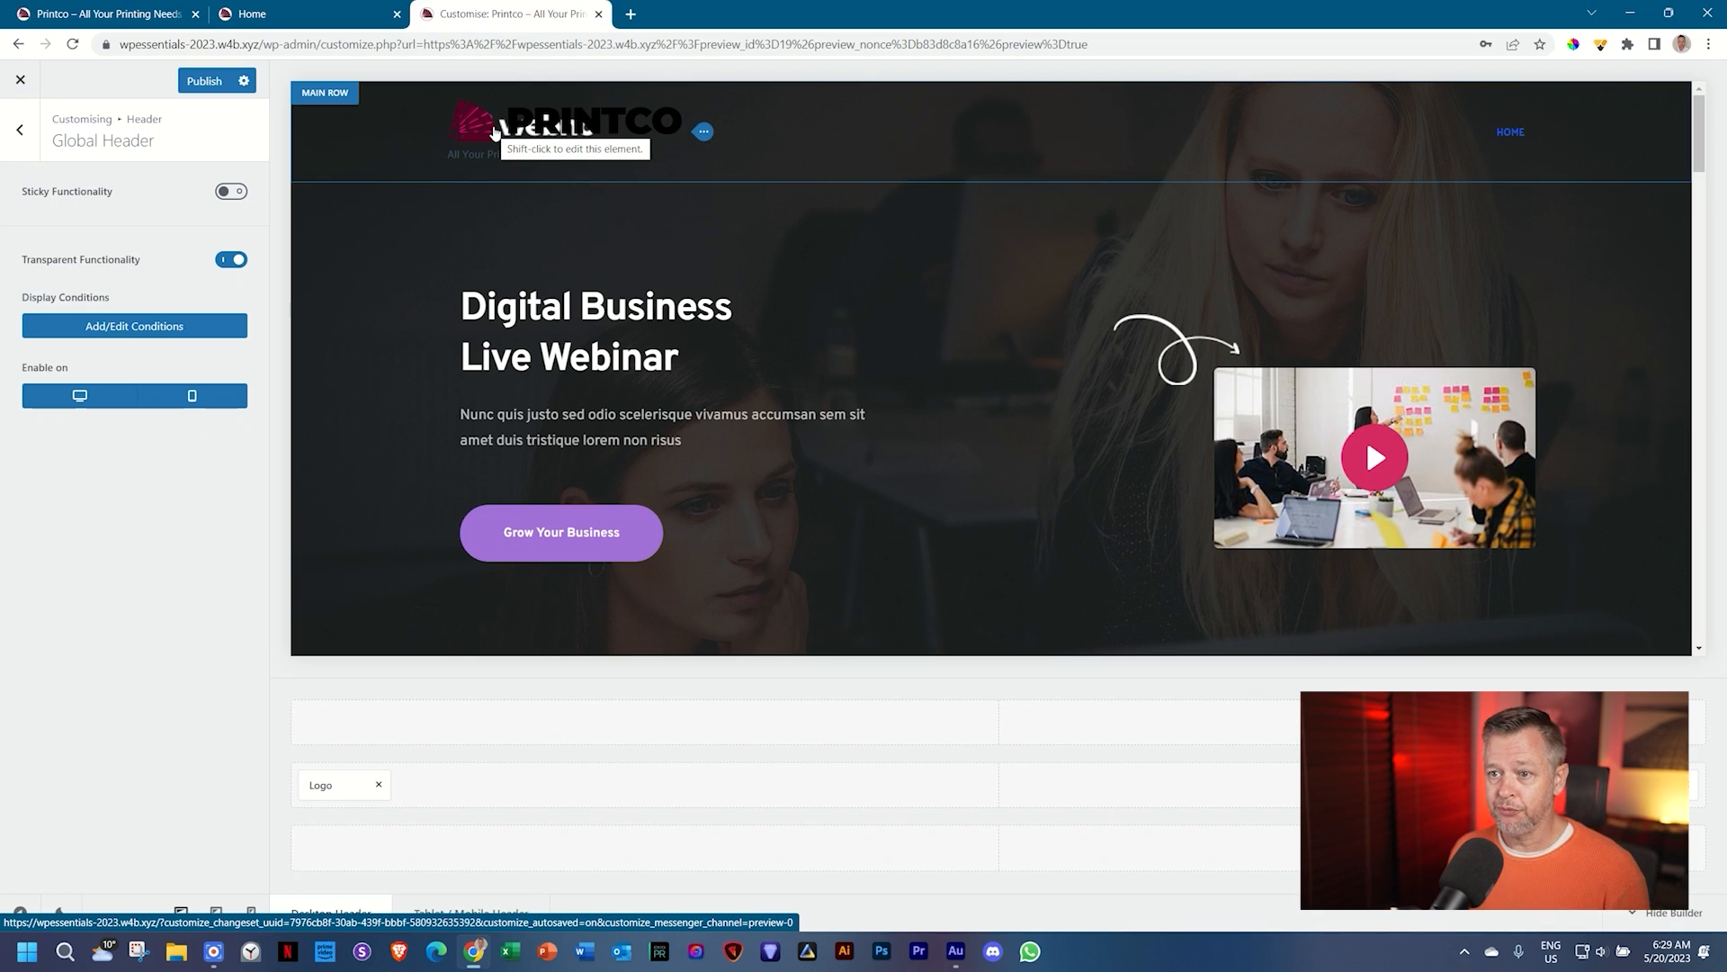
# Step: Publish the header changes, close the Customizer, and reload the Home page in Brizy
pyautogui.click(206, 81)
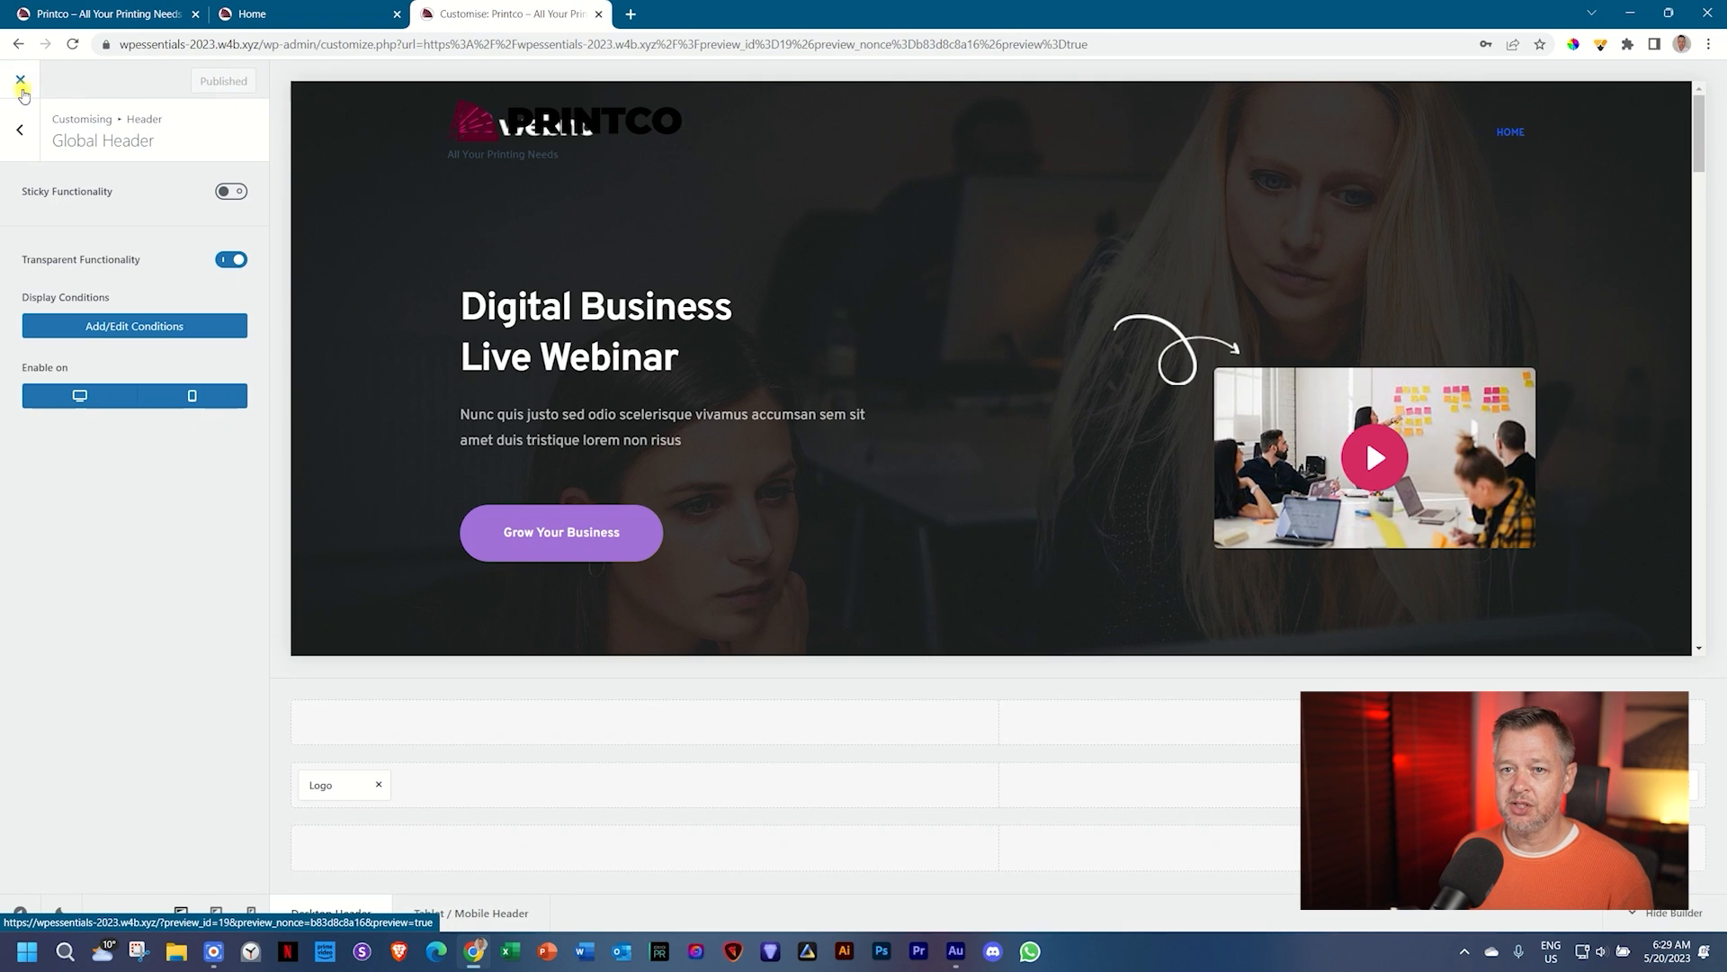
pyautogui.click(22, 88)
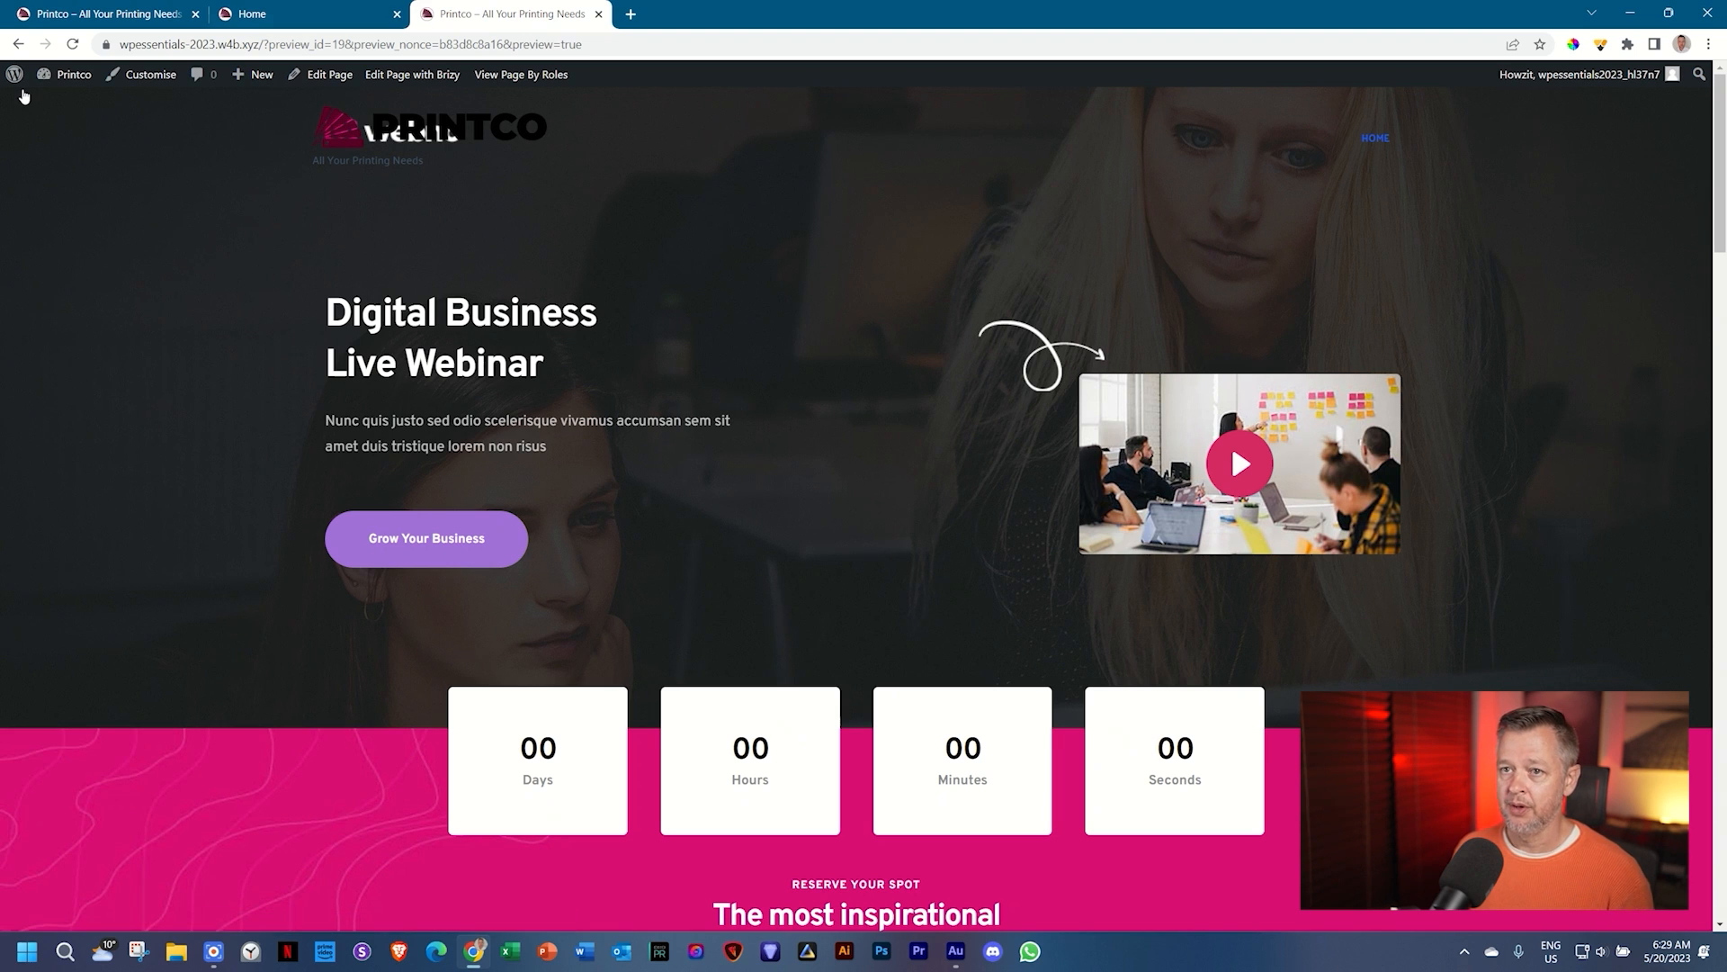
pyautogui.click(381, 9)
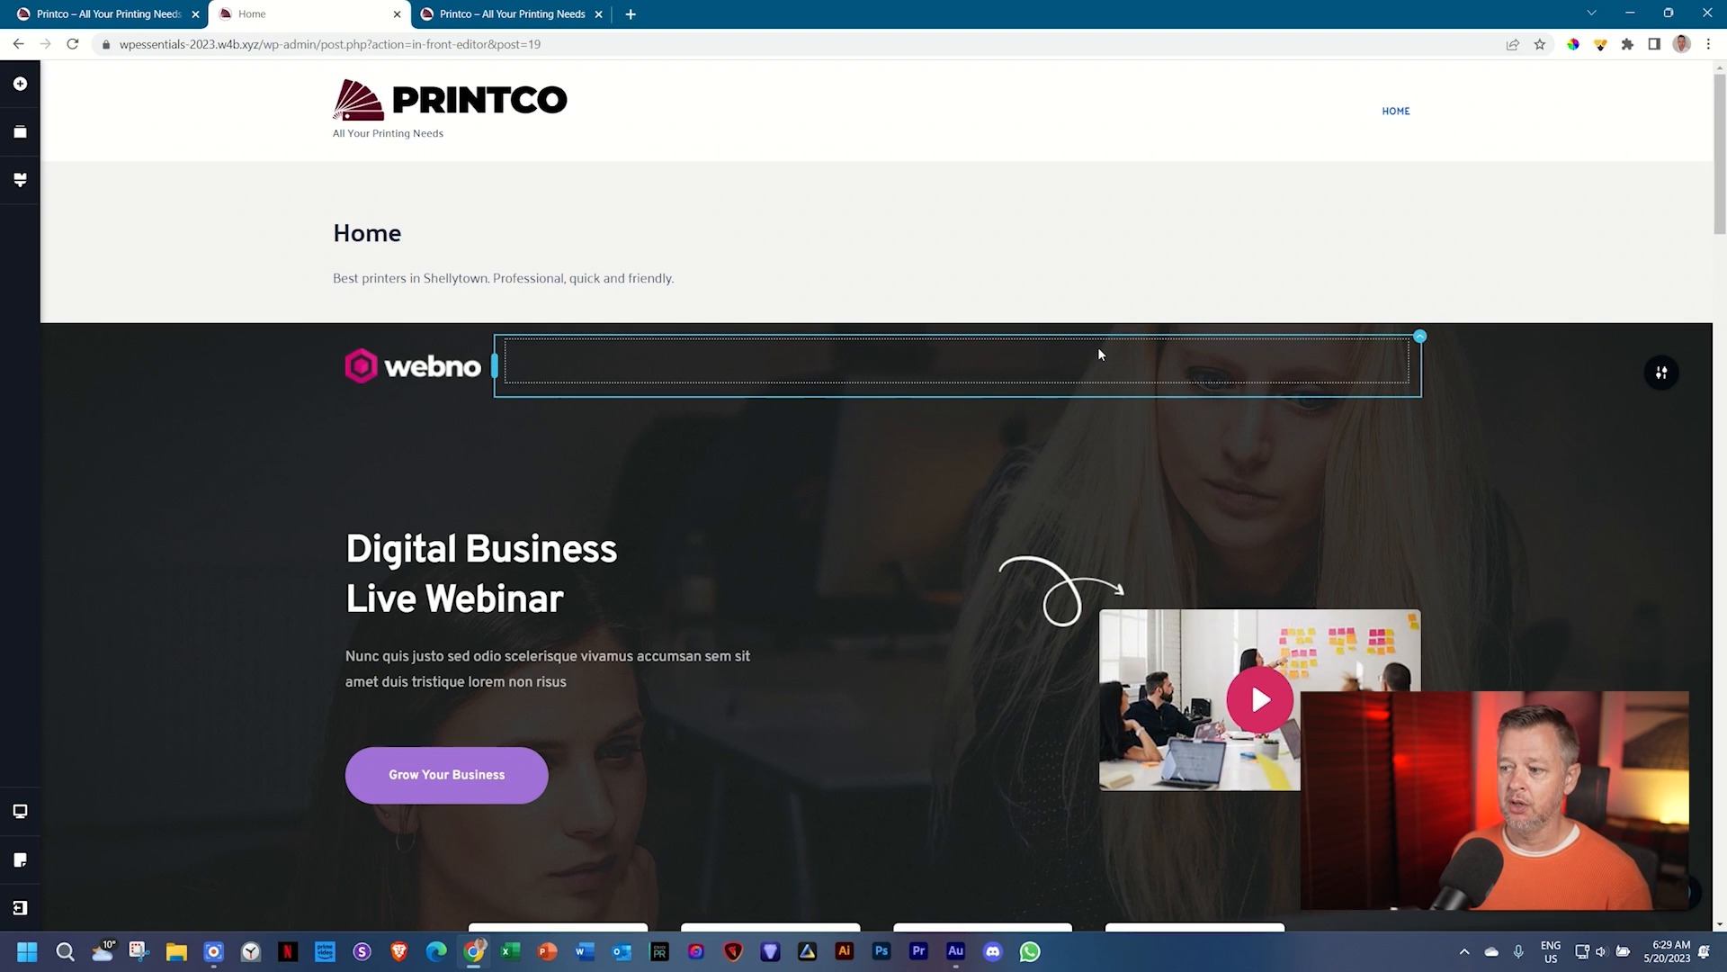
pyautogui.click(74, 54)
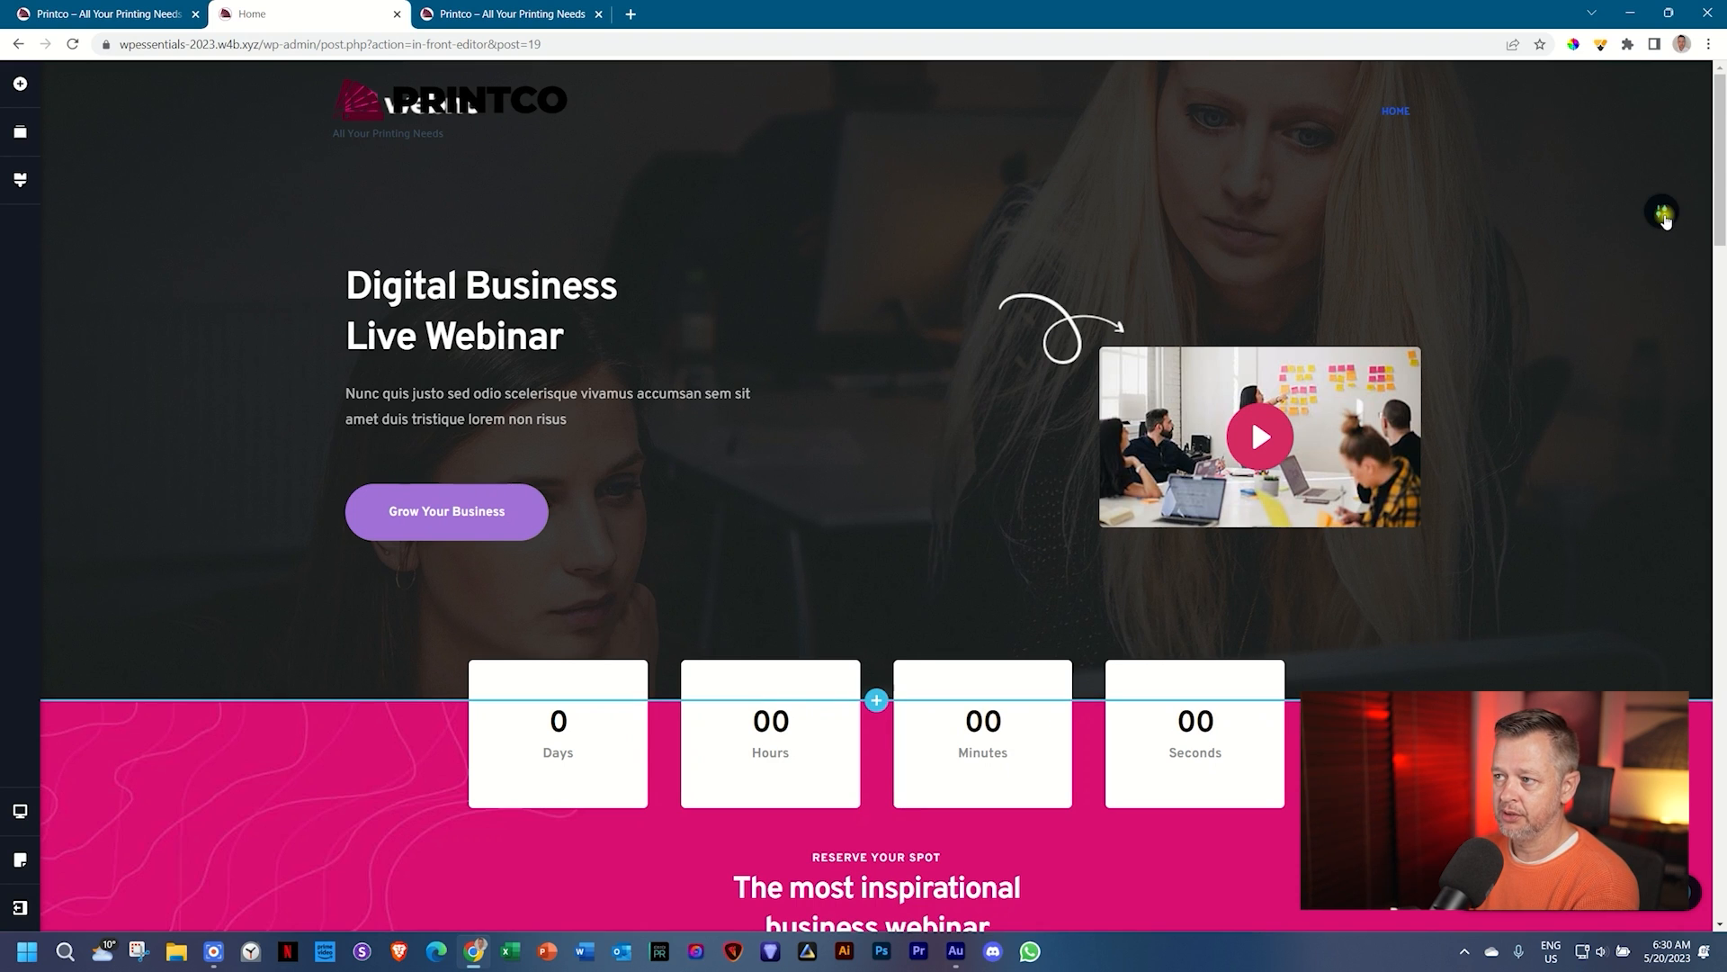
# Step: Raise the Webno hero section's top padding from 100 to 200 px in its Styling settings
pyautogui.click(1666, 216)
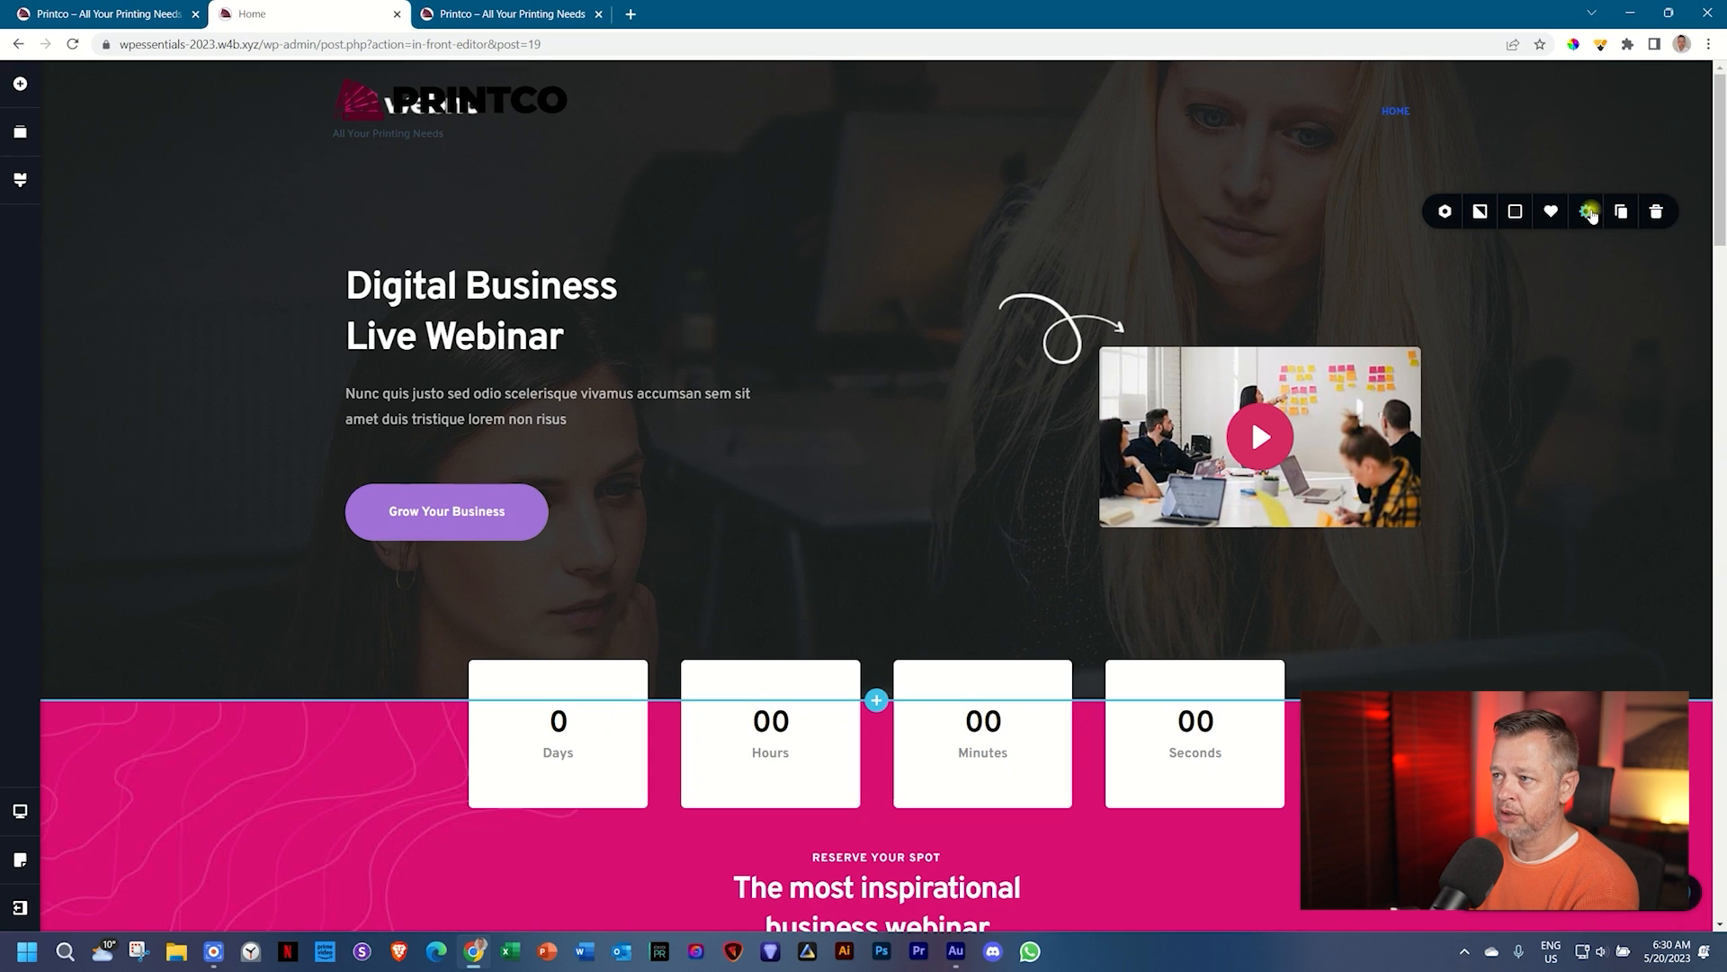
pyautogui.click(1590, 214)
pyautogui.click(1529, 376)
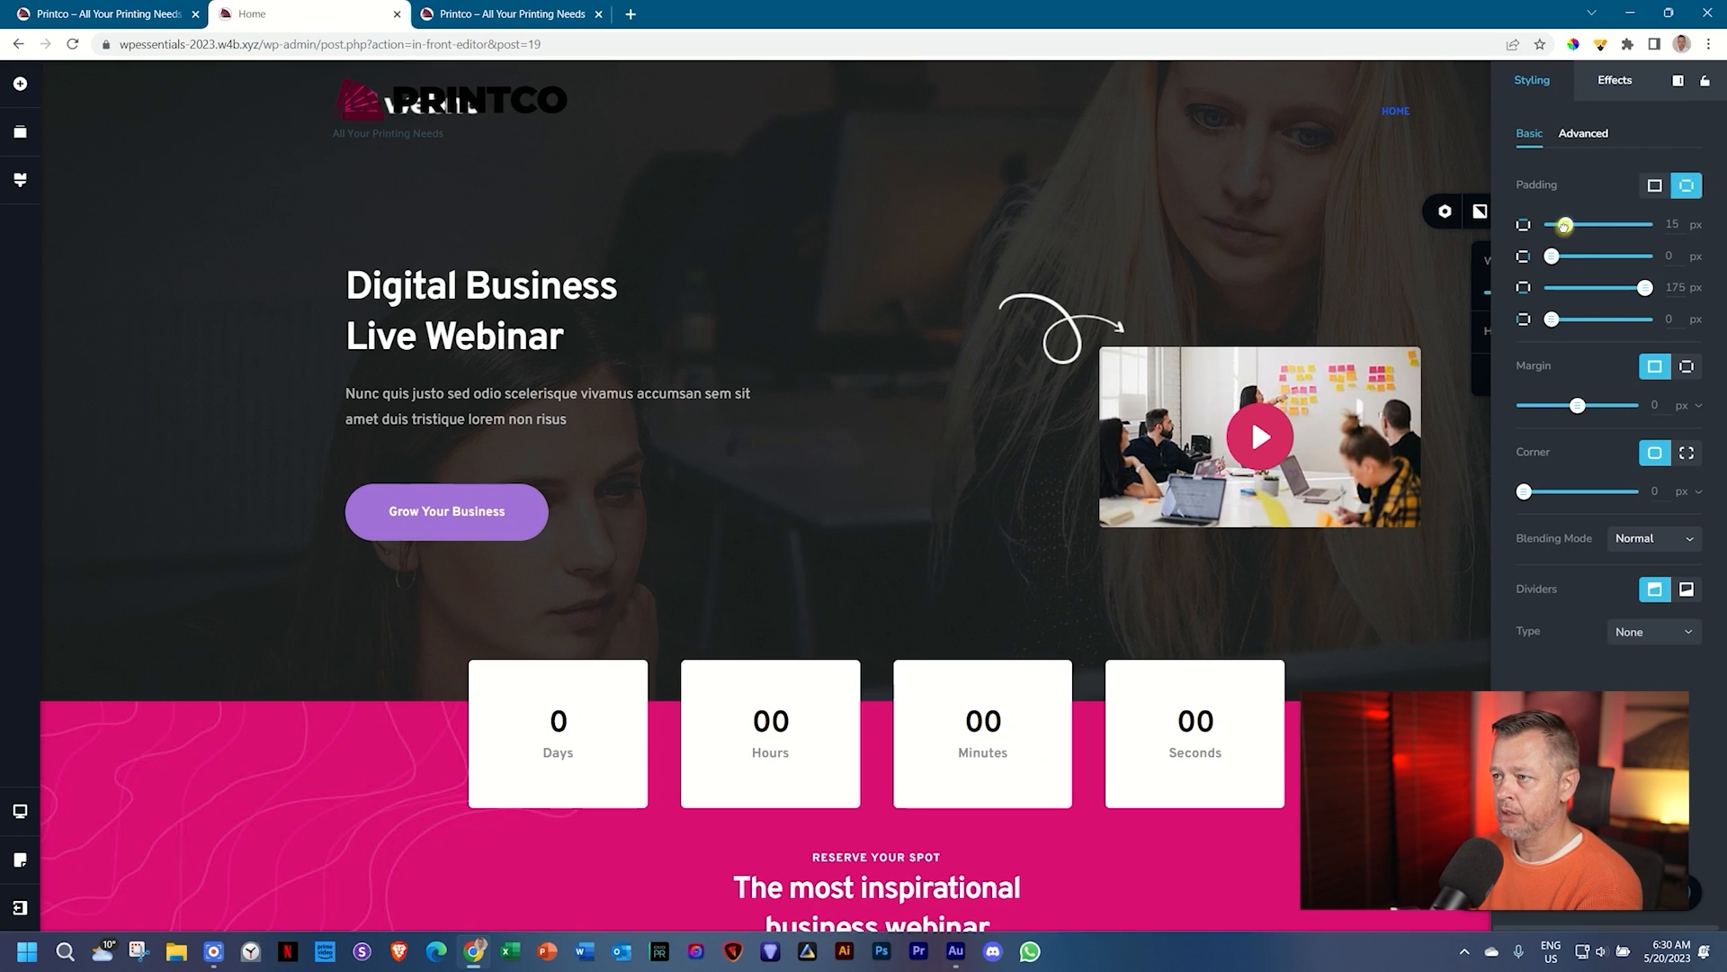
pyautogui.moveTo(1566, 230); pyautogui.dragTo(1647, 226)
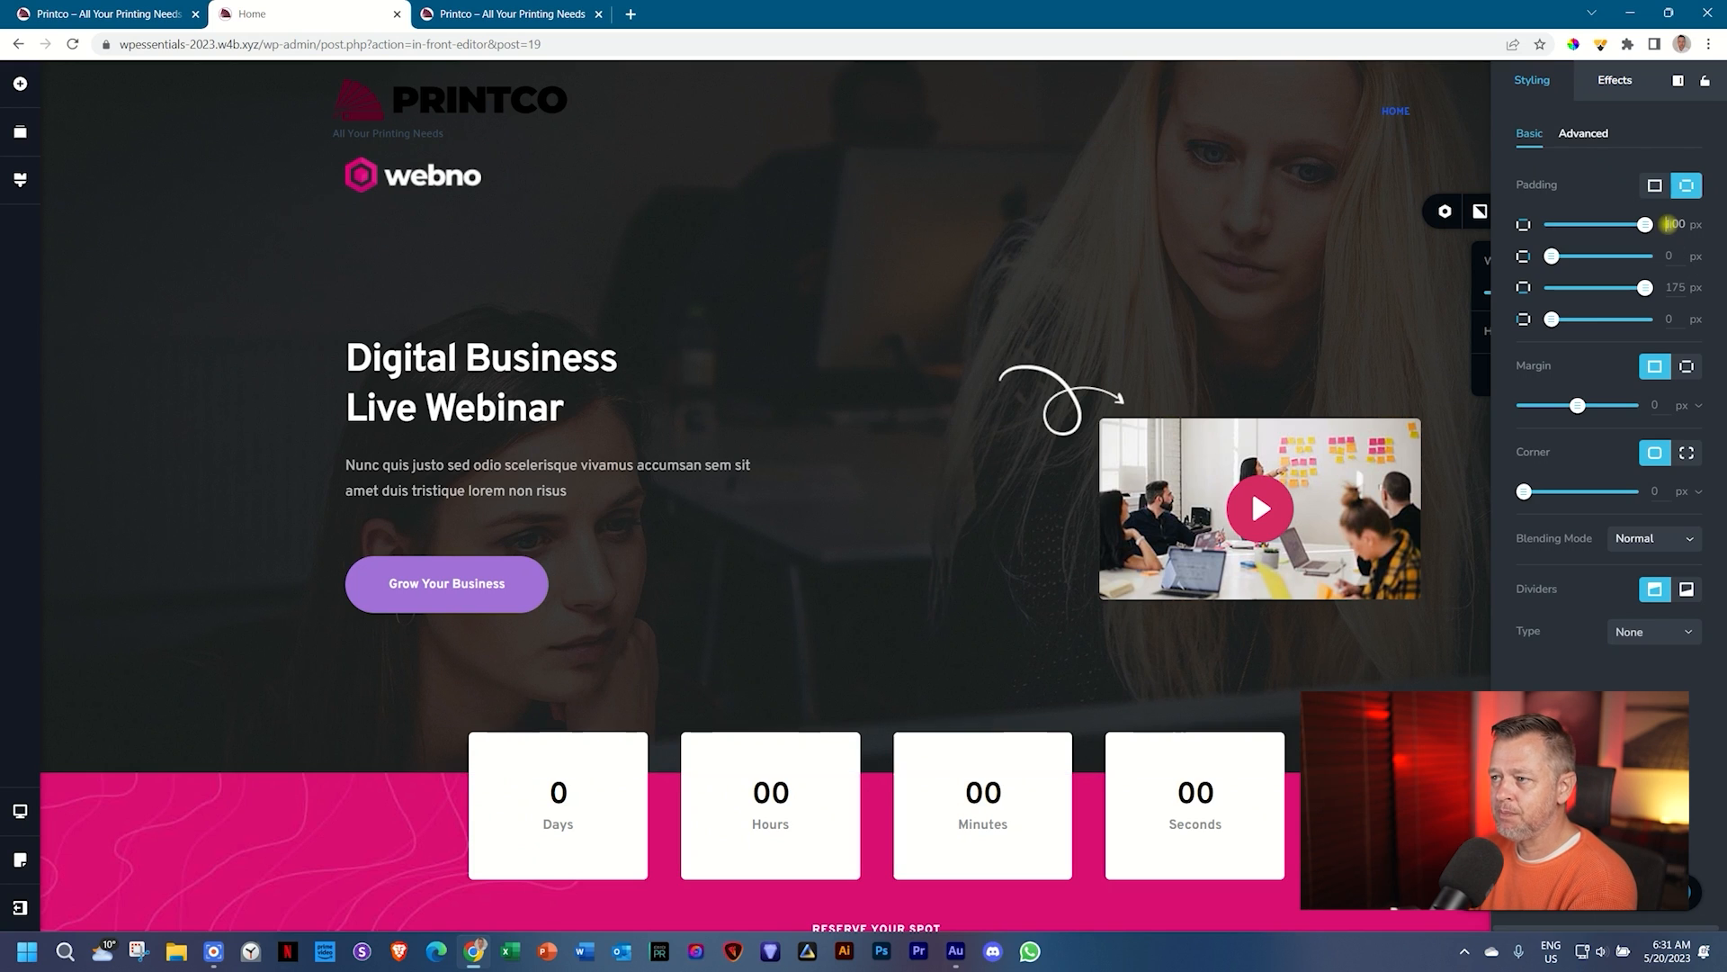
pyautogui.doubleClick(1675, 224)
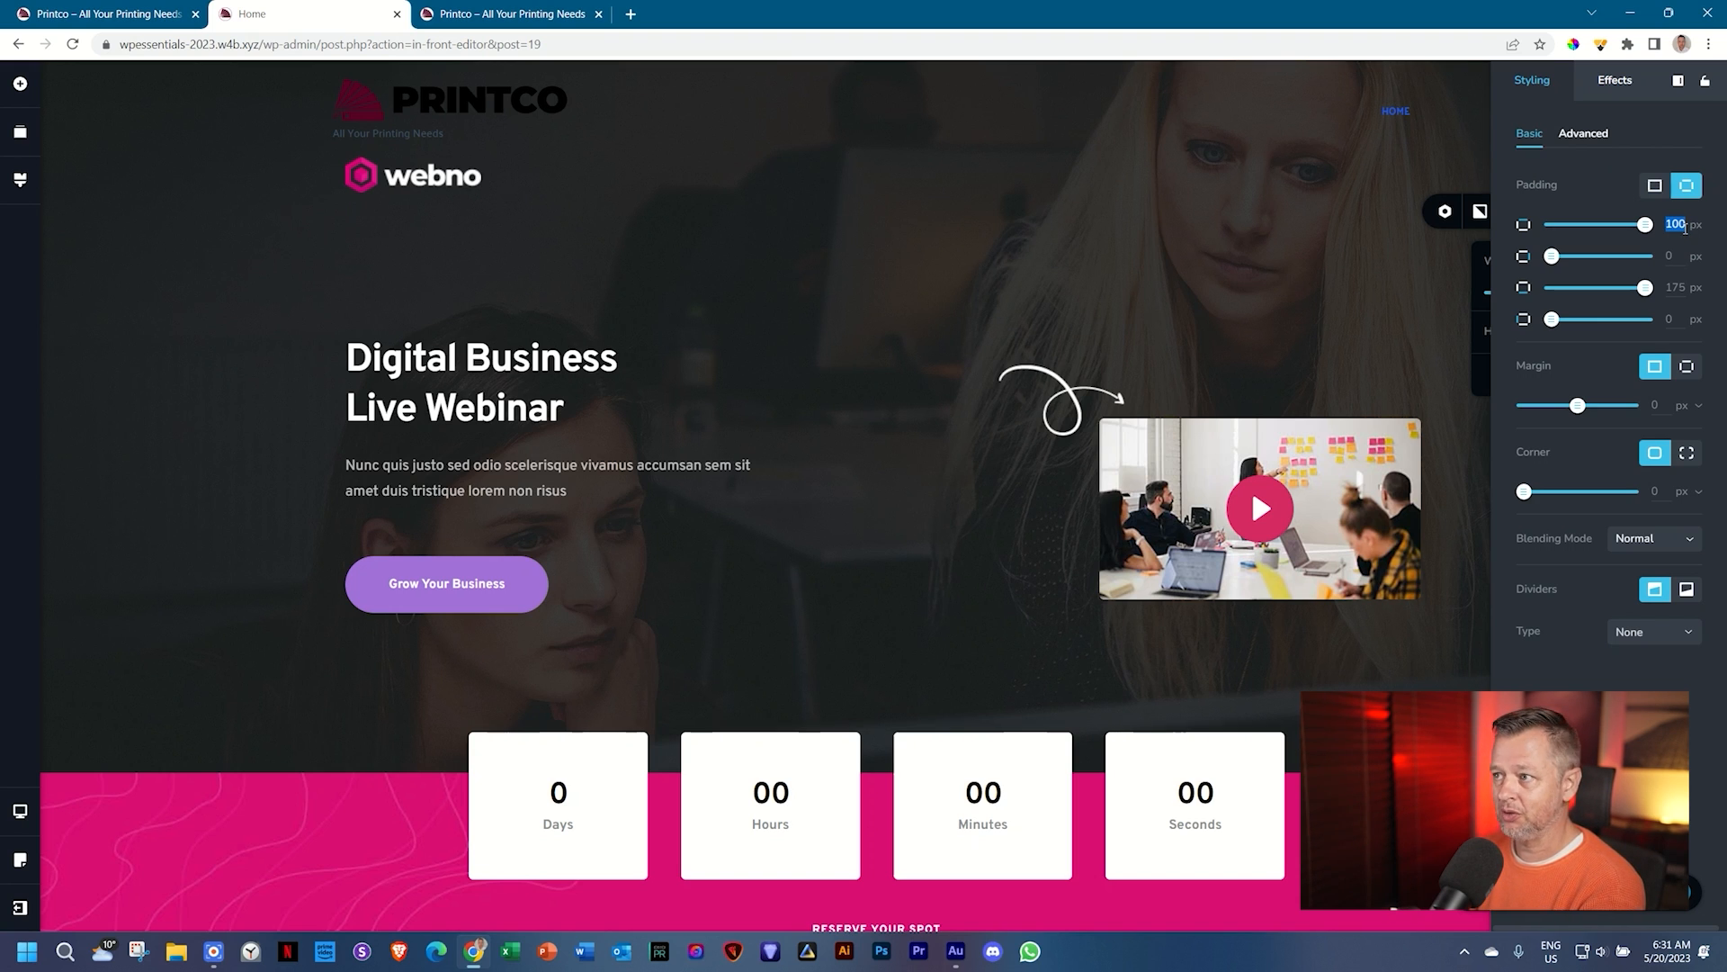
pyautogui.write('2')
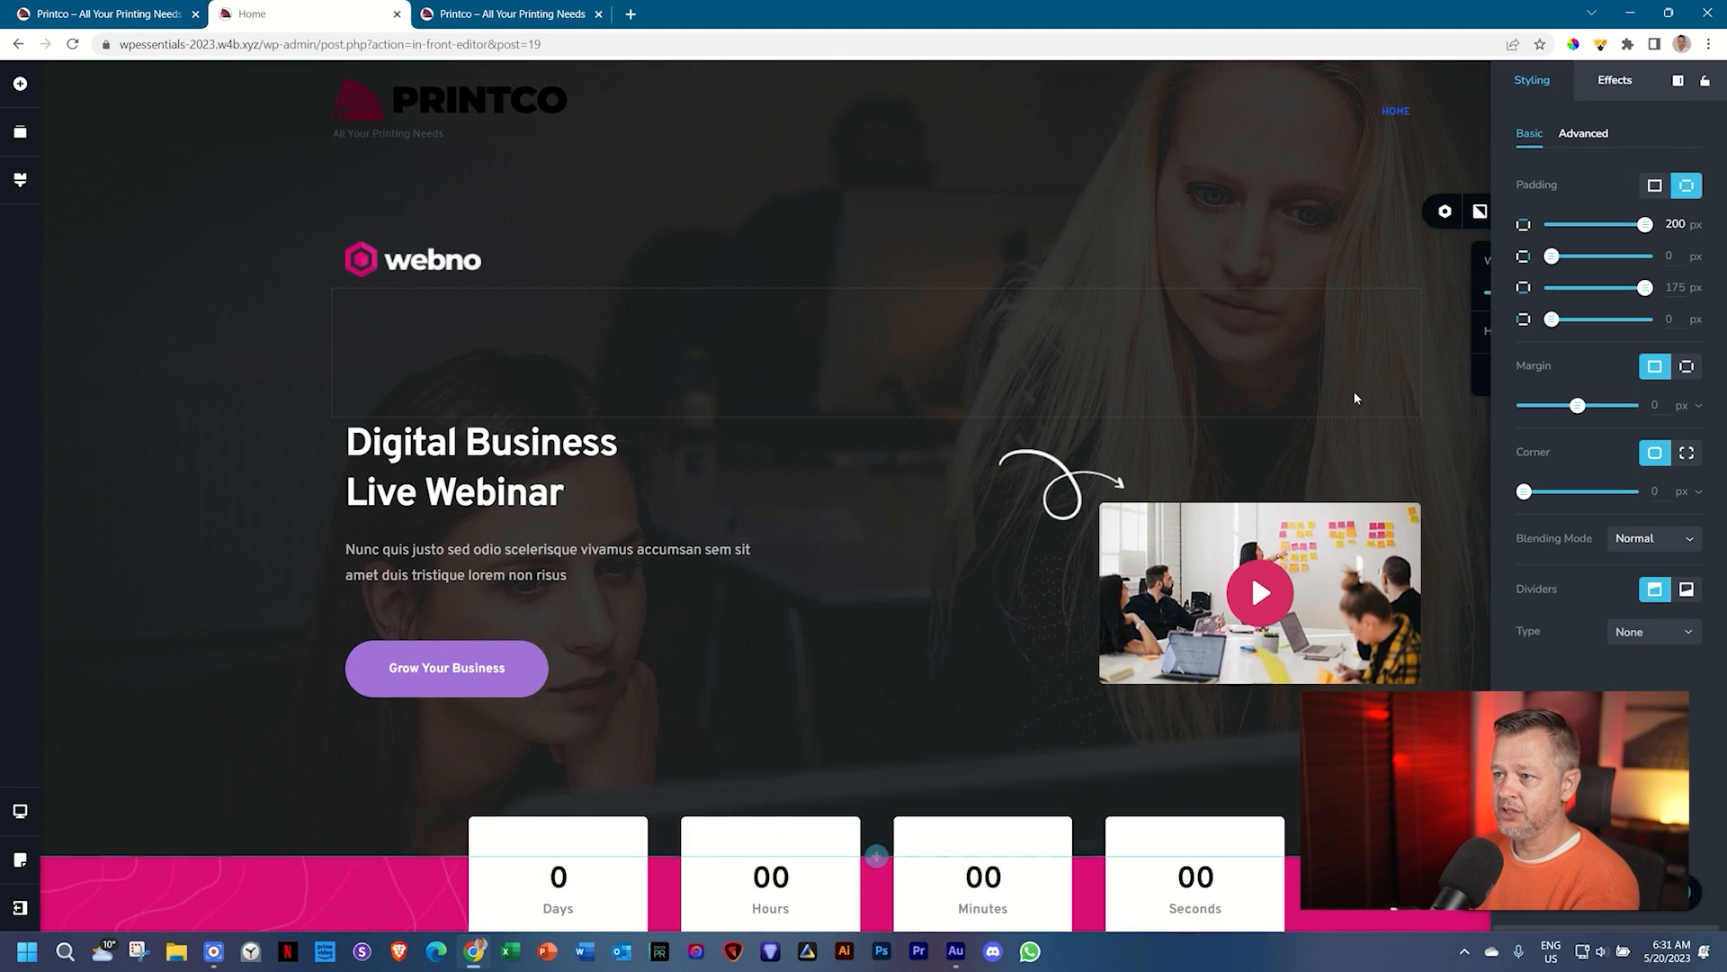
pyautogui.click(218, 376)
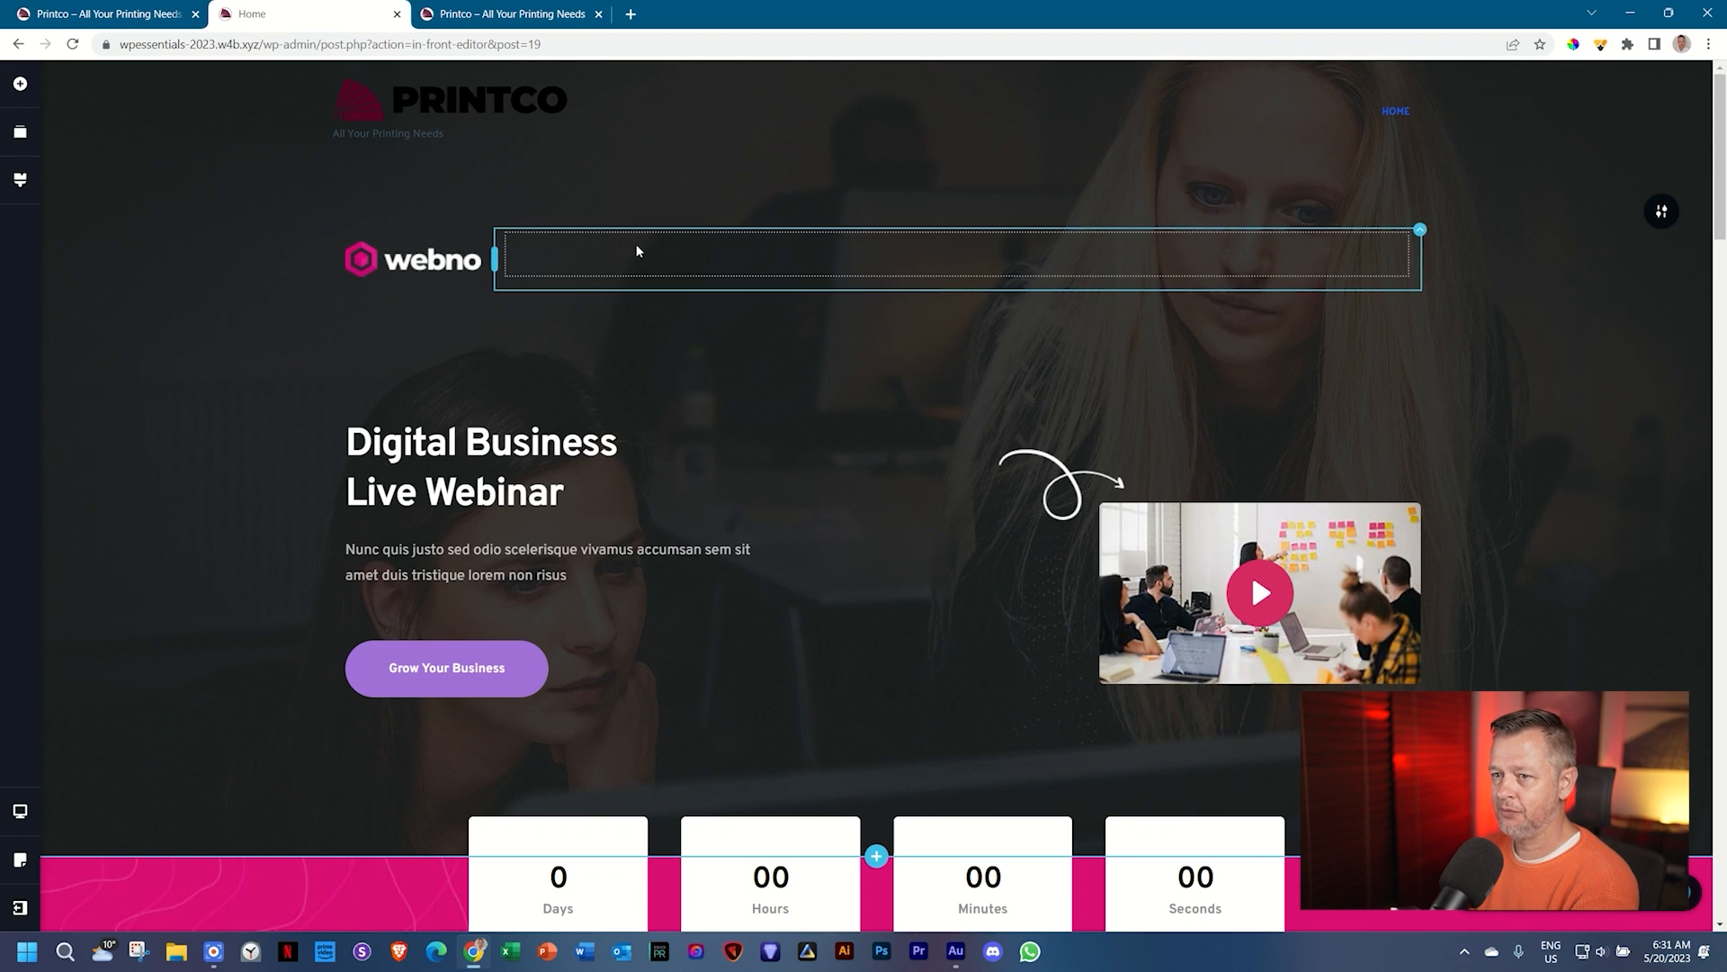
# Step: Delete the webno logo from the hero section
pyautogui.click(399, 264)
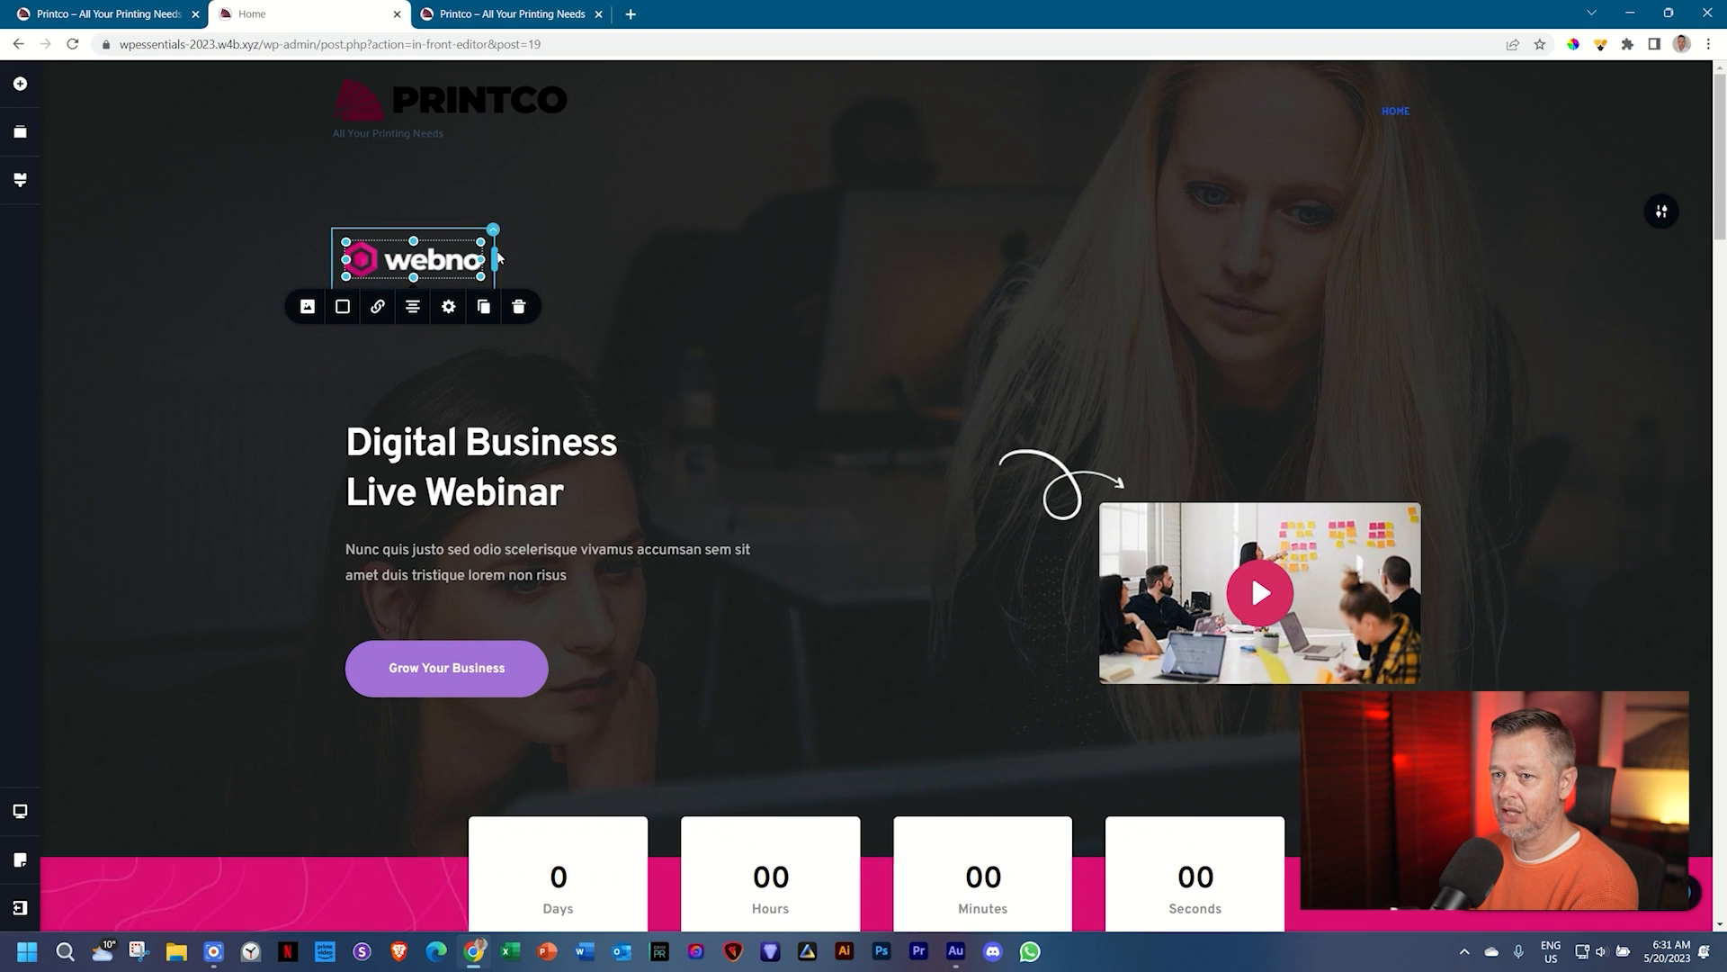
pyautogui.click(641, 257)
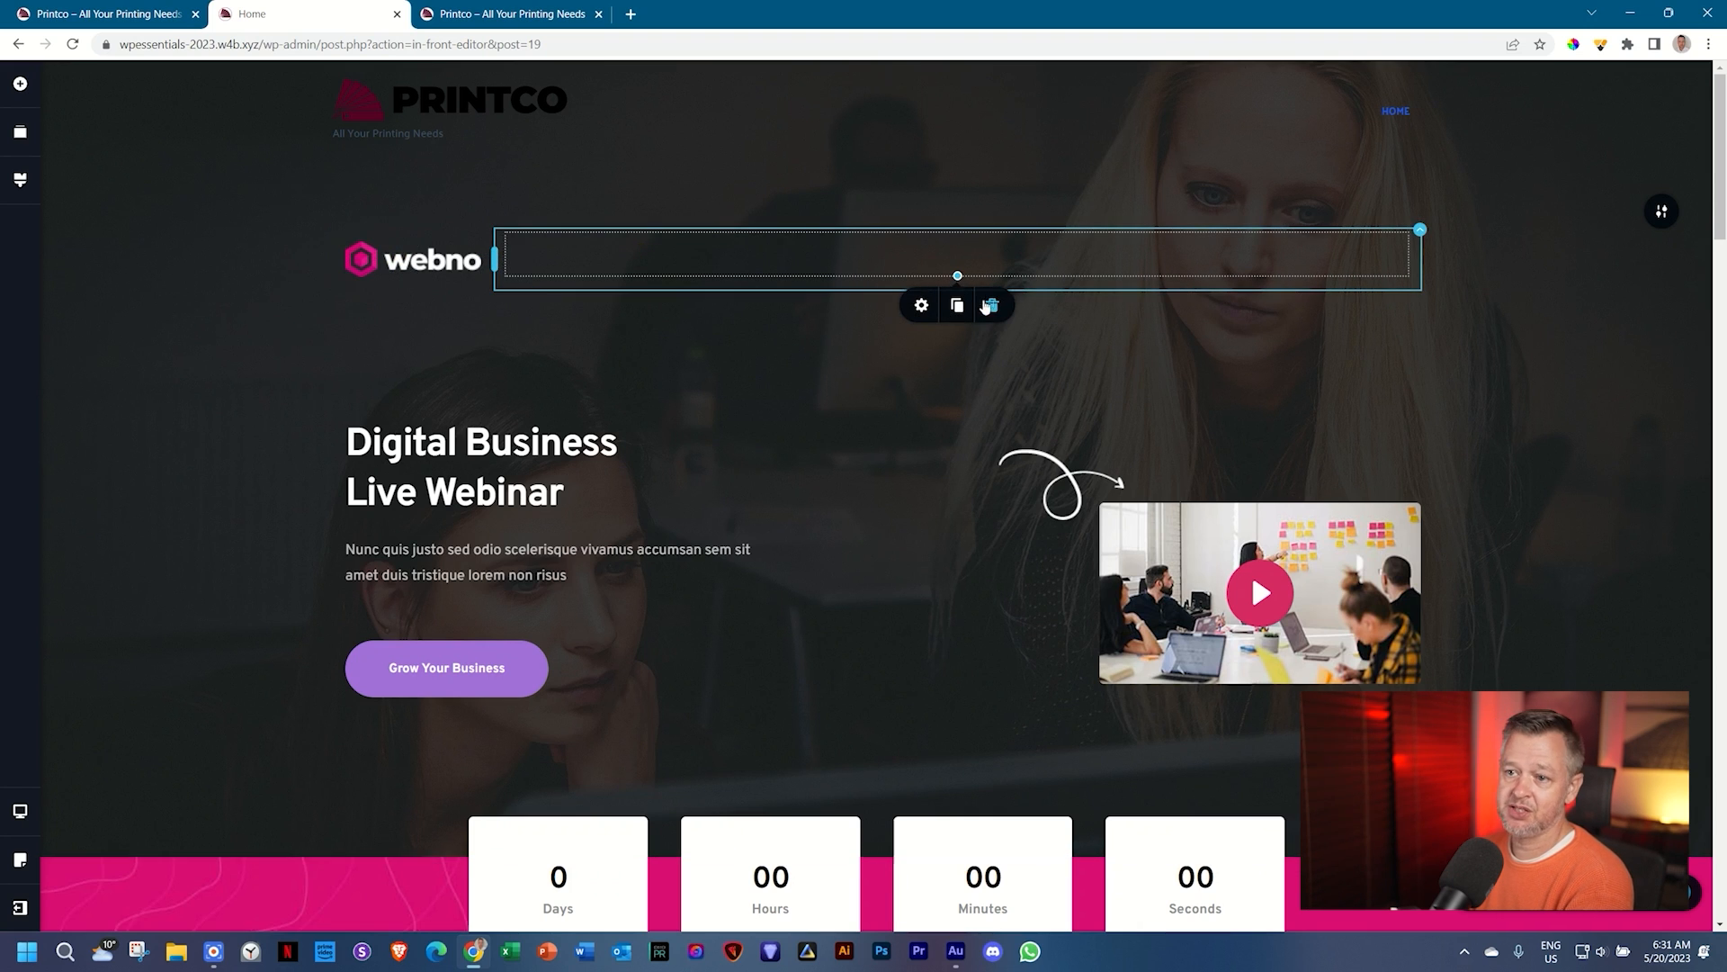
pyautogui.click(673, 355)
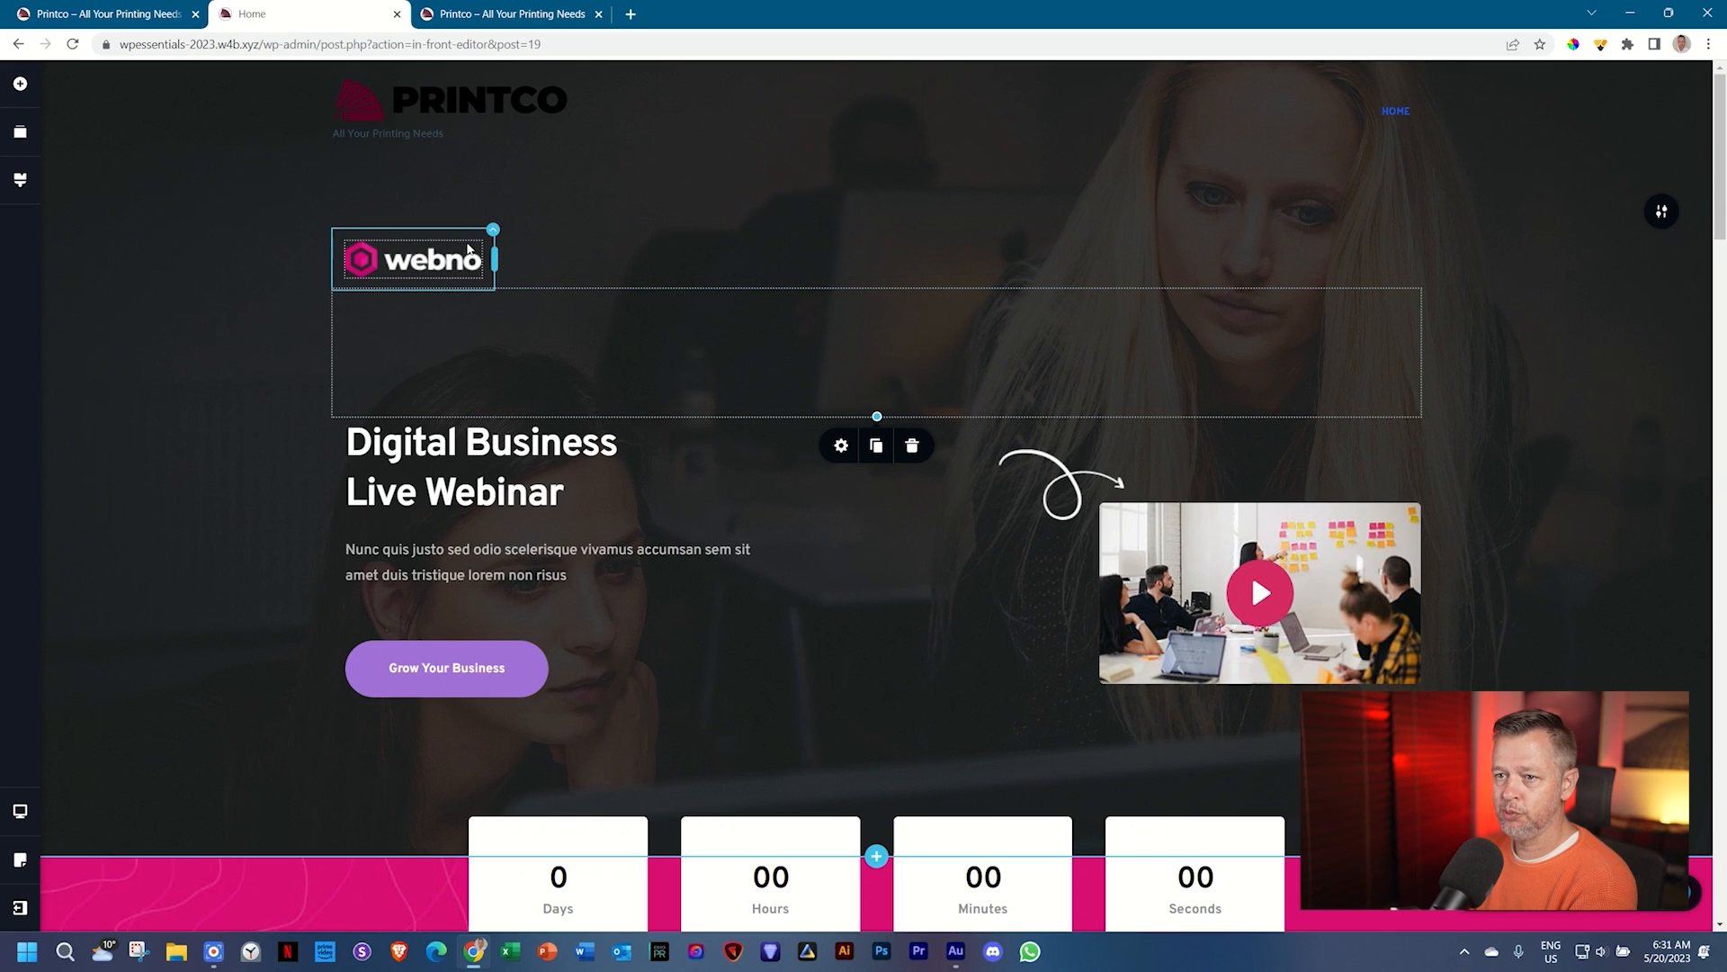
pyautogui.click(493, 235)
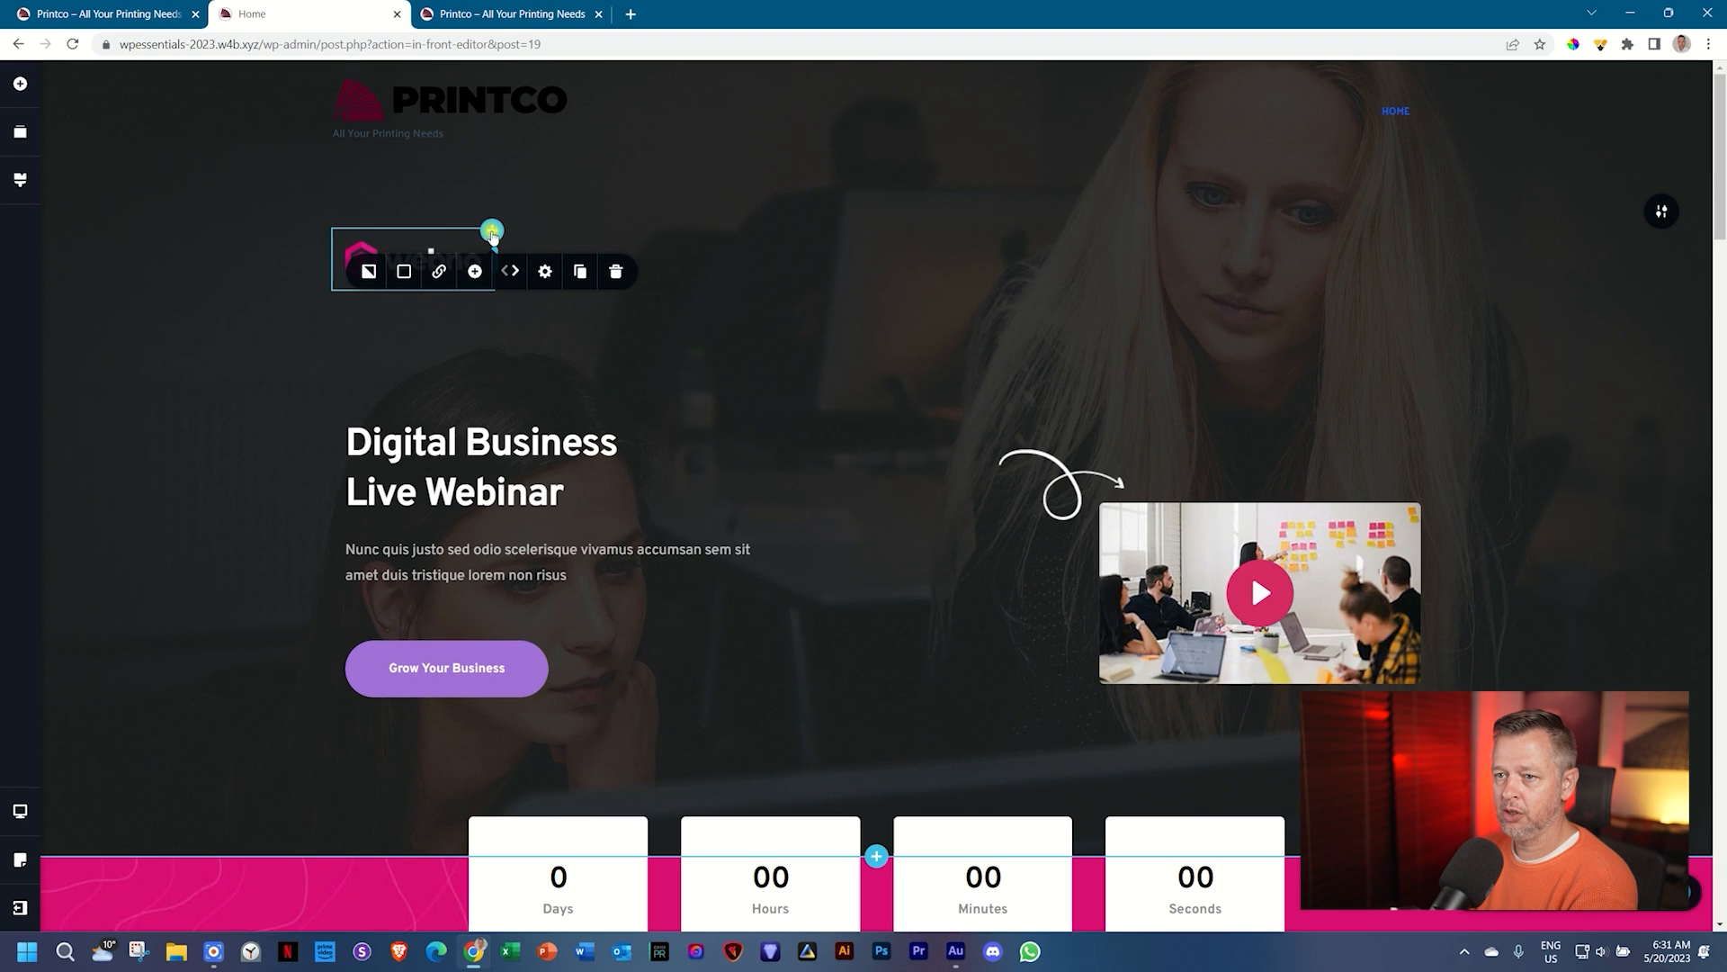
pyautogui.click(621, 274)
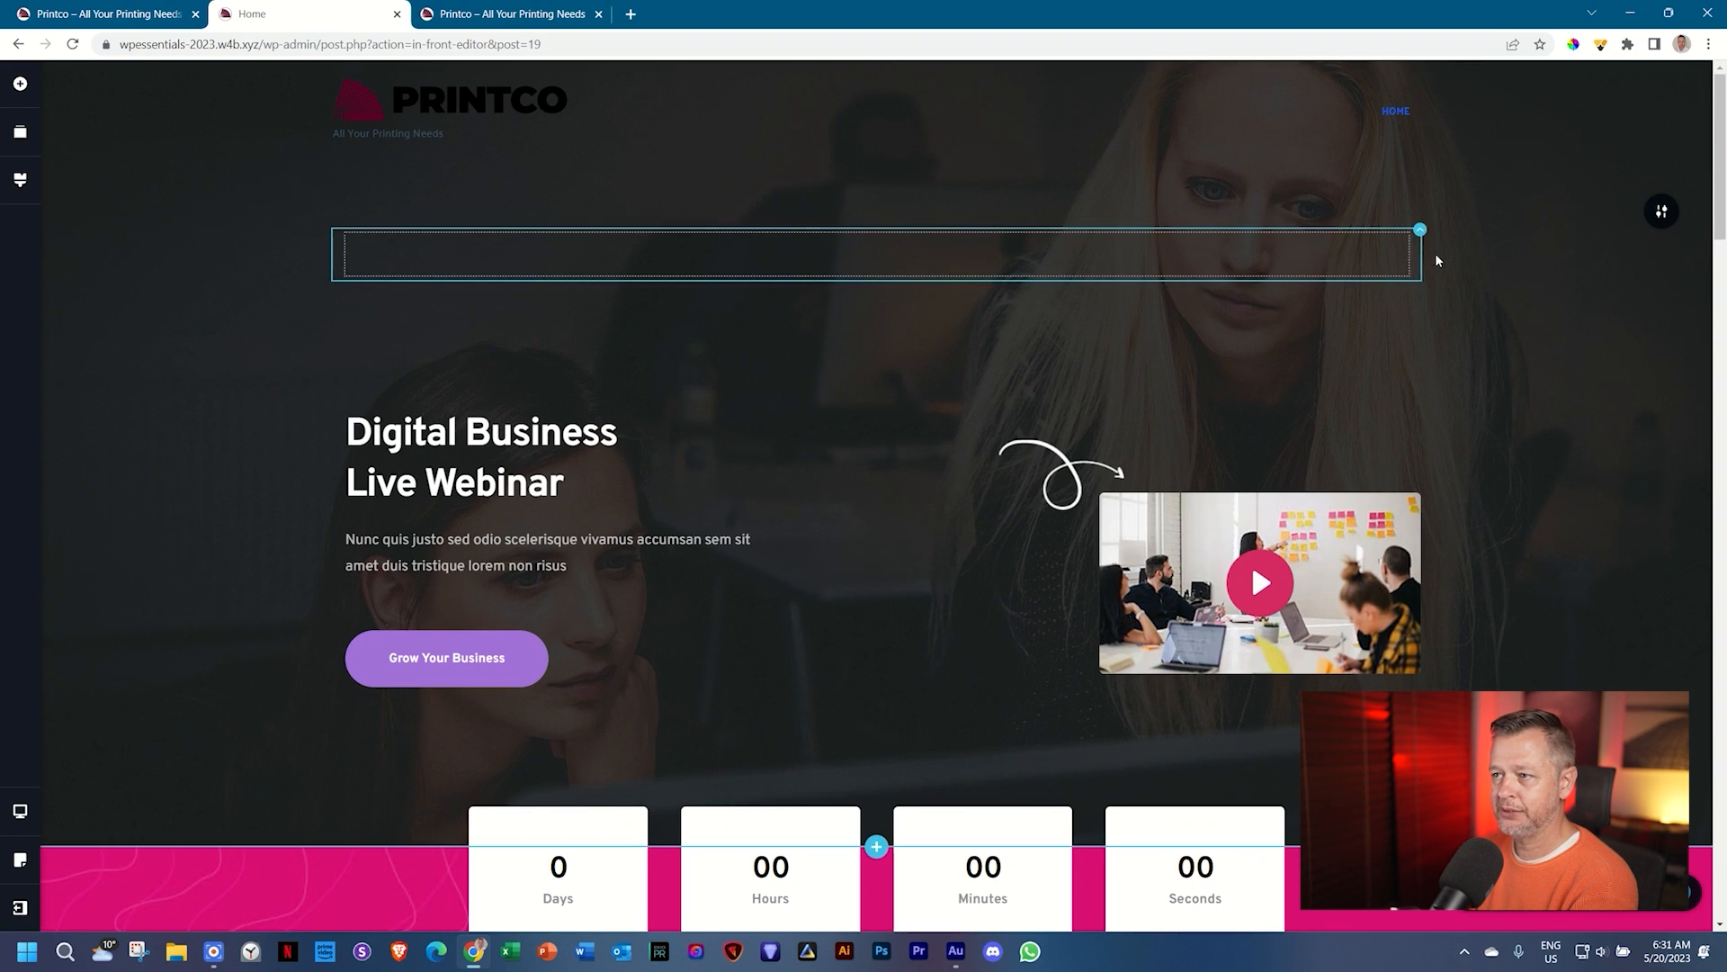
# Step: Delete the empty logo container and bring up the hero section's settings
pyautogui.click(1420, 231)
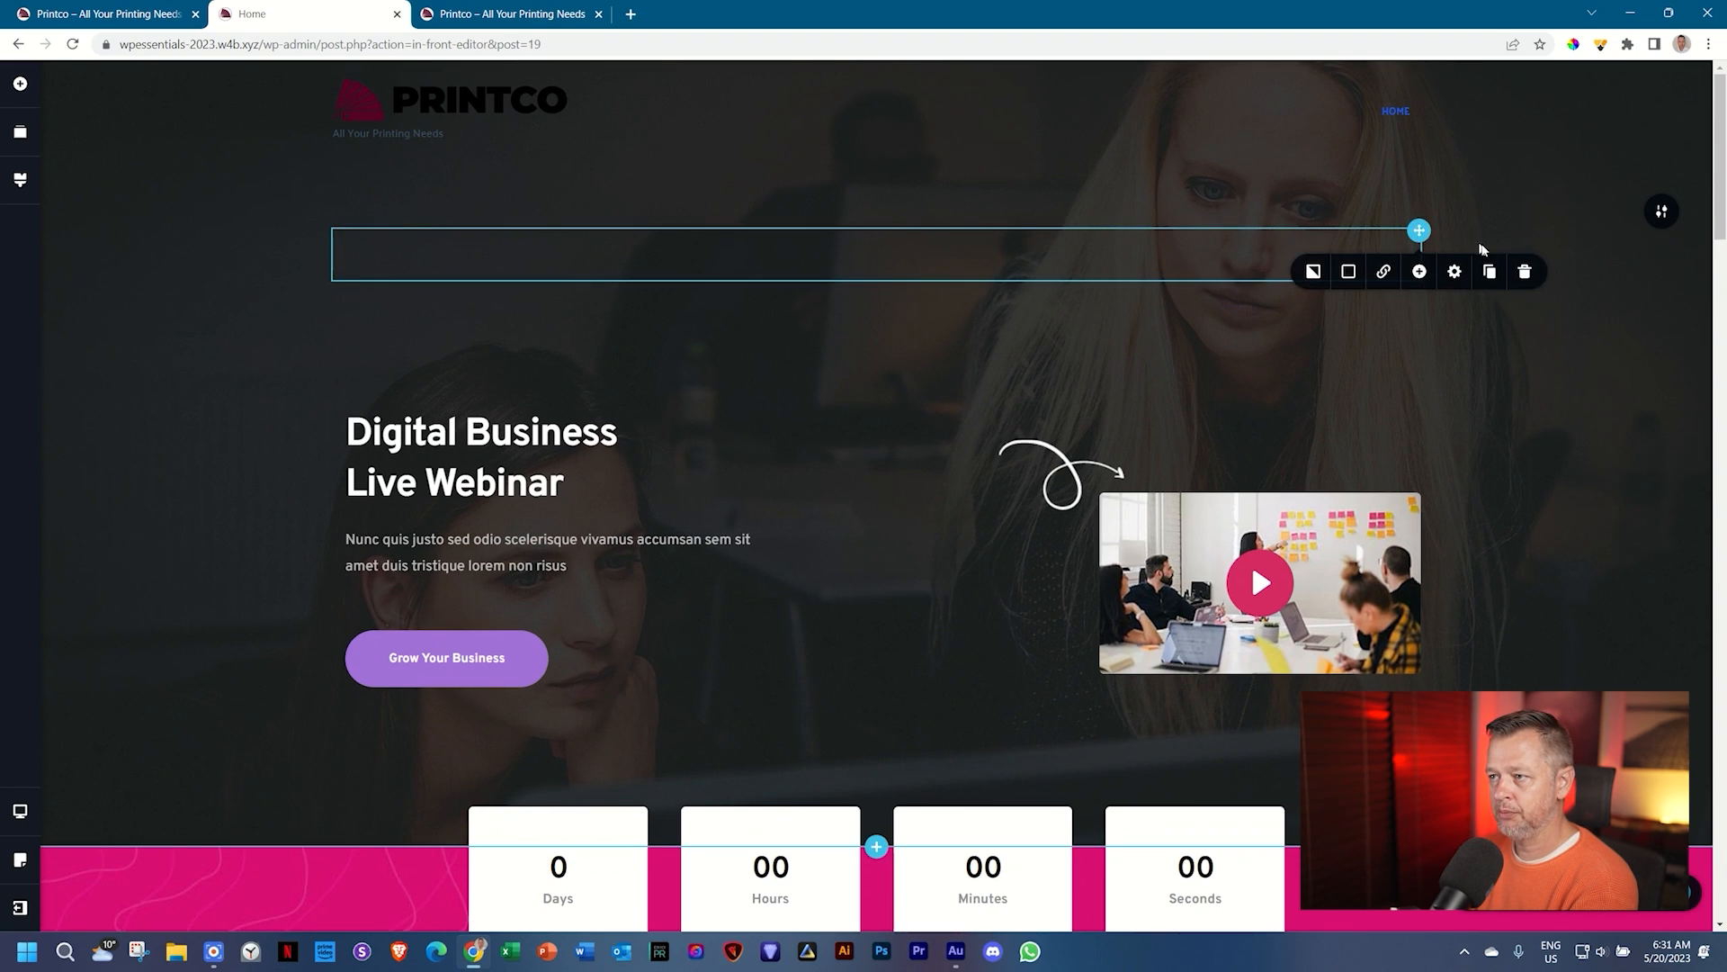
pyautogui.click(1527, 270)
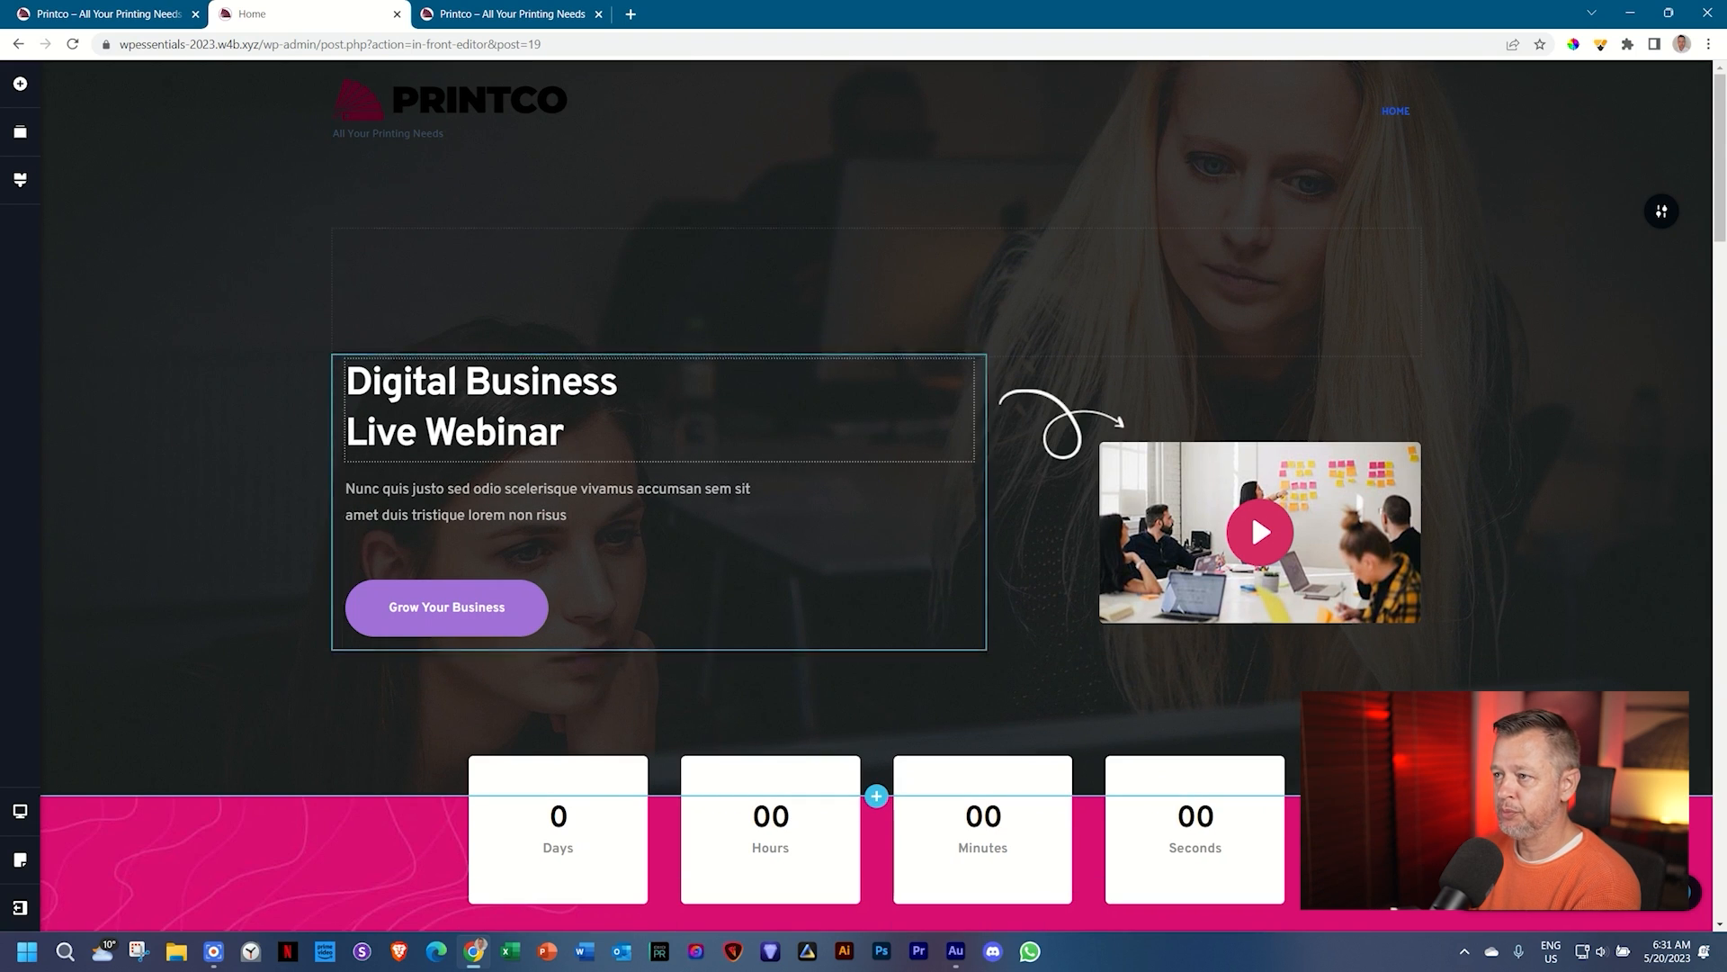
pyautogui.click(1660, 218)
pyautogui.click(1586, 212)
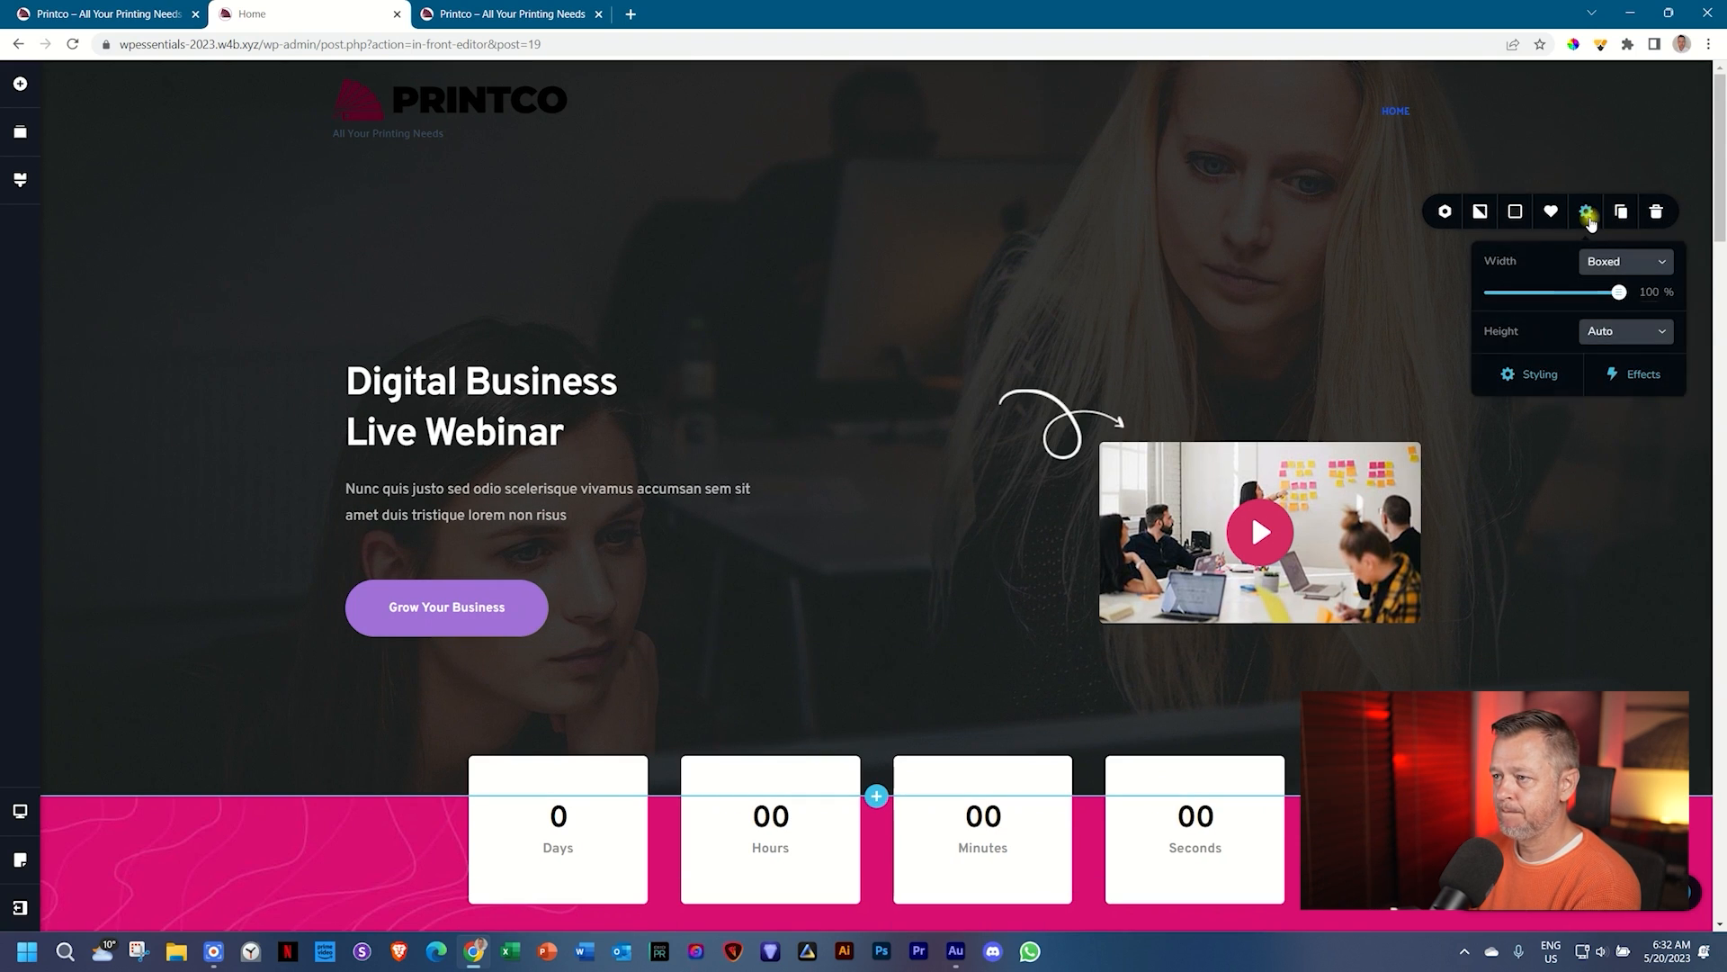
# Step: Lower the hero's top padding to 30 px and shorten the spacer above the hero title
pyautogui.click(1540, 373)
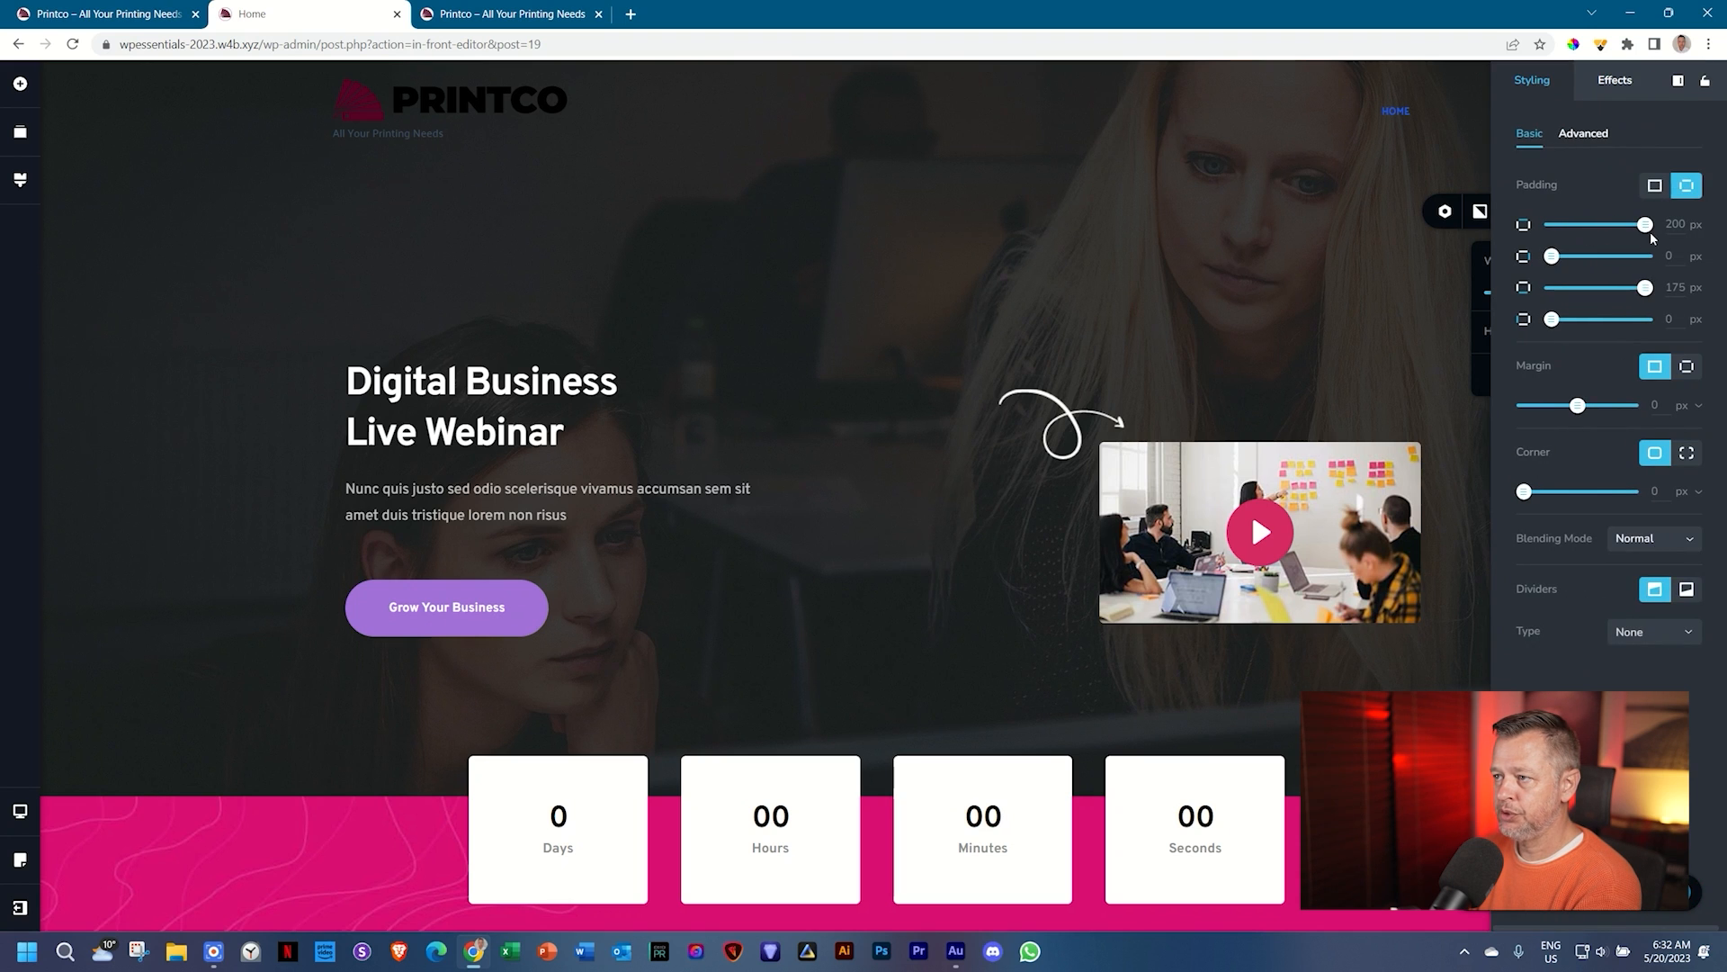
pyautogui.moveTo(1645, 224); pyautogui.dragTo(1578, 224)
pyautogui.doubleClick(1671, 225)
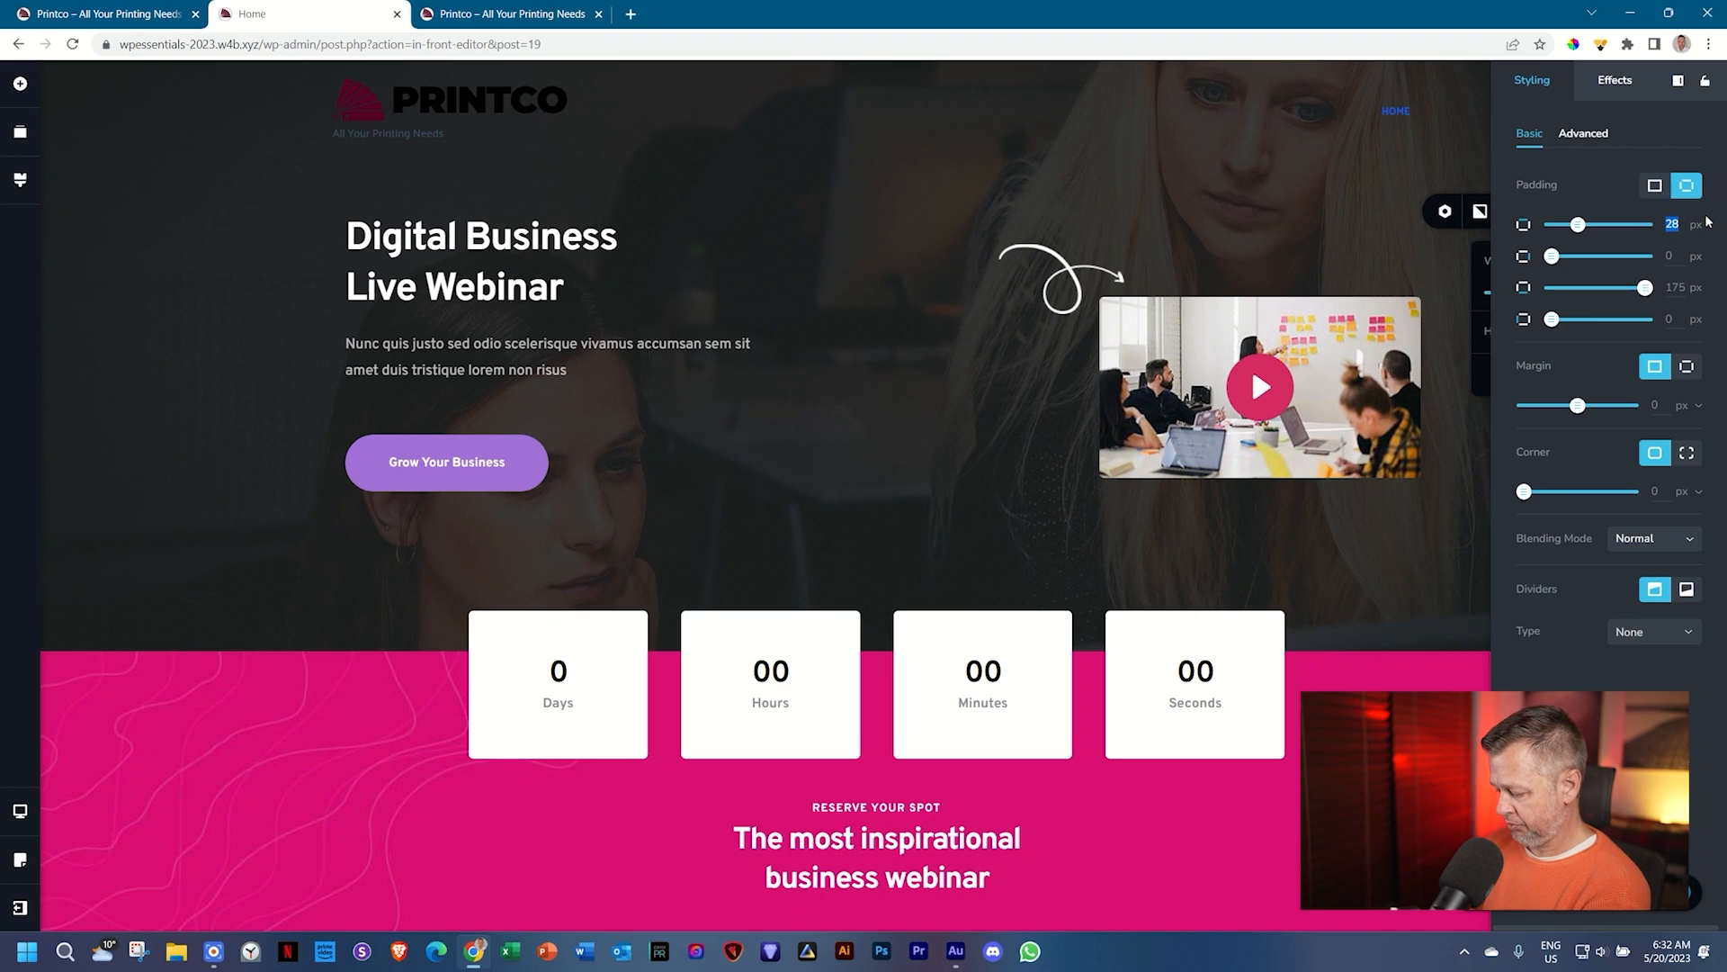
pyautogui.write('30')
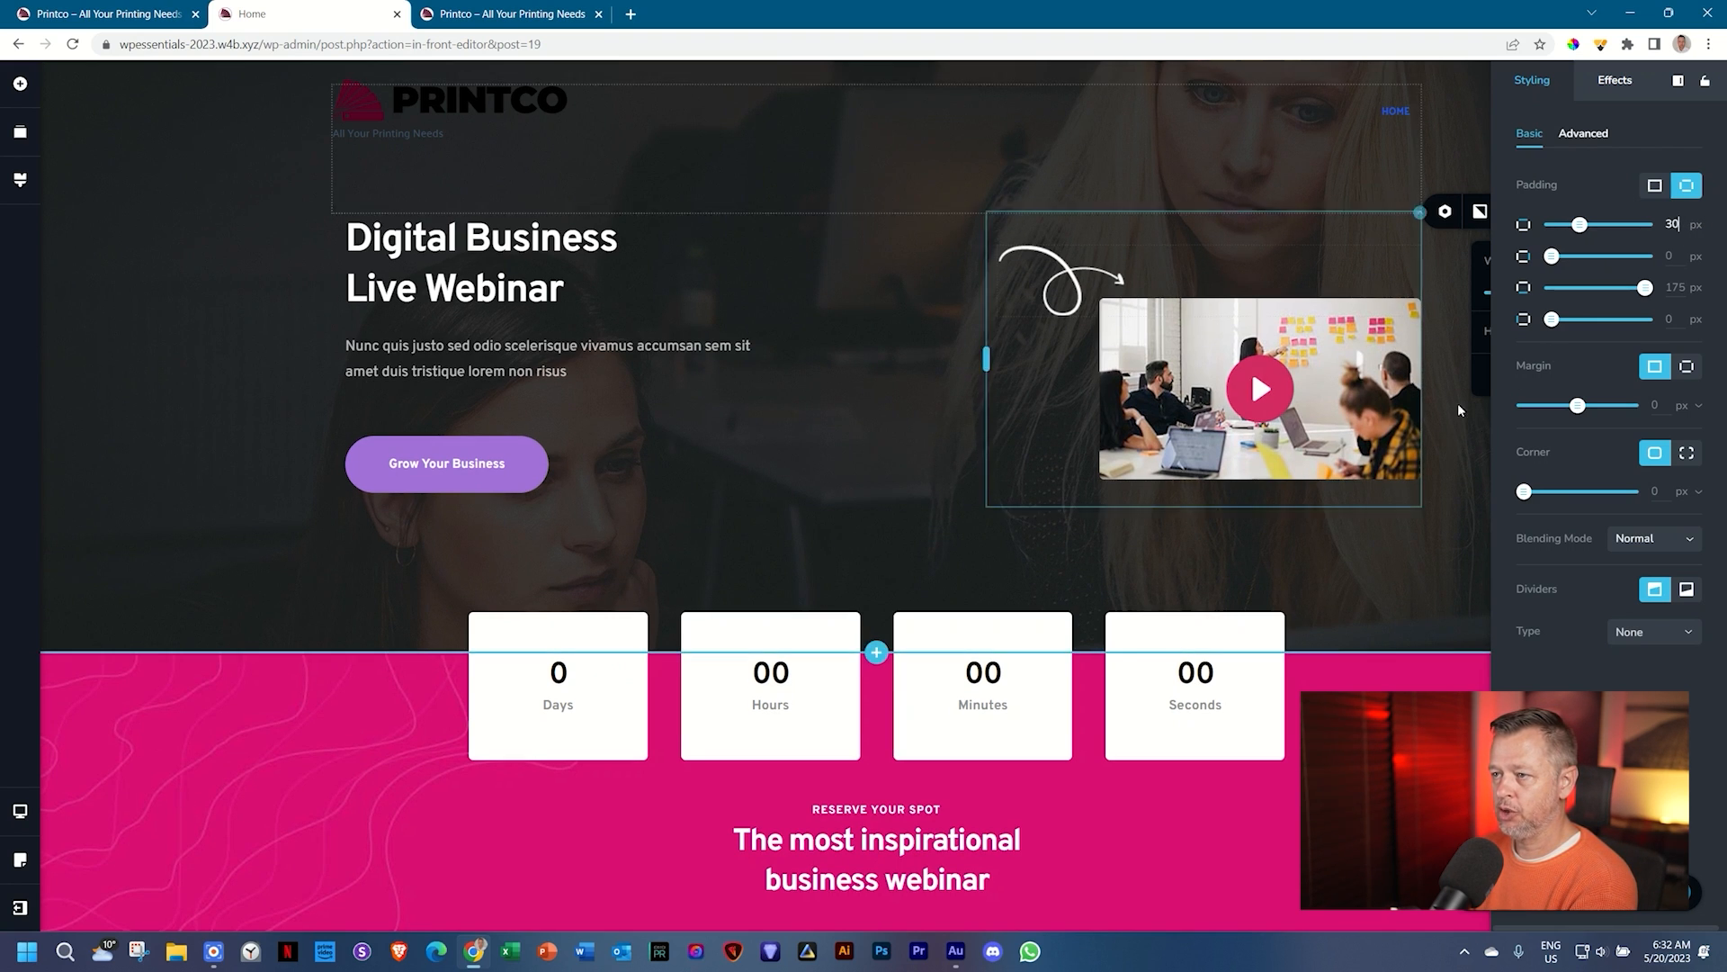
pyautogui.press('Escape')
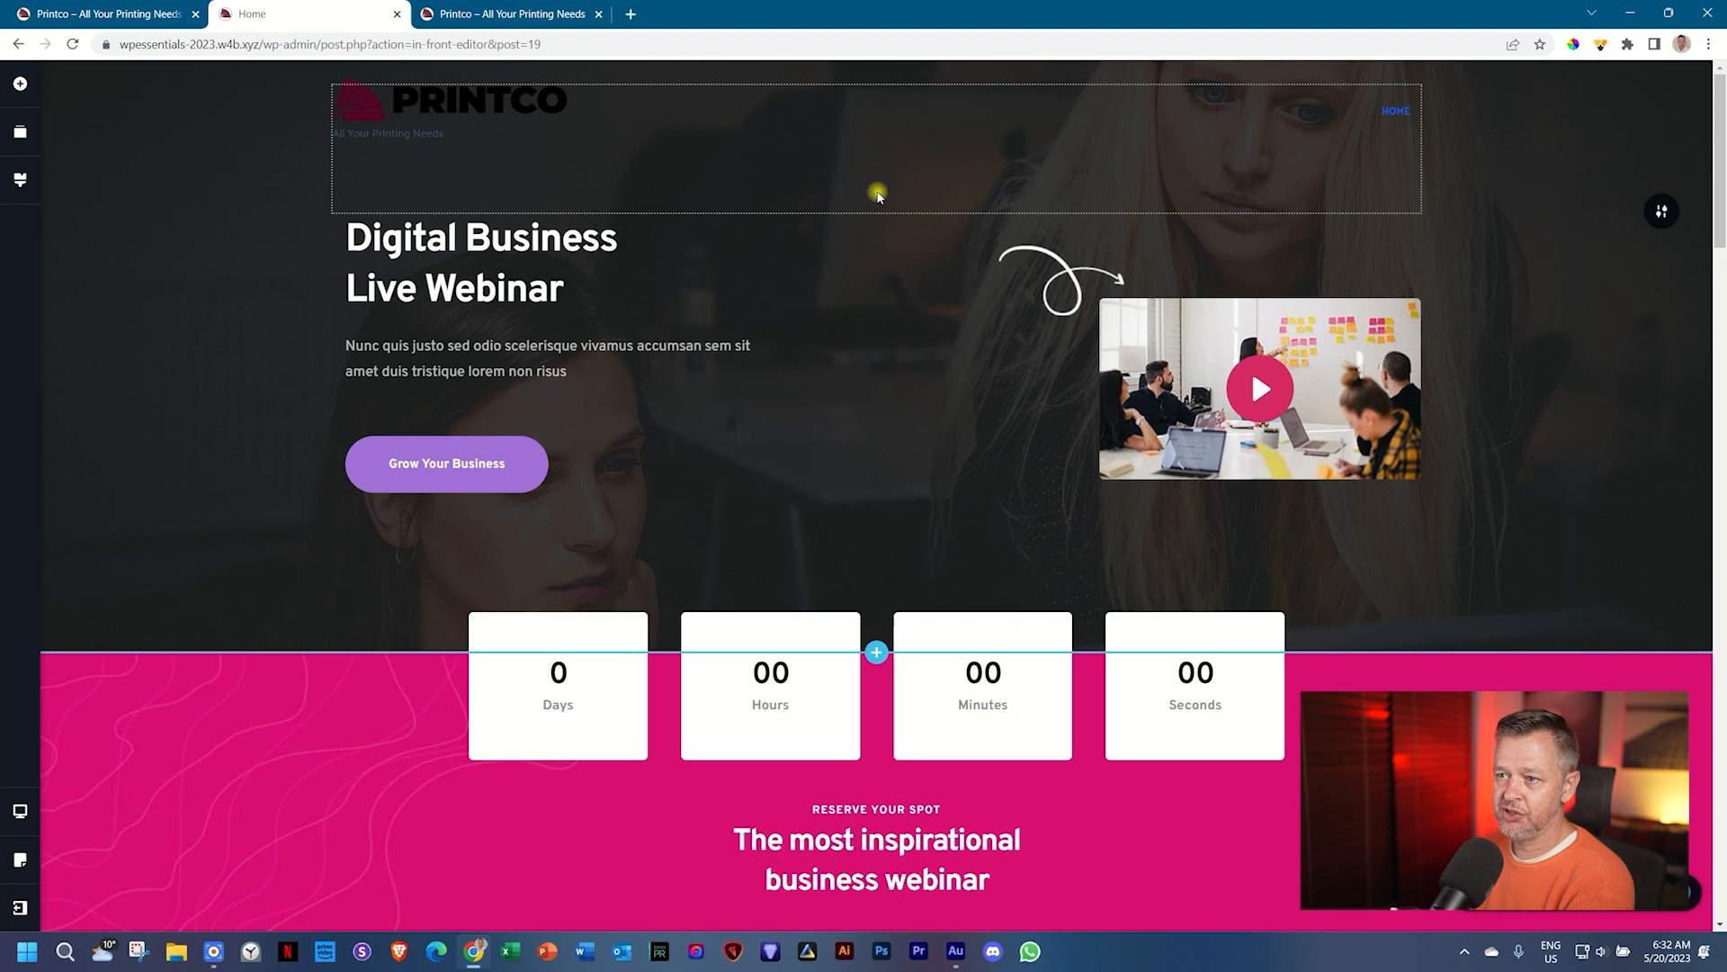
pyautogui.moveTo(877, 213); pyautogui.dragTo(898, 281)
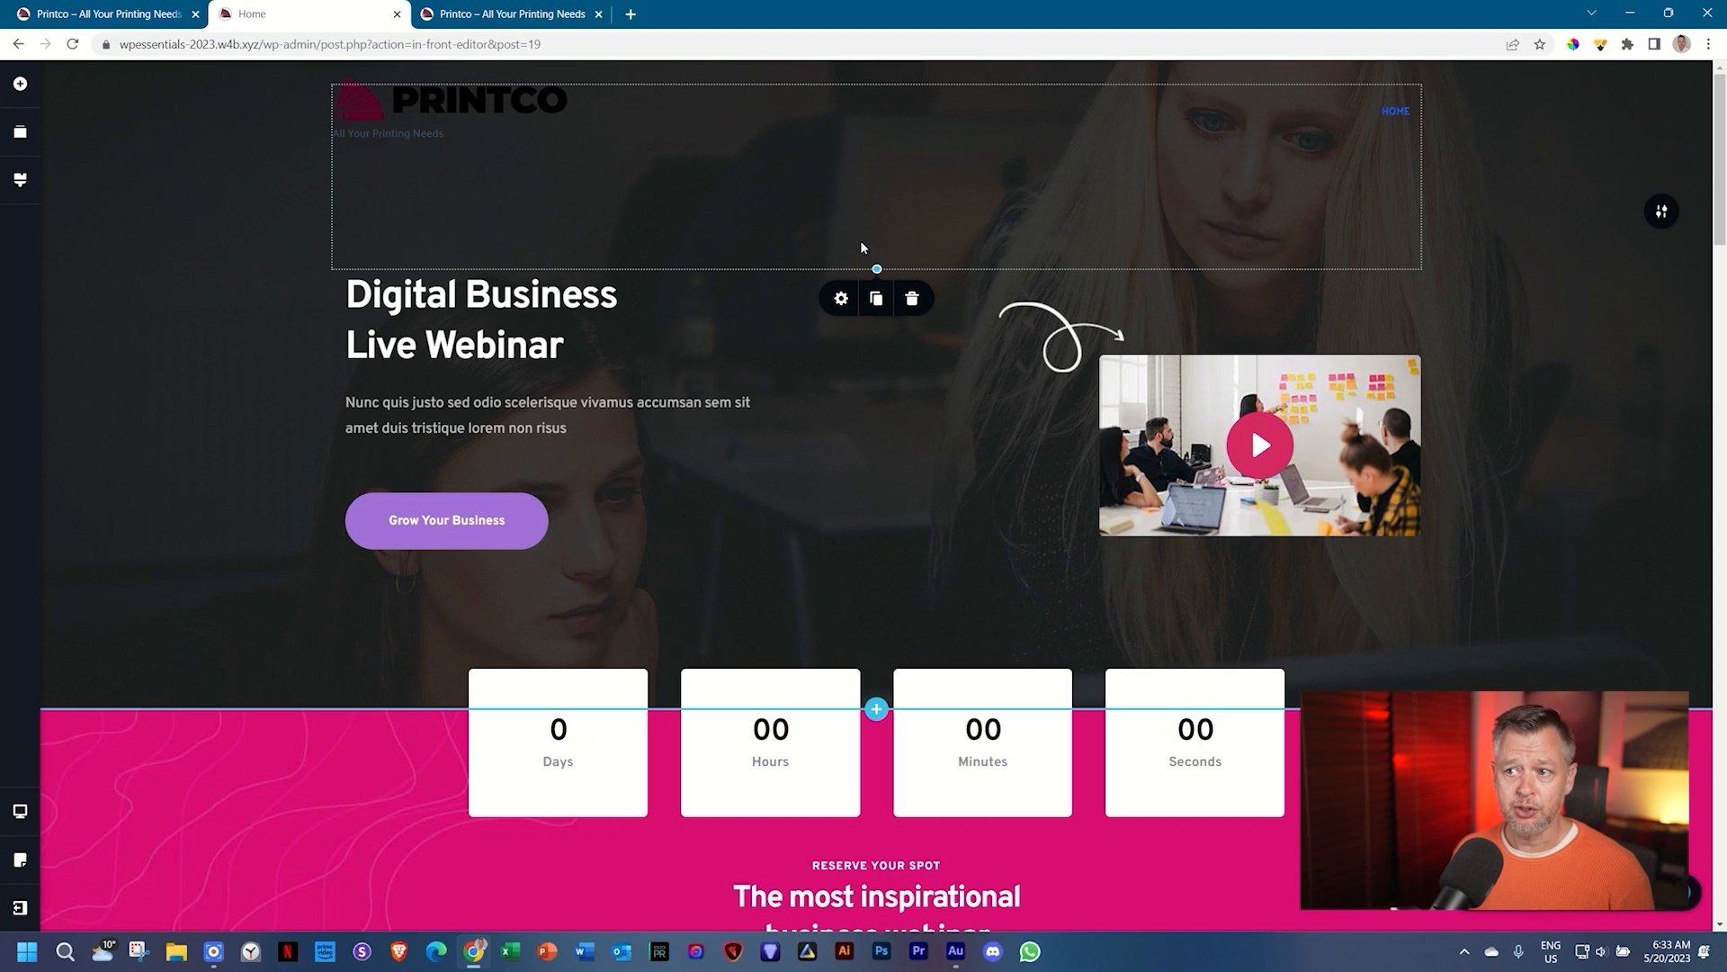
# Step: Set the spacer above the hero title to 200 px and compare against the reference Printco site
pyautogui.moveTo(877, 269)
pyautogui.mouseDown()
pyautogui.moveTo(869, 405)
pyautogui.moveTo(881, 270)
pyautogui.mouseUp()
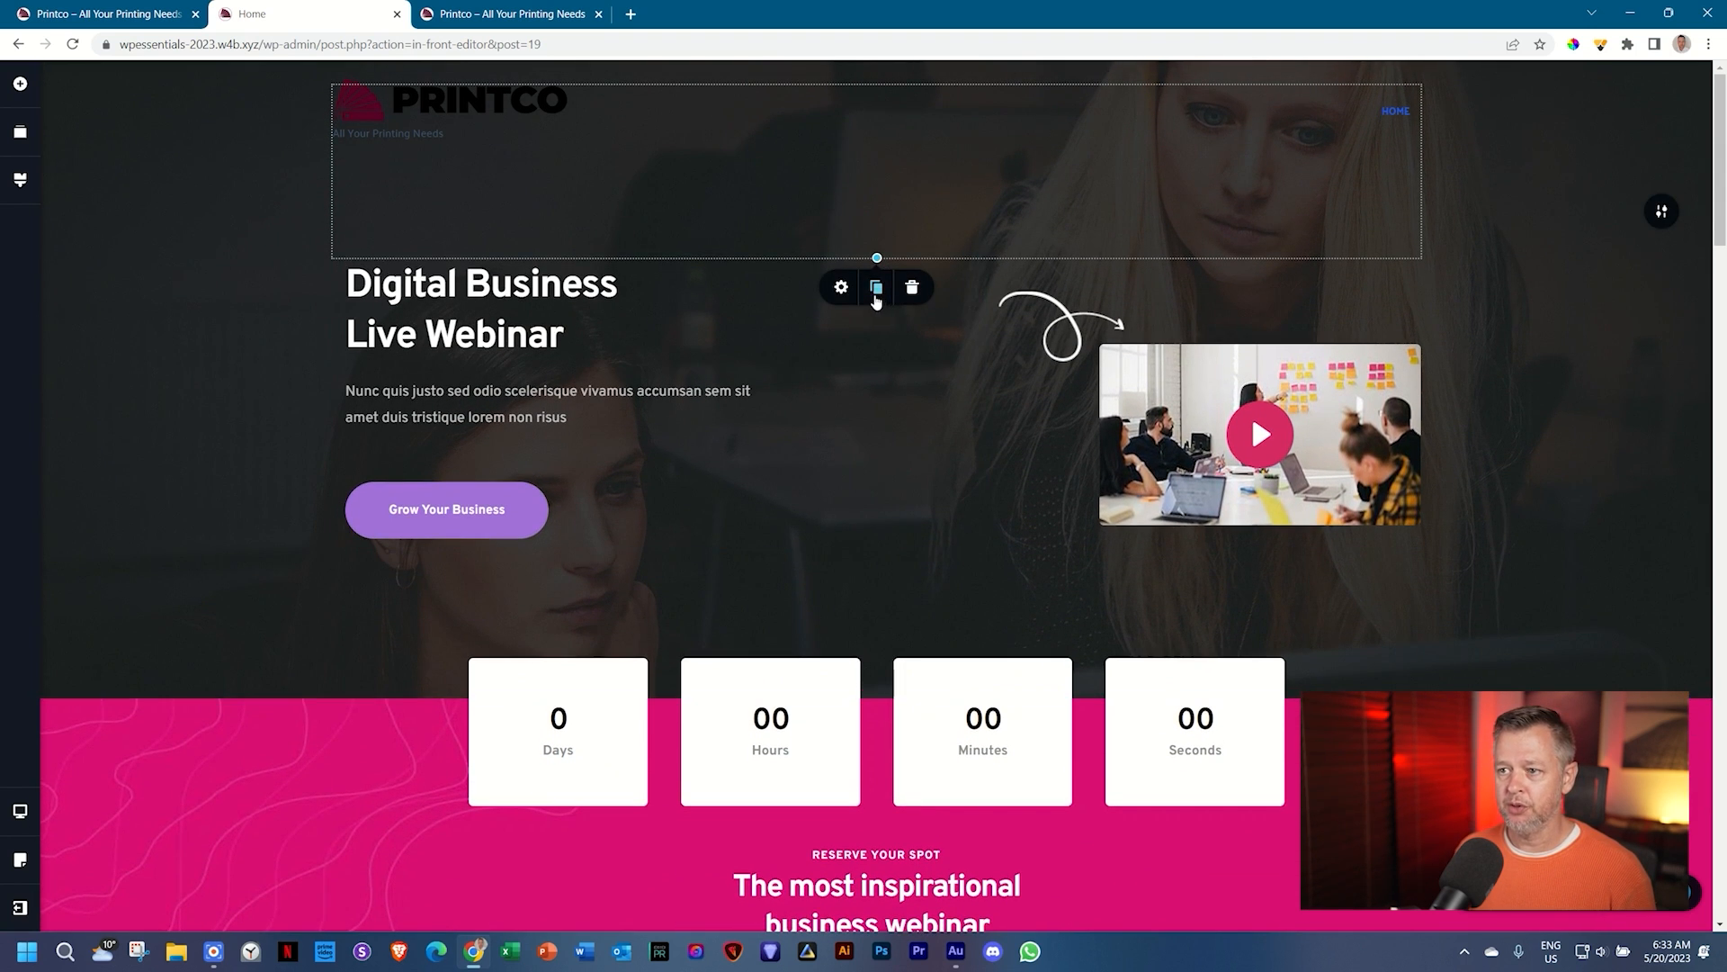
pyautogui.click(841, 287)
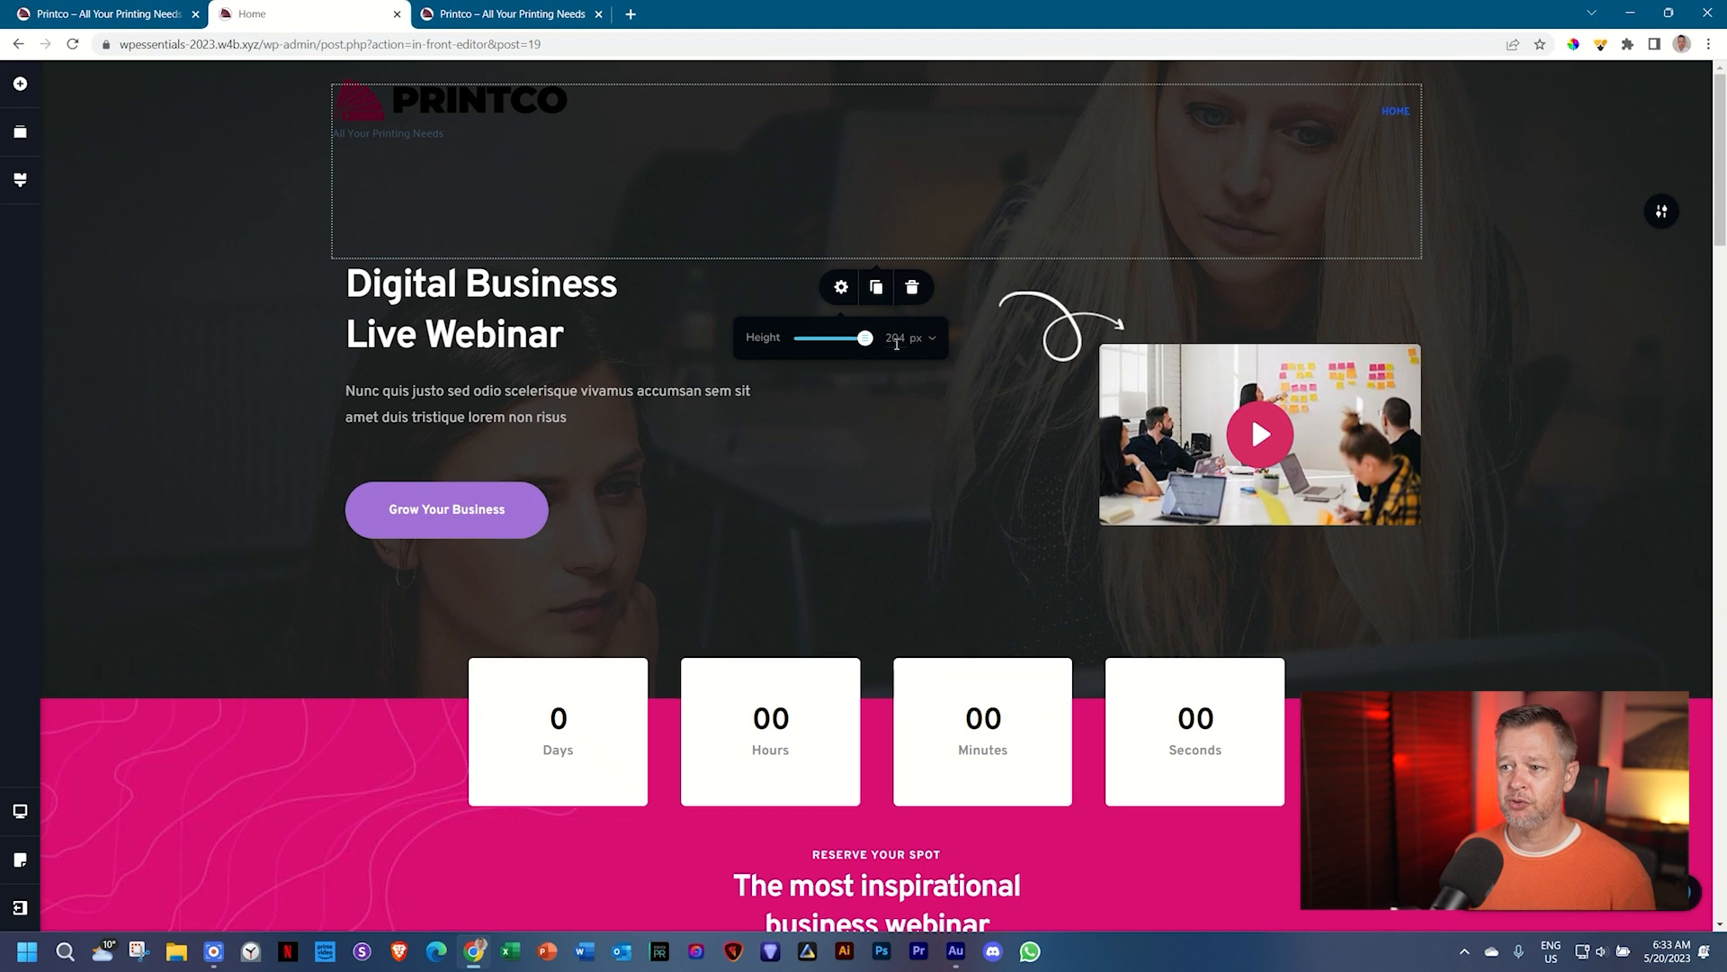
pyautogui.doubleClick(897, 341)
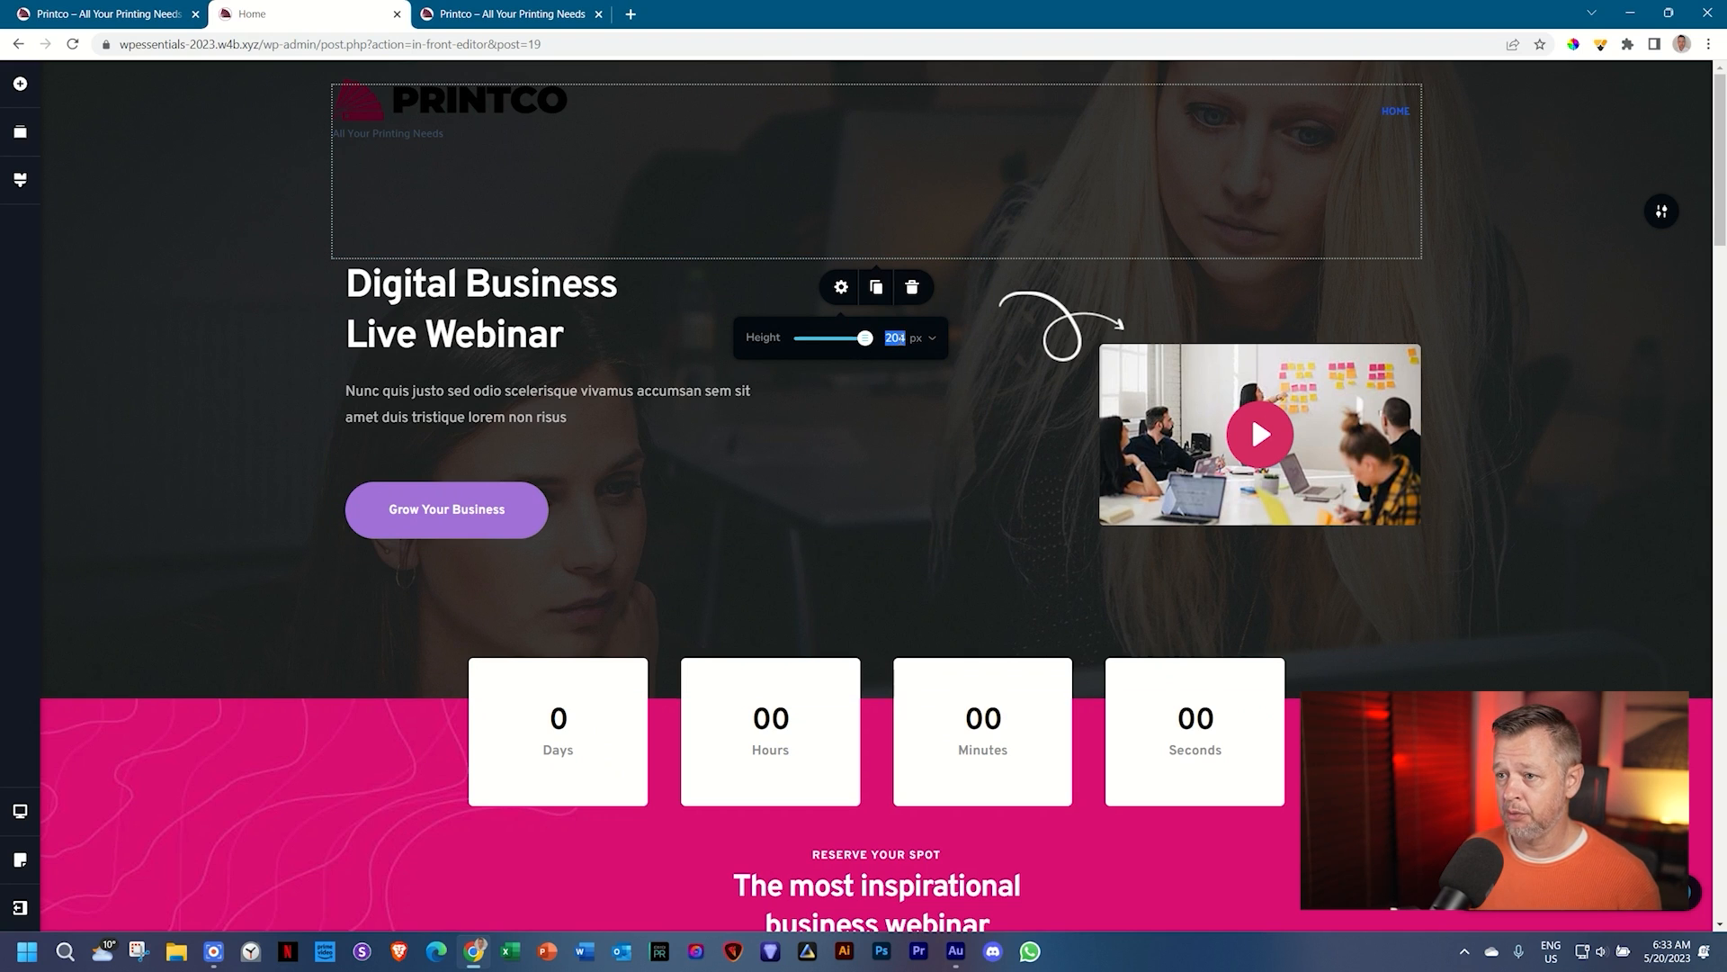
pyautogui.write('200')
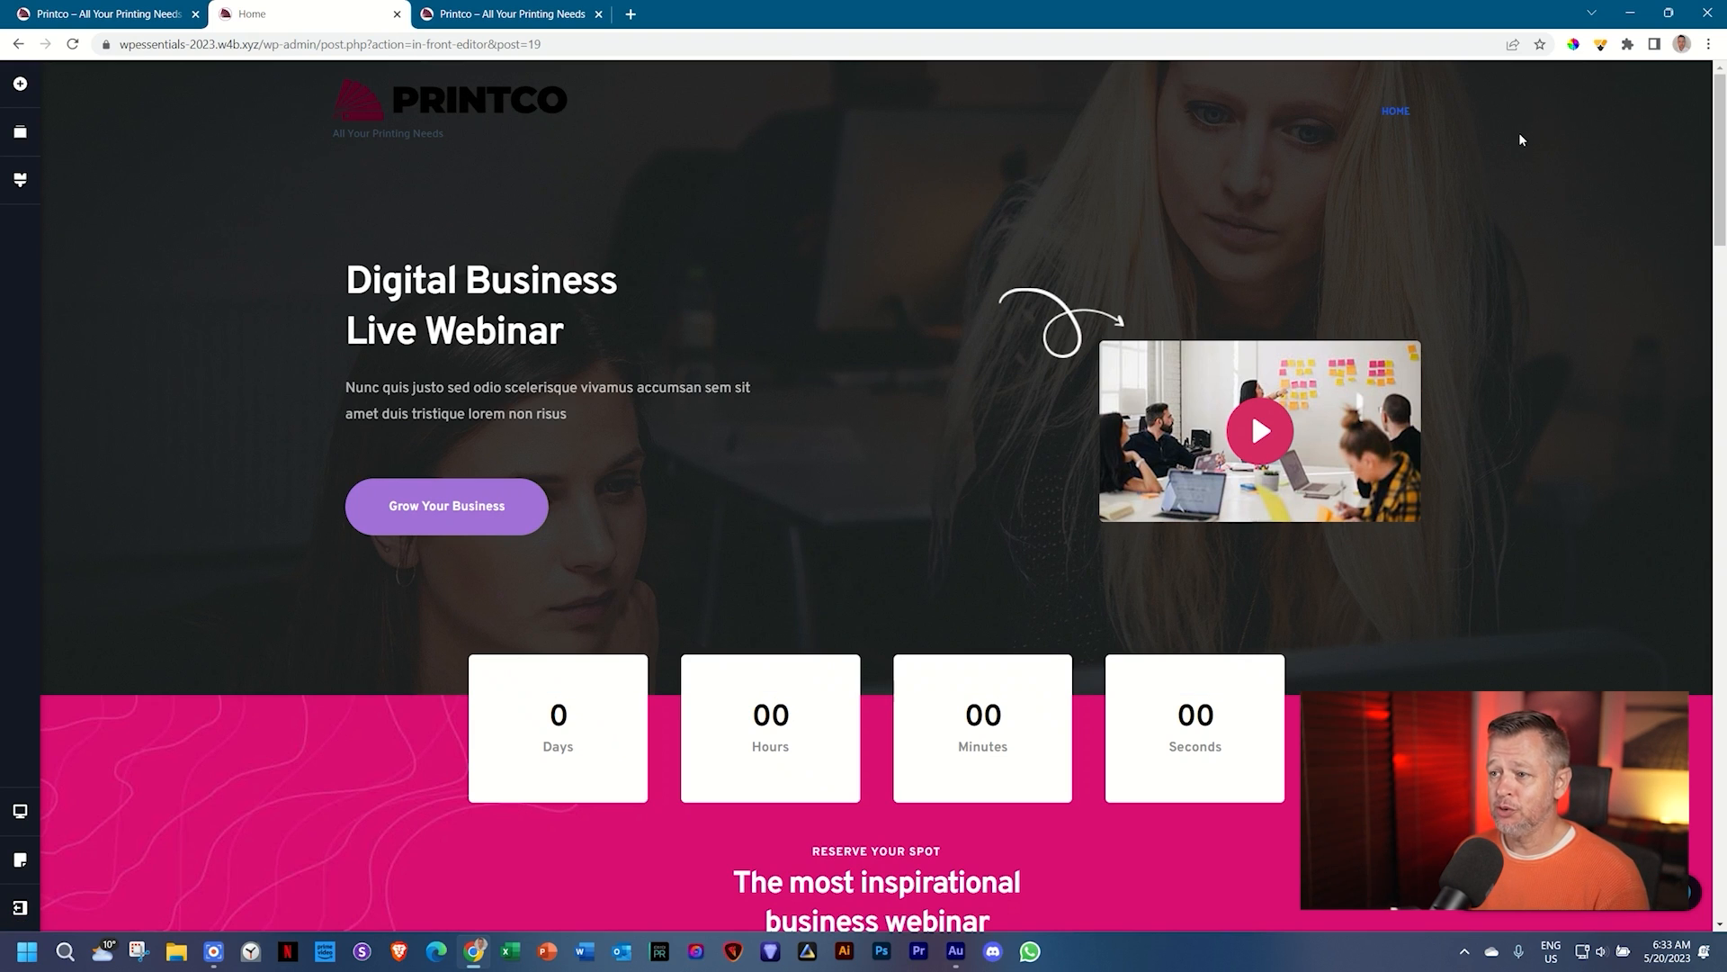
pyautogui.scroll(-4, 1492, 378)
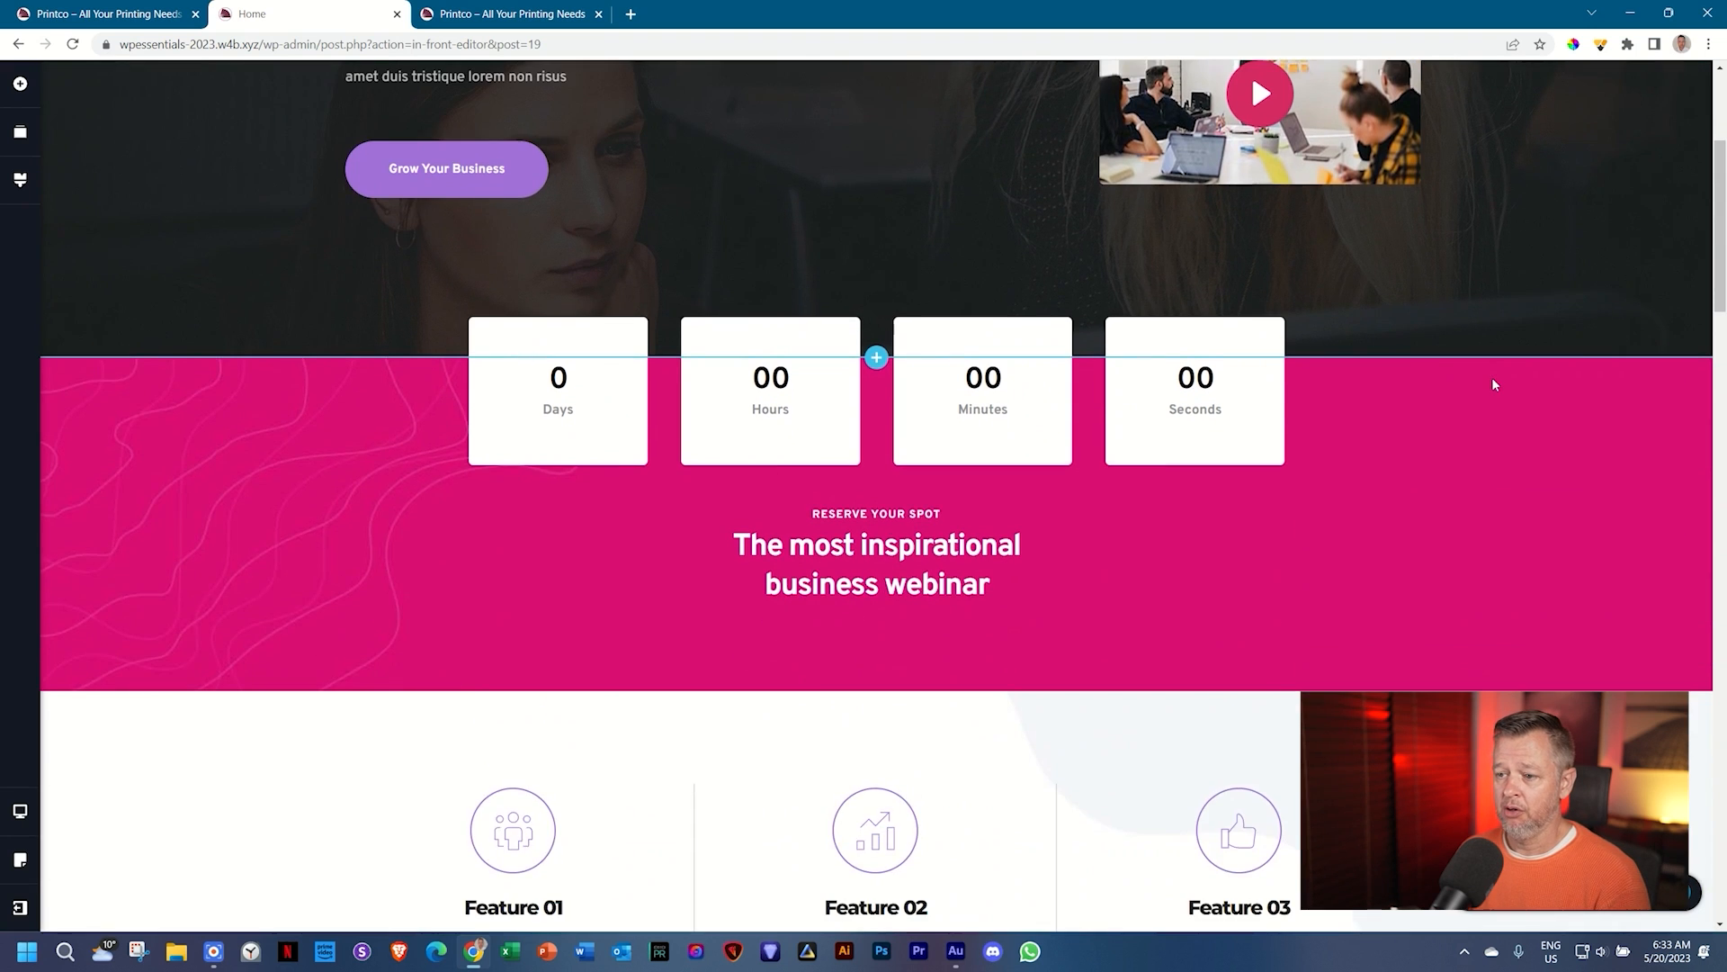
pyautogui.scroll(4, 1492, 383)
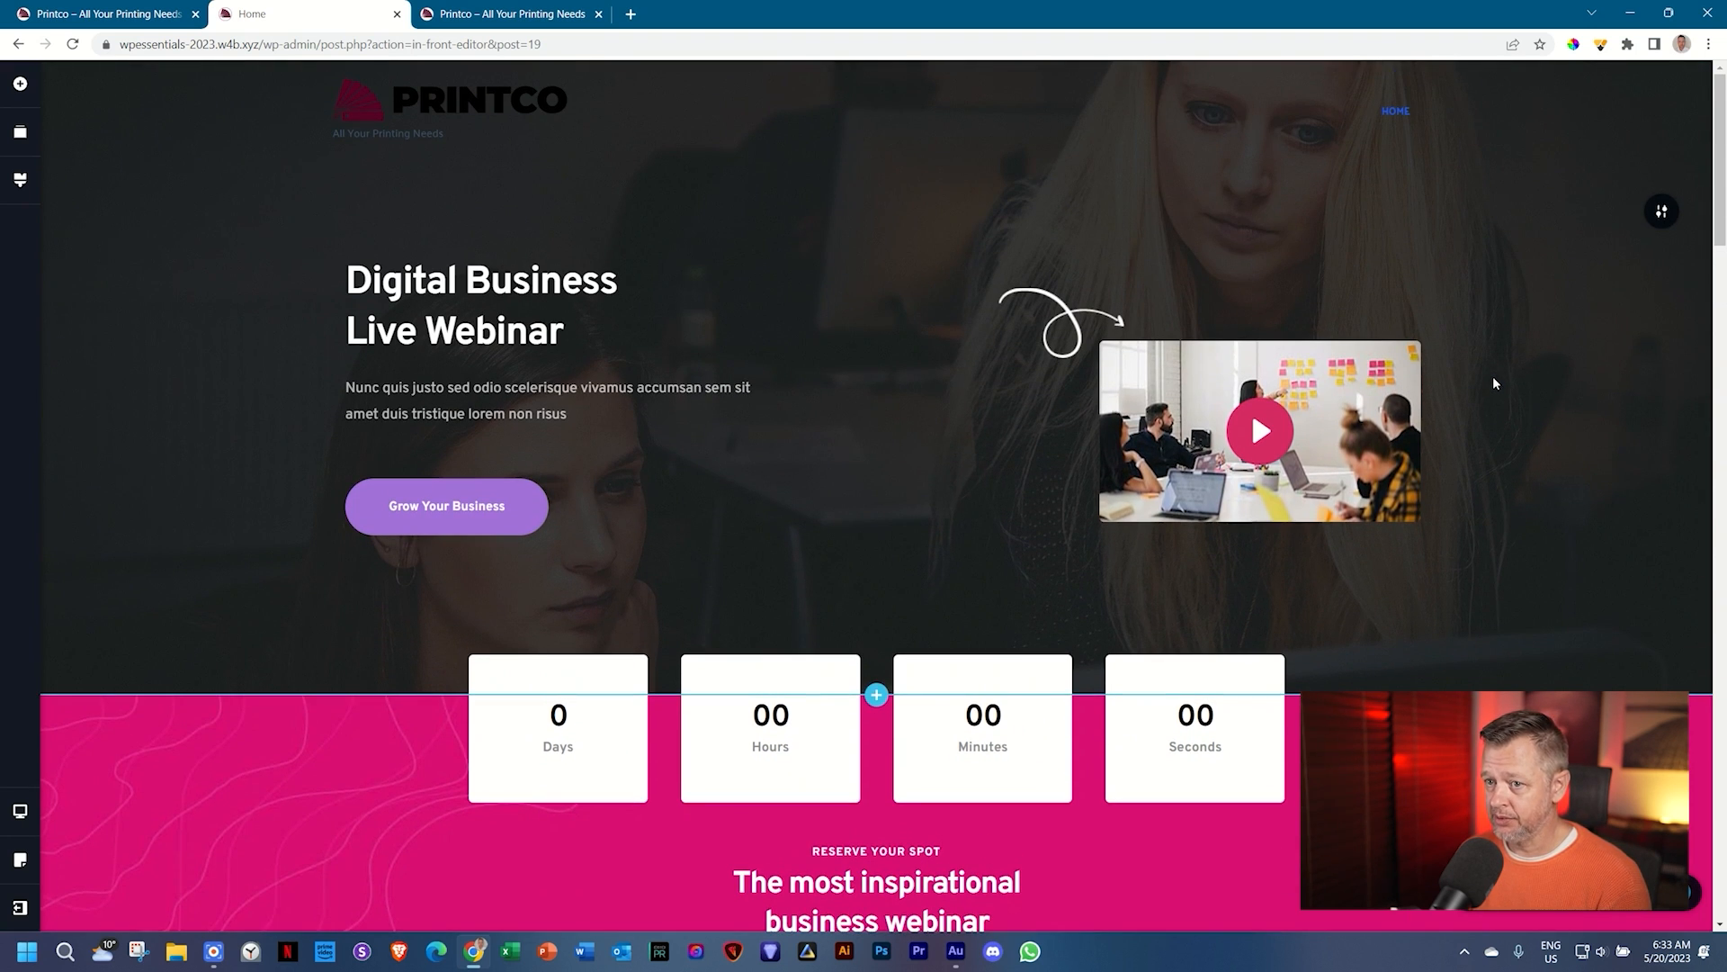
pyautogui.click(112, 15)
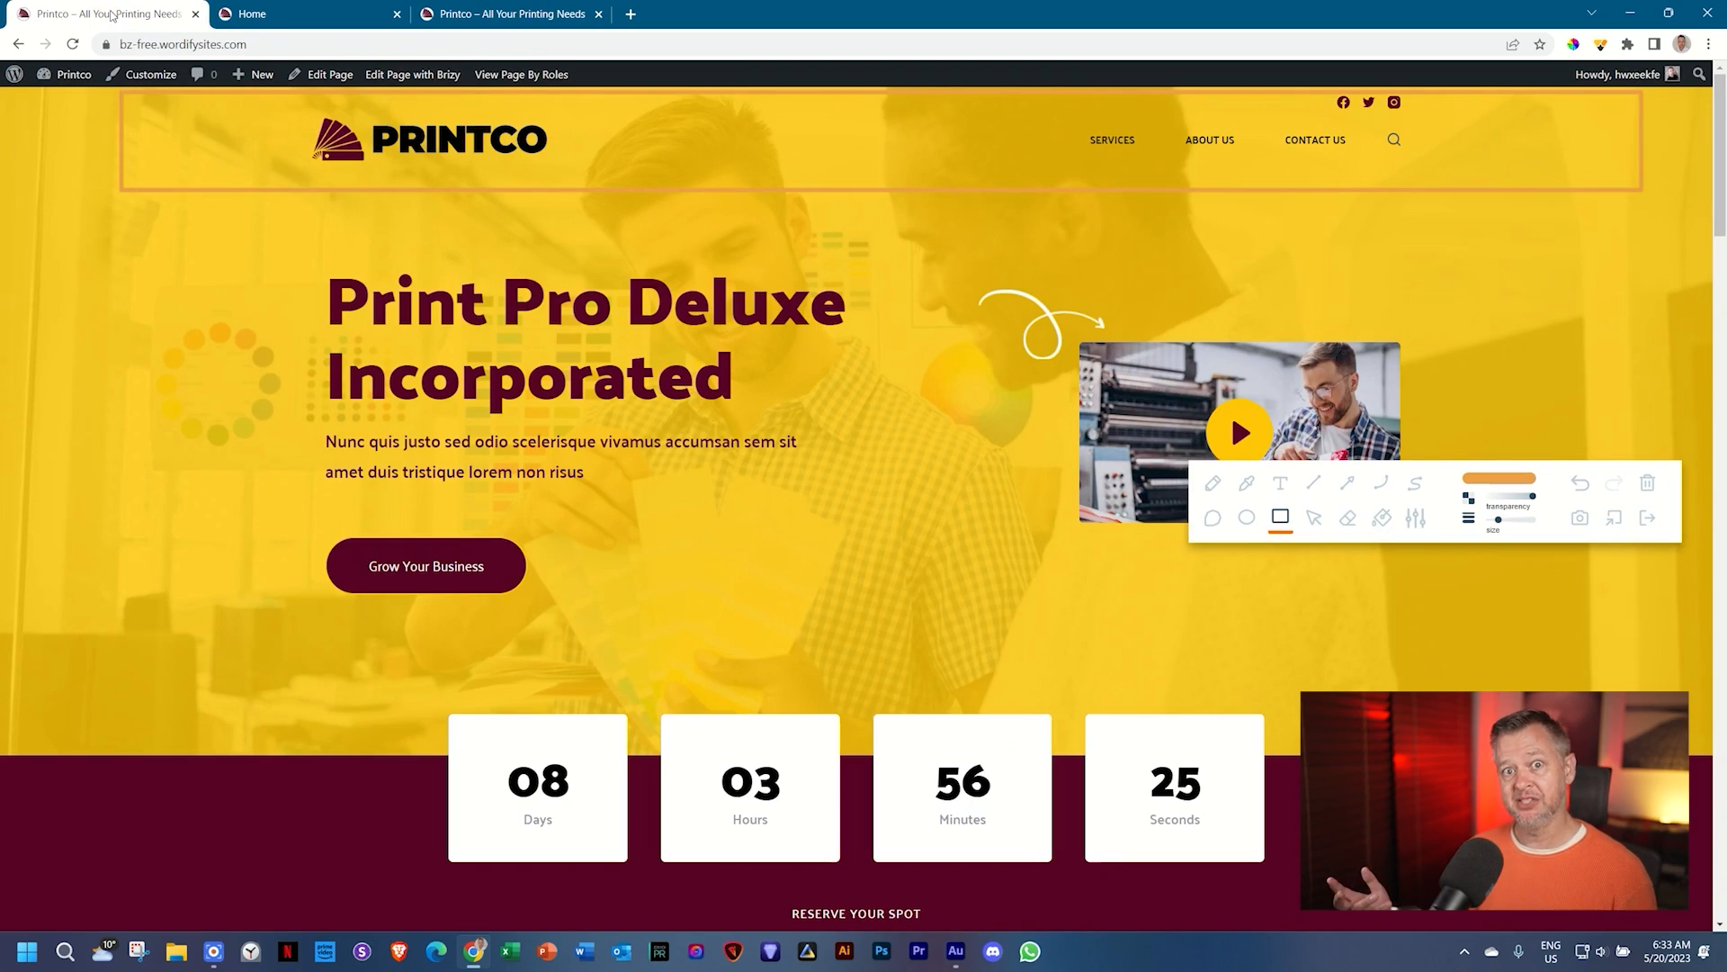
pyautogui.click(301, 11)
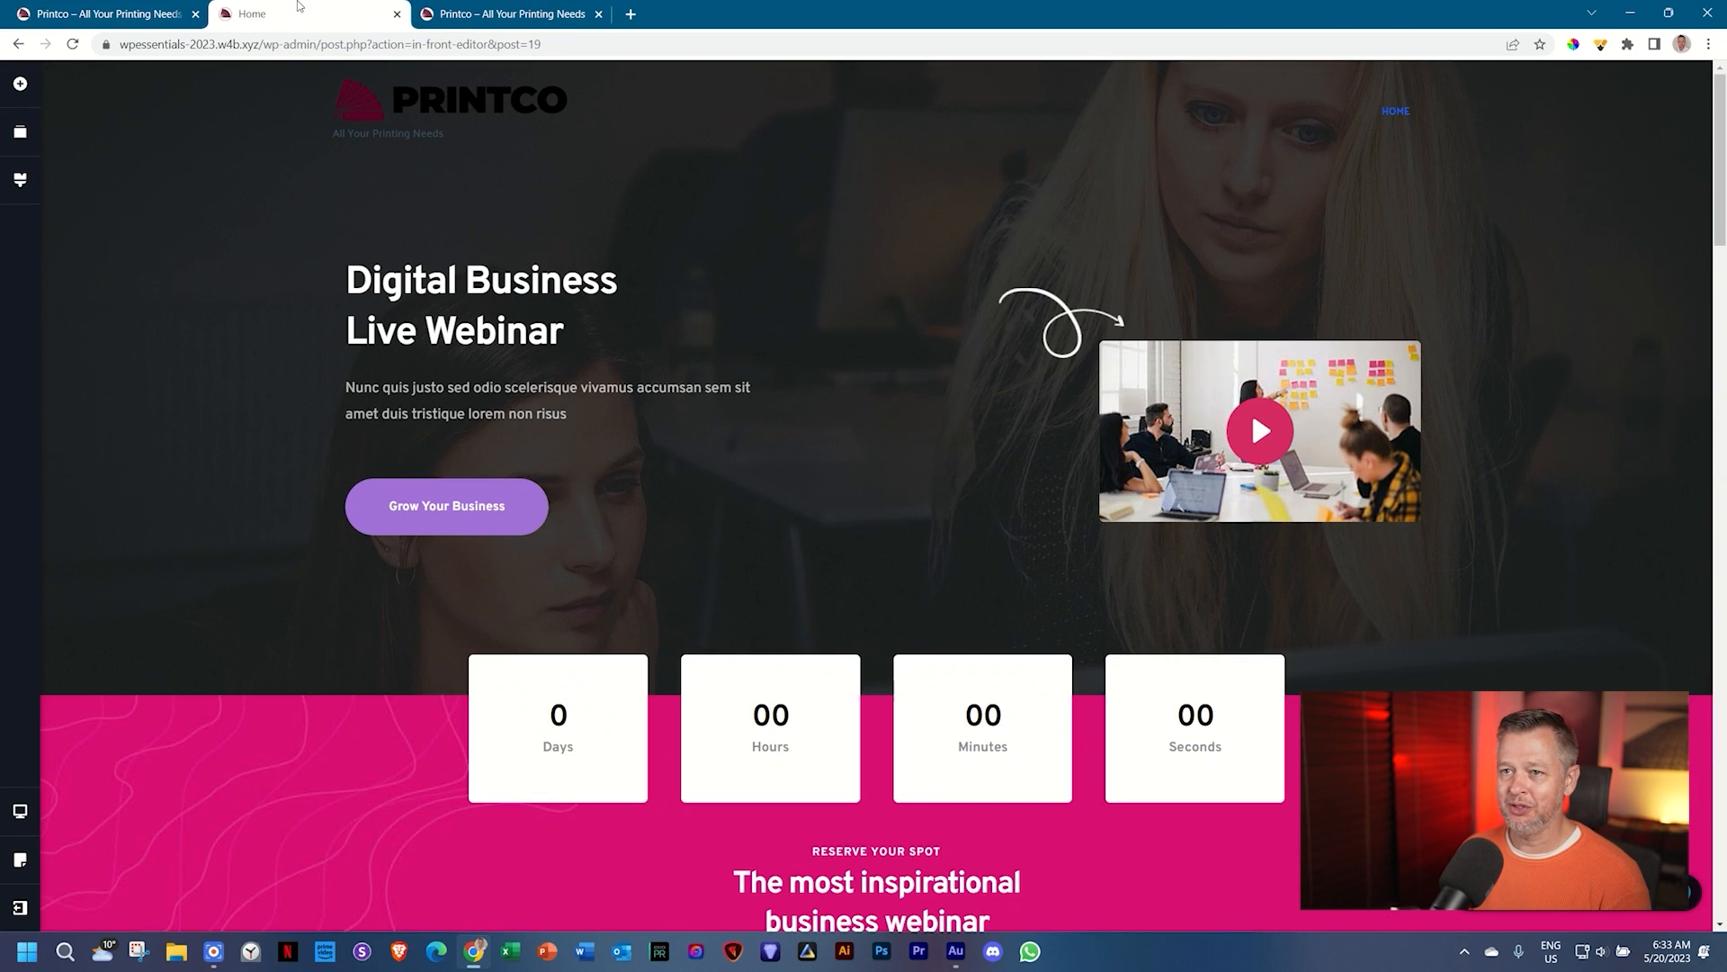
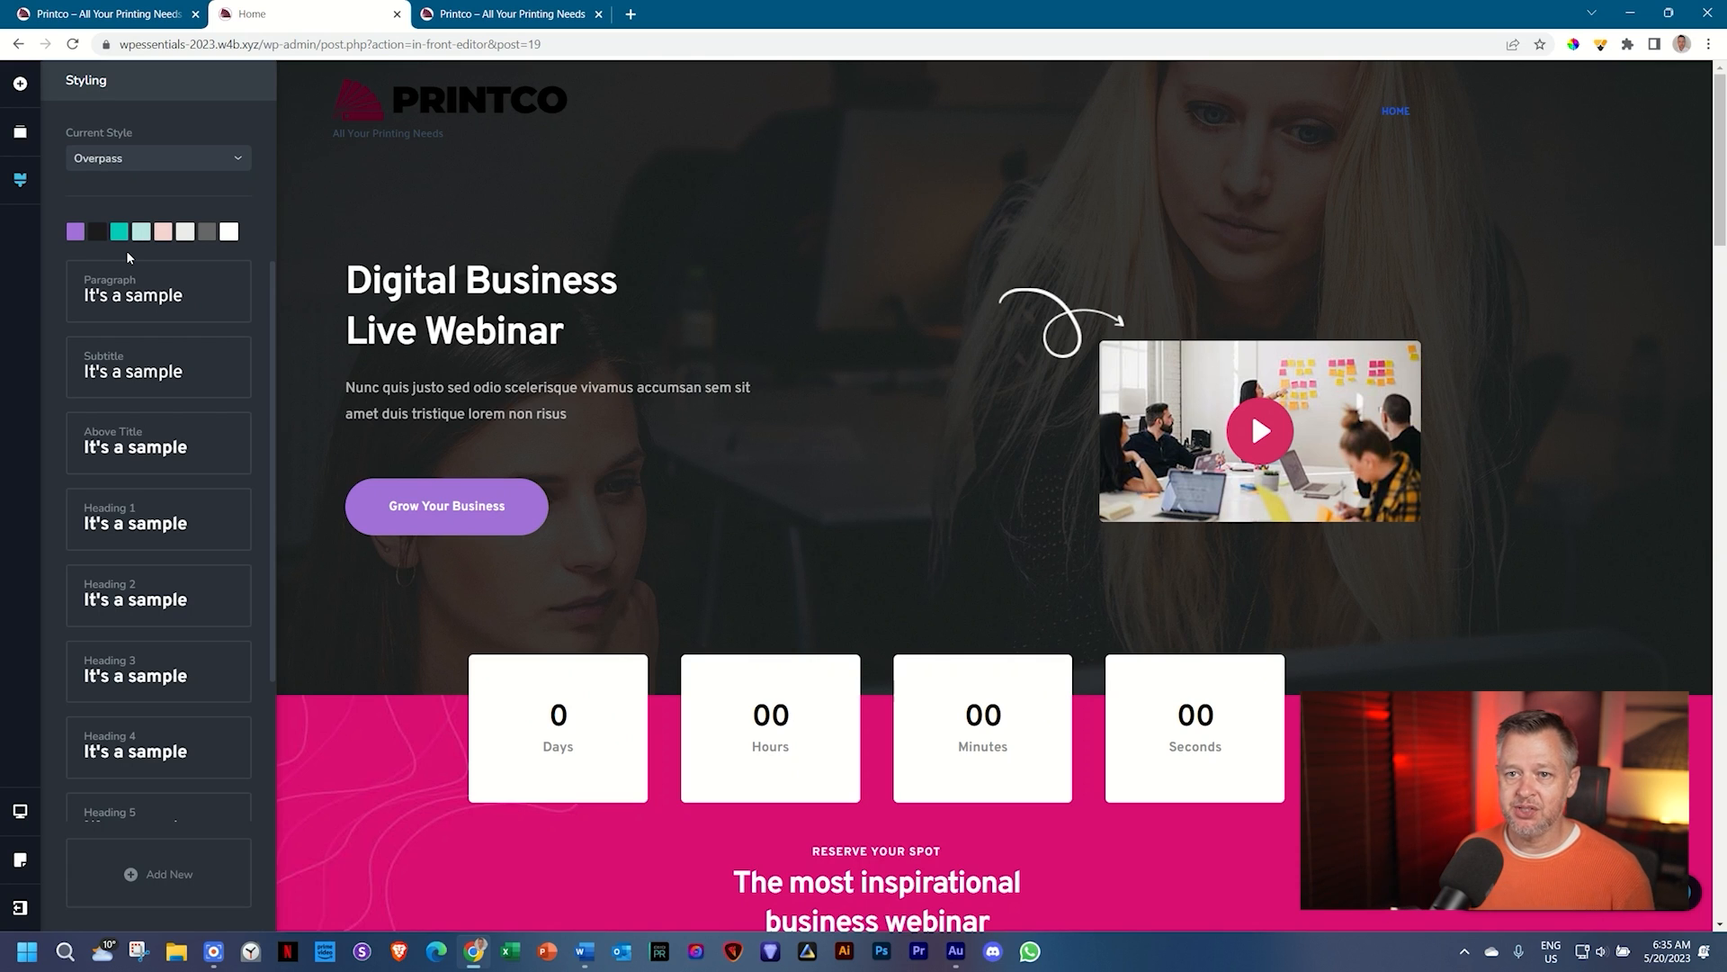
pyautogui.click(94, 160)
pyautogui.click(94, 162)
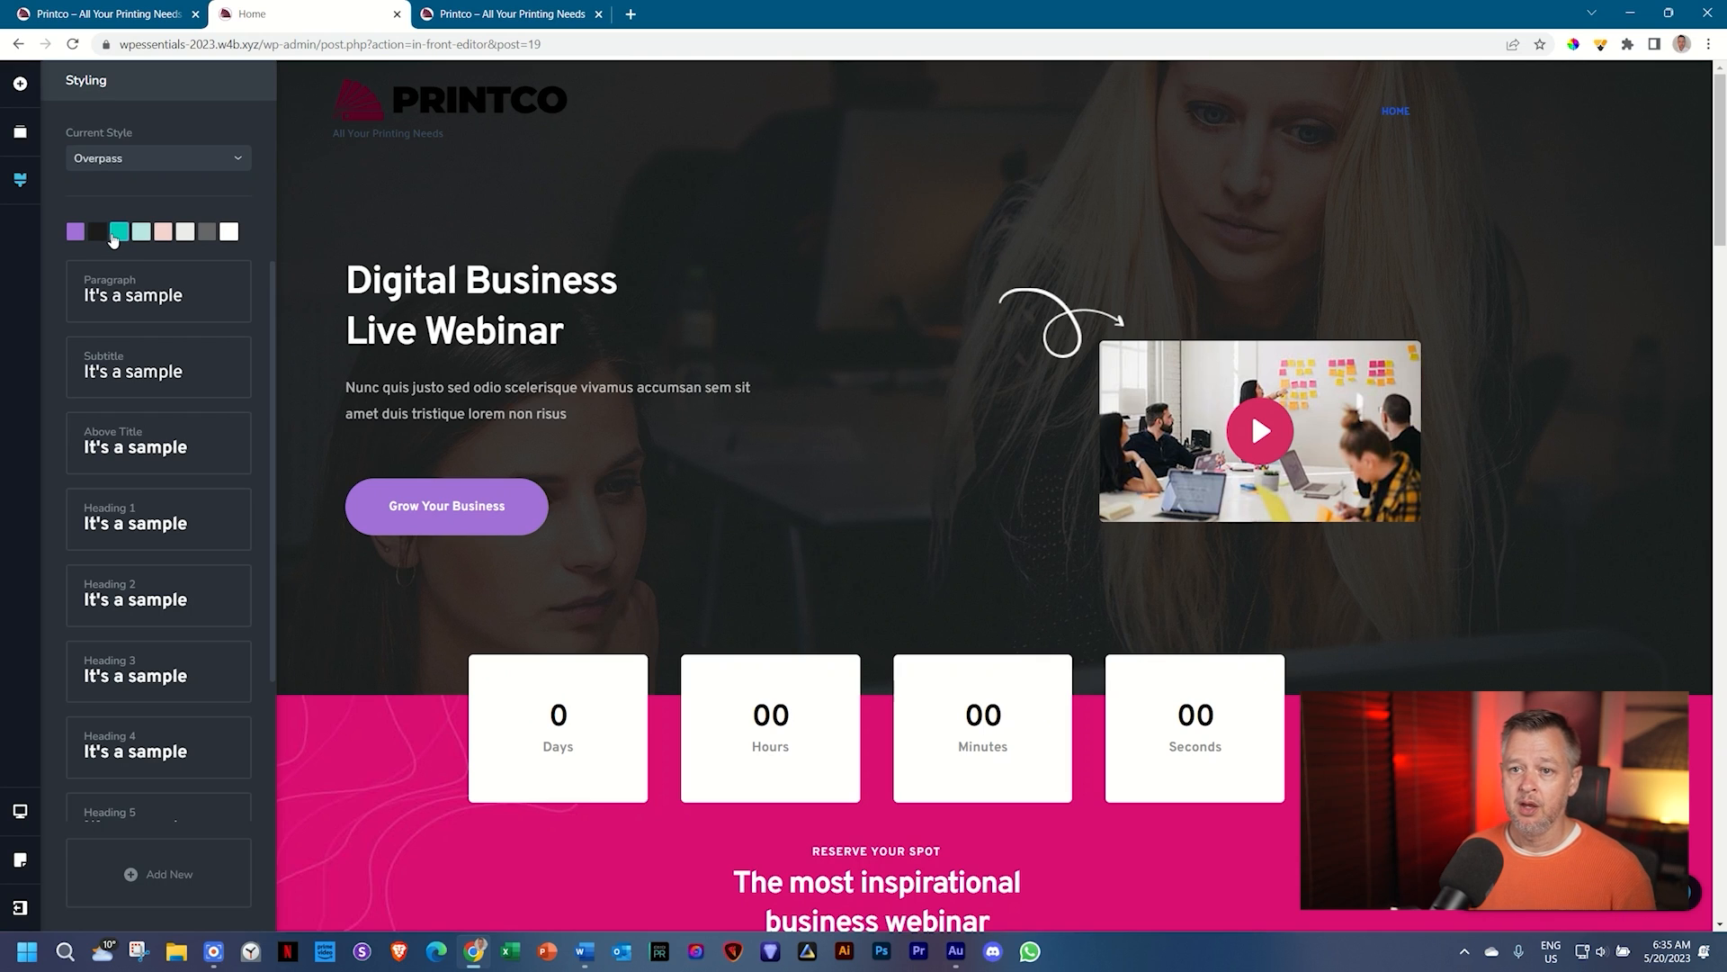
pyautogui.click(222, 160)
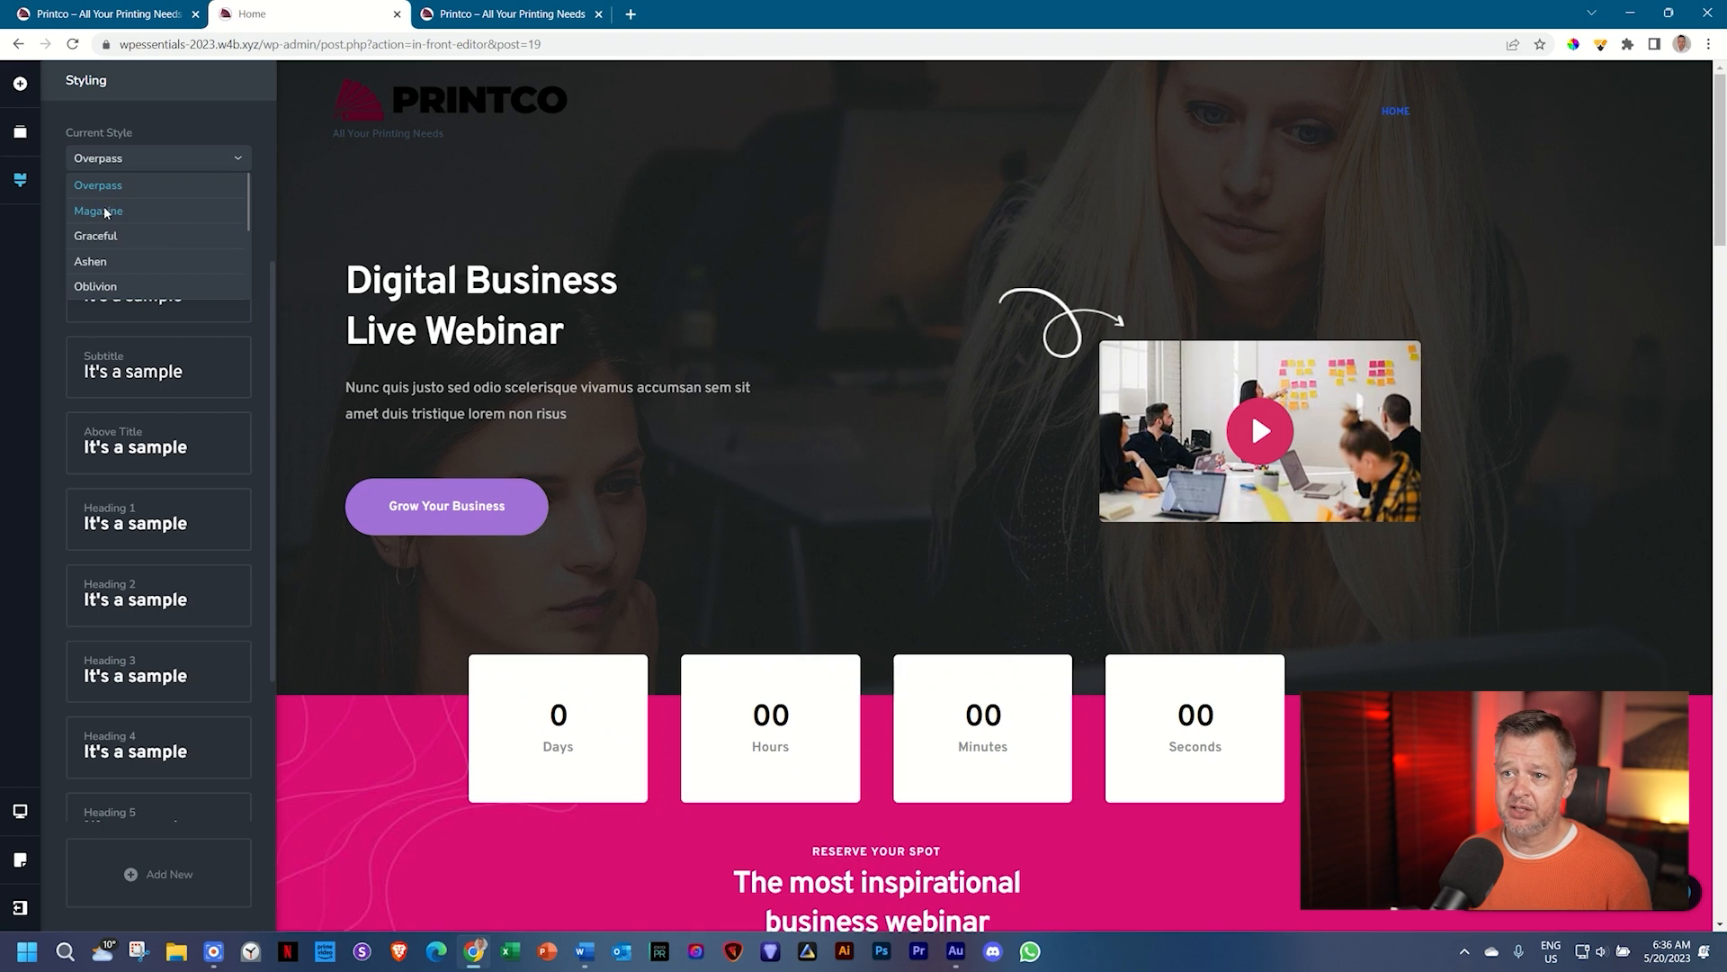
pyautogui.click(105, 213)
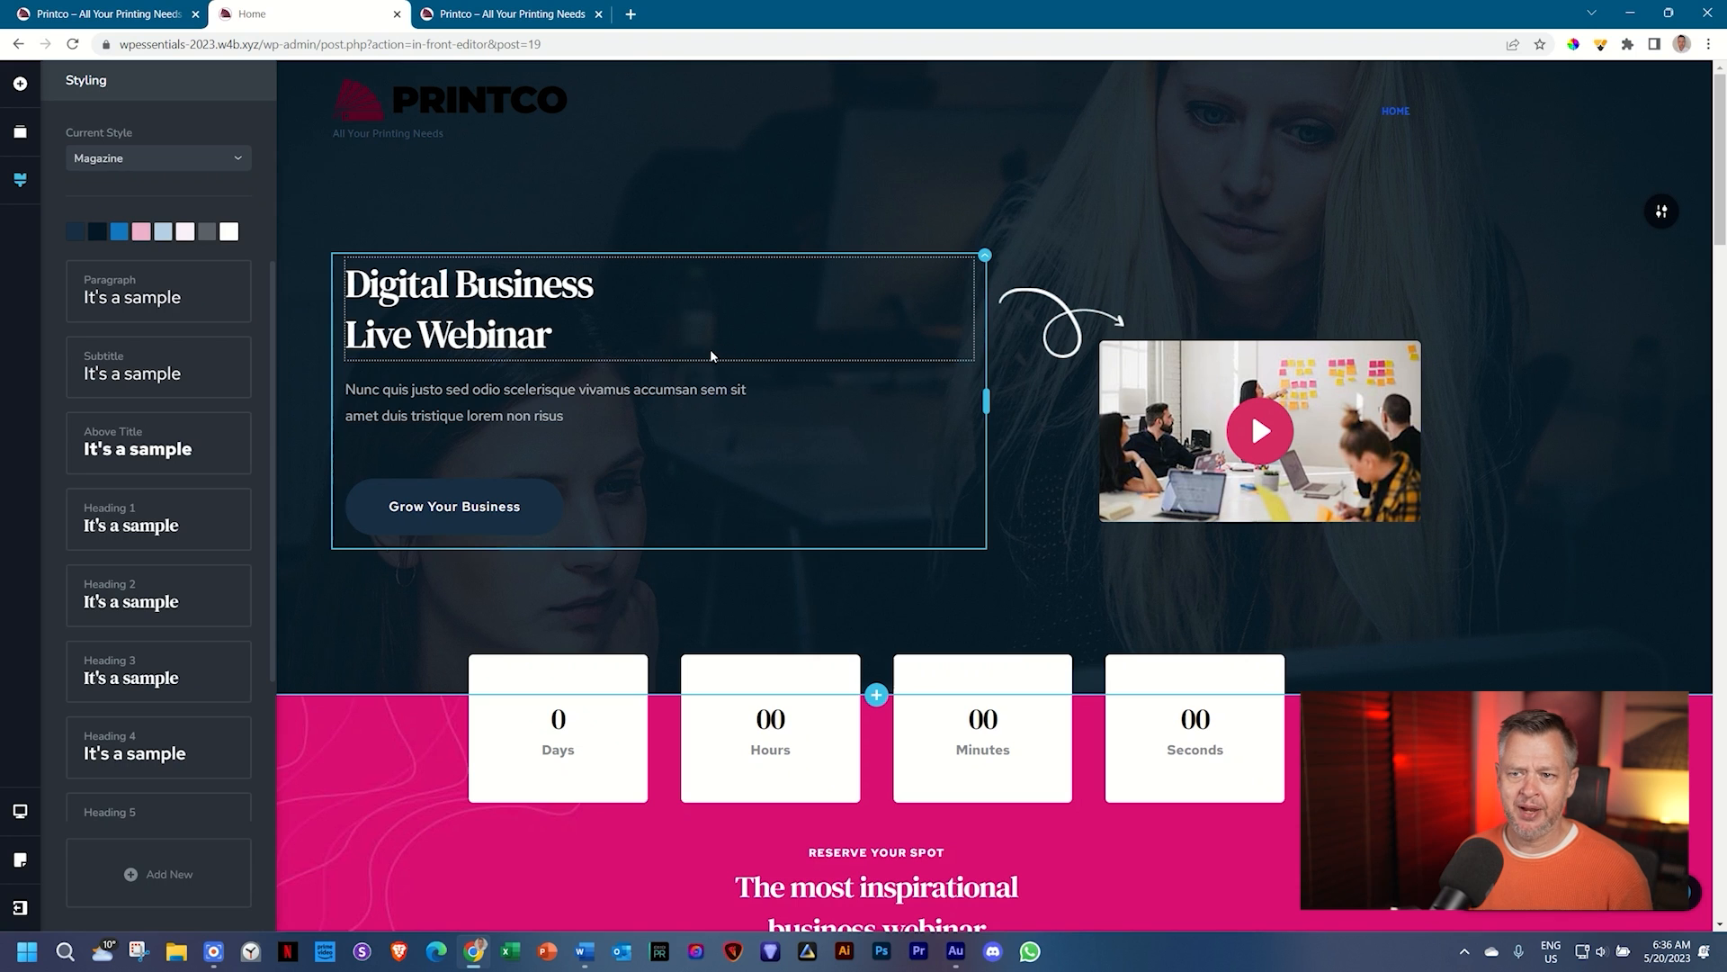
pyautogui.scroll(-12, 450, 338)
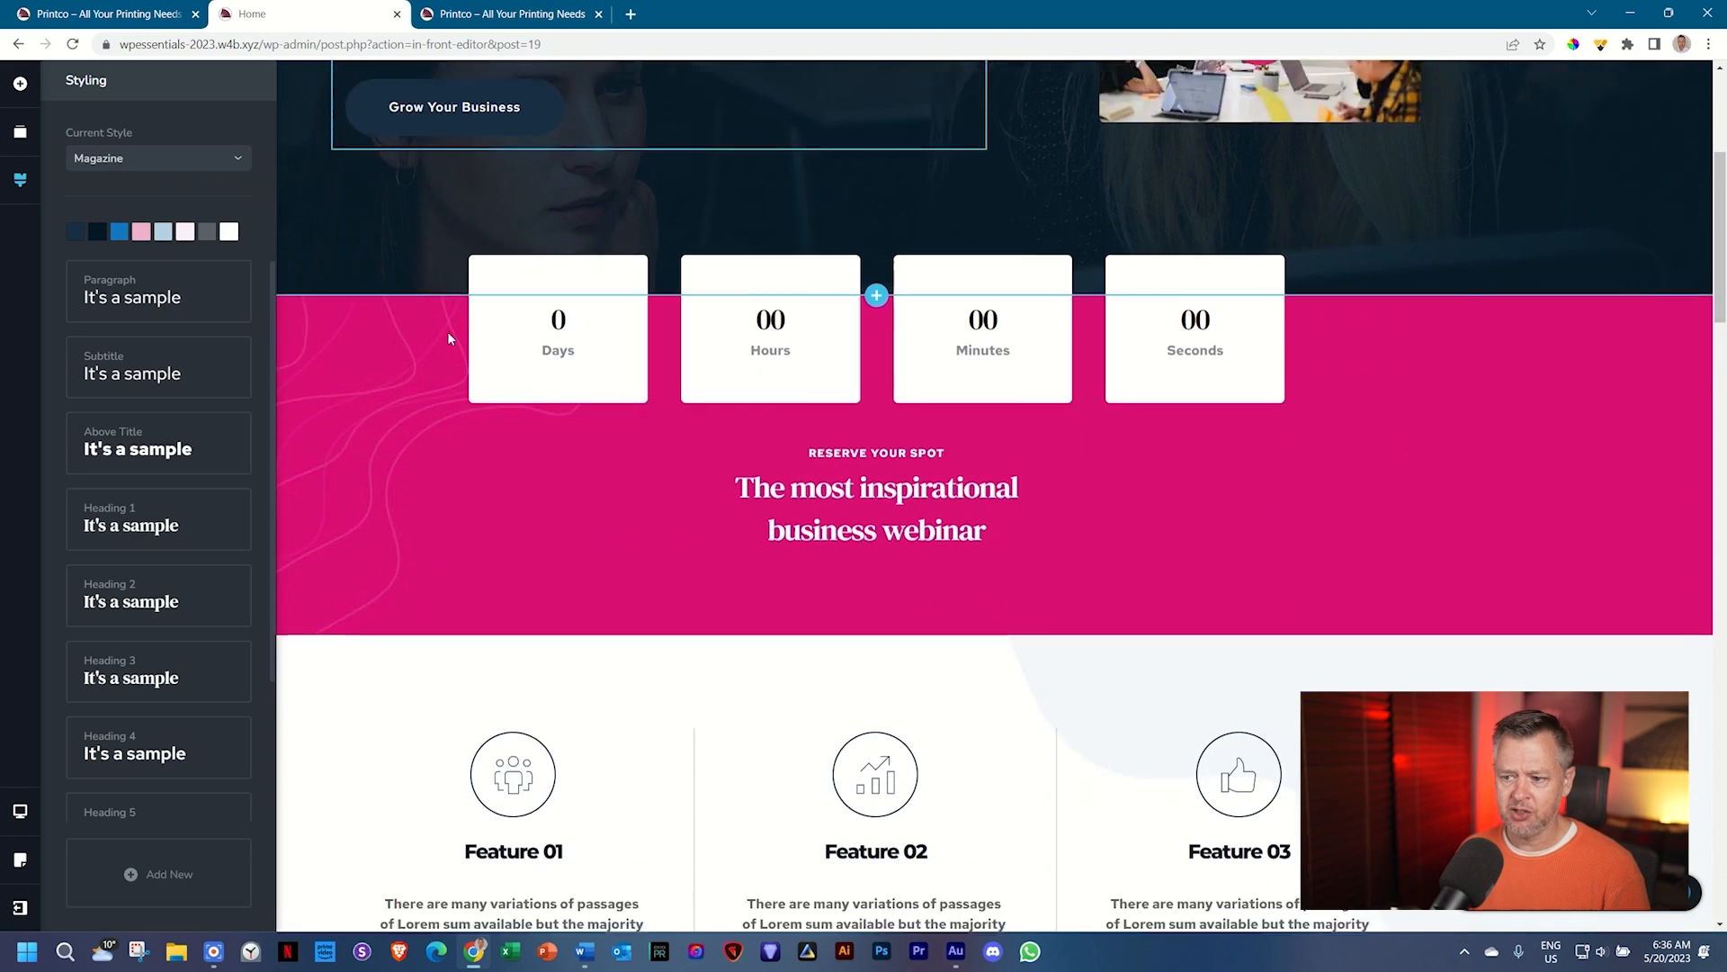
pyautogui.scroll(-15, 448, 338)
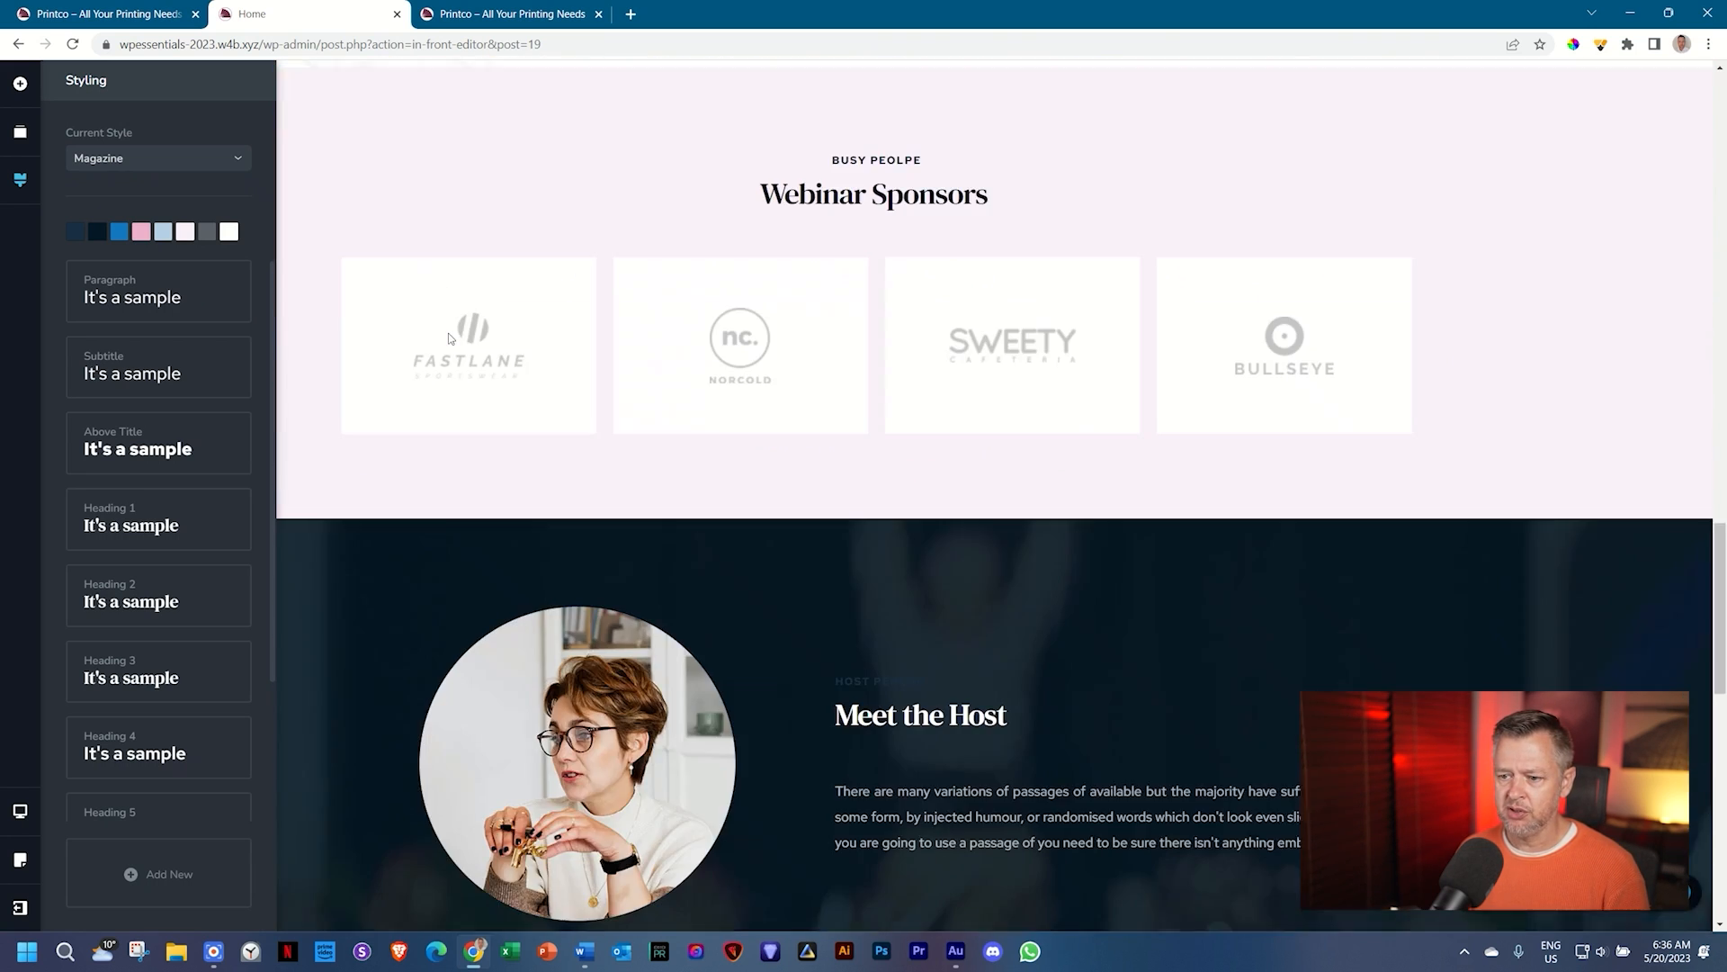
pyautogui.scroll(-2, 448, 339)
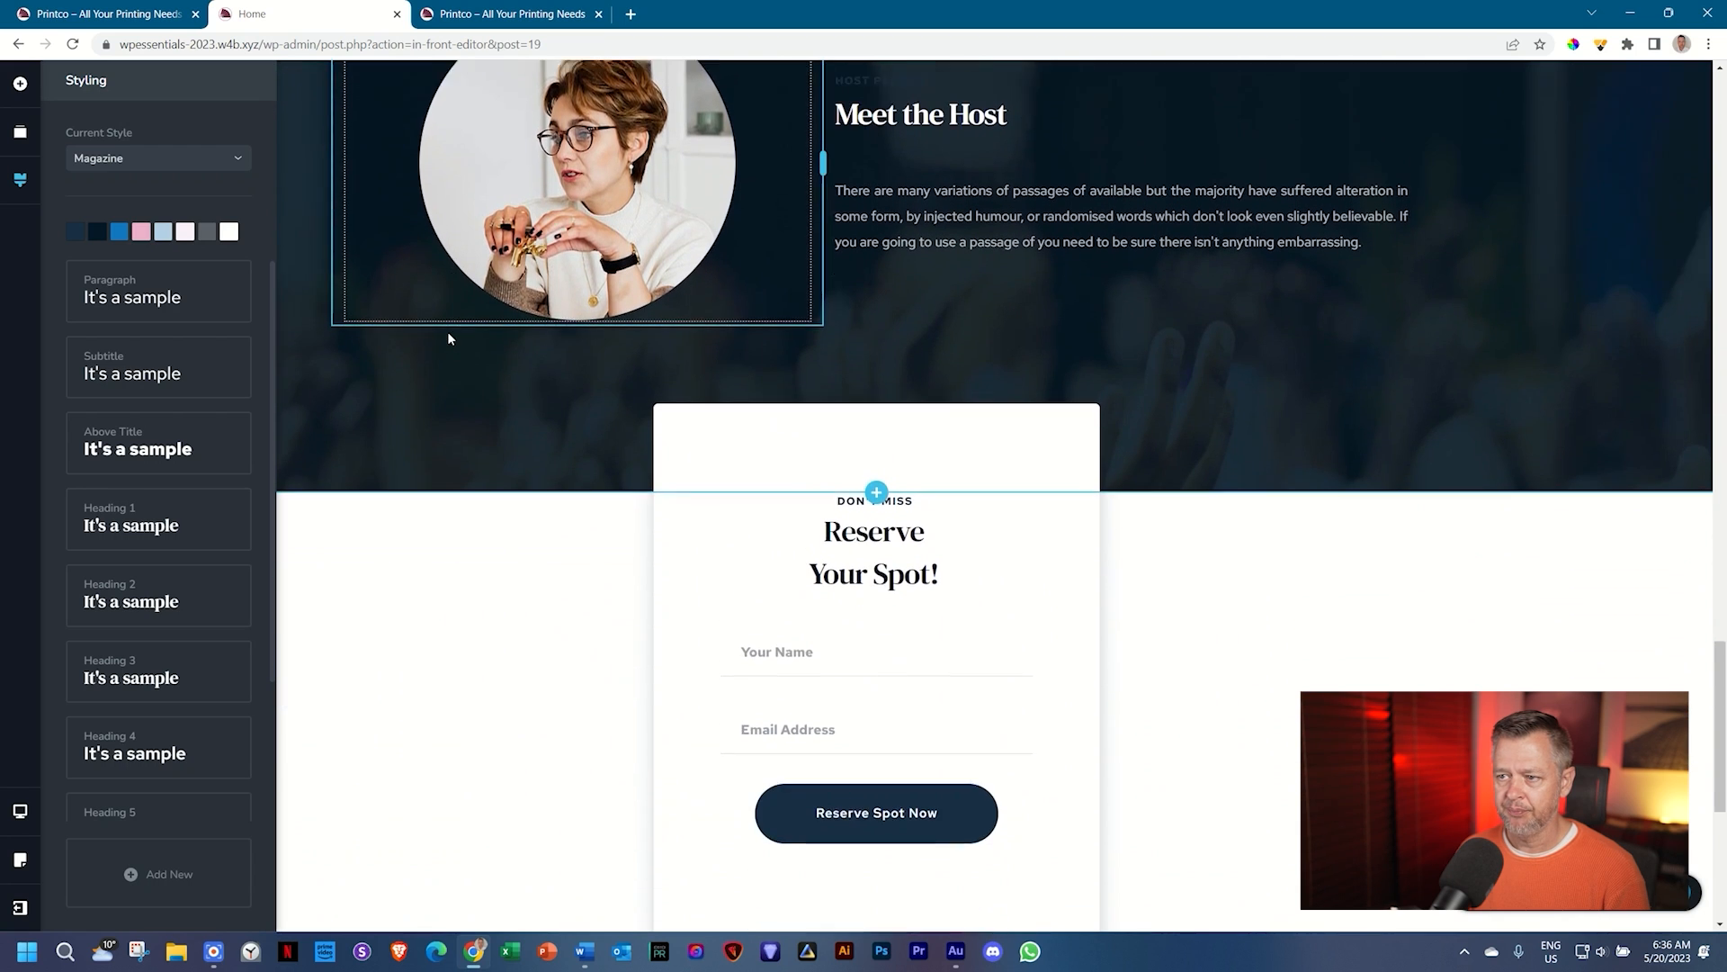
pyautogui.scroll(1, 448, 338)
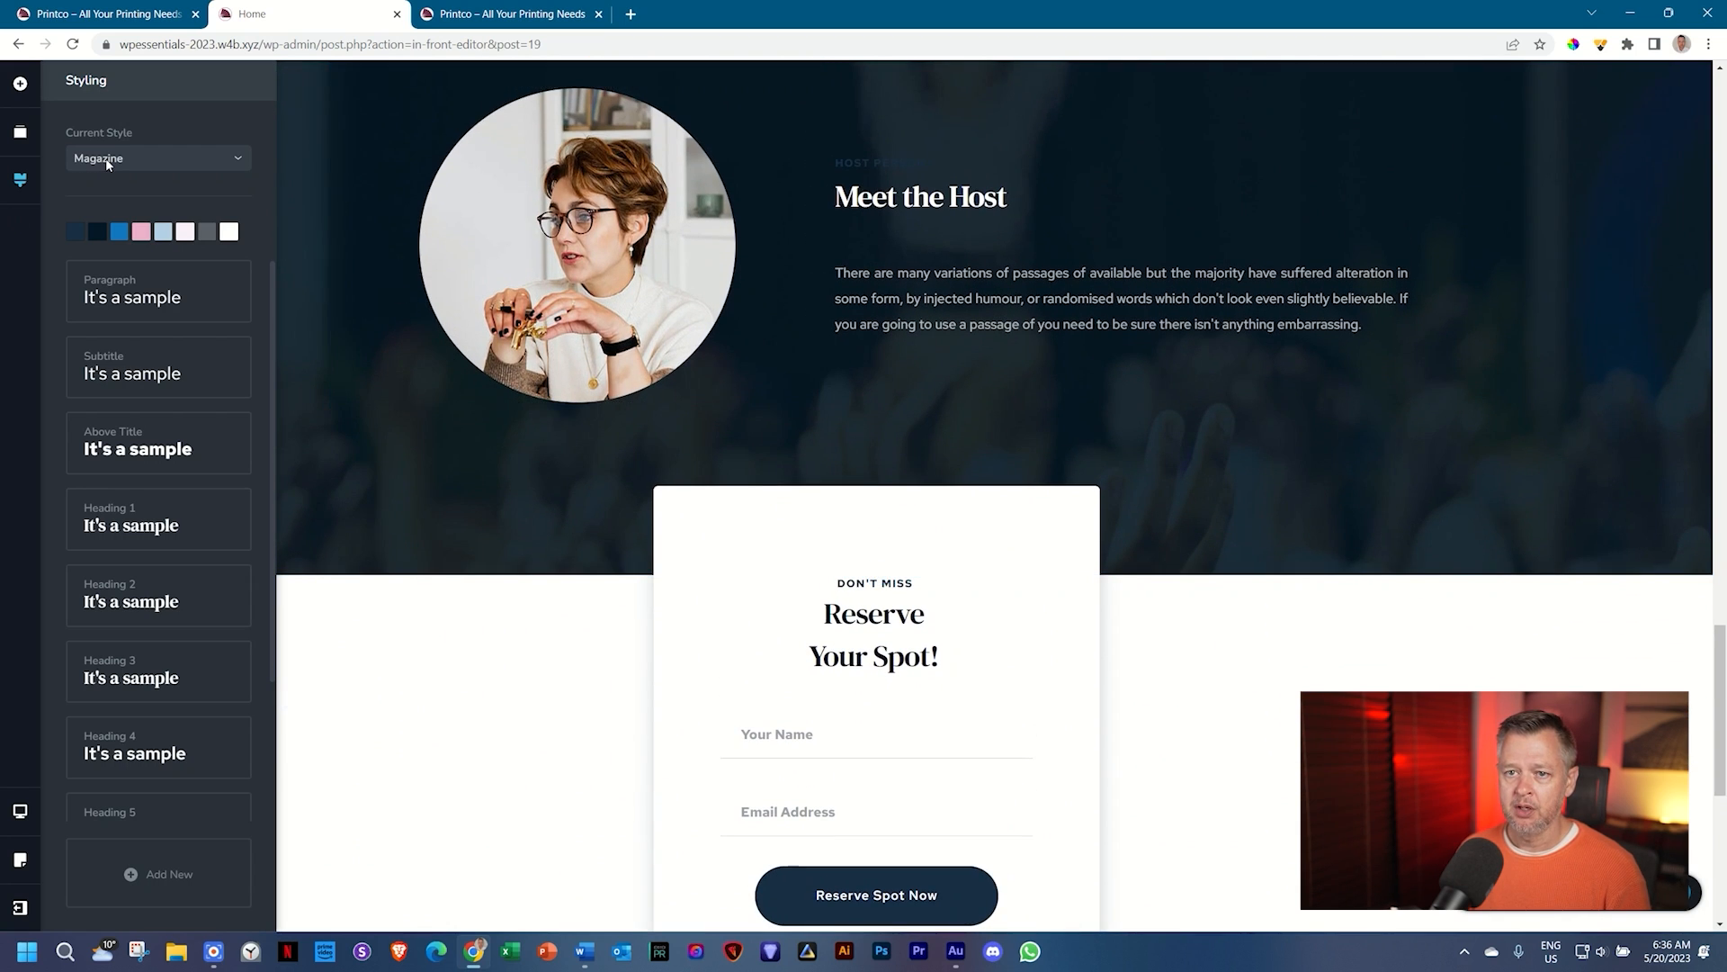
pyautogui.click(90, 158)
pyautogui.click(99, 235)
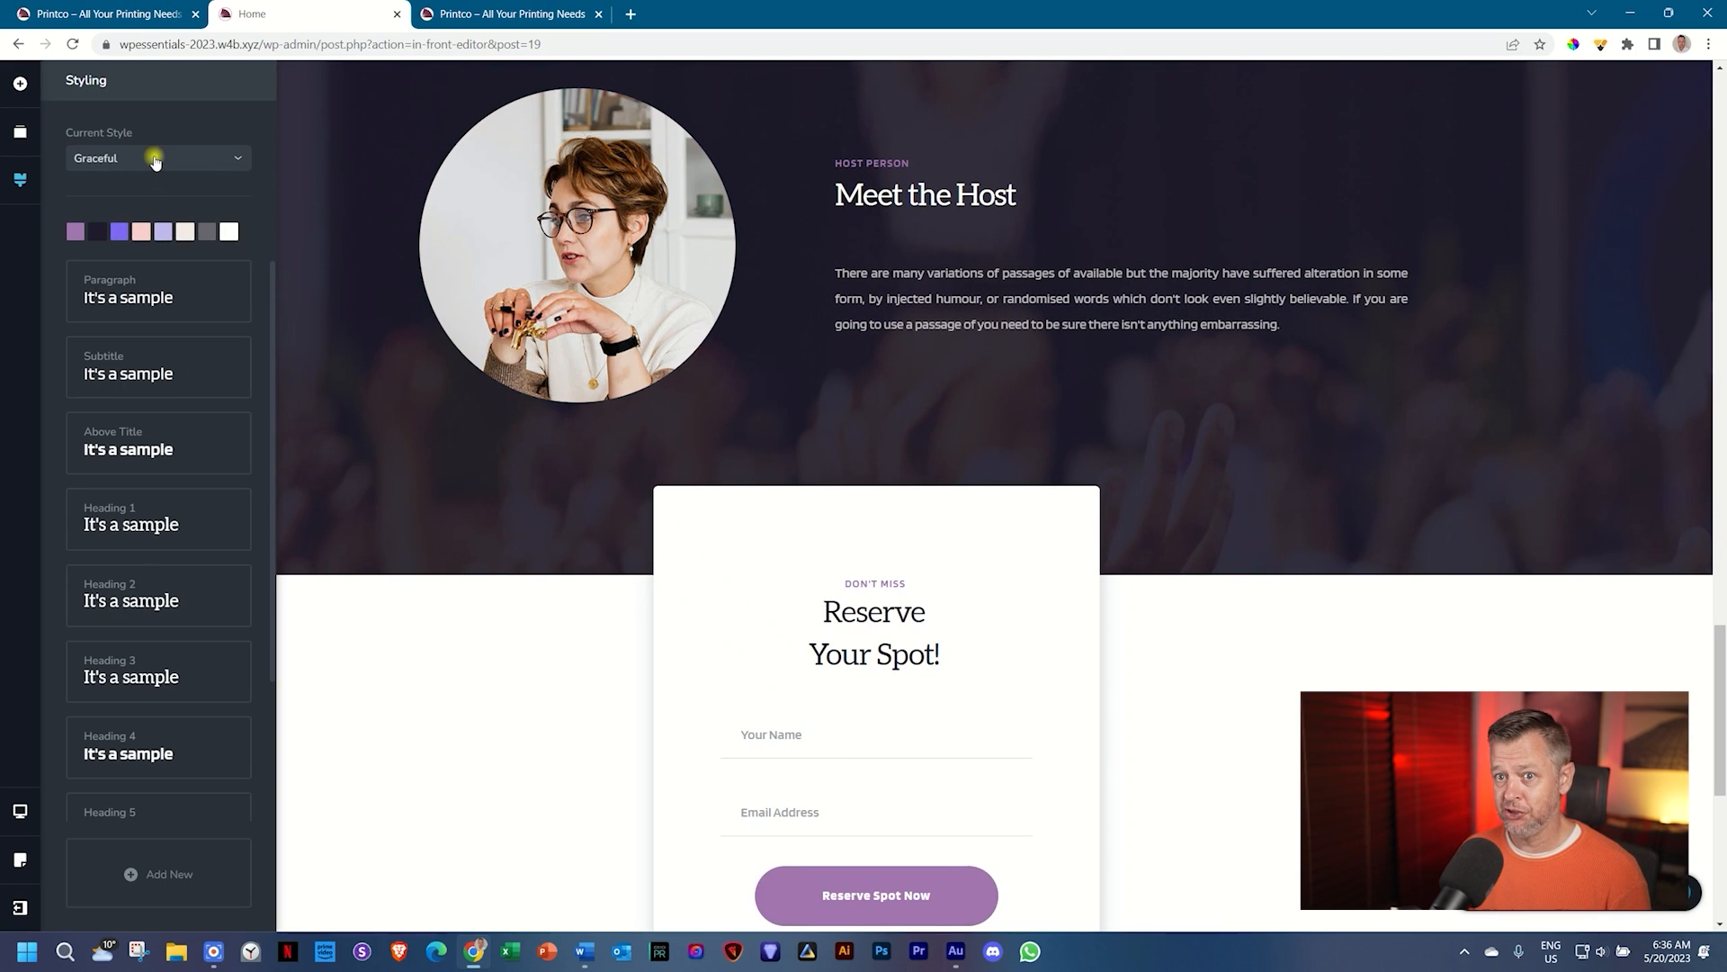
pyautogui.click(151, 157)
pyautogui.click(123, 260)
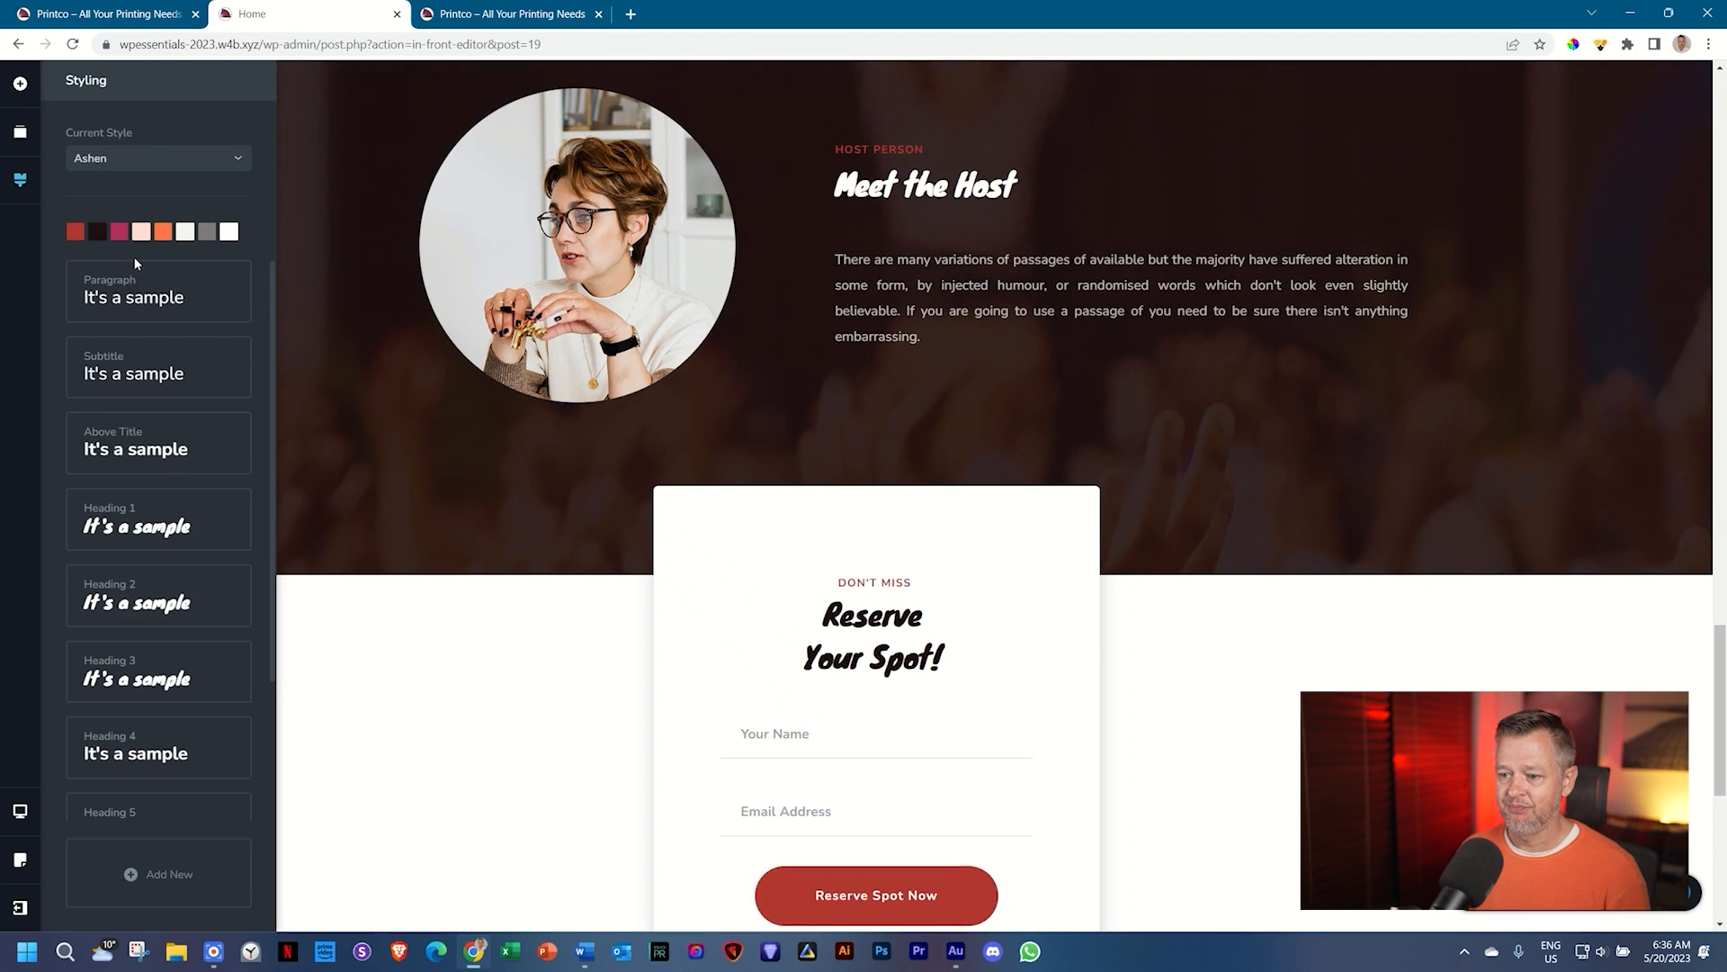
pyautogui.click(162, 160)
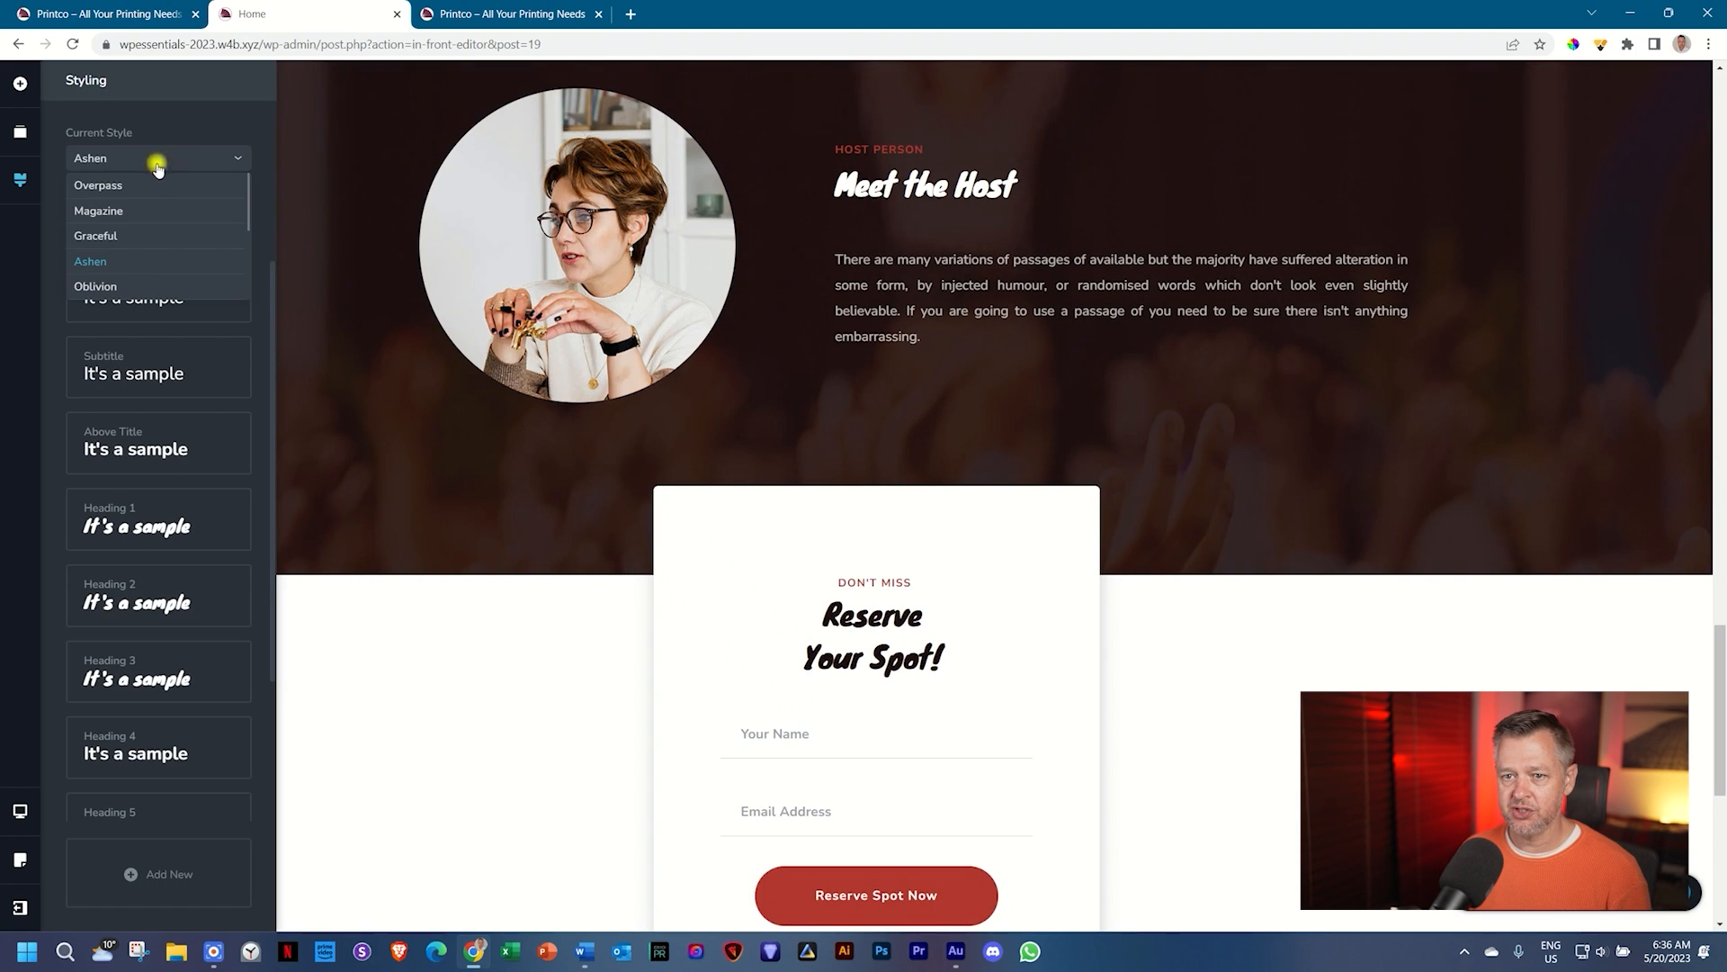
pyautogui.scroll(-2, 136, 244)
pyautogui.scroll(-1, 137, 250)
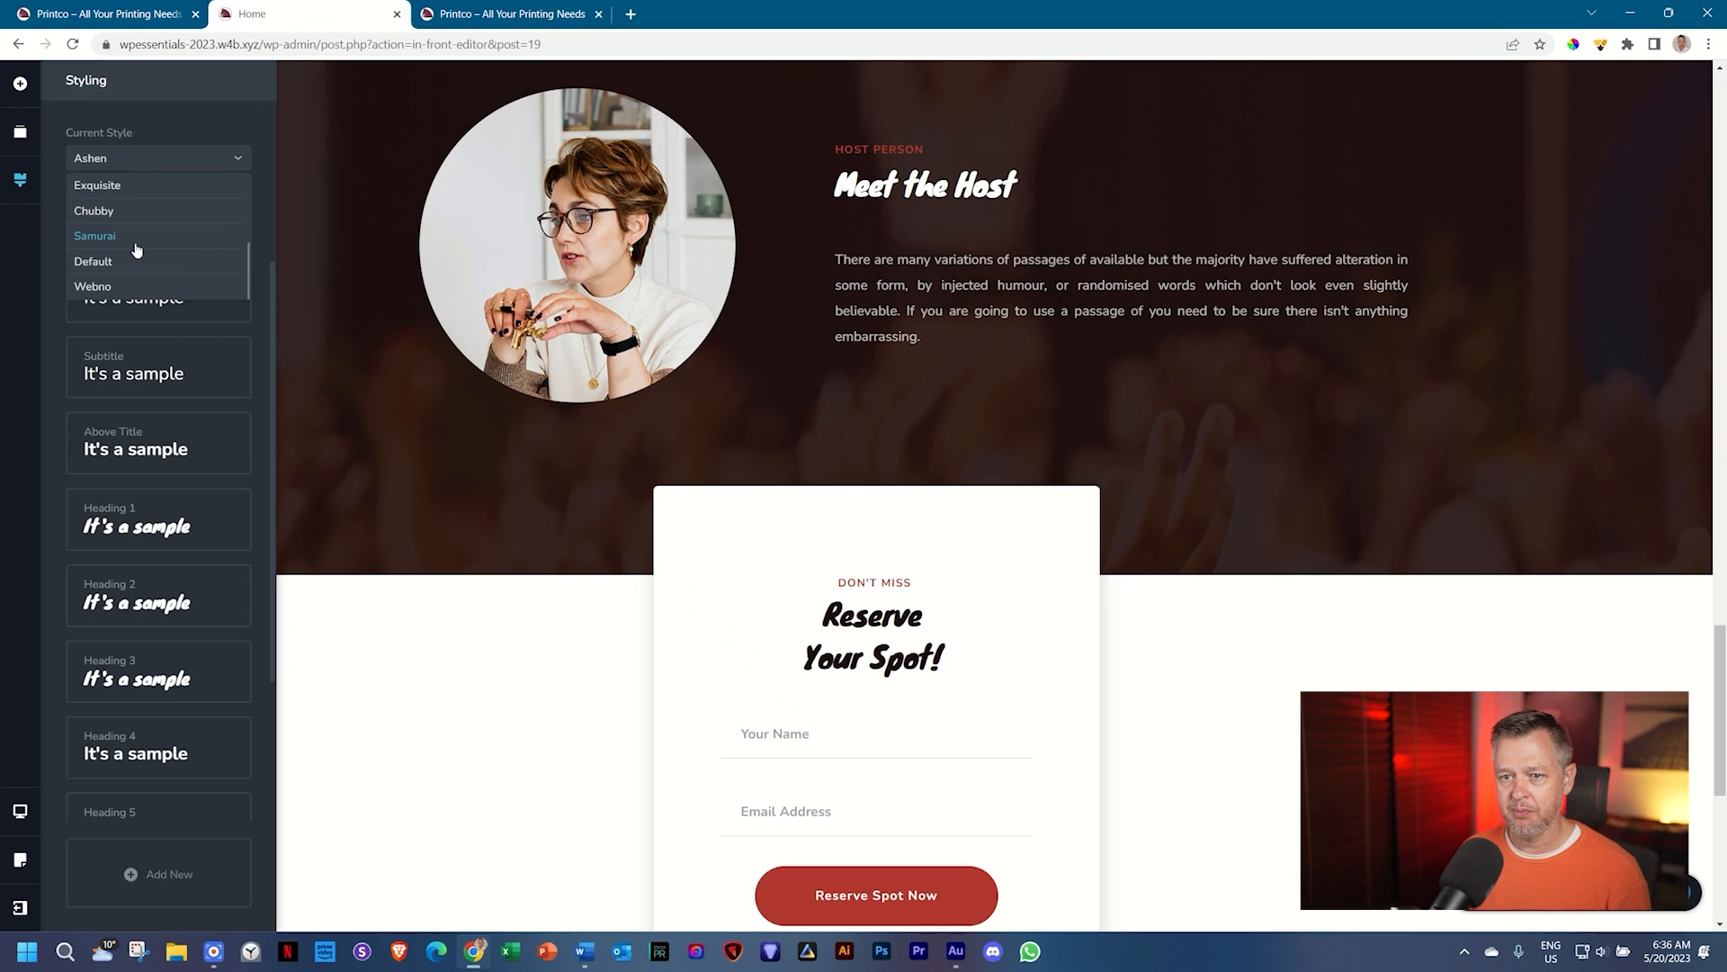
pyautogui.scroll(2, 137, 249)
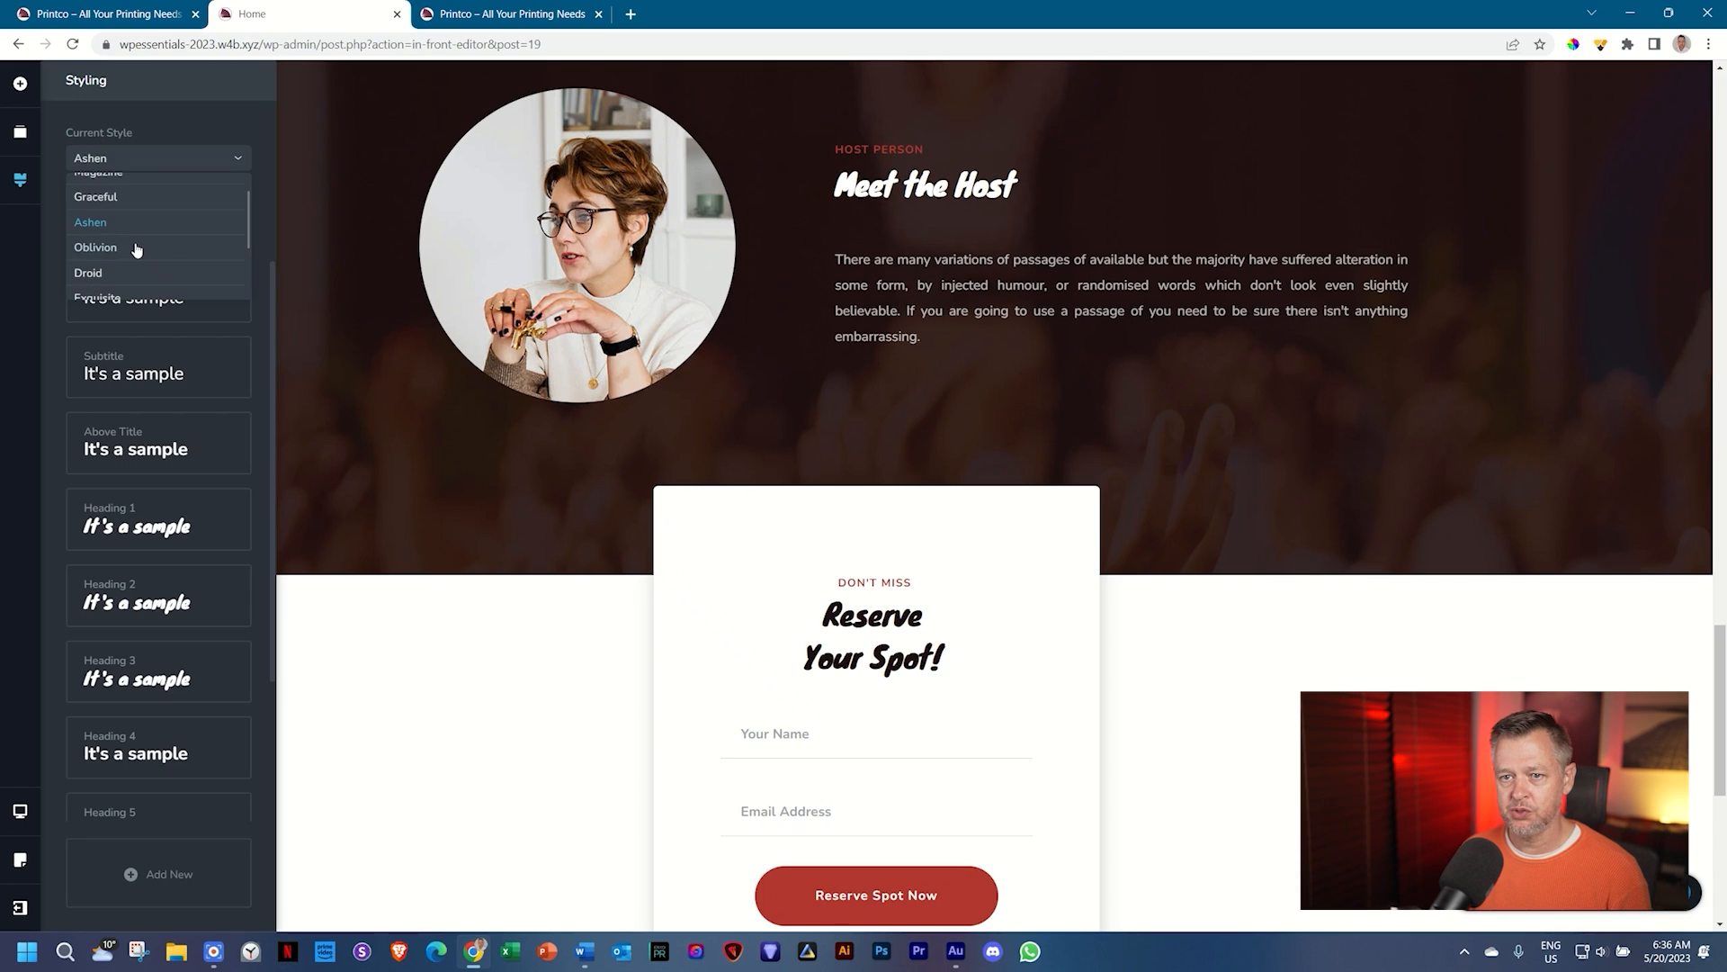
pyautogui.scroll(1, 136, 250)
pyautogui.scroll(-2, 137, 249)
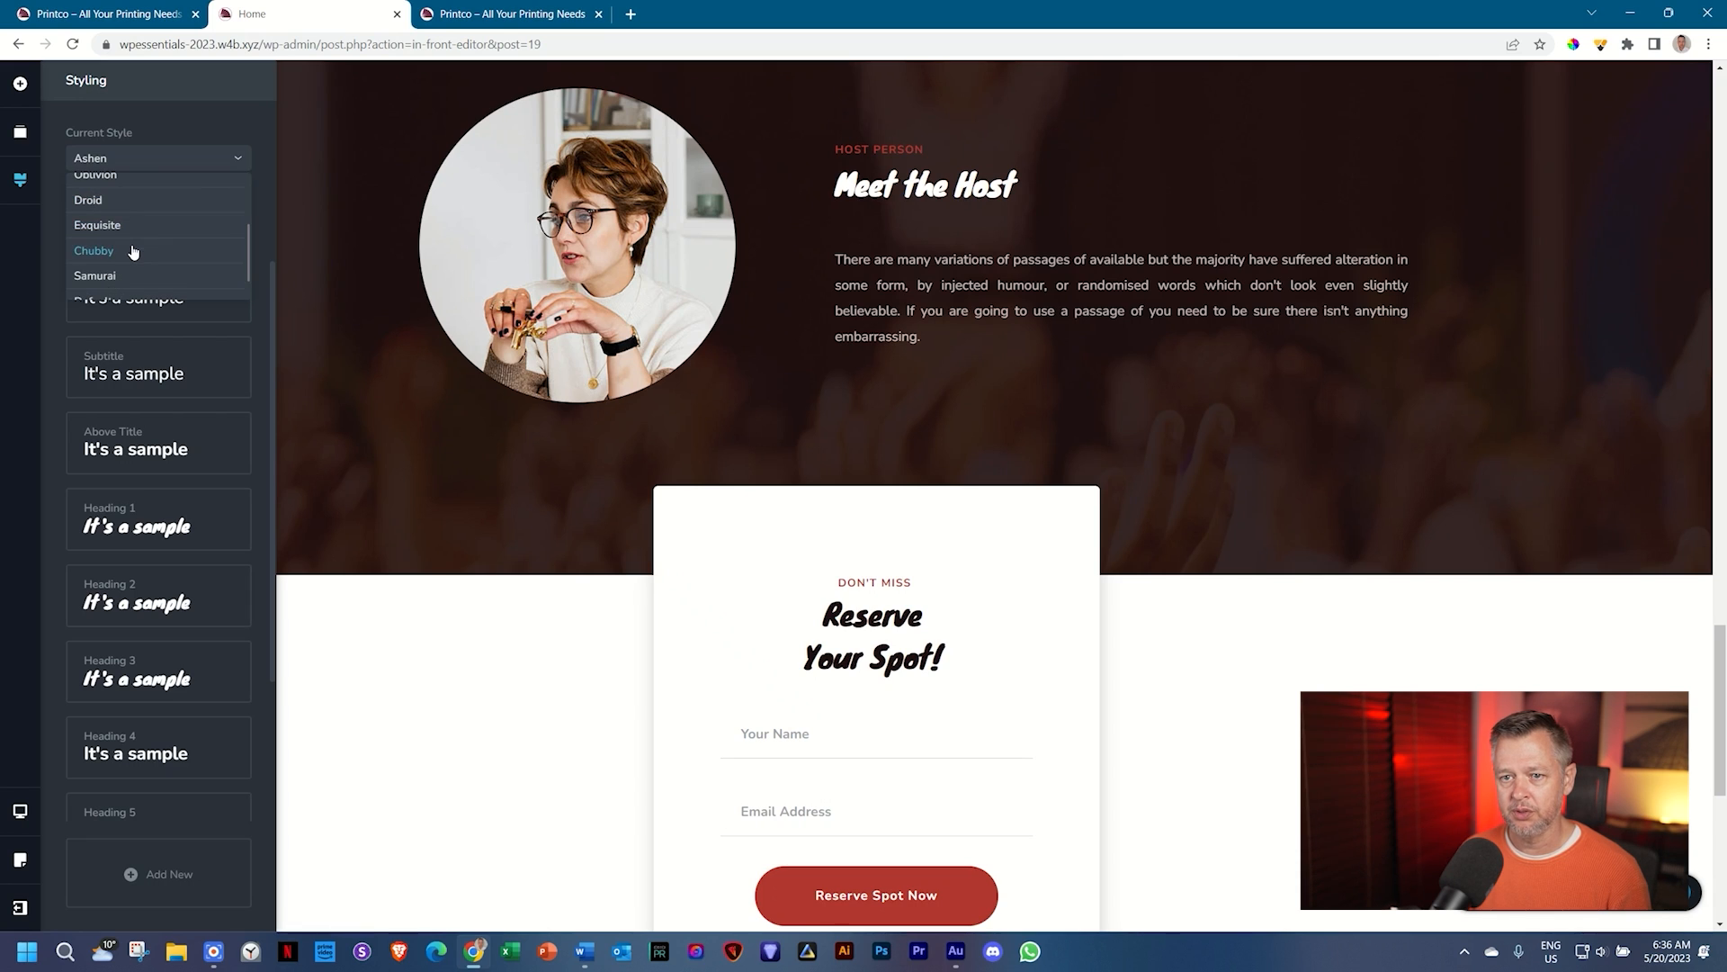
pyautogui.click(102, 253)
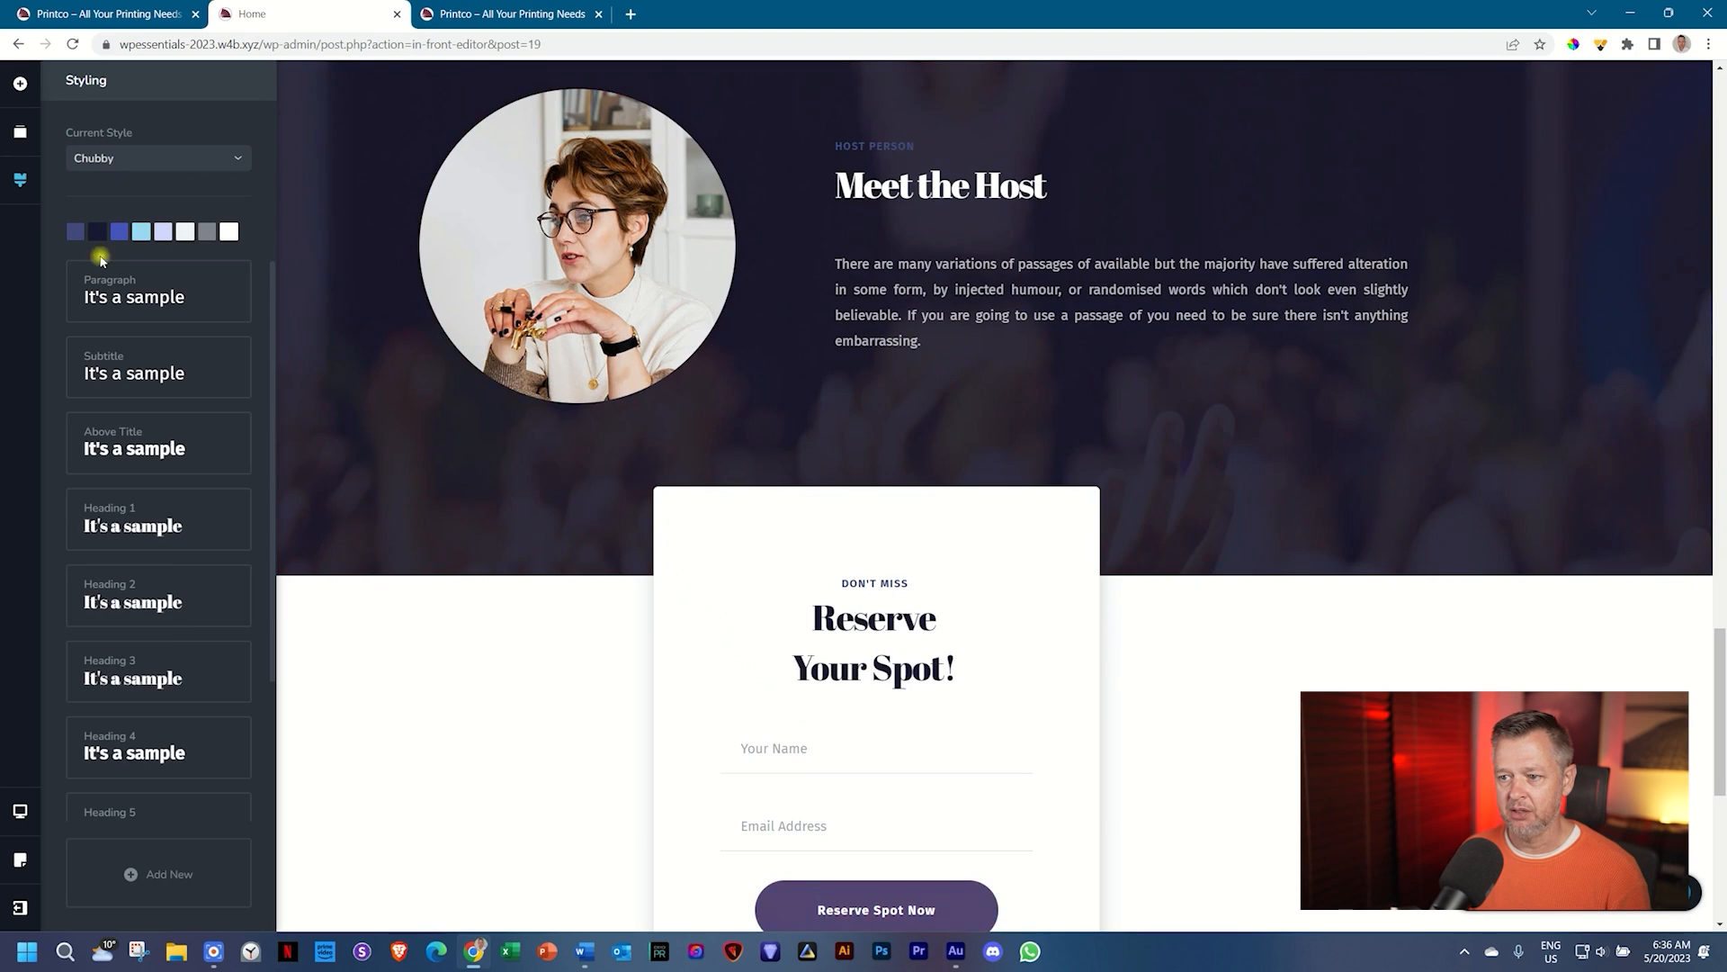
pyautogui.click(112, 163)
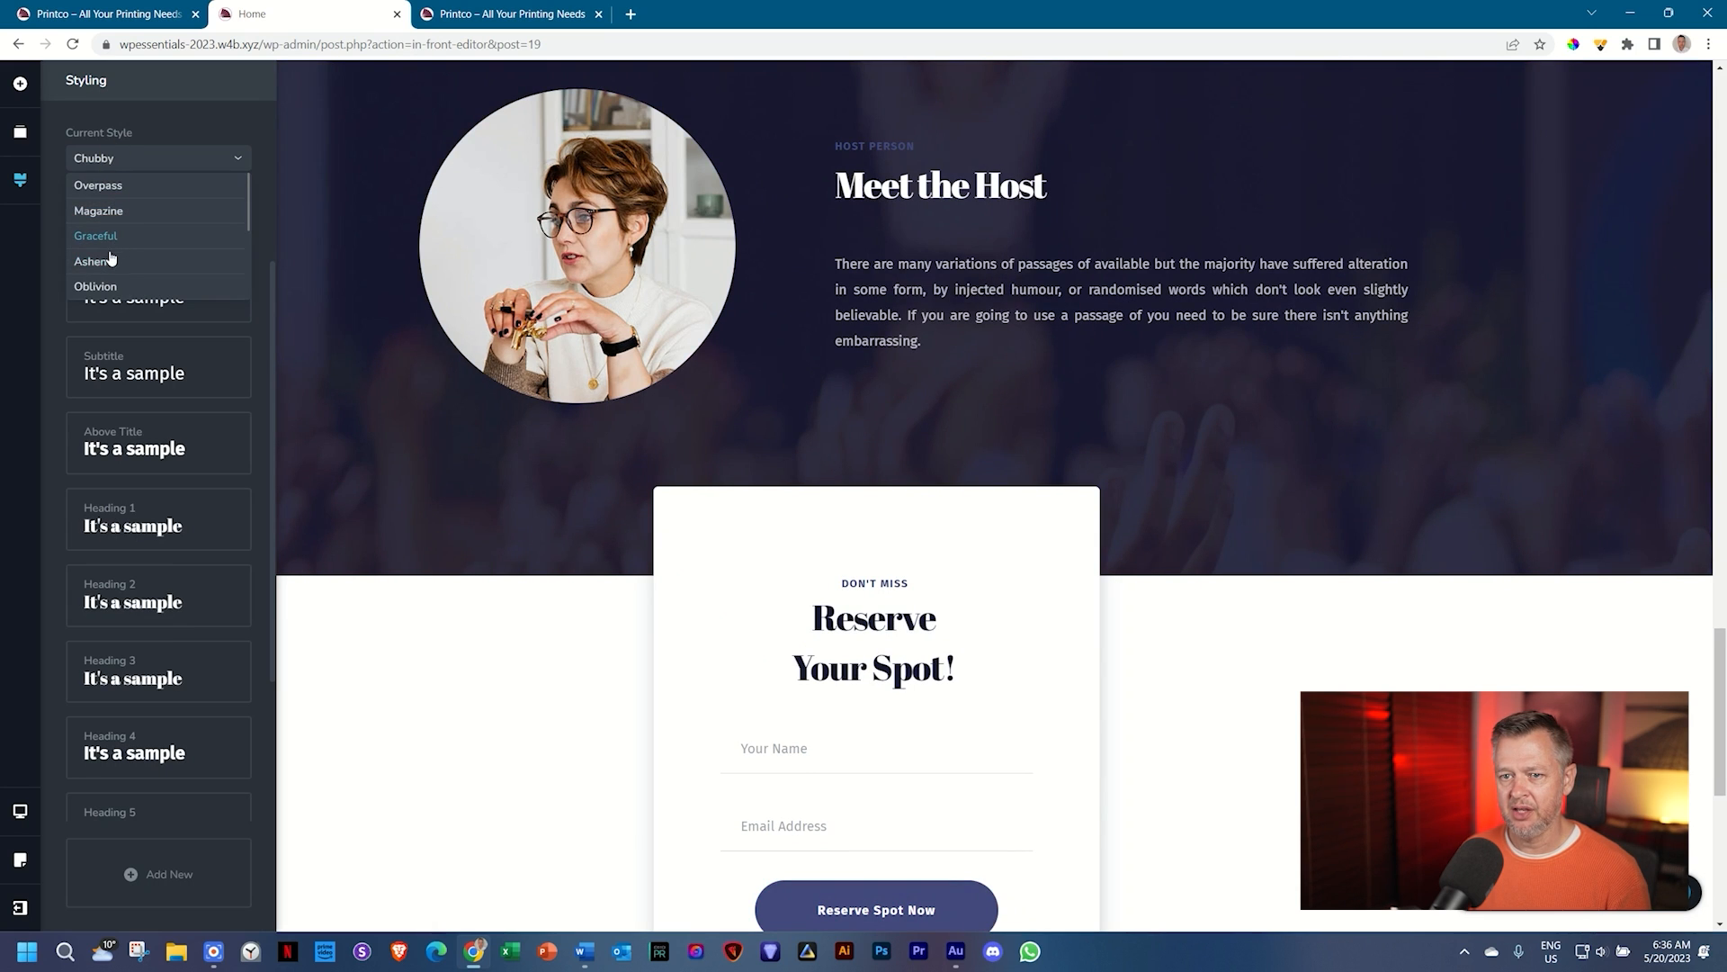
pyautogui.click(106, 286)
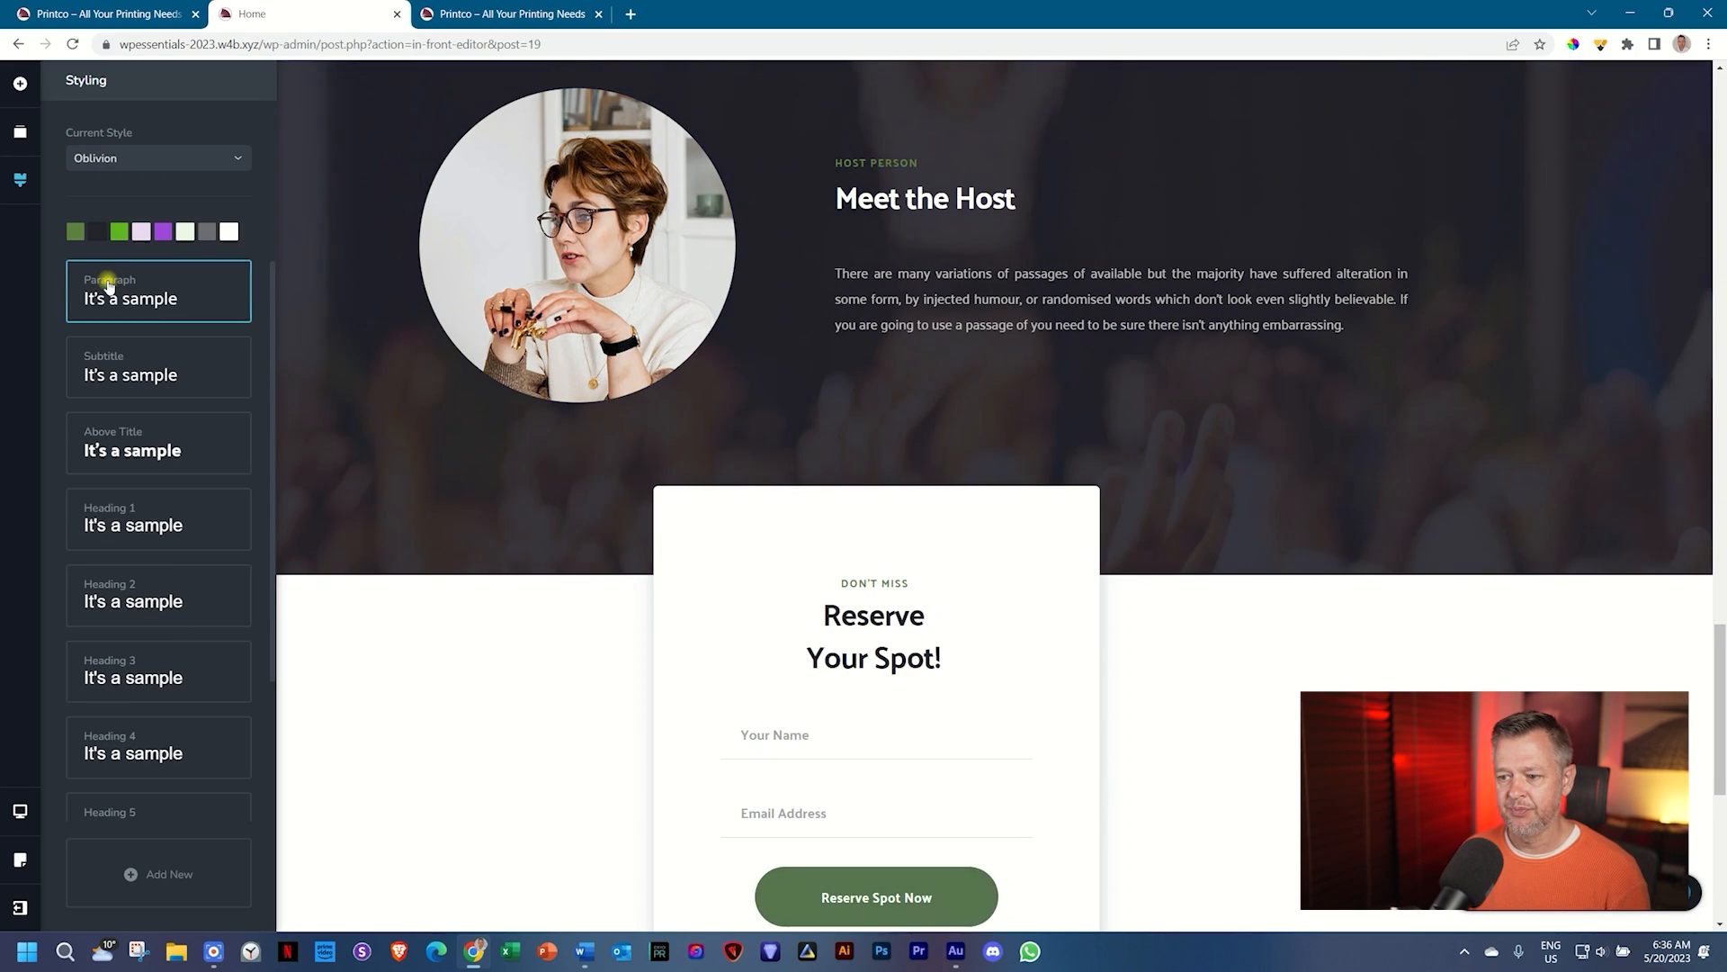
pyautogui.click(133, 163)
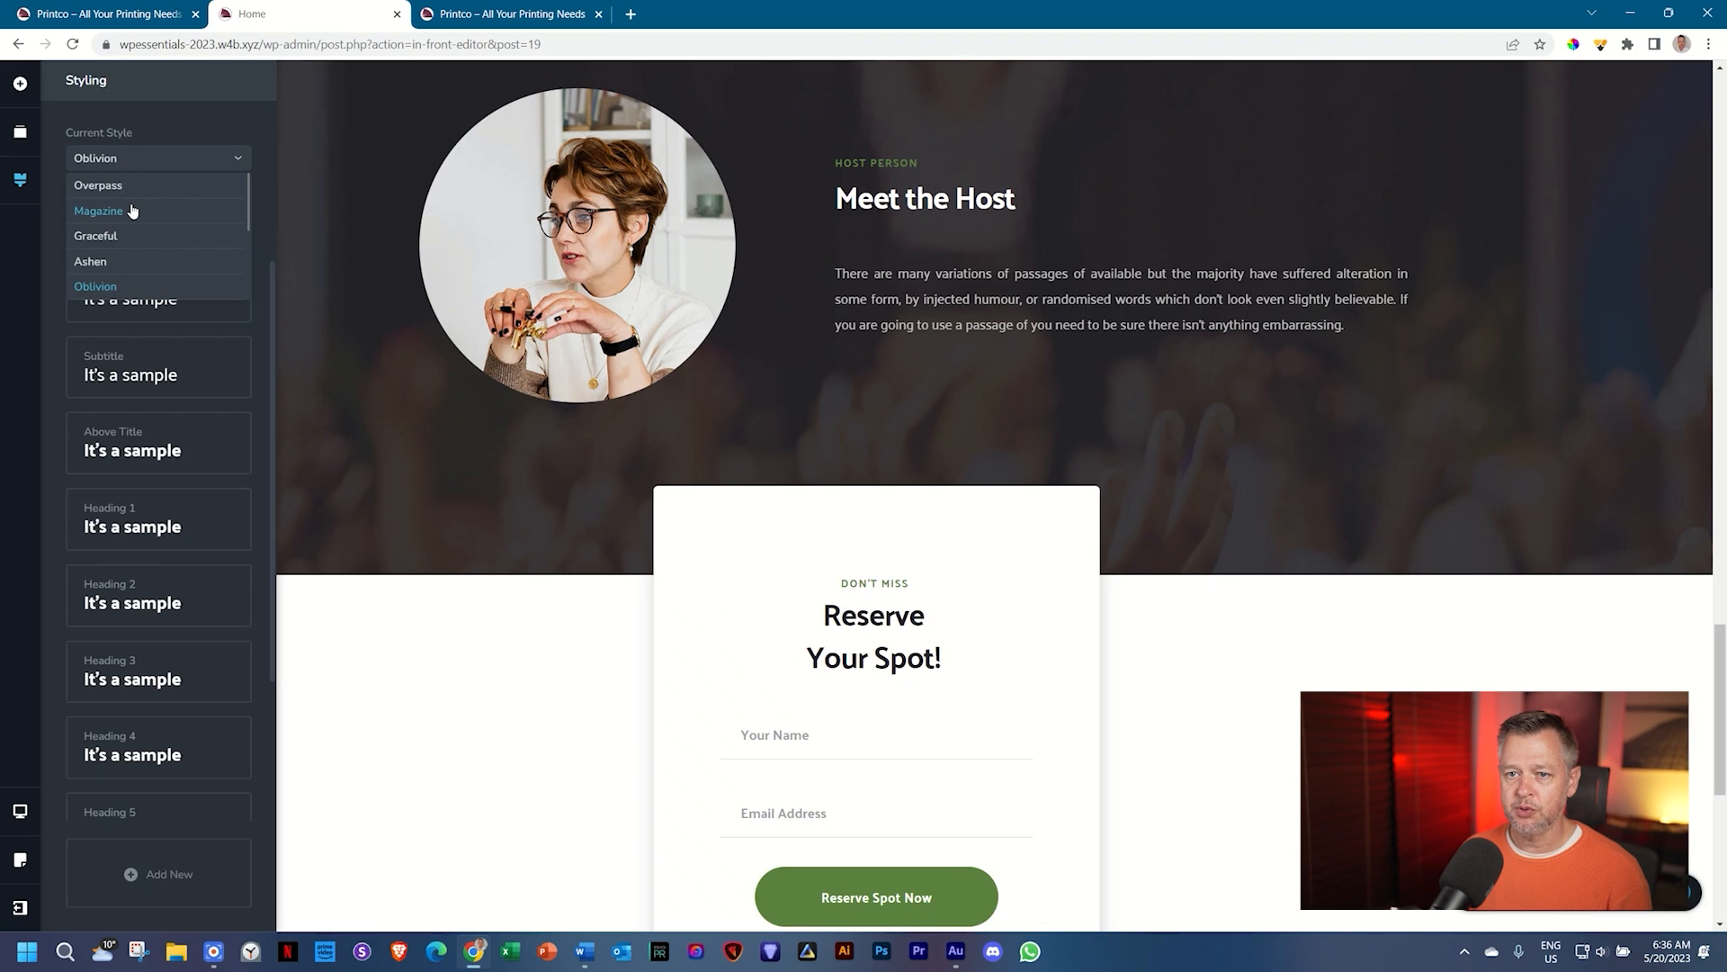
pyautogui.click(115, 186)
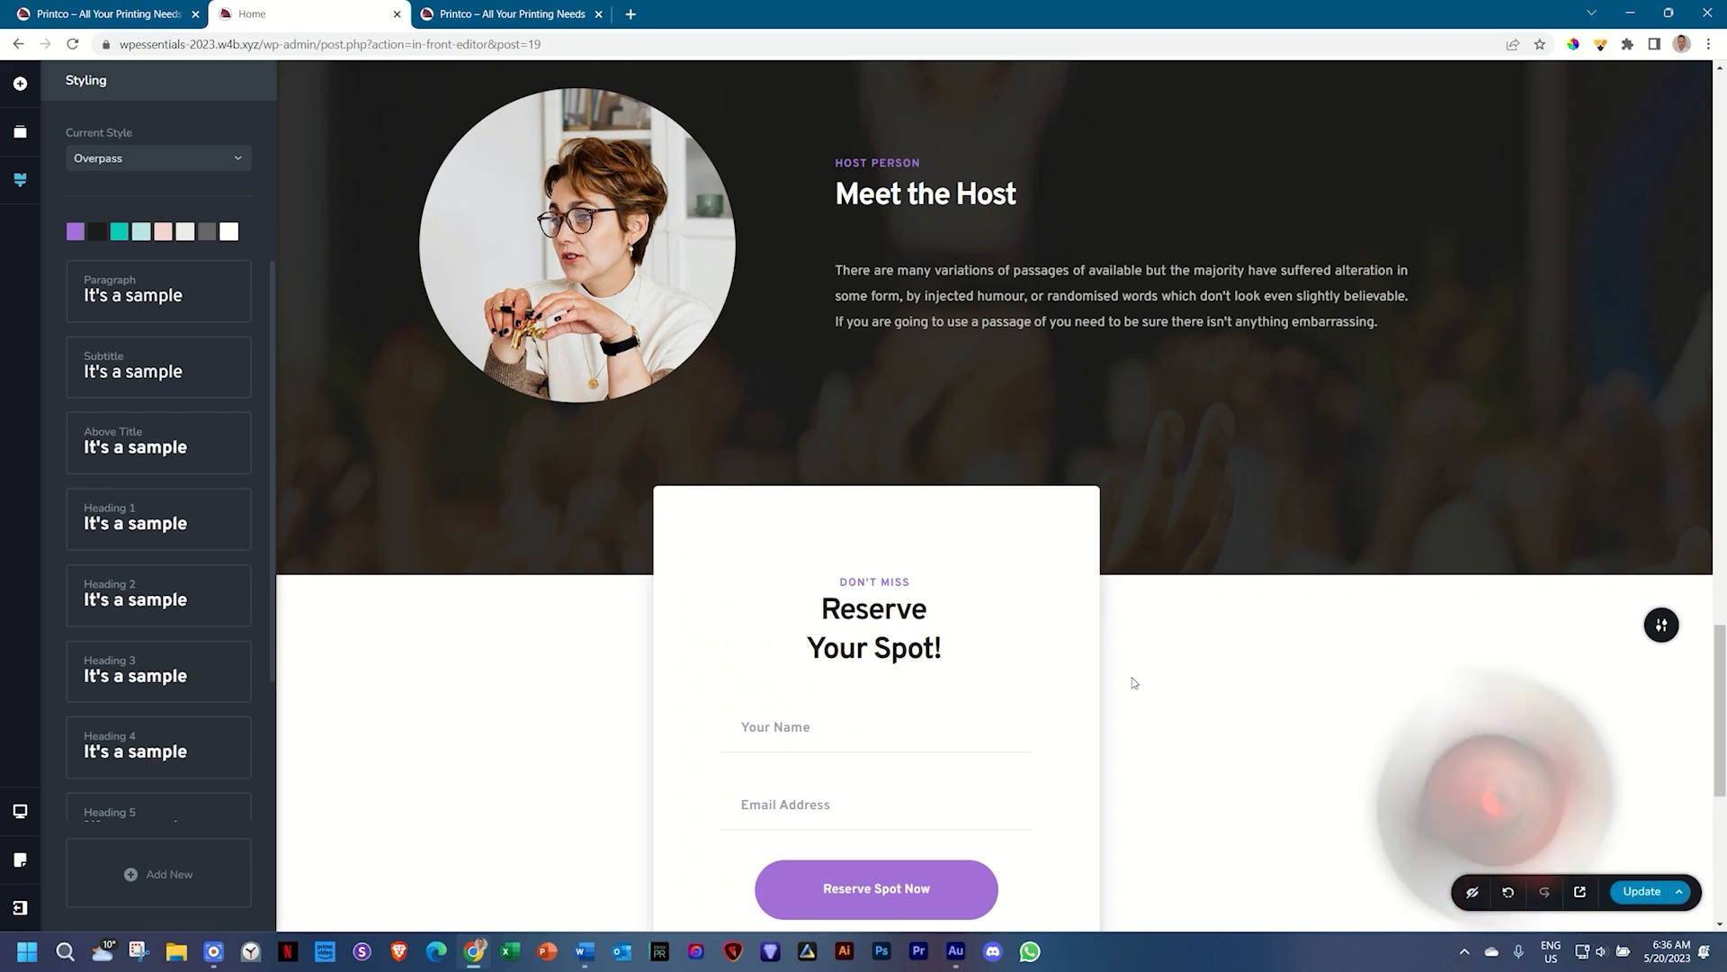
# Step: Clear the page layout and open the free Webno Homepage layout preview
pyautogui.click(1679, 892)
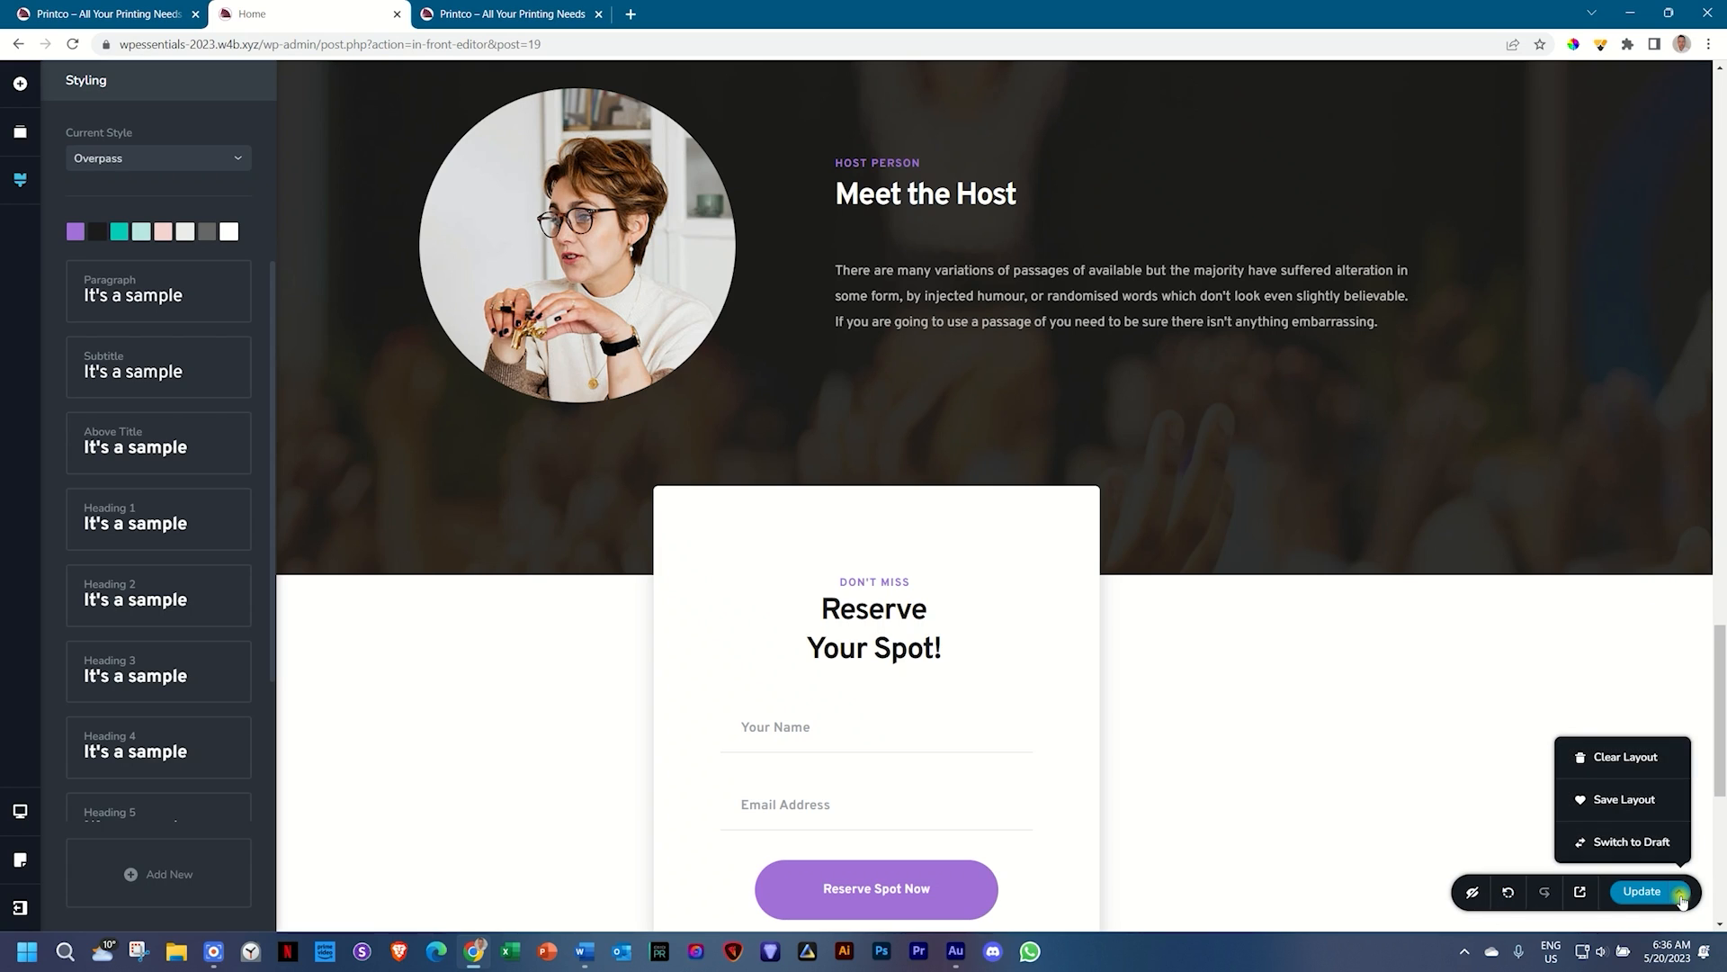
pyautogui.click(1638, 761)
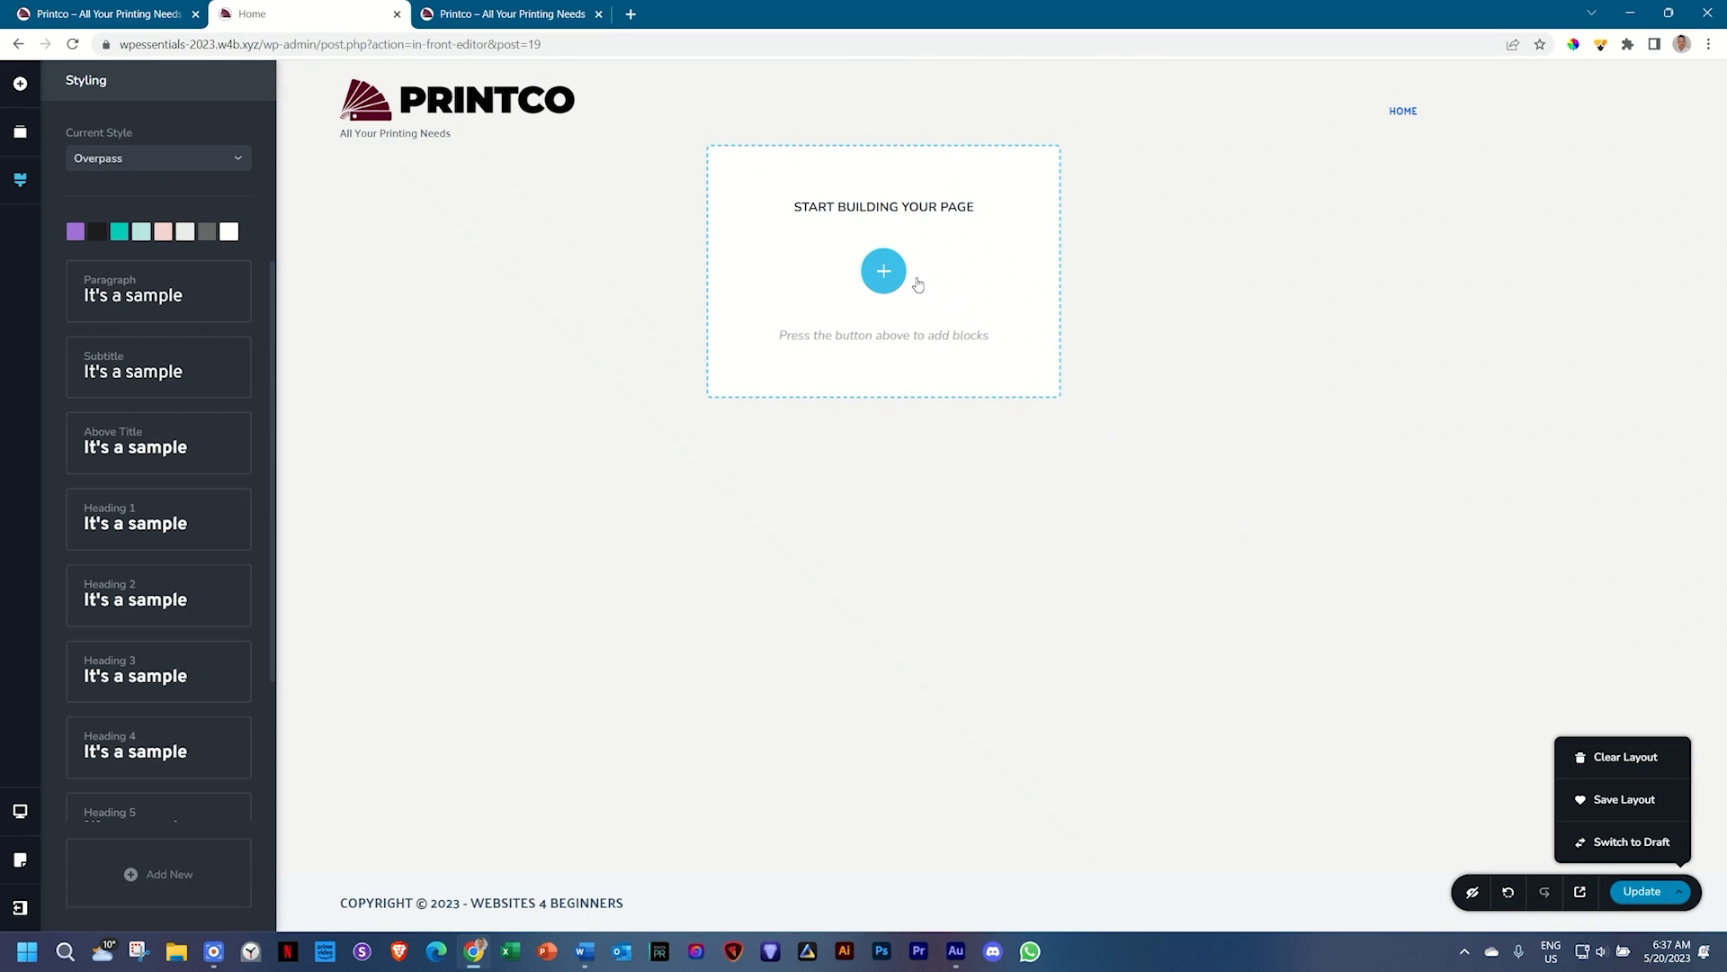
pyautogui.click(885, 273)
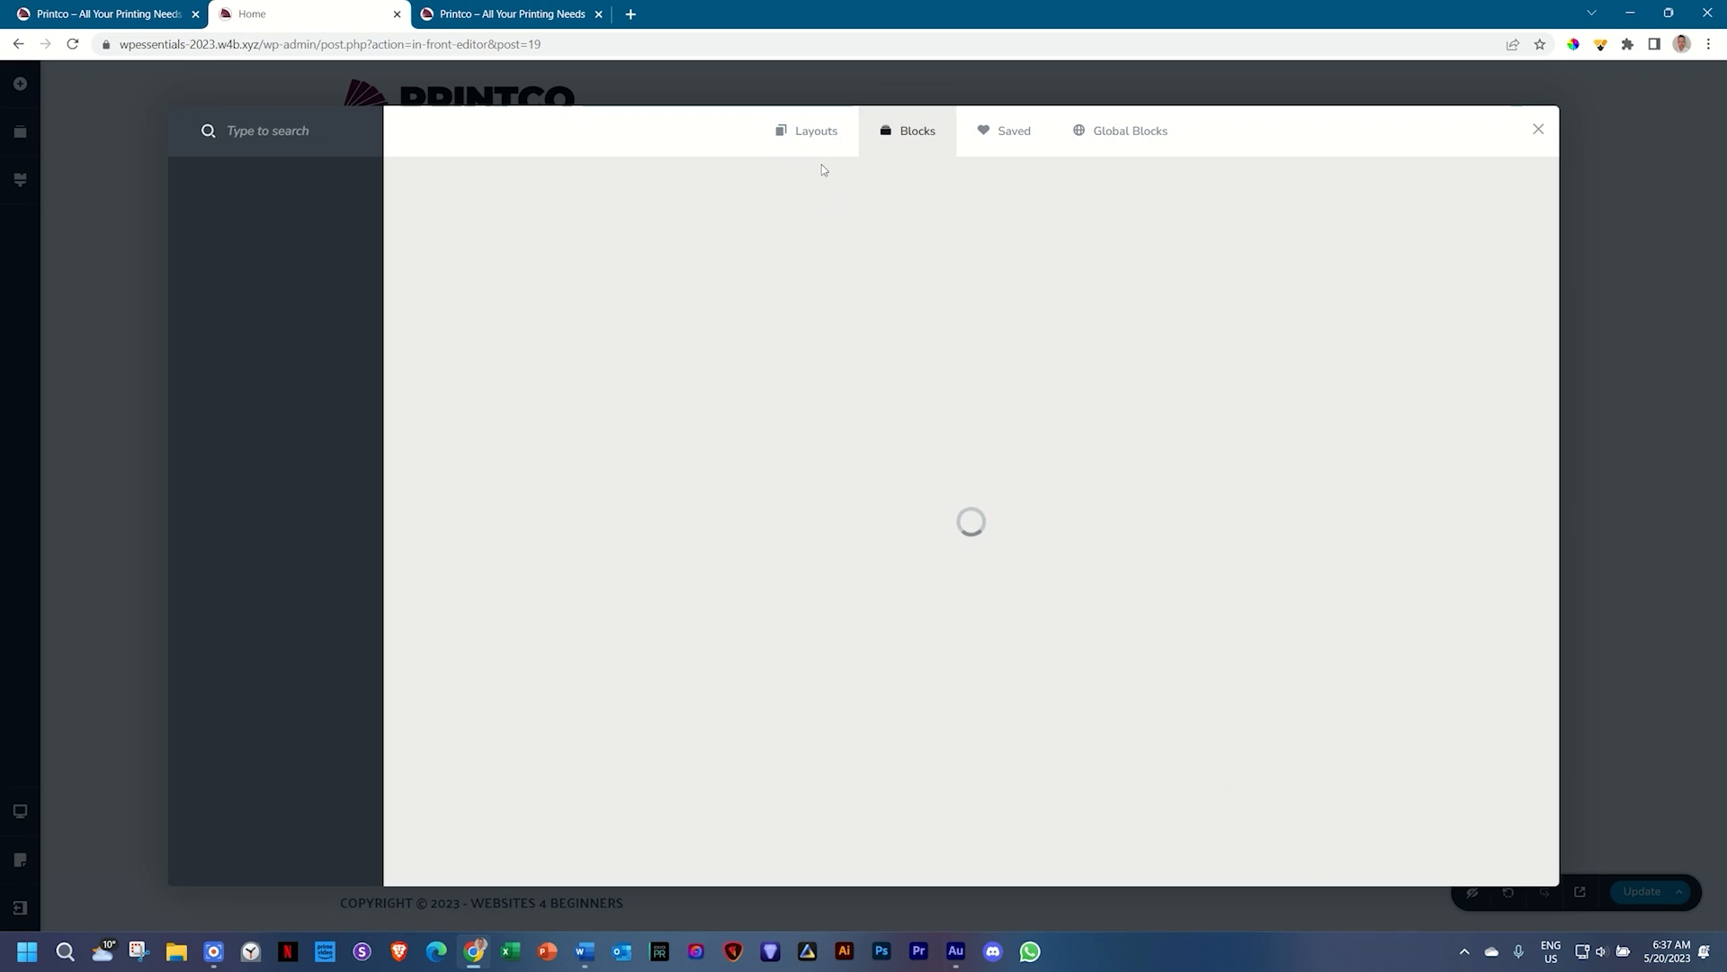
pyautogui.click(815, 132)
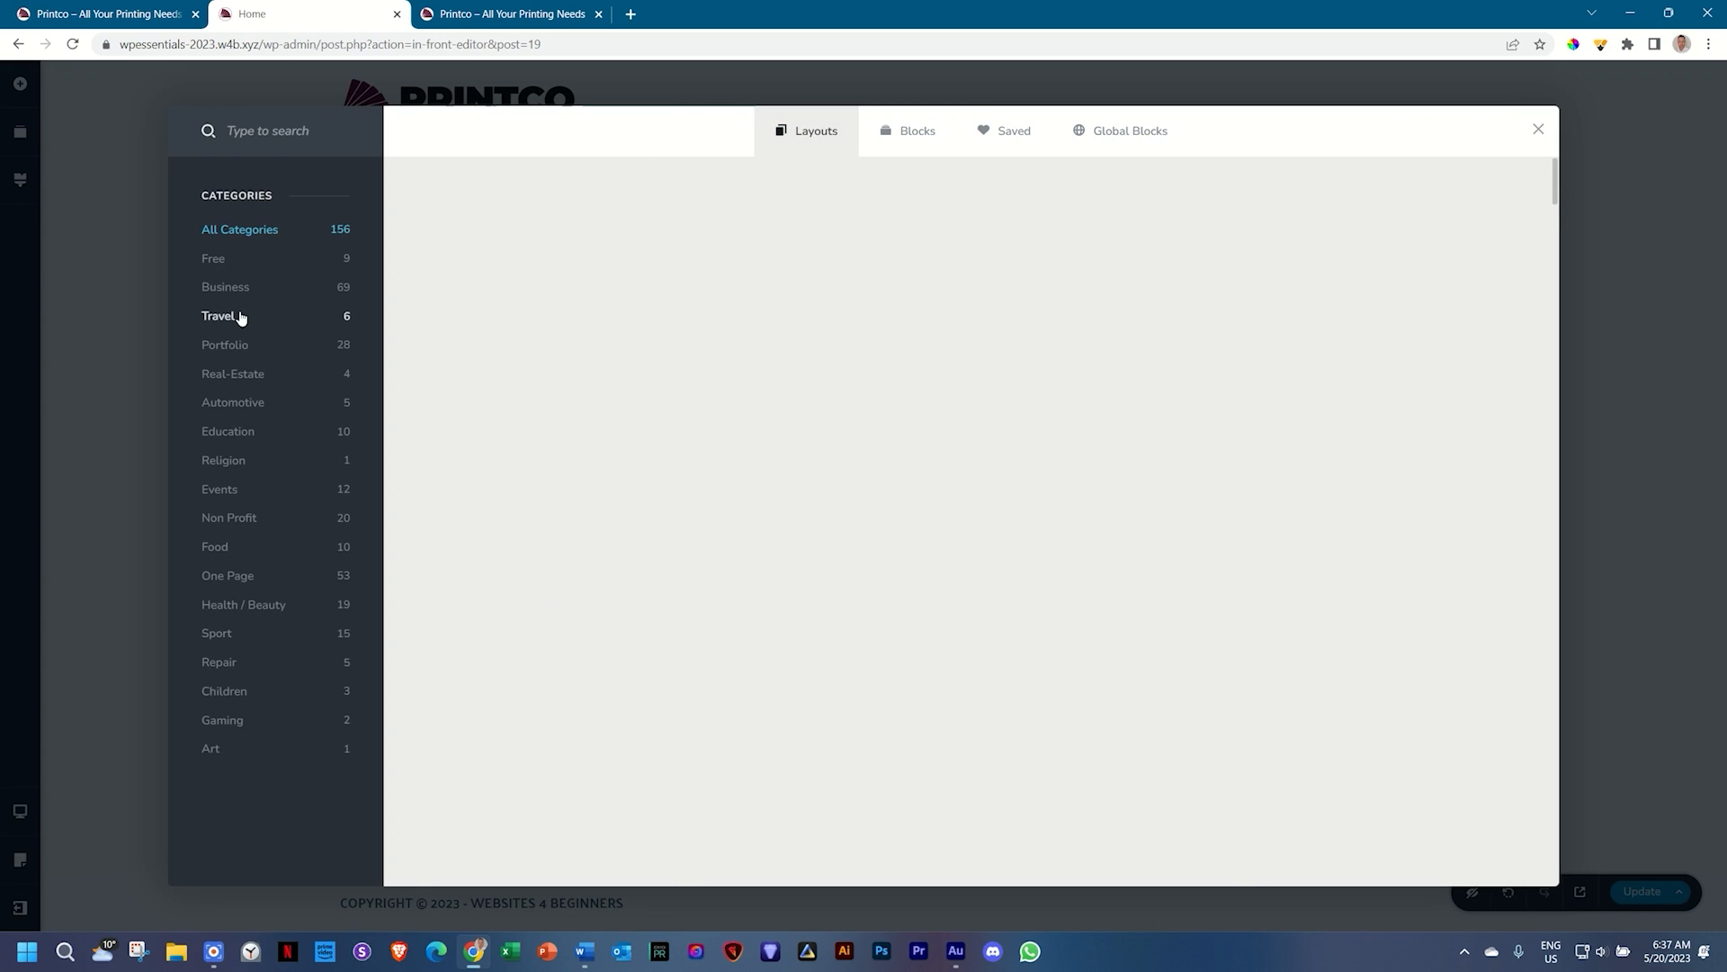
pyautogui.click(223, 263)
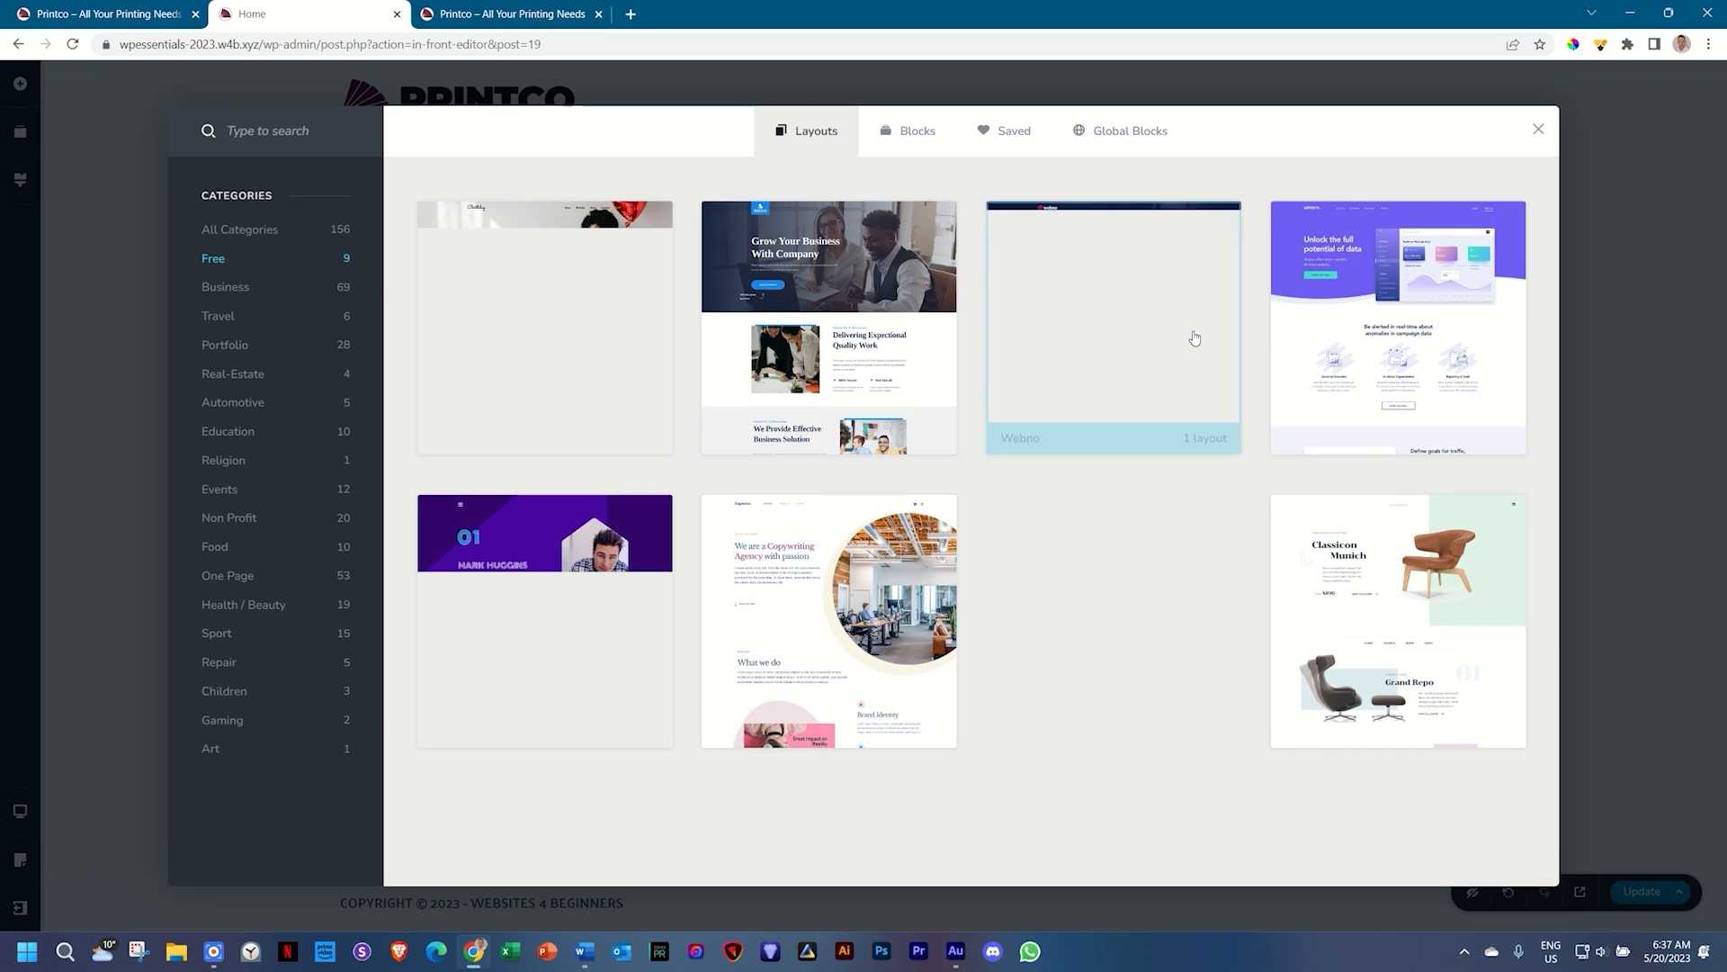
pyautogui.click(1133, 331)
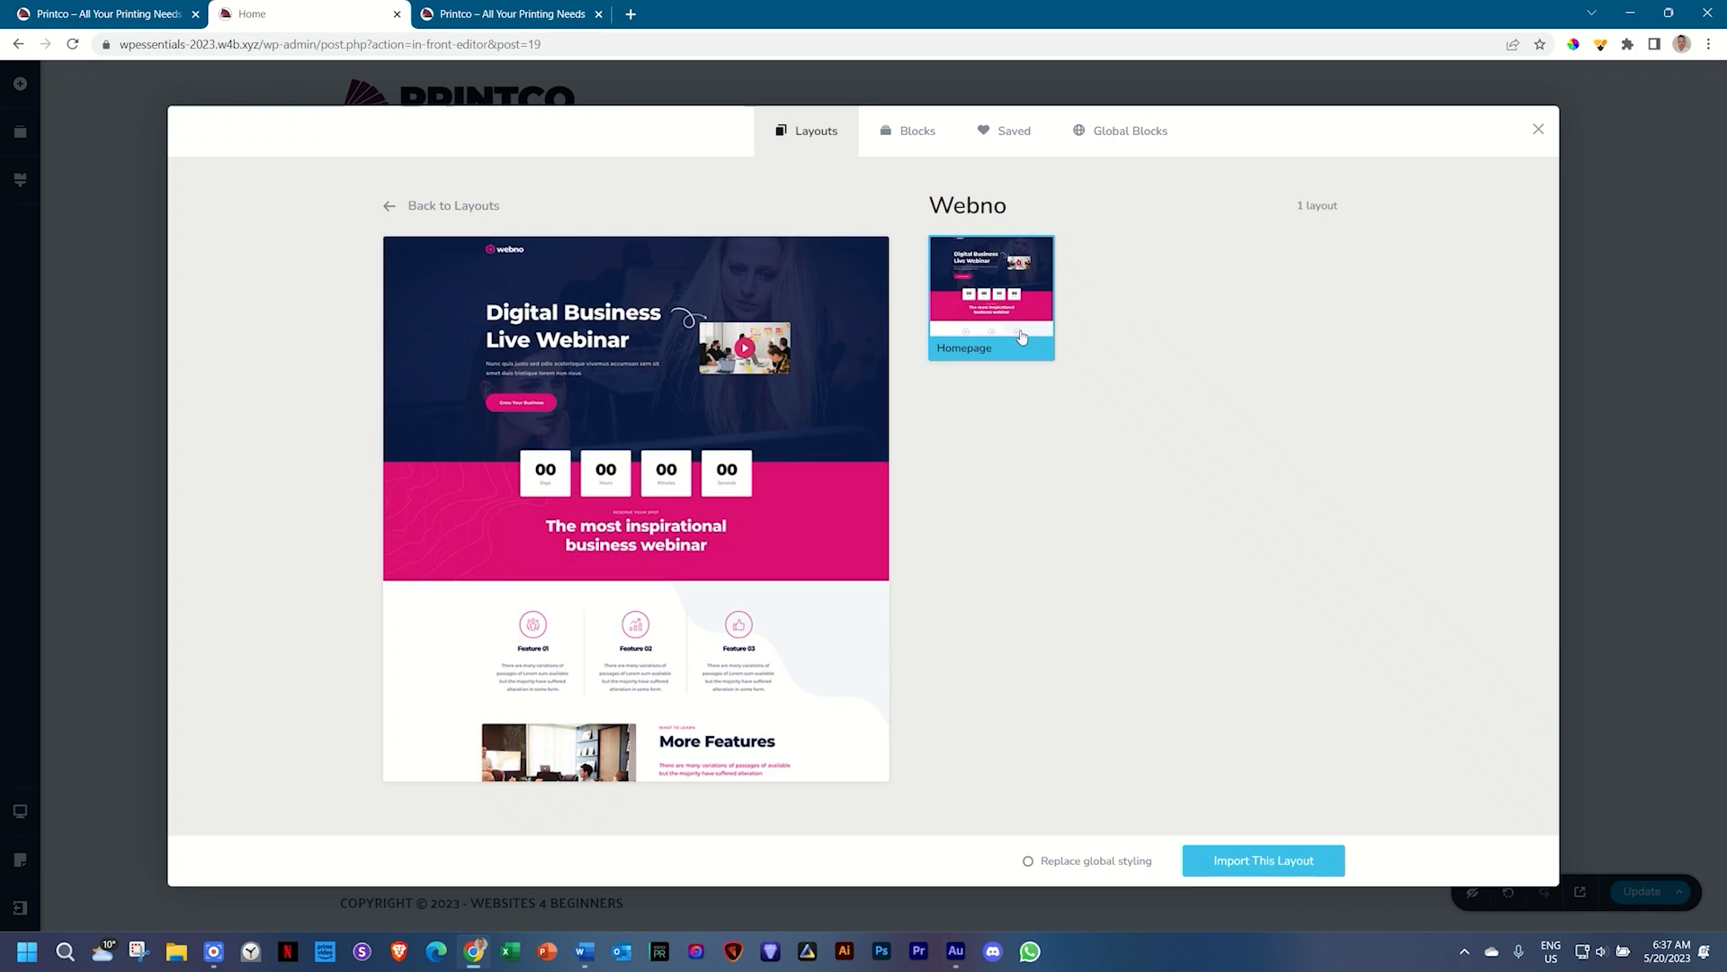
pyautogui.scroll(-5, 754, 364)
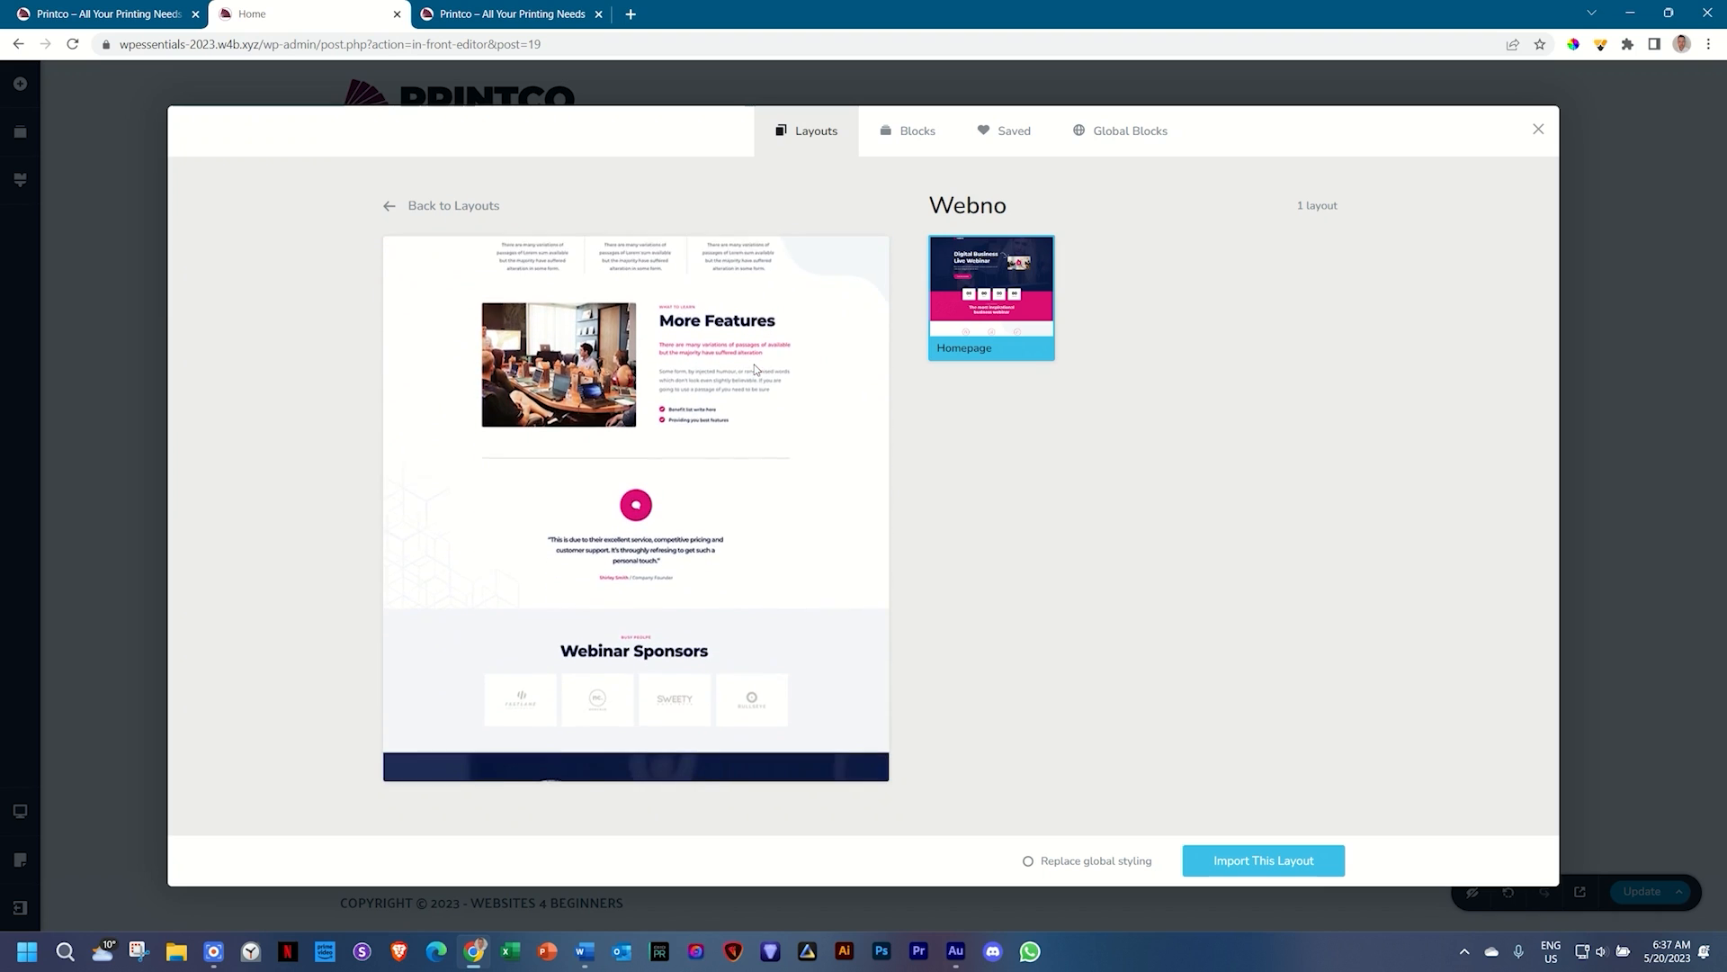
pyautogui.scroll(-5, 755, 369)
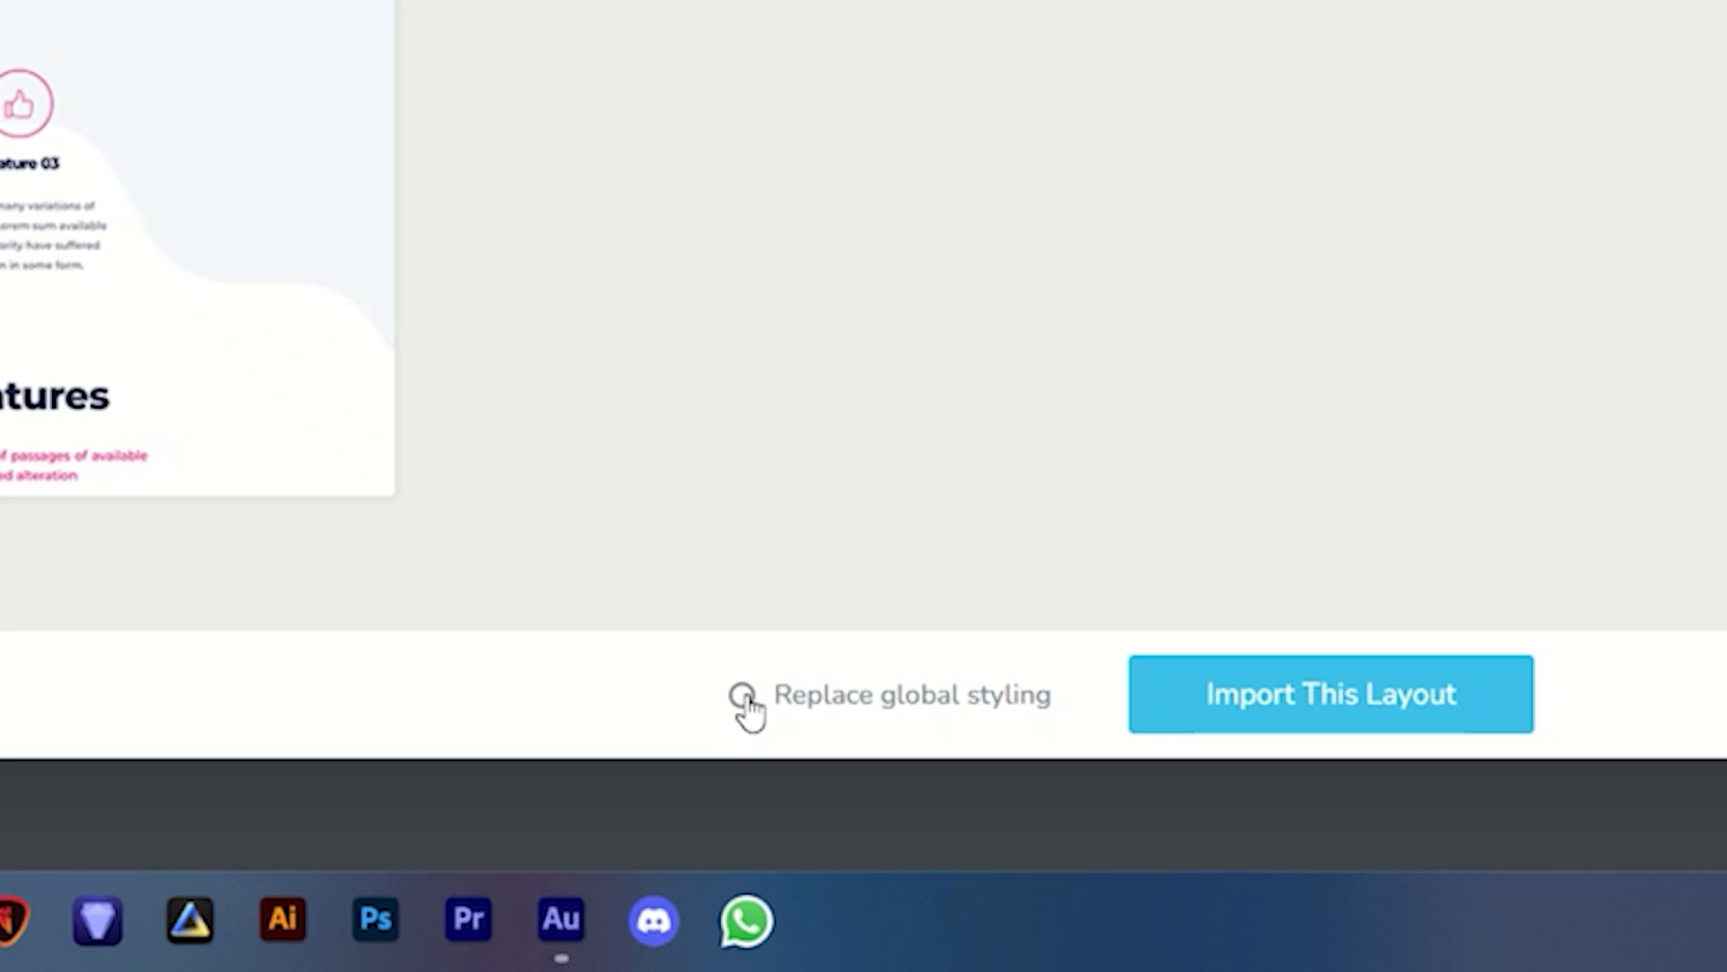
pyautogui.click(742, 697)
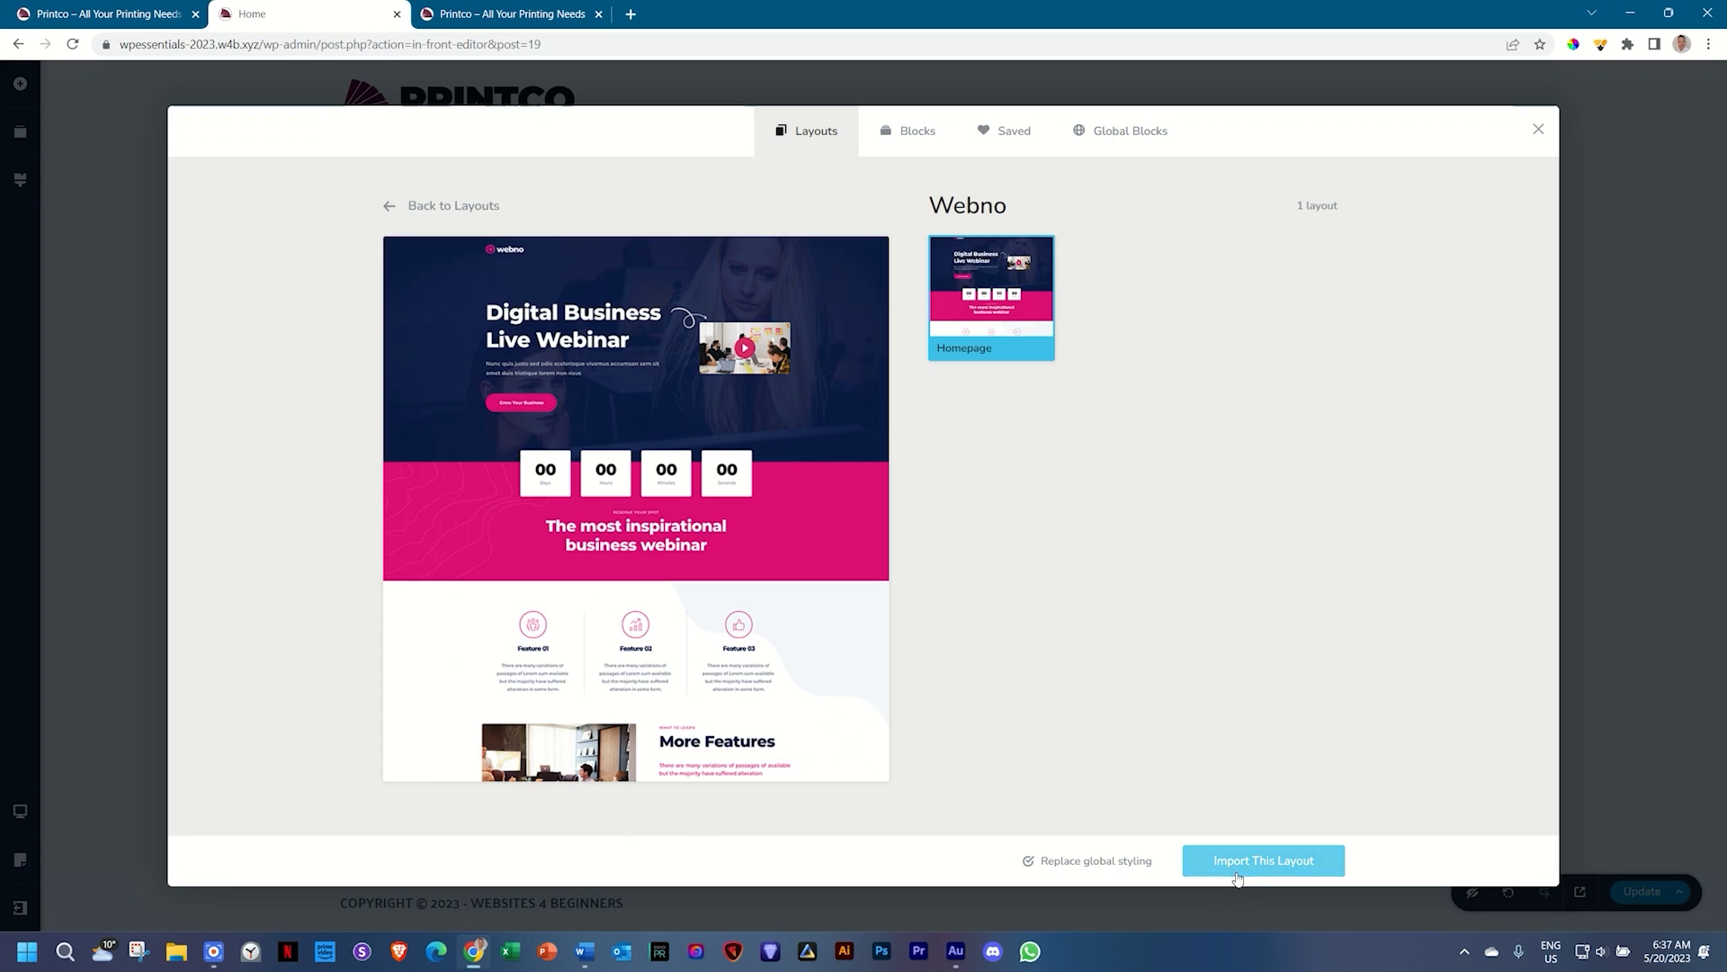
pyautogui.click(1238, 874)
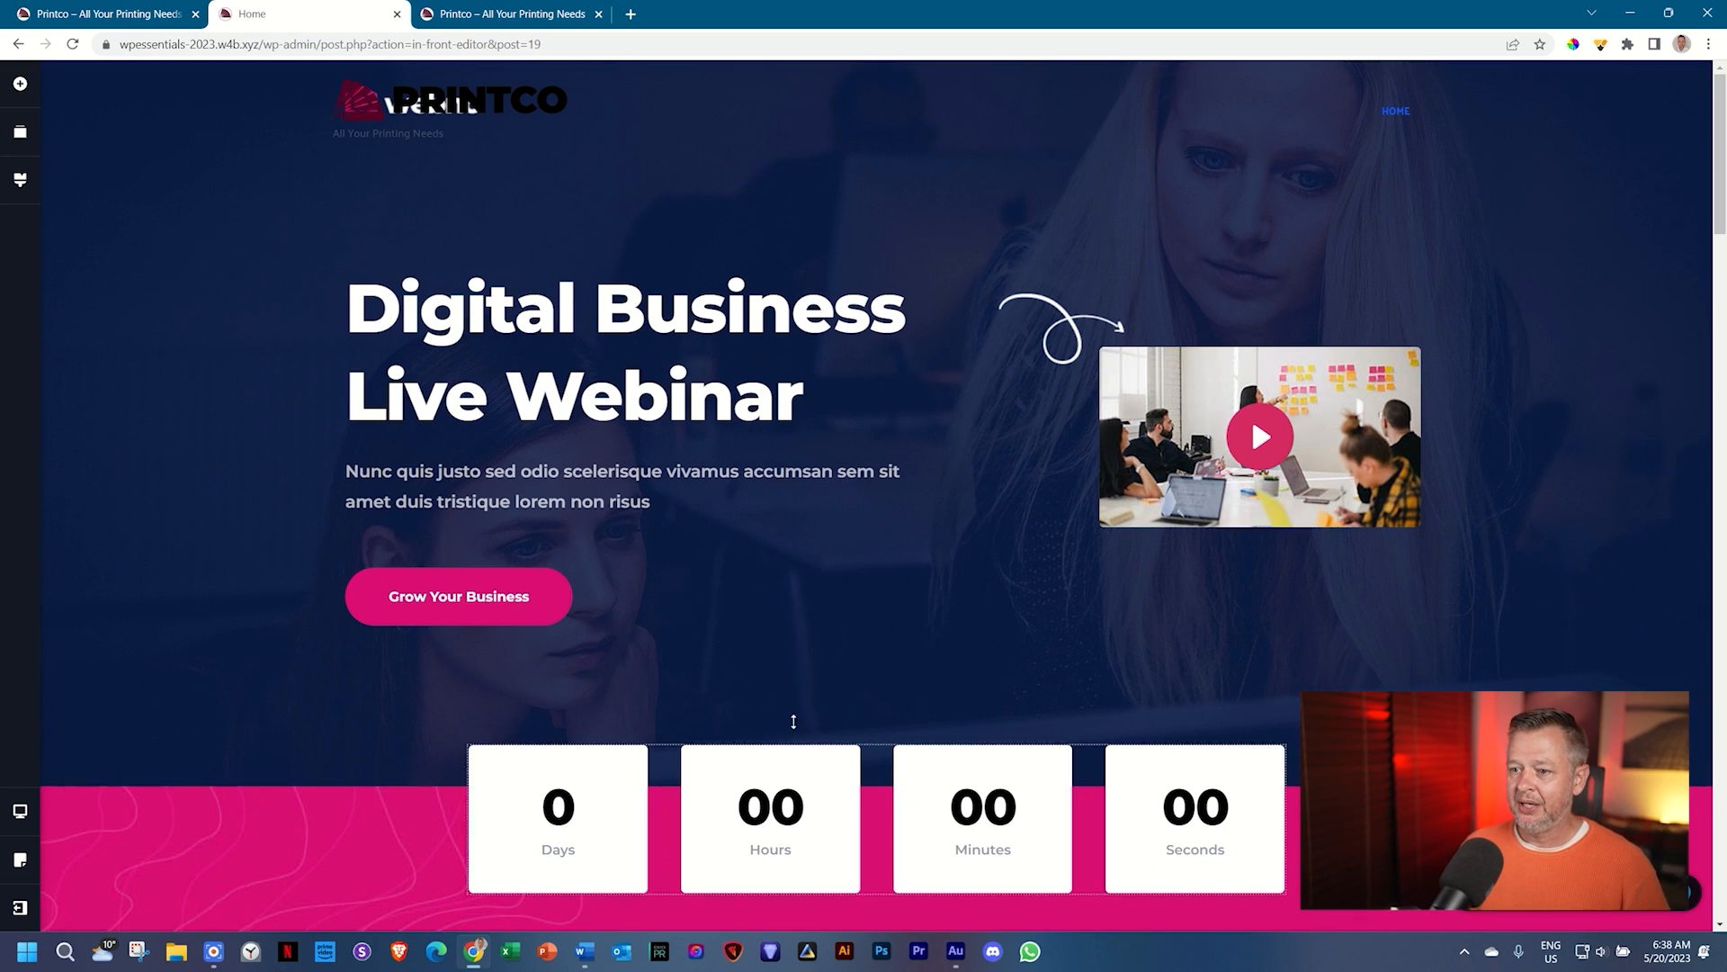
pyautogui.scroll(-3, 900, 711)
pyautogui.scroll(3, 928, 713)
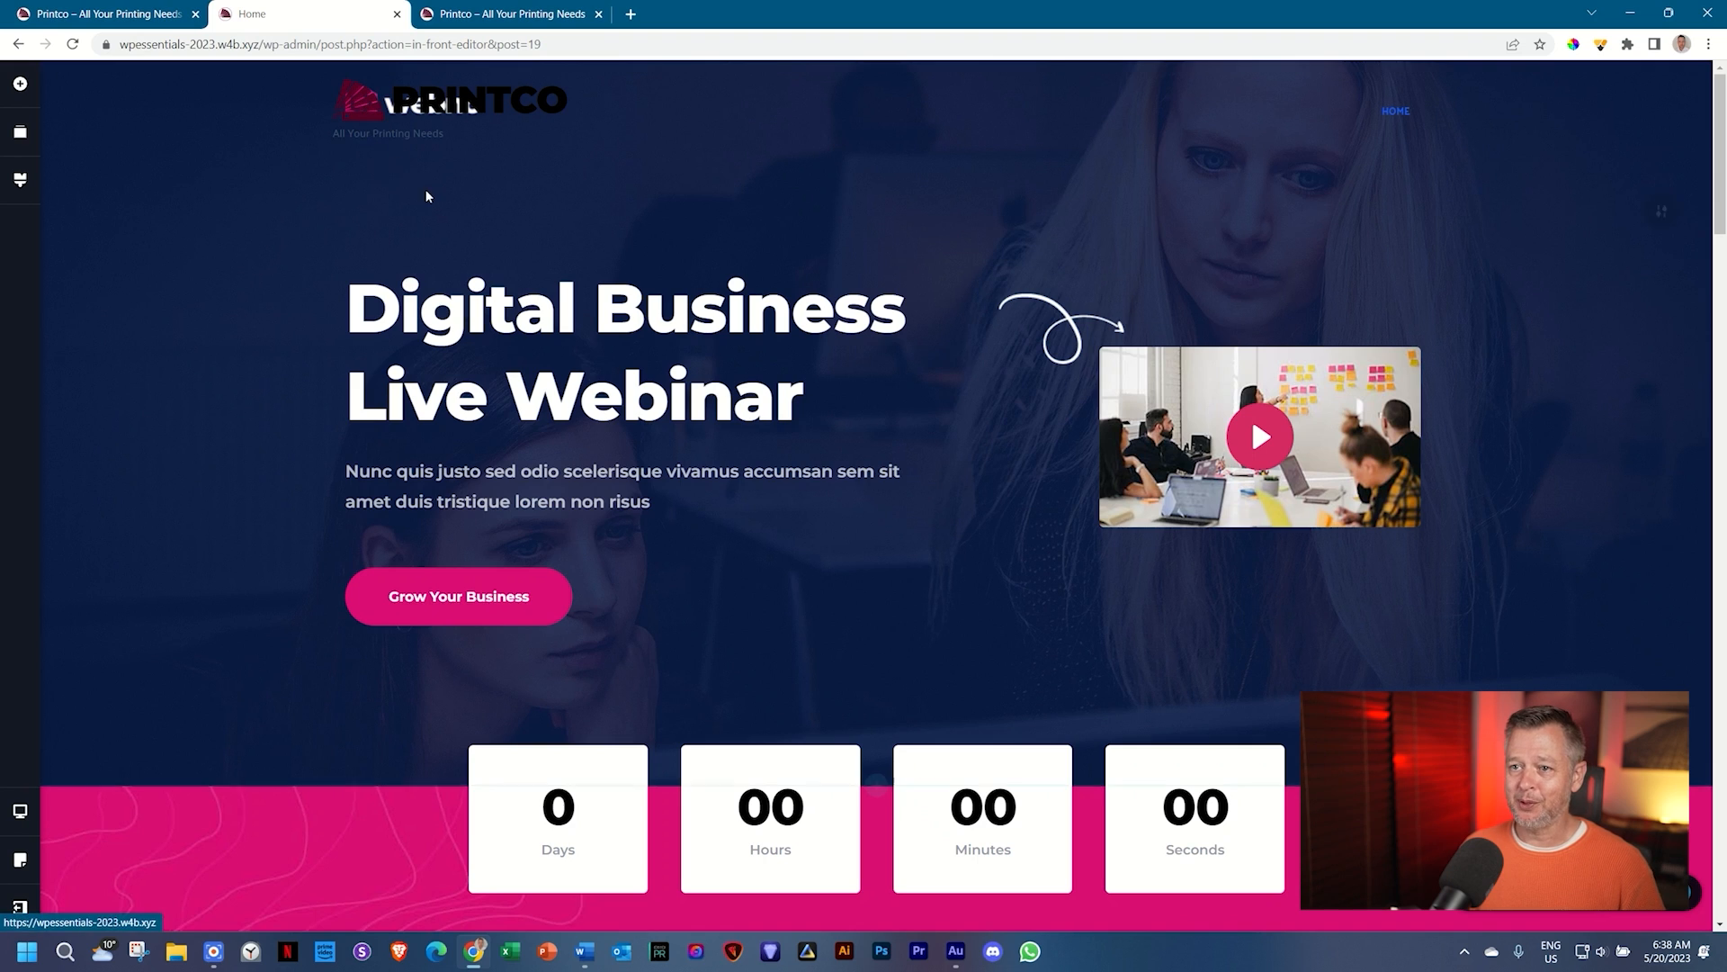
pyautogui.moveTo(1672, 223)
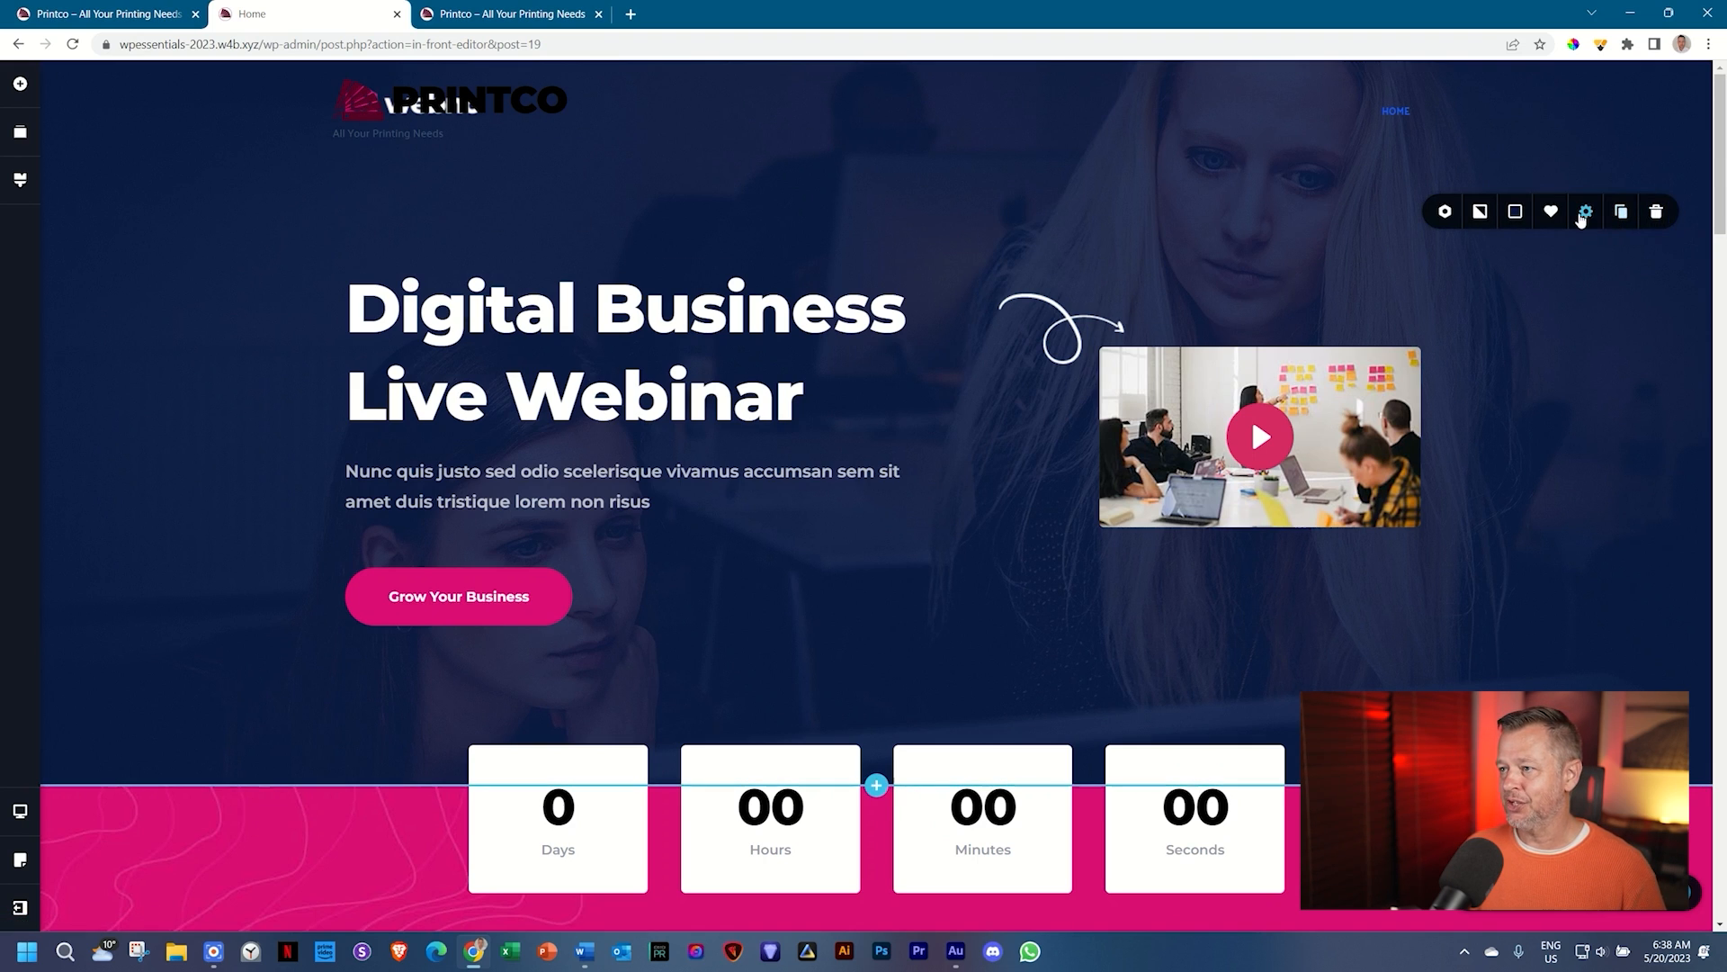
# Step: Remove the leftover webno logo and its empty row from the header
pyautogui.click(1508, 375)
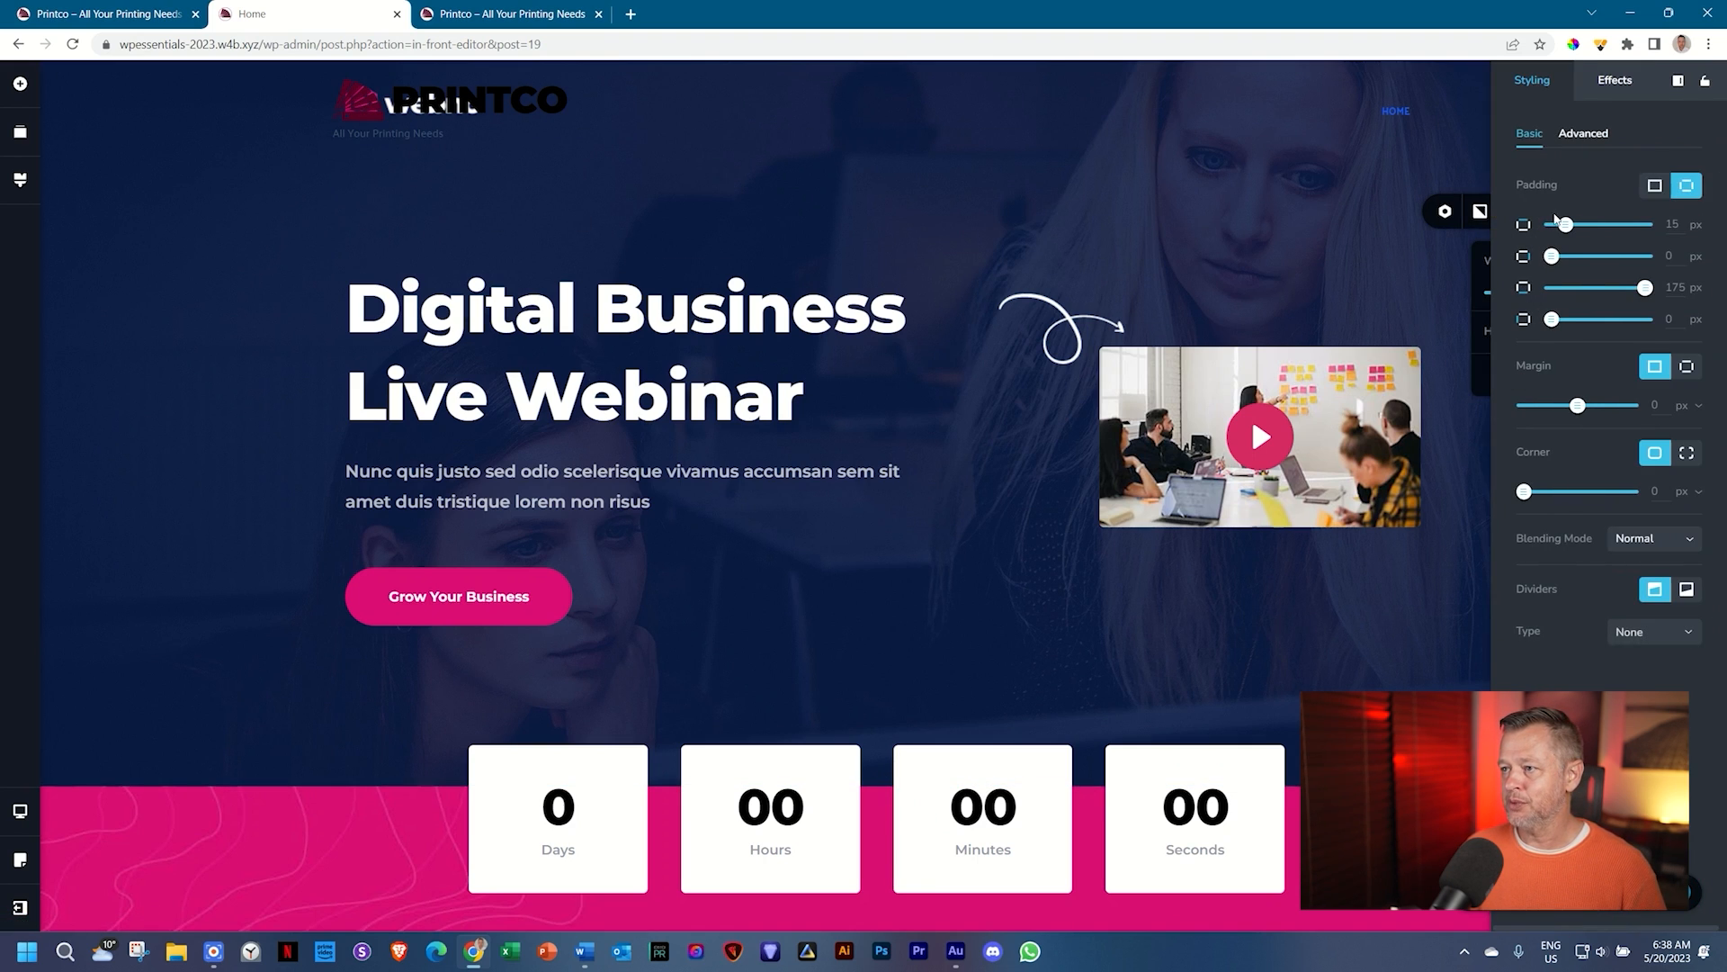
pyautogui.moveTo(1566, 225); pyautogui.dragTo(1645, 224)
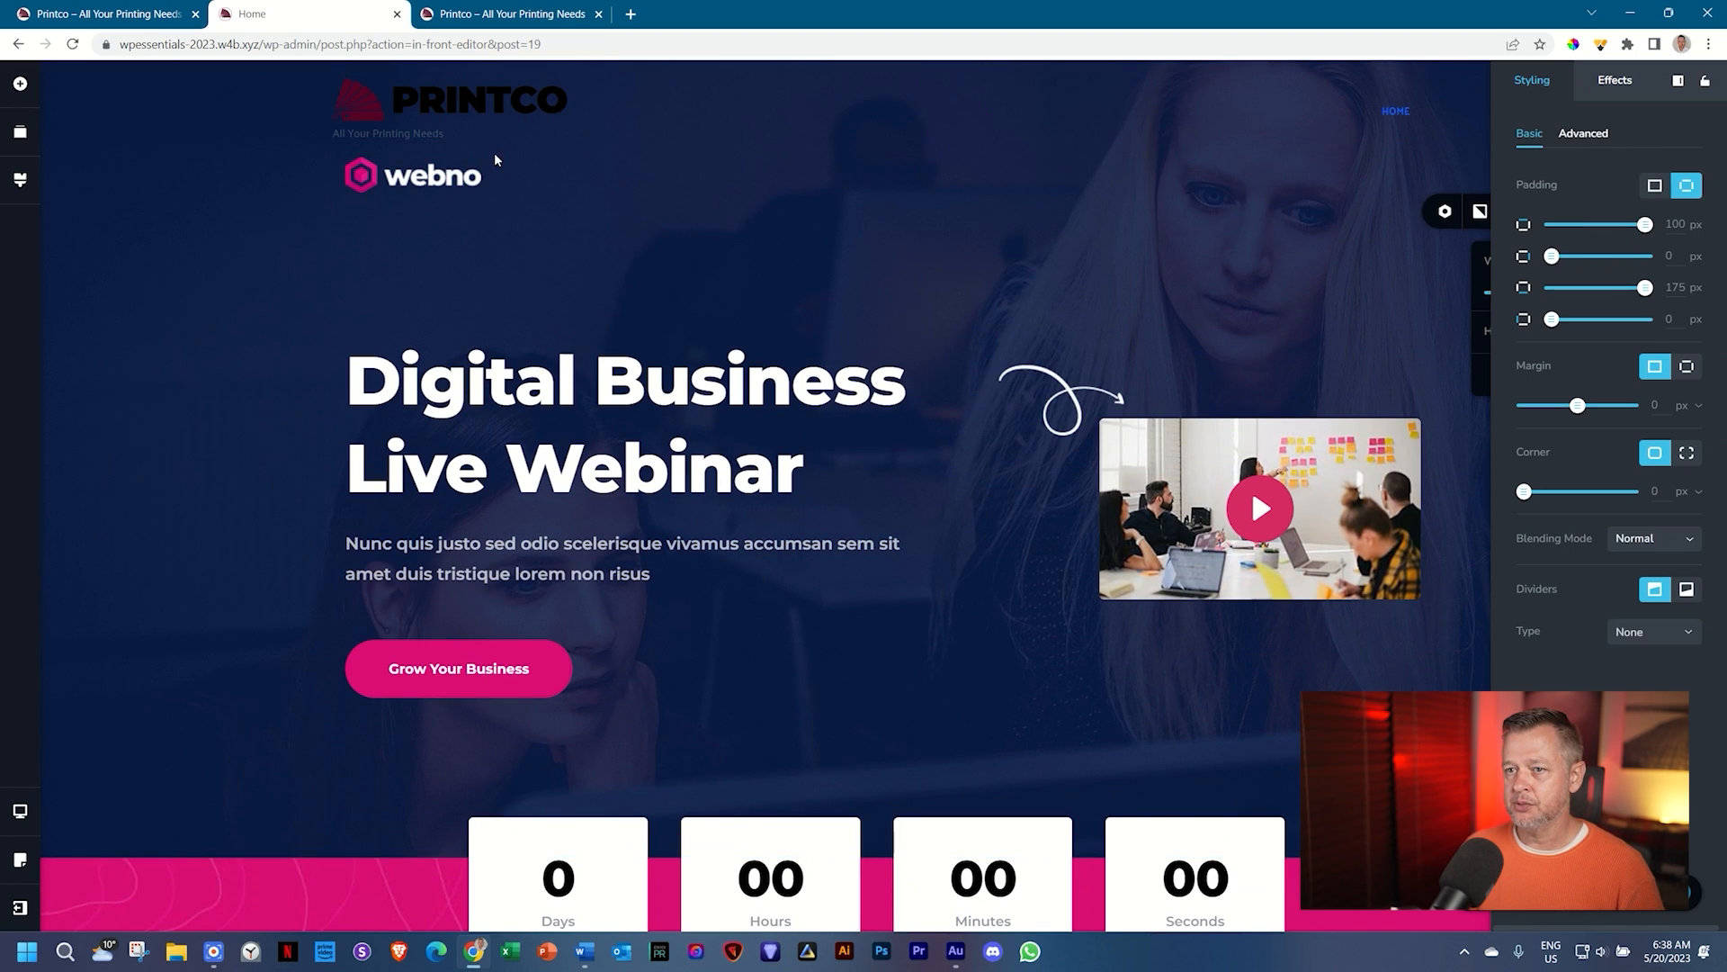
pyautogui.click(460, 177)
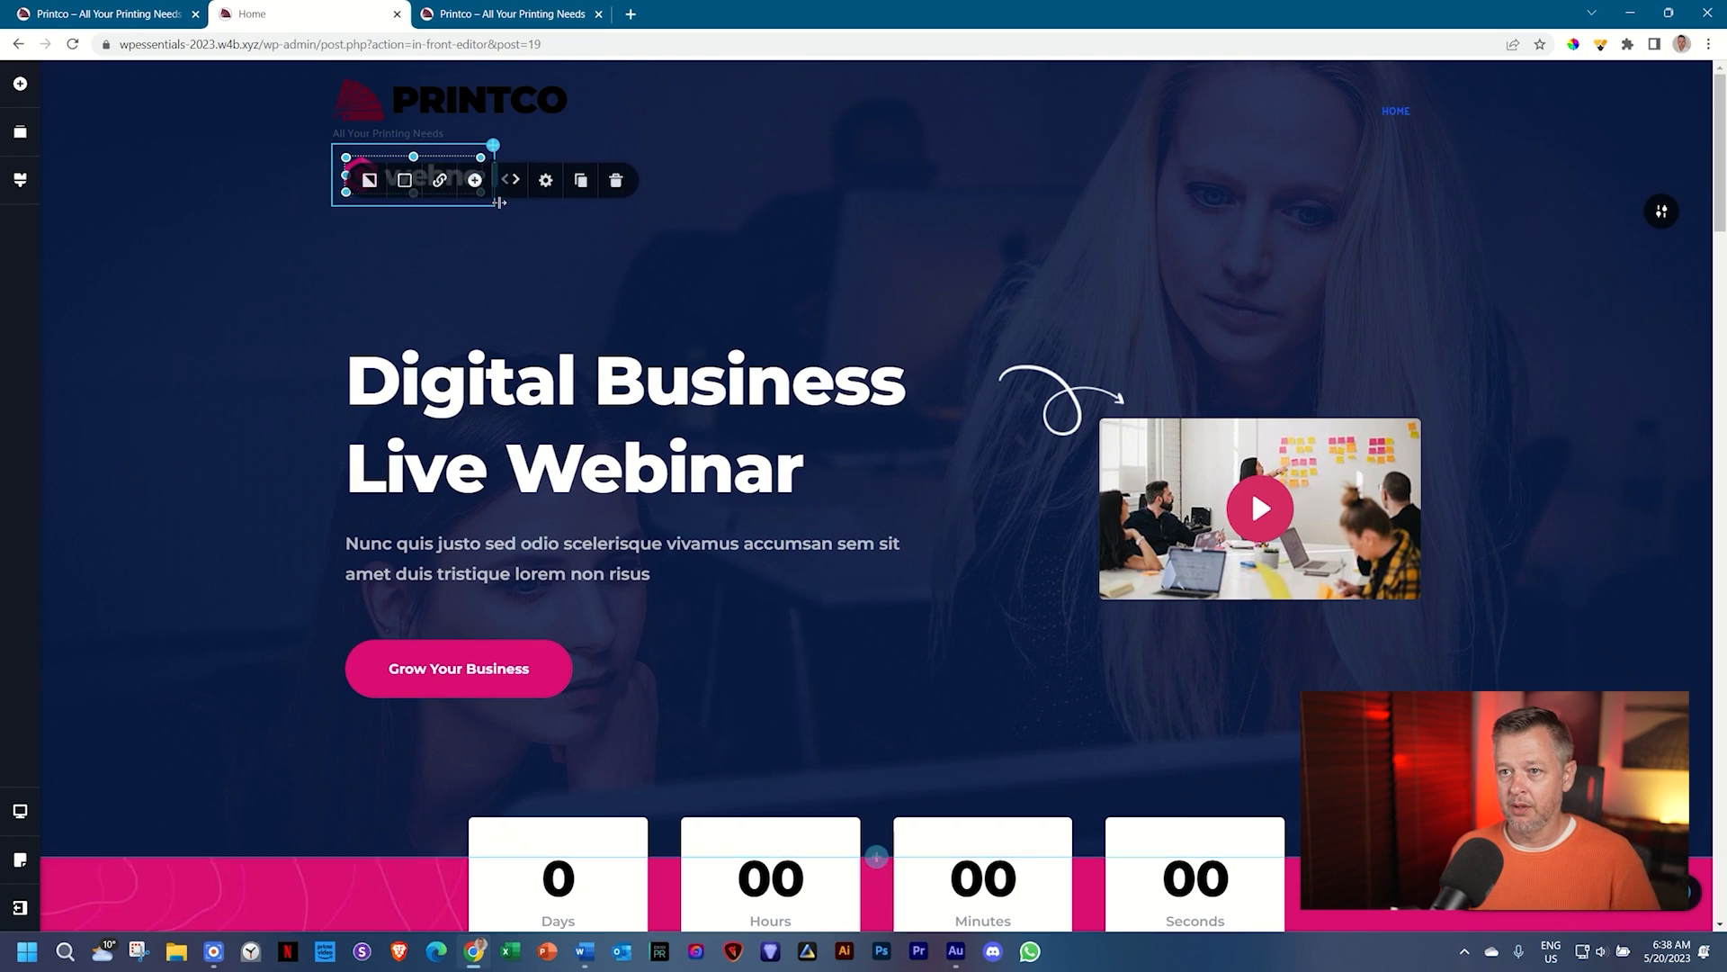
pyautogui.click(617, 181)
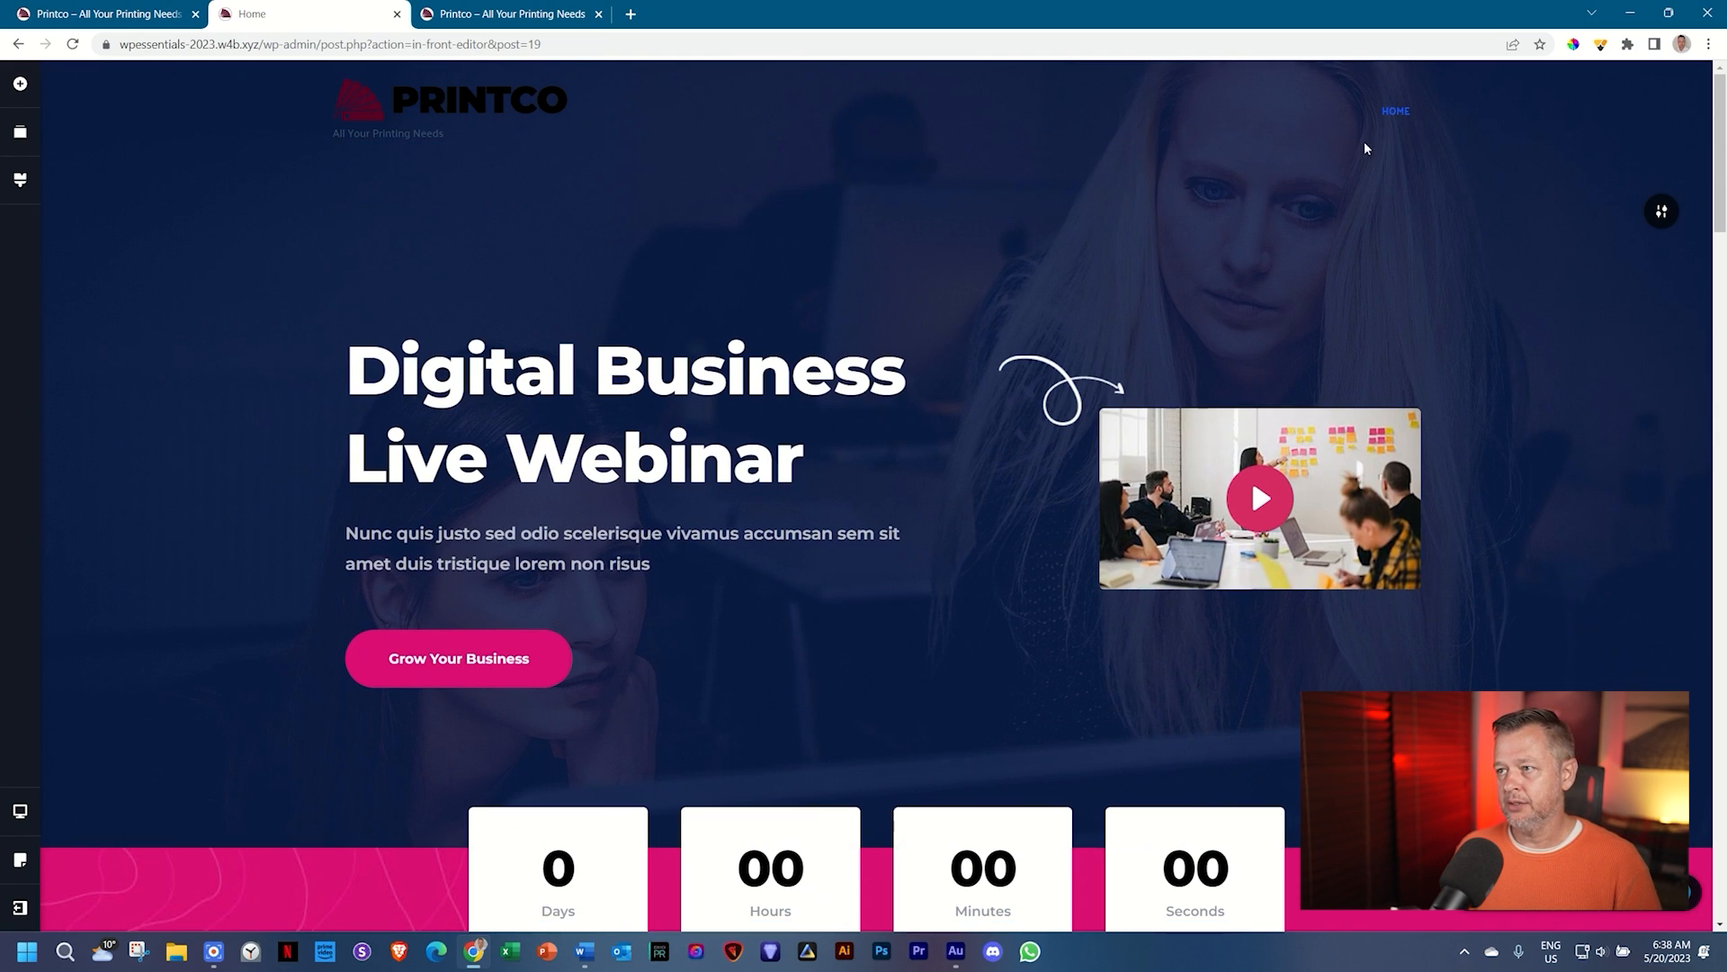
pyautogui.click(1405, 171)
pyautogui.click(1525, 180)
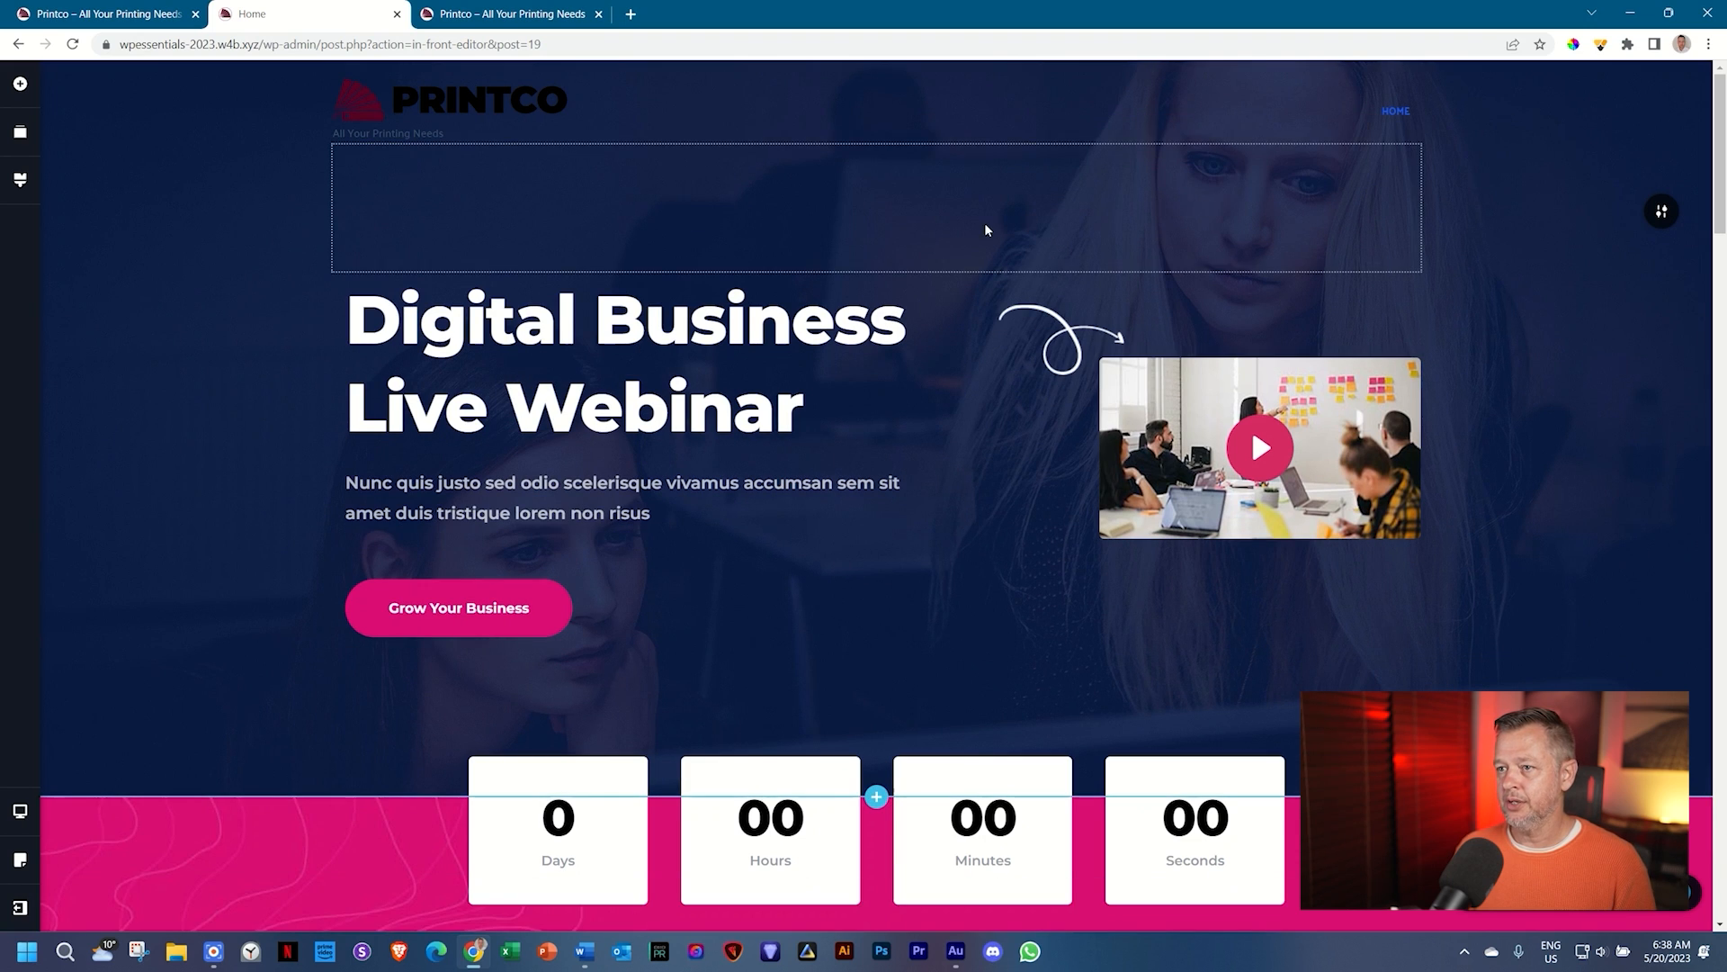
# Step: Set the header section's top padding to 25 px
pyautogui.moveTo(1657, 225)
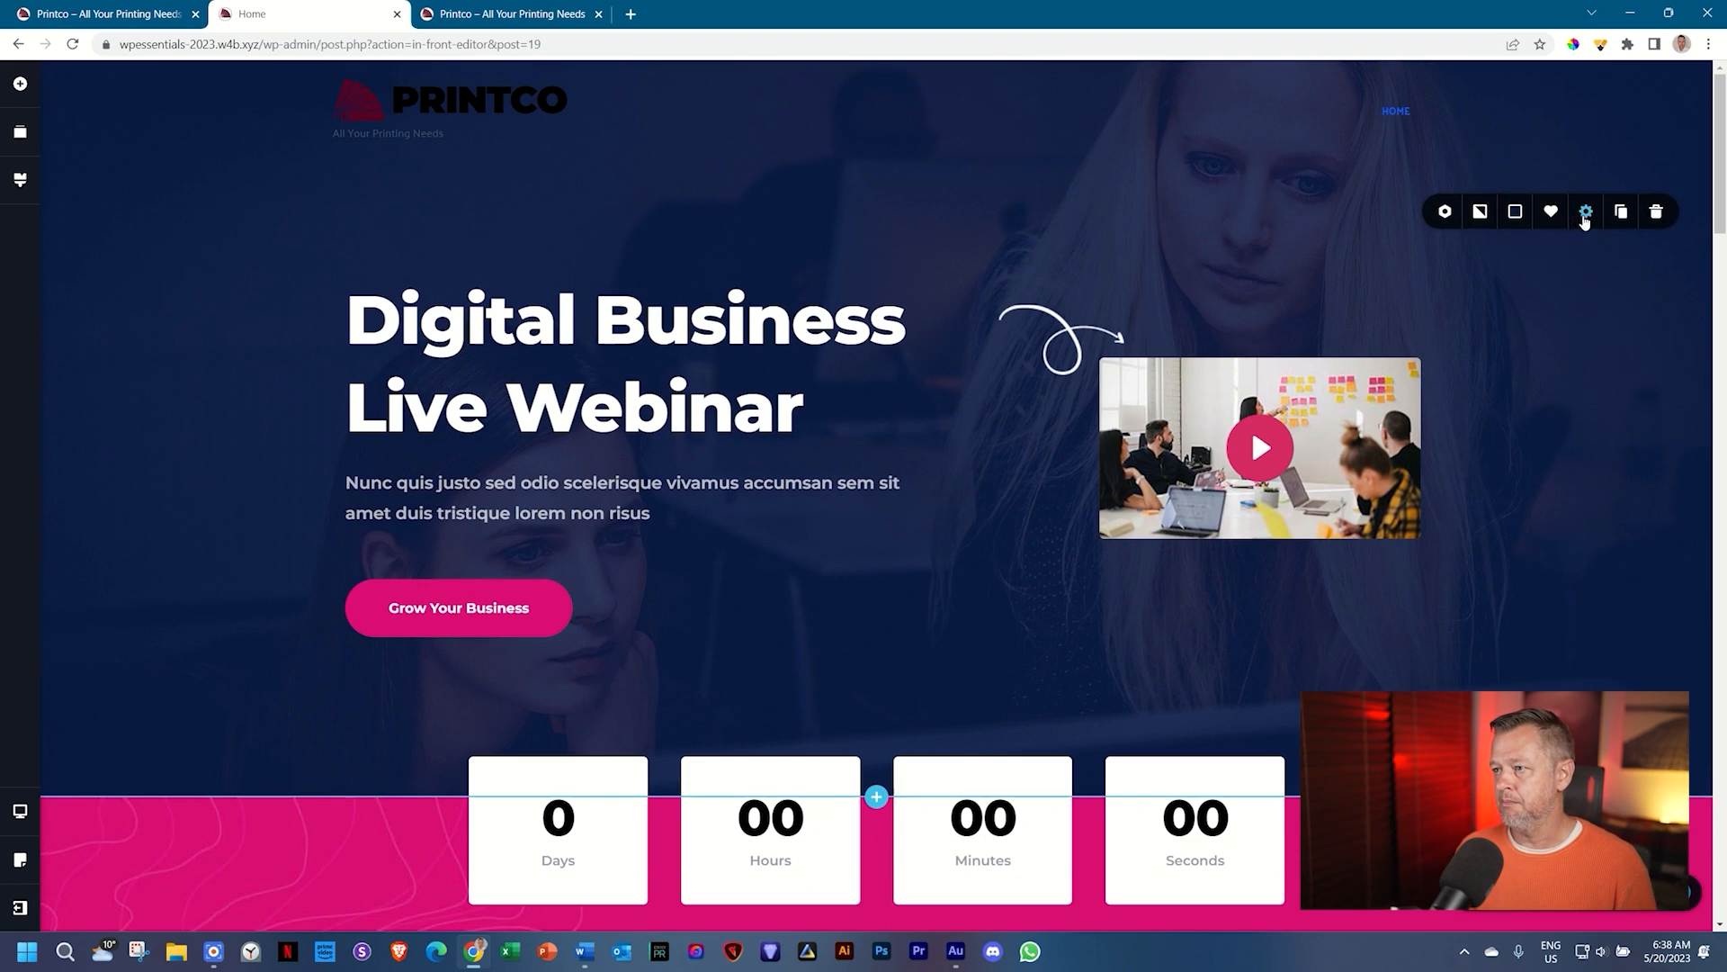
pyautogui.click(1585, 212)
pyautogui.click(1537, 373)
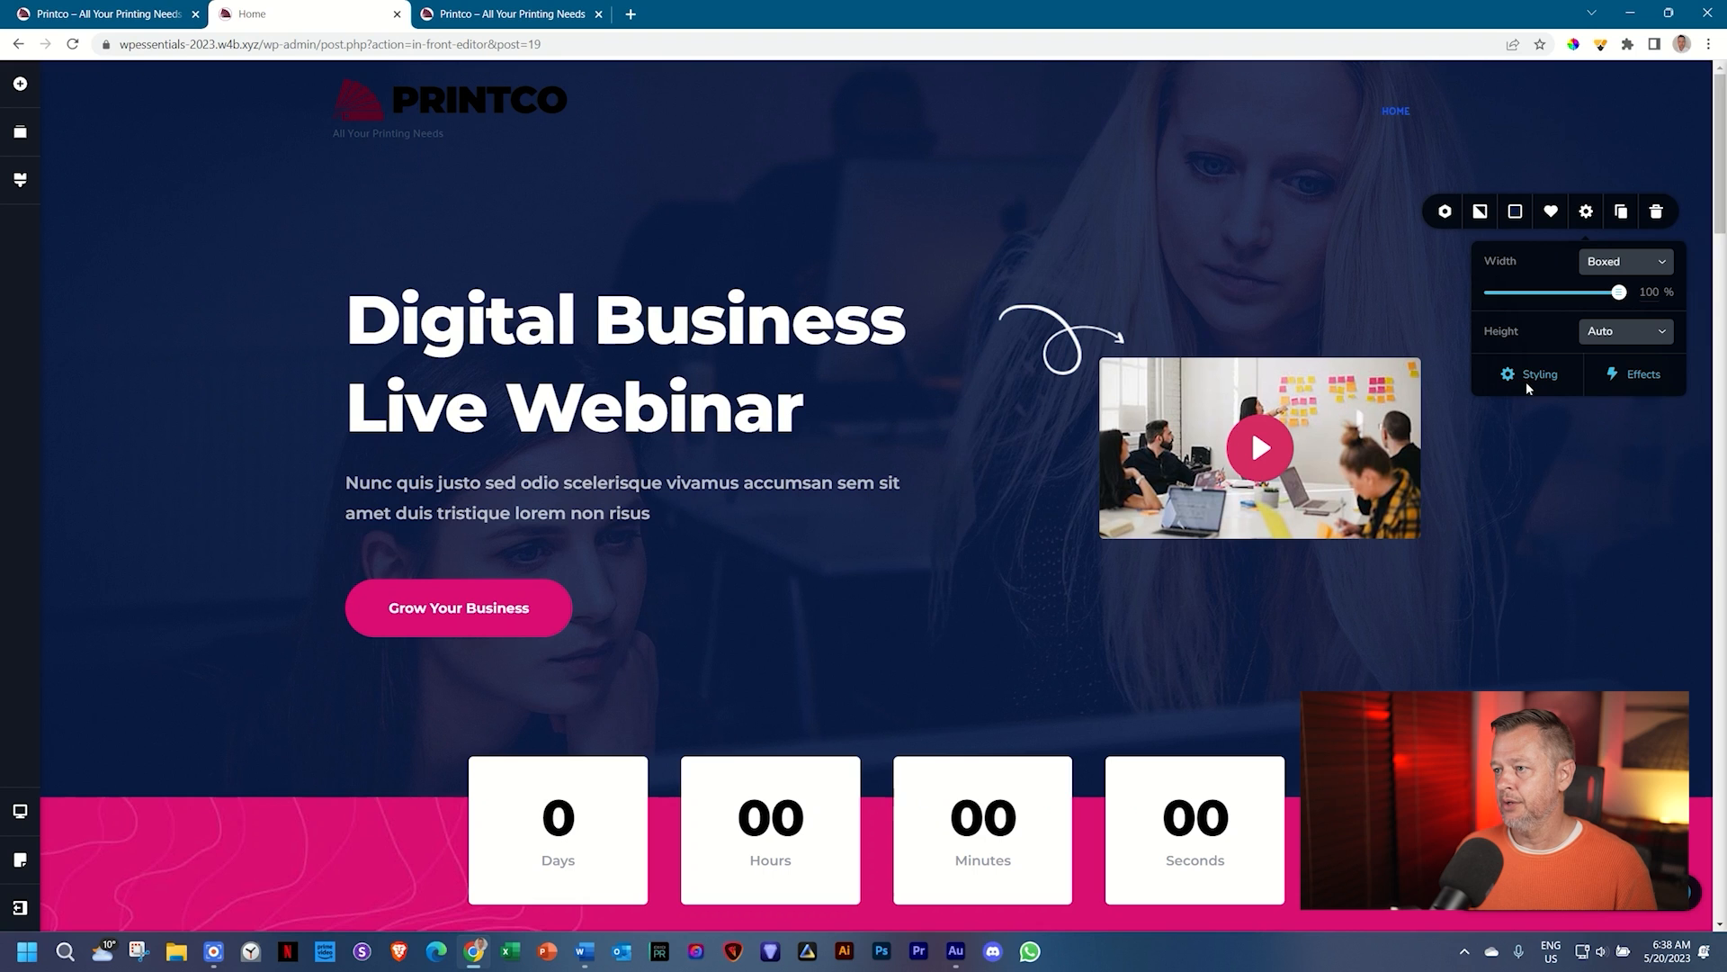
pyautogui.moveTo(1644, 224); pyautogui.dragTo(1562, 225)
pyautogui.doubleClick(1673, 224)
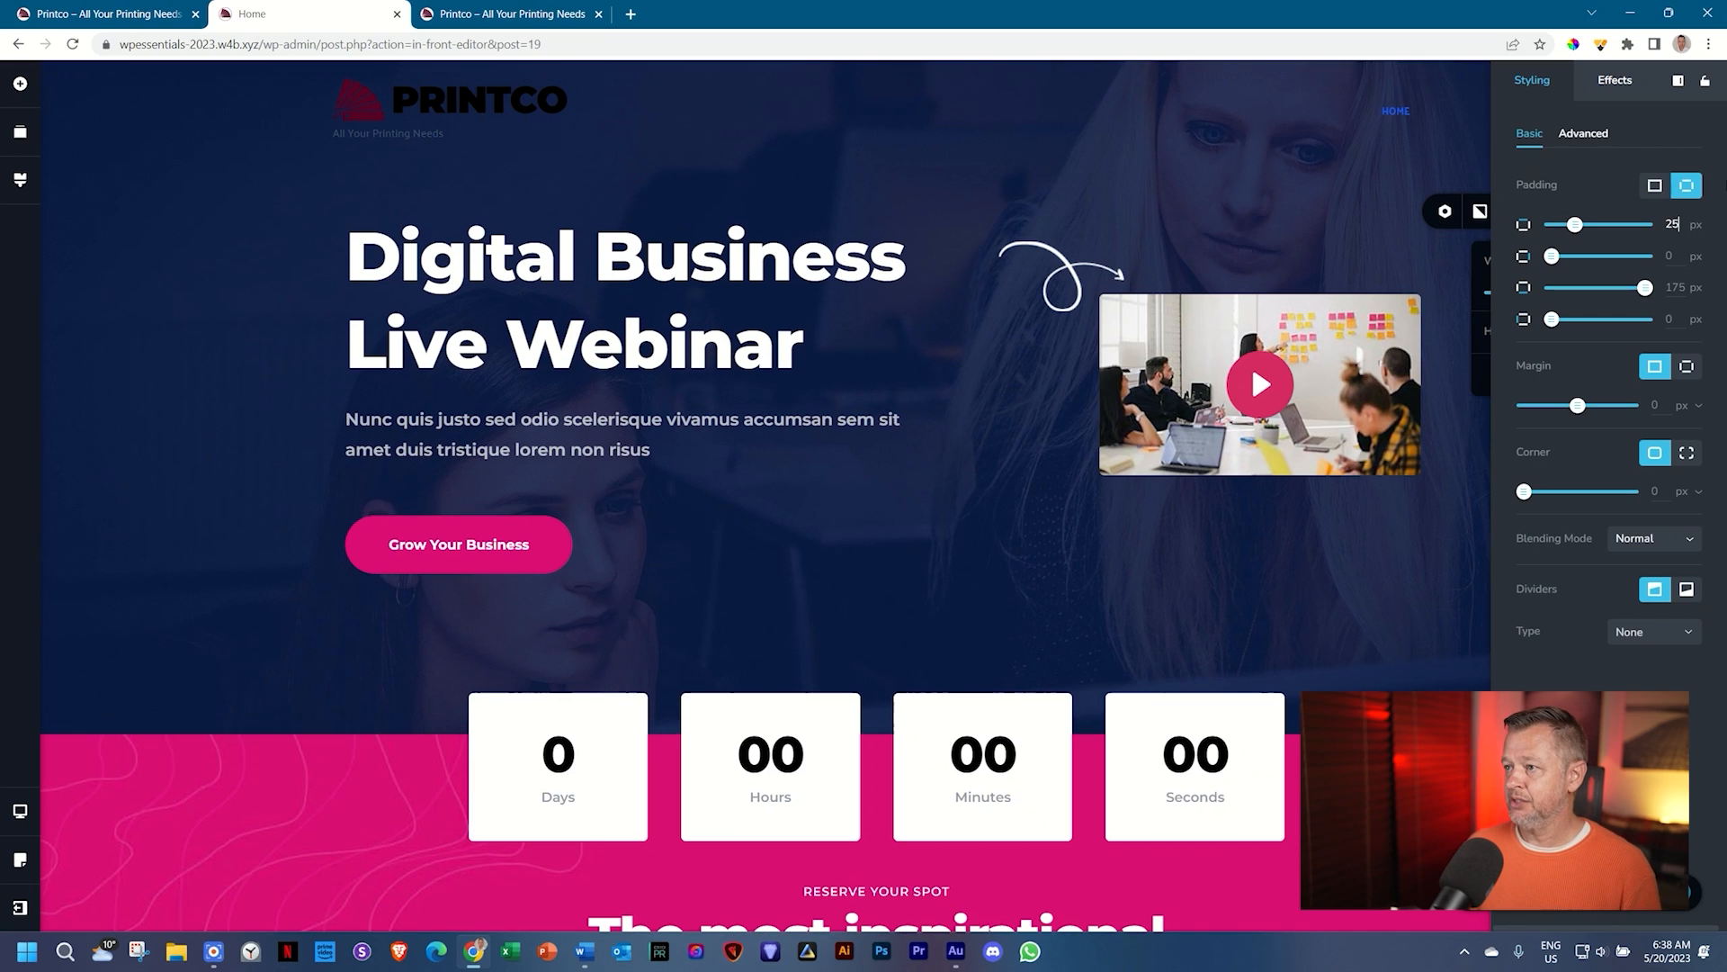
pyautogui.click(1193, 185)
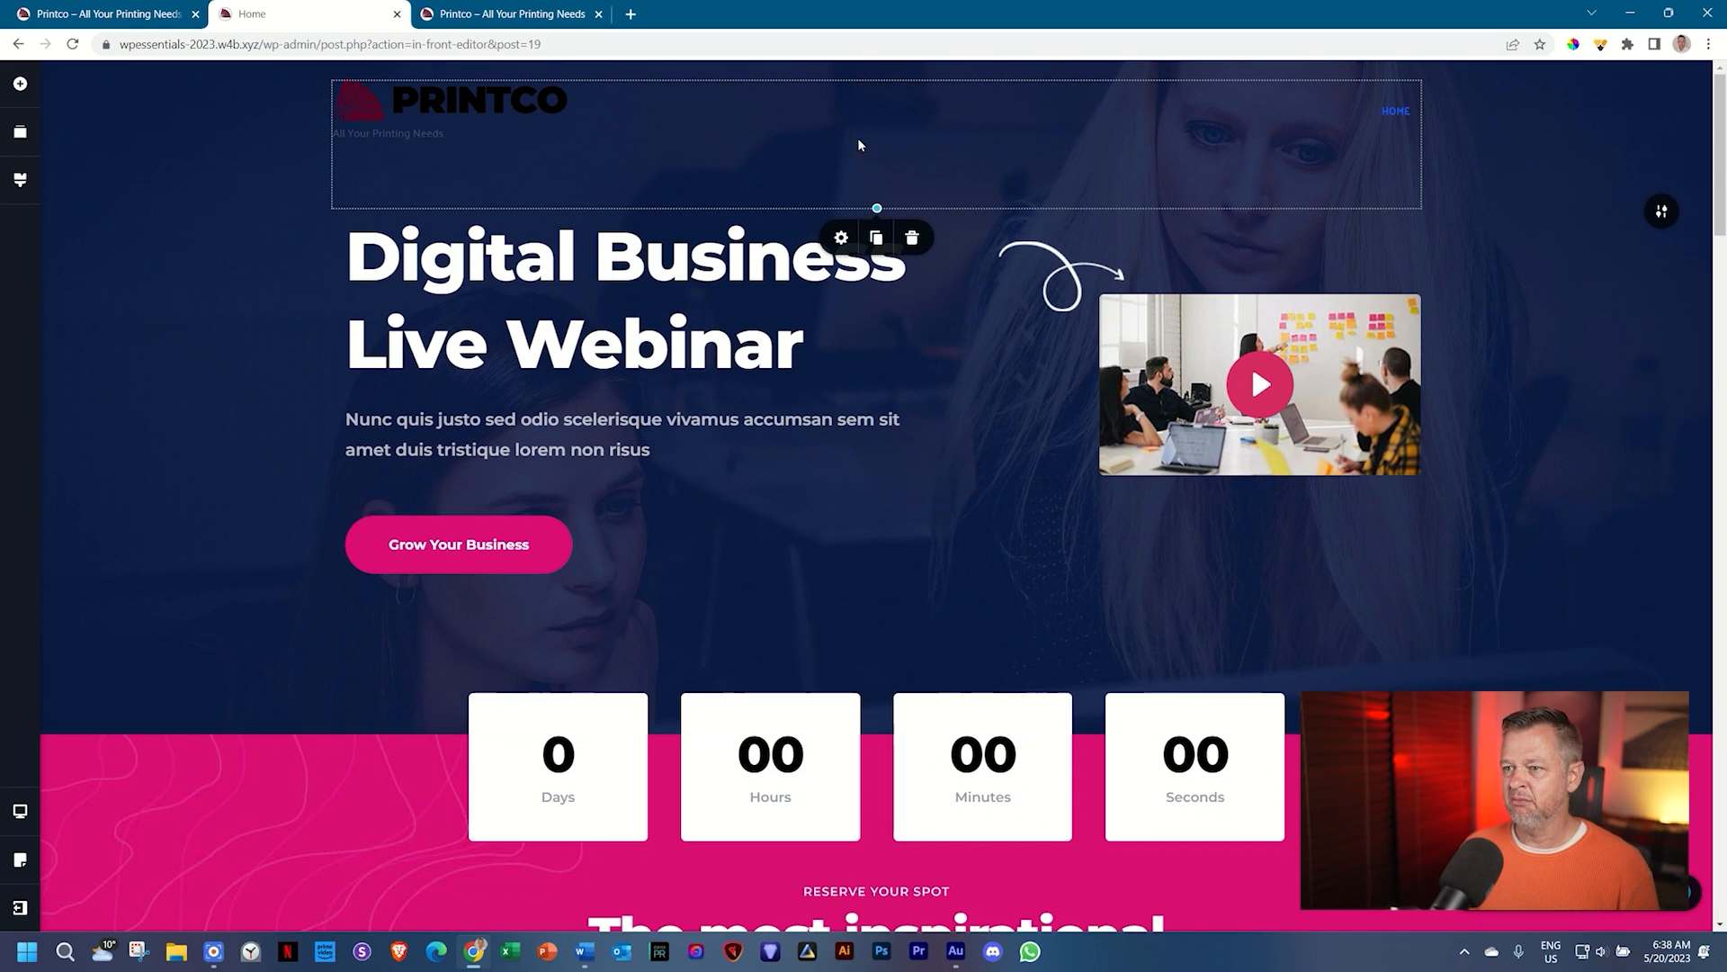
pyautogui.click(1627, 404)
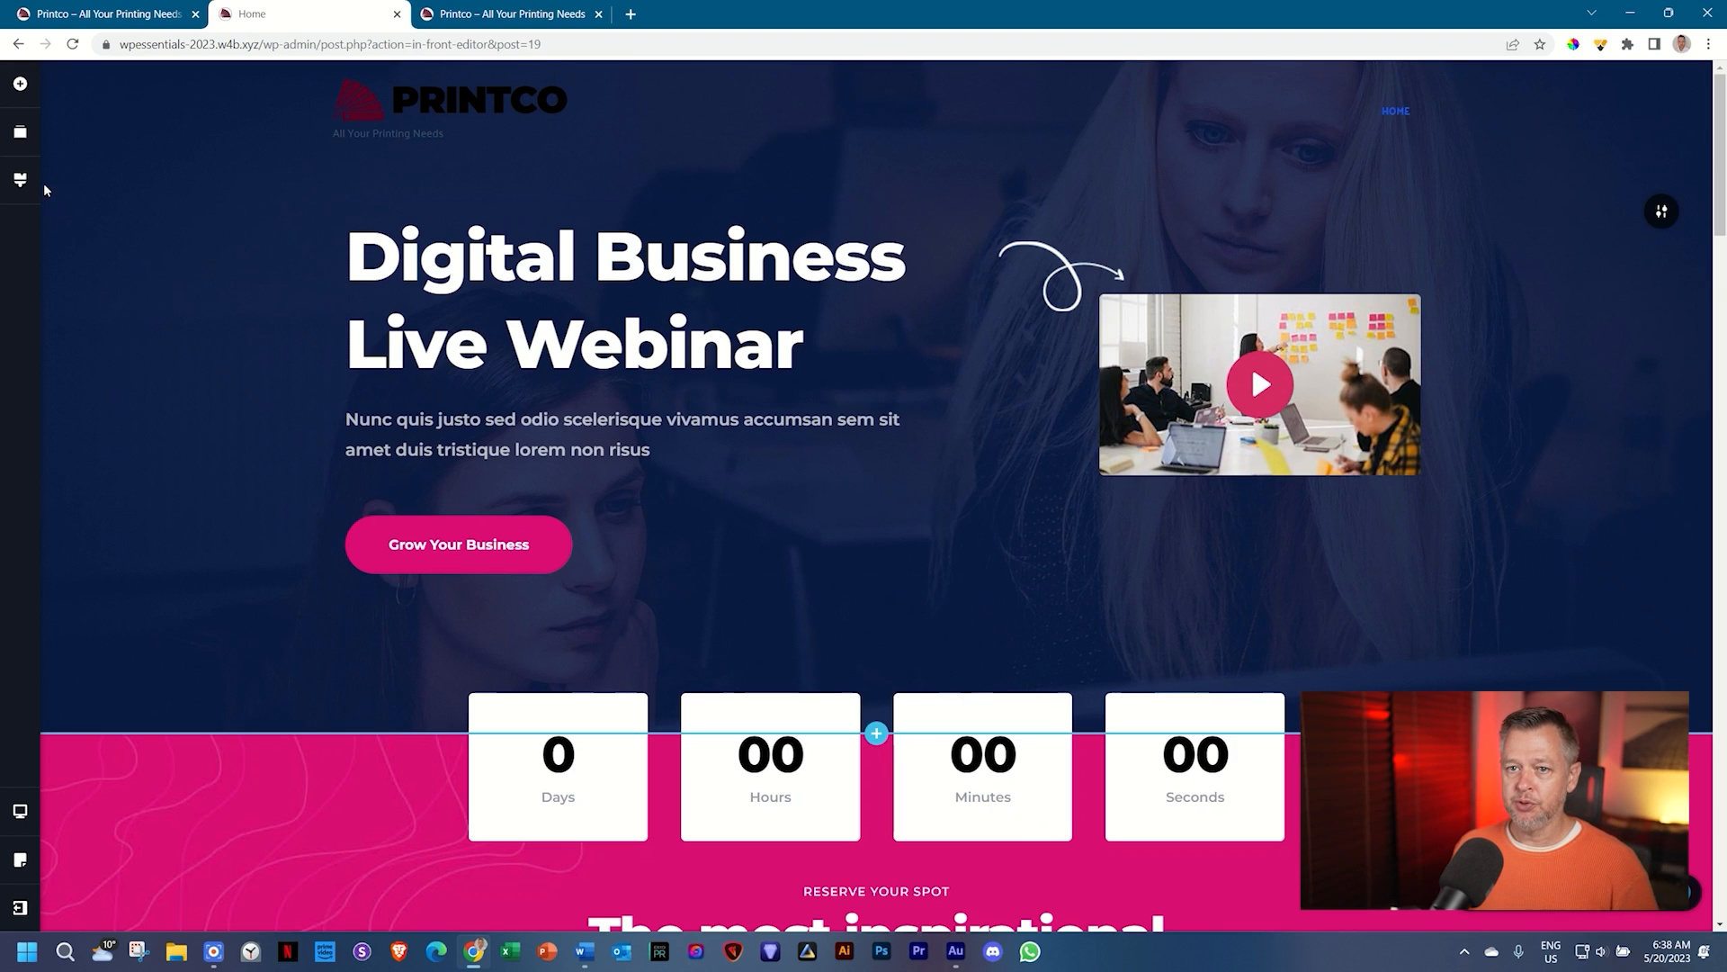
pyautogui.click(21, 183)
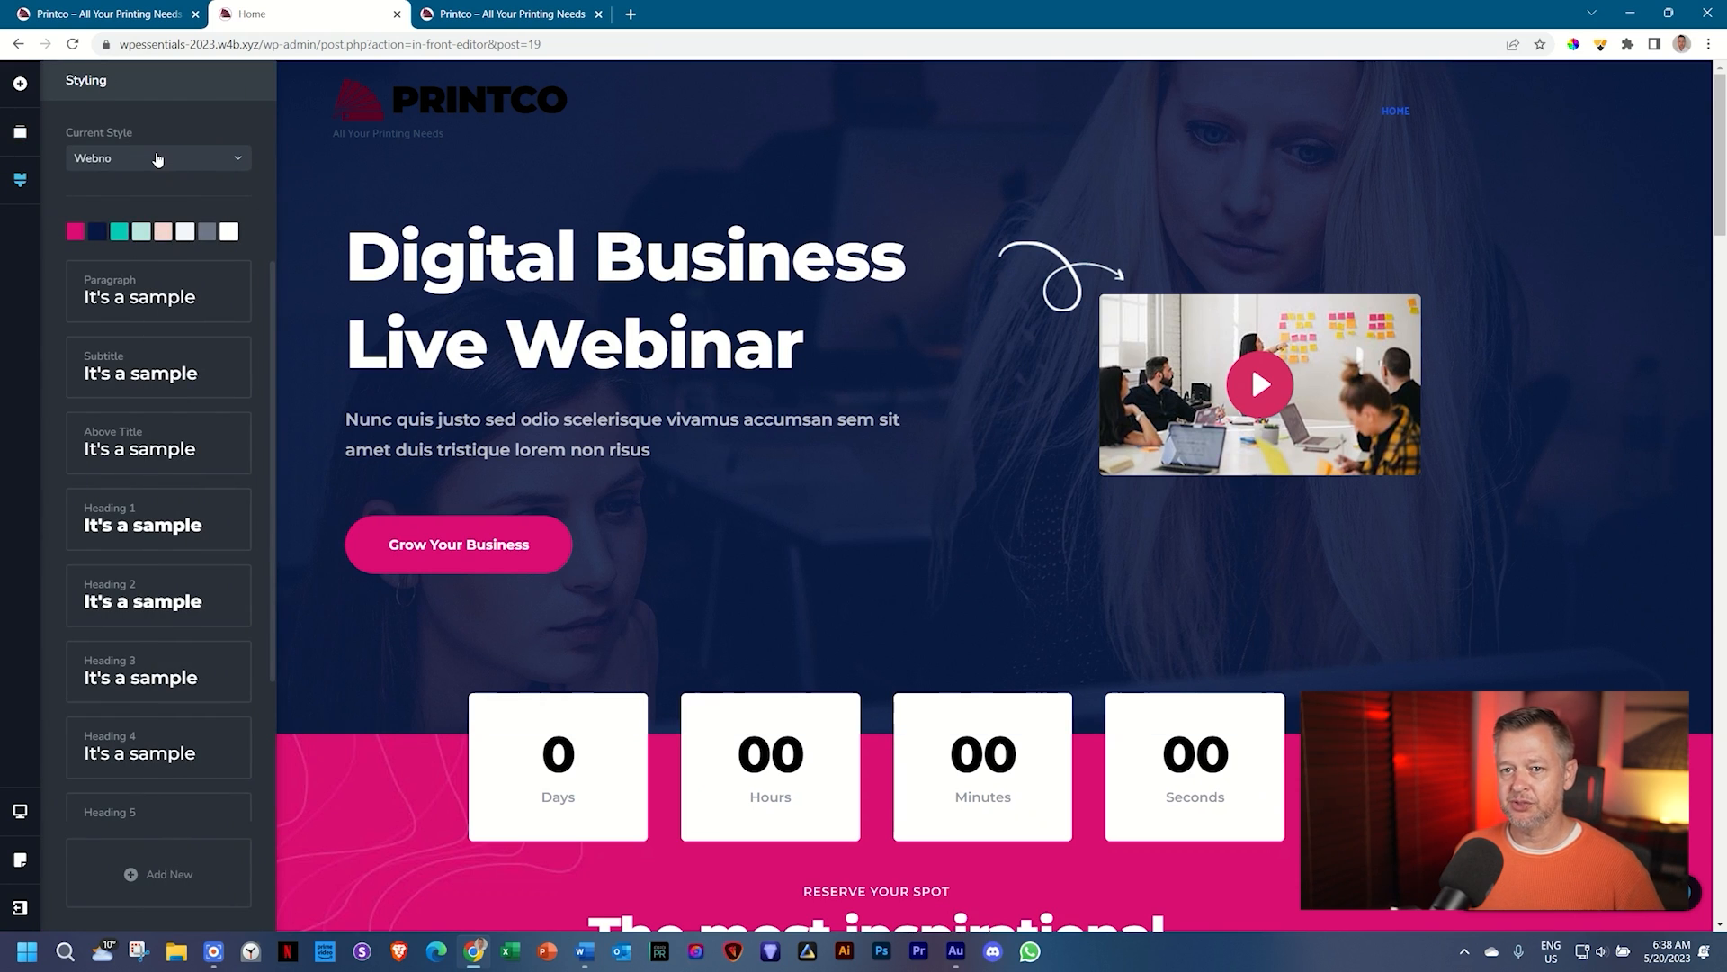
pyautogui.click(236, 159)
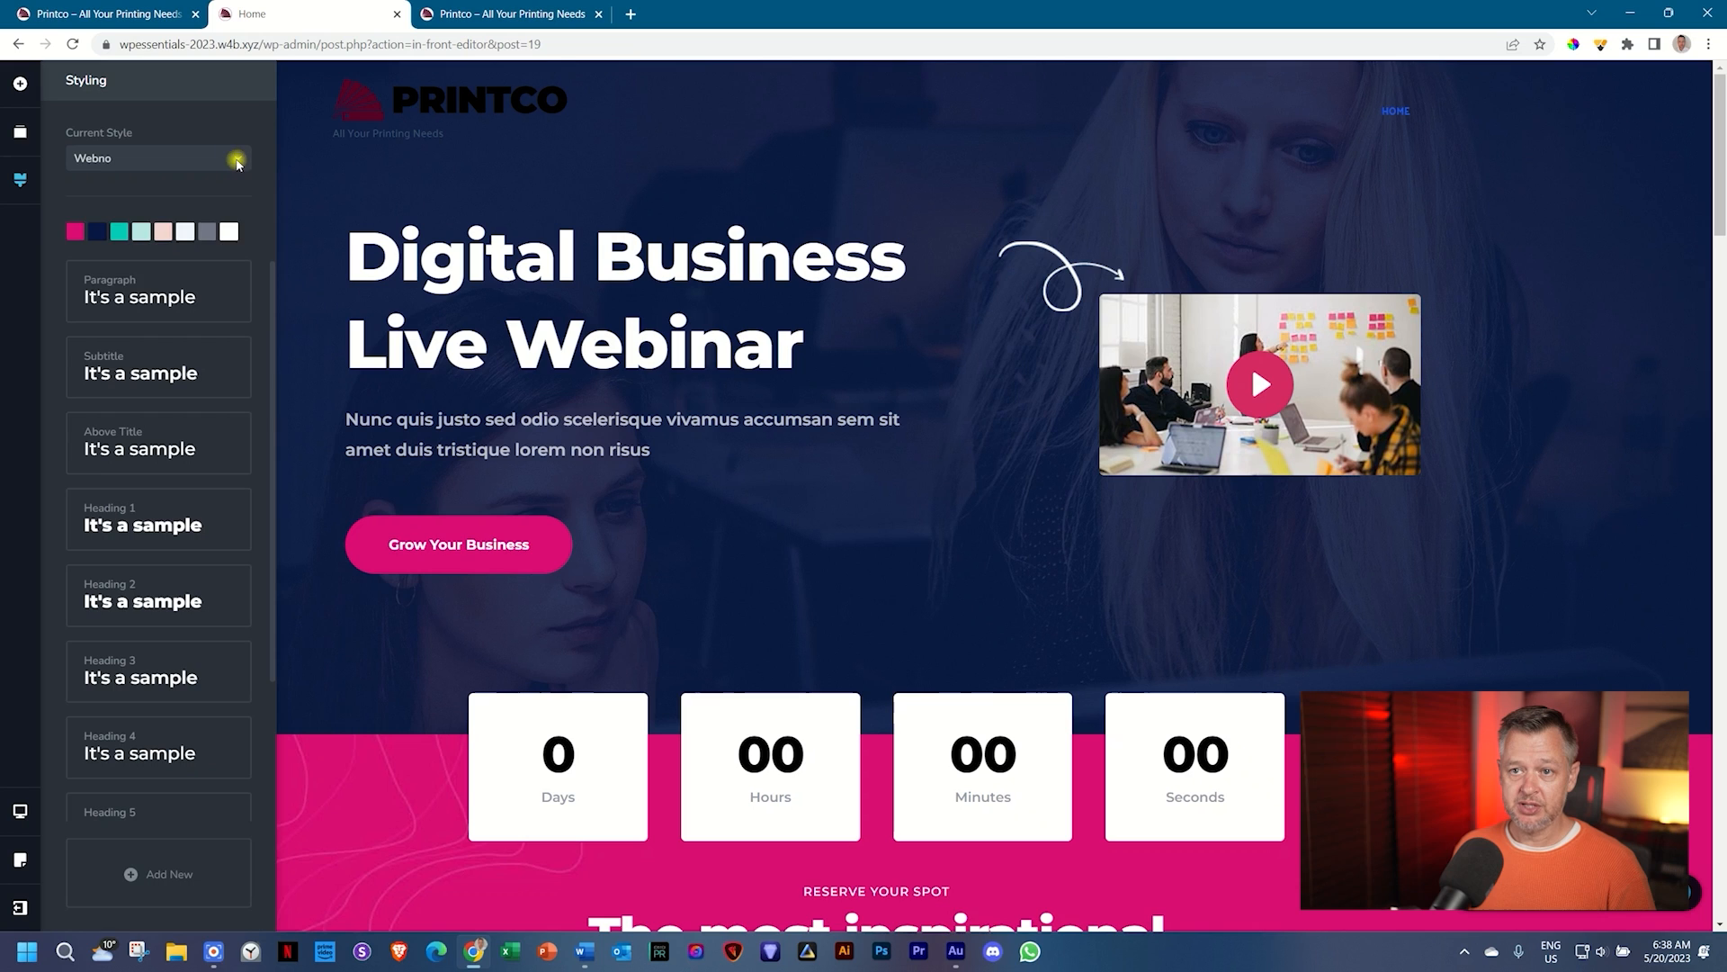
pyautogui.scroll(-5, 162, 239)
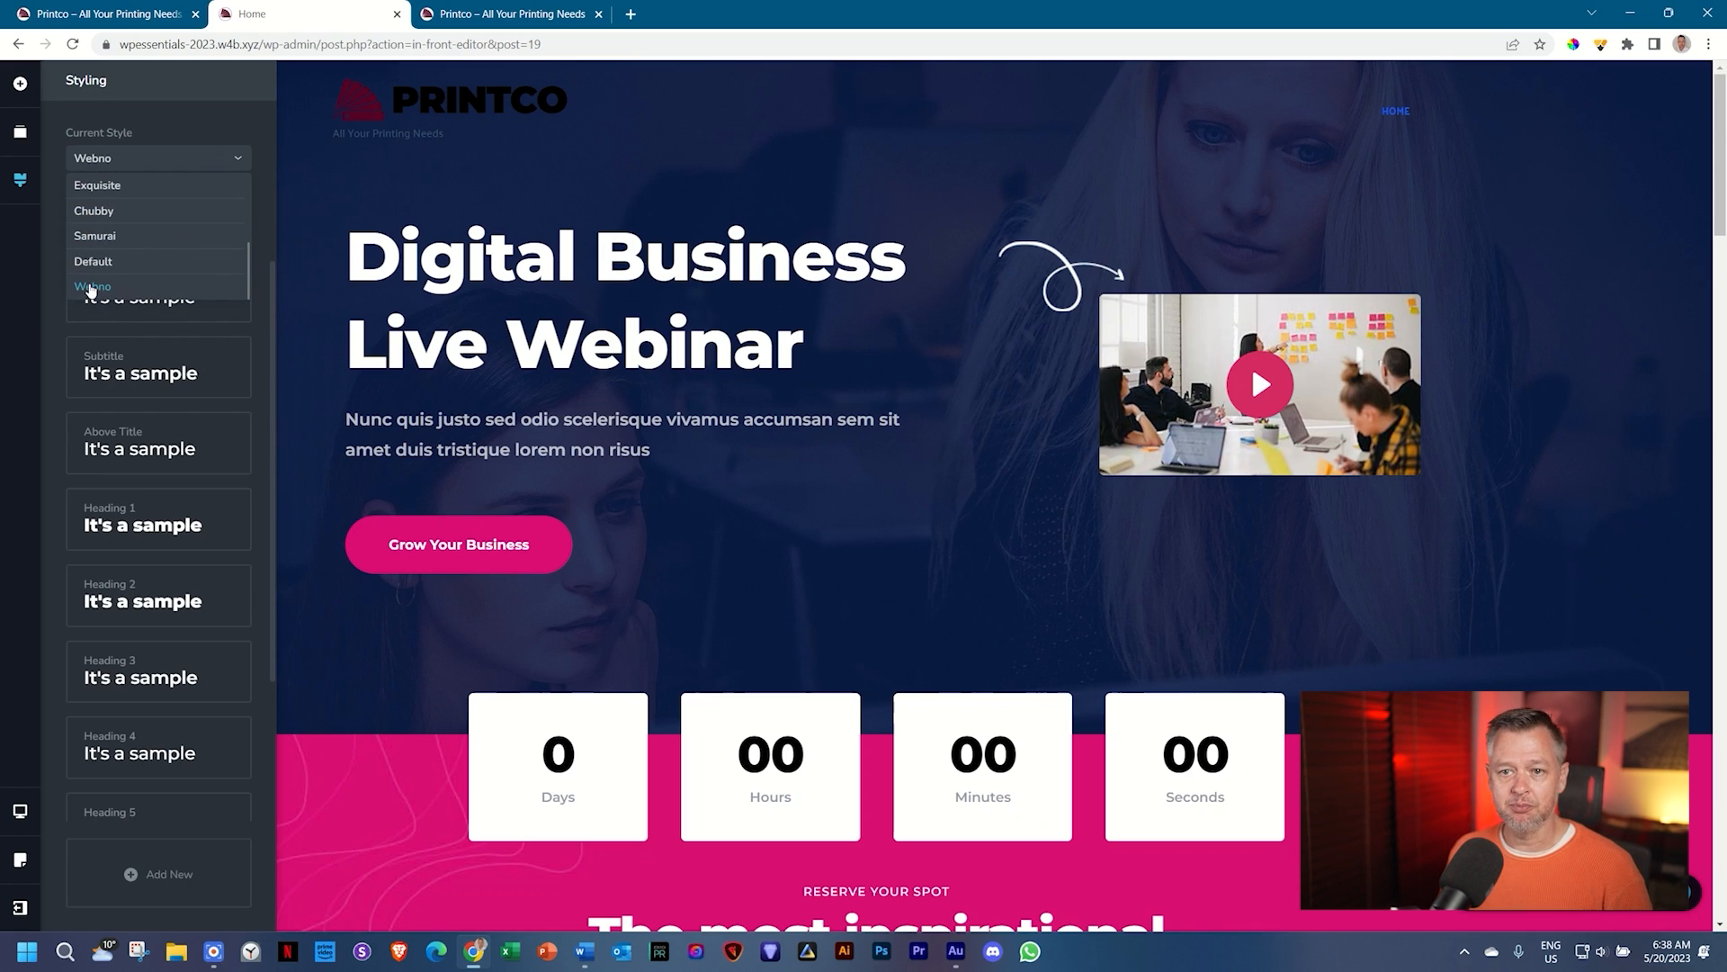
pyautogui.click(53, 193)
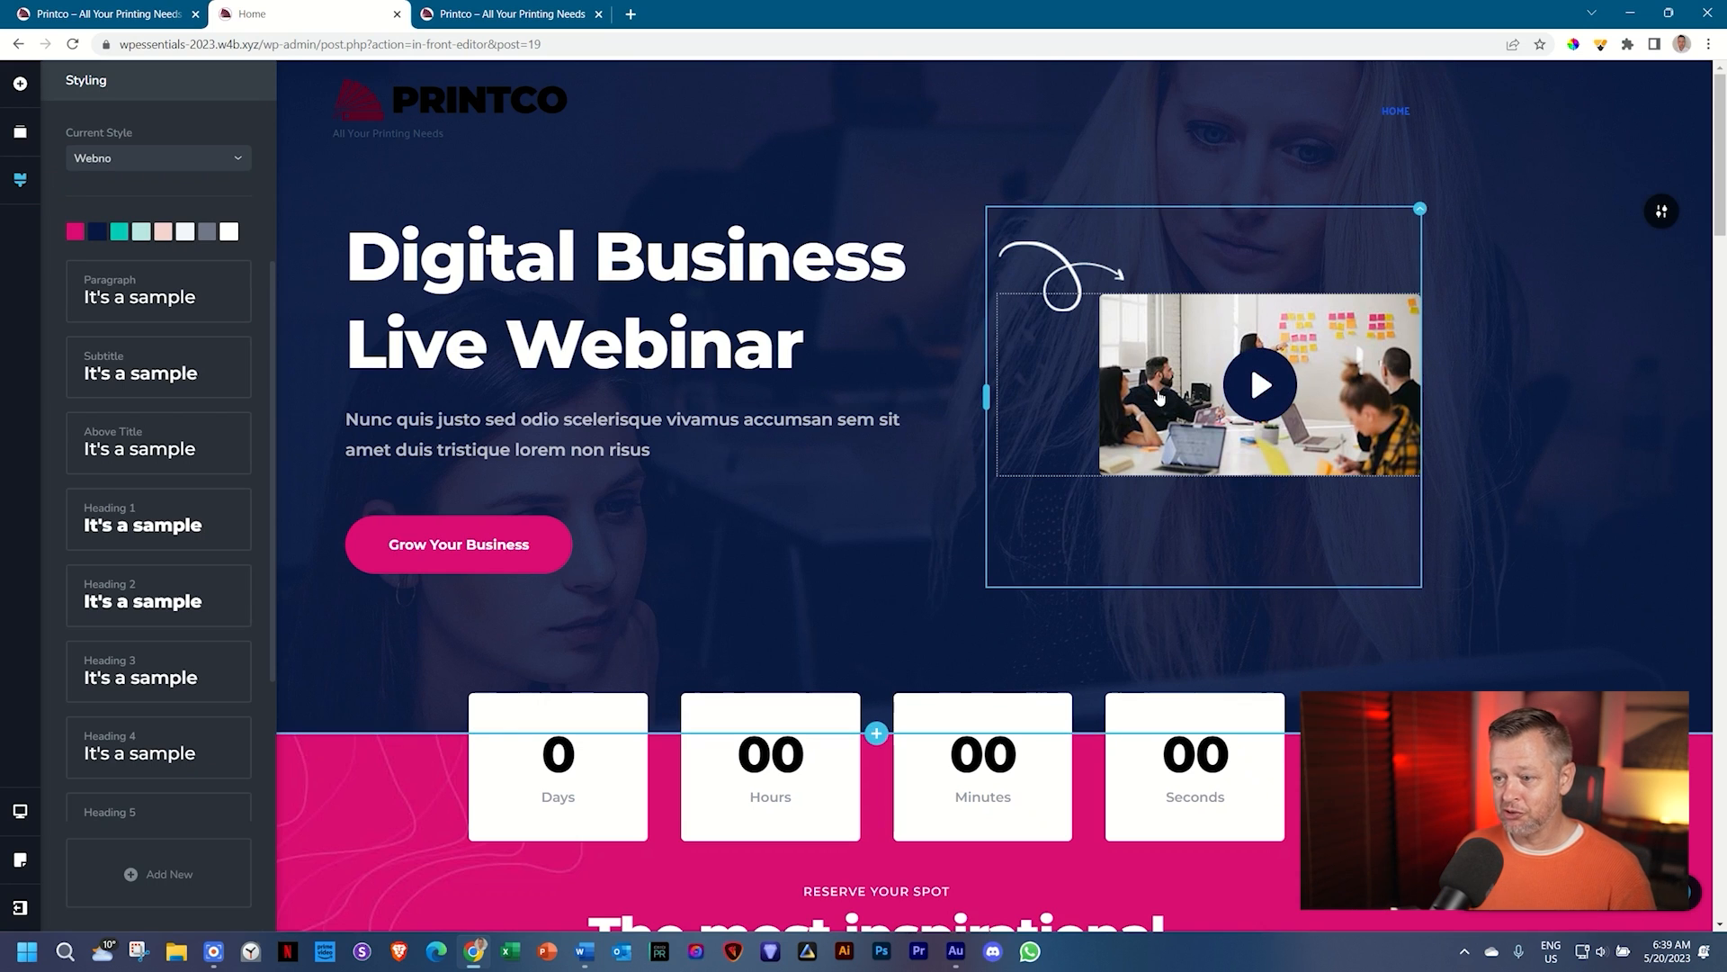
pyautogui.scroll(-6, 1160, 397)
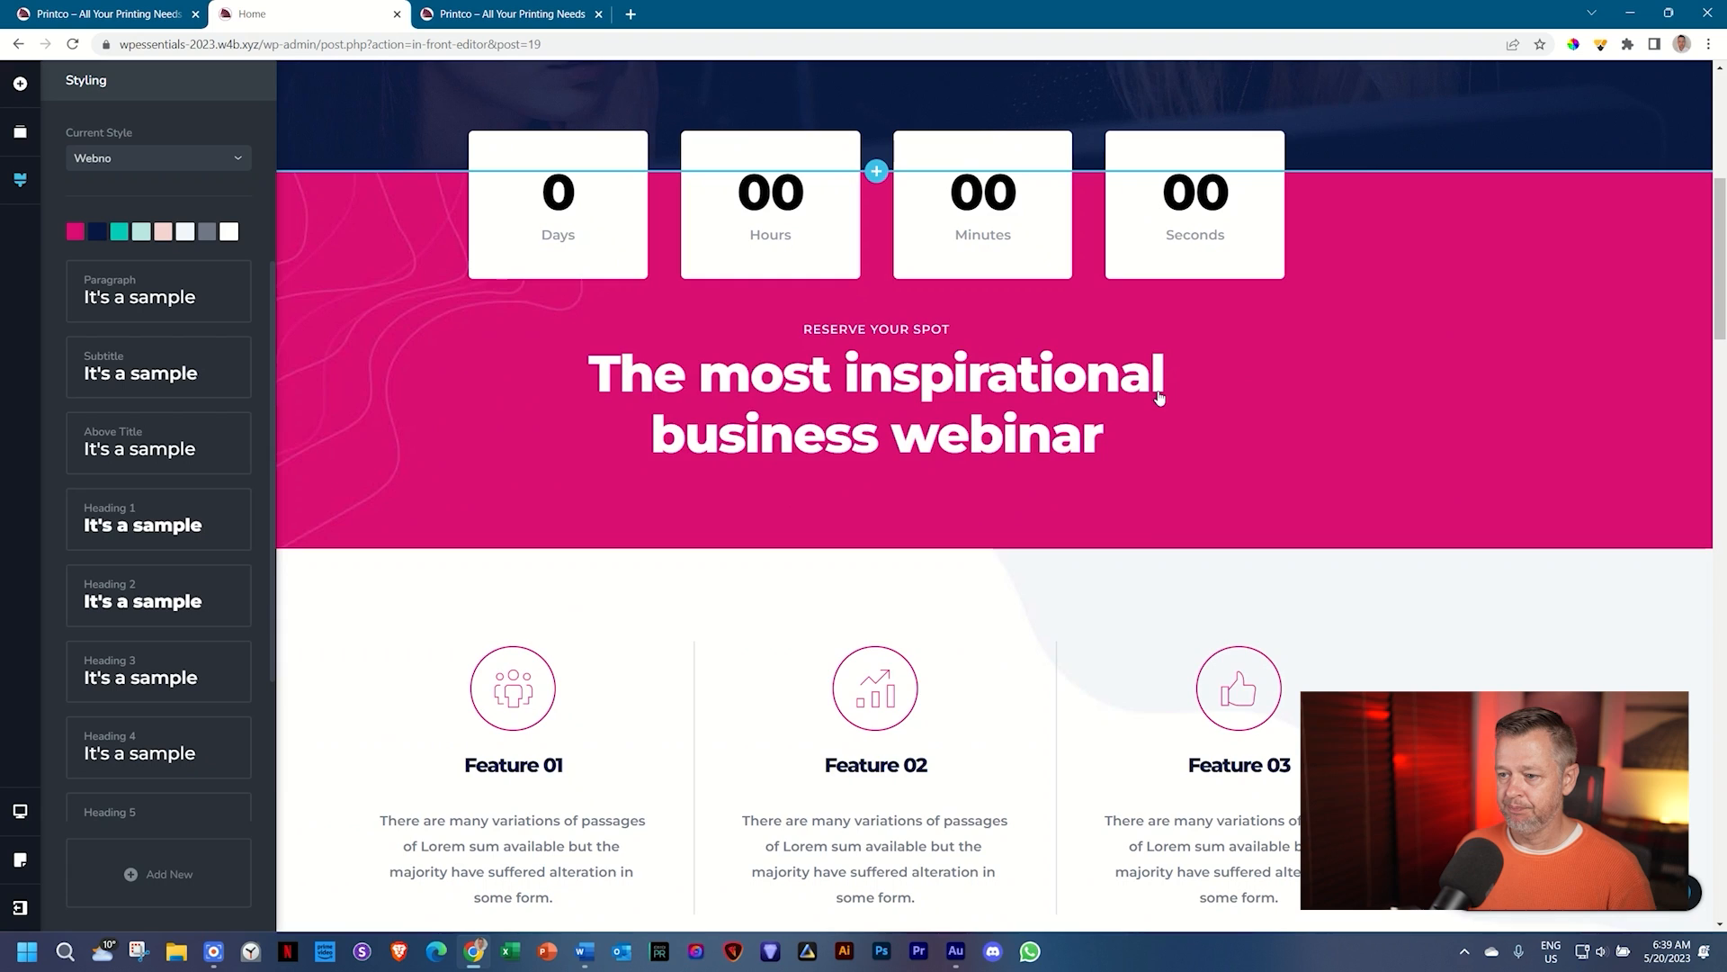
pyautogui.scroll(6, 1159, 398)
pyautogui.moveTo(1723, 171)
pyautogui.mouseDown()
pyautogui.moveTo(1723, 490)
pyautogui.moveTo(1723, 171)
pyautogui.mouseUp()
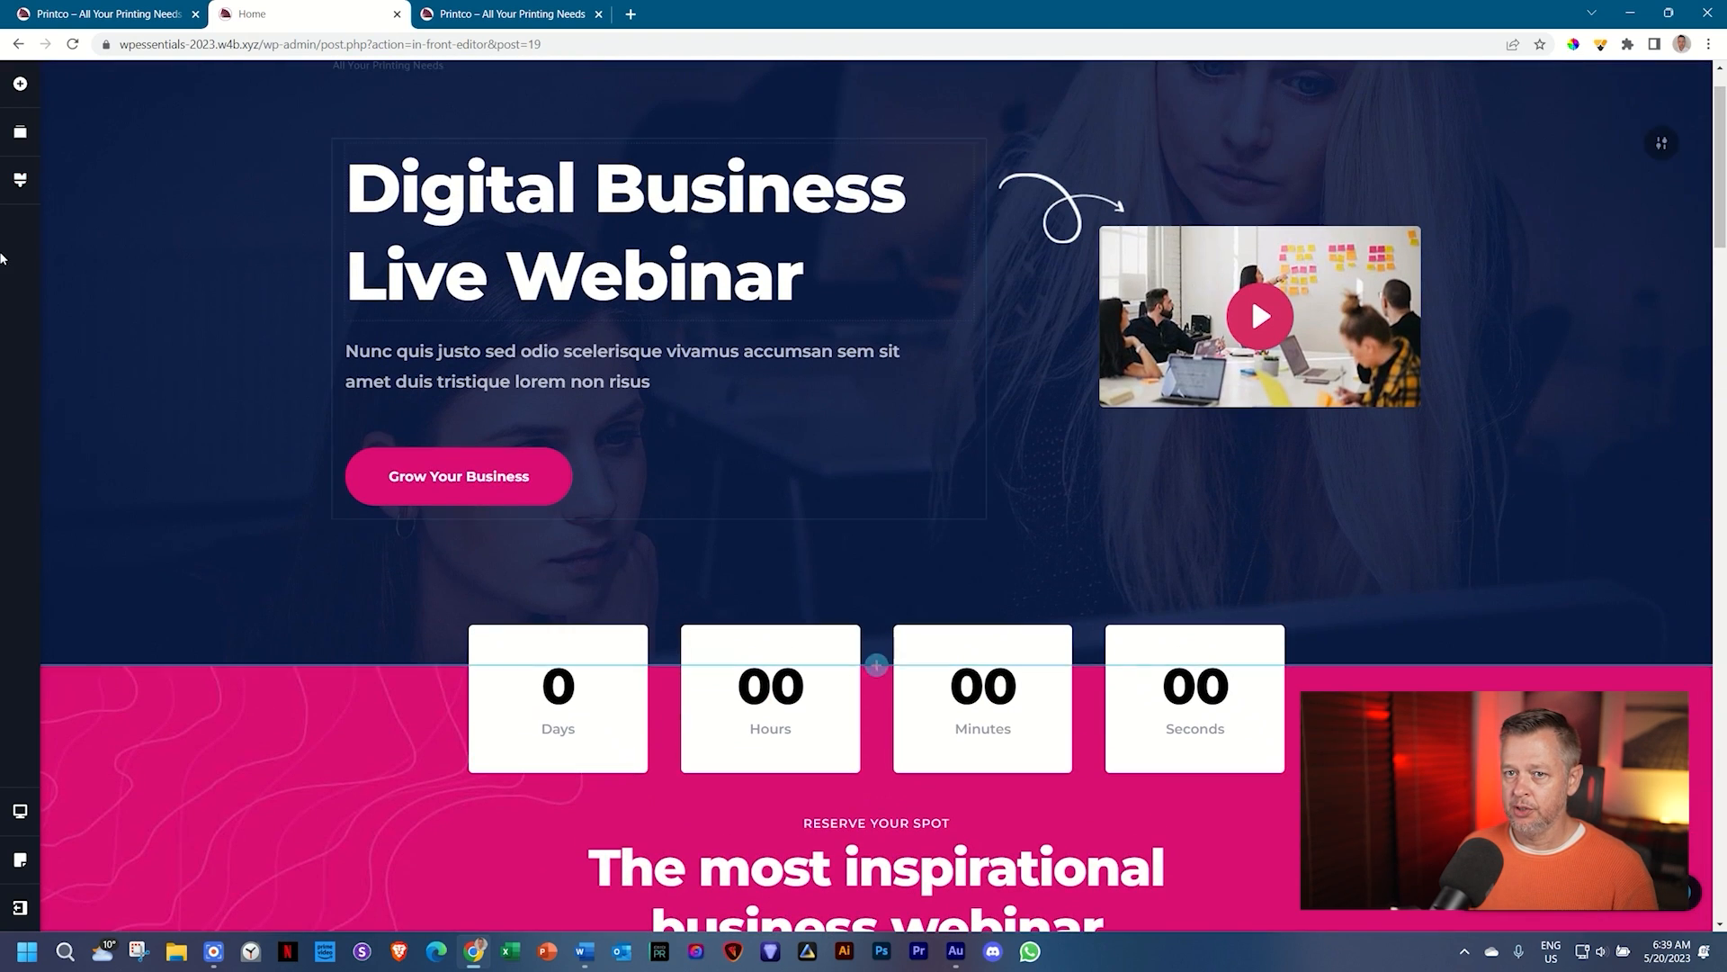
pyautogui.click(21, 184)
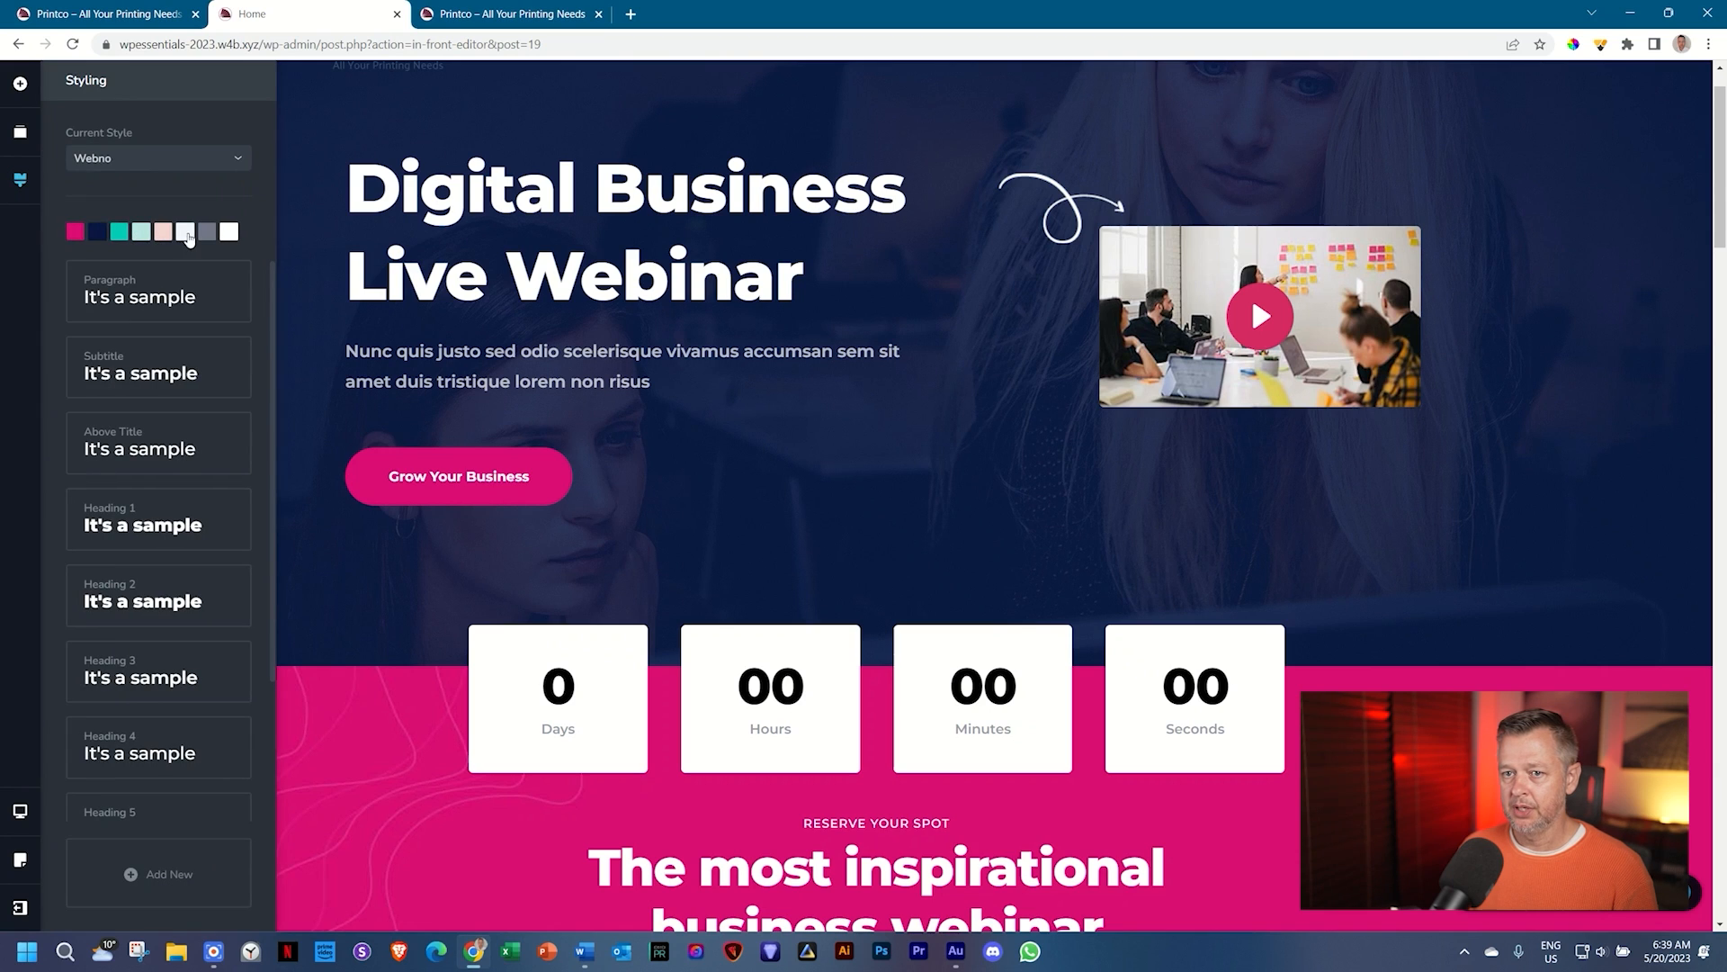
pyautogui.click(551, 466)
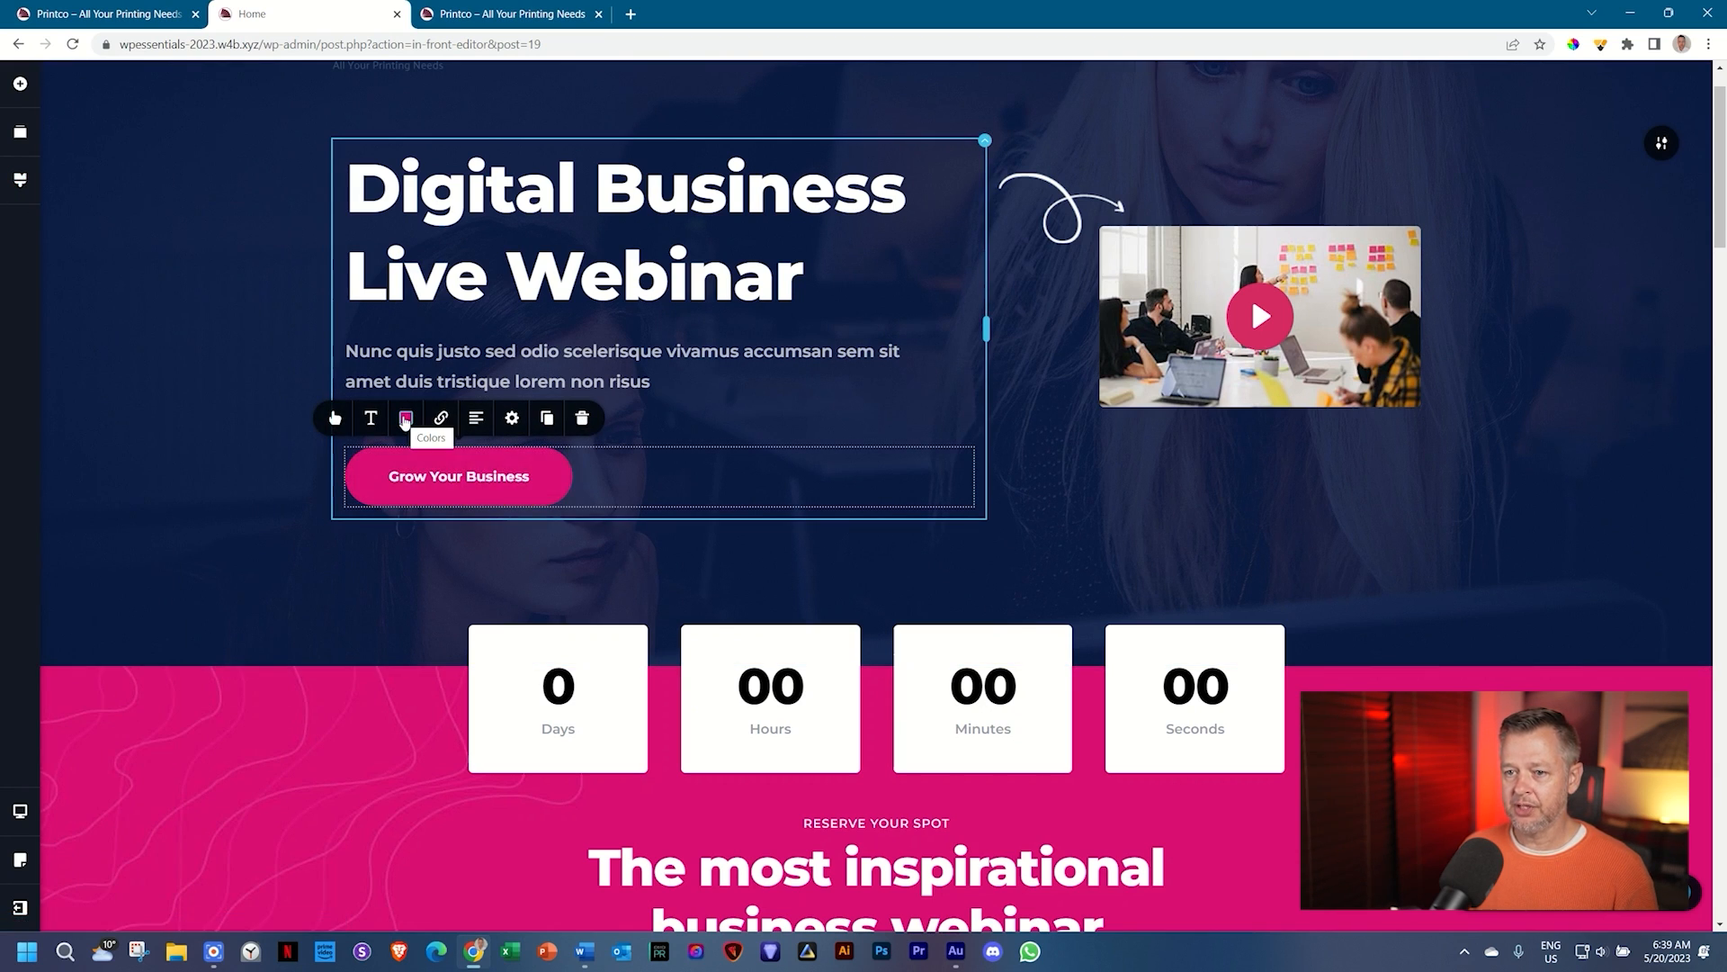
pyautogui.click(406, 418)
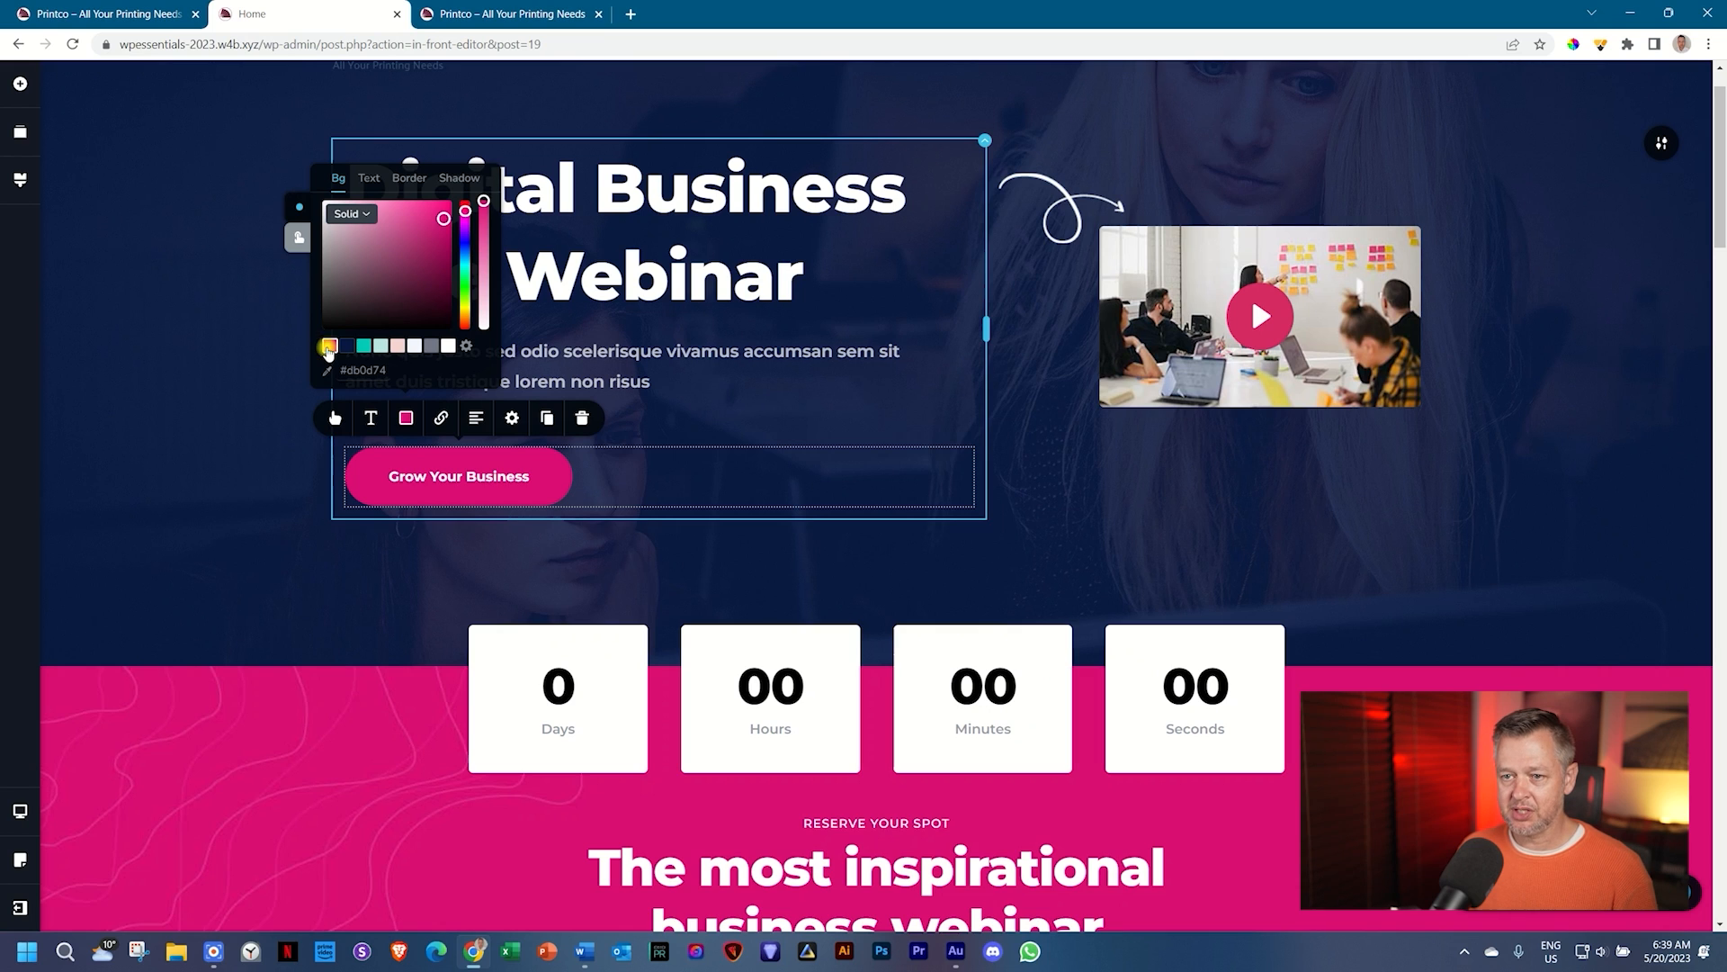
pyautogui.click(24, 268)
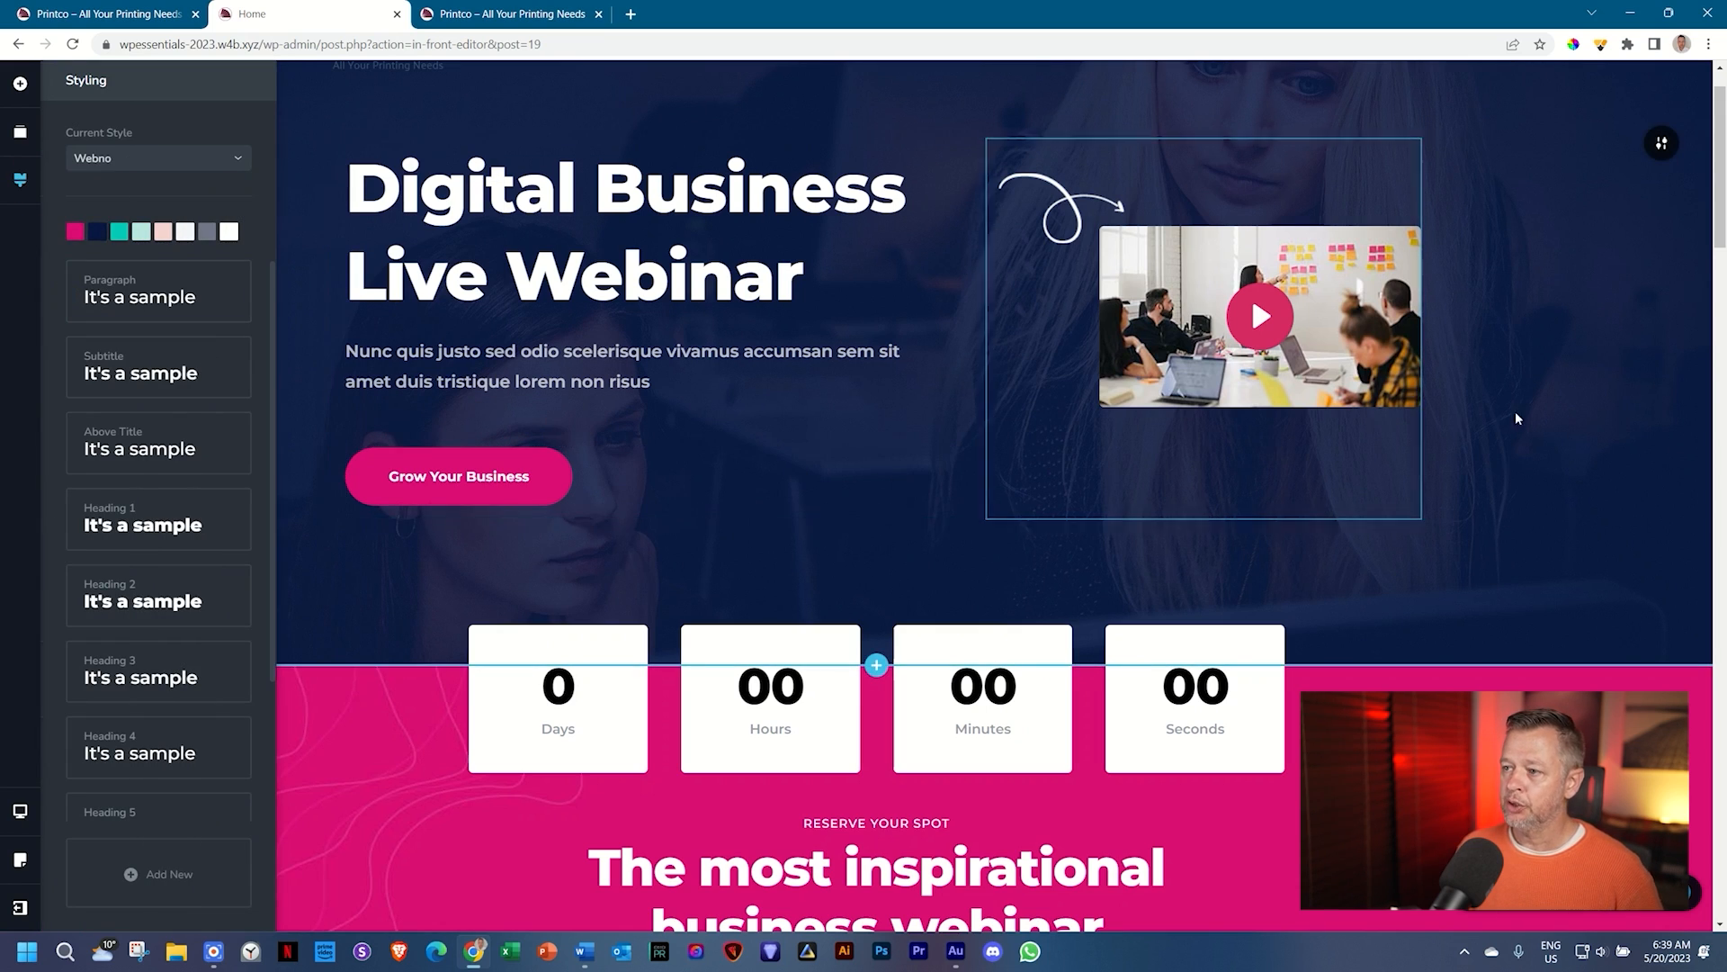
pyautogui.click(1658, 146)
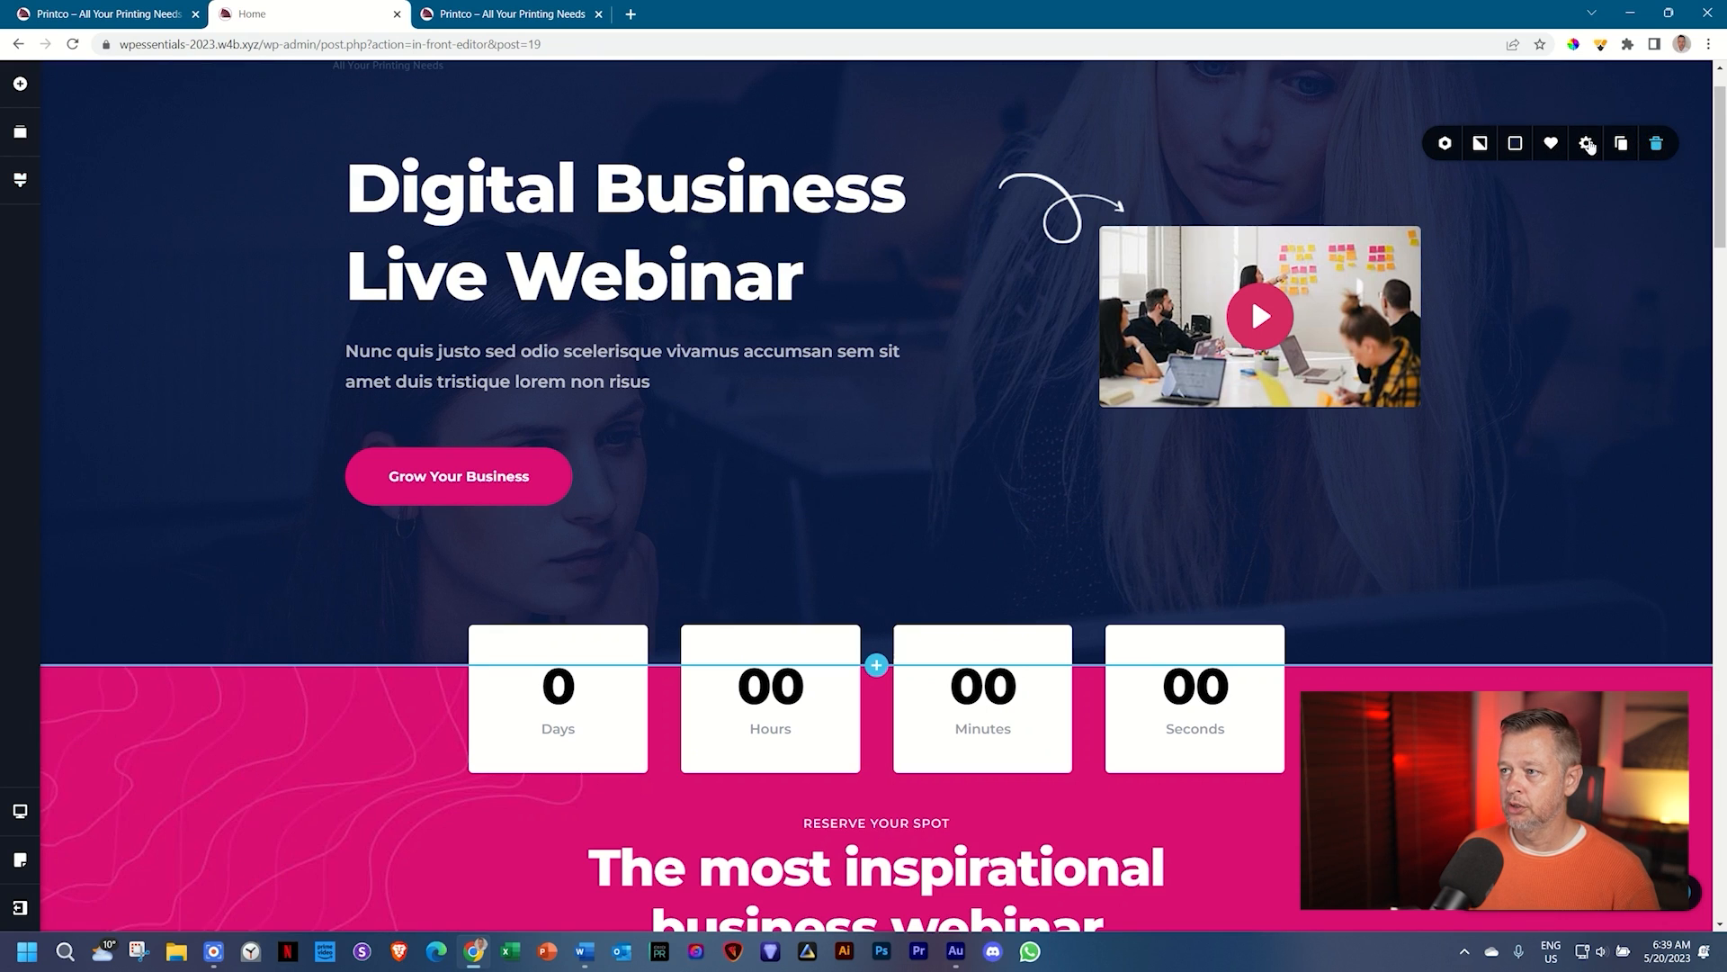
pyautogui.click(1514, 144)
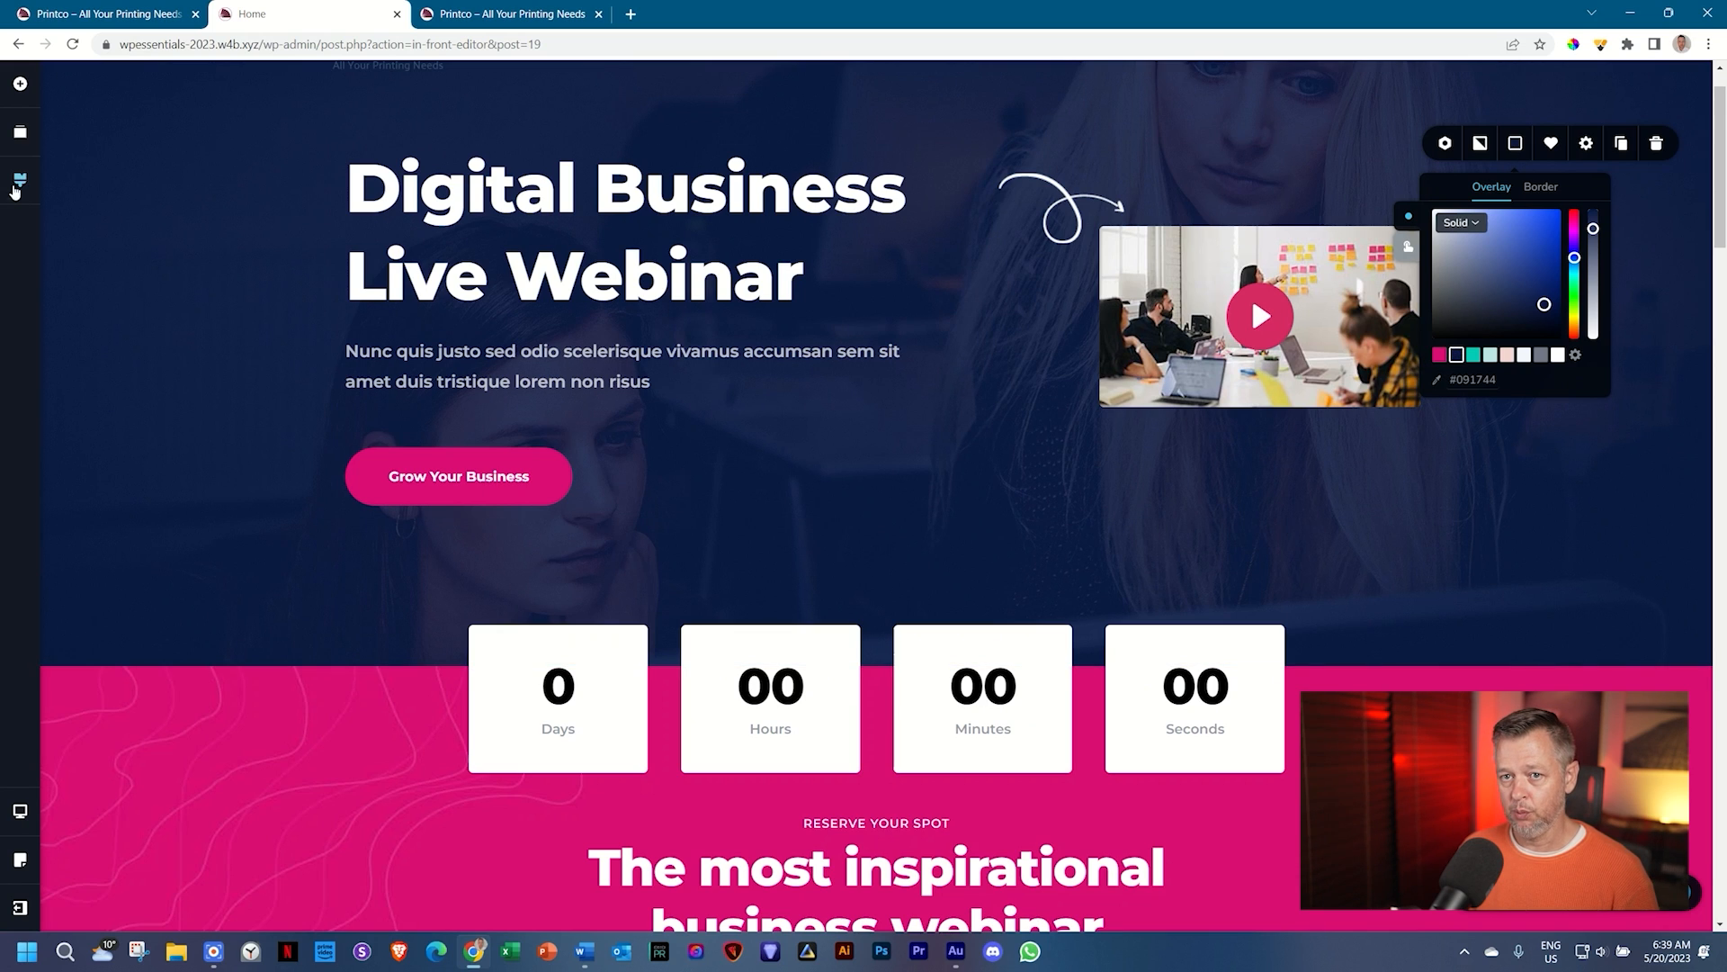
pyautogui.click(20, 180)
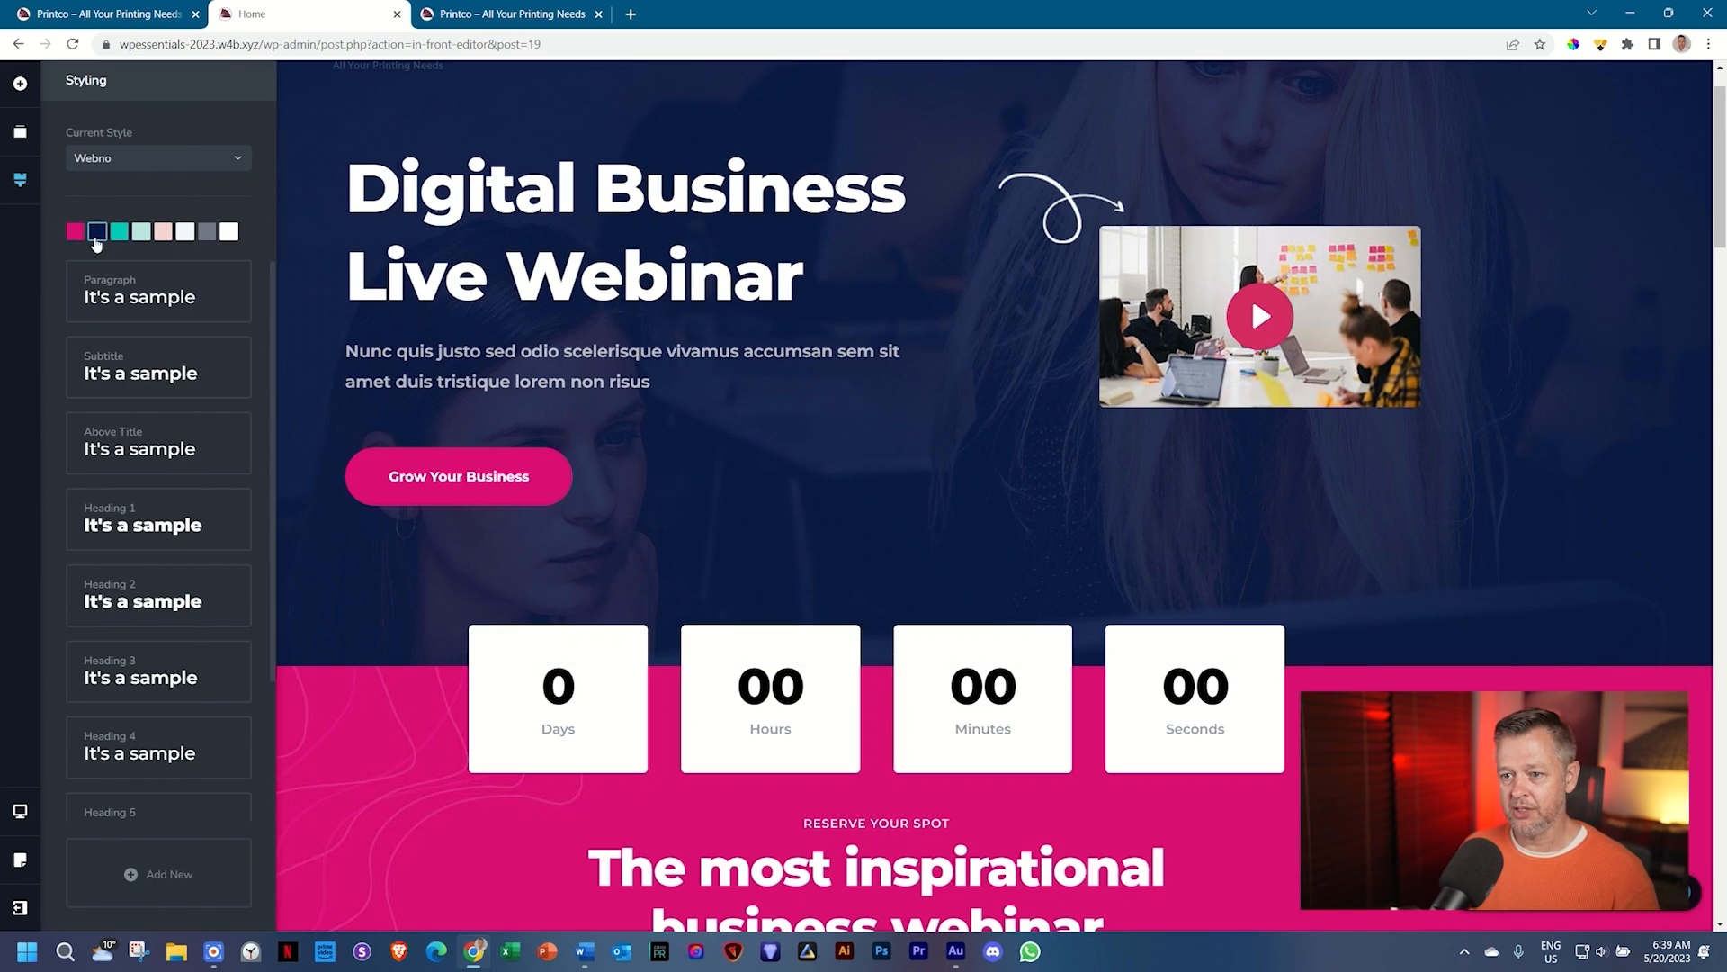
pyautogui.scroll(-3, 1388, 385)
pyautogui.scroll(-4, 1387, 385)
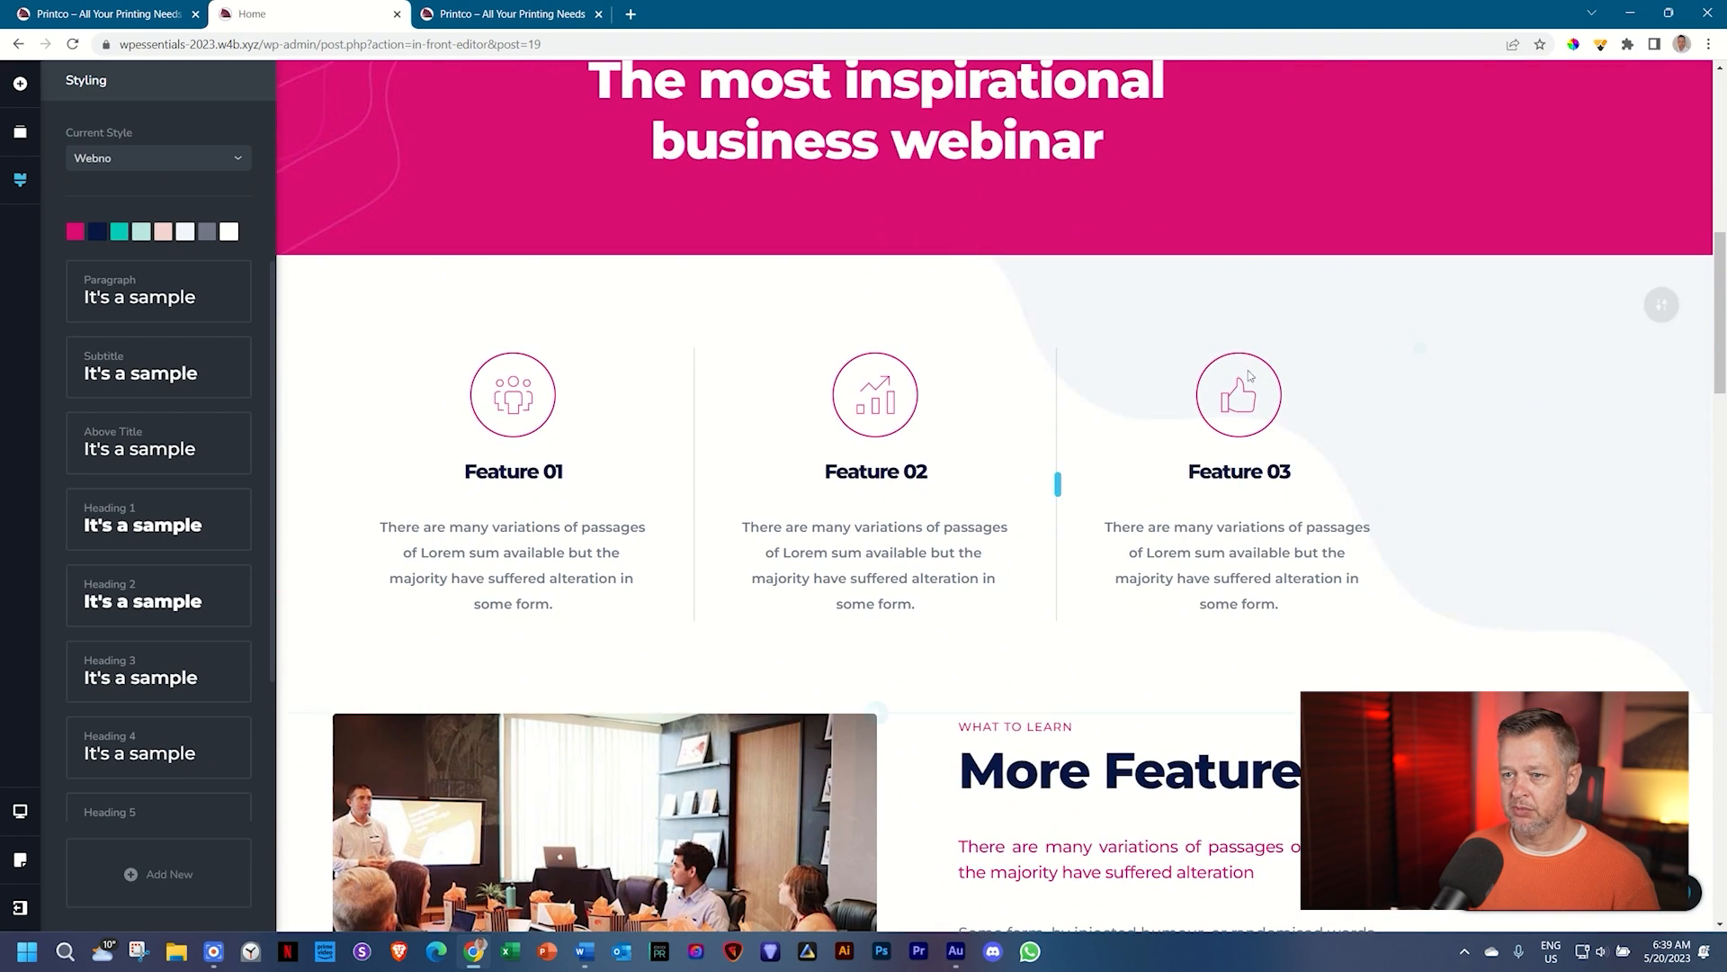
pyautogui.click(500, 414)
pyautogui.click(442, 322)
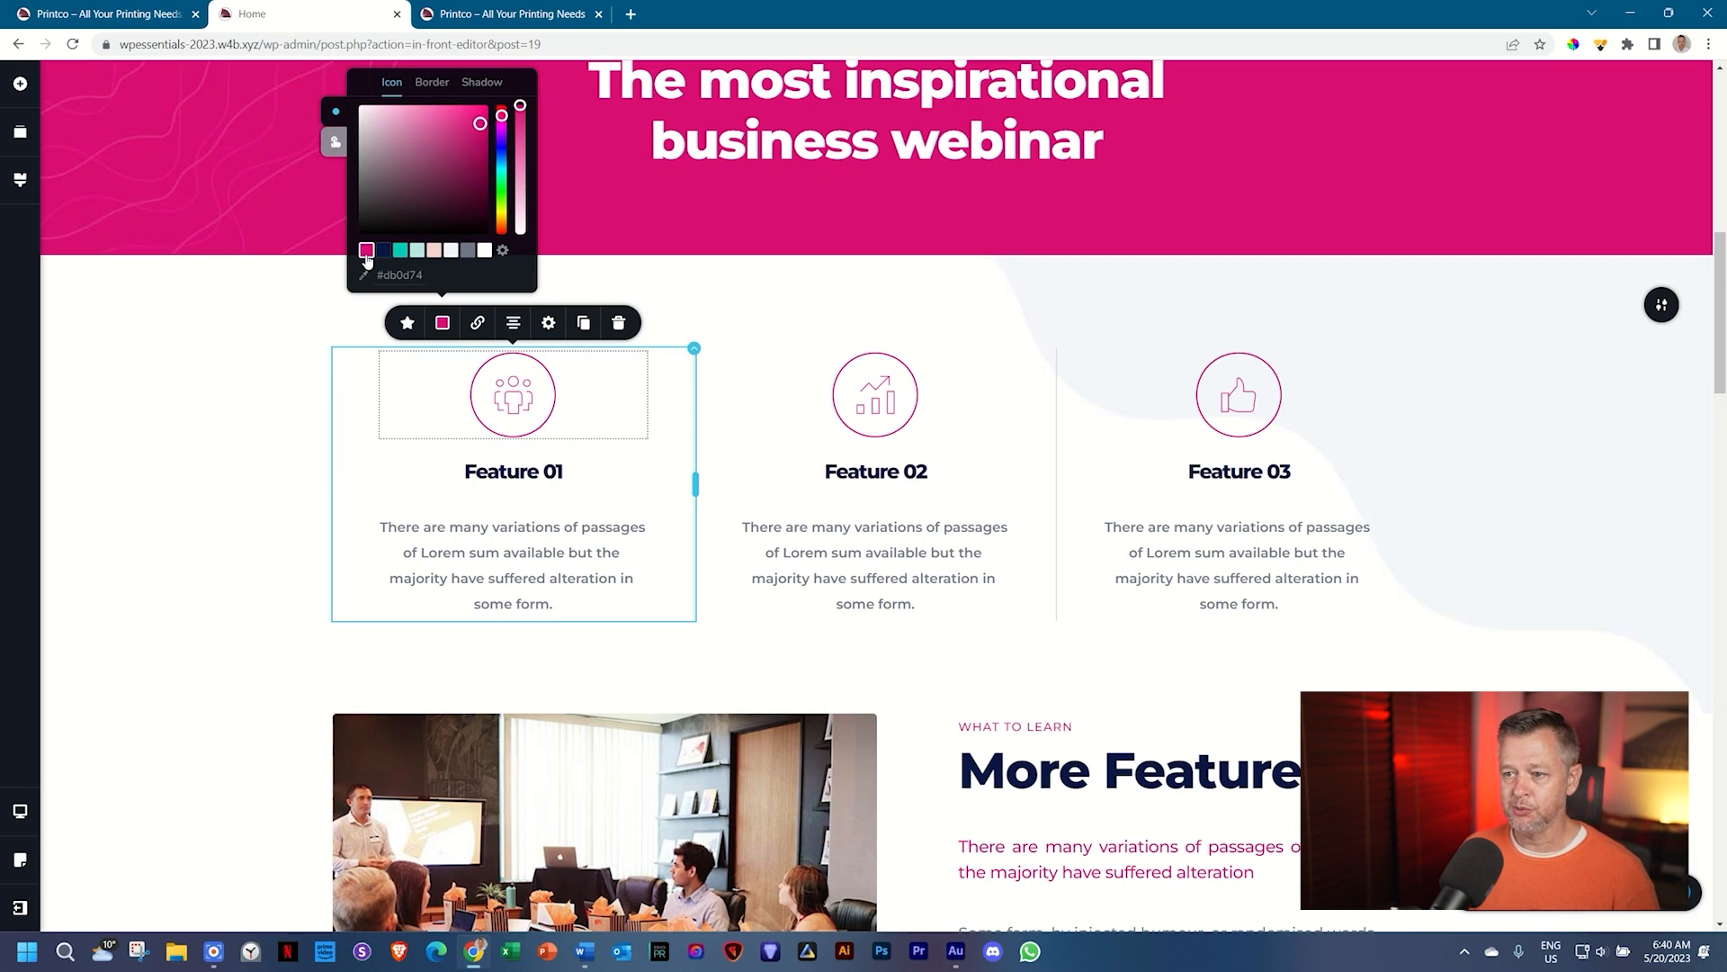
pyautogui.scroll(-6, 1214, 400)
pyautogui.scroll(6, 1283, 432)
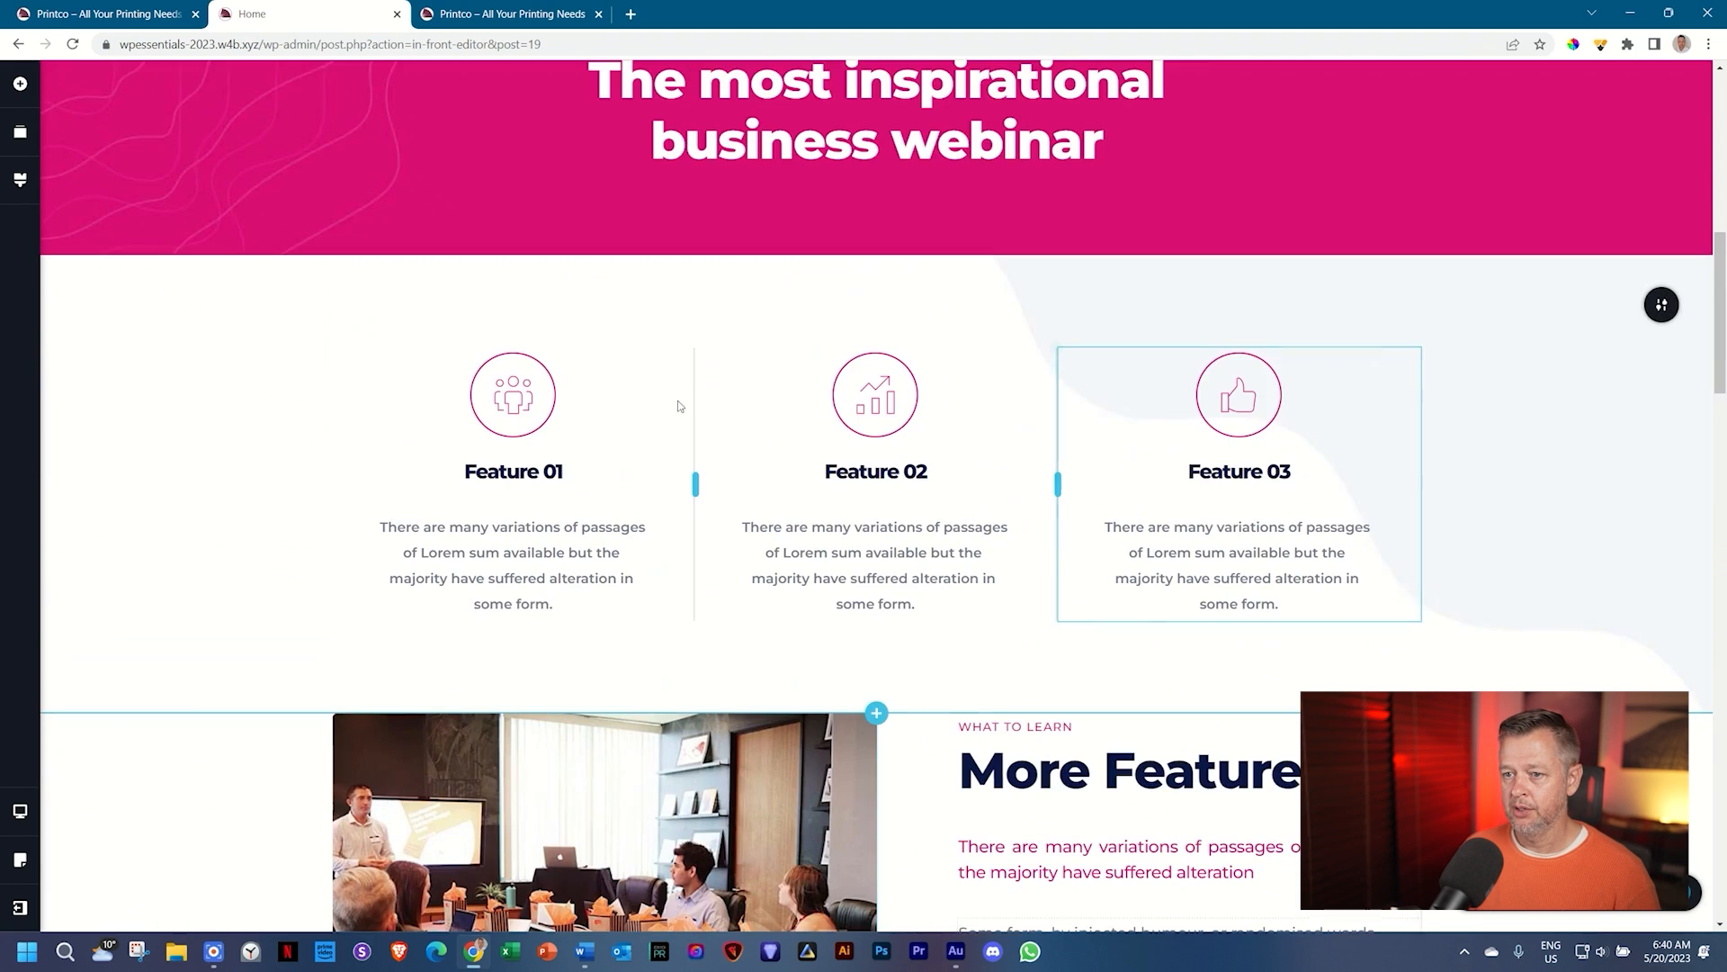
# Step: Review the page, the global style settings and the Feature 02 paragraph's text colour options
pyautogui.scroll(-14, 678, 405)
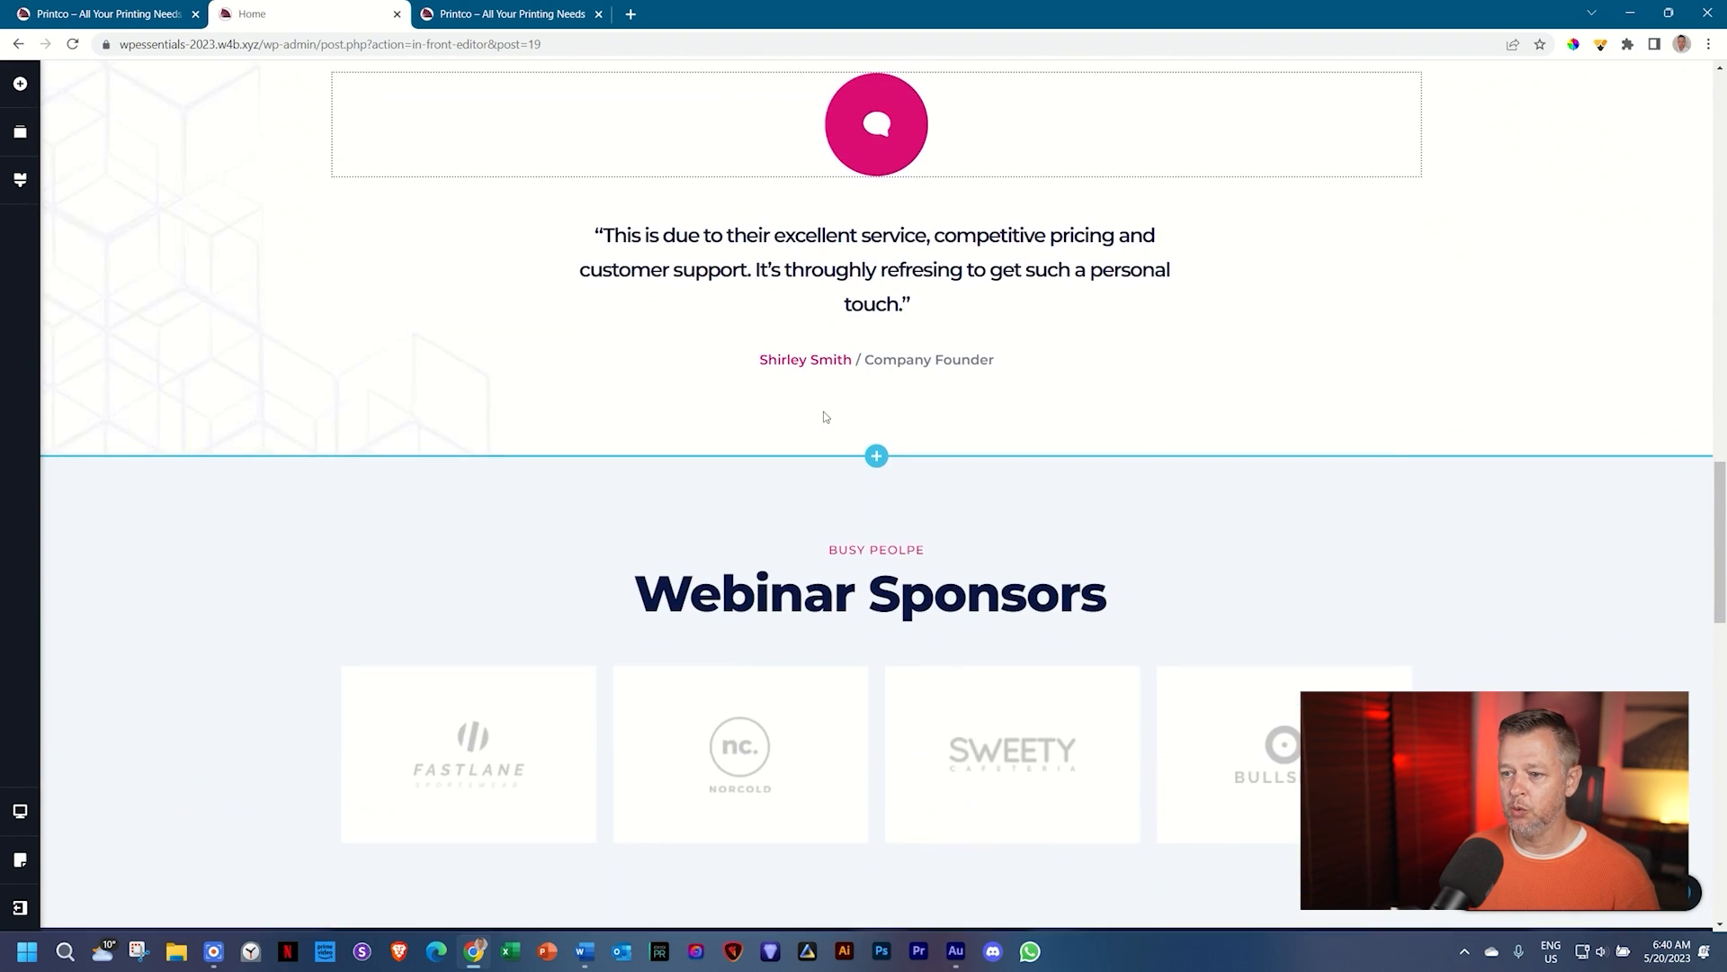
pyautogui.scroll(-9, 823, 414)
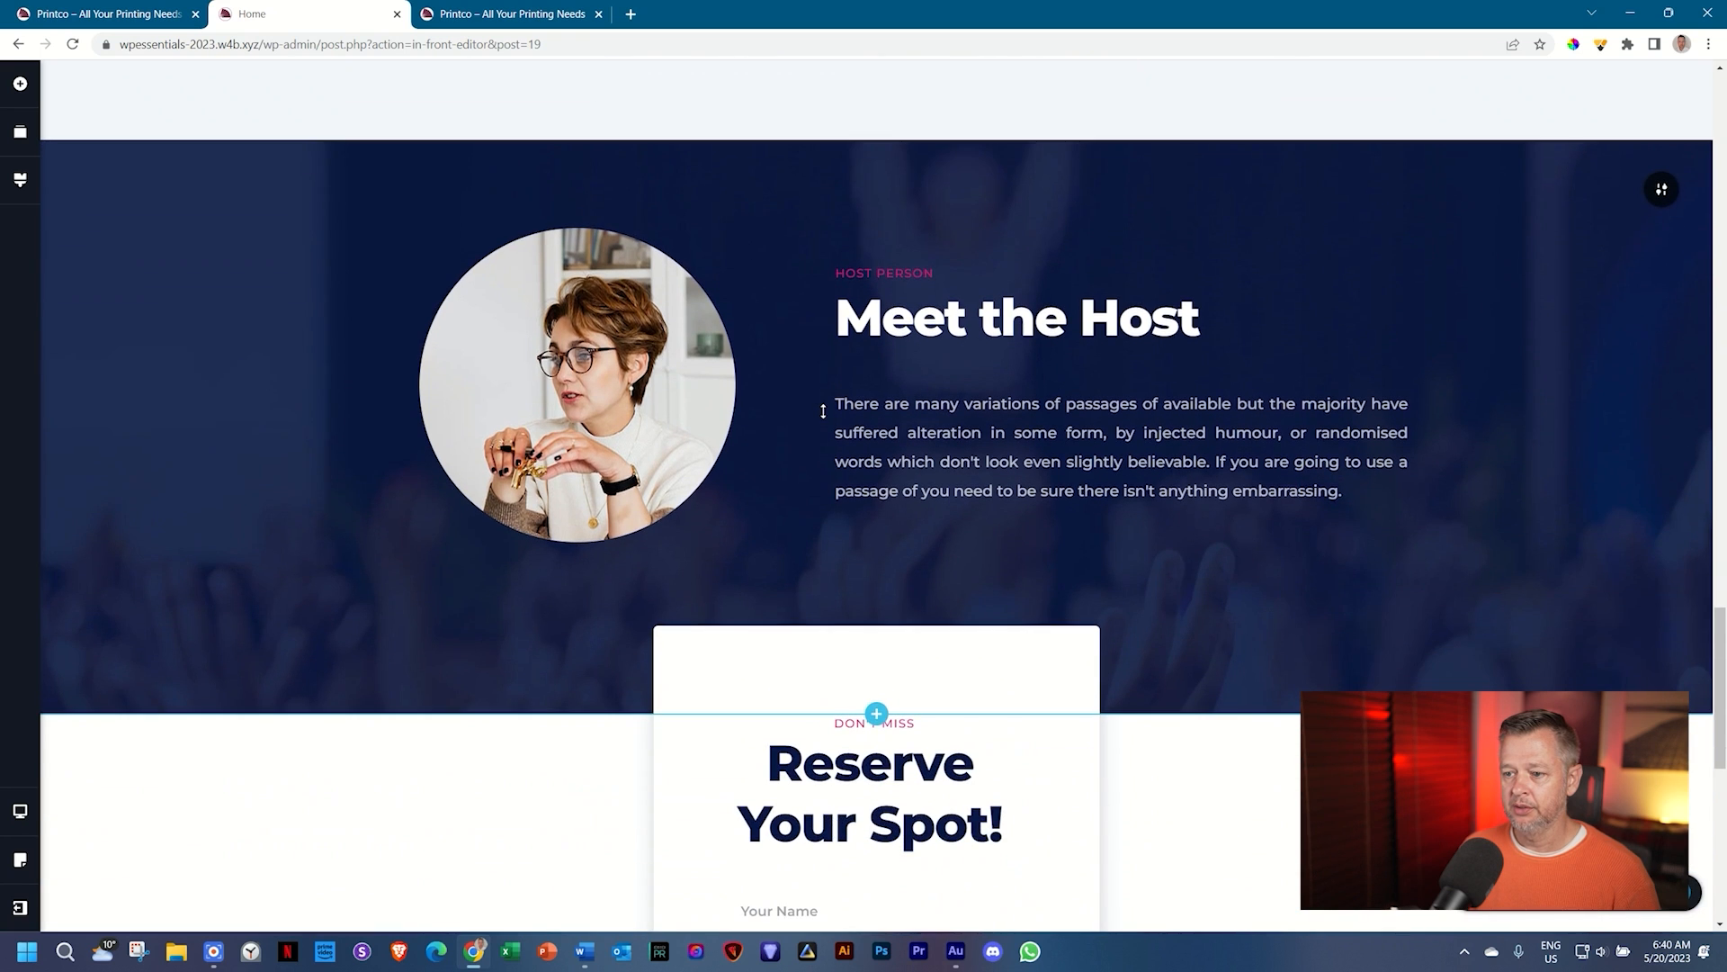
pyautogui.scroll(-8, 822, 411)
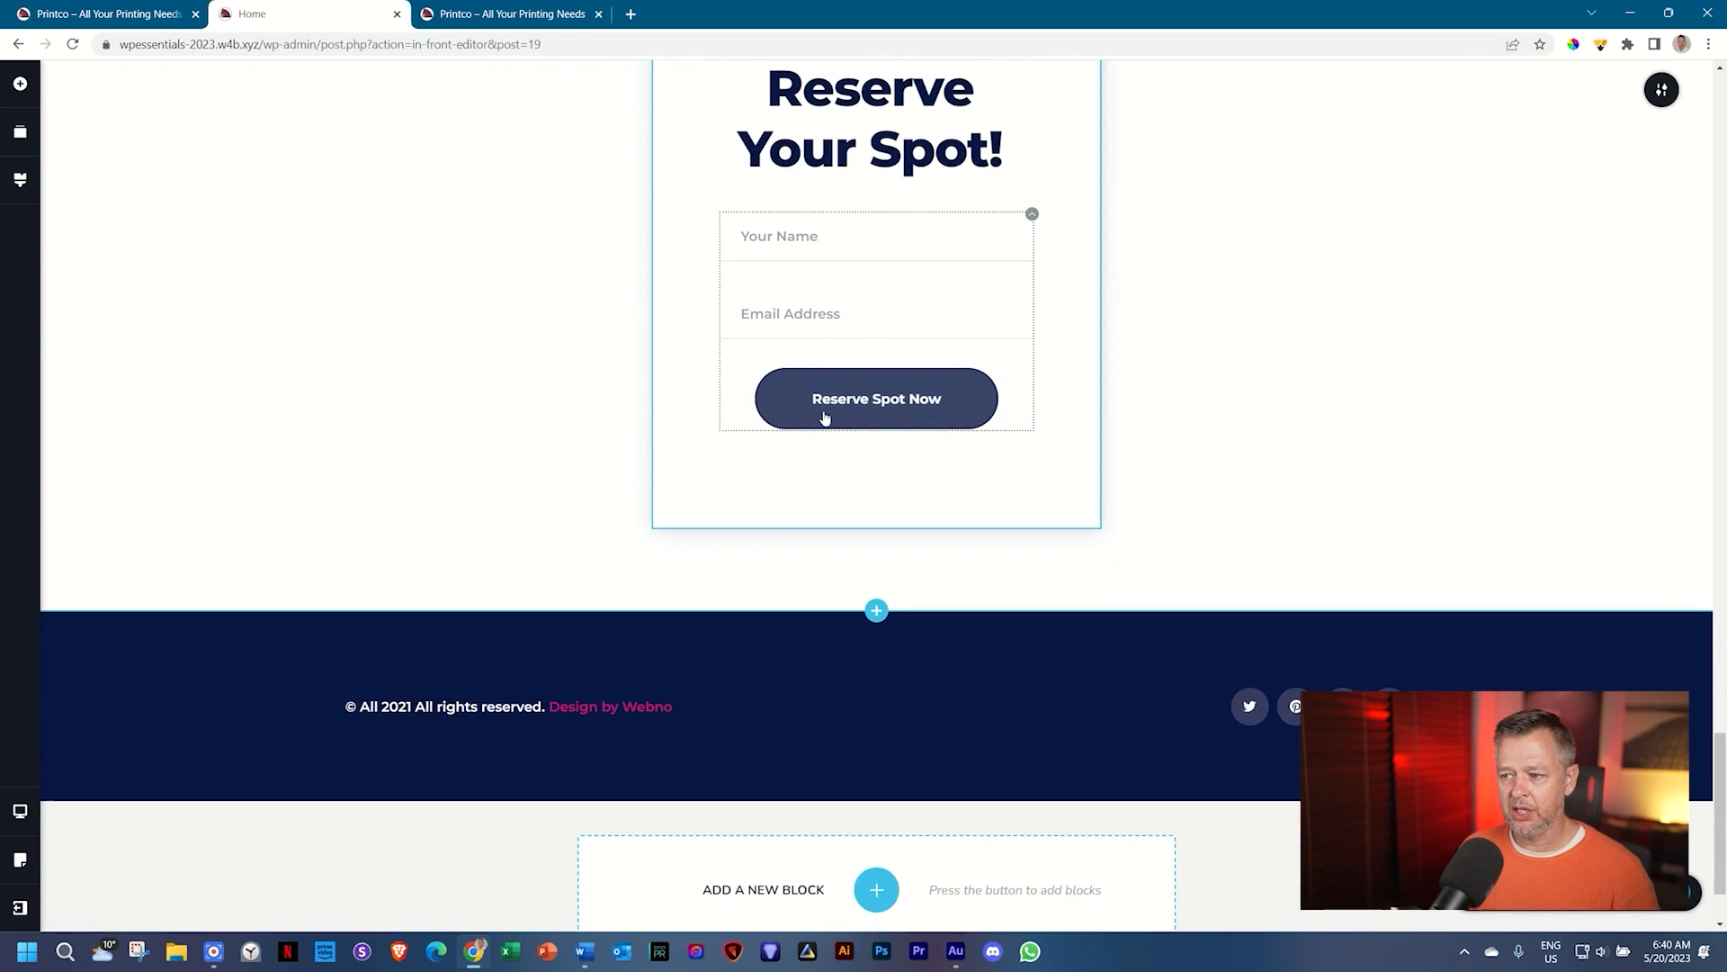
pyautogui.scroll(10, 823, 414)
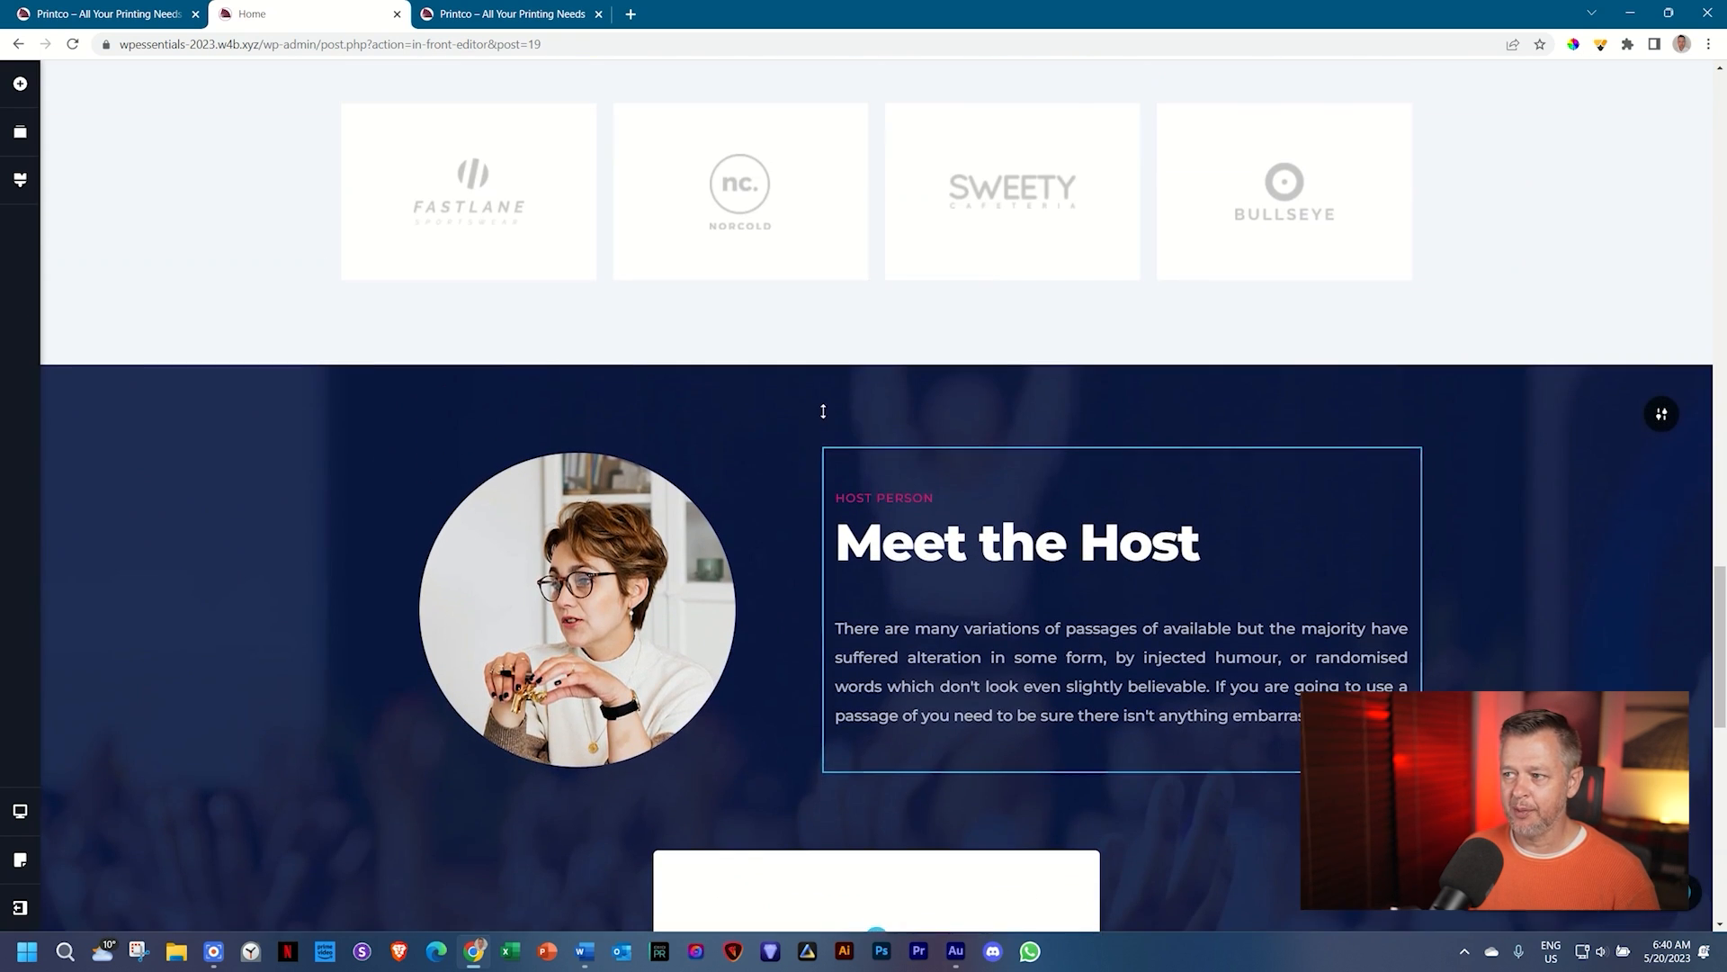
pyautogui.scroll(10, 823, 411)
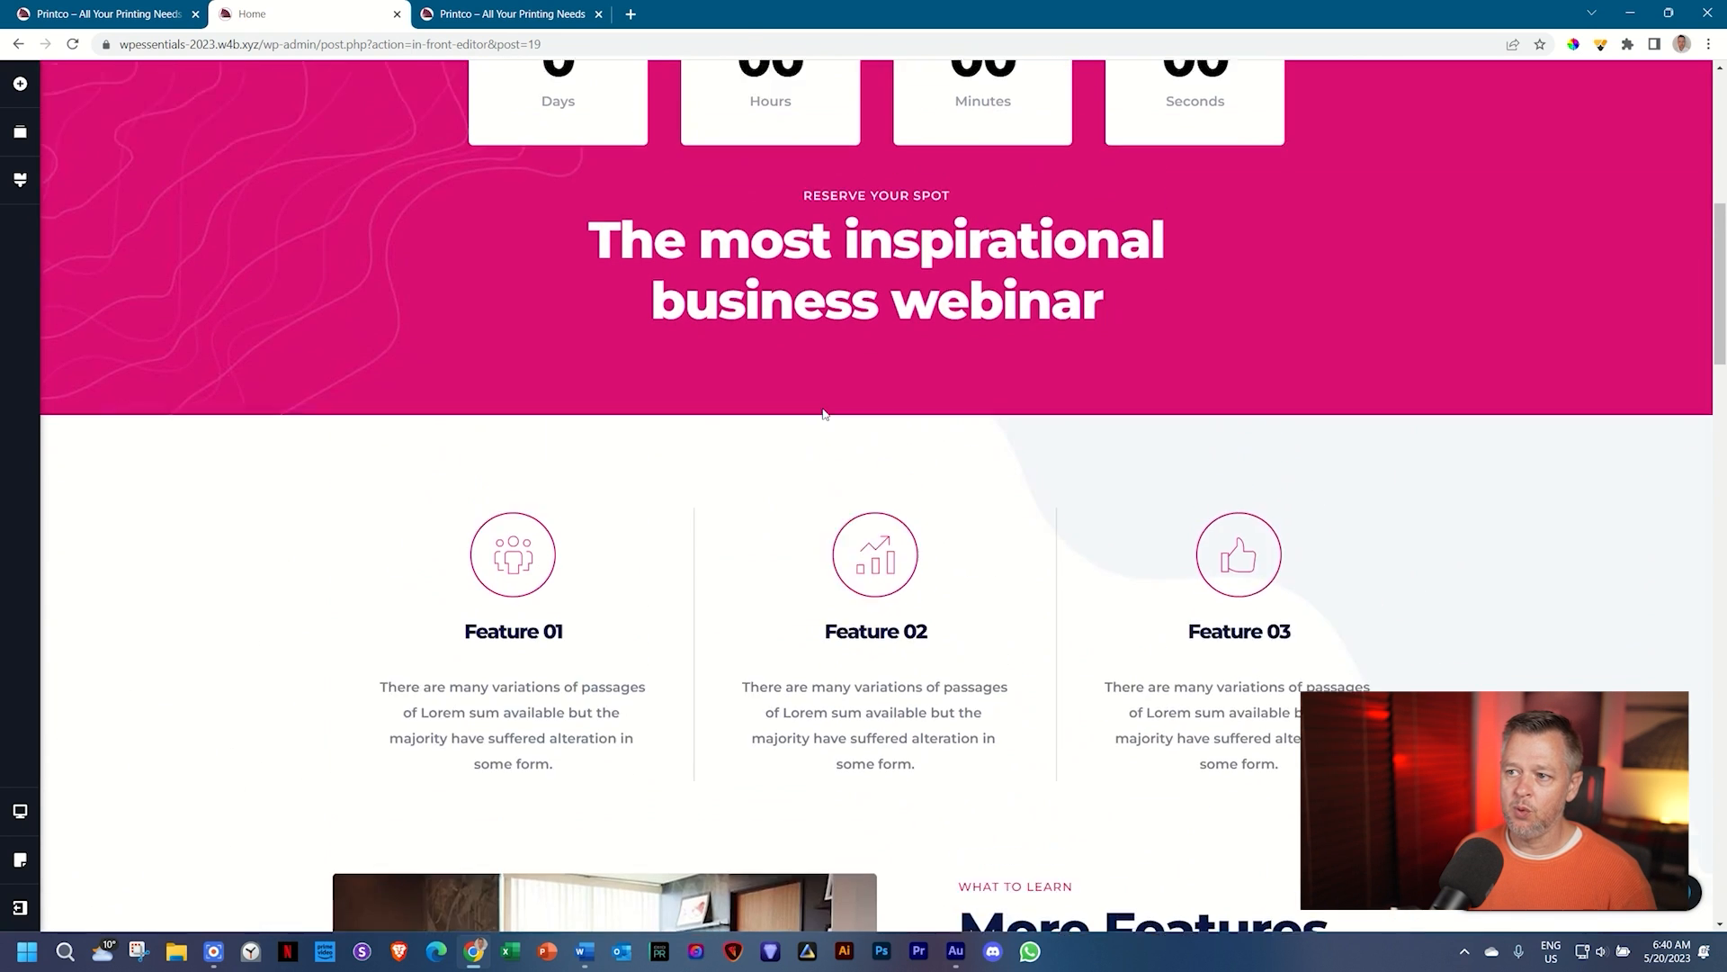
pyautogui.scroll(3, 824, 414)
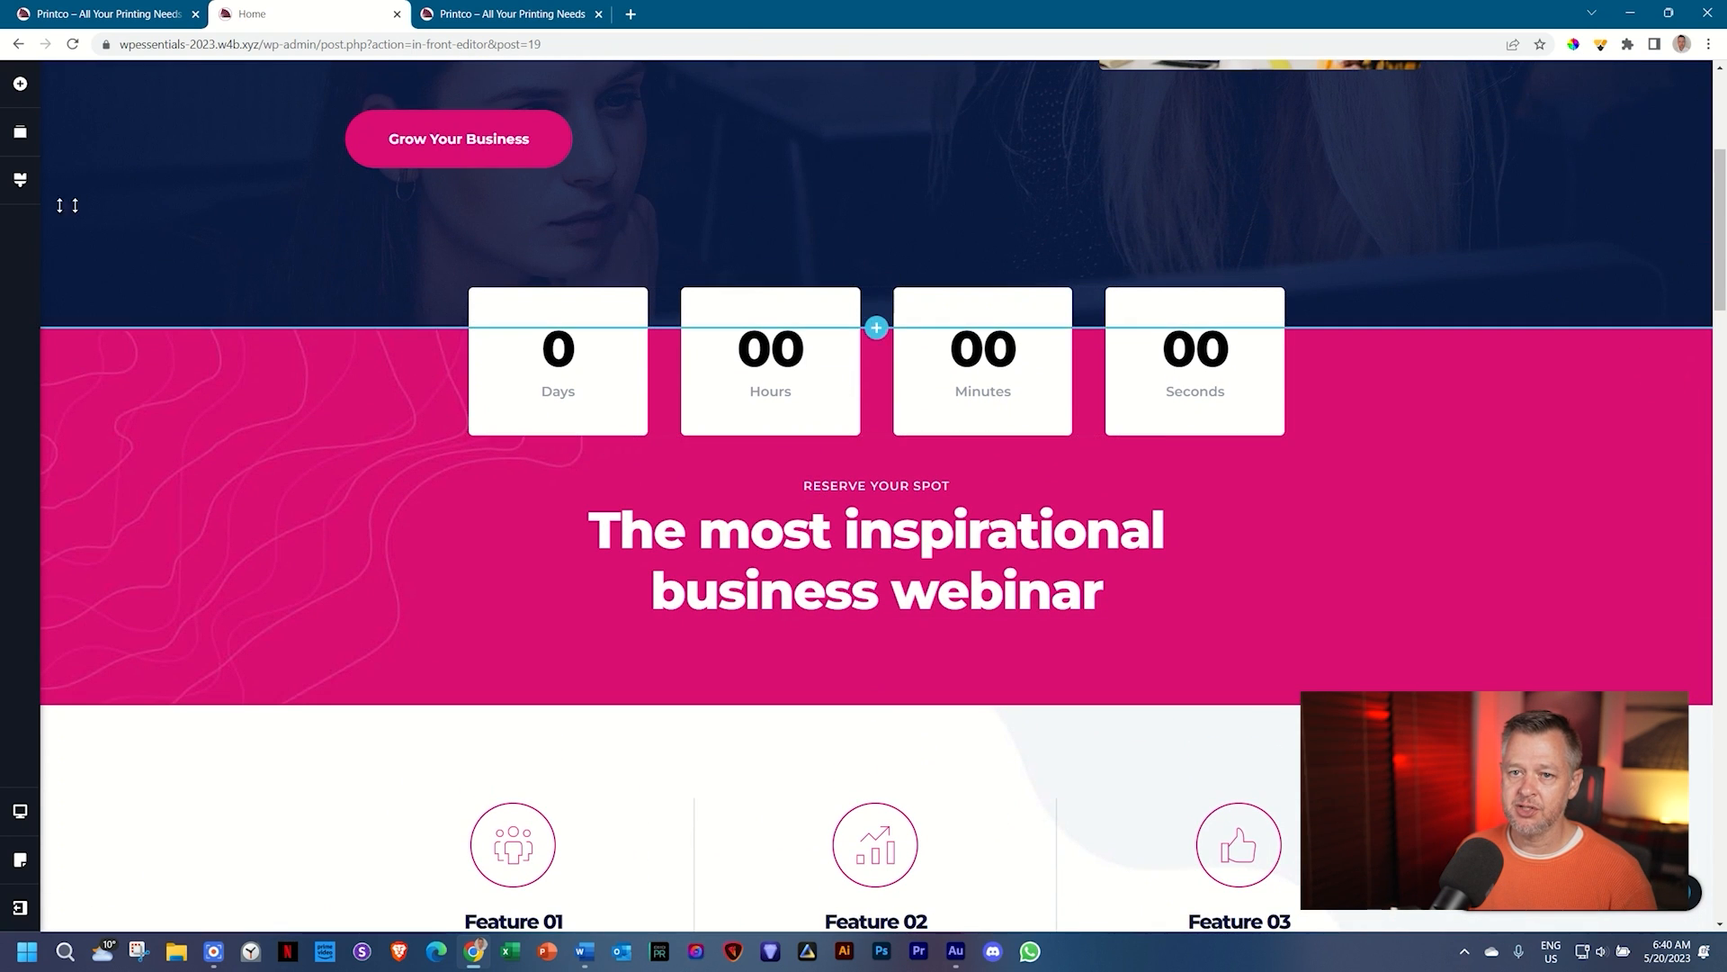
pyautogui.click(20, 179)
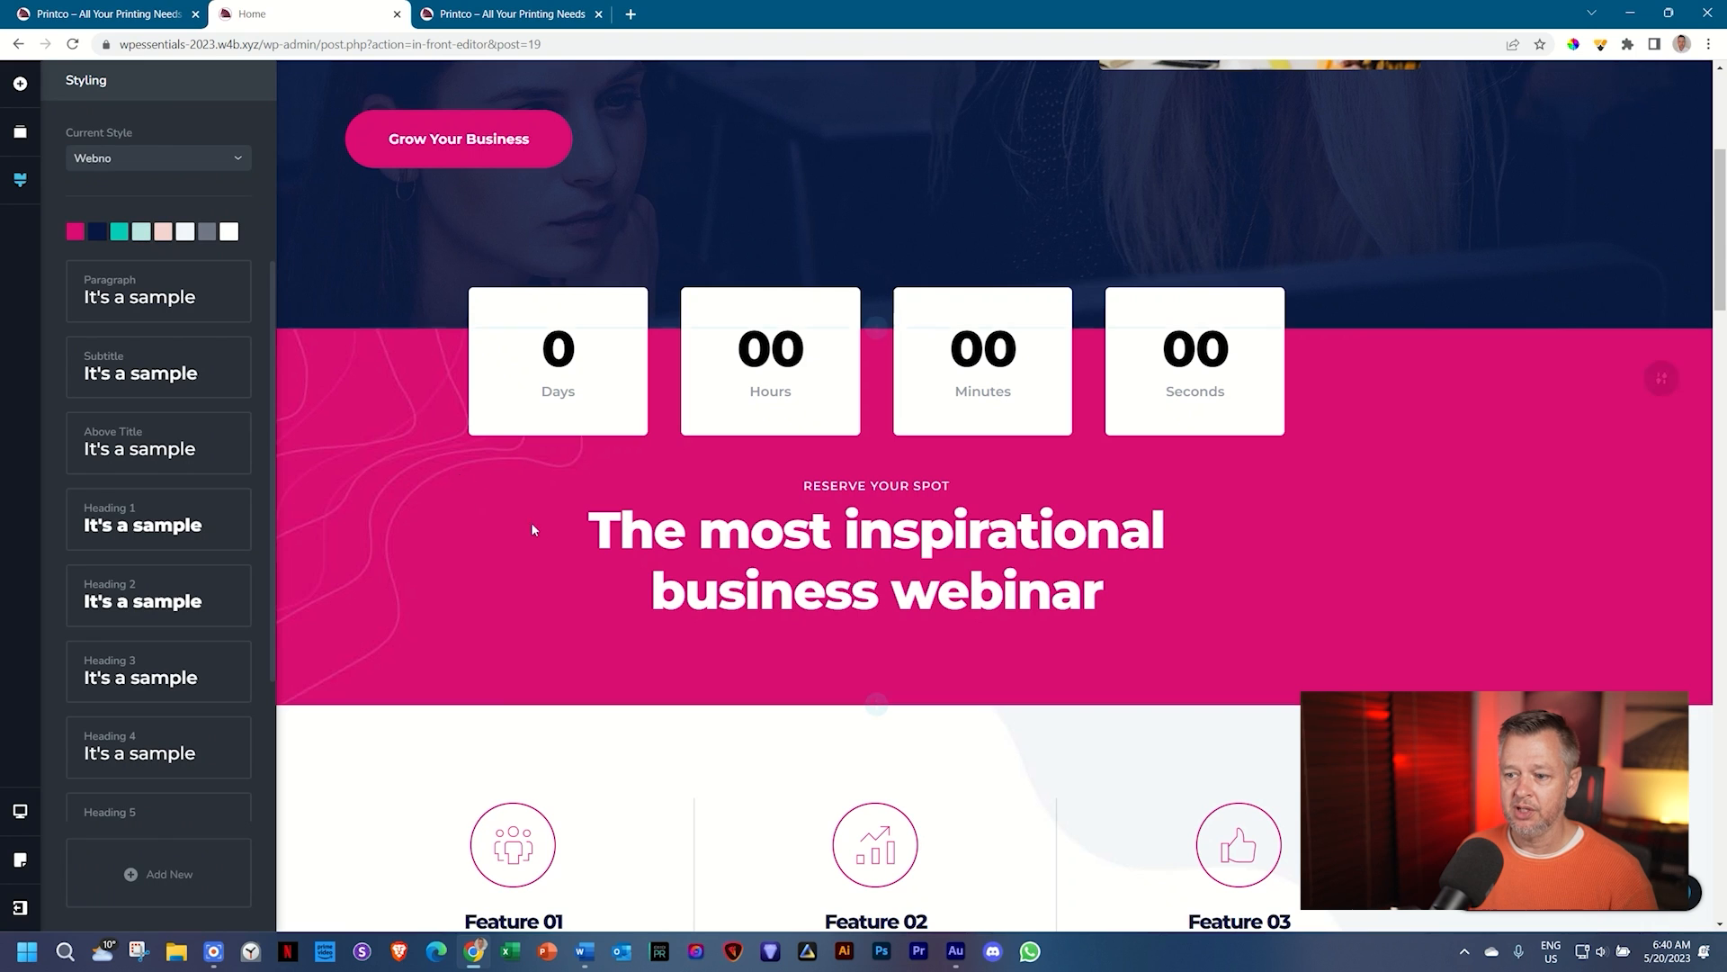
pyautogui.scroll(-3, 536, 531)
pyautogui.scroll(-2, 535, 531)
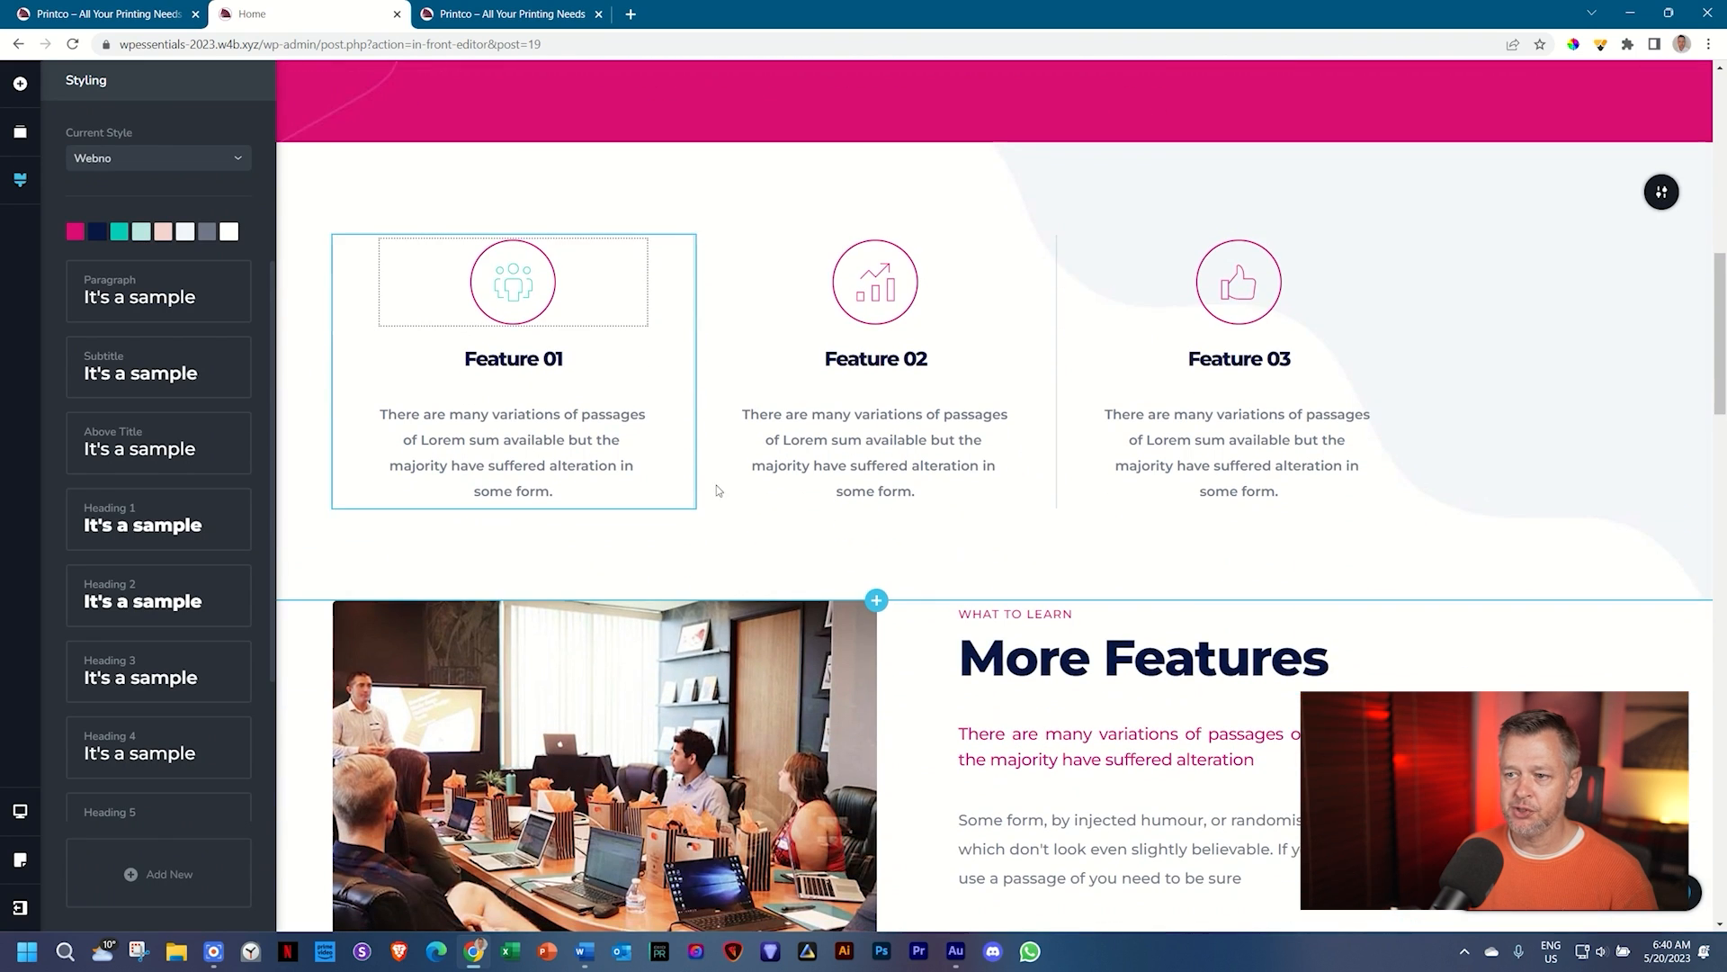
pyautogui.click(861, 444)
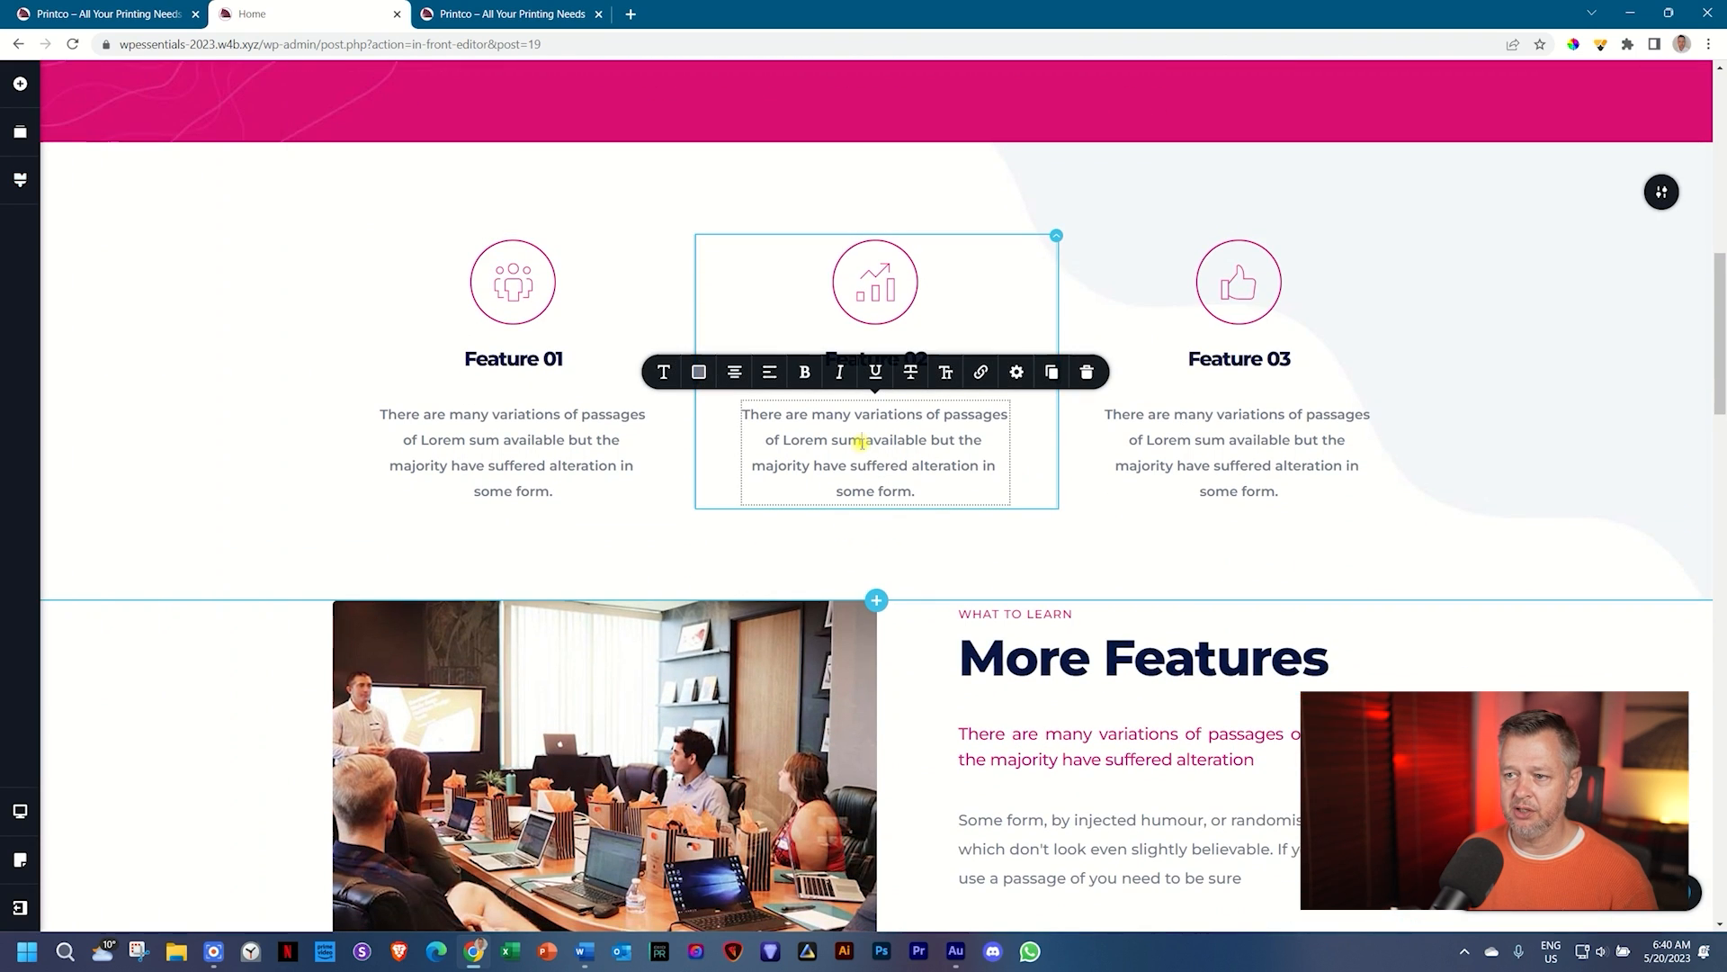
pyautogui.click(699, 374)
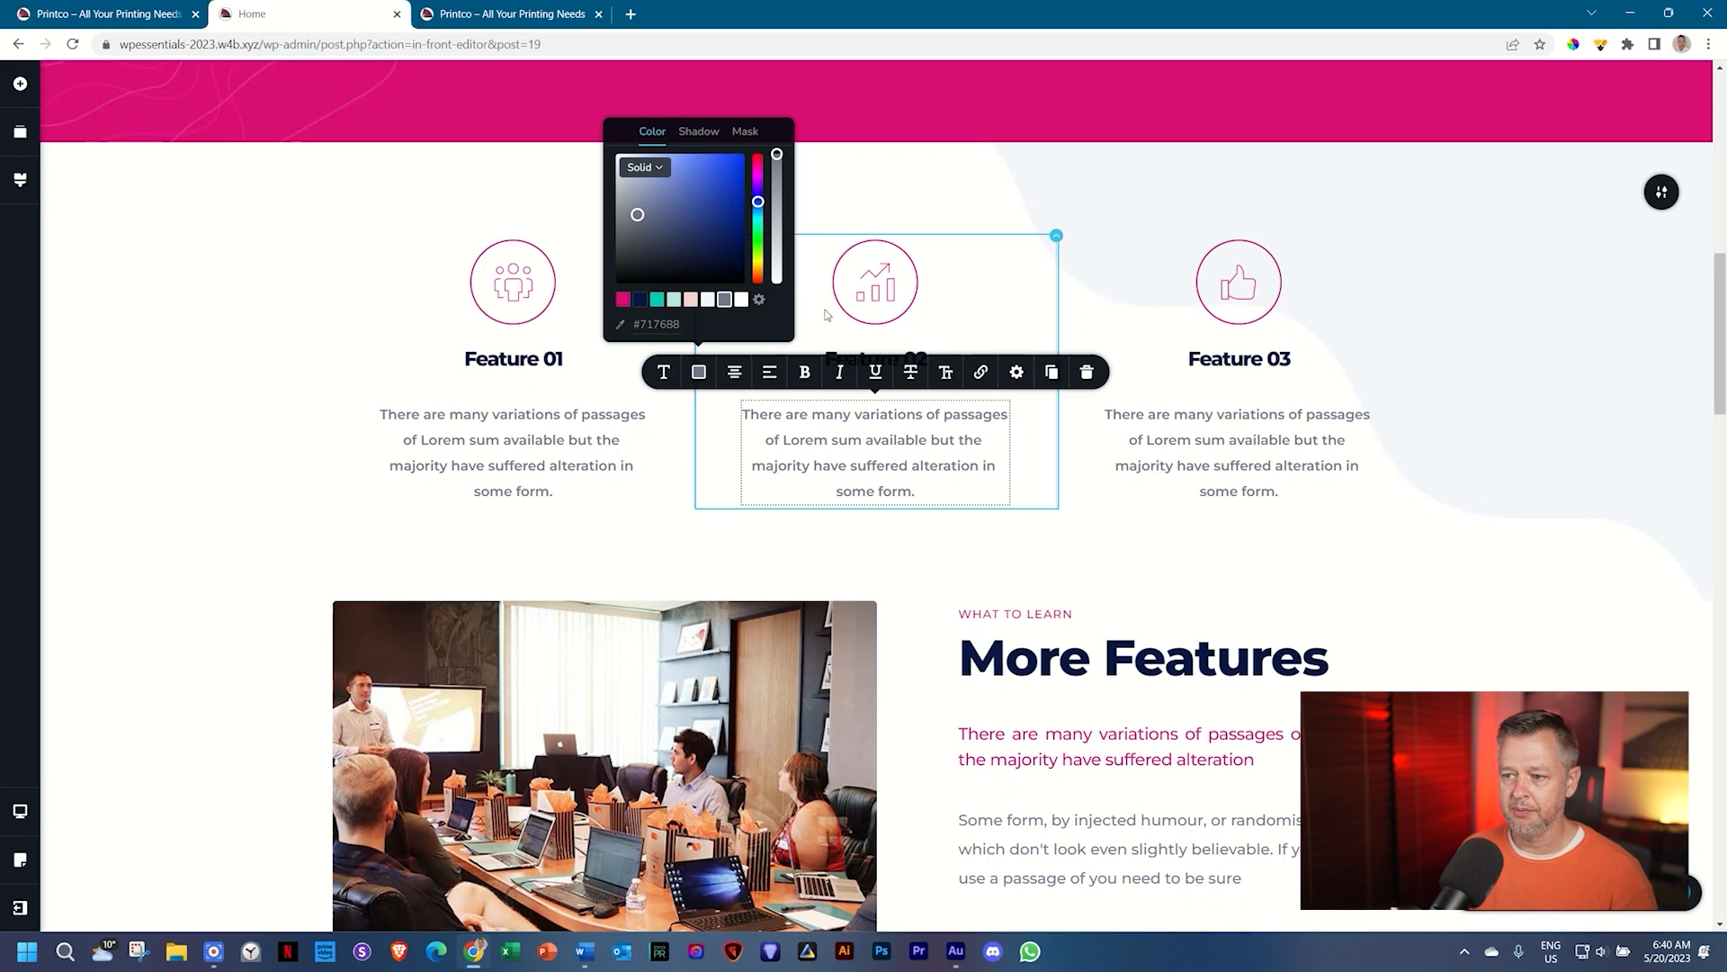
pyautogui.click(1405, 319)
# Step: Inspect the webinar section's overlay colour and the global style palette
pyautogui.scroll(6, 1429, 321)
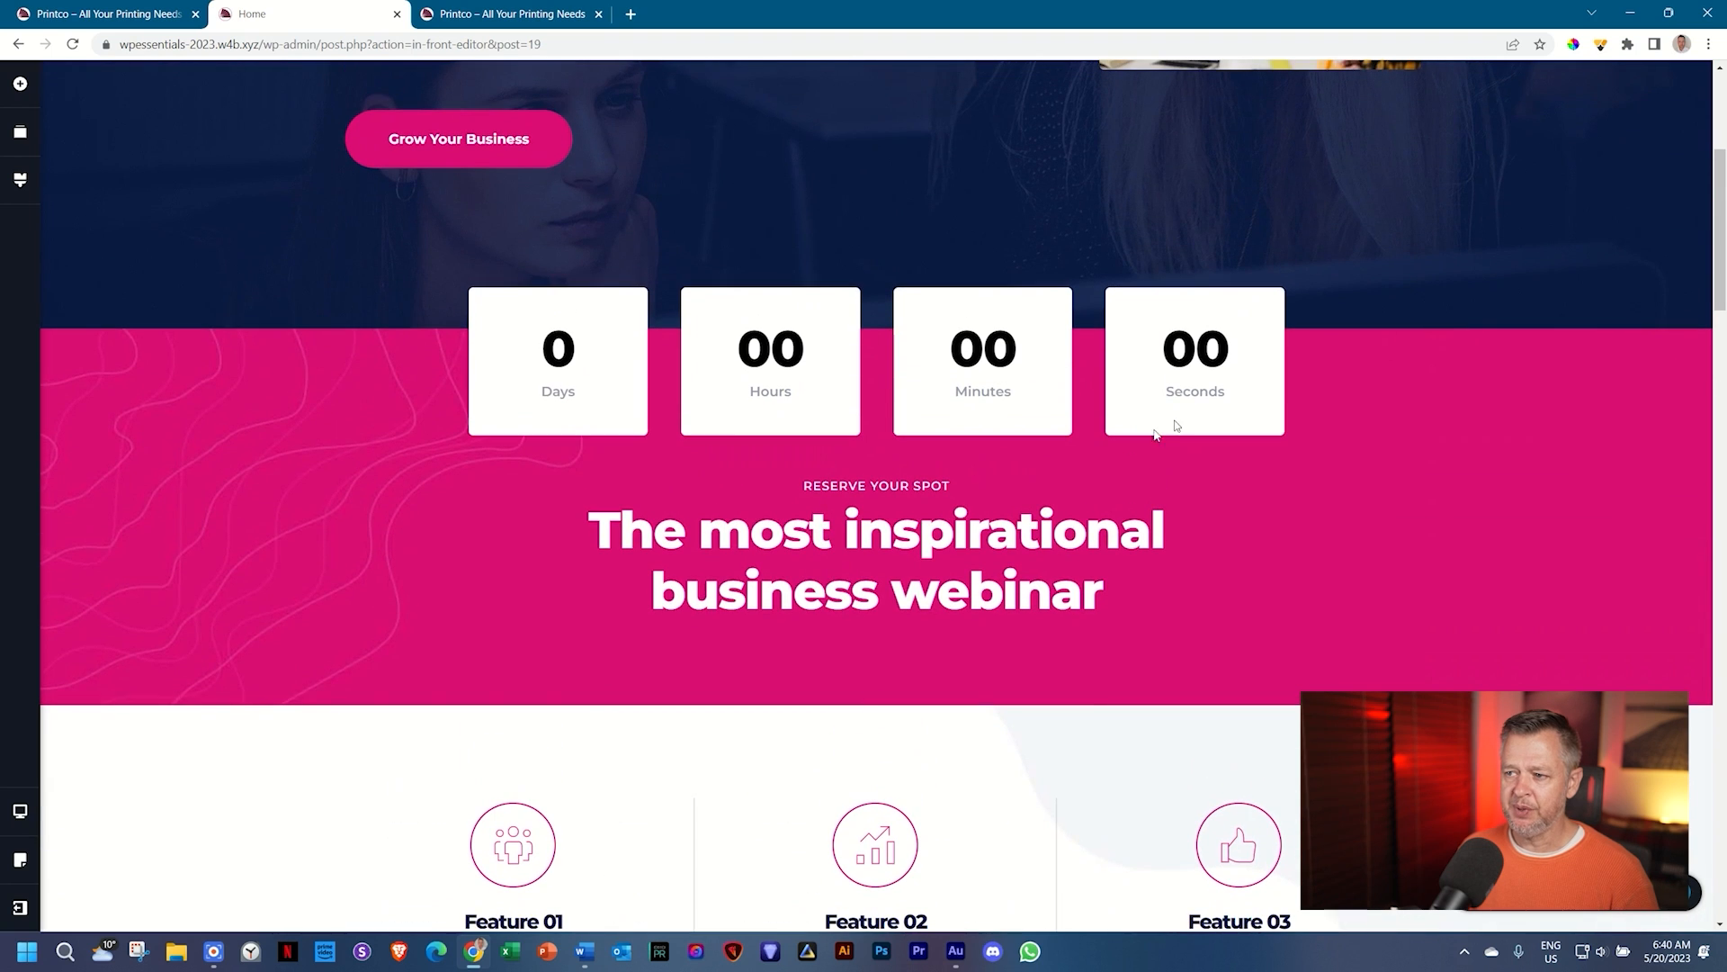
pyautogui.moveTo(1658, 387)
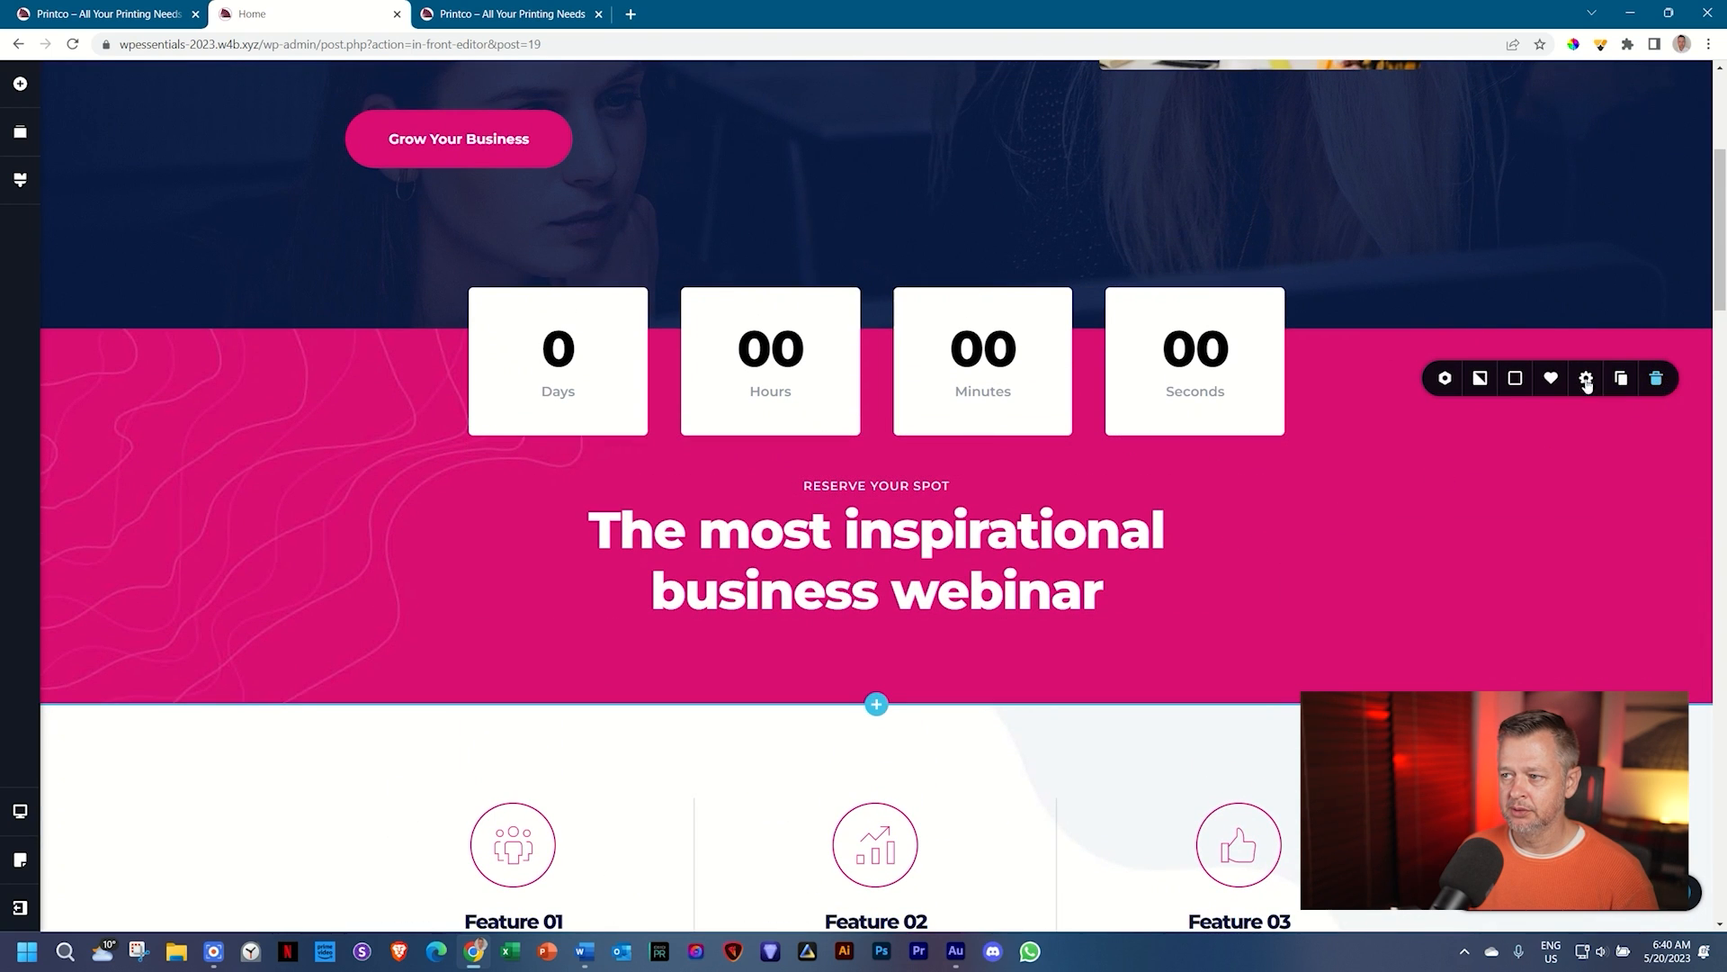
pyautogui.click(1516, 379)
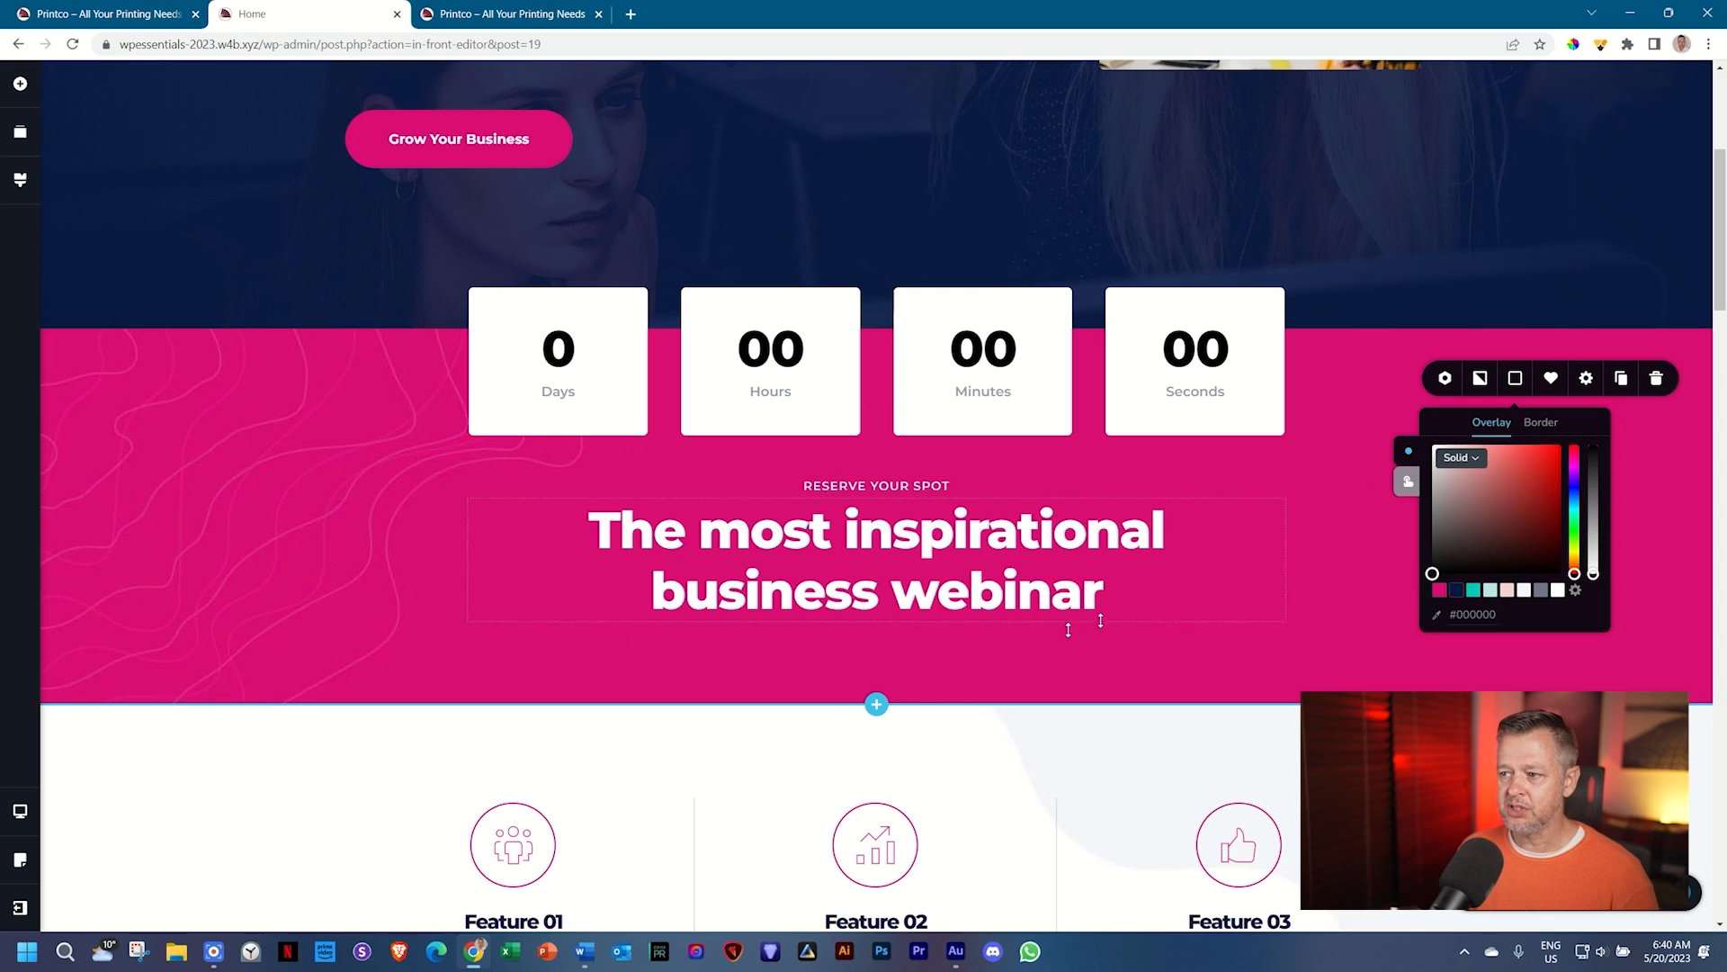
pyautogui.click(1336, 646)
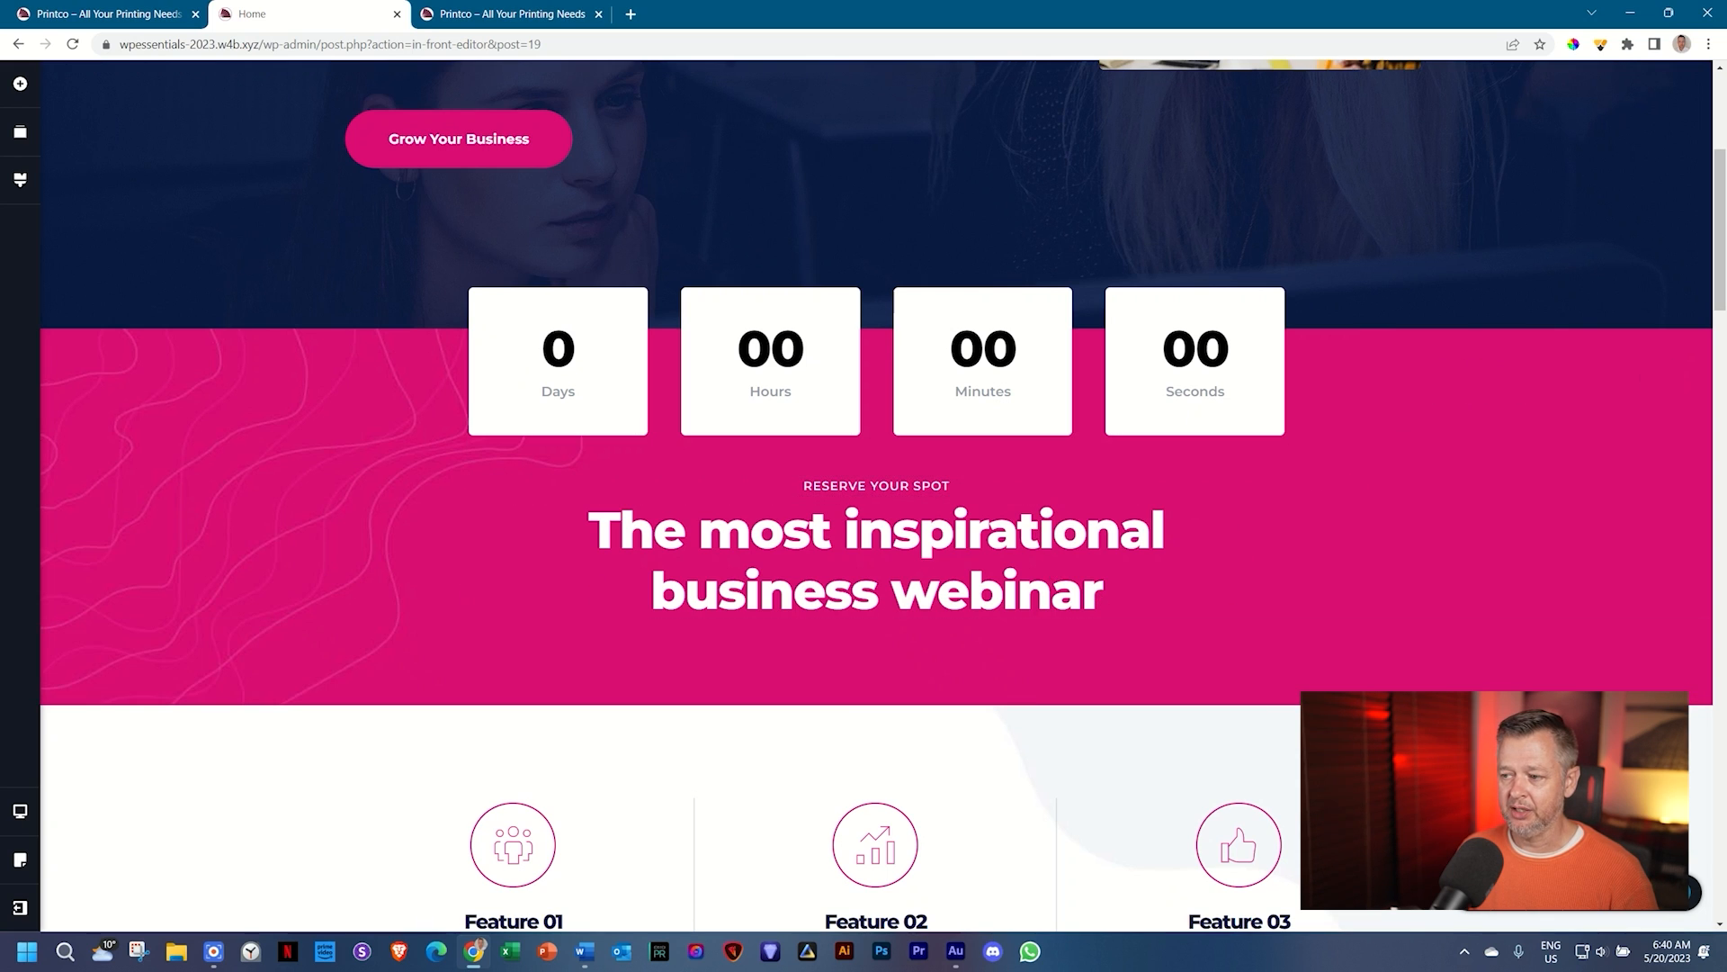
pyautogui.click(17, 183)
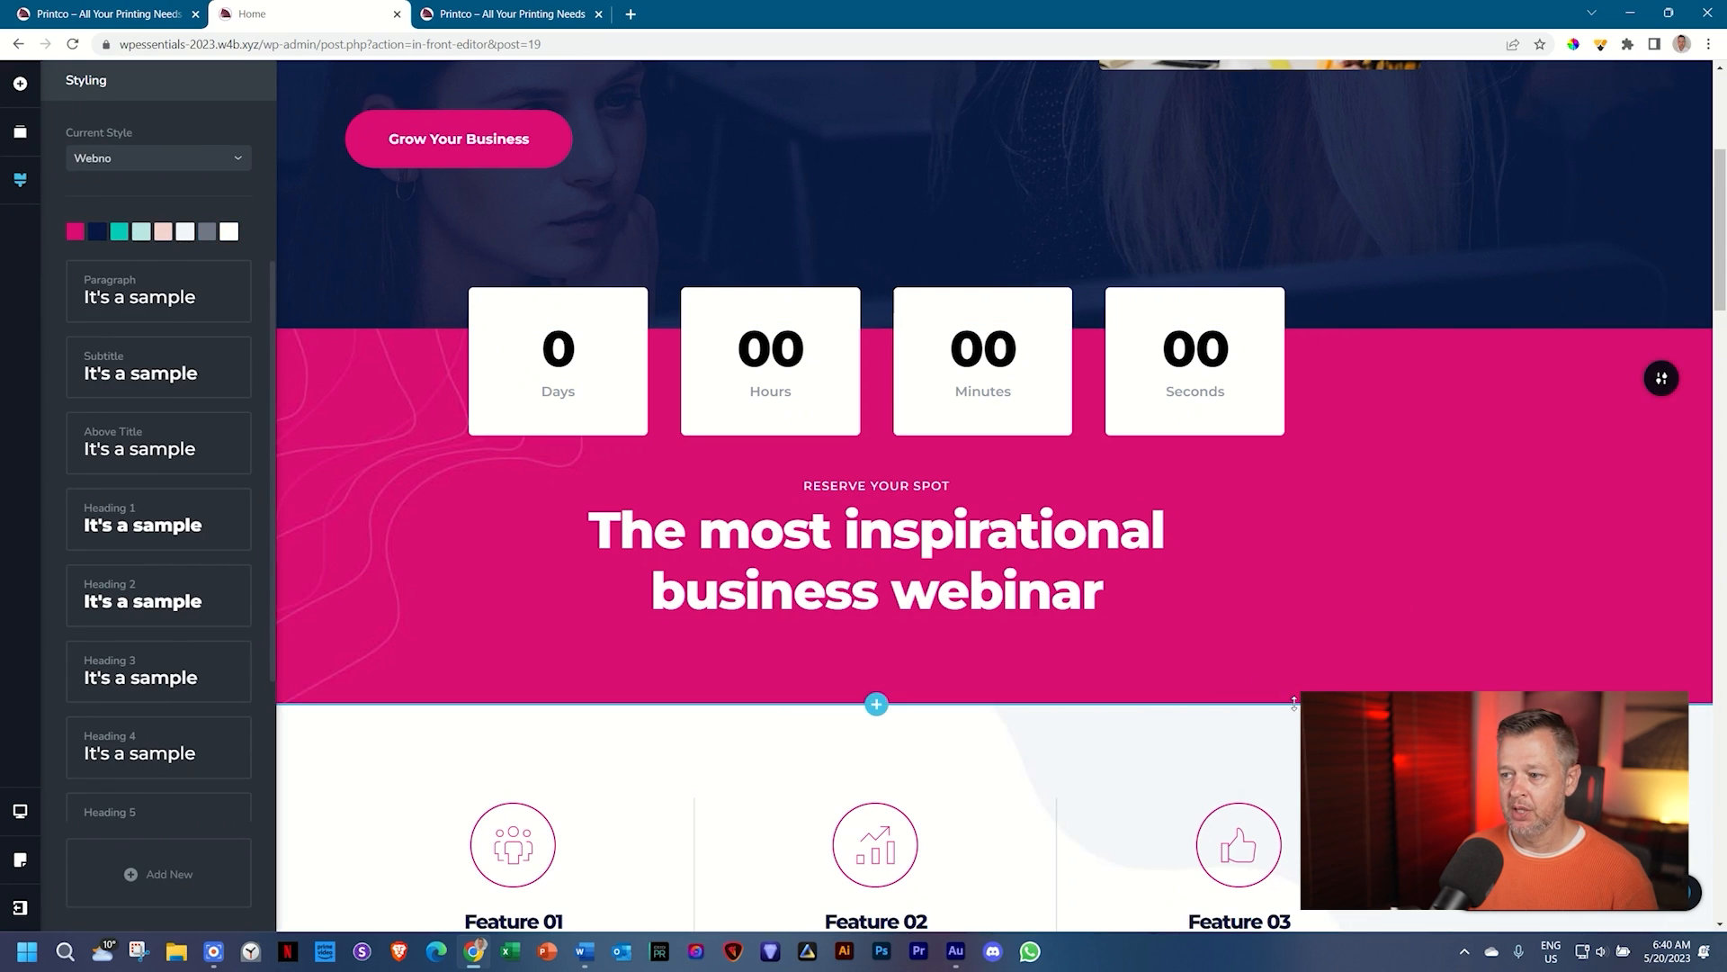
pyautogui.click(1350, 710)
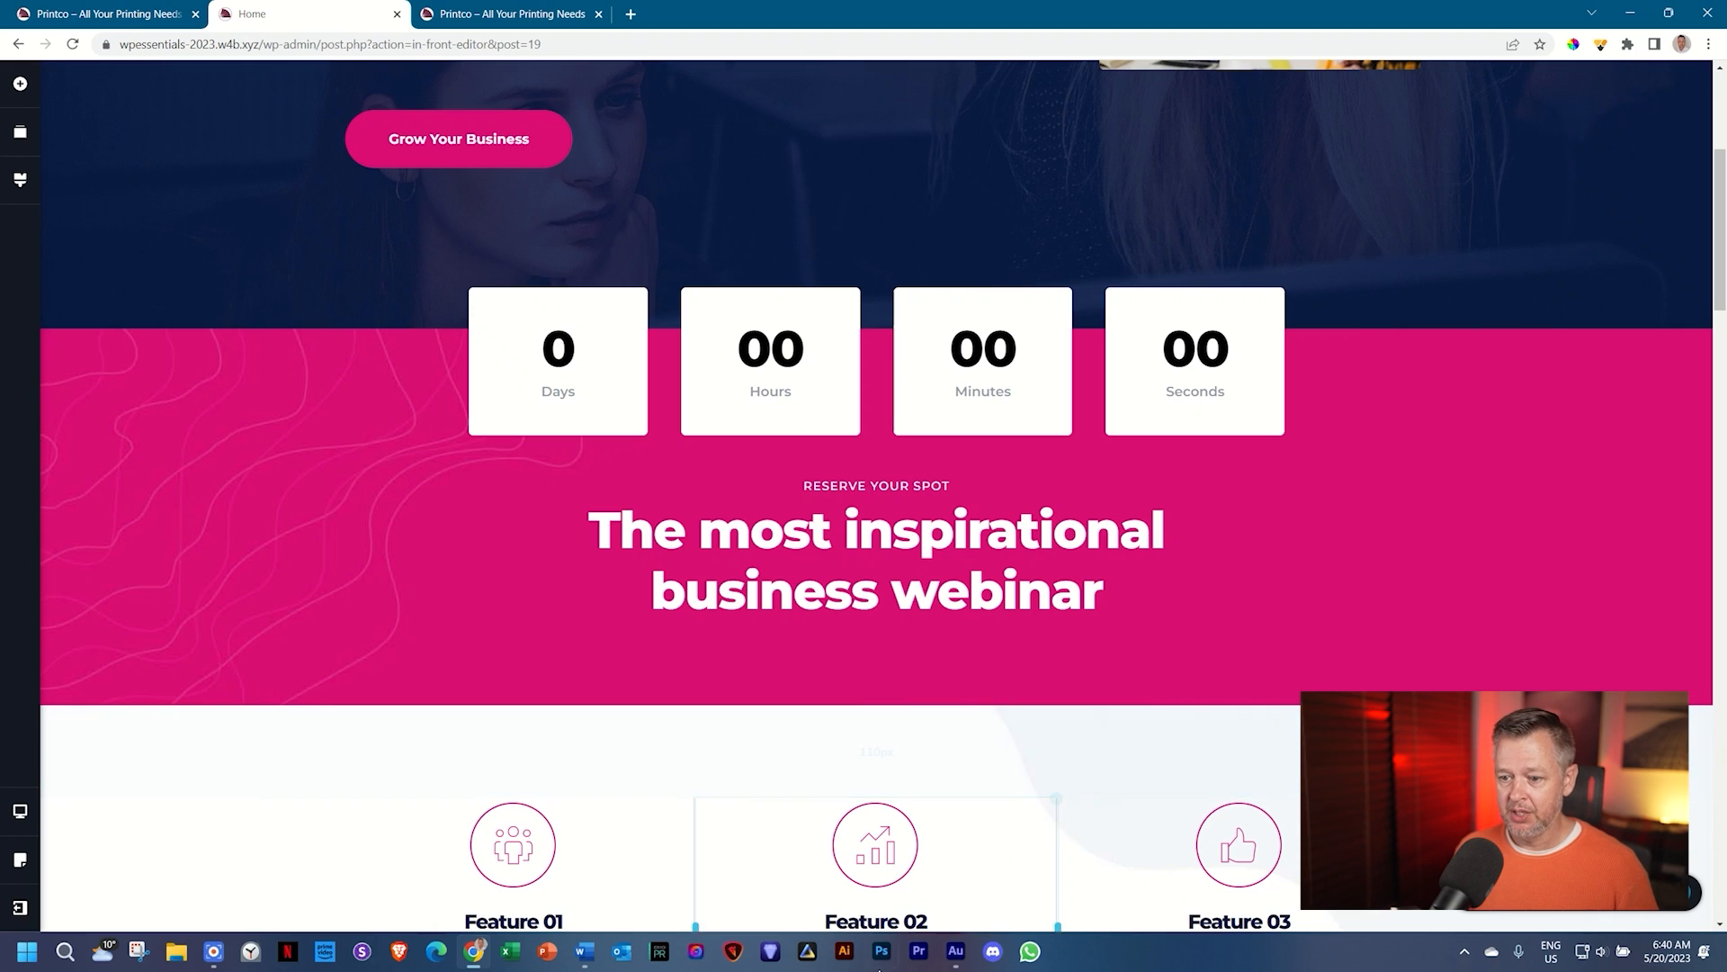
# Step: Copy the brand yellow code FFC707 from the Word brand notes
pyautogui.click(587, 952)
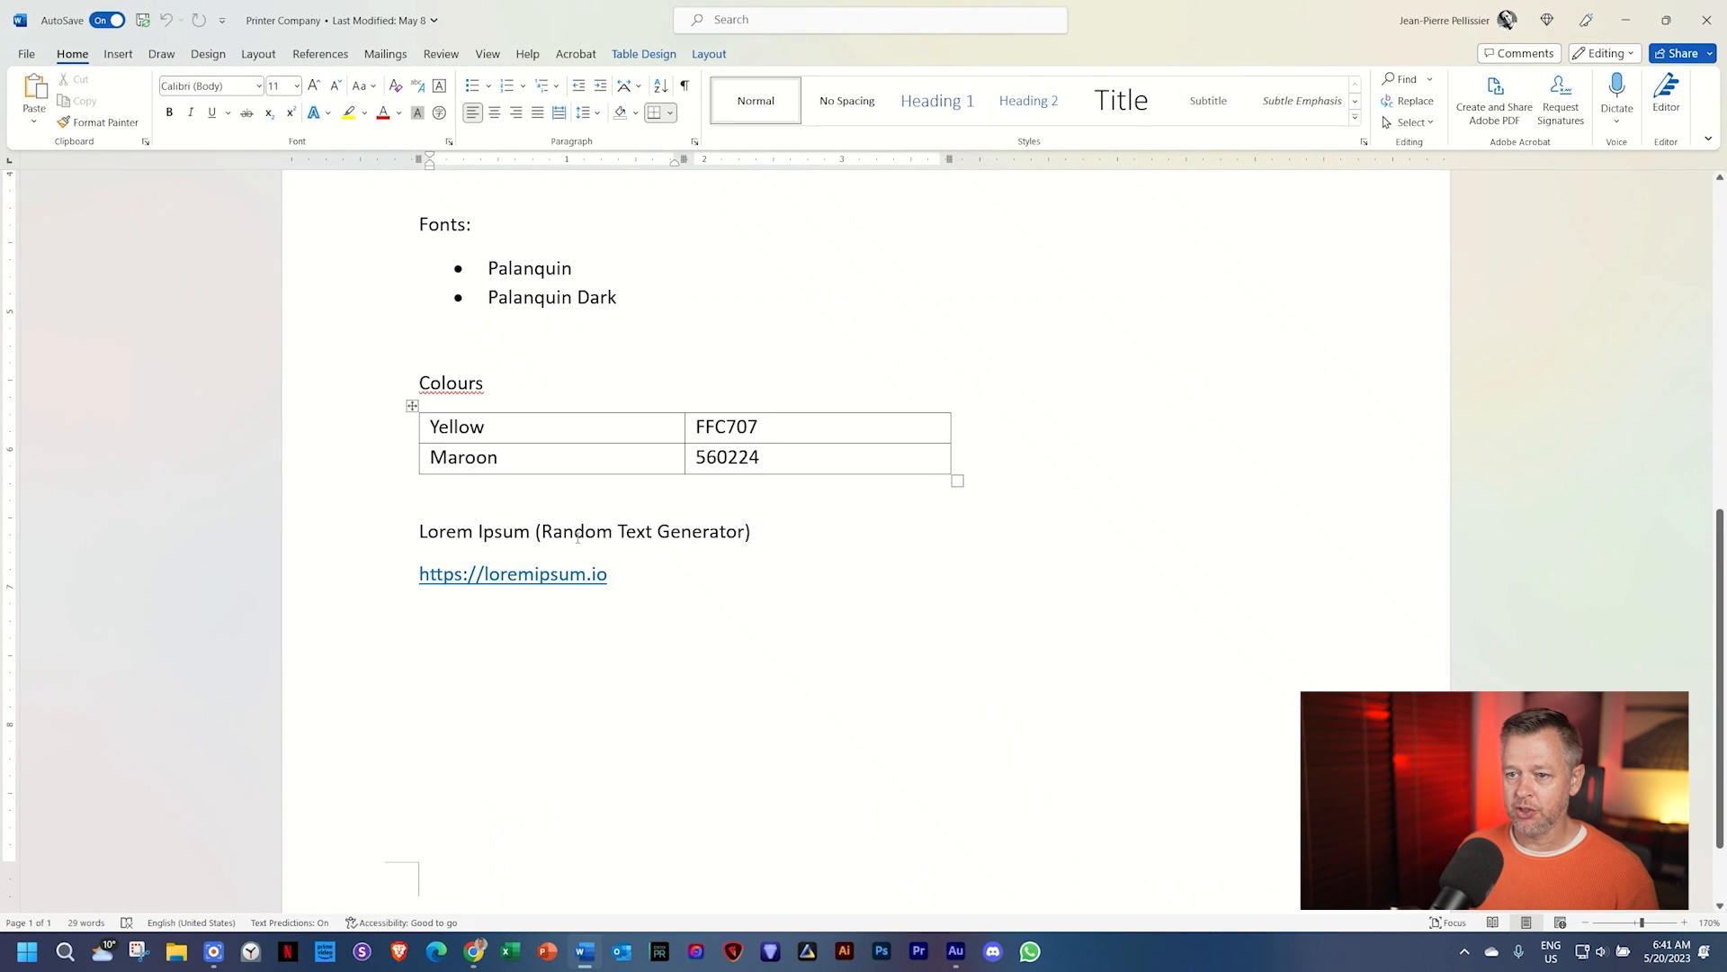
pyautogui.press('Tab')
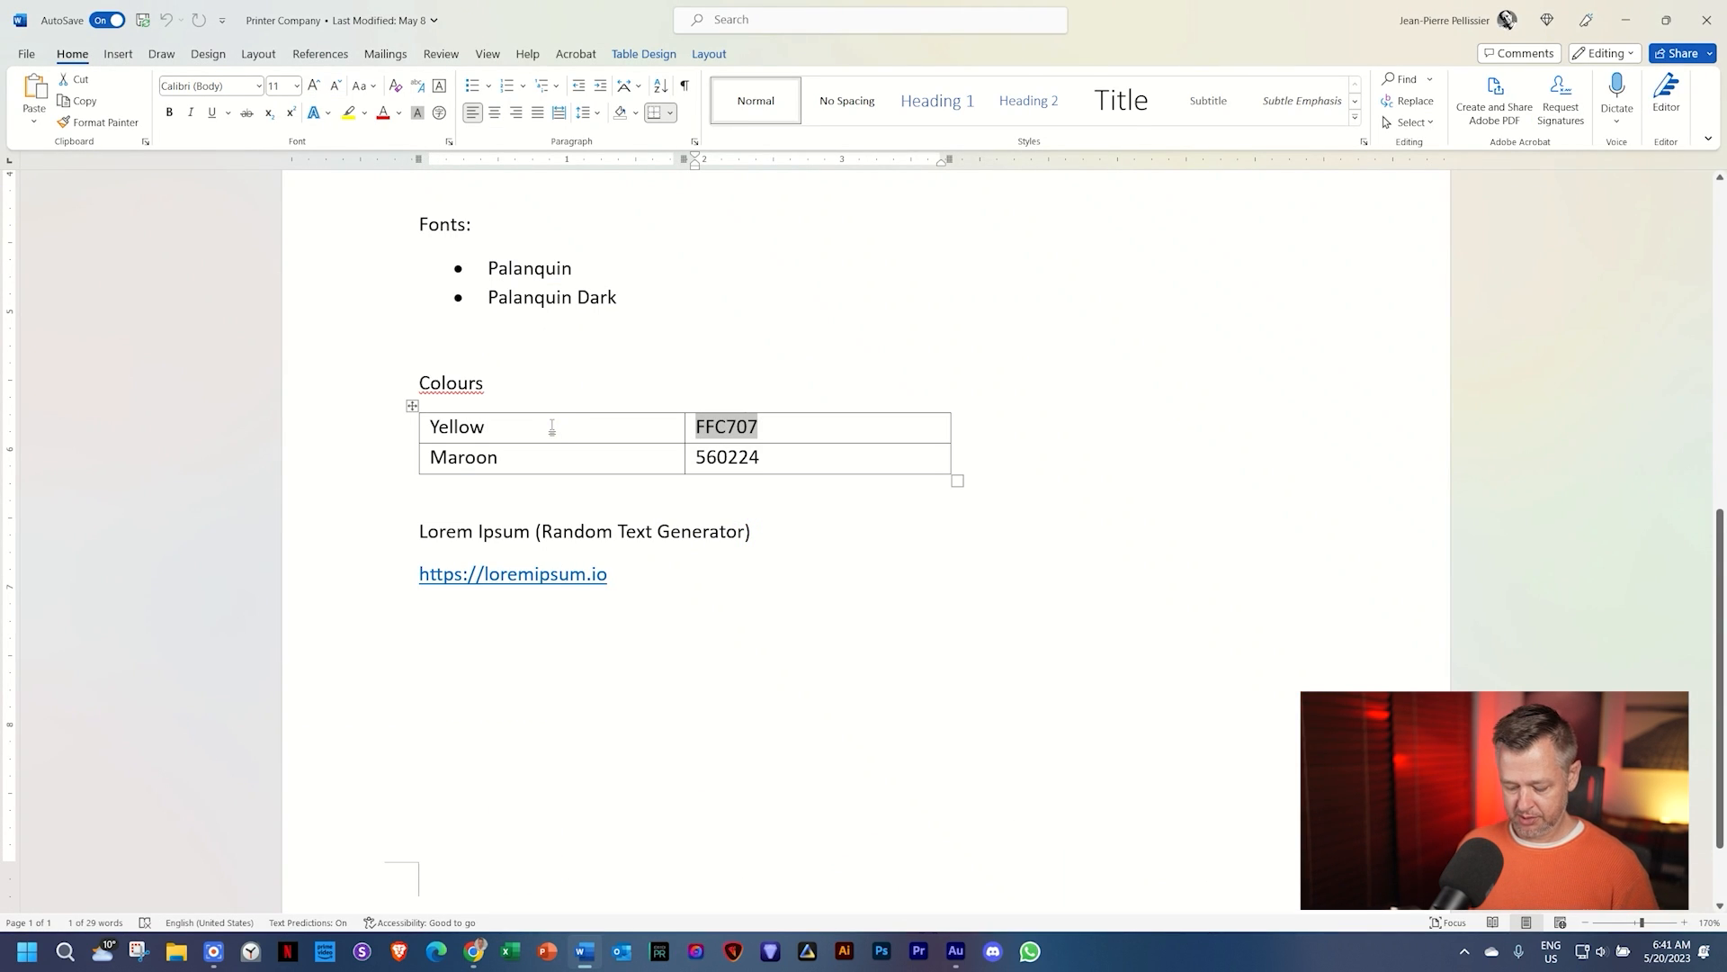
pyautogui.hotkey('alt', 'Tab')
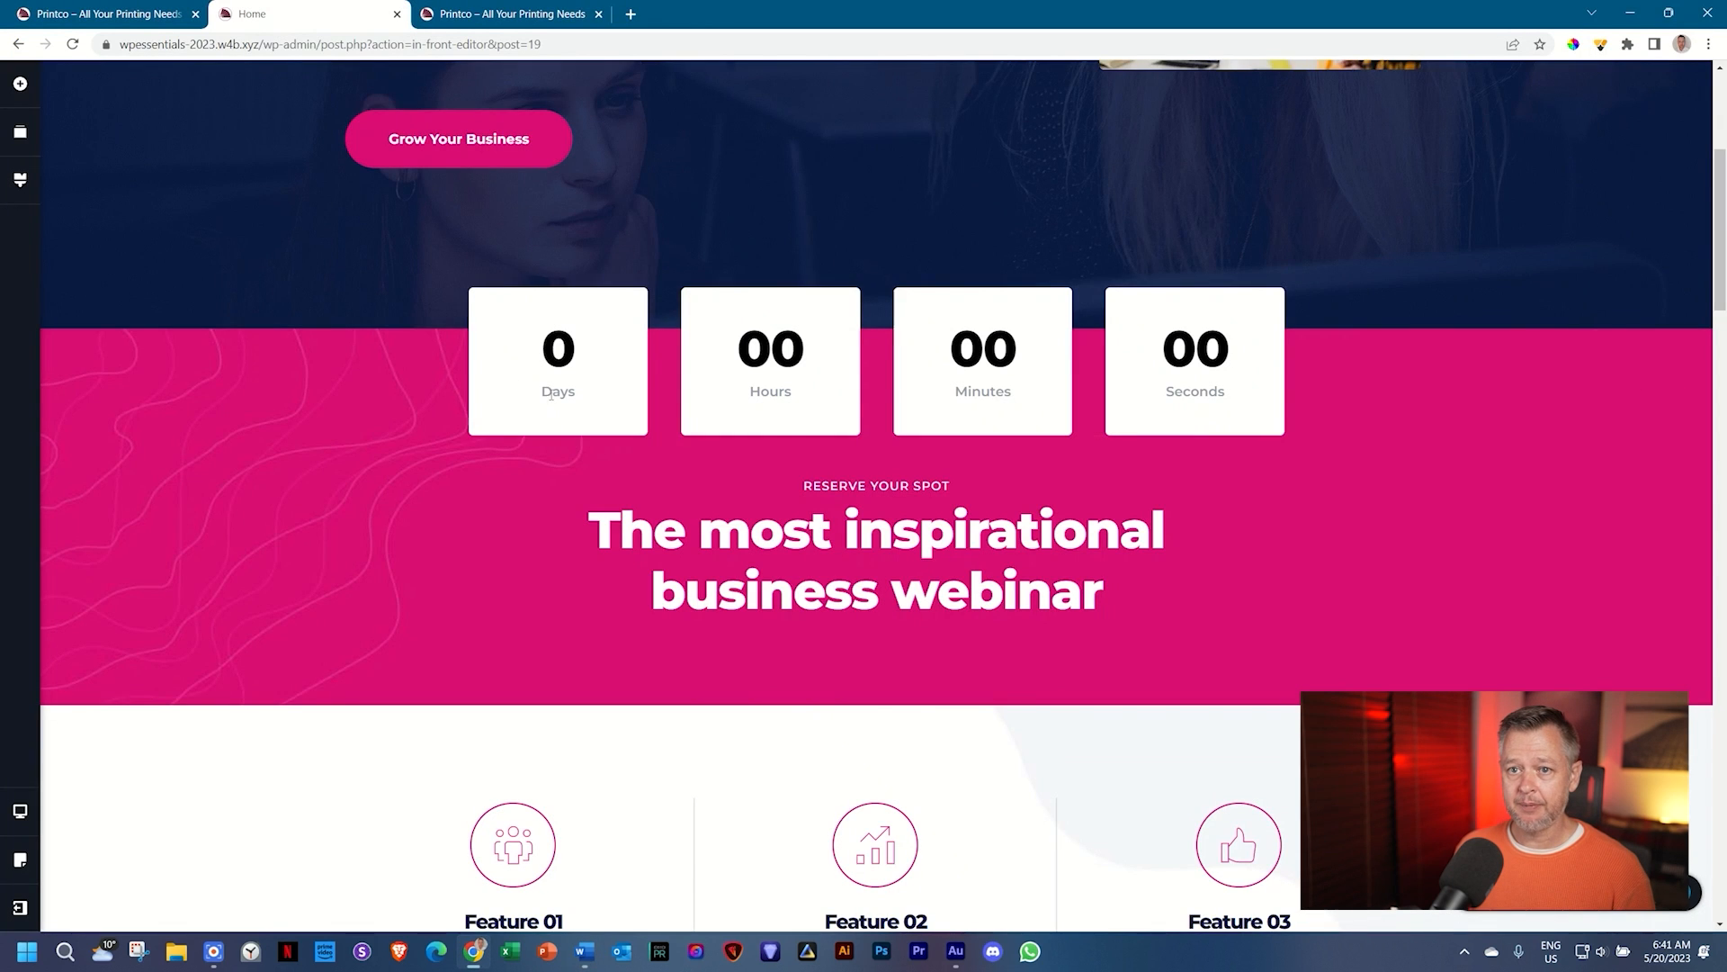
# Step: Replace the global palette's pink with brand yellow FFC707
pyautogui.click(20, 185)
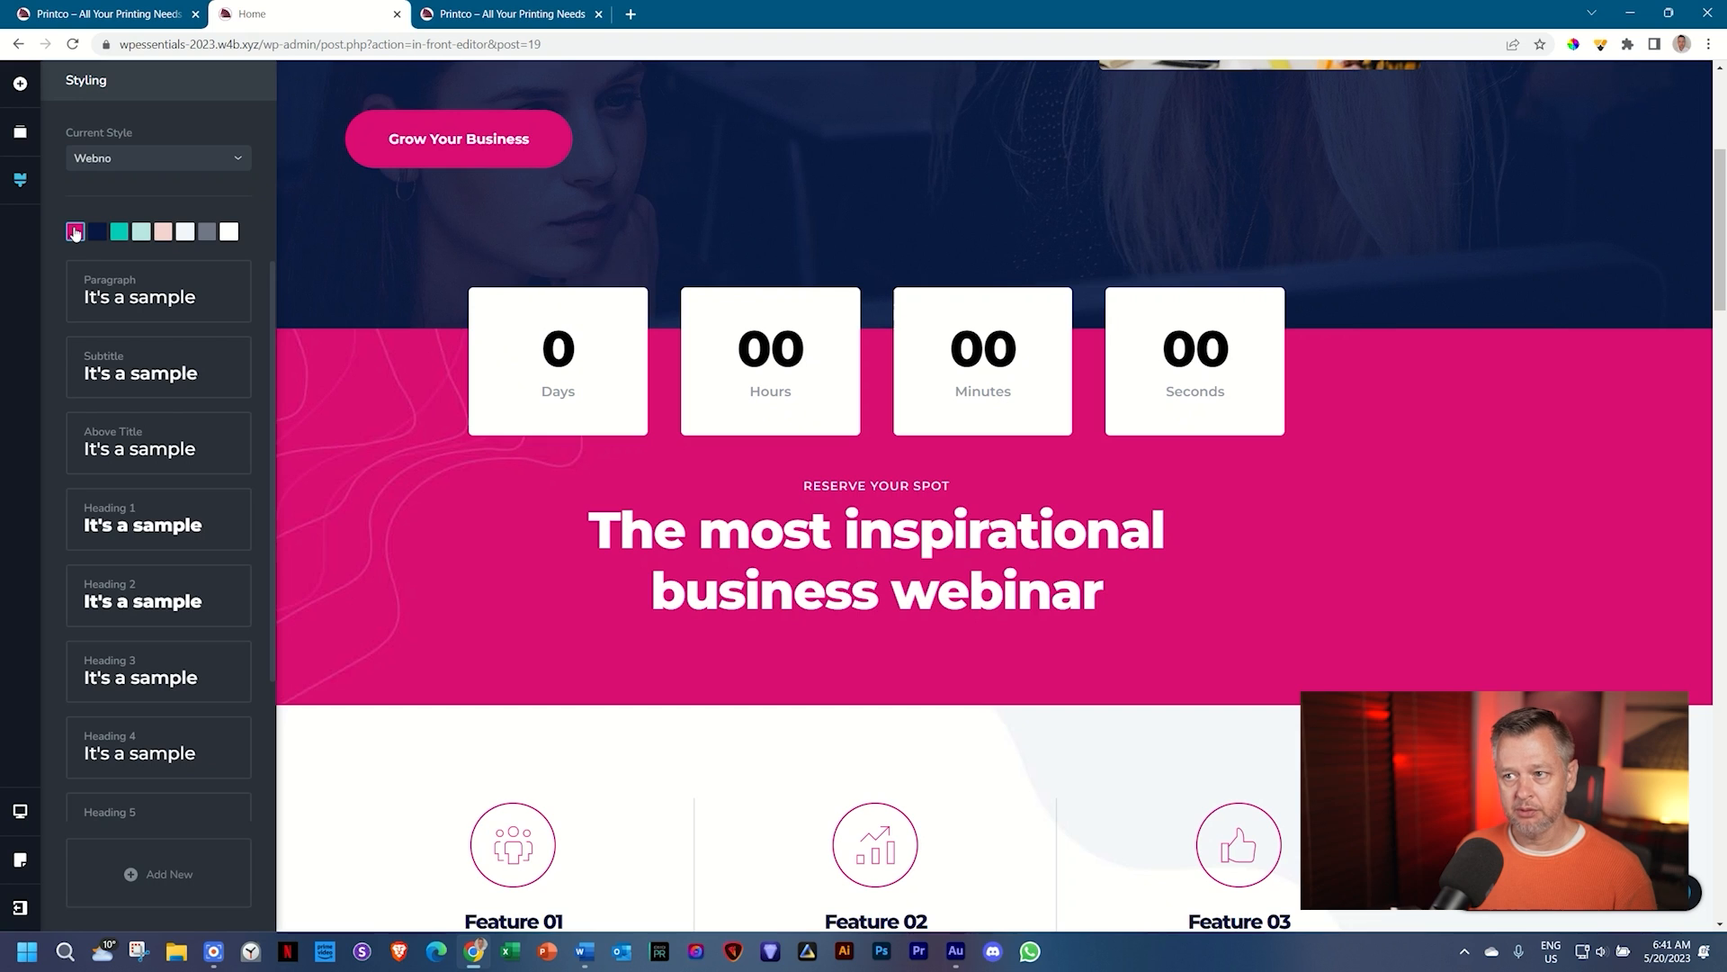
pyautogui.click(74, 232)
pyautogui.doubleClick(97, 405)
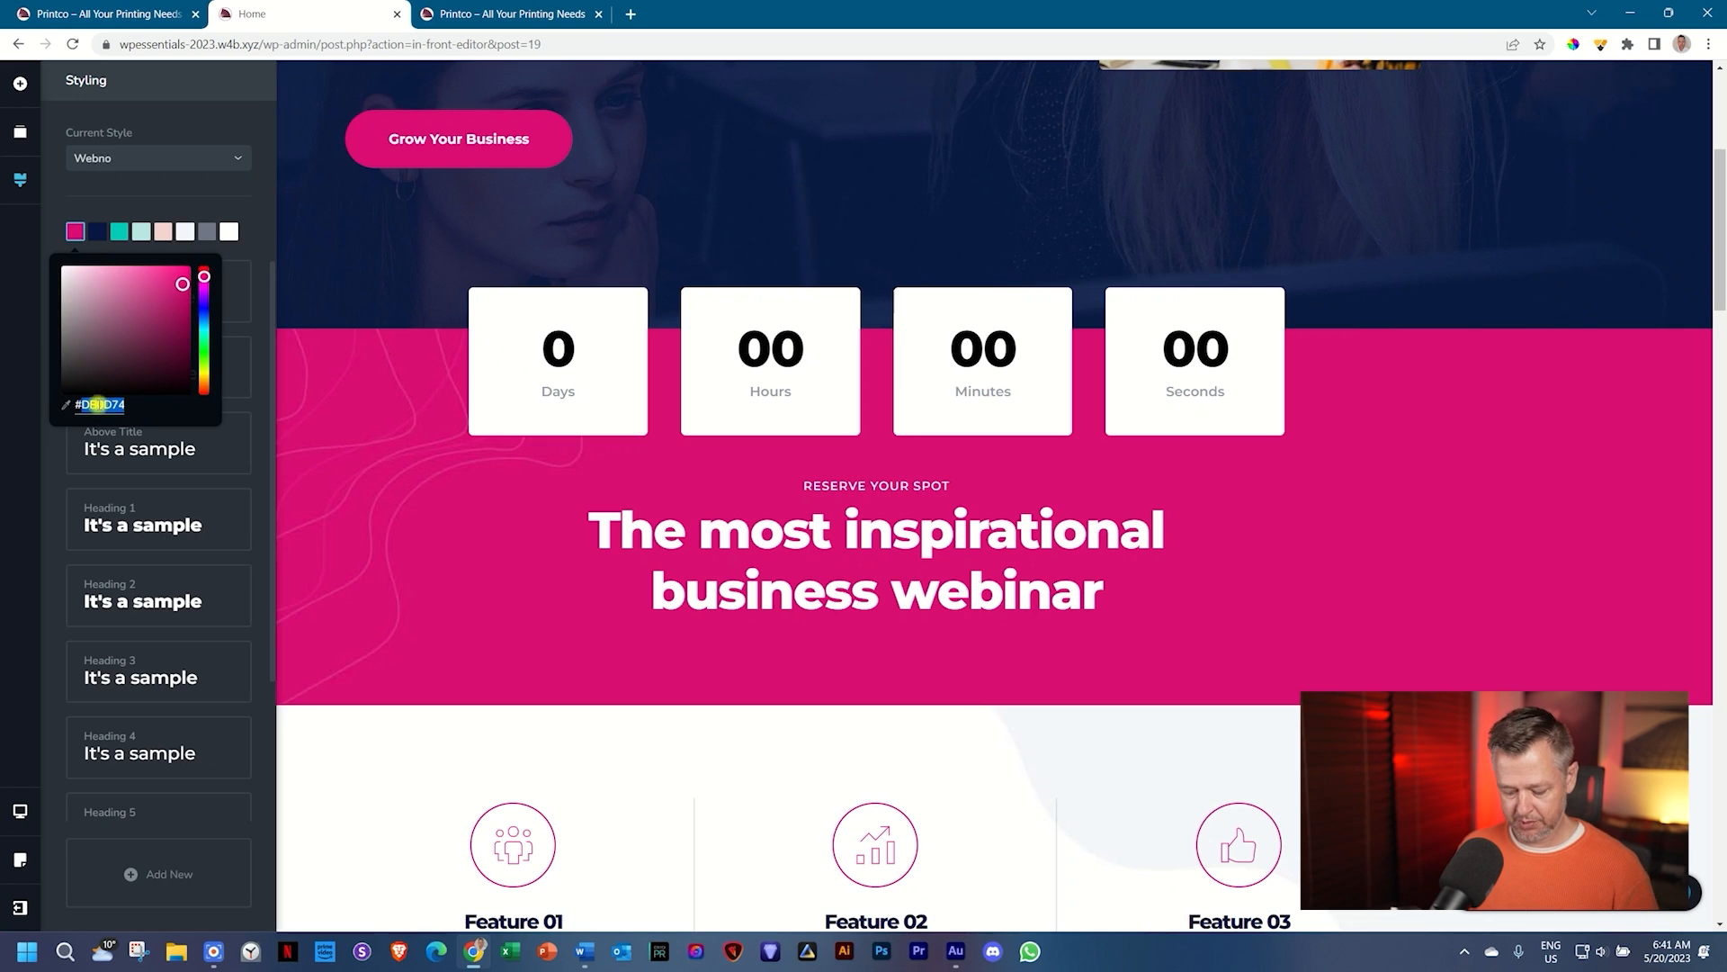
pyautogui.write('#FFC707')
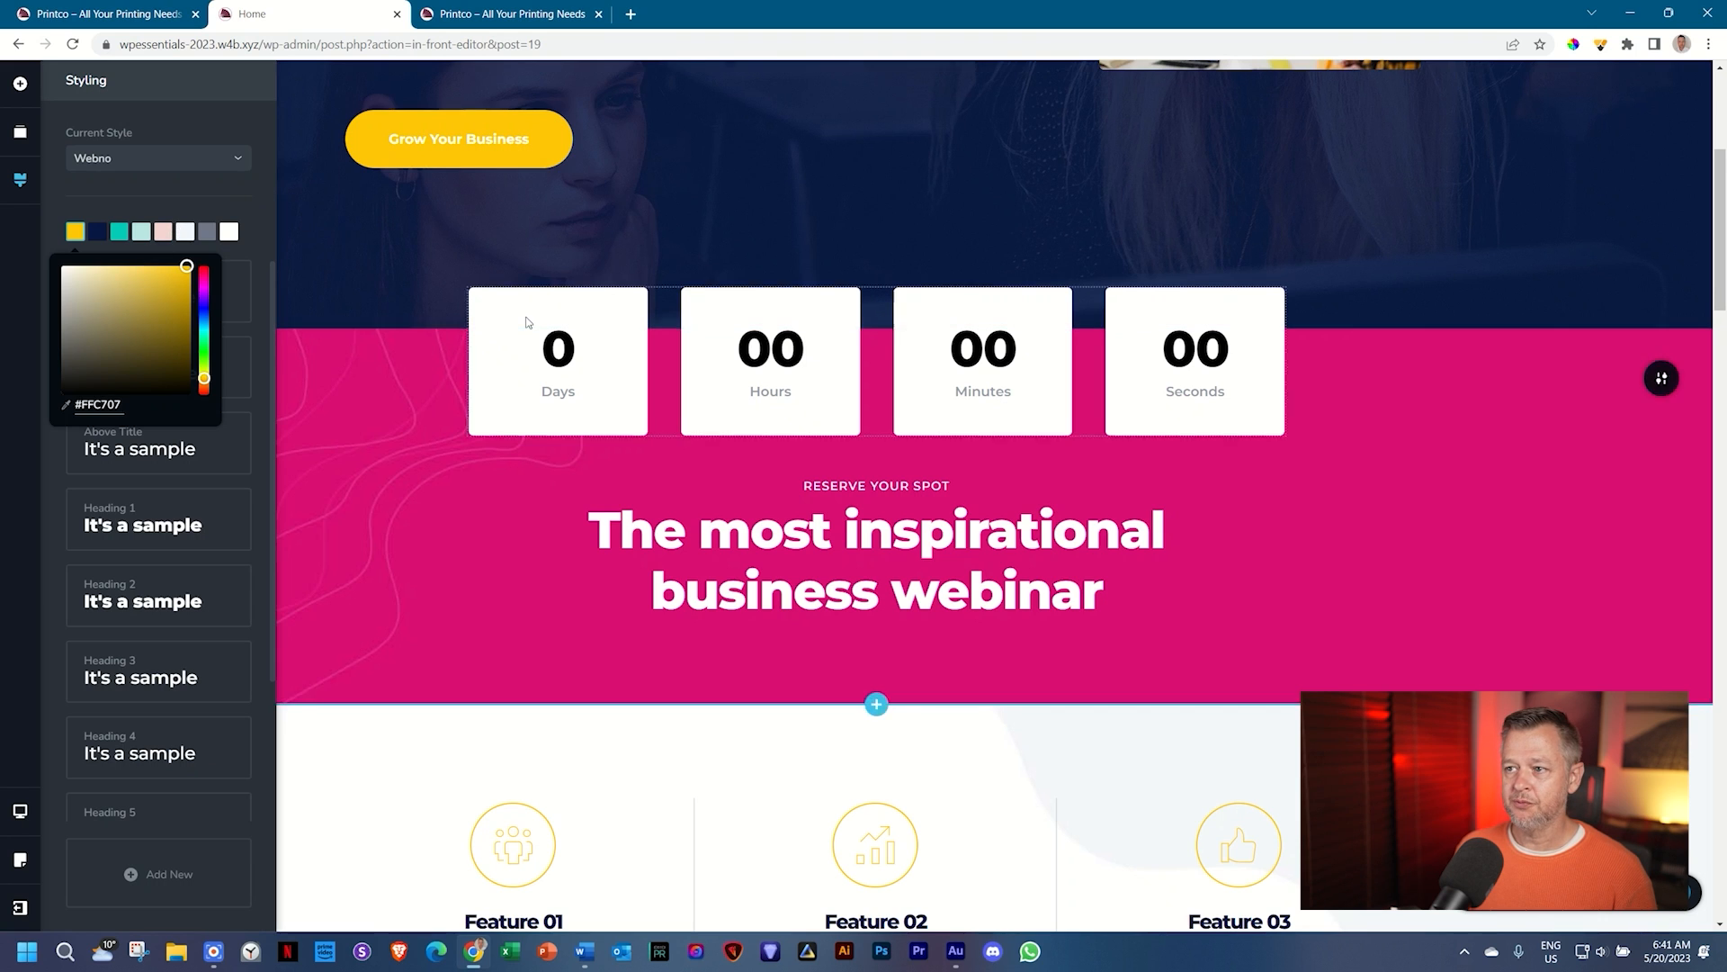
pyautogui.scroll(4, 528, 320)
pyautogui.scroll(-2, 493, 369)
pyautogui.scroll(-3, 493, 370)
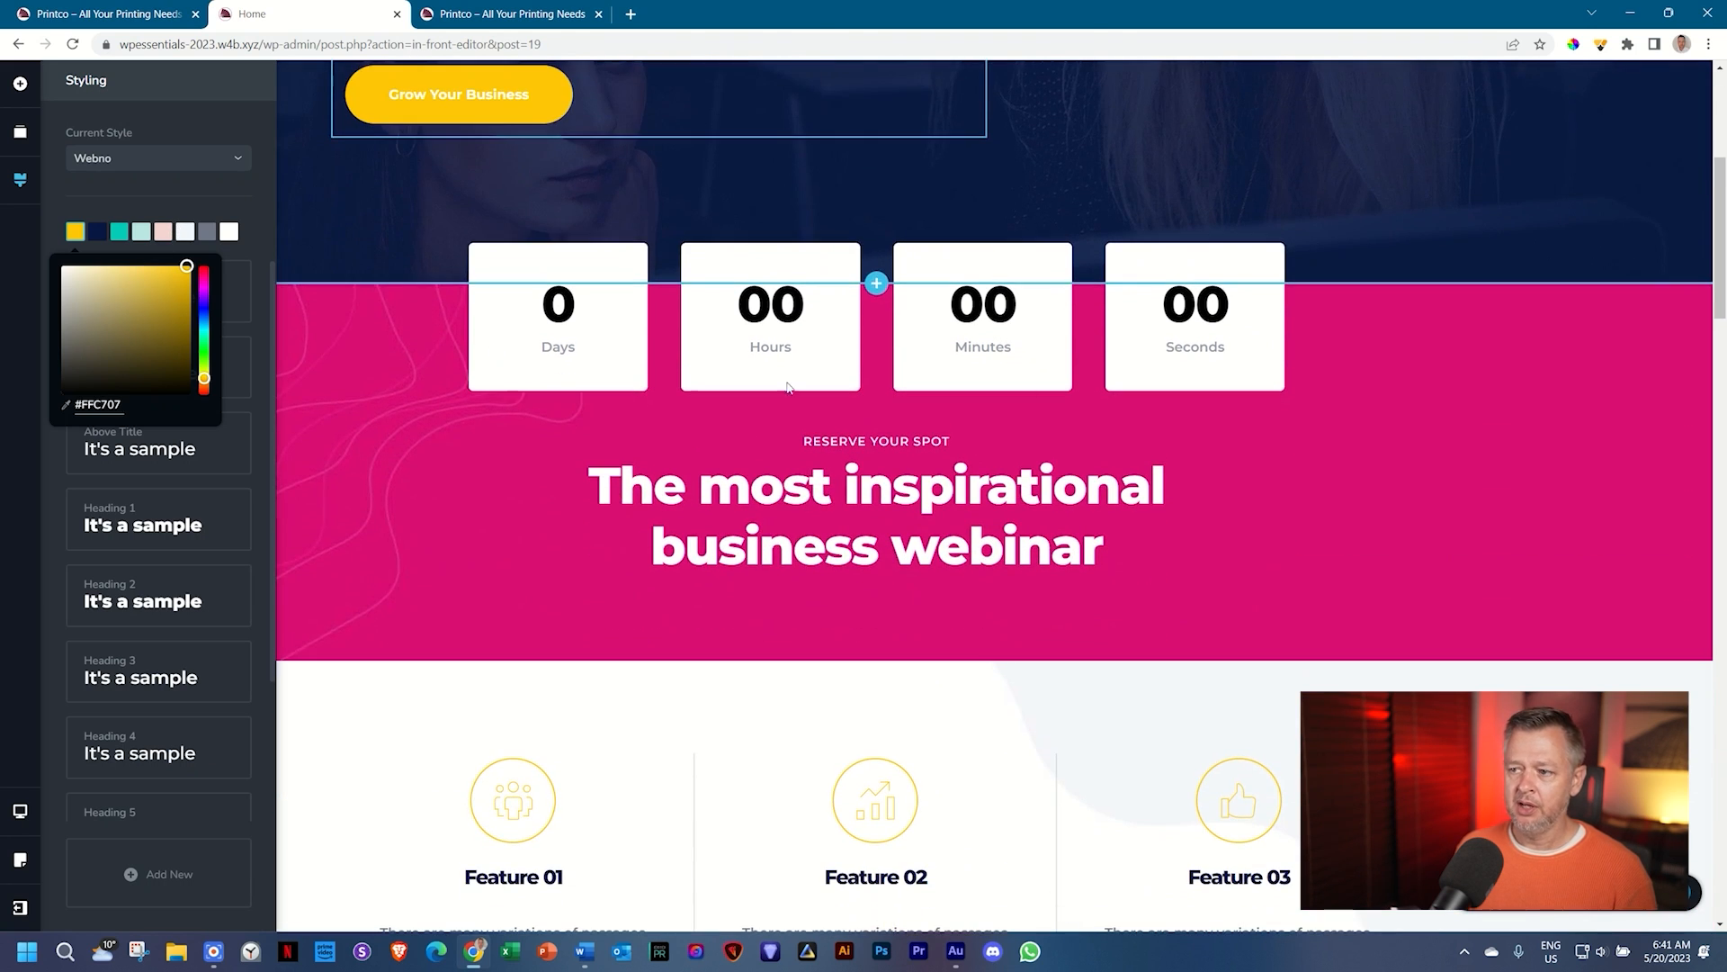
pyautogui.click(1400, 485)
pyautogui.scroll(5, 1400, 486)
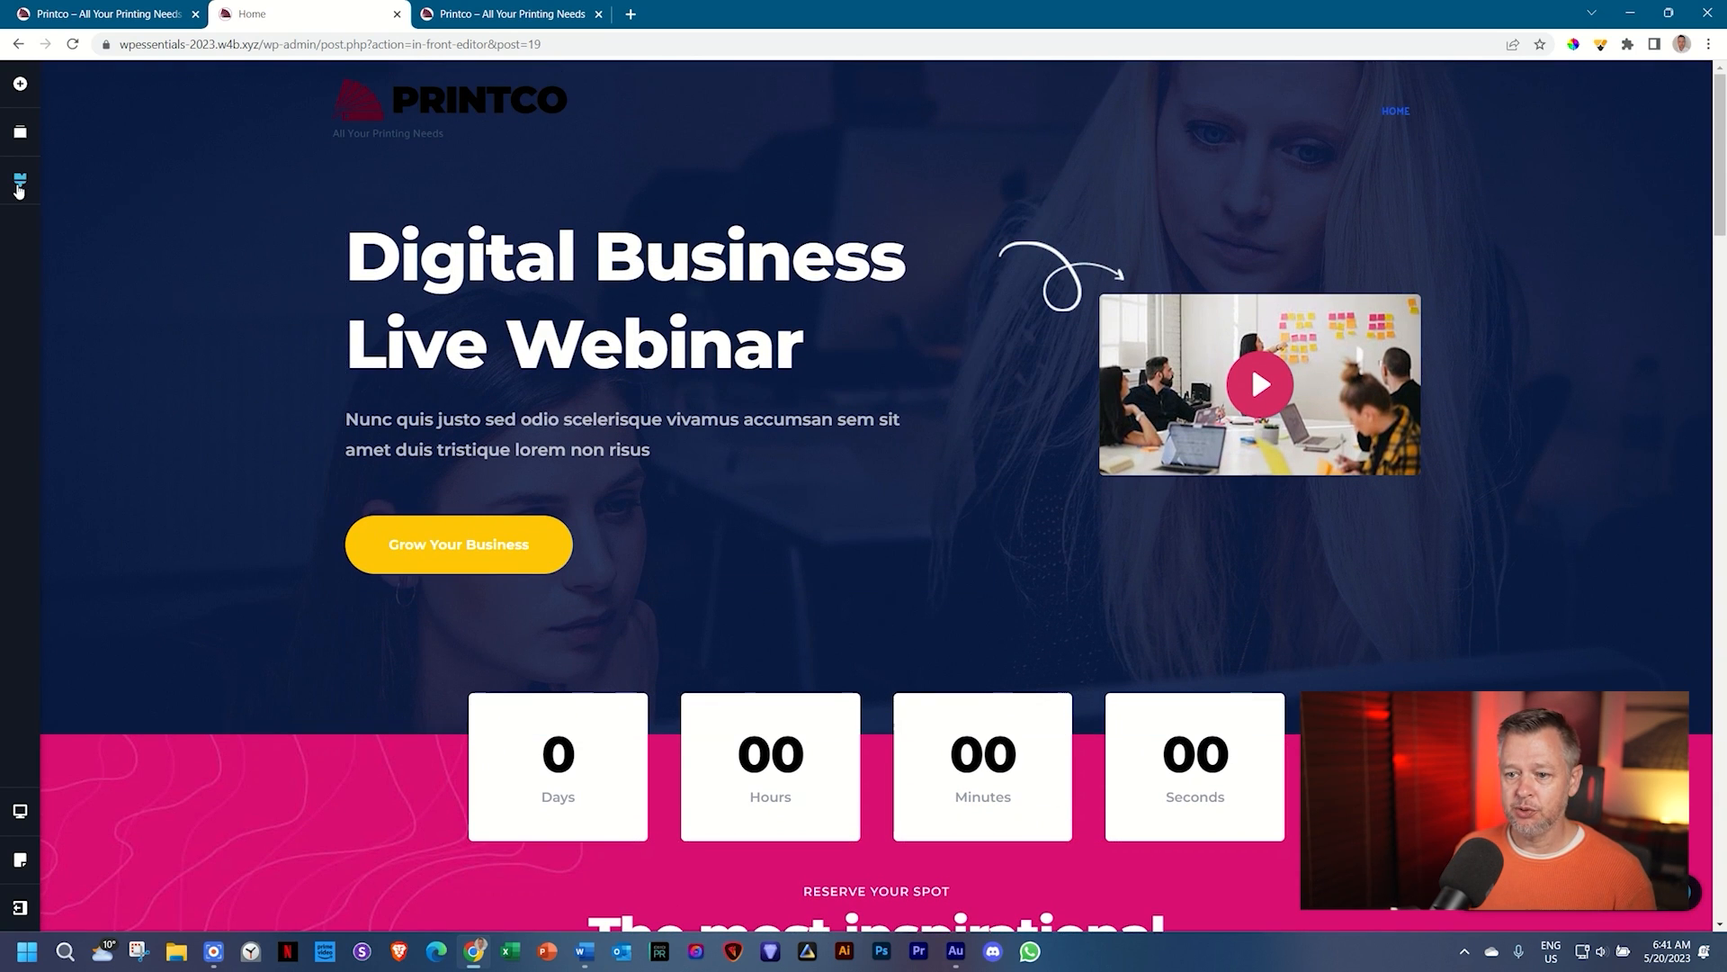
# Step: Copy the maroon code 560224 from the Word colour table
pyautogui.click(584, 951)
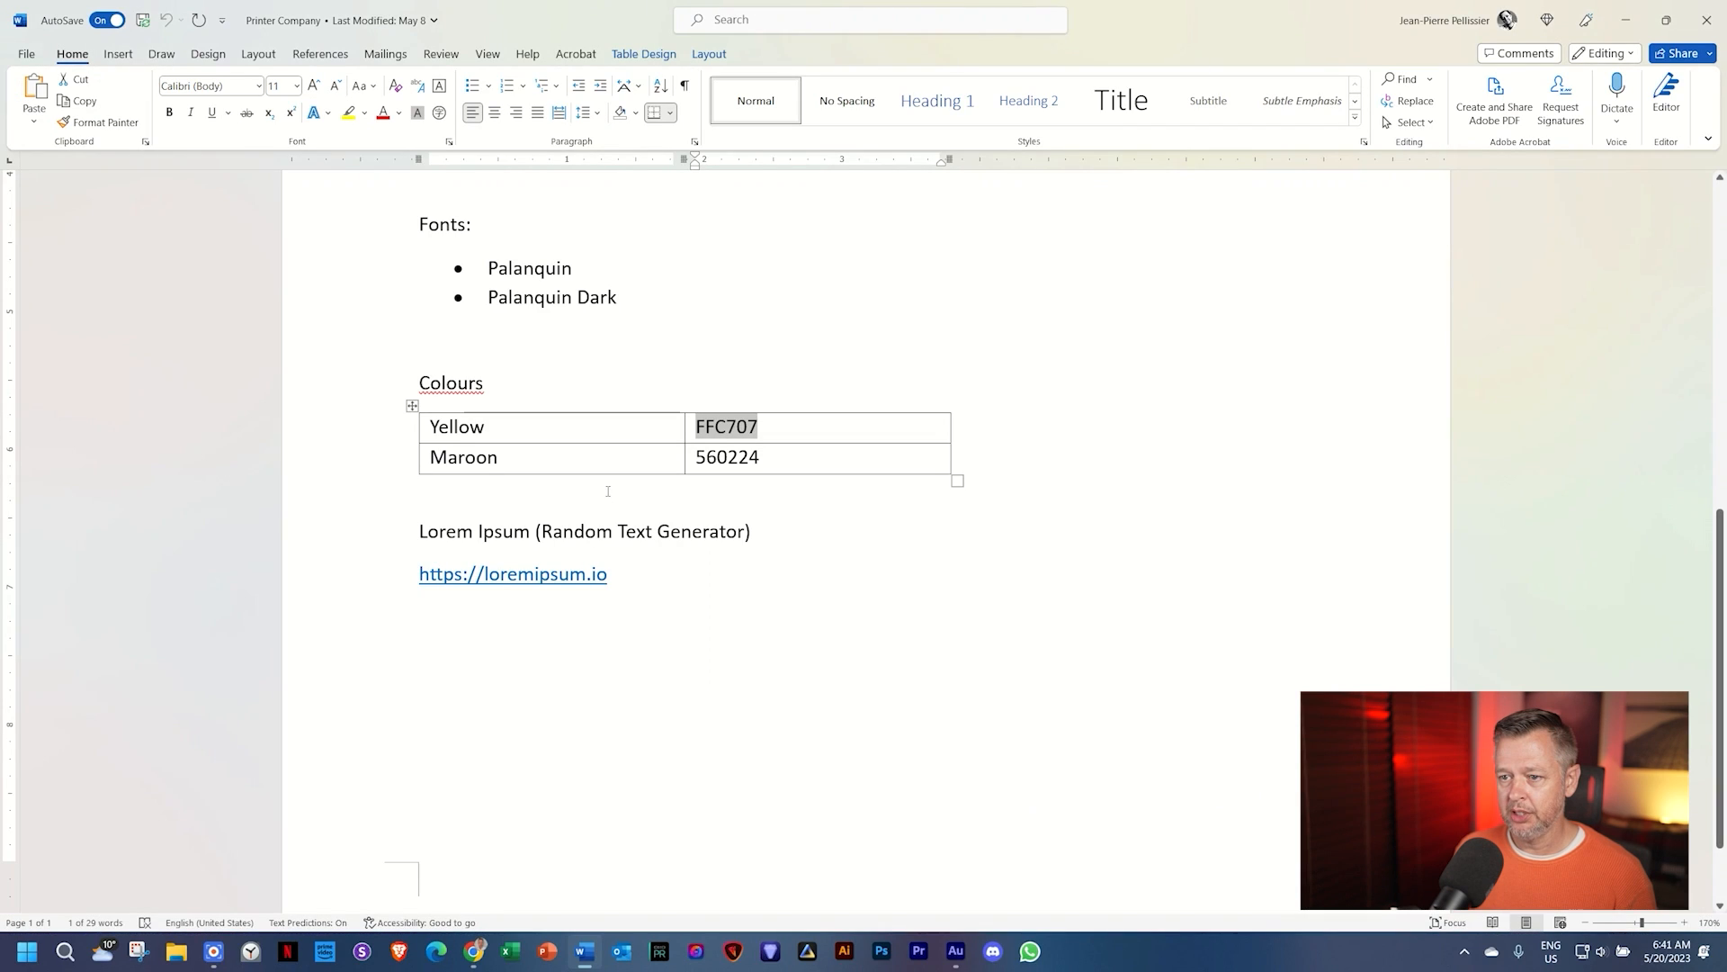
pyautogui.click(612, 459)
pyautogui.press('Tab')
pyautogui.hotkey('ctrl', 'c')
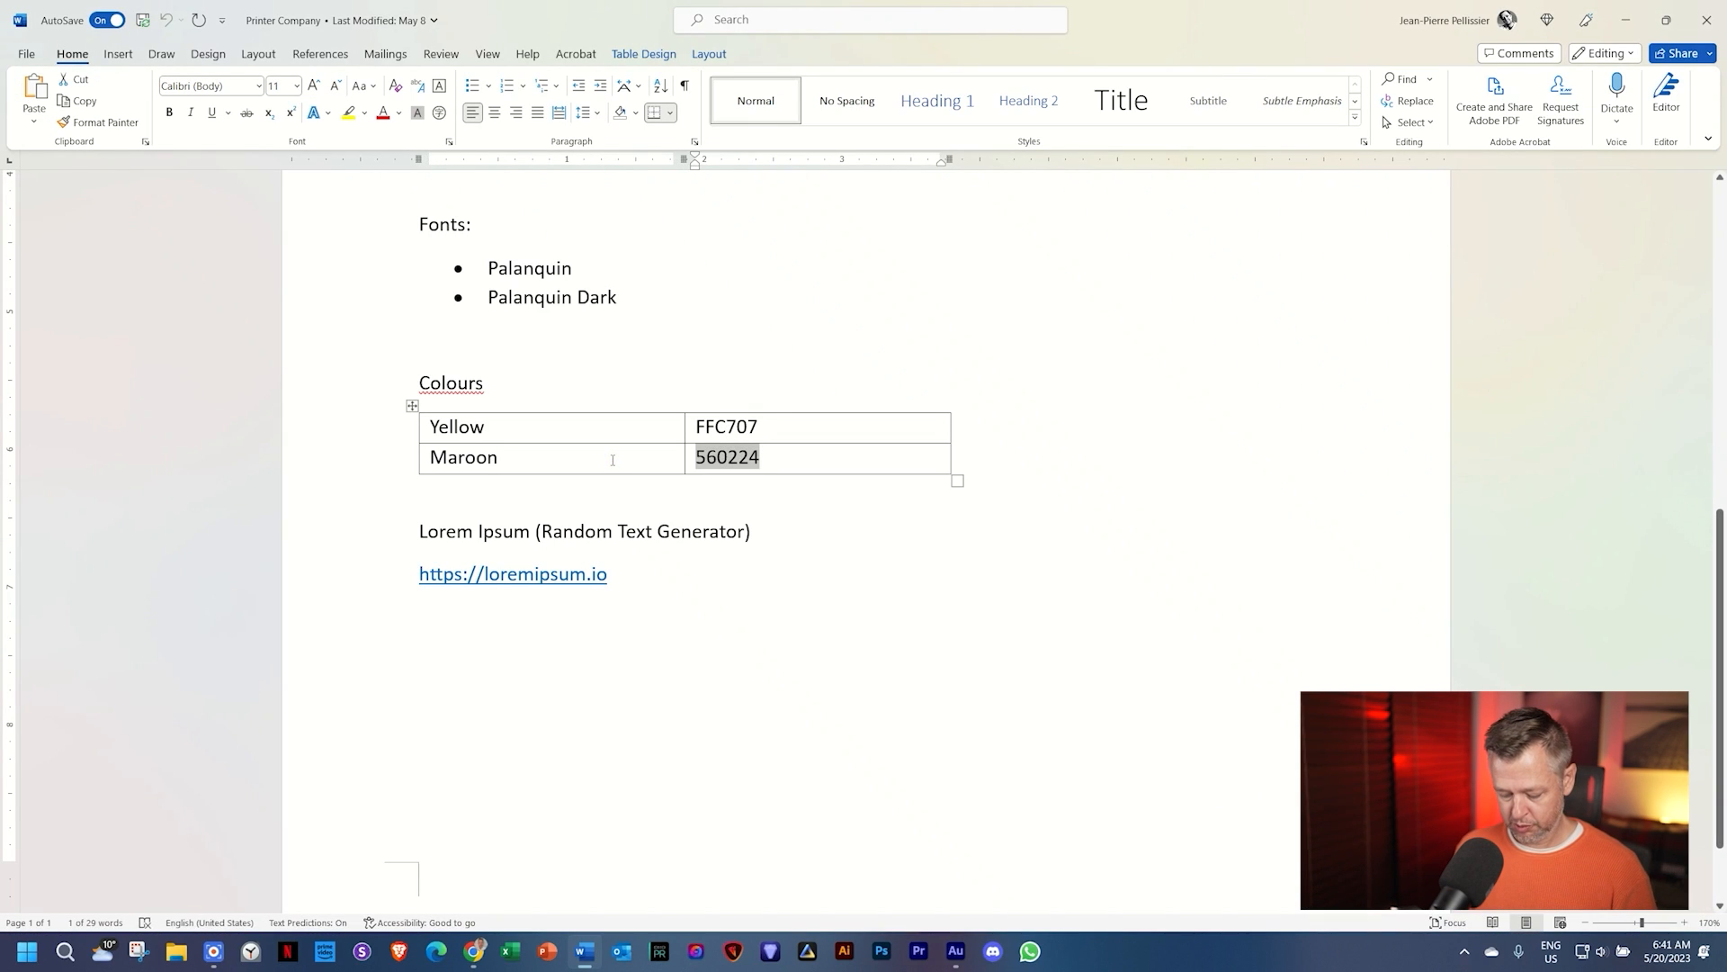
pyautogui.hotkey('alt', 'Tab')
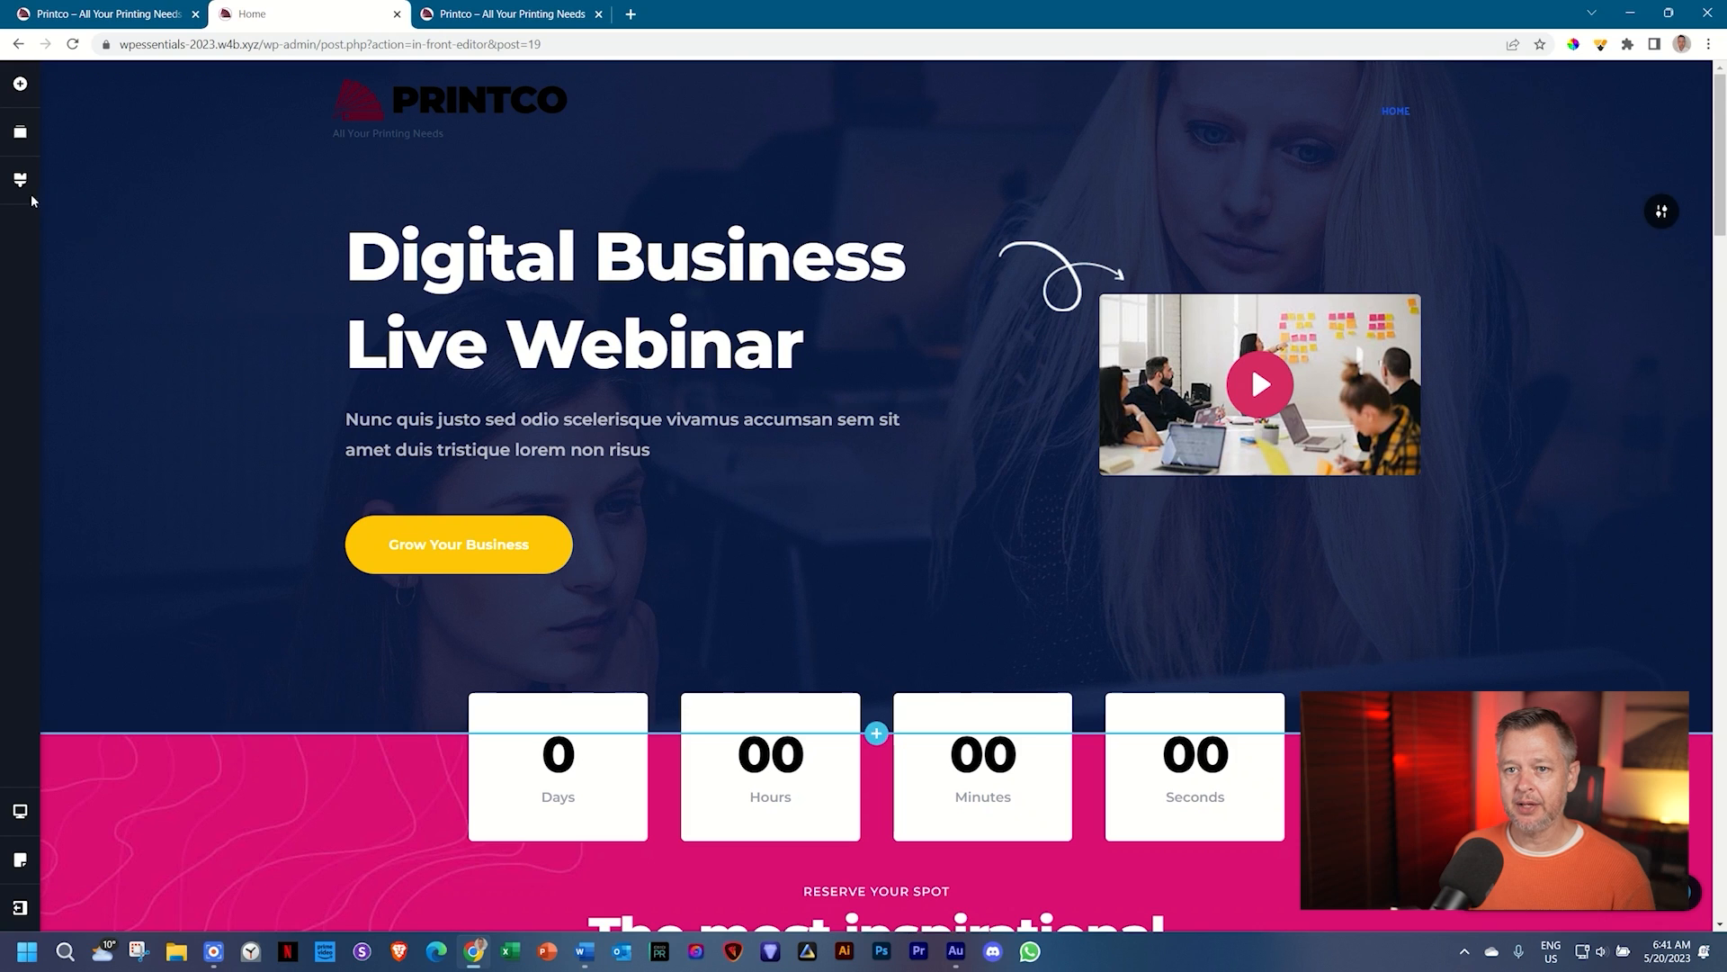
# Step: Replace the palette's dark navy colour with maroon 560224 and review the page
pyautogui.click(22, 181)
pyautogui.click(96, 233)
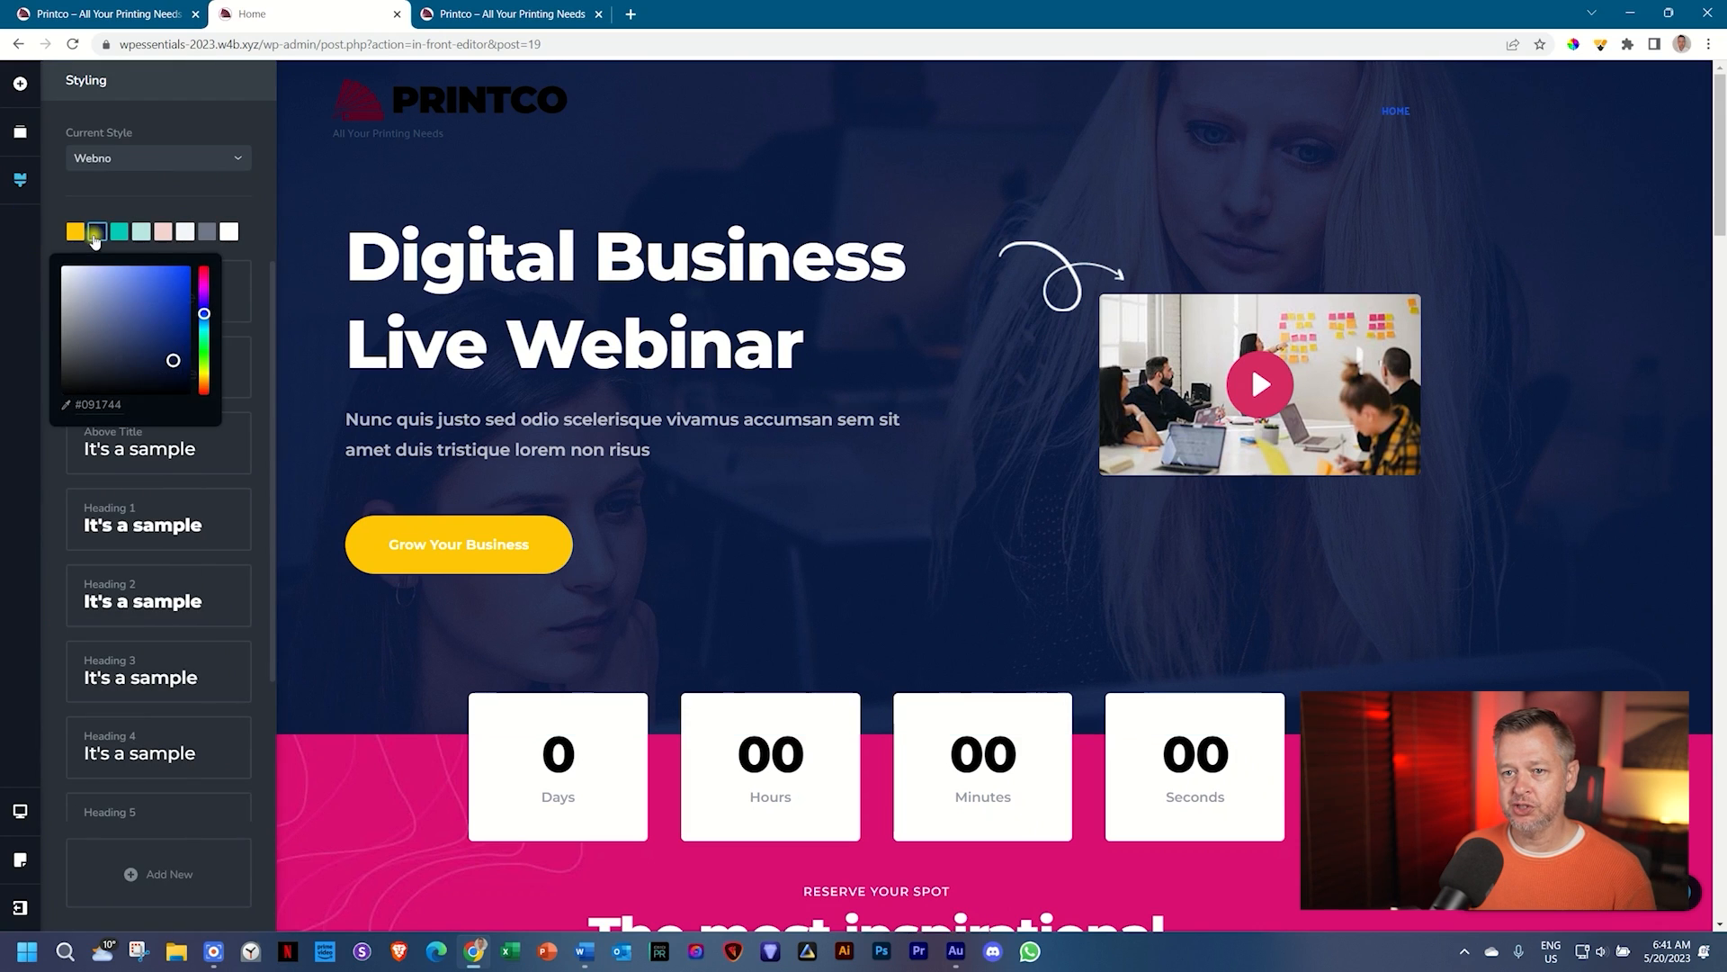
pyautogui.doubleClick(99, 405)
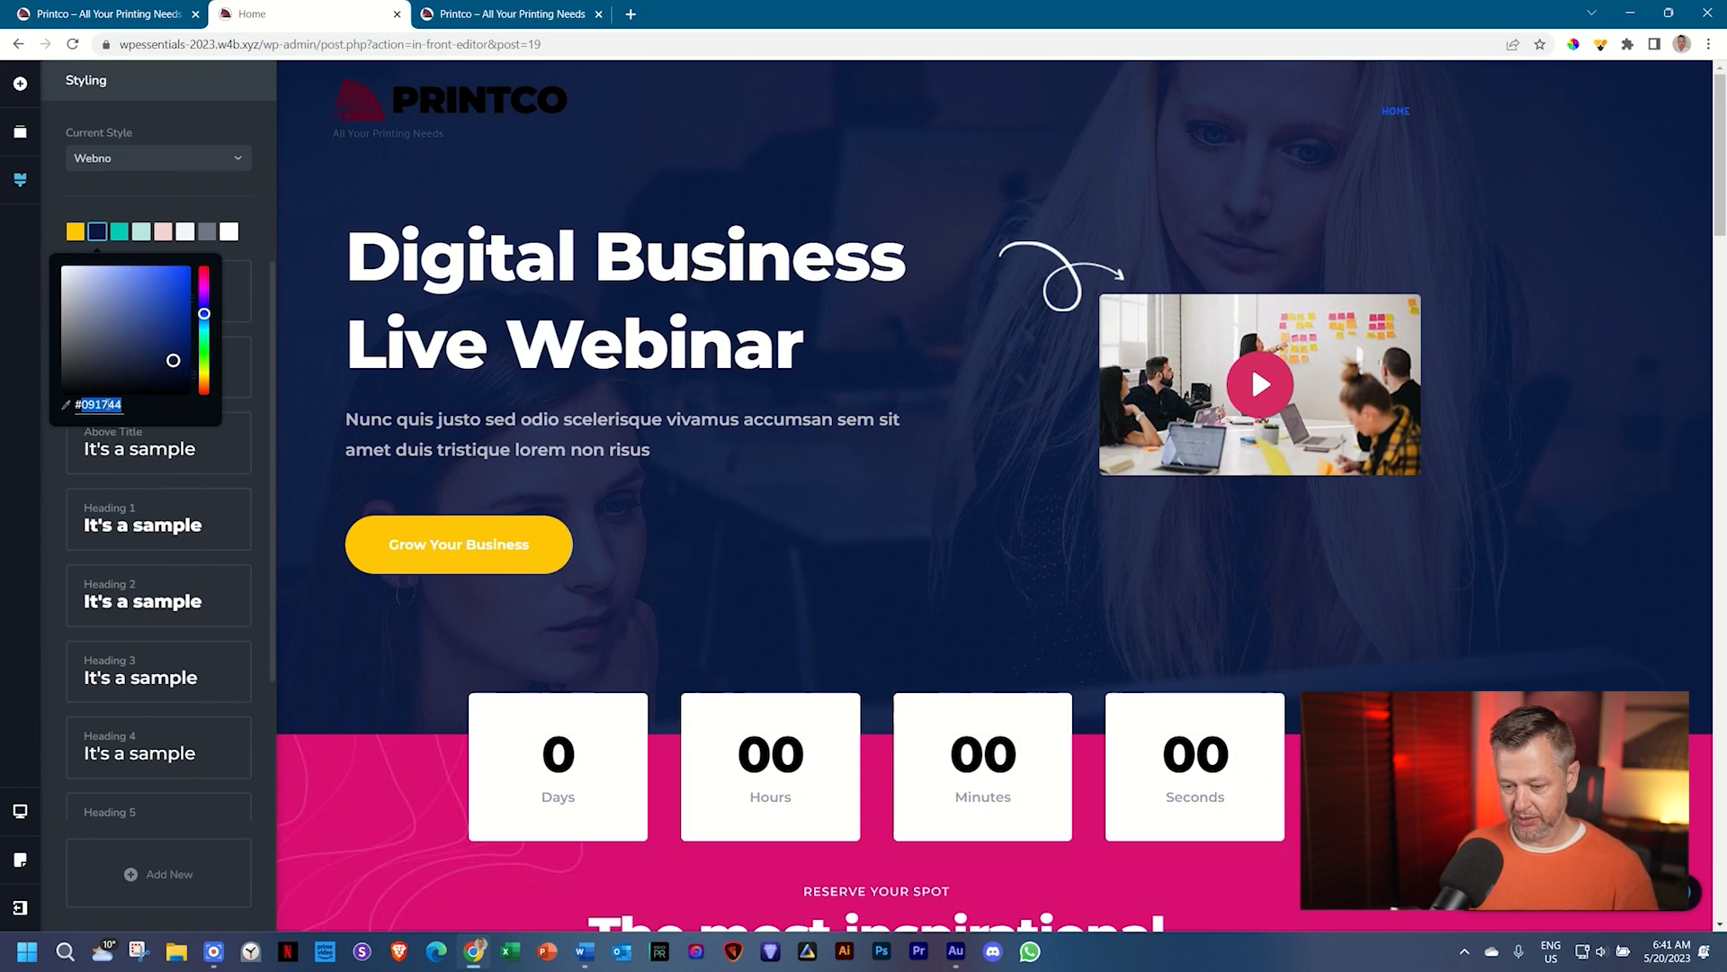
pyautogui.hotkey('ctrl', 'v')
pyautogui.click(1527, 567)
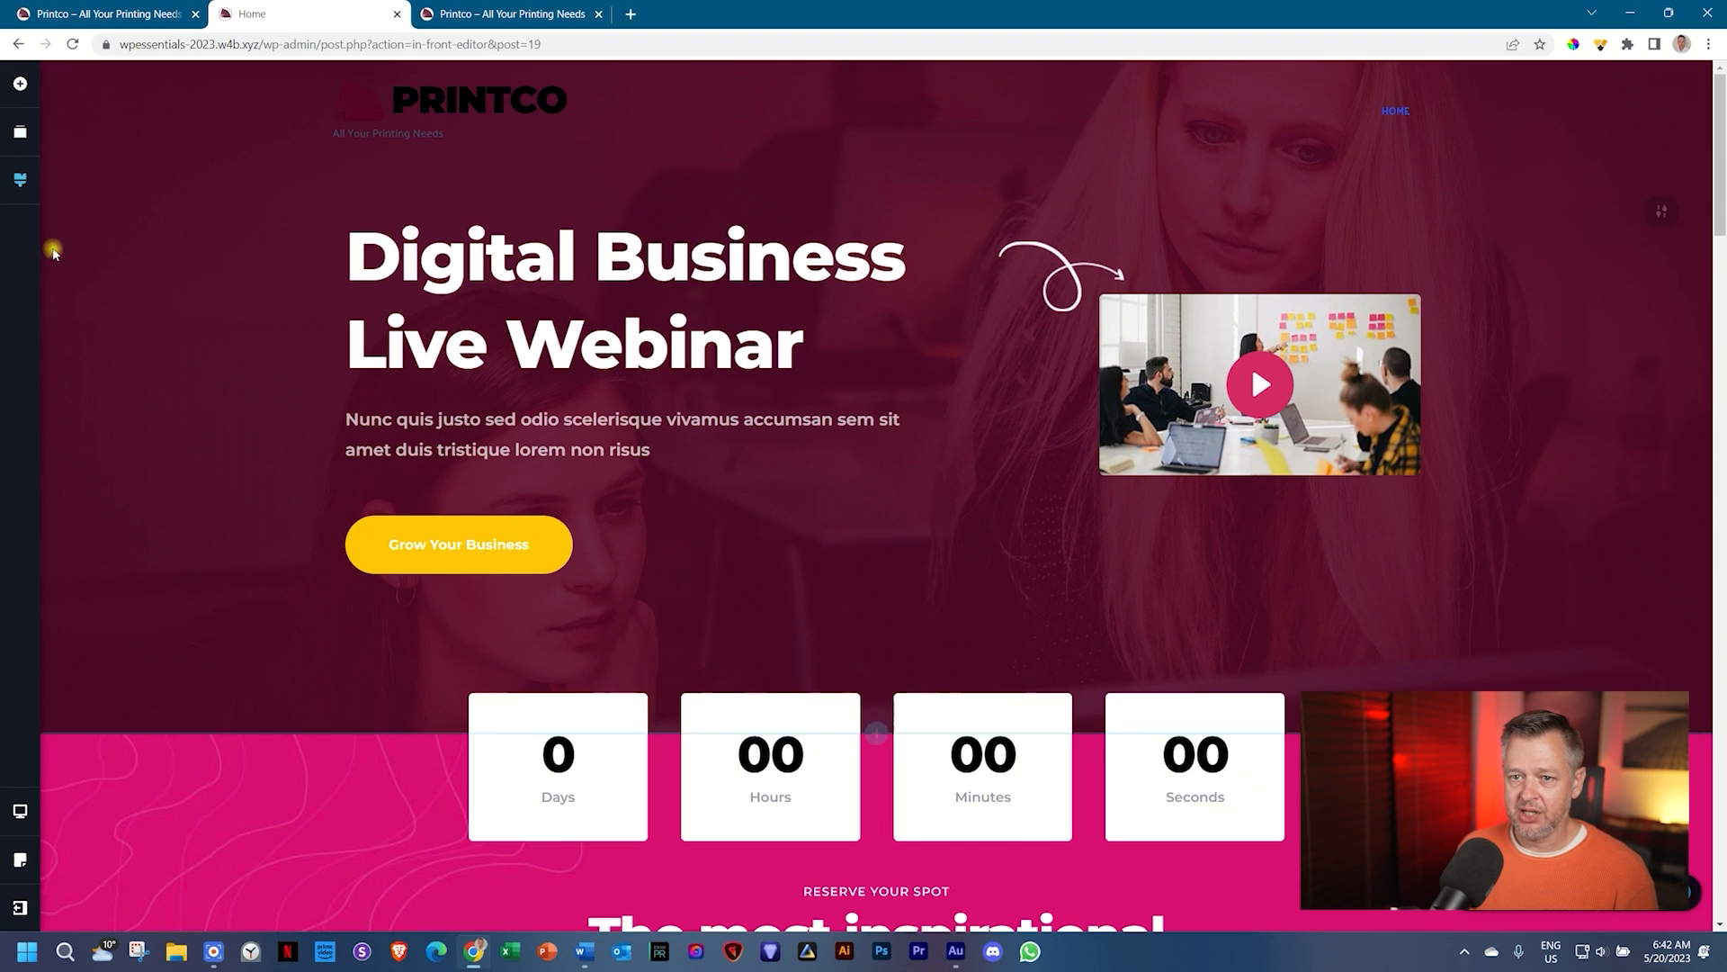
pyautogui.click(20, 179)
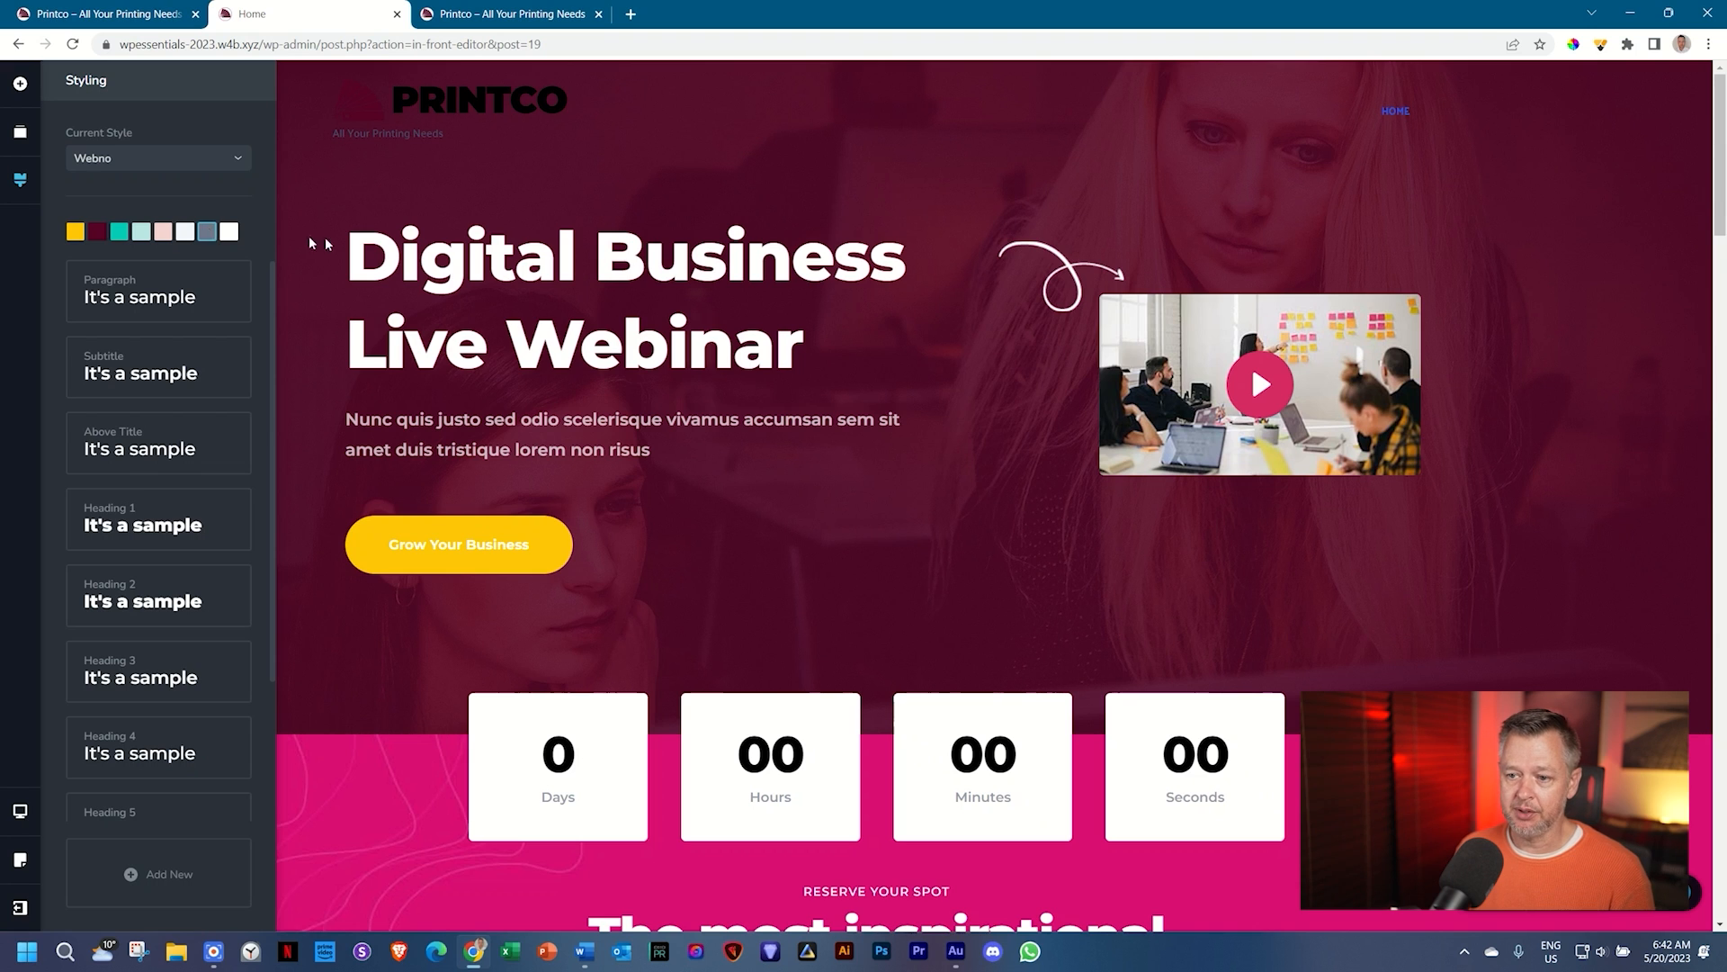
# Step: Add a blank custom block below the footer holding a dummy text paragraph
pyautogui.scroll(-15, 627, 319)
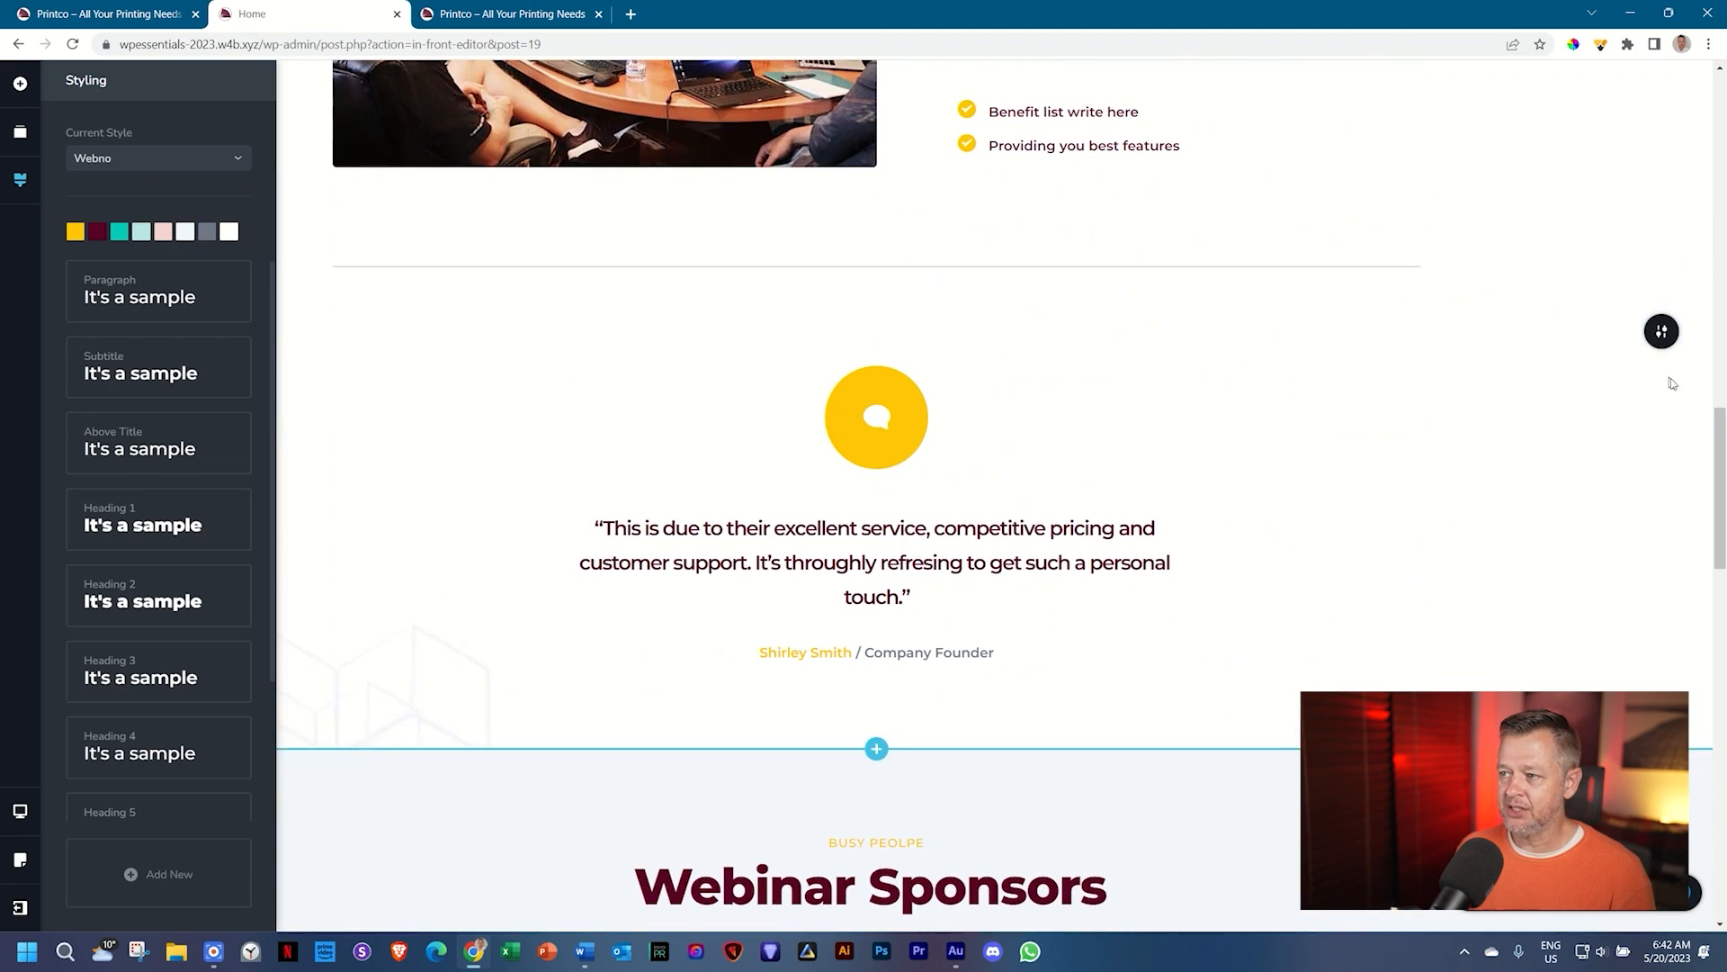
pyautogui.moveTo(1721, 449); pyautogui.dragTo(1720, 806)
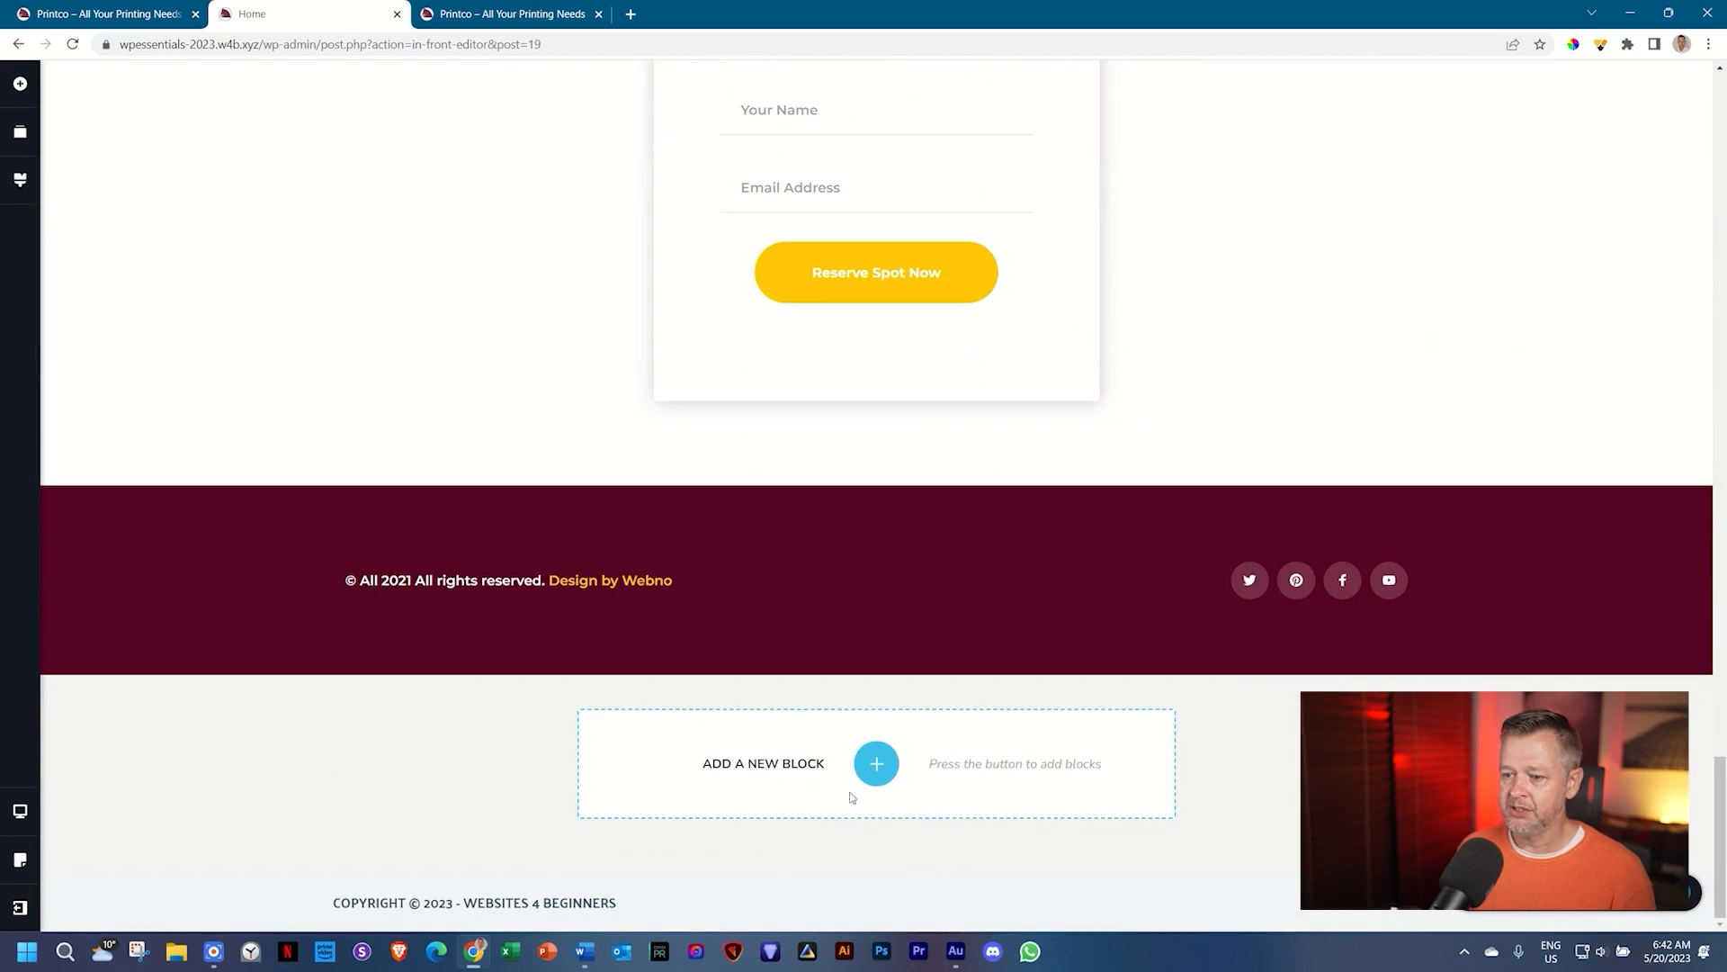
pyautogui.click(876, 763)
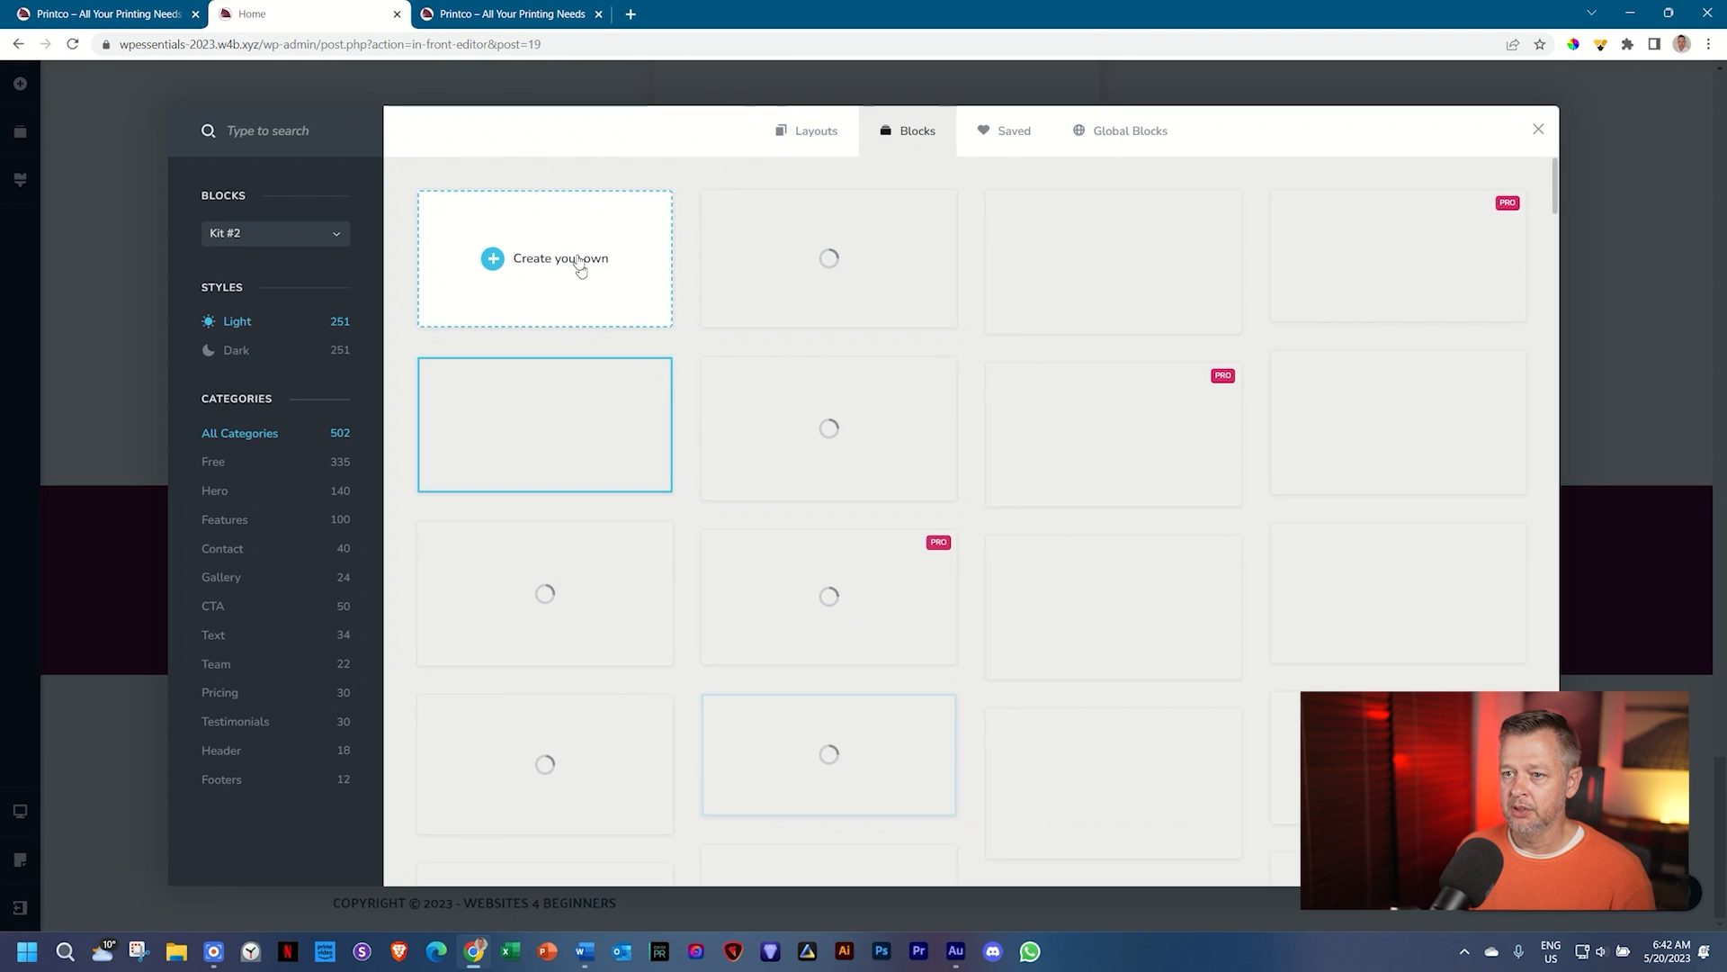
pyautogui.click(502, 272)
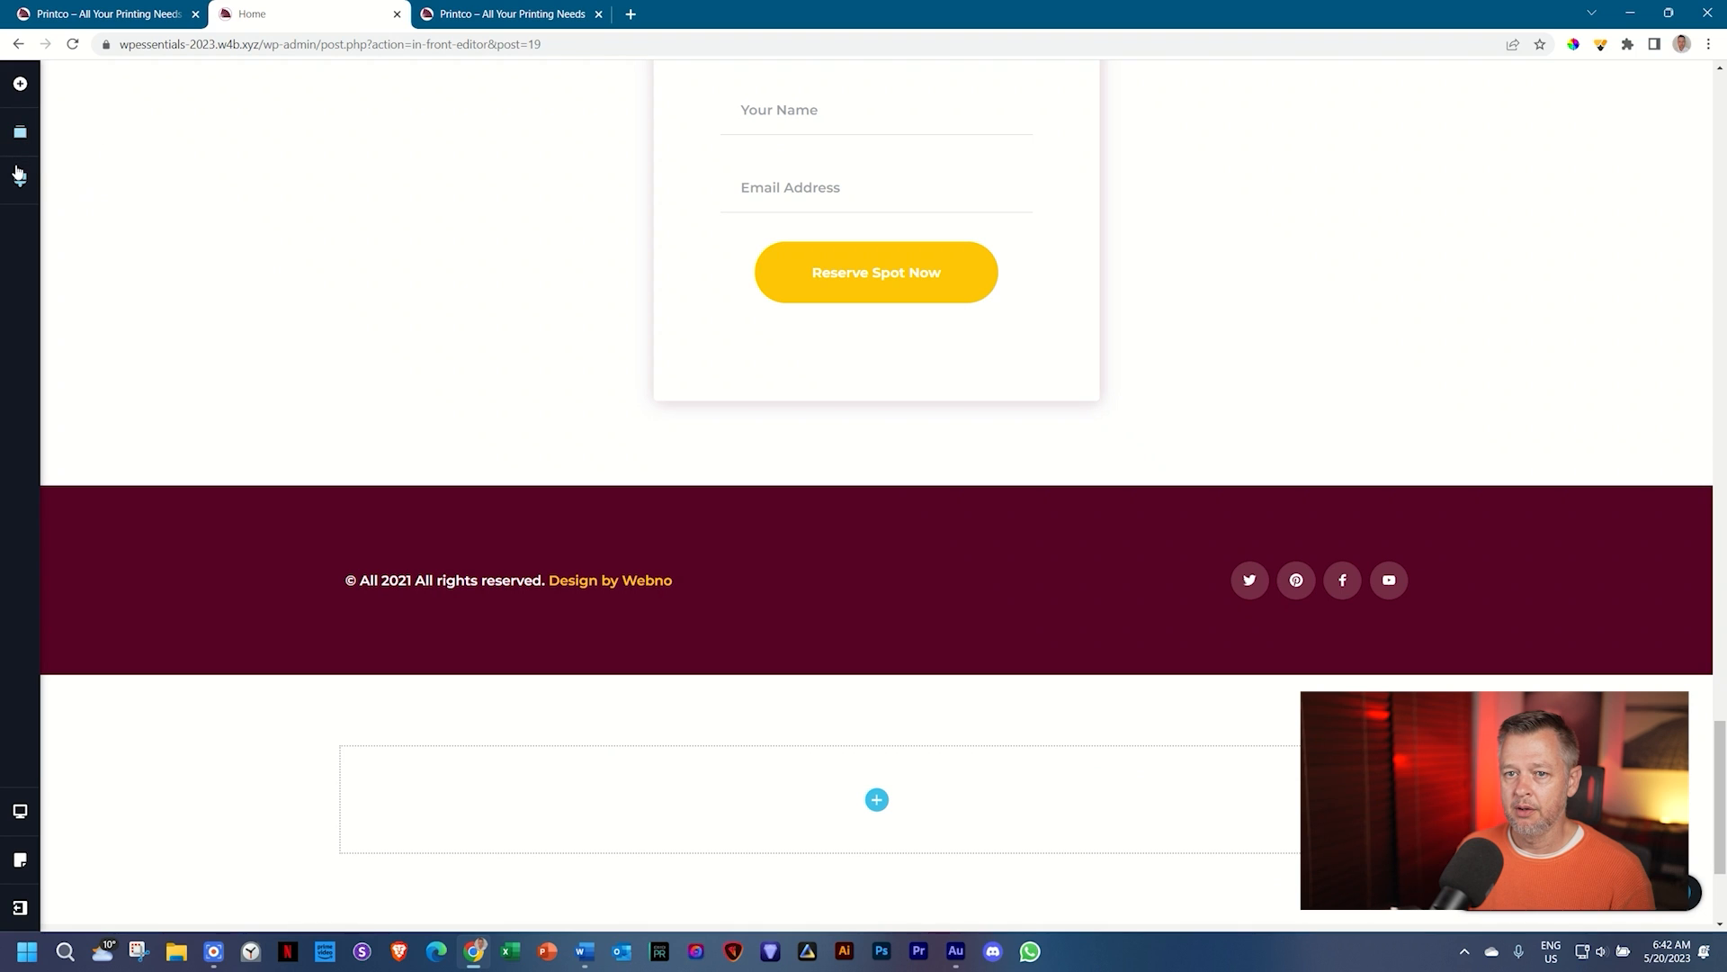
pyautogui.click(19, 83)
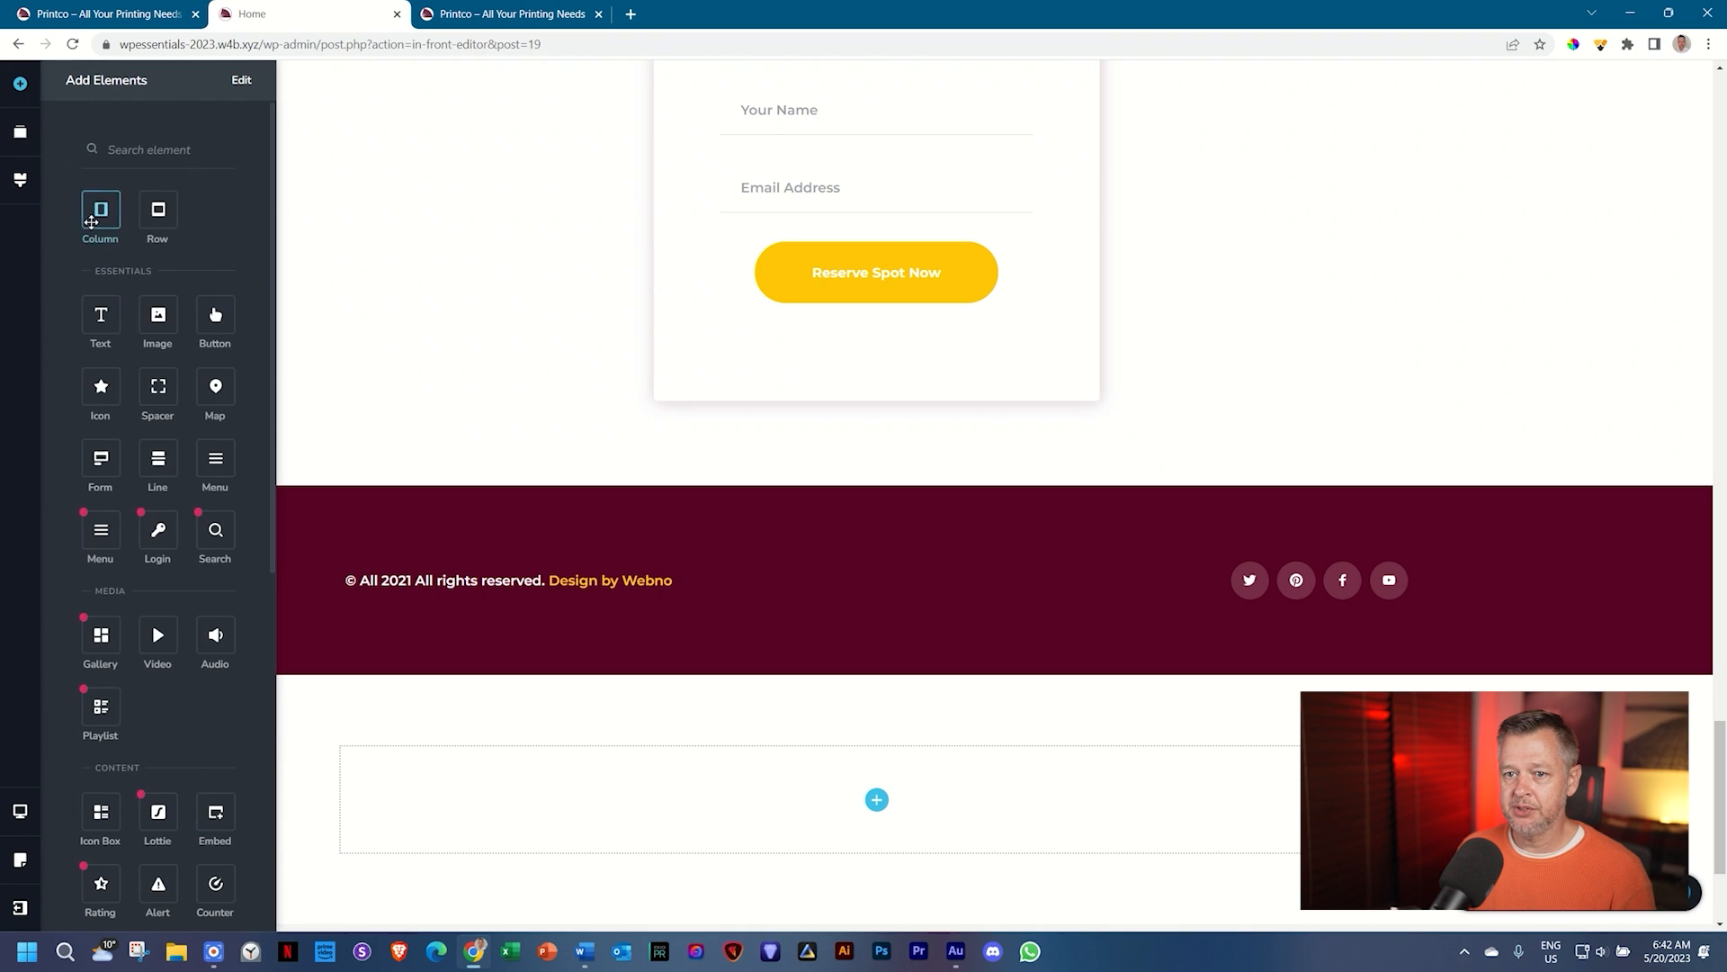
pyautogui.moveTo(101, 310); pyautogui.dragTo(875, 819)
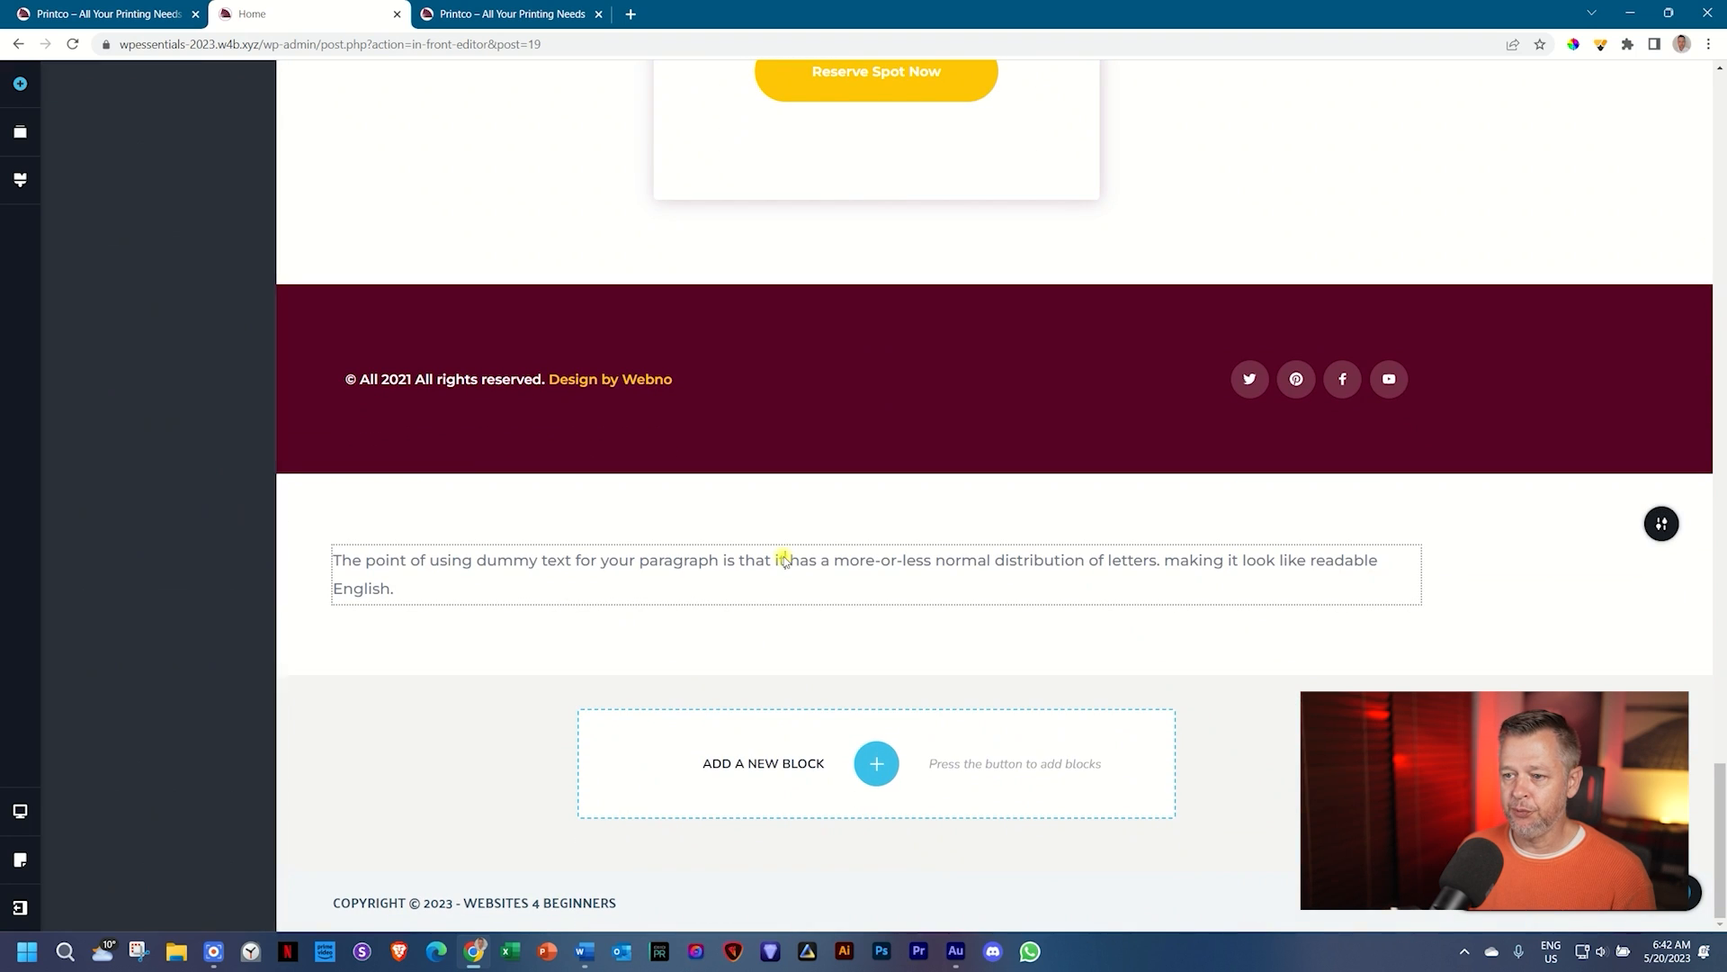
pyautogui.click(783, 559)
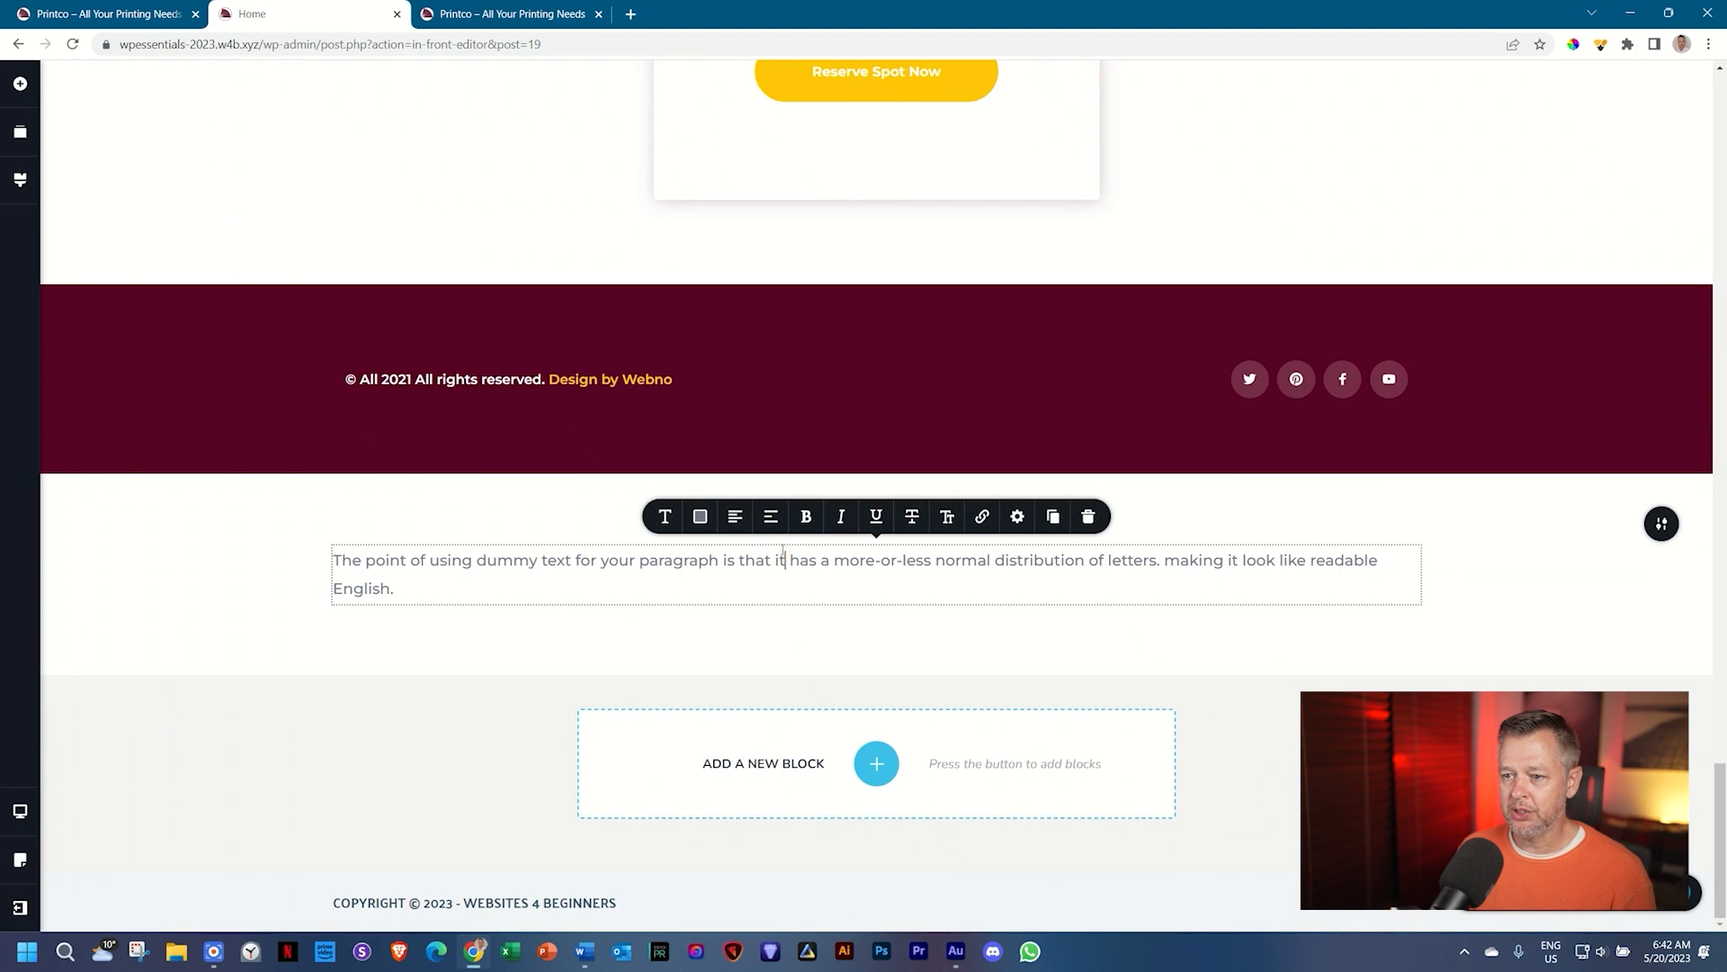
pyautogui.click(702, 517)
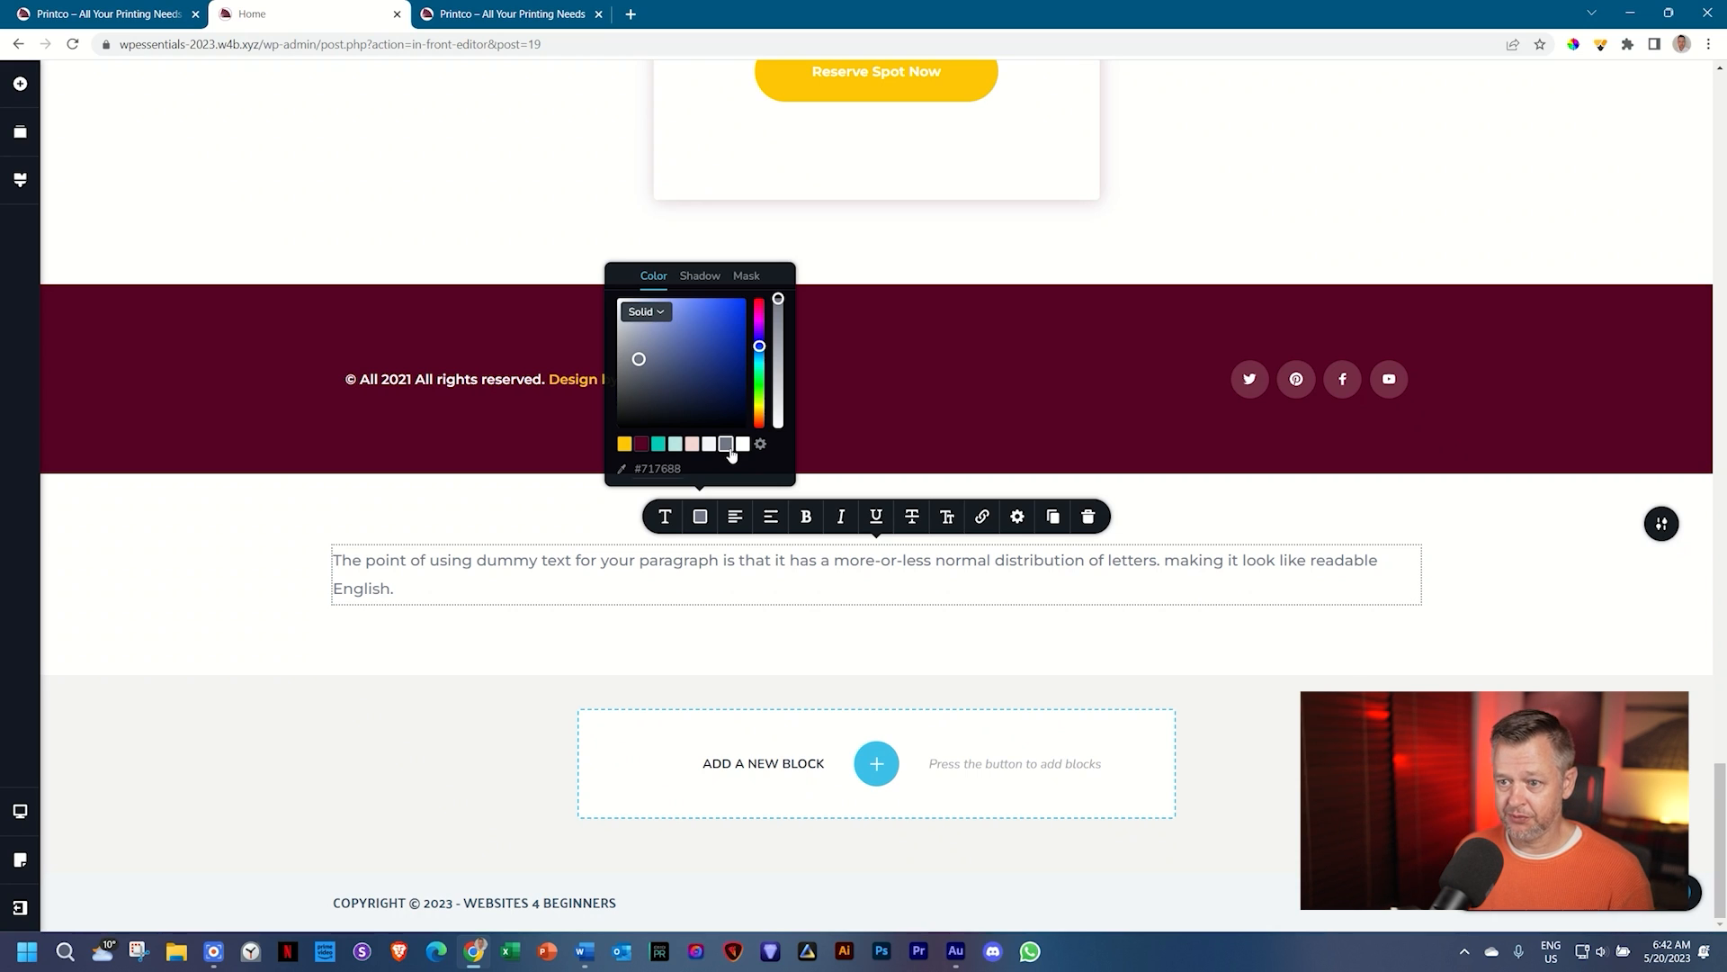
pyautogui.click(18, 181)
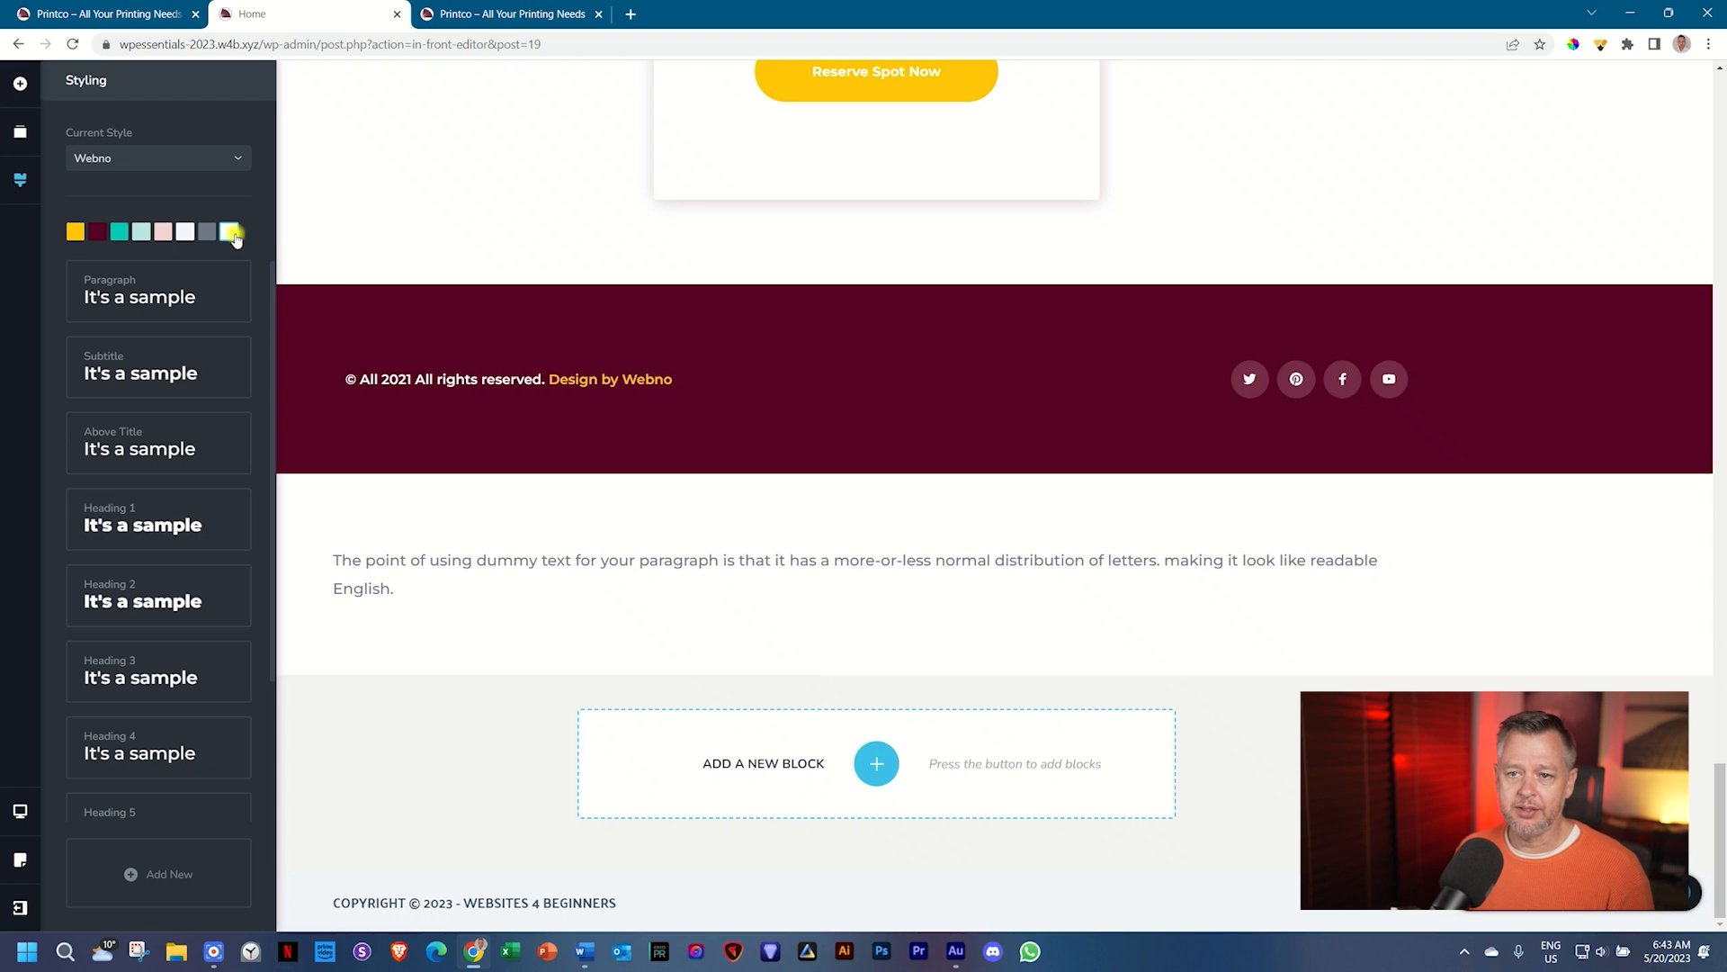
# Step: Check the white palette colour, then add another blank custom block
pyautogui.click(231, 233)
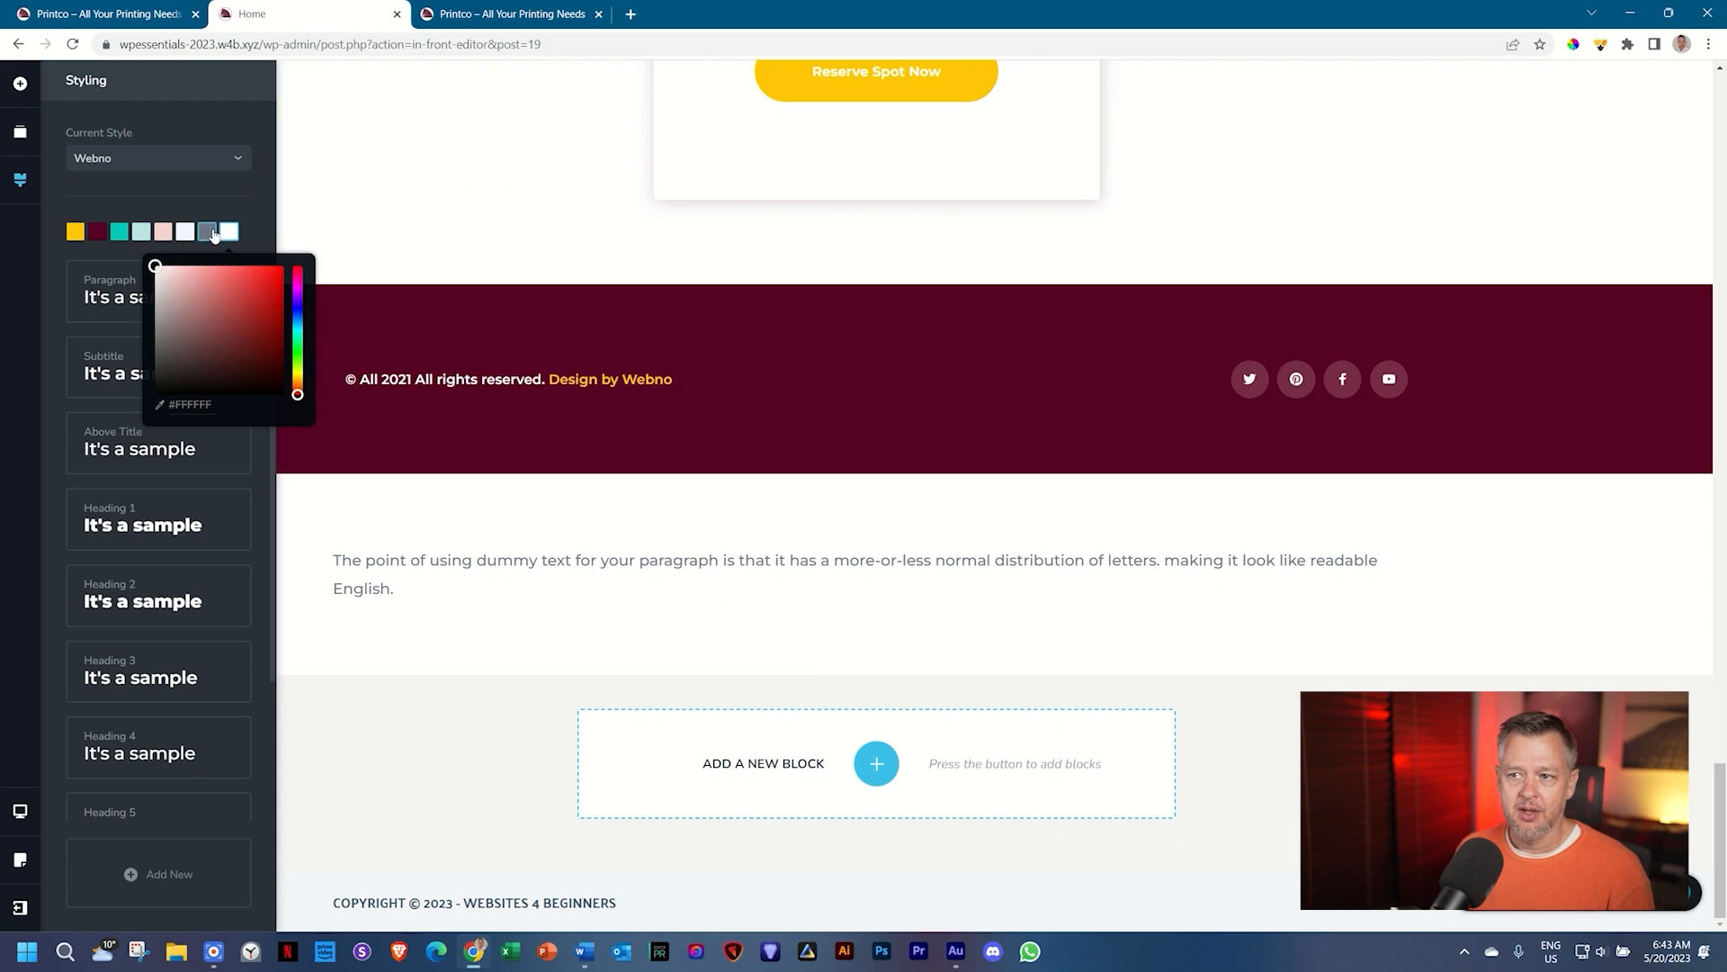
pyautogui.click(233, 235)
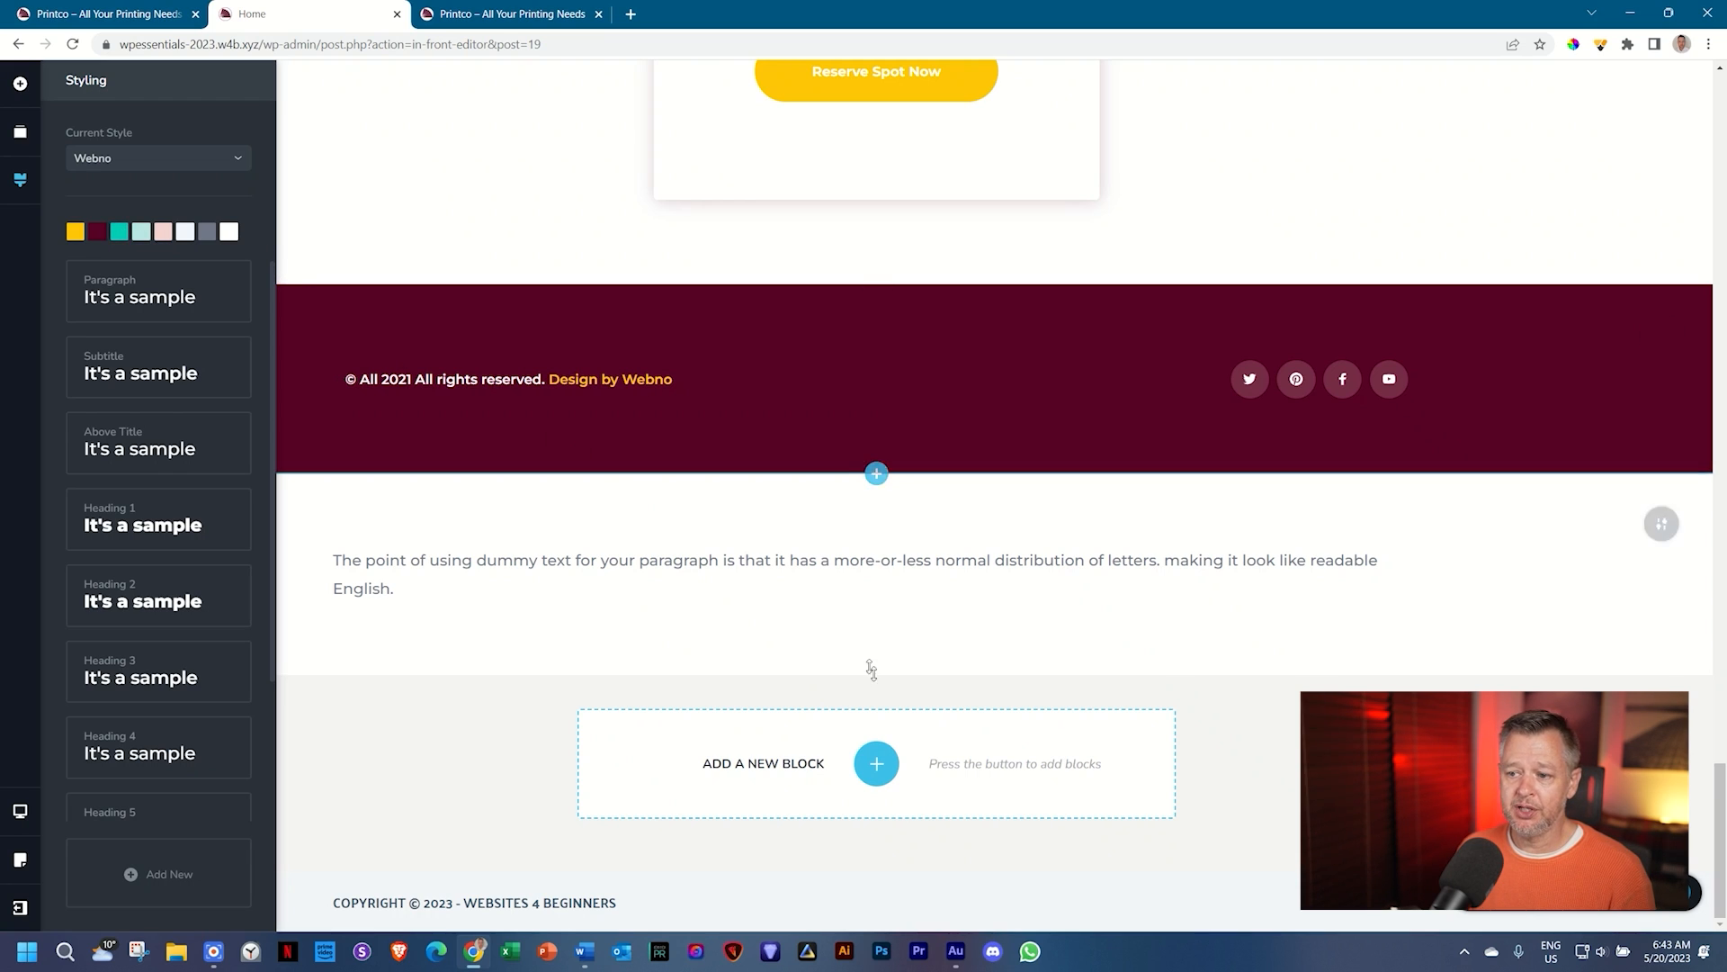
pyautogui.click(876, 763)
pyautogui.click(579, 253)
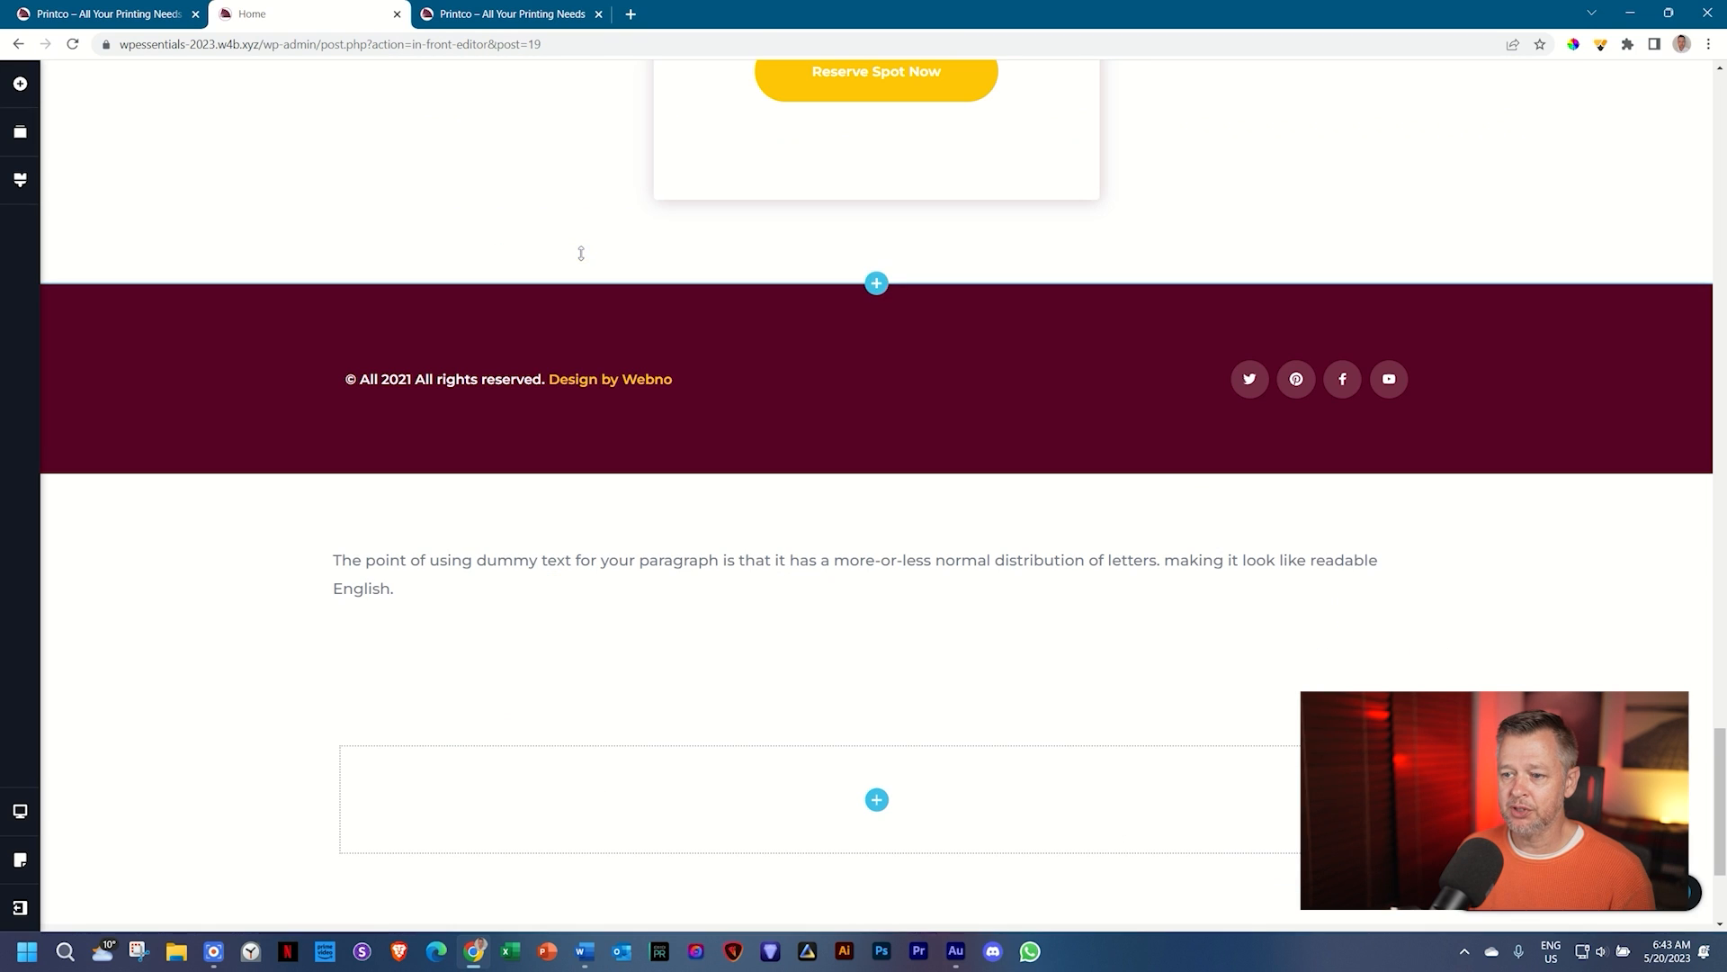
# Step: Place a star icon and a button into the empty block
pyautogui.click(888, 803)
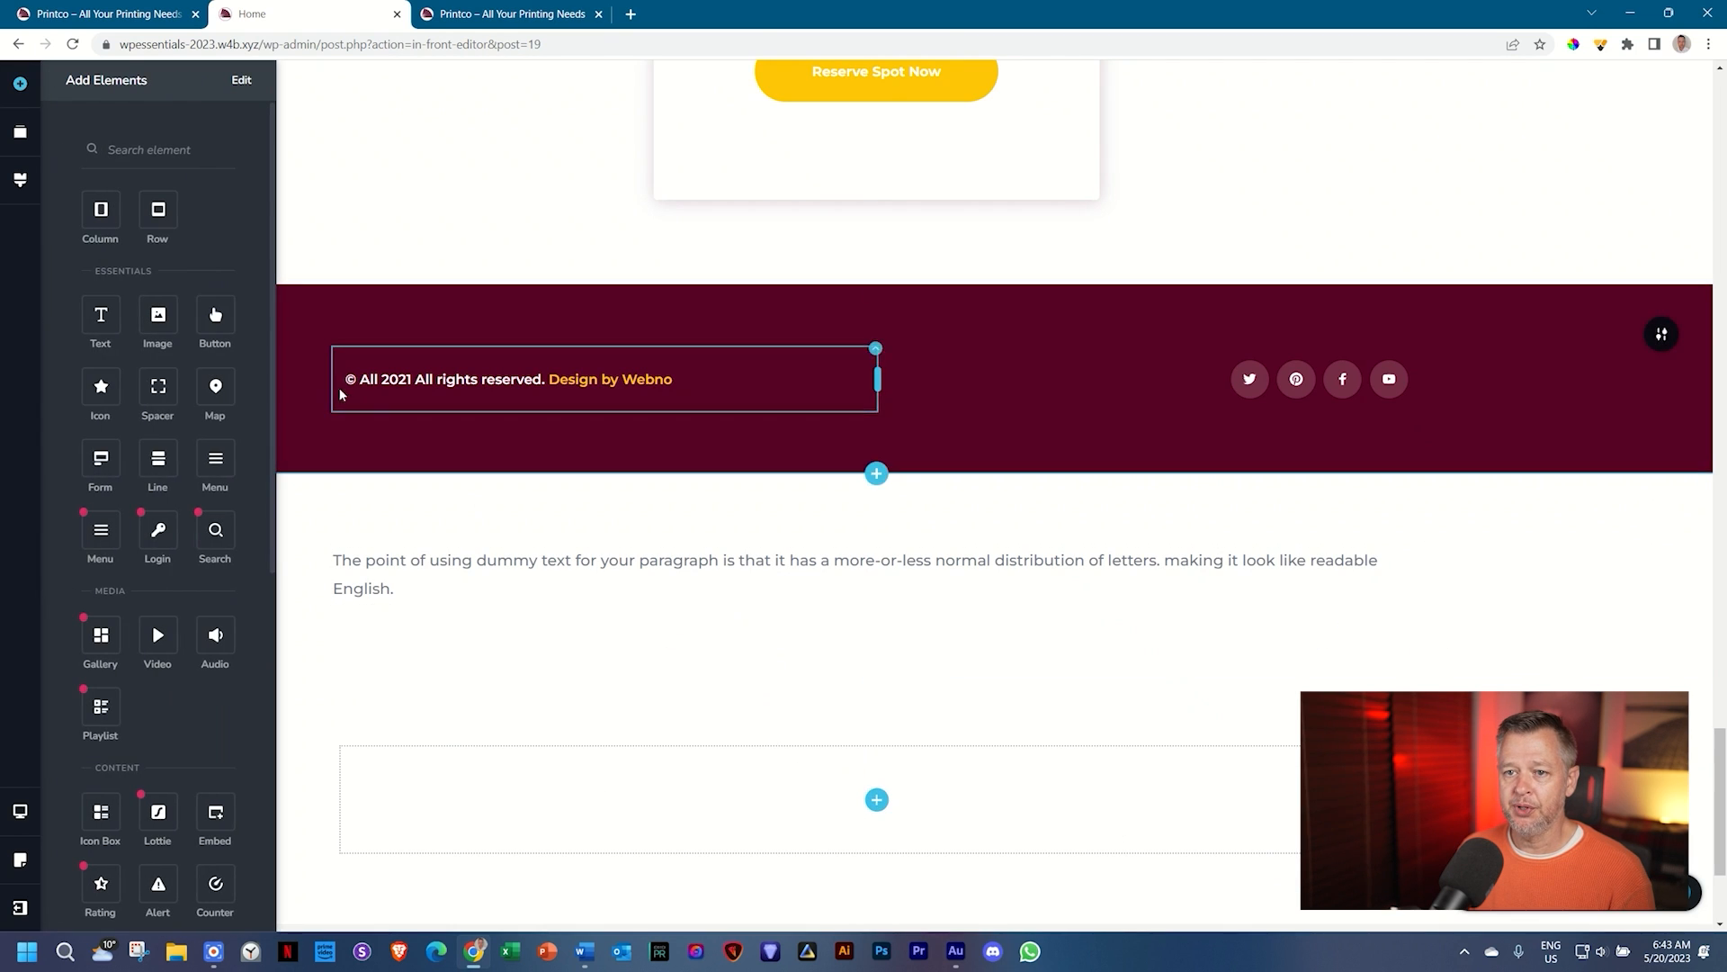
pyautogui.moveTo(112, 374); pyautogui.dragTo(879, 814)
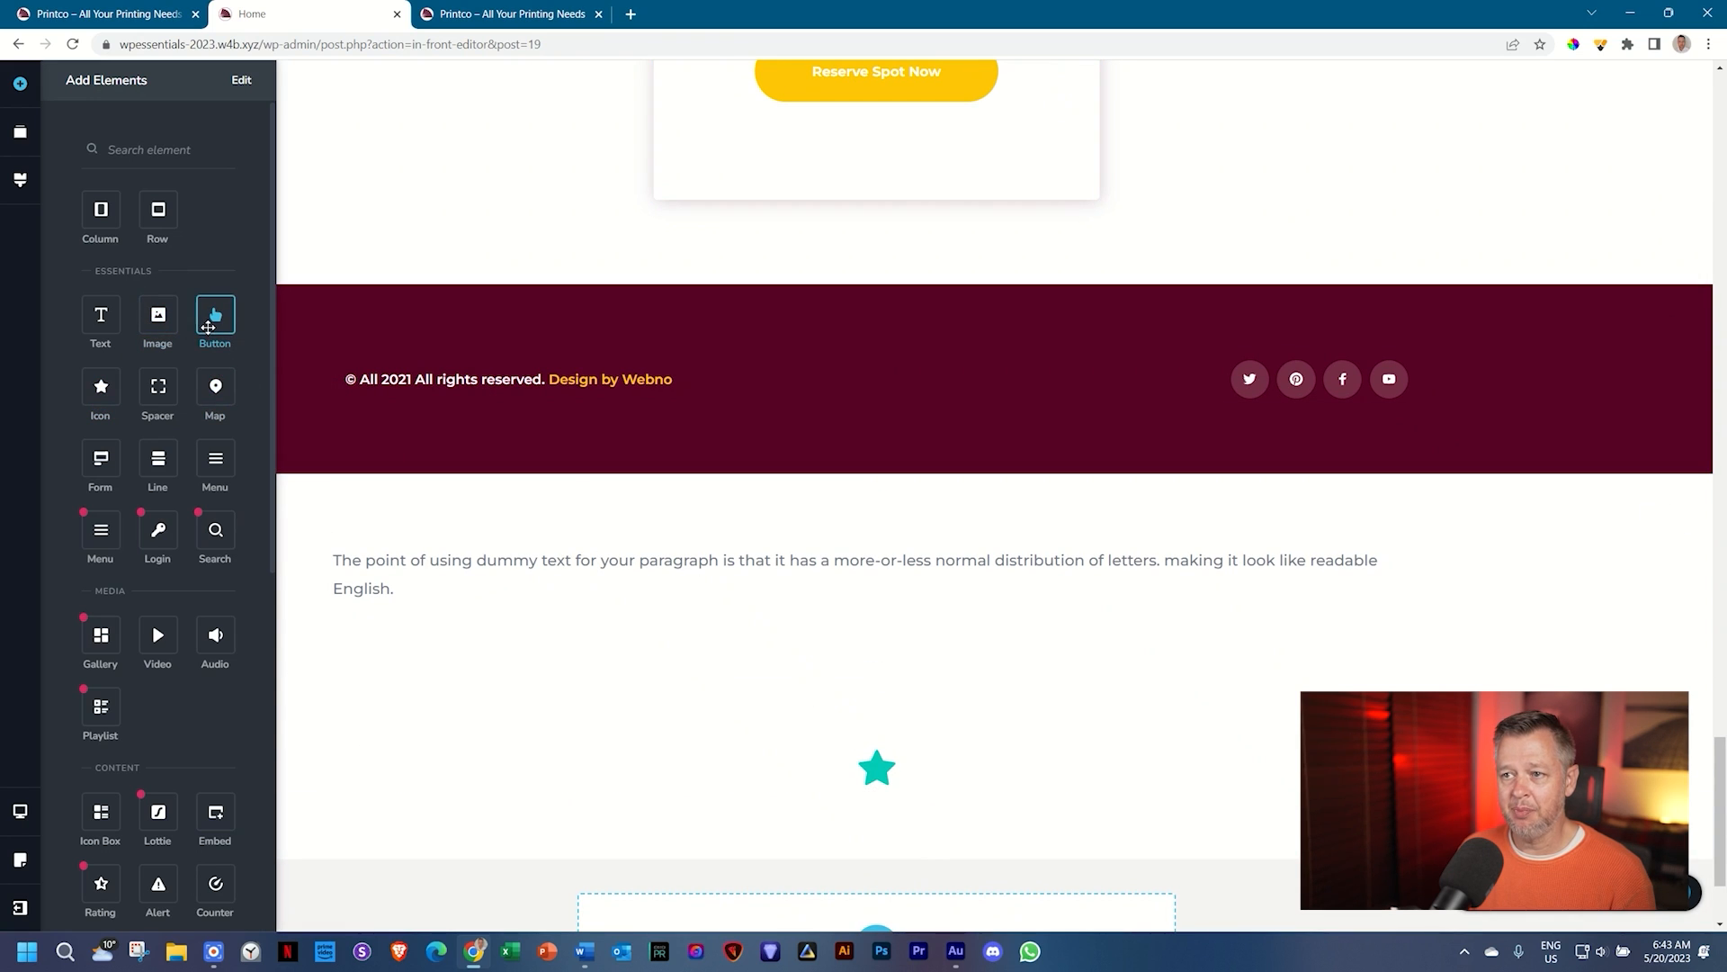
pyautogui.moveTo(215, 315); pyautogui.dragTo(848, 815)
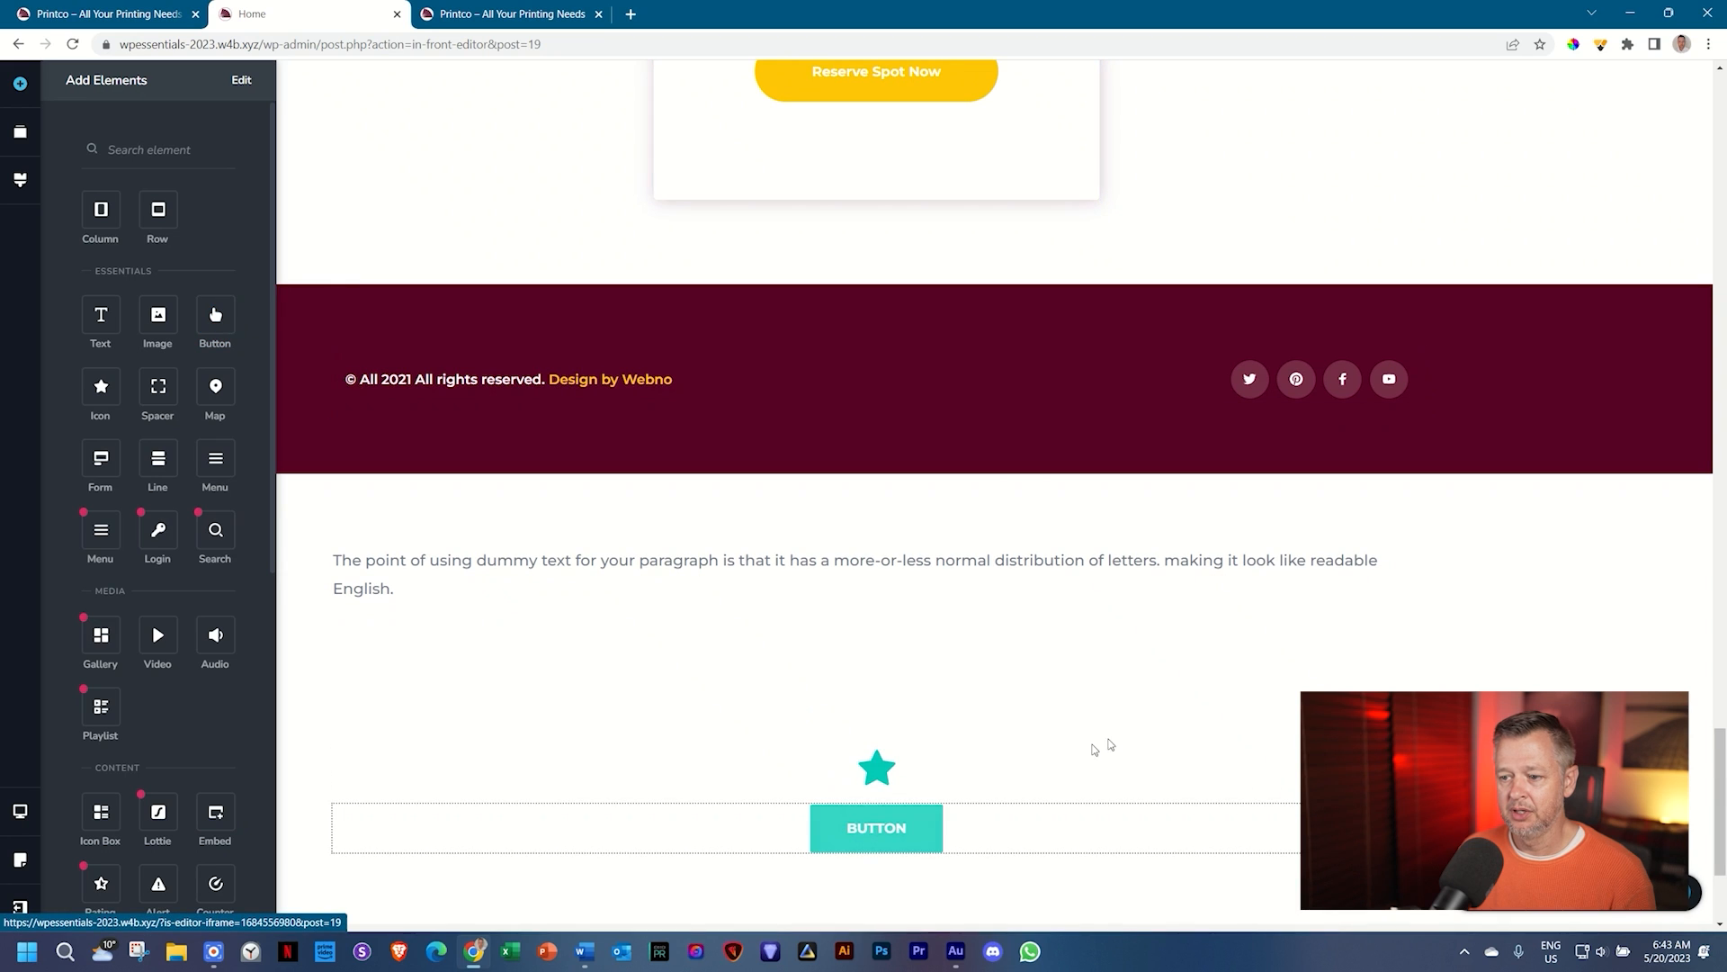
pyautogui.scroll(-2, 1099, 744)
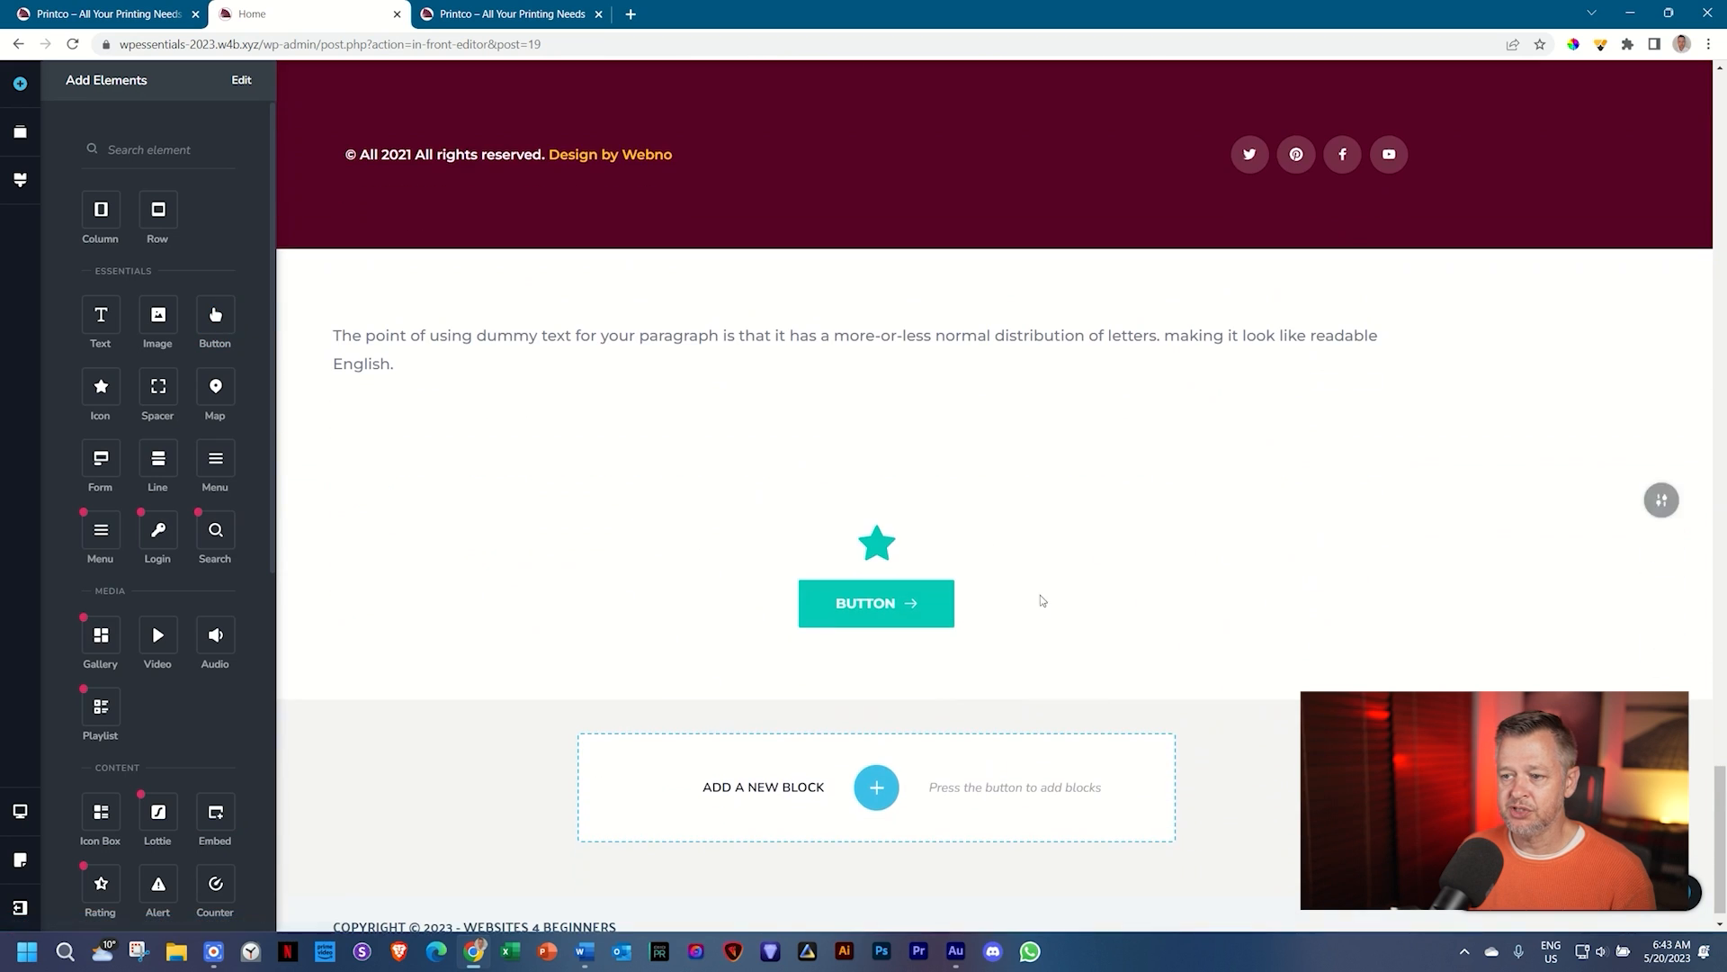
# Step: Open the teal palette colour and copy brand yellow FFC707 from the Word notes
pyautogui.click(21, 185)
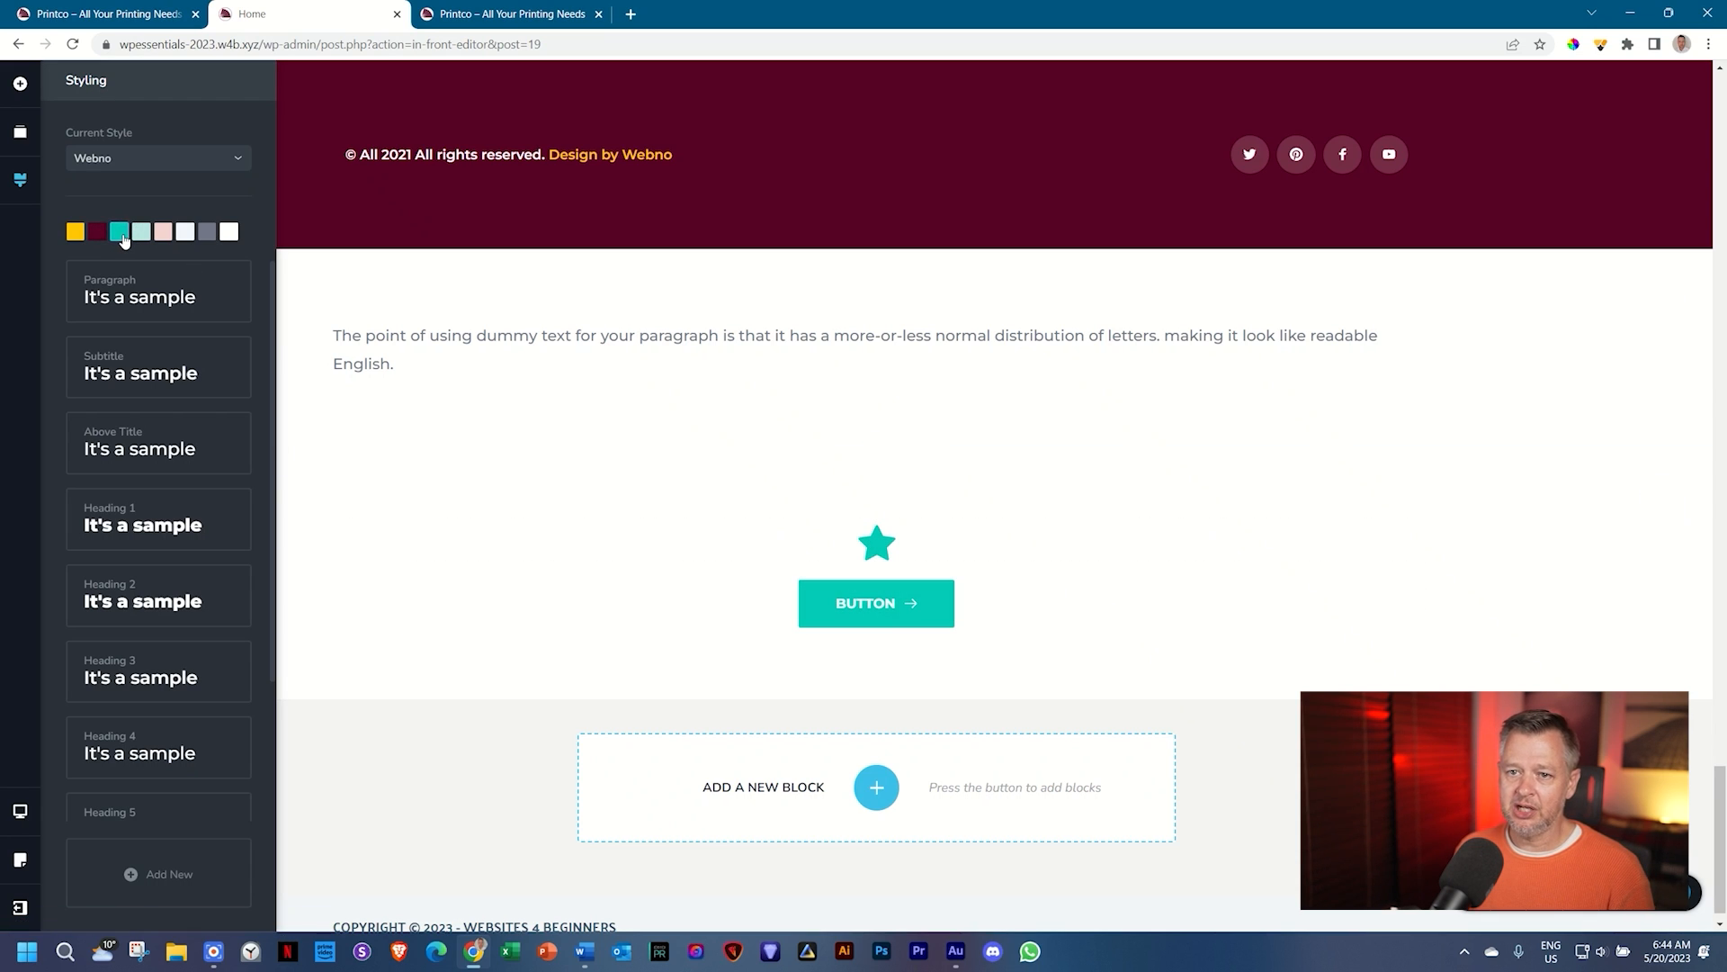
pyautogui.click(119, 233)
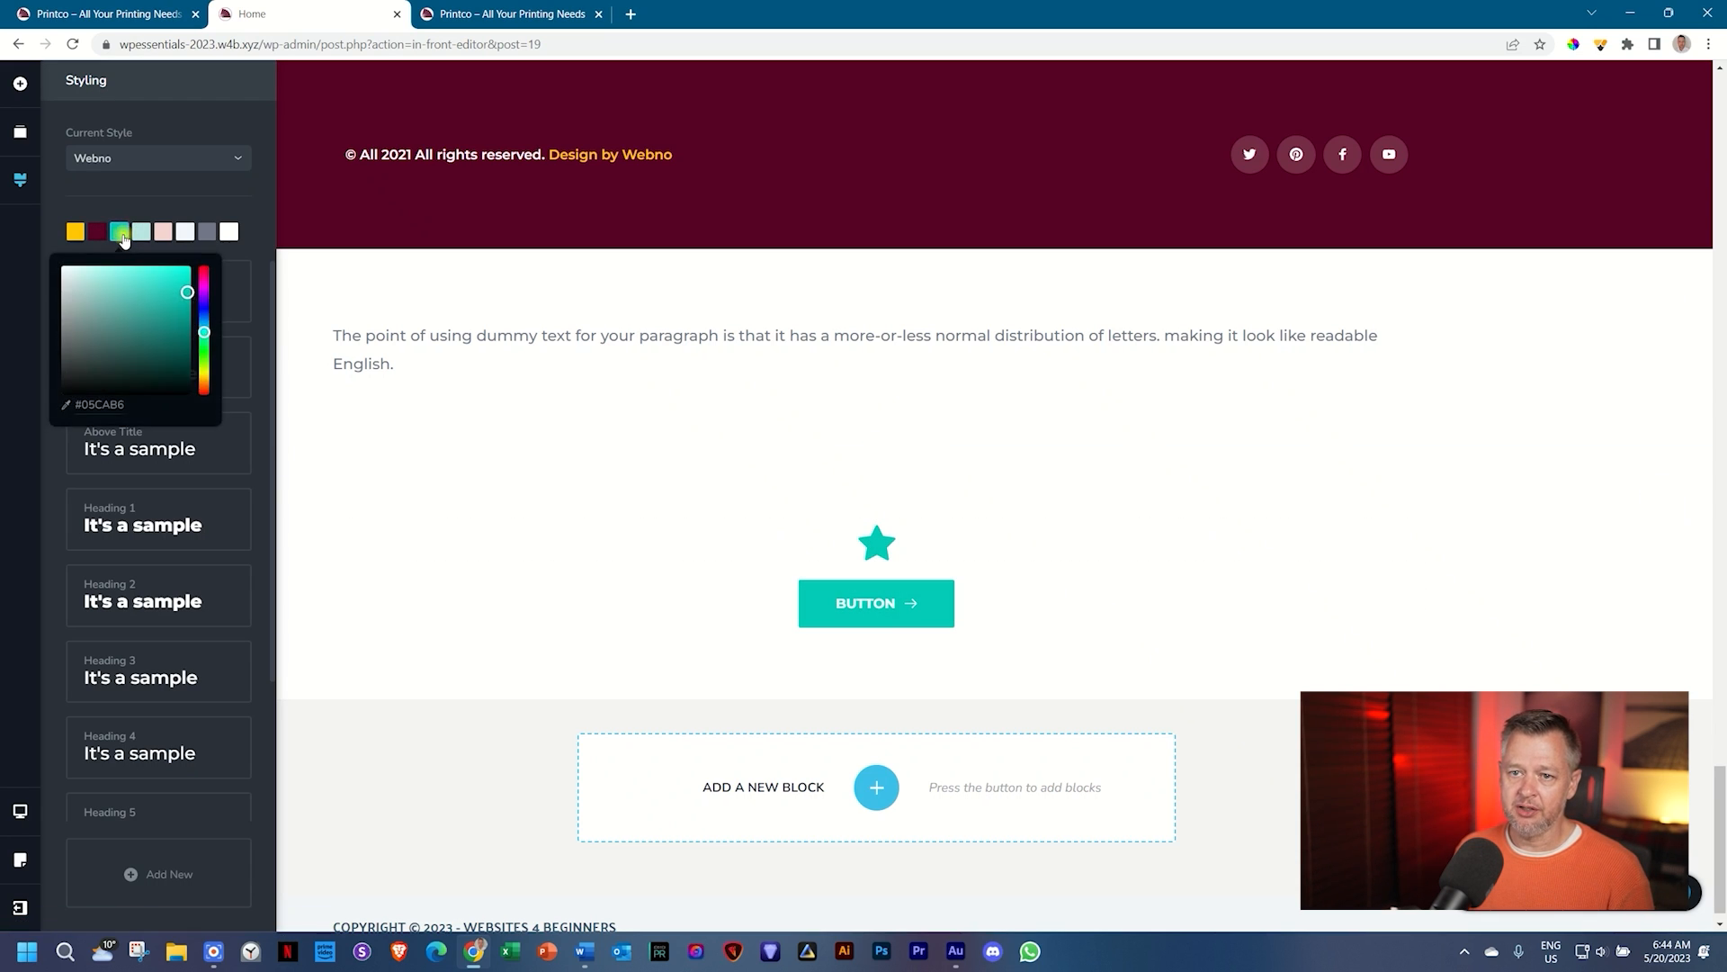
pyautogui.click(586, 952)
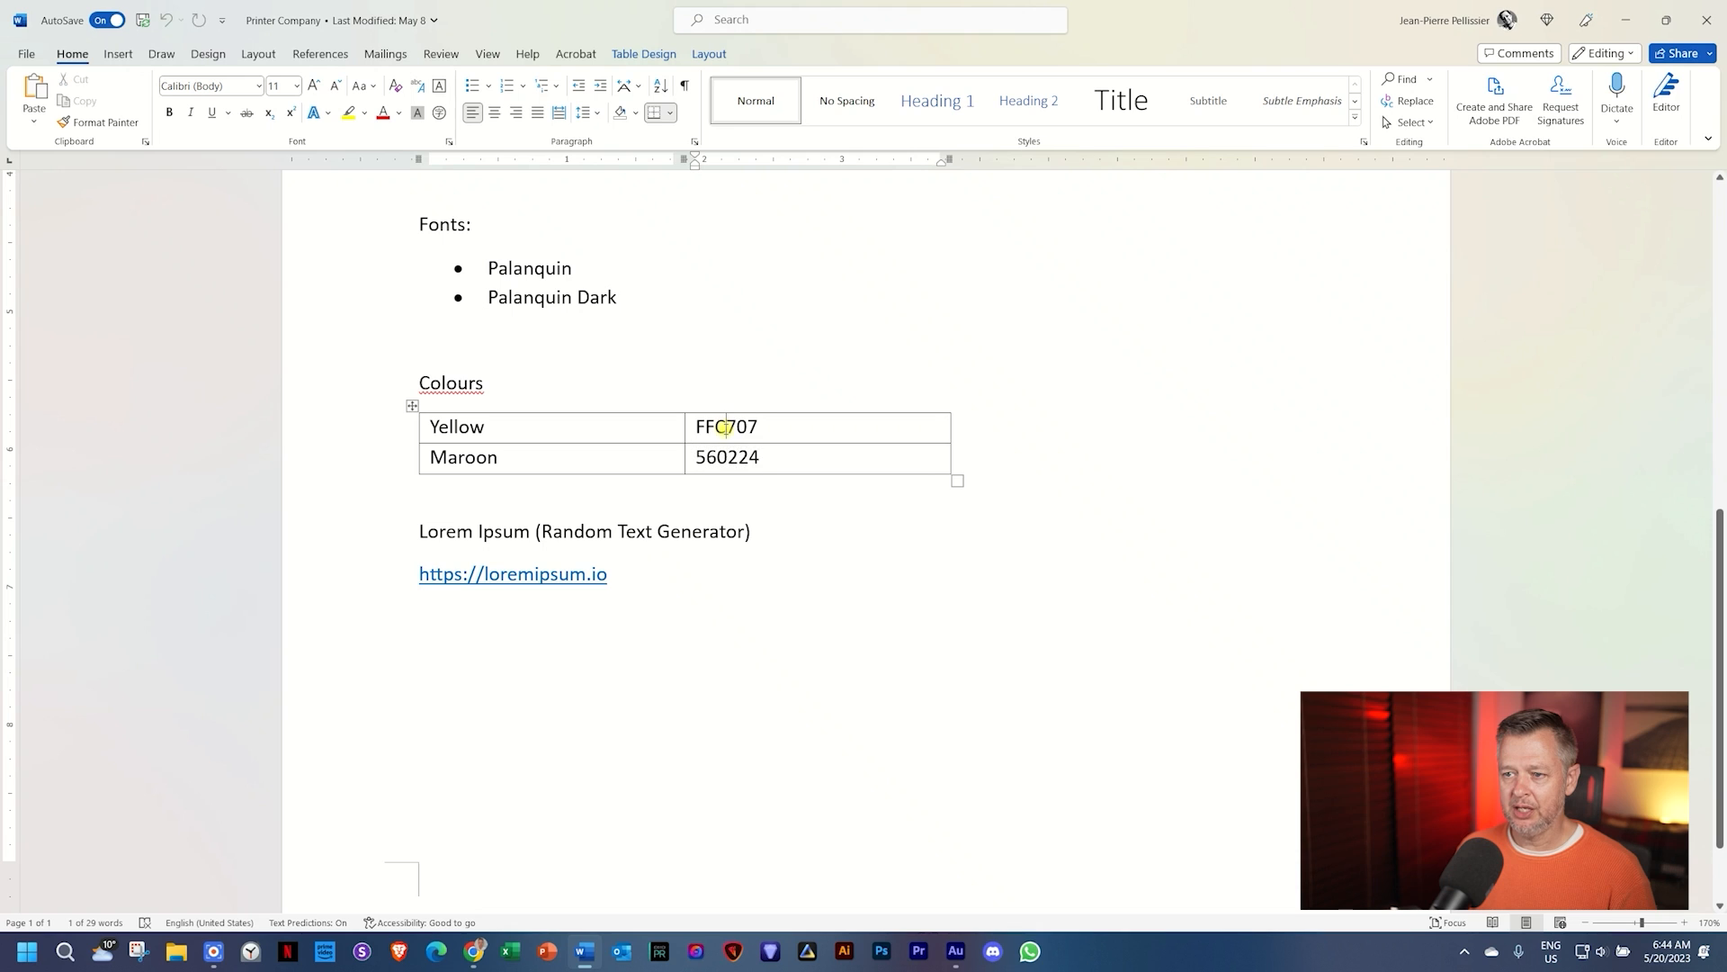
pyautogui.doubleClick(726, 427)
pyautogui.hotkey('ctrl', 'c')
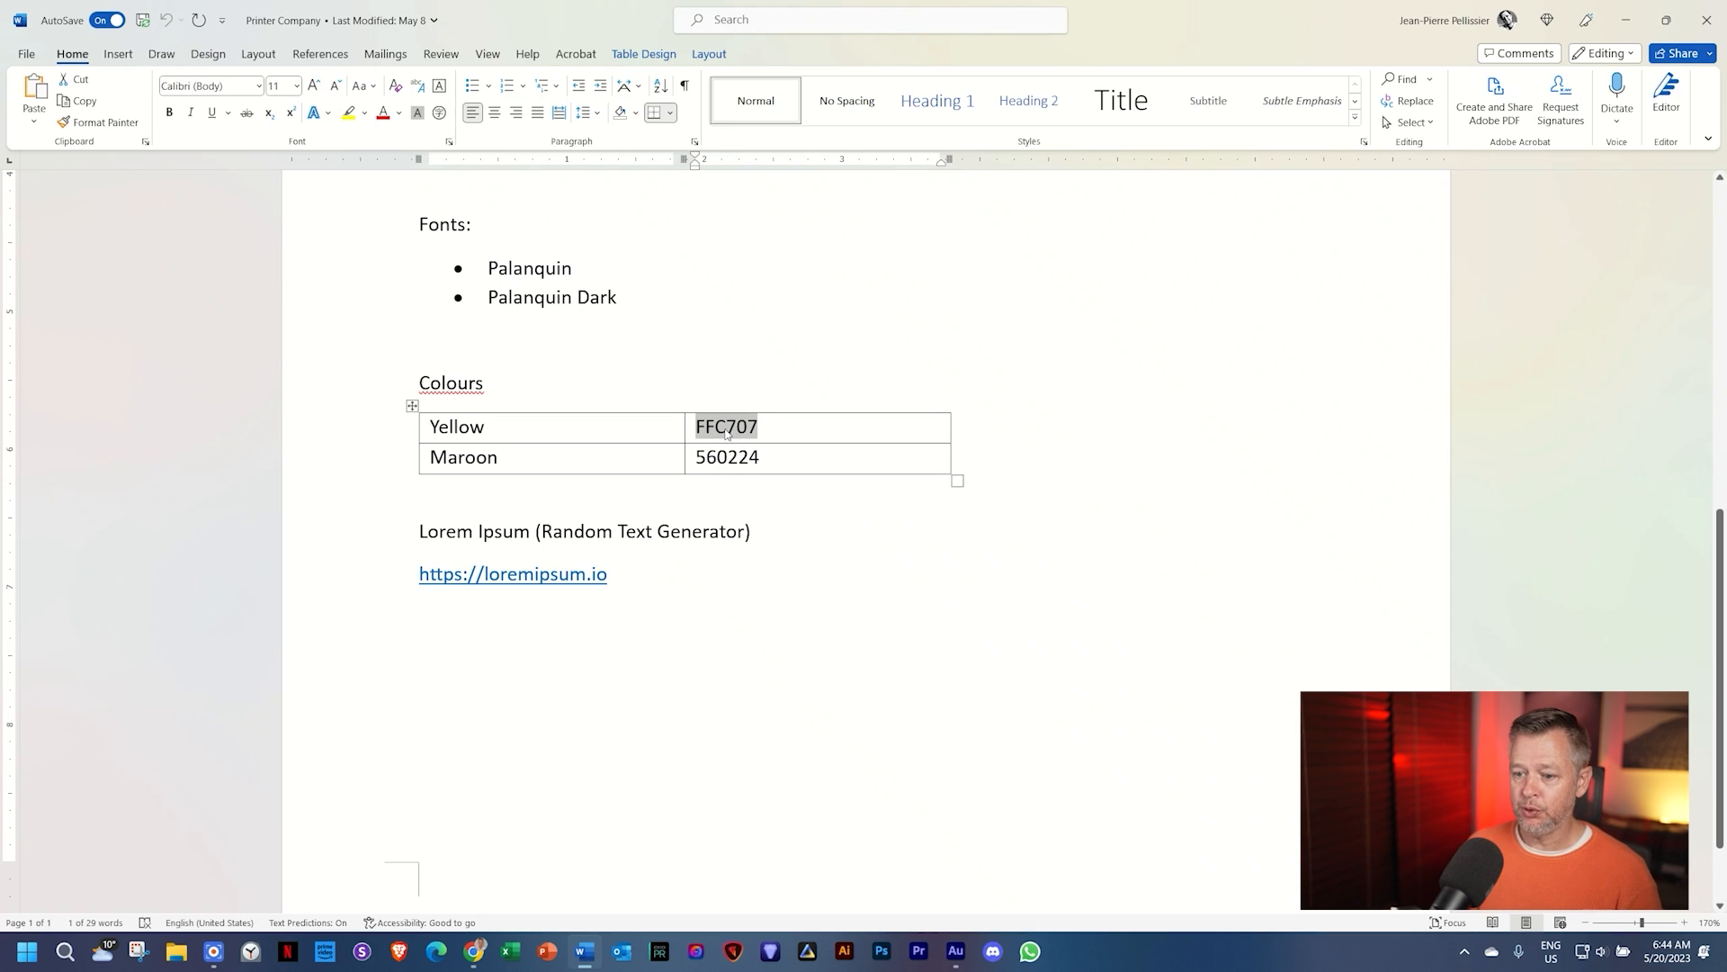
pyautogui.hotkey('alt', 'Tab')
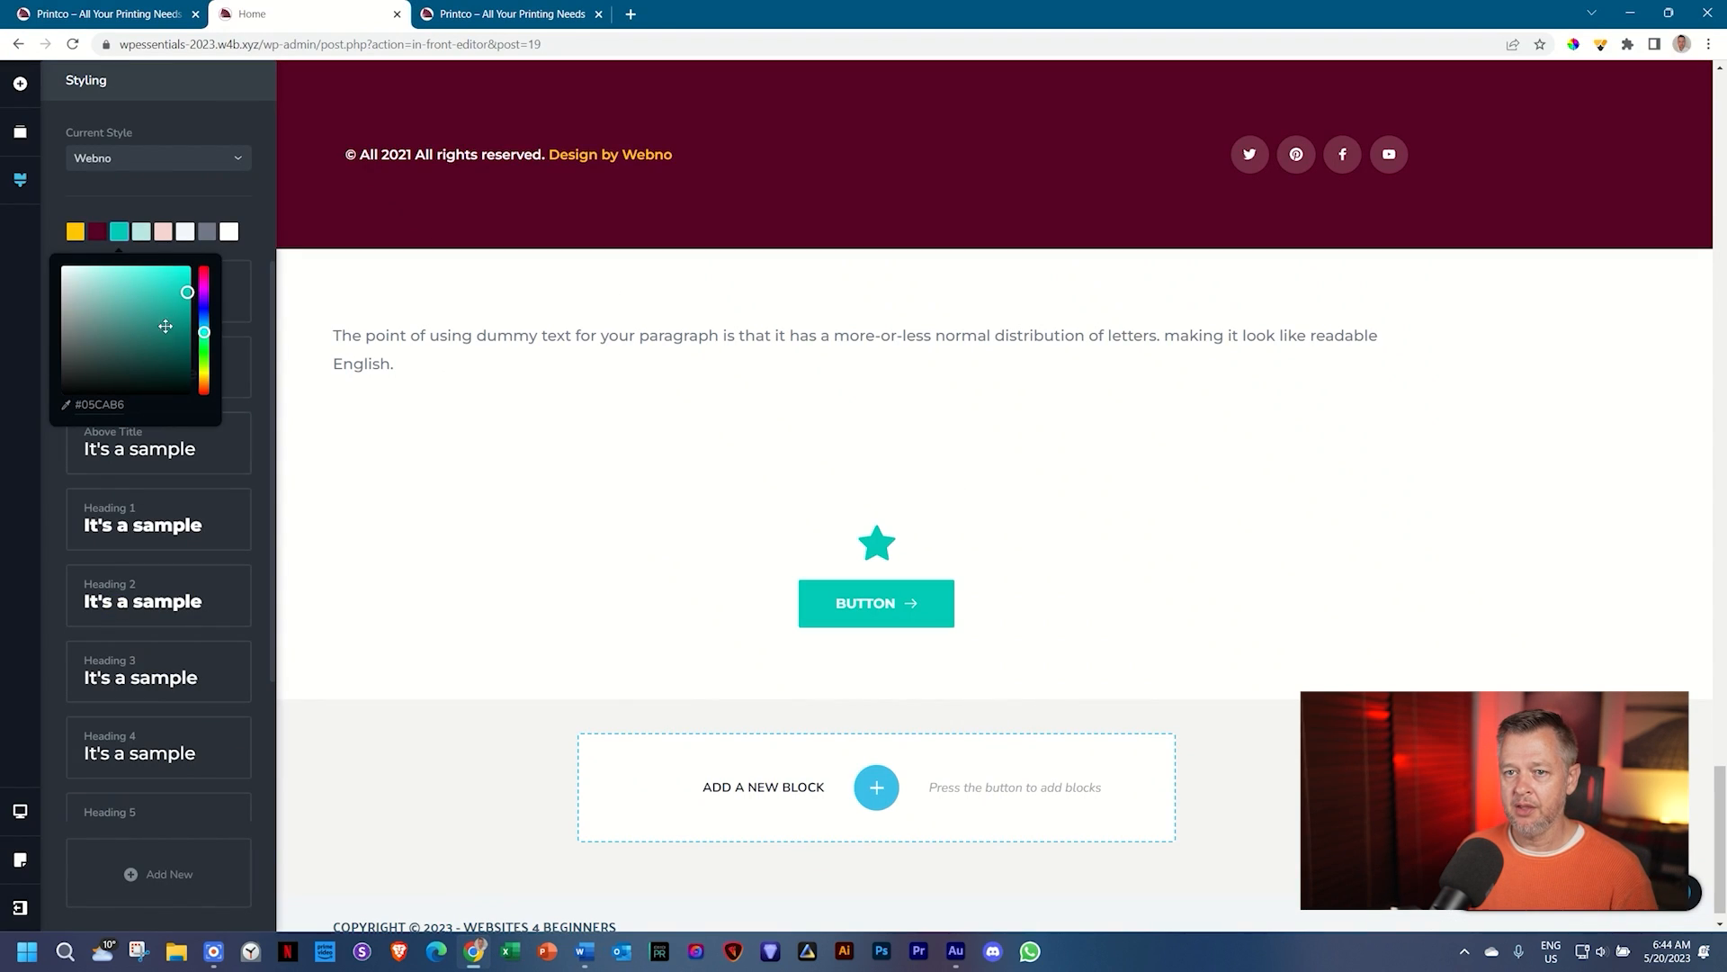
# Step: Change the teal palette colour to yellow FFC707
pyautogui.click(111, 405)
pyautogui.hotkey('ctrl', 'v')
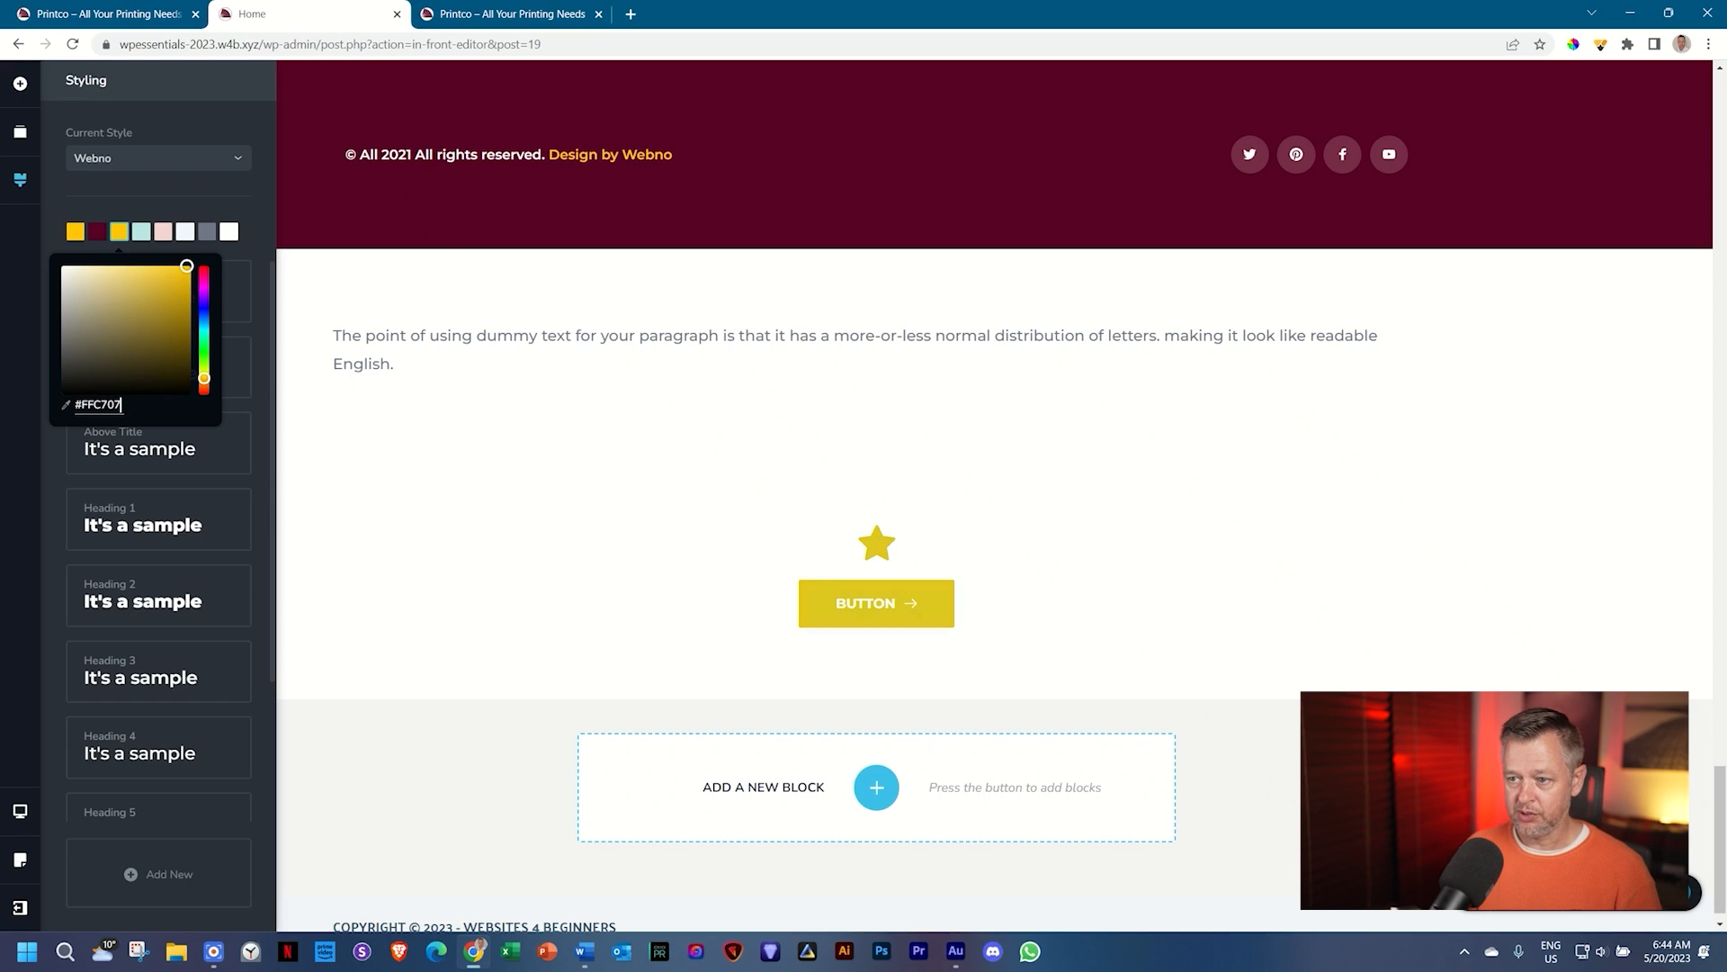
pyautogui.click(951, 522)
# Step: Delete the test star-and-button section and return to the top of the page
pyautogui.click(879, 547)
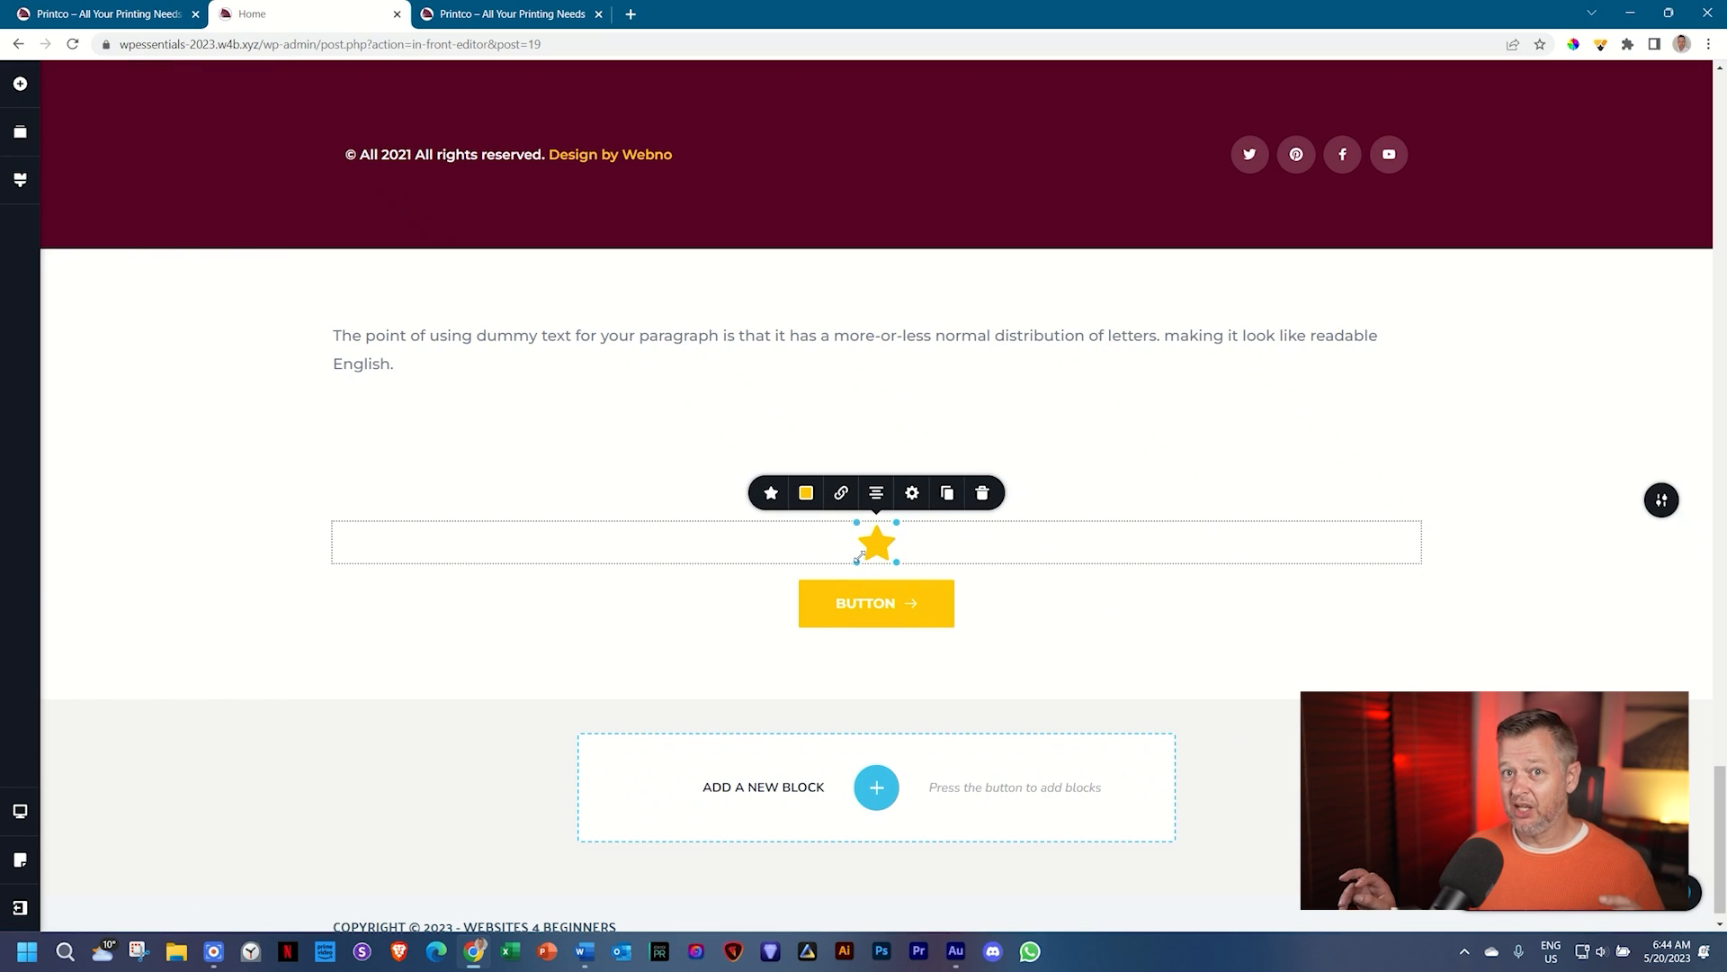
pyautogui.click(687, 636)
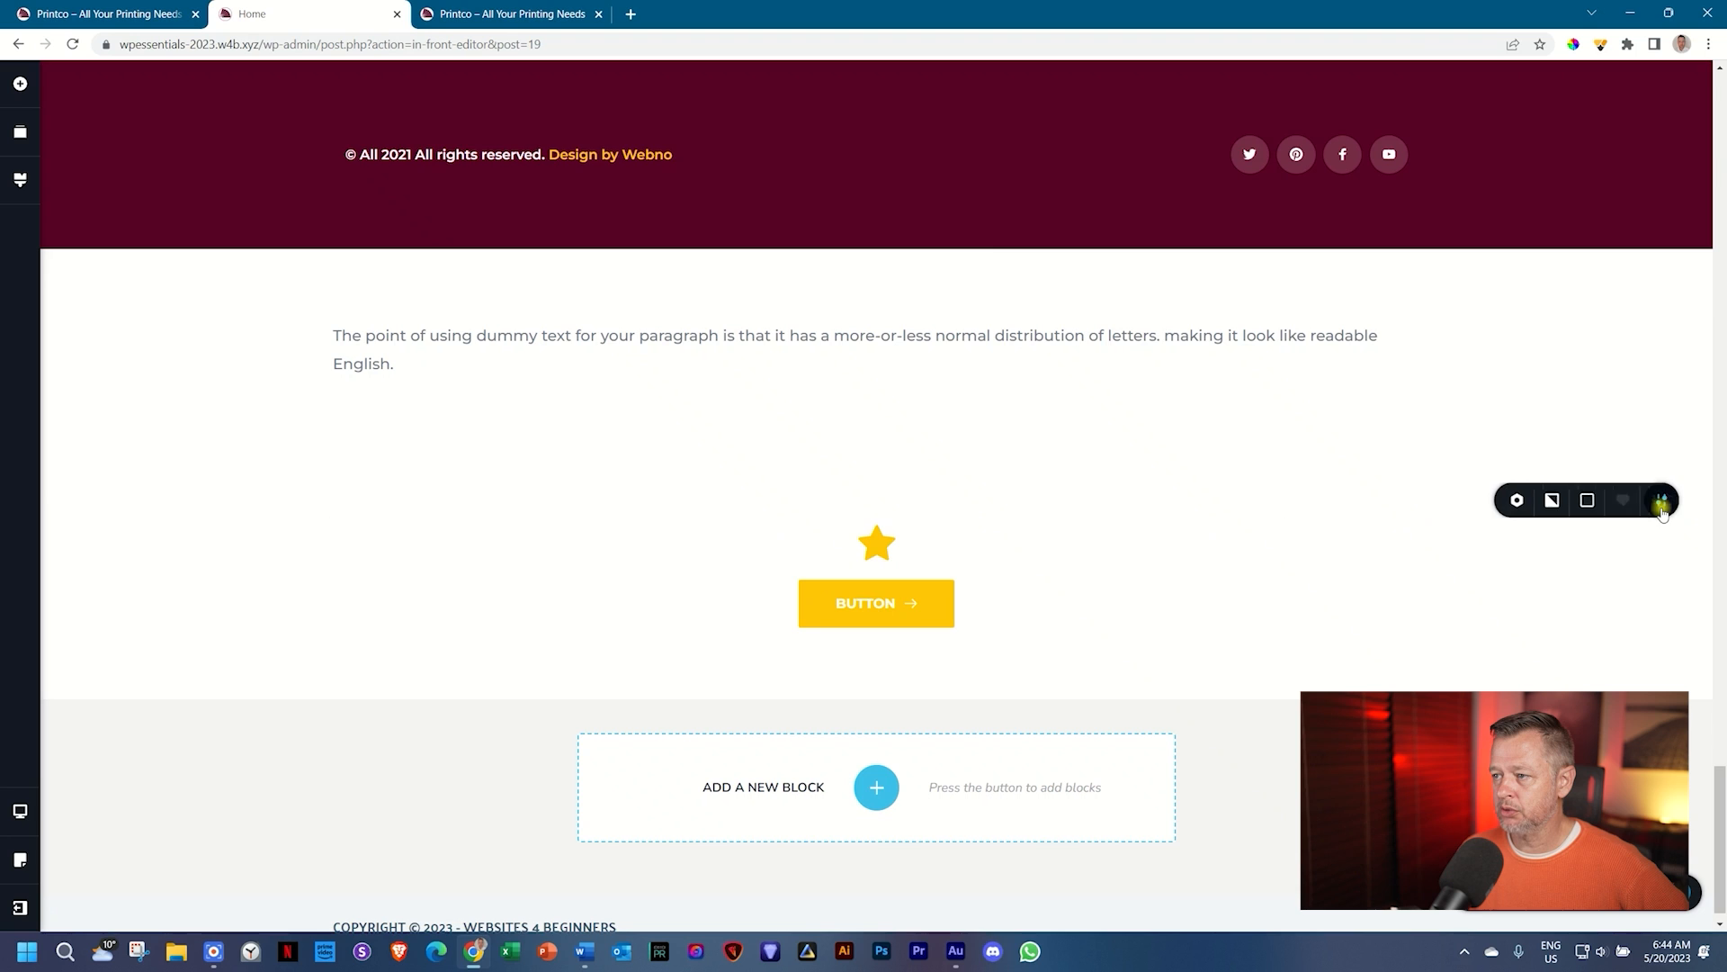
pyautogui.click(1587, 500)
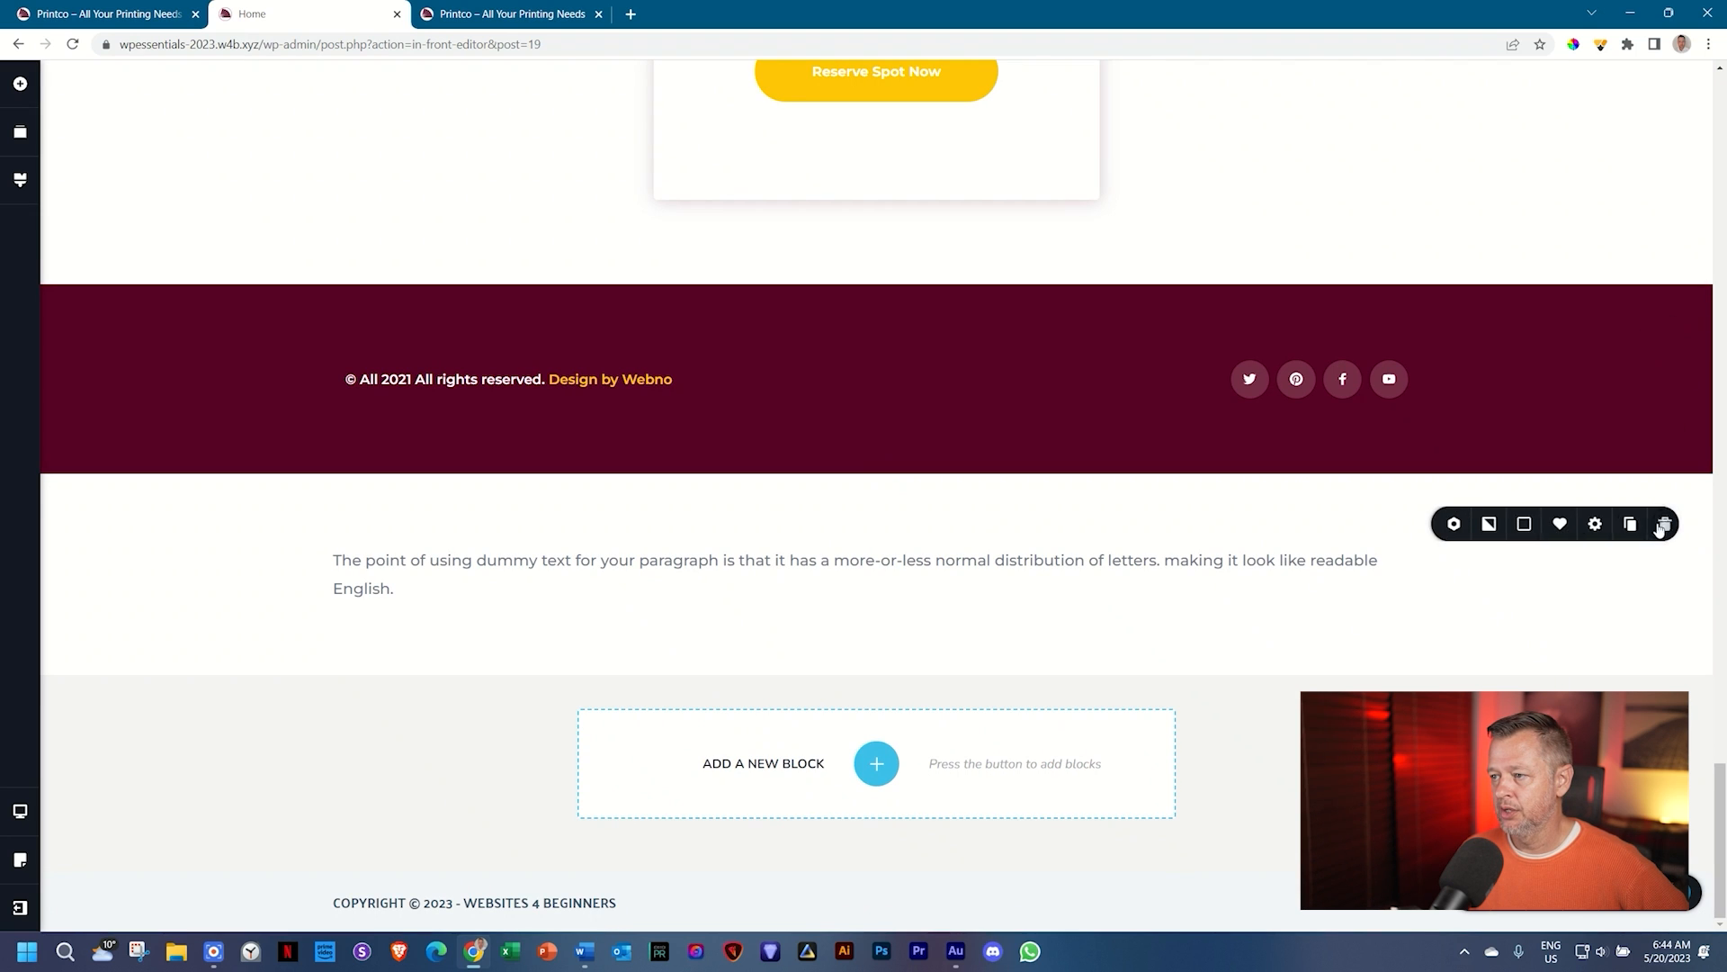
pyautogui.scroll(15, 1660, 526)
pyautogui.scroll(10, 1662, 539)
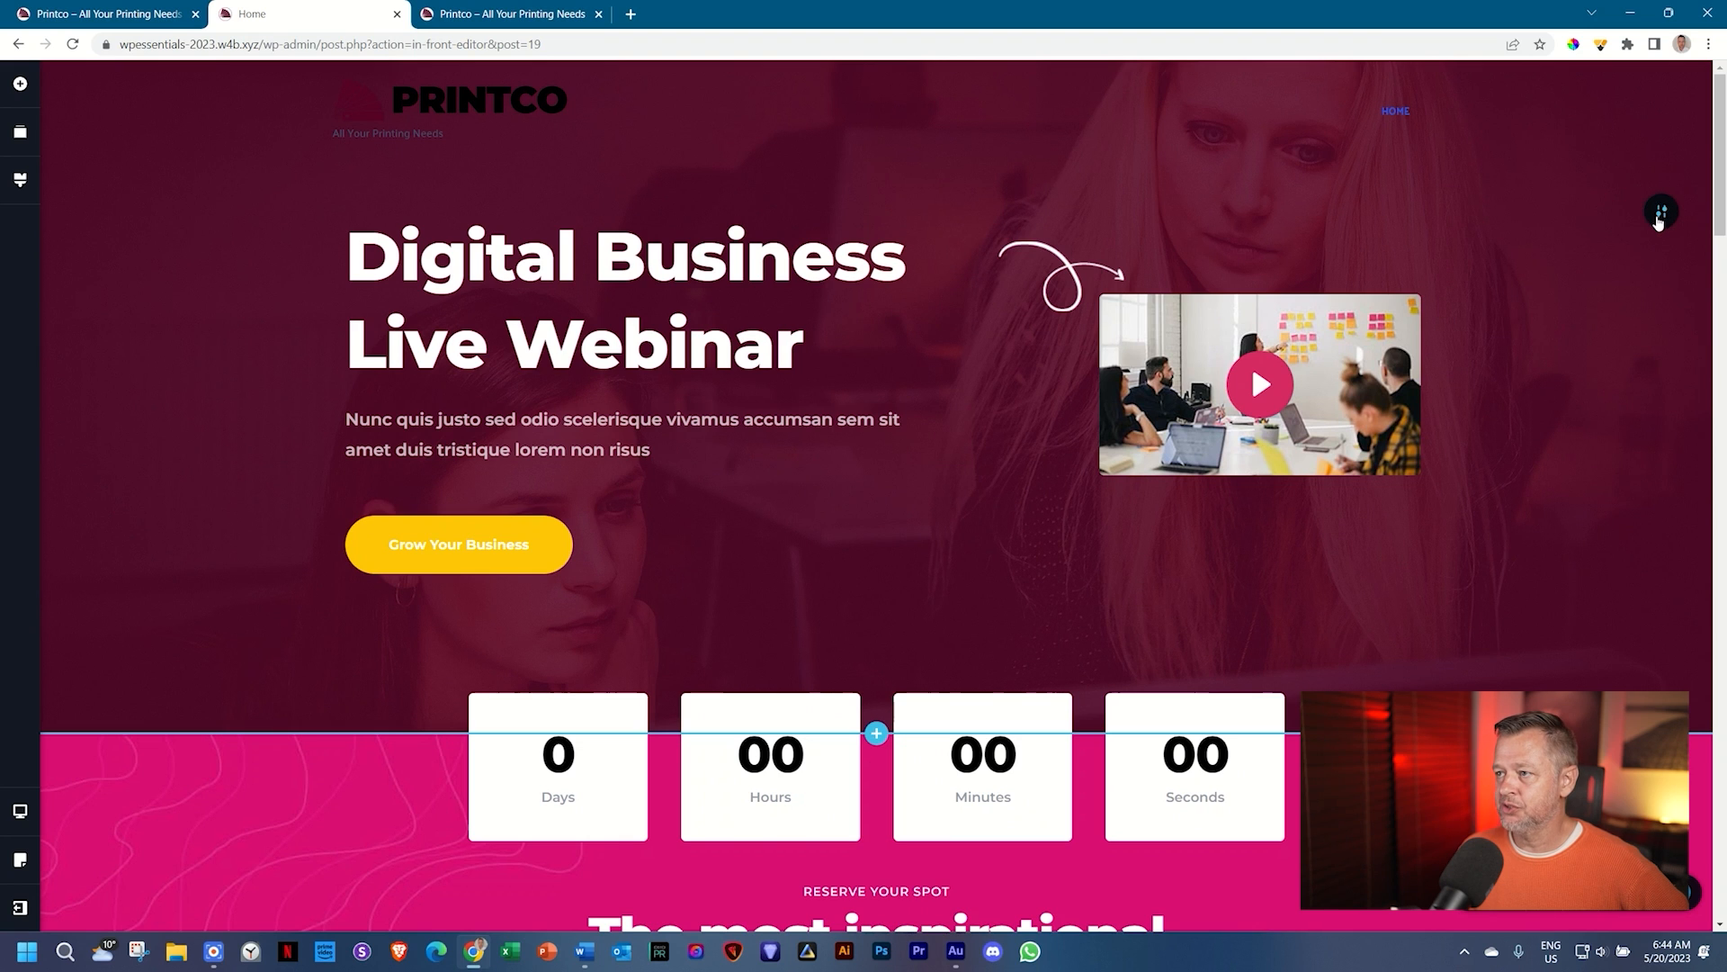
# Step: Make the hero overlay yellow and the Grow Your Business button maroon with no border
pyautogui.click(1515, 212)
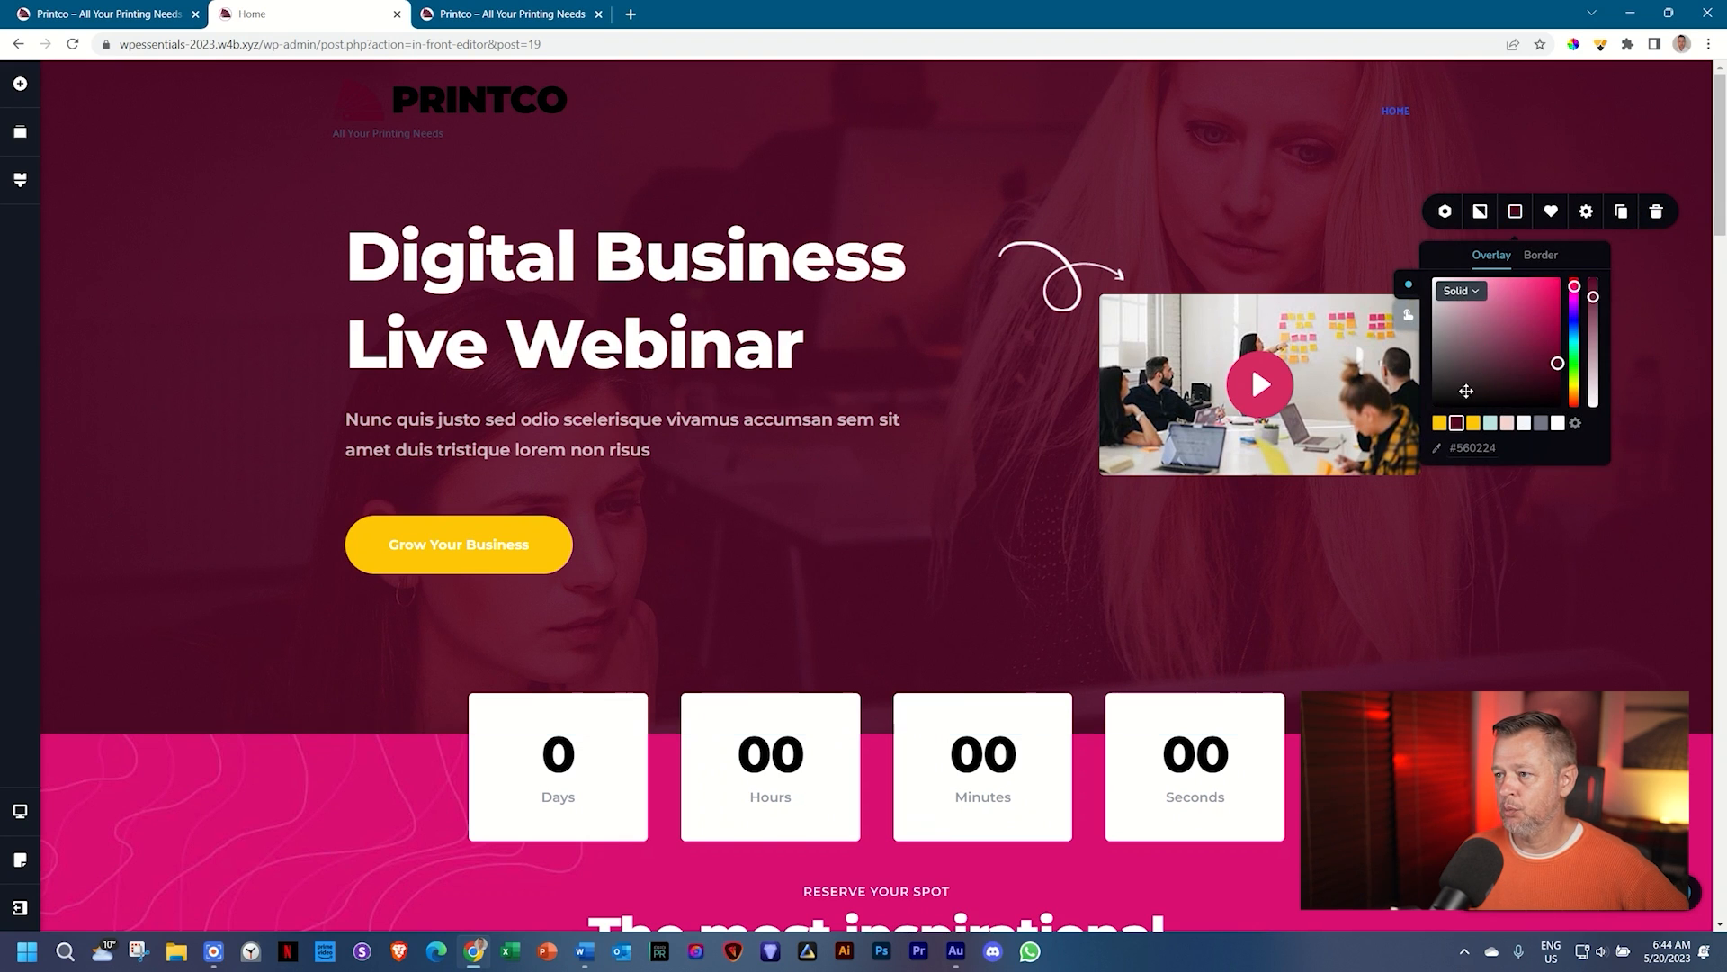
pyautogui.click(1439, 425)
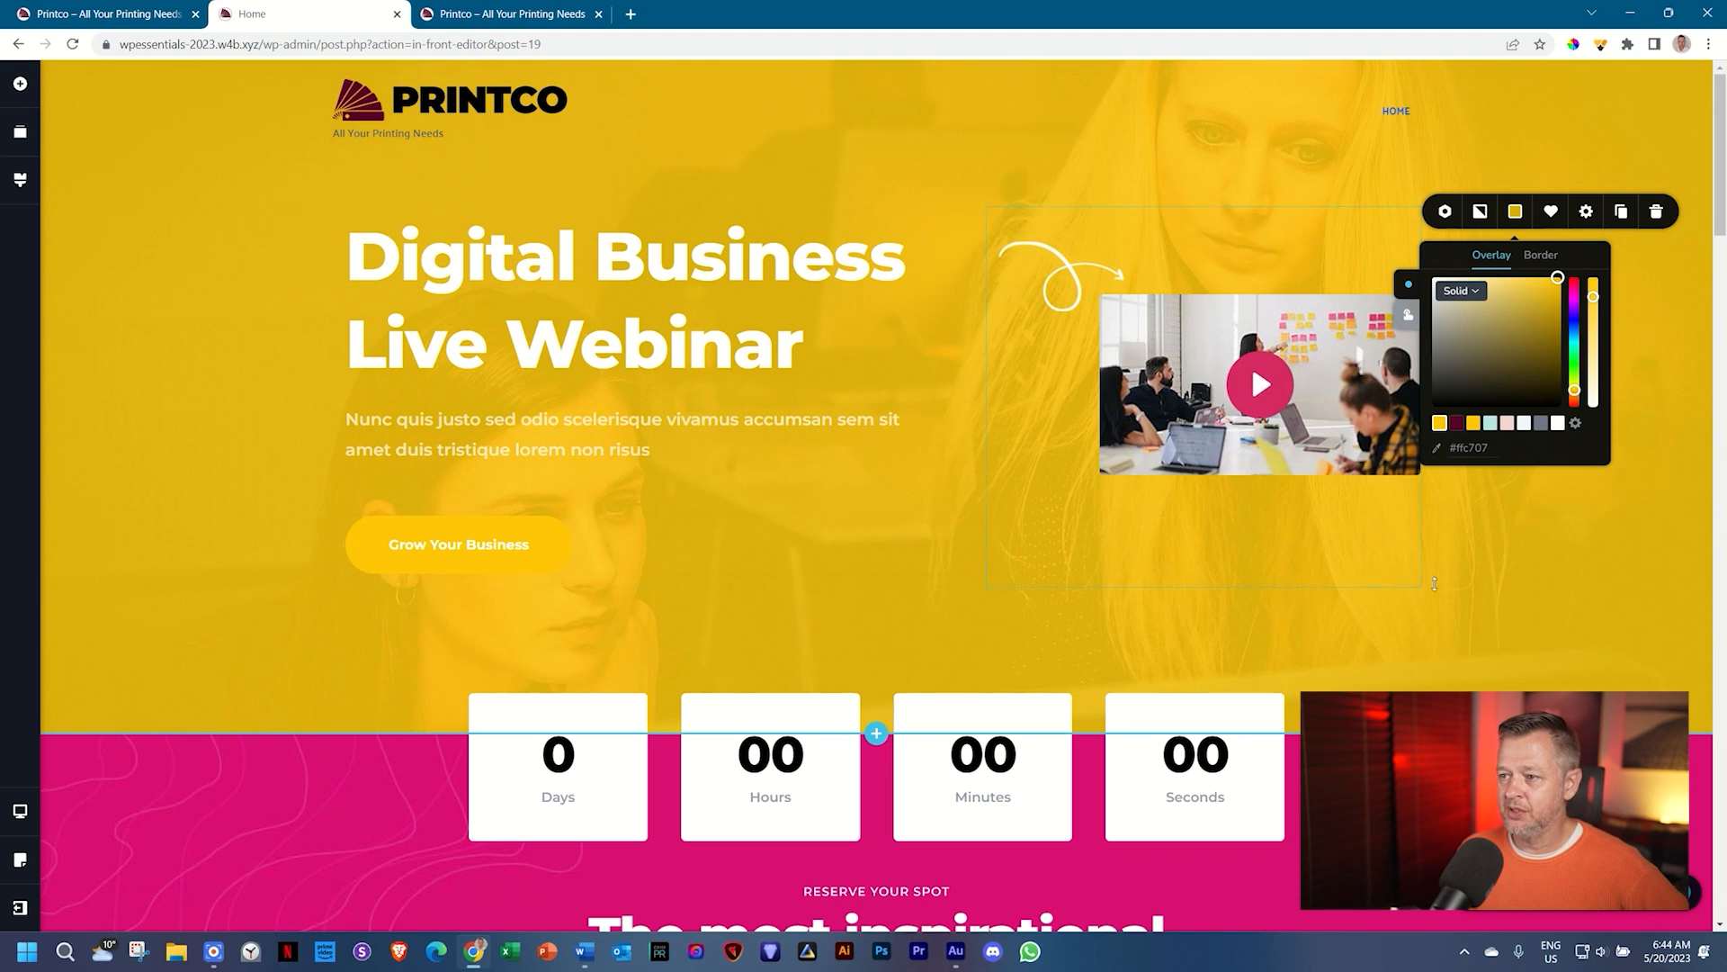
pyautogui.click(430, 544)
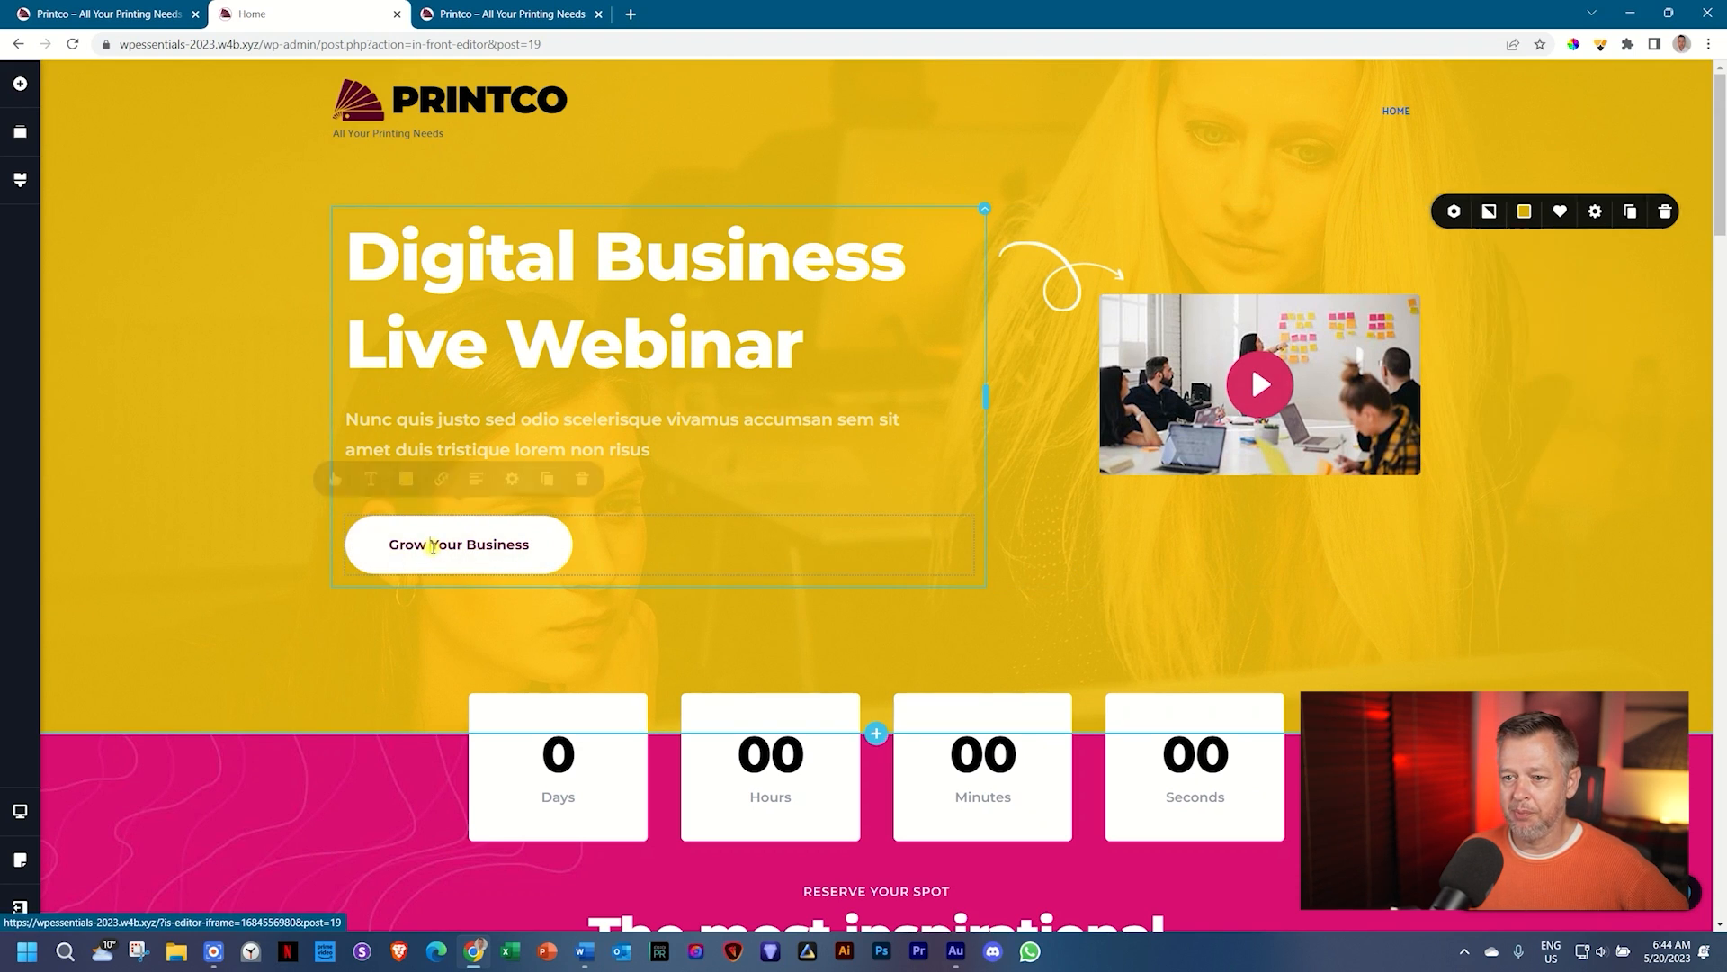
pyautogui.click(406, 487)
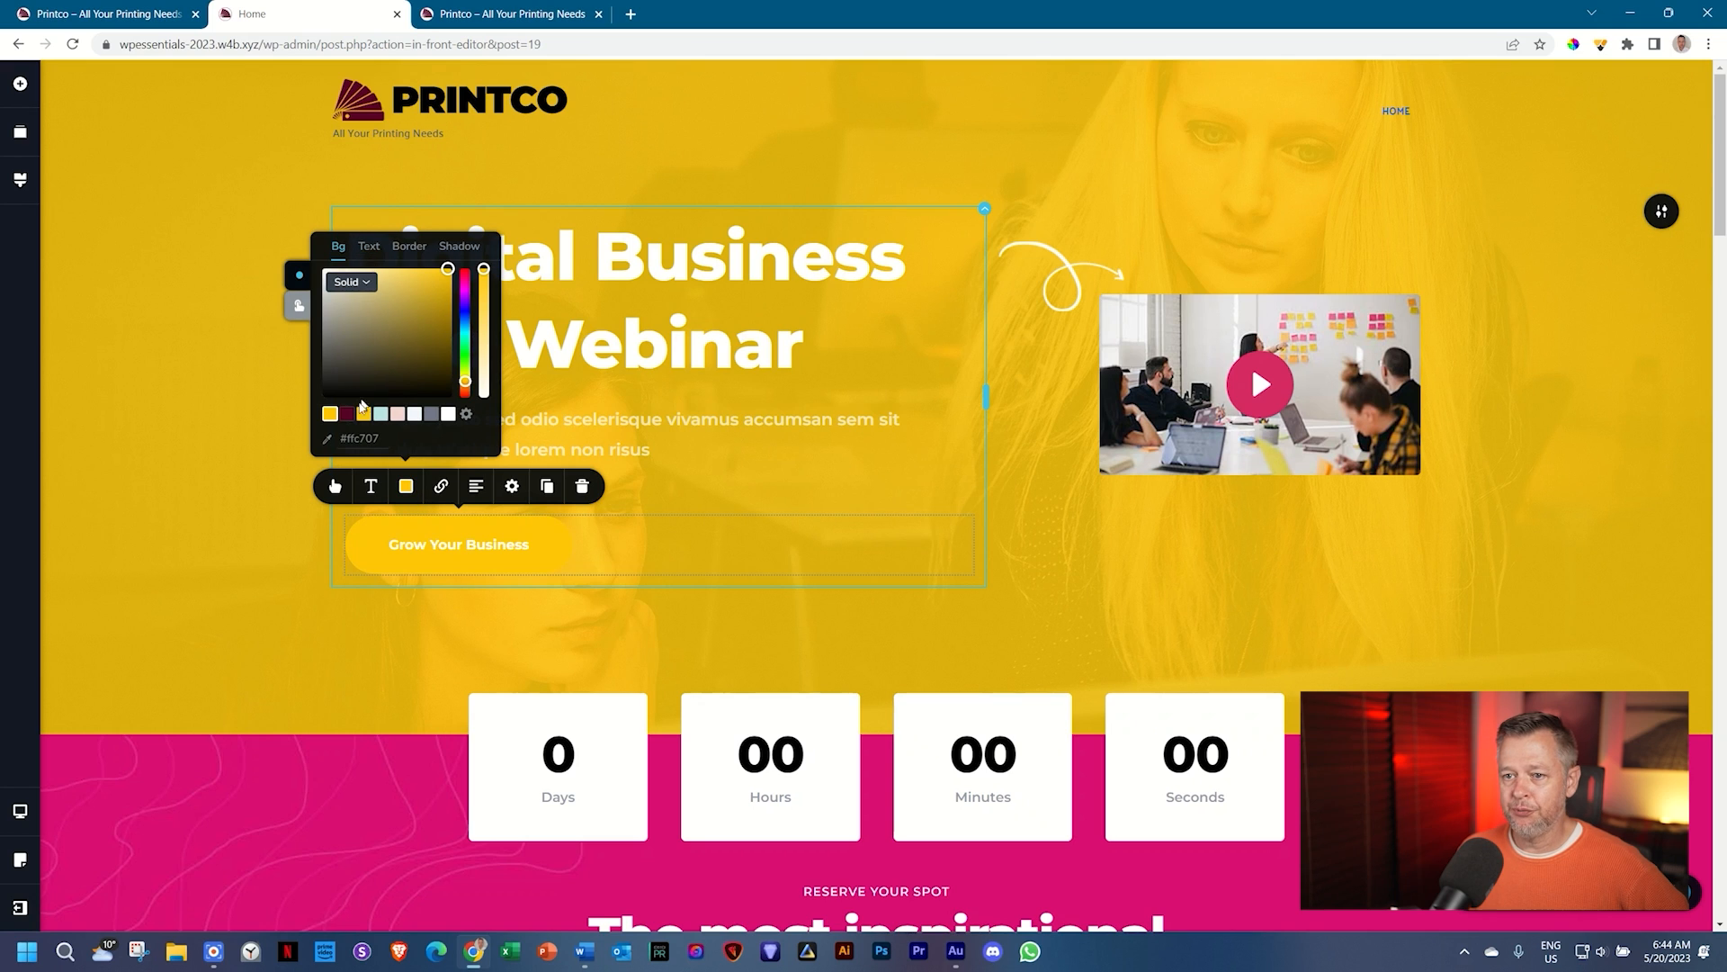
pyautogui.click(347, 420)
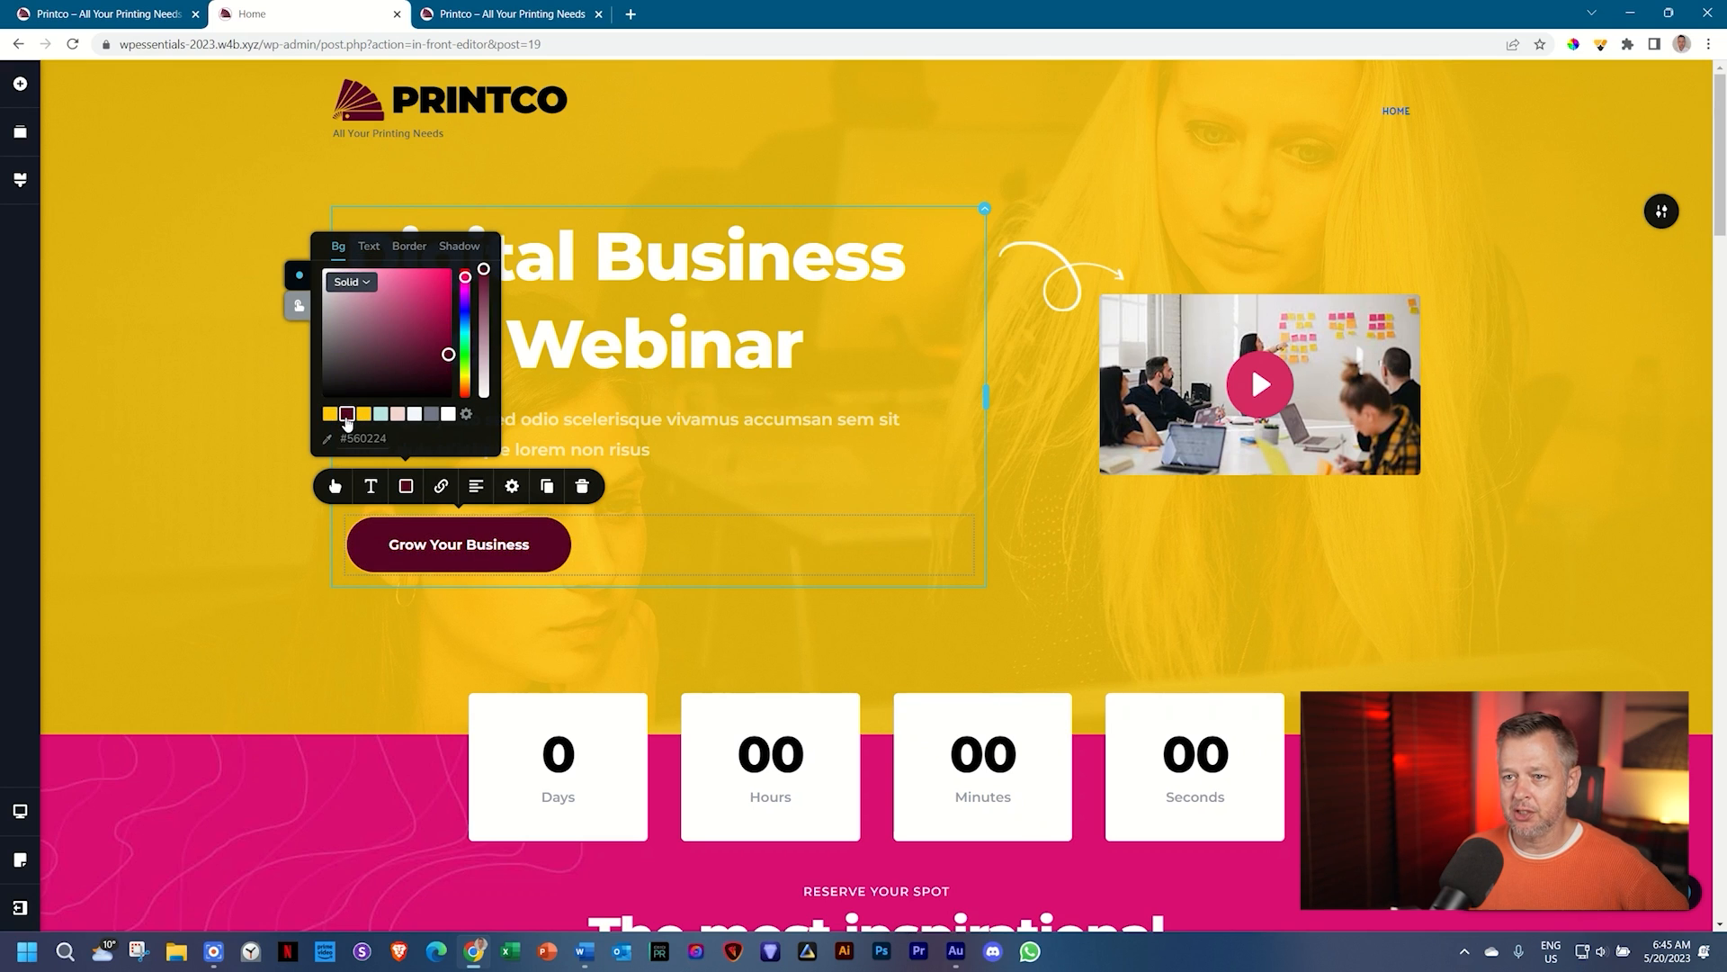
pyautogui.click(410, 248)
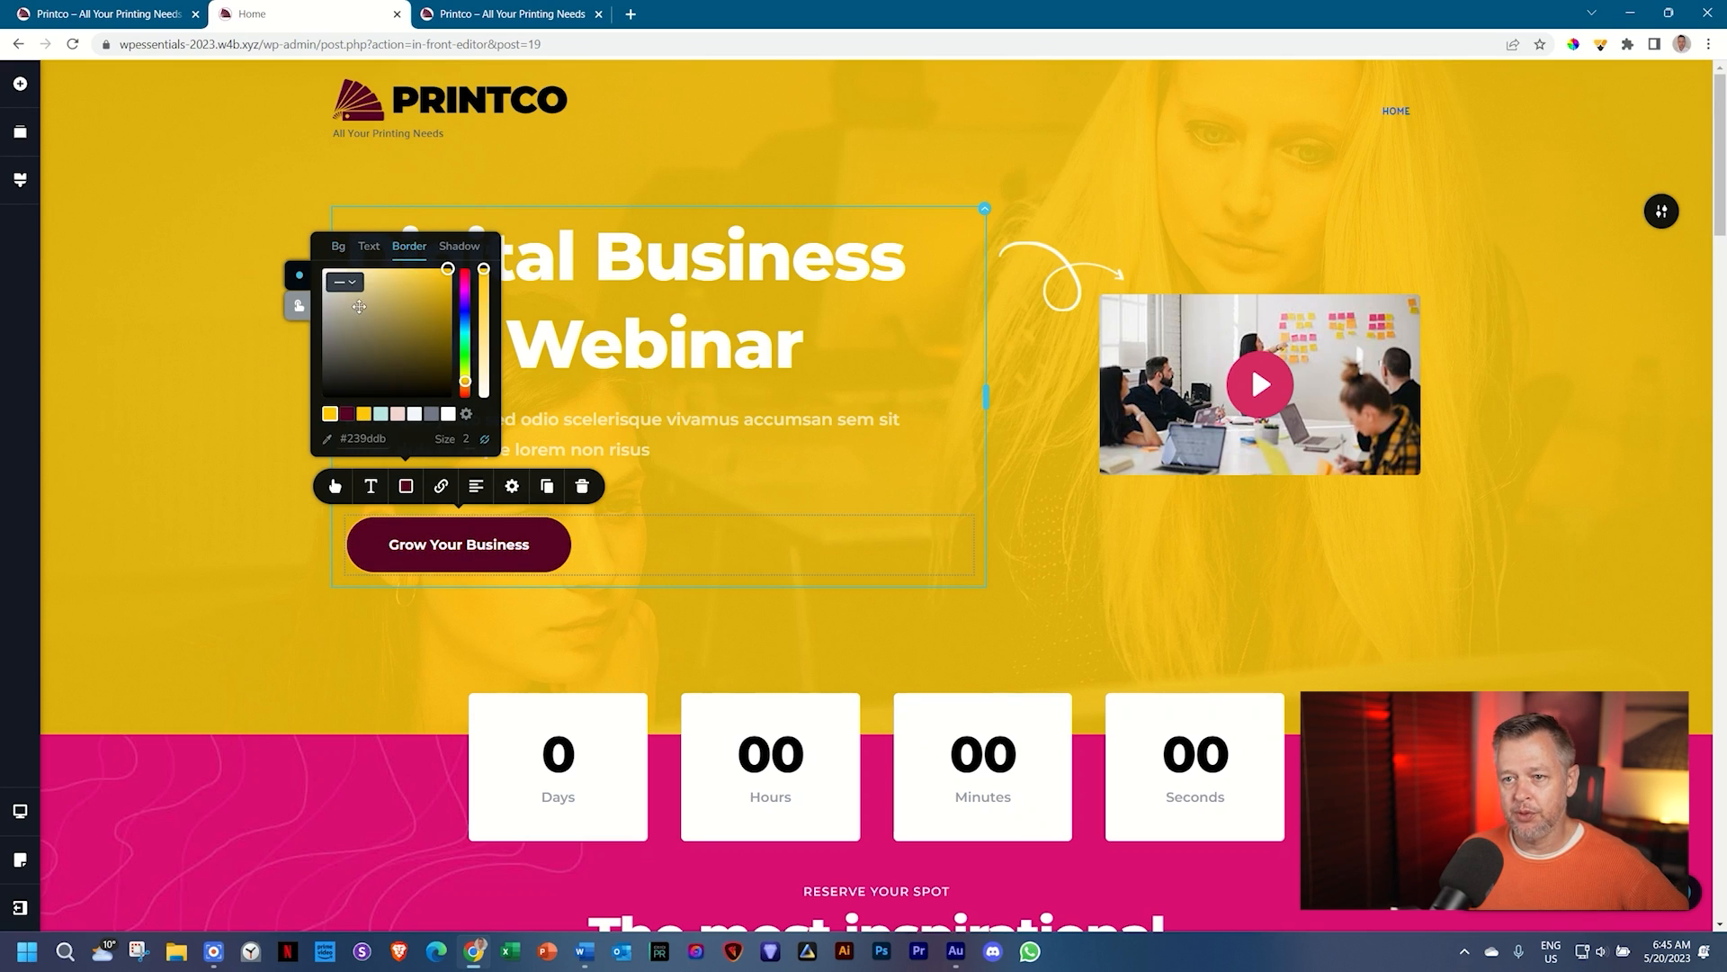
pyautogui.click(351, 284)
pyautogui.click(347, 305)
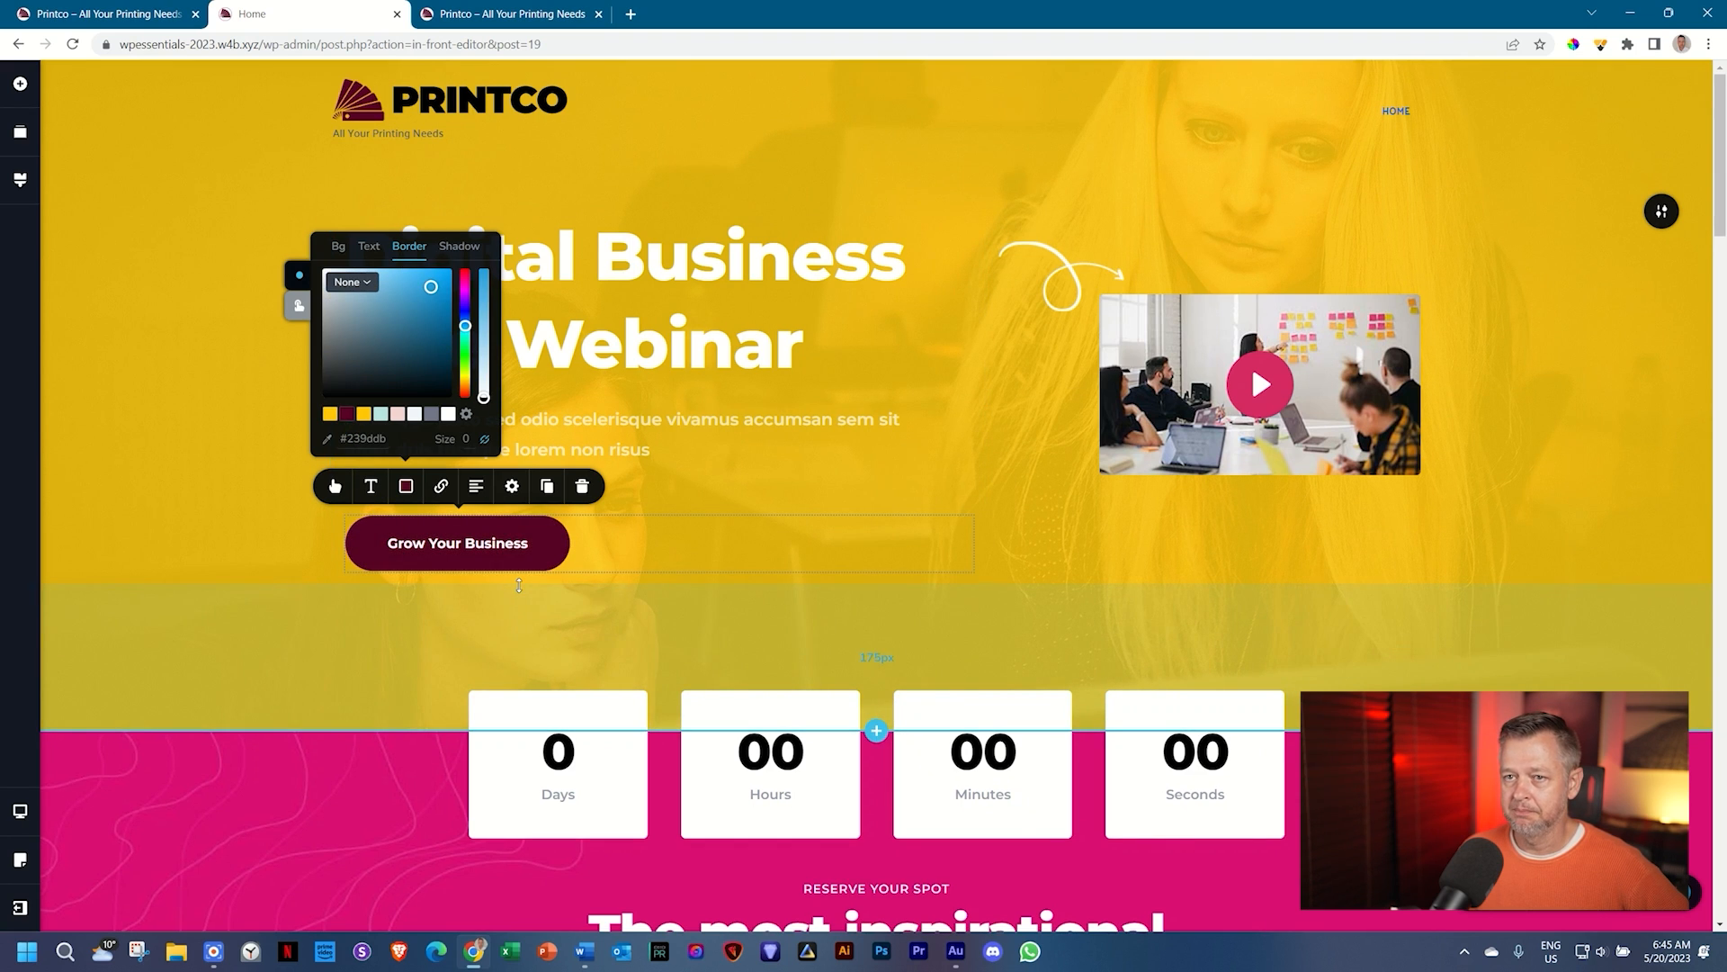
pyautogui.click(109, 13)
pyautogui.click(288, 9)
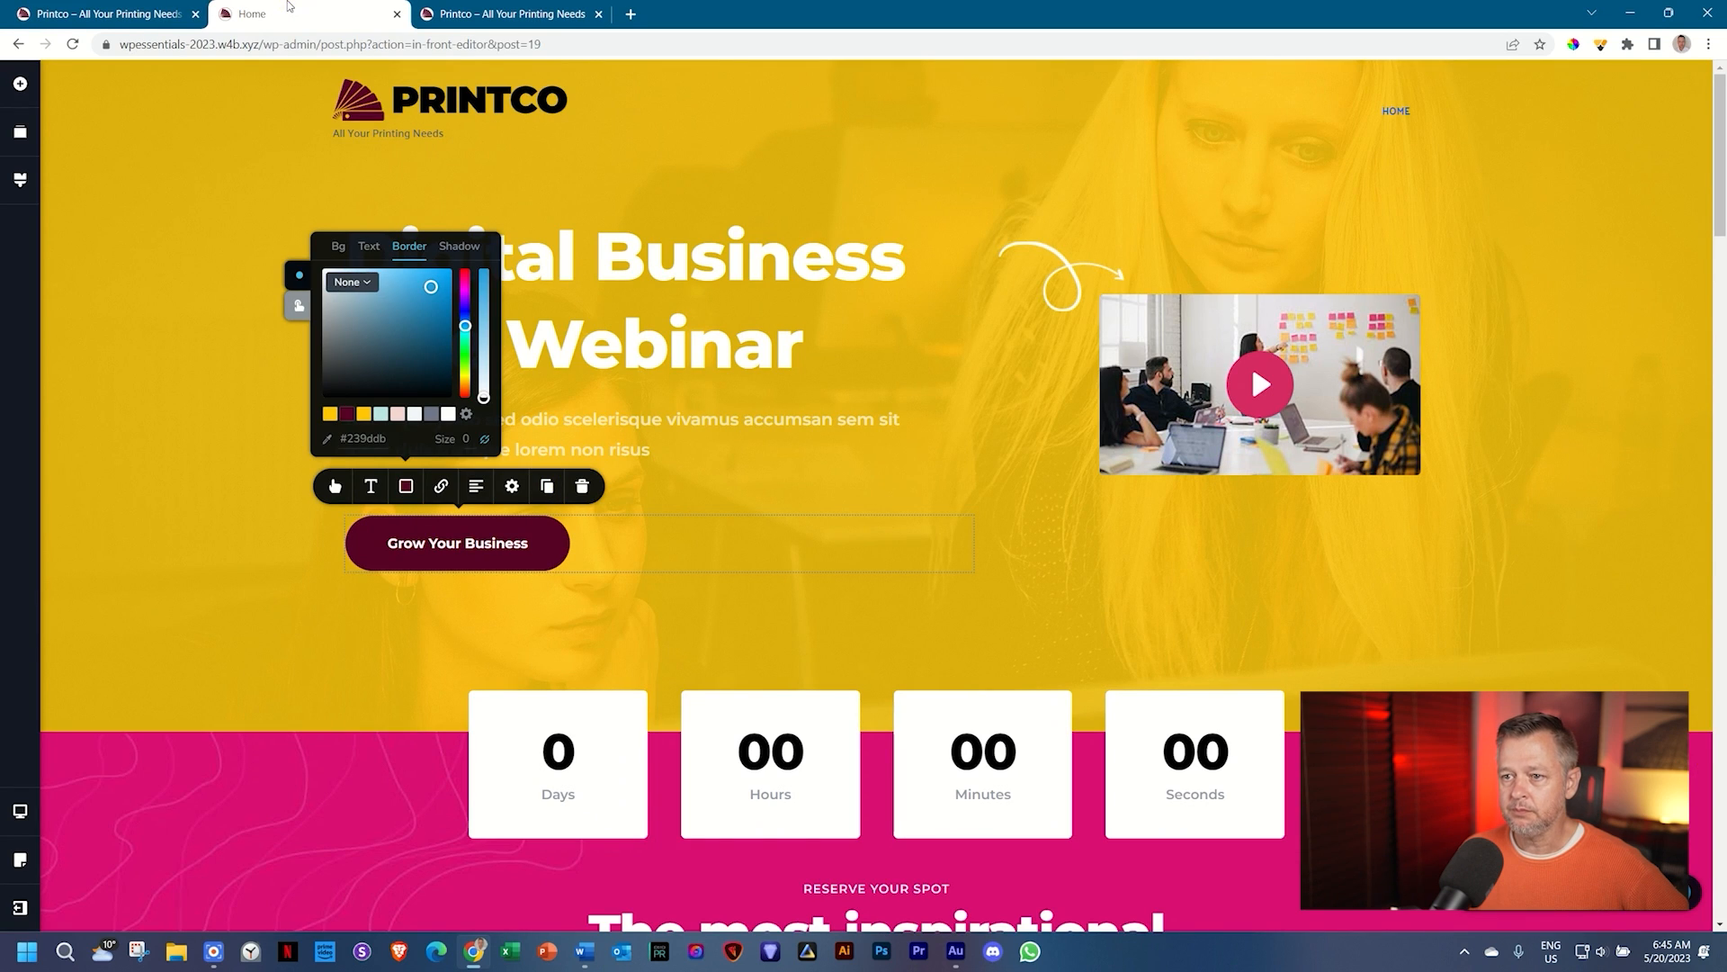
# Step: Colour both headline lines, Digital Business and Live Webinar, maroon
pyautogui.click(574, 261)
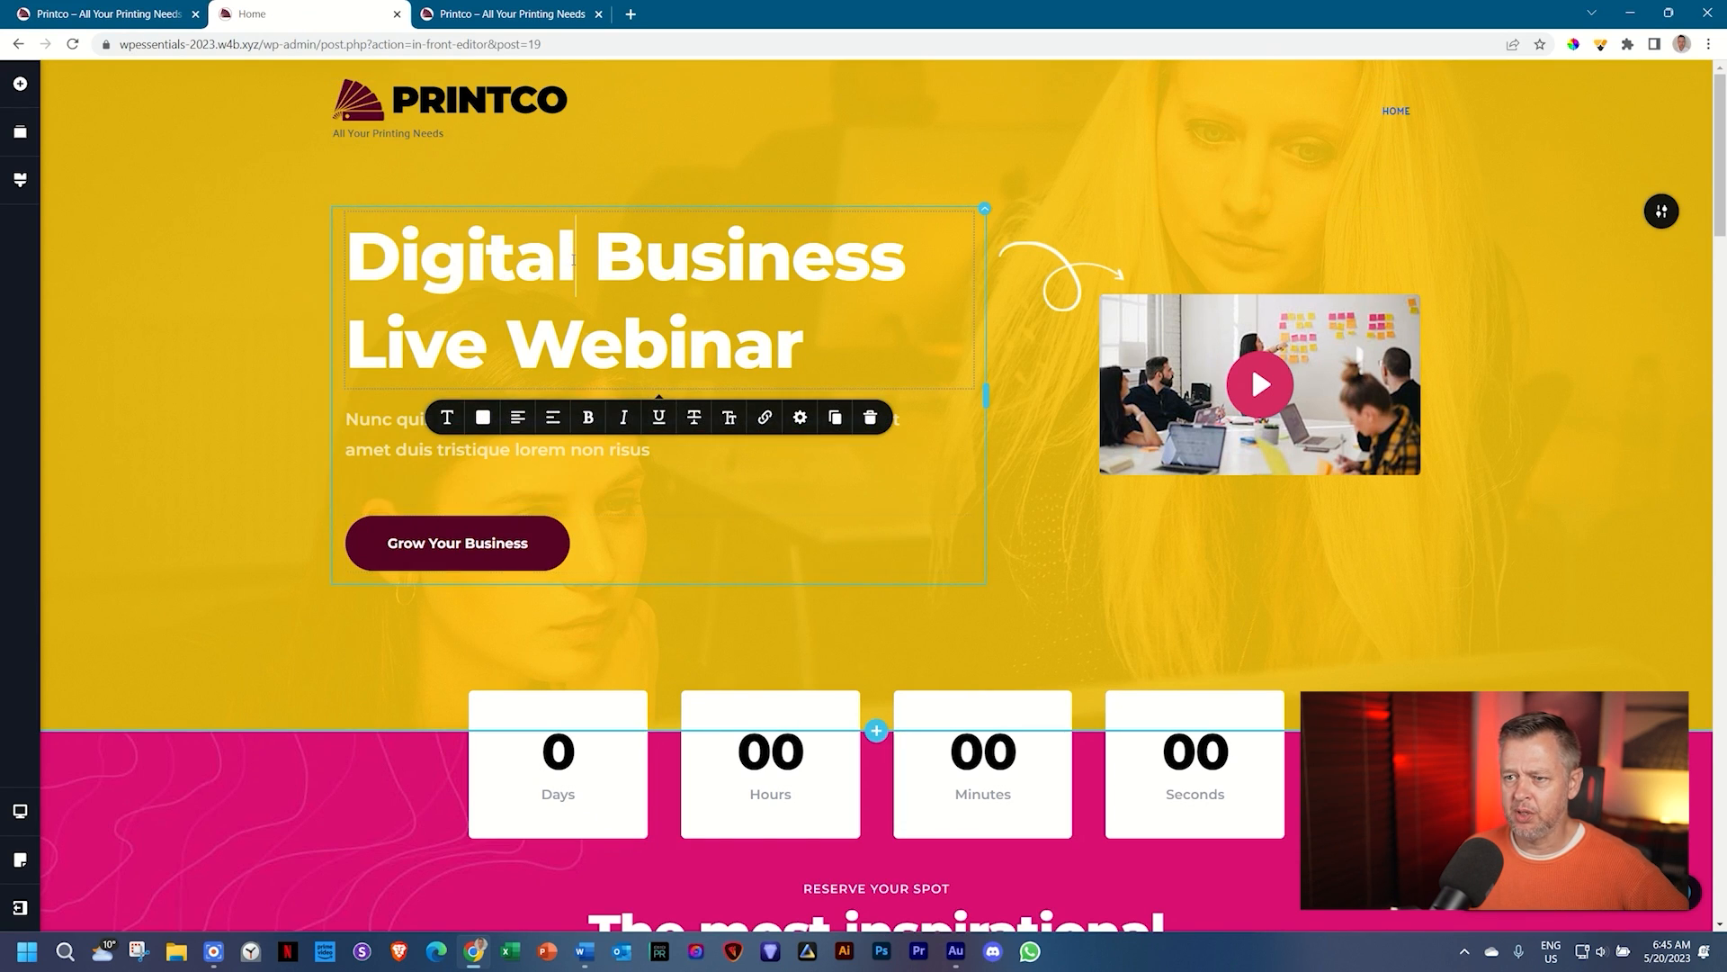
pyautogui.click(480, 418)
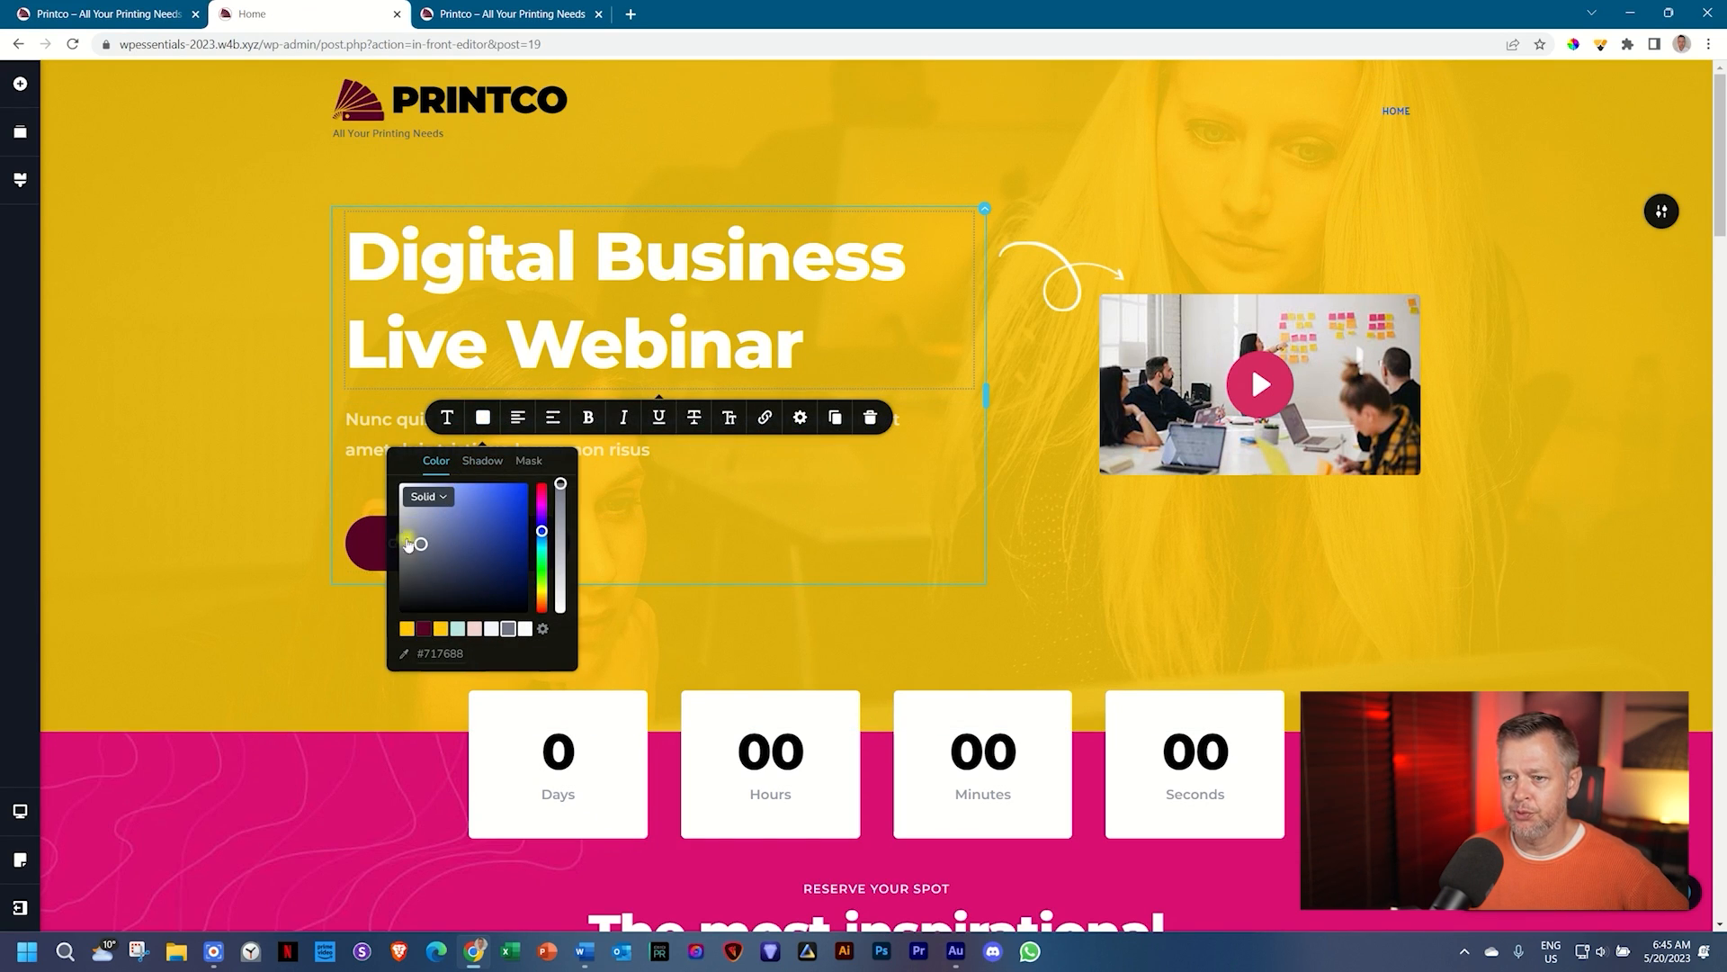
pyautogui.click(424, 628)
pyautogui.click(455, 343)
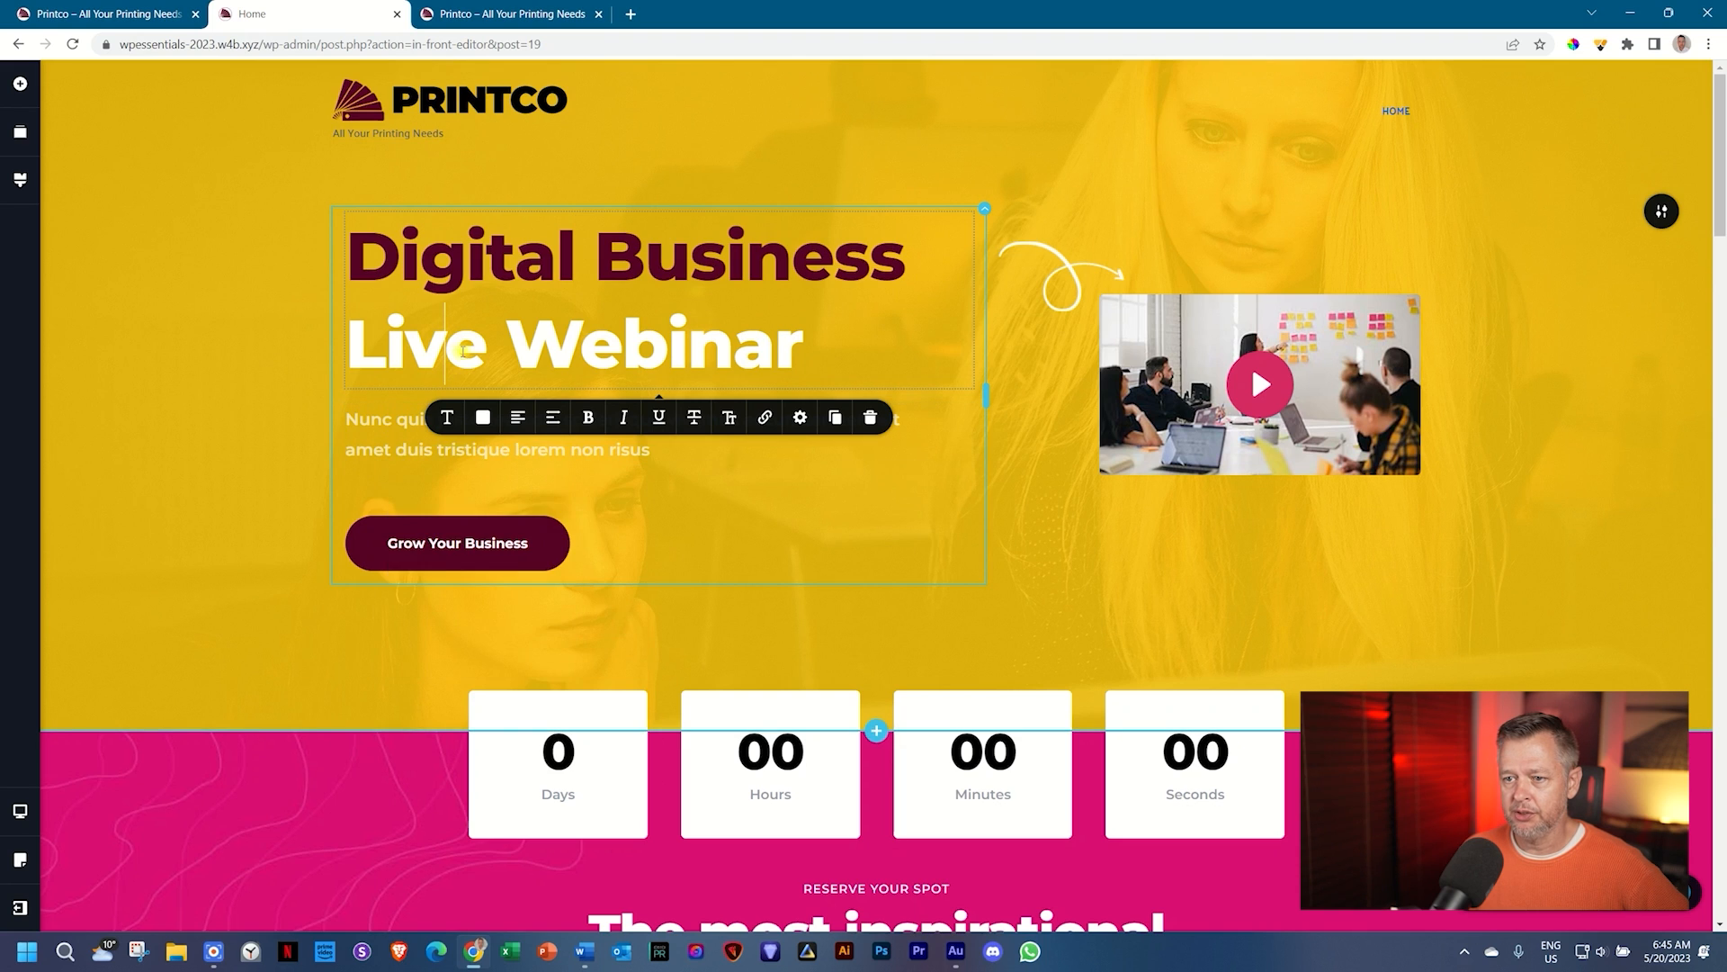
pyautogui.click(483, 418)
pyautogui.click(424, 628)
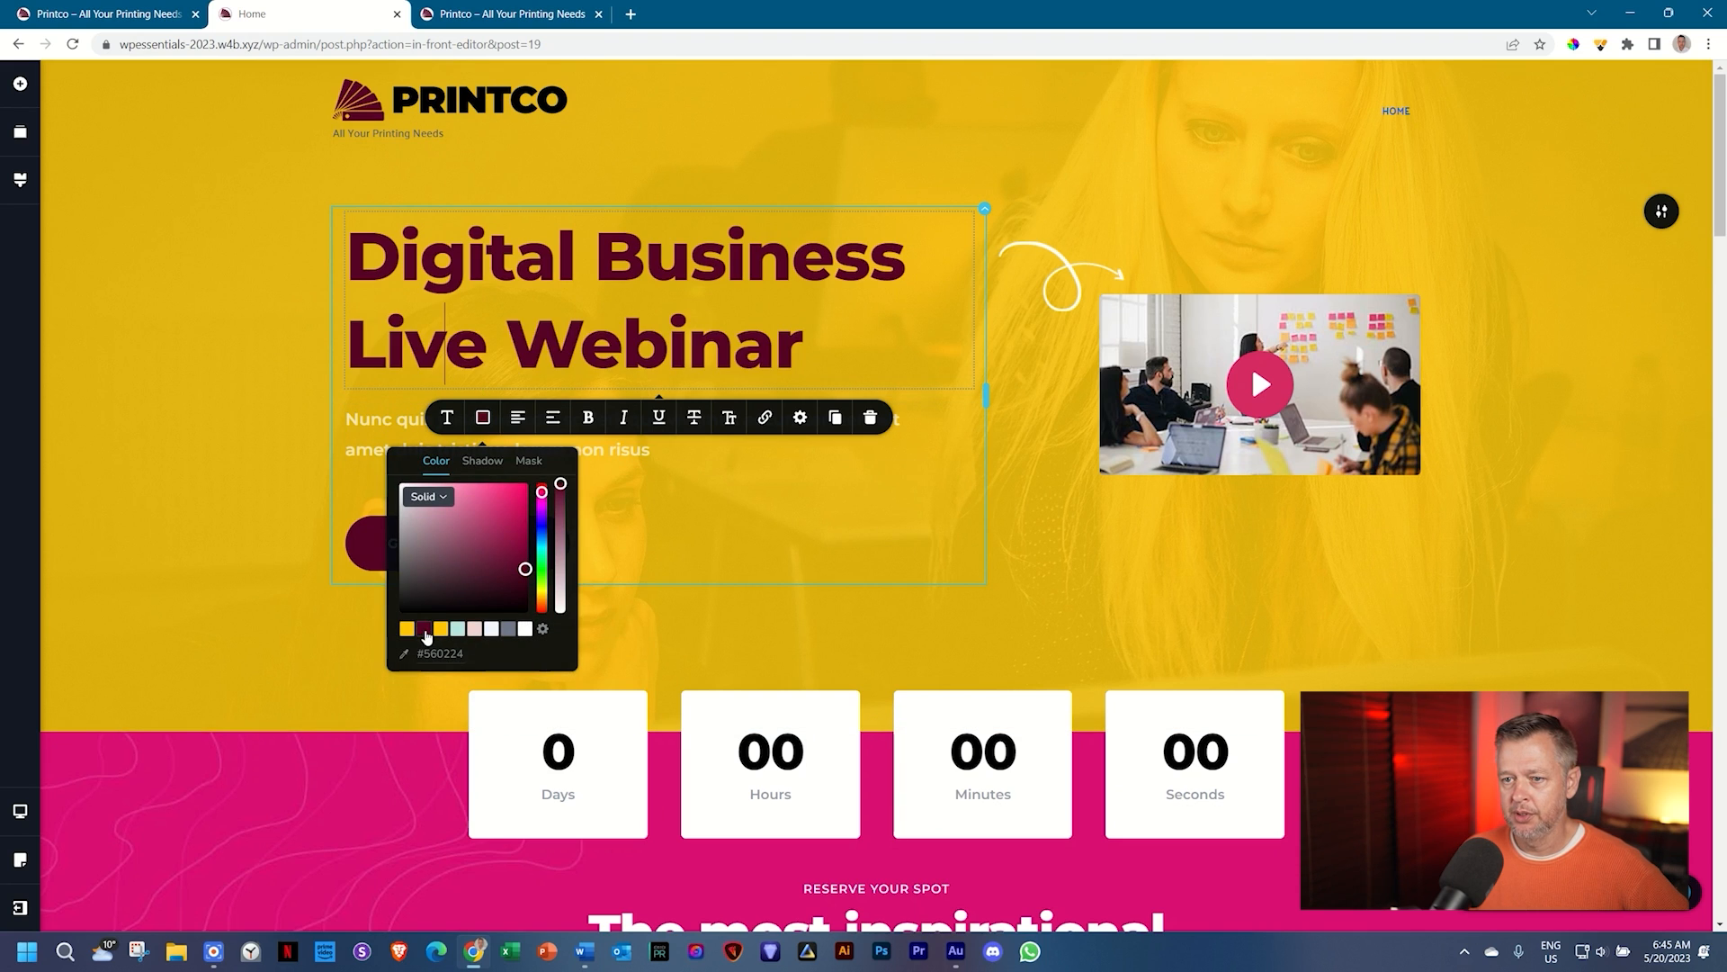
# Step: Colour both lines of the Nunc quis justo intro paragraph maroon
pyautogui.click(417, 452)
pyautogui.click(483, 375)
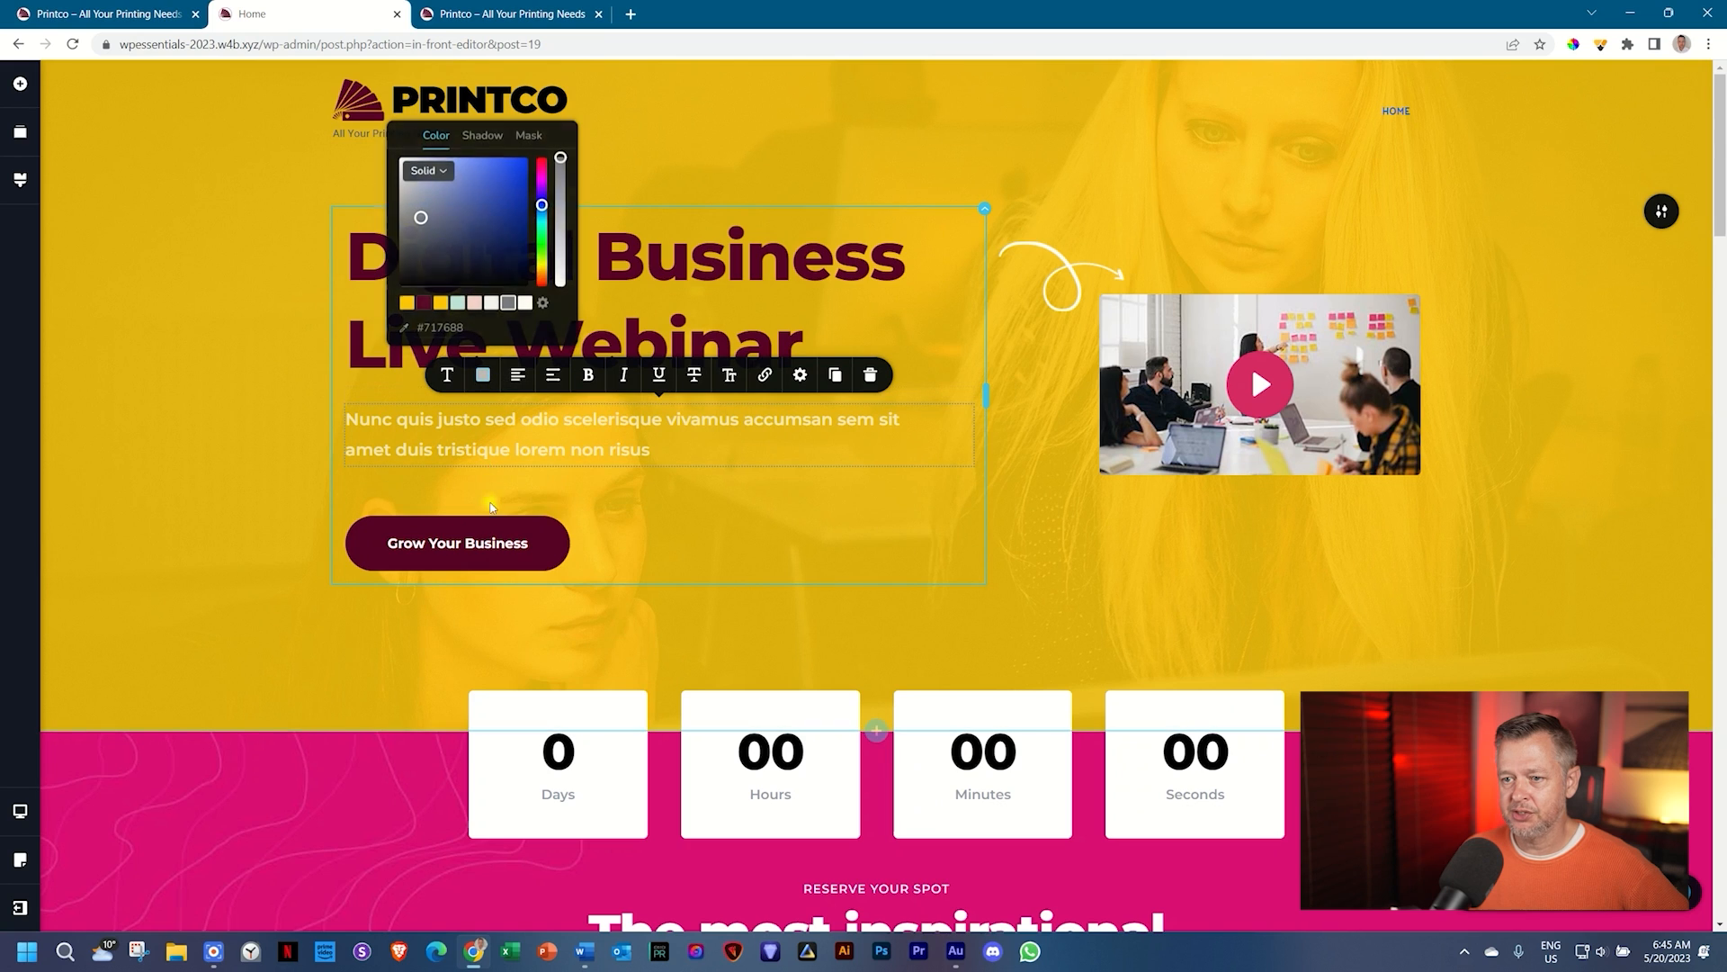
pyautogui.click(423, 302)
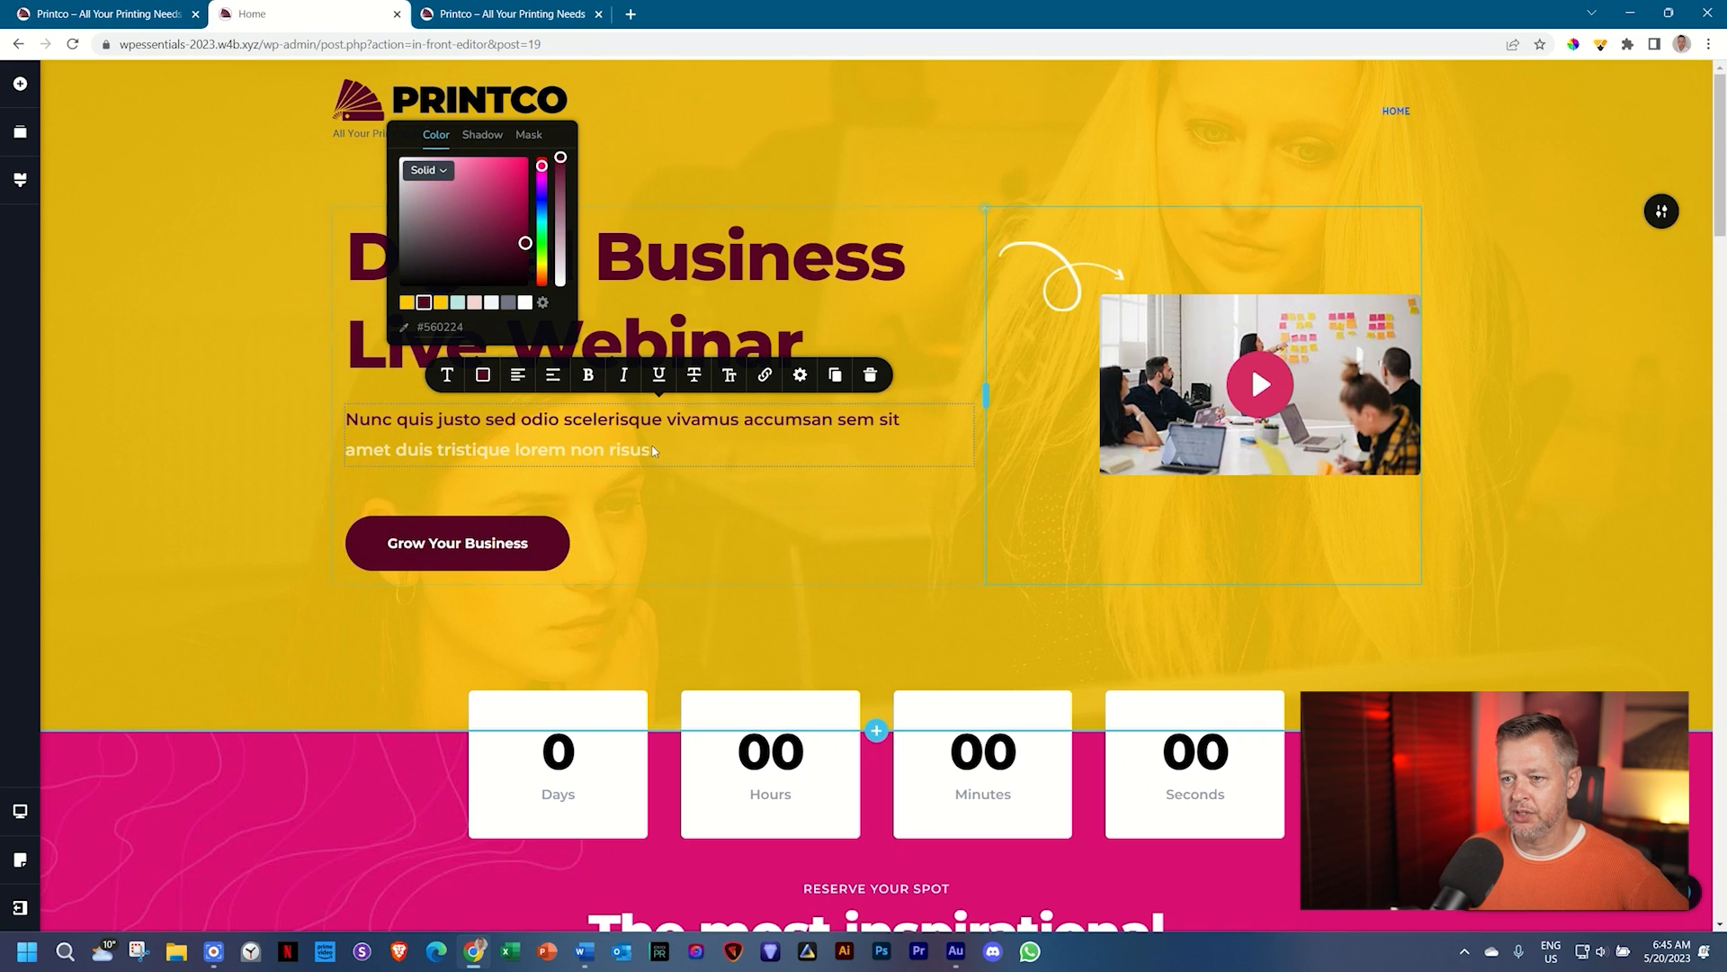
pyautogui.click(475, 381)
pyautogui.click(475, 382)
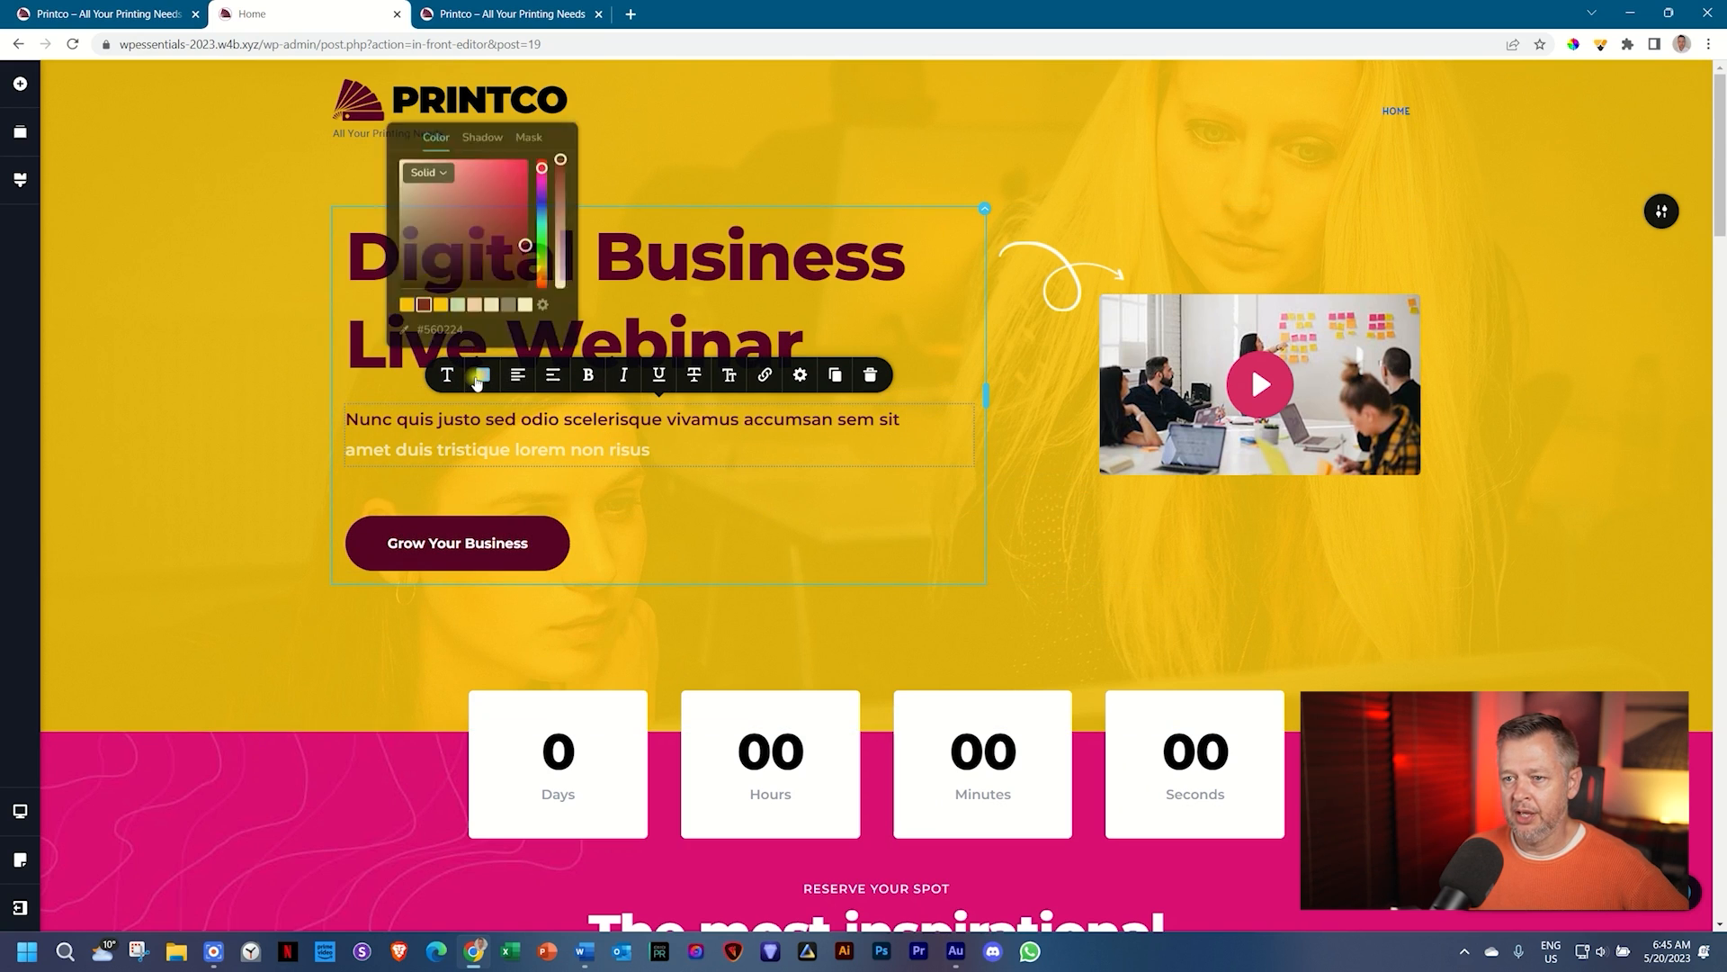
pyautogui.click(424, 303)
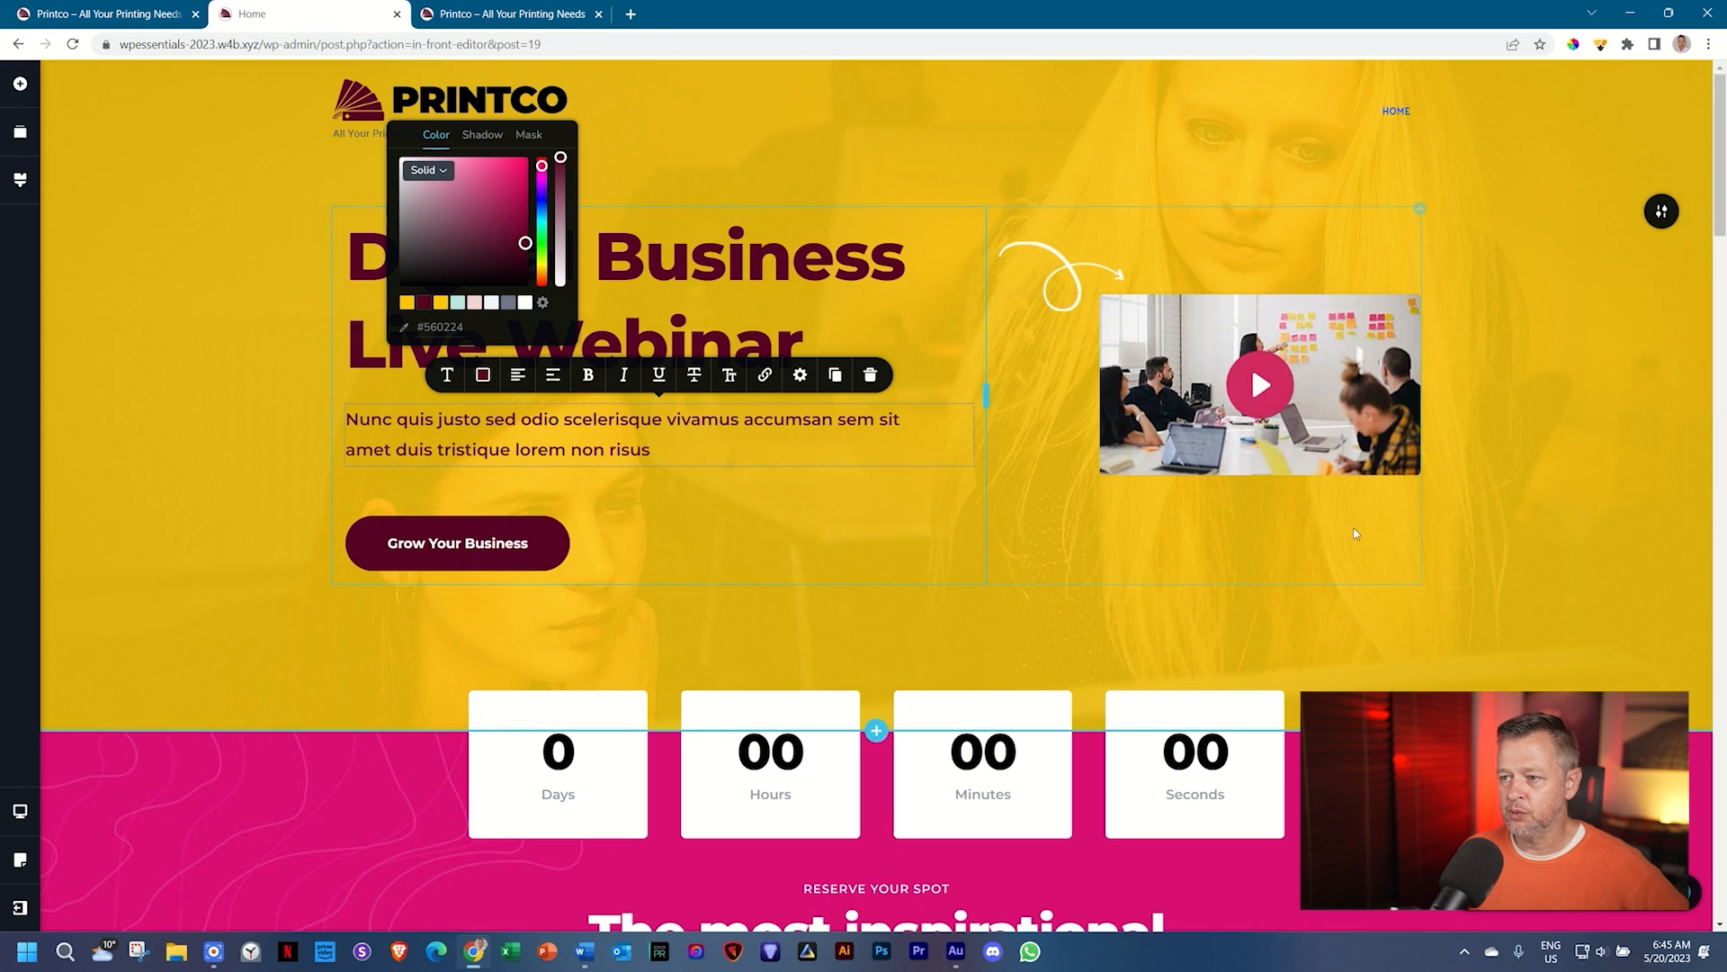
pyautogui.click(1607, 477)
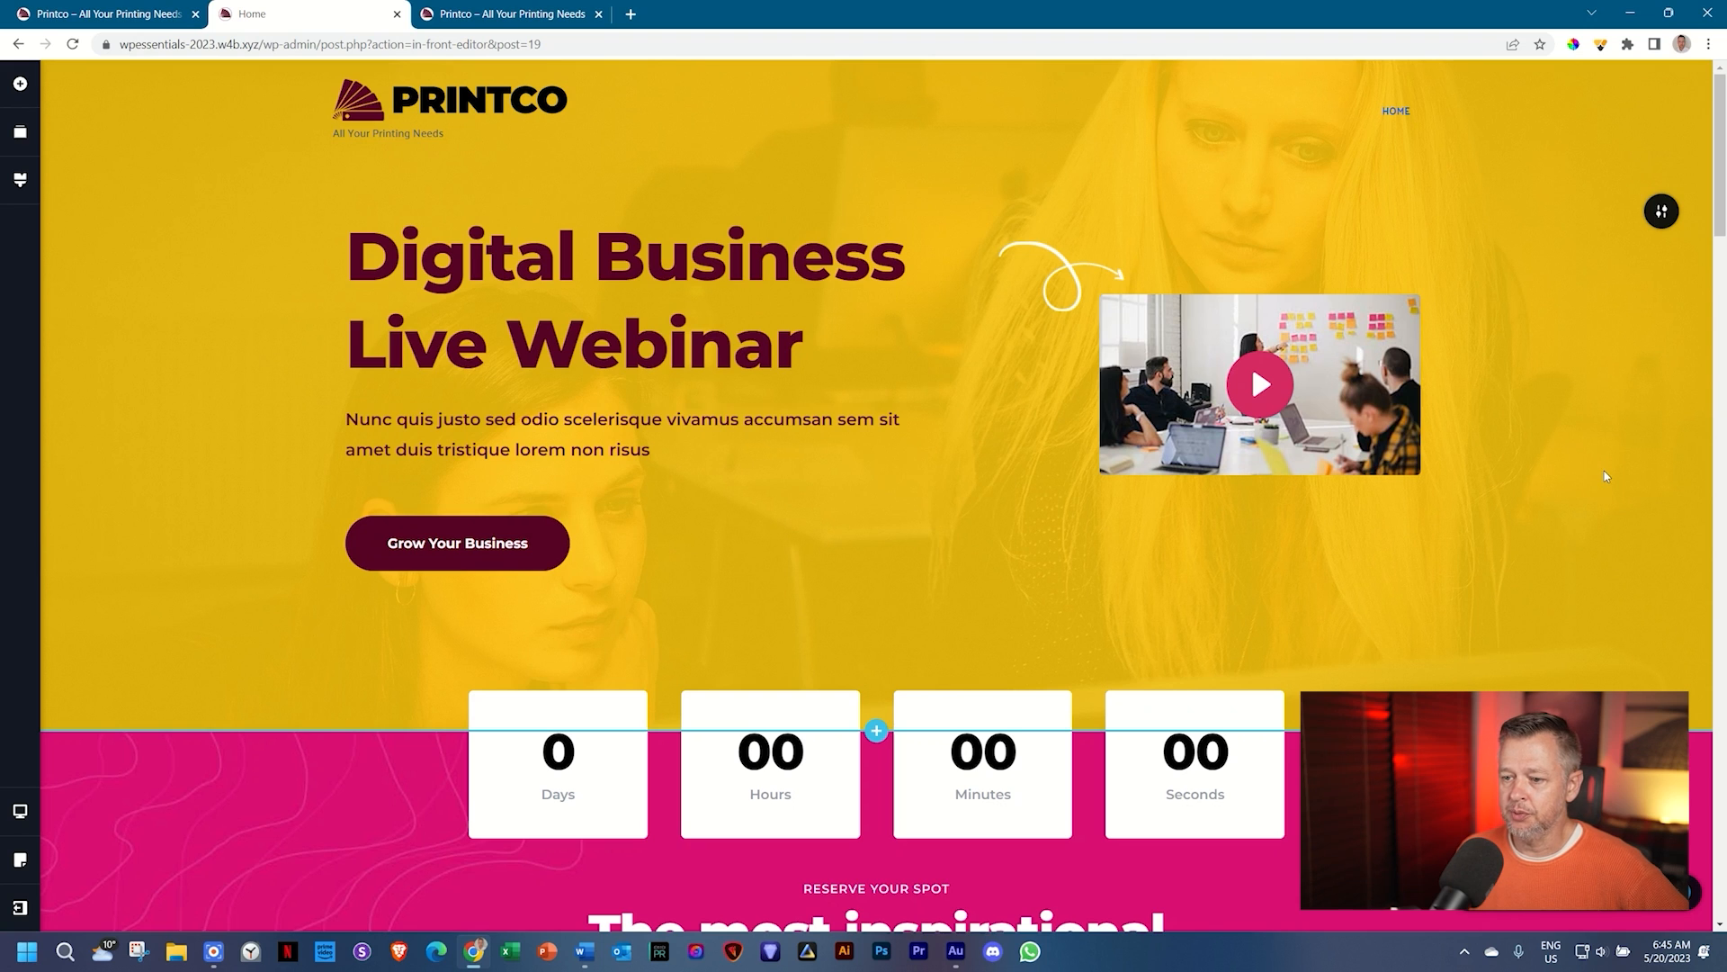
pyautogui.scroll(-3, 1605, 472)
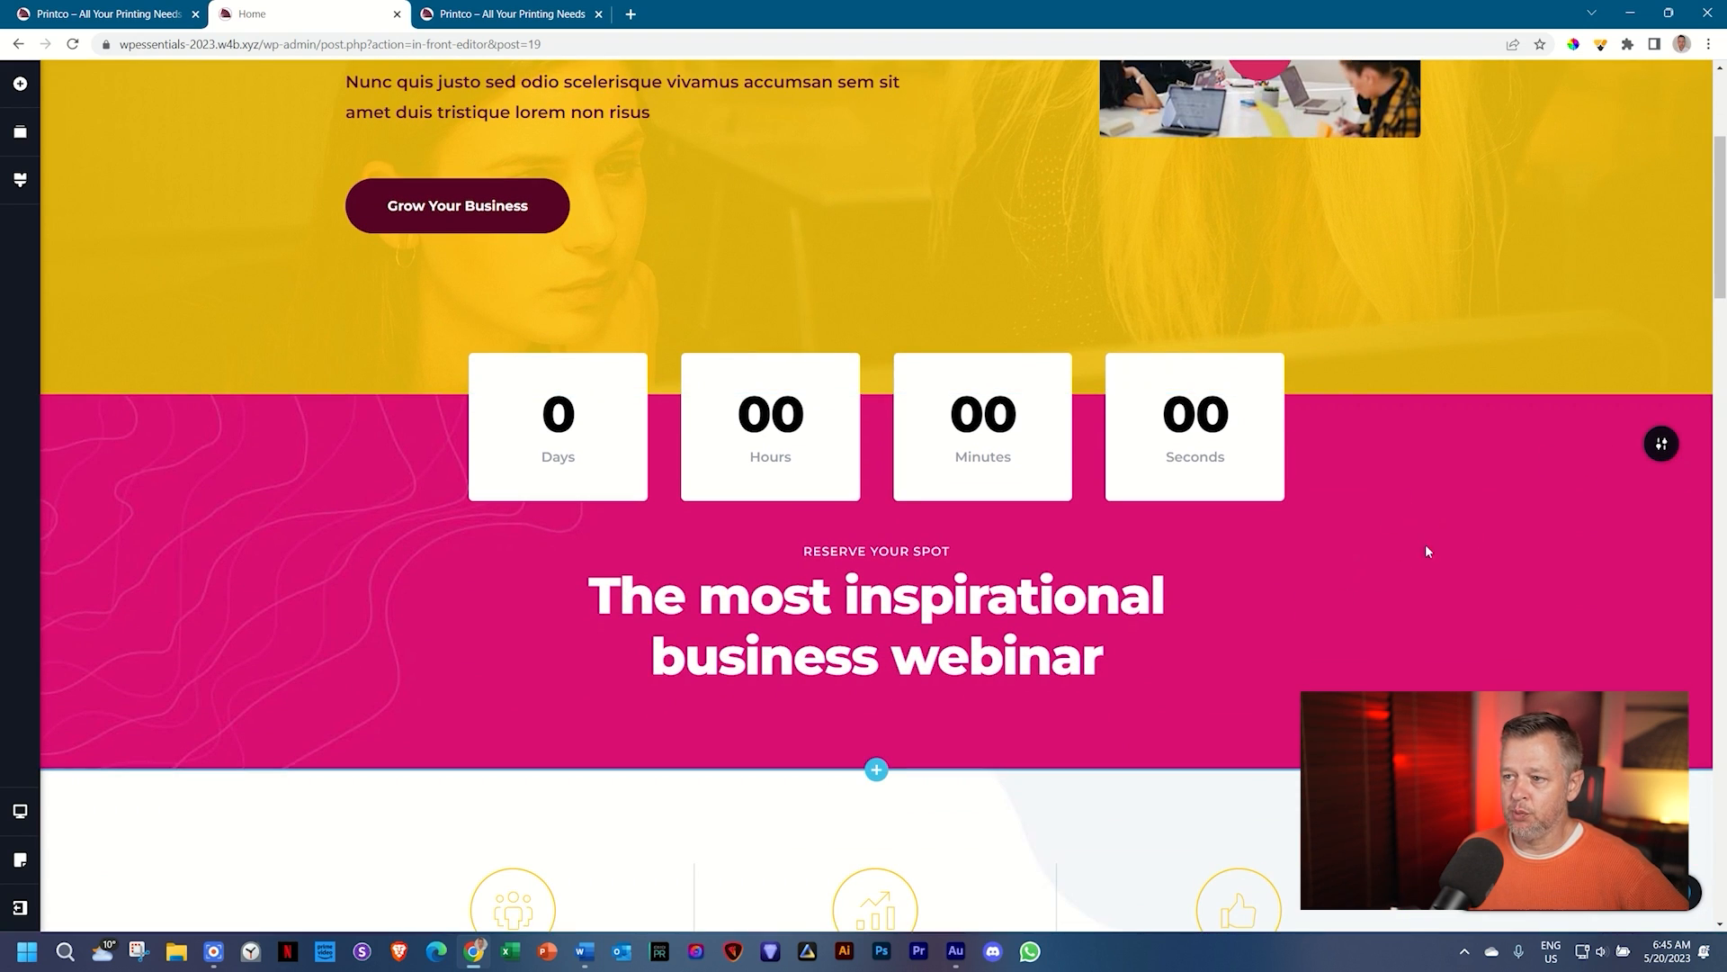
# Step: Change the pink countdown section's overlay colour to the maroon swatch
pyautogui.click(1662, 453)
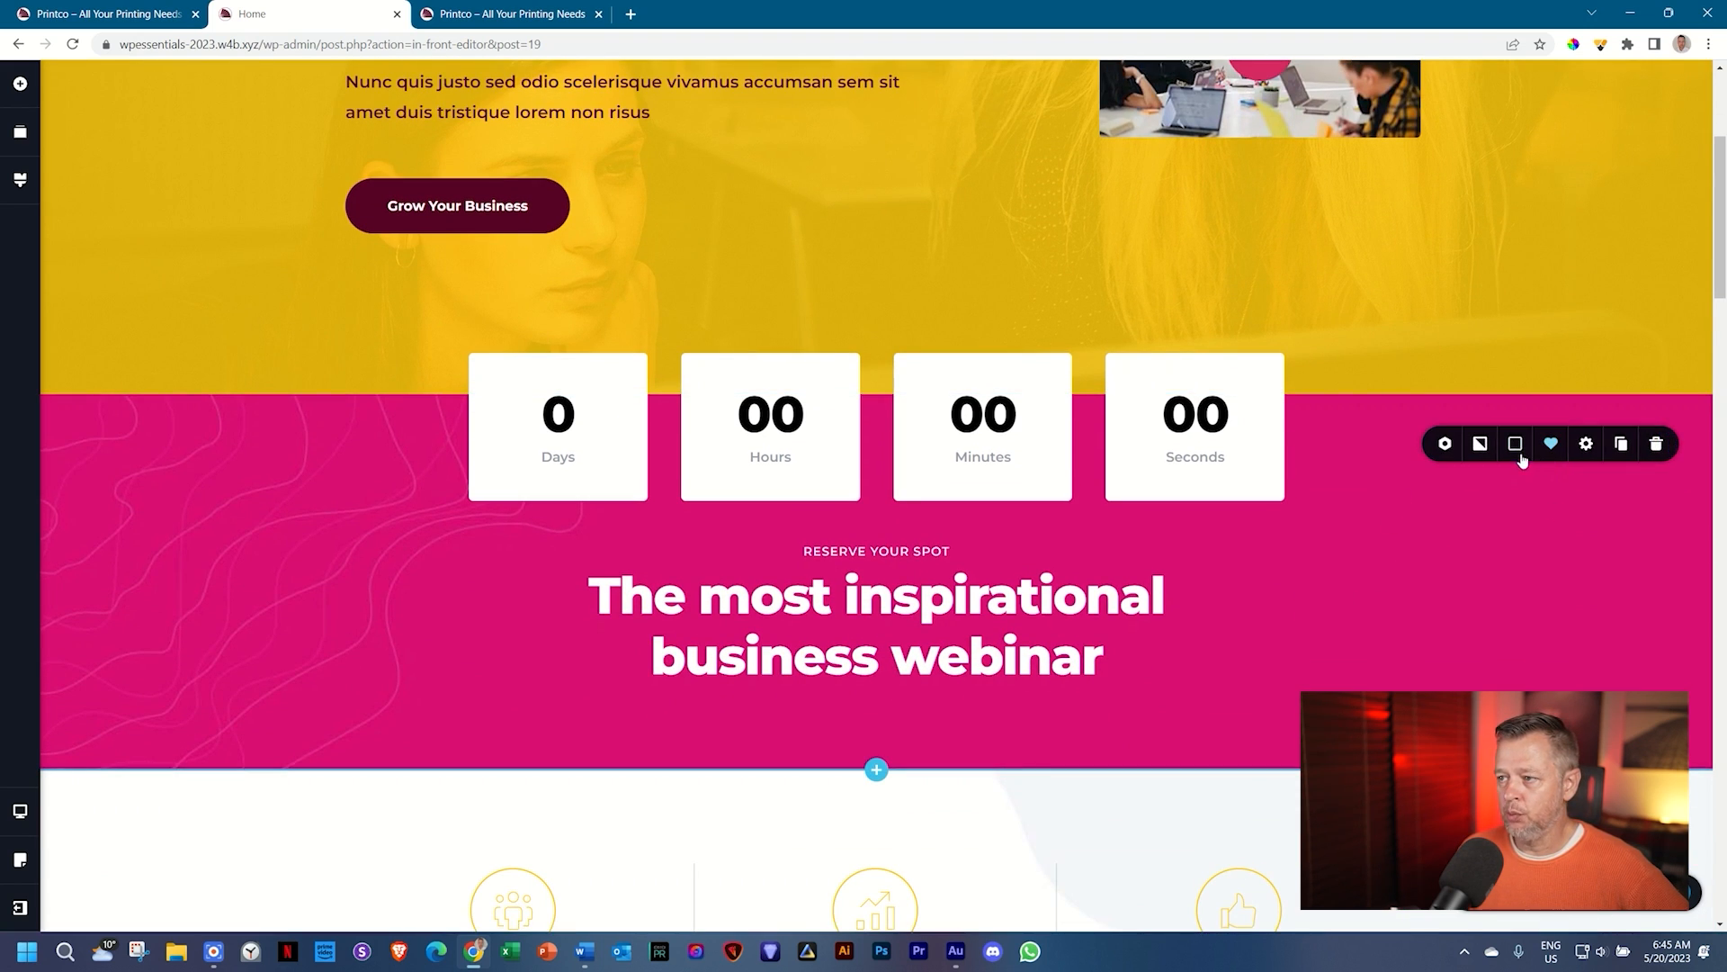
pyautogui.click(1515, 443)
pyautogui.click(1455, 660)
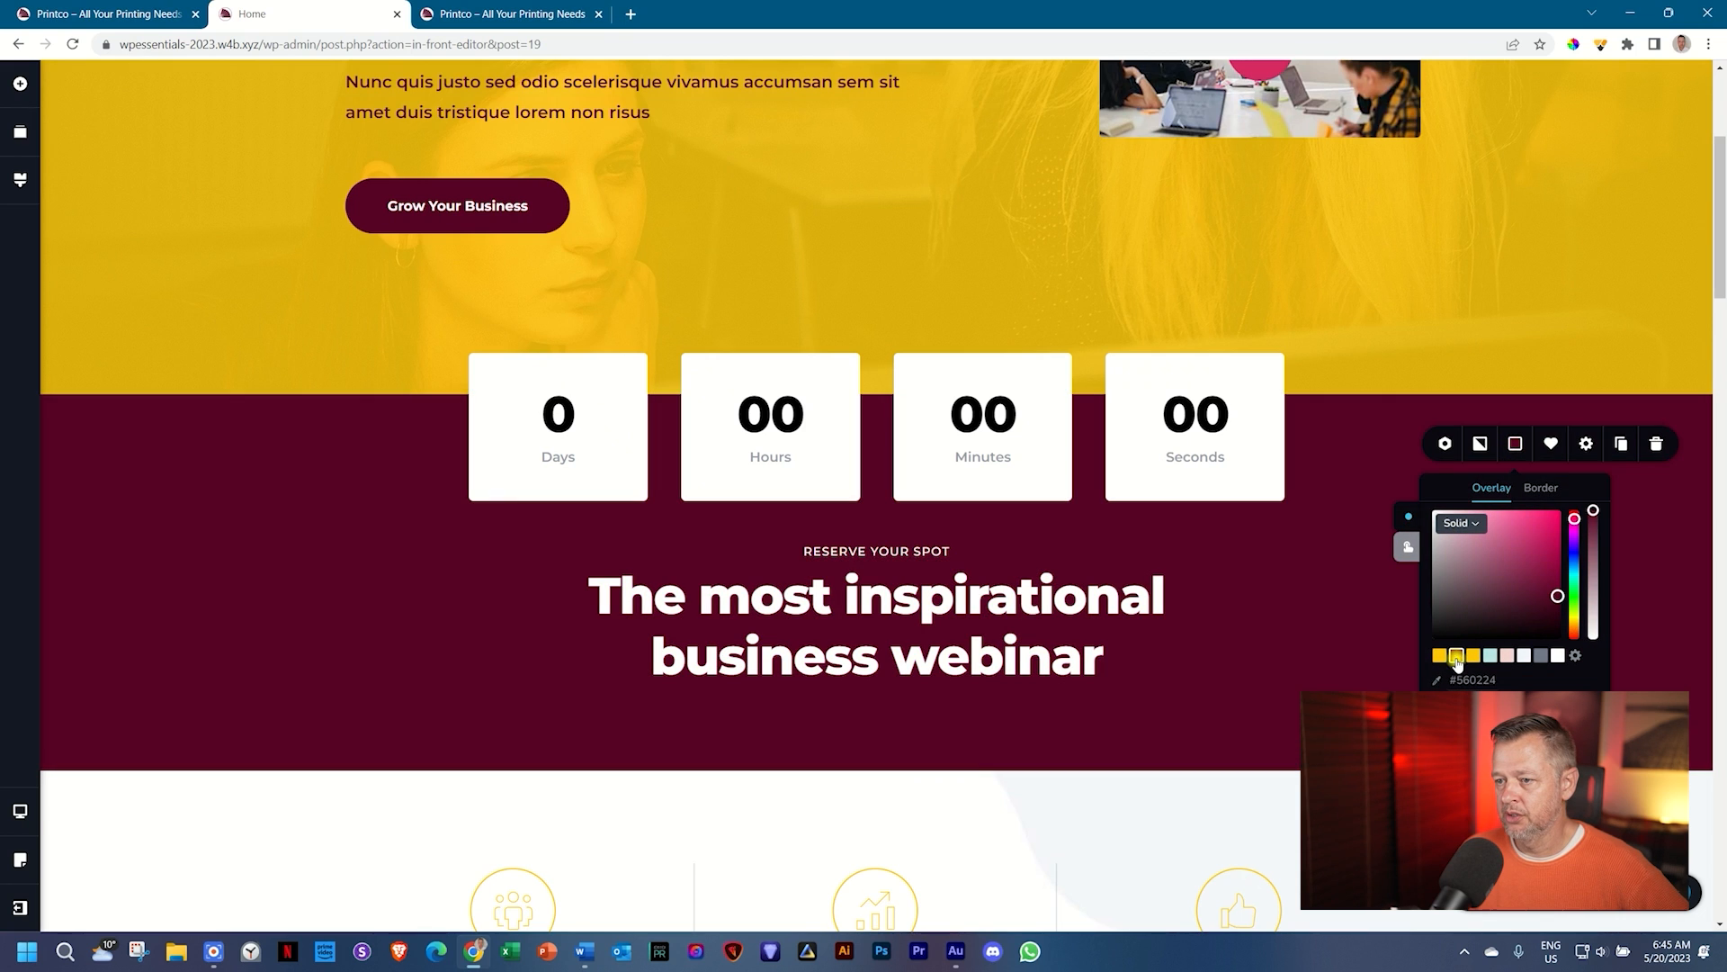
pyautogui.click(1321, 671)
# Step: Review the recoloured page, then bring up the global Styling palette
pyautogui.scroll(-4, 1321, 676)
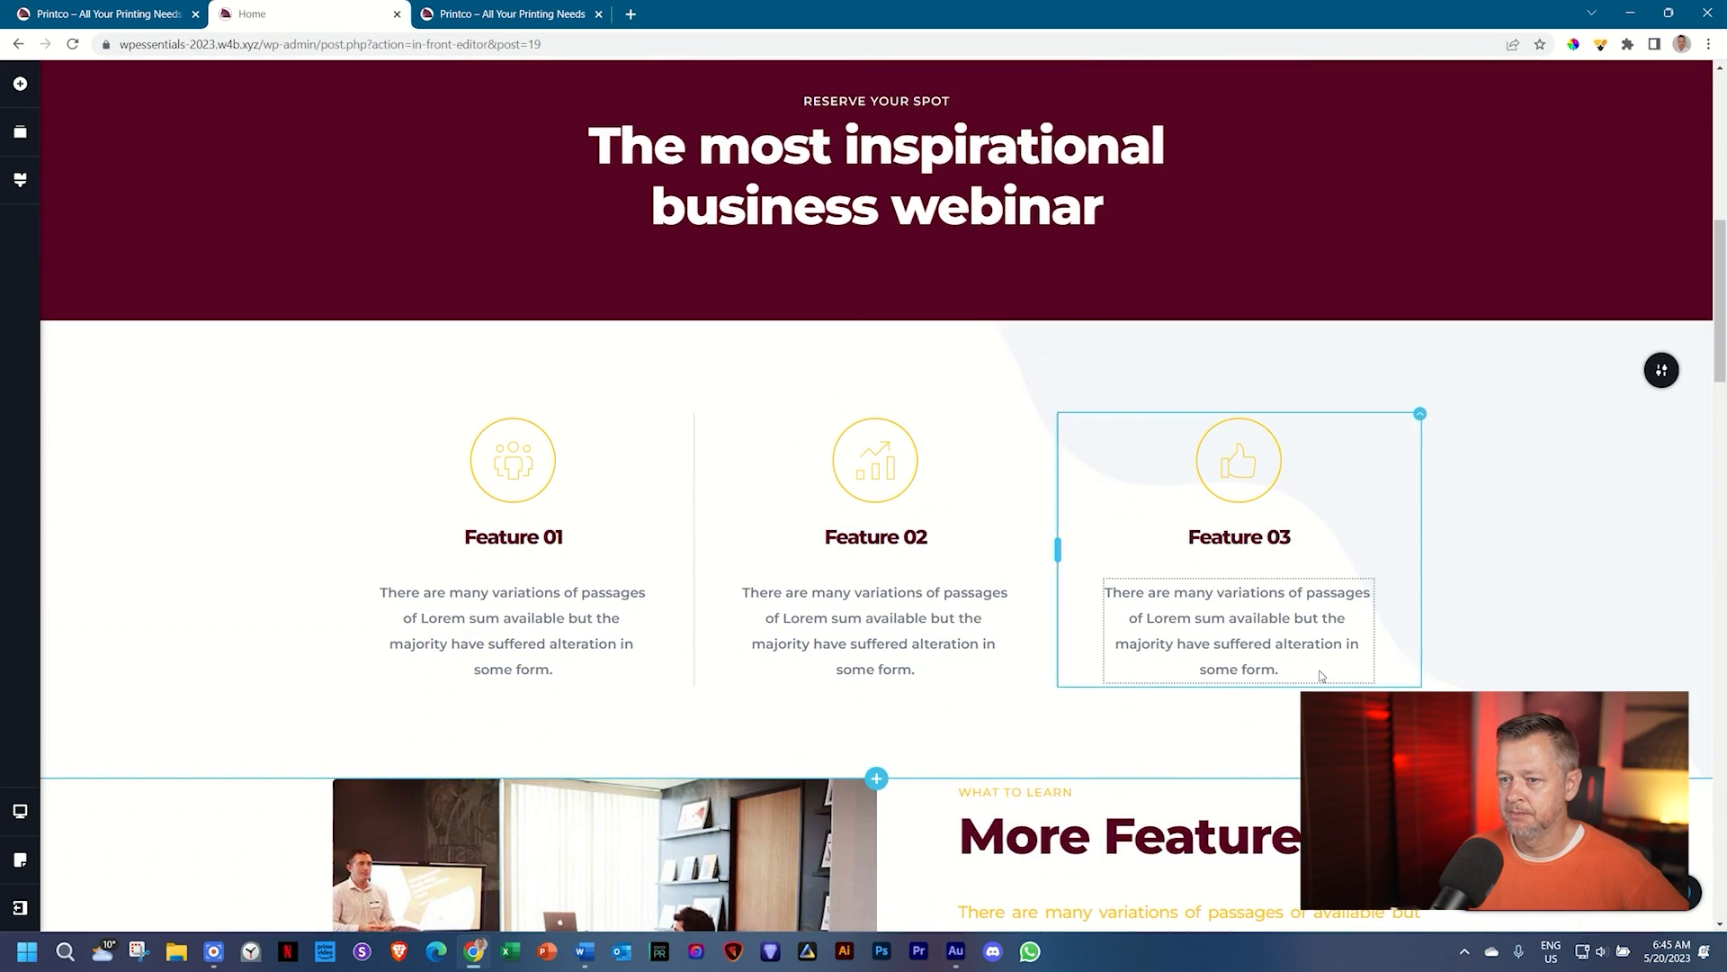
pyautogui.scroll(-3, 1710, 503)
pyautogui.scroll(-1, 1711, 503)
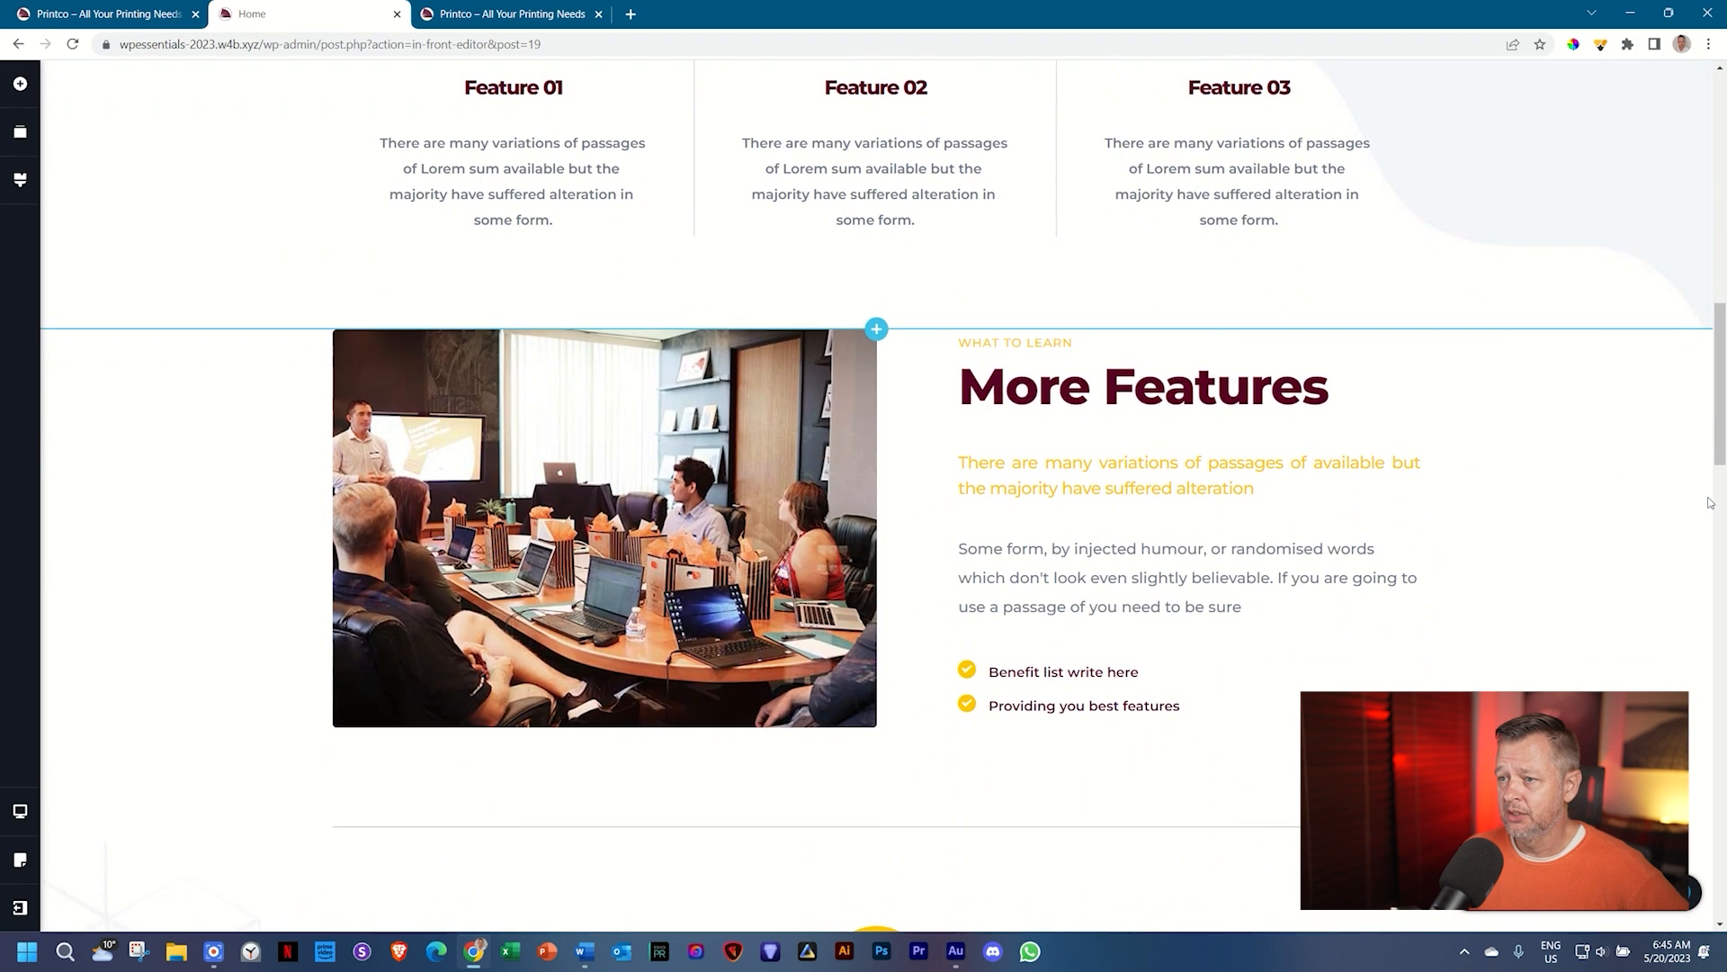
pyautogui.scroll(-6, 1547, 557)
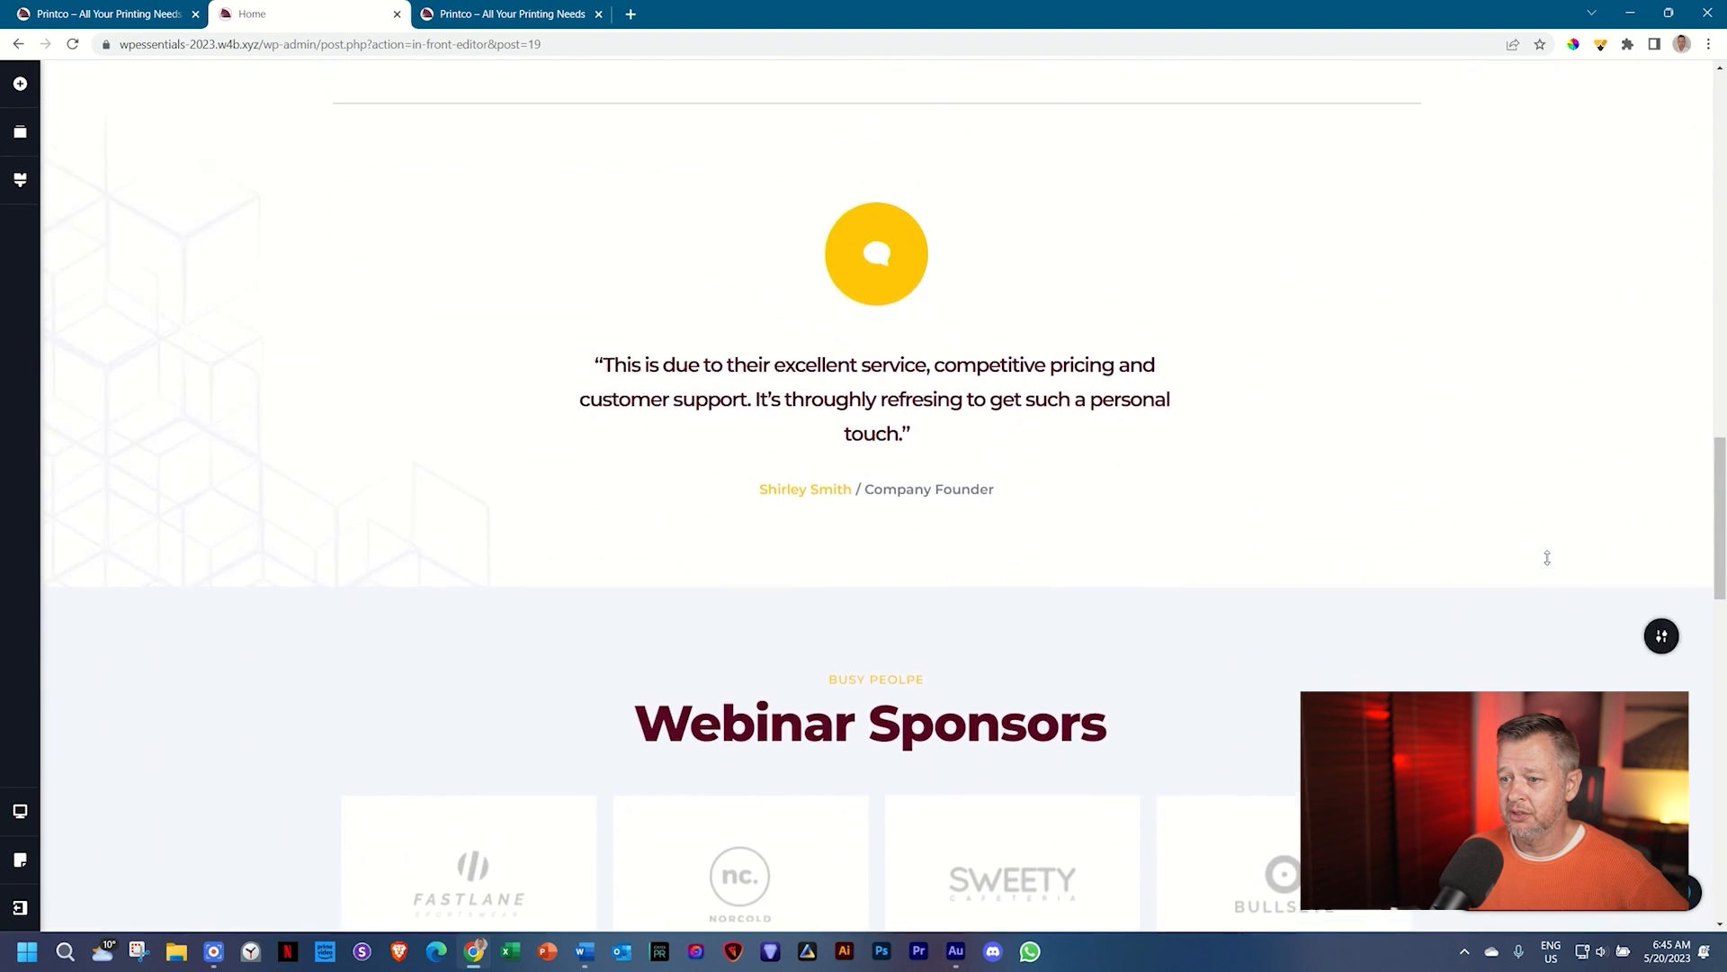
pyautogui.scroll(-10, 1548, 563)
pyautogui.scroll(-5, 1549, 563)
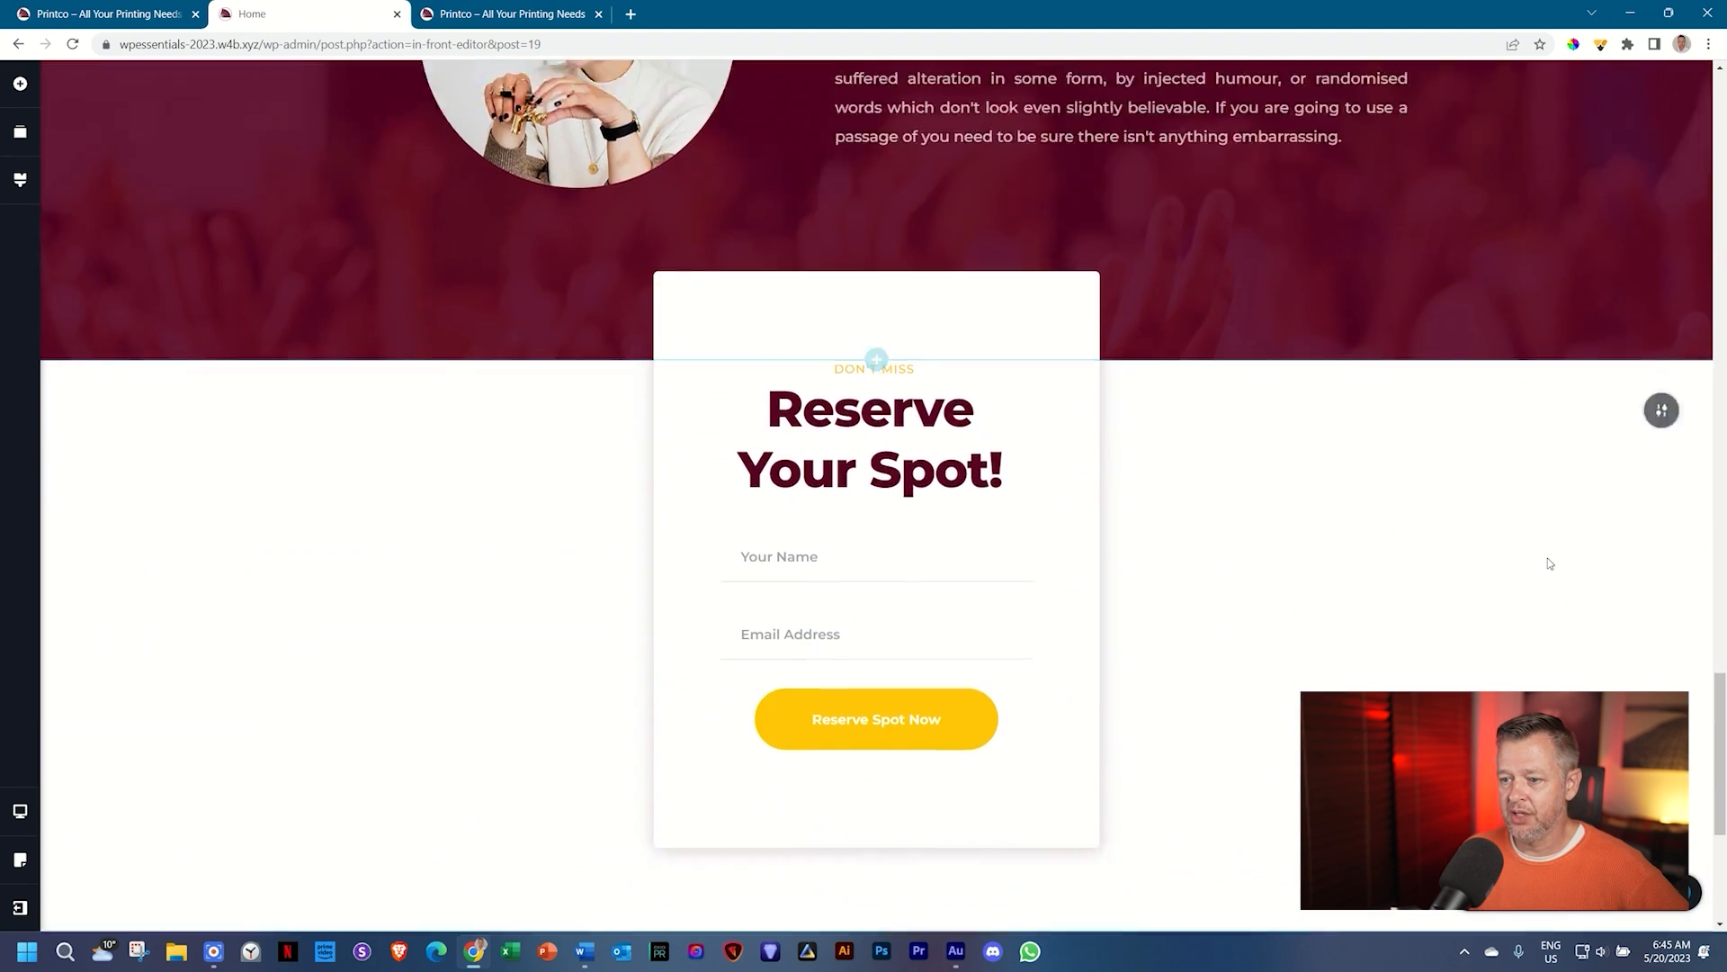
pyautogui.scroll(2, 1549, 563)
pyautogui.scroll(15, 1548, 562)
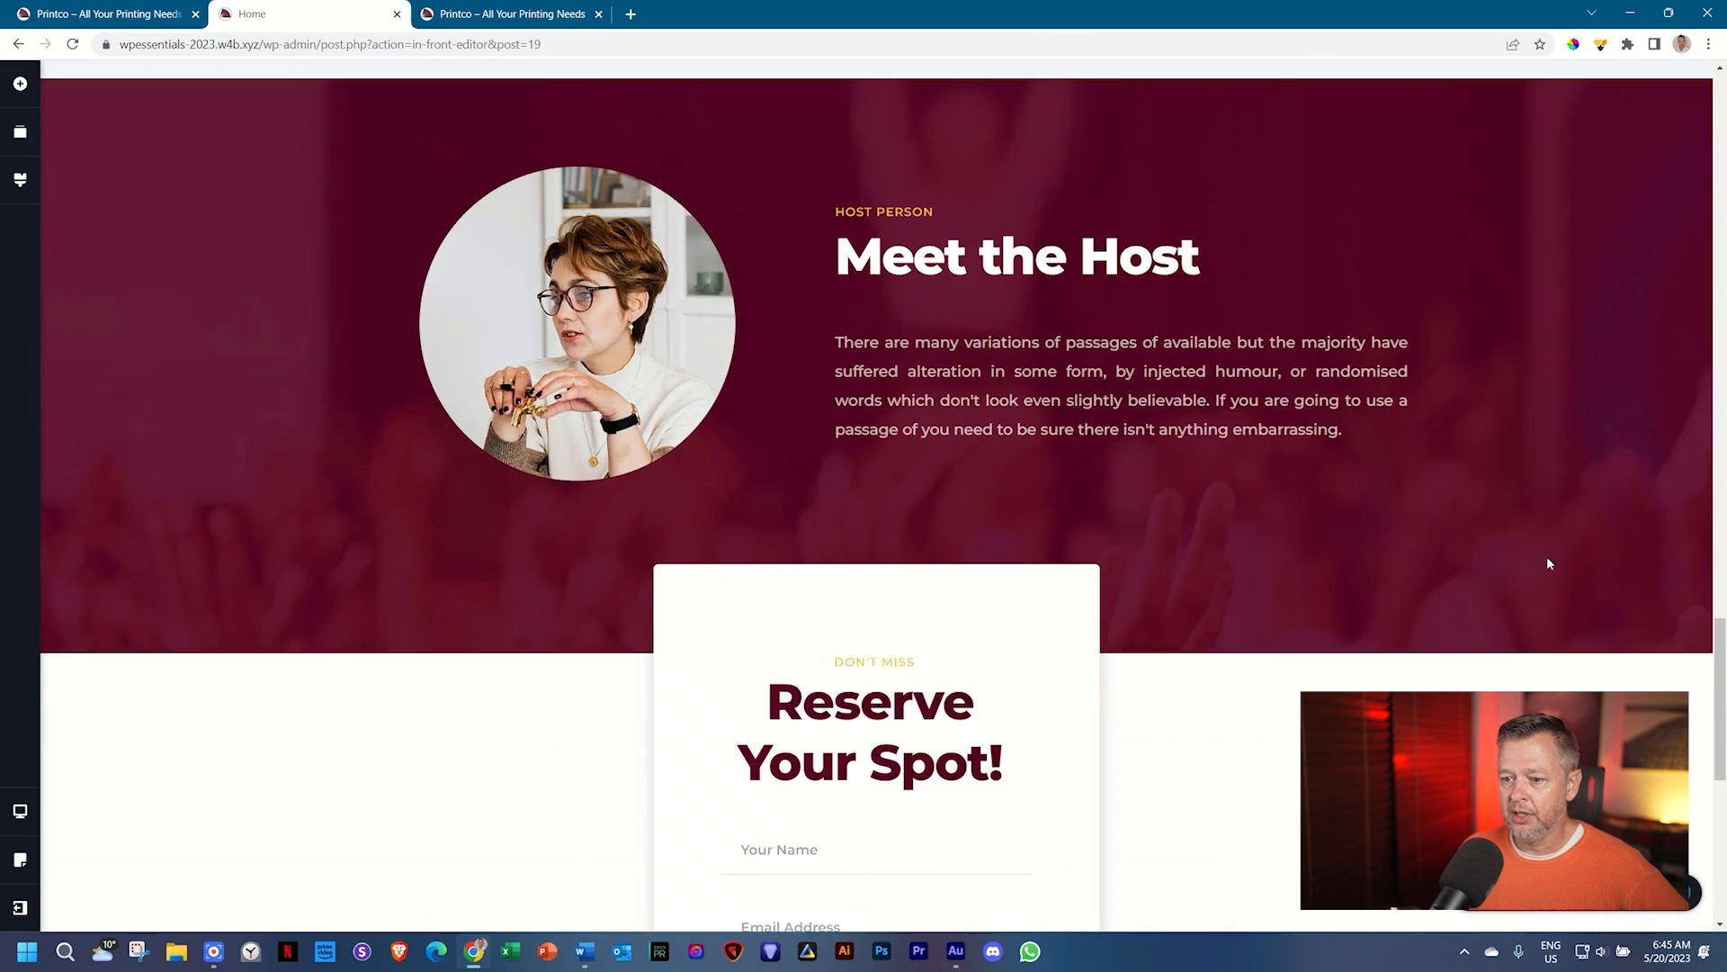
pyautogui.scroll(5, 1549, 563)
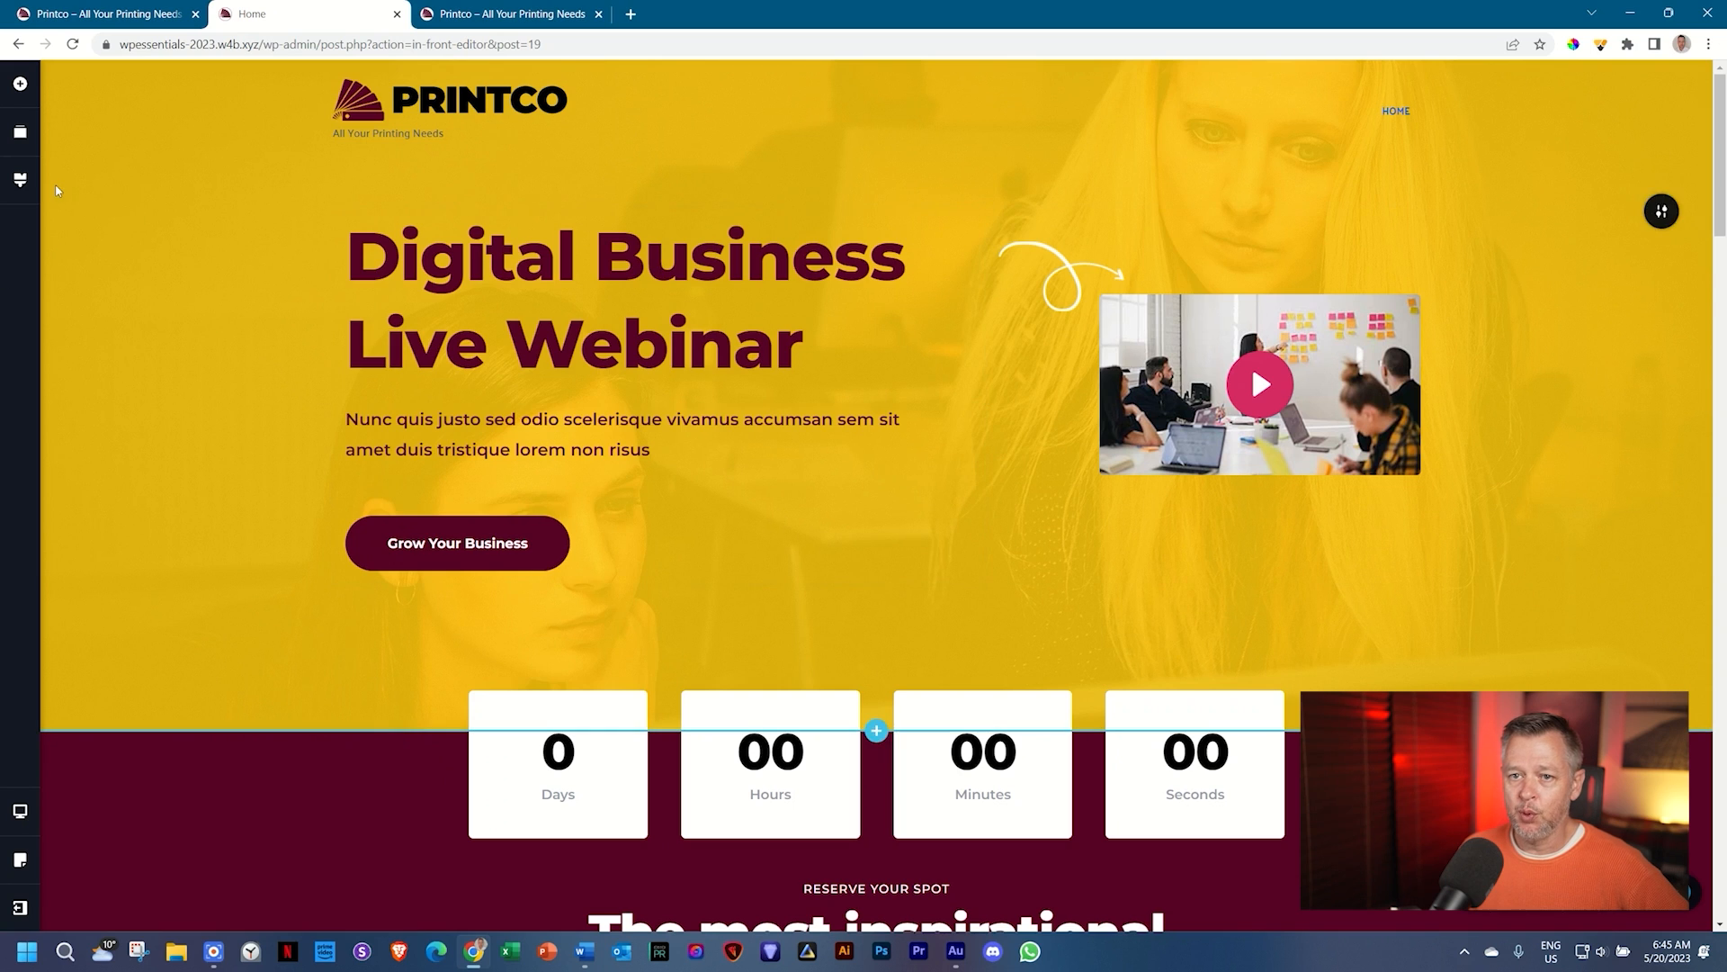
pyautogui.click(20, 179)
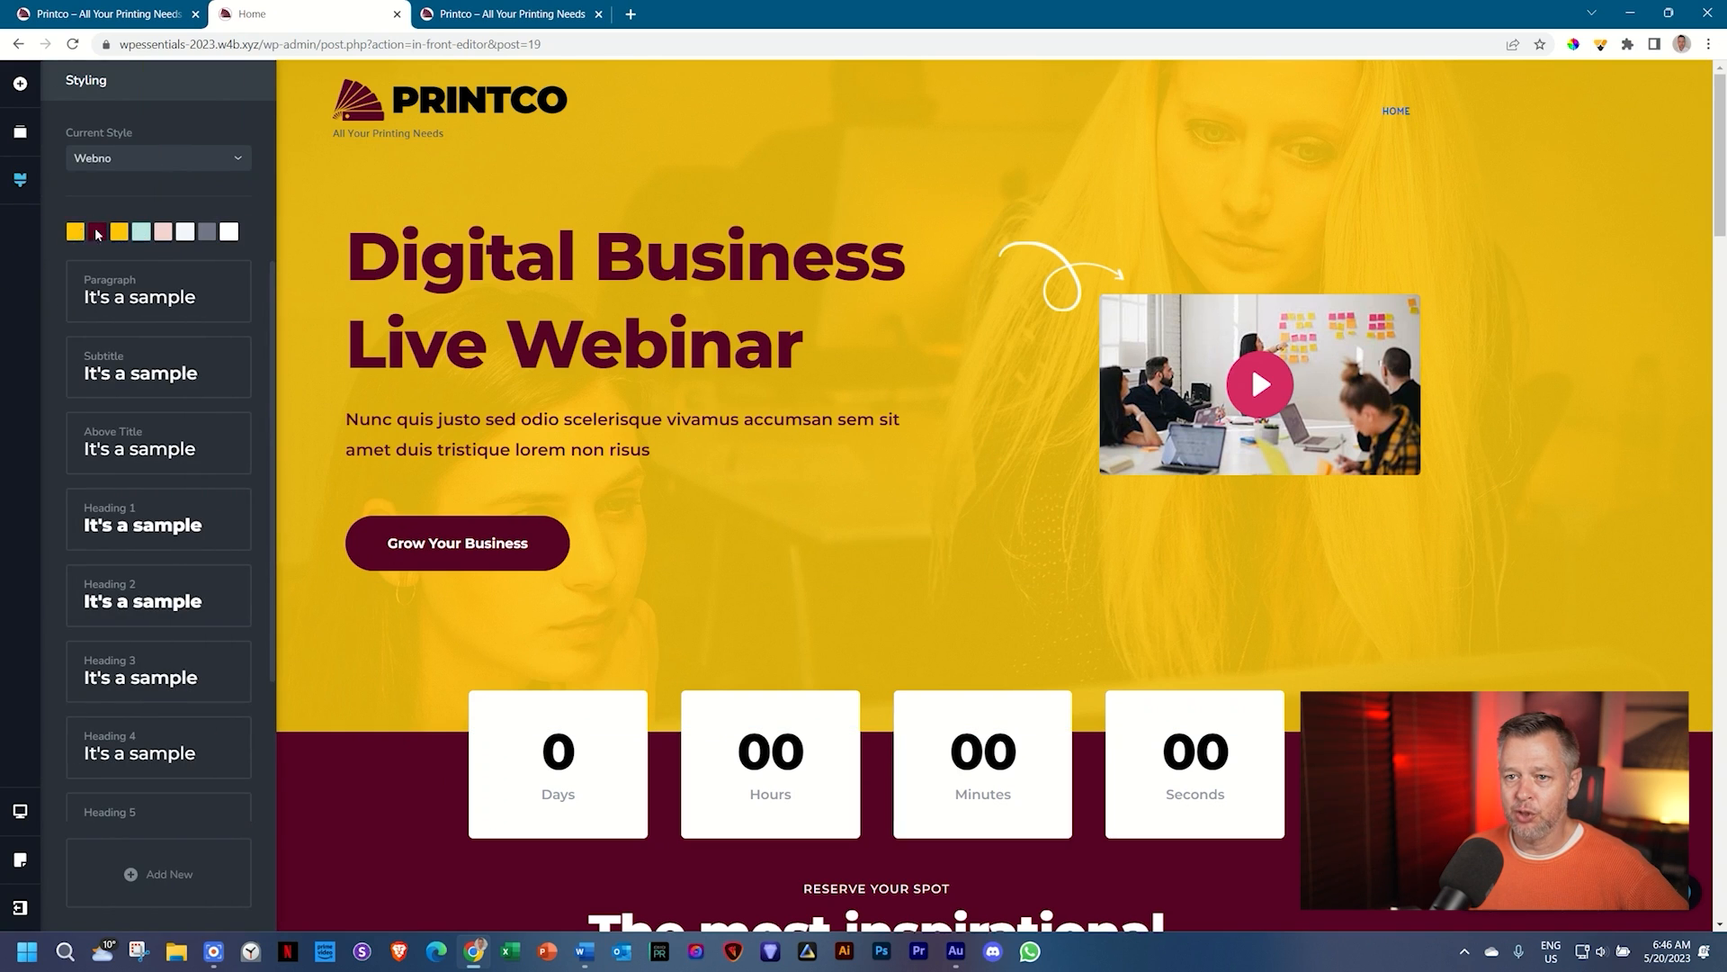
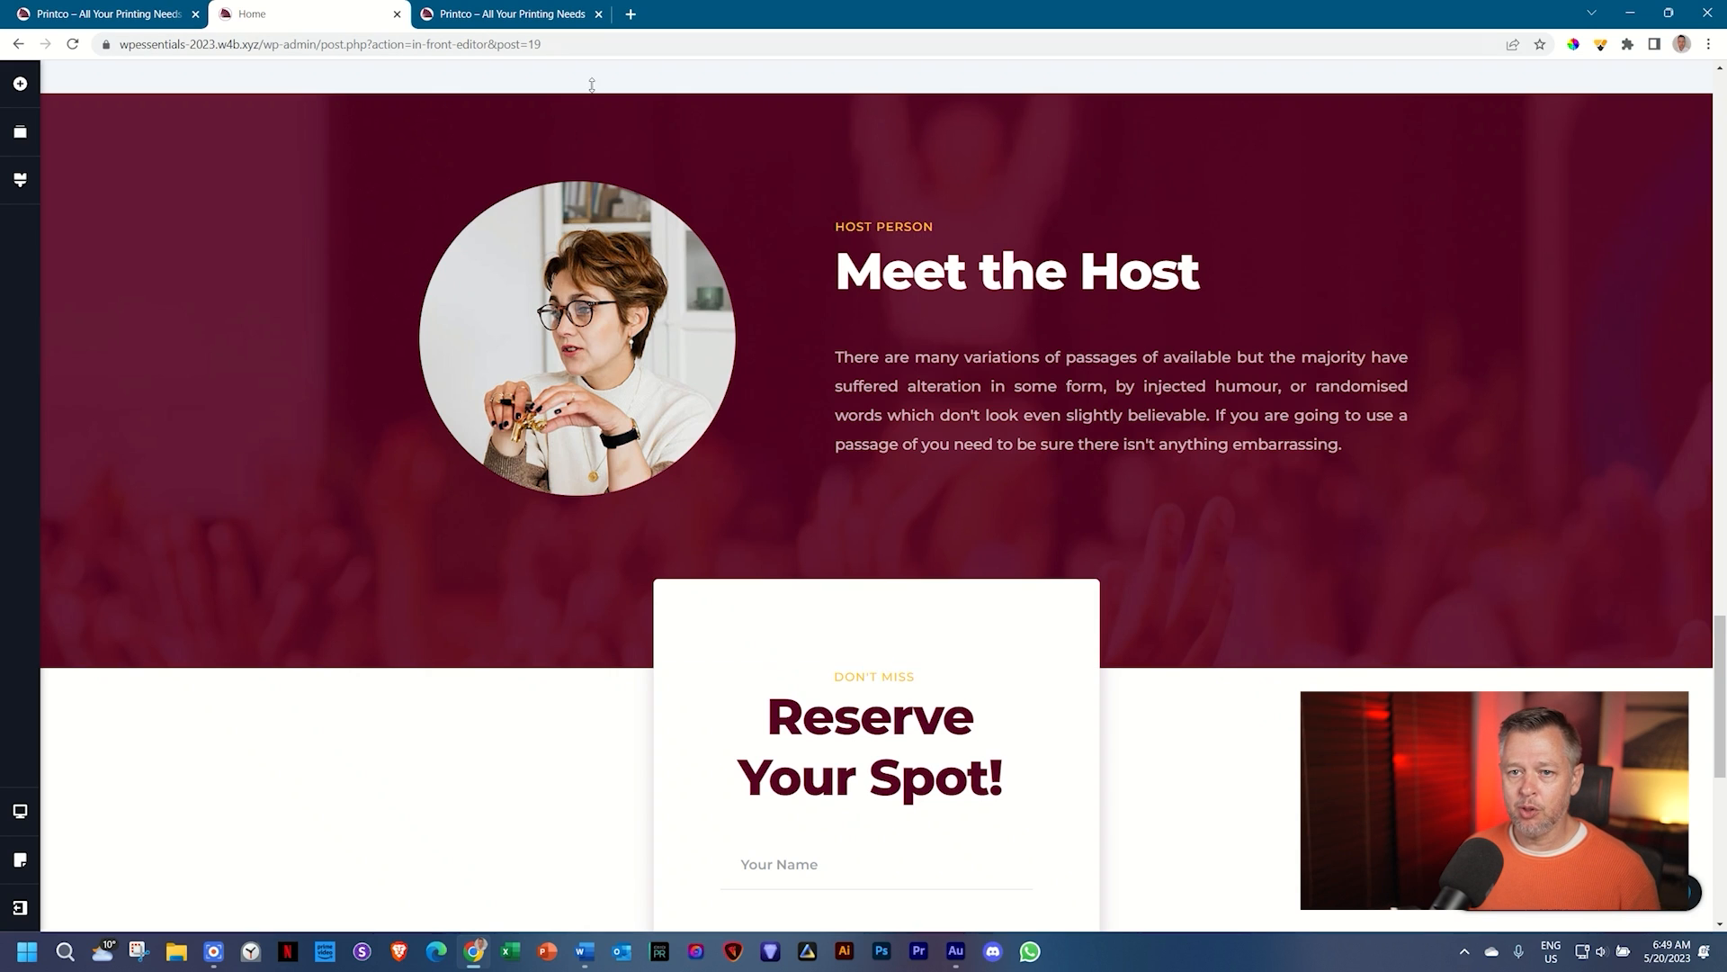
# Step: Bring up global Styling to see the Webno style's colour palette and text style samples
pyautogui.click(14, 186)
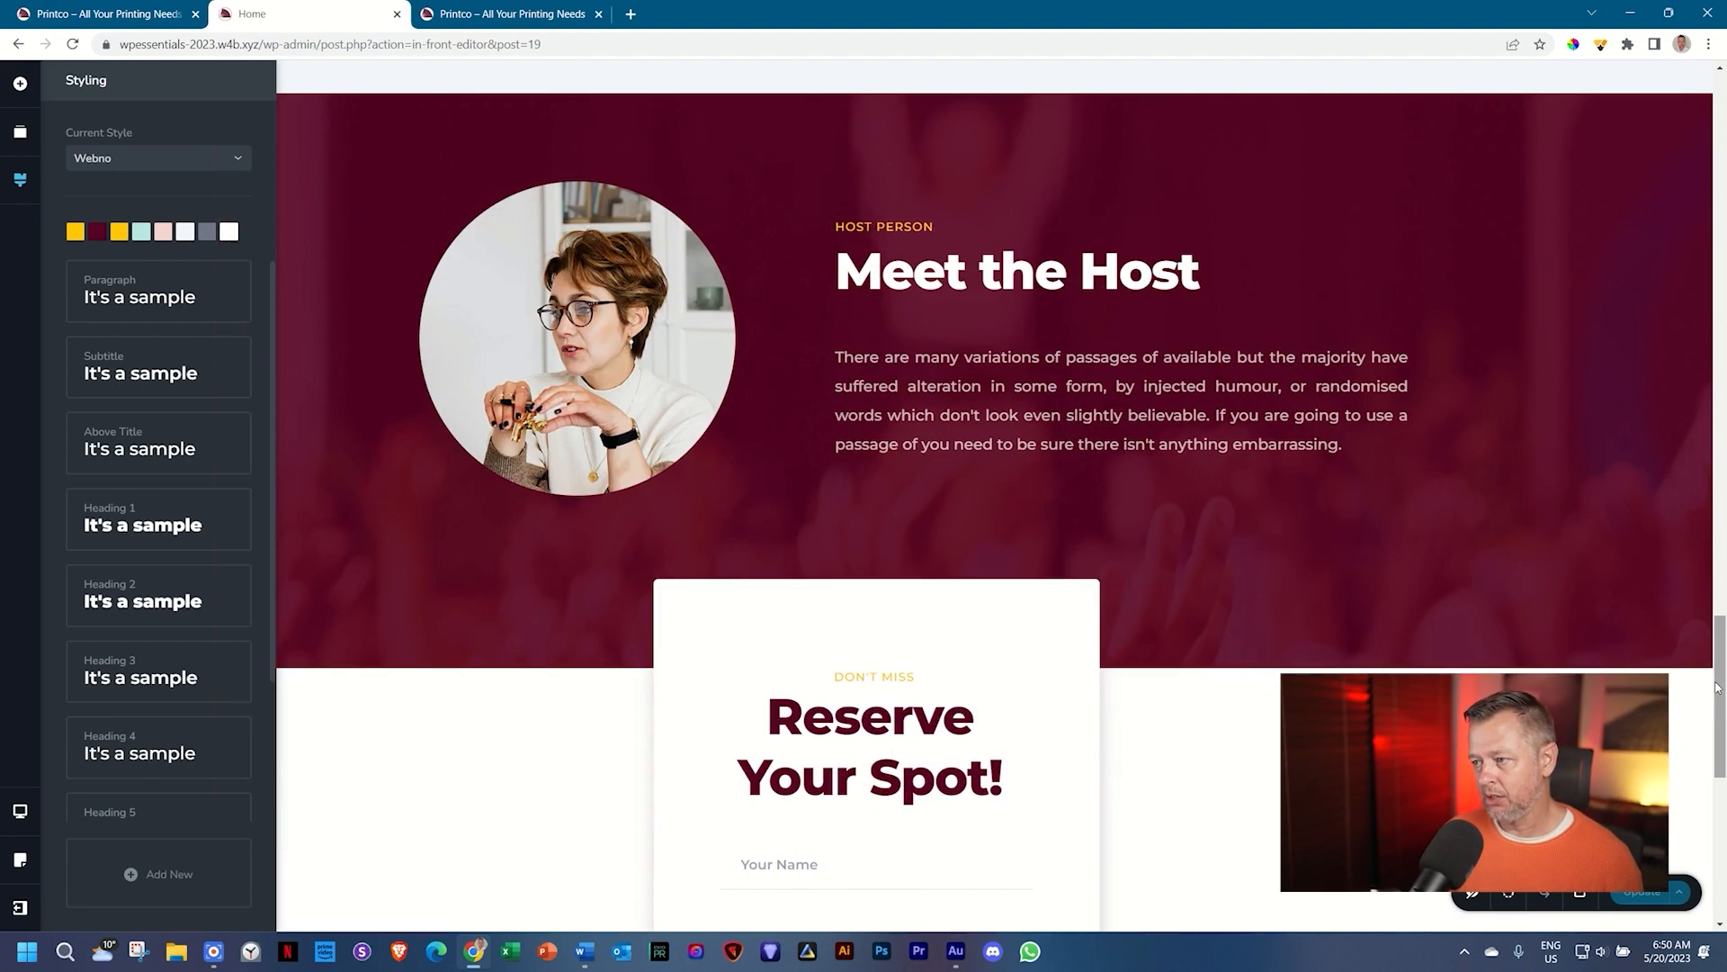
# Step: Close Styling and add an empty custom block below the footer
pyautogui.click(1716, 689)
pyautogui.scroll(-8, 1028, 825)
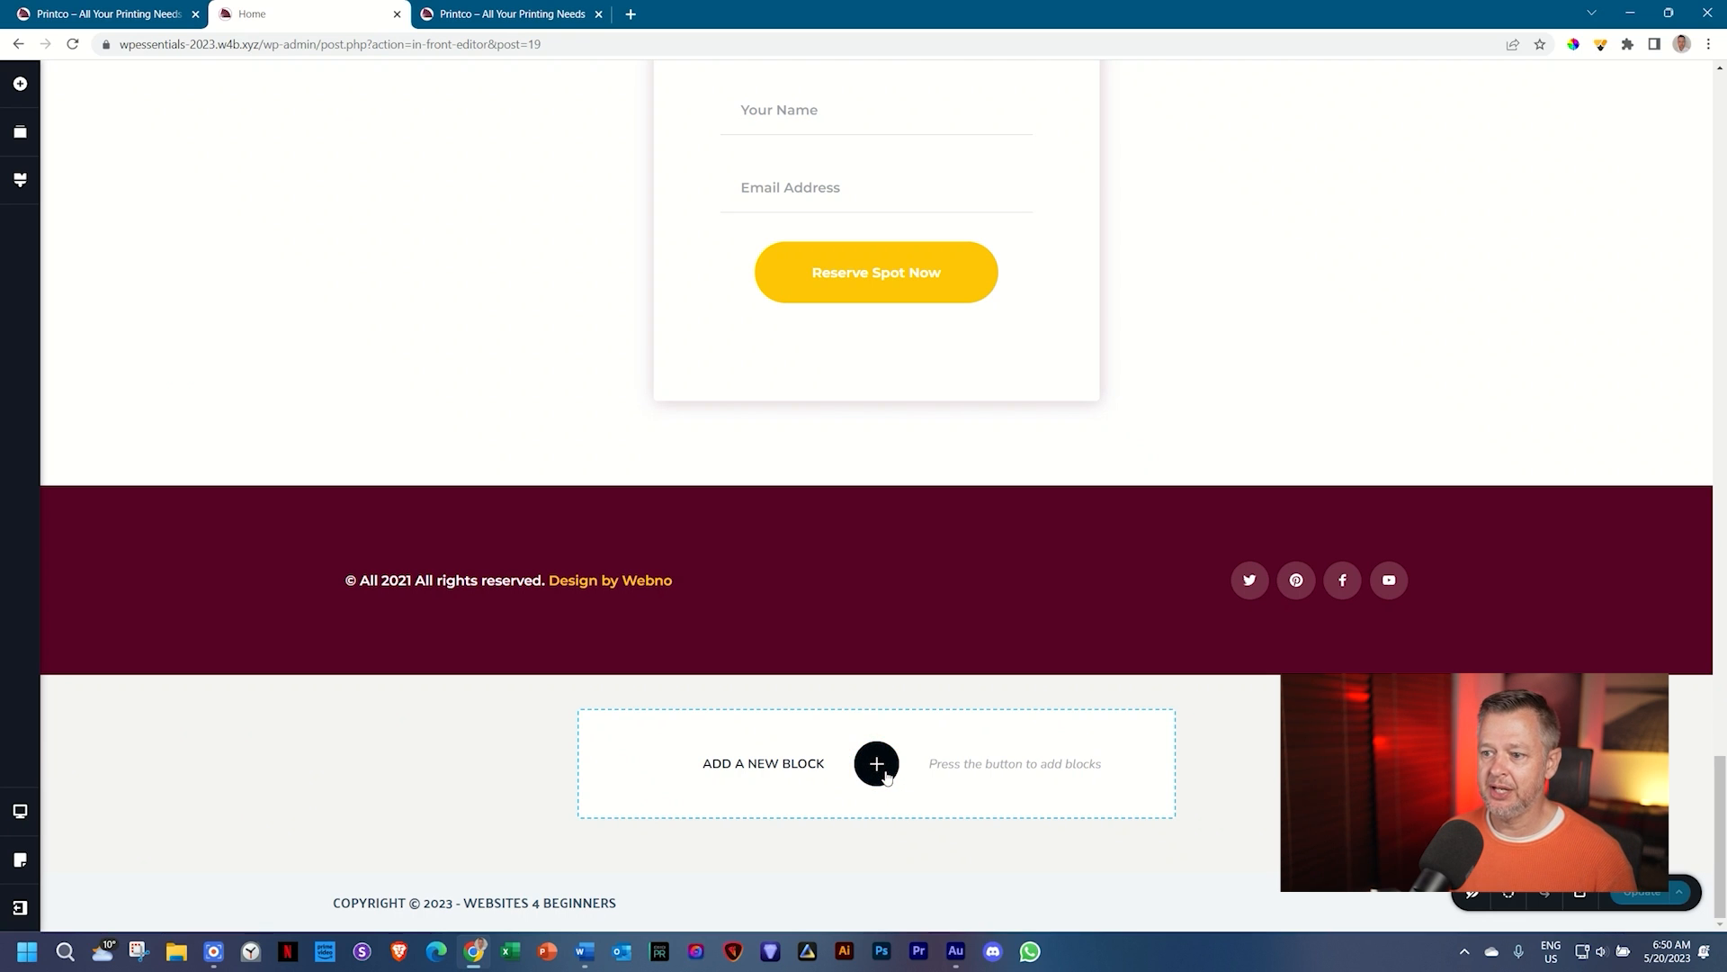
pyautogui.click(877, 764)
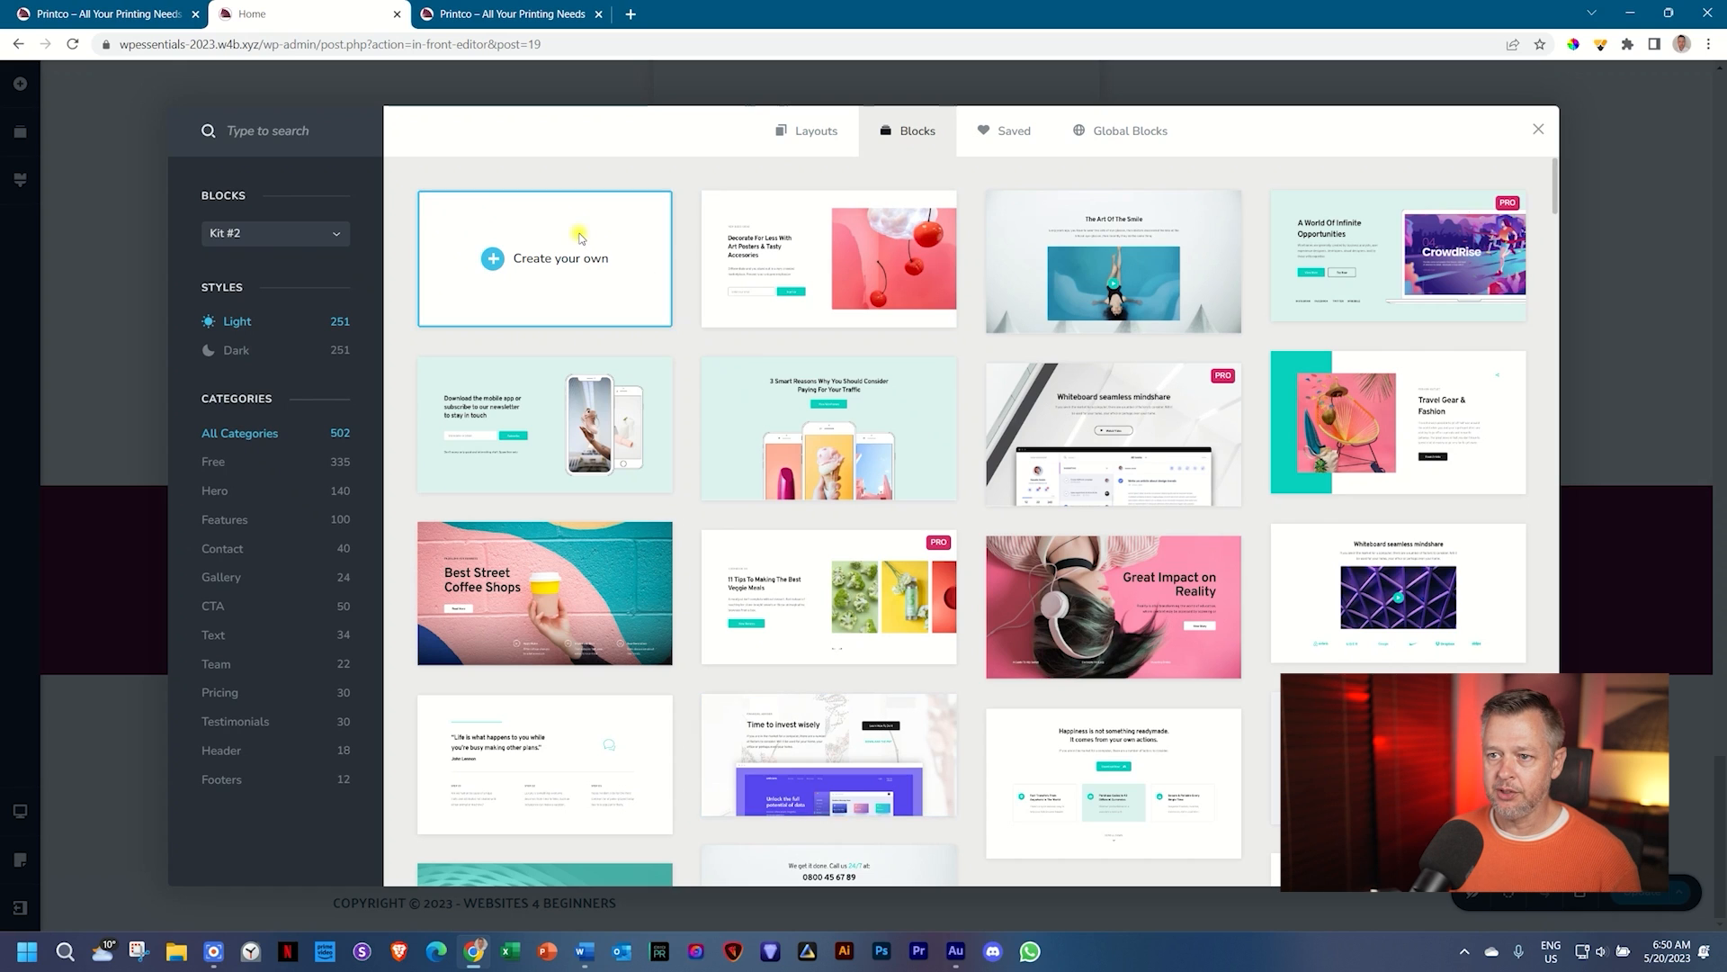
pyautogui.click(580, 238)
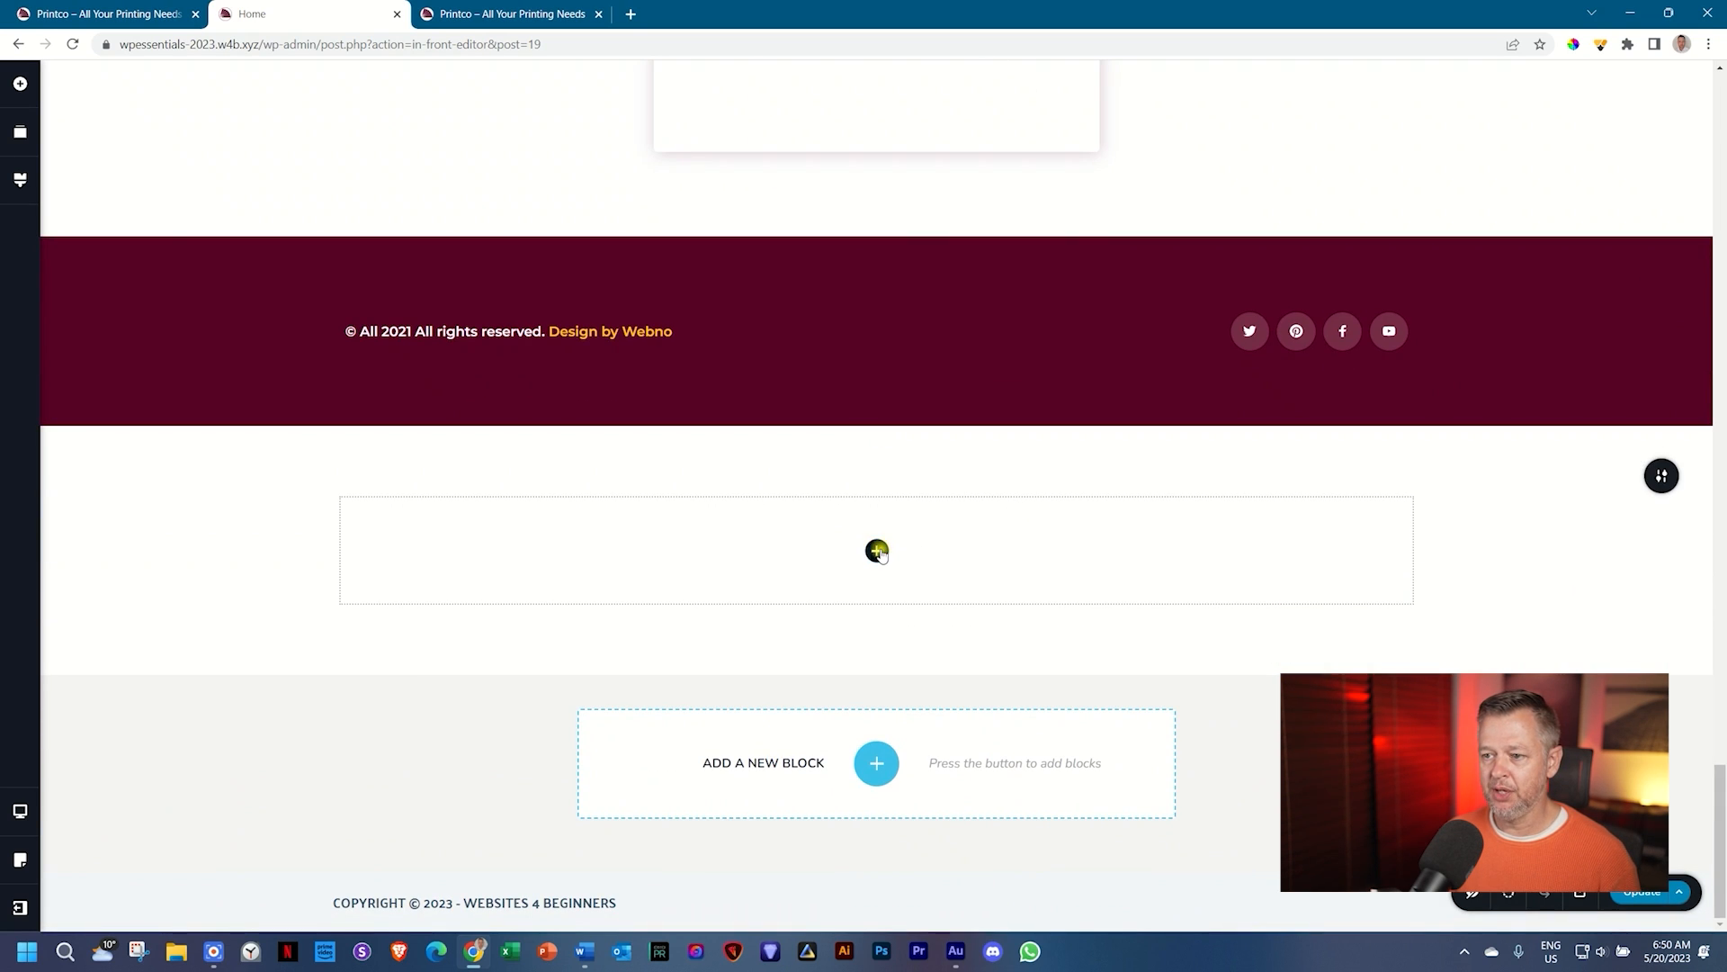
# Step: Stack several Text elements with default dummy paragraphs inside the new block
pyautogui.click(877, 551)
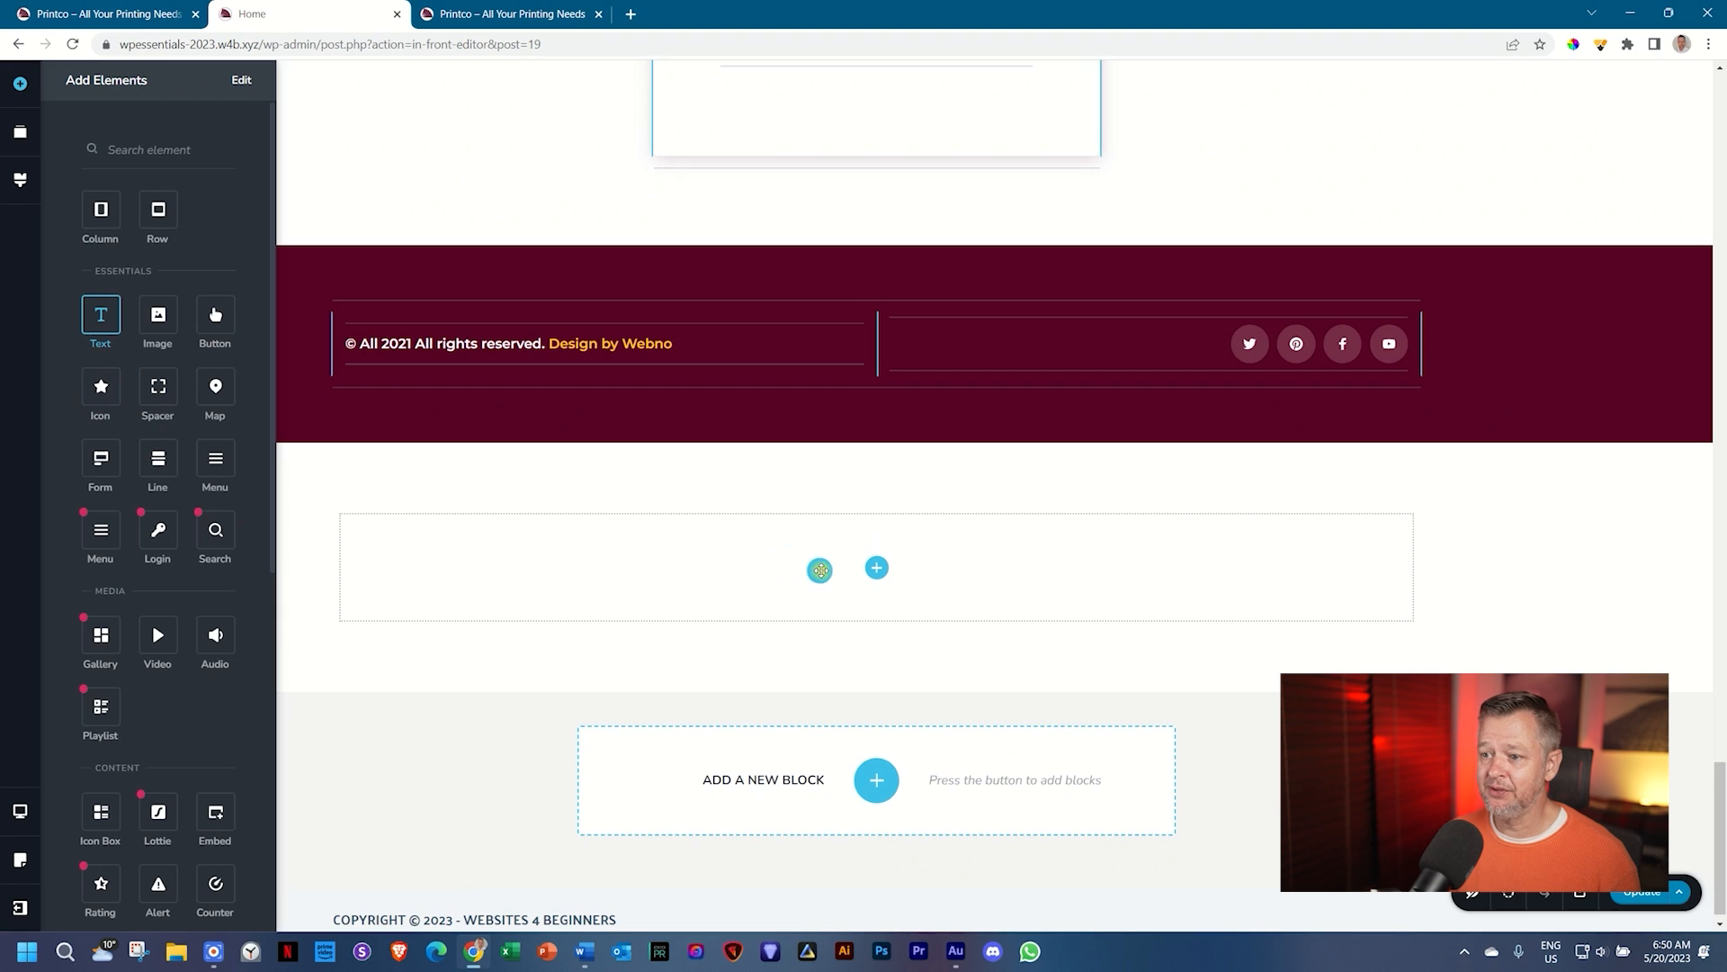
pyautogui.moveTo(819, 569); pyautogui.dragTo(868, 572)
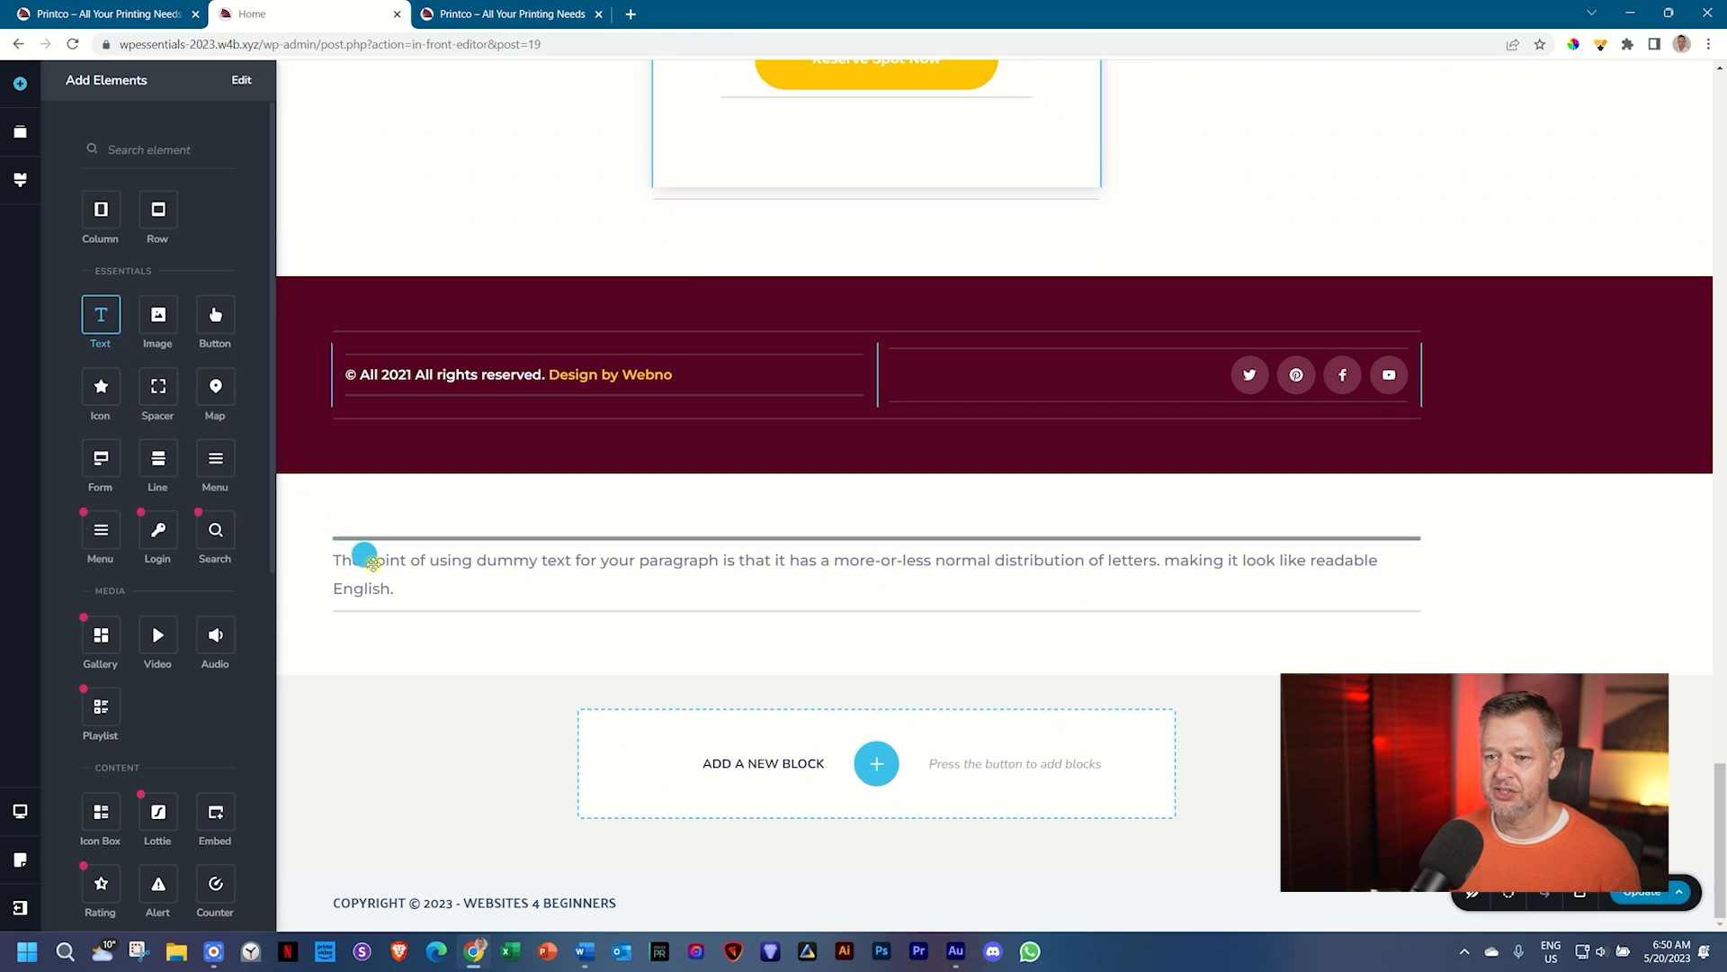
pyautogui.moveTo(365, 555); pyautogui.dragTo(424, 621)
pyautogui.moveTo(100, 314); pyautogui.dragTo(440, 779)
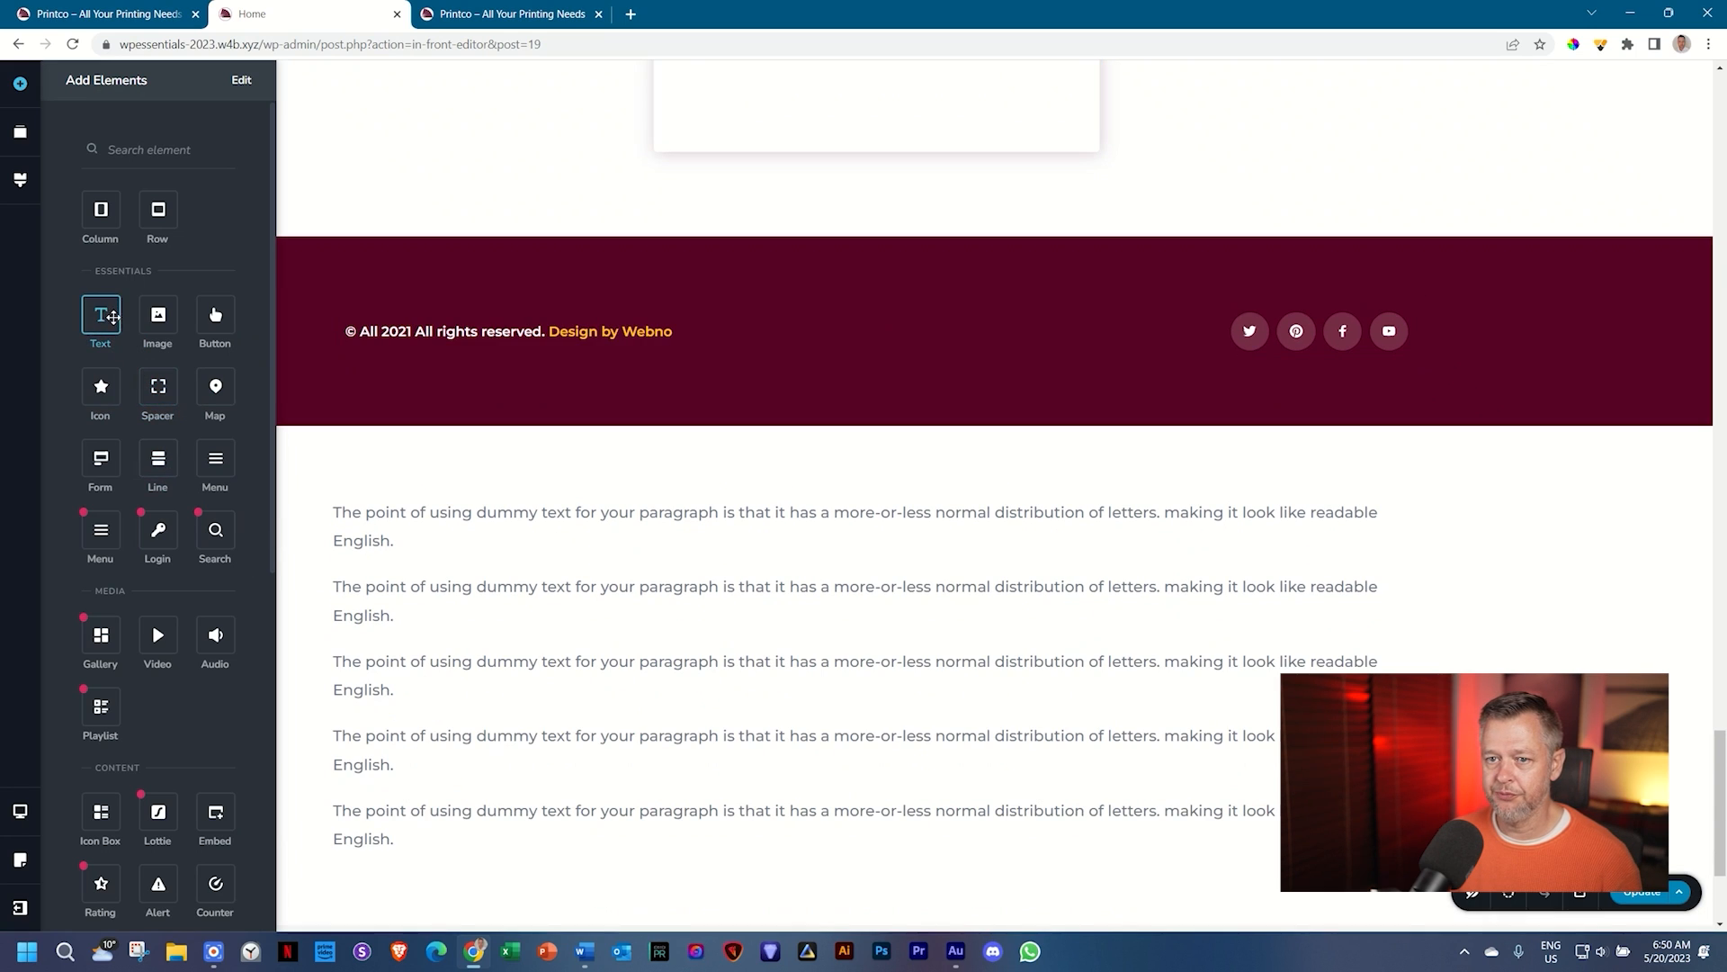
pyautogui.moveTo(112, 316); pyautogui.dragTo(427, 663)
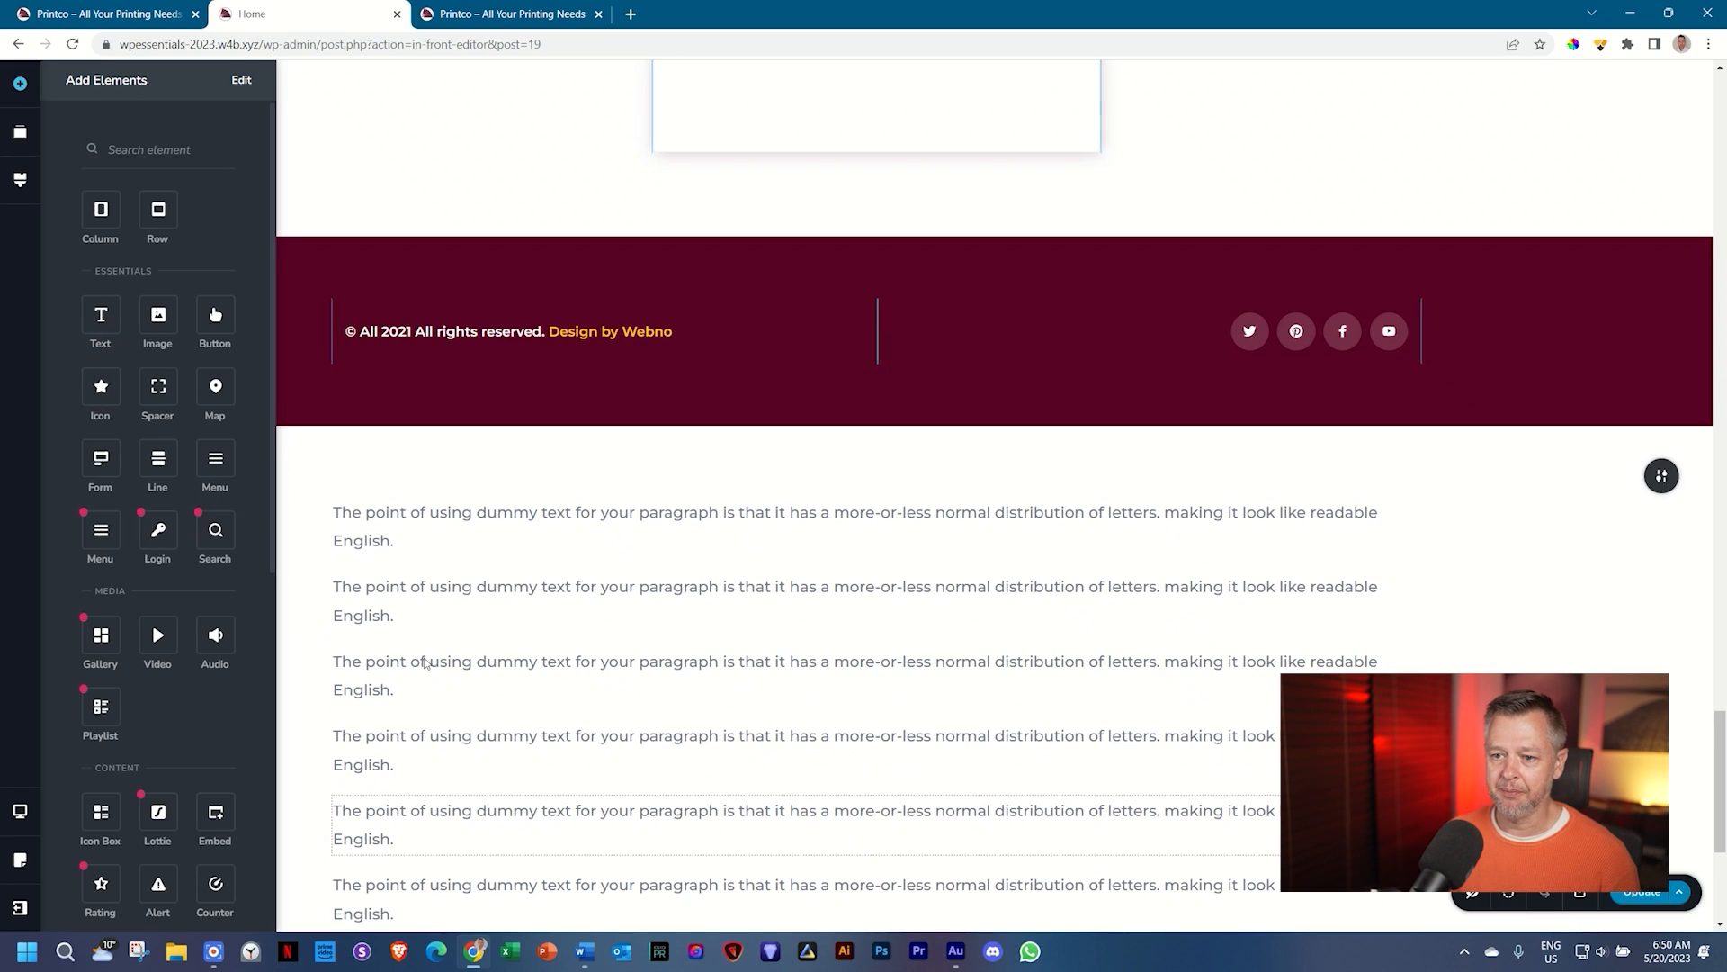
pyautogui.click(360, 511)
# Step: Replace the first three dummy paragraphs with 'Paragraph Text', 'Heading 1' and 'Heading 2'
pyautogui.hotkey('ctrl', 'a')
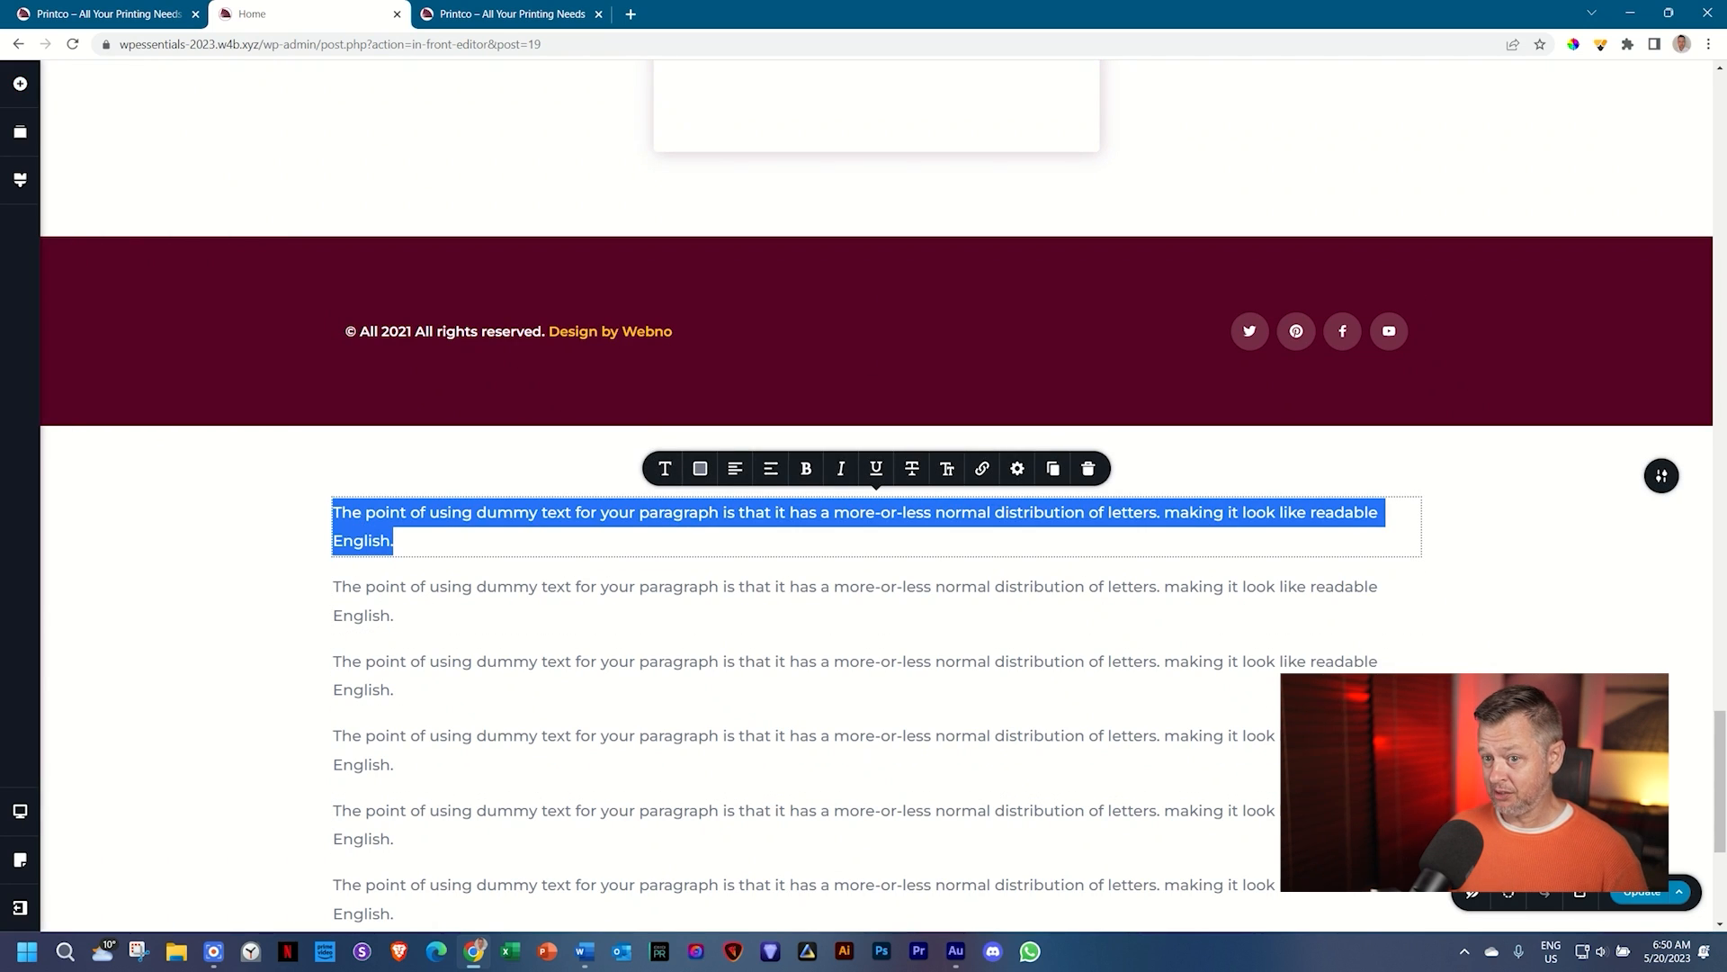
pyautogui.write('Paragrp')
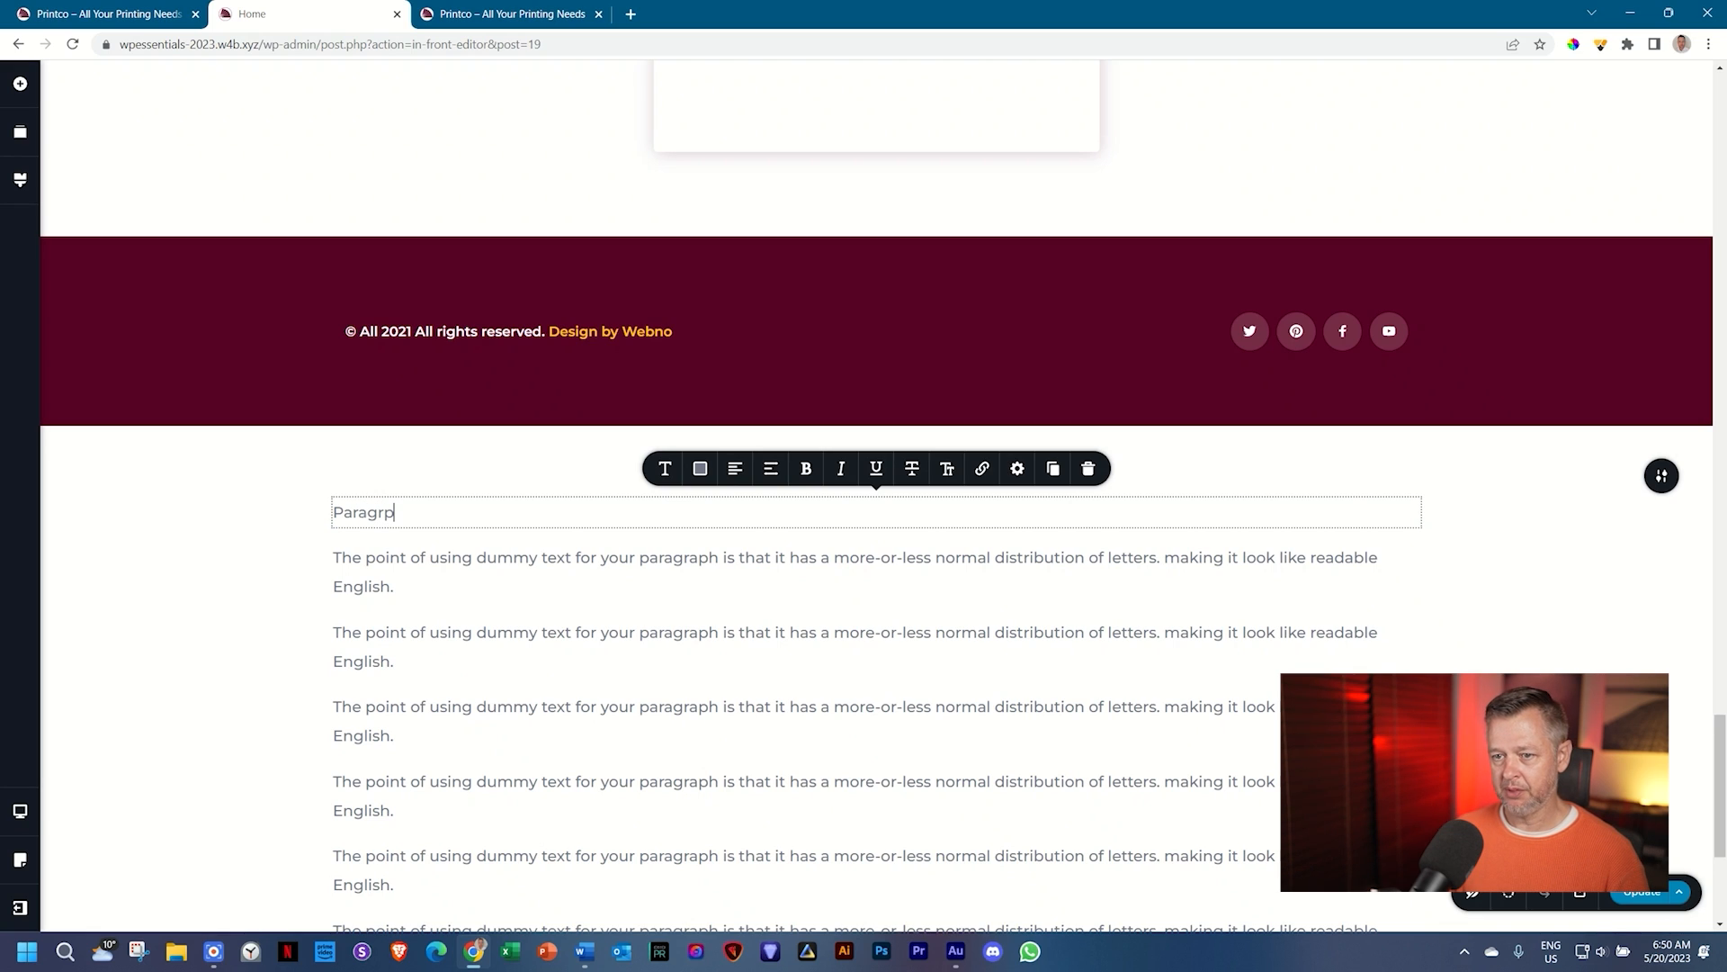
pyautogui.press('BackSpace')
pyautogui.write('aph Tex')
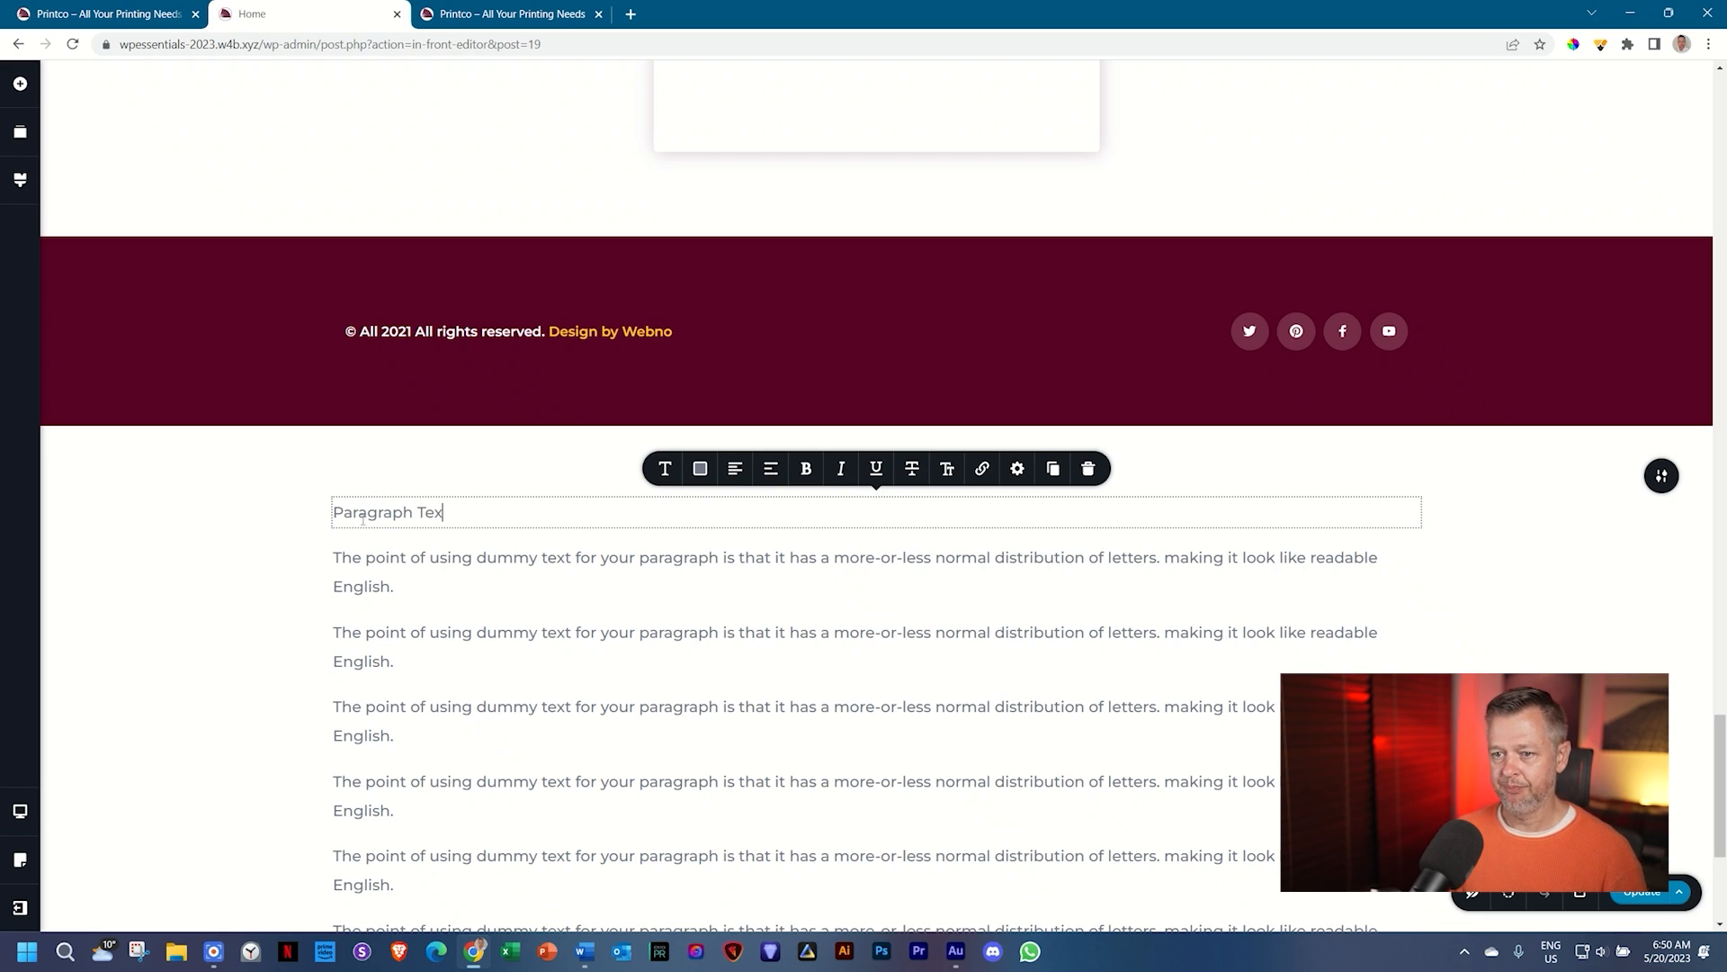
pyautogui.write('t')
pyautogui.click(394, 559)
pyautogui.hotkey('ctrl', 'a')
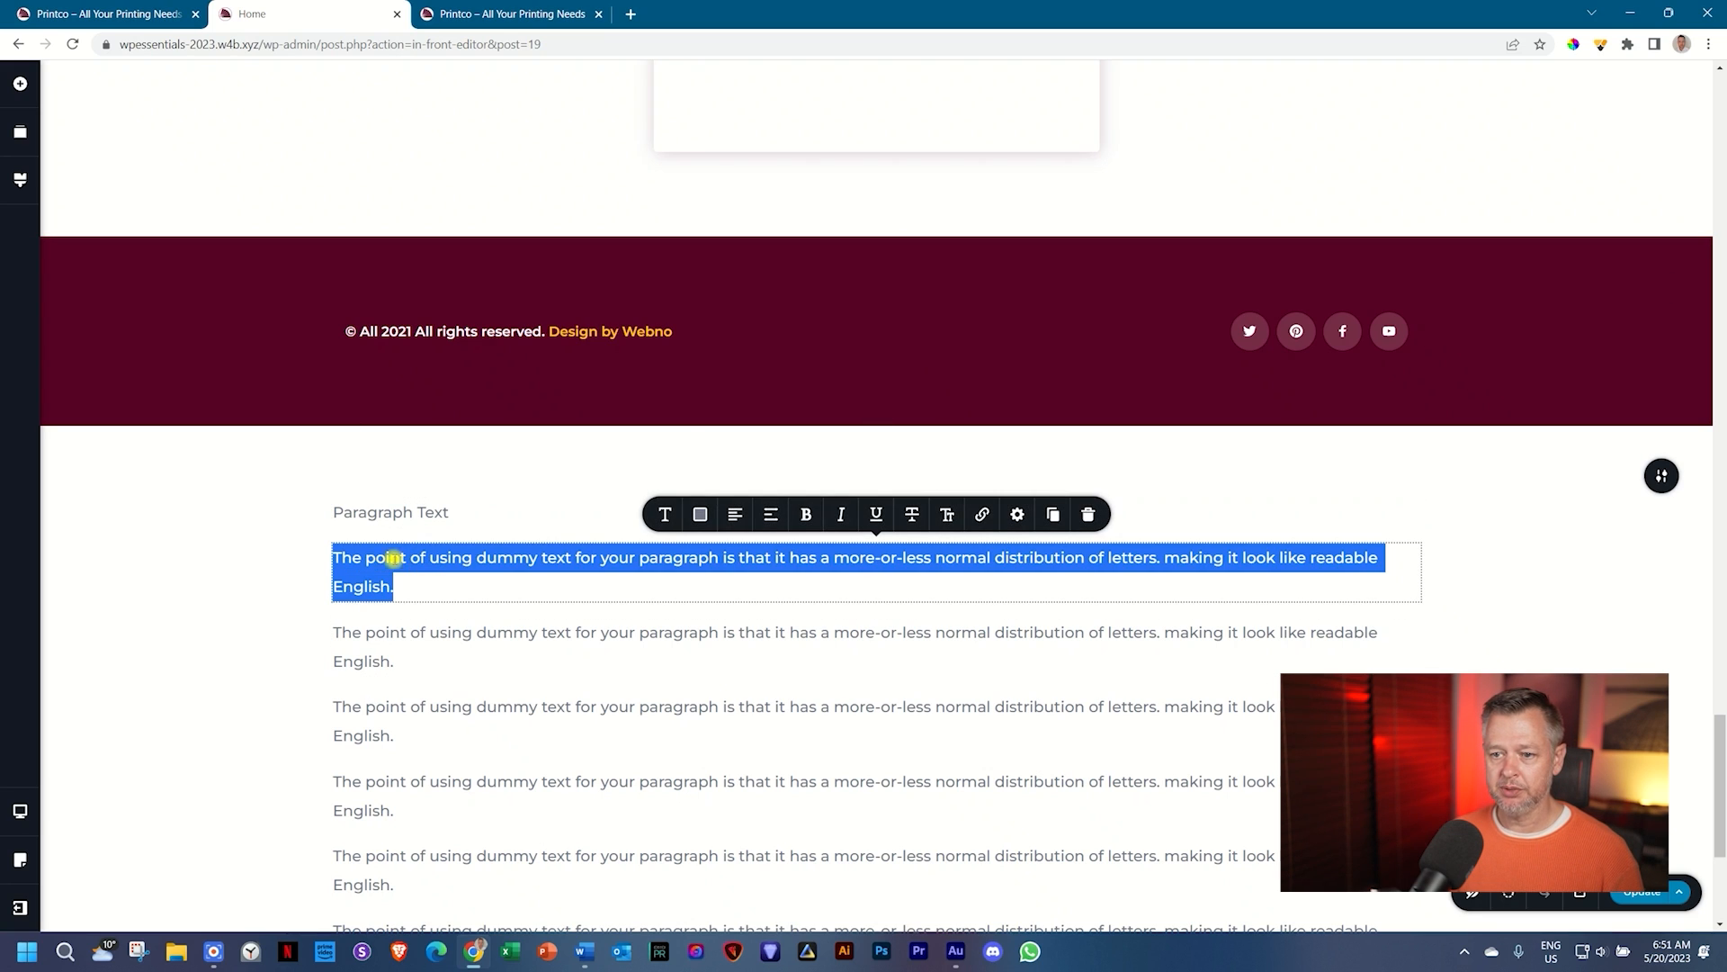
pyautogui.write('Heading 1')
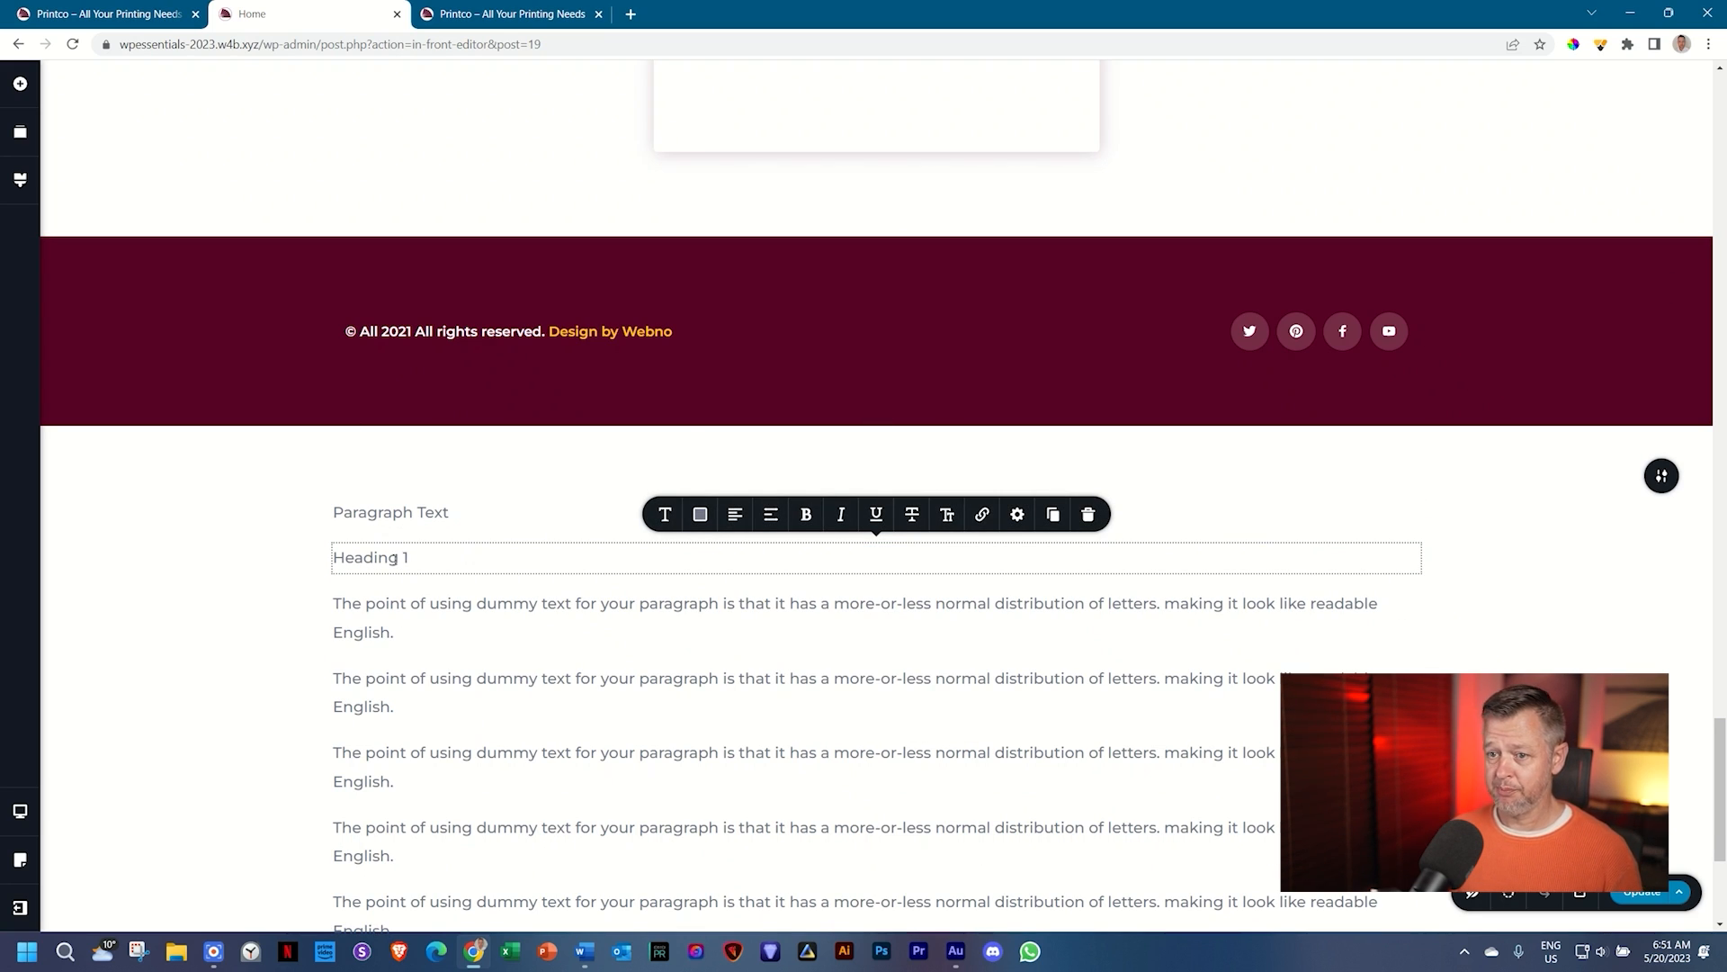
pyautogui.click(416, 609)
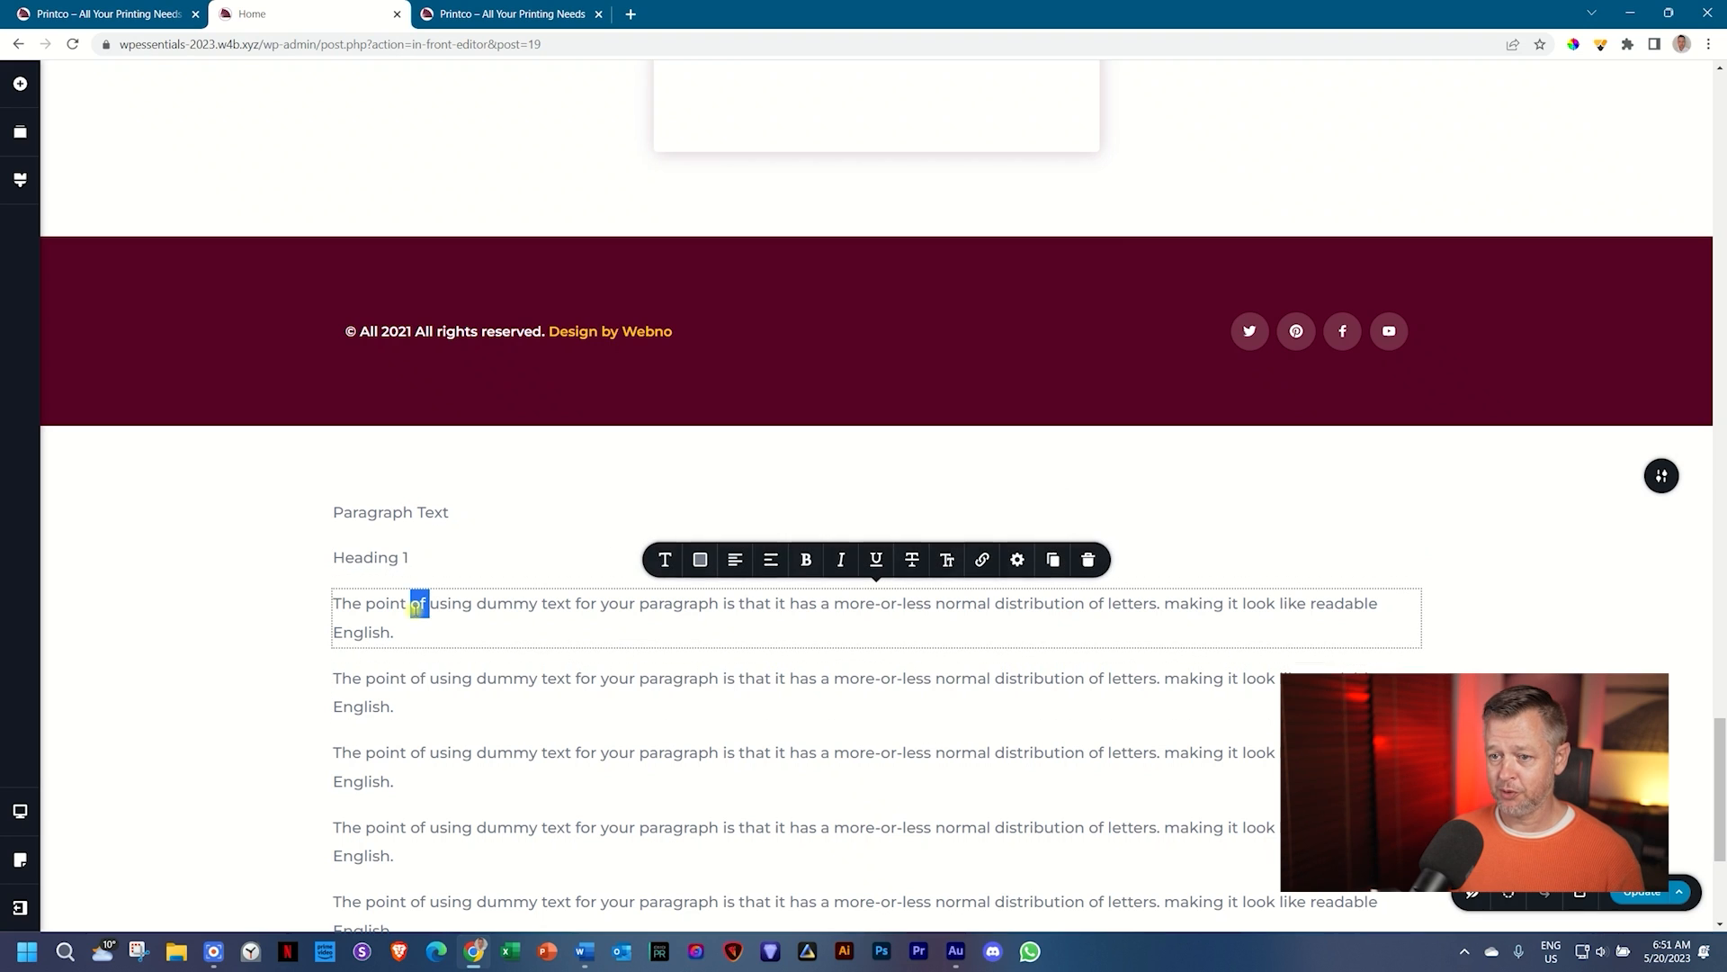
pyautogui.hotkey('ctrl', 'a')
pyautogui.write('He')
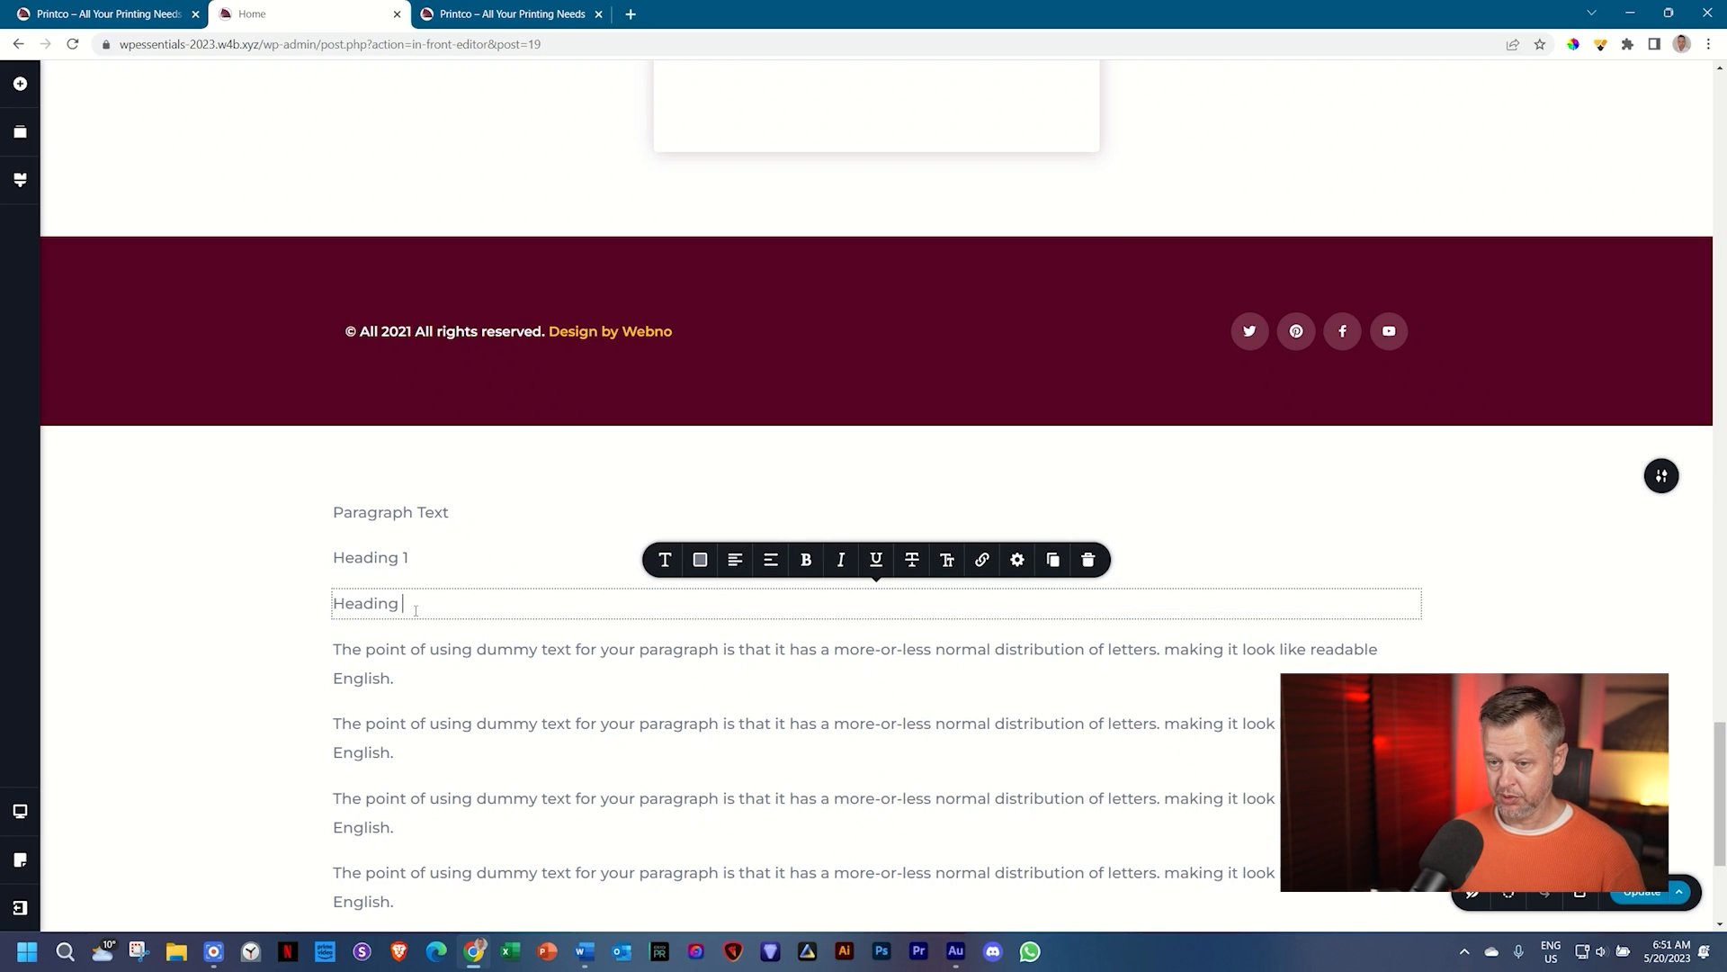
# Step: Rename the remaining dummy paragraphs 'Heading 3', 'Heading 4', 'Heading 5' and 'Heading 6'
pyautogui.click(417, 649)
pyautogui.hotkey('ctrl', 'a')
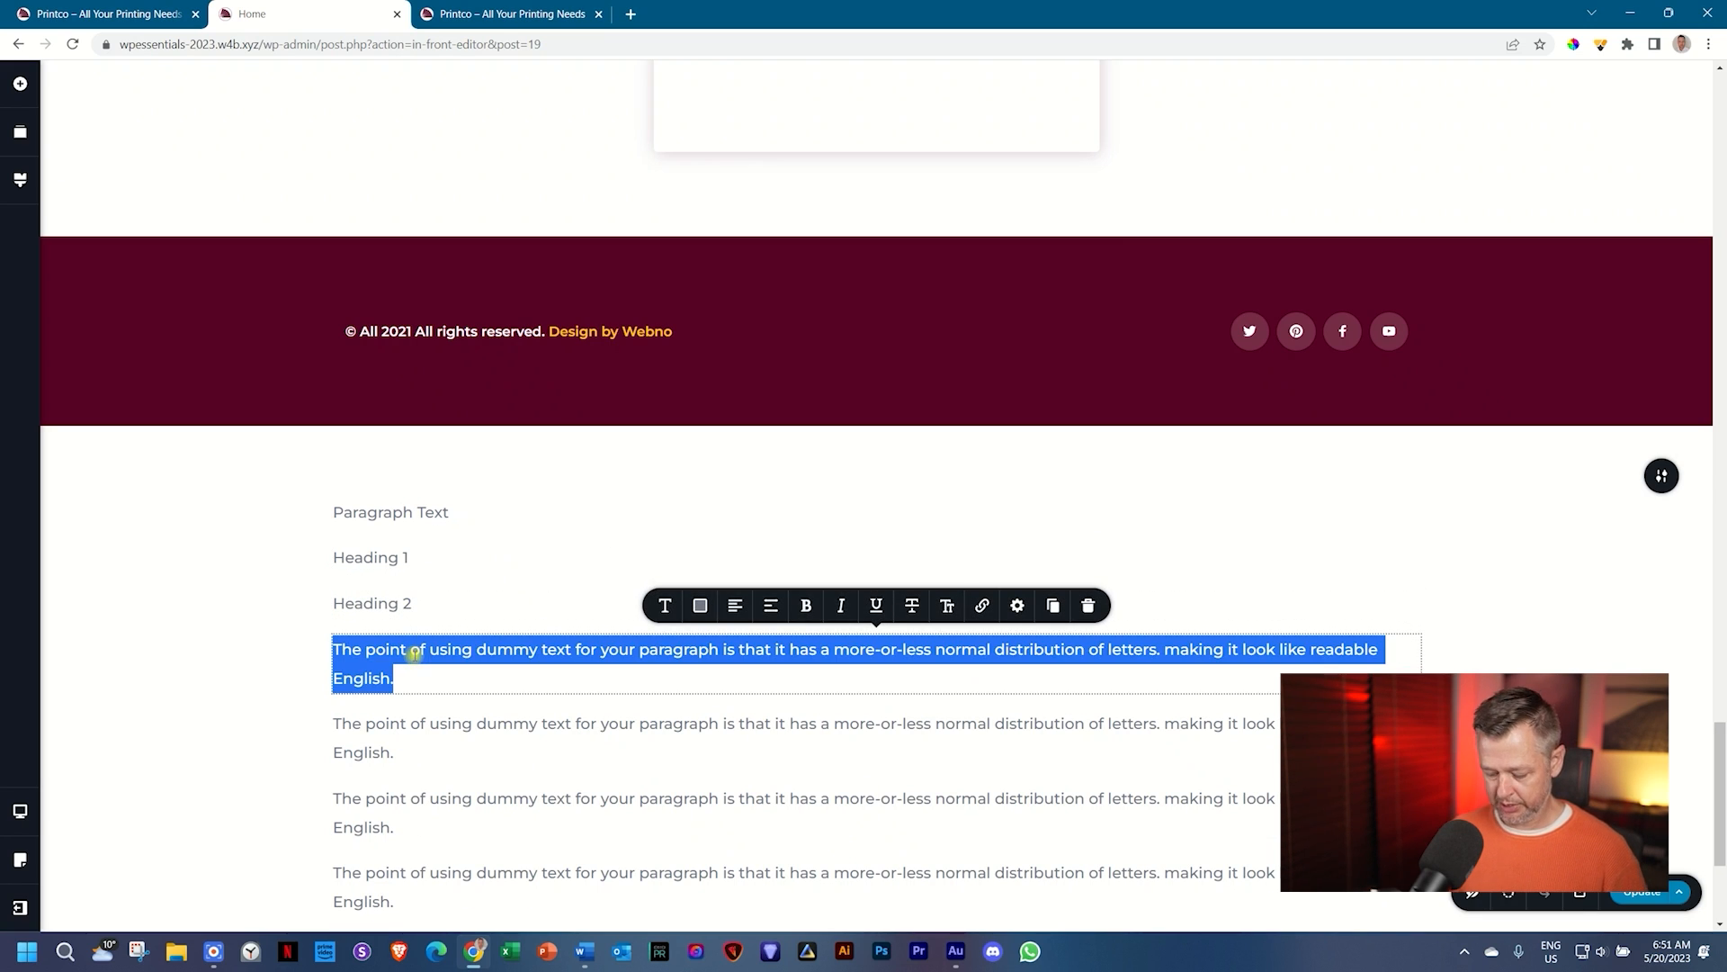
pyautogui.write('Heading 3')
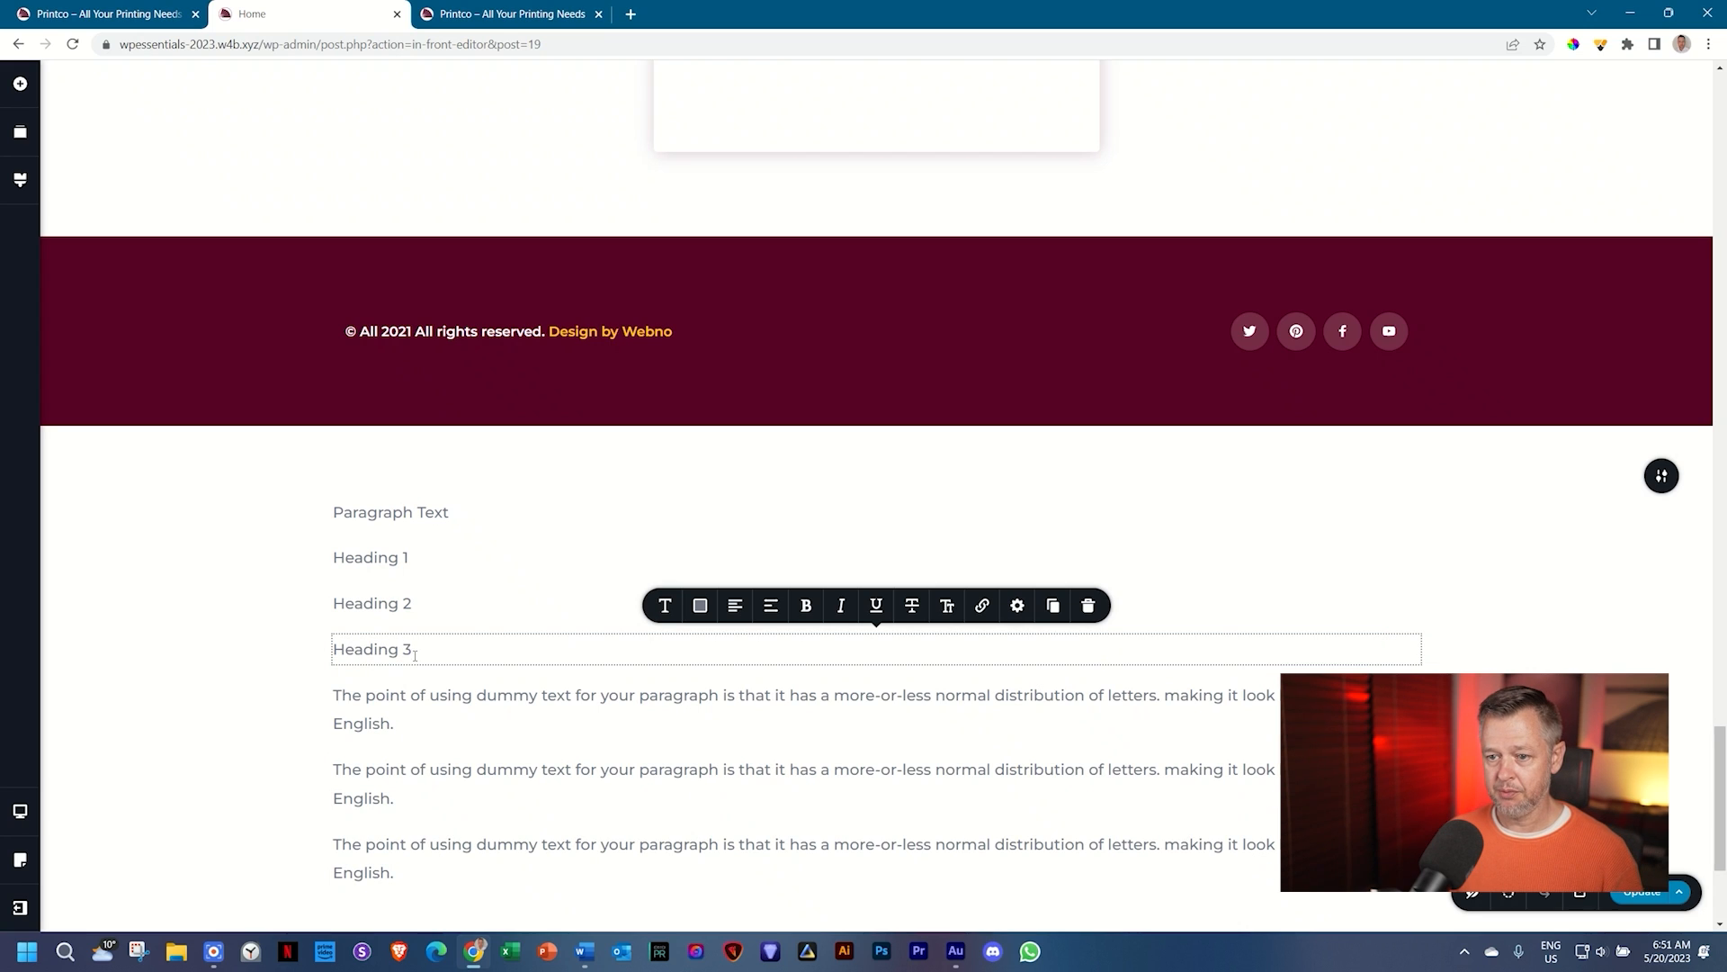
pyautogui.doubleClick(397, 709)
pyautogui.hotkey('ctrl', 'a')
pyautogui.write('Hea')
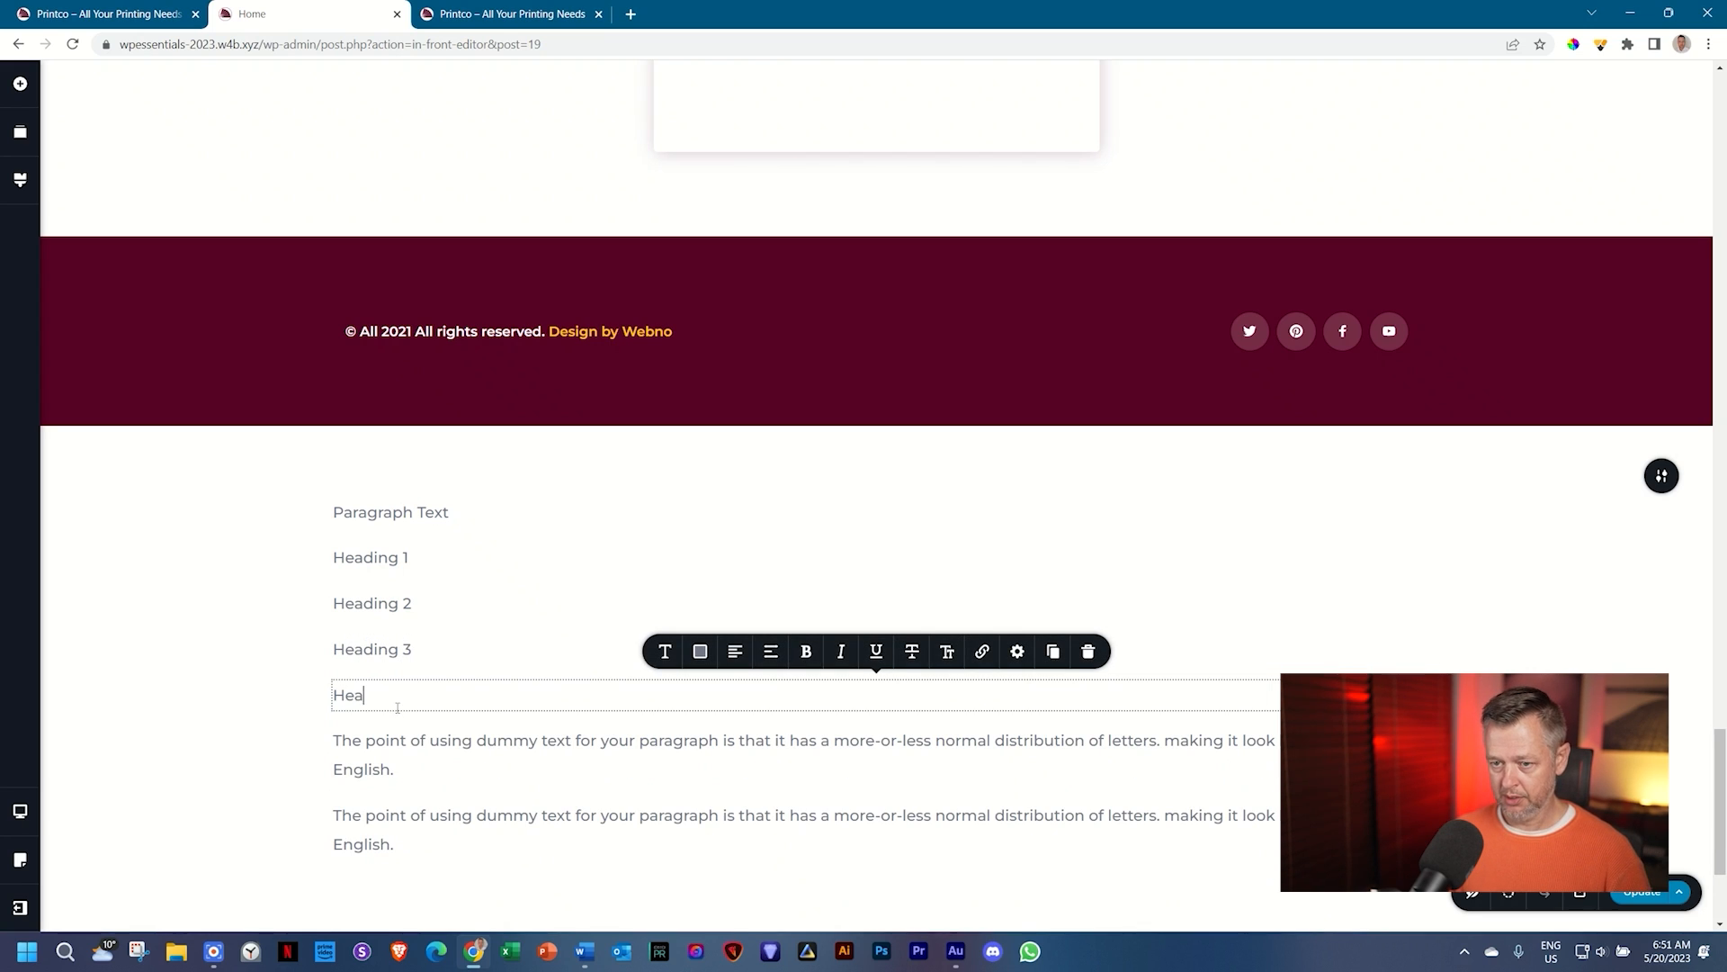
pyautogui.write('ding 4')
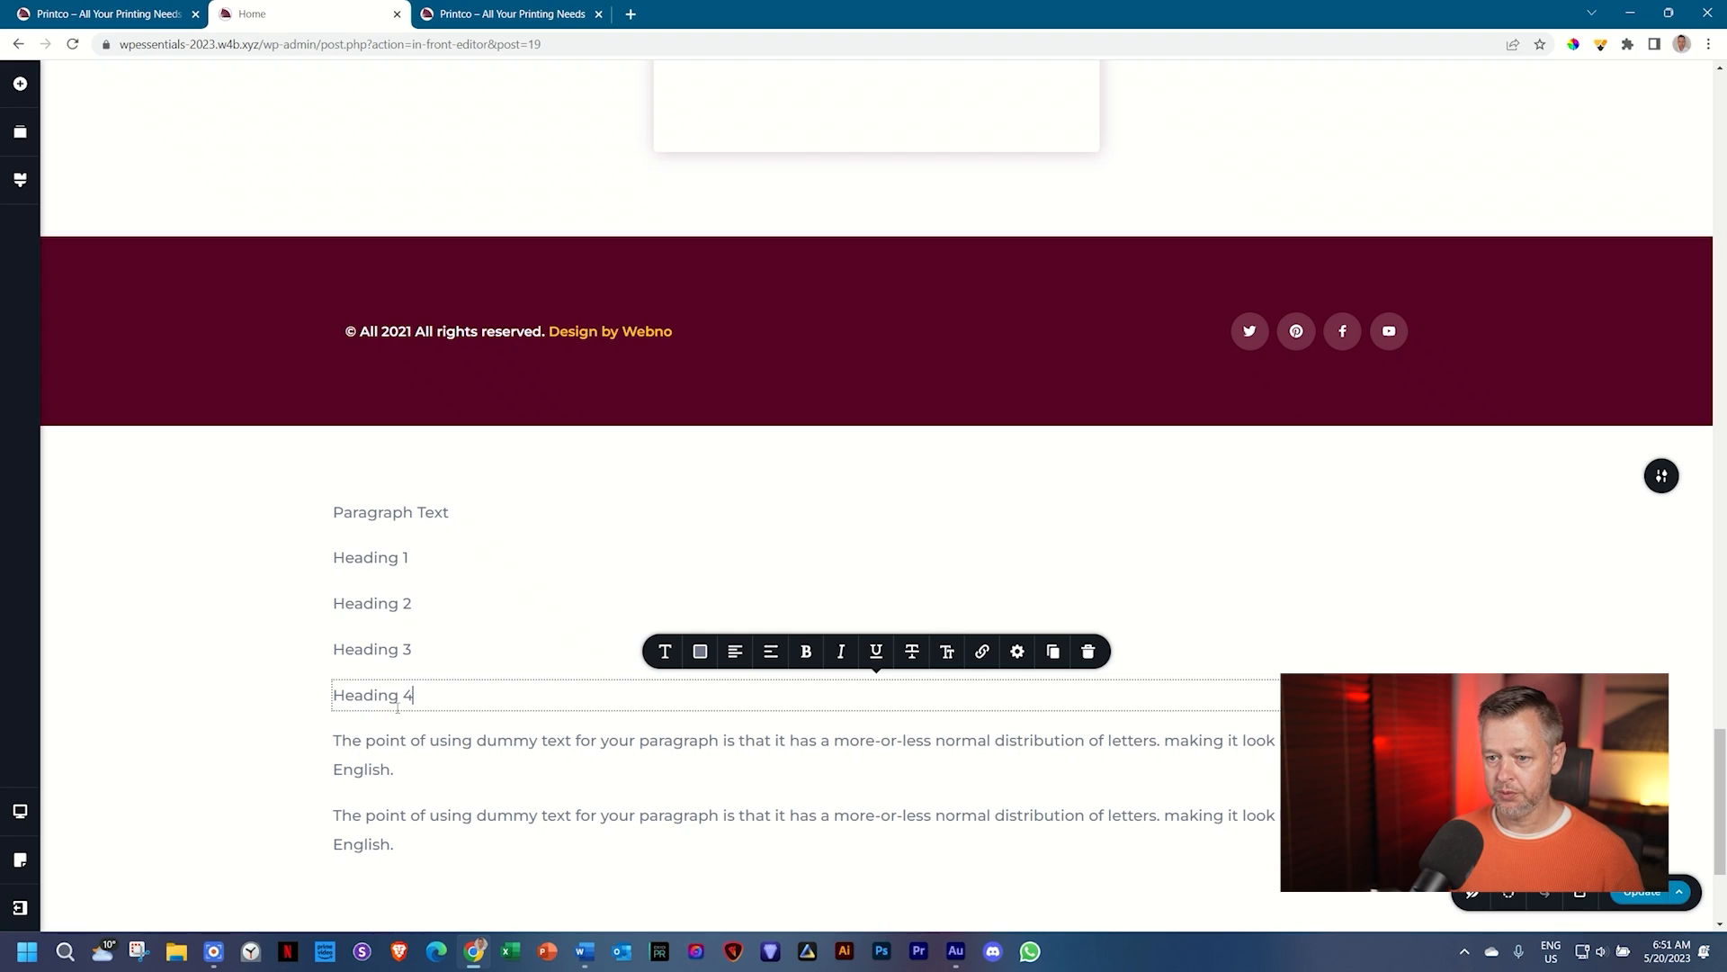
pyautogui.doubleClick(392, 744)
pyautogui.hotkey('ctrl', 'a')
pyautogui.write('H')
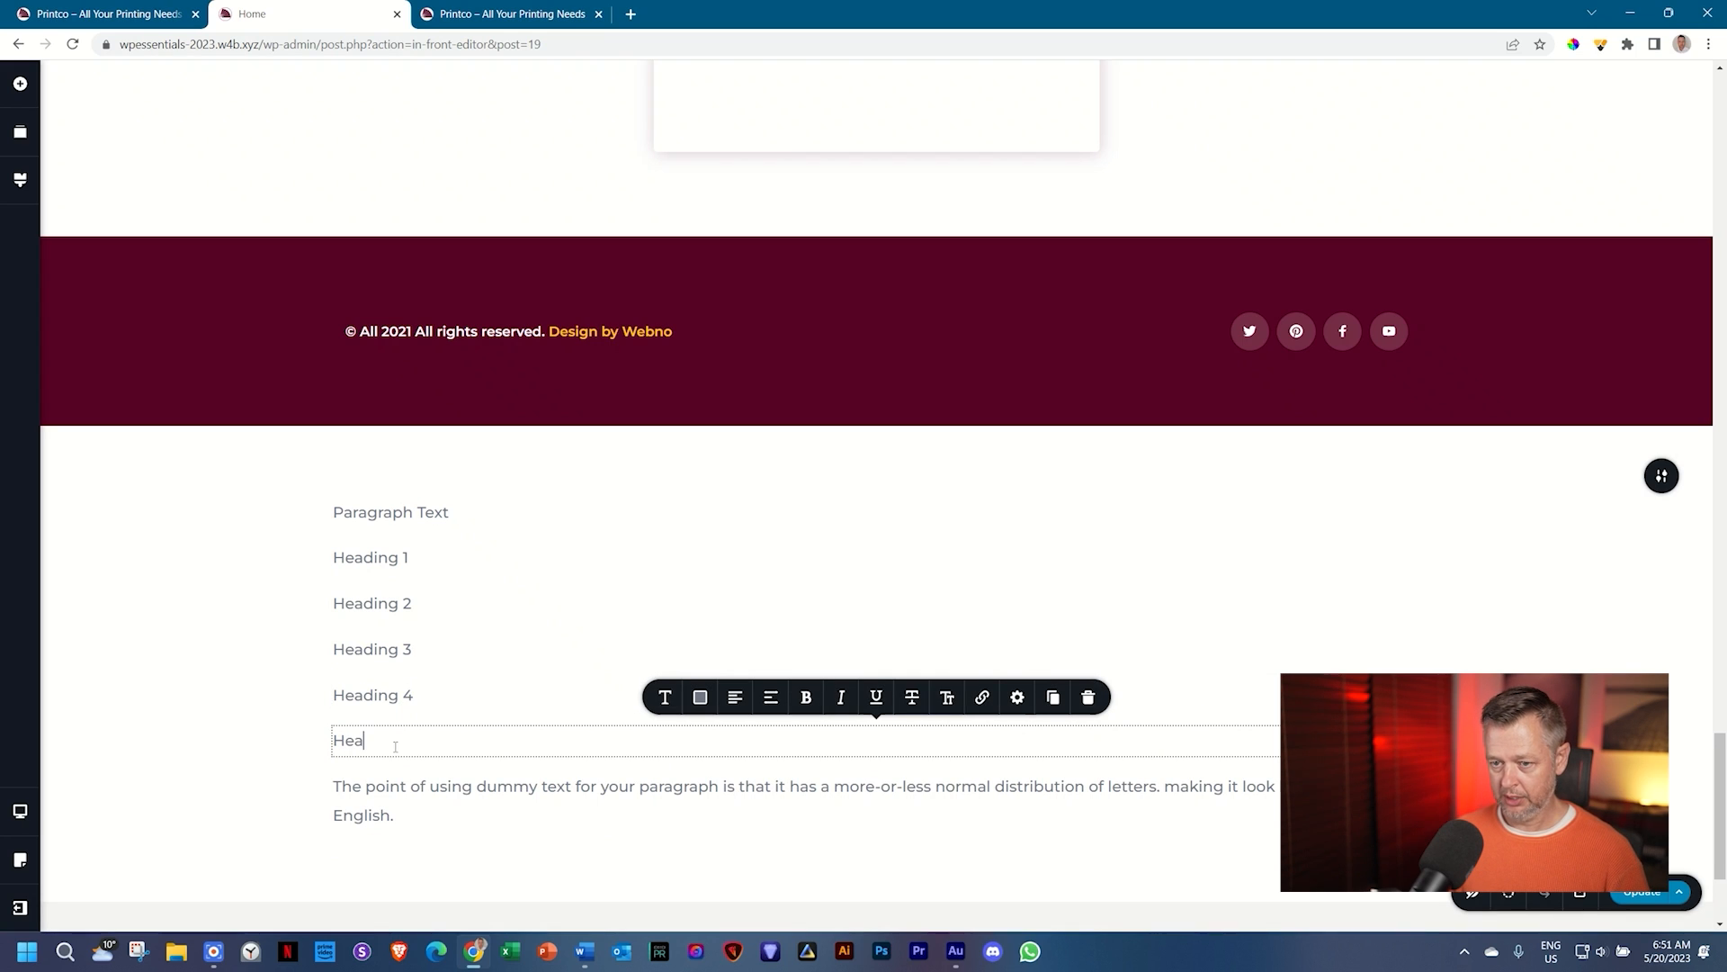
pyautogui.doubleClick(376, 795)
pyautogui.hotkey('ctrl', 'a')
pyautogui.write('Head')
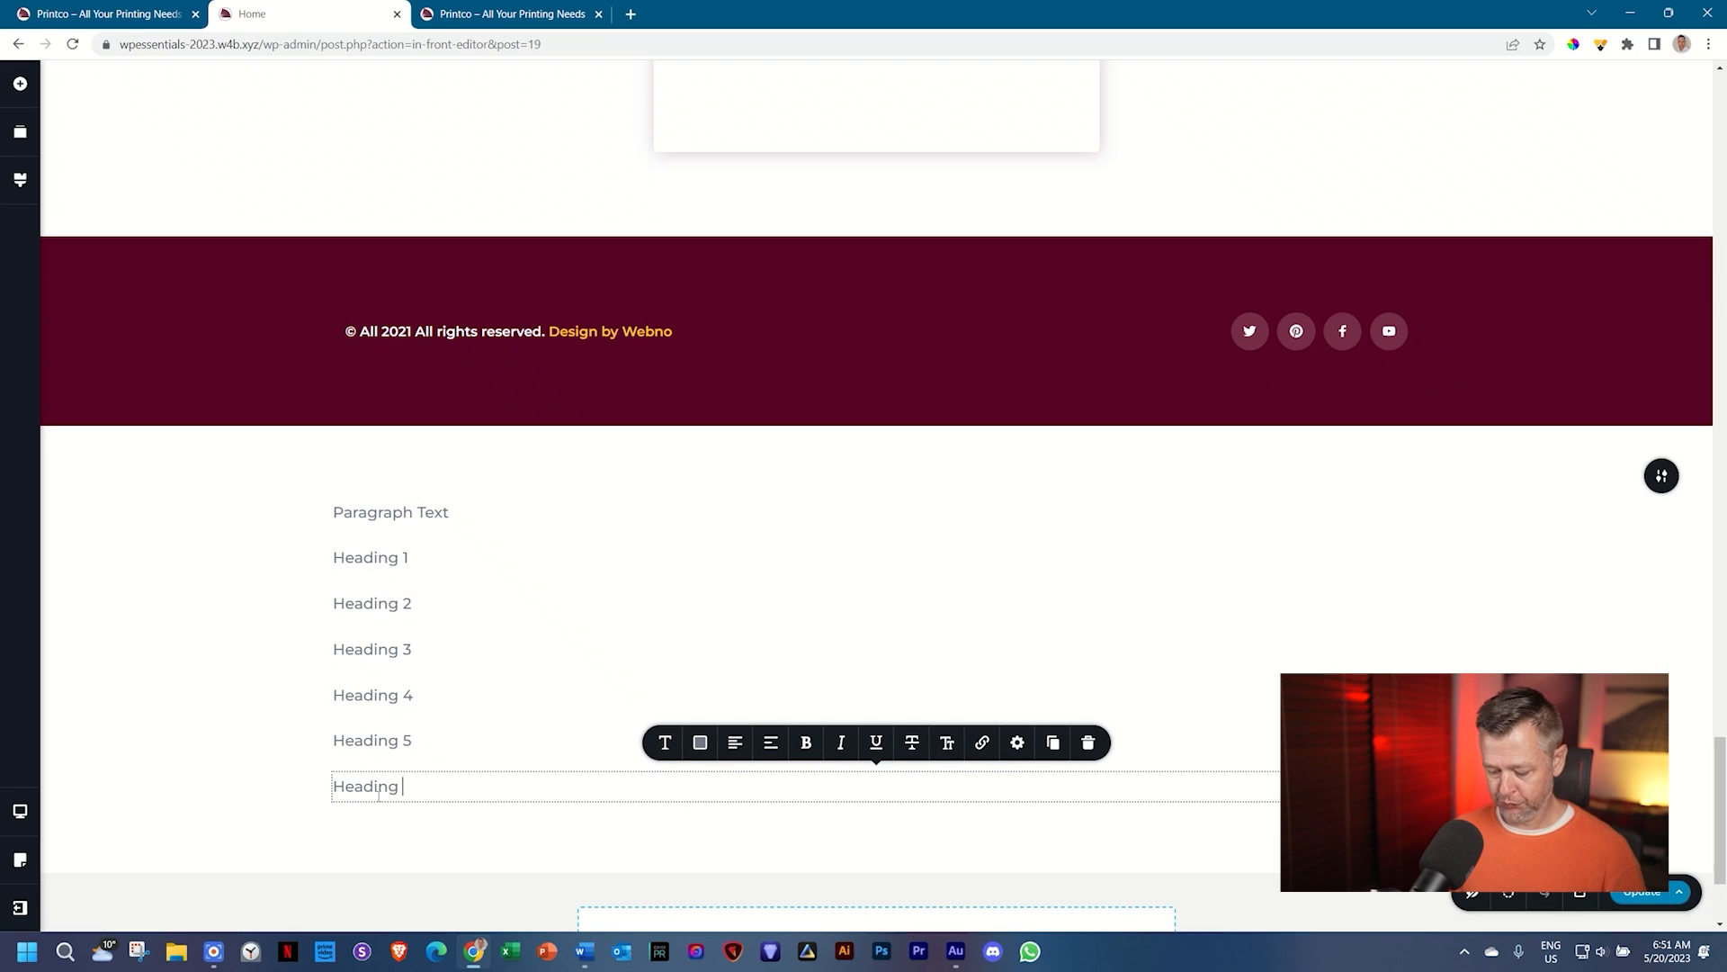
pyautogui.click(360, 517)
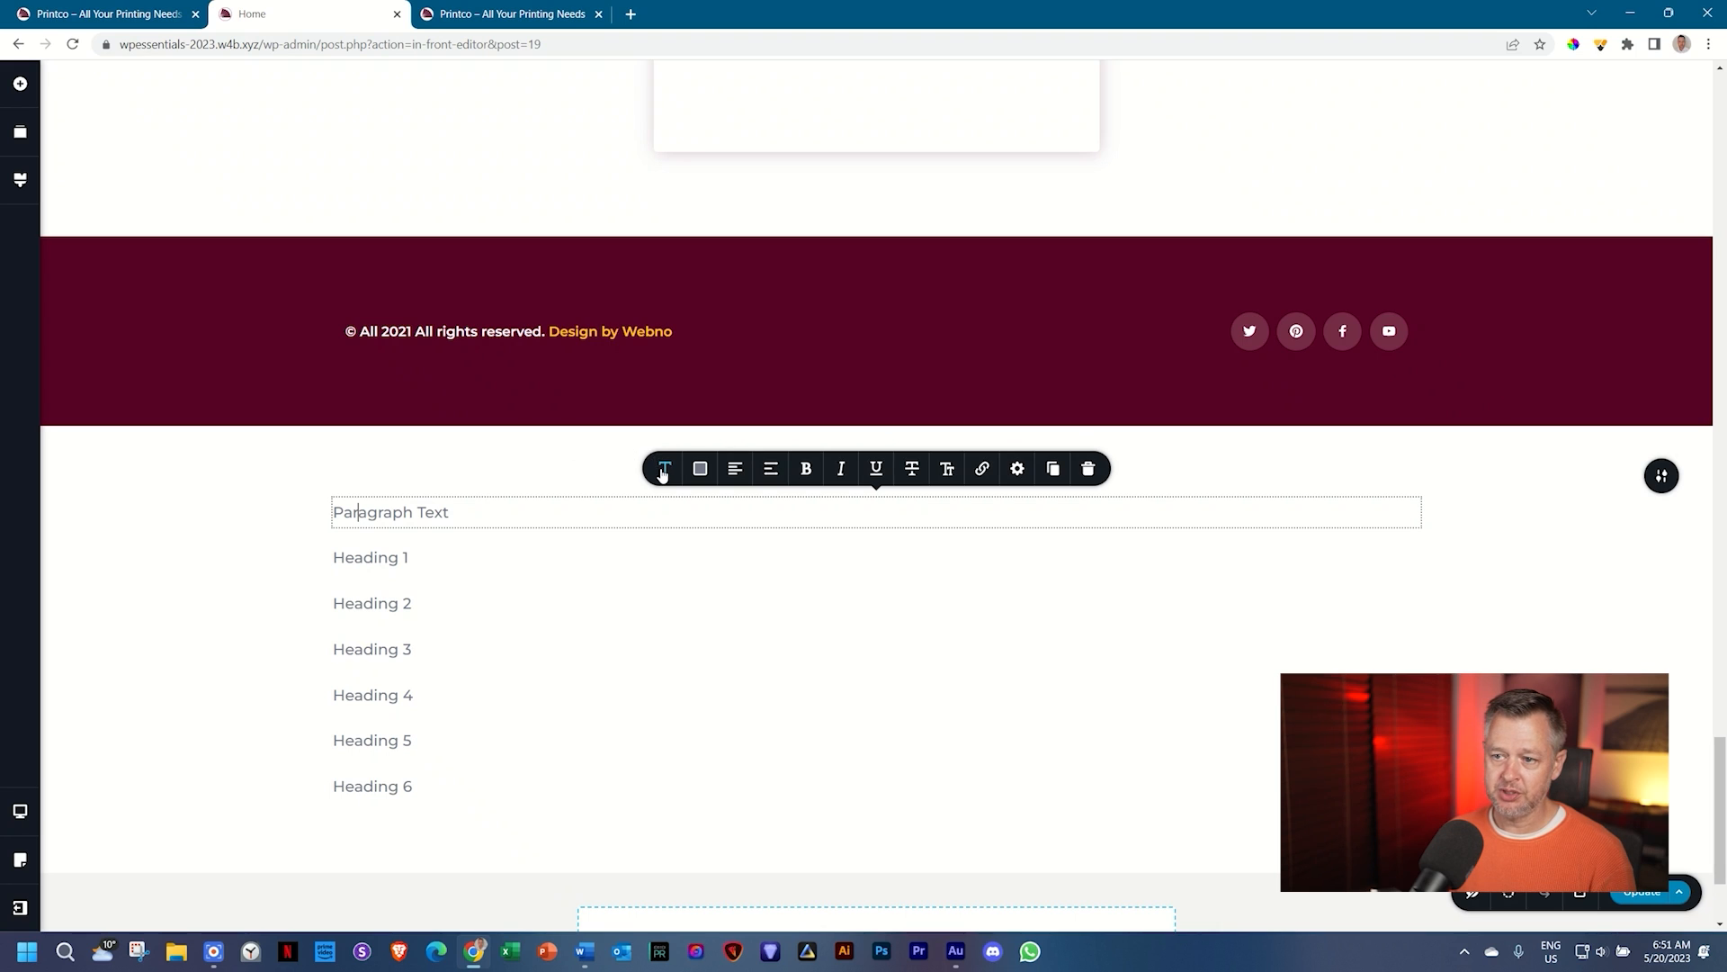
# Step: Apply the preset Heading 1 text style to the Heading 1 line
pyautogui.click(664, 468)
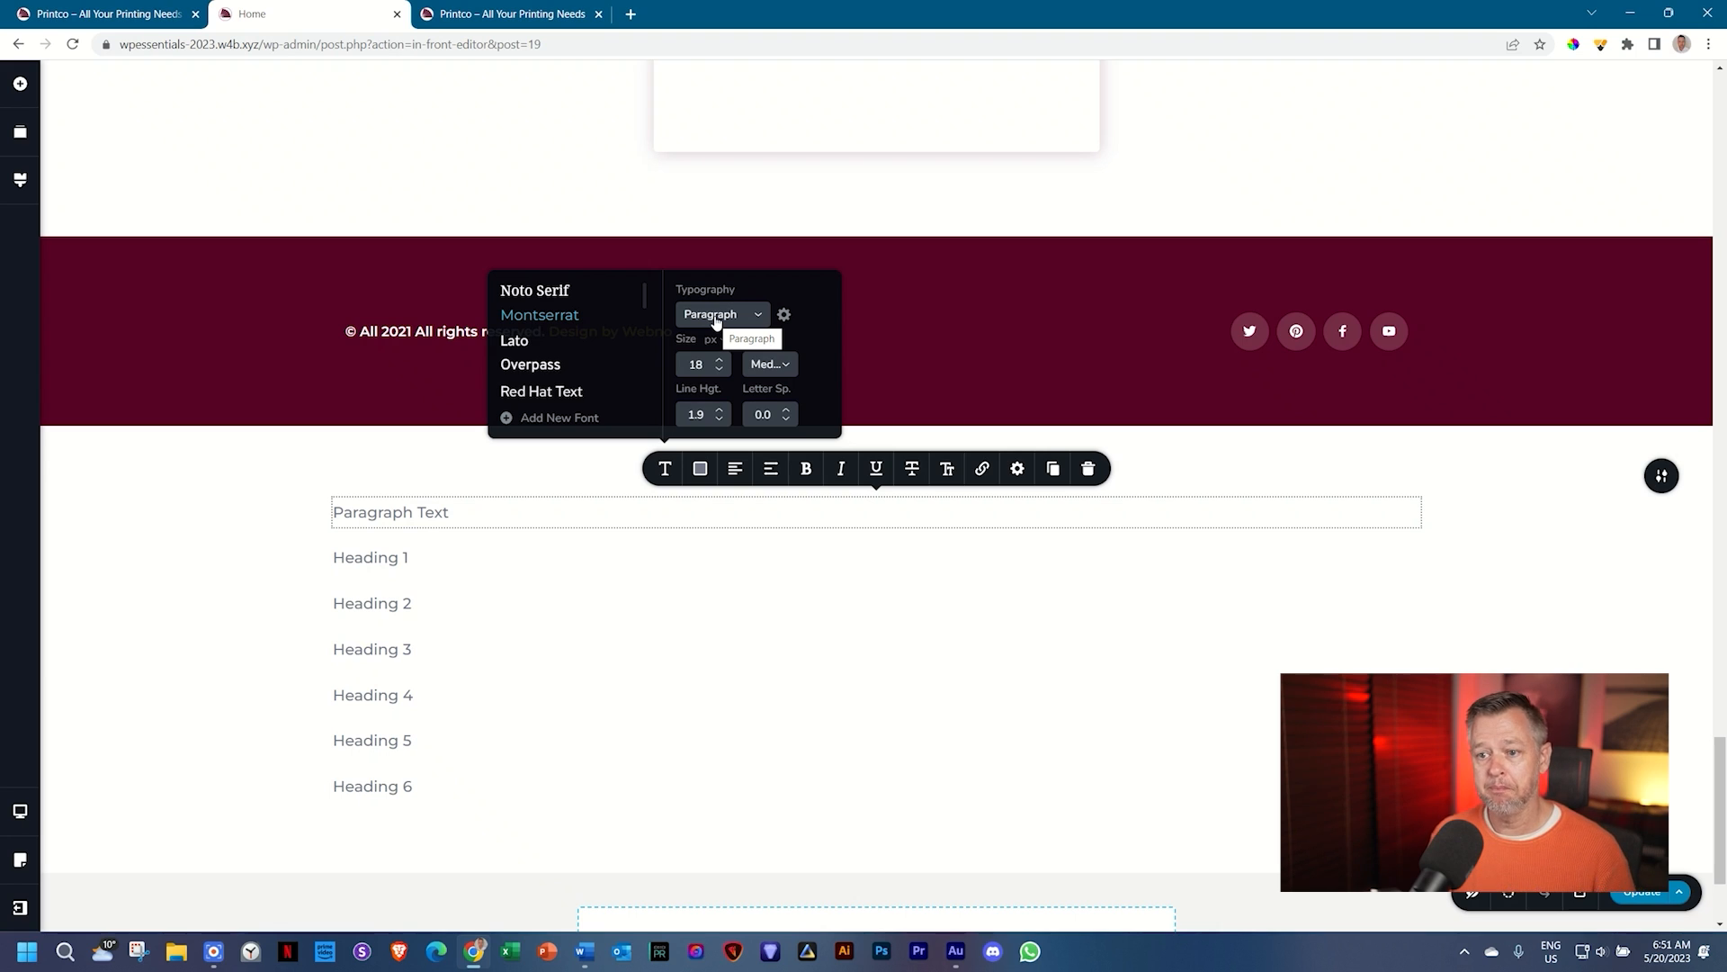
pyautogui.click(377, 558)
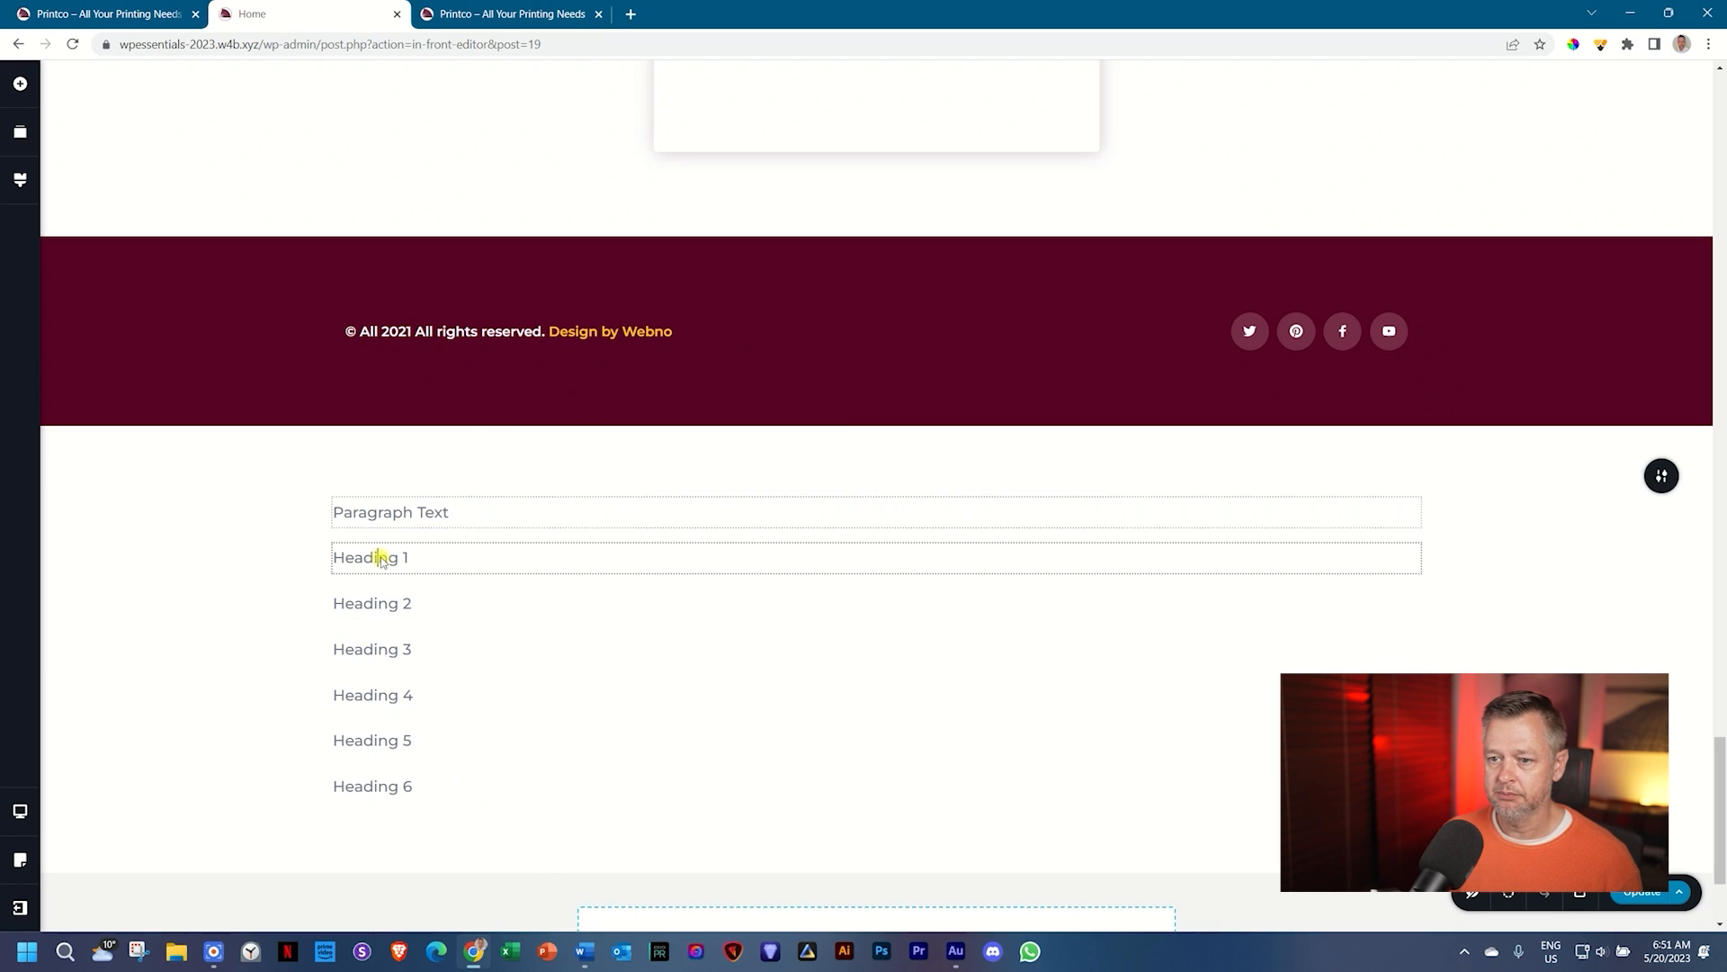
pyautogui.click(663, 515)
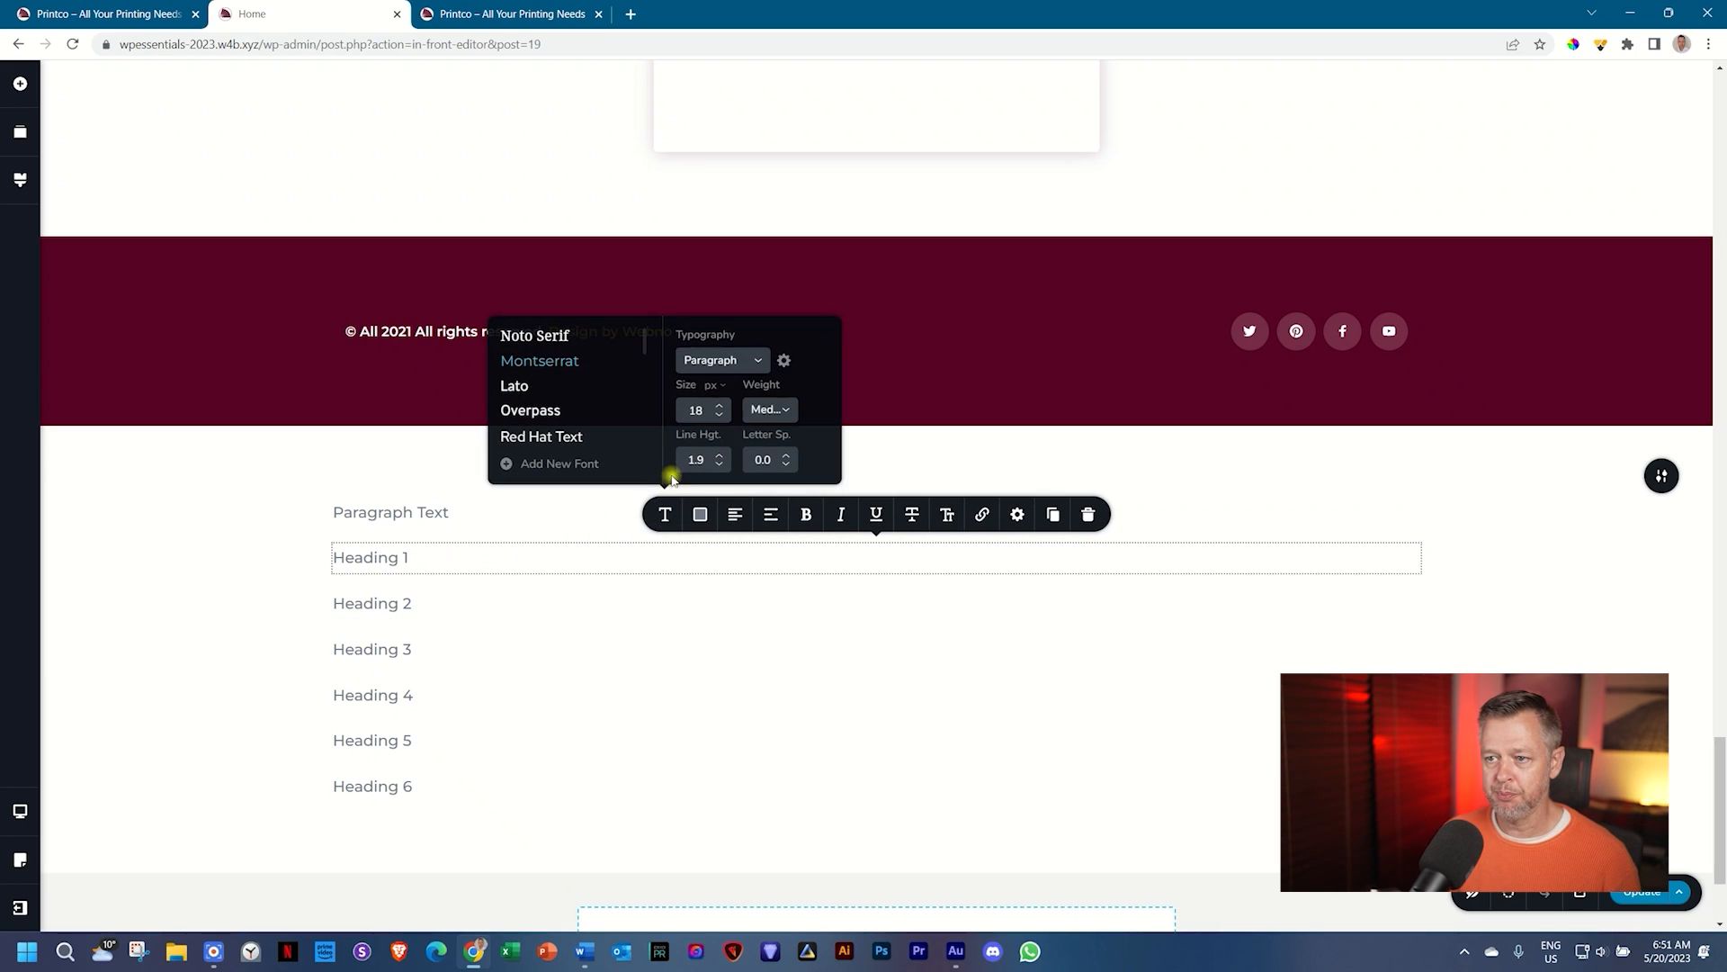
pyautogui.click(753, 361)
pyautogui.scroll(-5, 751, 428)
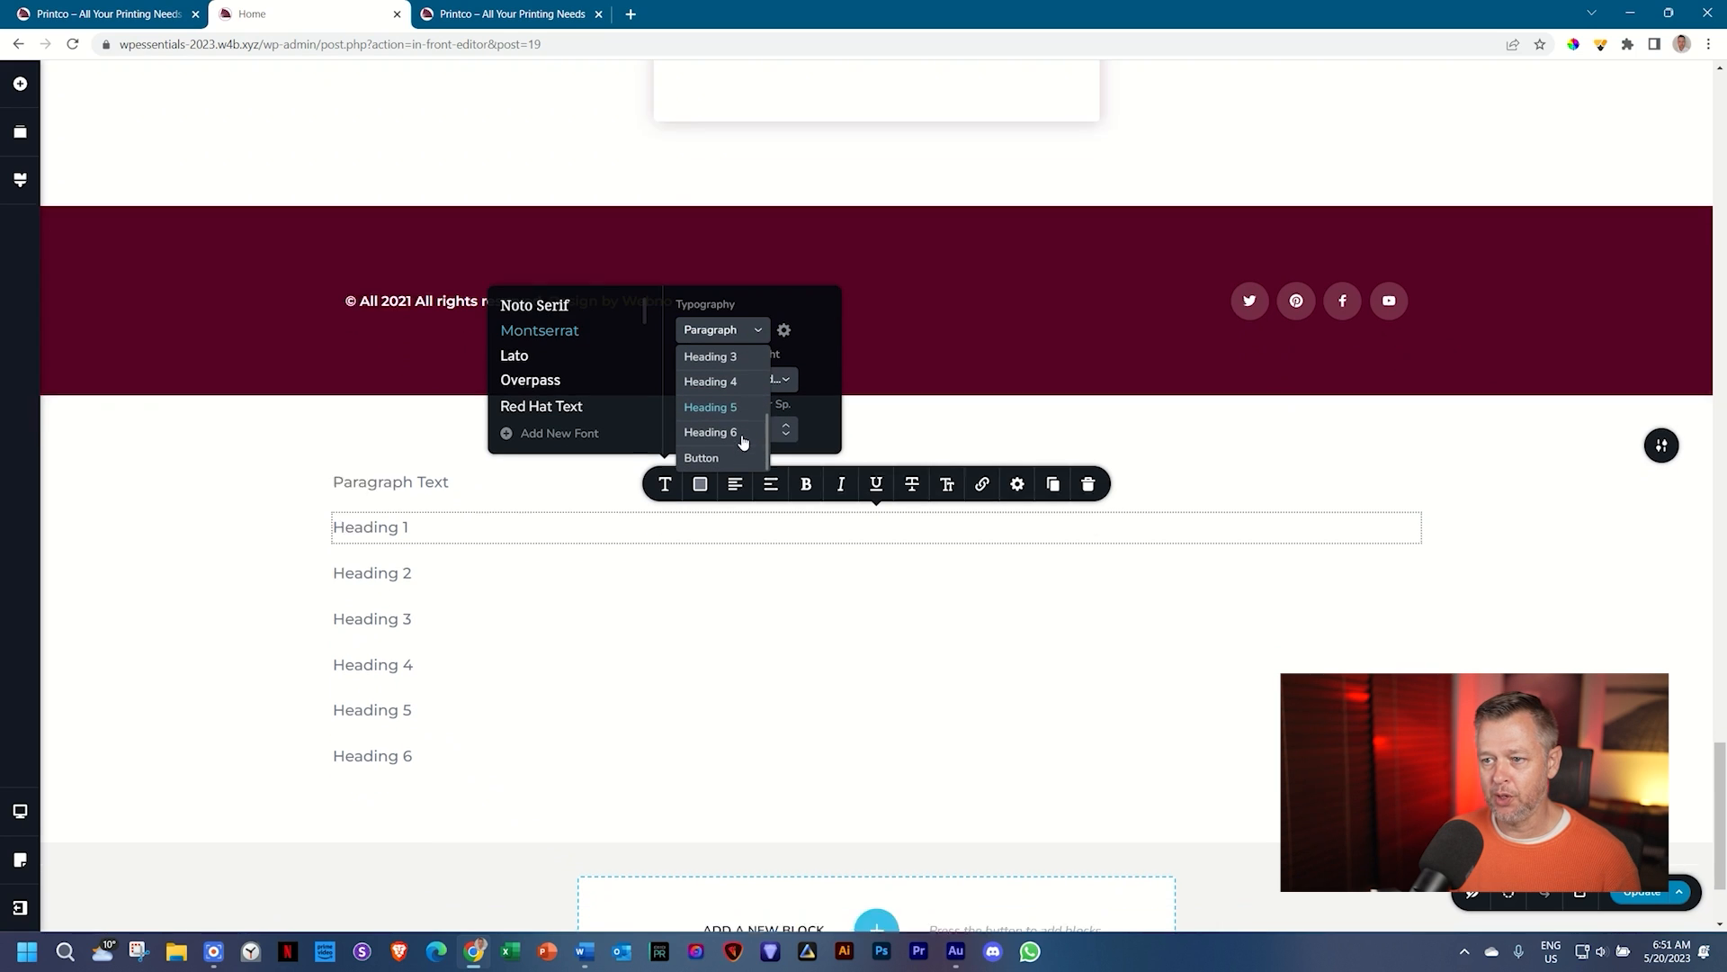
pyautogui.scroll(3, 716, 363)
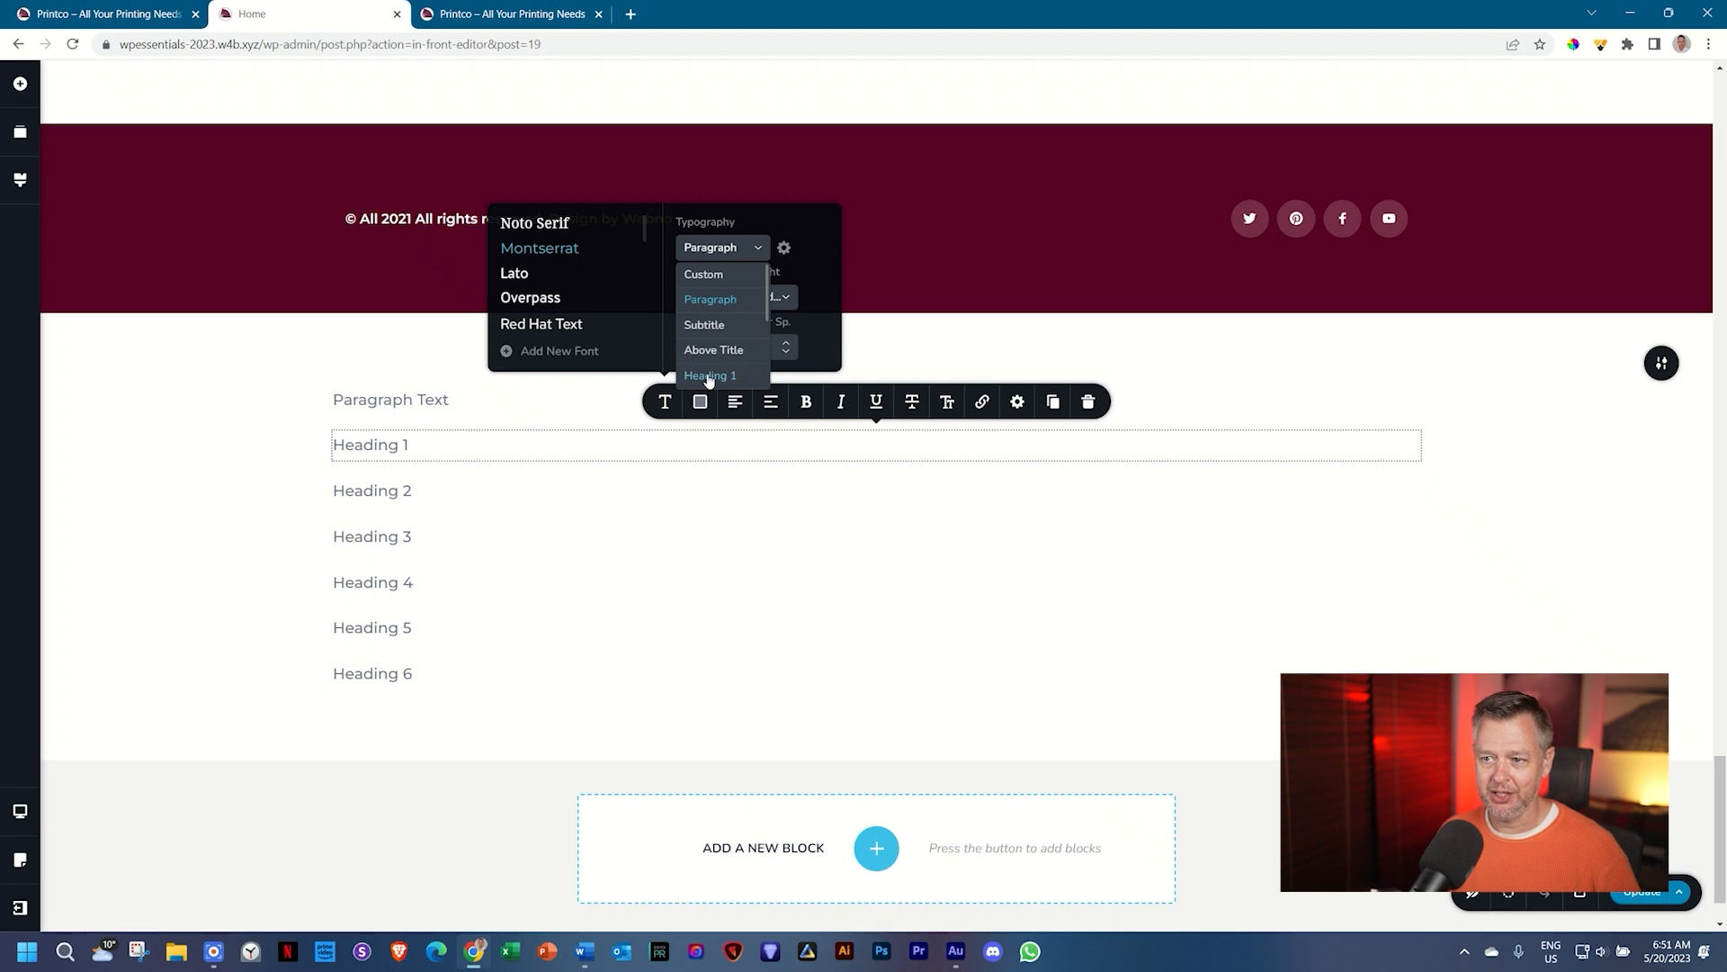
pyautogui.click(707, 381)
# Step: Give the Heading 2 and Heading 3 lines their matching Heading 2 and Heading 3 styles
pyautogui.click(397, 555)
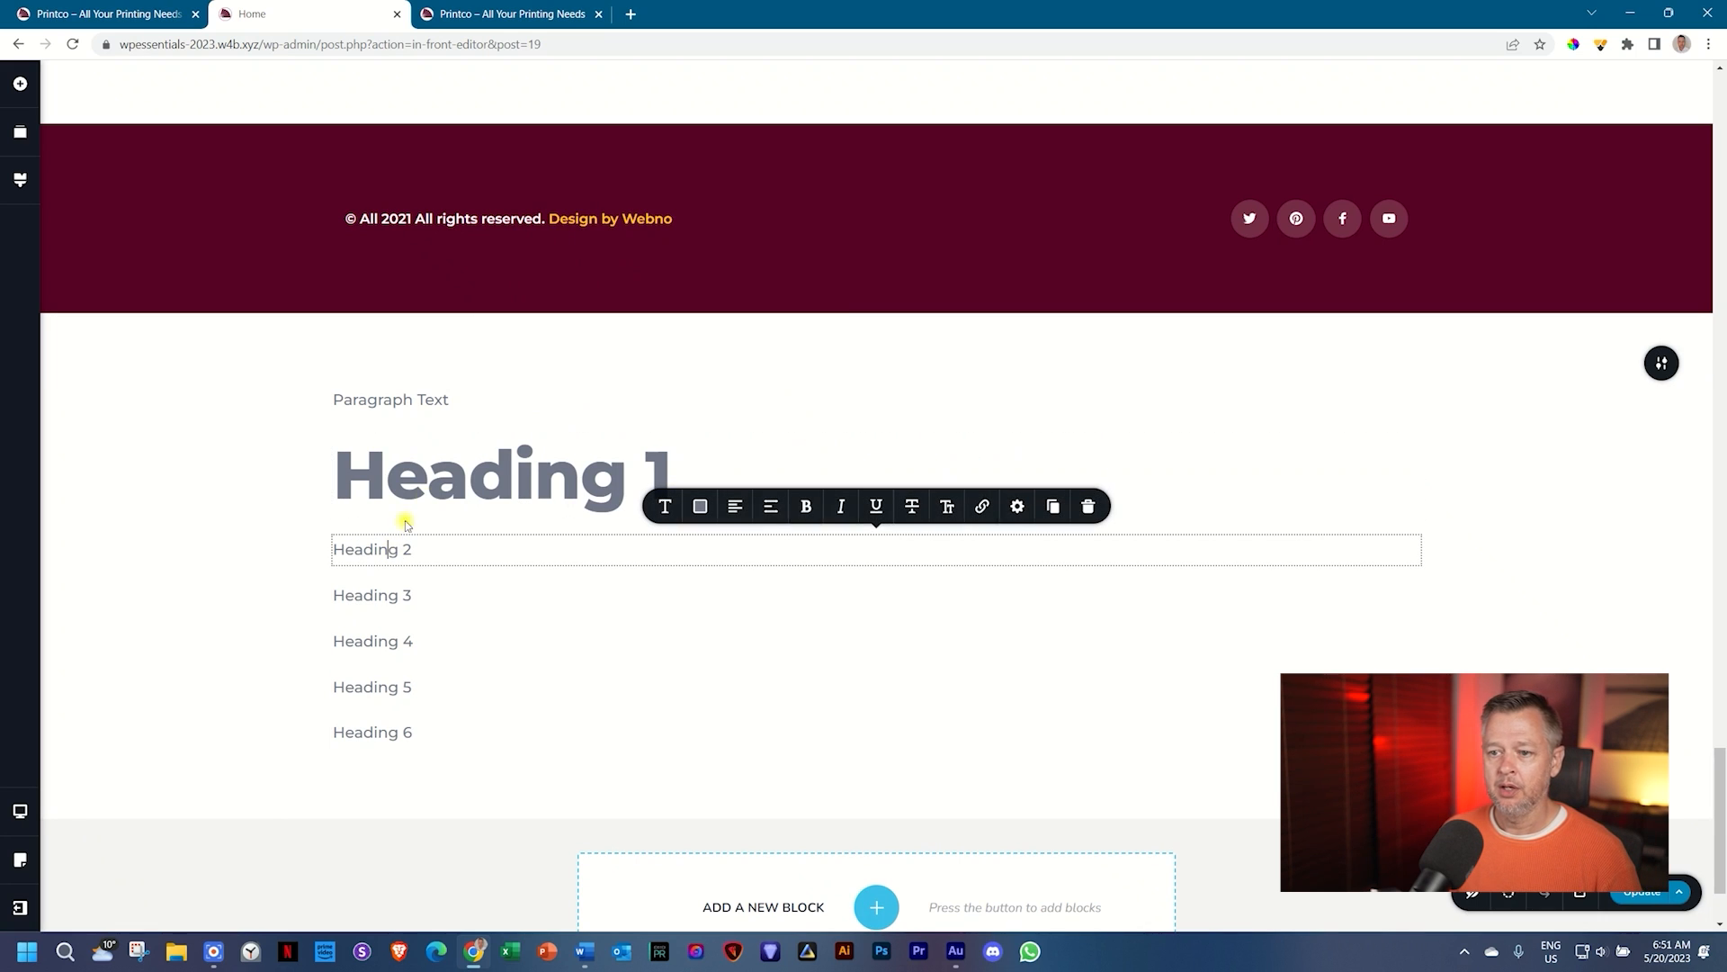
pyautogui.click(665, 506)
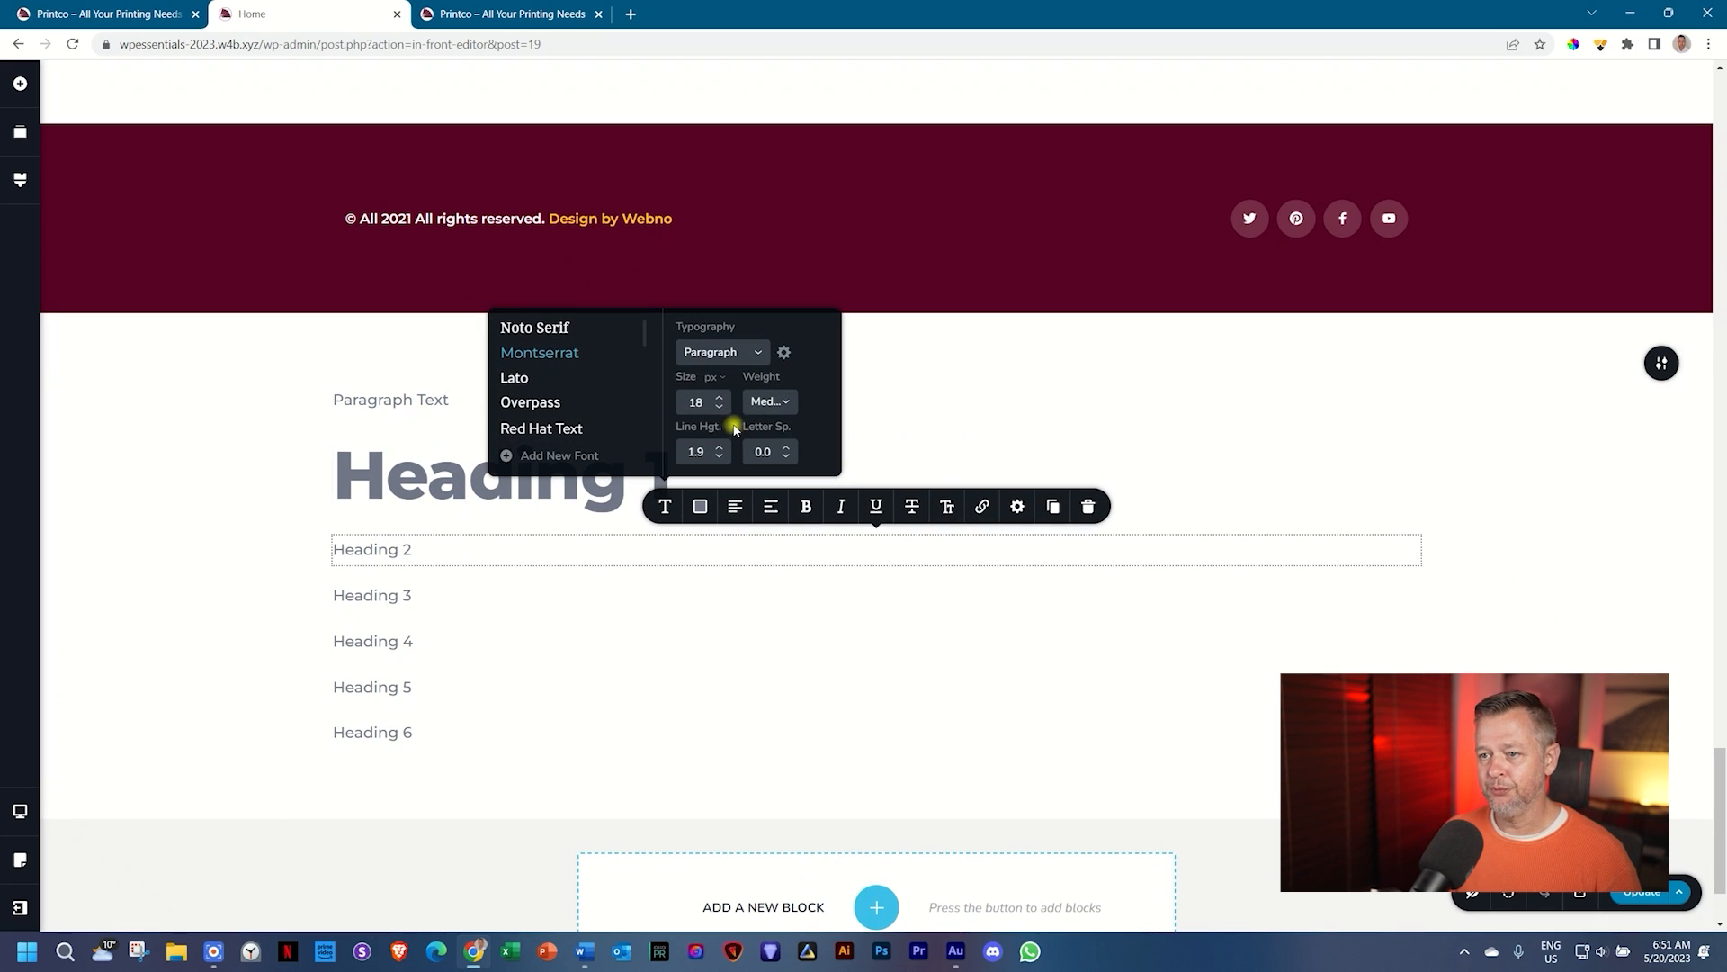
pyautogui.click(744, 352)
pyautogui.click(720, 394)
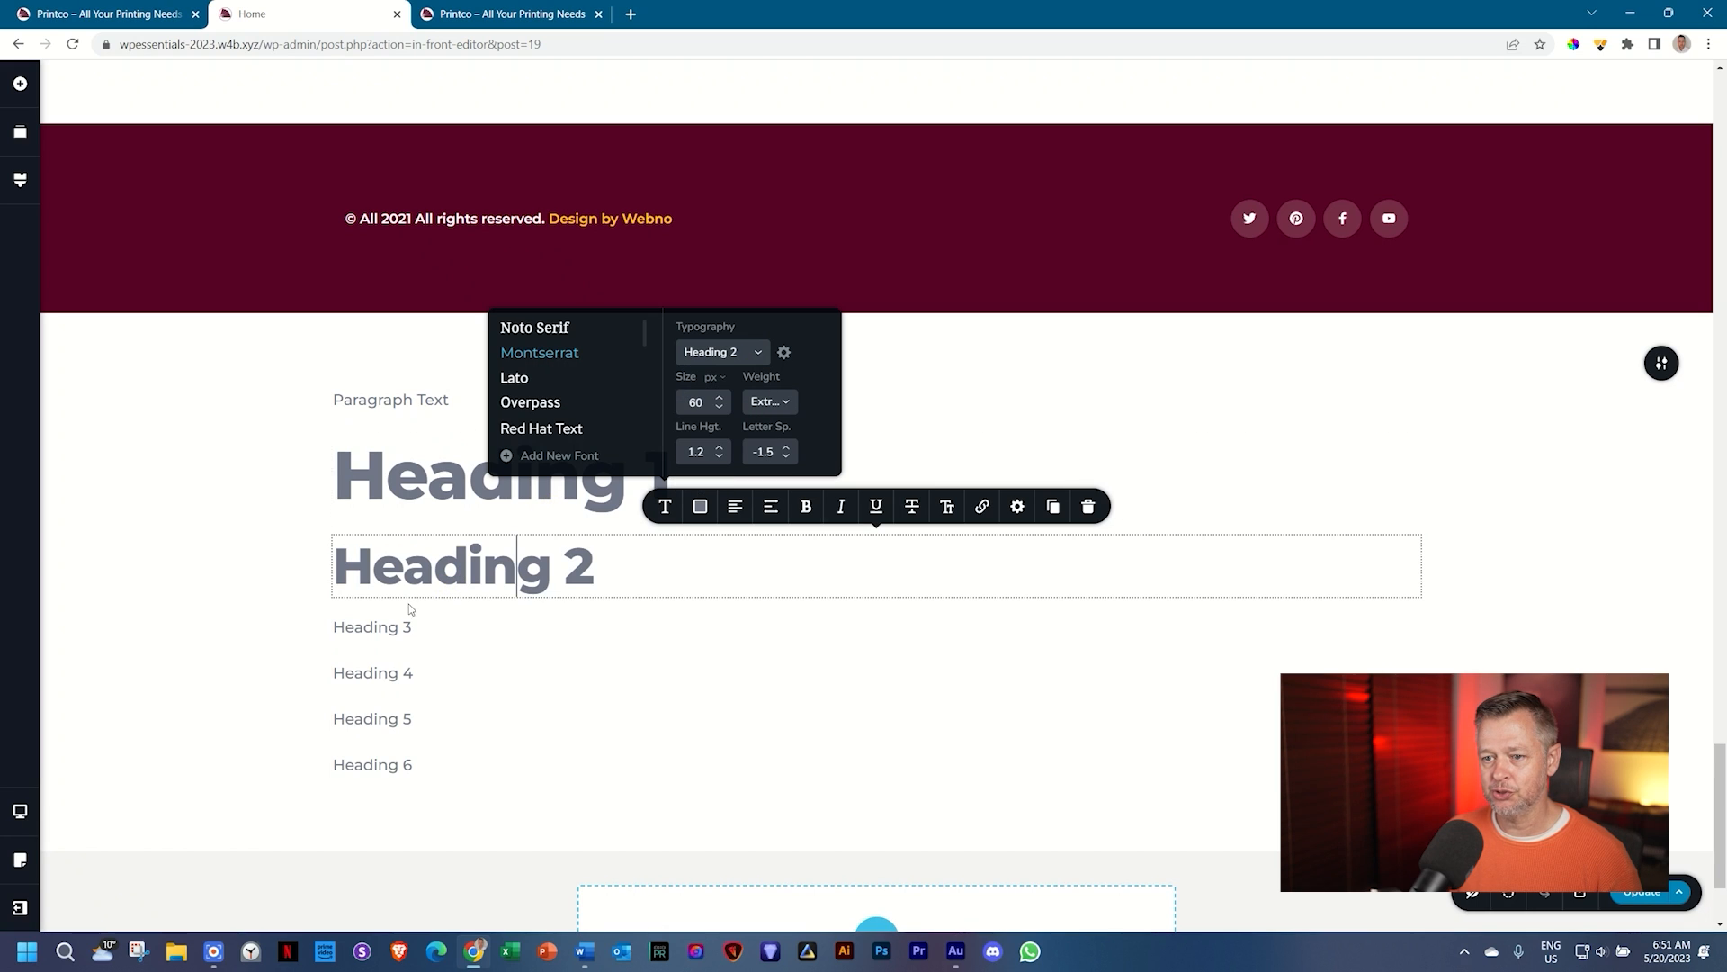
pyautogui.click(396, 621)
pyautogui.click(665, 584)
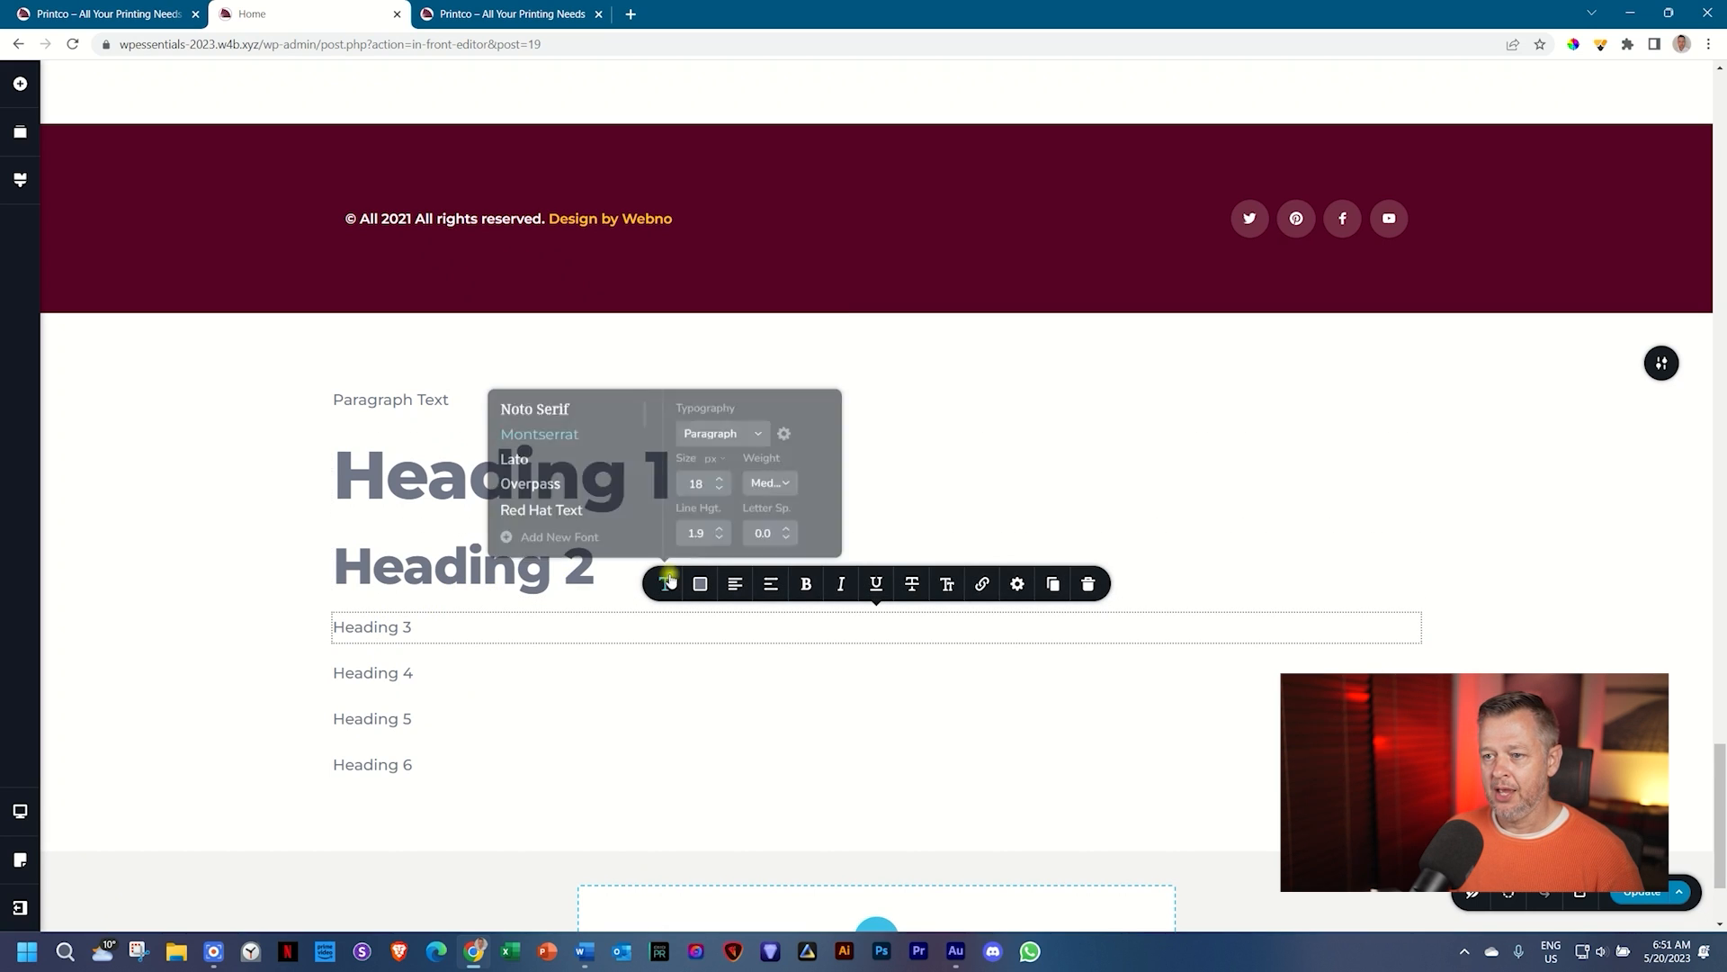
pyautogui.click(742, 429)
pyautogui.scroll(-2, 743, 486)
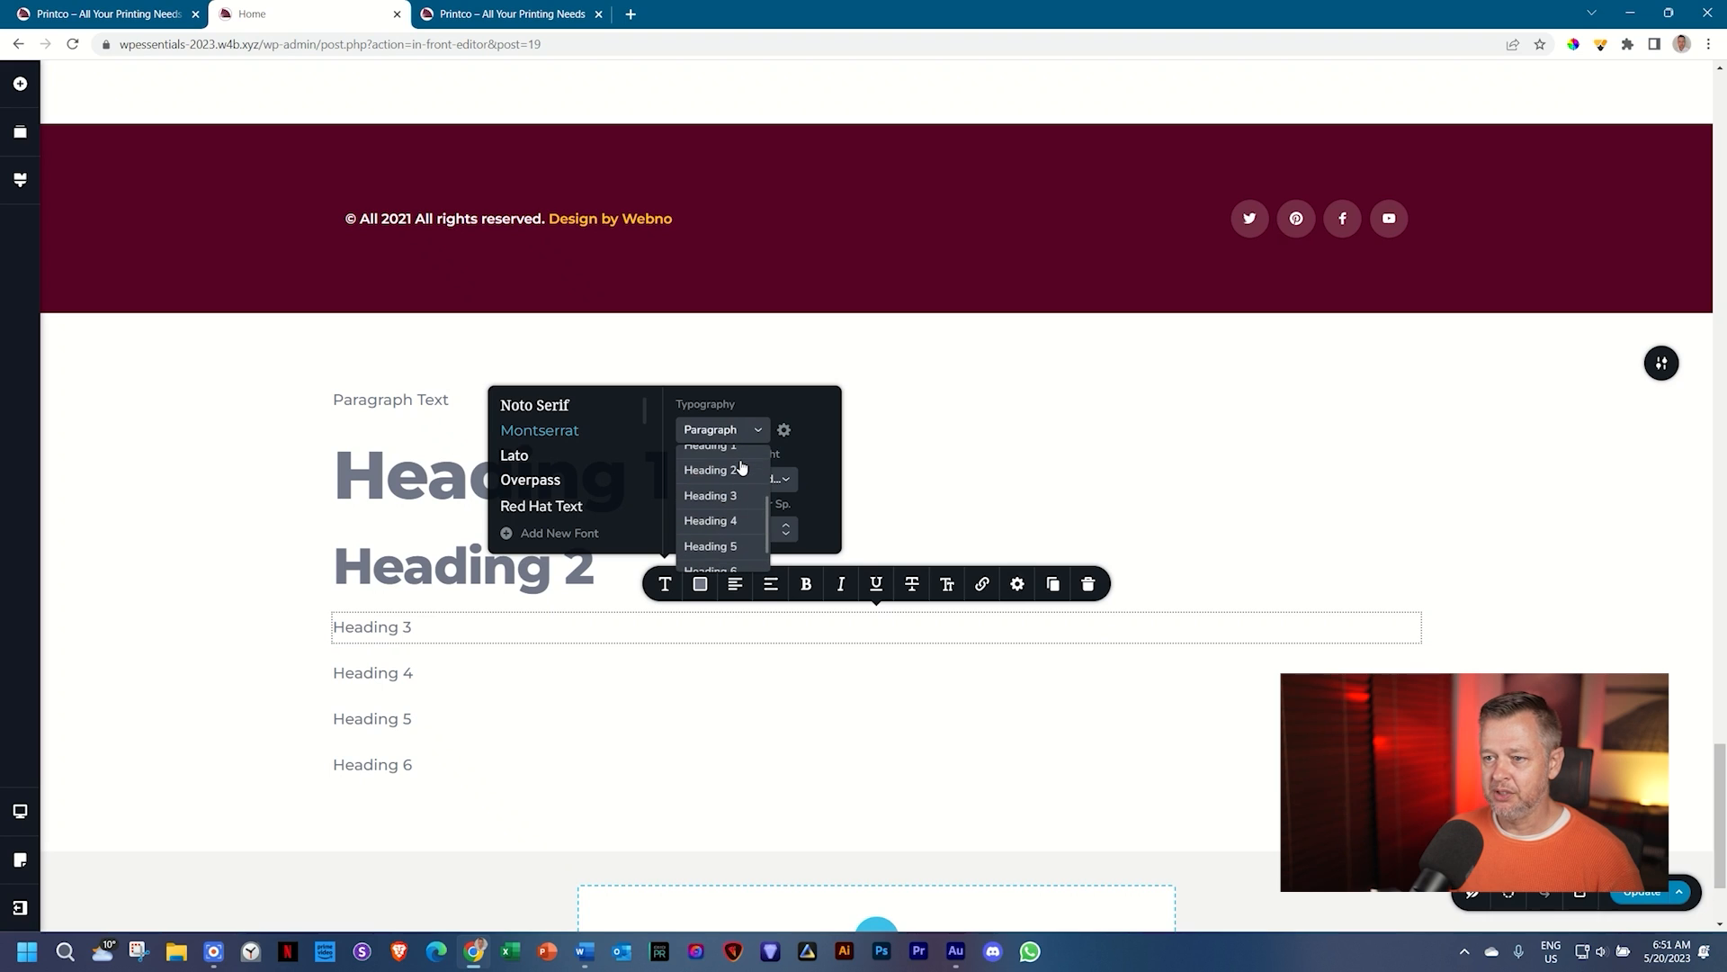
pyautogui.click(715, 496)
# Step: Give the Heading 4 and Heading 5 lines their matching Heading 4 and Heading 5 styles
pyautogui.click(367, 693)
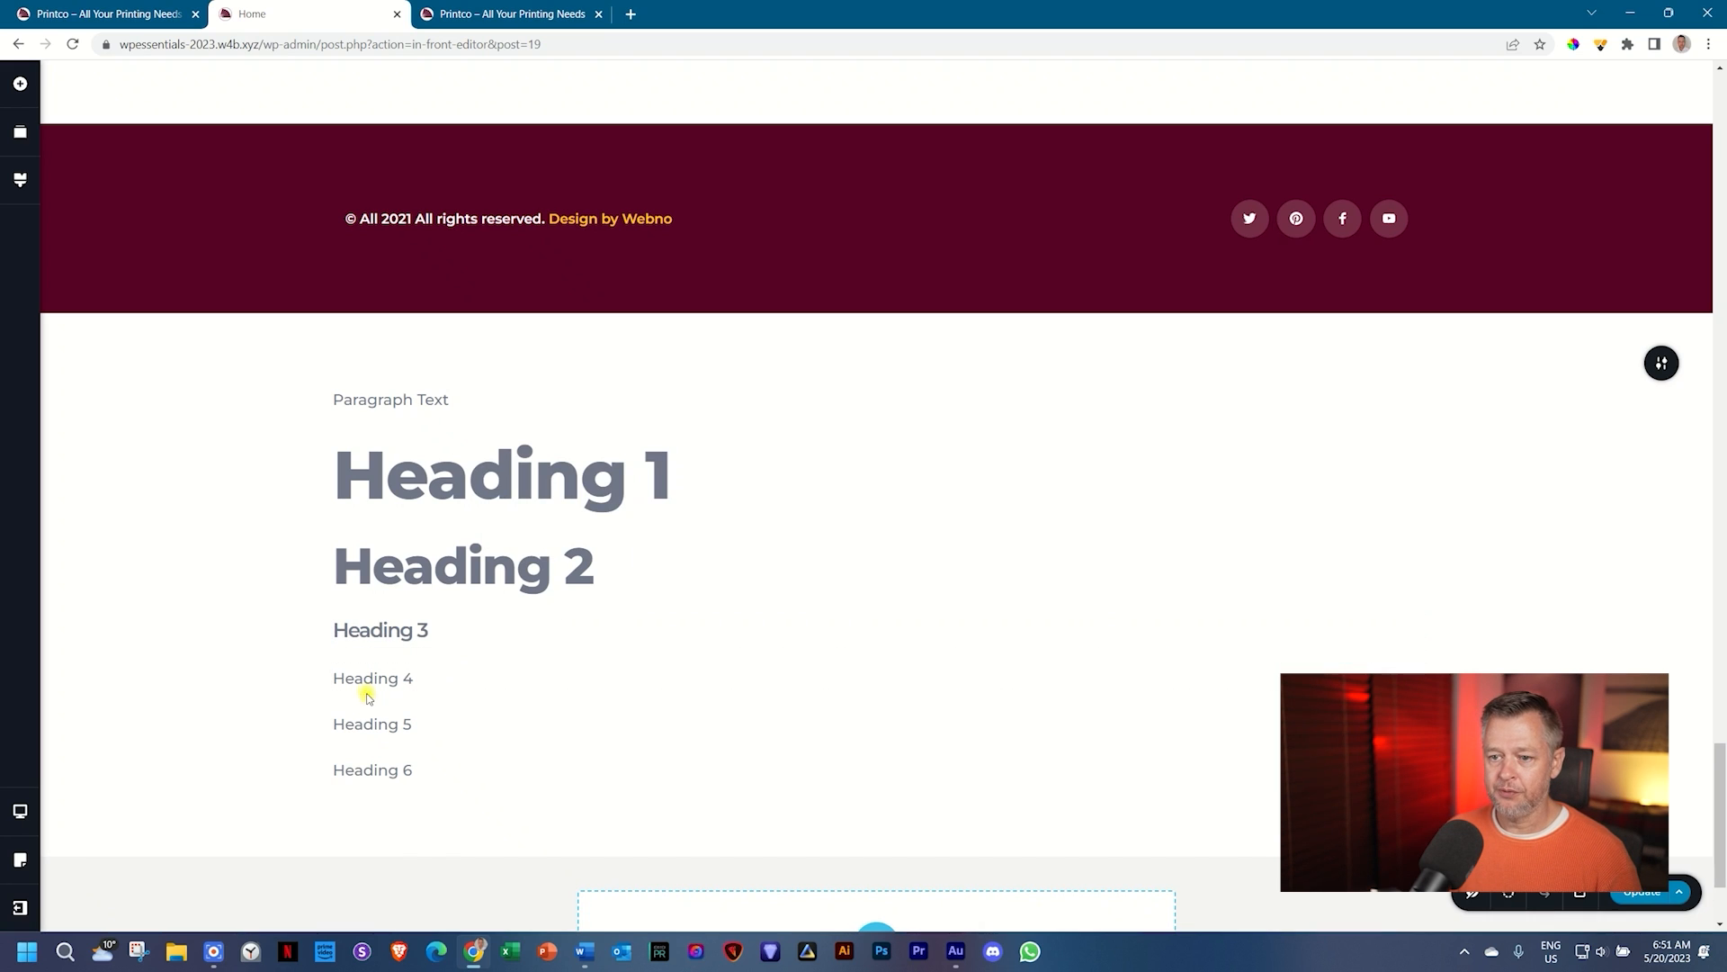
pyautogui.click(665, 637)
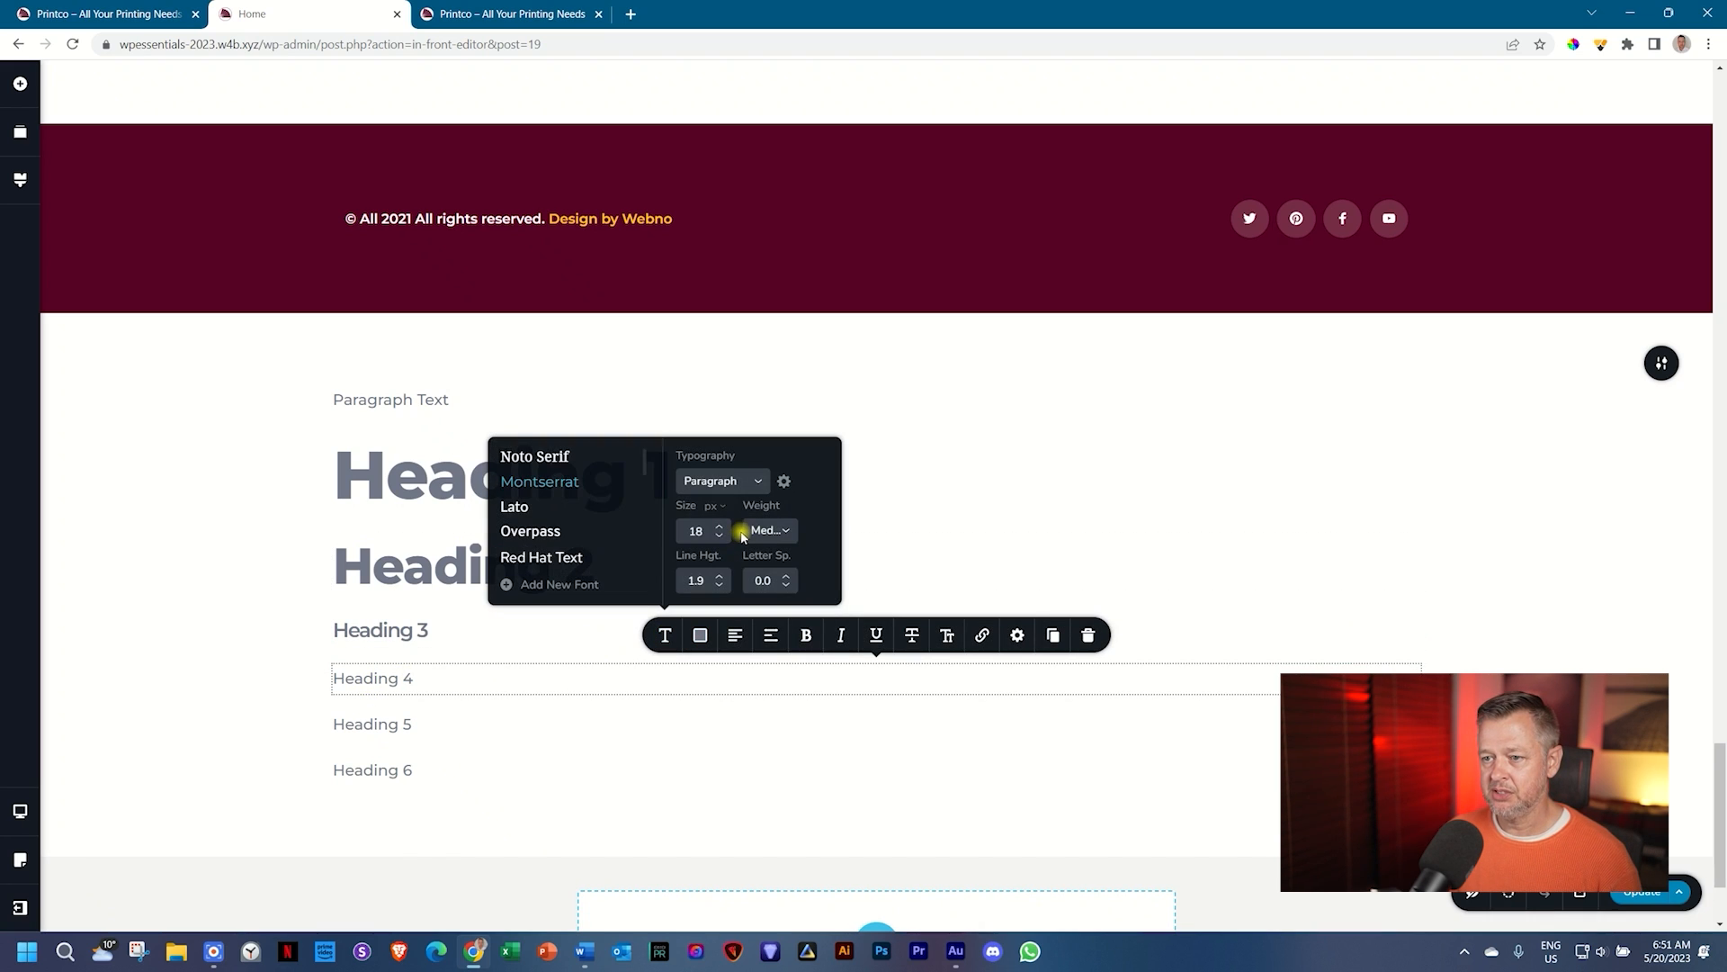
pyautogui.click(740, 483)
pyautogui.scroll(-2, 719, 598)
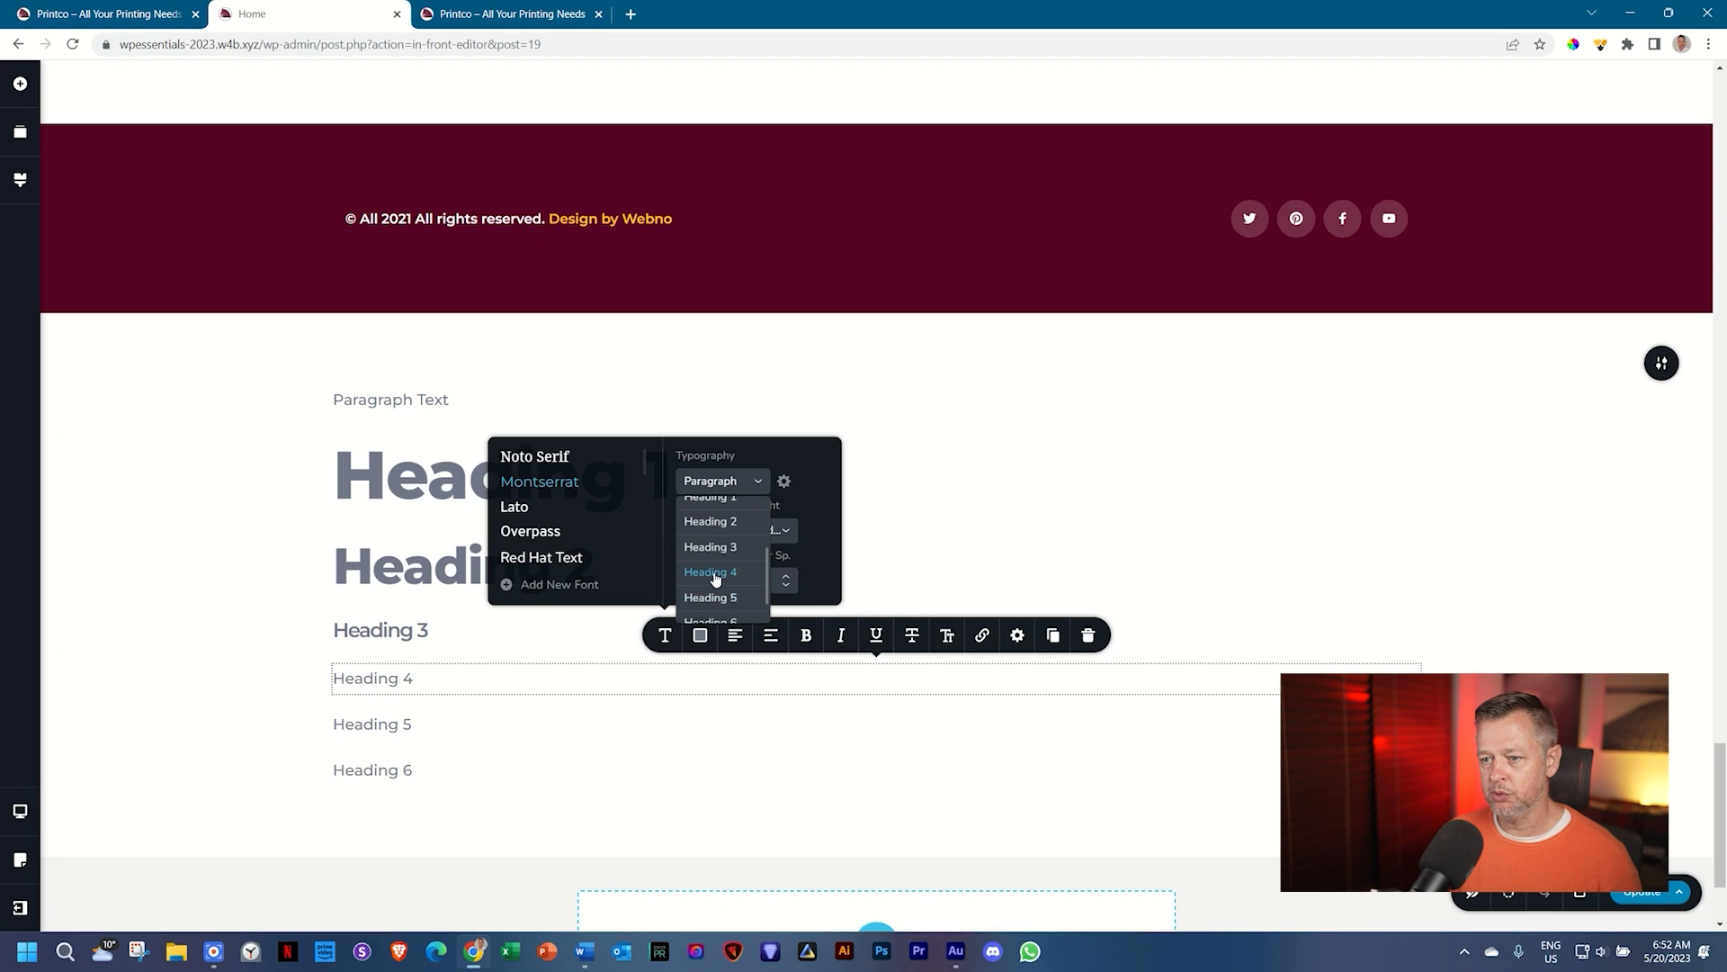
pyautogui.click(717, 576)
pyautogui.click(385, 722)
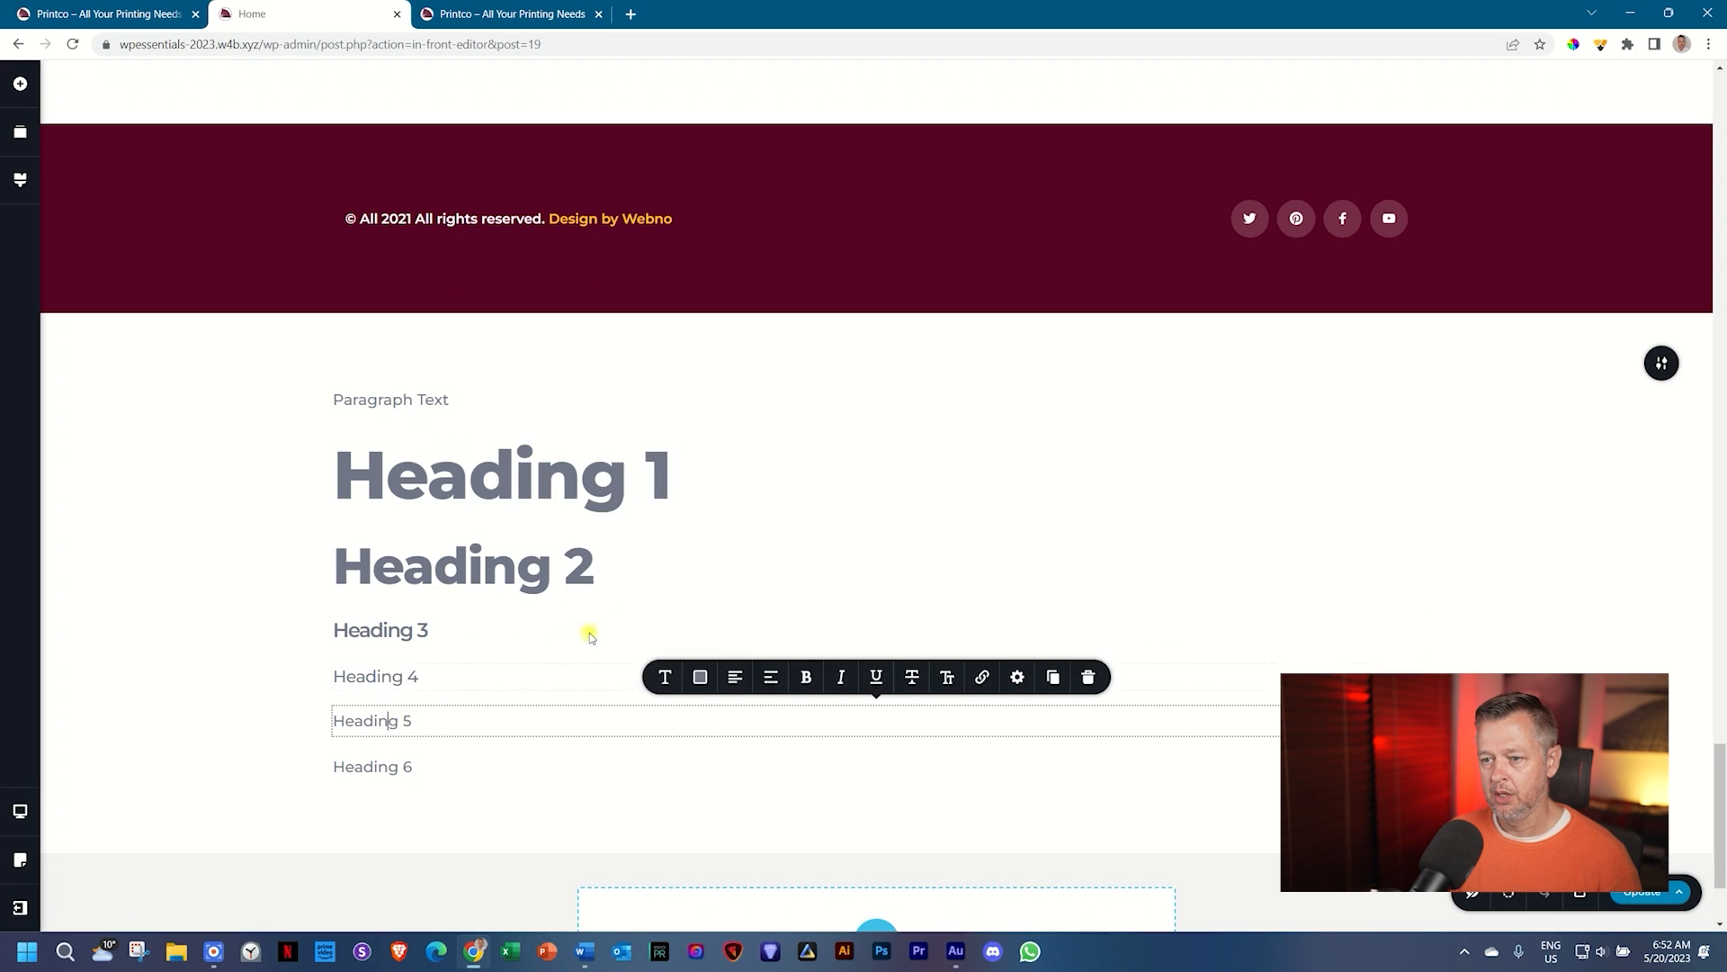
pyautogui.click(673, 670)
pyautogui.click(714, 526)
pyautogui.scroll(-1, 731, 574)
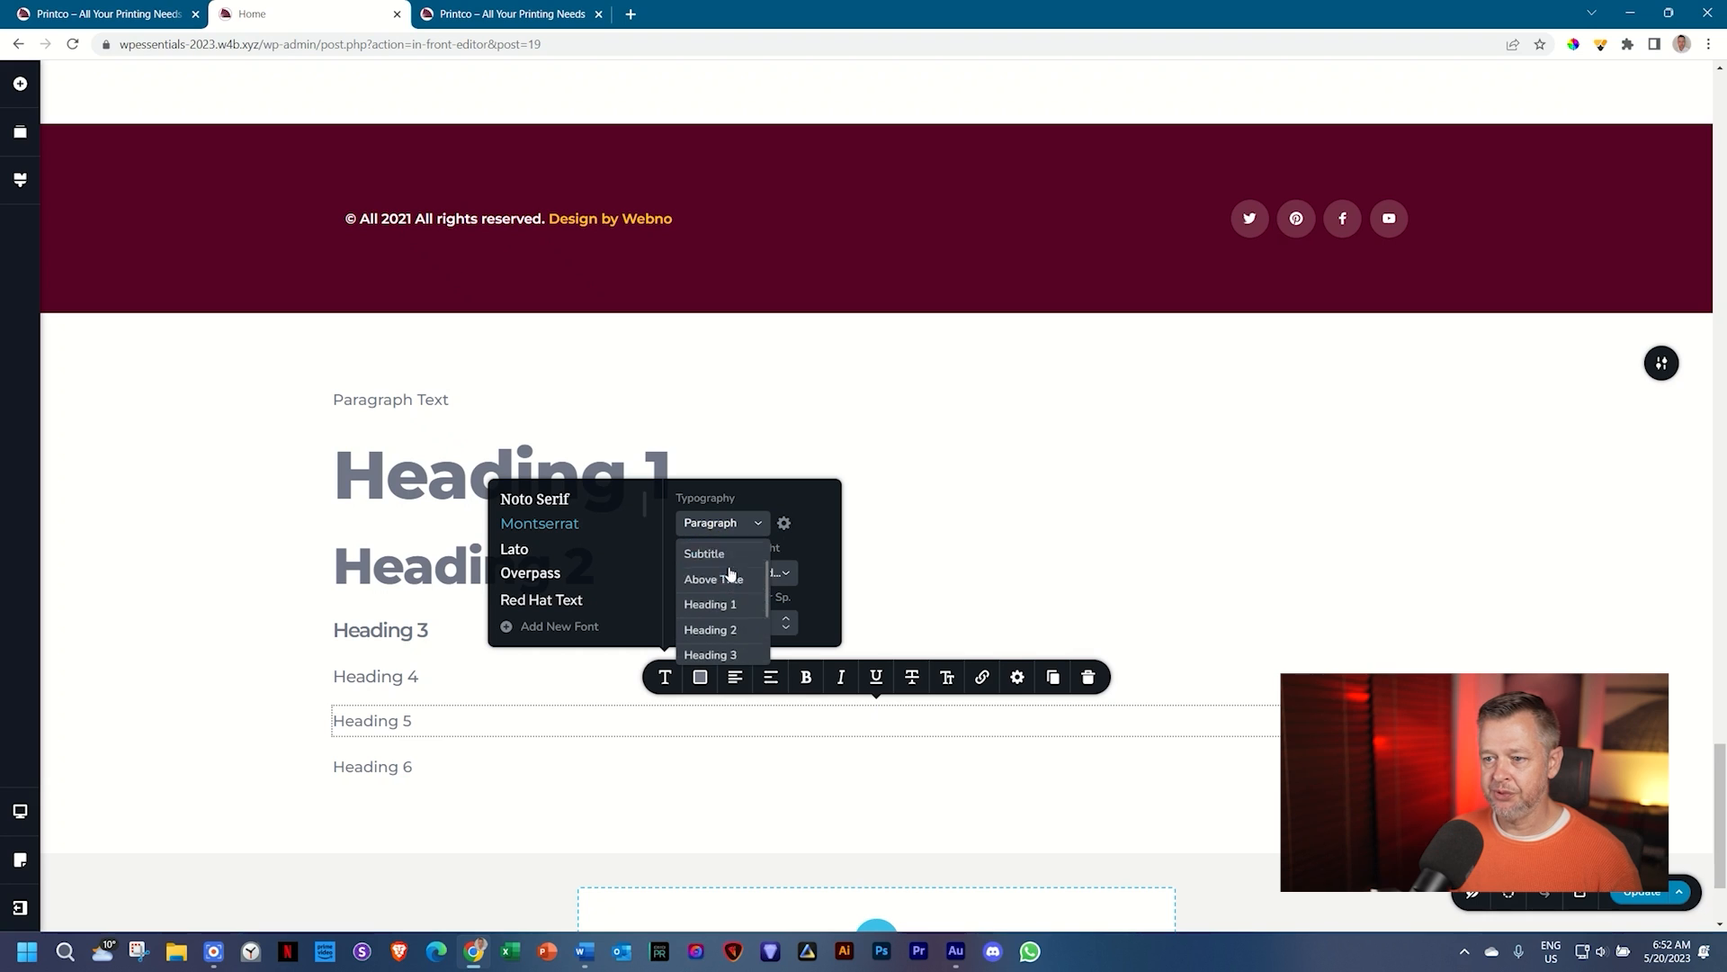
pyautogui.scroll(-3, 731, 574)
pyautogui.click(725, 604)
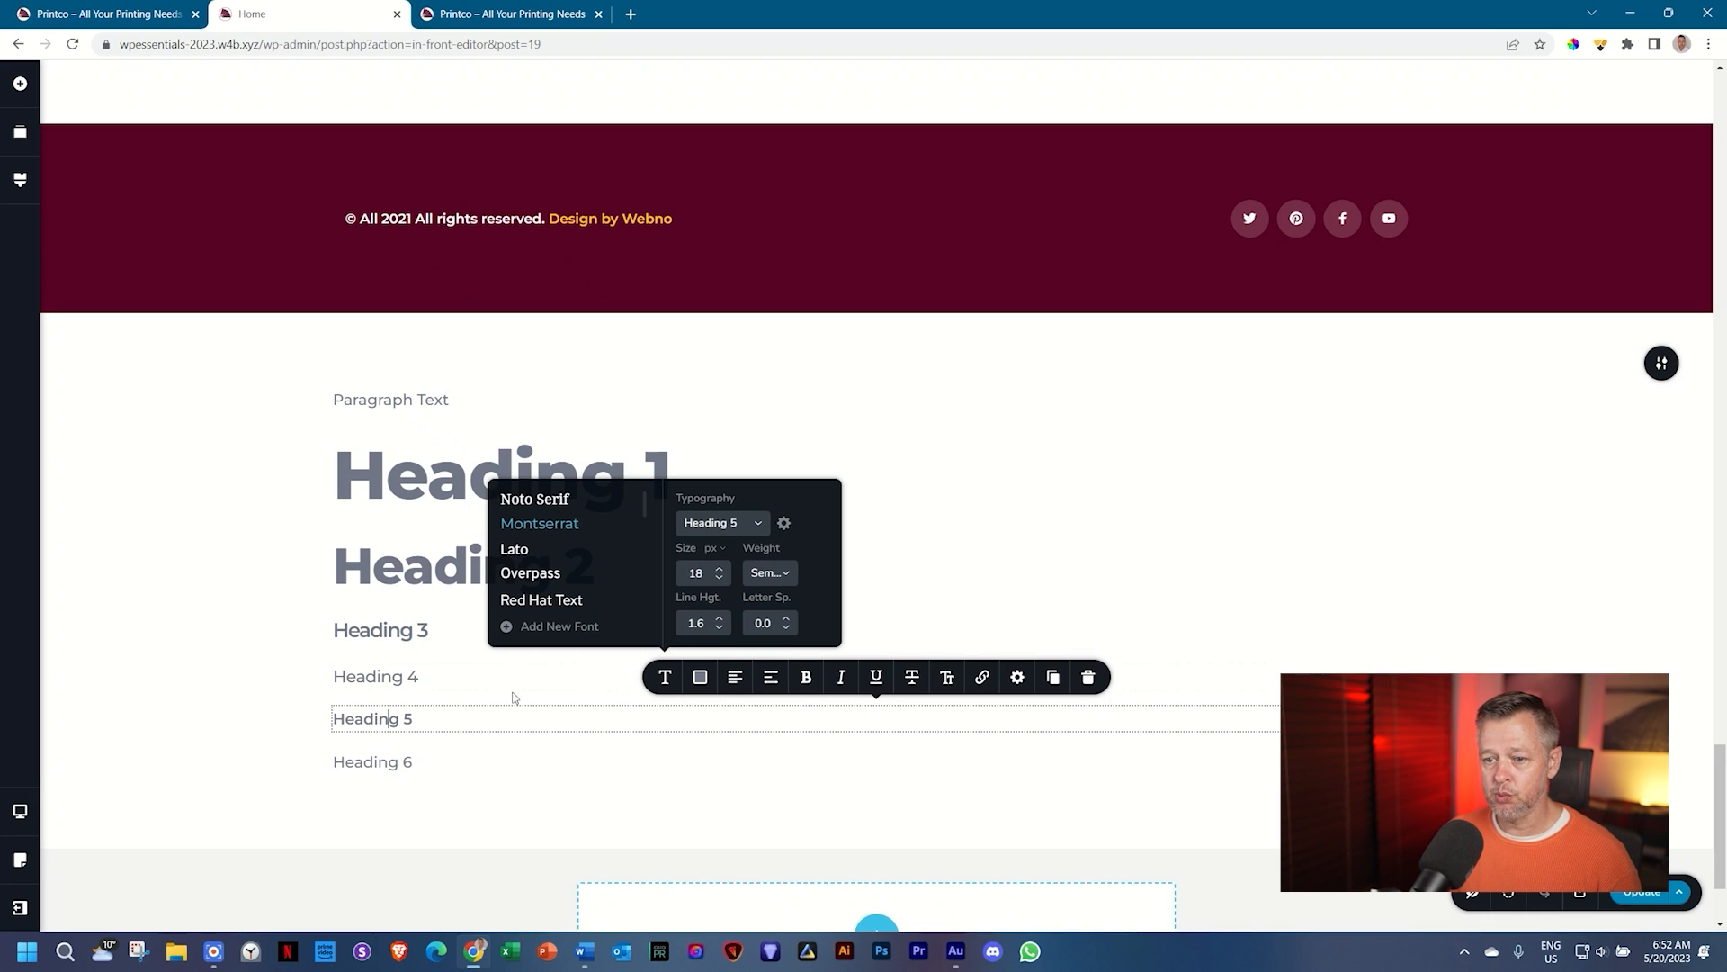
# Step: Apply the Heading 6 text style to the Heading 6 line
pyautogui.click(391, 766)
pyautogui.click(664, 718)
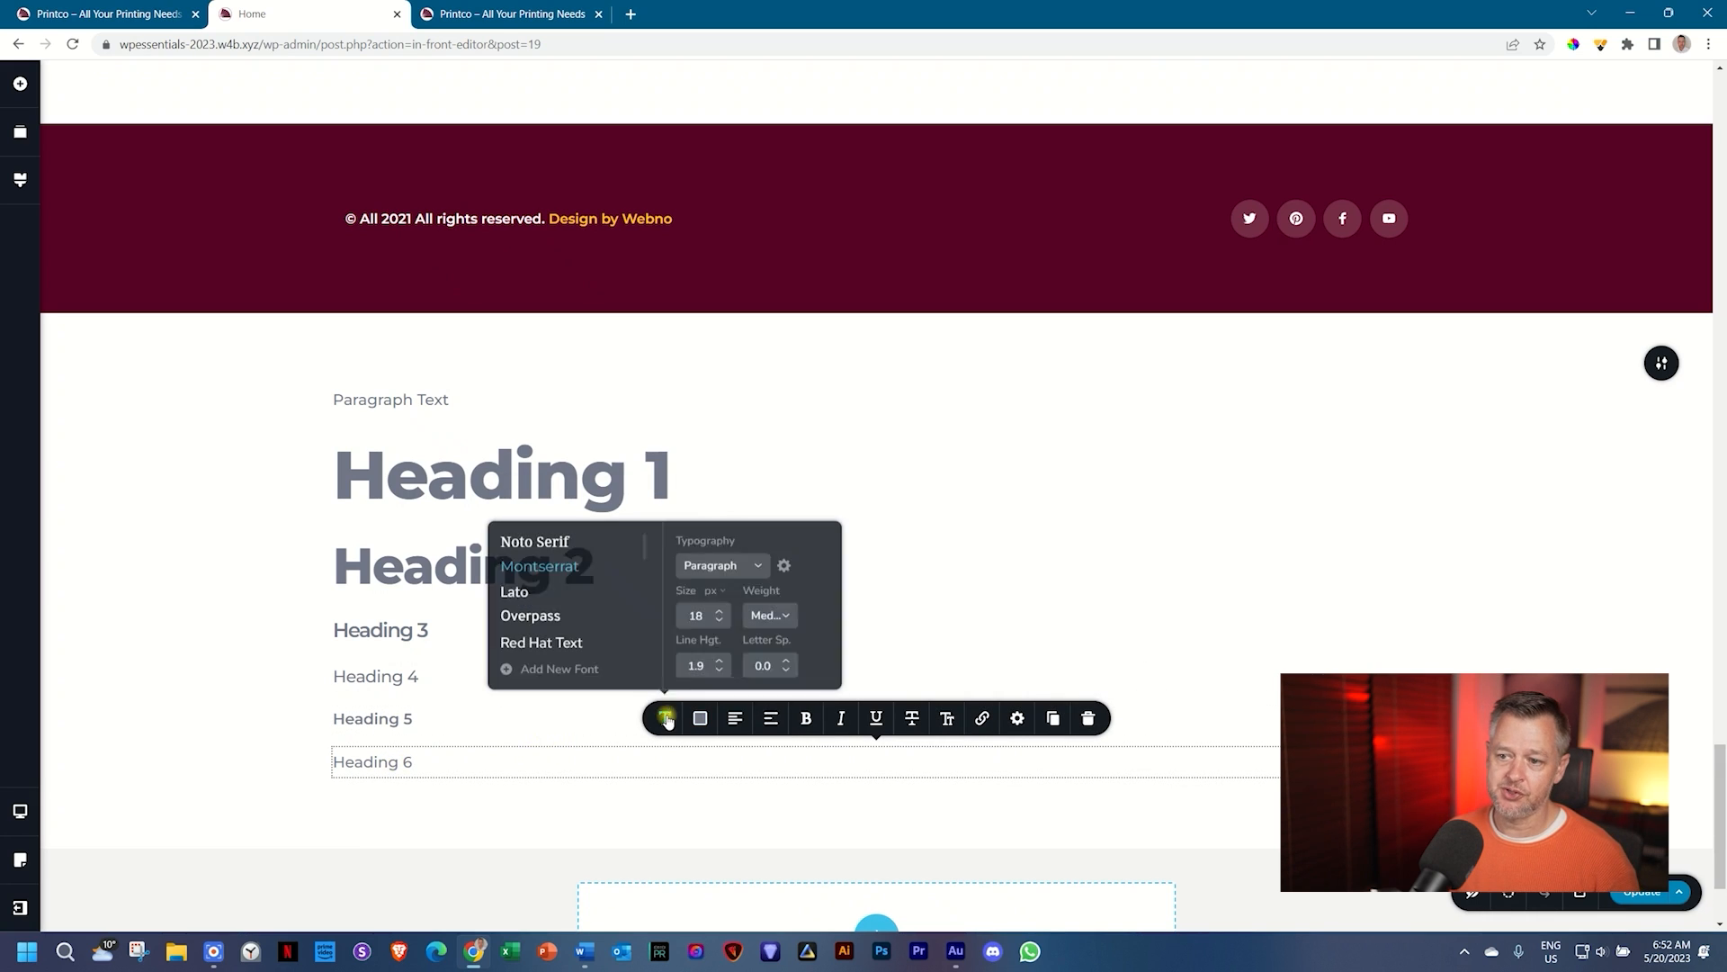
pyautogui.click(731, 564)
pyautogui.scroll(-3, 736, 646)
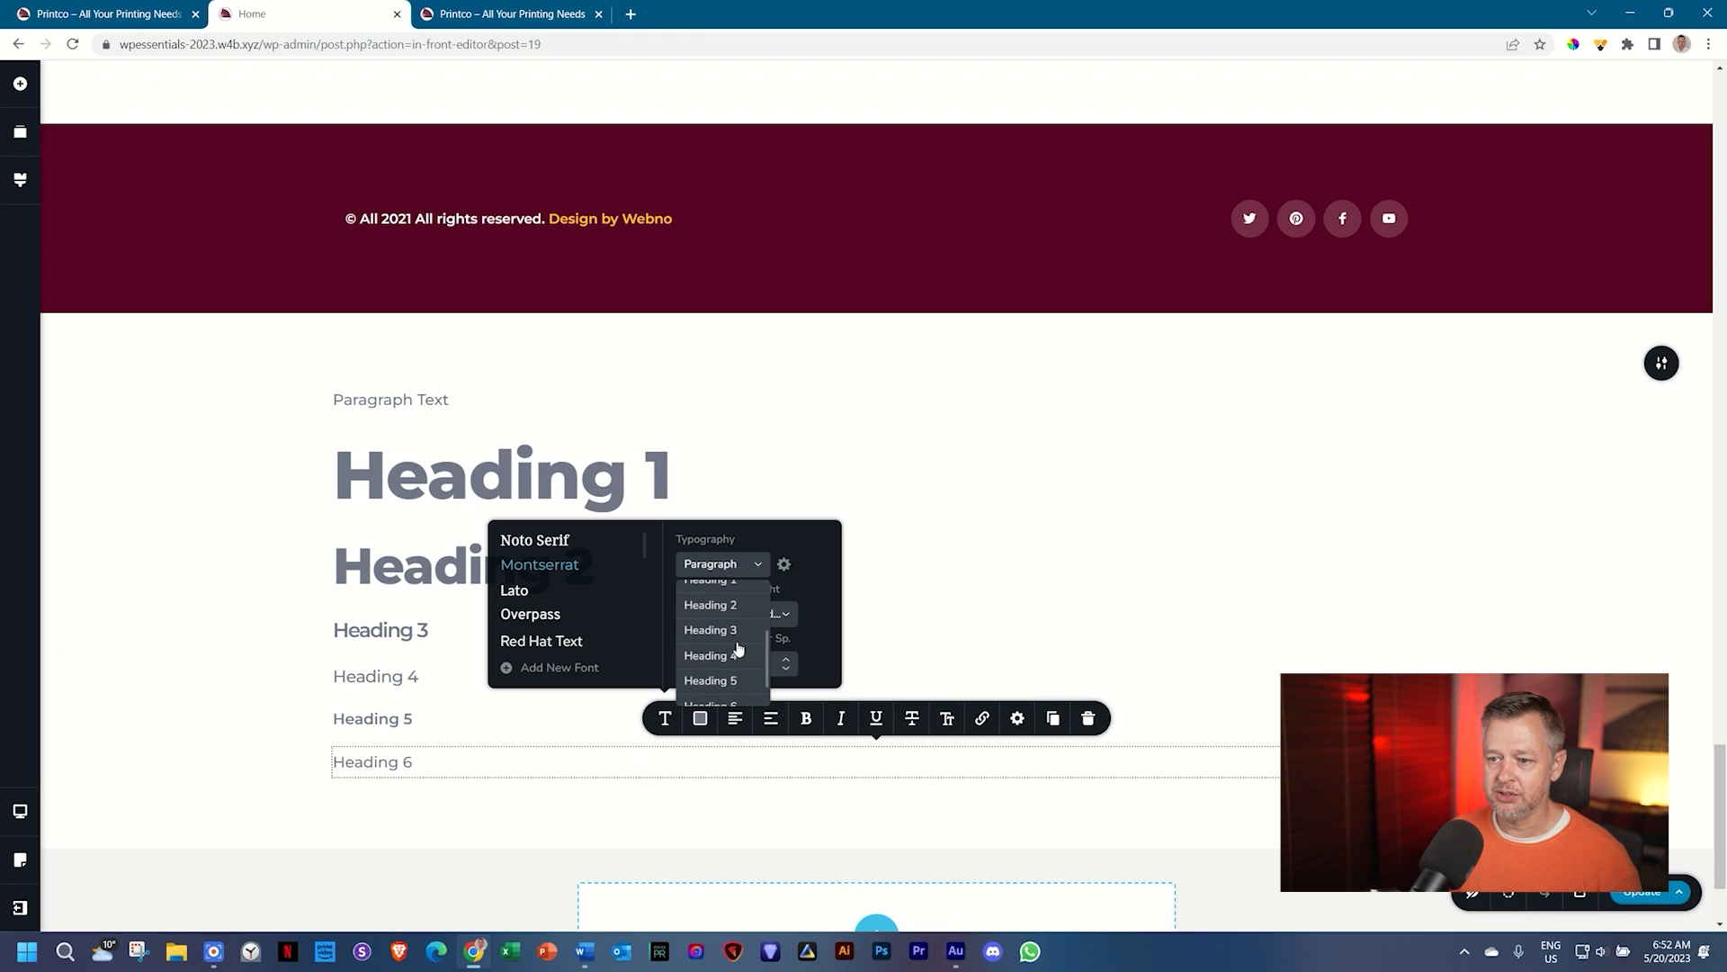
pyautogui.scroll(-2, 717, 684)
pyautogui.click(717, 684)
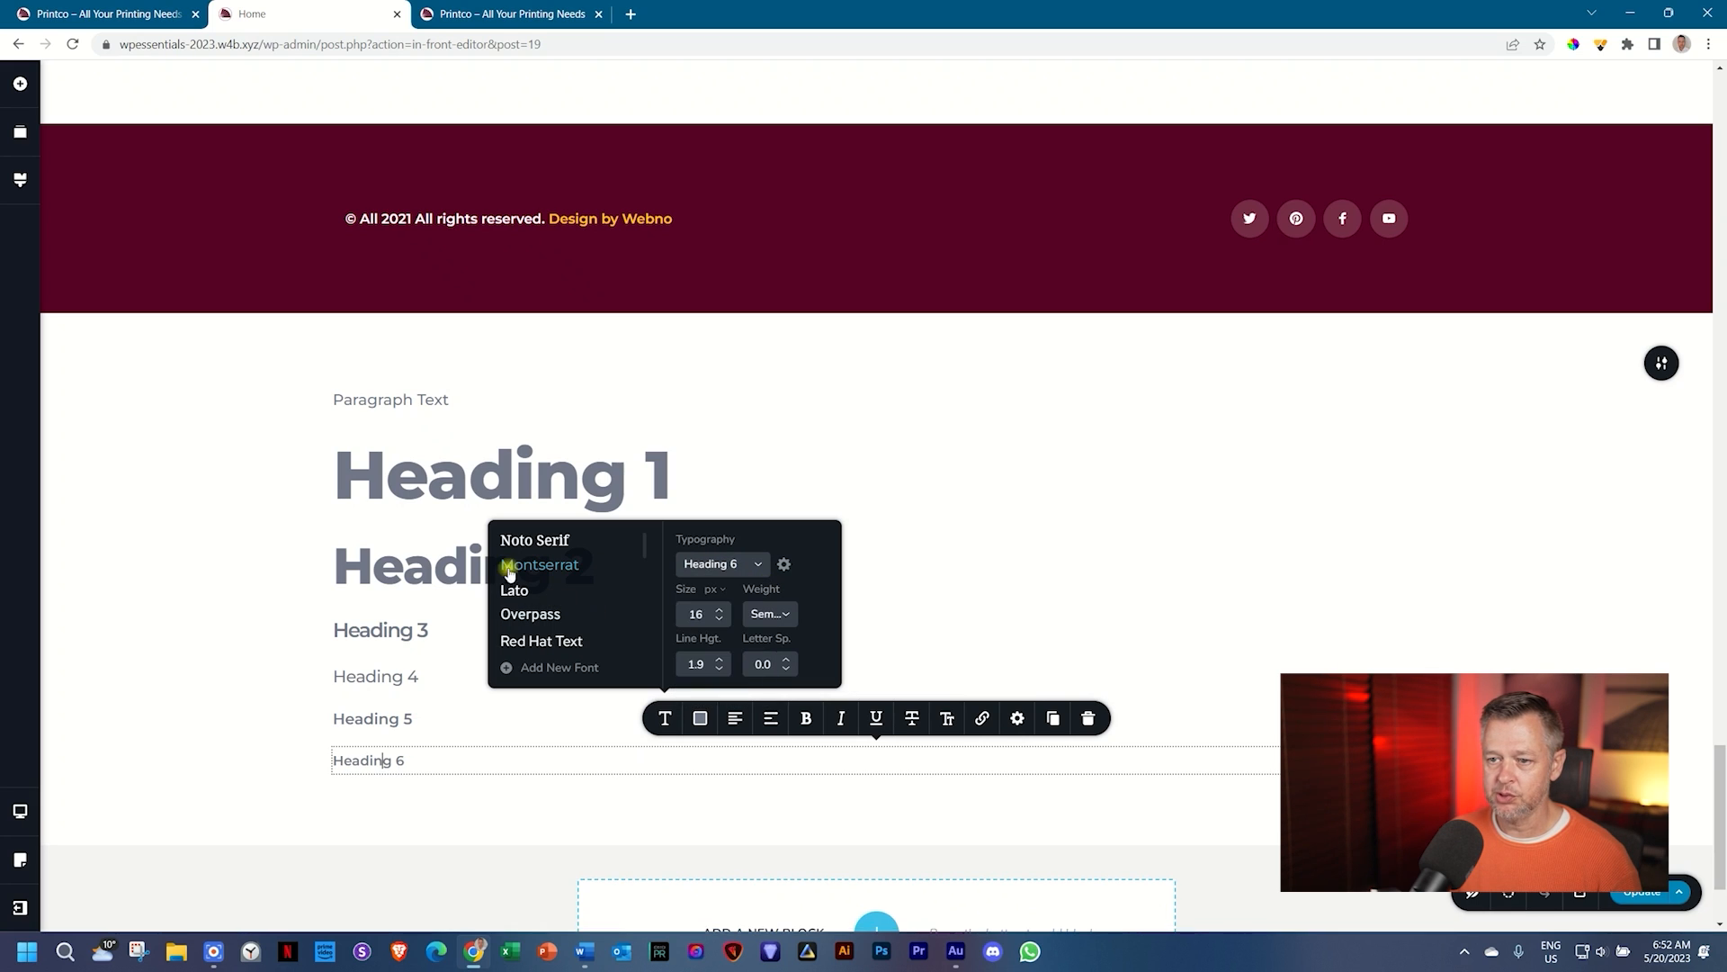
pyautogui.click(416, 474)
# Step: Confirm the Heading 1 line uses the H1 HTML tag
pyautogui.click(409, 572)
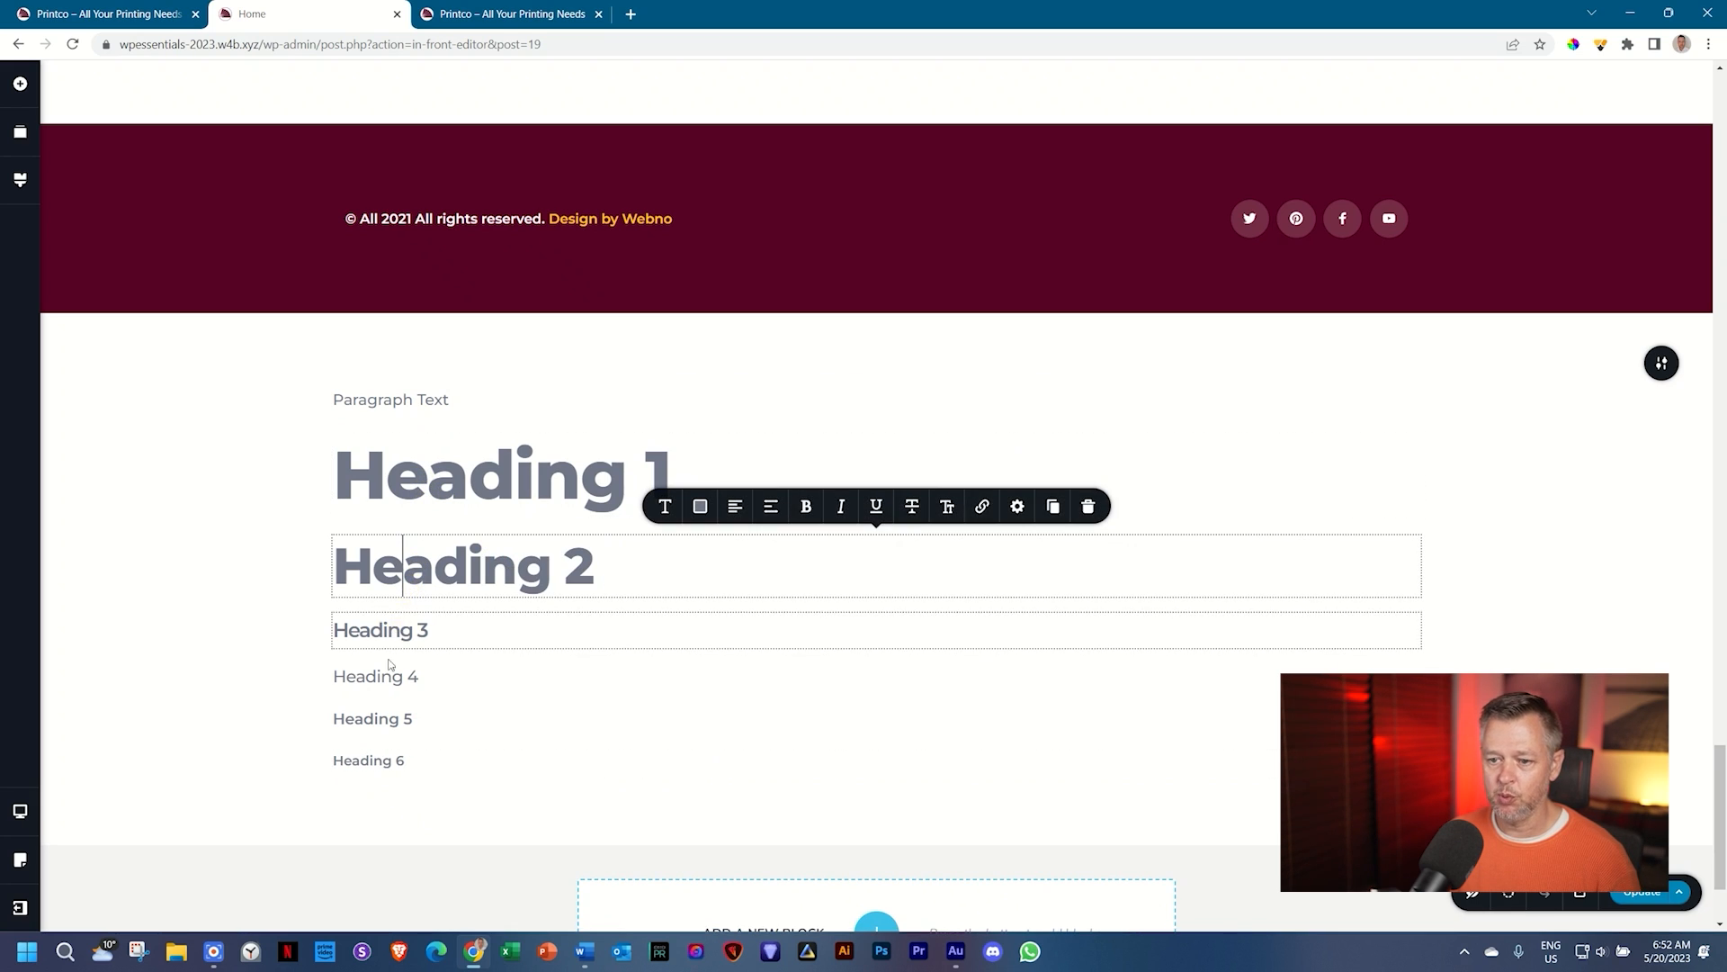
pyautogui.click(267, 684)
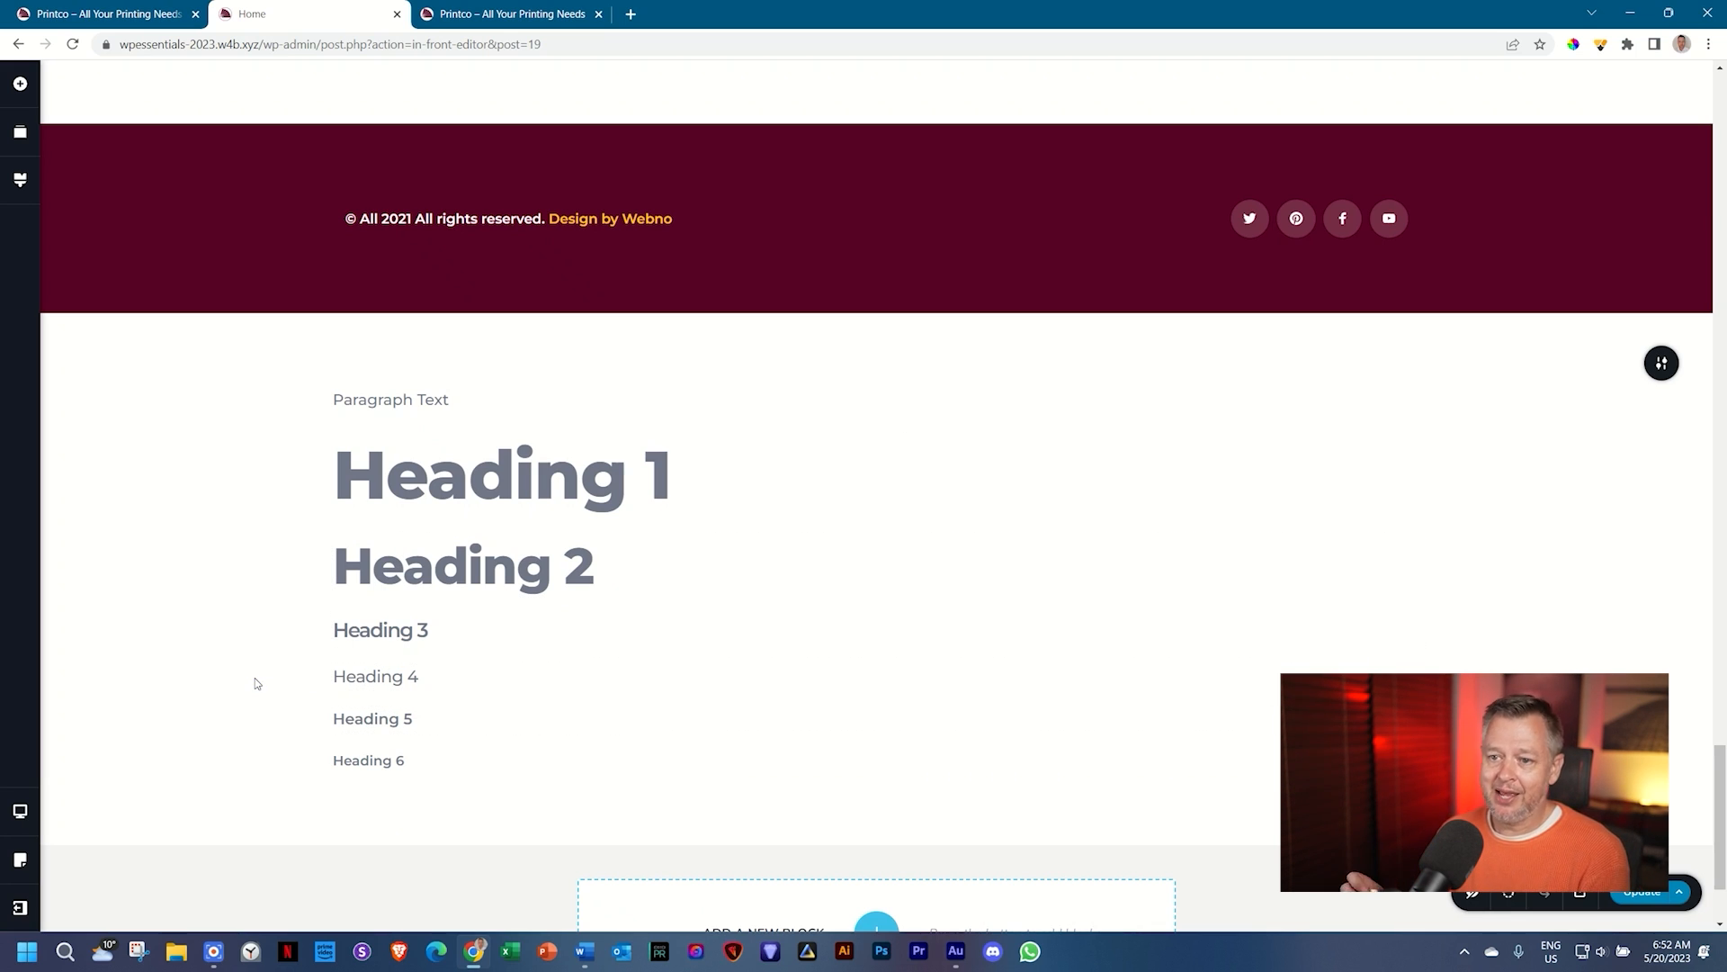
pyautogui.click(508, 475)
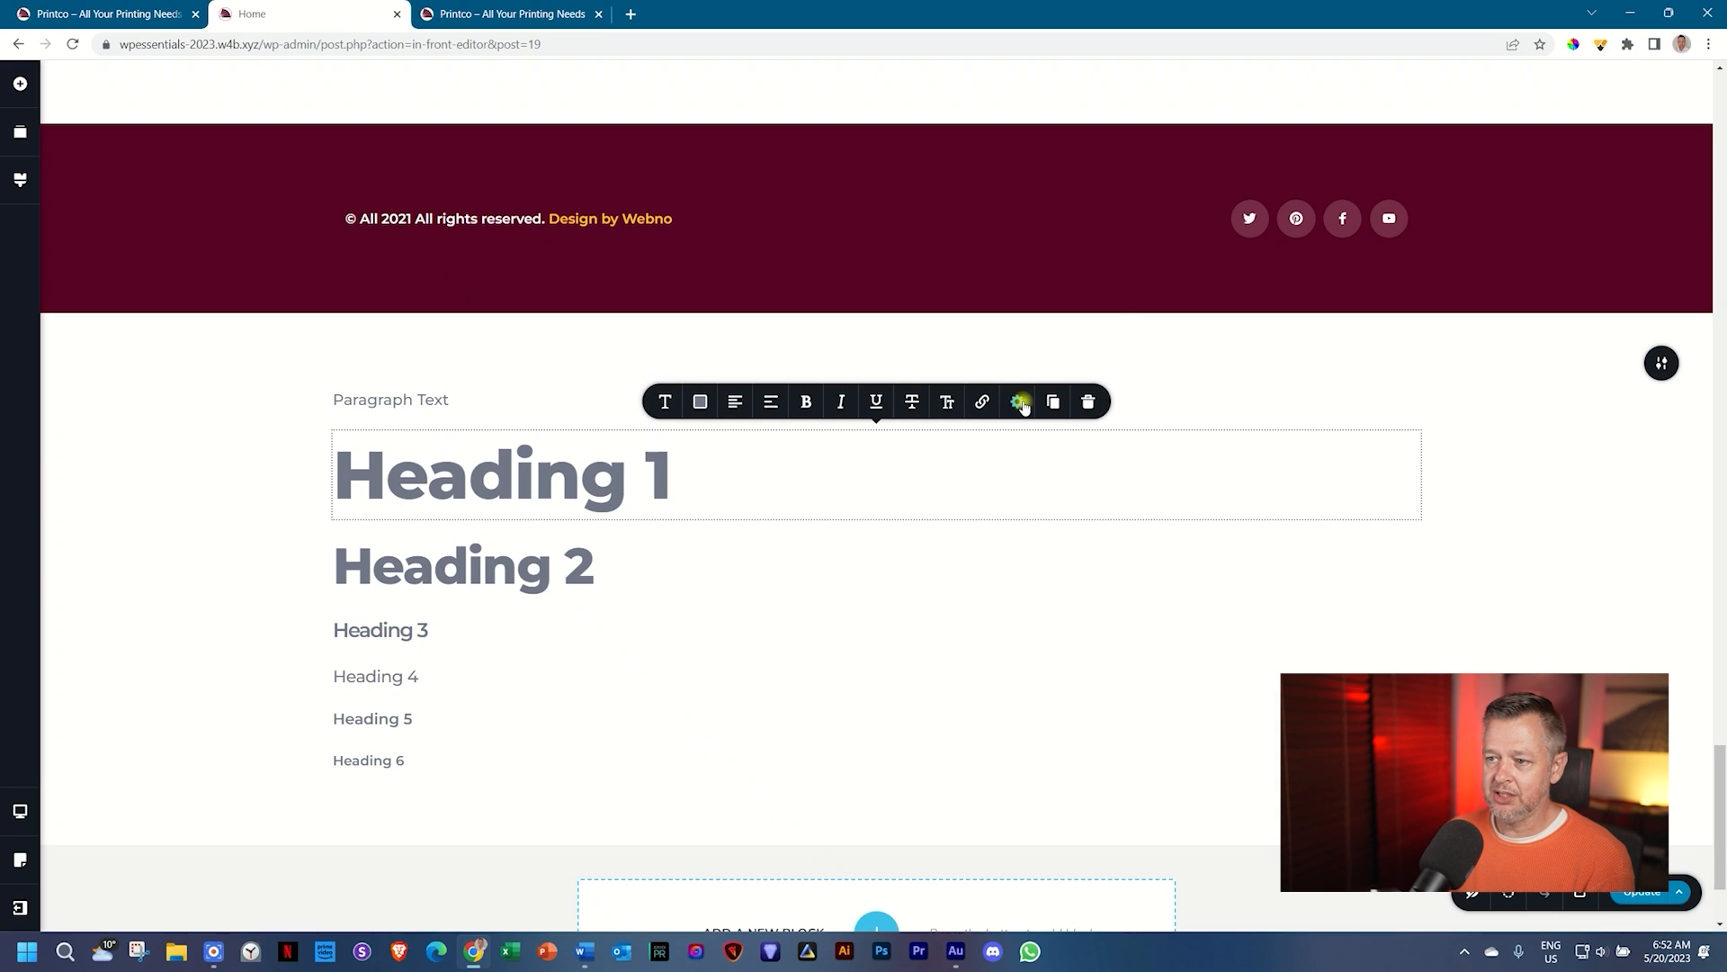
pyautogui.click(1017, 401)
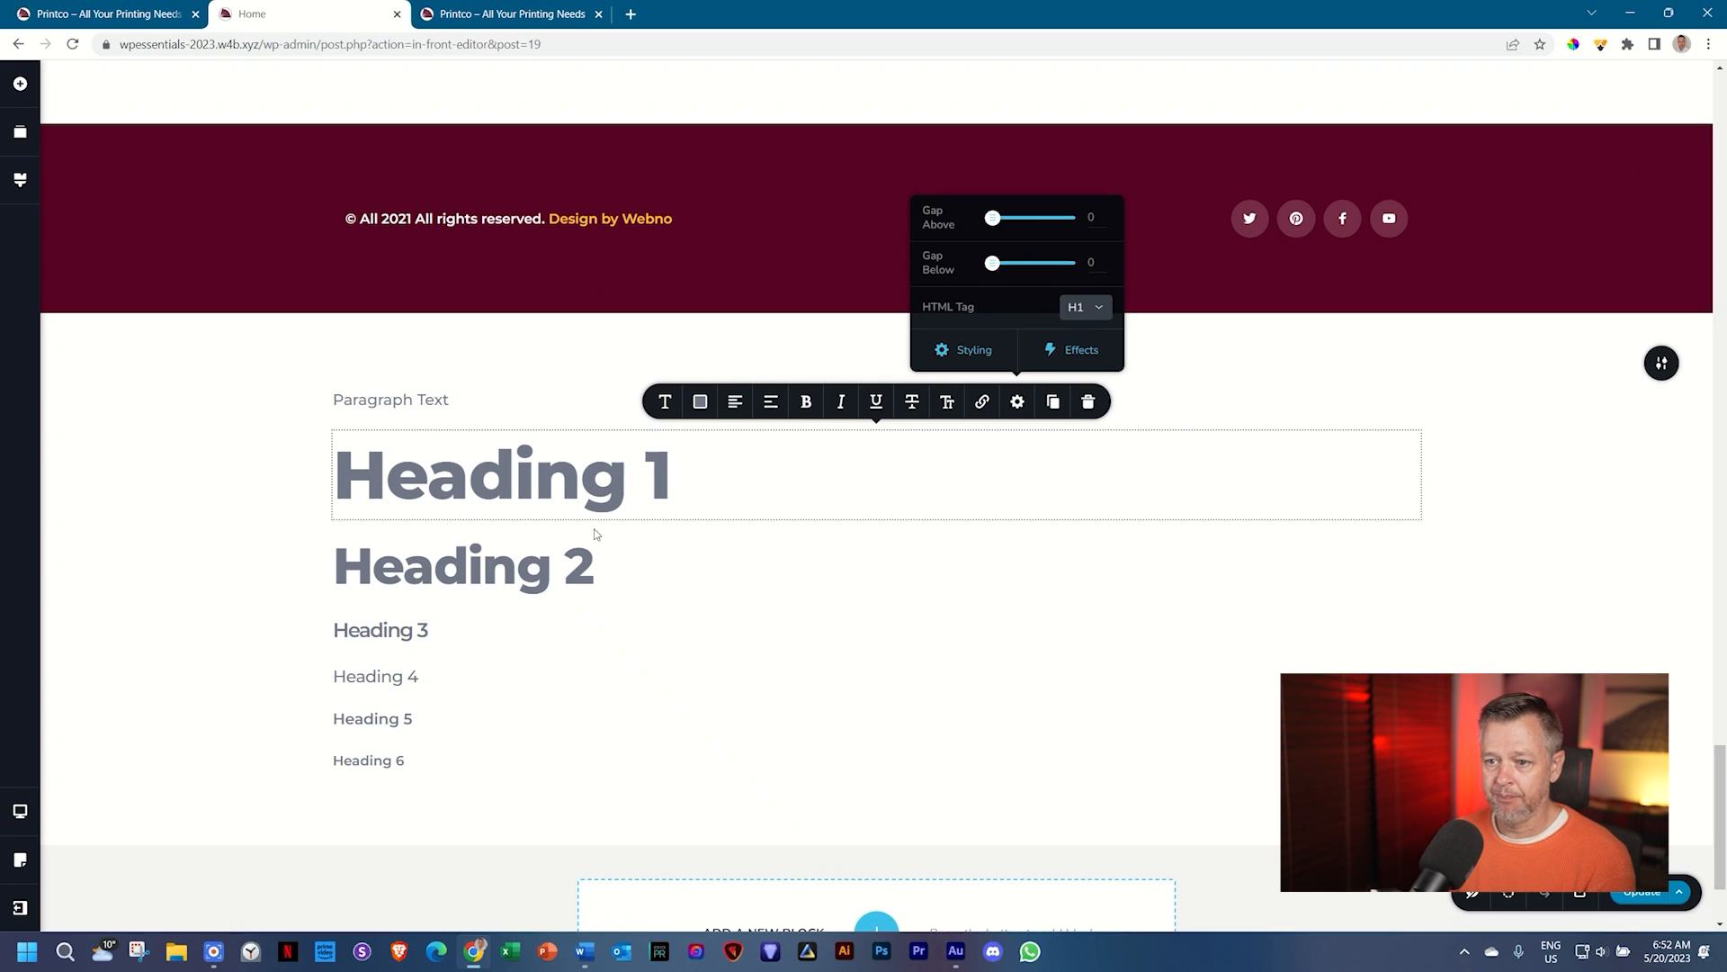
pyautogui.click(553, 562)
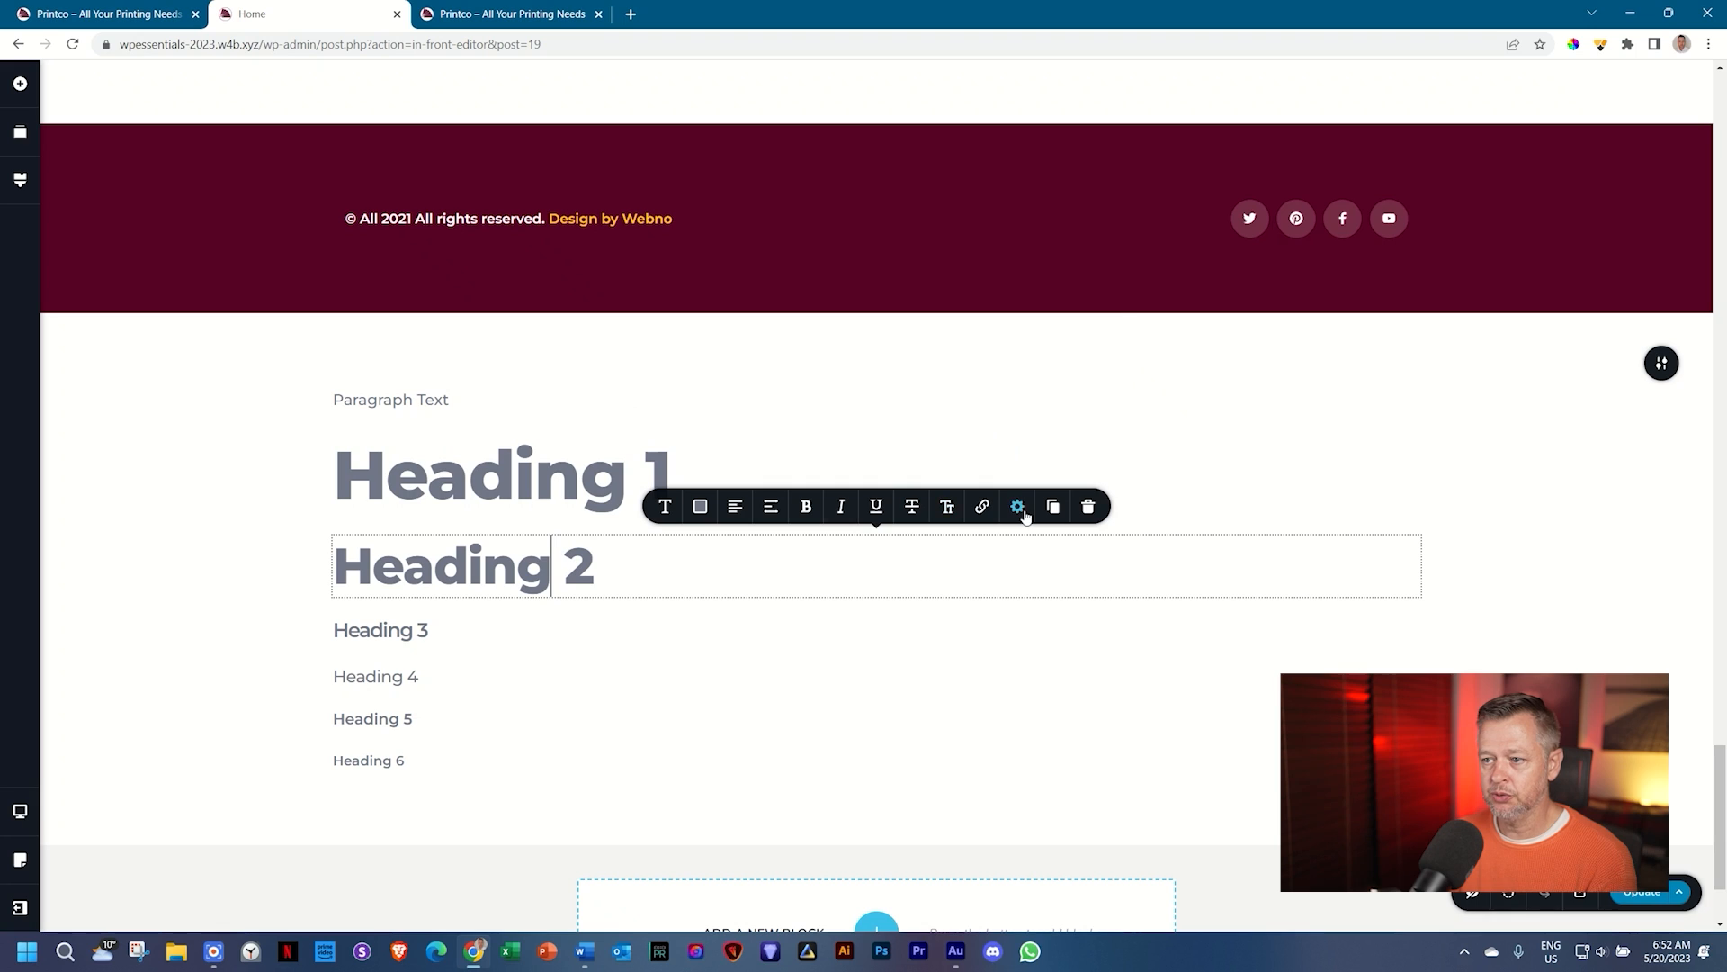
pyautogui.click(1017, 506)
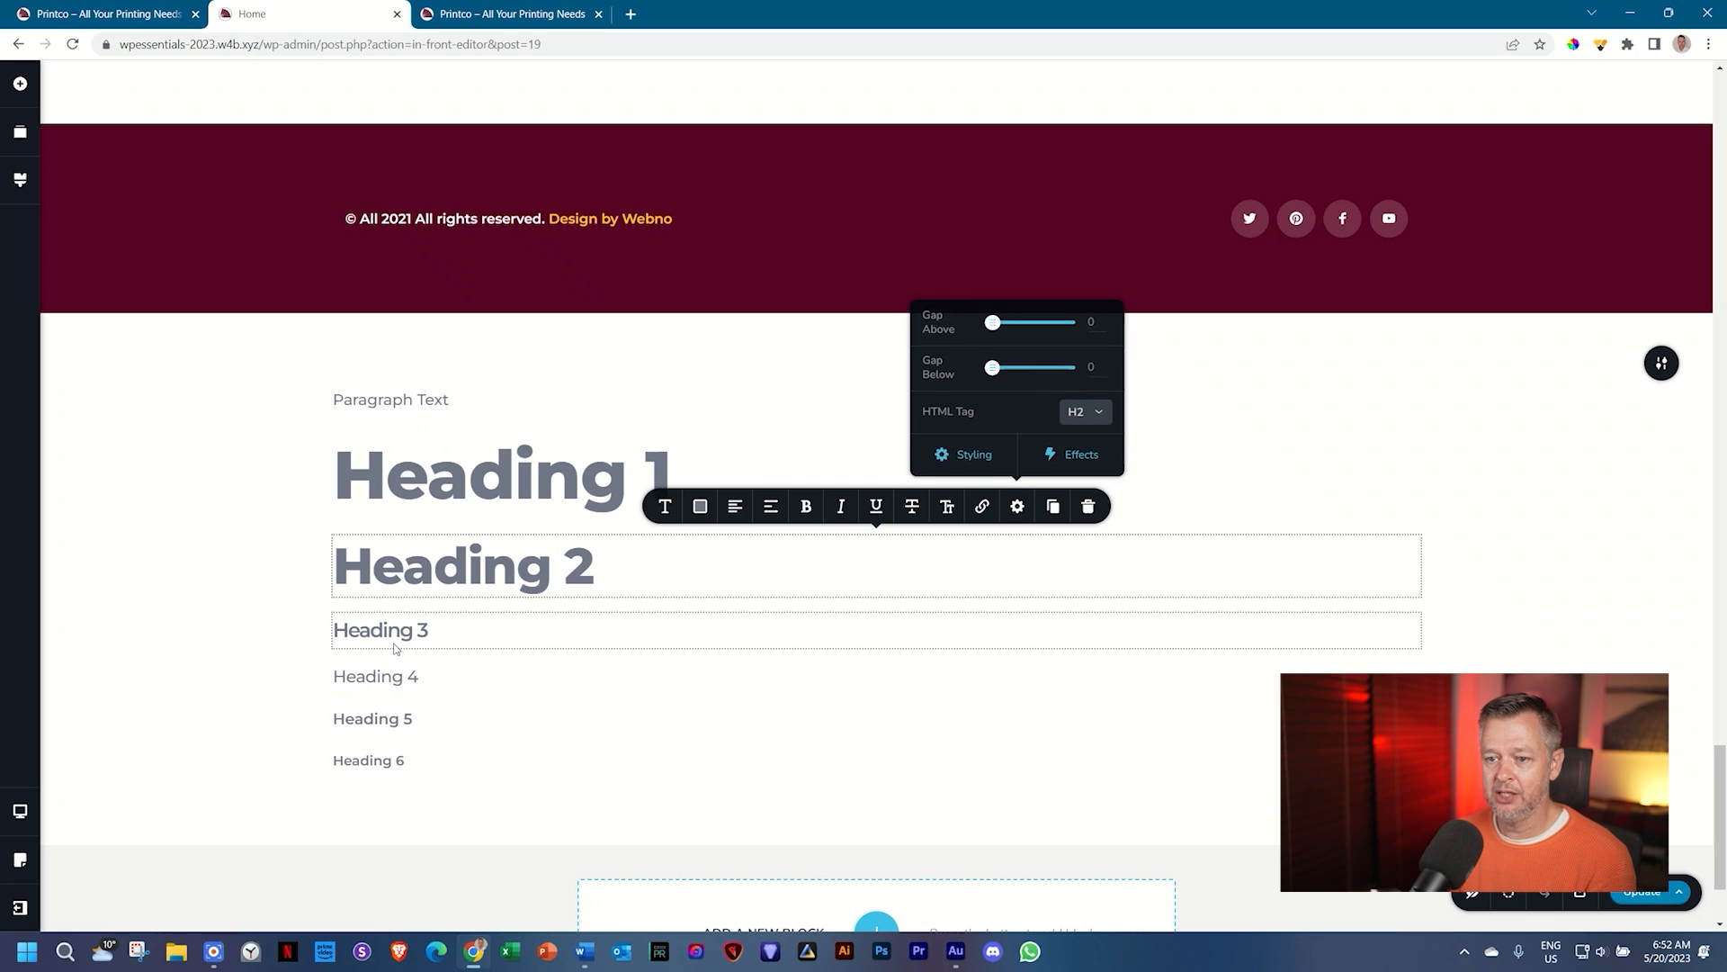
pyautogui.click(382, 760)
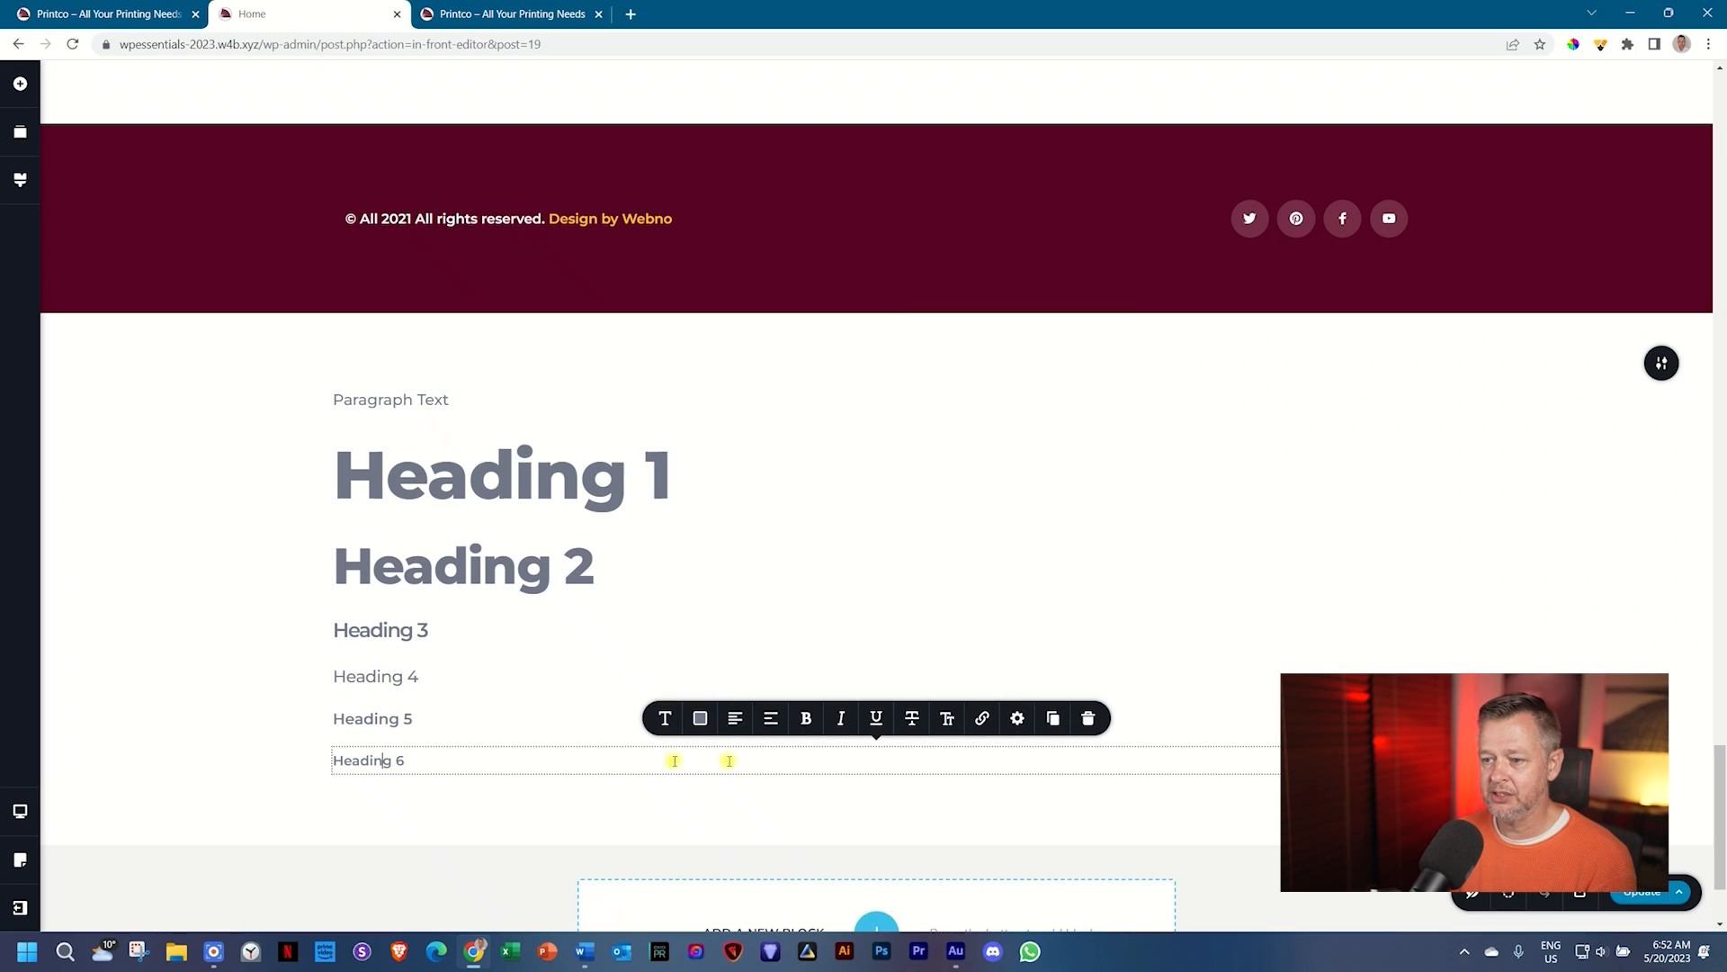
pyautogui.click(1017, 718)
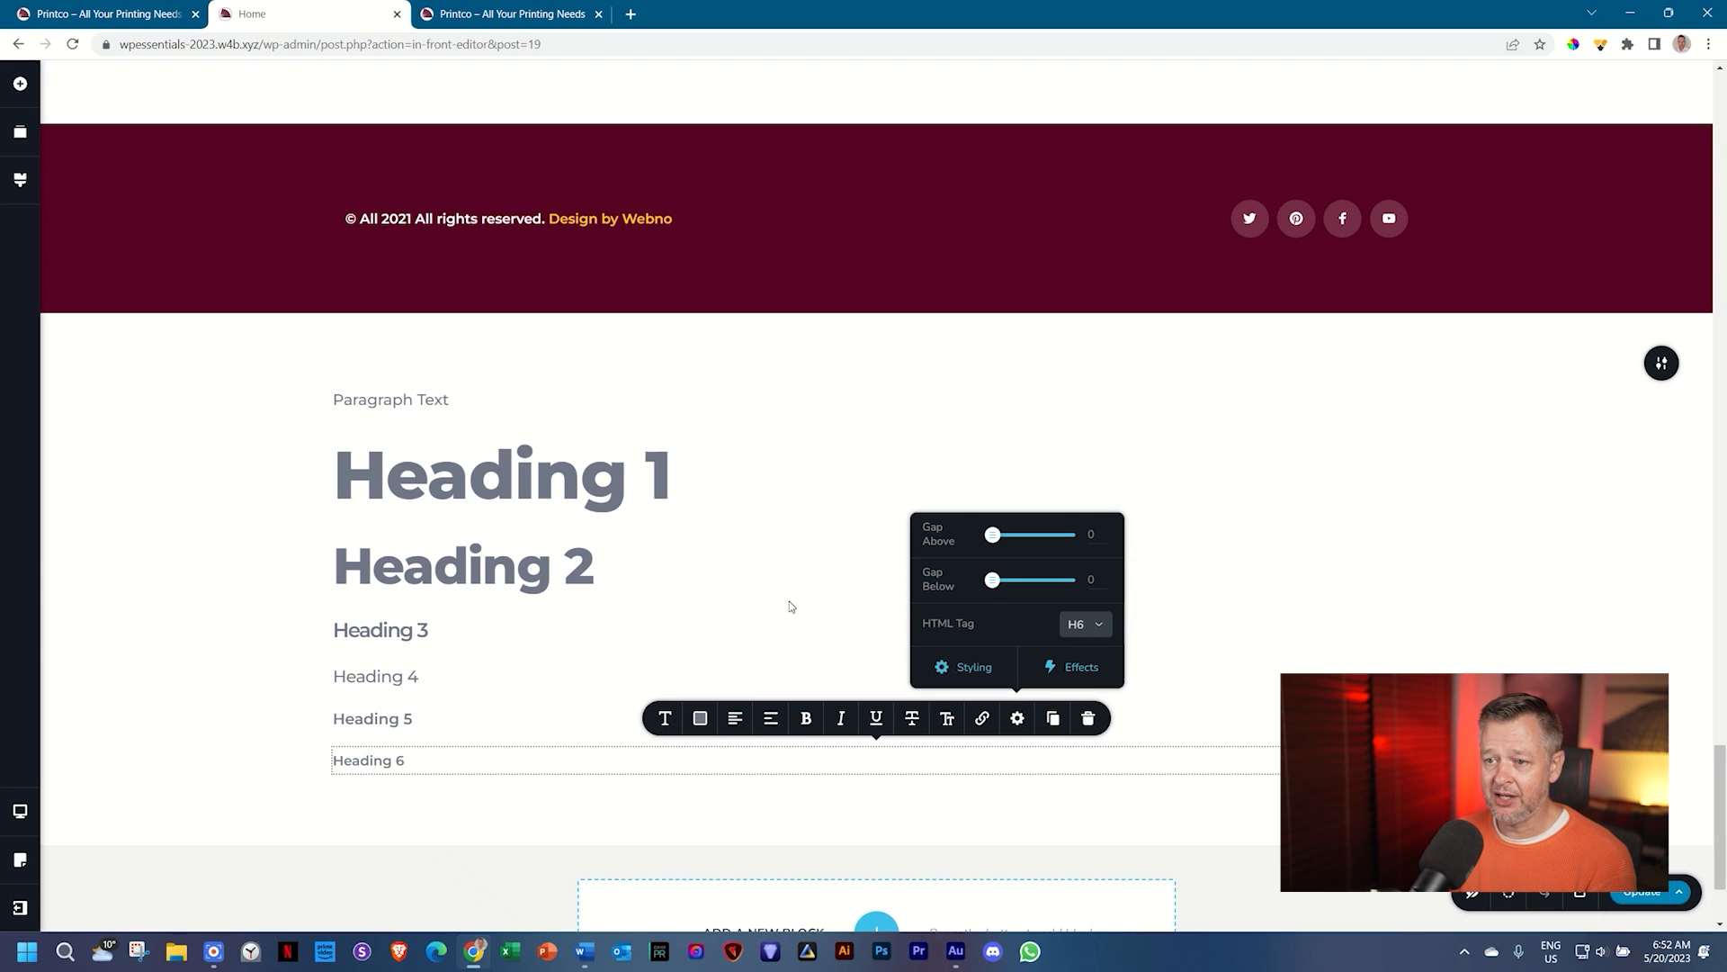
pyautogui.click(650, 504)
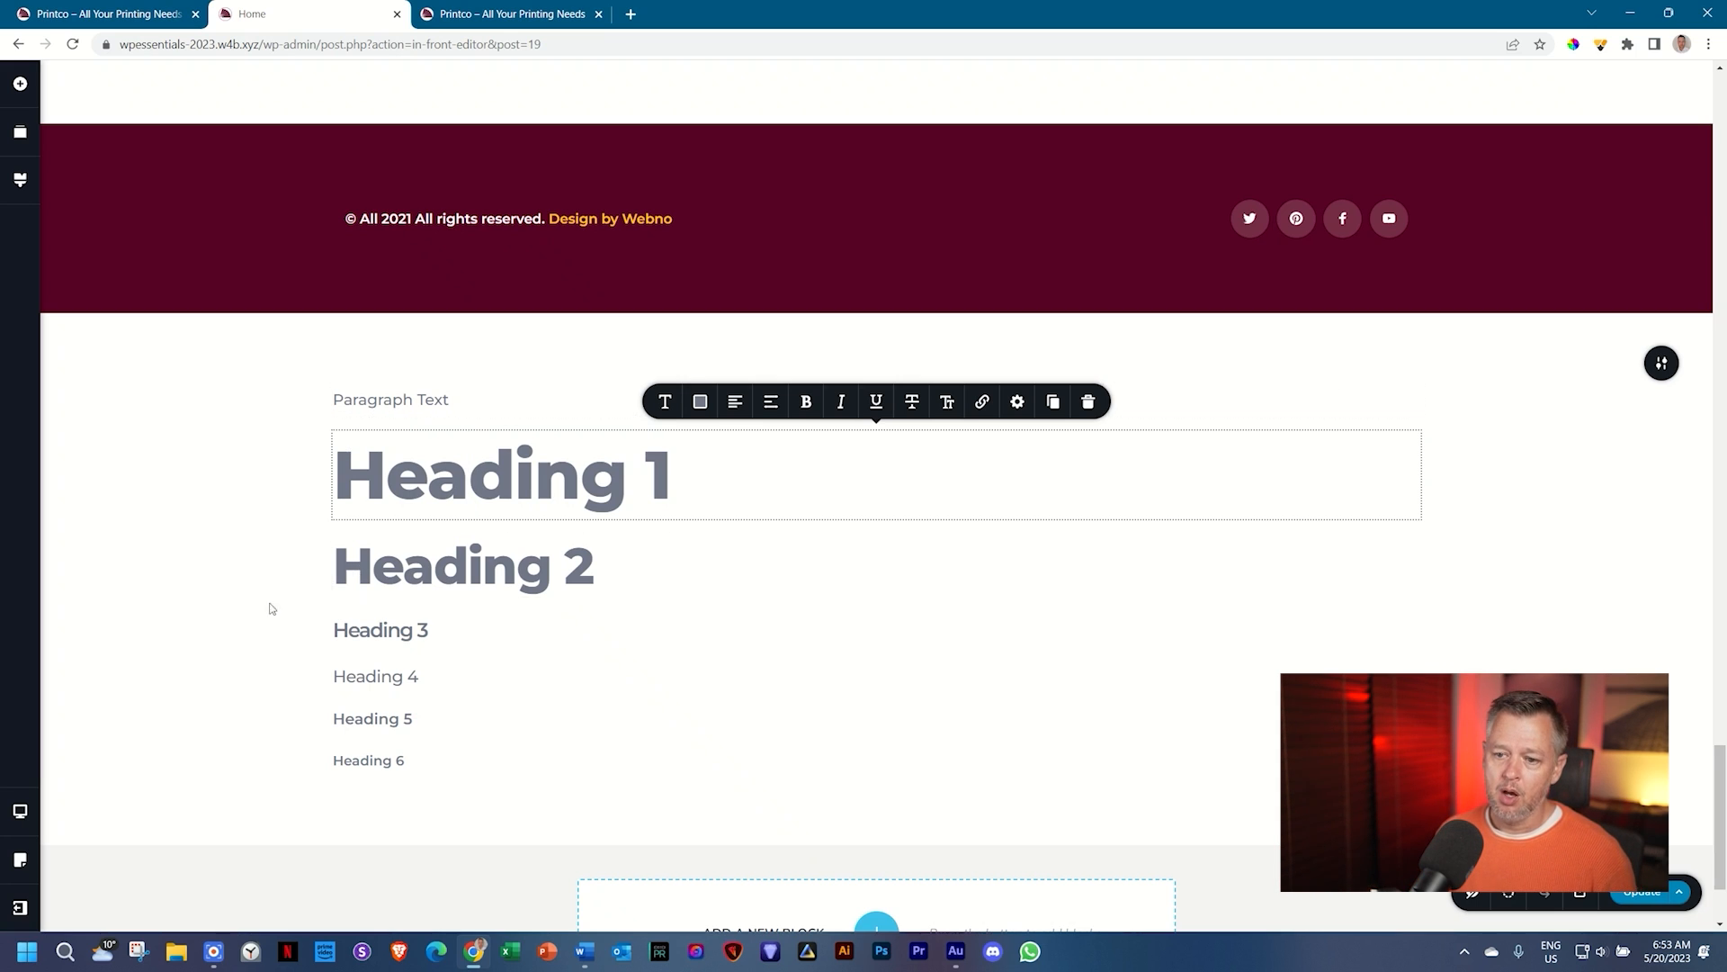
# Step: Deselect the line and browse the Webno style's Paragraph and Heading samples in global Styling
pyautogui.click(235, 604)
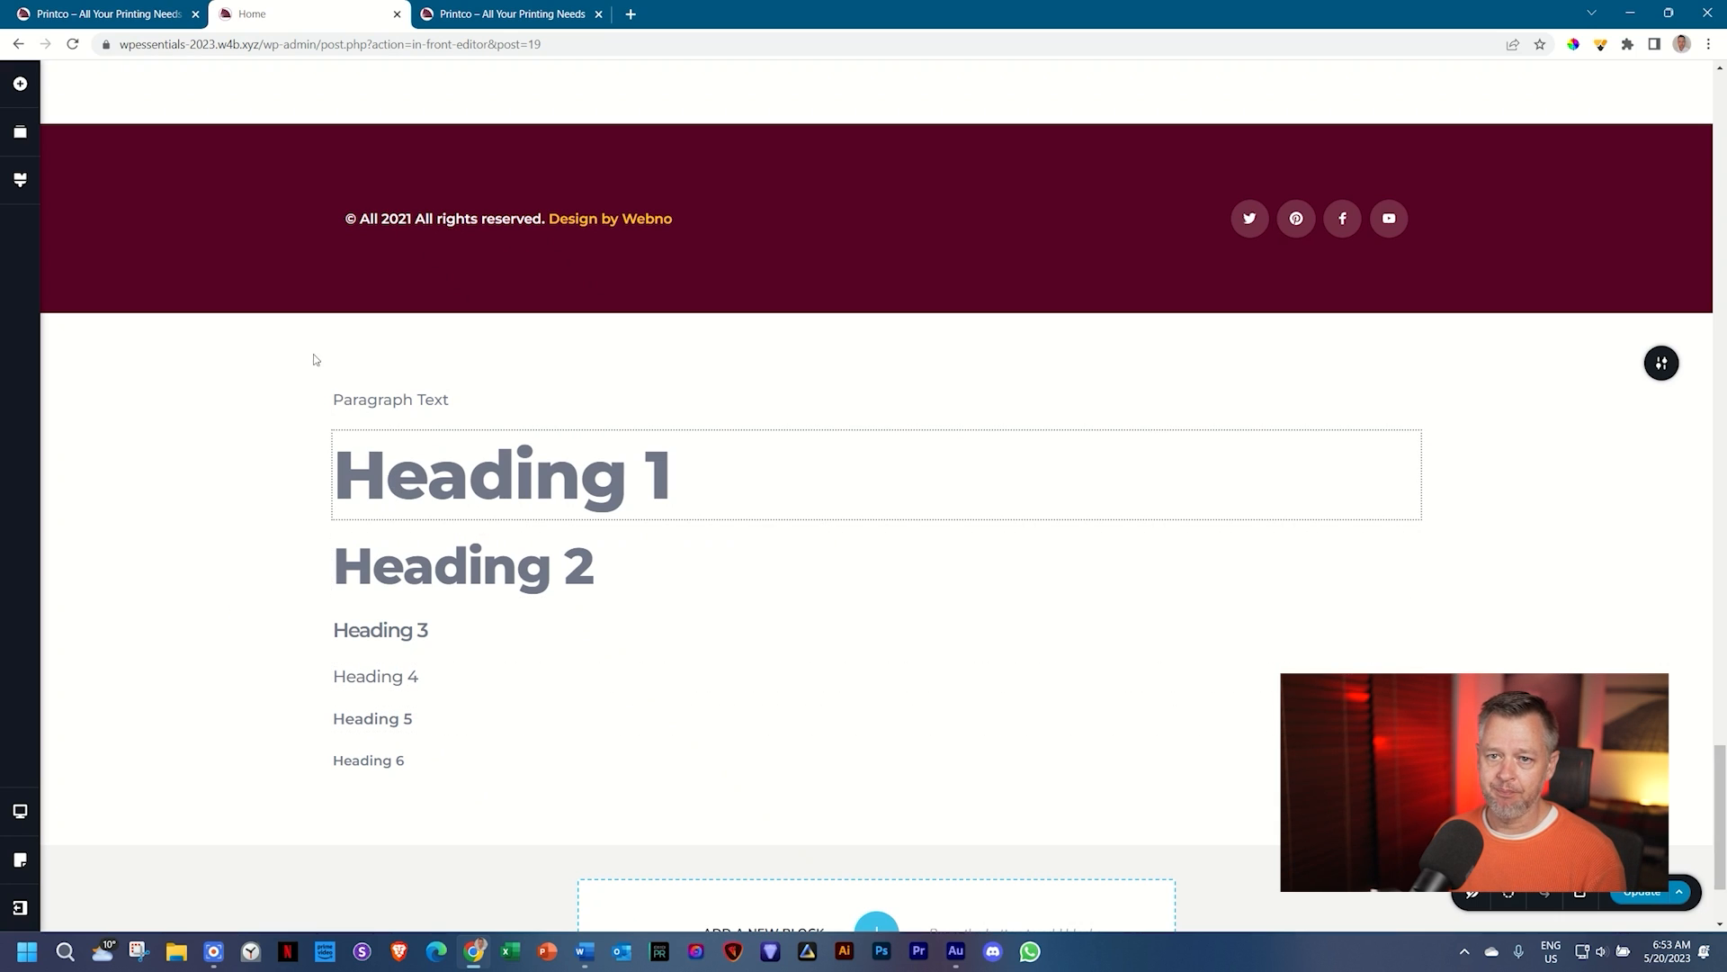
pyautogui.click(20, 181)
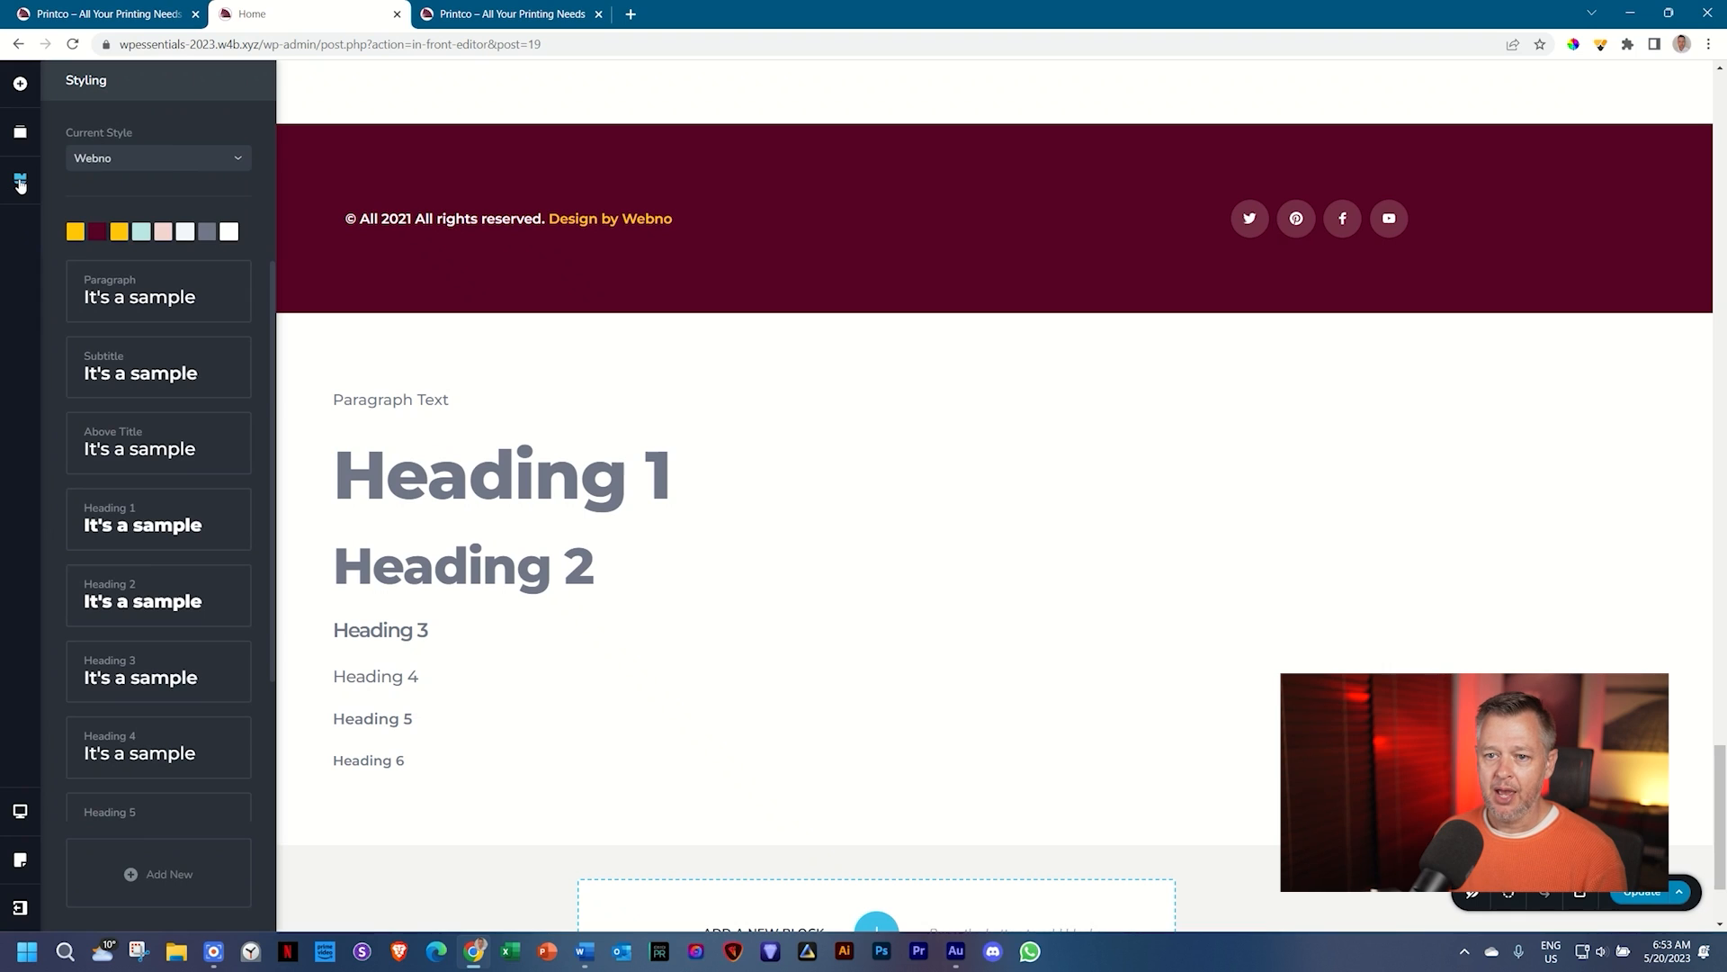
pyautogui.scroll(-2, 148, 603)
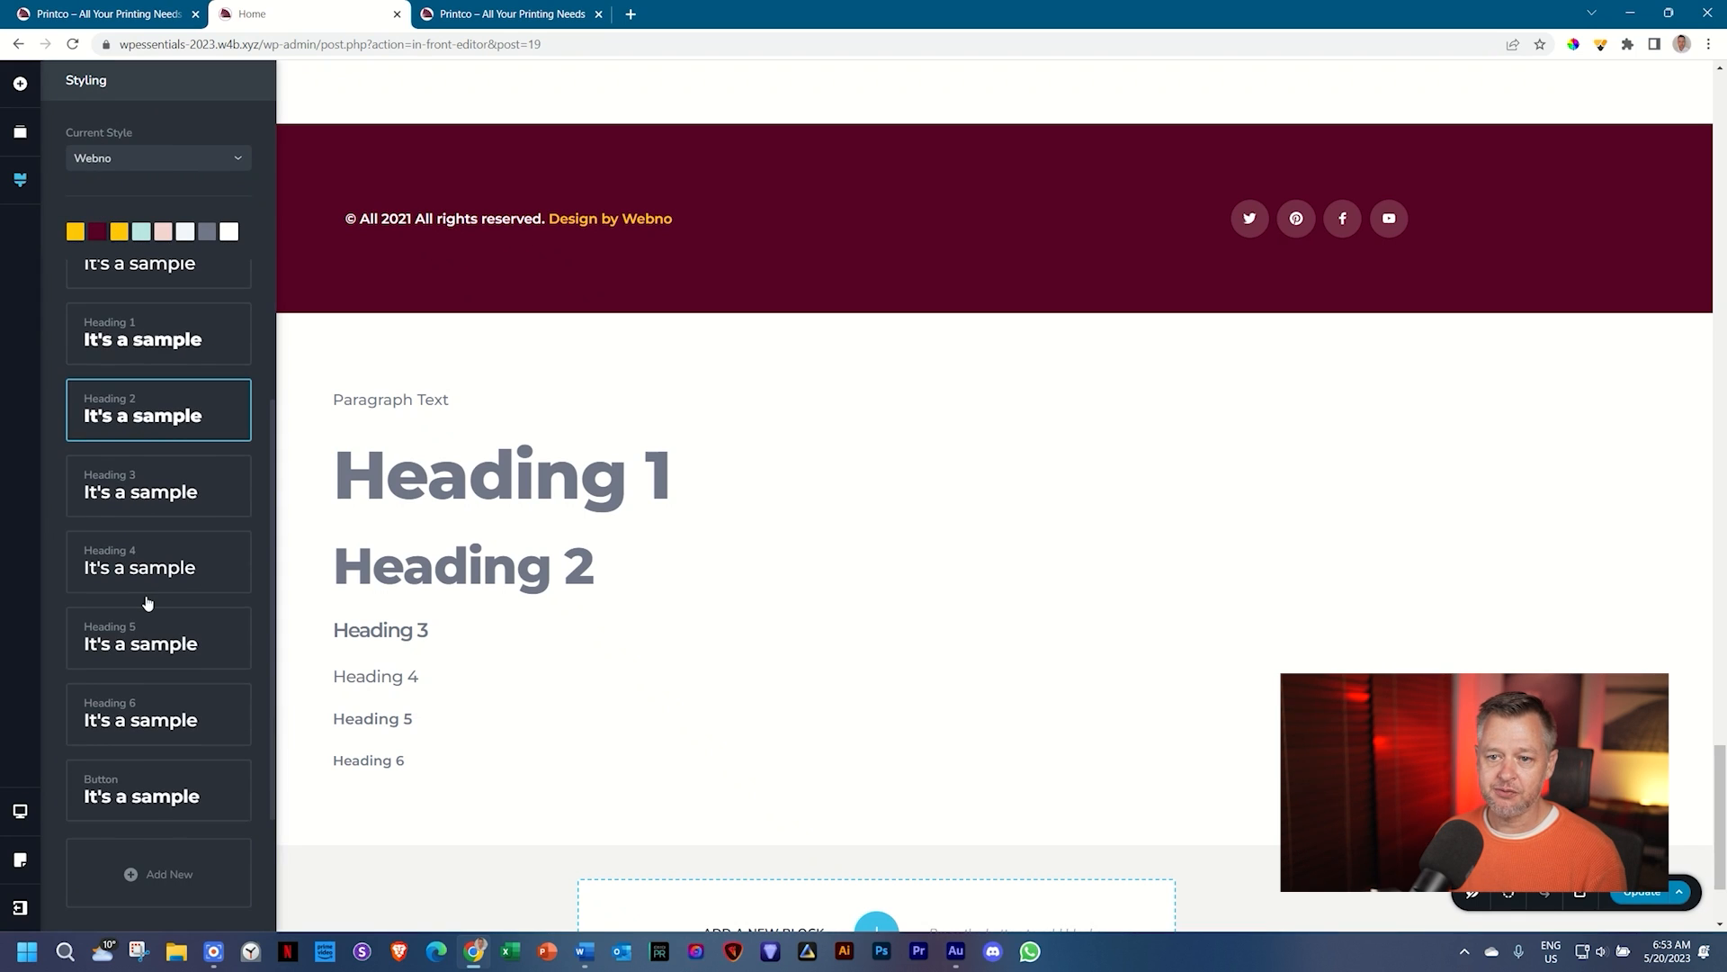
pyautogui.scroll(2, 148, 603)
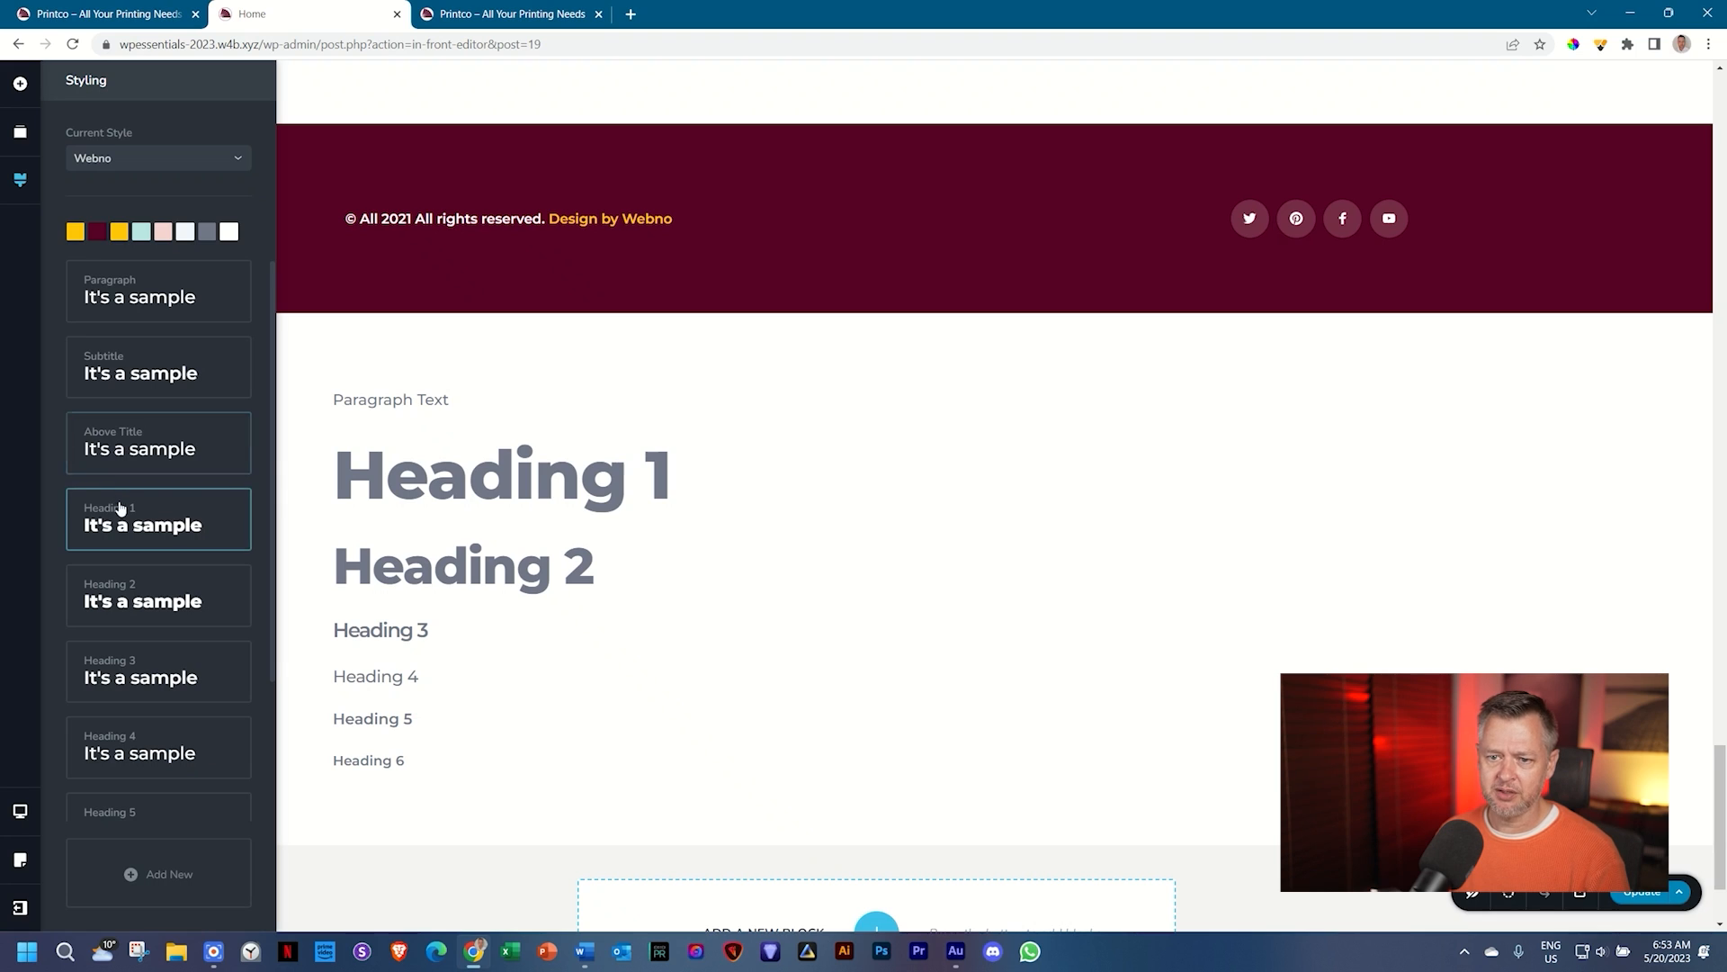
pyautogui.scroll(-2, 122, 590)
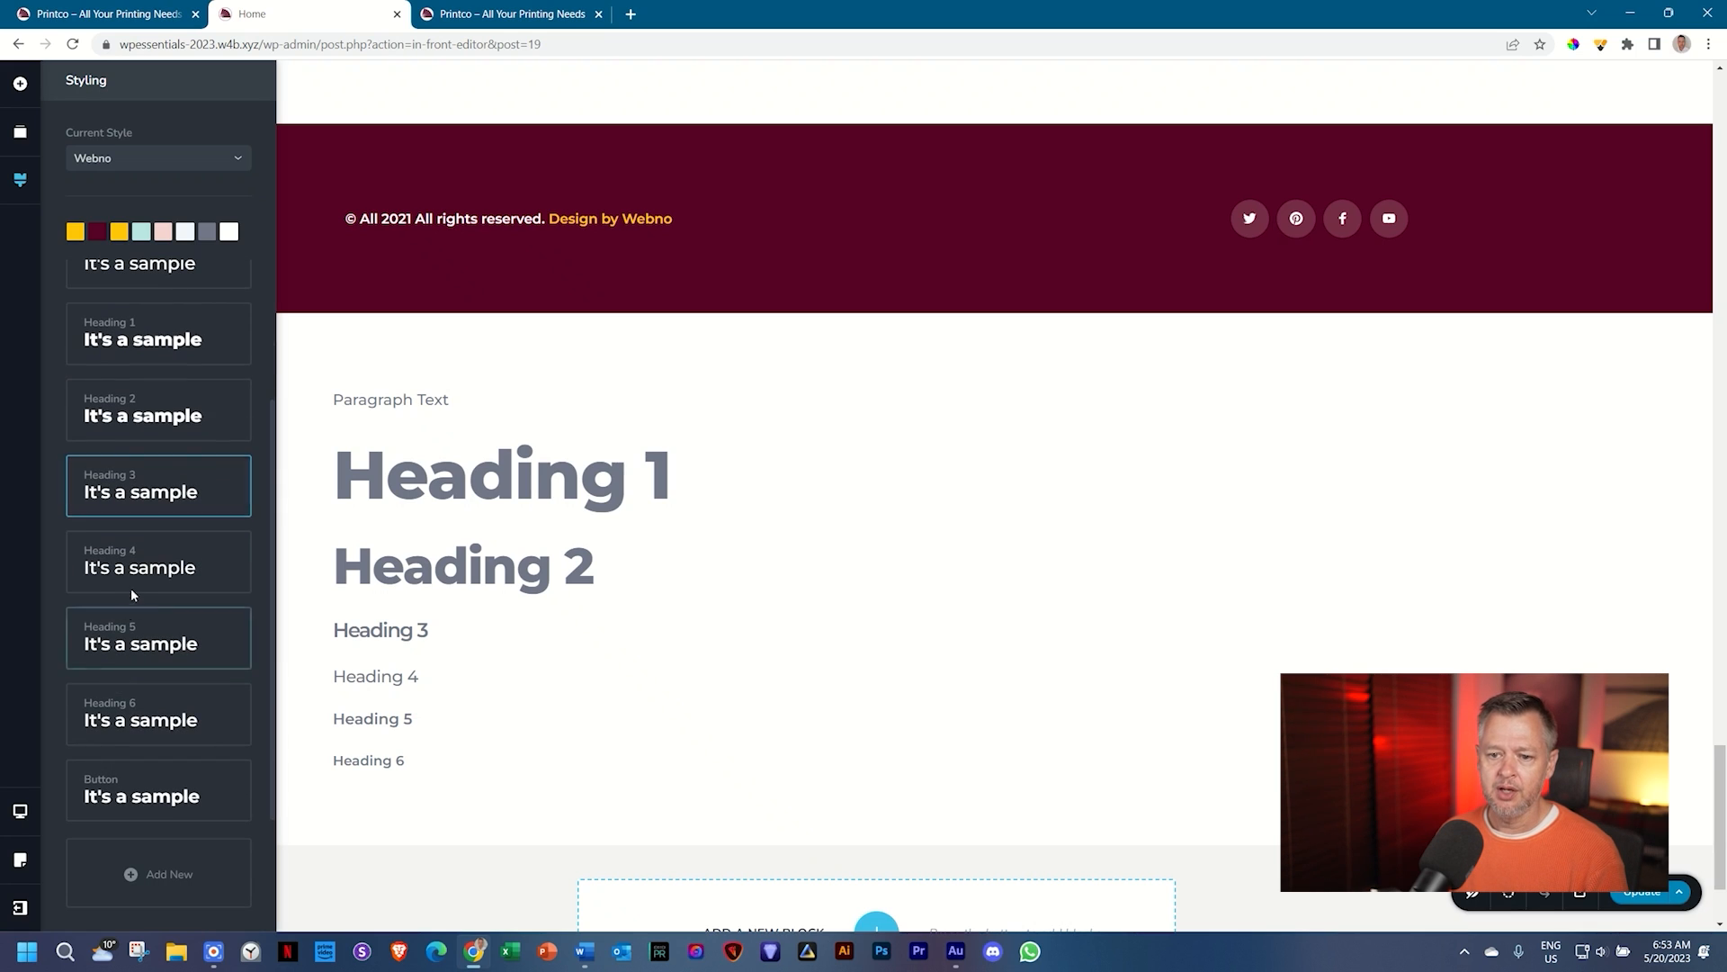
pyautogui.scroll(2, 131, 609)
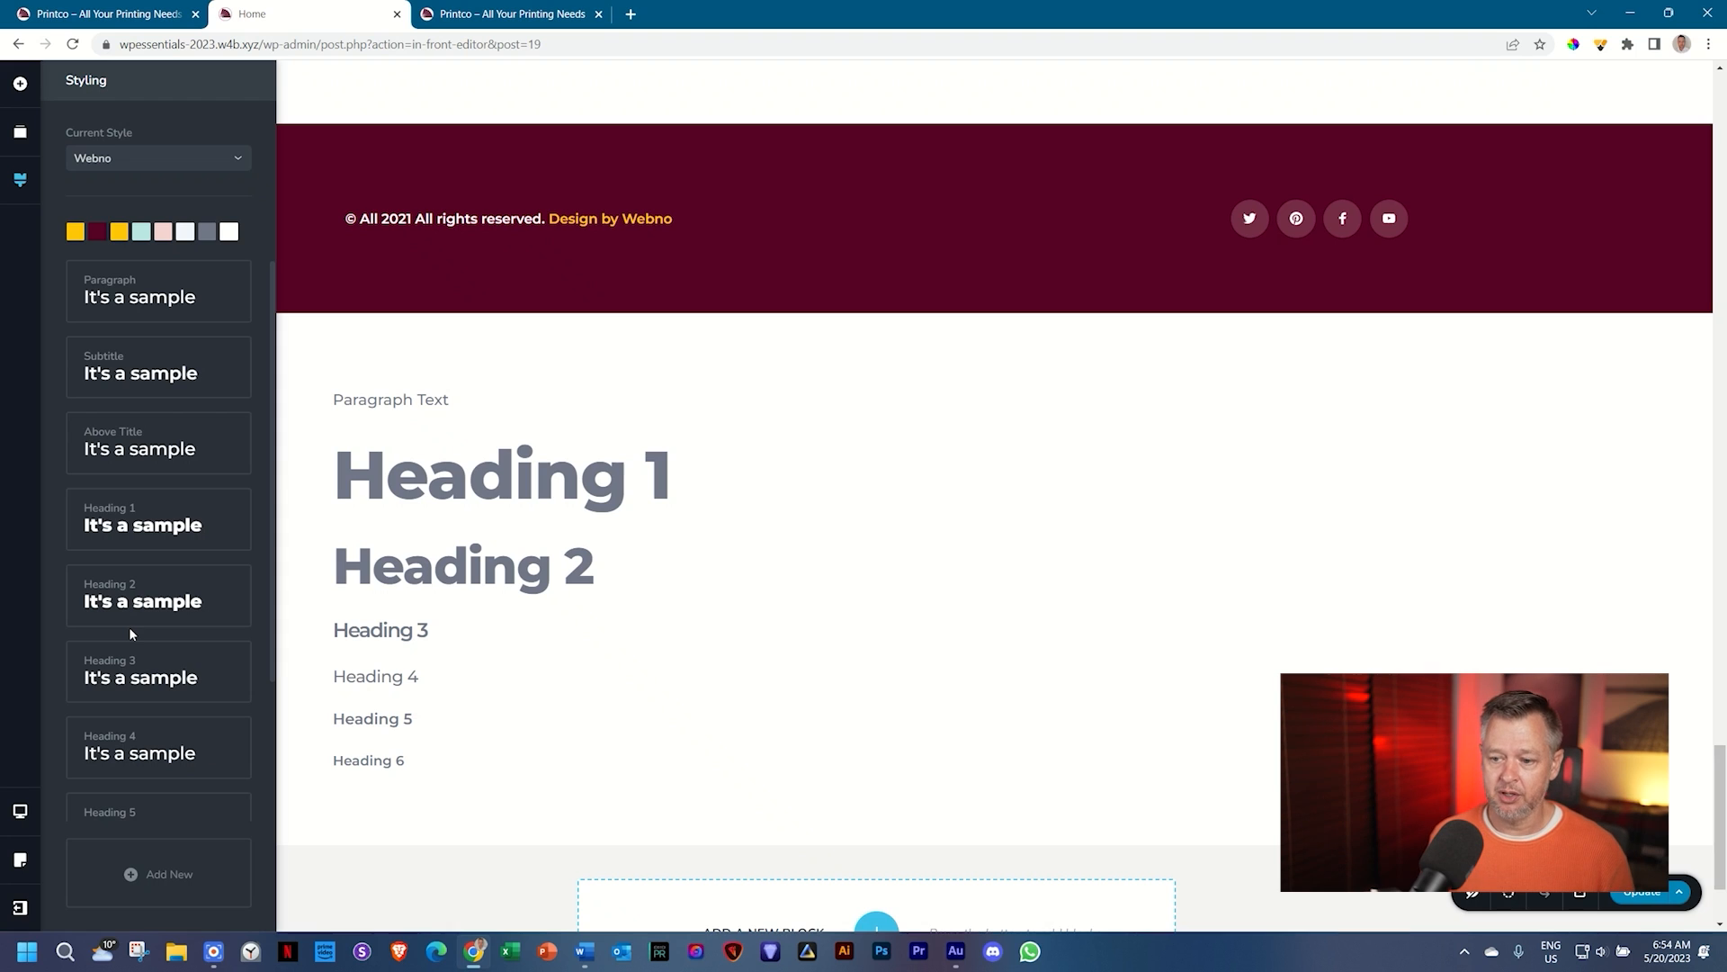
pyautogui.click(585, 951)
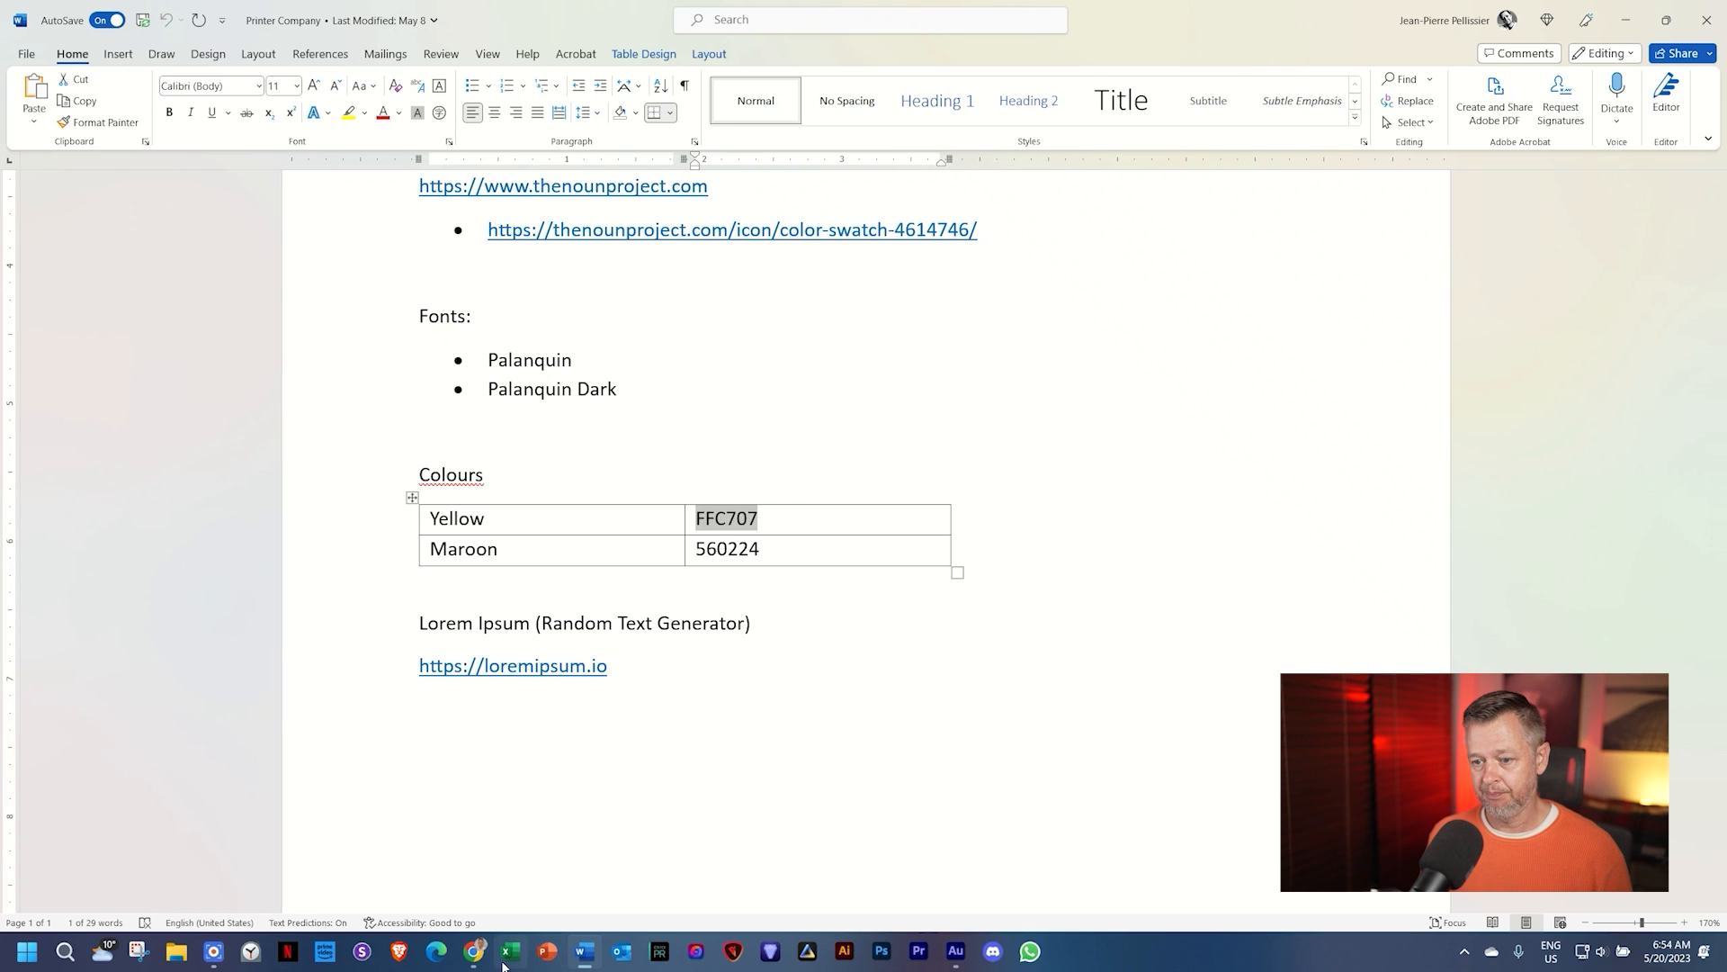
pyautogui.click(475, 951)
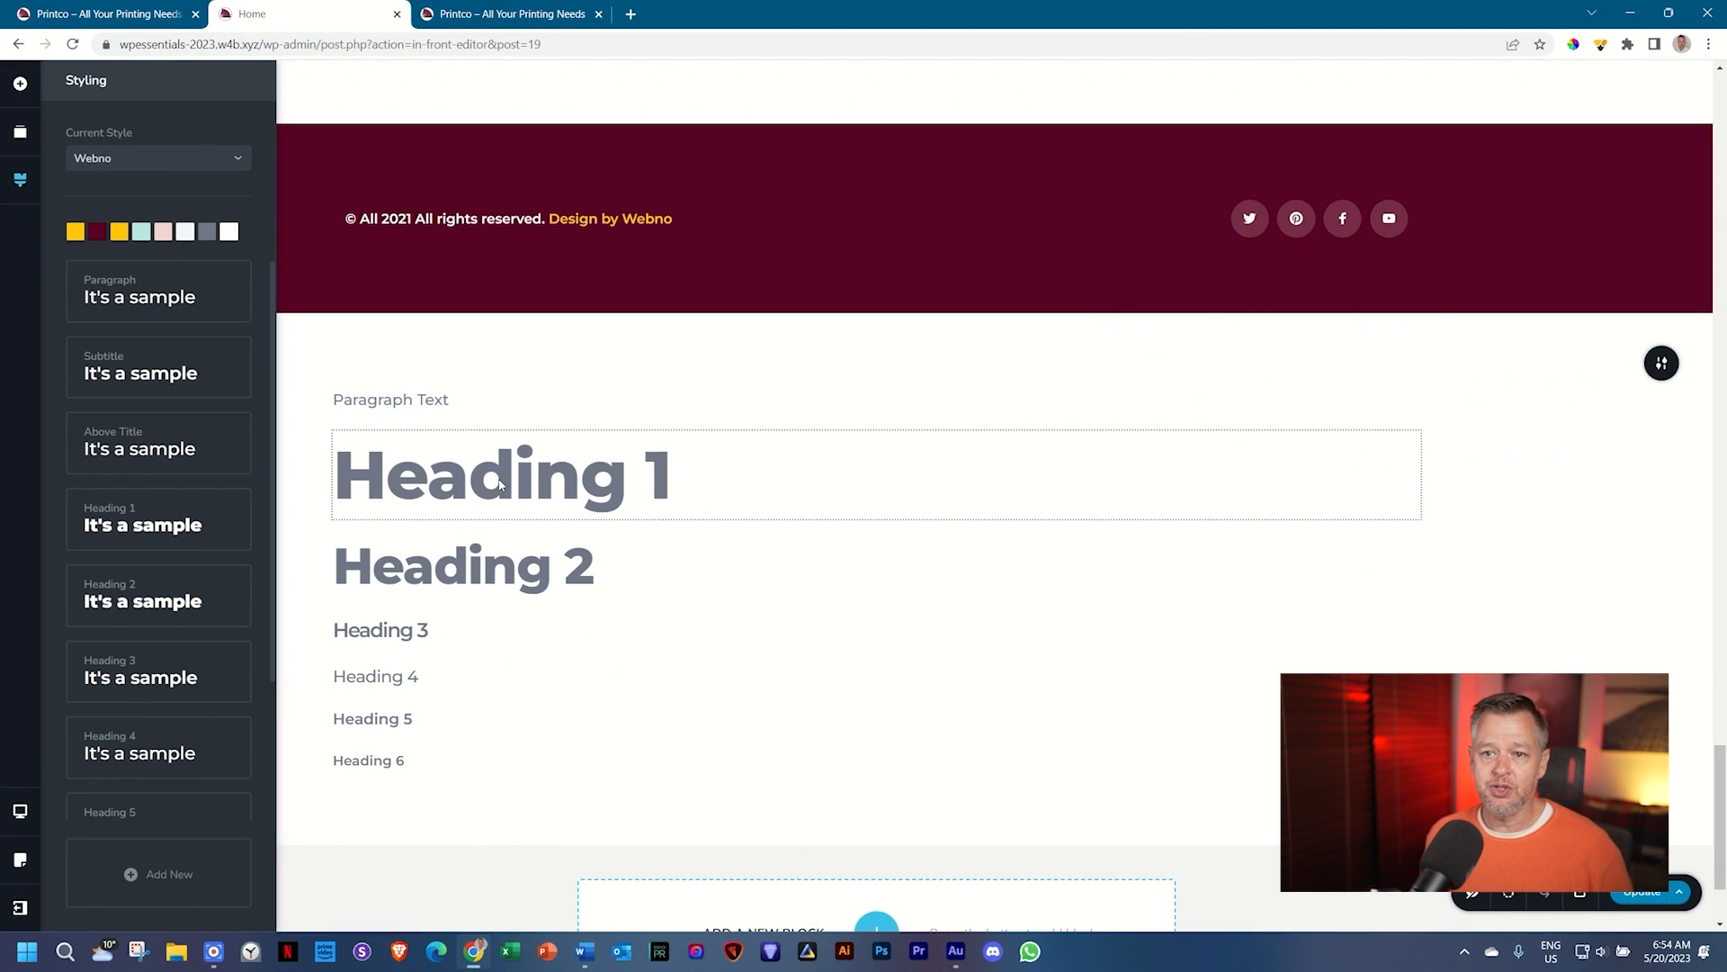
pyautogui.click(223, 308)
# Step: Extend the Paragraph Text line with 'Write a few more things here so we can see the changes better.'
pyautogui.click(460, 404)
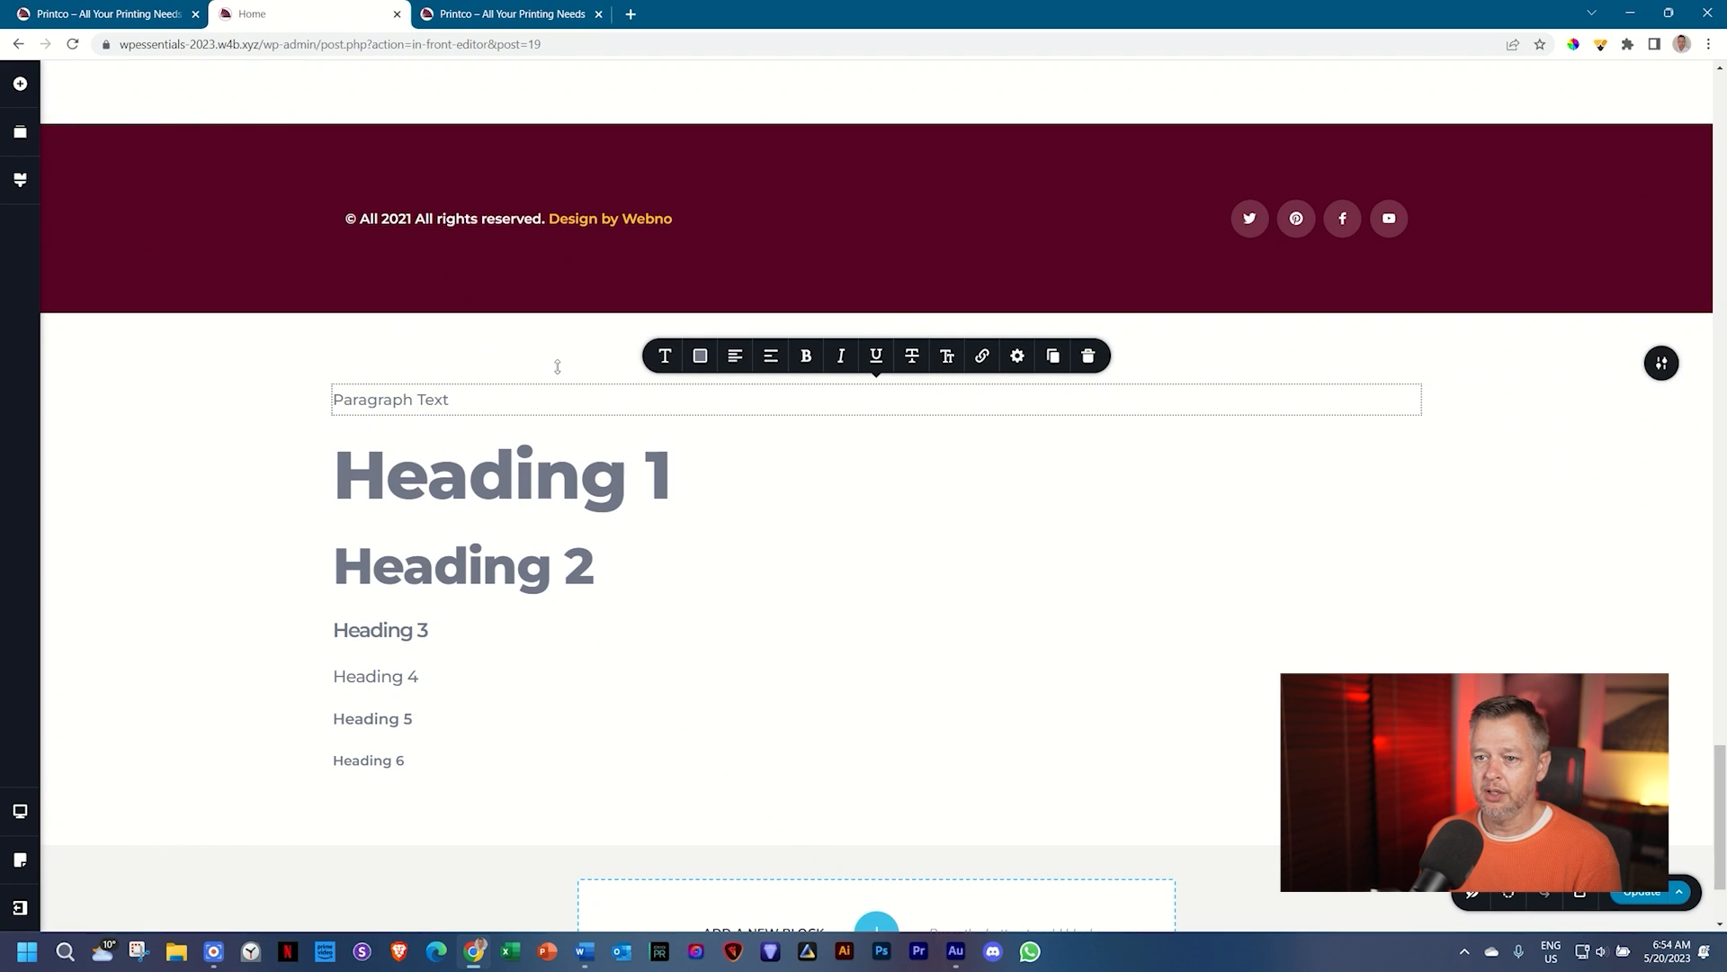
pyautogui.write('Writ')
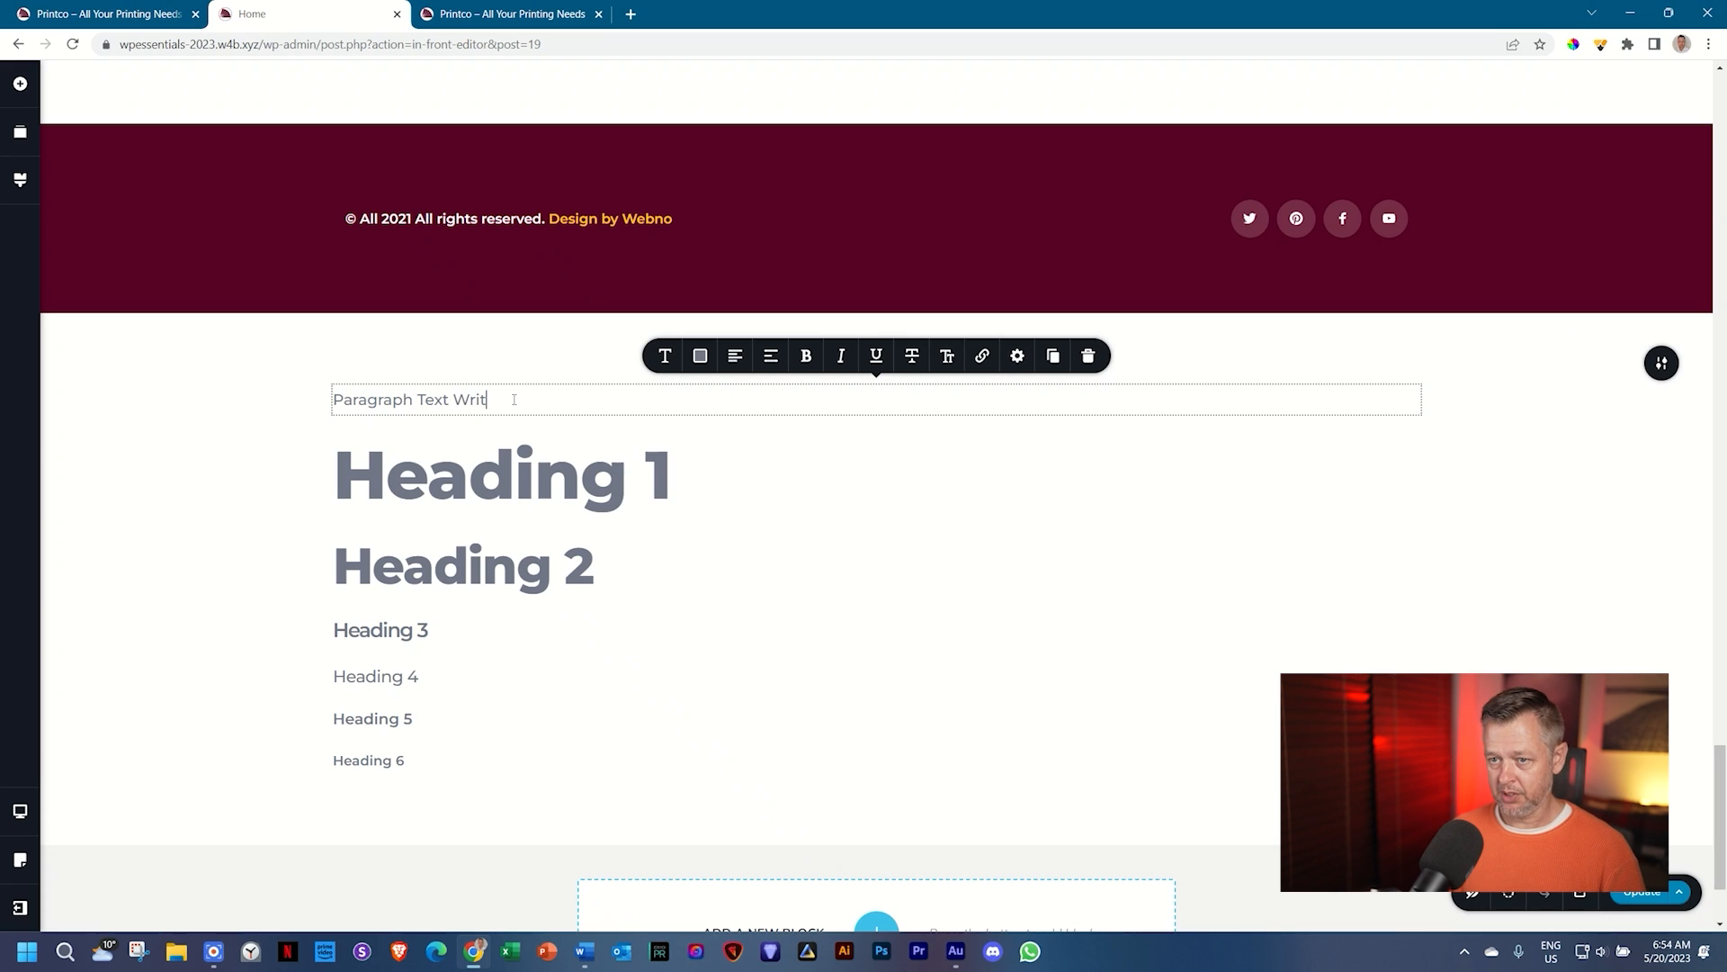
pyautogui.write('e a few more things')
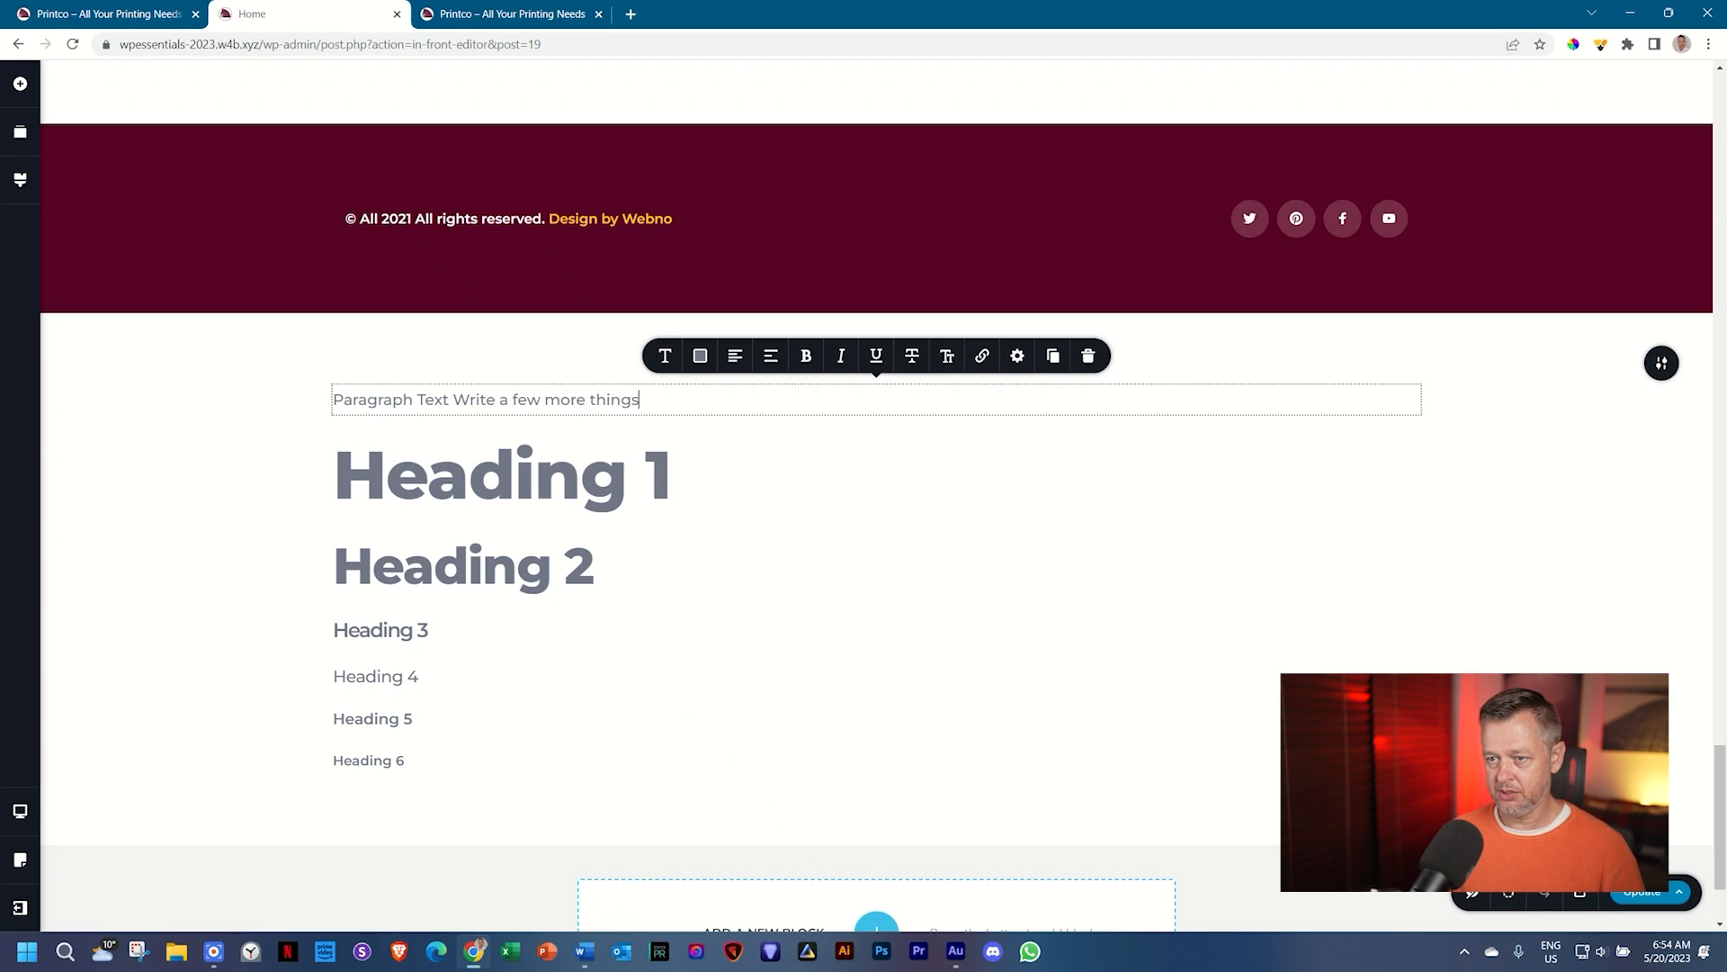
pyautogui.write(' here so we can see')
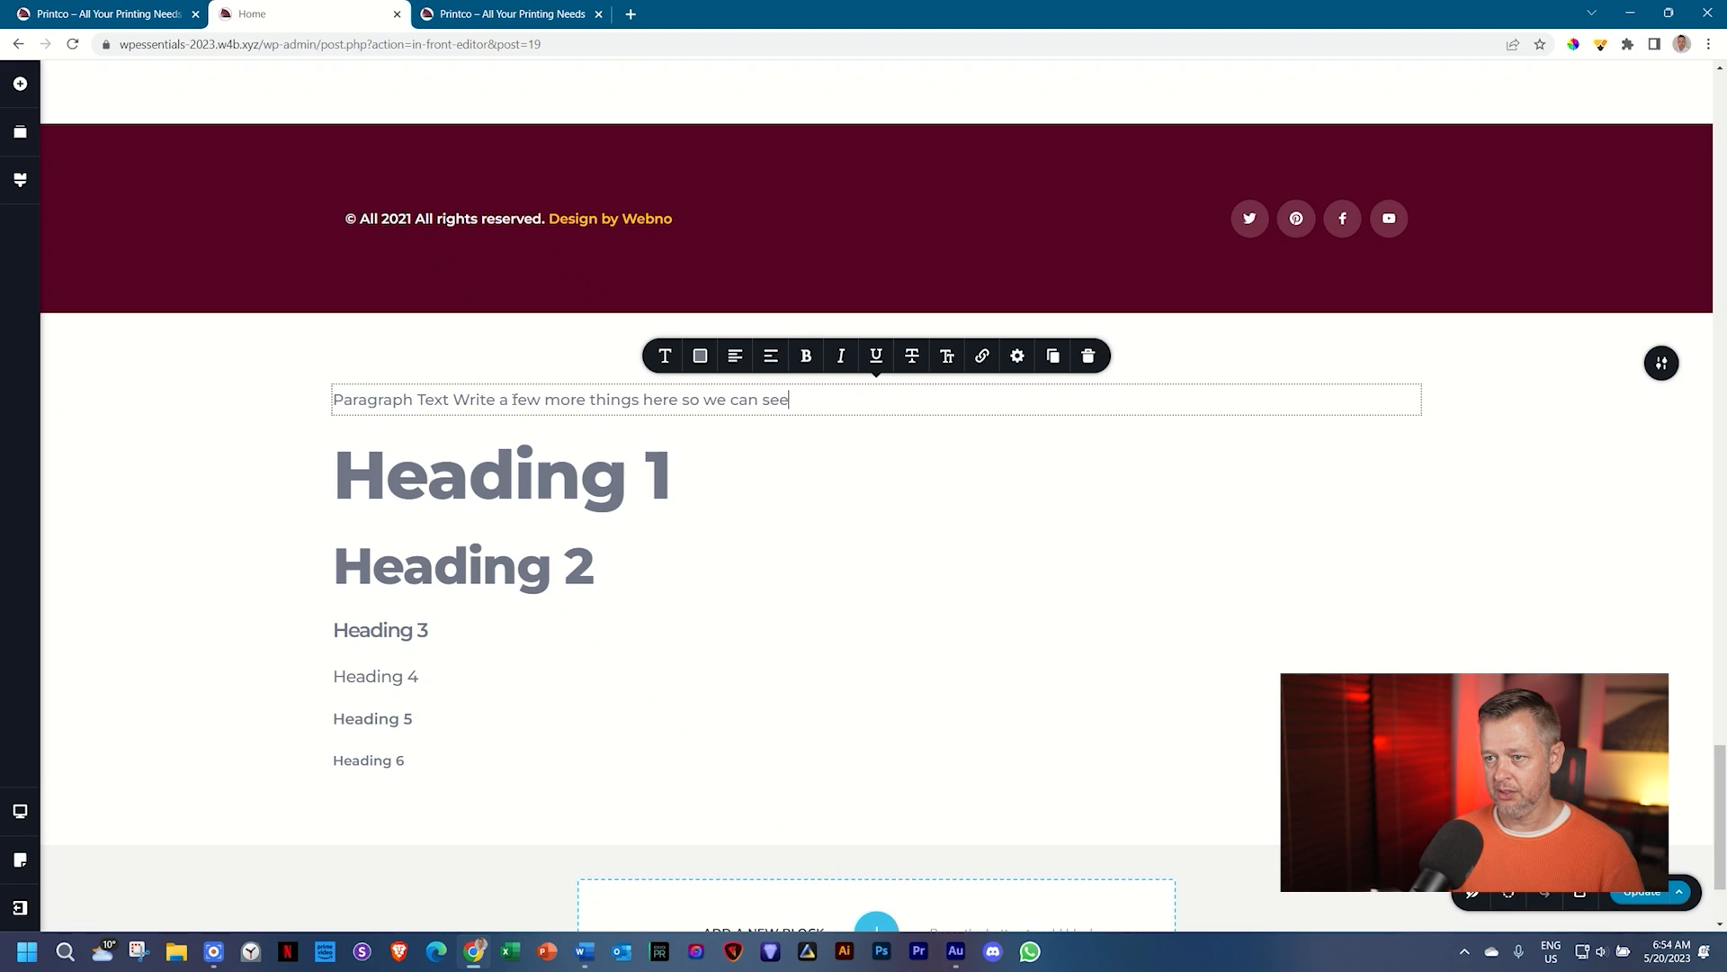
pyautogui.write(' the changes bett')
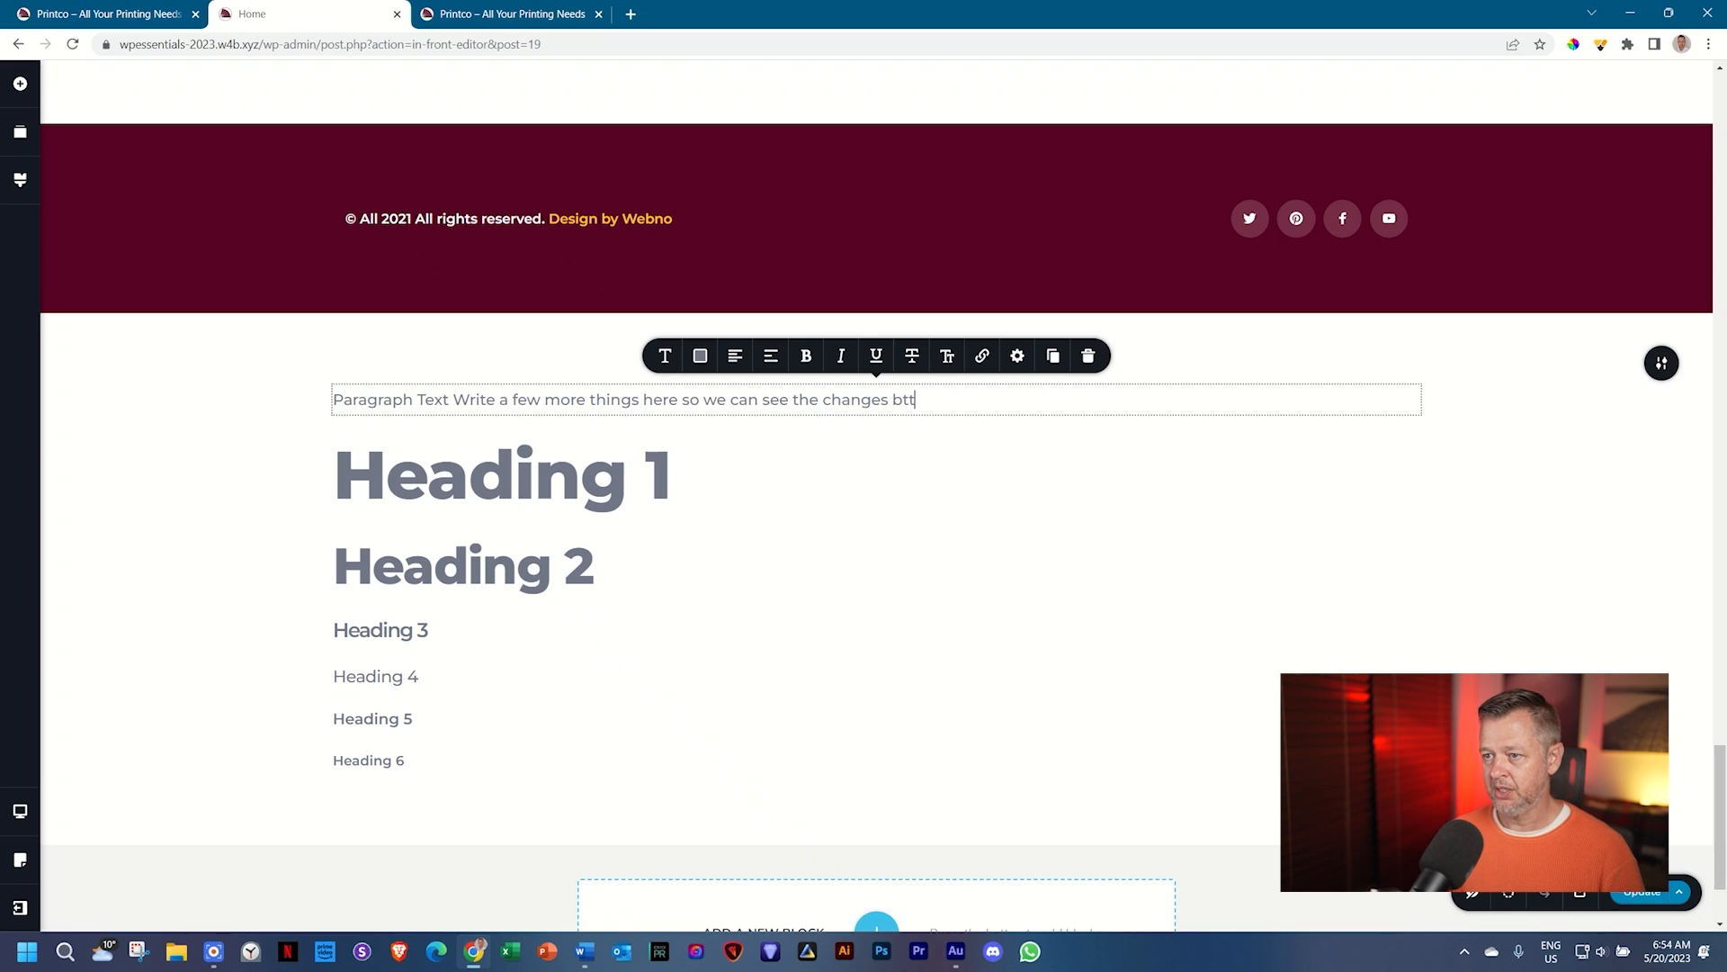
pyautogui.write('er')
pyautogui.press('BackSpace')
pyautogui.press('BackSpace')
pyautogui.press('BackSpace')
pyautogui.press('BackSpace')
pyautogui.write('etter.')
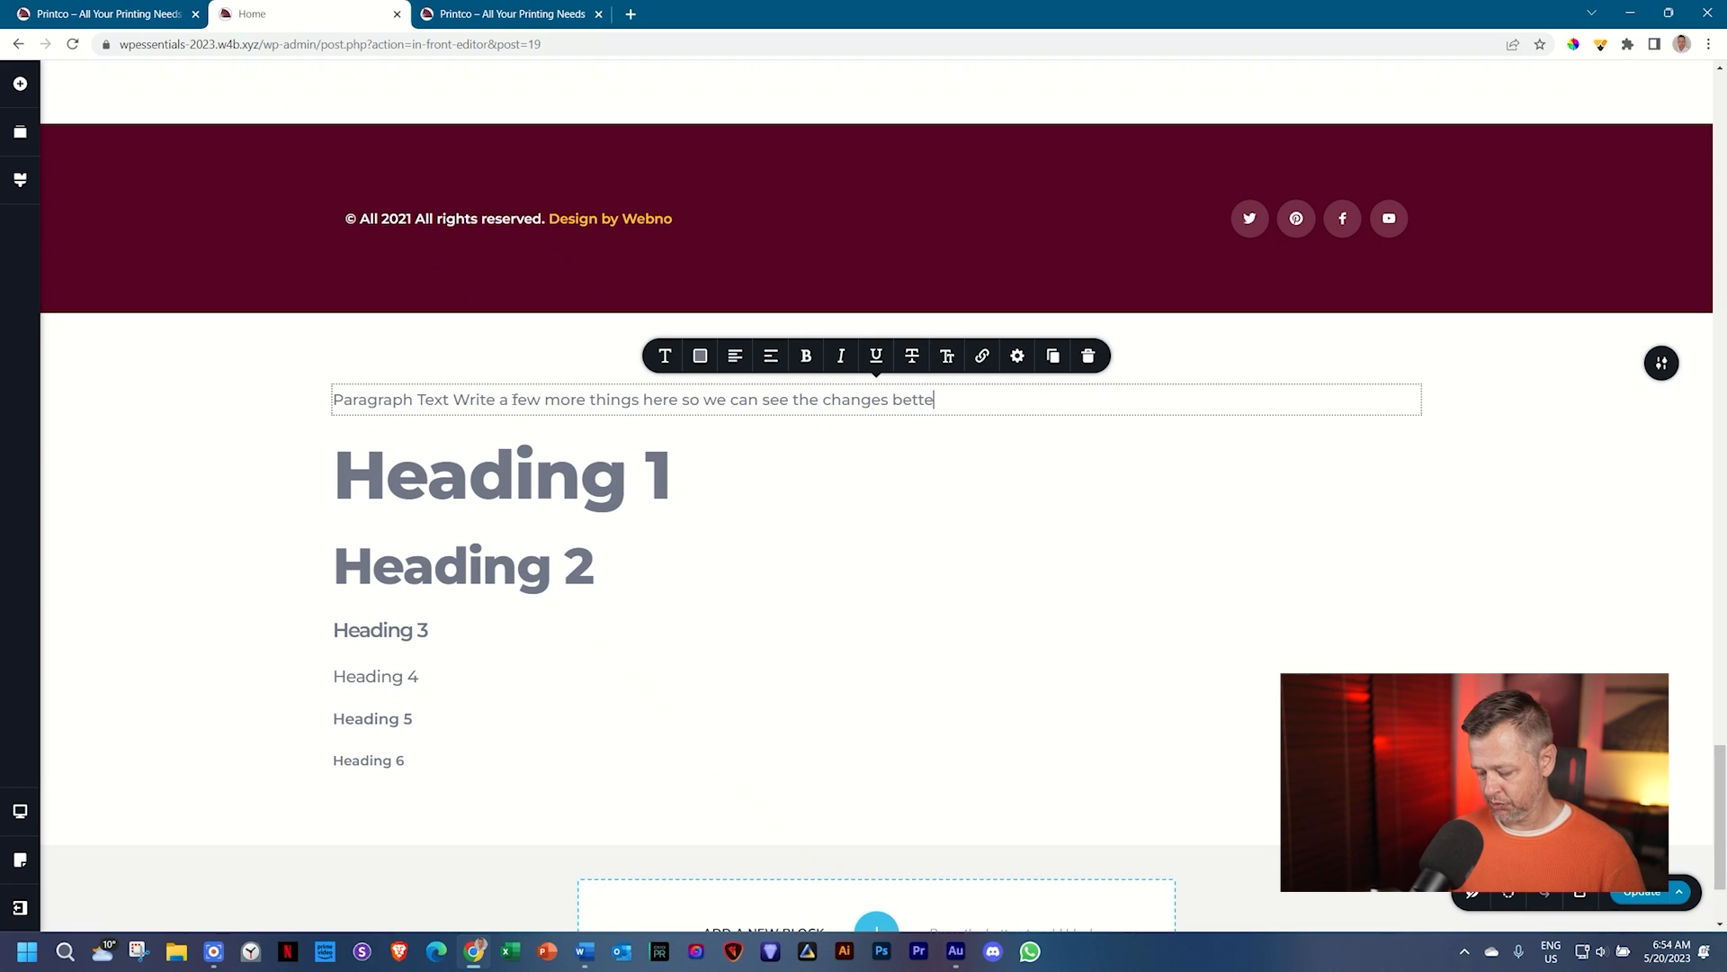
pyautogui.click(14, 187)
# Step: Set the global Paragraph style font to Palanquin
pyautogui.click(128, 310)
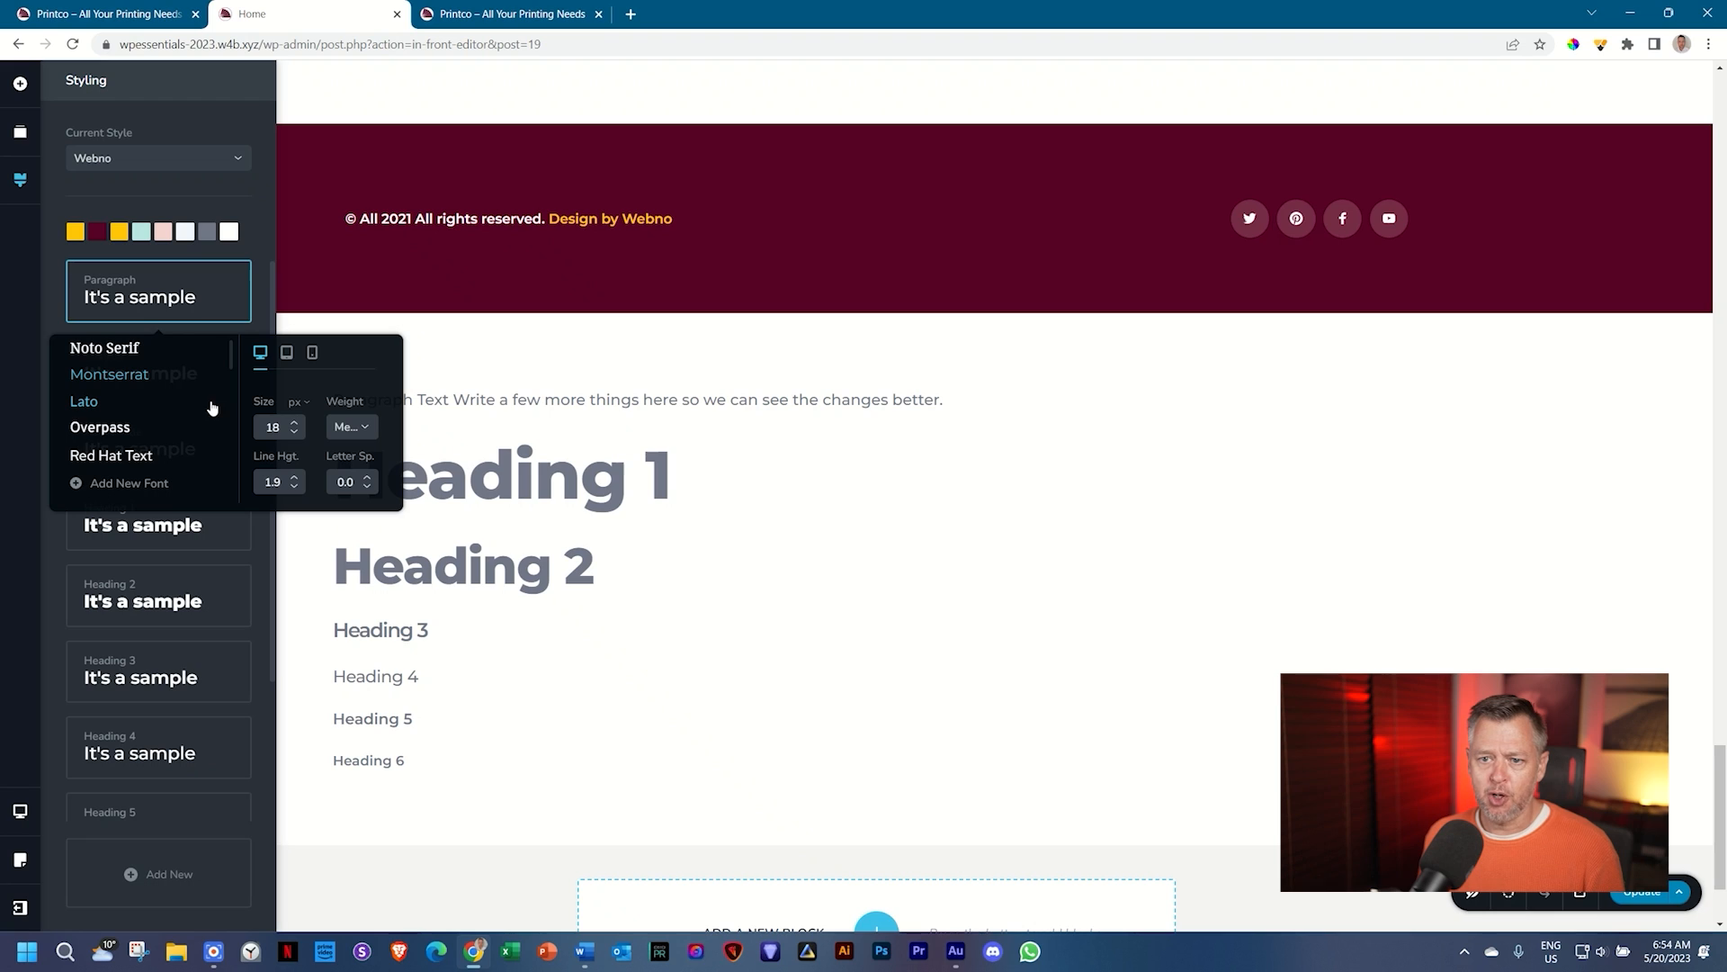
pyautogui.scroll(-3, 192, 416)
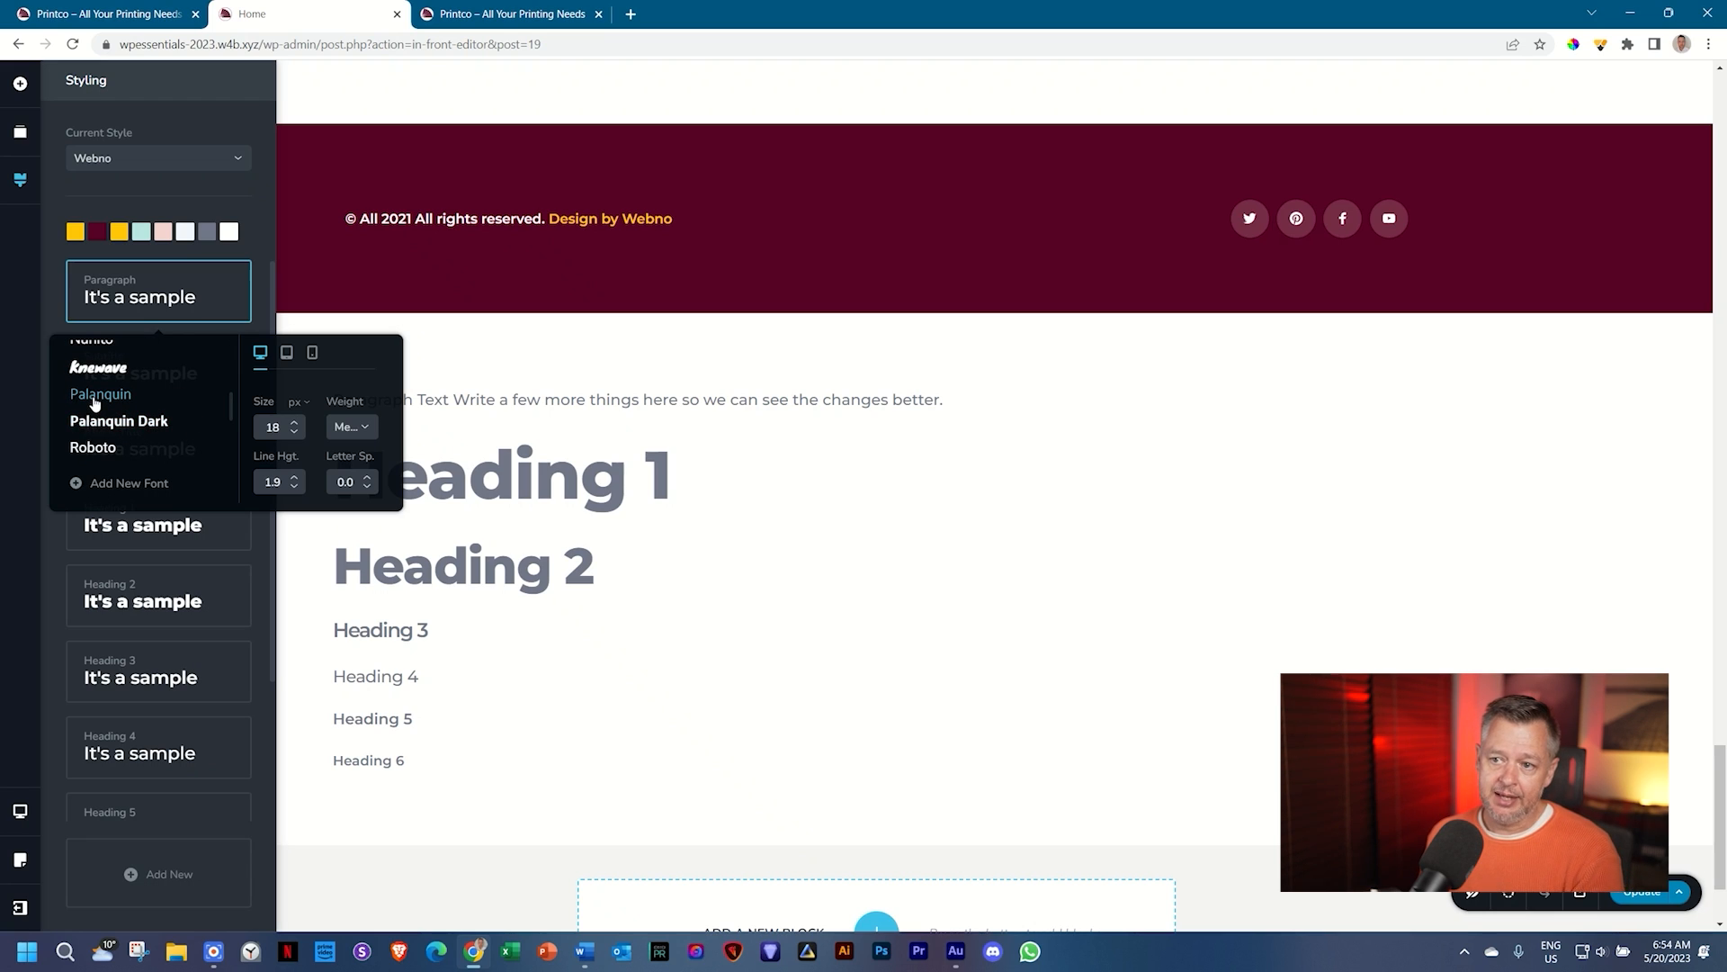
pyautogui.click(95, 397)
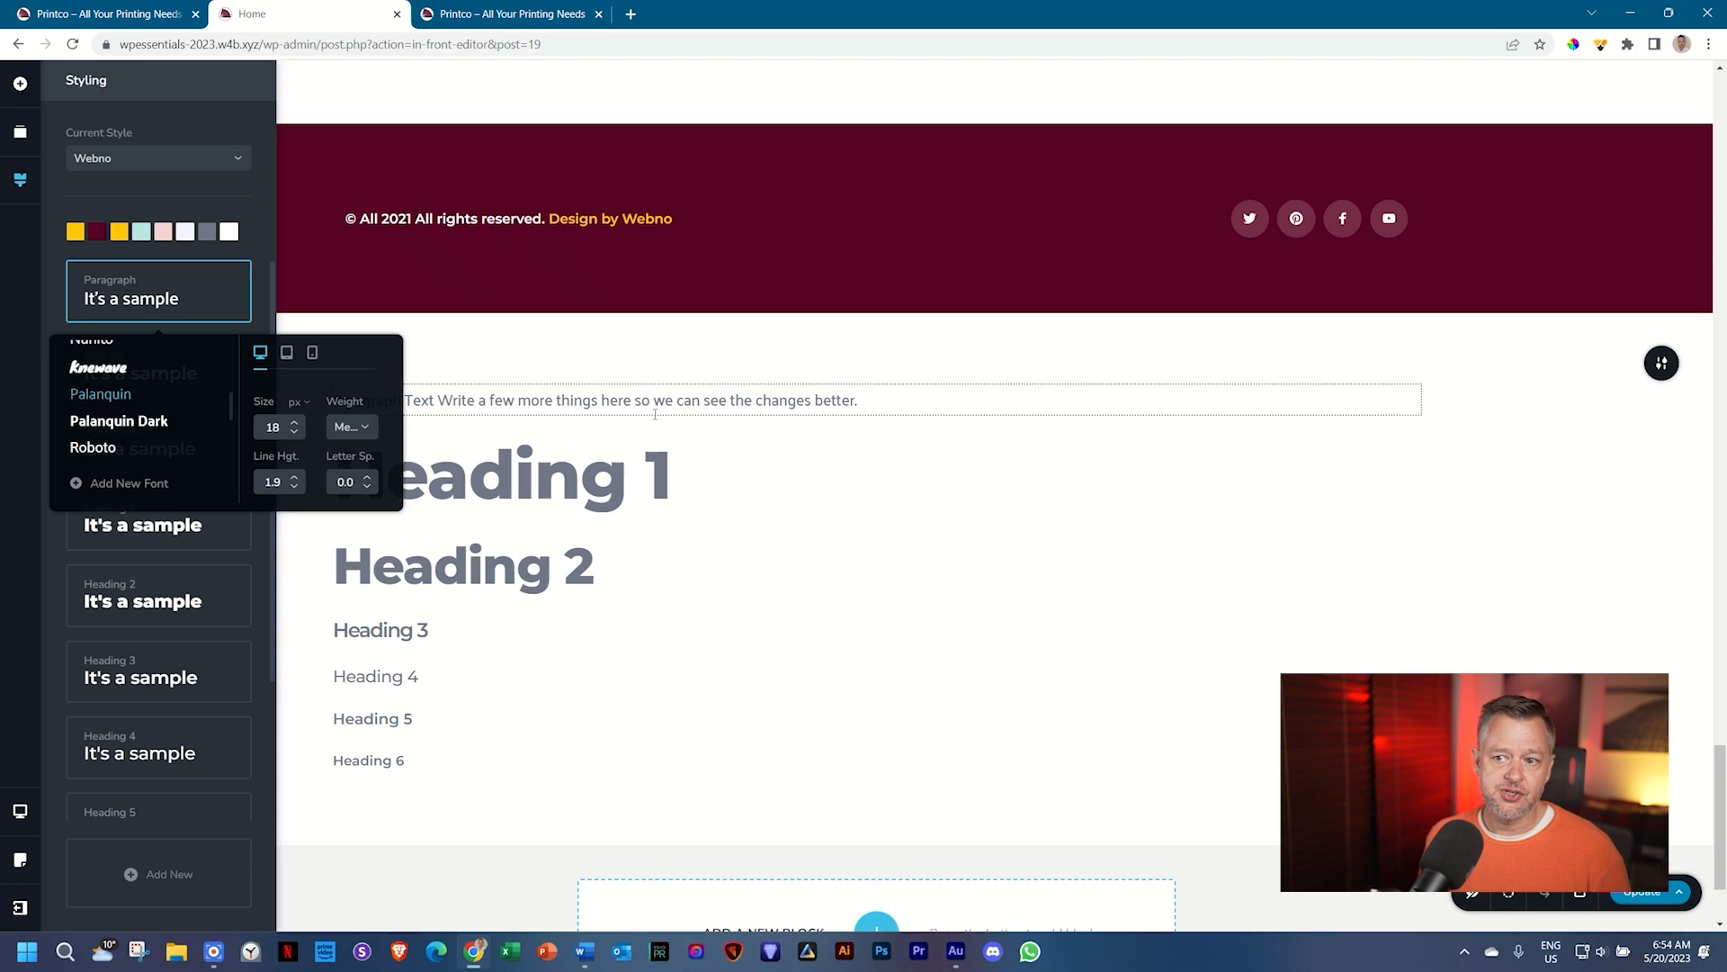
pyautogui.scroll(15, 844, 492)
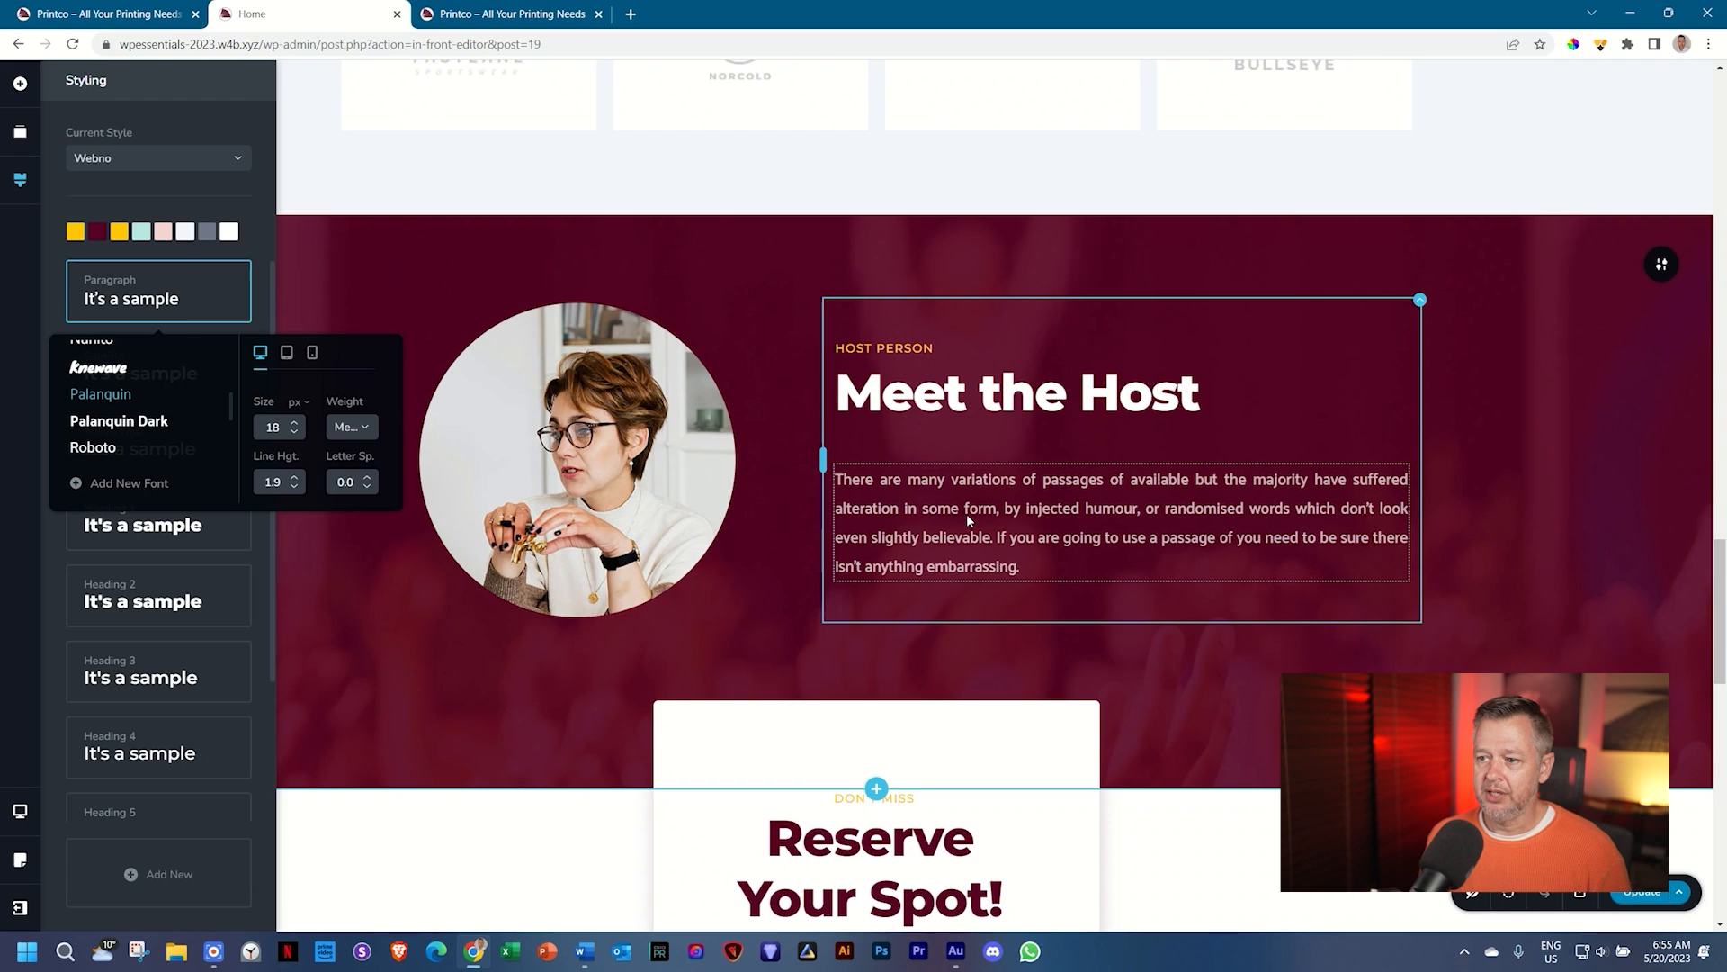
# Step: Verify the Meet the Host paragraph and sample text now render in Palanquin
pyautogui.click(968, 511)
pyautogui.click(912, 436)
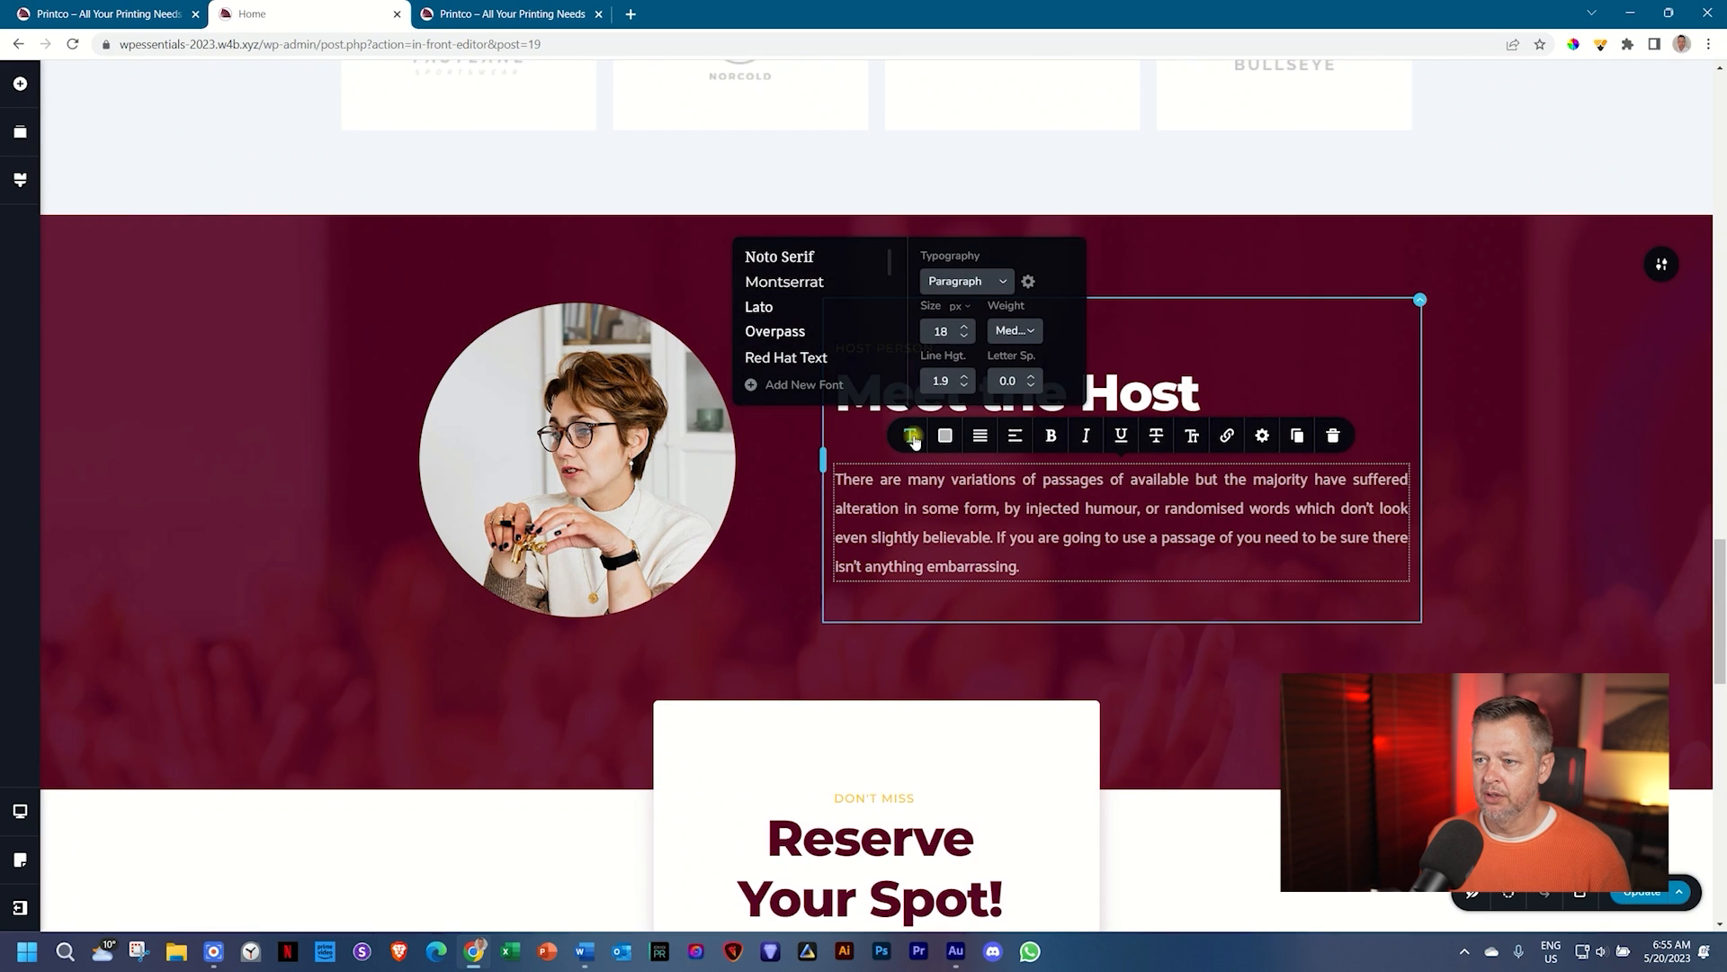
pyautogui.scroll(-5, 819, 337)
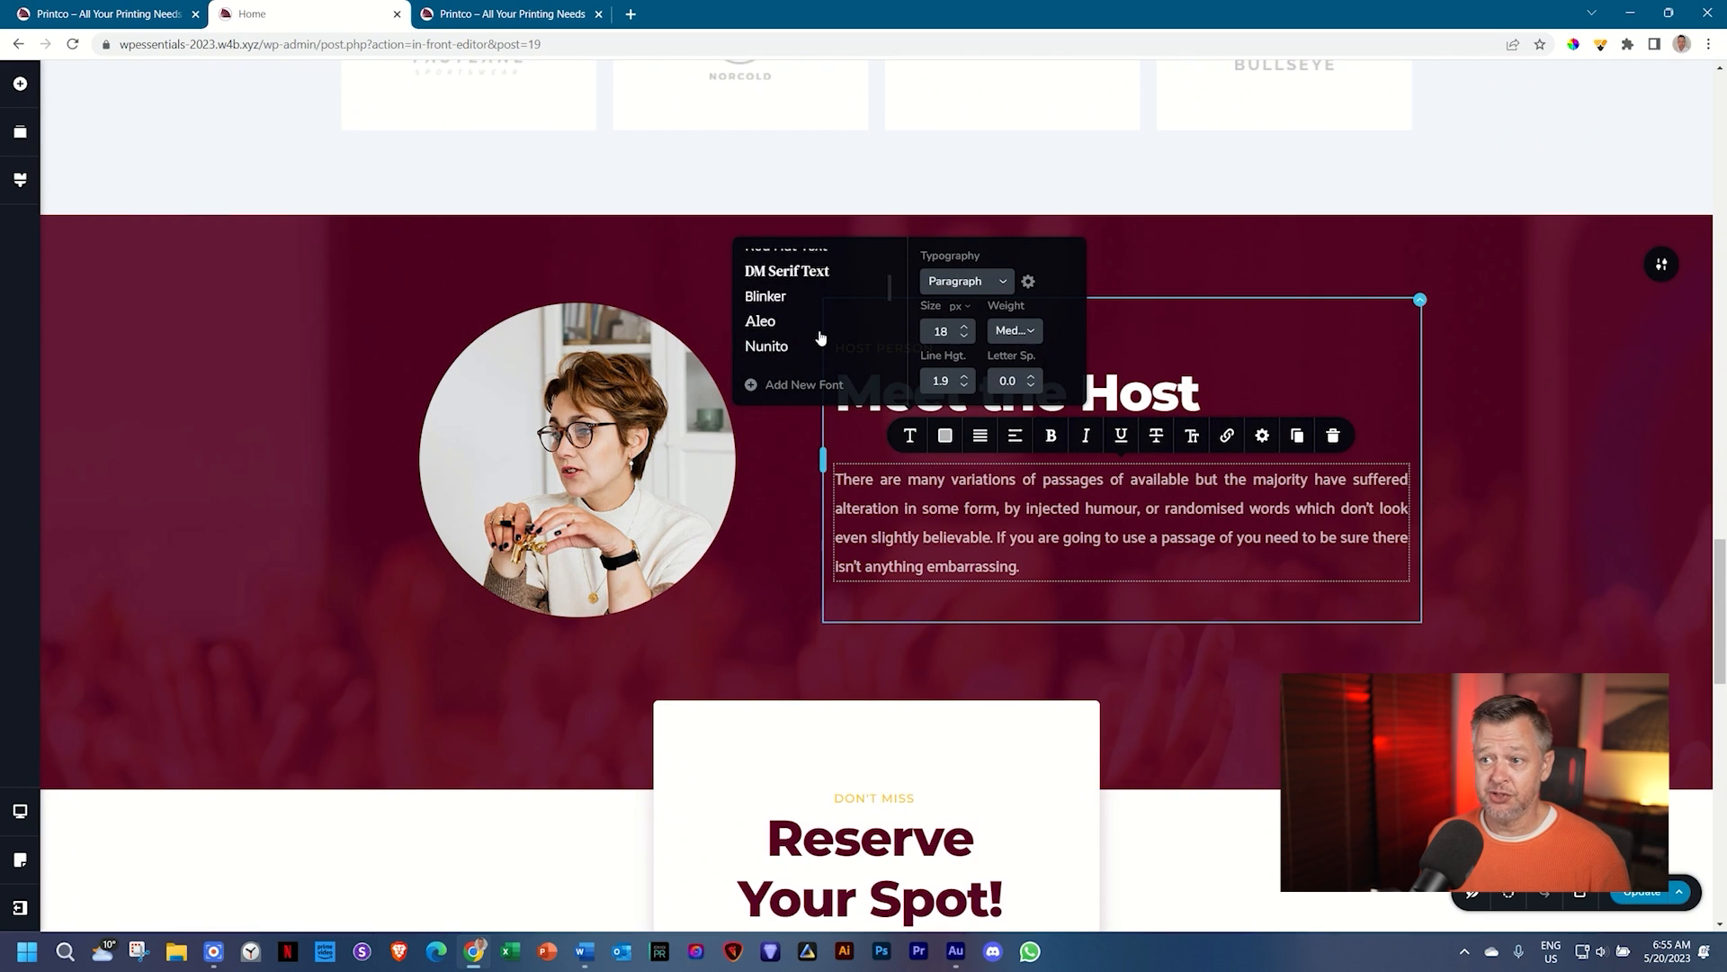
pyautogui.click(924, 532)
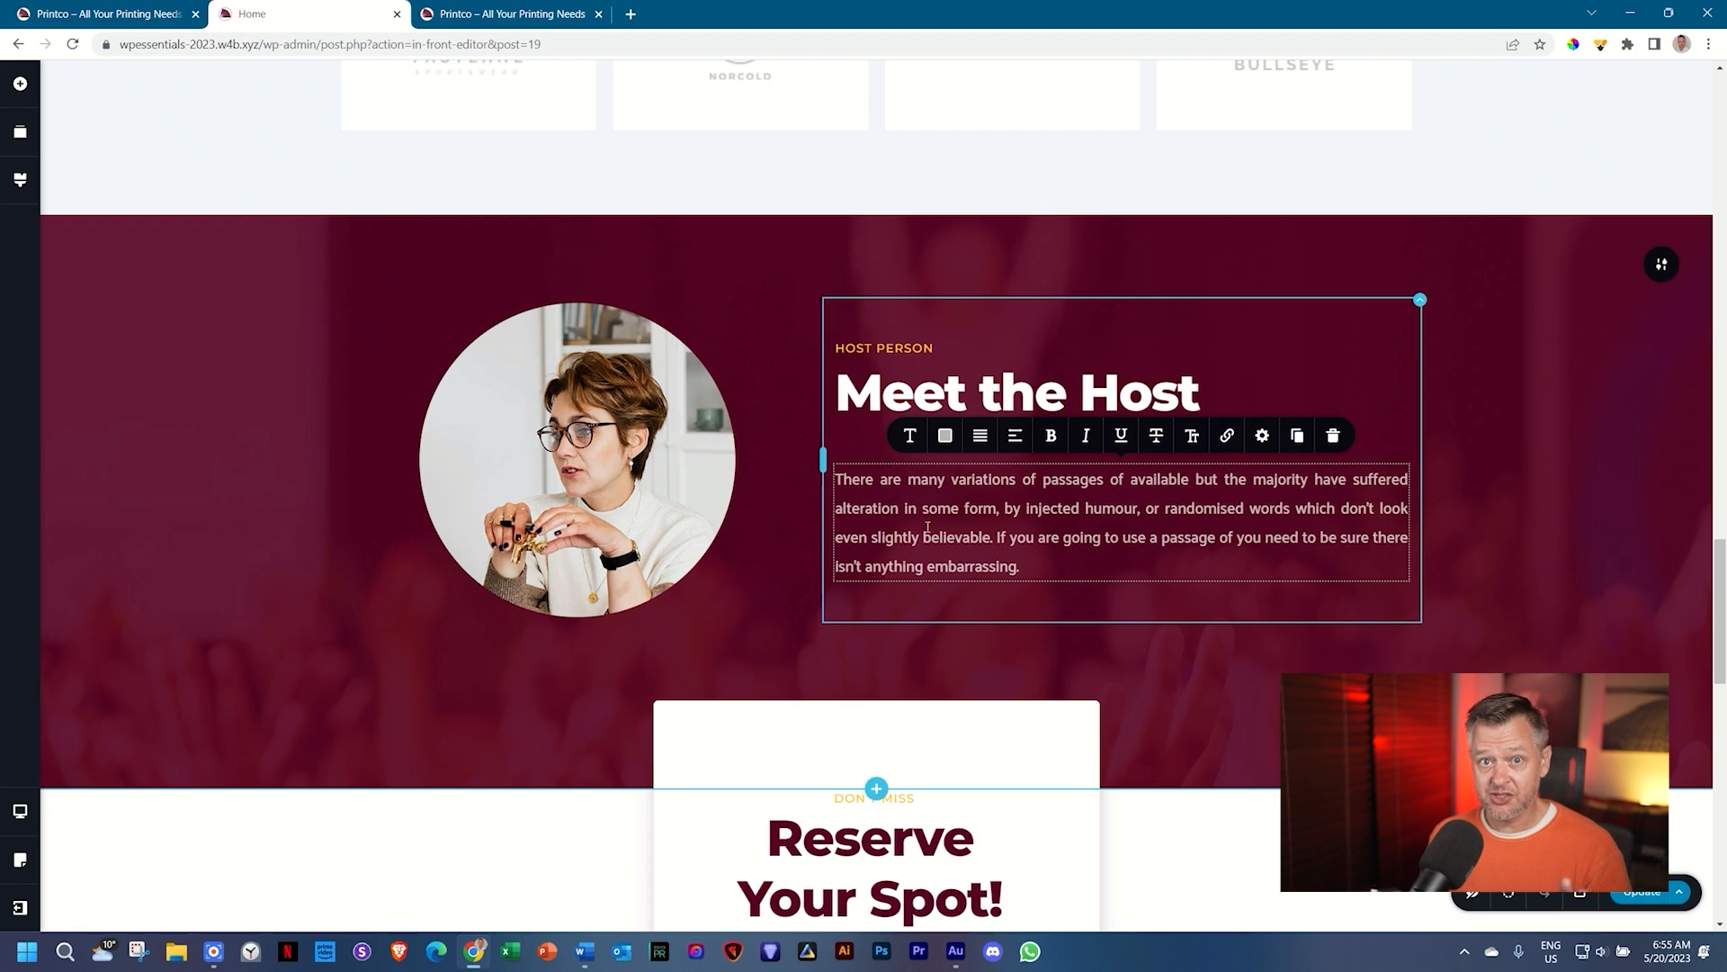
pyautogui.scroll(-15, 926, 527)
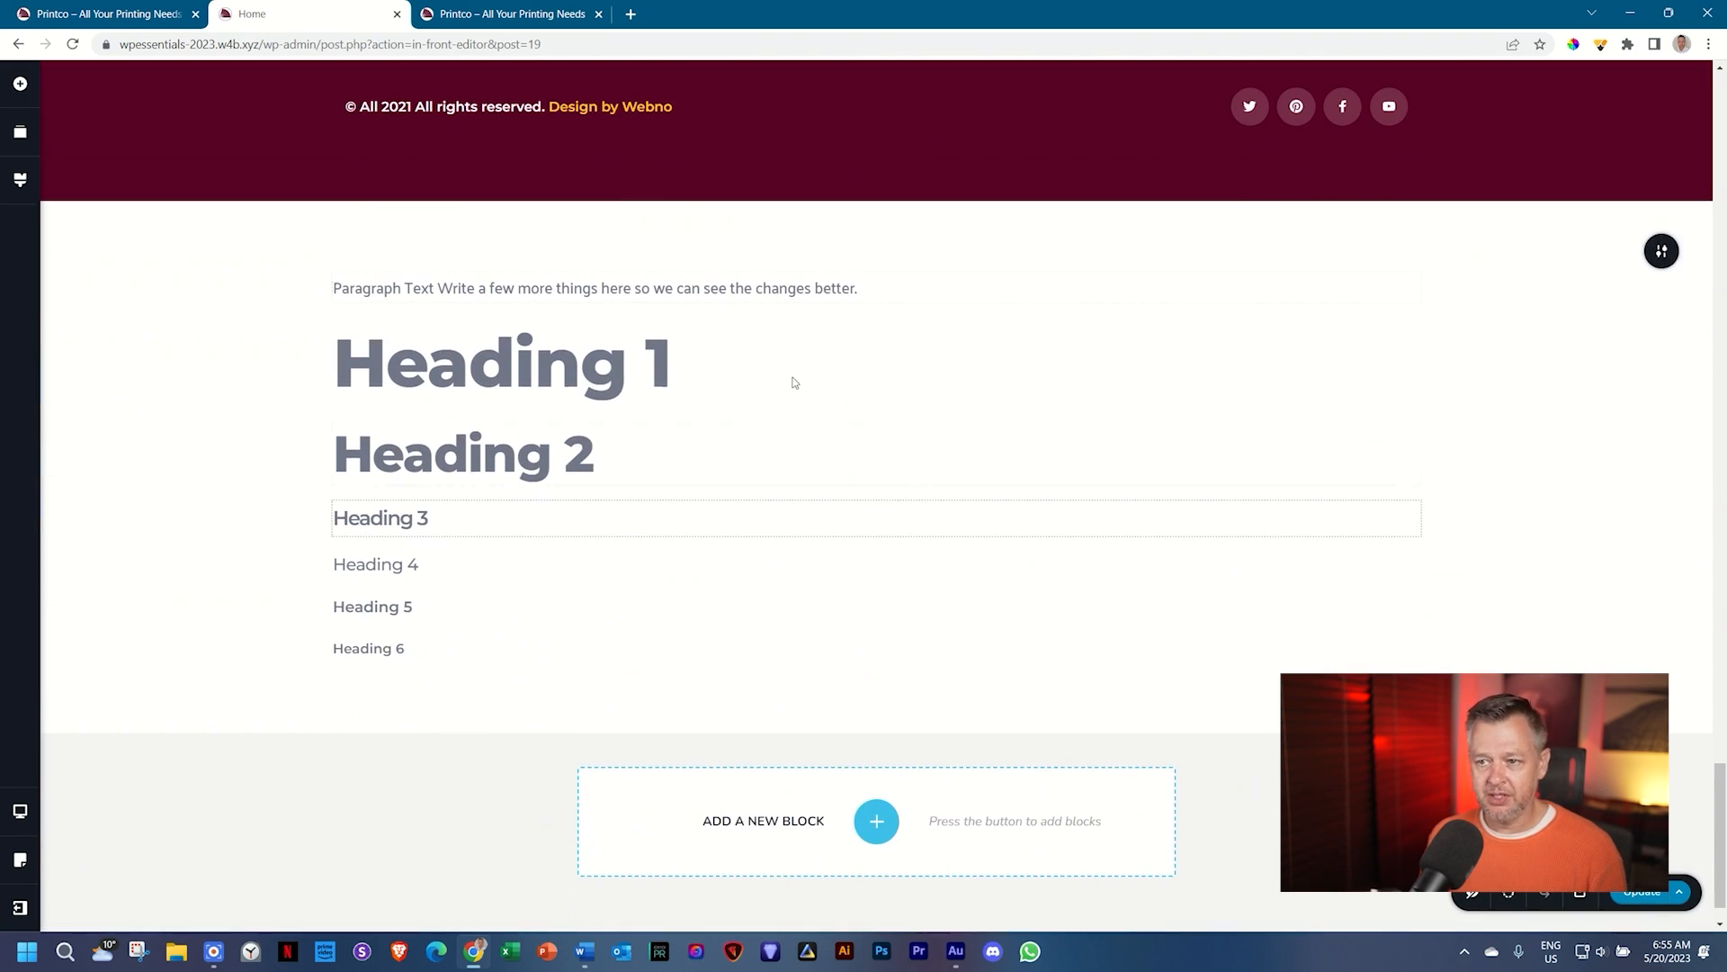
pyautogui.click(728, 287)
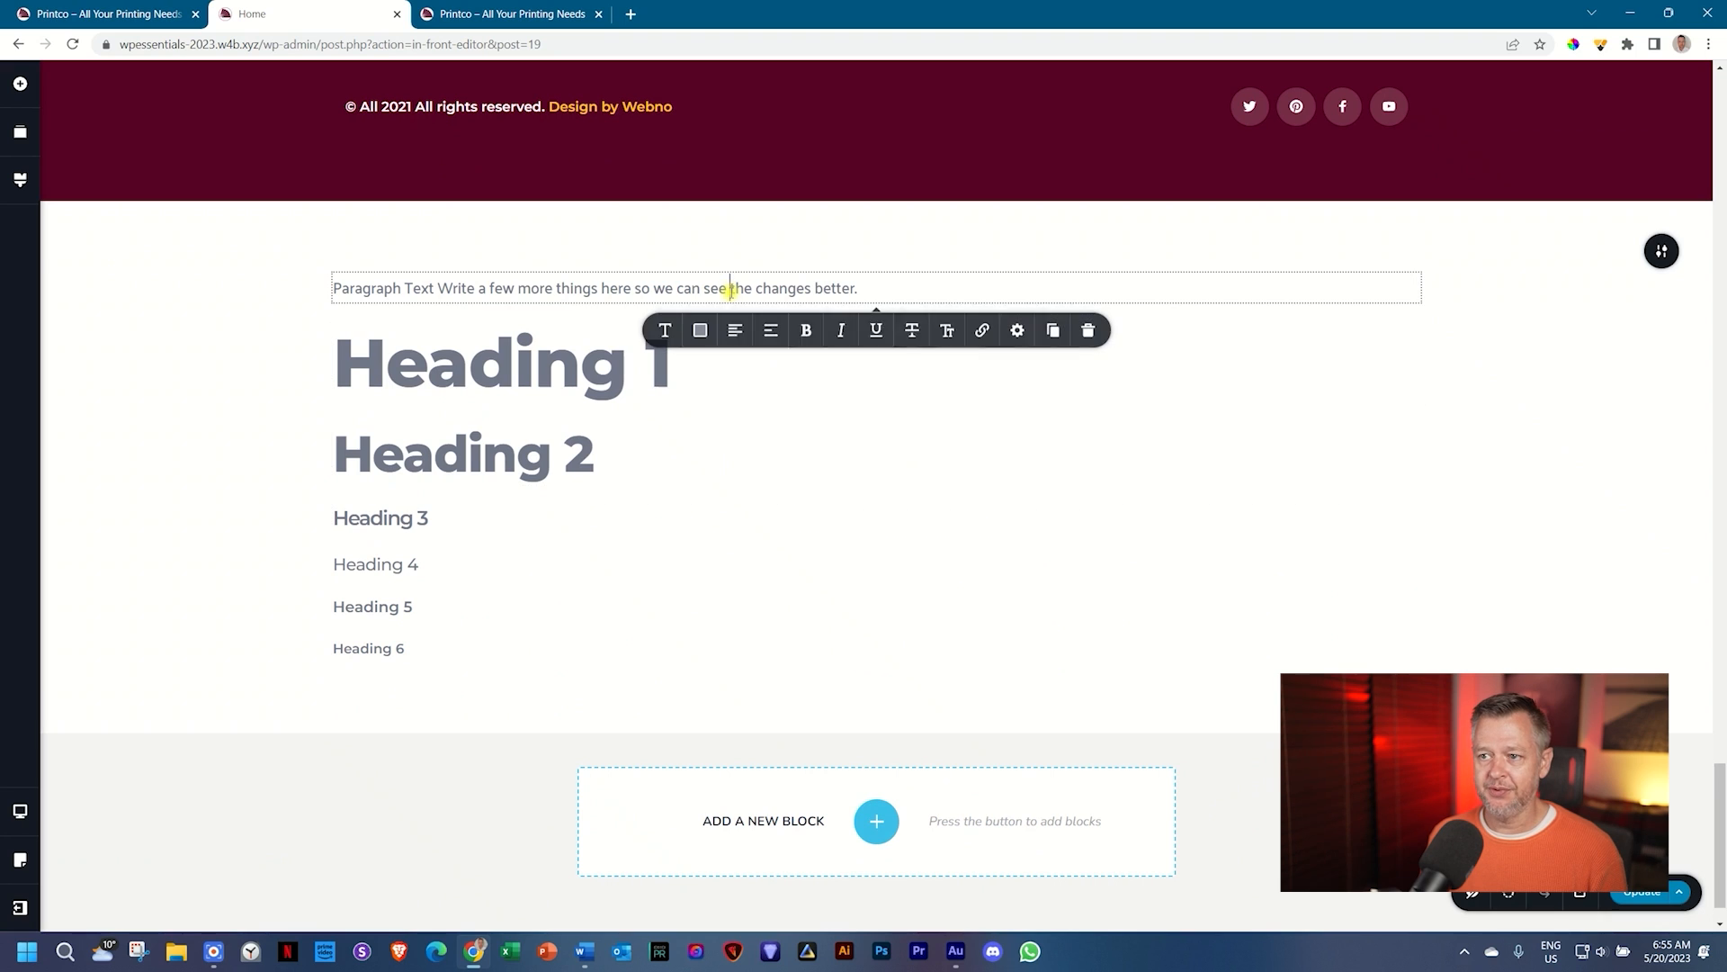
pyautogui.click(20, 179)
pyautogui.click(106, 288)
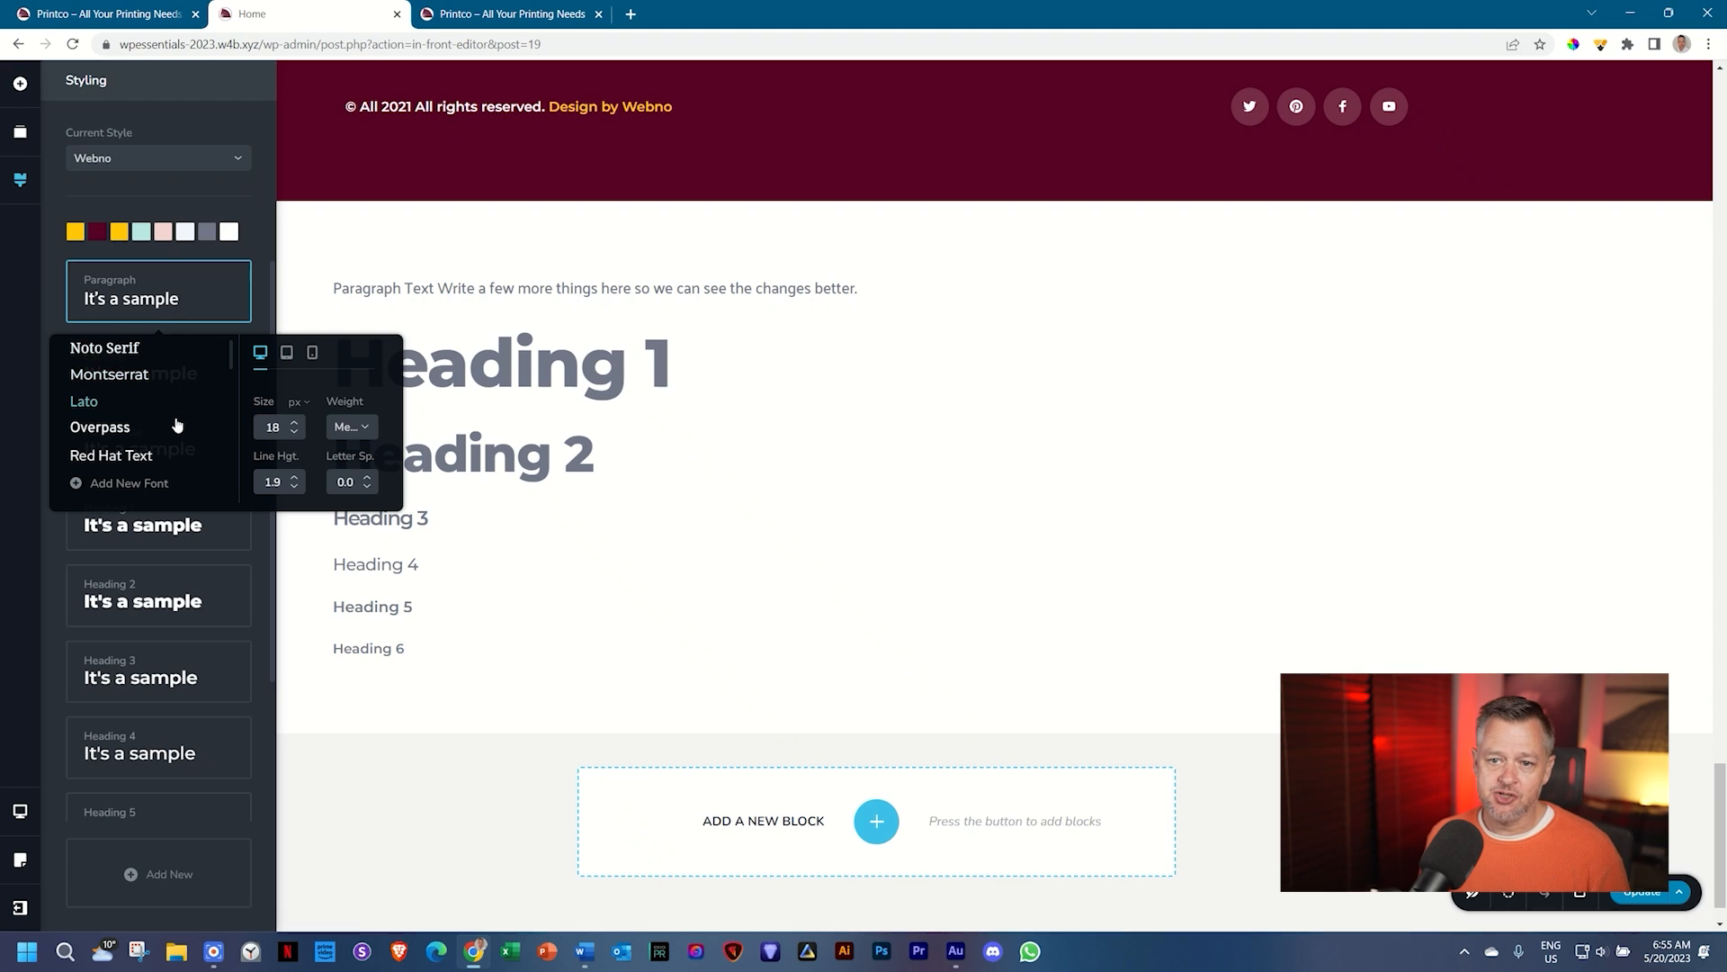
# Step: Lower the desktop Paragraph style line height to 1.7 and set its weight to Normal
pyautogui.scroll(-2, 173, 424)
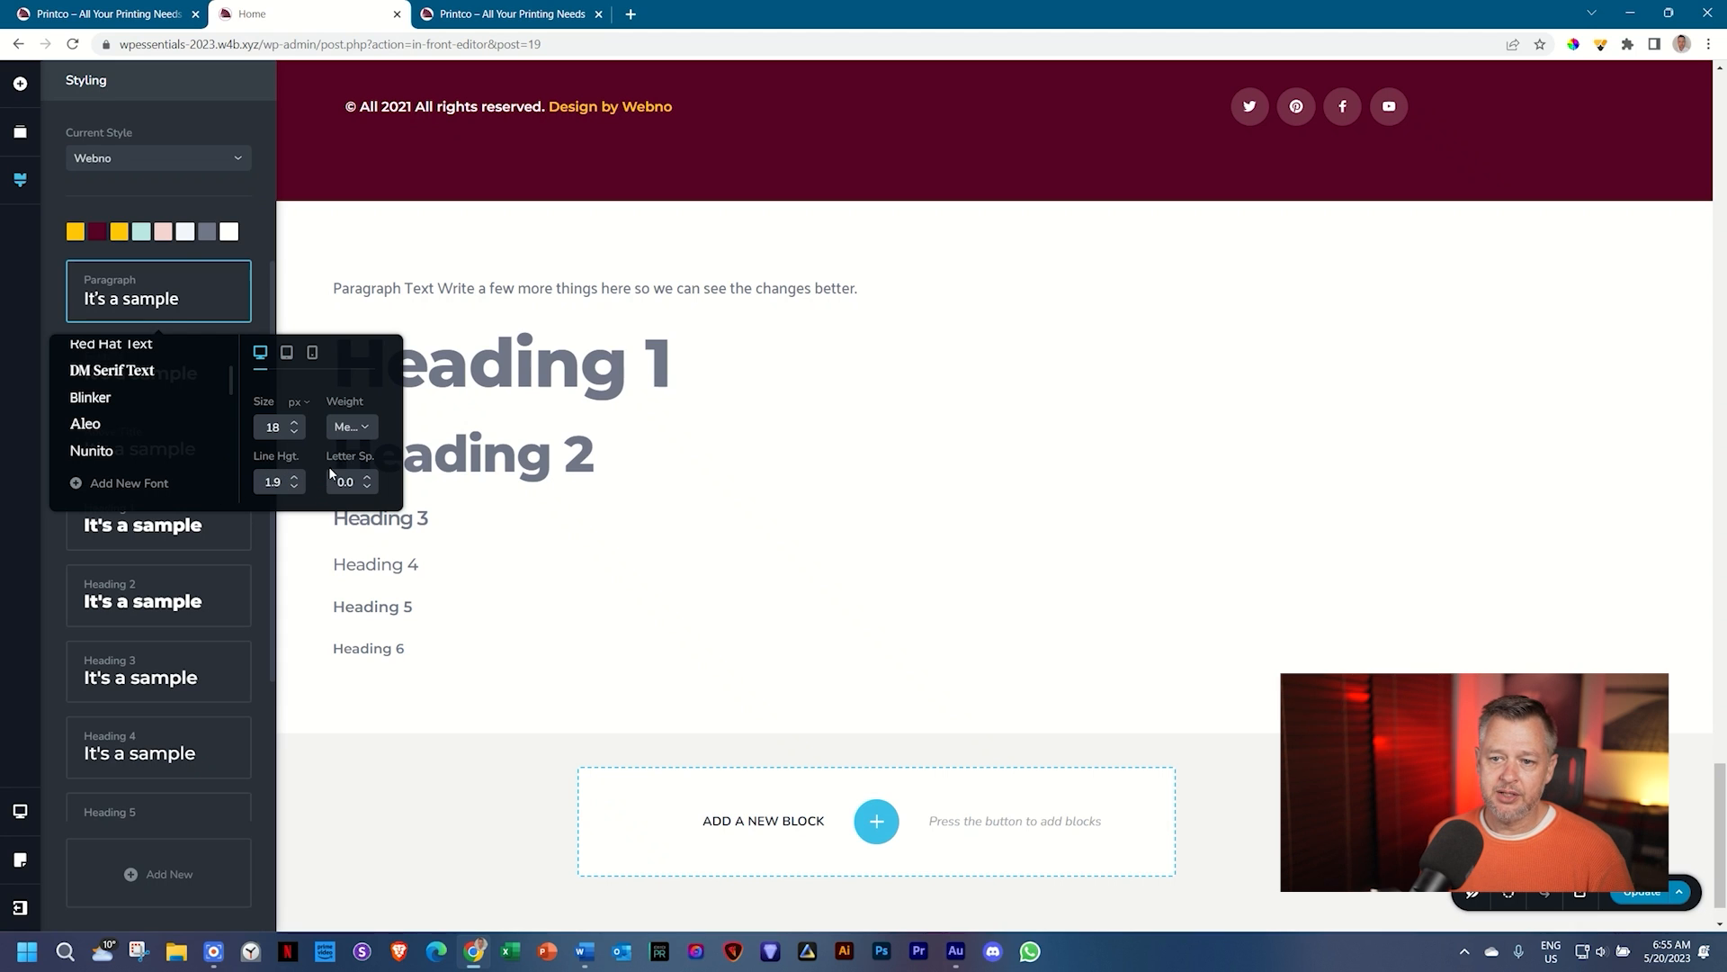
pyautogui.scroll(10, 975, 472)
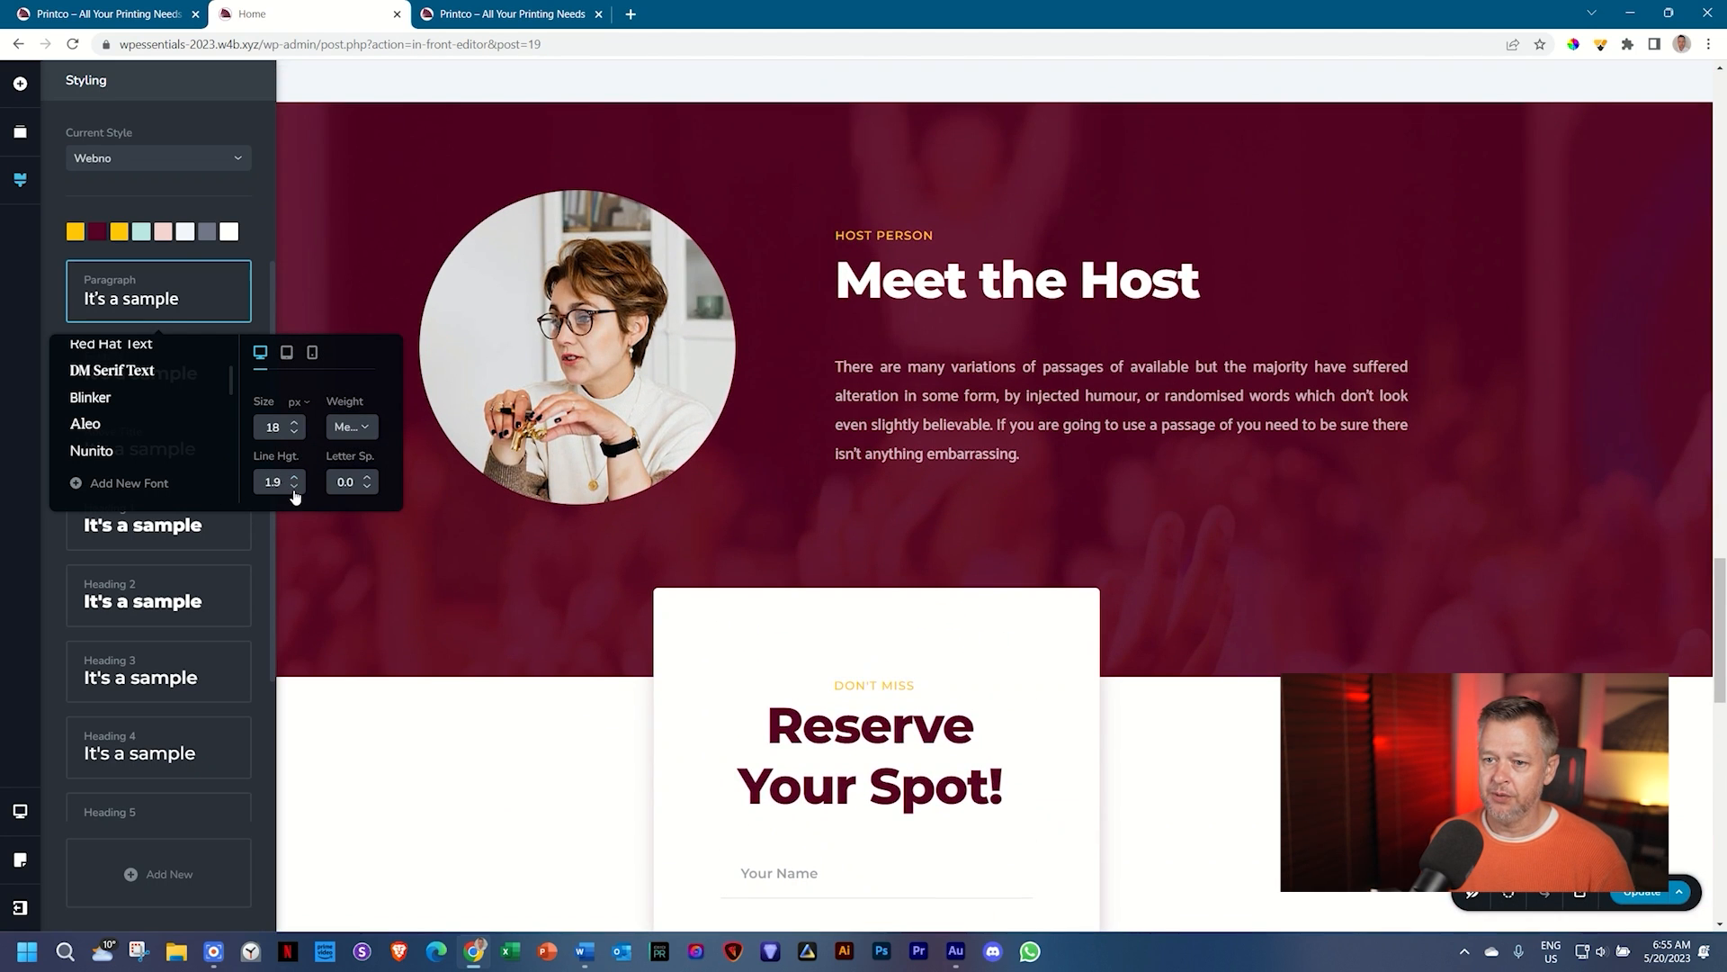
pyautogui.click(294, 490)
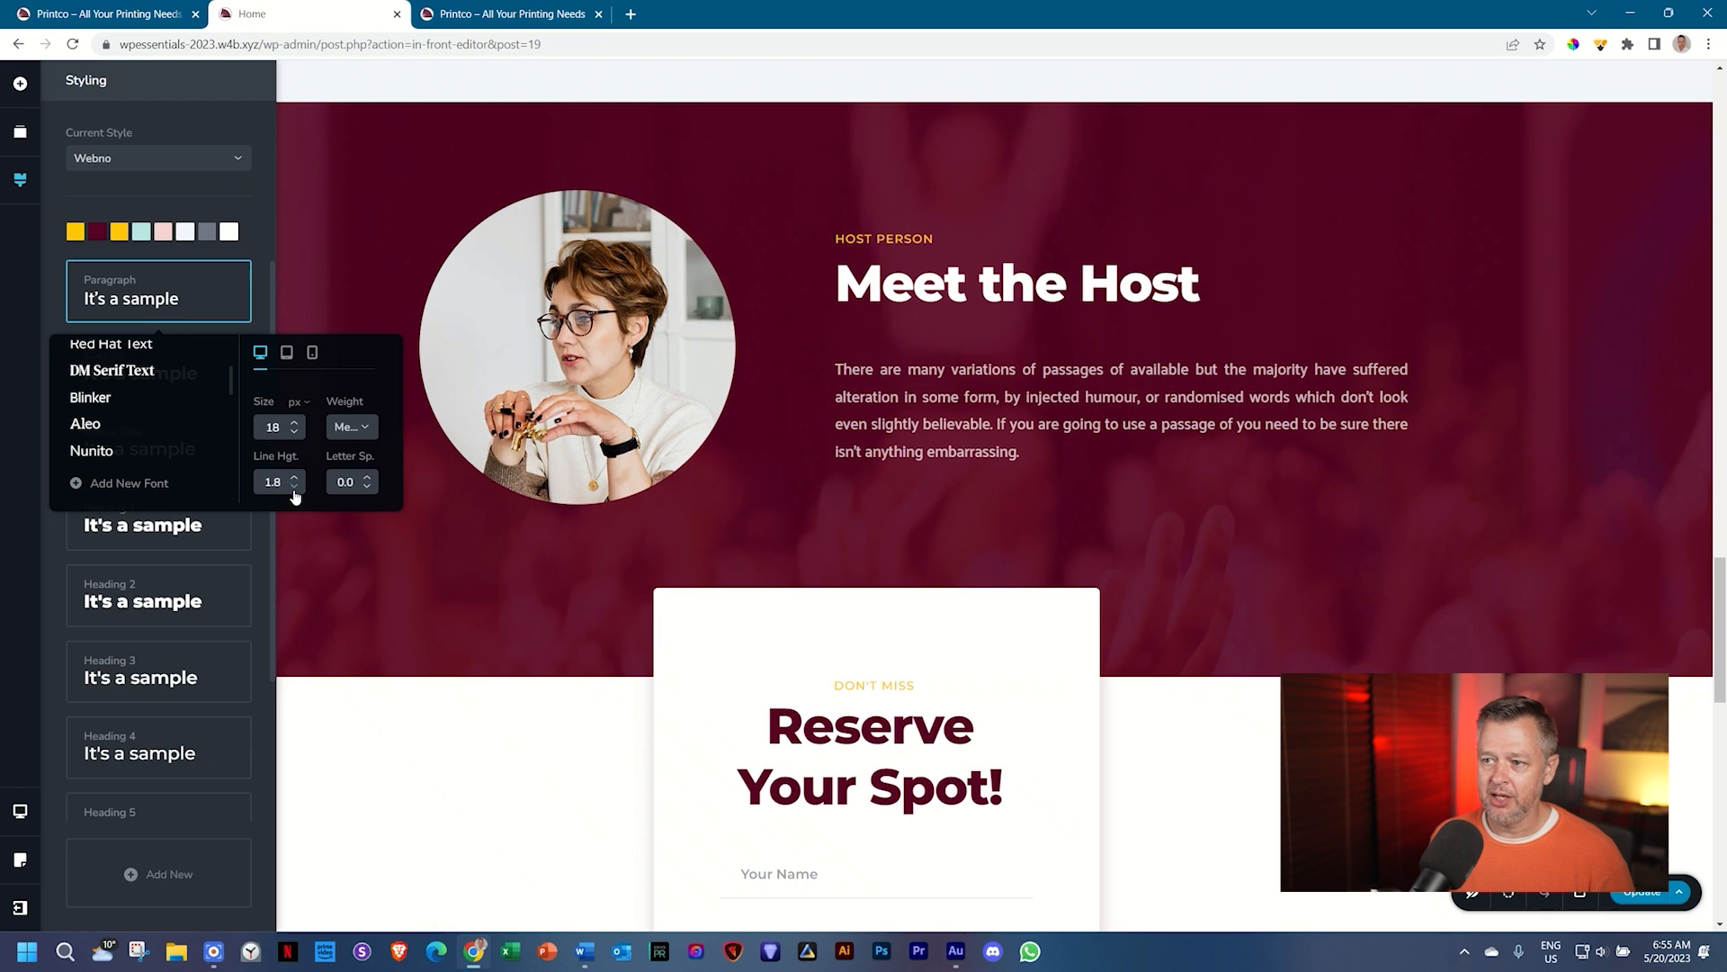
pyautogui.click(294, 491)
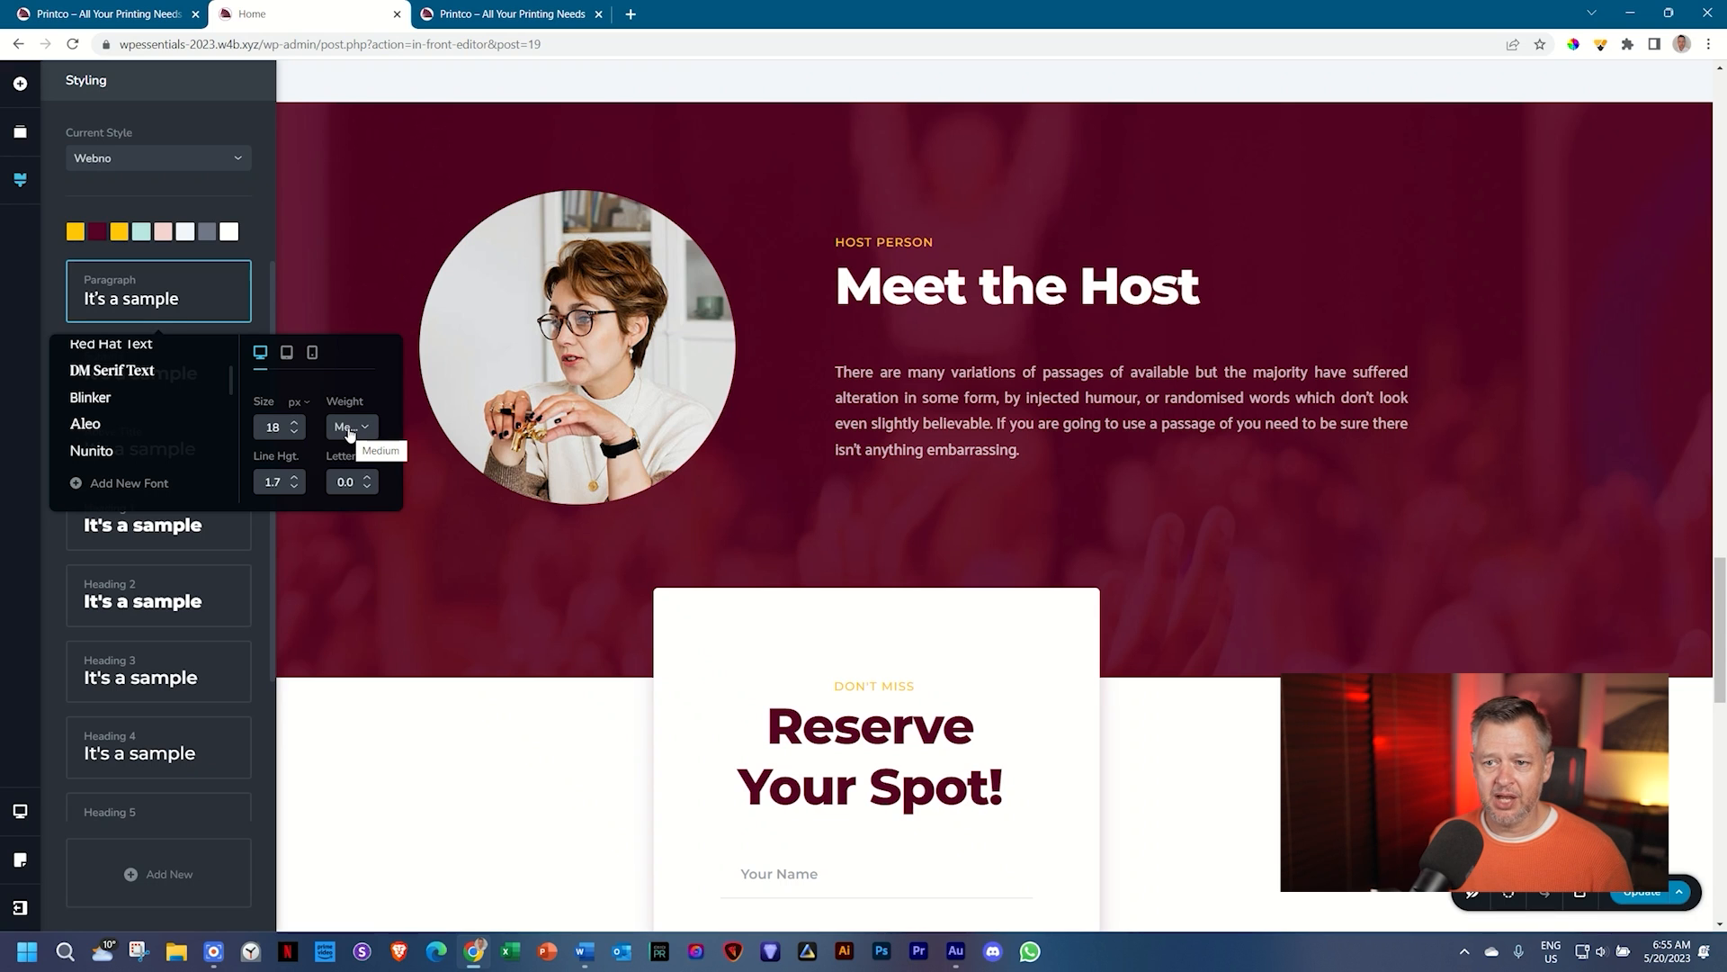
pyautogui.click(349, 430)
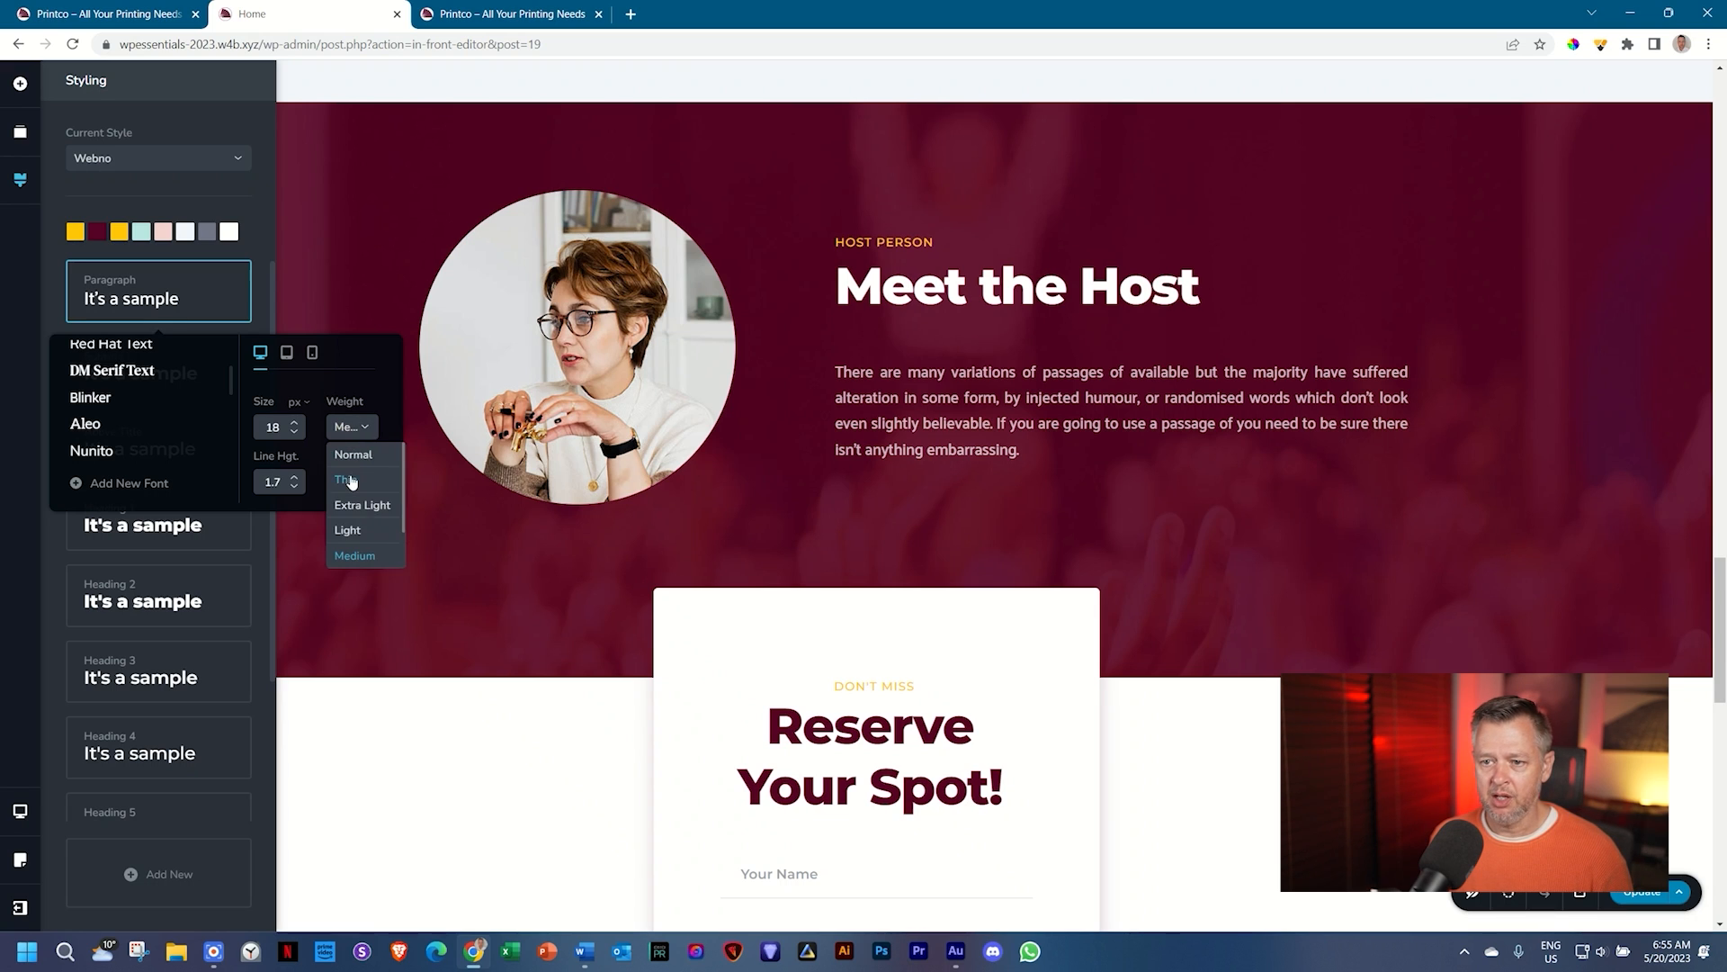
pyautogui.click(353, 456)
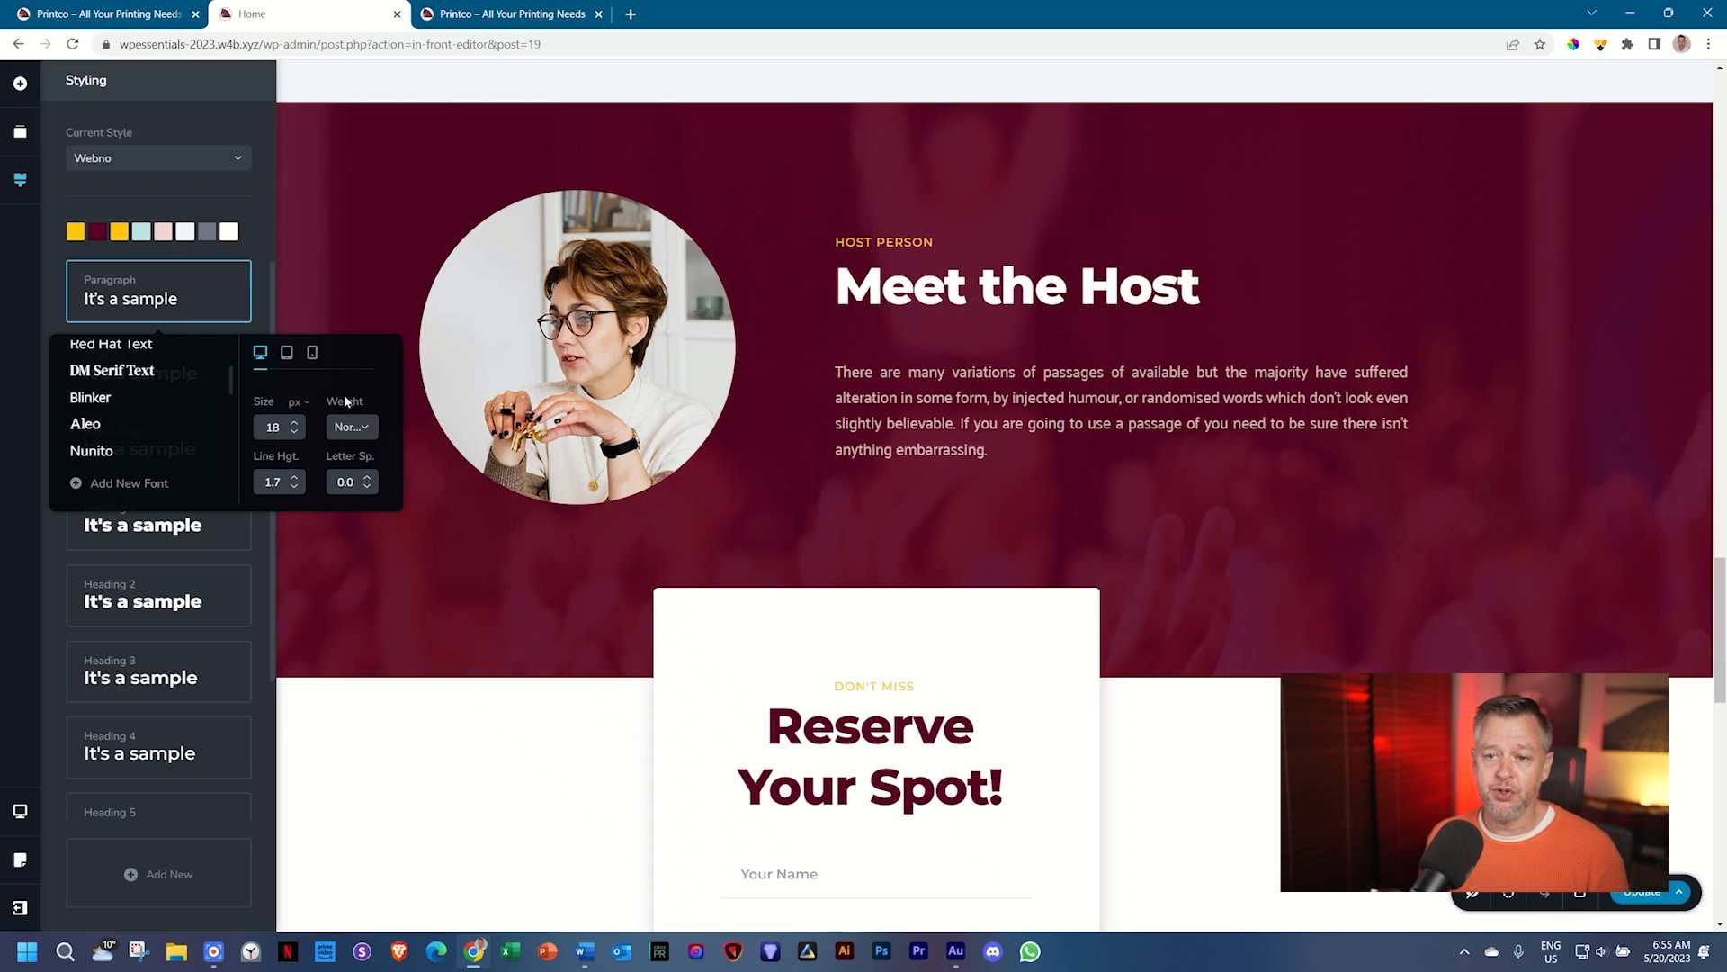
# Step: Review the Paragraph style's tablet (17 px/1.6) and mobile (16 px/1.6) values
pyautogui.click(287, 356)
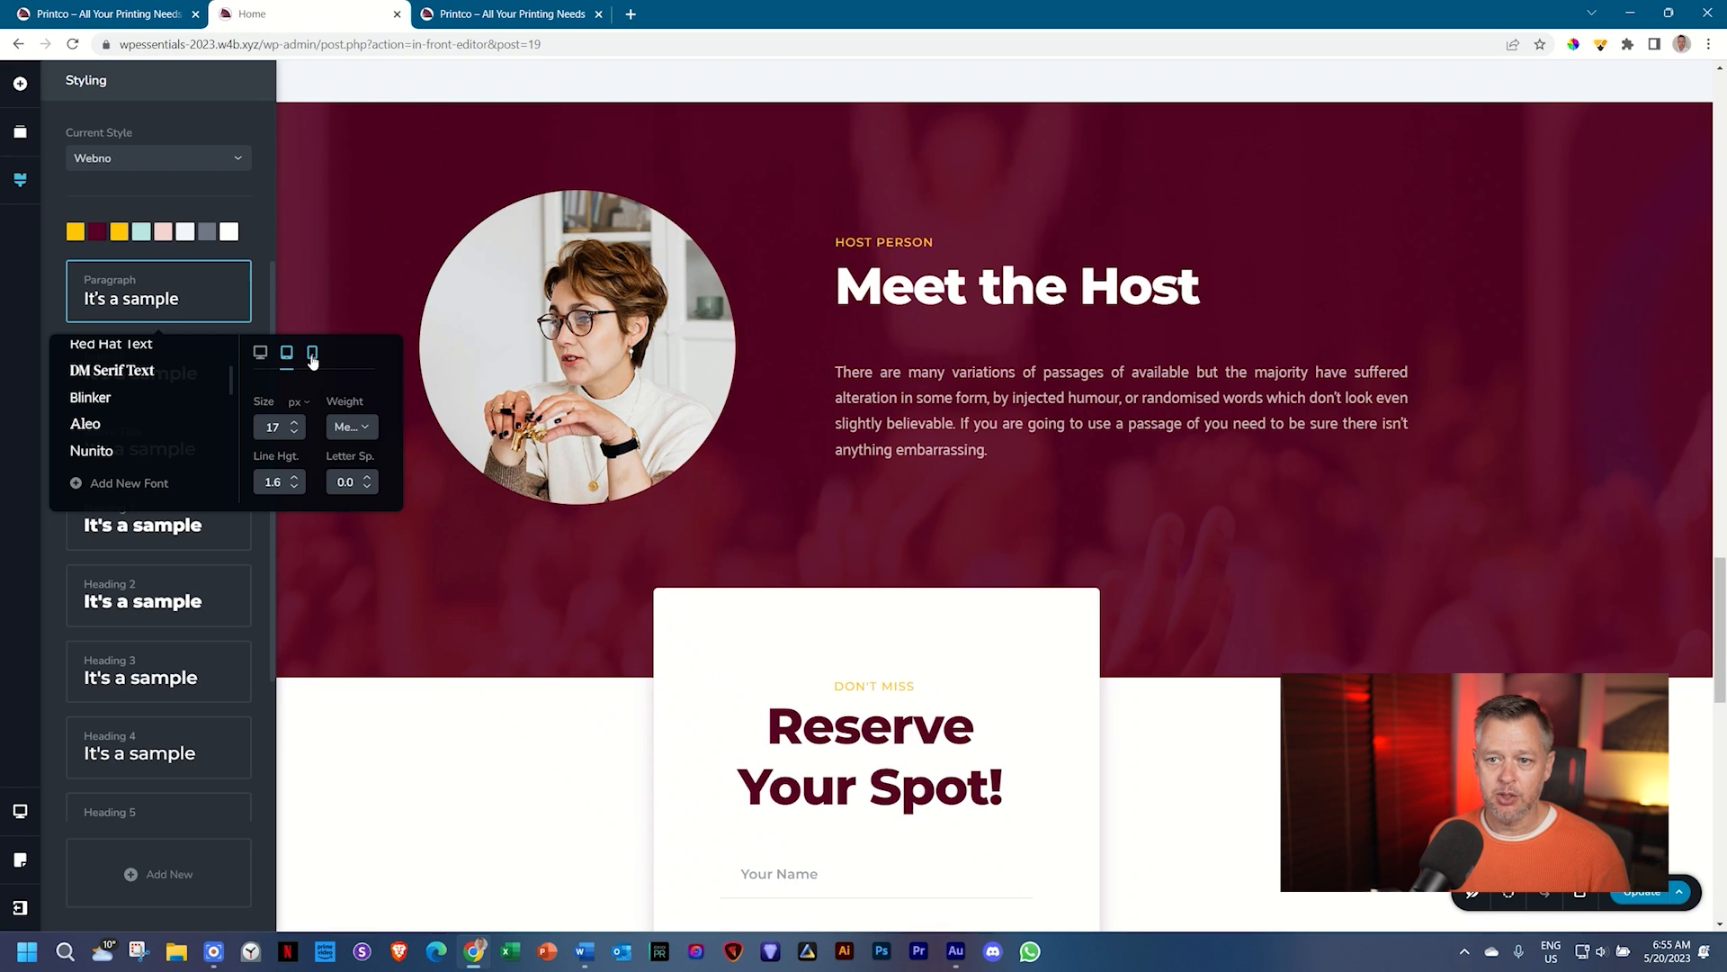
pyautogui.click(313, 356)
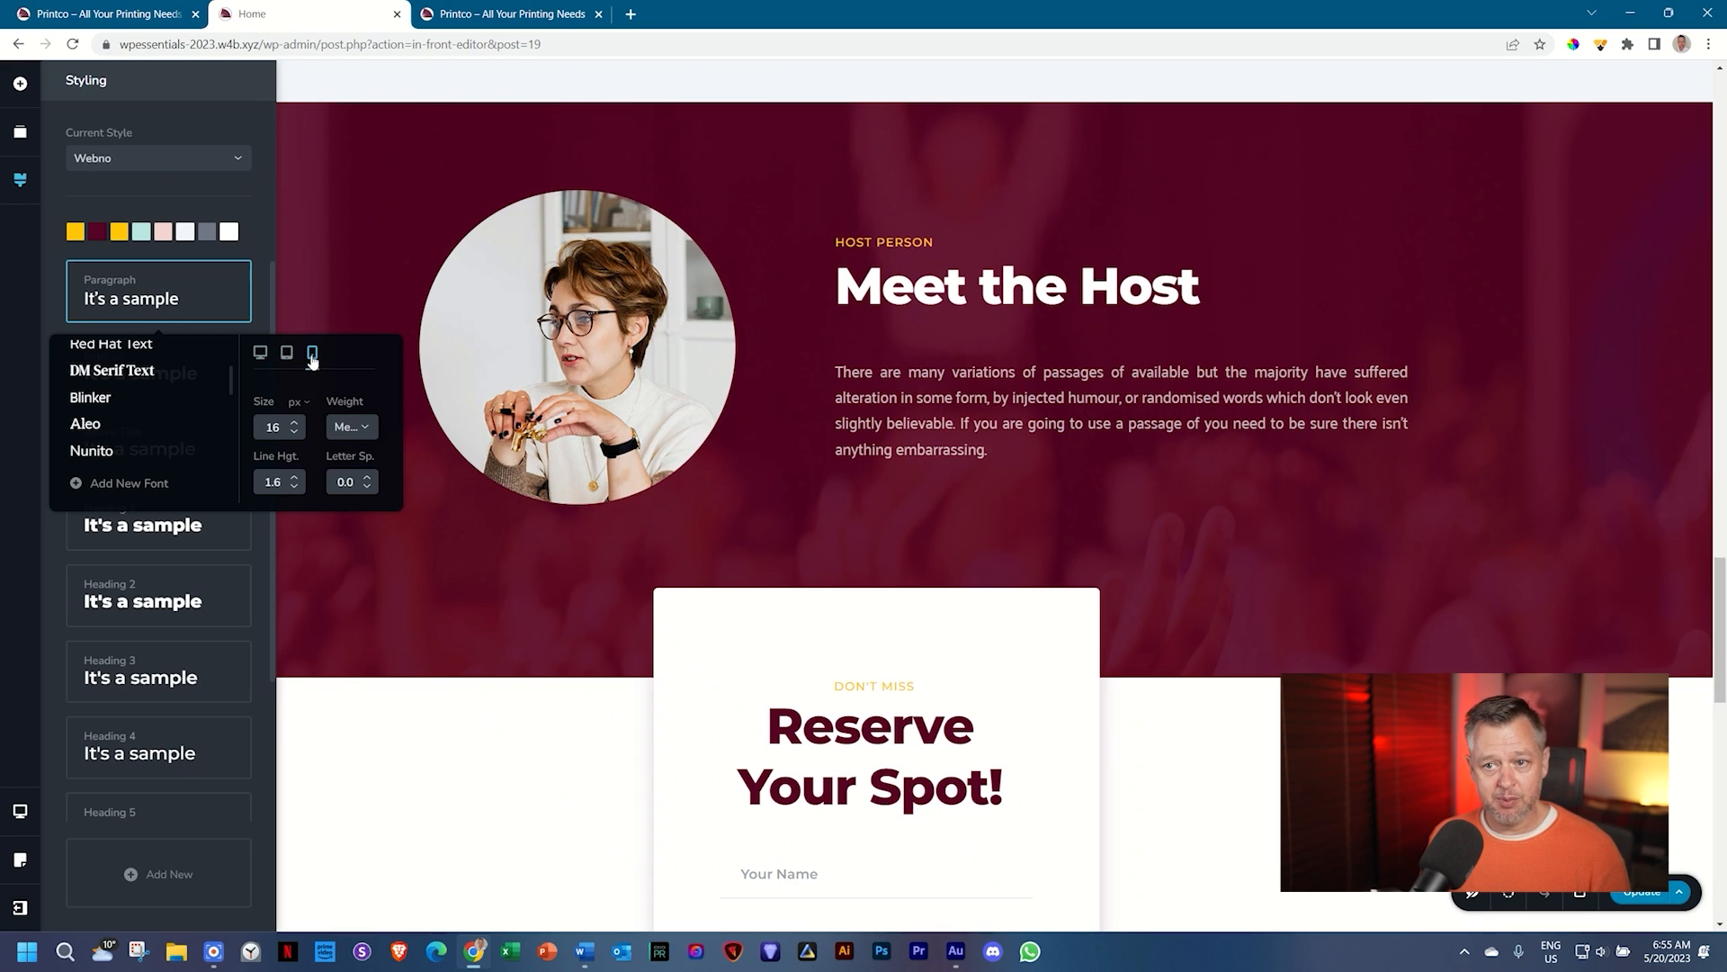
pyautogui.click(286, 354)
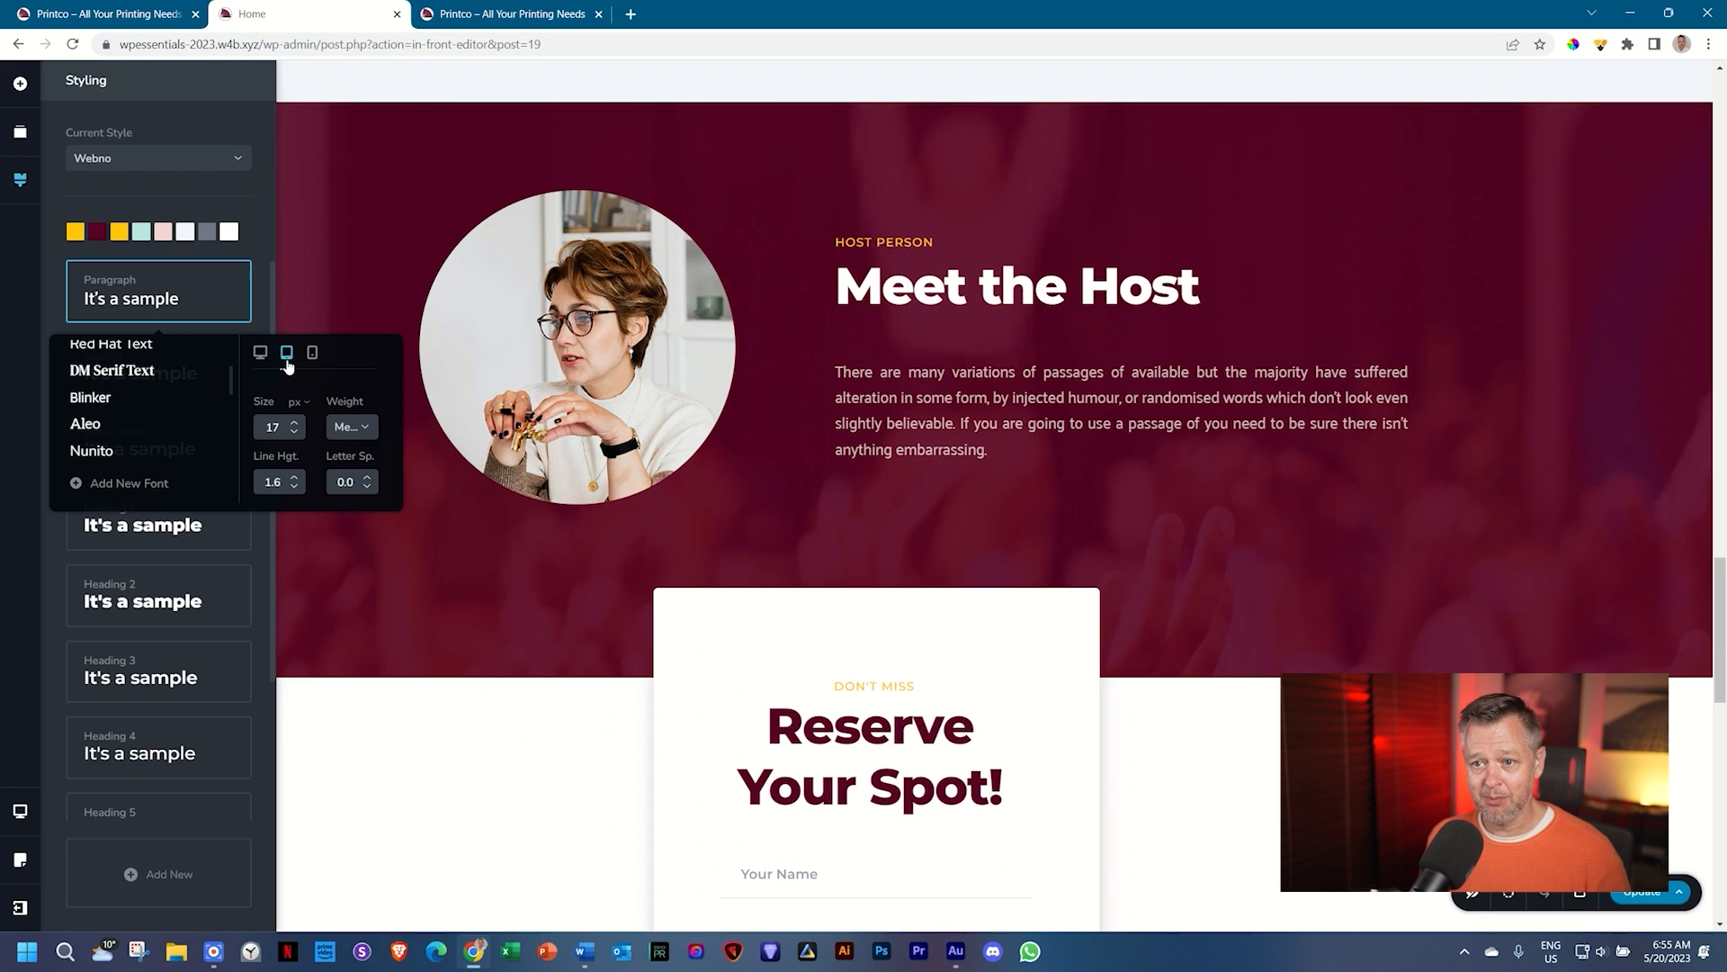
pyautogui.click(20, 811)
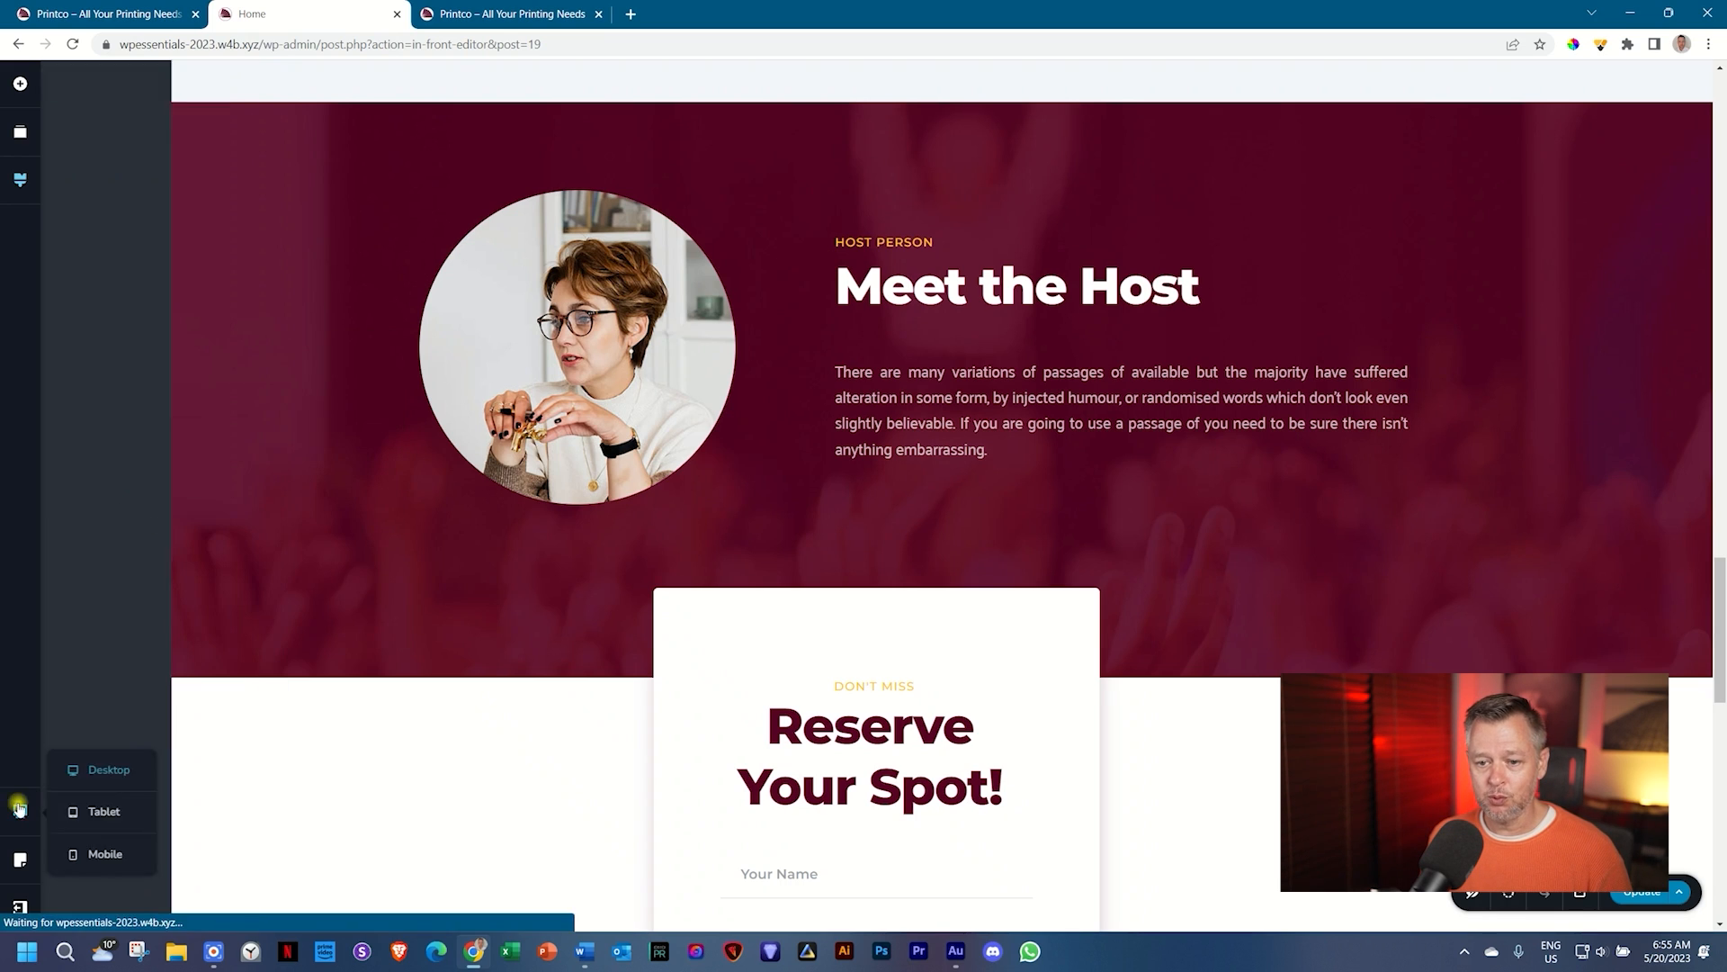
# Step: Preview the page at tablet width to check the Paragraph style, then return to desktop preview
pyautogui.click(107, 810)
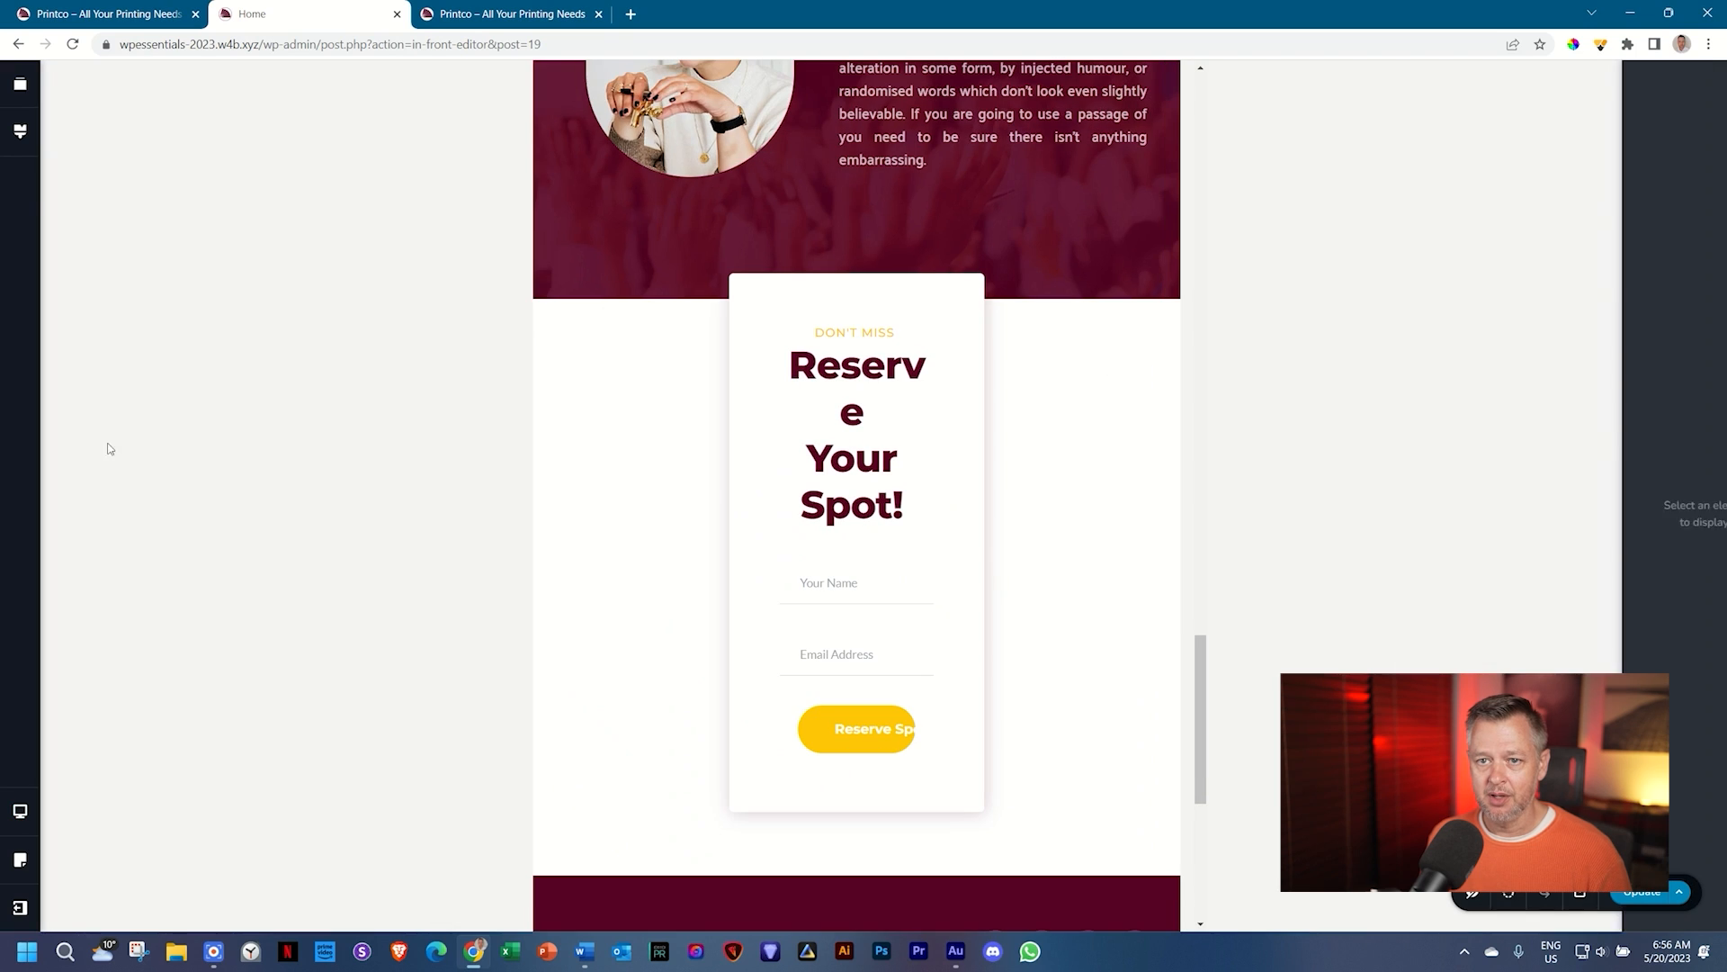
pyautogui.click(22, 133)
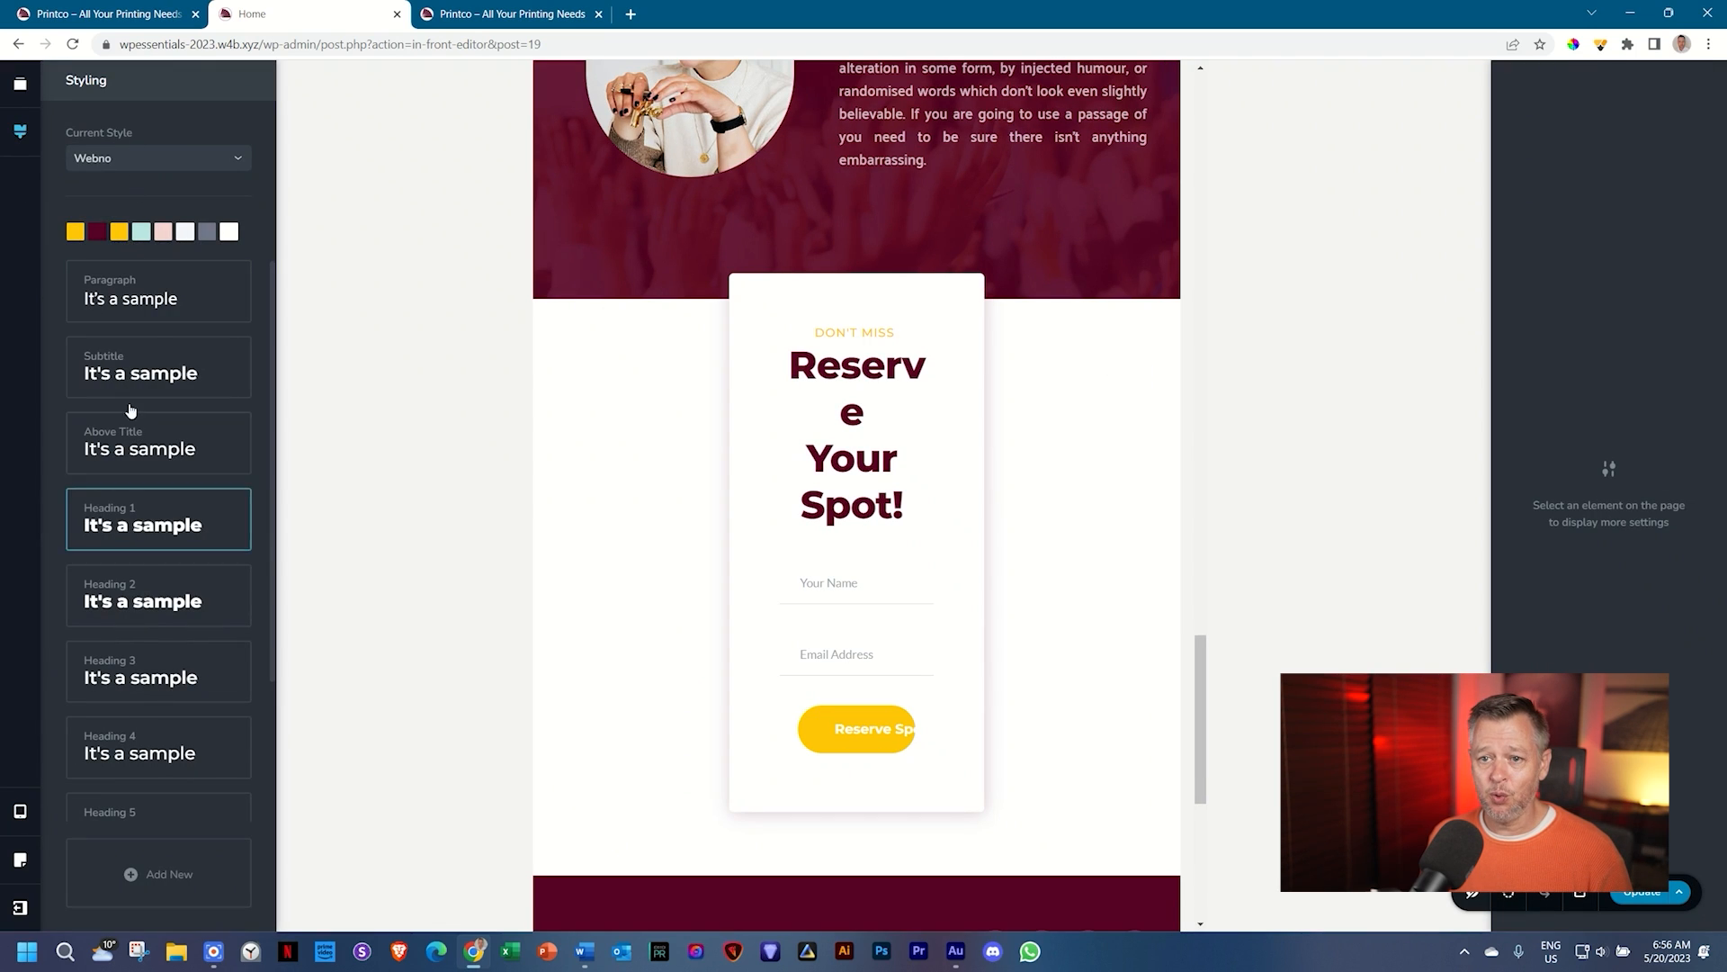
pyautogui.click(135, 288)
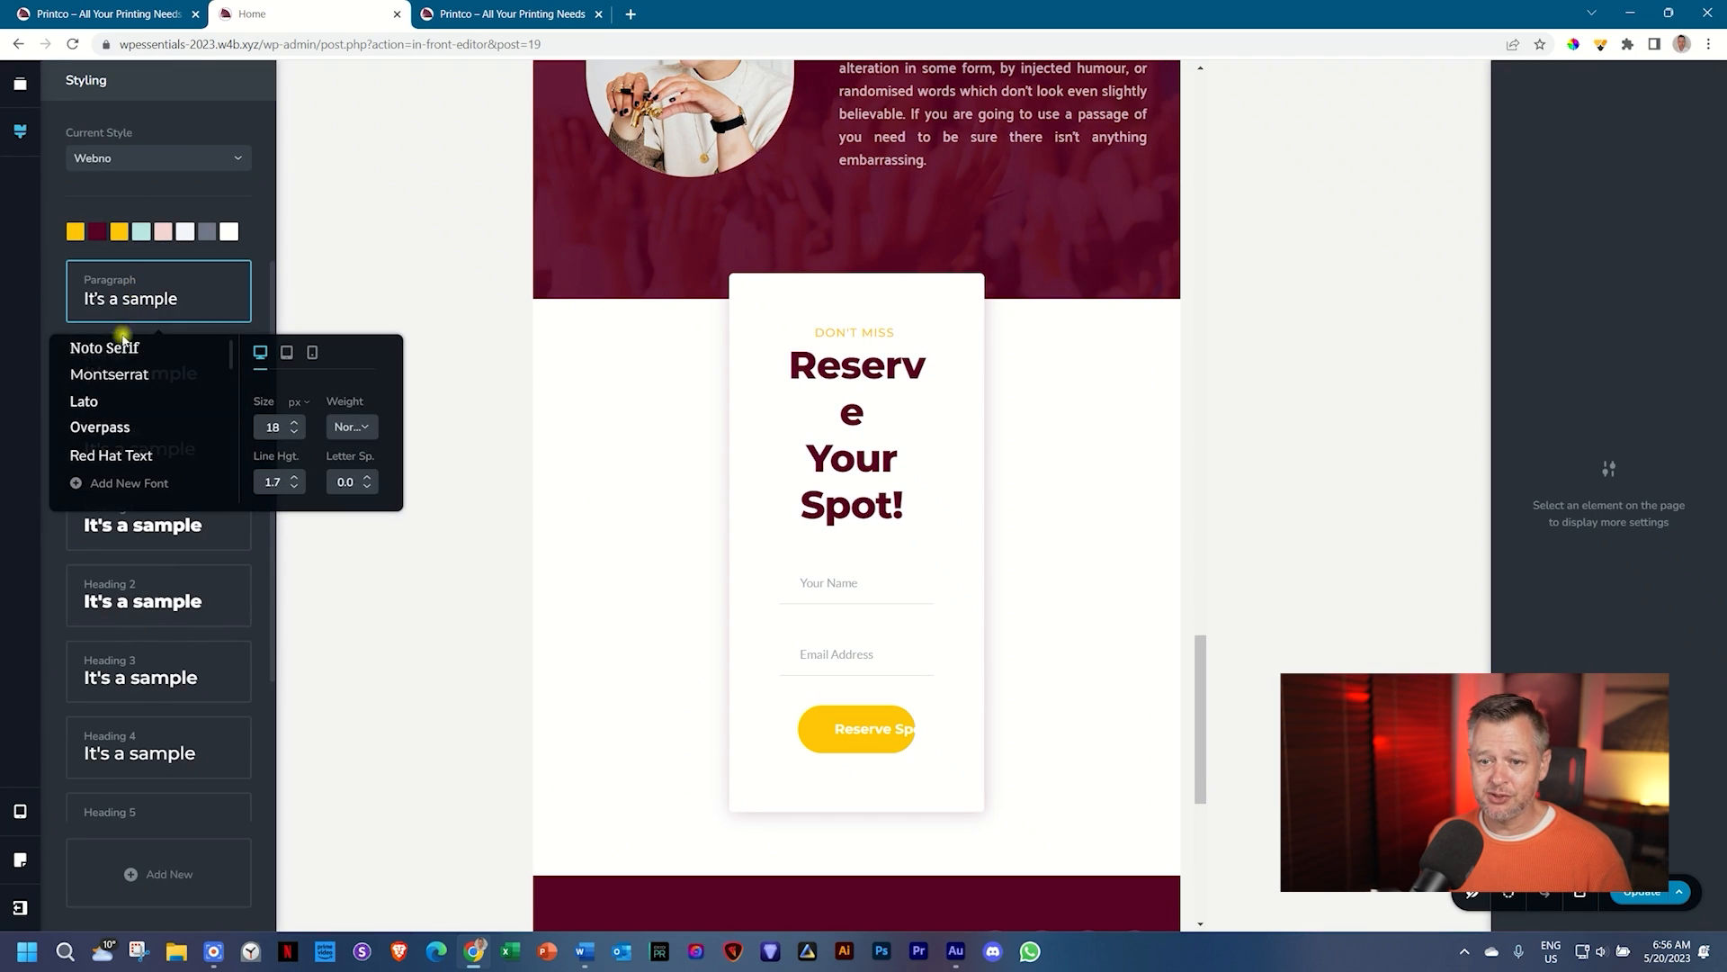
pyautogui.click(286, 354)
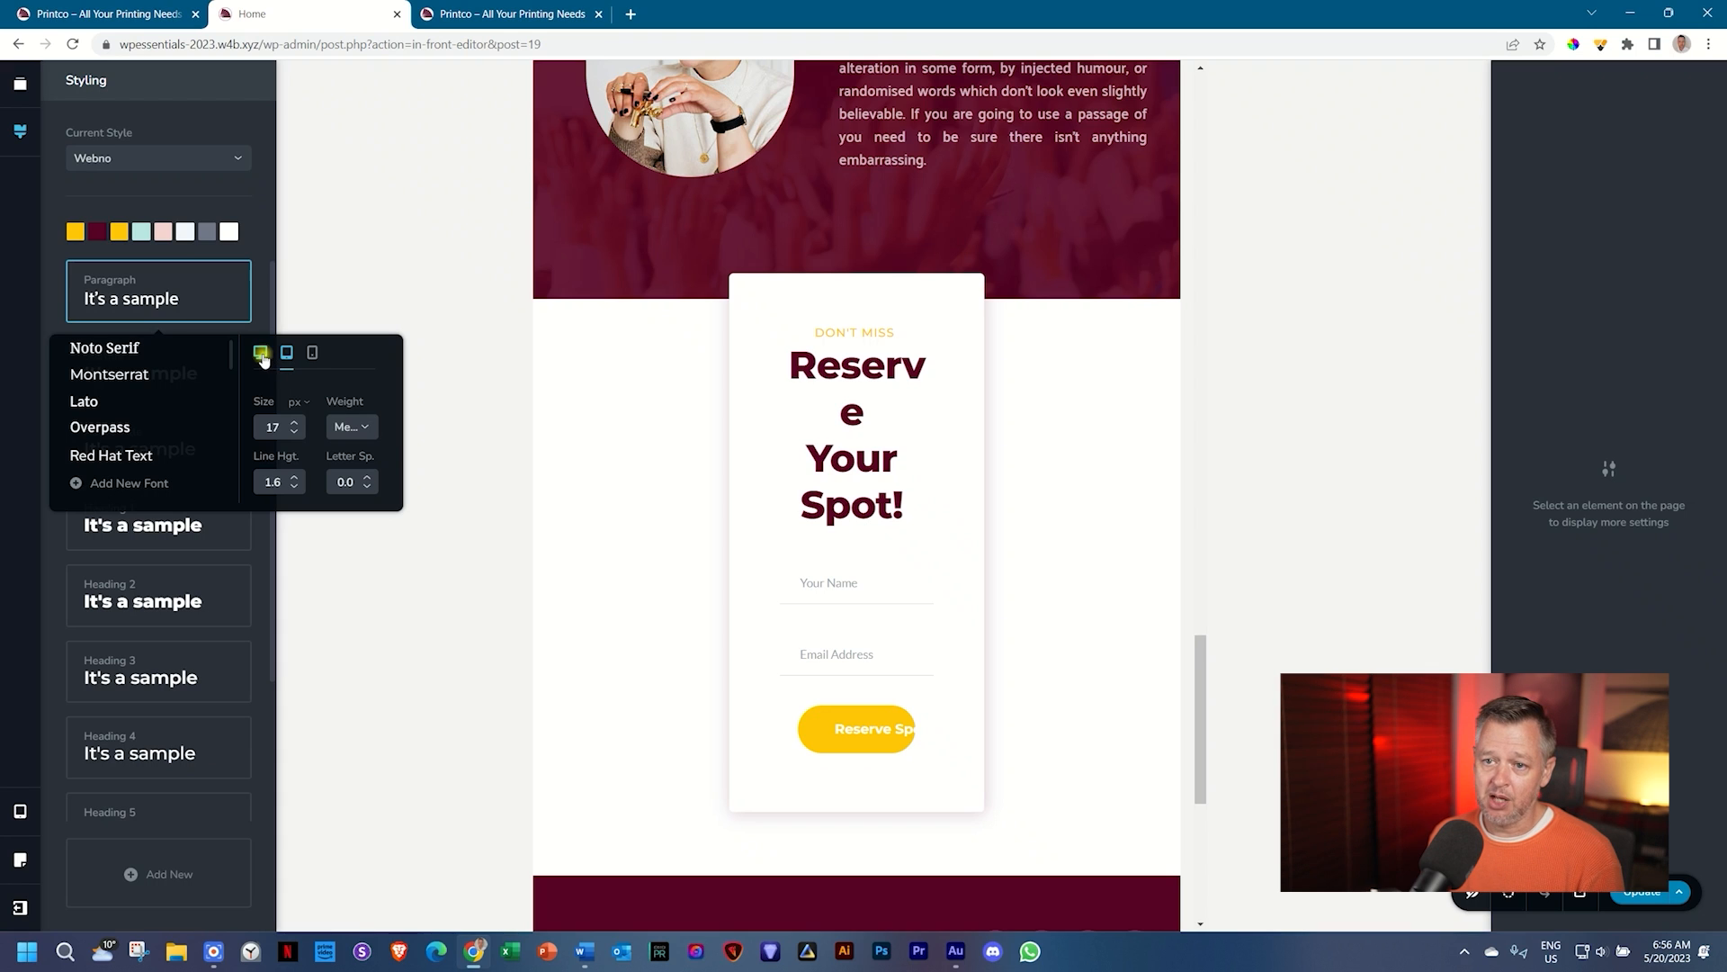
pyautogui.click(18, 814)
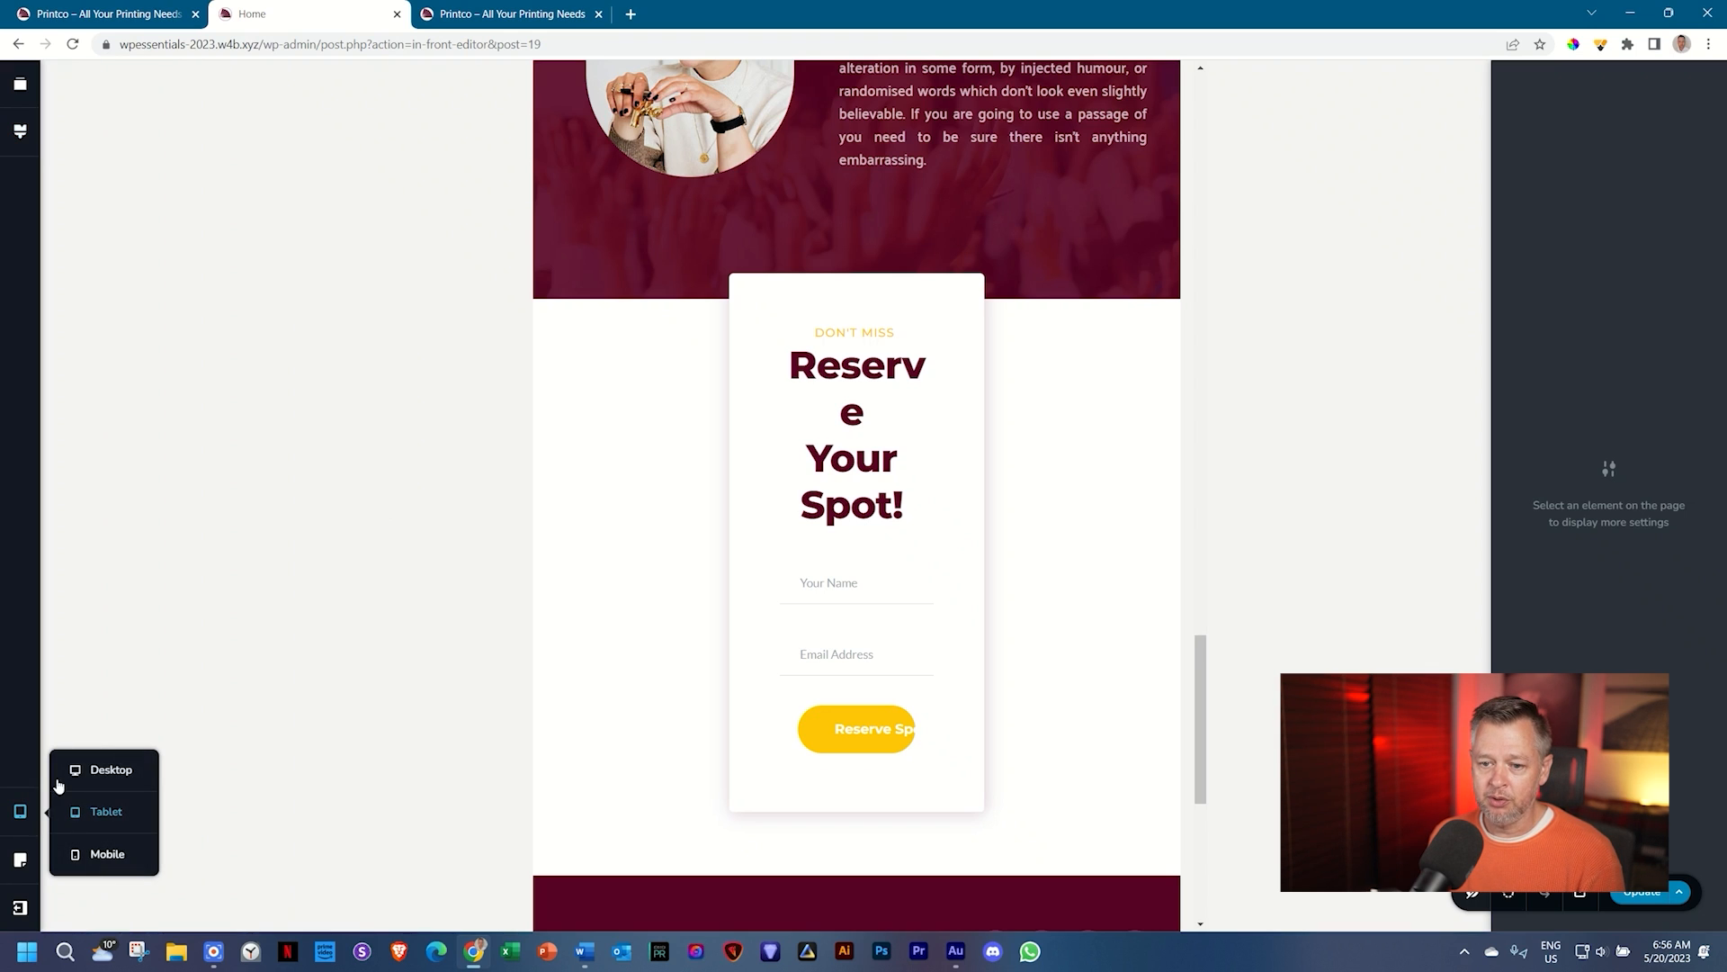
pyautogui.click(76, 766)
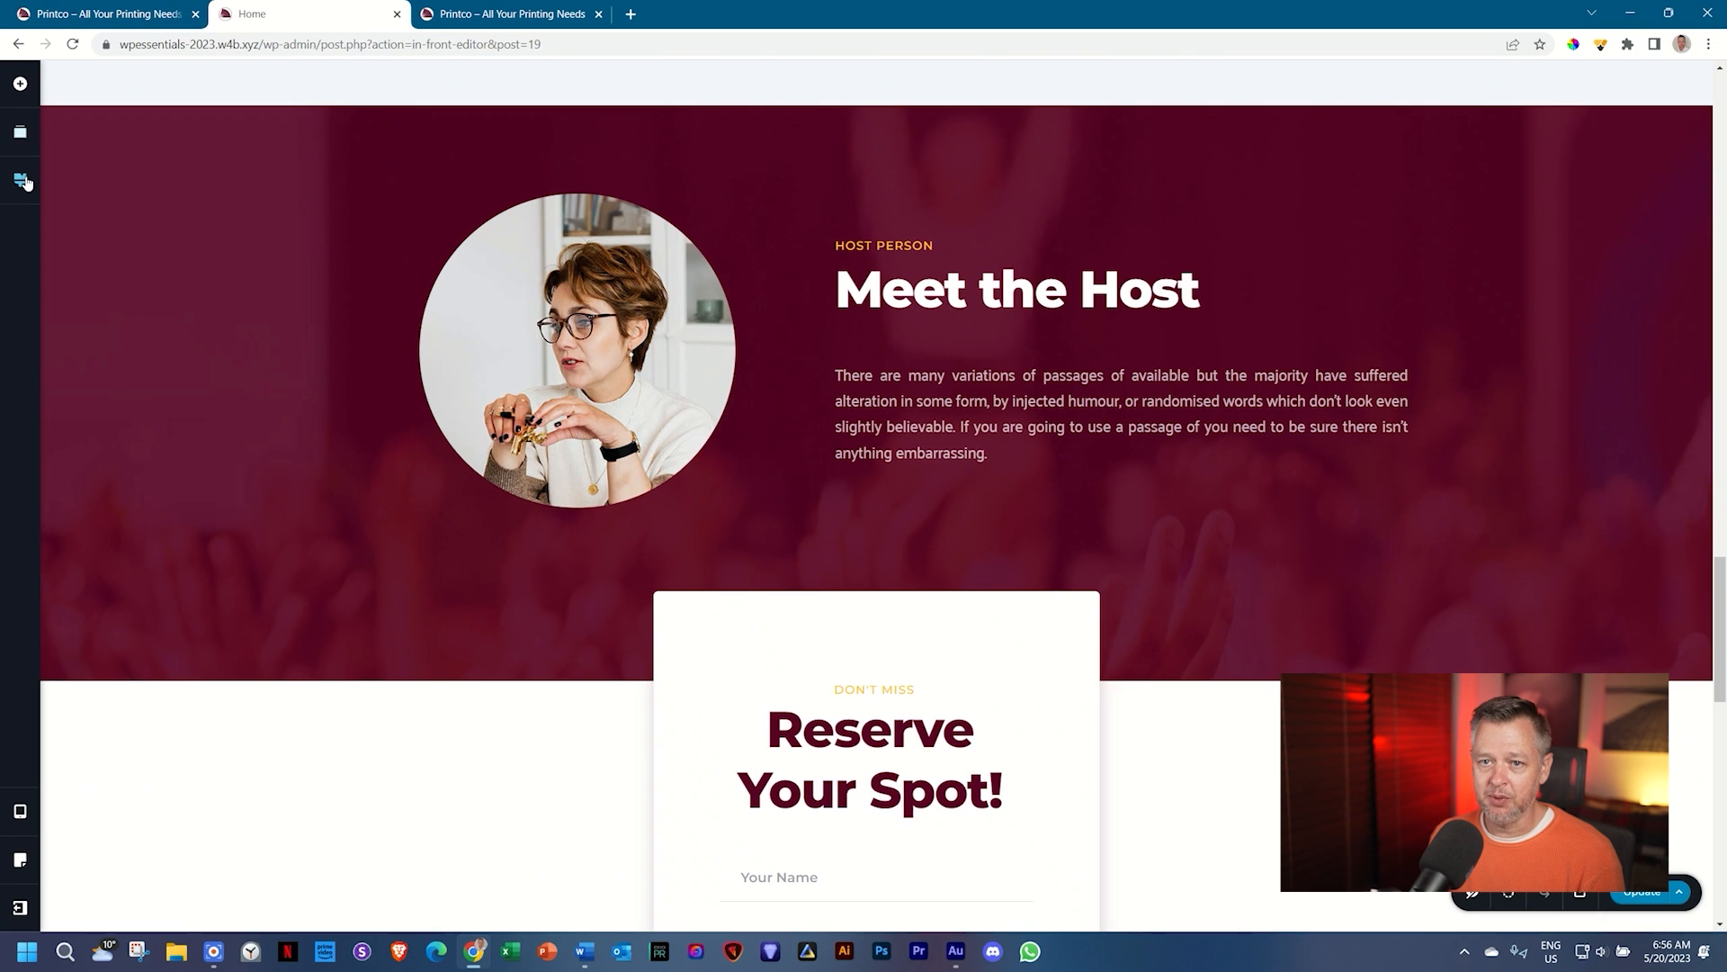
pyautogui.scroll(-14, 631, 354)
pyautogui.scroll(3, 606, 334)
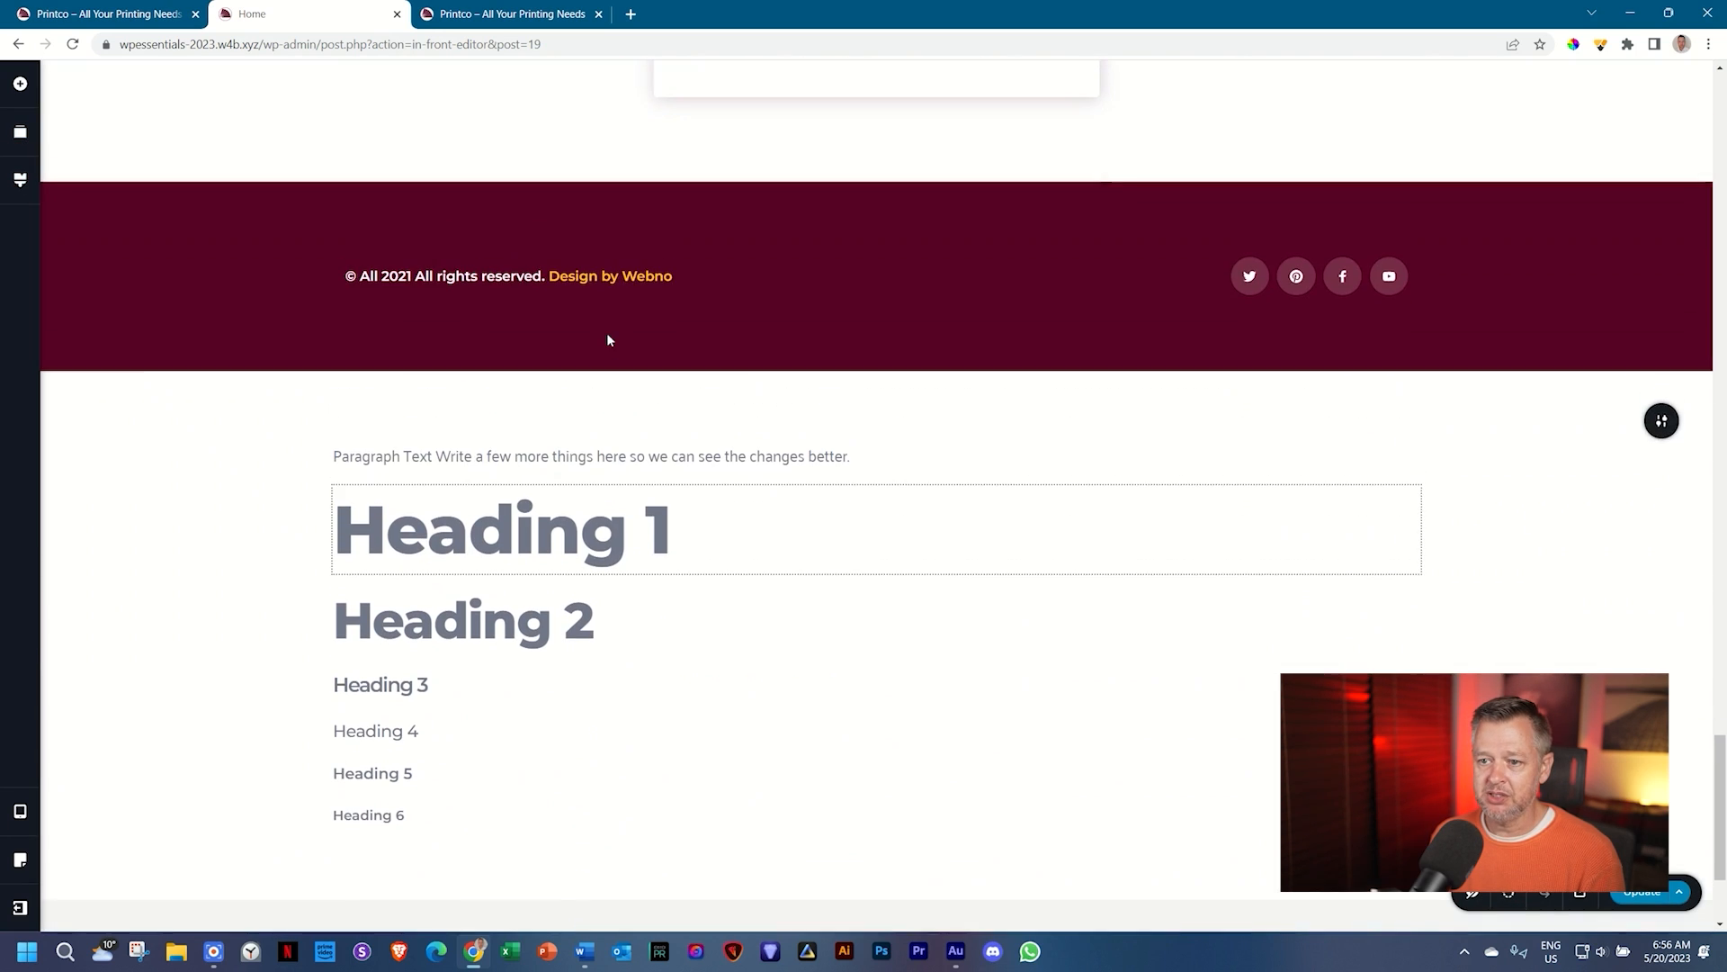
pyautogui.scroll(-1, 559, 385)
pyautogui.click(25, 183)
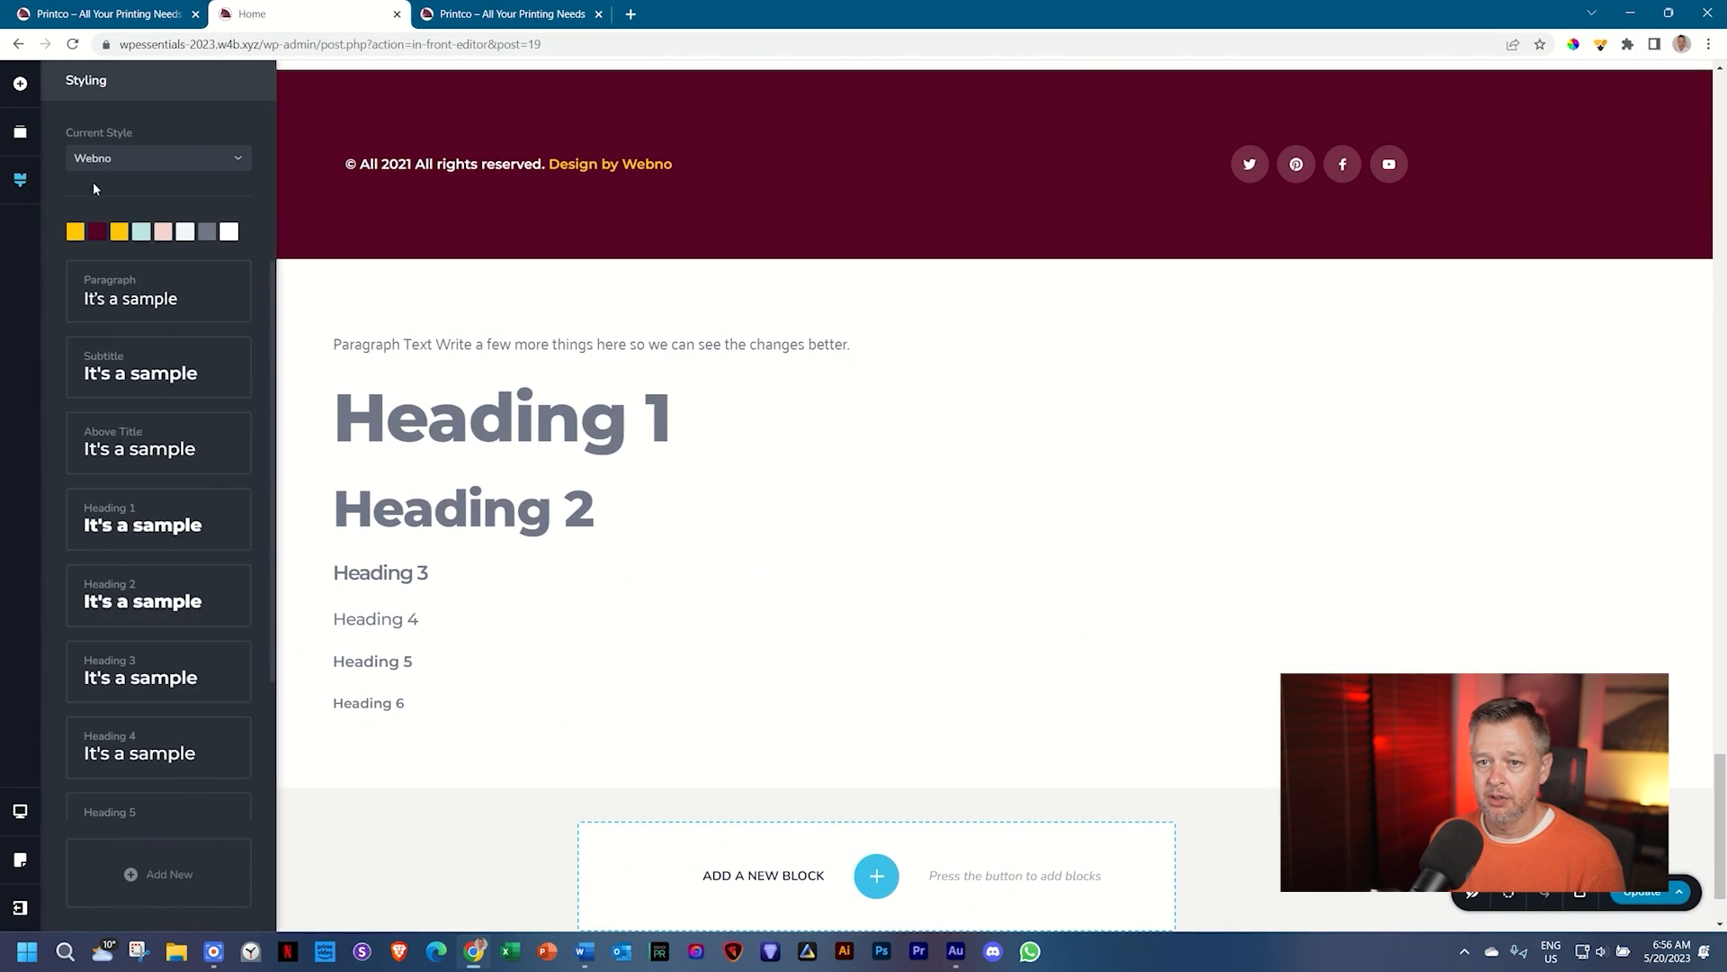
# Step: Switch both the Subtitle and Above Title global text styles to the Palanquin font
pyautogui.click(110, 372)
pyautogui.scroll(-2, 108, 480)
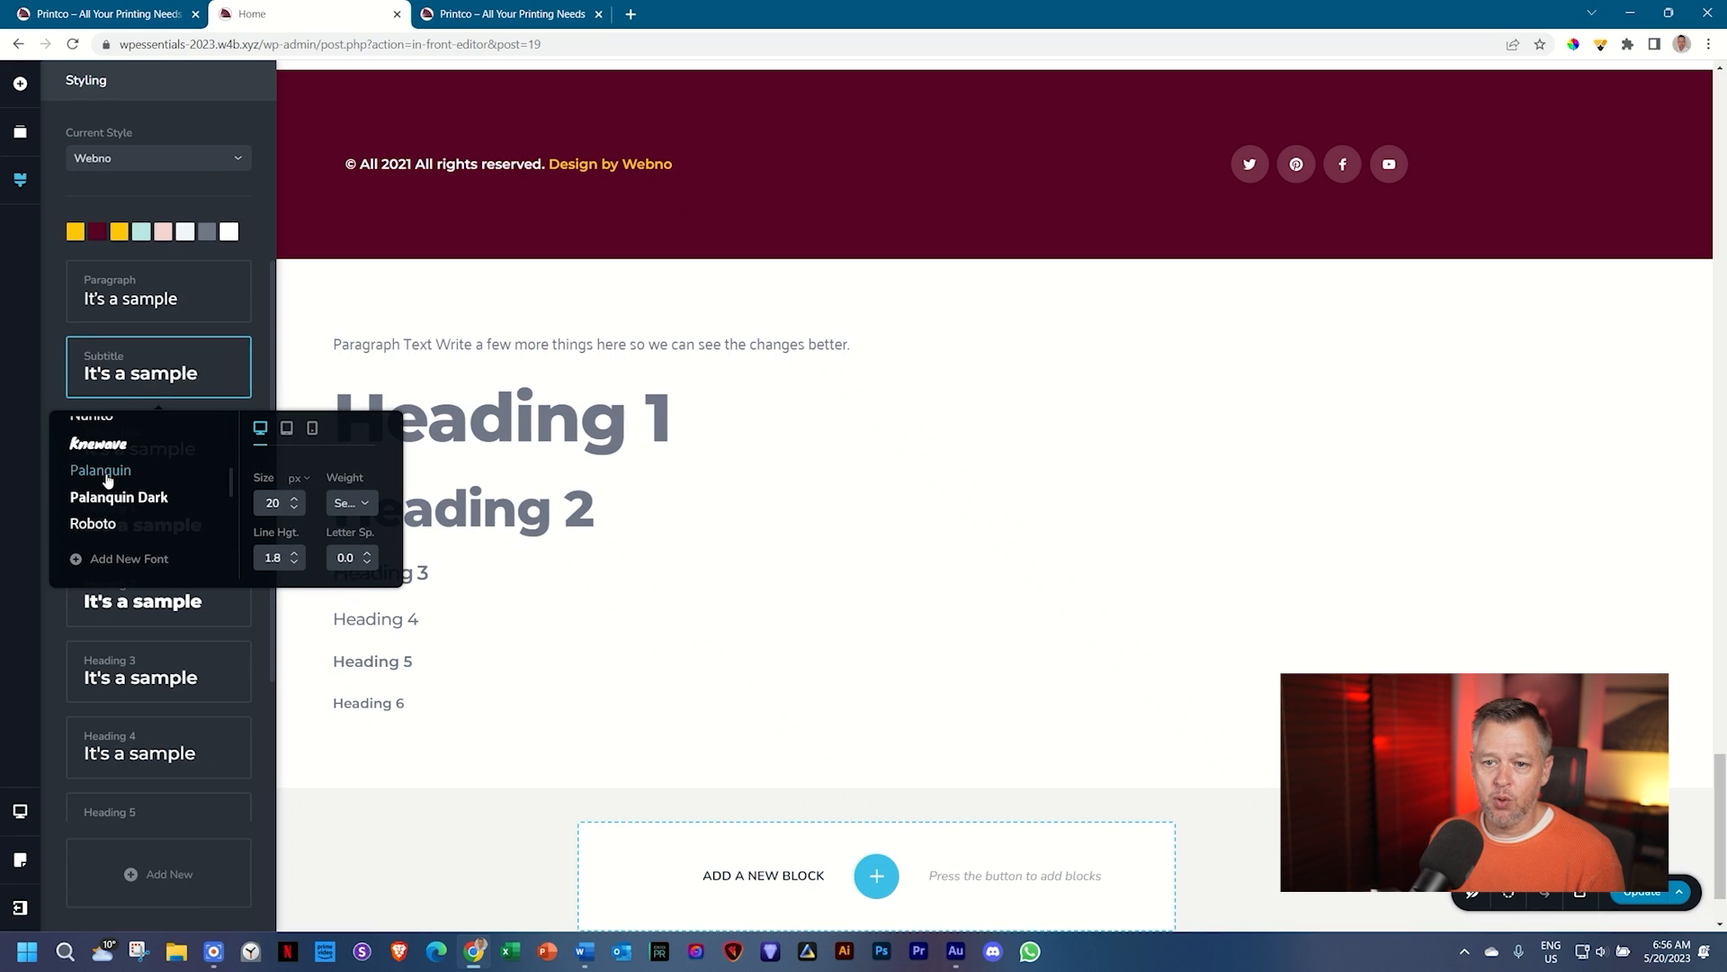
pyautogui.click(107, 479)
pyautogui.click(50, 365)
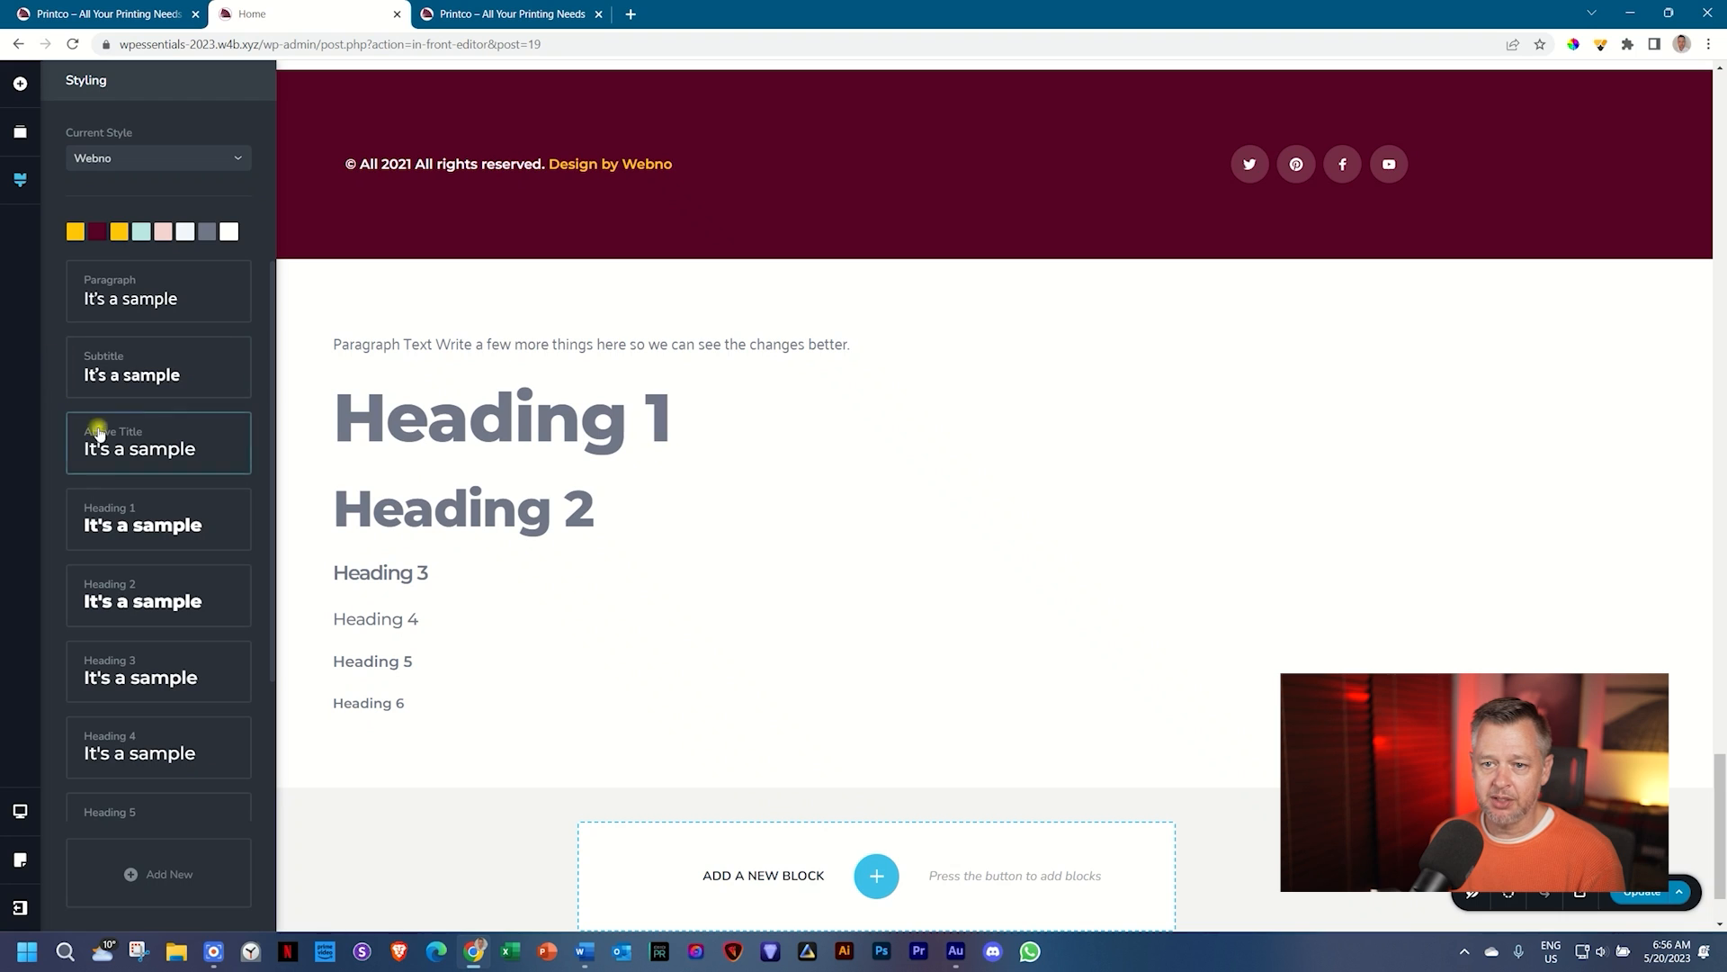
pyautogui.click(94, 439)
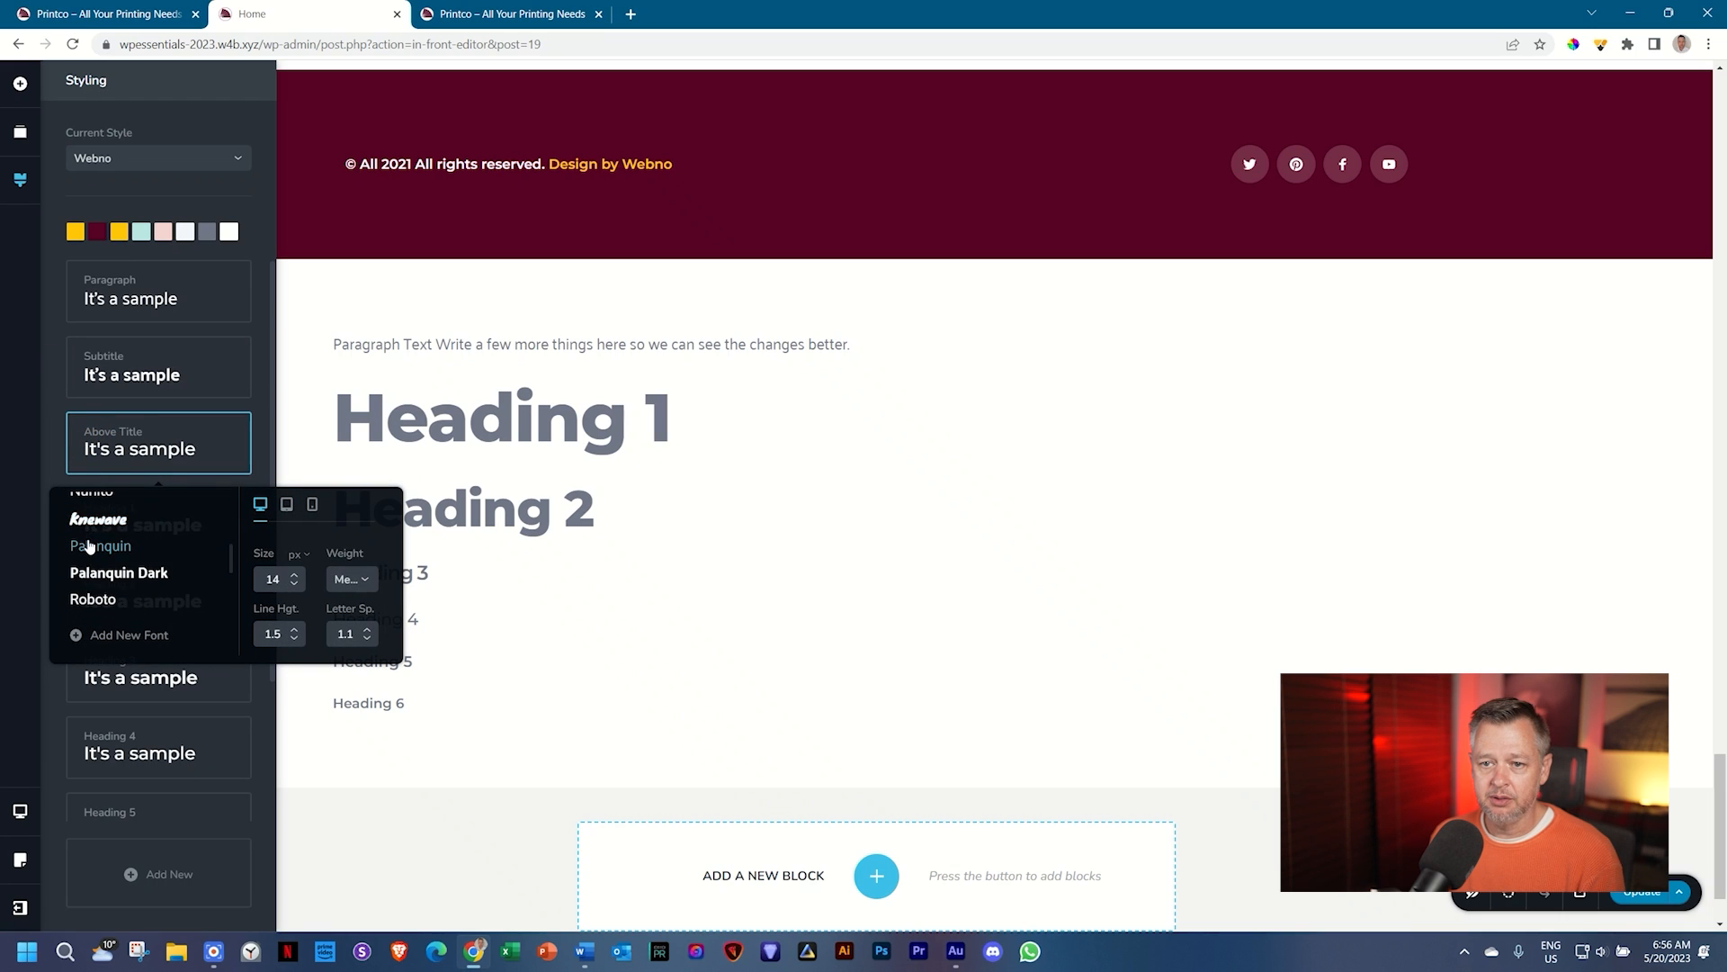
pyautogui.click(89, 544)
pyautogui.click(54, 439)
pyautogui.scroll(10, 866, 450)
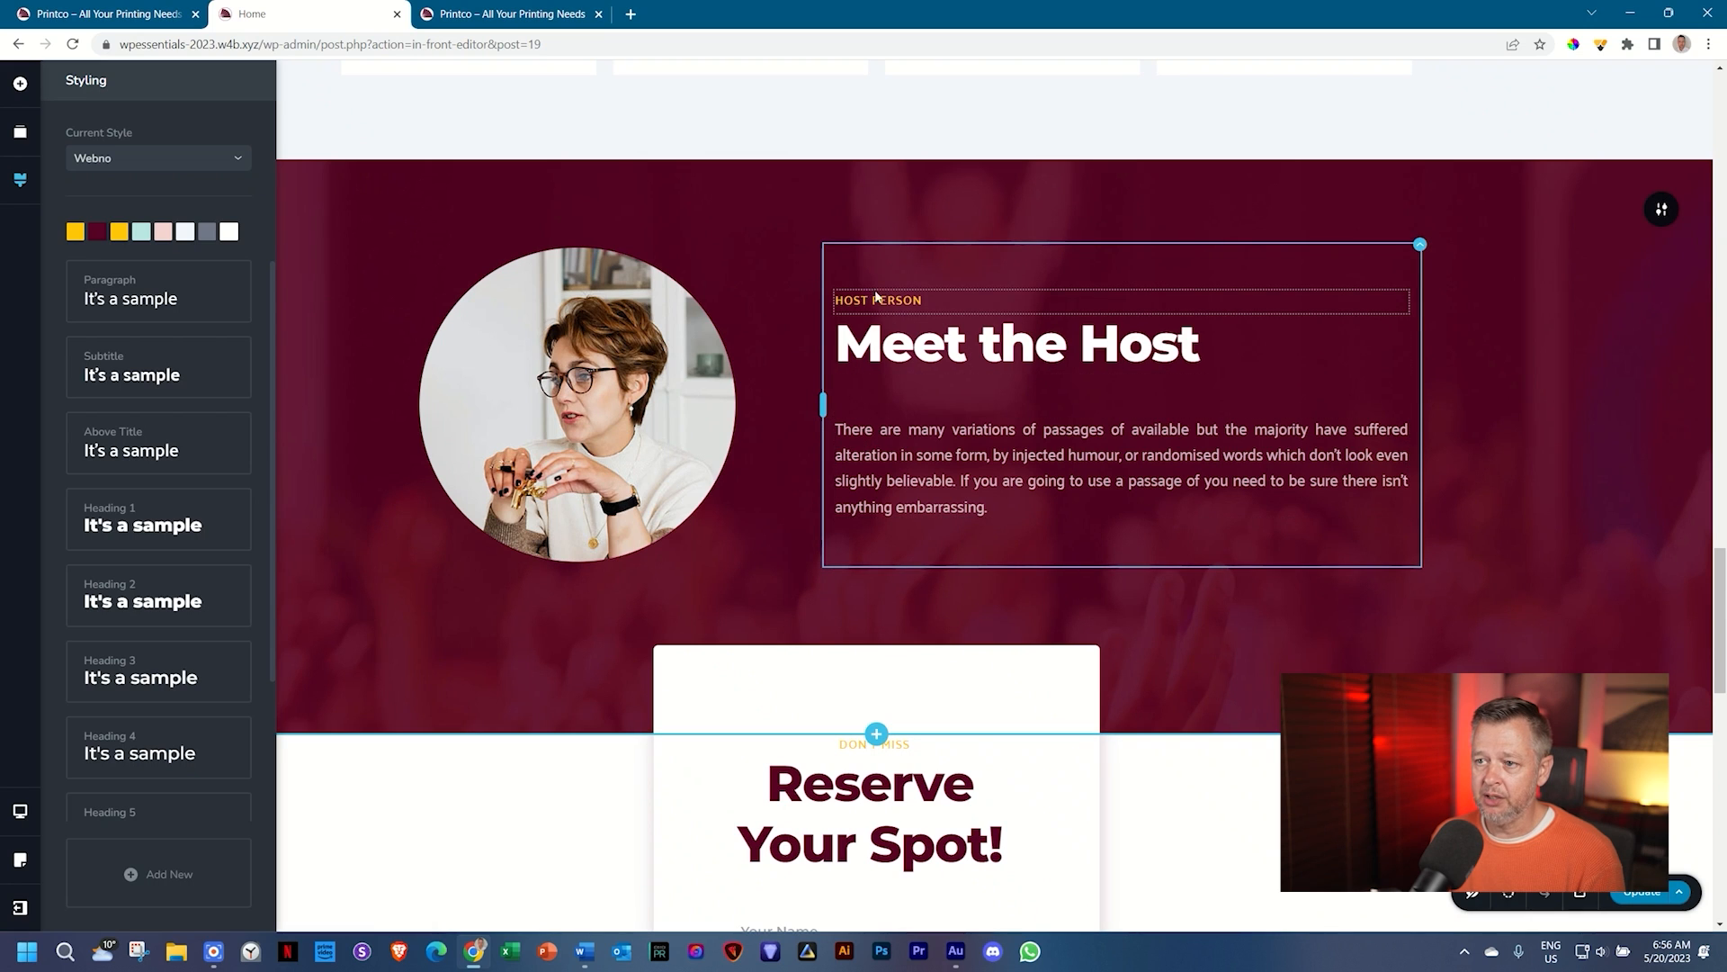
# Step: Inspect the typography of the HOST PERSON label in the host section
pyautogui.click(885, 309)
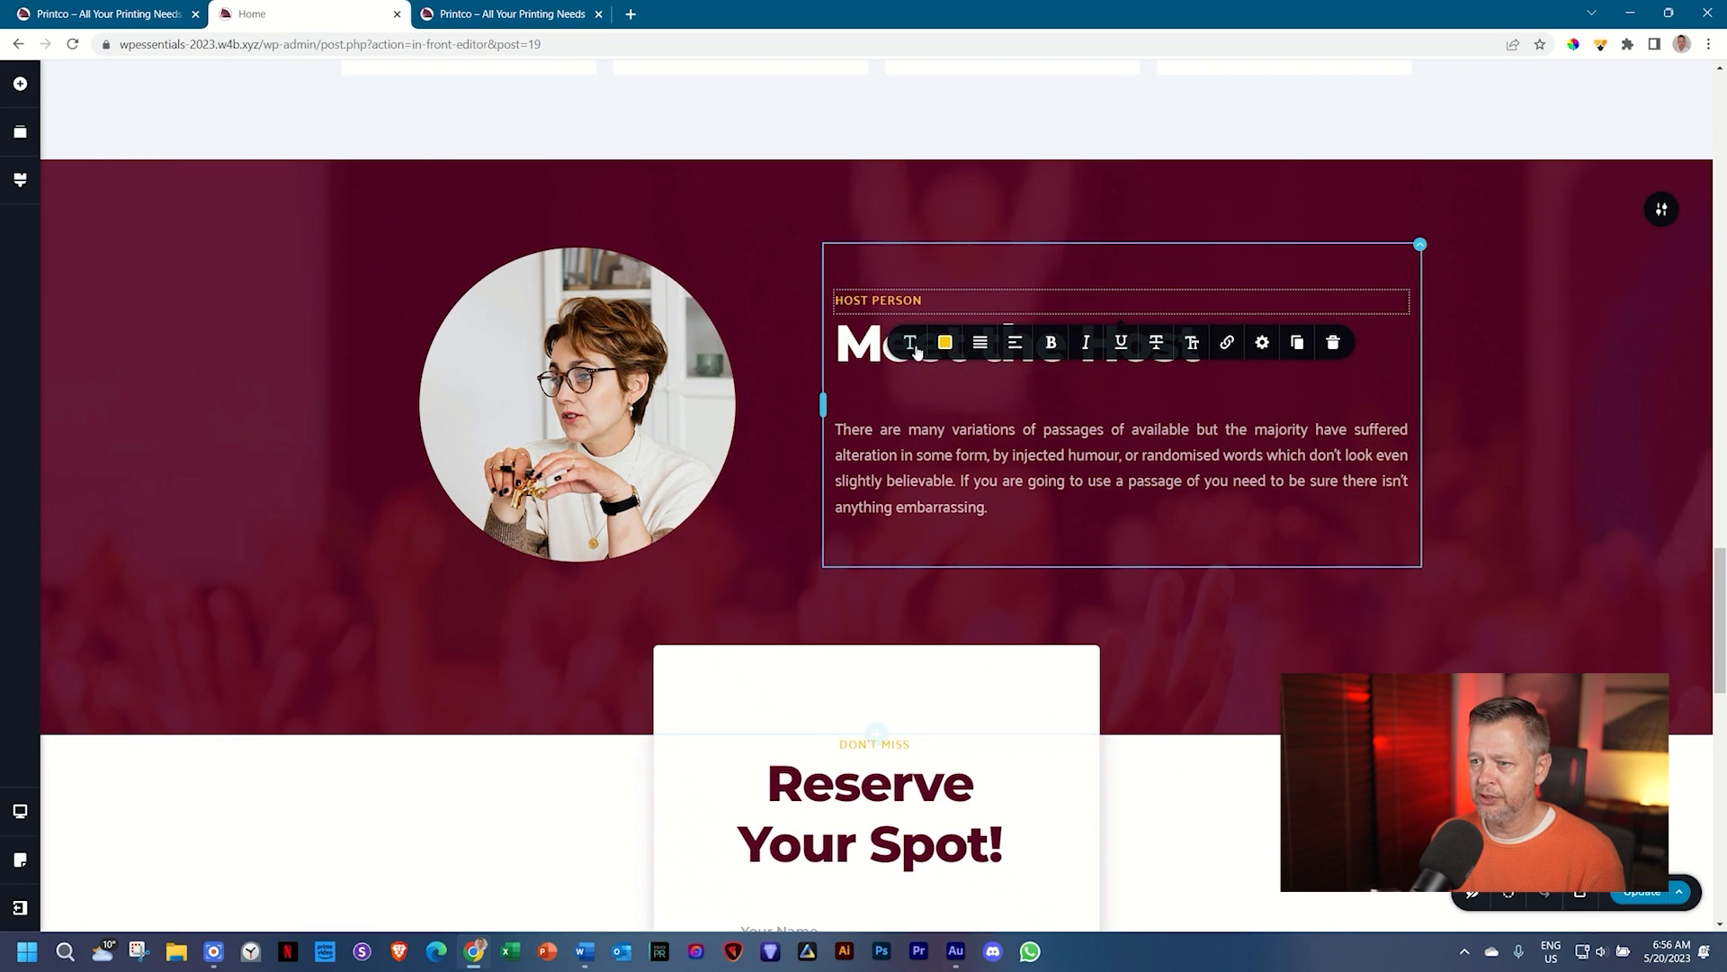
pyautogui.click(909, 346)
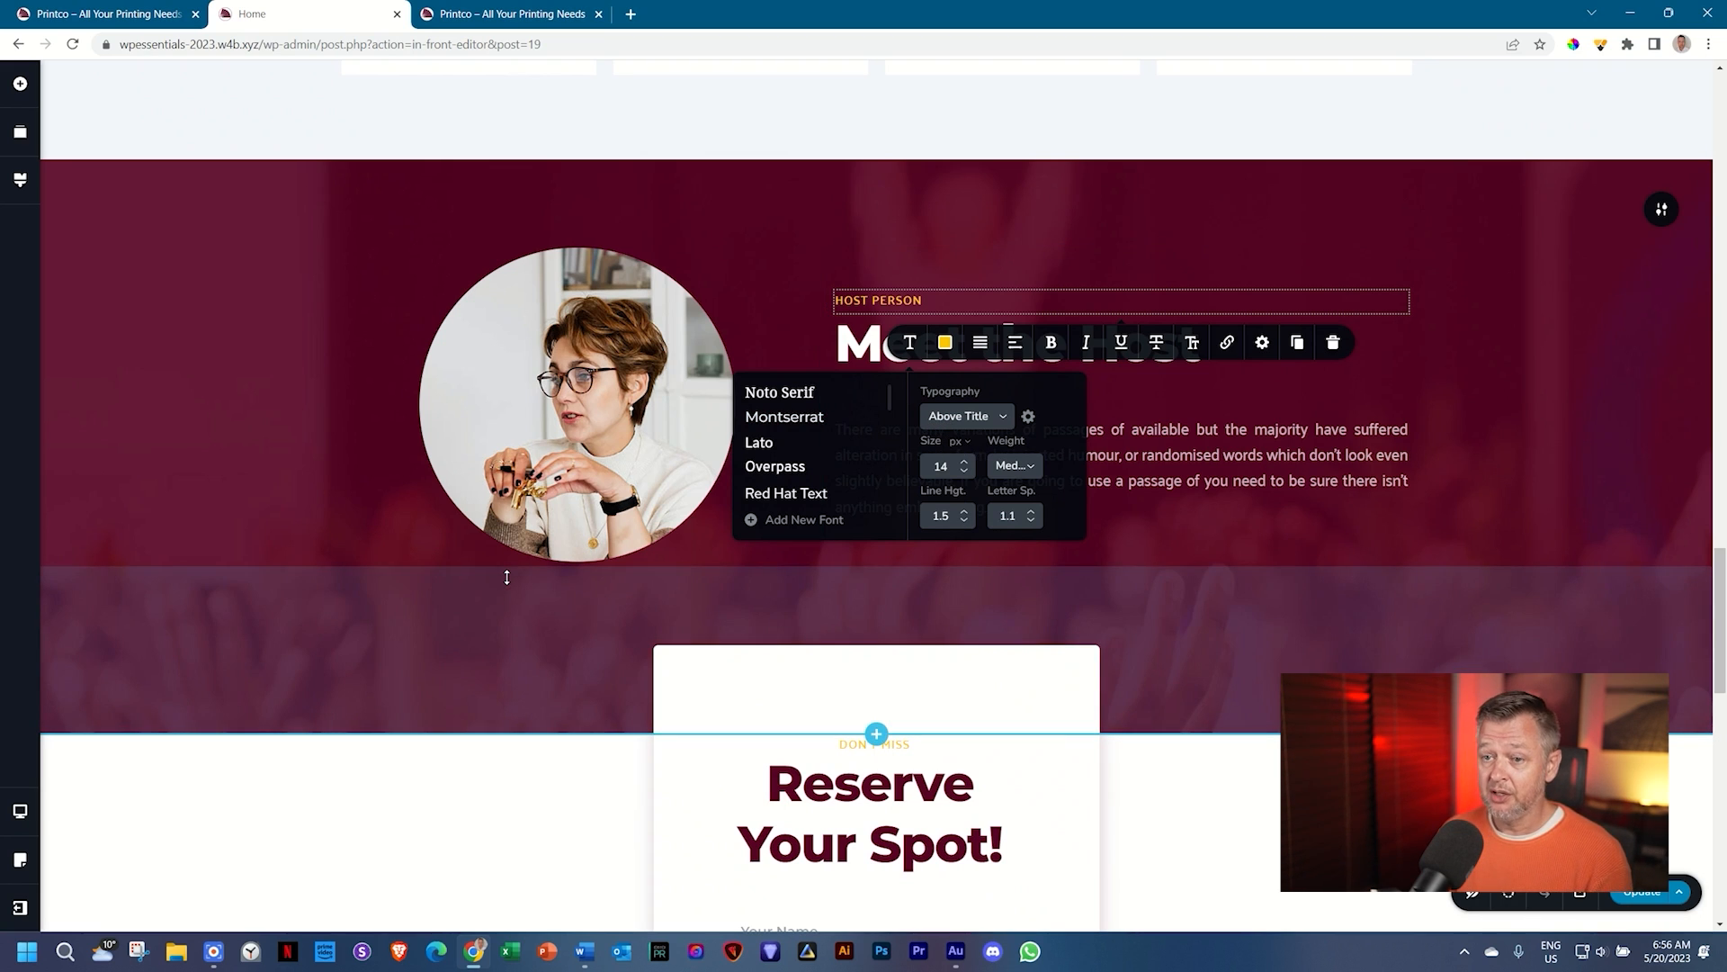
pyautogui.click(20, 180)
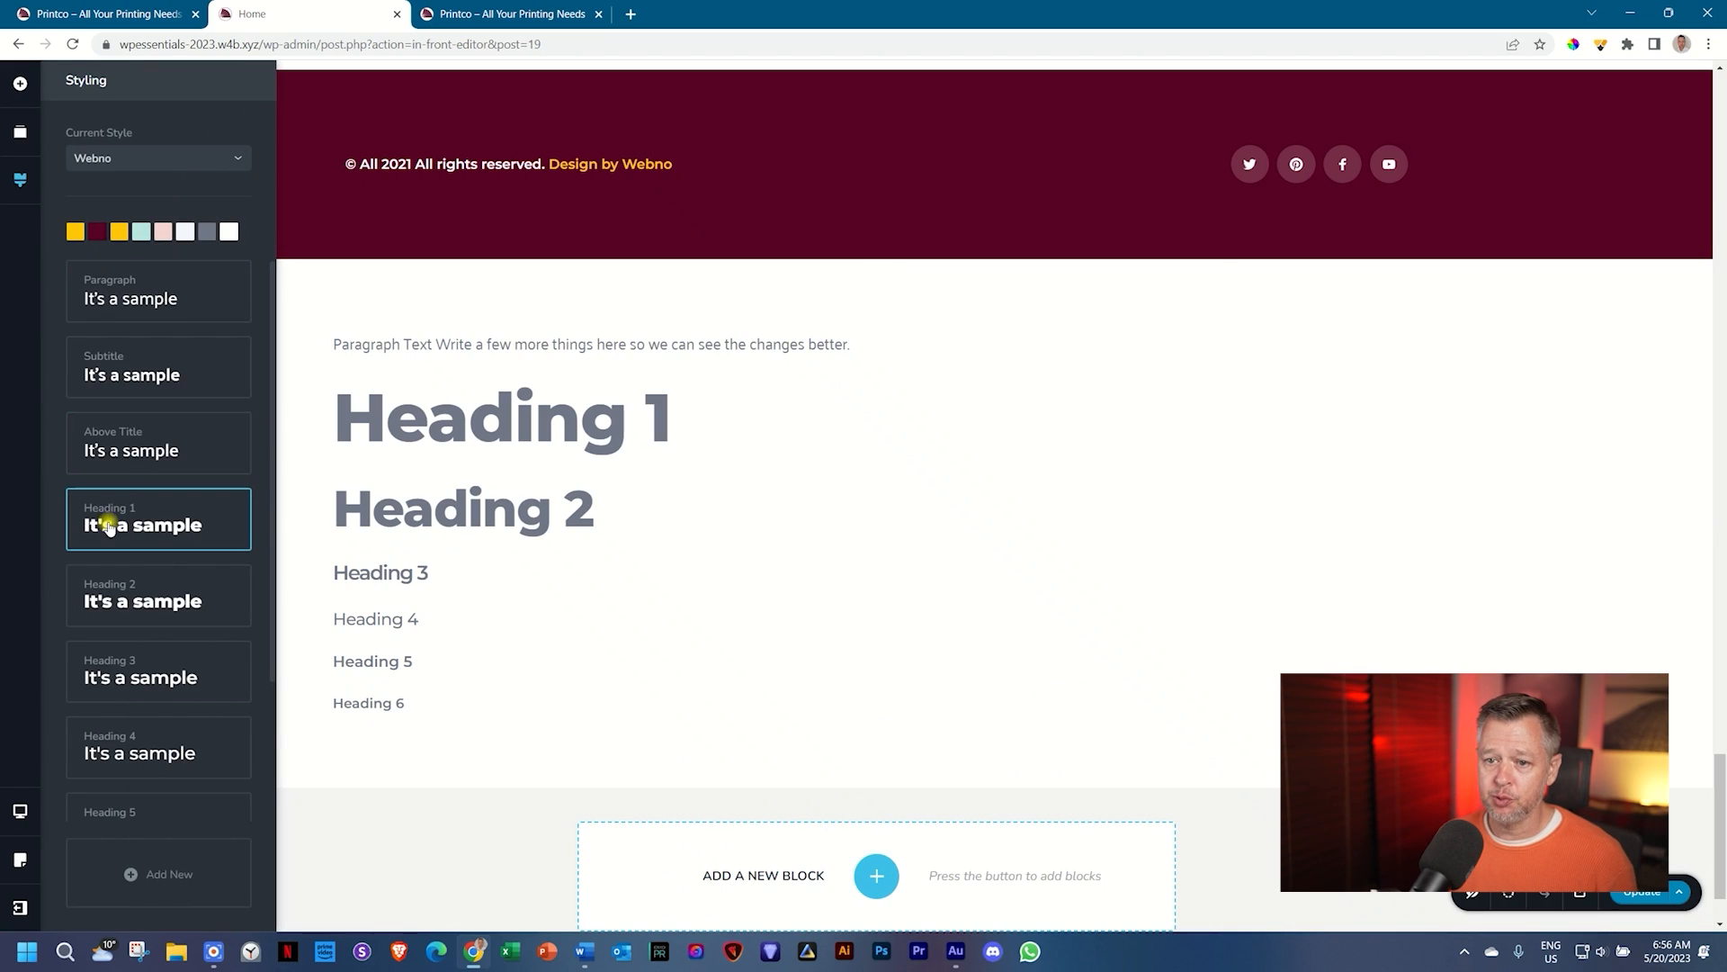
# Step: Set the Heading 1, Heading 2 and Heading 3 styles to Palanquin Dark
pyautogui.click(109, 527)
pyautogui.scroll(-3, 126, 646)
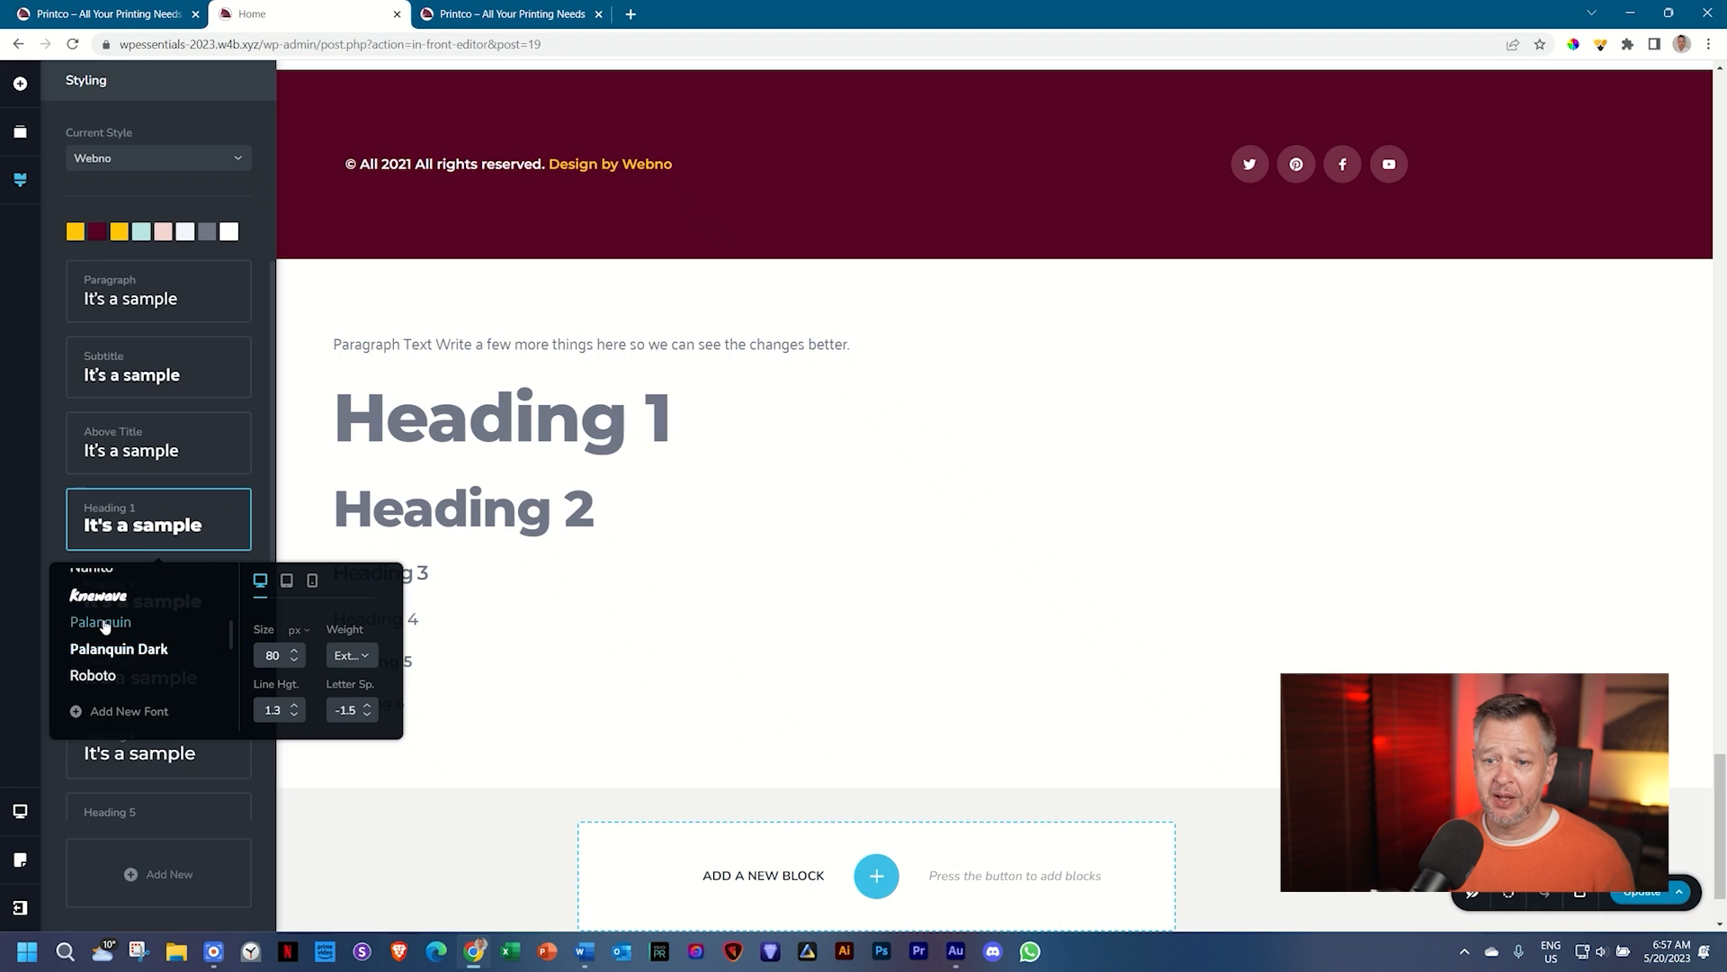
pyautogui.click(114, 654)
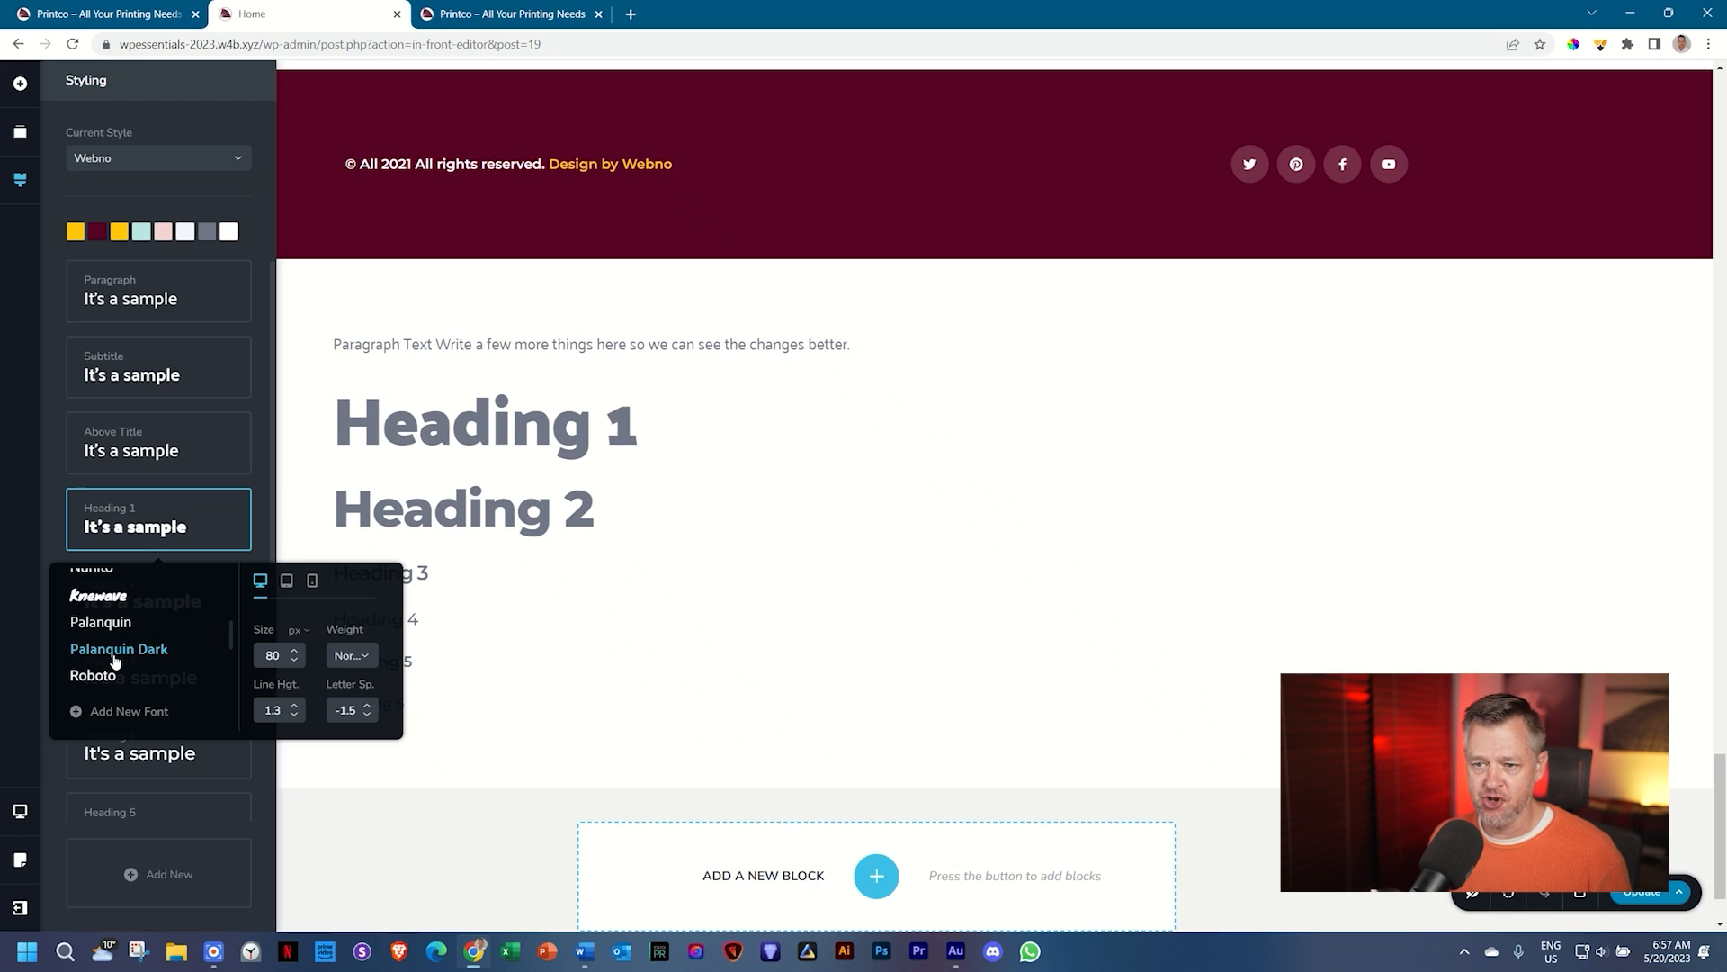
pyautogui.click(57, 488)
pyautogui.click(112, 600)
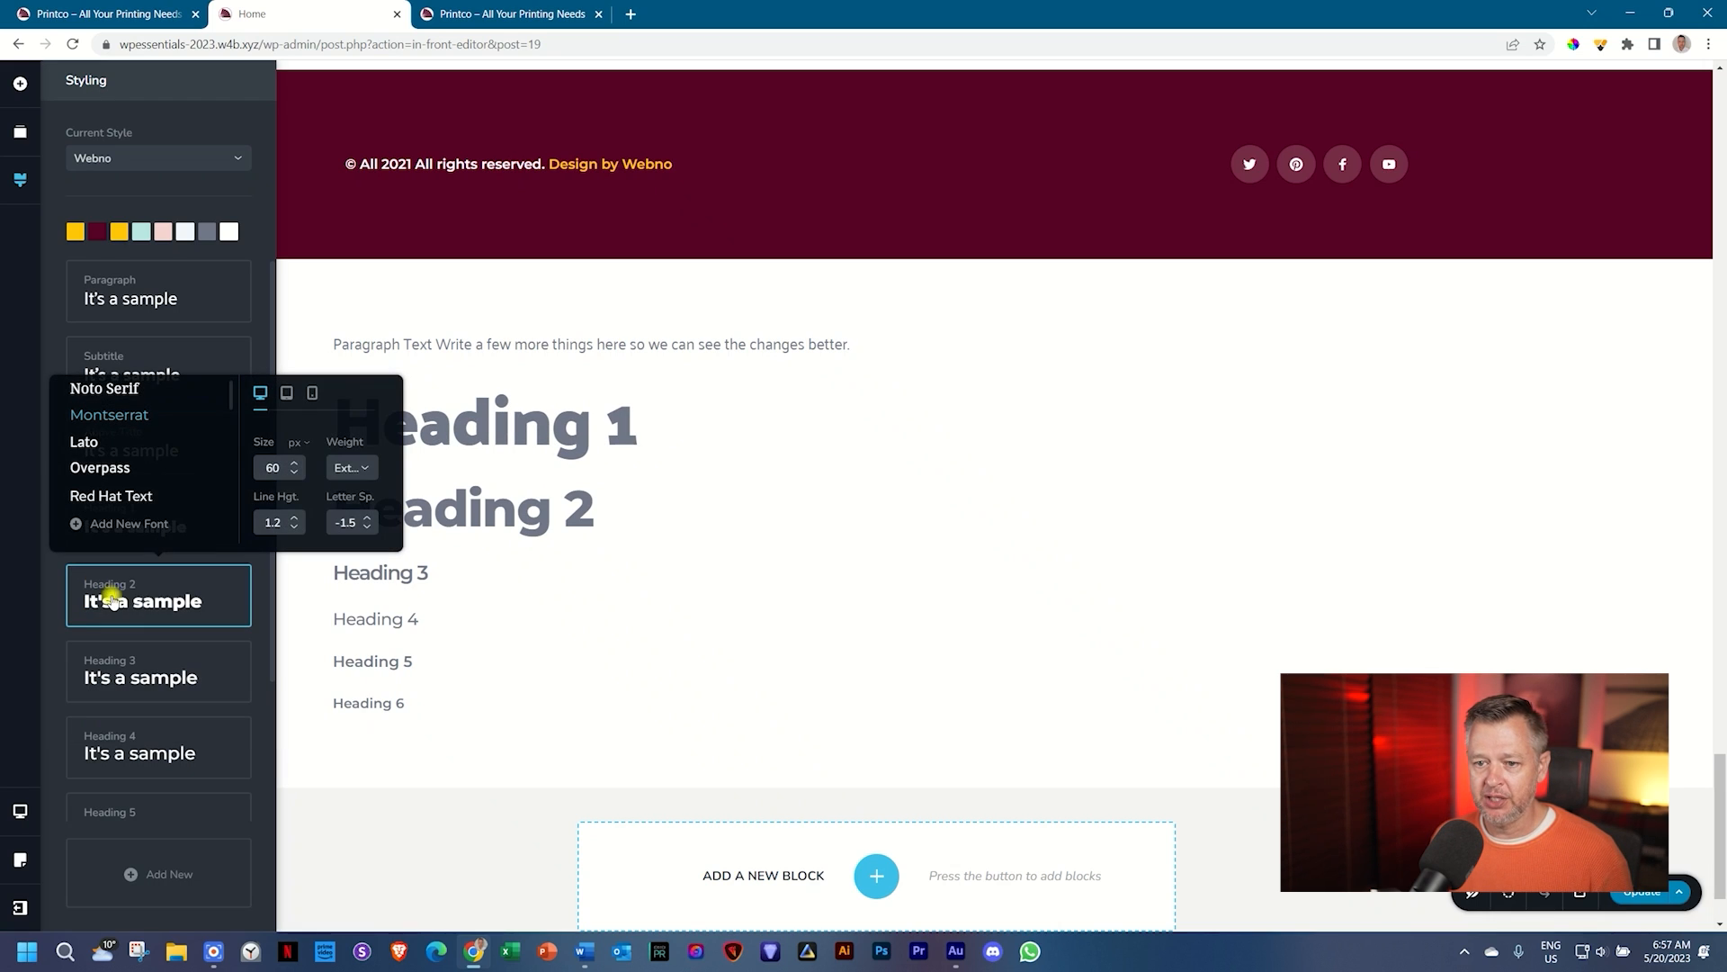
pyautogui.scroll(-3, 121, 510)
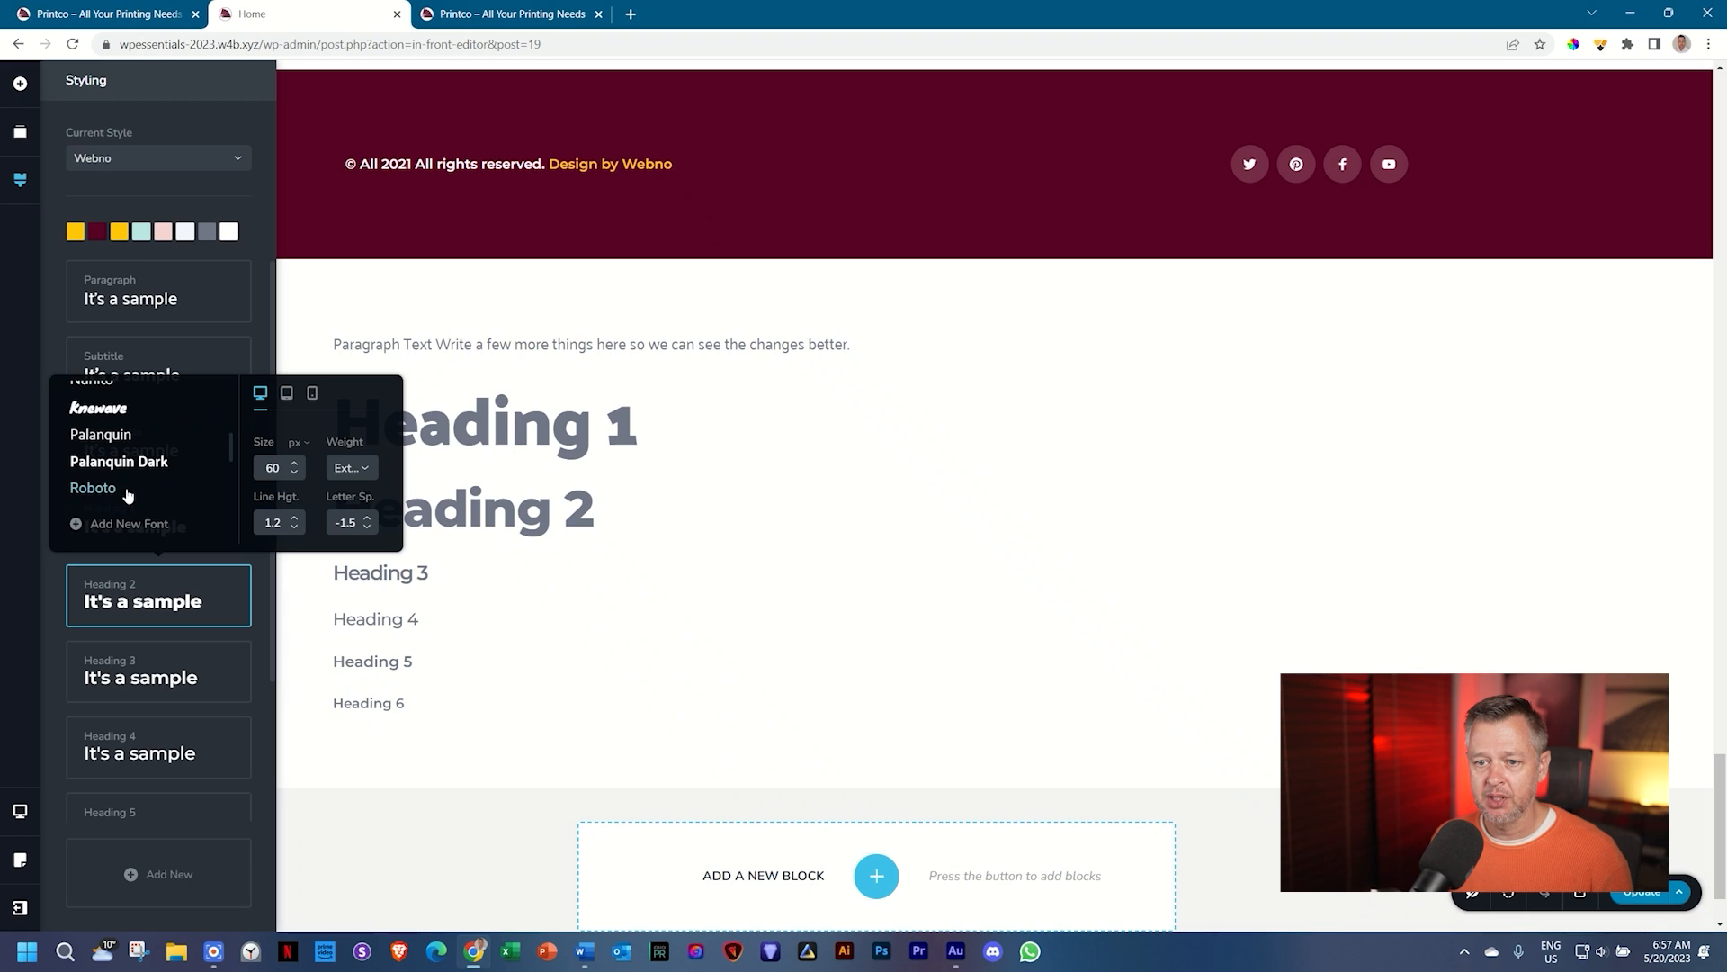
pyautogui.click(134, 460)
pyautogui.click(135, 652)
pyautogui.scroll(-3, 126, 548)
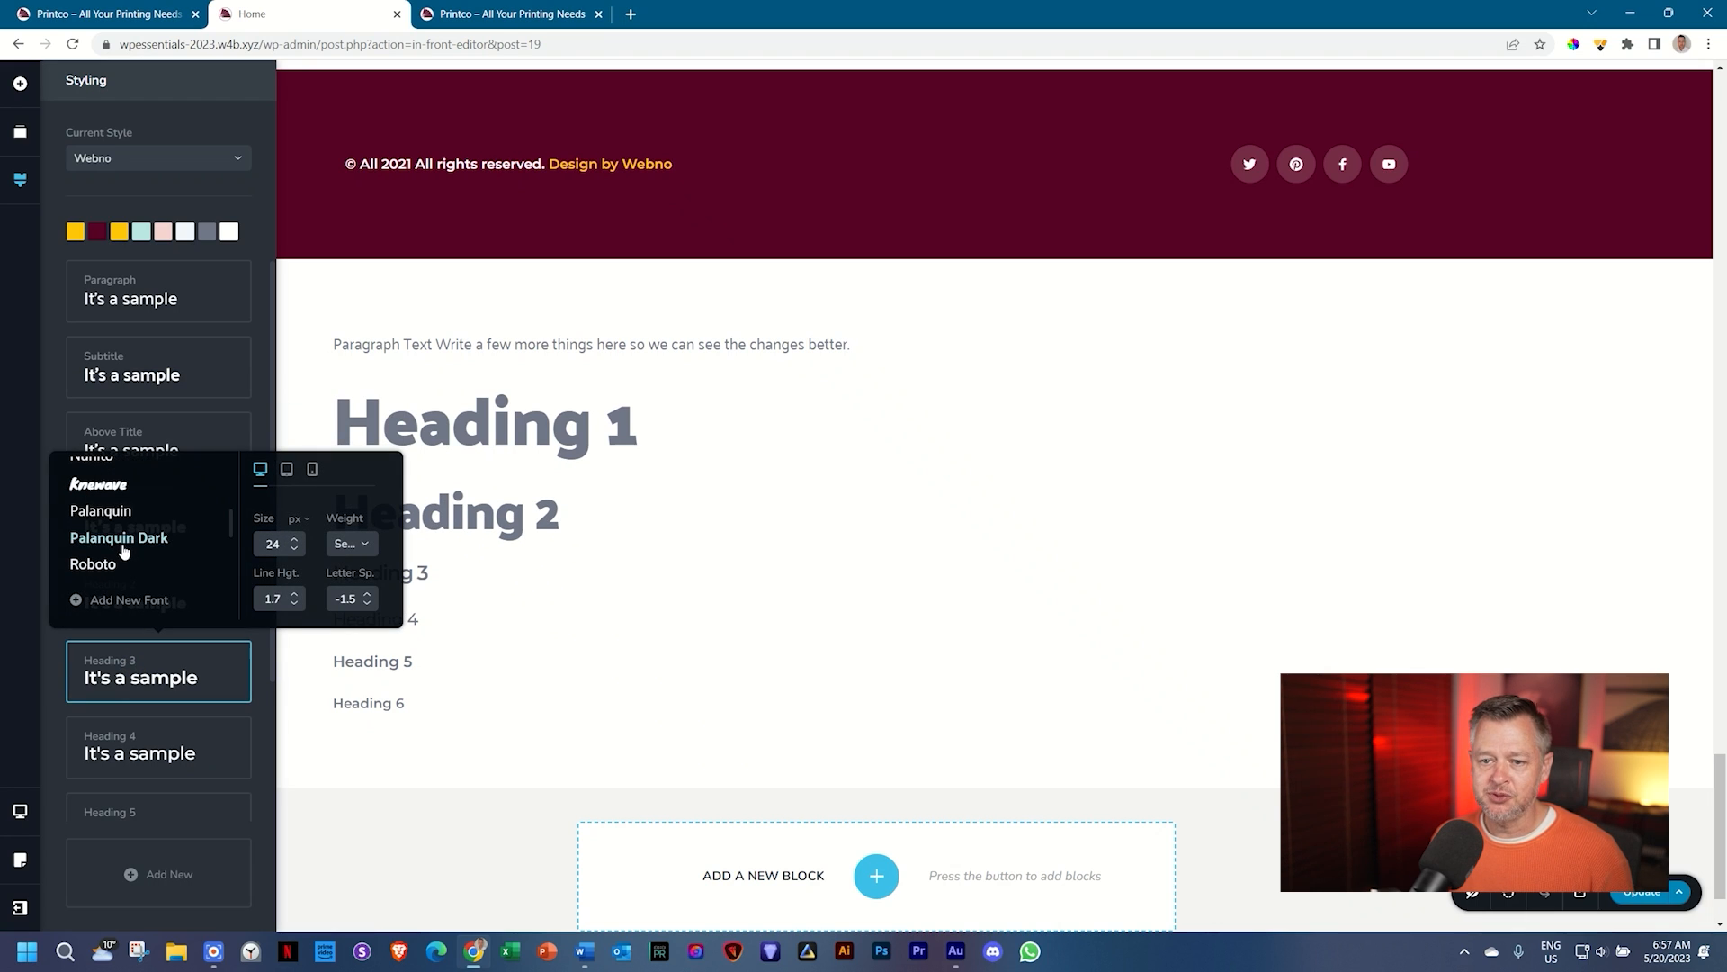
pyautogui.click(117, 538)
# Step: Set the Heading 4, Heading 5 and Heading 6 styles to Palanquin
pyautogui.click(126, 743)
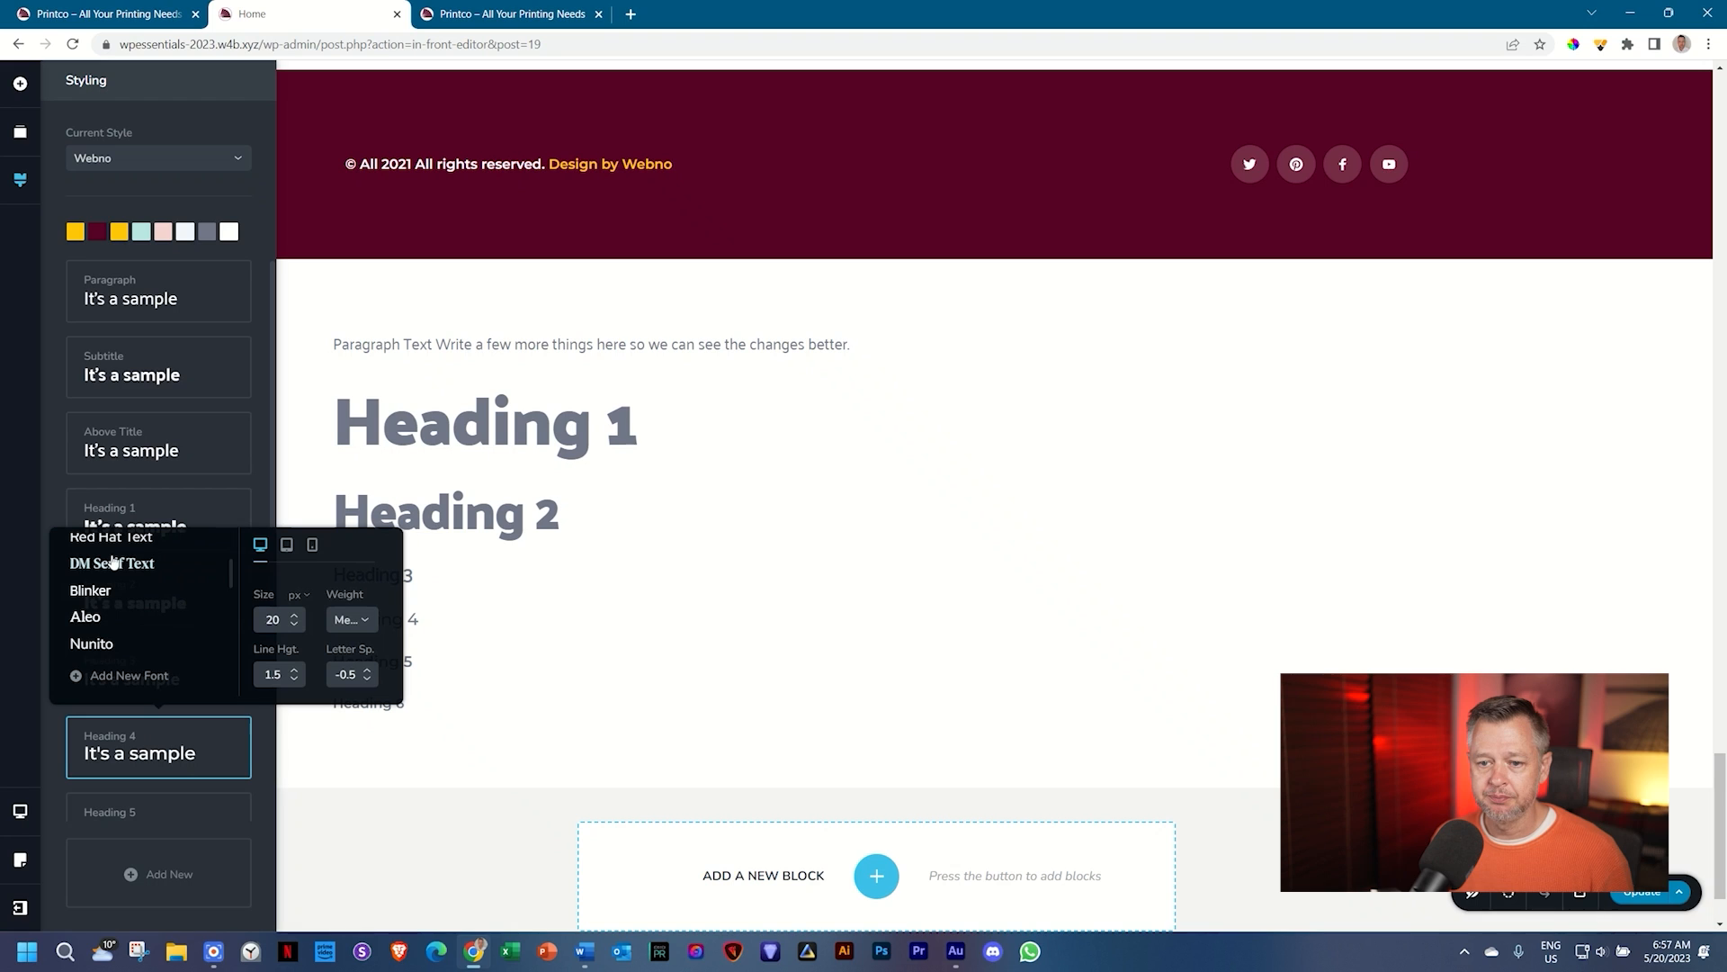
pyautogui.scroll(-5, 106, 610)
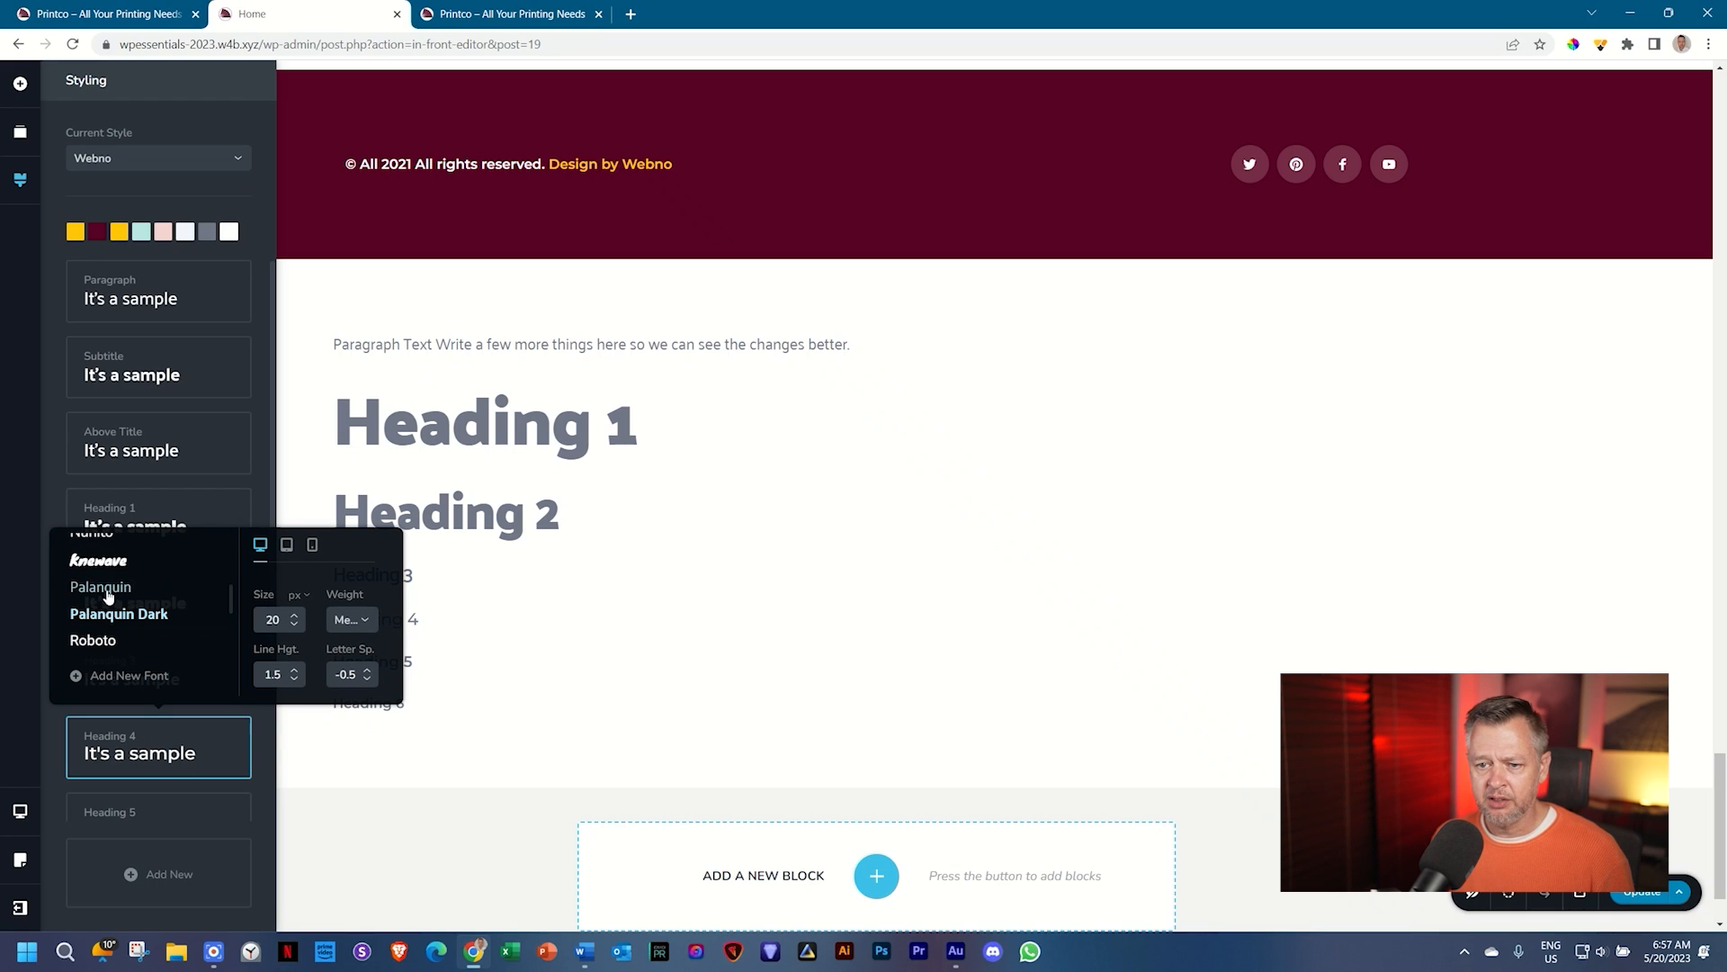
pyautogui.click(101, 587)
pyautogui.click(108, 670)
pyautogui.scroll(-2, 122, 693)
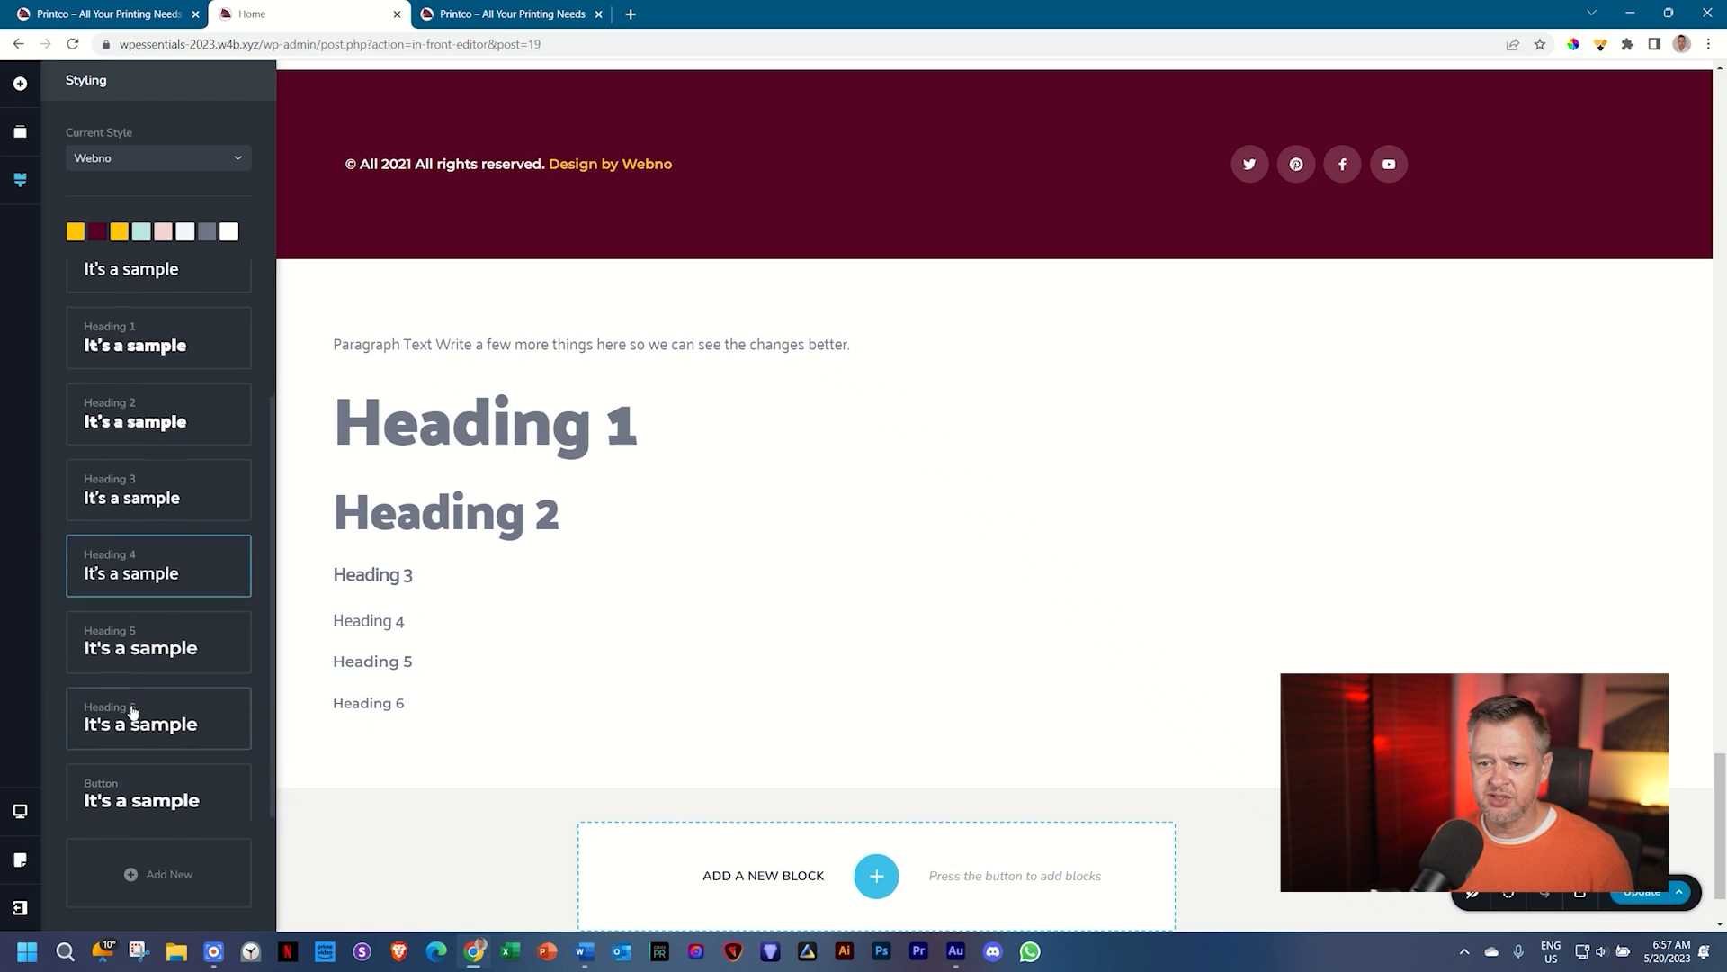
pyautogui.click(144, 614)
pyautogui.scroll(-3, 147, 553)
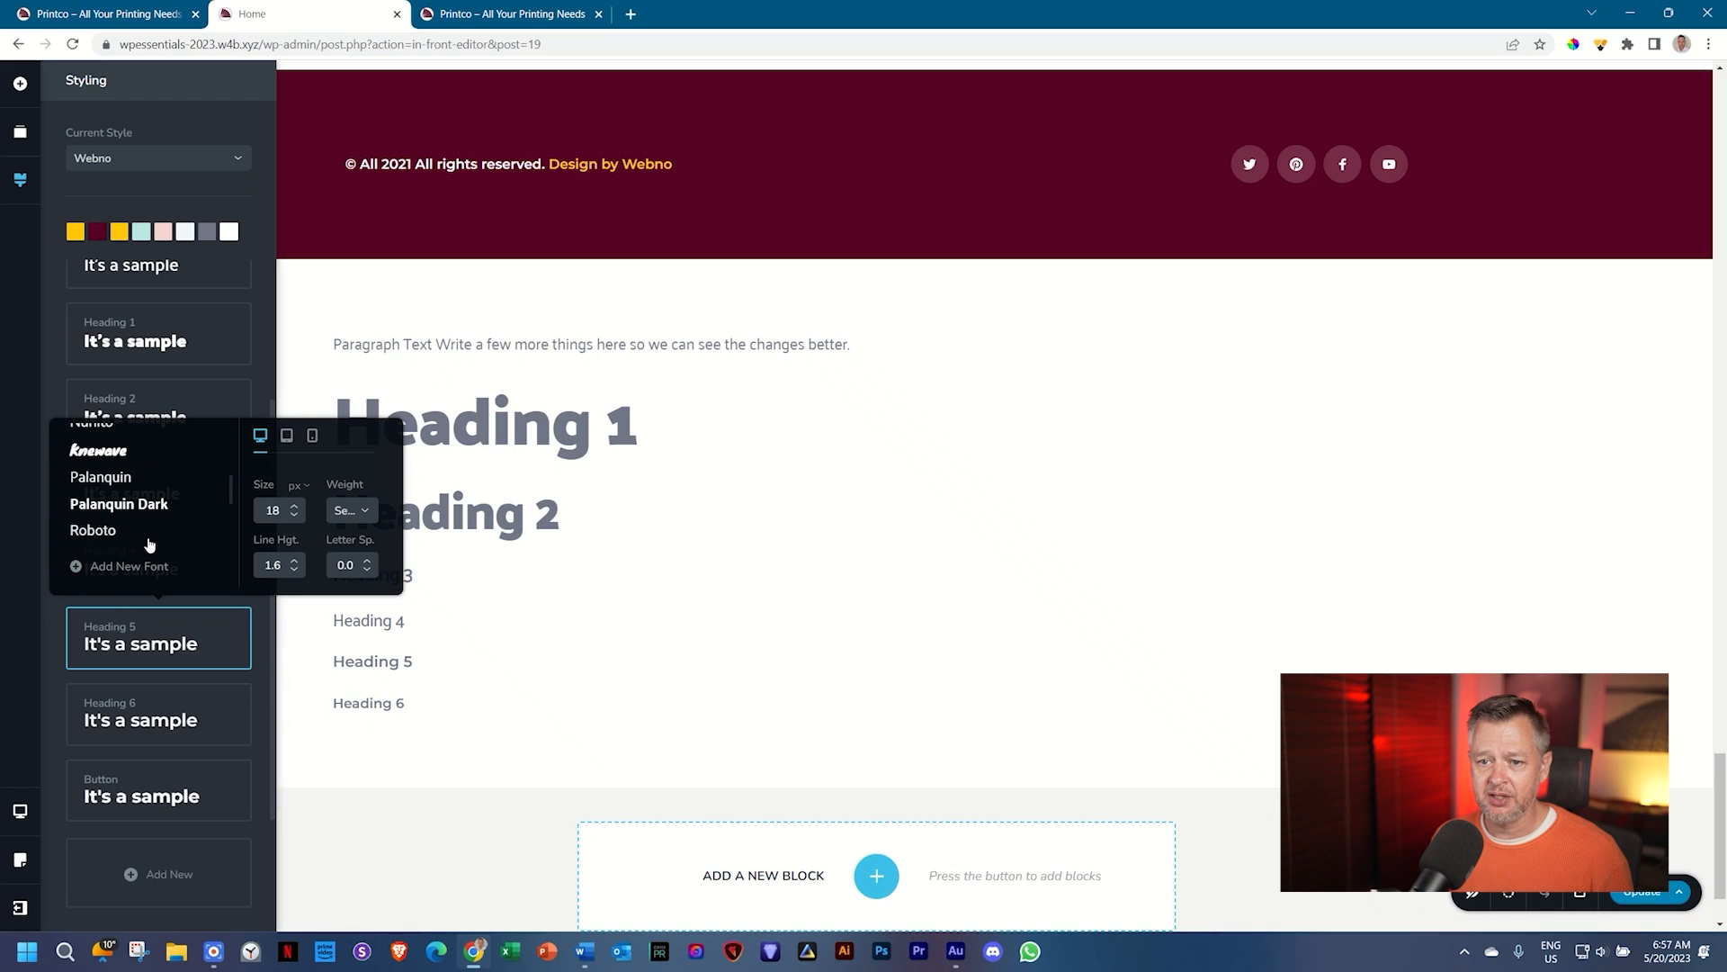
pyautogui.click(115, 475)
pyautogui.click(151, 698)
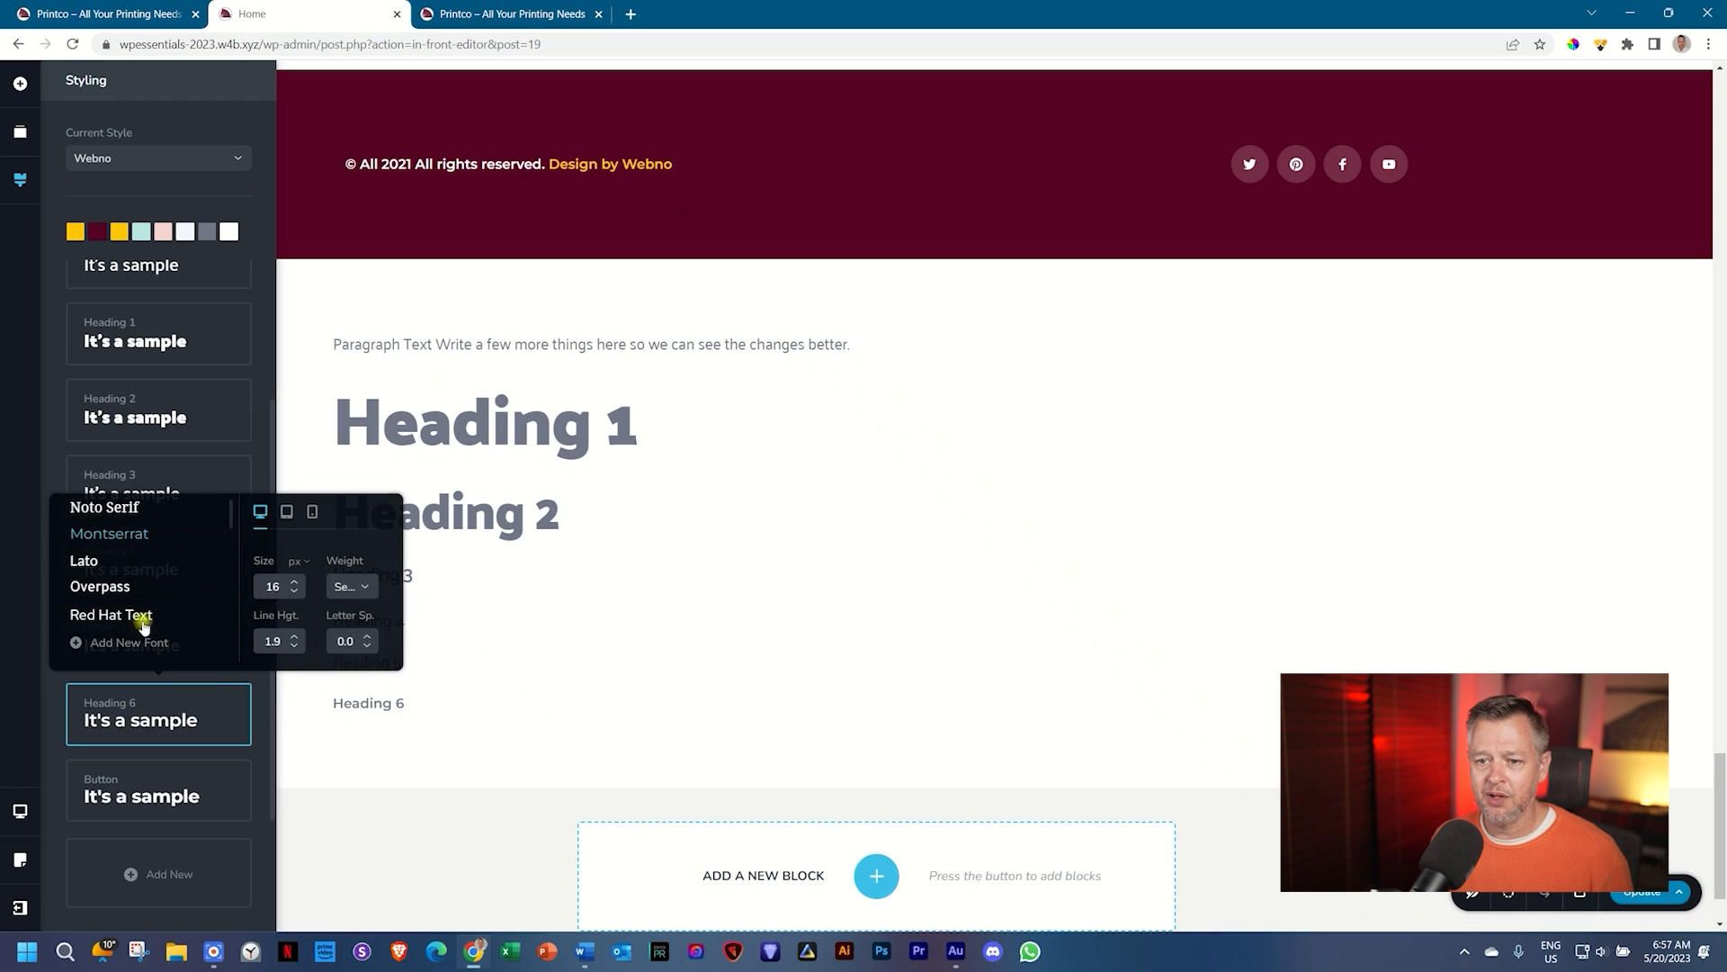
pyautogui.scroll(-3, 137, 576)
pyautogui.click(106, 554)
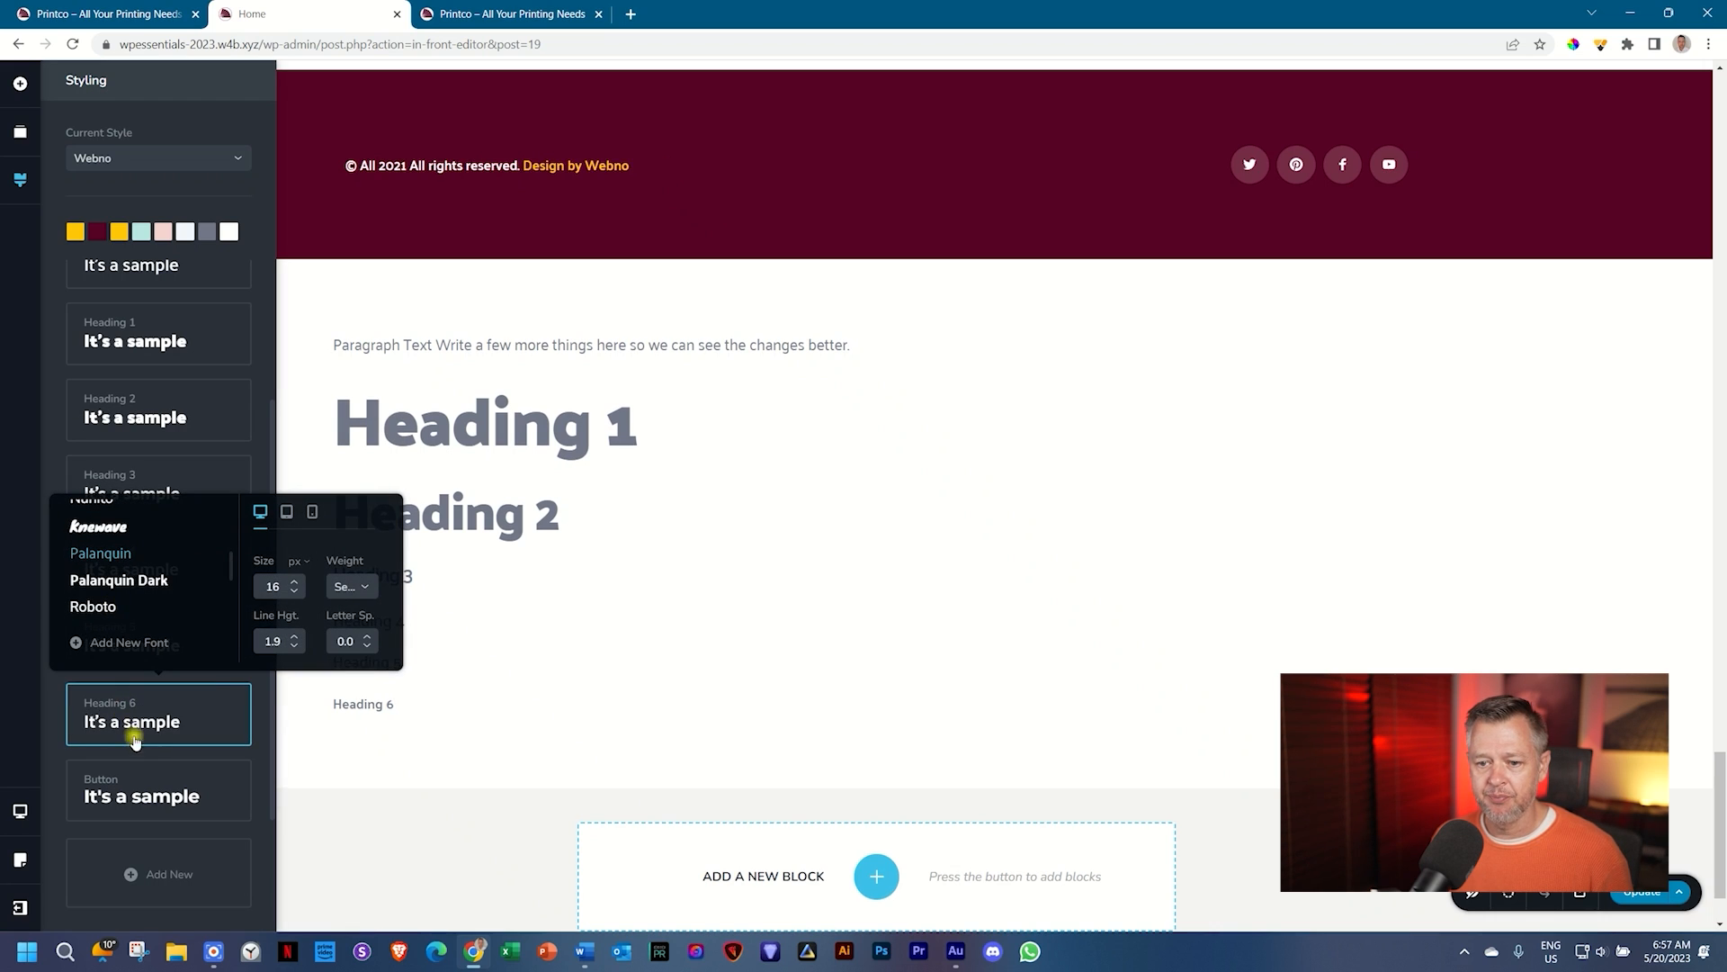
# Step: Set the Button style's font to Palanquin
pyautogui.click(147, 794)
pyautogui.scroll(-3, 117, 666)
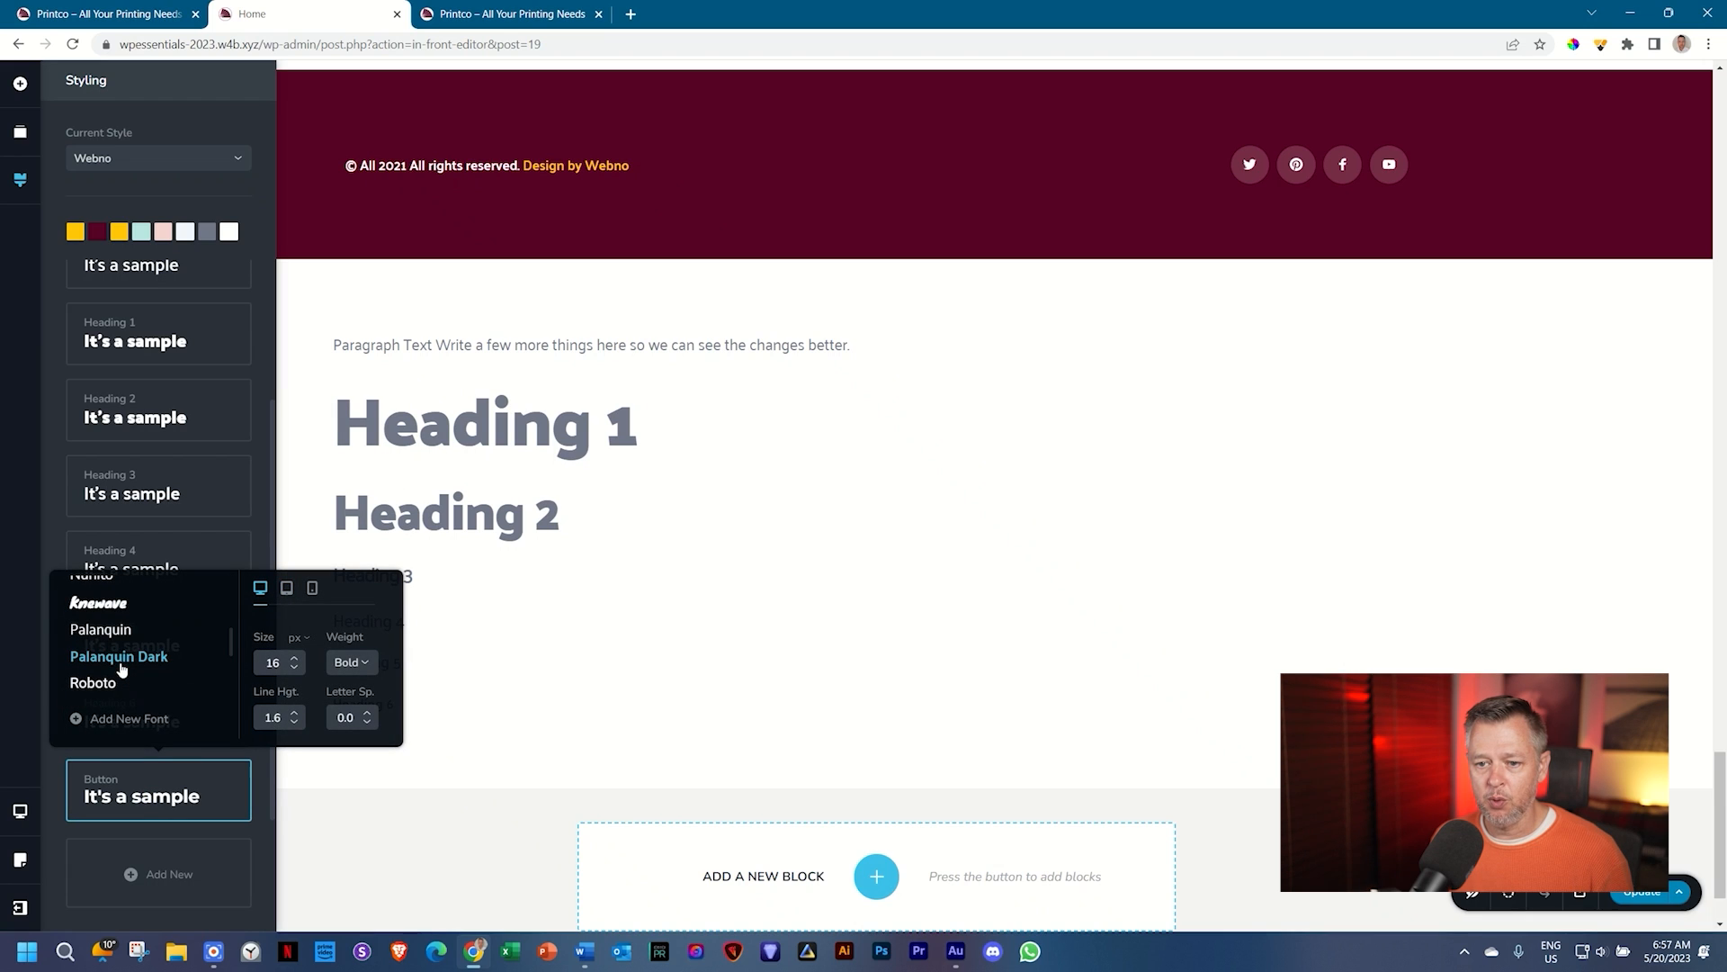
pyautogui.click(101, 630)
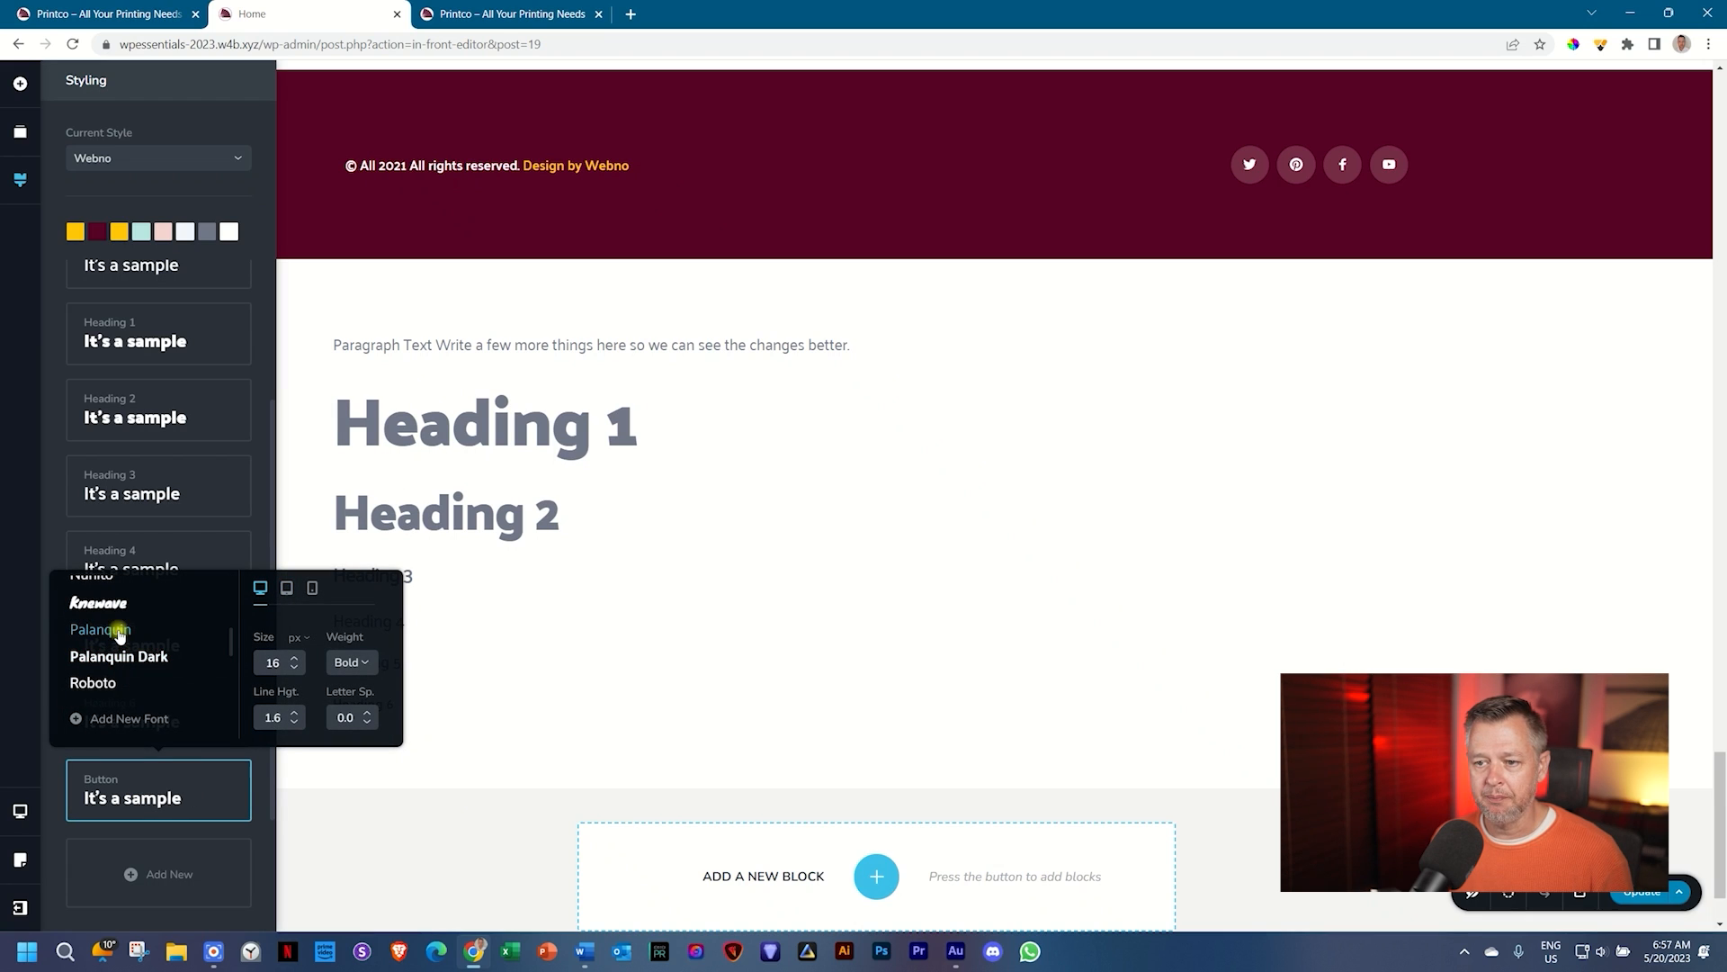
pyautogui.click(54, 779)
pyautogui.scroll(3, 108, 792)
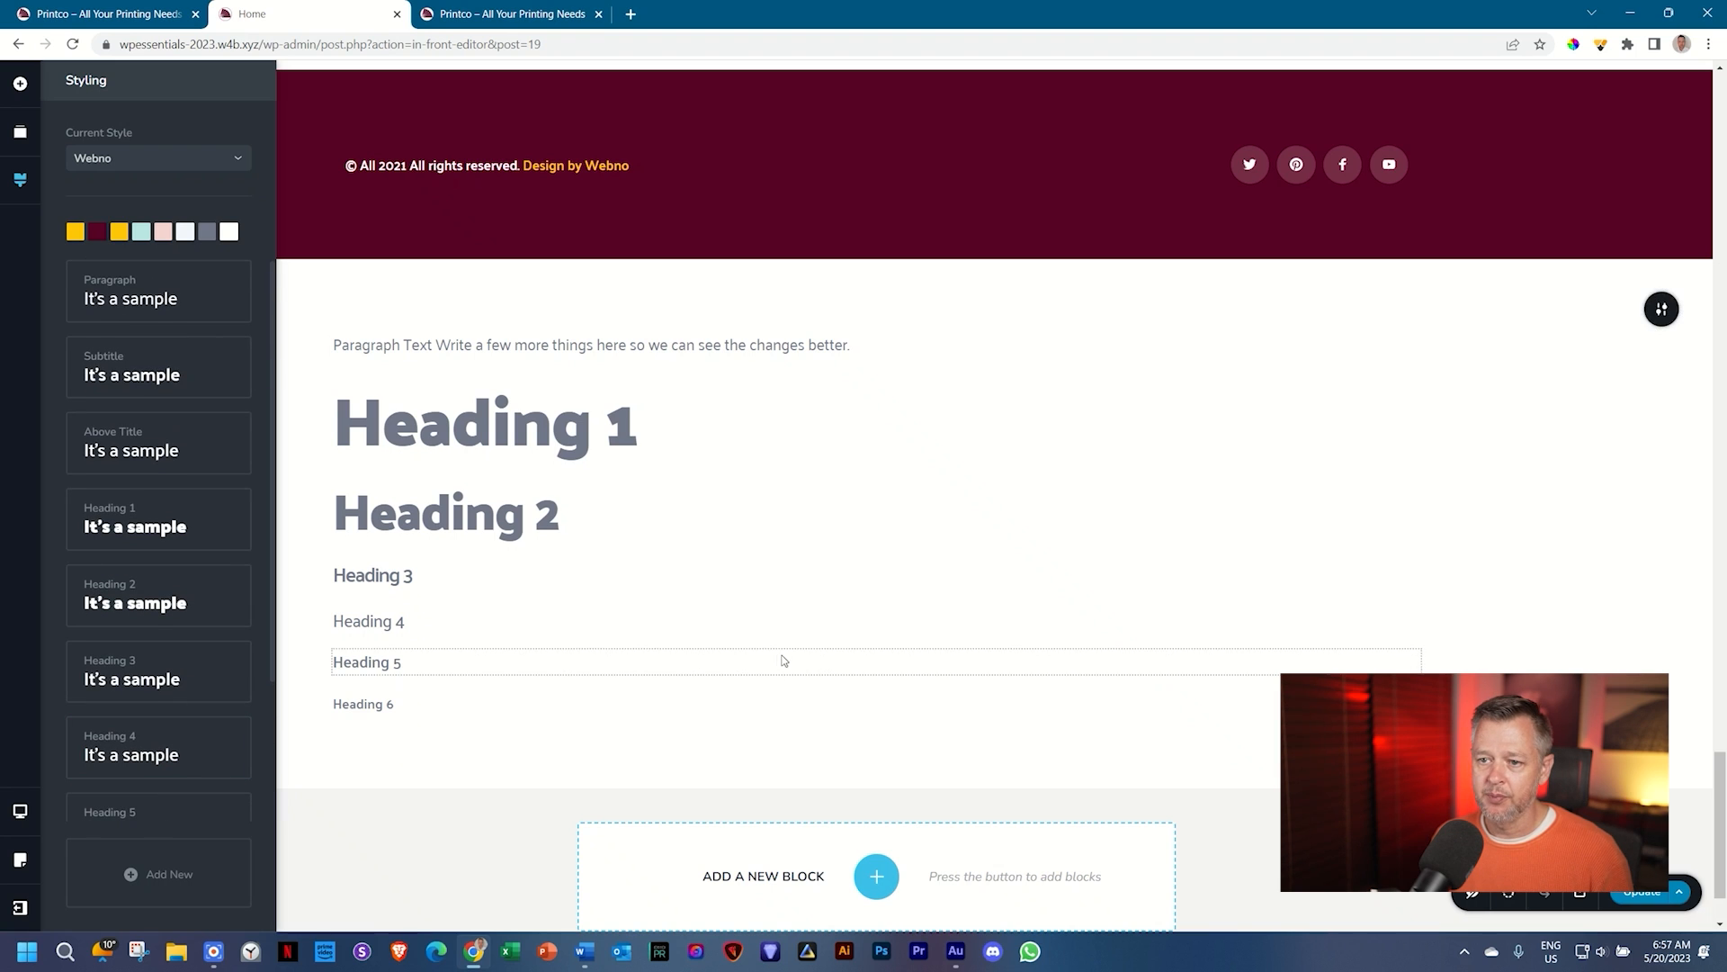
# Step: Scroll through the page to review the new Palanquin fonts, then return to the webinar hero
pyautogui.scroll(20, 781, 660)
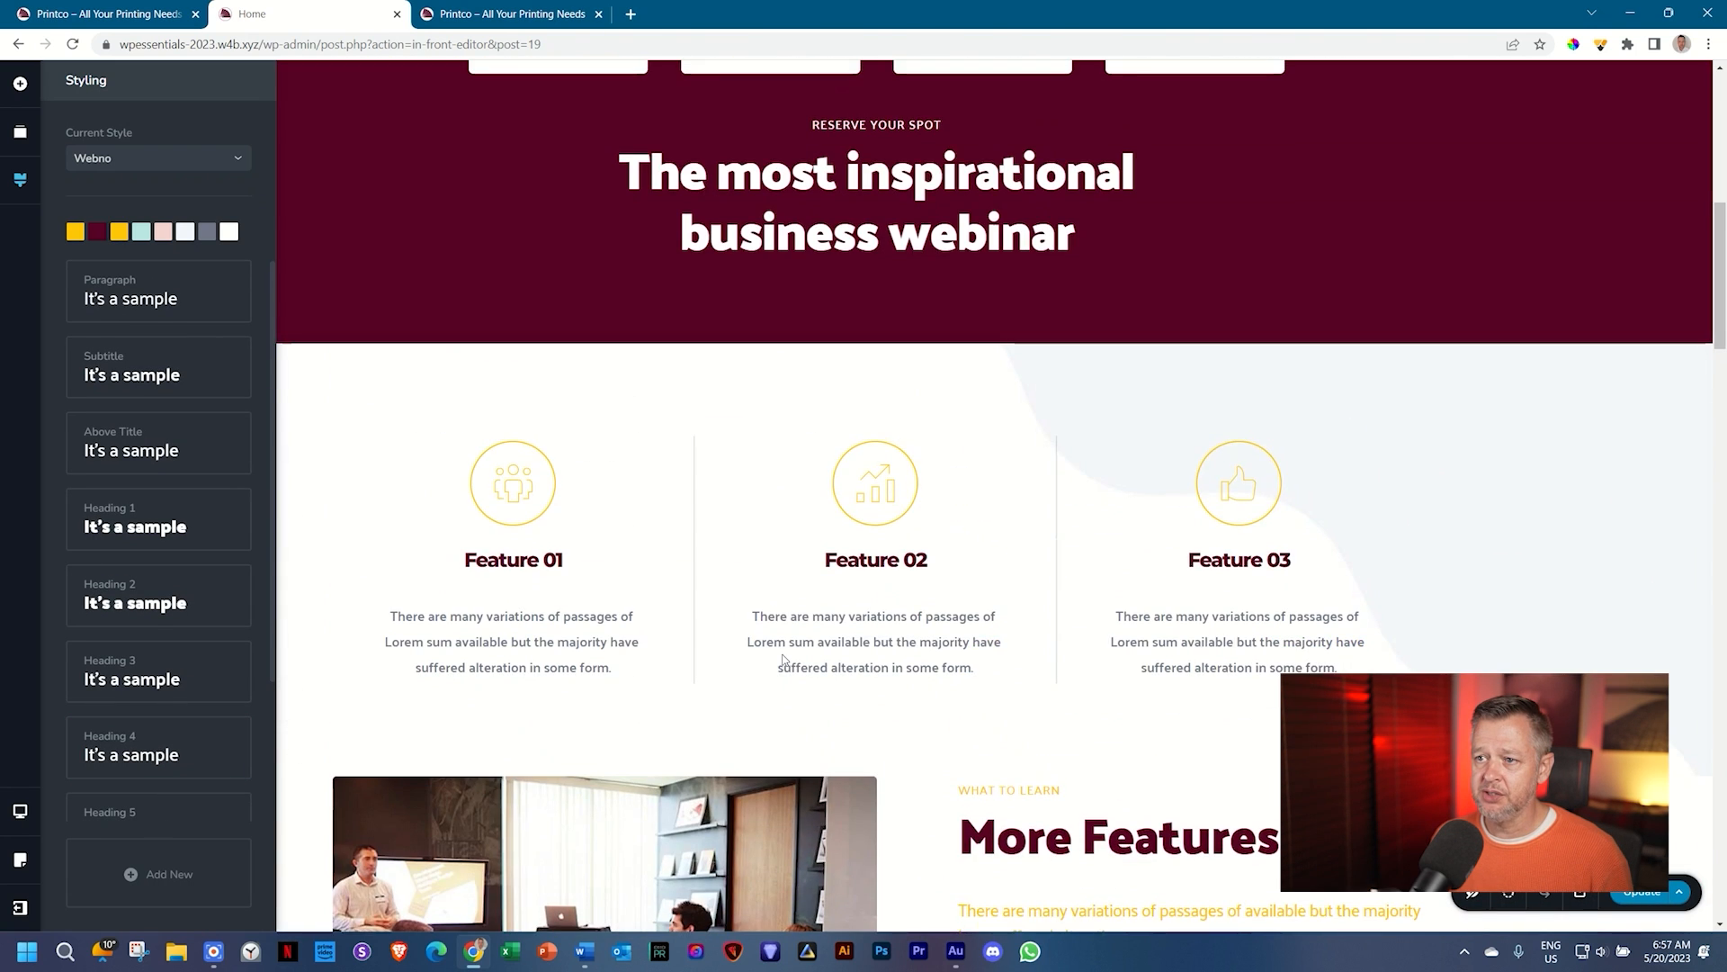
pyautogui.scroll(7, 781, 660)
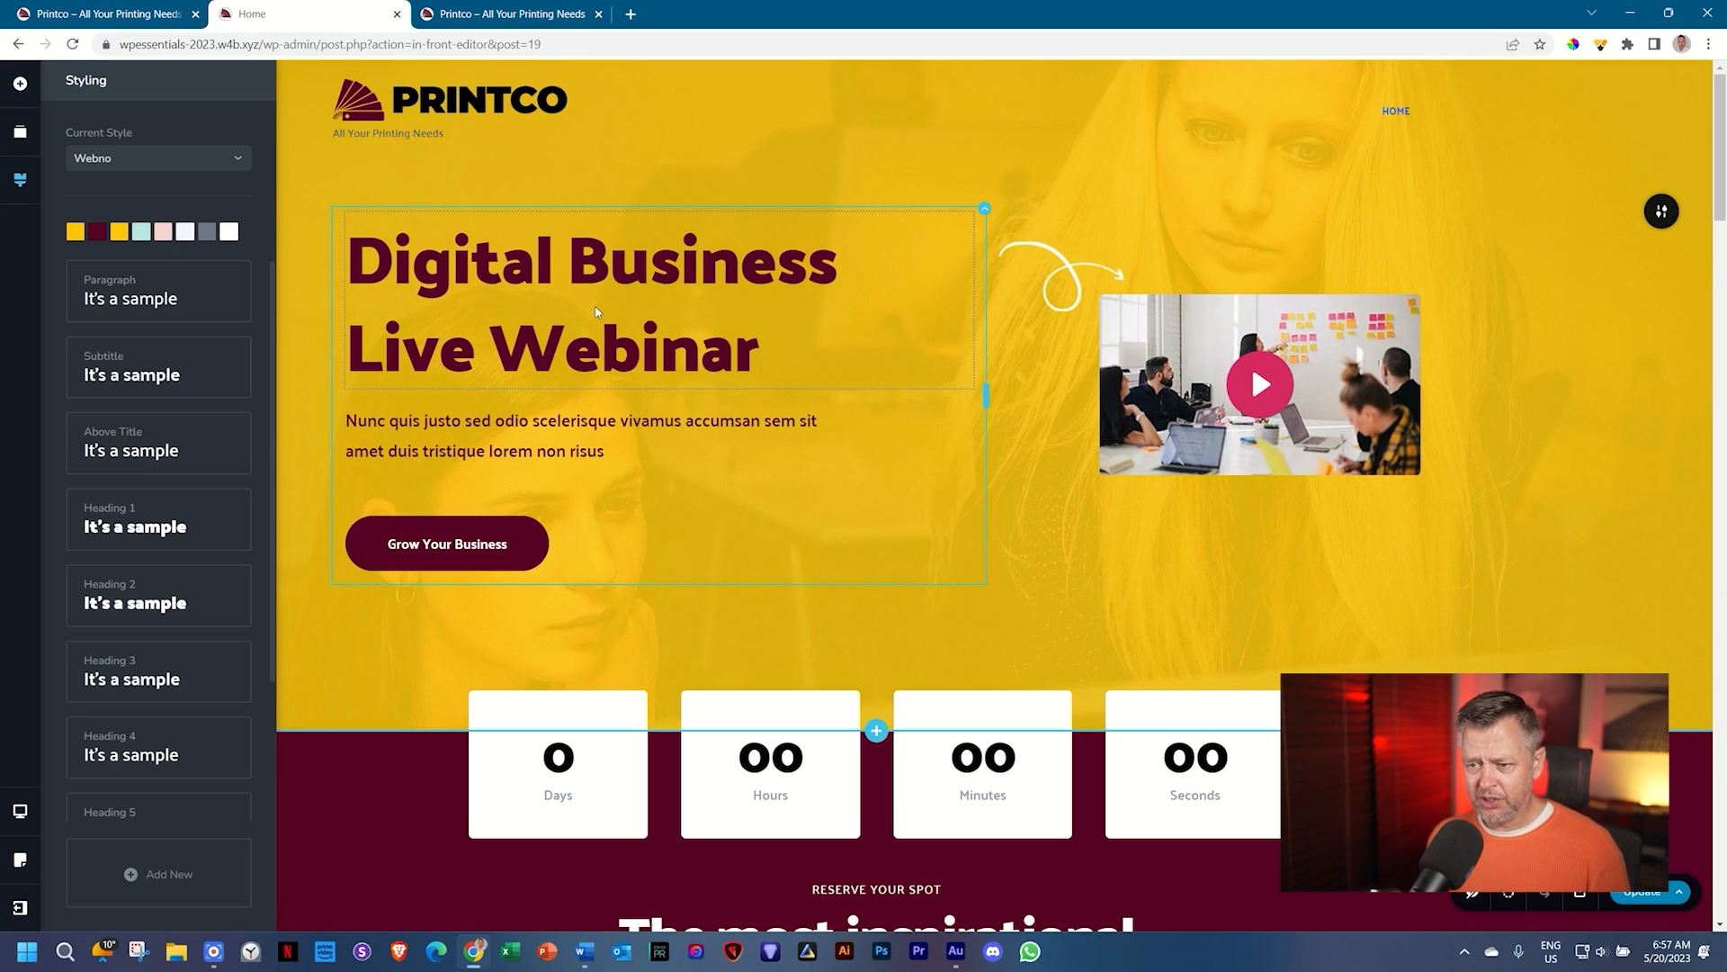
pyautogui.scroll(-3, 596, 311)
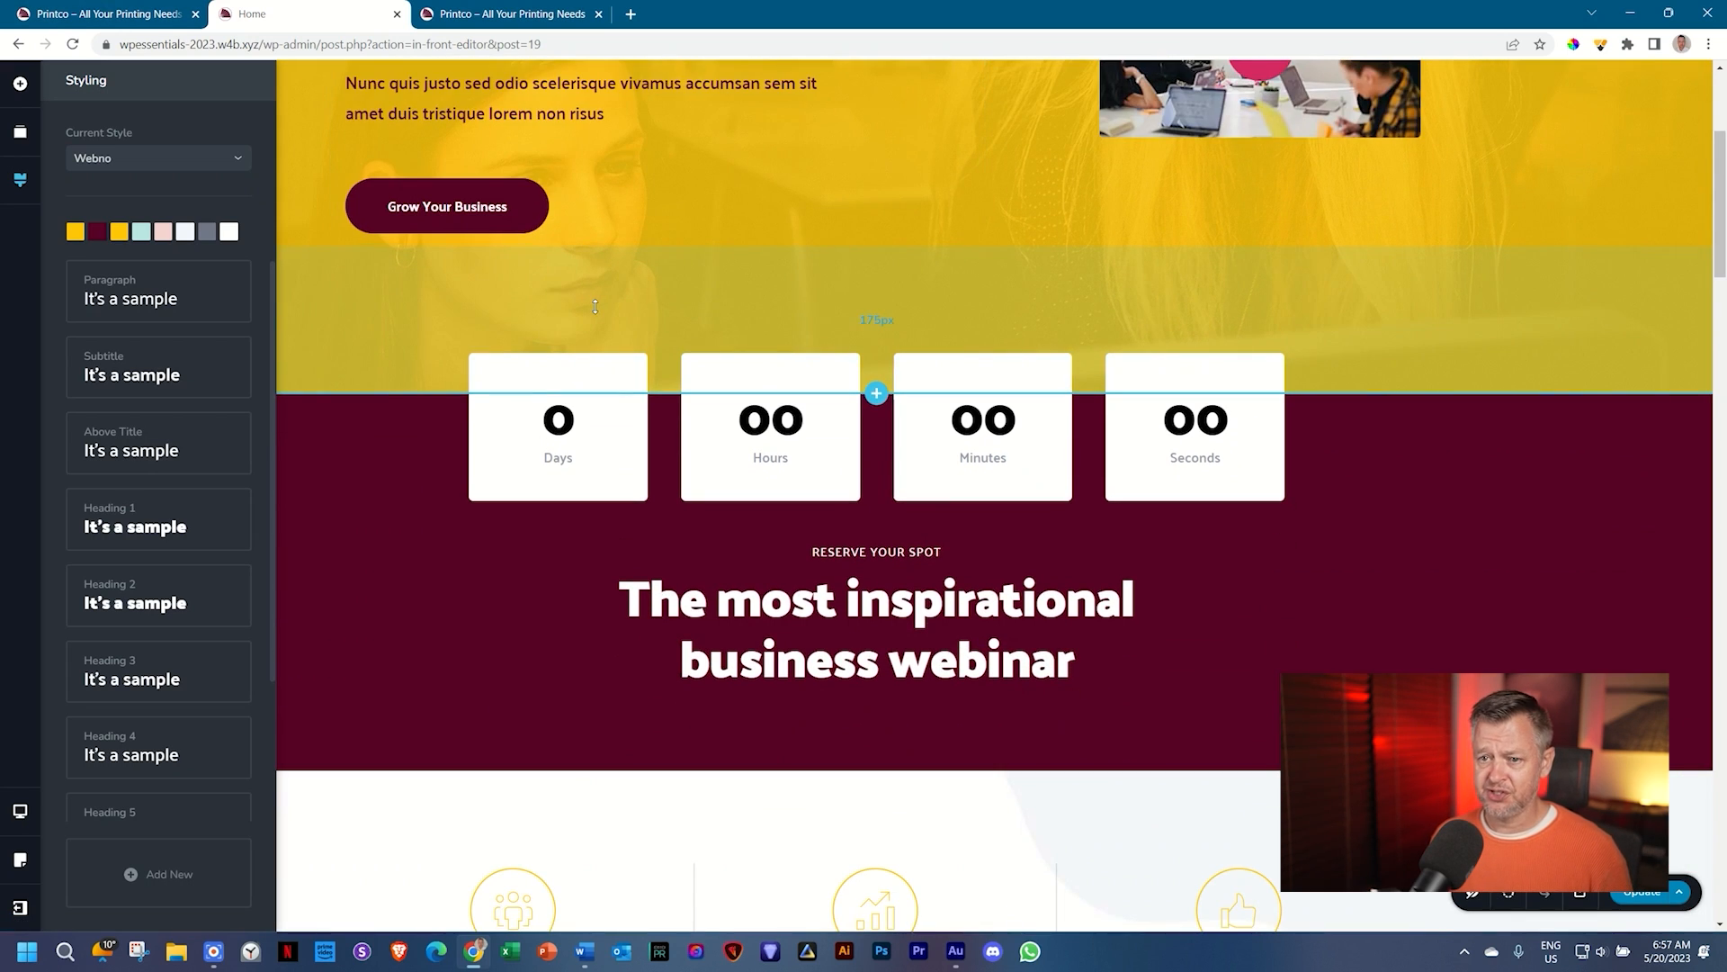
pyautogui.scroll(-7, 595, 307)
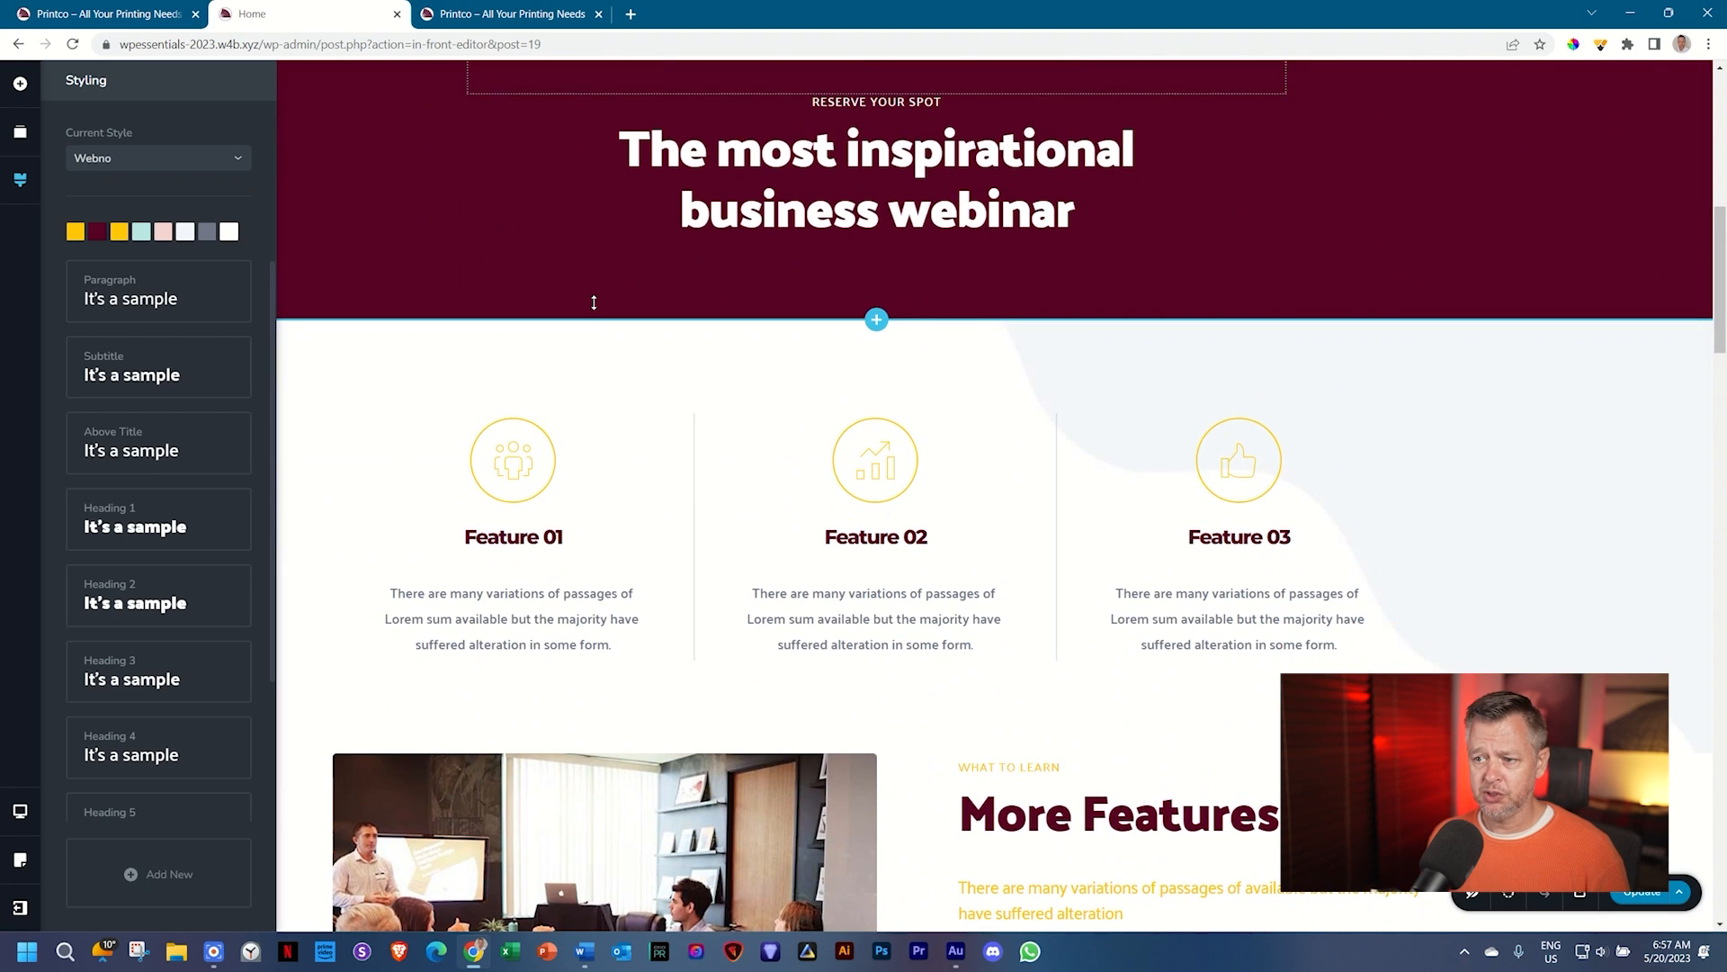
pyautogui.scroll(-6, 594, 302)
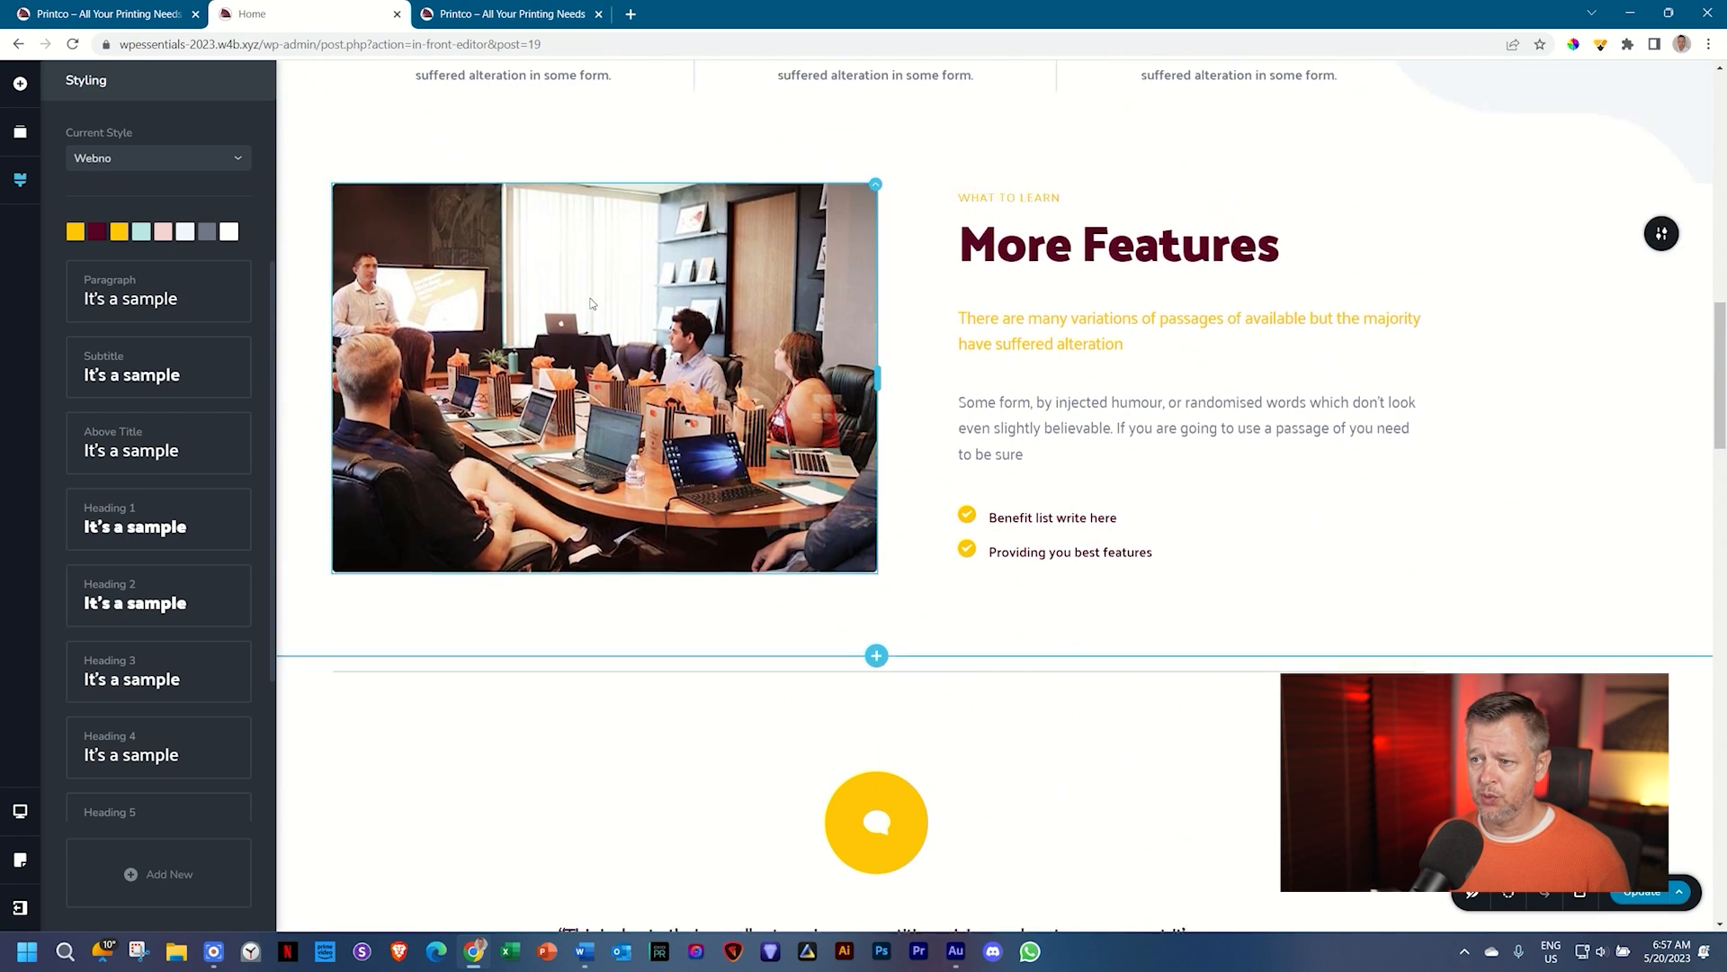
pyautogui.scroll(-3, 592, 303)
pyautogui.scroll(-3, 591, 315)
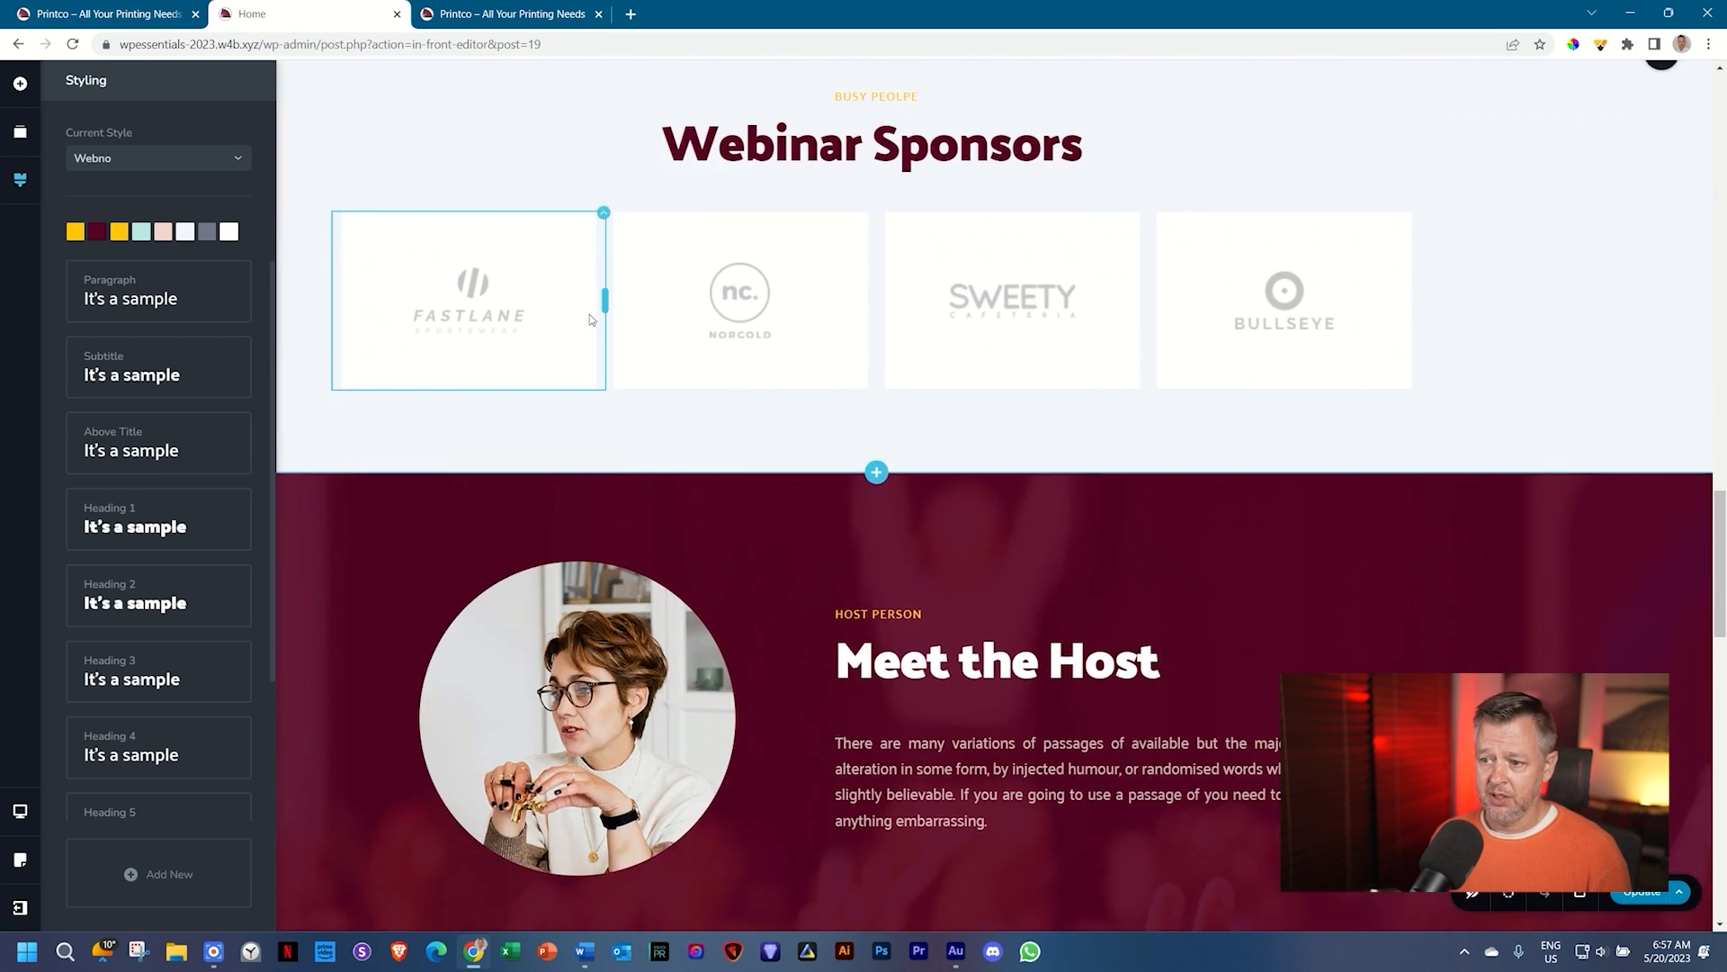
pyautogui.scroll(-4, 590, 315)
pyautogui.scroll(-2, 589, 313)
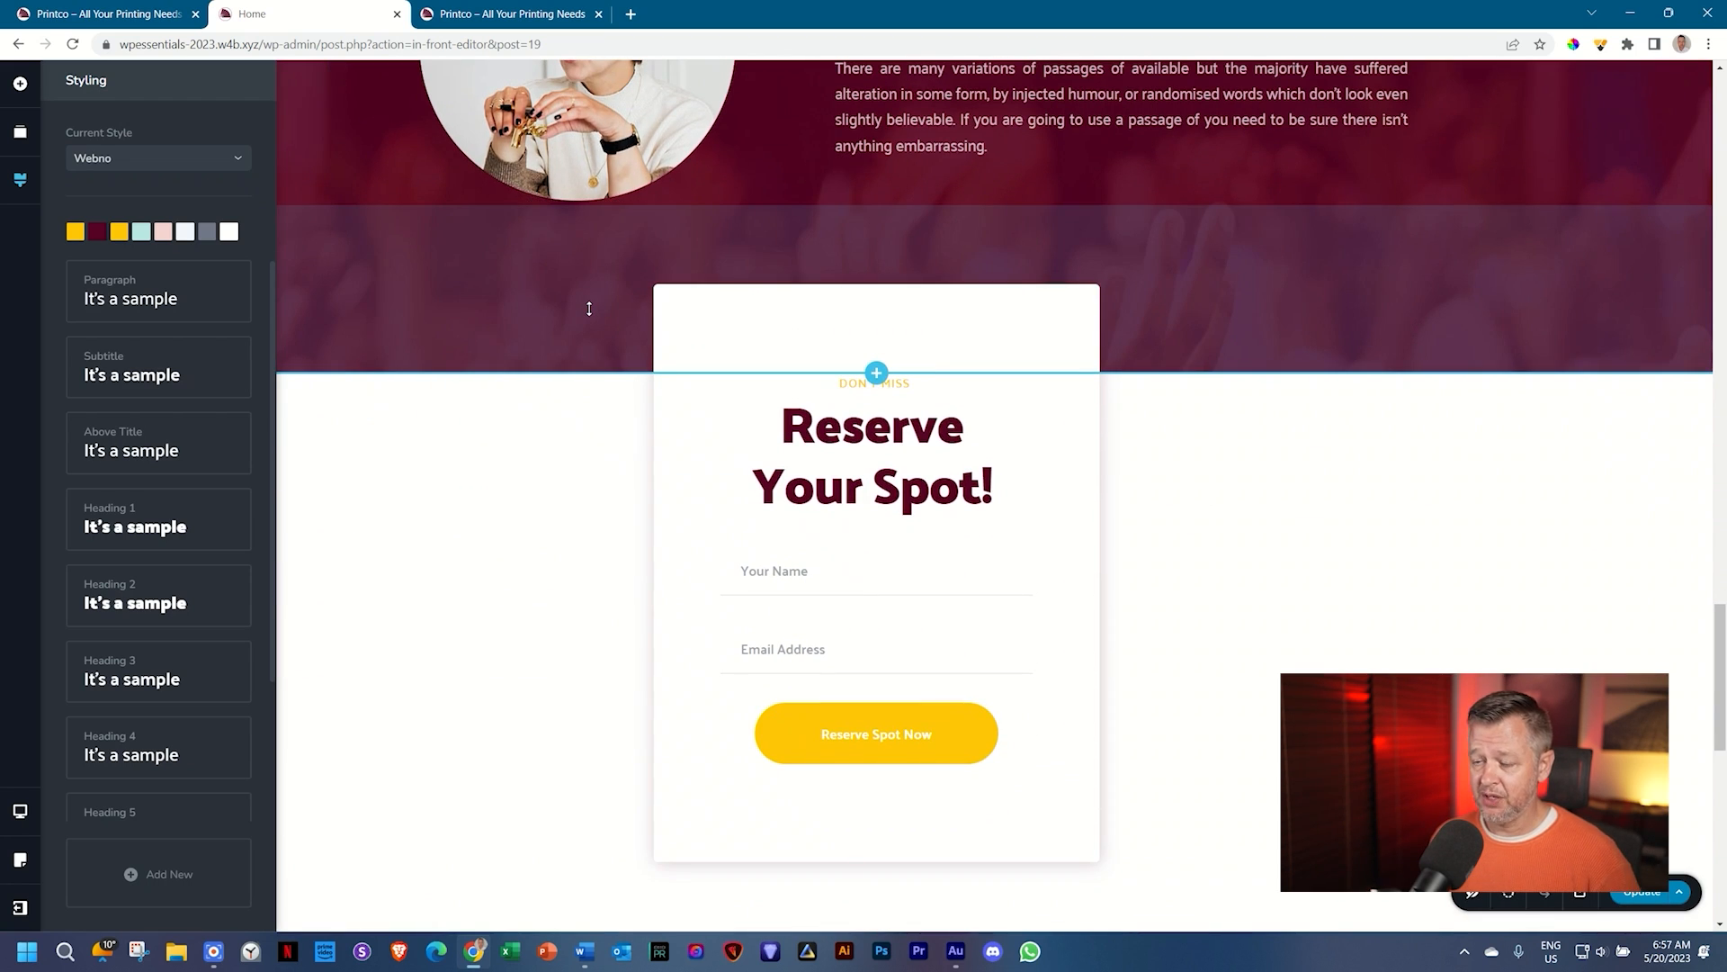
pyautogui.scroll(-3, 589, 308)
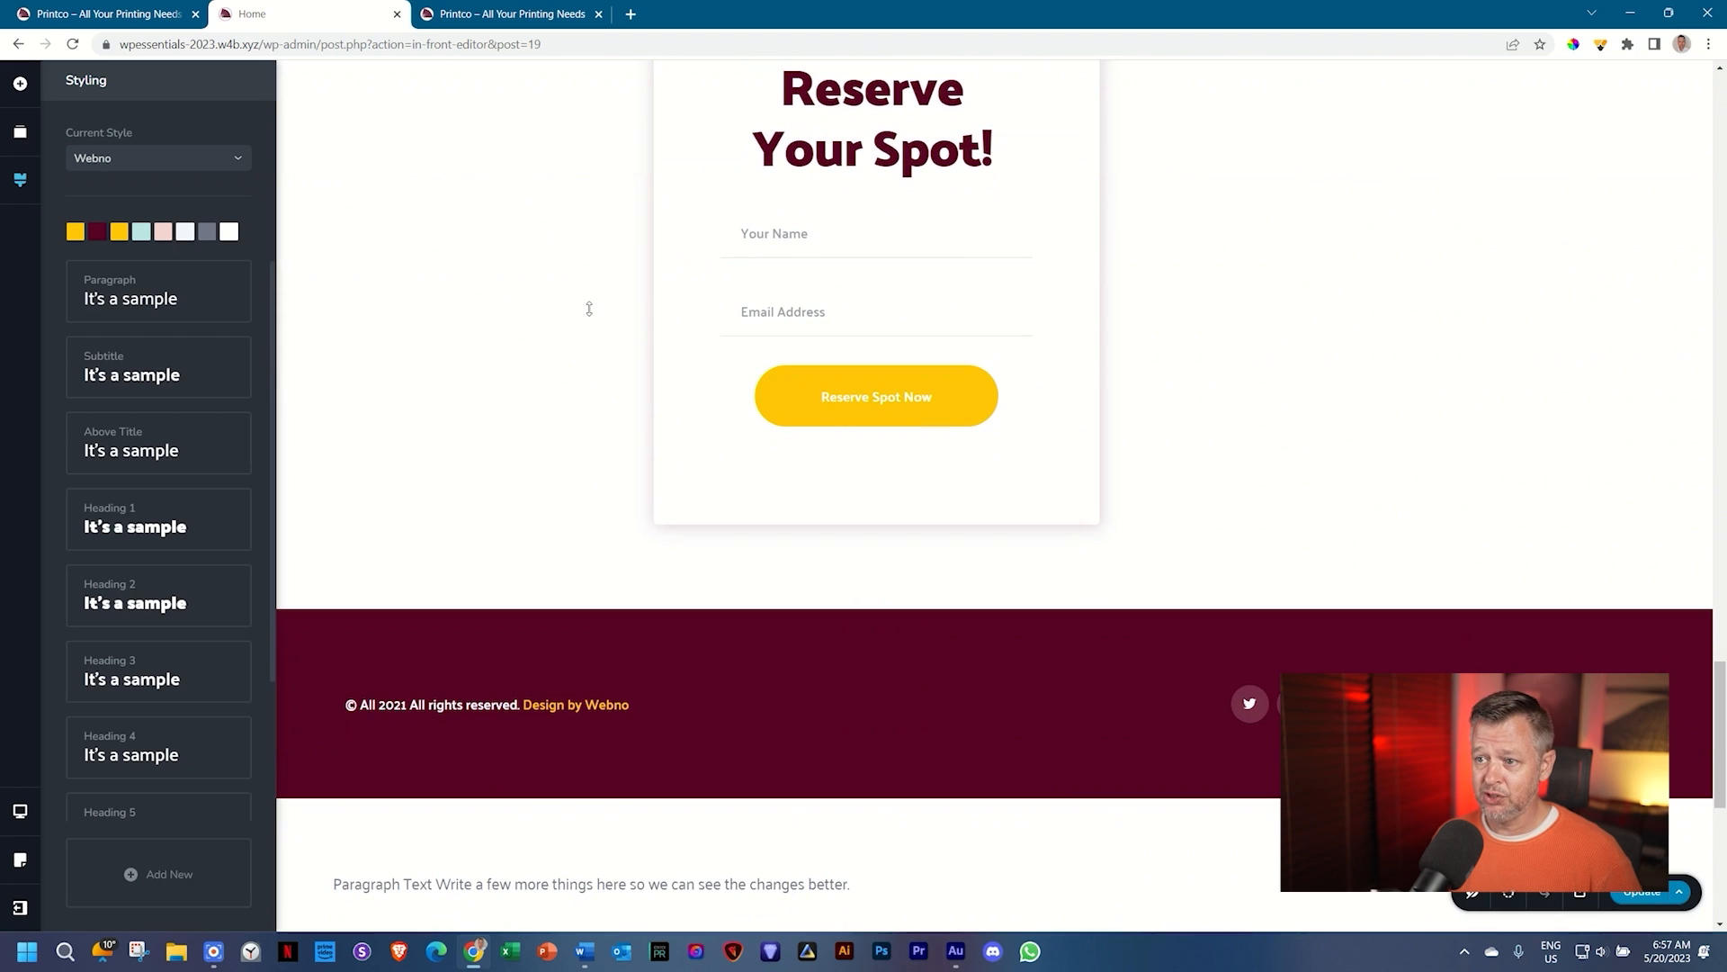
pyautogui.scroll(7, 589, 308)
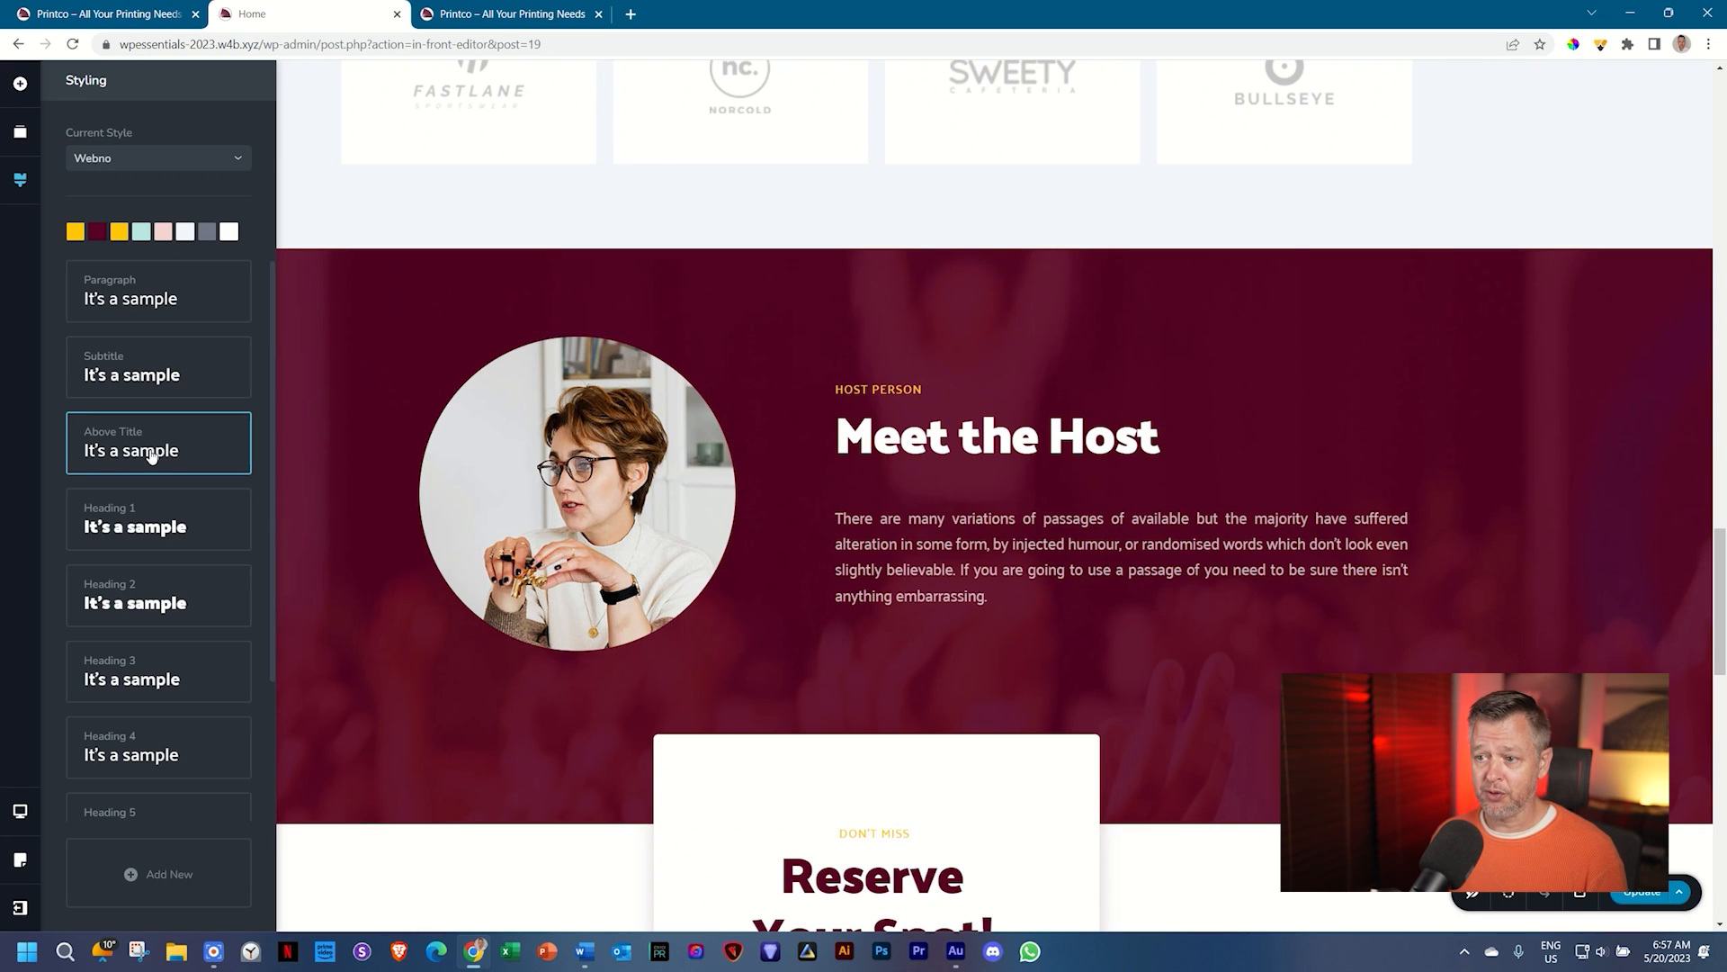
pyautogui.scroll(10, 675, 435)
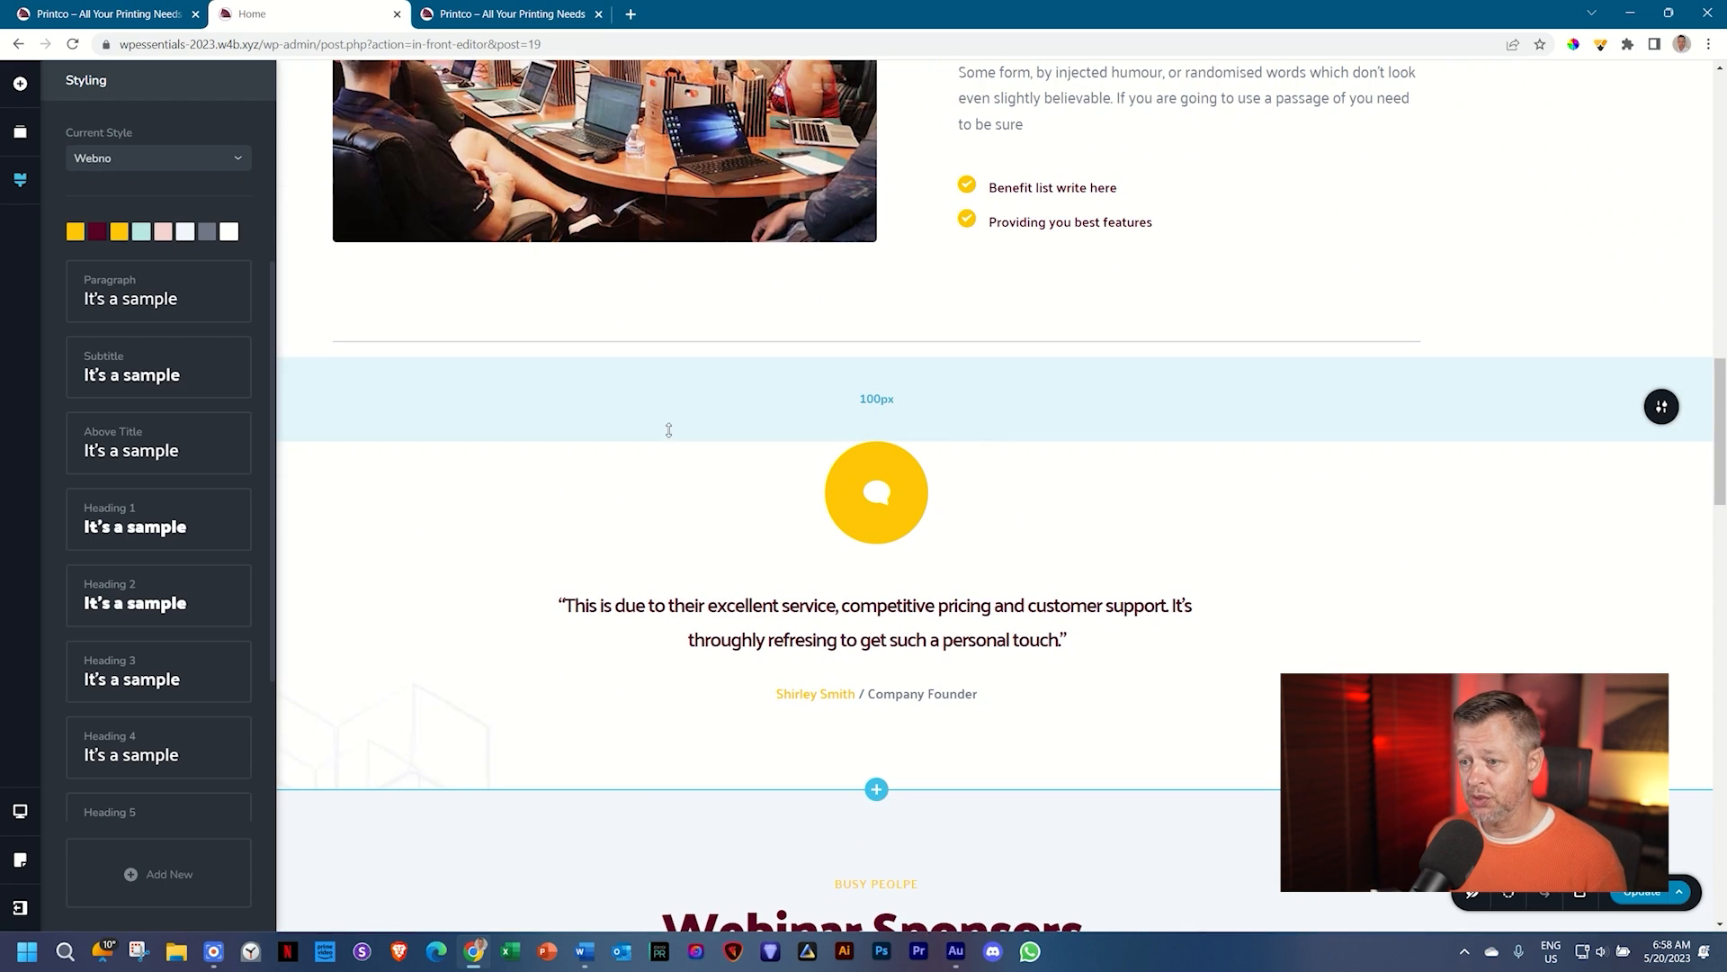
pyautogui.scroll(10, 669, 430)
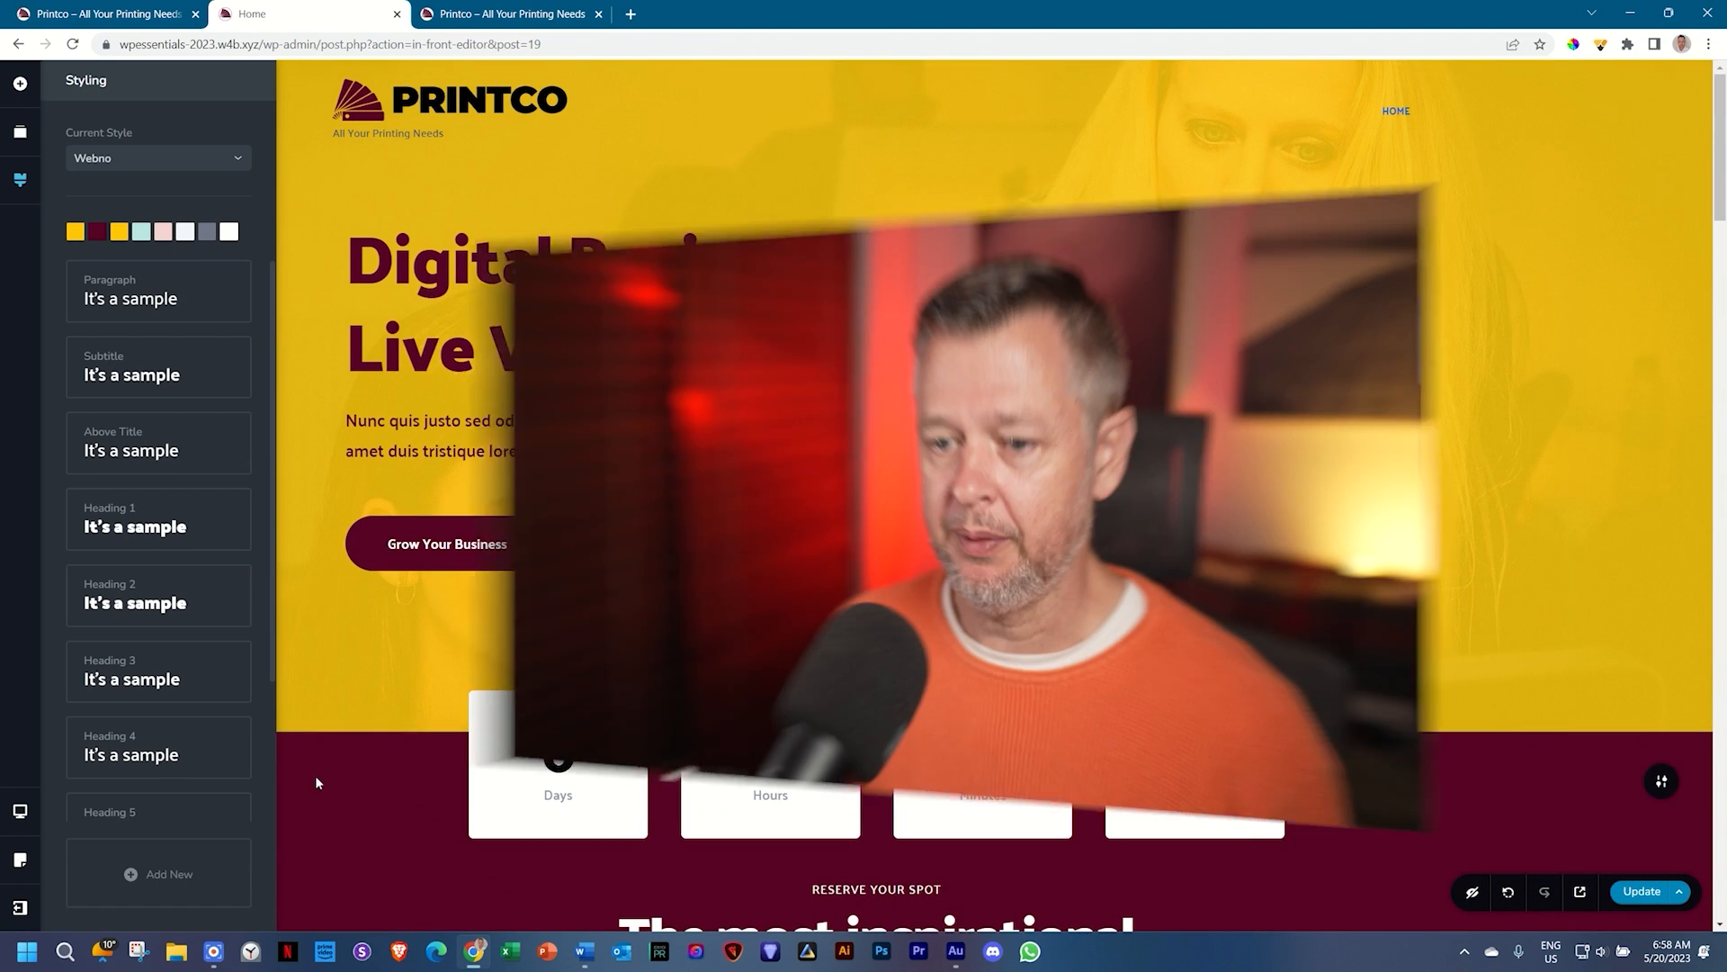
# Step: Close the Styling panel to show the Digital Business Live Webinar hero
pyautogui.click(317, 783)
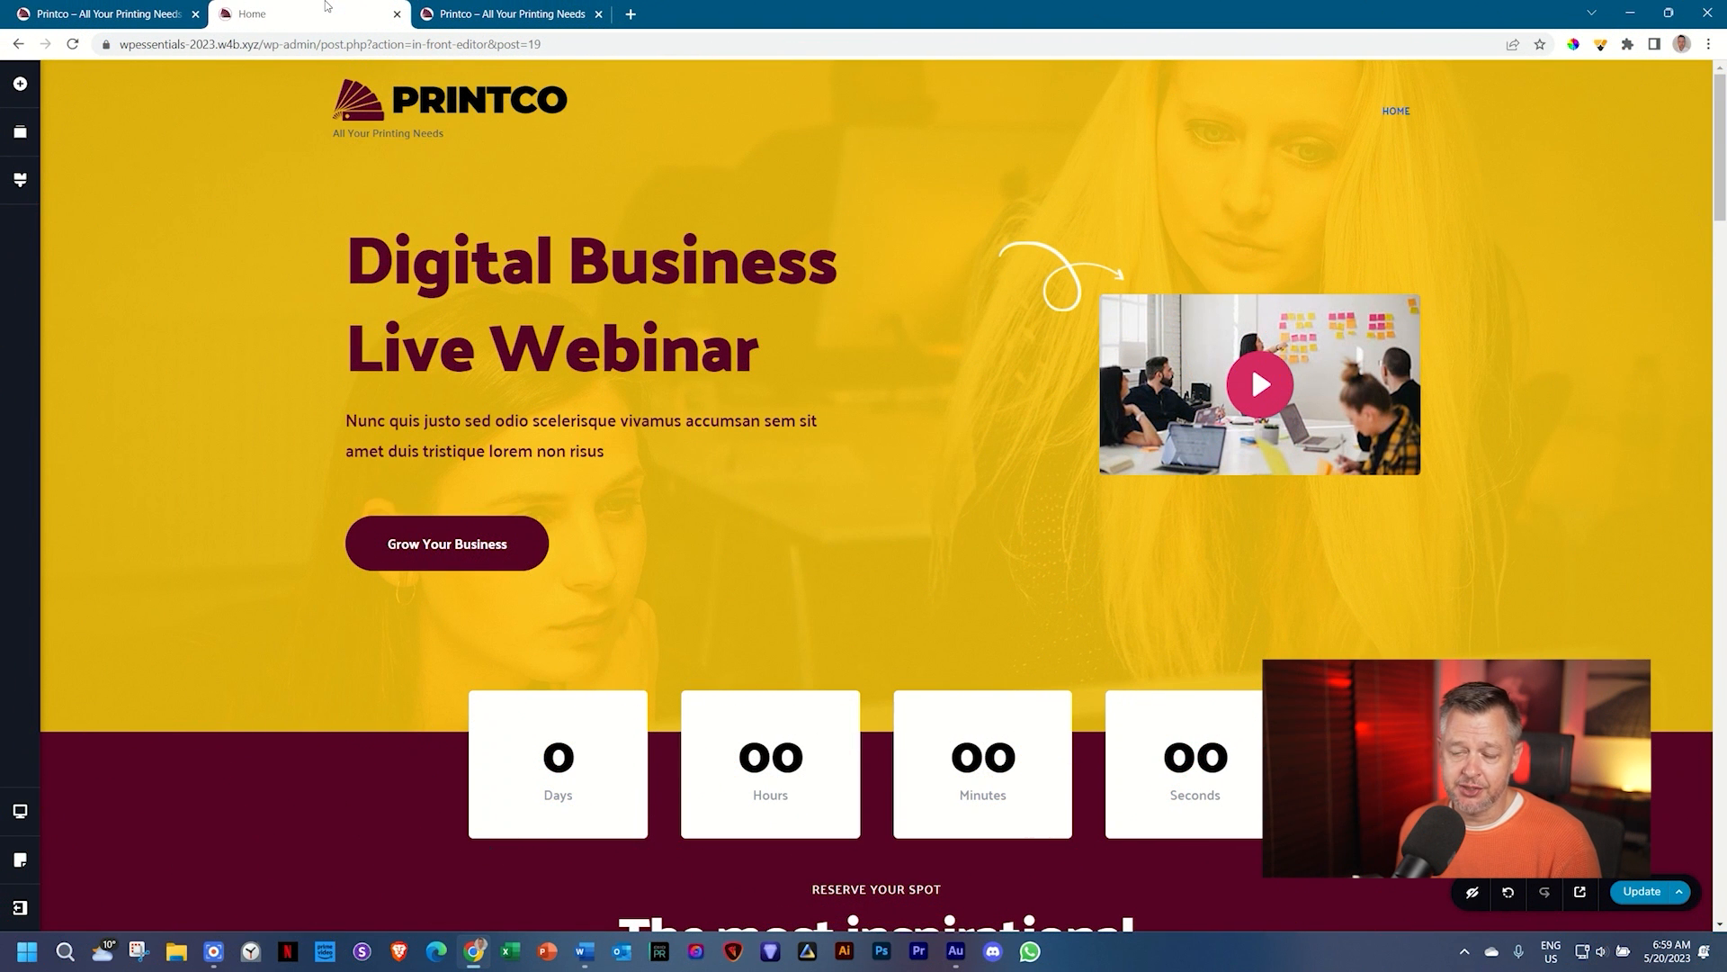
# Step: Replace the hero heading with 'Print Co Deluxe Company' and colour it maroon (#560224)
pyautogui.moveTo(760, 355); pyautogui.dragTo(367, 261)
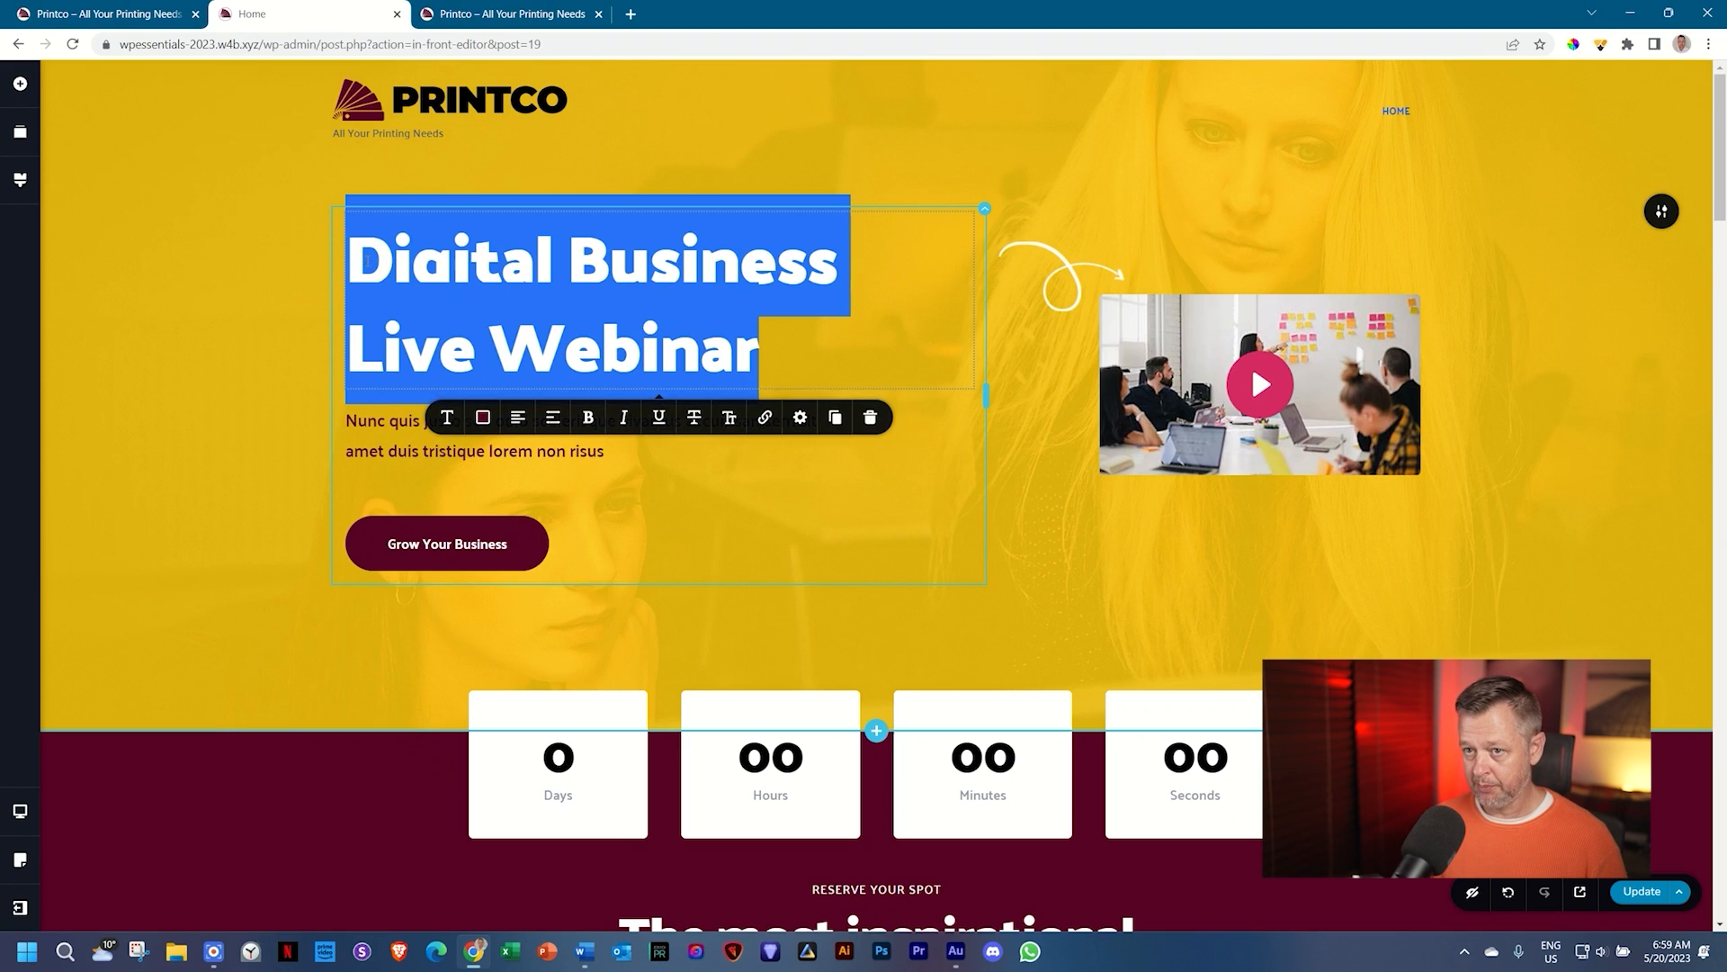
pyautogui.press('BackSpace')
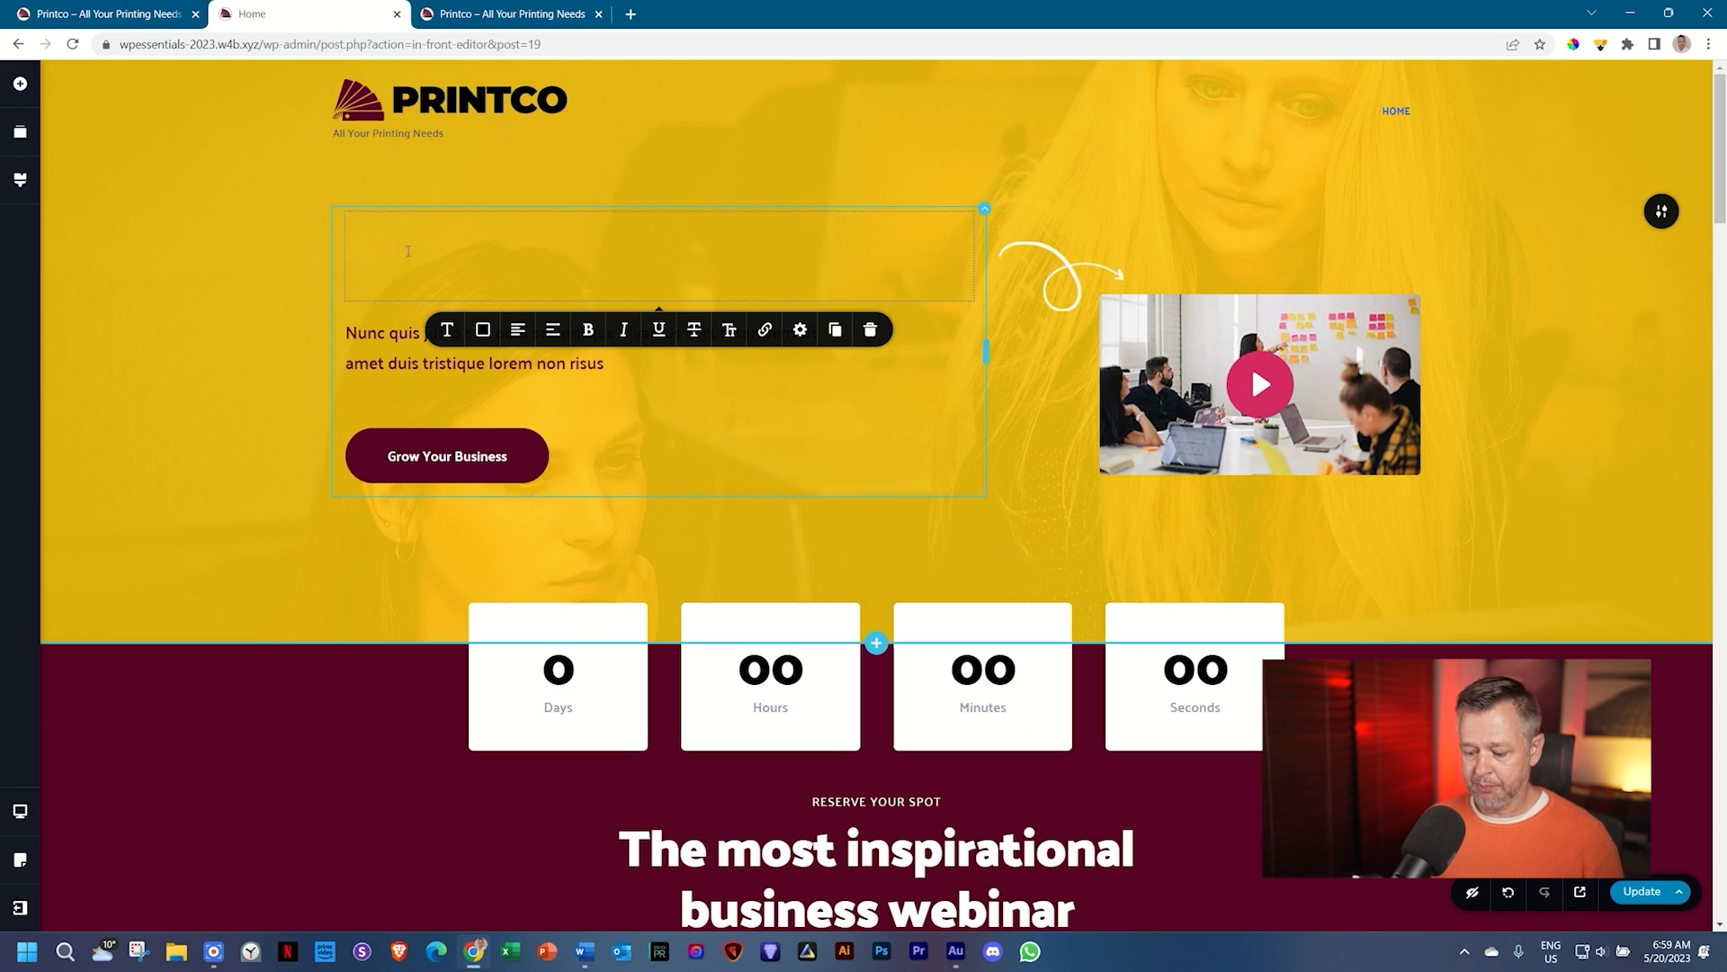
pyautogui.write('Print C')
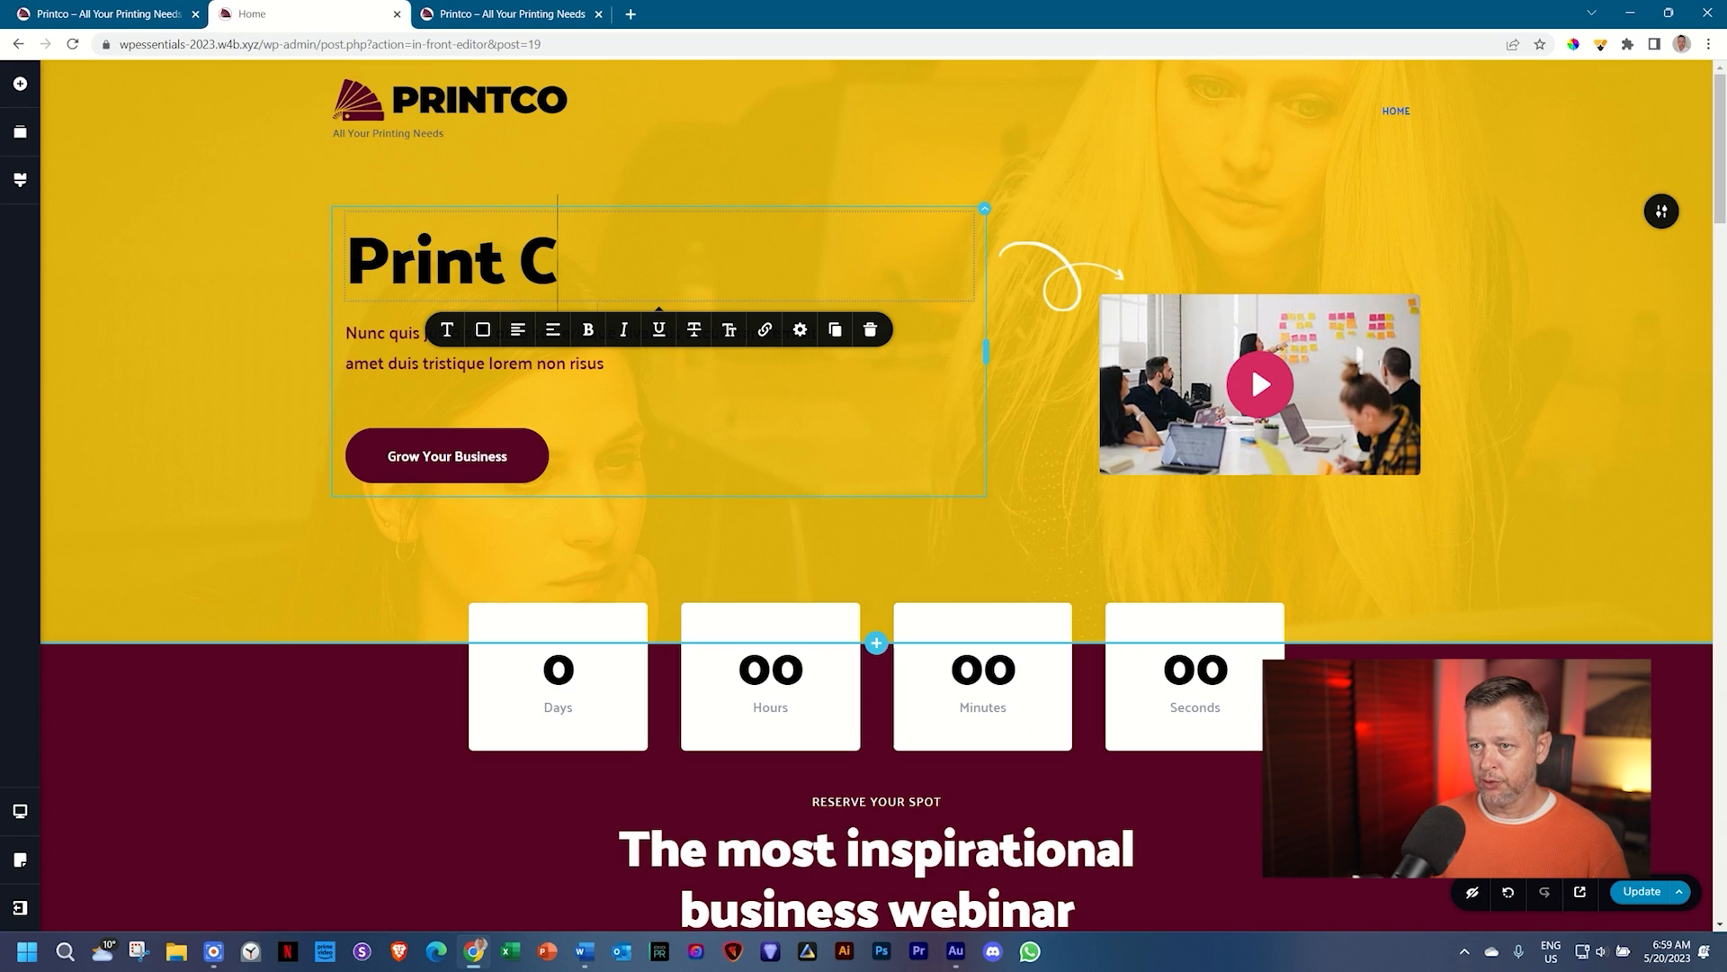
pyautogui.write('o Delux')
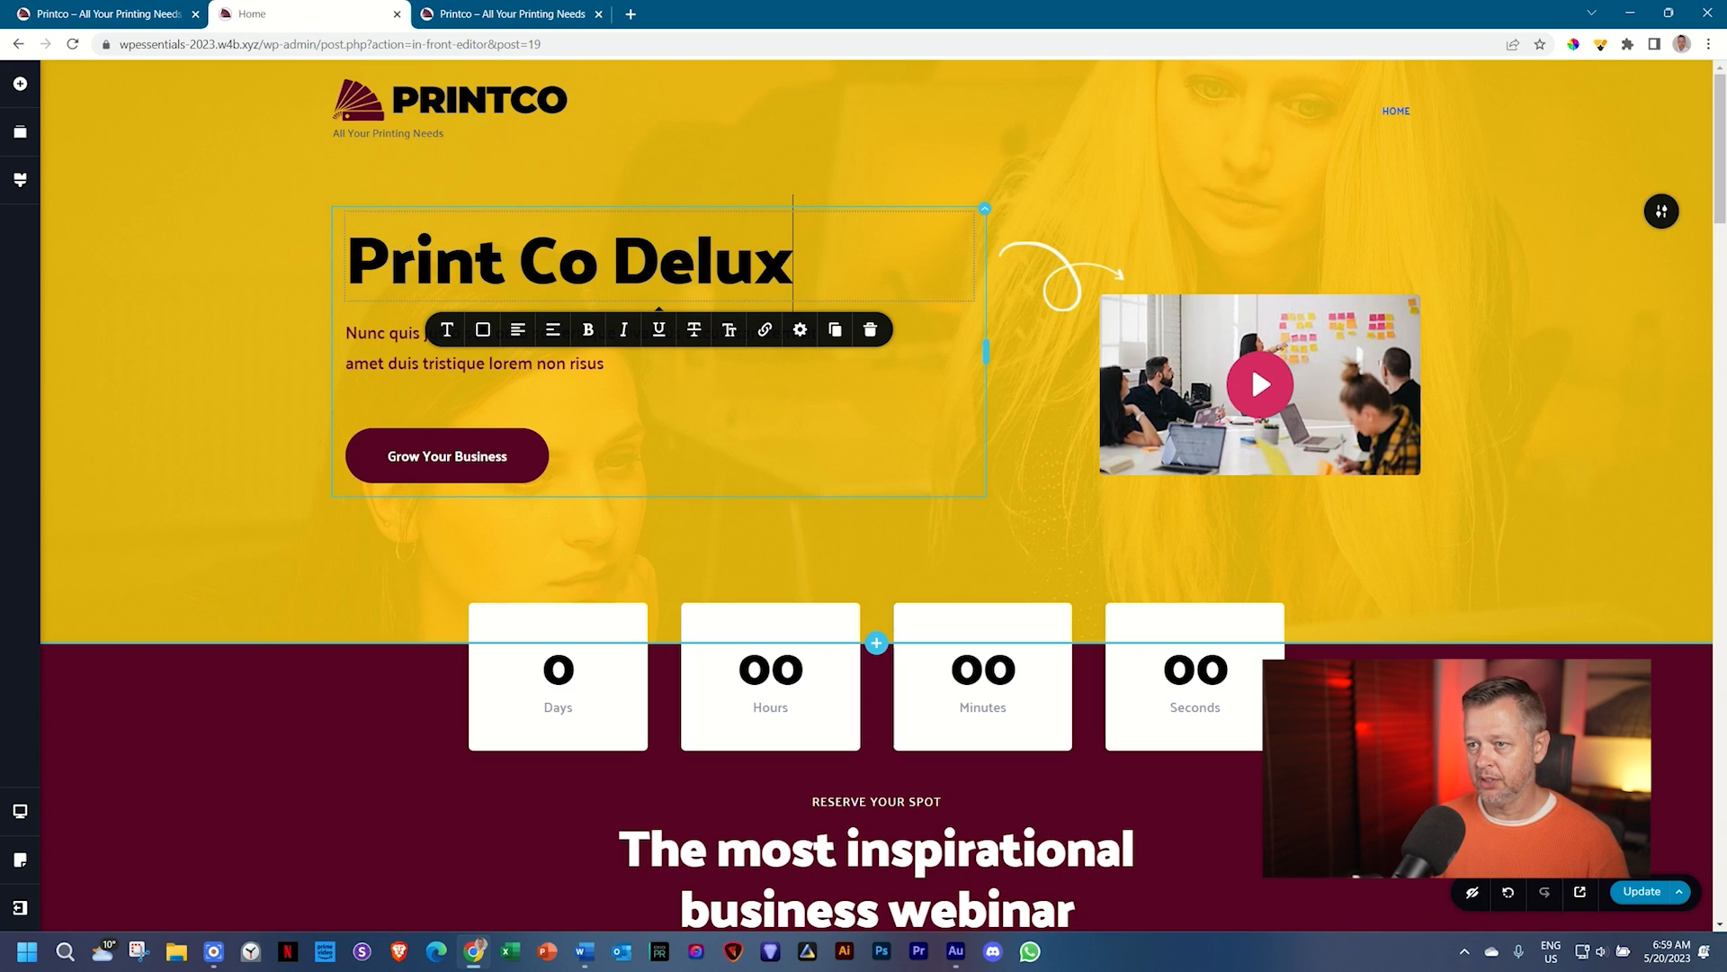
pyautogui.write('e Company')
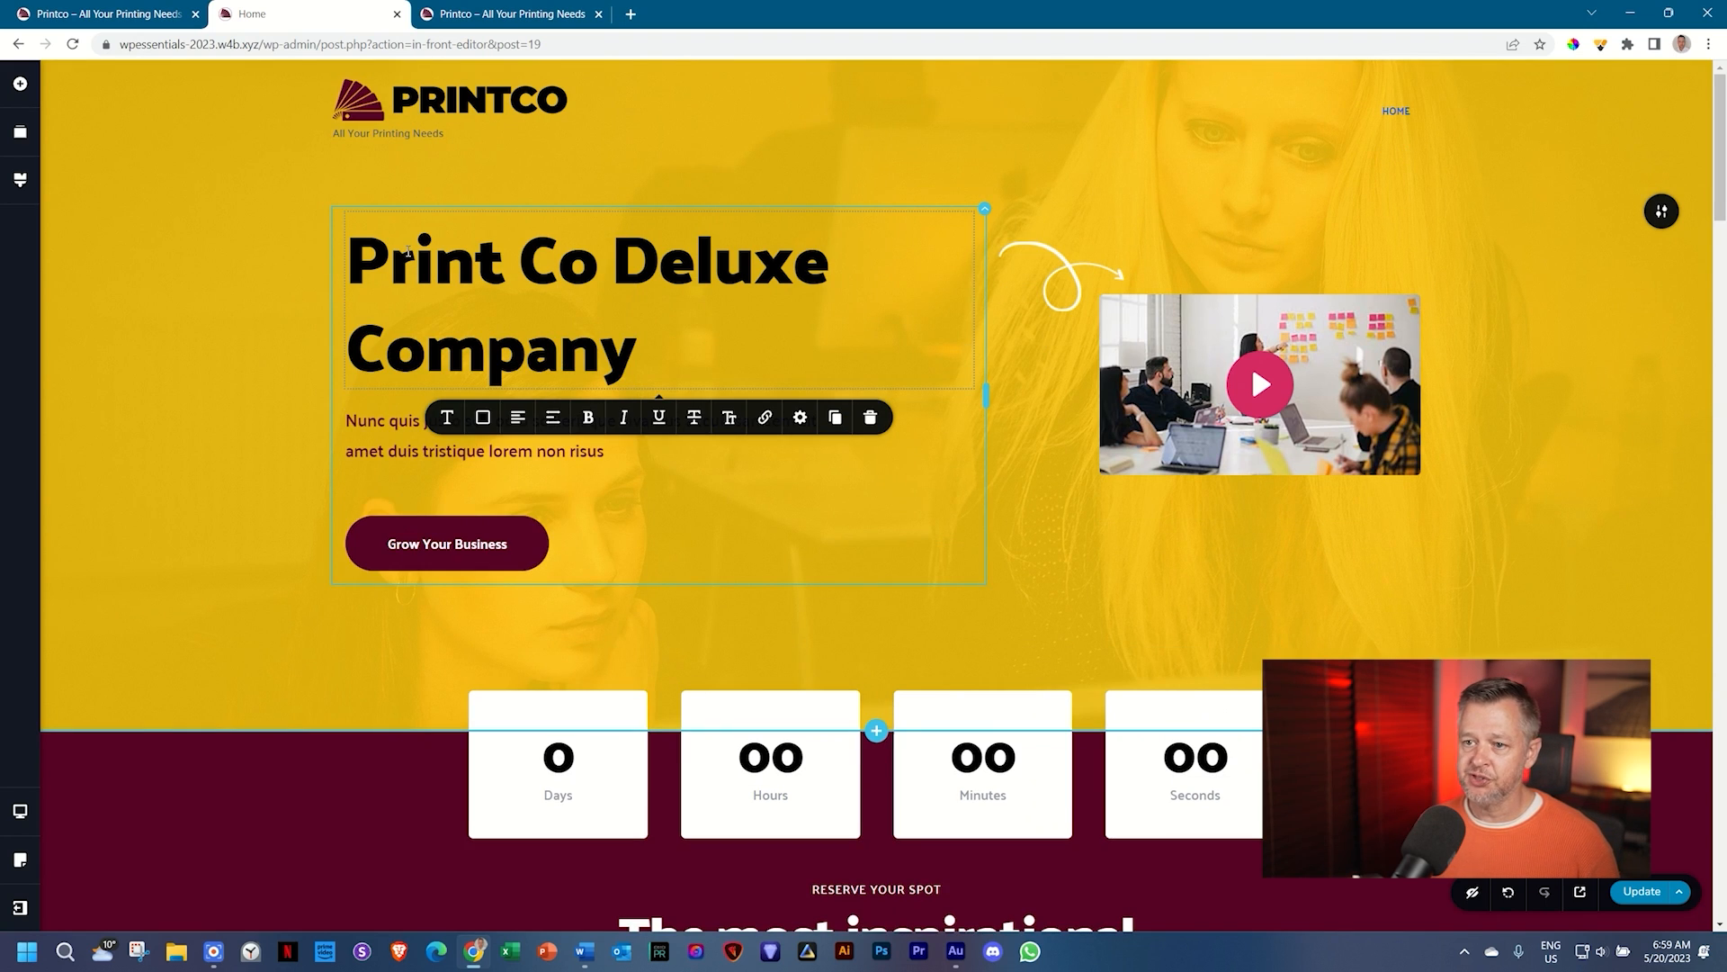
pyautogui.click(481, 420)
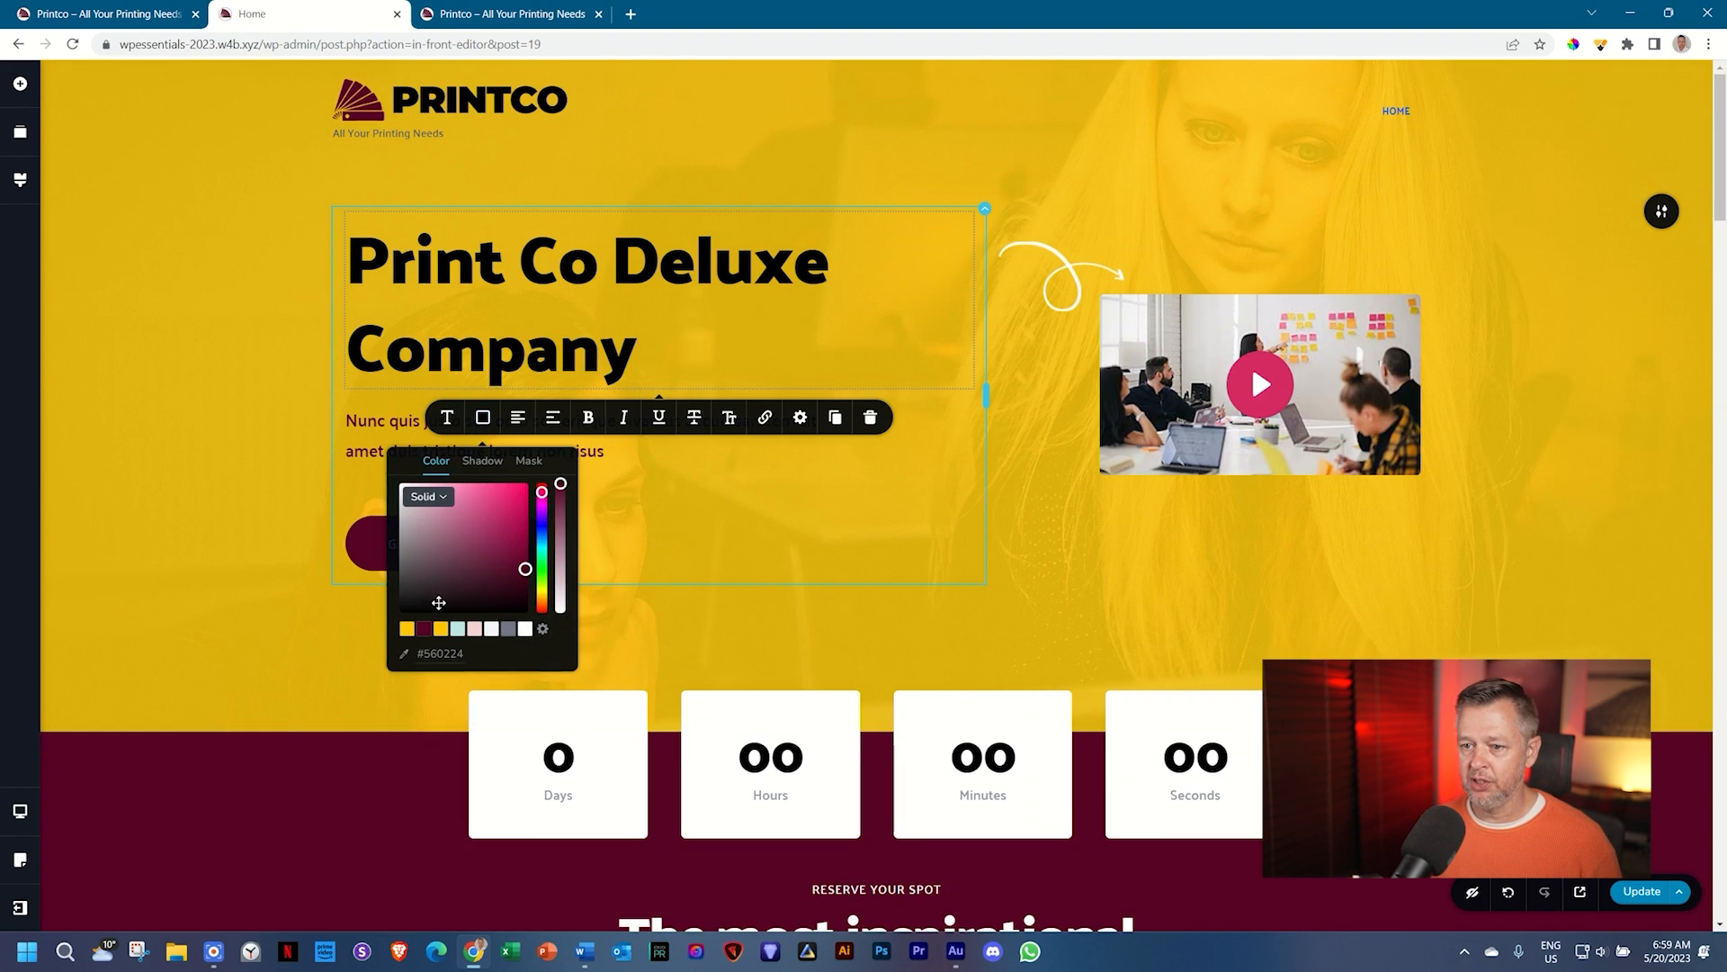
pyautogui.click(426, 628)
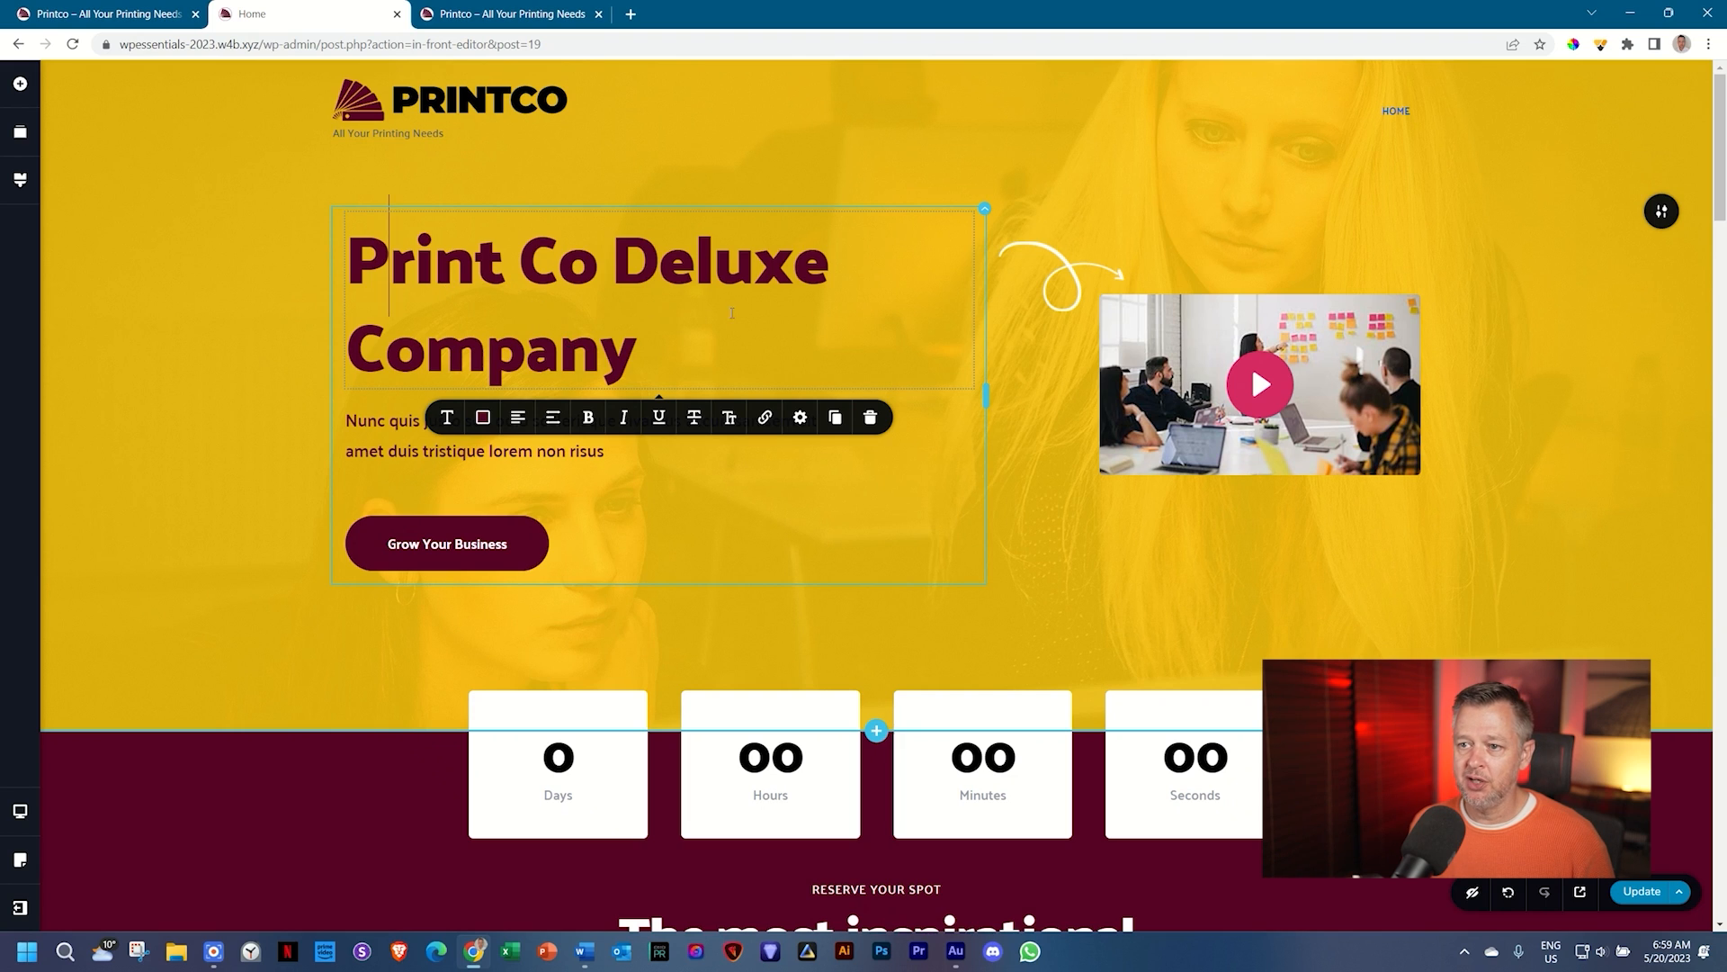
pyautogui.click(447, 417)
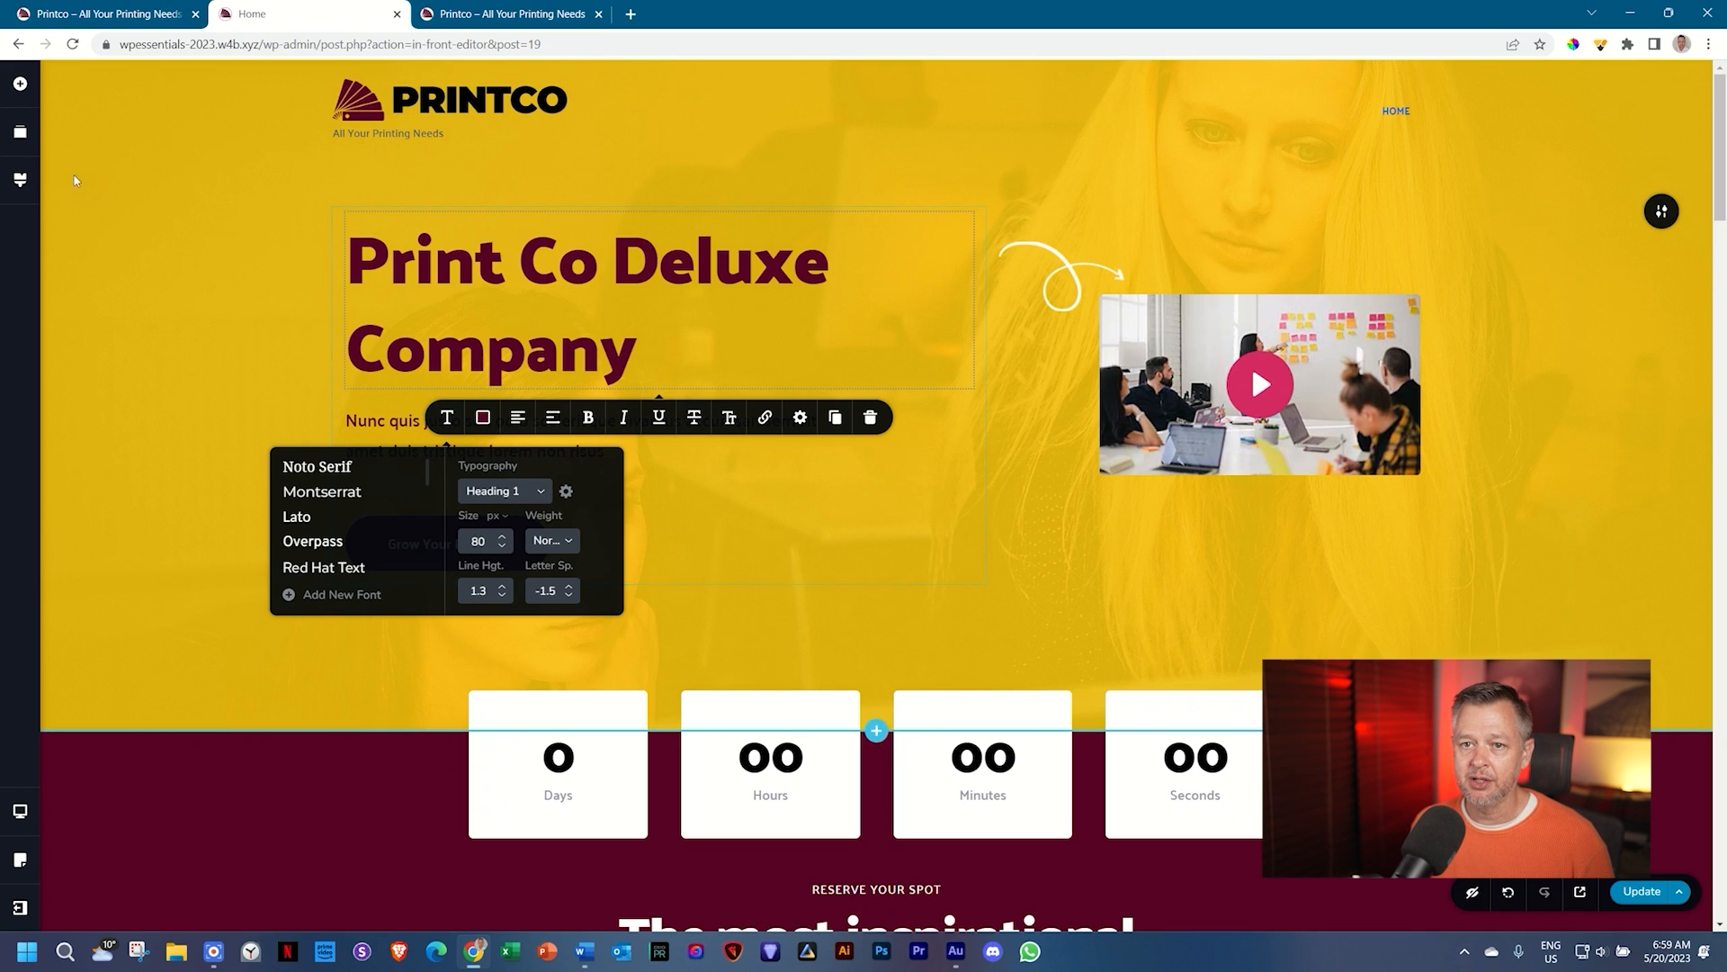
# Step: Lower the global Heading 1 line height from 1.3 to 1.1
pyautogui.click(20, 179)
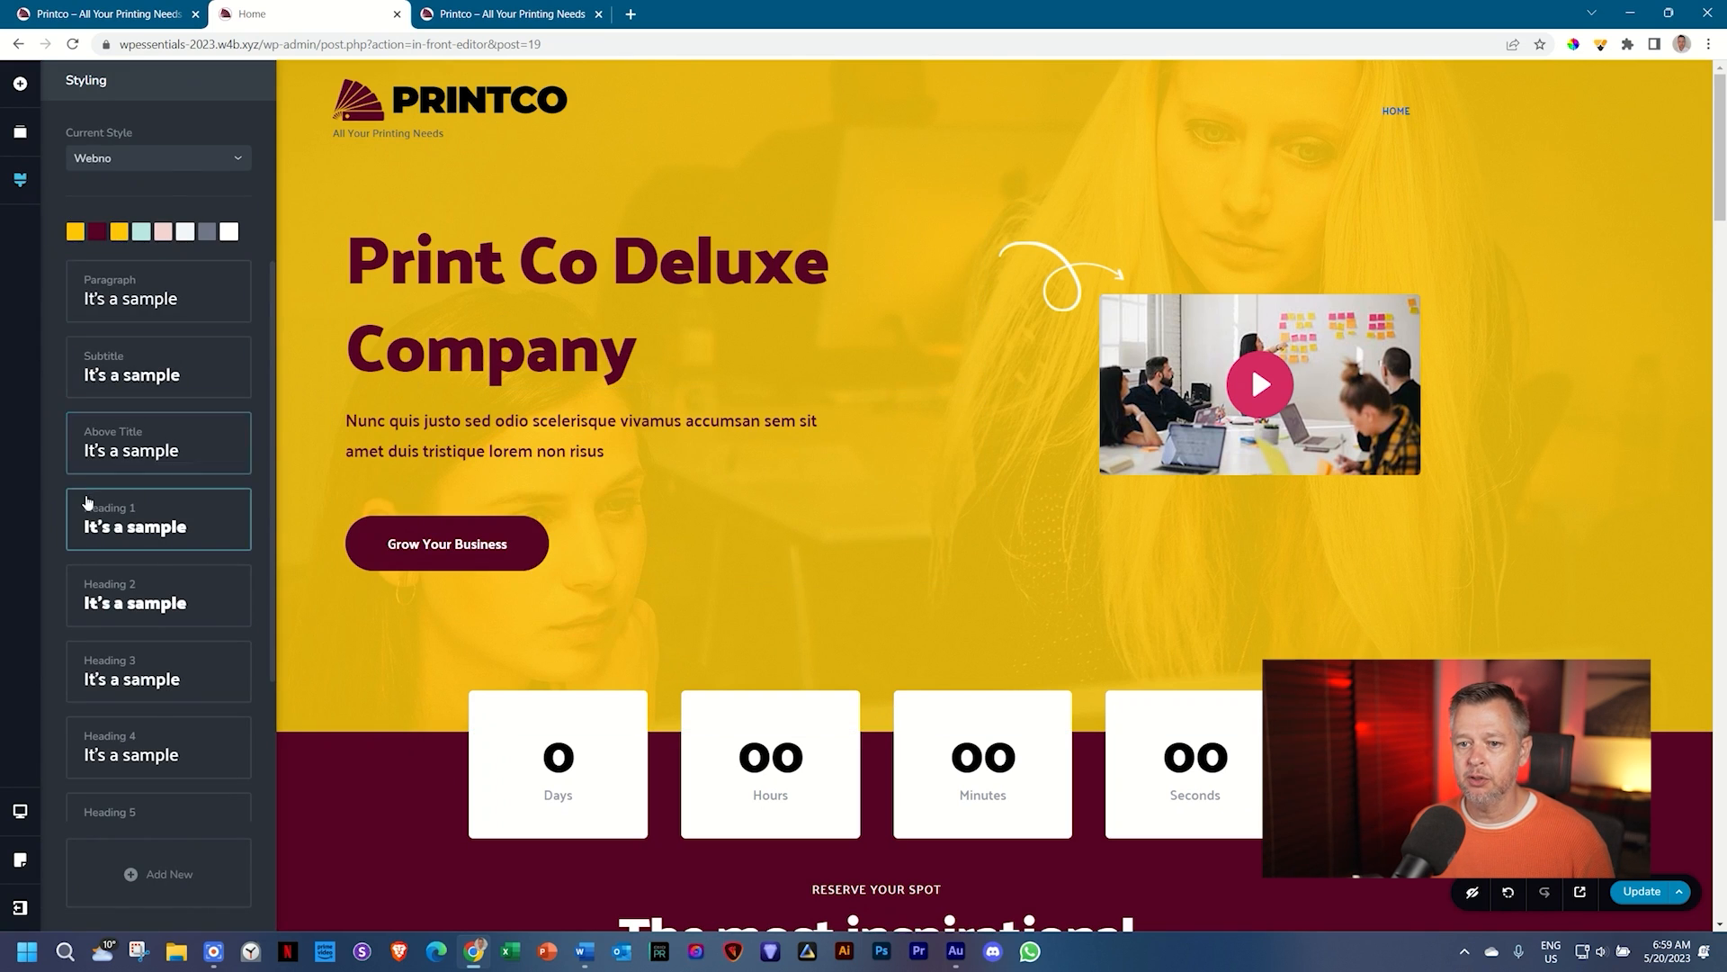
pyautogui.click(90, 522)
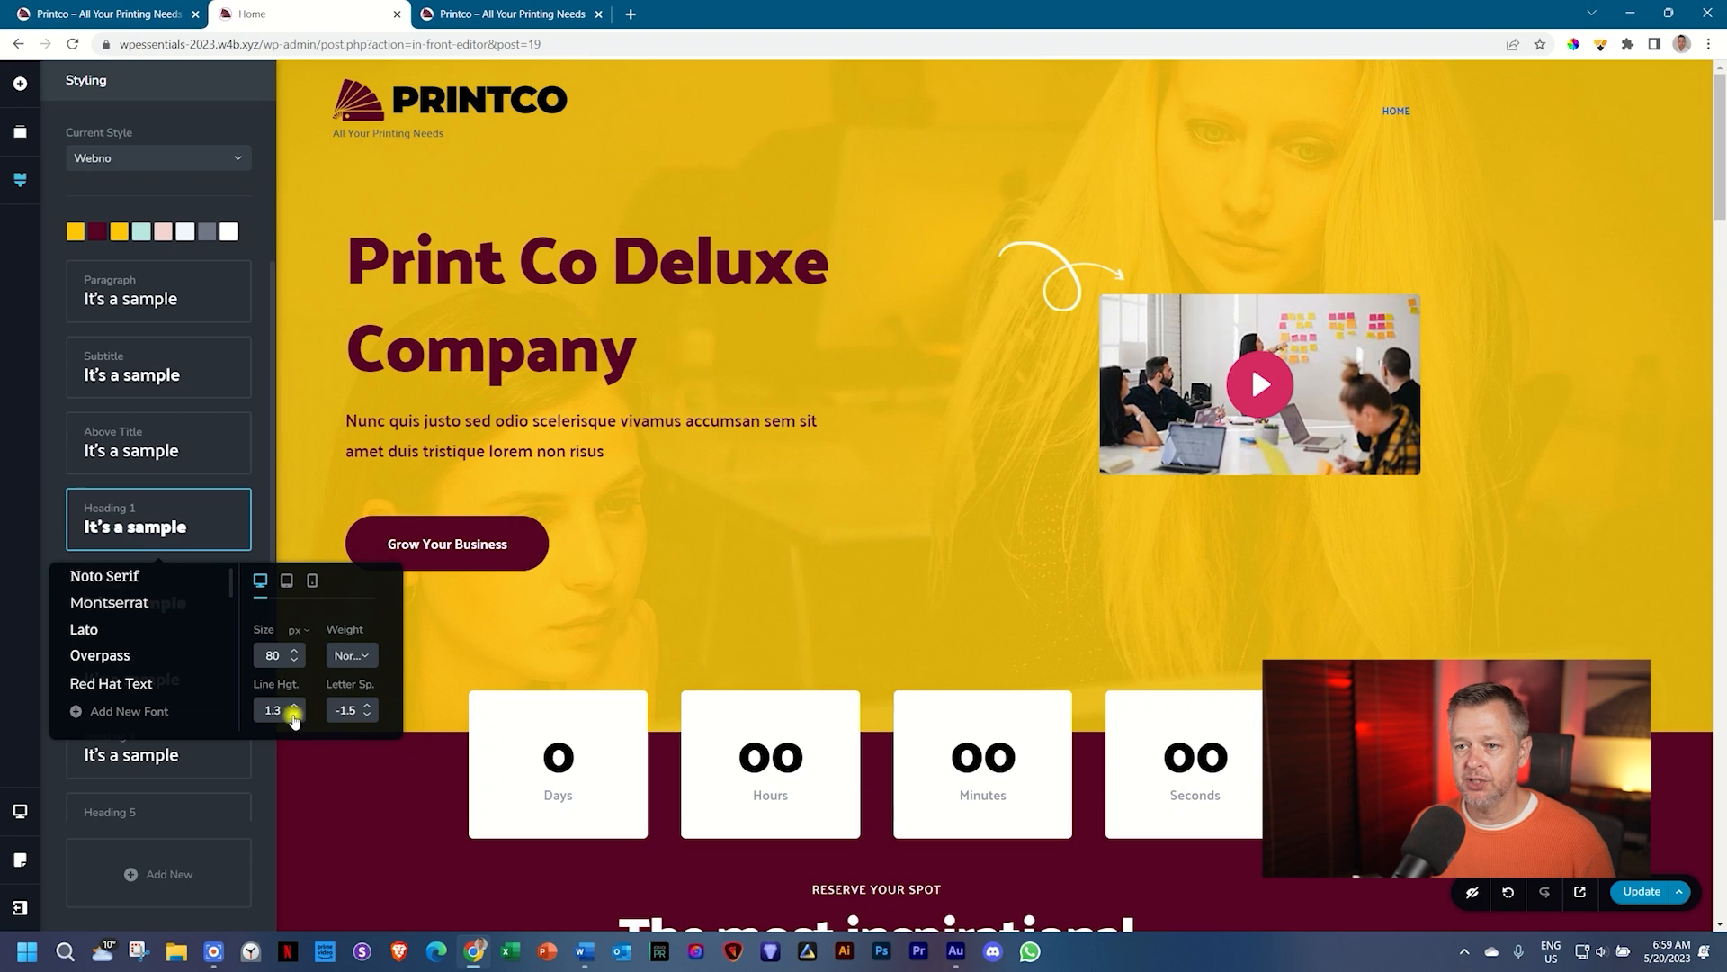
pyautogui.click(294, 715)
pyautogui.click(294, 715)
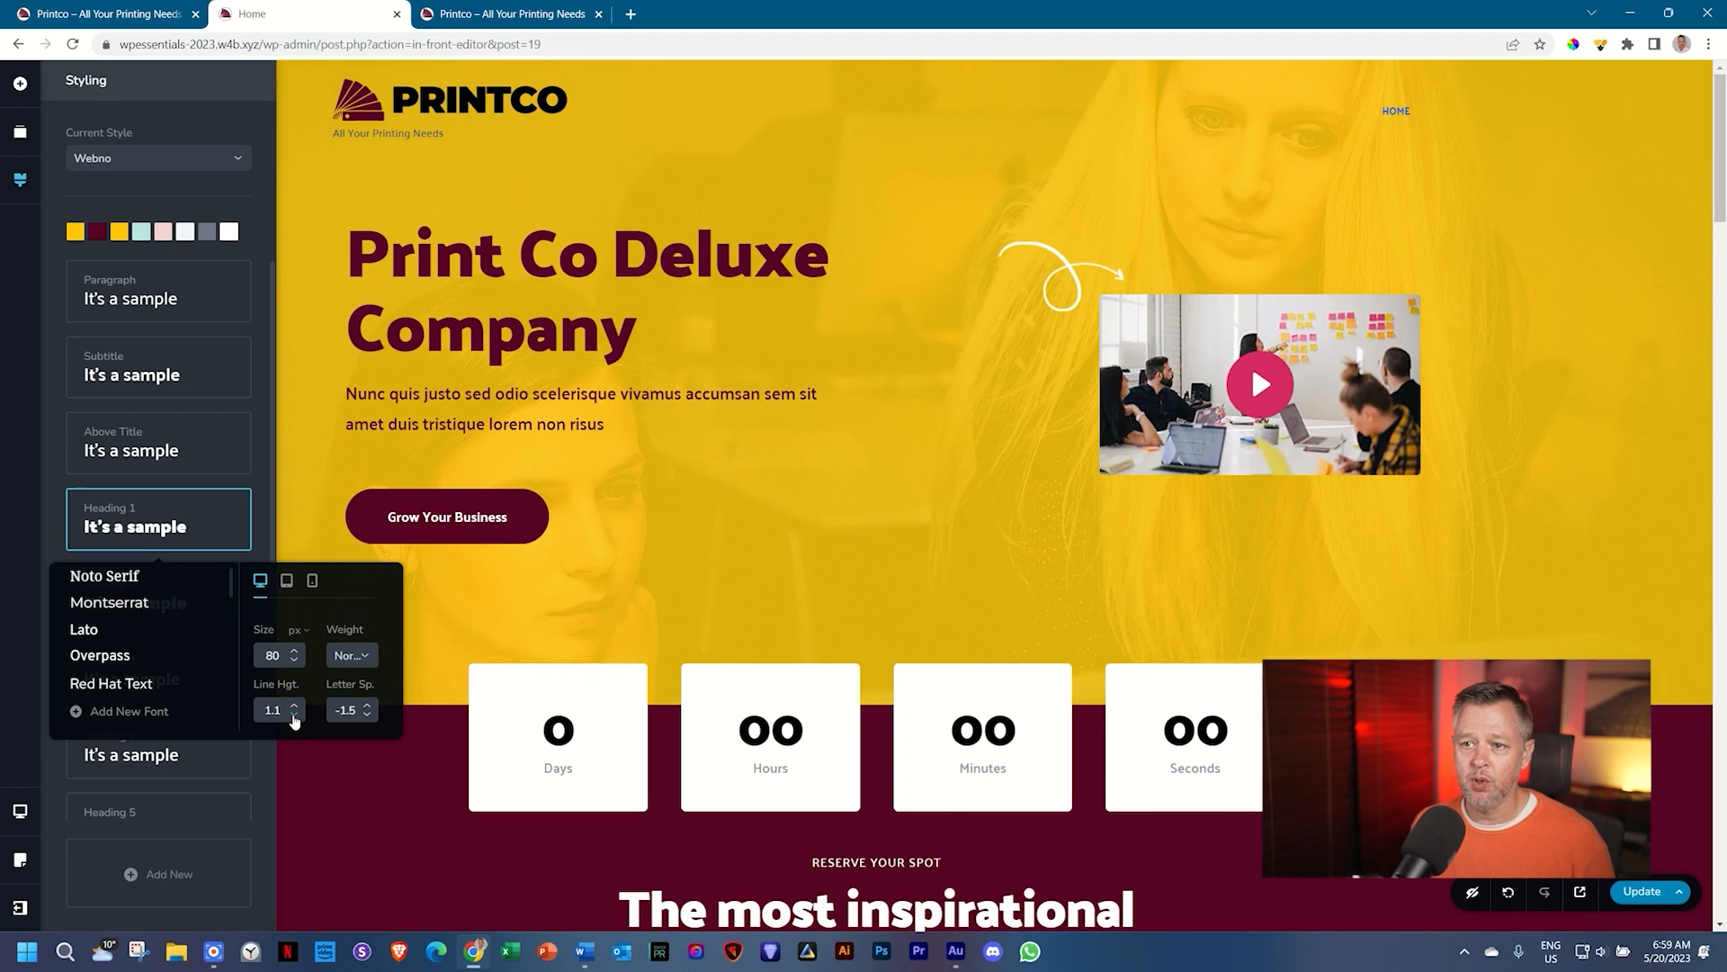
pyautogui.click(529, 549)
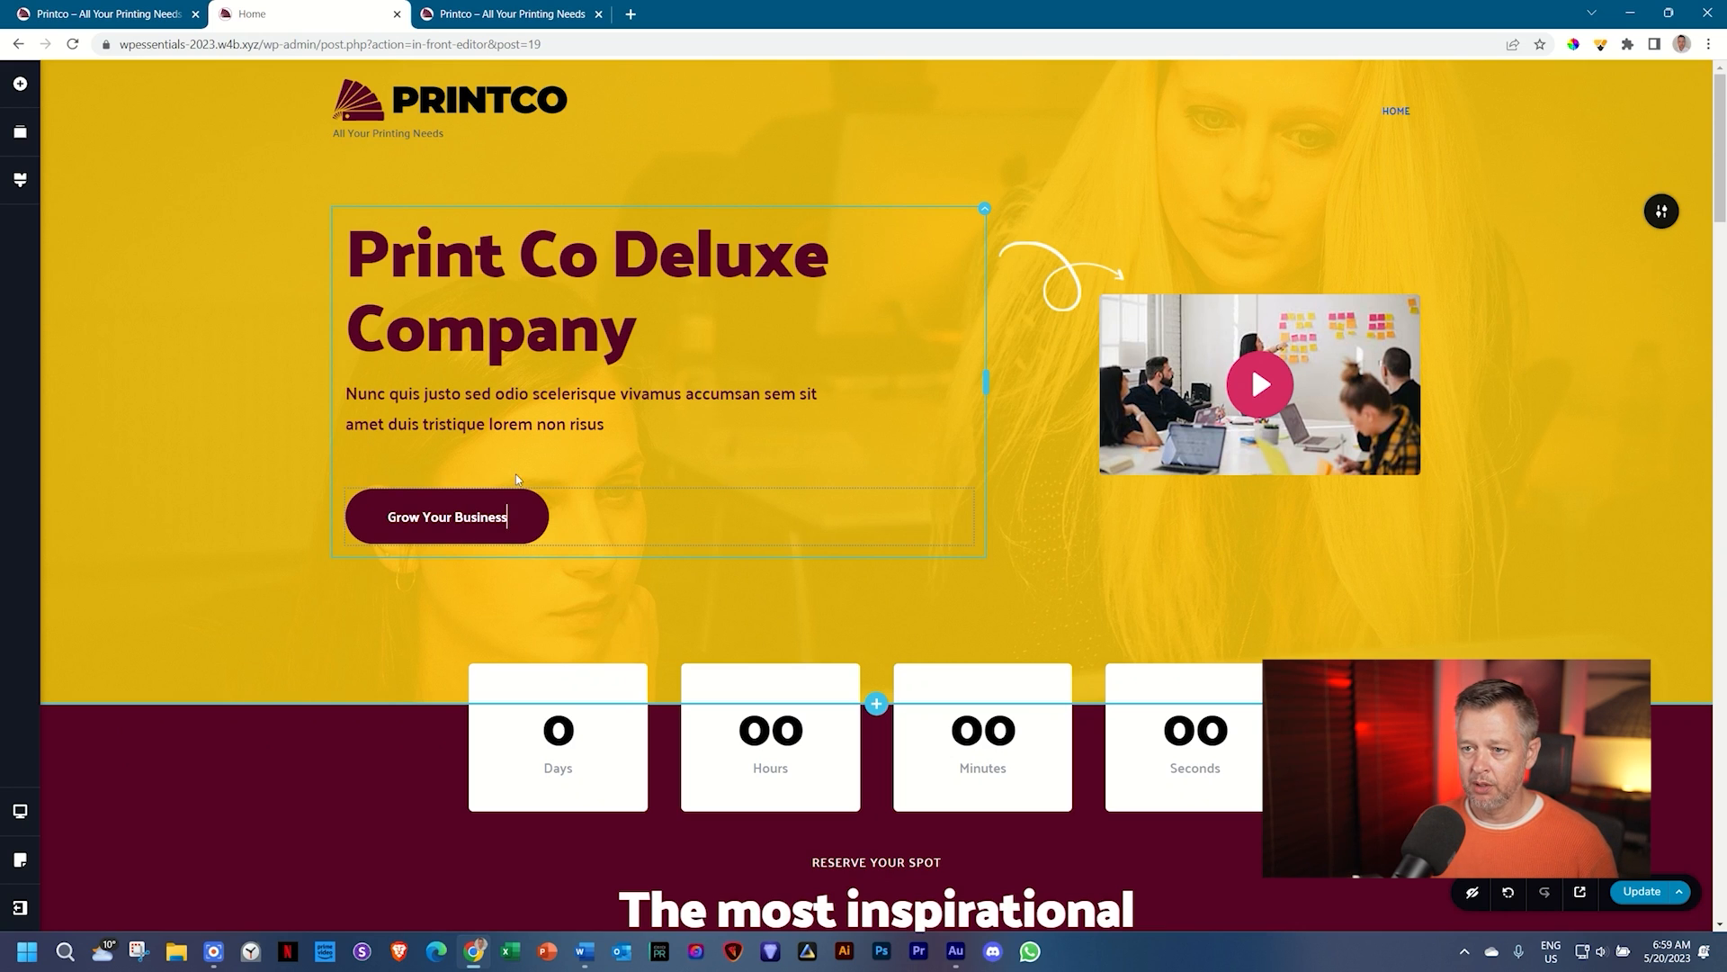
pyautogui.click(516, 412)
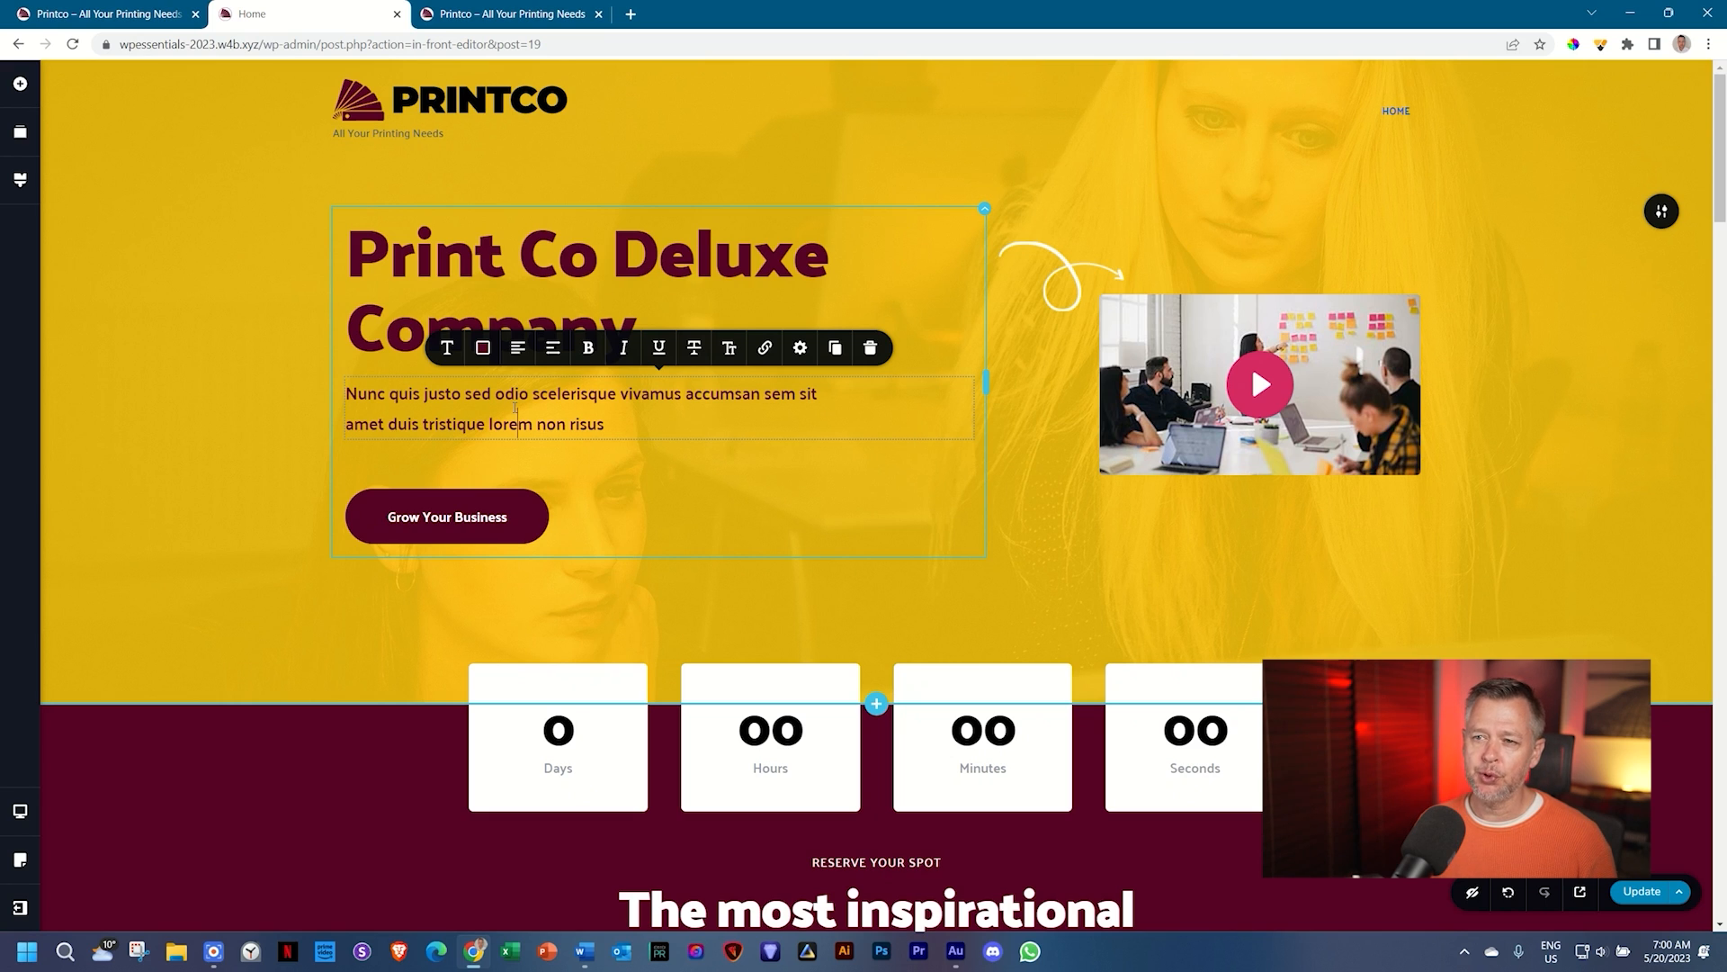
pyautogui.click(585, 951)
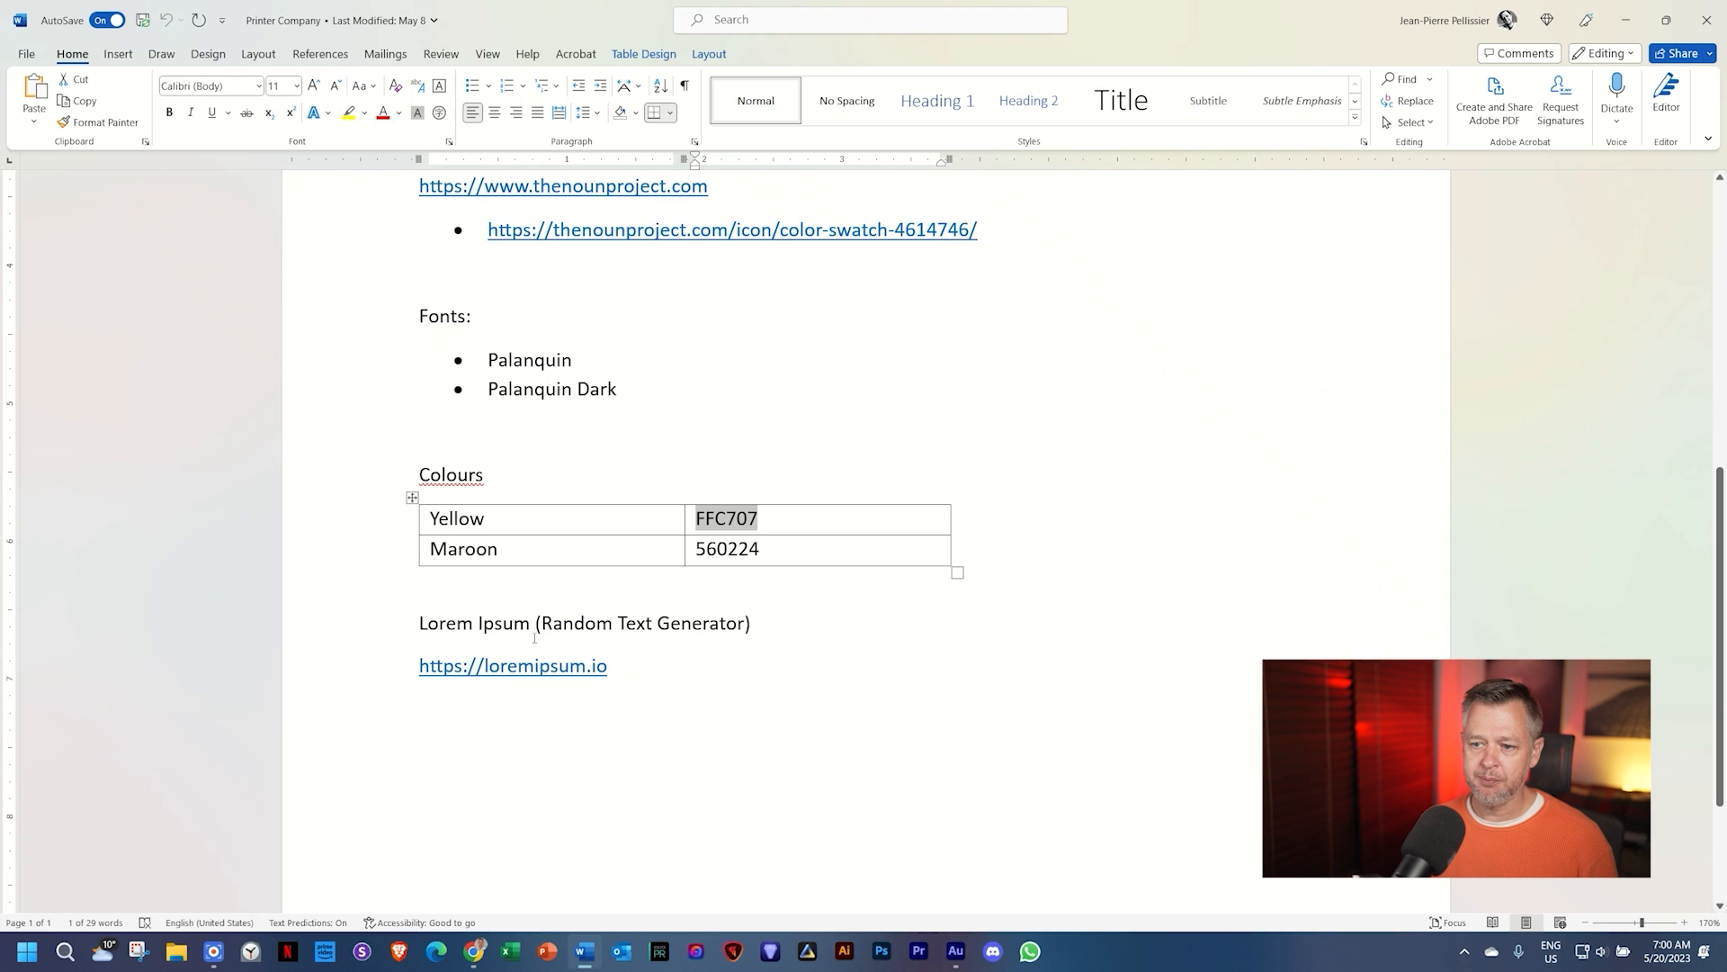
pyautogui.click(474, 951)
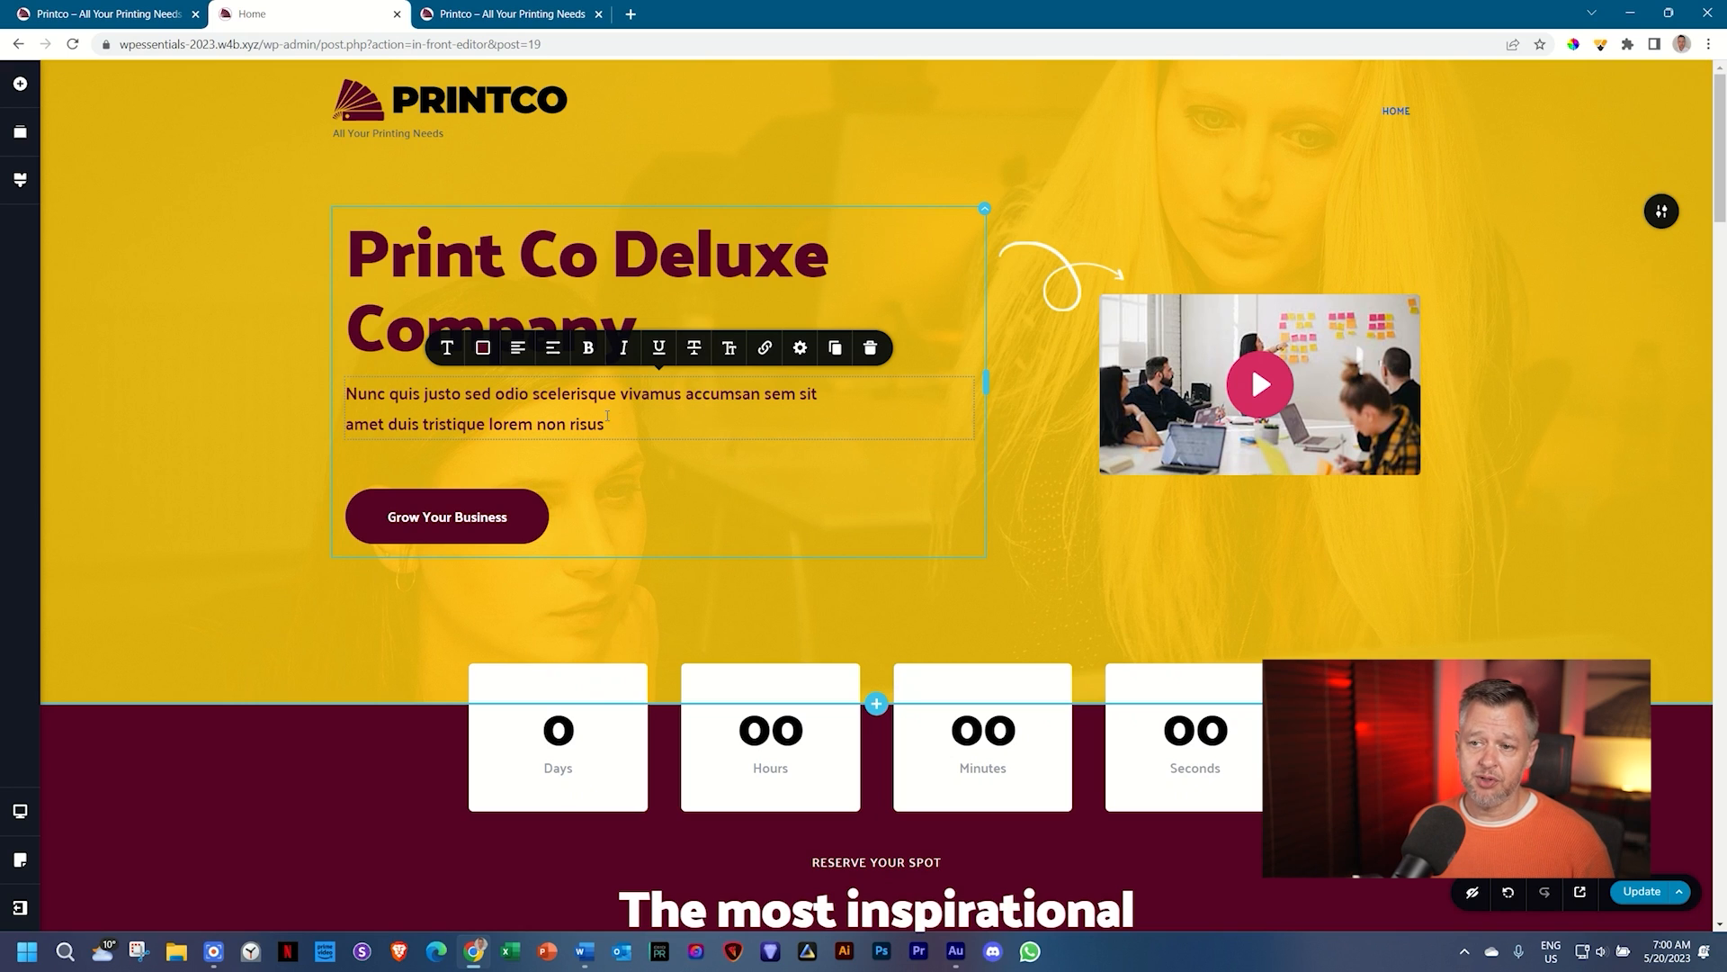
# Step: Copy three sentences of generated text from loremipsum.io and return to the Home editor tab
pyautogui.click(632, 14)
pyautogui.write('lorem')
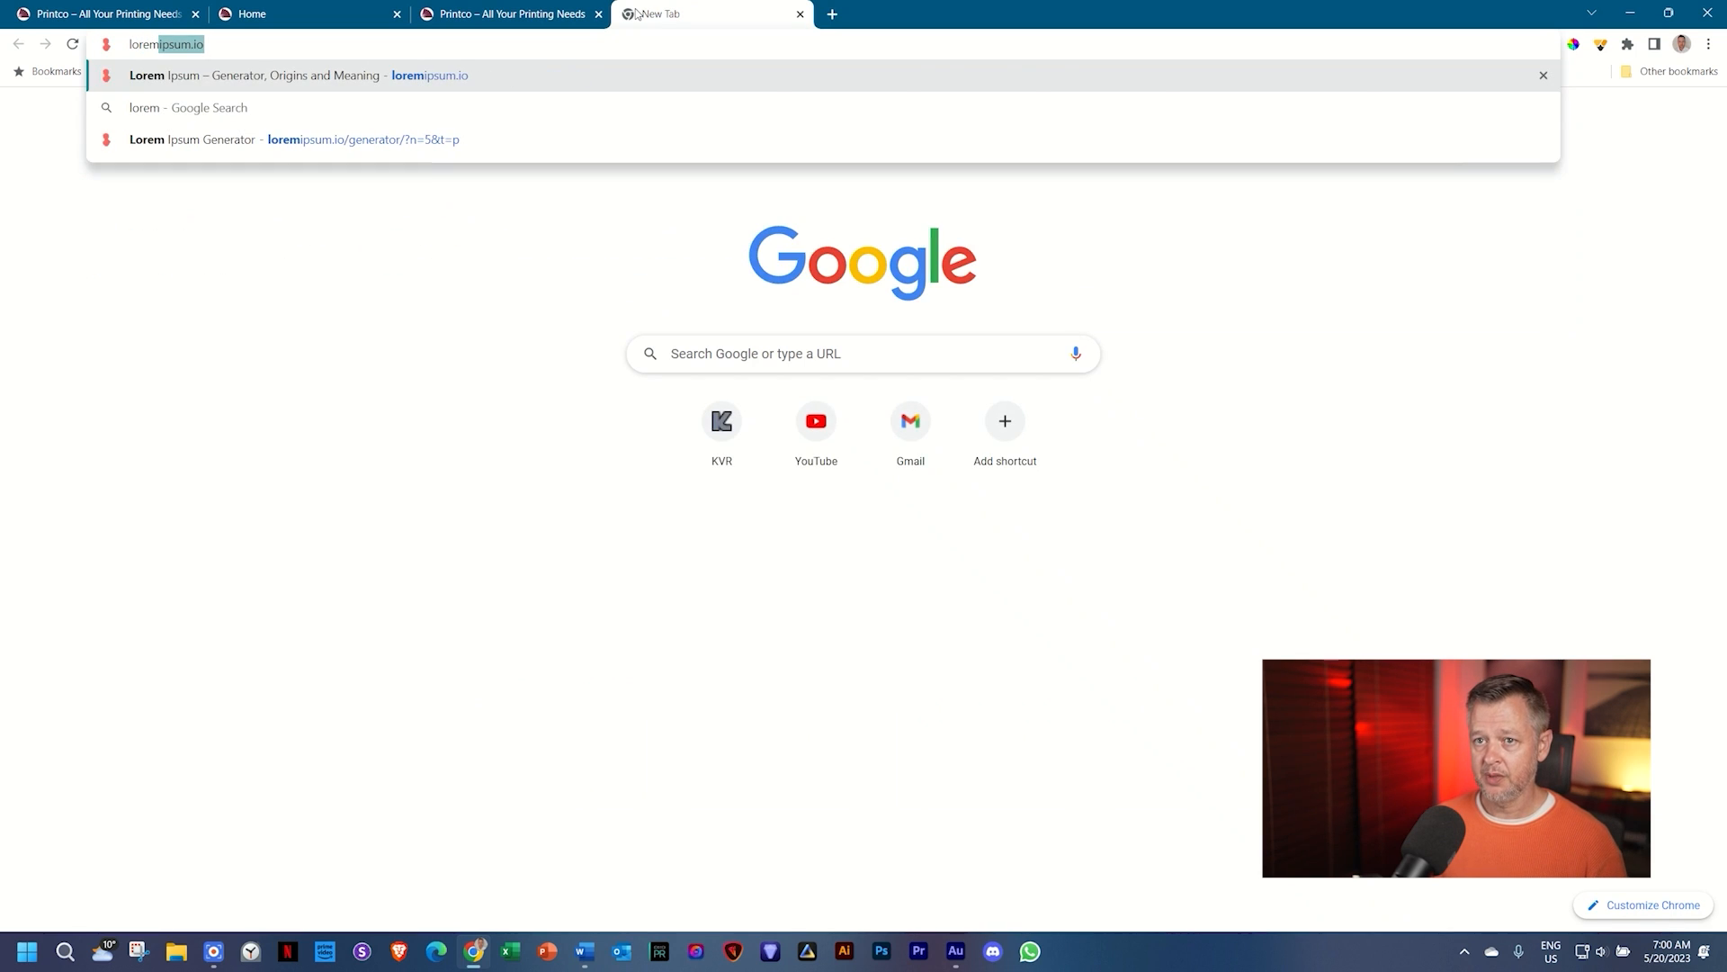
pyautogui.press('Return')
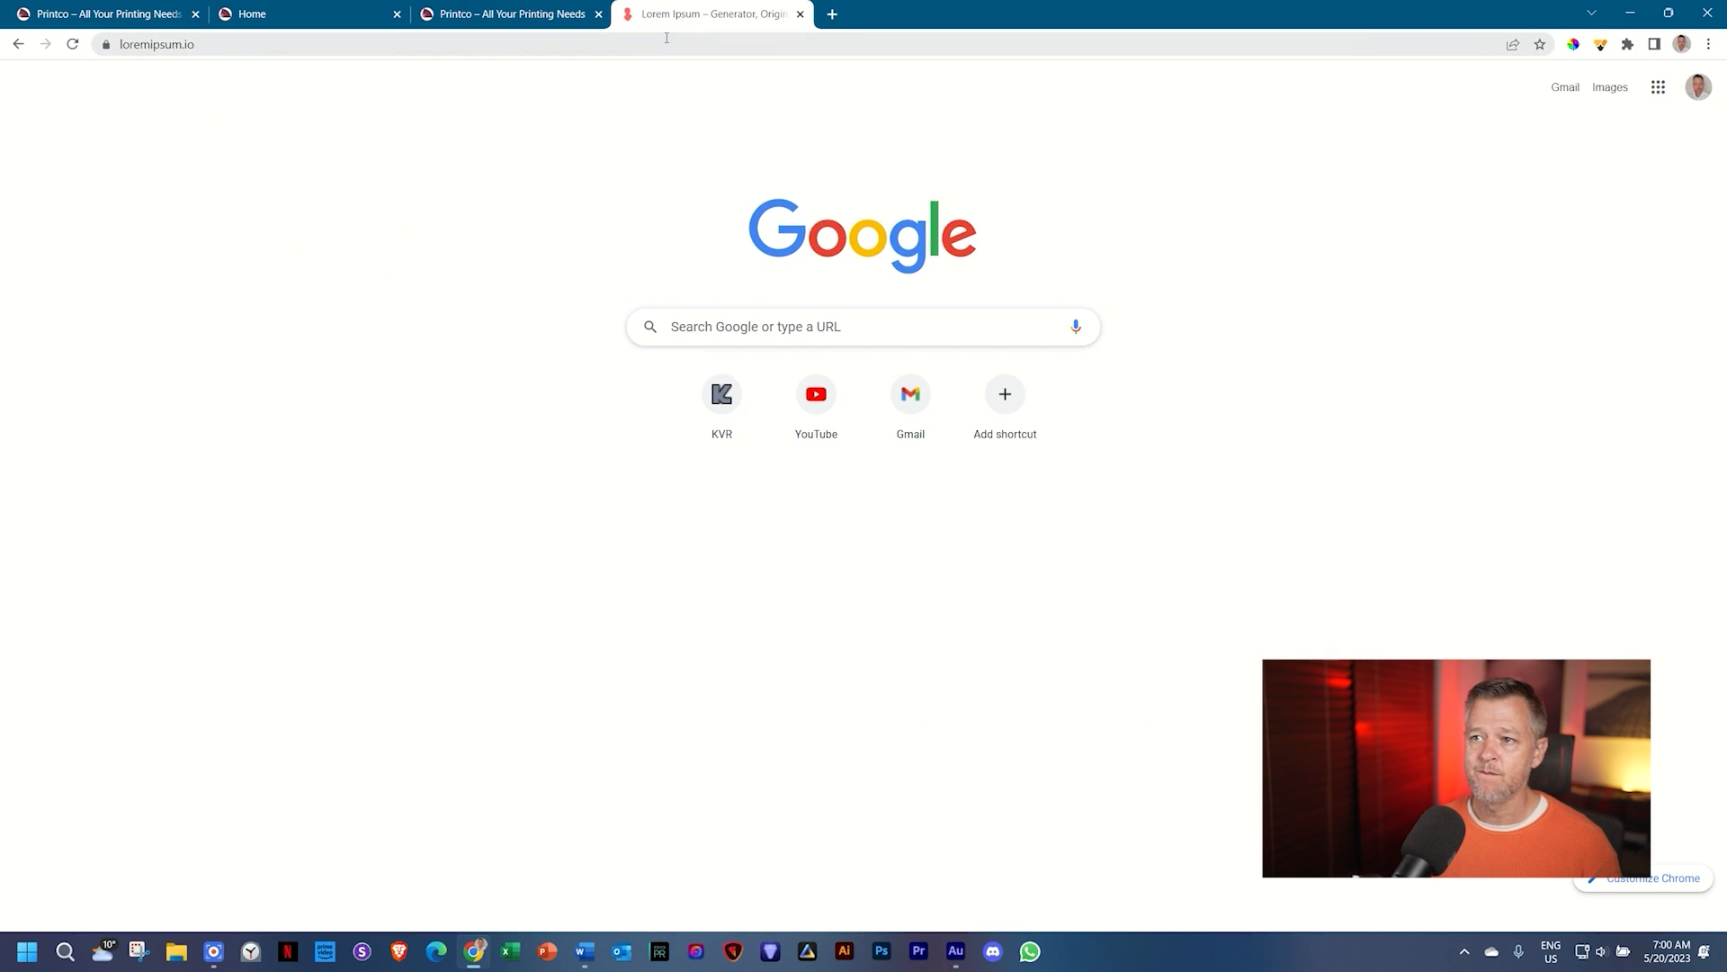
pyautogui.scroll(-3, 756, 495)
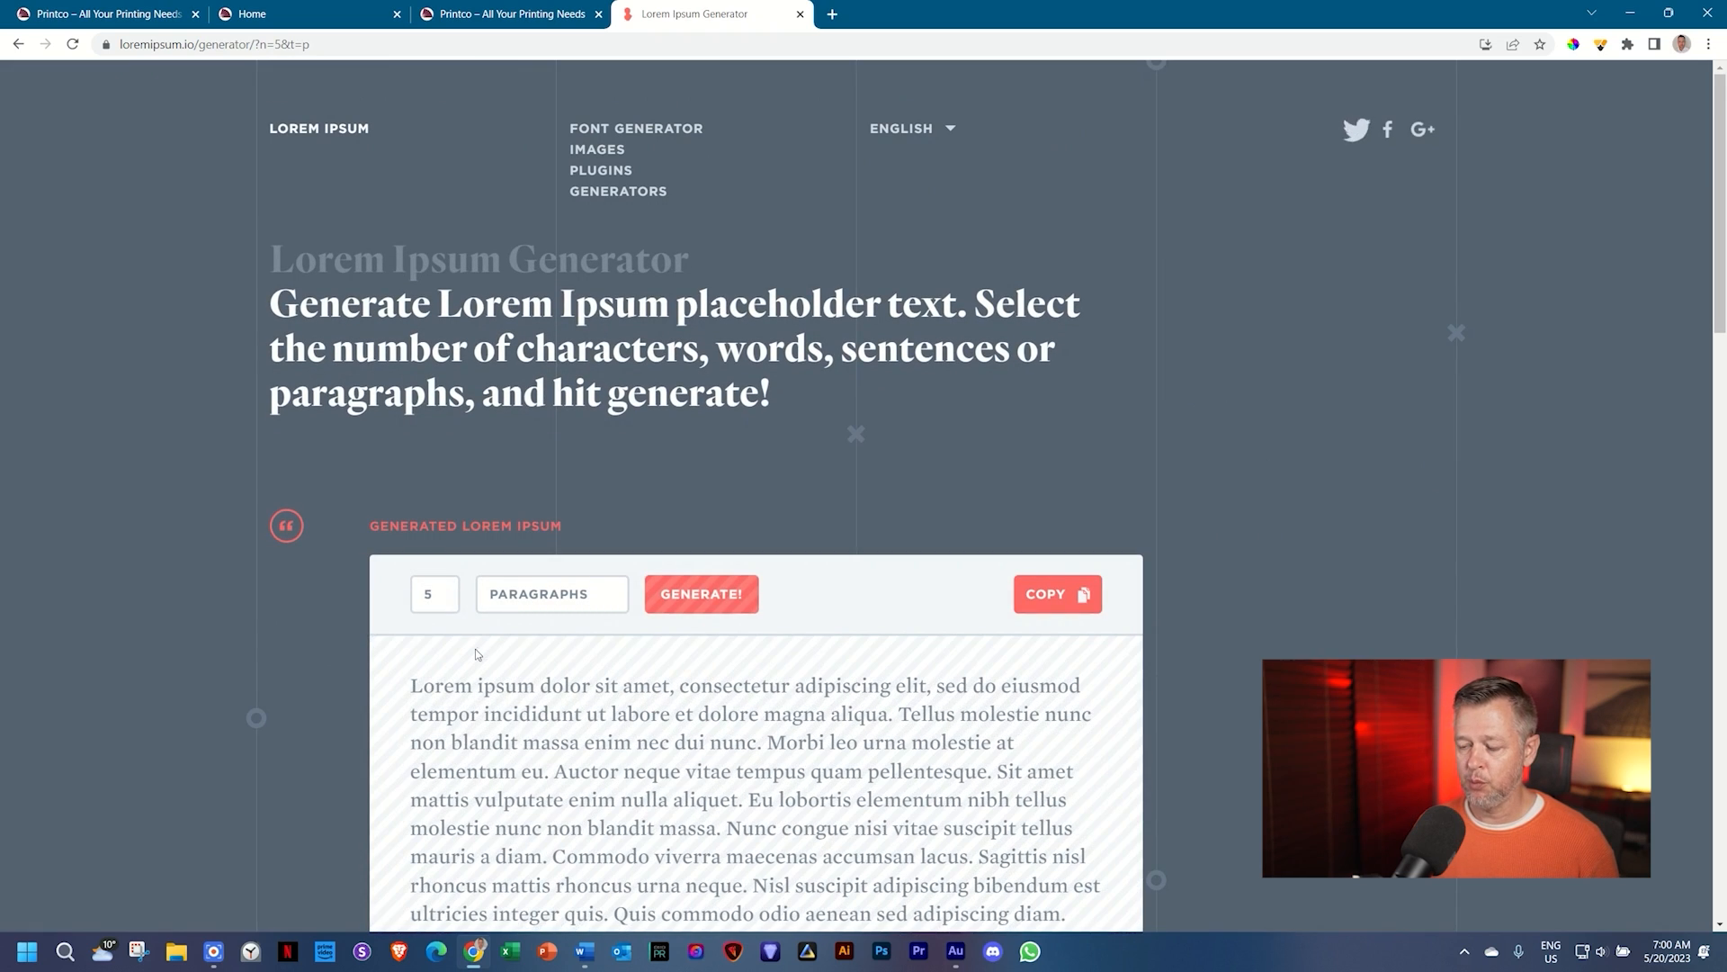
pyautogui.scroll(-9, 586, 586)
pyautogui.moveTo(712, 412); pyautogui.dragTo(621, 477)
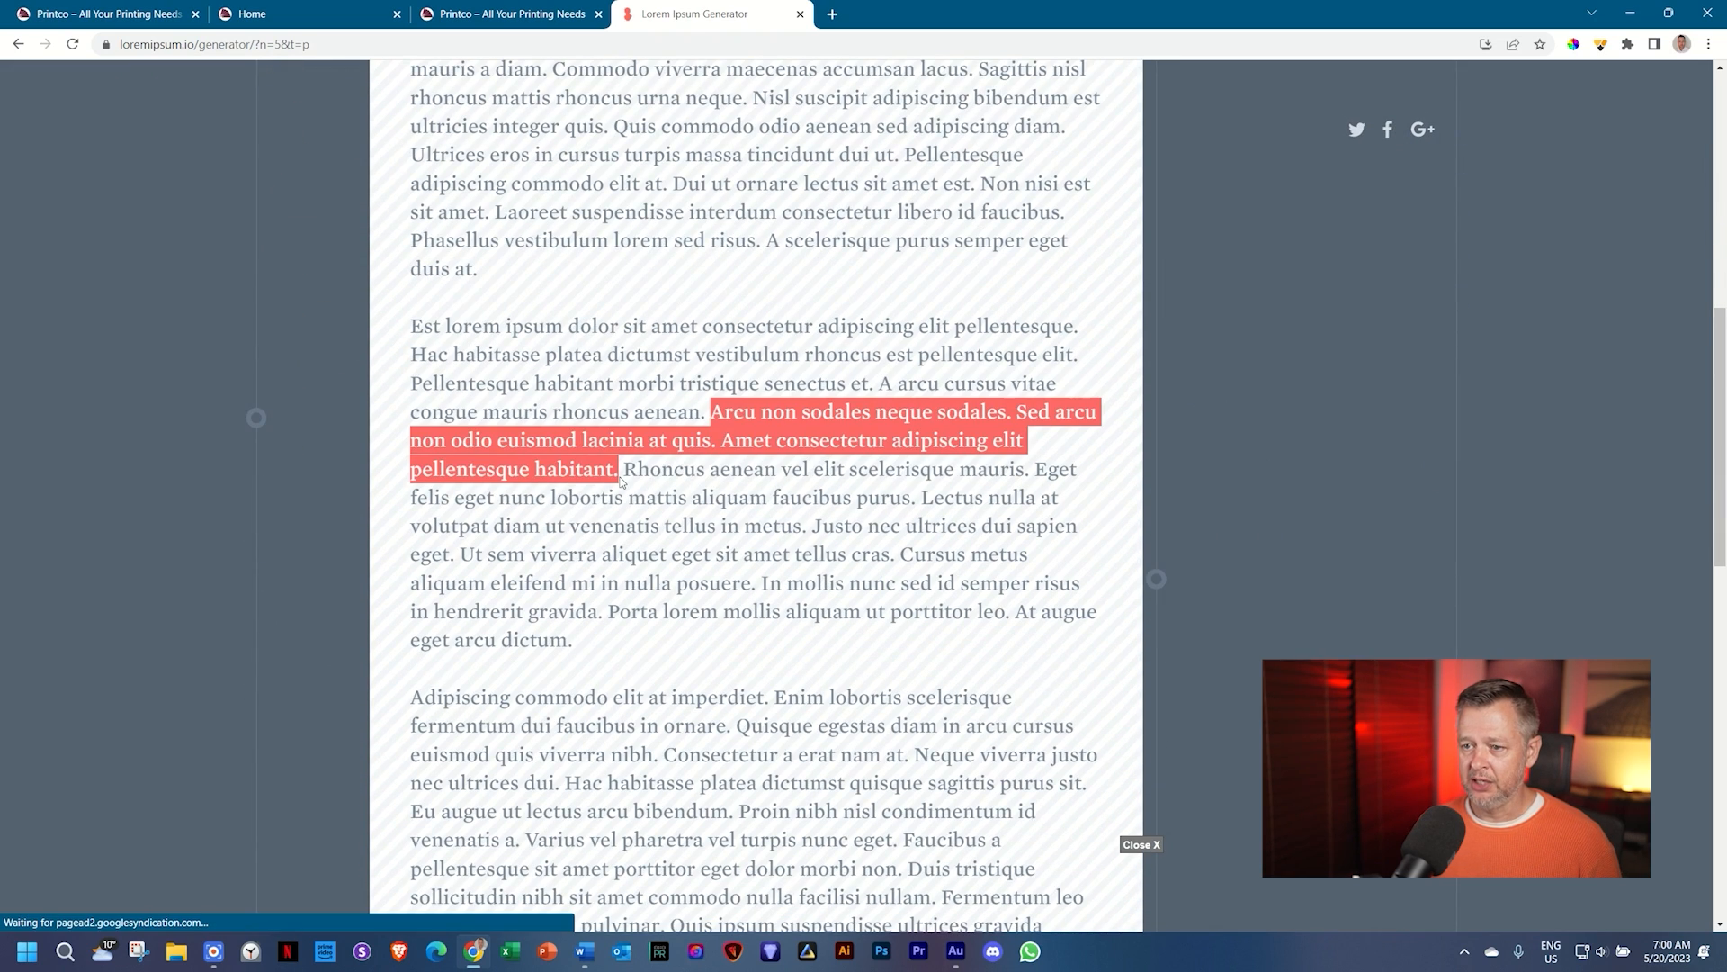
pyautogui.rightClick(639, 448)
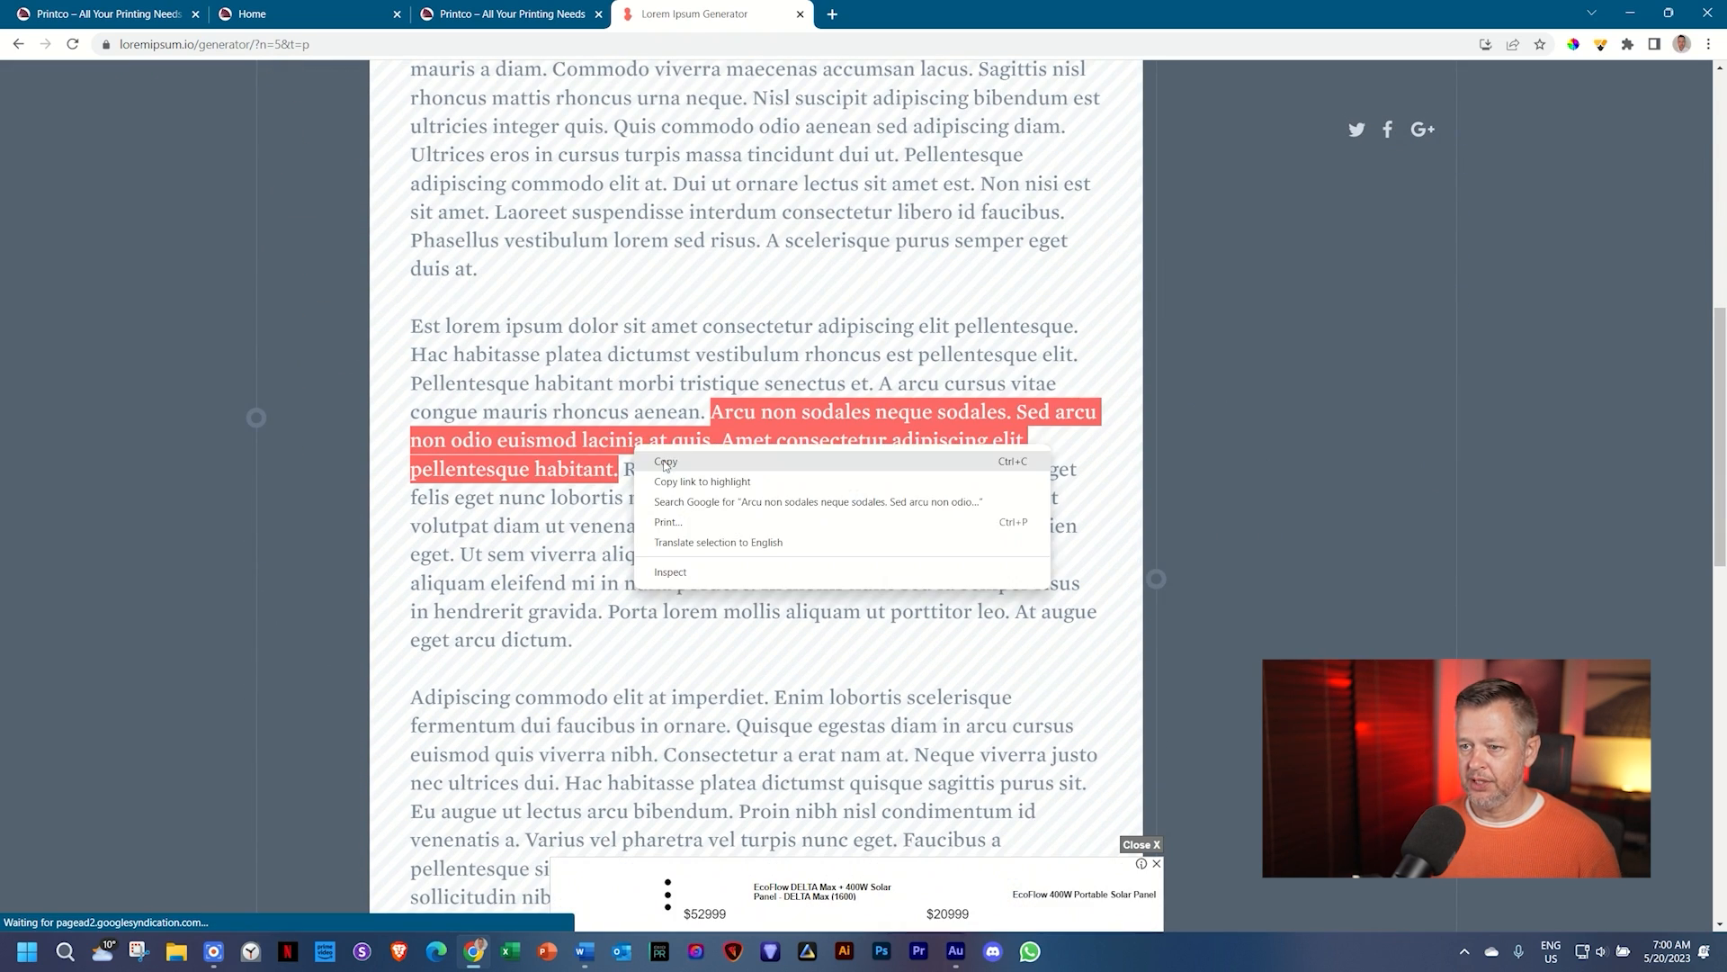
pyautogui.click(666, 462)
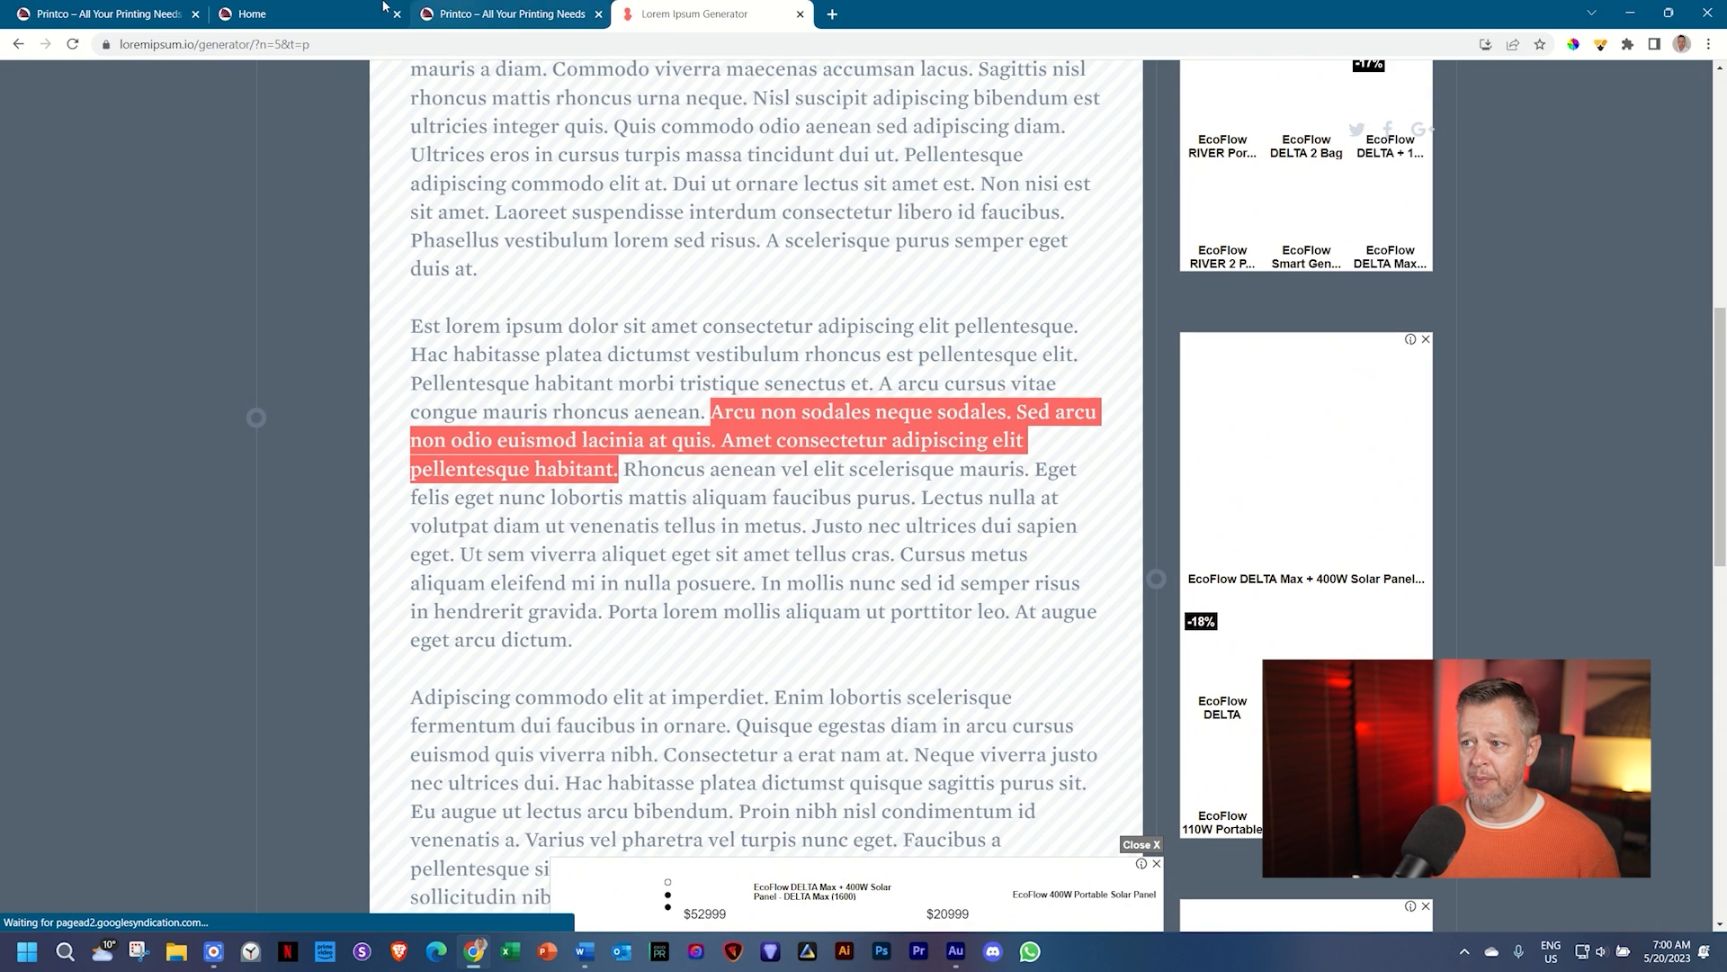
pyautogui.click(284, 7)
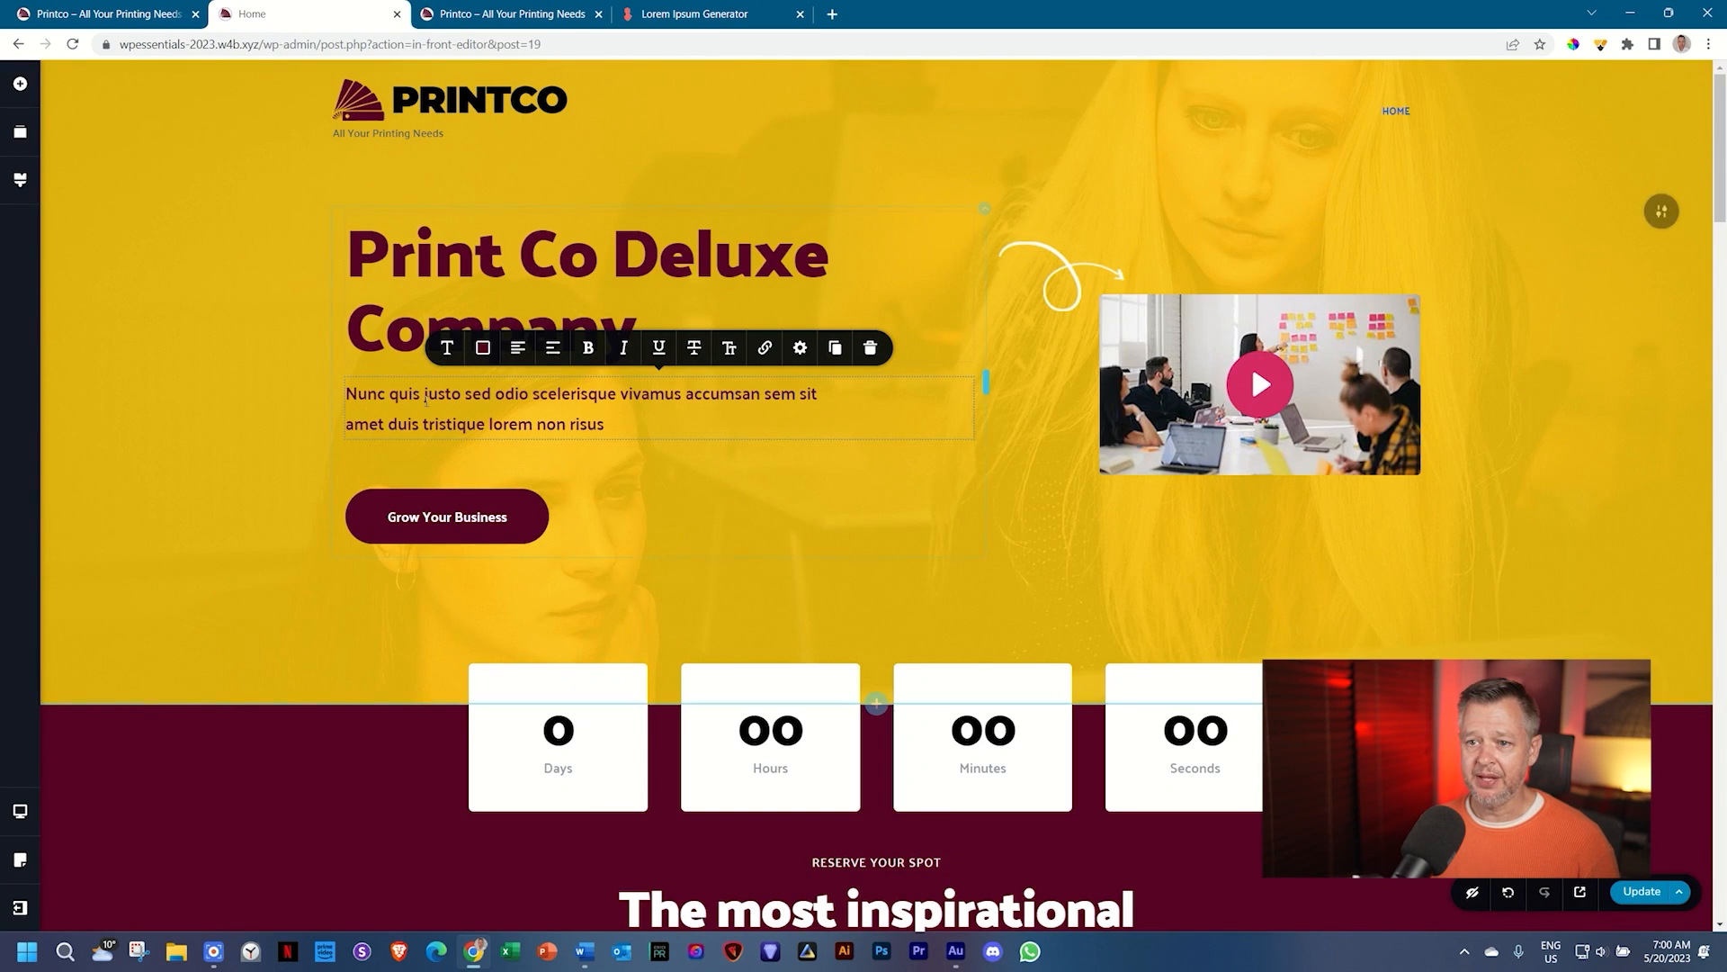
# Step: Paste the copied passage over the hero paragraph, then compare it with the generator page
pyautogui.hotkey('ctrl', 'a')
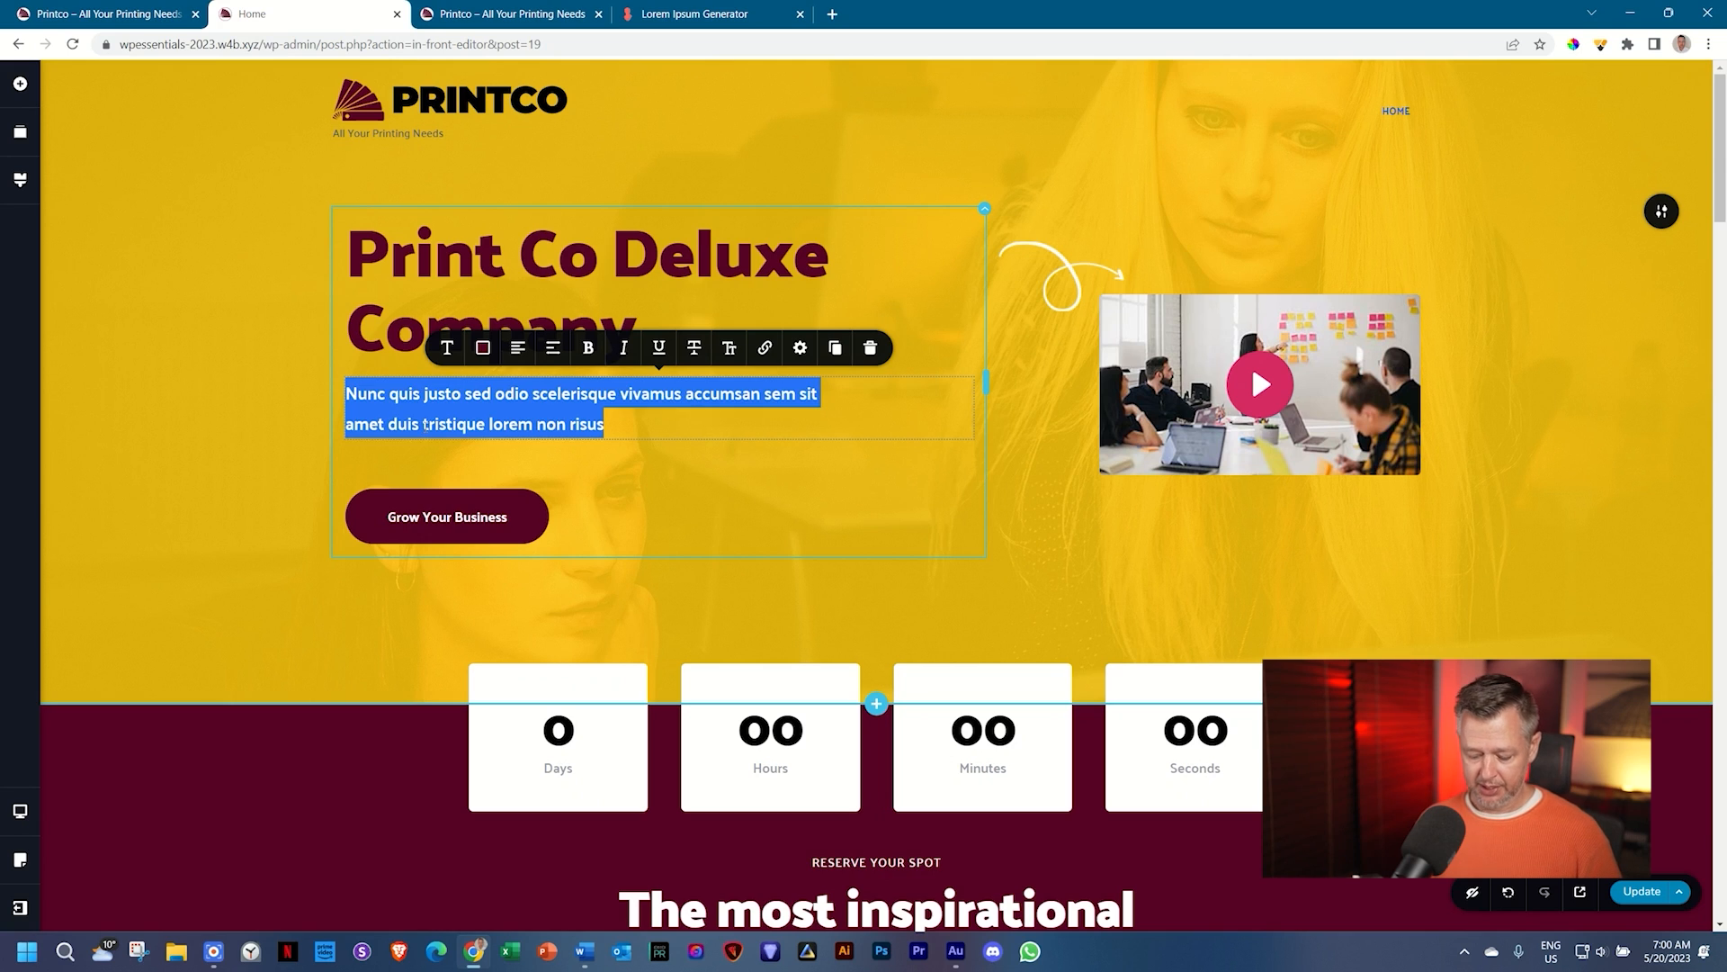
pyautogui.hotkey('ctrl', 'v')
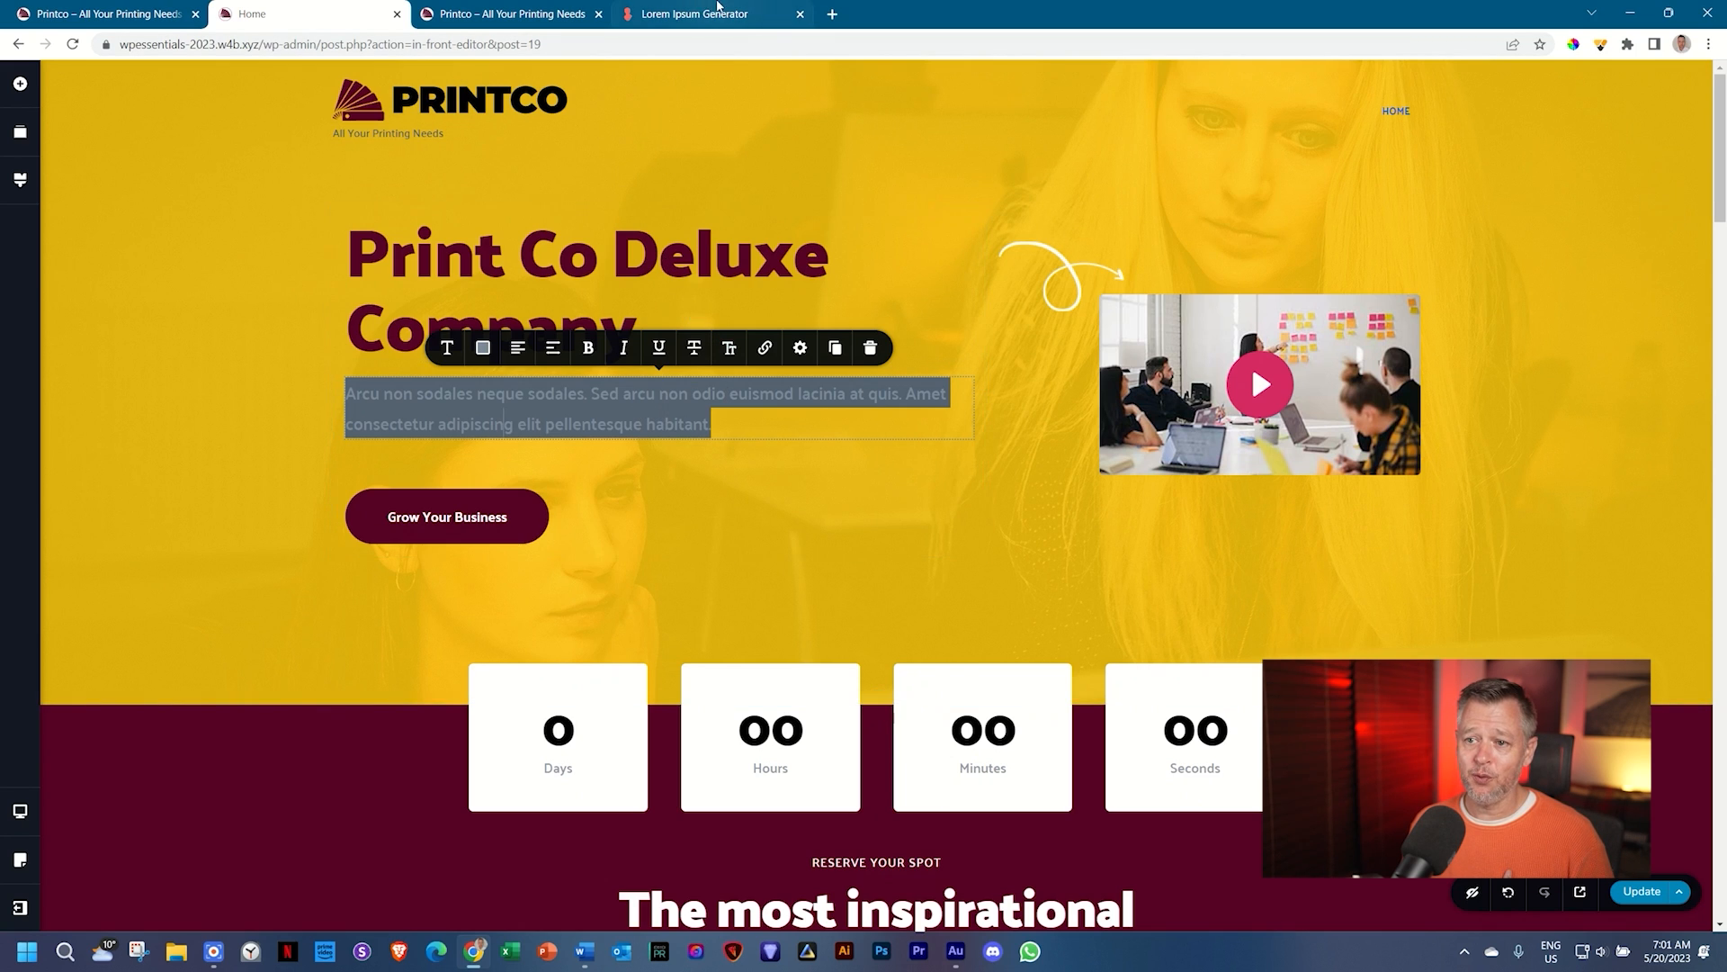
pyautogui.click(695, 13)
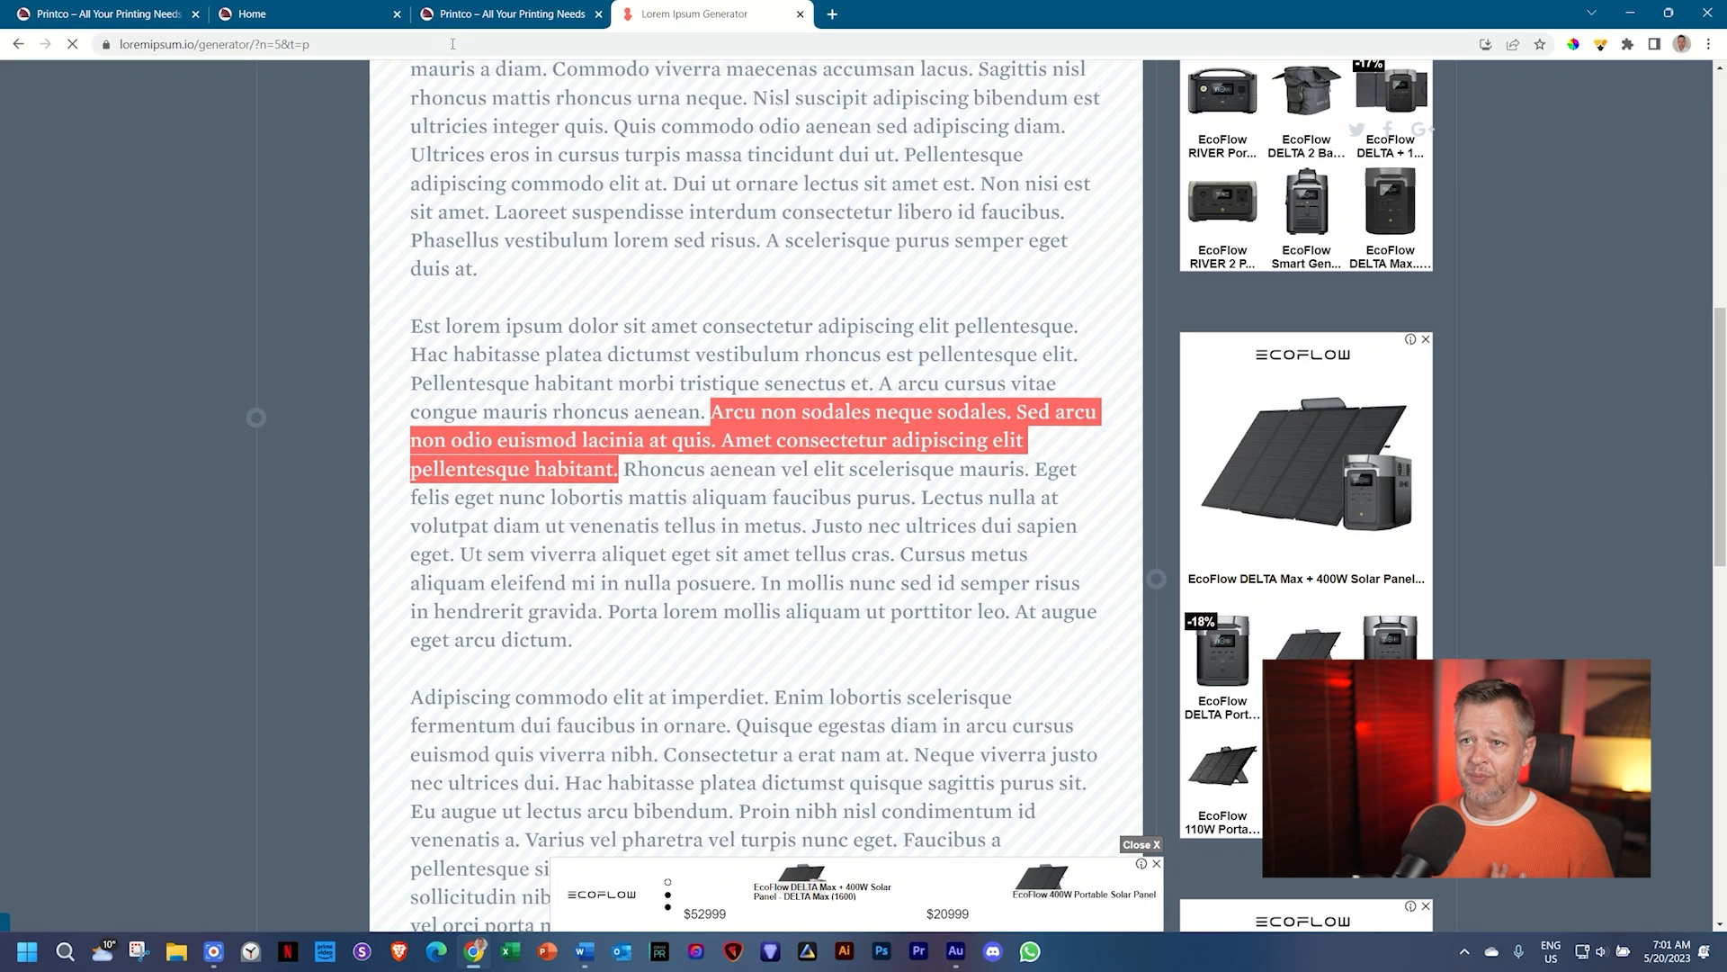
pyautogui.click(333, 5)
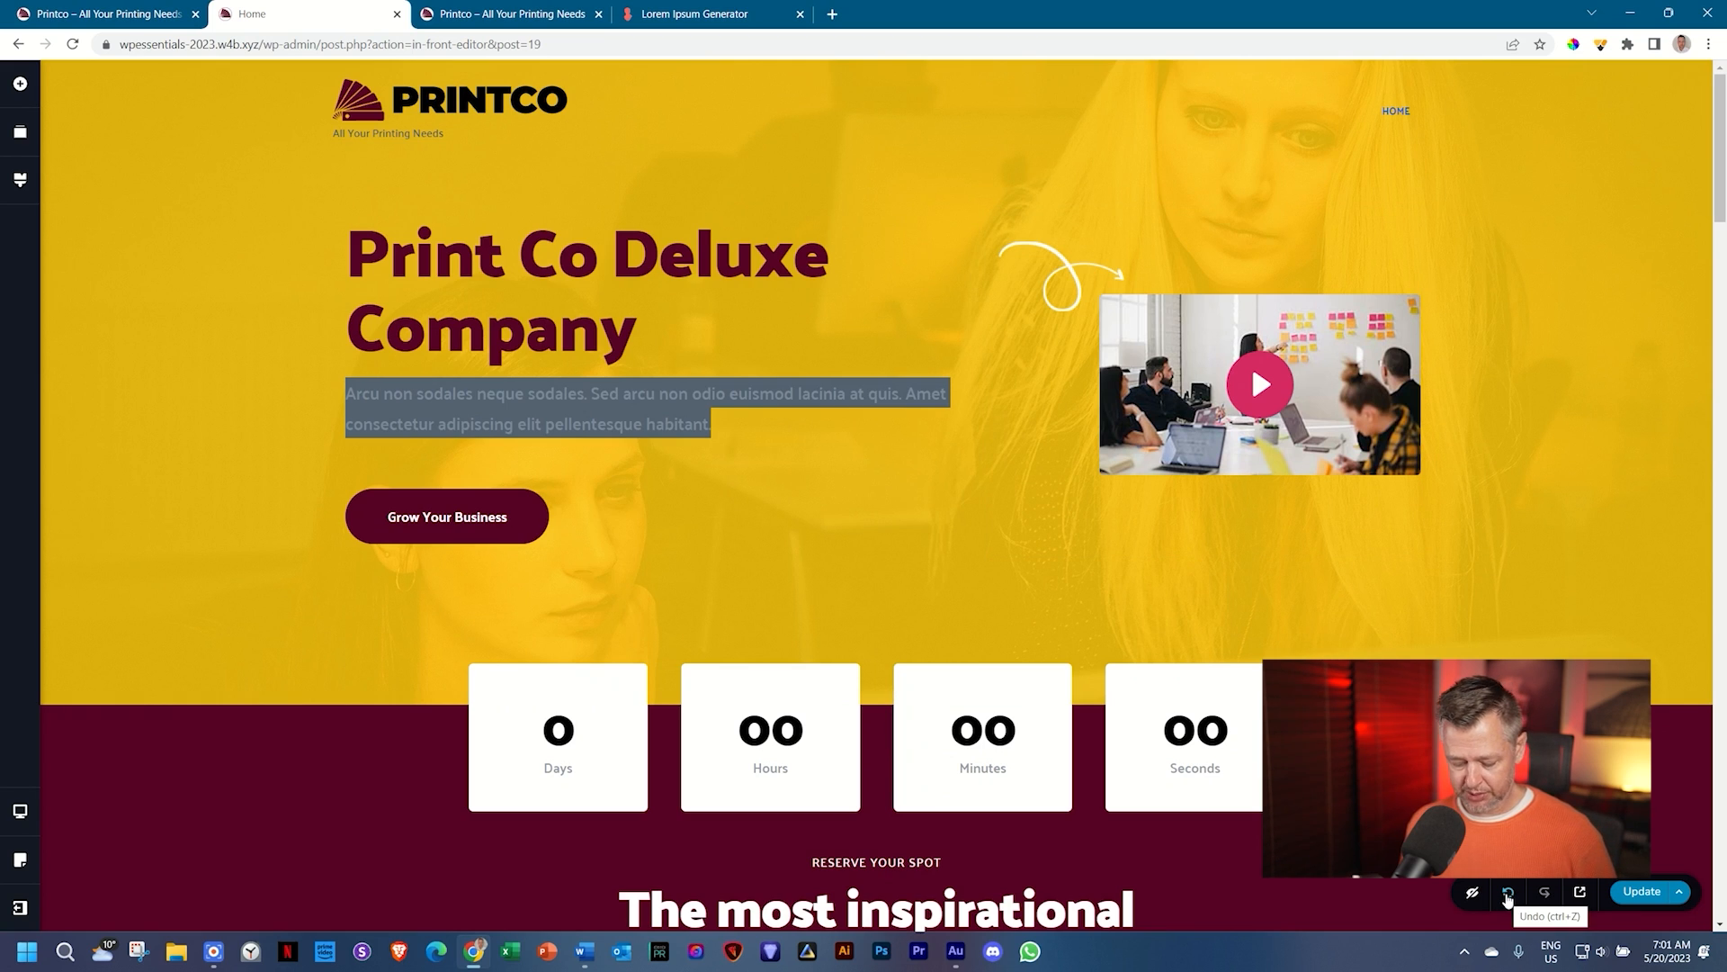
# Step: Undo the hero paste, then copy the 'Arcu non sodales' passage as plain text via the address bar
pyautogui.click(1508, 893)
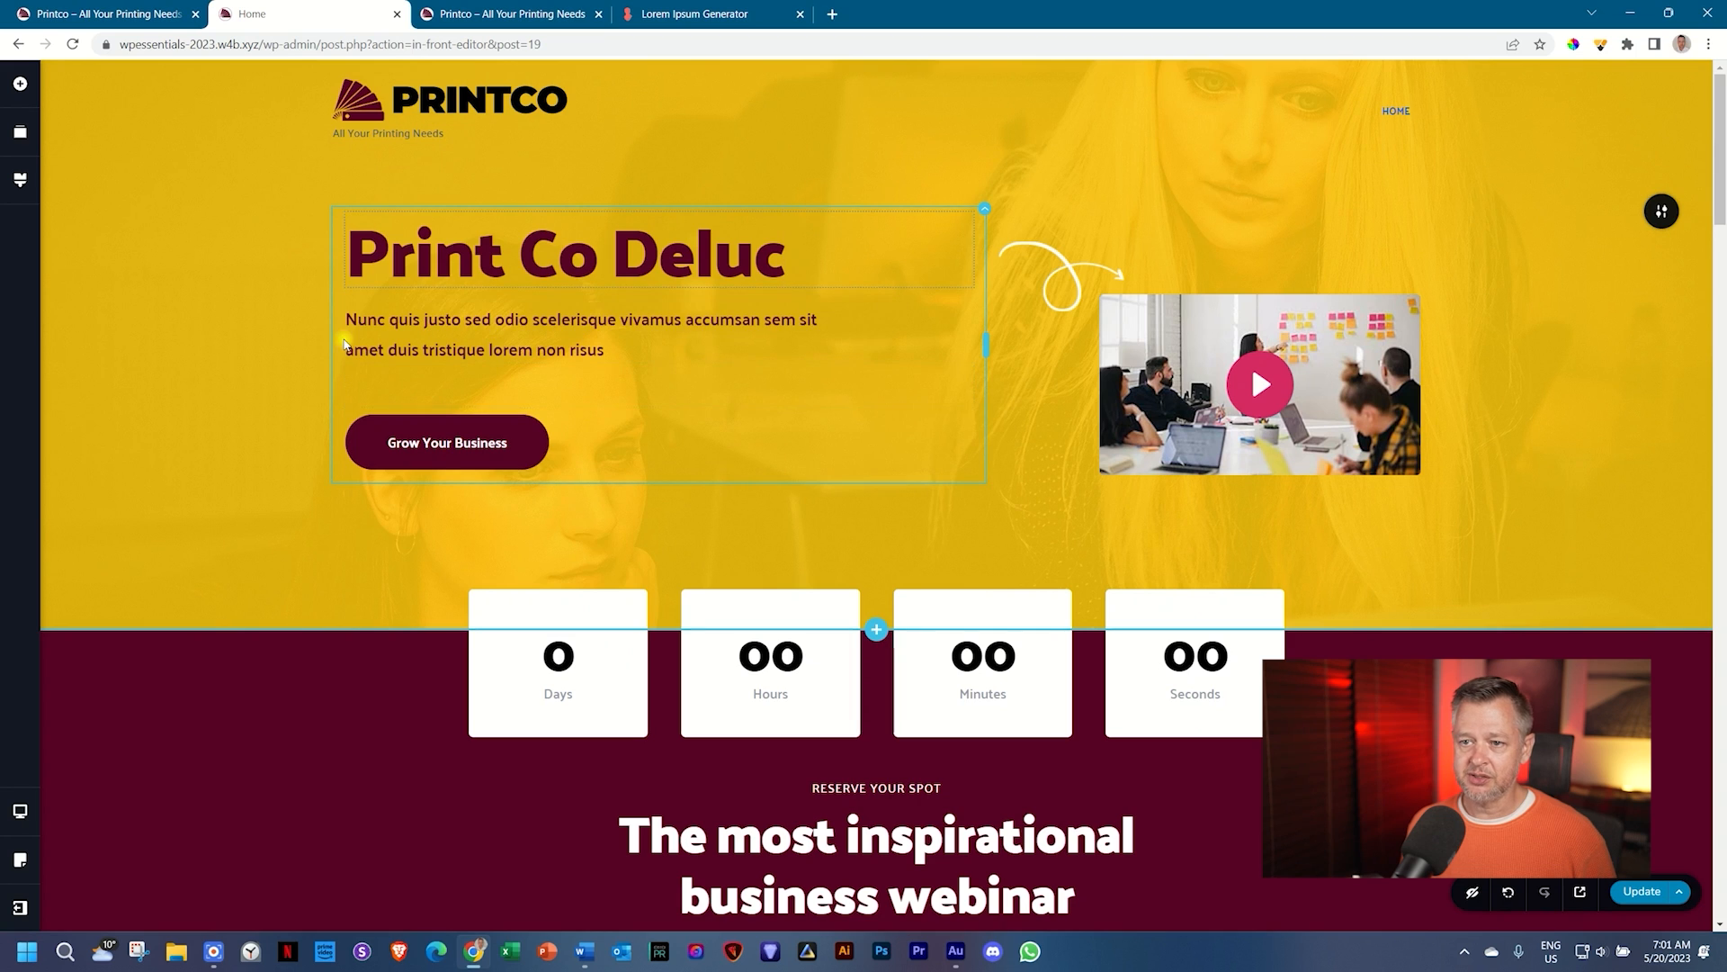
pyautogui.click(411, 350)
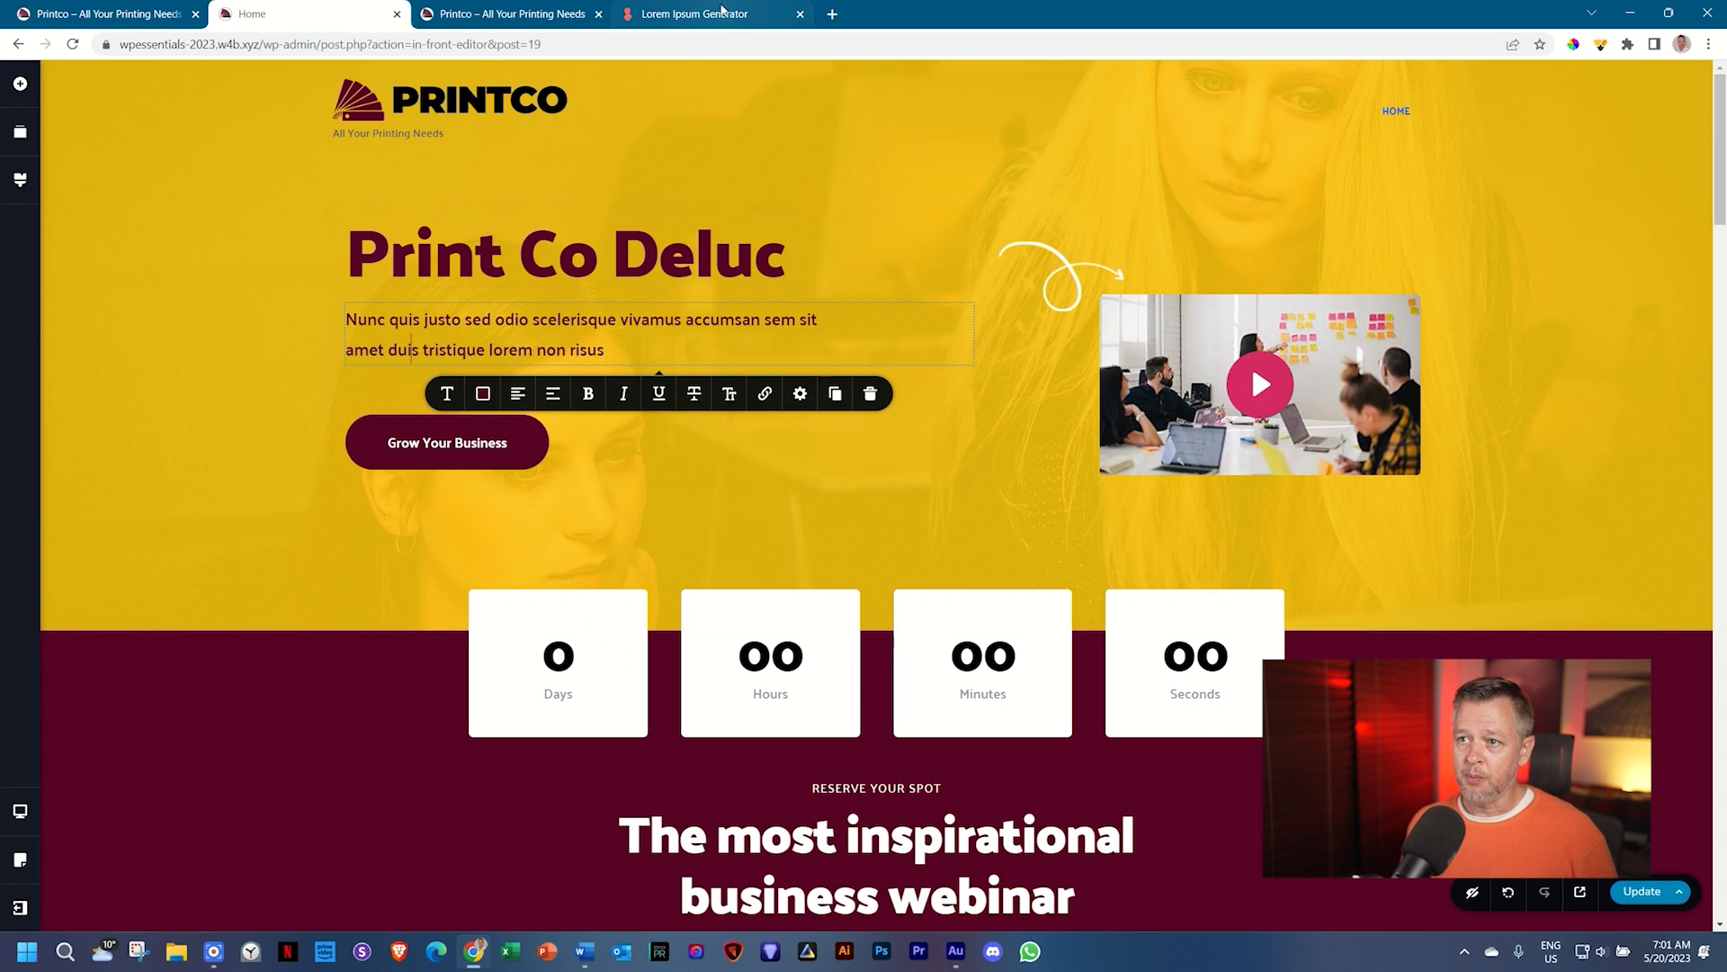
pyautogui.click(719, 12)
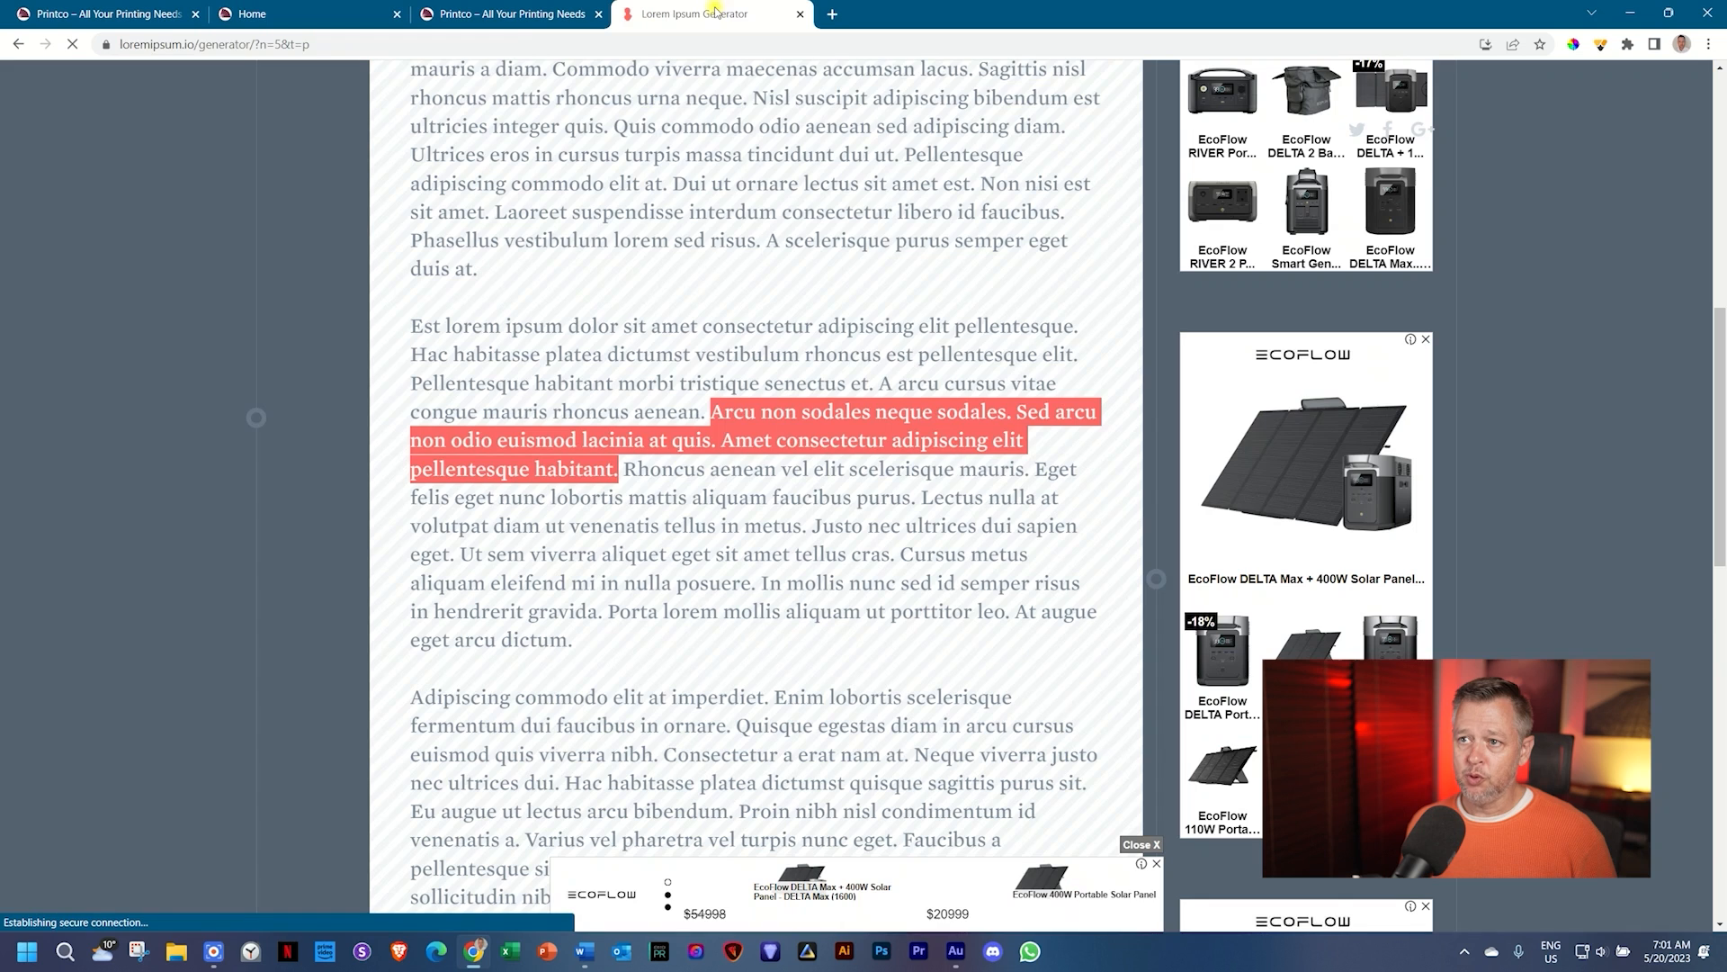
pyautogui.rightClick(822, 420)
pyautogui.click(853, 457)
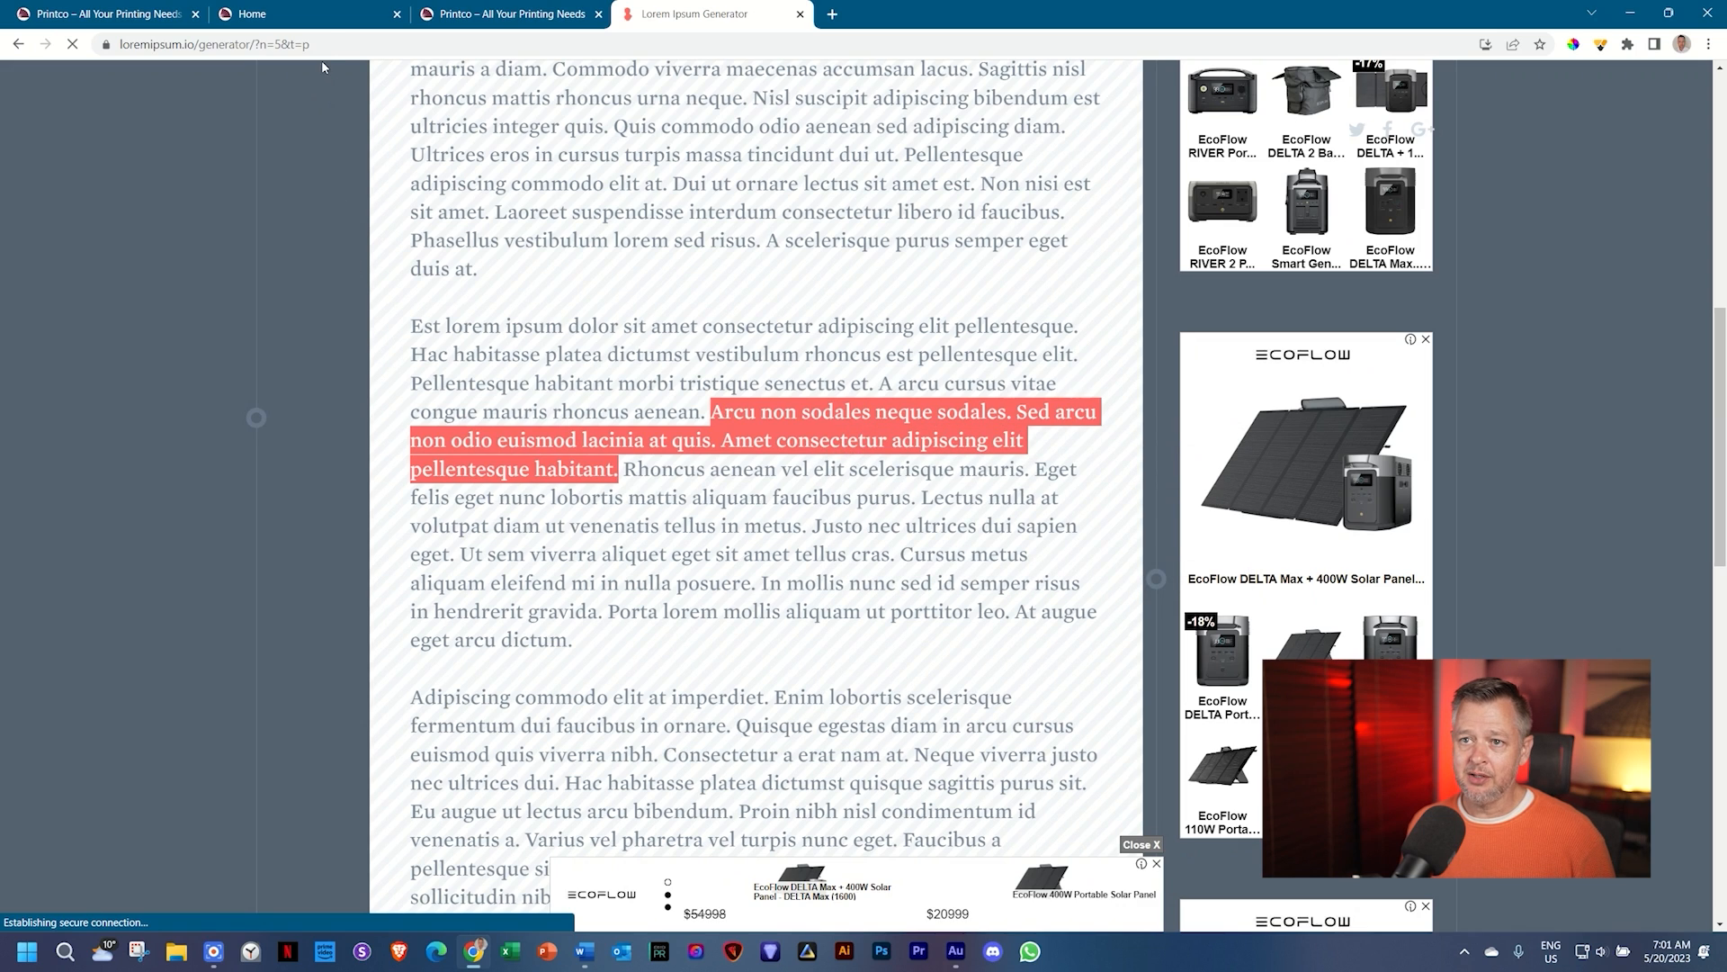
pyautogui.click(330, 40)
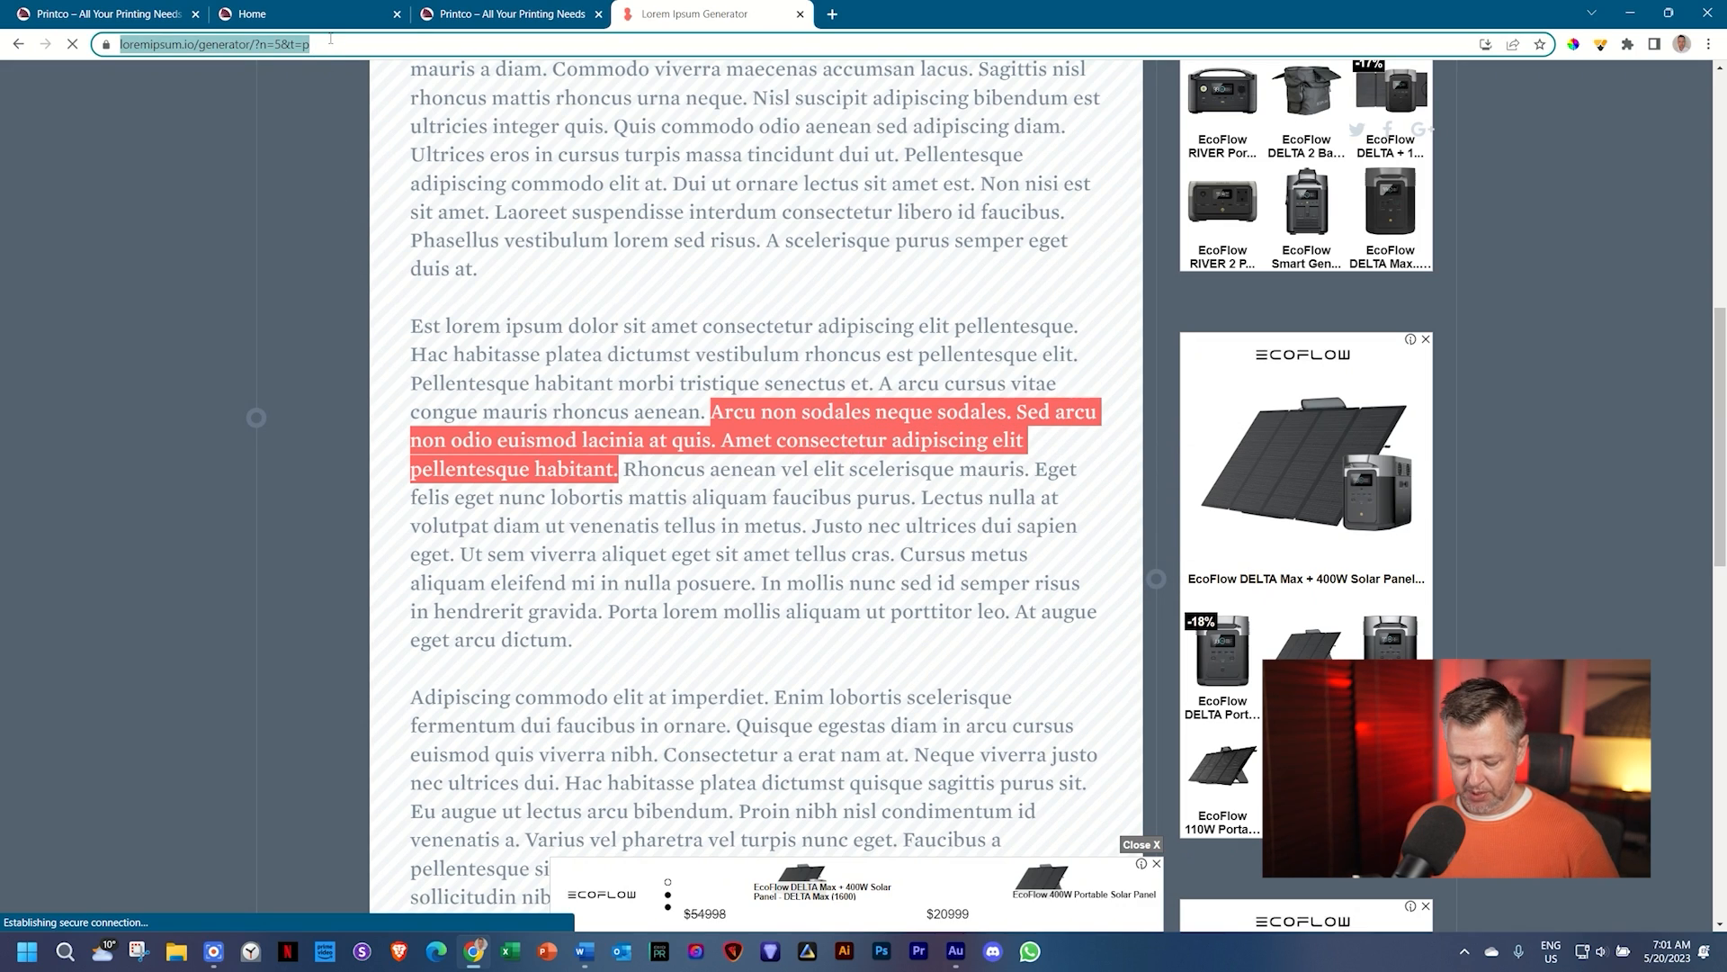
pyautogui.hotkey('ctrl', 'v')
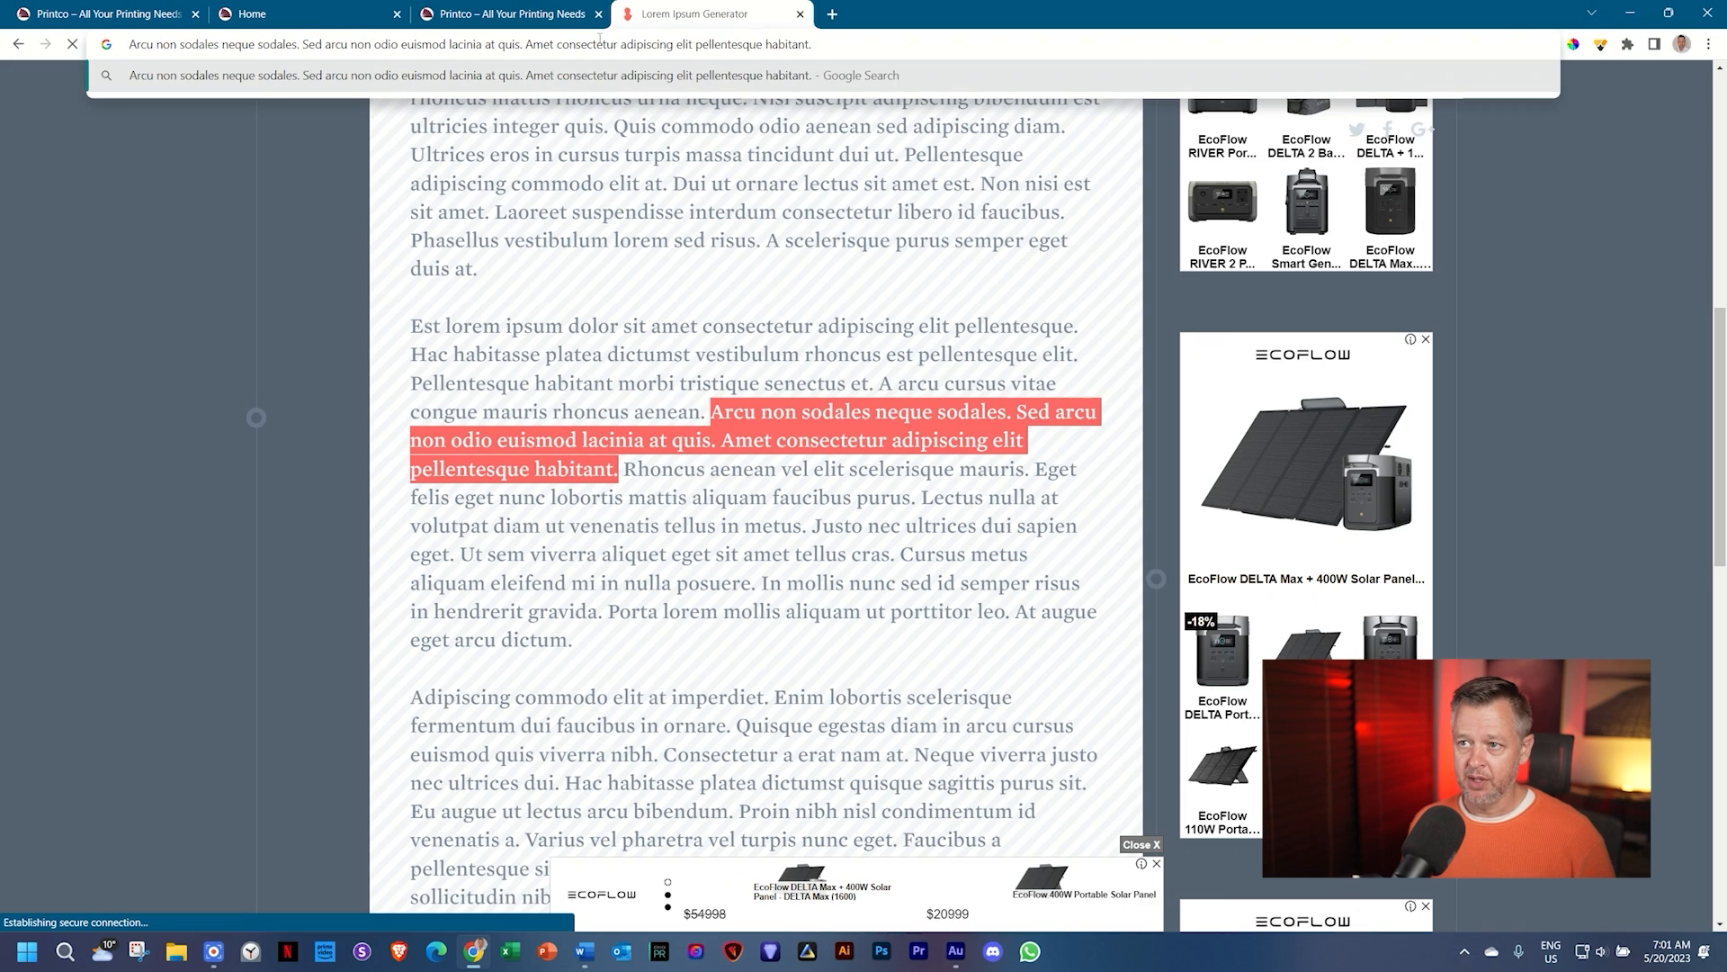
pyautogui.hotkey('ctrl', 'a')
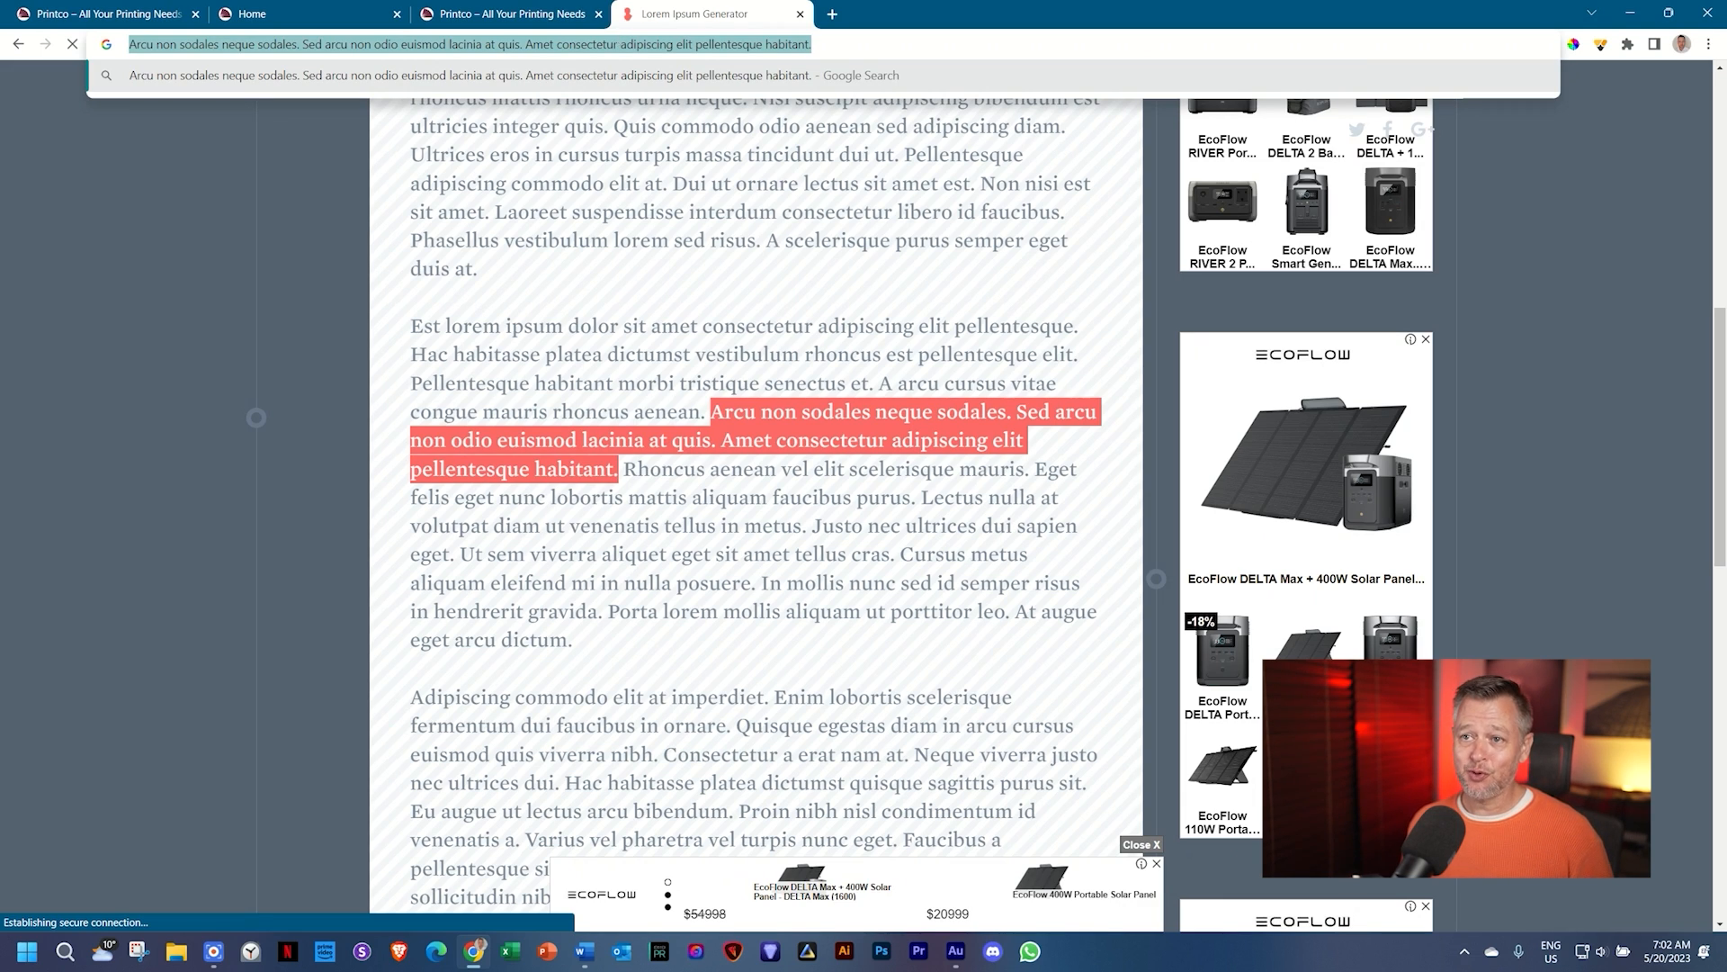
# Step: Replace the hero paragraph with the plain 'Arcu non sodales' passage and adjust its colour
pyautogui.click(306, 13)
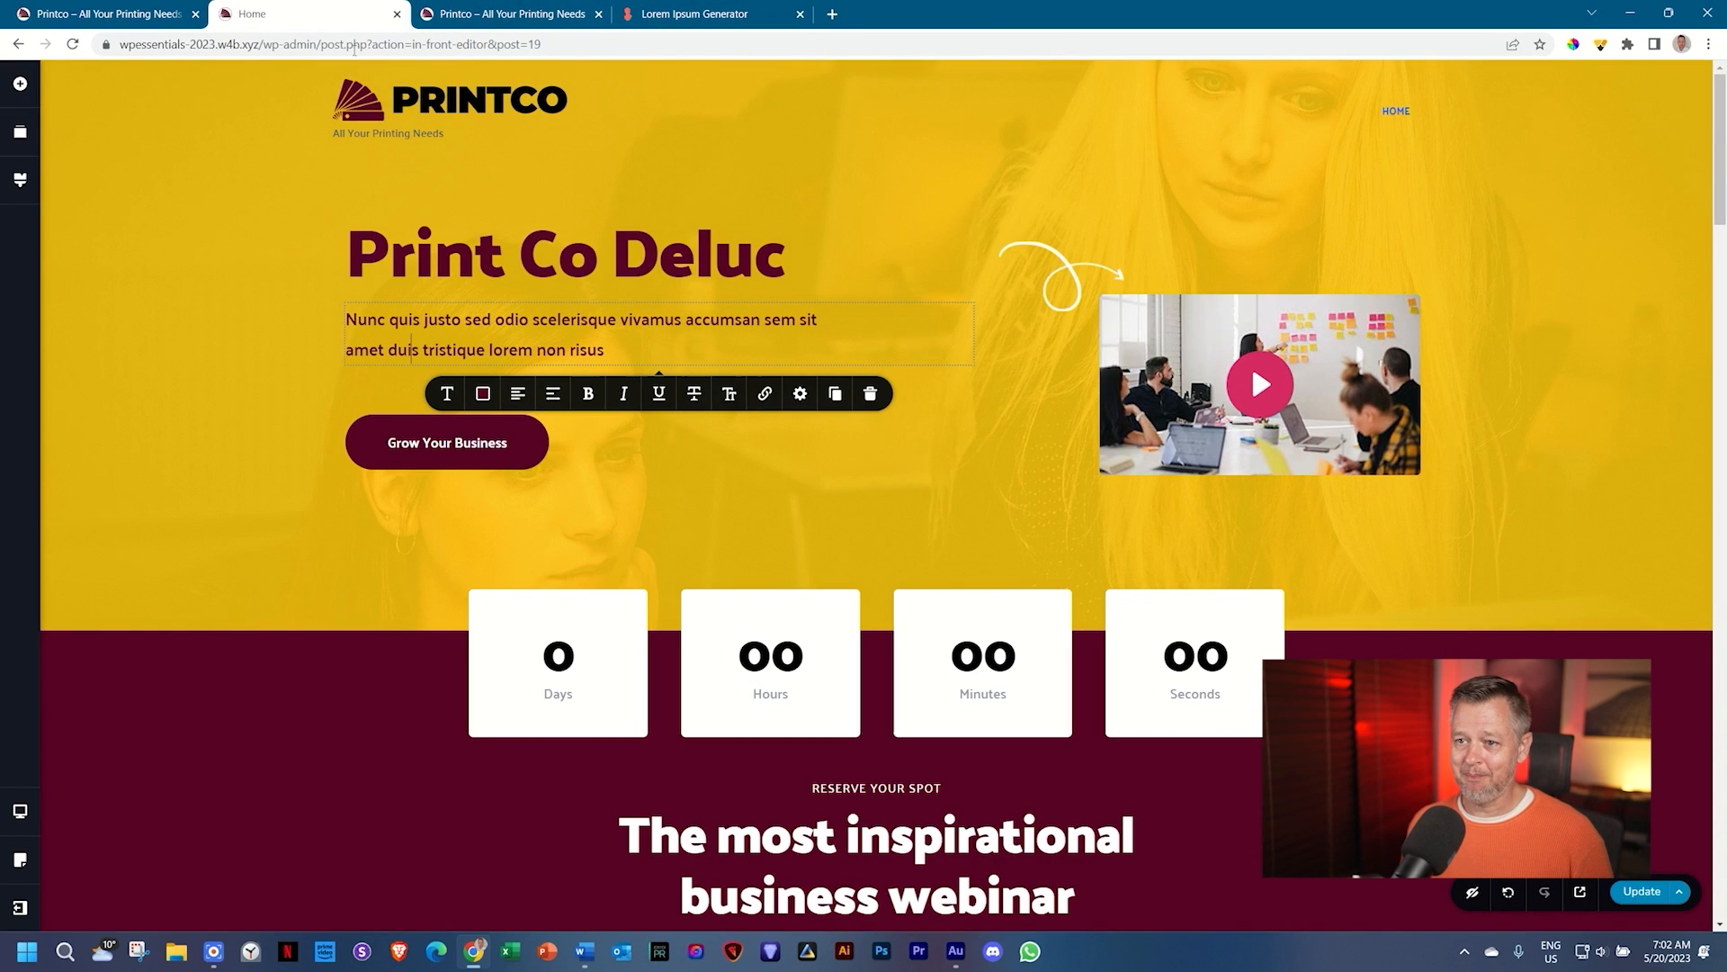
pyautogui.doubleClick(405, 319)
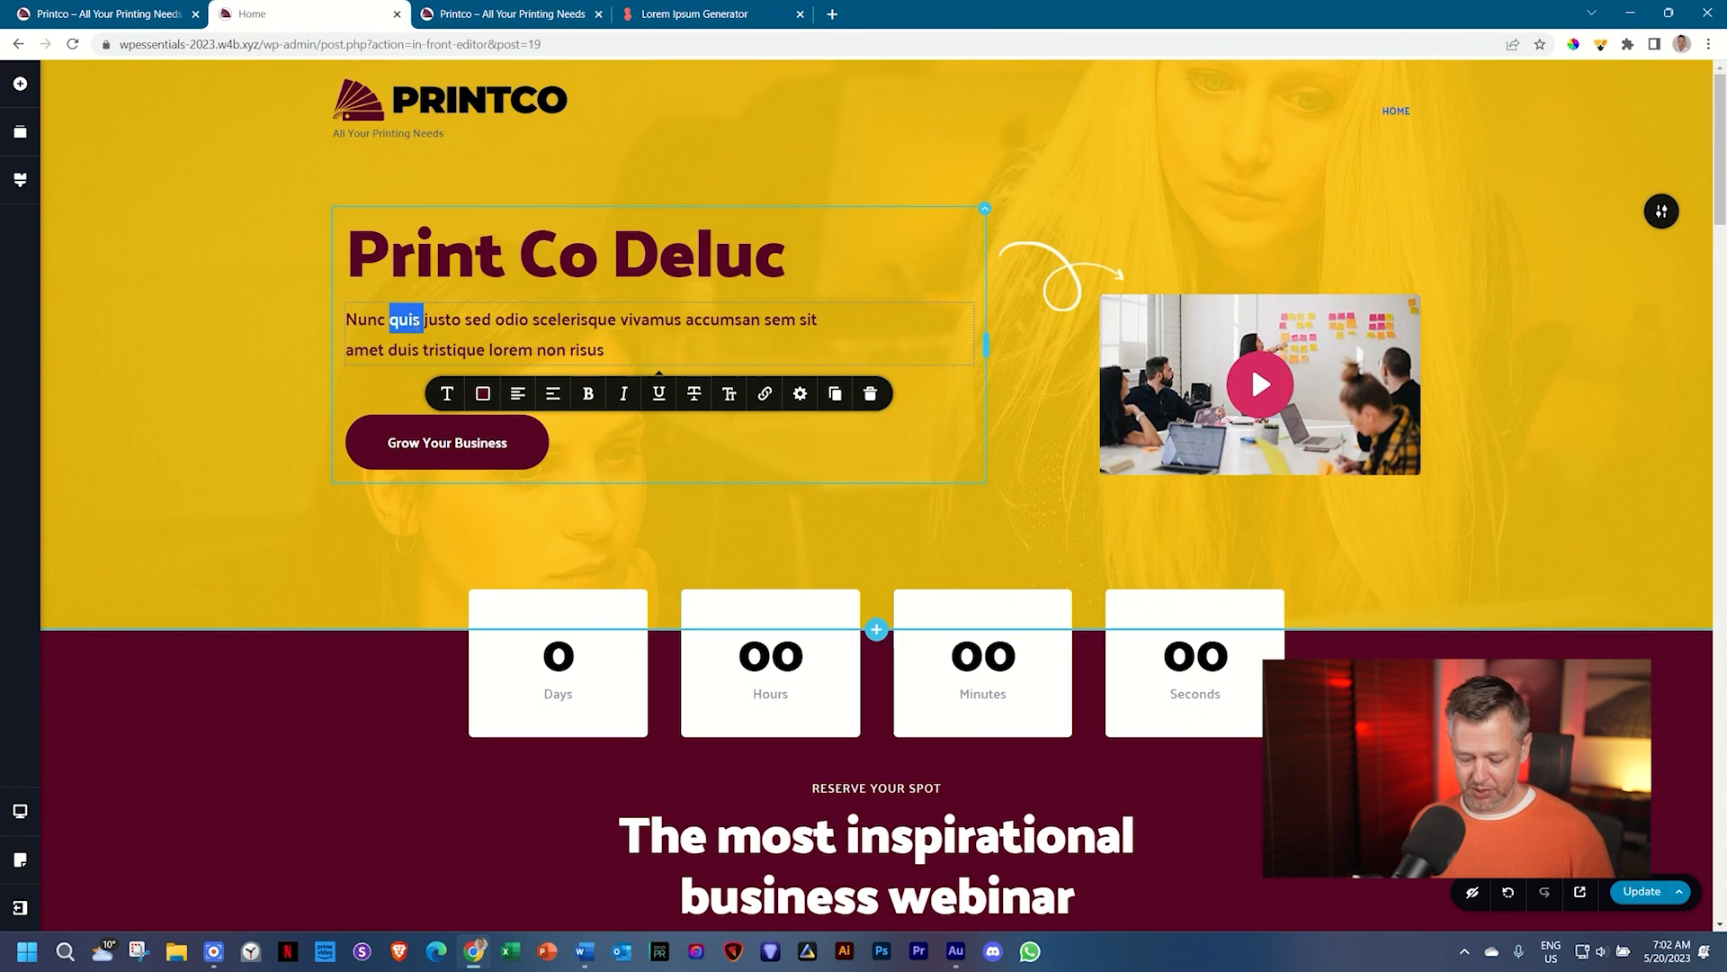
pyautogui.hotkey('ctrl', 'a')
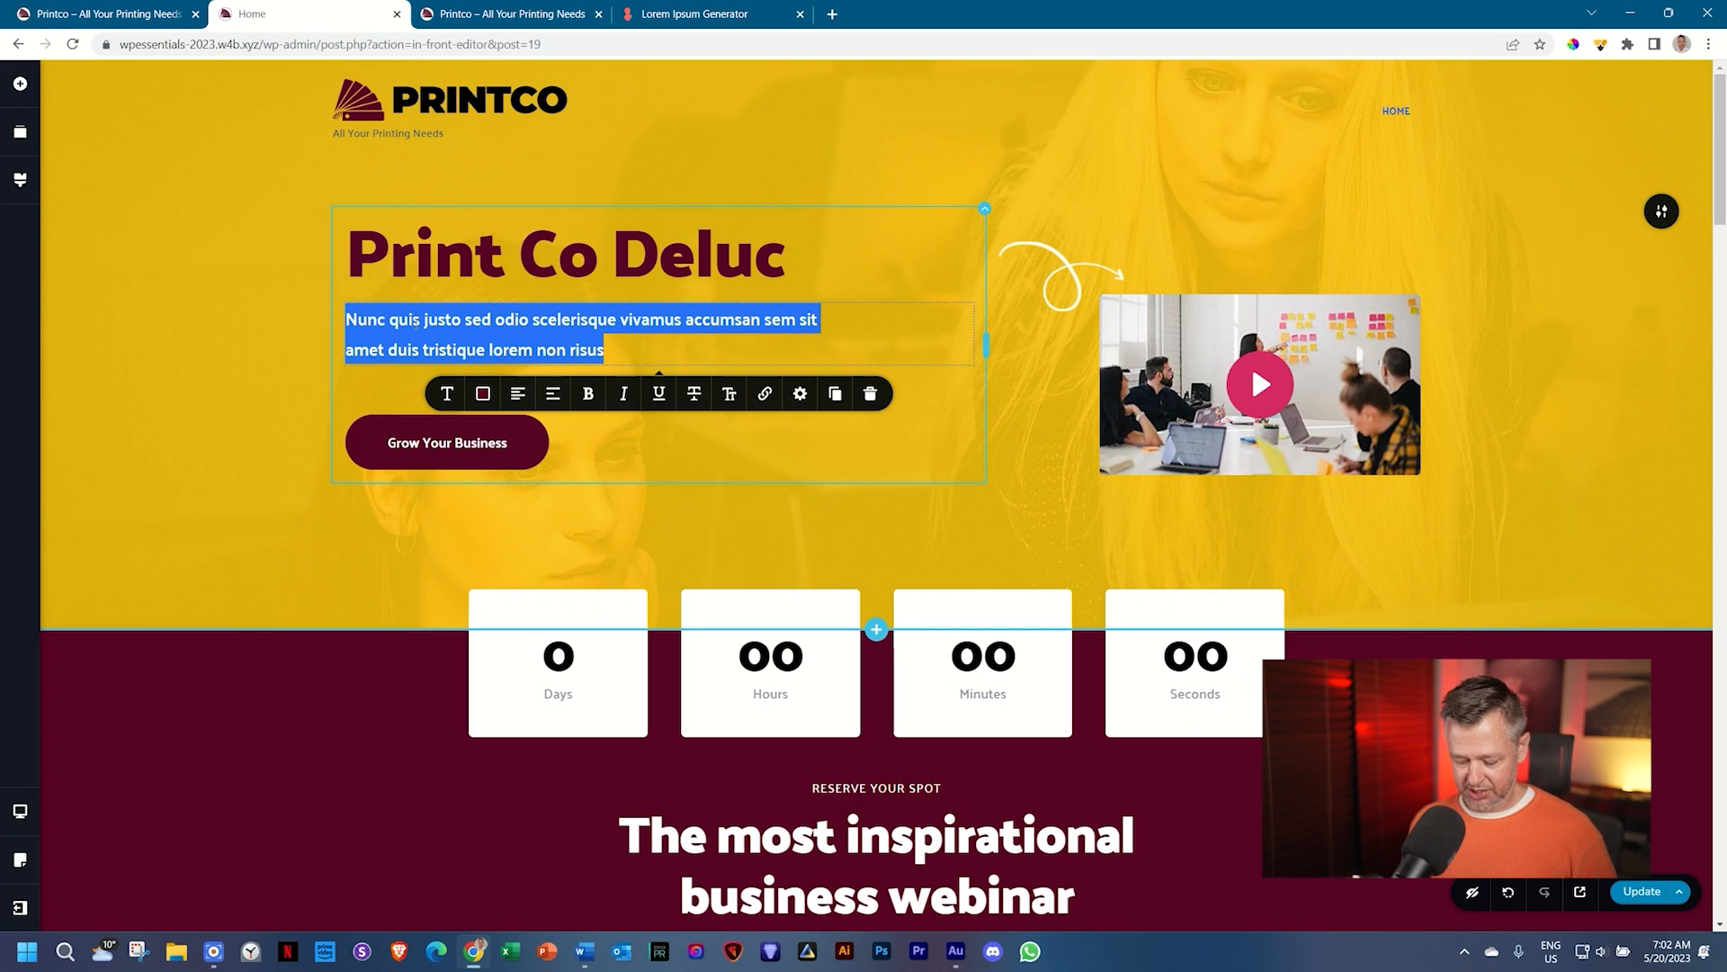
pyautogui.hotkey('ctrl', 'v')
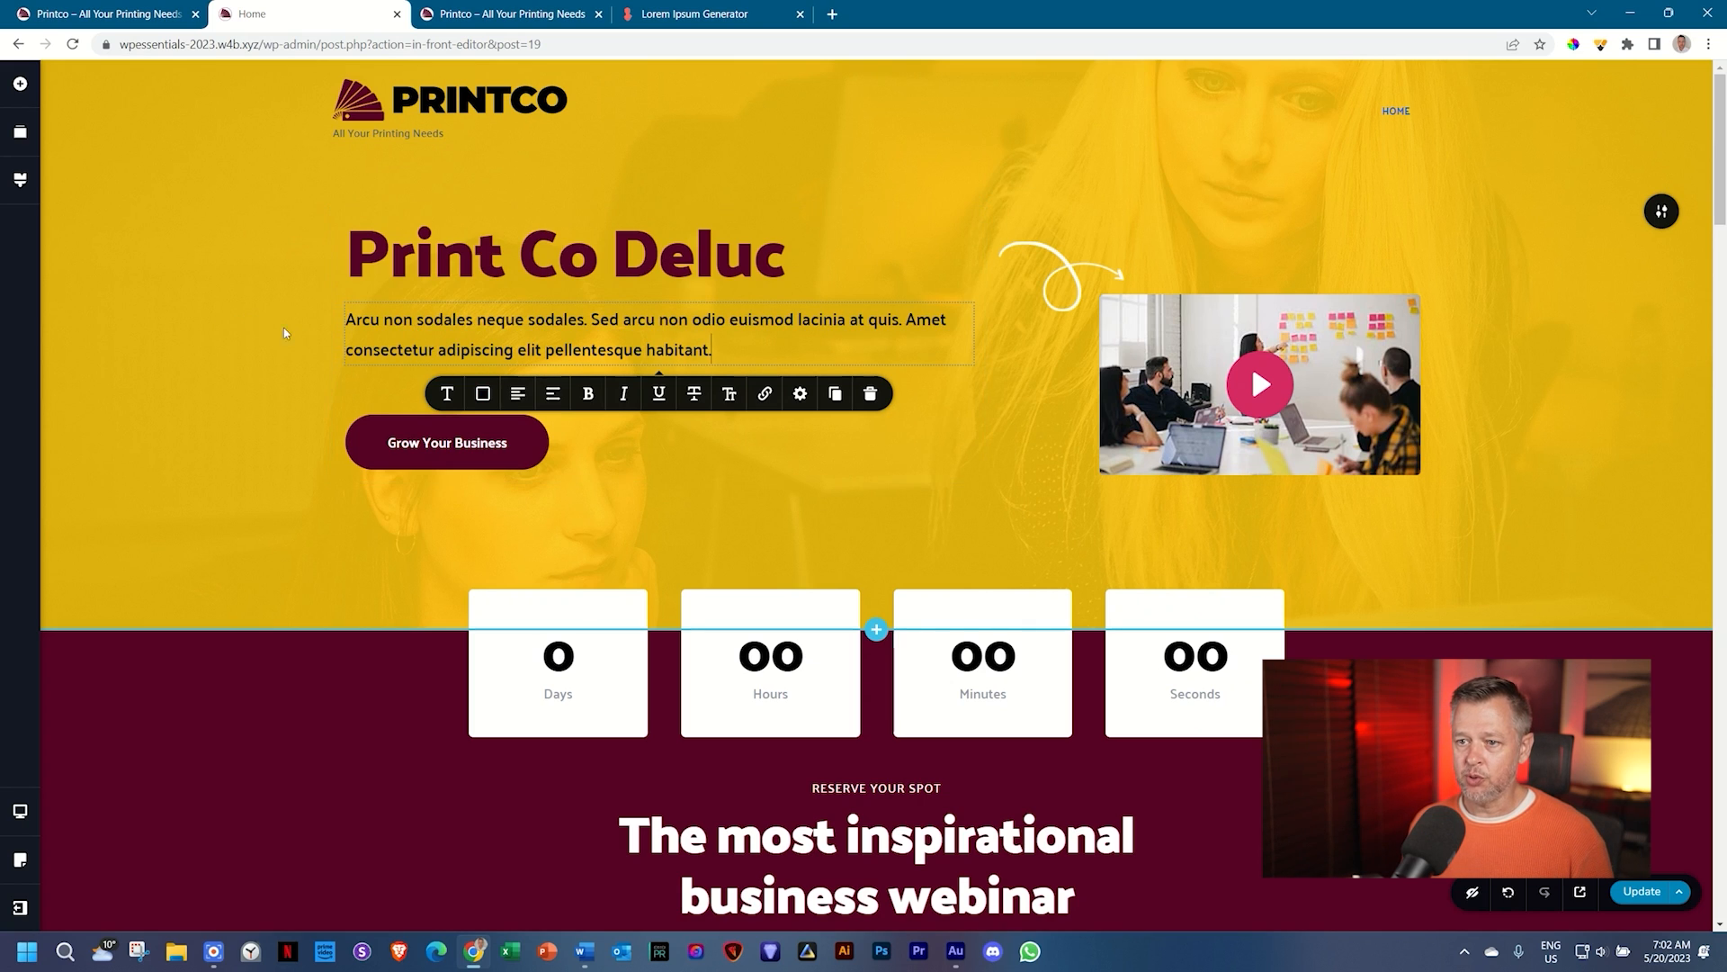
pyautogui.click(483, 393)
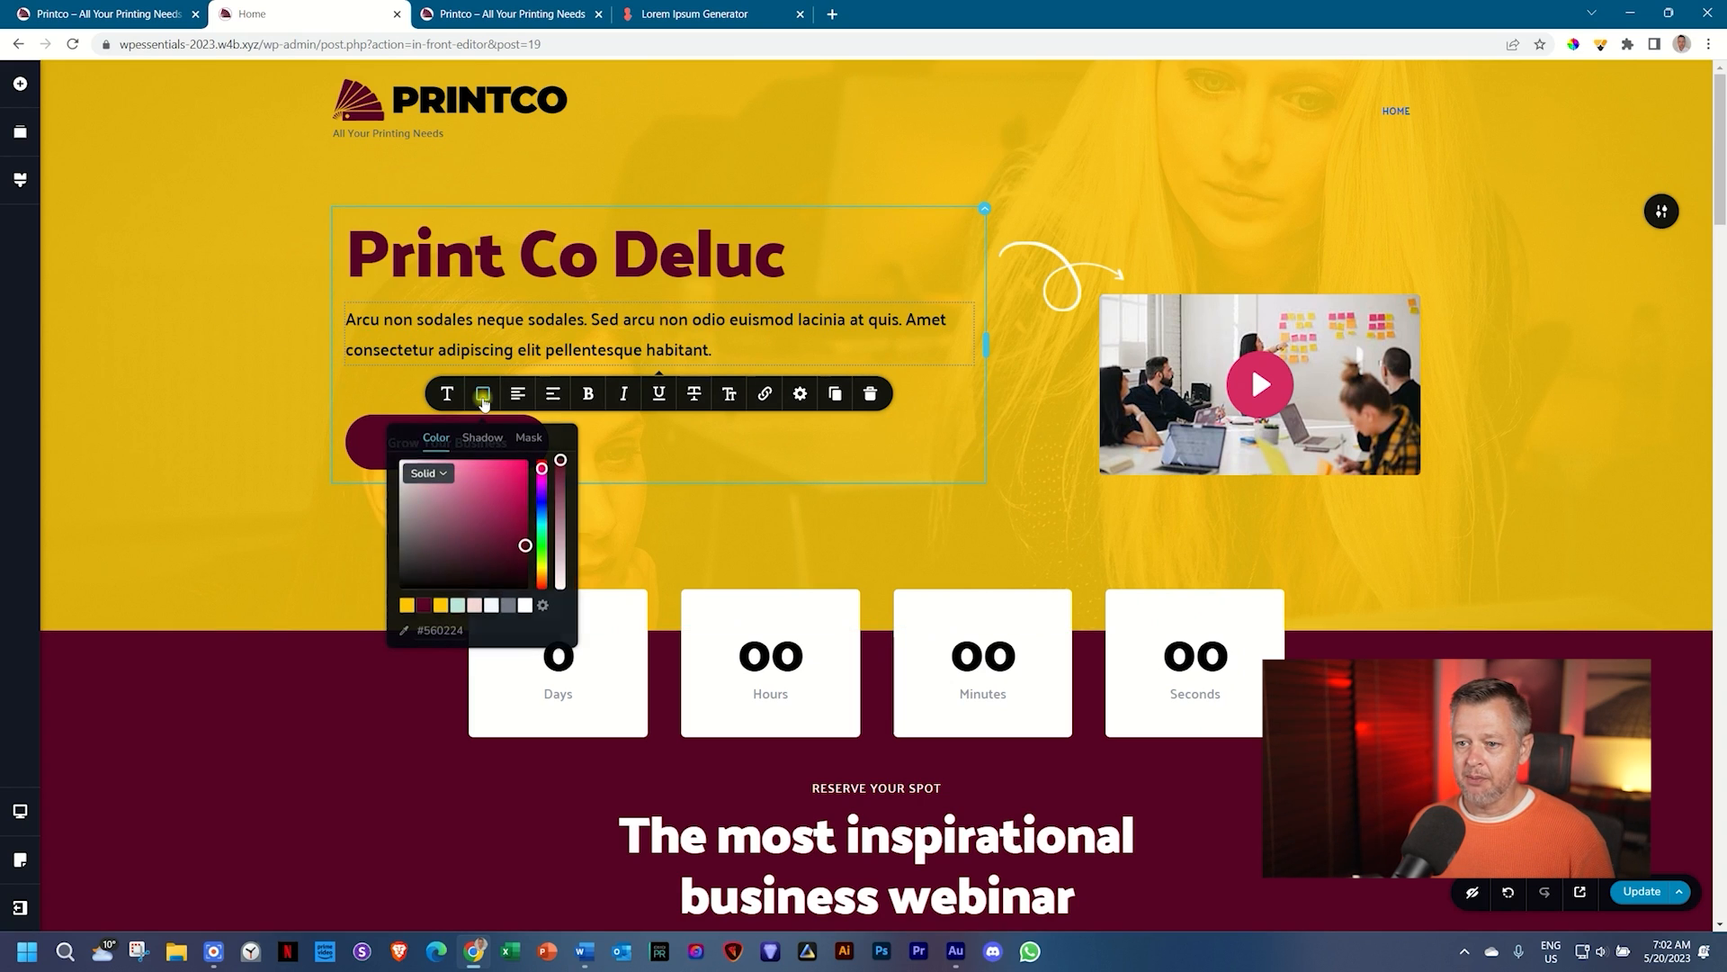
pyautogui.click(247, 378)
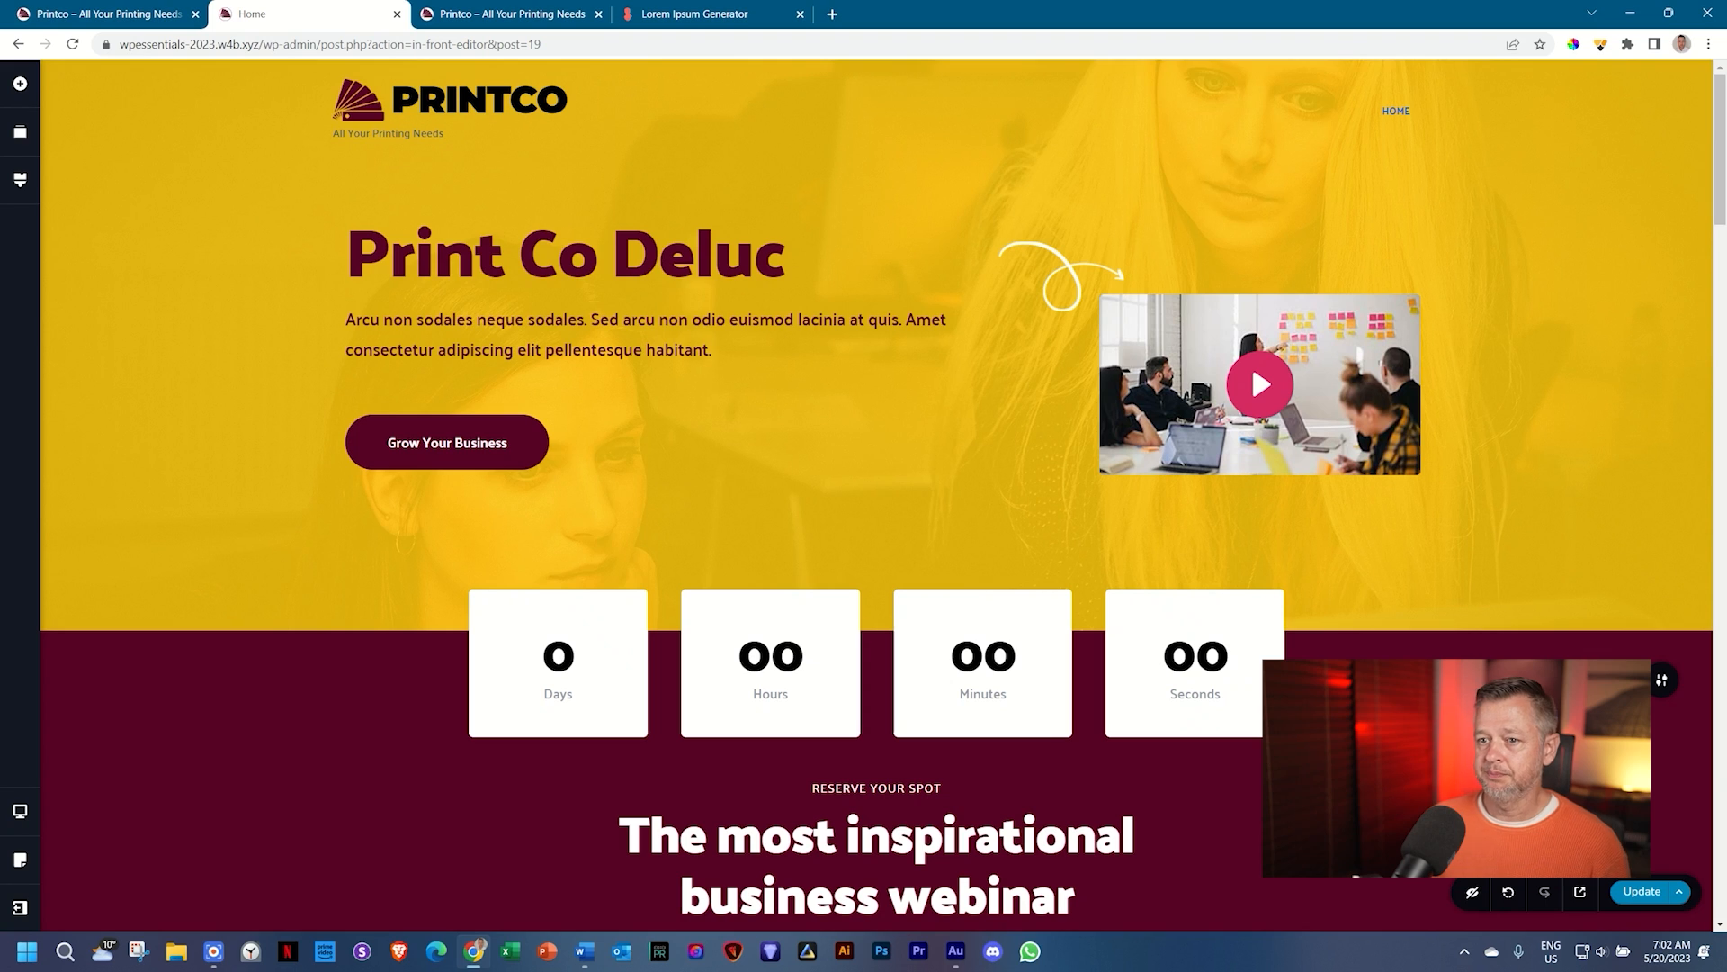
# Step: Correct the hero heading so it reads 'Print Co Deluxe Company'
pyautogui.click(782, 269)
pyautogui.press('BackSpace')
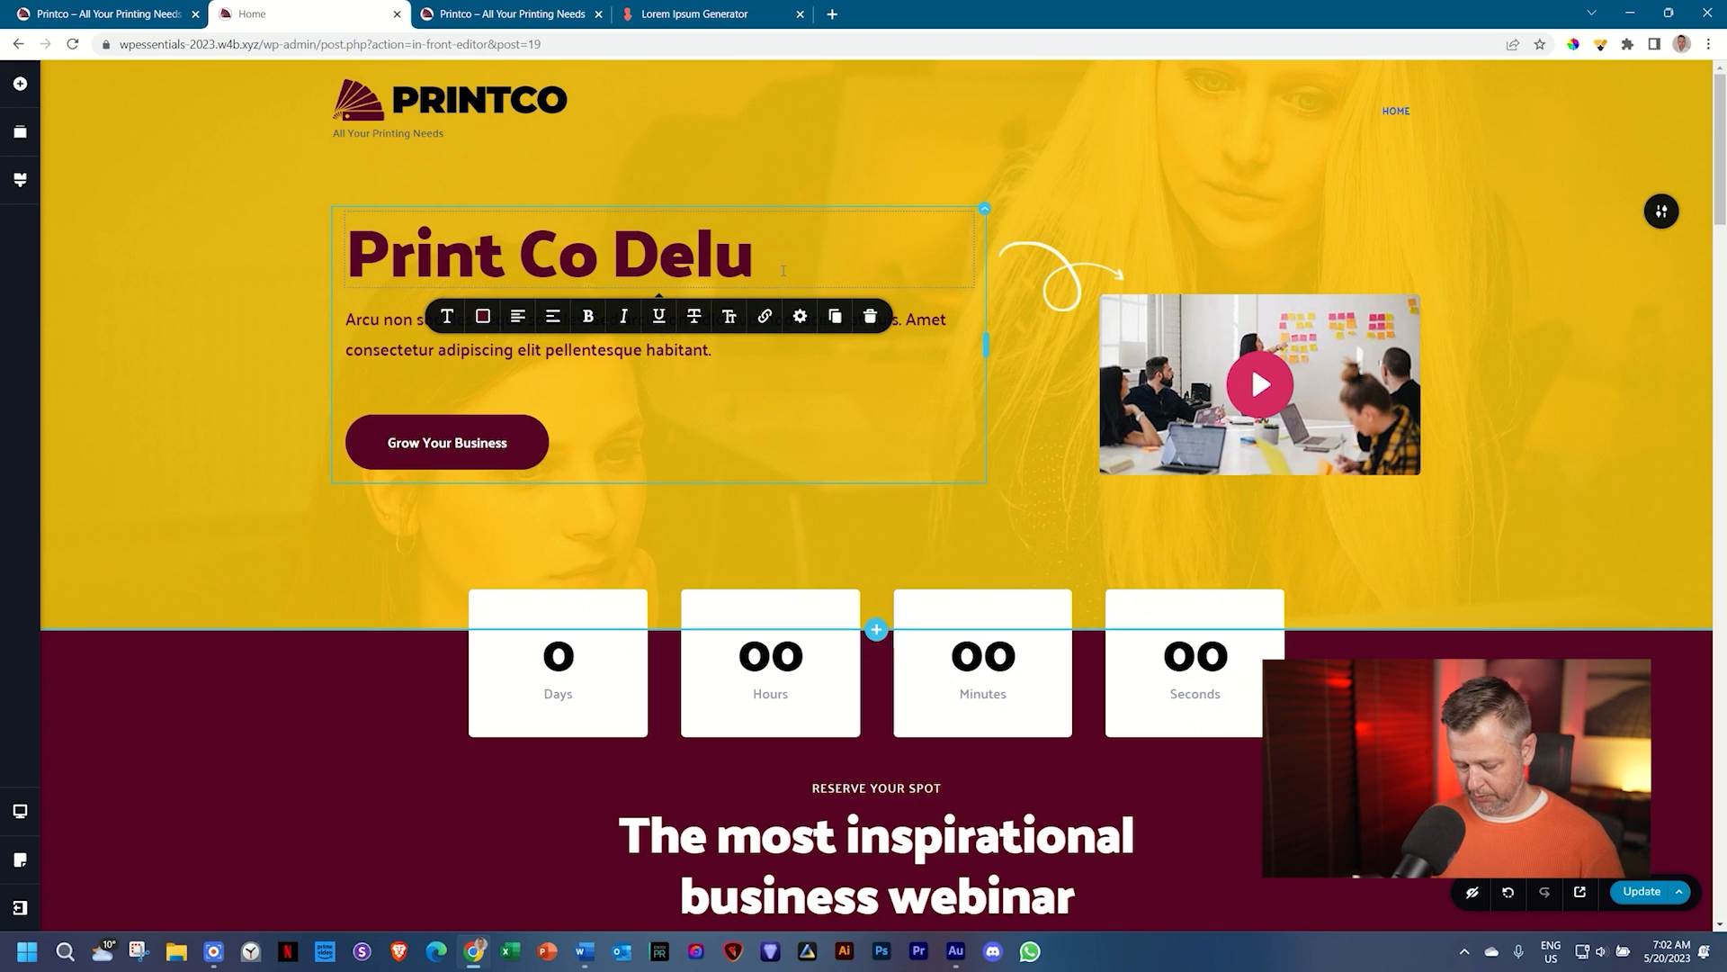
pyautogui.write('xe co')
pyautogui.press('BackSpace')
pyautogui.press('BackSpace')
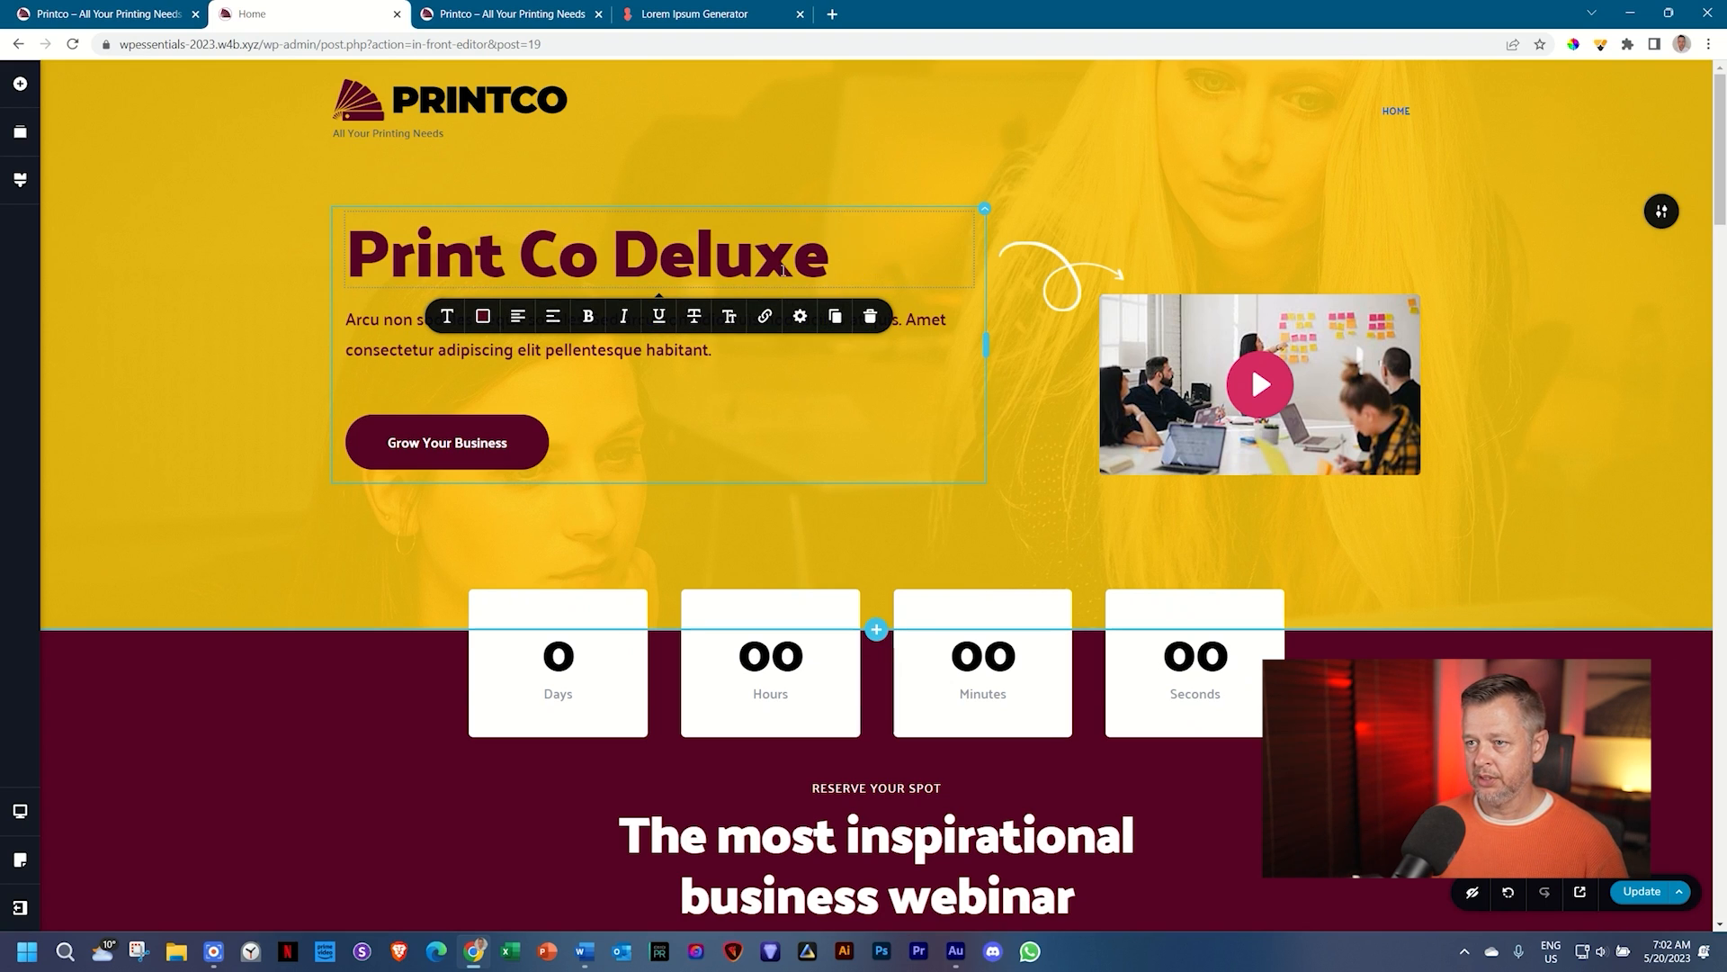
pyautogui.write('Company')
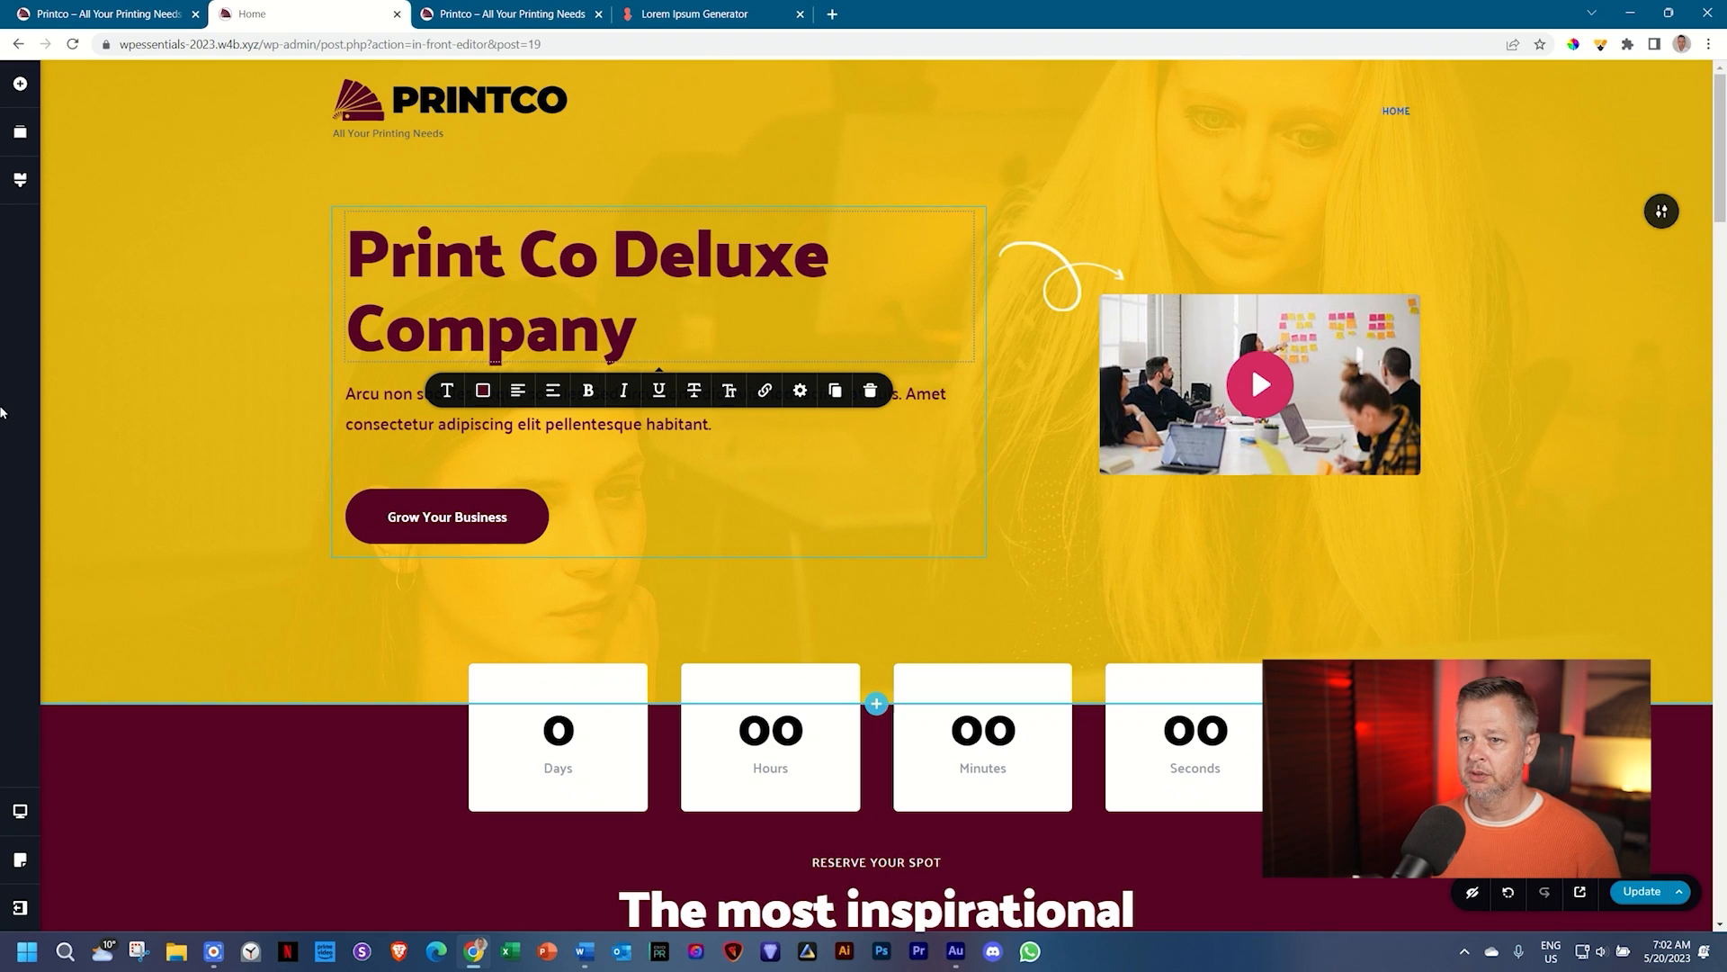
pyautogui.click(180, 369)
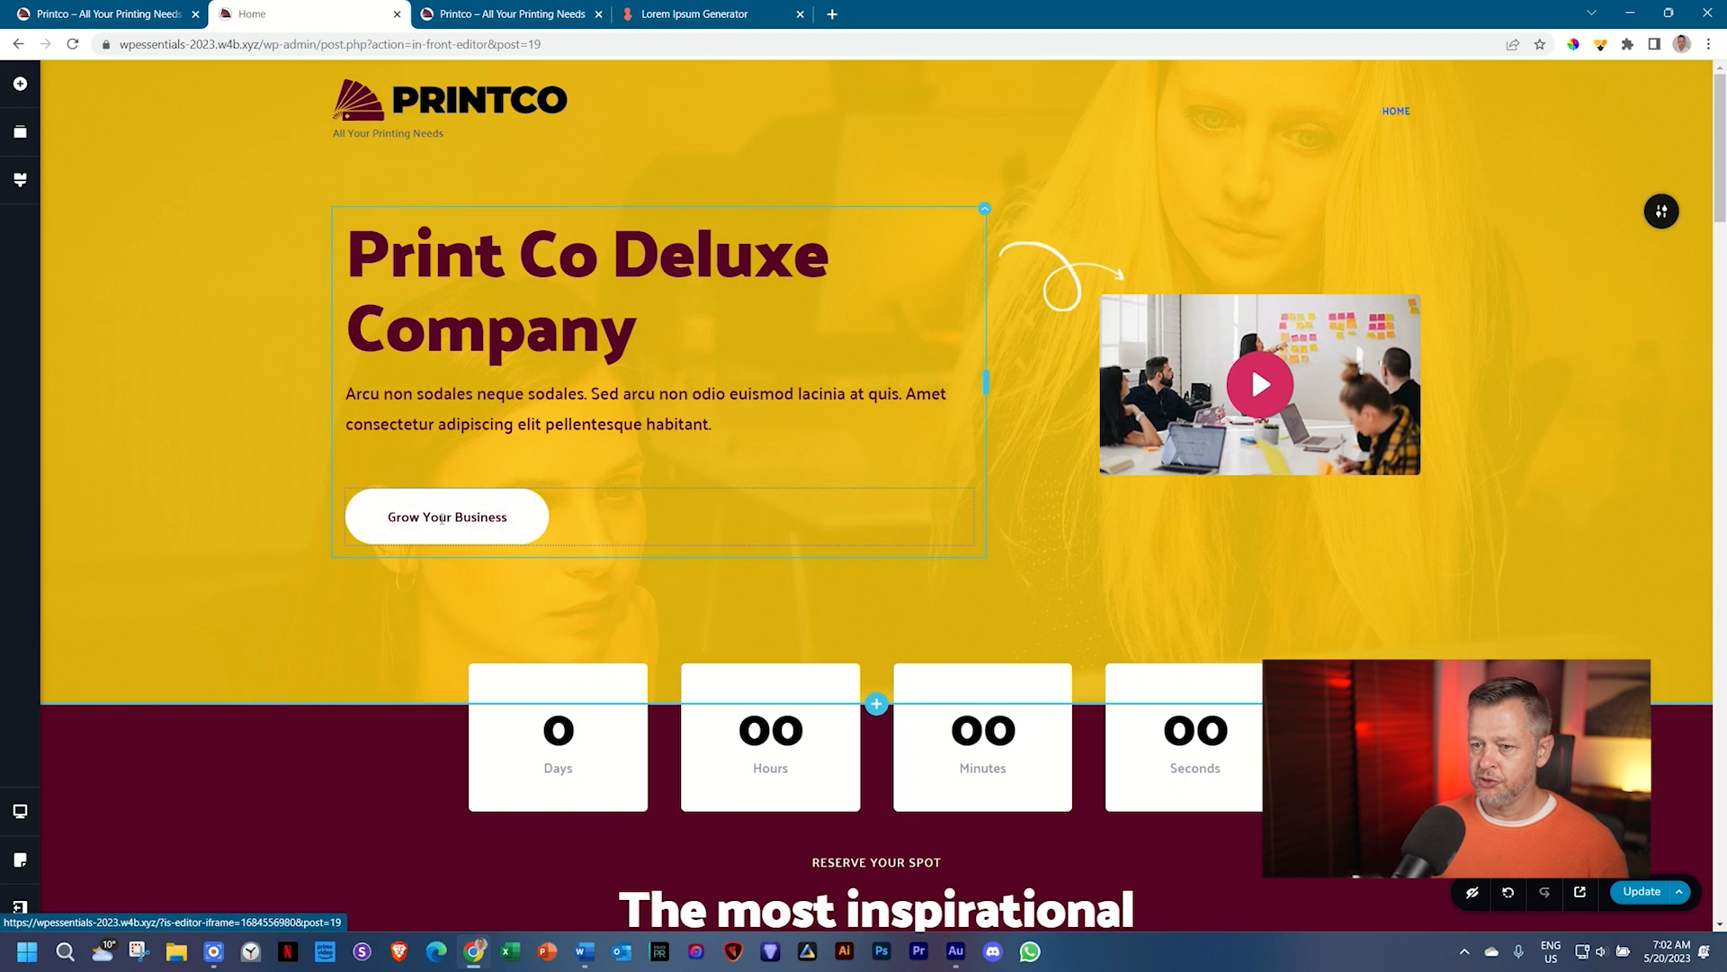
# Step: Retype the Grow Your Business button label as 'CONTACT US TODAY'
pyautogui.doubleClick(441, 517)
pyautogui.write('Contact')
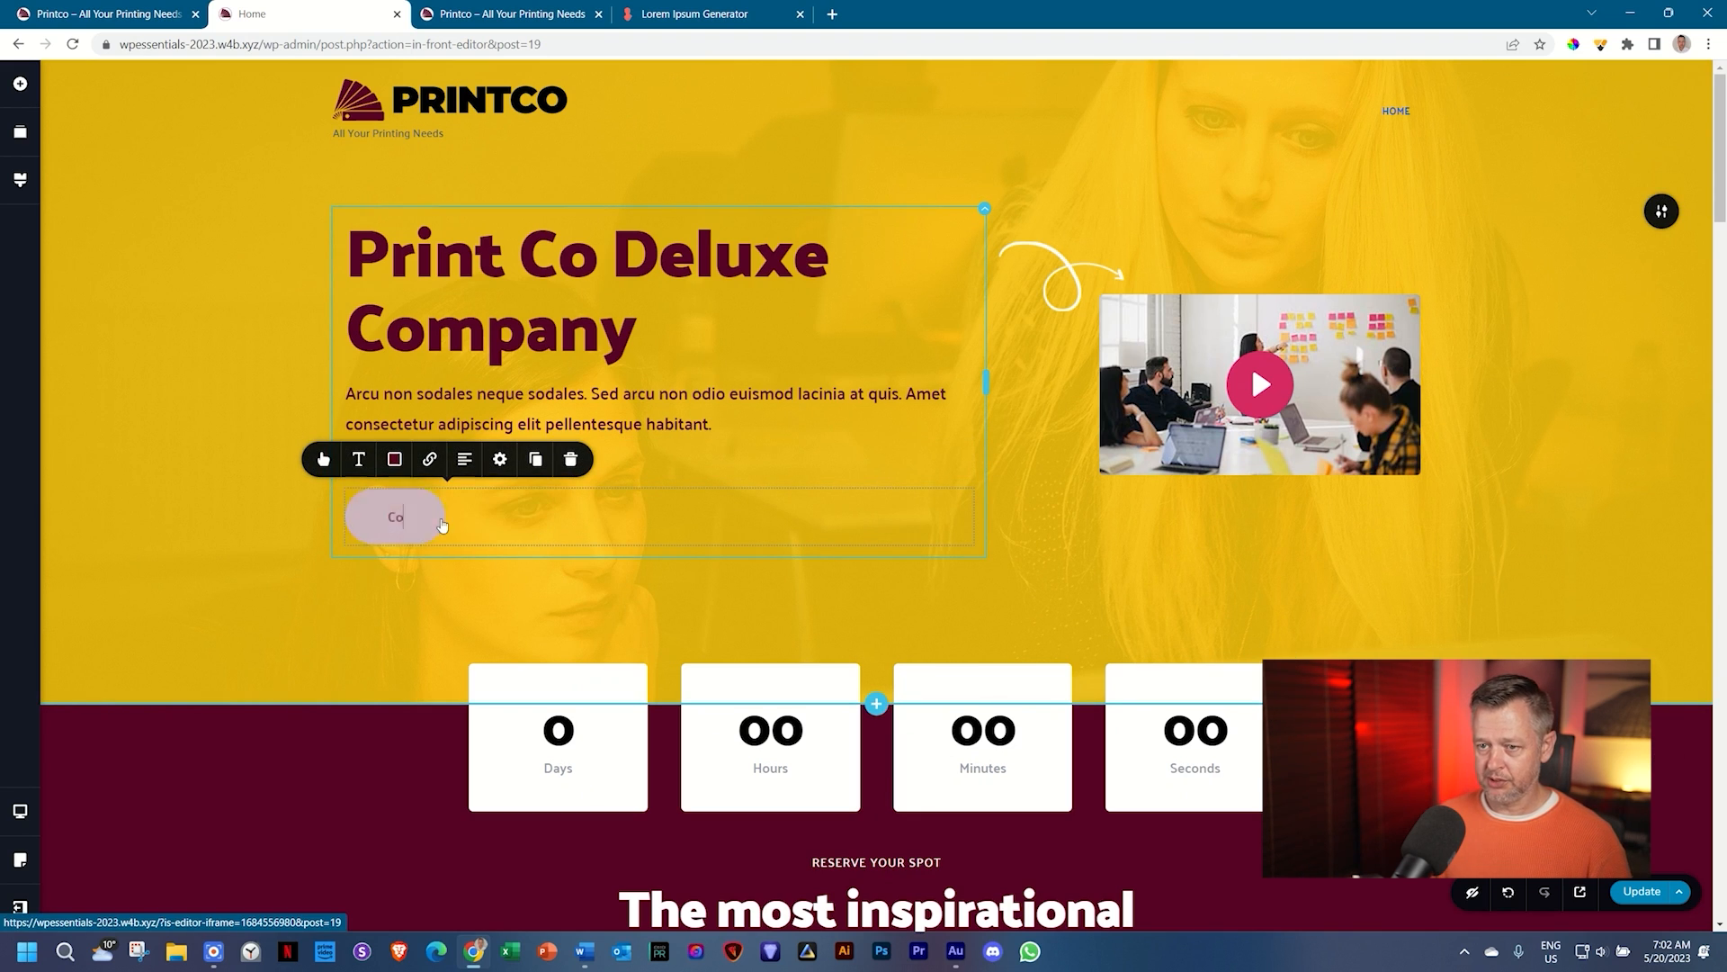
pyautogui.press('BackSpace')
pyautogui.press('BackSpace')
pyautogui.press('BackSpace')
pyautogui.press('BackSpace')
pyautogui.hotkey('ctrl', 'a')
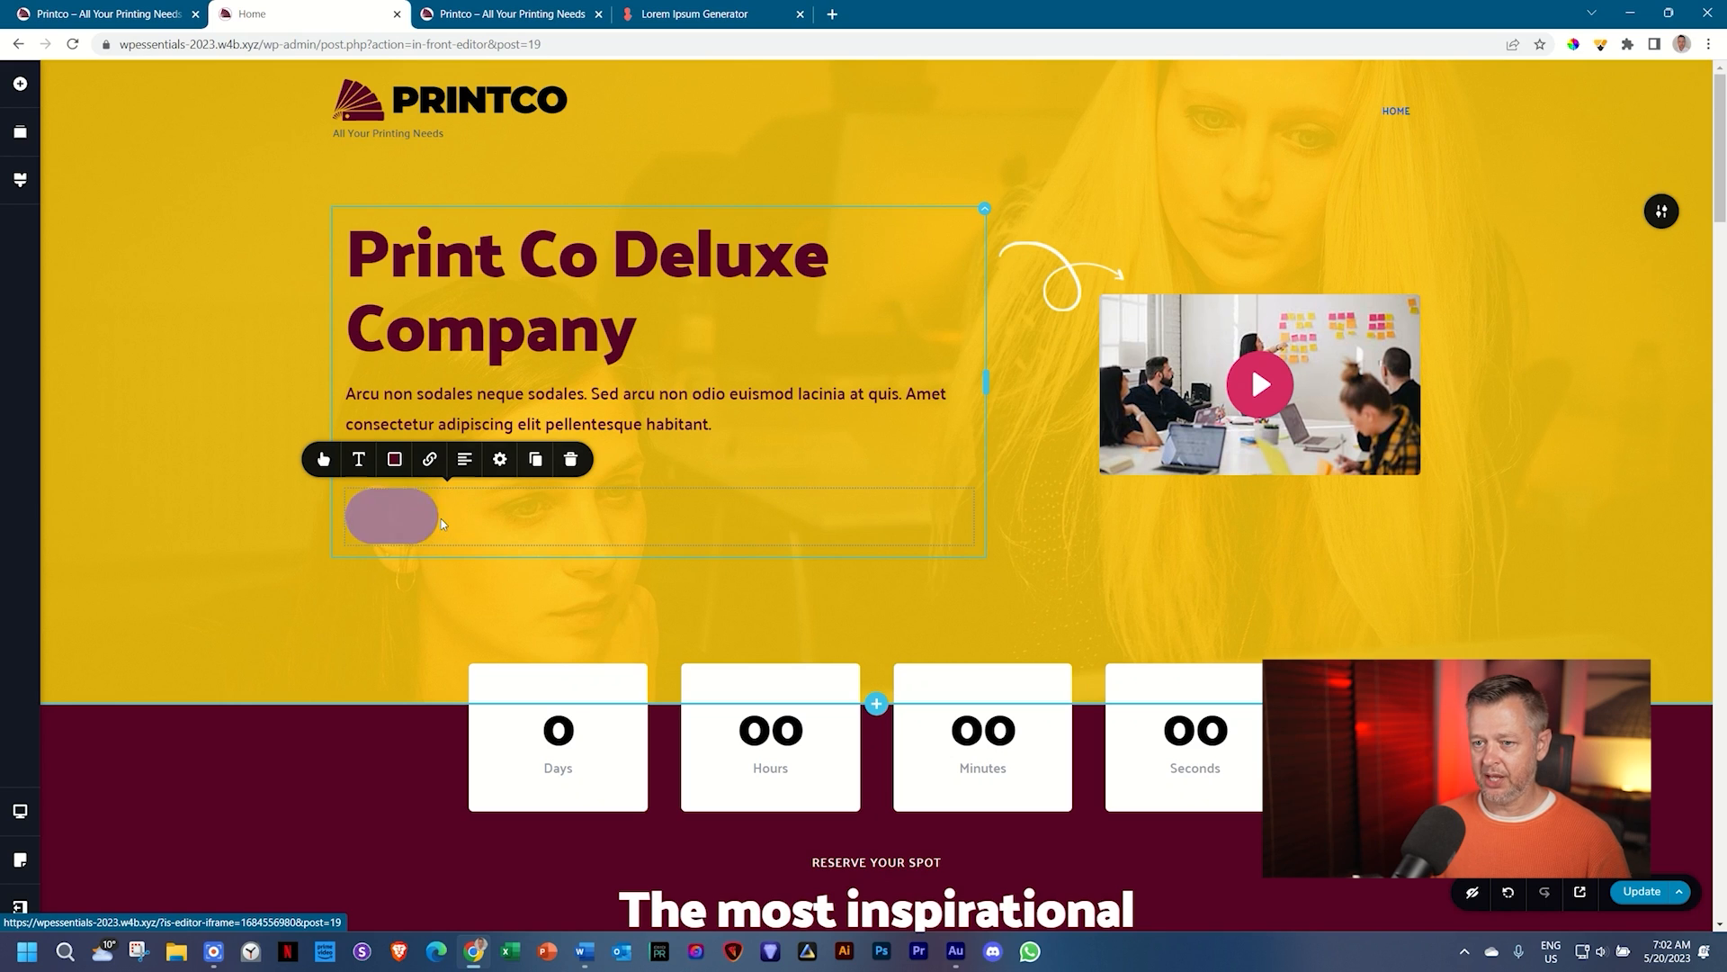
pyautogui.write('CONTACT US TODAY')
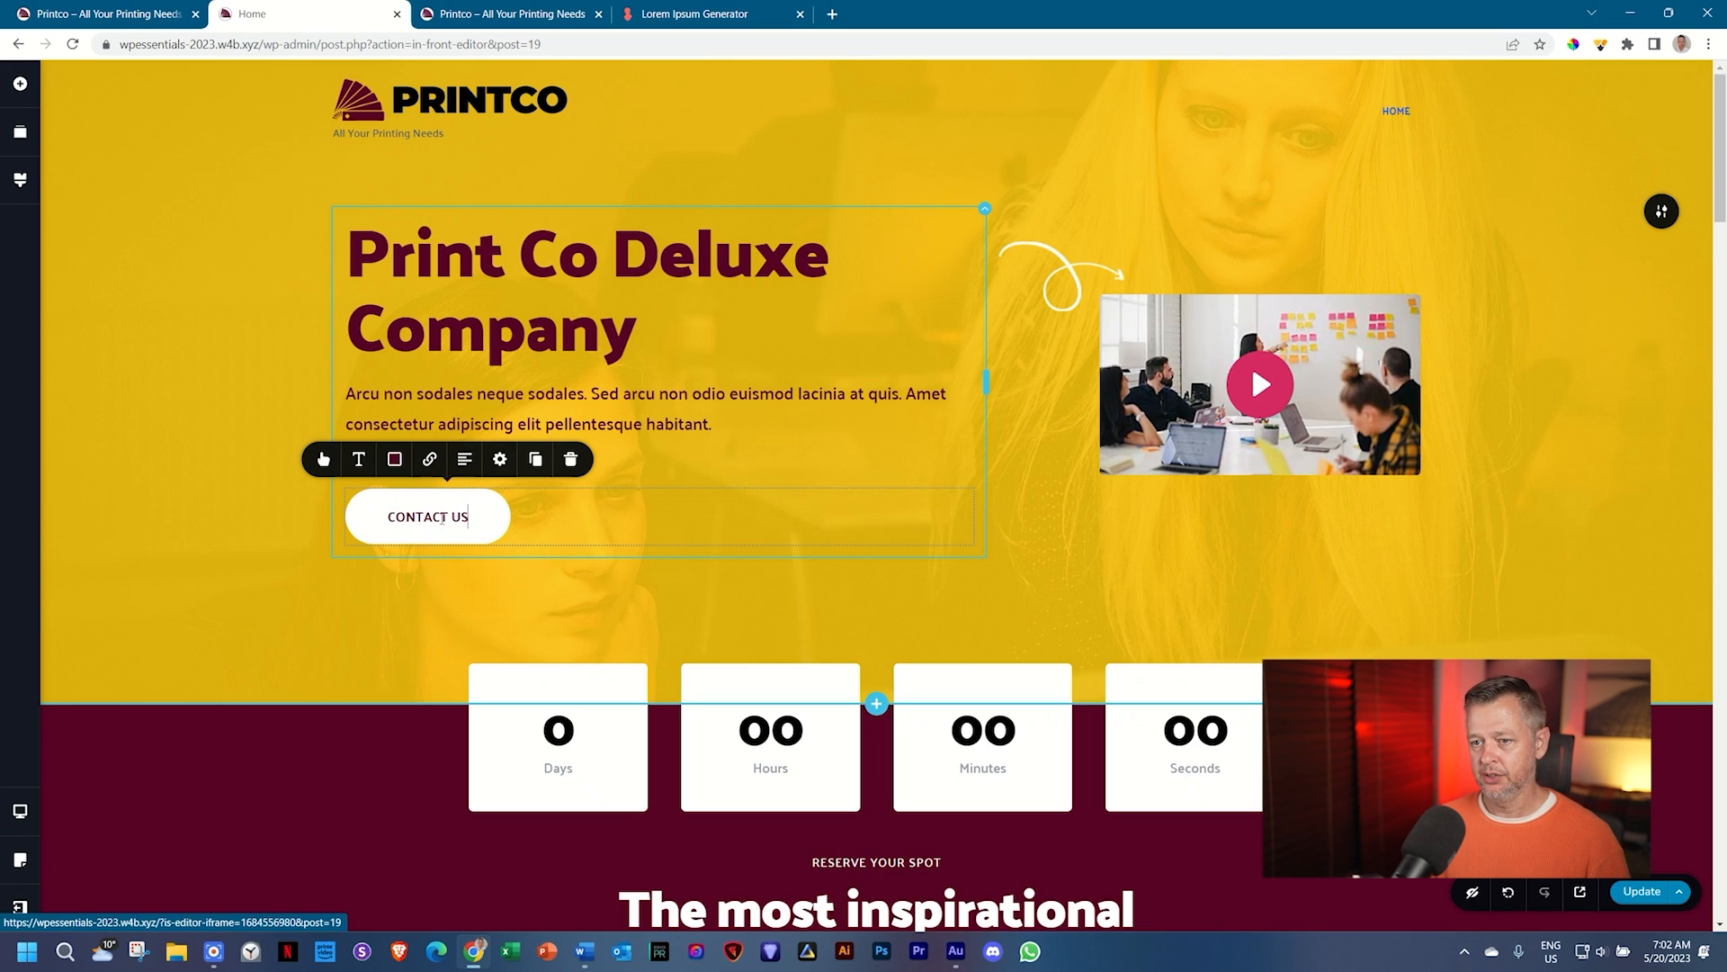
pyautogui.press('capslock')
pyautogui.press('capslock')
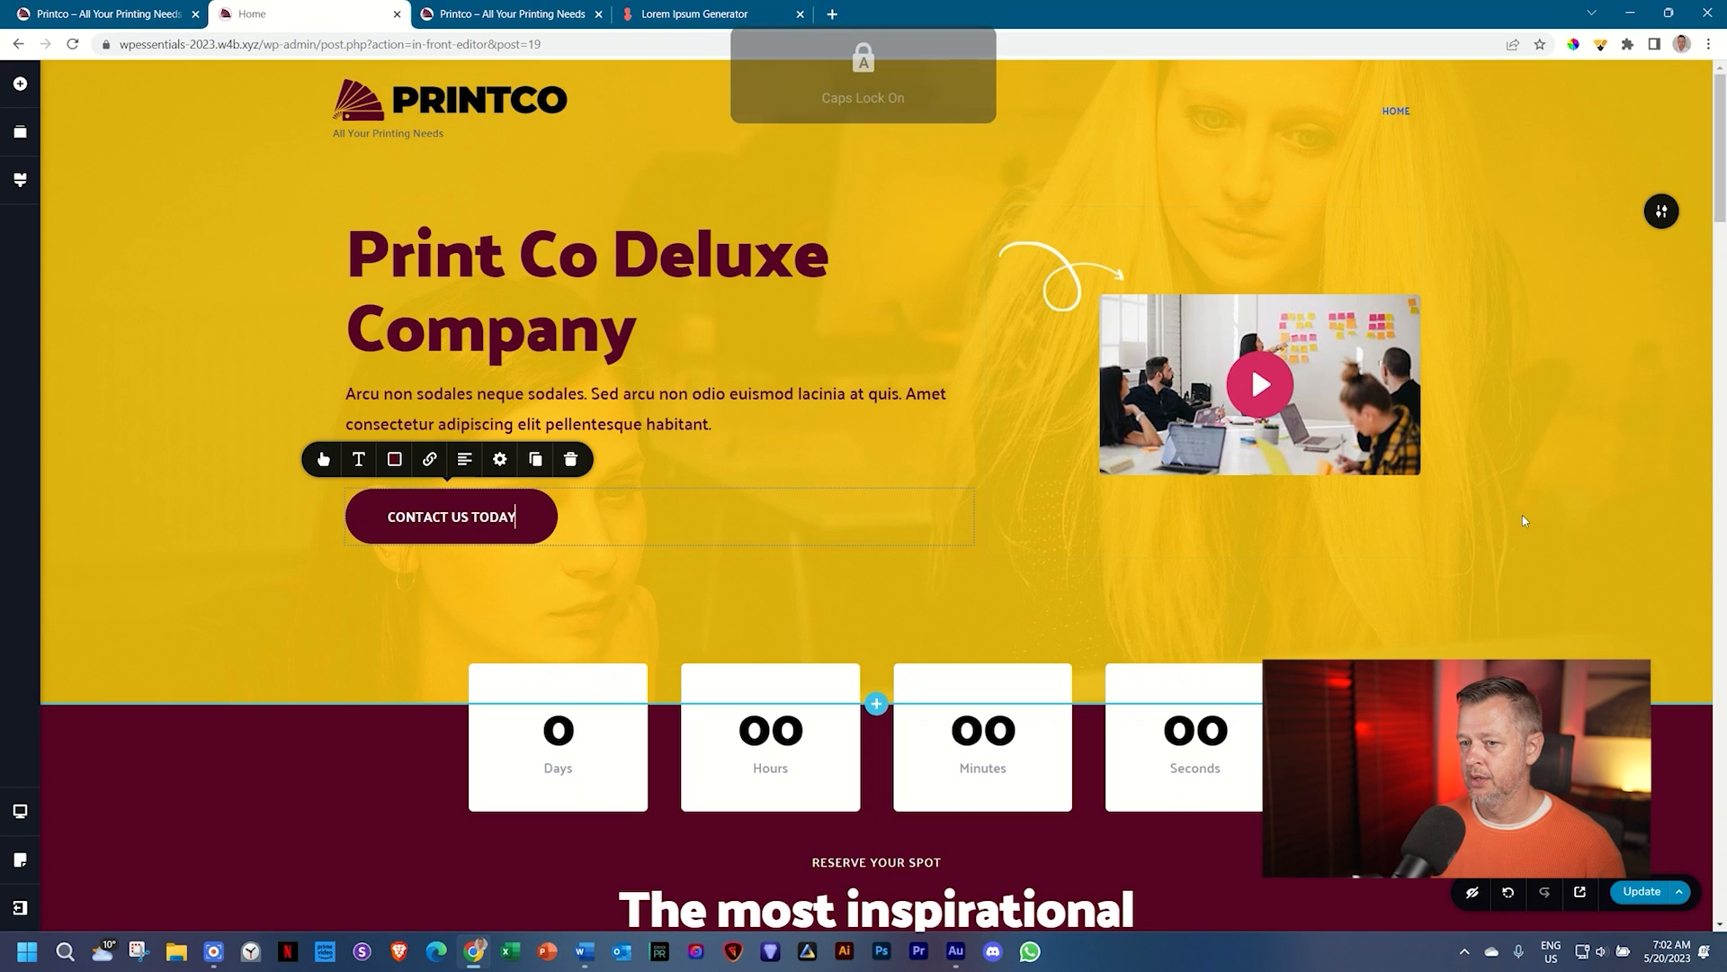
pyautogui.click(1524, 516)
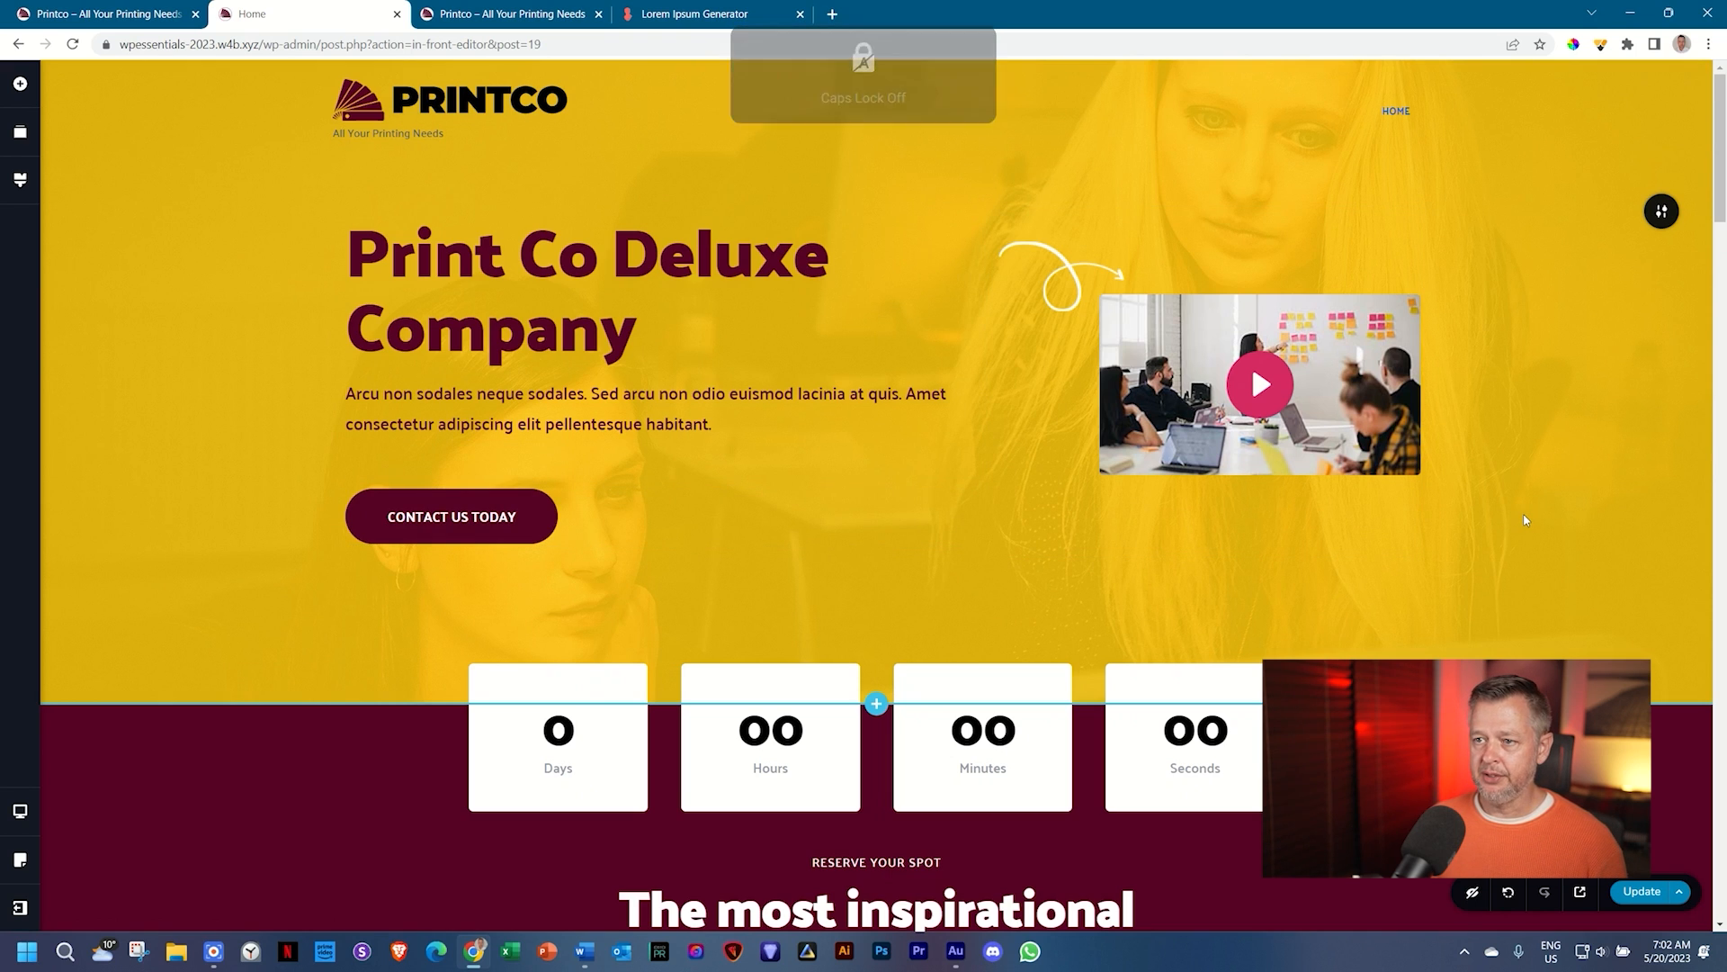
# Step: Replace the webinar heading with 'Big Winter Sale' in white (#FFFFFF) text
pyautogui.scroll(-4, 1524, 520)
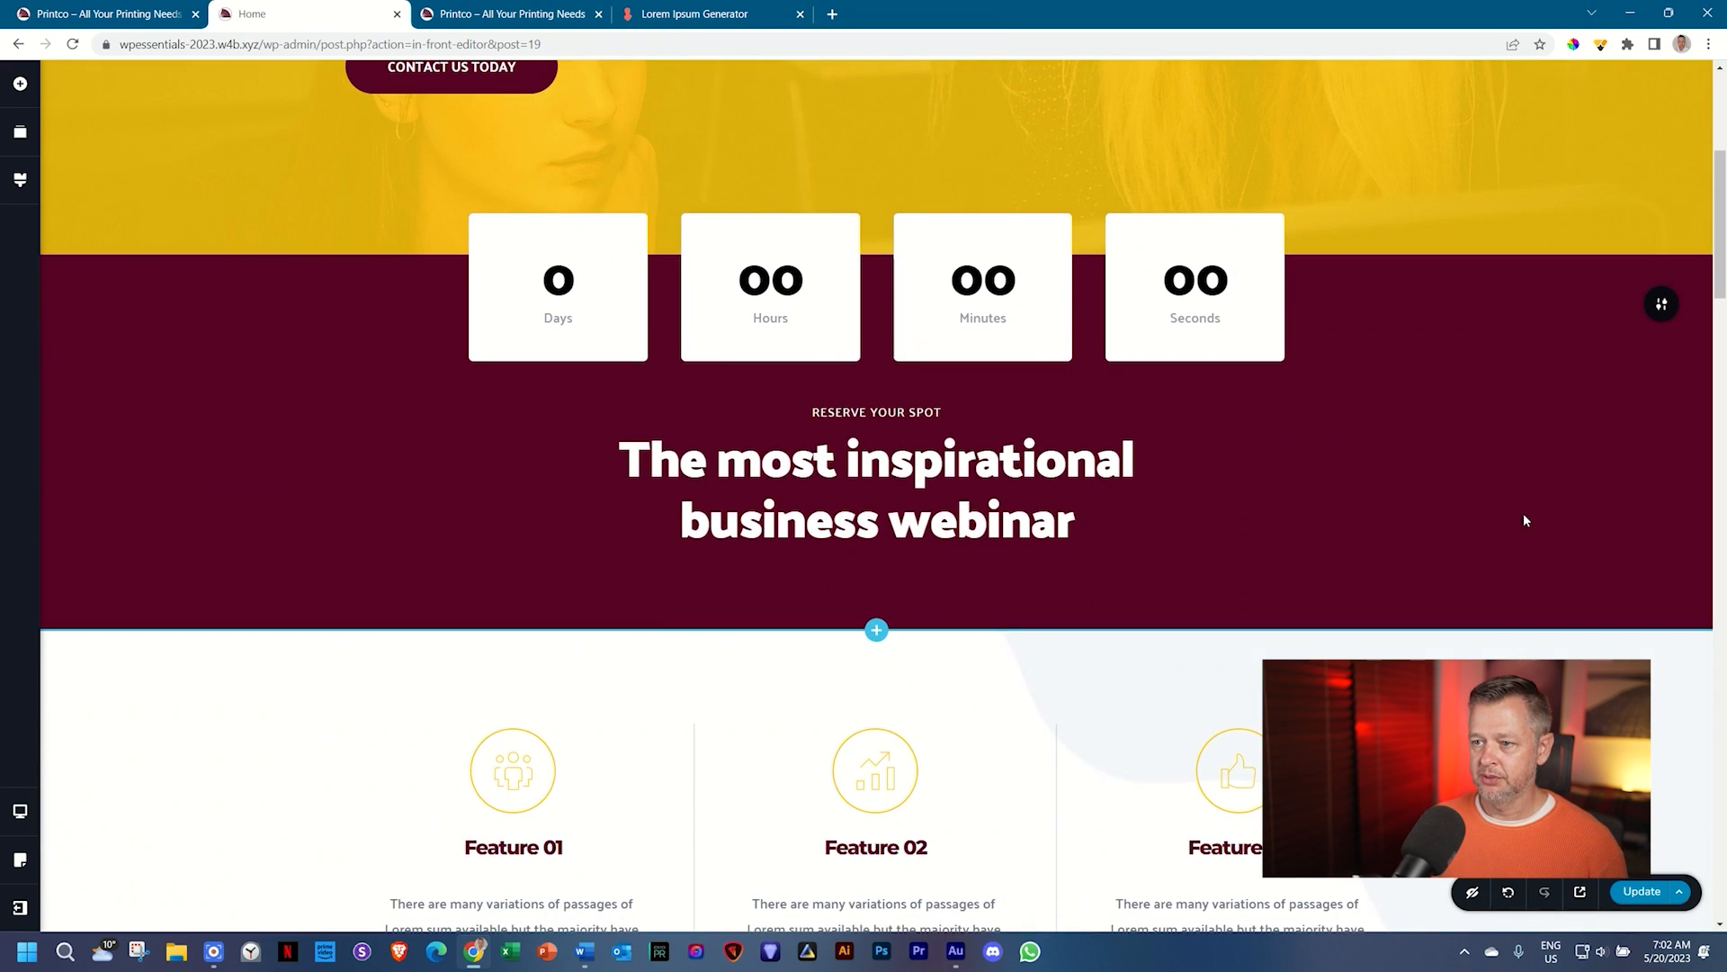
pyautogui.doubleClick(810, 465)
pyautogui.tripleClick(810, 465)
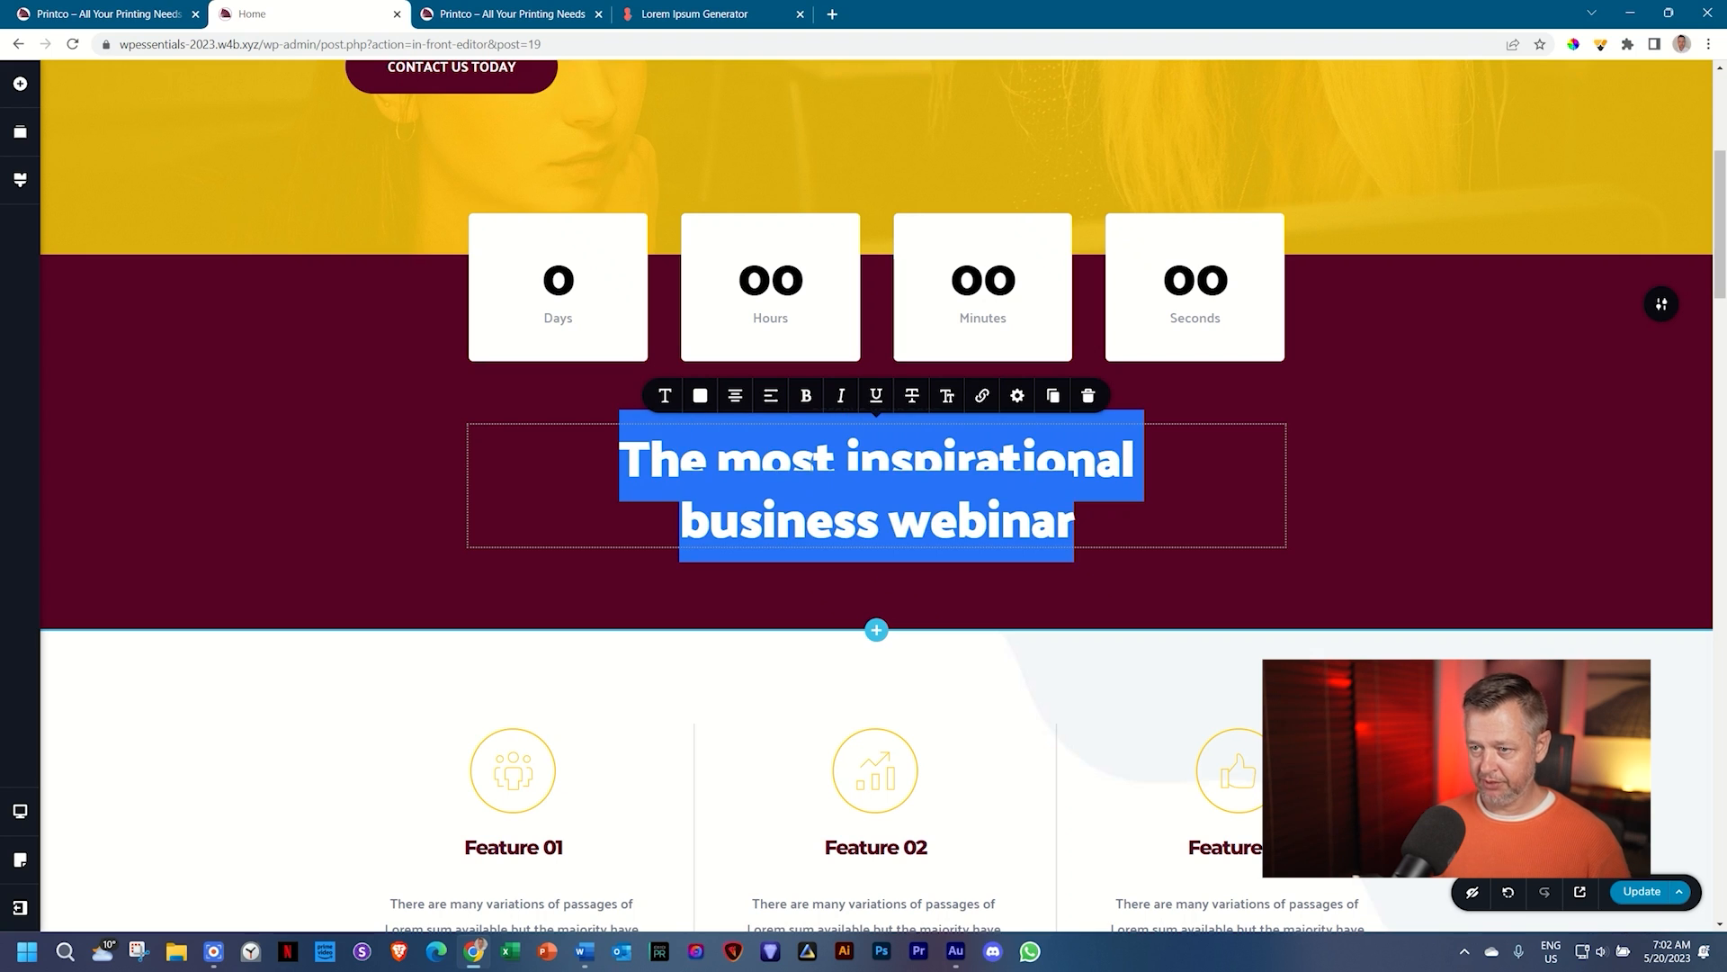
pyautogui.press('capslock')
pyautogui.press('BackSpace')
pyautogui.scroll(-8, 811, 468)
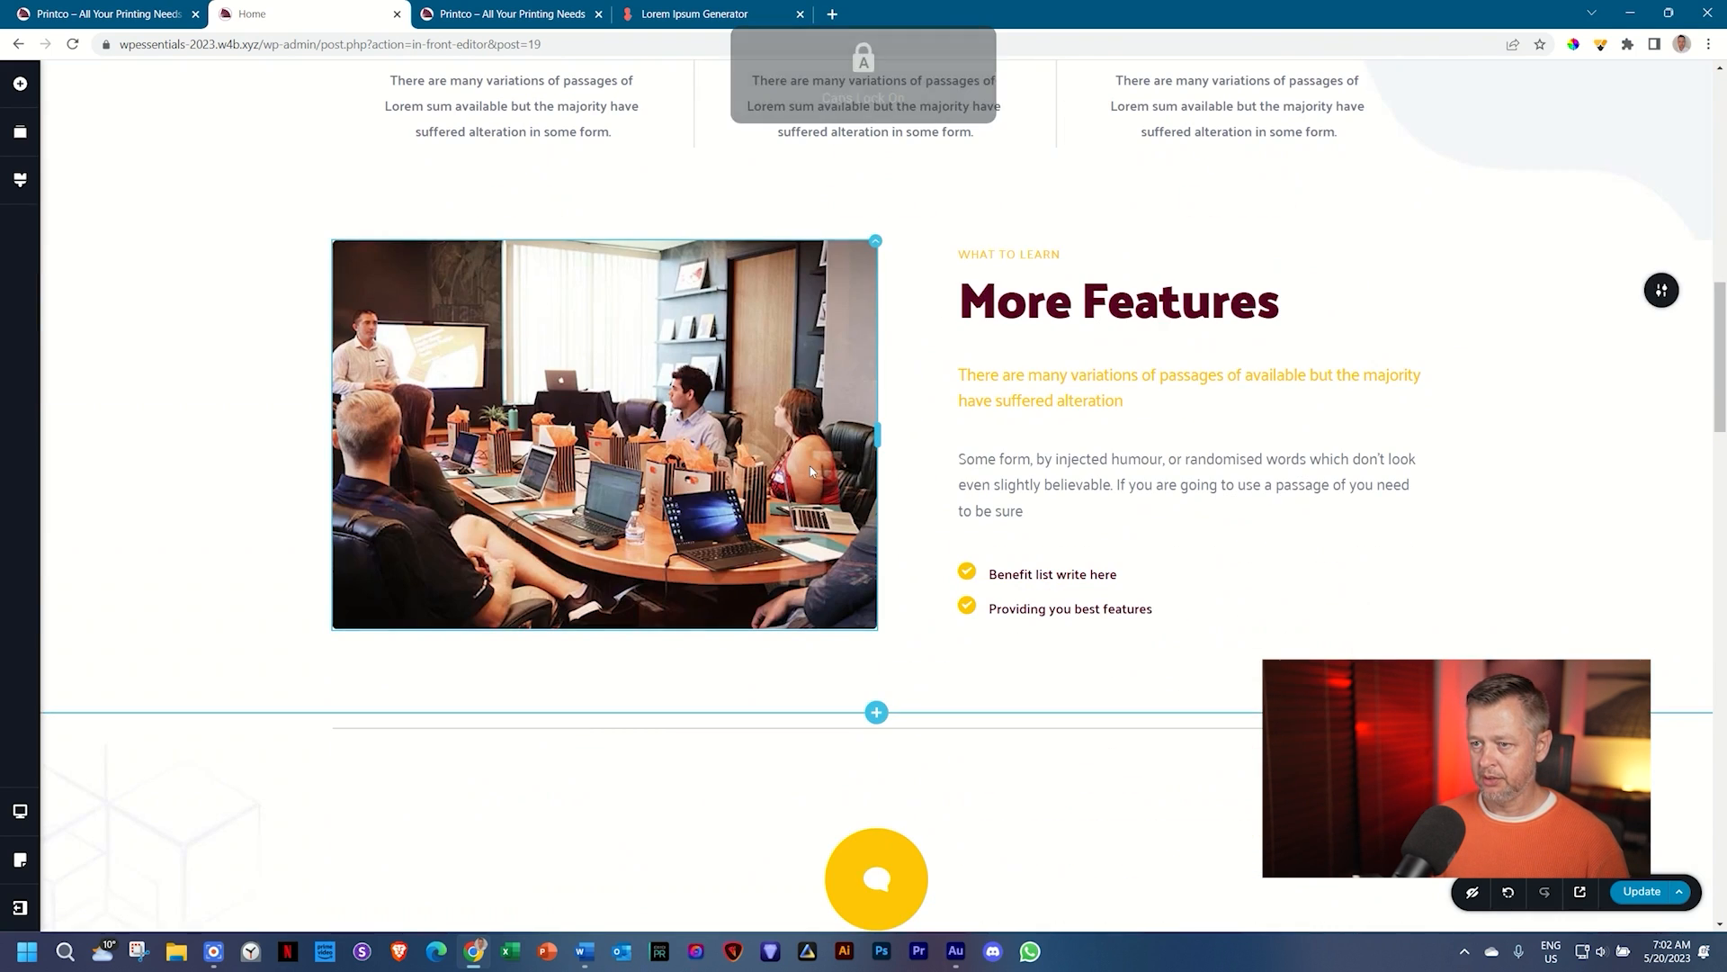
pyautogui.scroll(8, 810, 470)
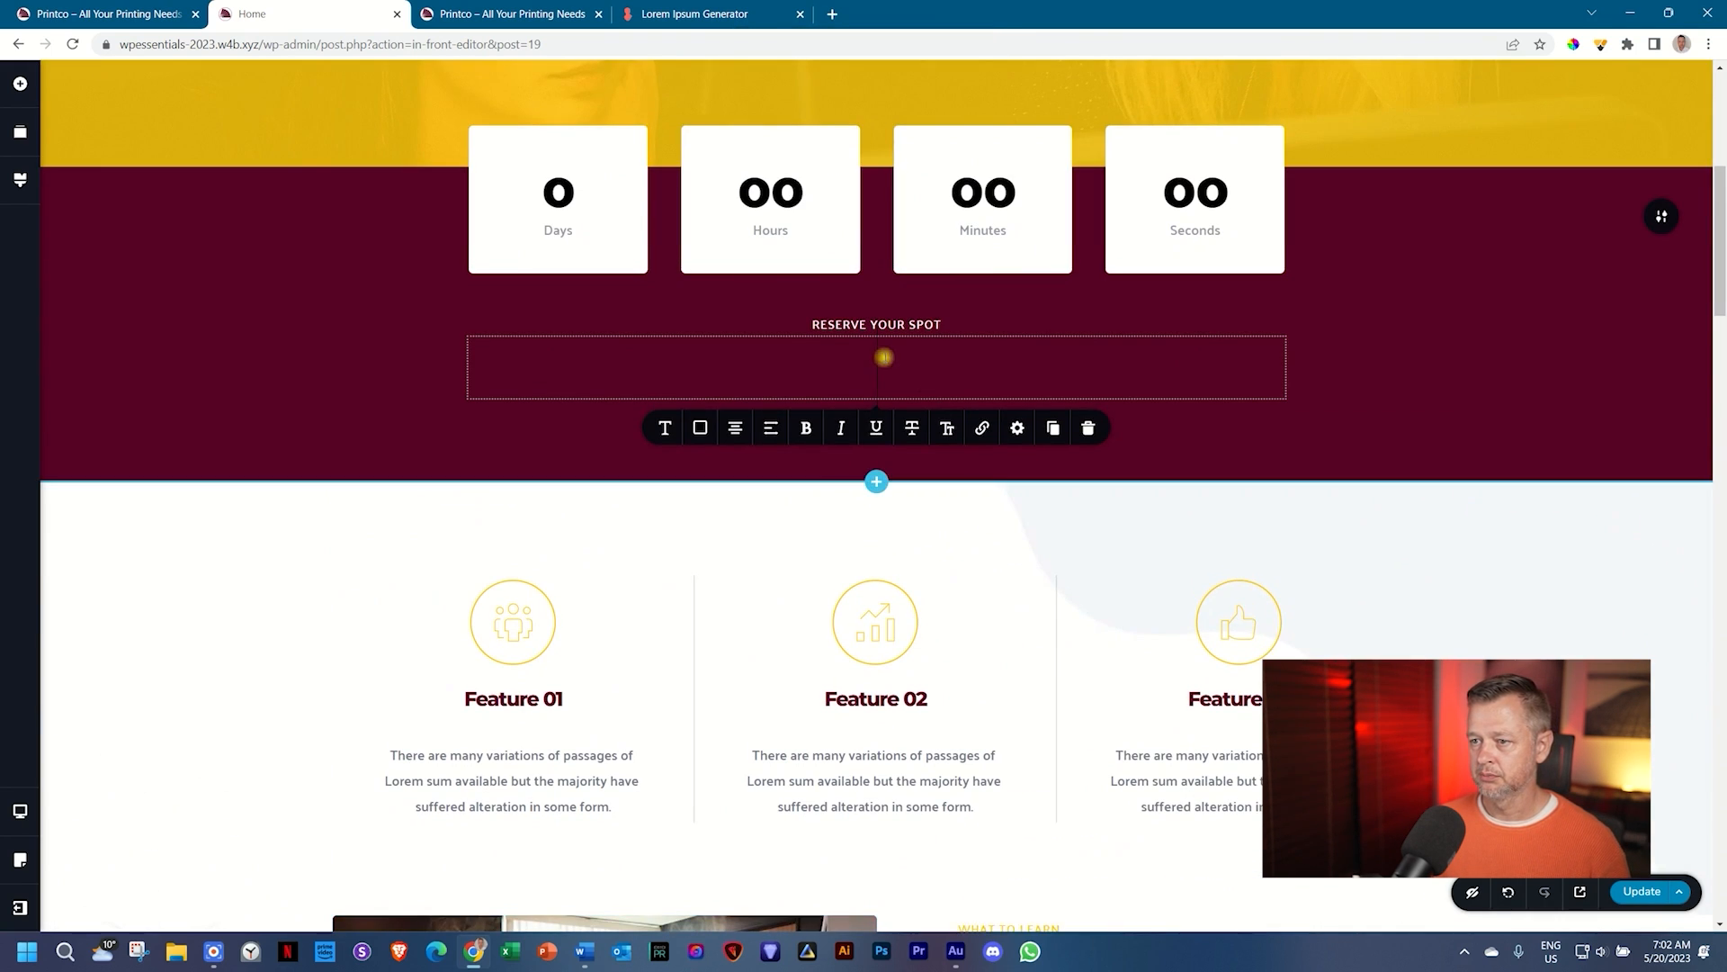
pyautogui.press('capslock')
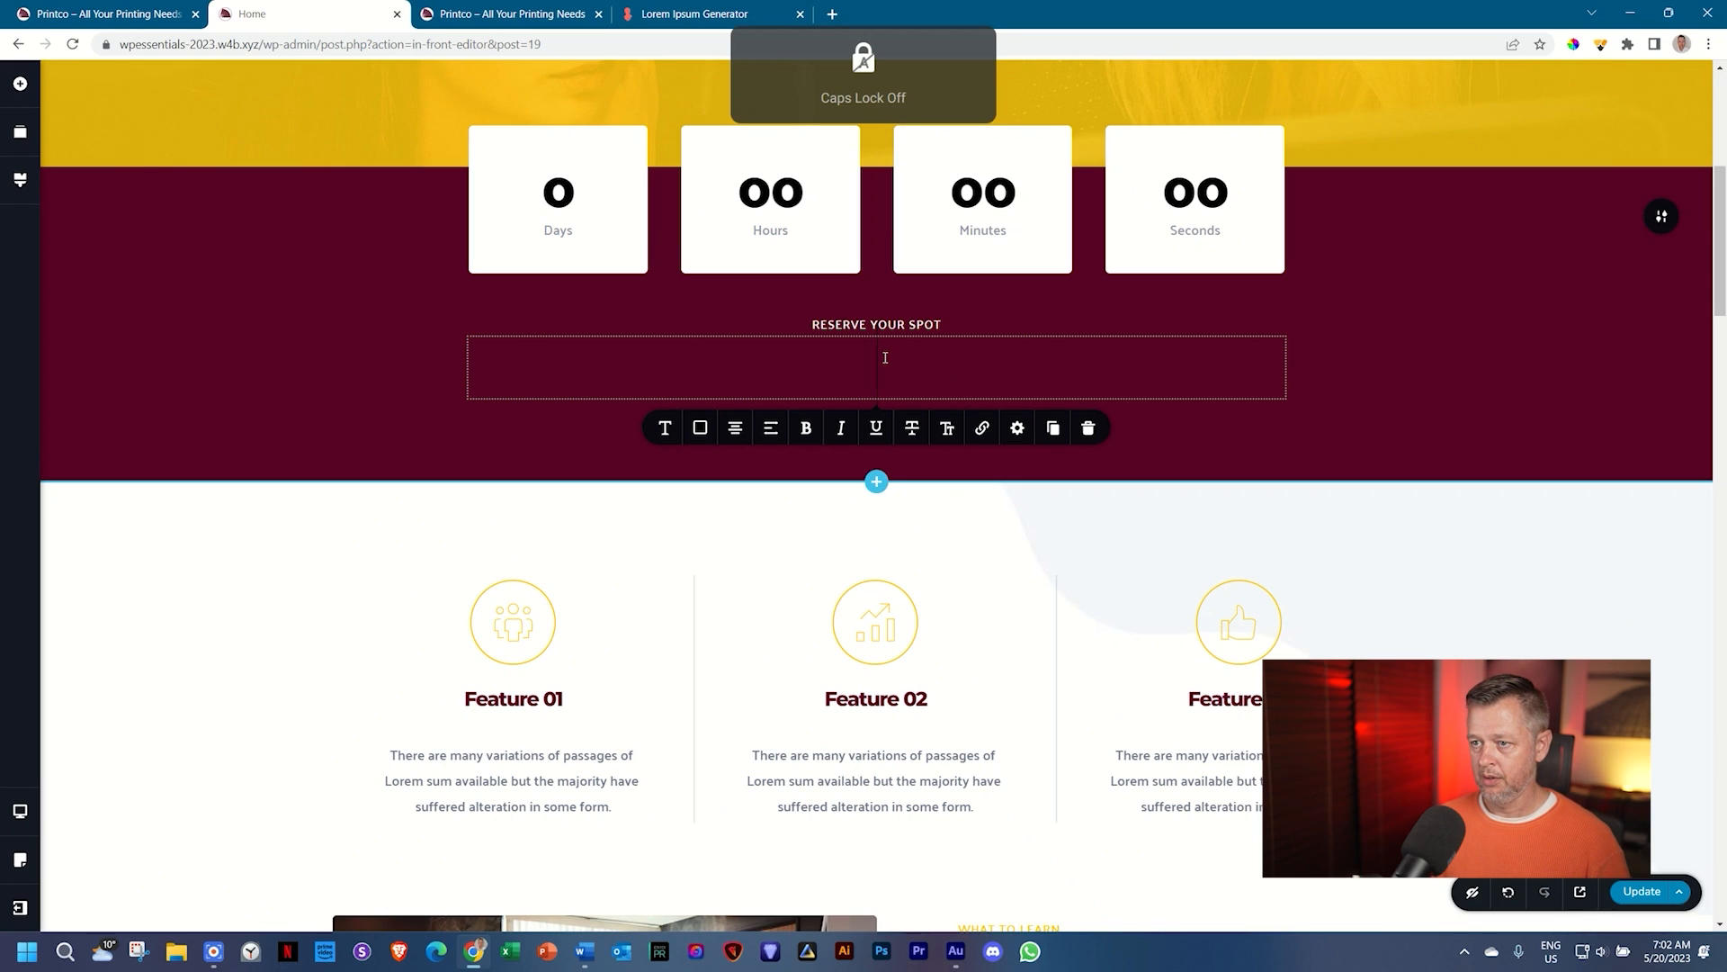
pyautogui.write('Big Winter')
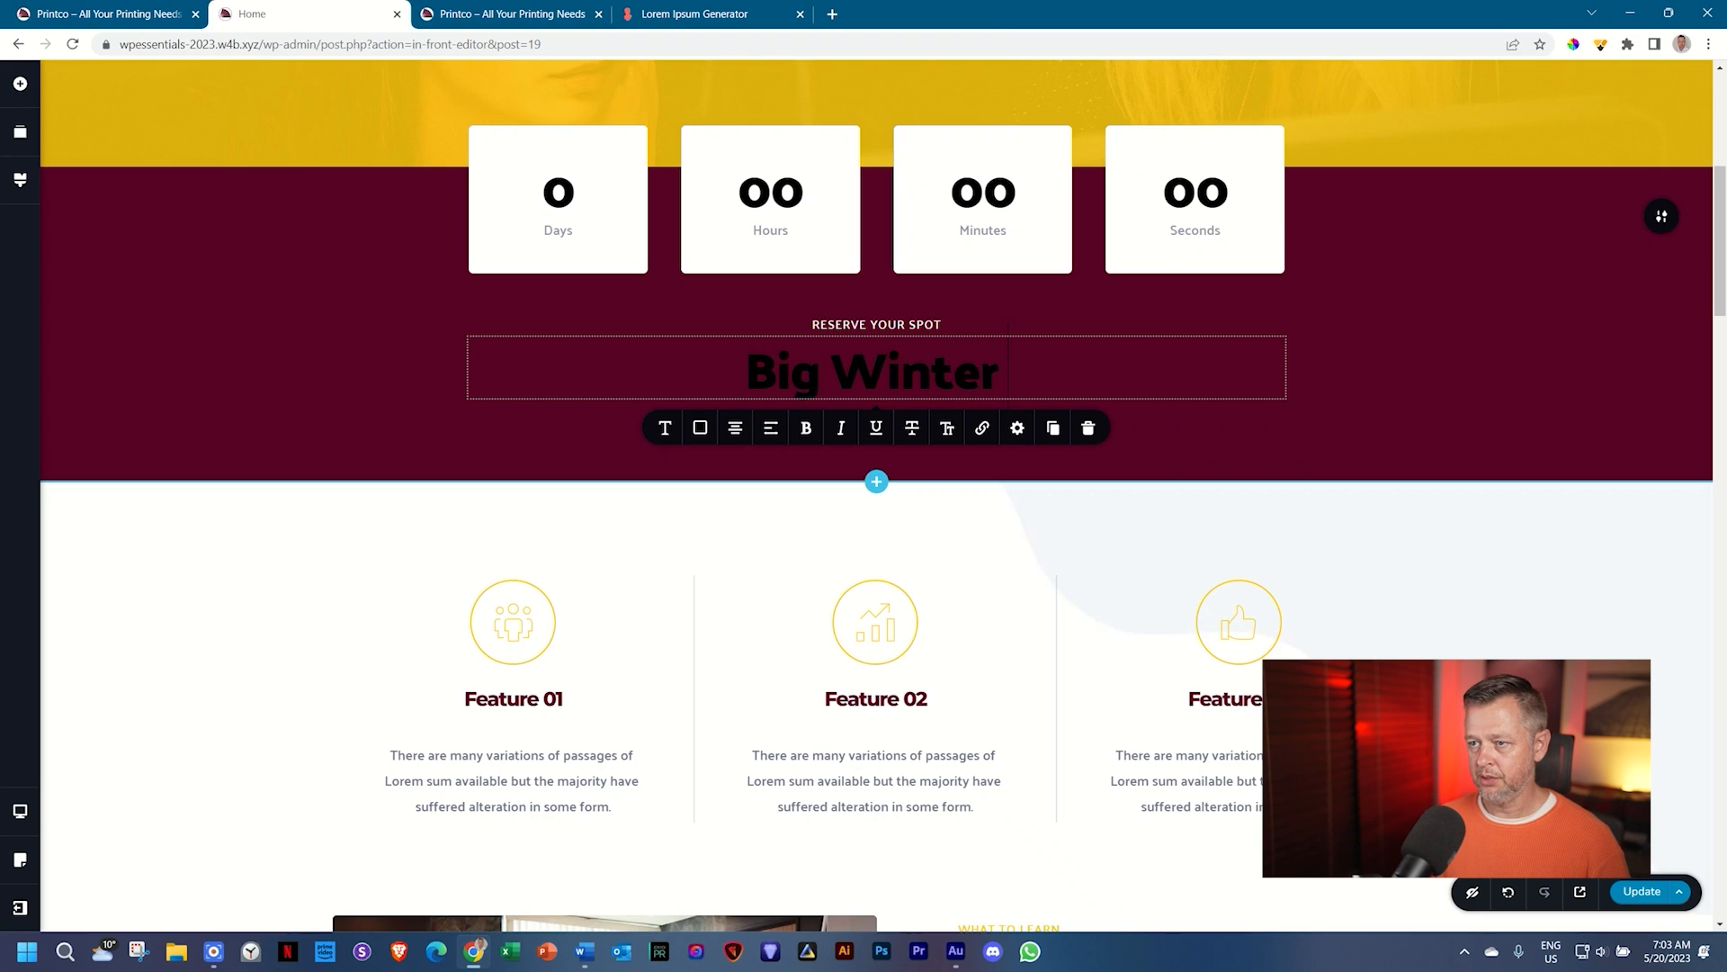
pyautogui.write(' Sale')
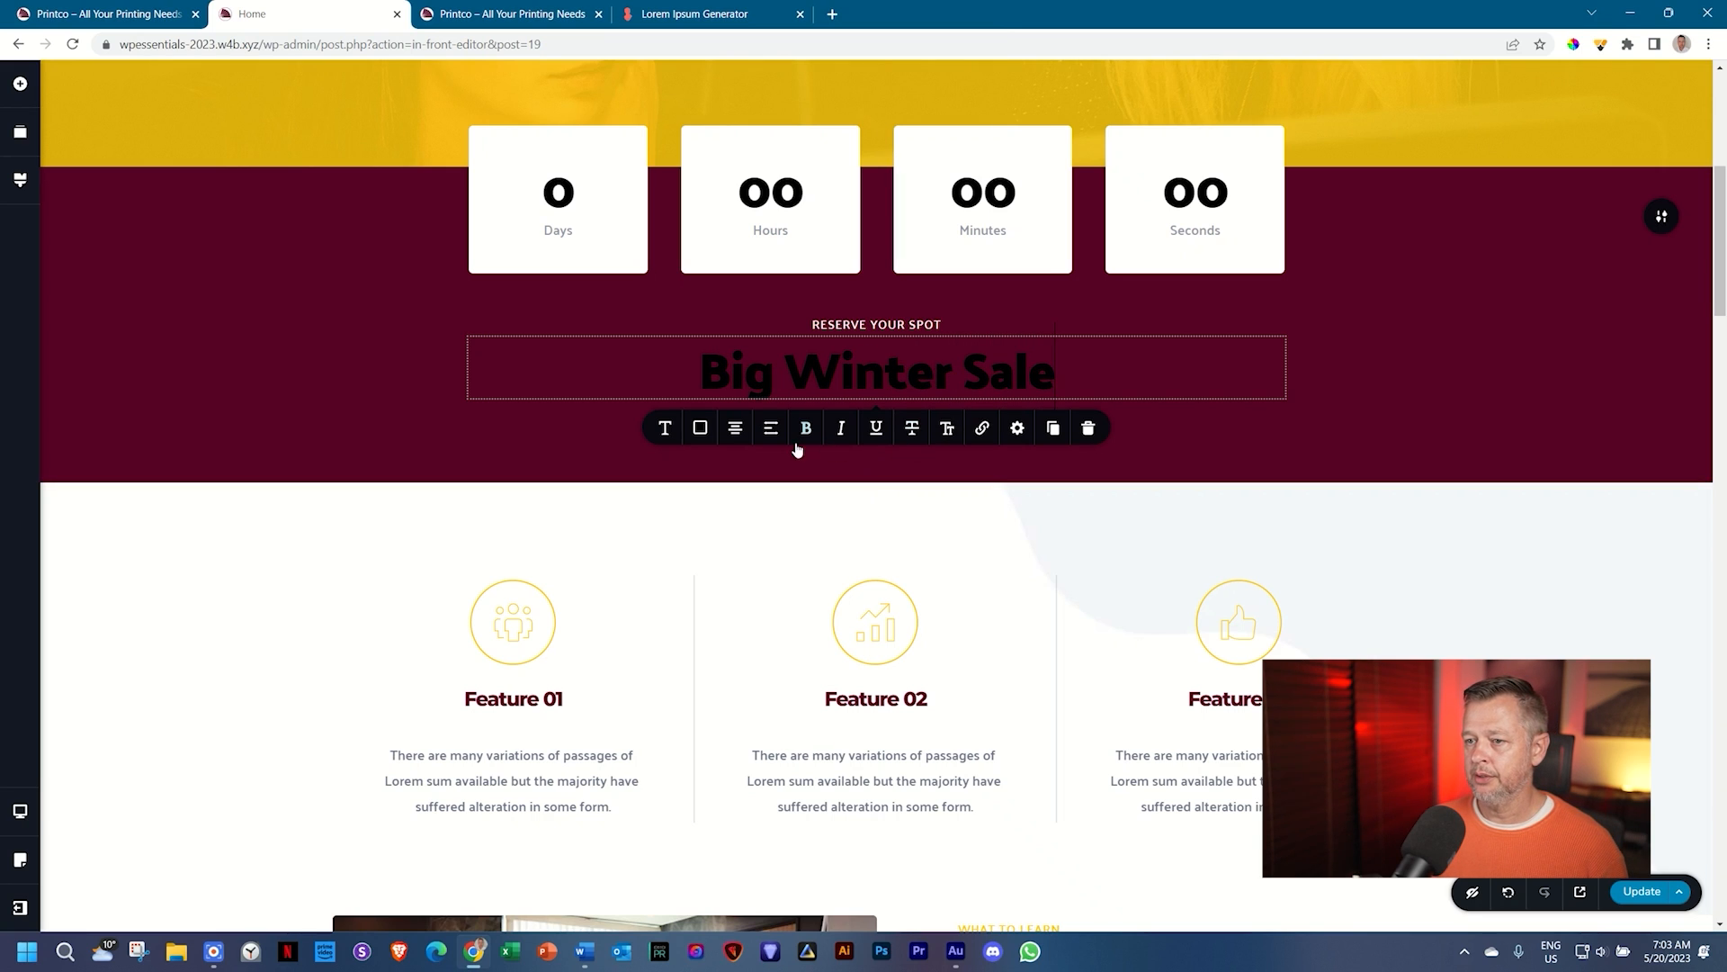
pyautogui.click(700, 430)
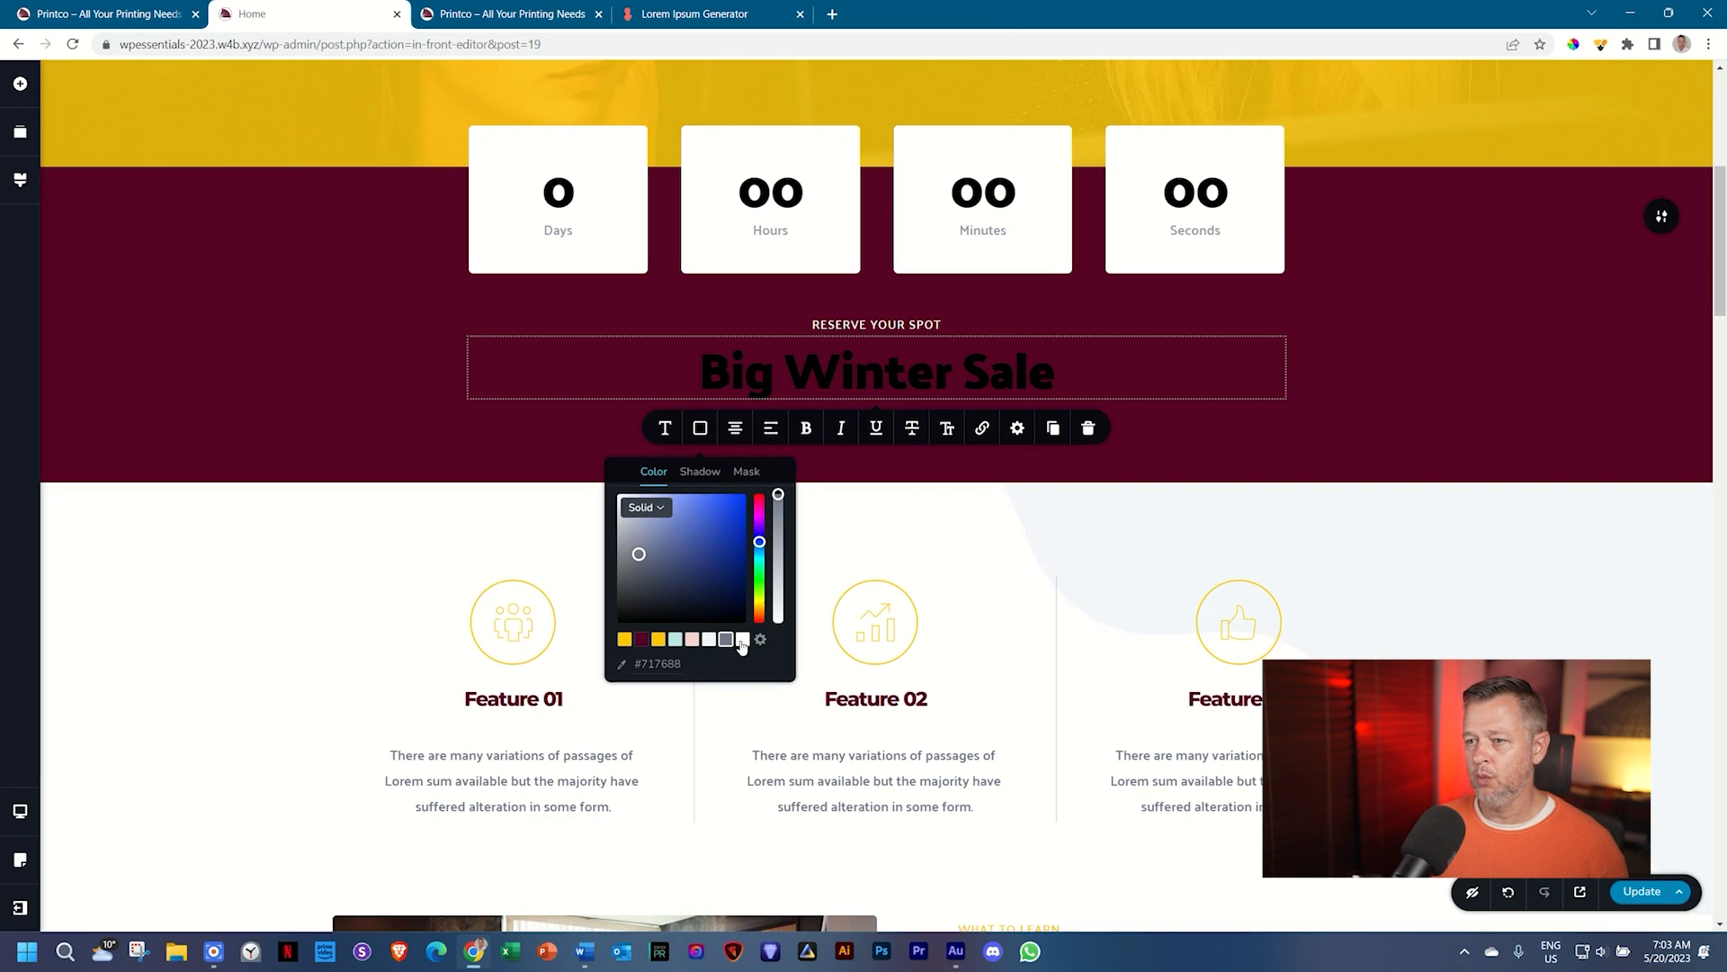
pyautogui.click(742, 641)
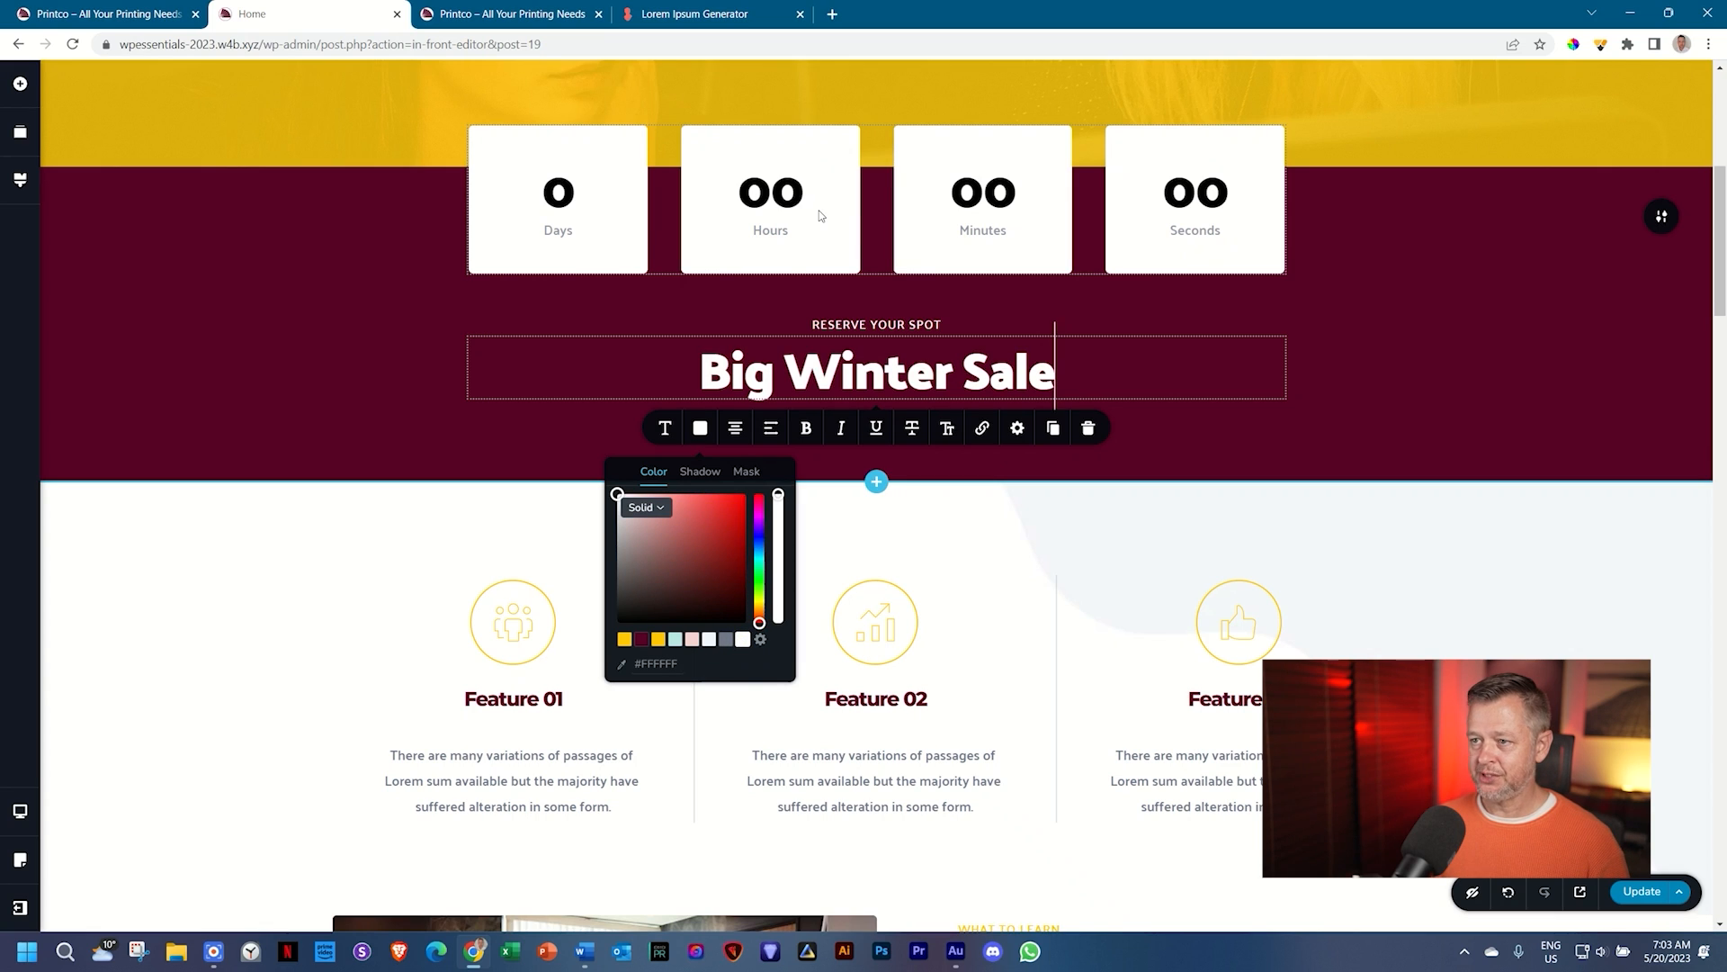
# Step: Add a second heading line reading 'Coming Soon'
pyautogui.press('Return')
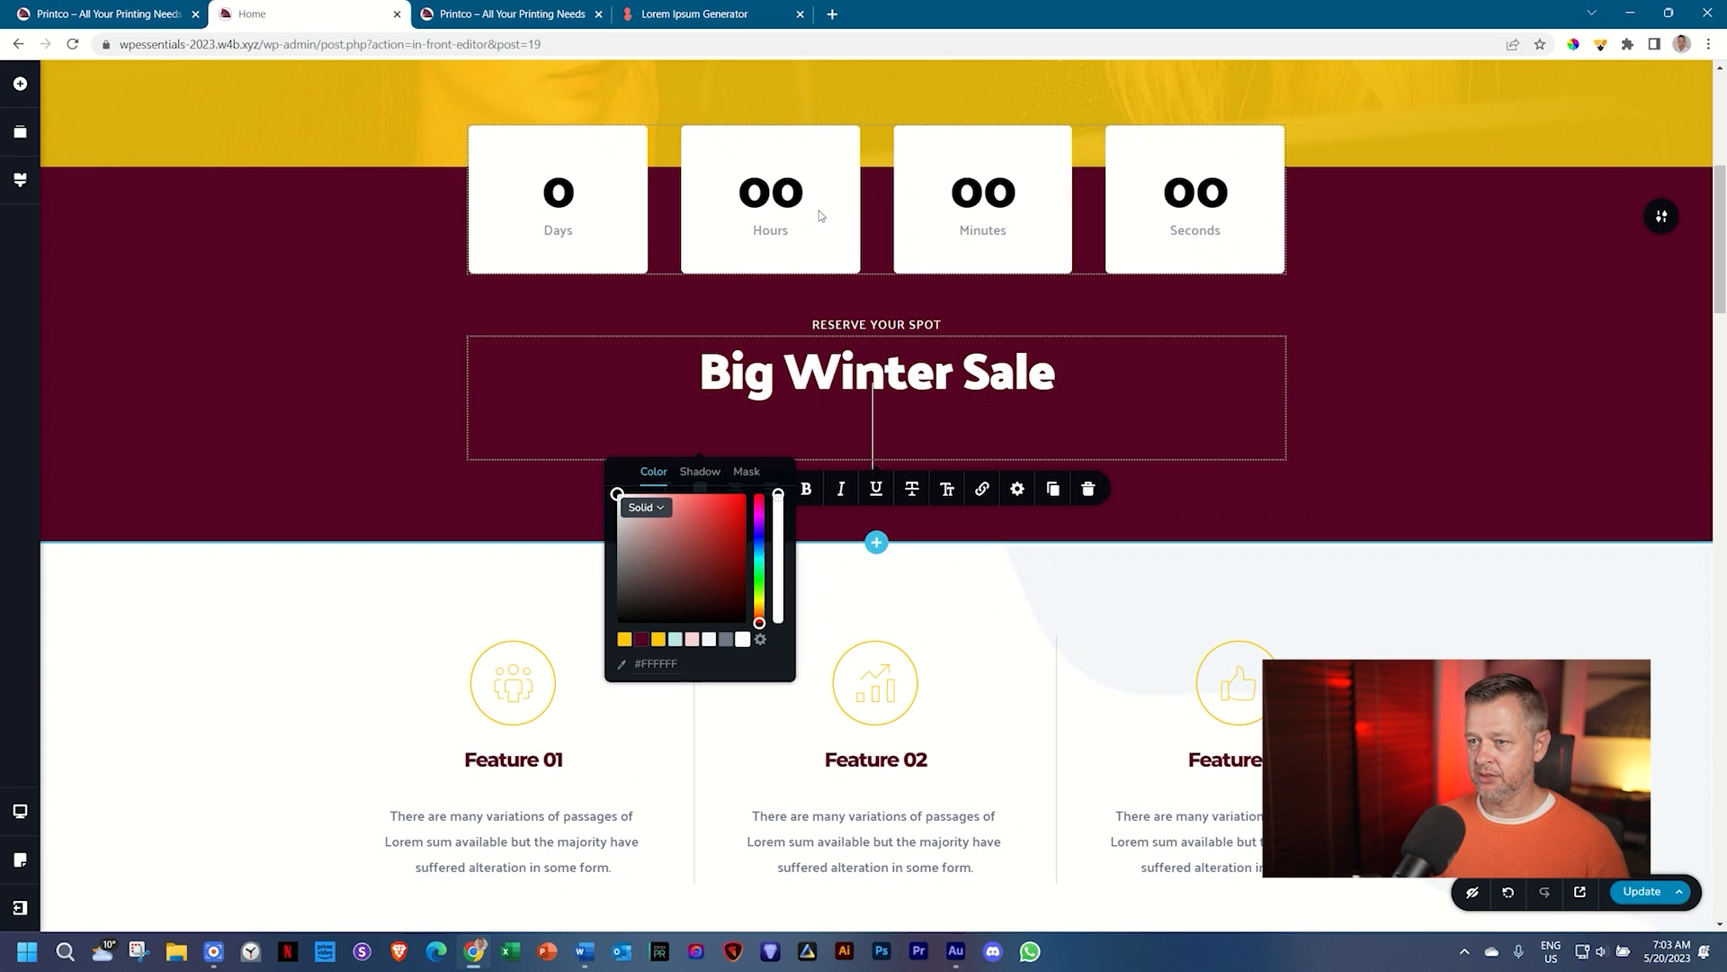
pyautogui.write('Comin')
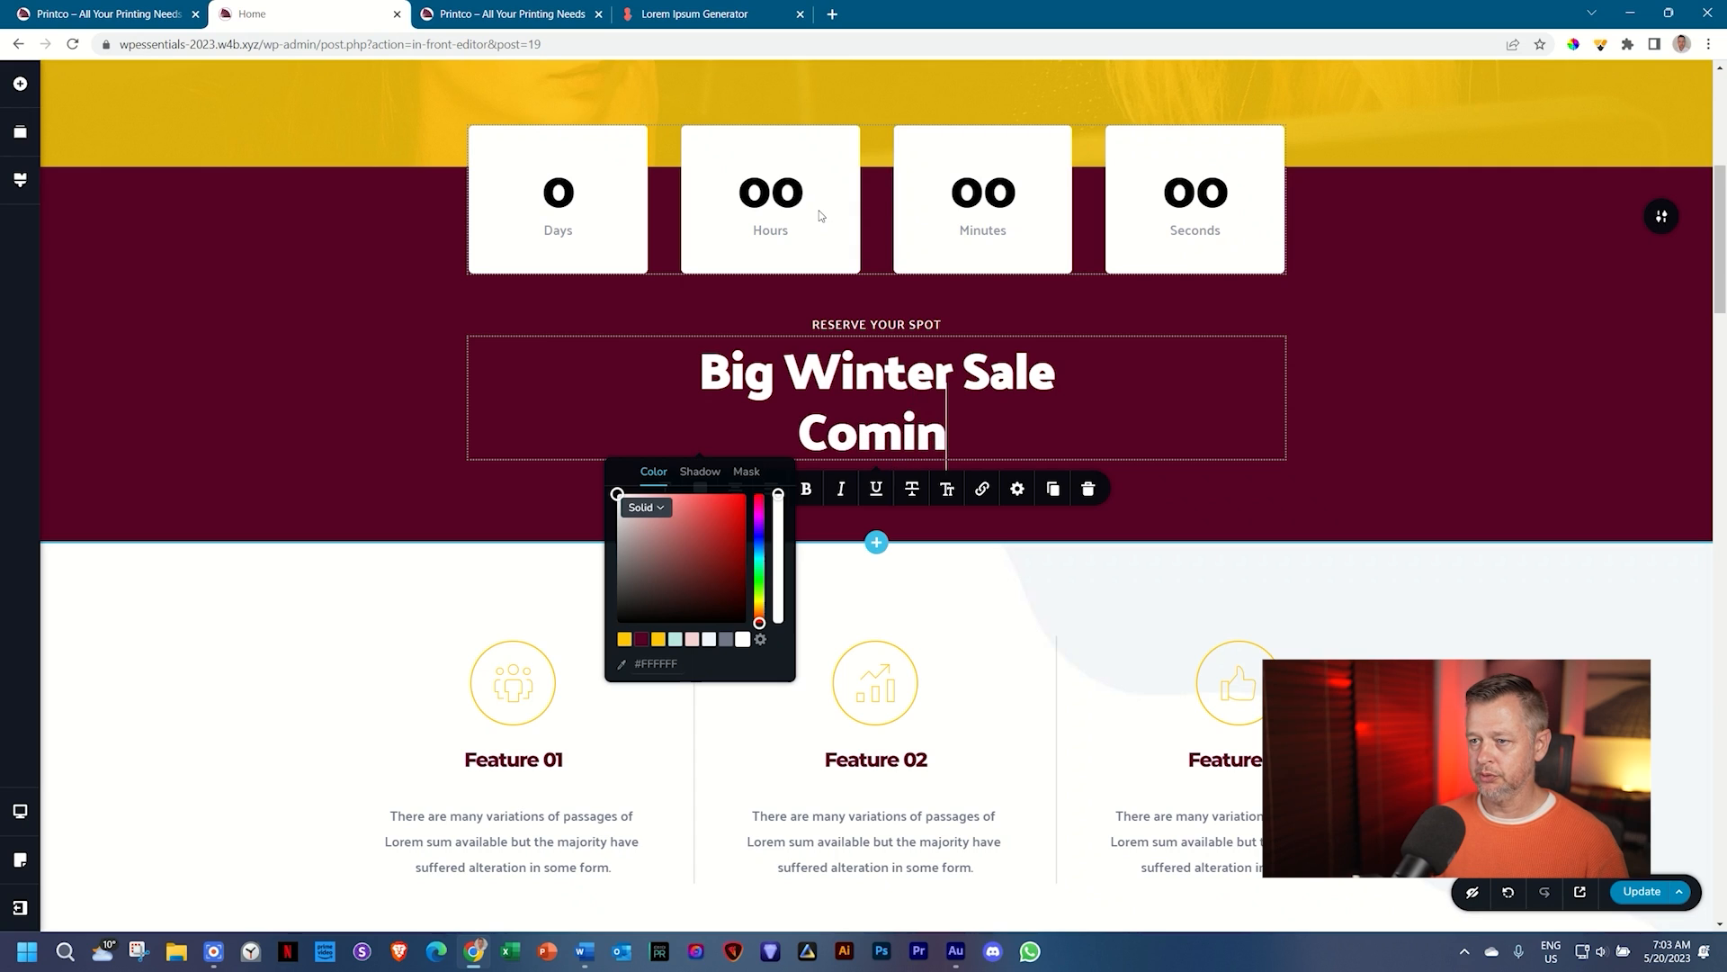
pyautogui.write('g soo')
pyautogui.press('BackSpace')
pyautogui.press('BackSpace')
pyautogui.press('BackSpace')
pyautogui.press('BackSpace')
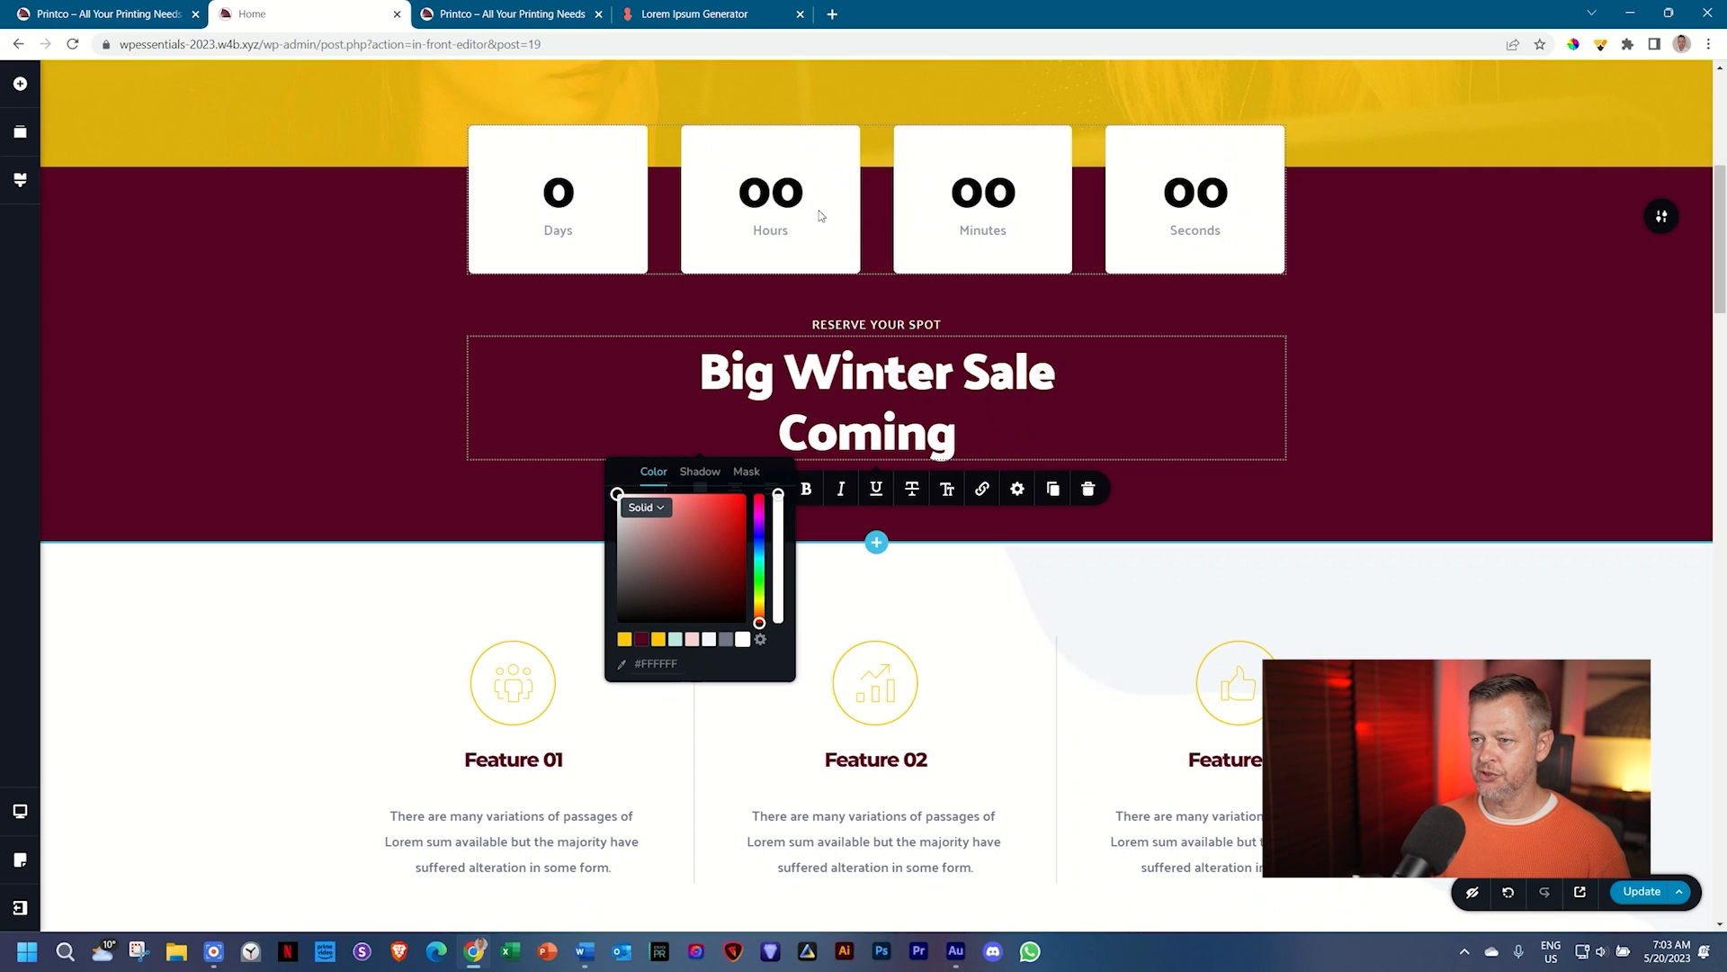
pyautogui.write('Soon')
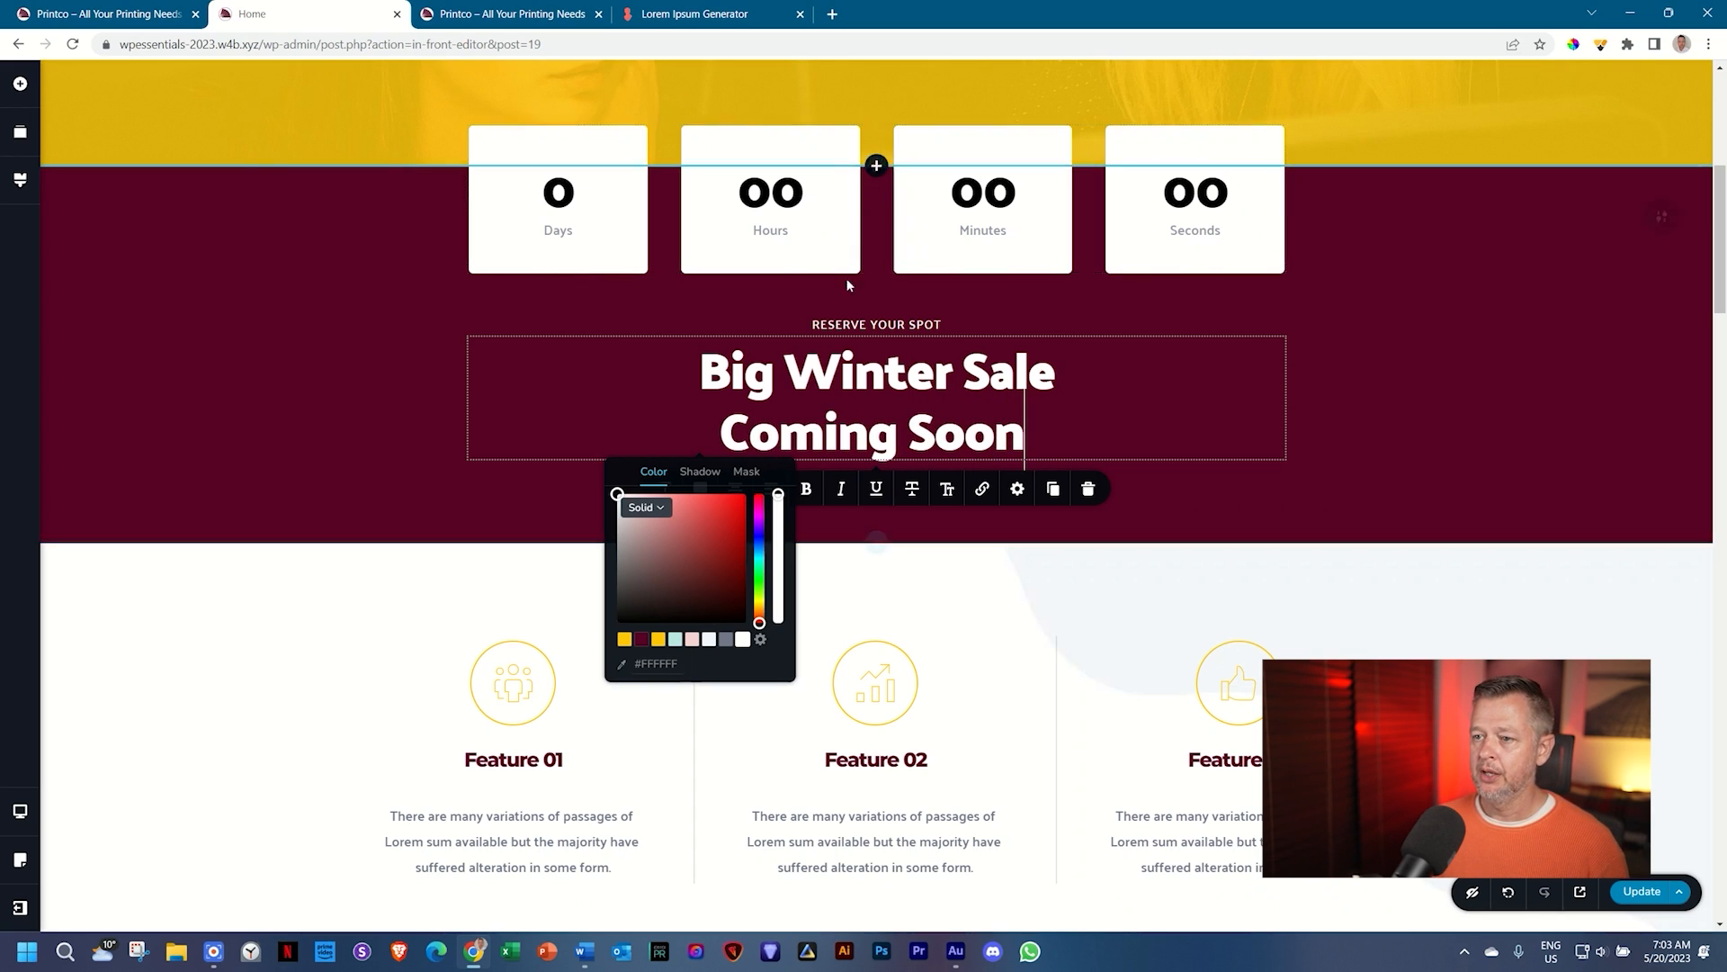
# Step: Make the Coming Soon line regular Palanquin in all uppercase
pyautogui.click(664, 490)
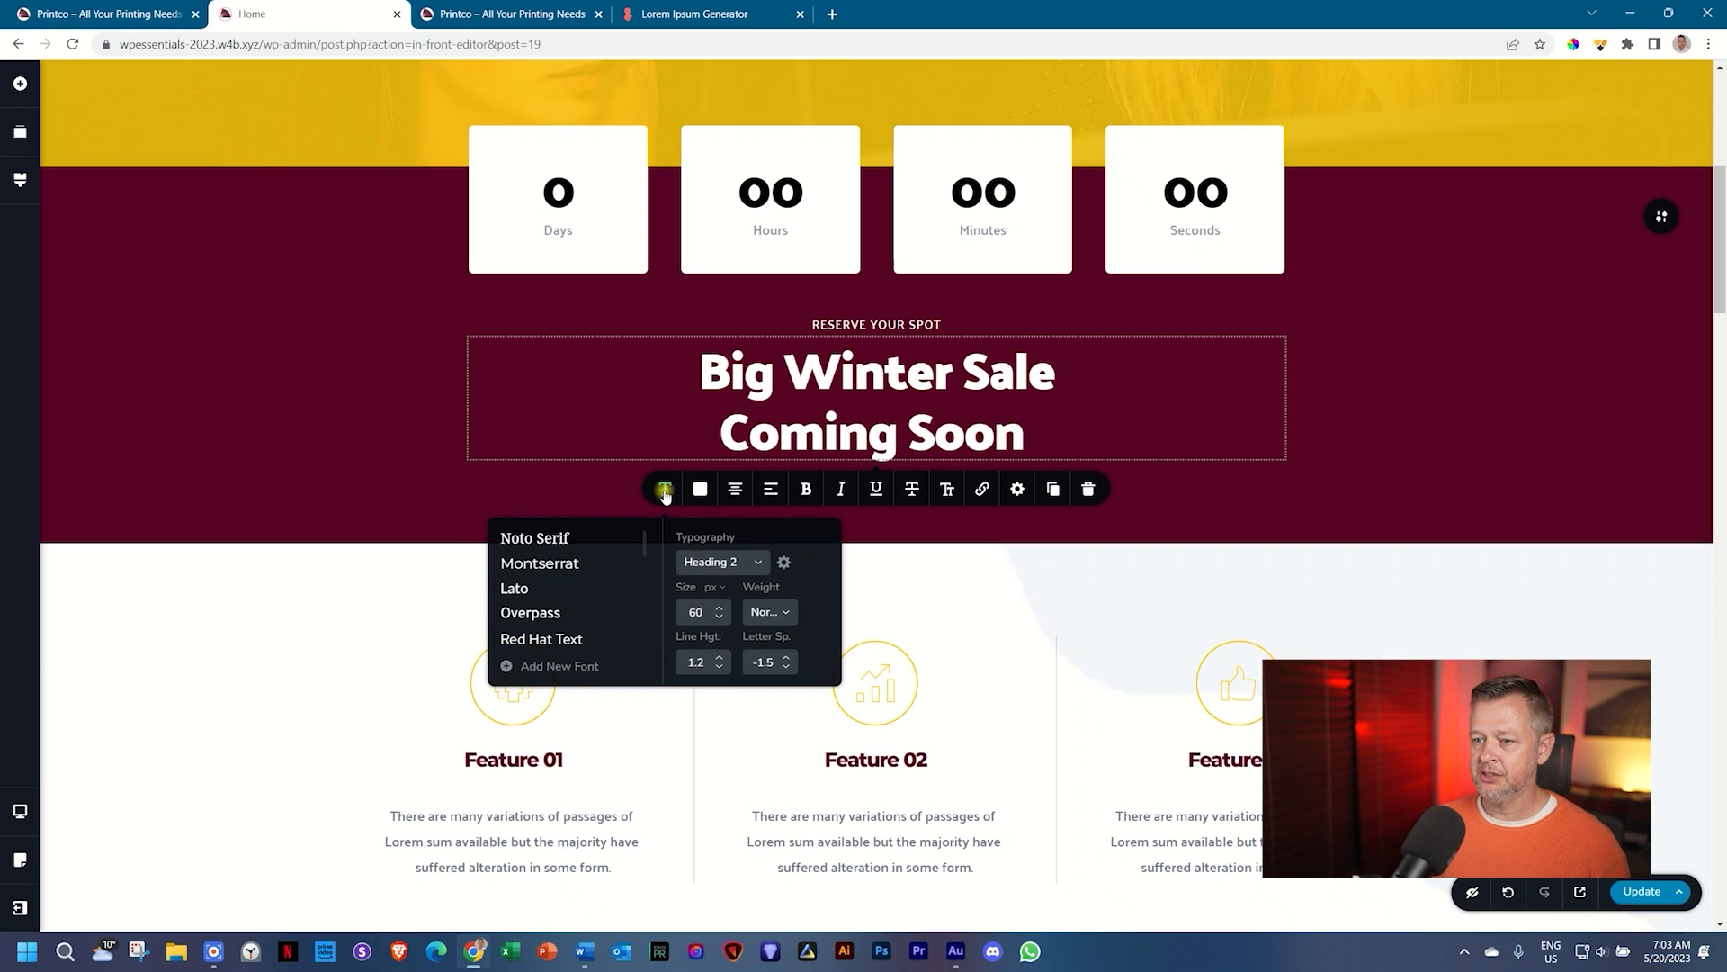
pyautogui.click(852, 443)
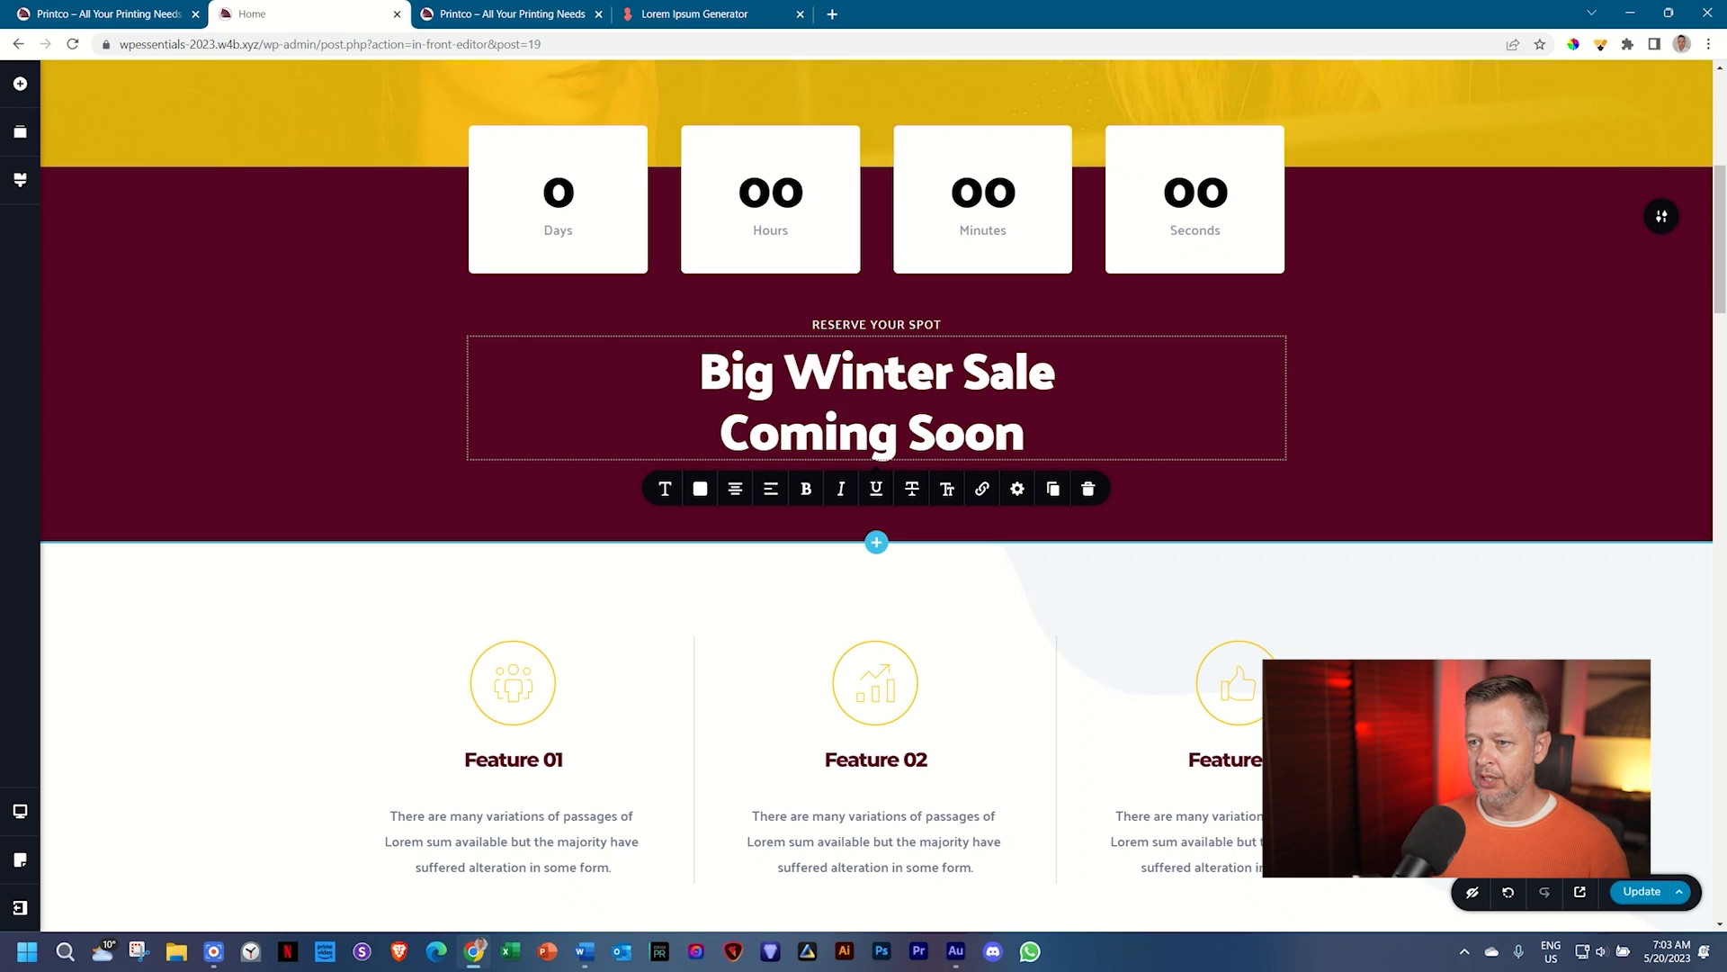
pyautogui.click(667, 490)
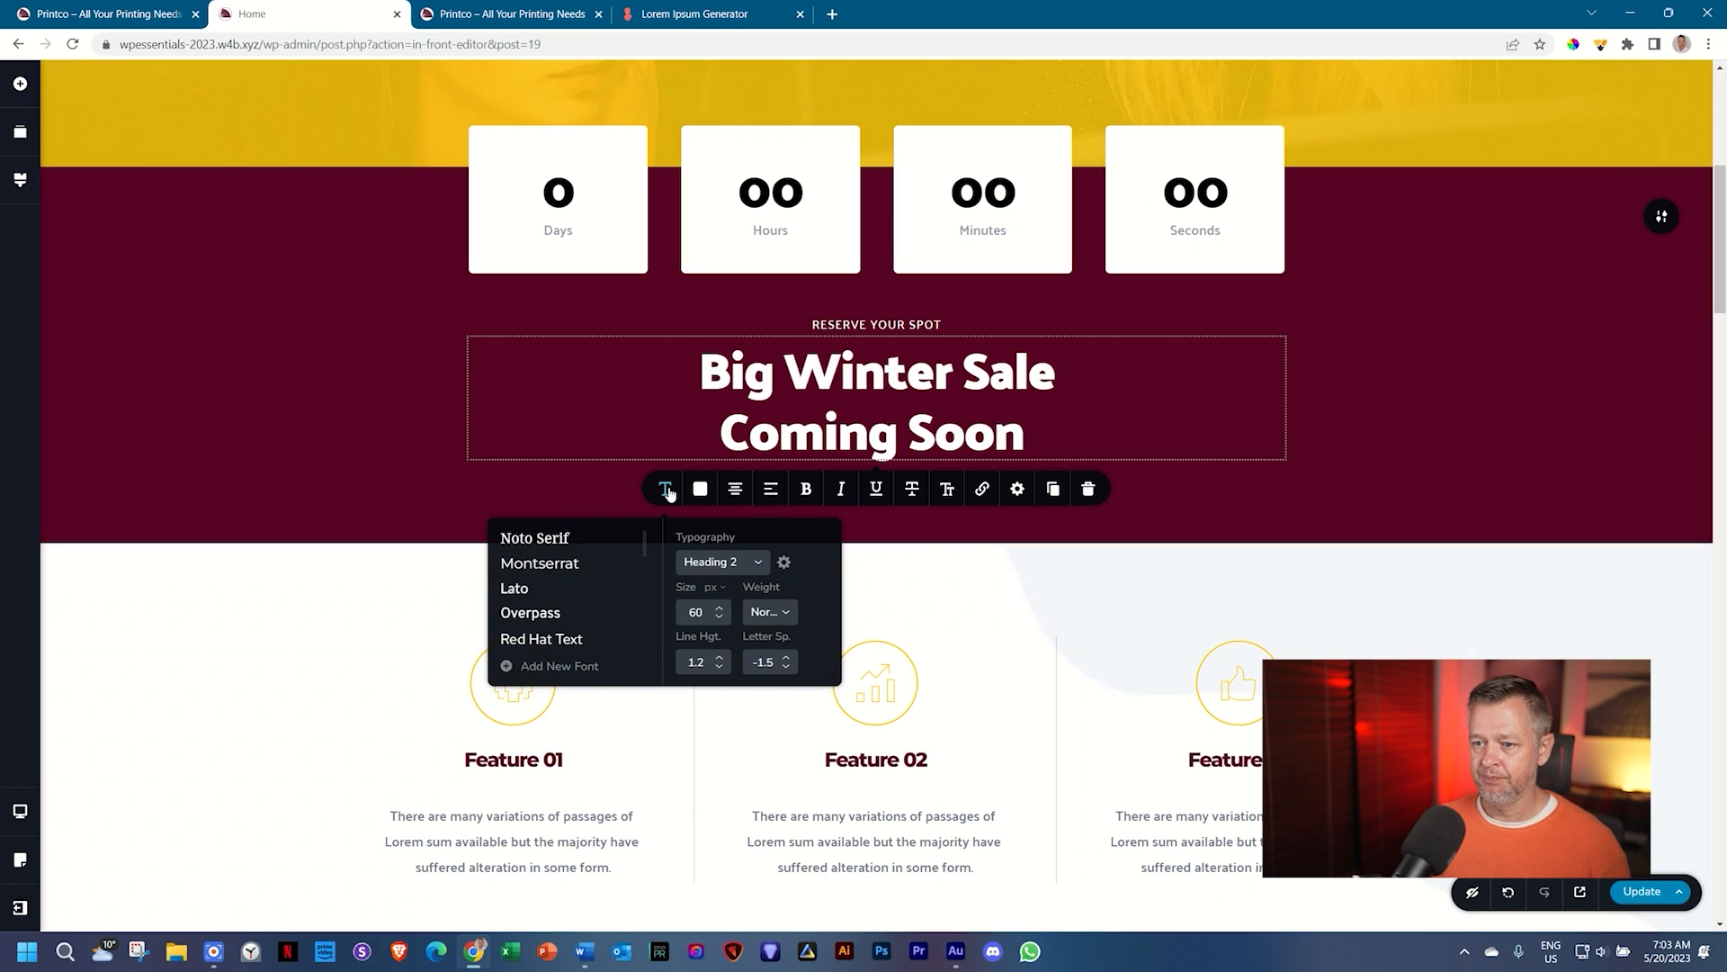
pyautogui.scroll(-3, 590, 598)
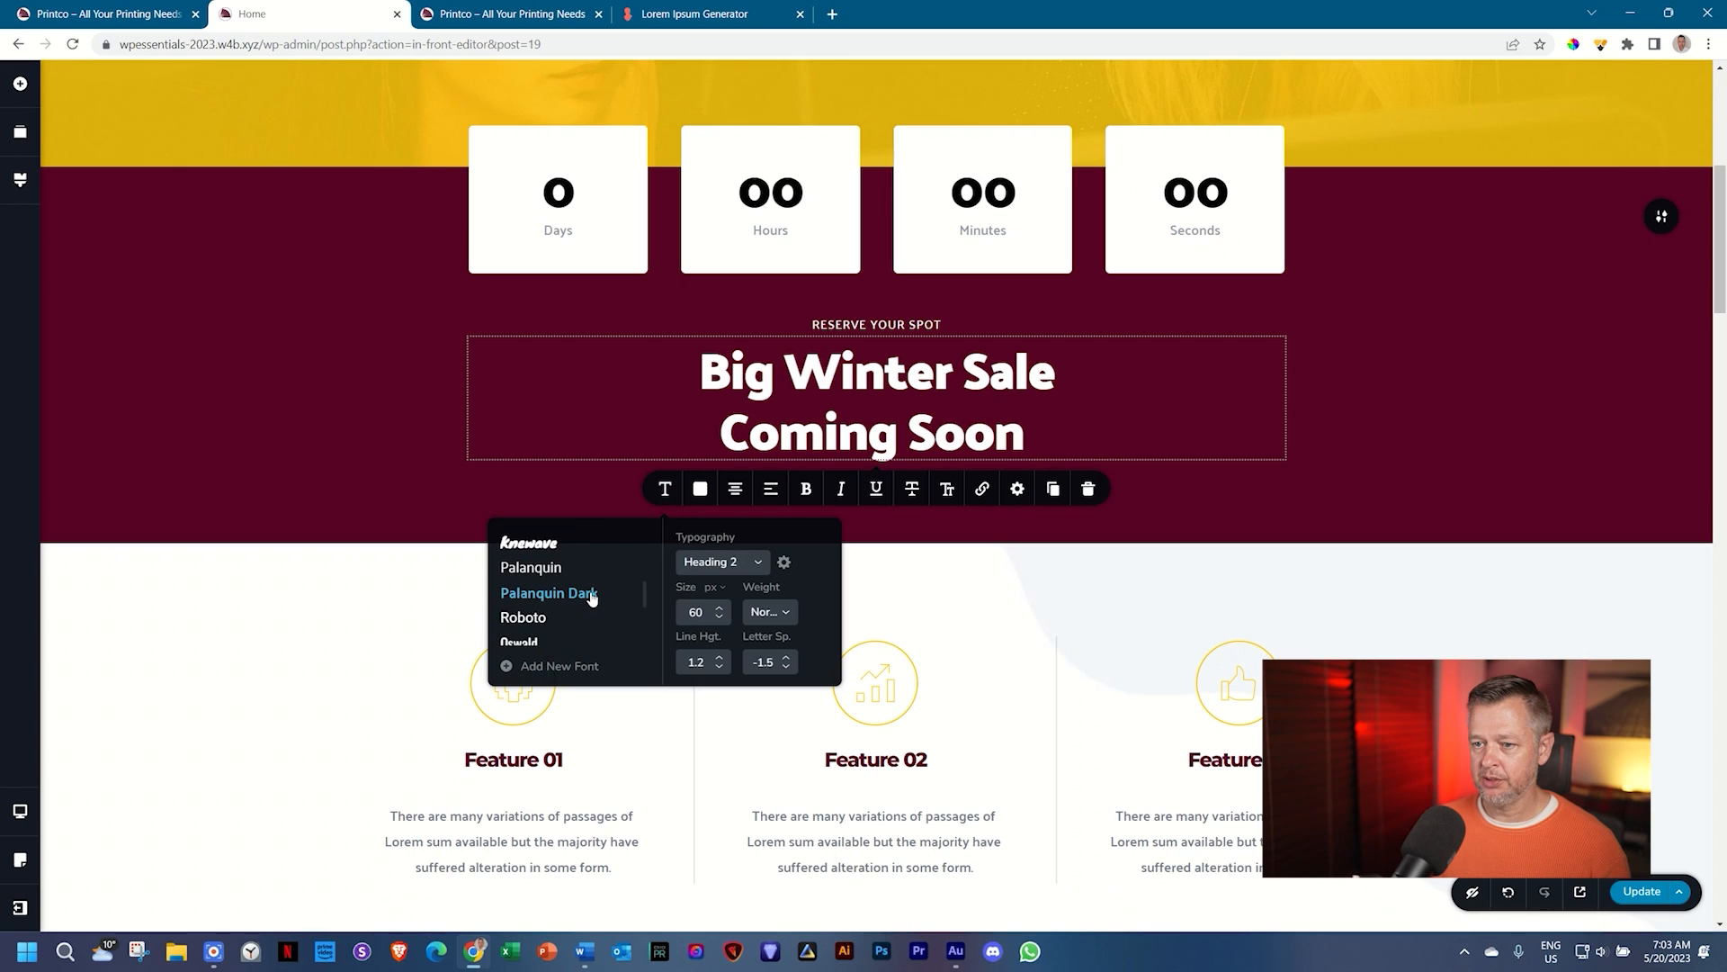
pyautogui.click(538, 568)
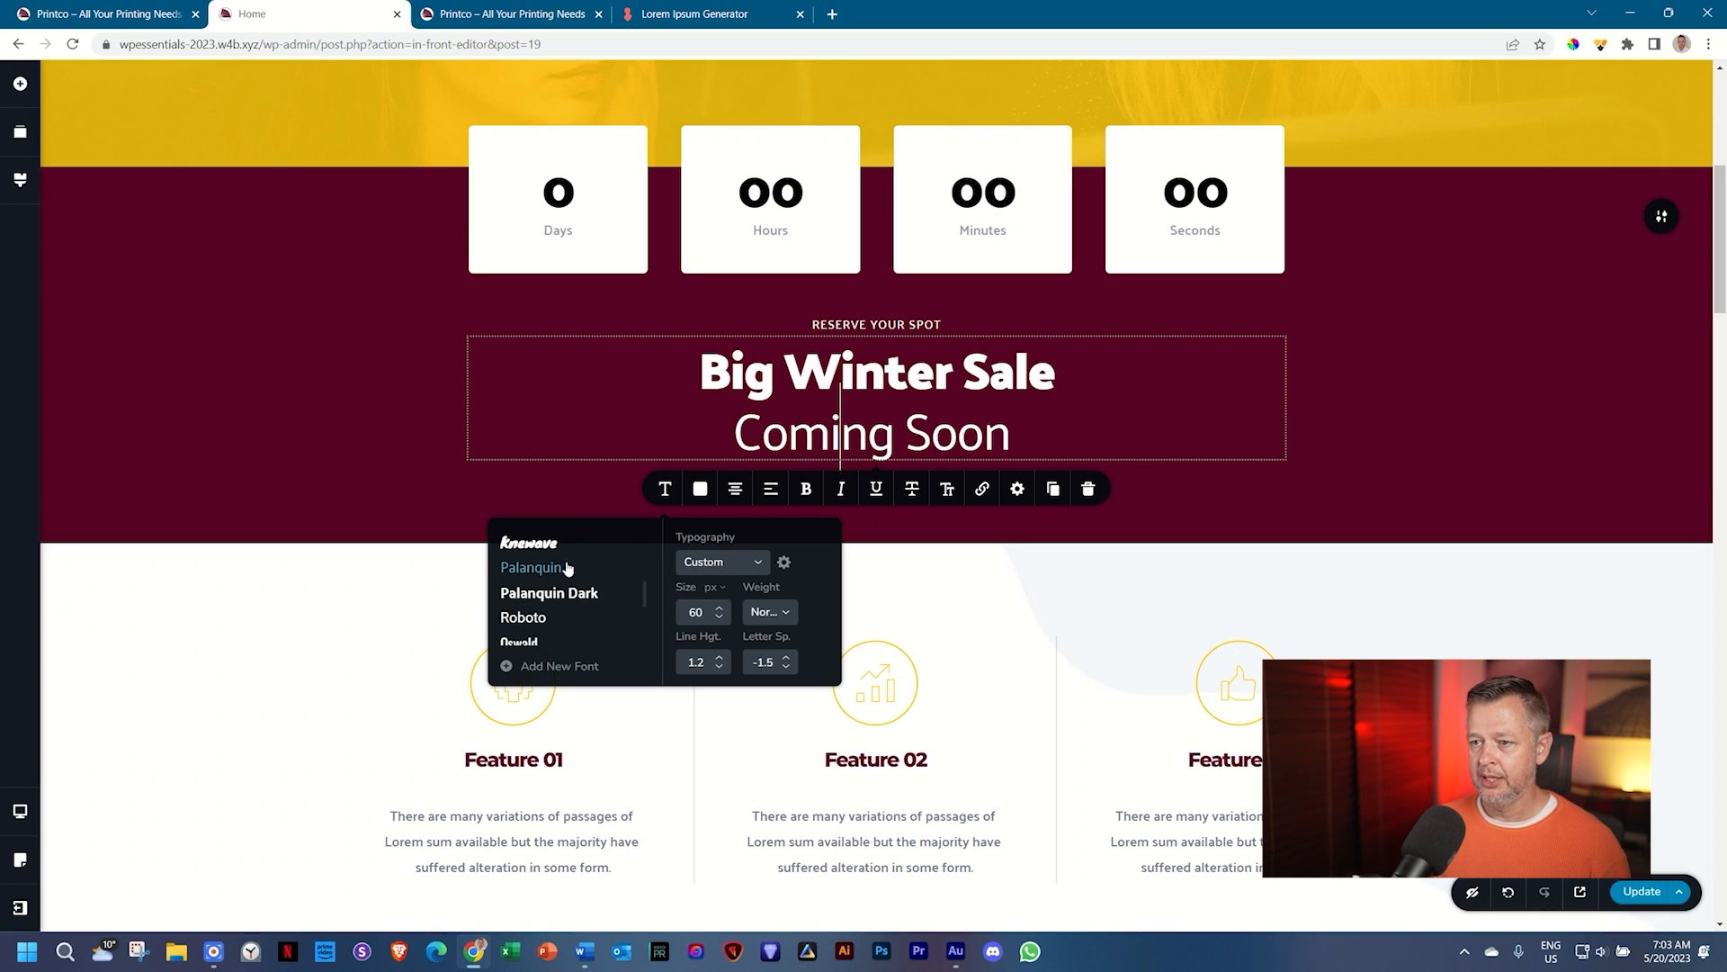
pyautogui.click(948, 491)
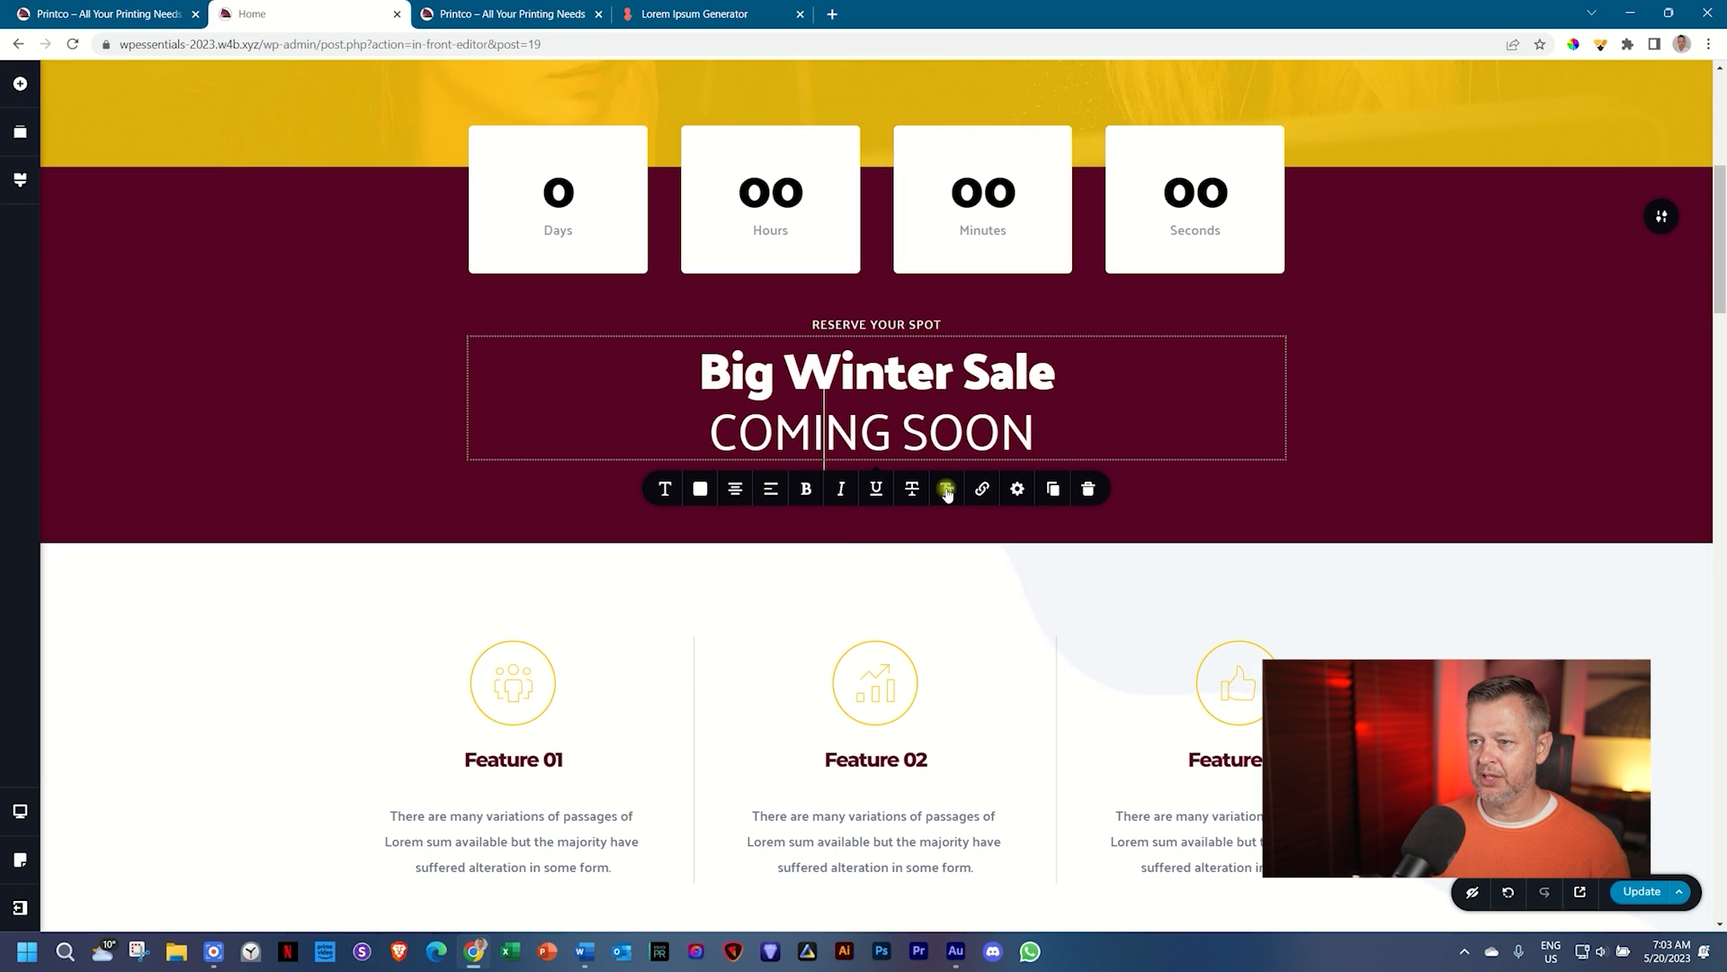
# Step: Set the COMING SOON font size to 40 and letter spacing to 2.0
pyautogui.click(666, 489)
pyautogui.click(719, 619)
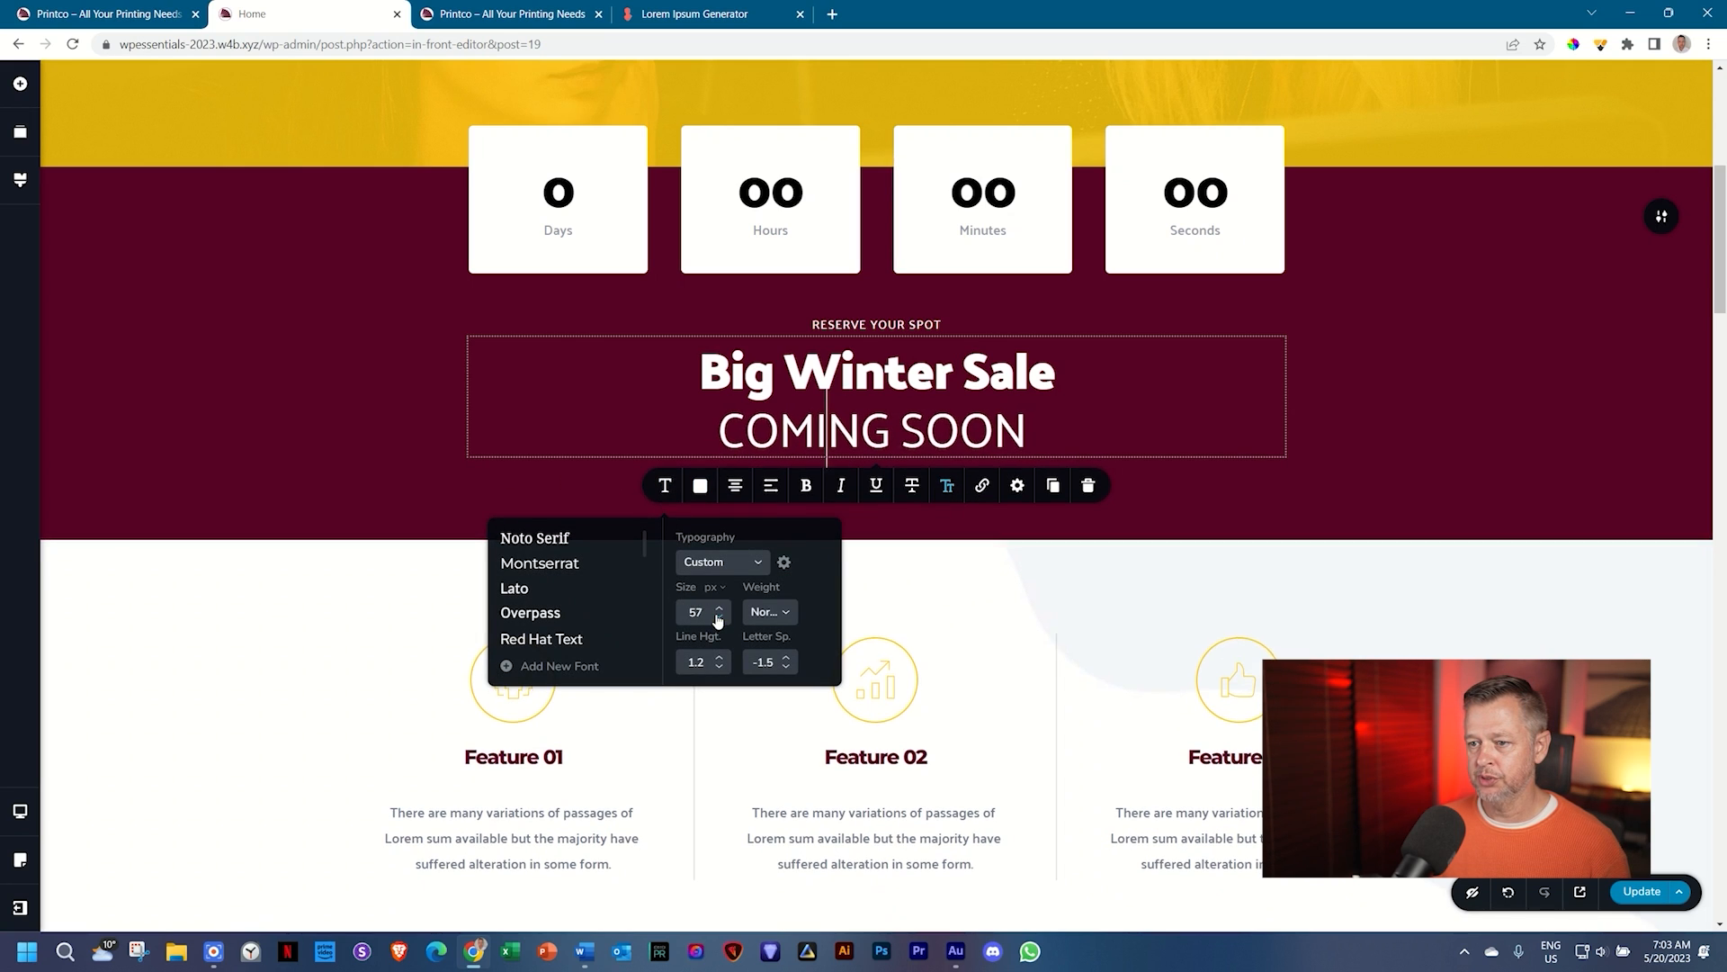
pyautogui.click(719, 619)
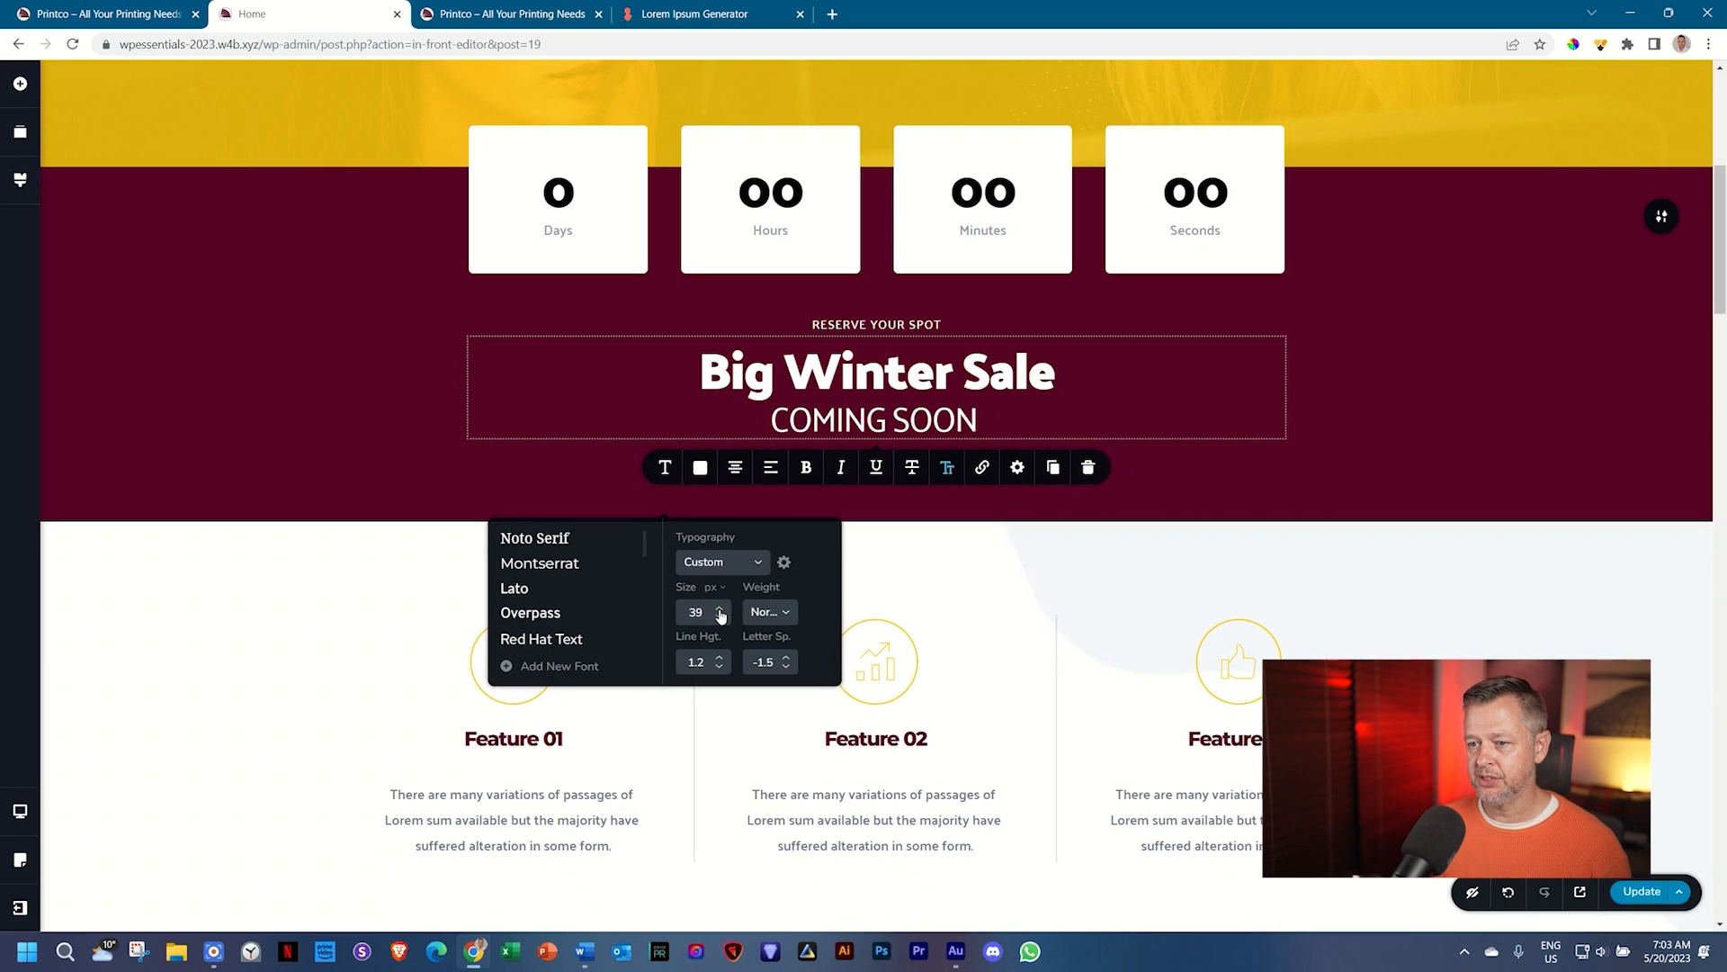
pyautogui.click(719, 619)
pyautogui.click(788, 658)
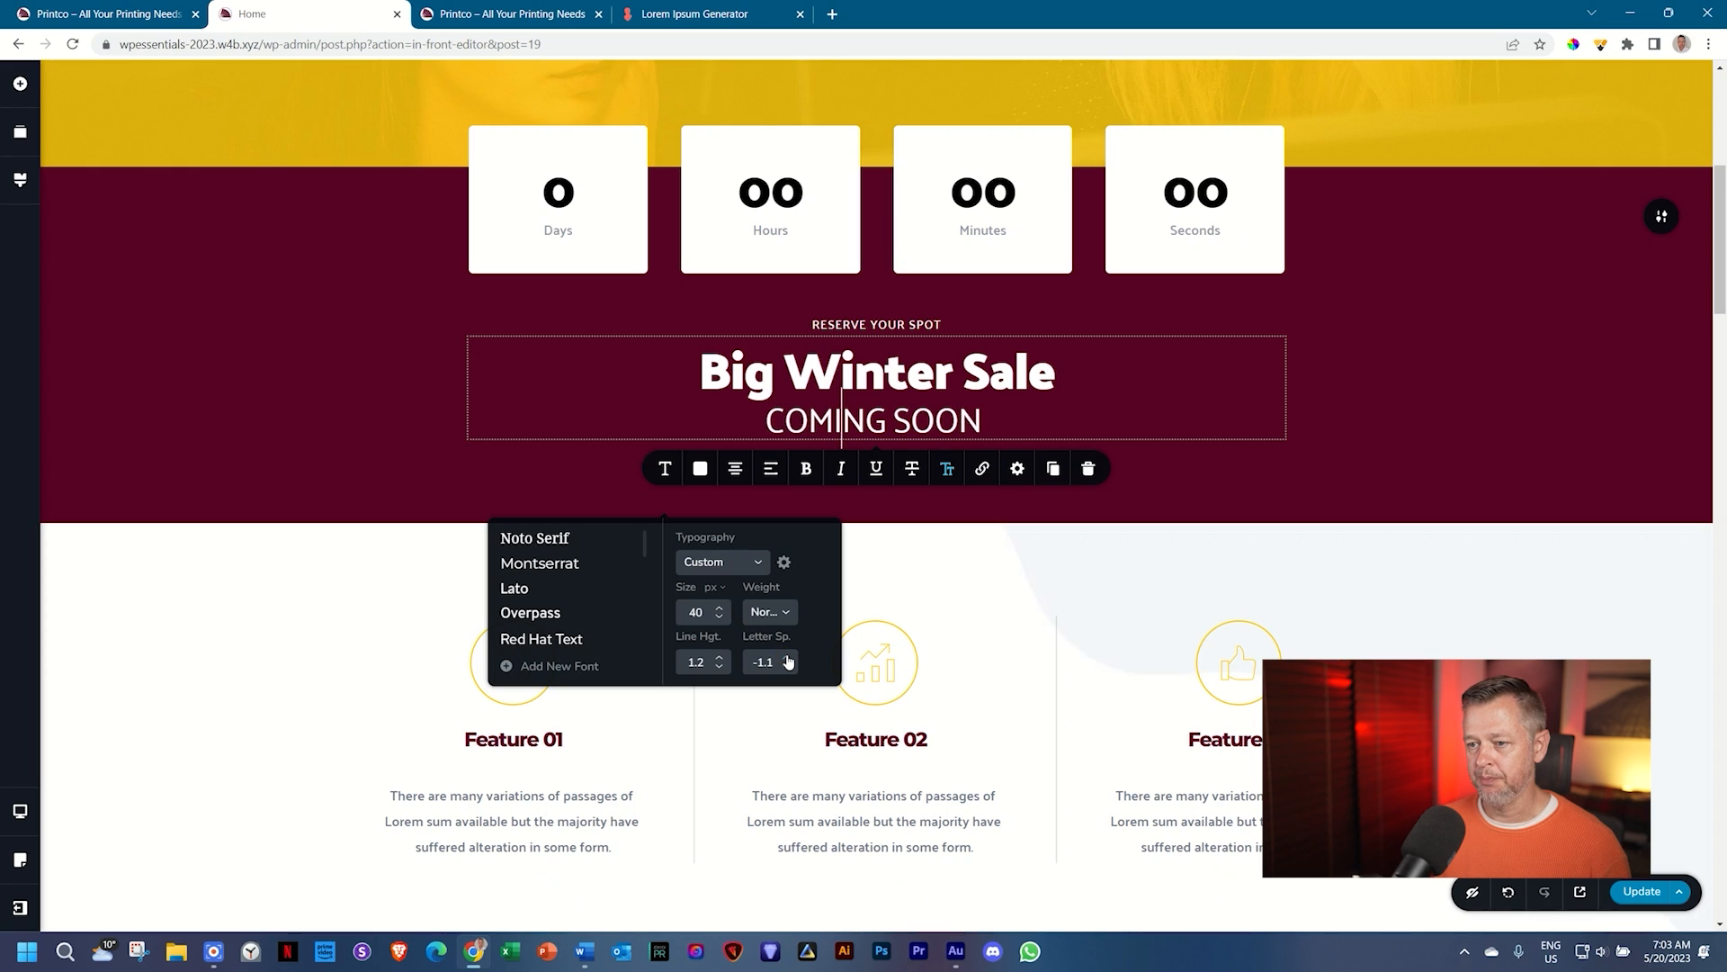
pyautogui.click(788, 657)
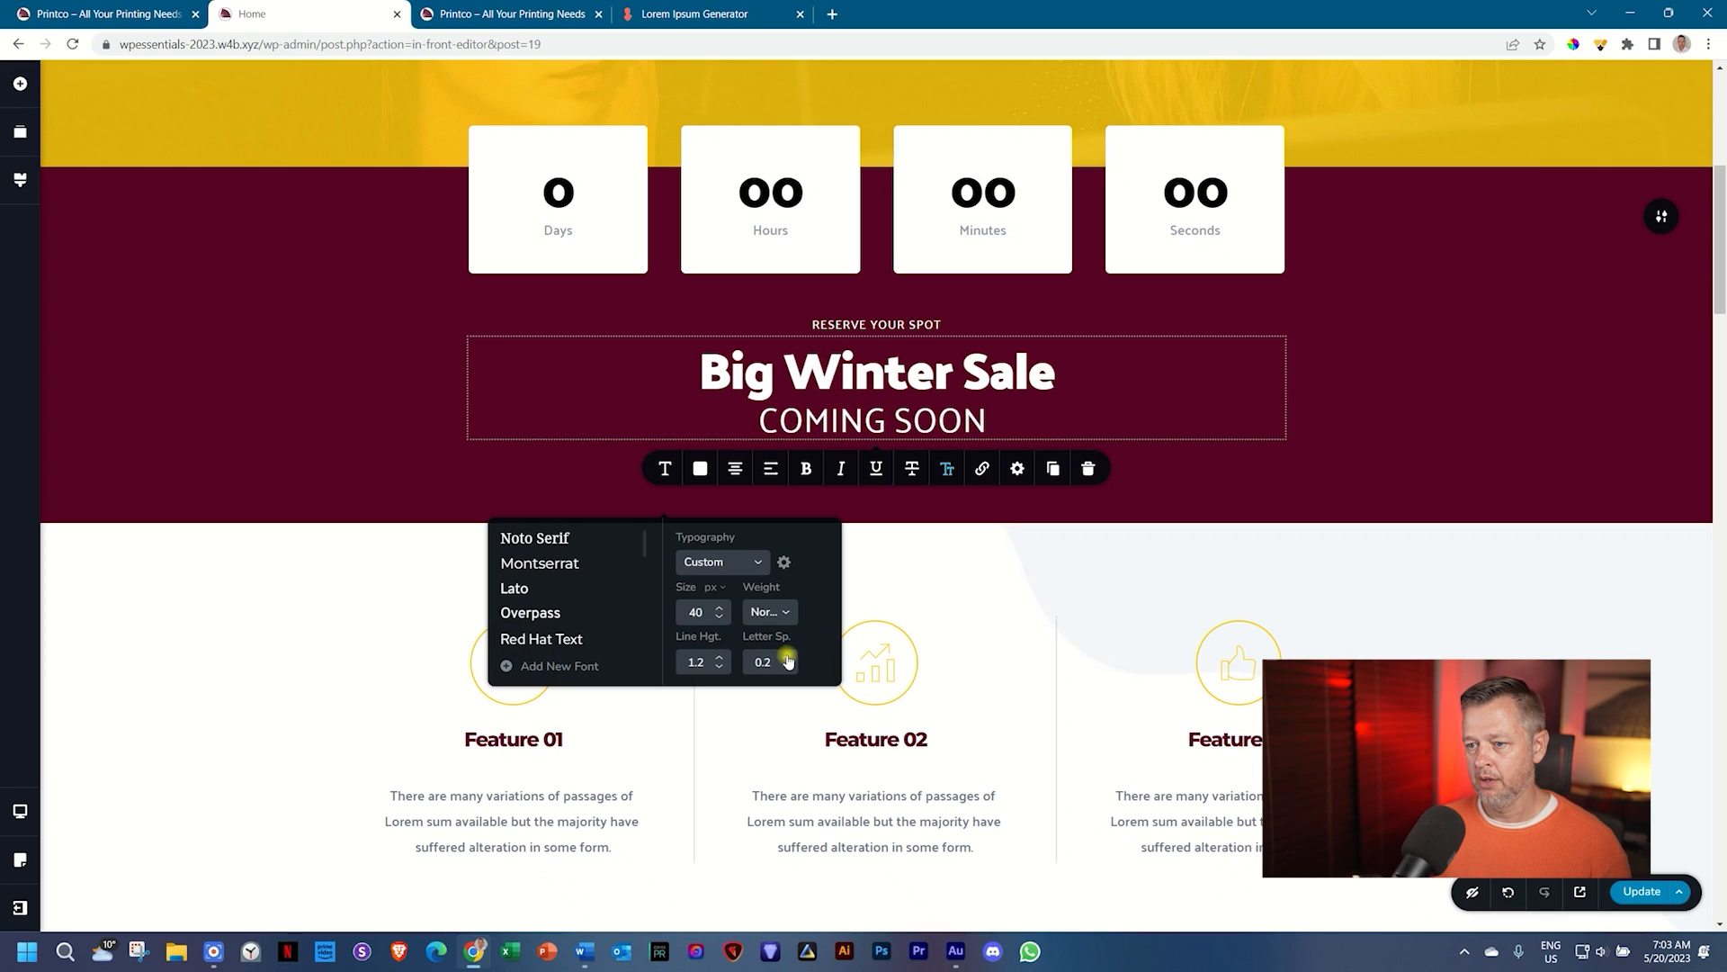
pyautogui.click(789, 659)
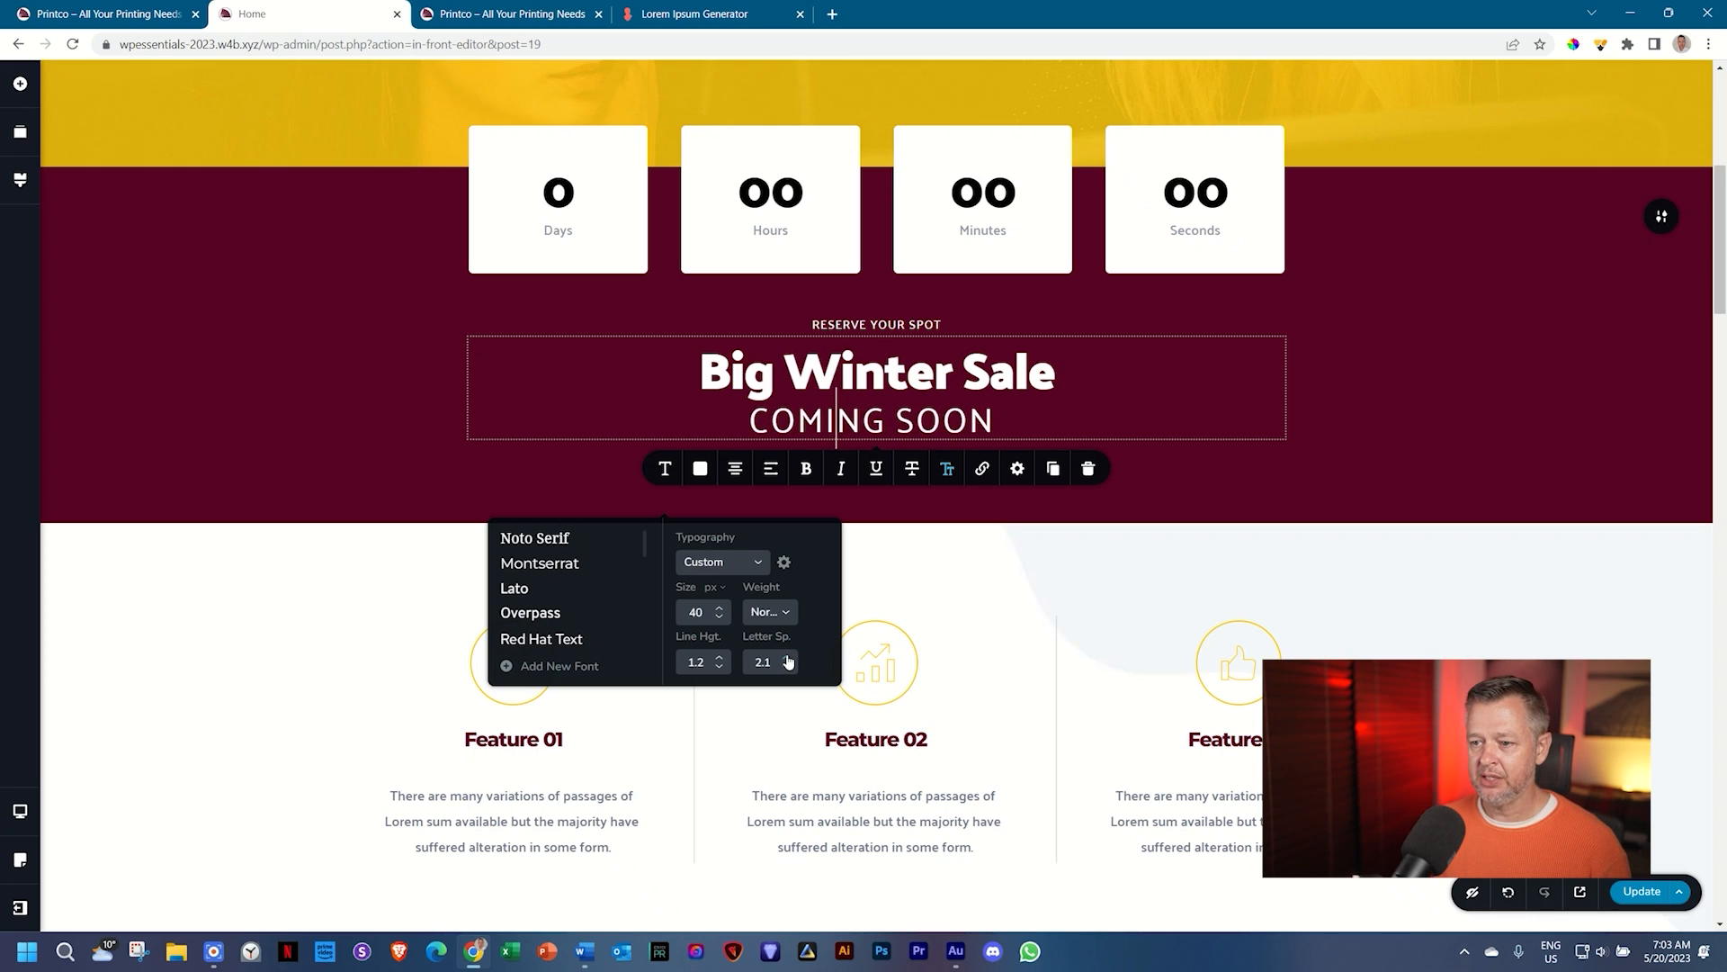
pyautogui.click(788, 667)
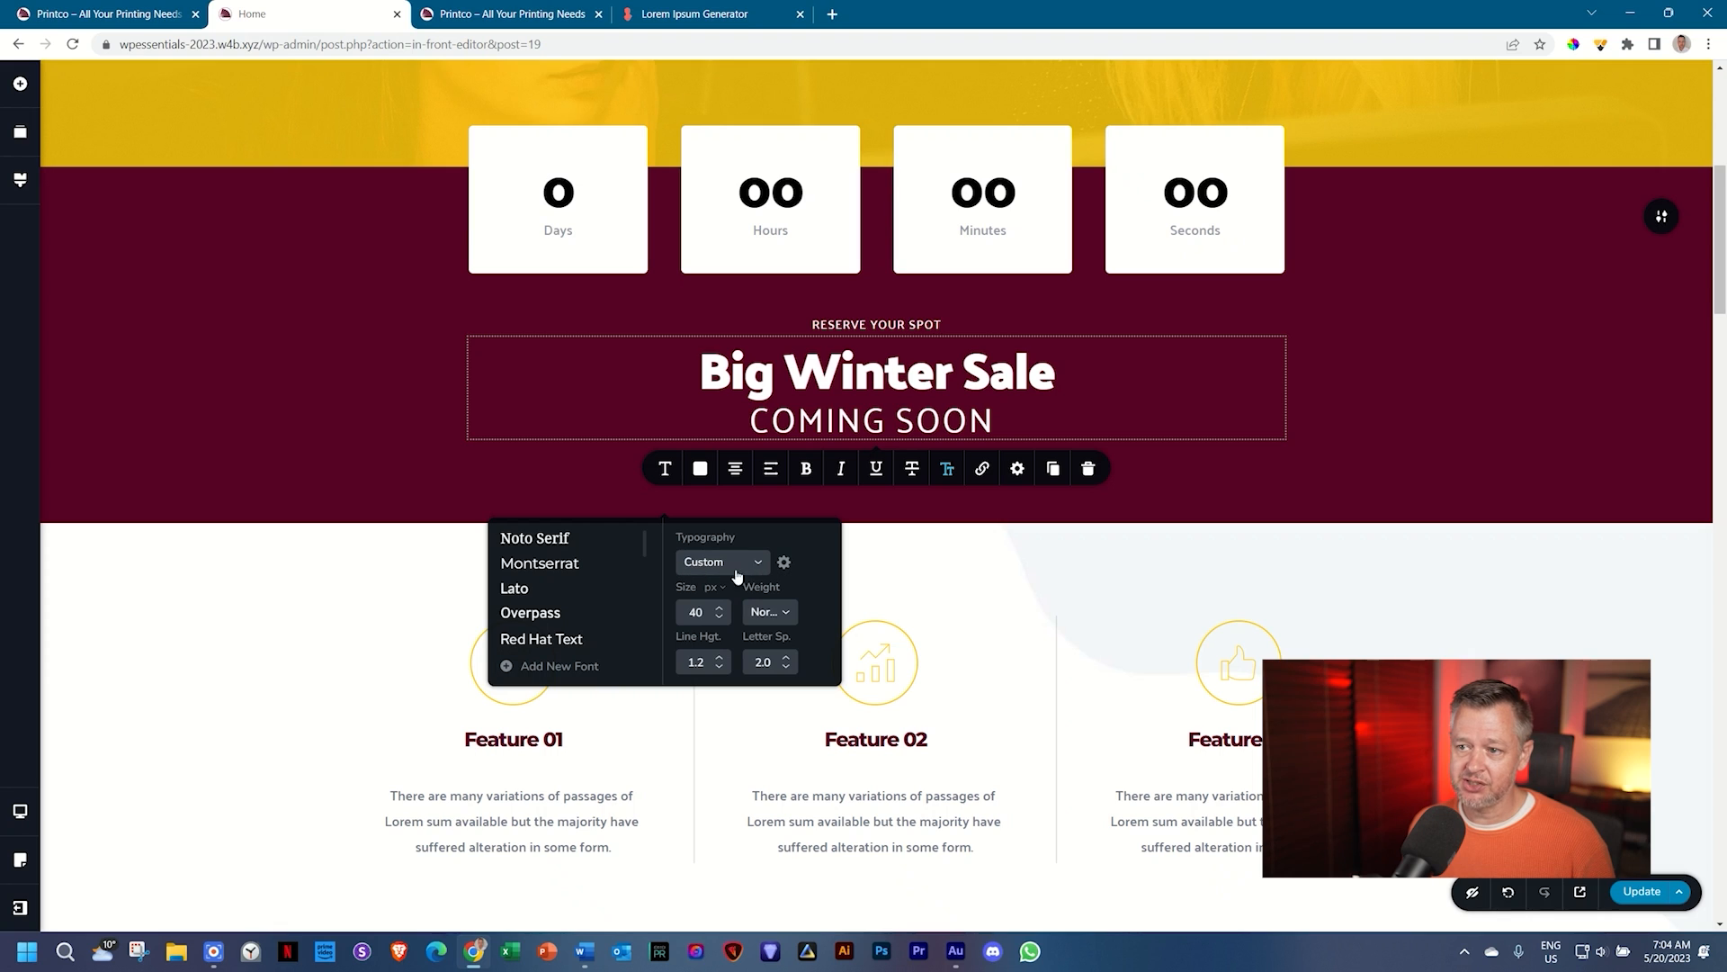
# Step: Raise the COMING SOON line height to 1.5
pyautogui.click(828, 420)
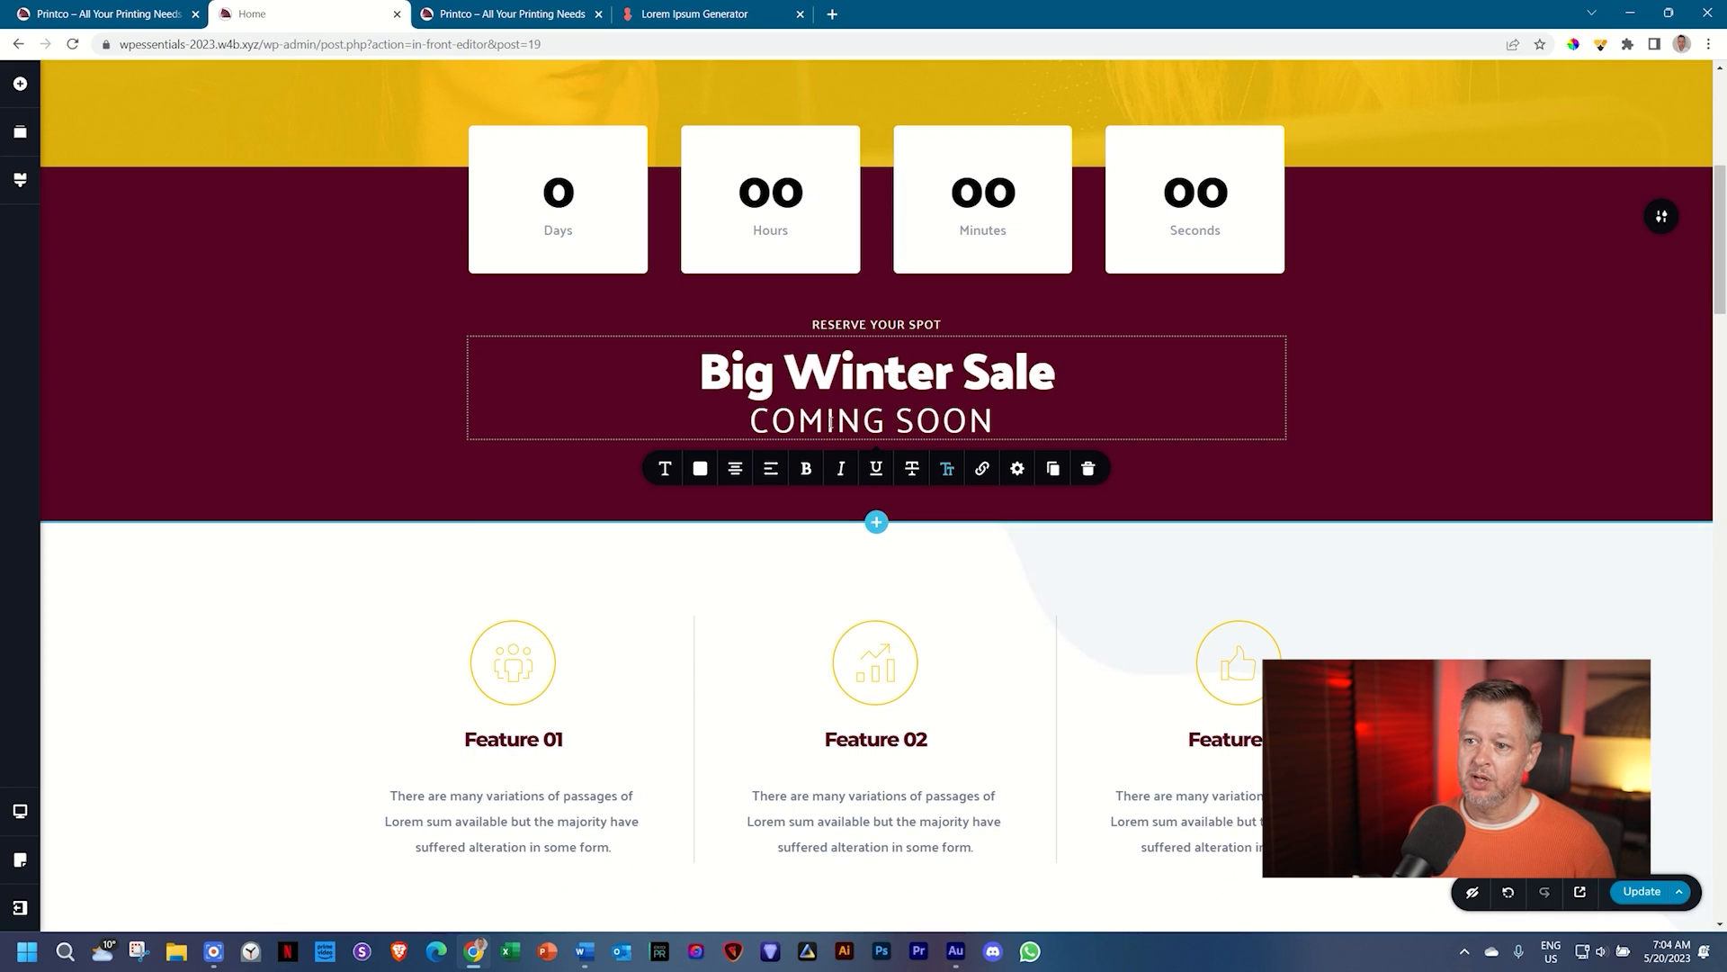
pyautogui.click(665, 468)
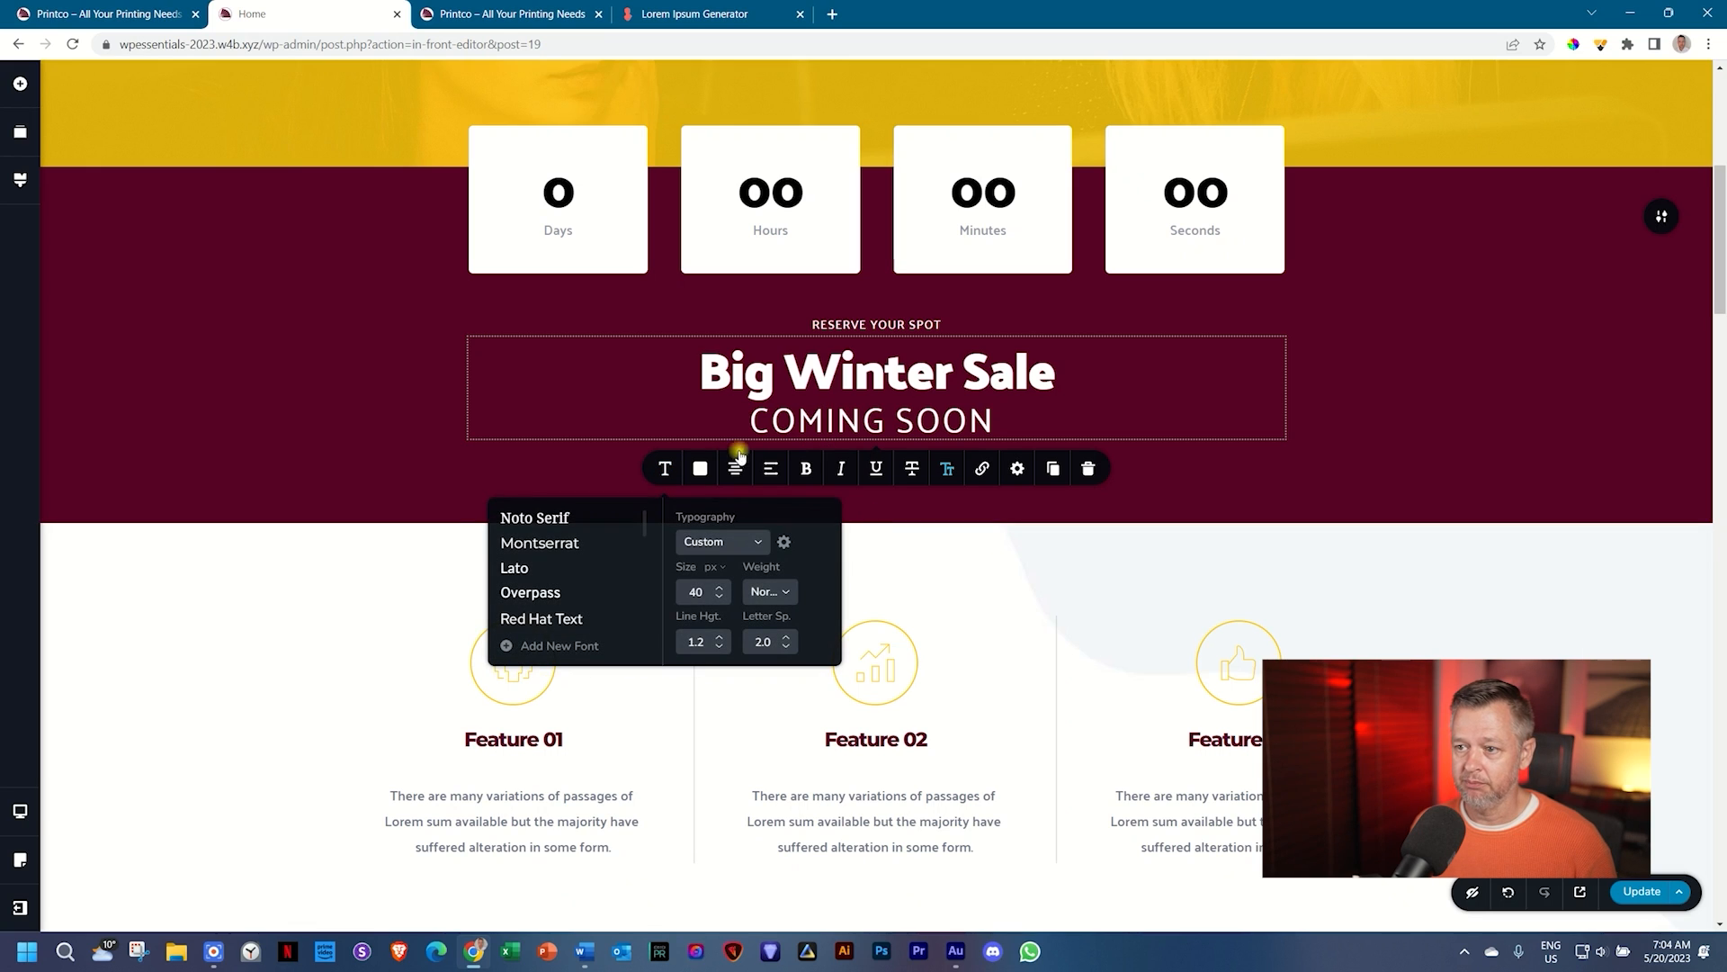
pyautogui.click(843, 426)
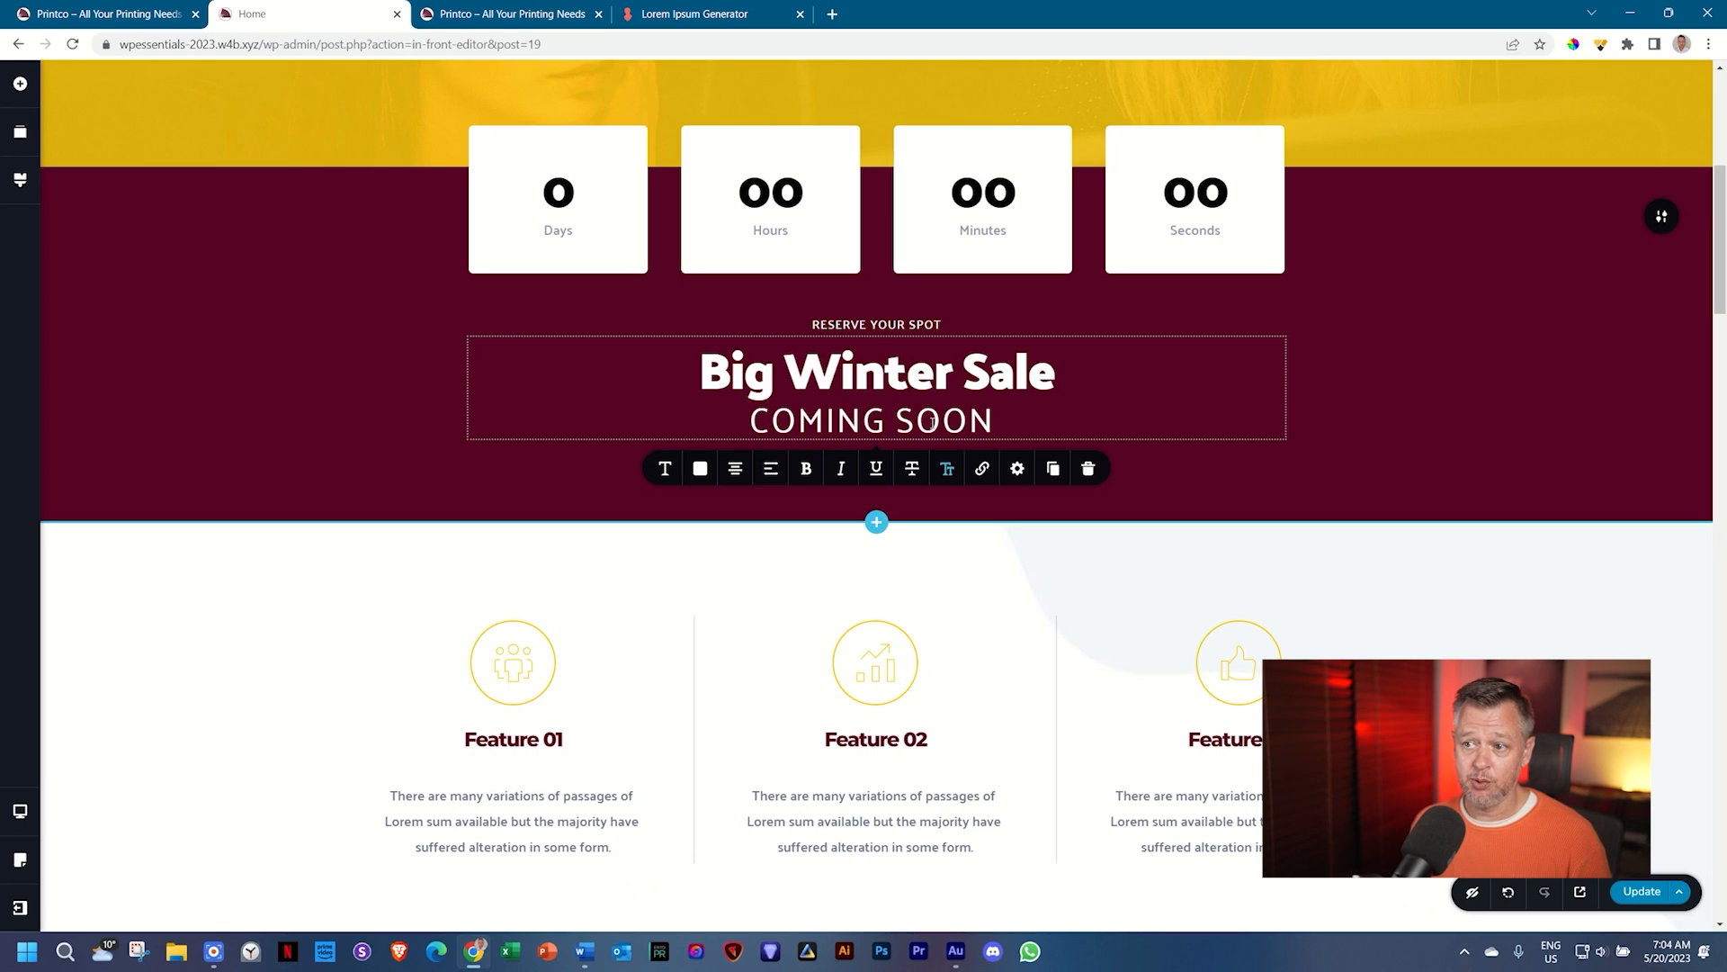
pyautogui.click(1332, 469)
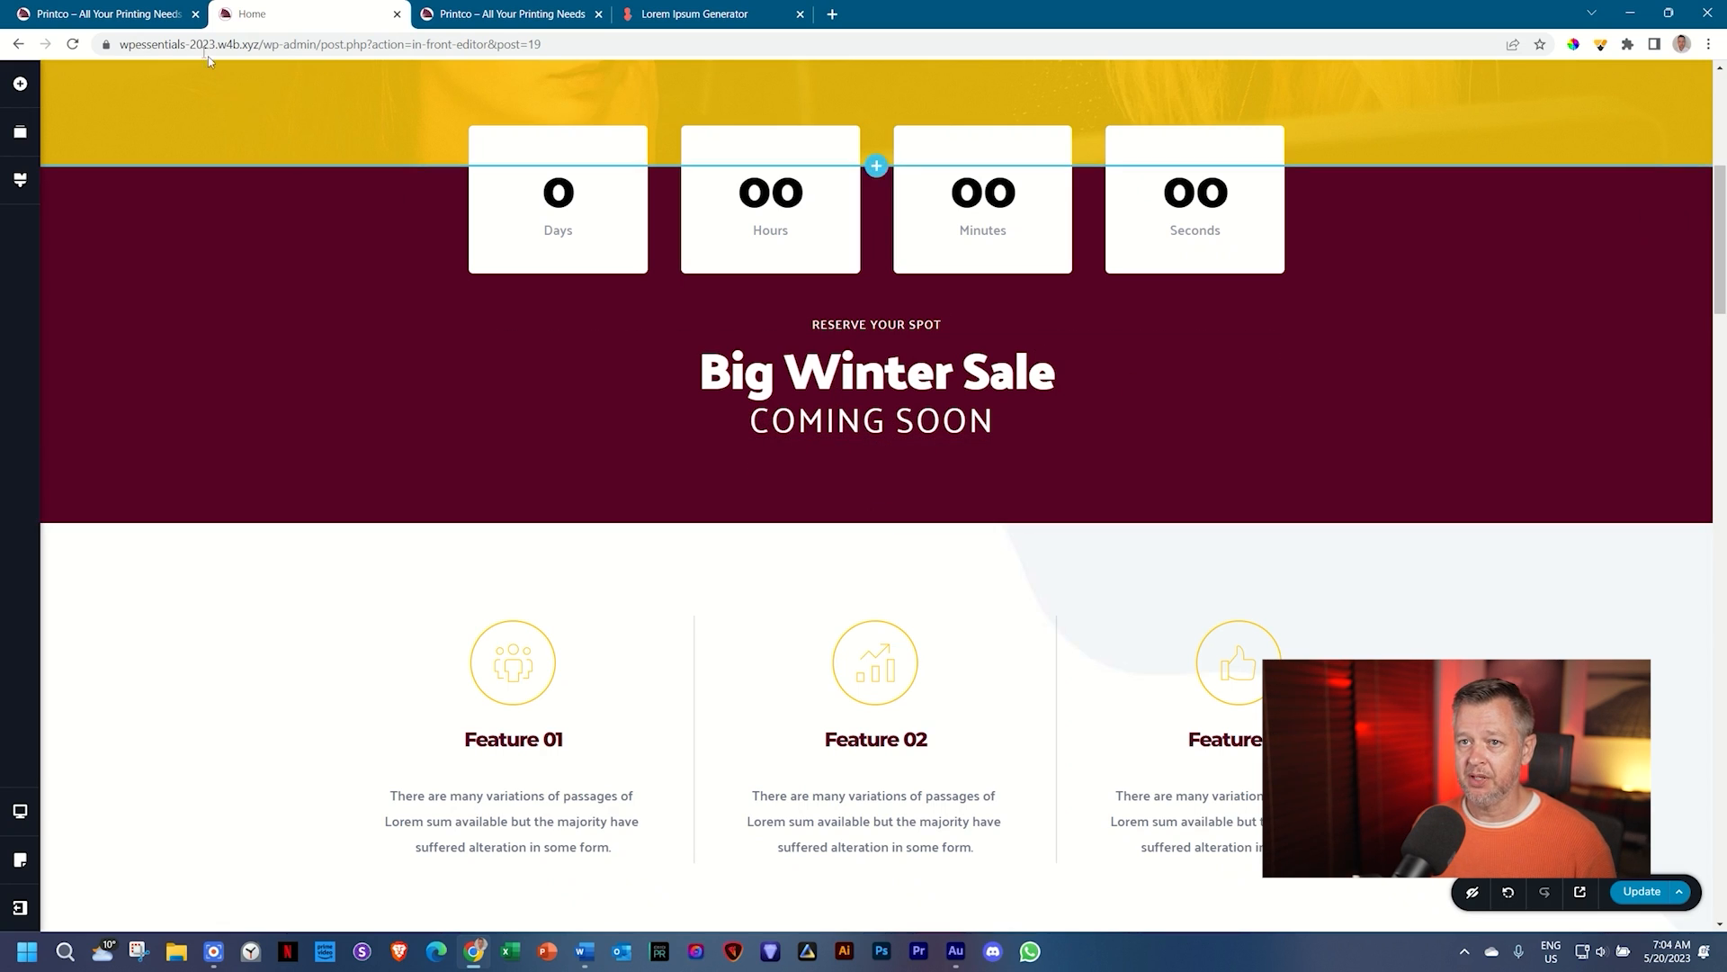
pyautogui.click(870, 402)
pyautogui.click(665, 469)
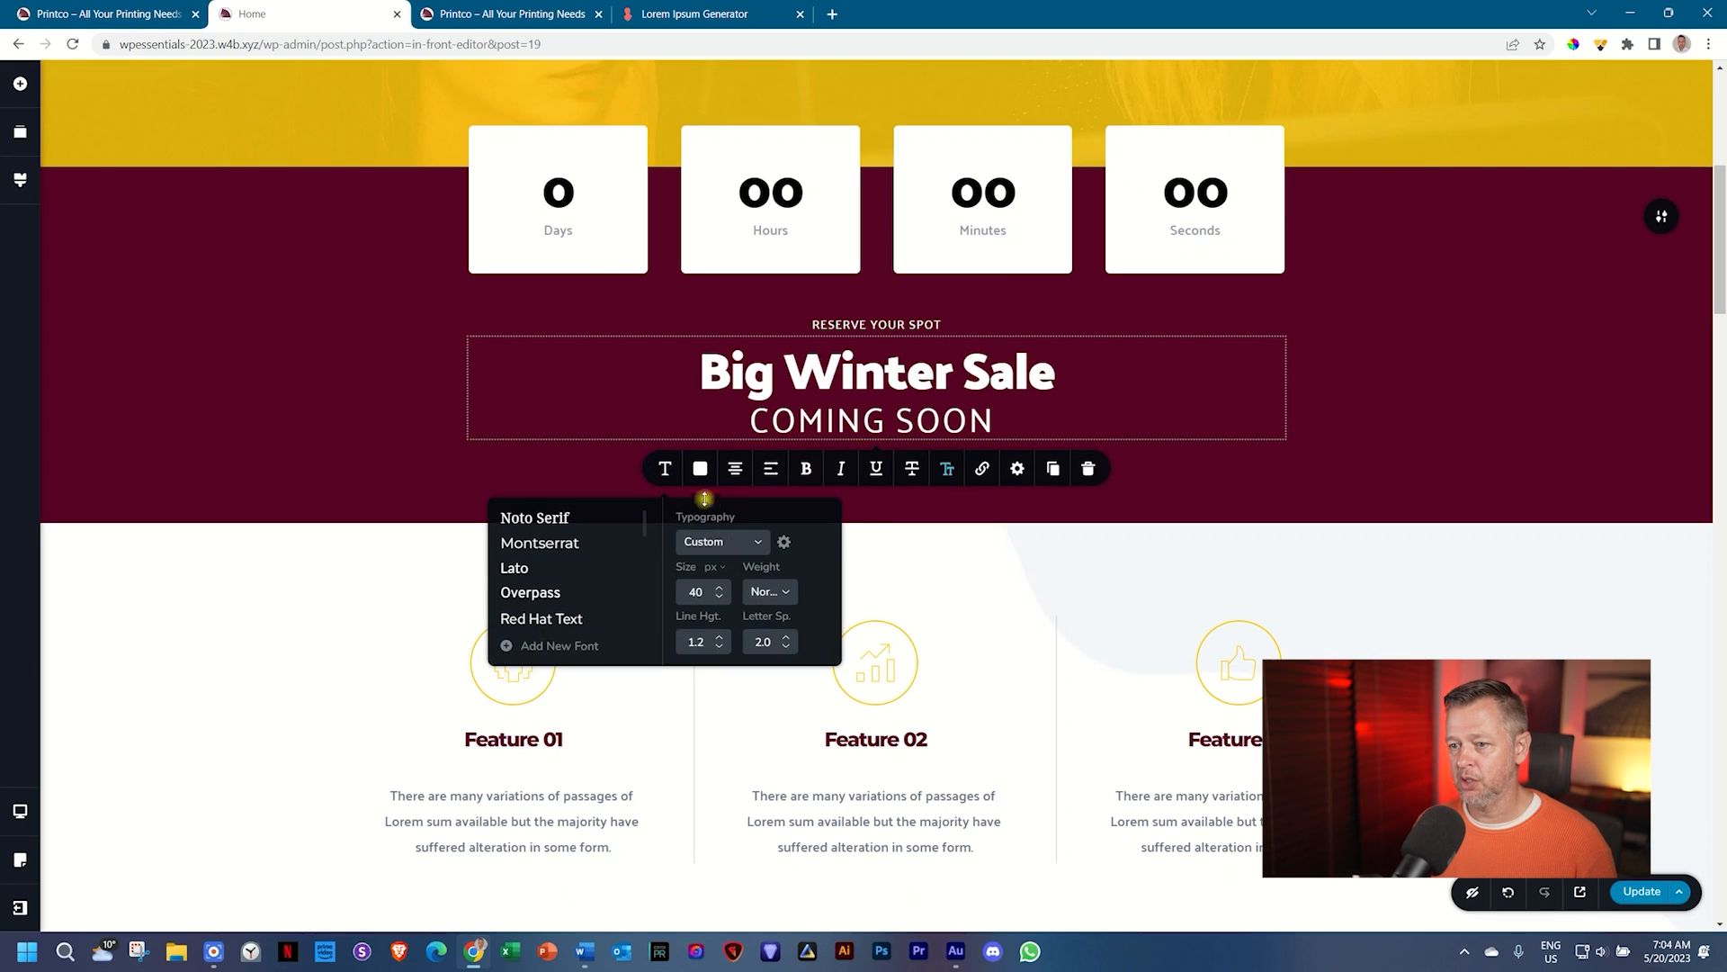
pyautogui.click(720, 637)
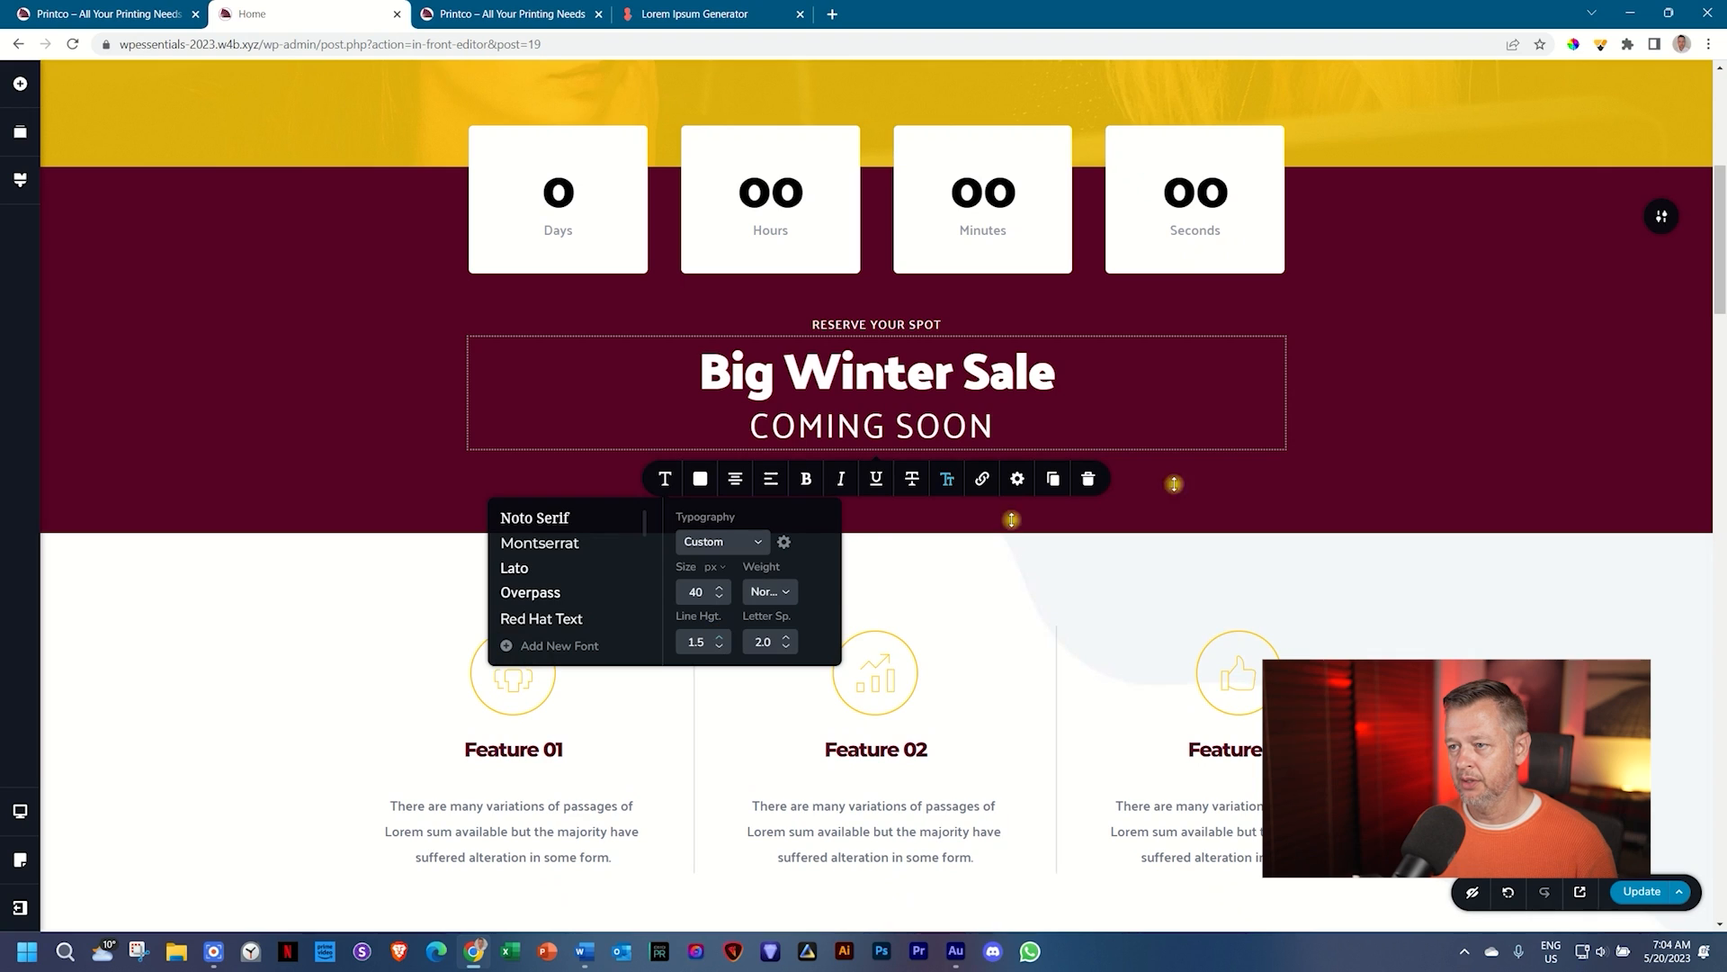
pyautogui.click(1461, 421)
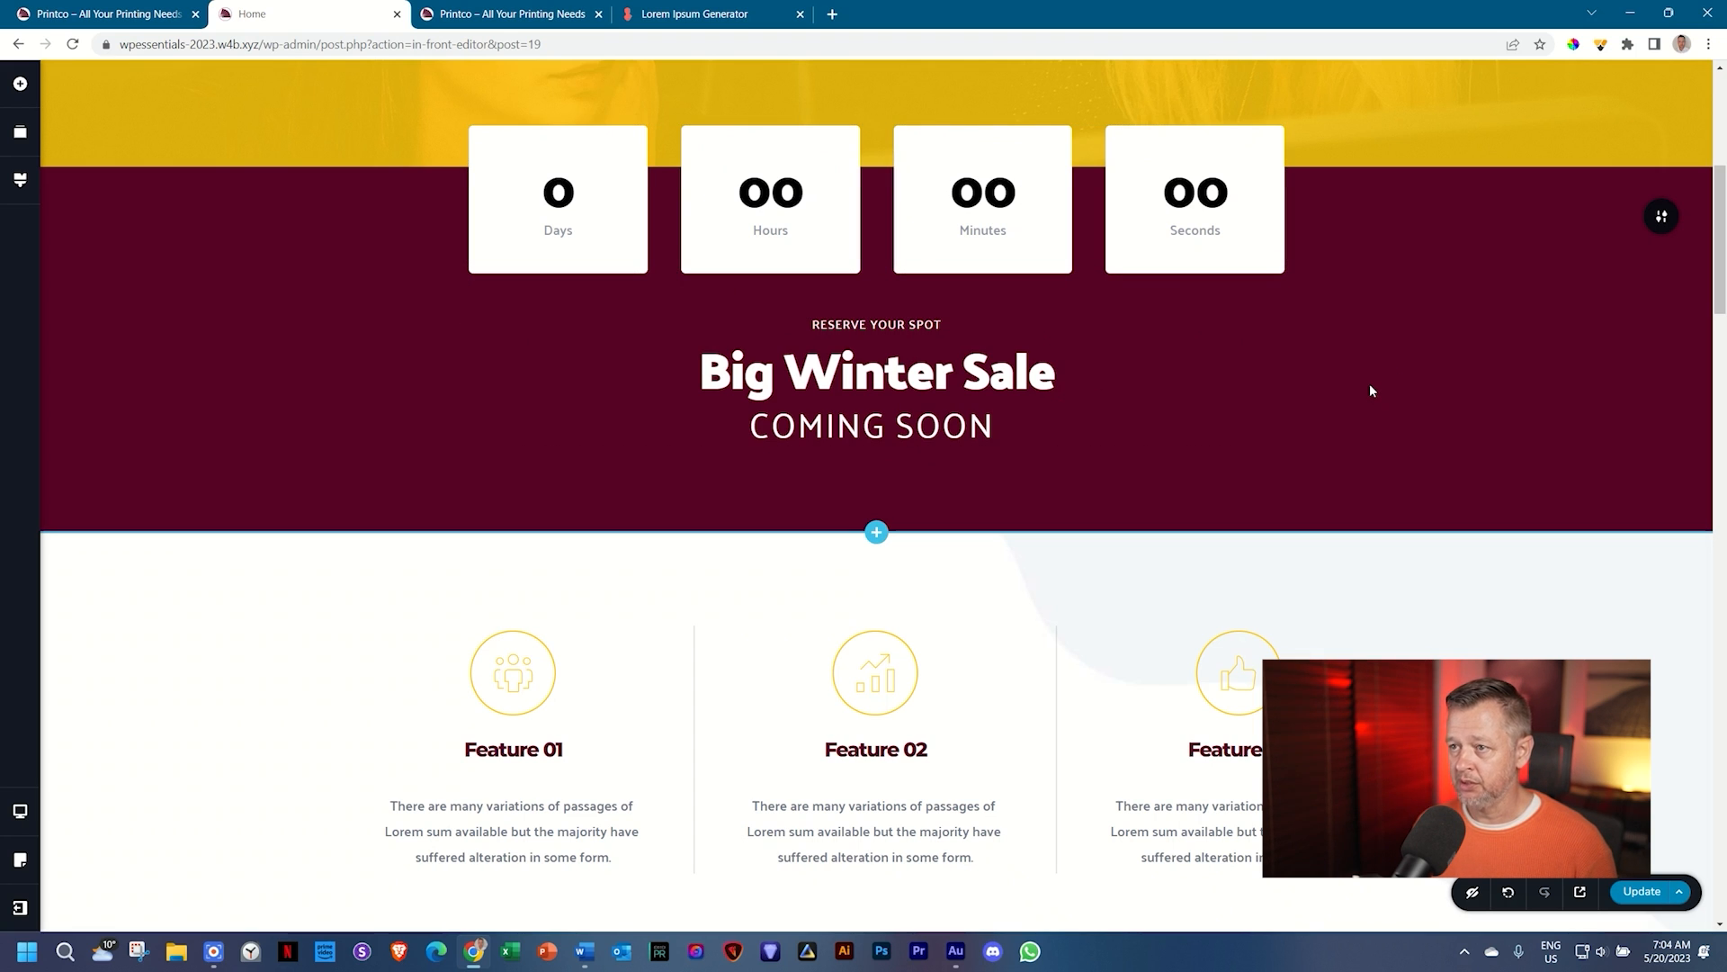
pyautogui.scroll(-3, 1369, 385)
# Step: Retitle Feature 01, 02 and 03 as 'Prints', 'Design' and 'Classes'
pyautogui.scroll(-3, 1369, 385)
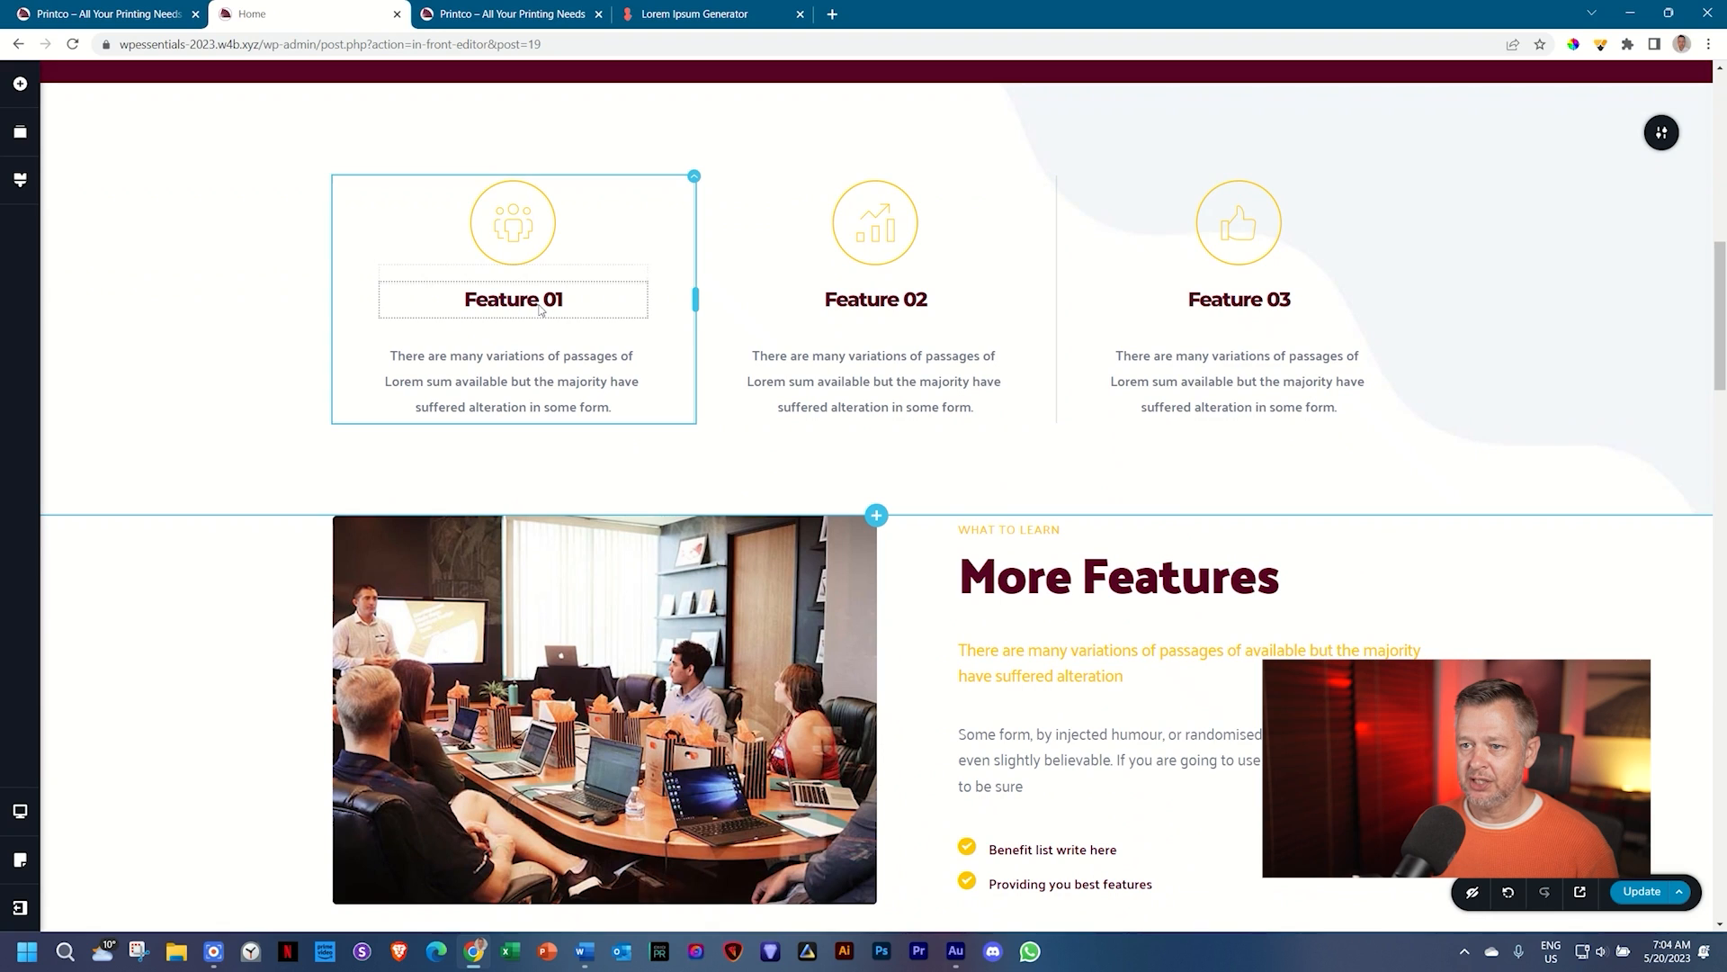
pyautogui.click(538, 302)
pyautogui.tripleClick(534, 304)
pyautogui.write('Print')
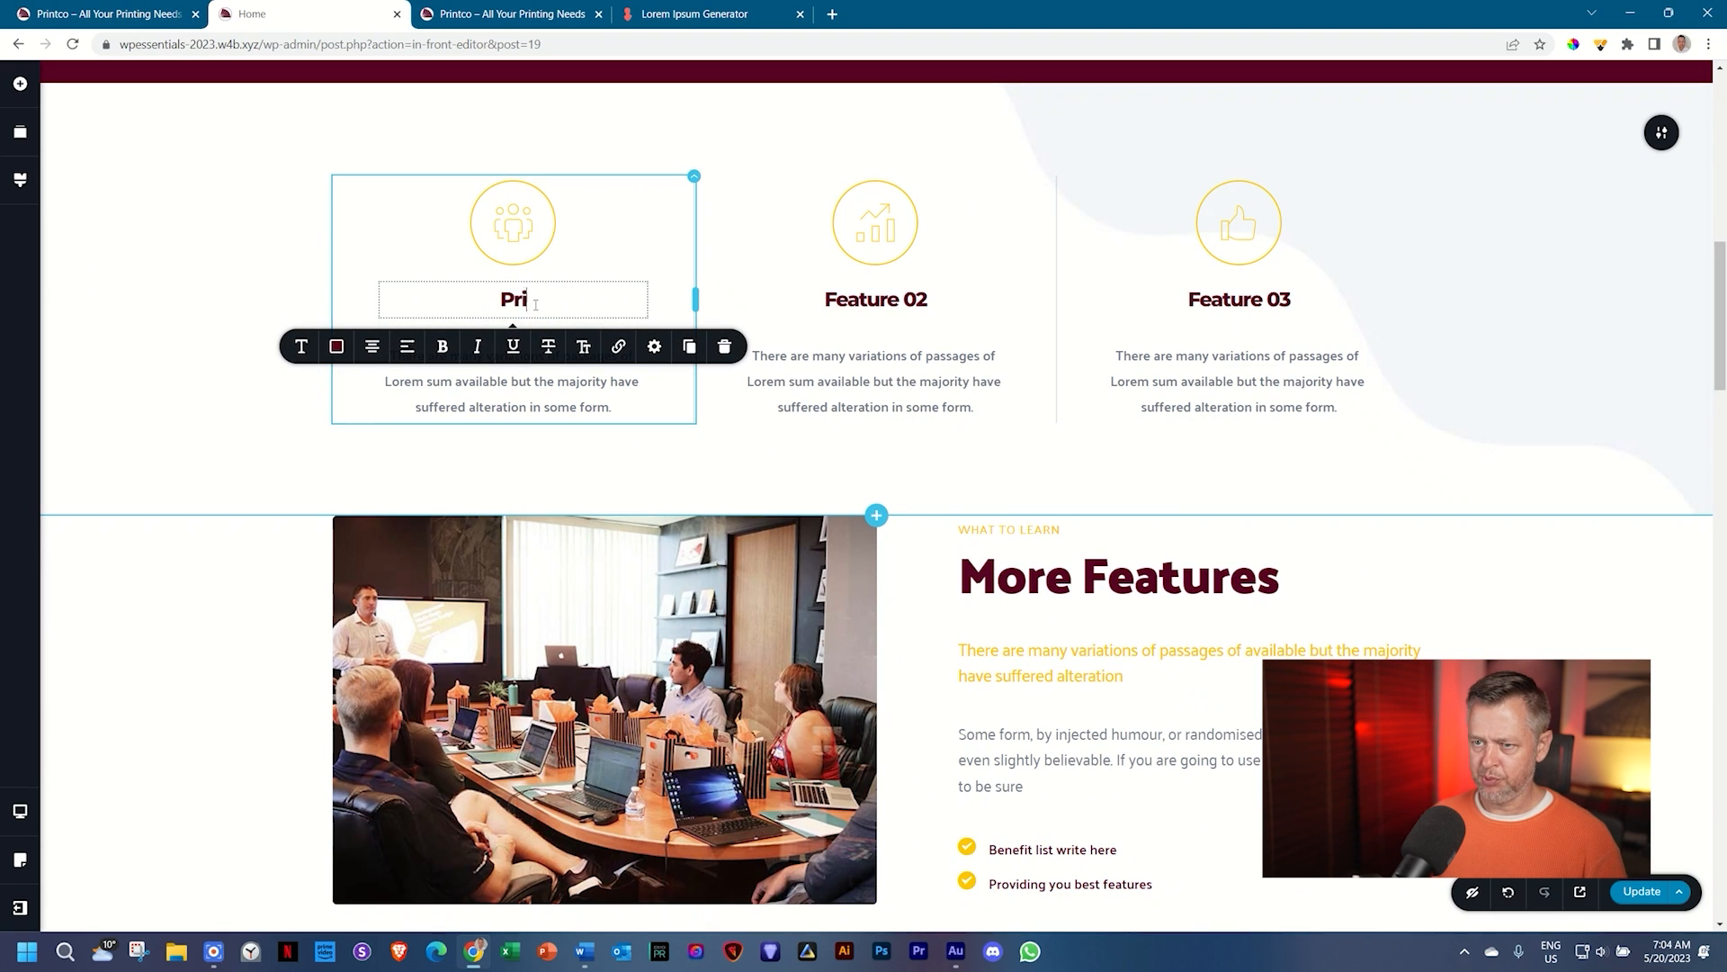
pyautogui.write('s')
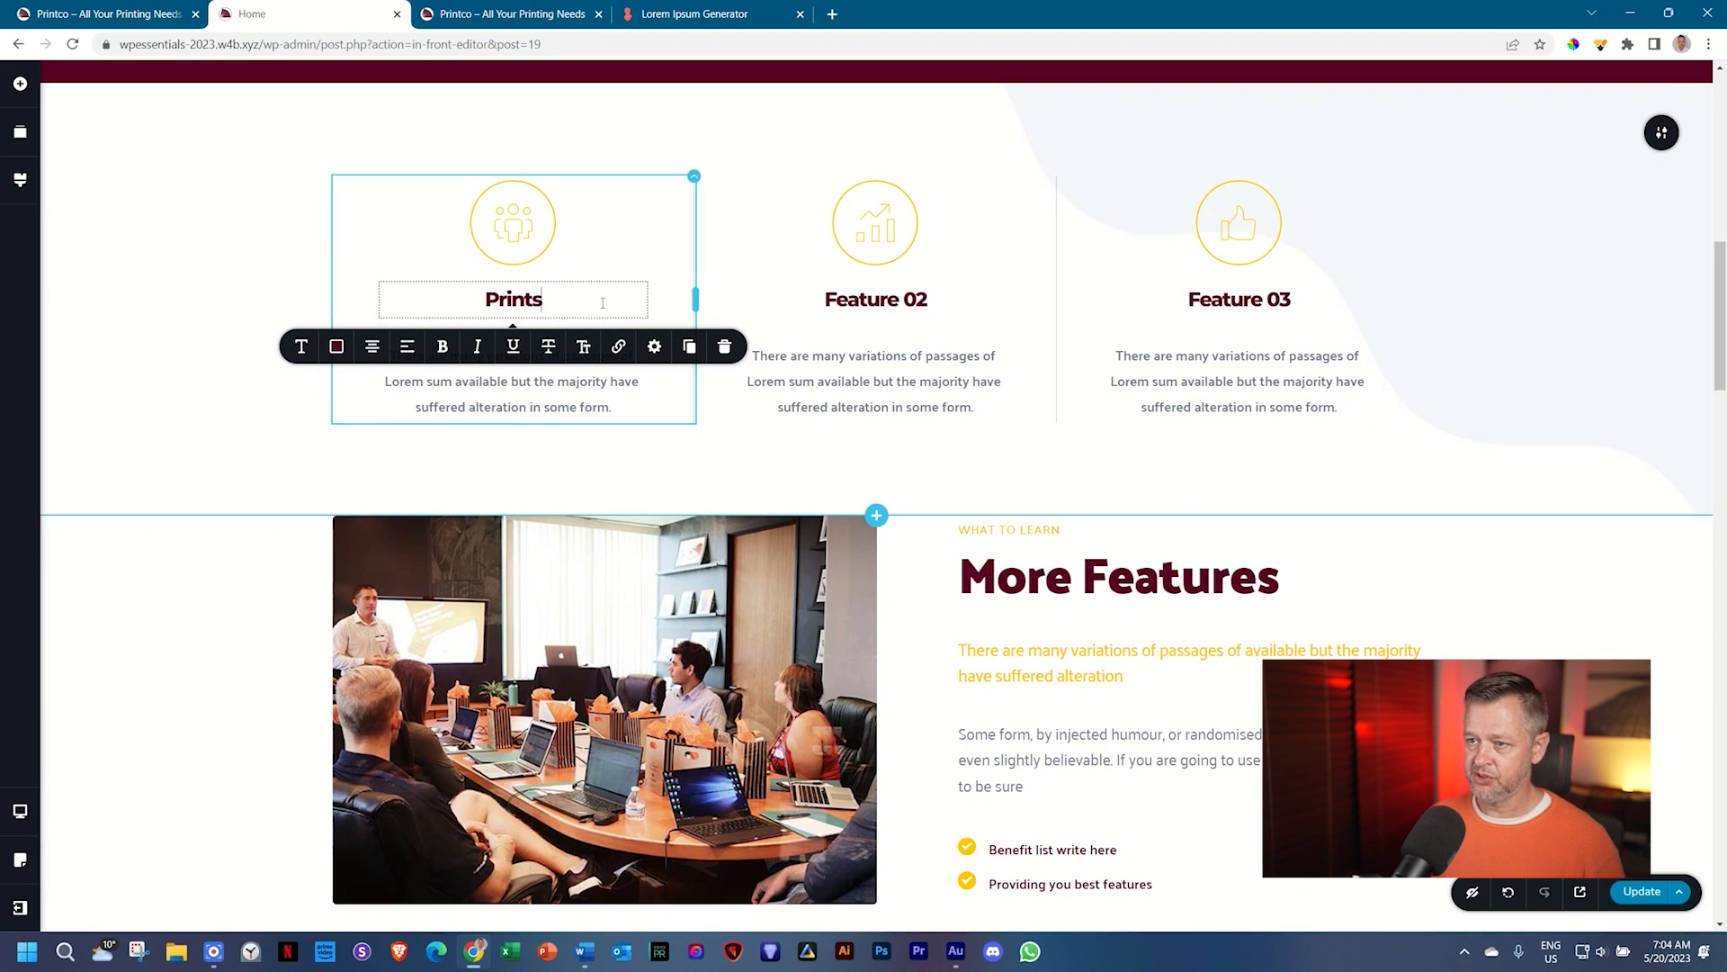
pyautogui.click(882, 299)
pyautogui.tripleClick(881, 297)
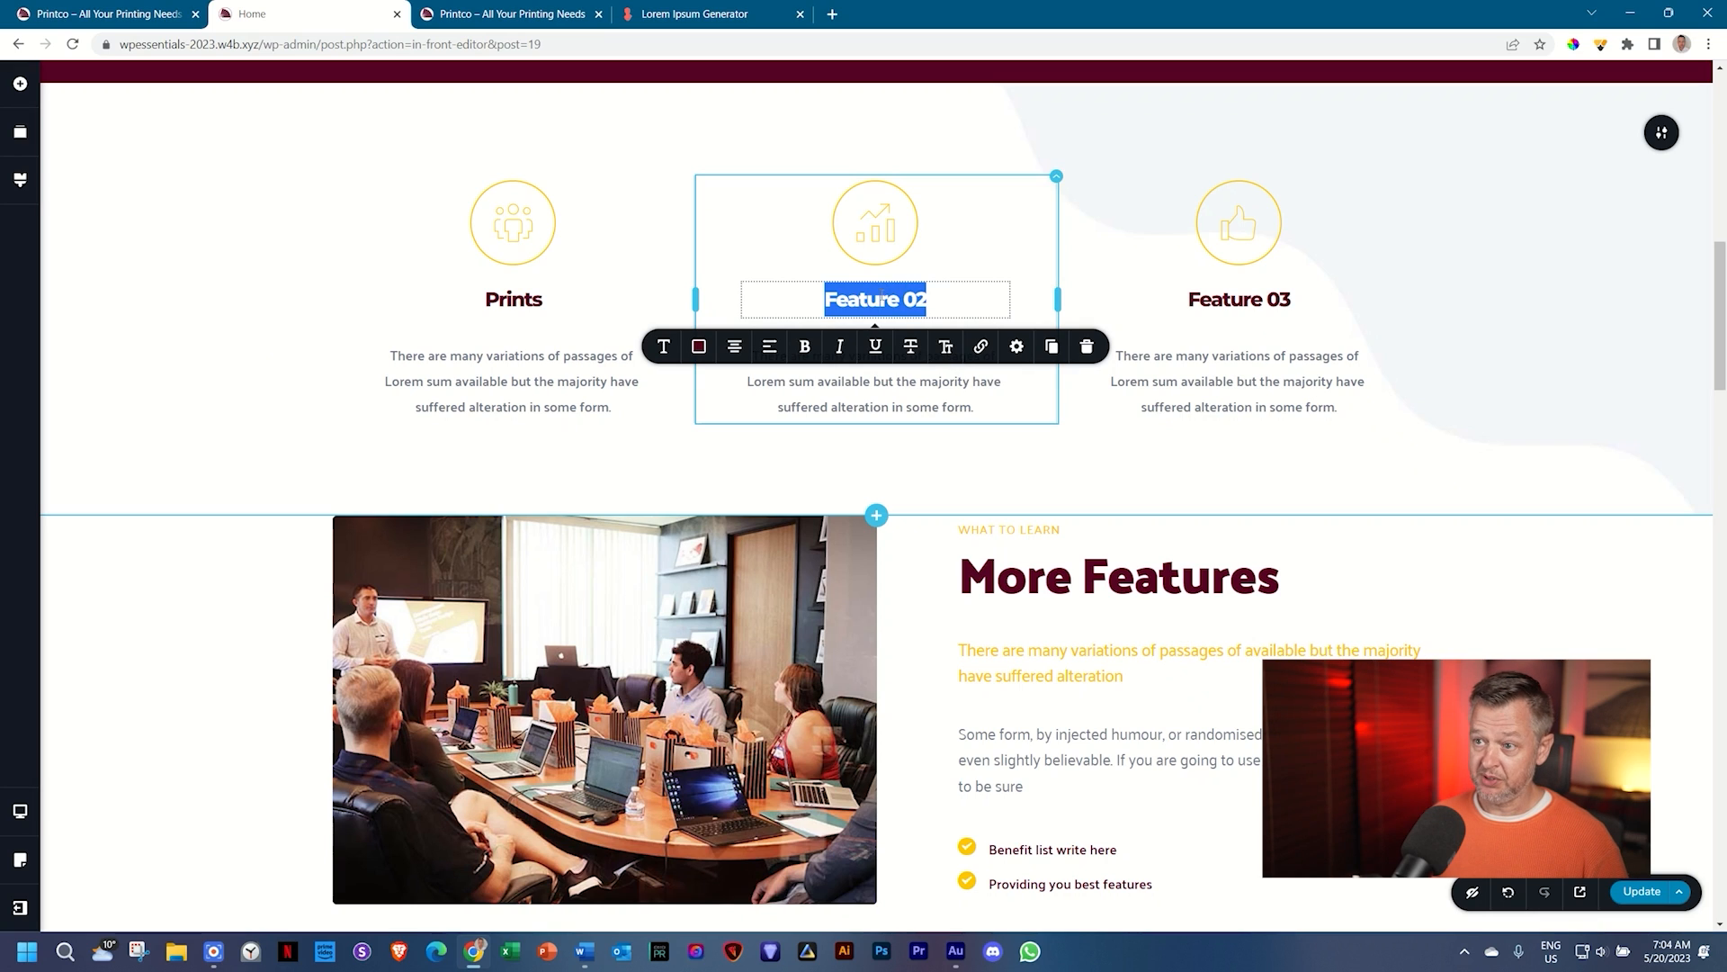
pyautogui.write('Design')
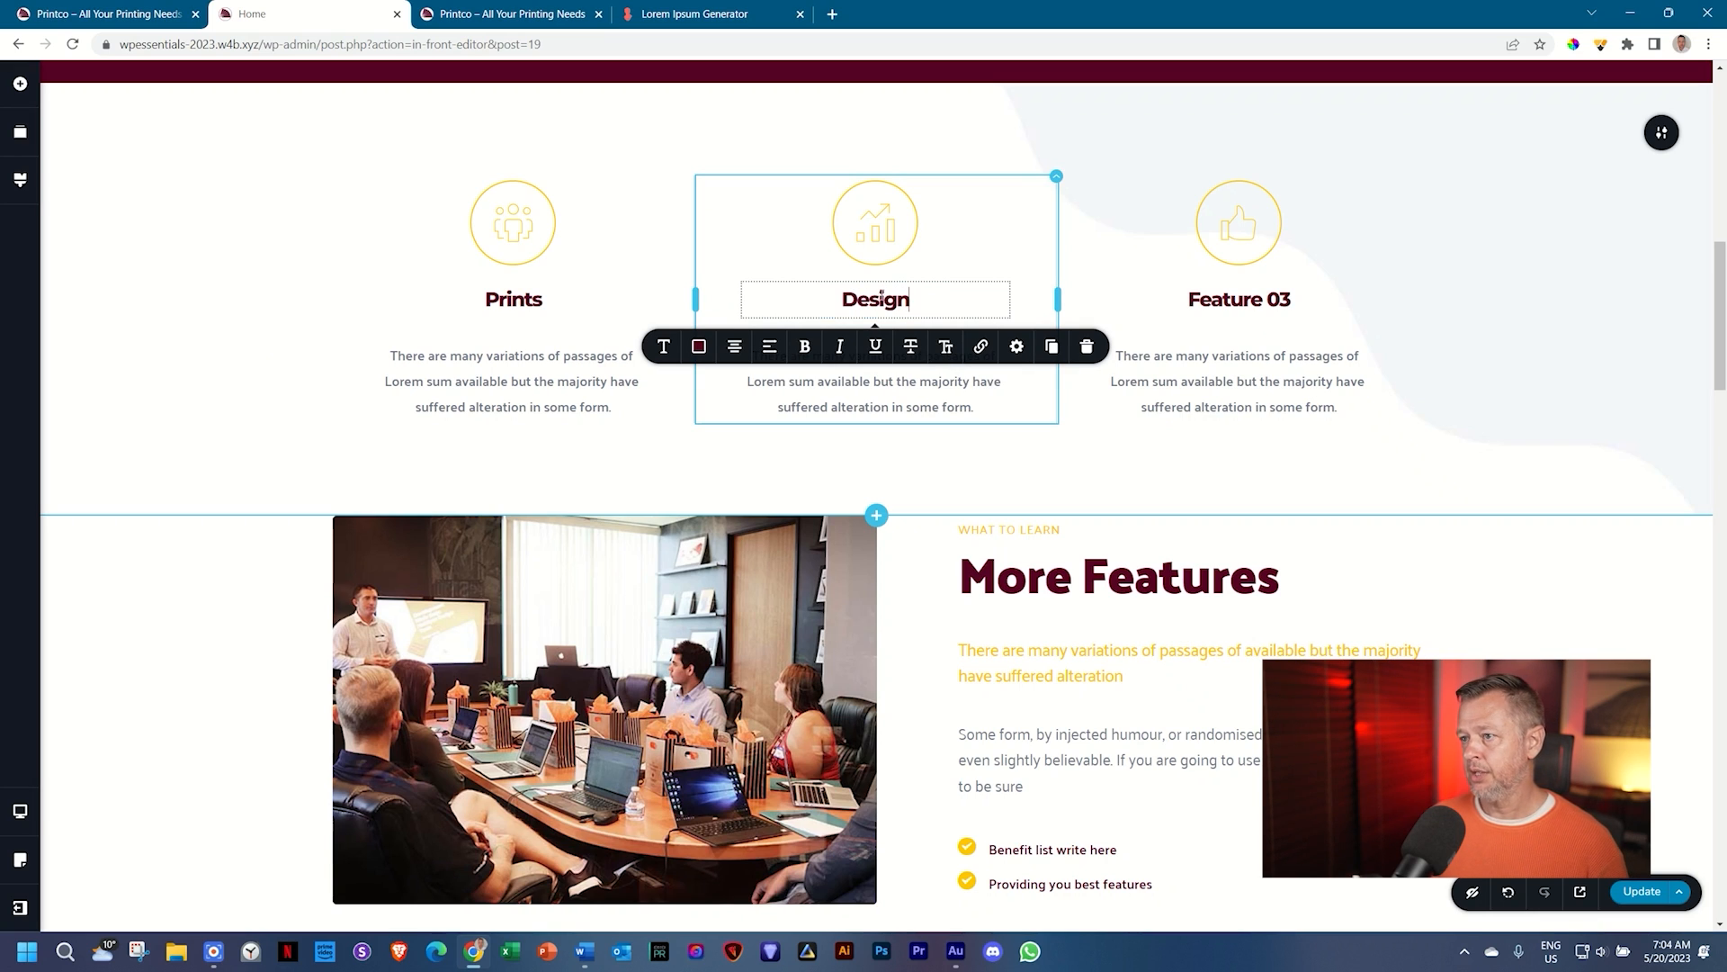
pyautogui.click(1206, 298)
pyautogui.tripleClick(1209, 302)
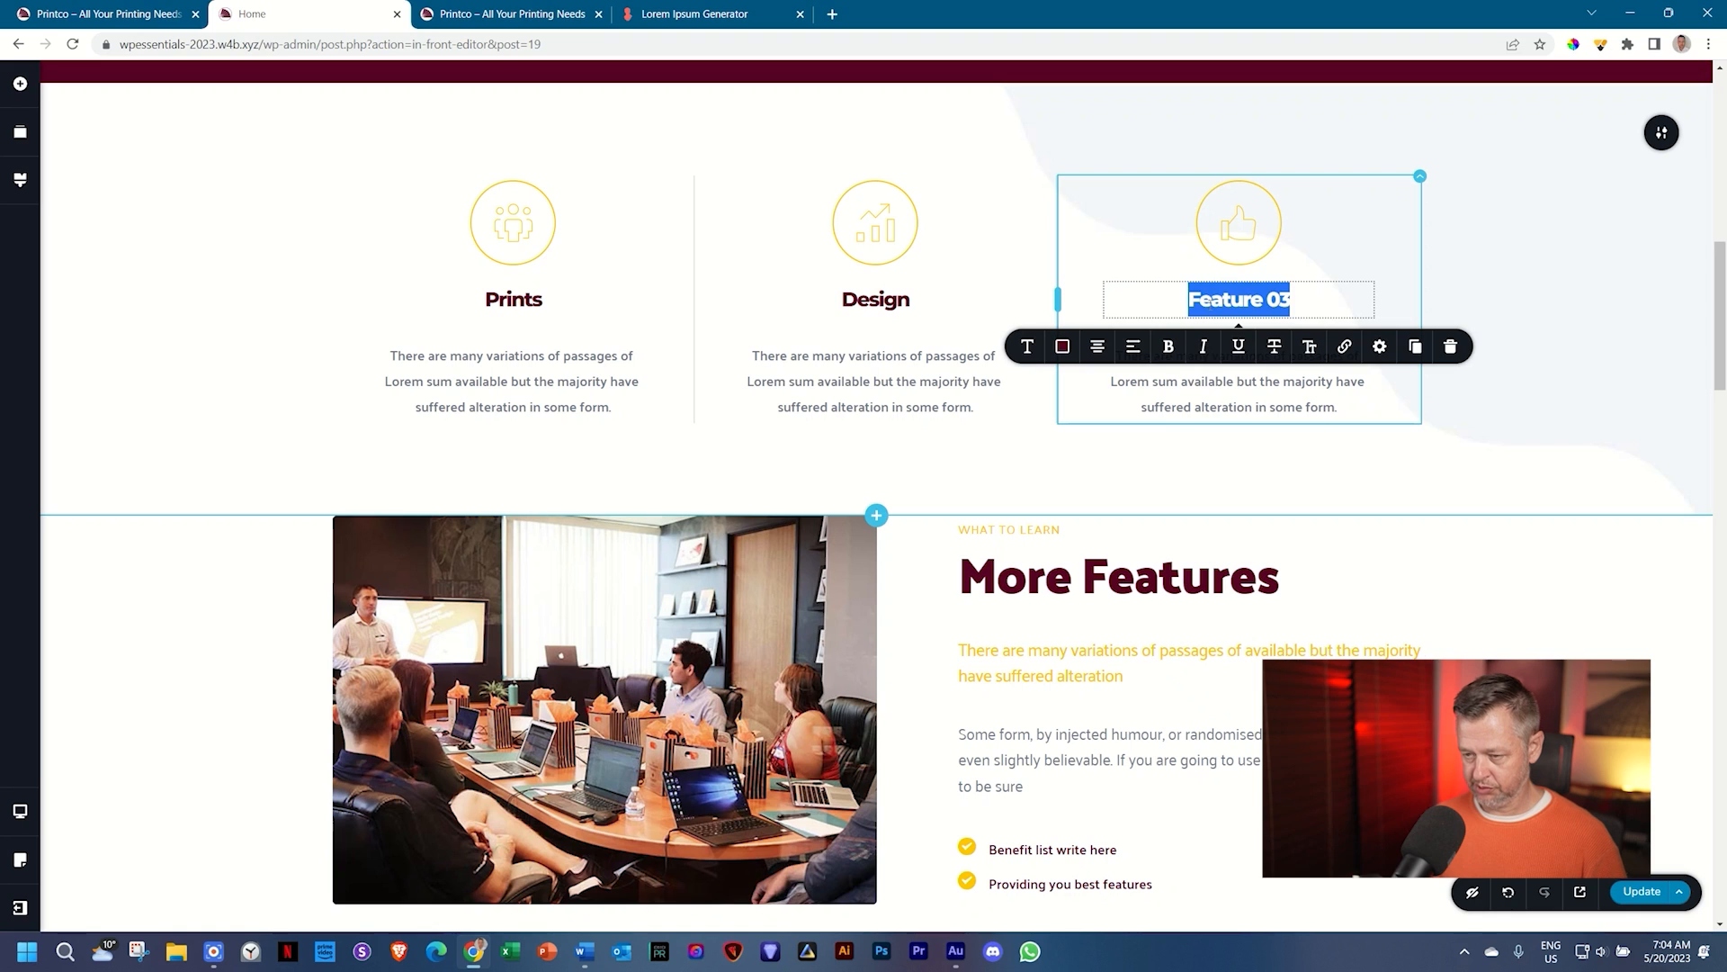
pyautogui.write('Classes')
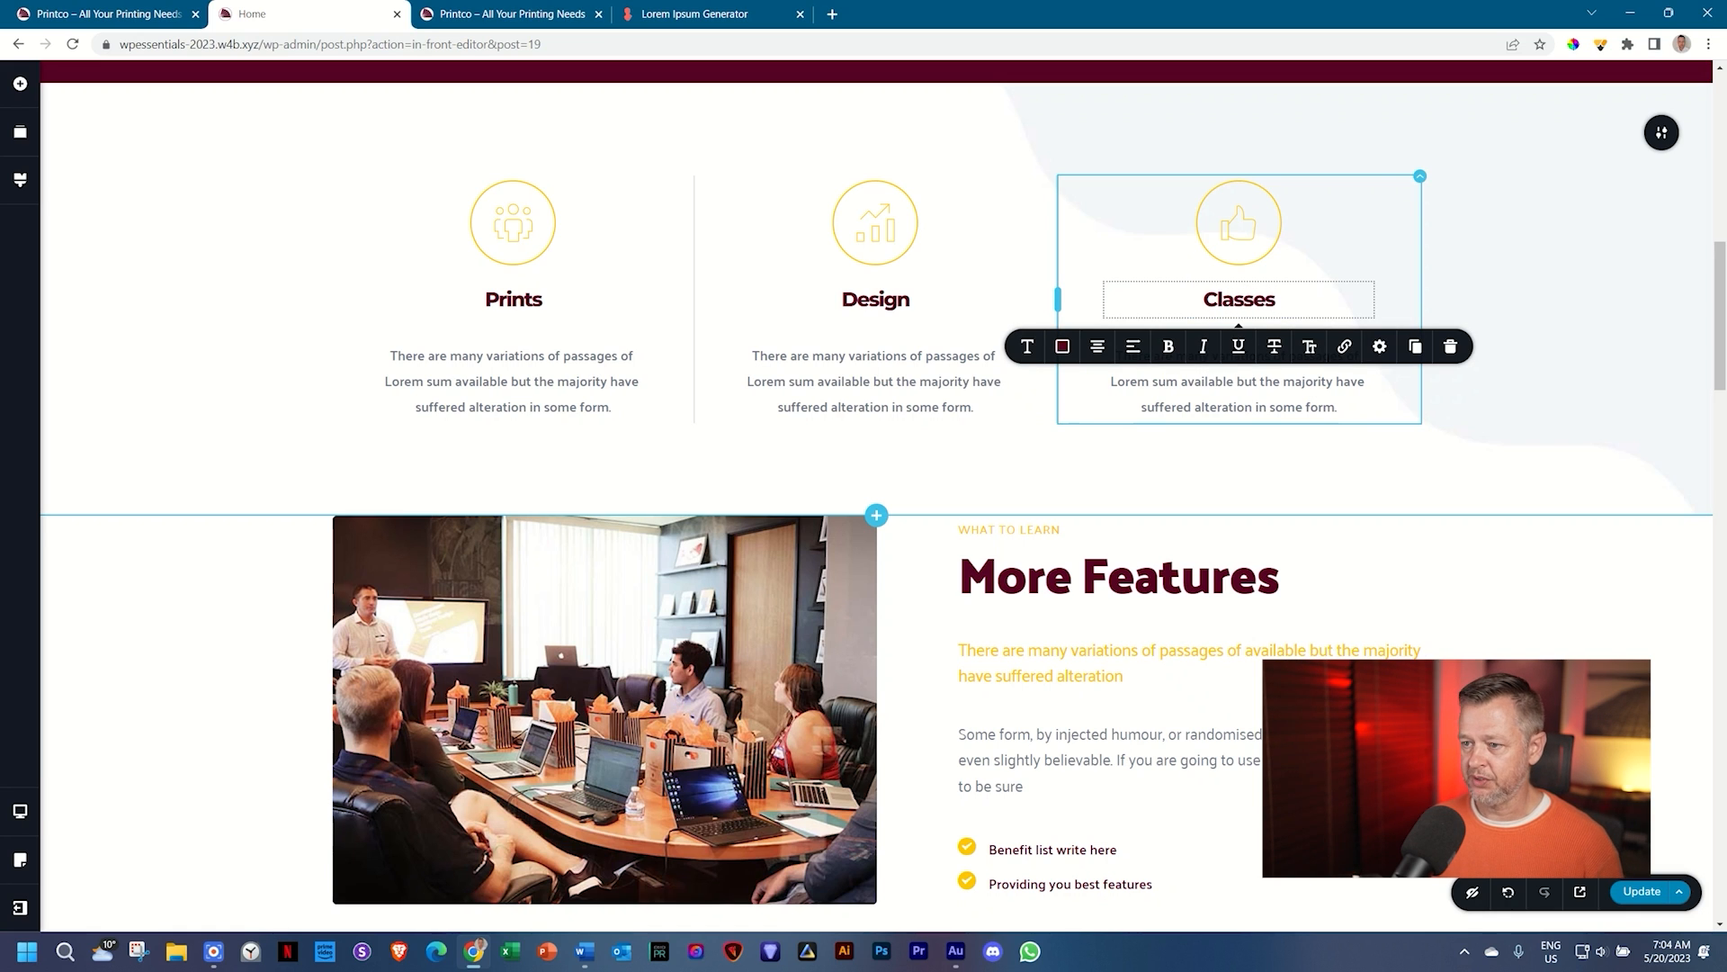
pyautogui.click(1152, 579)
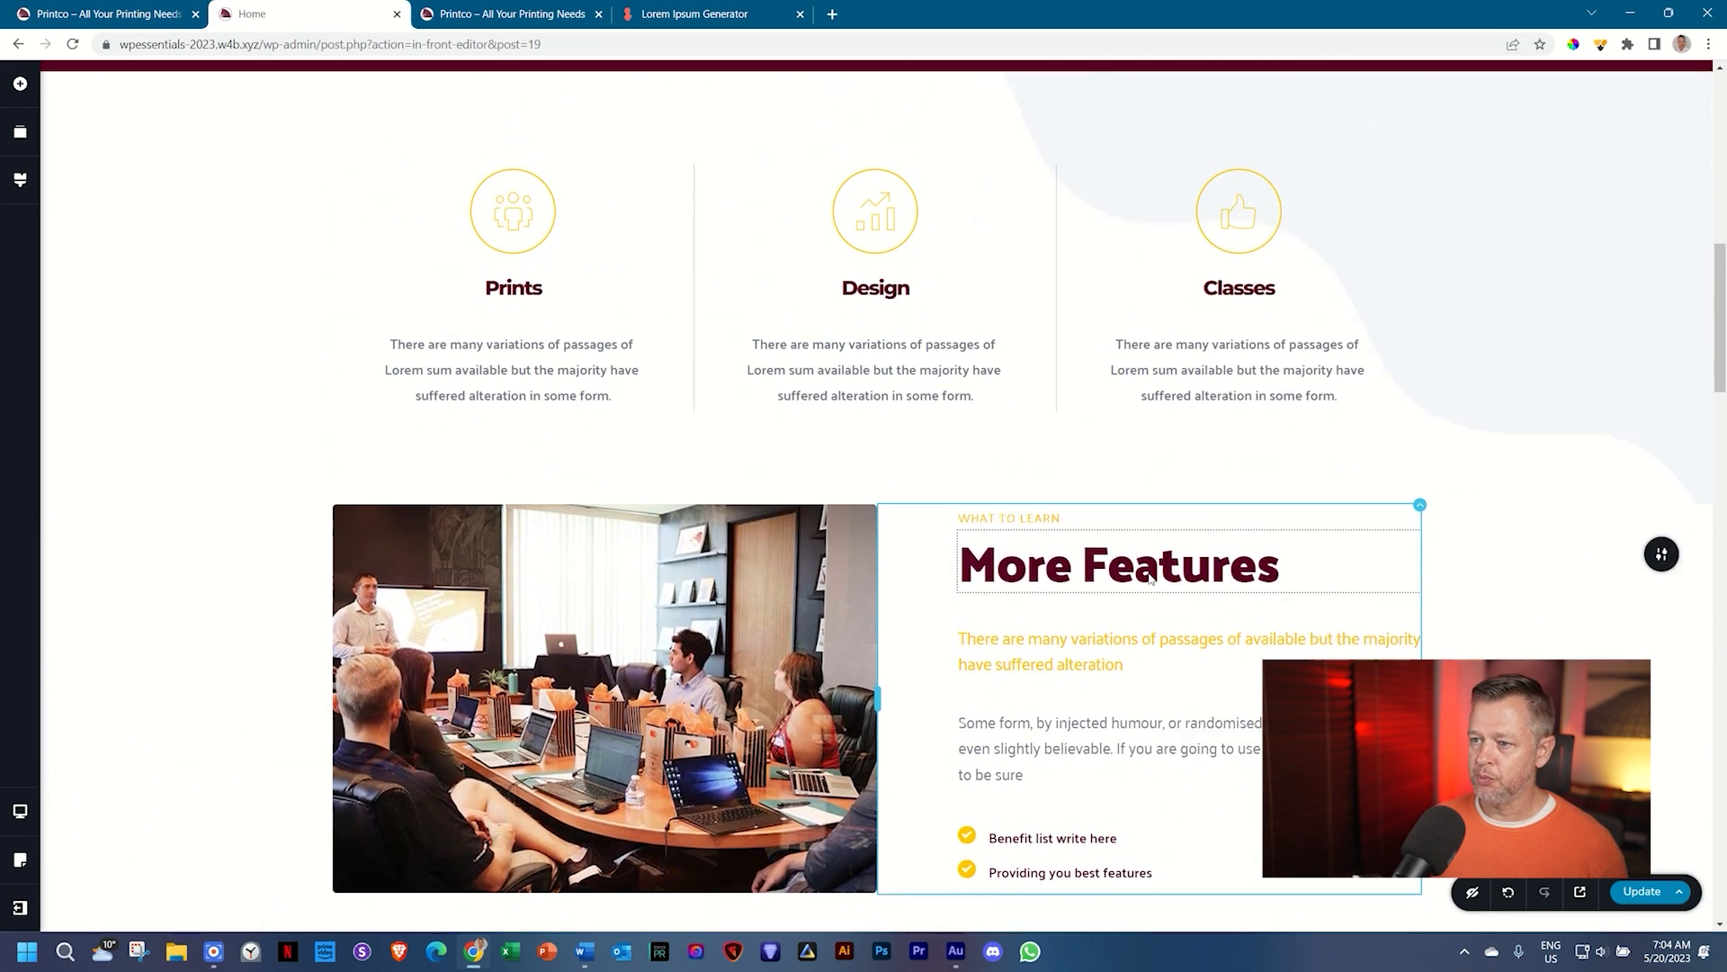
# Step: Rename the More Features heading to 'Learn About Us'
pyautogui.click(1151, 578)
pyautogui.tripleClick(1151, 579)
pyautogui.write('L')
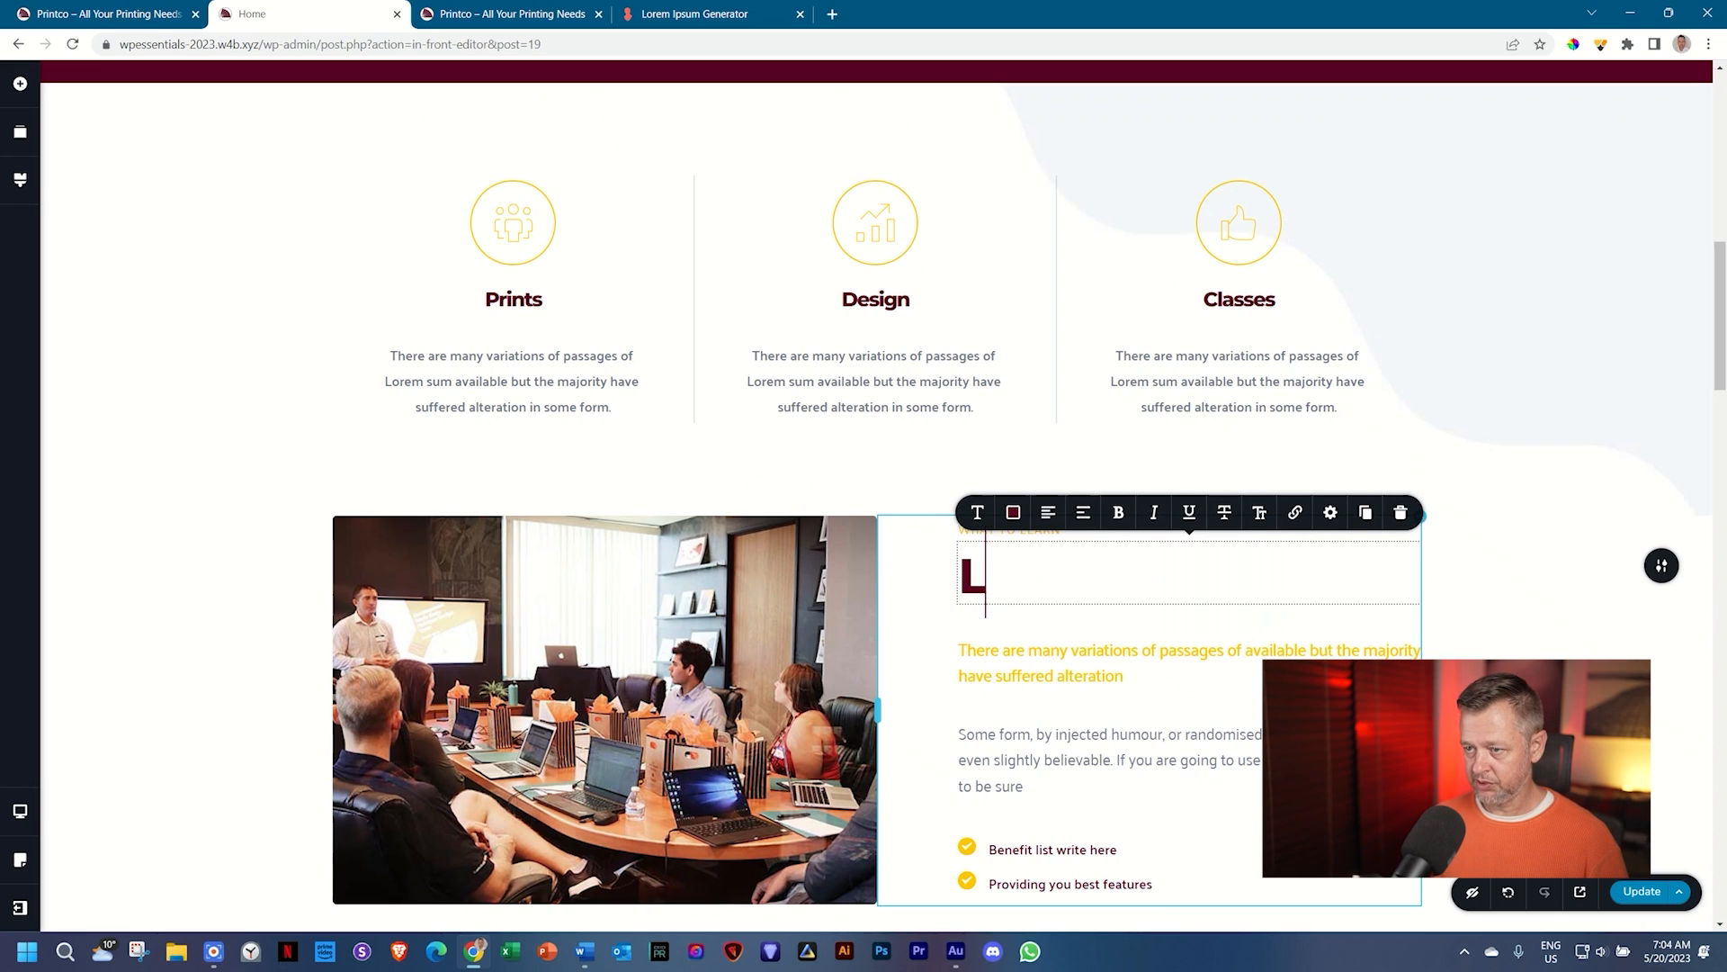
pyautogui.write('earn About Us')
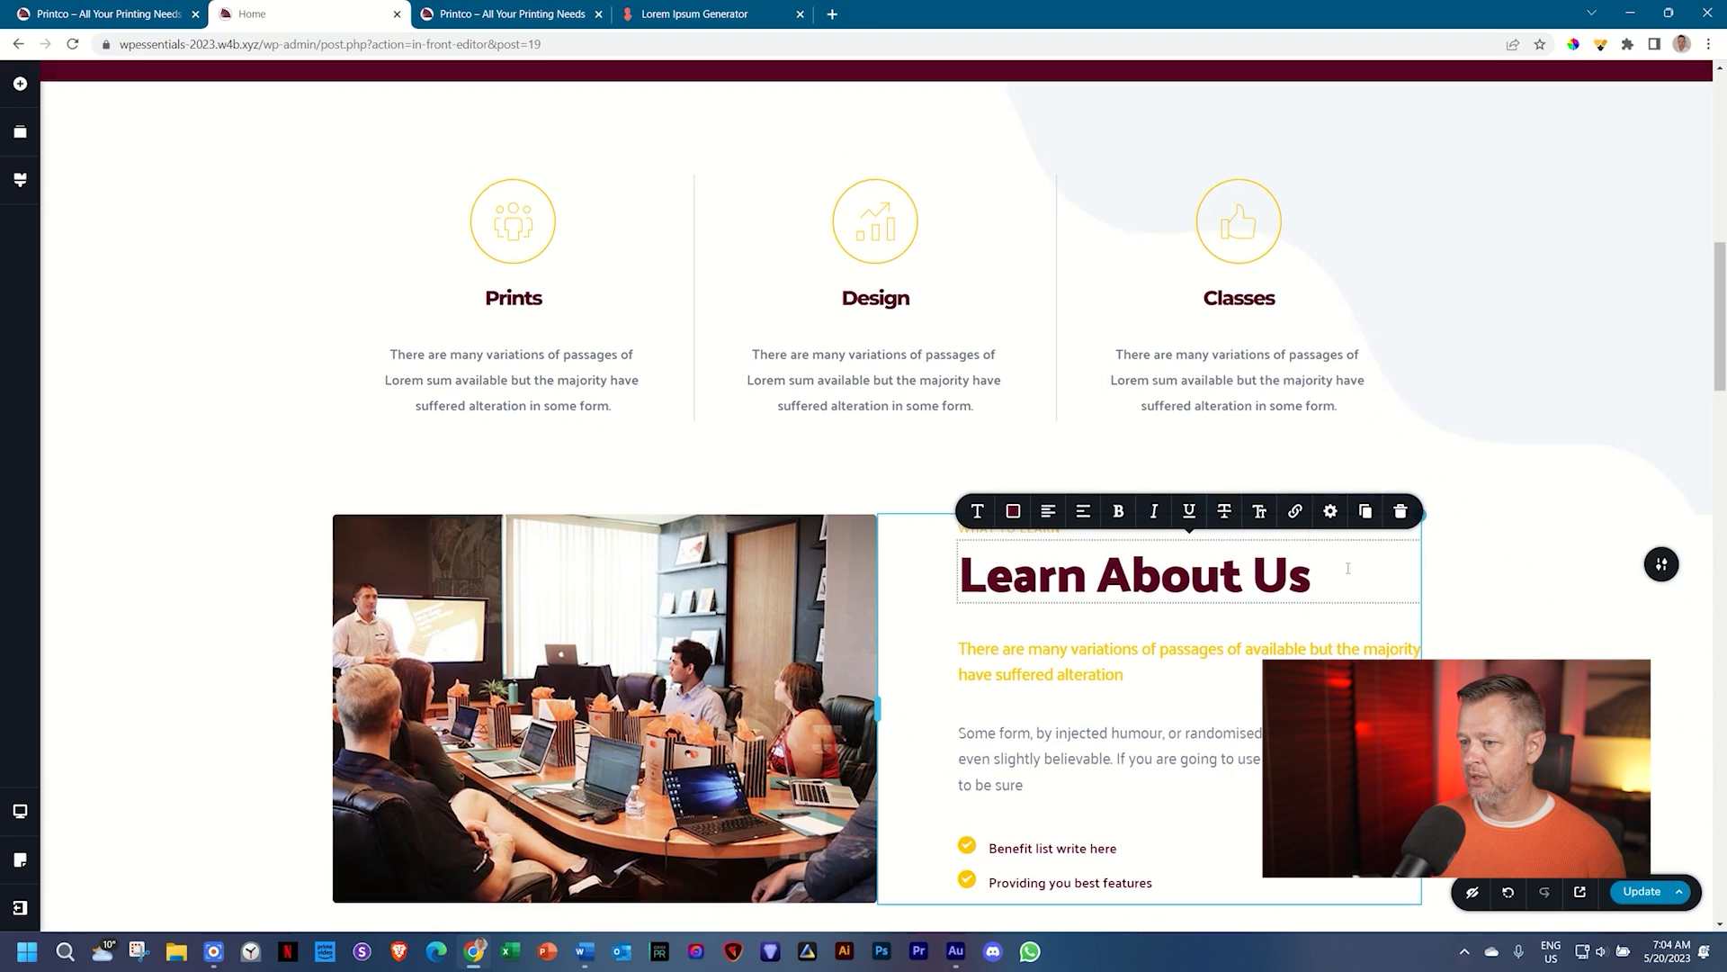
pyautogui.scroll(-3, 1129, 533)
# Step: Switch over to the Lorem Ipsum Generator tab
pyautogui.click(1044, 511)
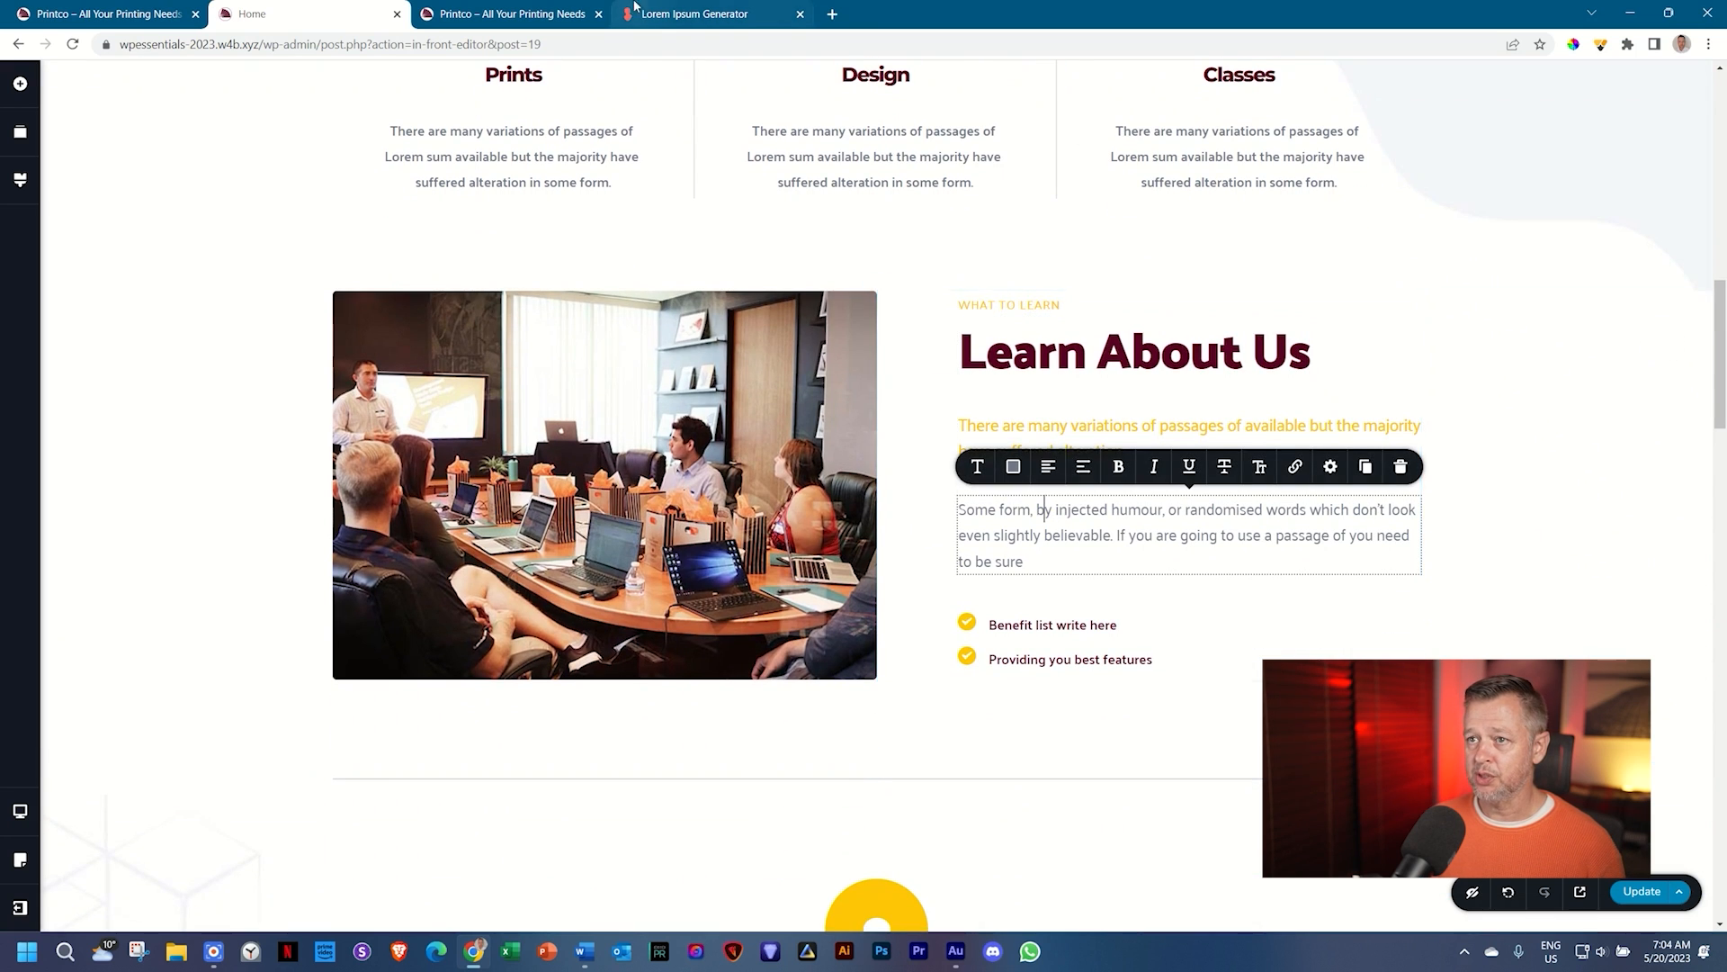
pyautogui.click(661, 11)
pyautogui.click(342, 9)
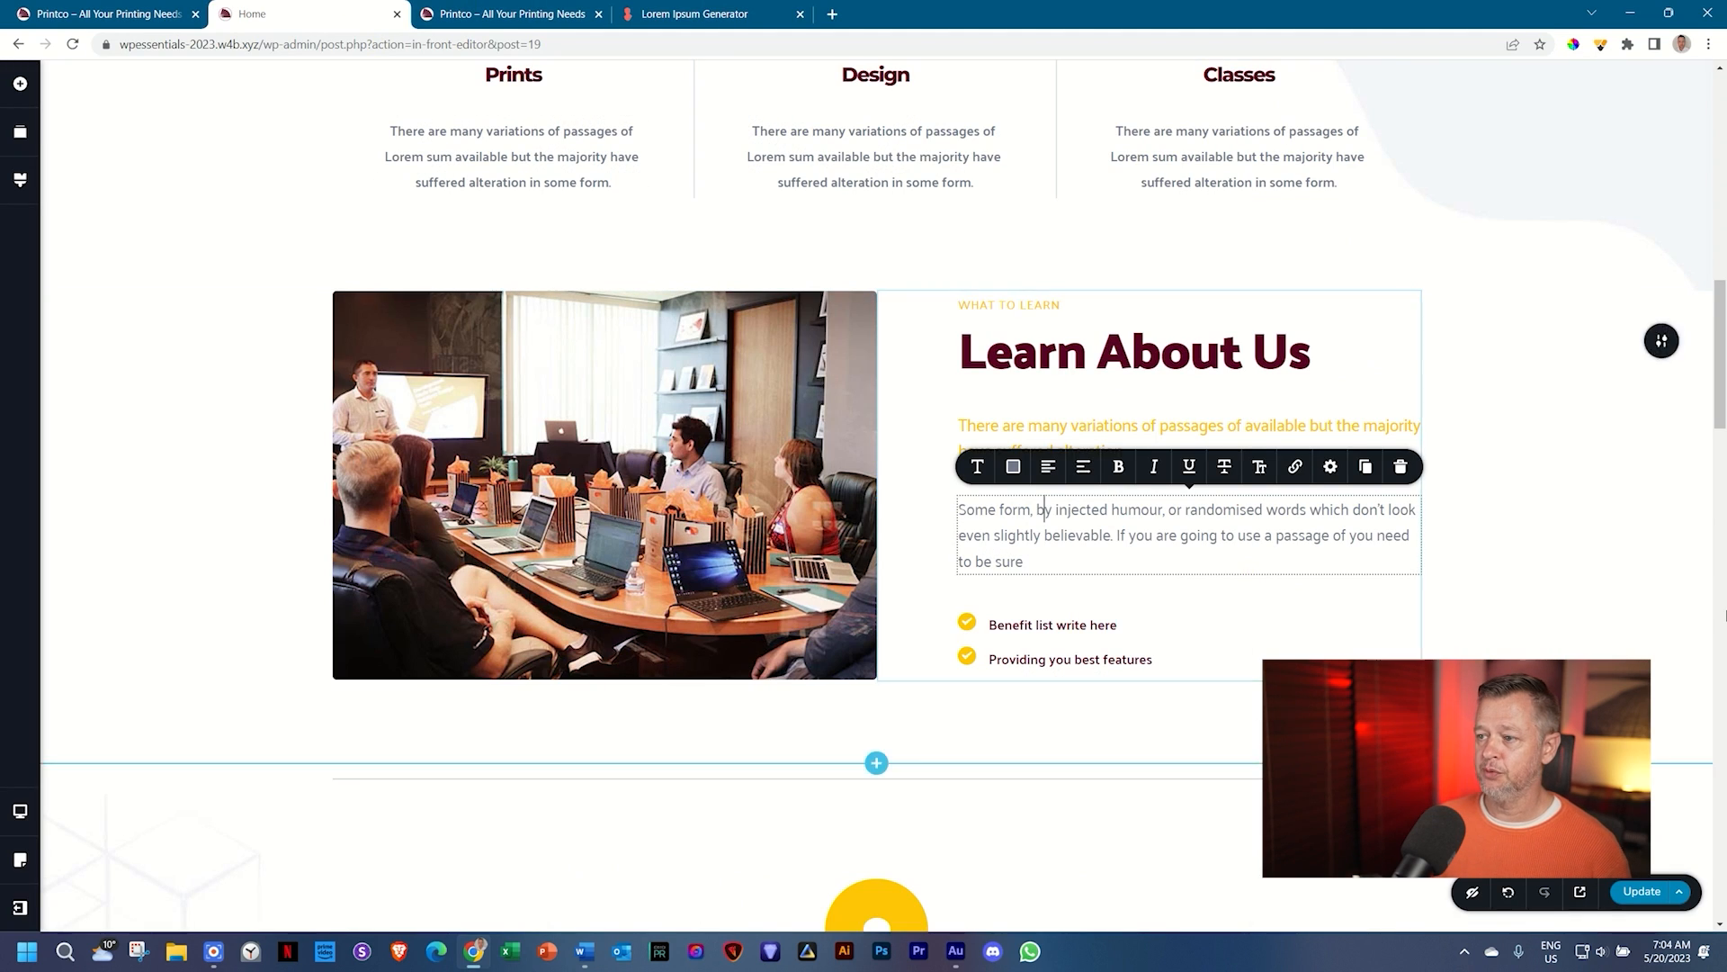
pyautogui.scroll(-3, 1546, 613)
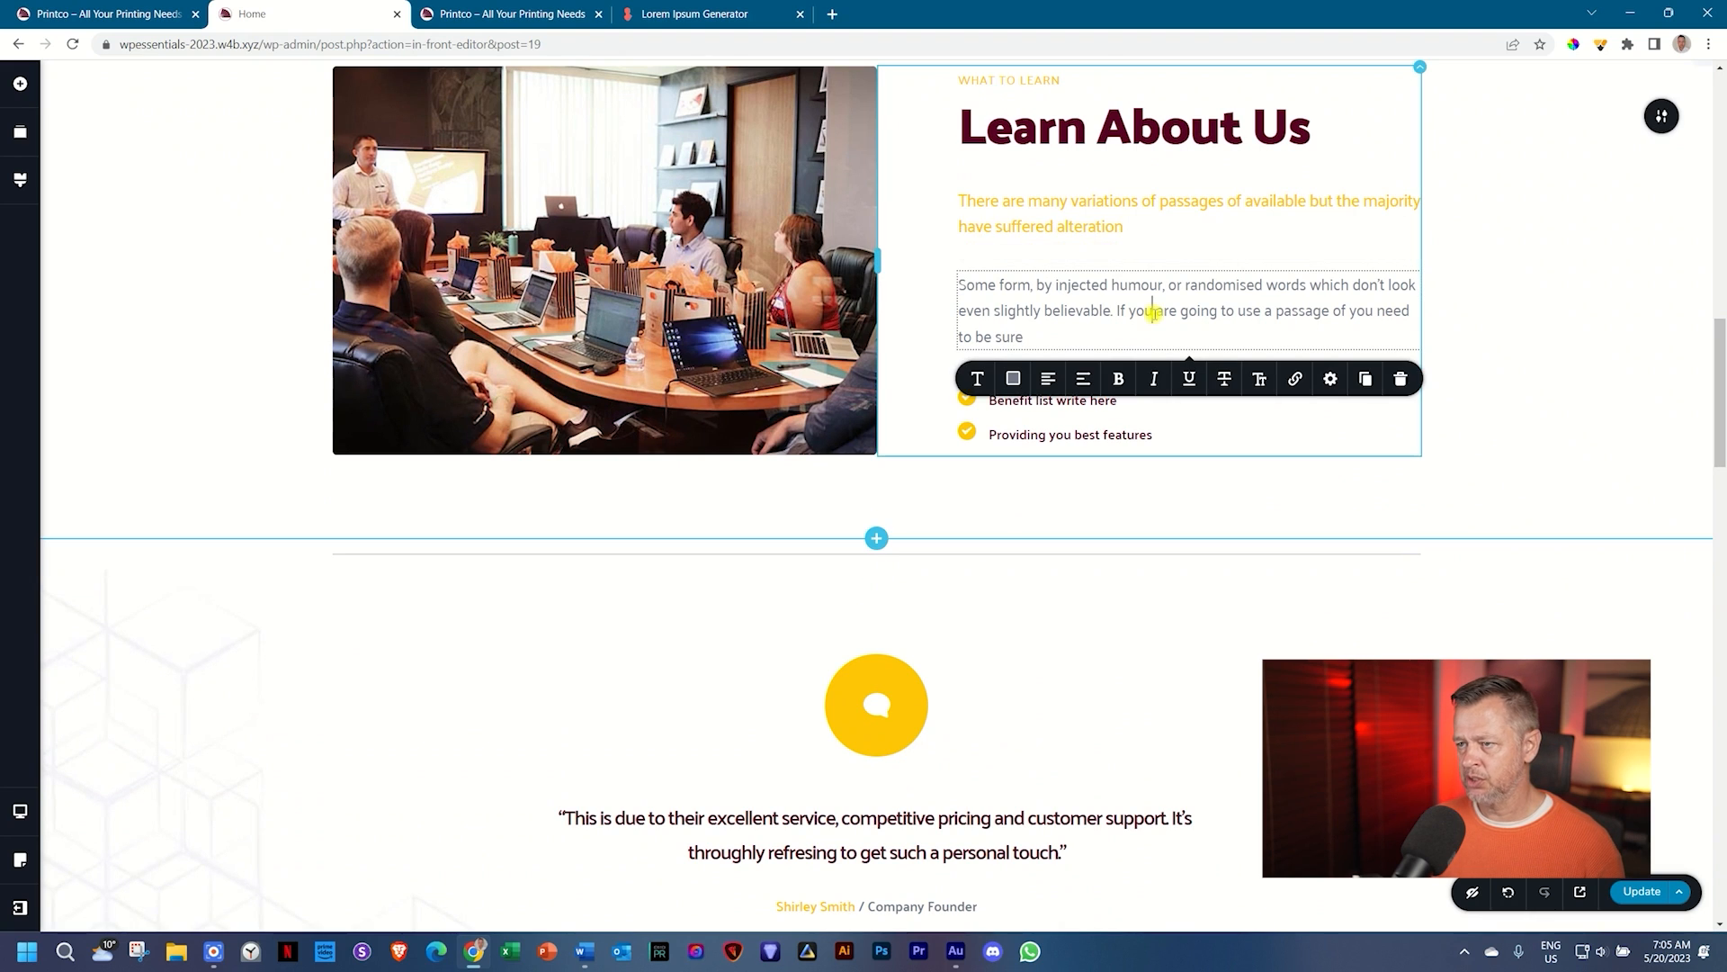
pyautogui.hotkey('ctrl', '4')
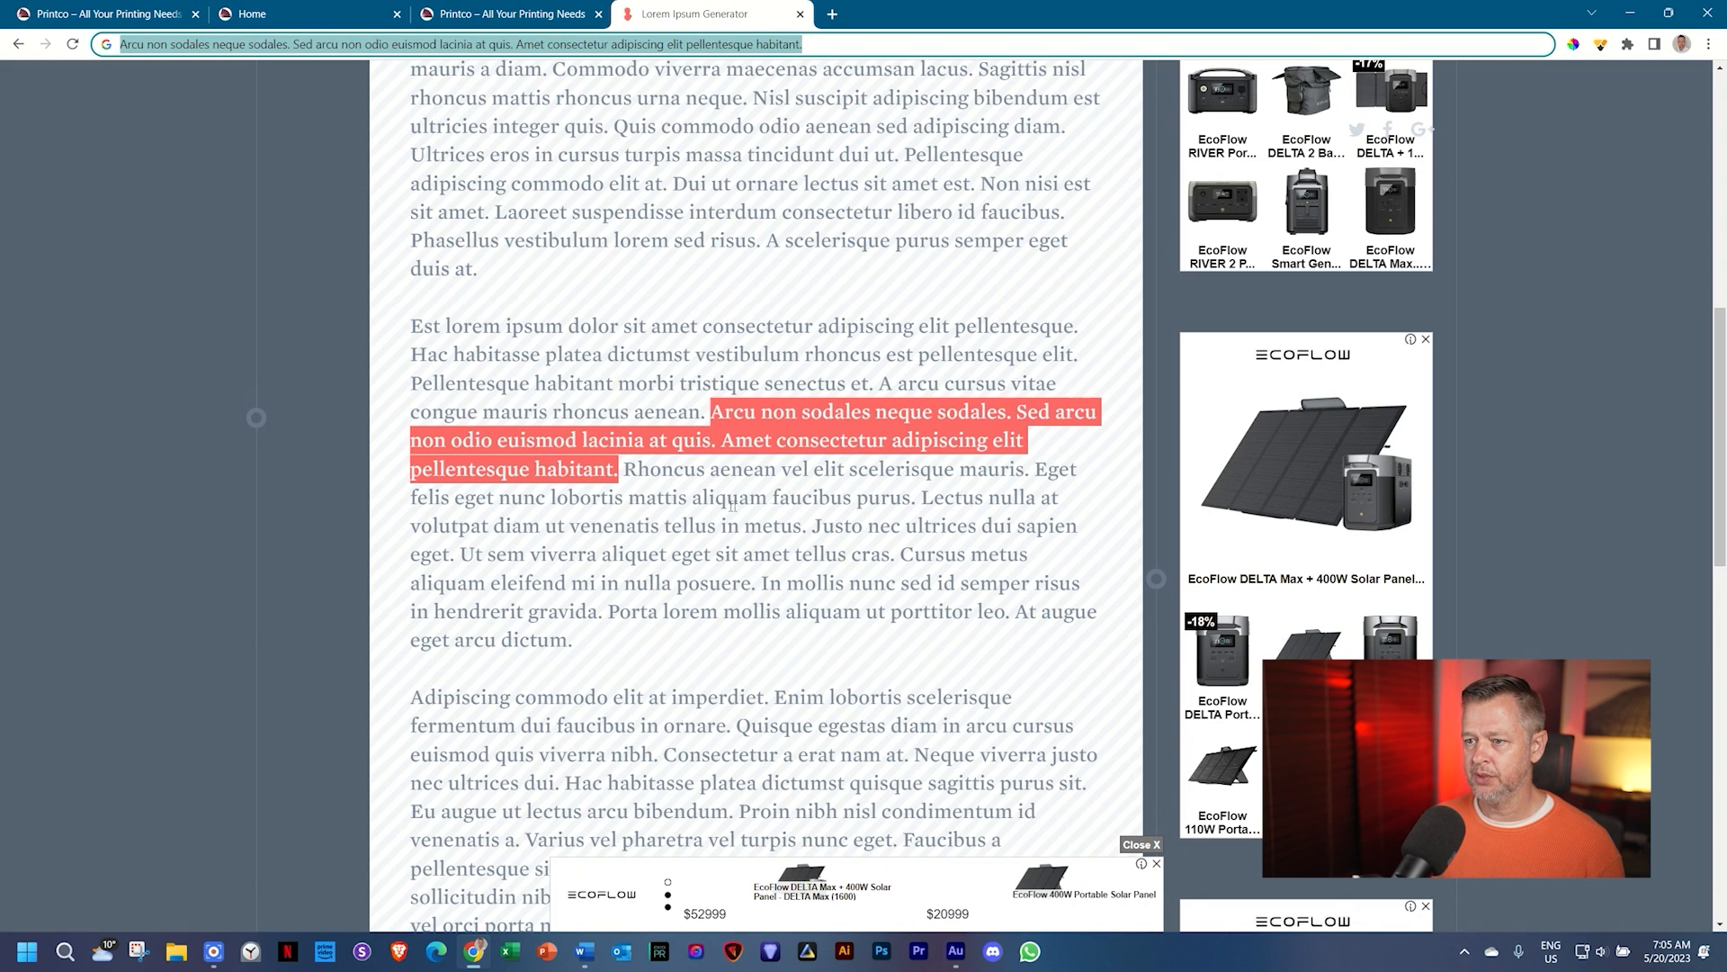
# Step: Copy the lorem passage from 'Justo nec ultrices' to 'arcu dictum' and check it pasted
pyautogui.moveTo(820, 520); pyautogui.dragTo(602, 637)
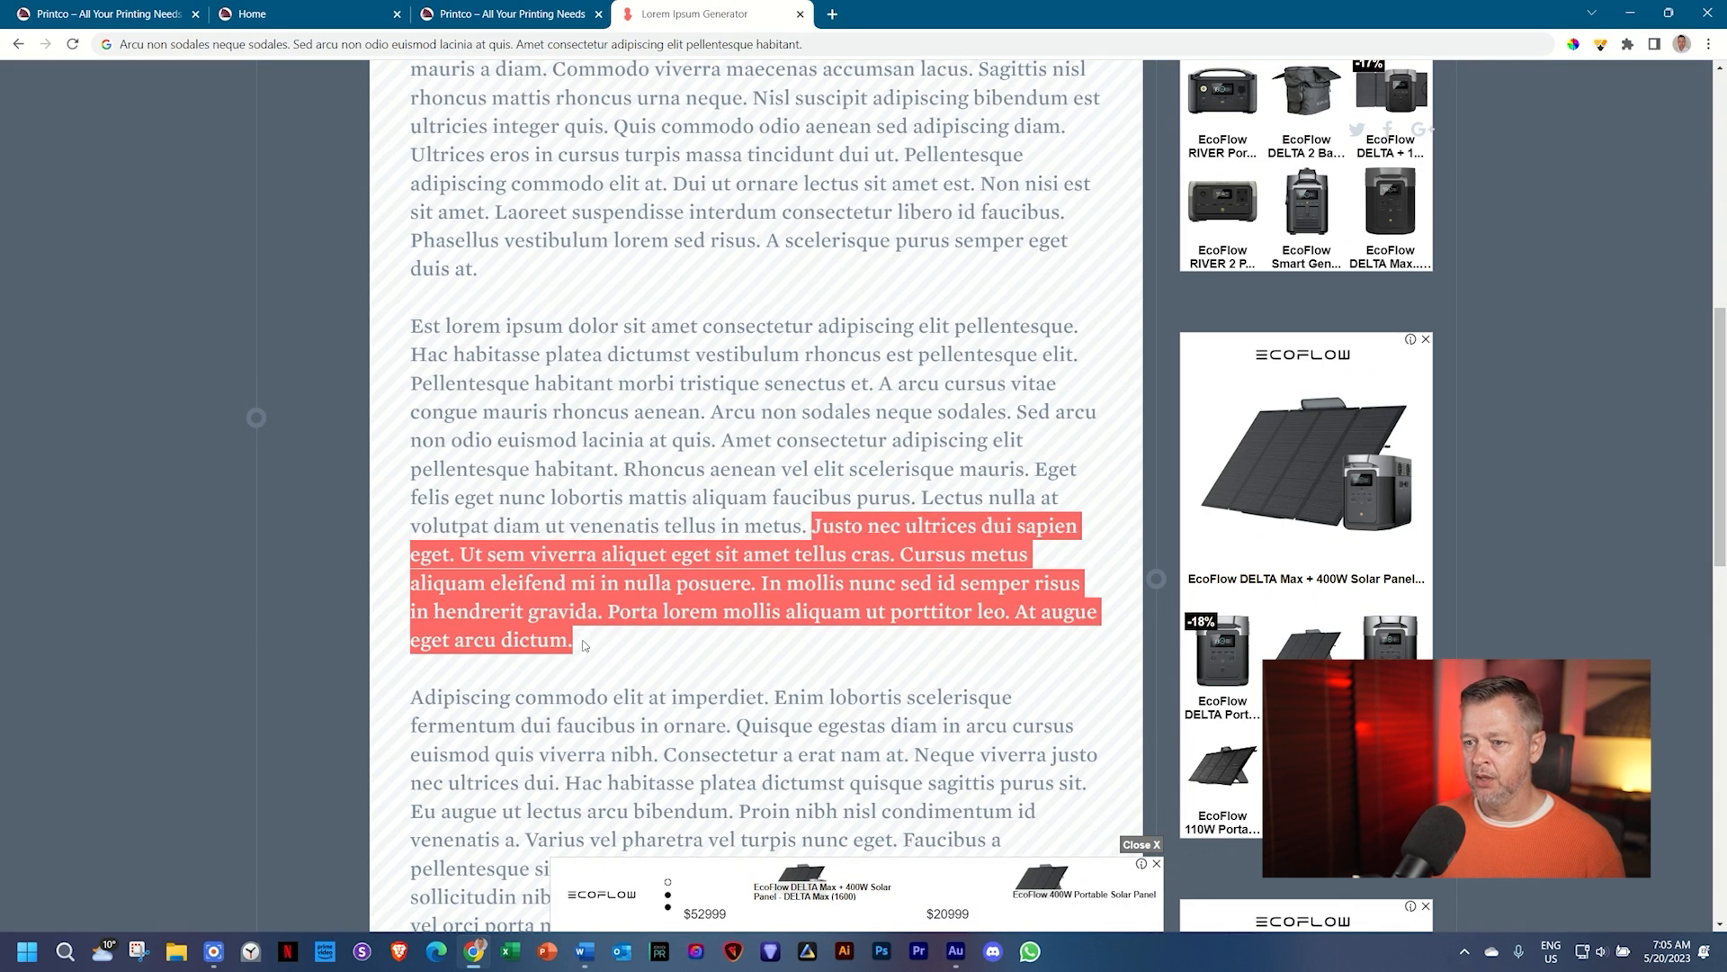
pyautogui.rightClick(625, 594)
pyautogui.click(659, 618)
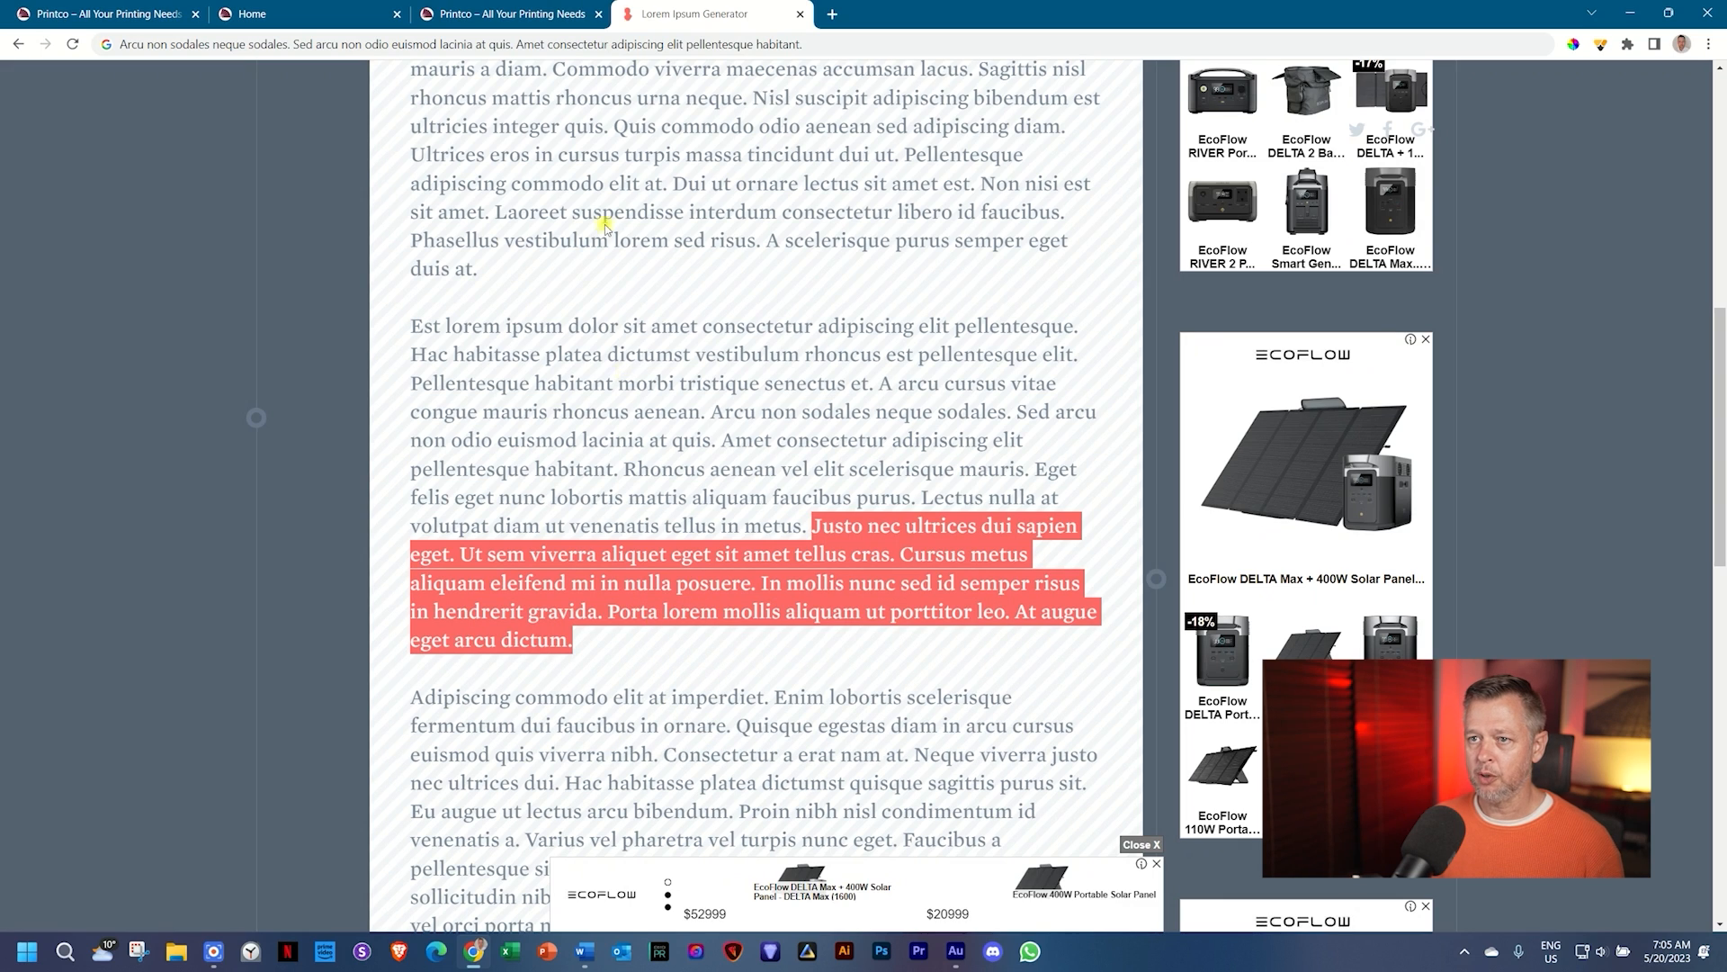
pyautogui.click(552, 43)
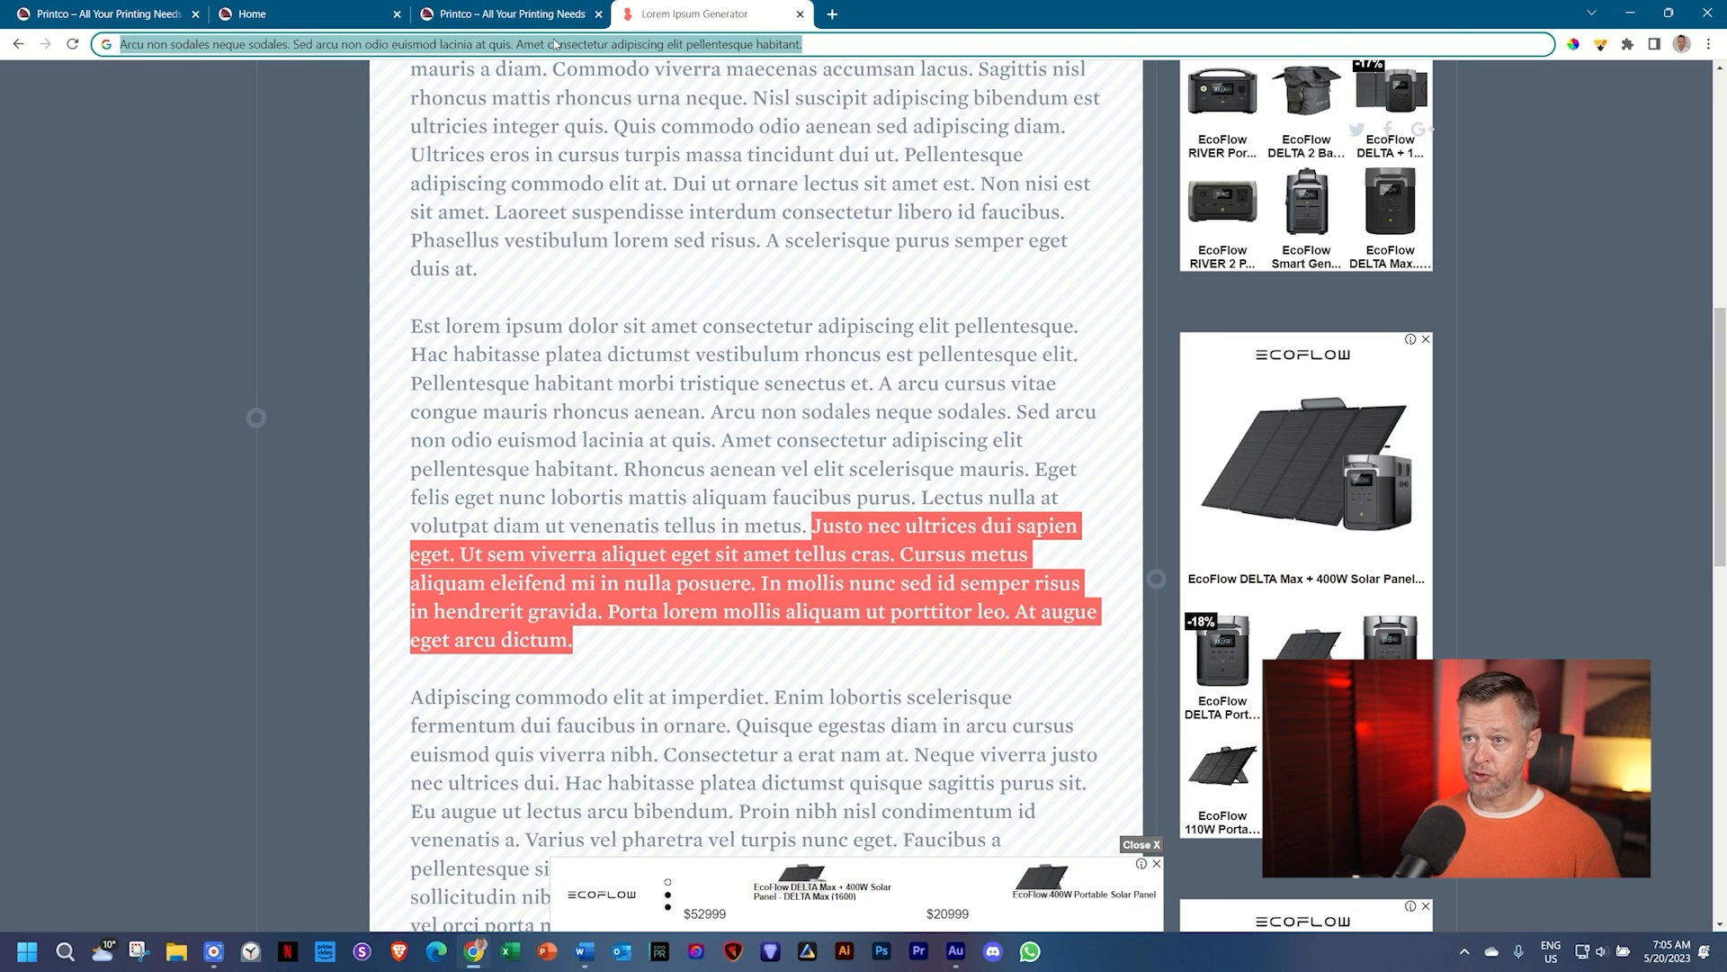
pyautogui.hotkey('ctrl', 'v')
pyautogui.hotkey('ctrl', 'a')
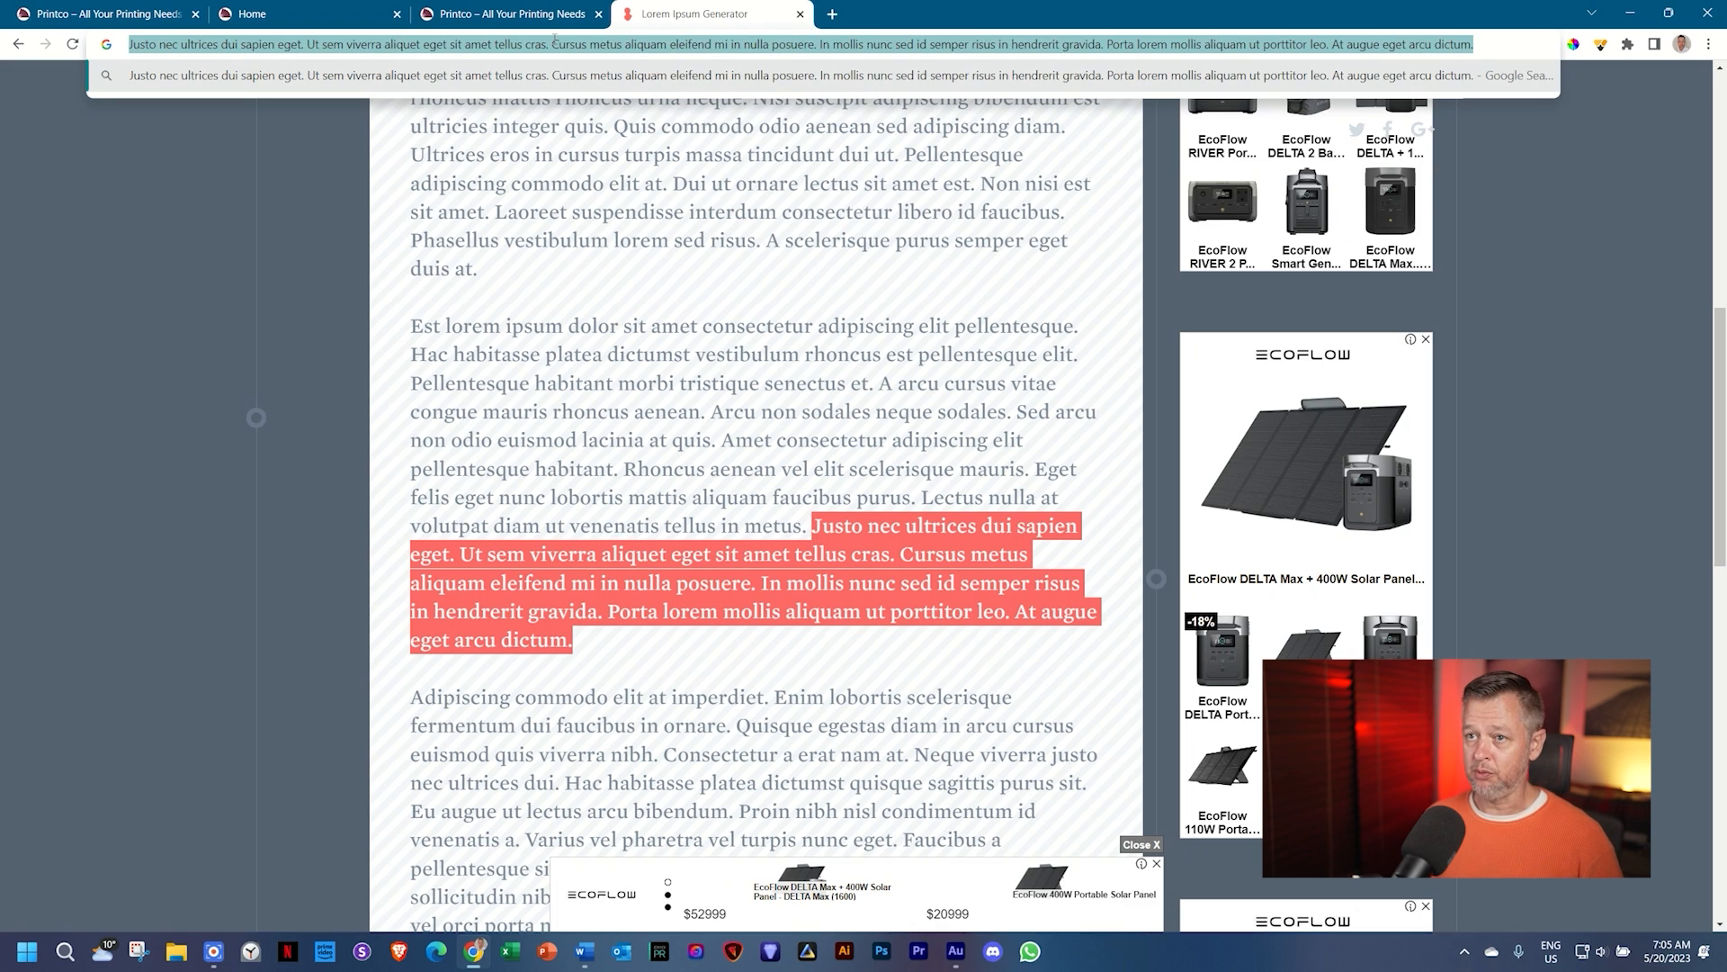
# Step: Paste the copied passage over the Learn About Us body paragraph
pyautogui.click(297, 13)
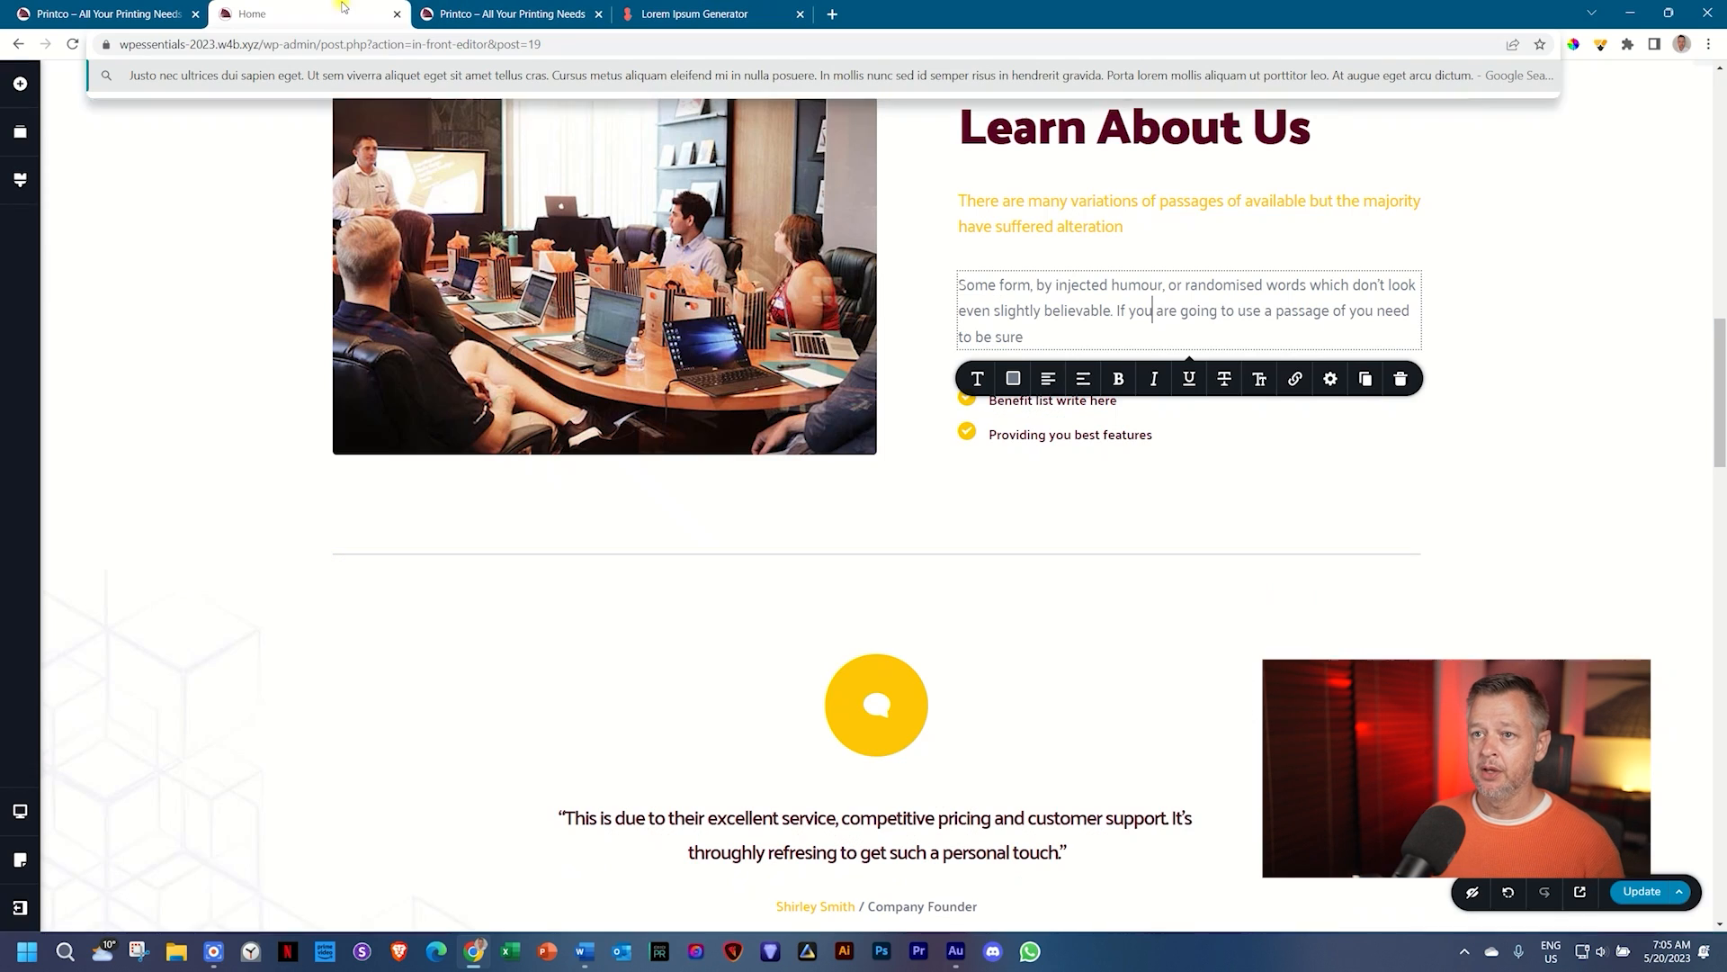
pyautogui.doubleClick(1032, 310)
pyautogui.tripleClick(1032, 312)
pyautogui.hotkey('ctrl', 'v')
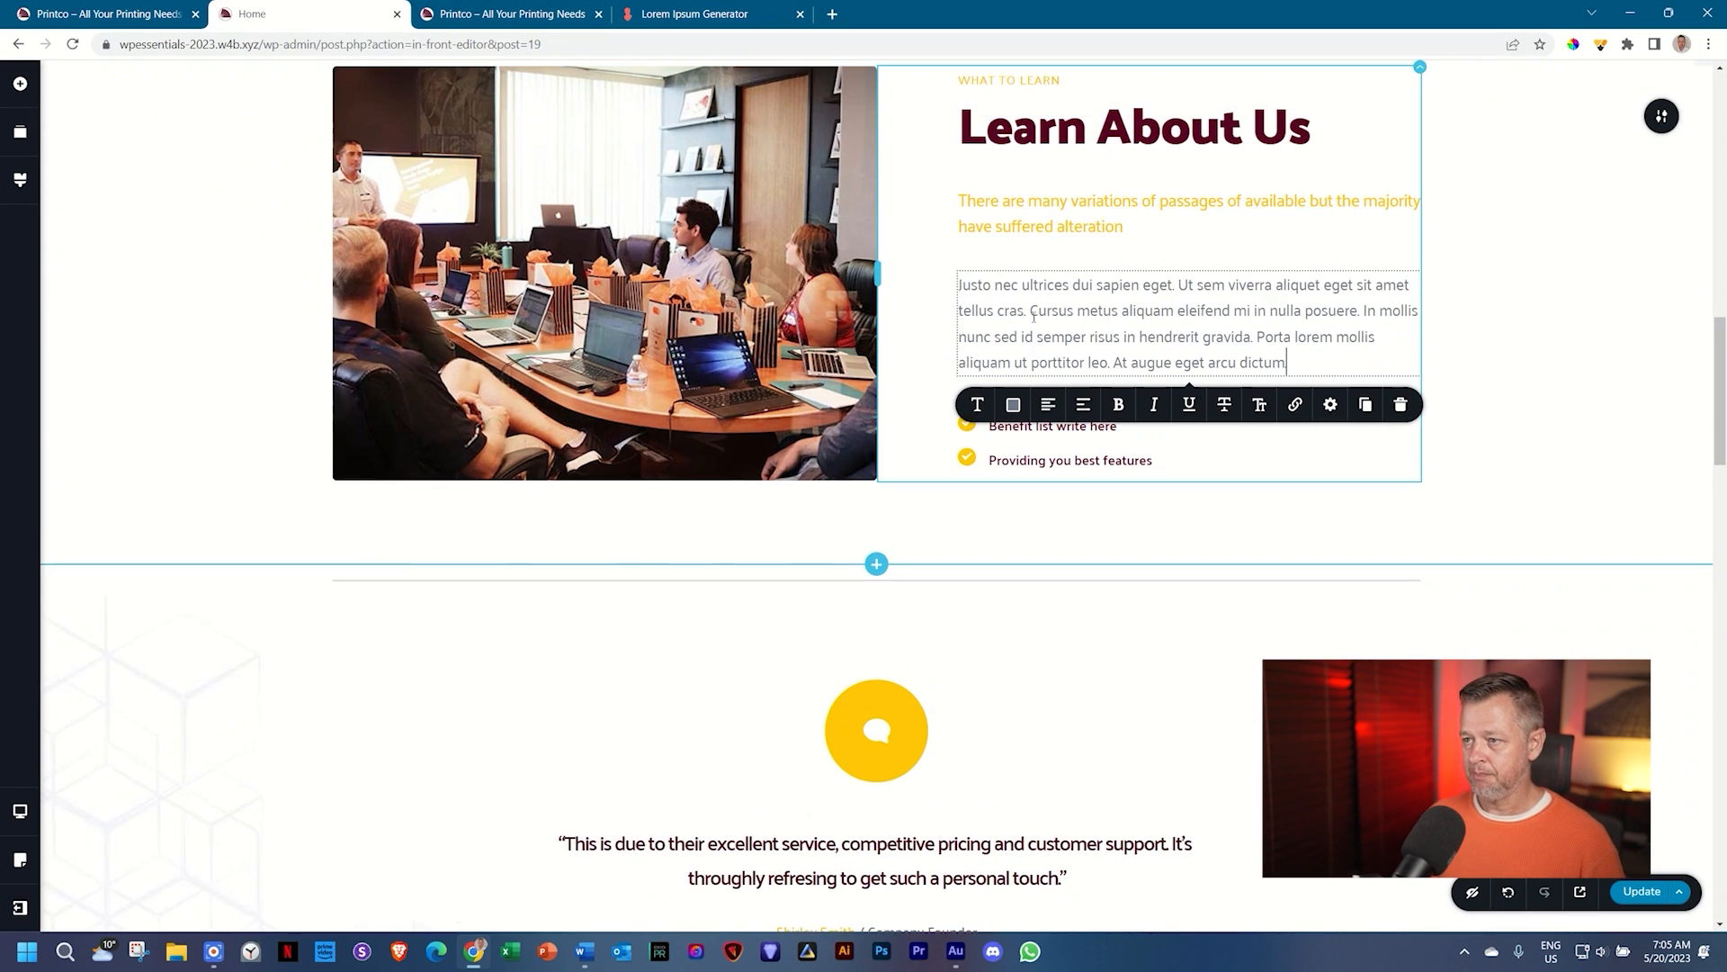
pyautogui.click(1541, 328)
pyautogui.scroll(-3, 1503, 435)
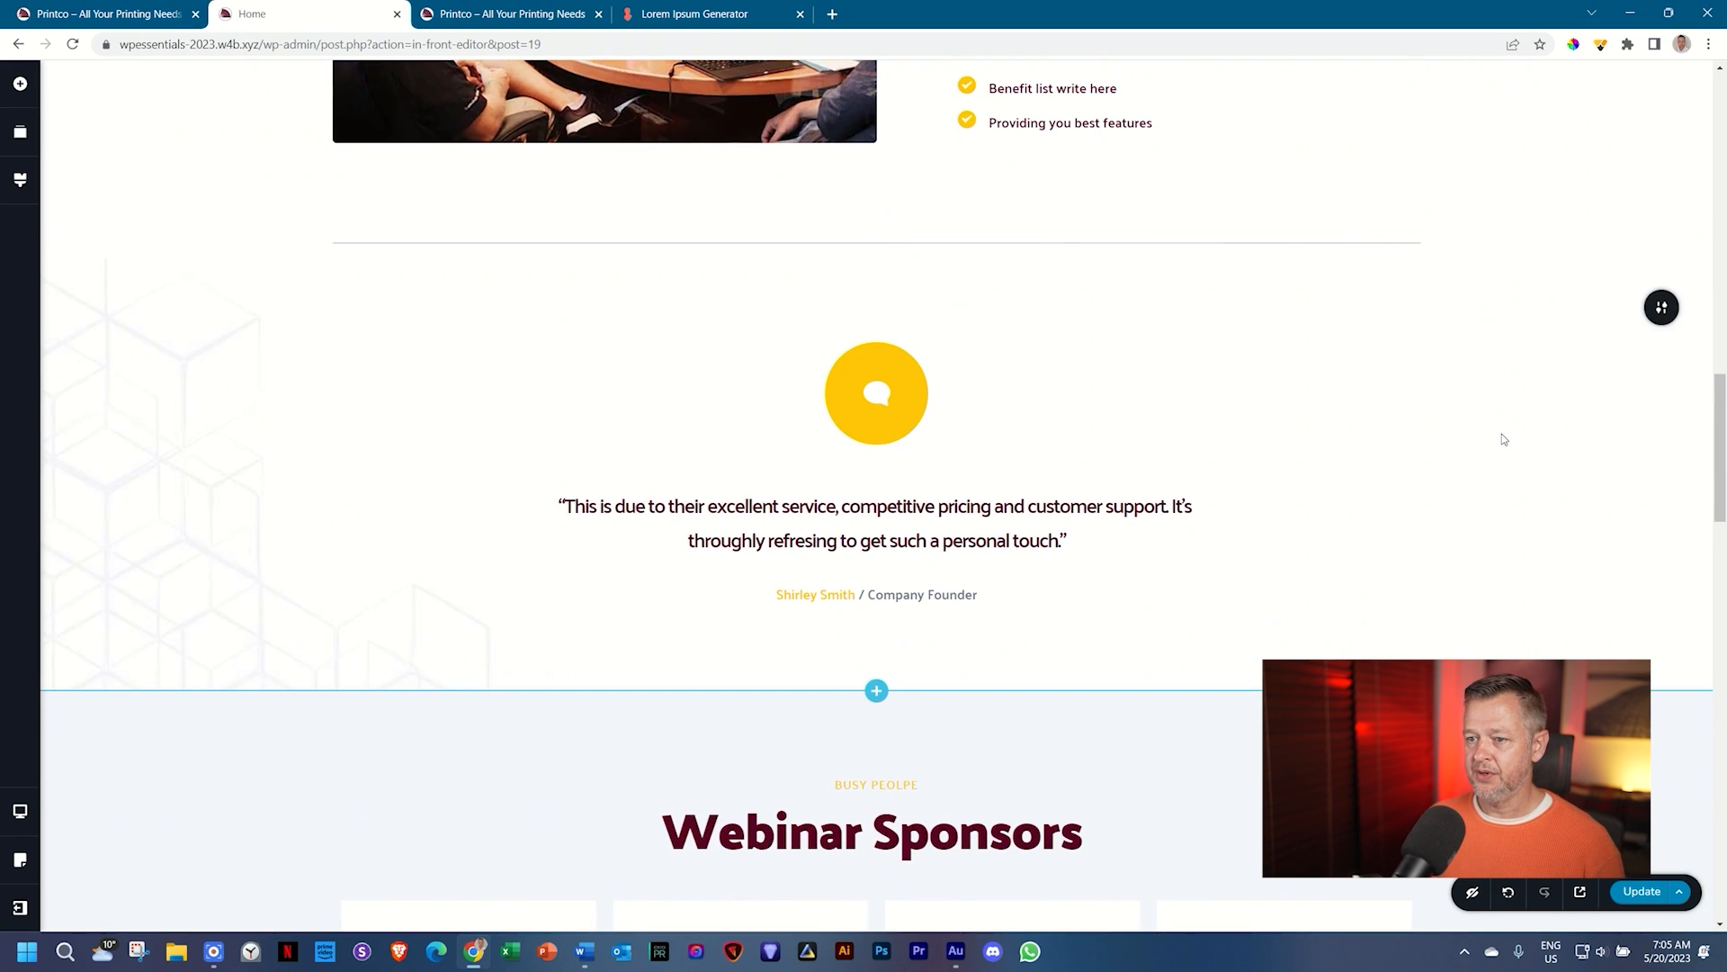
# Step: Change the Webinar Sponsors heading to 'About Proud Partners'
pyautogui.scroll(-5, 1501, 435)
pyautogui.click(873, 410)
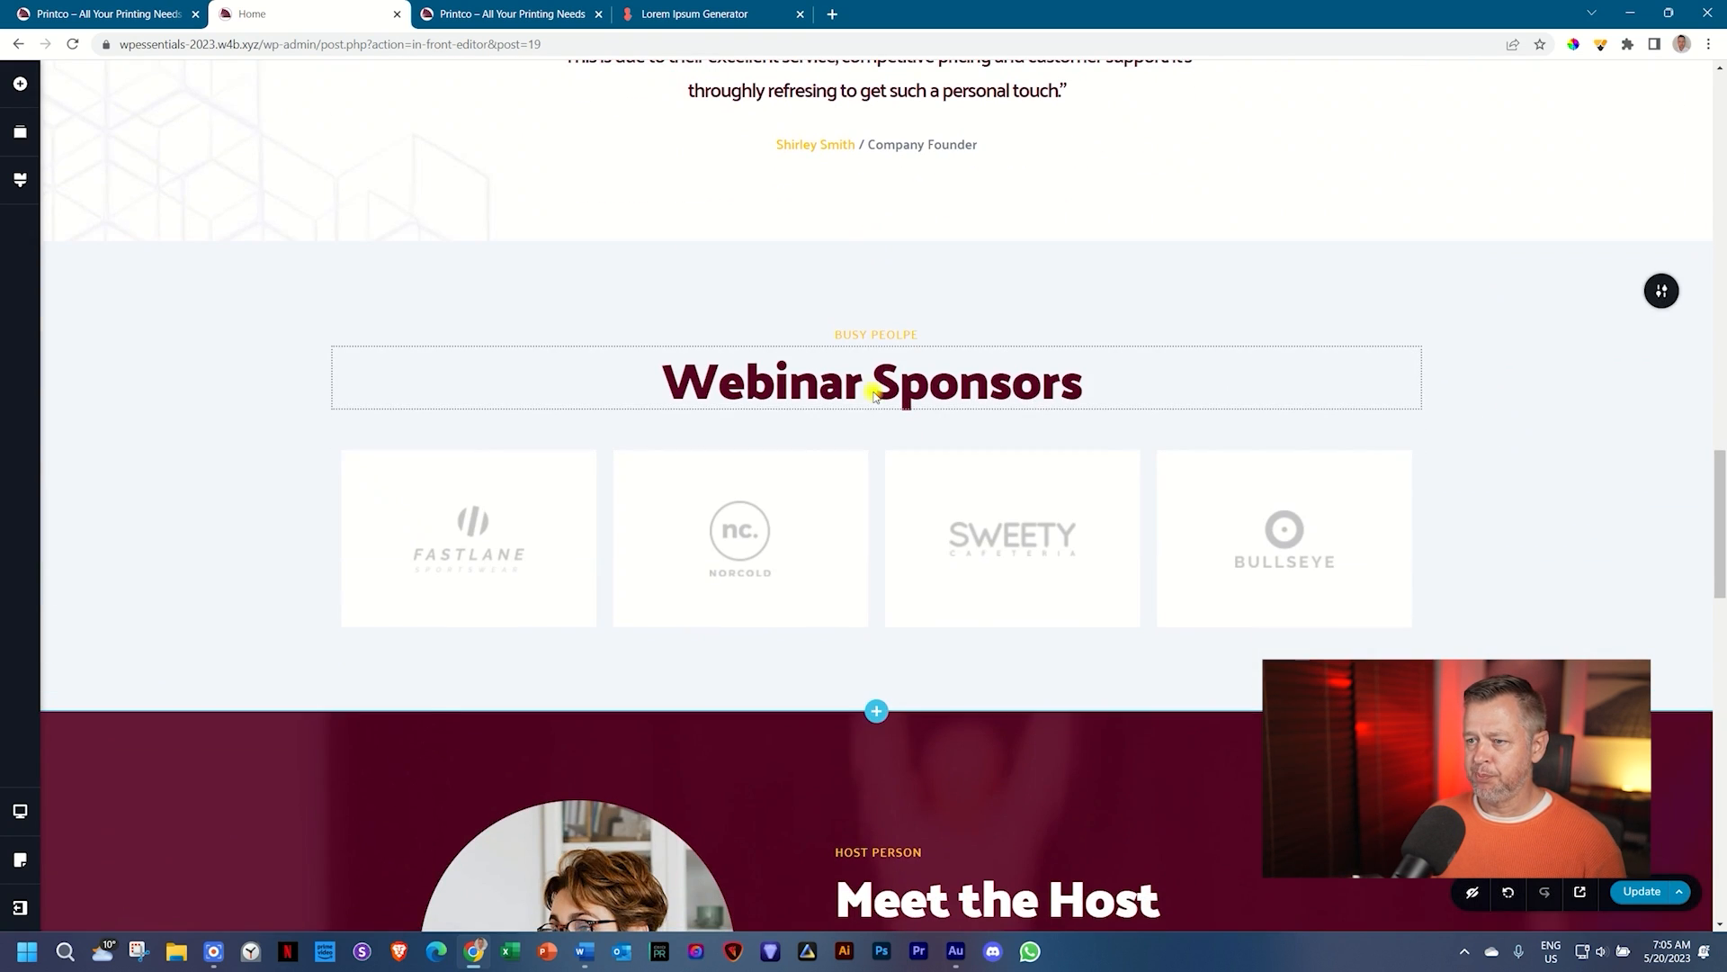
pyautogui.doubleClick(873, 411)
pyautogui.tripleClick(929, 349)
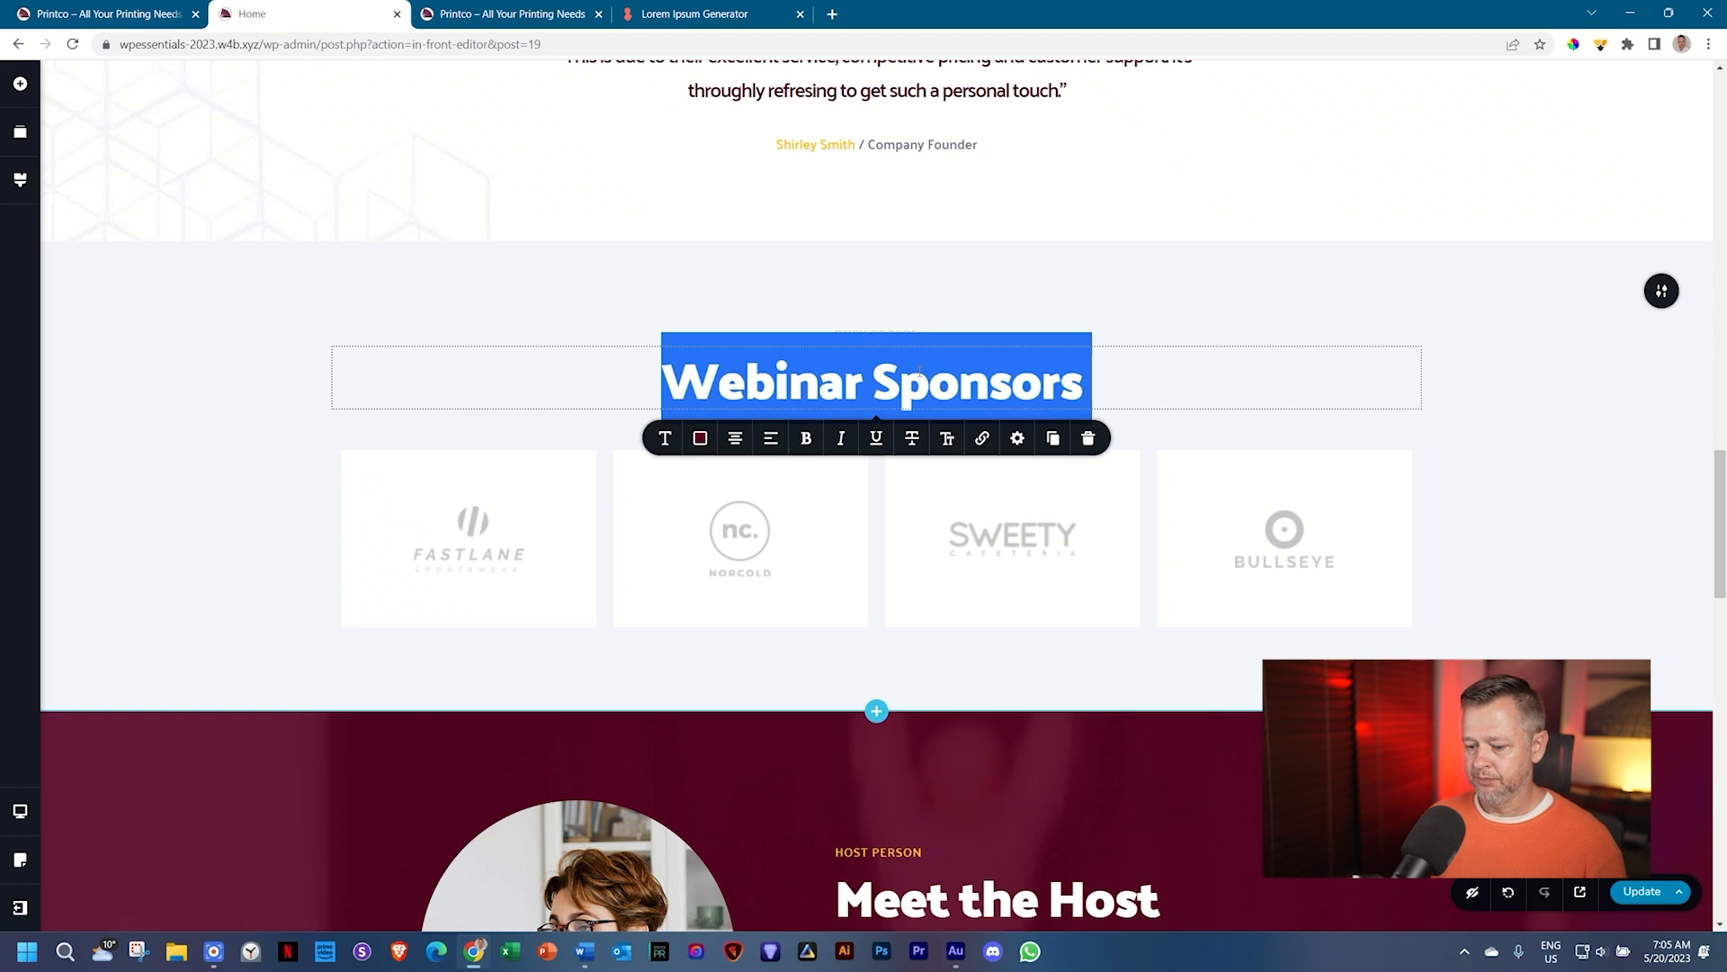
pyautogui.write('About ')
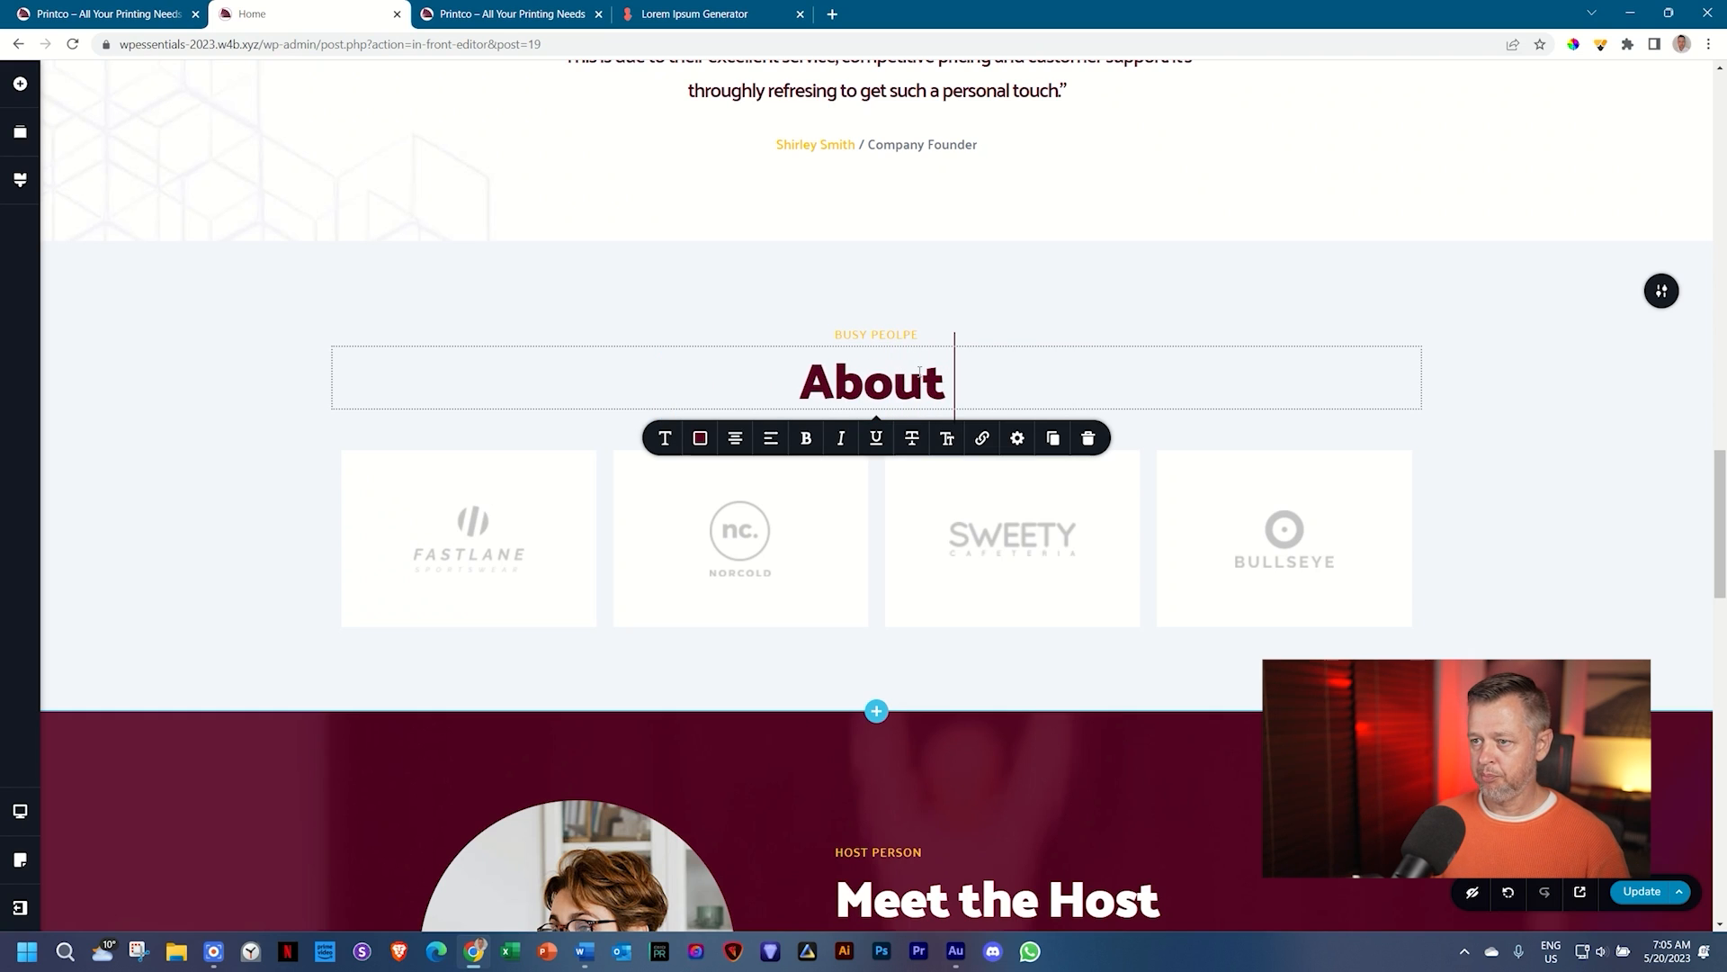
pyautogui.write('Pr')
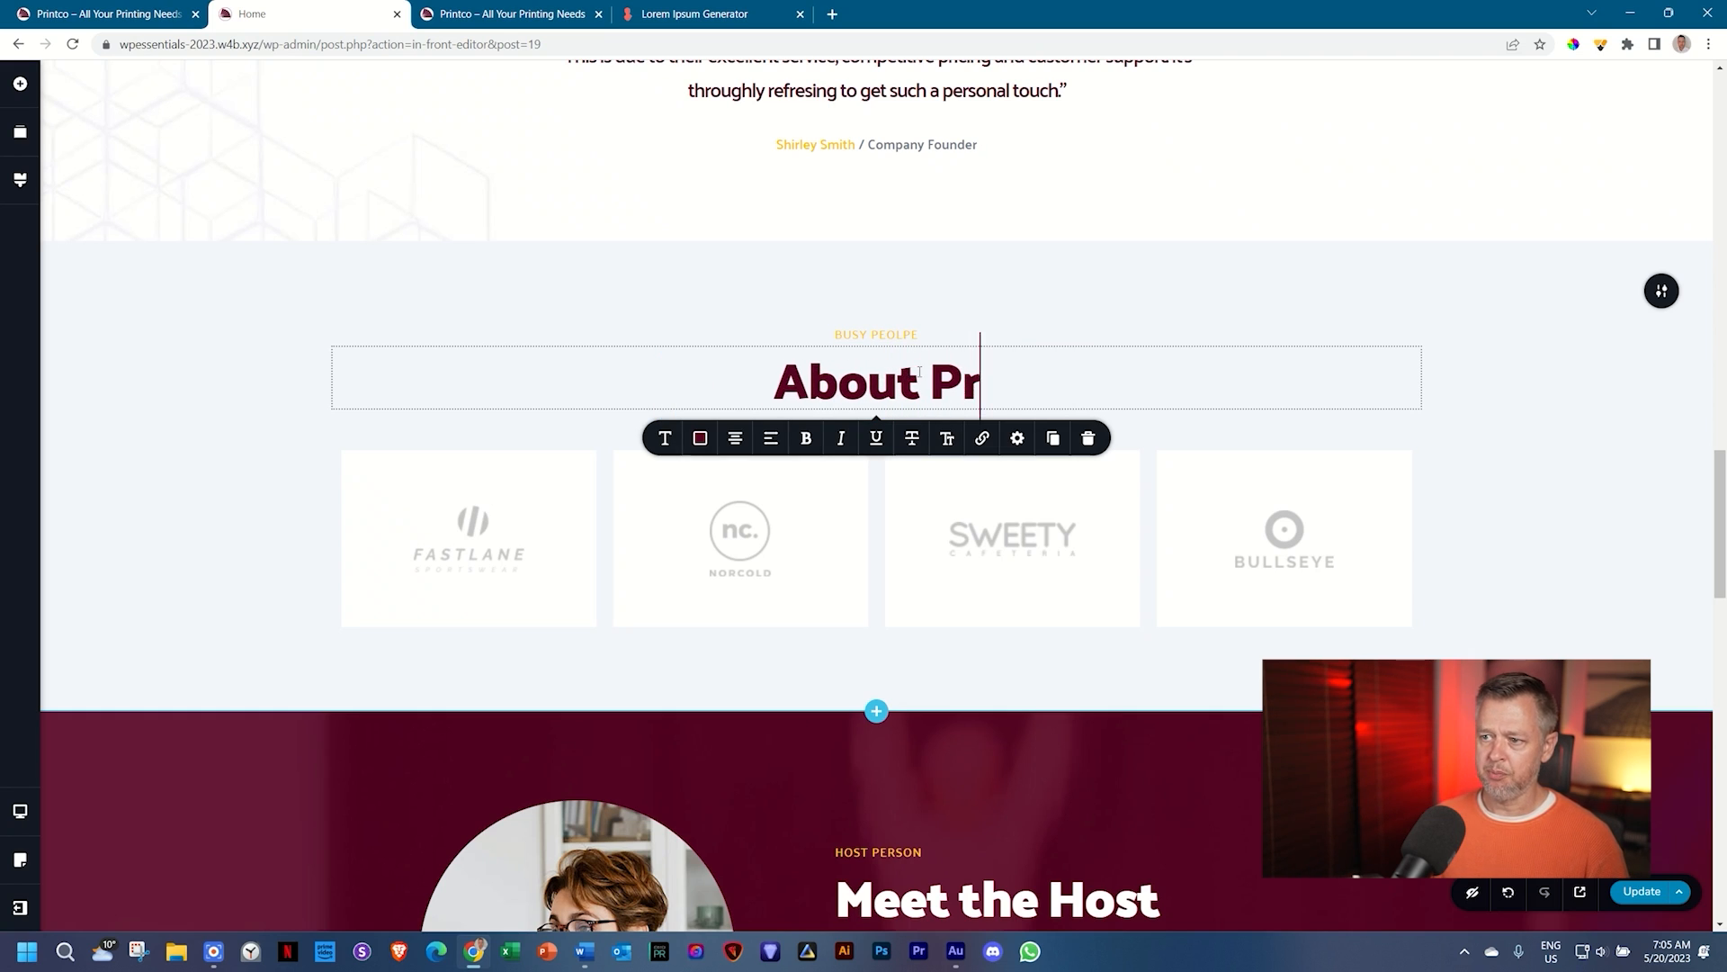
pyautogui.write('oud Partners')
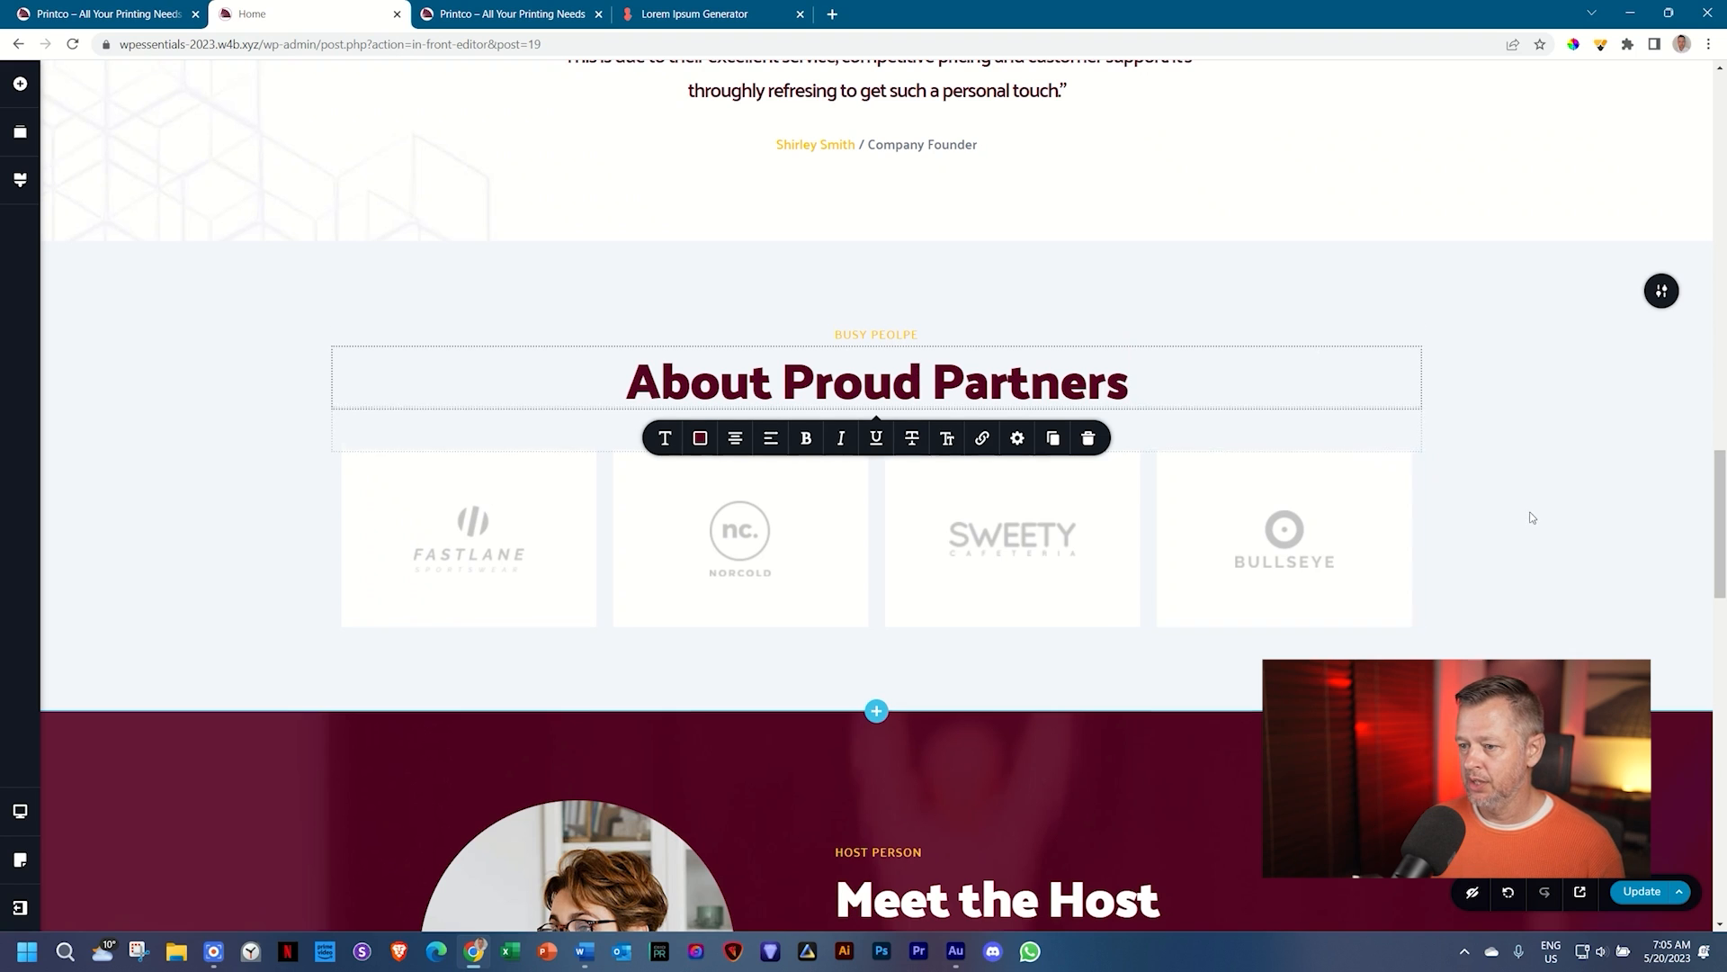
pyautogui.scroll(-4, 932, 577)
pyautogui.tripleClick(981, 549)
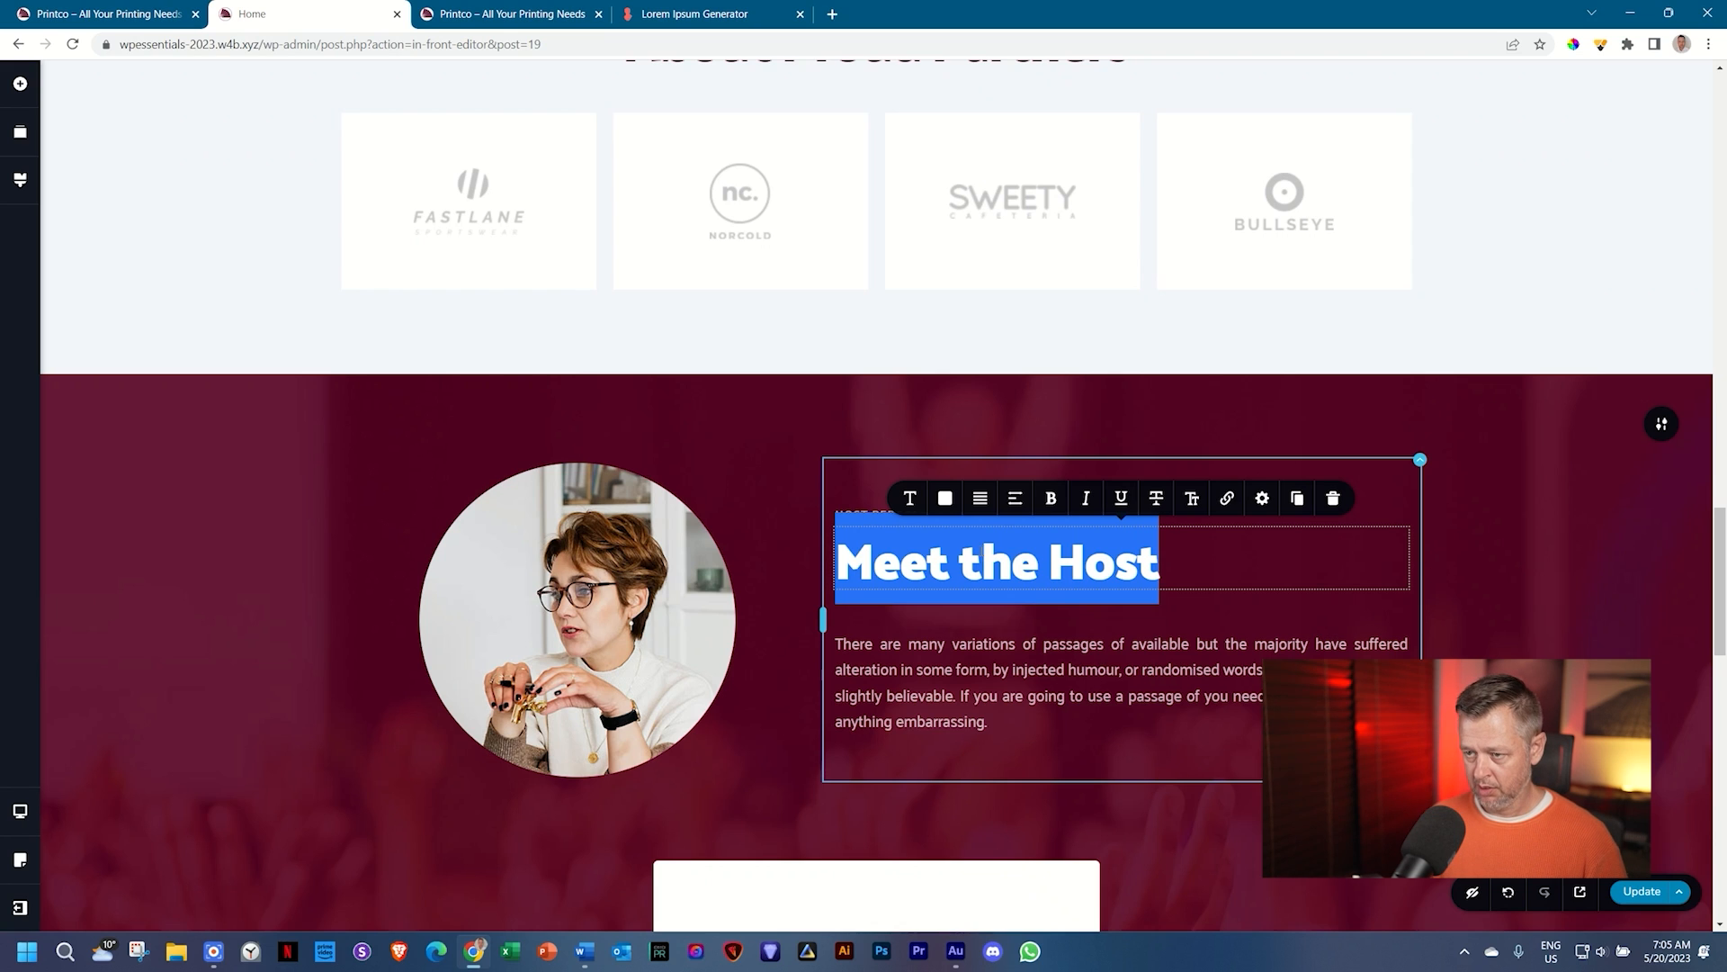
# Step: Replace the Meet the Host heading with the host's full name
pyautogui.write('About')
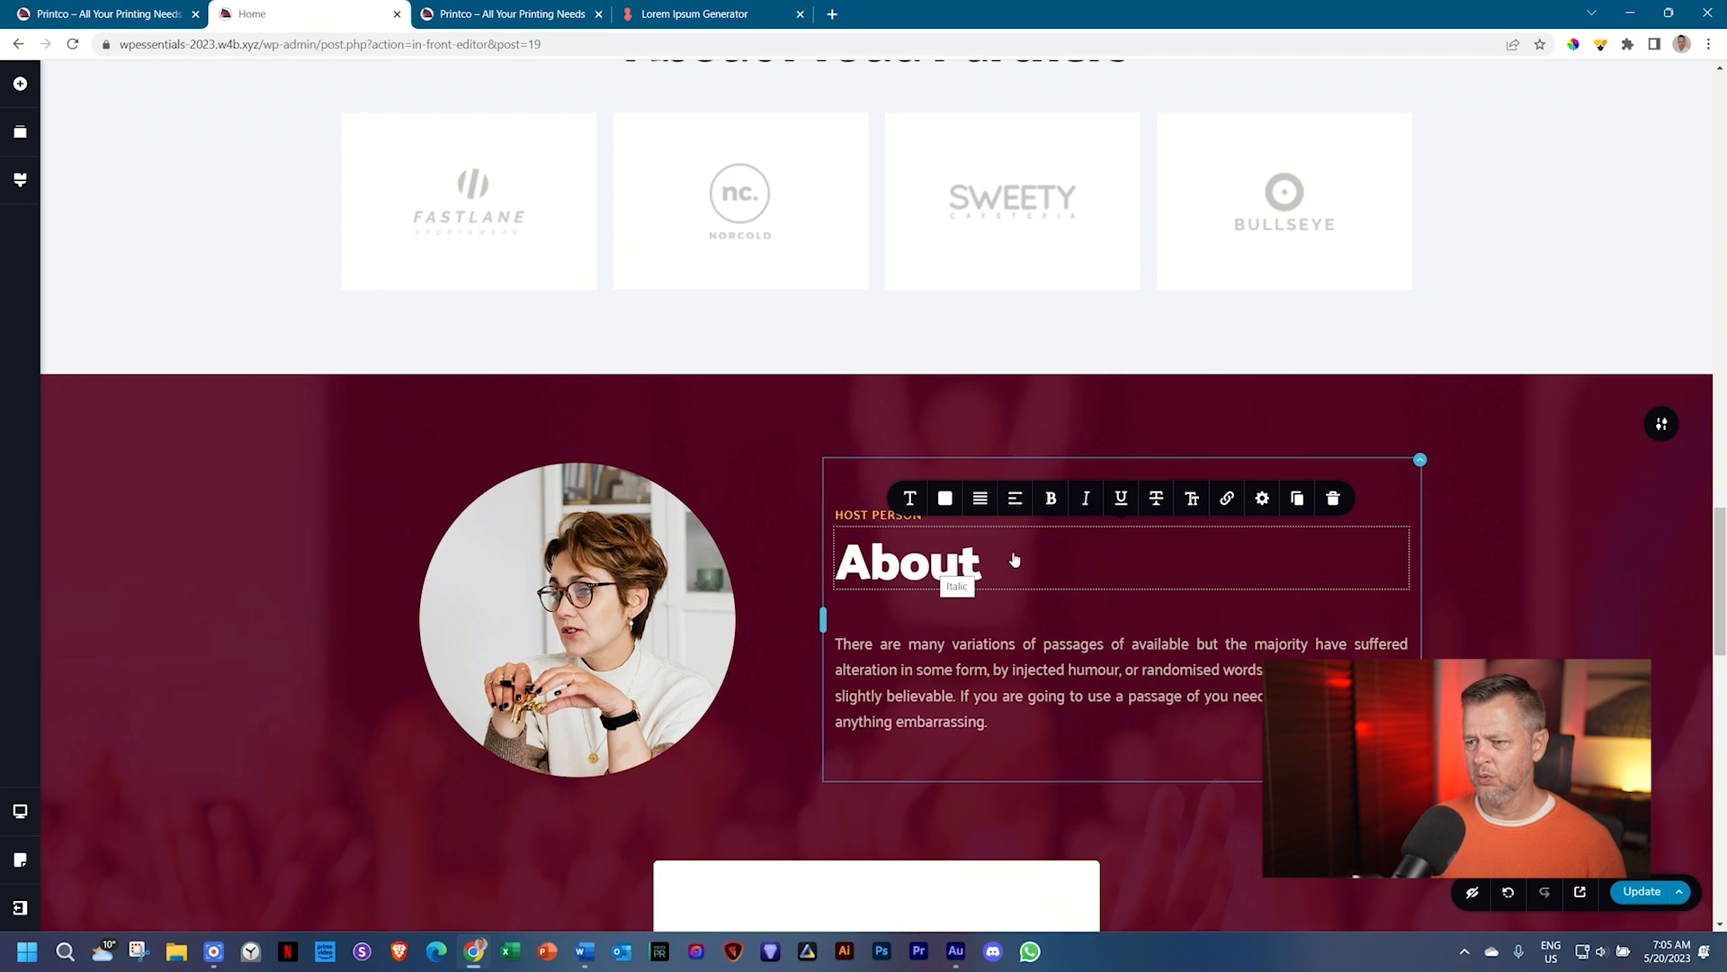
pyautogui.click(153, 11)
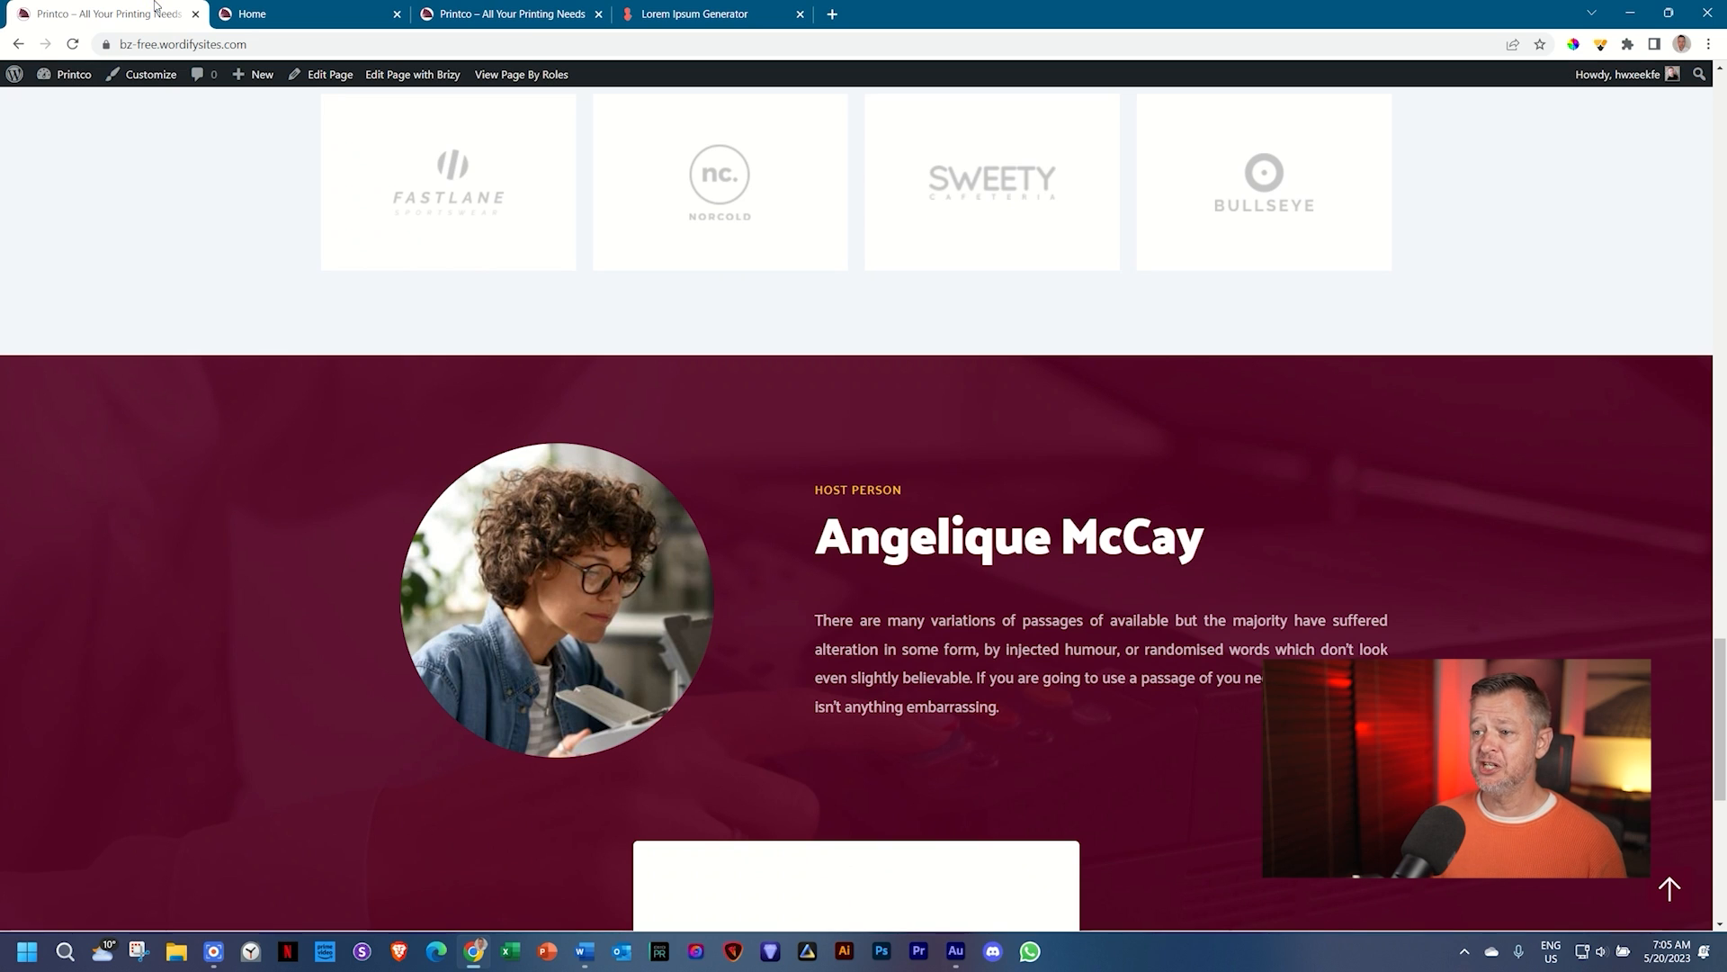
pyautogui.click(331, 8)
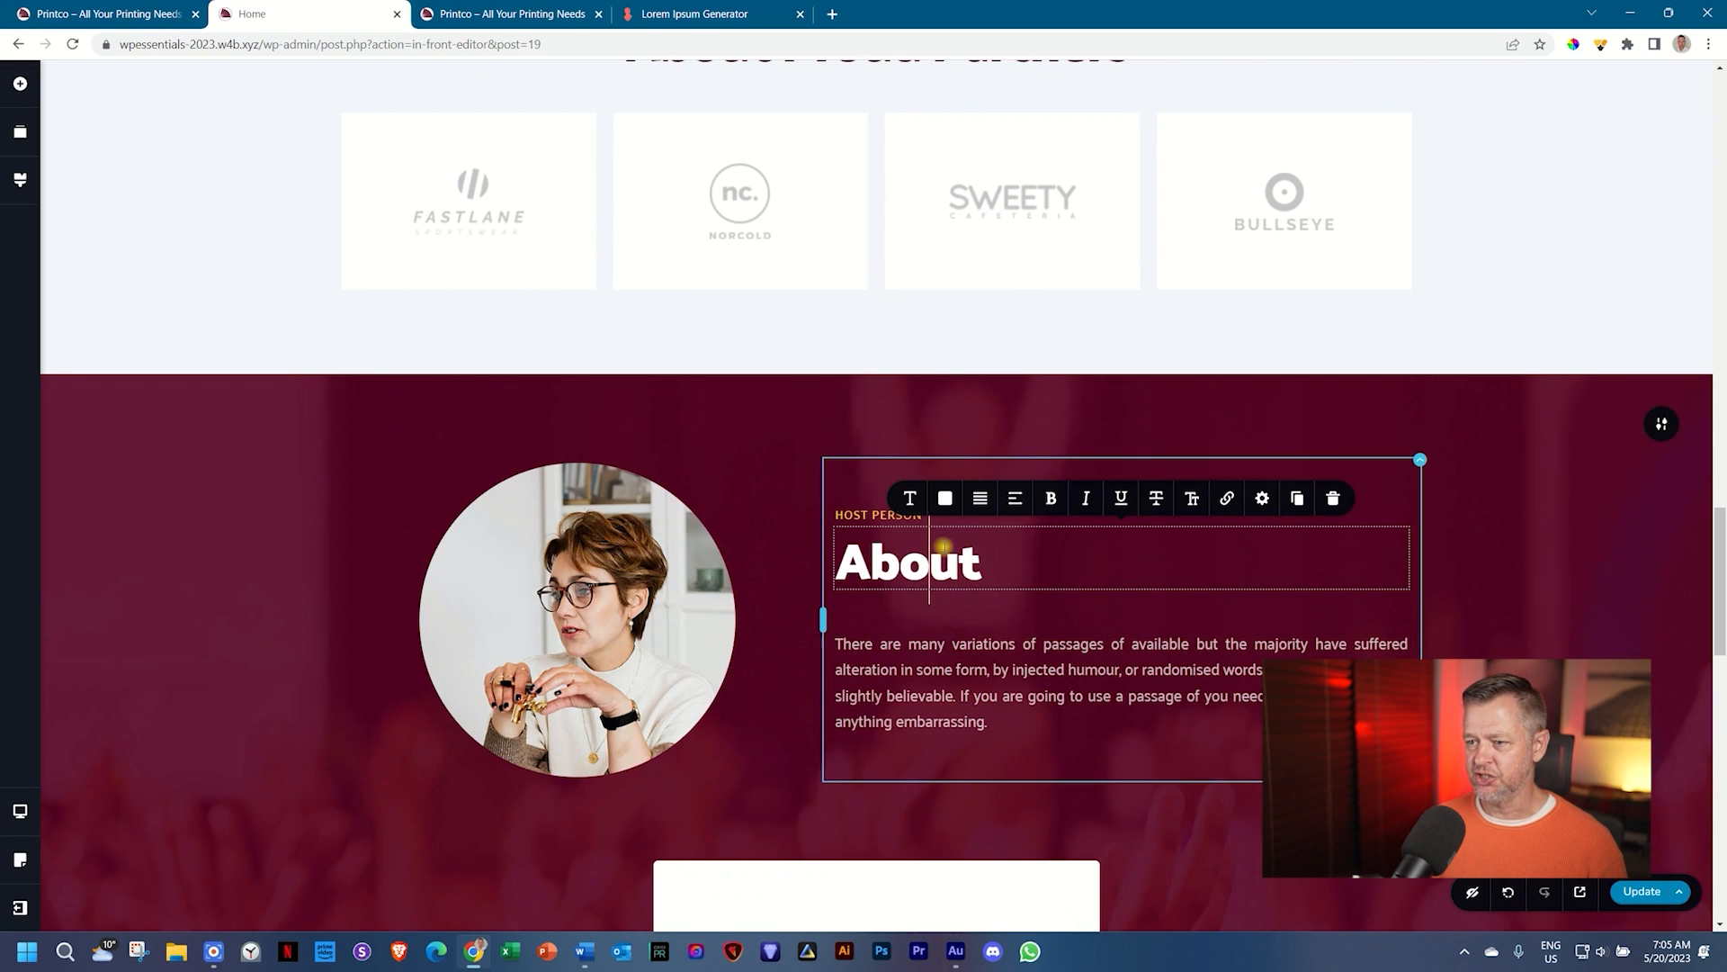
pyautogui.doubleClick(943, 546)
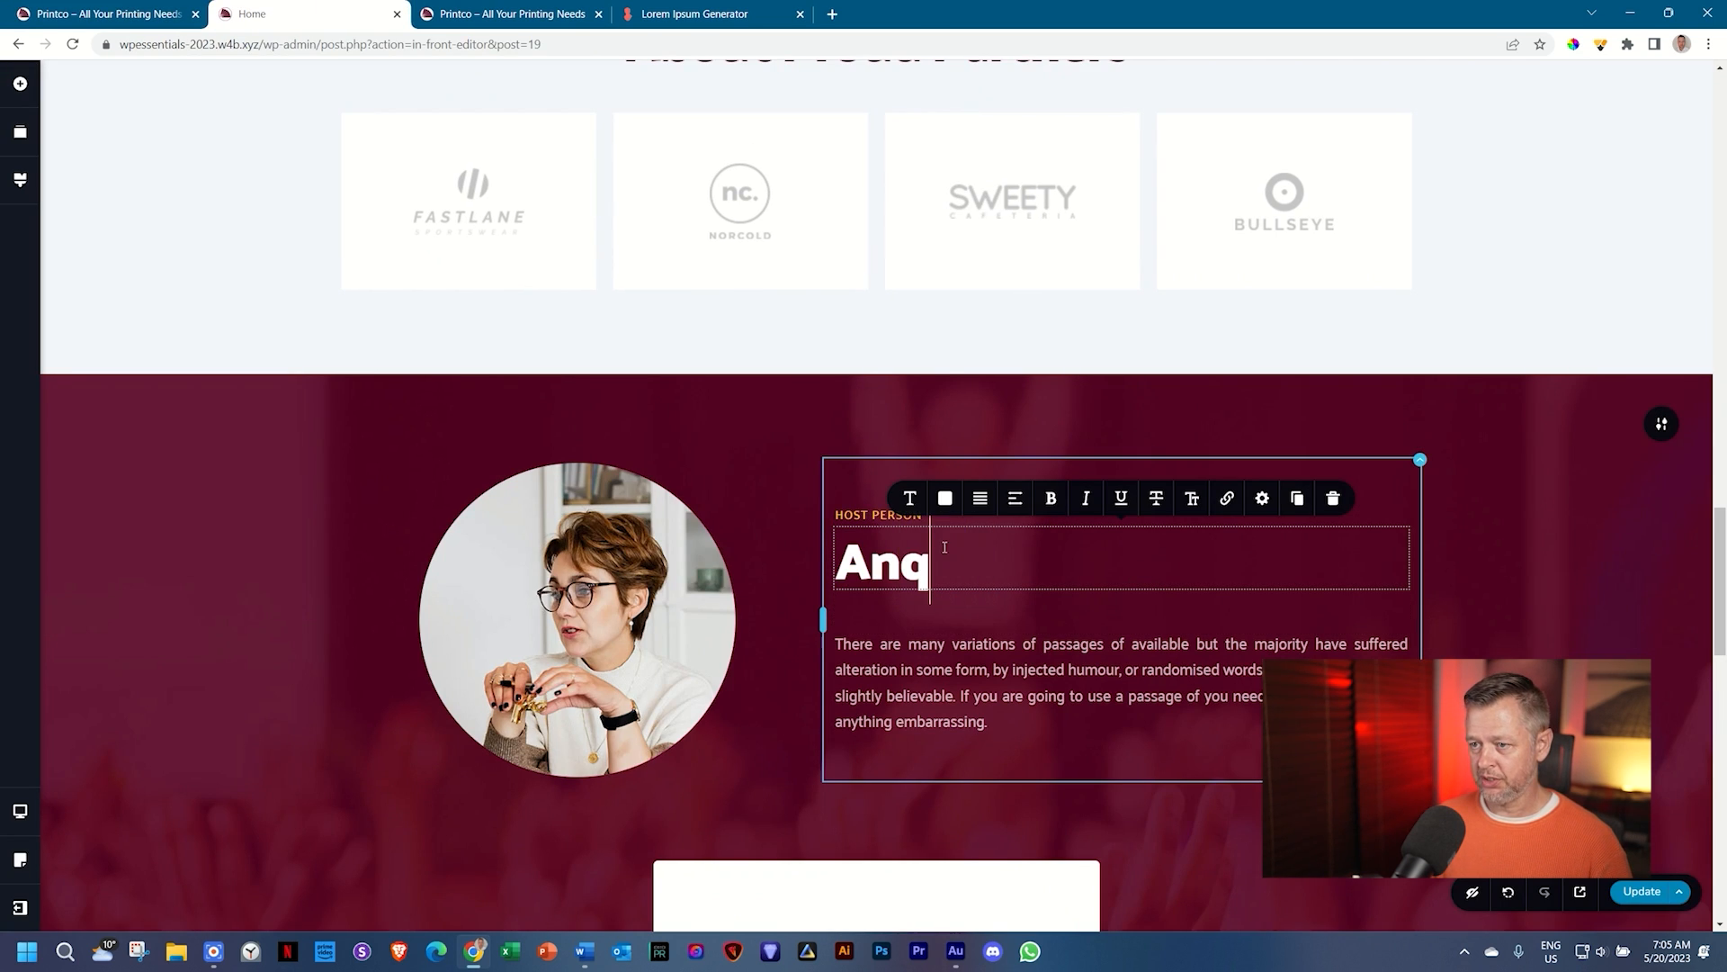
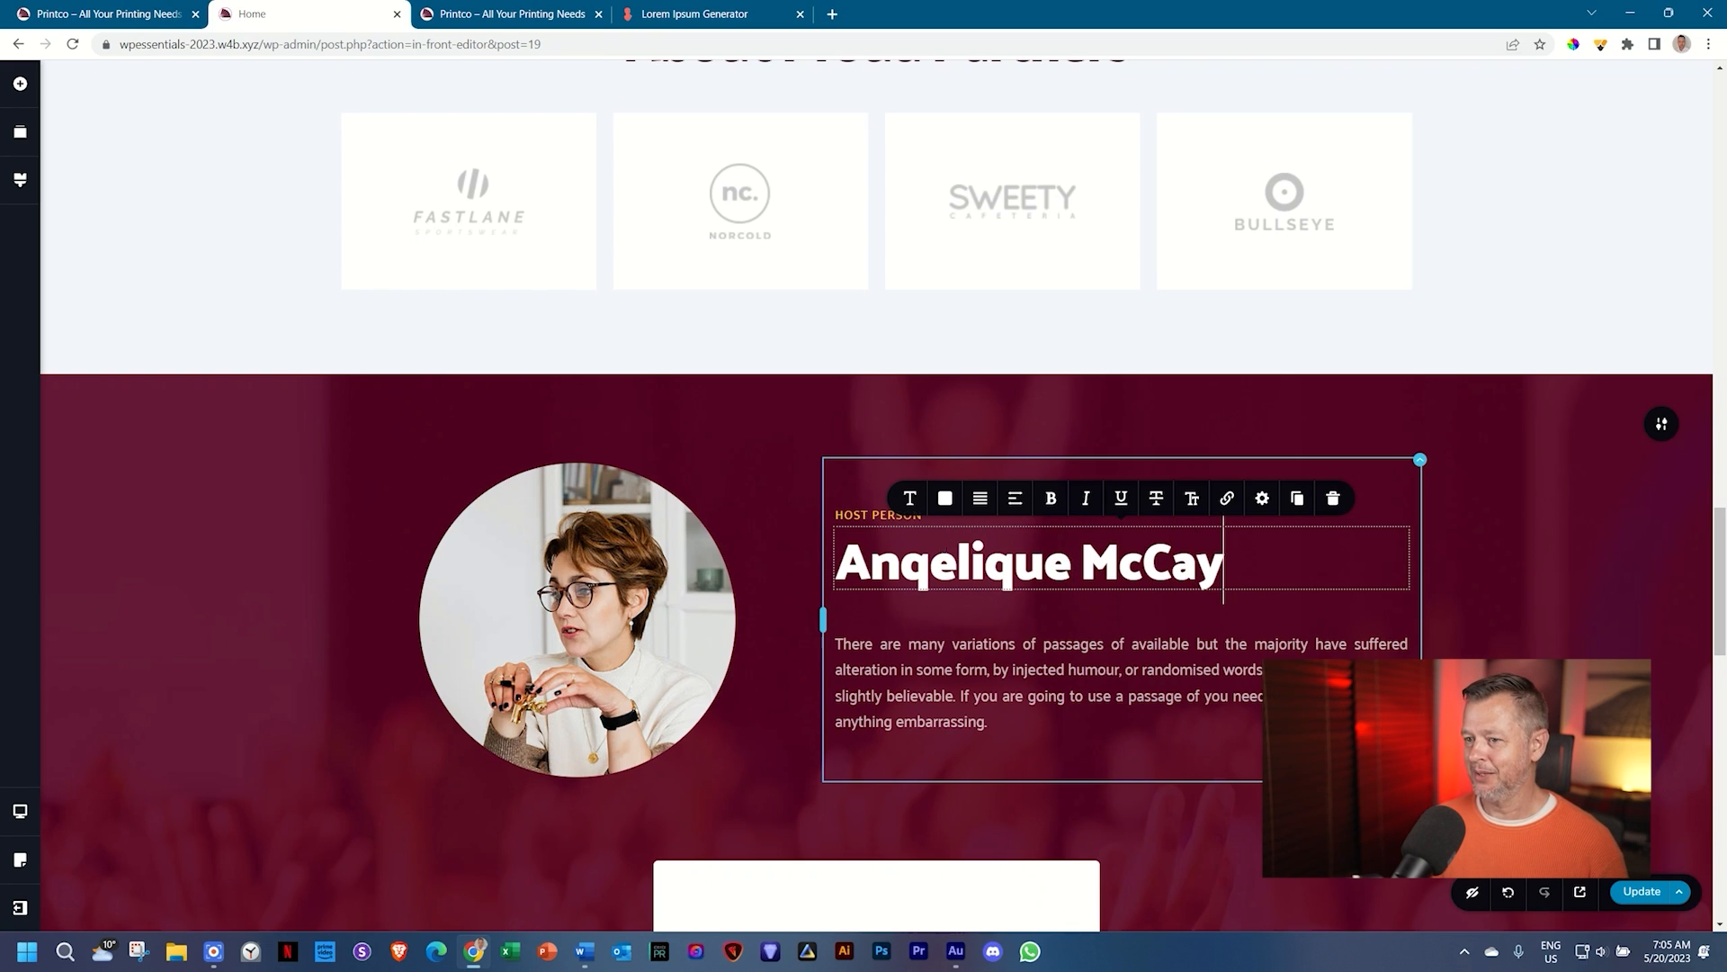
# Step: Change the HOST PERSON subtitle to 'OWNER' in capitals
pyautogui.tripleClick(853, 511)
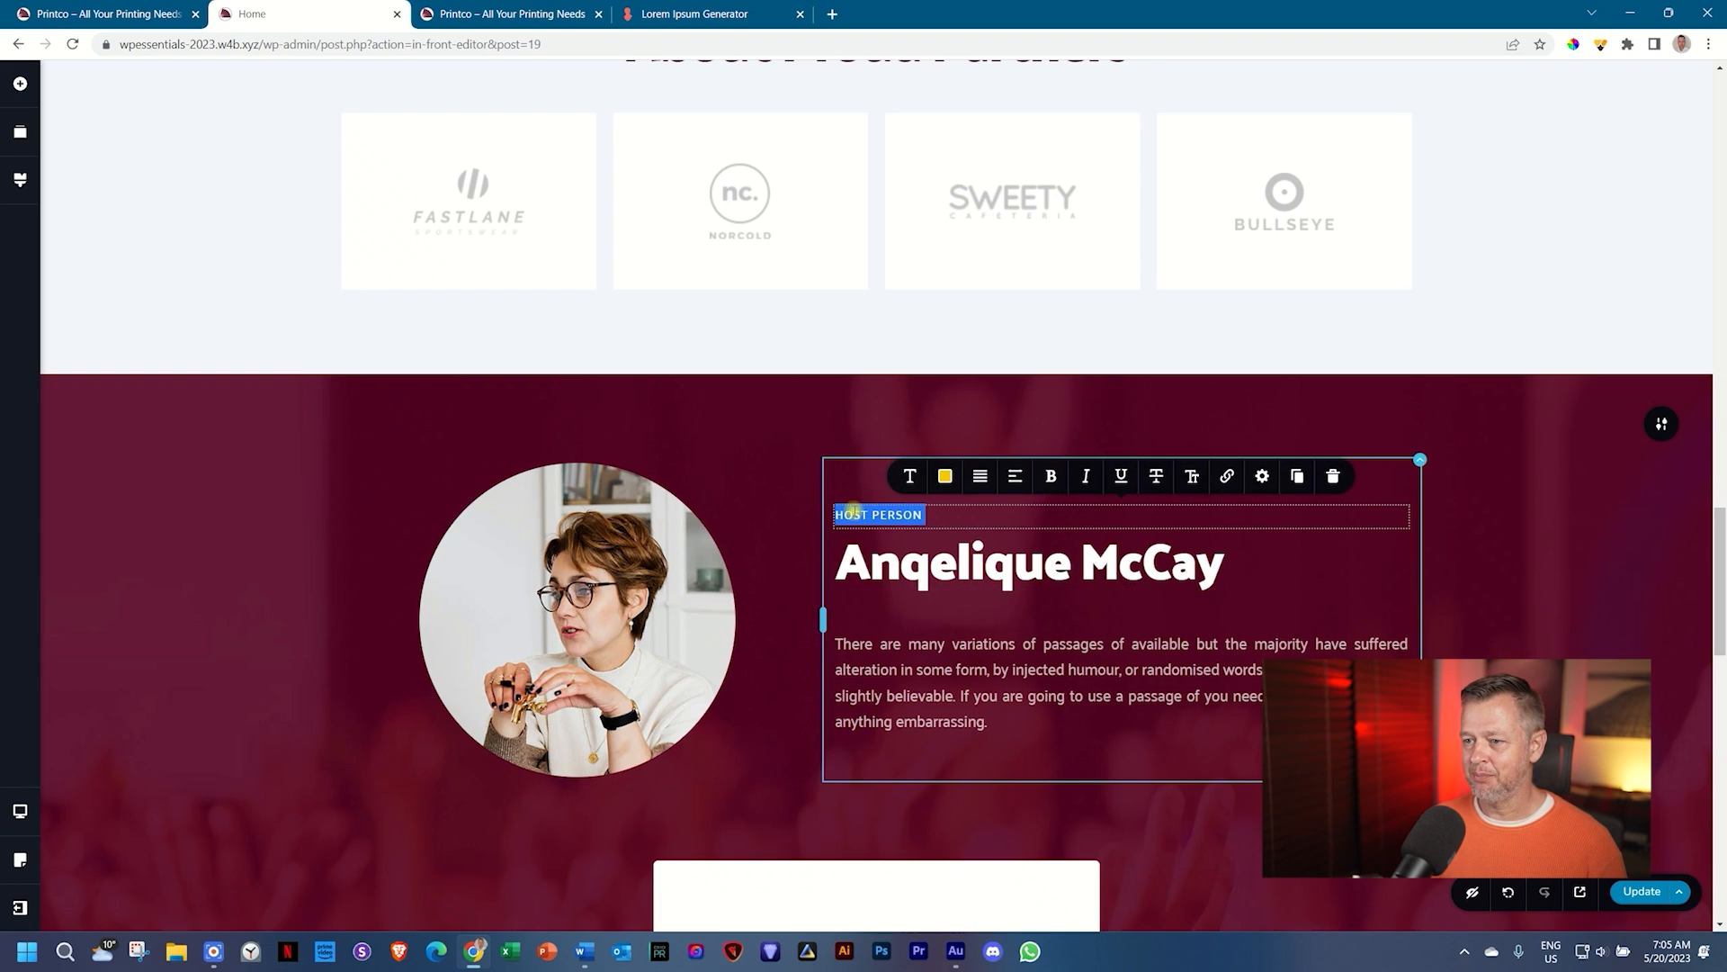
pyautogui.write('ow')
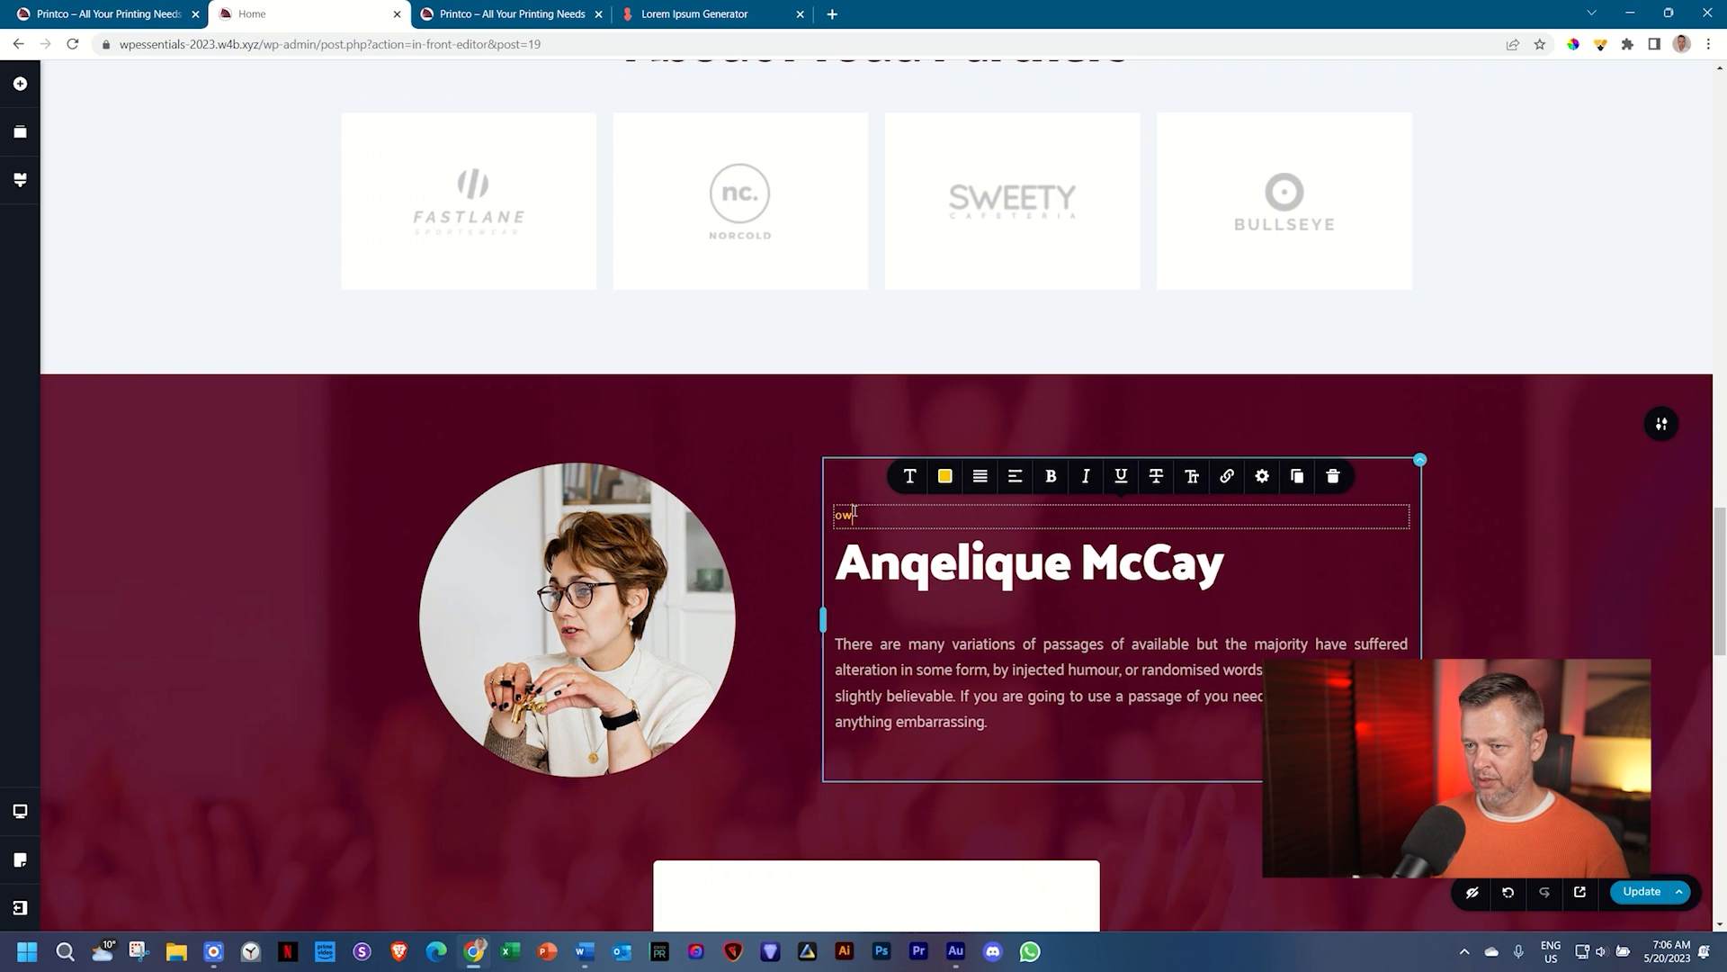
pyautogui.press('capslock')
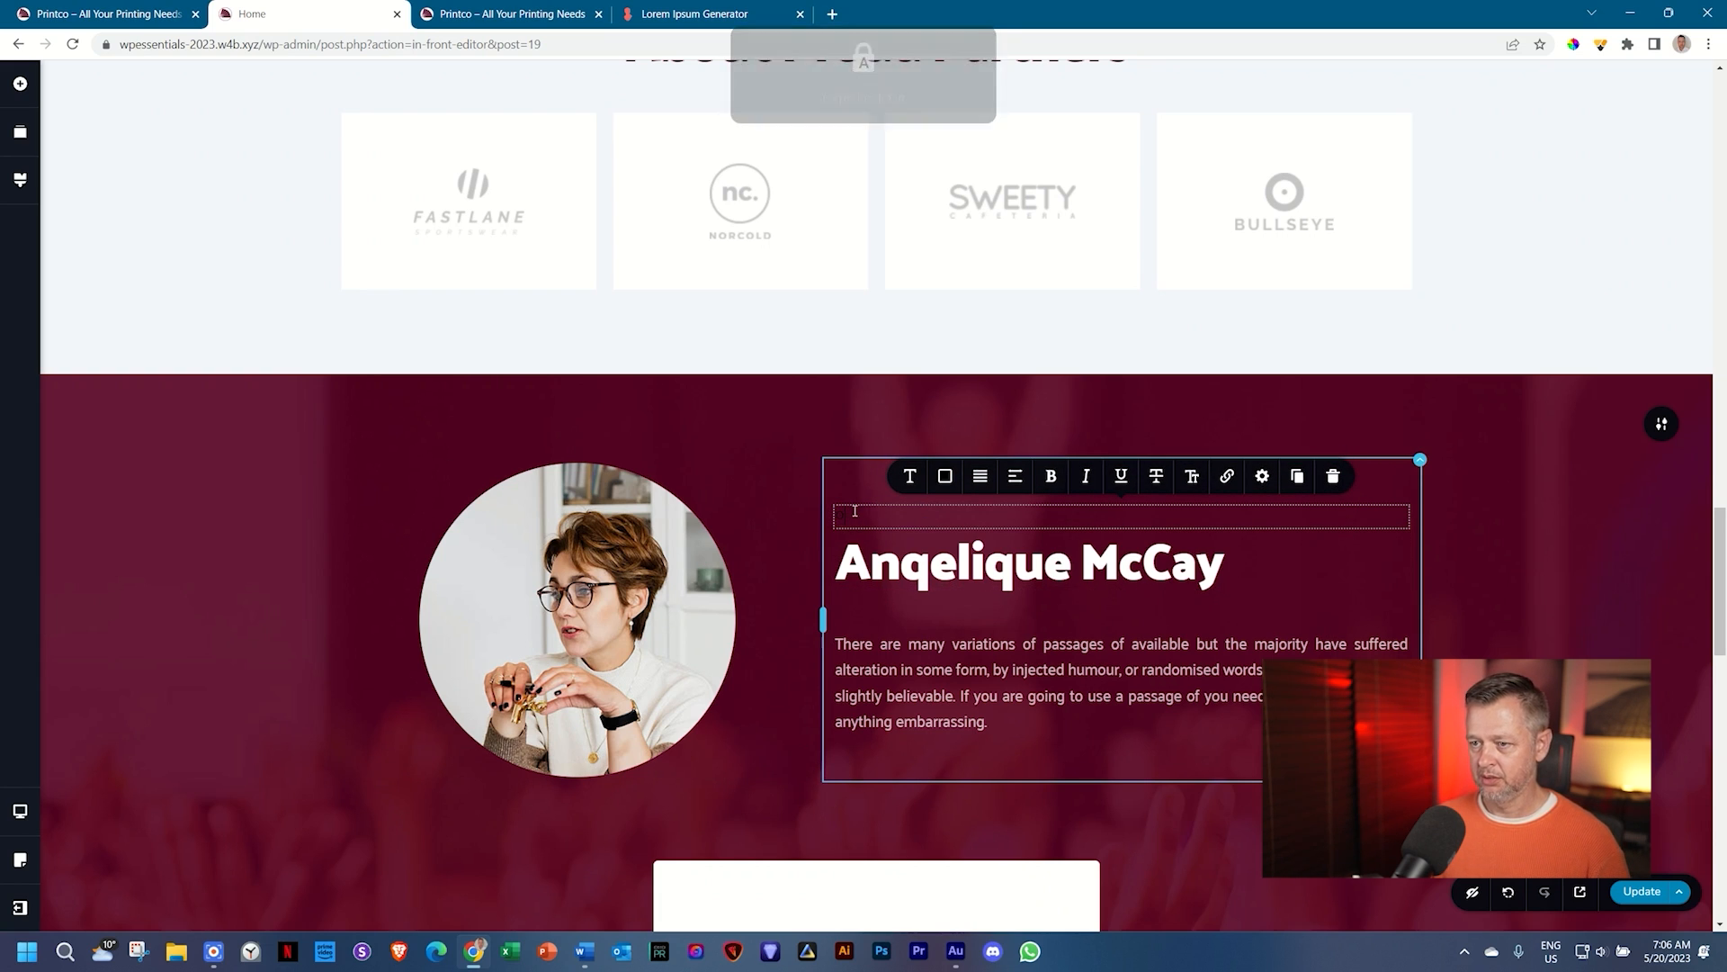
pyautogui.hotkey('ctrl', 'z')
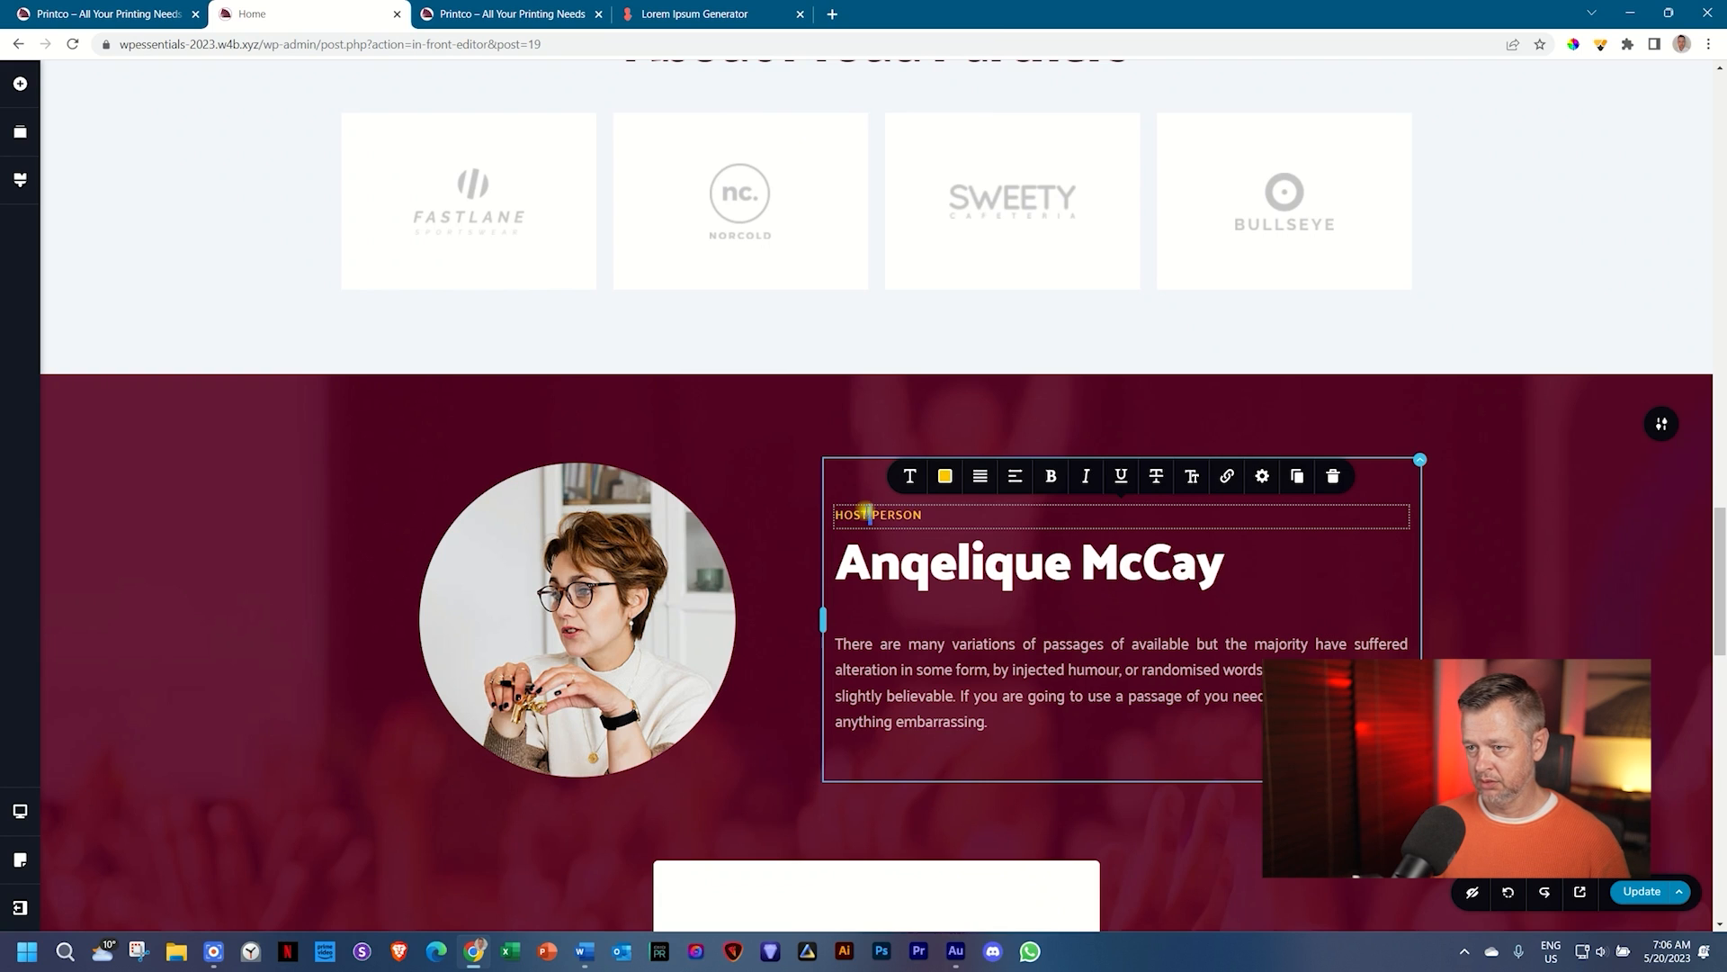
pyautogui.tripleClick(865, 513)
pyautogui.write('oWNER')
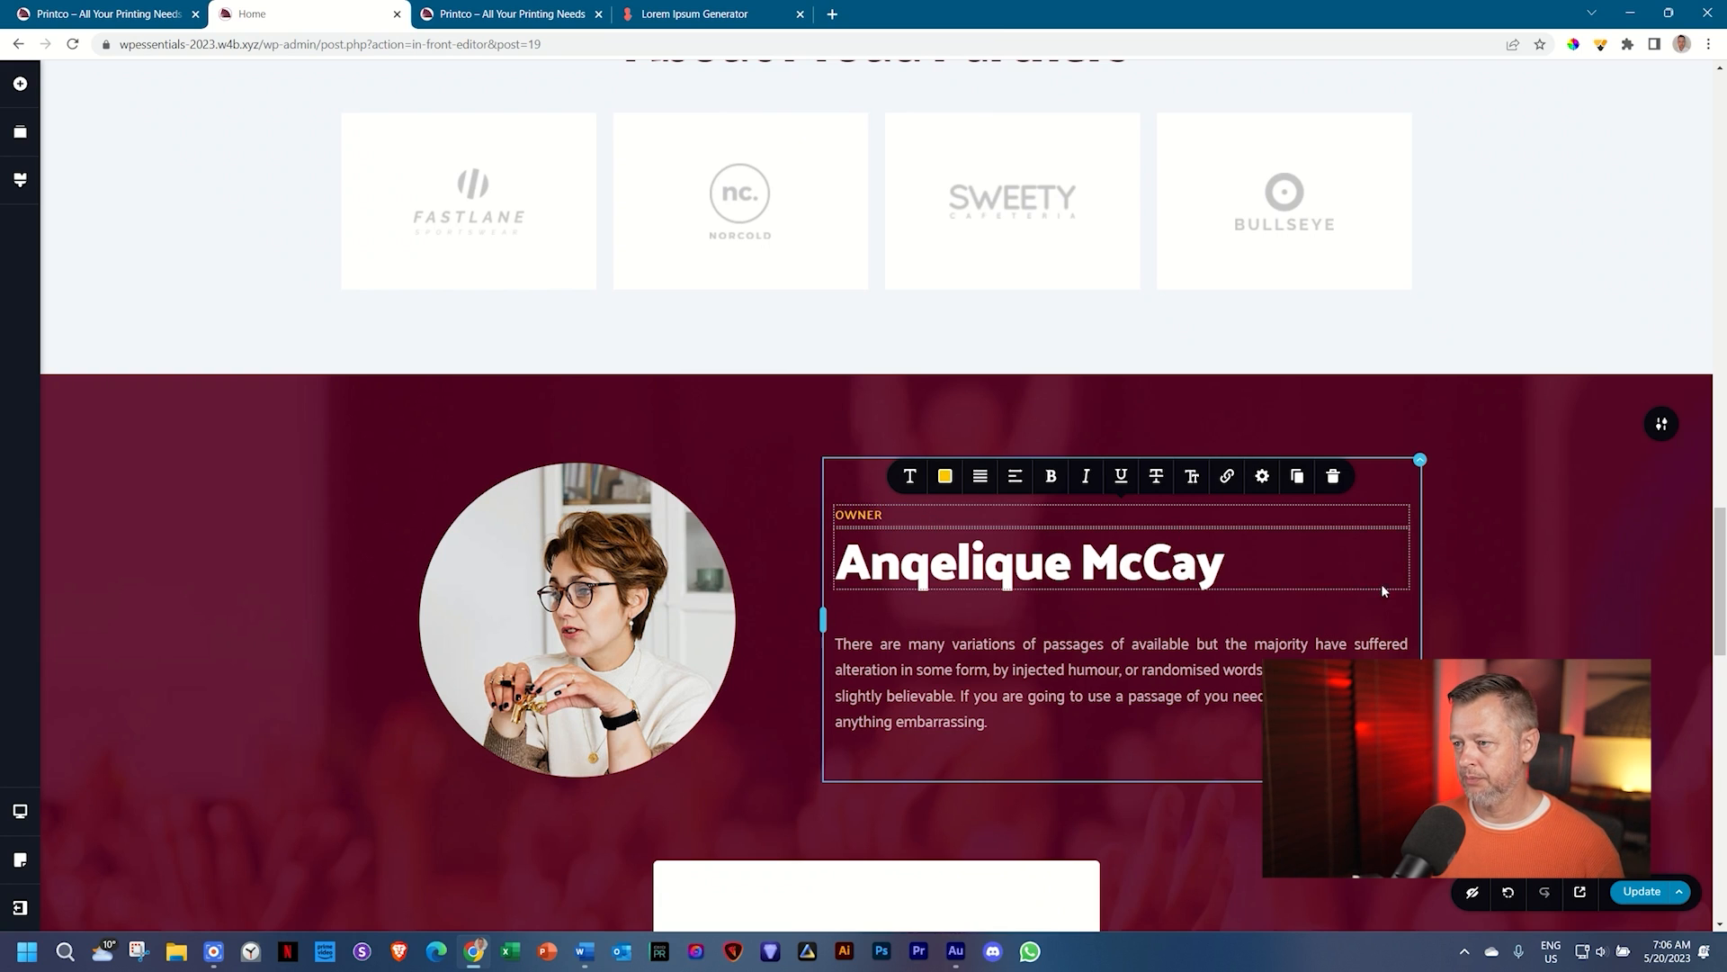
pyautogui.click(1496, 606)
pyautogui.scroll(-7, 1496, 605)
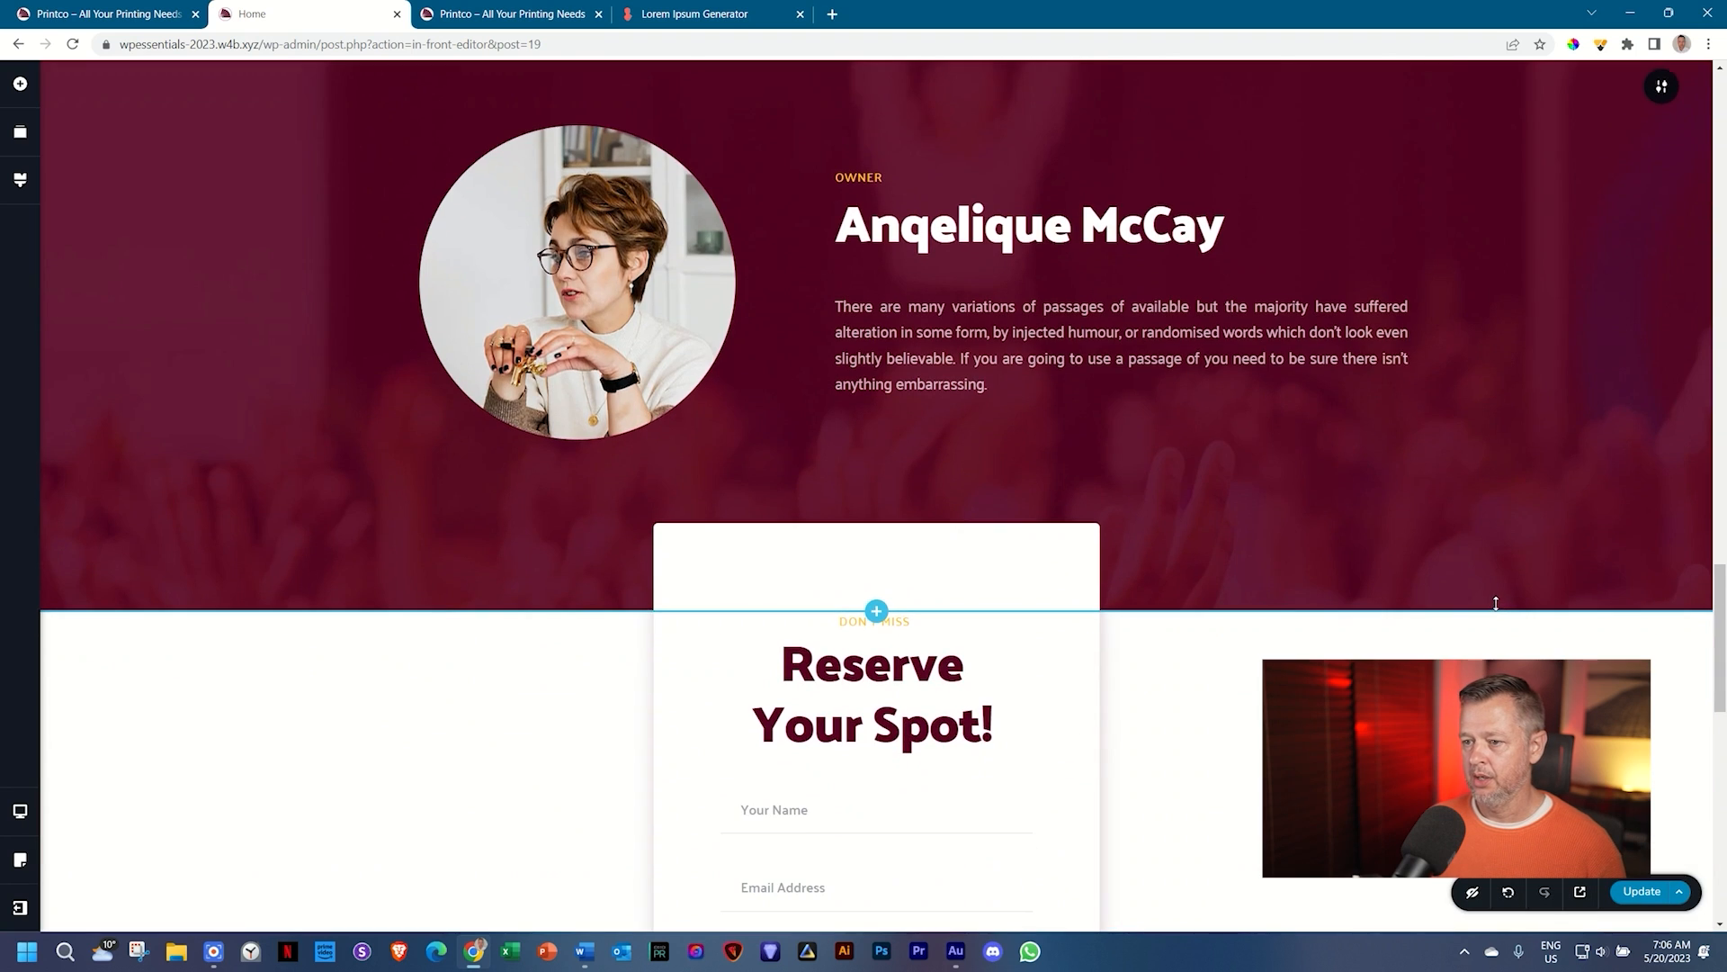
# Step: Clear the 'Reserve Your Spot!' form heading text
pyautogui.click(828, 374)
pyautogui.tripleClick(828, 374)
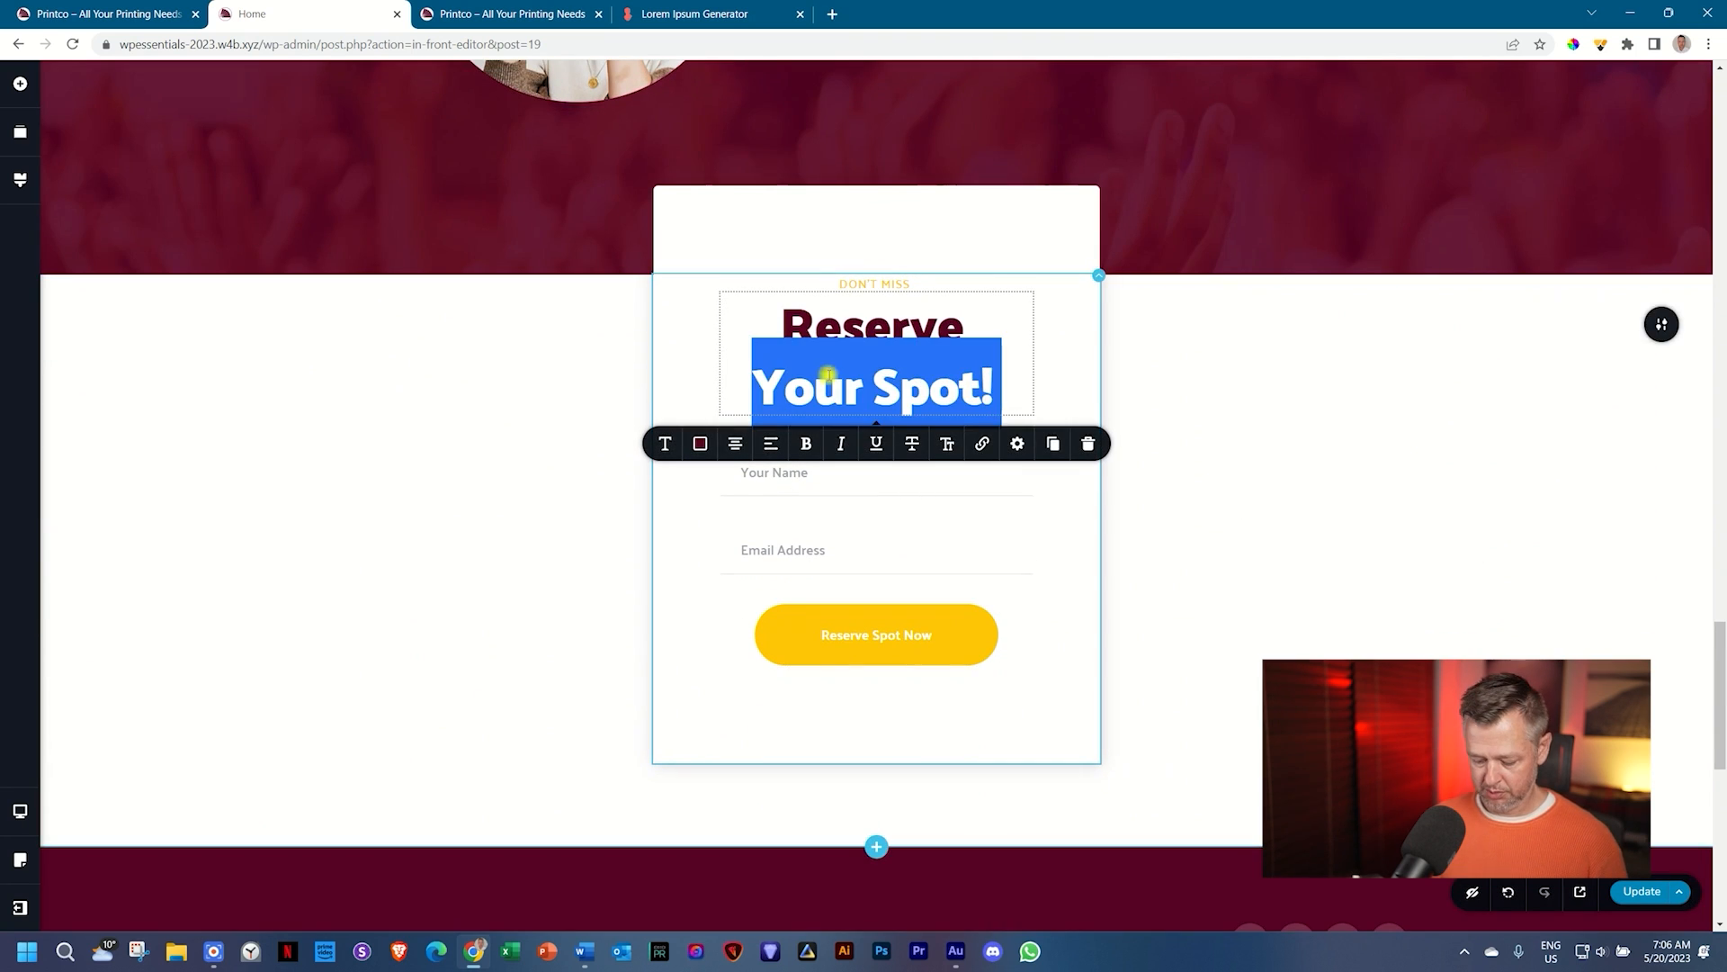
pyautogui.hotkey('ctrl', 'a')
pyautogui.press('capslock')
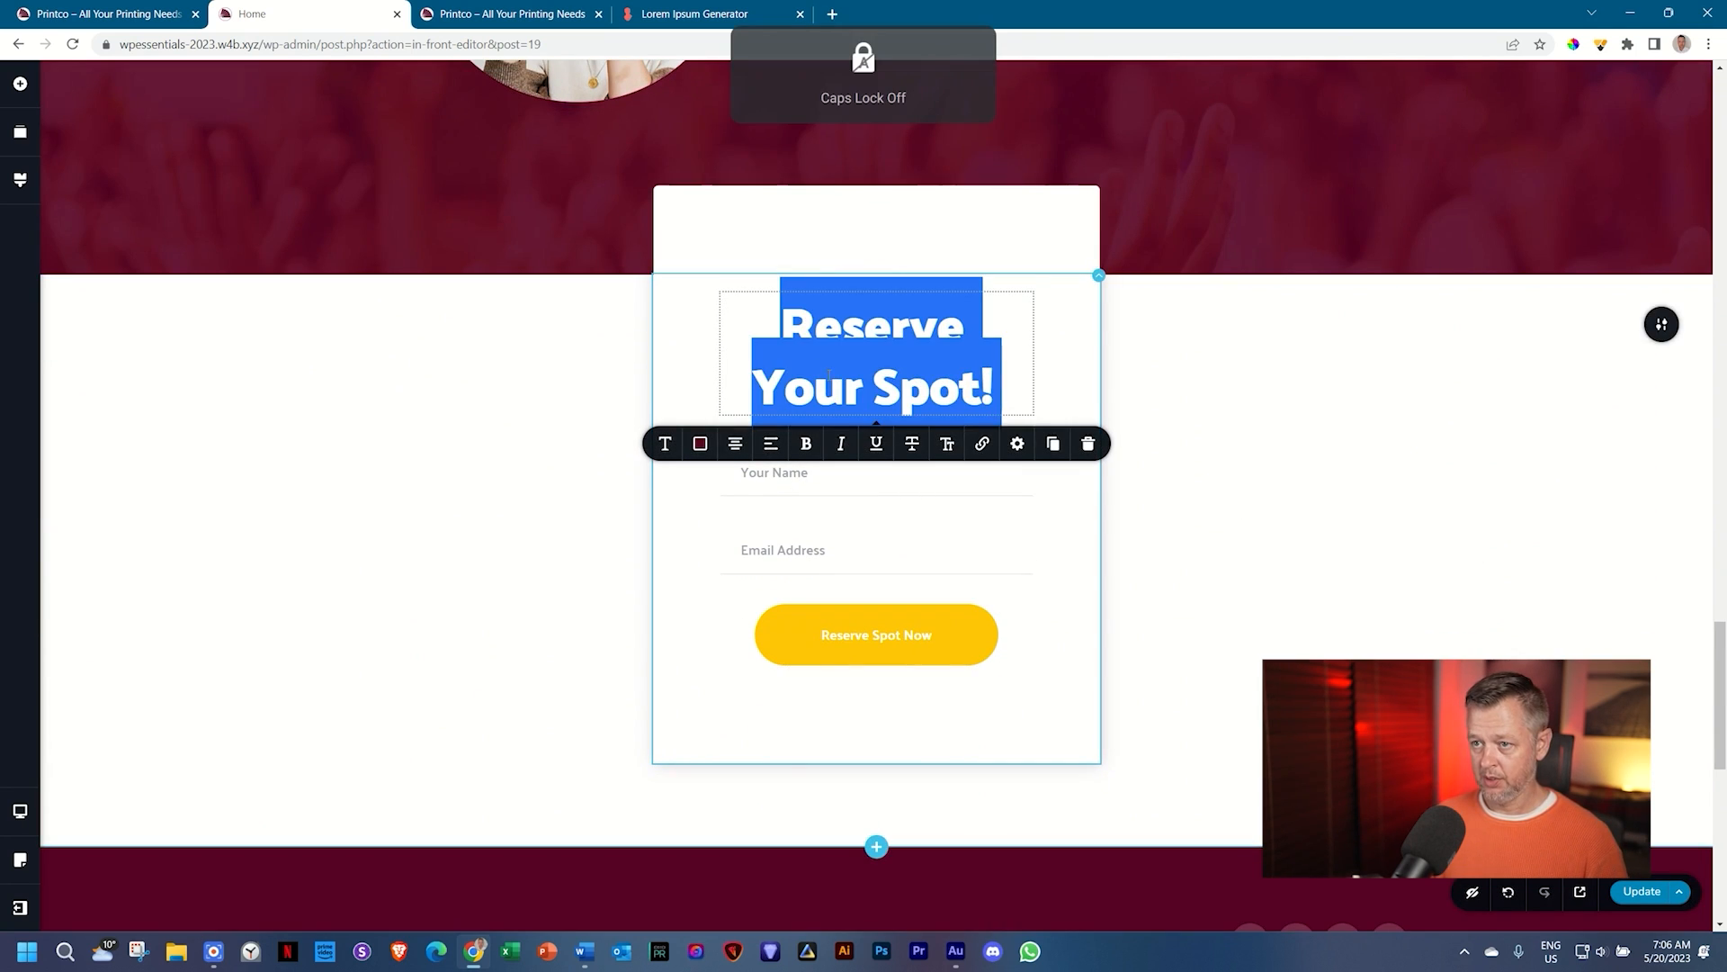
pyautogui.press('BackSpace')
pyautogui.hotkey('ctrl', 'z')
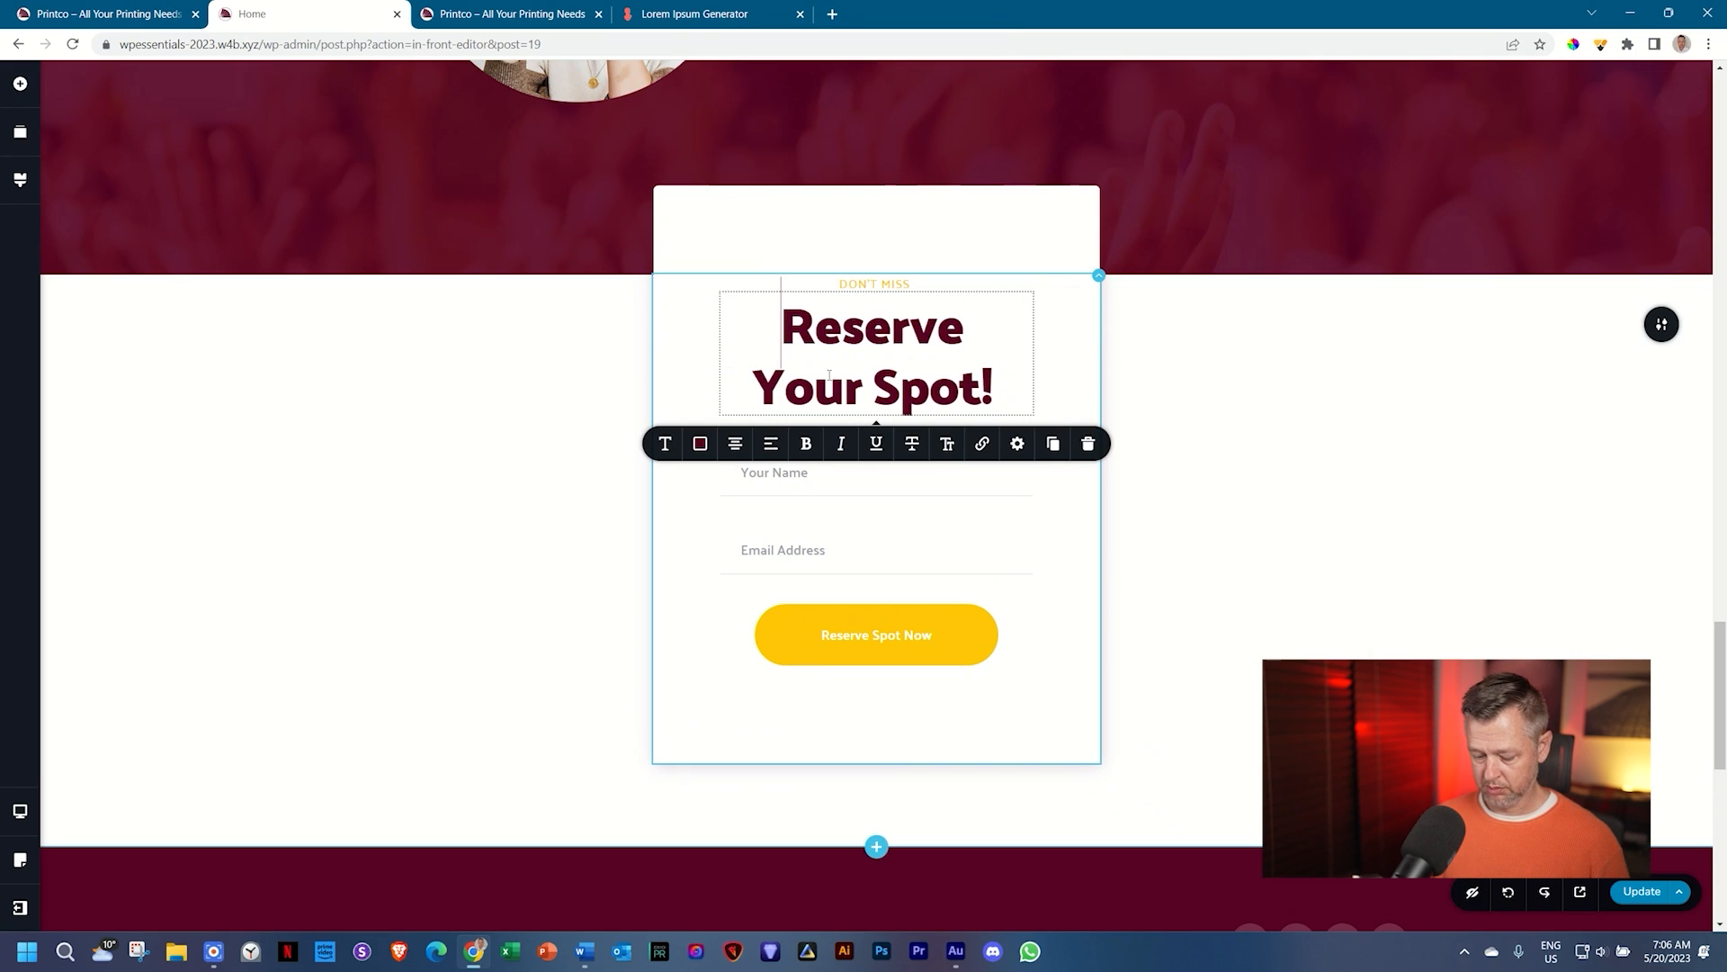
pyautogui.press('capslock')
pyautogui.press('capslock')
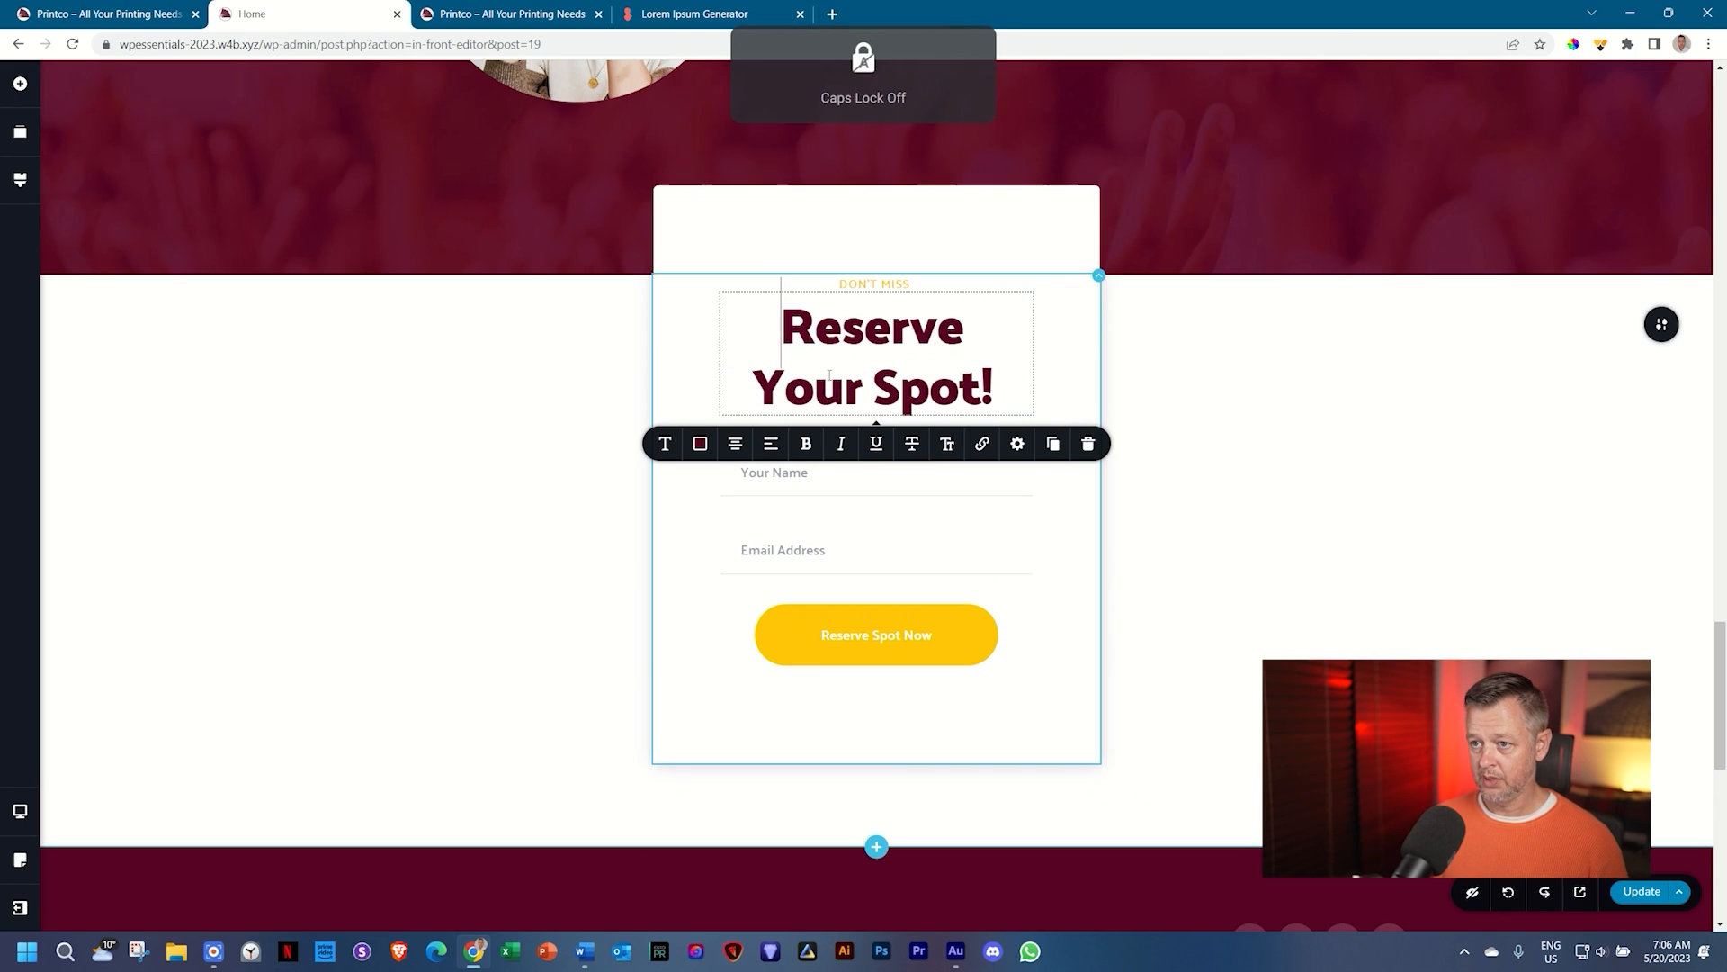
pyautogui.doubleClick(828, 374)
pyautogui.doubleClick(828, 326)
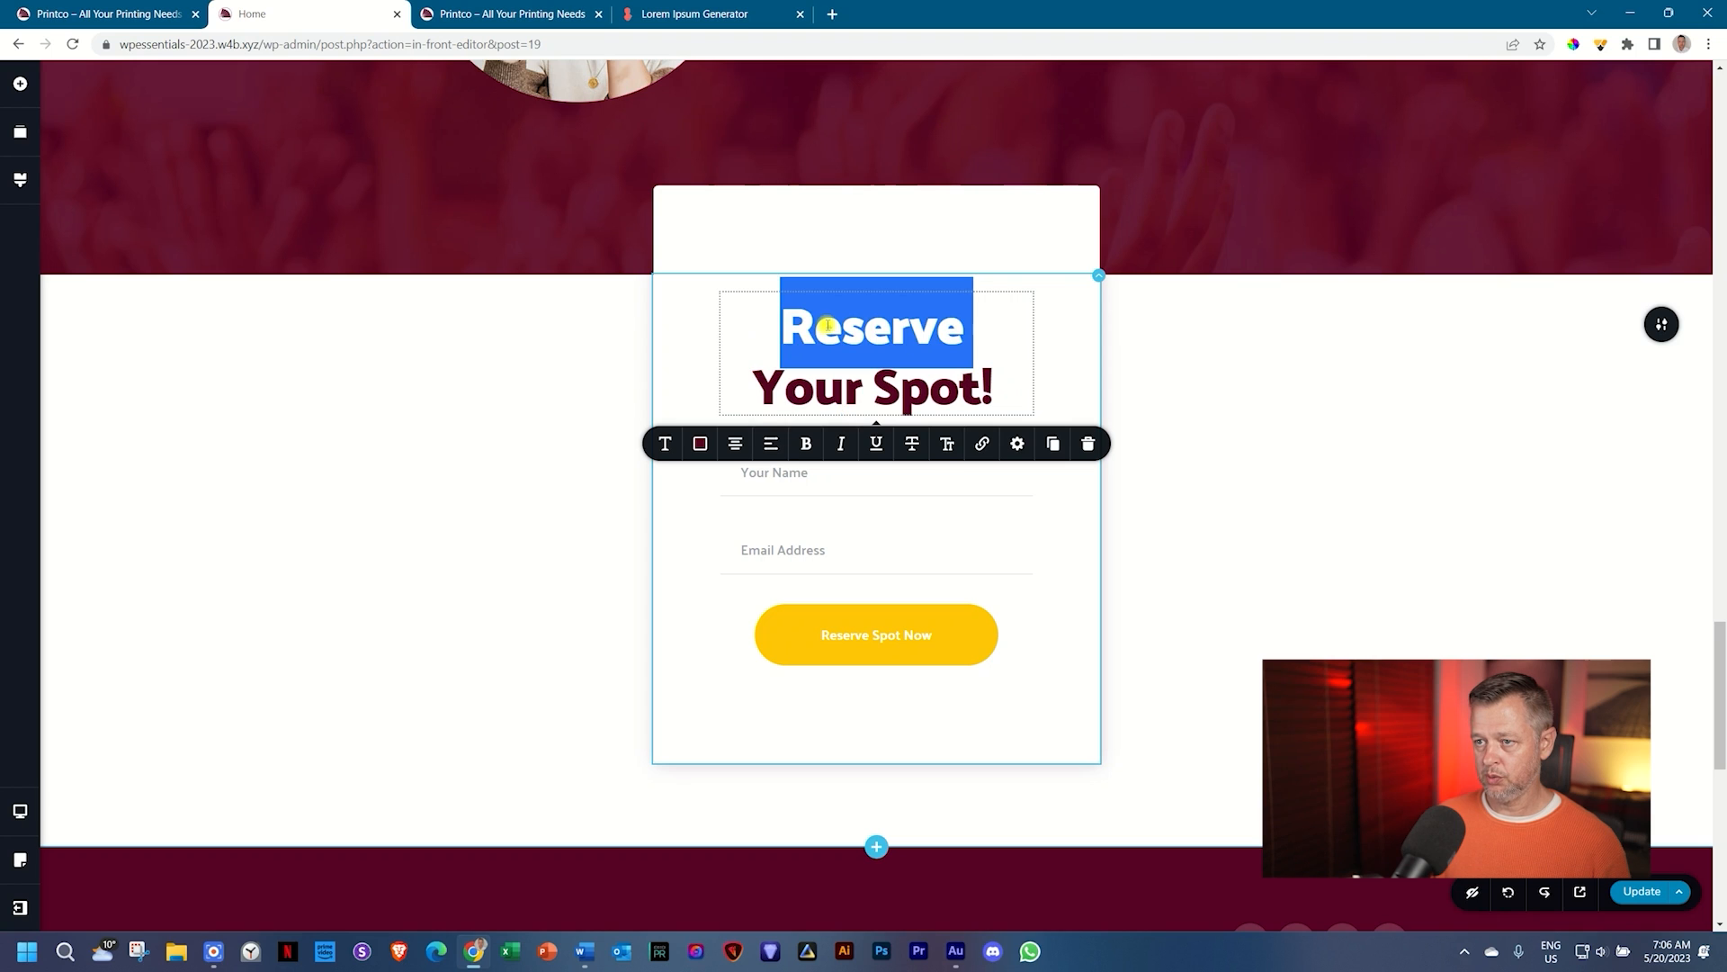
pyautogui.hotkey('ctrl', 'a')
pyautogui.press('BackSpace')
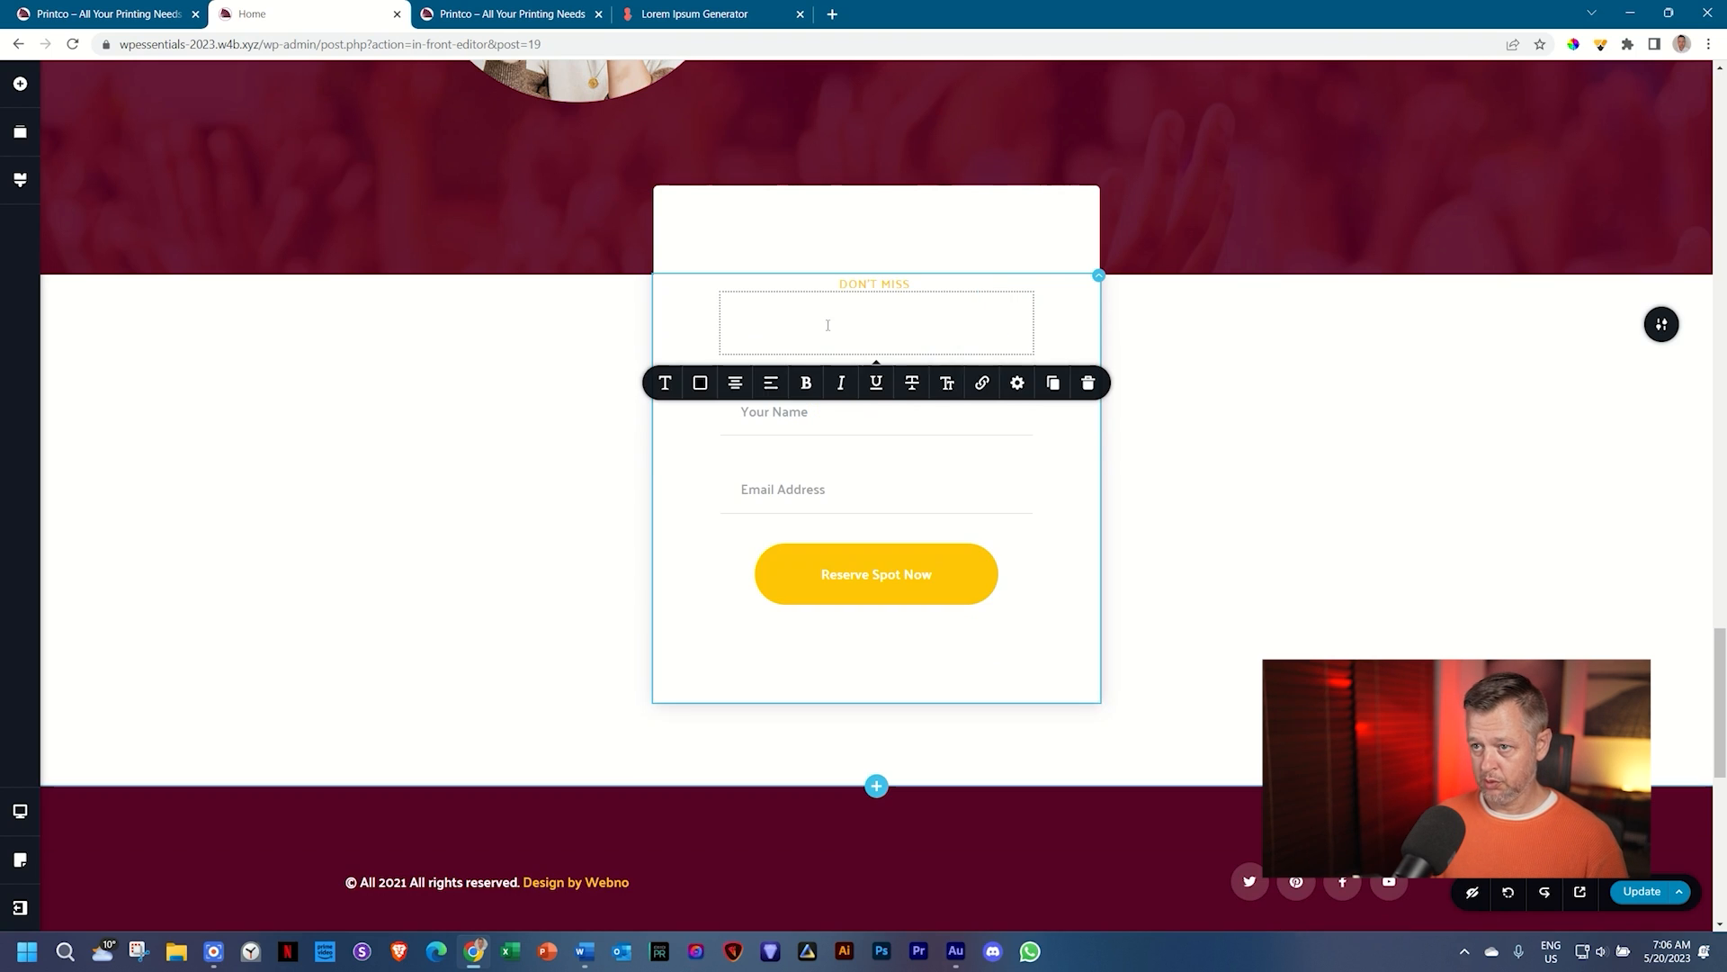
pyautogui.scroll(-8, 828, 325)
pyautogui.scroll(8, 828, 326)
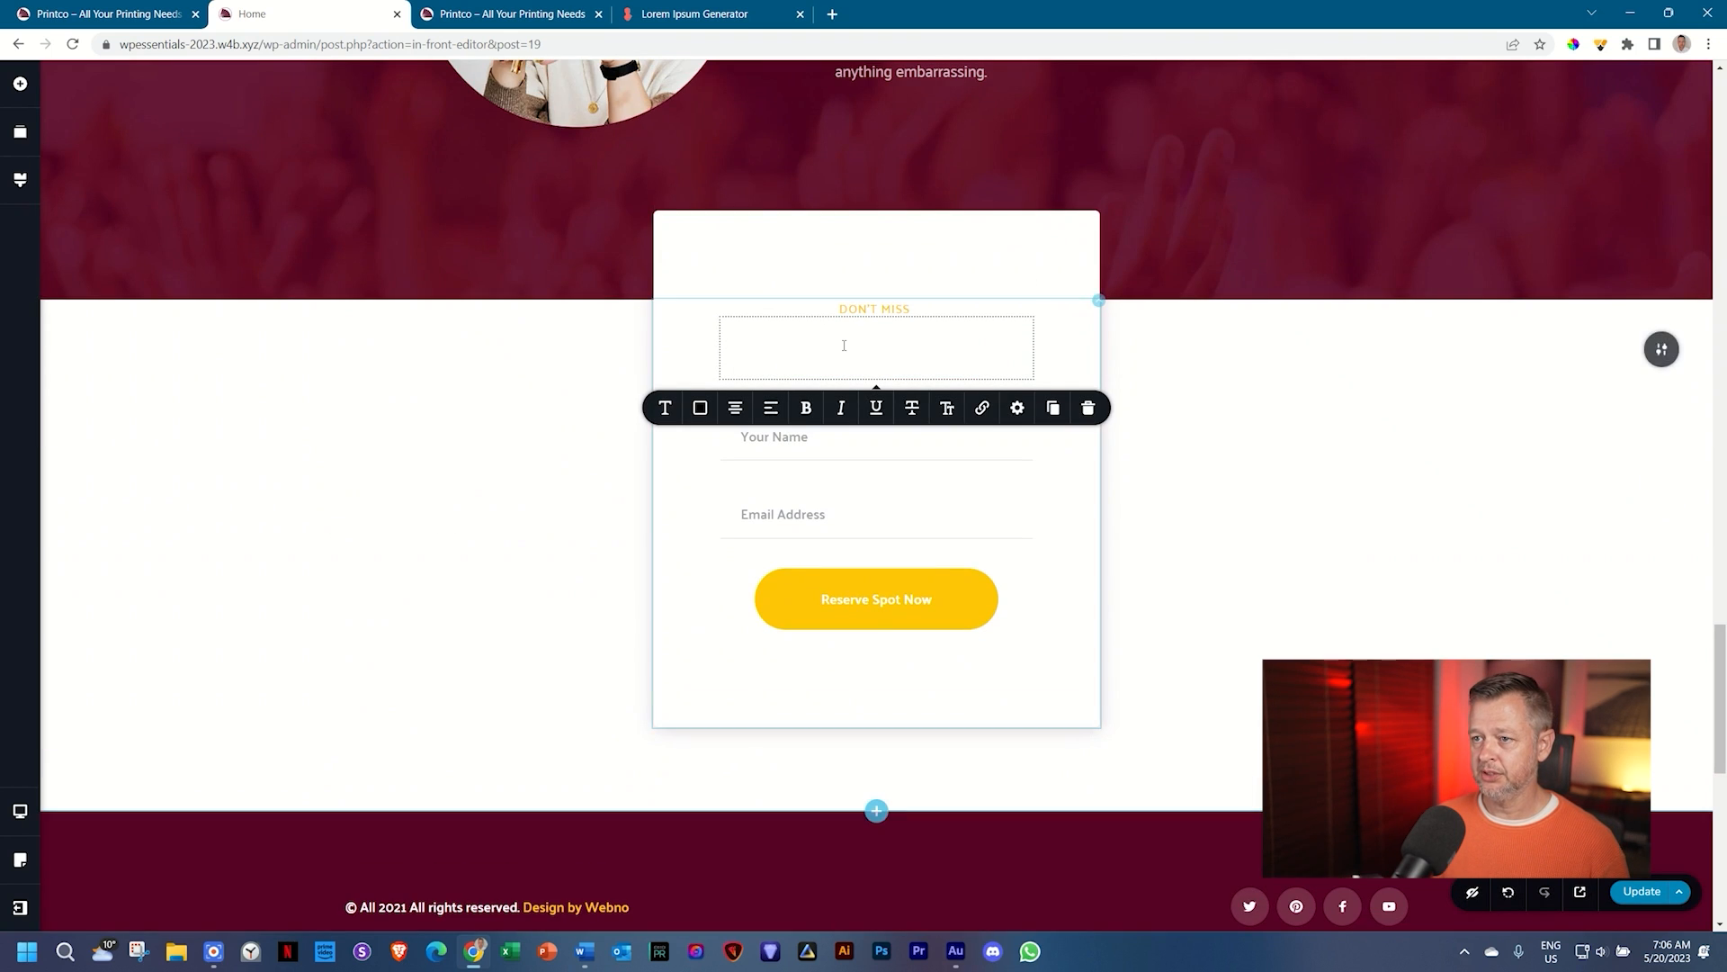
# Step: Enter 'Talk to Us Today' as the form heading and colour it dark maroon
pyautogui.click(843, 344)
pyautogui.write('Talk to US')
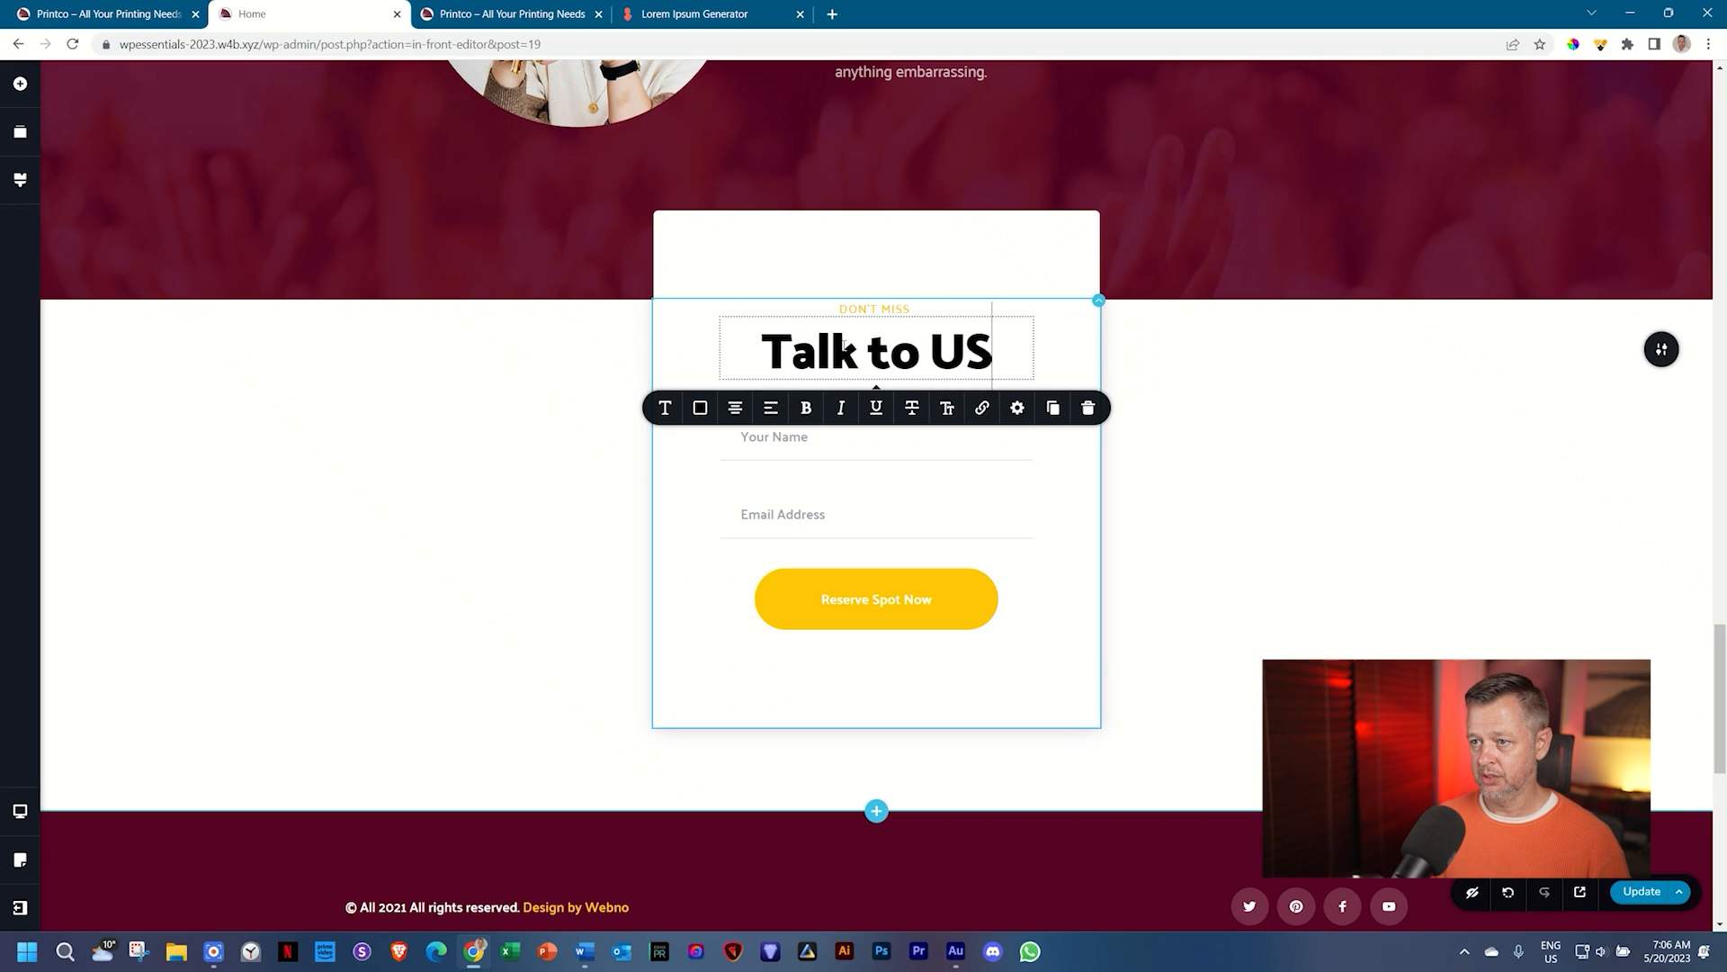
pyautogui.press('BackSpace')
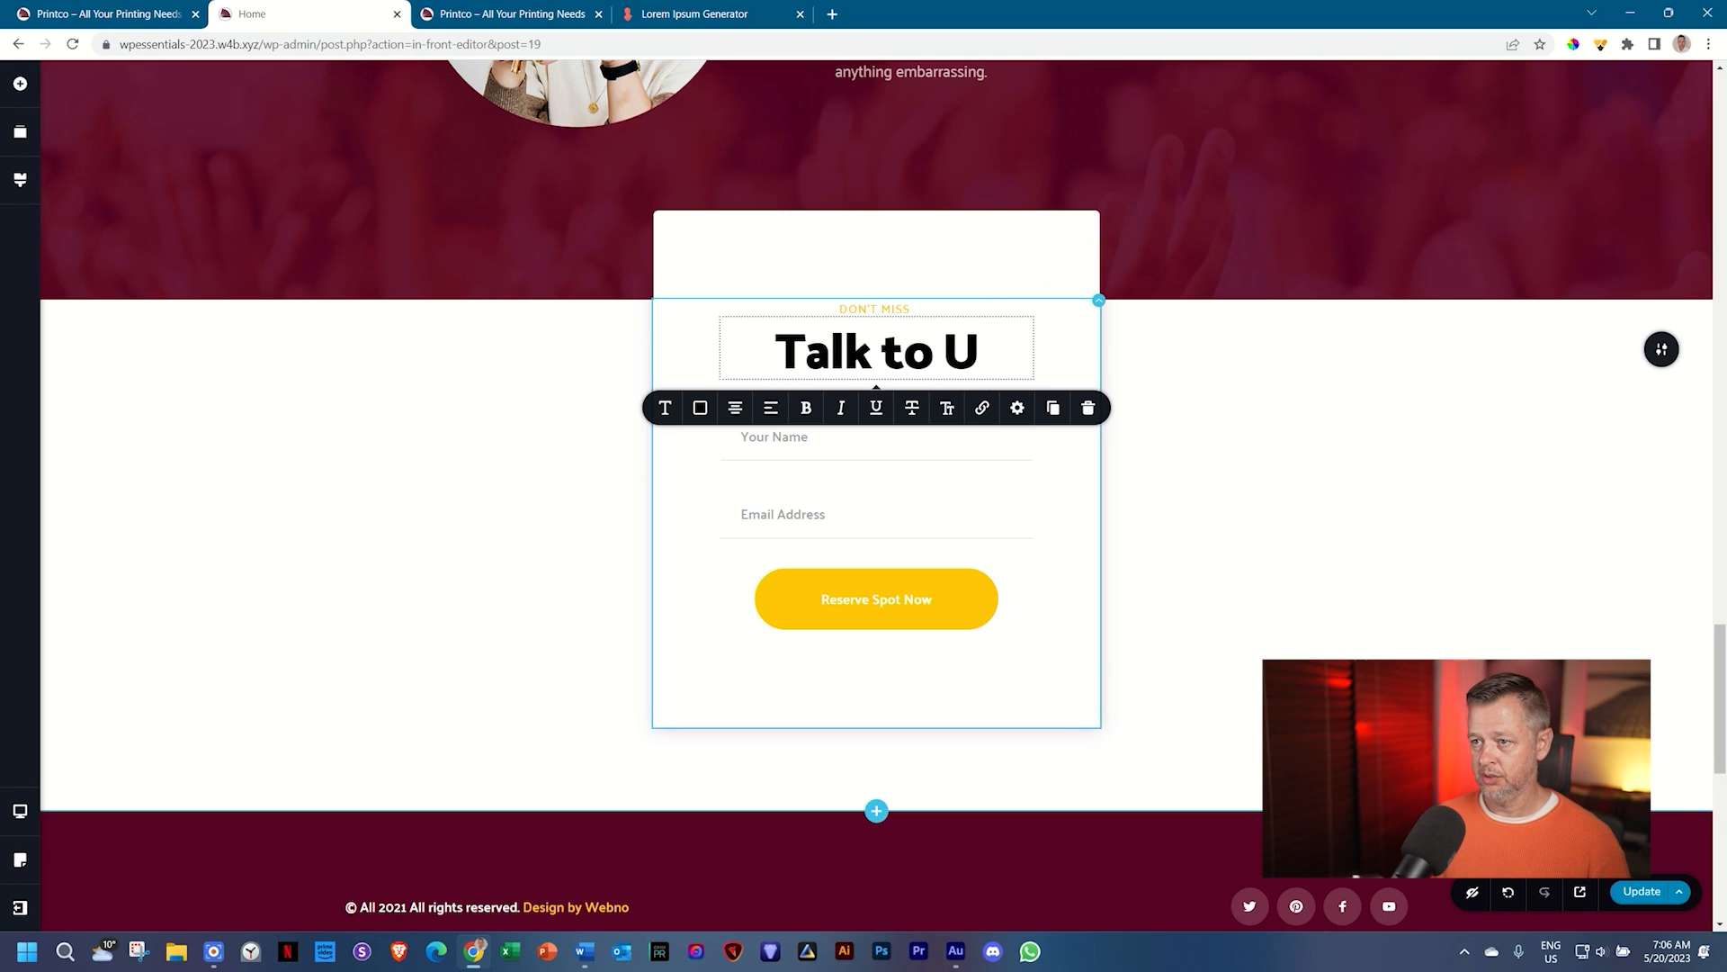
pyautogui.write('s Today')
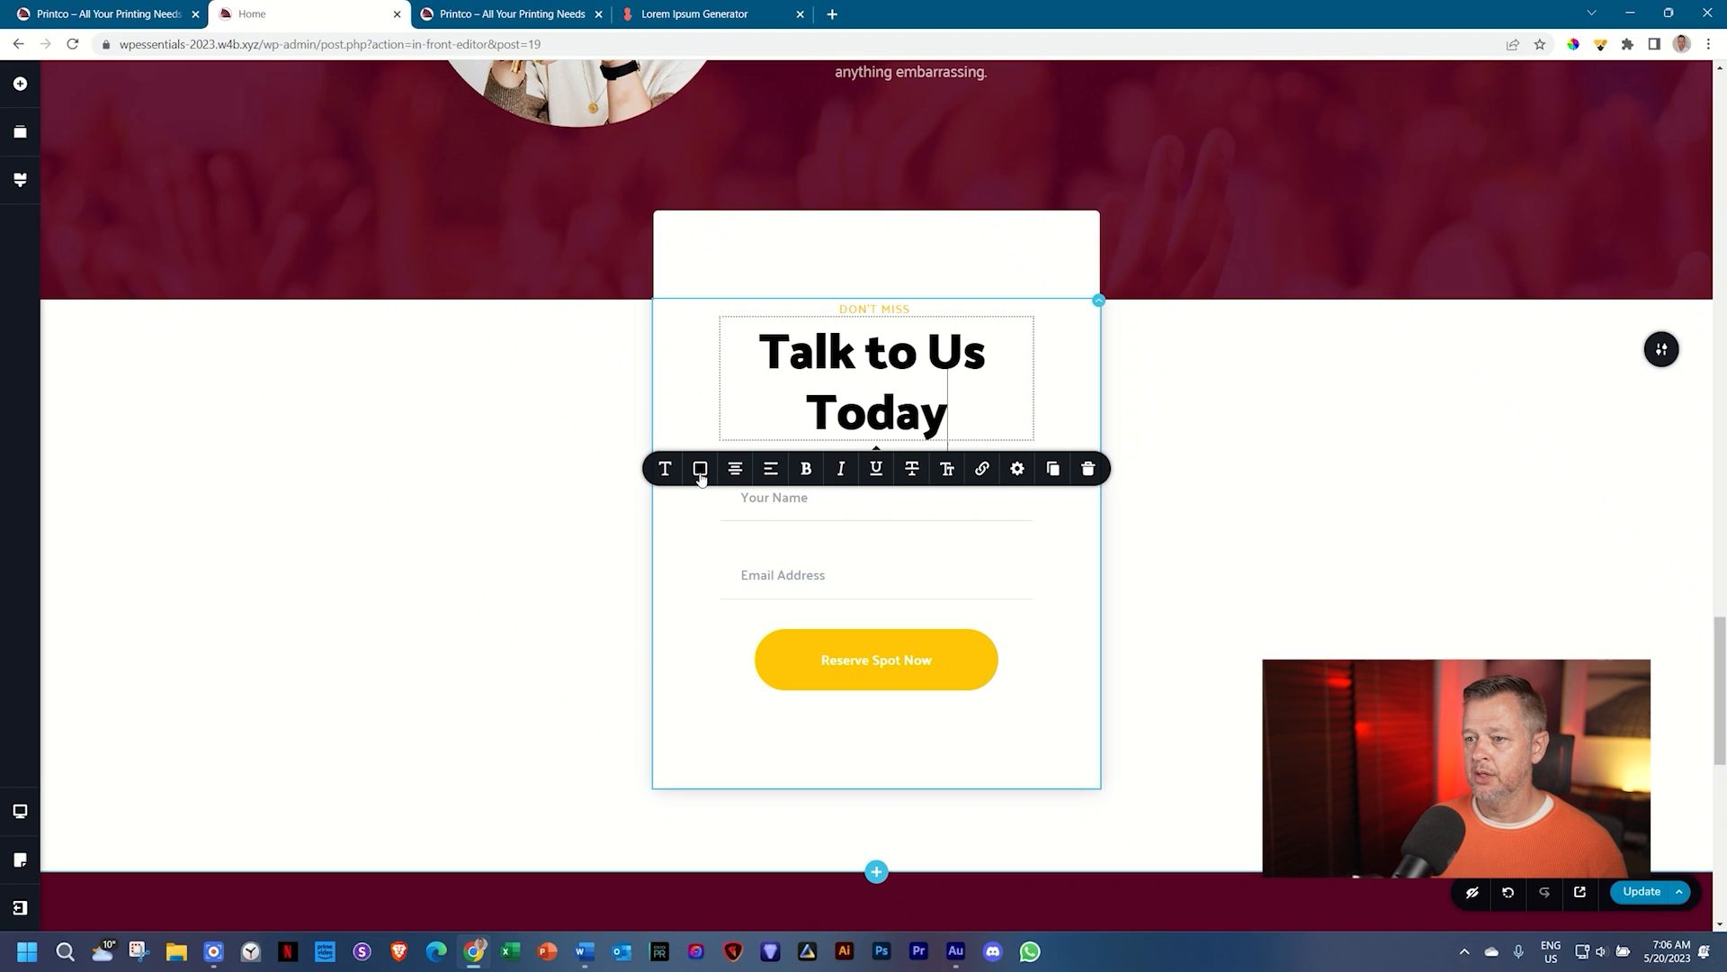
pyautogui.click(699, 469)
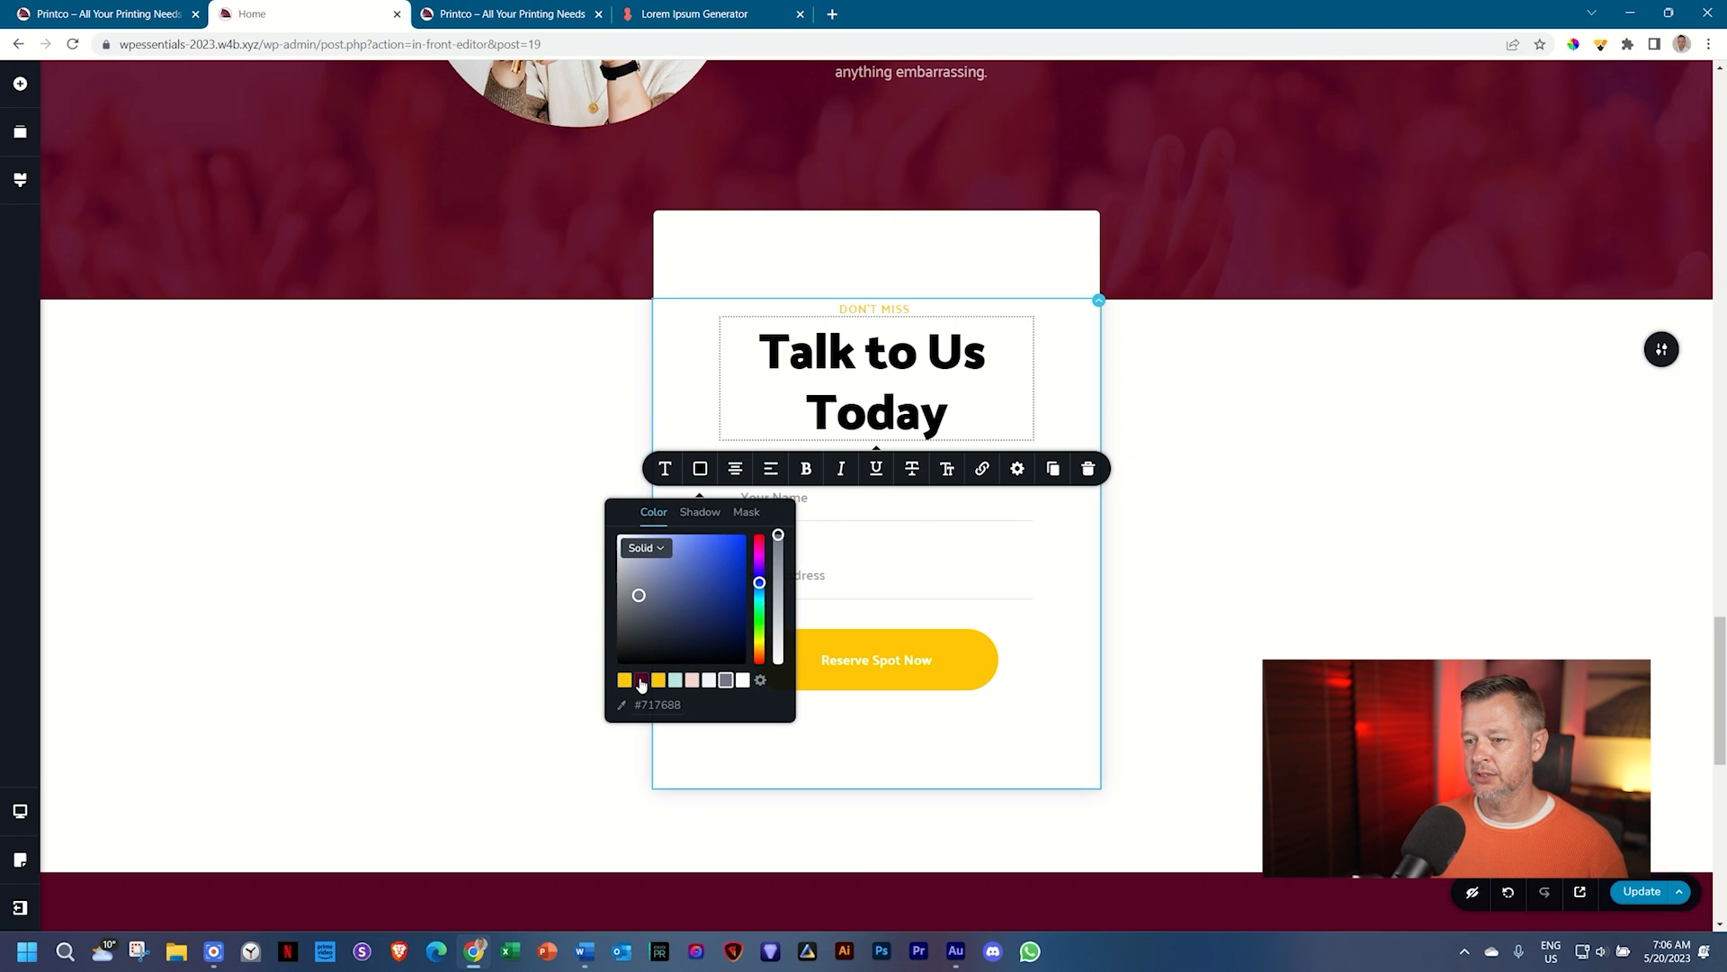
pyautogui.click(641, 681)
pyautogui.click(1253, 607)
pyautogui.scroll(-6, 1253, 610)
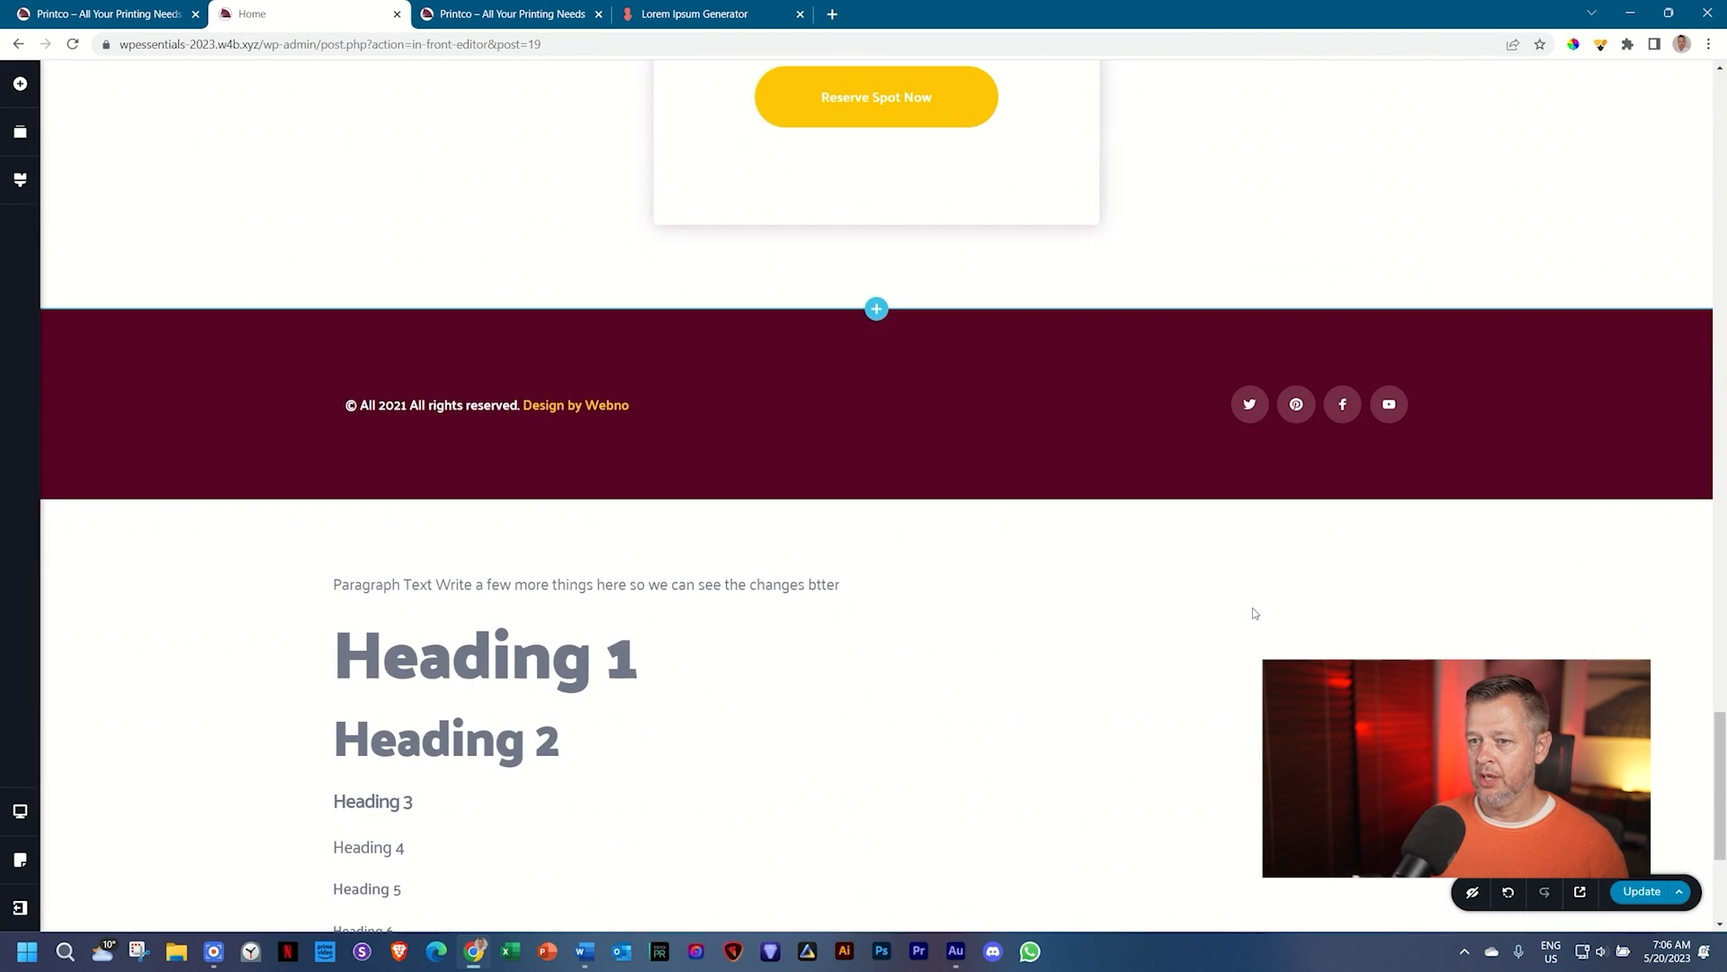
# Step: Delete the sample headings section and the extra maroon footer section
pyautogui.scroll(-4, 748, 648)
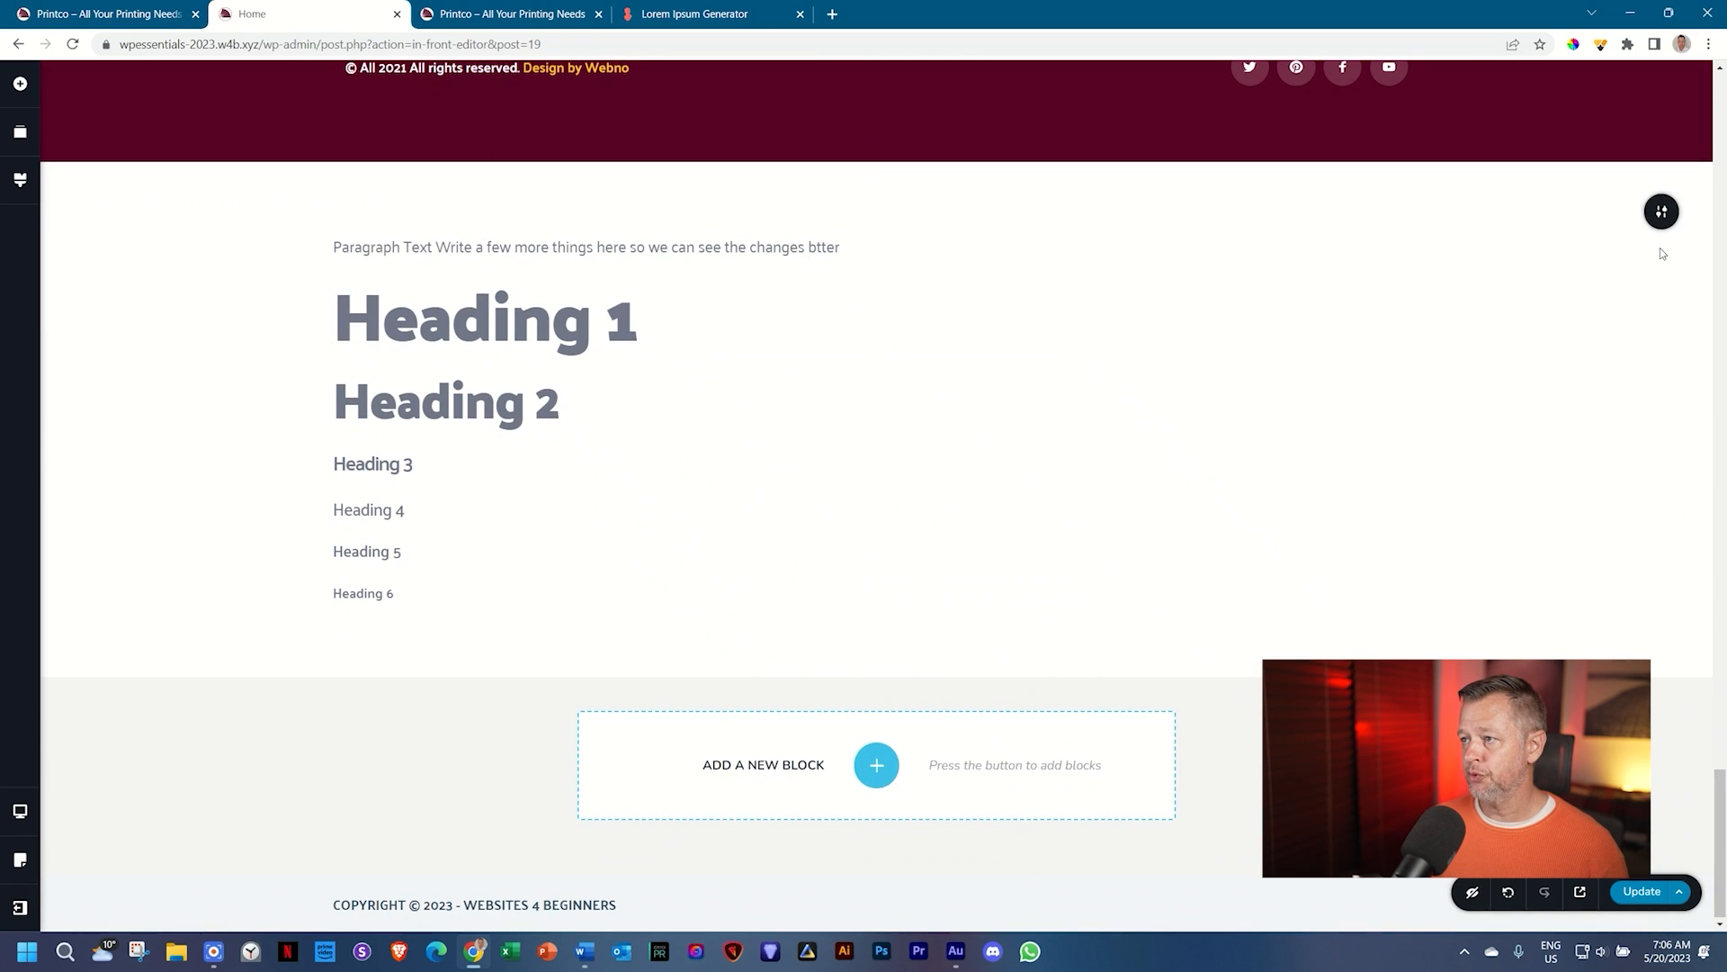
pyautogui.click(1658, 218)
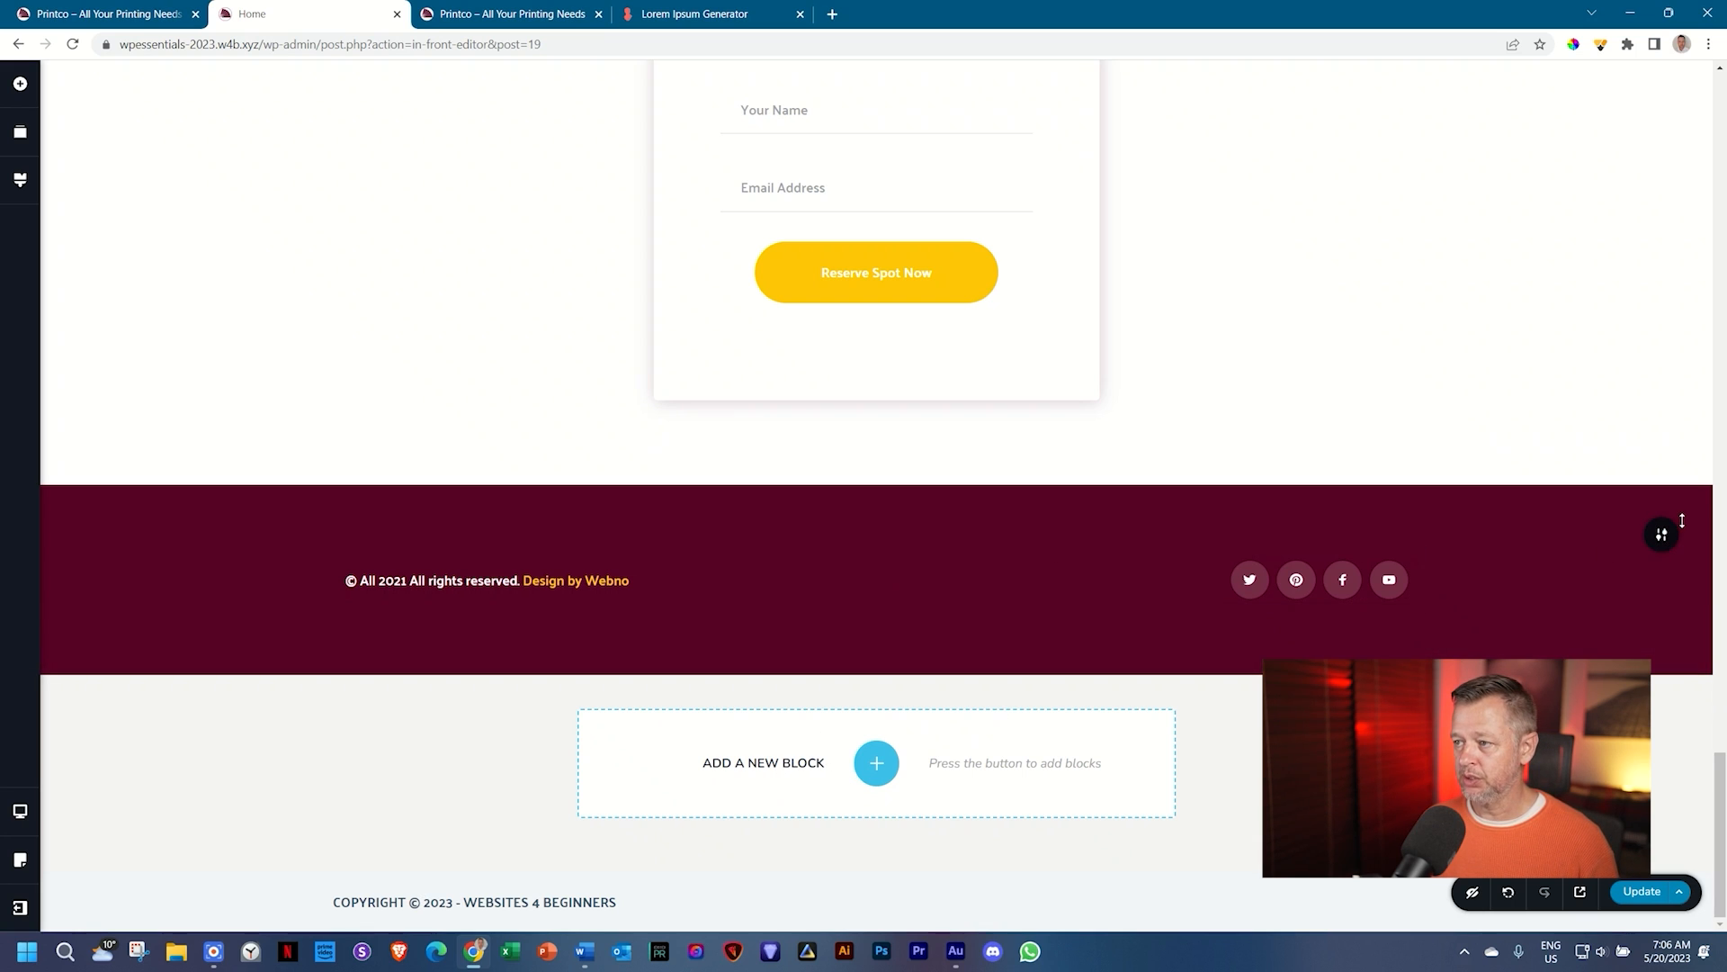
pyautogui.click(1661, 538)
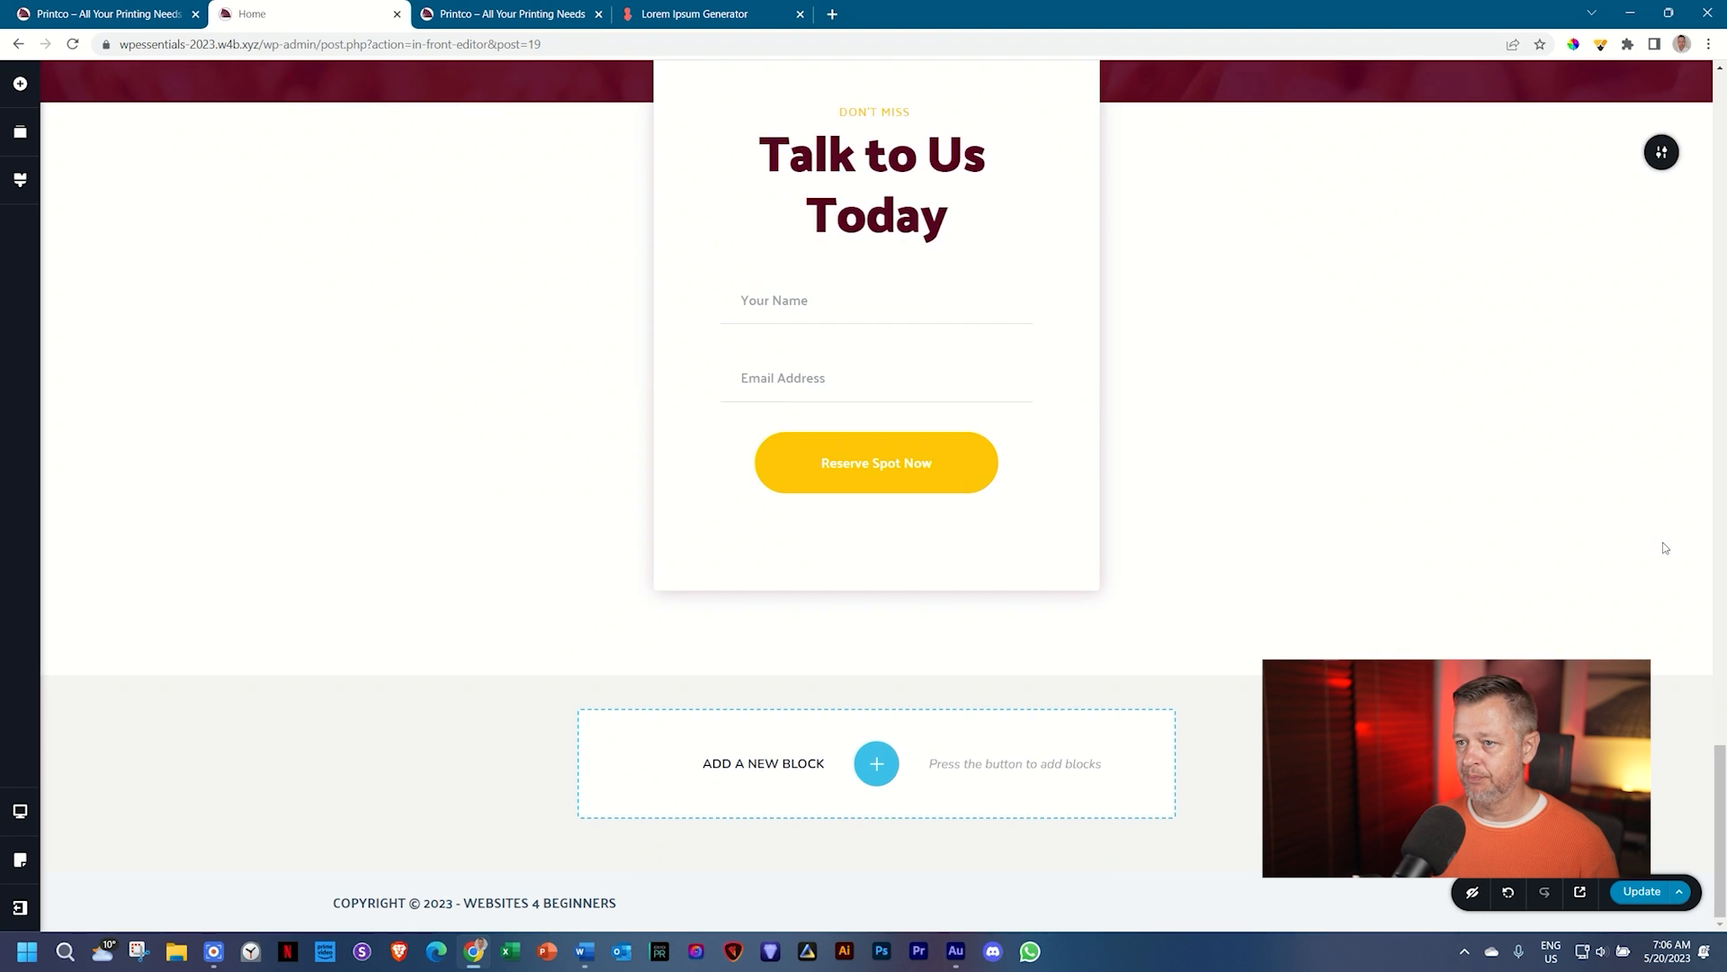
# Step: Review the page and select the Print Co Deluxe Company heading for editing
pyautogui.scroll(20, 1665, 547)
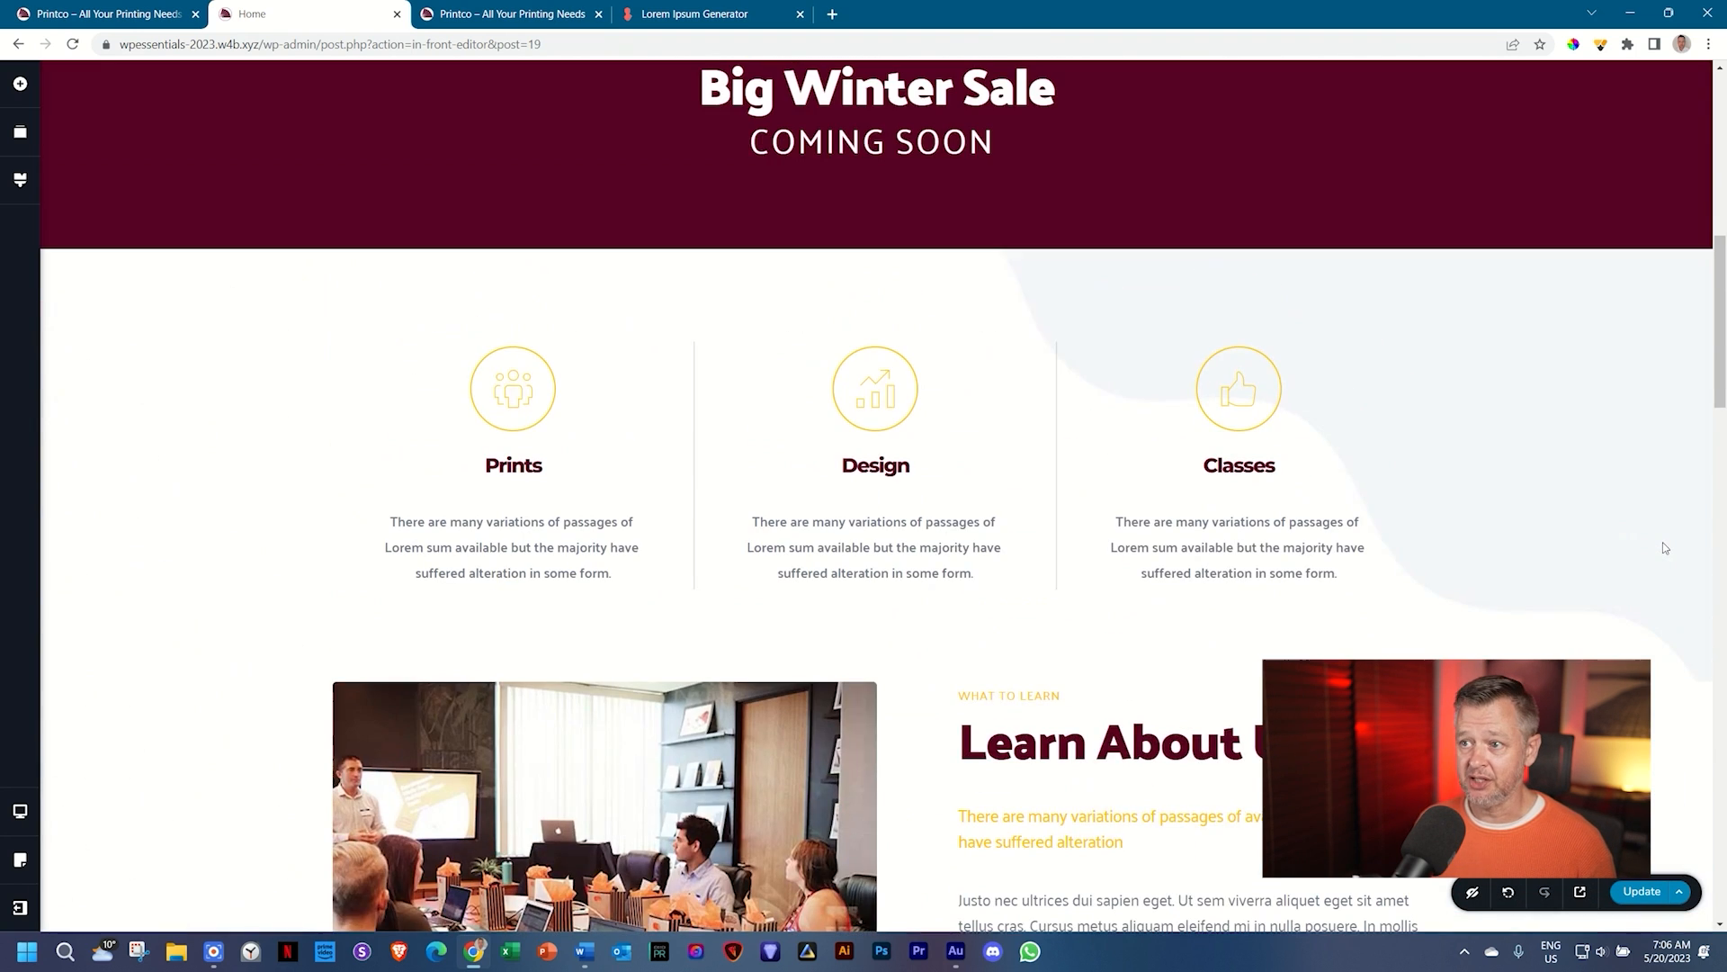
pyautogui.scroll(10, 1664, 547)
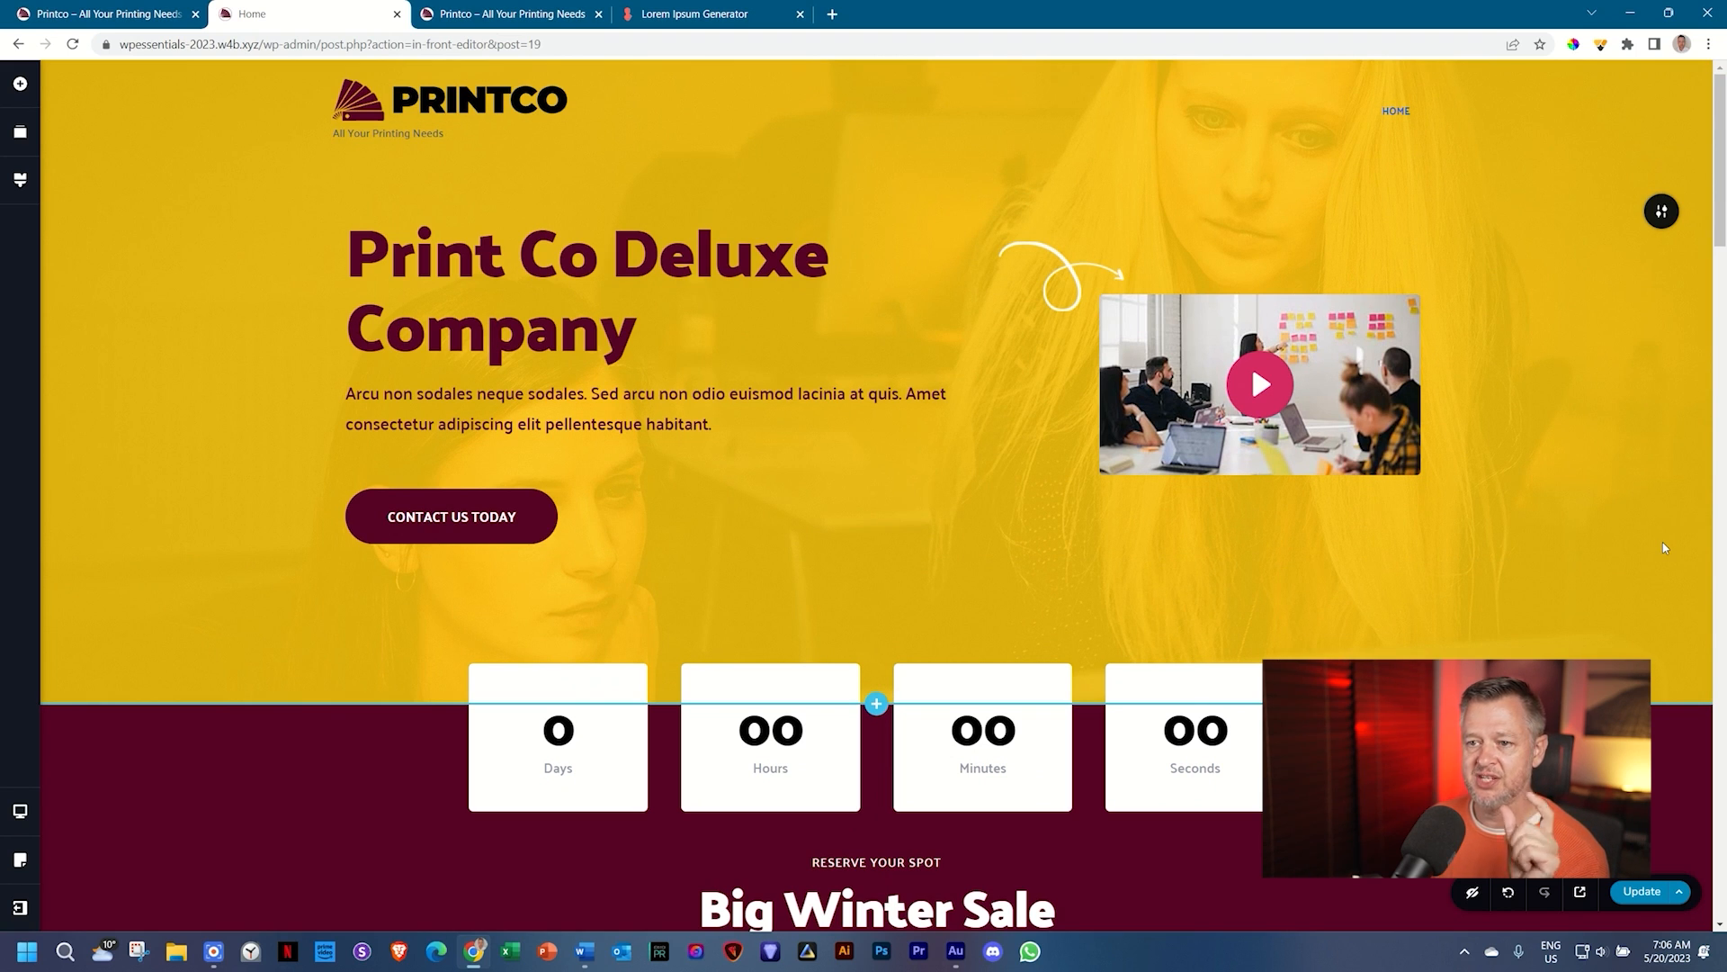
pyautogui.scroll(-4, 1663, 547)
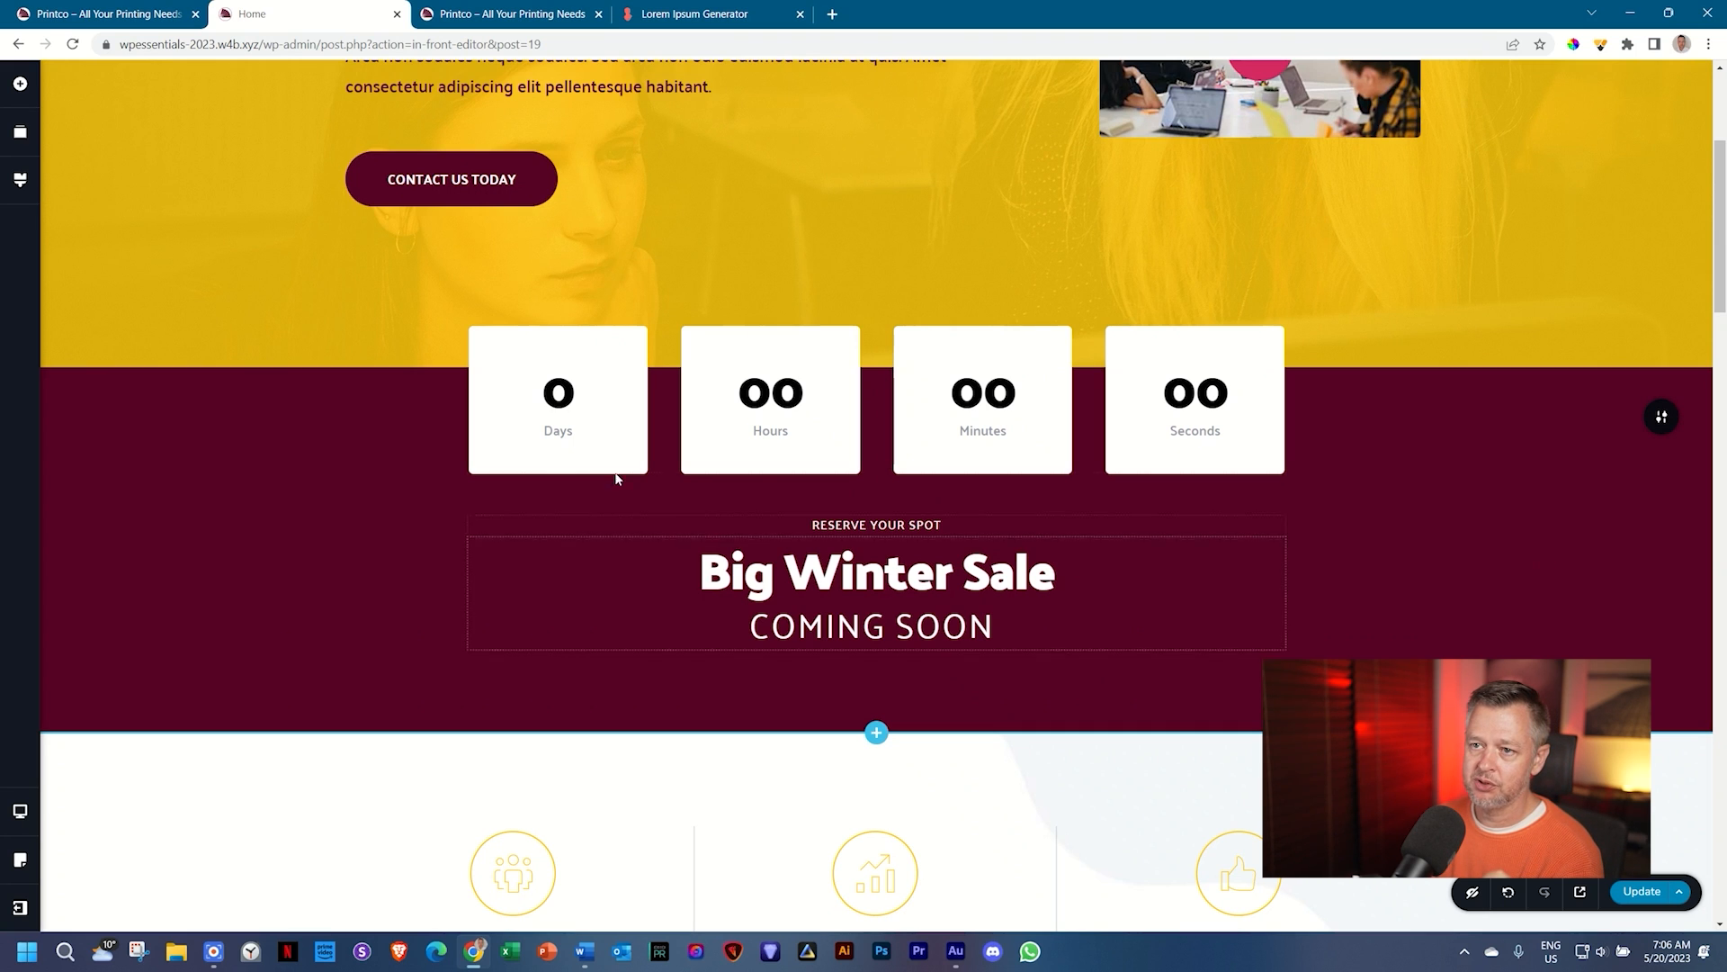
pyautogui.scroll(4, 620, 648)
pyautogui.click(627, 254)
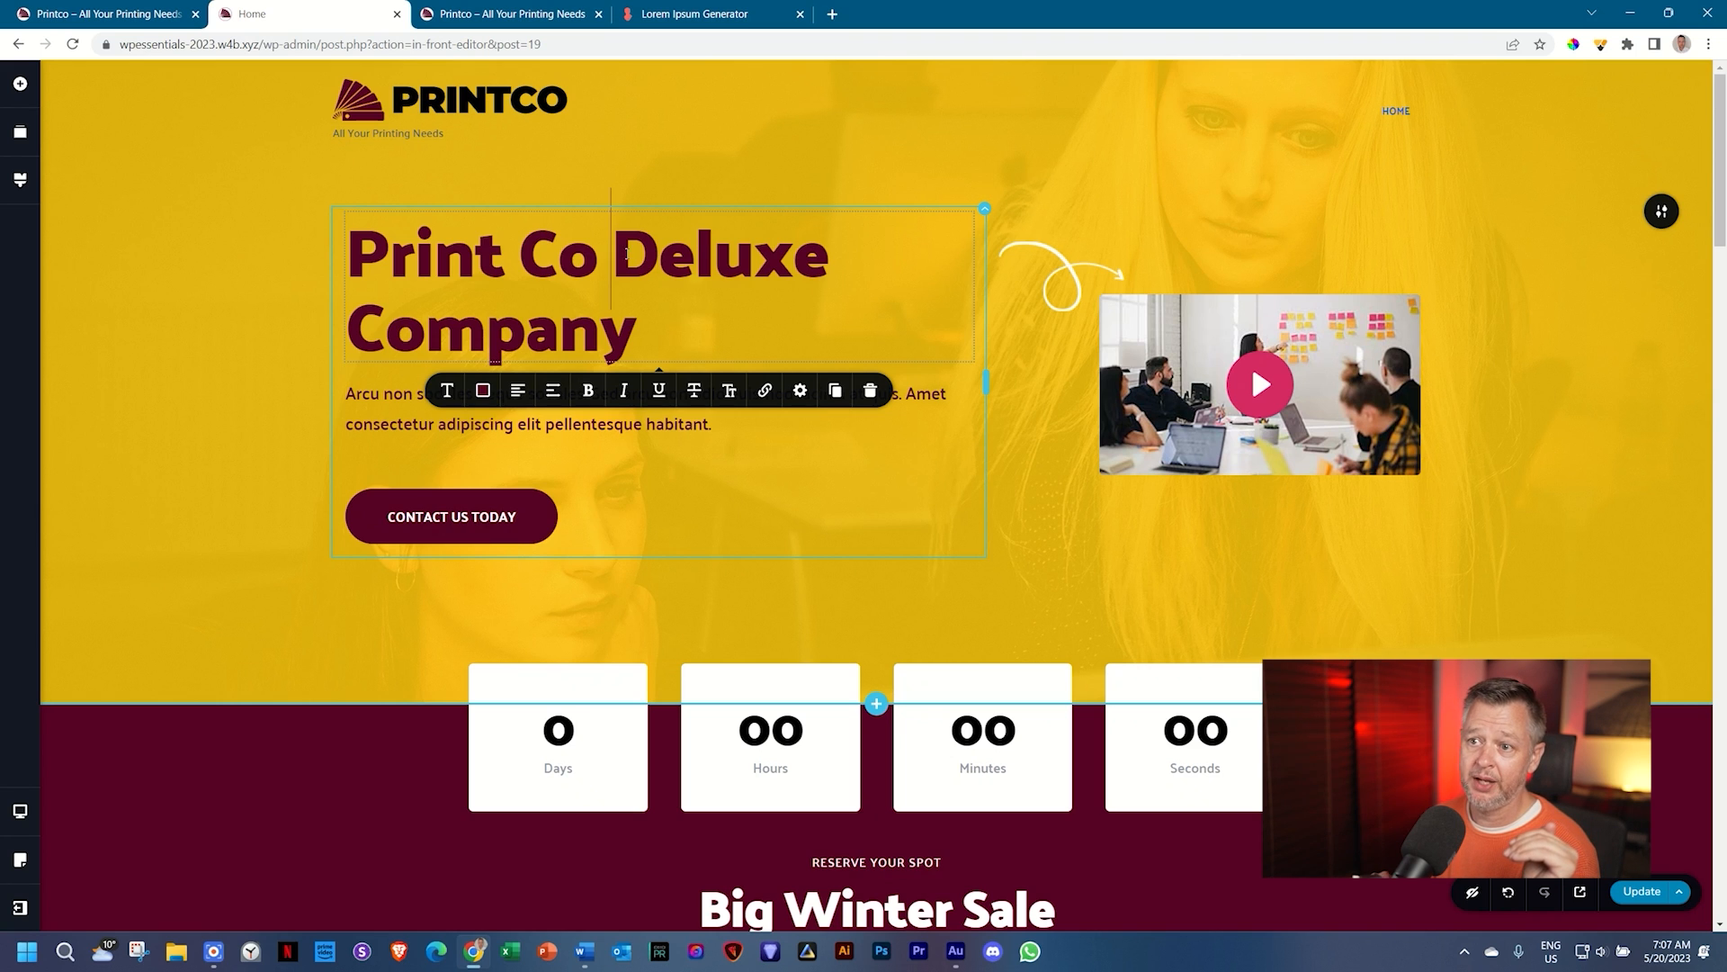
pyautogui.scroll(-15, 659, 265)
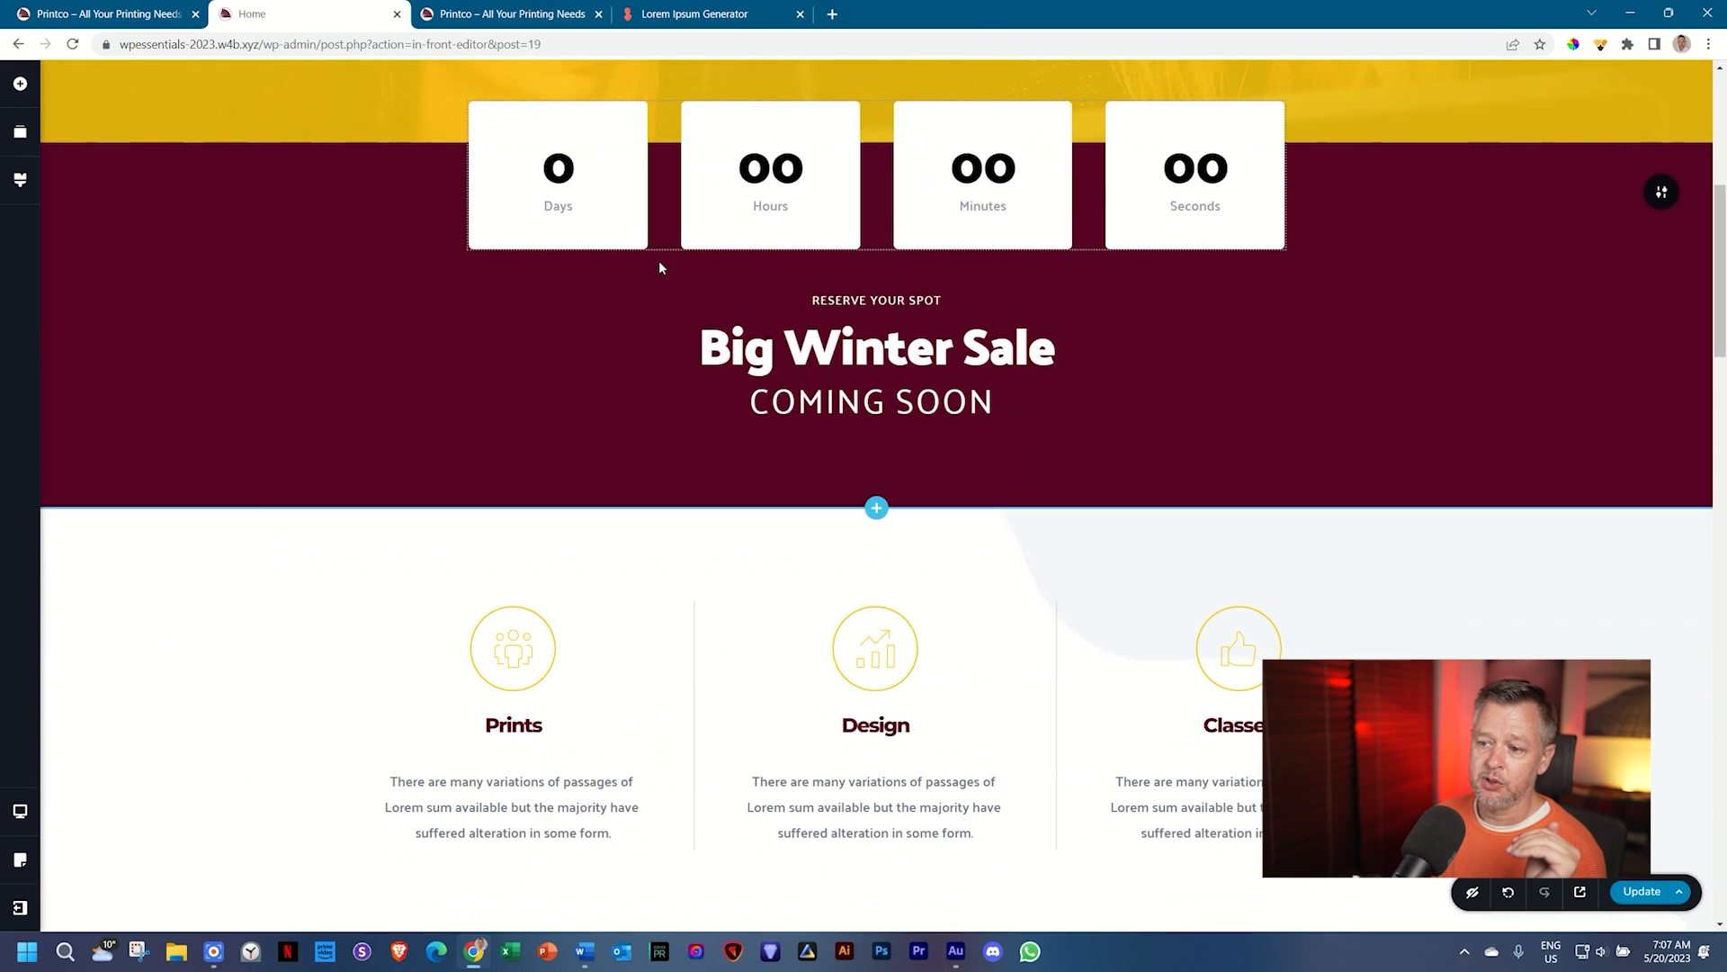
pyautogui.scroll(-15, 659, 272)
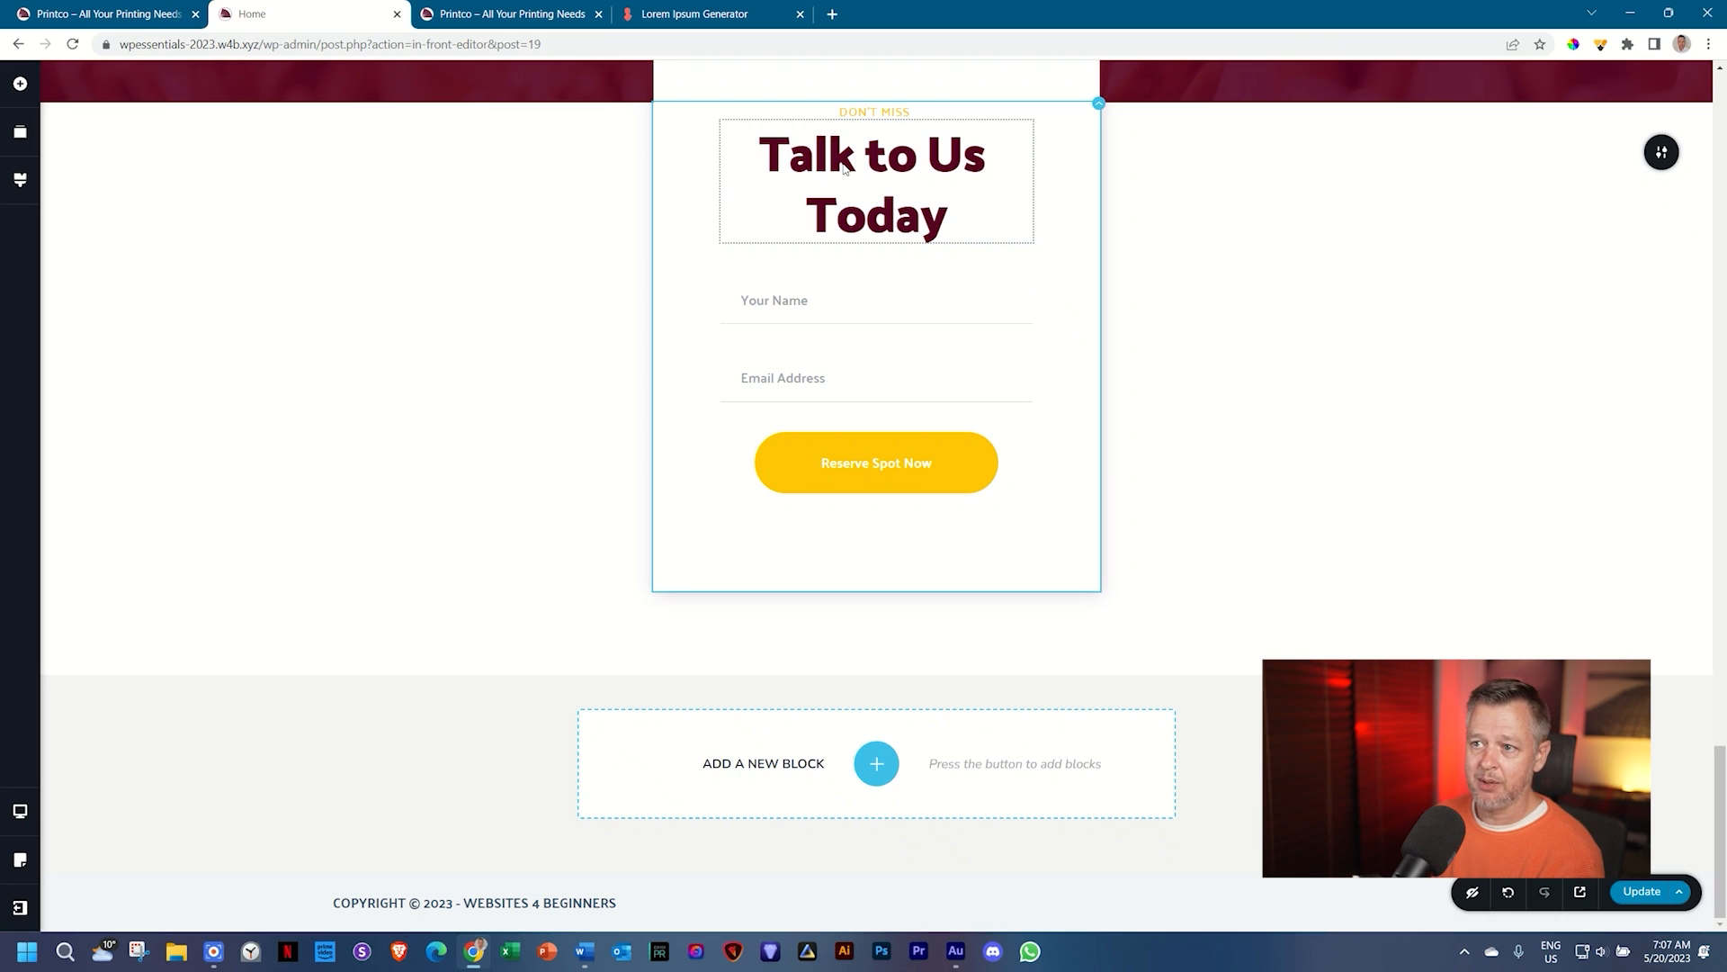
pyautogui.click(846, 168)
pyautogui.click(700, 272)
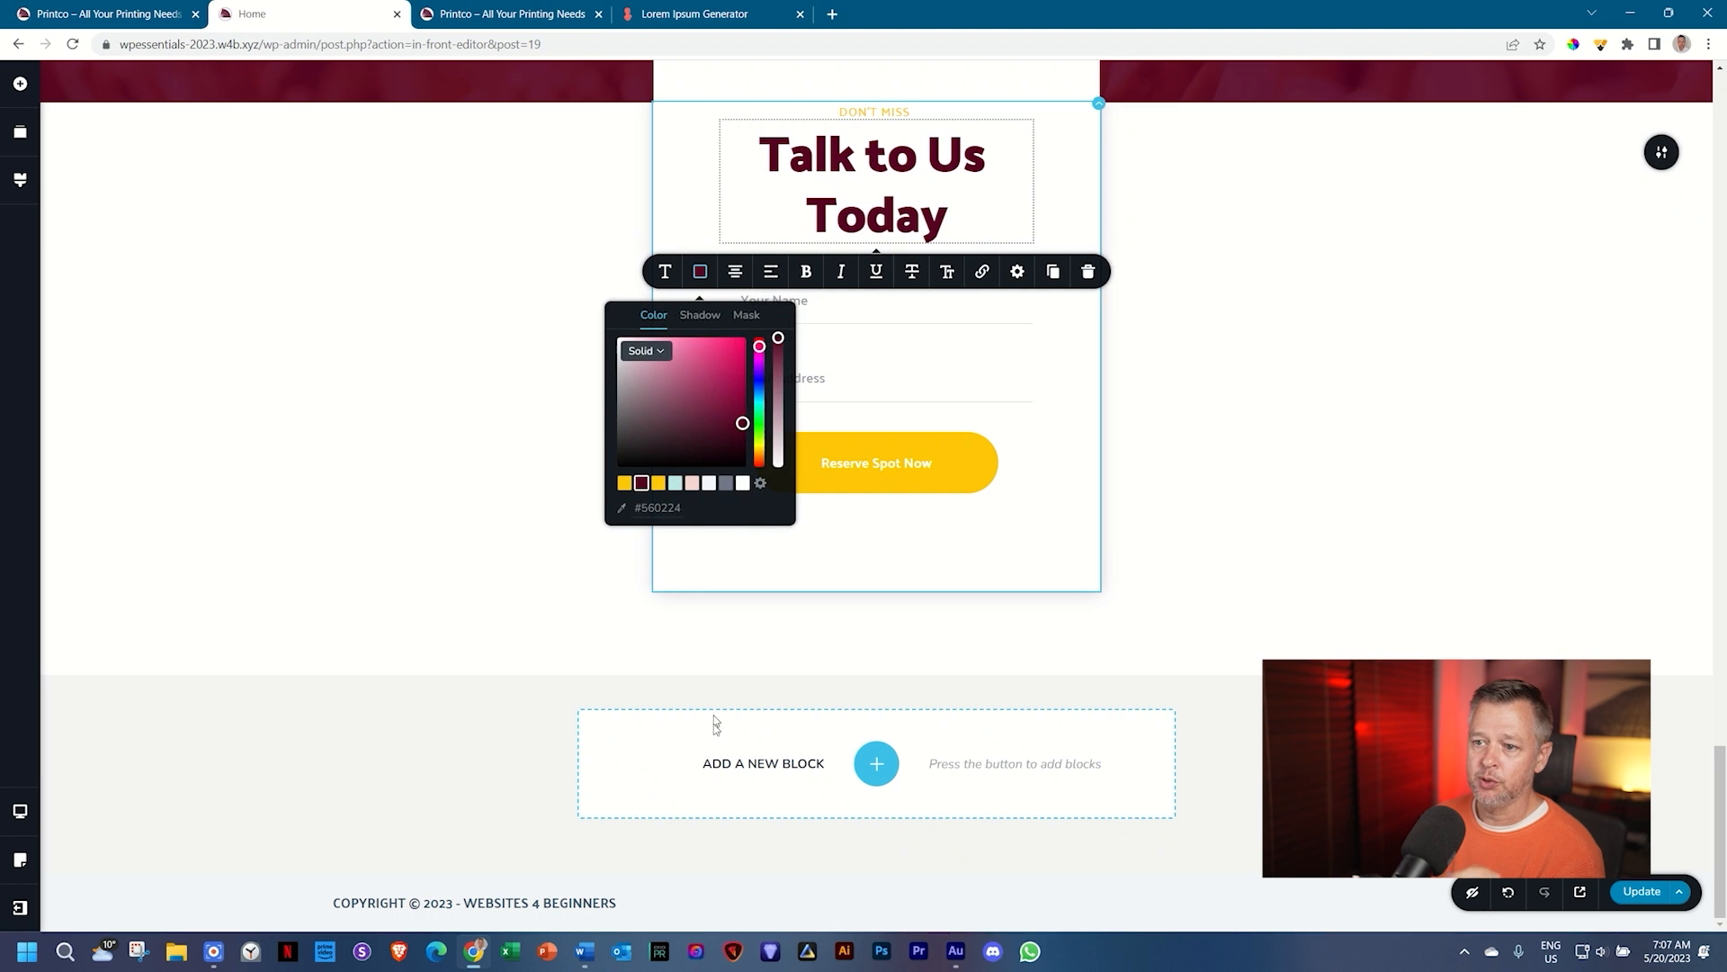
pyautogui.click(1222, 405)
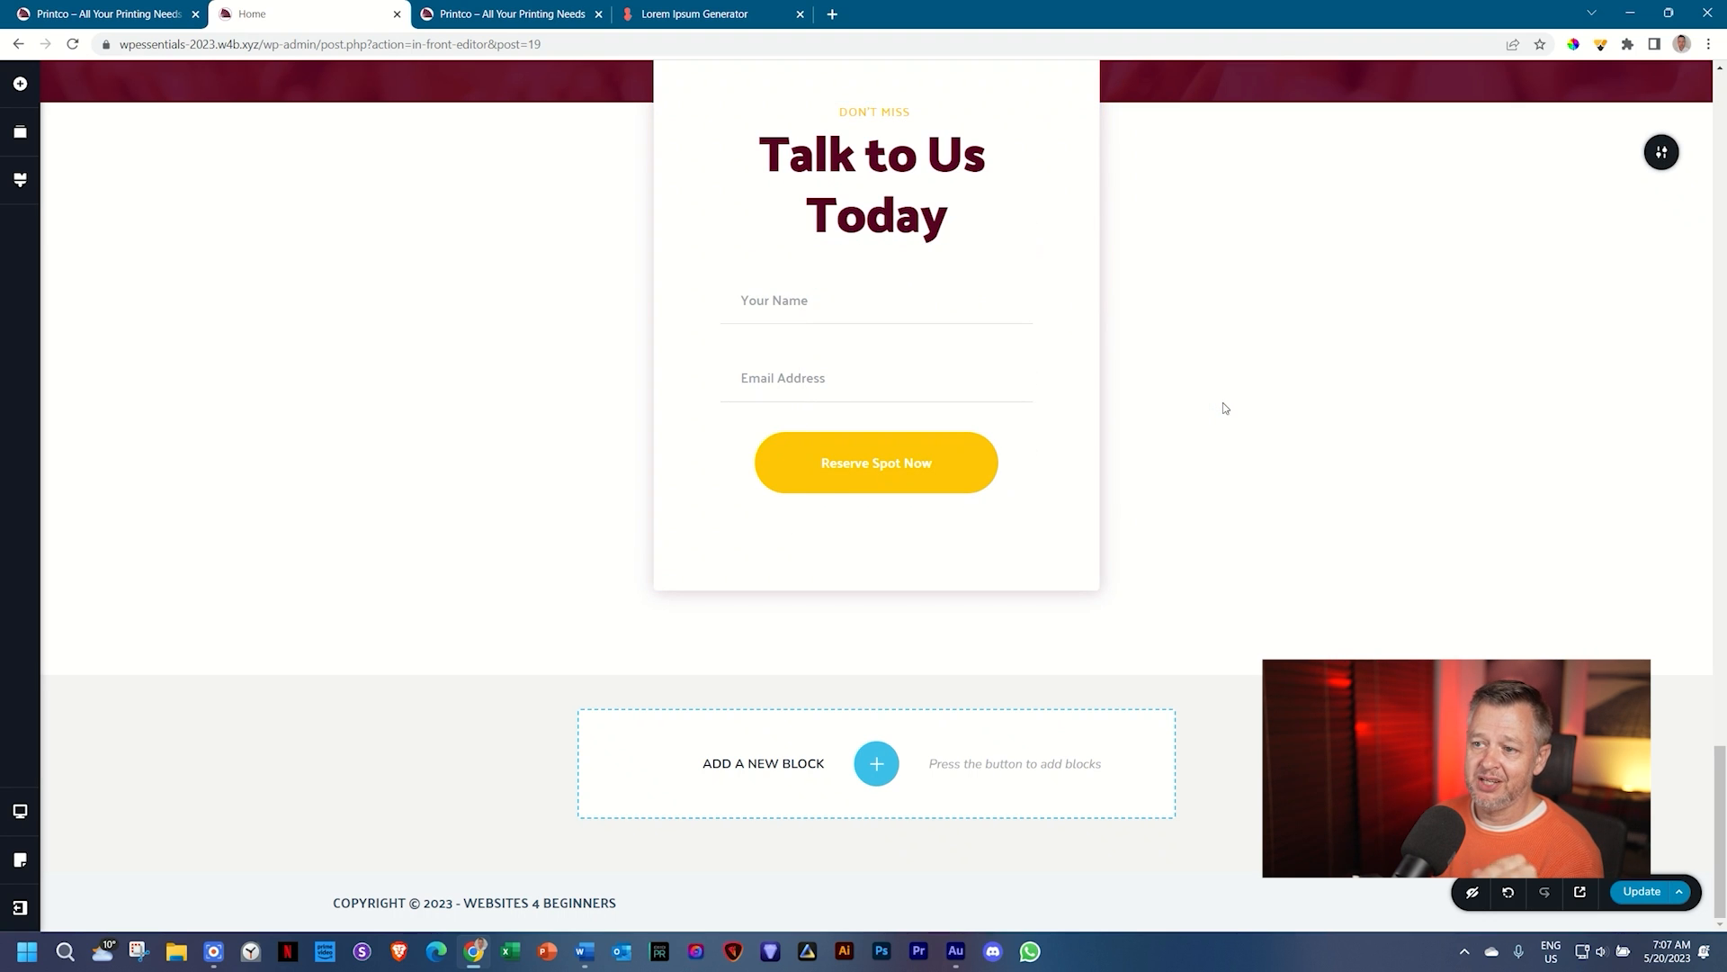
pyautogui.scroll(15, 1223, 407)
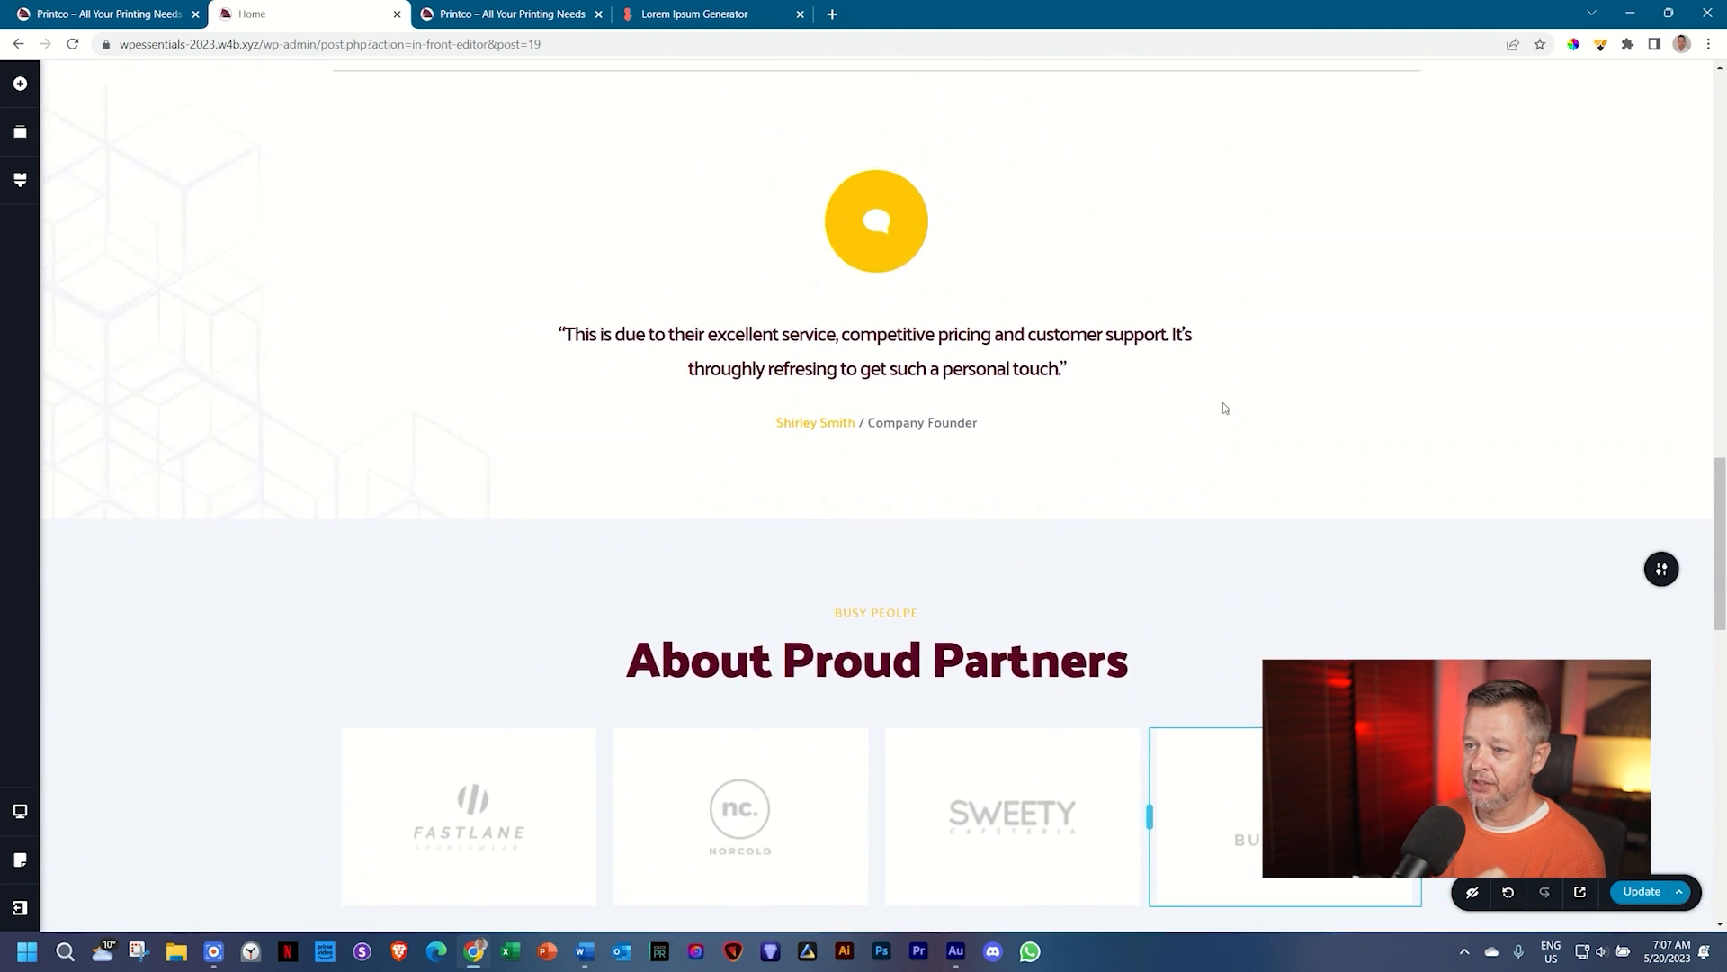
pyautogui.scroll(15, 1223, 408)
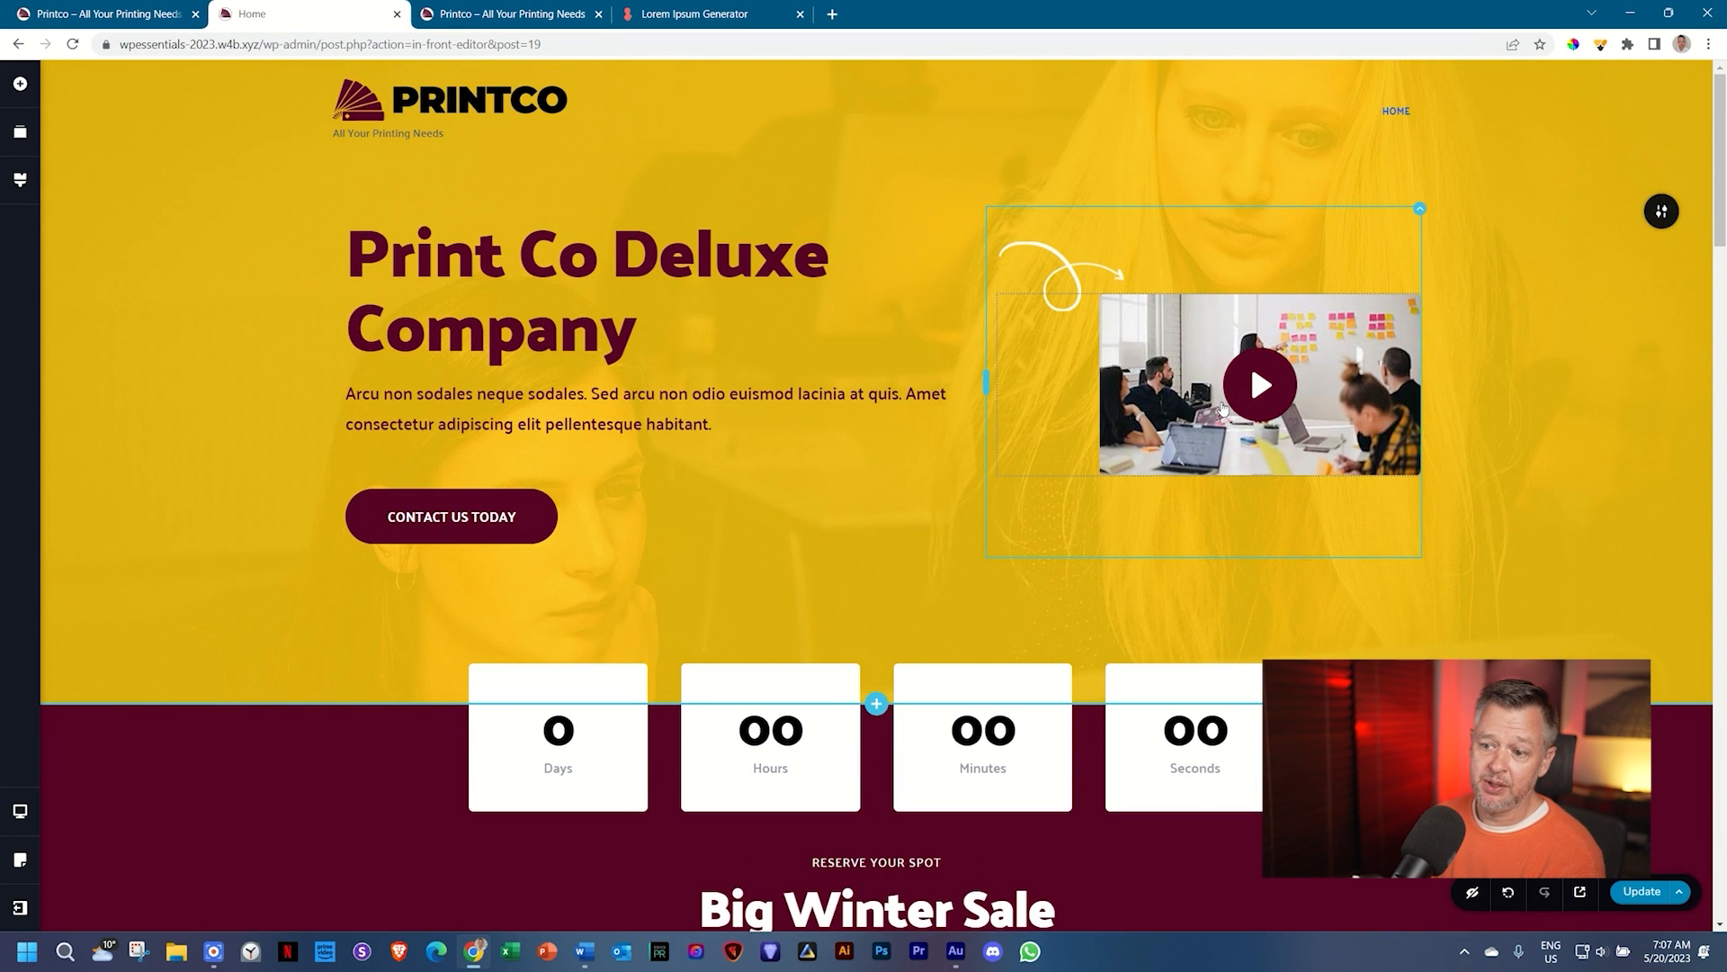
pyautogui.scroll(-3, 1223, 407)
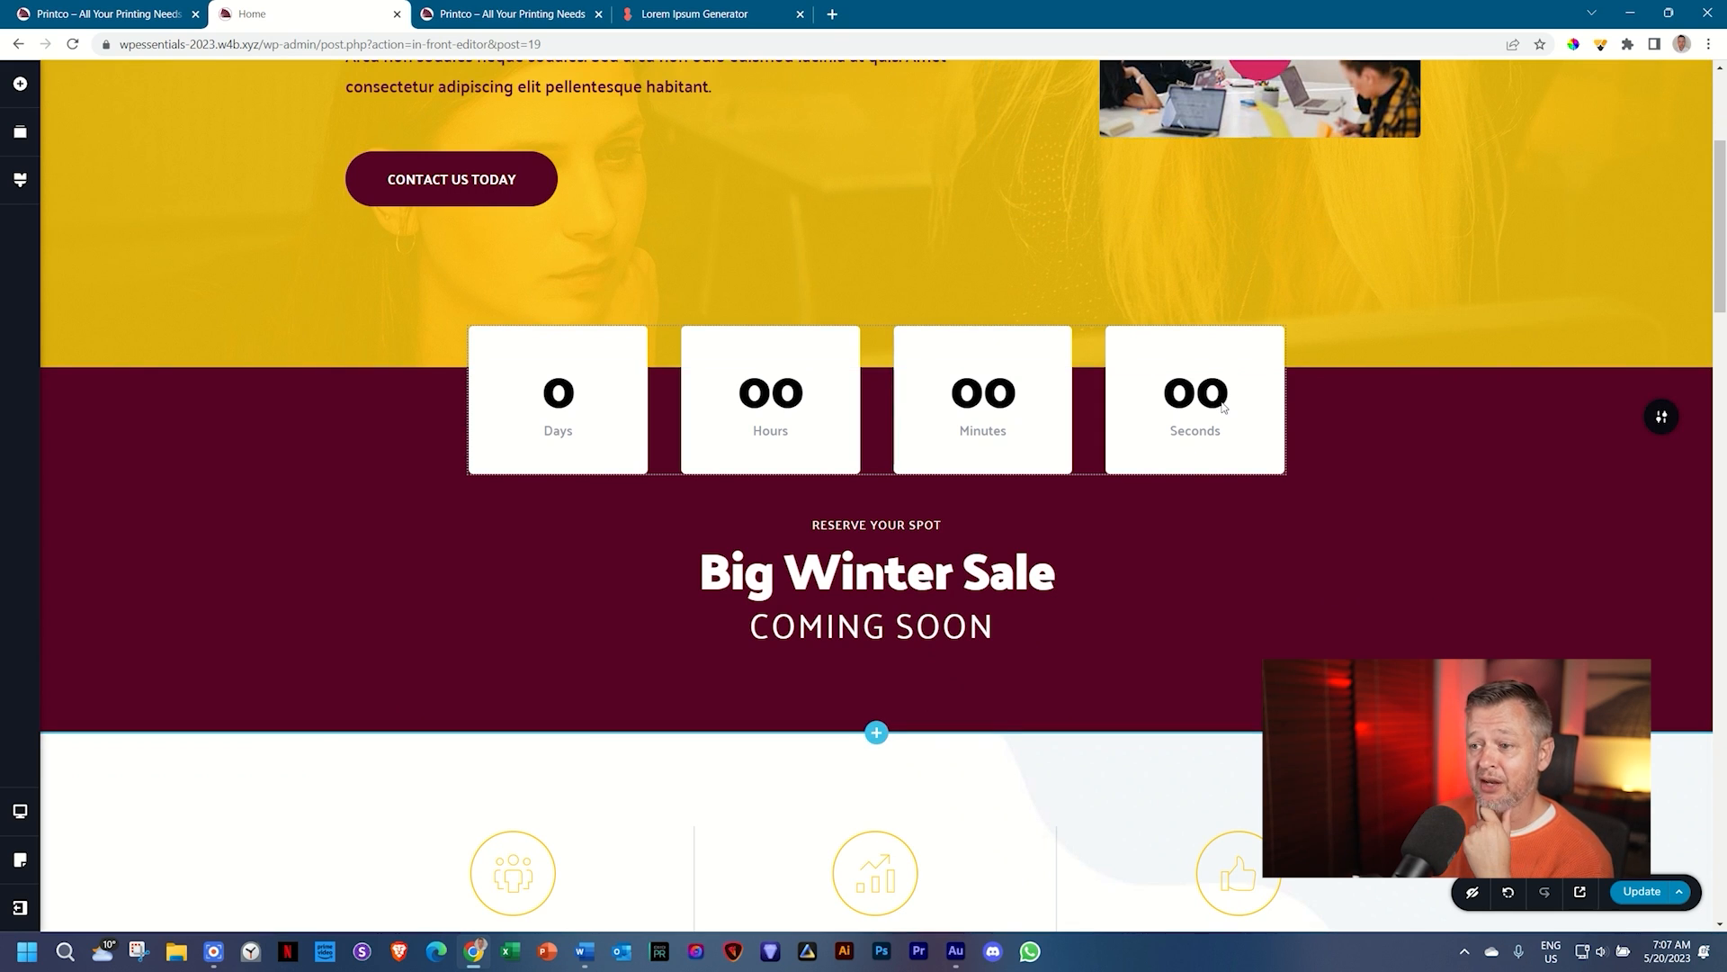
pyautogui.scroll(3, 1223, 407)
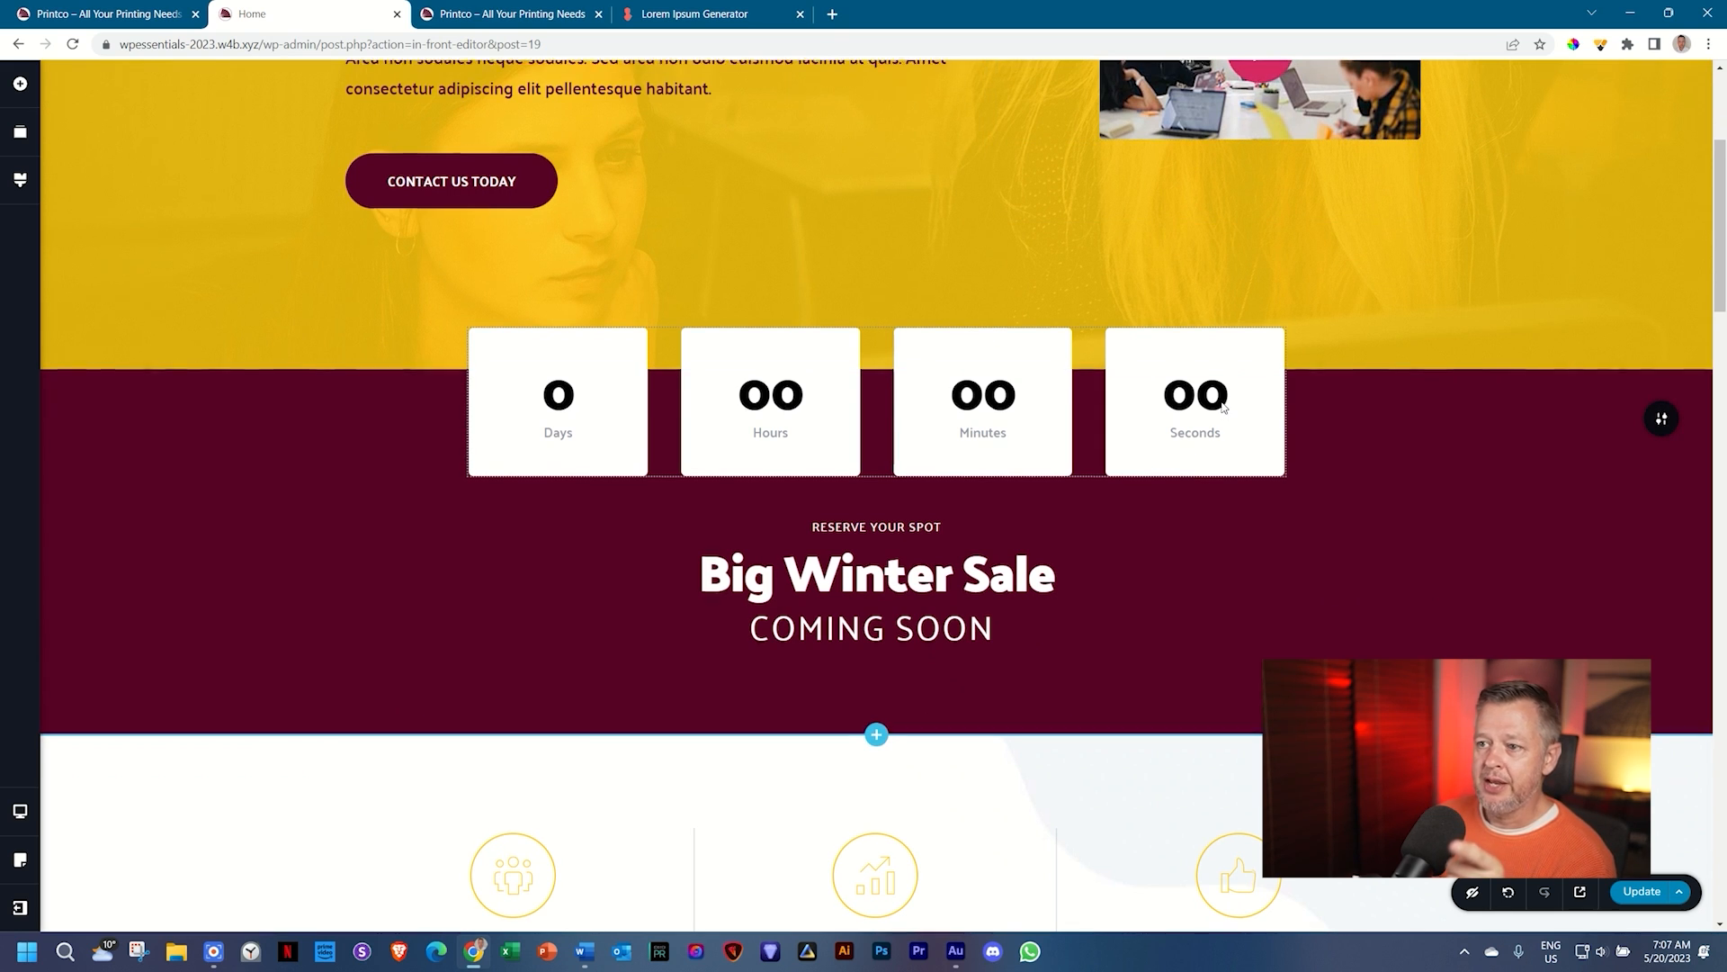
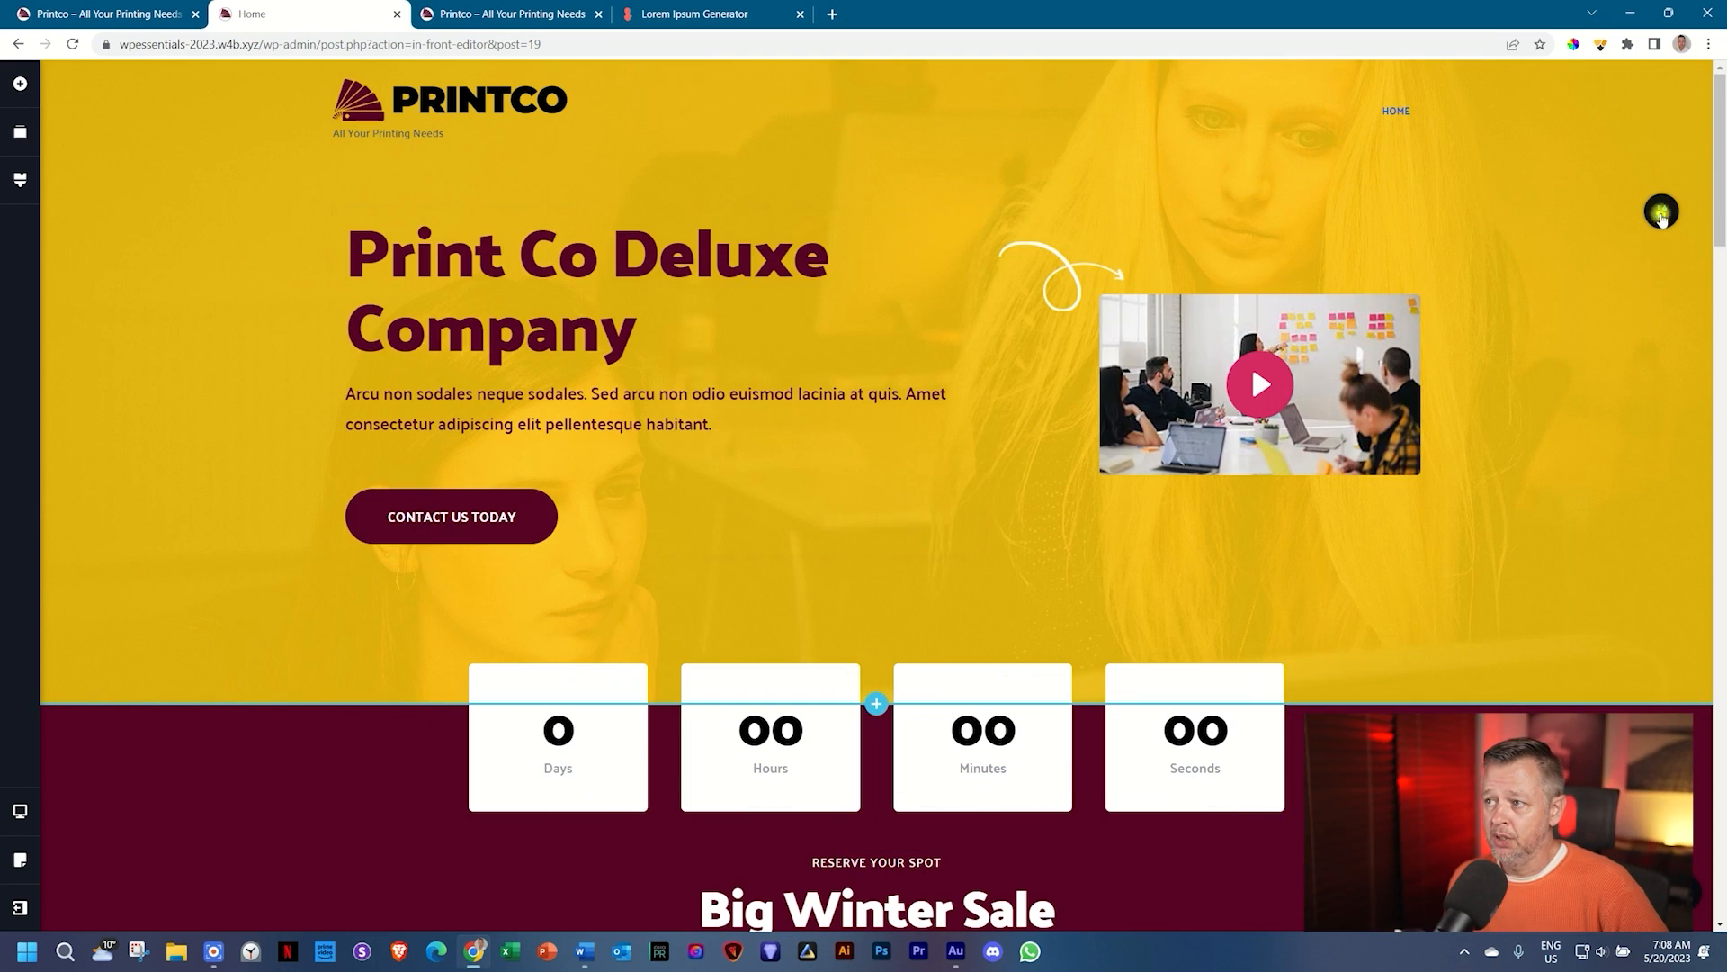
# Step: Replace the hero background image with the Media Library photo of two men in an office
pyautogui.click(1662, 214)
pyautogui.click(1484, 211)
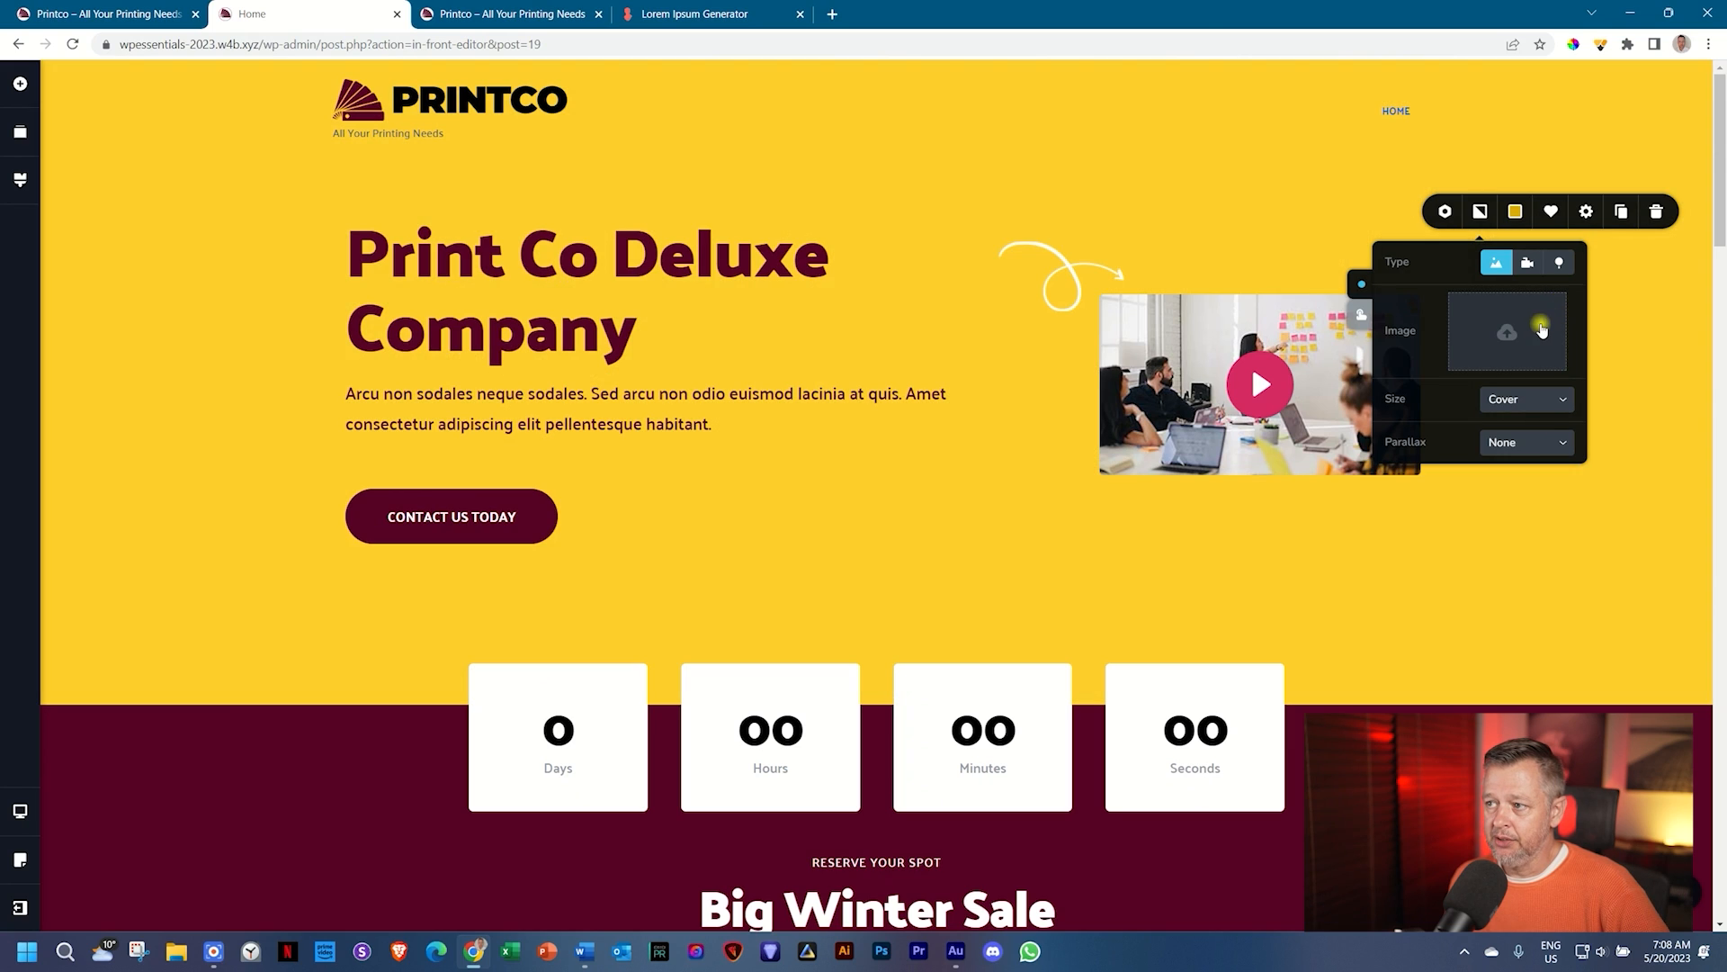
pyautogui.click(1544, 329)
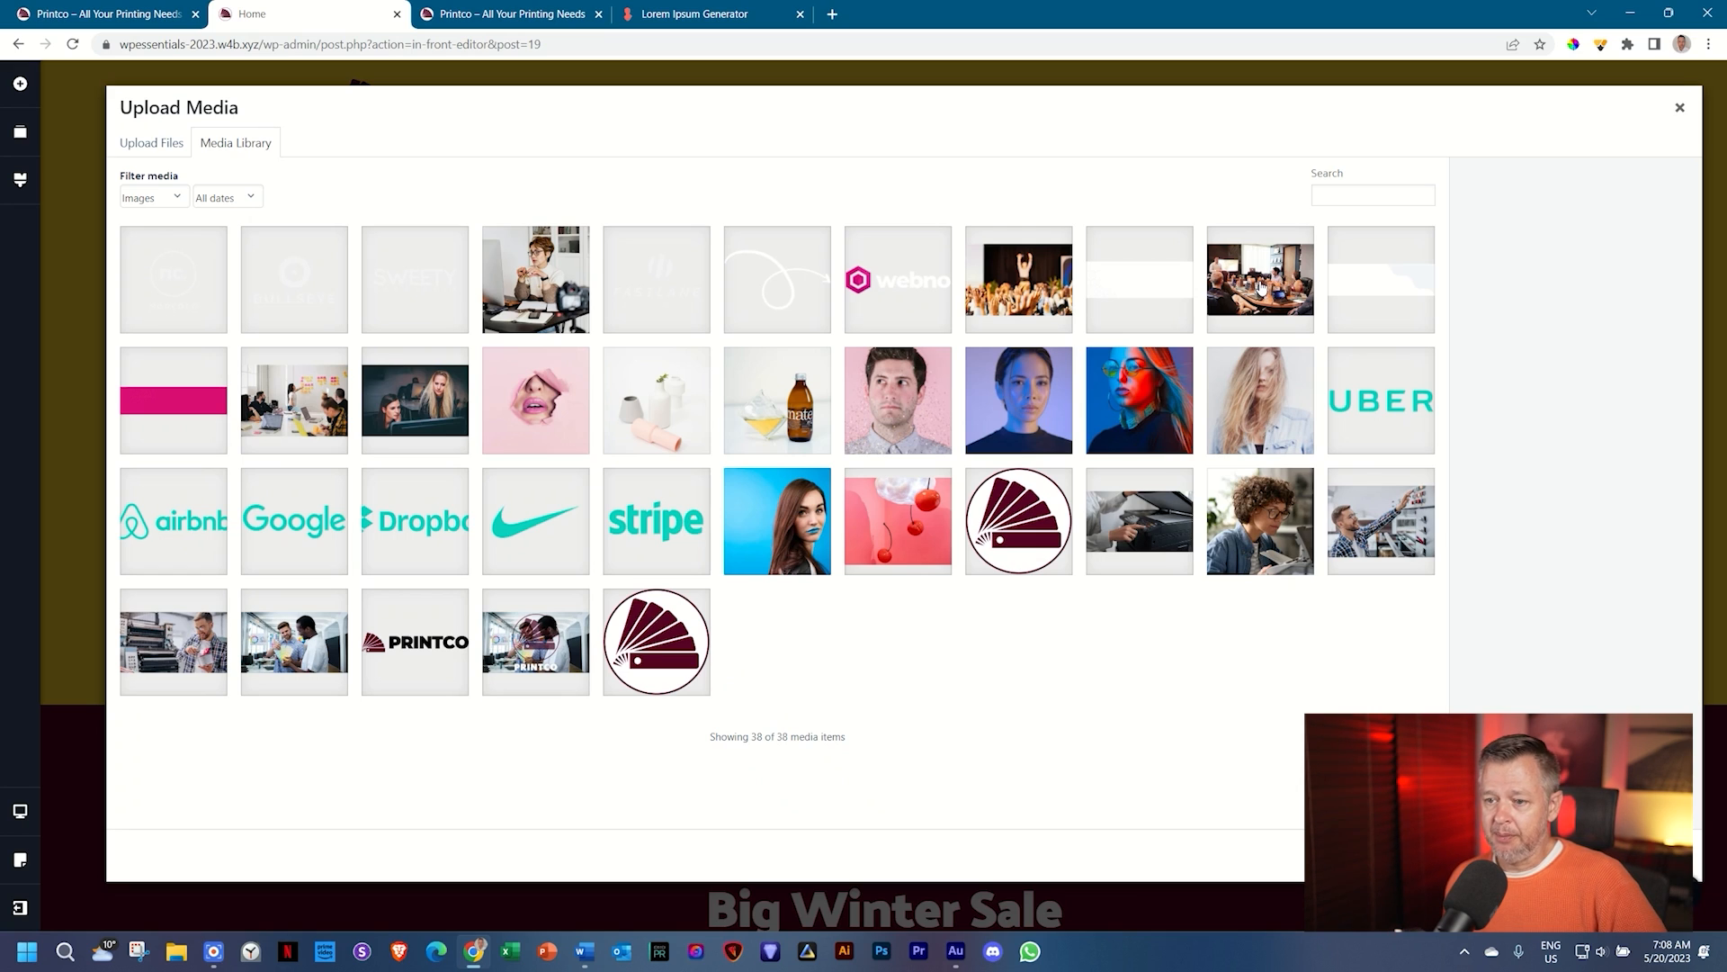
pyautogui.click(280, 649)
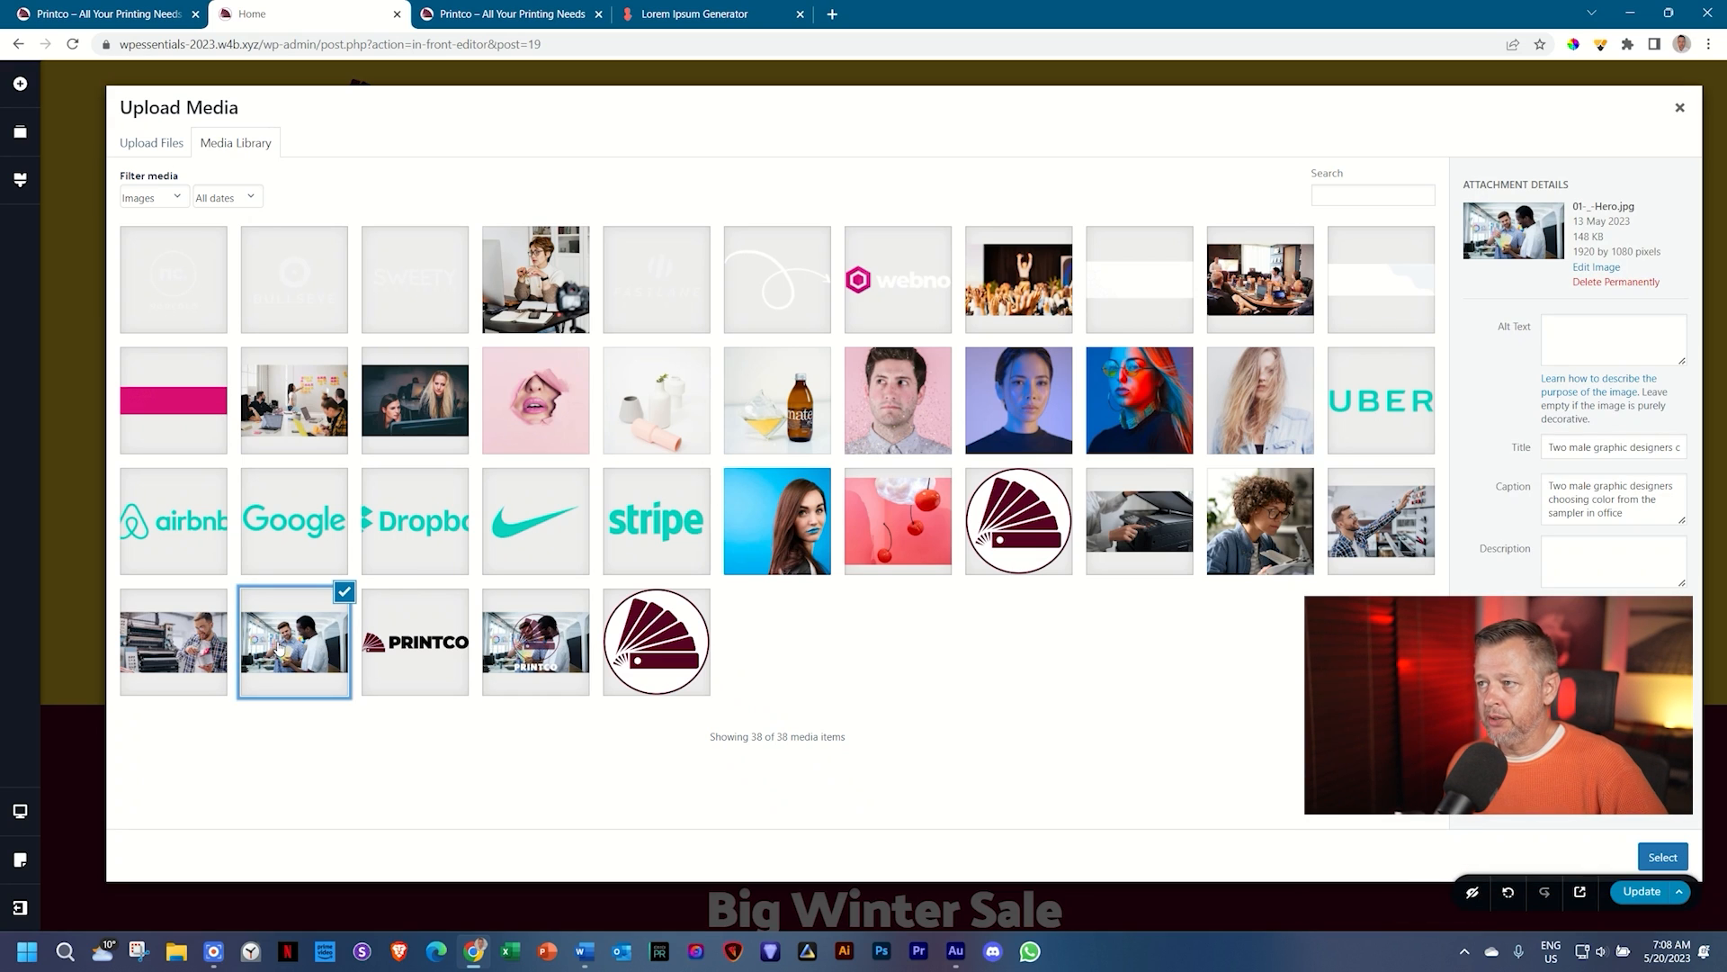
pyautogui.click(1647, 862)
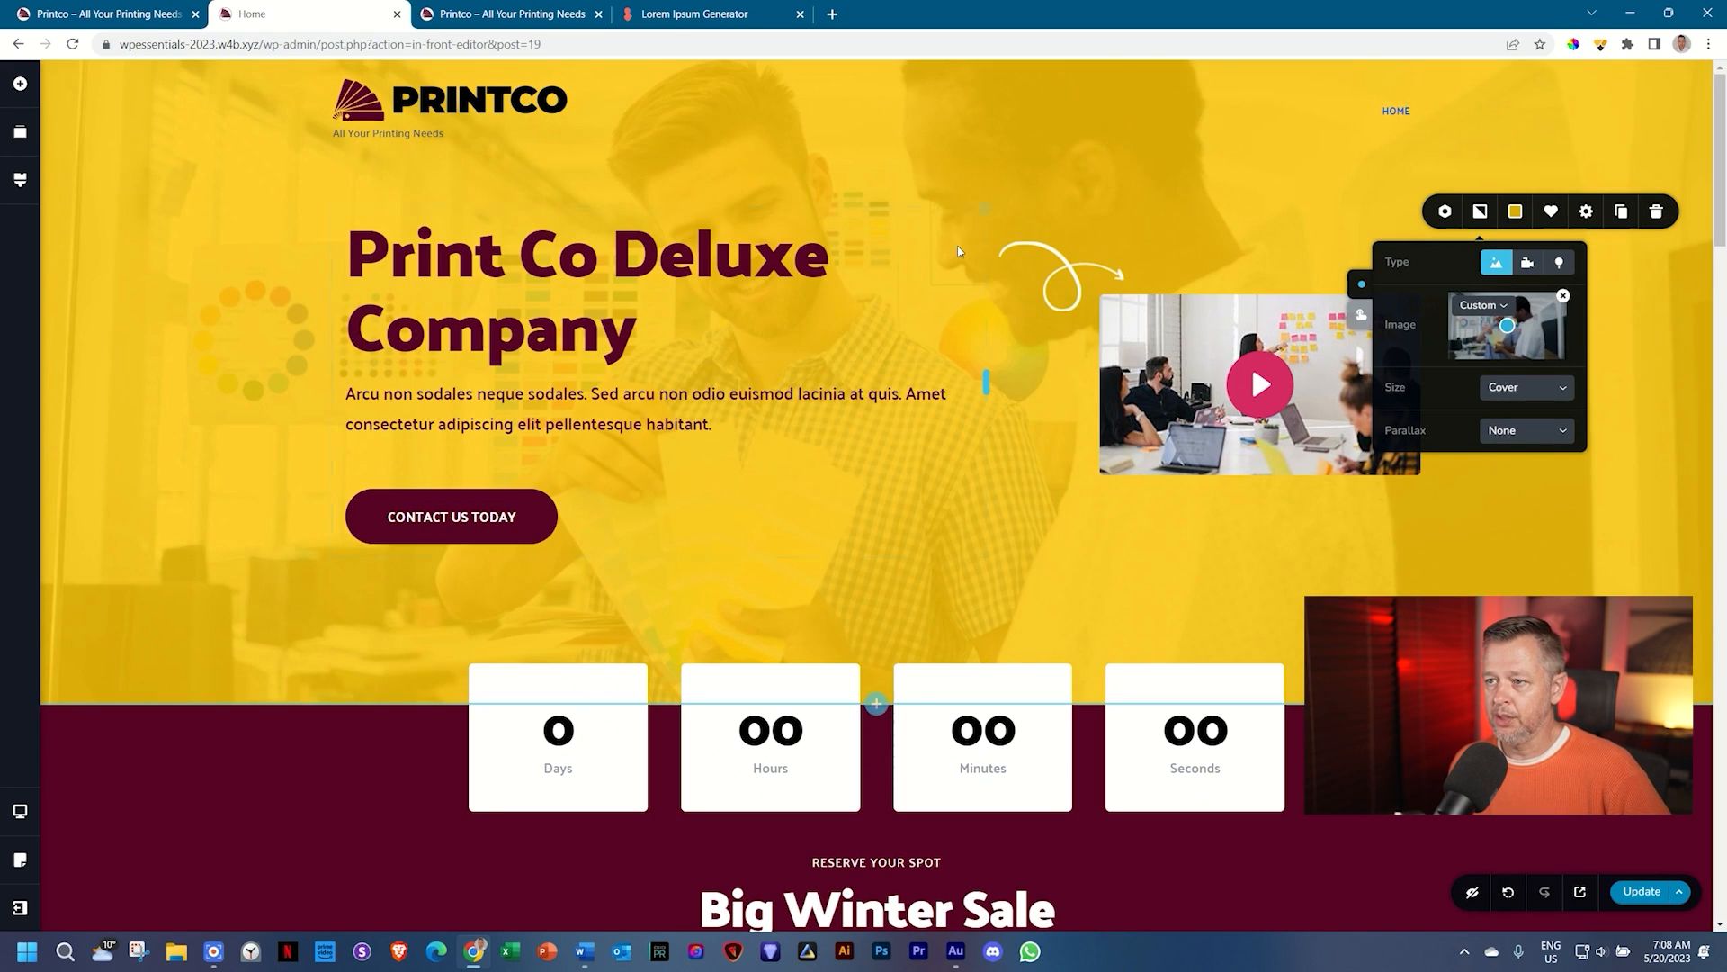
# Step: Swap the Learn About Us image for 03-_-About.jpg and shift its focal point toward the man's face
pyautogui.scroll(-3, 959, 252)
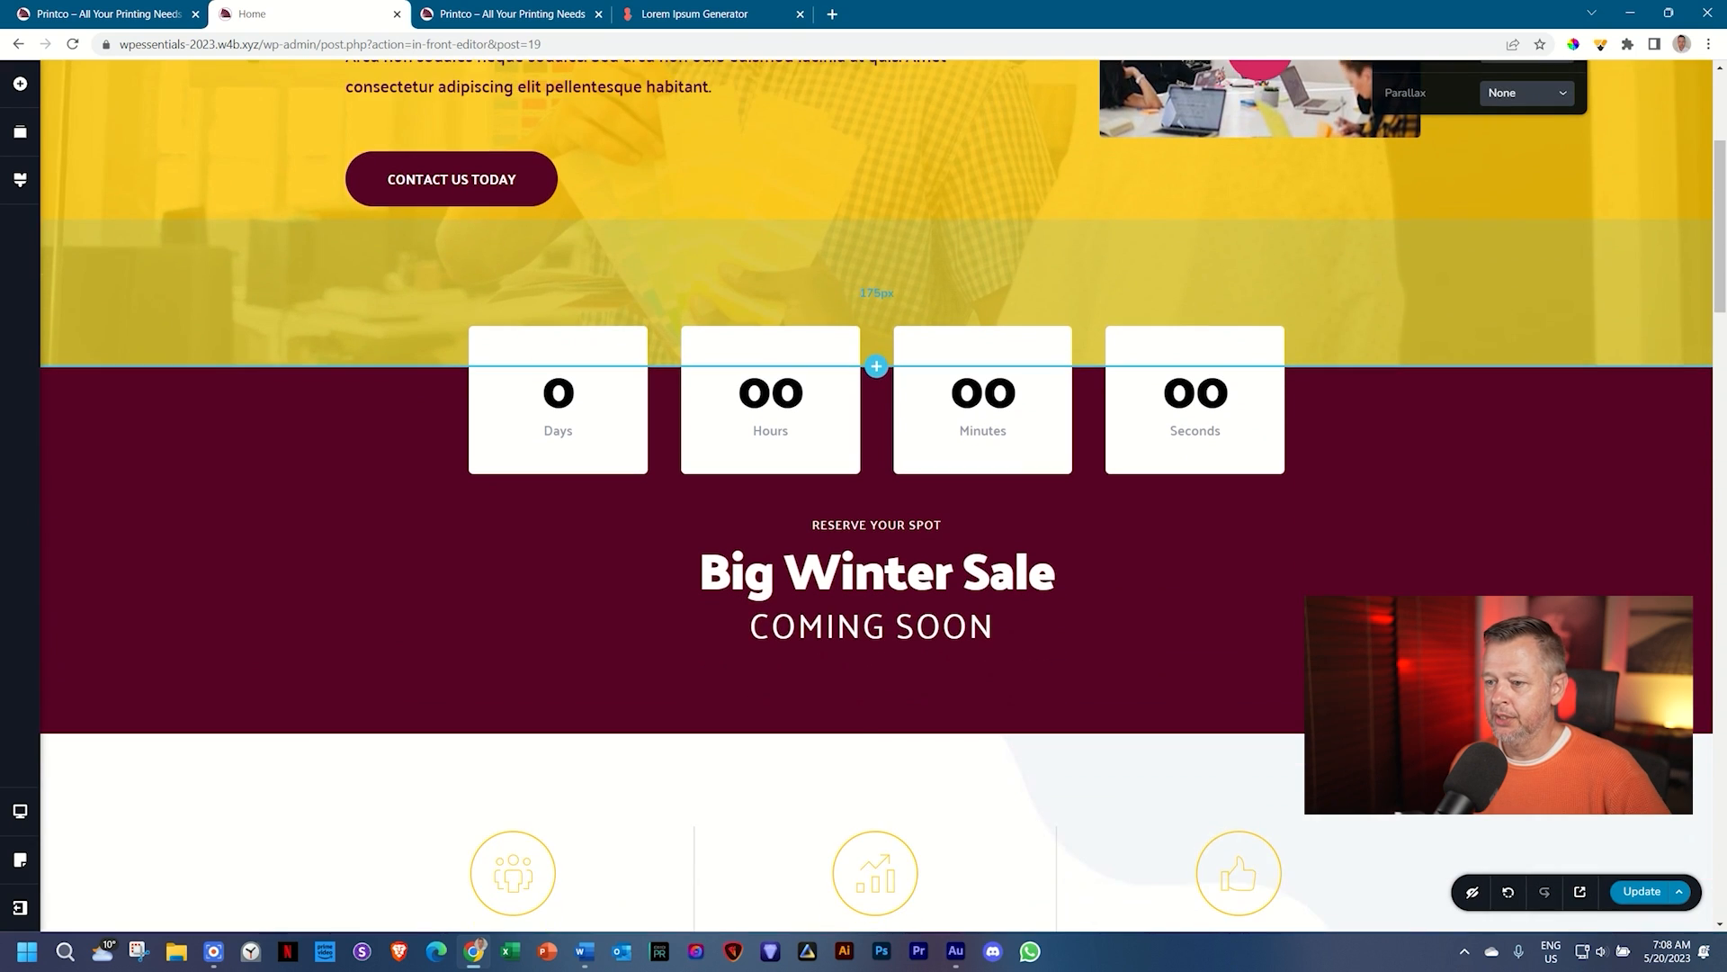
pyautogui.scroll(-8, 1319, 584)
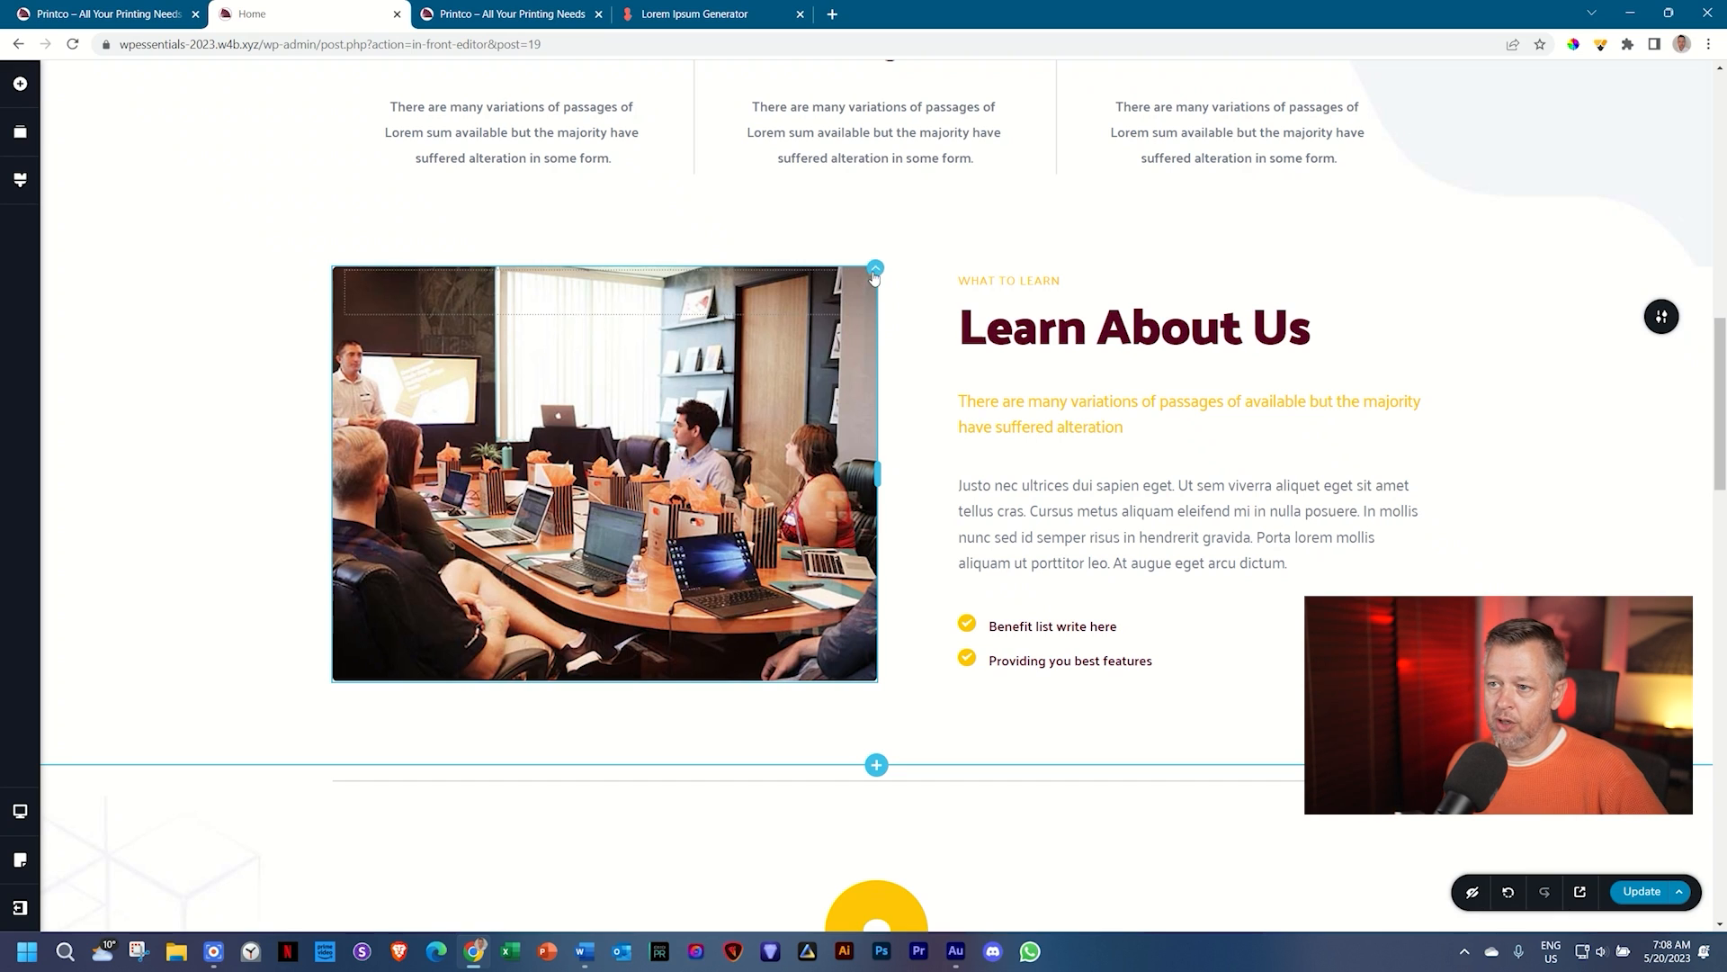
pyautogui.moveTo(875, 272)
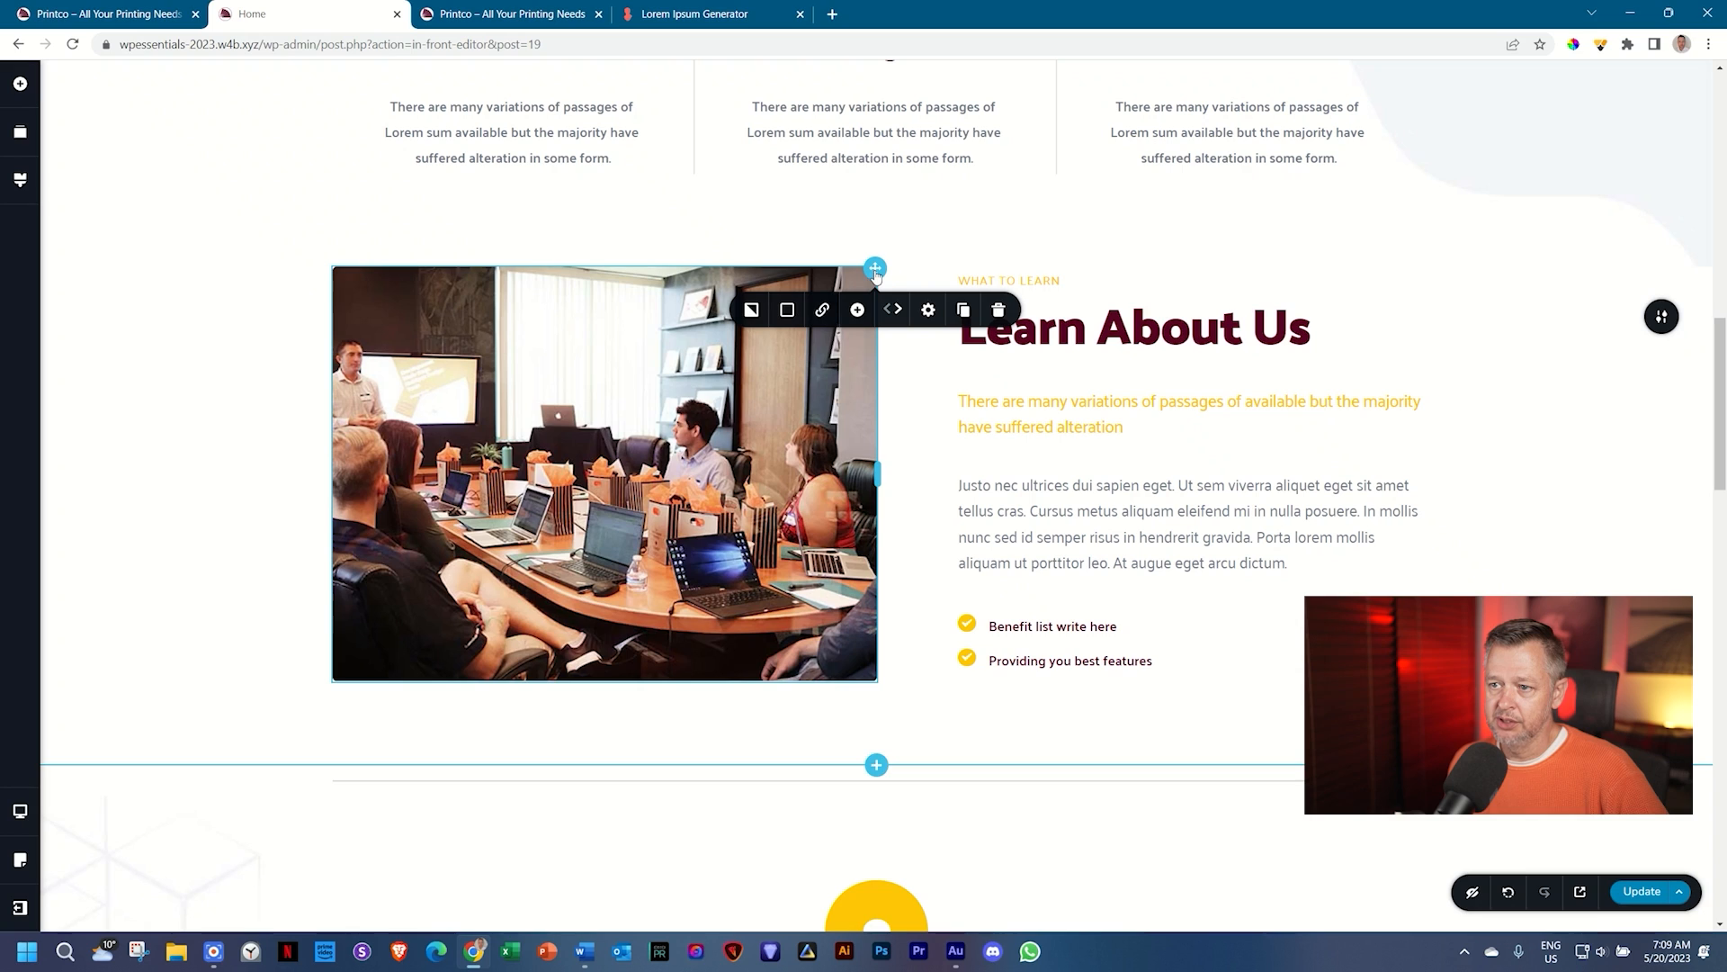
pyautogui.click(751, 310)
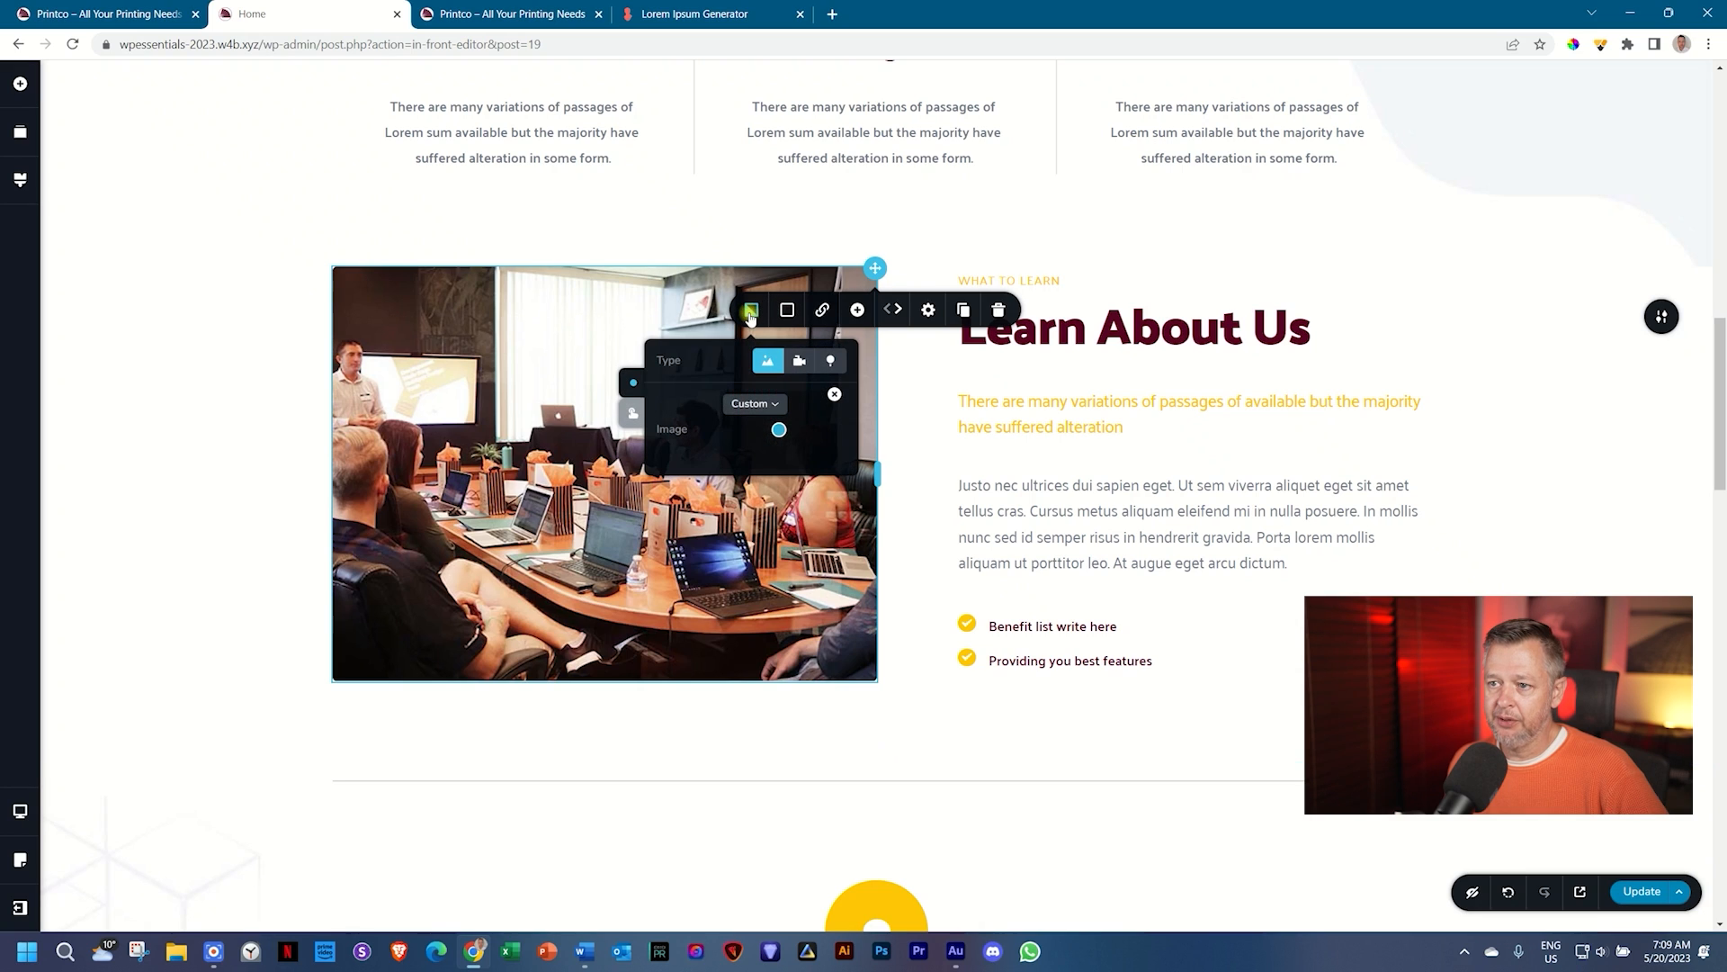
pyautogui.click(834, 396)
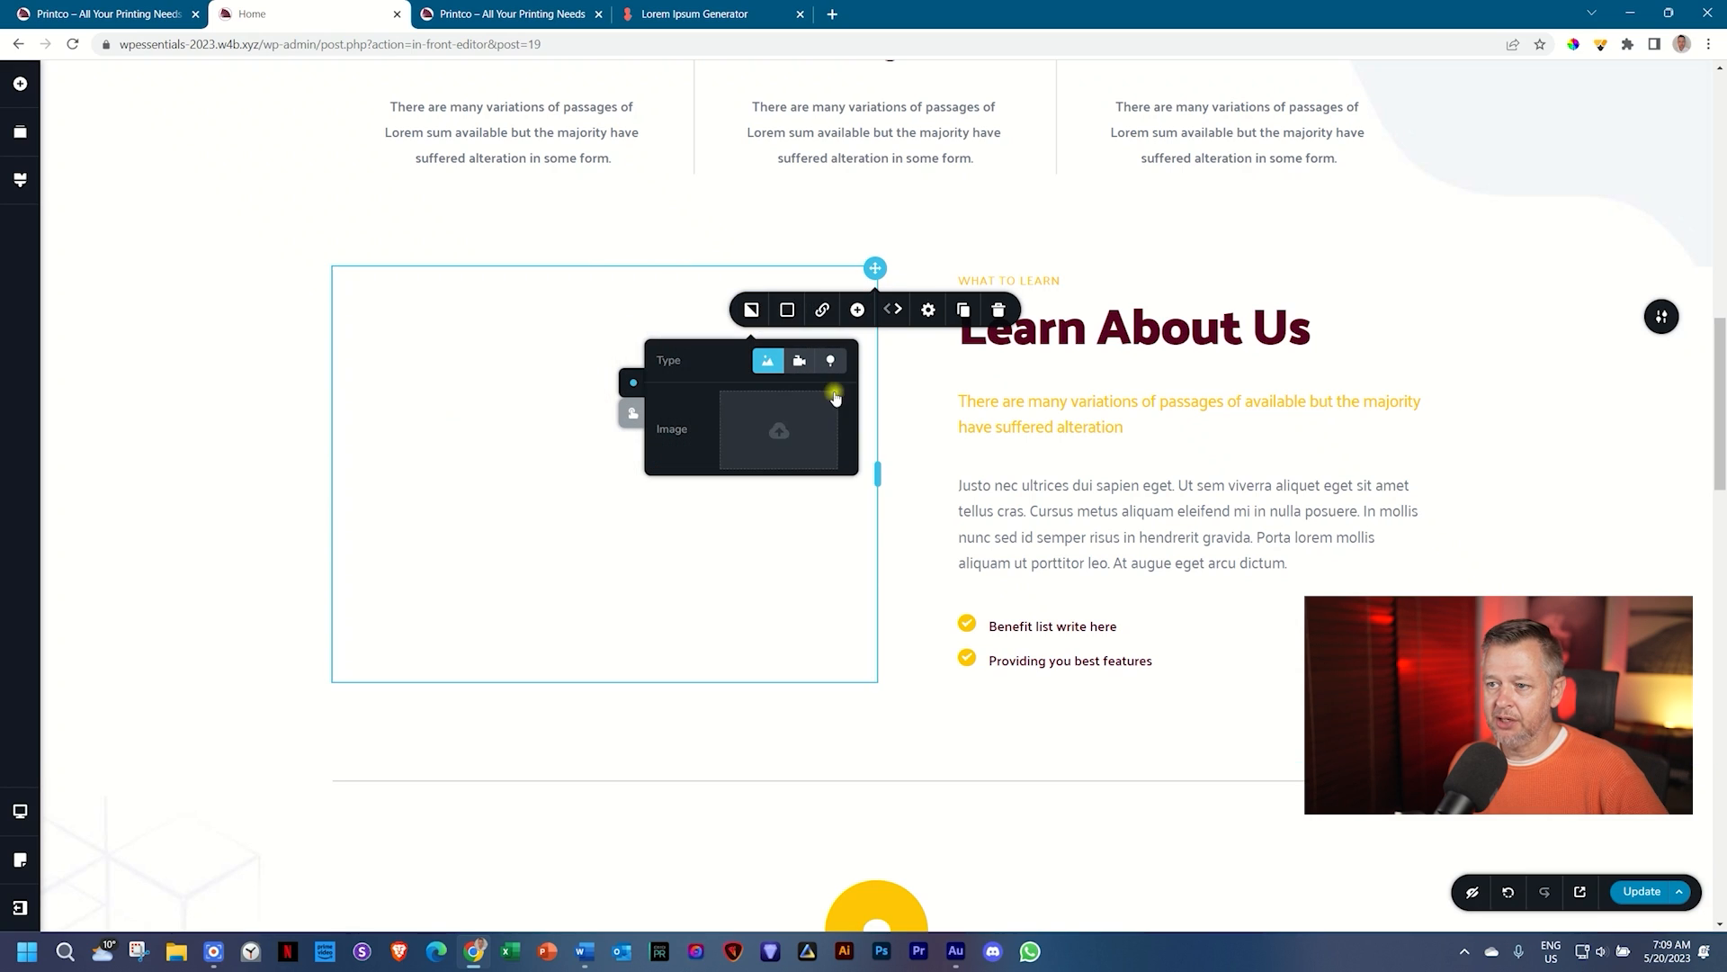
pyautogui.click(806, 432)
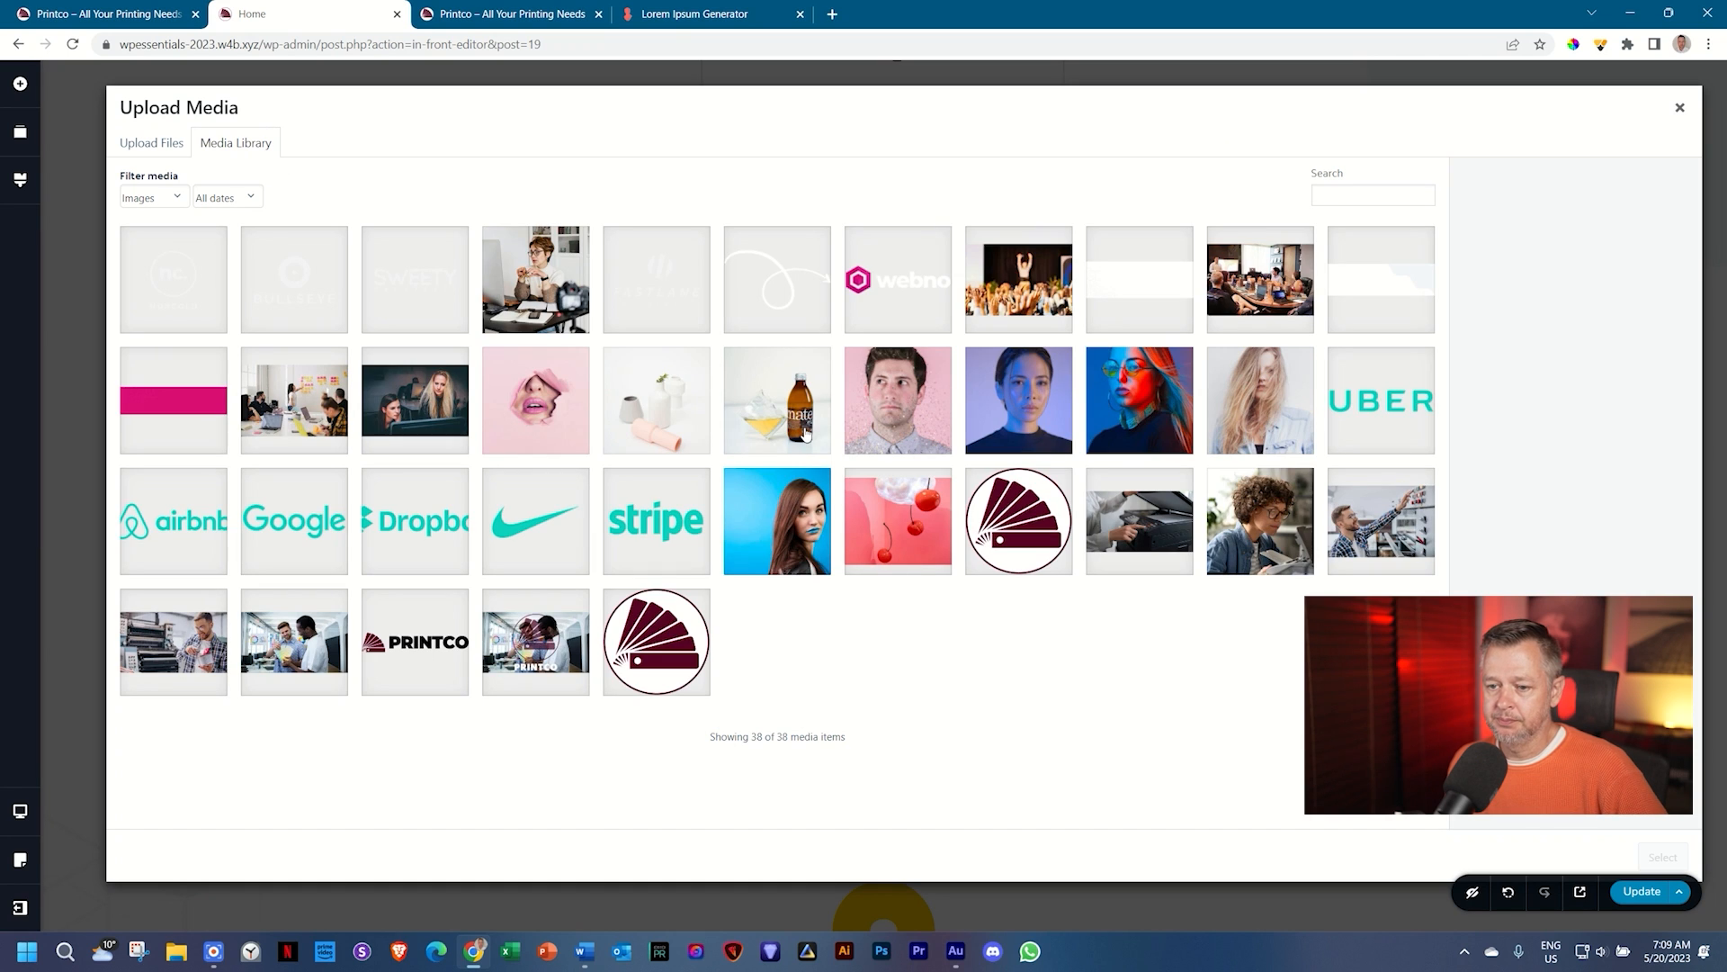
pyautogui.click(155, 647)
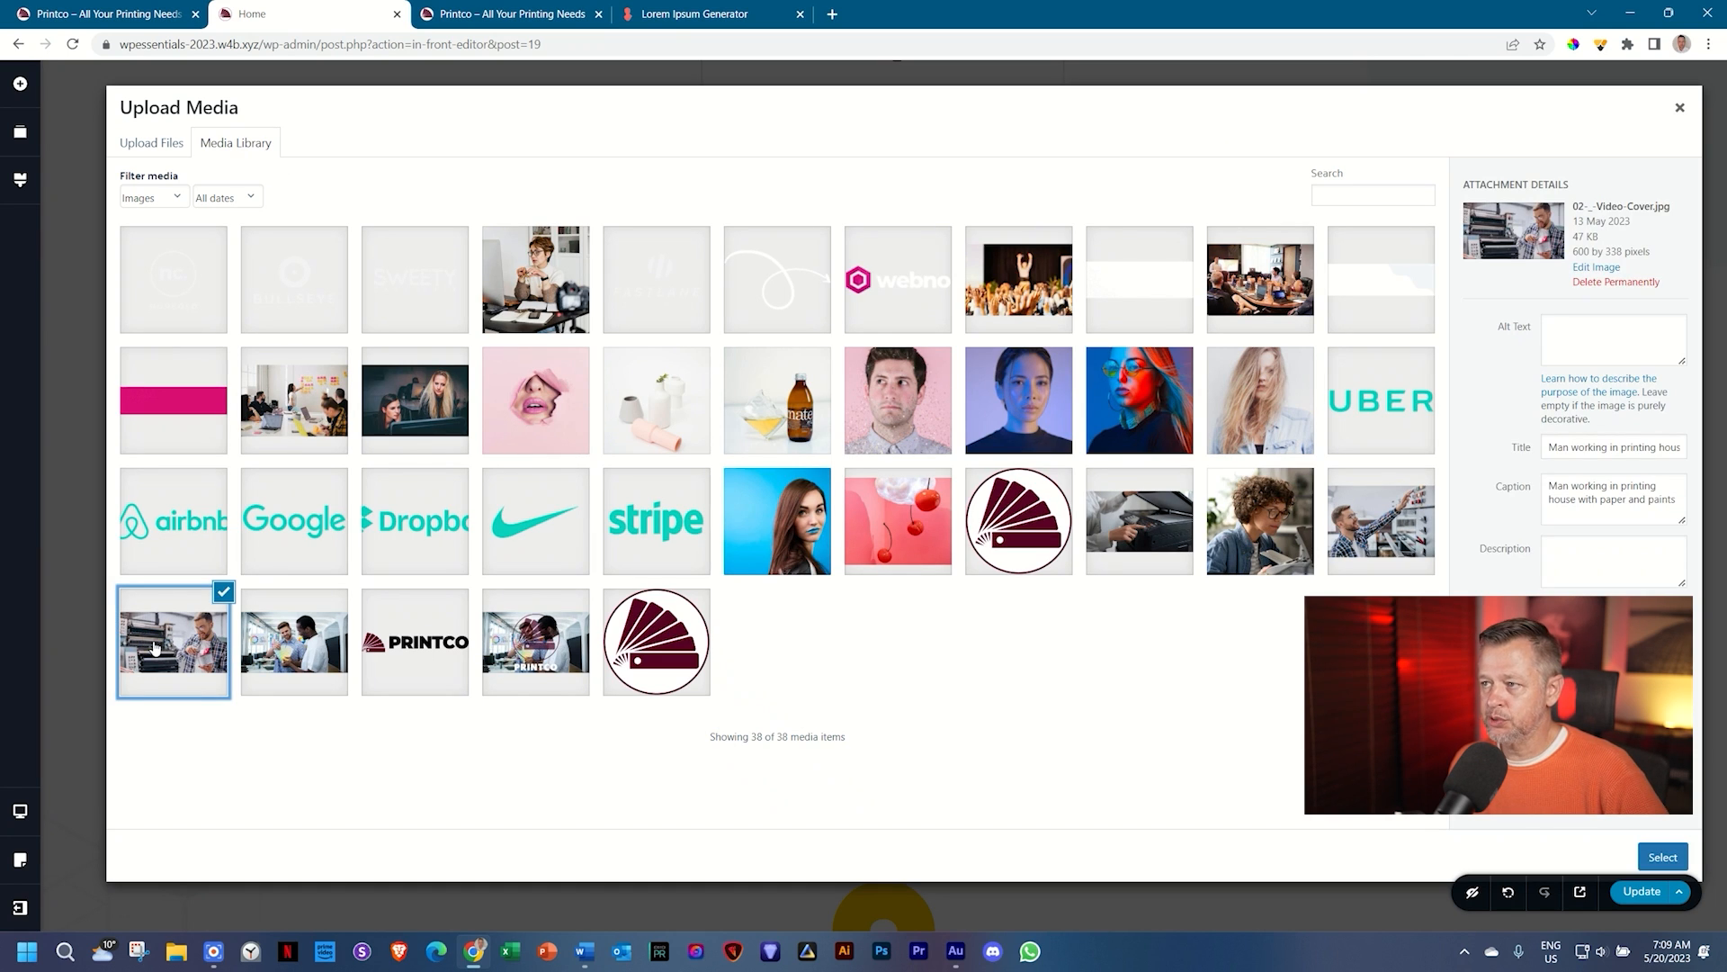
pyautogui.click(1396, 513)
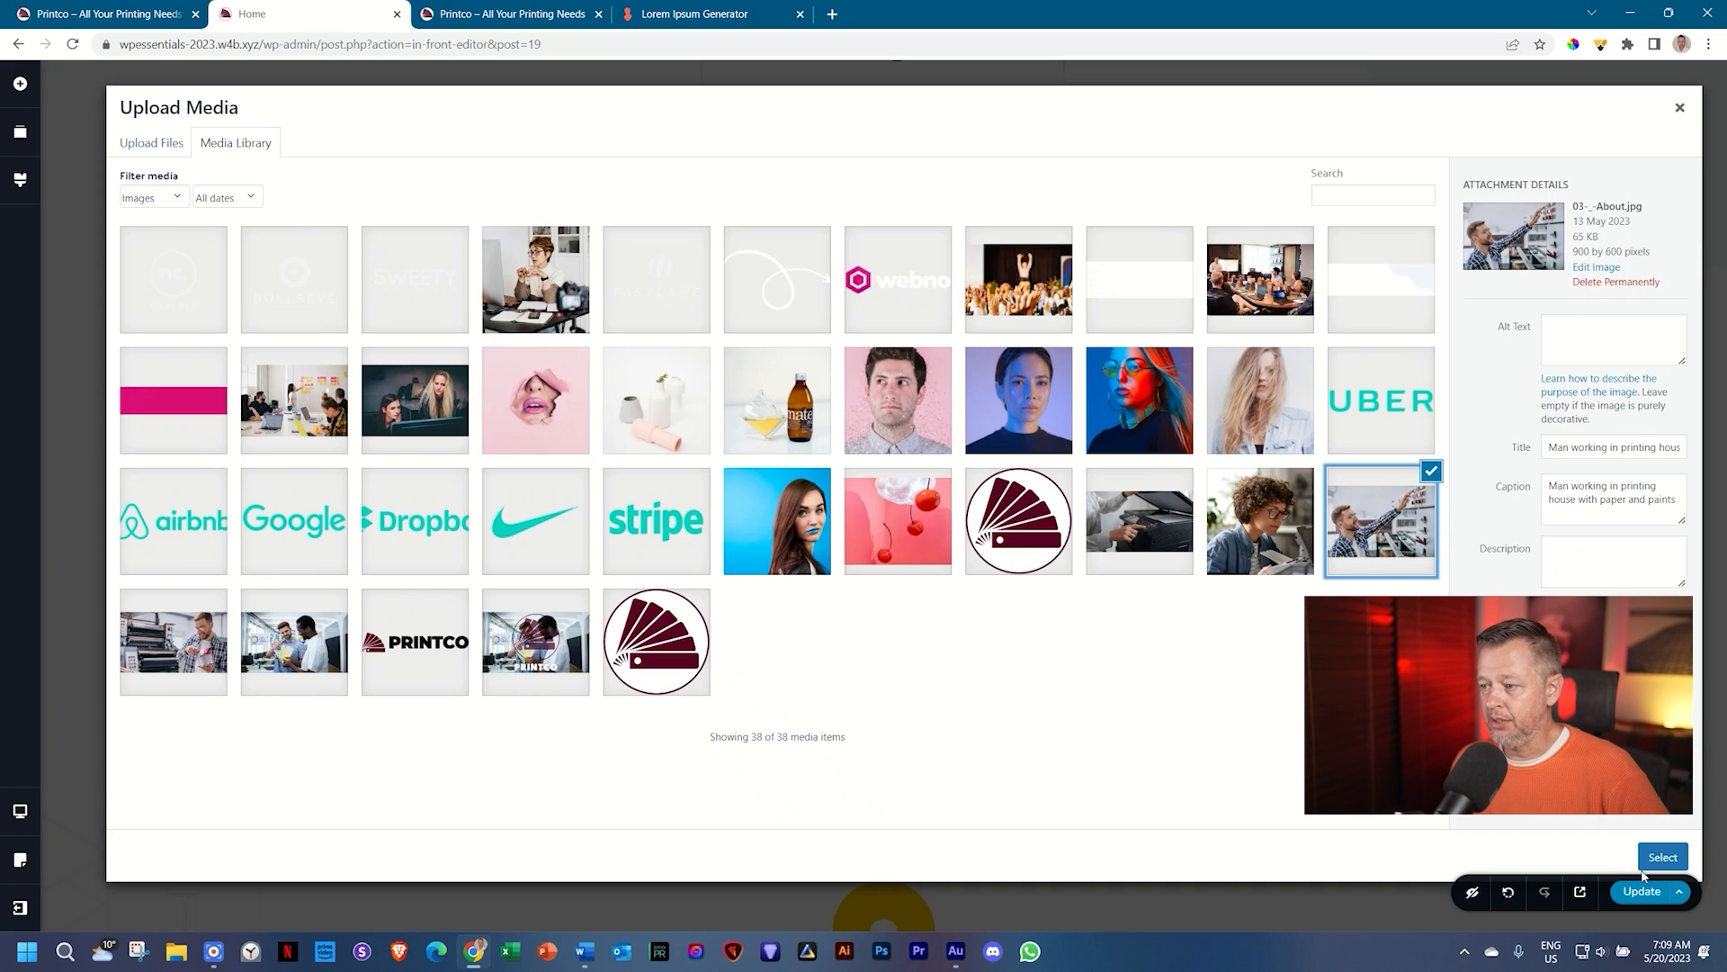
pyautogui.click(1655, 859)
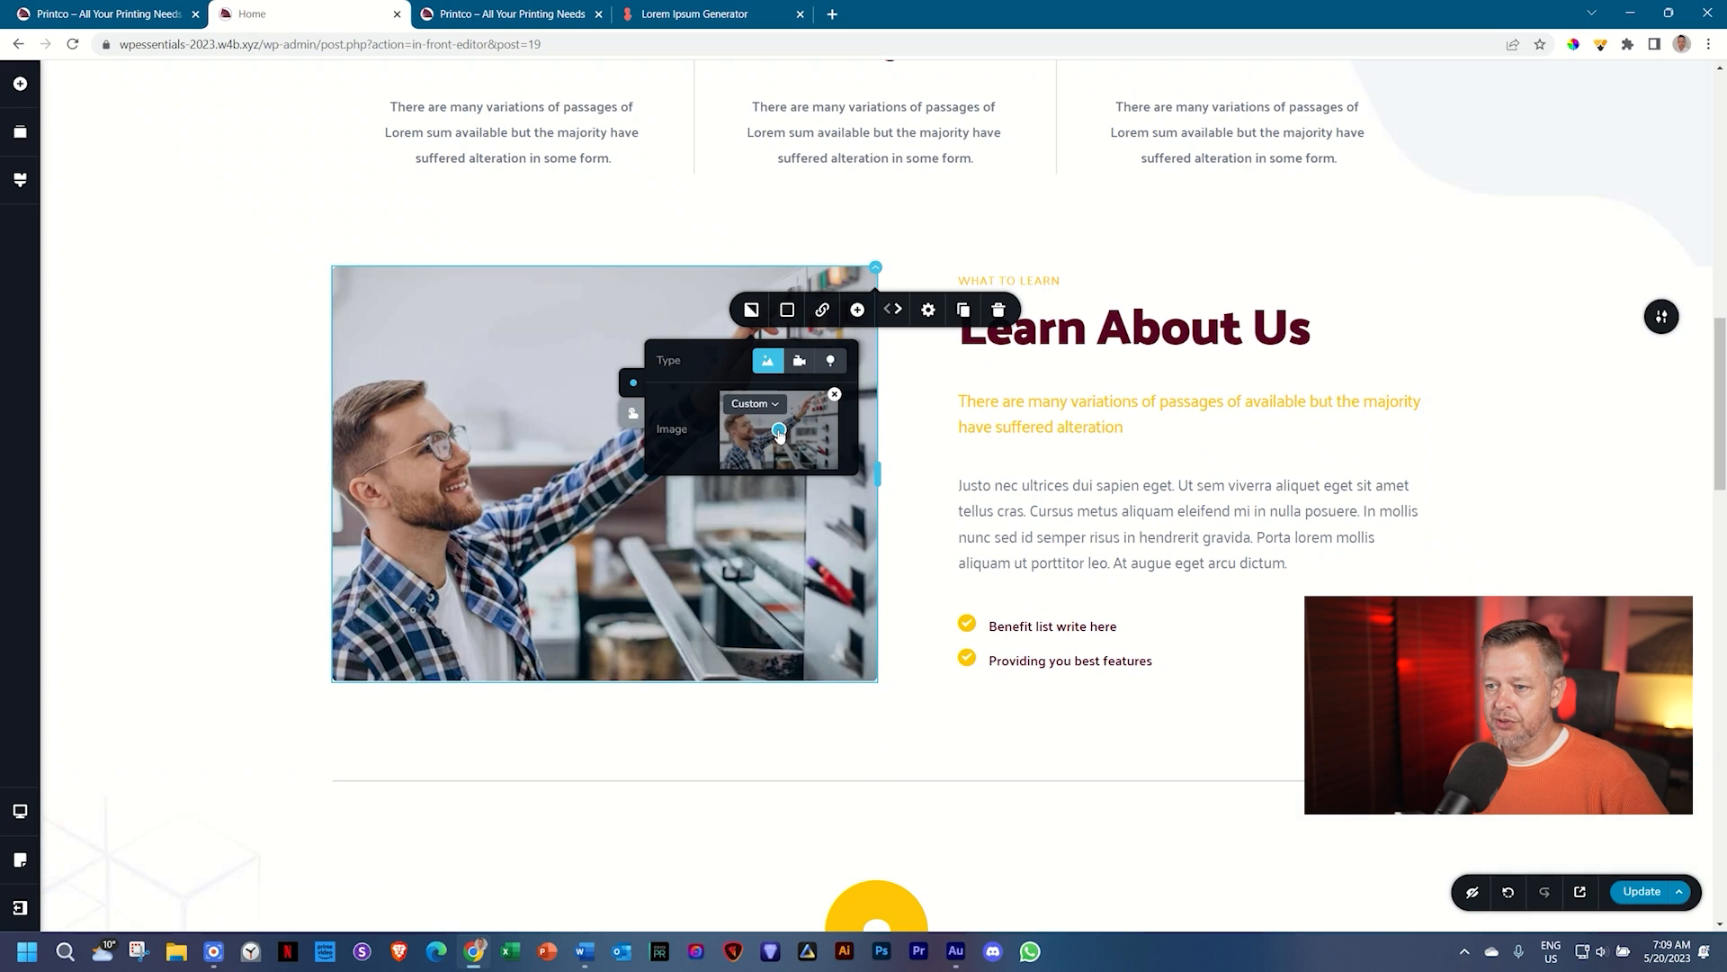
pyautogui.moveTo(780, 432)
pyautogui.mouseDown()
pyautogui.moveTo(750, 460)
pyautogui.moveTo(757, 437)
pyautogui.mouseUp()
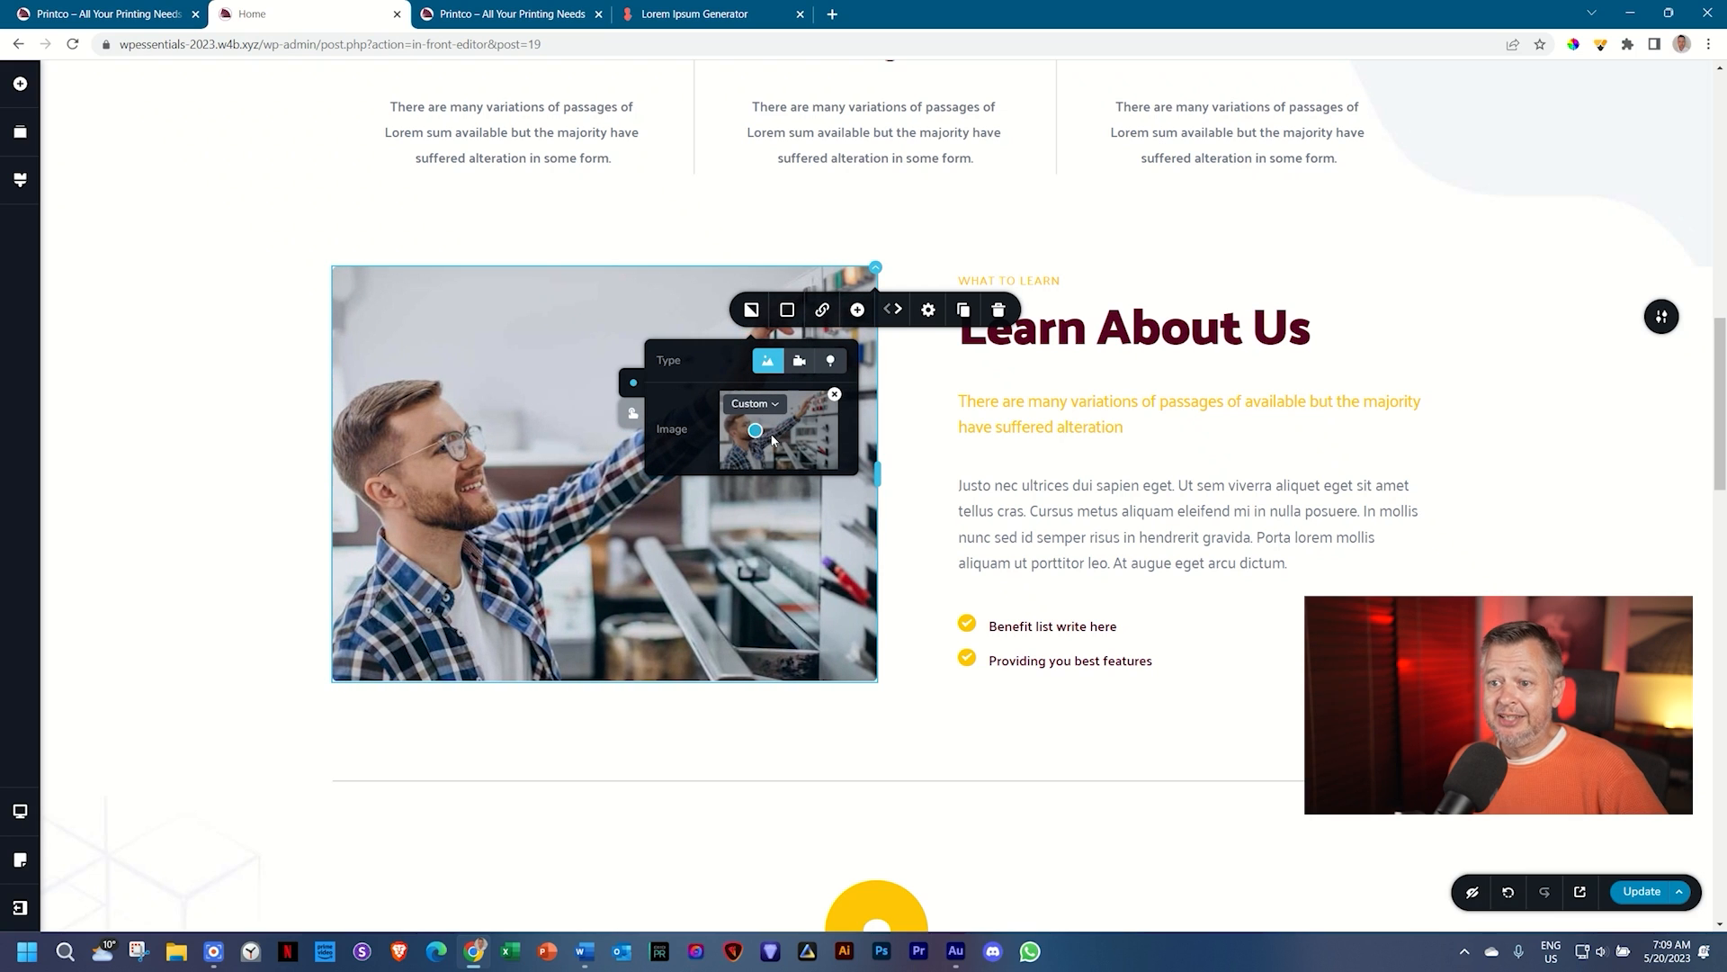
# Step: Replace the owner portrait with 04-_Owner.jpg, the curly-haired woman in glasses
pyautogui.scroll(-15, 1670, 416)
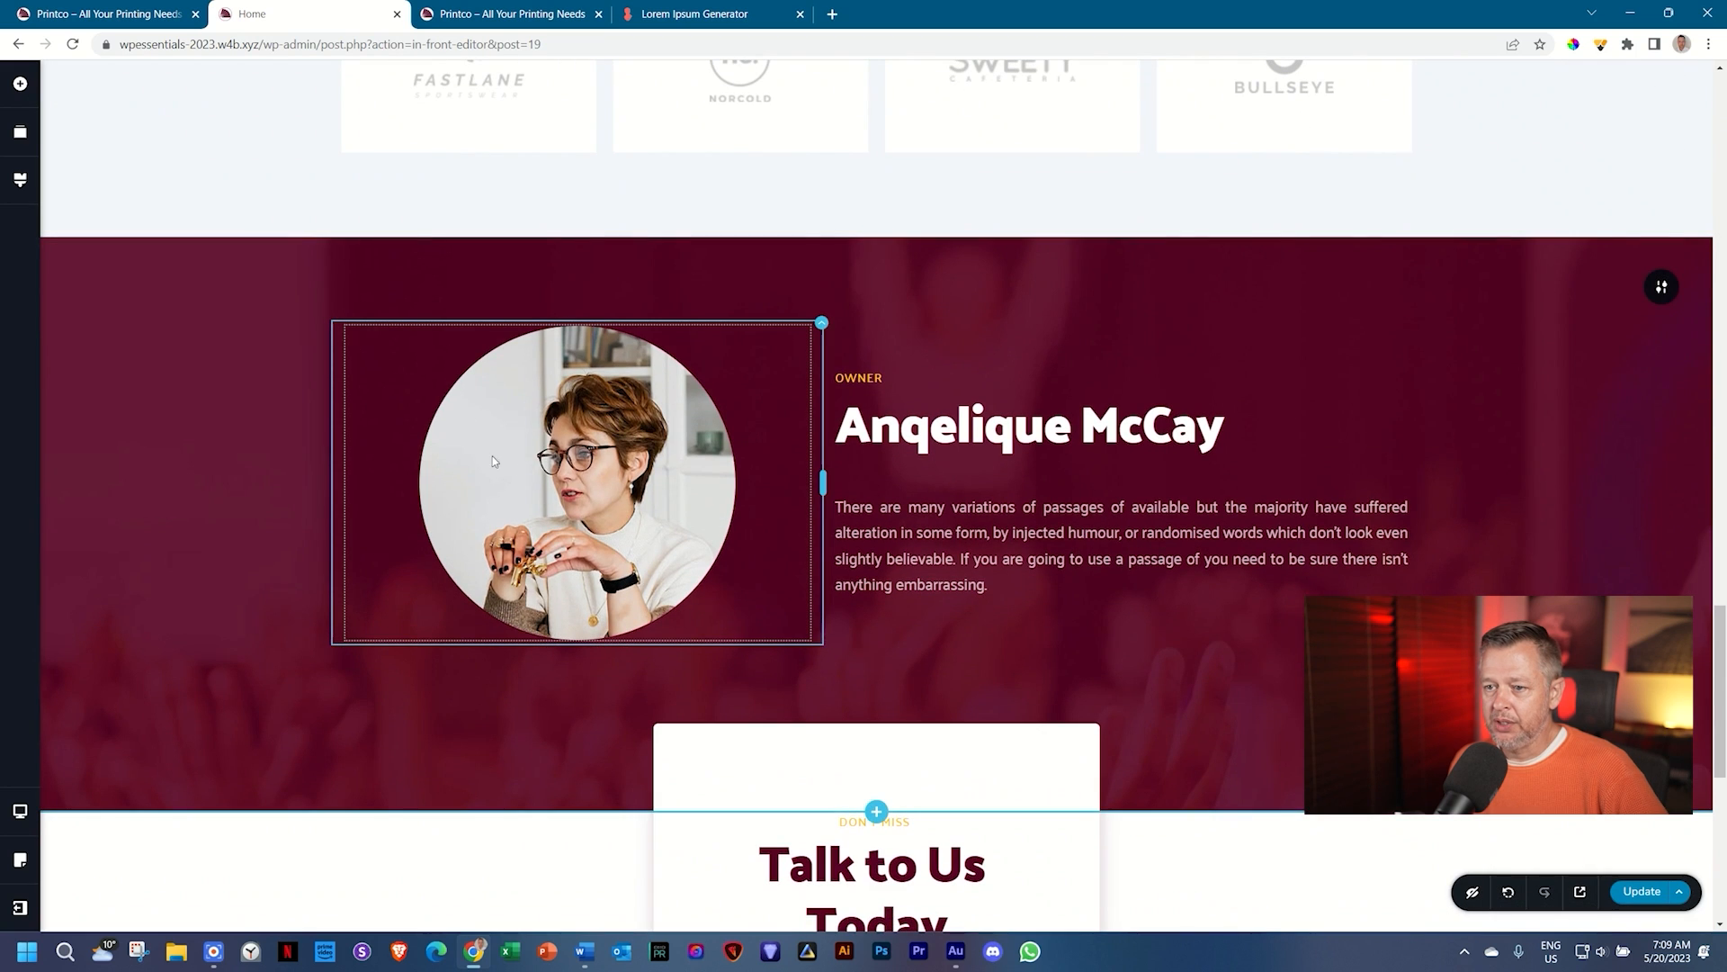
pyautogui.click(577, 477)
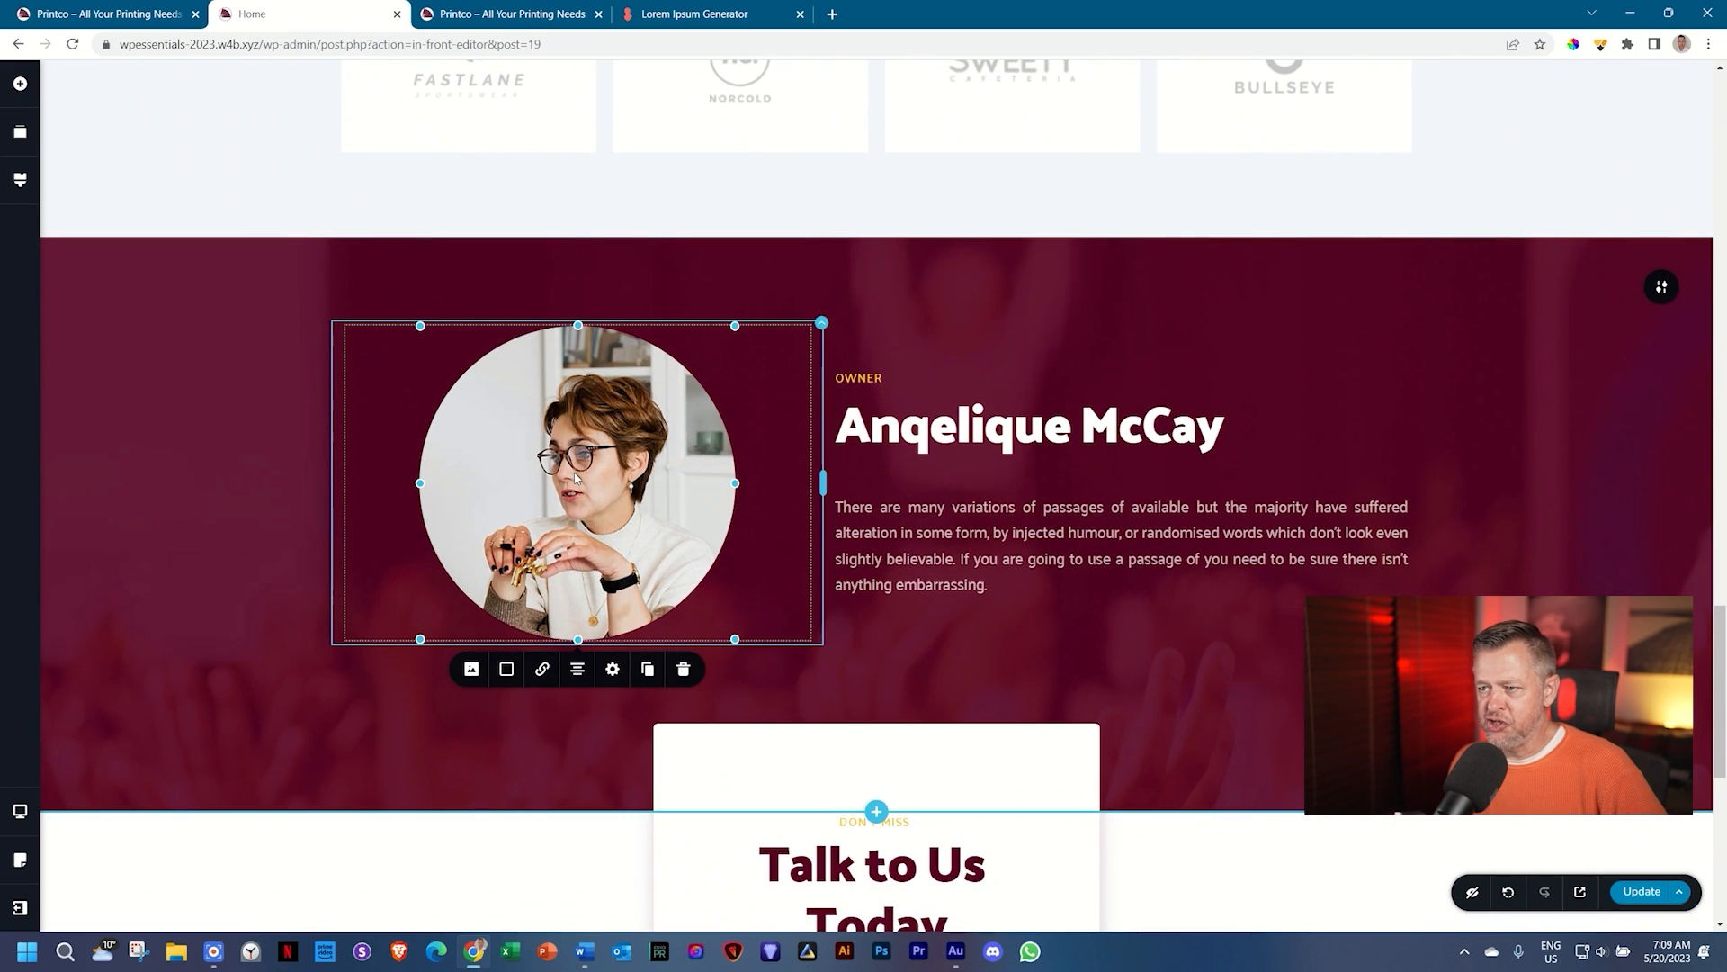
pyautogui.click(471, 668)
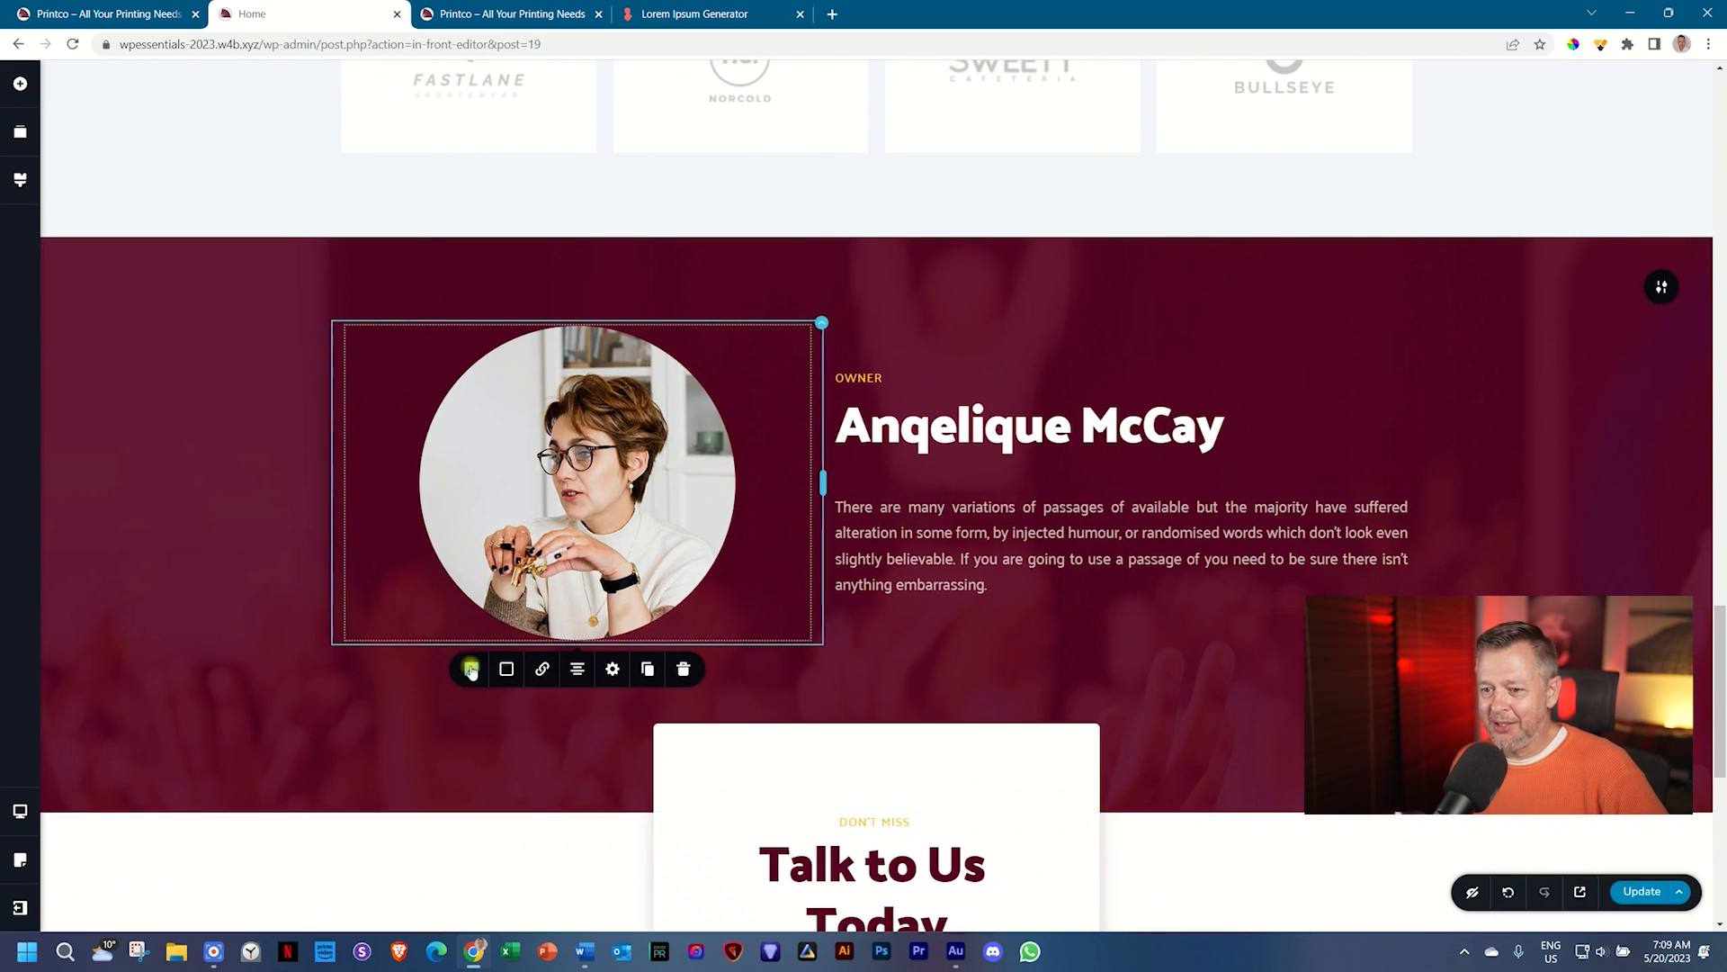
pyautogui.click(557, 739)
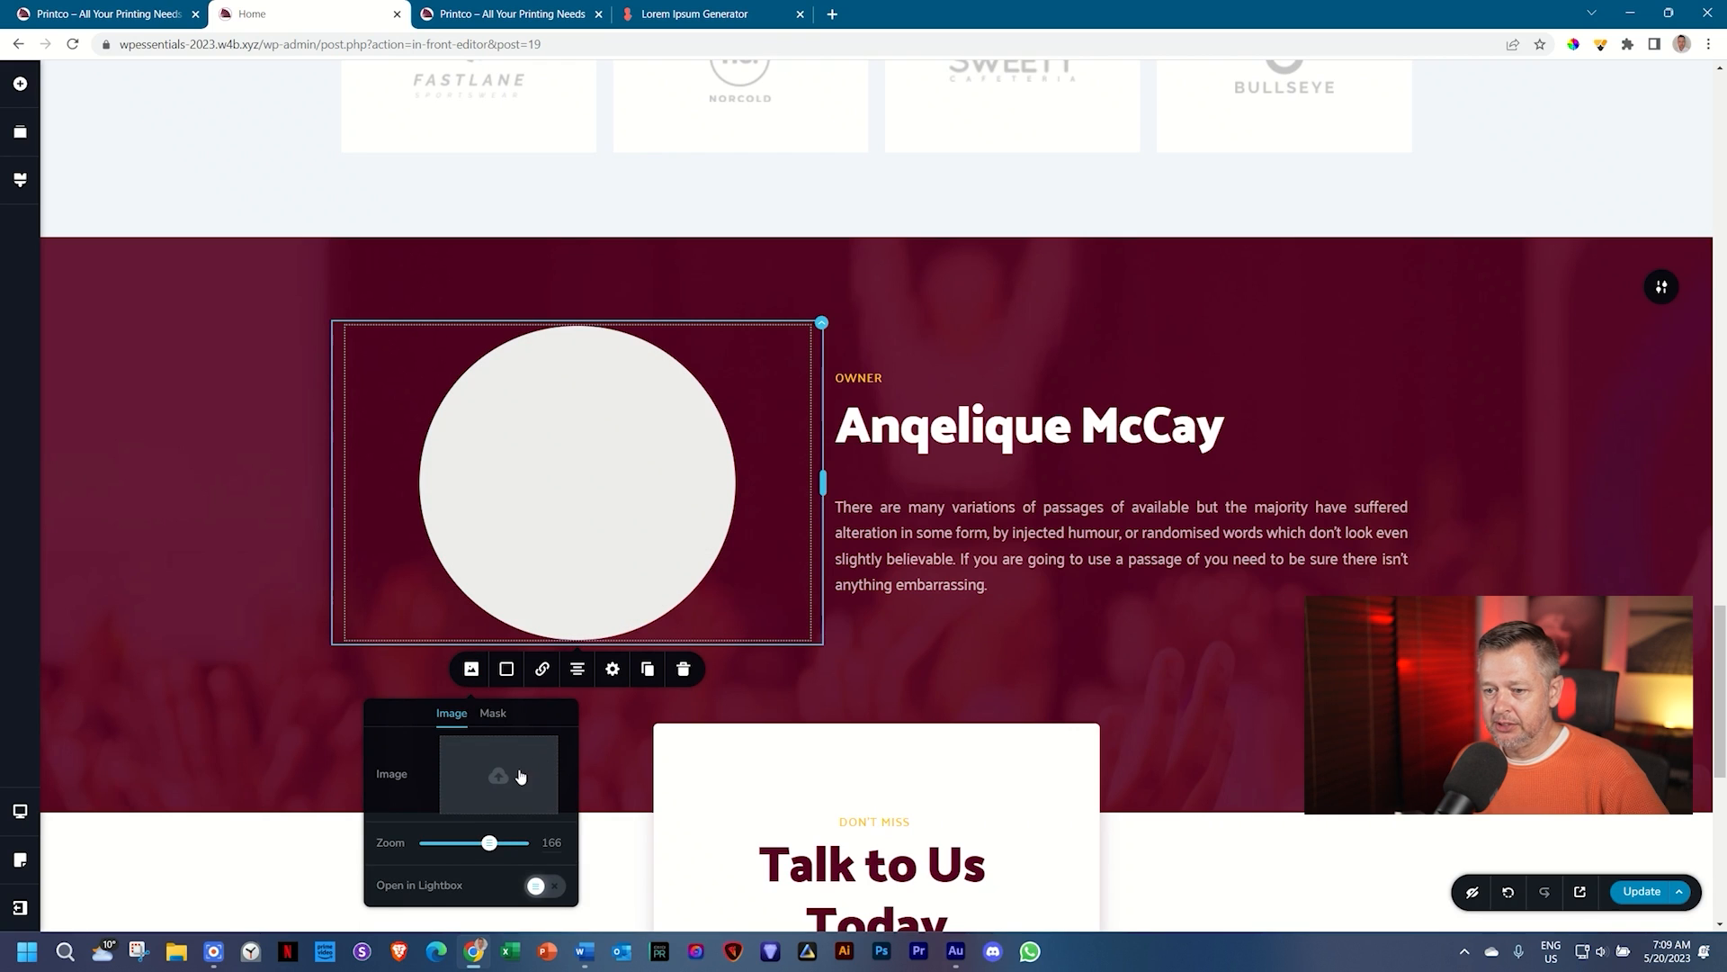
pyautogui.click(501, 772)
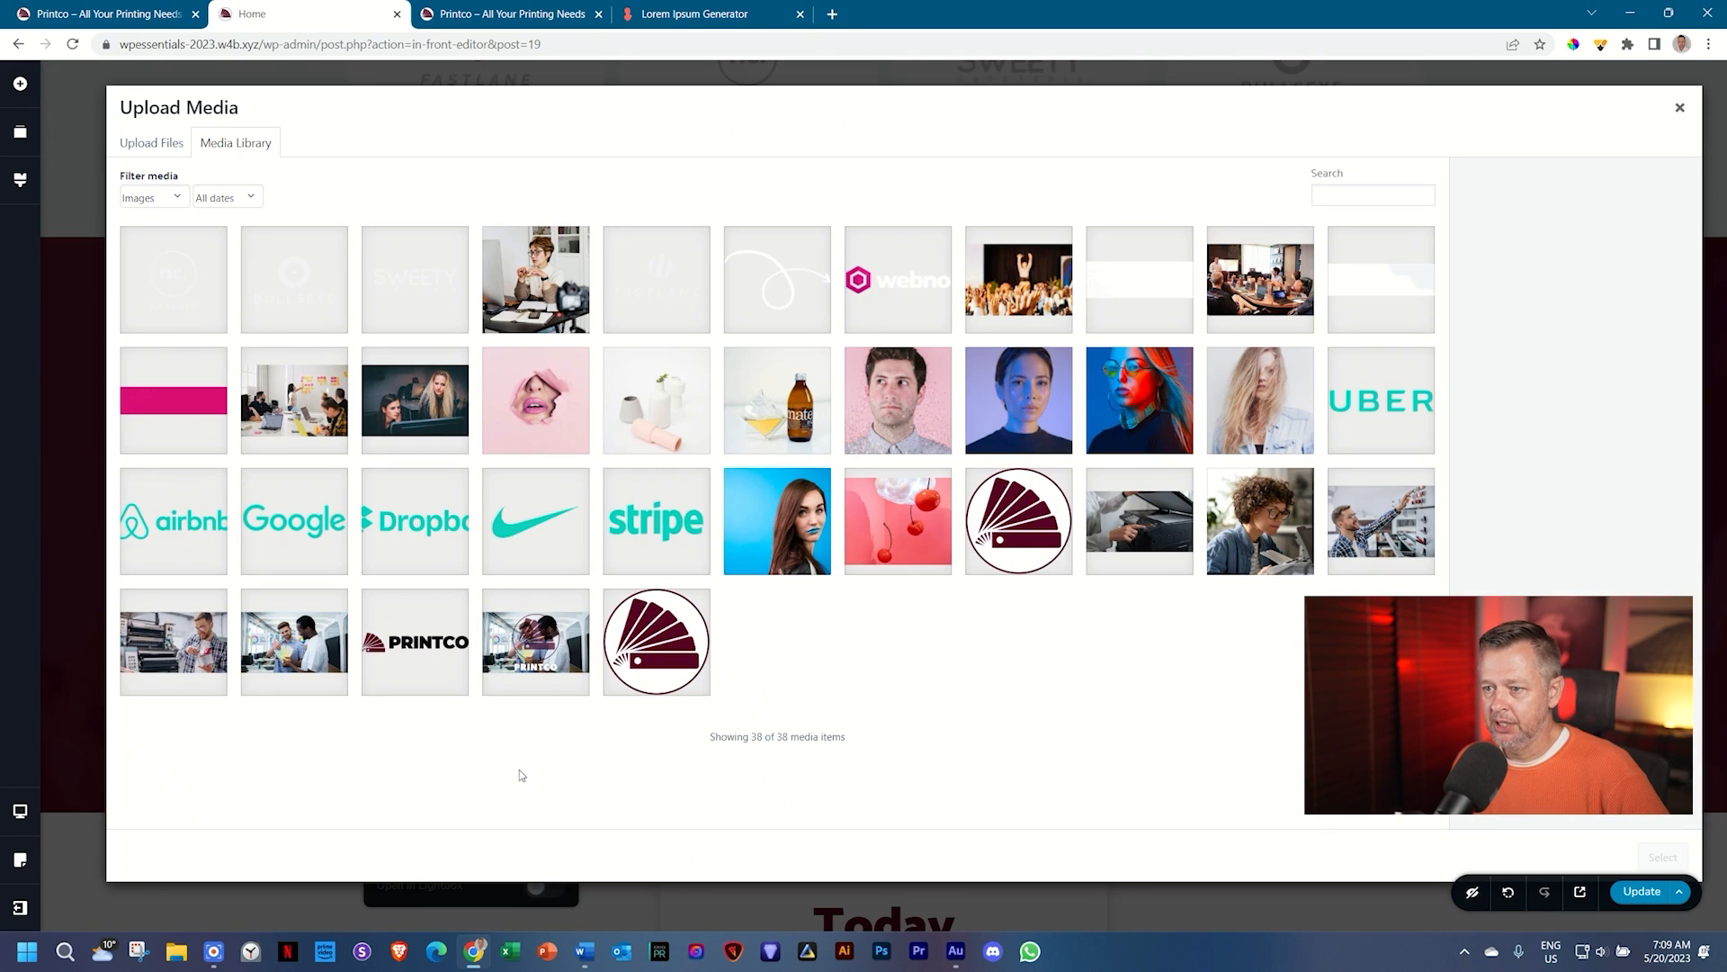
pyautogui.click(1268, 533)
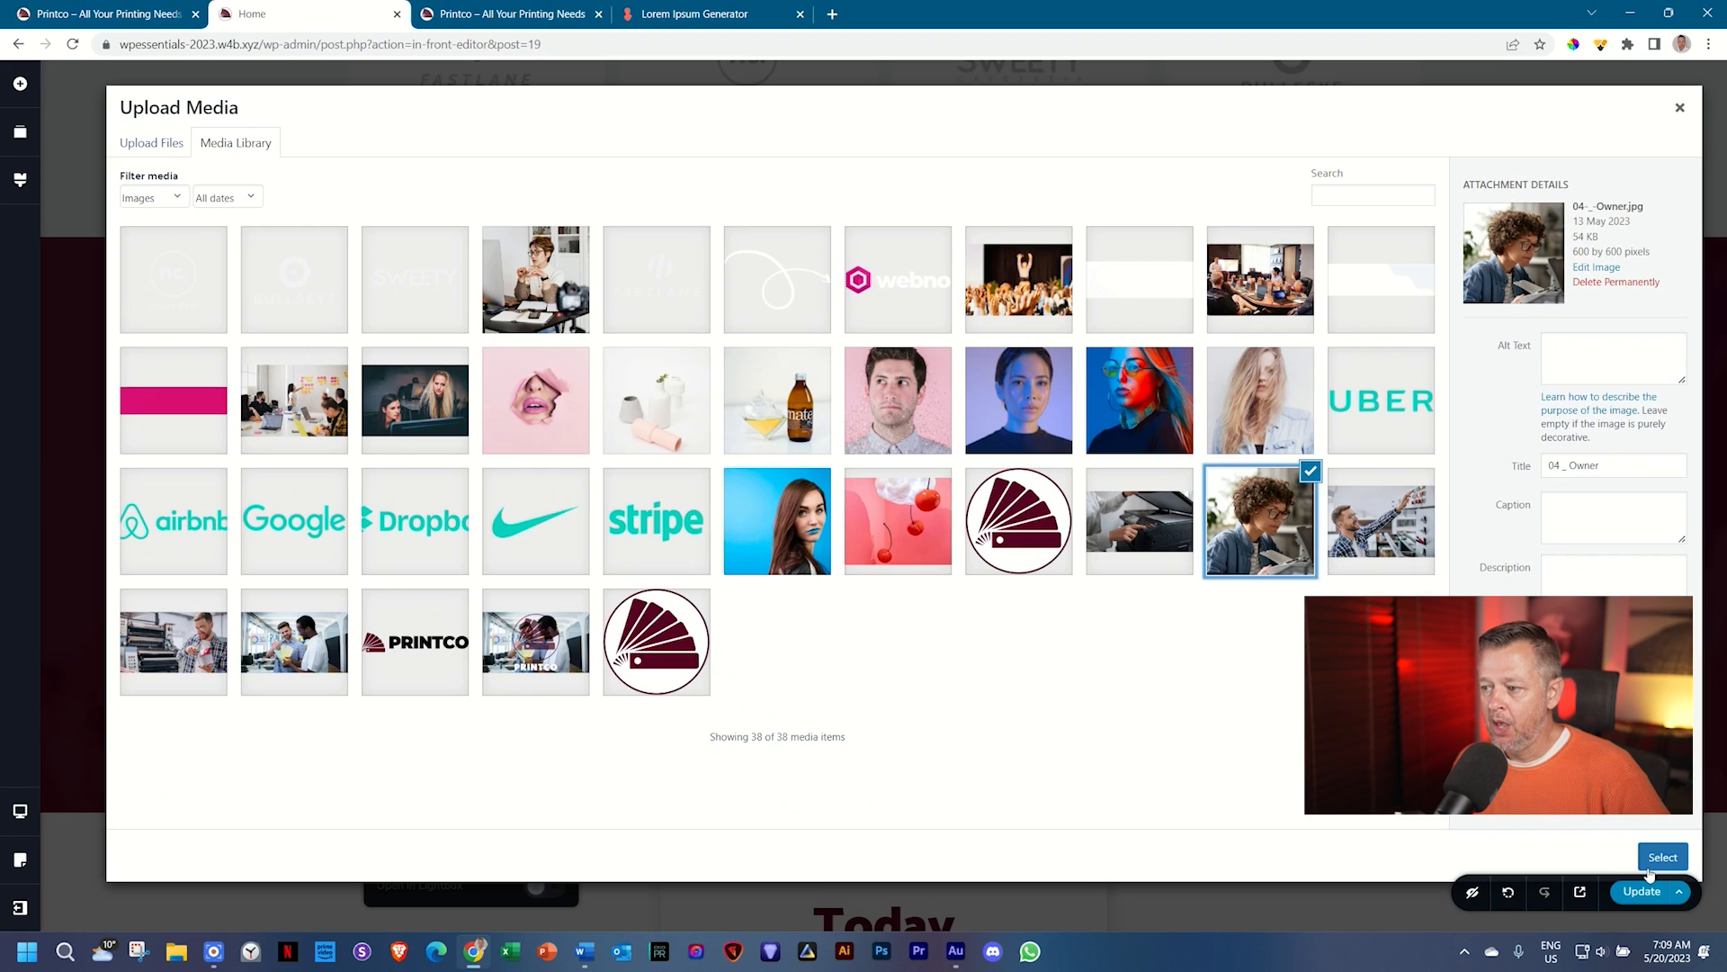
pyautogui.click(1660, 860)
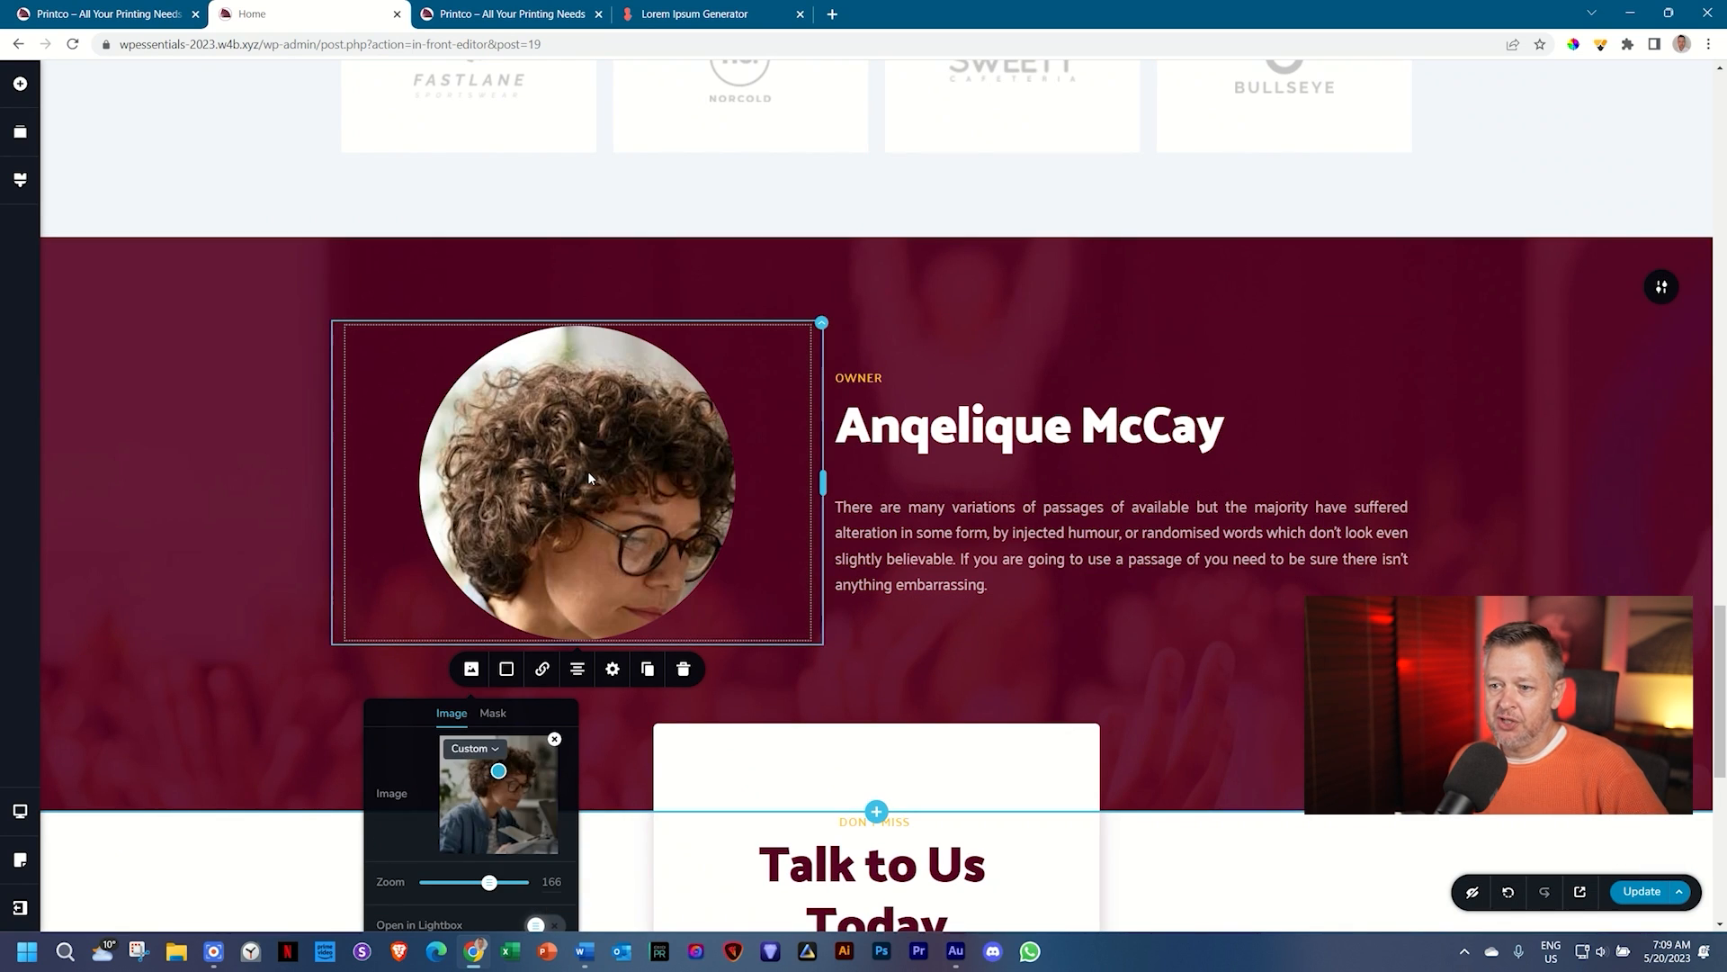
pyautogui.scroll(-1, 1039, 399)
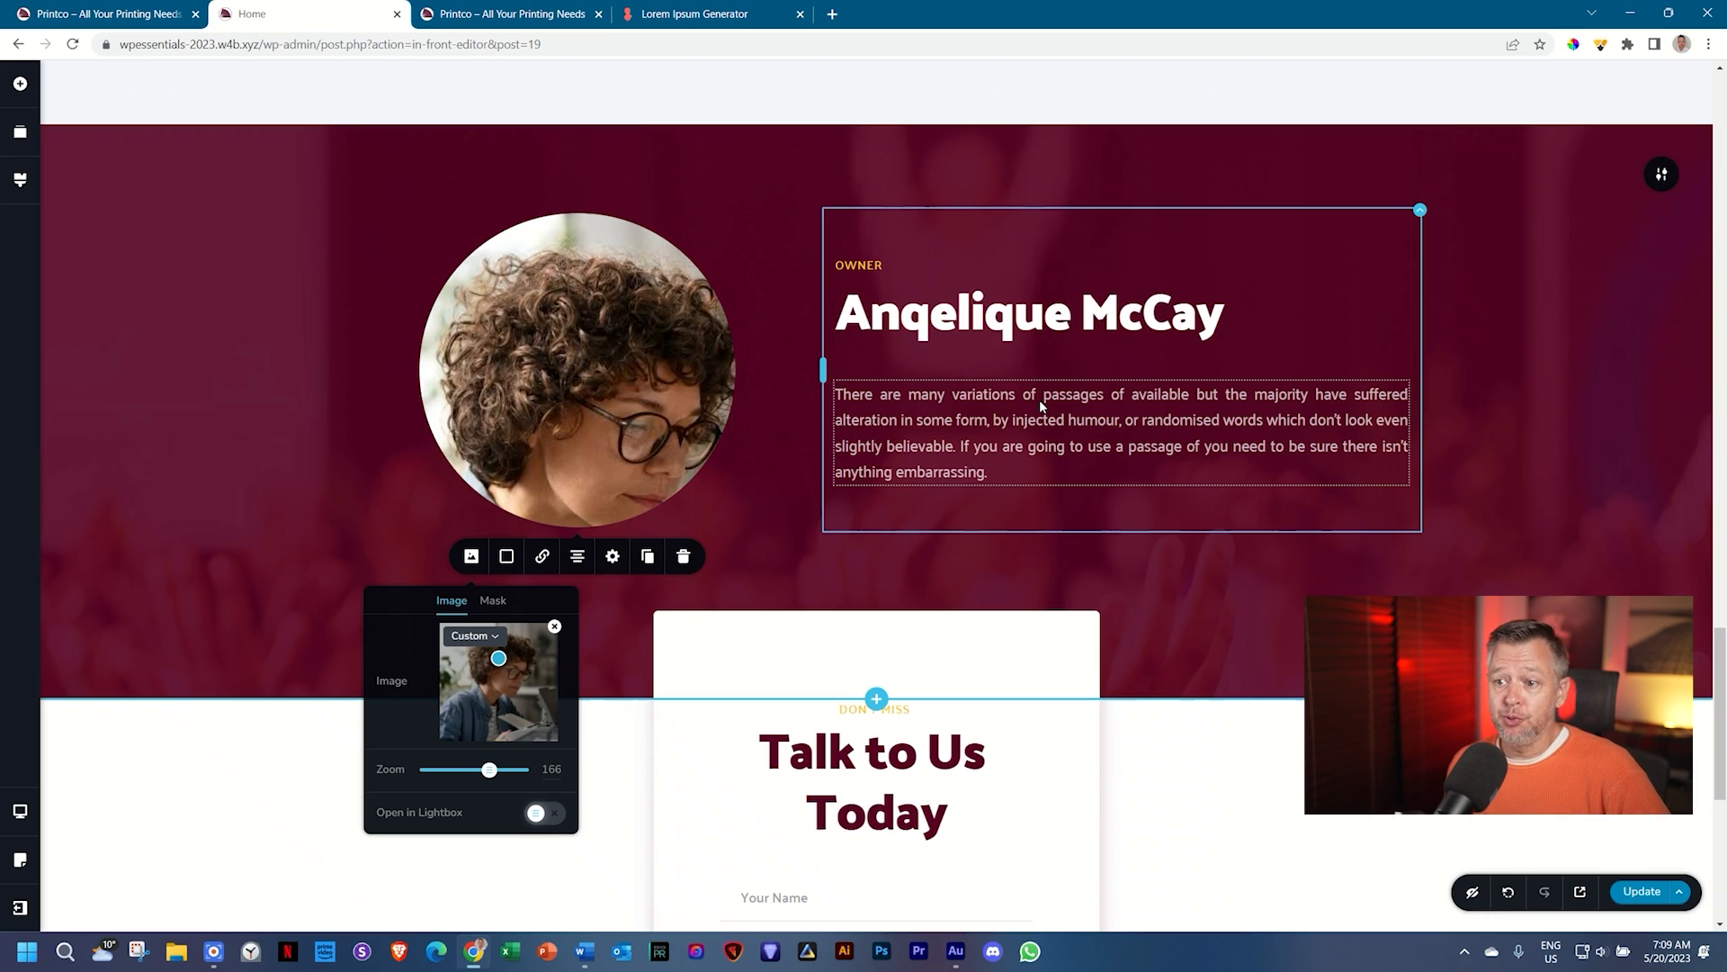
# Step: Set the owner portrait's corners to 0 px and zoom the image out
pyautogui.click(615, 556)
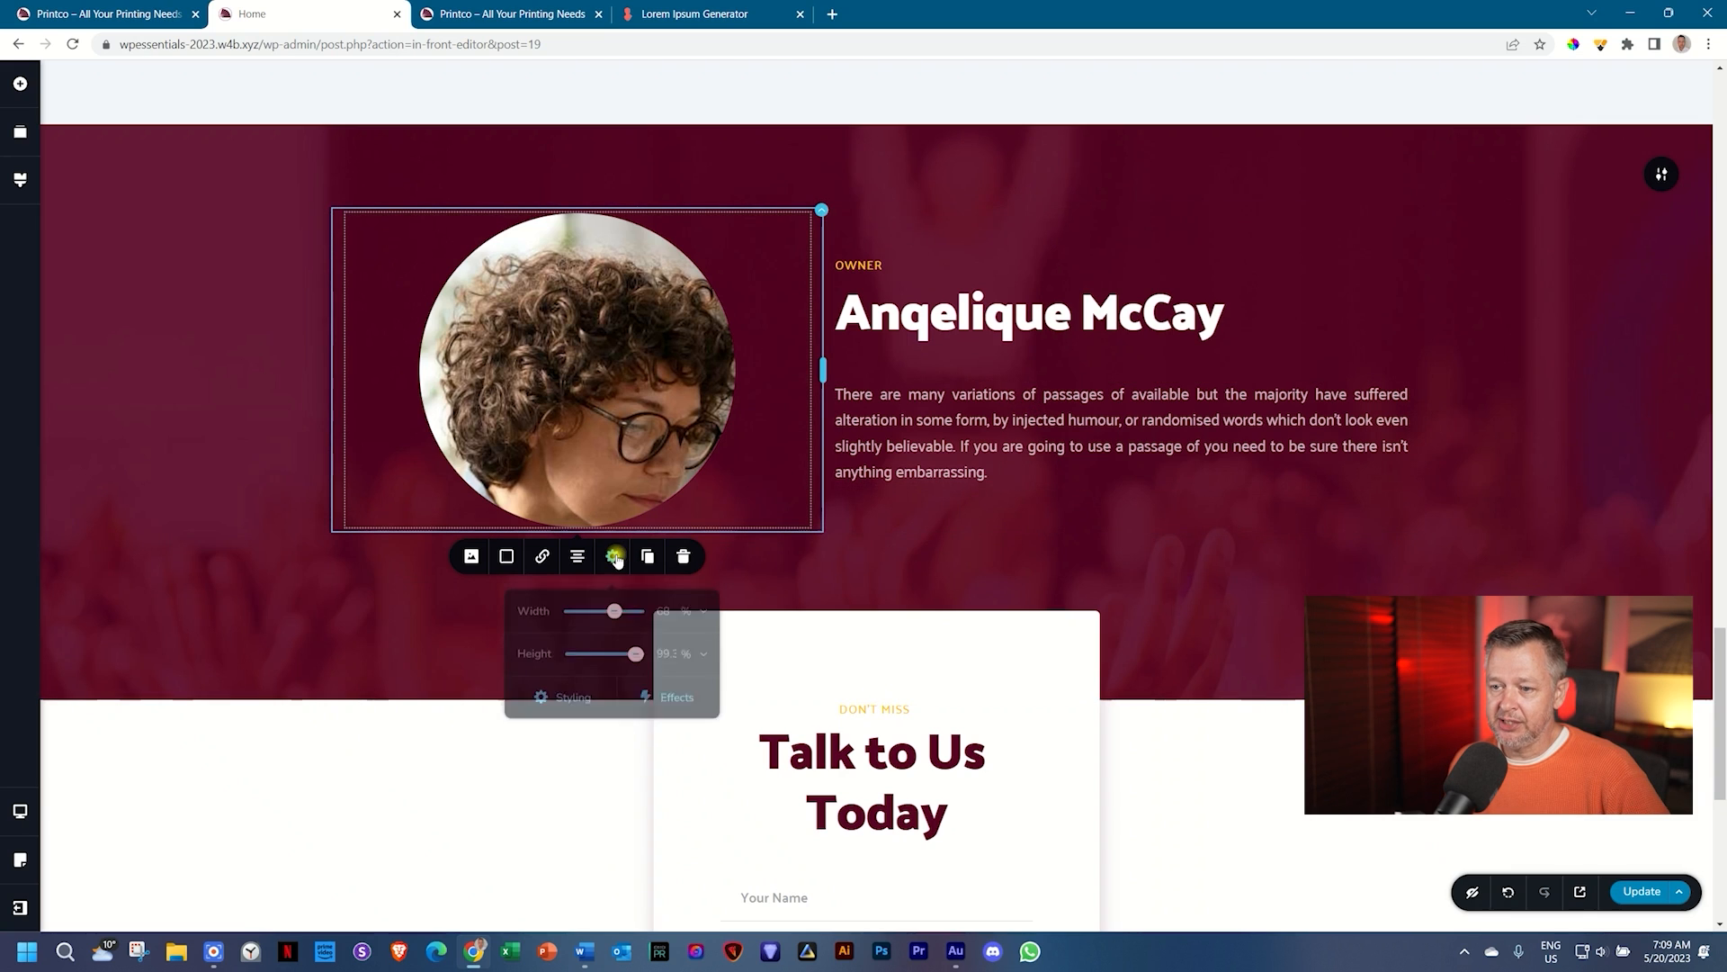
pyautogui.click(575, 694)
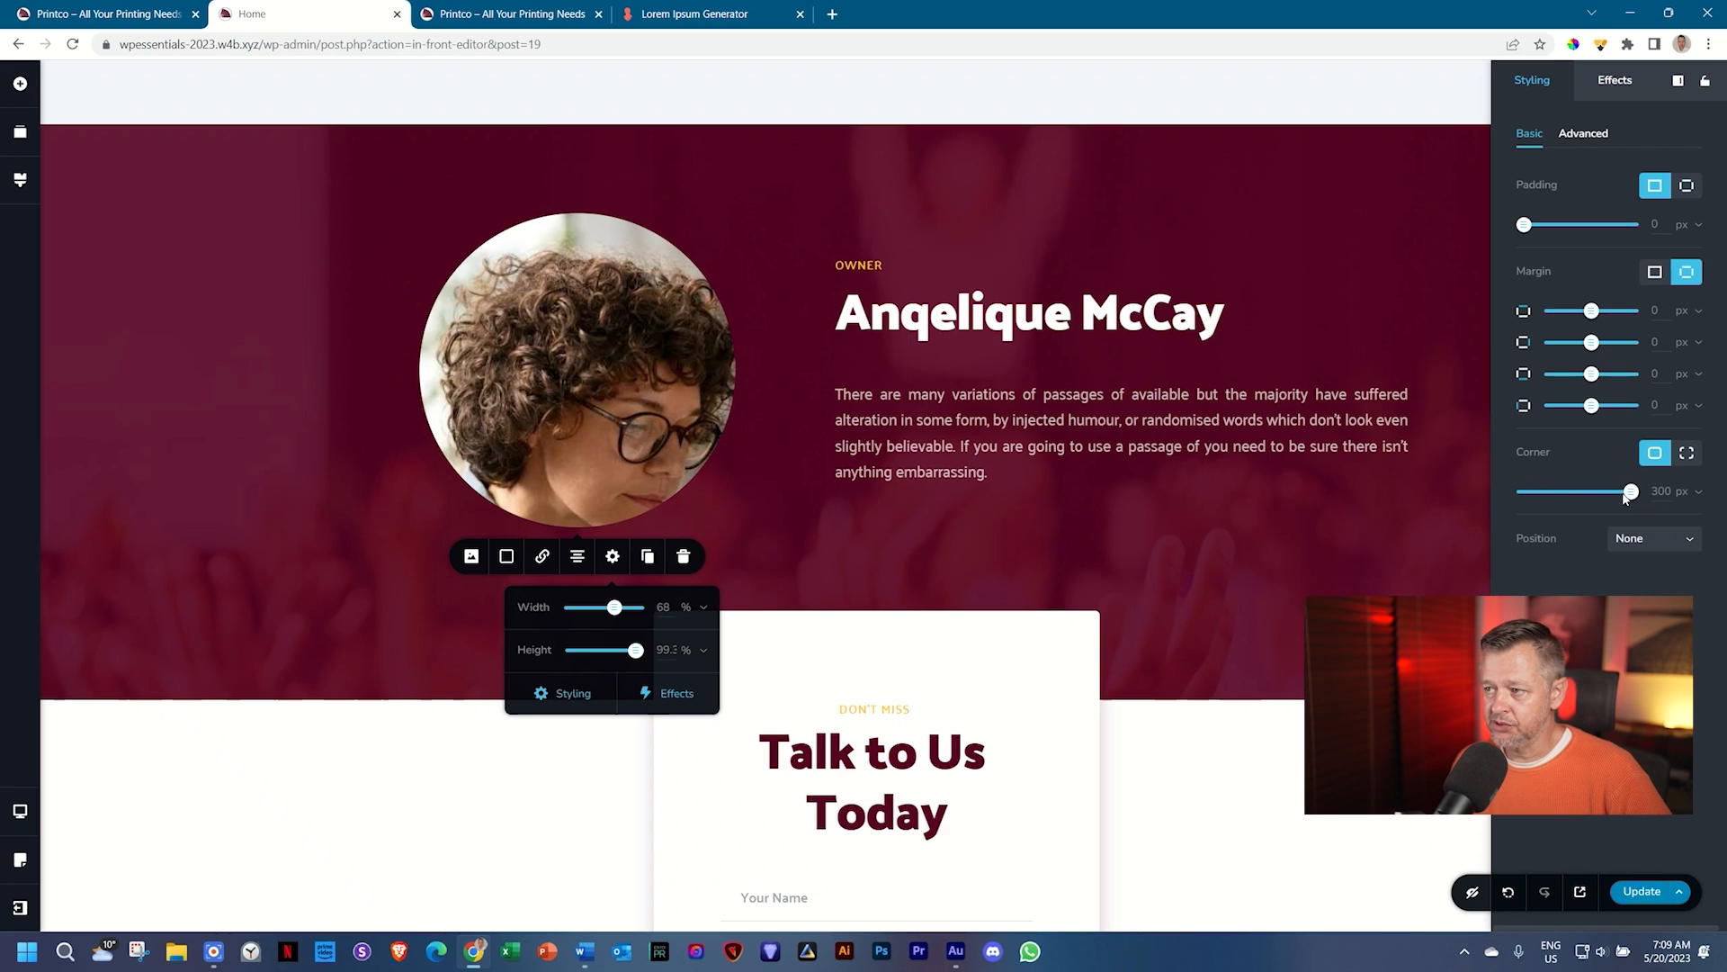
pyautogui.moveTo(1631, 494); pyautogui.dragTo(1473, 494)
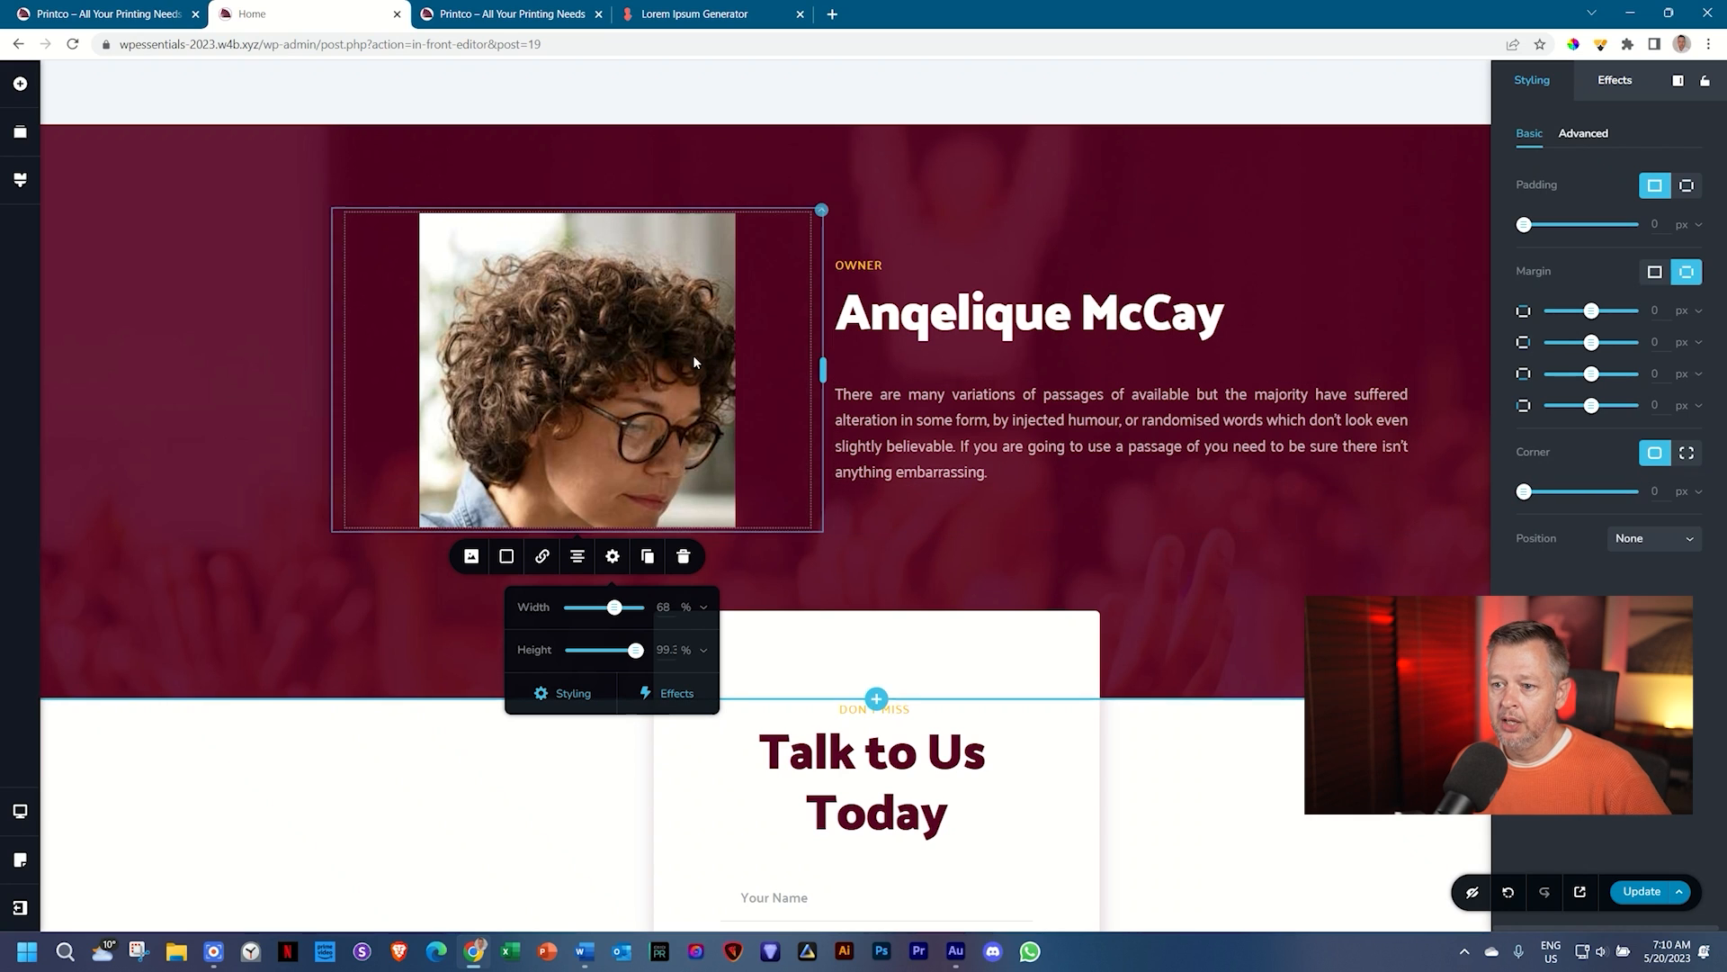
pyautogui.click(470, 557)
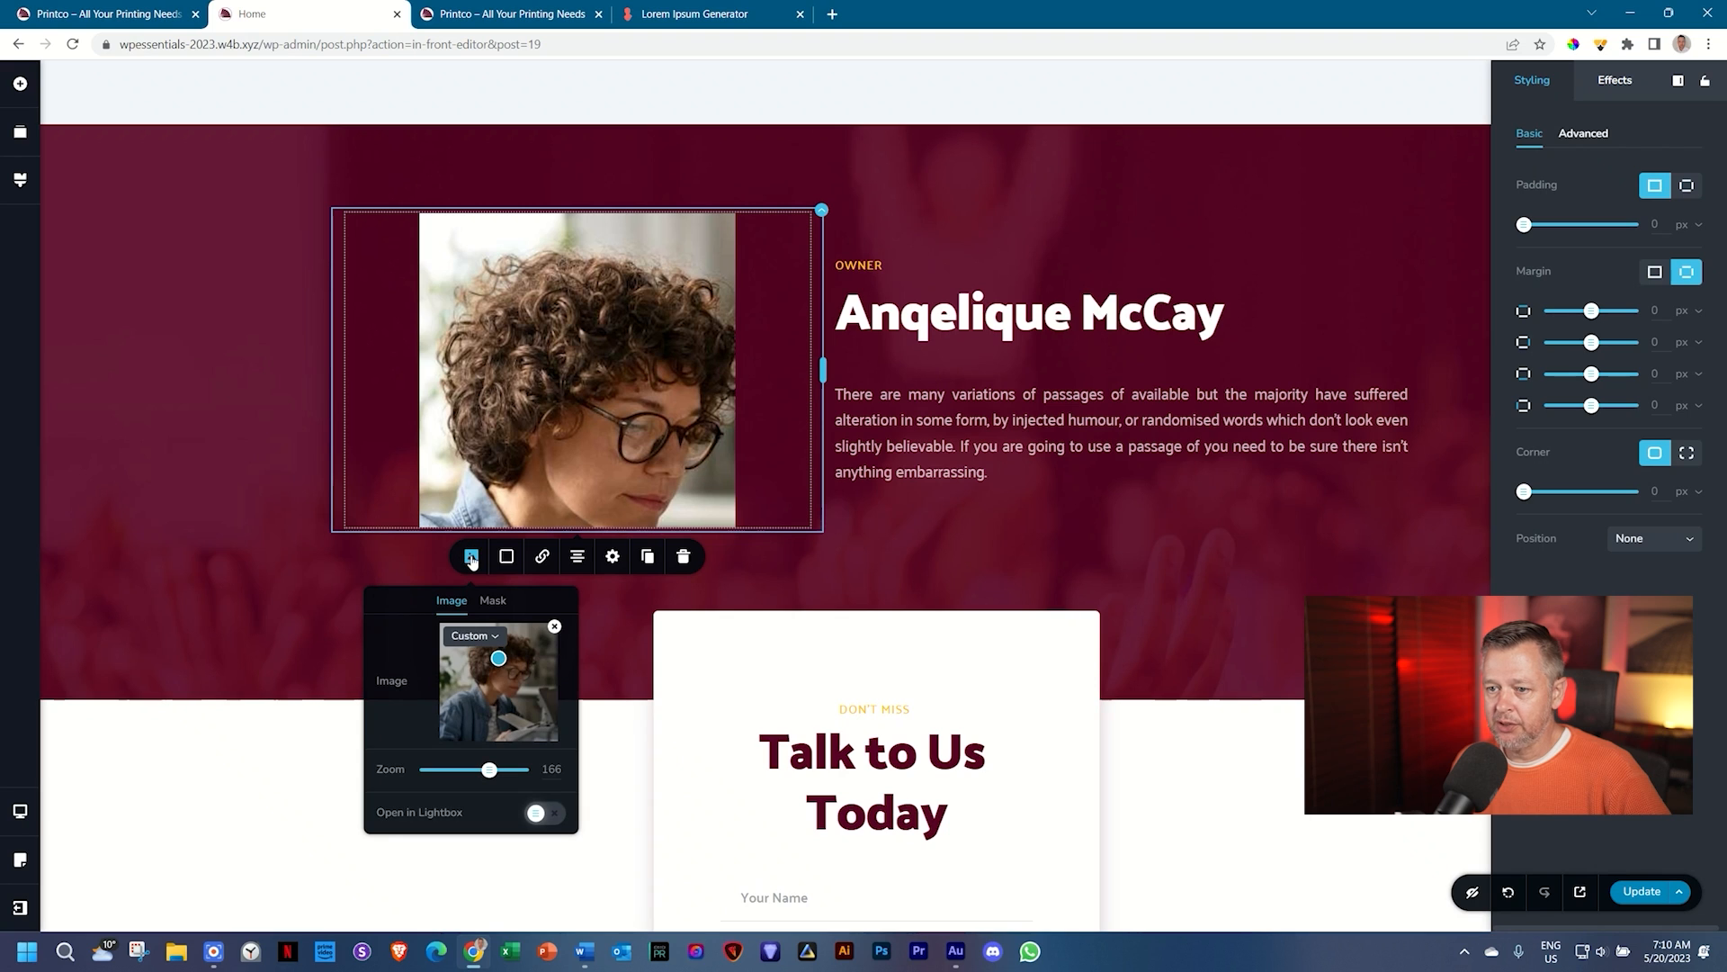
pyautogui.moveTo(490, 770); pyautogui.dragTo(405, 772)
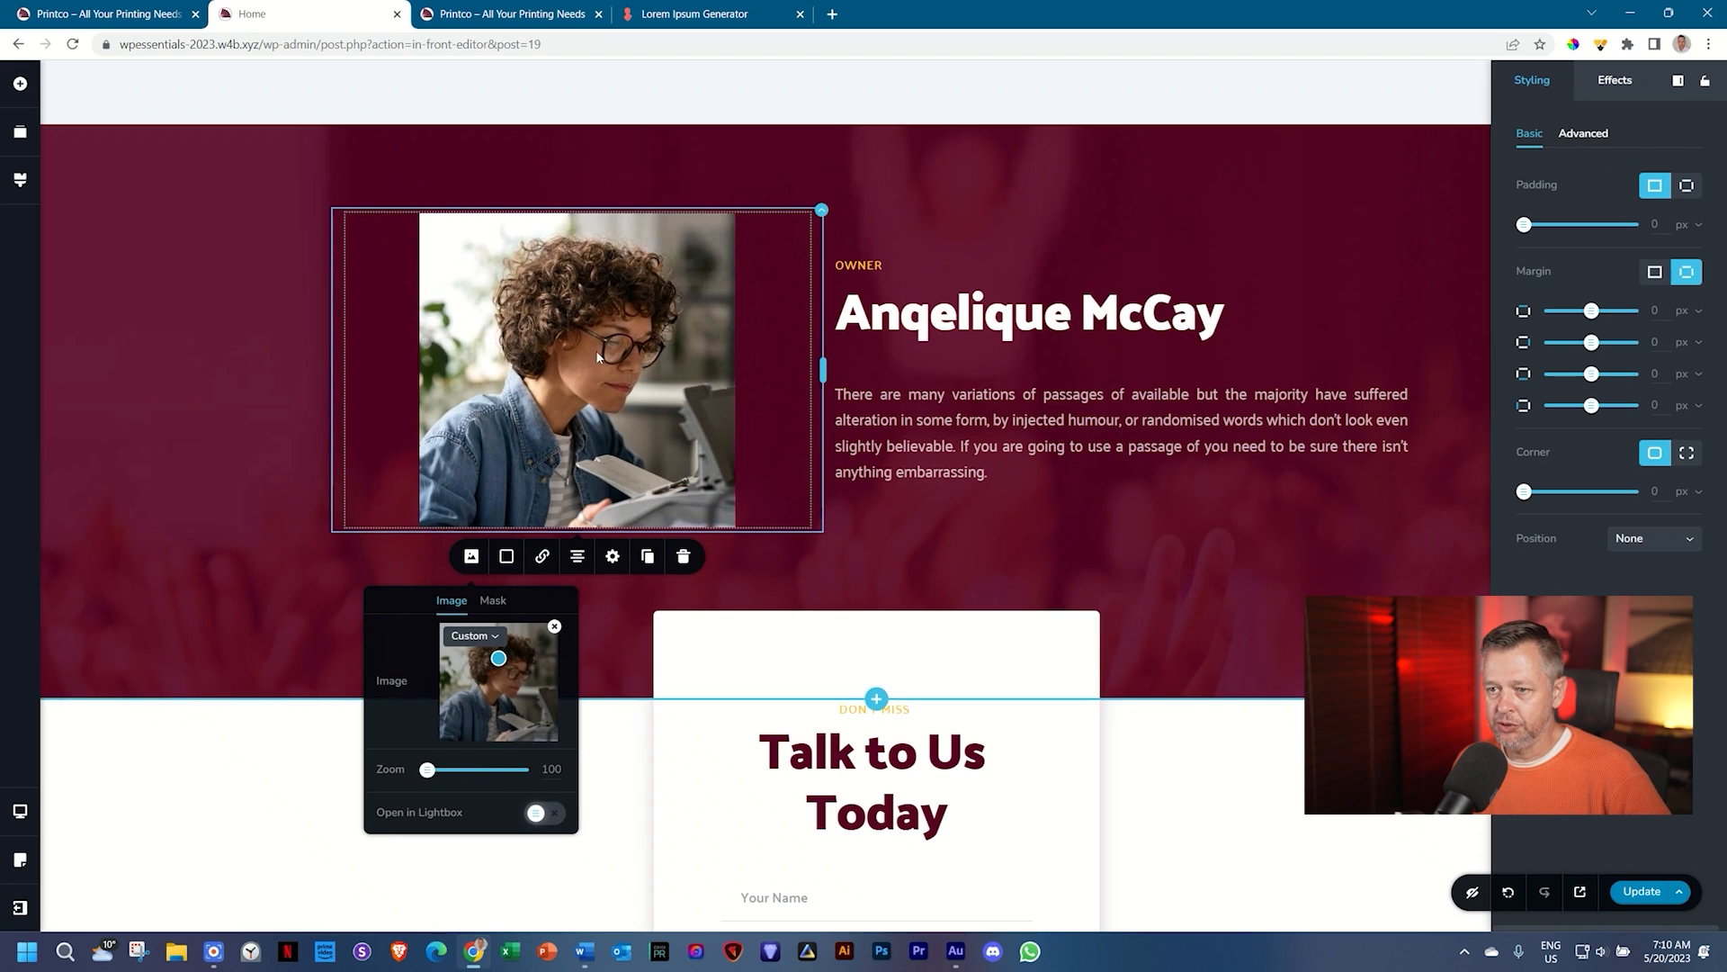
# Step: Mask the portrait with a circle shape sized to Fit
pyautogui.click(486, 603)
pyautogui.click(506, 635)
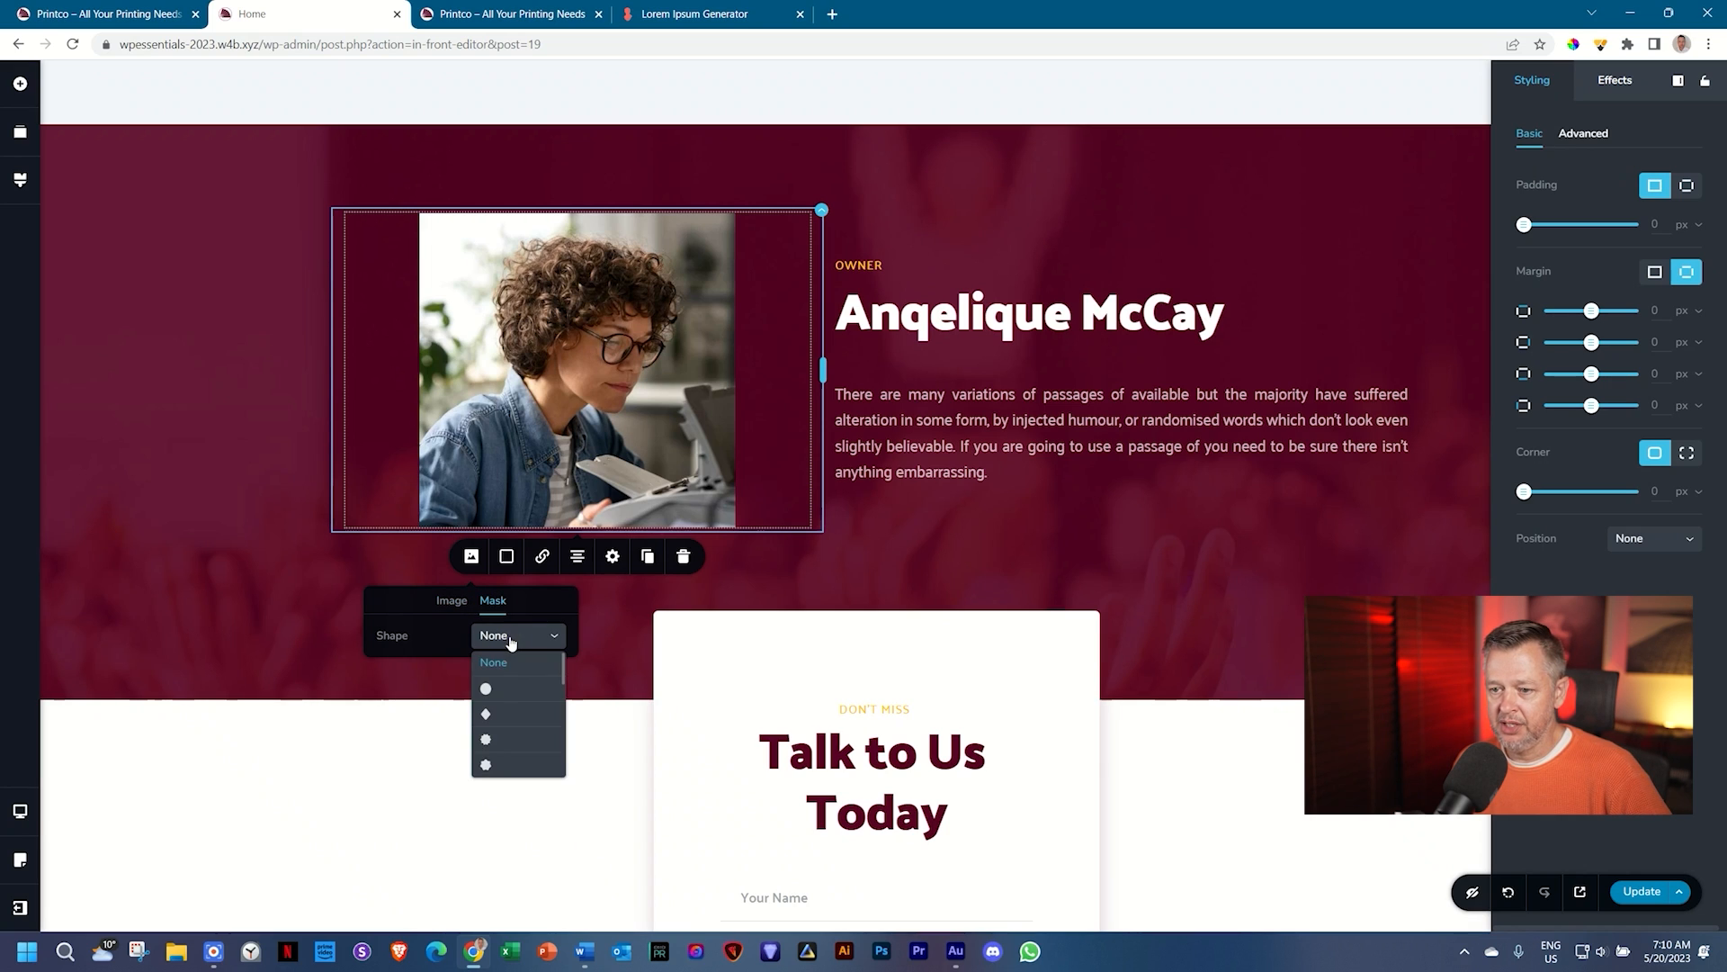
pyautogui.click(496, 687)
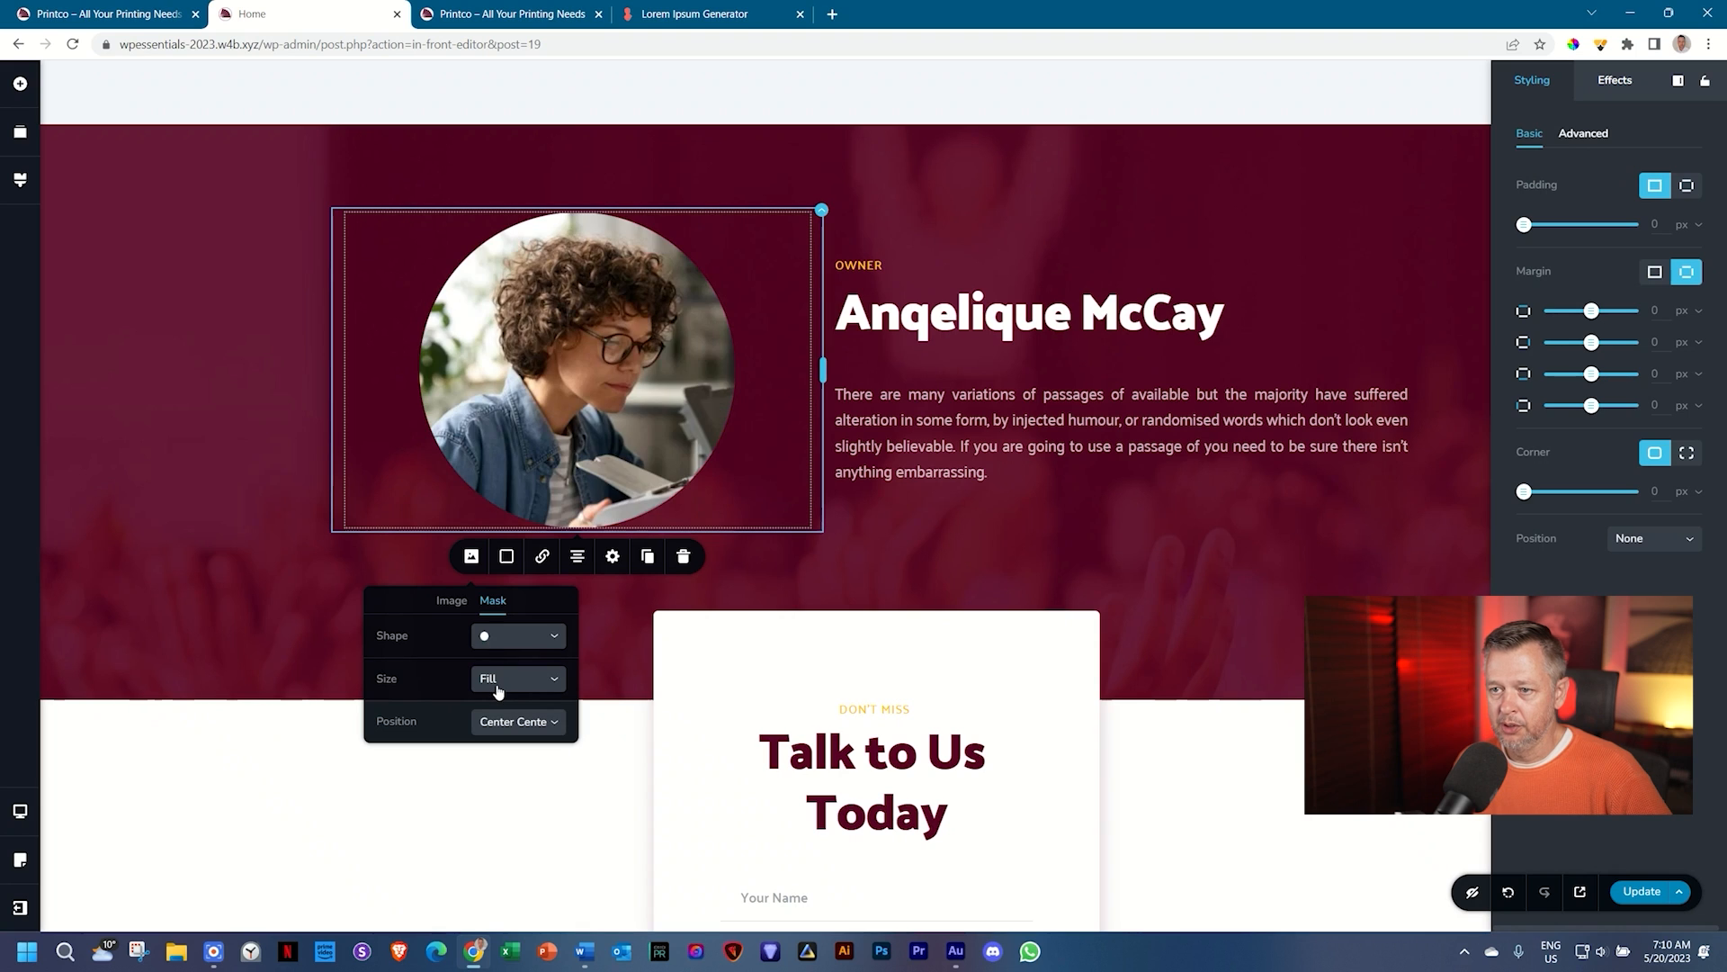
pyautogui.click(497, 684)
pyautogui.click(494, 710)
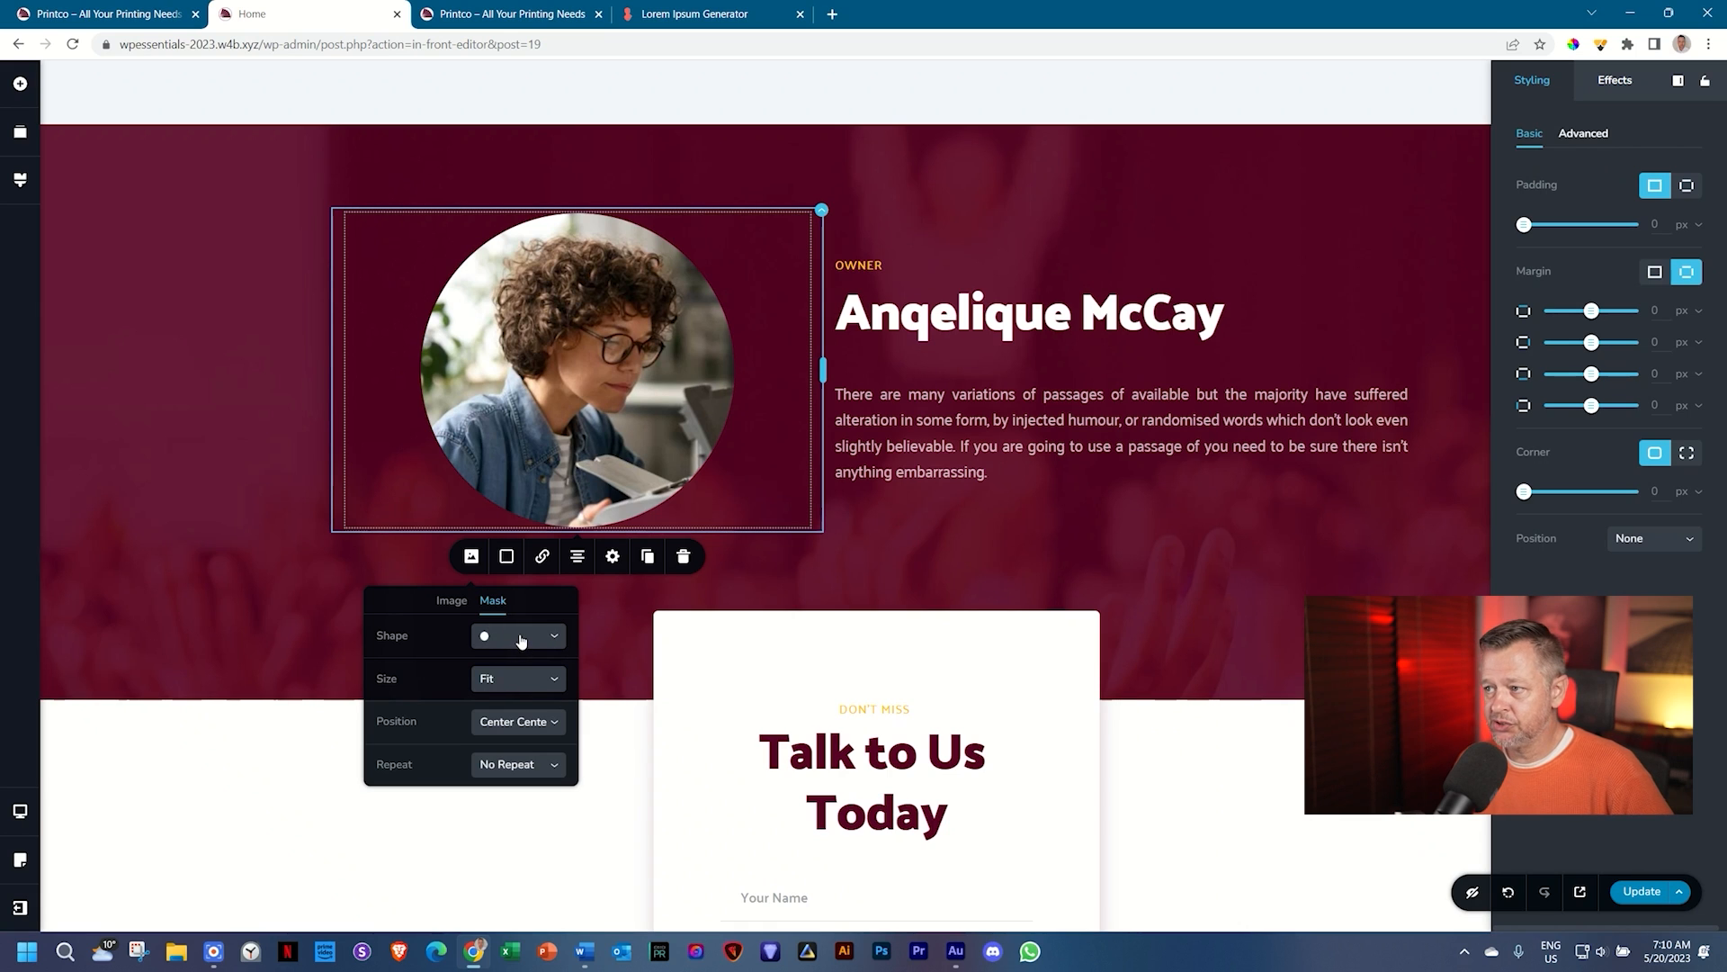
pyautogui.click(1254, 645)
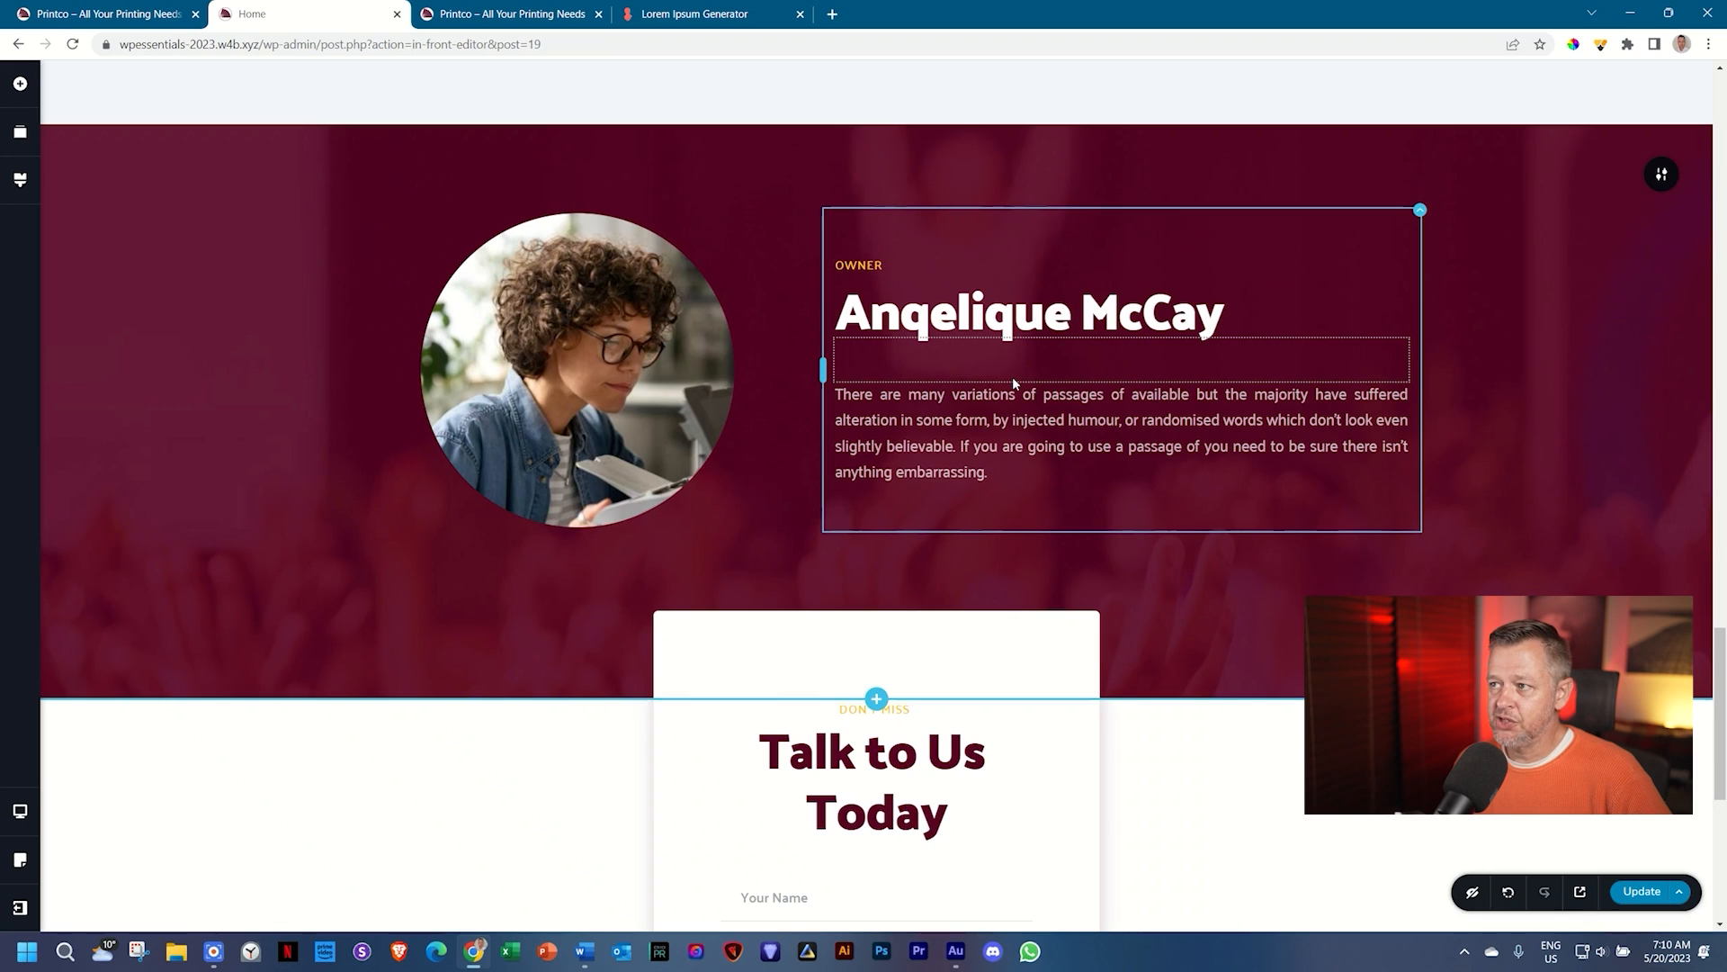
# Step: Set 05-_-Printer-BG.jpg as the owner section's background image
pyautogui.moveTo(1661, 173)
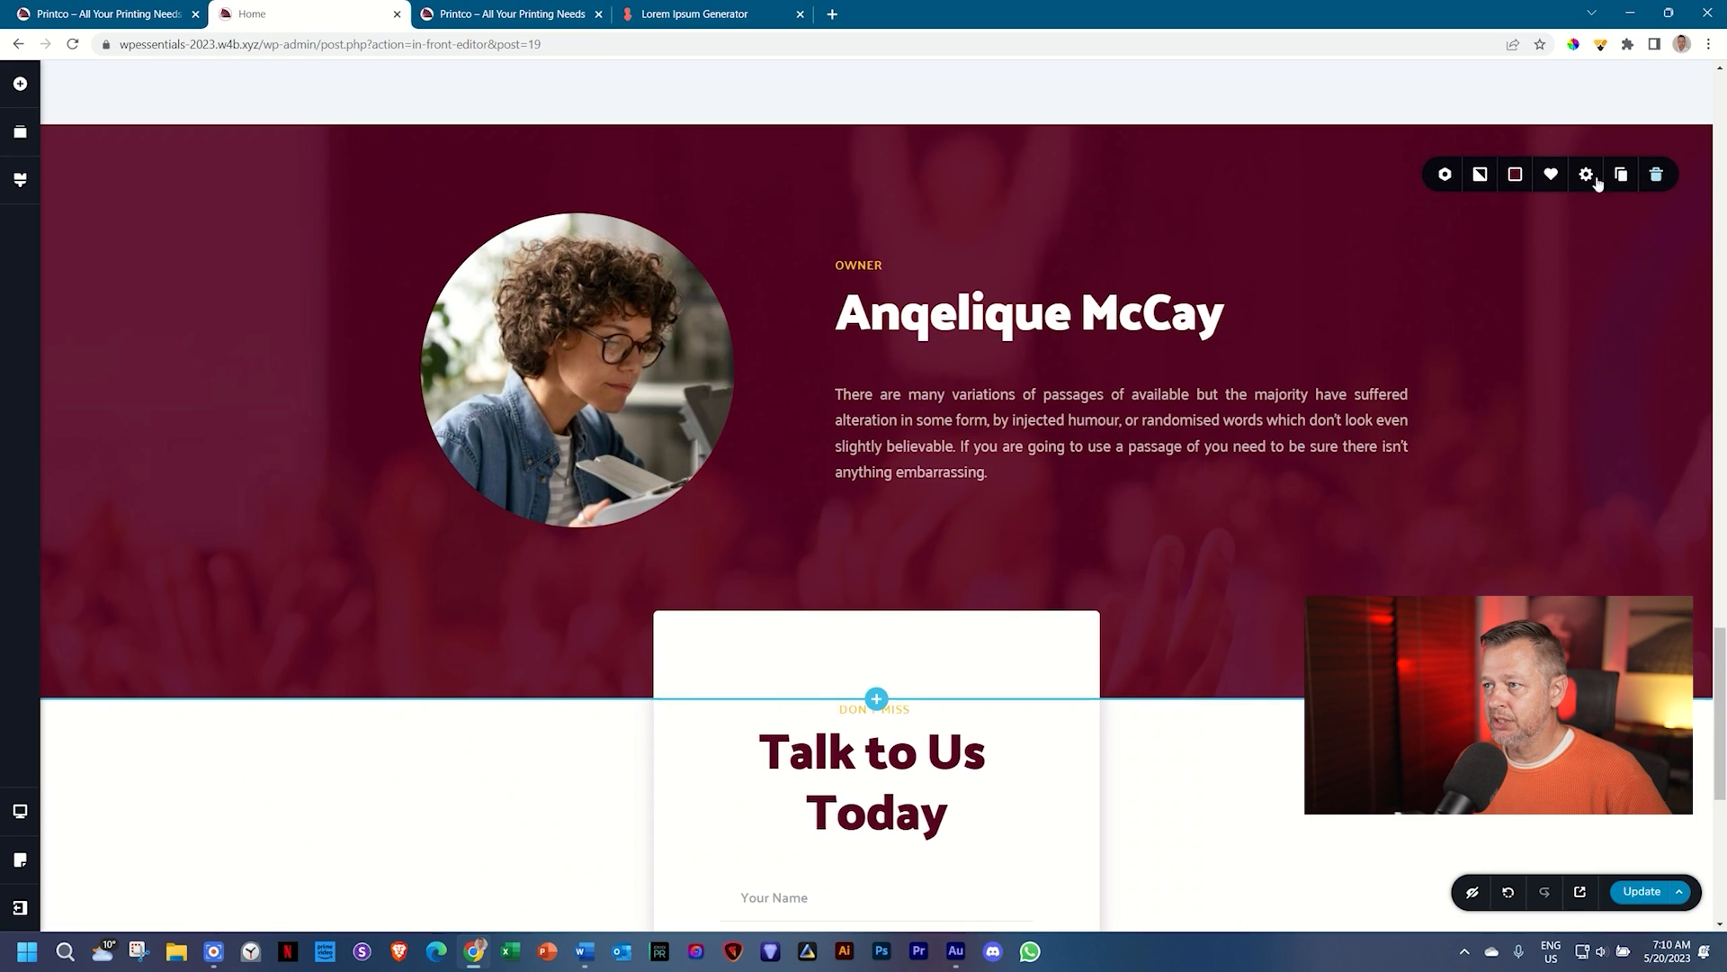
pyautogui.click(1480, 178)
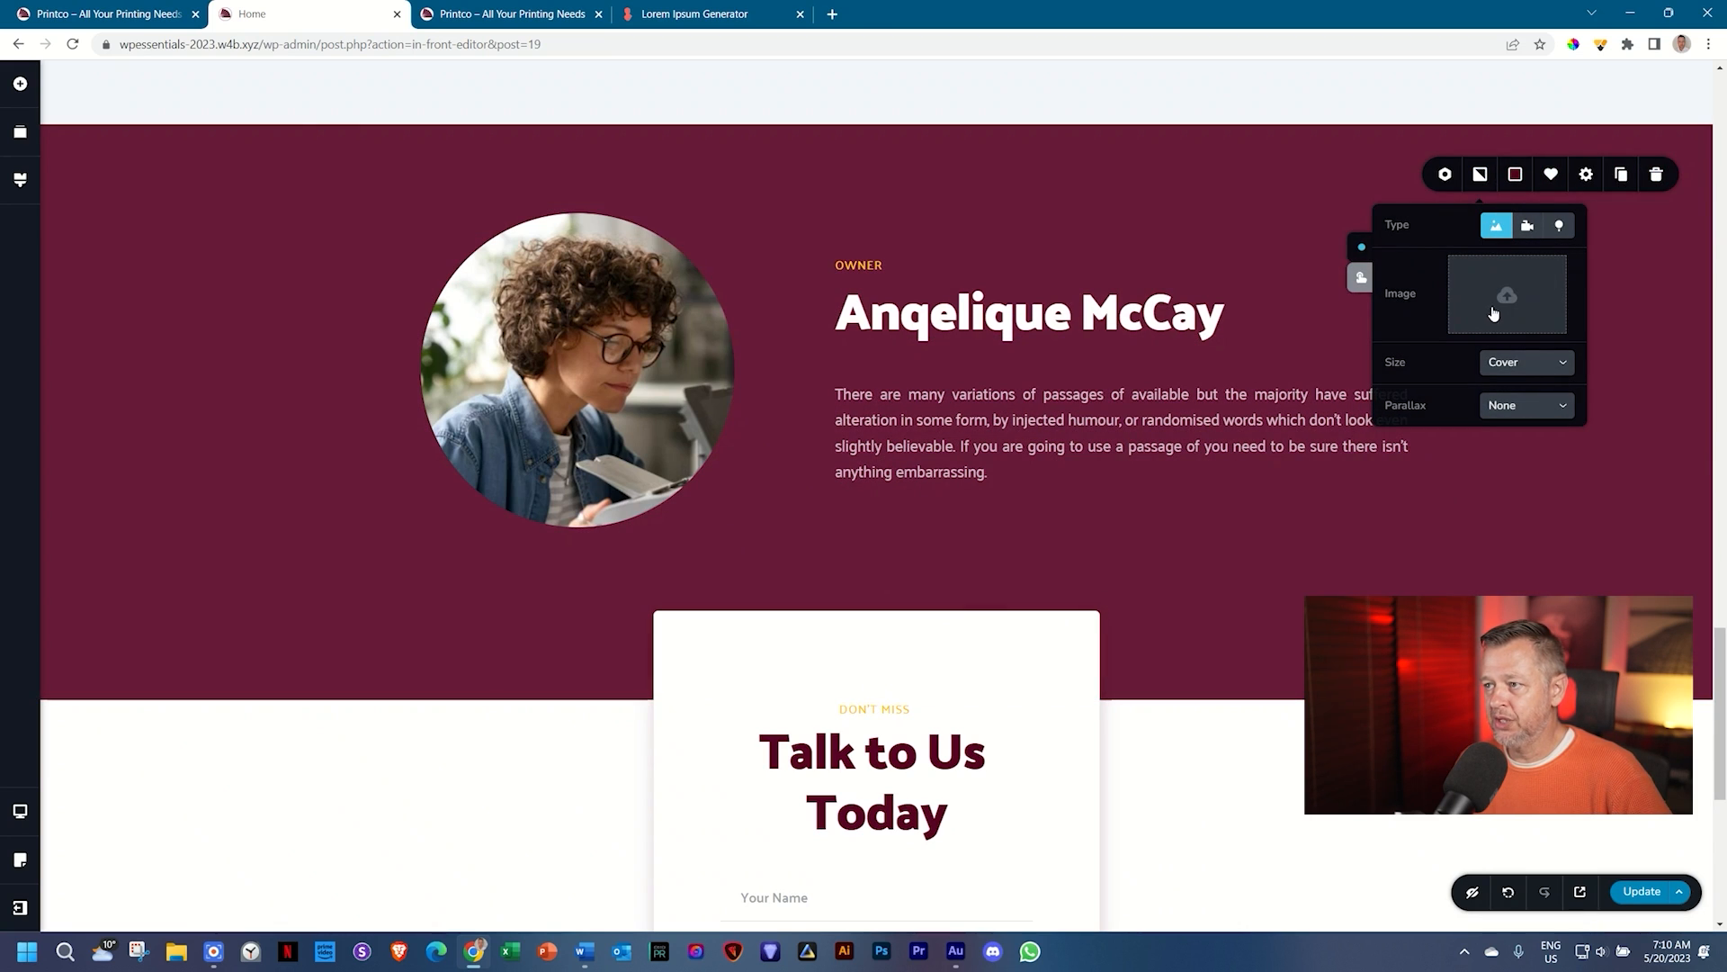
pyautogui.click(1507, 294)
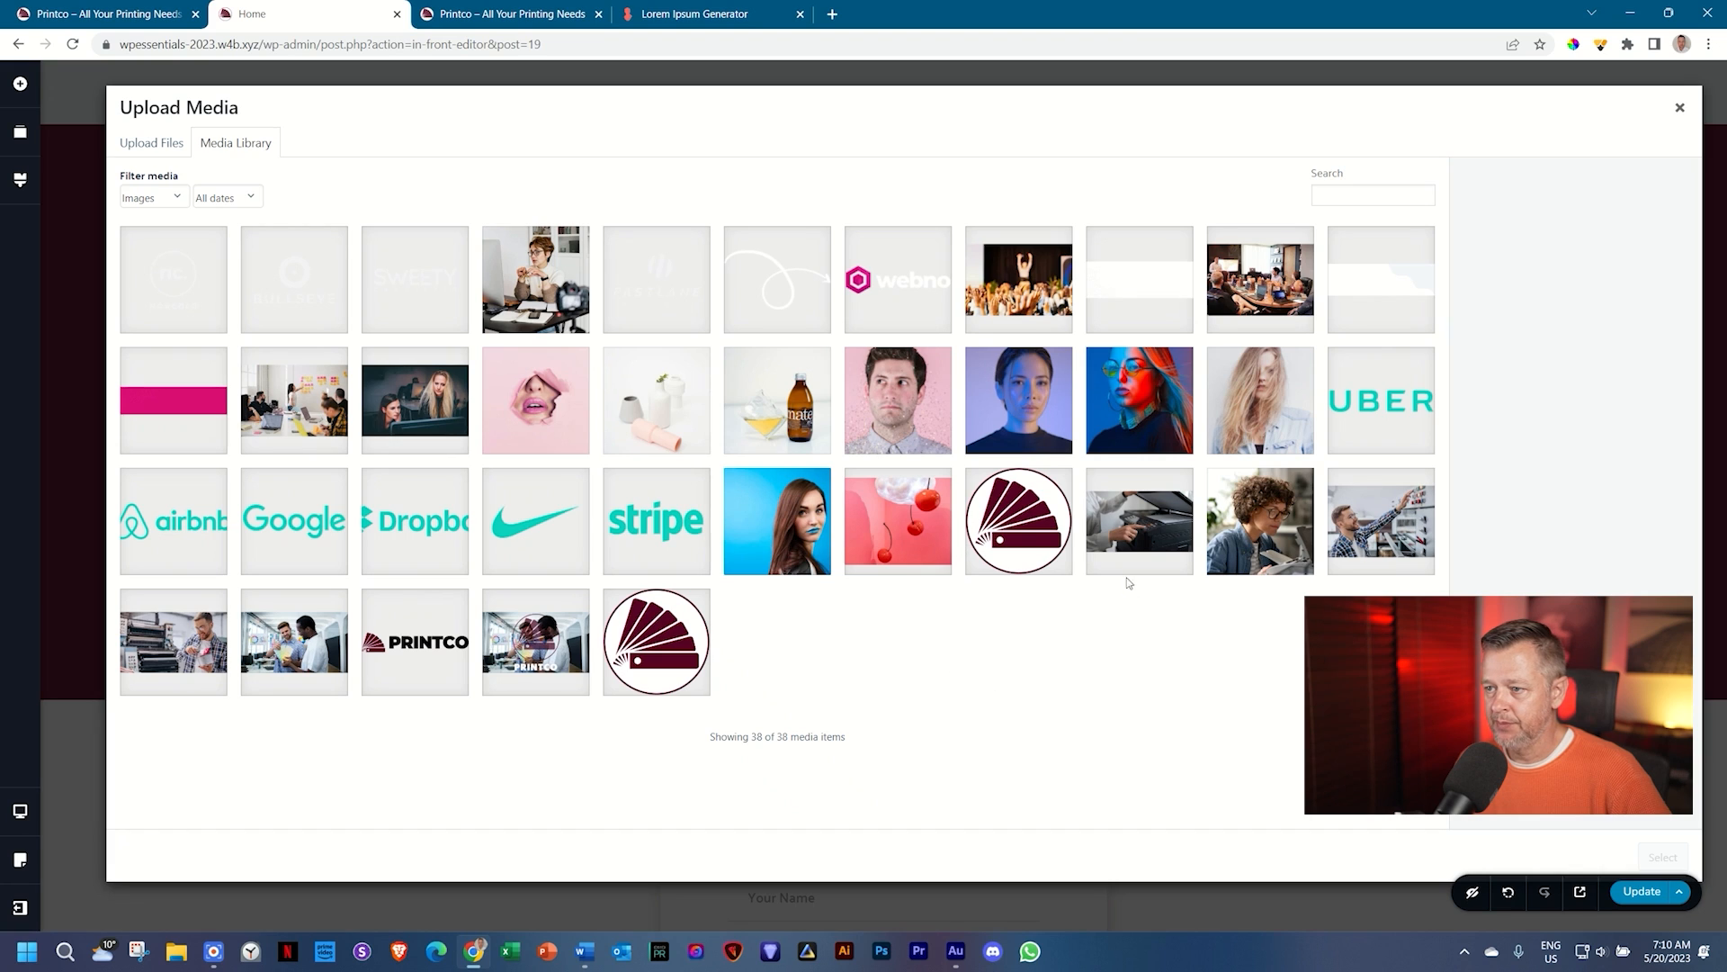
pyautogui.click(1140, 537)
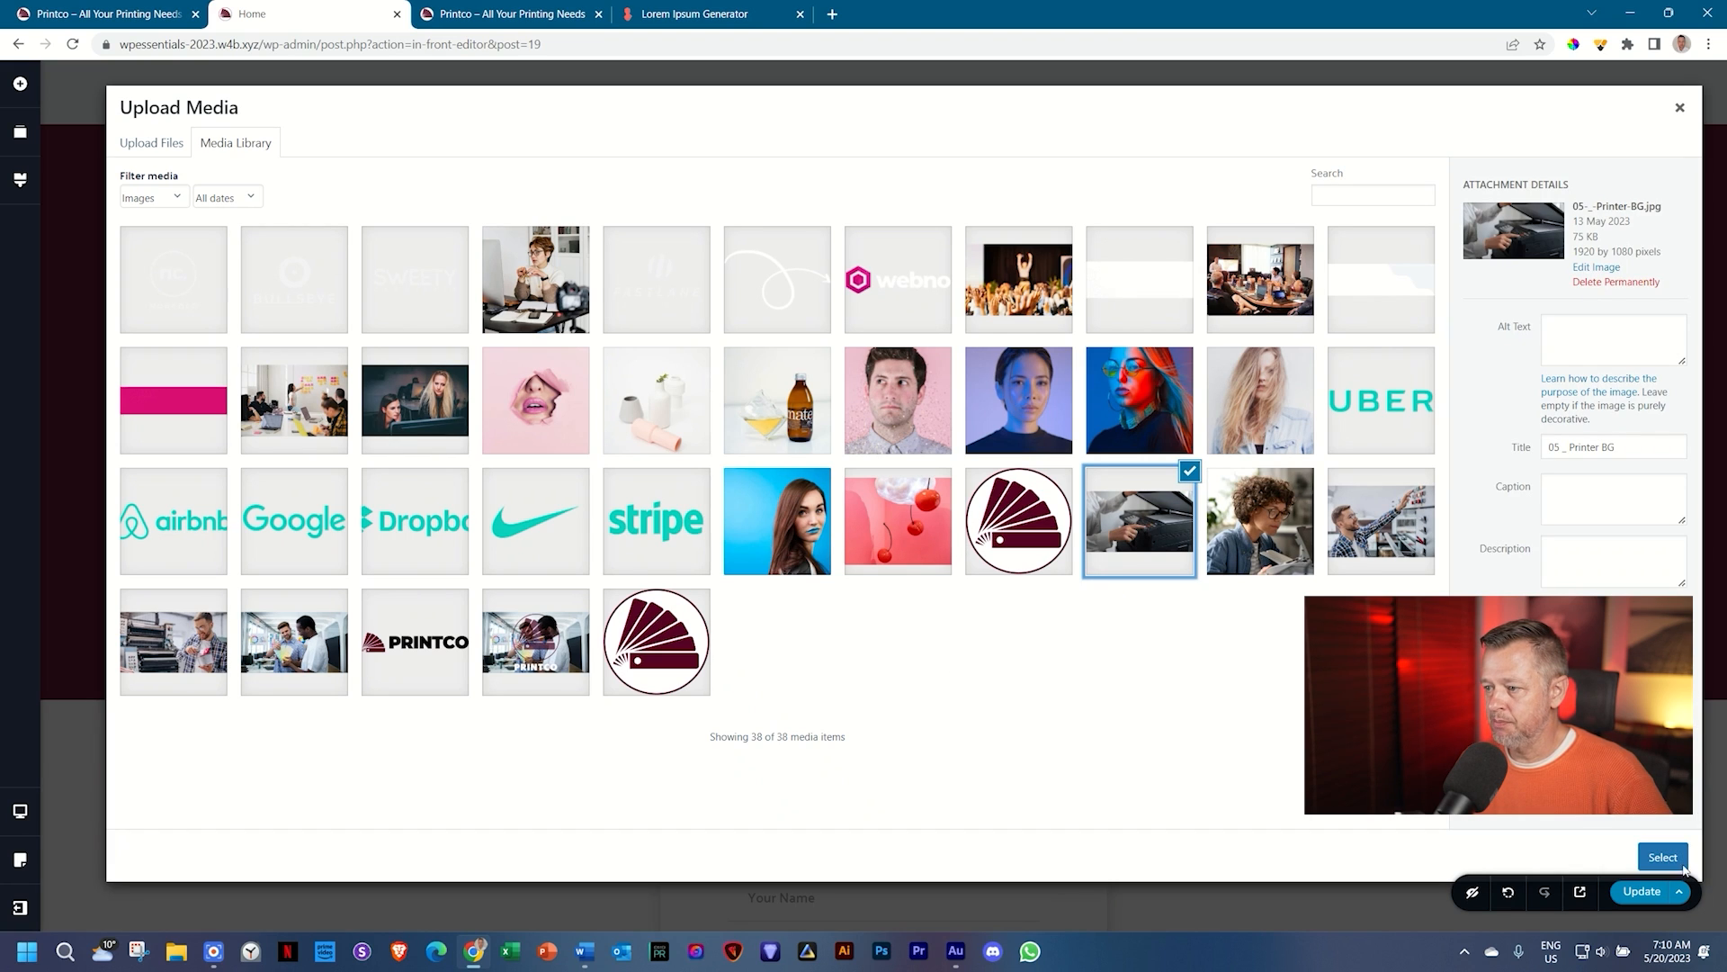
pyautogui.click(1663, 858)
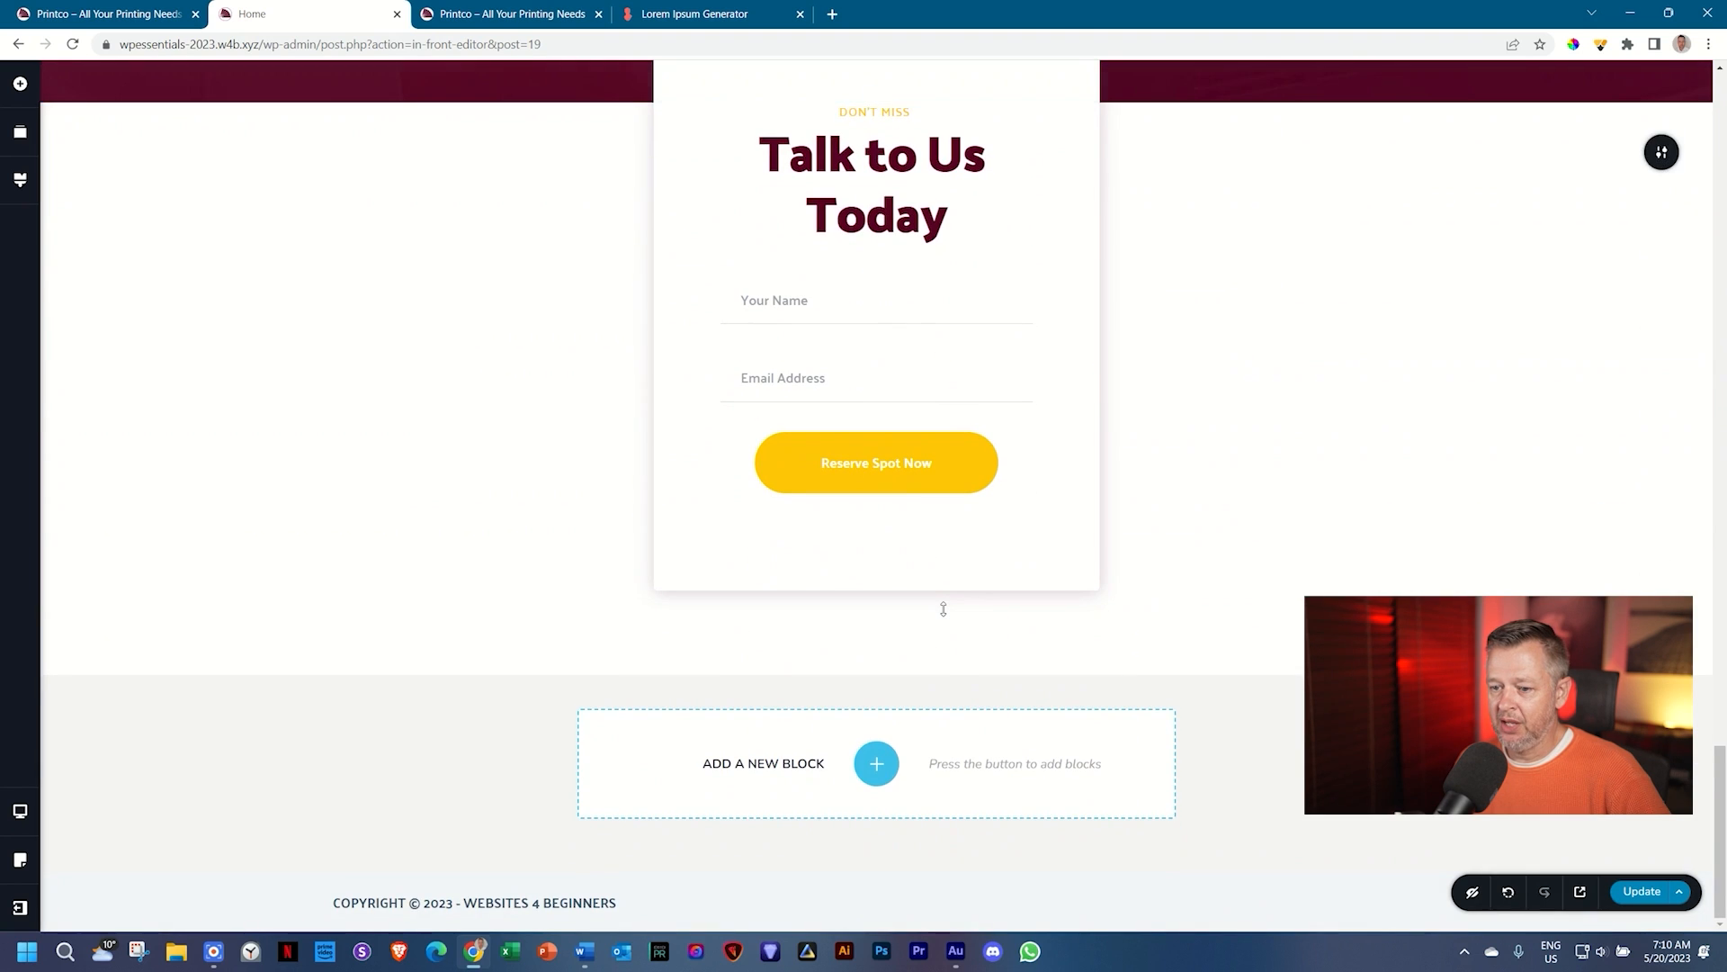
# Step: Remove the hero video's custom cover image in its Player settings
pyautogui.scroll(15, 945, 615)
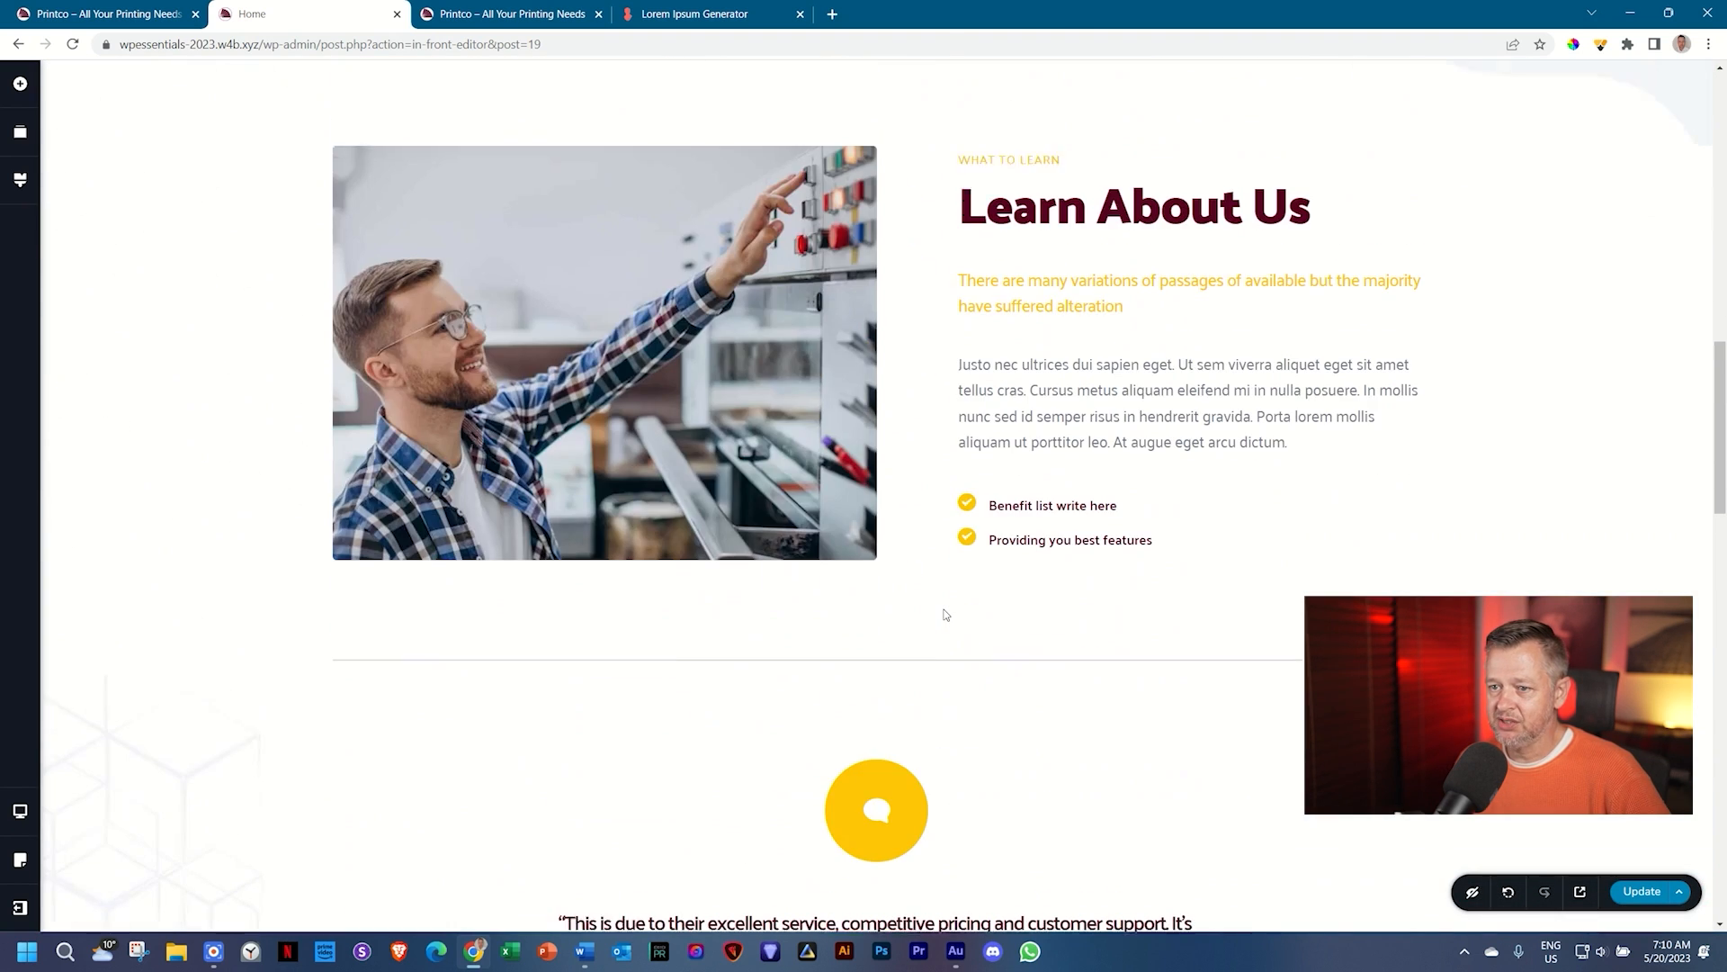
pyautogui.scroll(5, 946, 615)
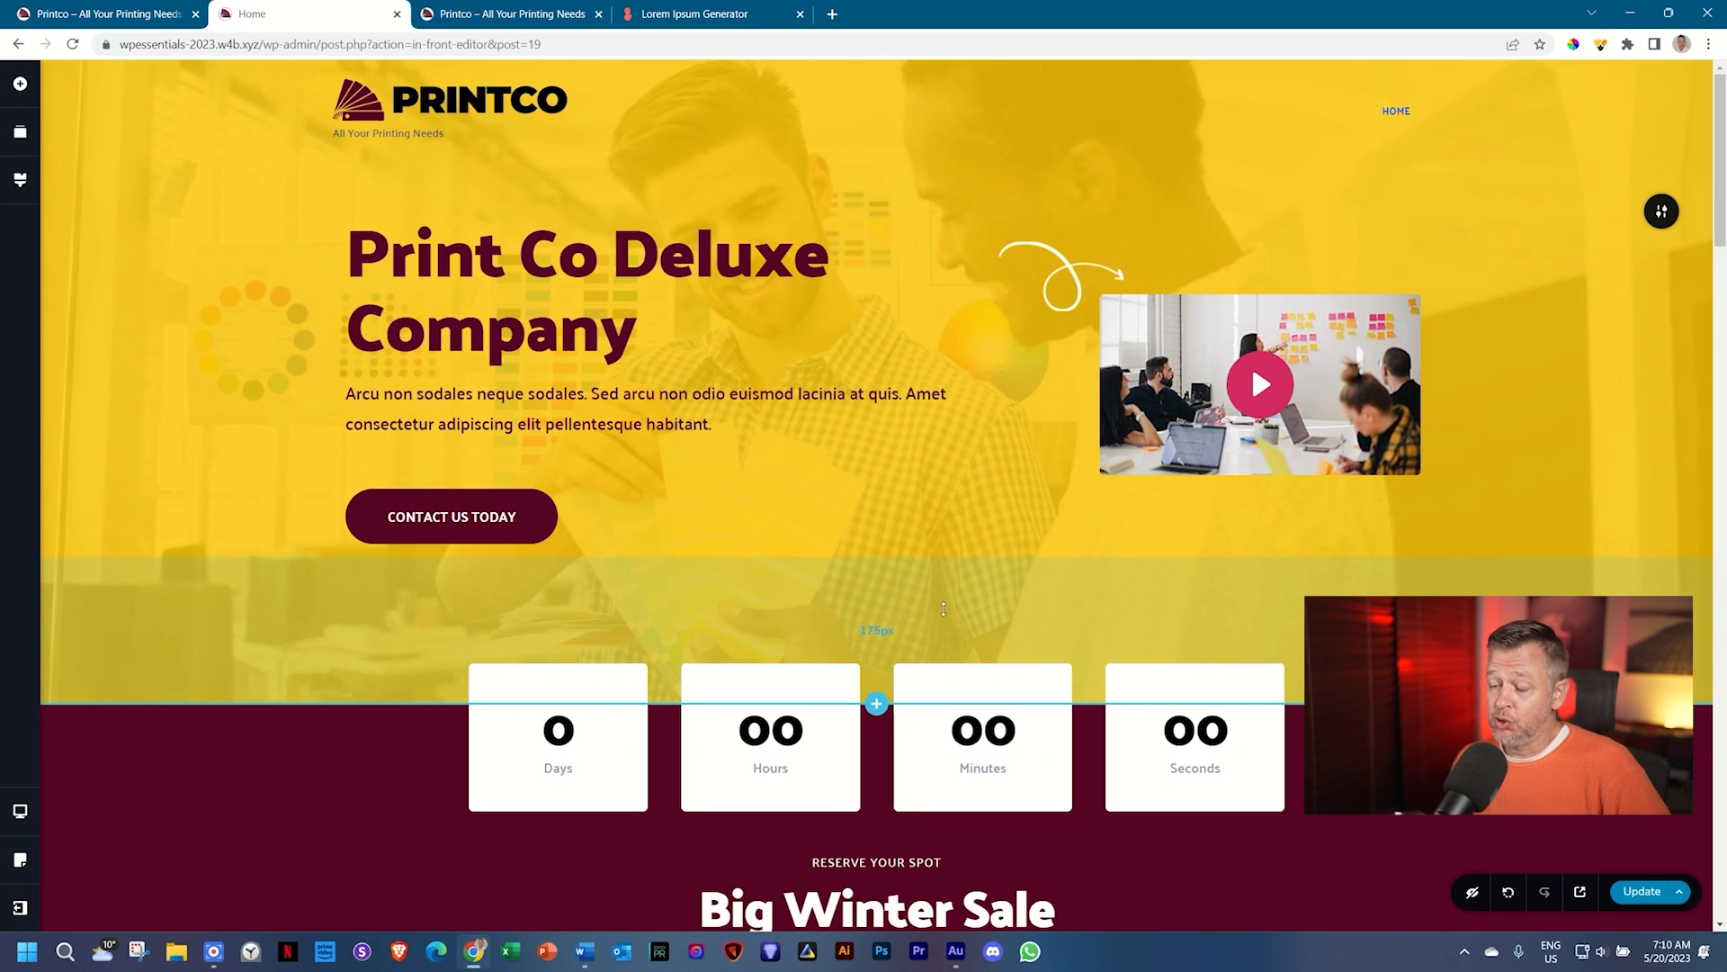
pyautogui.scroll(-7, 940, 609)
pyautogui.scroll(6, 938, 609)
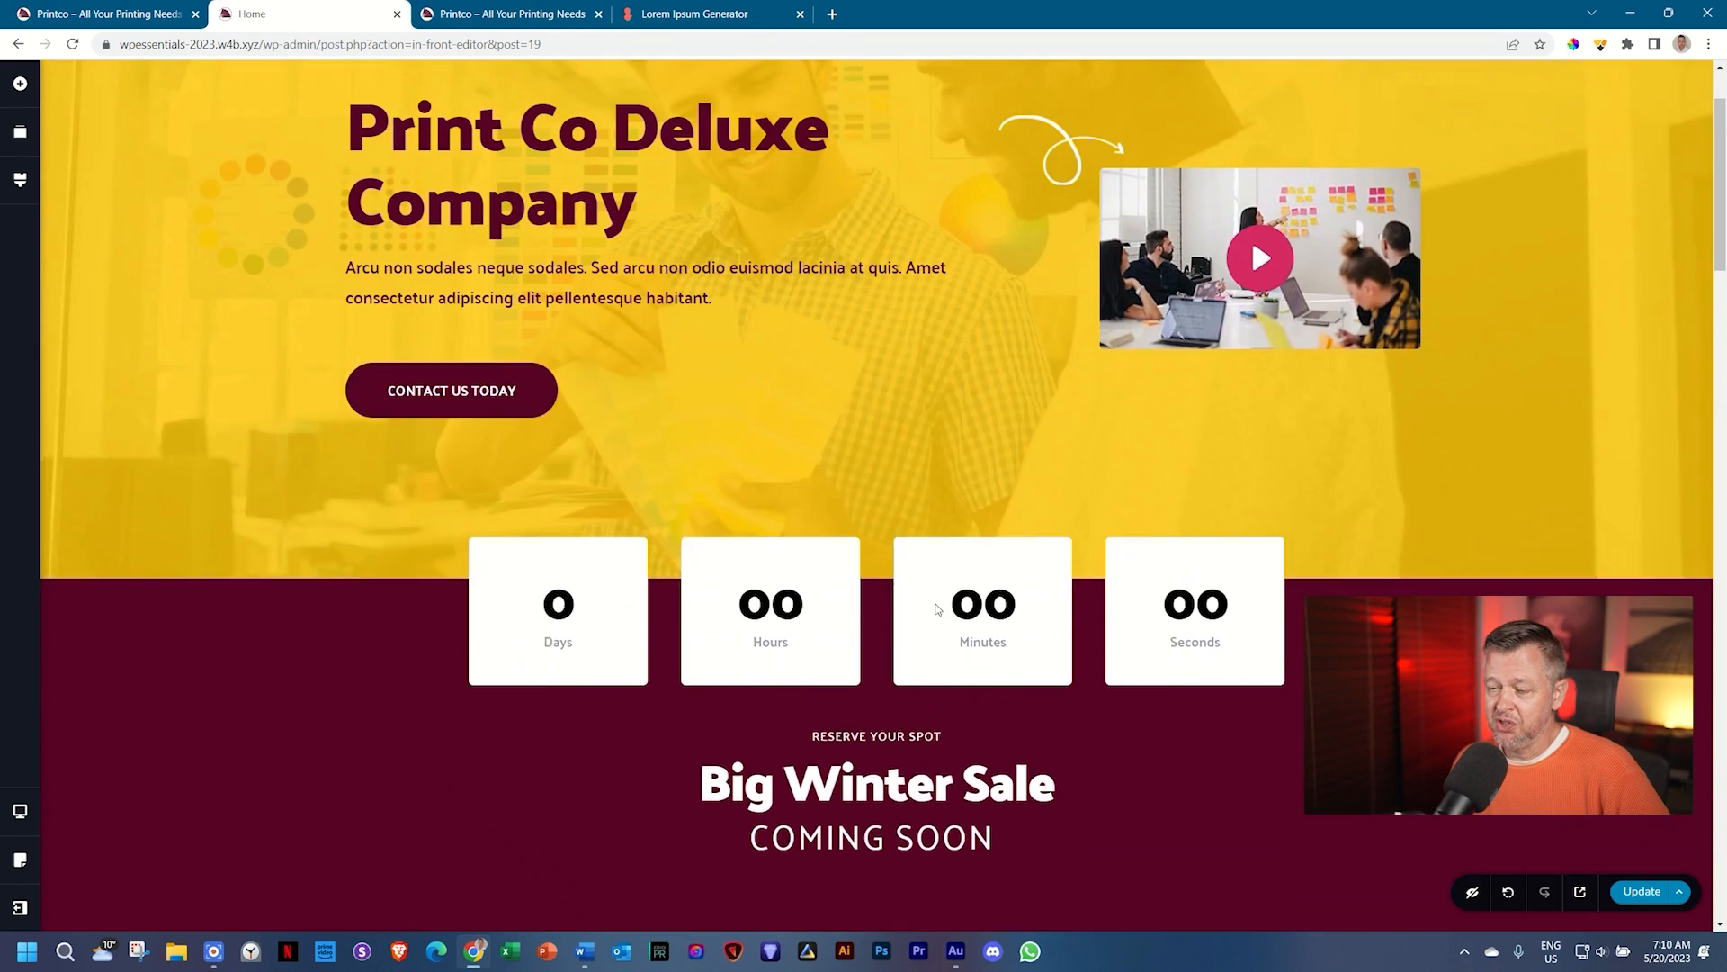
pyautogui.scroll(1, 935, 609)
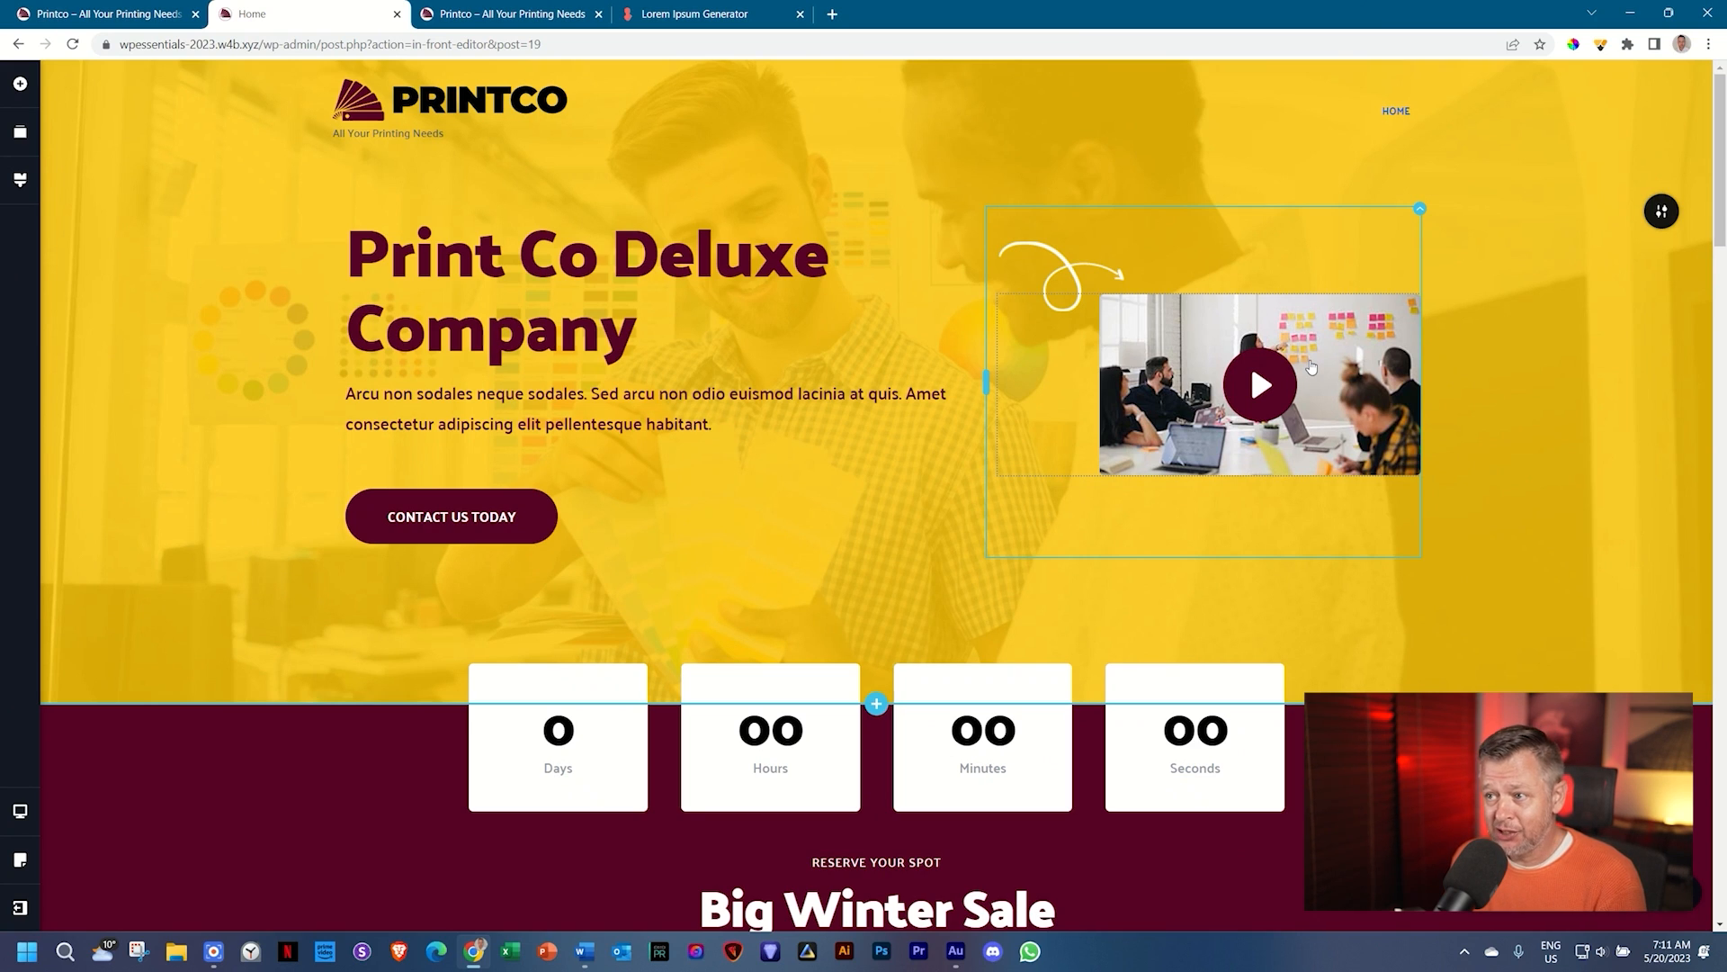
pyautogui.click(1312, 365)
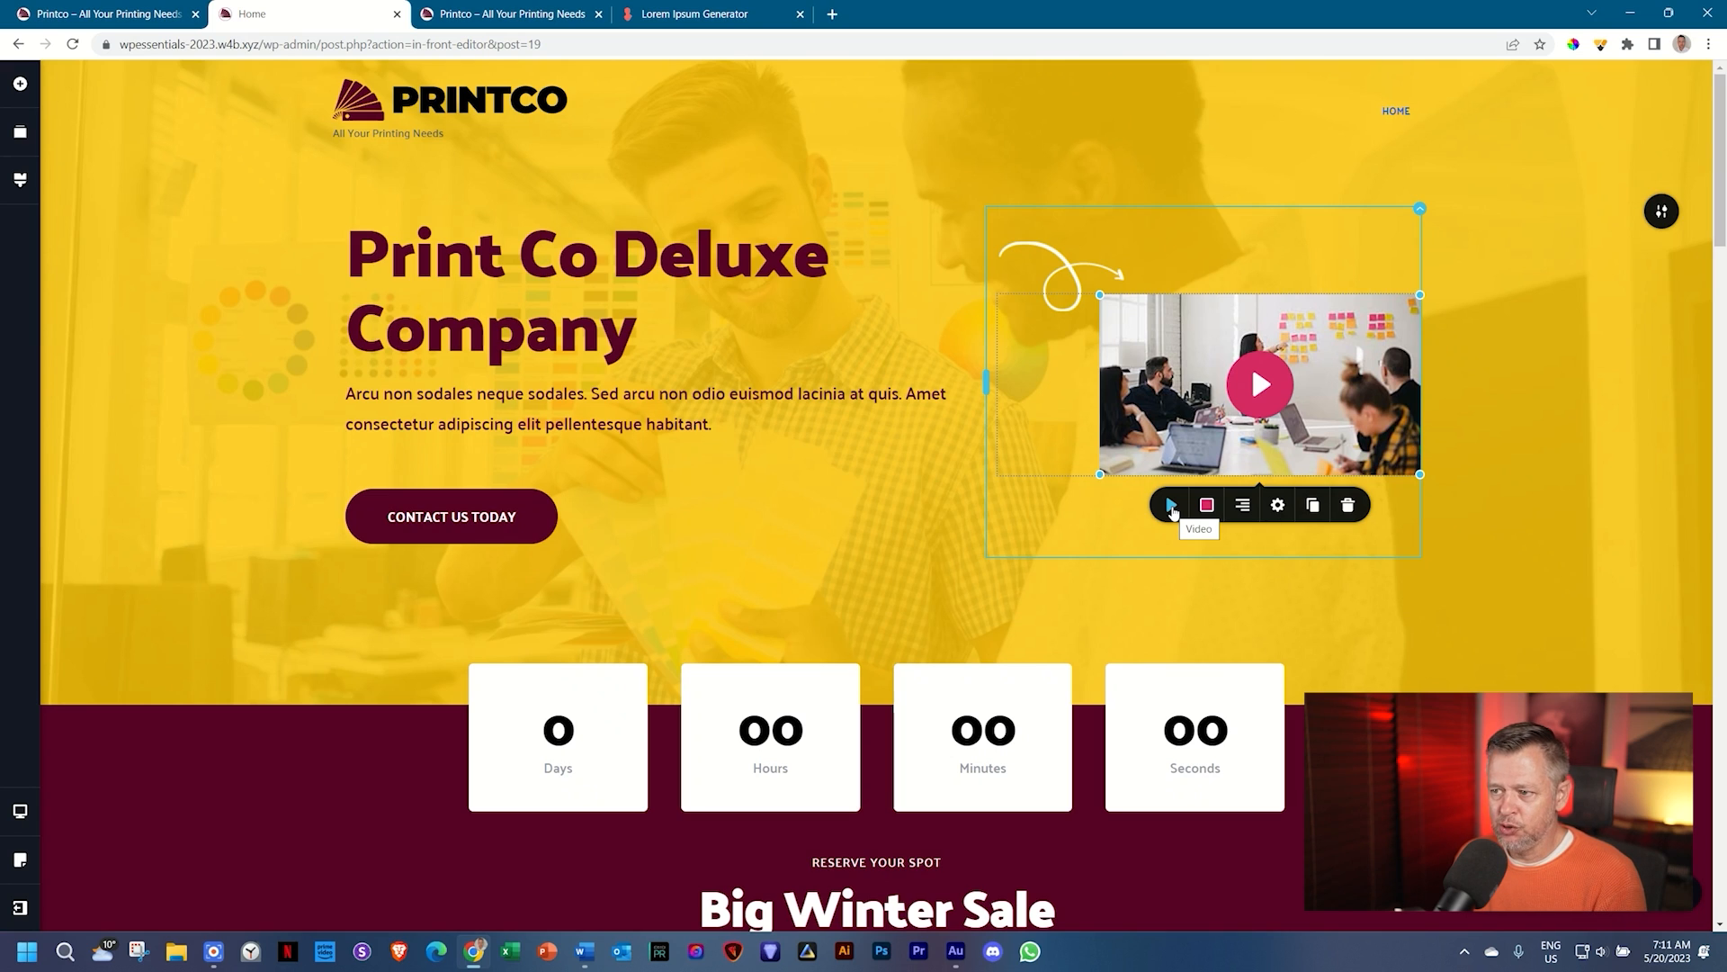
pyautogui.click(1171, 506)
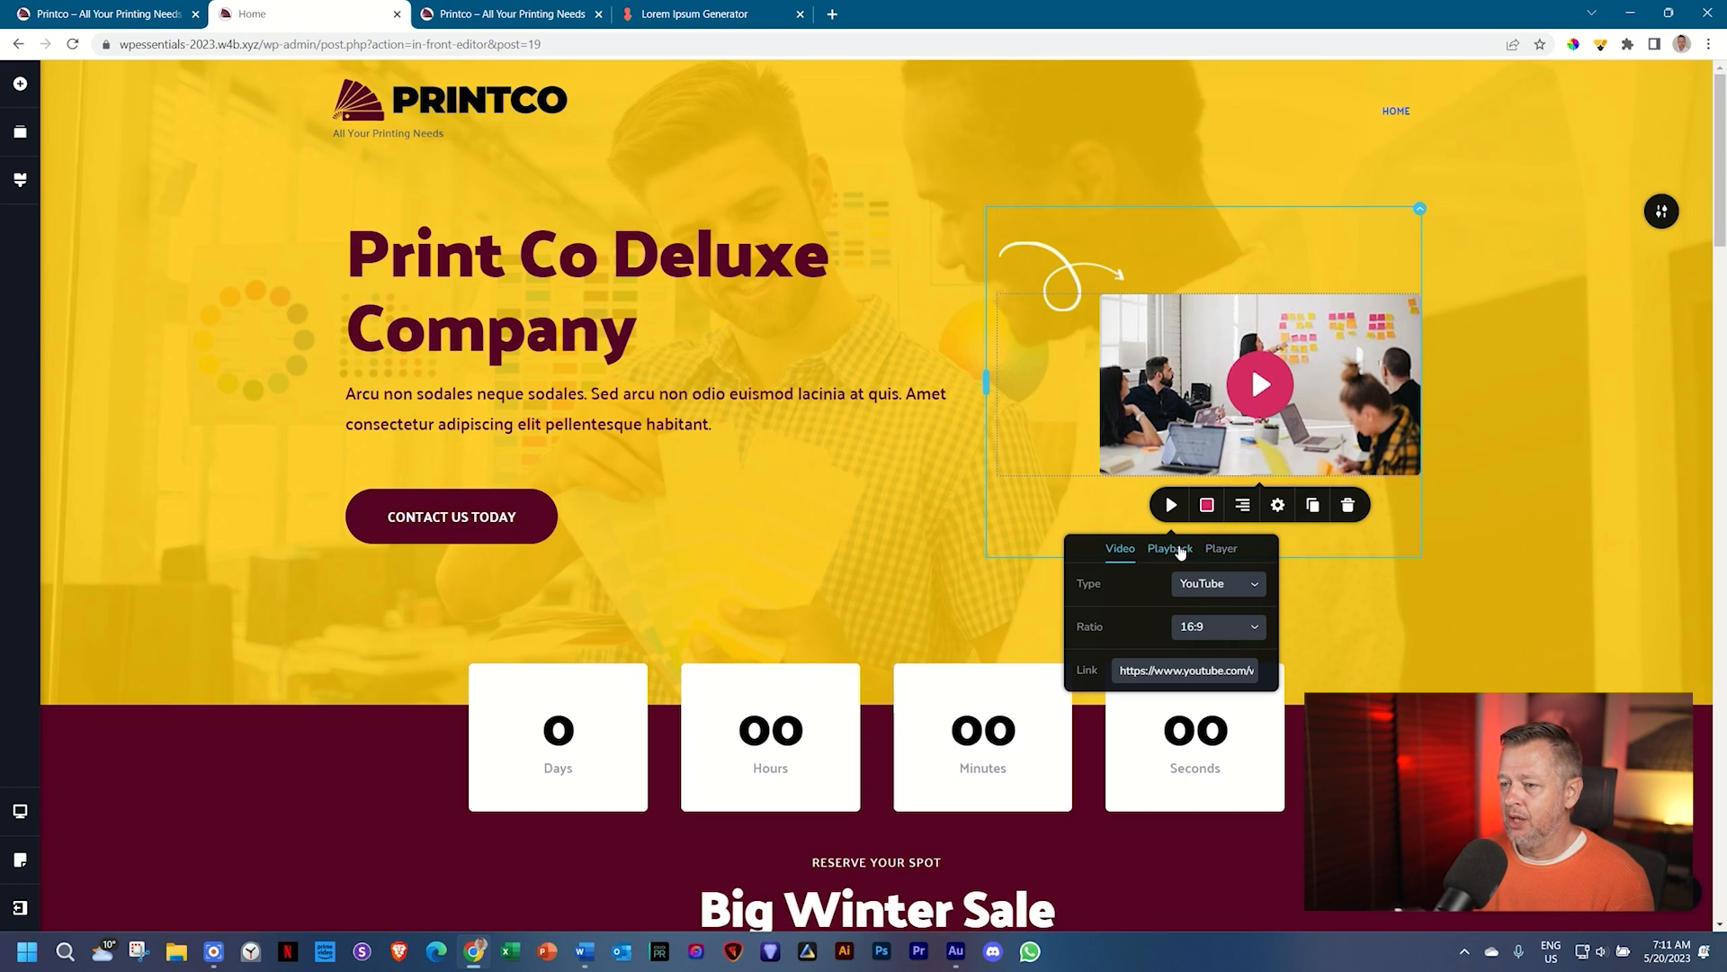
pyautogui.click(1181, 552)
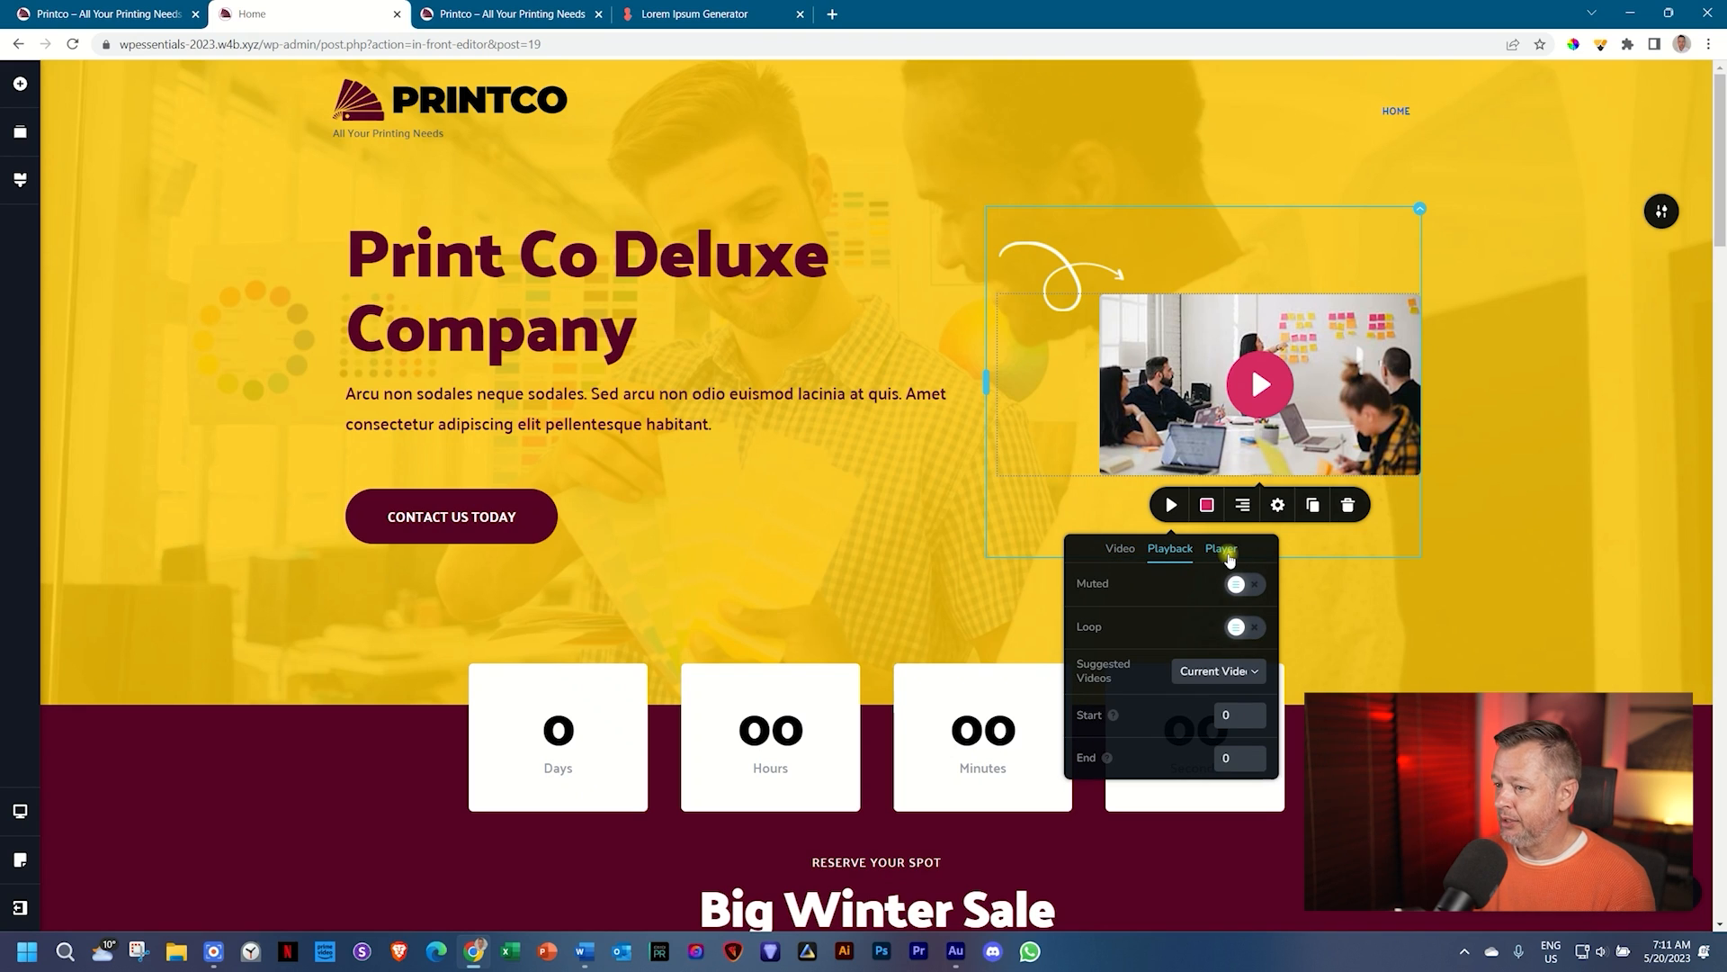
pyautogui.click(1227, 552)
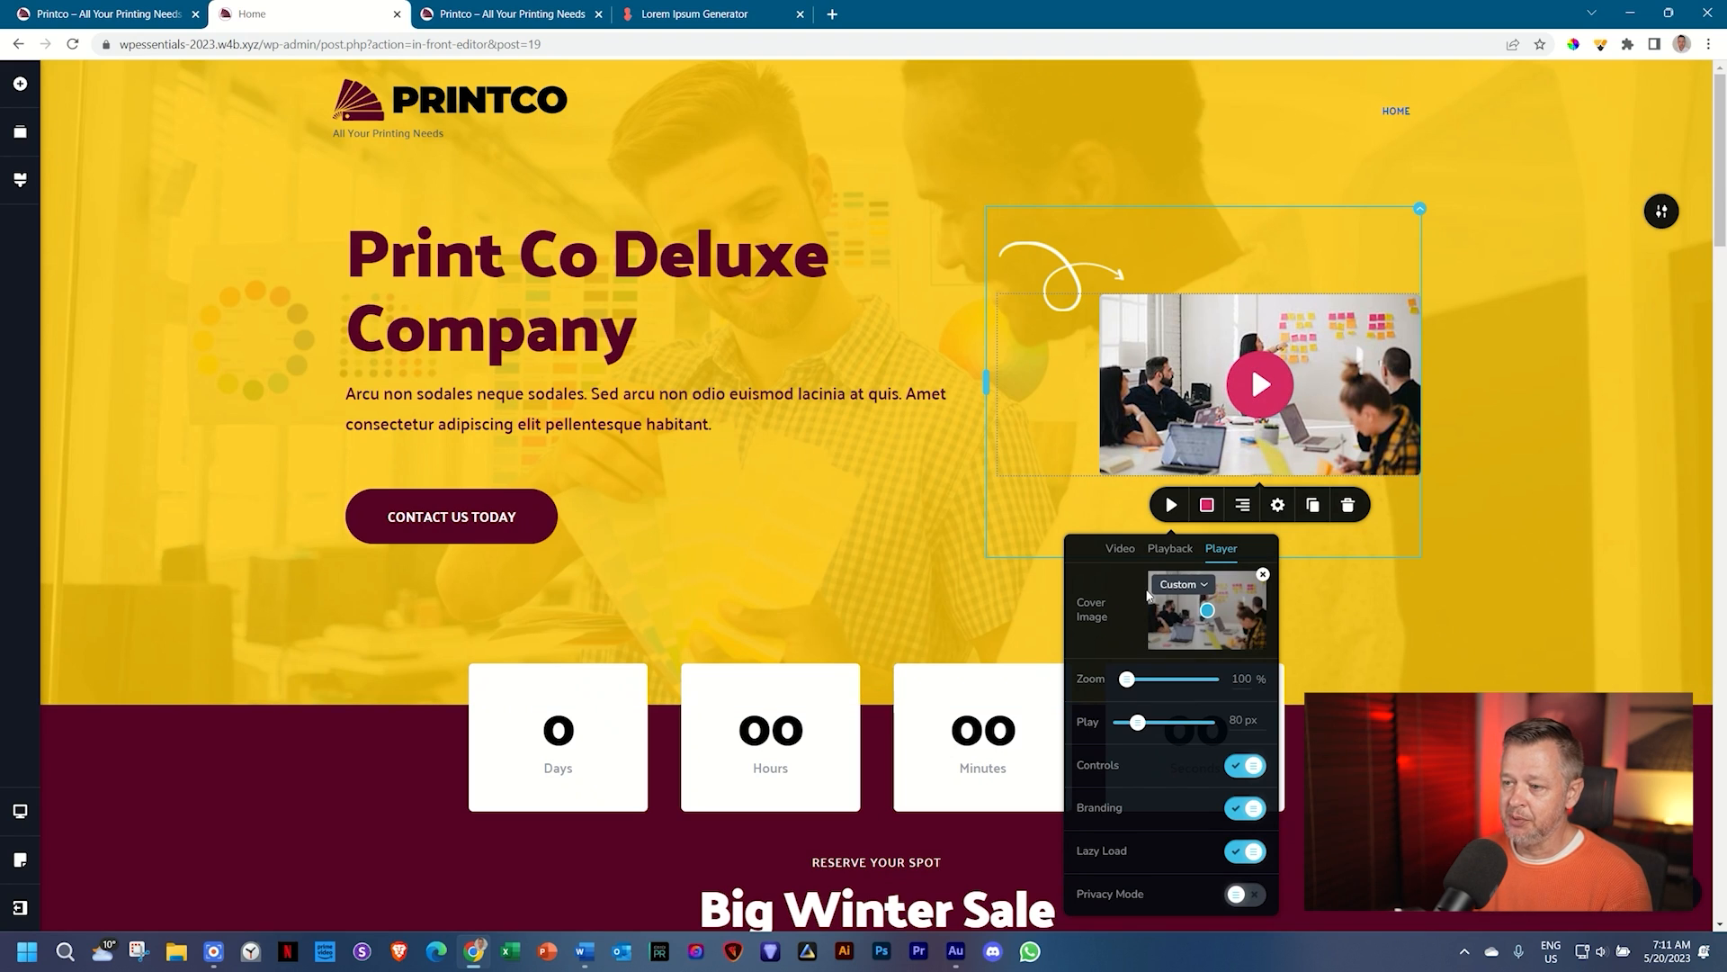
pyautogui.click(1264, 576)
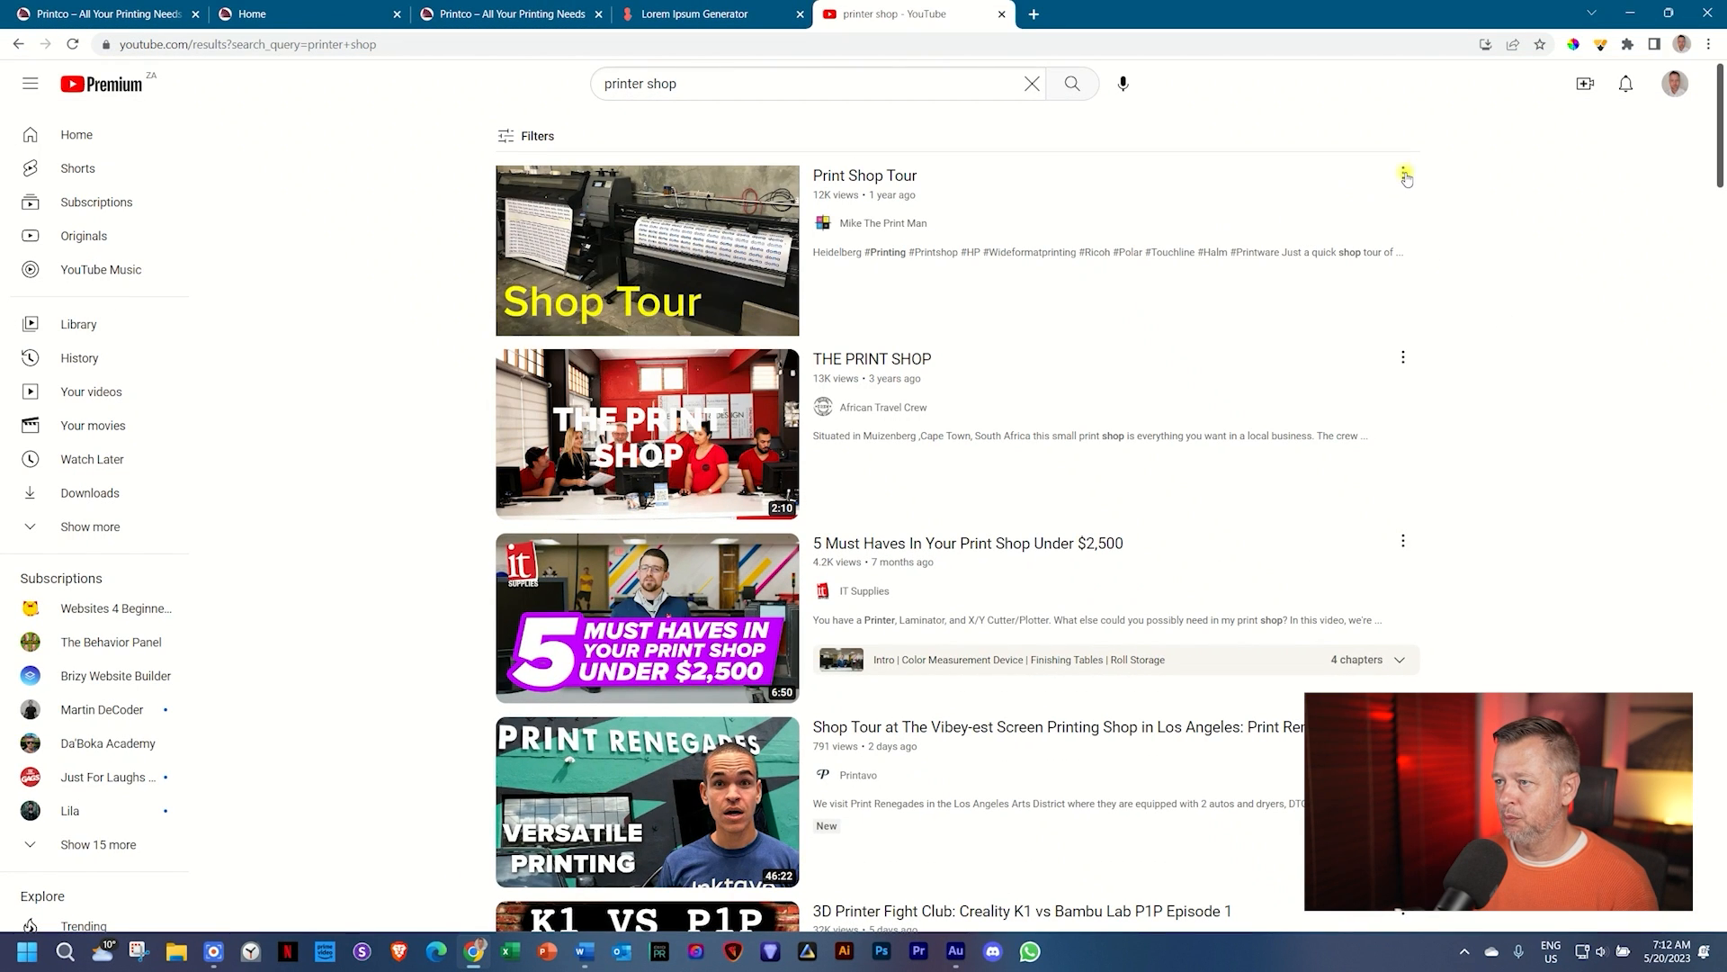
# Step: Copy the Print Shop Tour video's YouTube share link and return to the Printco editor
pyautogui.click(1405, 175)
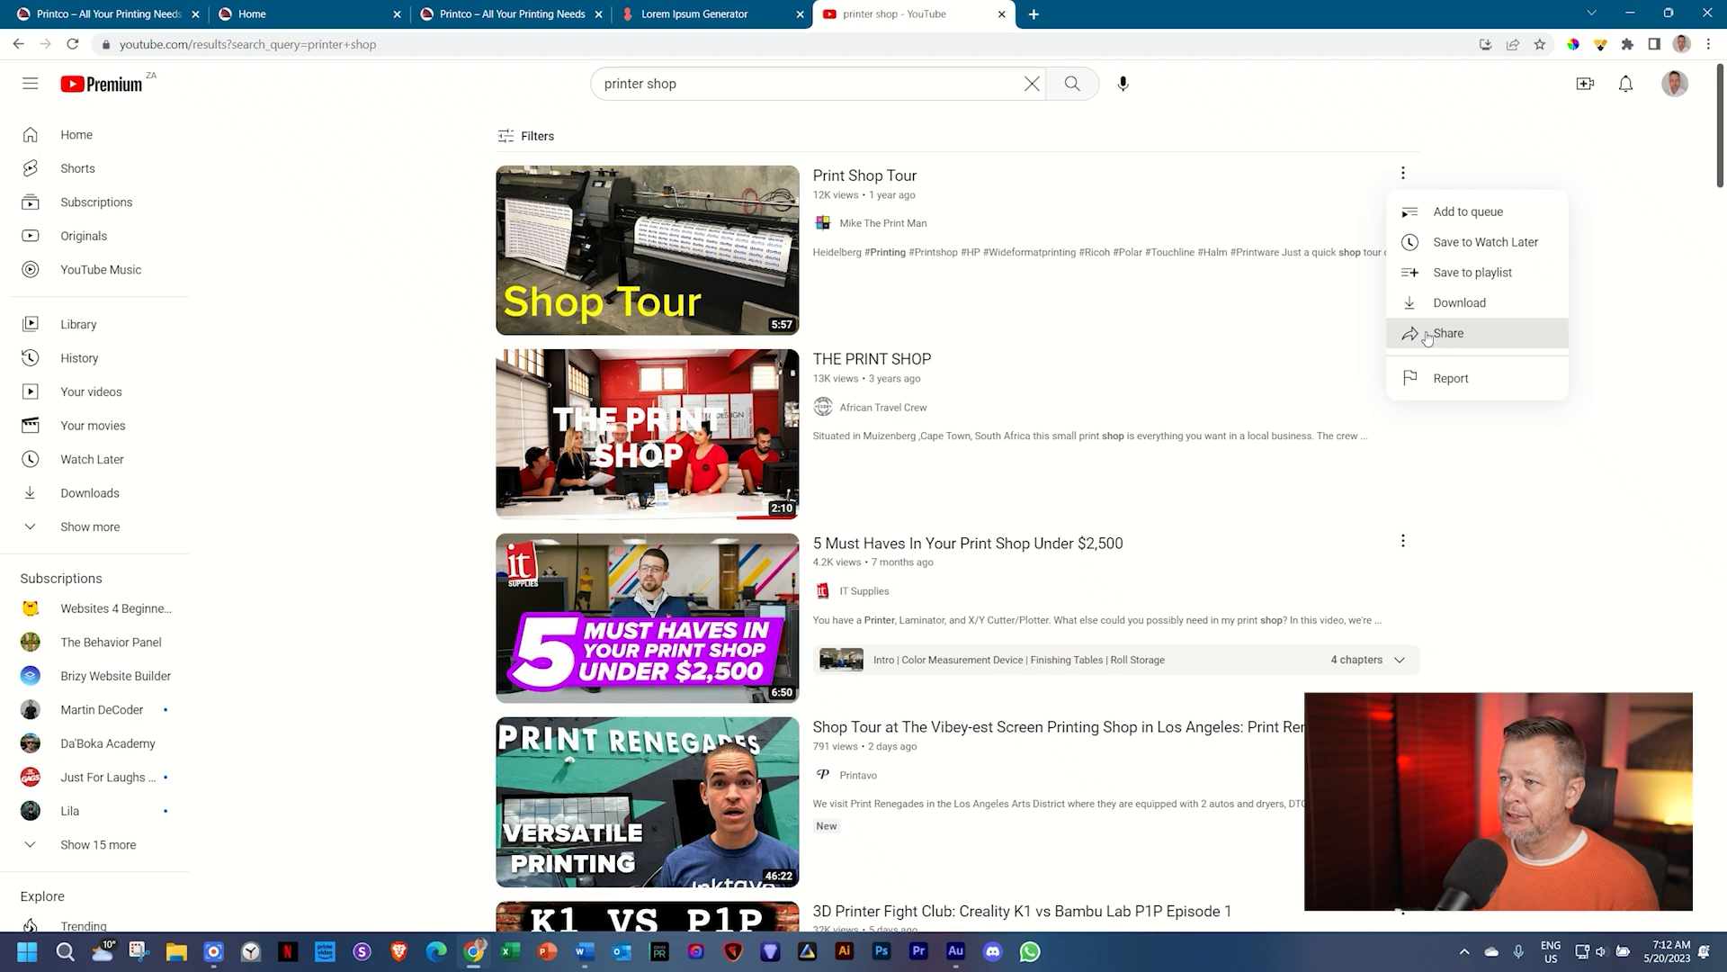
pyautogui.click(1428, 337)
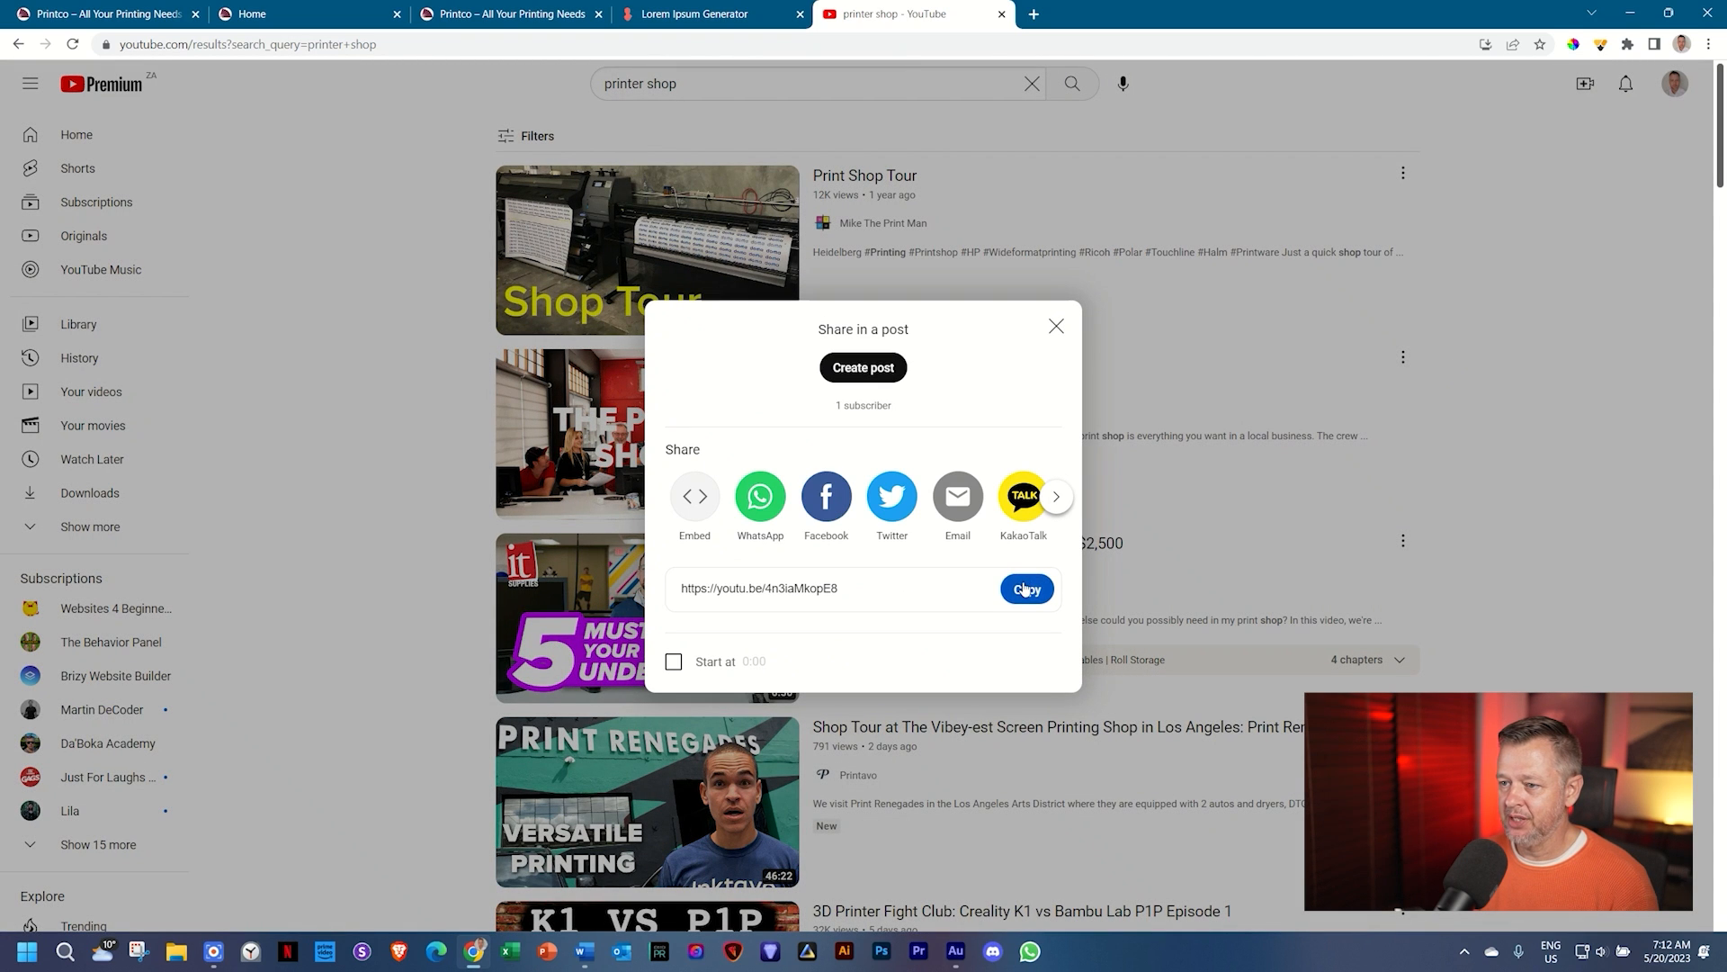
pyautogui.click(1024, 589)
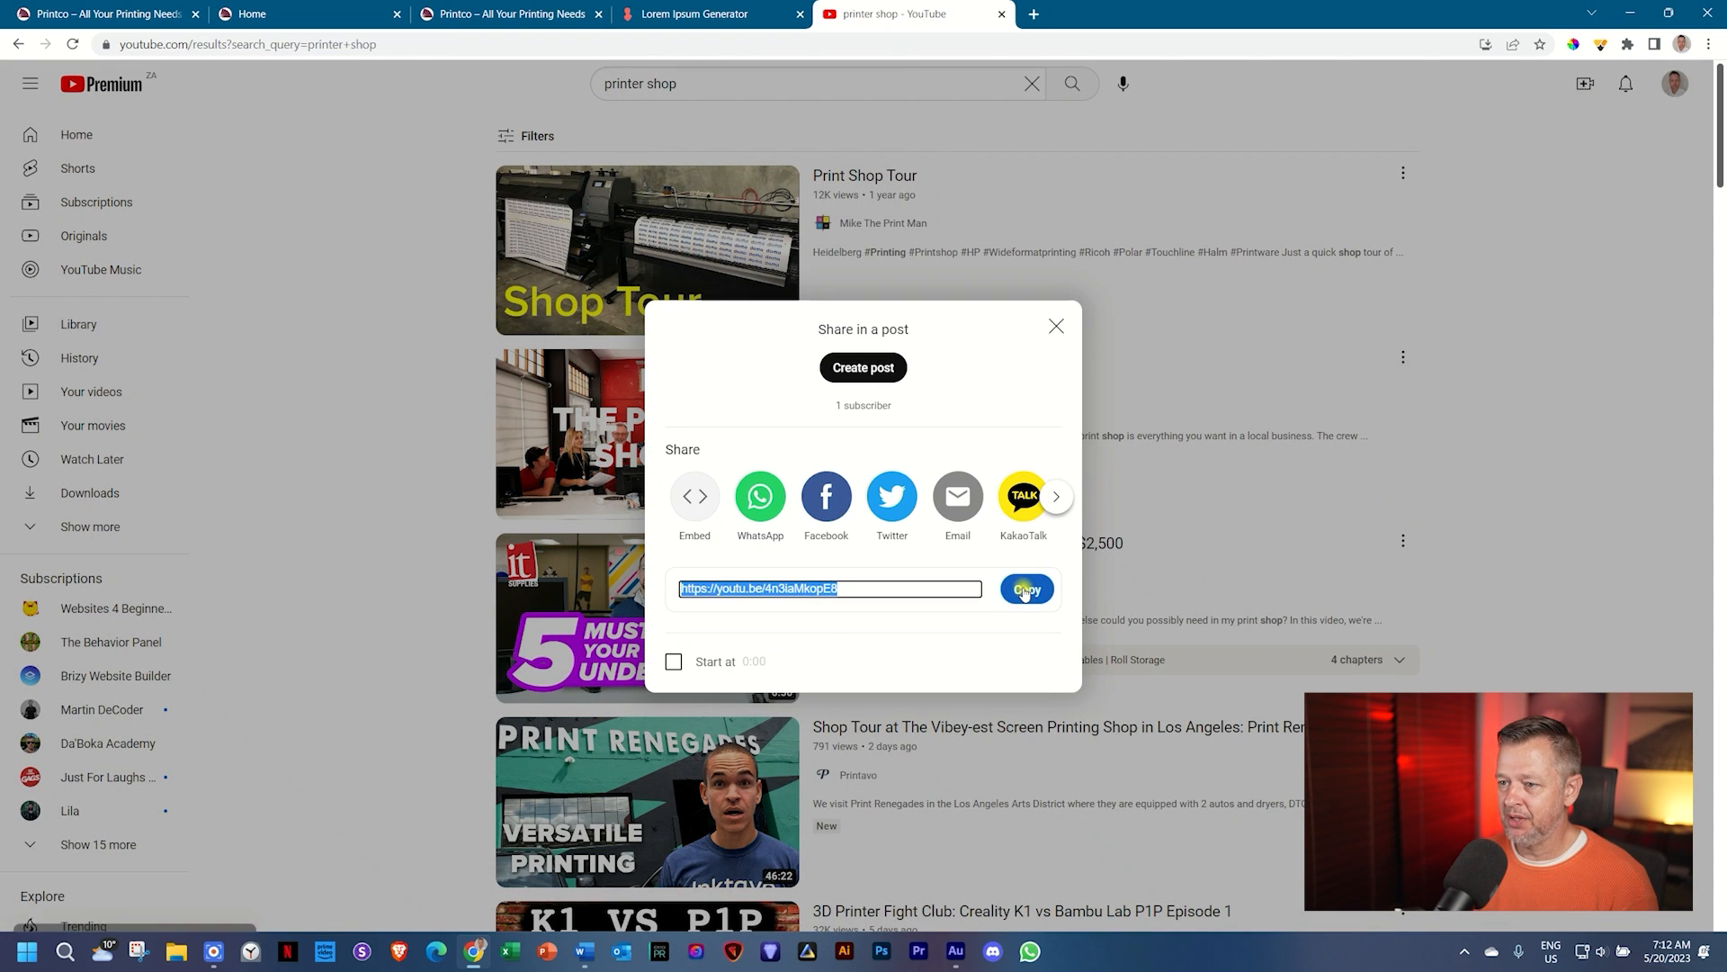
pyautogui.click(276, 7)
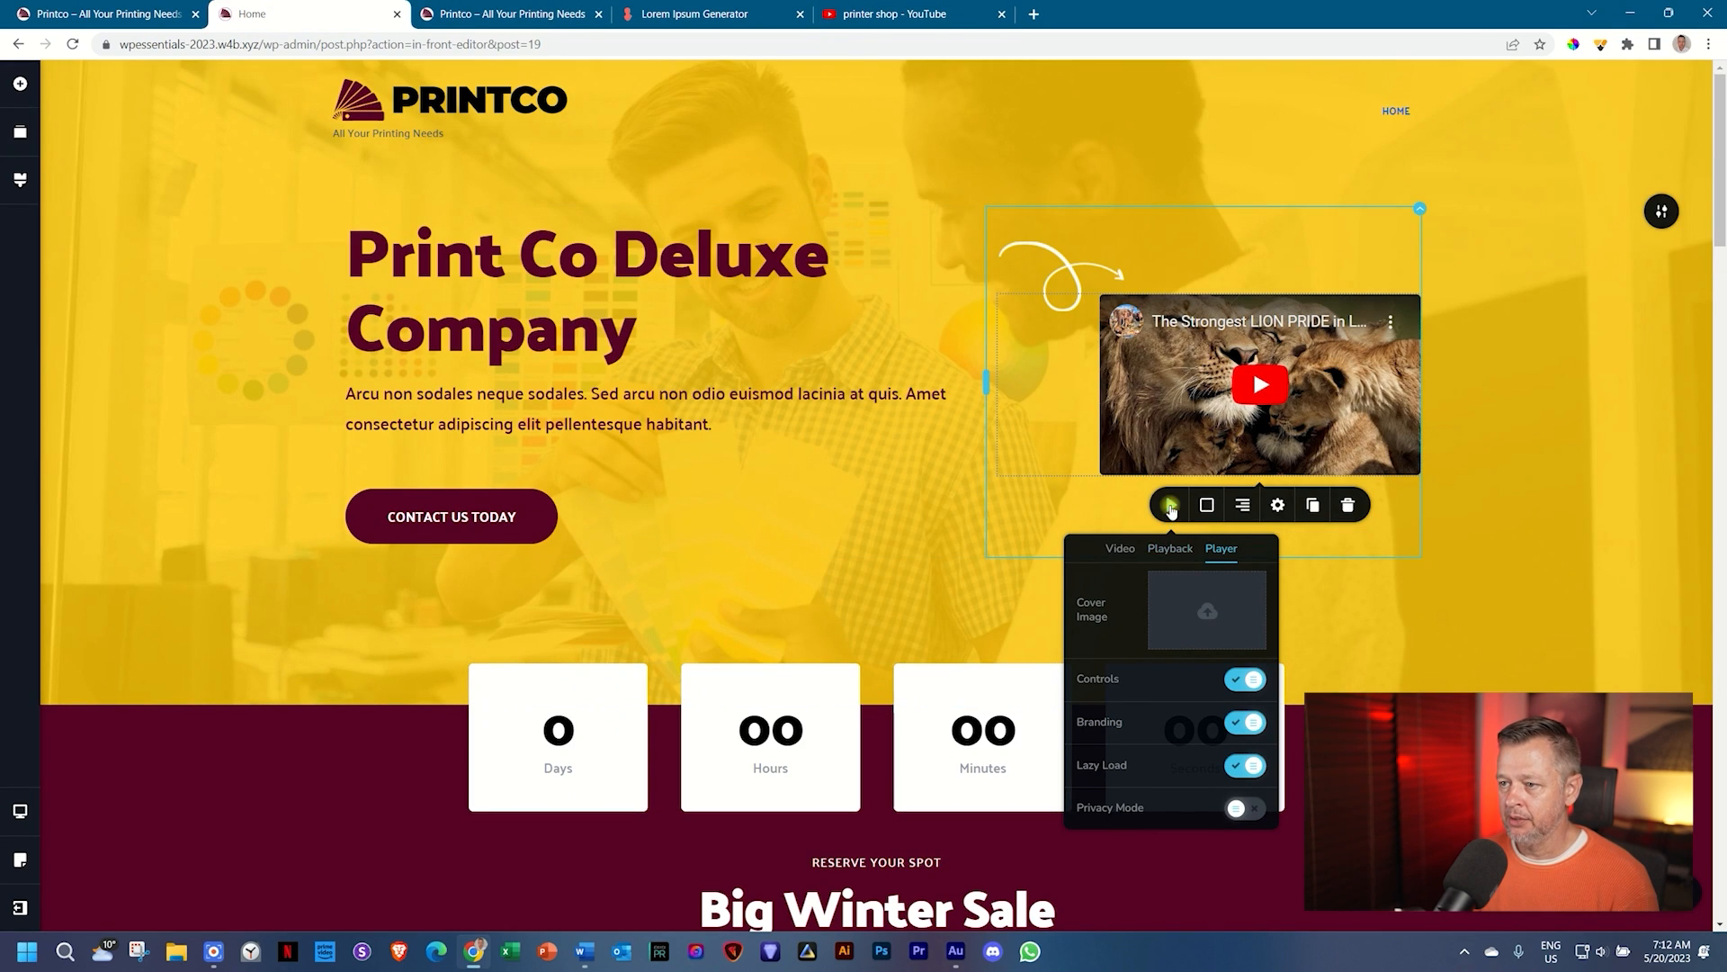
# Step: Paste the copied Print Shop Tour youtu.be link into the hero video's Link field
pyautogui.click(1171, 506)
pyautogui.click(1169, 506)
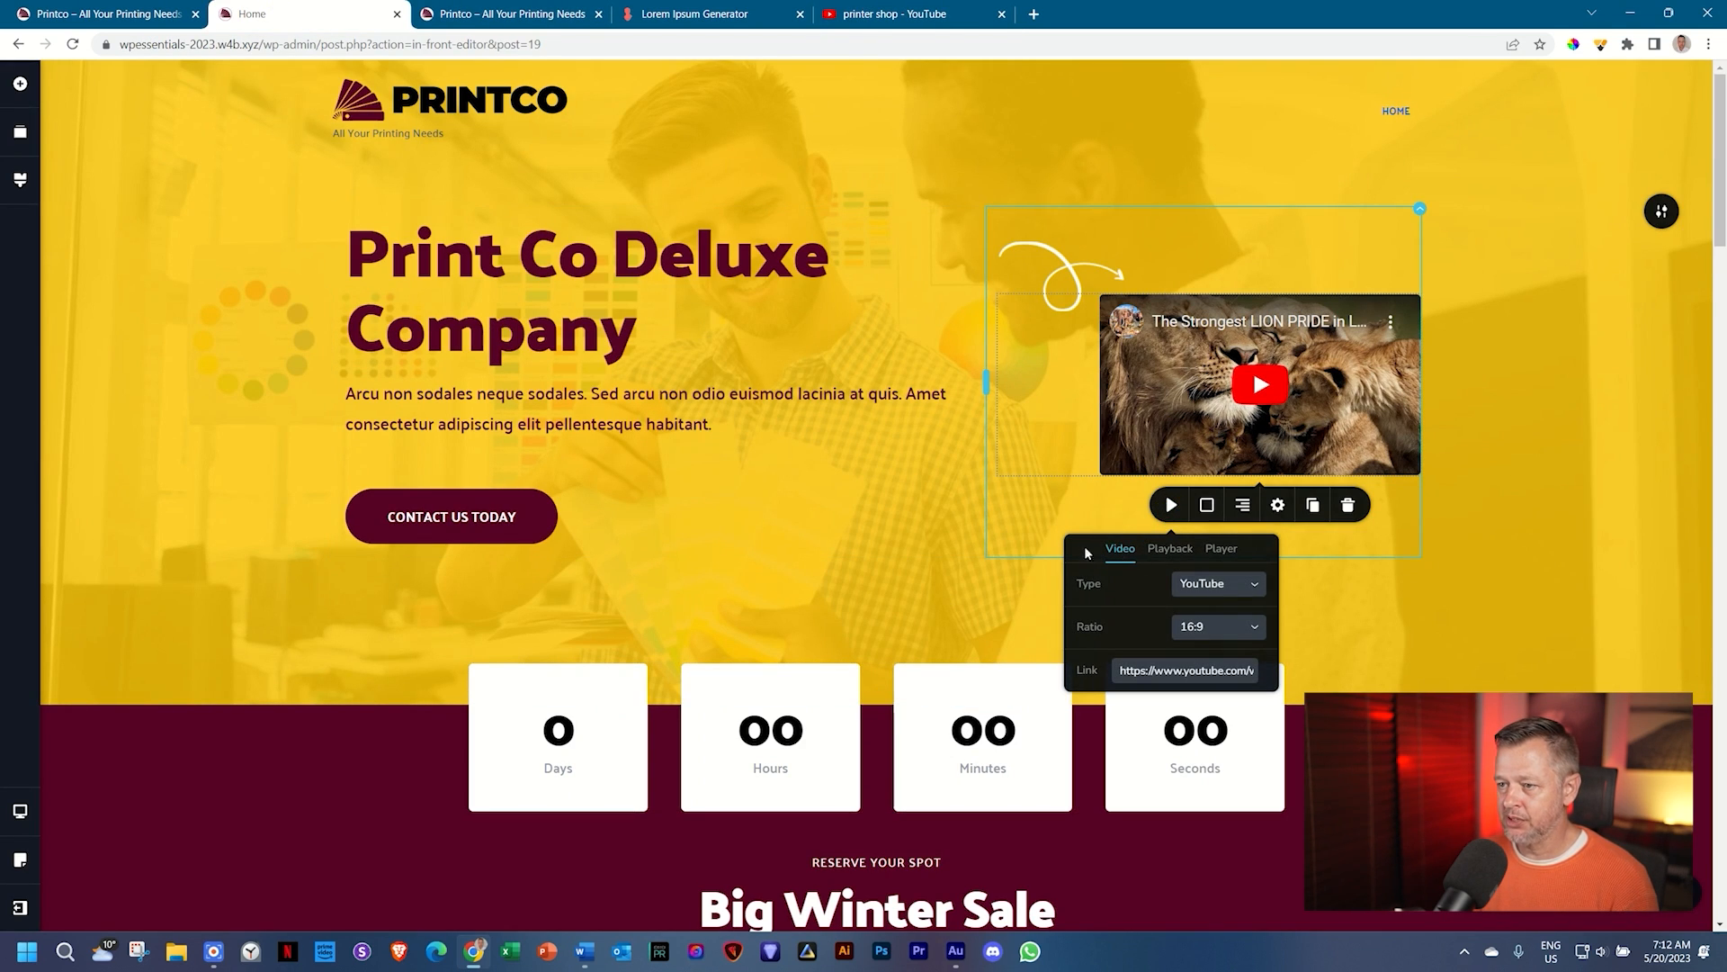
pyautogui.click(1152, 669)
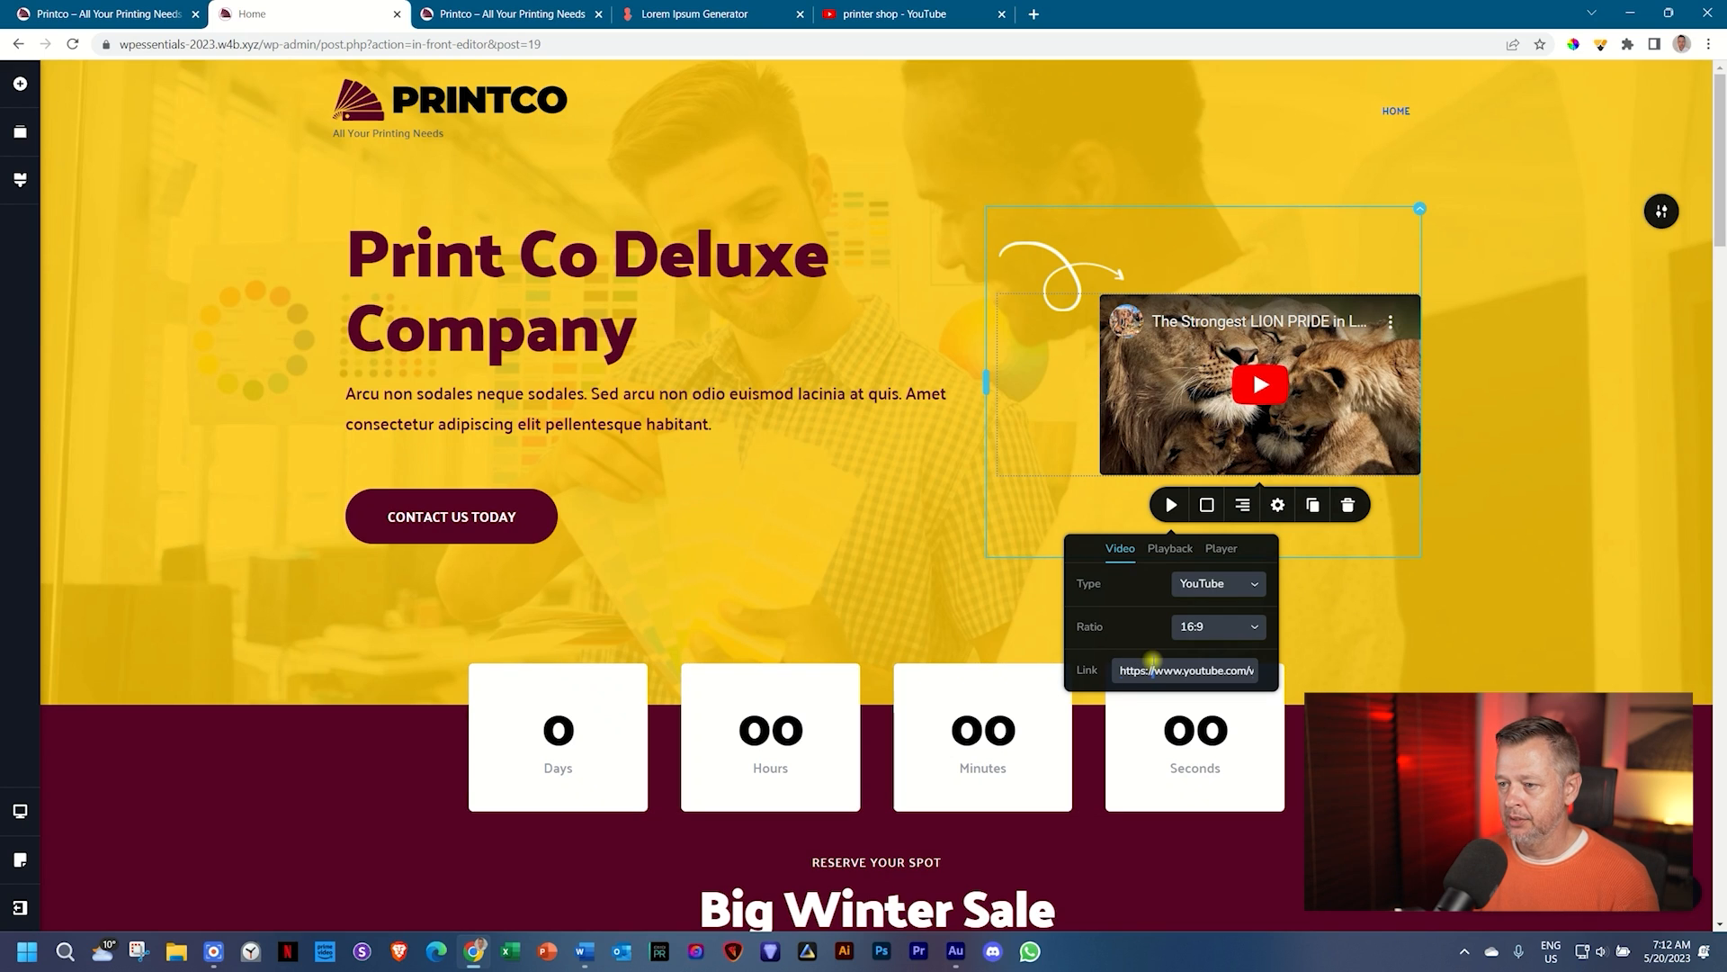
pyautogui.hotkey('ctrl', 'a')
pyautogui.hotkey('ctrl', 'v')
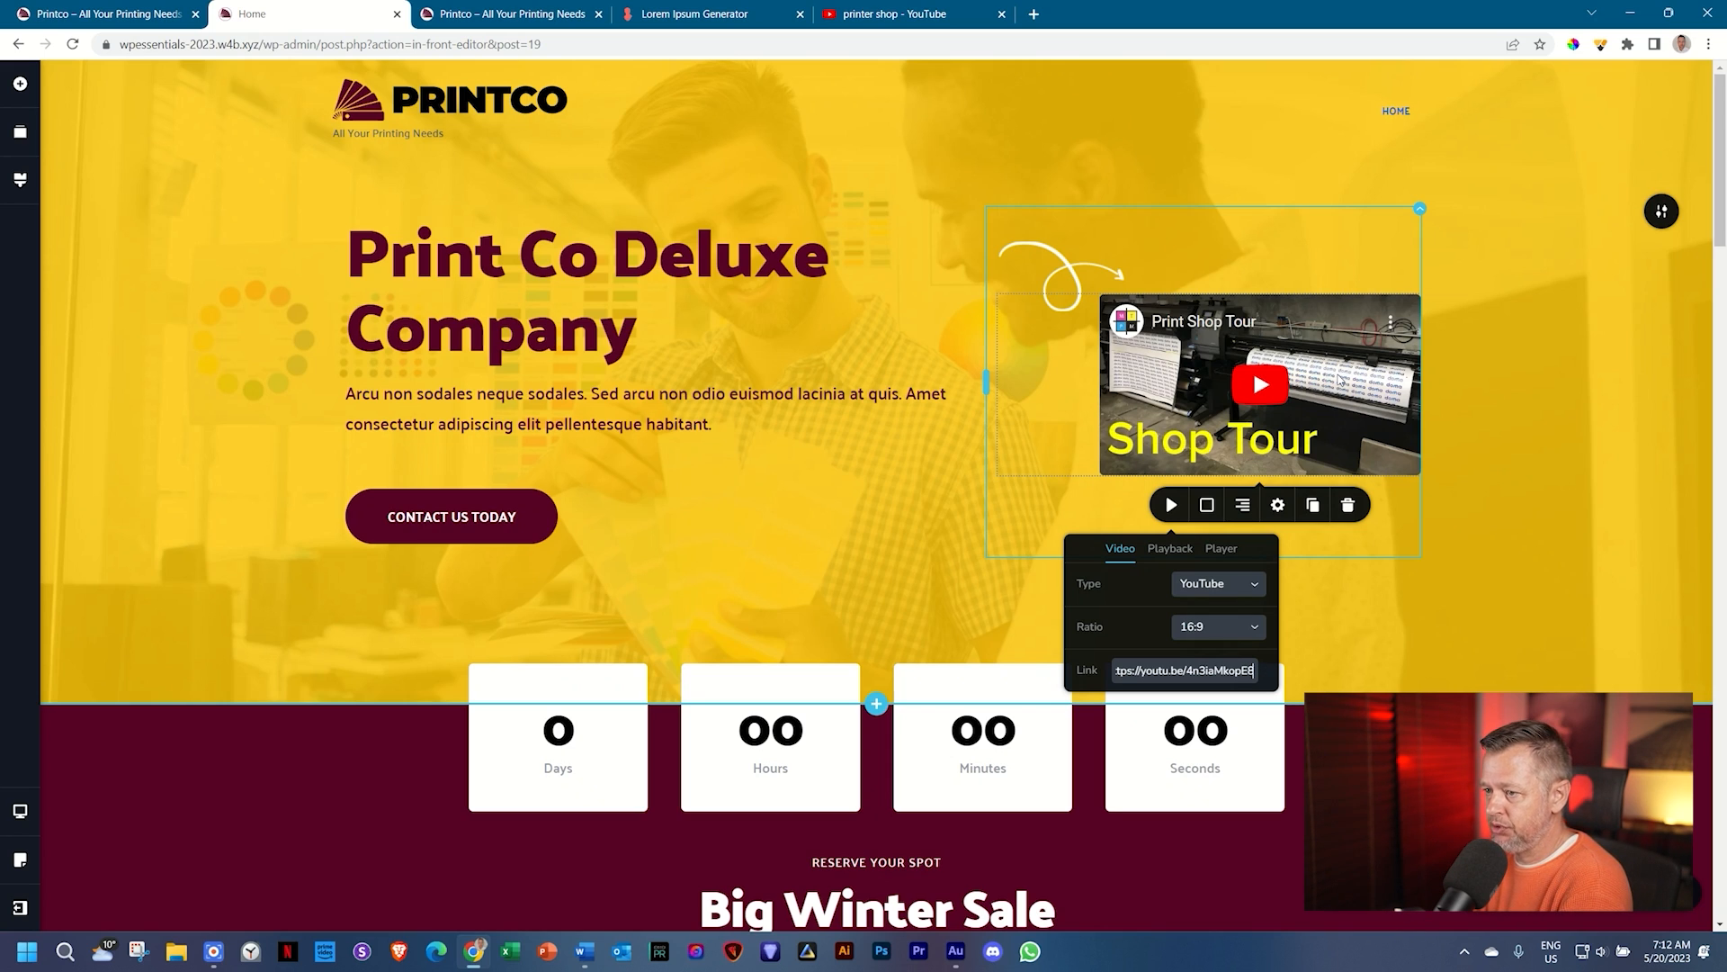
# Step: Set 02-_-Video-Cover.jpg, the printing-press worker photo, as the hero video's cover image
pyautogui.click(1216, 549)
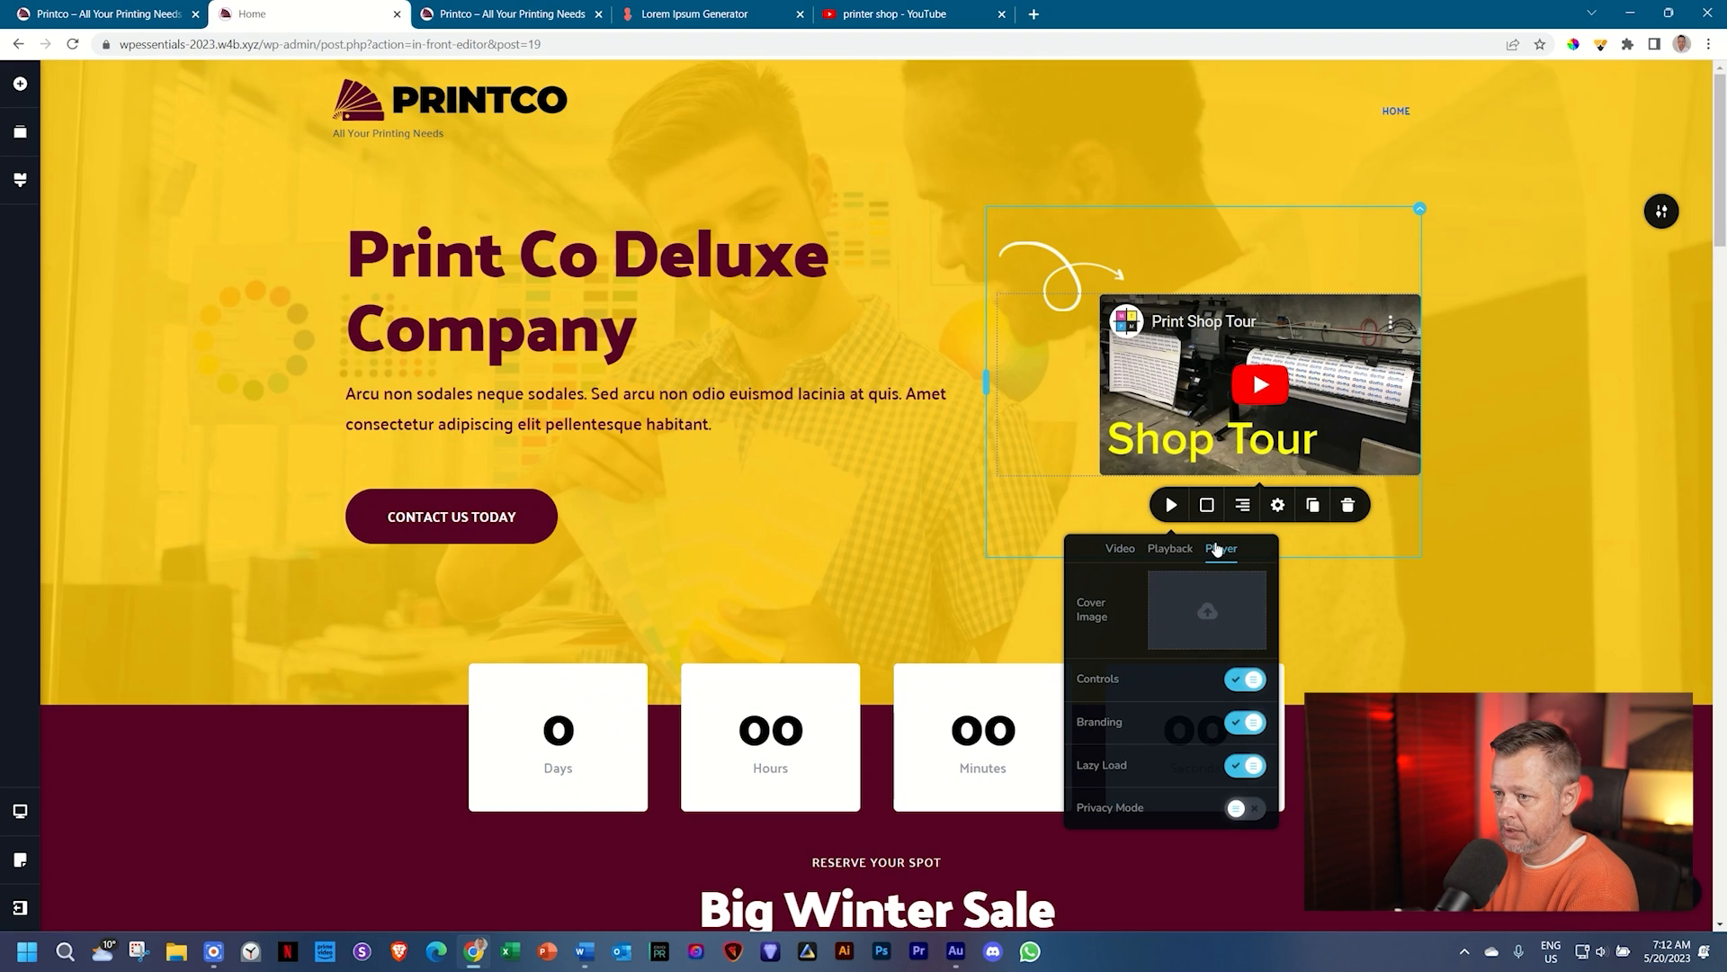
pyautogui.click(1206, 598)
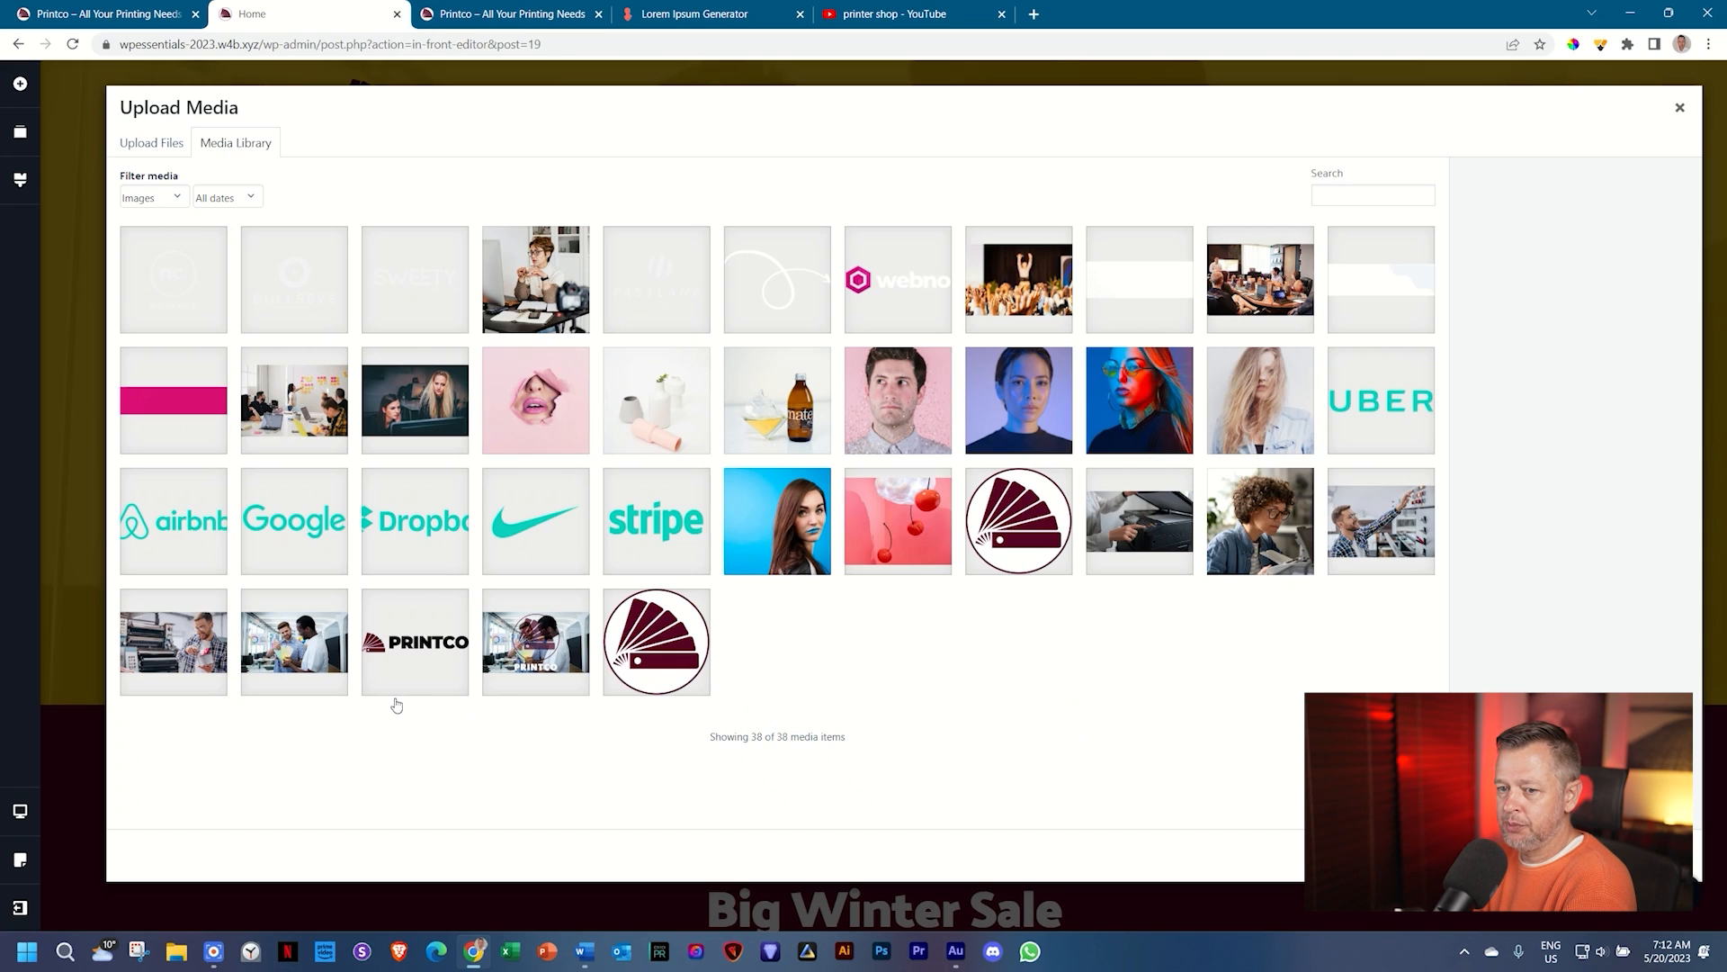
pyautogui.click(275, 660)
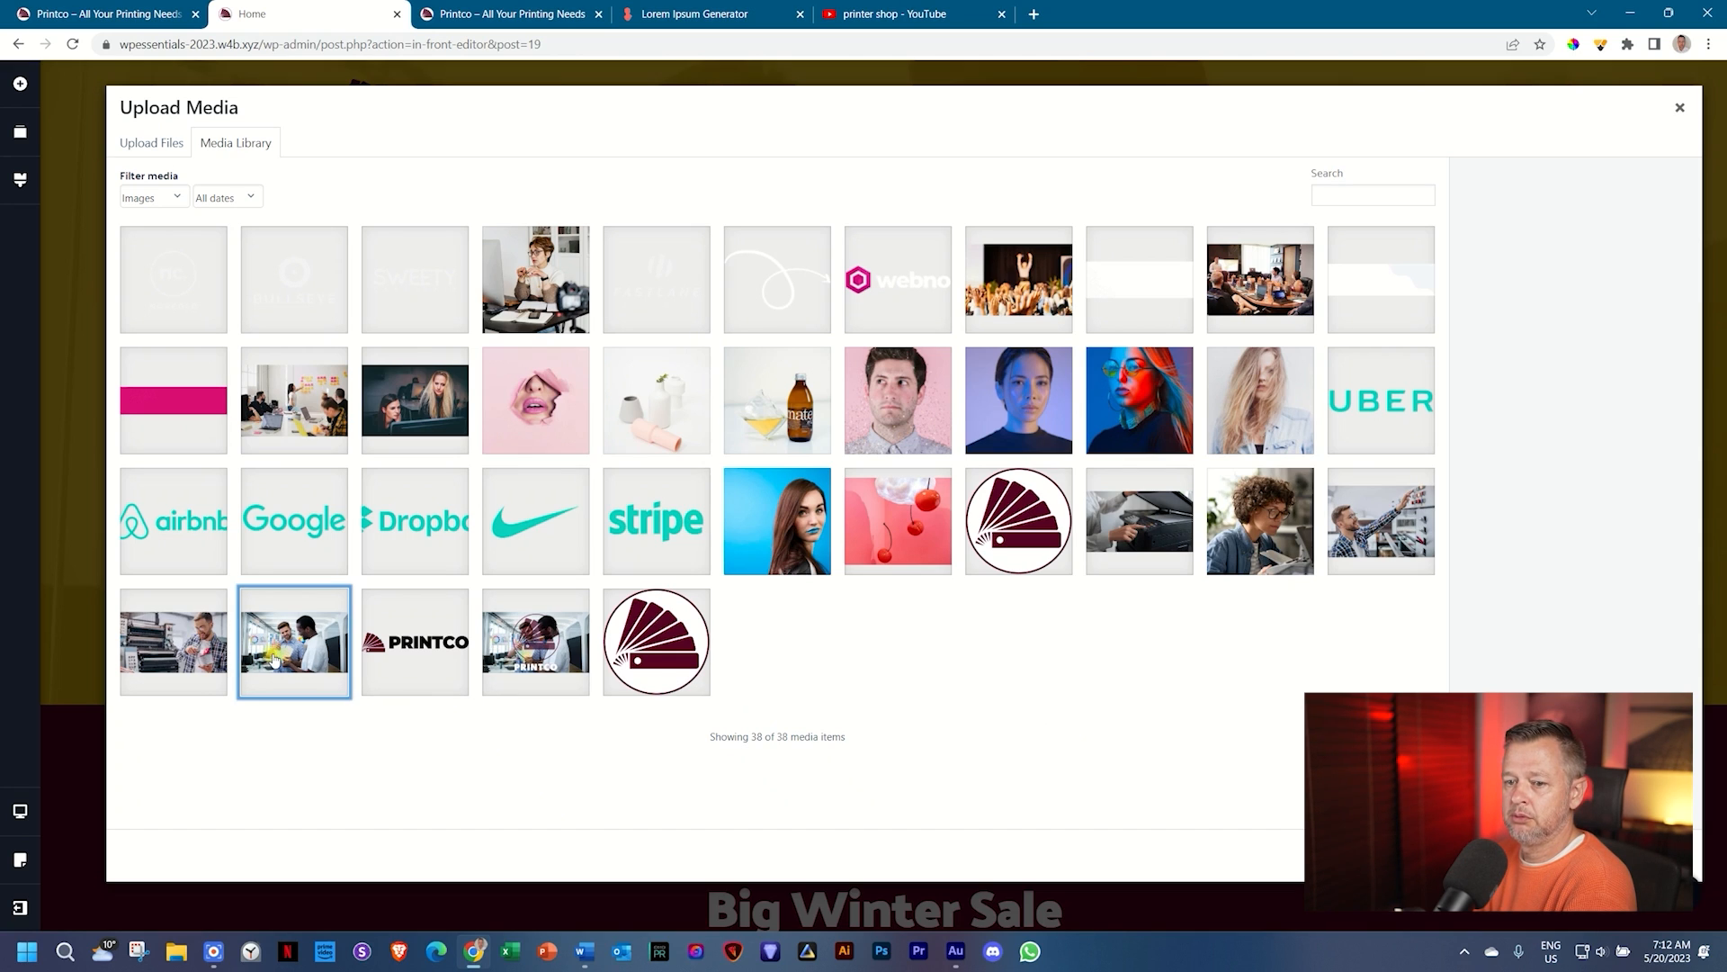
pyautogui.click(195, 660)
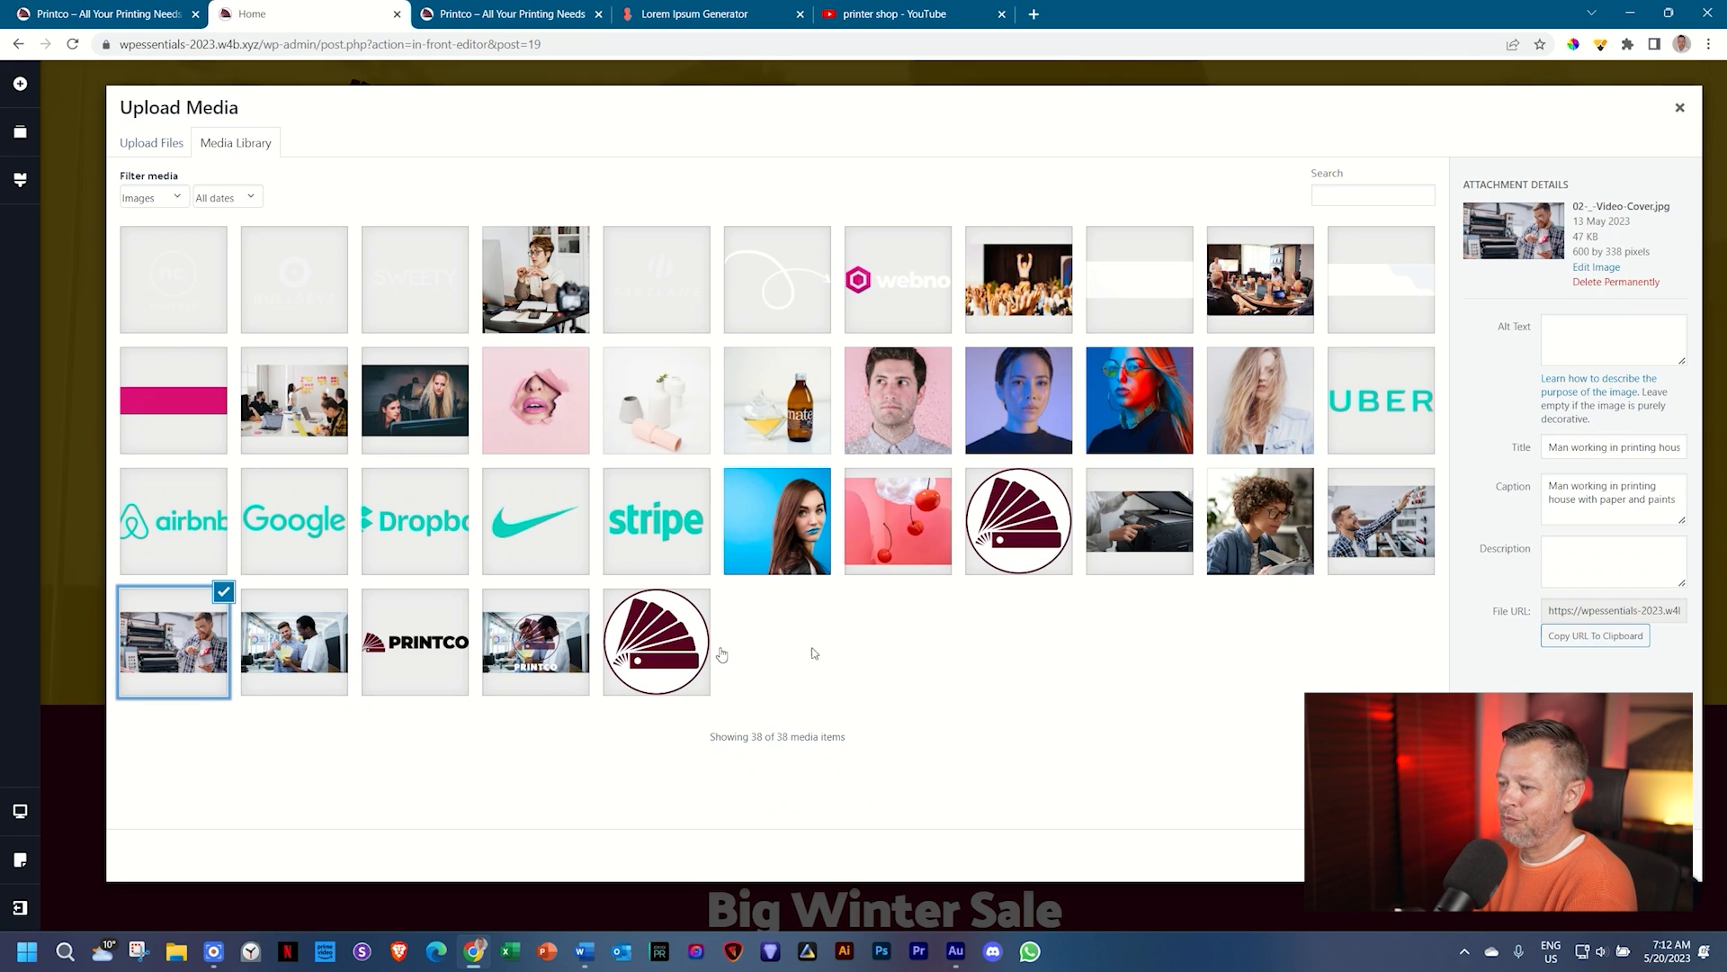
pyautogui.click(1661, 856)
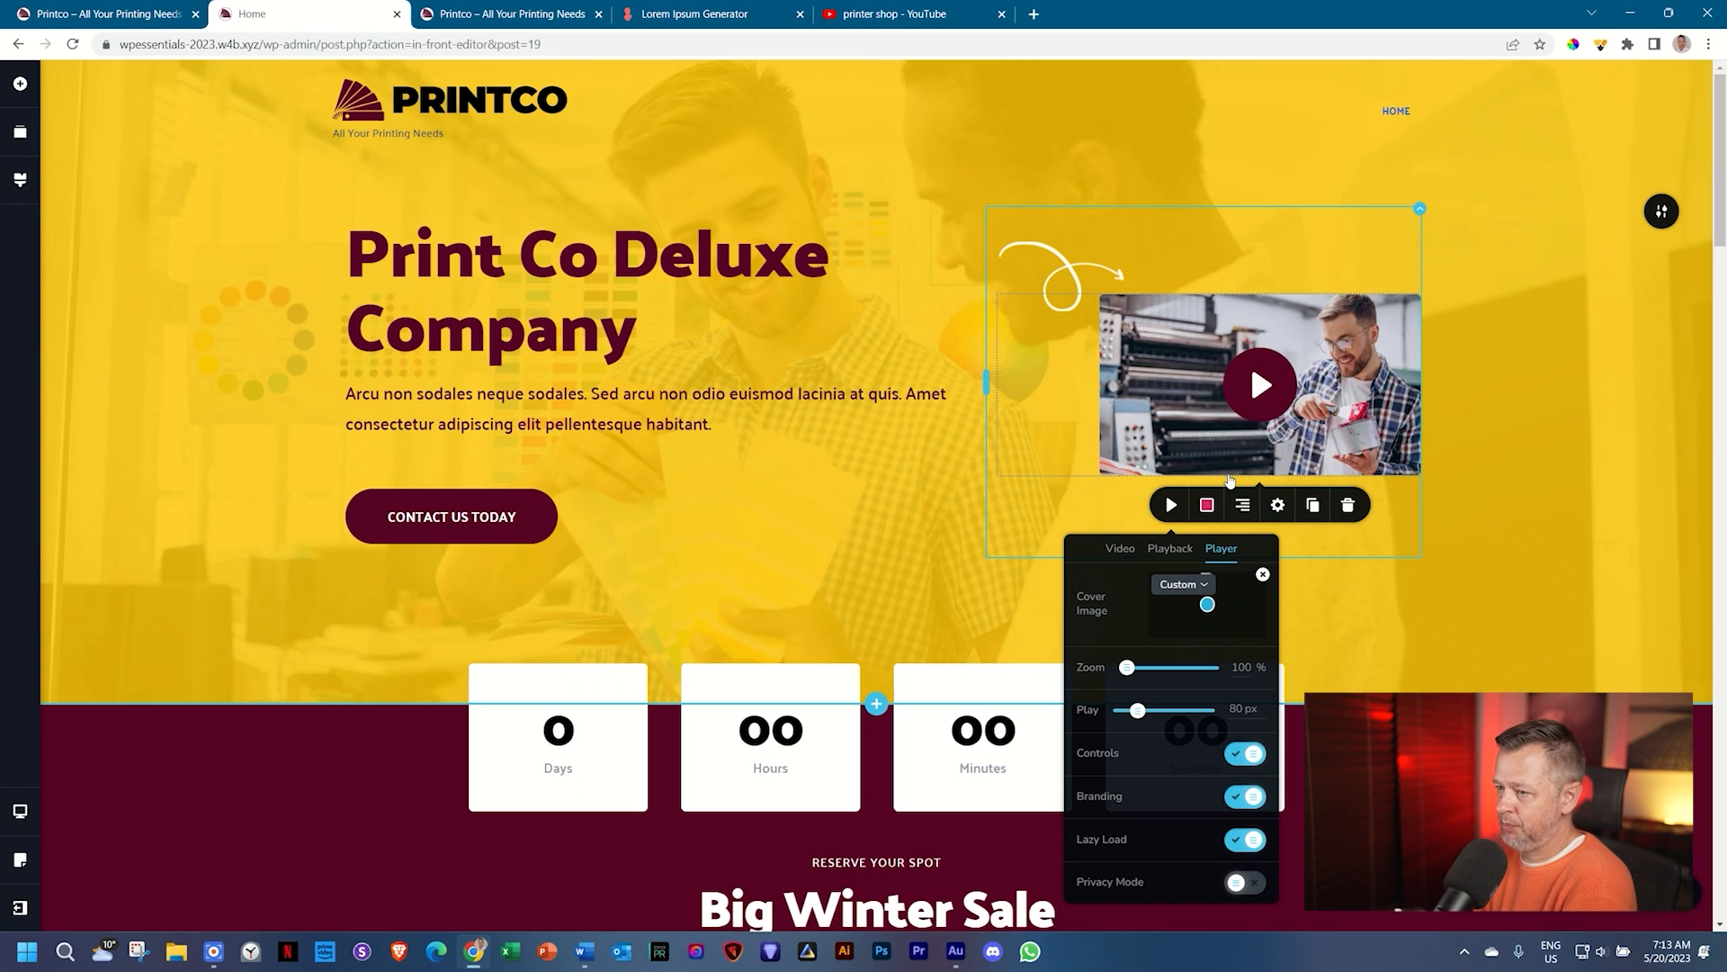
# Step: Colour the video's play button white and its play icon maroon #560224
pyautogui.click(1210, 509)
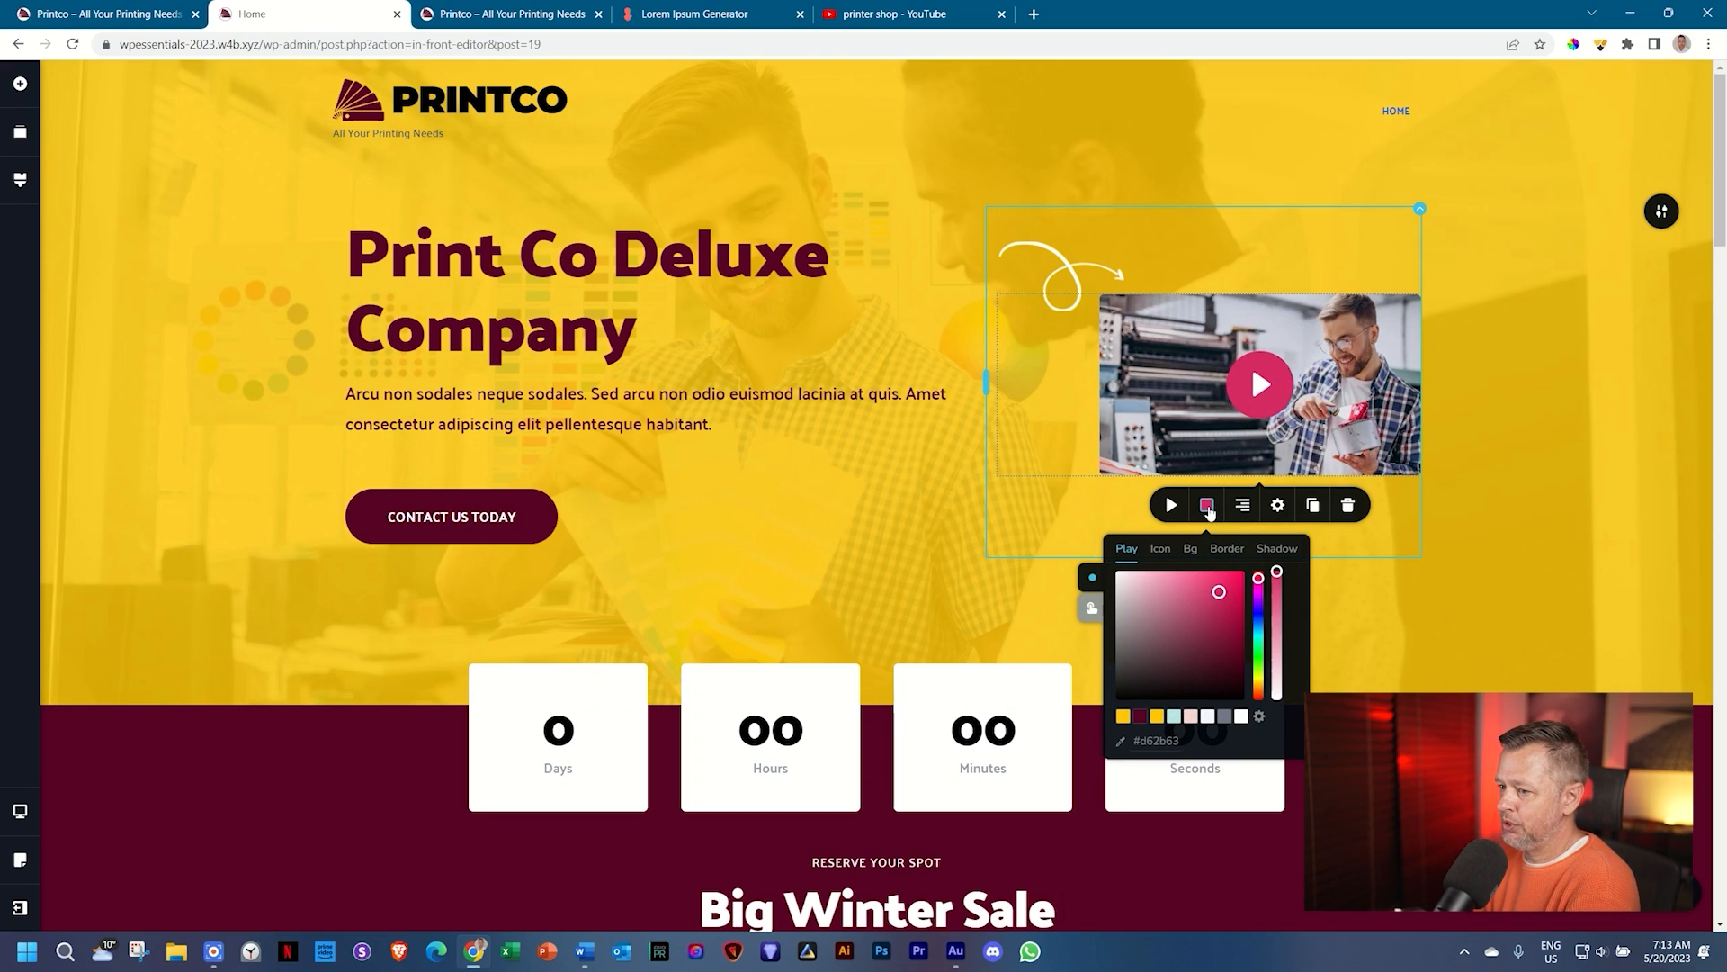
pyautogui.click(1242, 716)
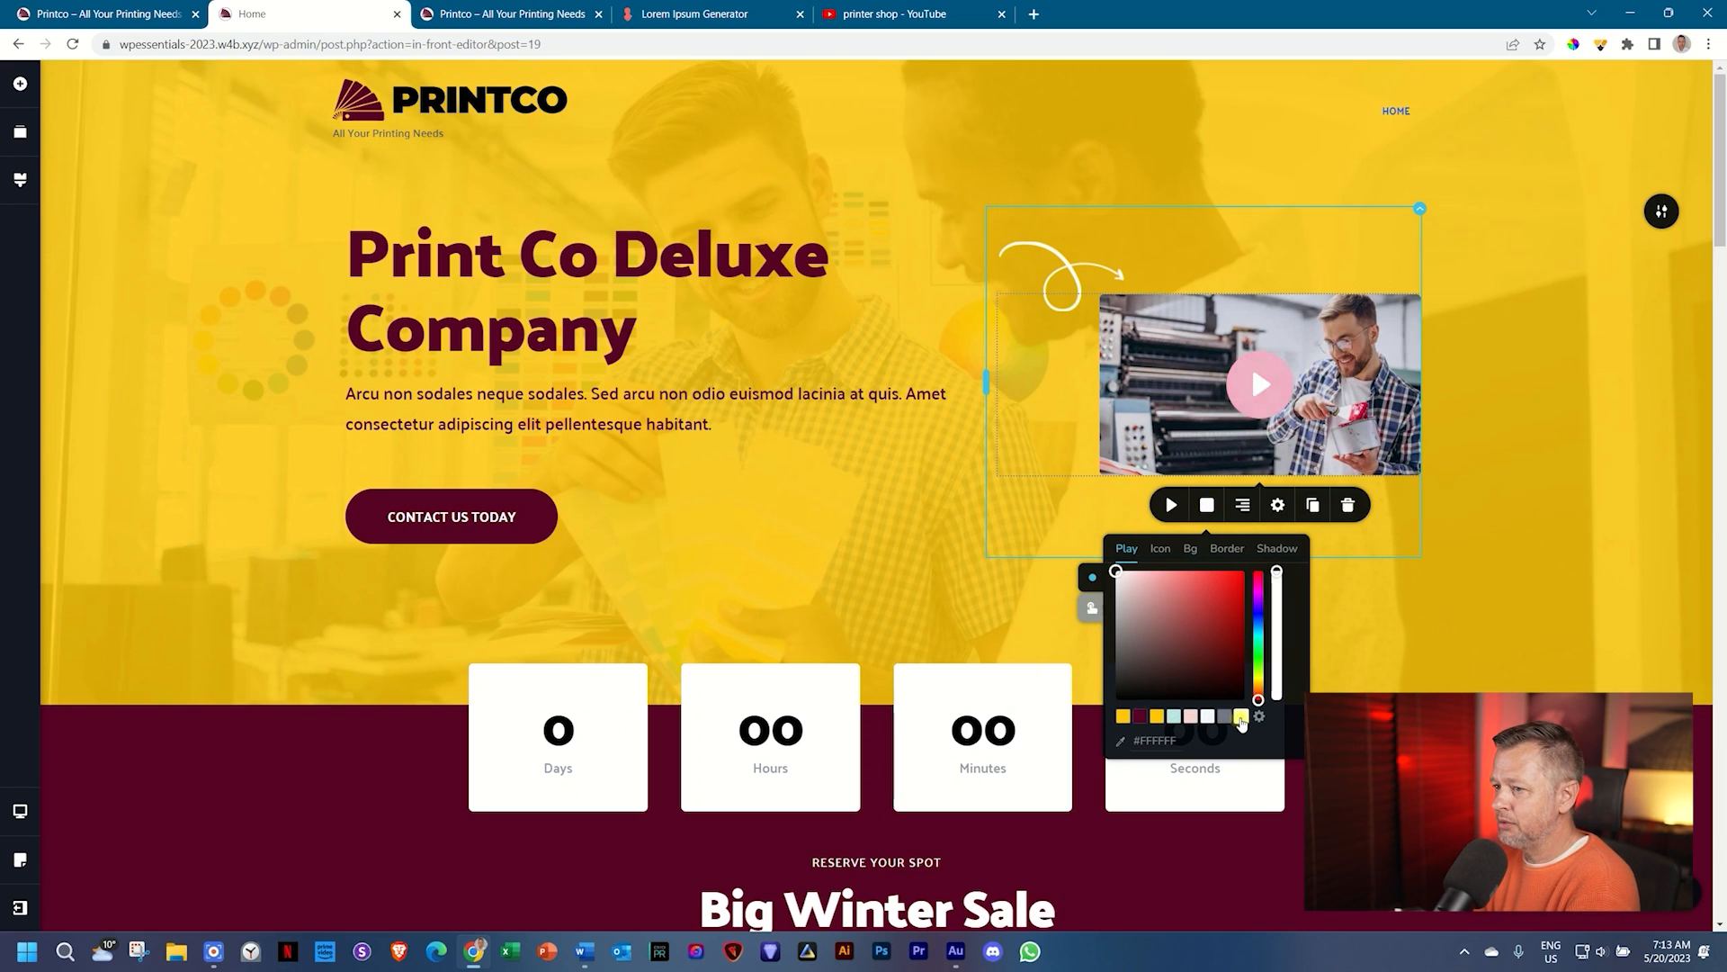
pyautogui.click(1161, 551)
pyautogui.click(1140, 718)
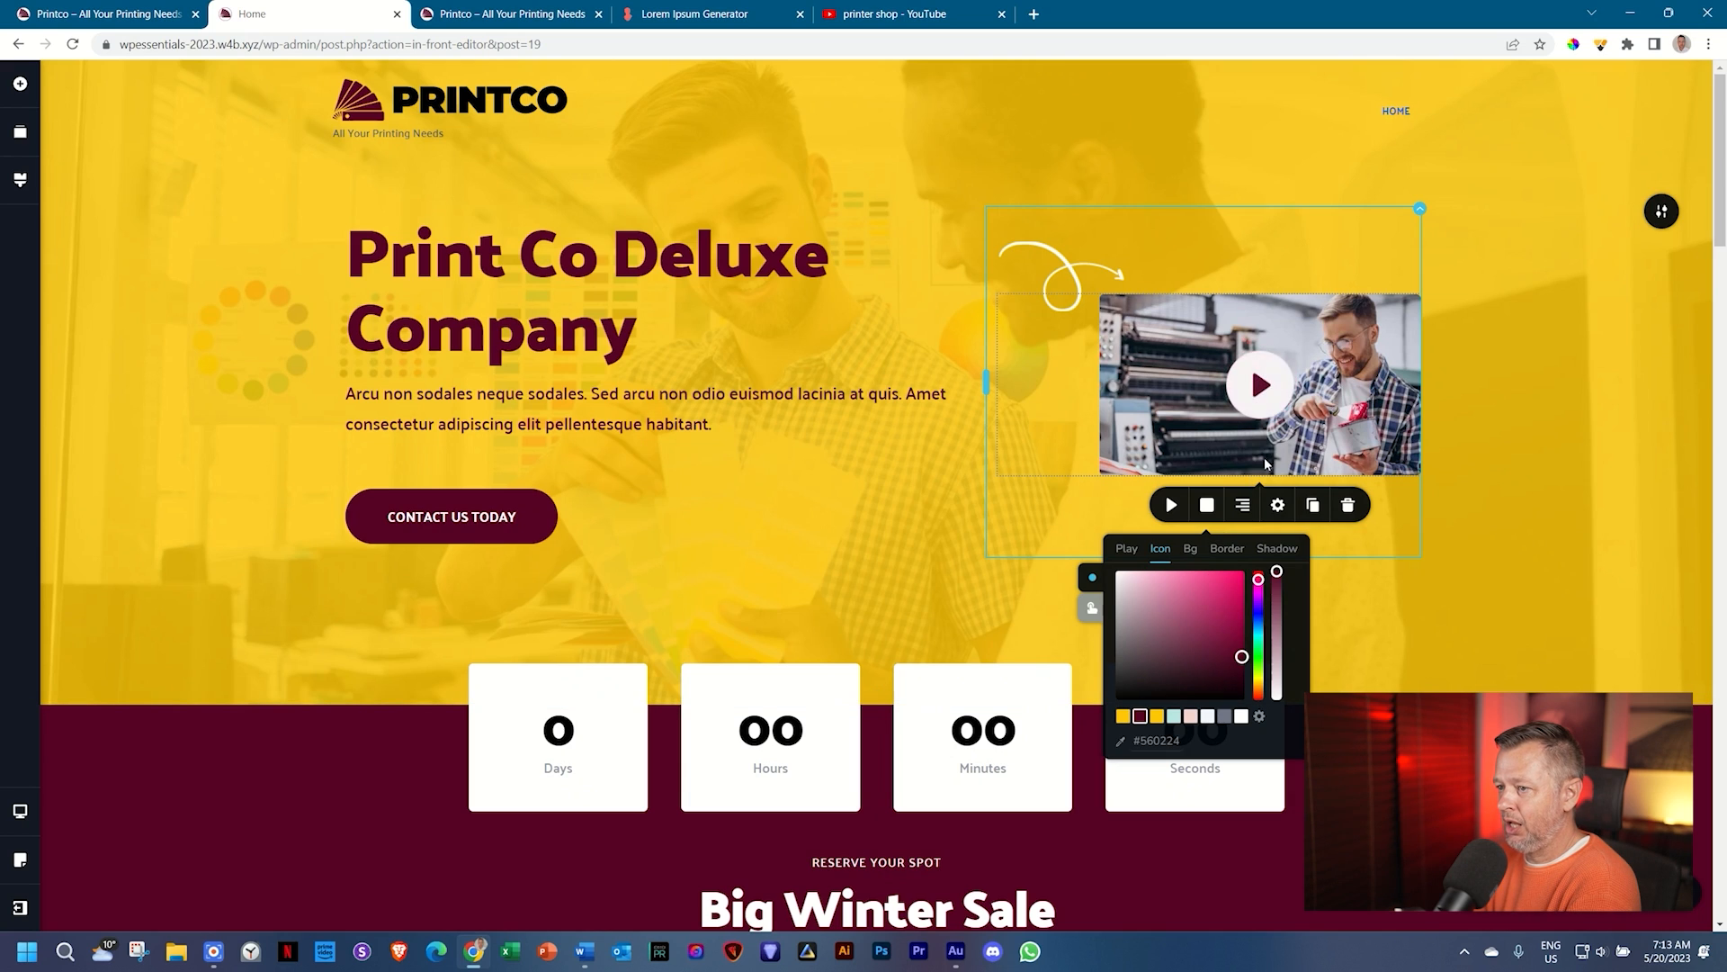
pyautogui.click(1511, 403)
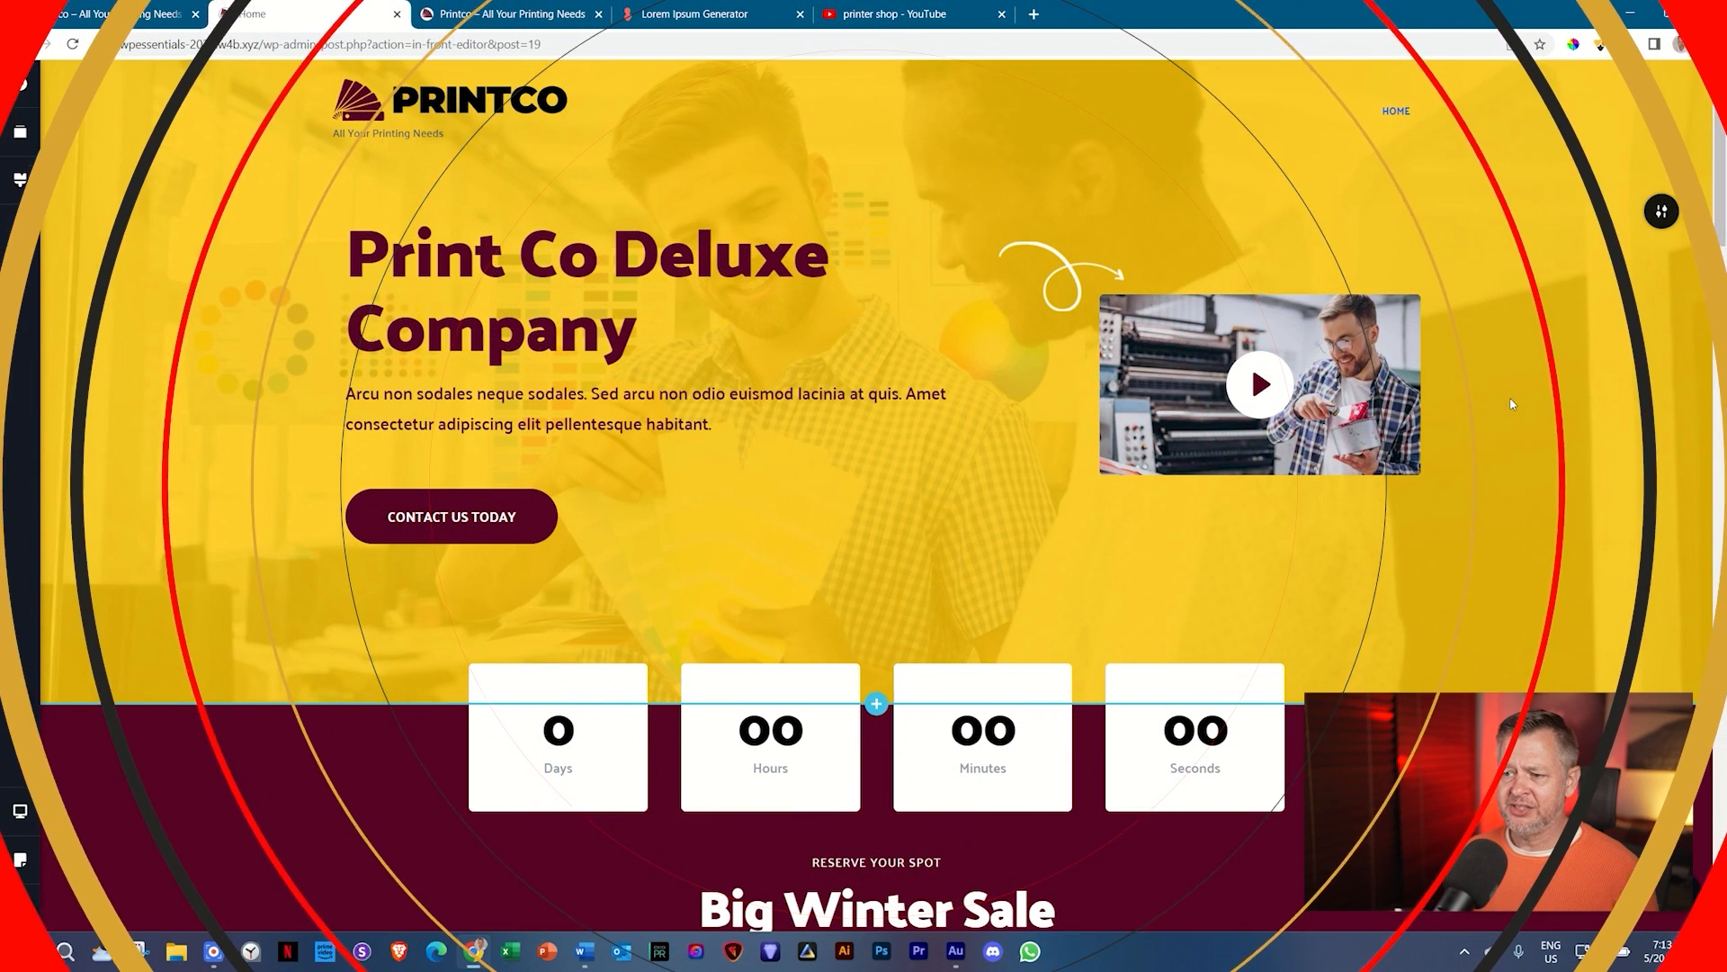
pyautogui.scroll(-2, 1510, 400)
pyautogui.scroll(-1, 1512, 404)
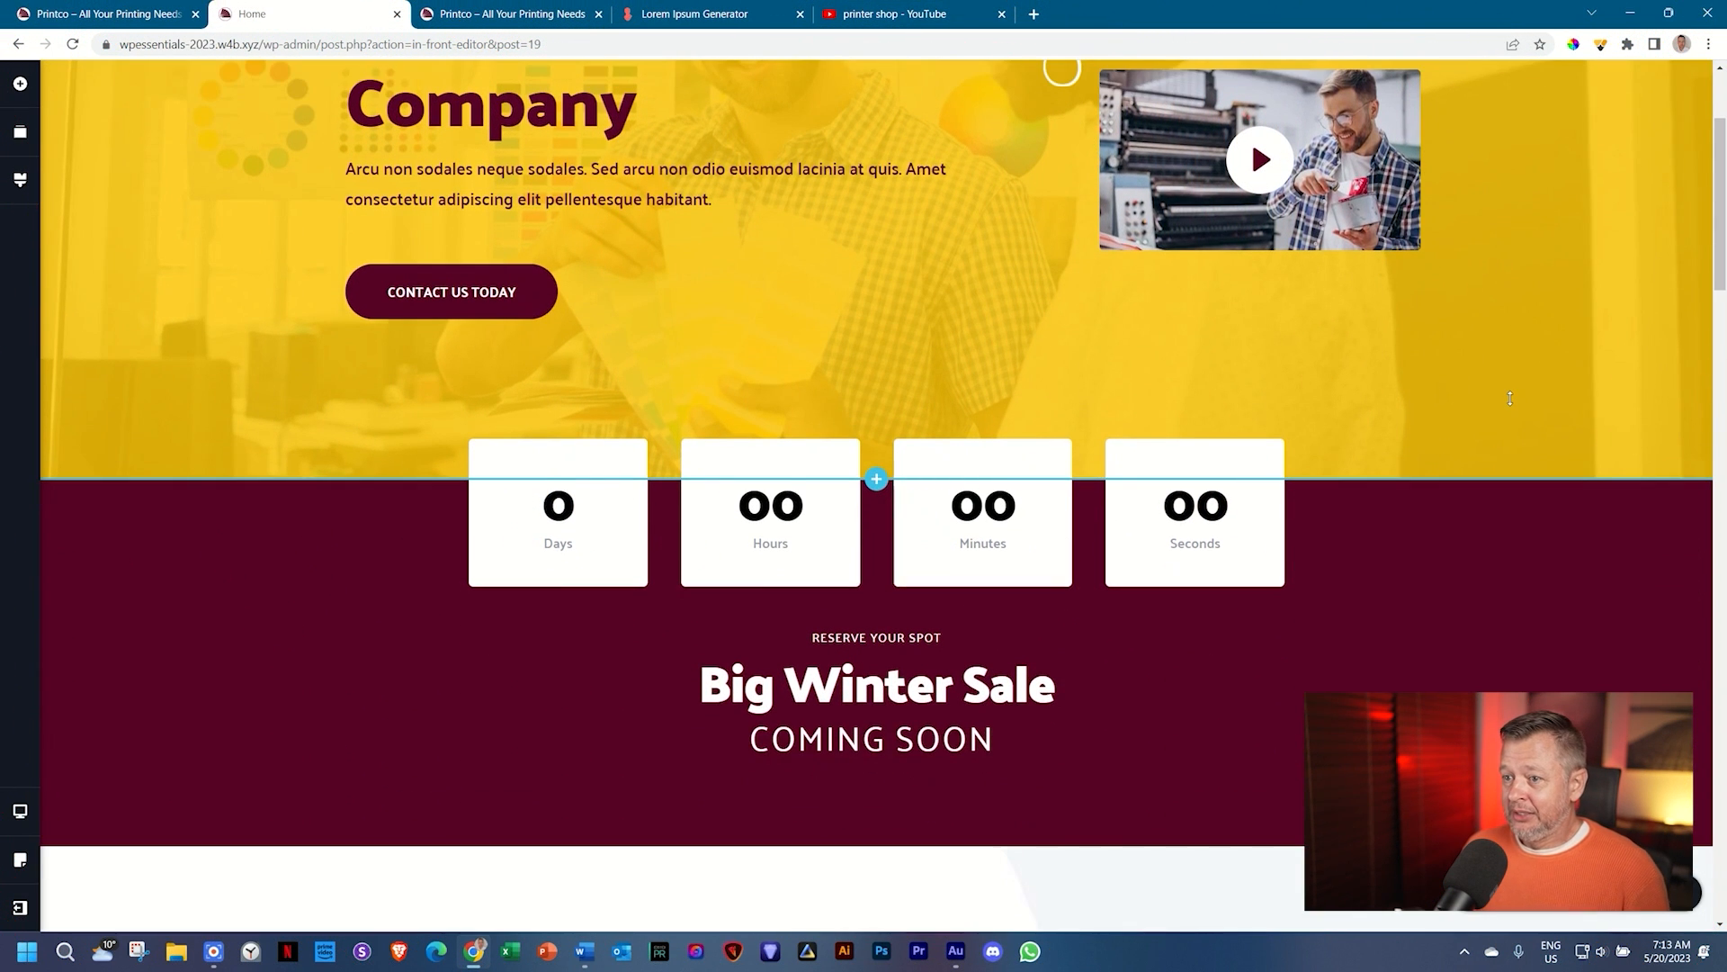
pyautogui.scroll(-1, 1514, 404)
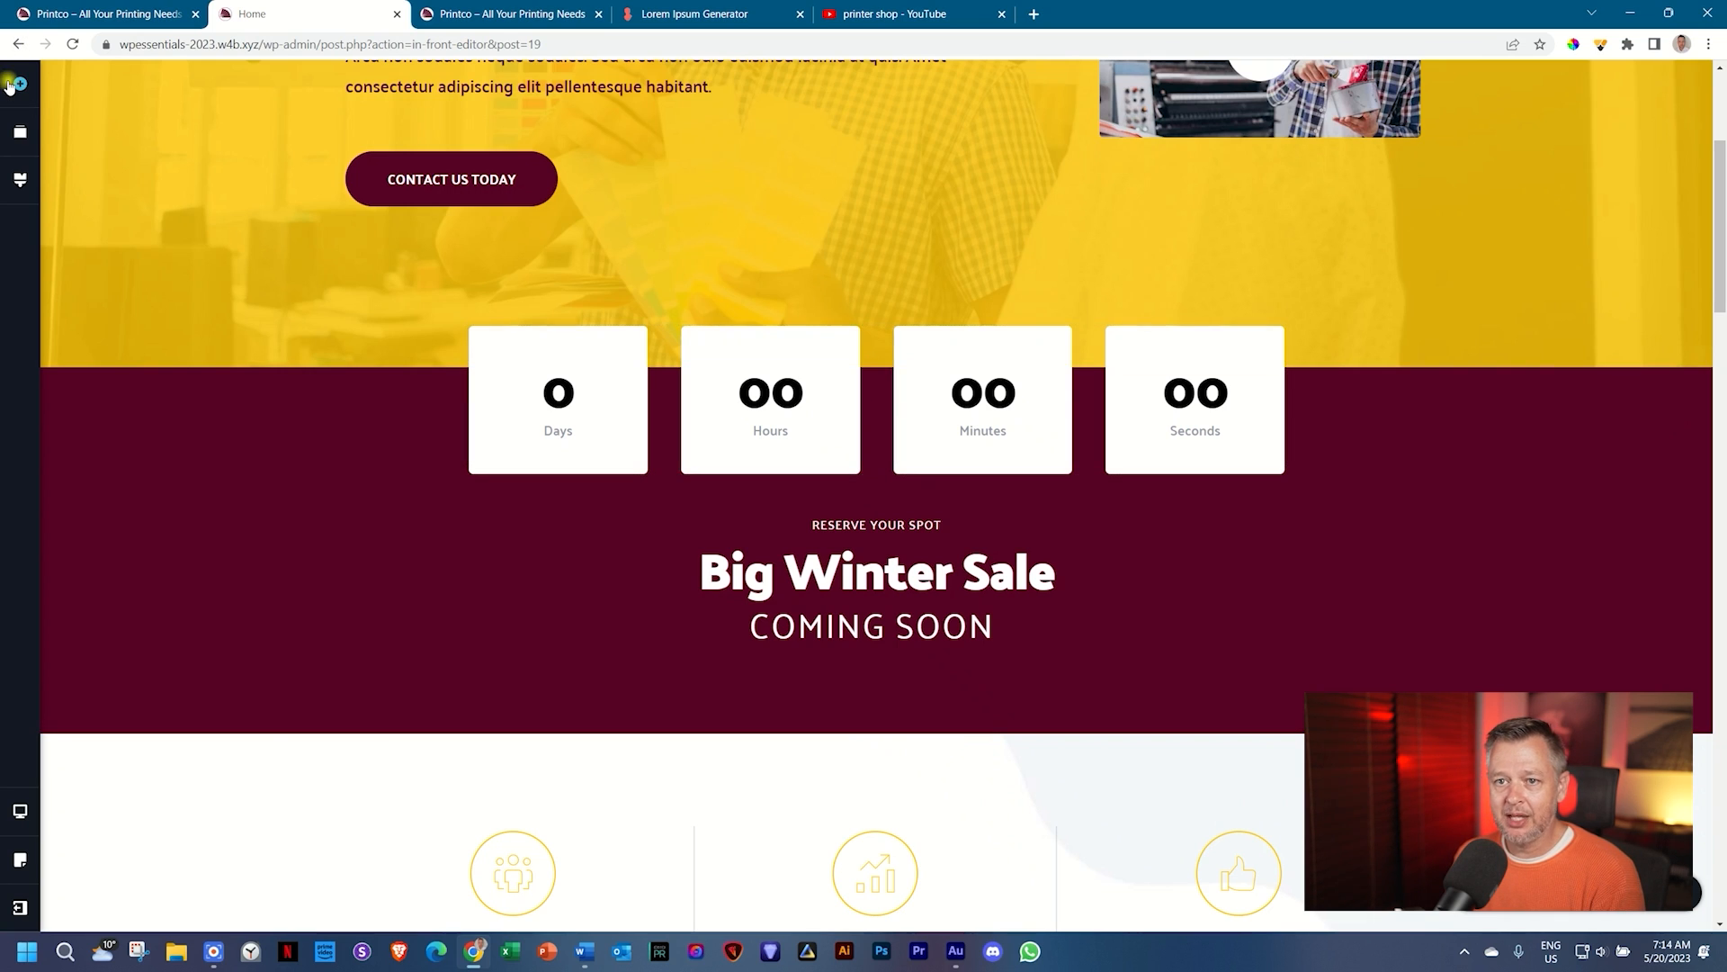
# Step: Open the Add Elements list and browse through the available elements
pyautogui.click(20, 83)
pyautogui.scroll(-5, 132, 291)
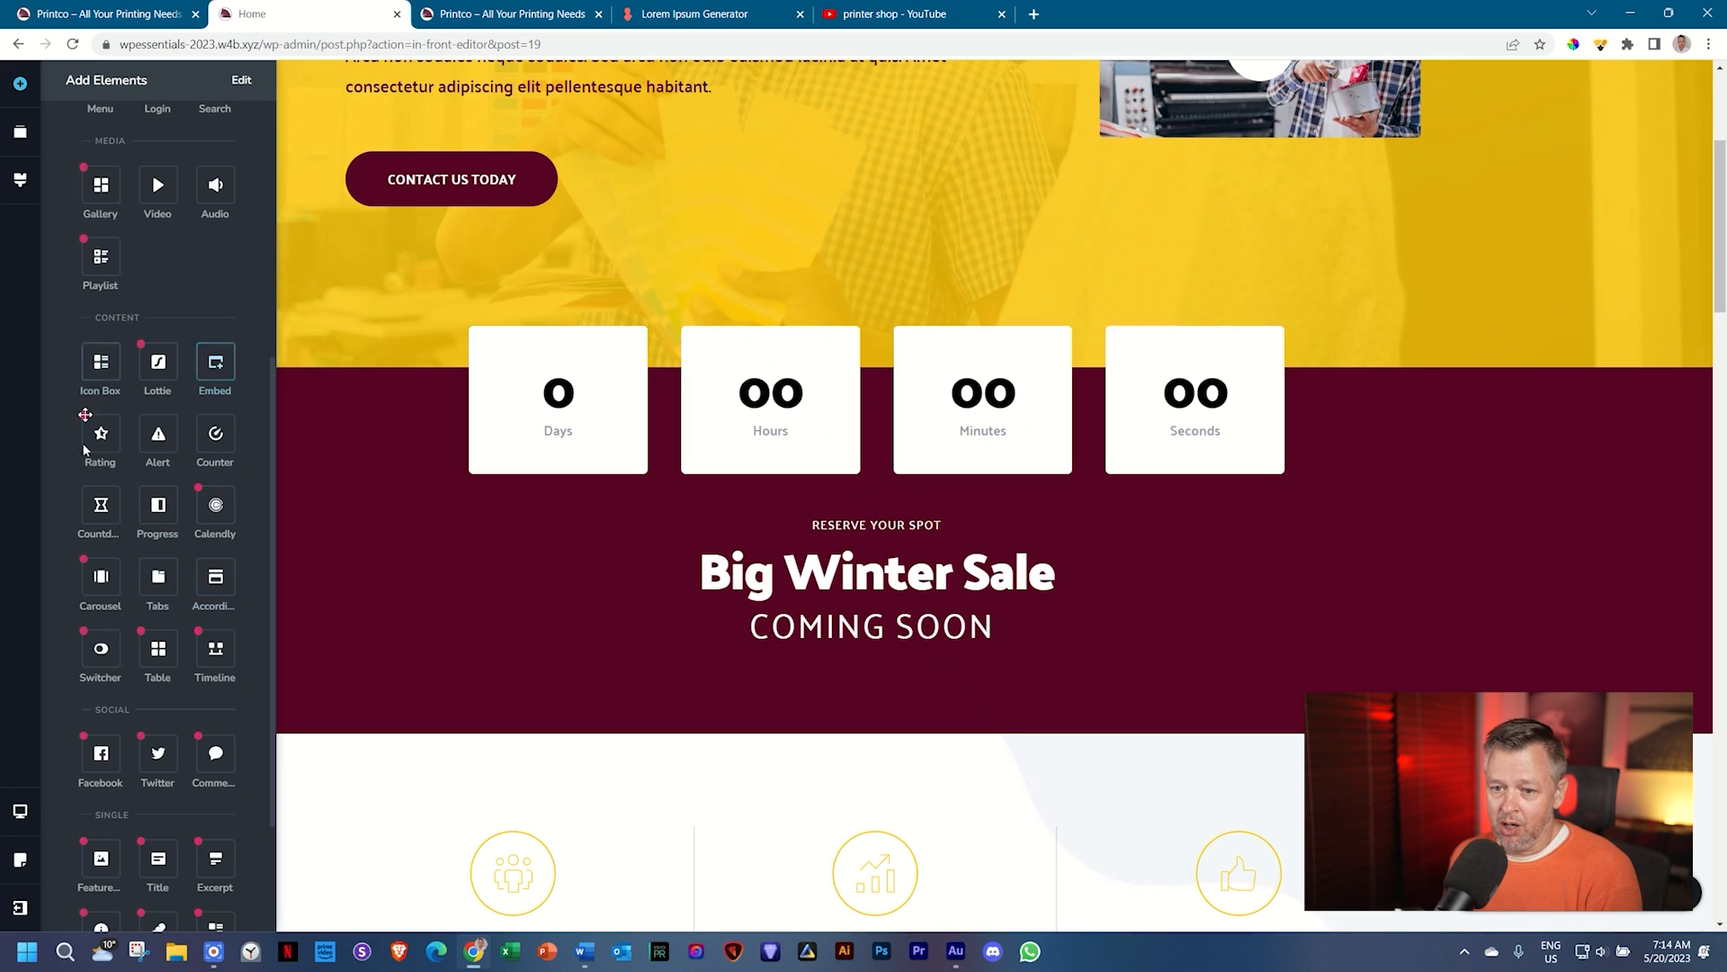
pyautogui.scroll(1, 140, 712)
pyautogui.scroll(3, 140, 712)
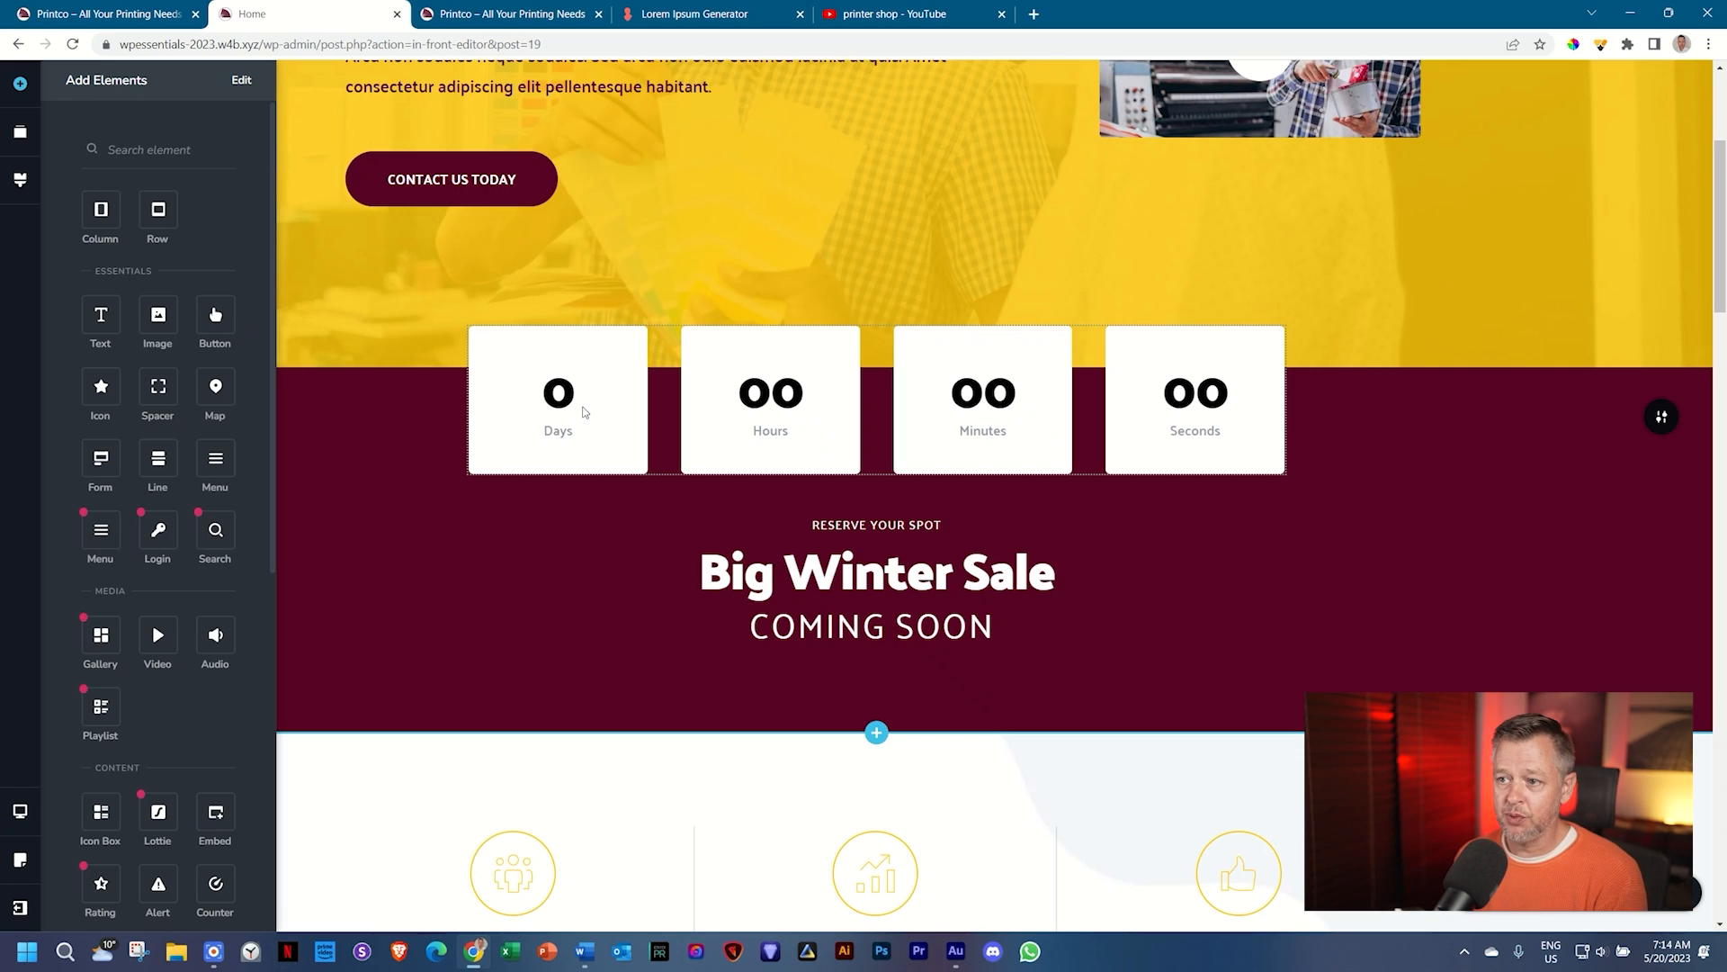
# Step: Select the countdown and bring up its Timer settings showing 3/1/2021, 10 am, 30 m
pyautogui.click(585, 412)
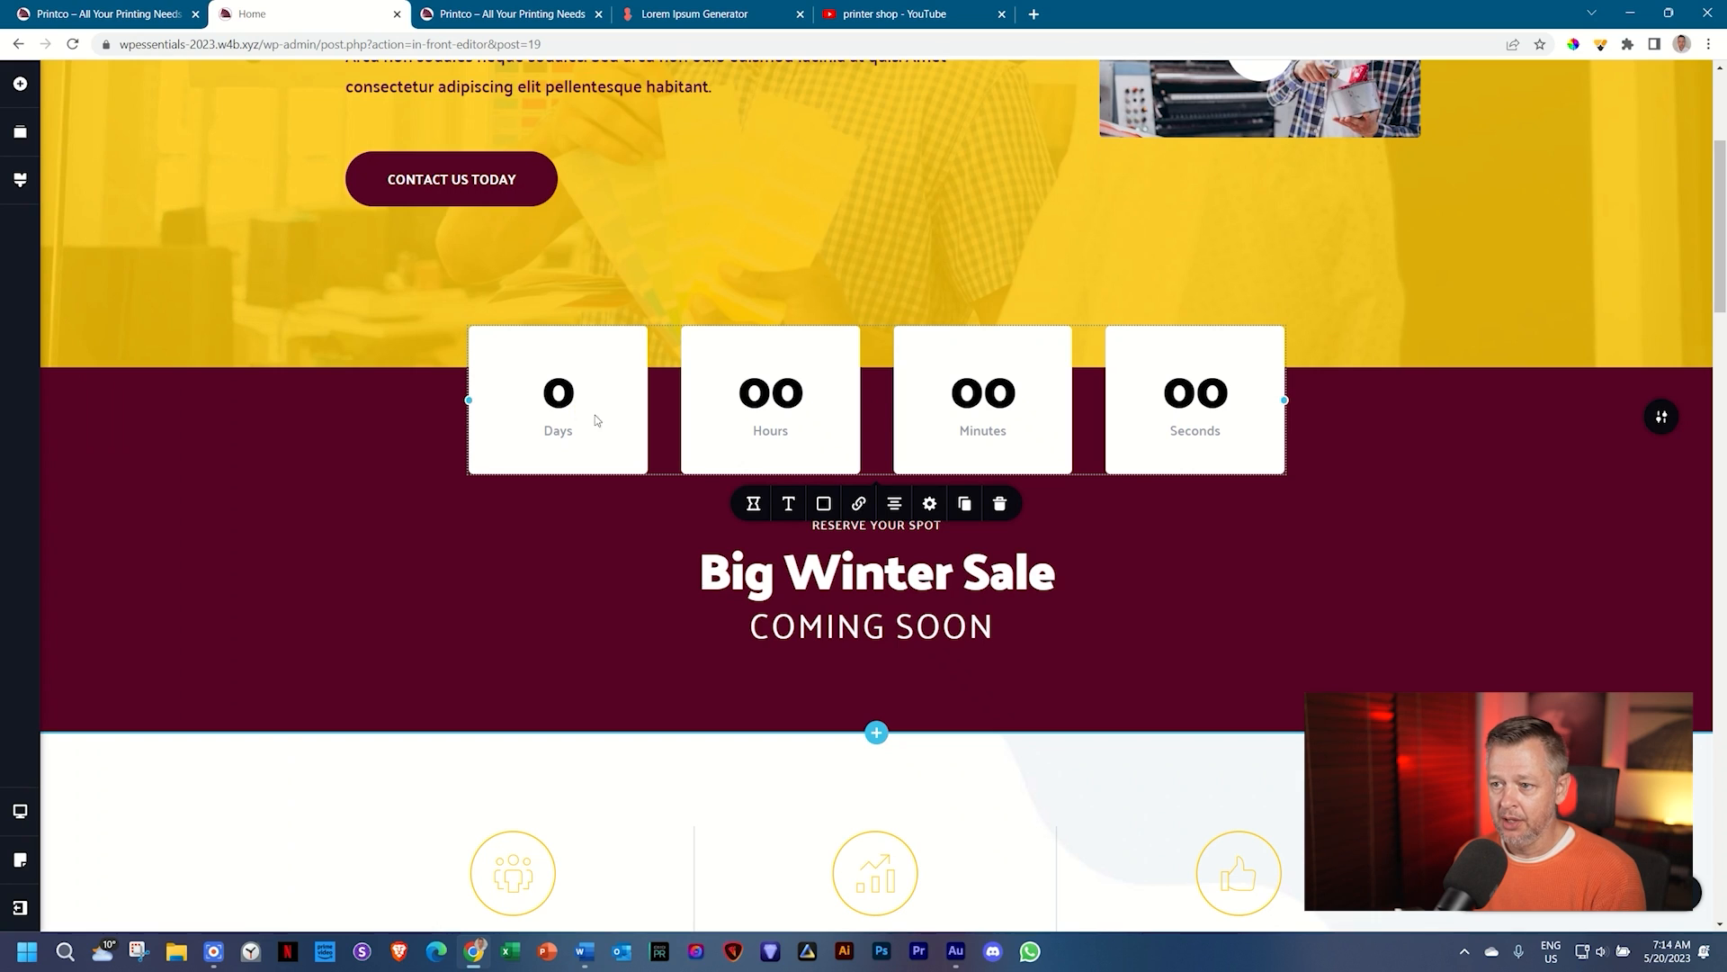
pyautogui.click(754, 506)
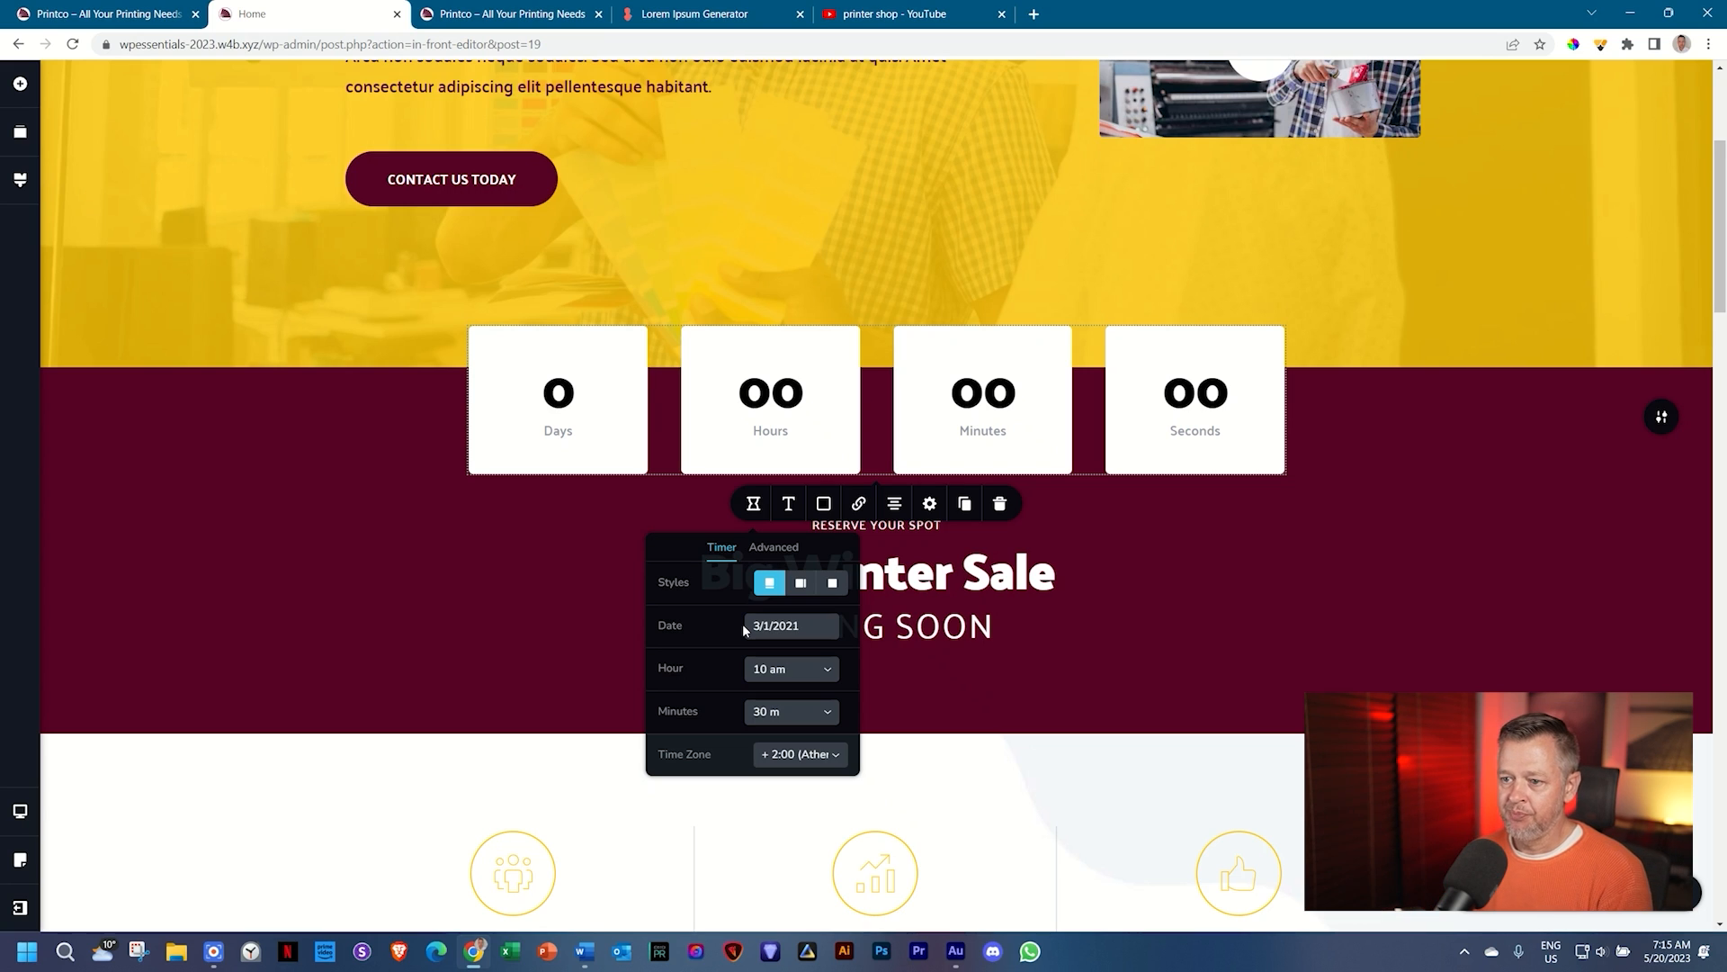
# Step: Change the countdown's target date from 3/1/2021 to 11/6/2023
pyautogui.click(754, 625)
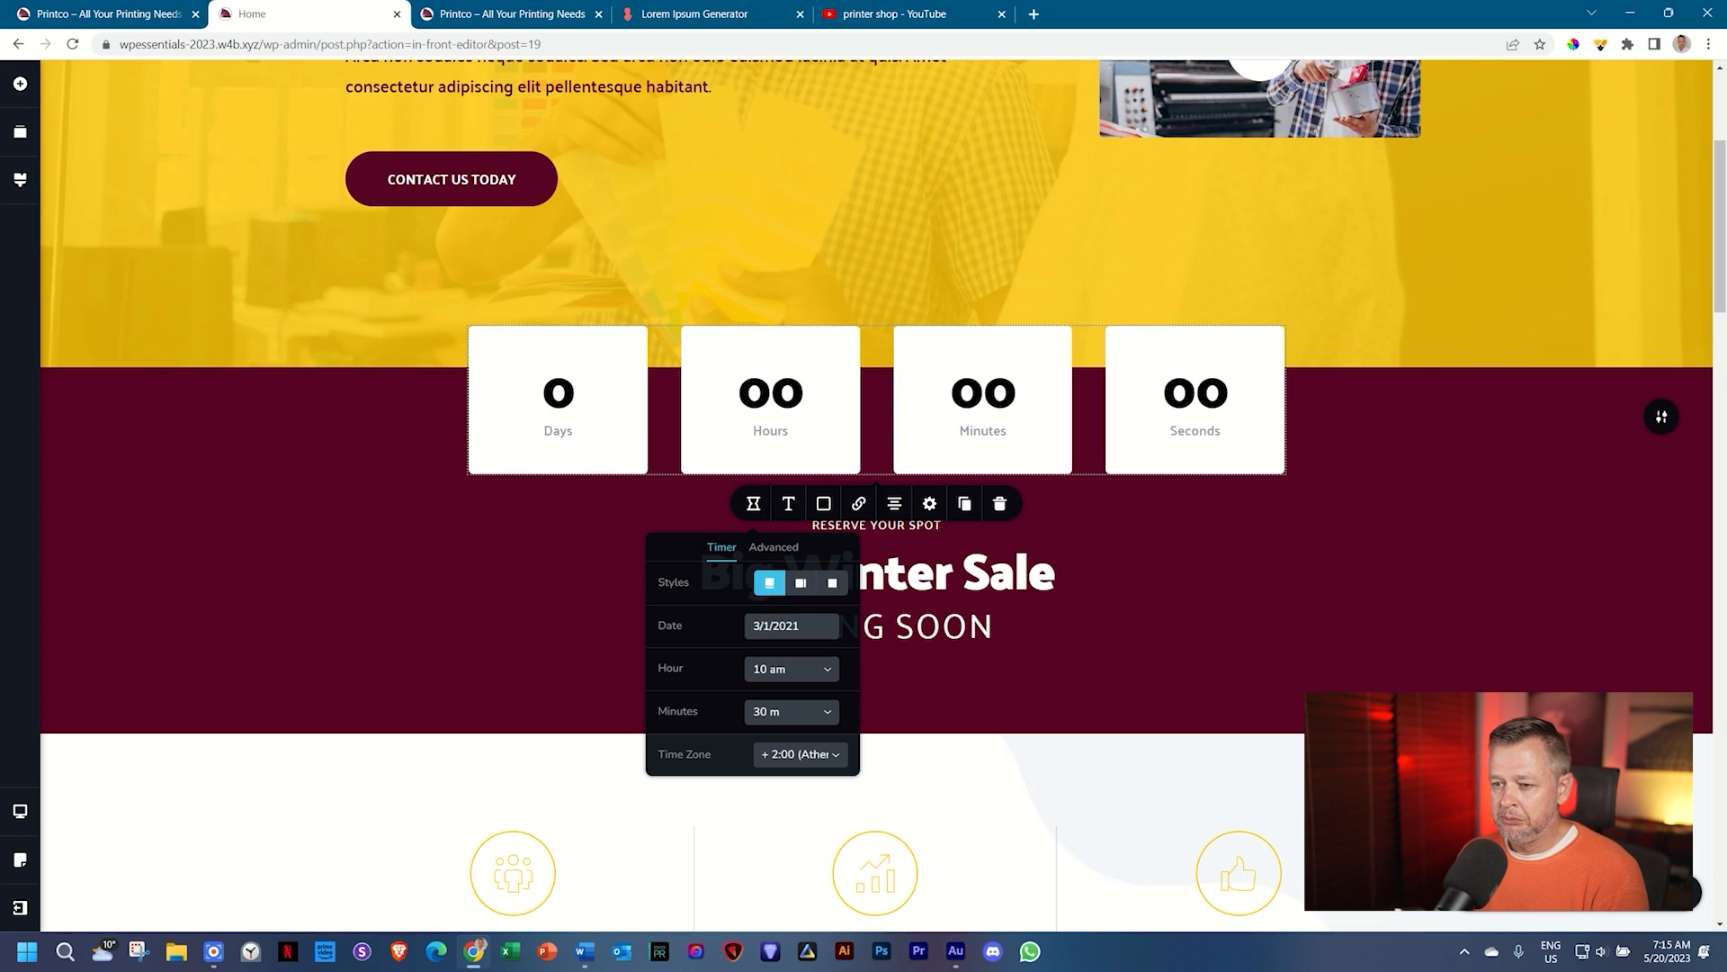
pyautogui.click(761, 624)
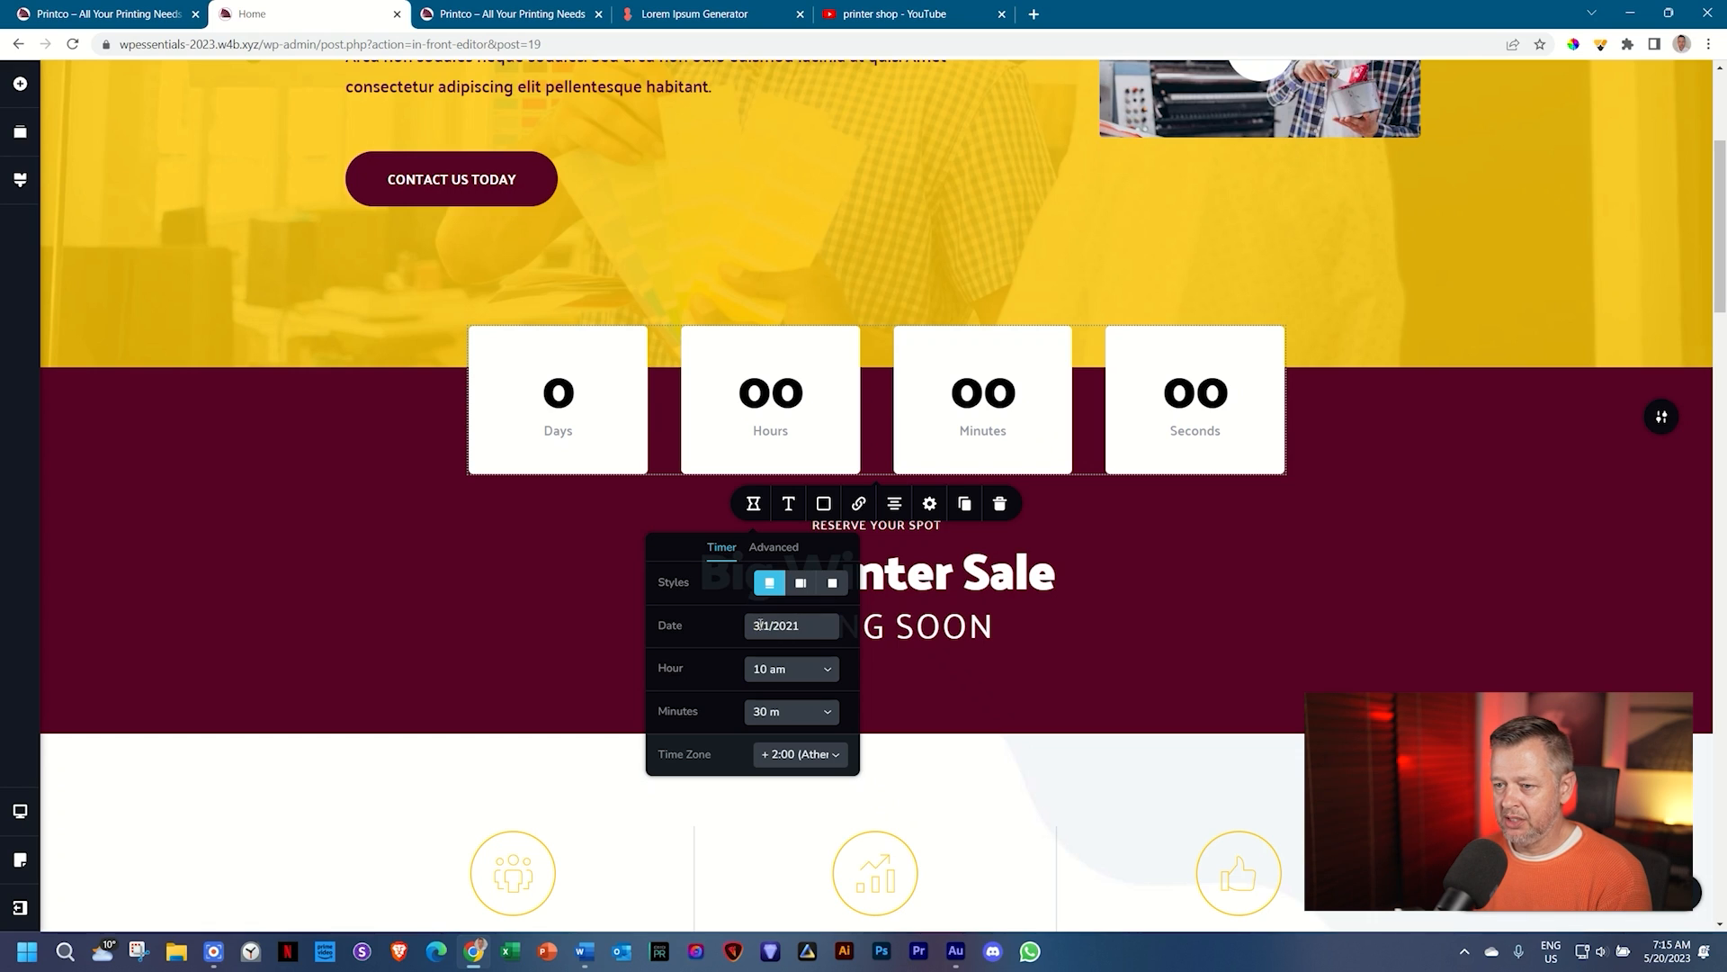
pyautogui.click(763, 622)
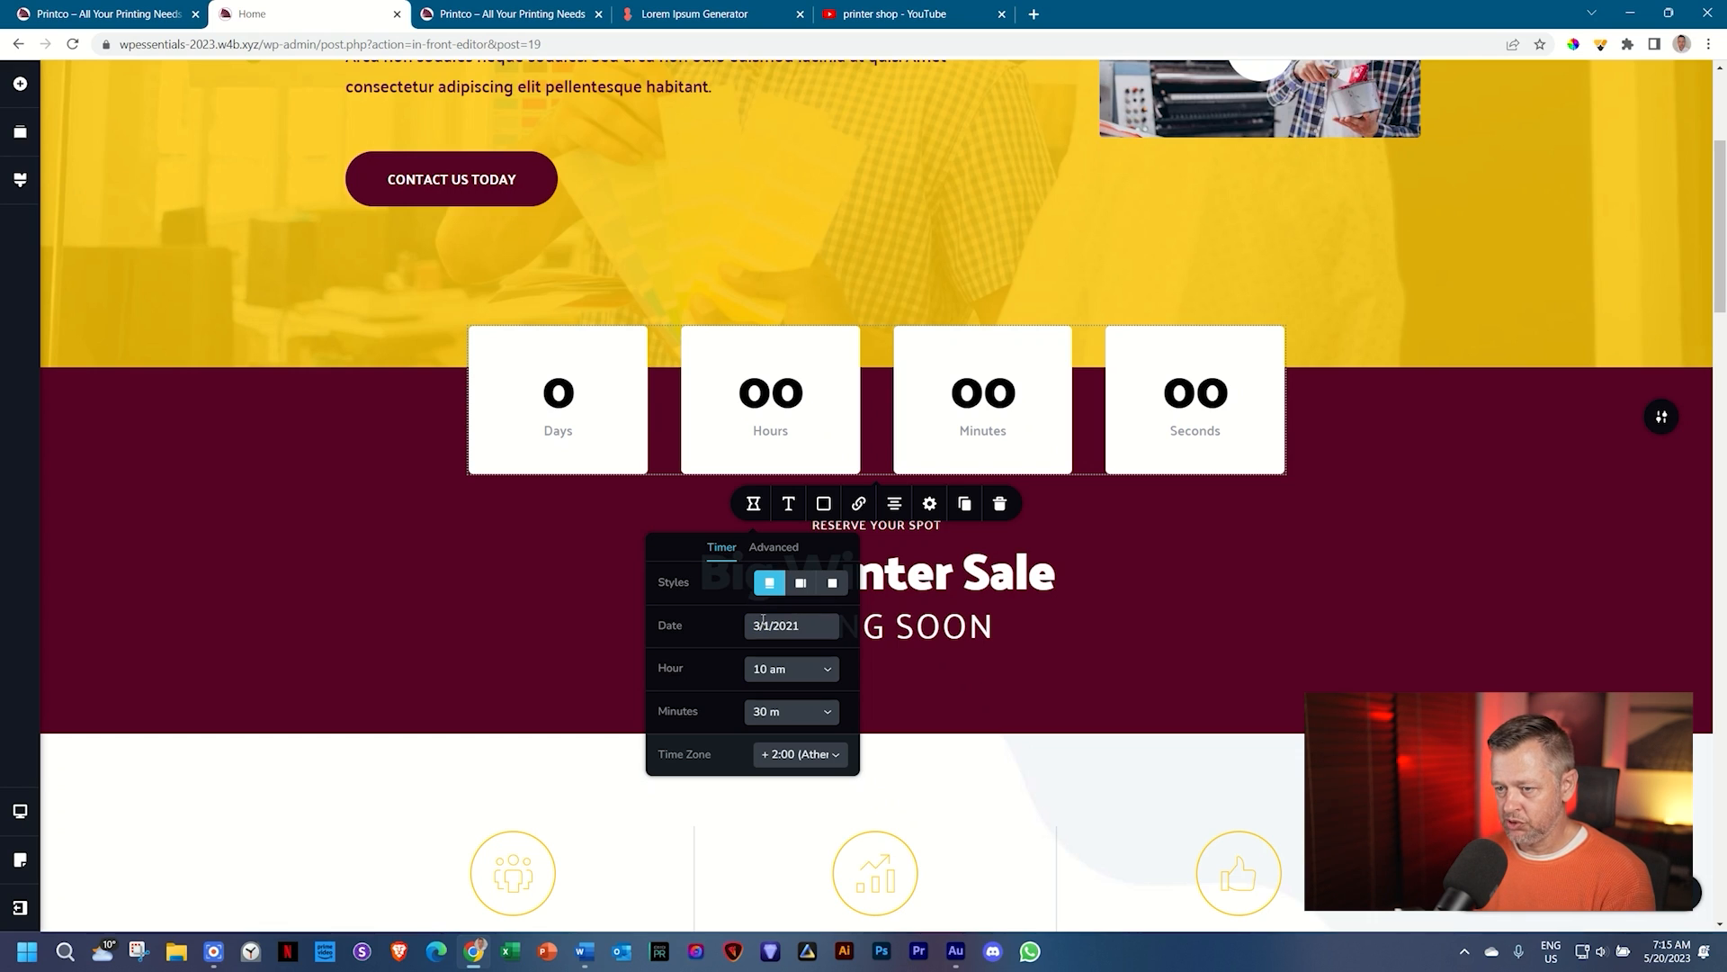
pyautogui.press('BackSpace')
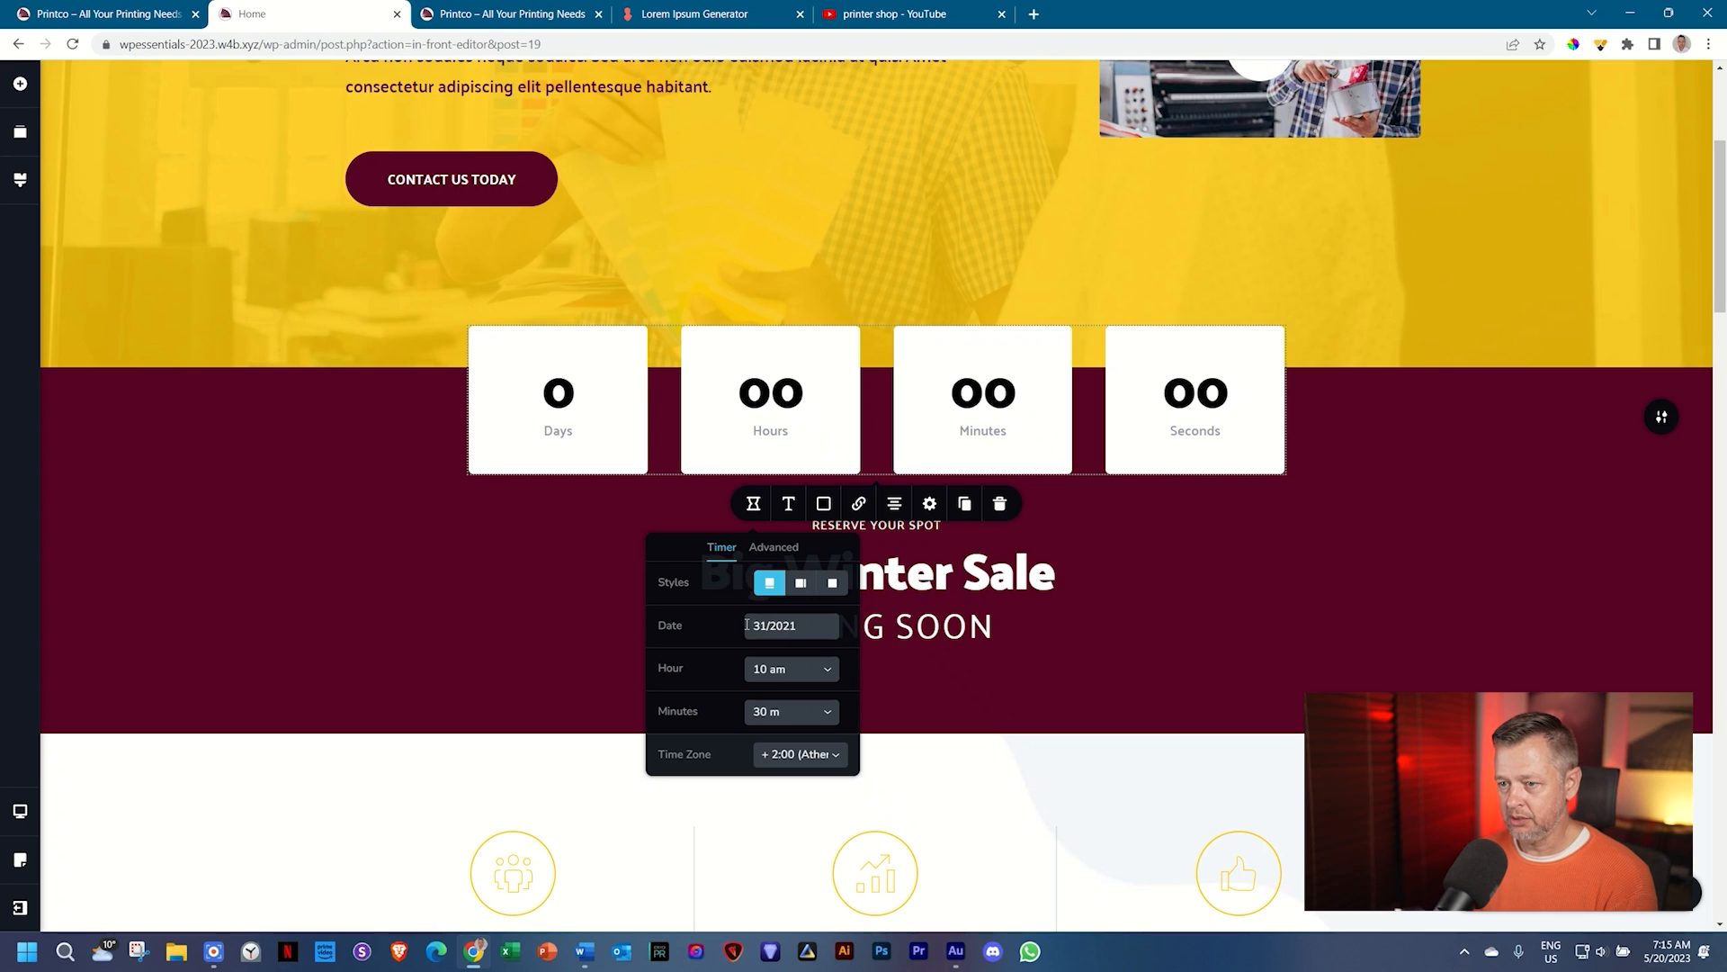
pyautogui.press('BackSpace')
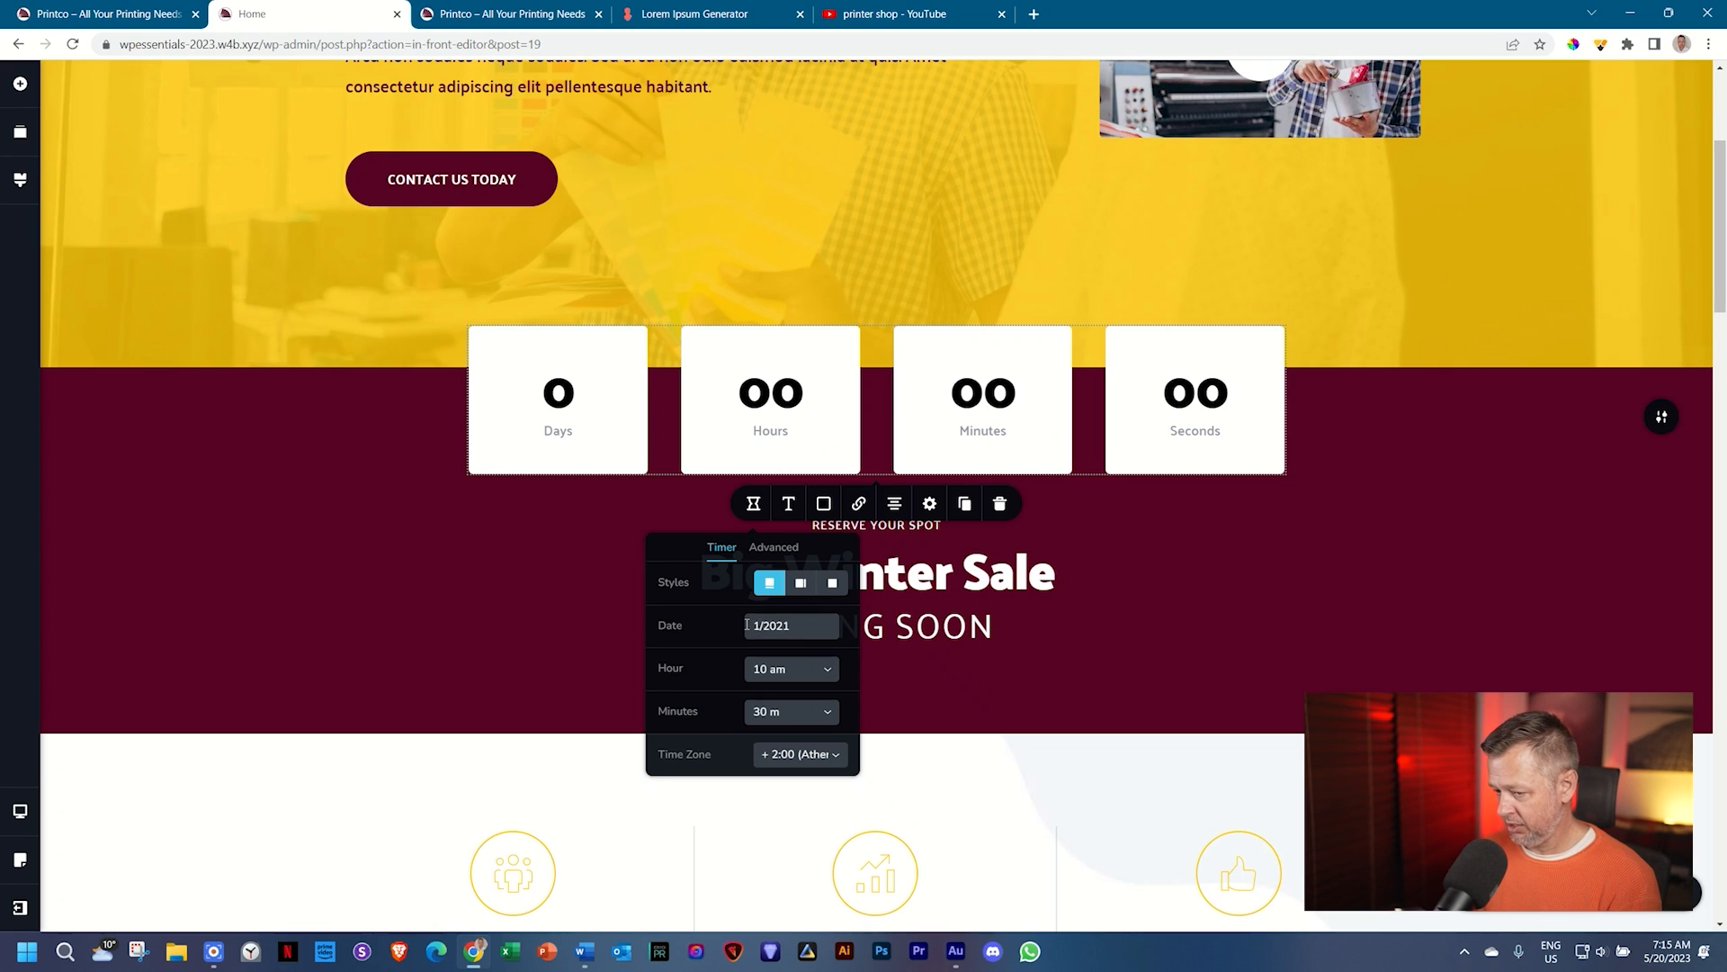
pyautogui.write('11/')
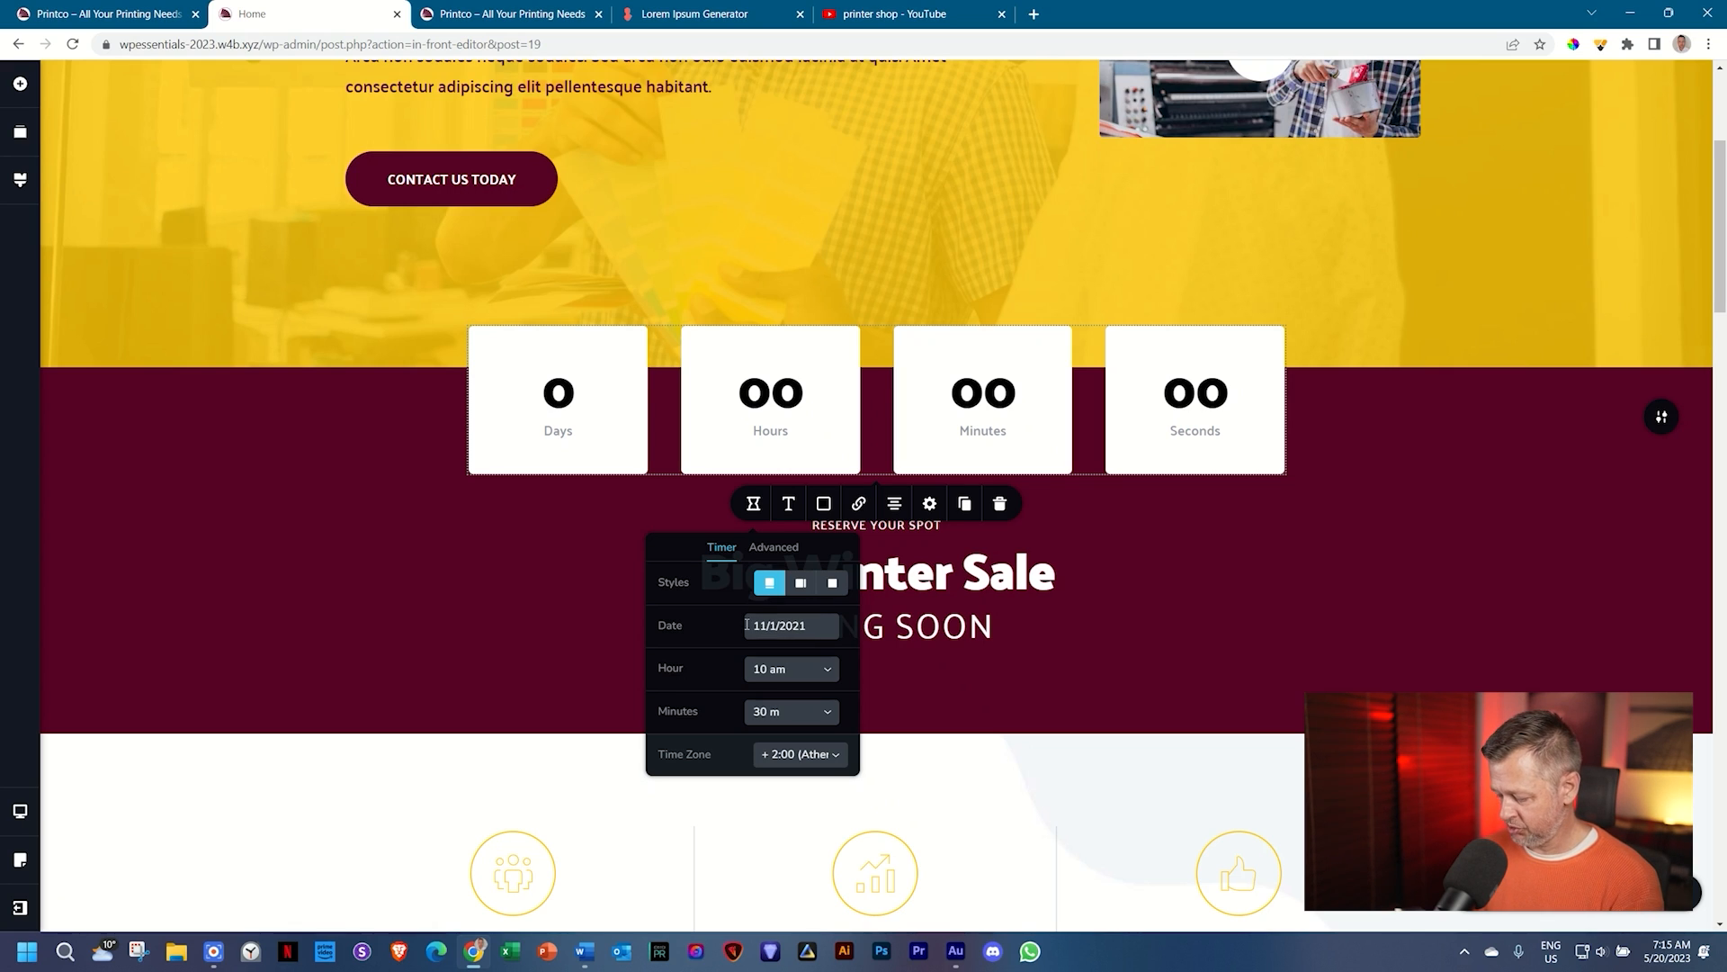
pyautogui.press('Delete')
pyautogui.write('6')
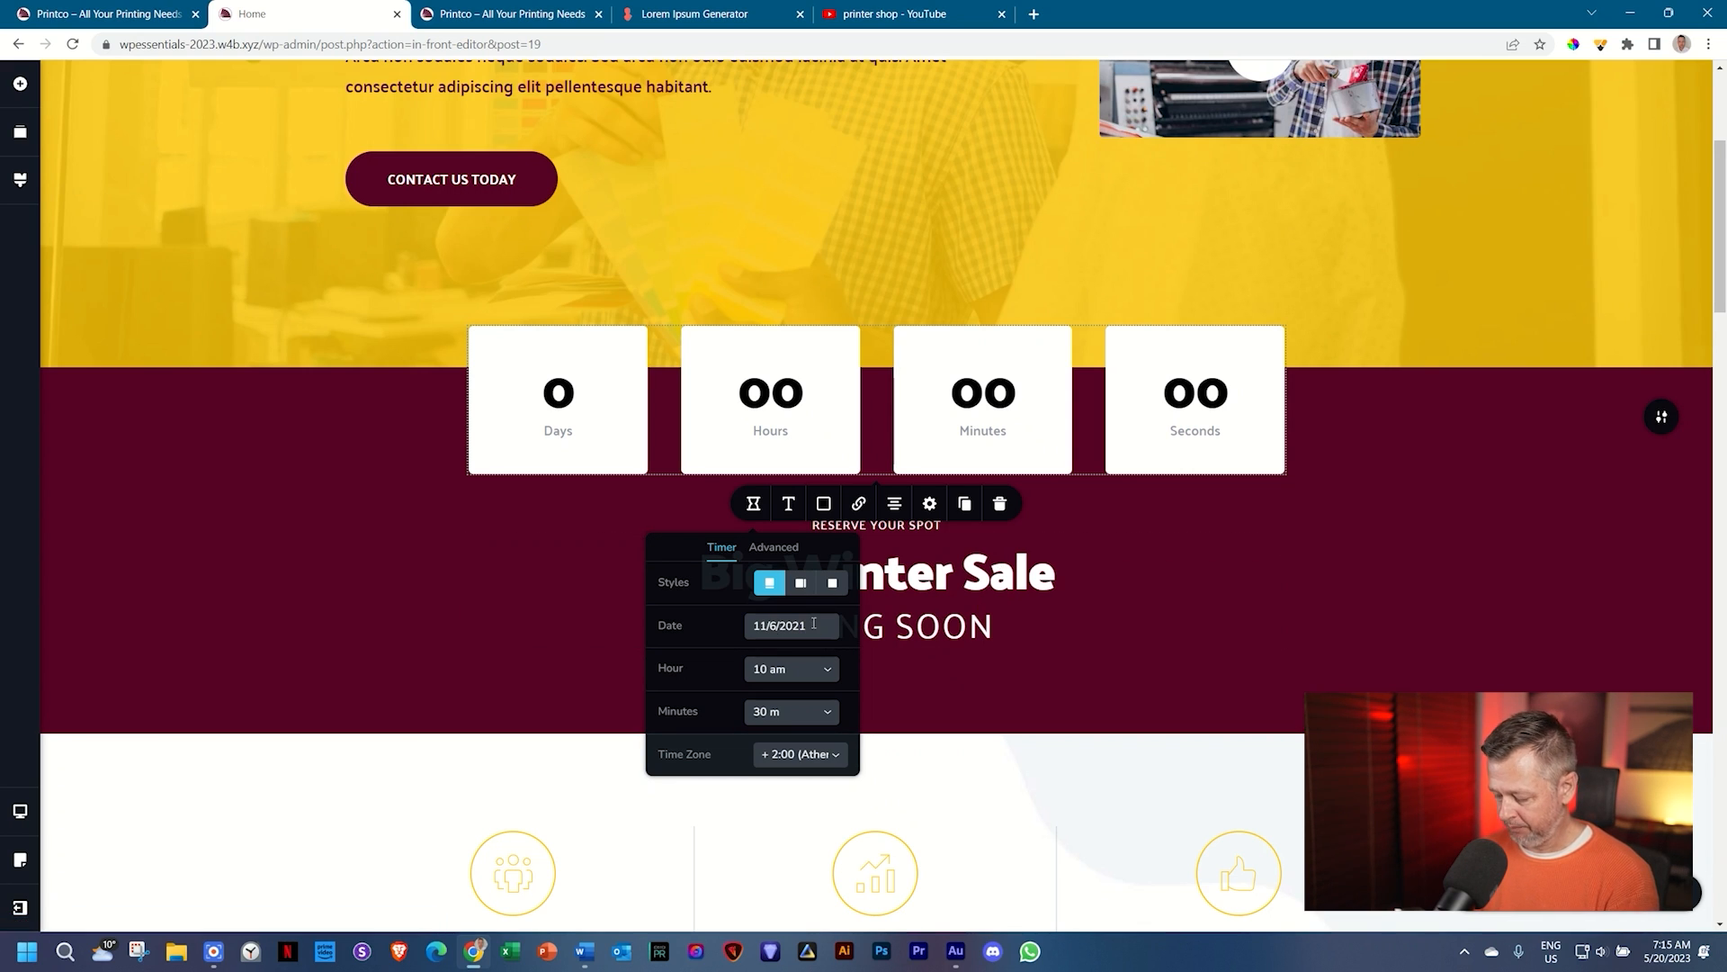
pyautogui.write('3')
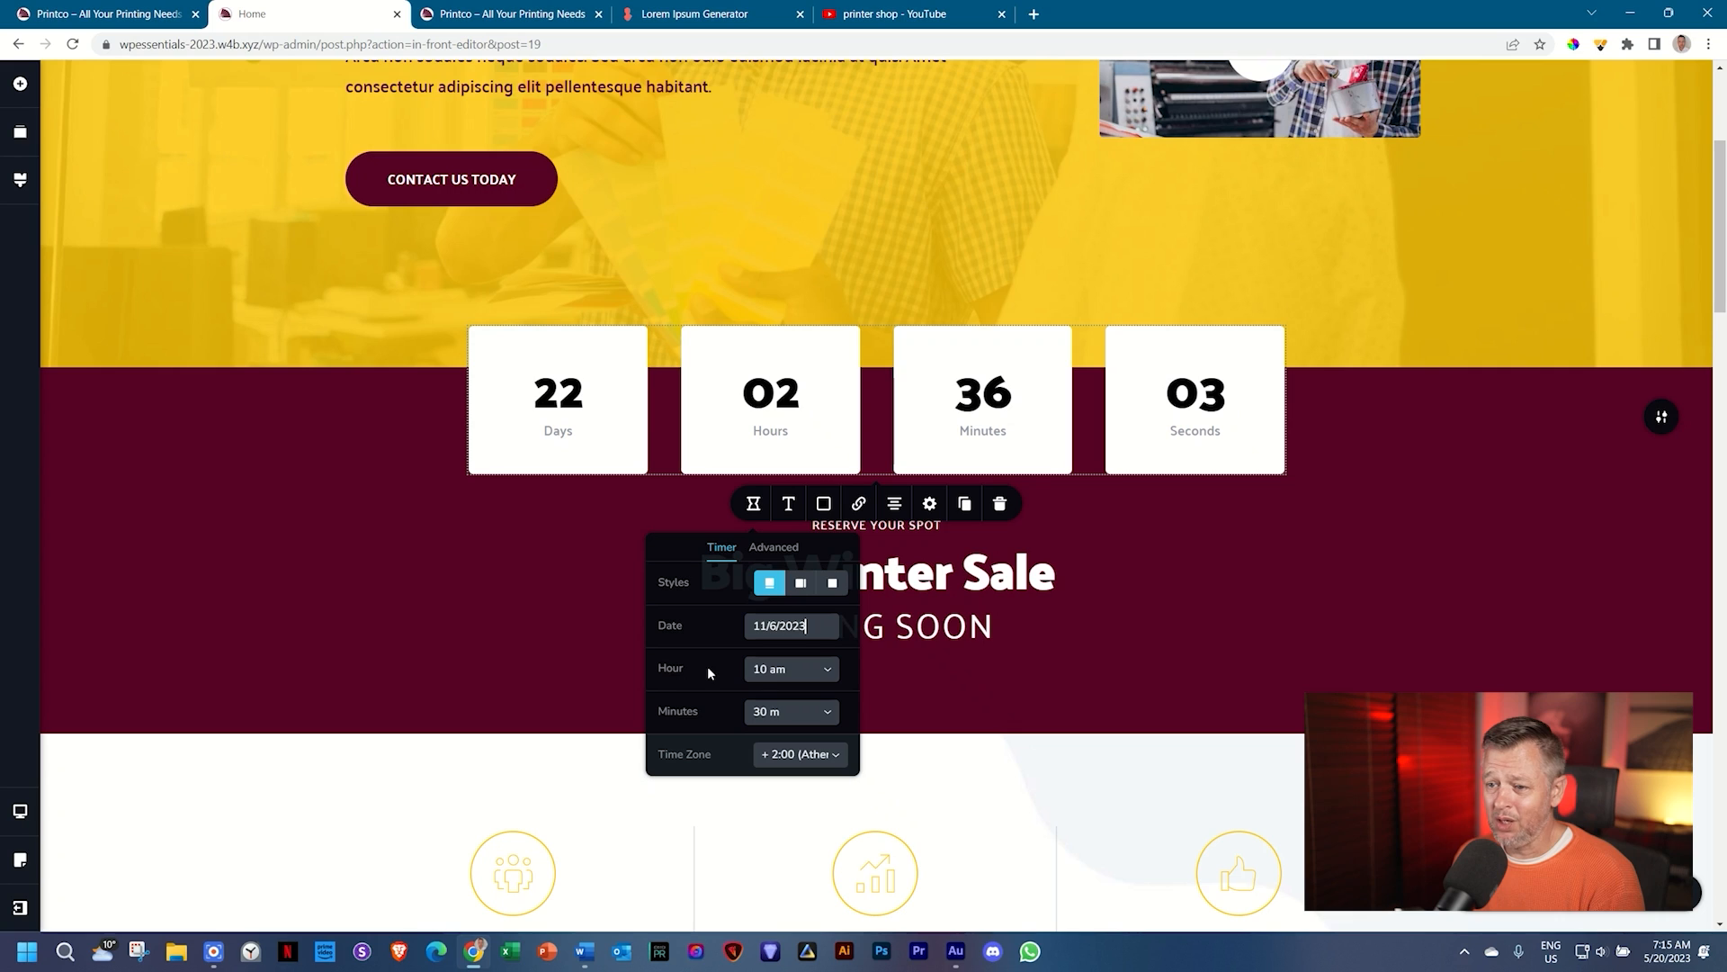
# Step: Set the countdown's target time to 12 am, 00 m
pyautogui.click(773, 674)
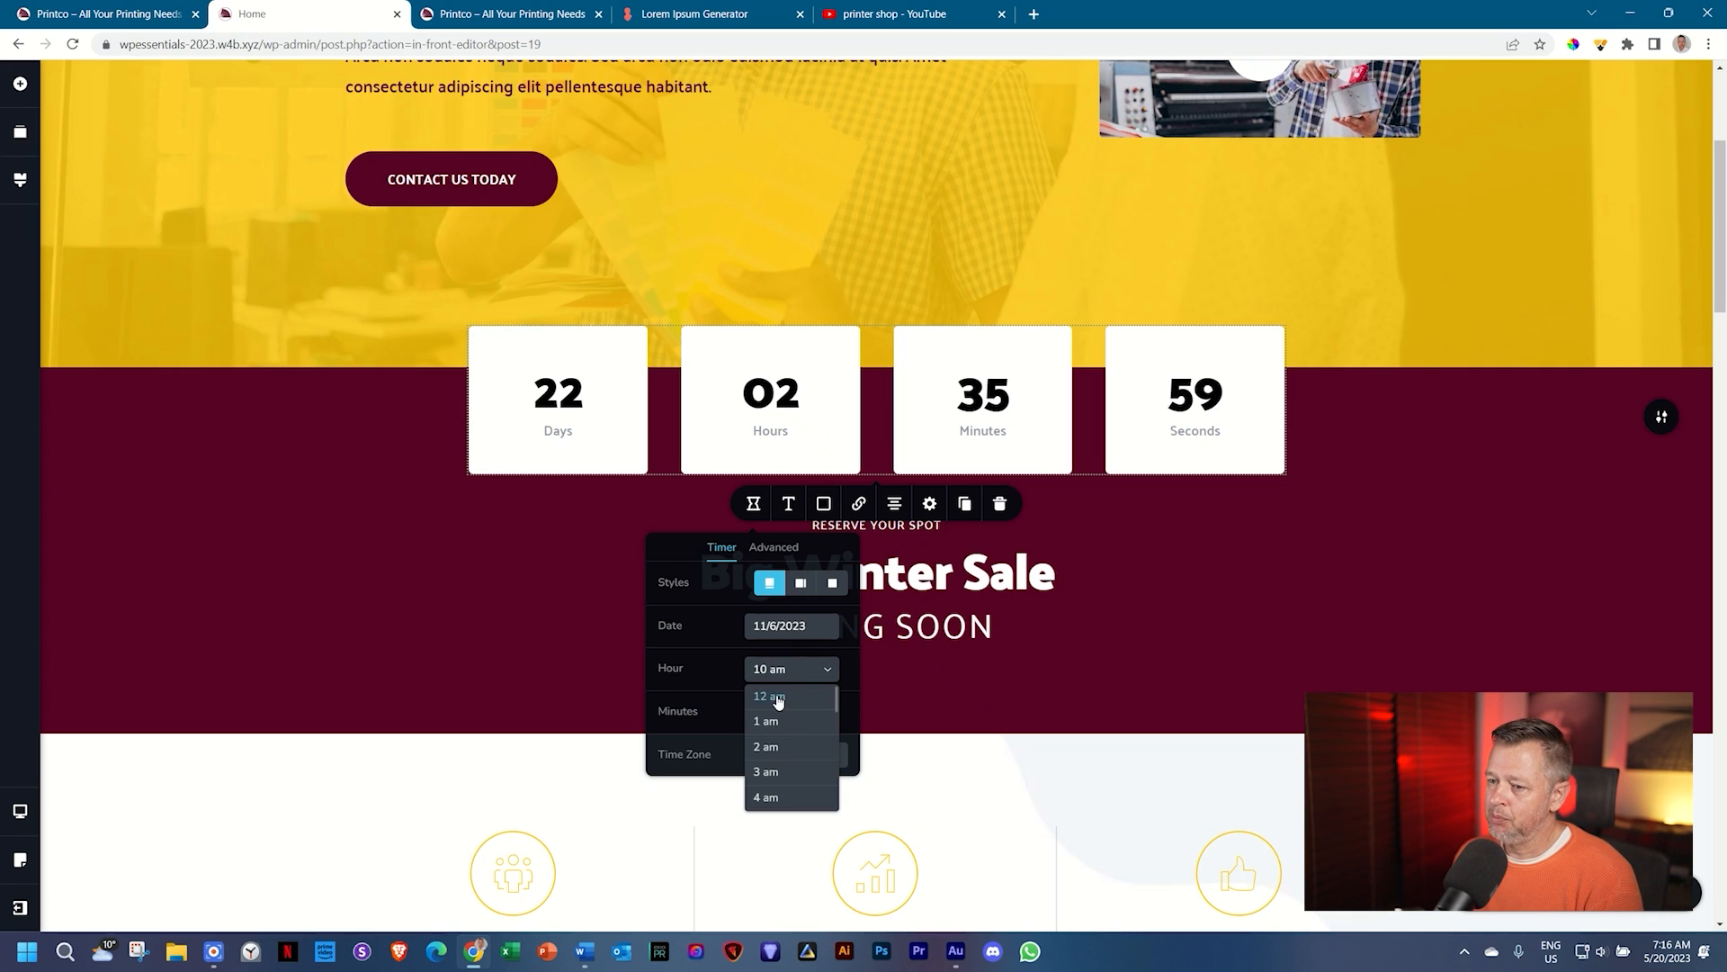
pyautogui.click(770, 696)
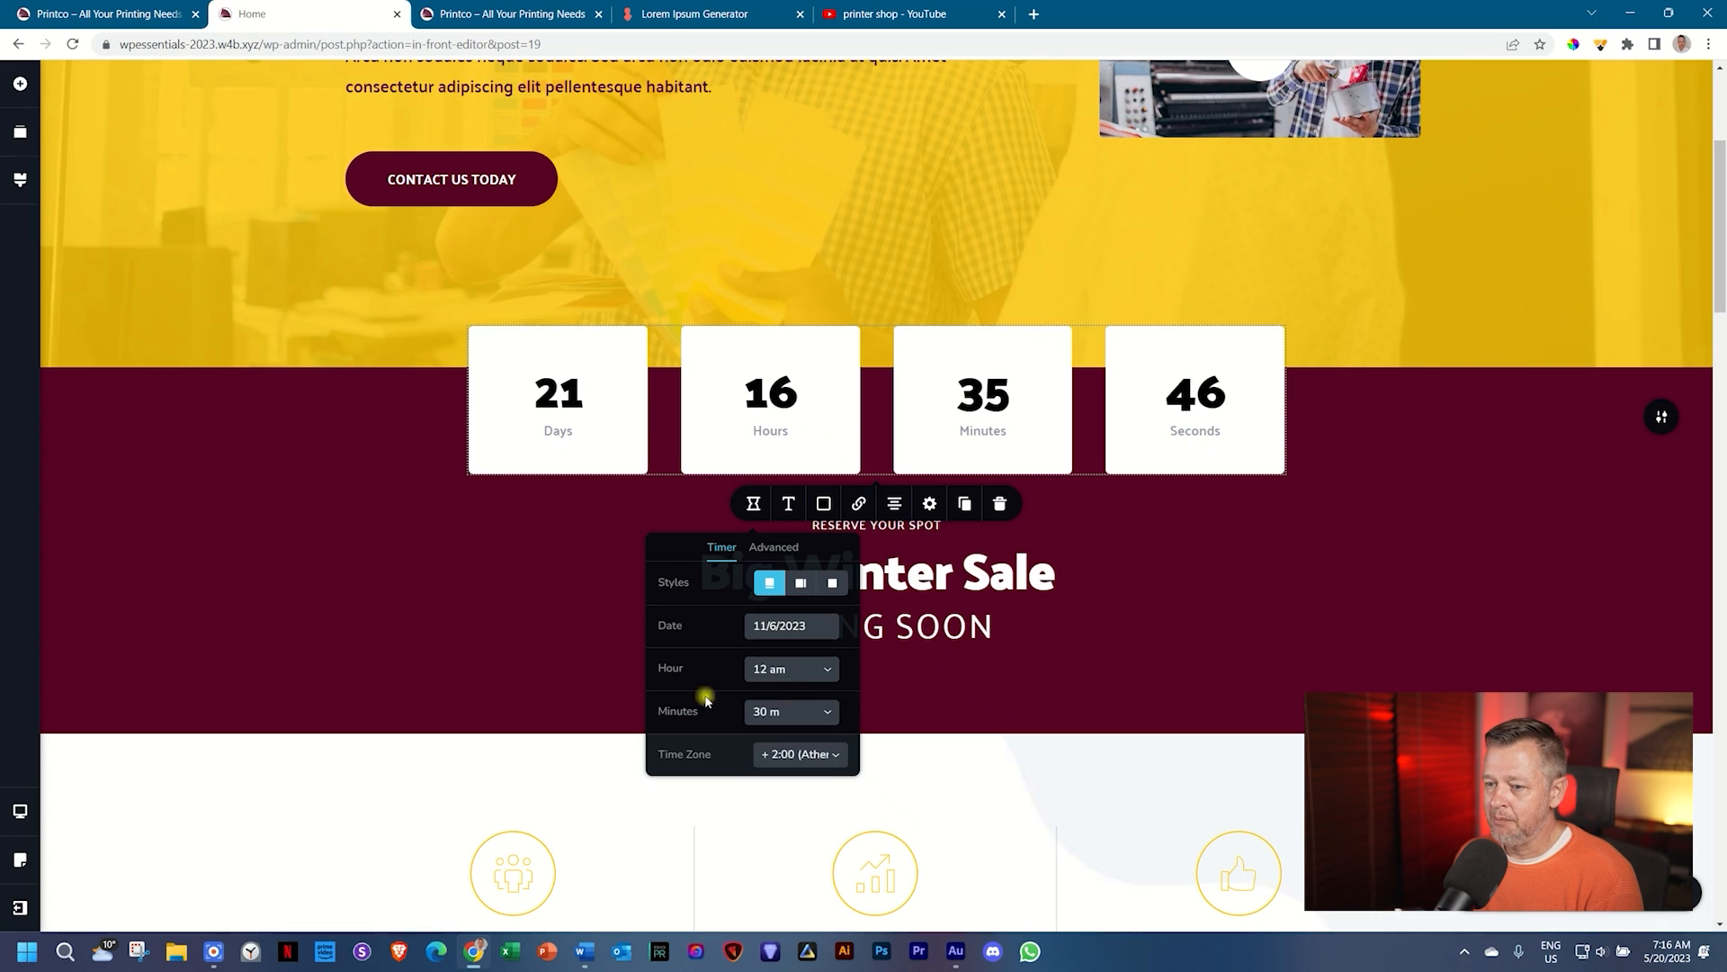
pyautogui.click(778, 711)
pyautogui.click(775, 736)
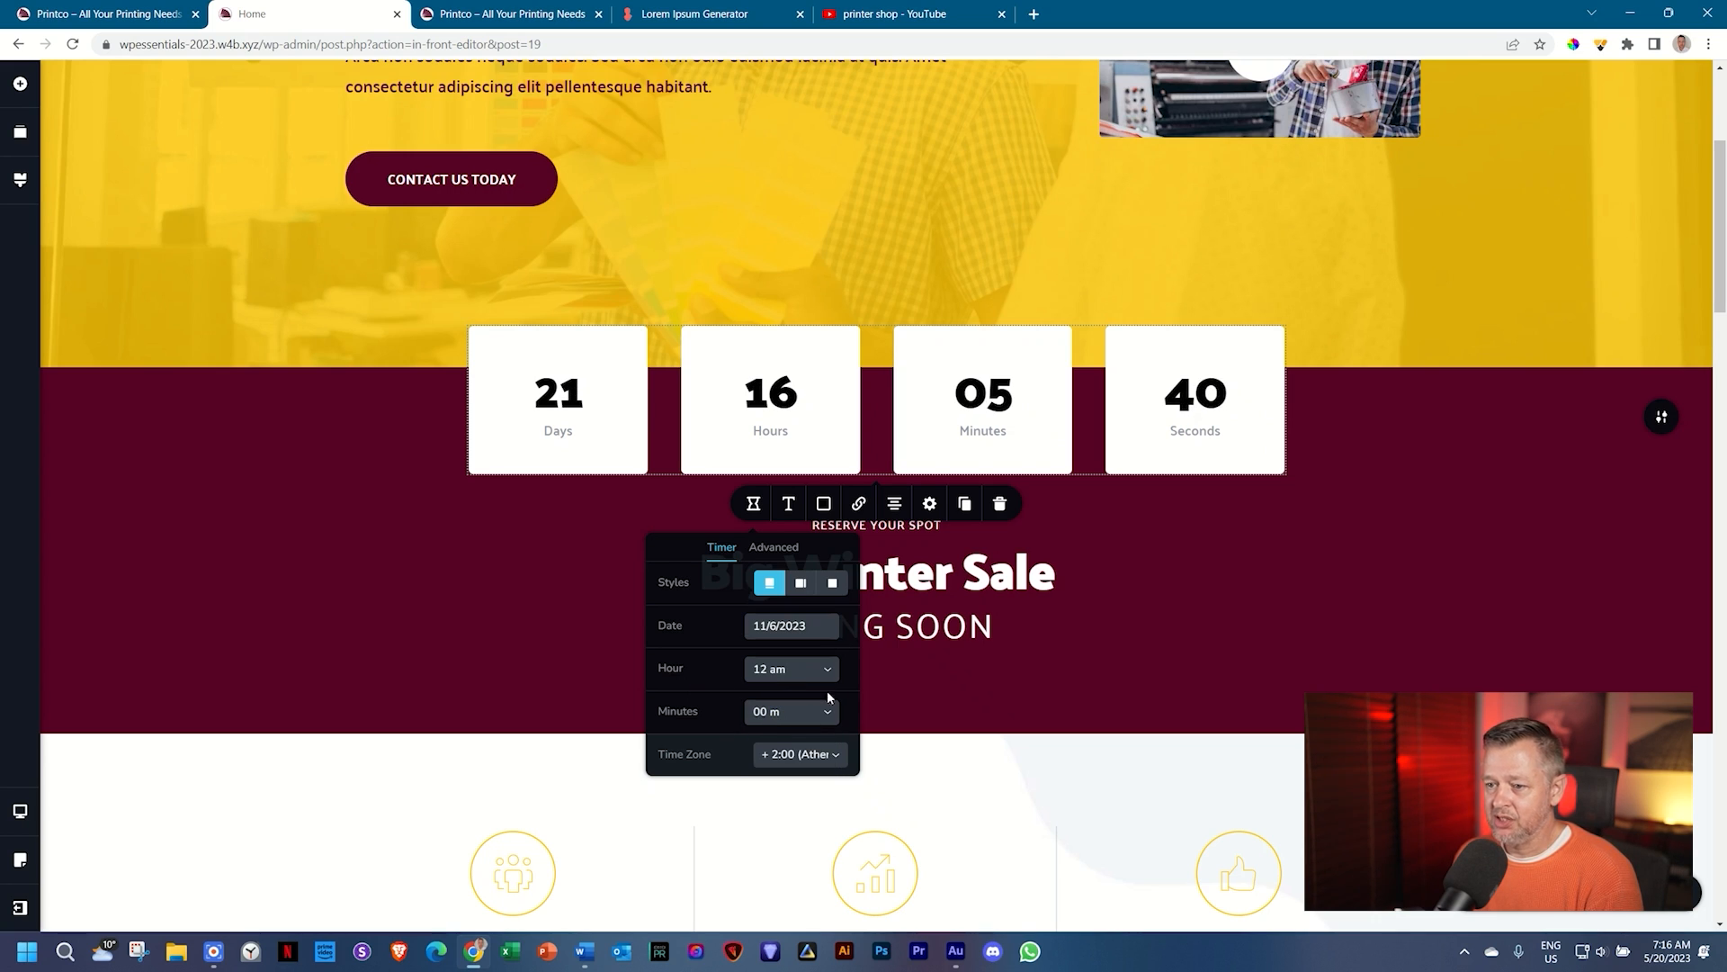
# Step: Review the Time Zone list, keeping the +2:00 zone
pyautogui.click(811, 760)
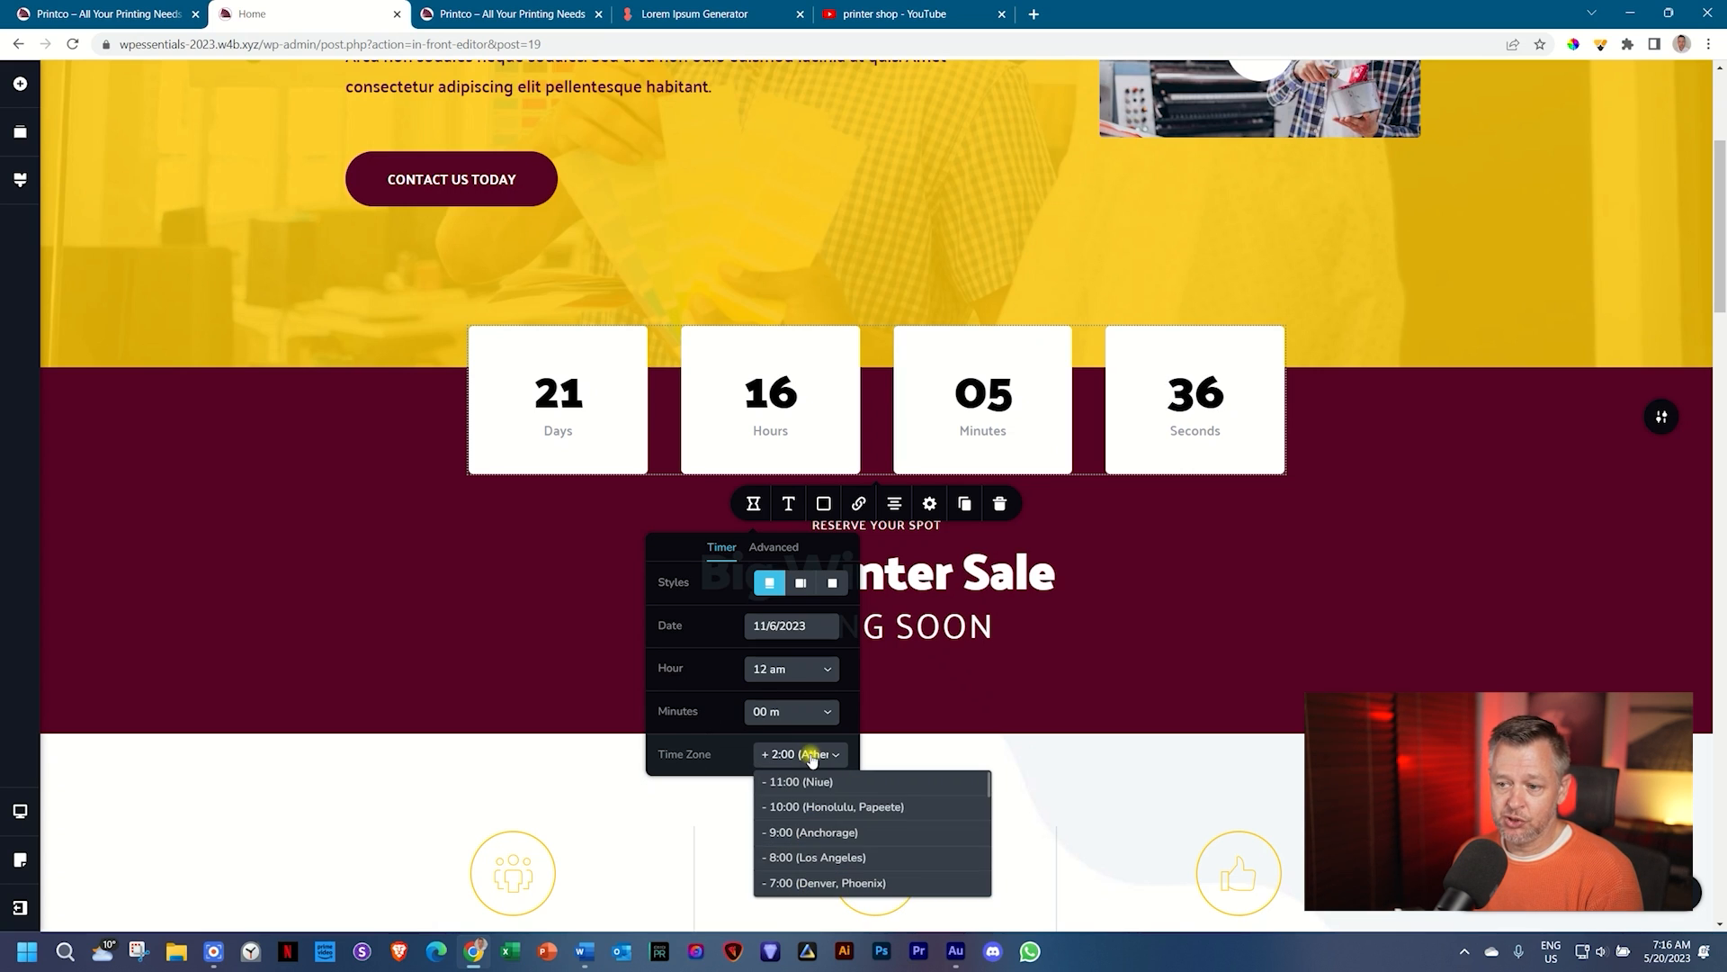
pyautogui.scroll(-4, 828, 806)
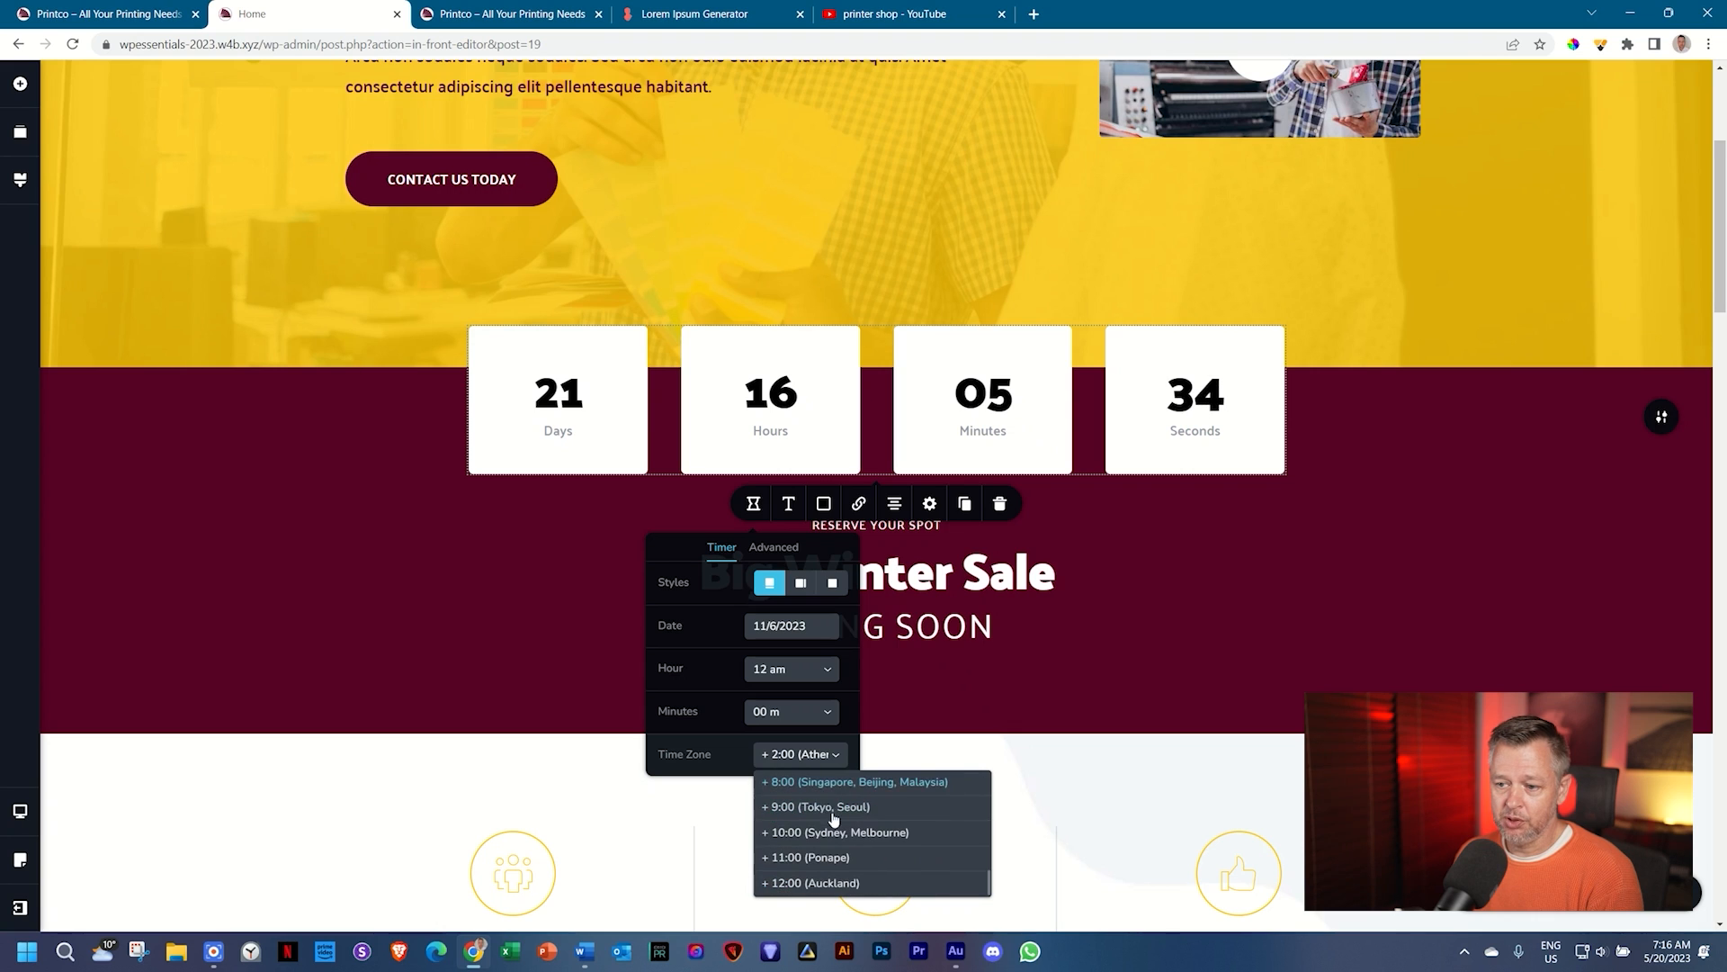
pyautogui.scroll(-10, 886, 823)
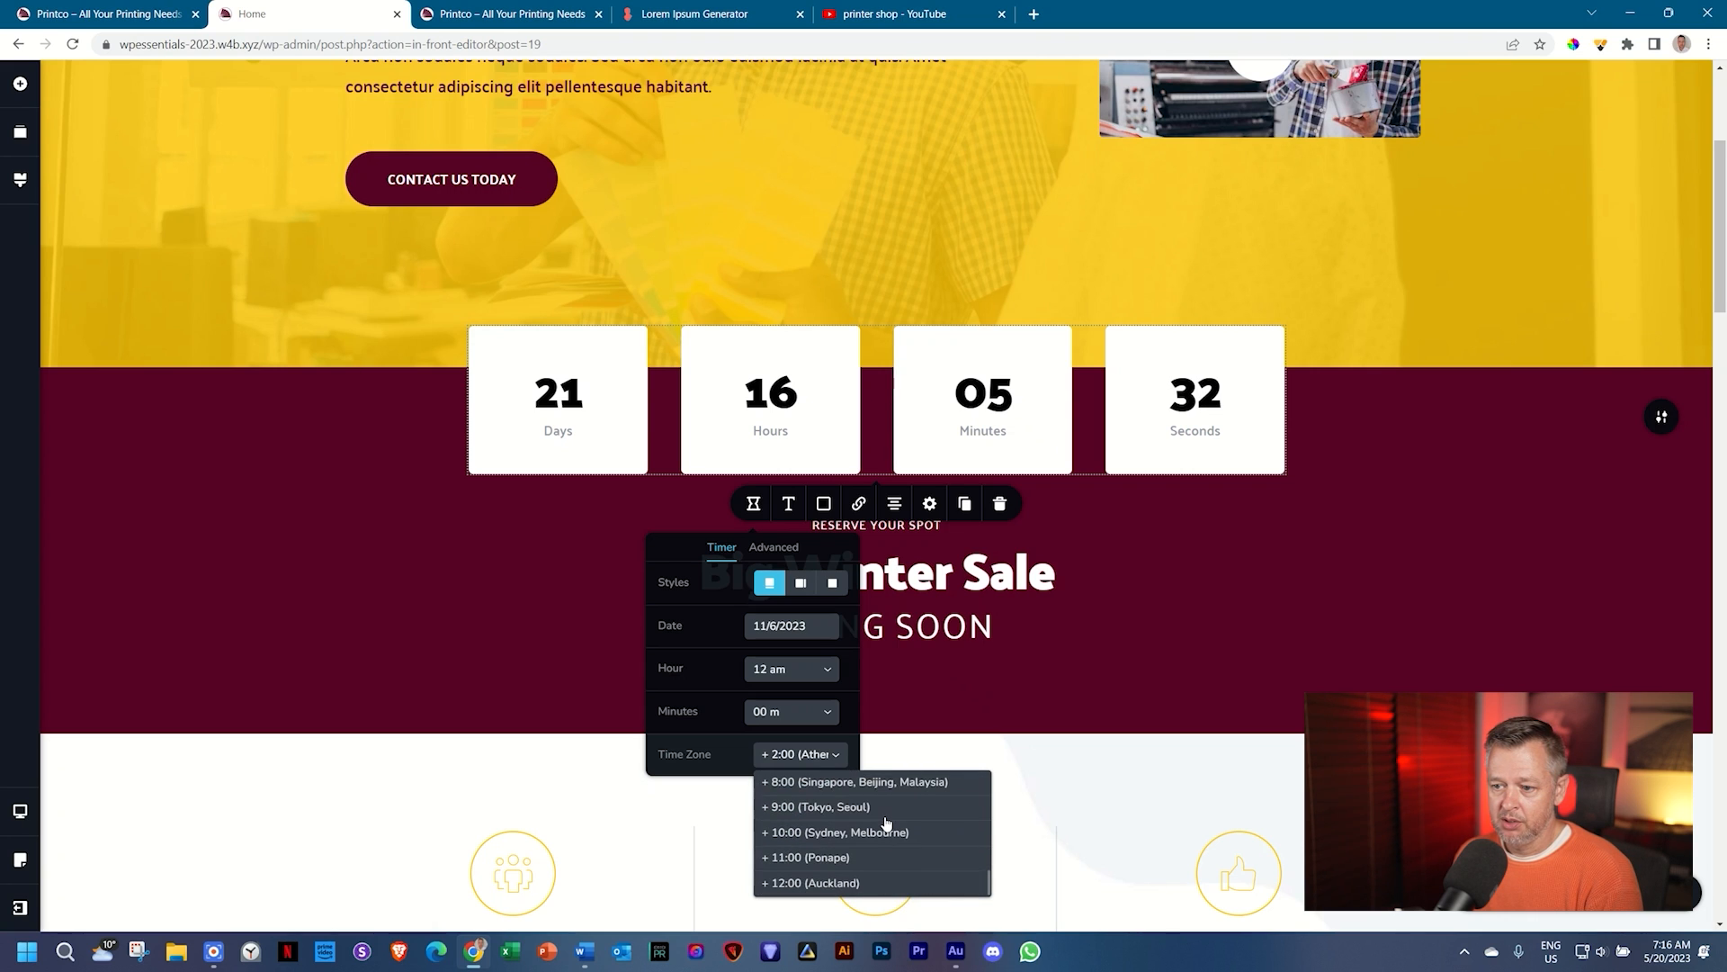
pyautogui.scroll(3, 846, 533)
pyautogui.scroll(4, 846, 534)
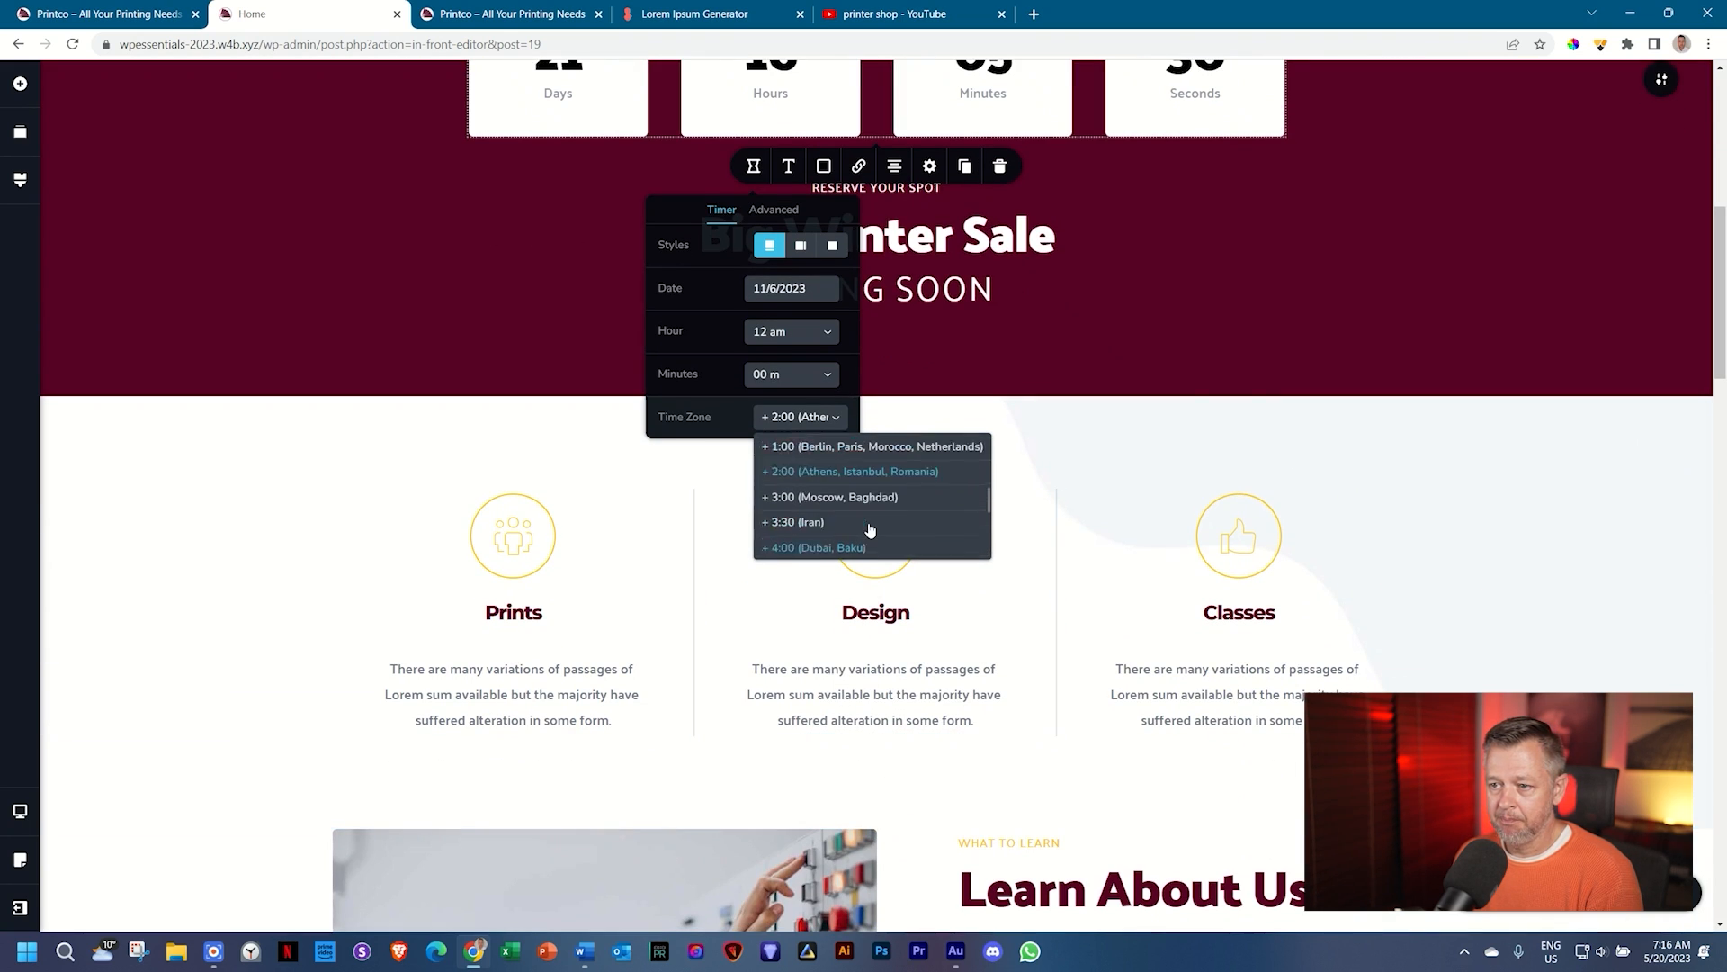
pyautogui.scroll(-2, 856, 517)
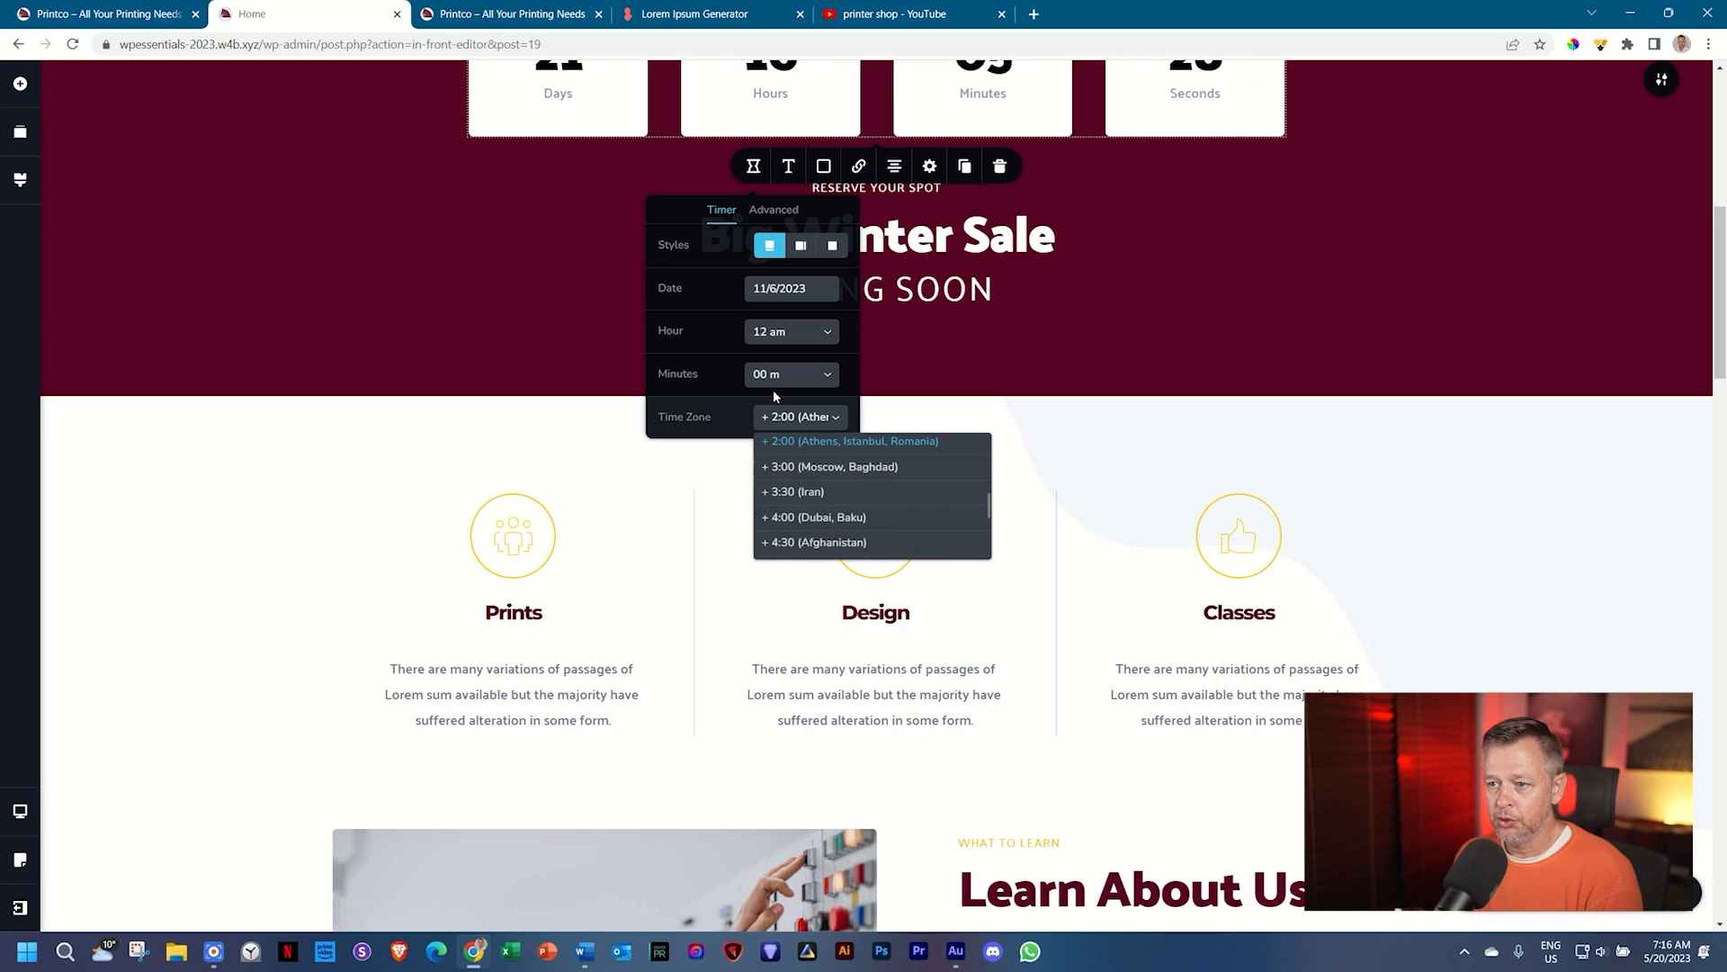
pyautogui.scroll(5, 1371, 386)
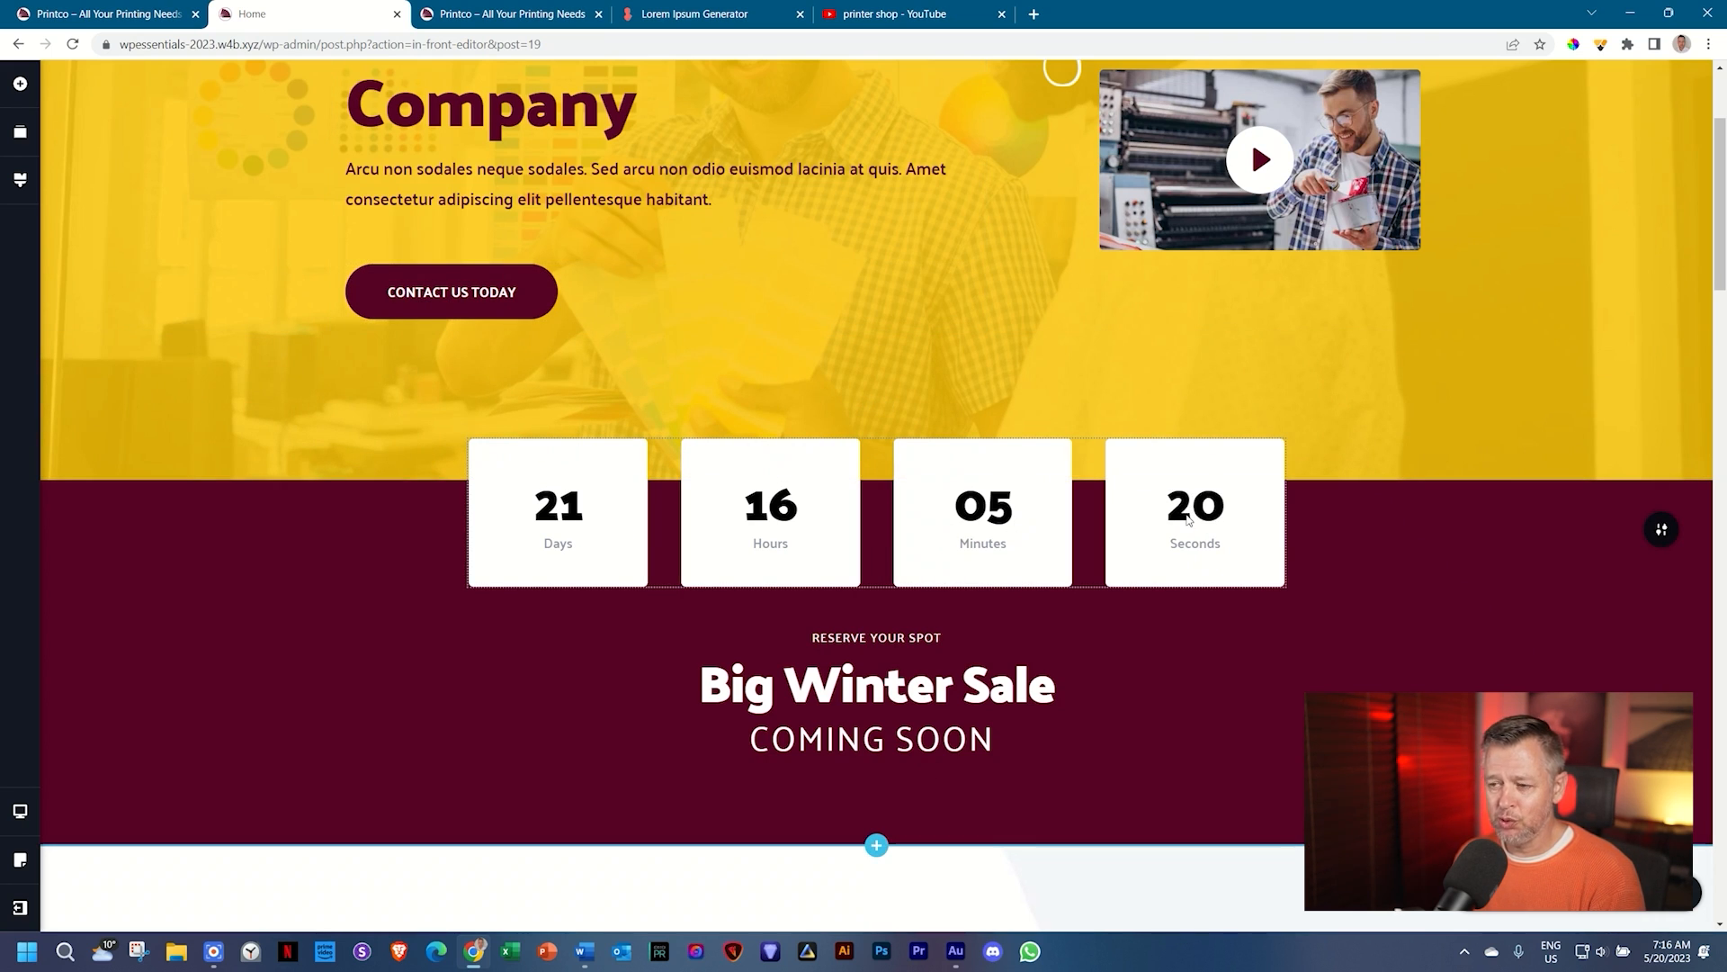
pyautogui.click(554, 506)
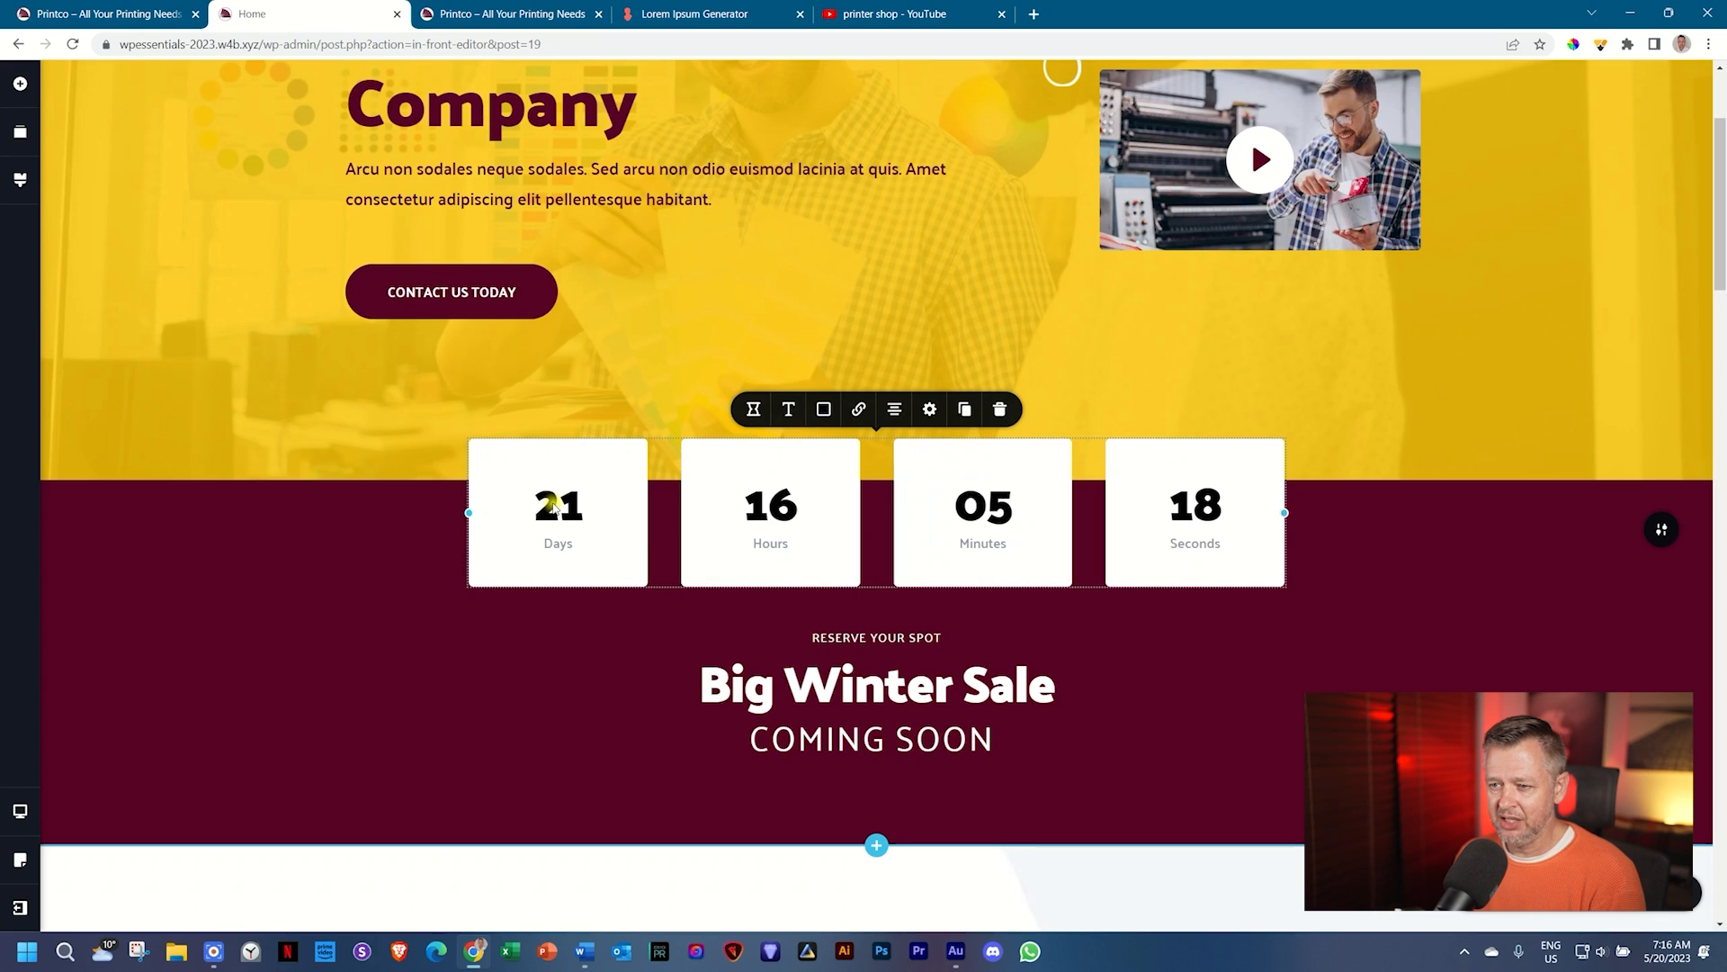
pyautogui.click(753, 410)
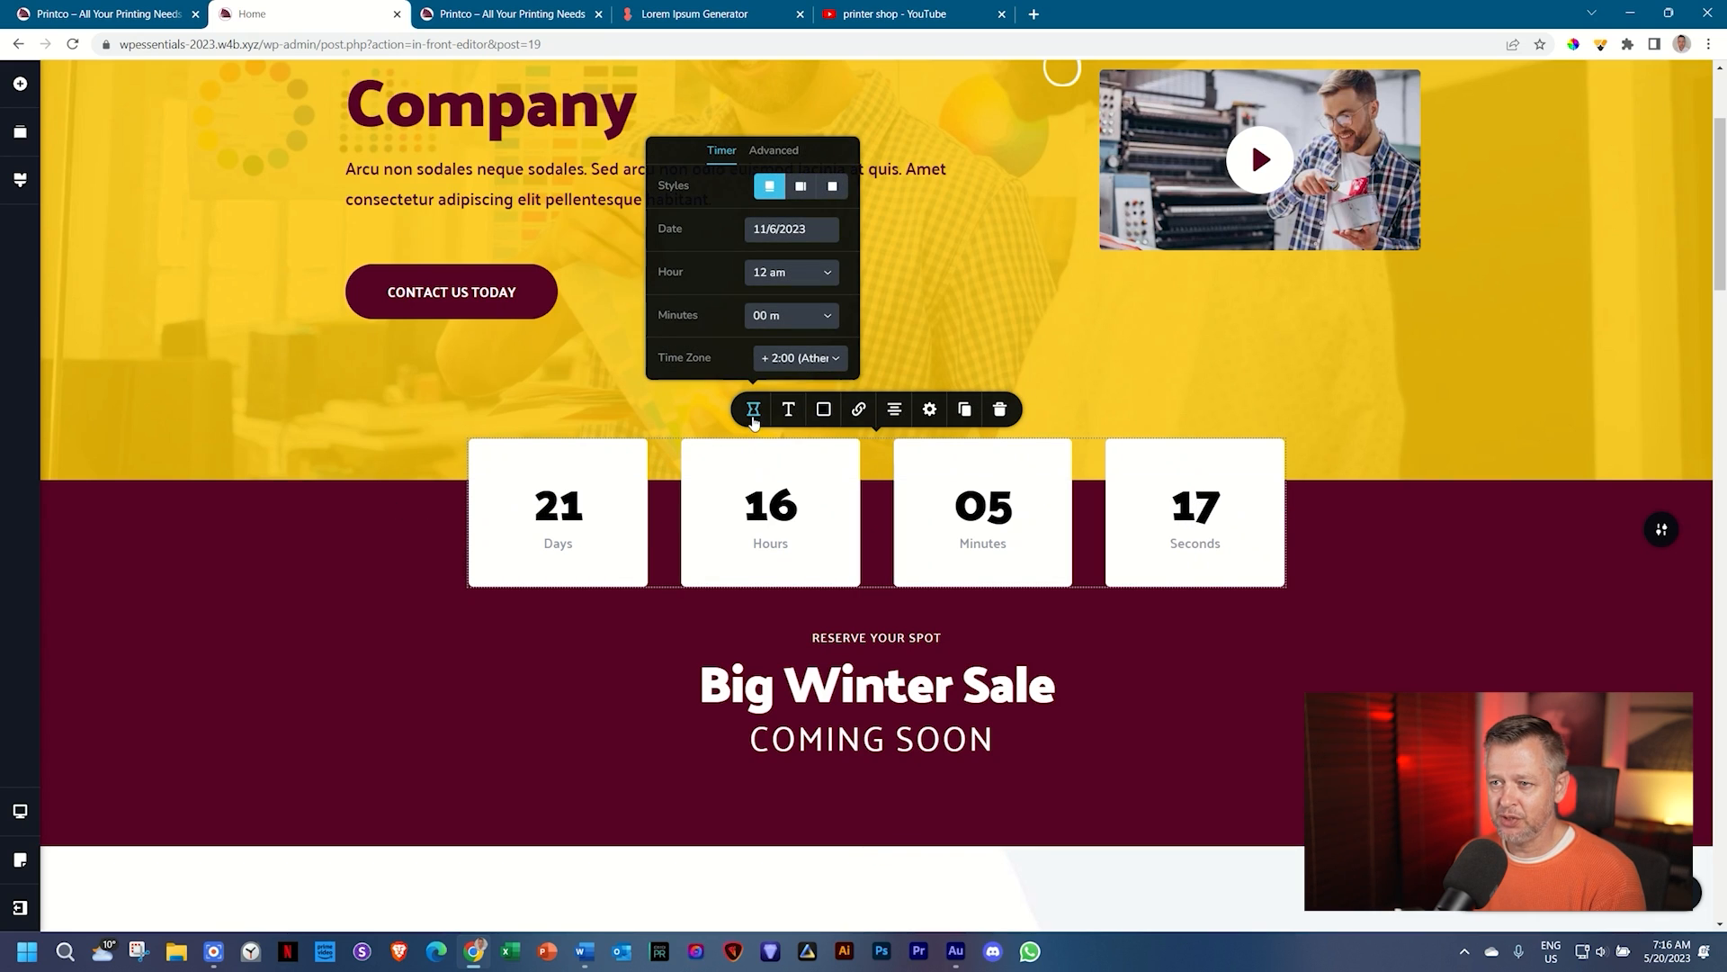
pyautogui.click(773, 150)
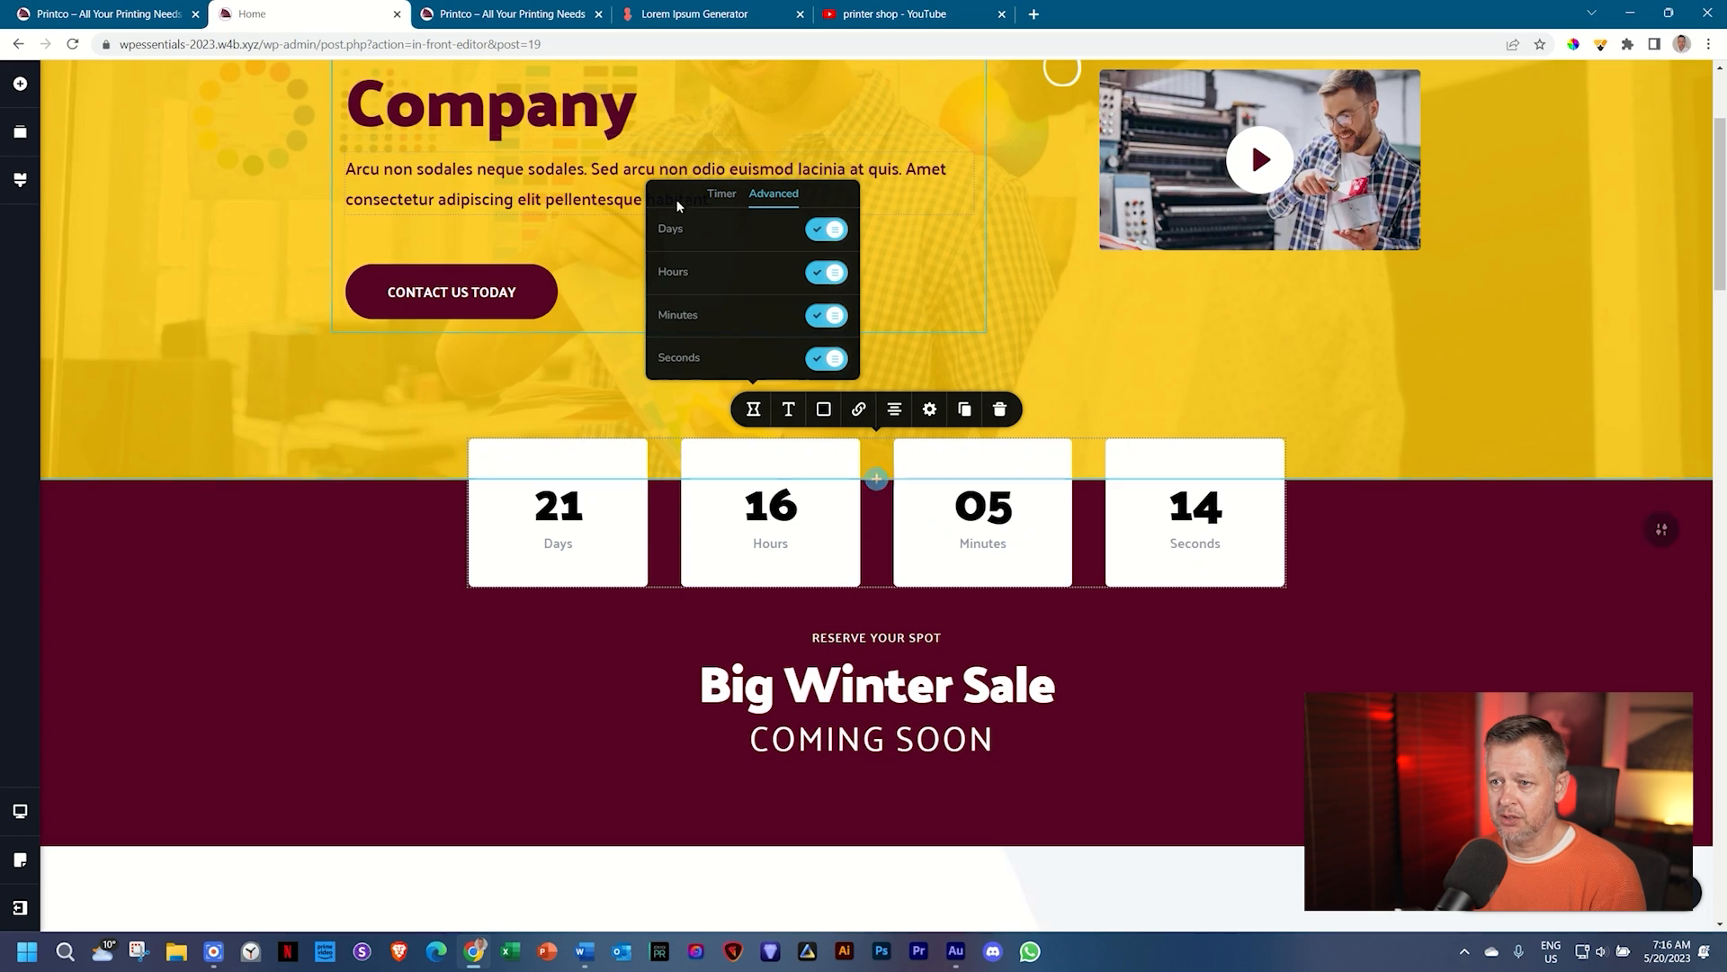
pyautogui.click(826, 358)
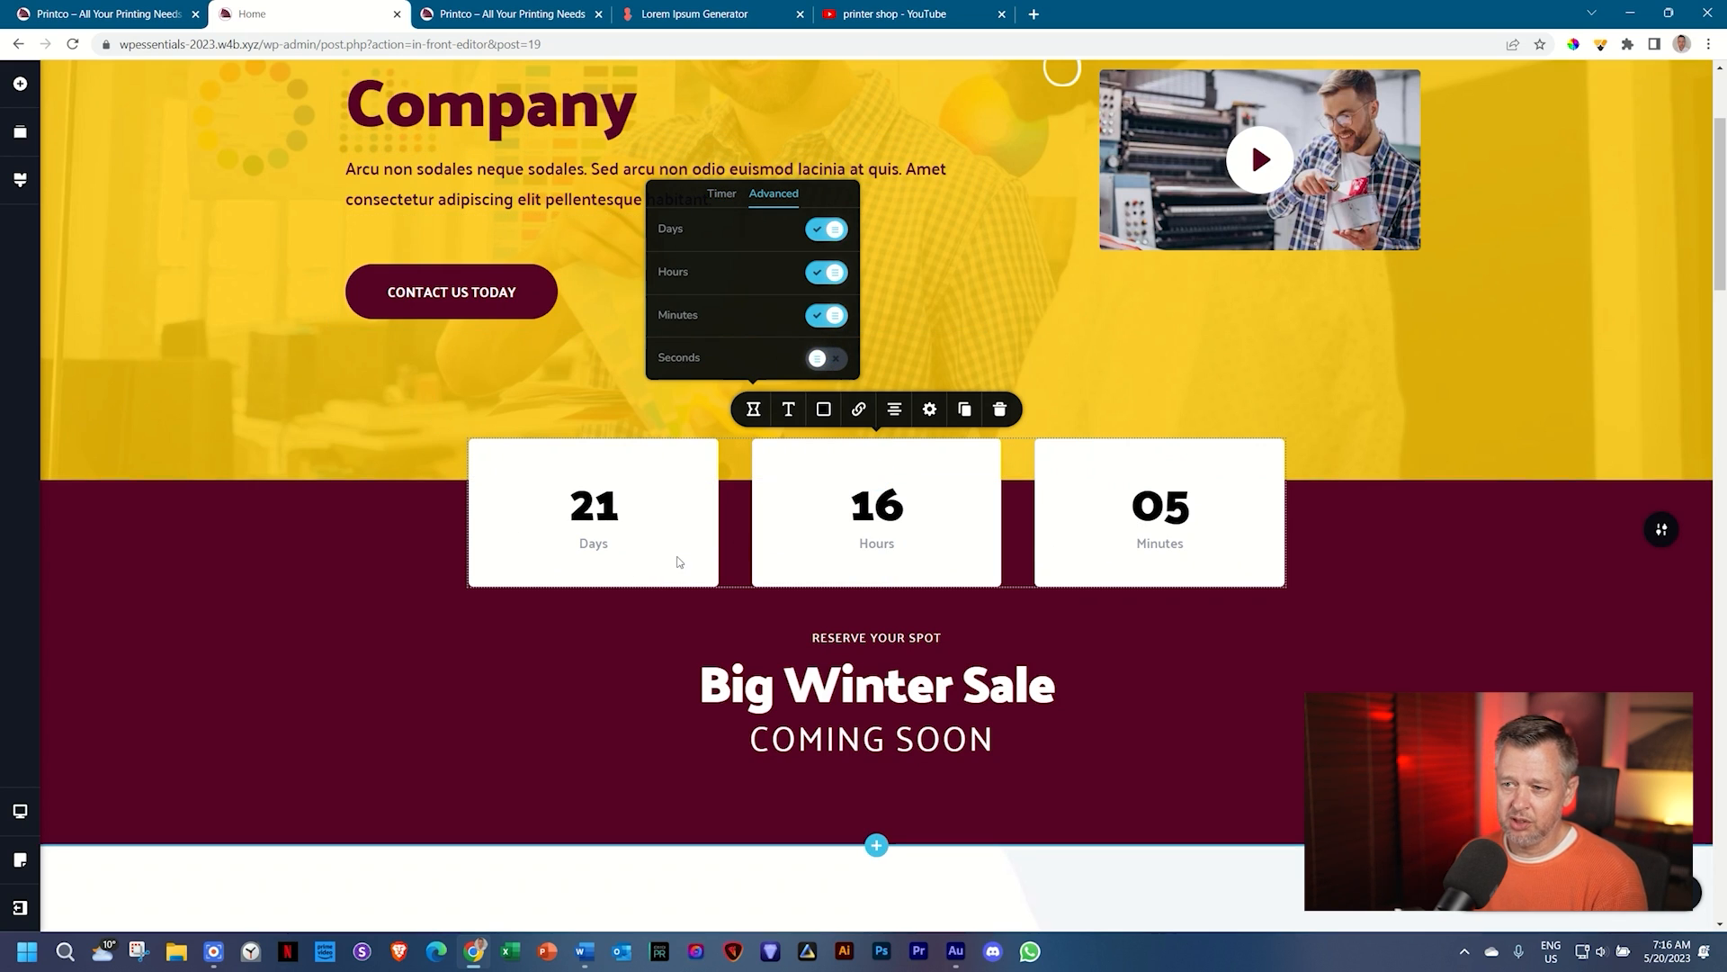
pyautogui.click(822, 360)
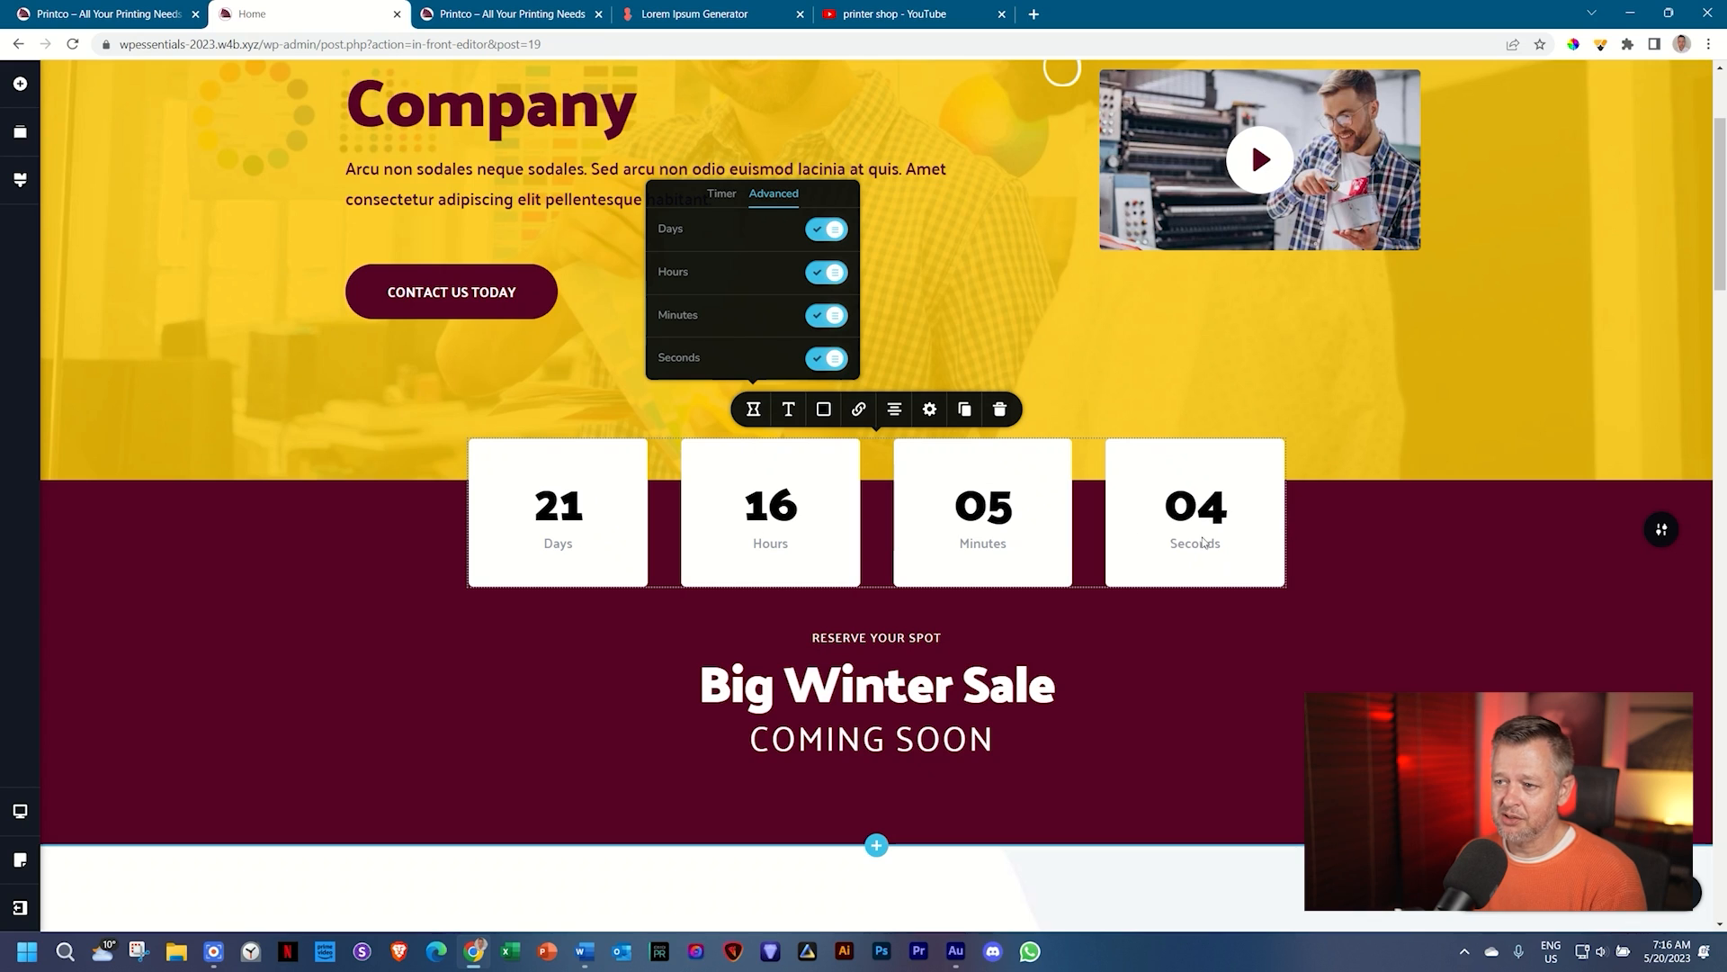
pyautogui.click(1358, 567)
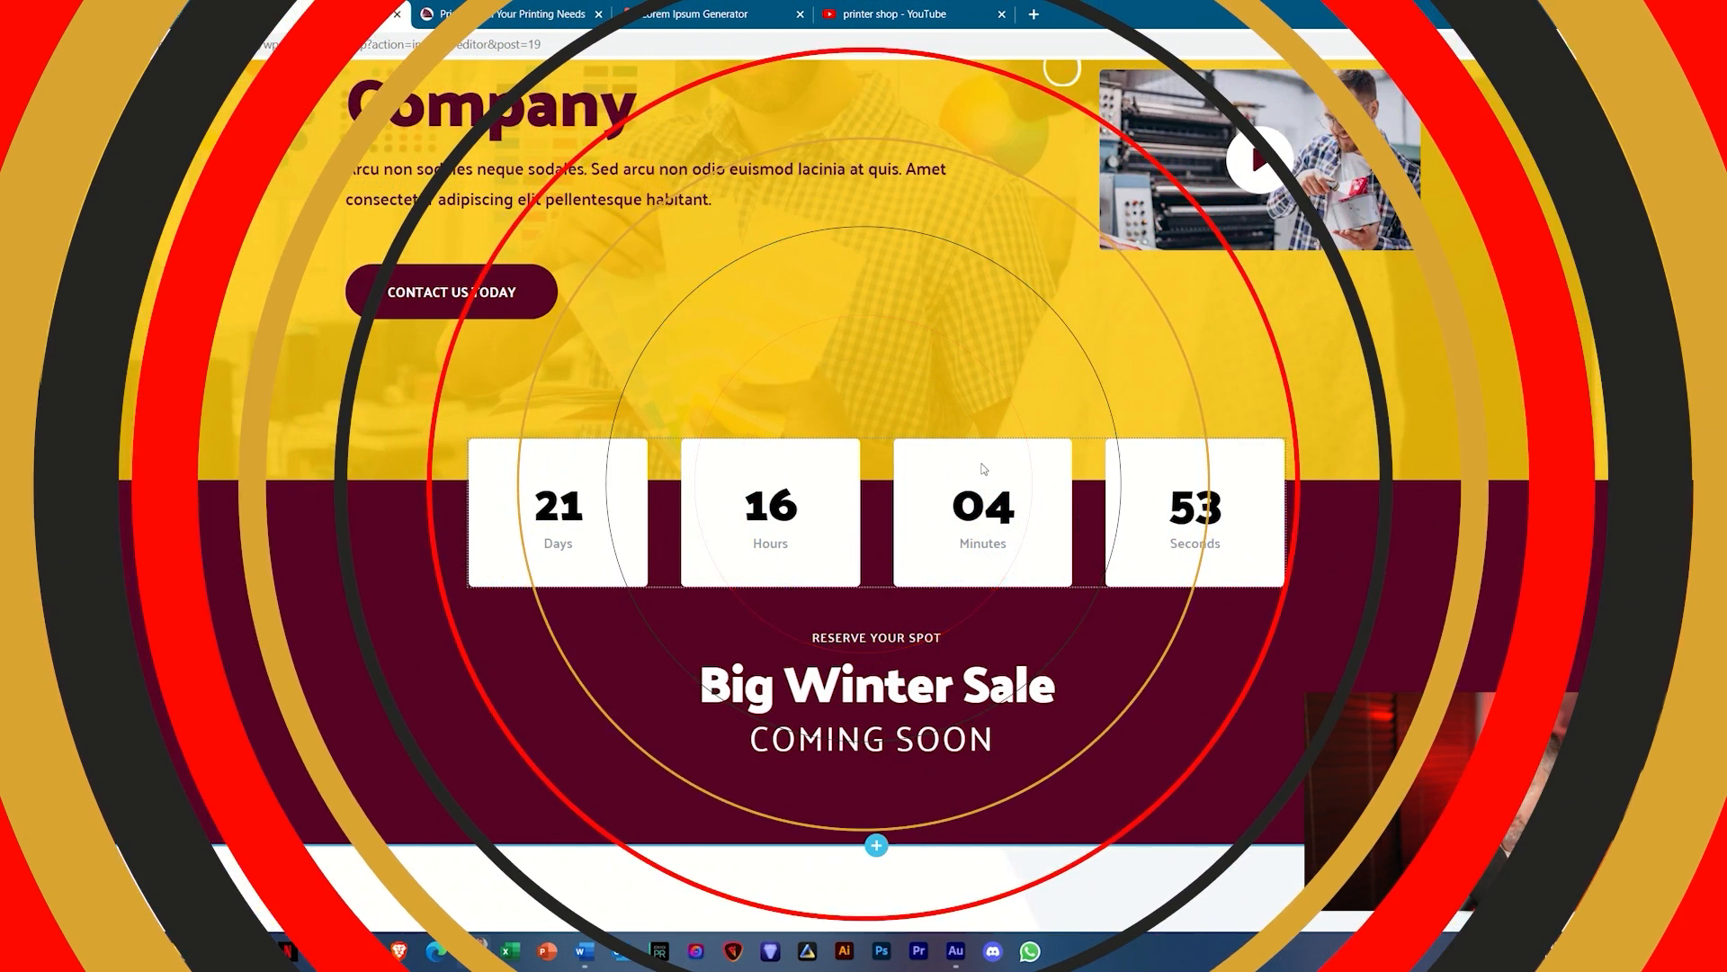
pyautogui.scroll(-5, 983, 466)
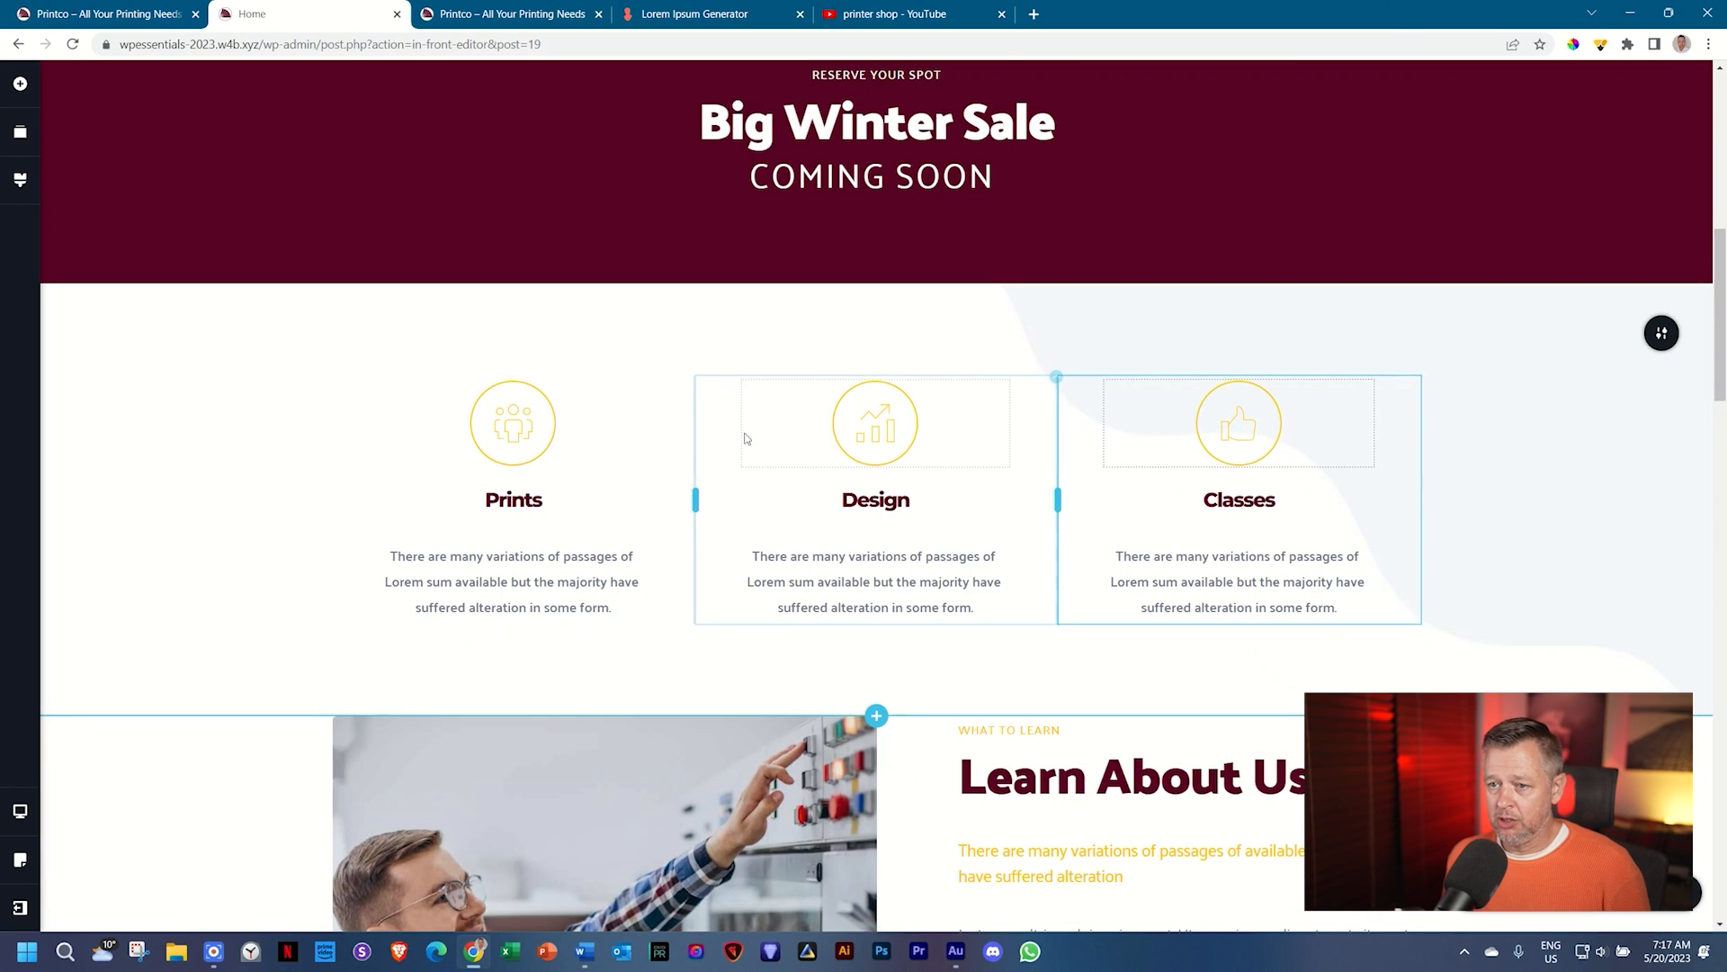
# Step: Replace the Prints feature's people icon with a printer icon found by searching 'pri'
pyautogui.click(511, 433)
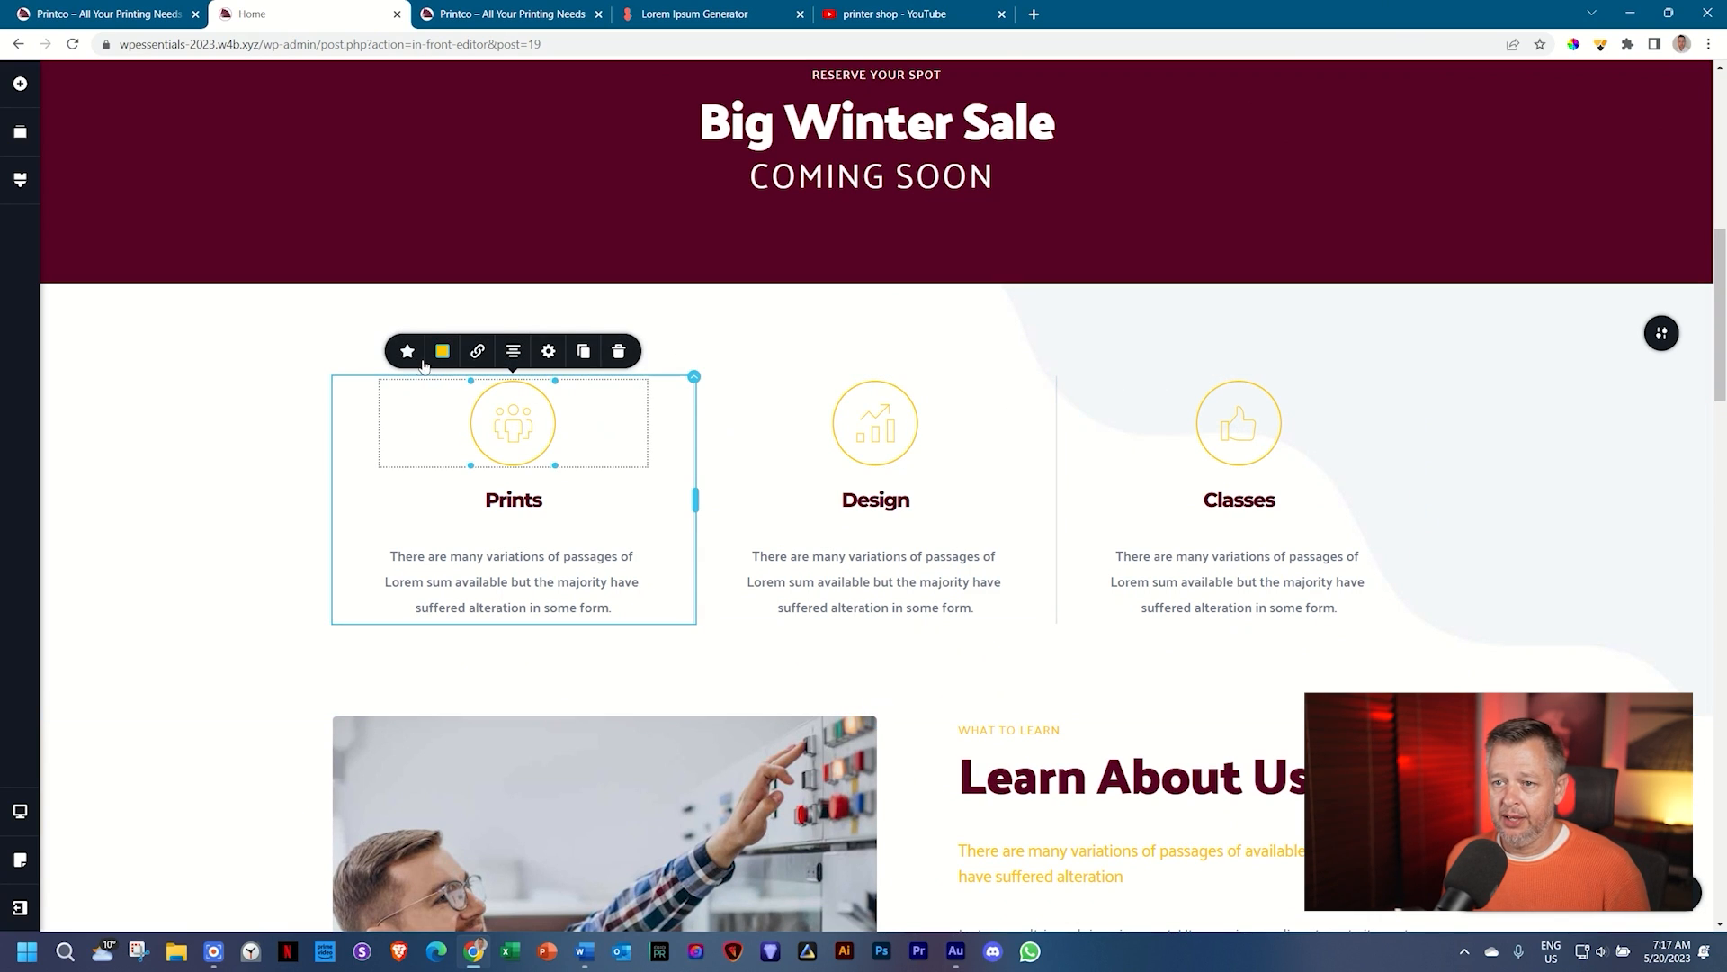
pyautogui.click(408, 351)
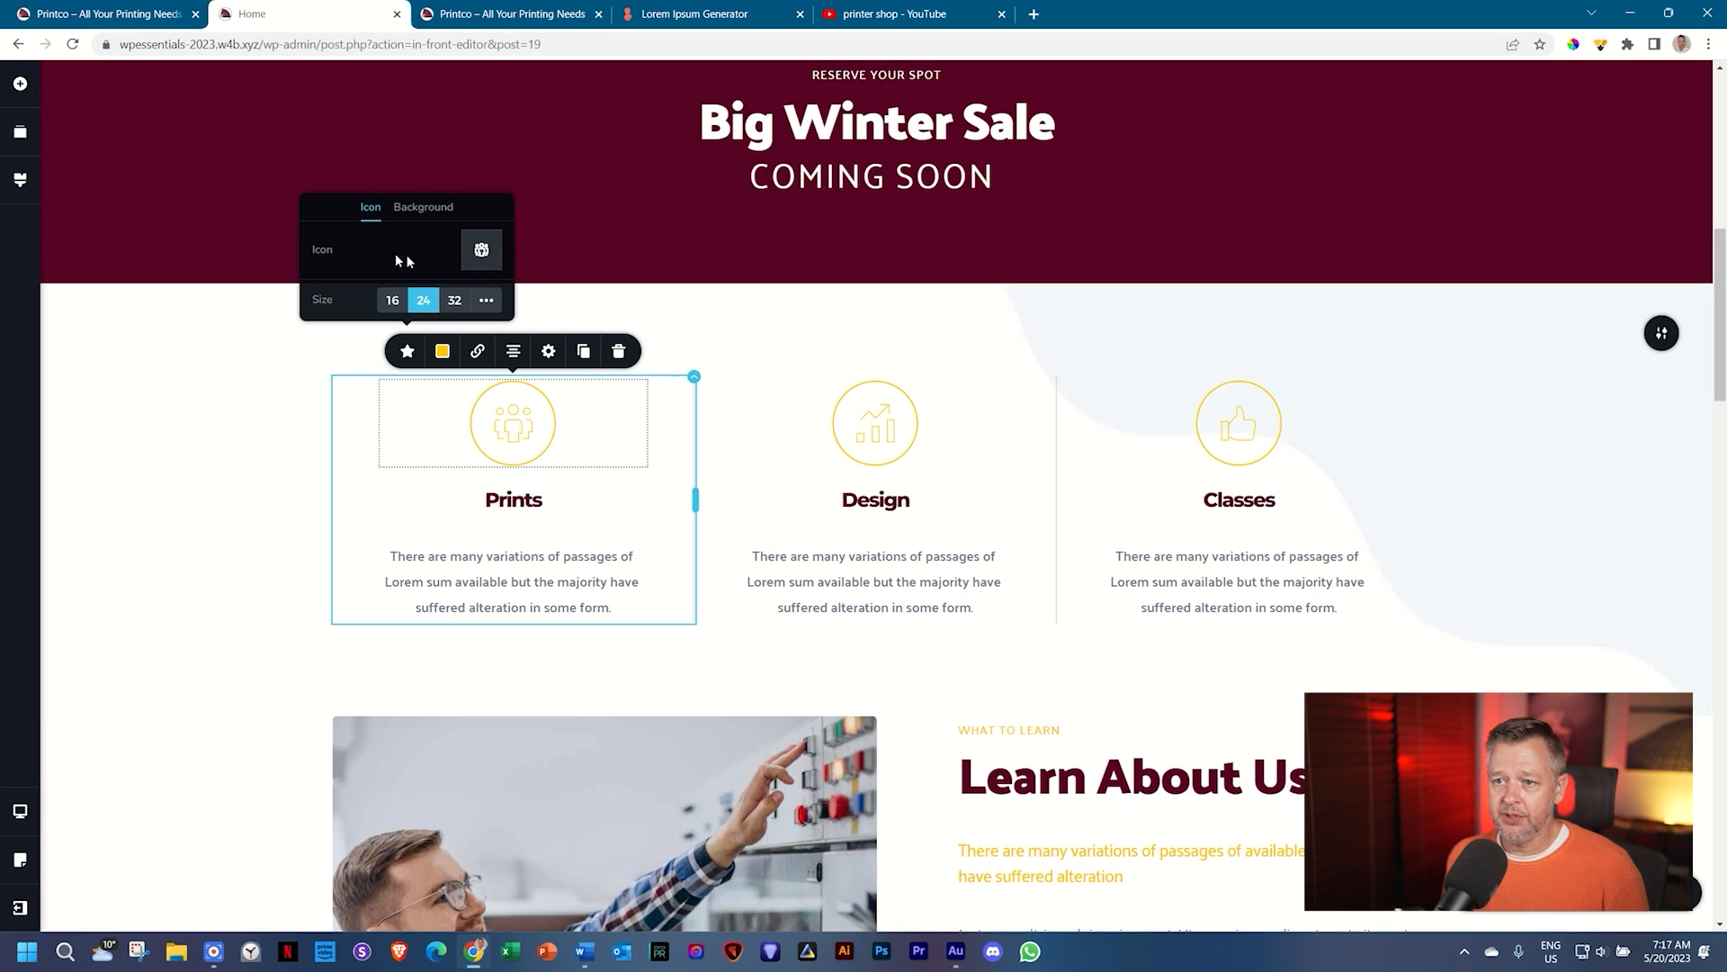
pyautogui.click(484, 251)
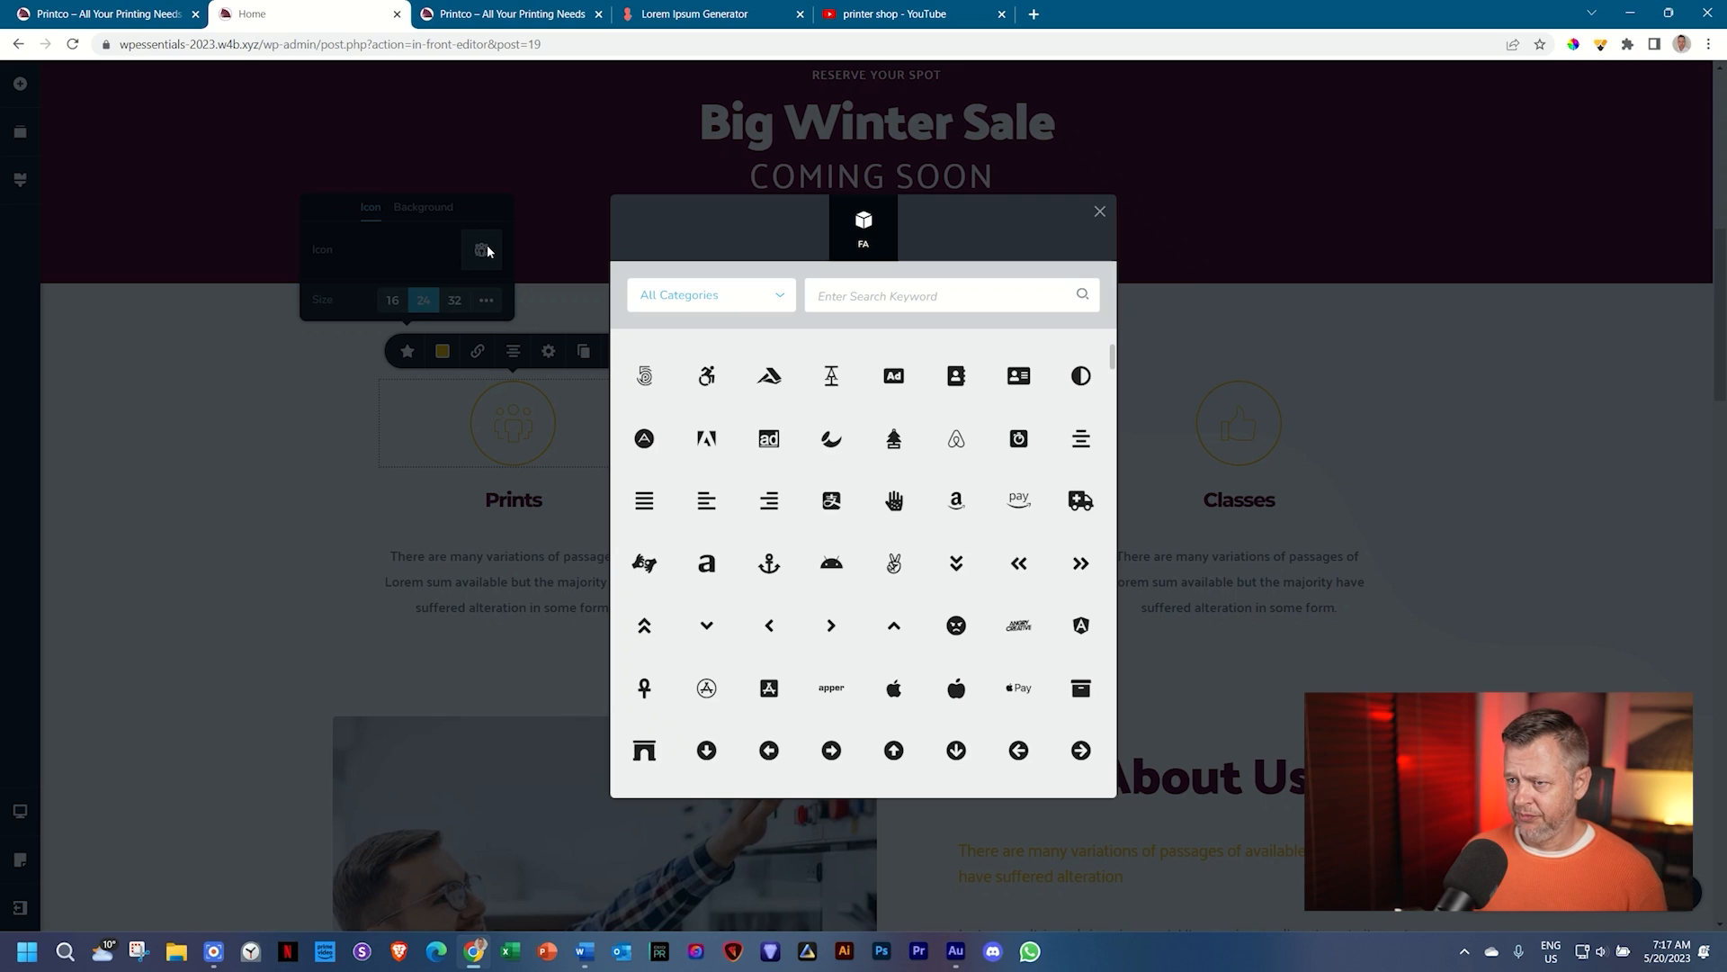
pyautogui.click(810, 295)
pyautogui.write('print')
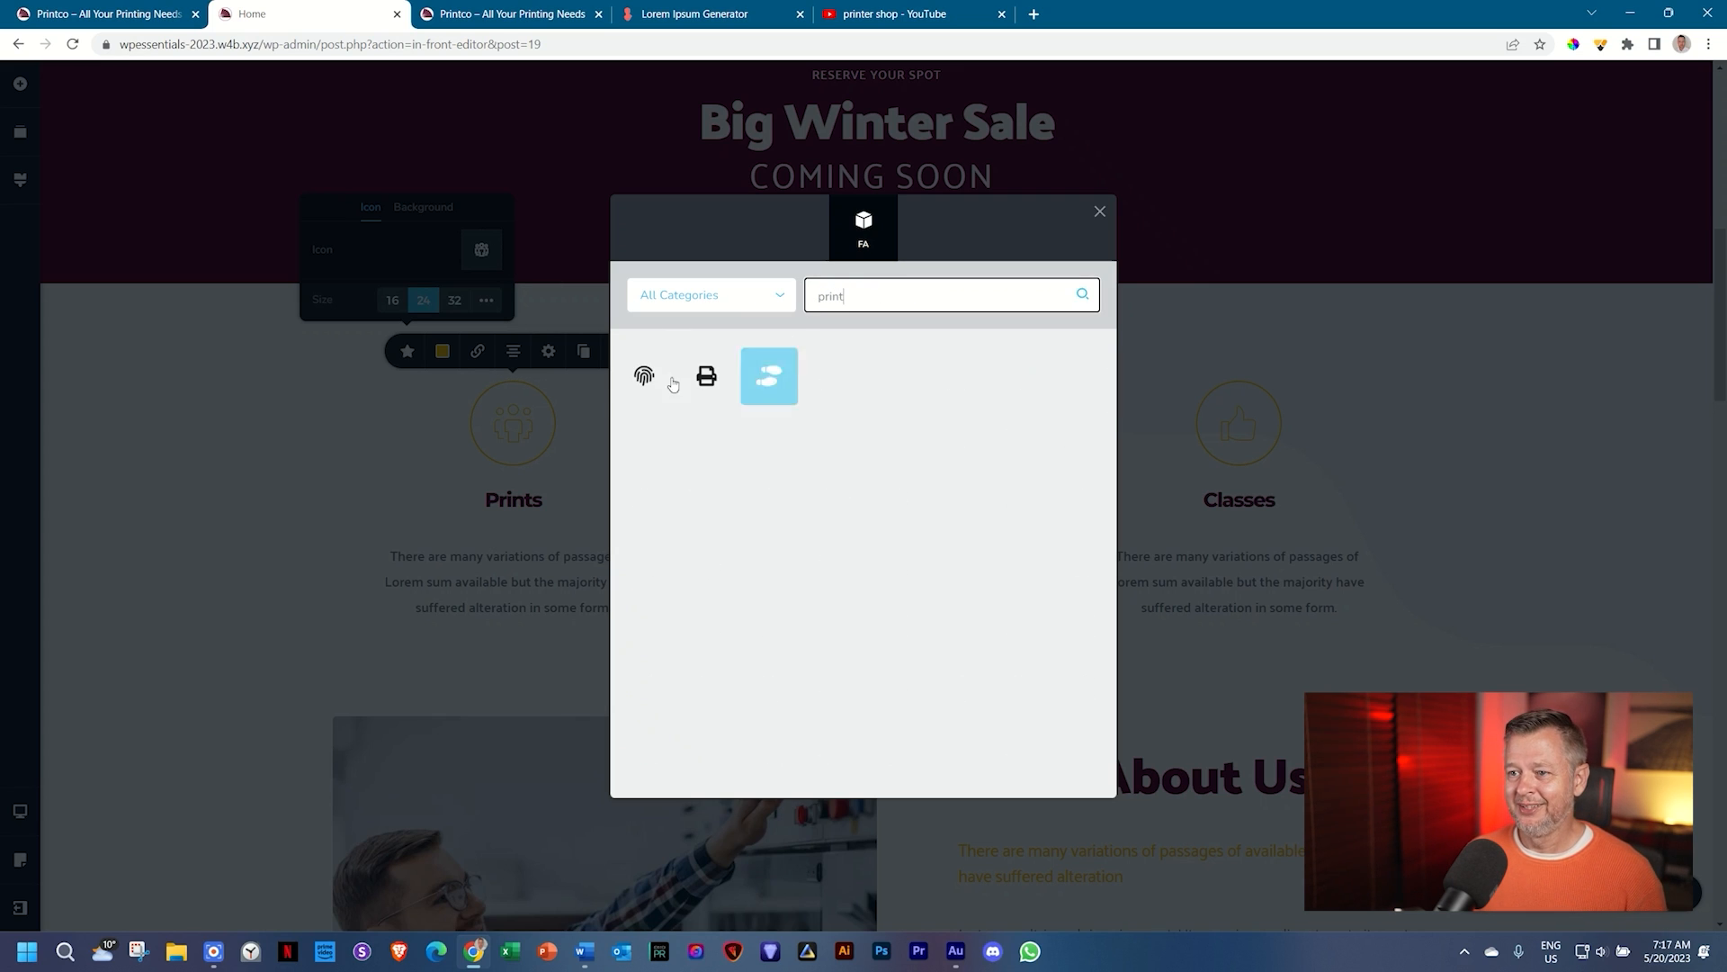
pyautogui.click(702, 372)
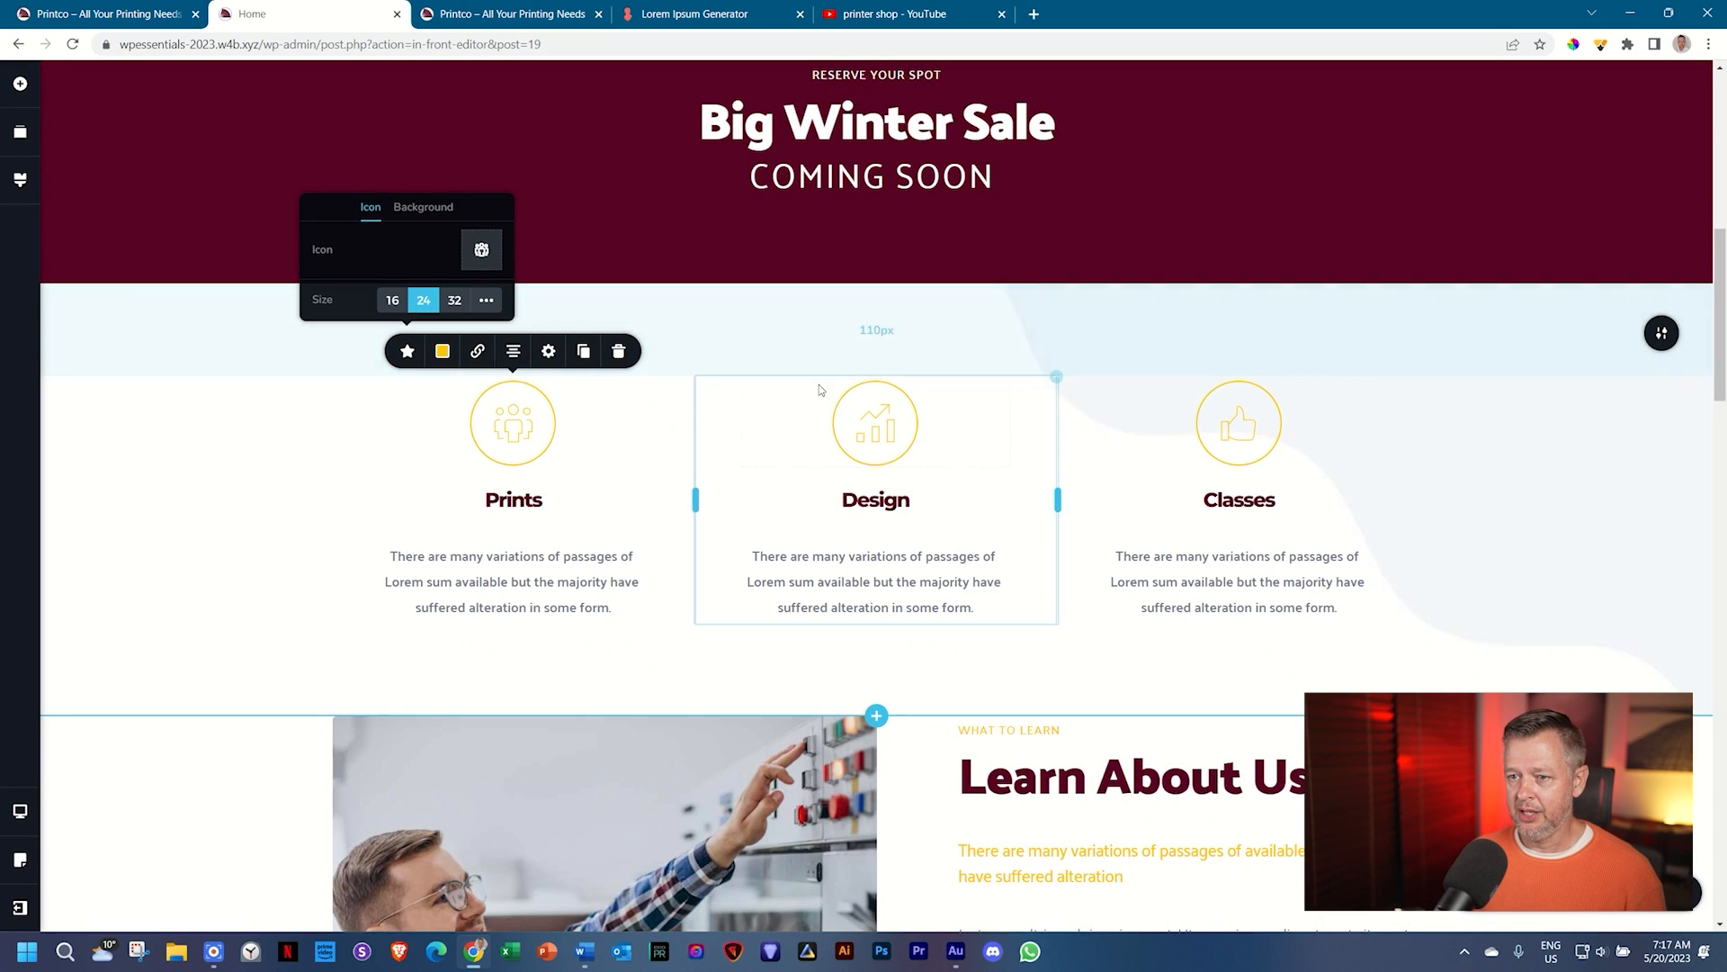
# Step: Change the Design feature's icon to the pen nib, found by searching 'pen'
pyautogui.click(871, 430)
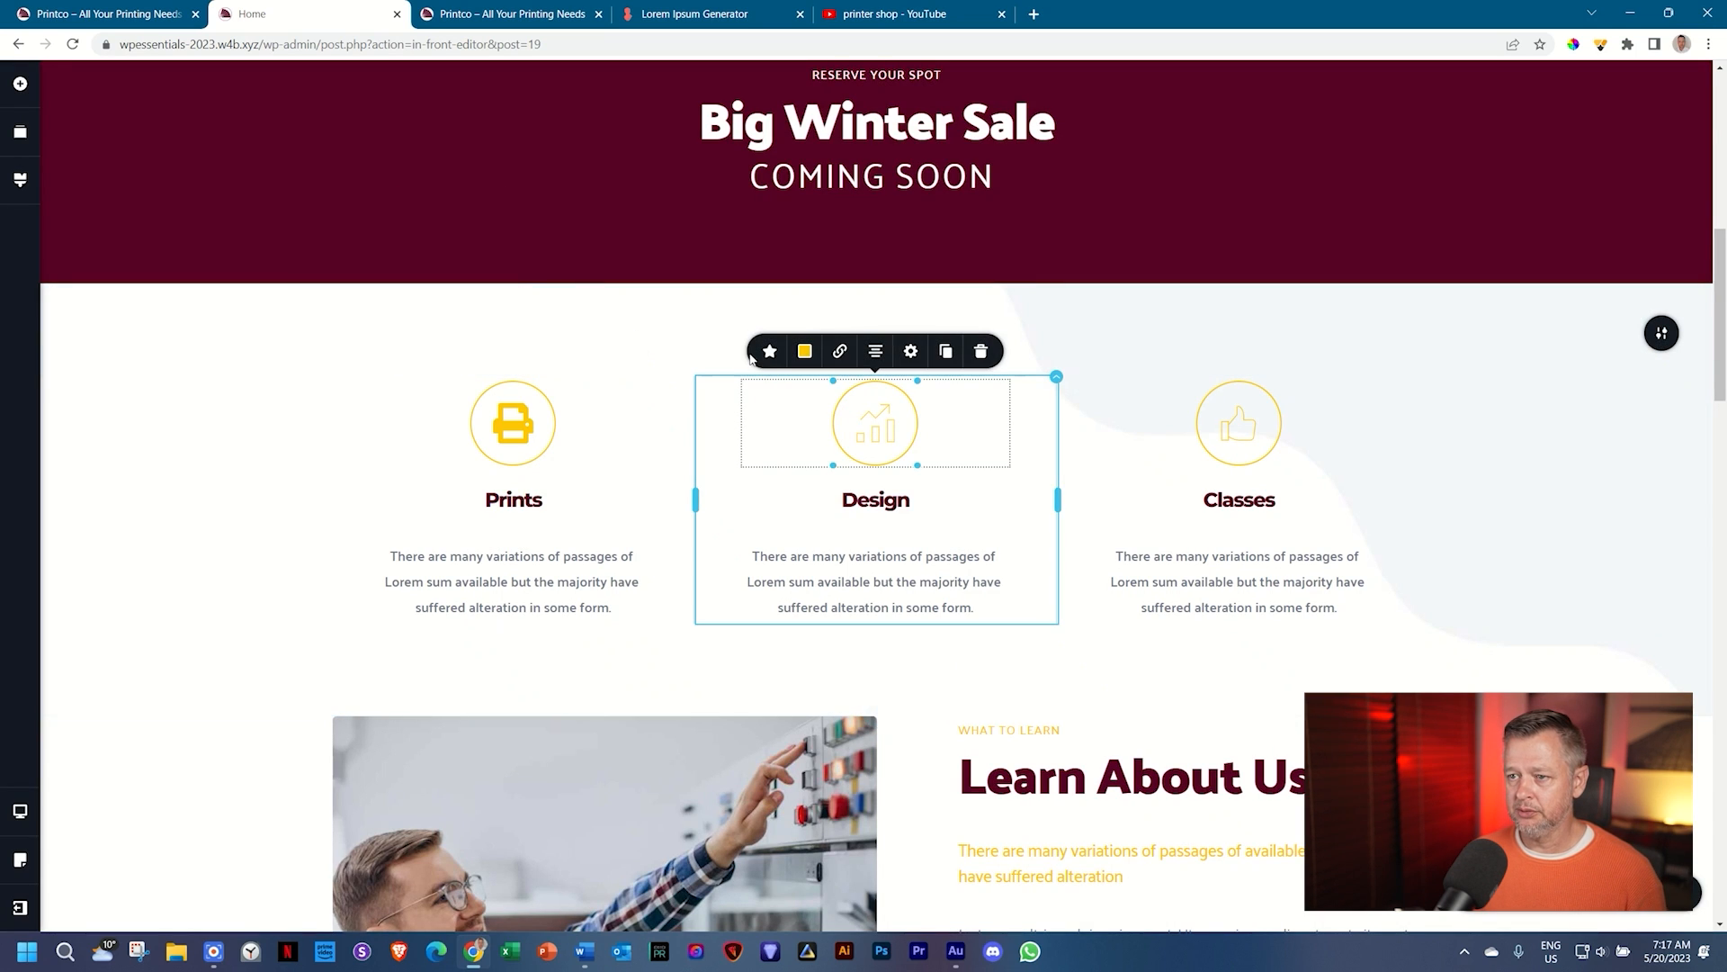
pyautogui.click(769, 351)
pyautogui.click(844, 250)
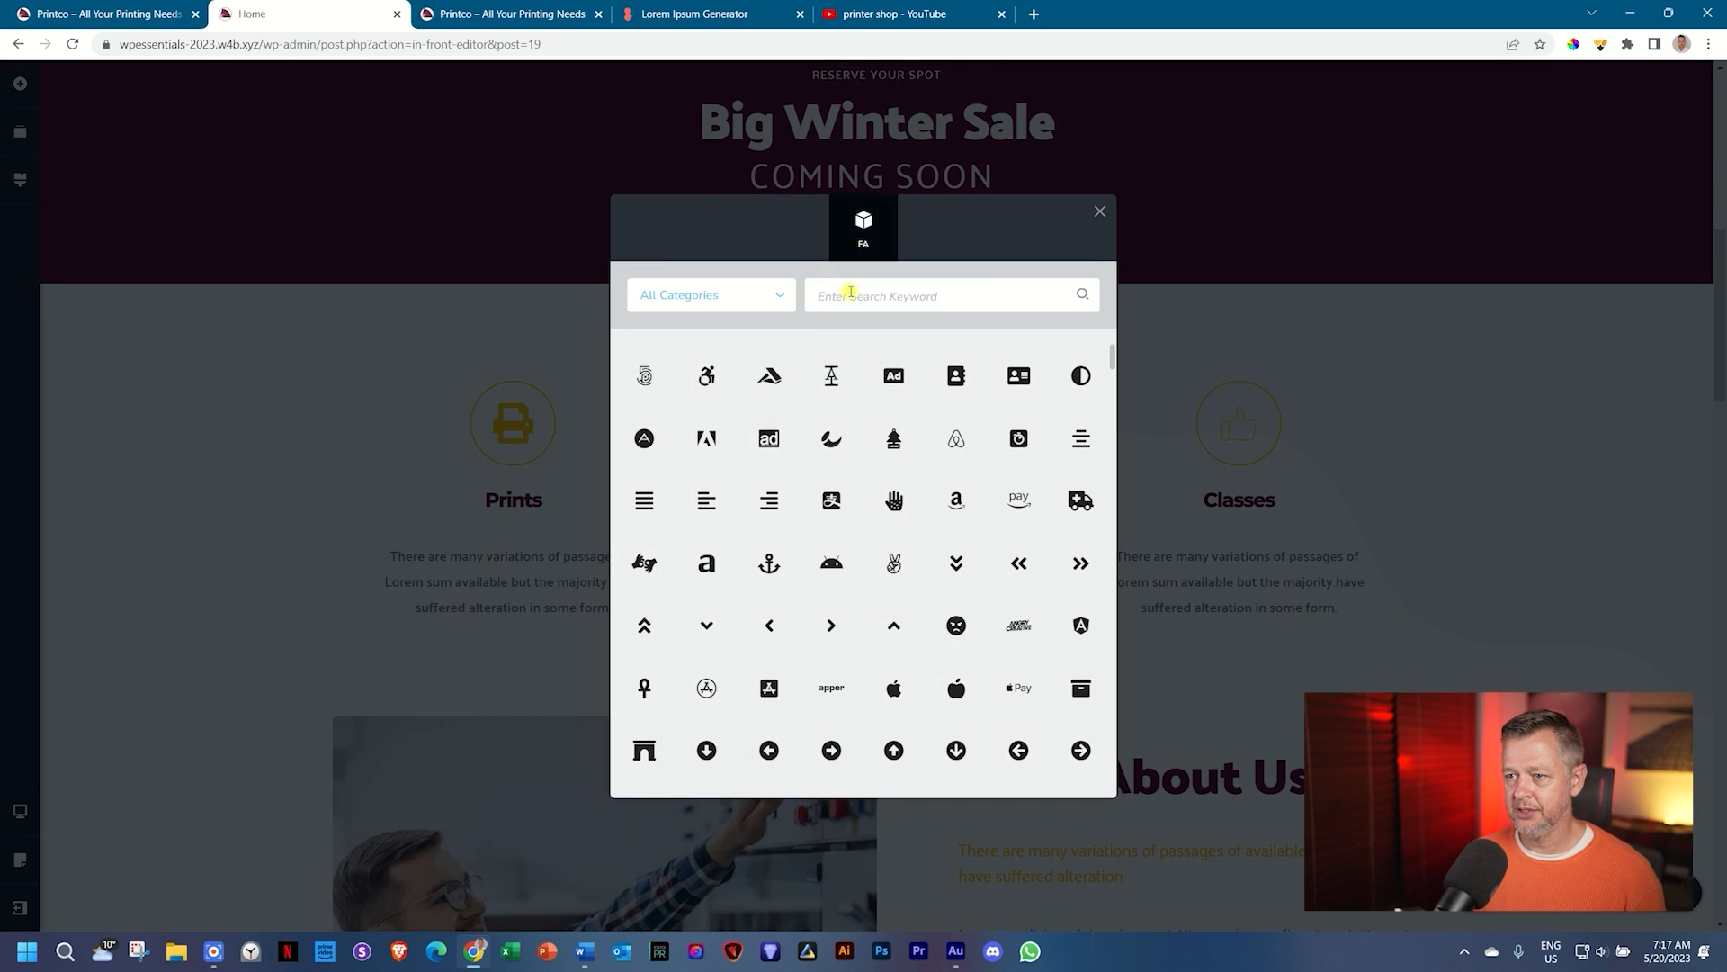
pyautogui.click(851, 292)
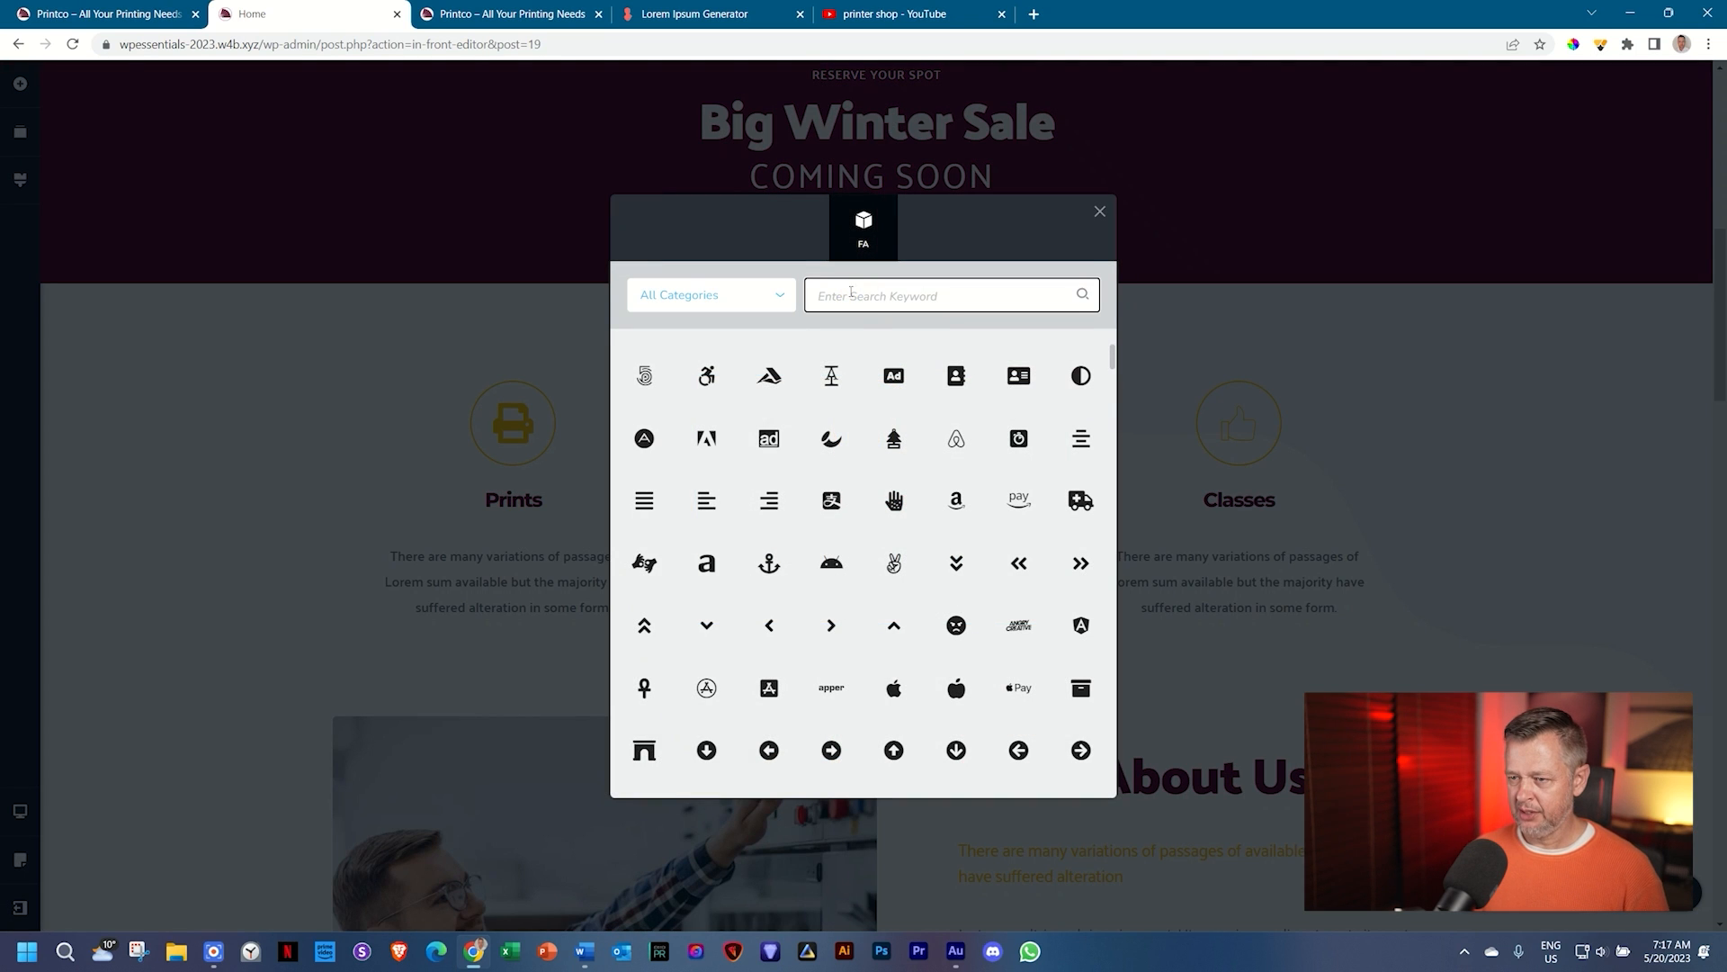
pyautogui.write('design')
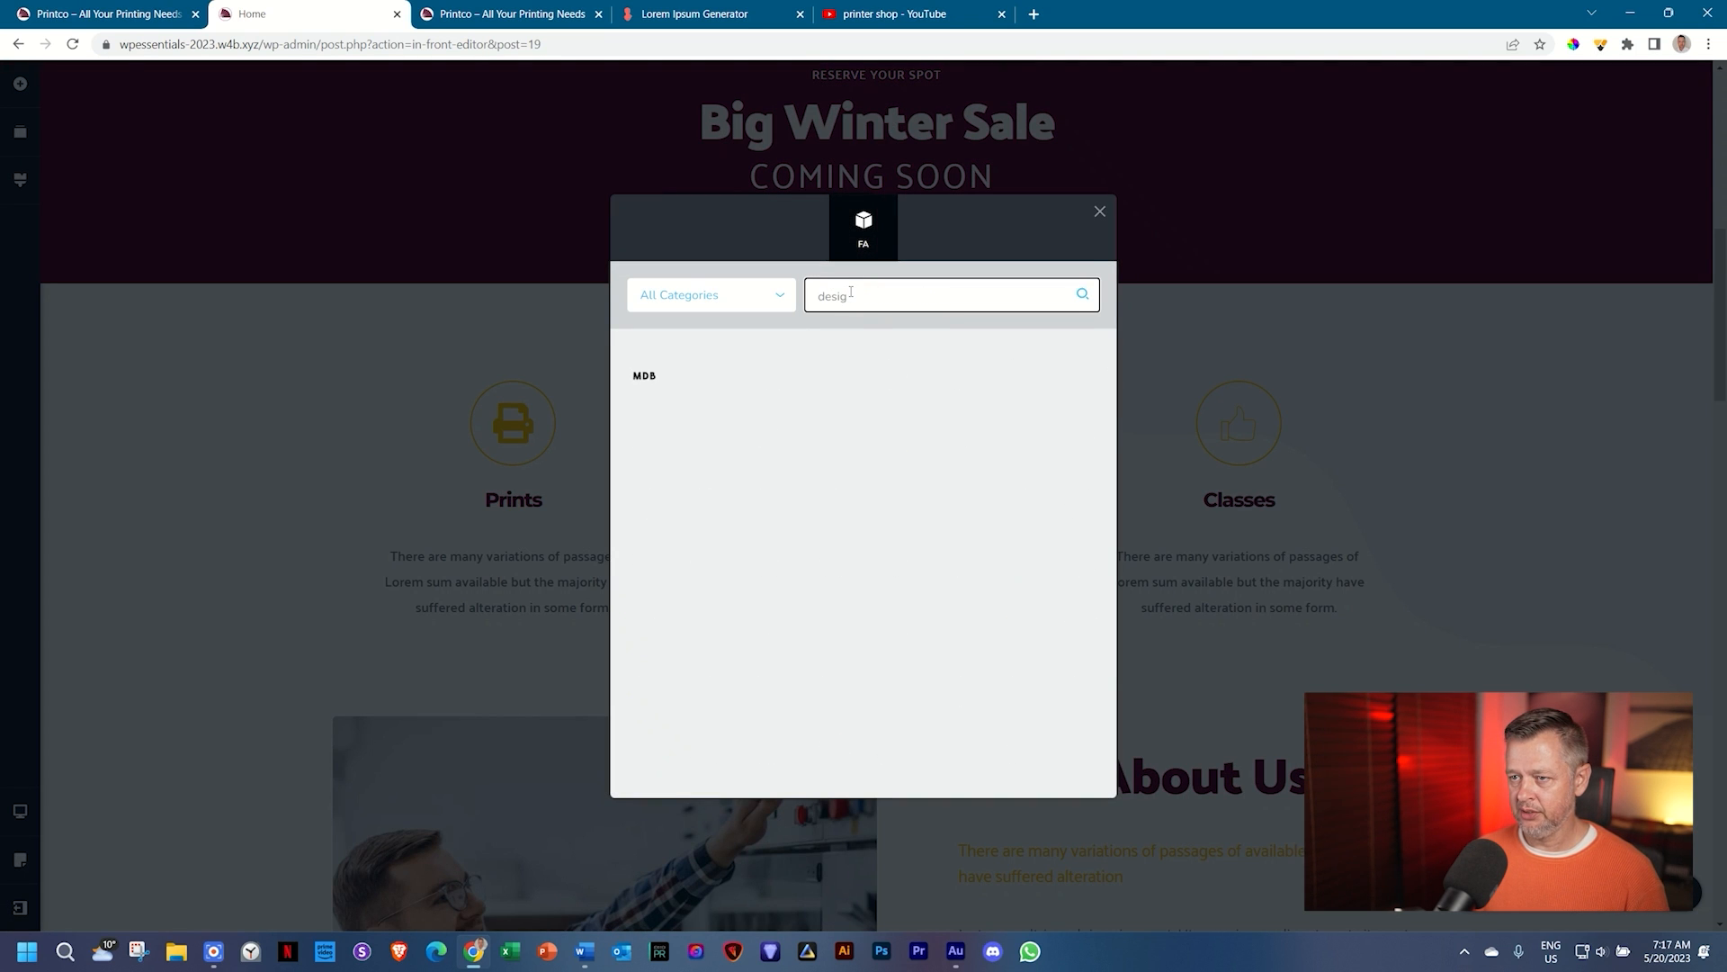
pyautogui.press('BackSpace')
pyautogui.press('BackSpace')
pyautogui.press('BackSpace')
pyautogui.press('BackSpace')
pyautogui.press('BackSpace')
pyautogui.press('BackSpace')
pyautogui.write('pen')
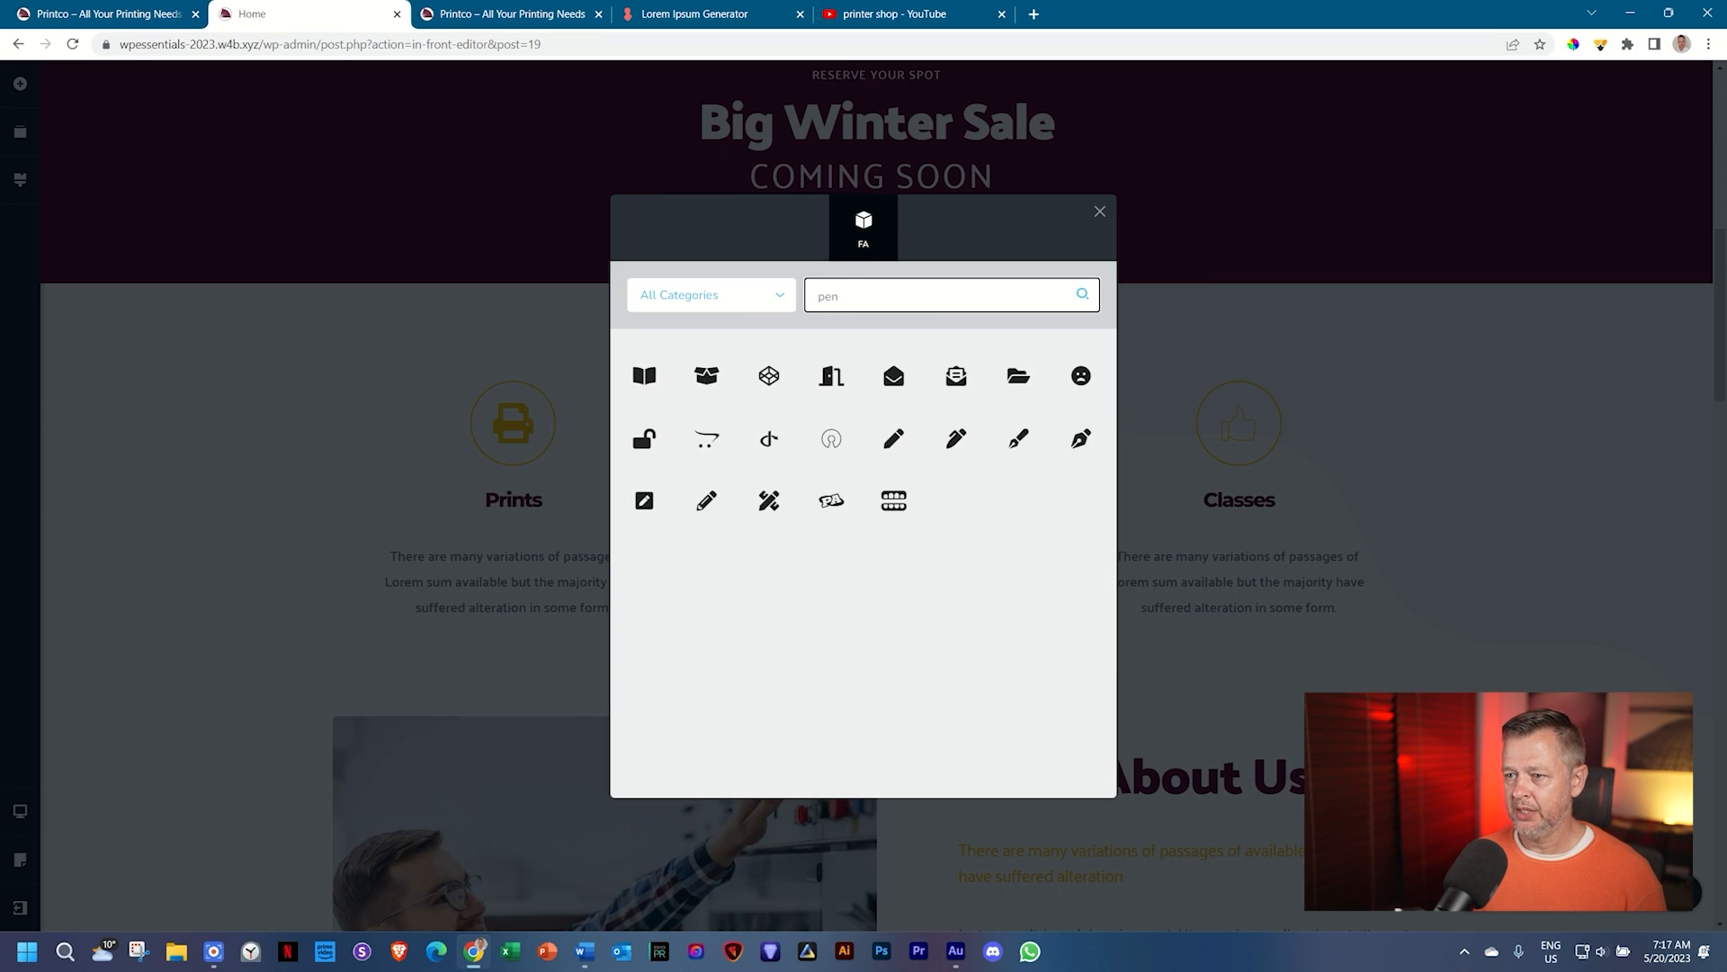
pyautogui.click(1080, 453)
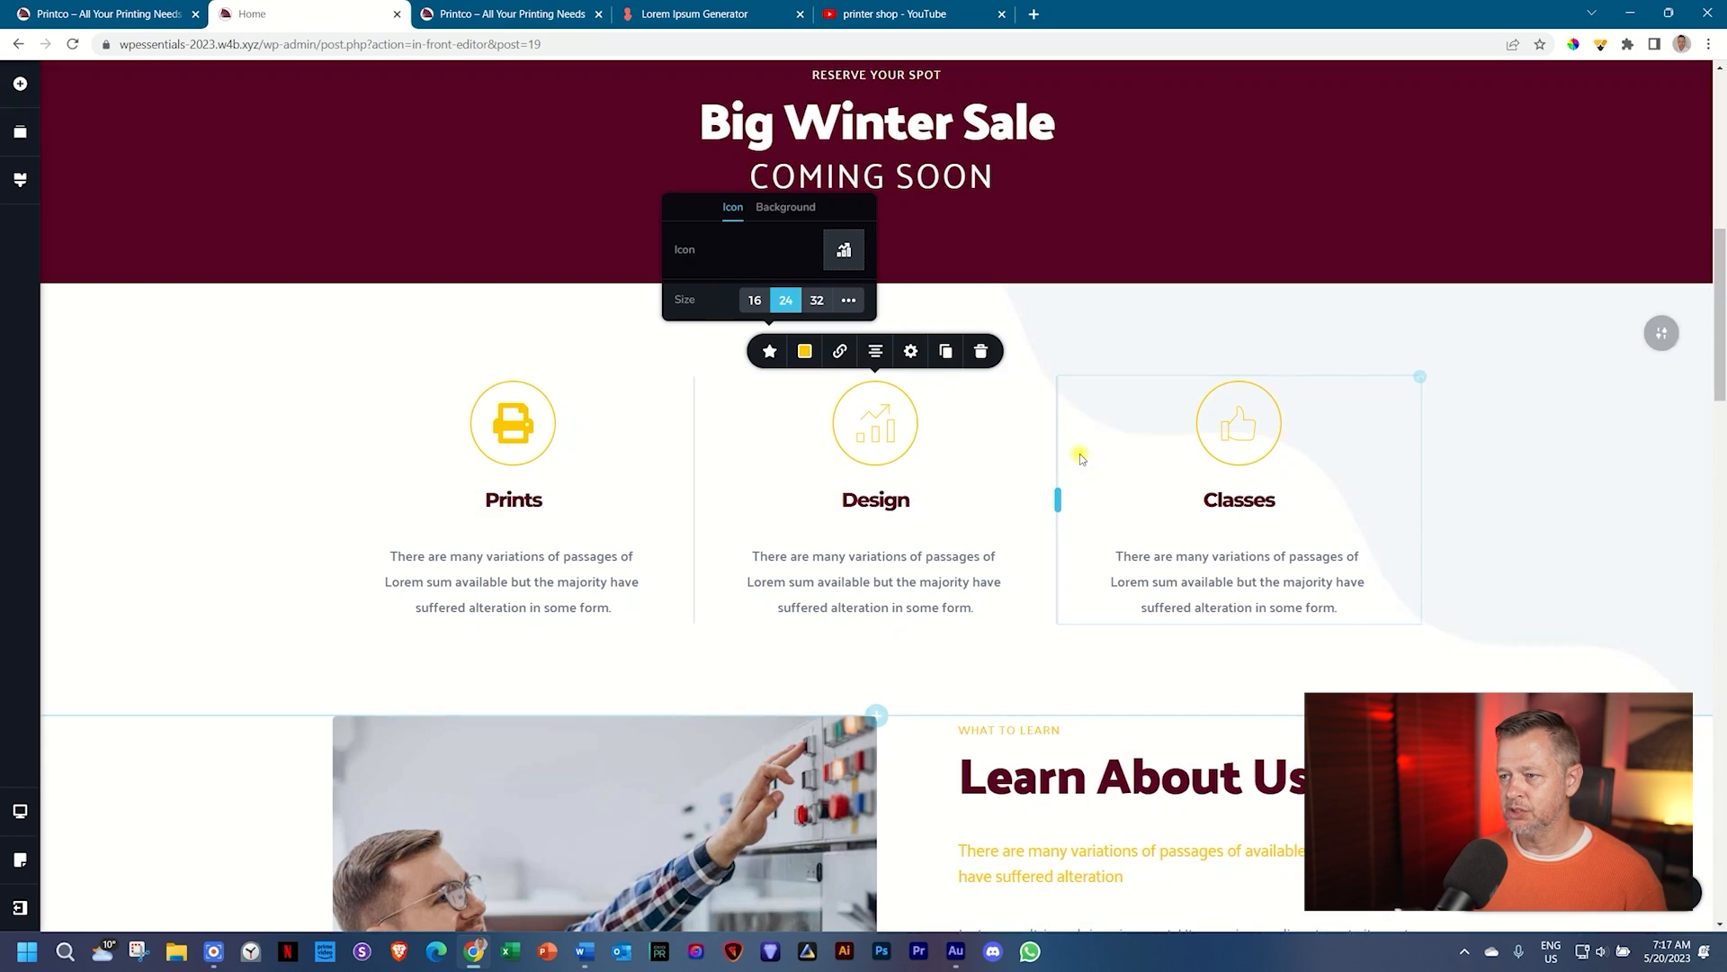
# Step: Change the Classes feature's icon to the restroom icon, found by searching 'room'
pyautogui.click(1169, 446)
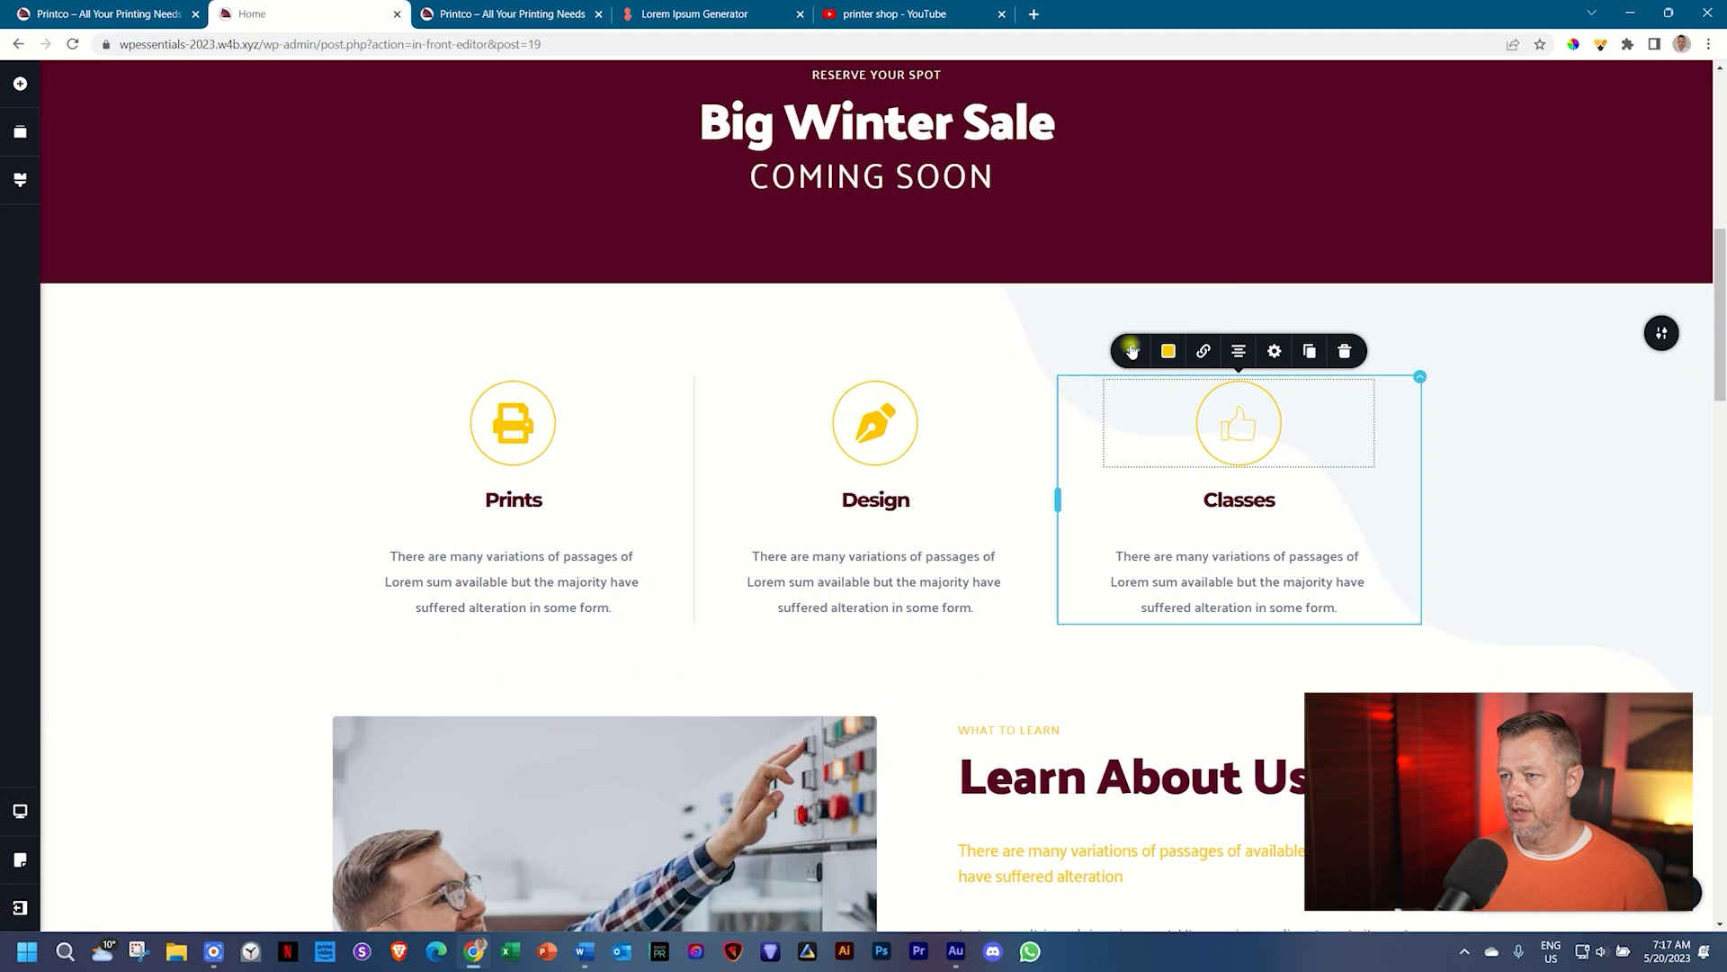
pyautogui.click(1132, 351)
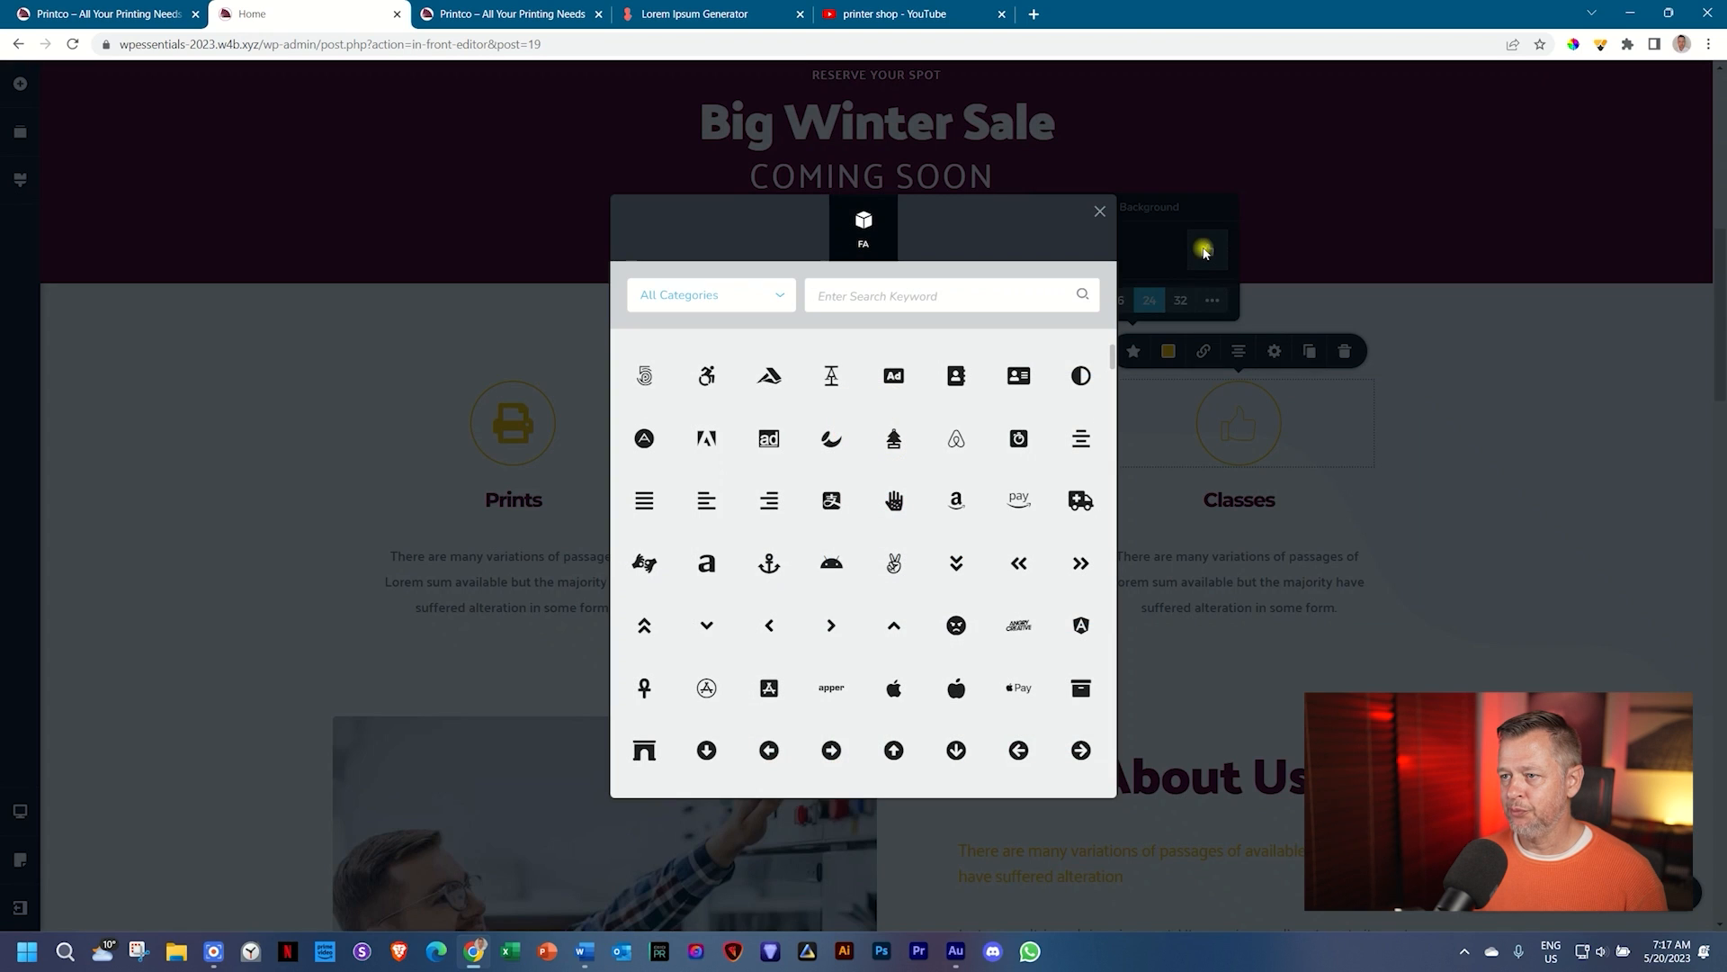
pyautogui.click(1205, 249)
pyautogui.click(953, 296)
pyautogui.write('clas')
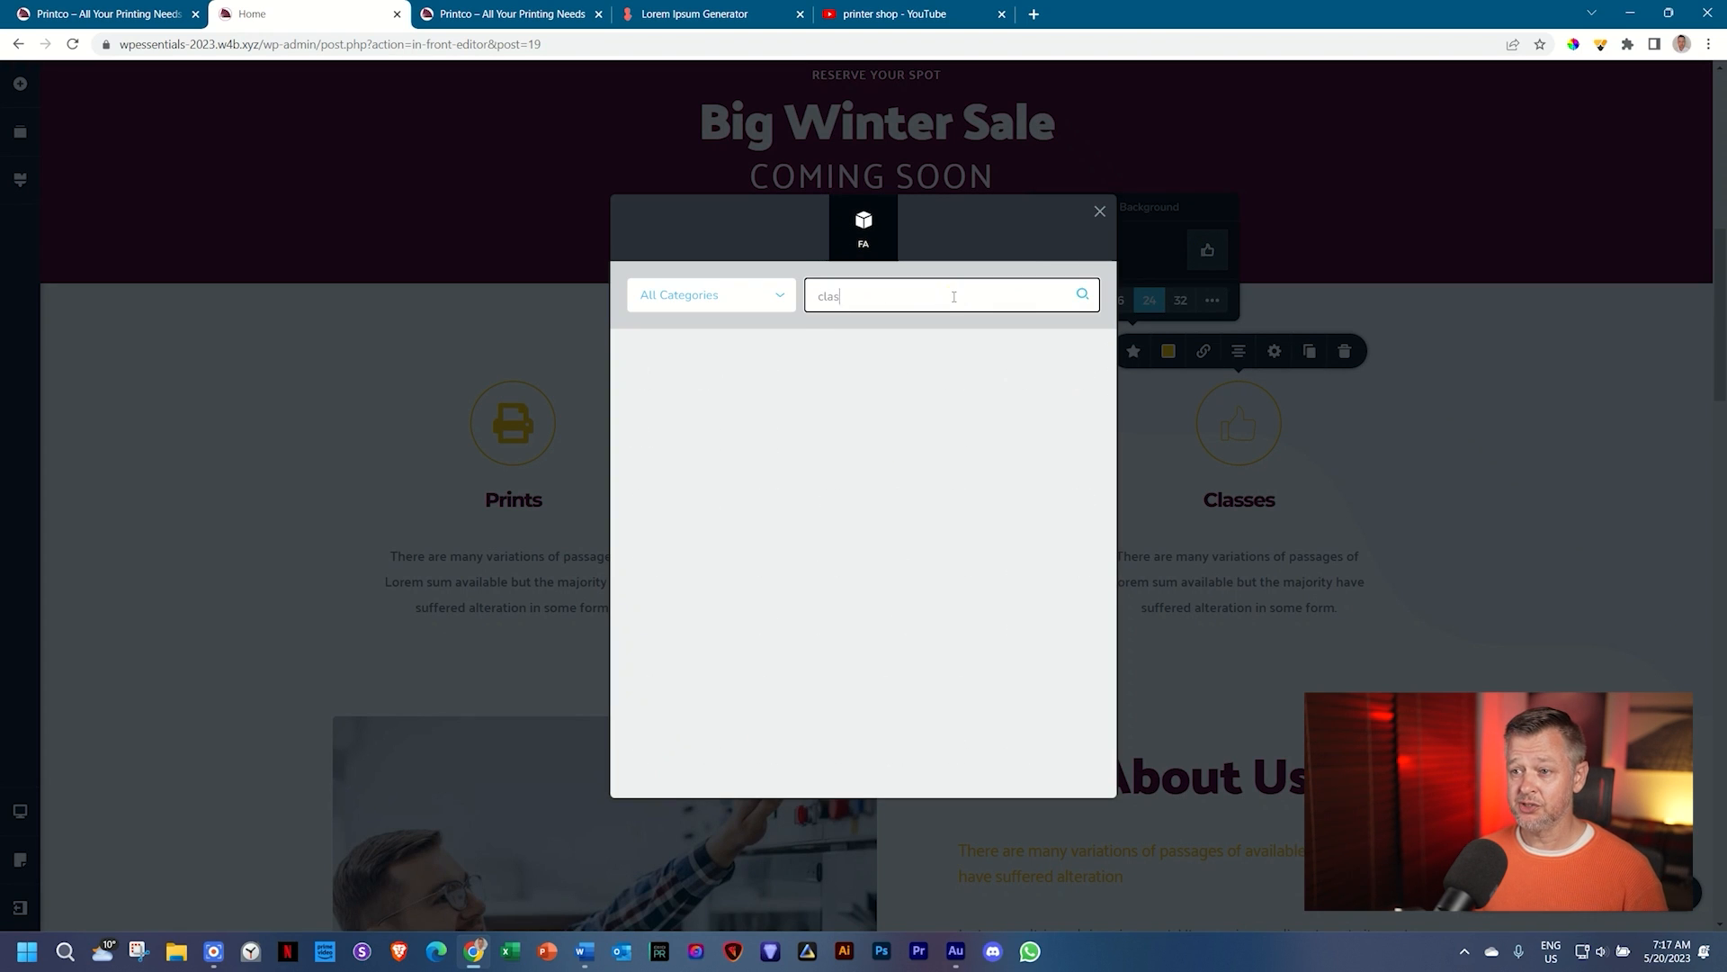
pyautogui.write('s')
pyautogui.press('BackSpace')
pyautogui.press('BackSpace')
pyautogui.press('BackSpace')
pyautogui.press('BackSpace')
pyautogui.press('BackSpace')
pyautogui.write('educat')
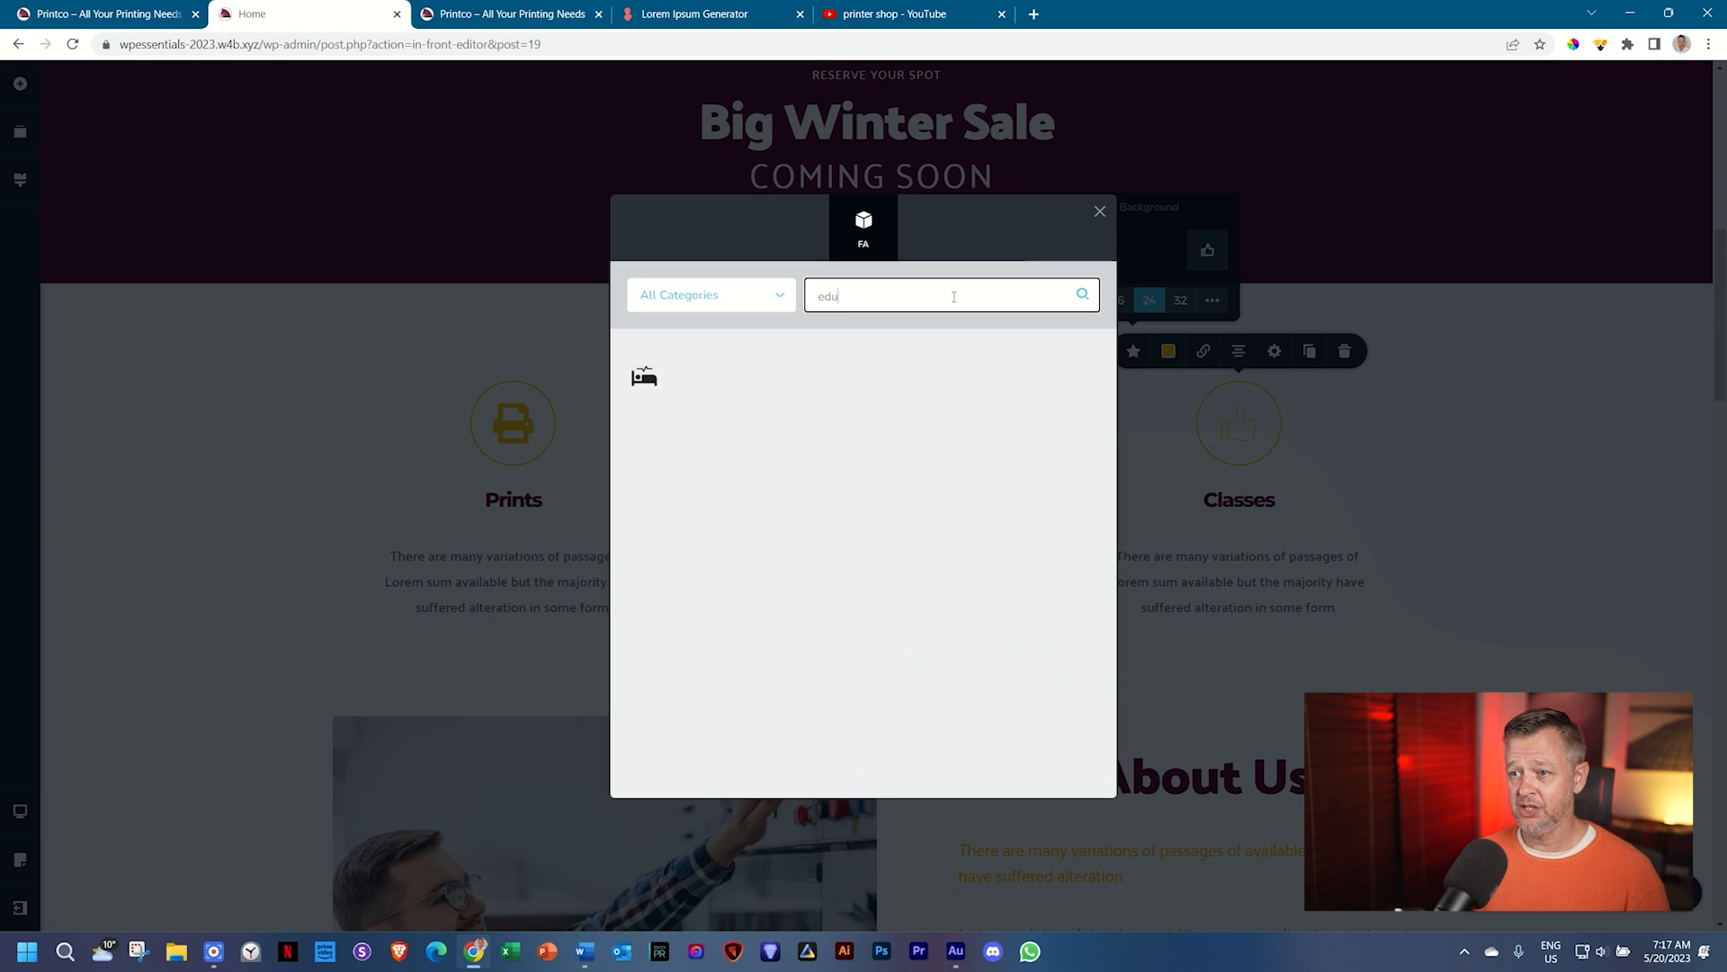
pyautogui.press('BackSpace')
pyautogui.press('BackSpace')
pyautogui.press('BackSpace')
pyautogui.press('BackSpace')
pyautogui.press('BackSpace')
pyautogui.press('BackSpace')
pyautogui.write('learn')
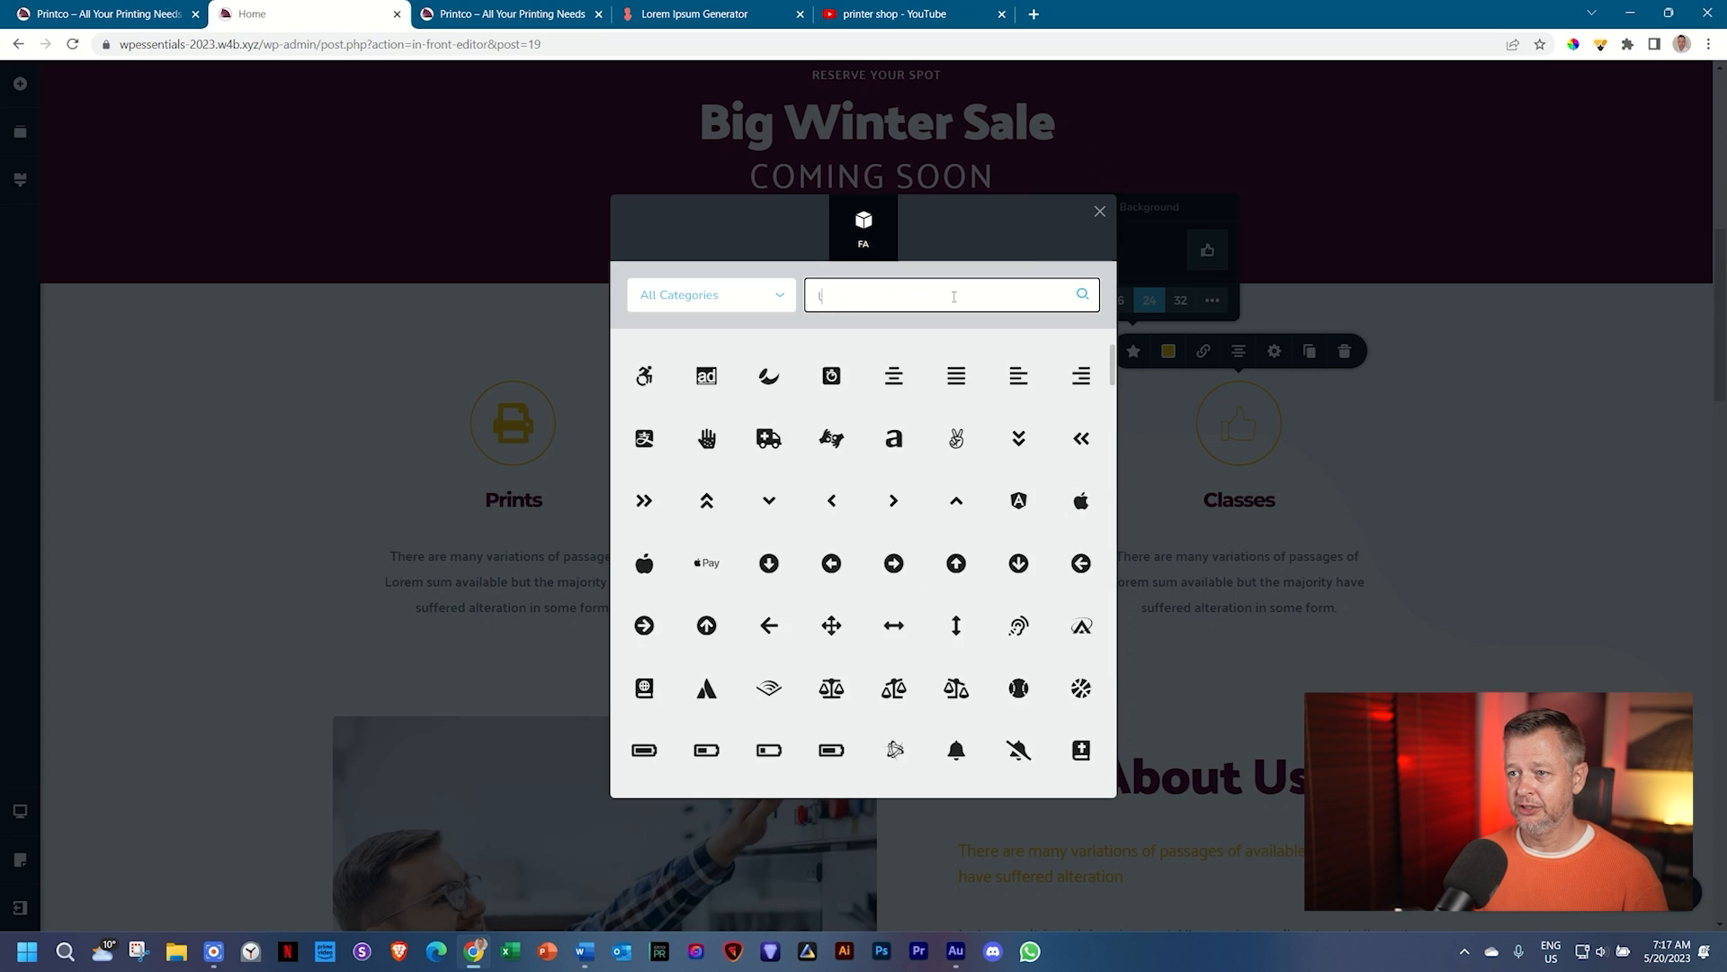
pyautogui.press('BackSpace')
pyautogui.press('BackSpace')
pyautogui.press('BackSpace')
pyautogui.press('BackSpace')
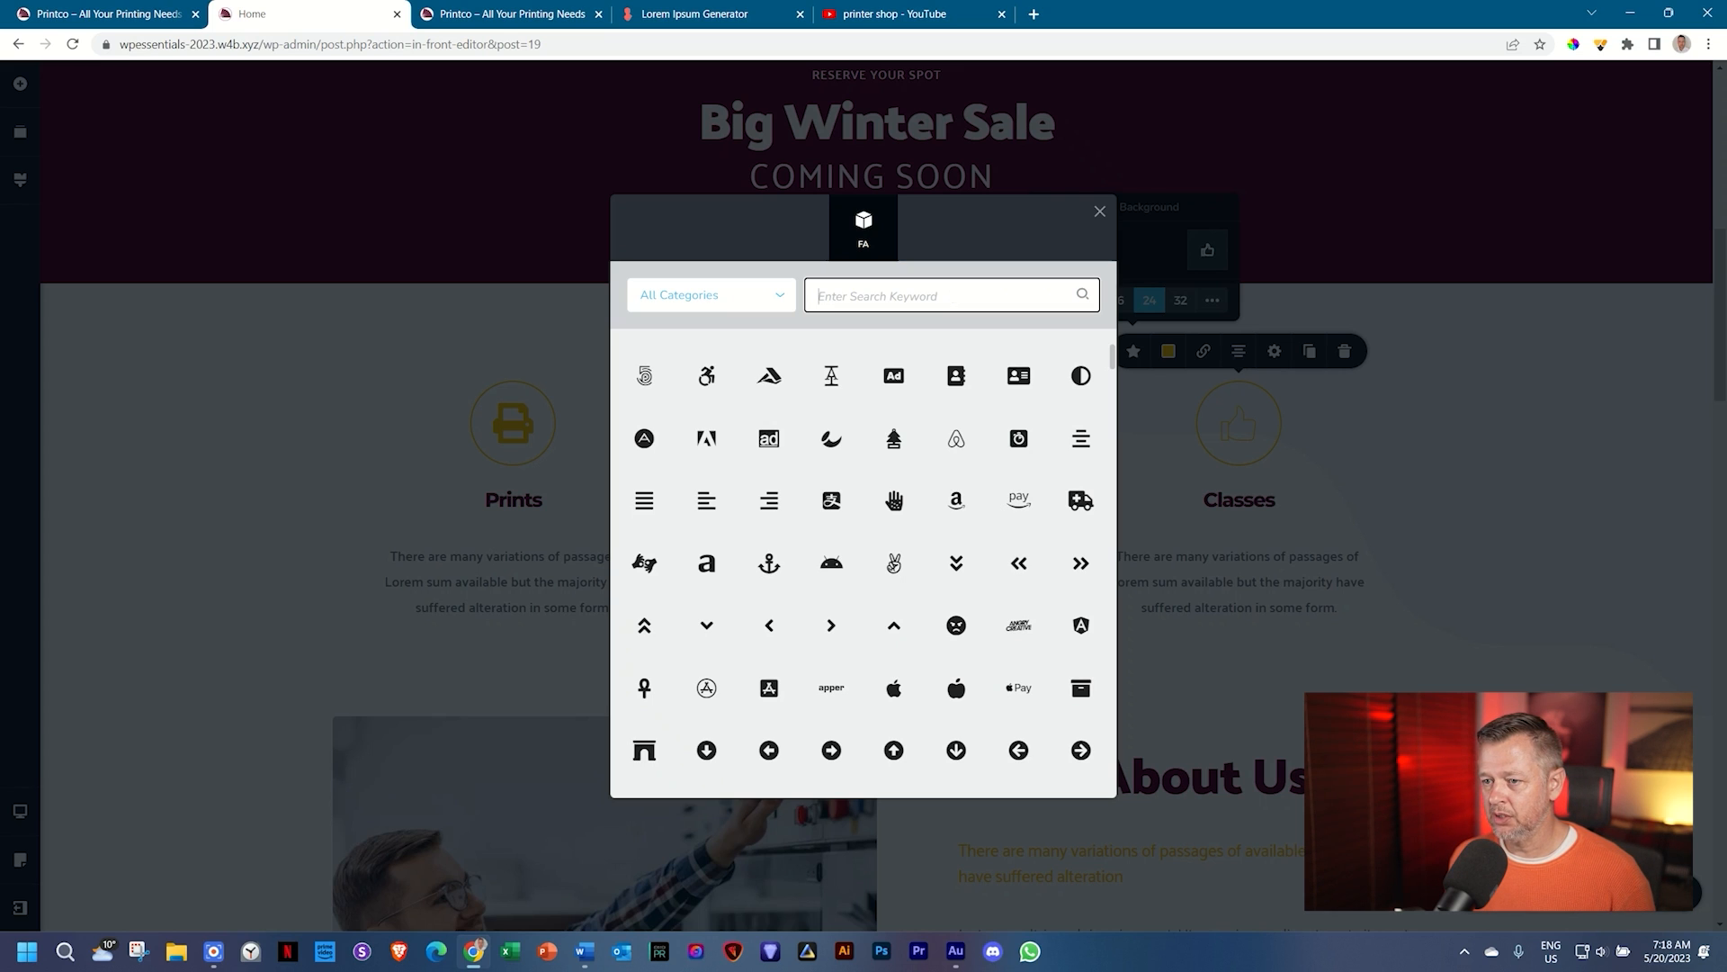
pyautogui.write('rp')
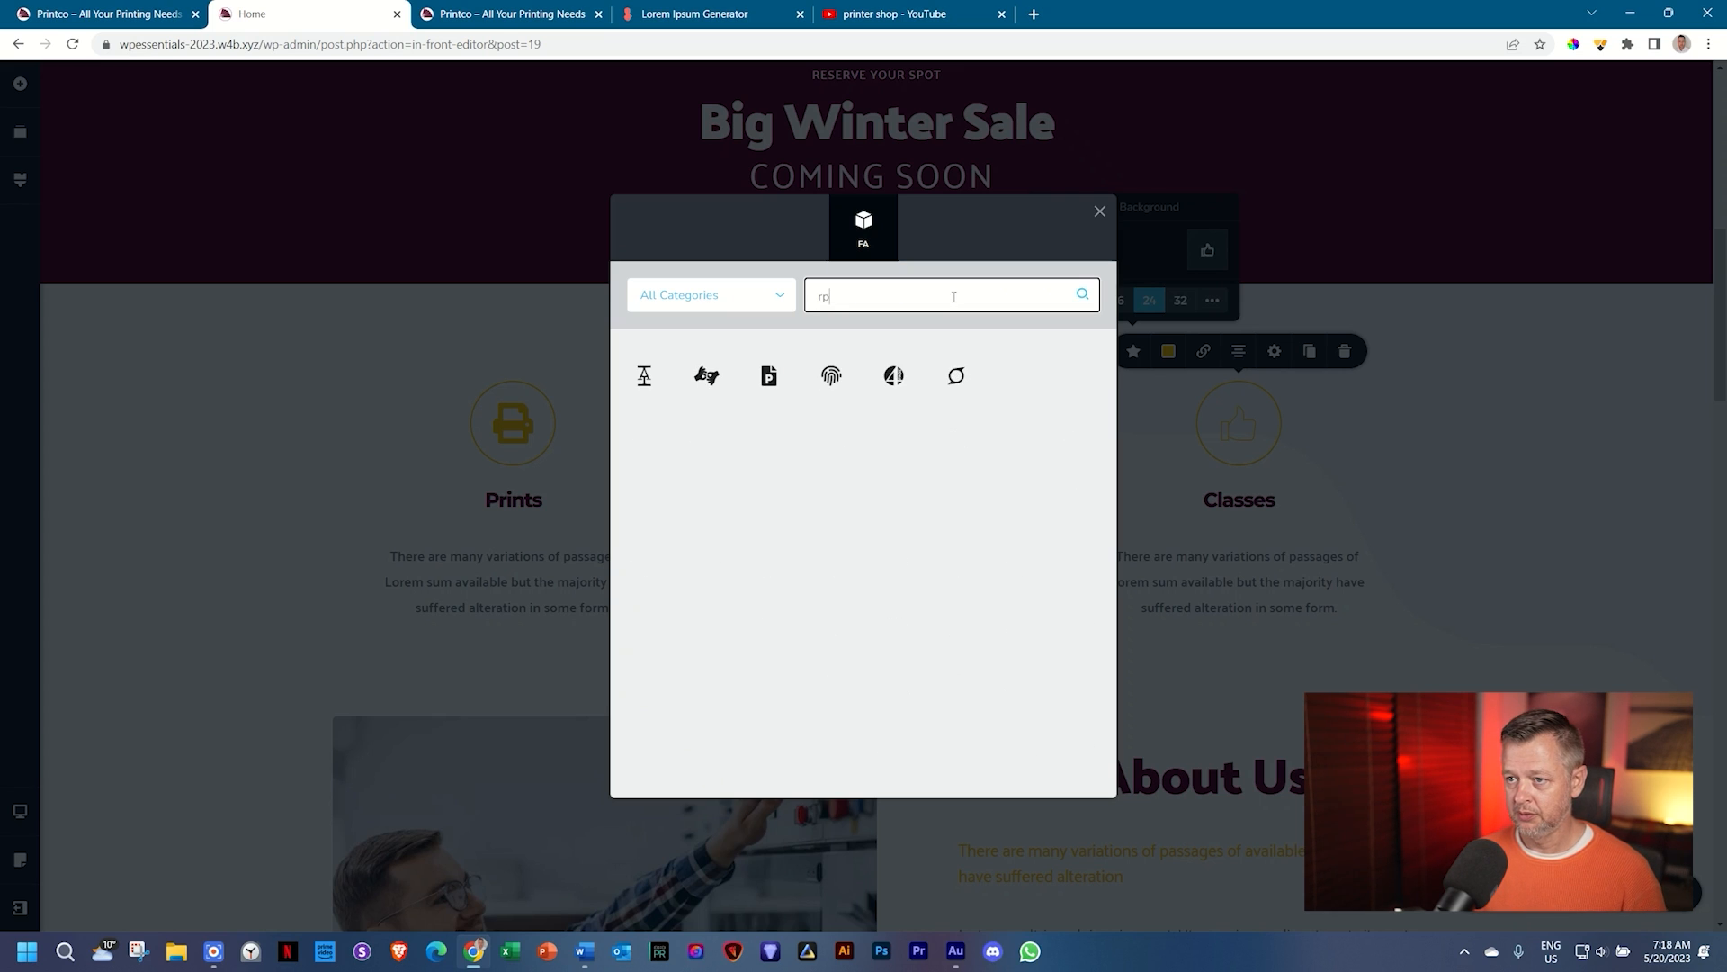
pyautogui.press('BackSpace')
pyautogui.write('oom')
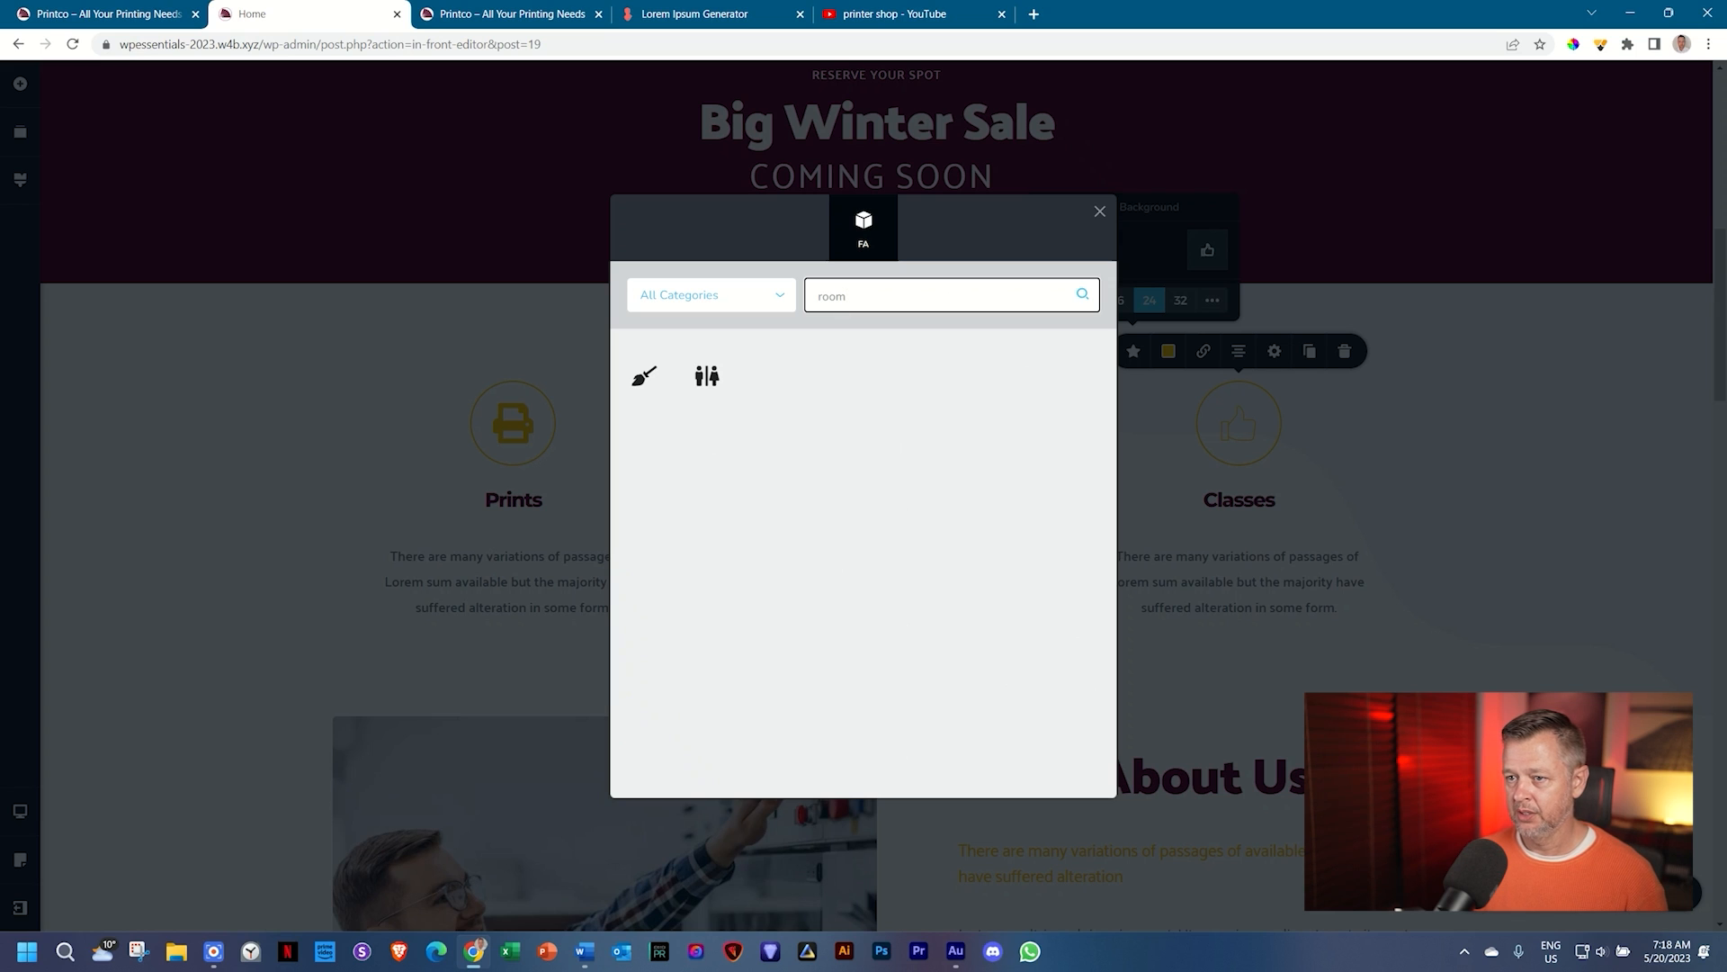
pyautogui.click(707, 375)
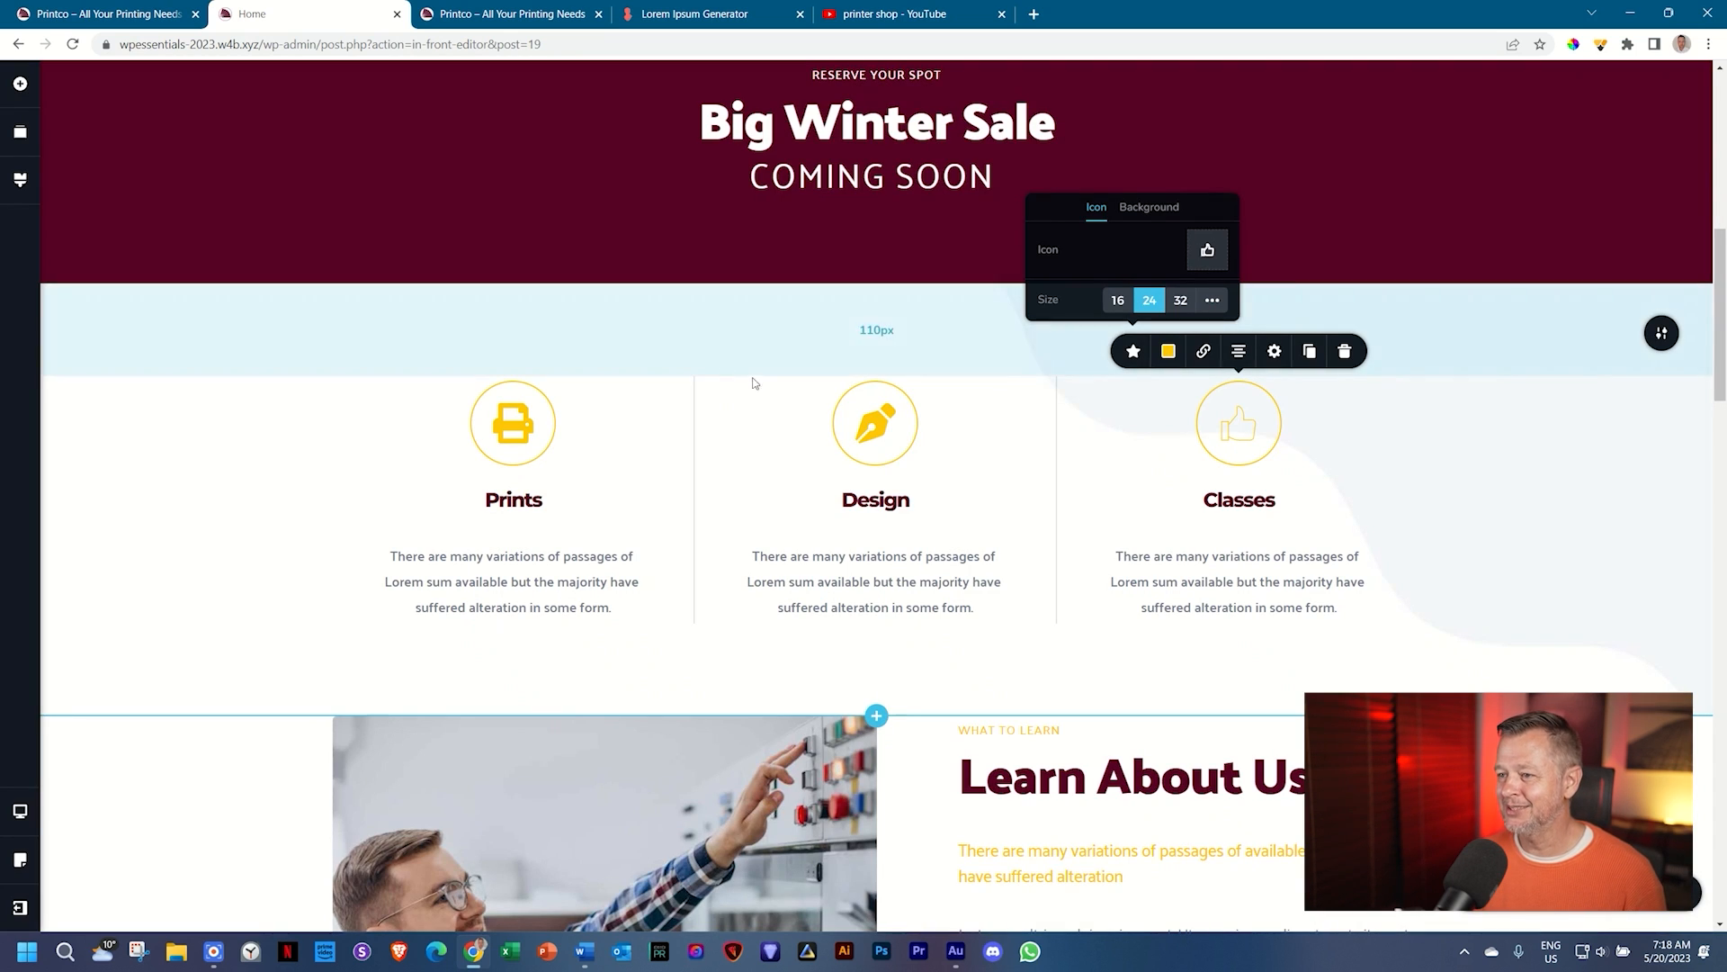
pyautogui.click(1518, 436)
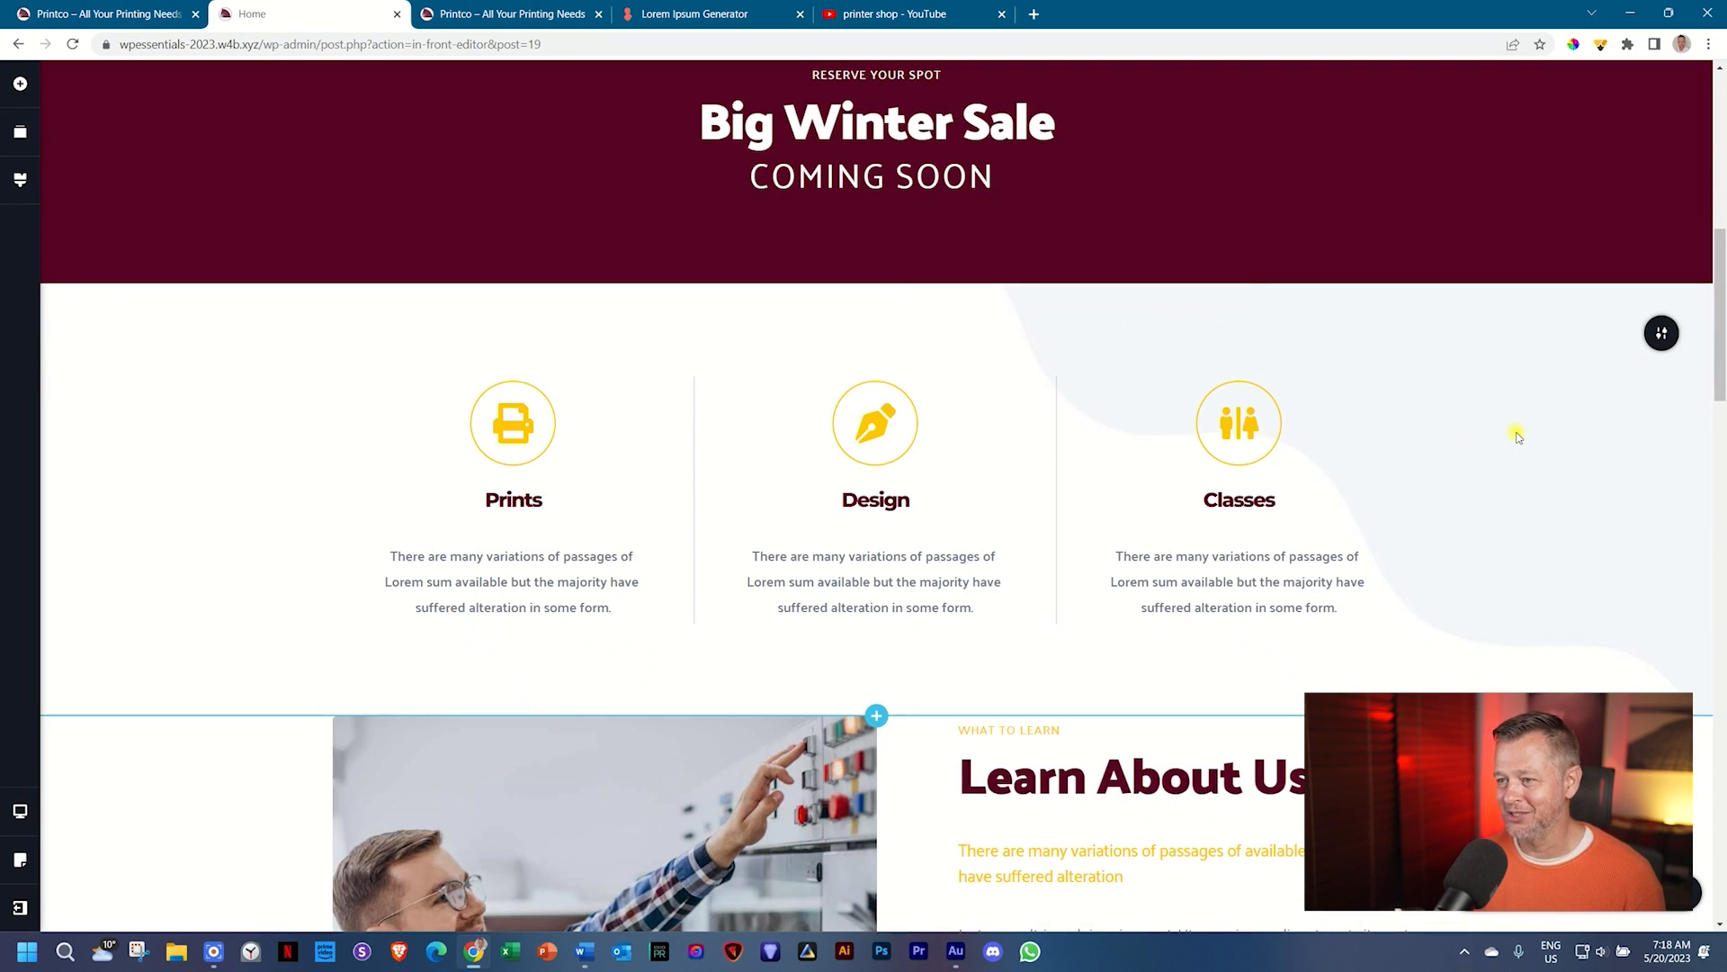
# Step: Replace the testimonial's speech-bubble icon with the closing-quote icon, found by searching 'quot'
pyautogui.scroll(-10, 1519, 438)
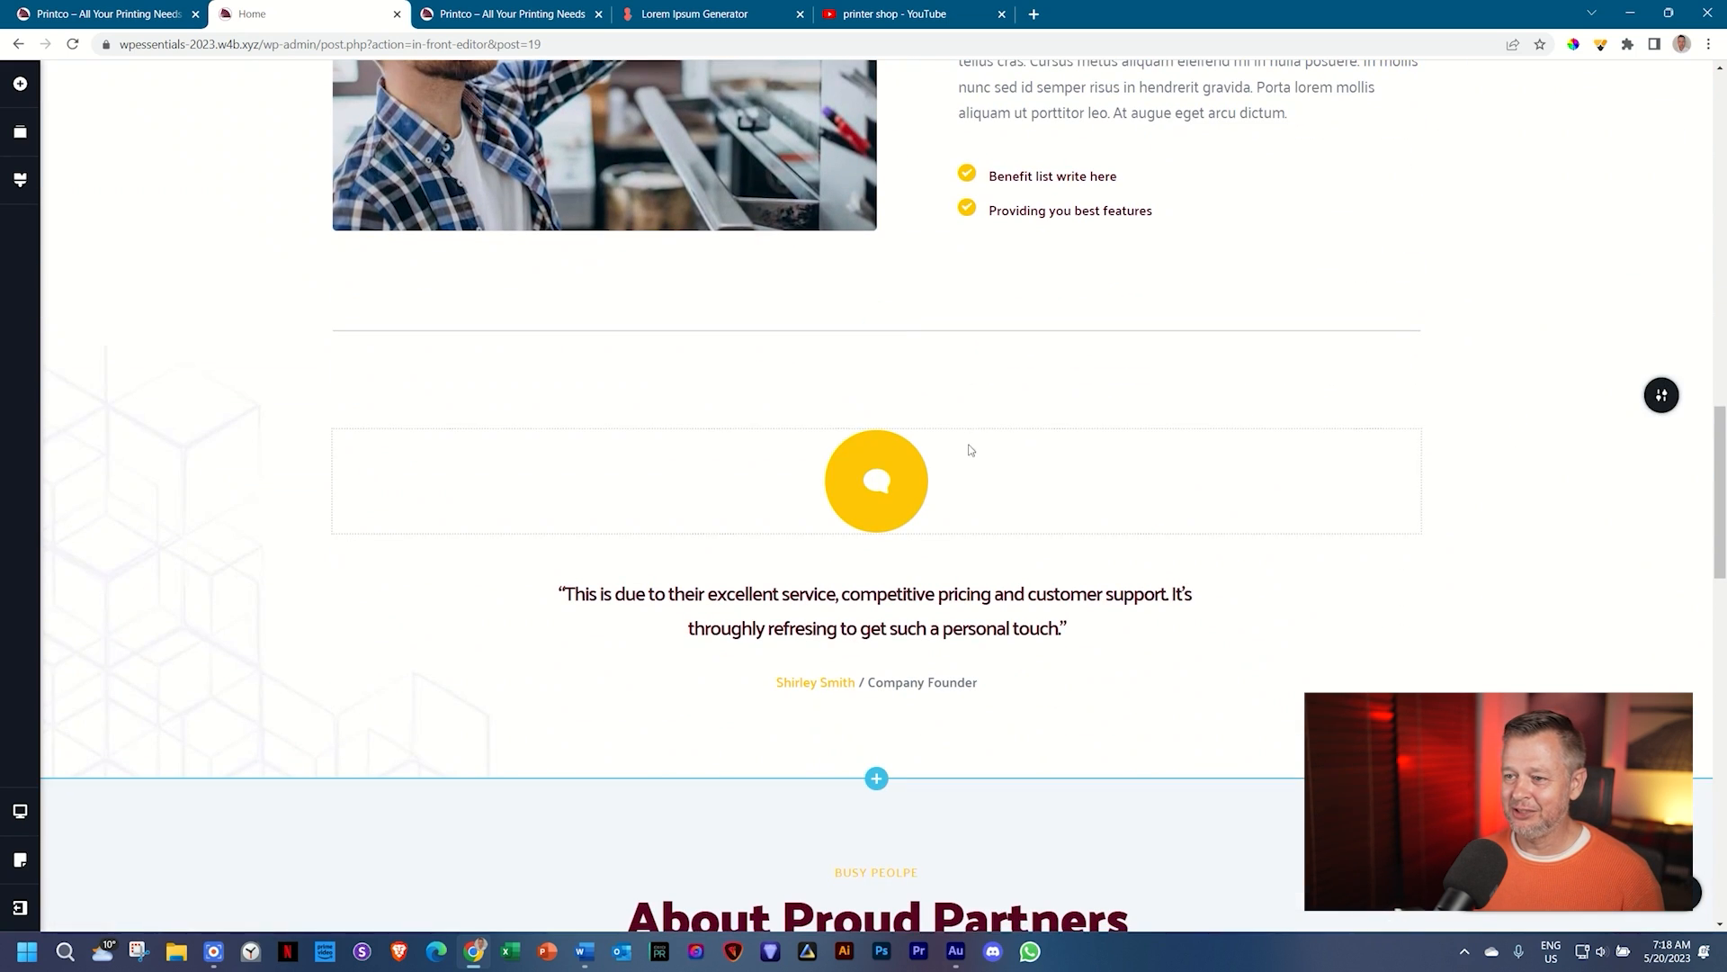
pyautogui.click(879, 487)
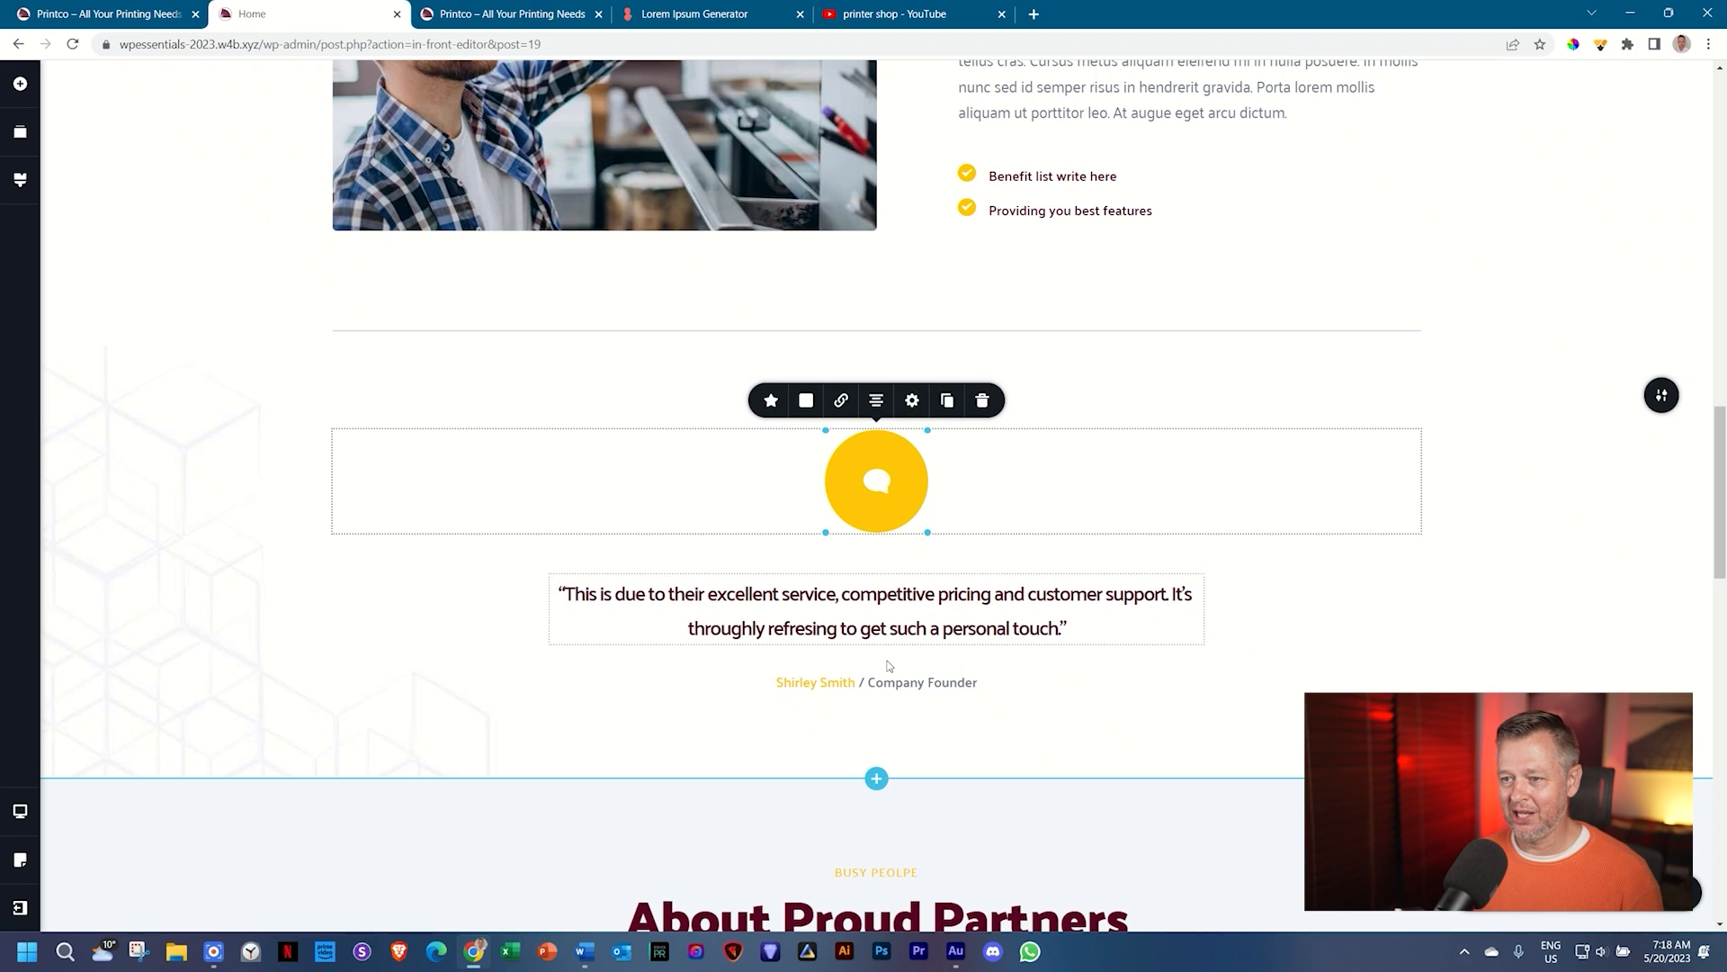
pyautogui.click(779, 403)
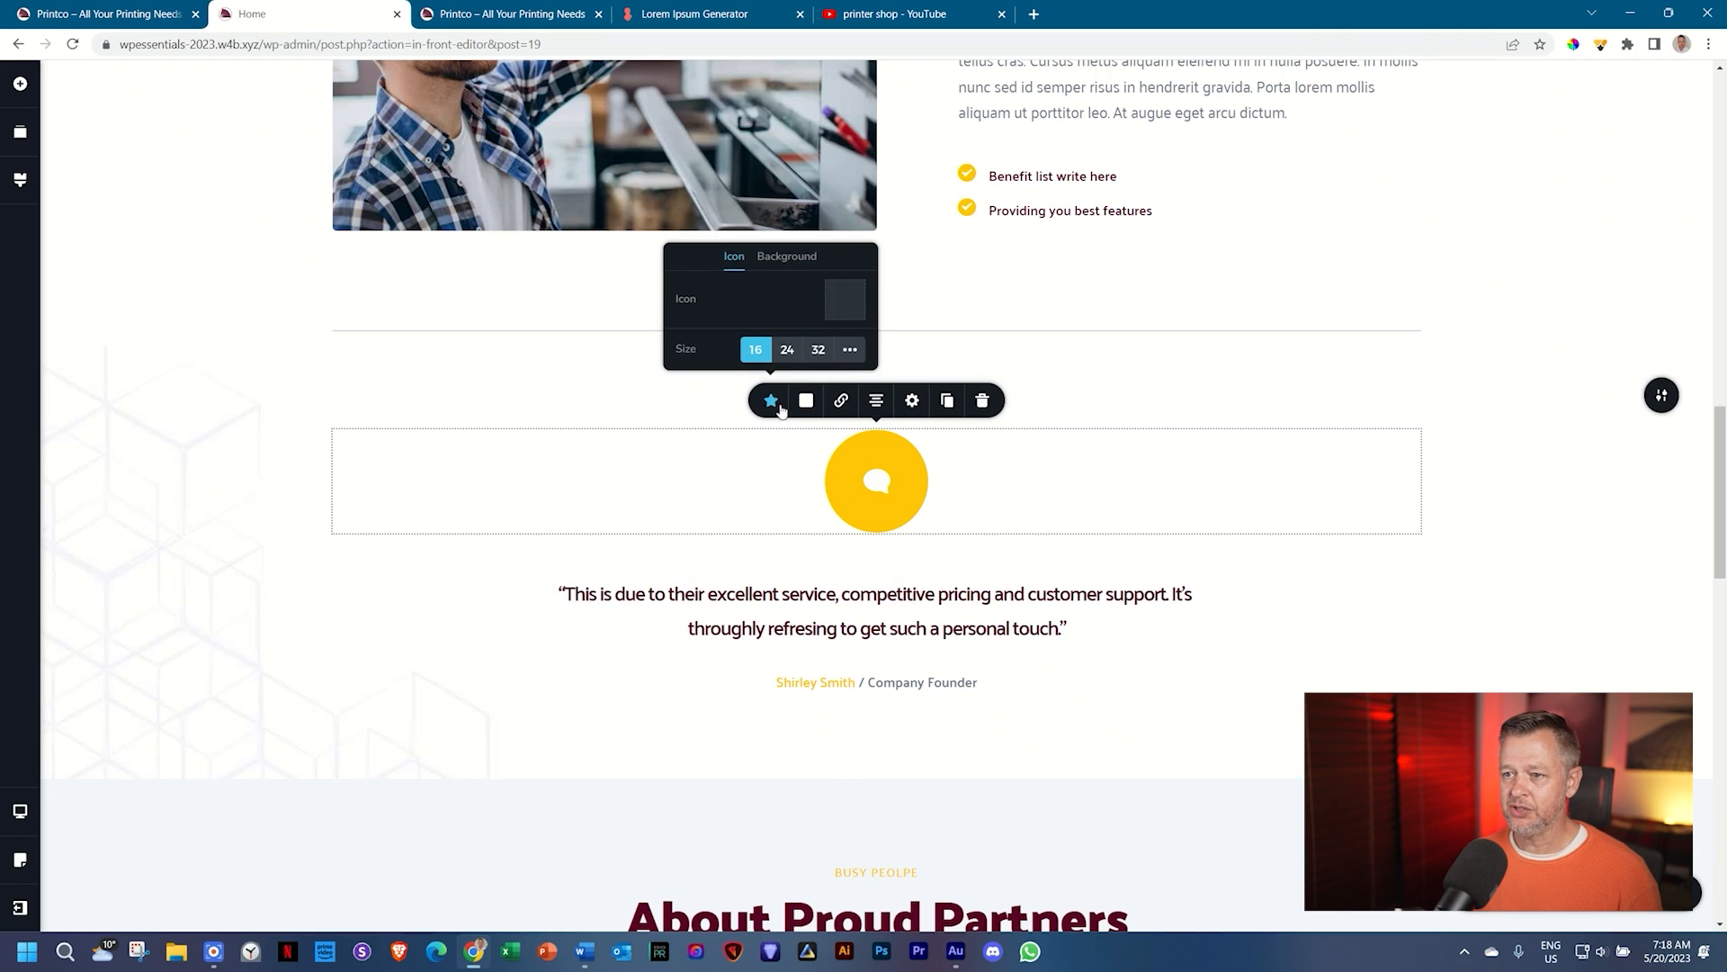
pyautogui.click(848, 300)
pyautogui.click(853, 294)
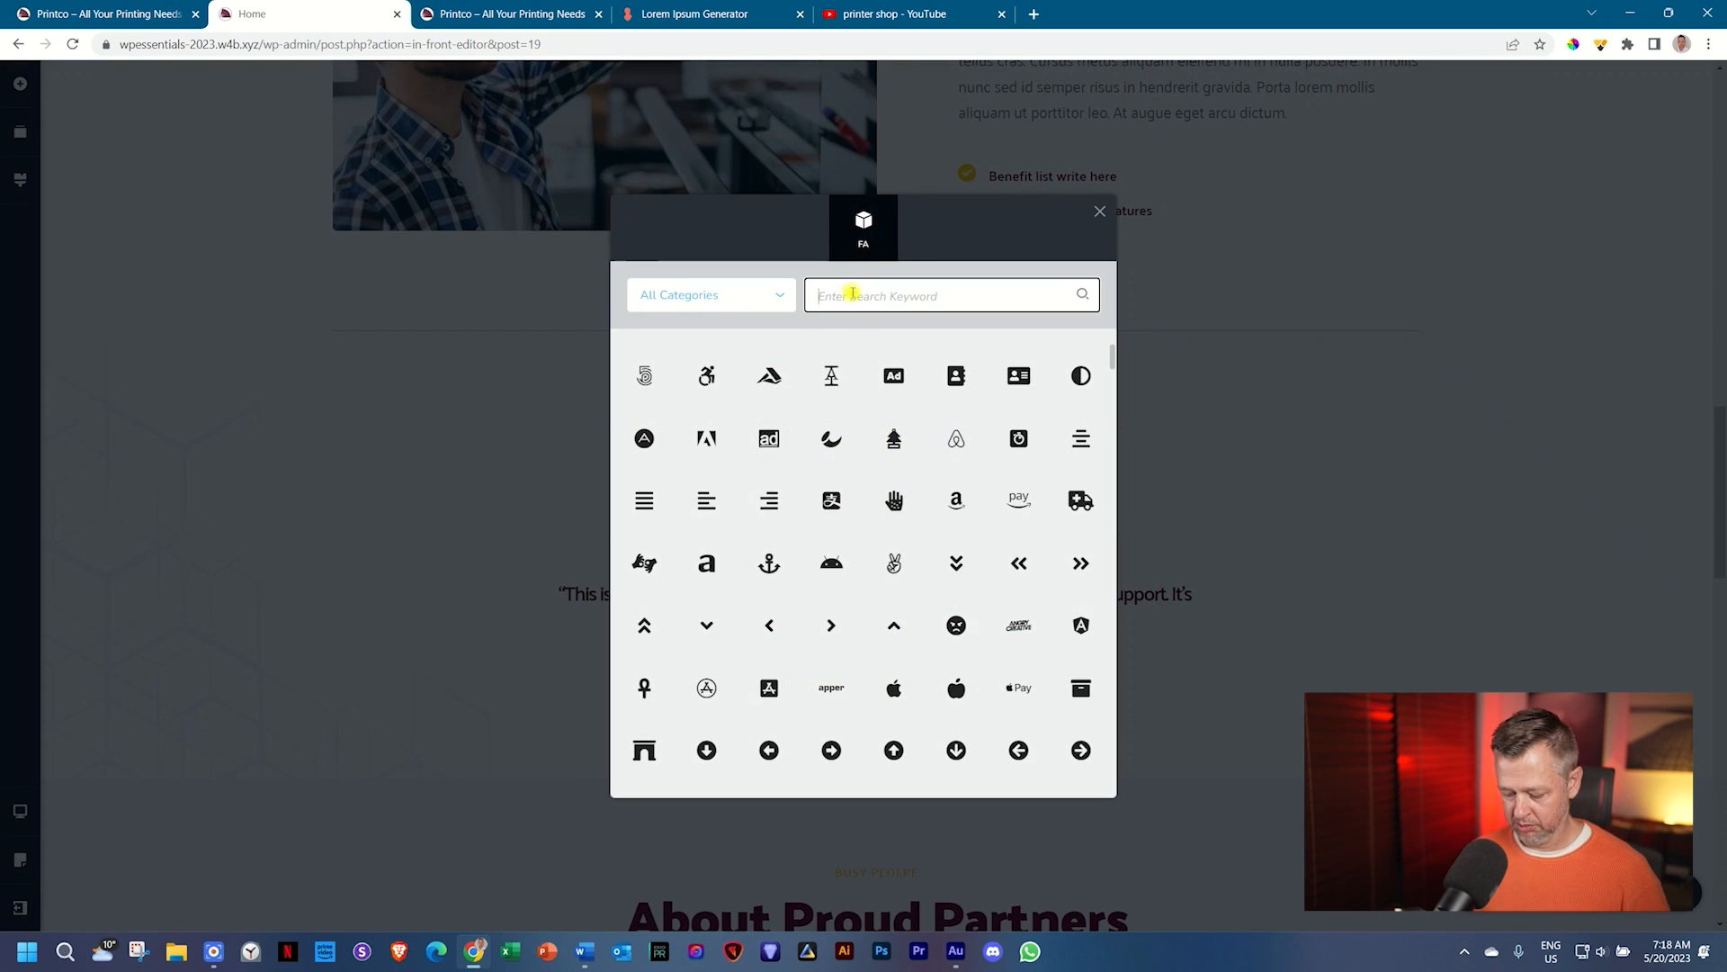
pyautogui.write('quot')
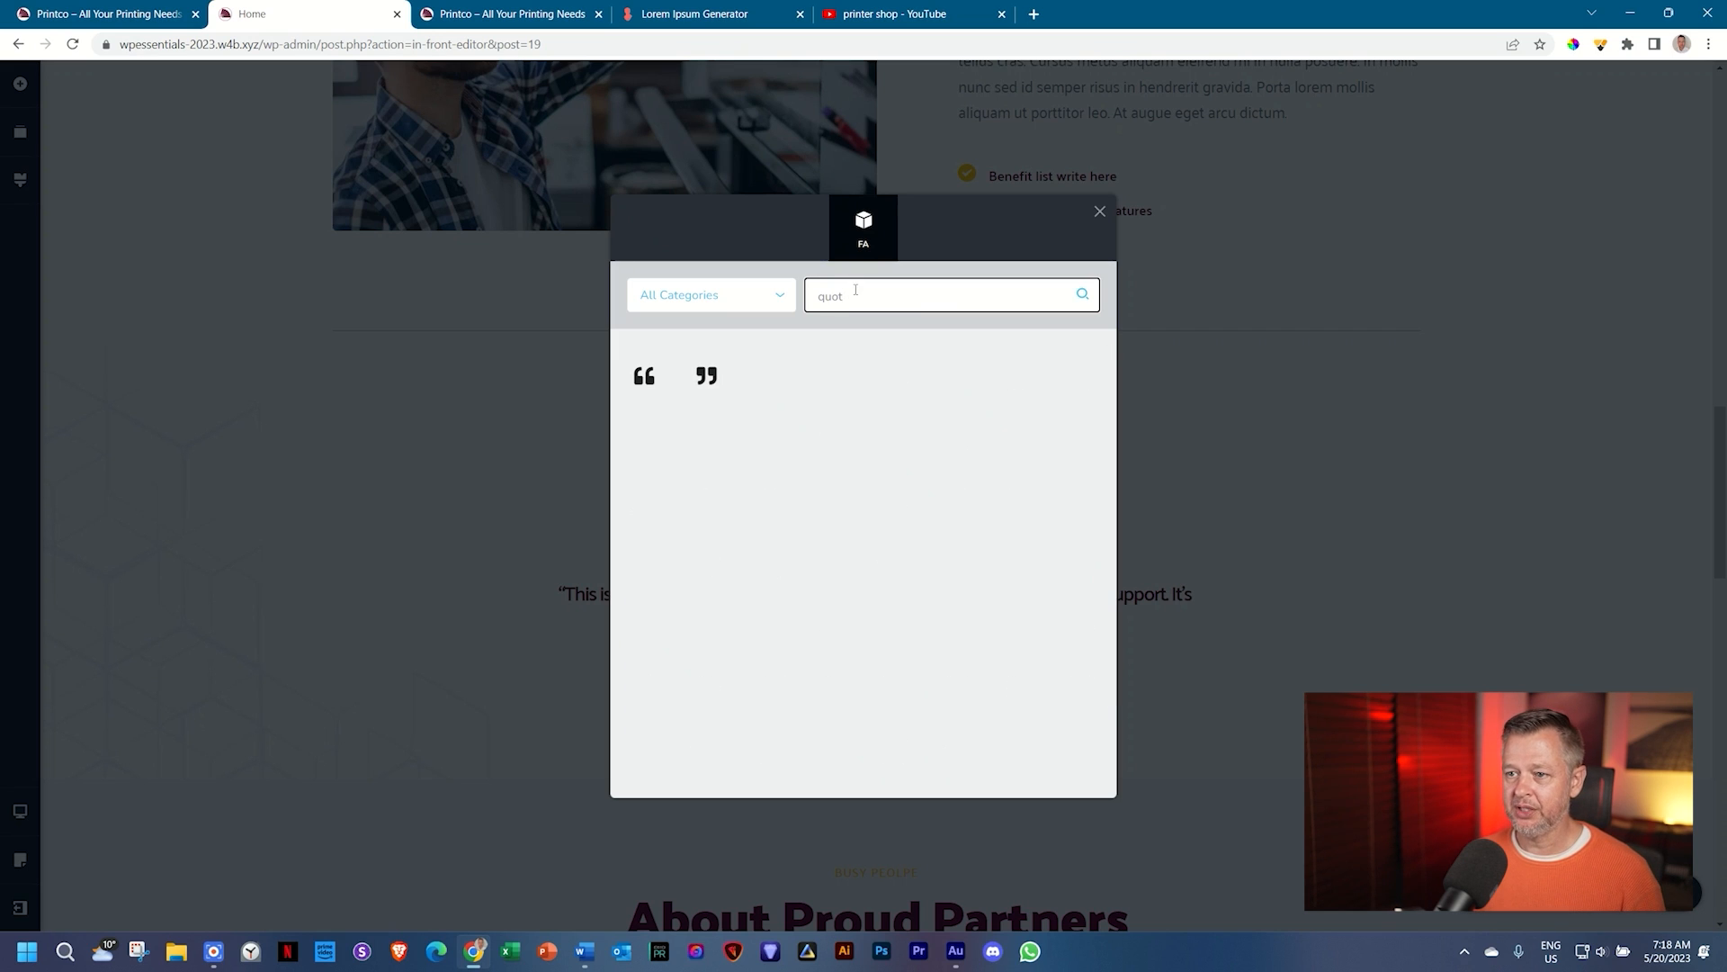
pyautogui.click(707, 378)
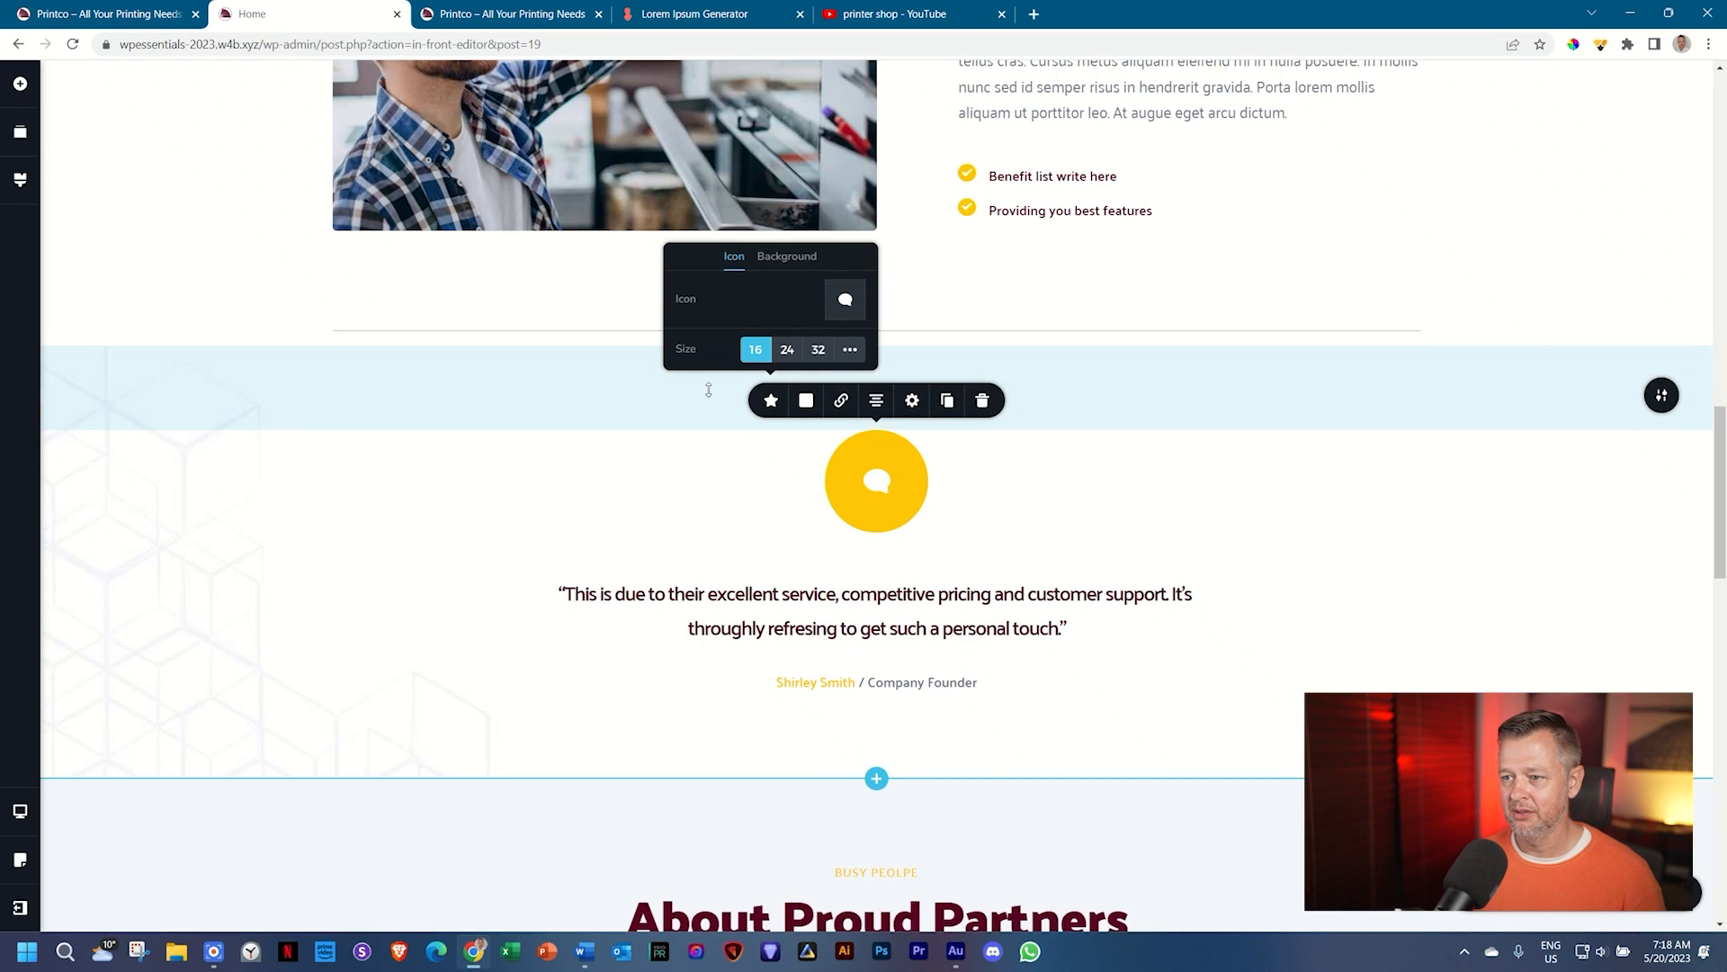
# Step: Set the quote icon to size 32 and shrink its yellow background circle to 25%
pyautogui.click(815, 356)
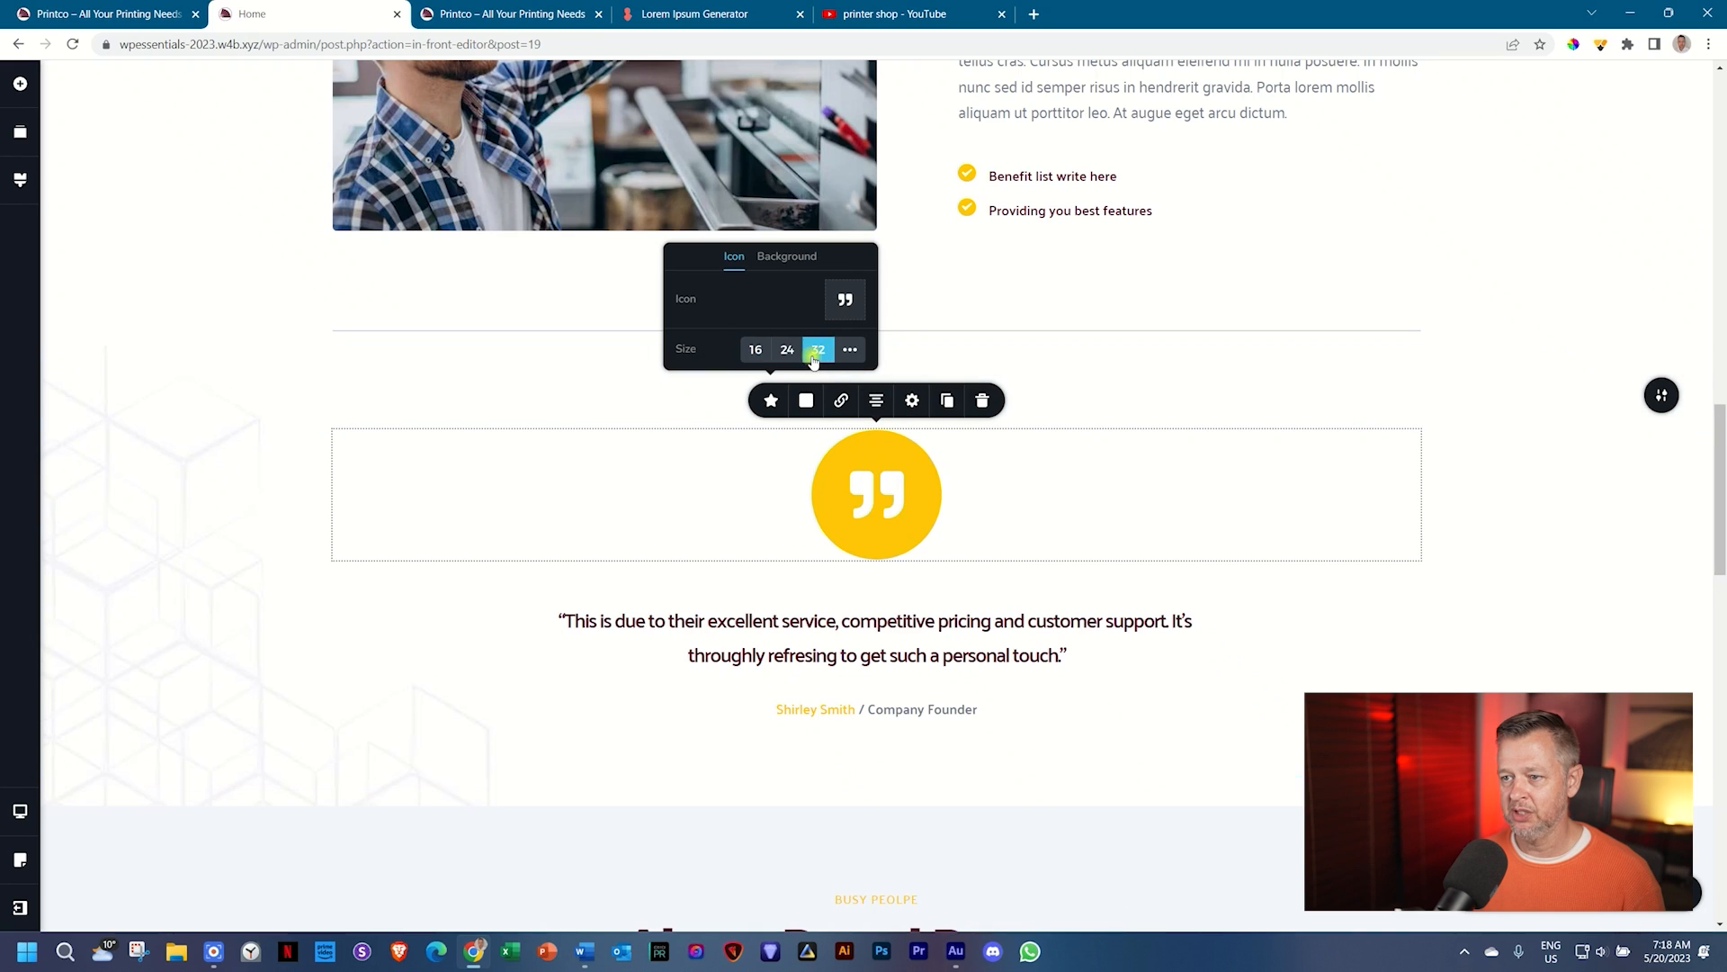
pyautogui.click(788, 259)
pyautogui.moveTo(739, 351); pyautogui.dragTo(734, 349)
pyautogui.click(1527, 594)
pyautogui.scroll(-12, 1520, 603)
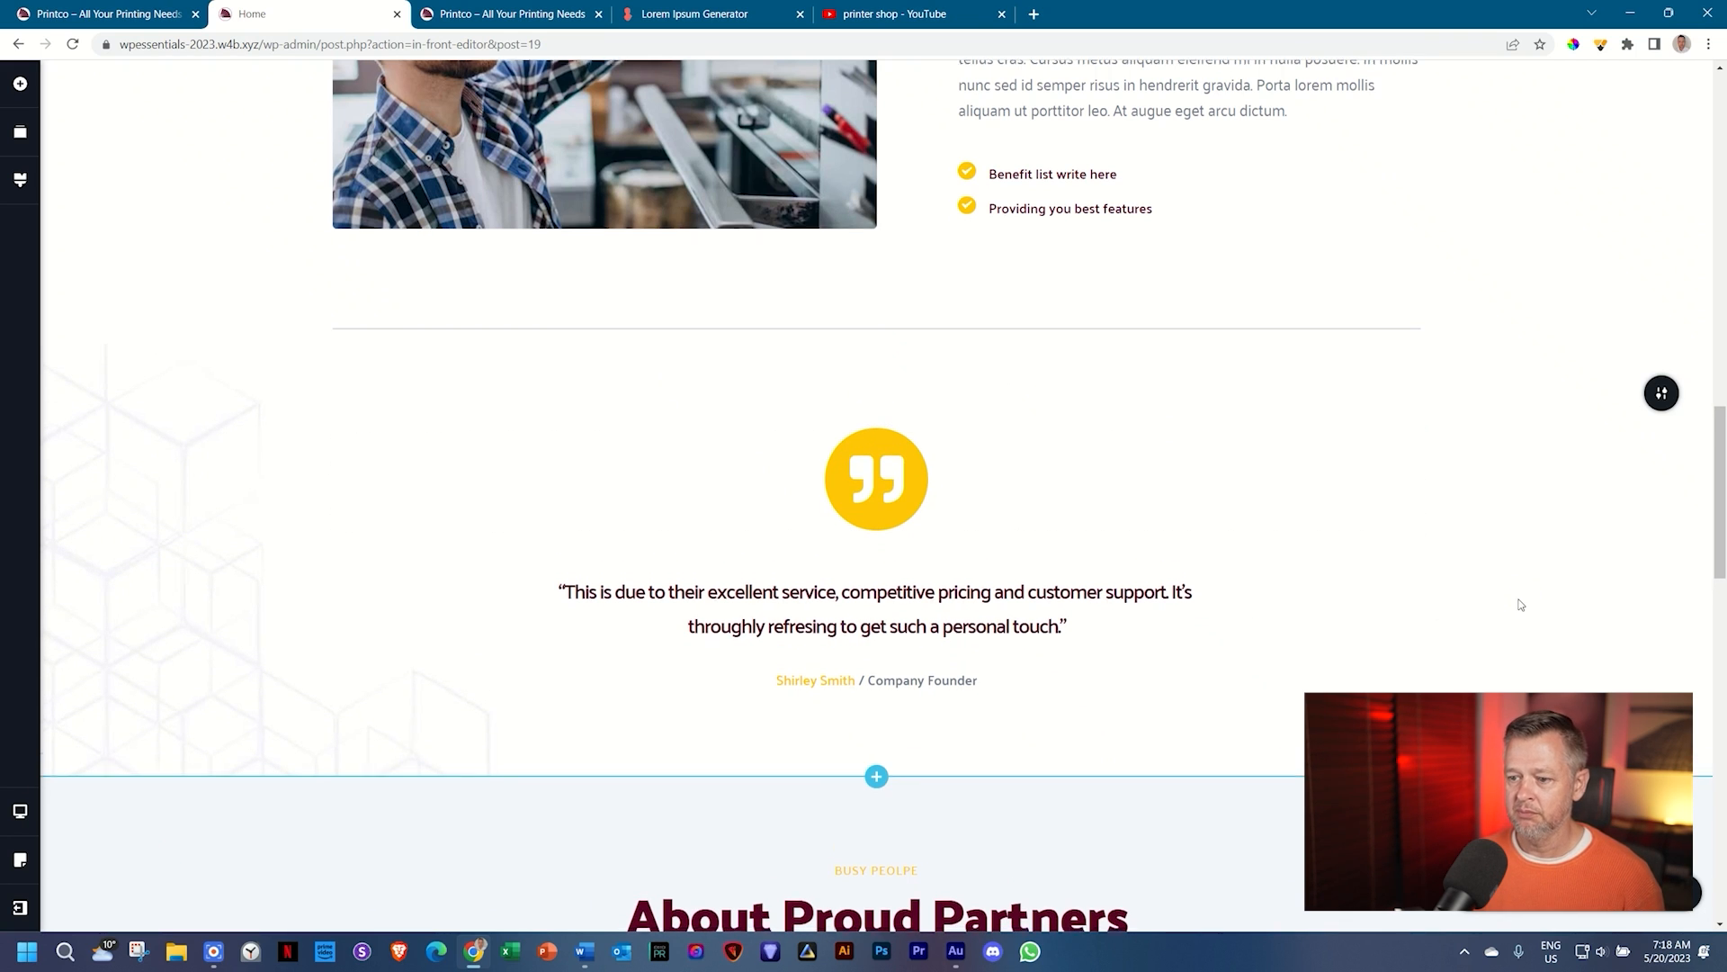
pyautogui.scroll(-6, 1508, 590)
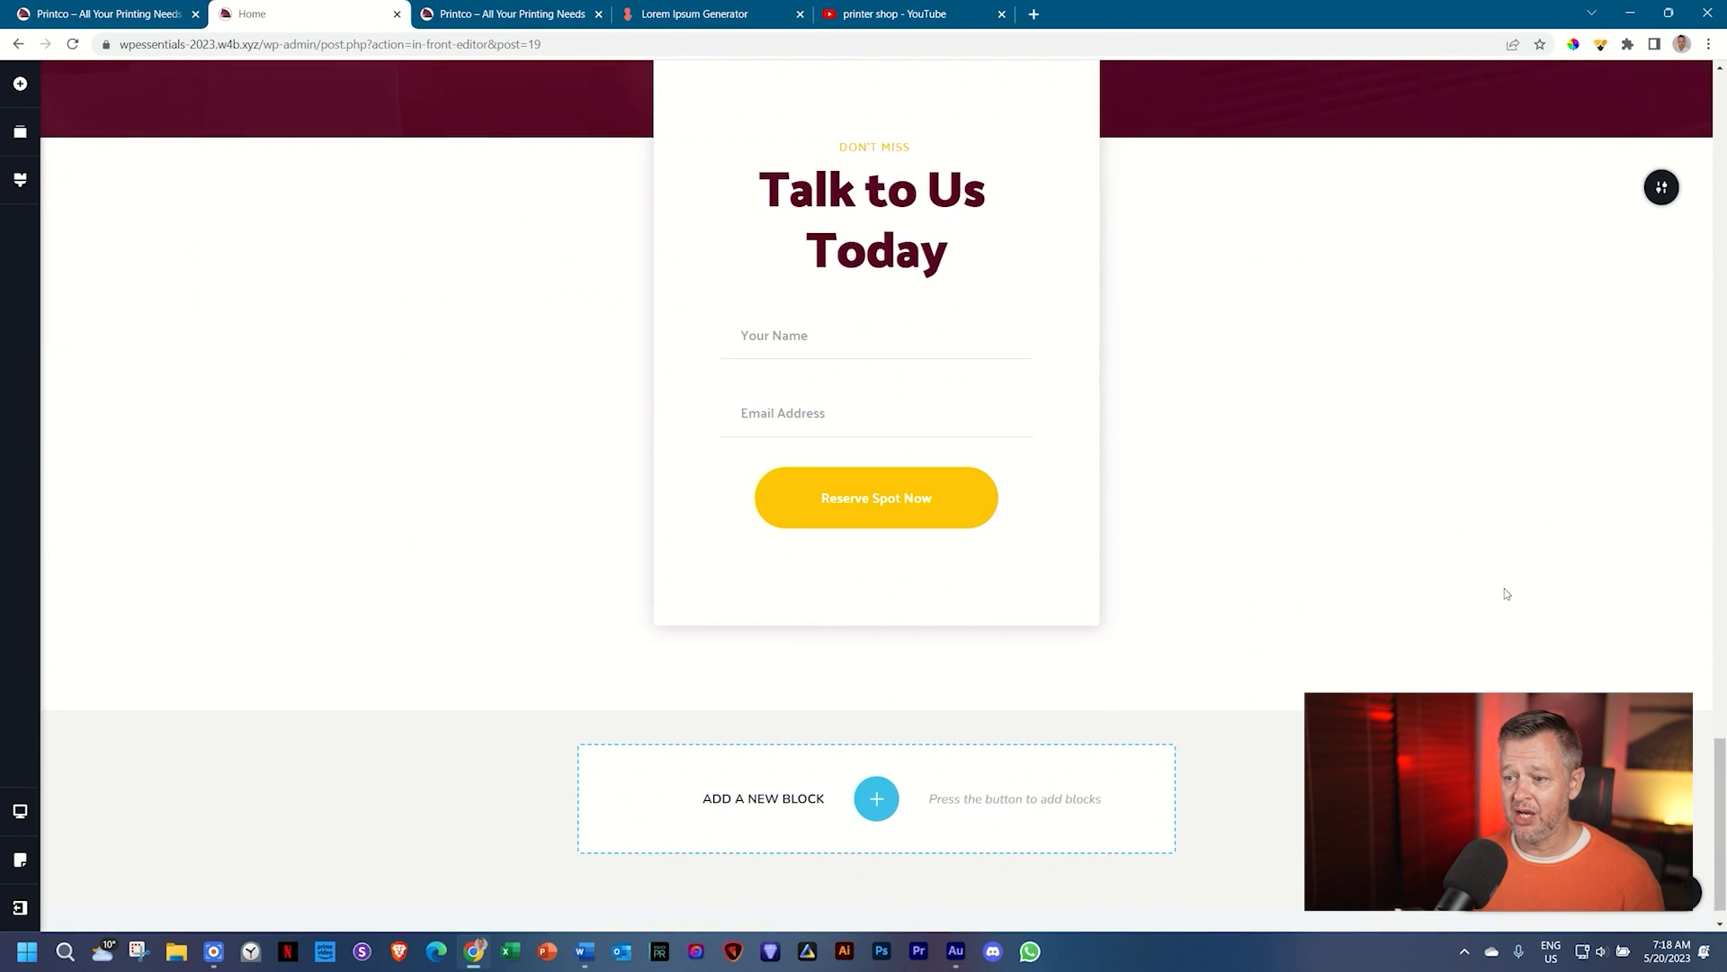
pyautogui.scroll(15, 1504, 587)
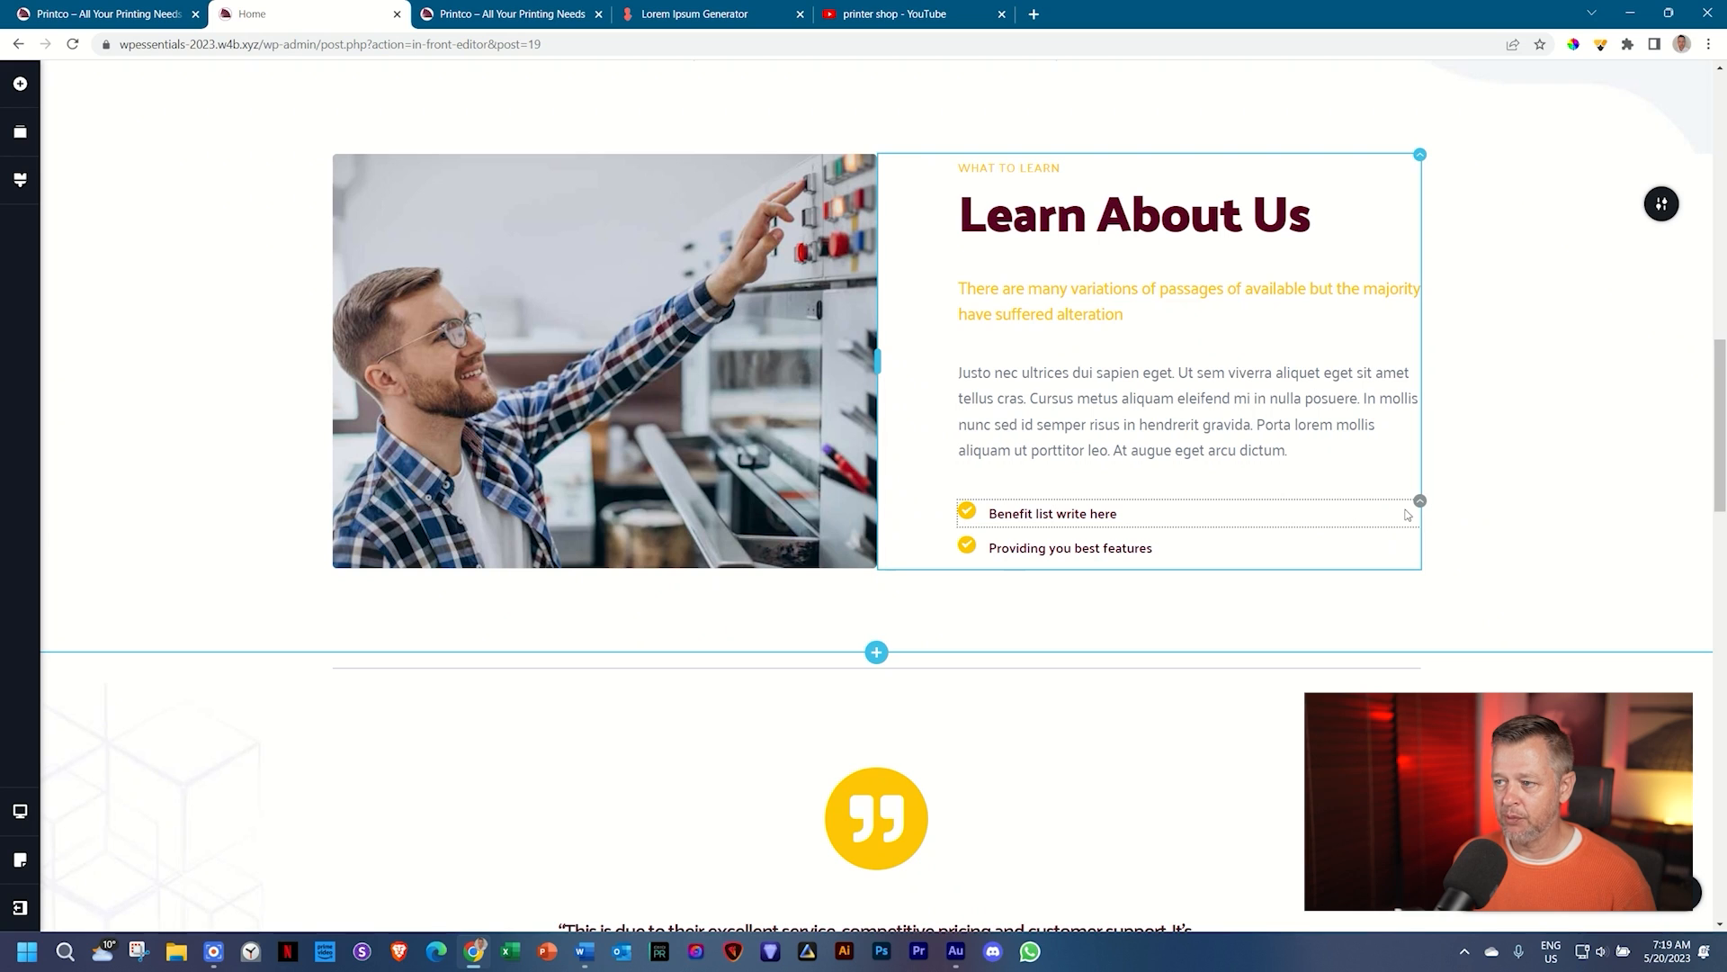
pyautogui.moveTo(1419, 499)
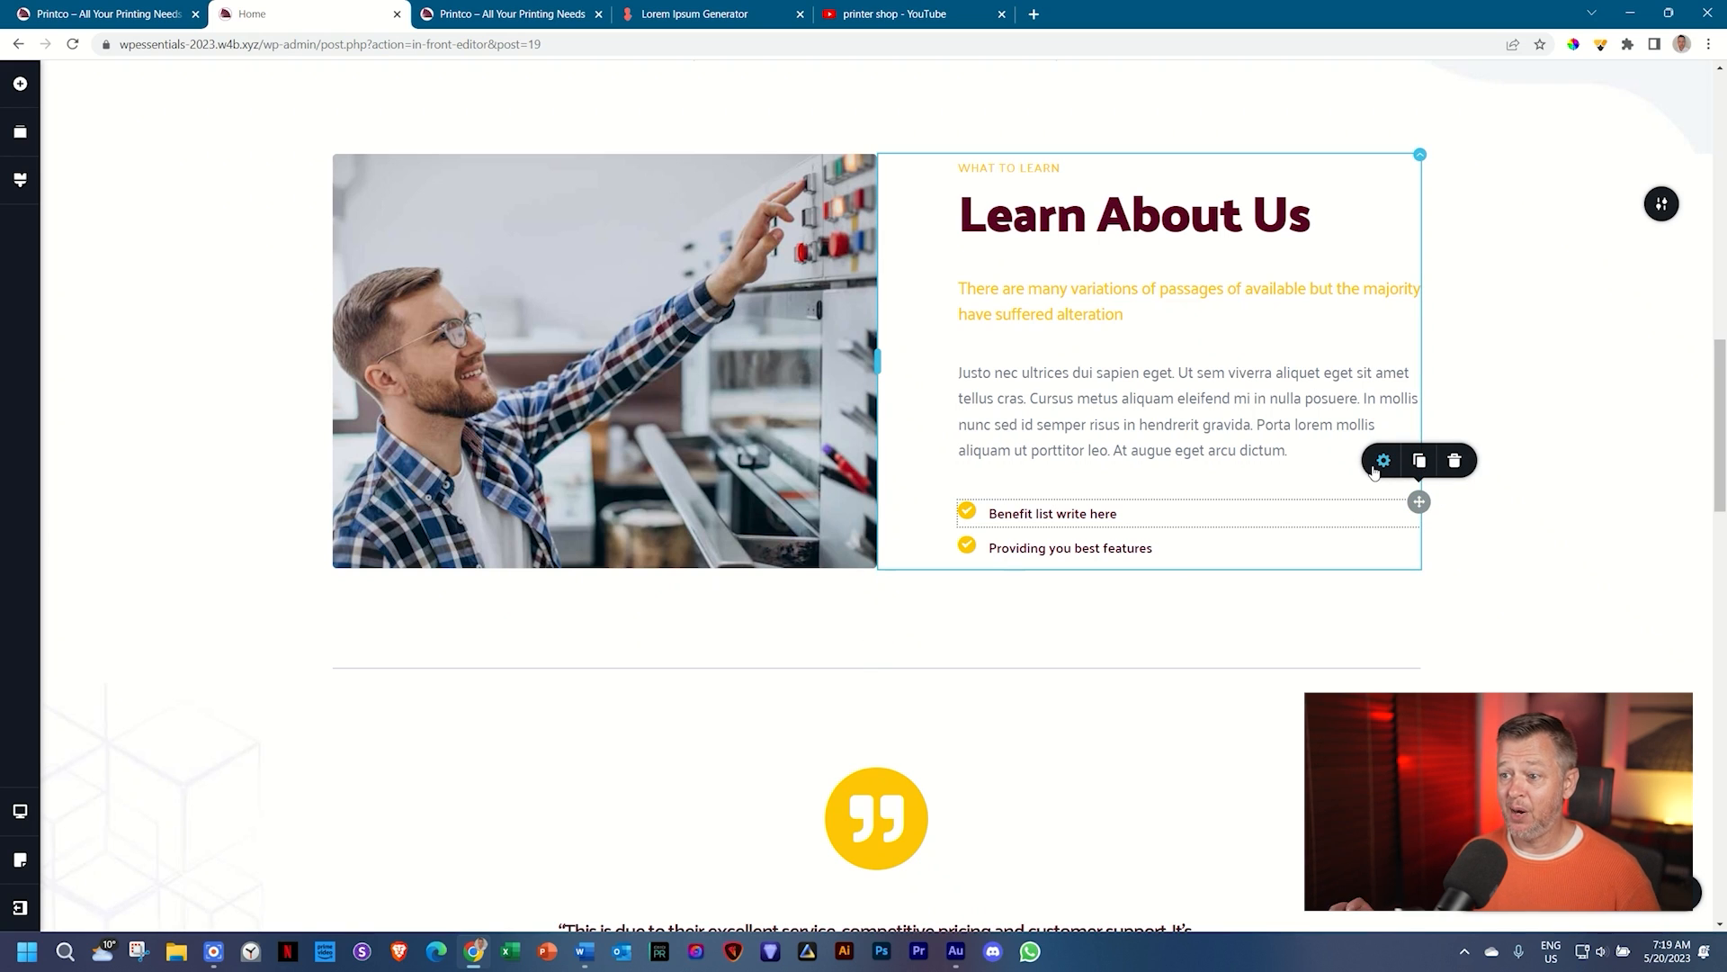
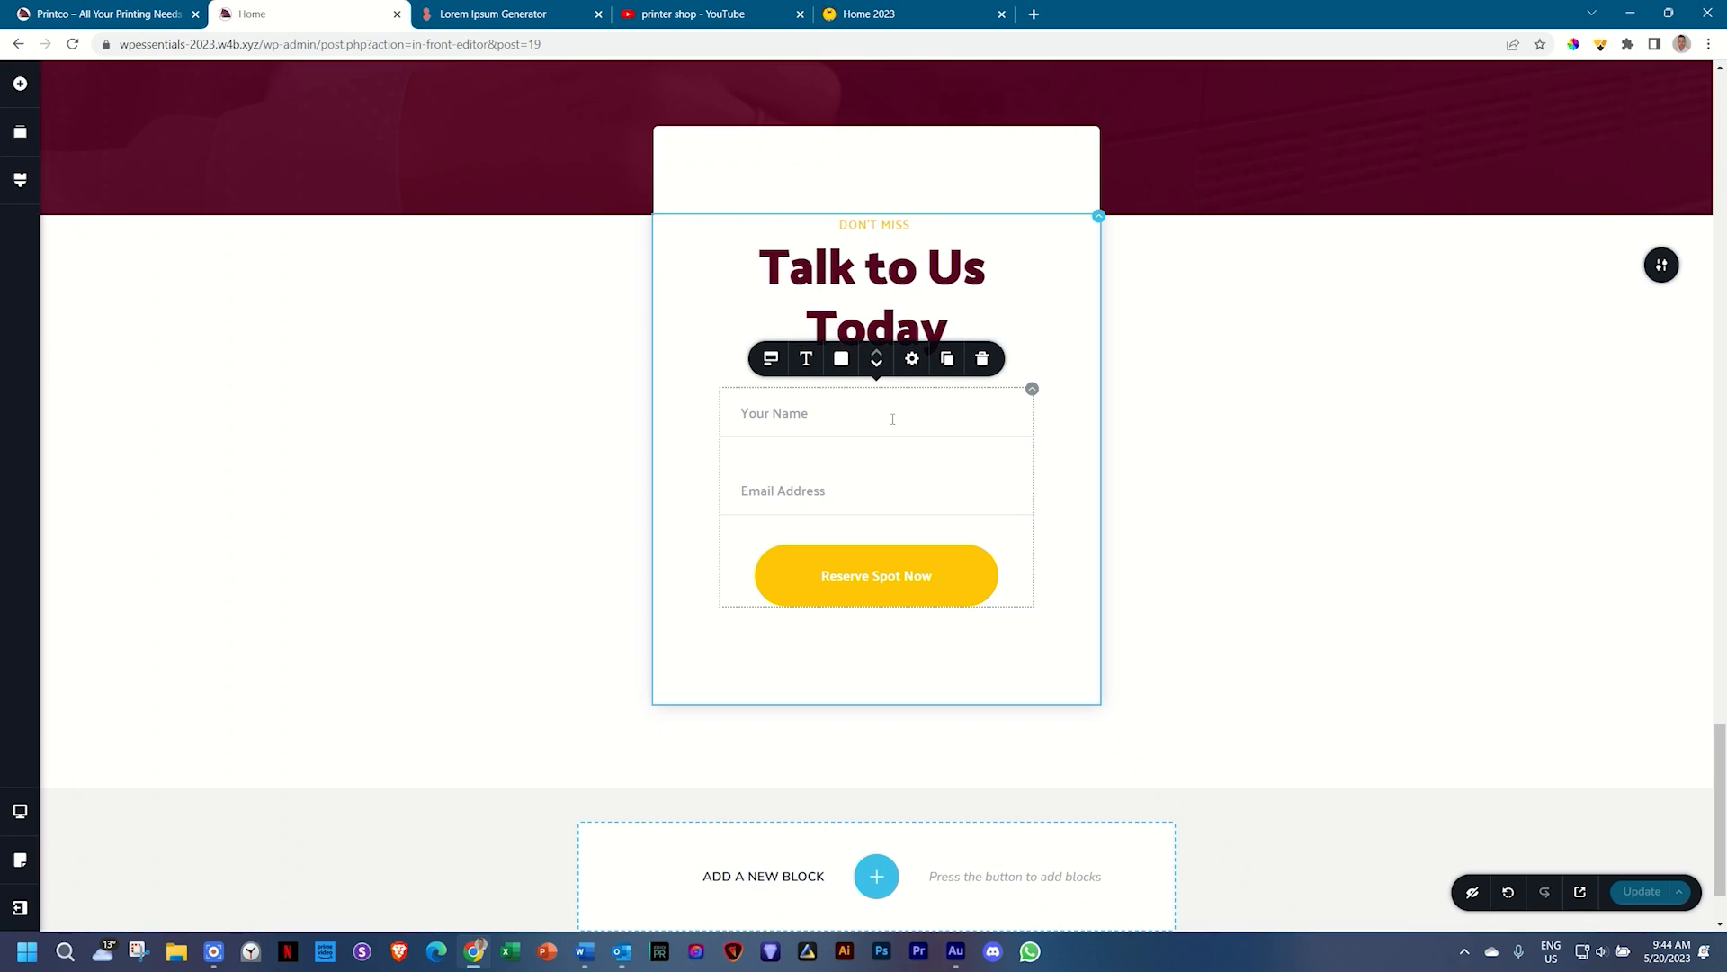
# Step: Switch Required on for both the Your Name and Email Address form fields
pyautogui.click(772, 360)
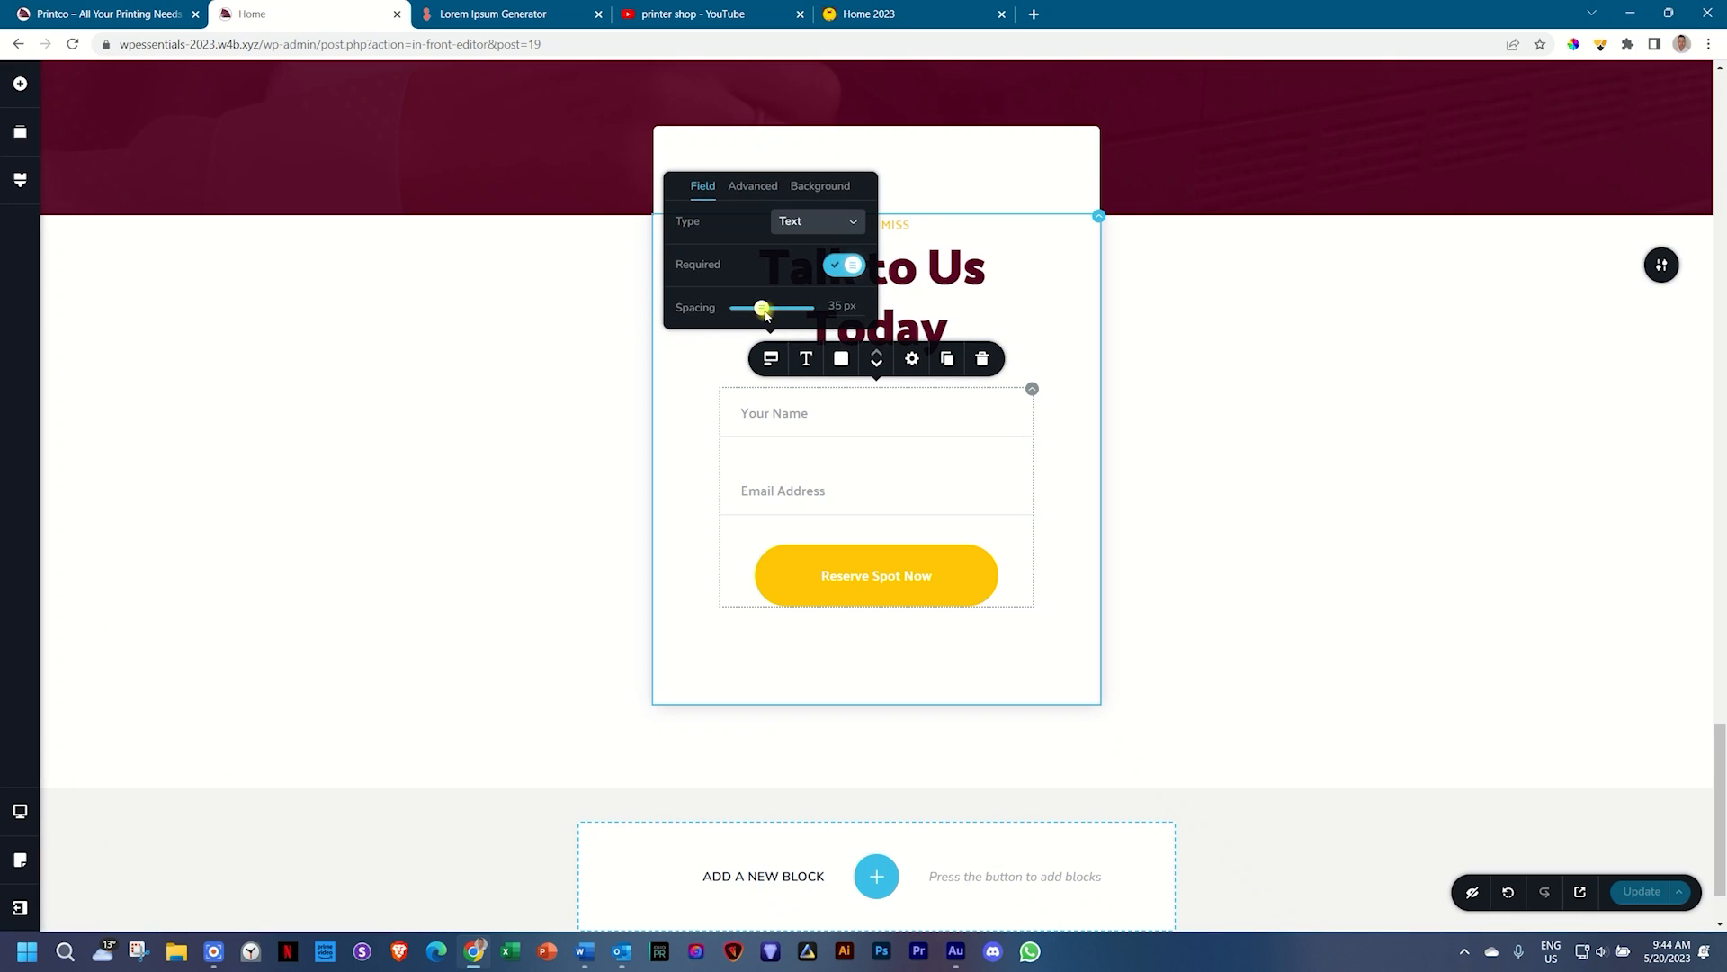
pyautogui.click(844, 494)
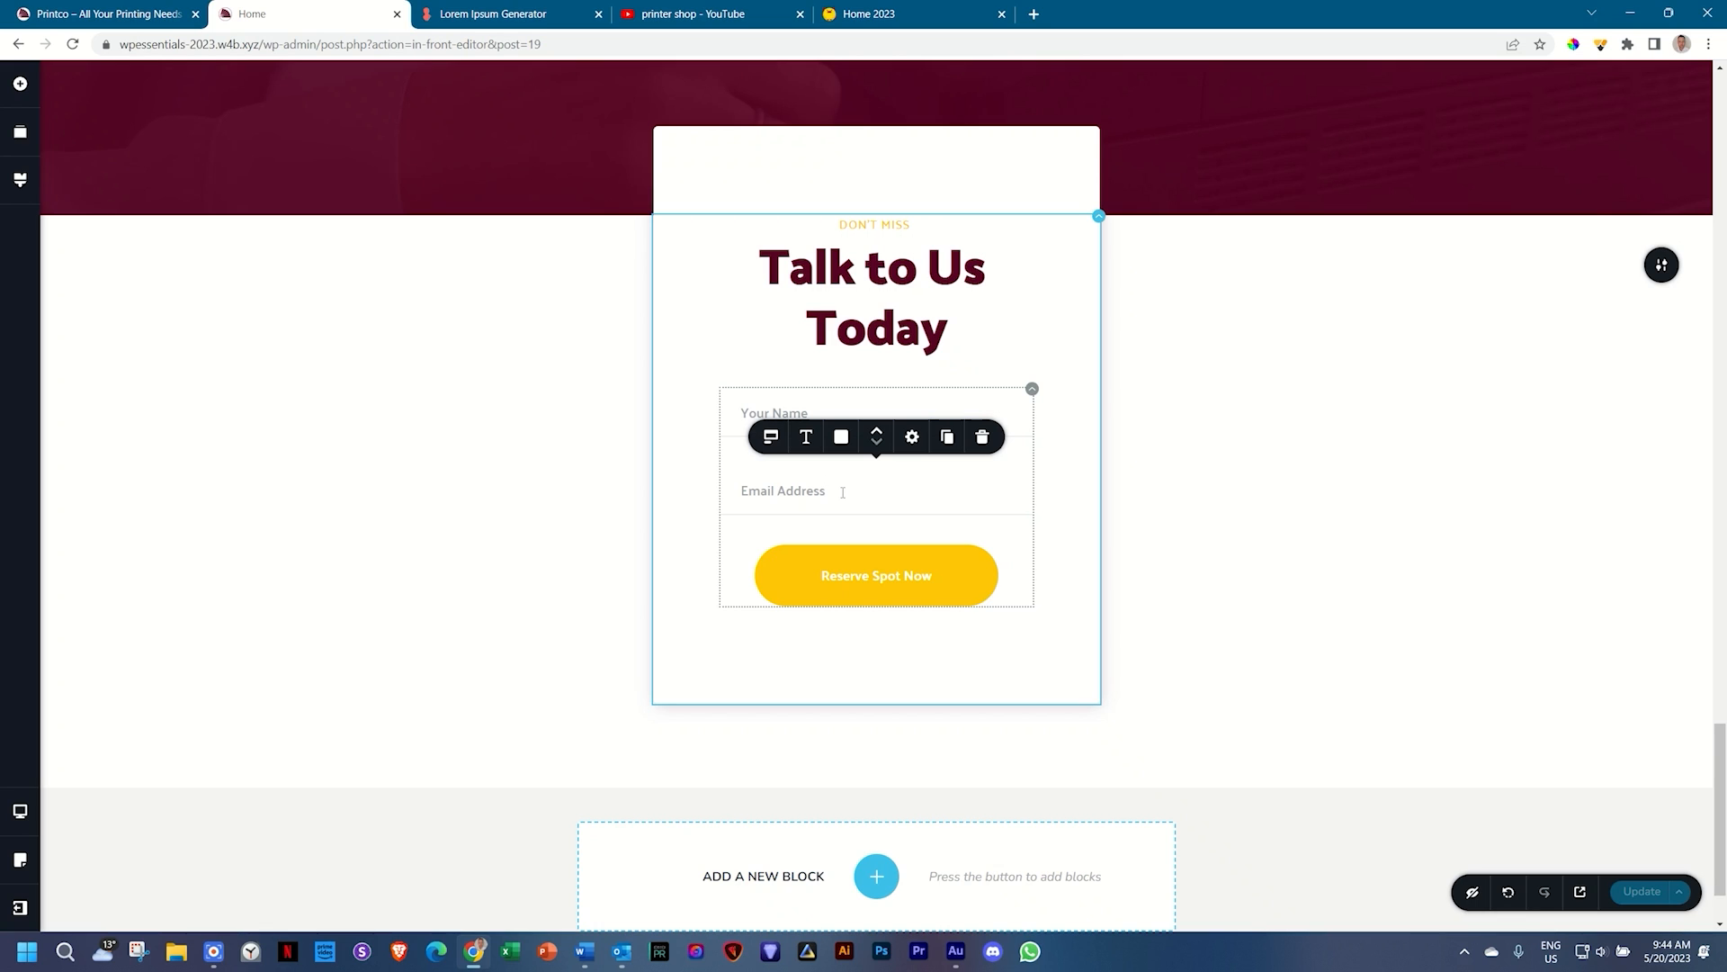
pyautogui.click(843, 404)
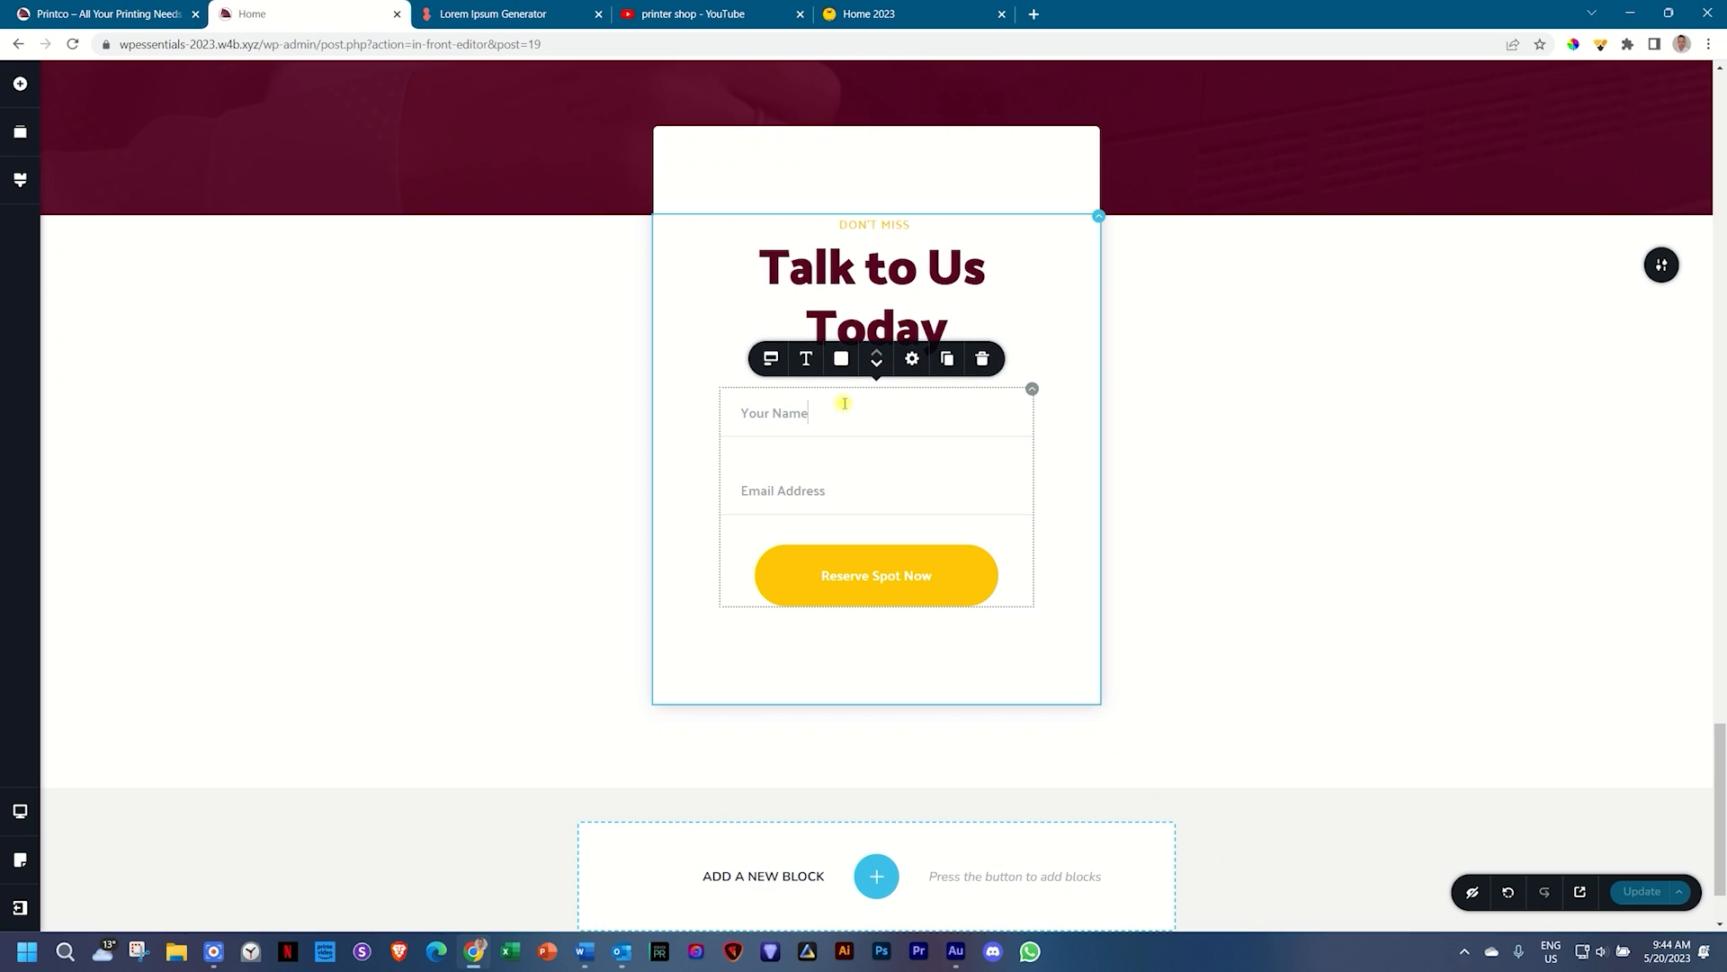
pyautogui.click(836, 486)
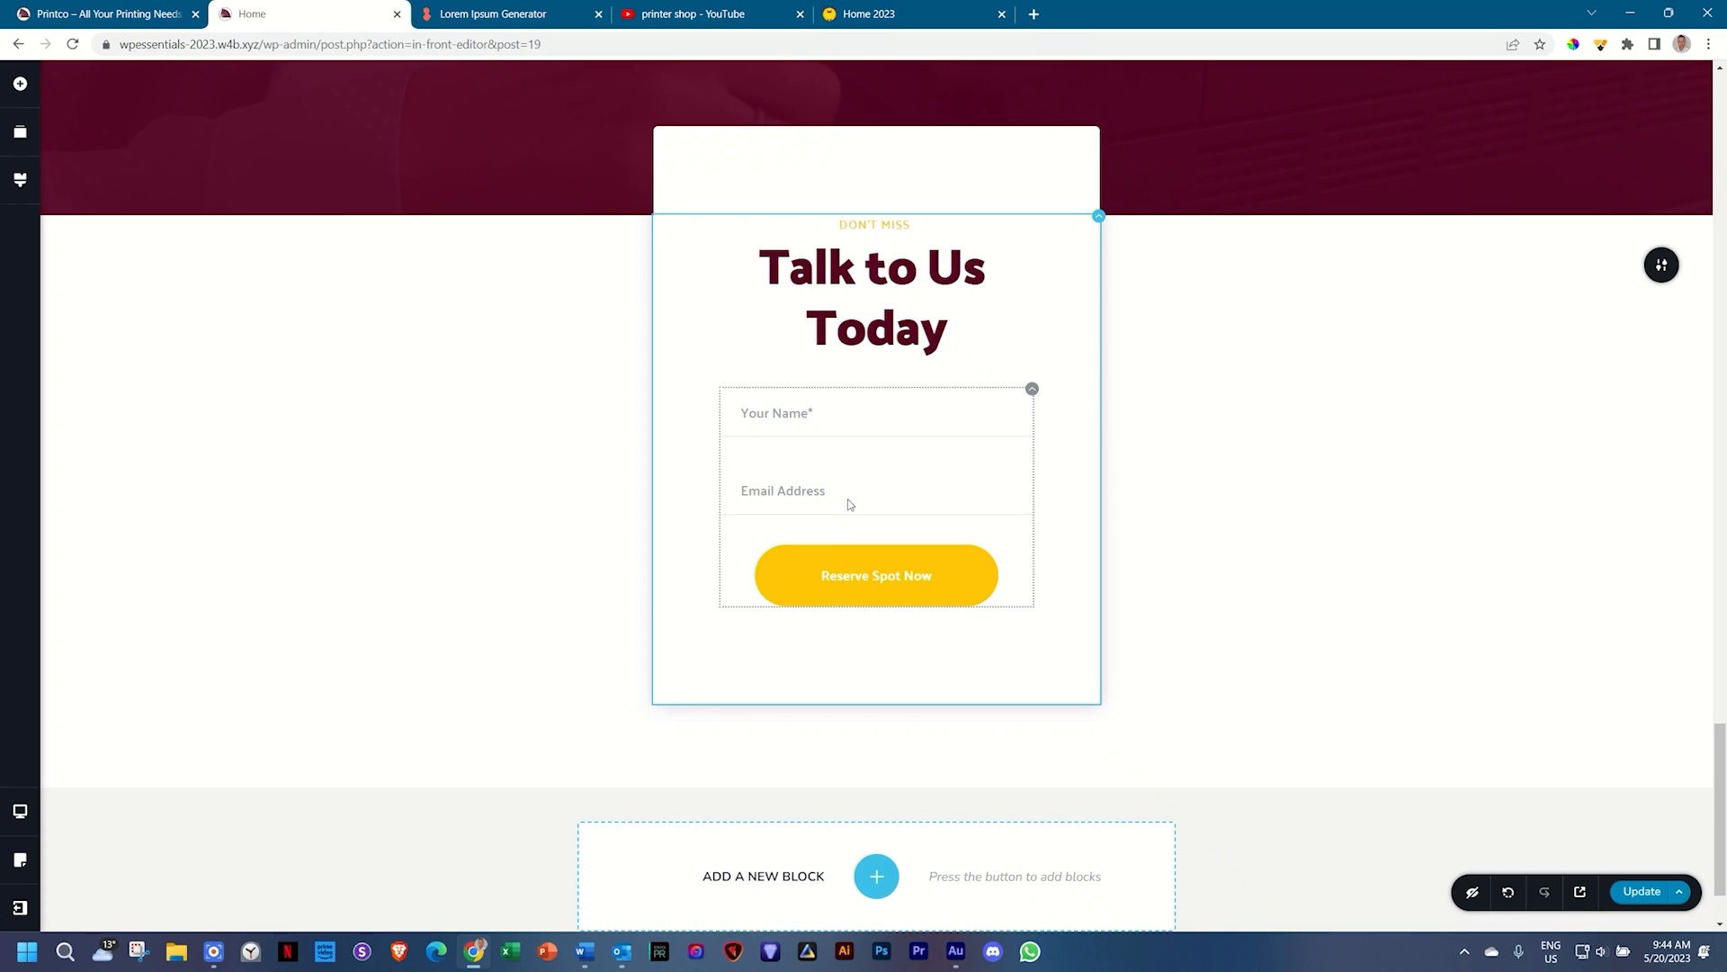
pyautogui.click(848, 500)
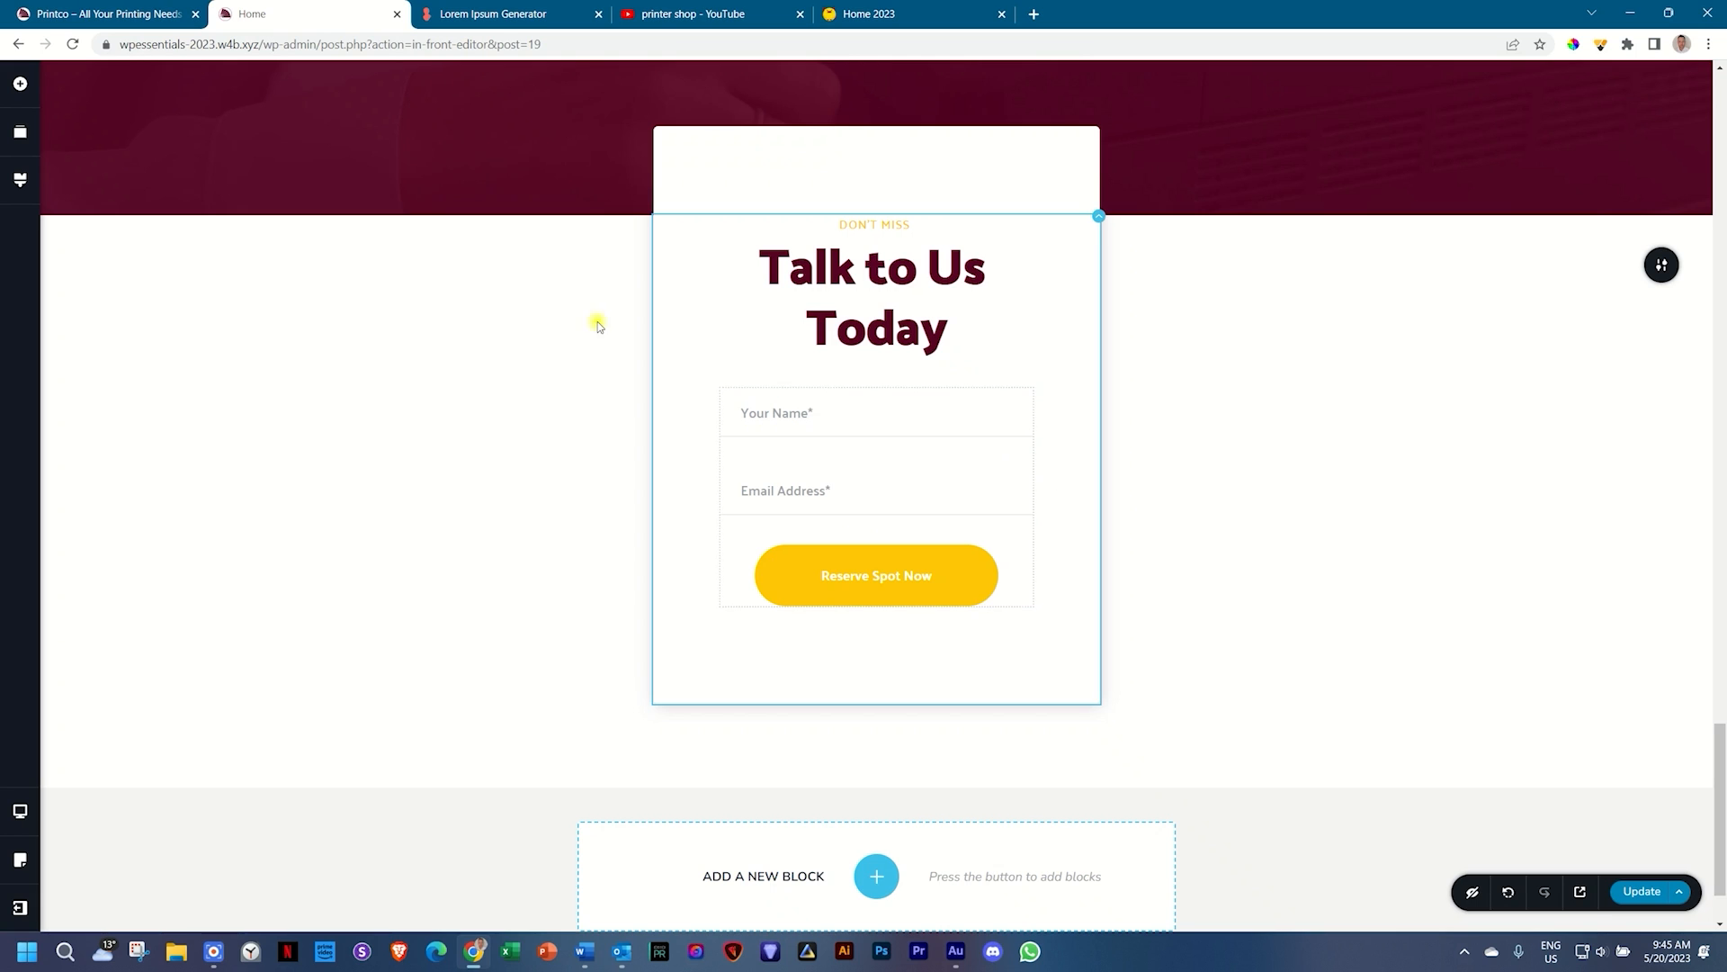
pyautogui.click(597, 324)
pyautogui.click(20, 84)
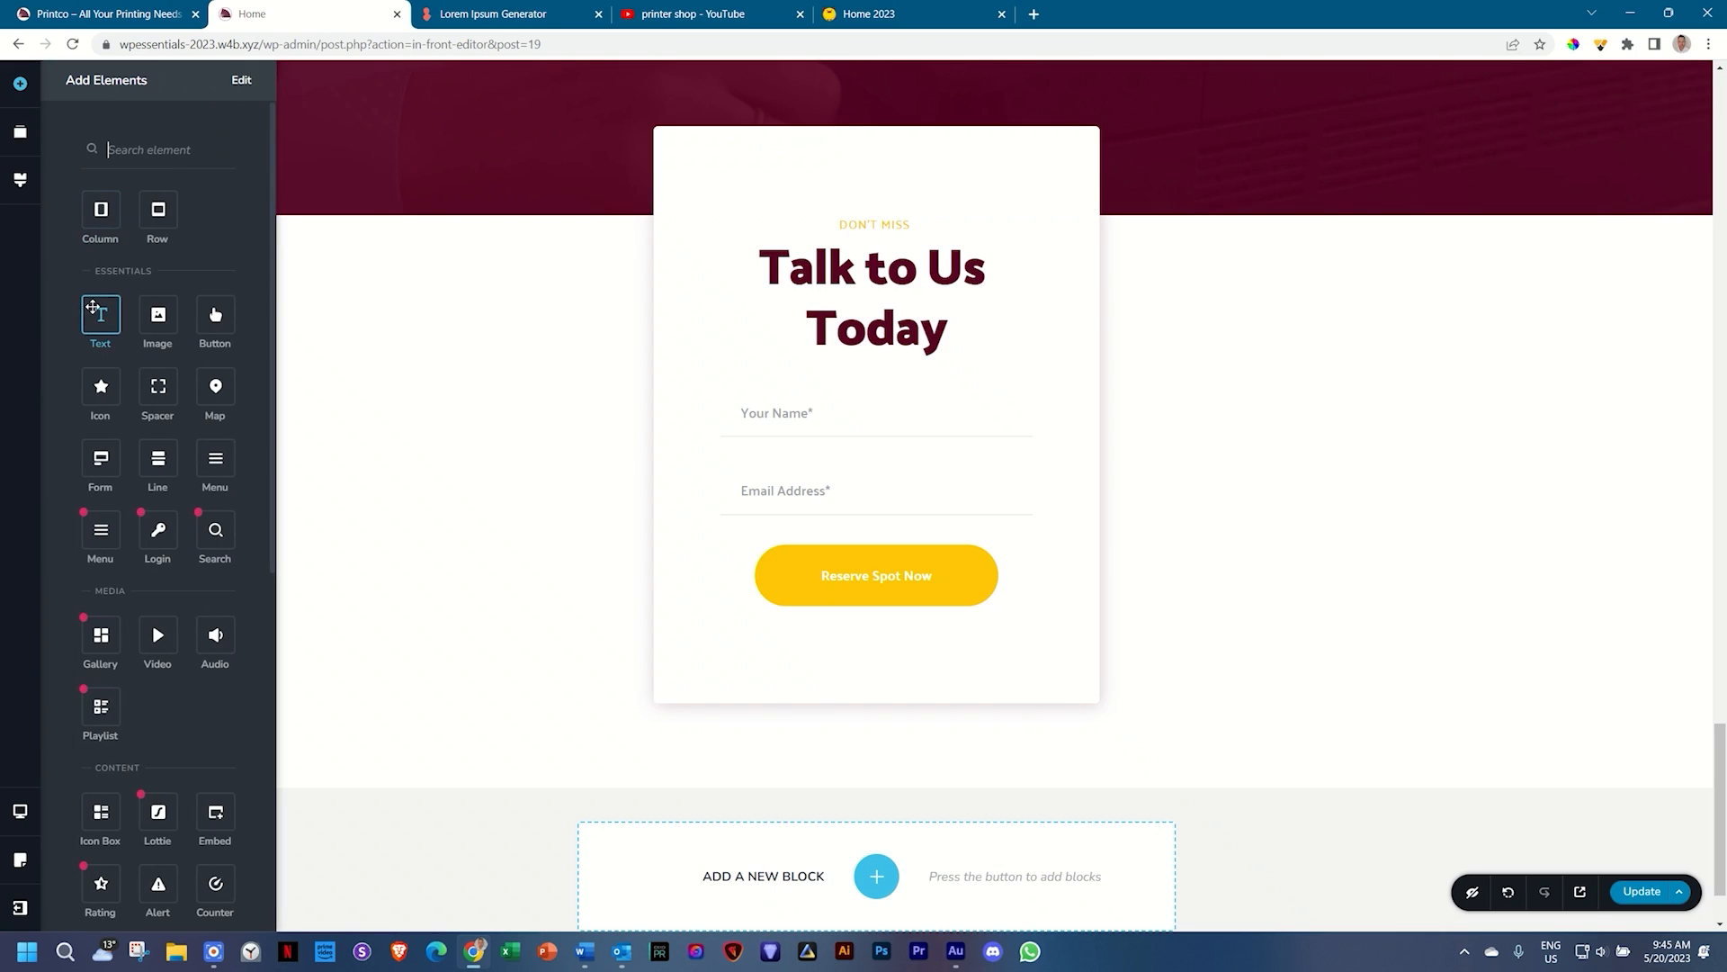
# Step: Add a text element below Reserve Spot Now reading '*required'
pyautogui.moveTo(101, 314); pyautogui.dragTo(863, 677)
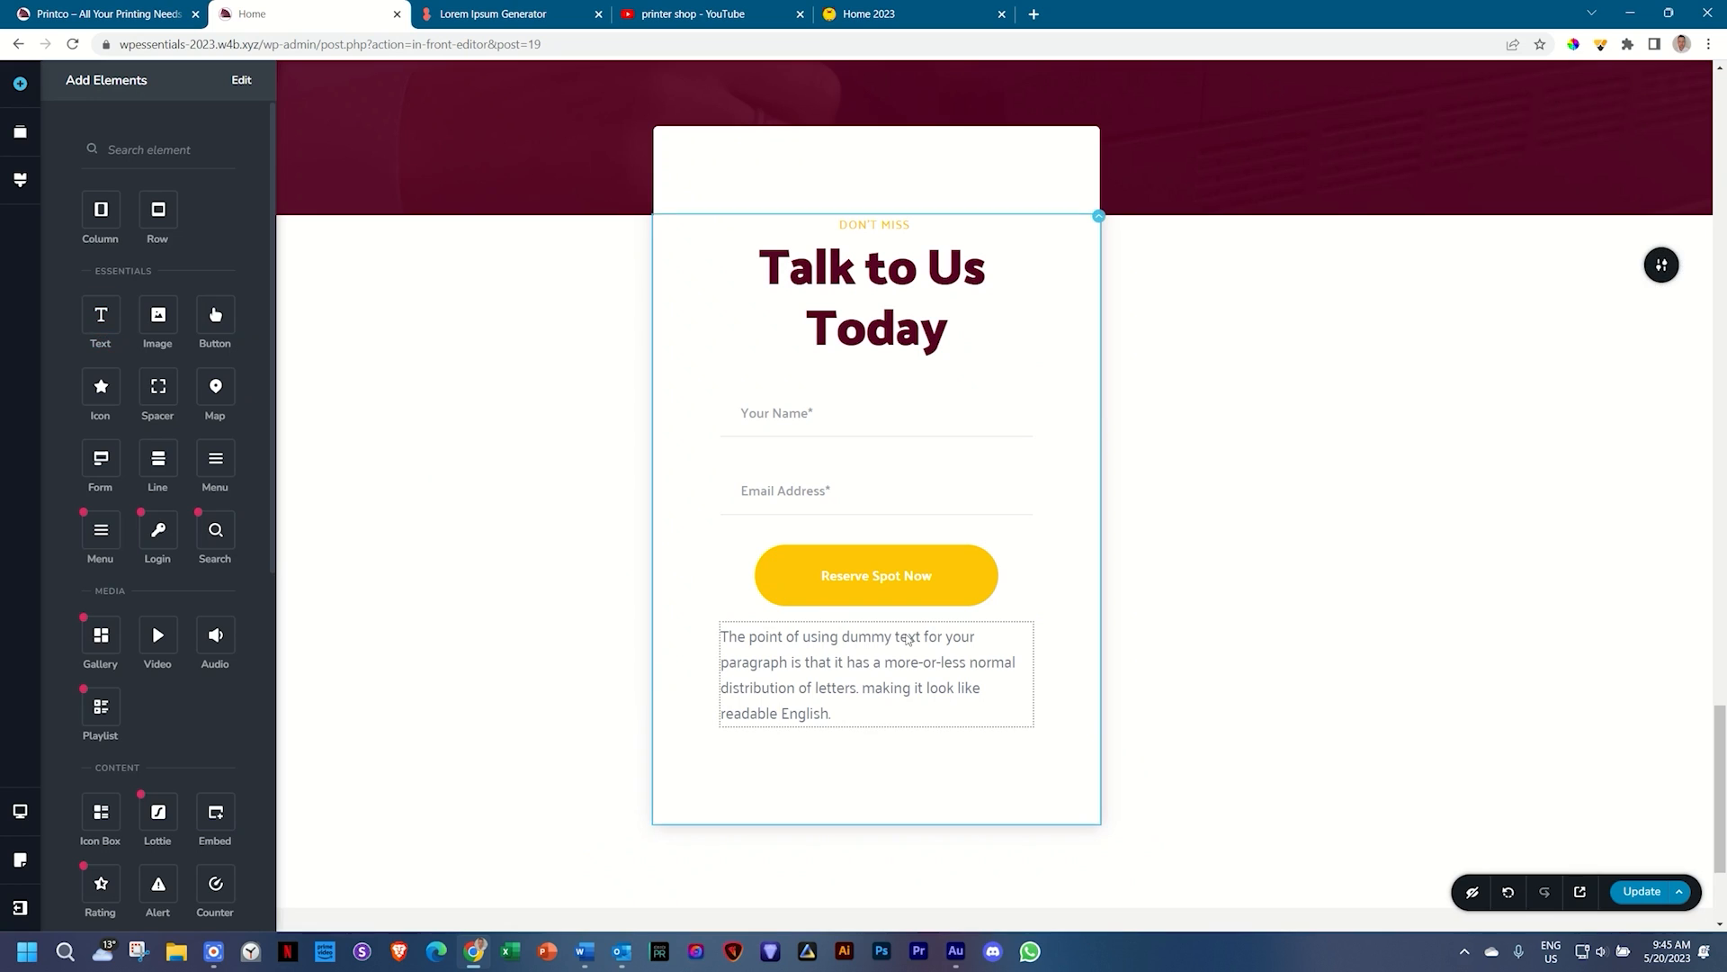
pyautogui.click(863, 675)
pyautogui.tripleClick(862, 675)
pyautogui.press('BackSpace')
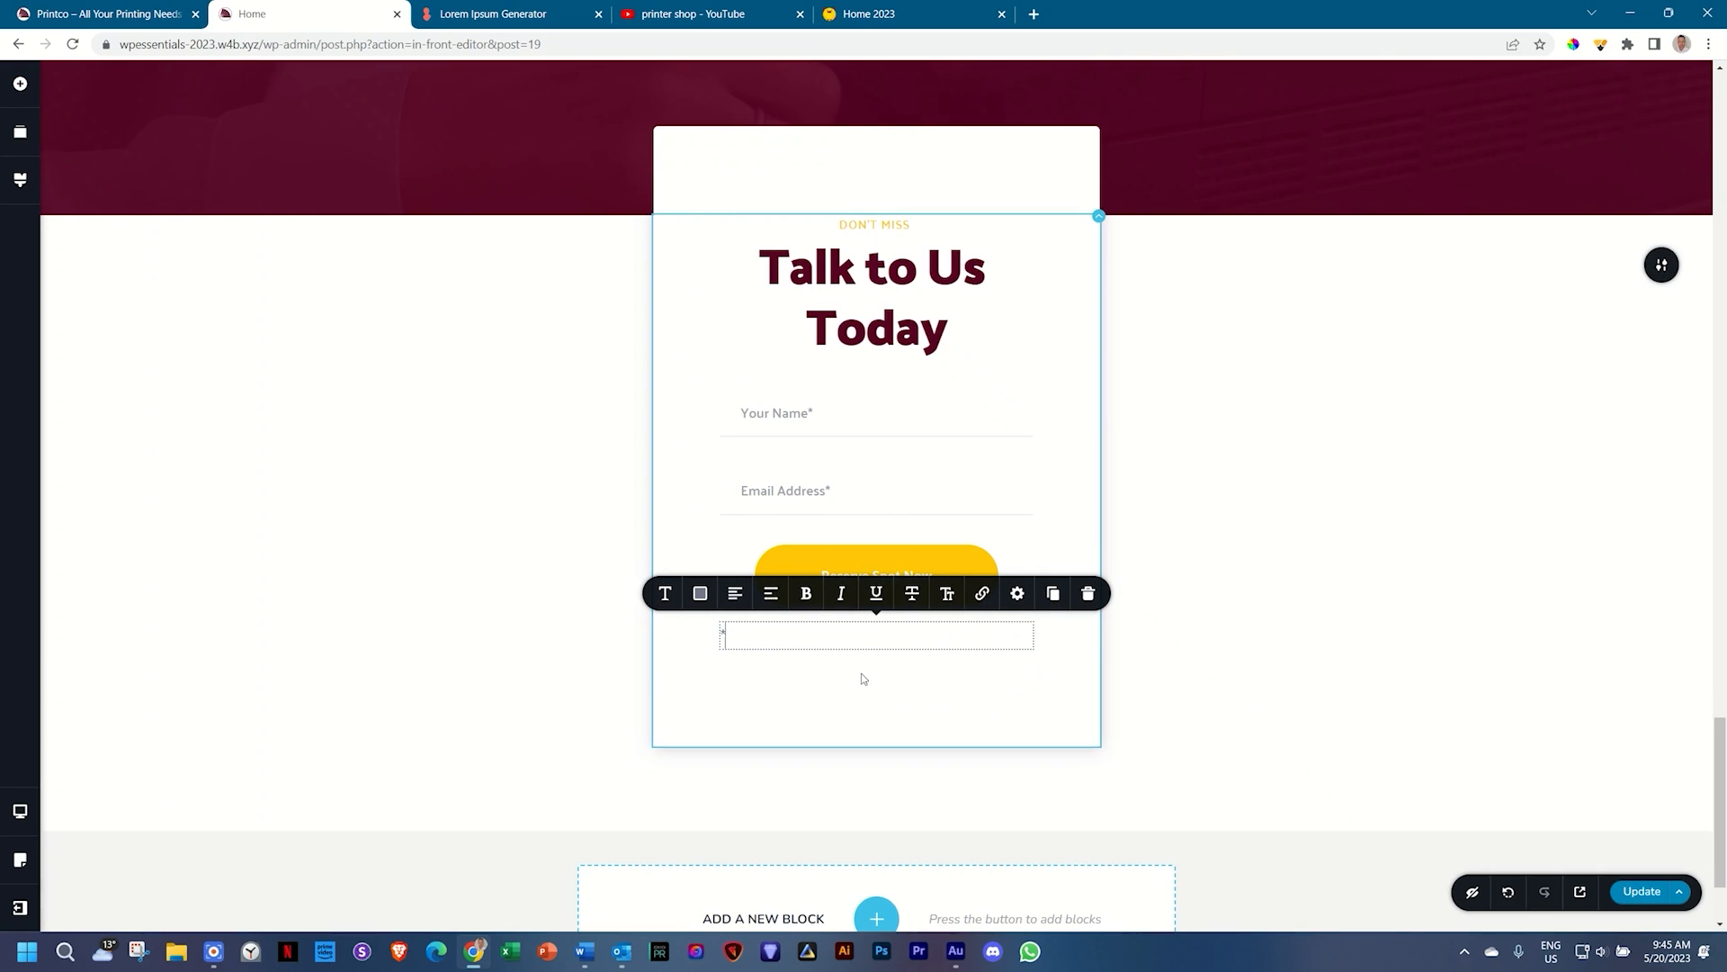
pyautogui.write('*required')
# Step: Make the '*required' note italic, right-aligned and 16 px
pyautogui.click(665, 594)
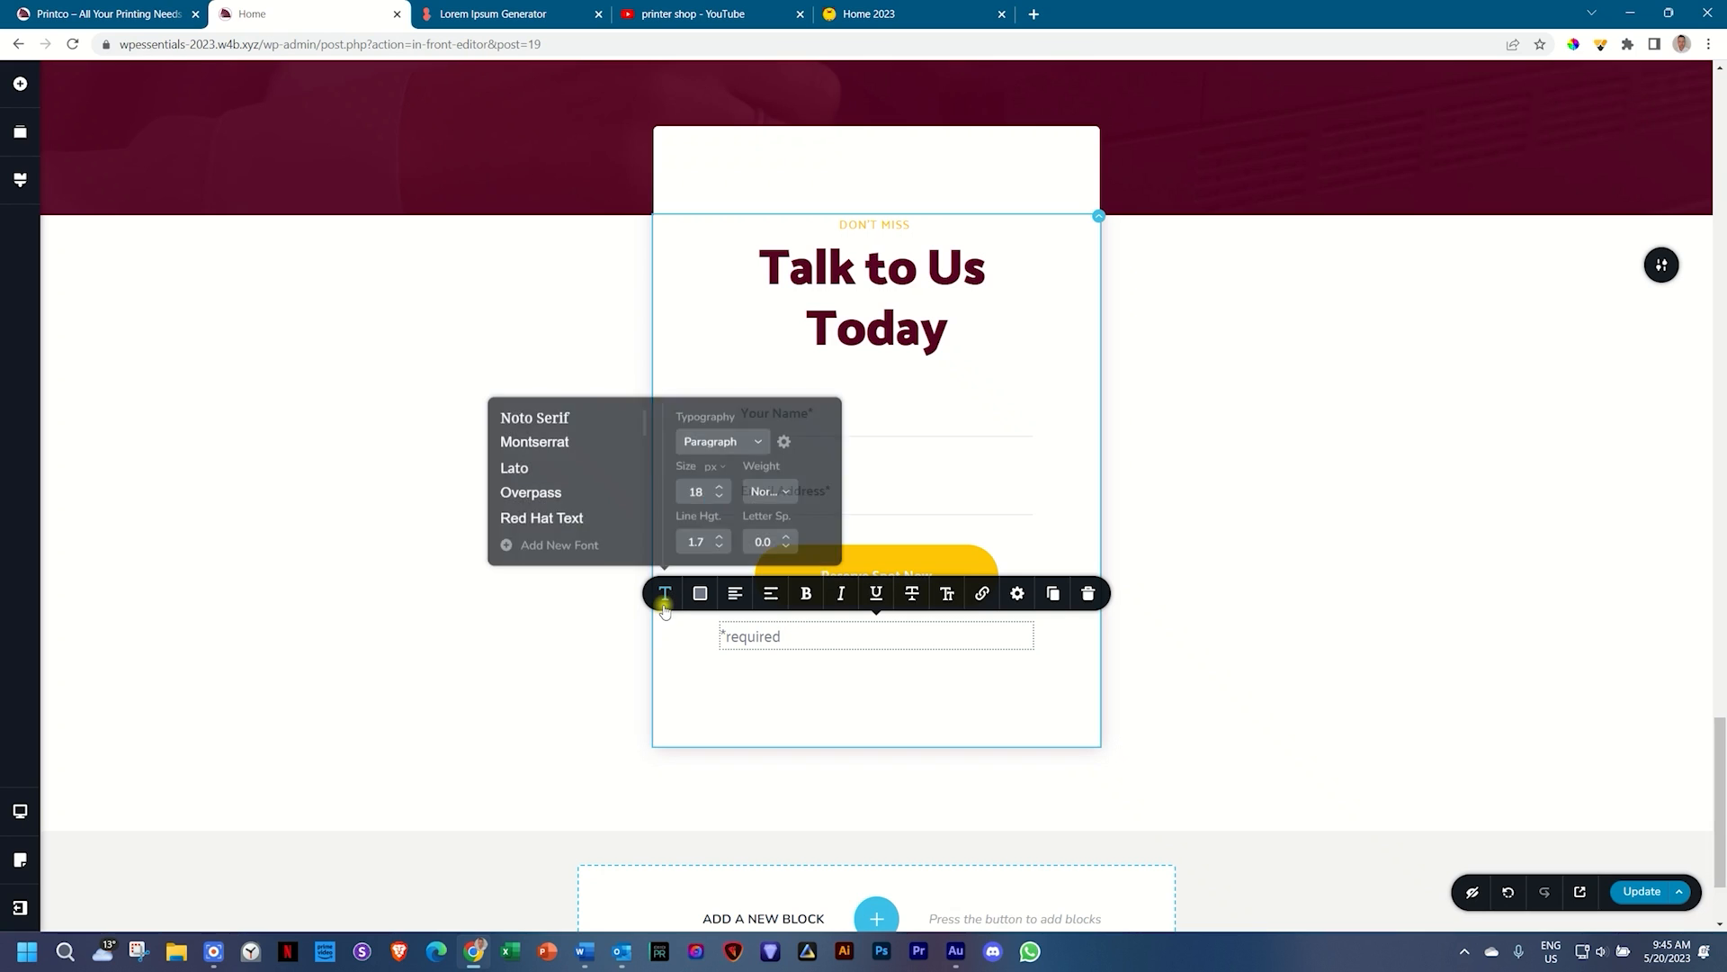
pyautogui.scroll(-3, 601, 495)
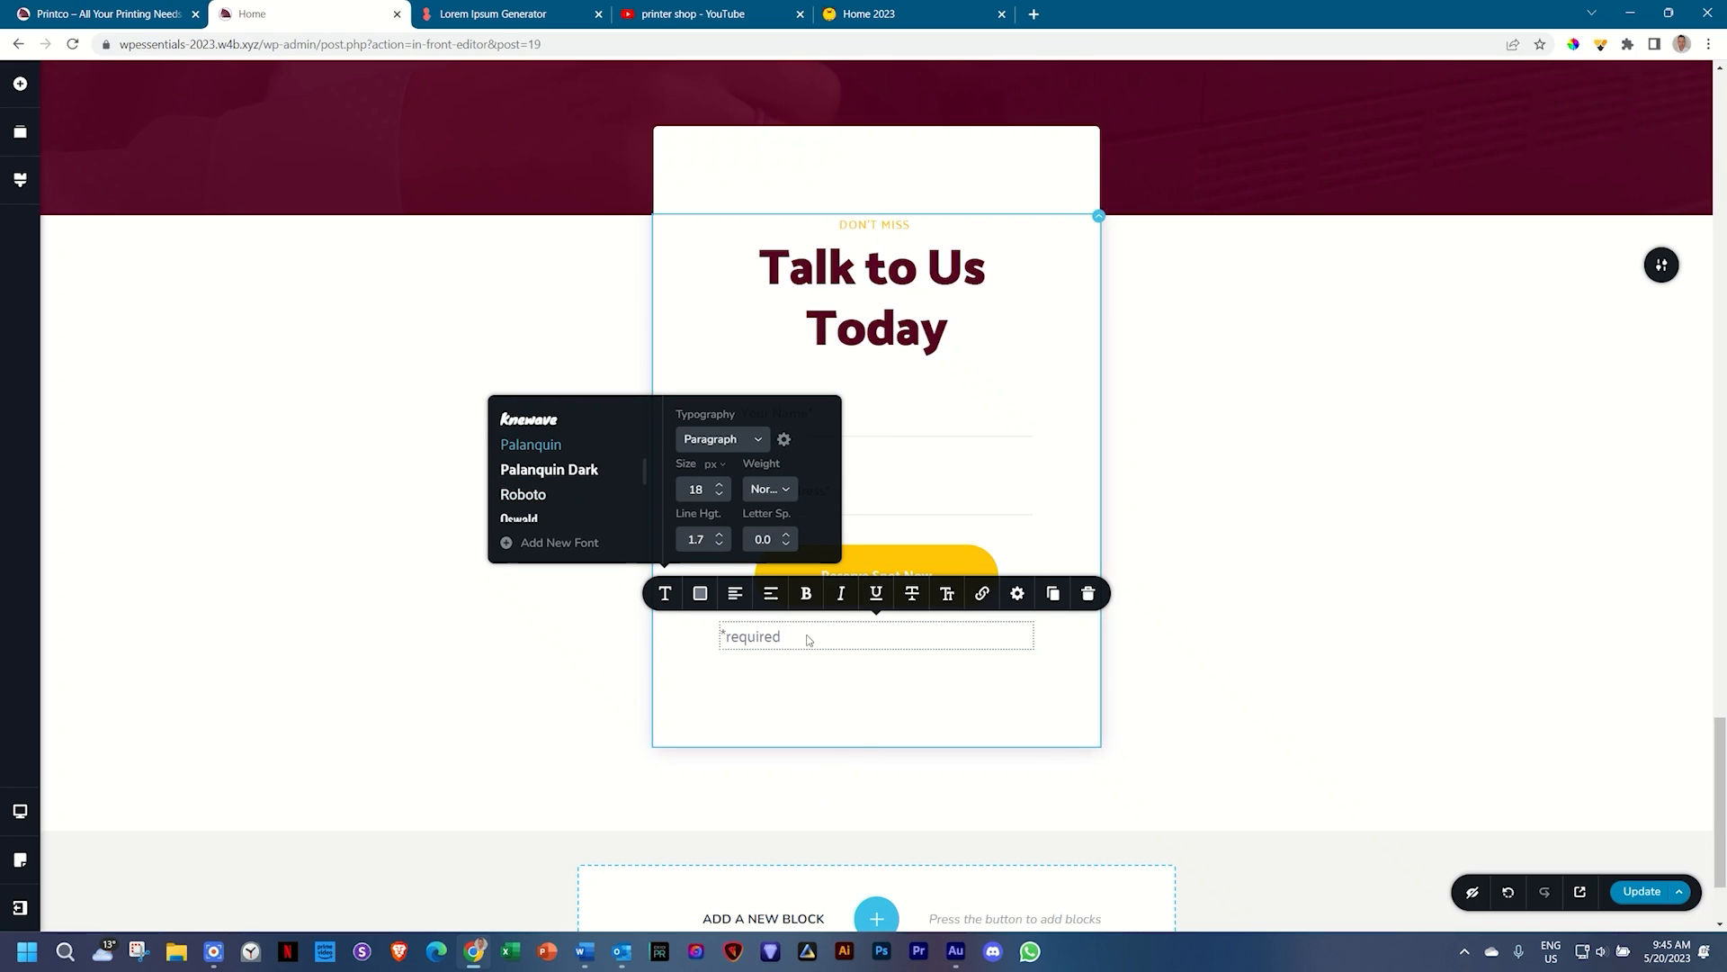
pyautogui.click(853, 622)
pyautogui.click(842, 594)
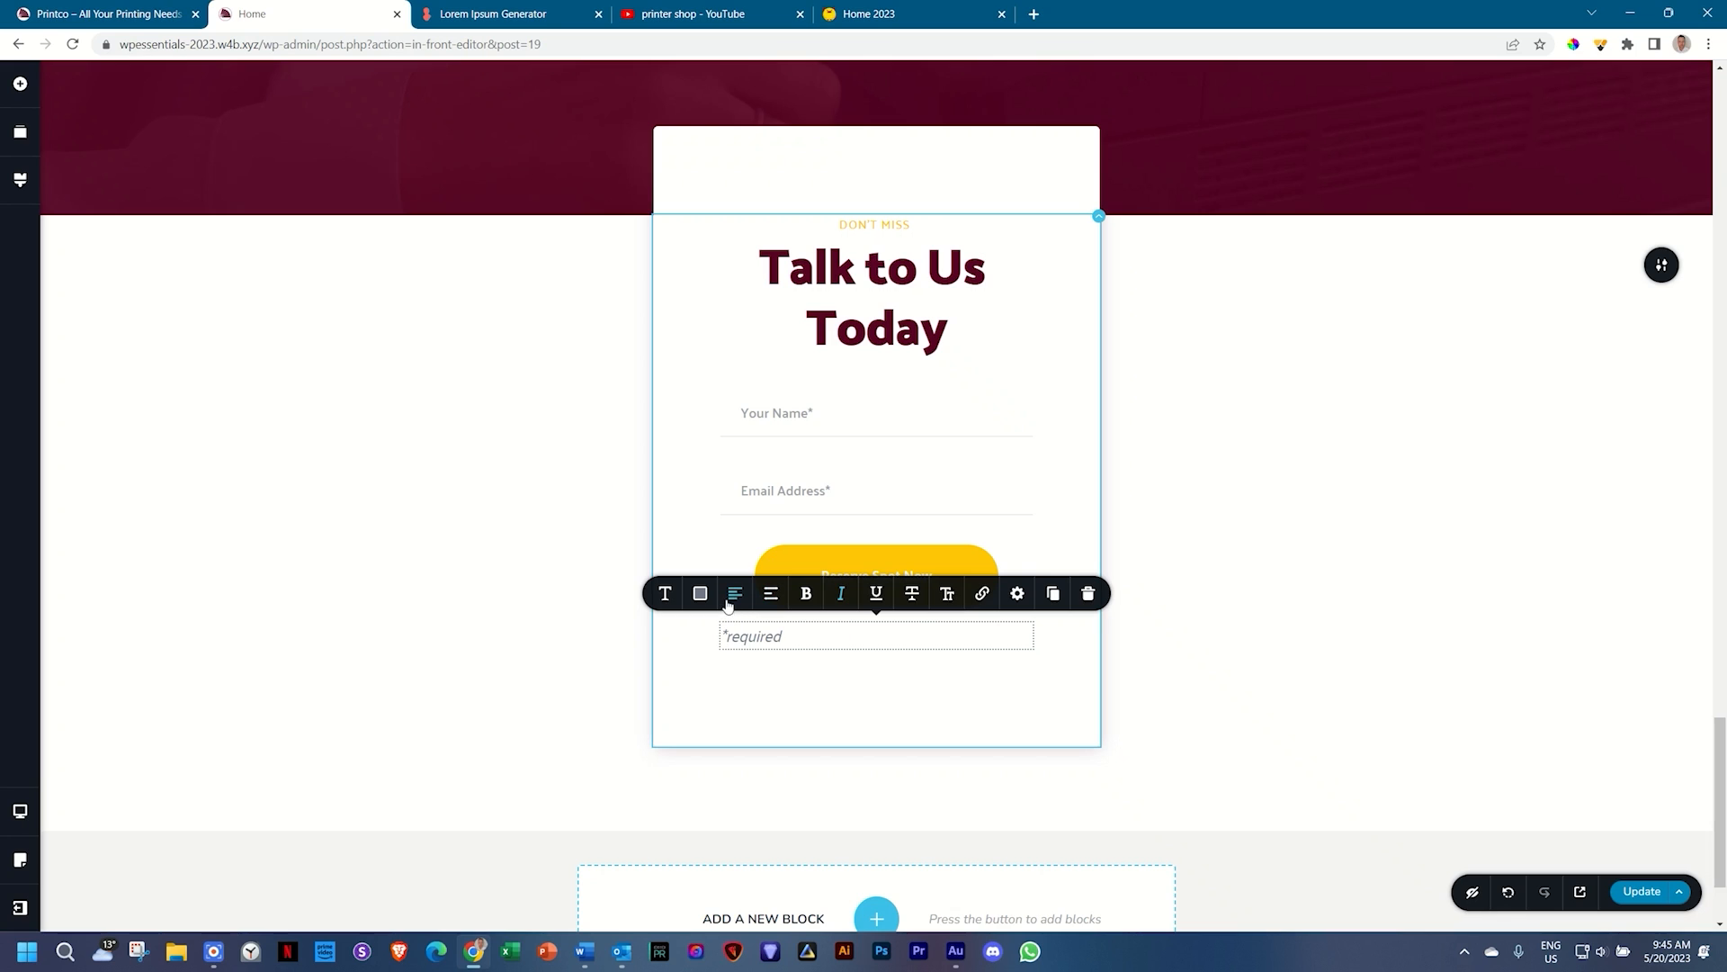
pyautogui.click(730, 597)
pyautogui.click(730, 596)
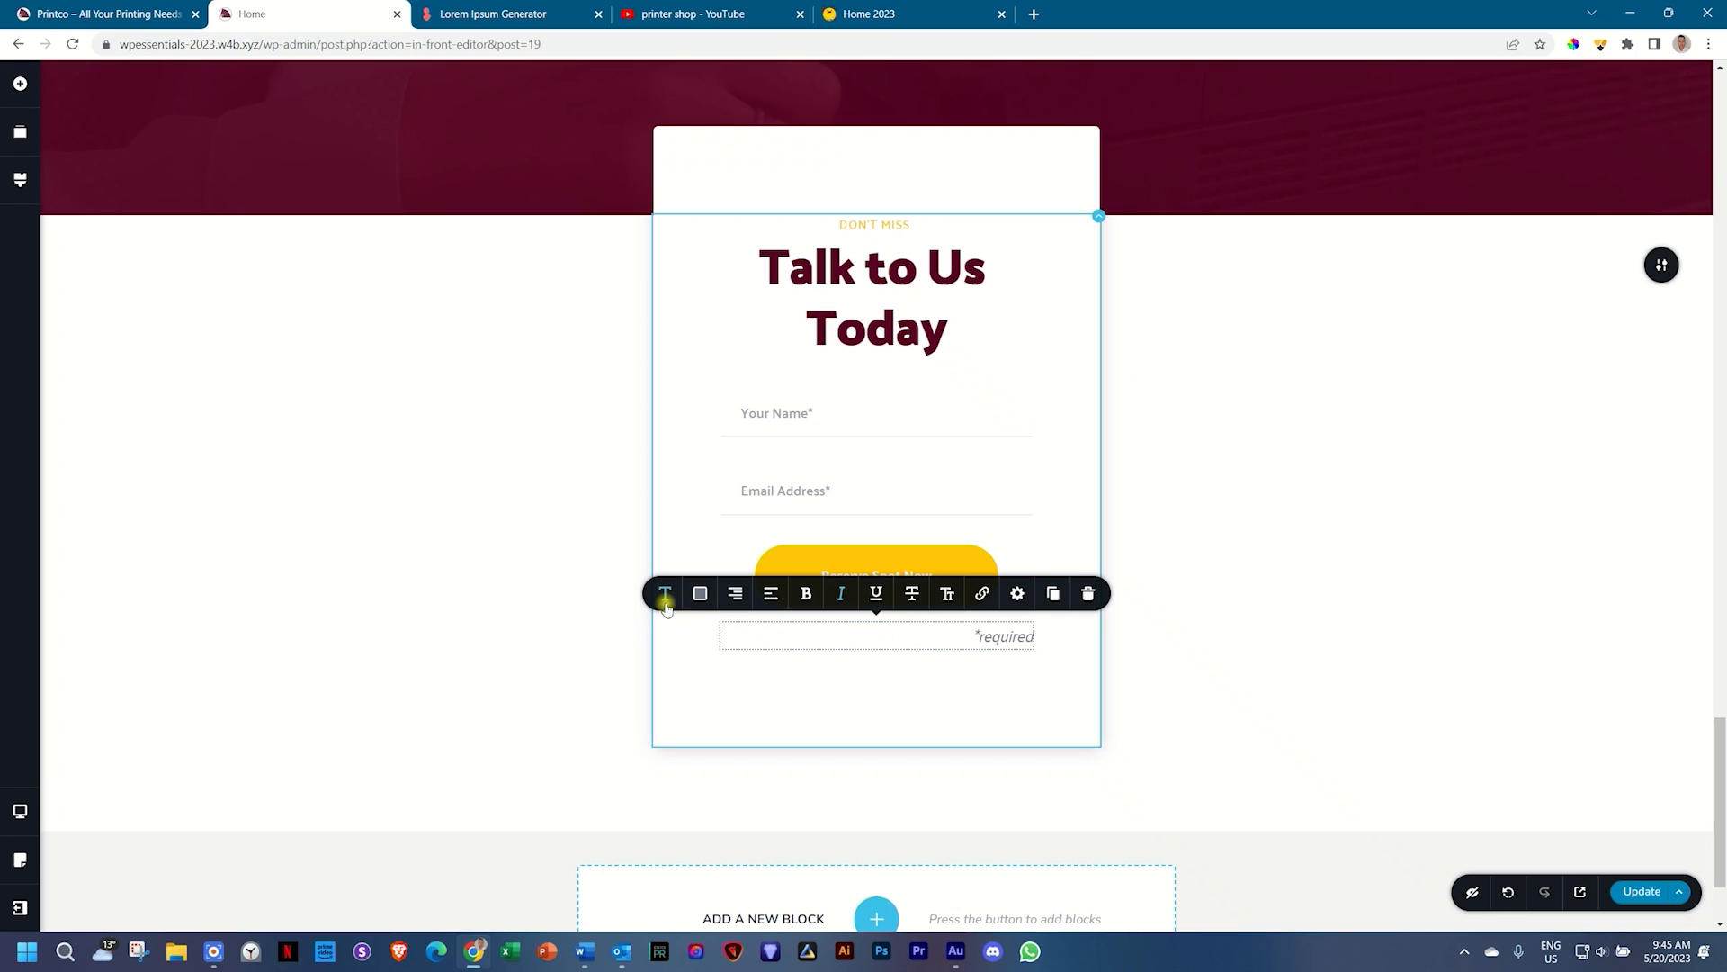
pyautogui.click(665, 593)
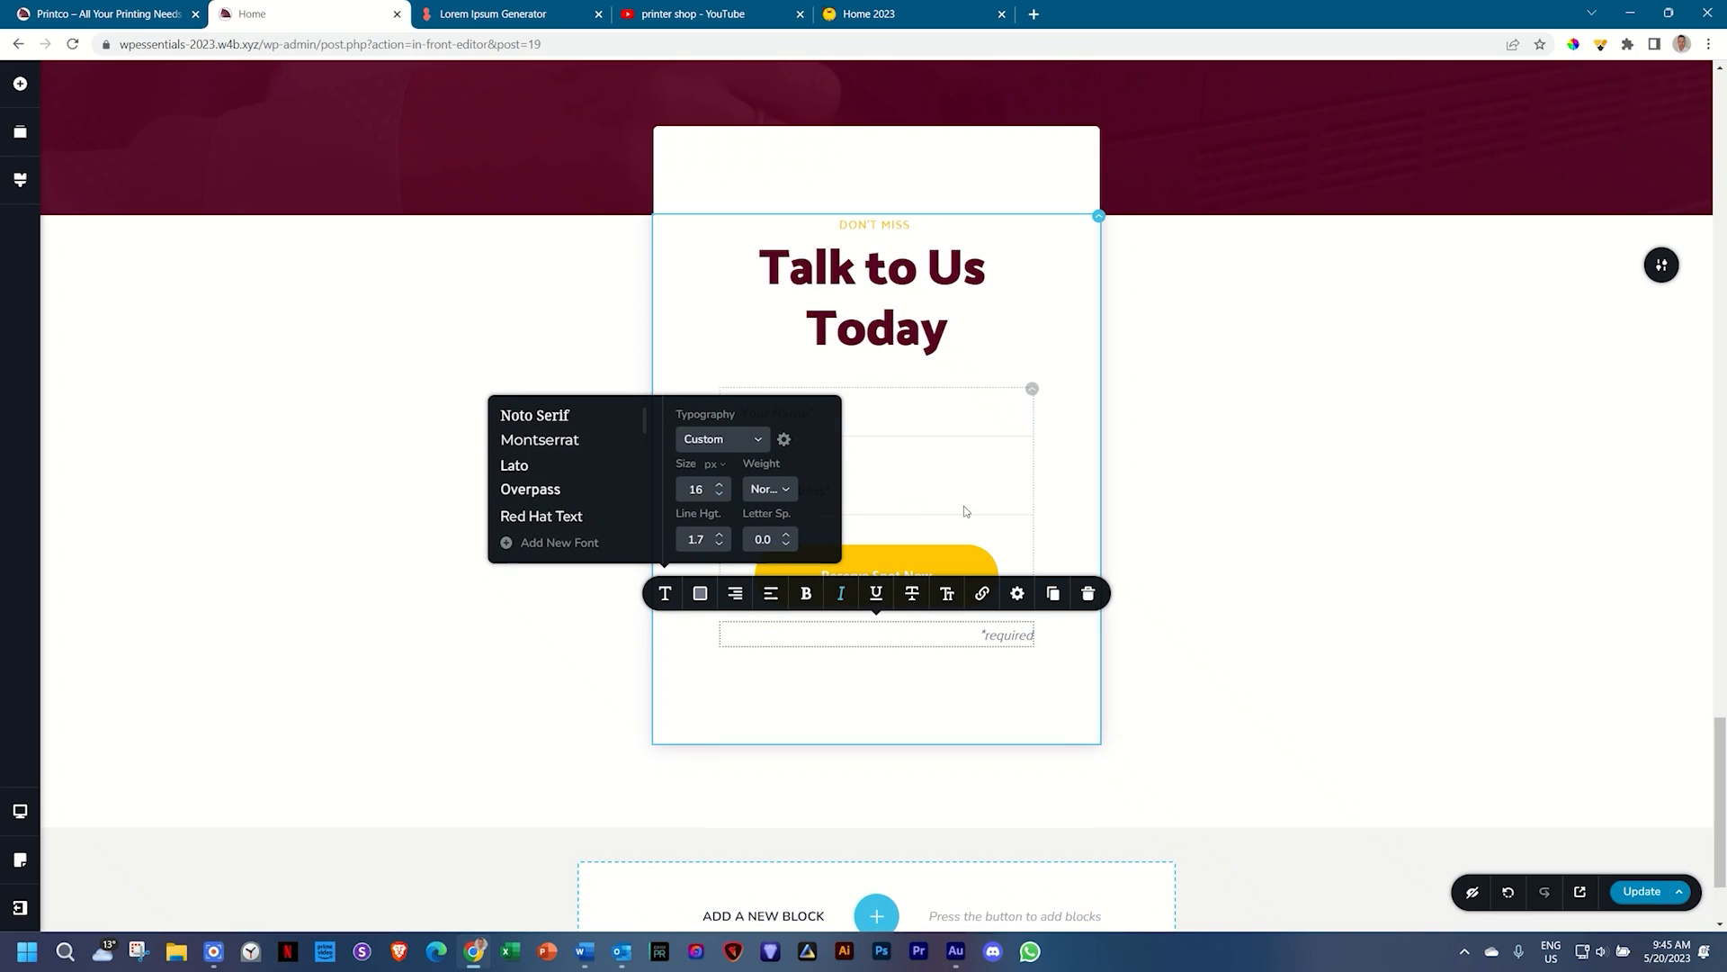
pyautogui.click(1043, 506)
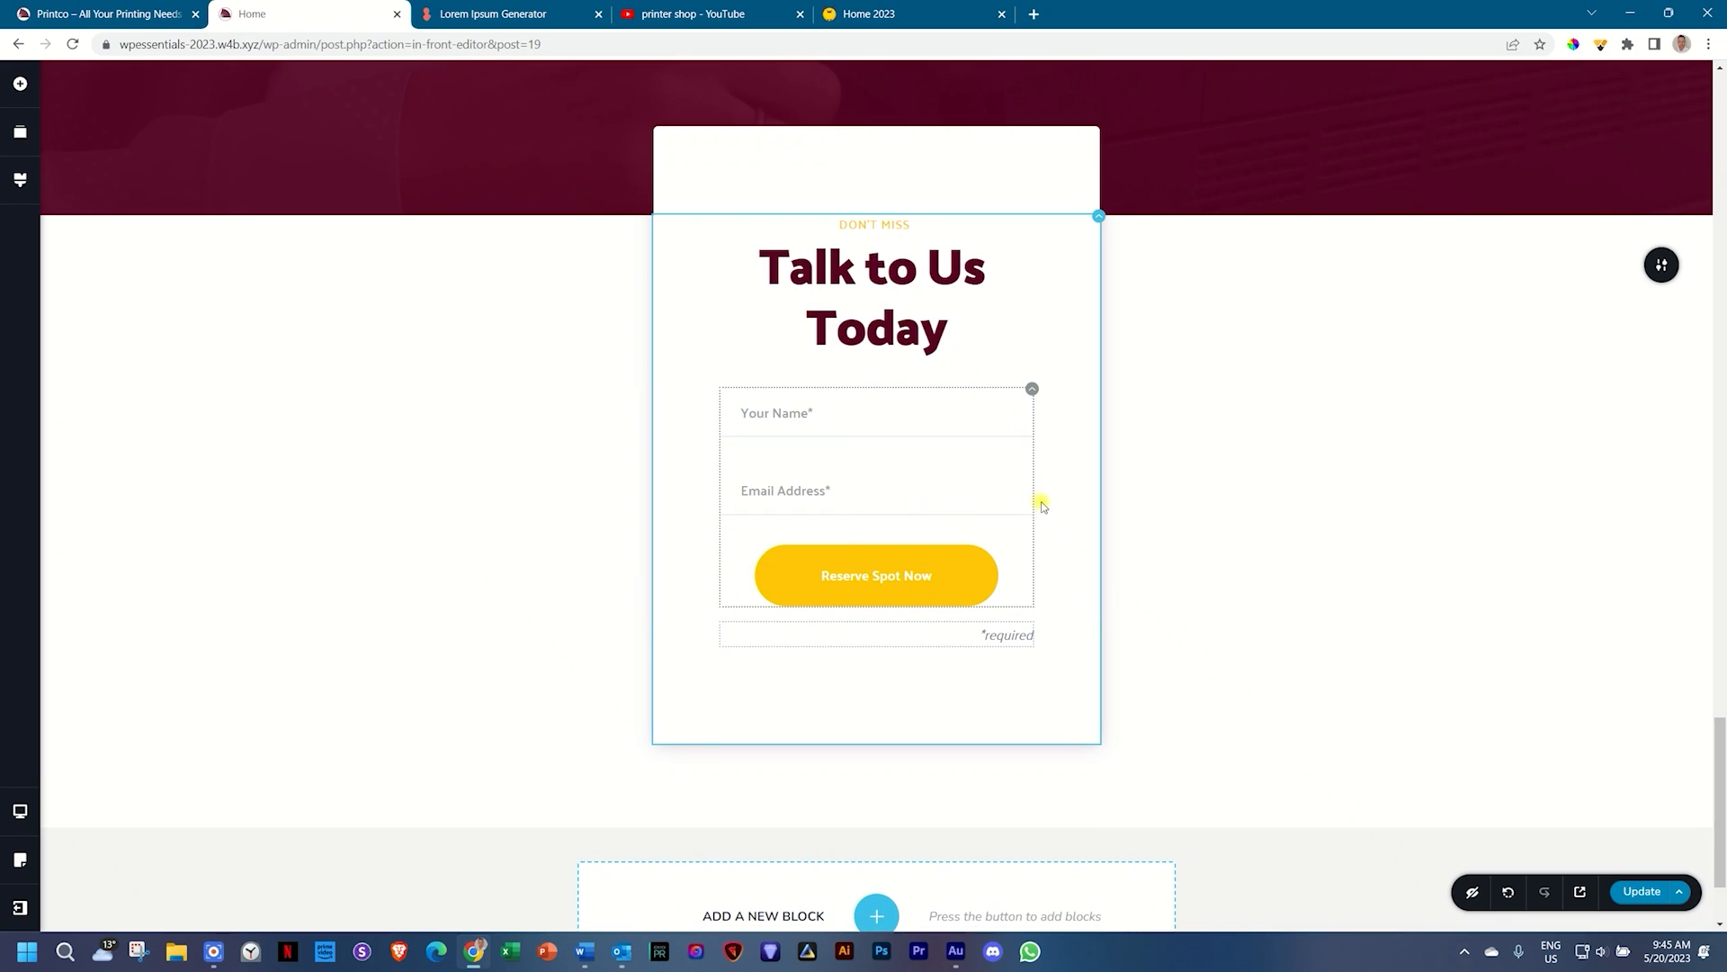
# Step: Check the form fields' typography settings, leaving them unchanged
pyautogui.click(784, 412)
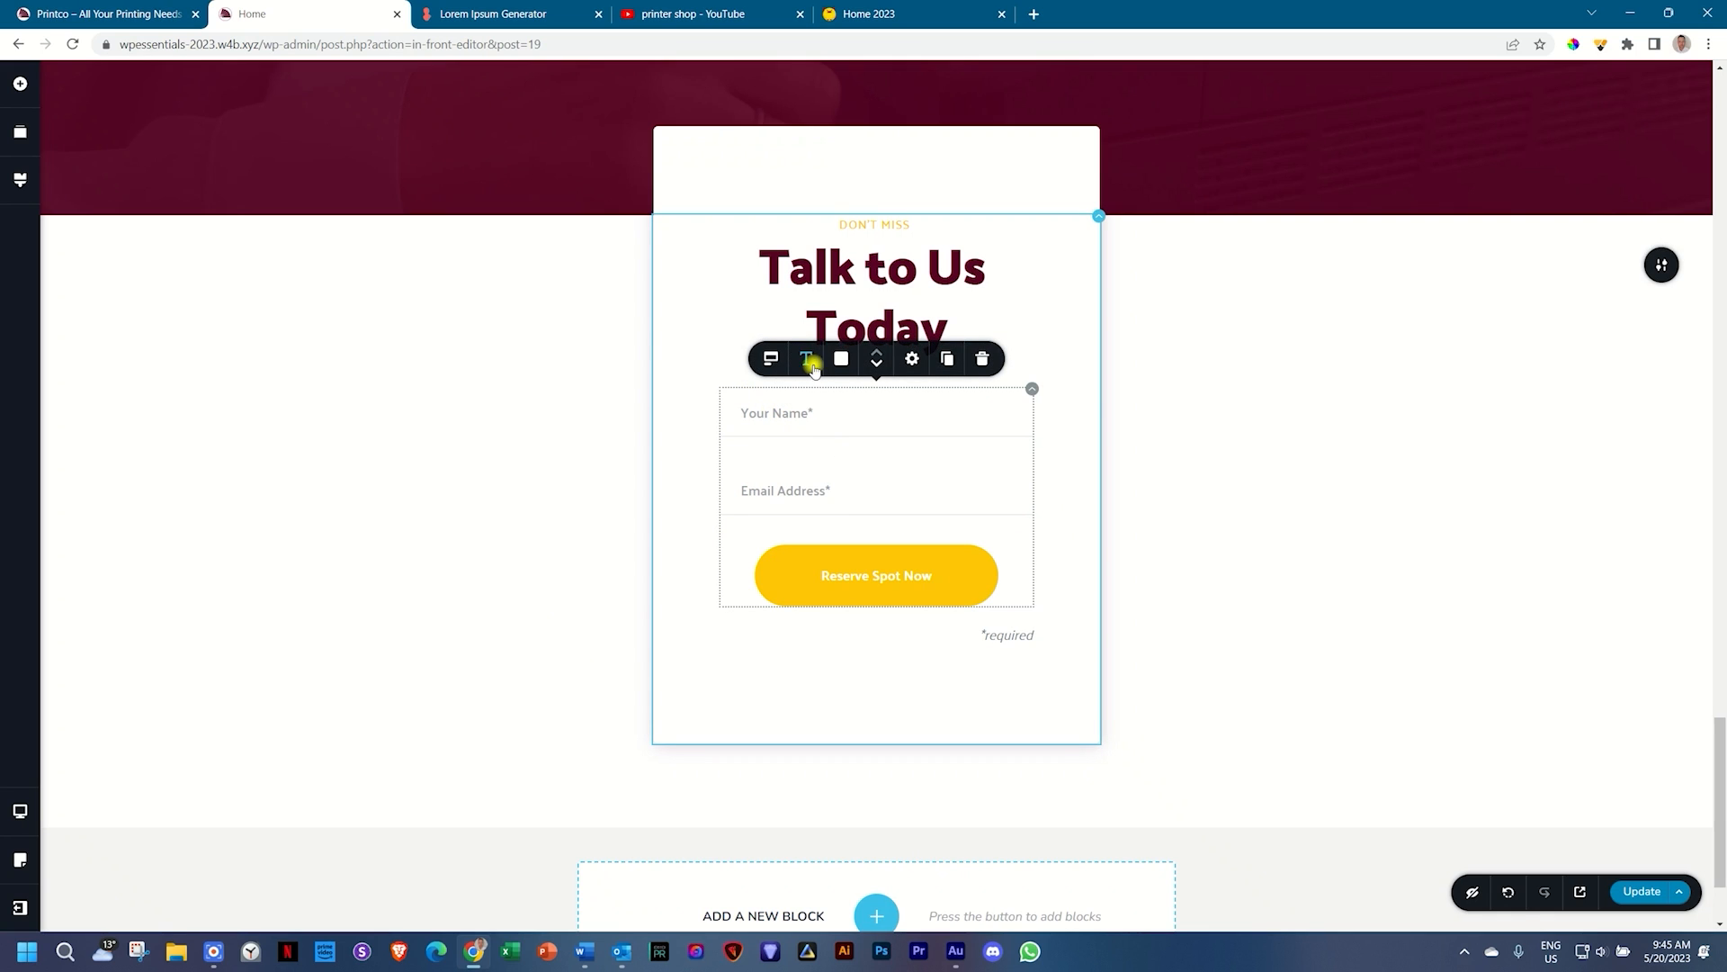
pyautogui.click(806, 358)
pyautogui.scroll(-5, 765, 288)
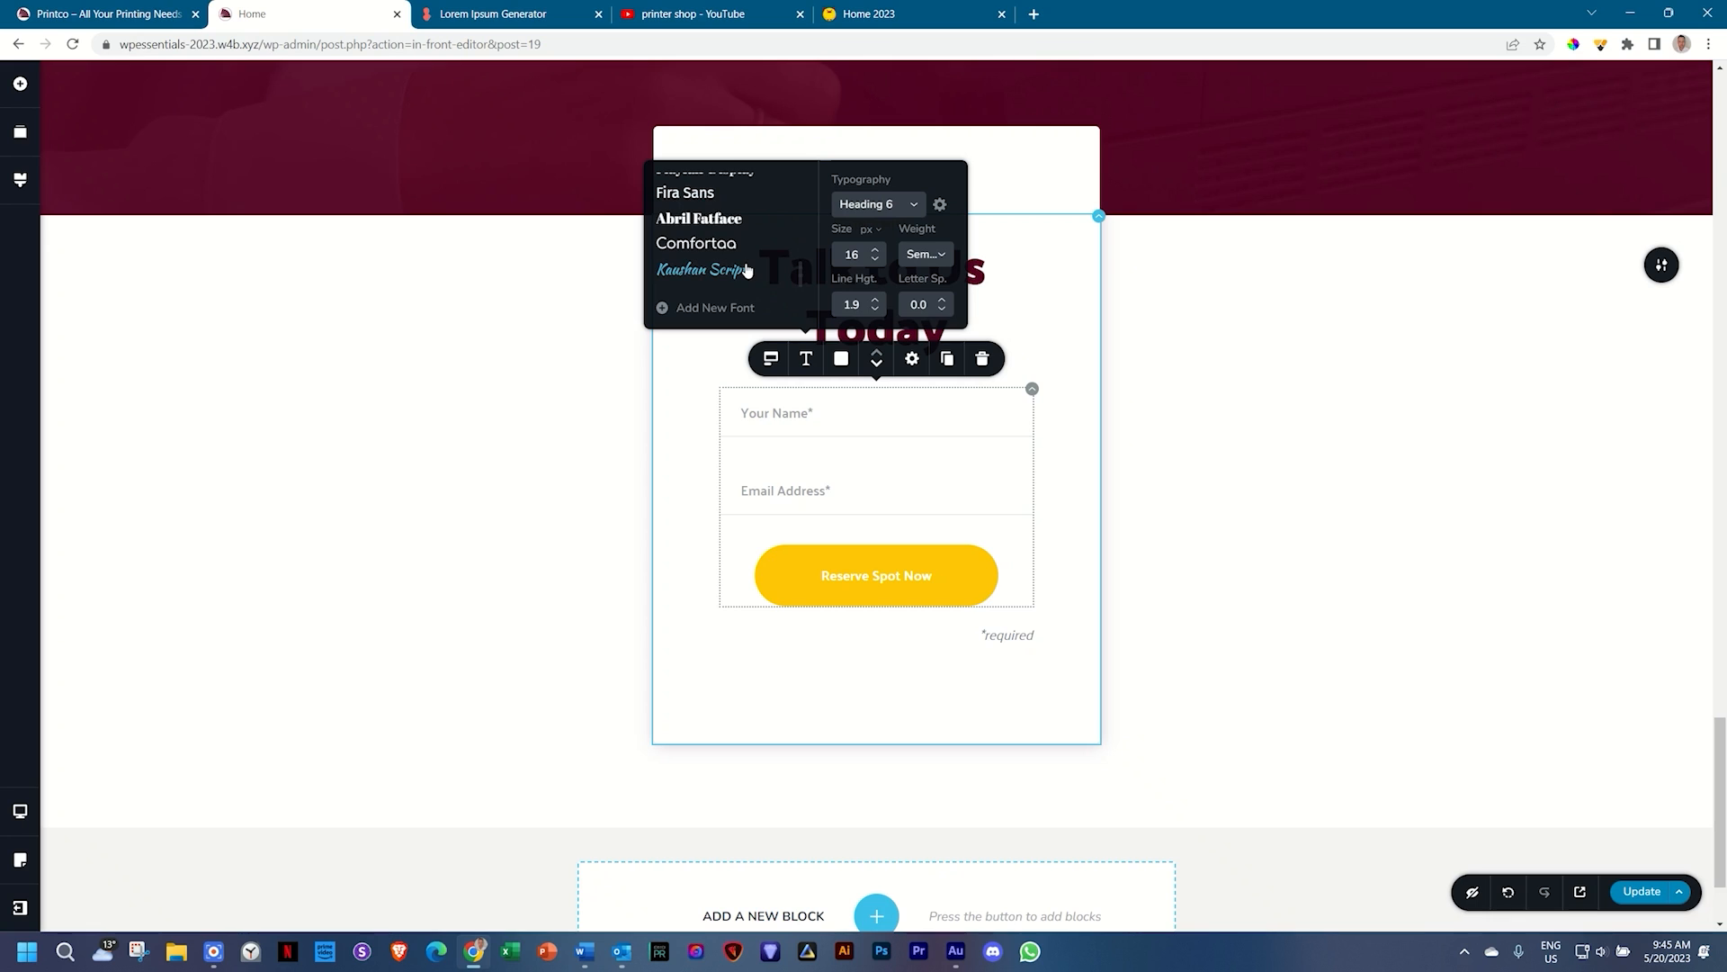
pyautogui.scroll(10, 747, 270)
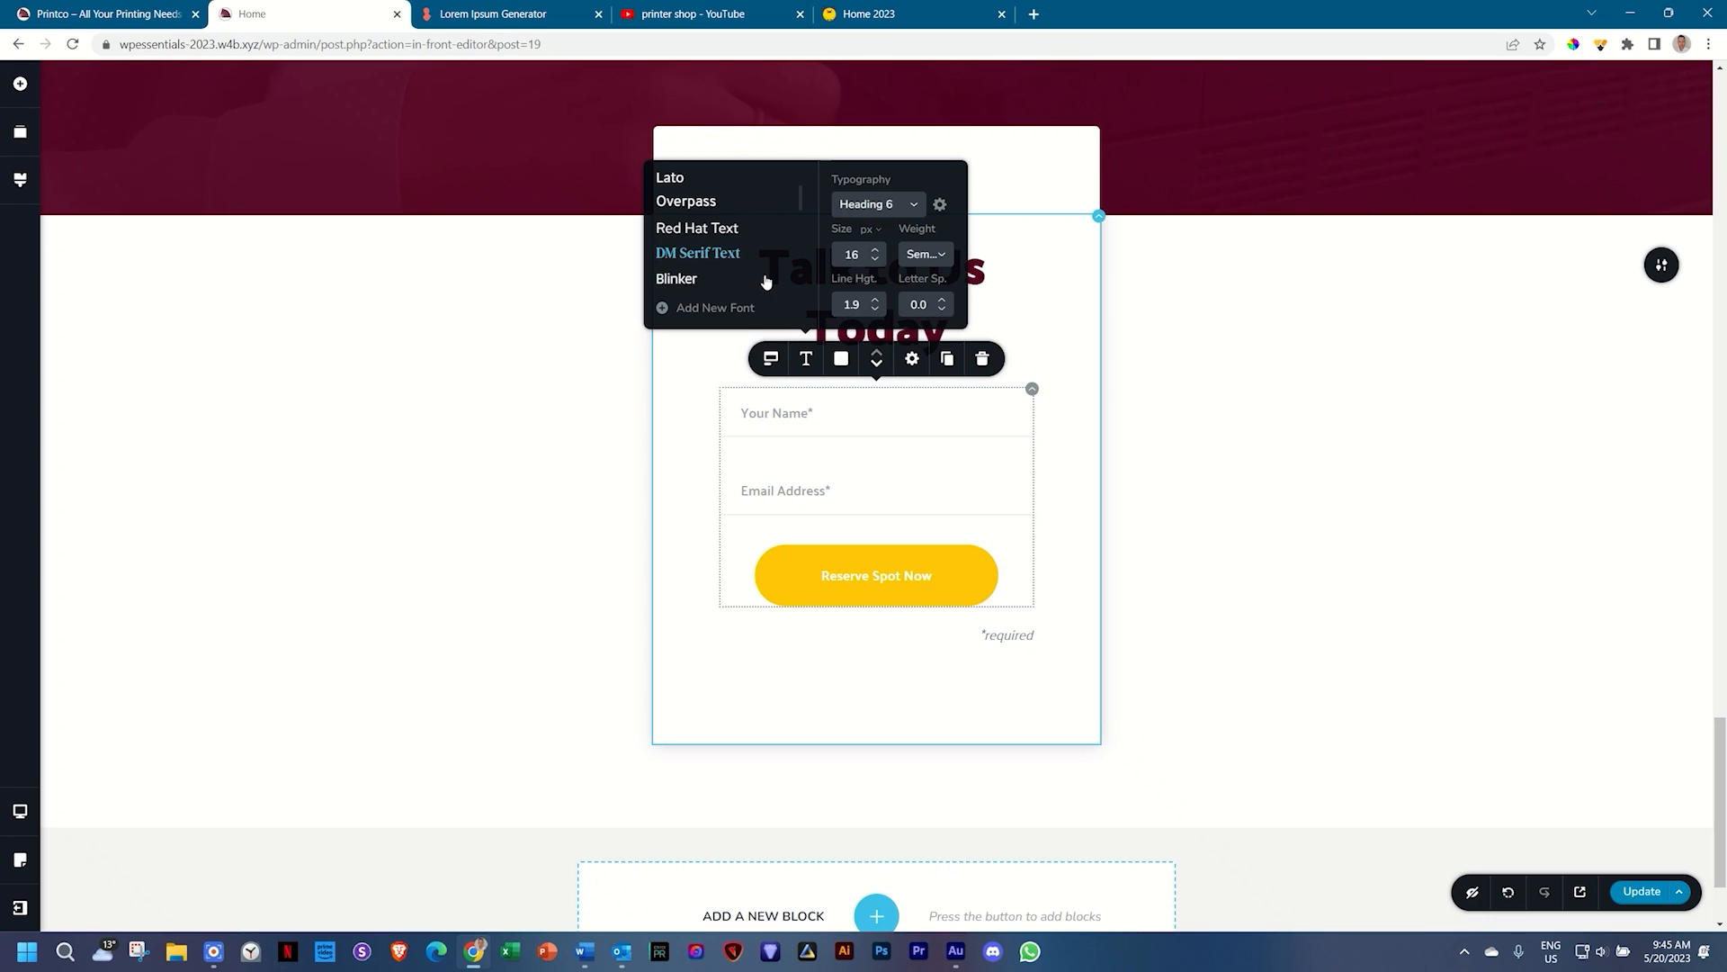
pyautogui.click(947, 479)
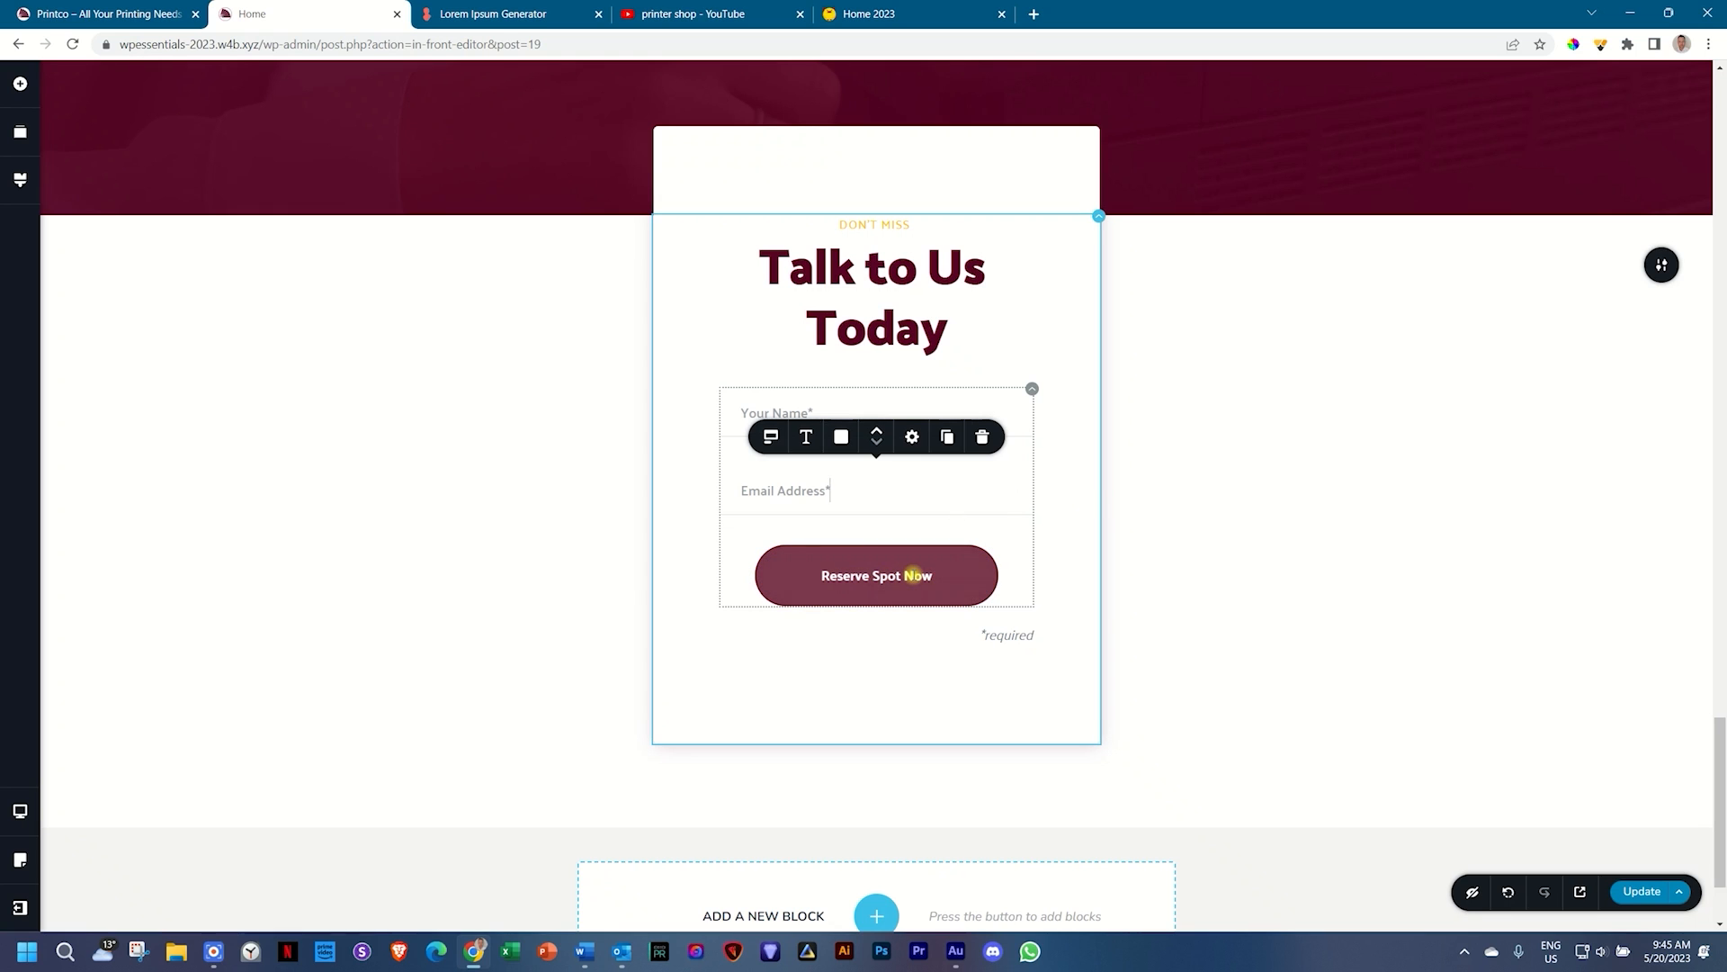
# Step: Choose WordPress as the form's email integration
pyautogui.click(914, 576)
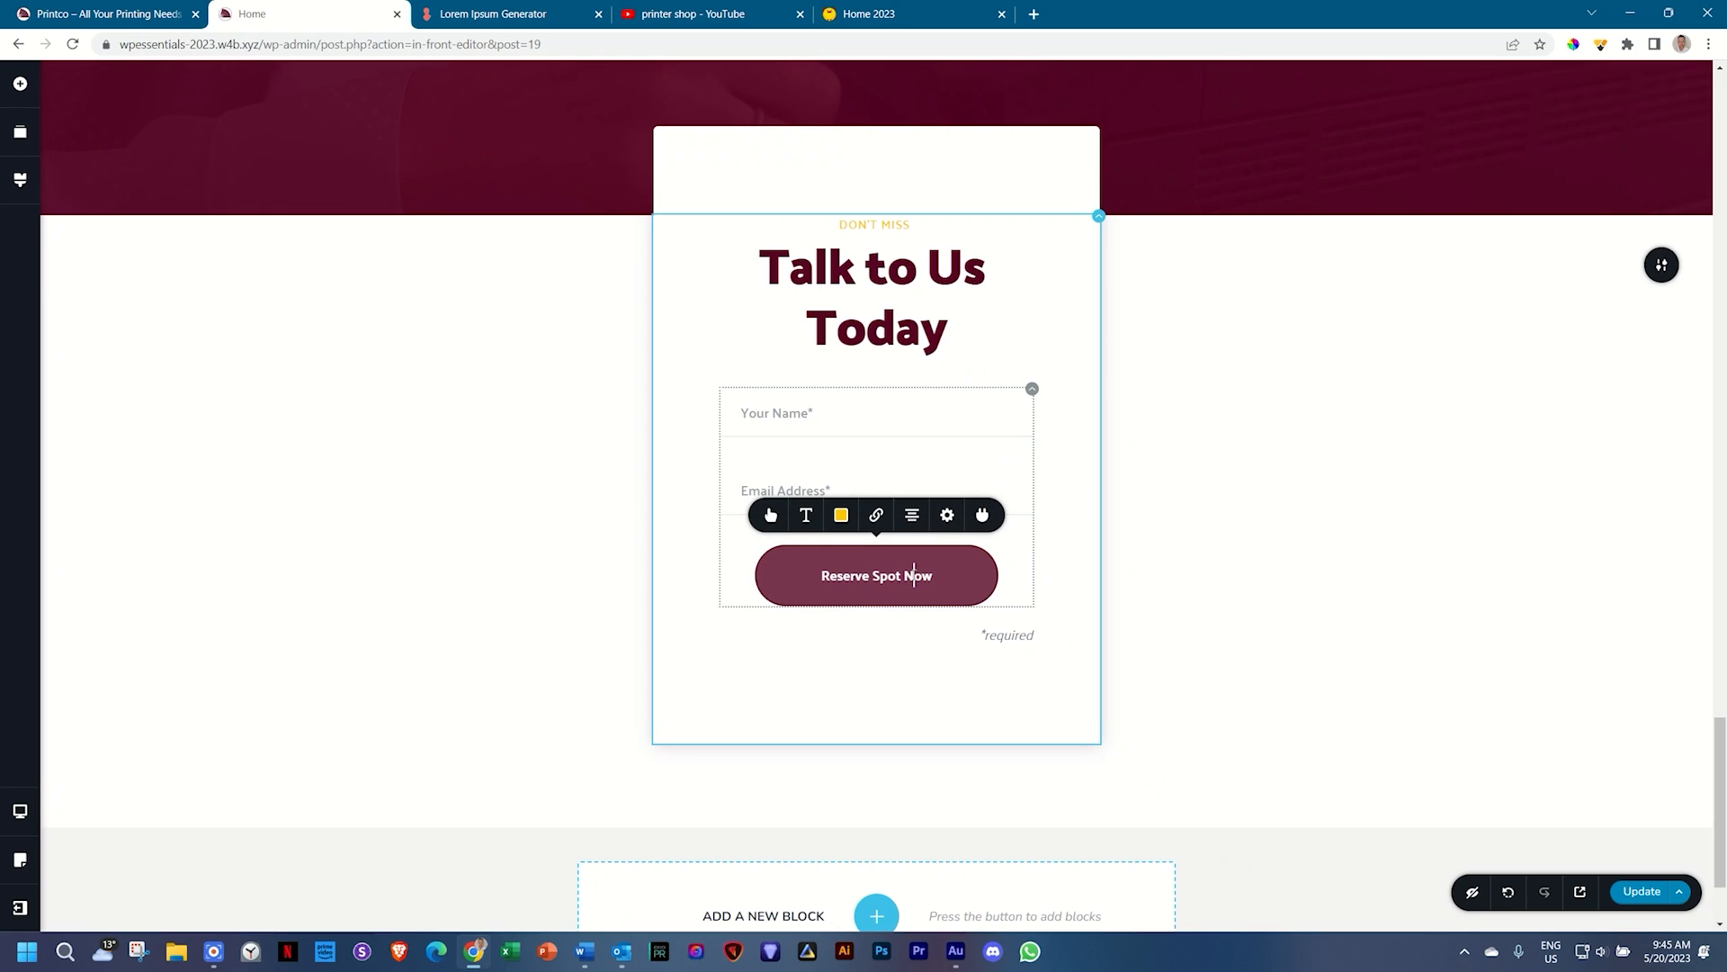
pyautogui.click(982, 514)
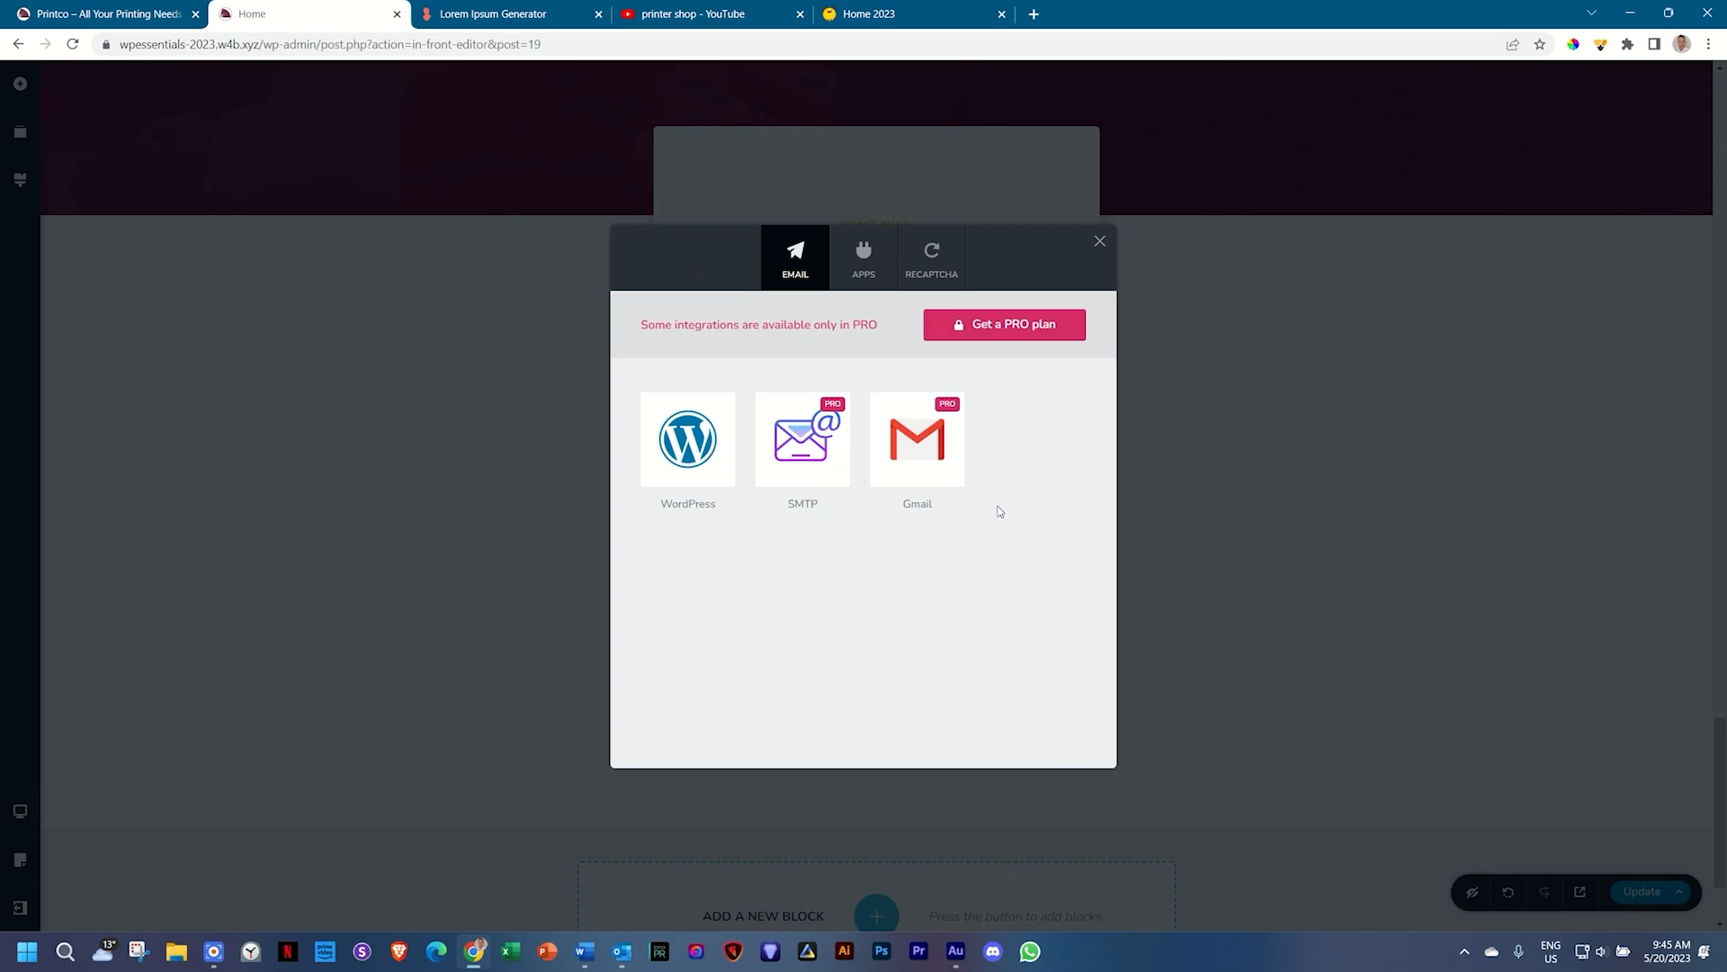
pyautogui.click(713, 459)
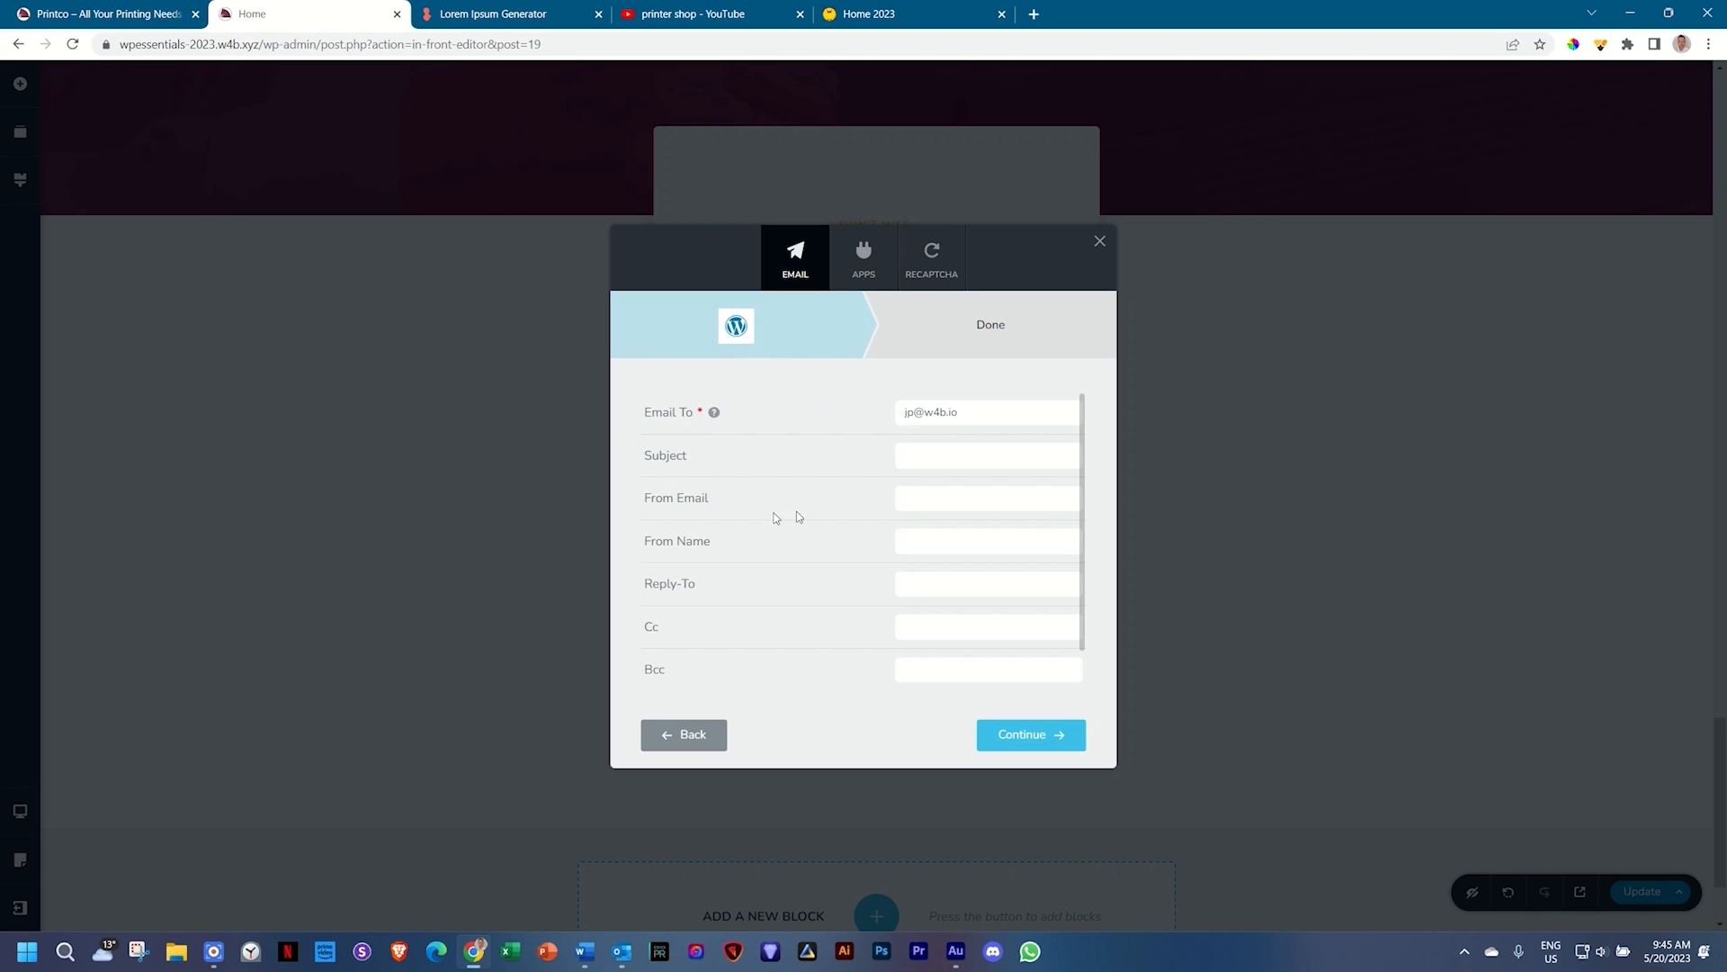
pyautogui.click(991, 415)
pyautogui.scroll(-1, 843, 502)
pyautogui.scroll(1, 851, 509)
pyautogui.click(970, 394)
# Step: Keep the existing Email To recipient address and save the WordPress connection
pyautogui.click(995, 413)
pyautogui.write(',')
pyautogui.press('BackSpace')
pyautogui.click(1031, 736)
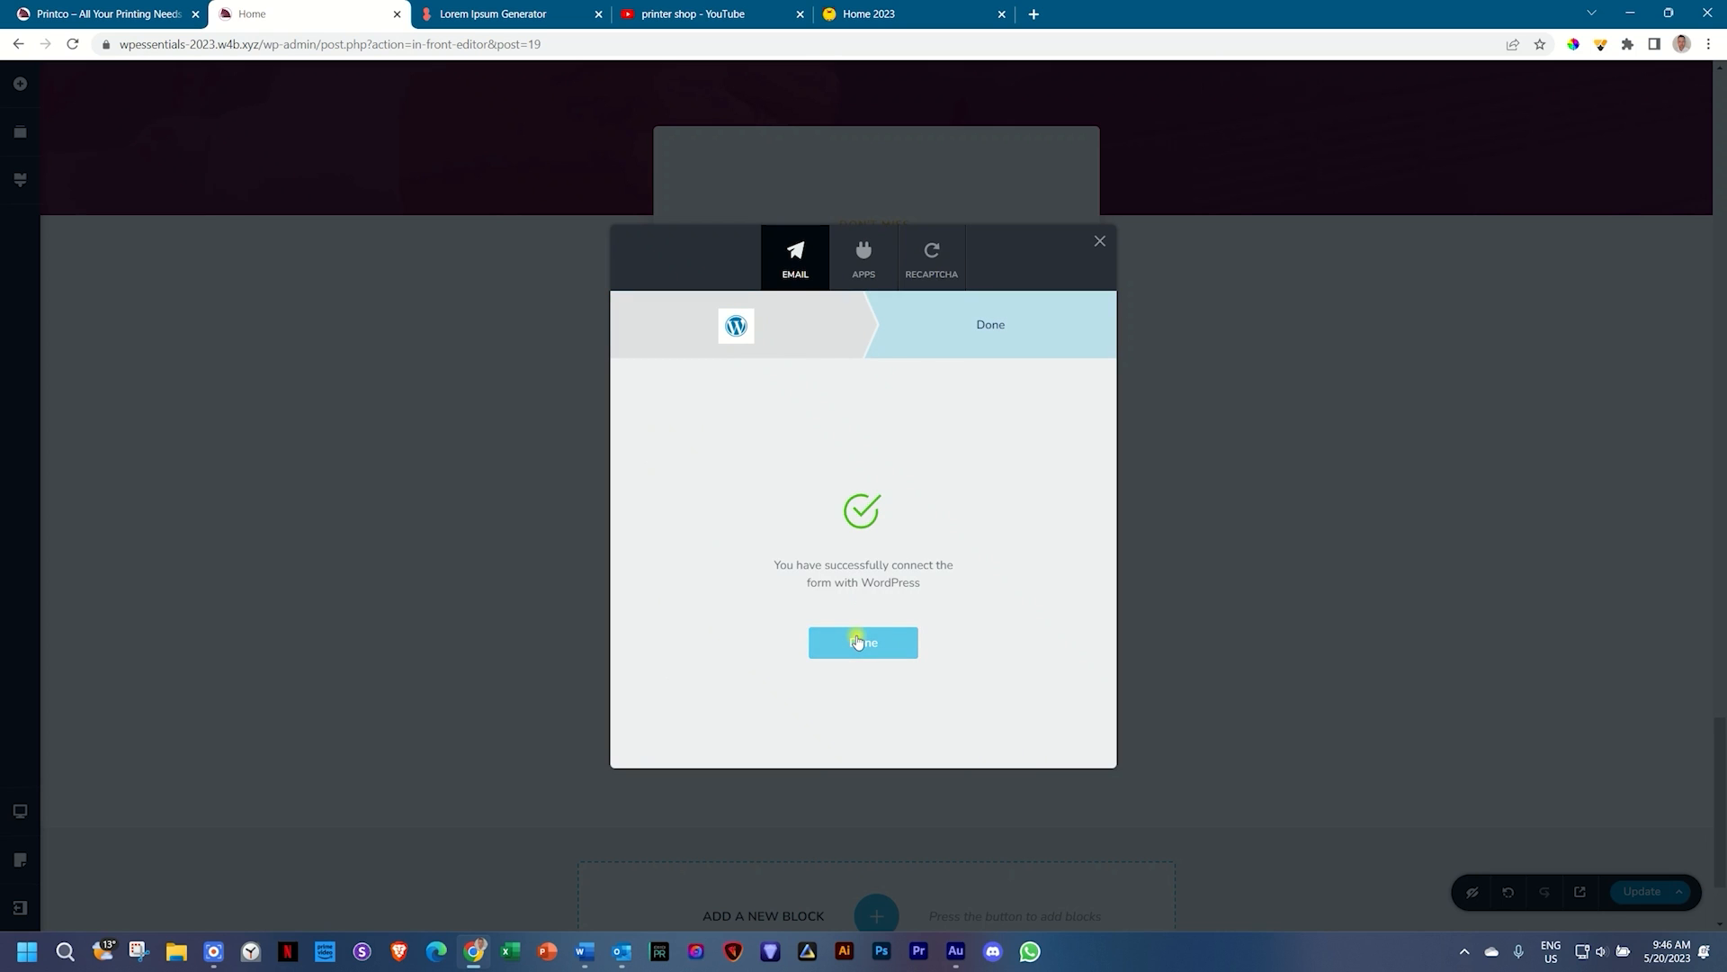
pyautogui.click(860, 640)
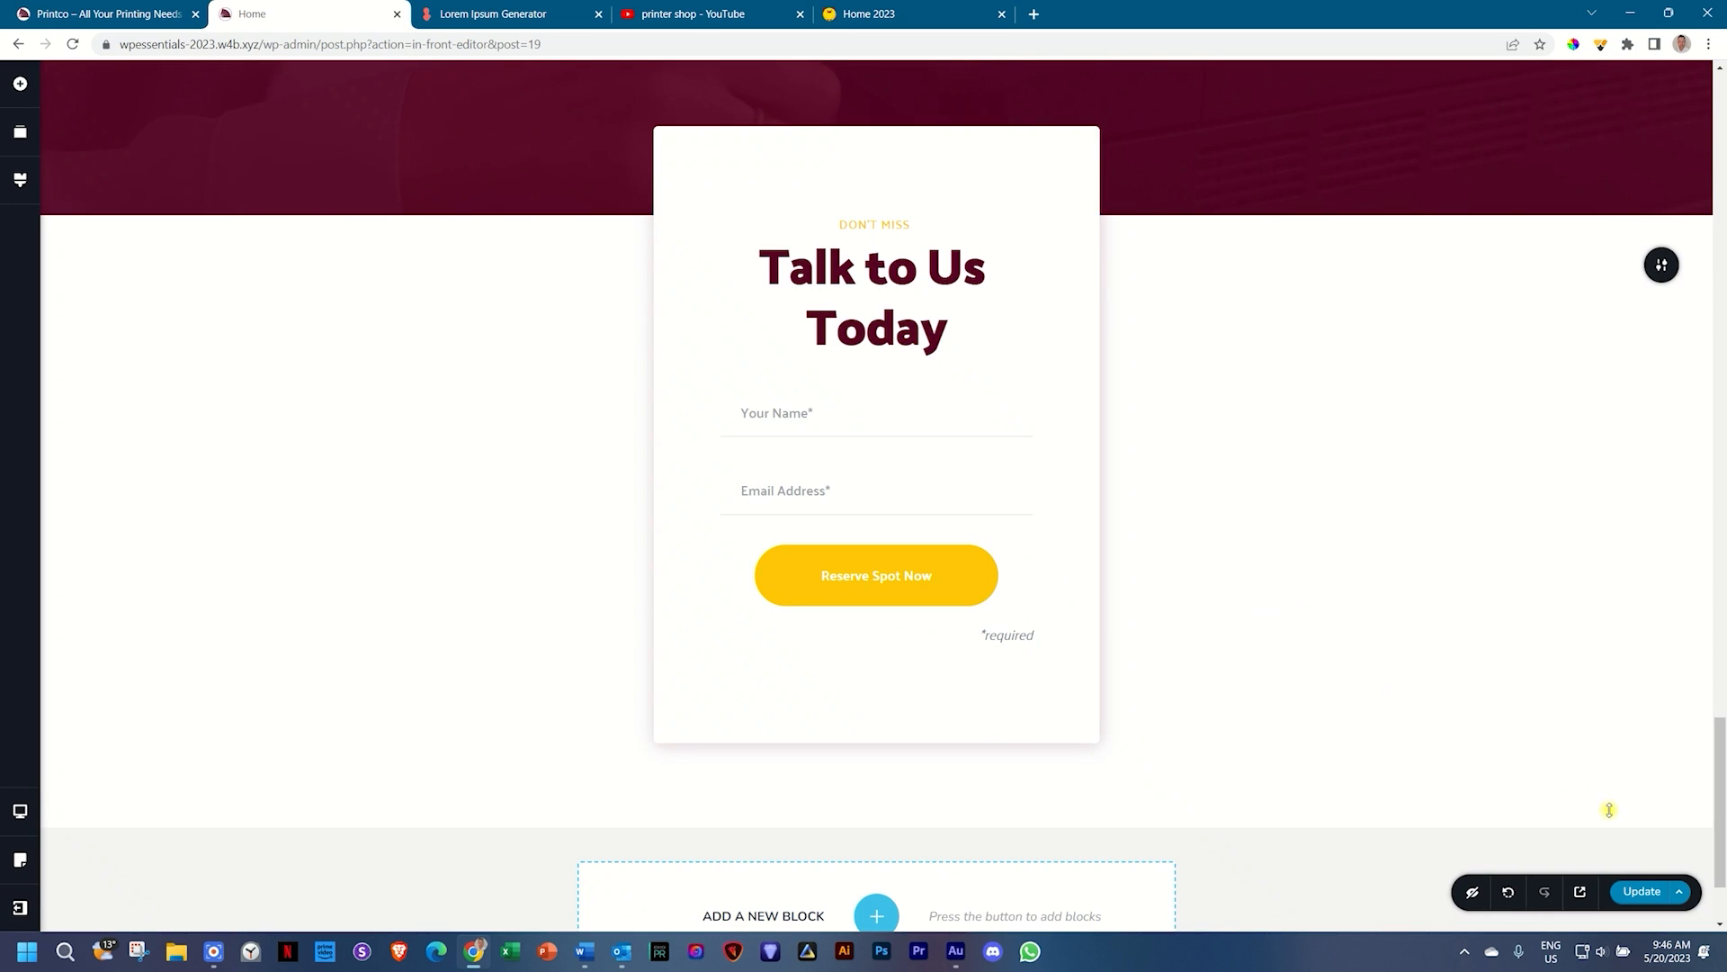
# Step: Save the page with Update, preview it, and scroll down to the form
pyautogui.click(1625, 896)
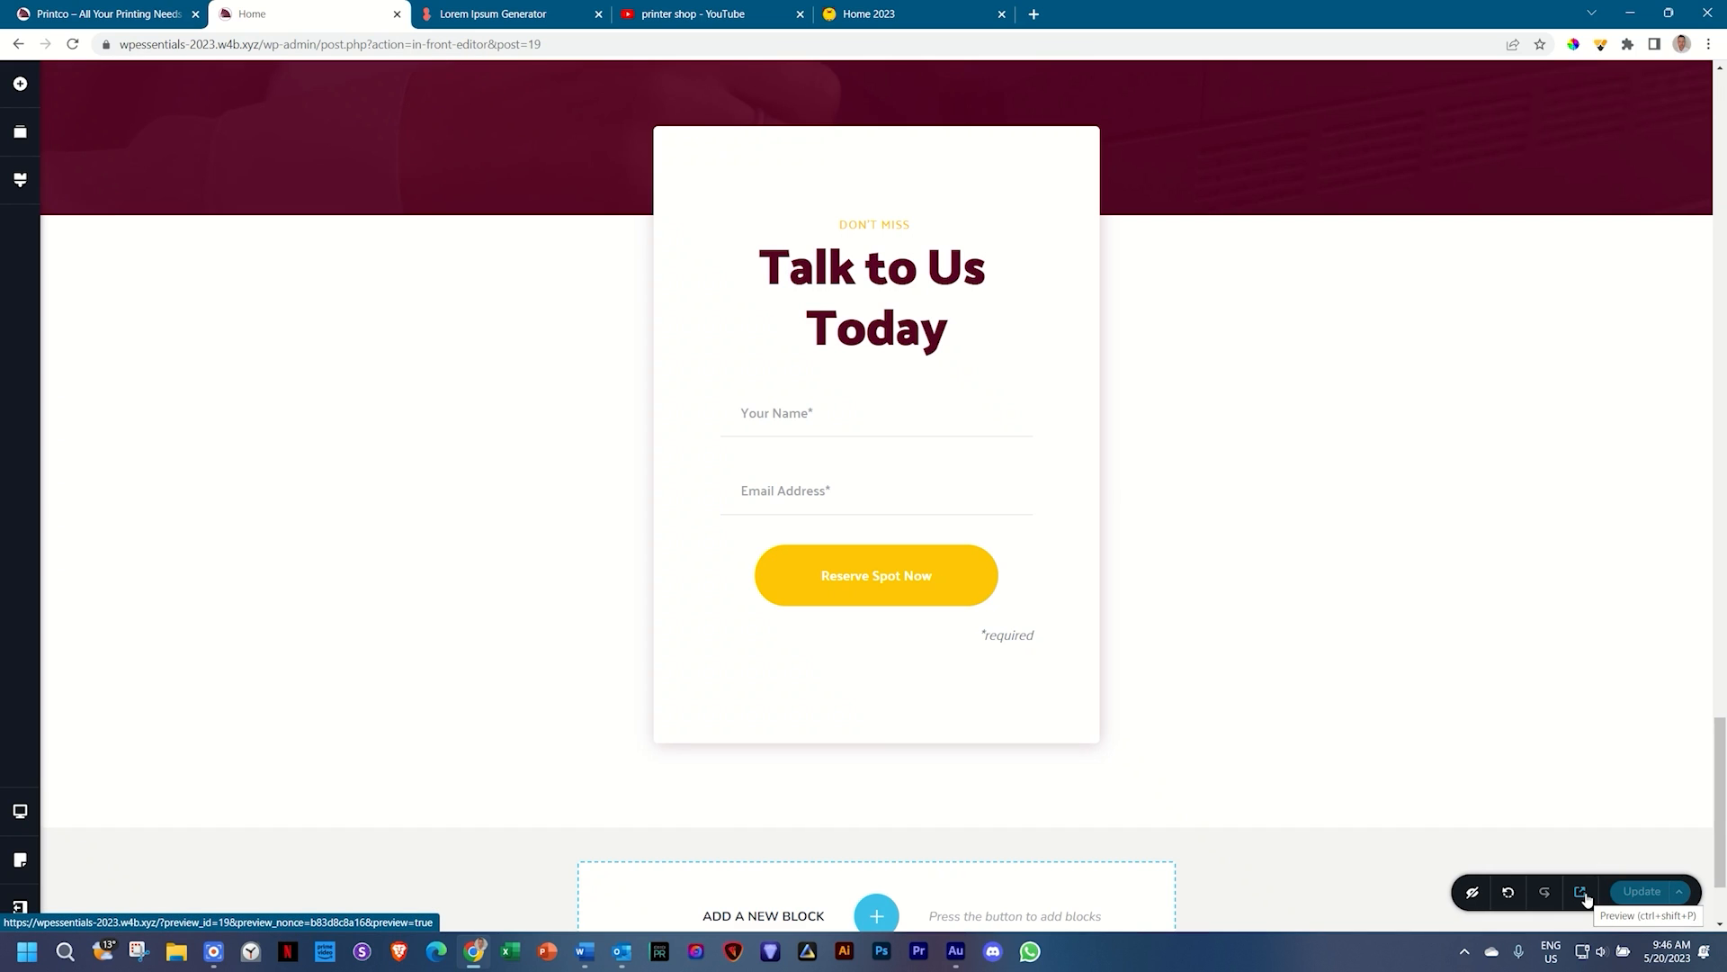
pyautogui.click(1585, 896)
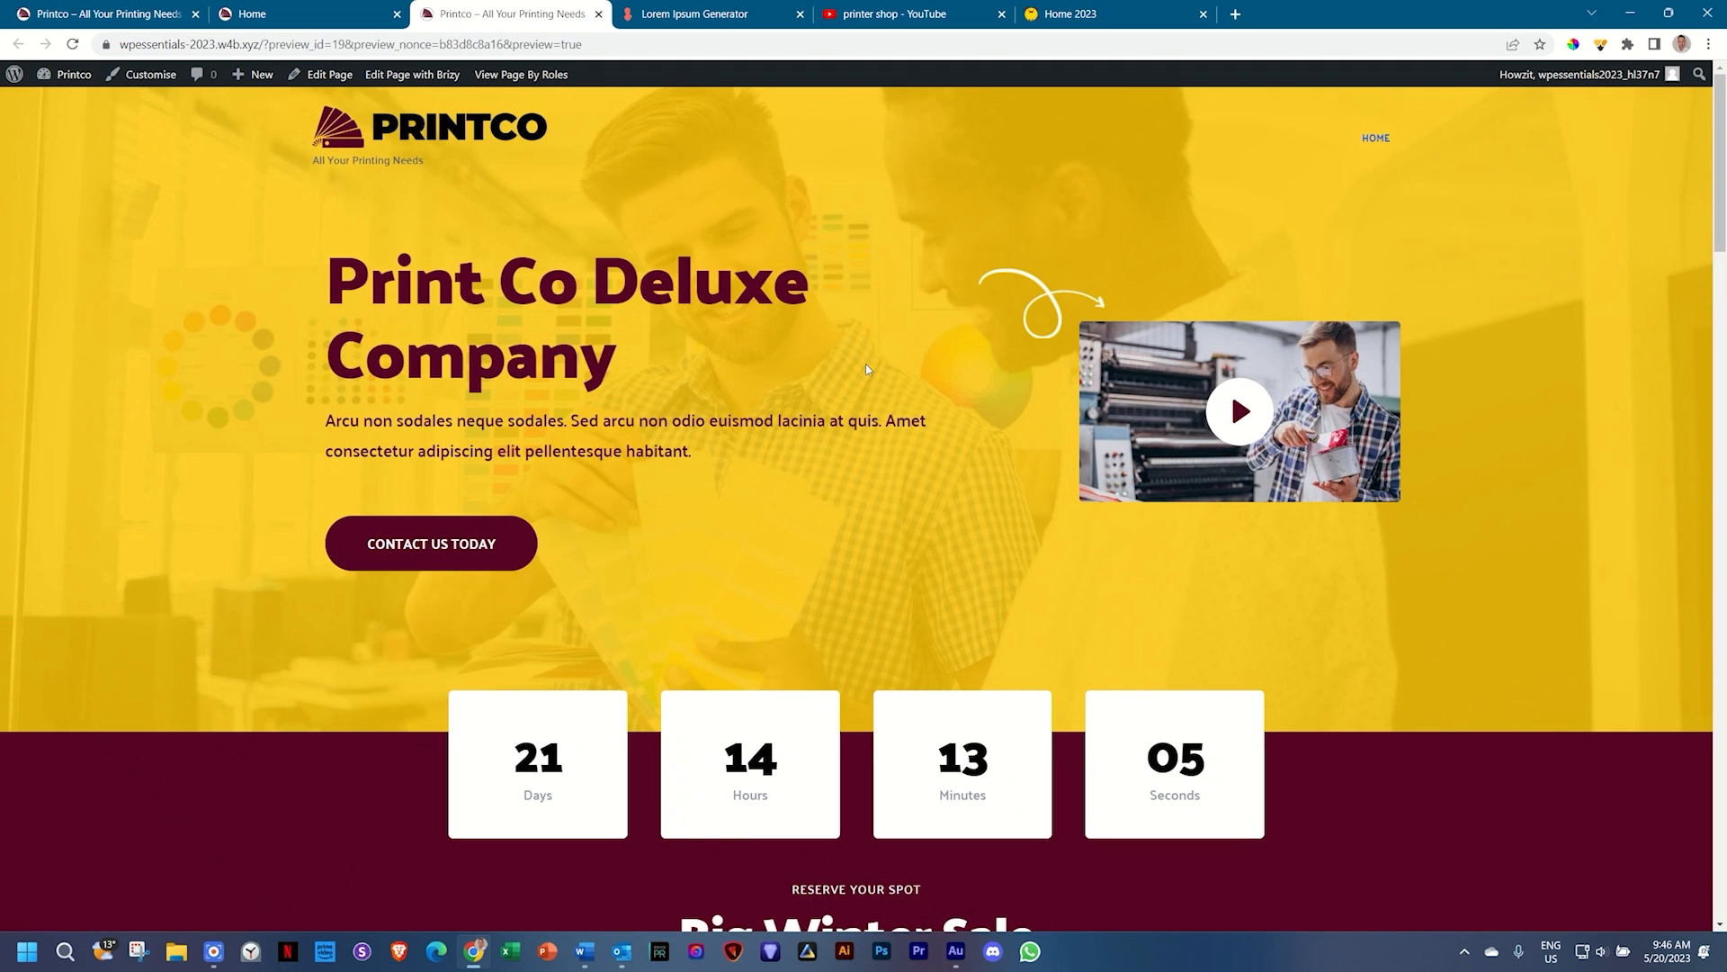
pyautogui.scroll(-20, 868, 369)
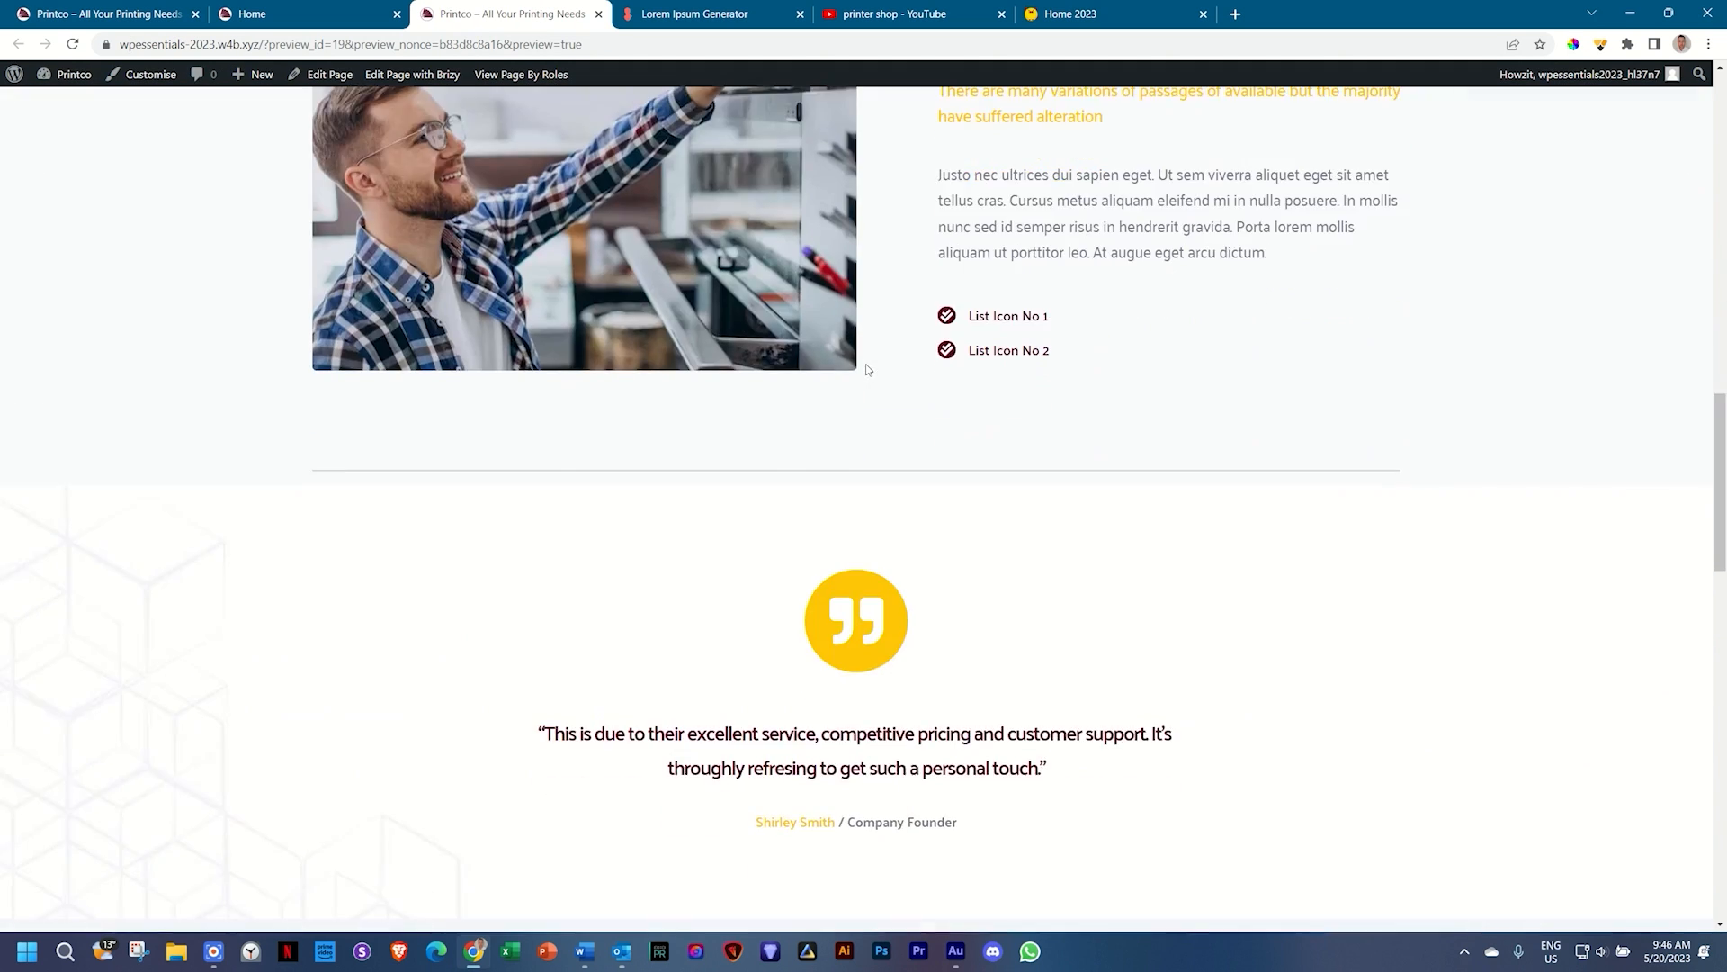
pyautogui.scroll(-10, 868, 369)
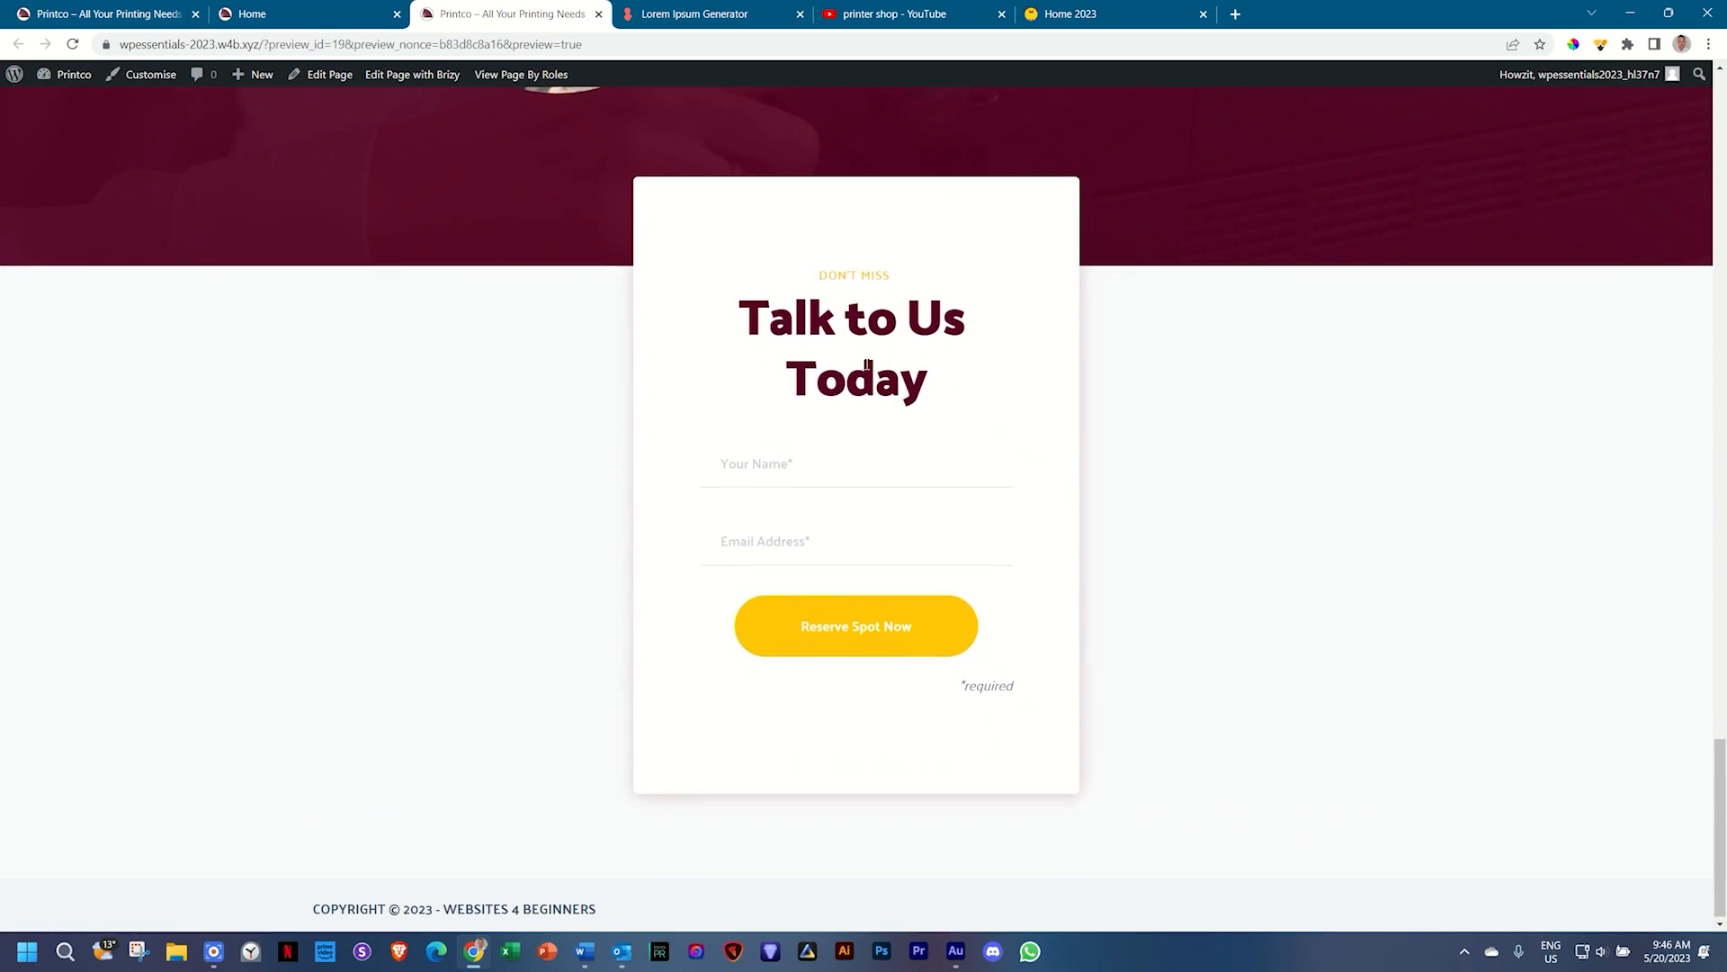
# Step: Submit a test entry with a name and email address, then switch to Outlook
pyautogui.click(756, 448)
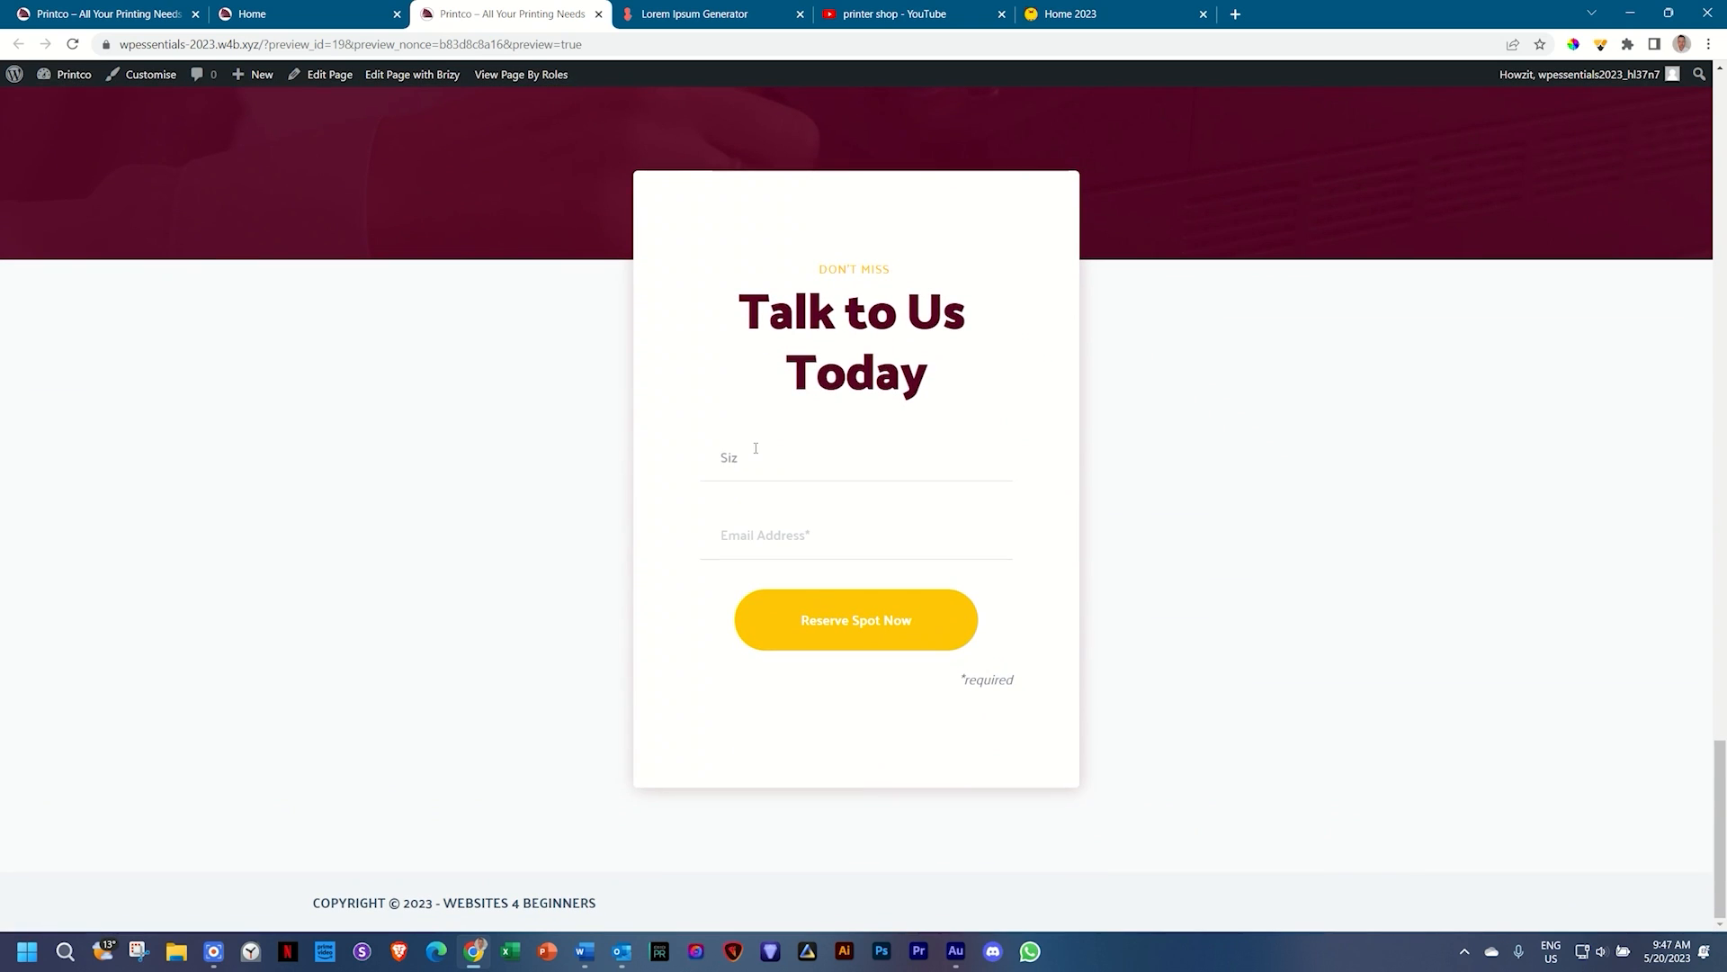
pyautogui.press('BackSpace')
pyautogui.press('BackSpace')
pyautogui.click(875, 600)
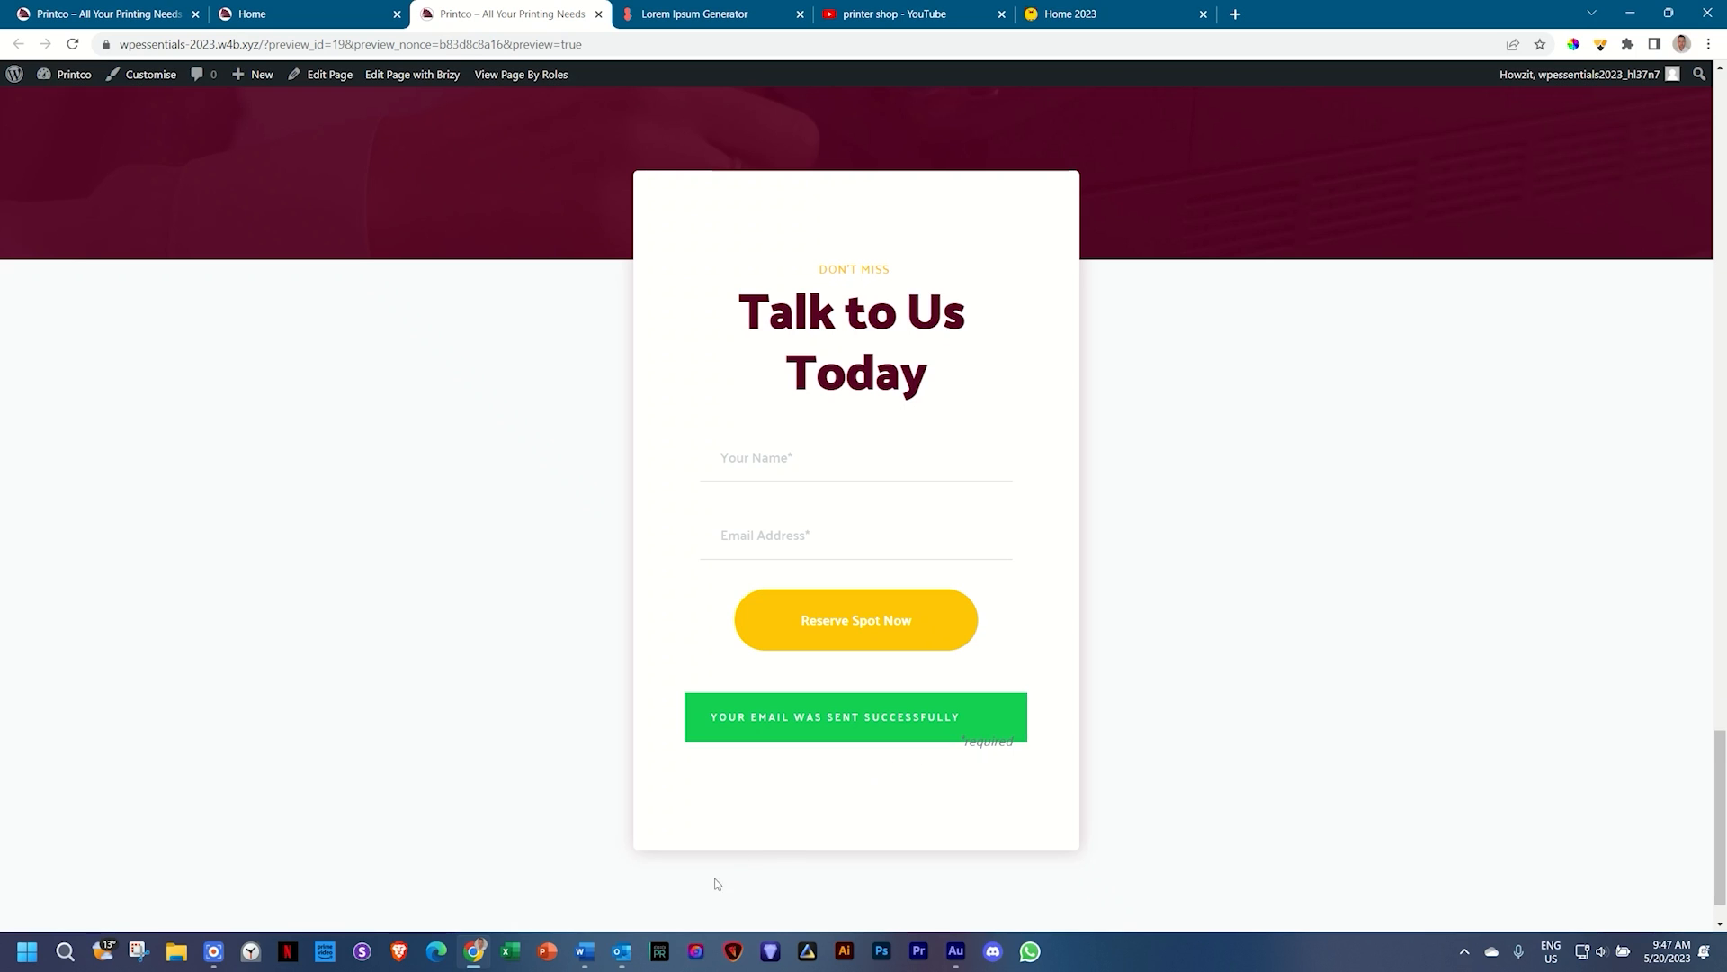
pyautogui.click(622, 951)
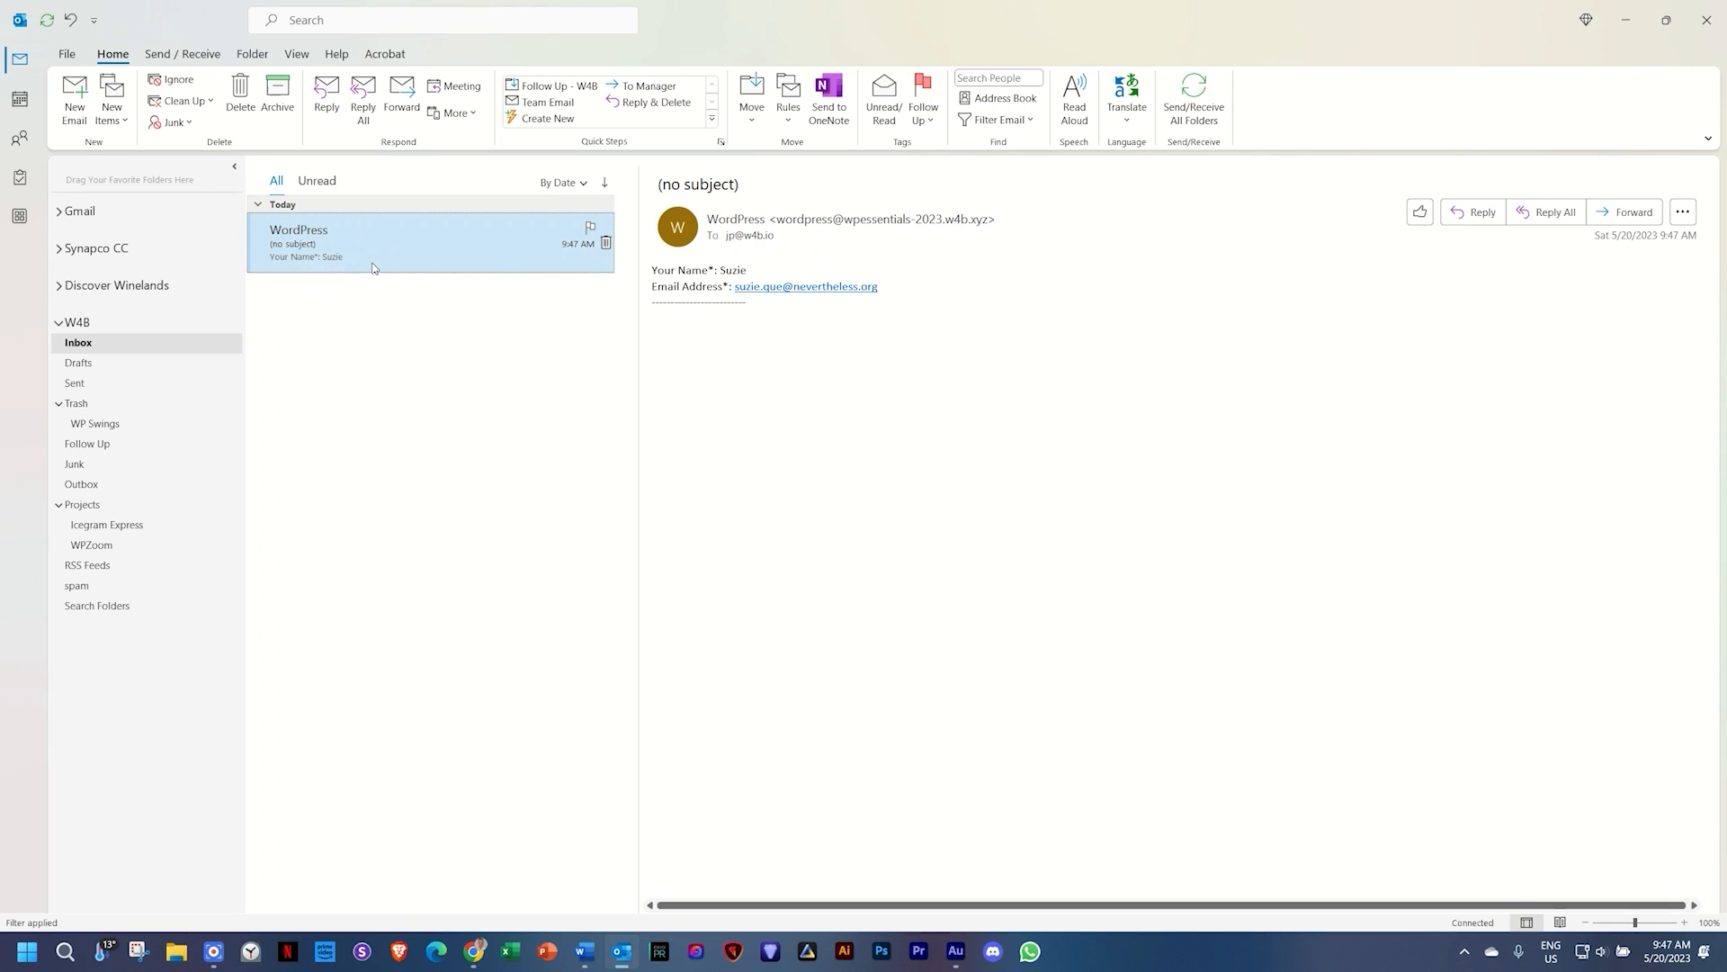
# Step: Review the submitted name and email lines in the WordPress email, then return to the browser
pyautogui.moveTo(917, 289); pyautogui.dragTo(654, 277)
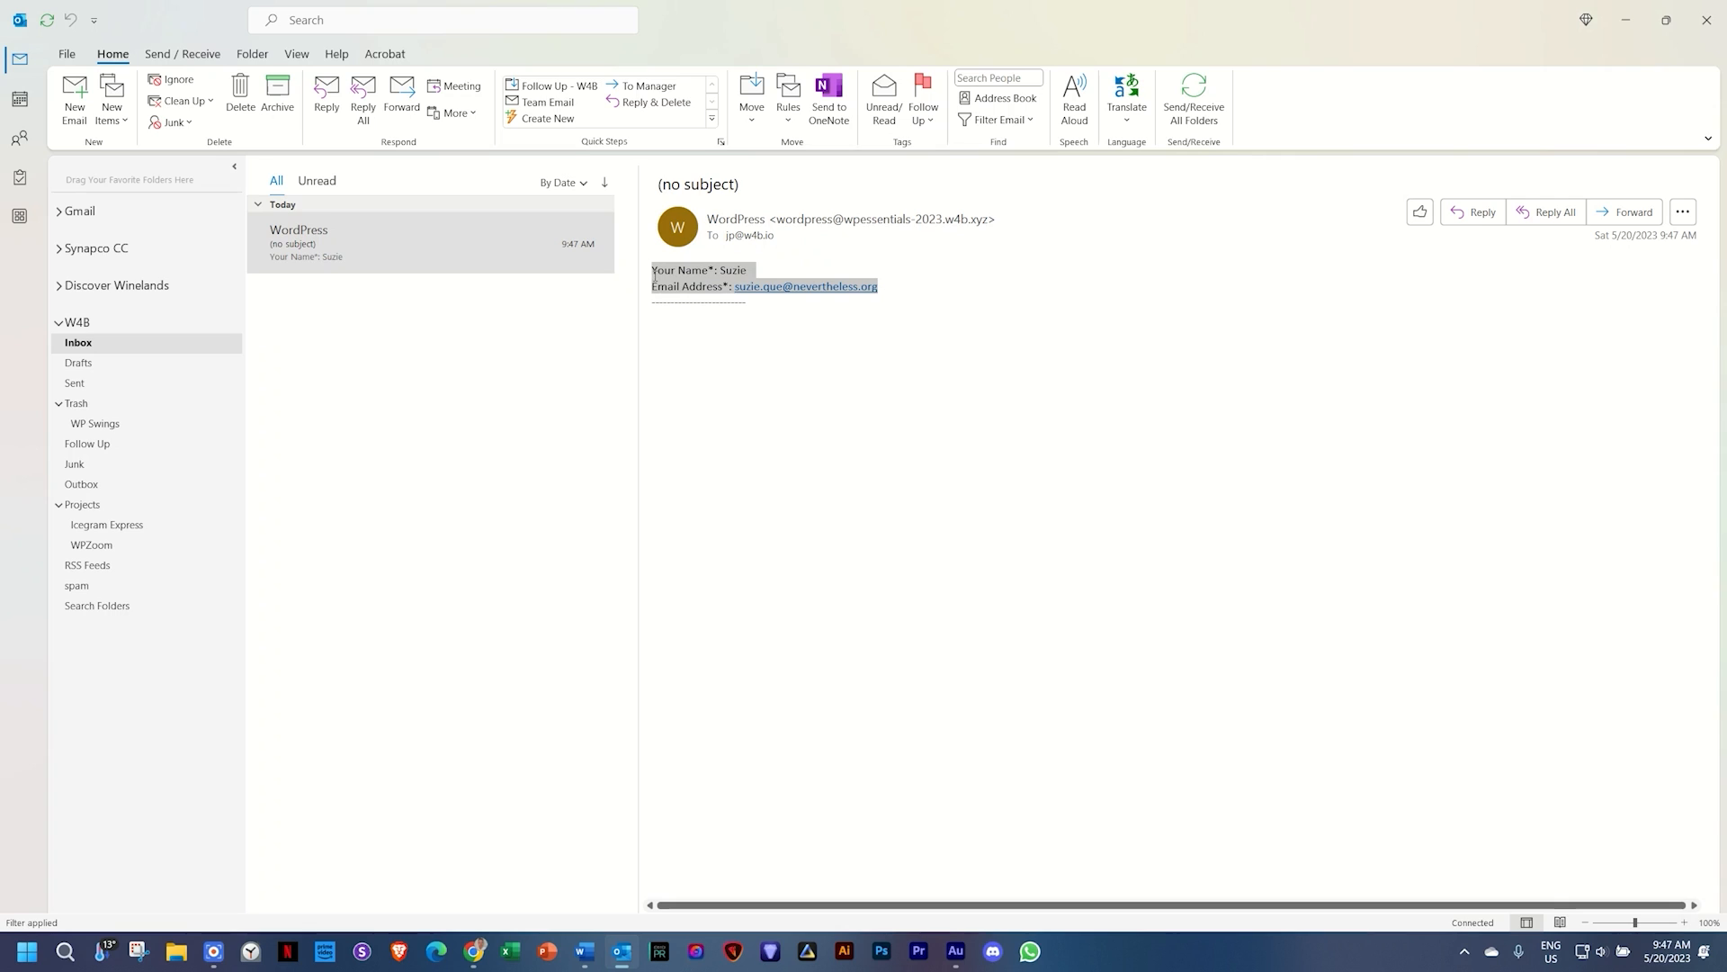
pyautogui.click(779, 360)
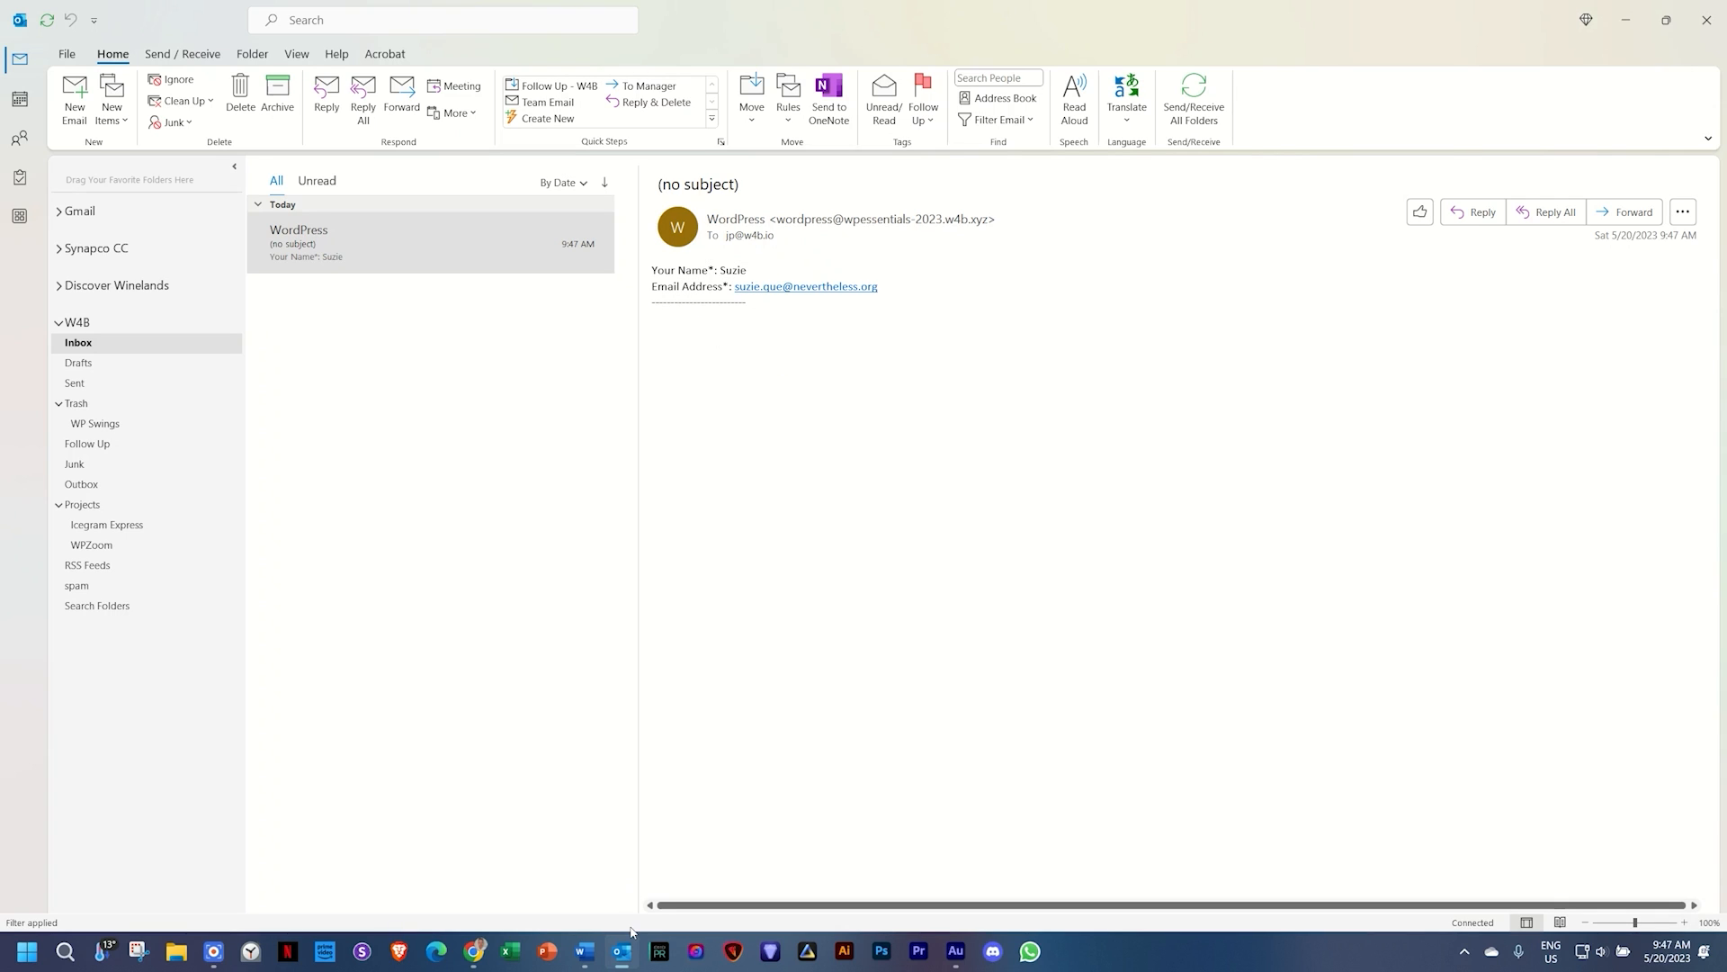
pyautogui.click(487, 952)
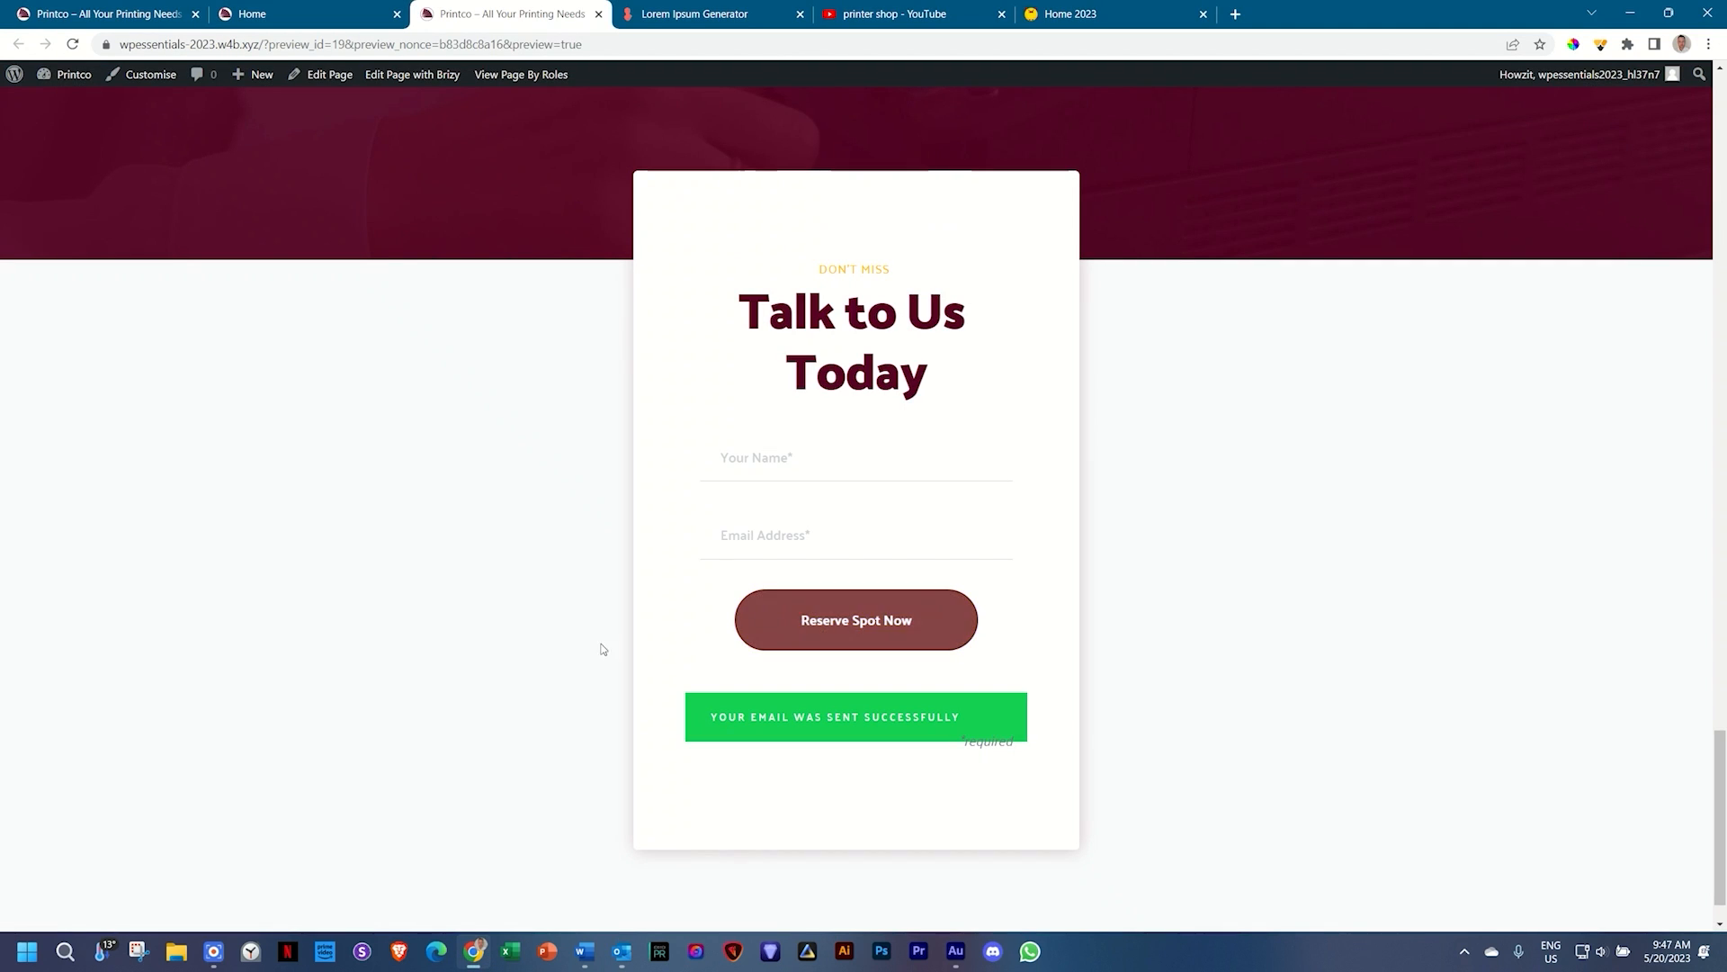
# Step: Switch to the Home editor tab and scroll through the page
pyautogui.click(315, 14)
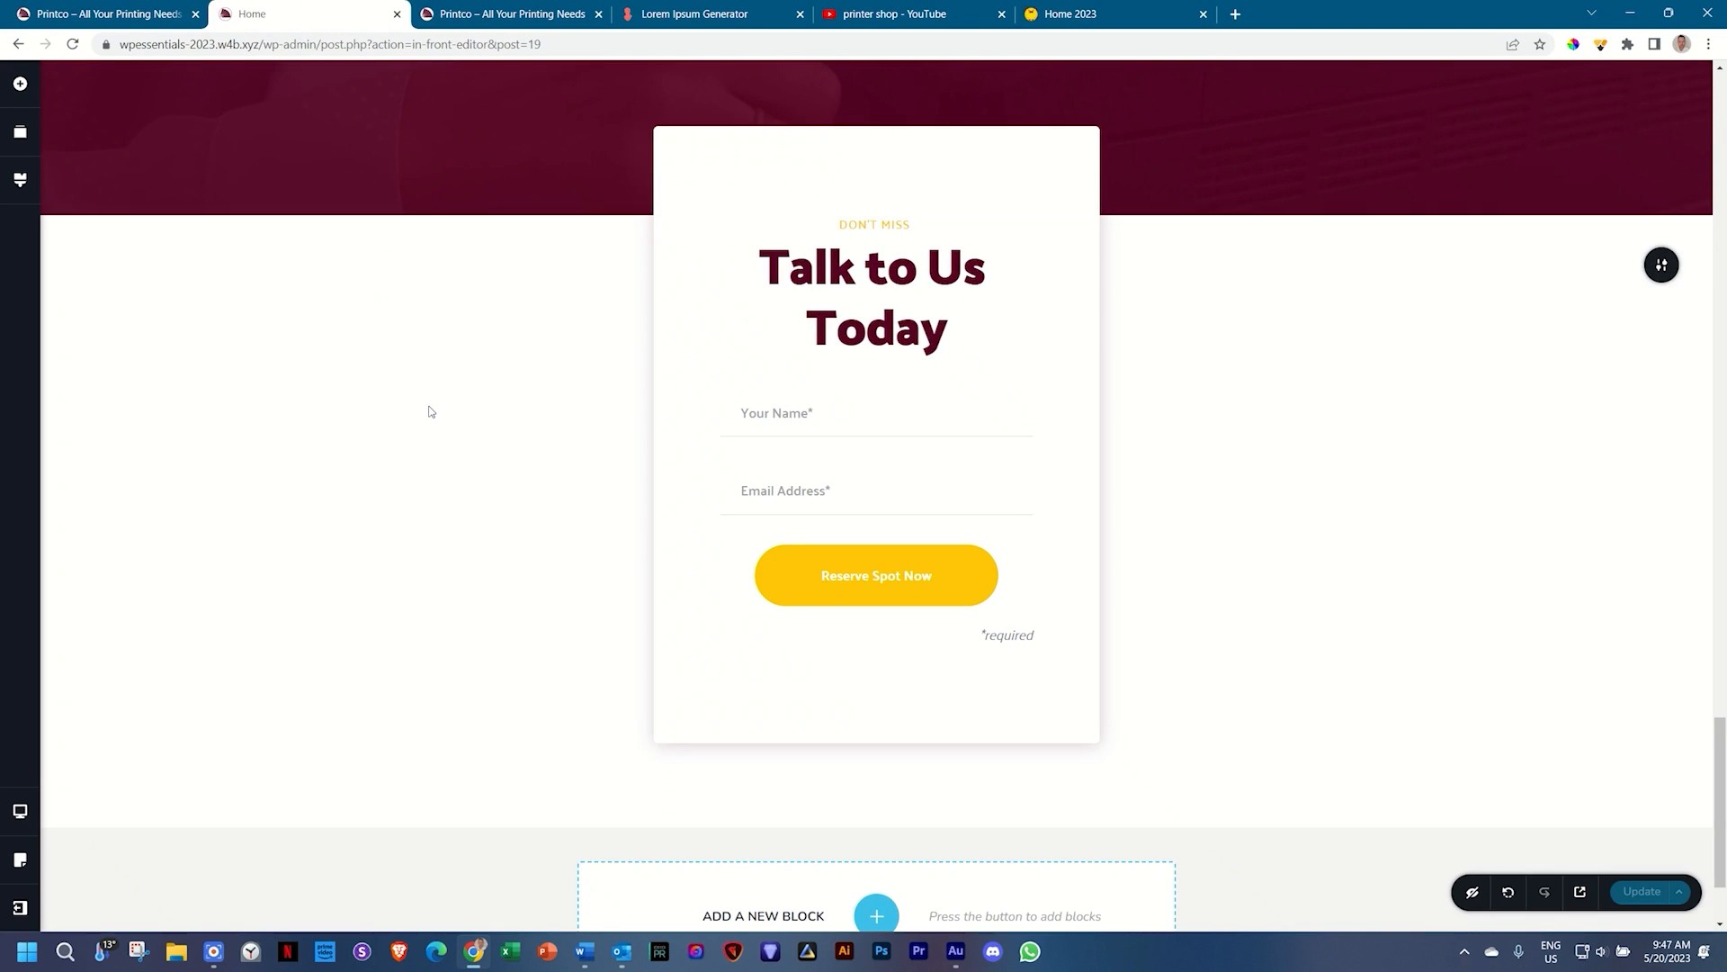
pyautogui.scroll(-1, 429, 411)
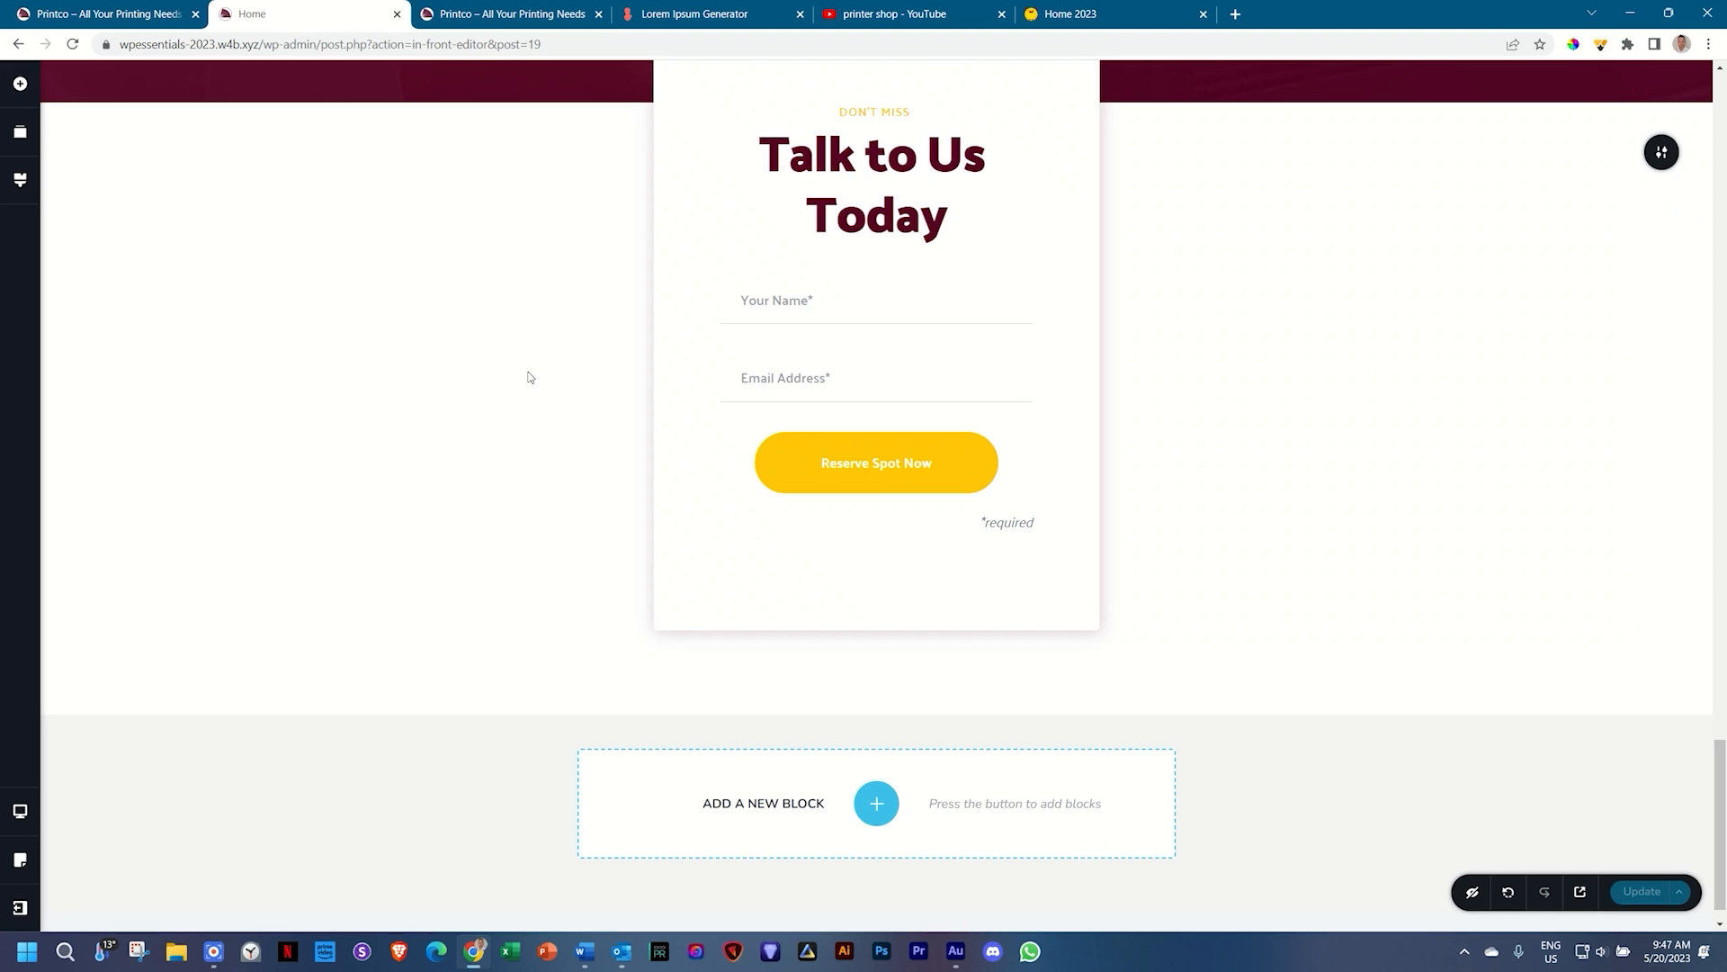
pyautogui.scroll(1, 530, 377)
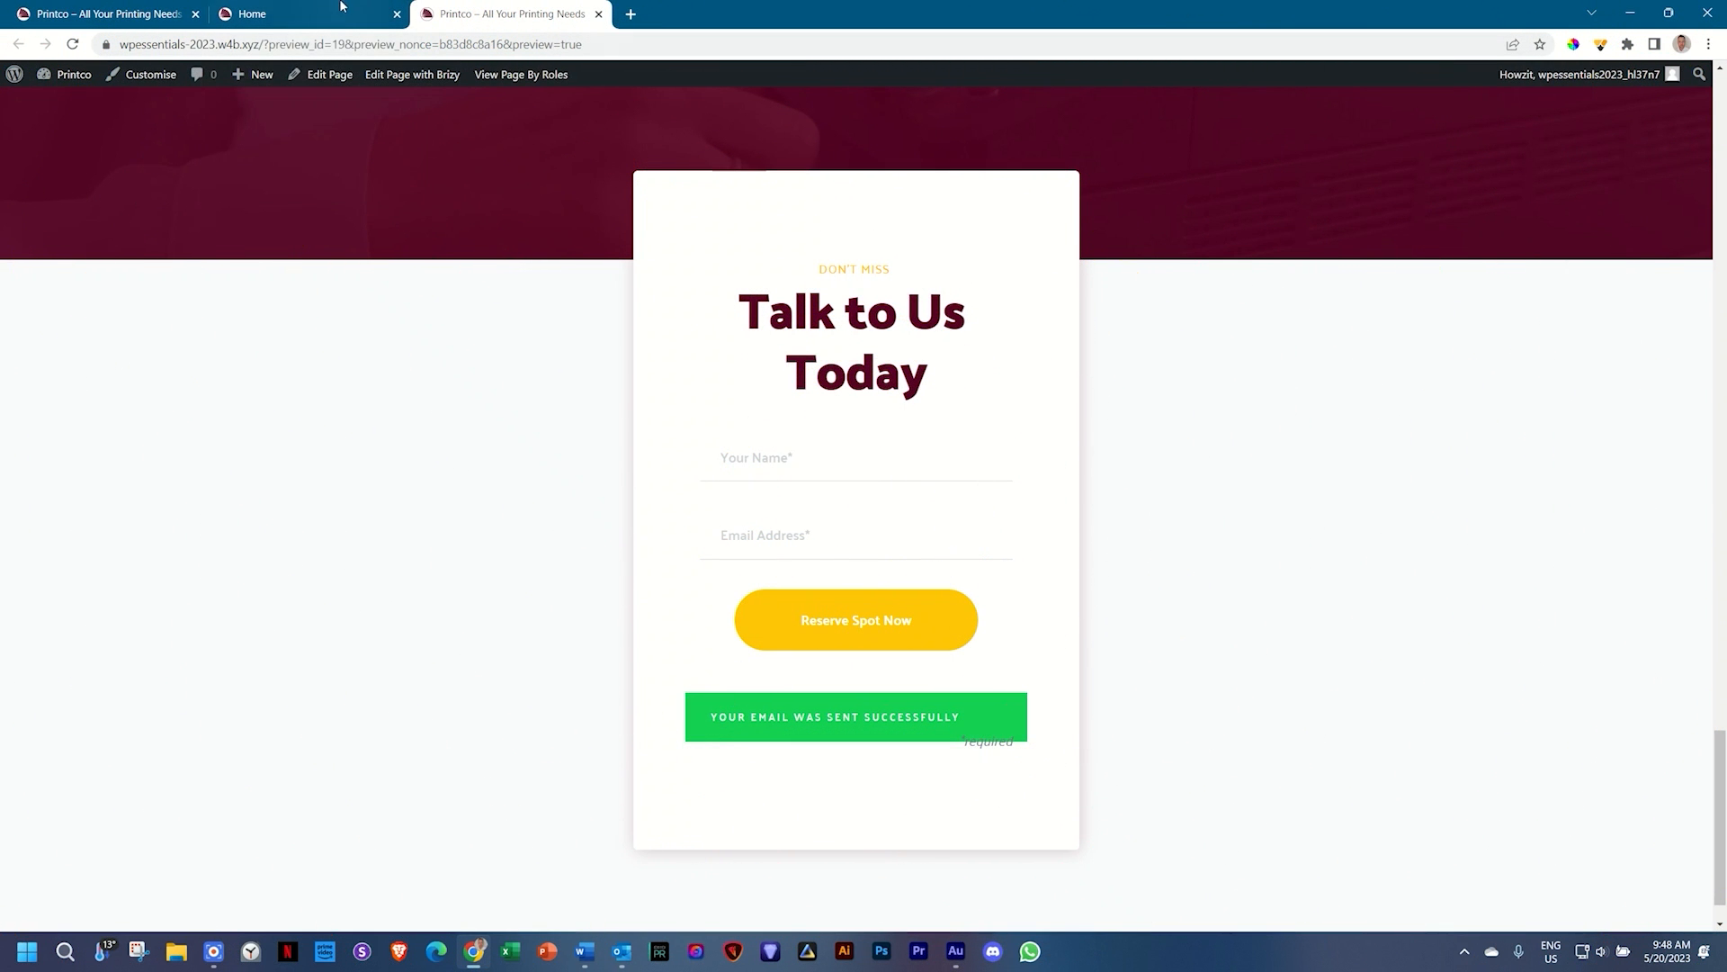
# Step: Review the yellow image gallery on the reference Printco site
pyautogui.click(115, 16)
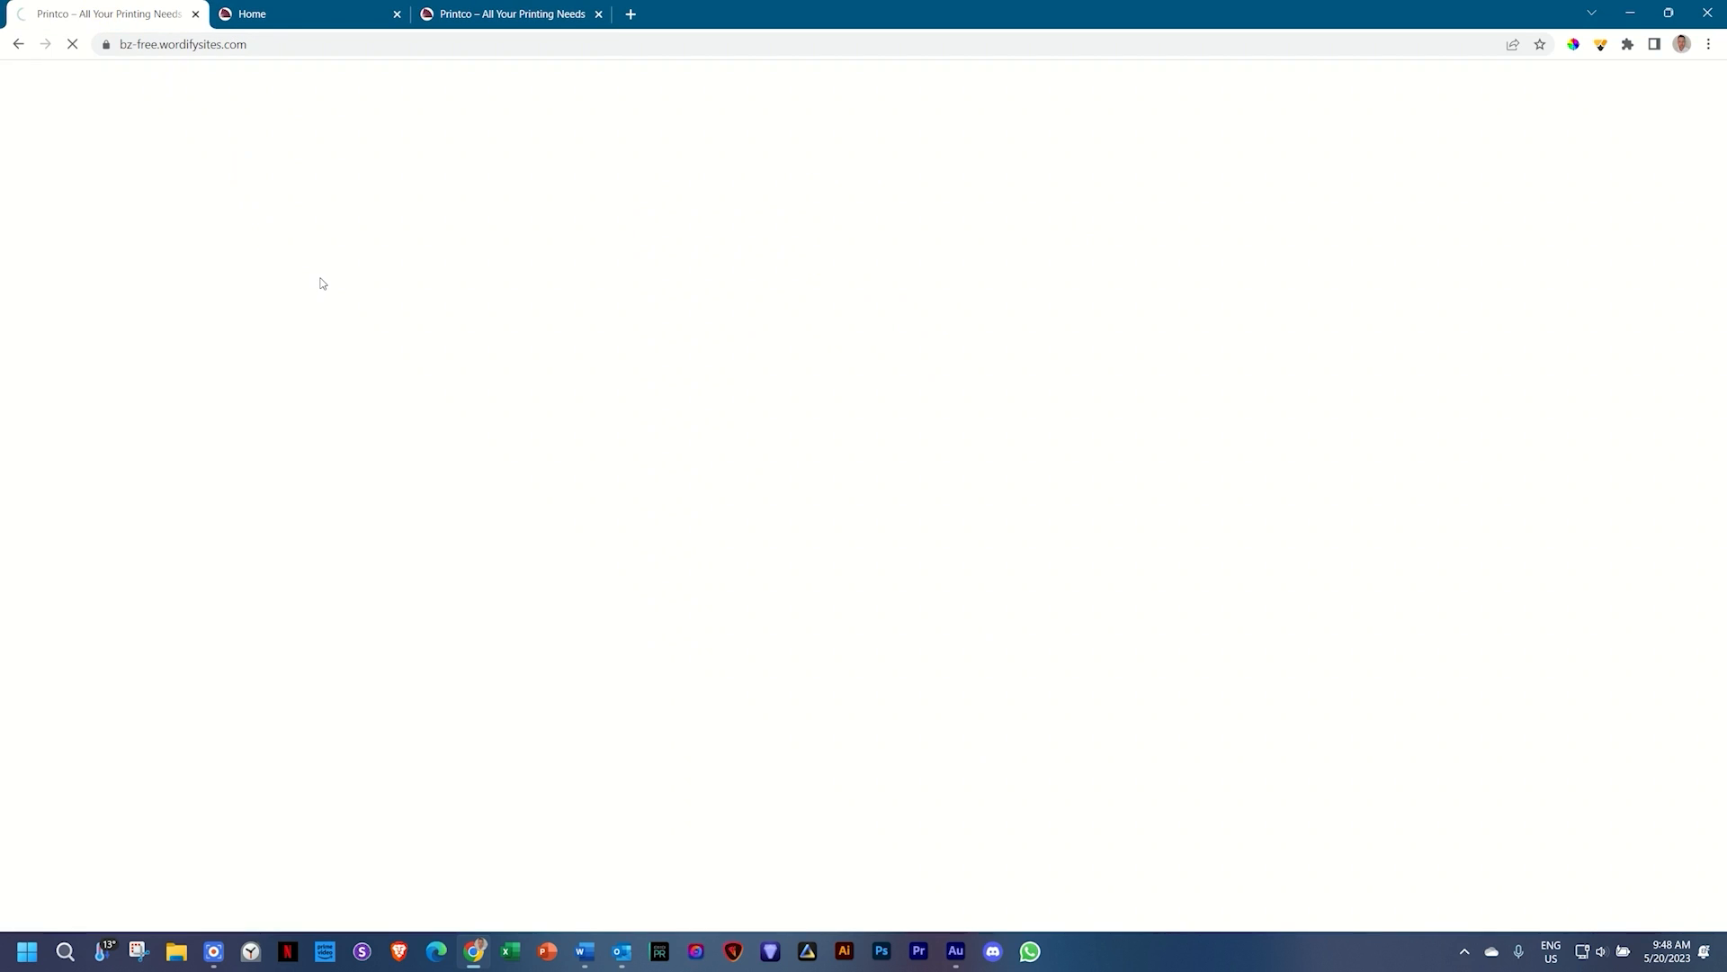
pyautogui.scroll(-6, 322, 282)
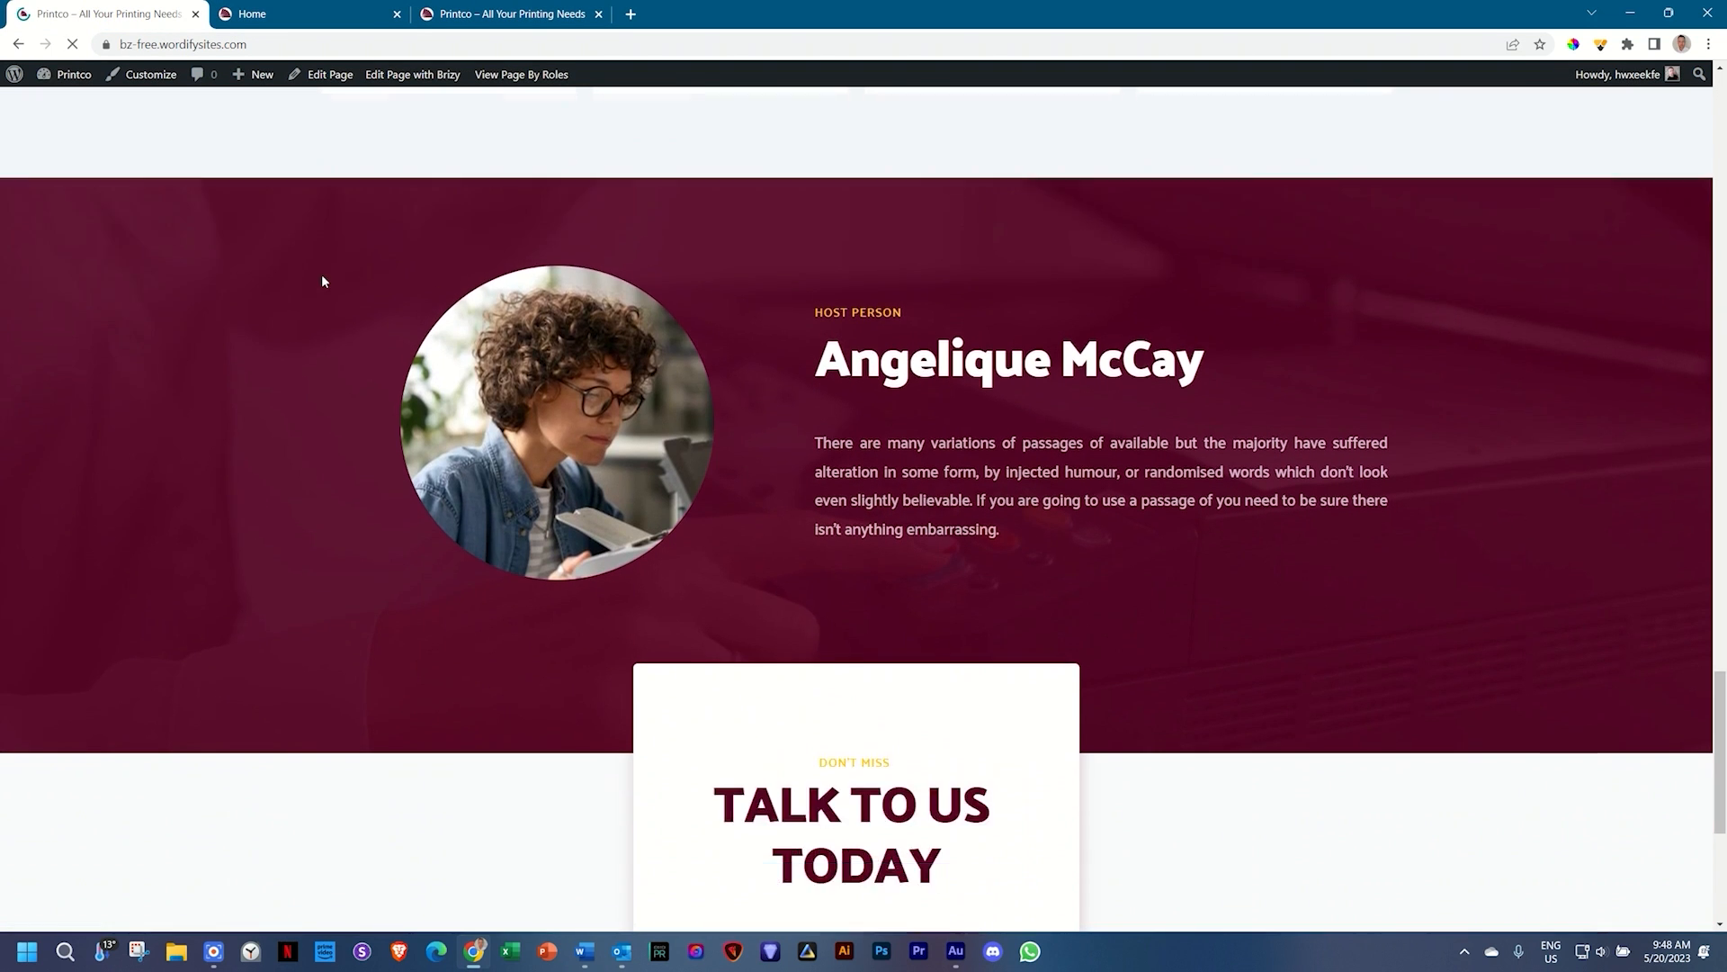
pyautogui.scroll(15, 322, 282)
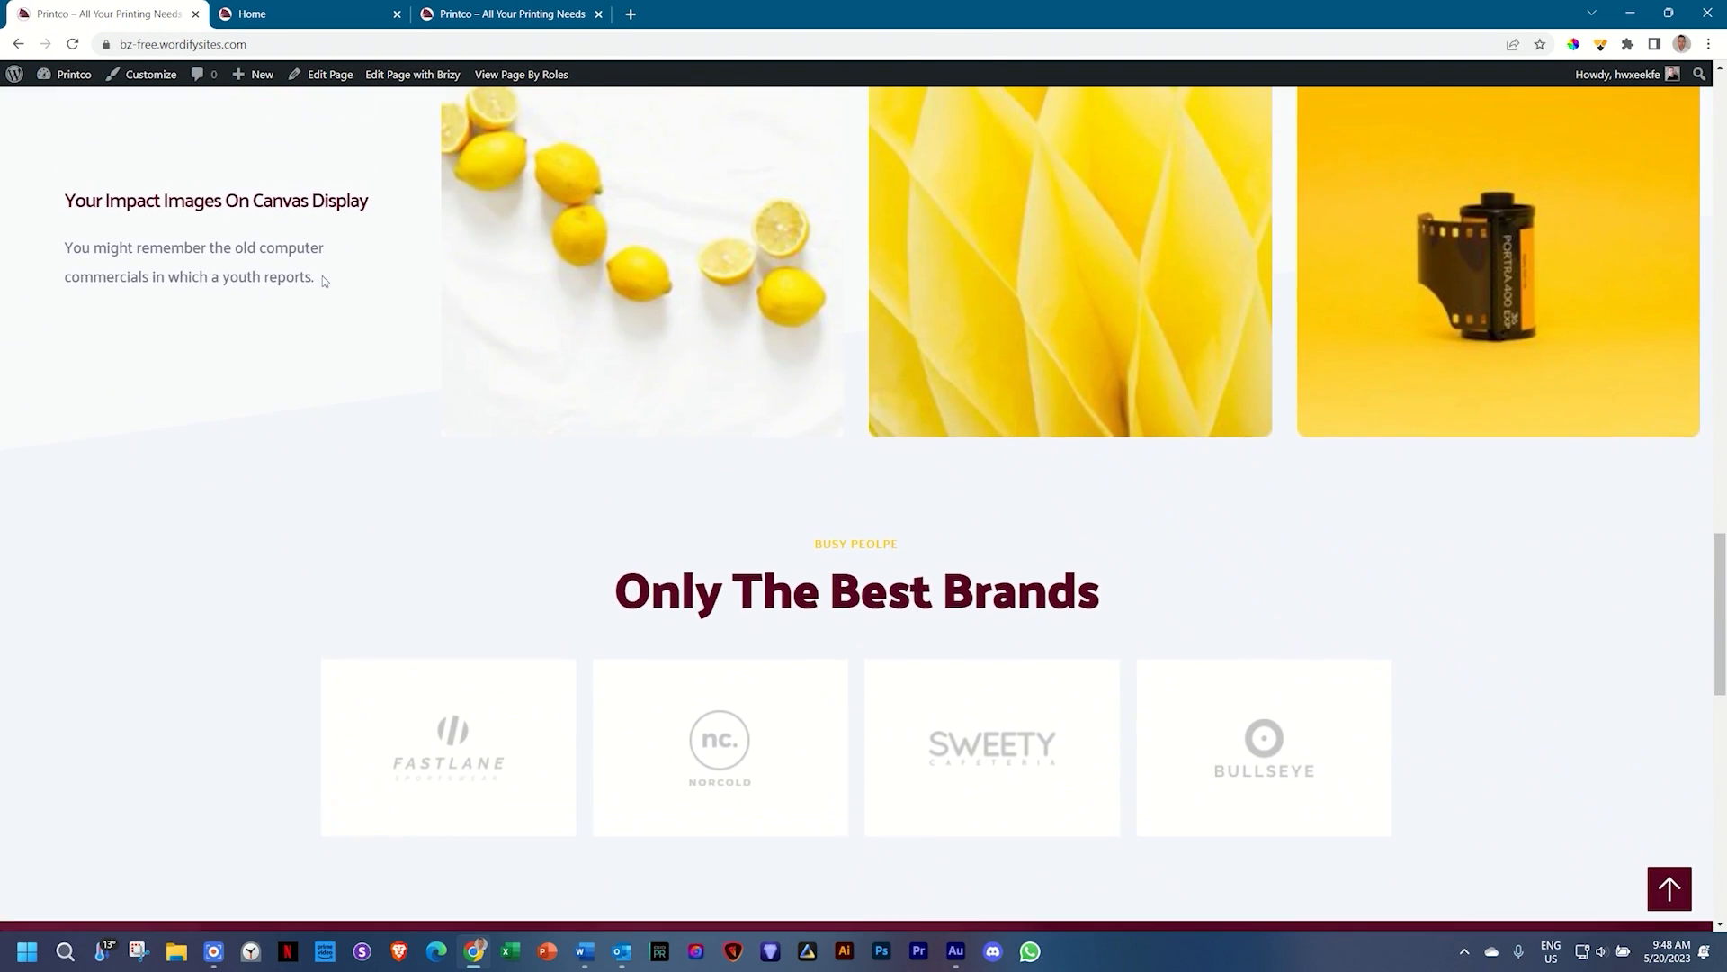
pyautogui.scroll(5, 683, 576)
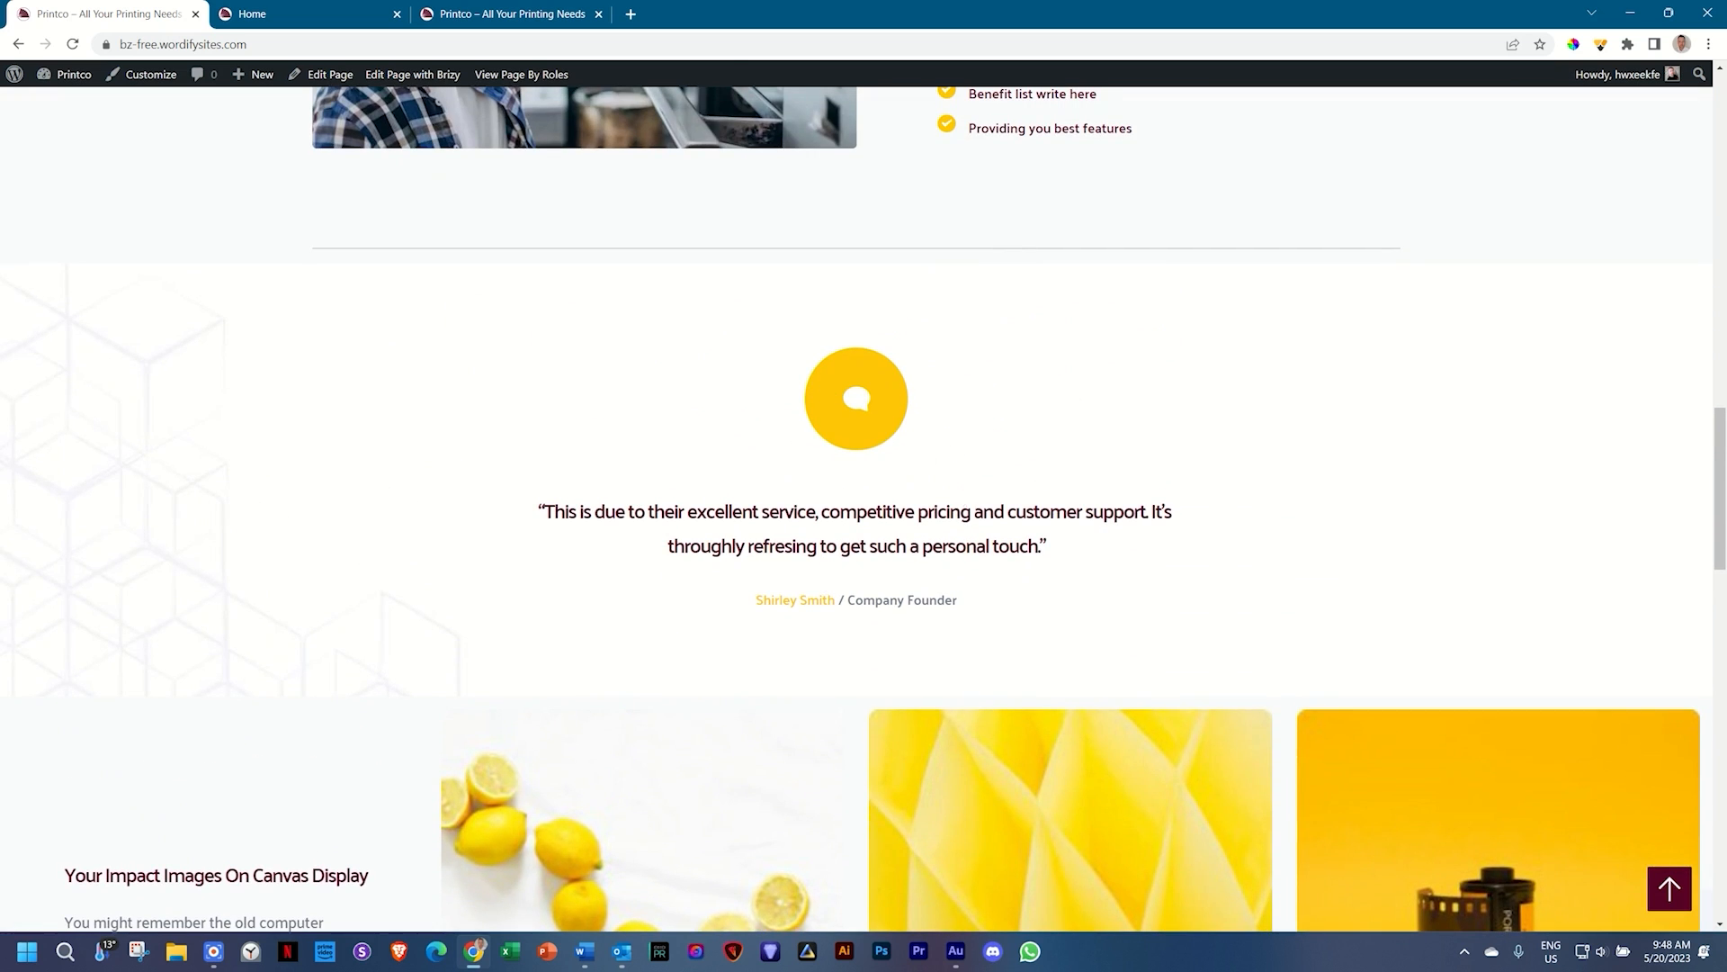
pyautogui.scroll(-6, 966, 500)
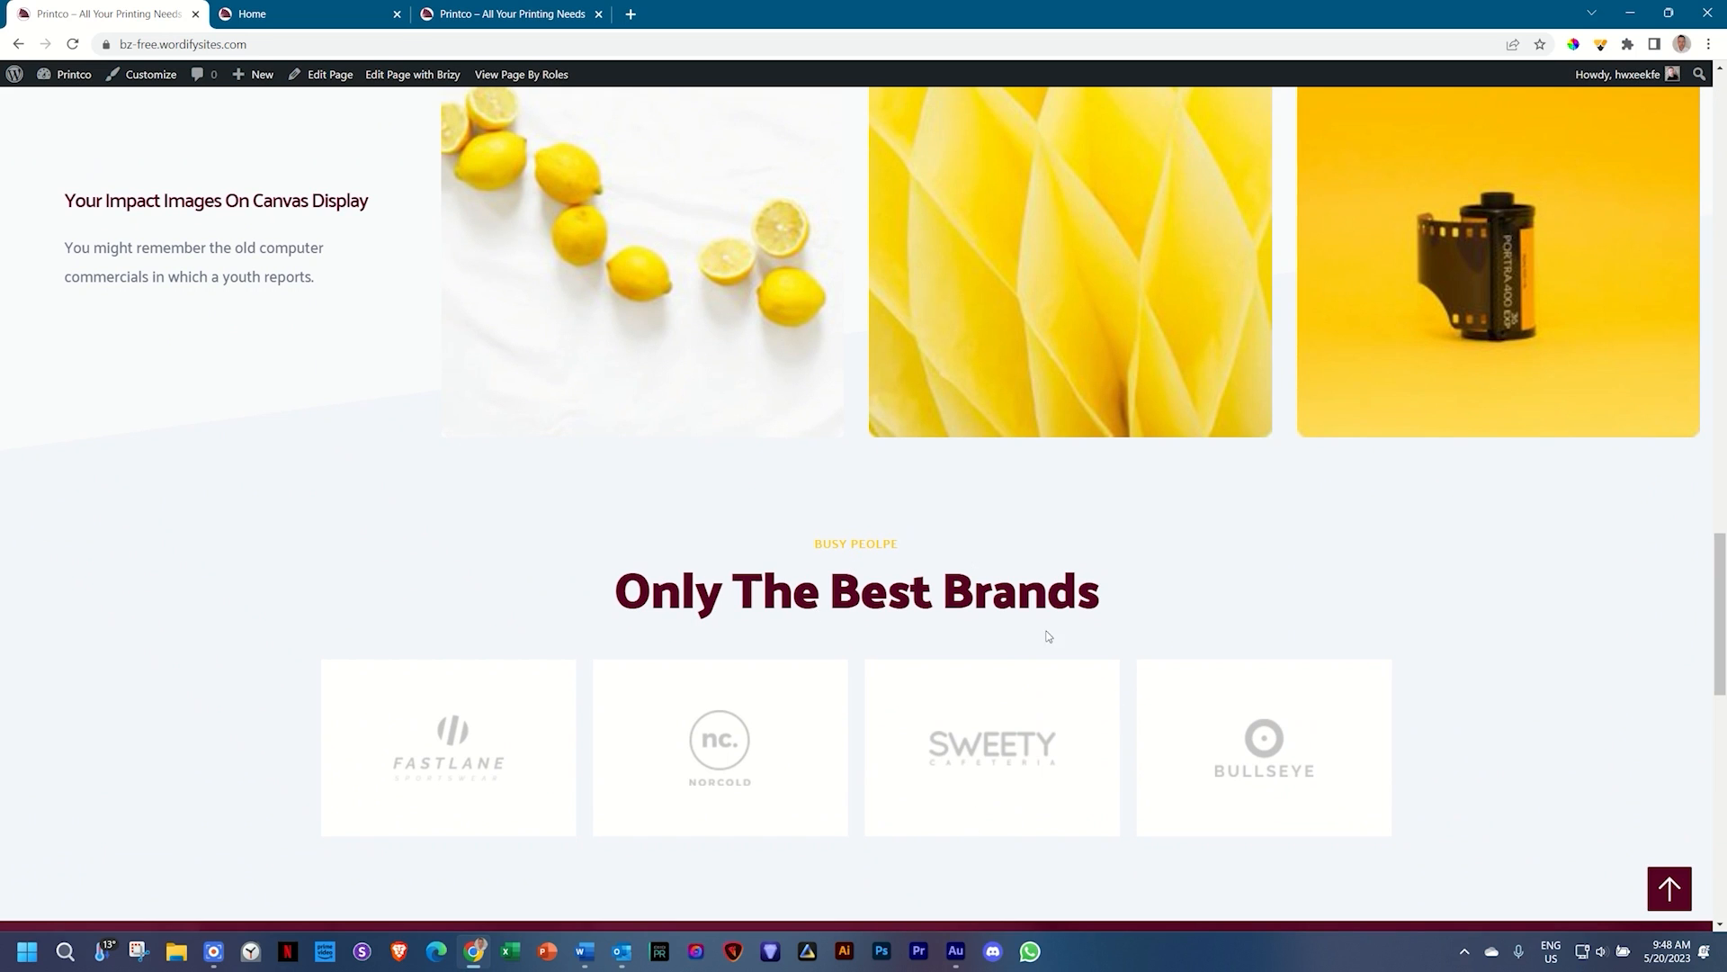
pyautogui.scroll(3, 928, 604)
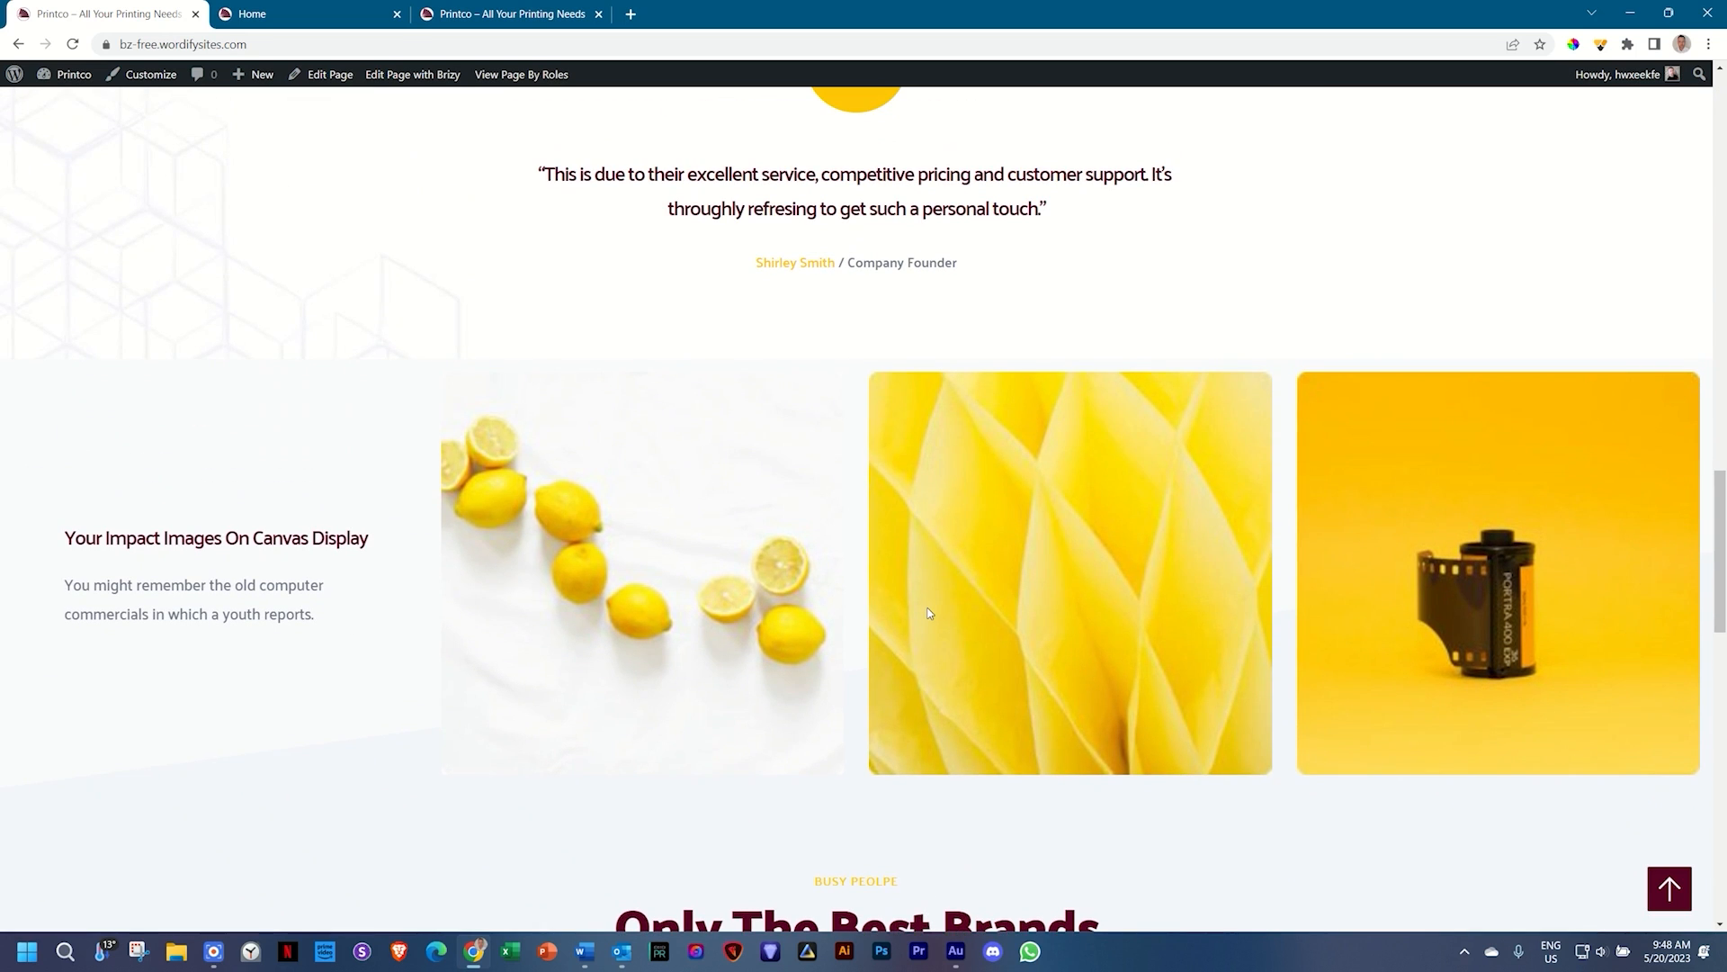
pyautogui.scroll(-1, 929, 613)
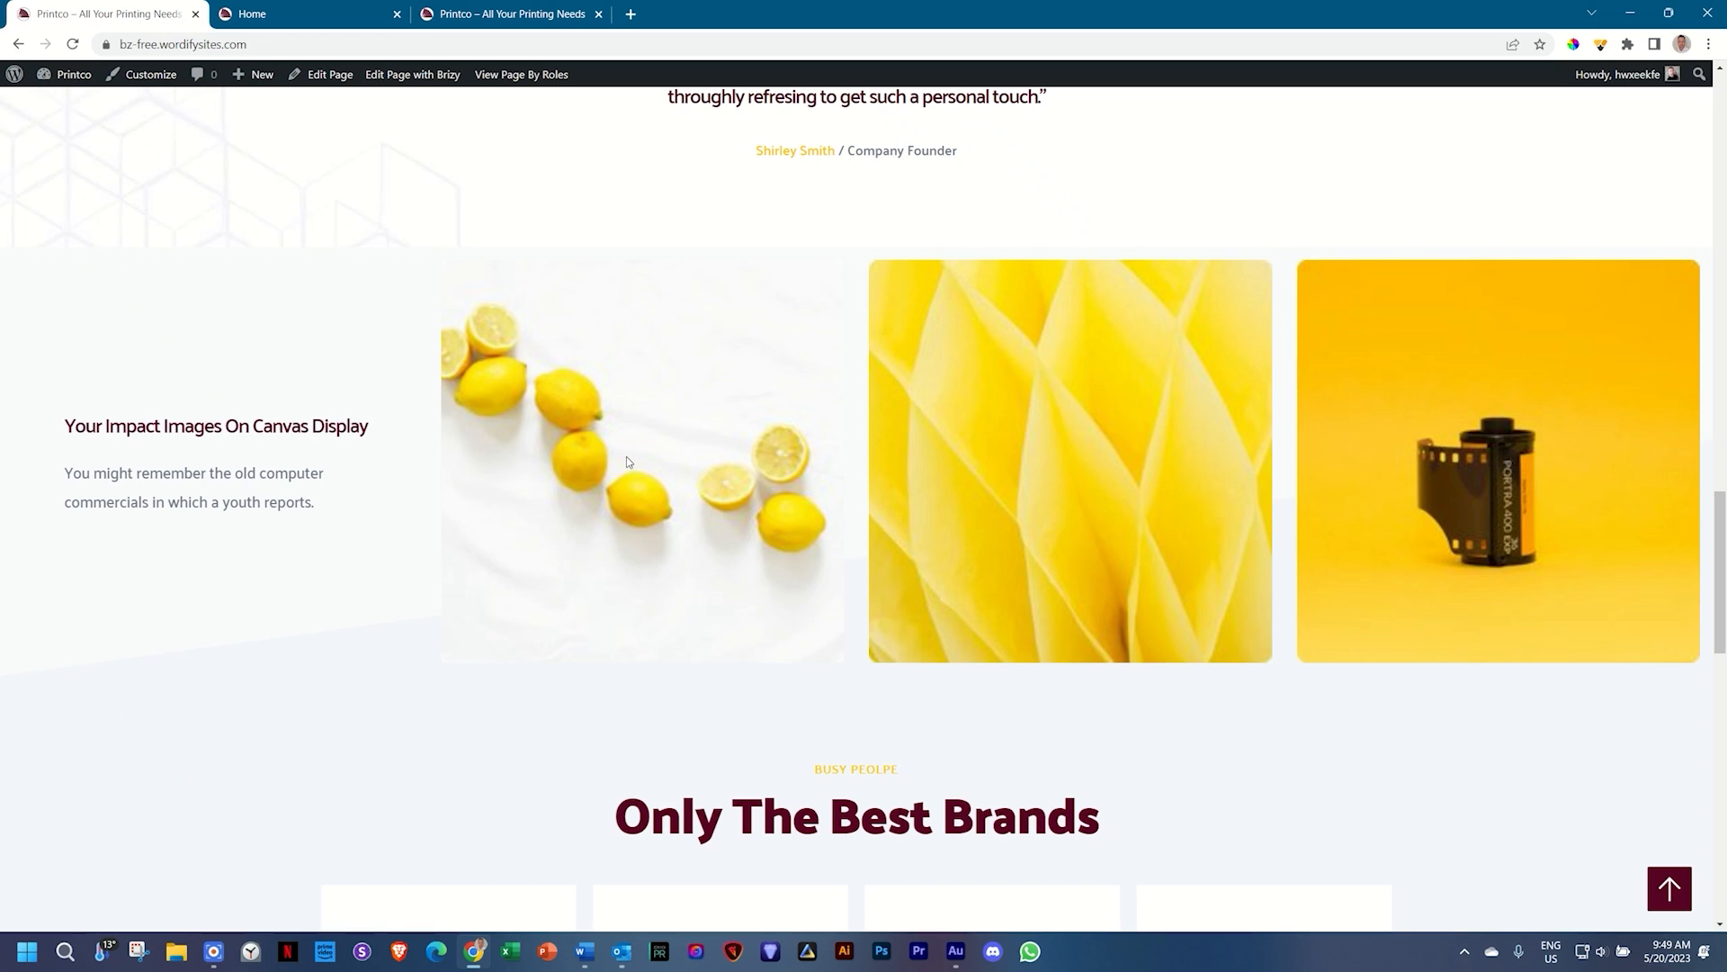
# Step: Return to the Home editor and open the block library below the form
pyautogui.click(374, 13)
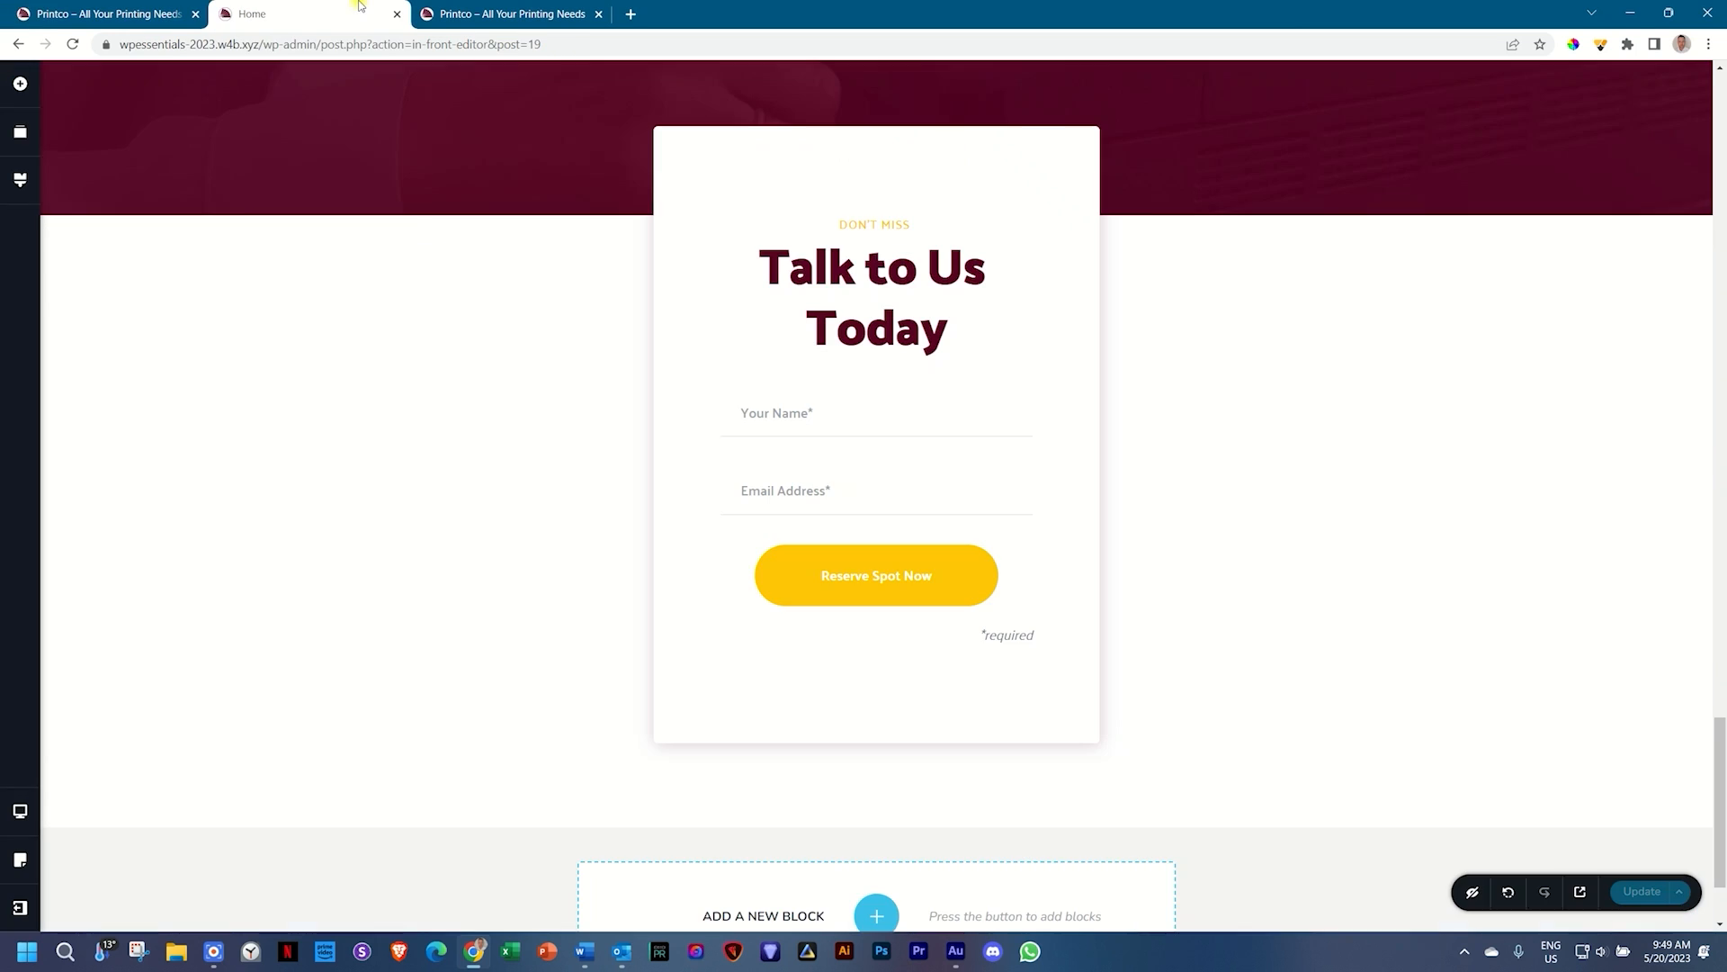
pyautogui.scroll(-2, 1196, 574)
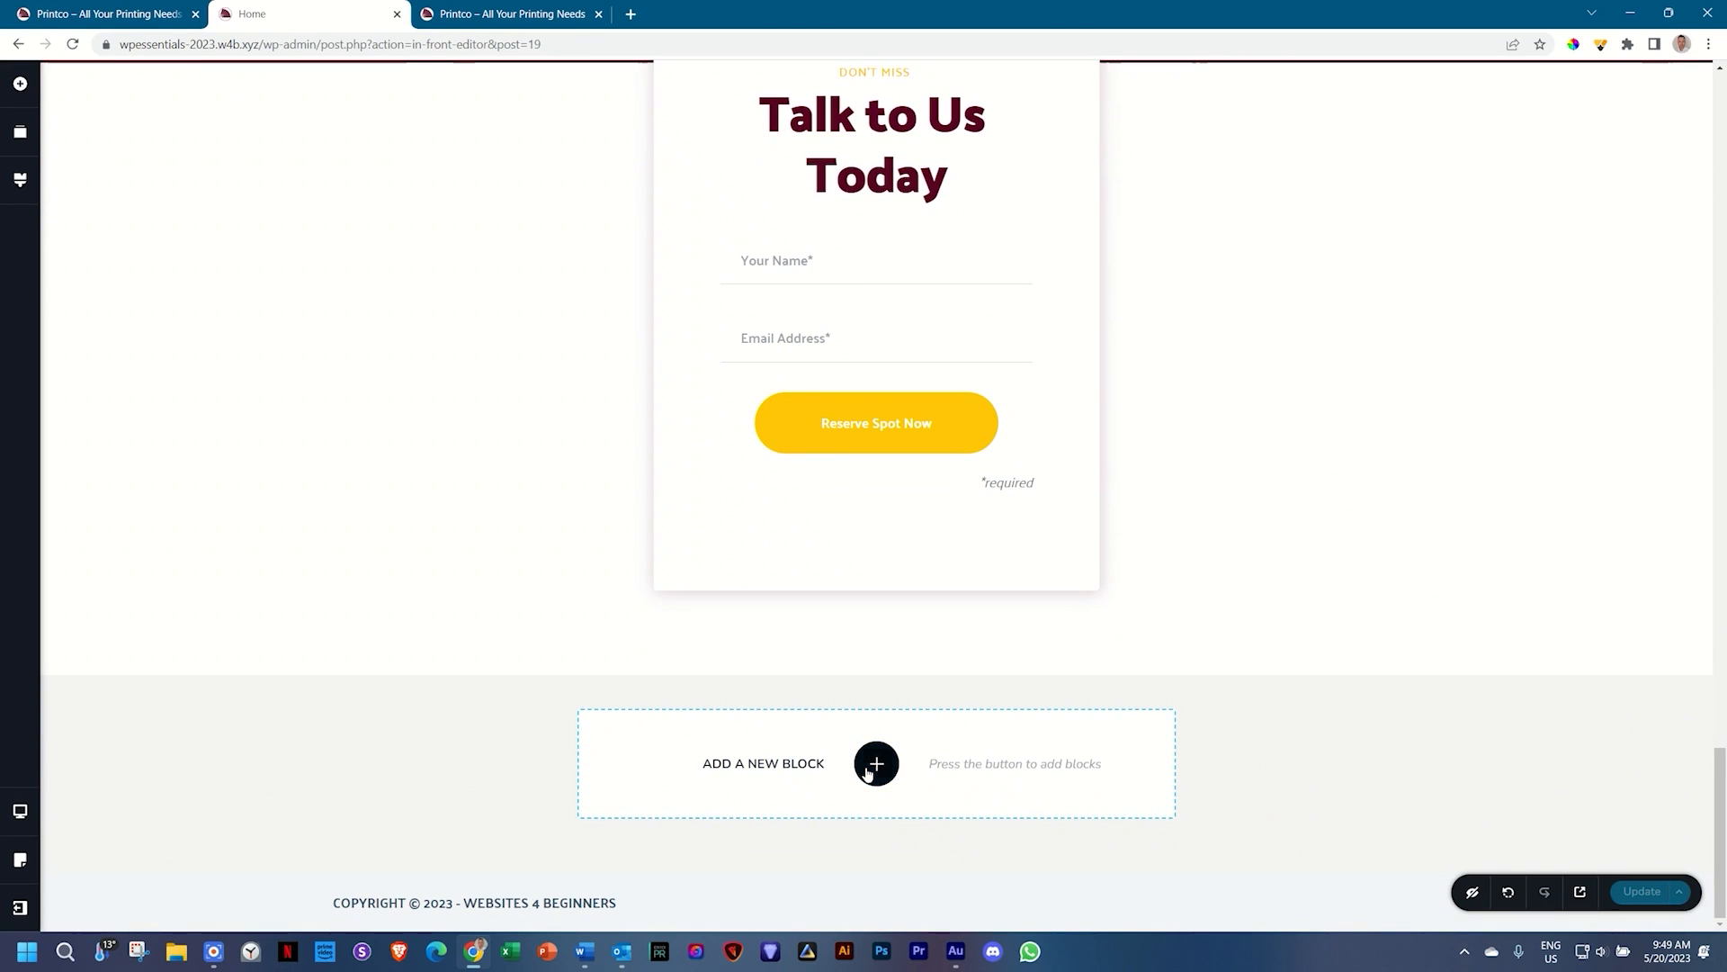
pyautogui.click(875, 765)
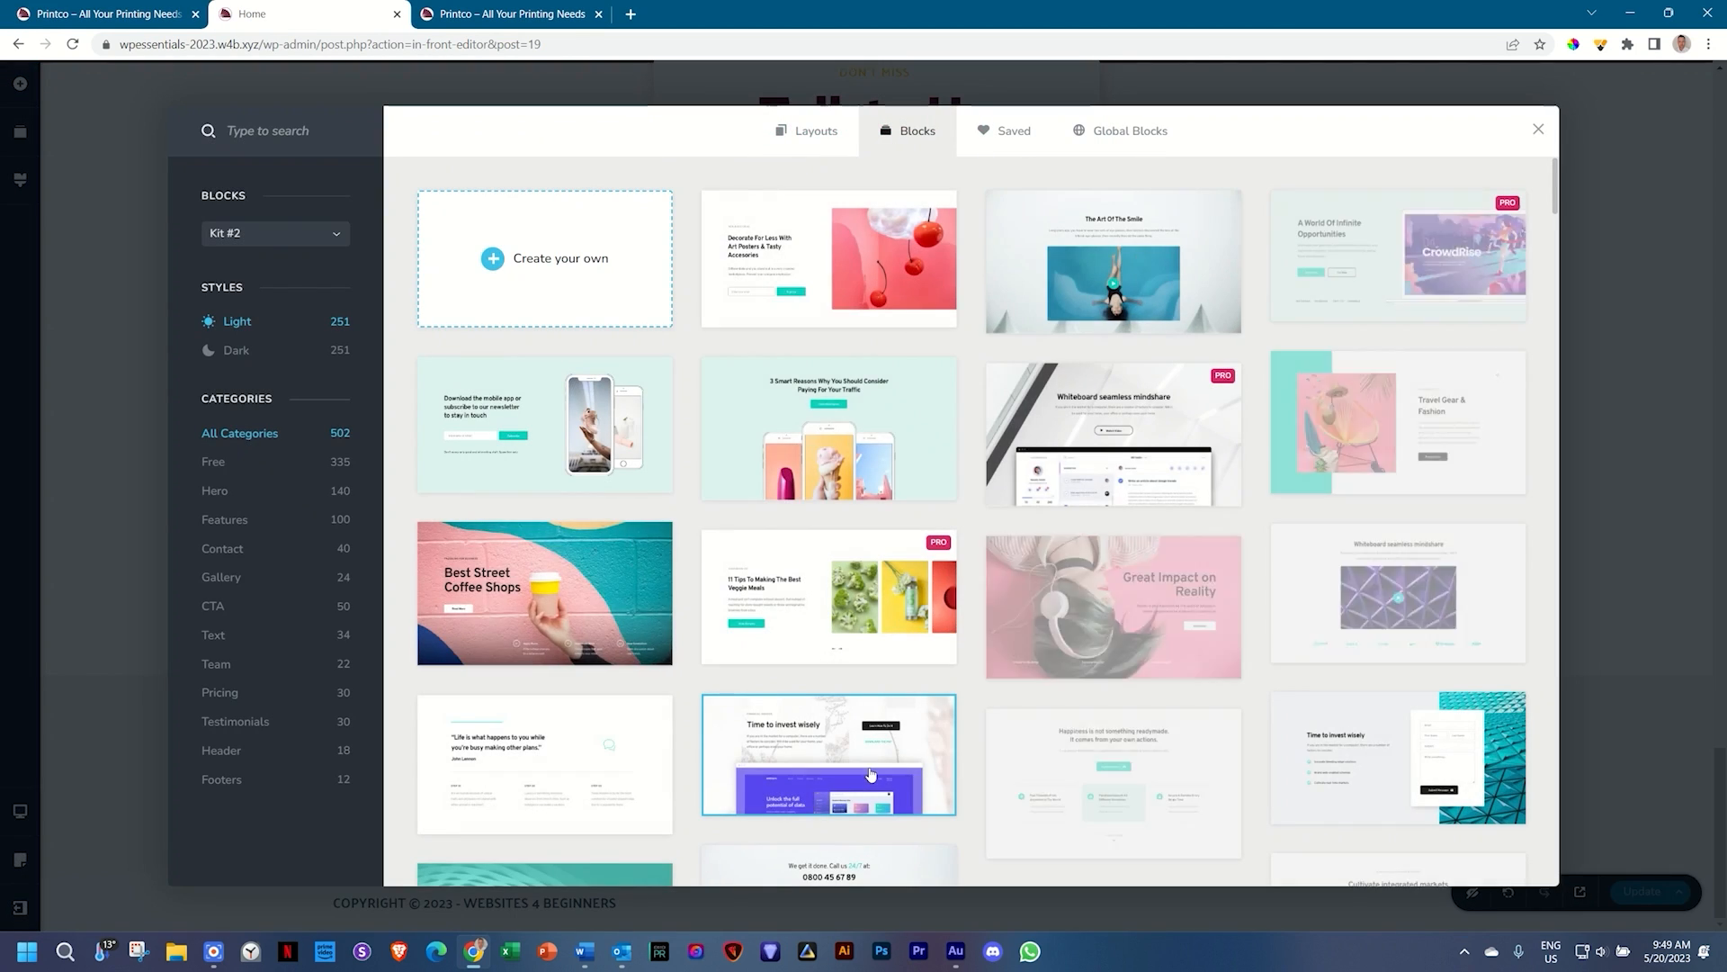
# Step: Insert the yellow lemon gallery block from the Gallery category below the form
pyautogui.click(229, 579)
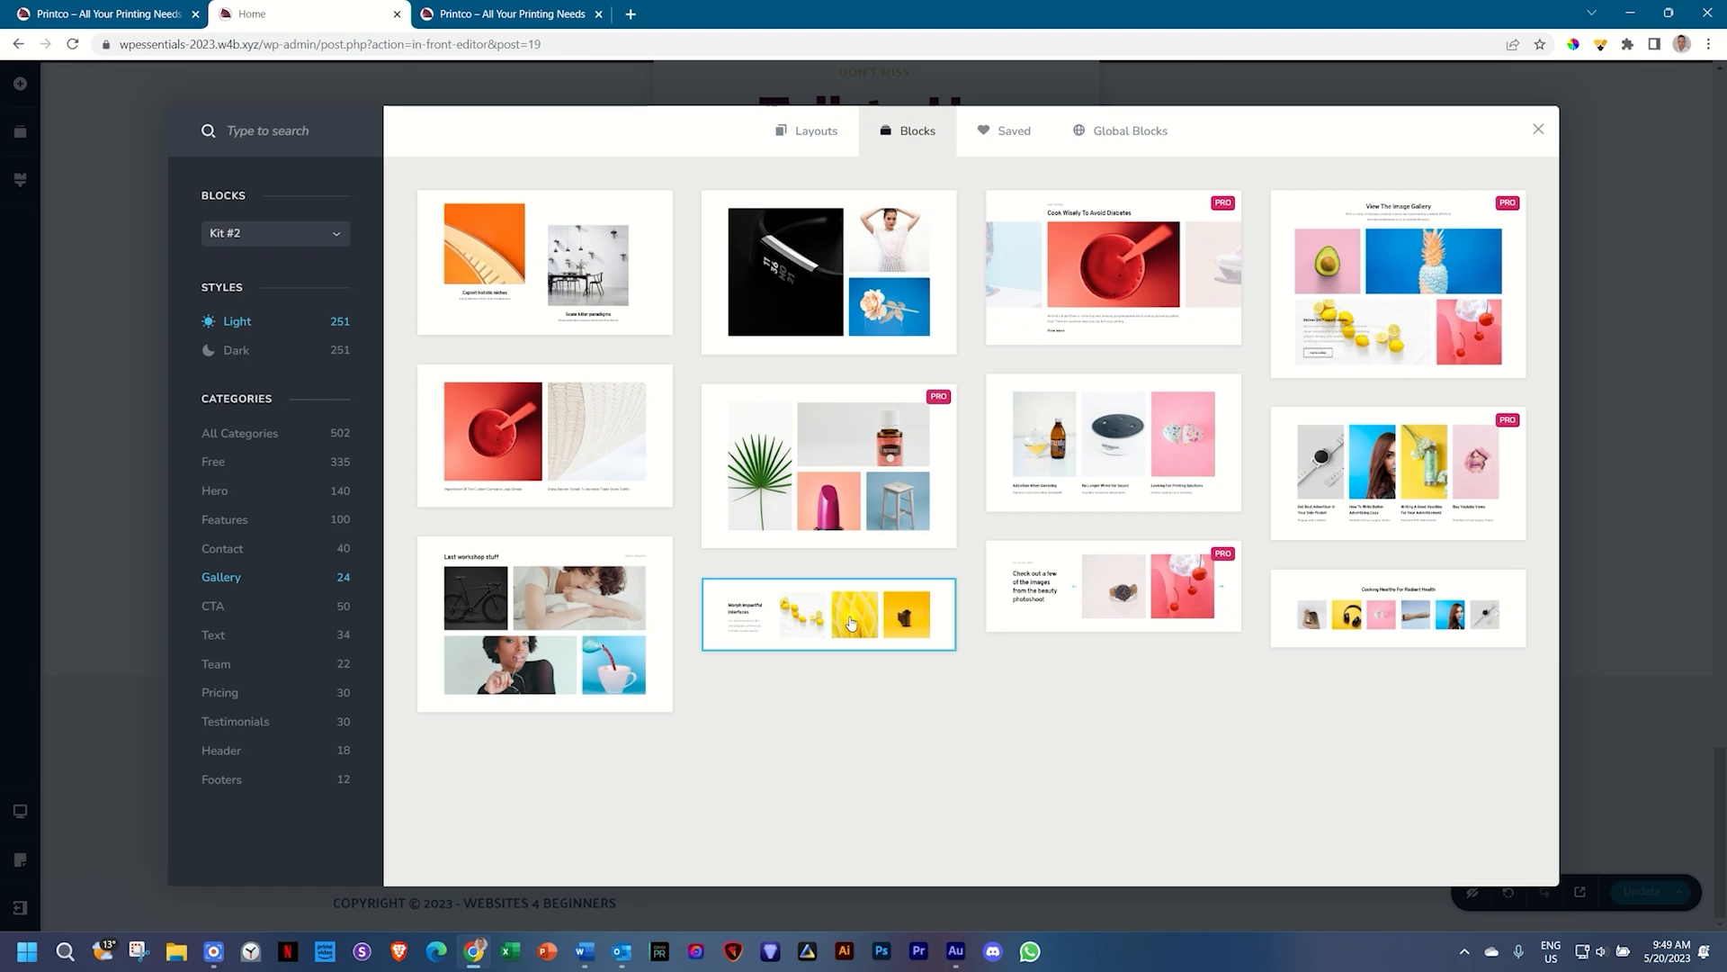
pyautogui.click(851, 623)
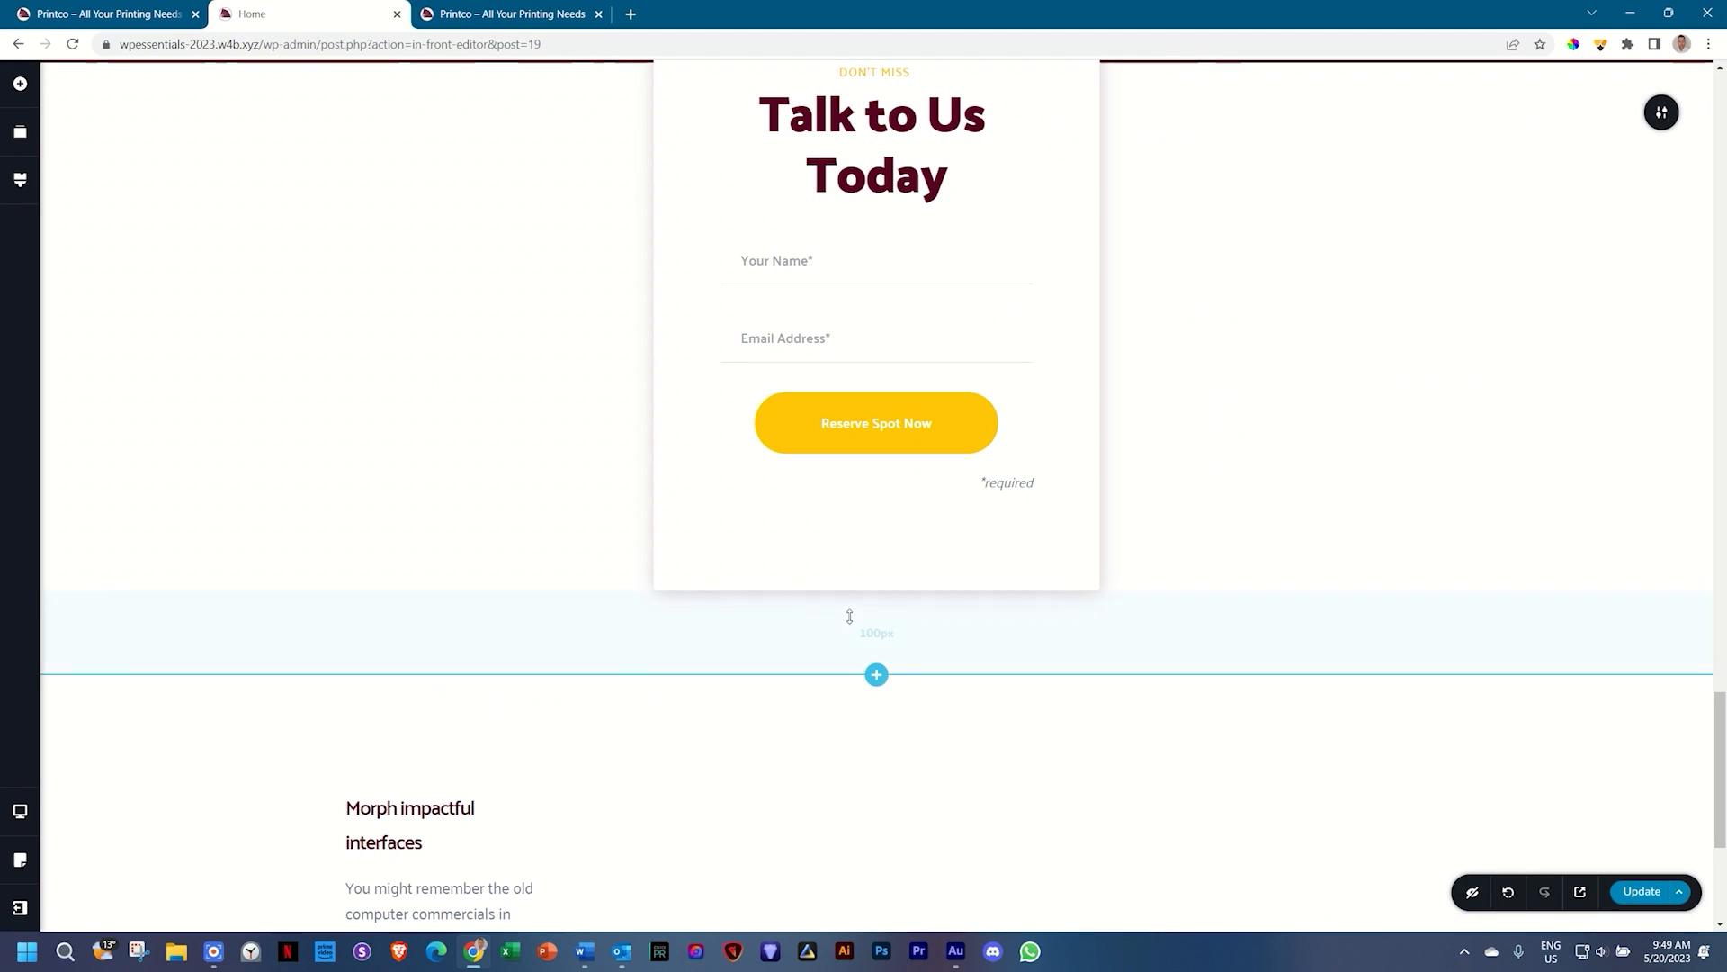
pyautogui.scroll(-3, 848, 611)
pyautogui.click(849, 618)
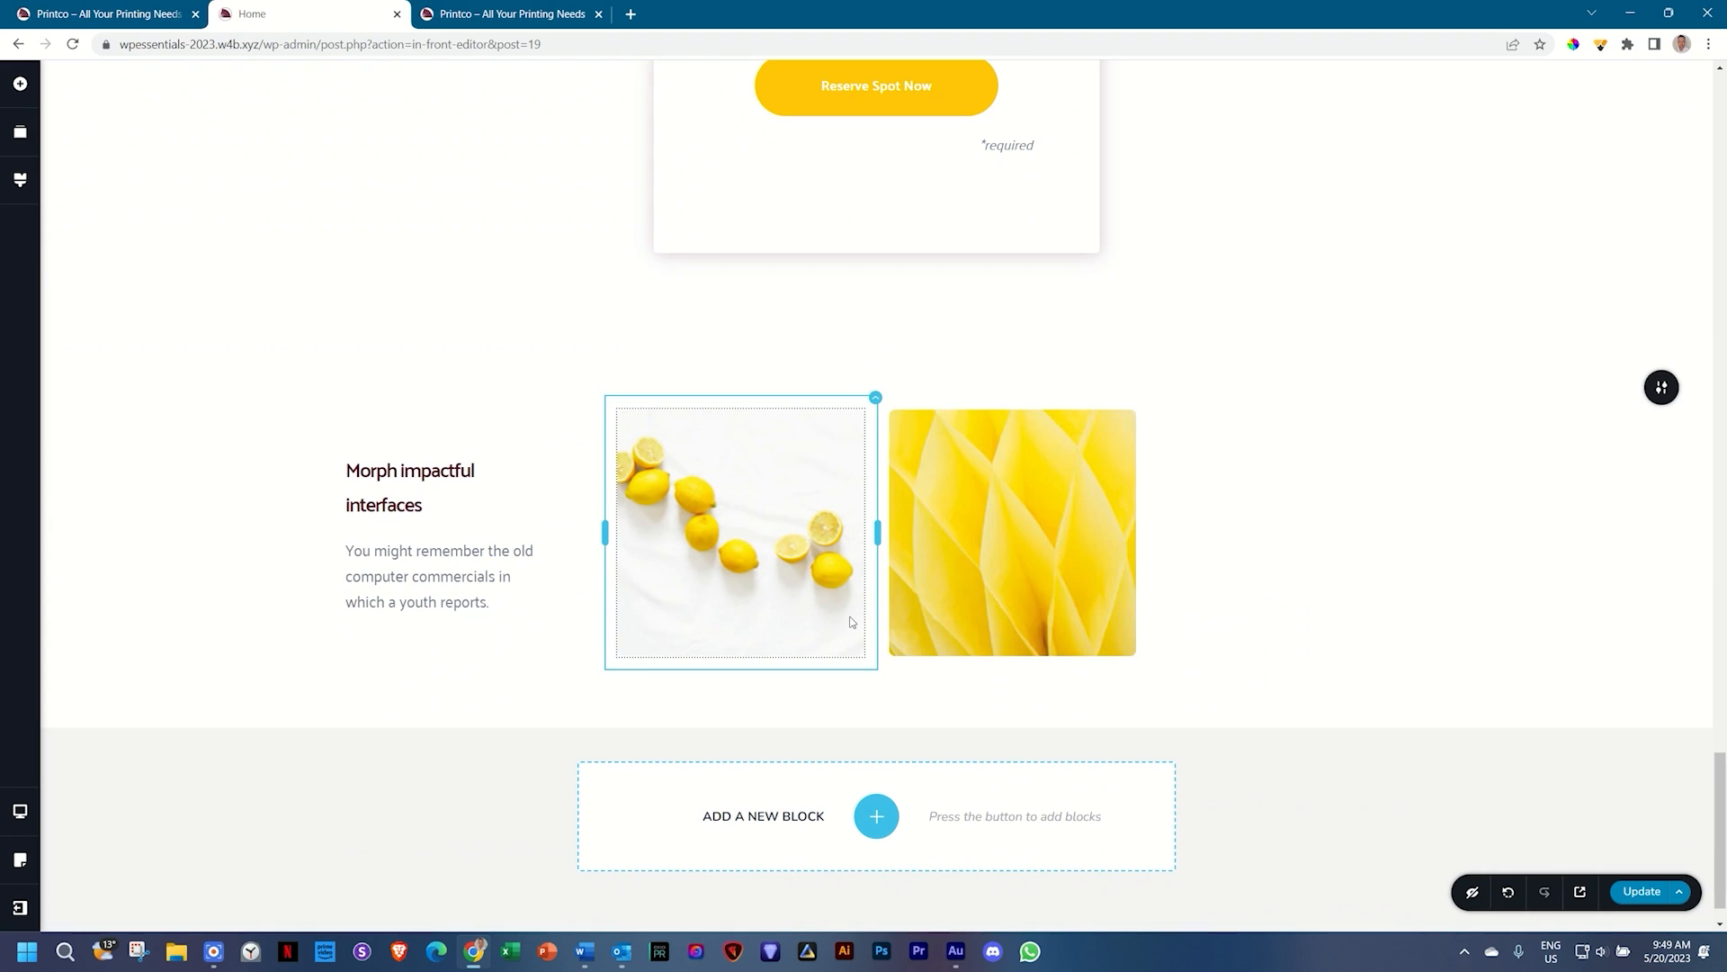
pyautogui.click(398, 469)
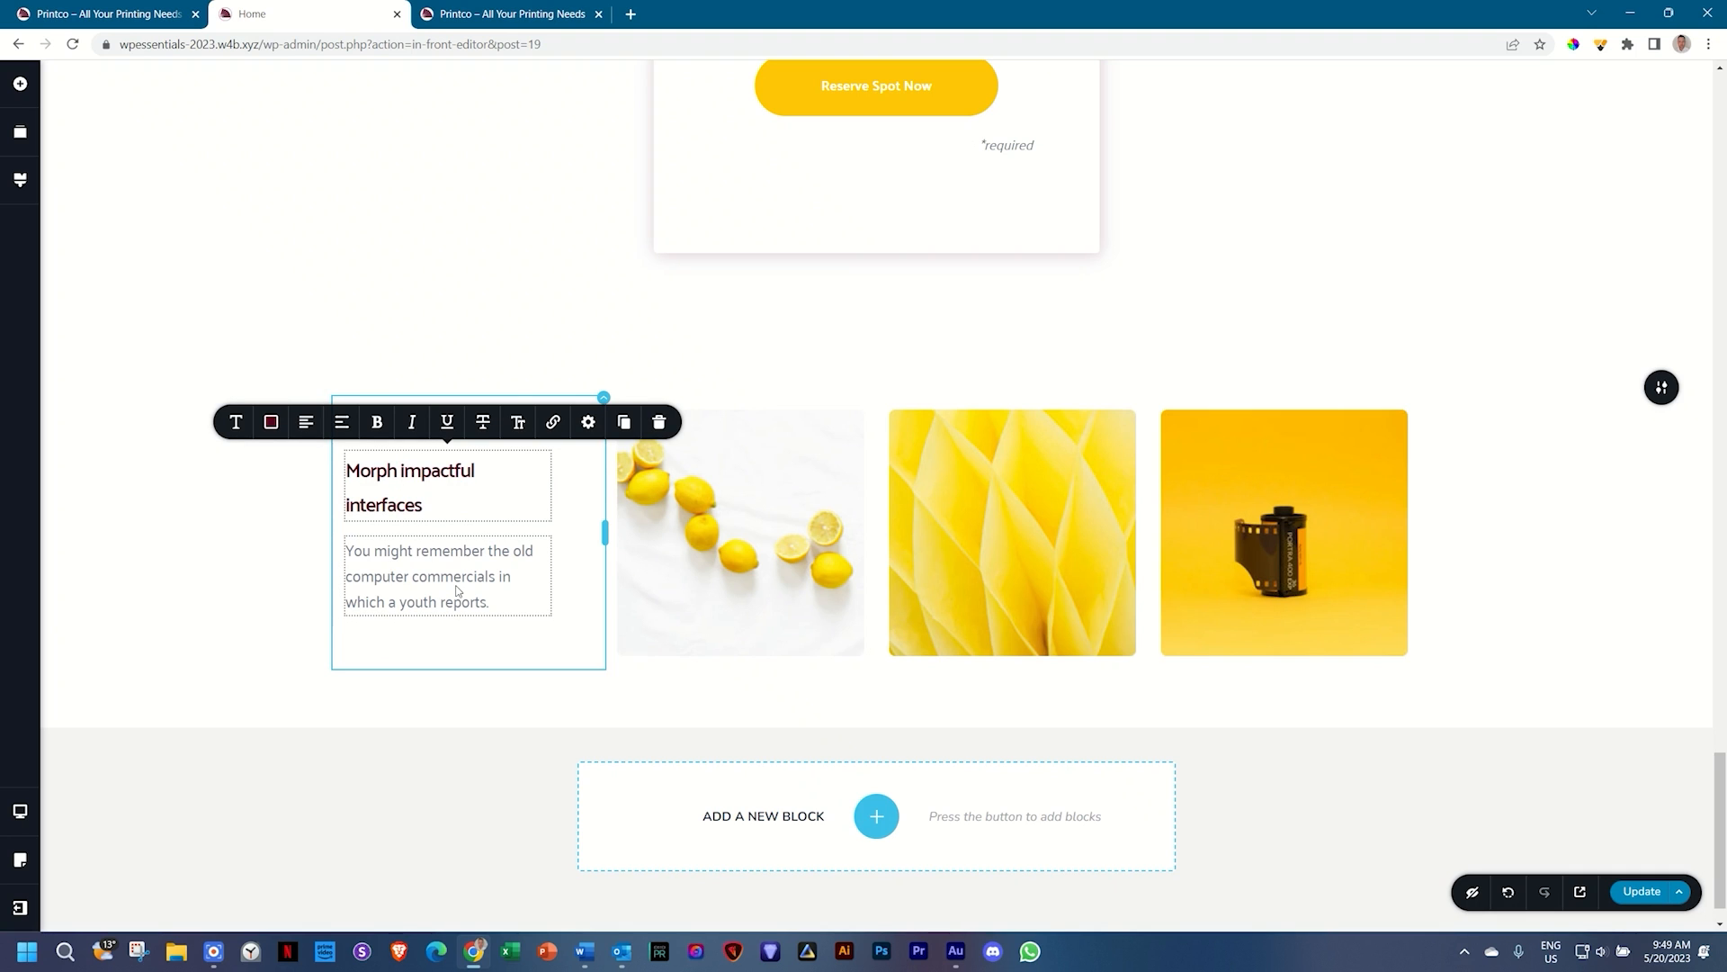
pyautogui.scroll(15, 725, 551)
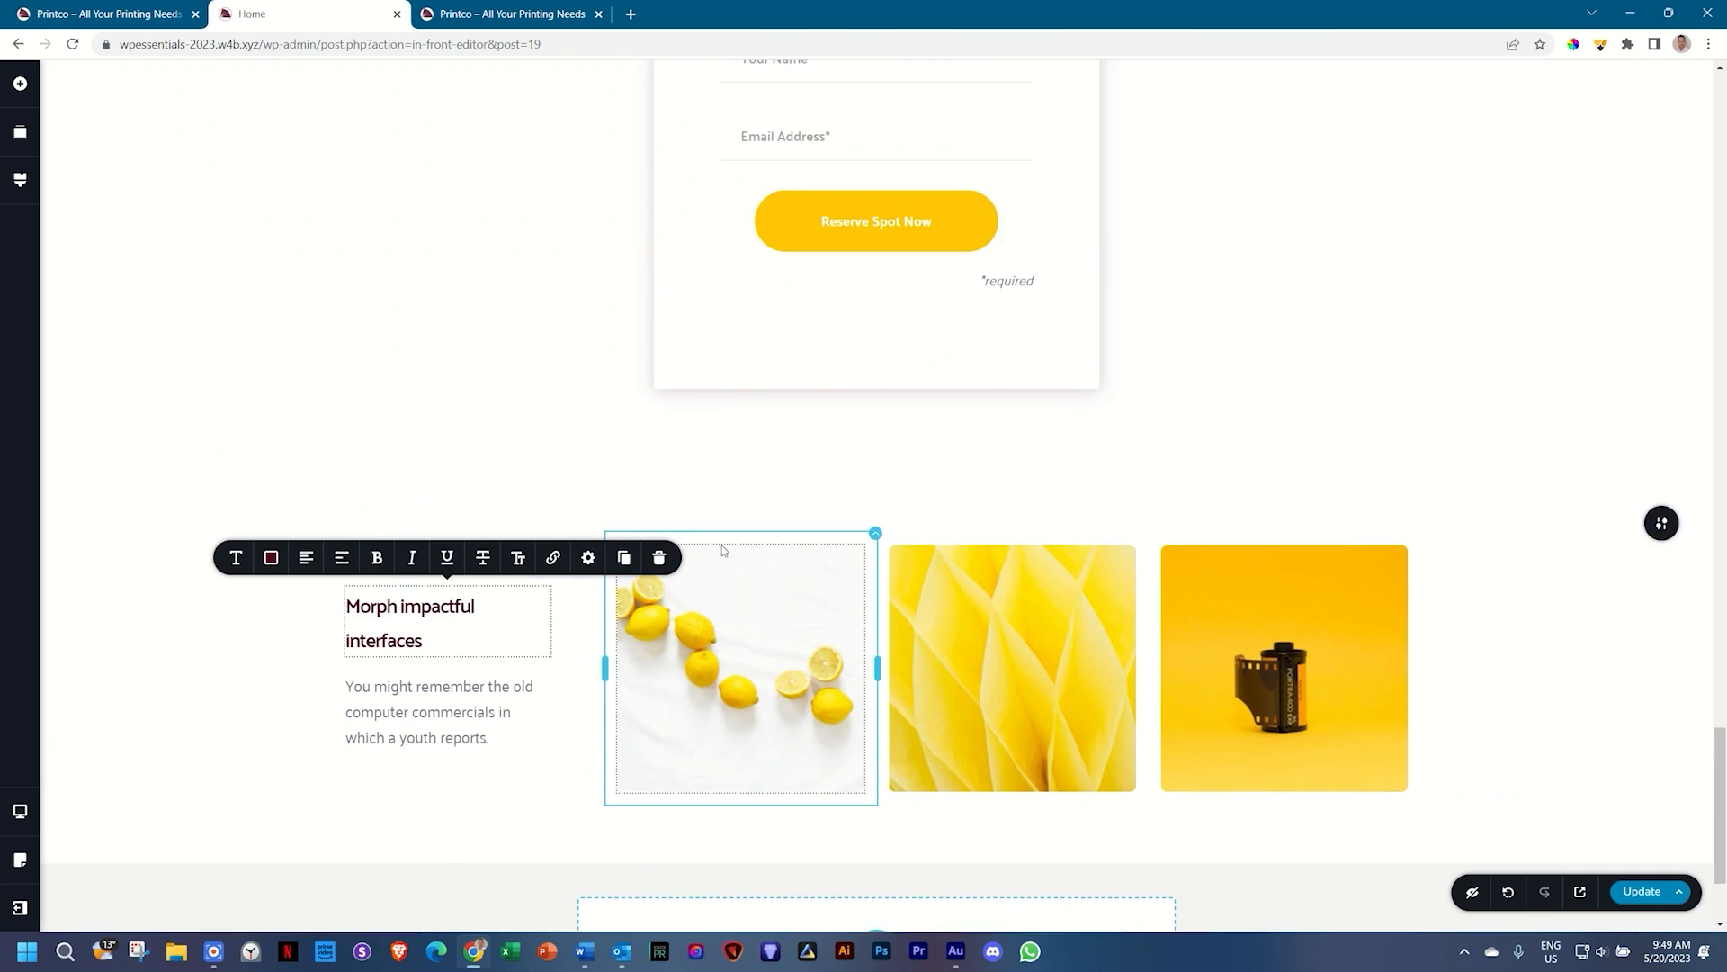
pyautogui.scroll(-1, 724, 551)
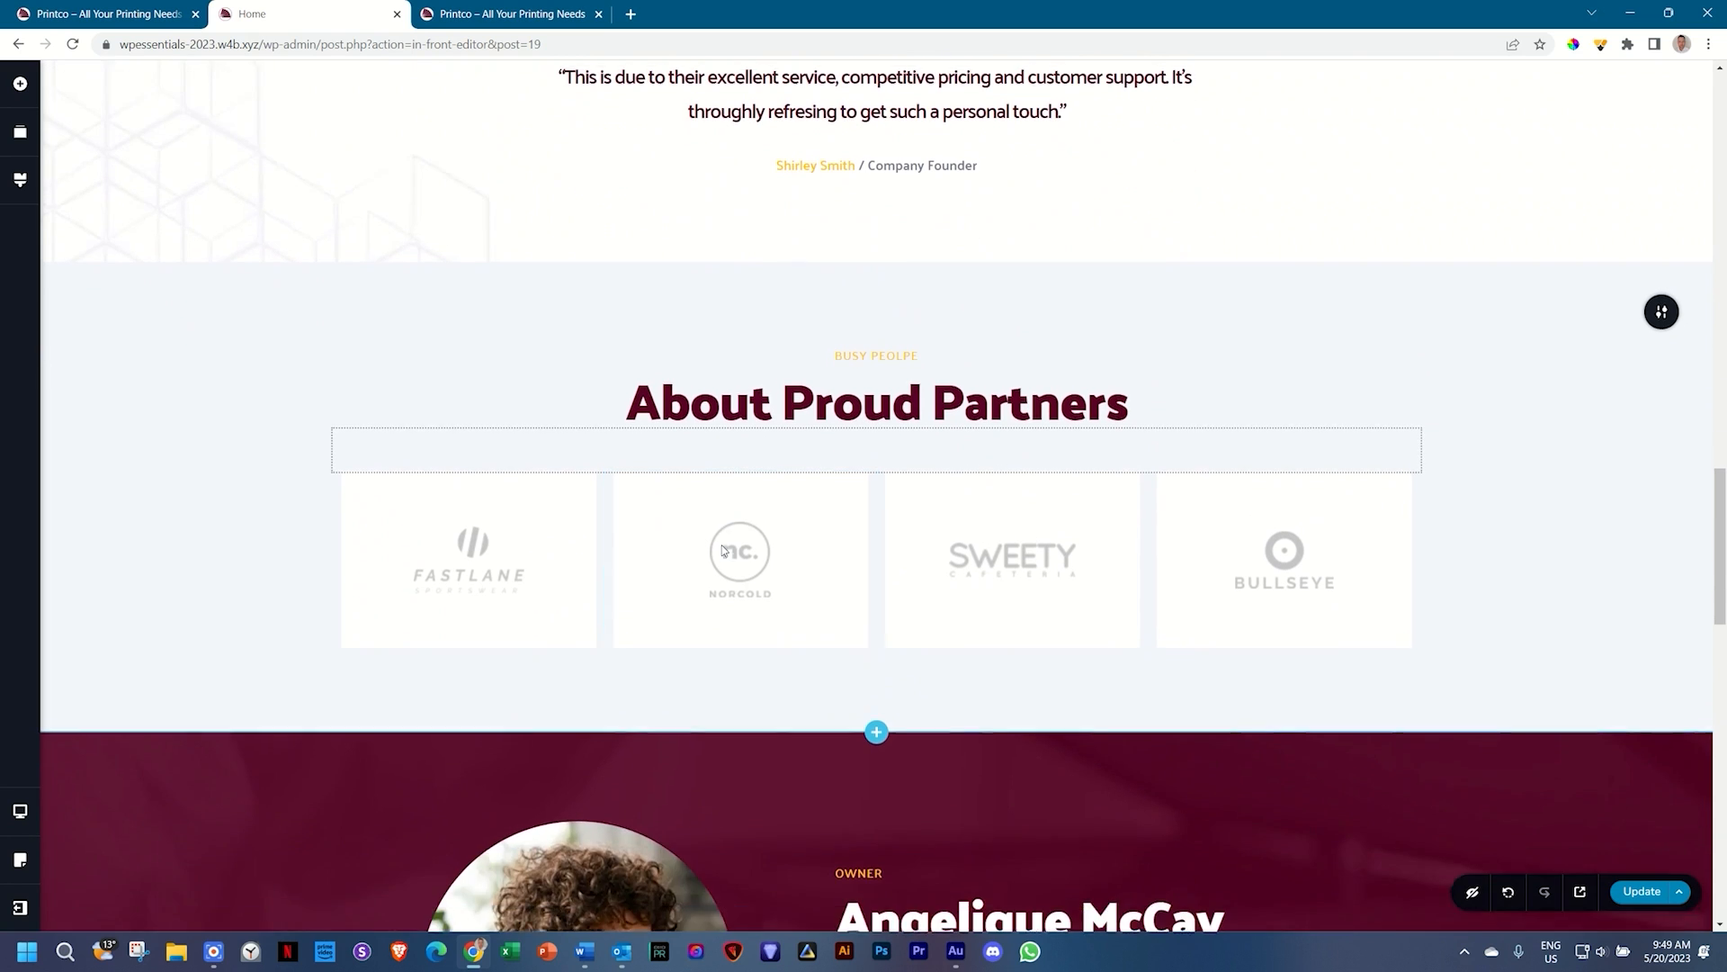
pyautogui.scroll(1, 970, 396)
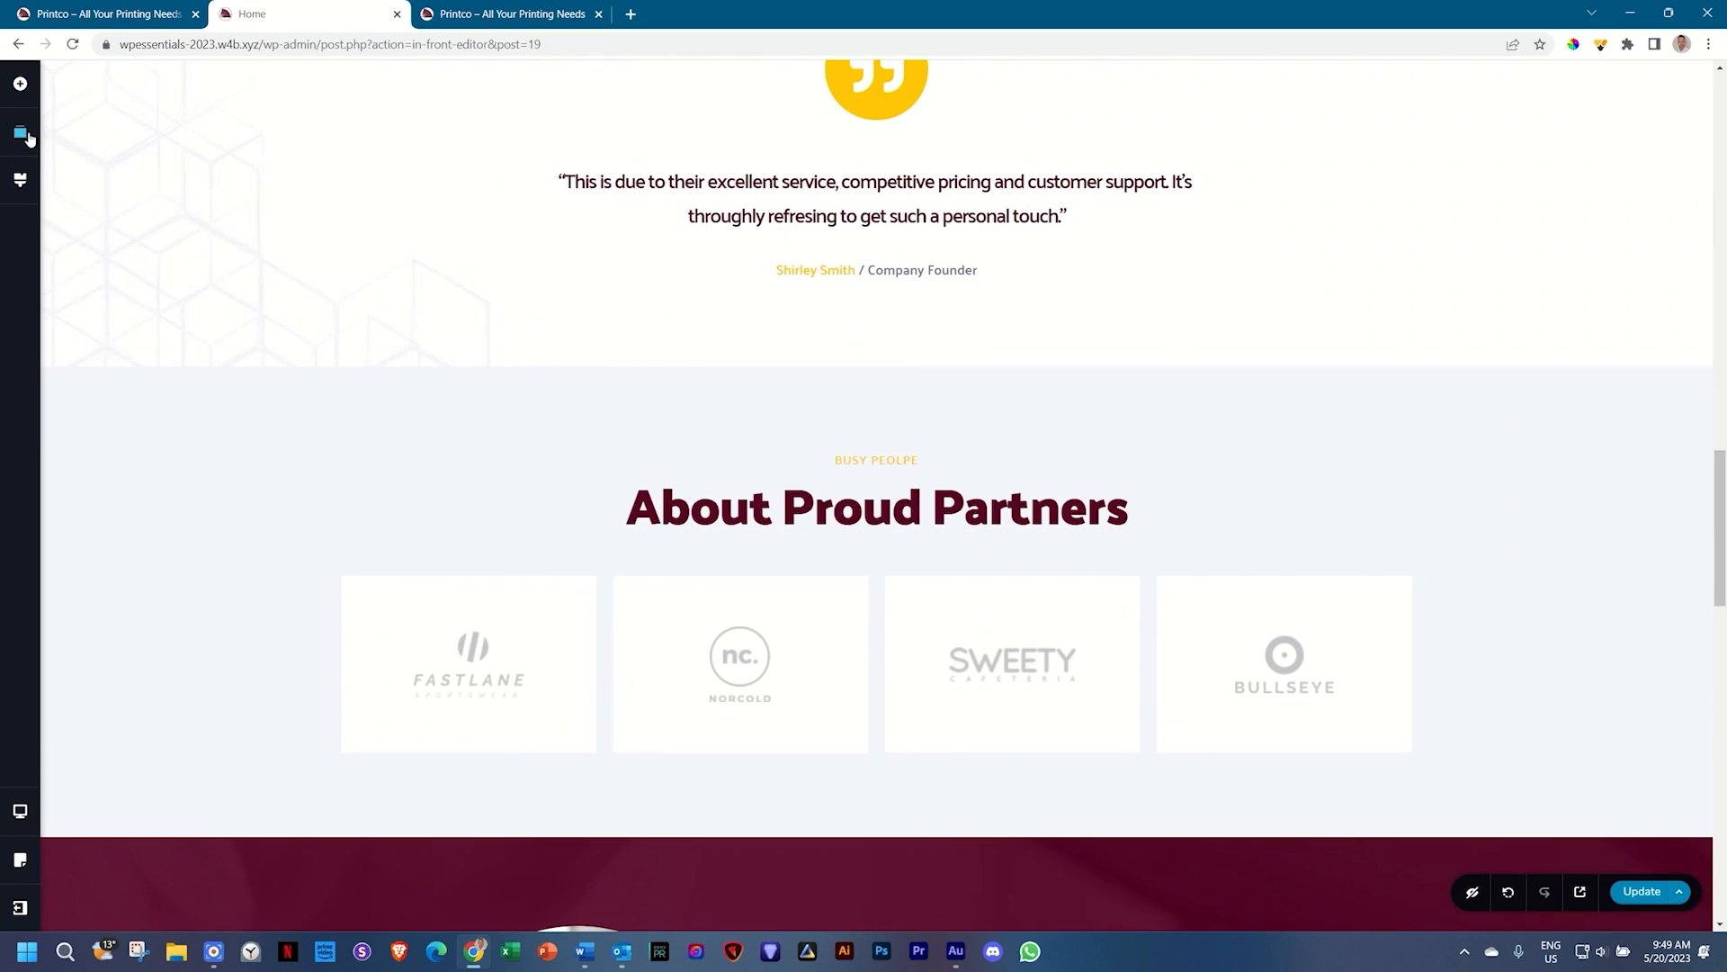
# Step: Reorder the blocks so the gallery sits above About Proud Partners
pyautogui.click(27, 135)
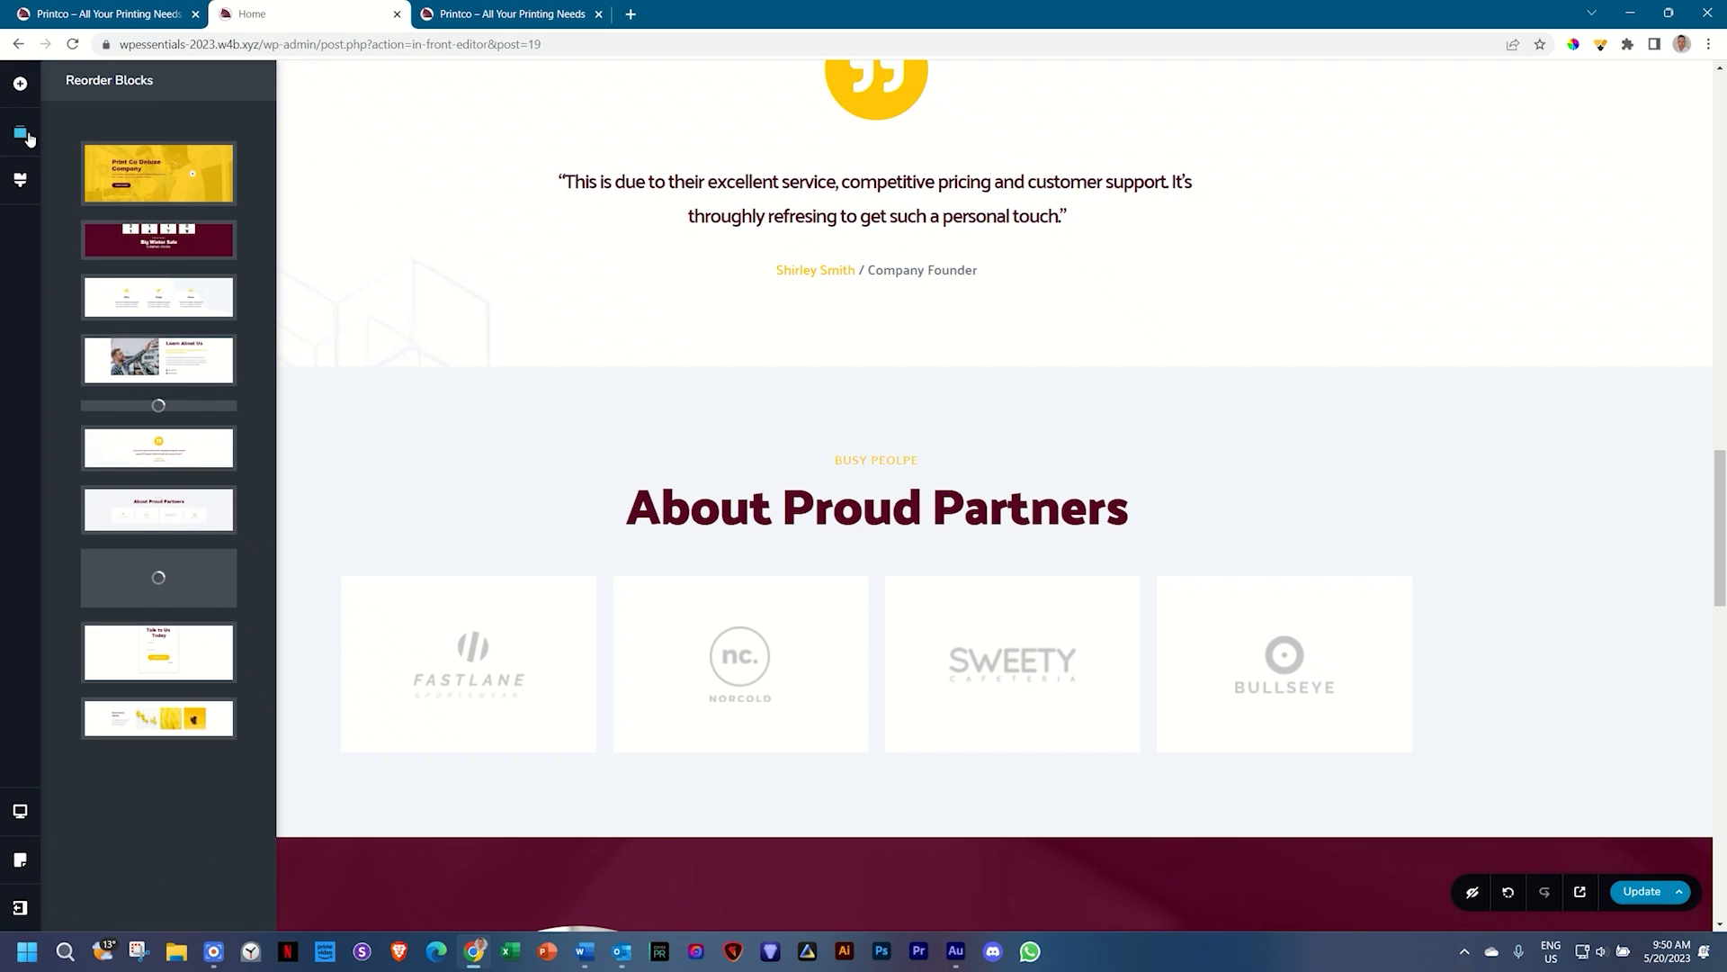
pyautogui.moveTo(141, 717)
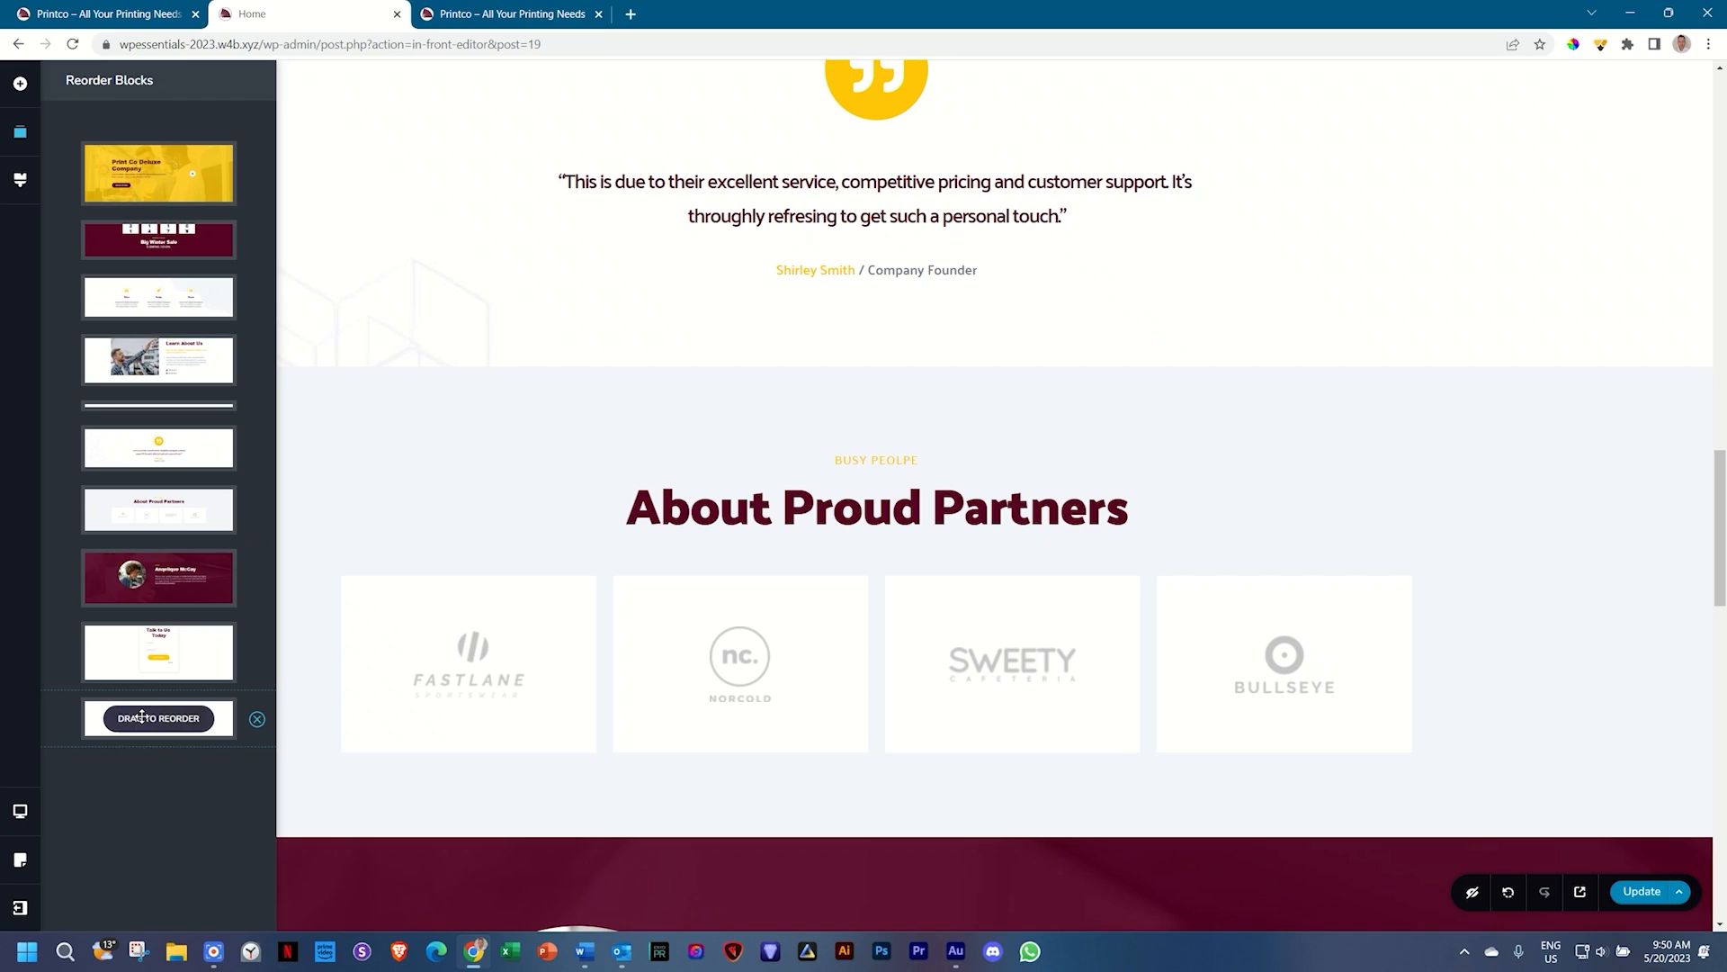
pyautogui.moveTo(141, 716); pyautogui.dragTo(169, 506)
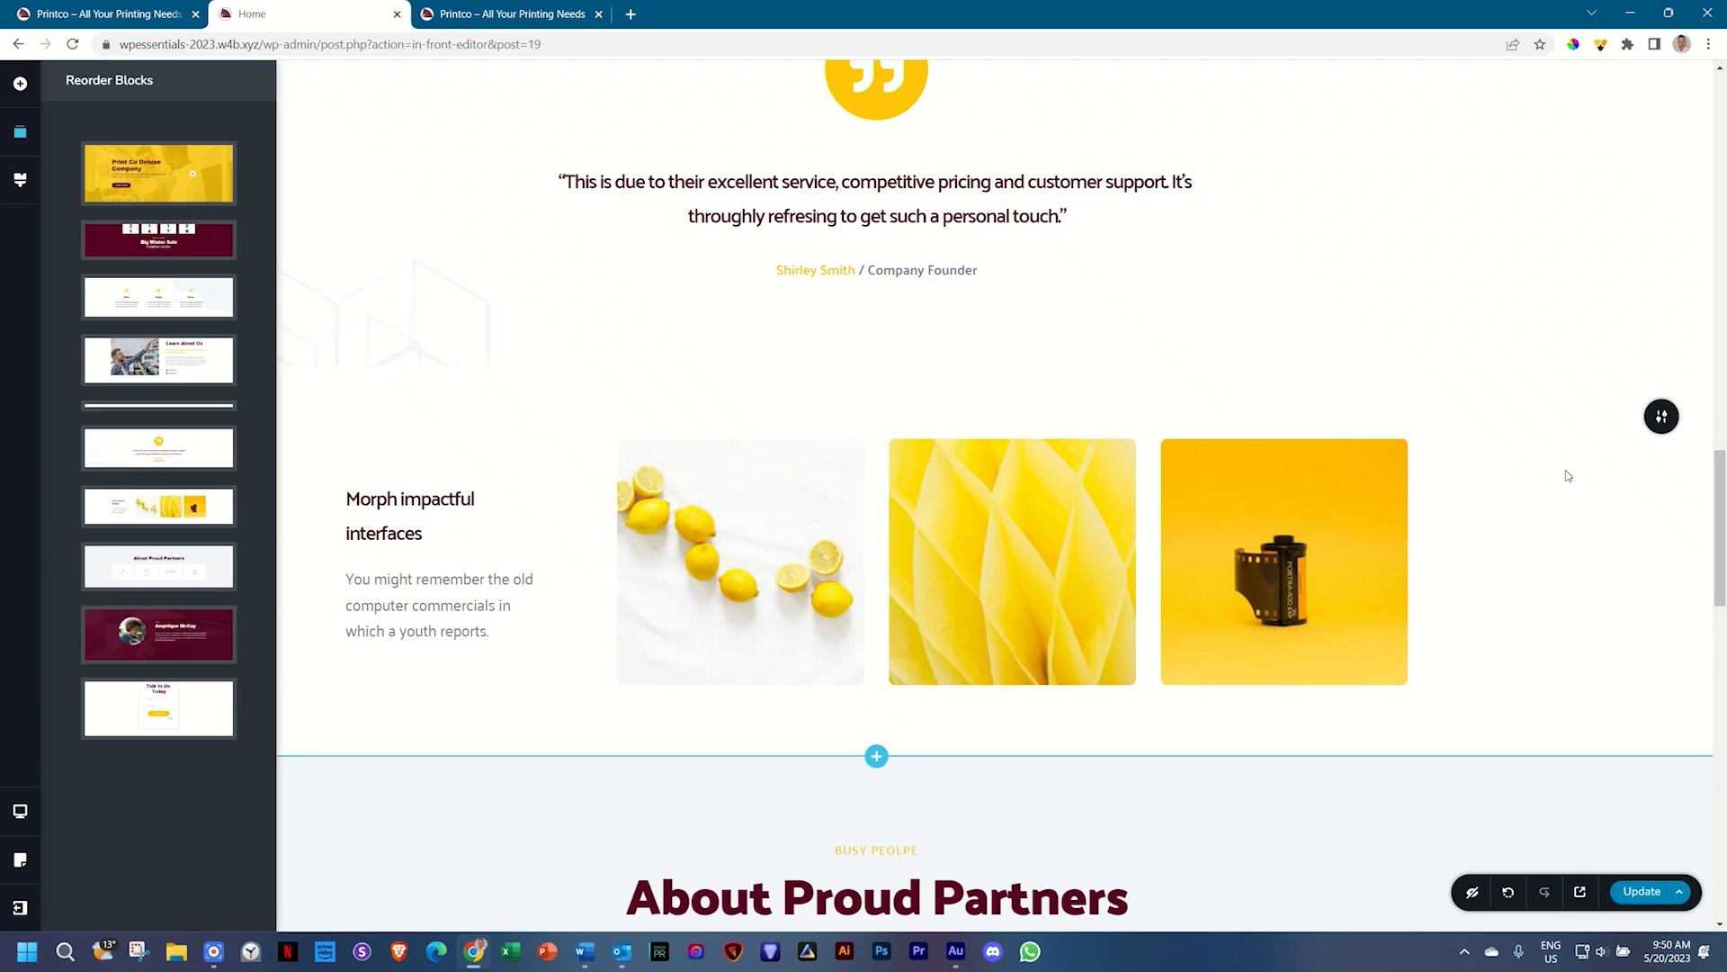
pyautogui.click(1567, 475)
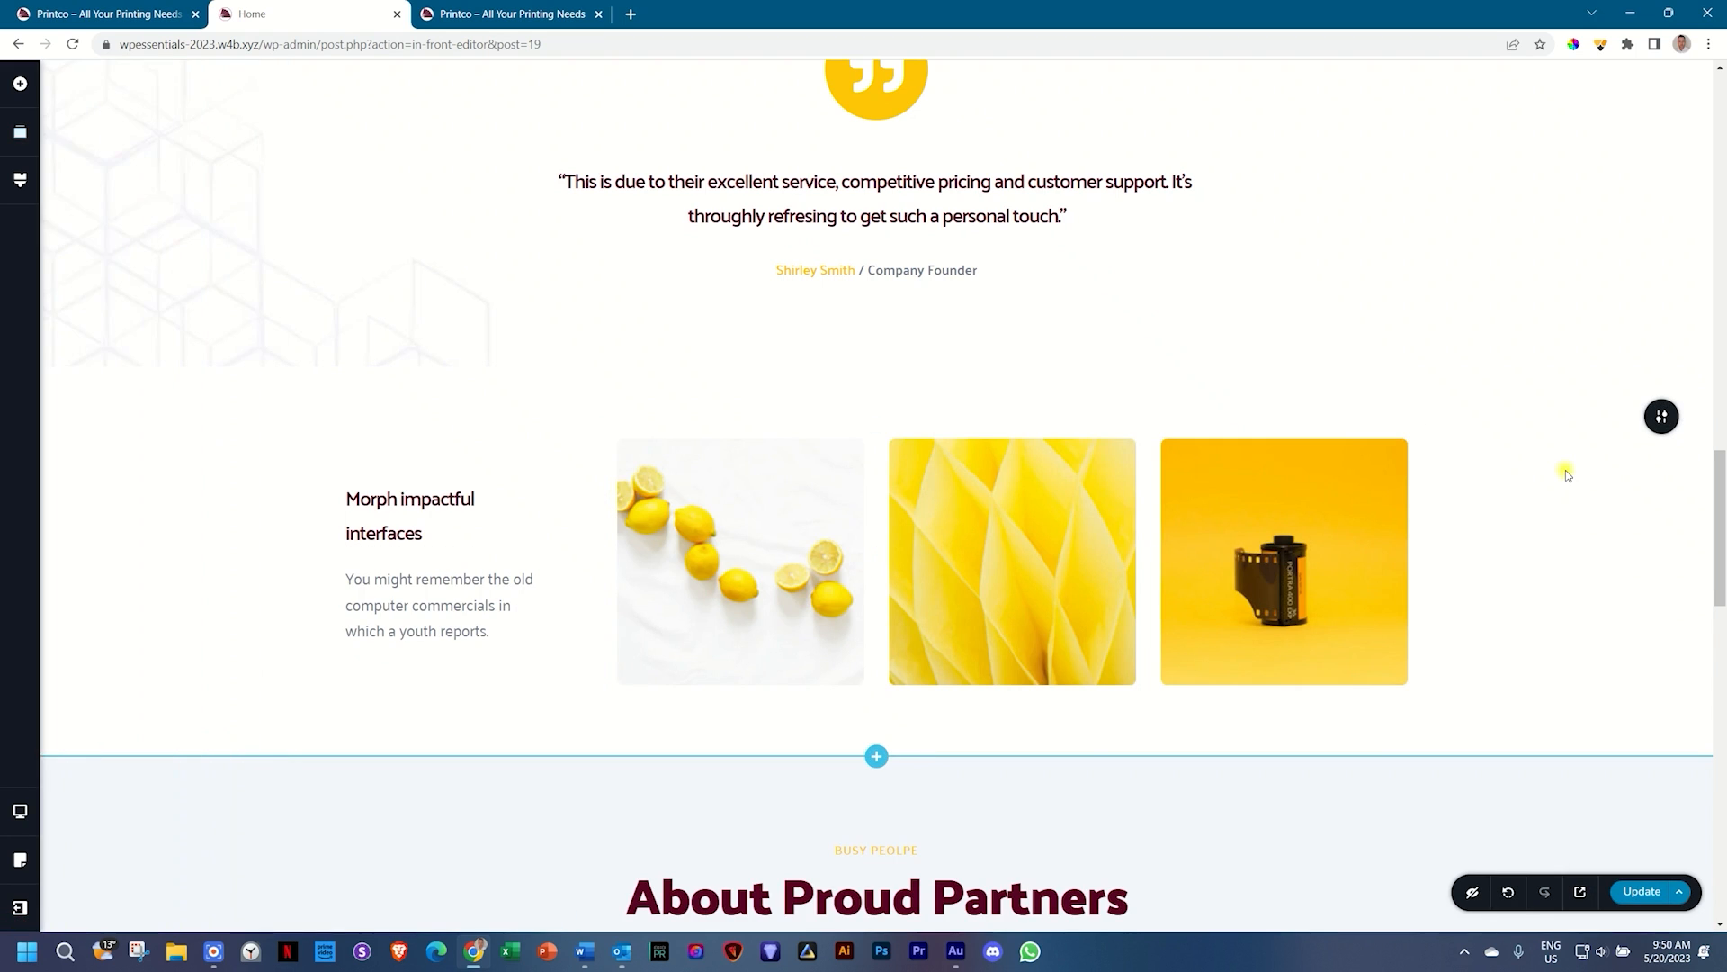
# Step: Make the gallery section span the full page width
pyautogui.click(1658, 423)
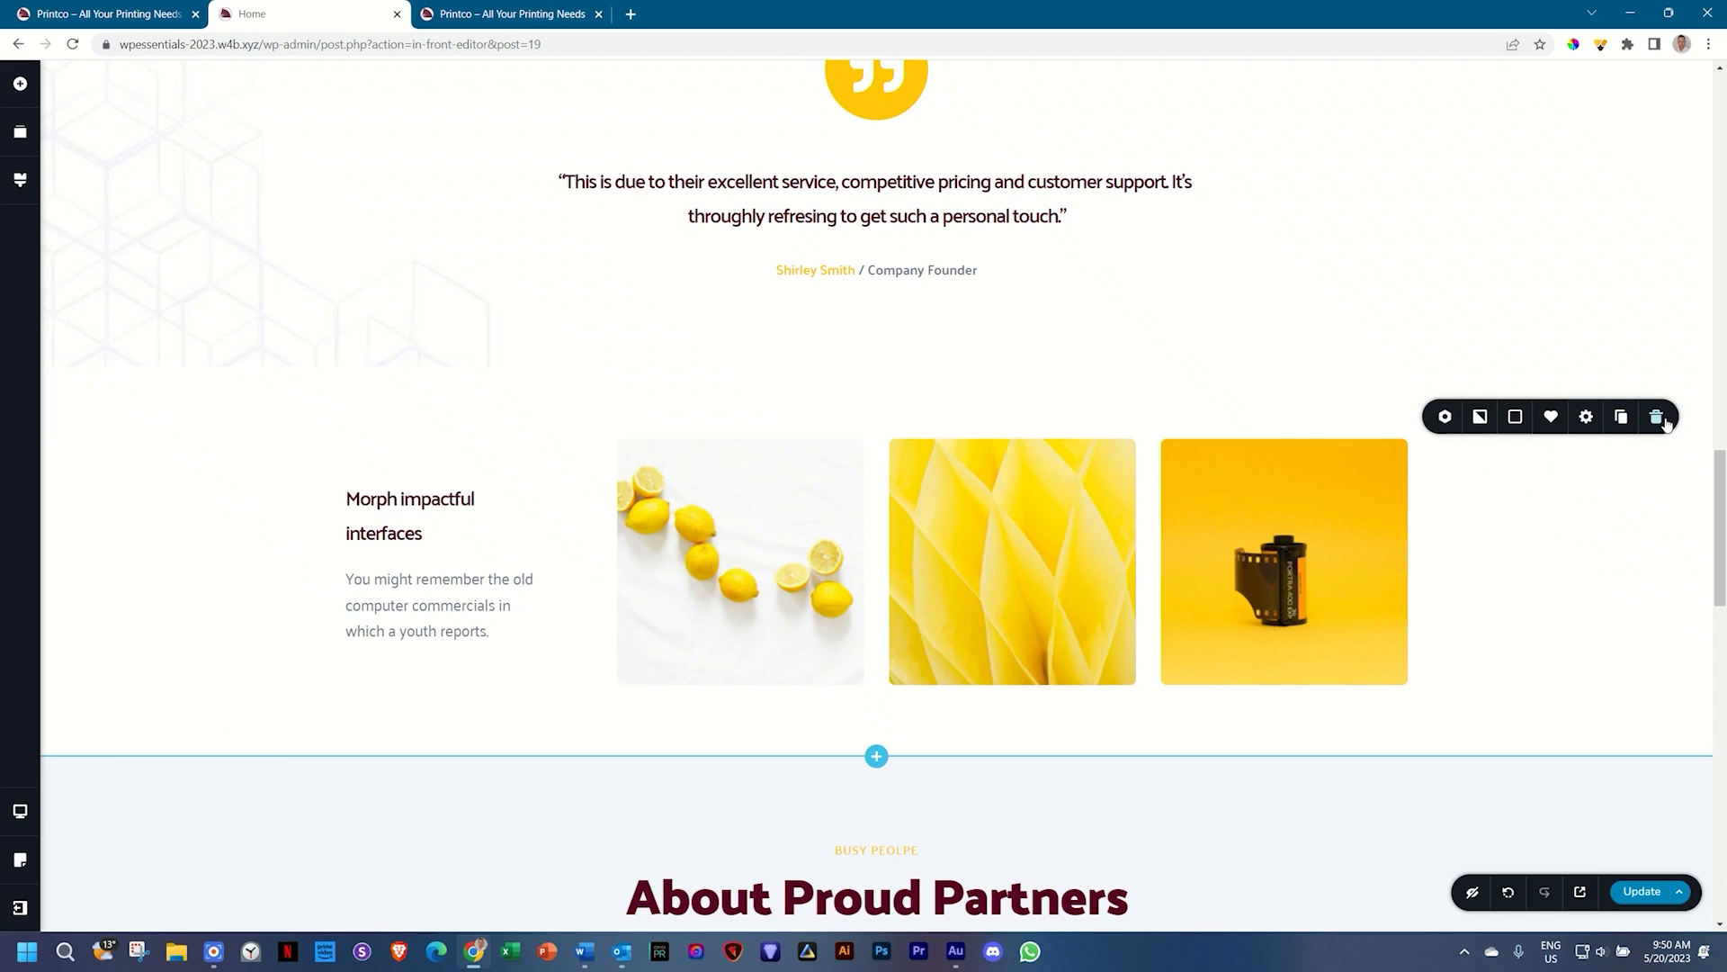
pyautogui.click(1587, 418)
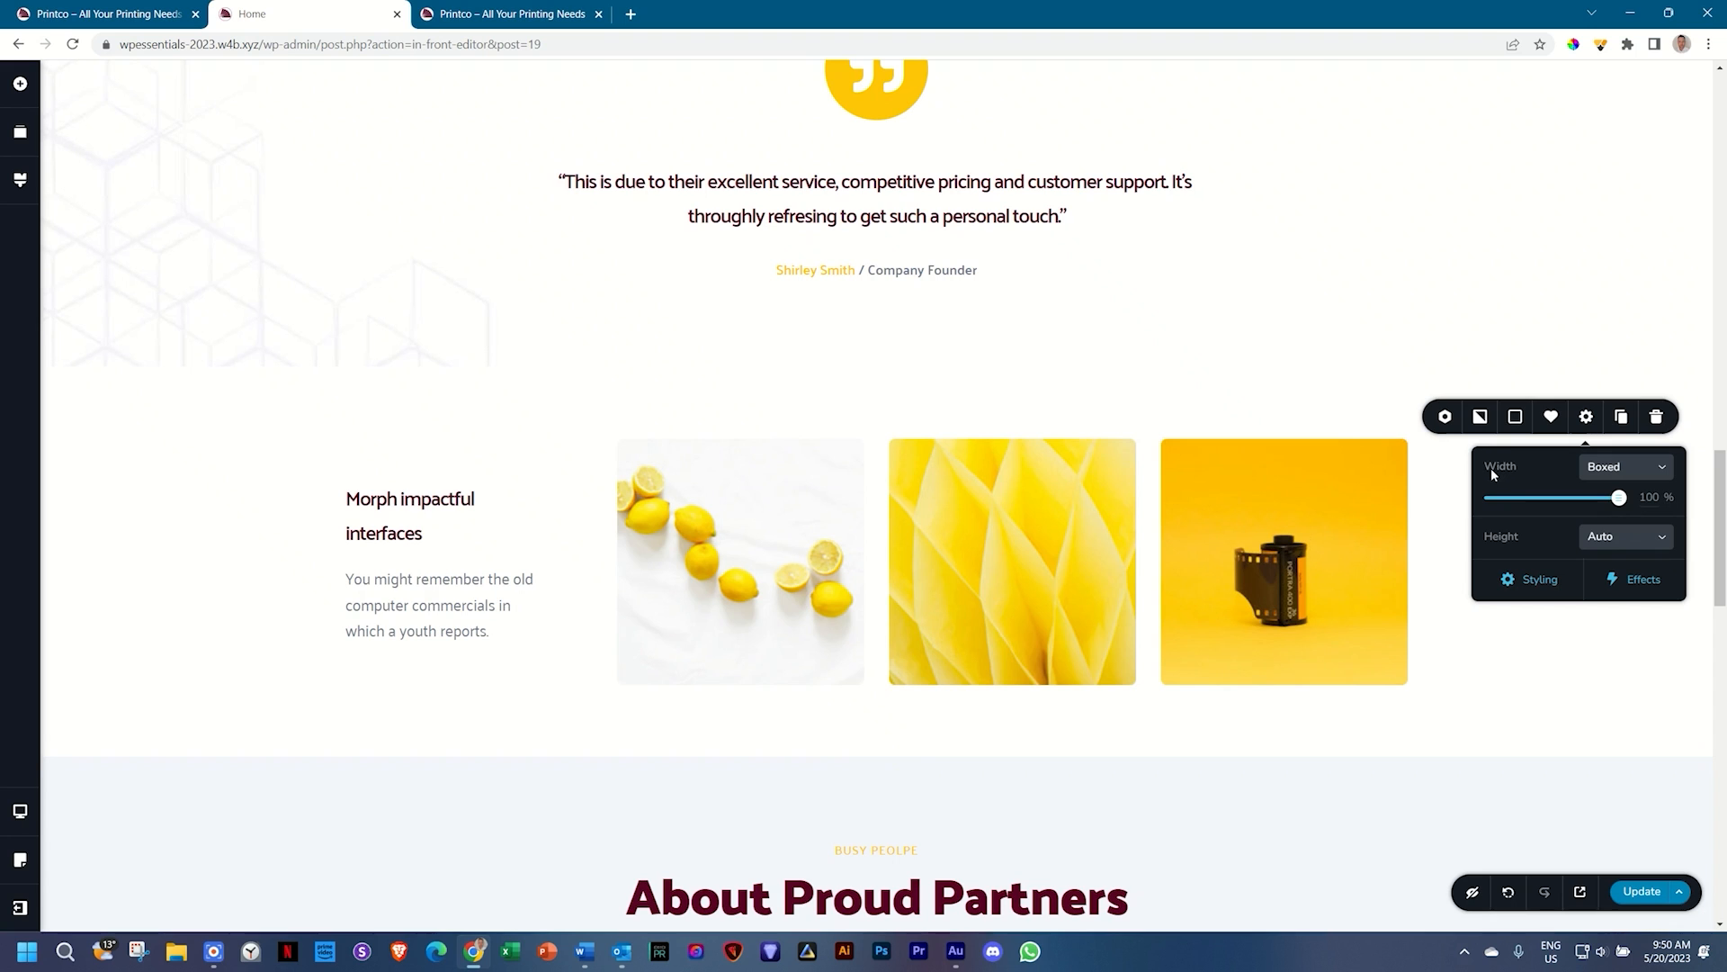
pyautogui.click(1603, 472)
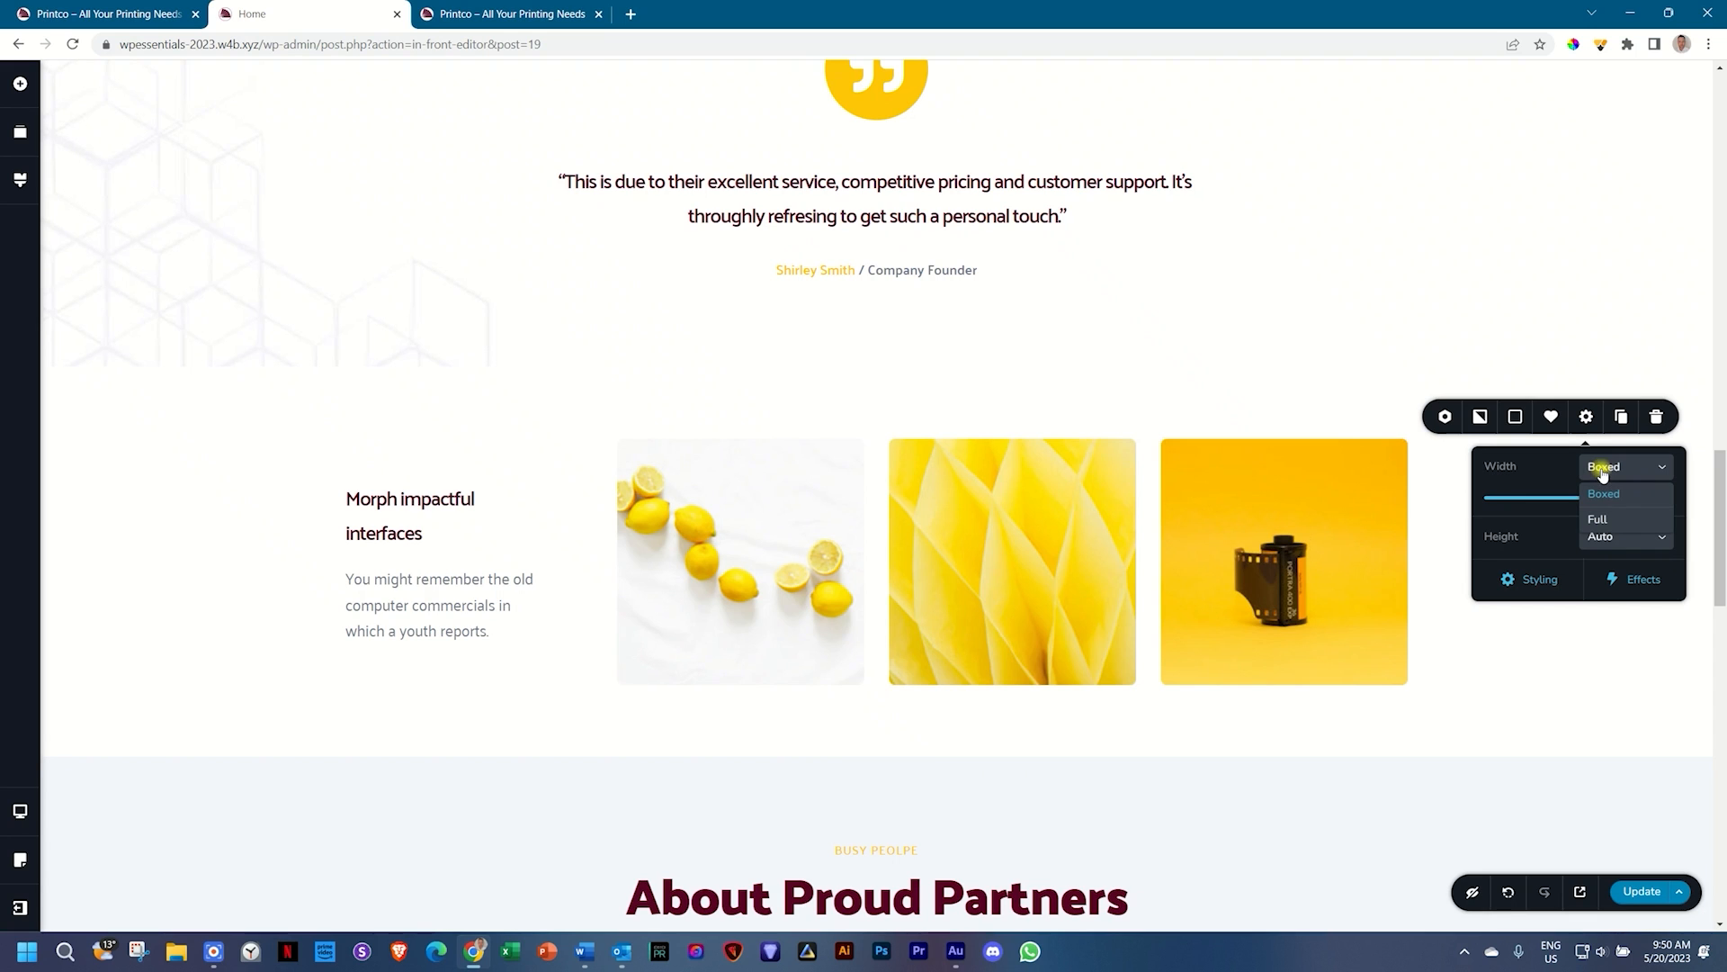
pyautogui.click(1601, 522)
pyautogui.scroll(-3, 1281, 457)
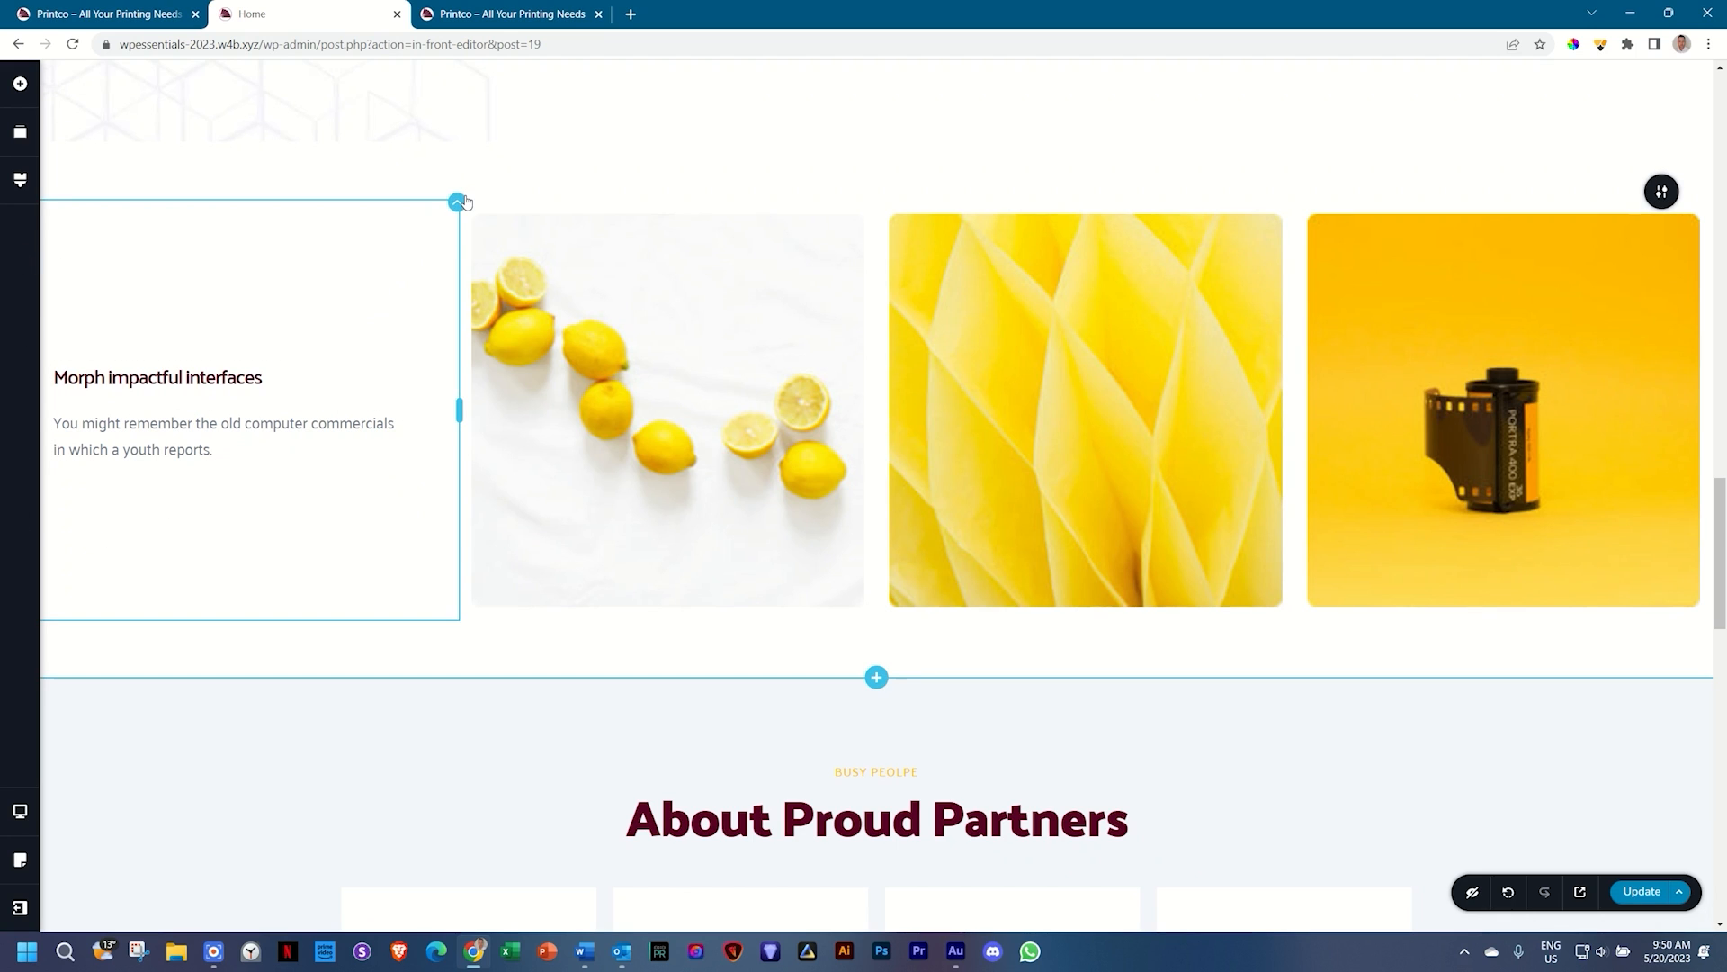
# Step: Give the gallery's text column a 15% left padding
pyautogui.click(457, 202)
pyautogui.click(511, 243)
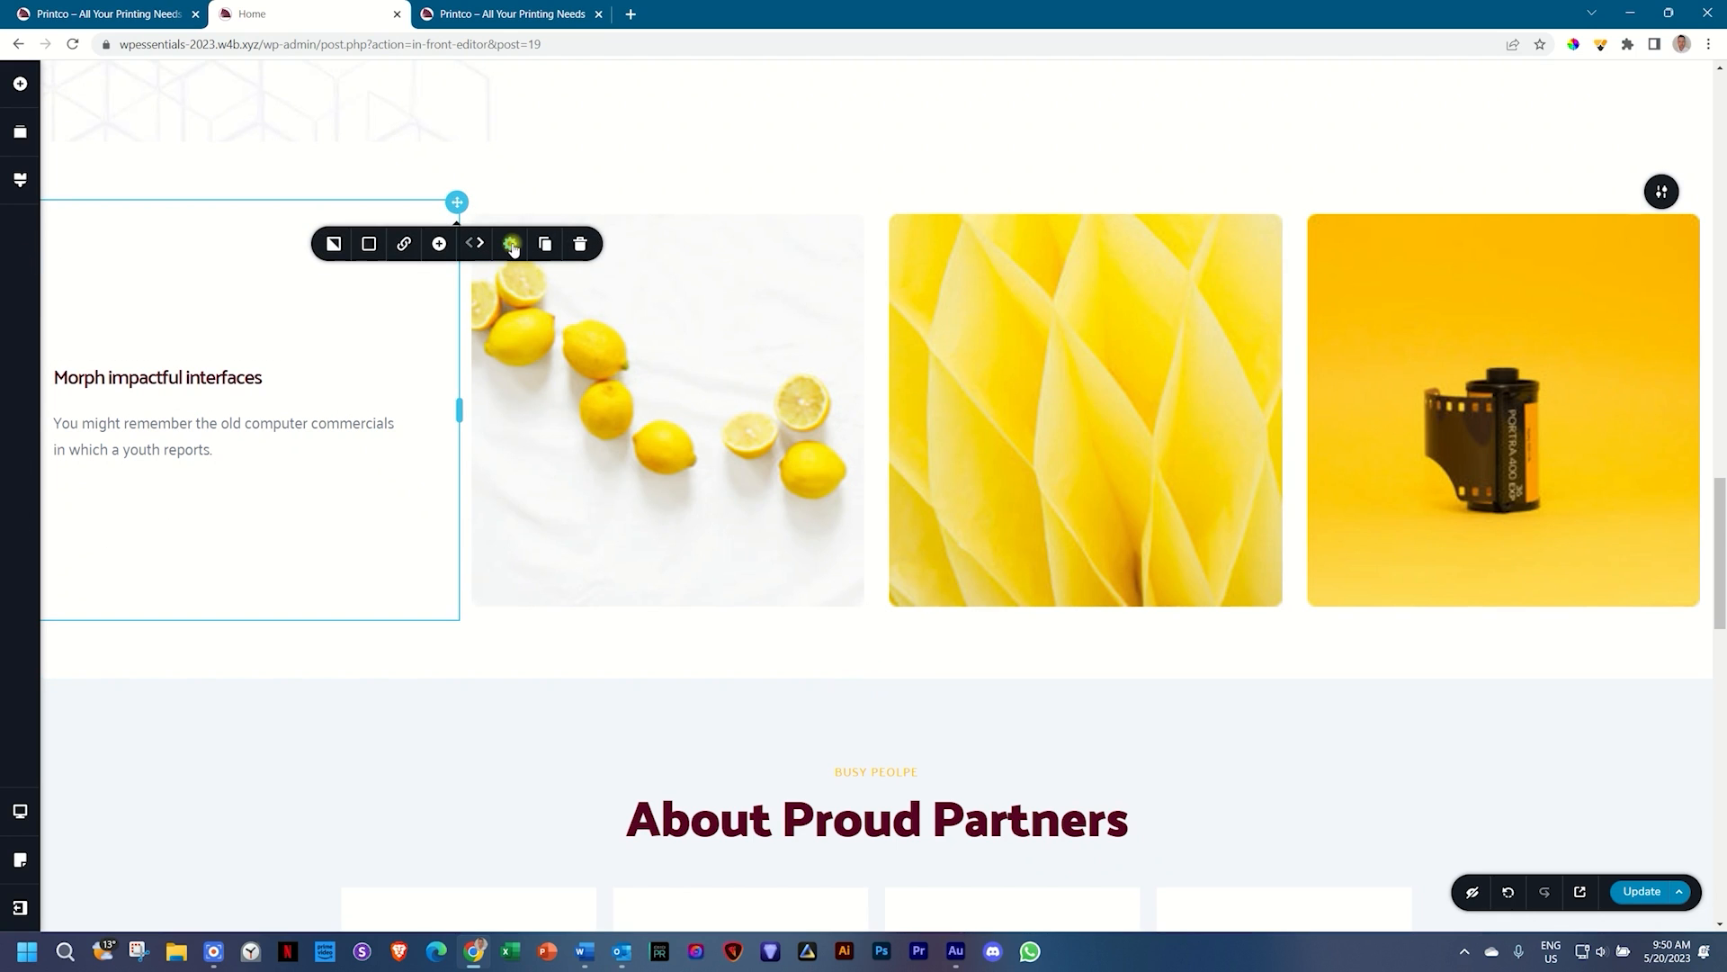
pyautogui.click(467, 425)
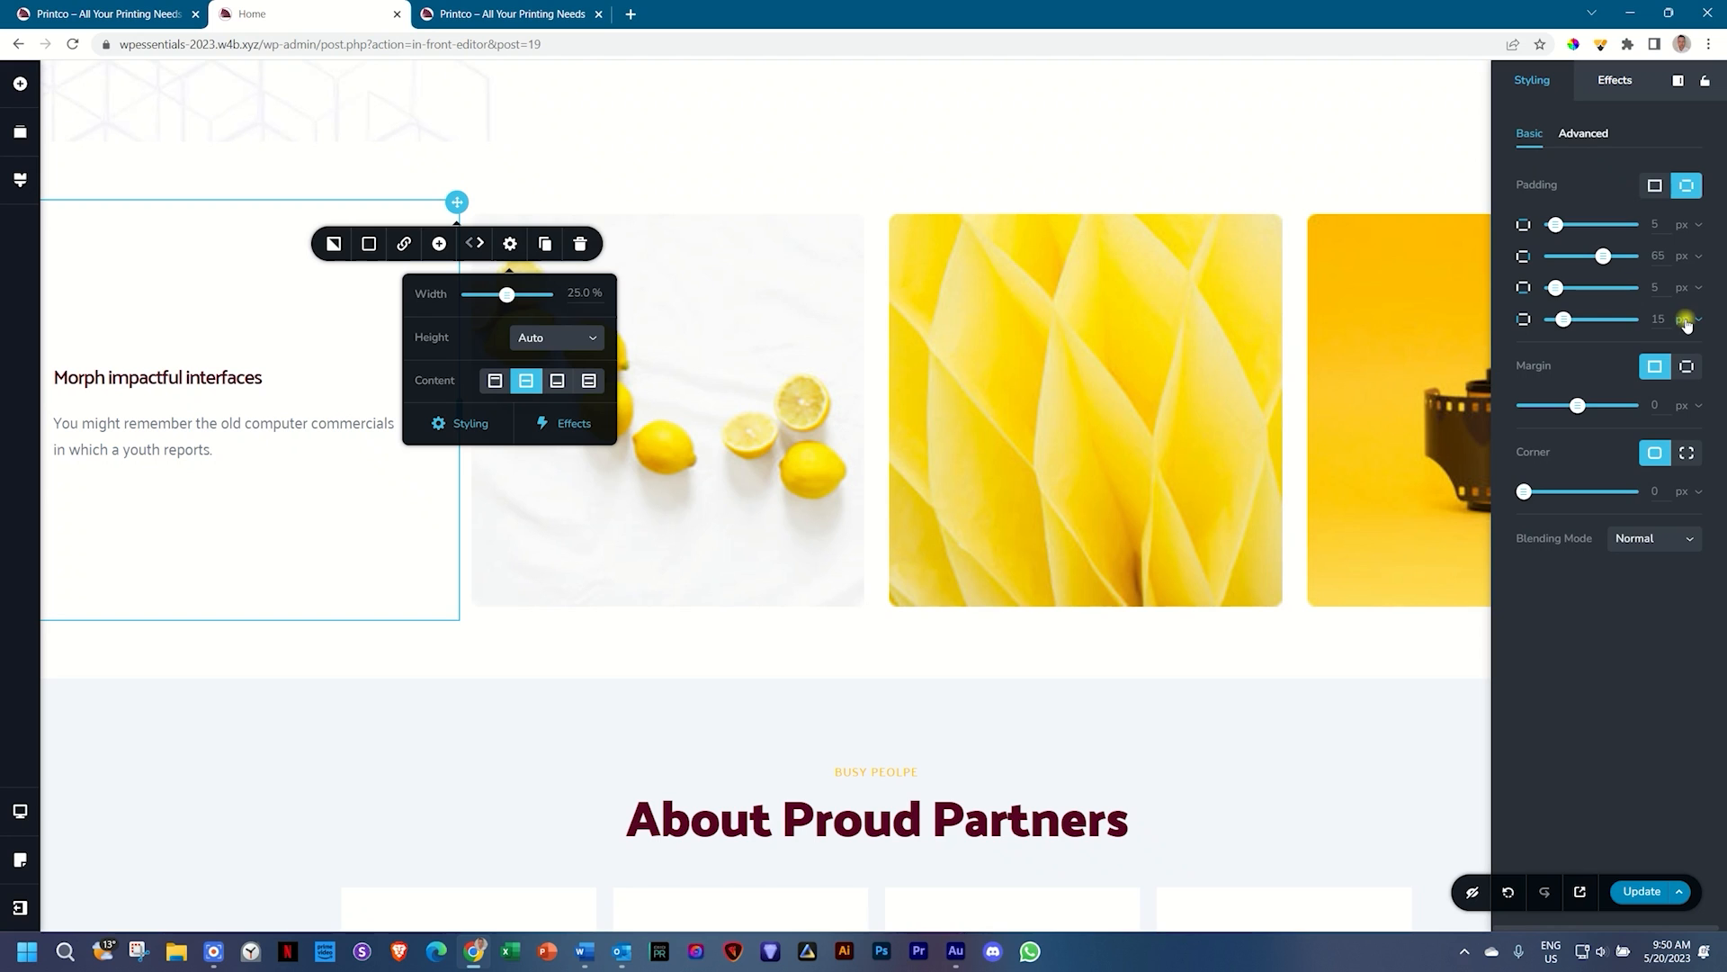
pyautogui.click(1686, 321)
pyautogui.click(1688, 365)
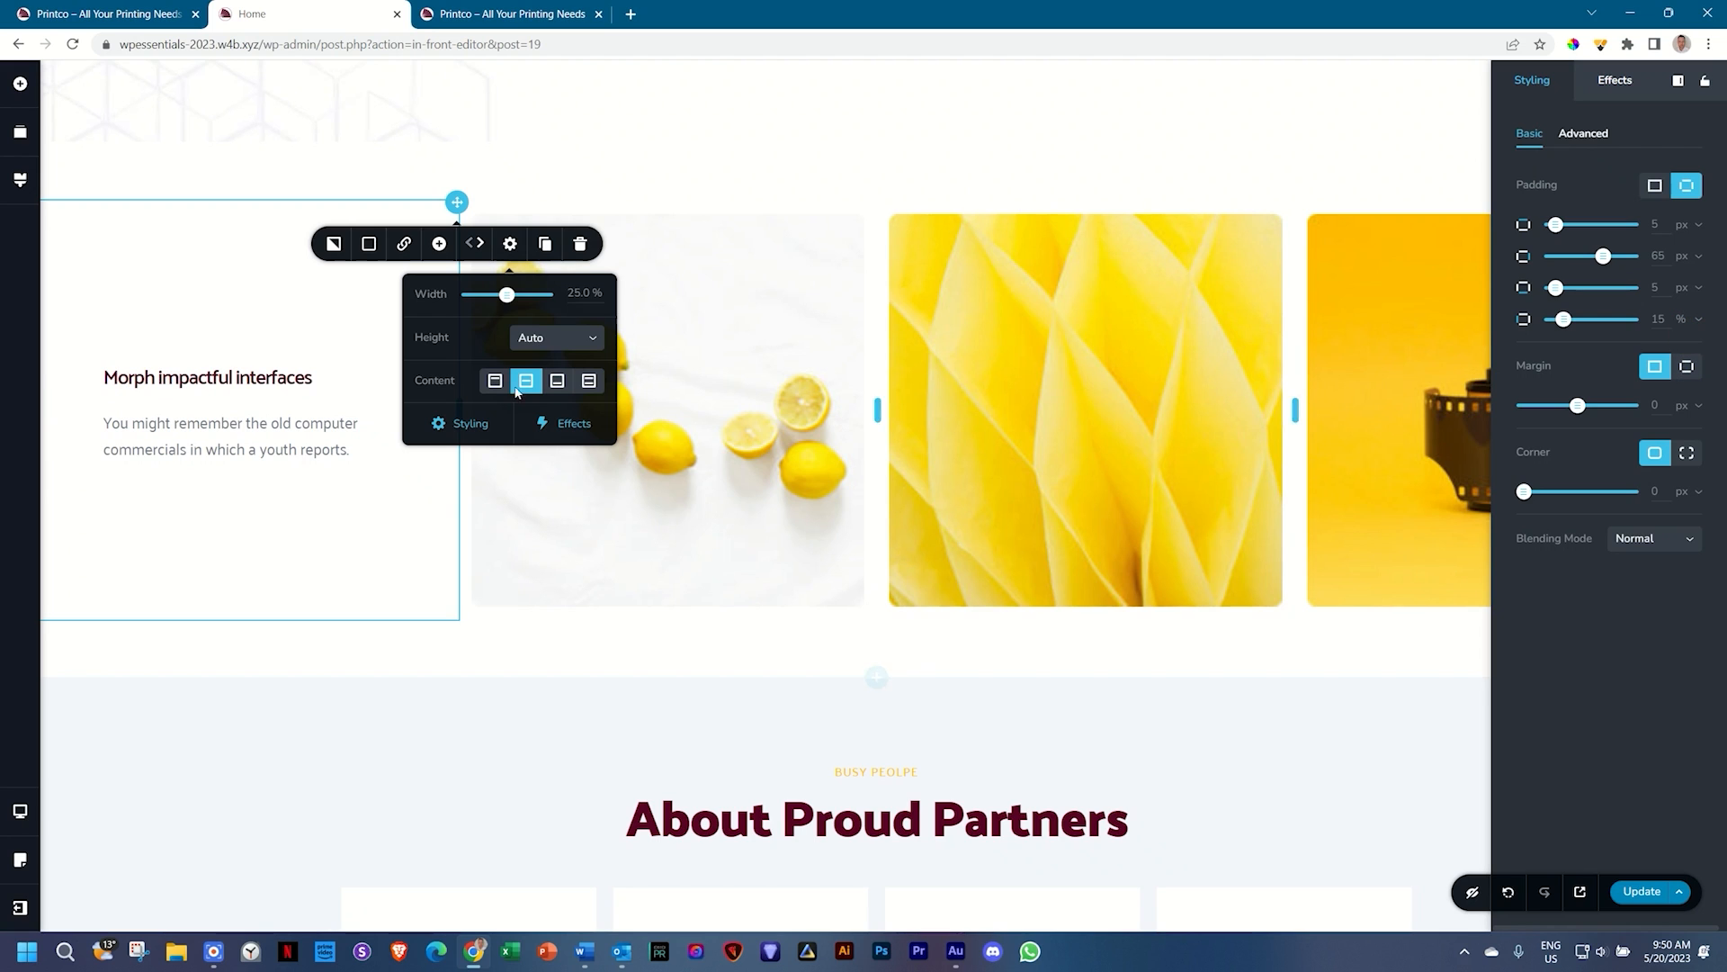
pyautogui.click(233, 432)
pyautogui.click(332, 326)
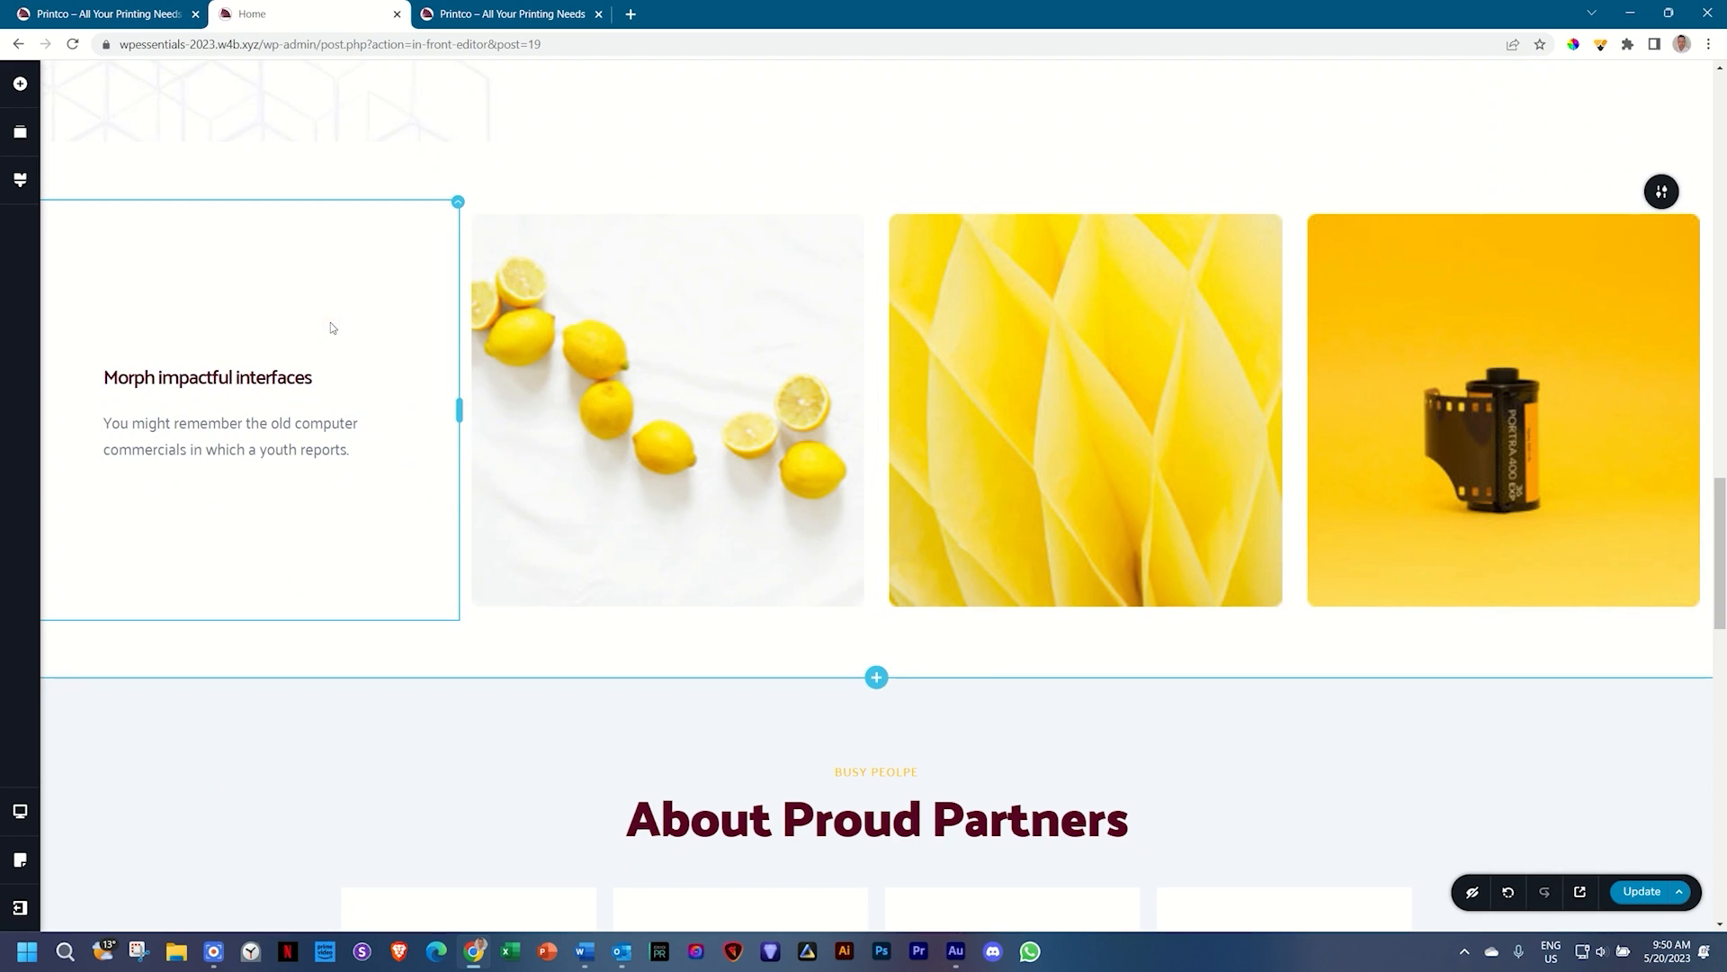
# Step: Replace the heading with 'See our work in action'
pyautogui.doubleClick(192, 385)
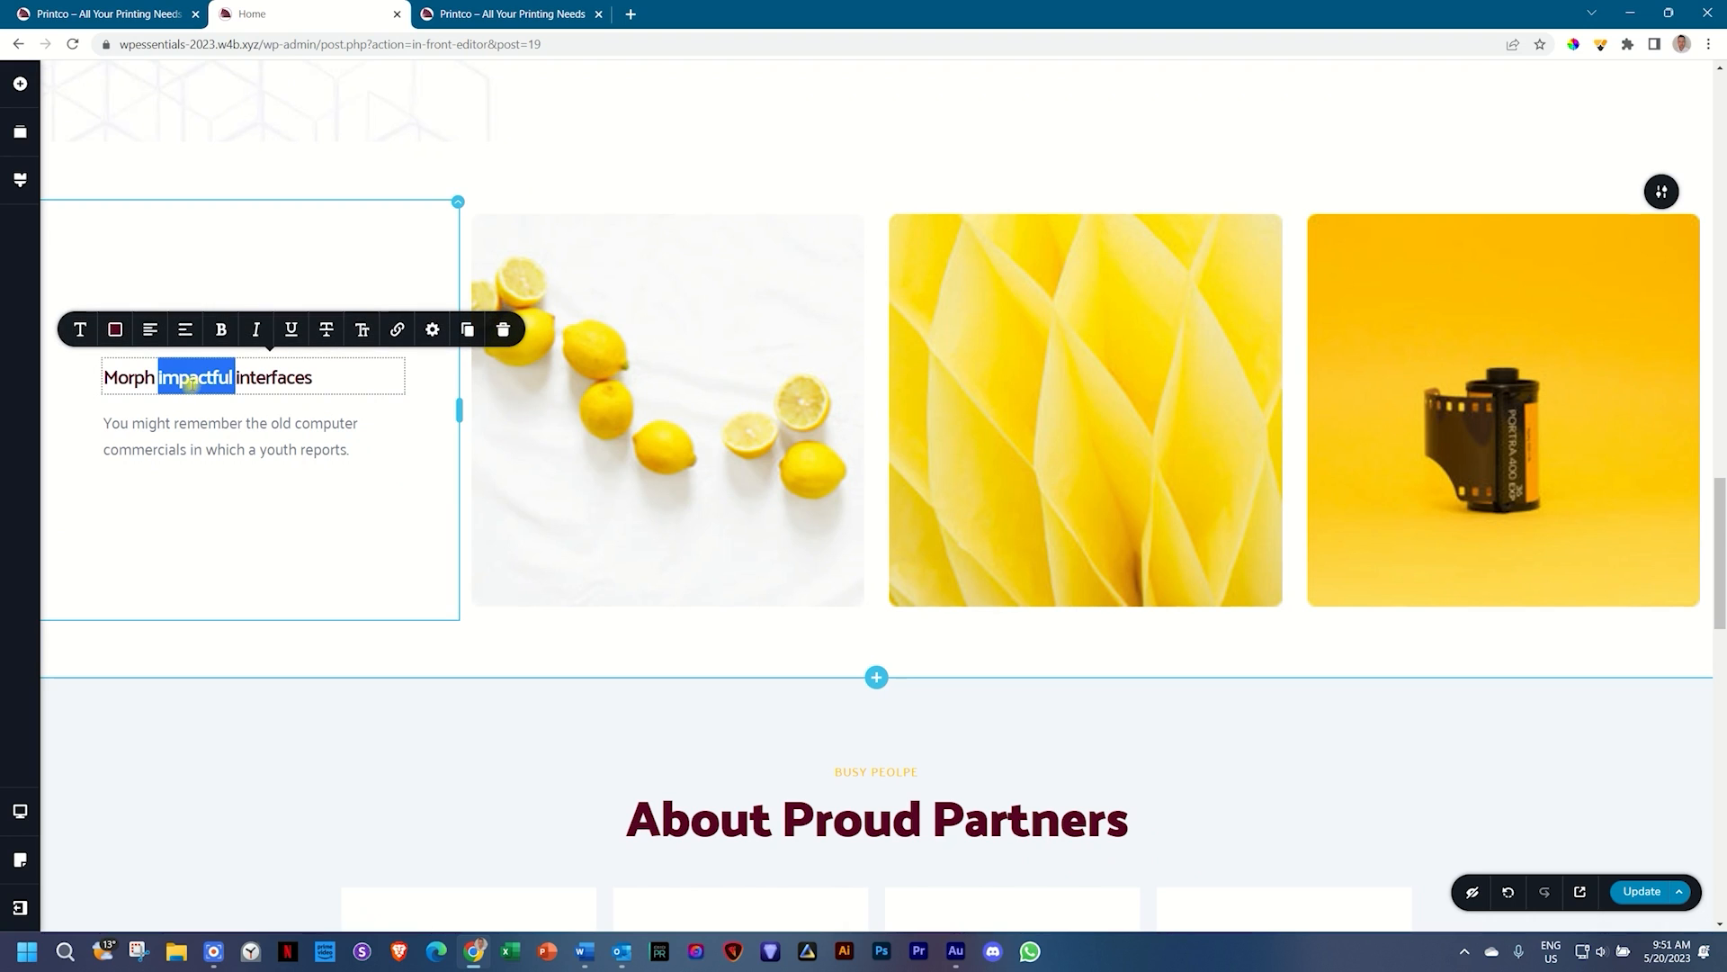
pyautogui.tripleClick(191, 385)
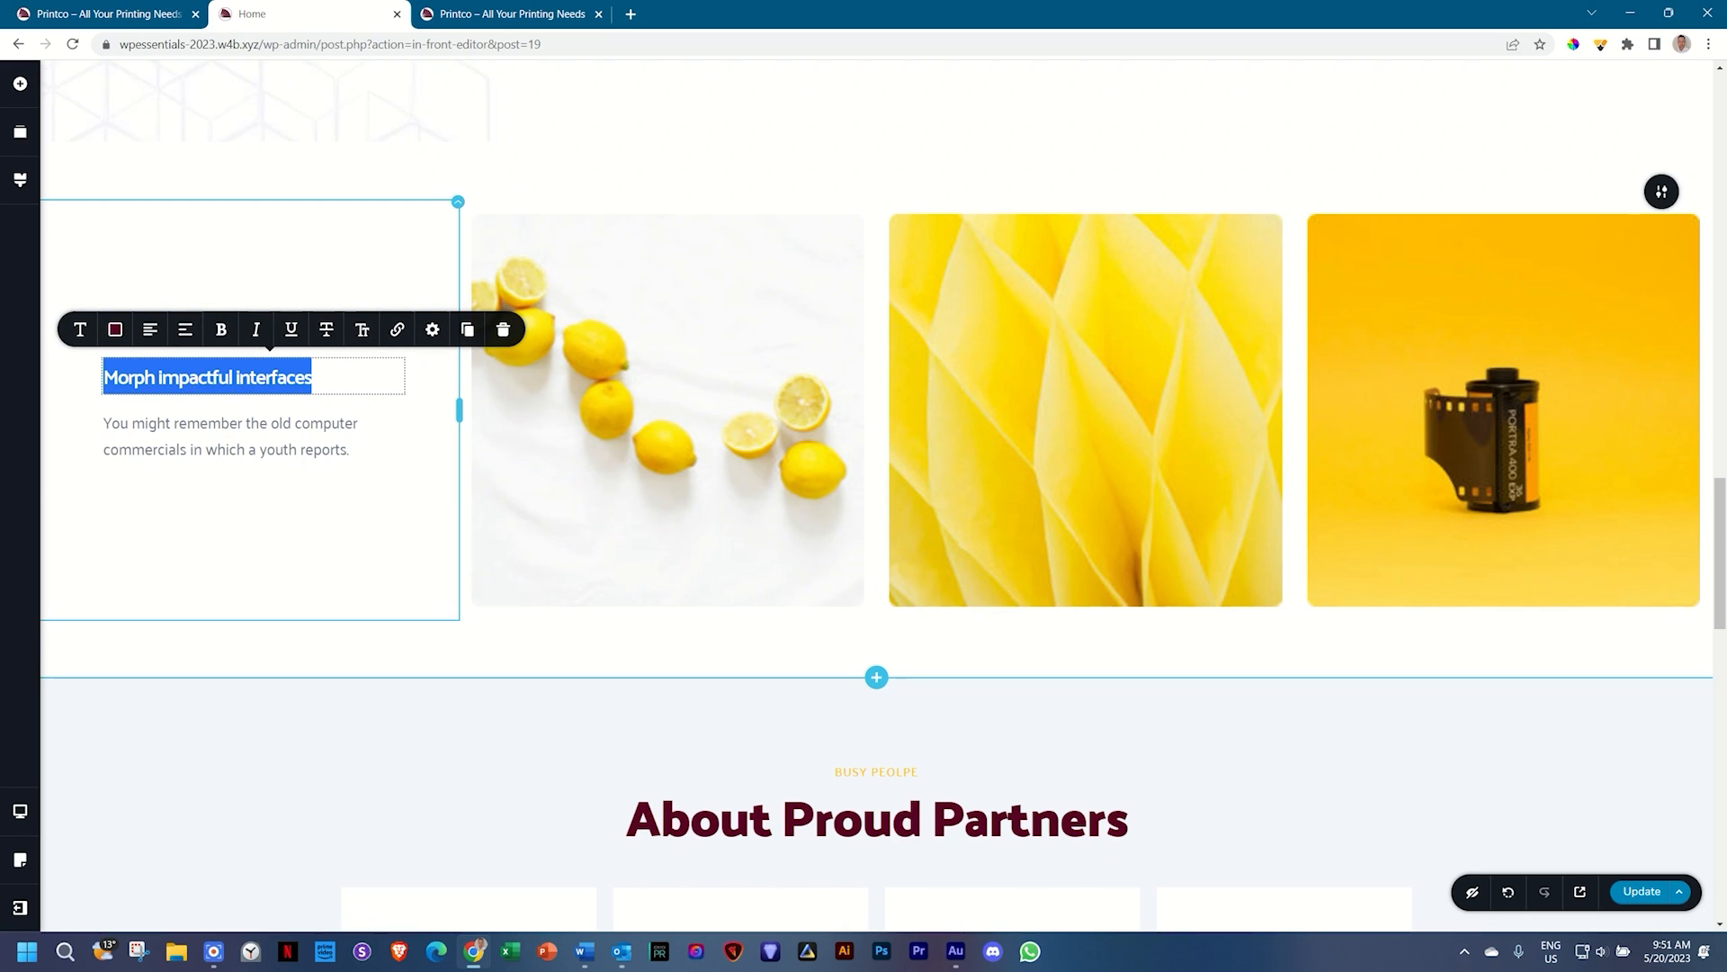
pyautogui.write('See our wo')
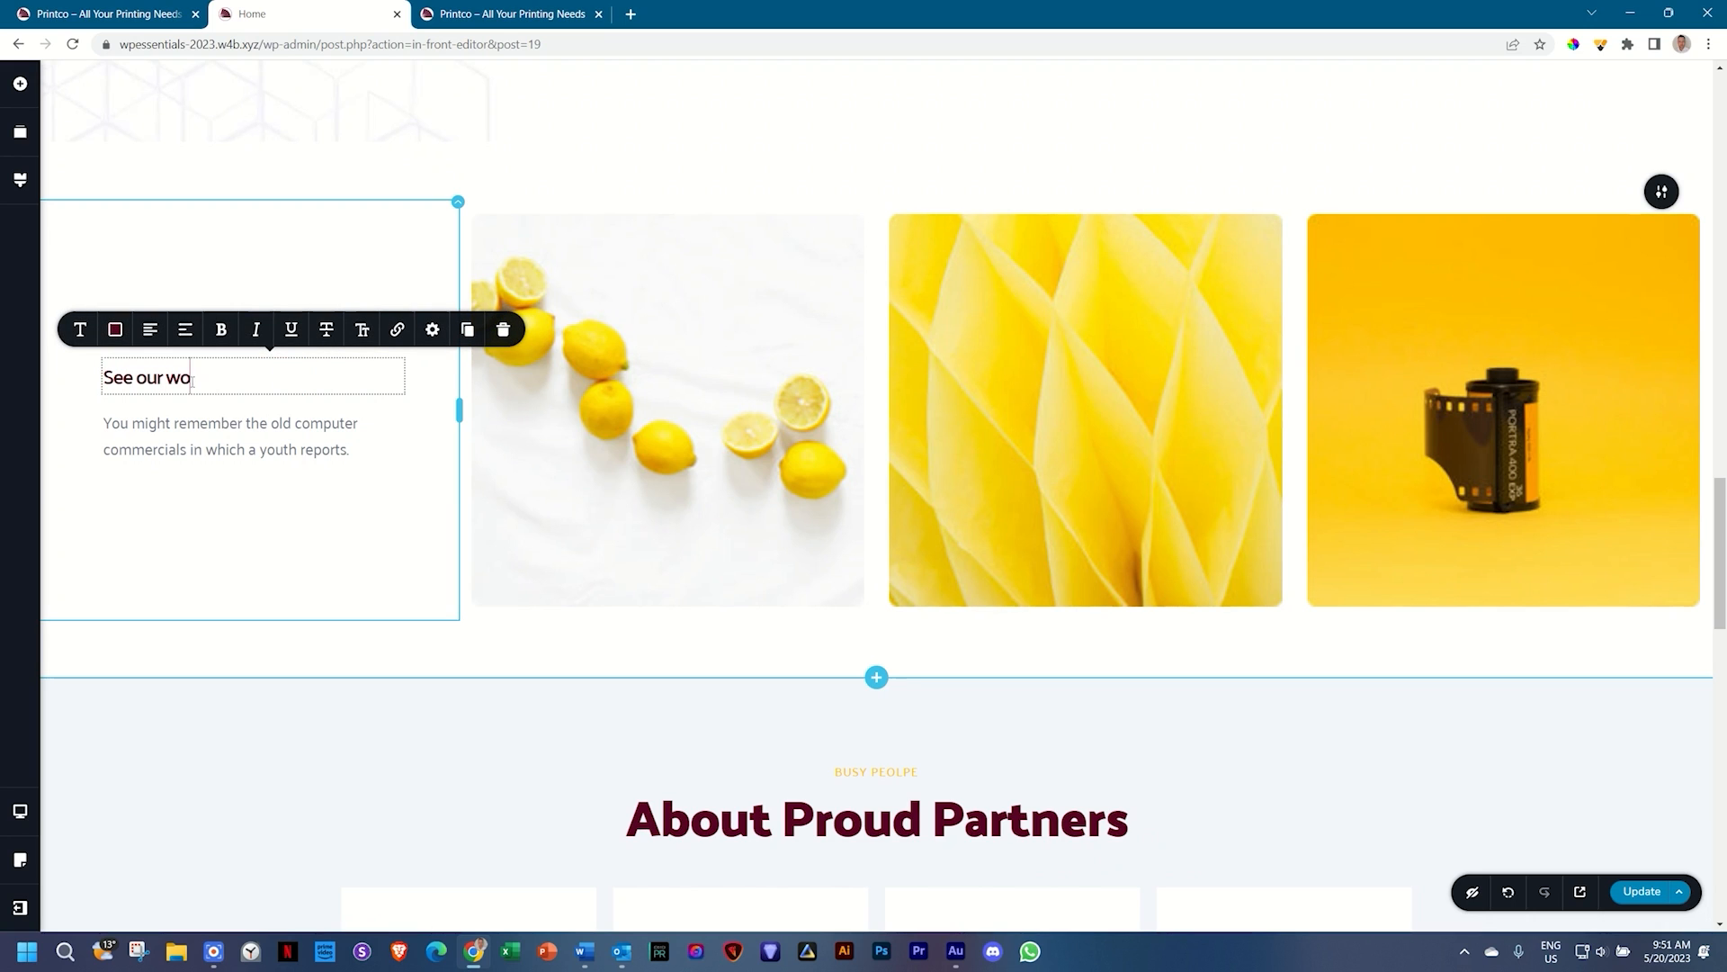
pyautogui.write('rk in action.')
pyautogui.click(135, 450)
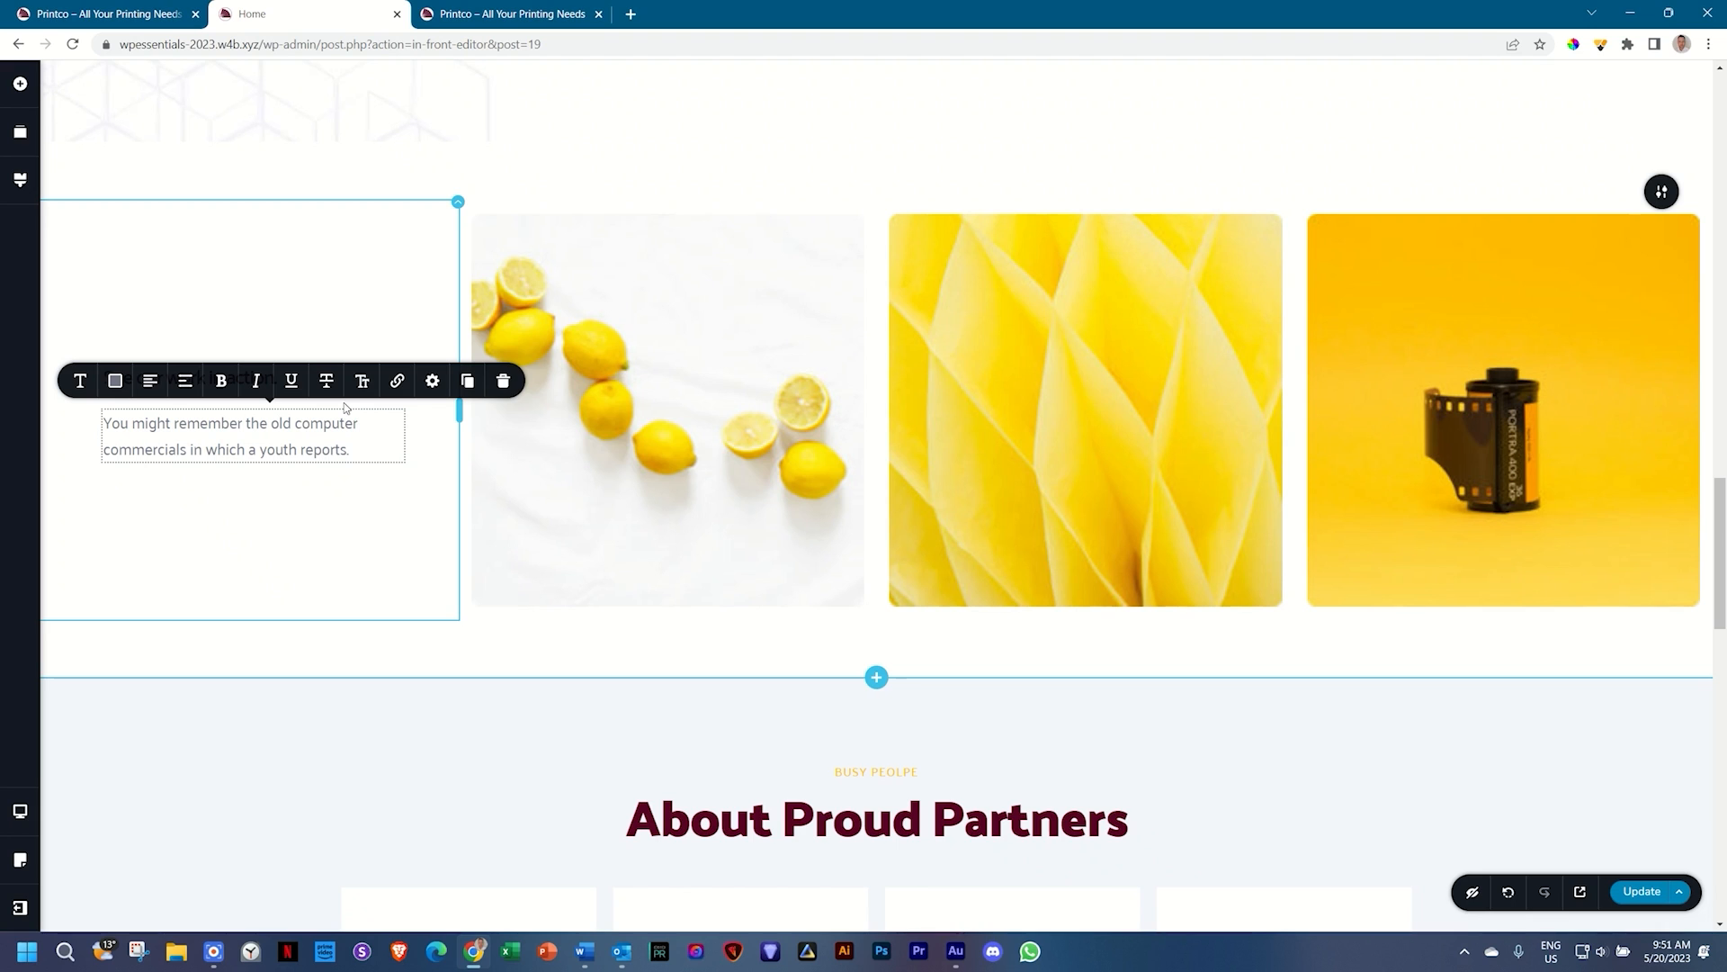
# Step: Open the lemon image's settings and close them without changes
pyautogui.click(796, 401)
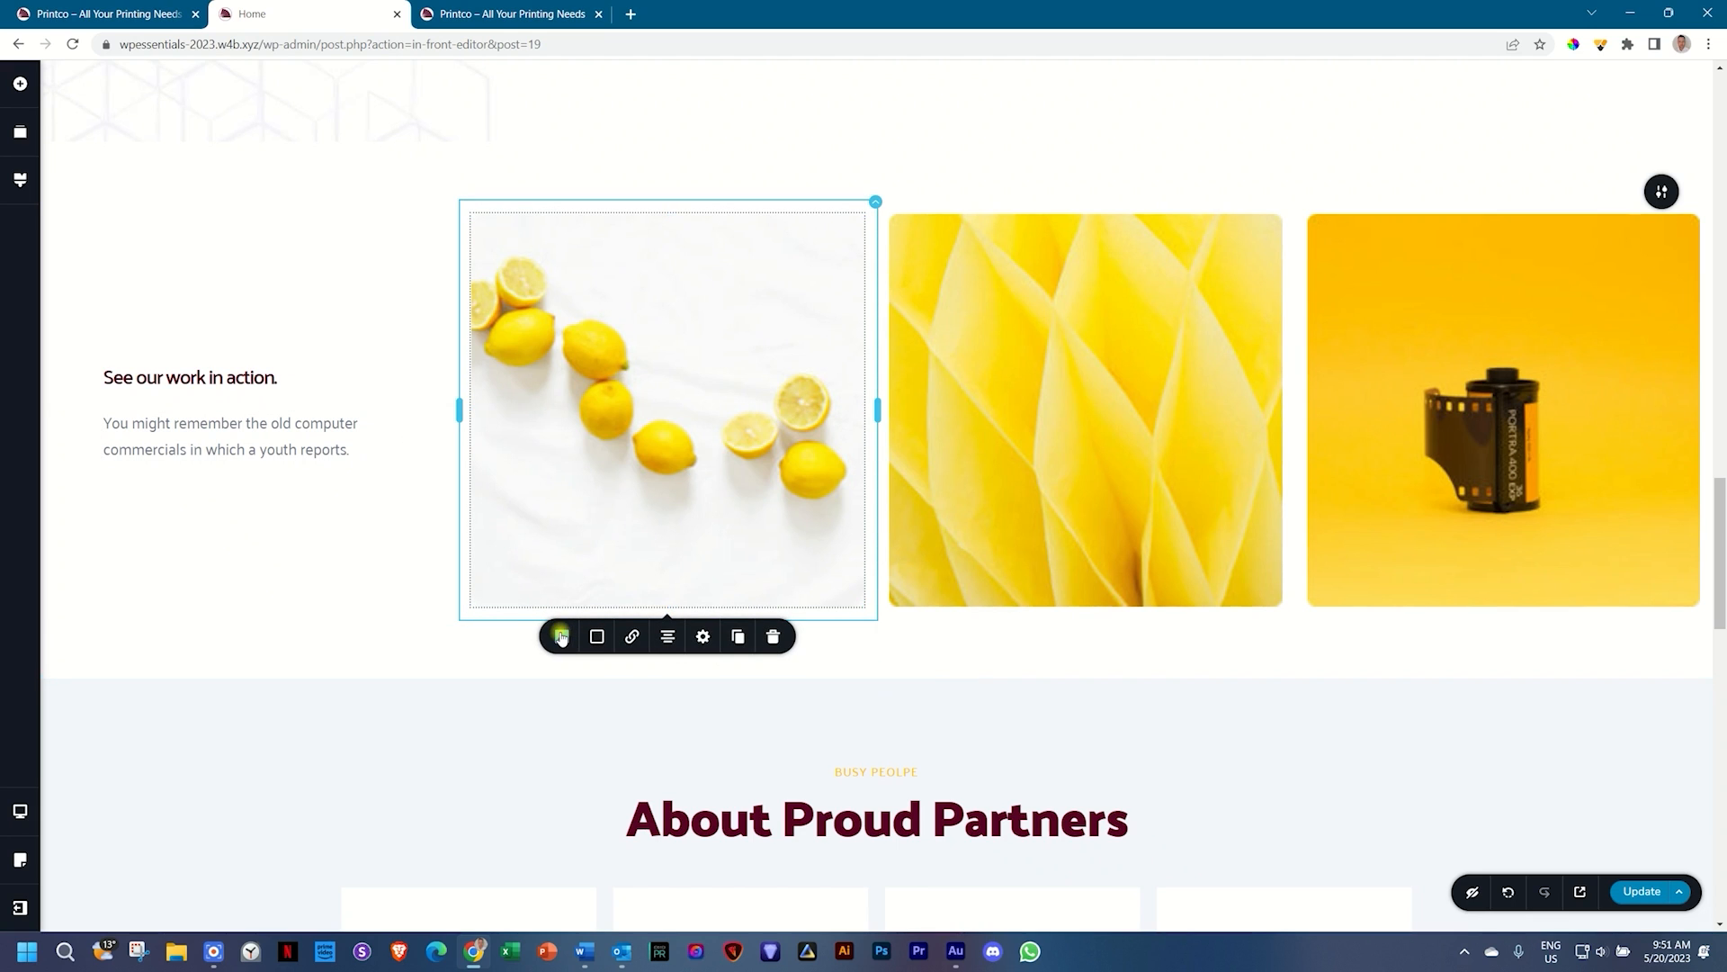
pyautogui.click(561, 637)
pyautogui.click(644, 705)
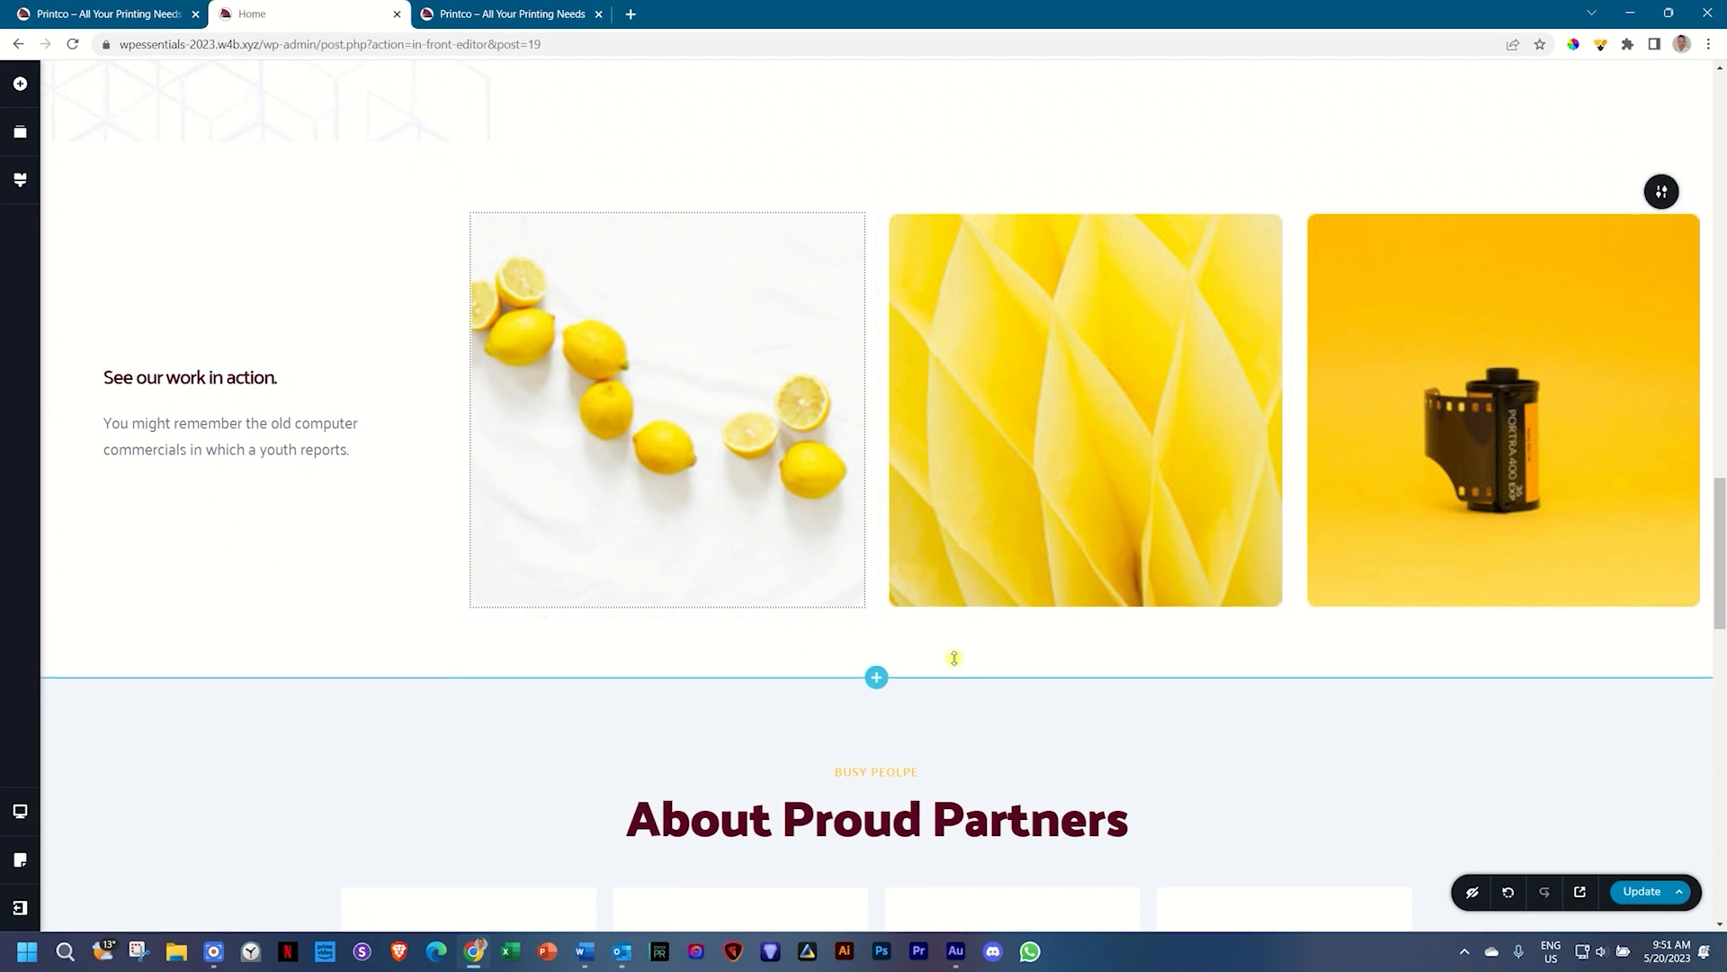
pyautogui.scroll(2, 1033, 670)
pyautogui.click(1216, 719)
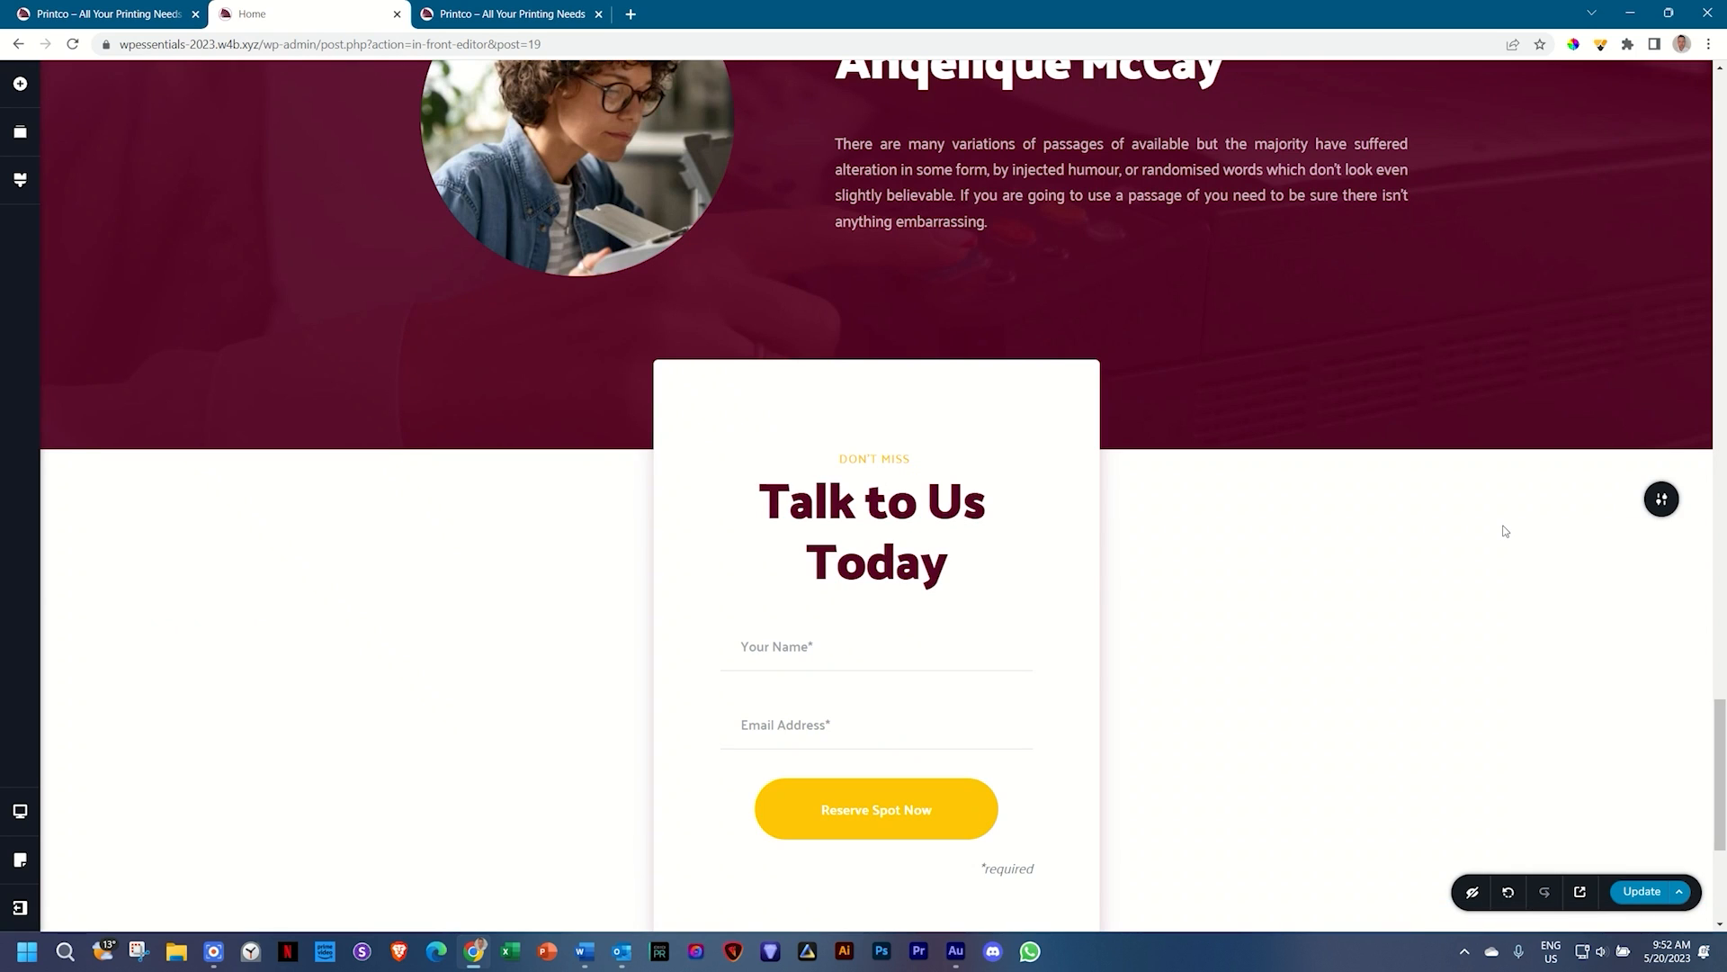
pyautogui.scroll(20, 1502, 530)
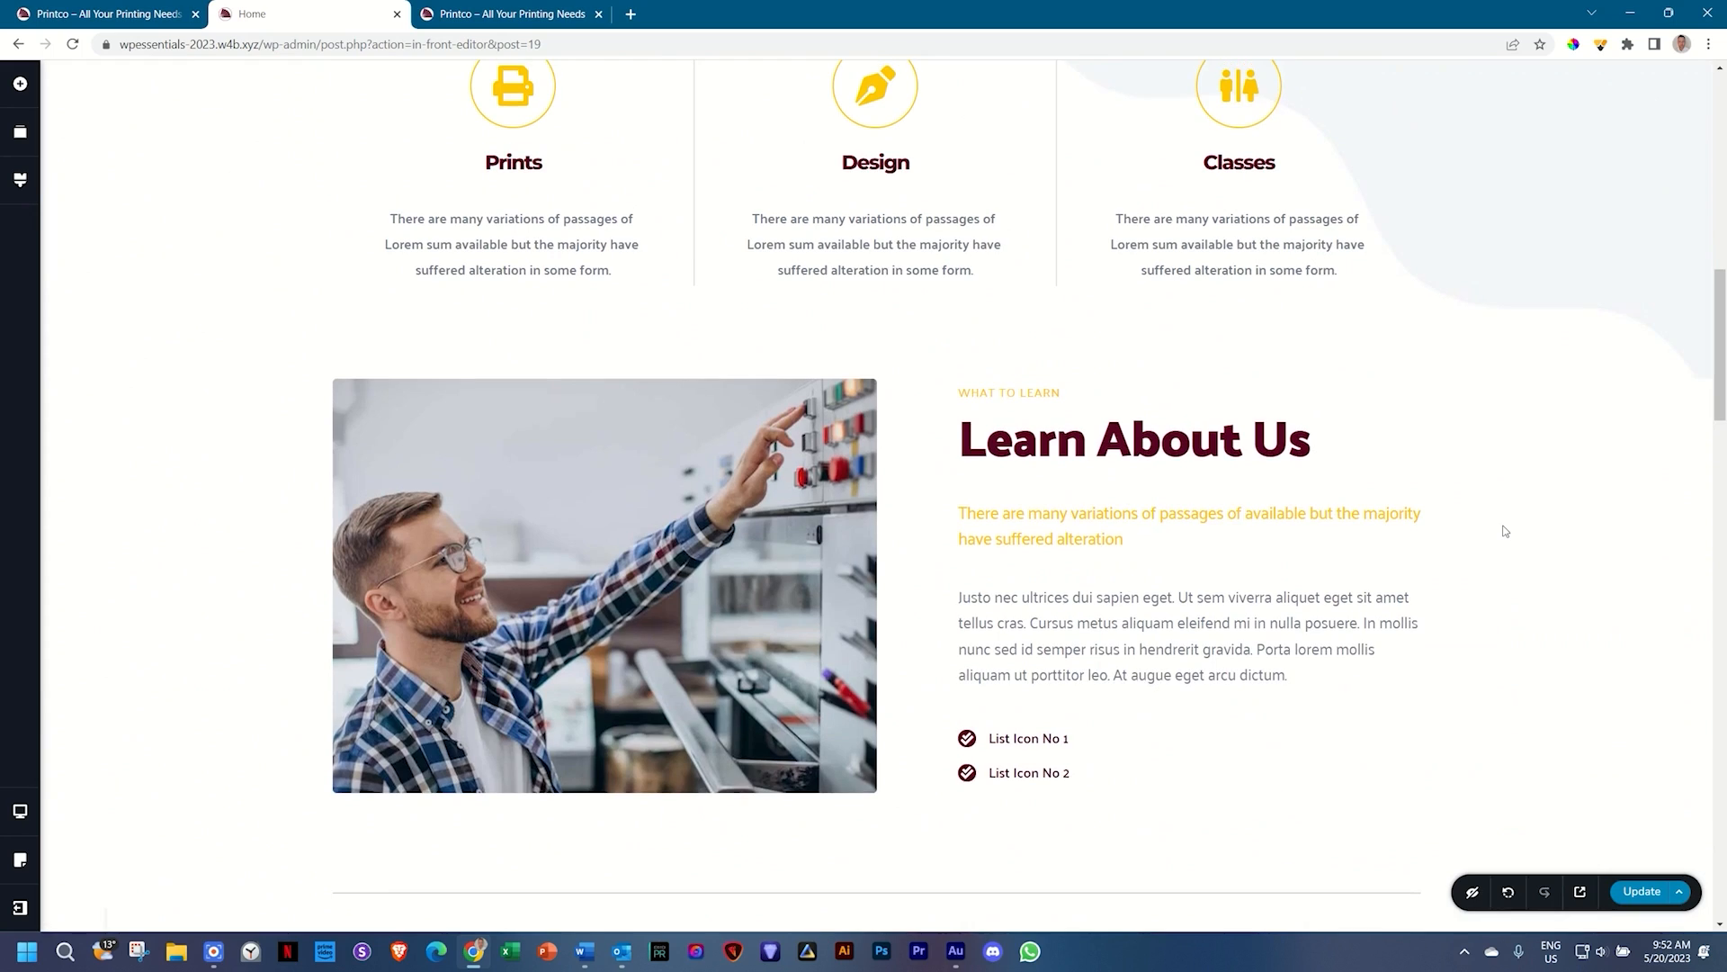
pyautogui.scroll(3, 1504, 531)
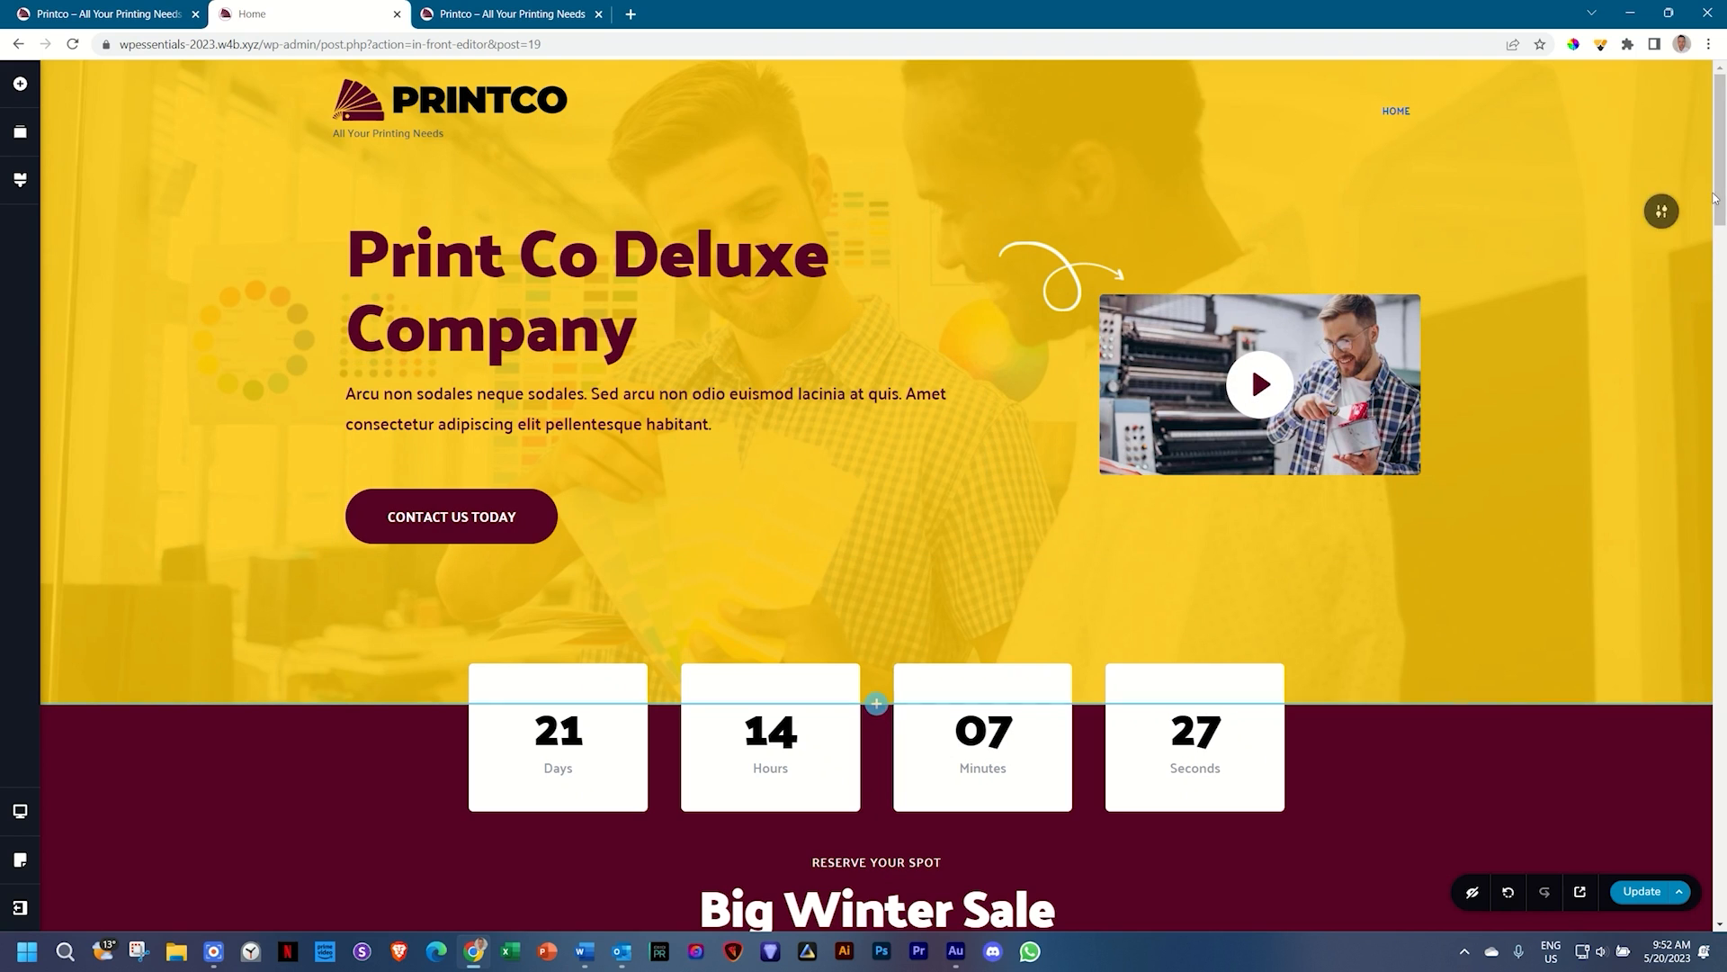
pyautogui.scroll(-2, 1722, 229)
pyautogui.moveTo(1722, 228); pyautogui.dragTo(1723, 459)
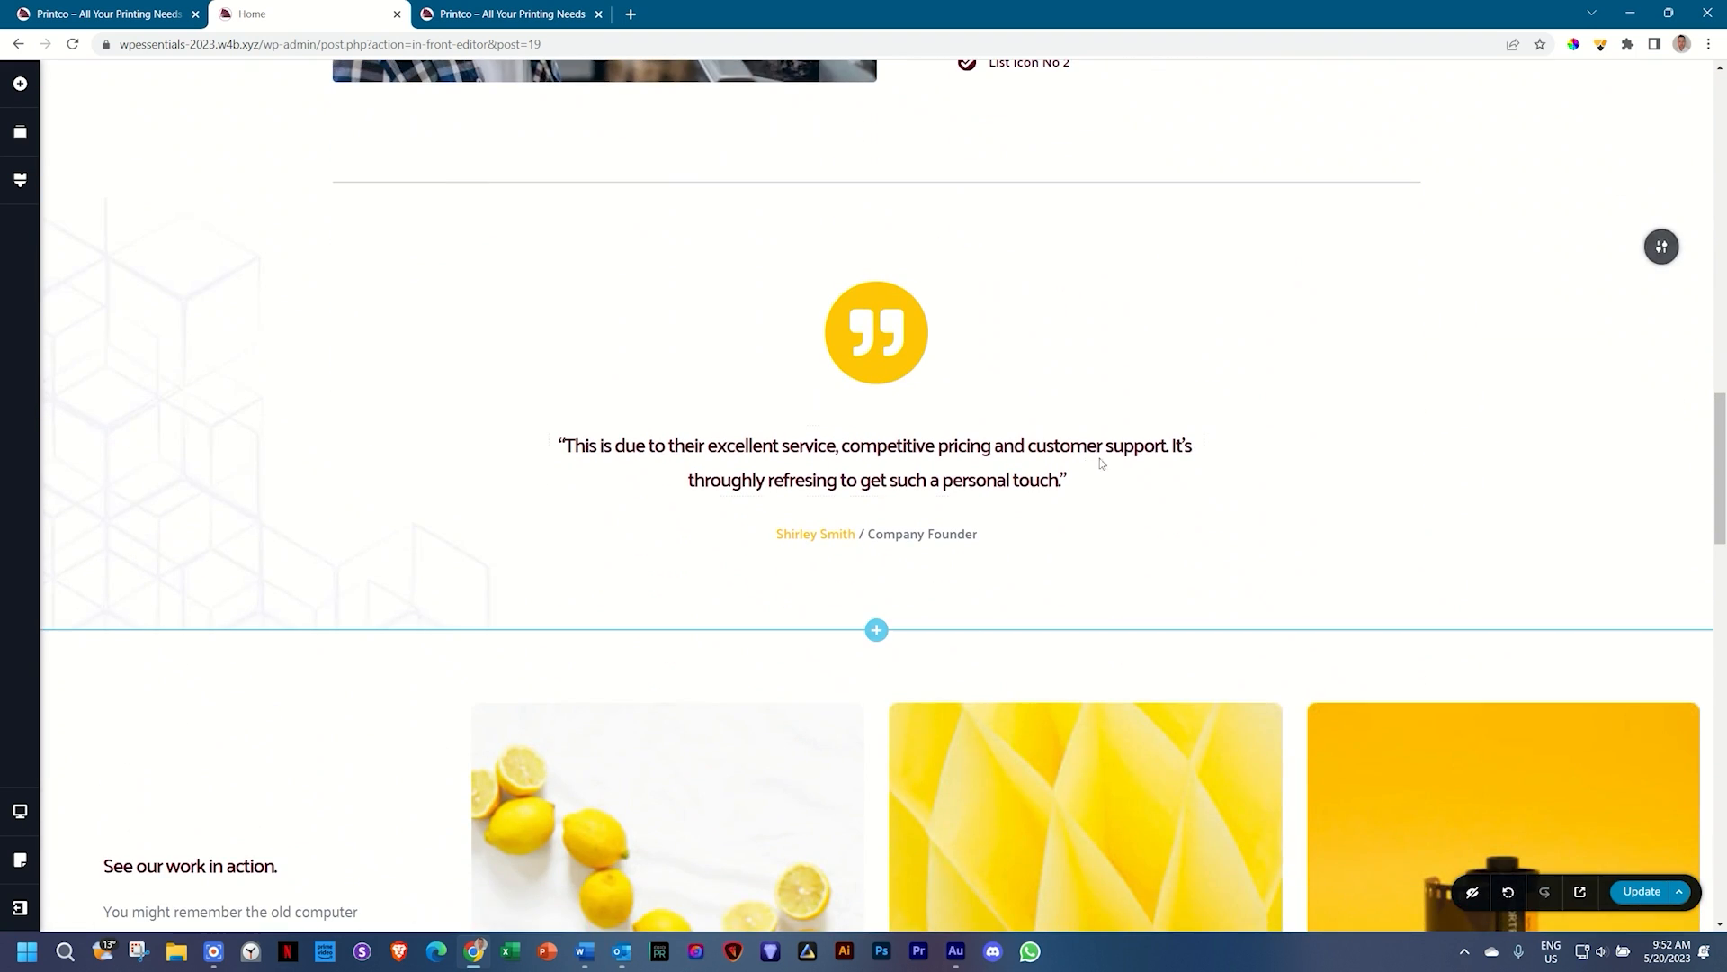
pyautogui.click(826, 454)
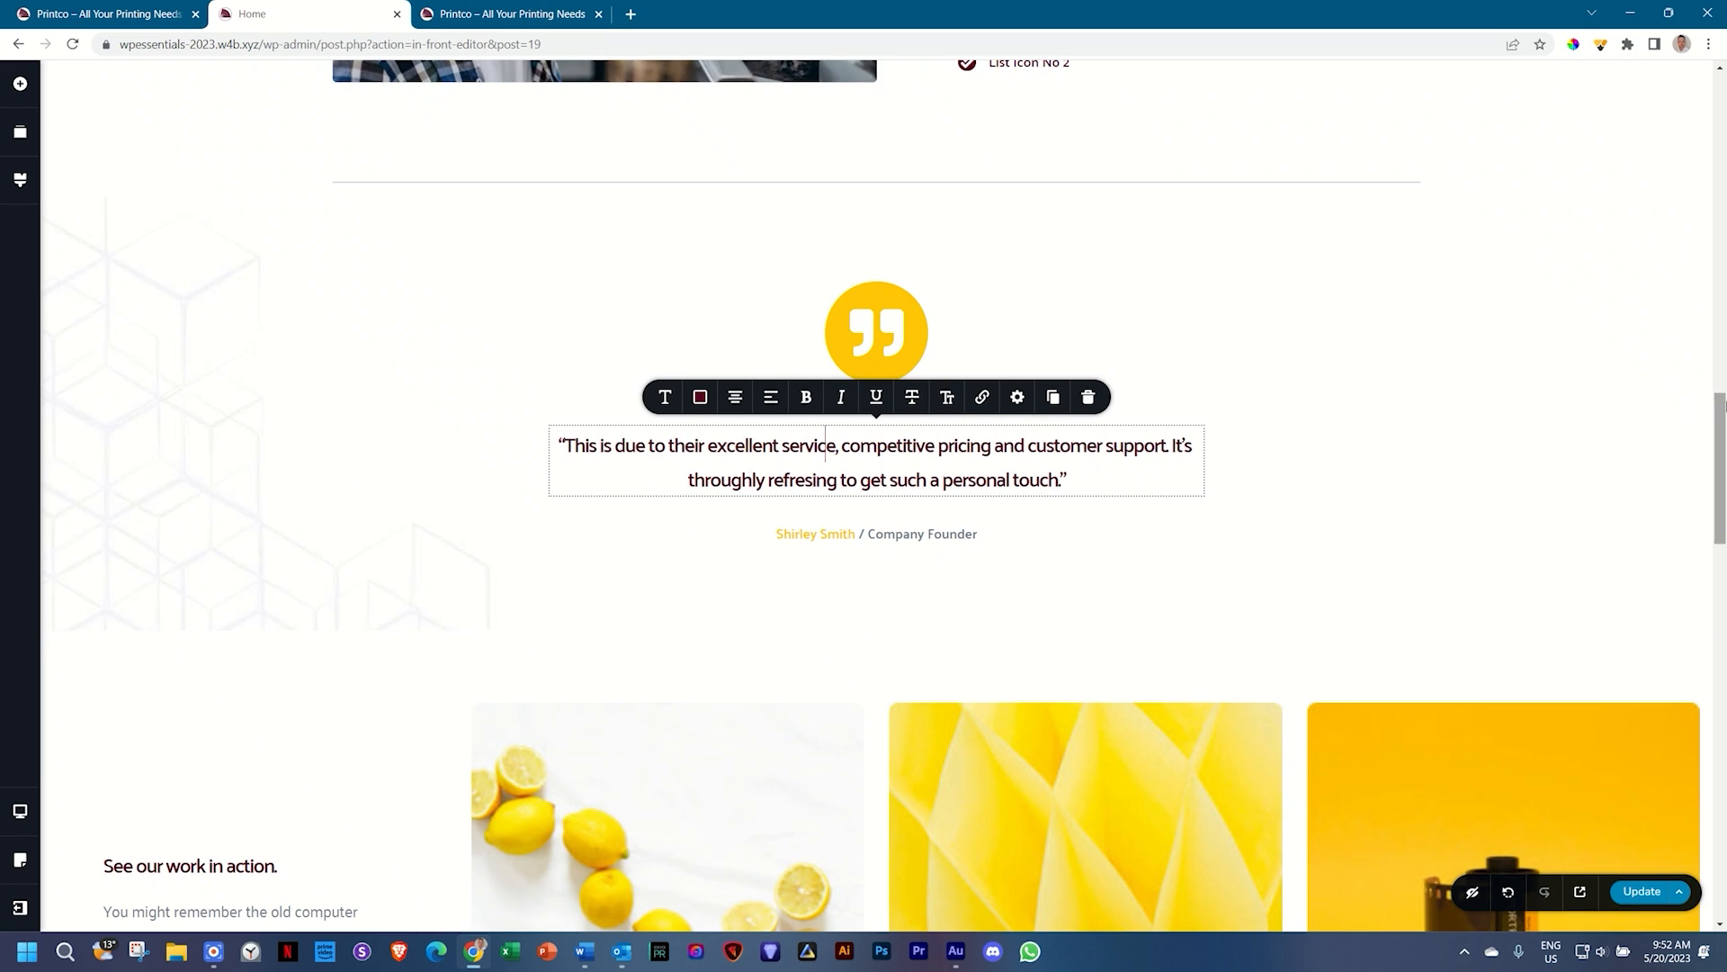
pyautogui.moveTo(1723, 423); pyautogui.dragTo(1723, 607)
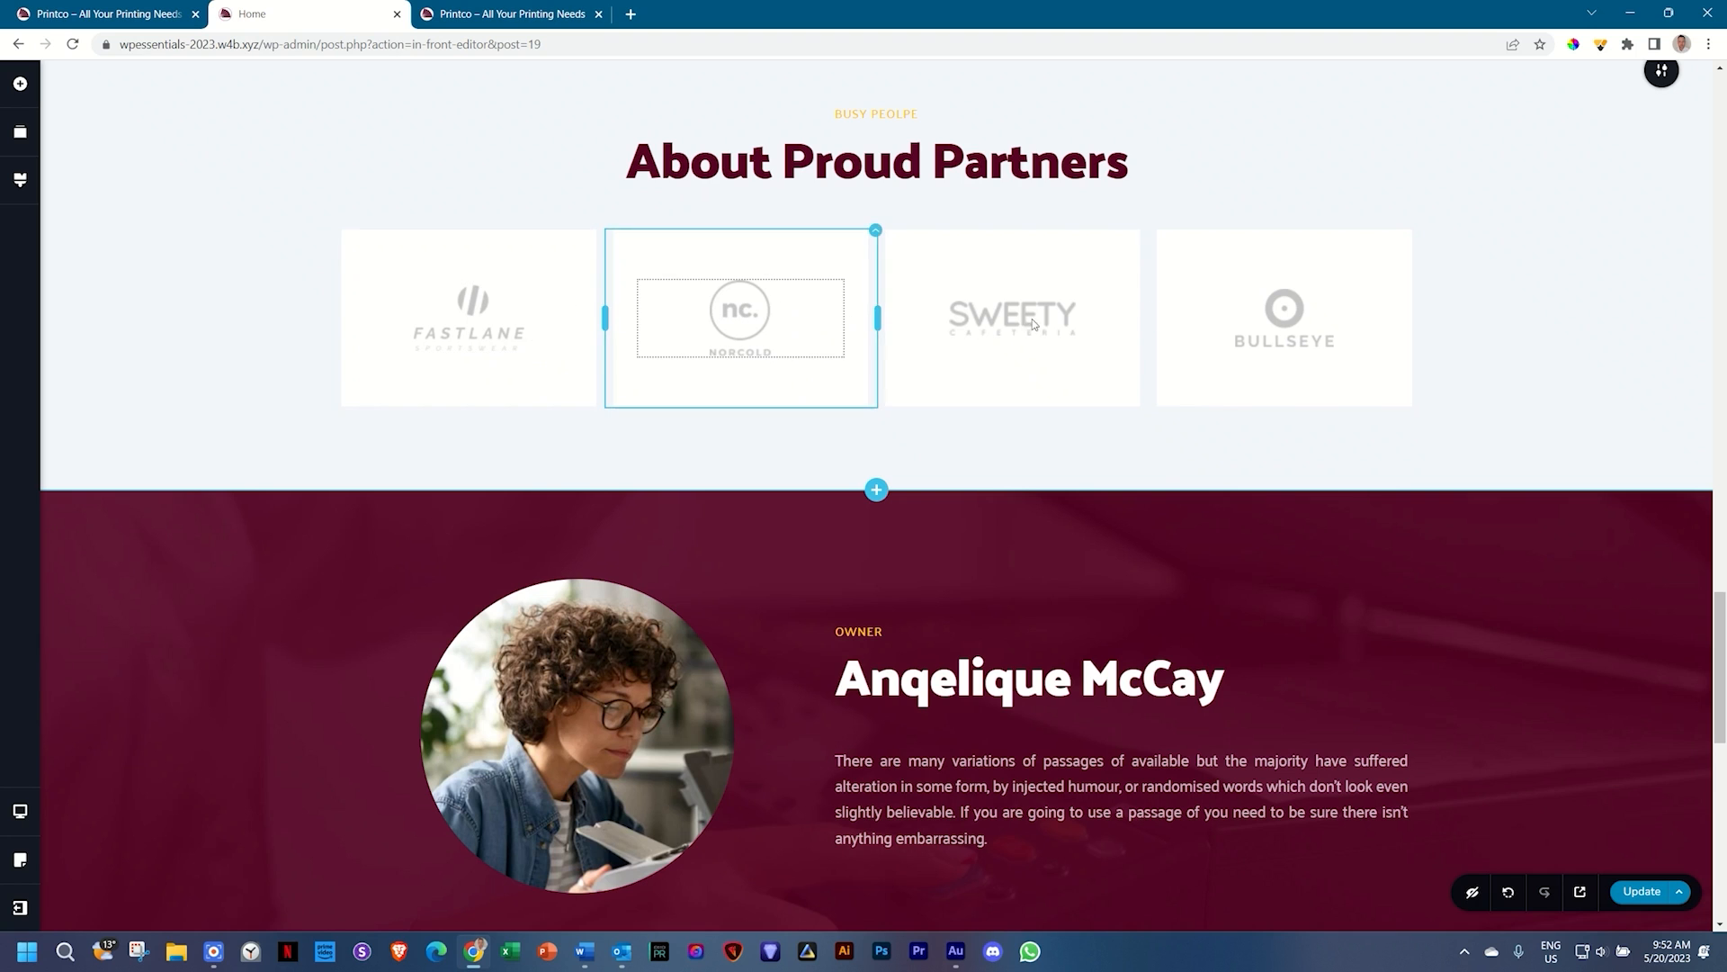
pyautogui.moveTo(1721, 703); pyautogui.dragTo(1721, 763)
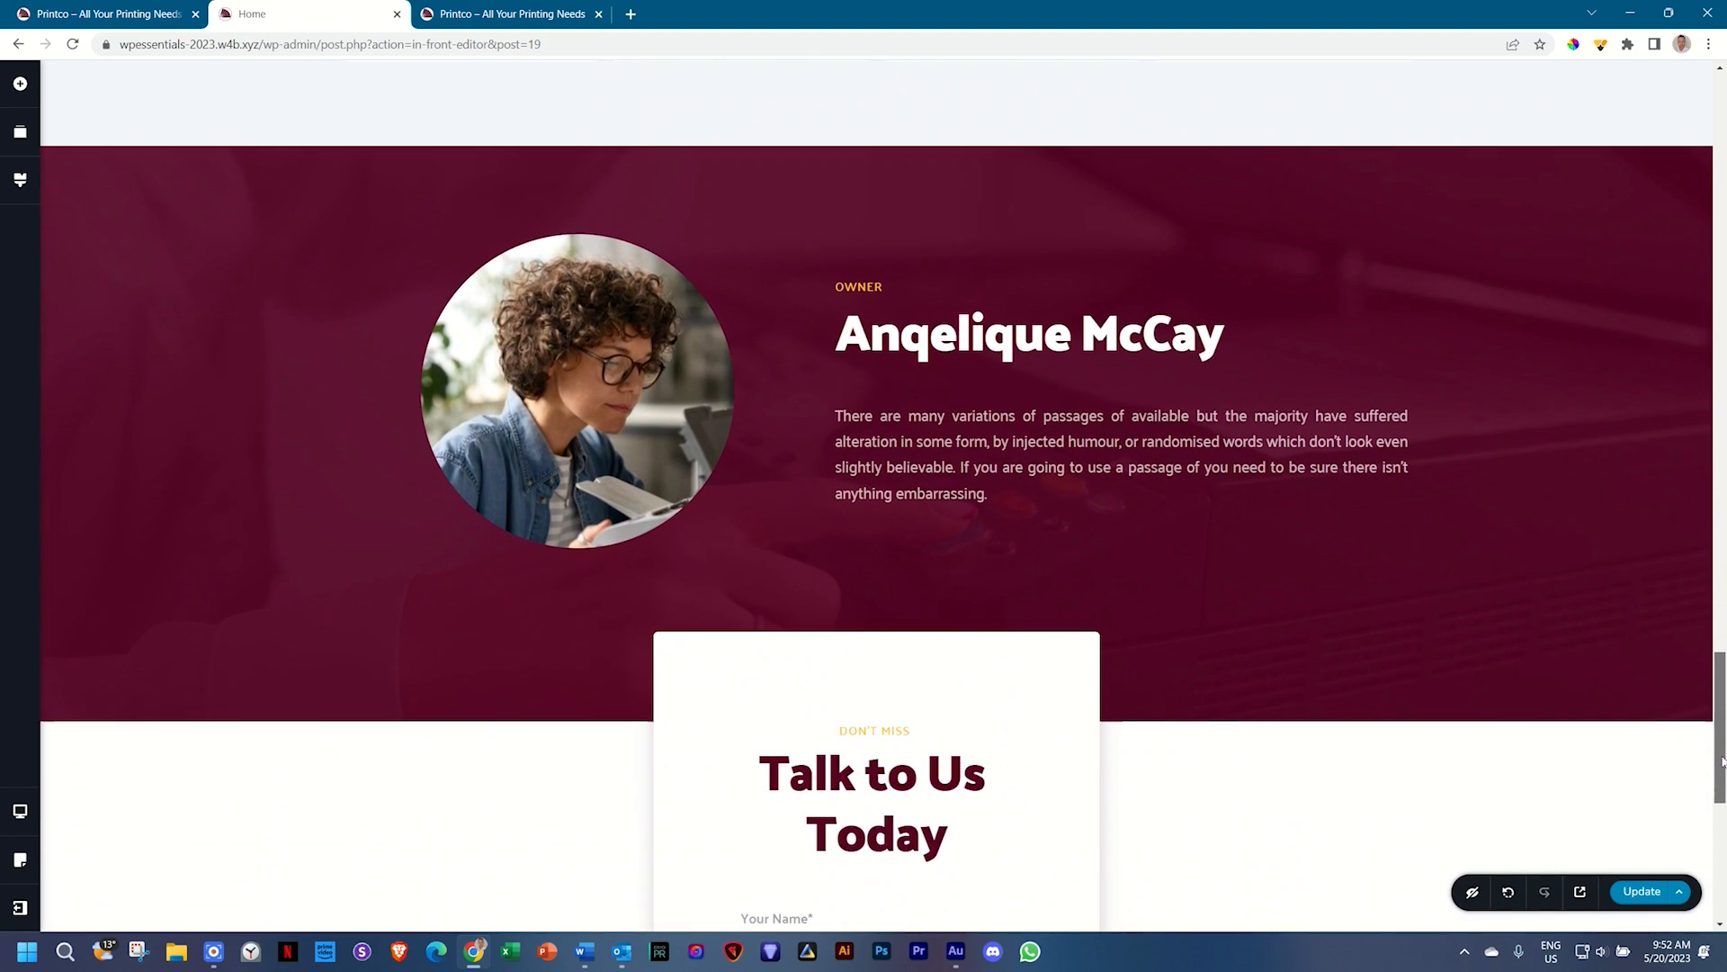
pyautogui.moveTo(1721, 680); pyautogui.dragTo(1723, 433)
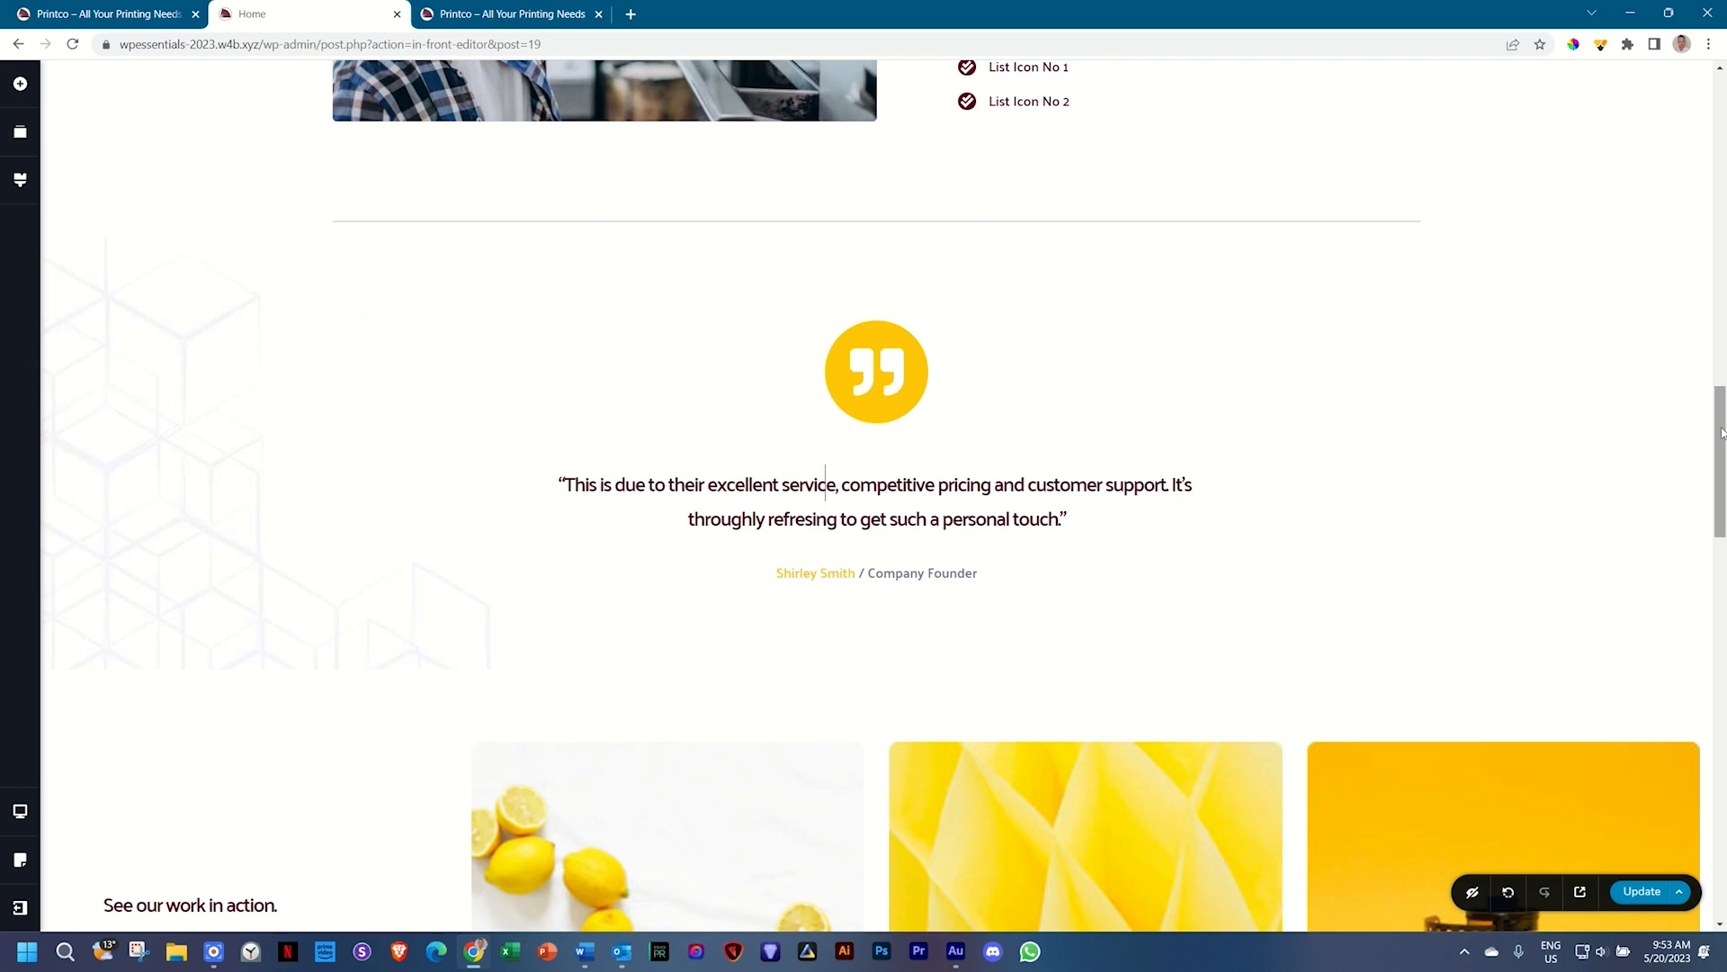
pyautogui.scroll(-5, 1723, 432)
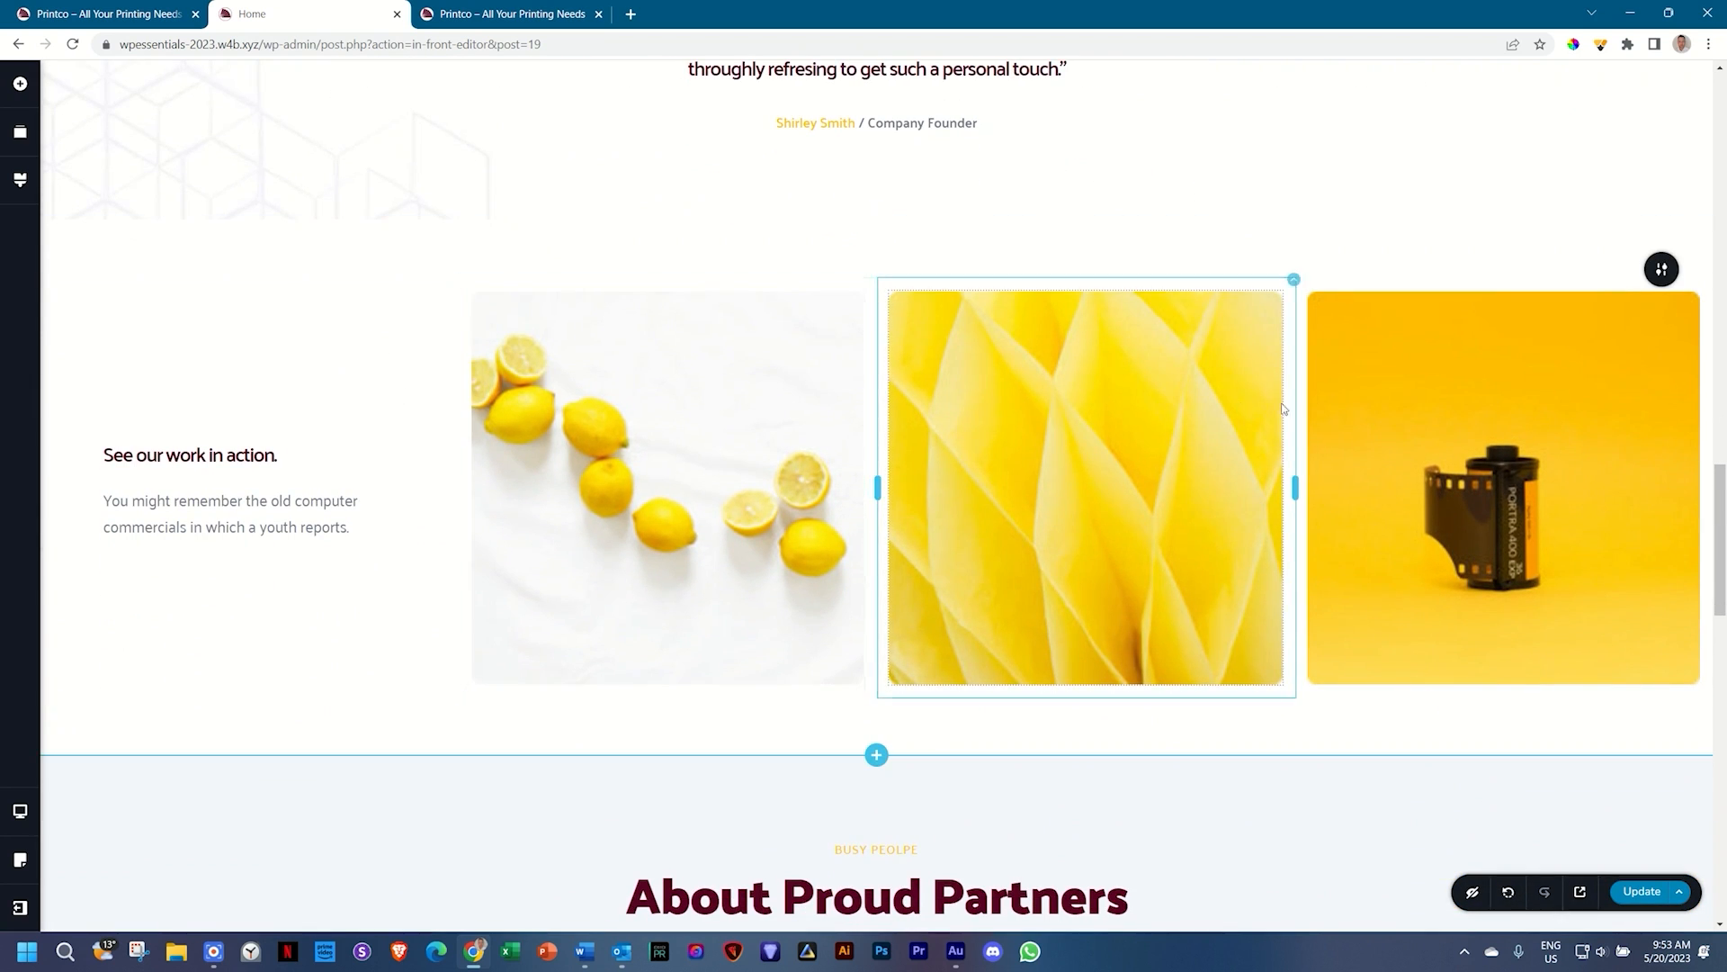
pyautogui.moveTo(1105, 240)
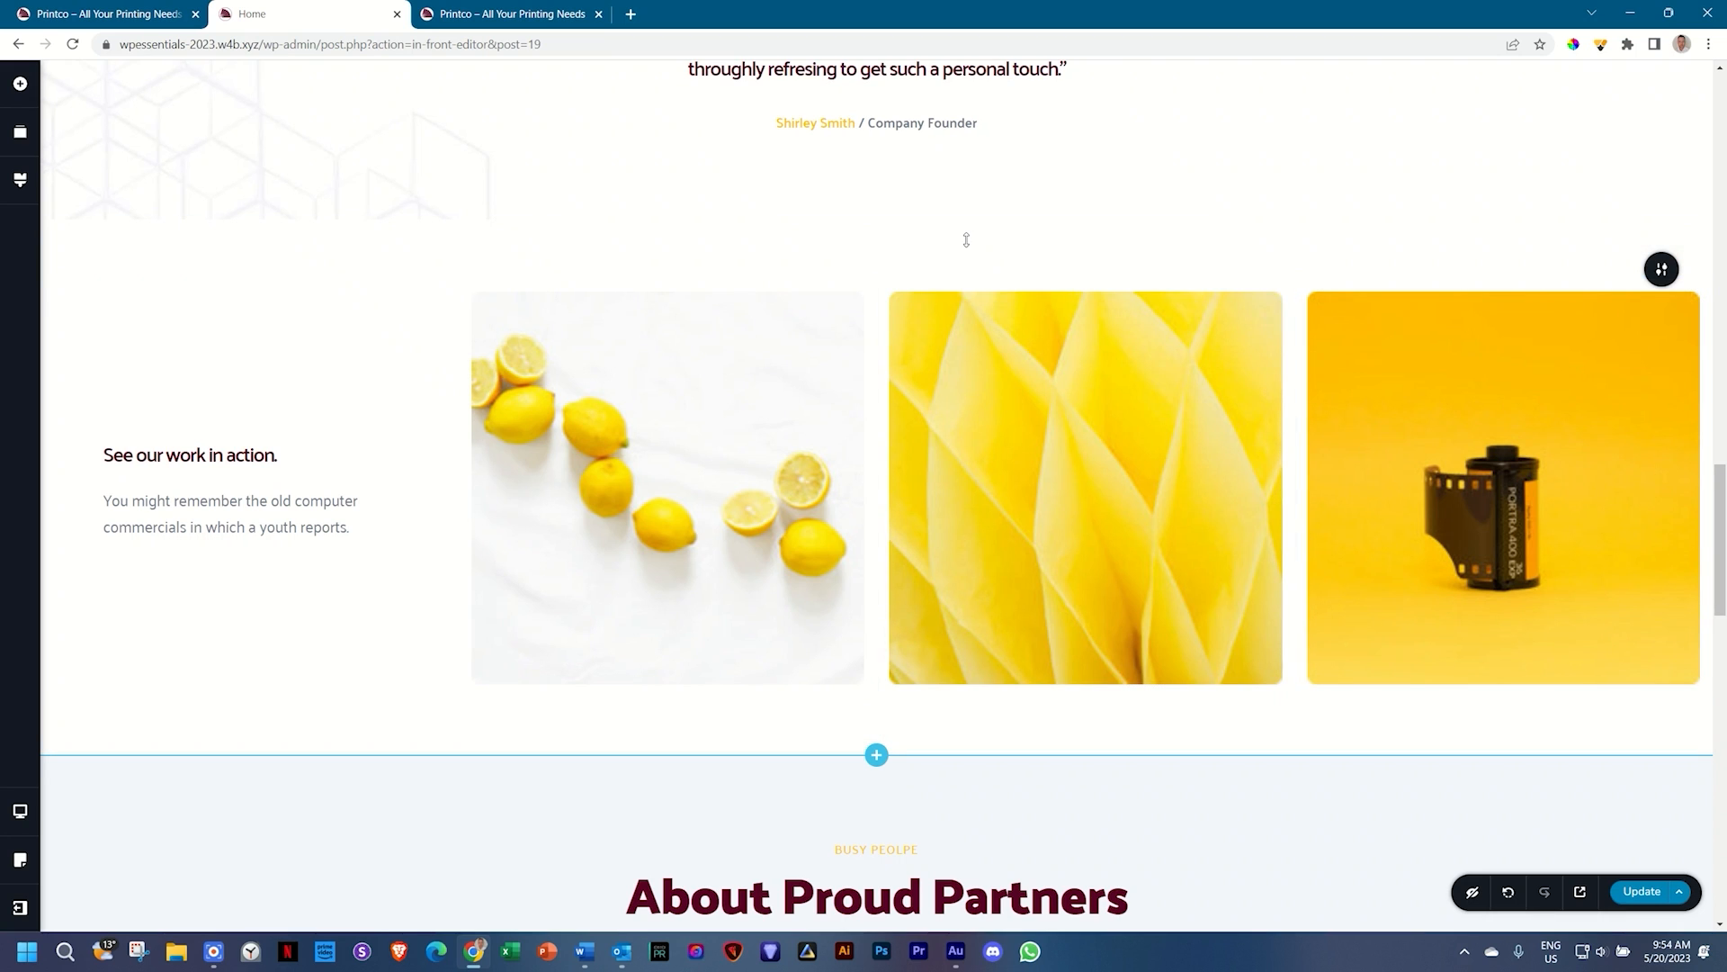
pyautogui.moveTo(1660, 269)
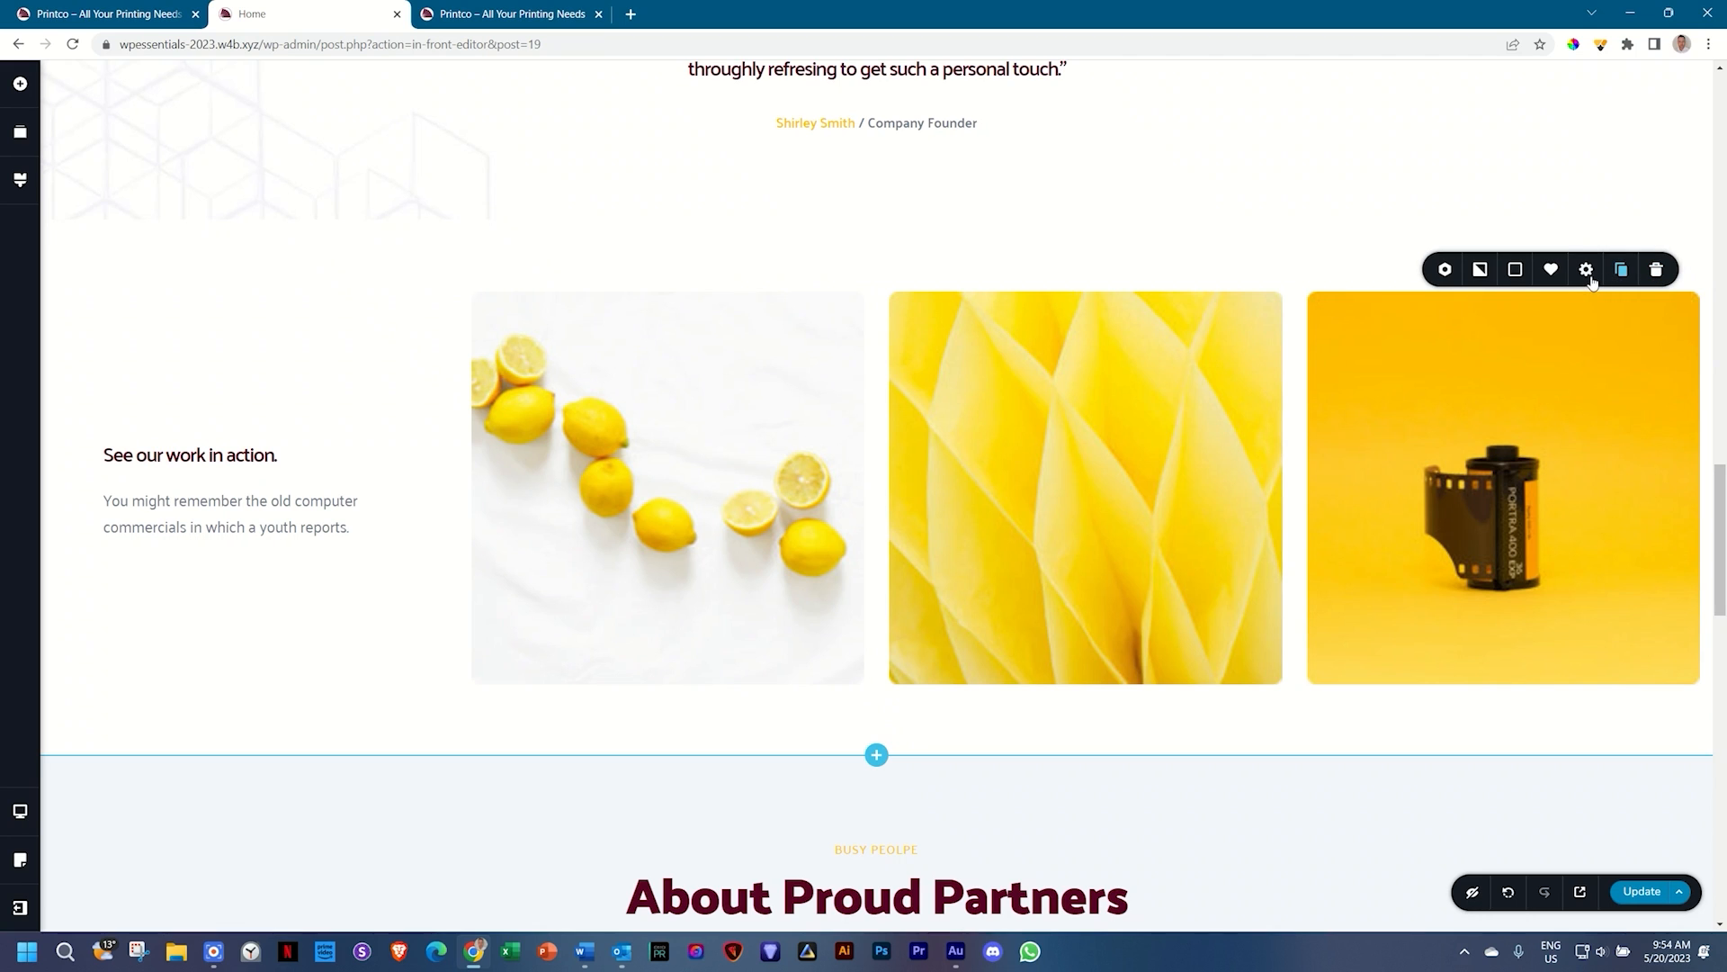
# Step: Set the gallery section's padding to 0 on all four linked sides
pyautogui.click(1591, 279)
pyautogui.click(1530, 398)
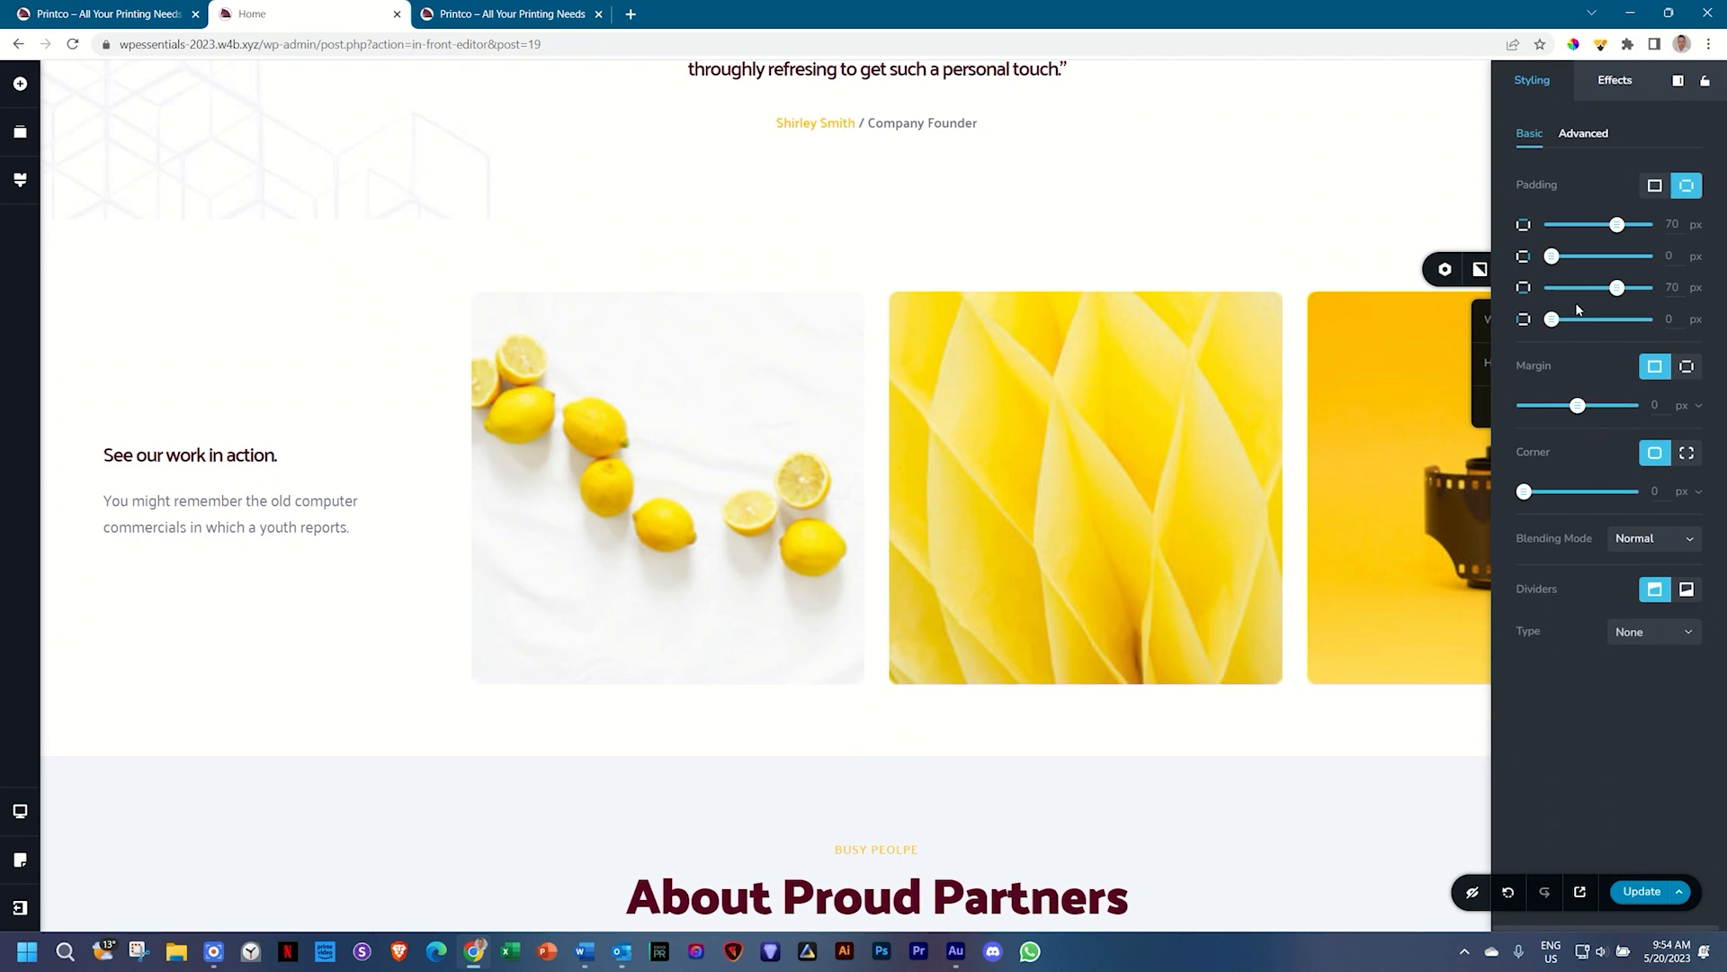
pyautogui.moveTo(1614, 227); pyautogui.dragTo(1517, 233)
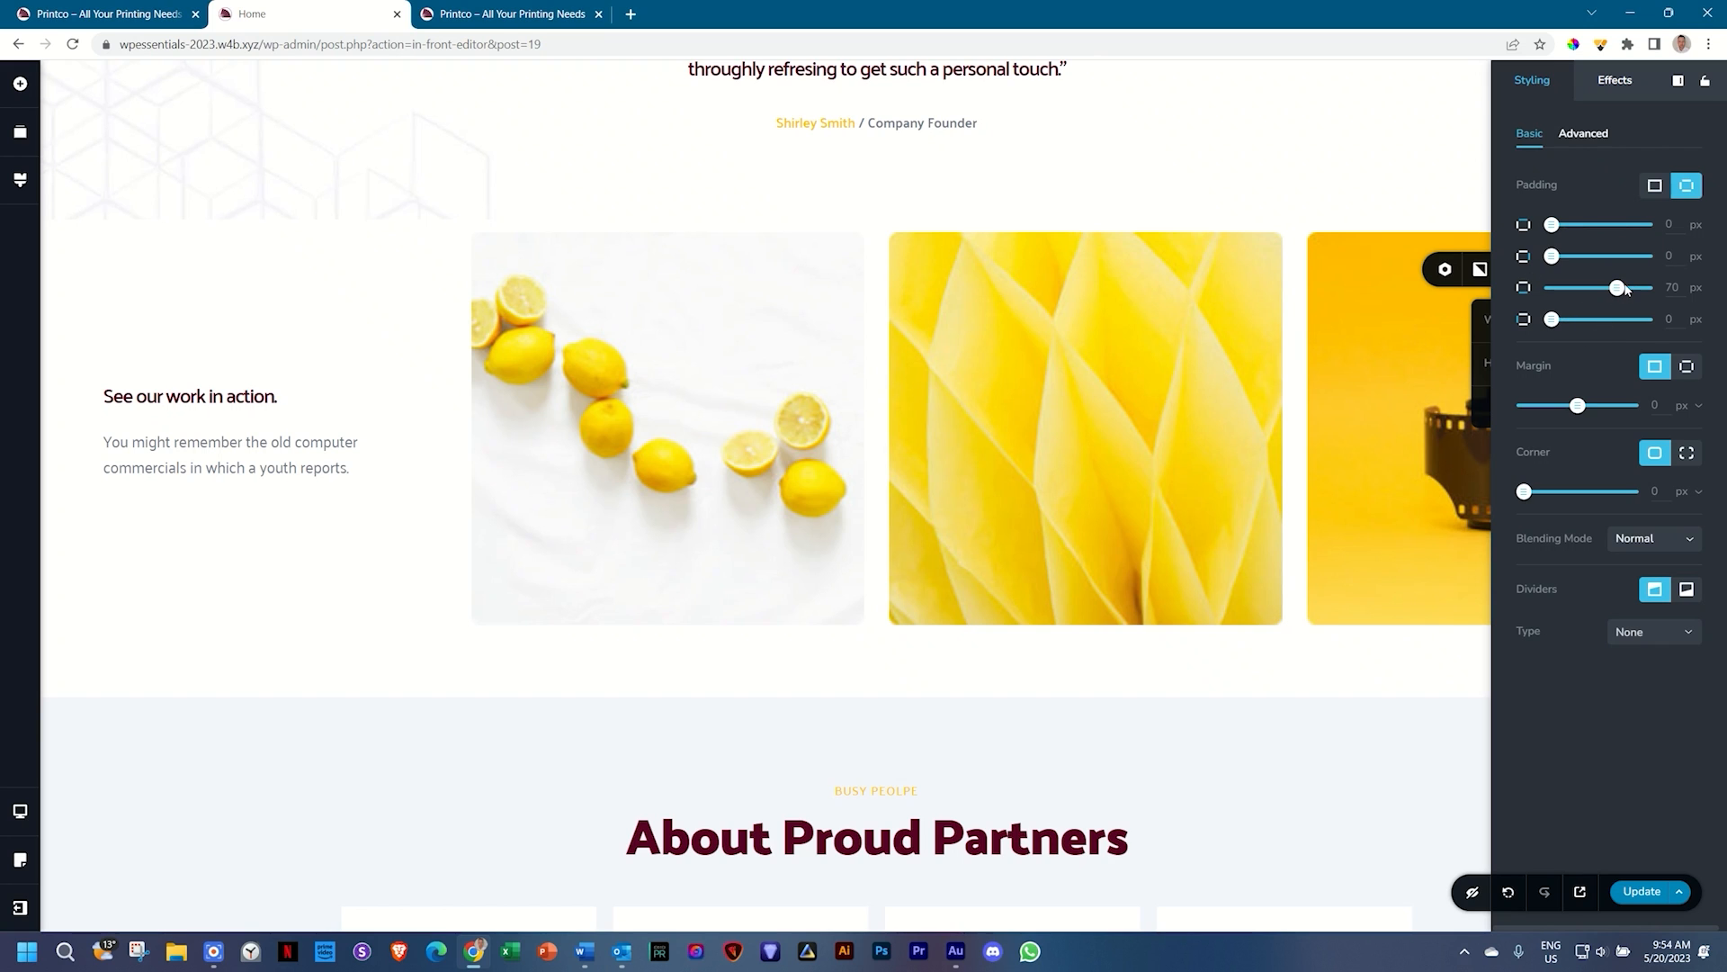
pyautogui.moveTo(1619, 288); pyautogui.dragTo(1525, 289)
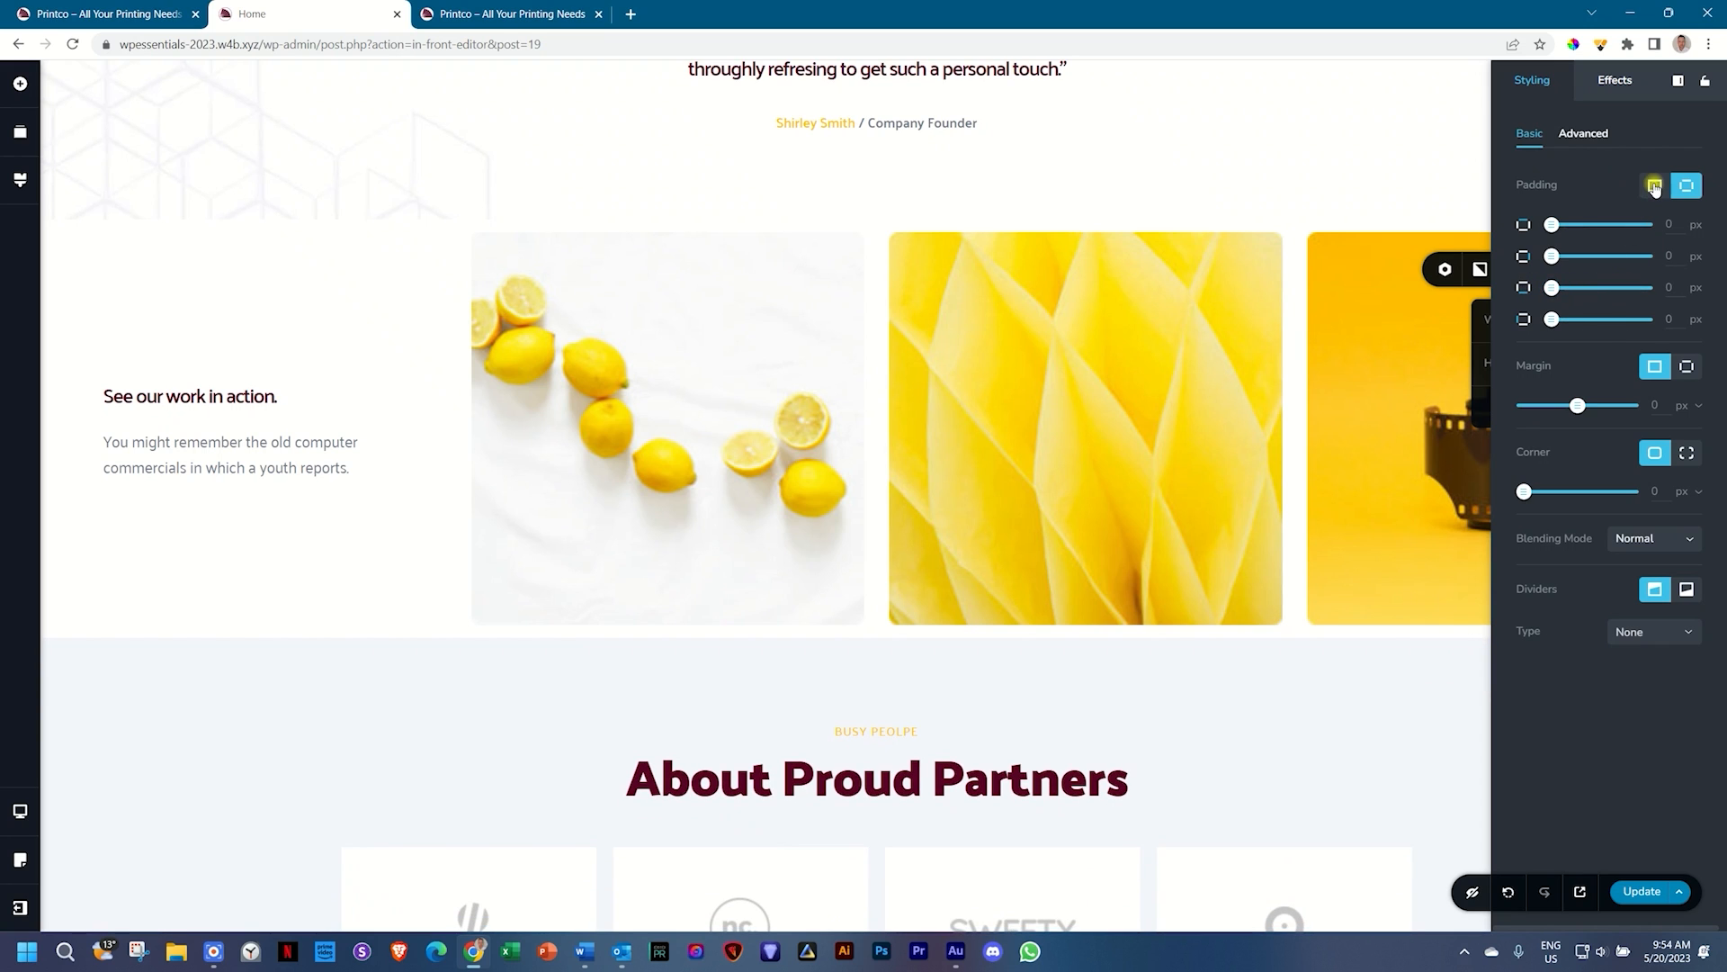
pyautogui.click(1654, 187)
pyautogui.moveTo(1616, 229); pyautogui.dragTo(1516, 230)
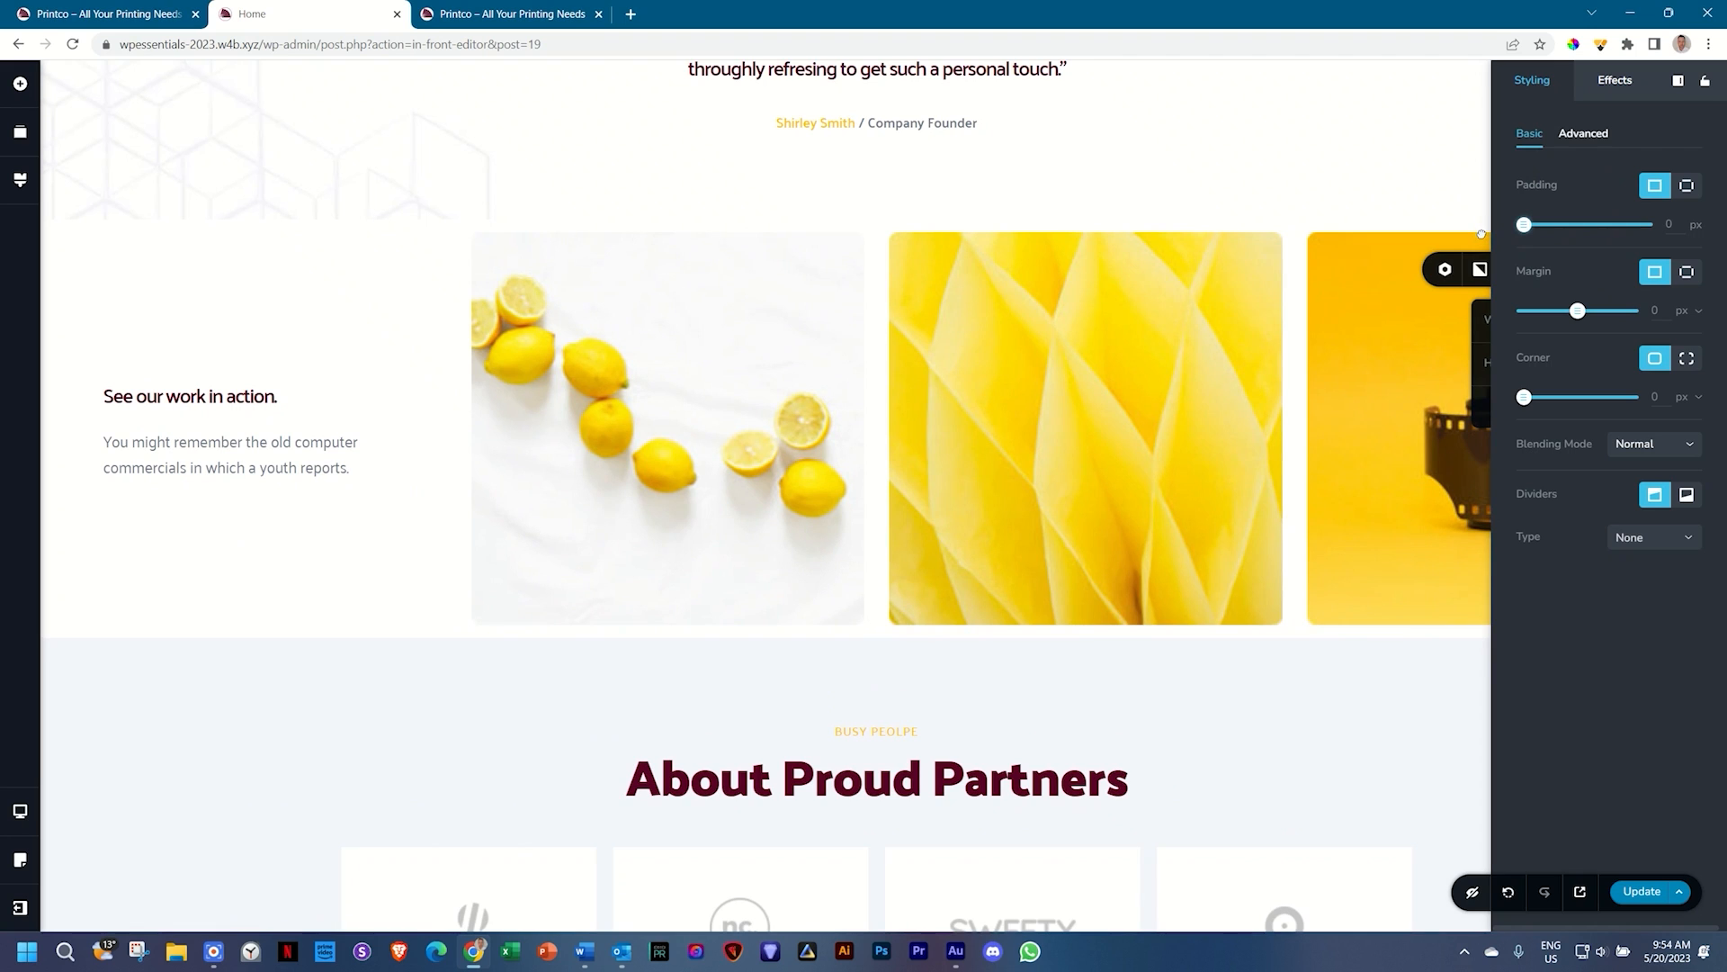
pyautogui.click(1346, 170)
# Step: Save the page changes with Ctrl+S
pyautogui.click(1386, 733)
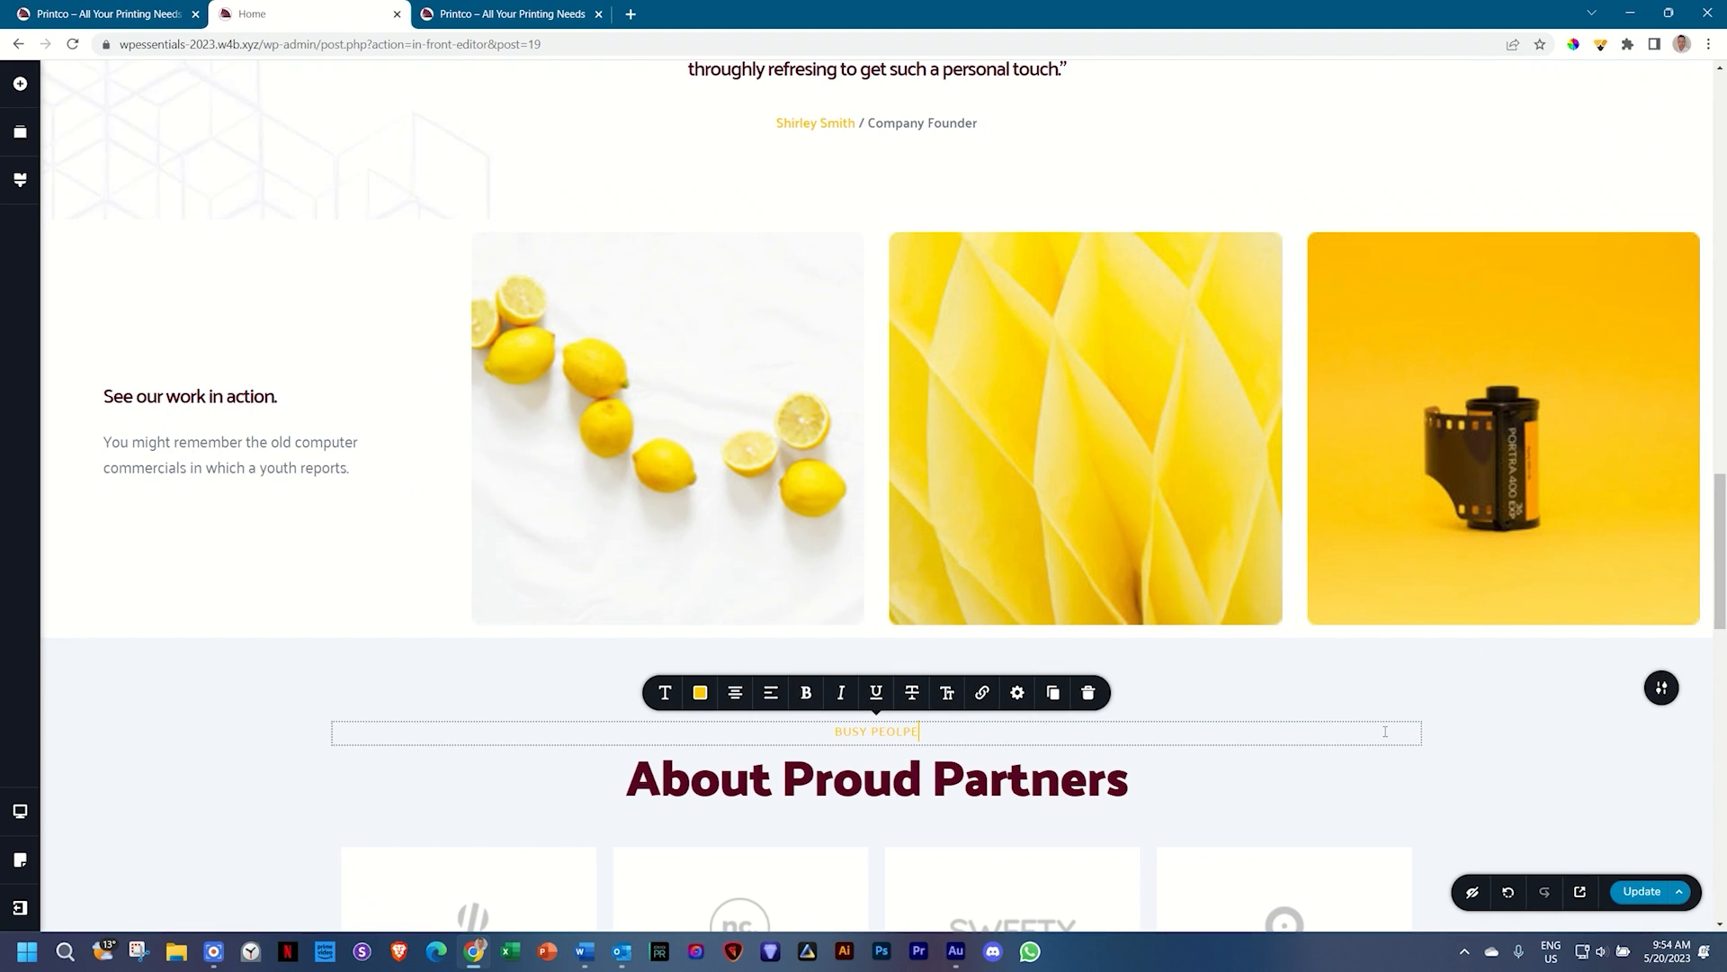
pyautogui.hotkey('ctrl', 's')
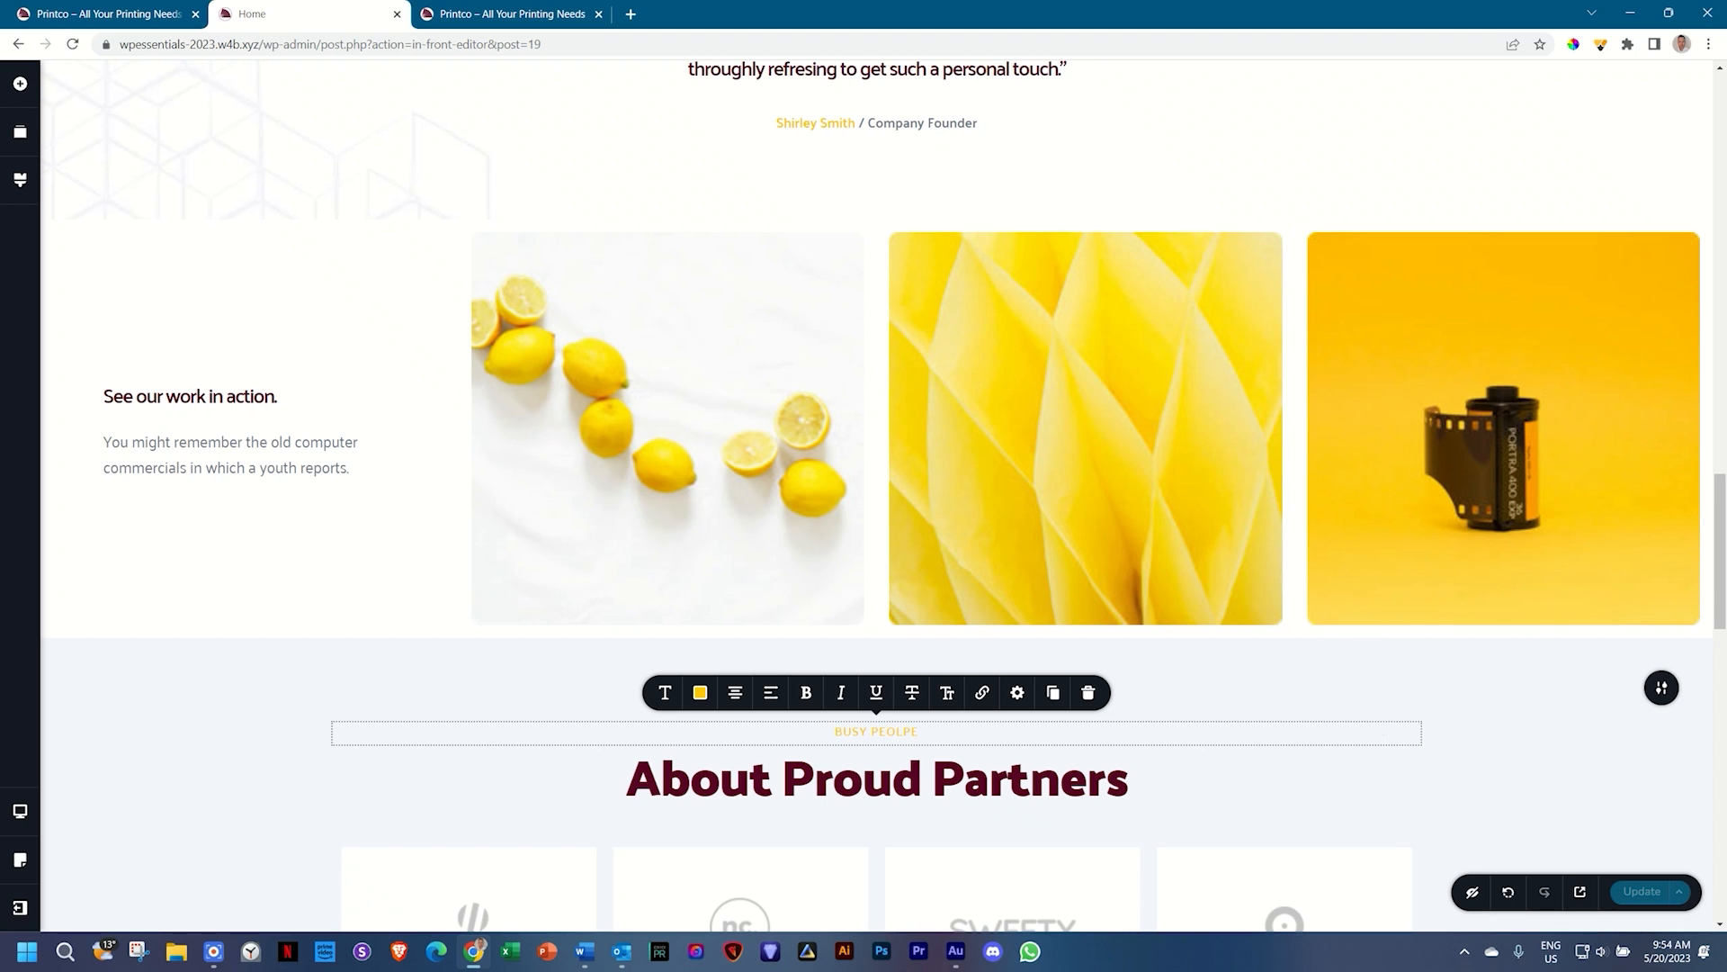
pyautogui.moveTo(1722, 530); pyautogui.dragTo(1726, 124)
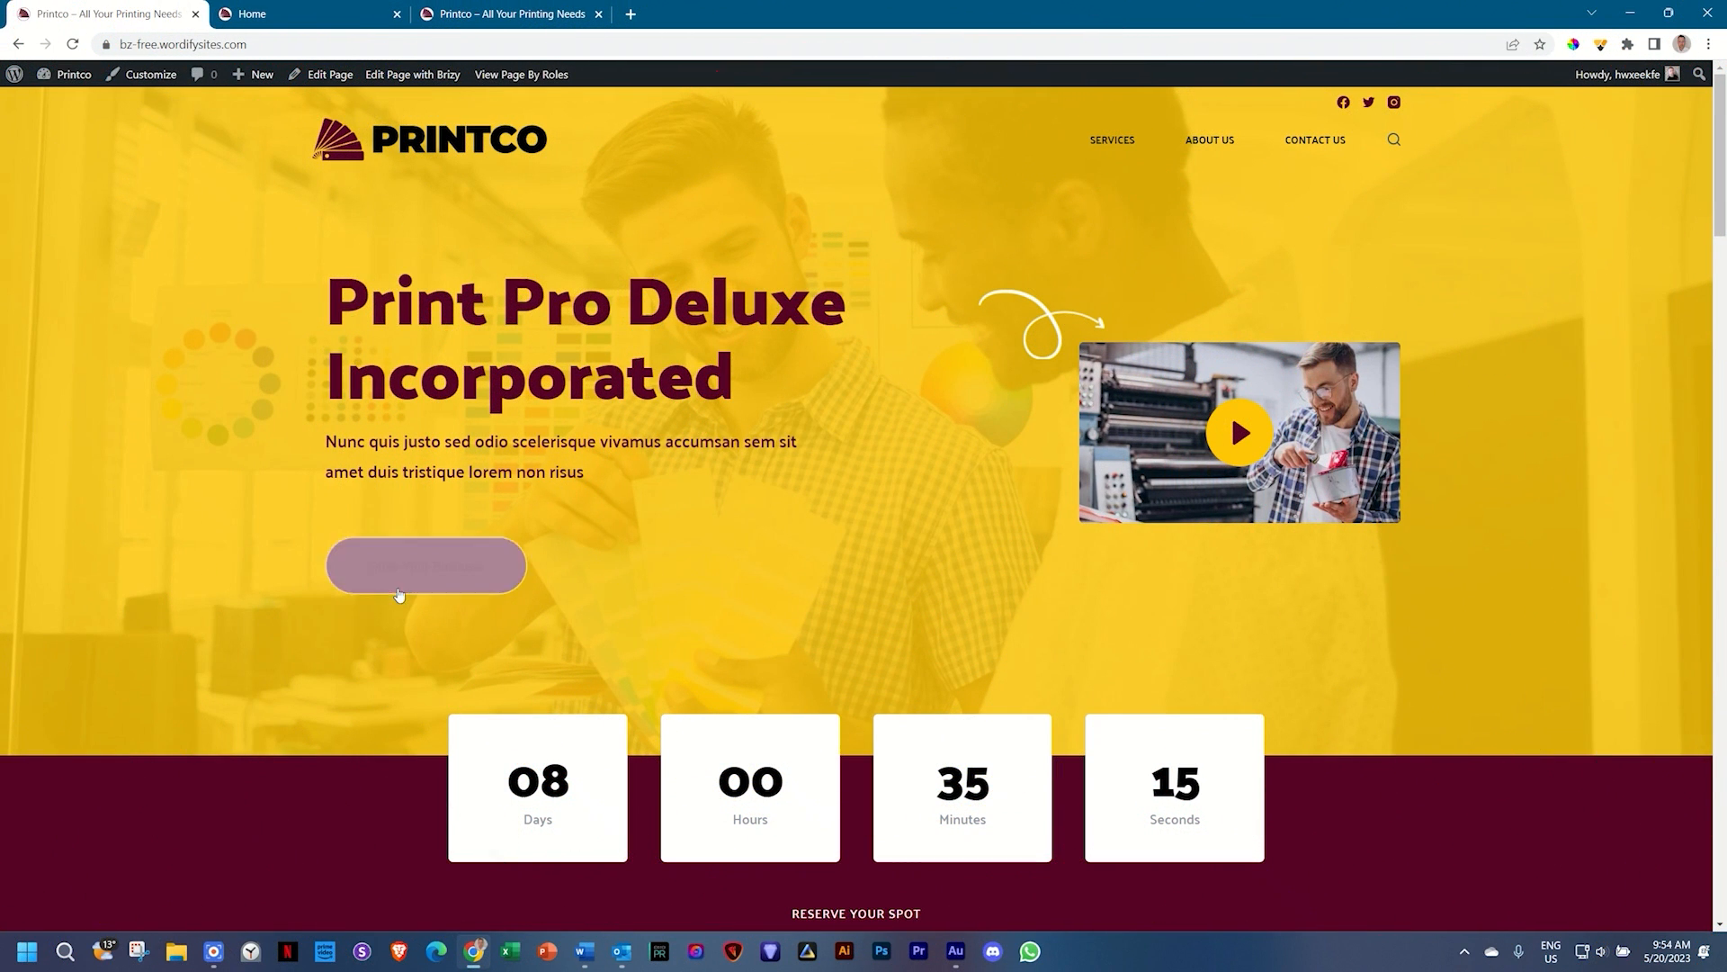
# Step: Follow the live hero button's #contact anchor to the Talk to Us Today form, then return to the editor
pyautogui.click(412, 577)
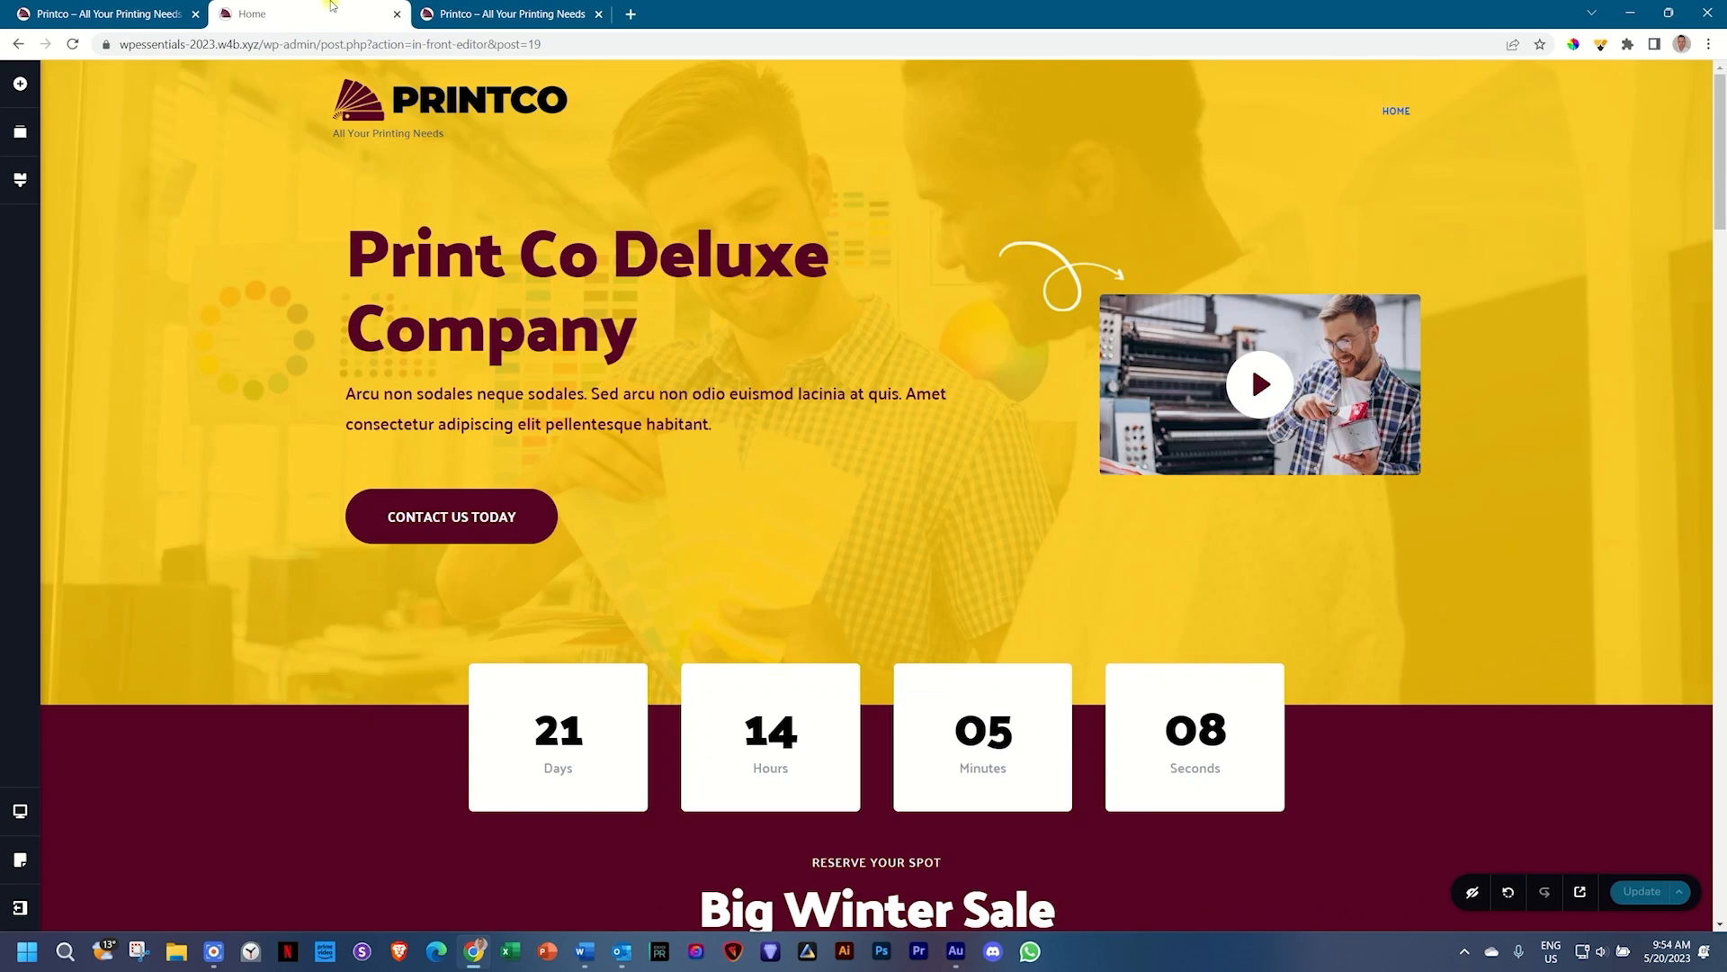
pyautogui.click(306, 13)
pyautogui.moveTo(1718, 158); pyautogui.dragTo(1722, 814)
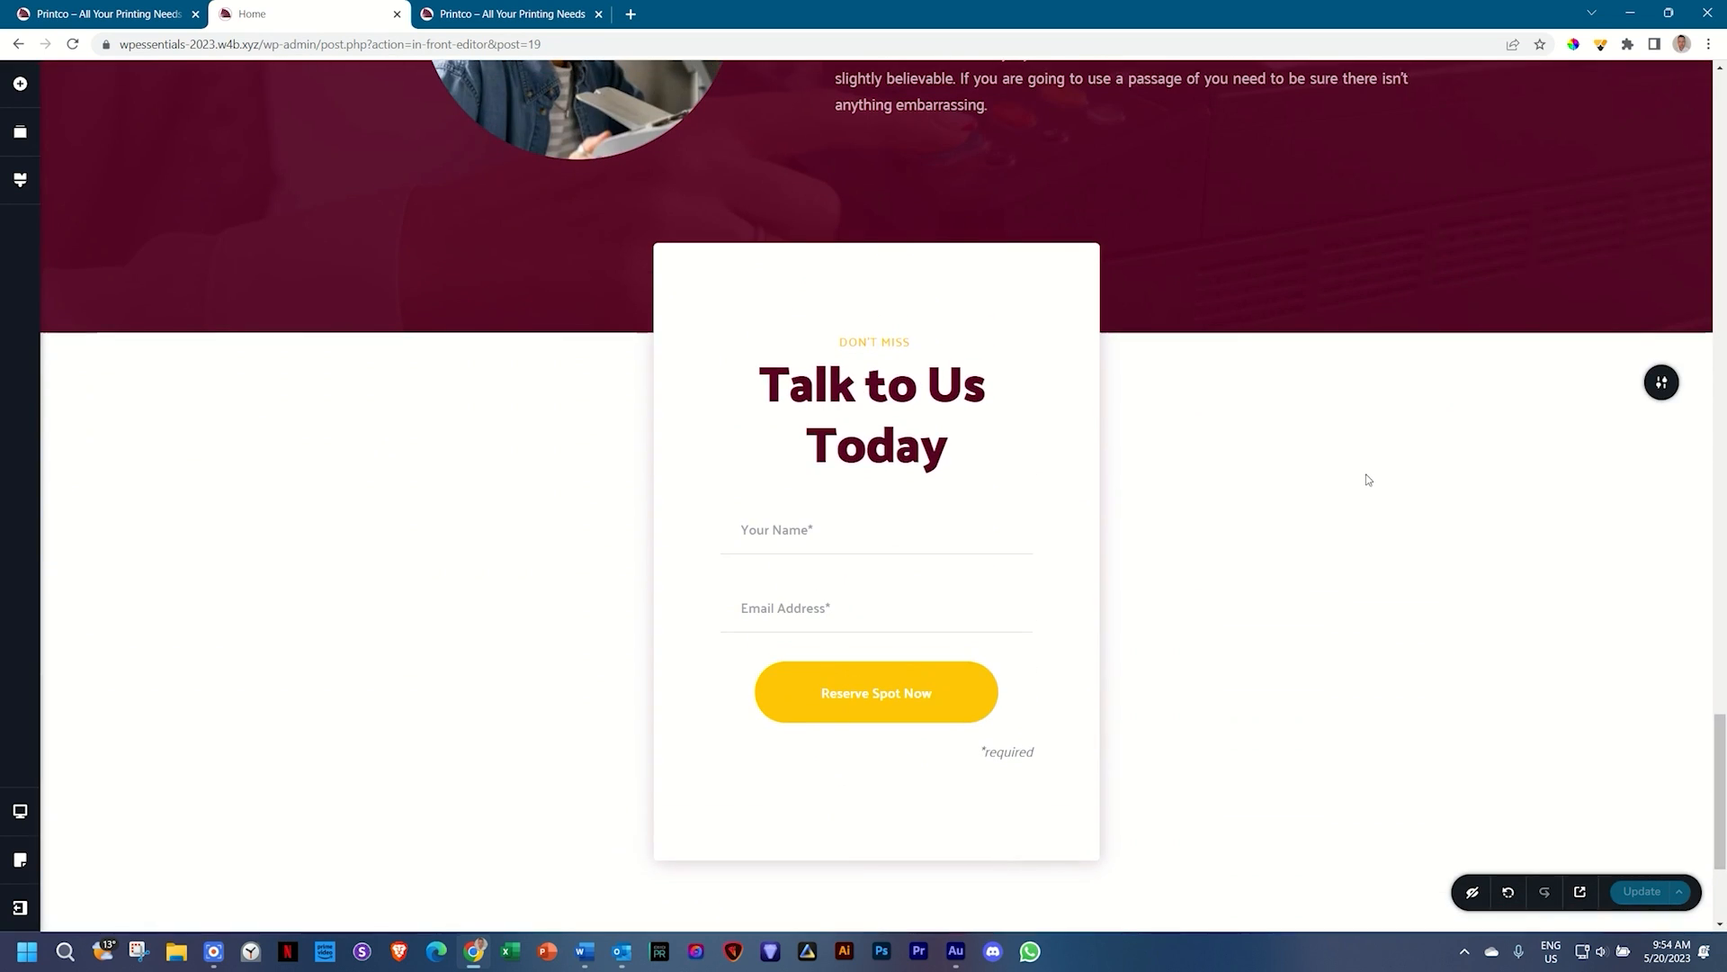
# Step: Enter 'contact' as the Talk to Us Today section's Advanced block name
pyautogui.click(1661, 385)
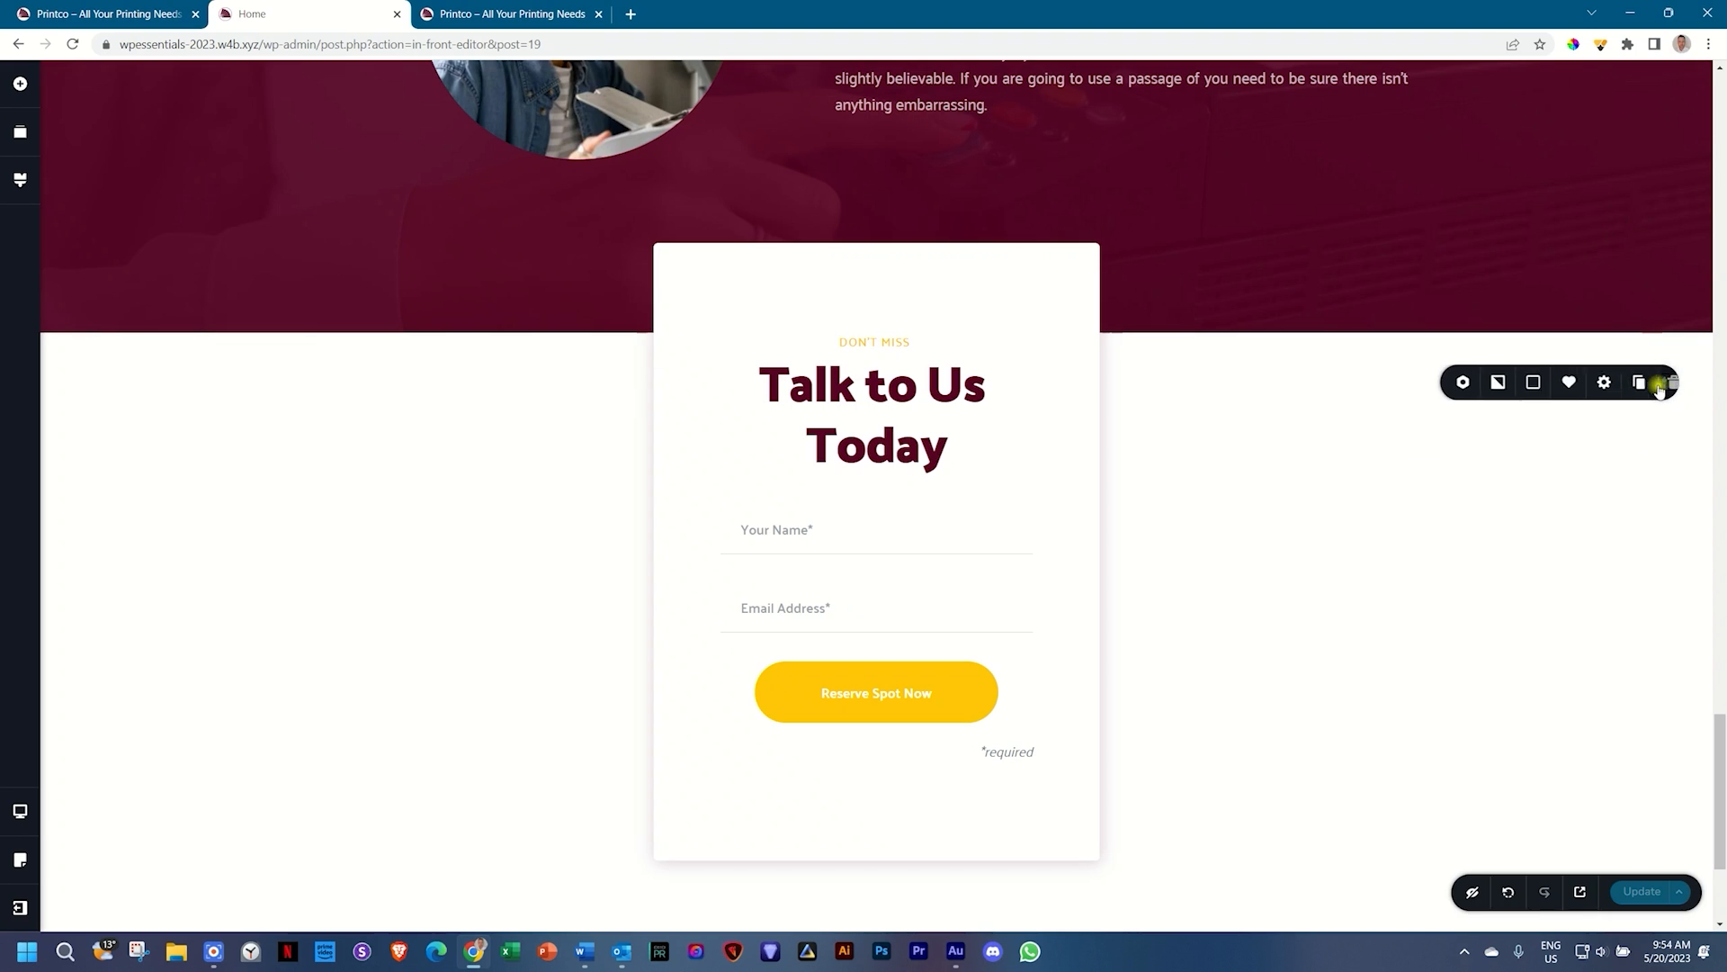
pyautogui.click(1585, 383)
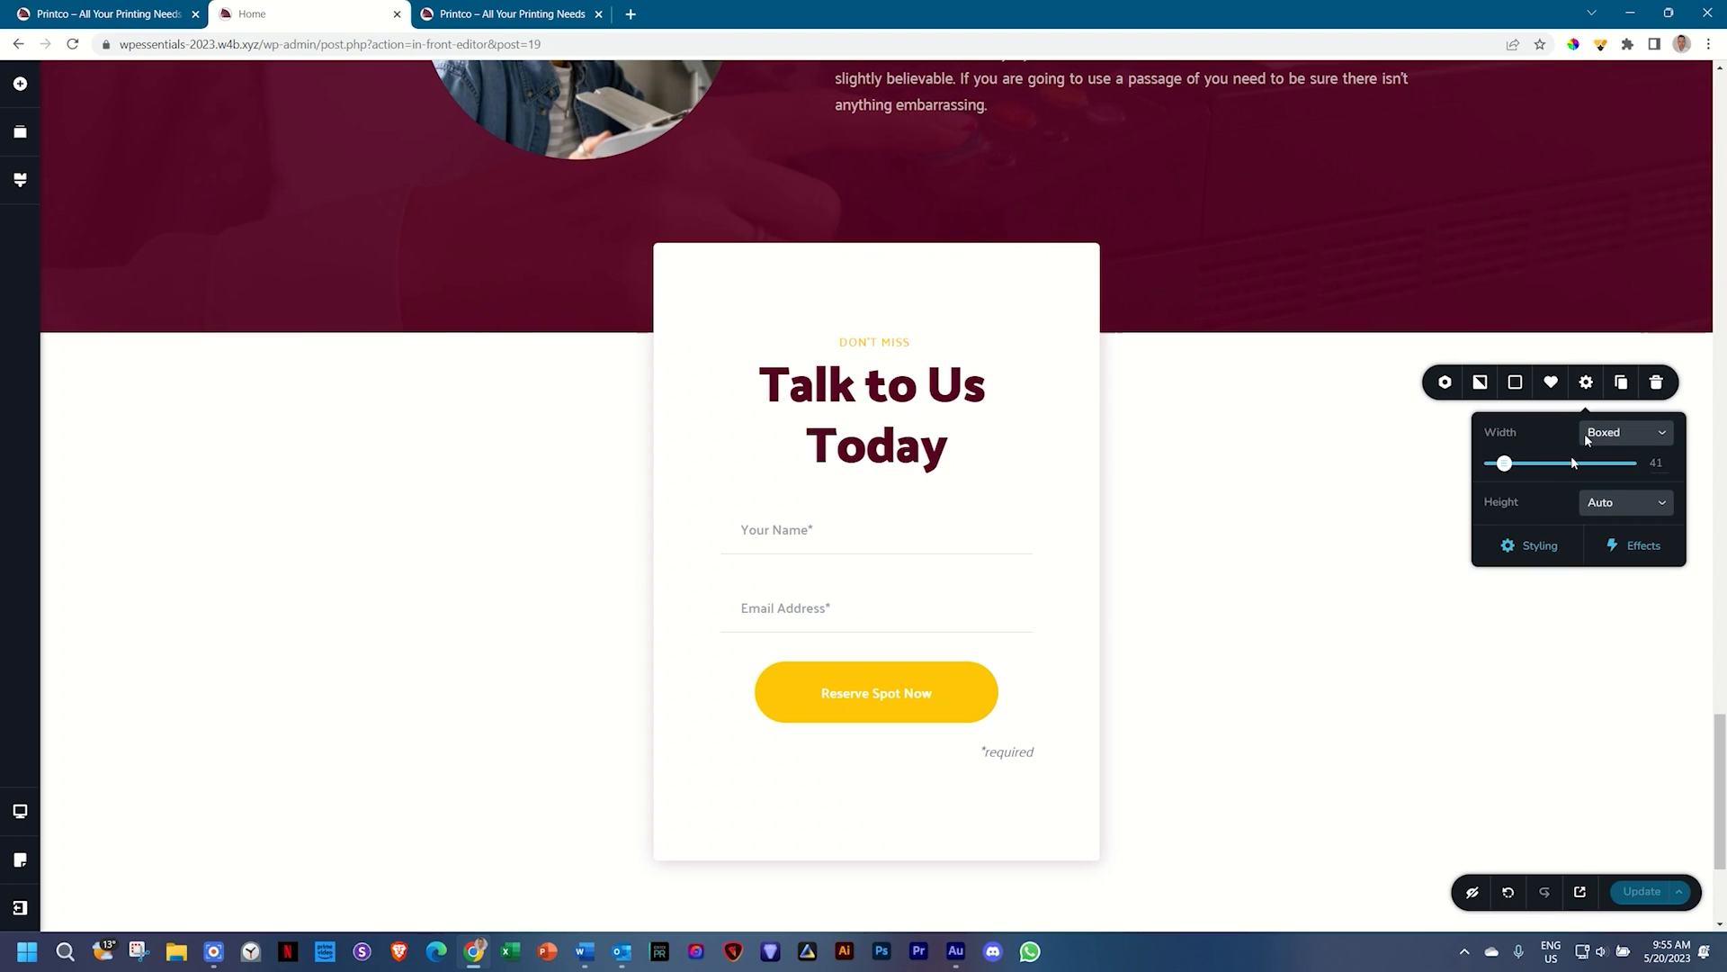
pyautogui.click(1533, 545)
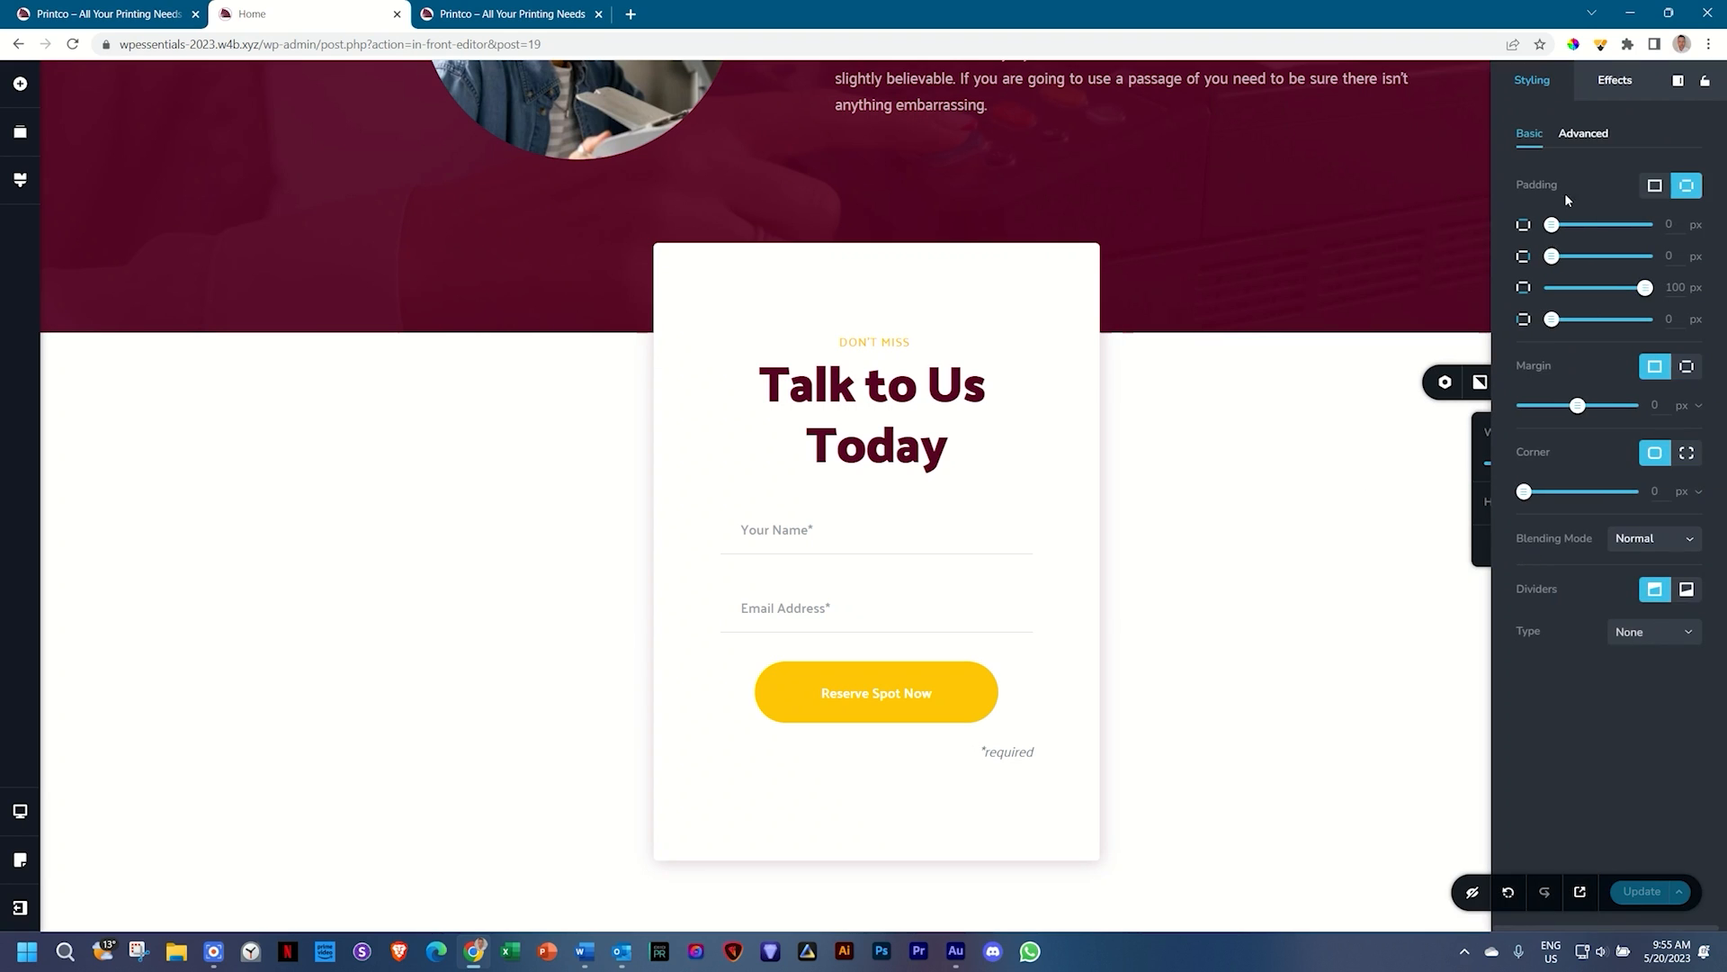
pyautogui.click(1584, 133)
pyautogui.click(1557, 301)
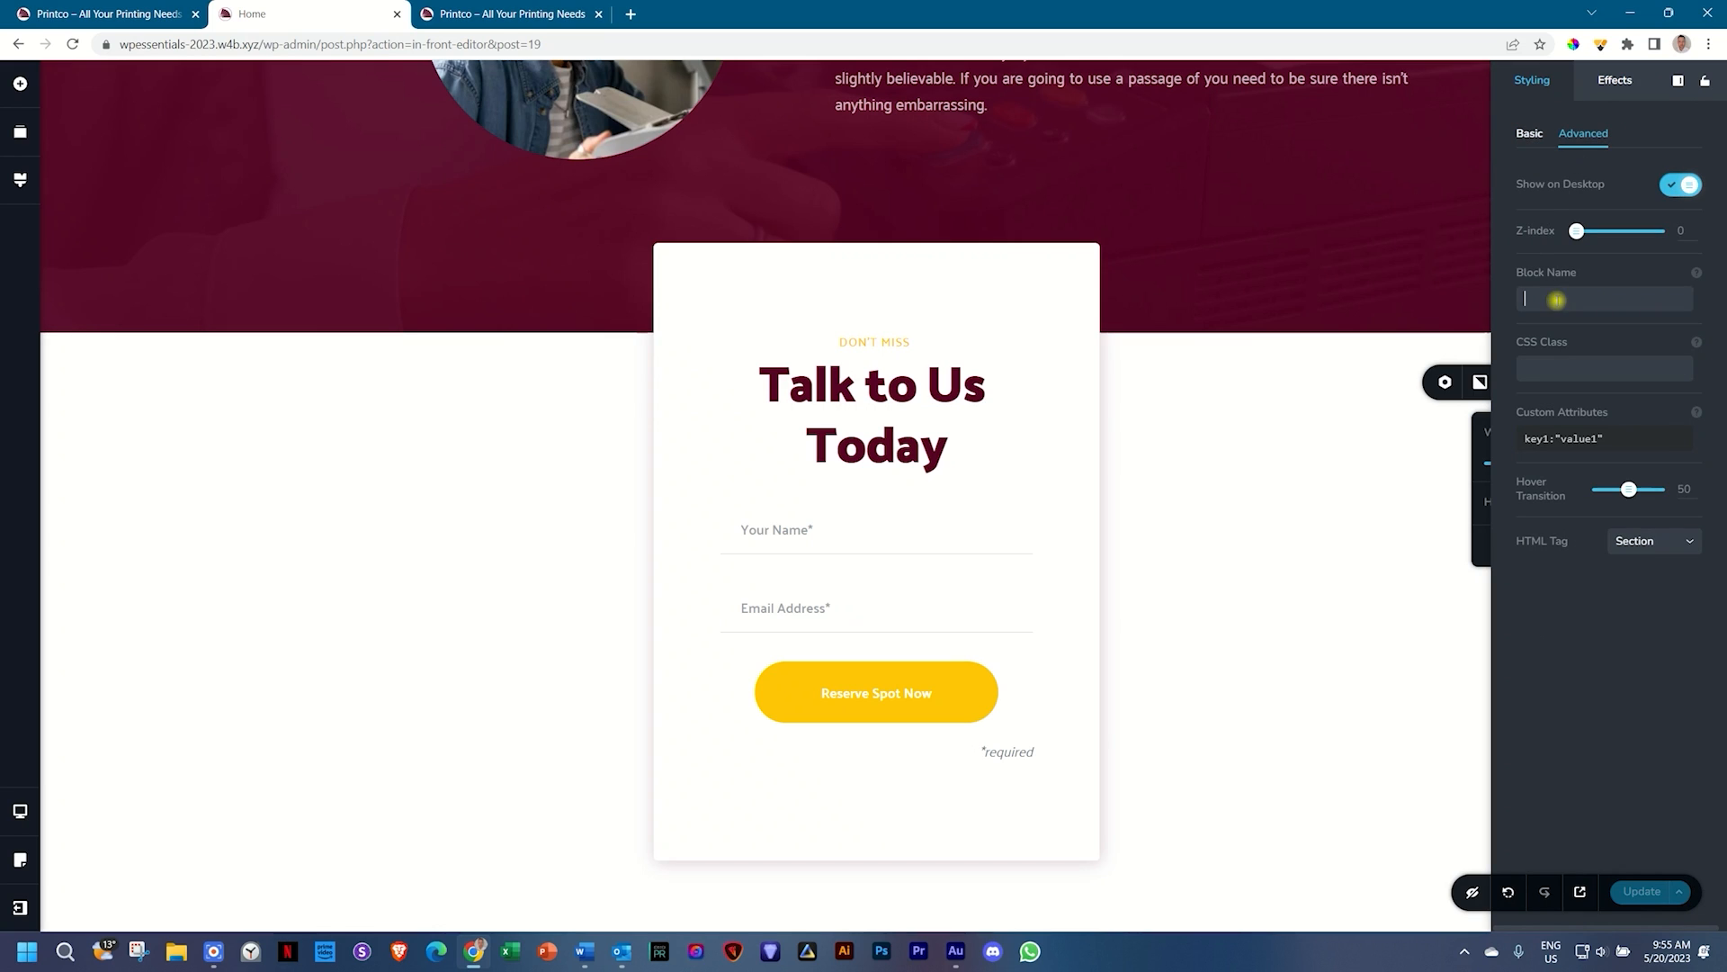
pyautogui.write('contact')
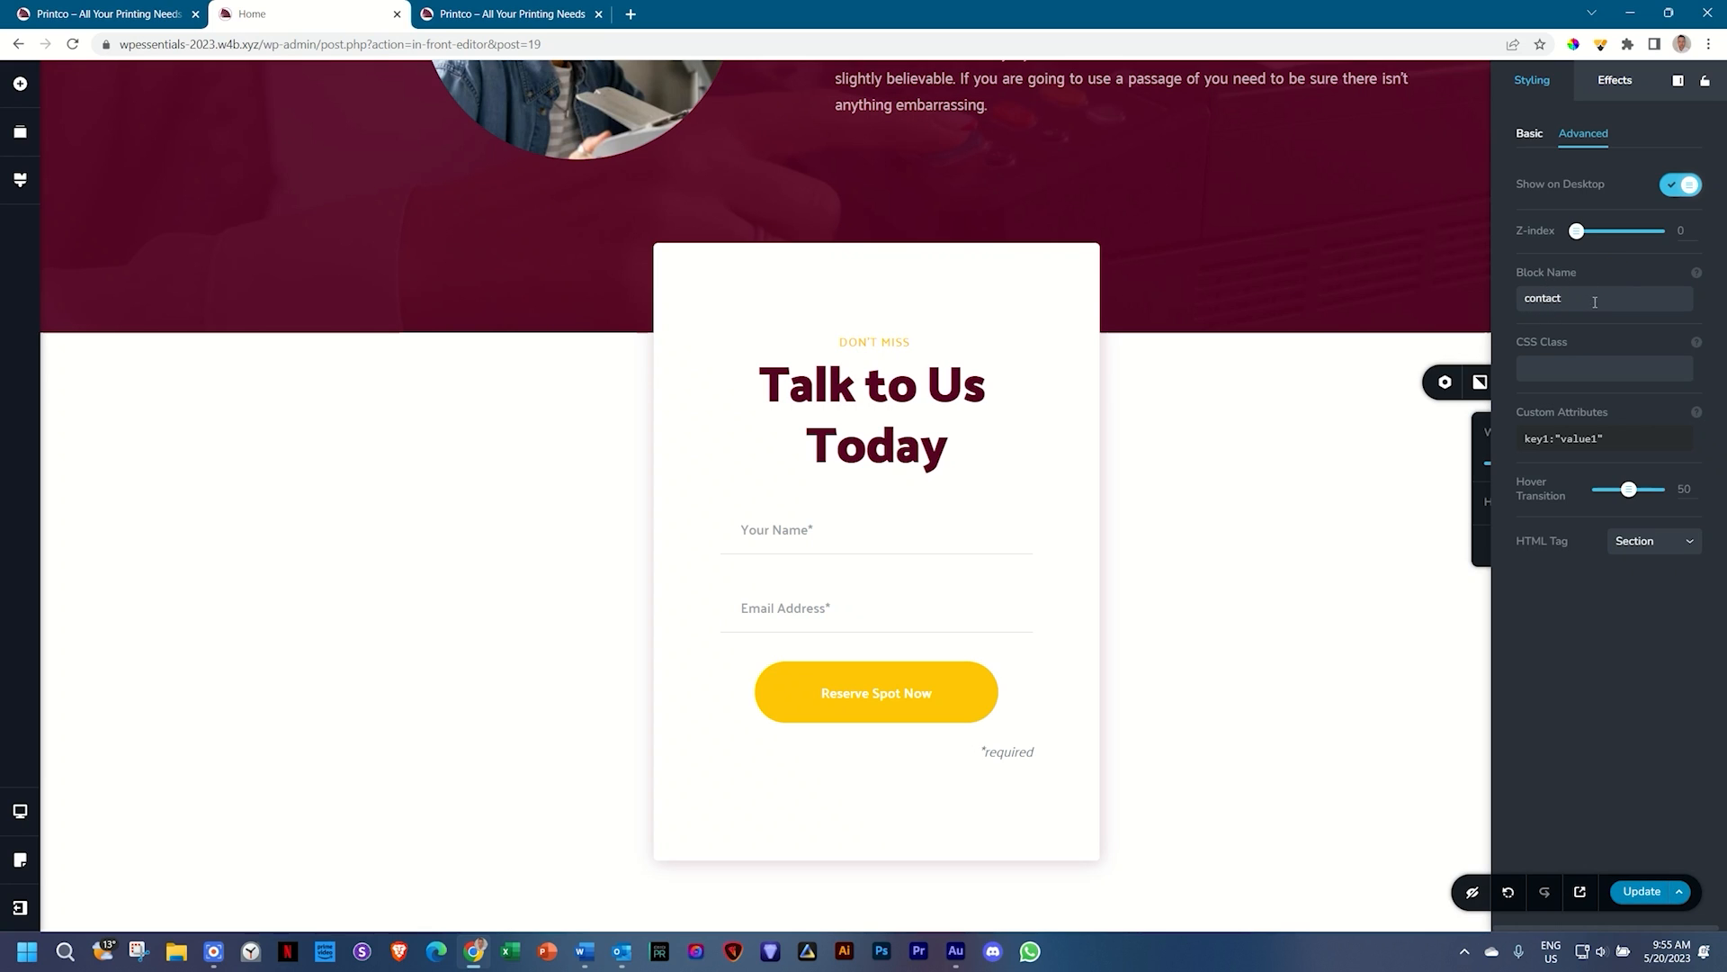
pyautogui.click(1351, 572)
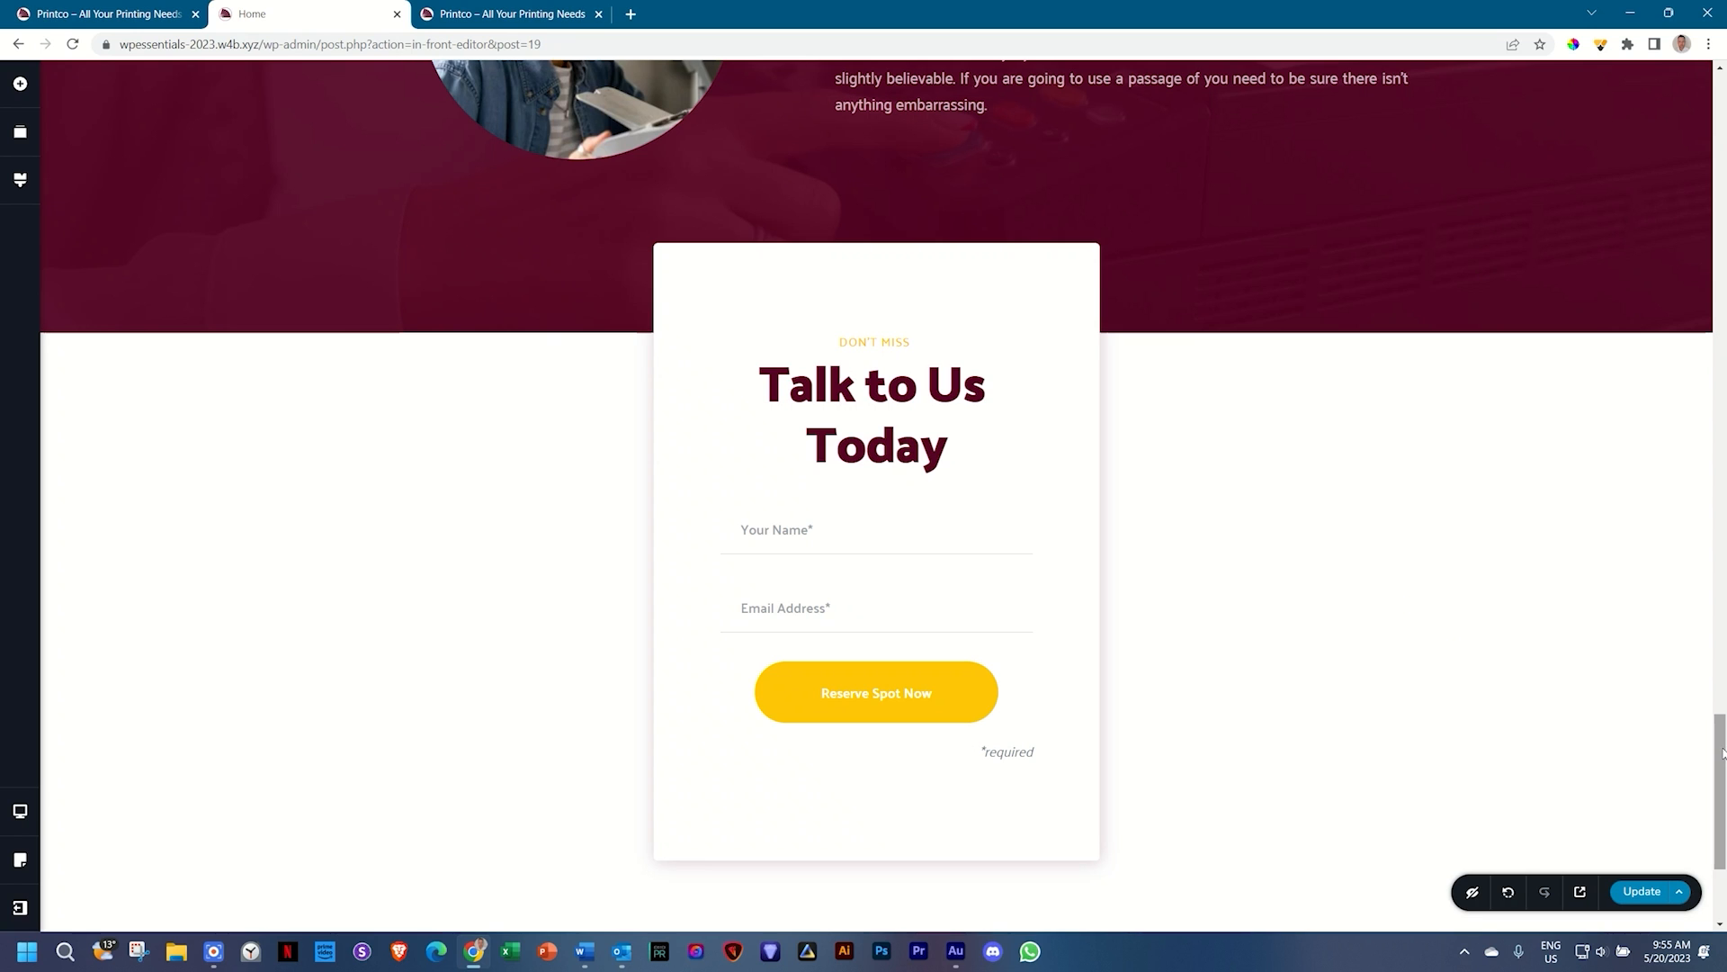
# Step: Link the CONTACT US TODAY button to the contact block
pyautogui.moveTo(1723, 754); pyautogui.dragTo(1722, 54)
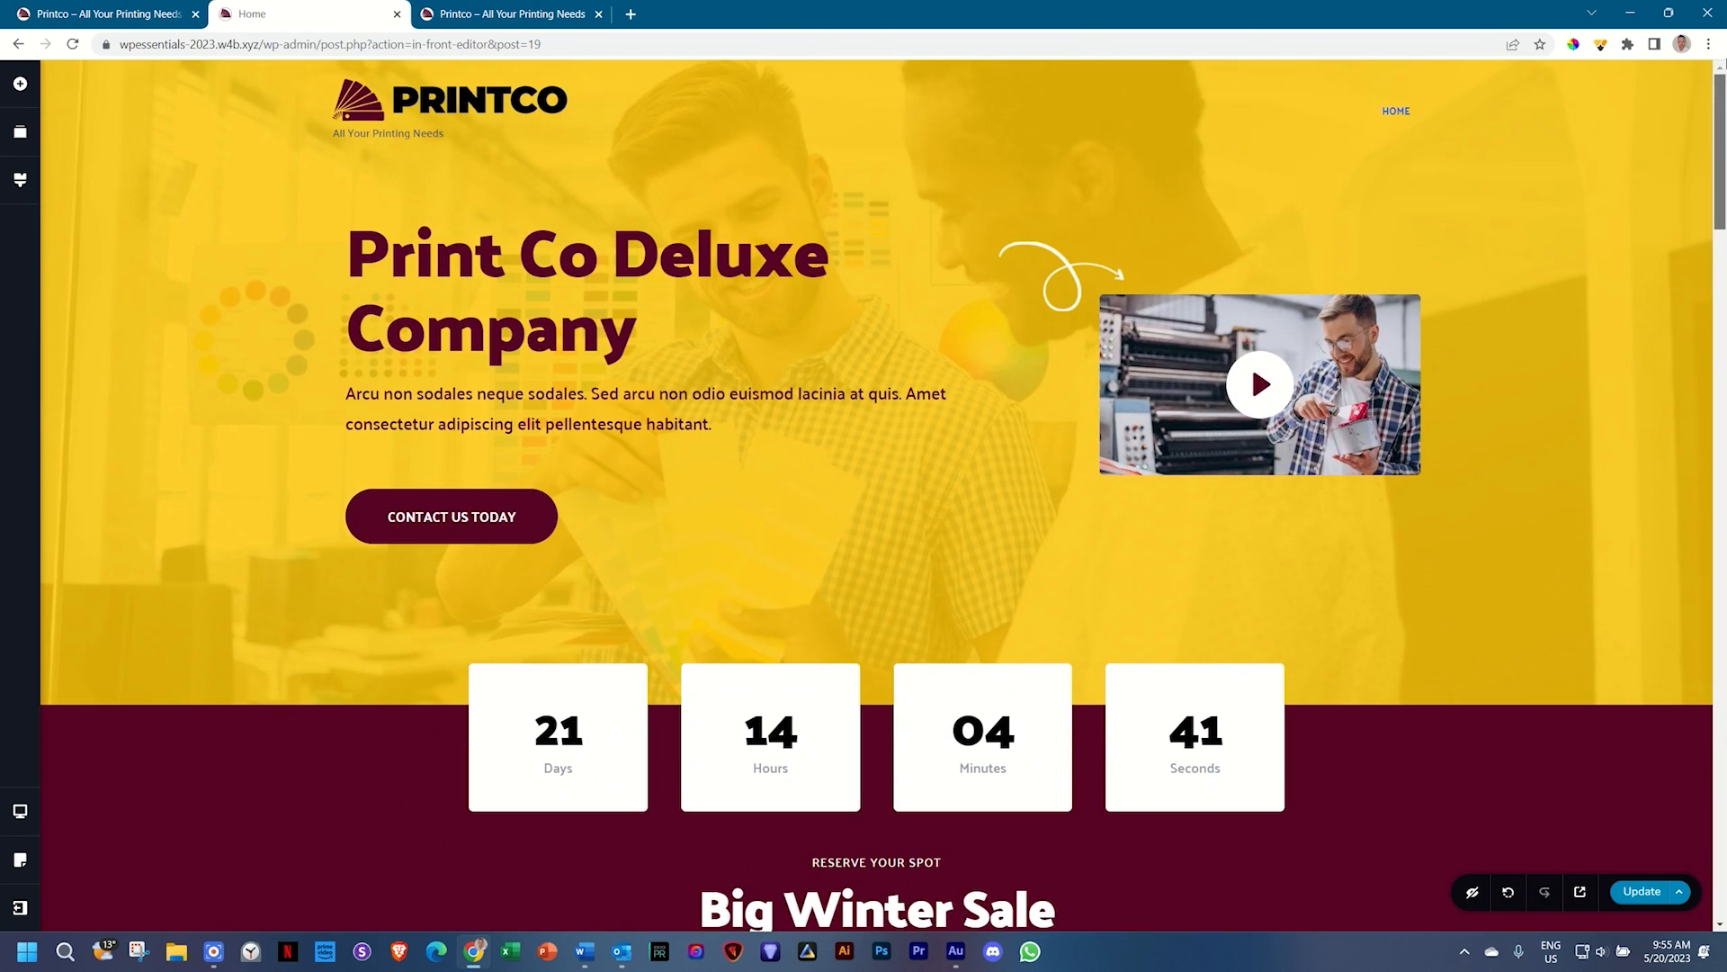
pyautogui.click(440, 515)
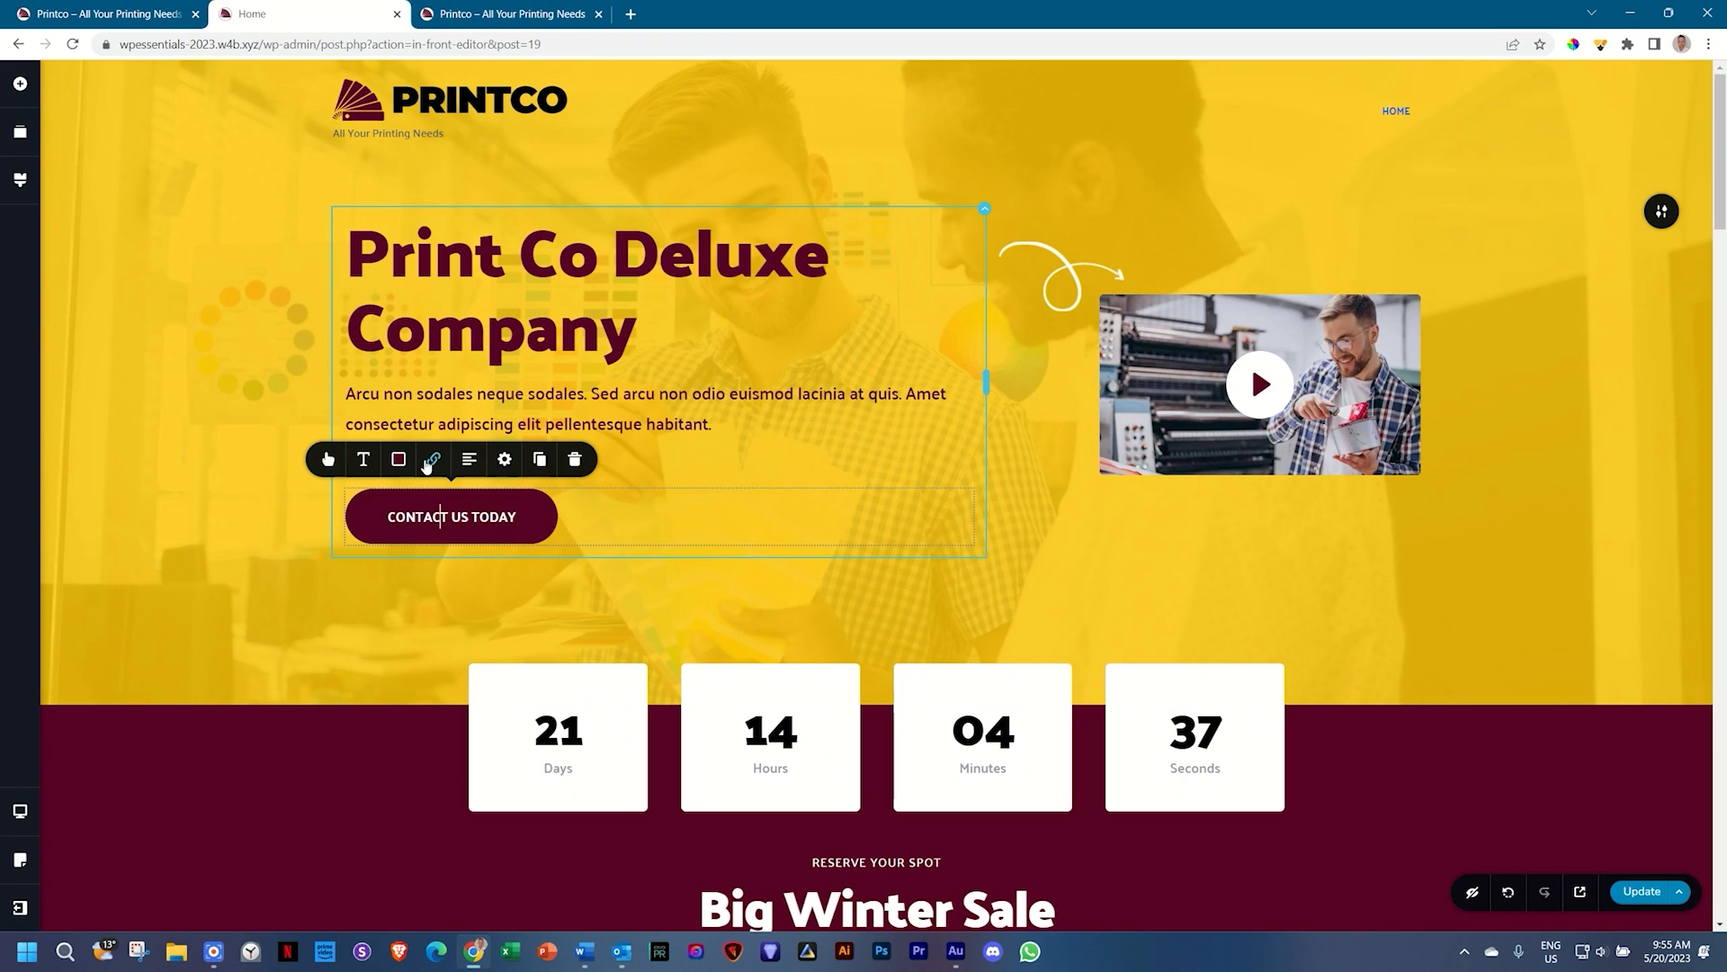
pyautogui.click(431, 460)
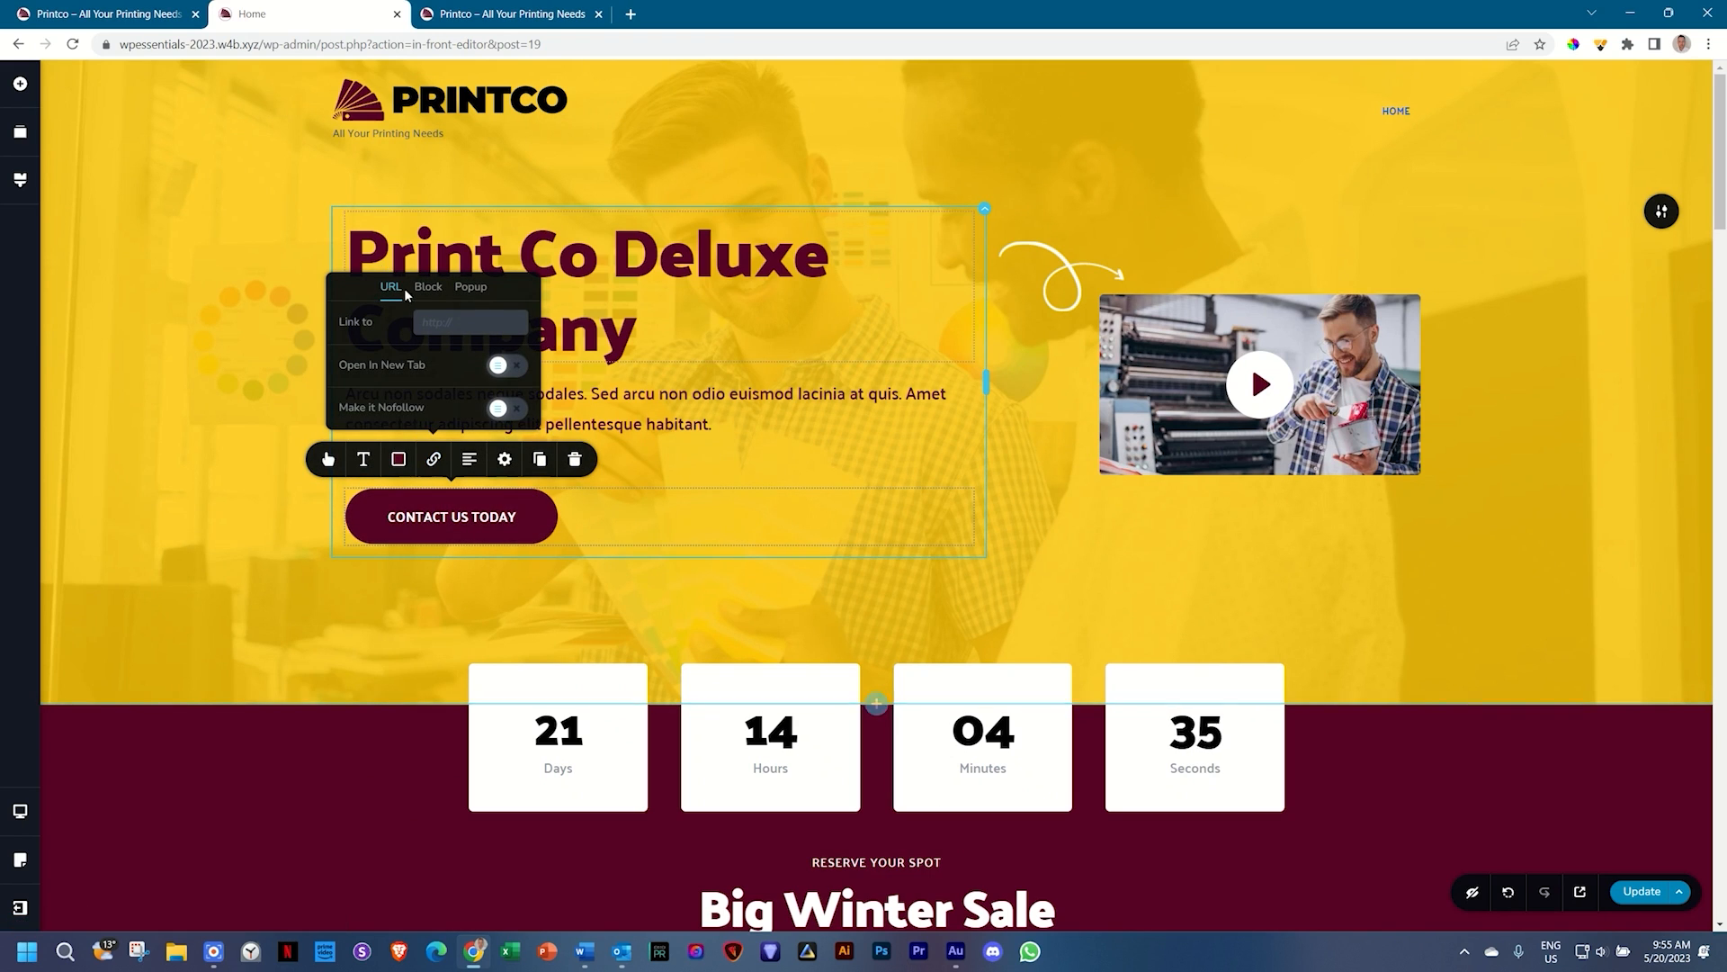
pyautogui.click(428, 286)
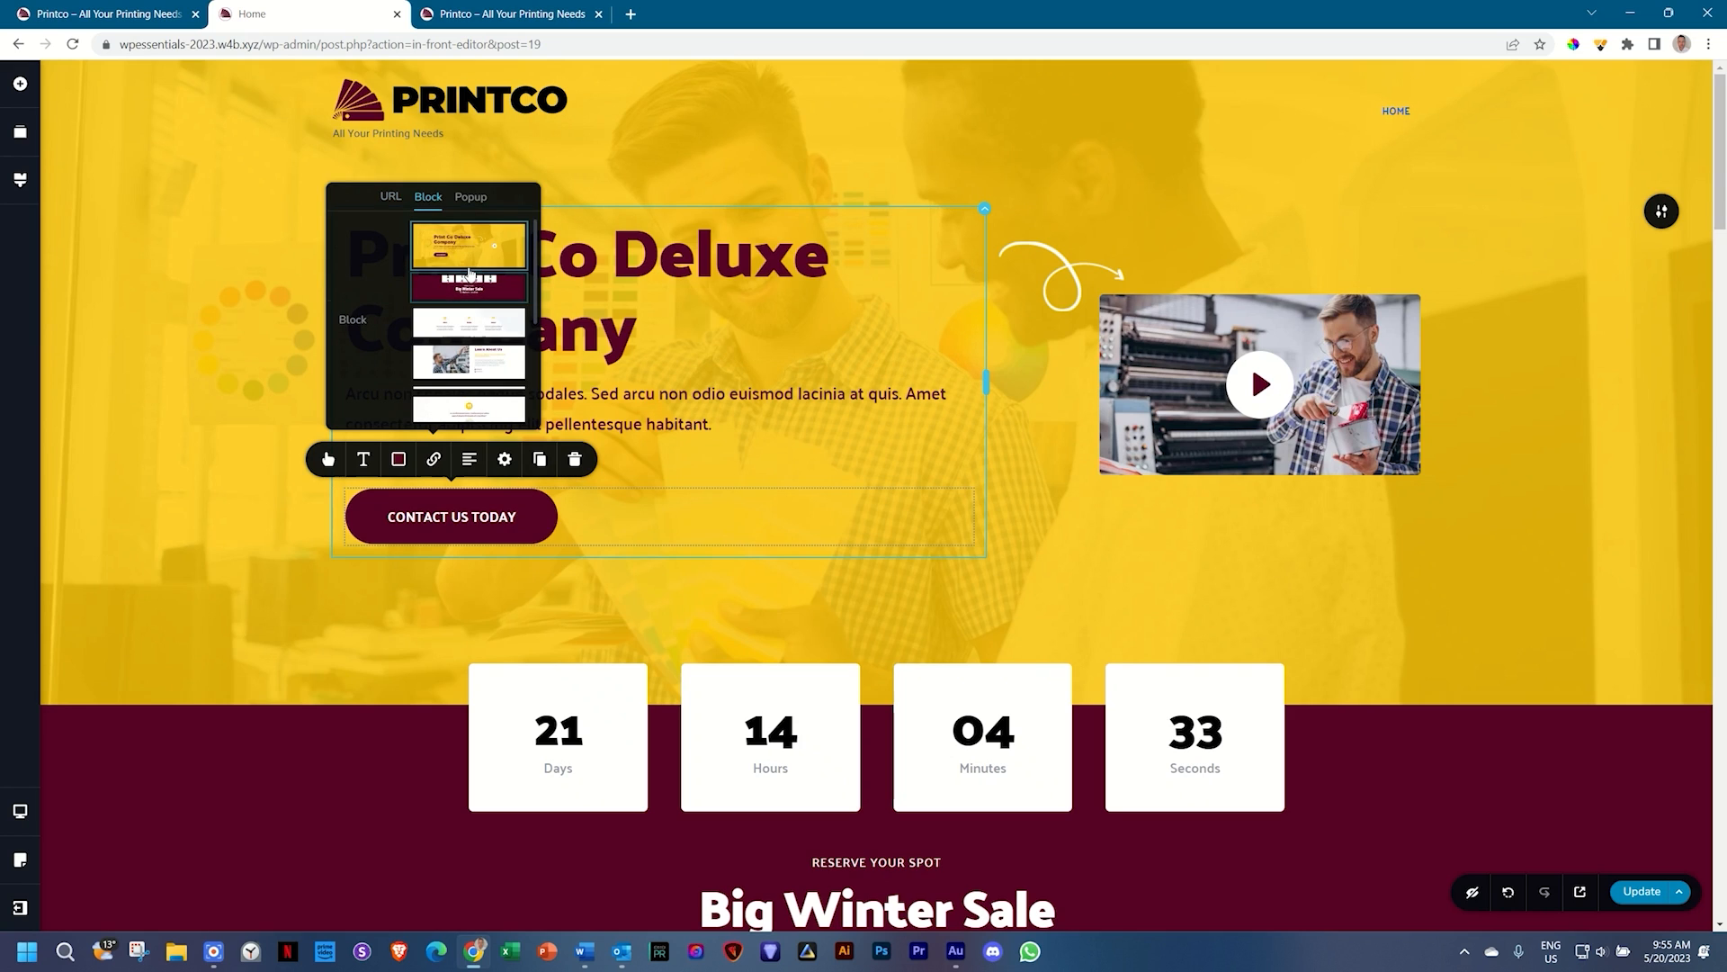
pyautogui.scroll(-3, 469, 273)
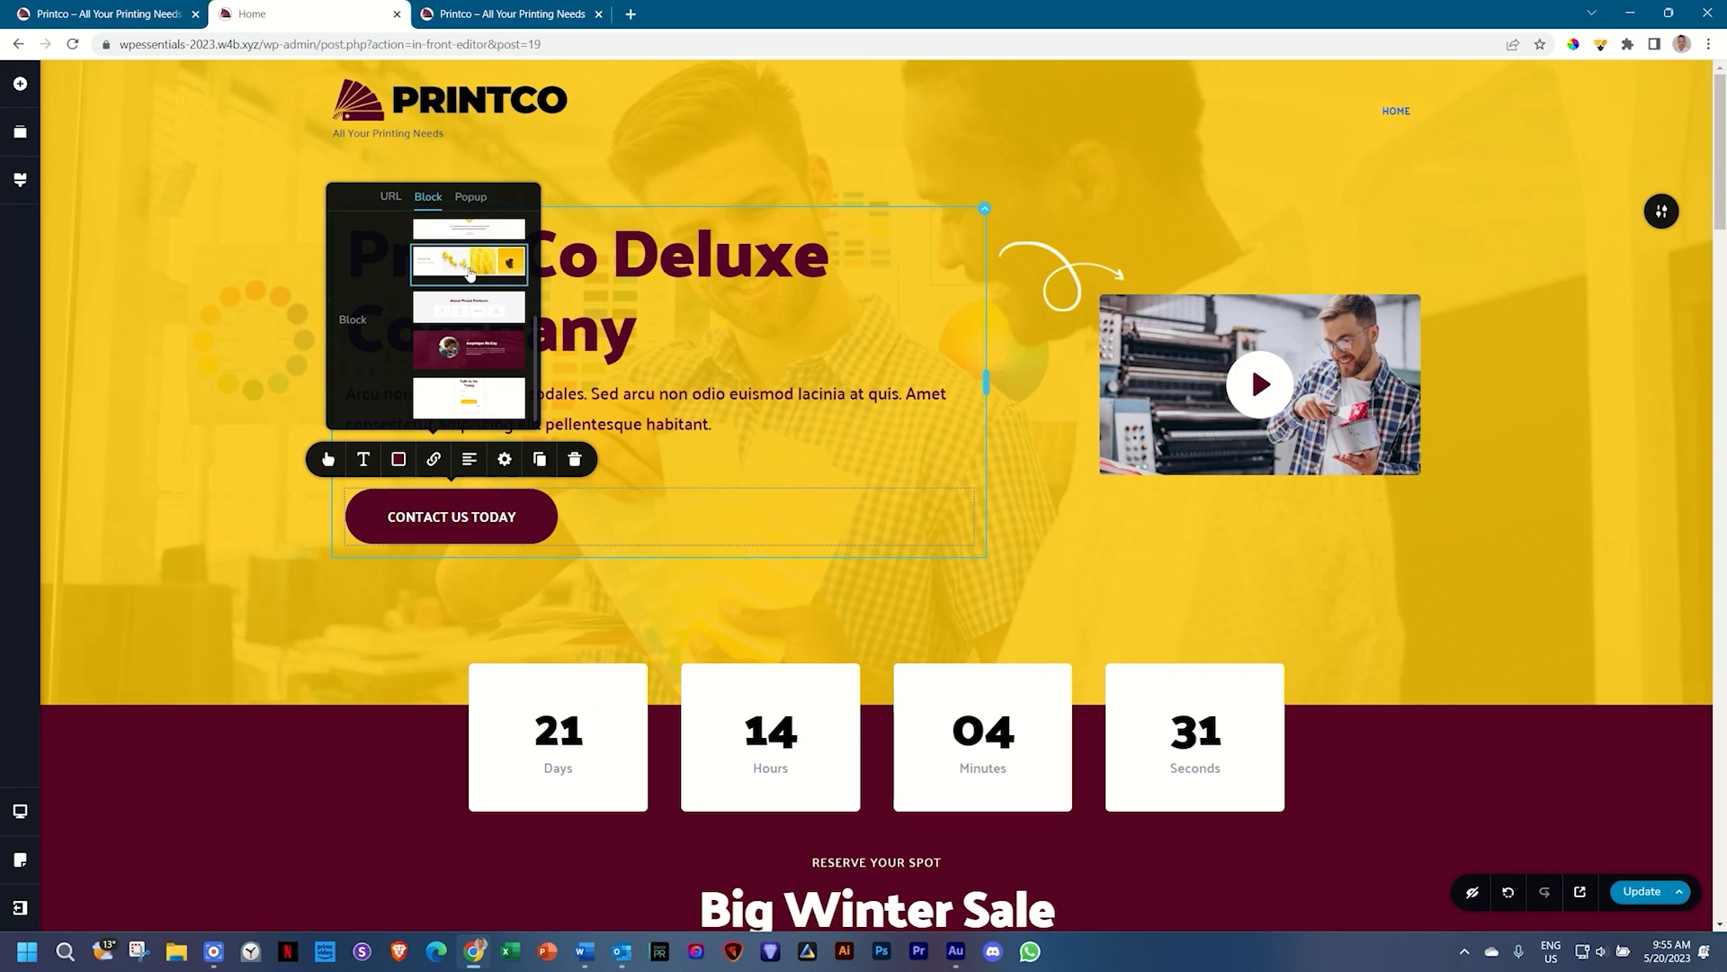
pyautogui.click(479, 400)
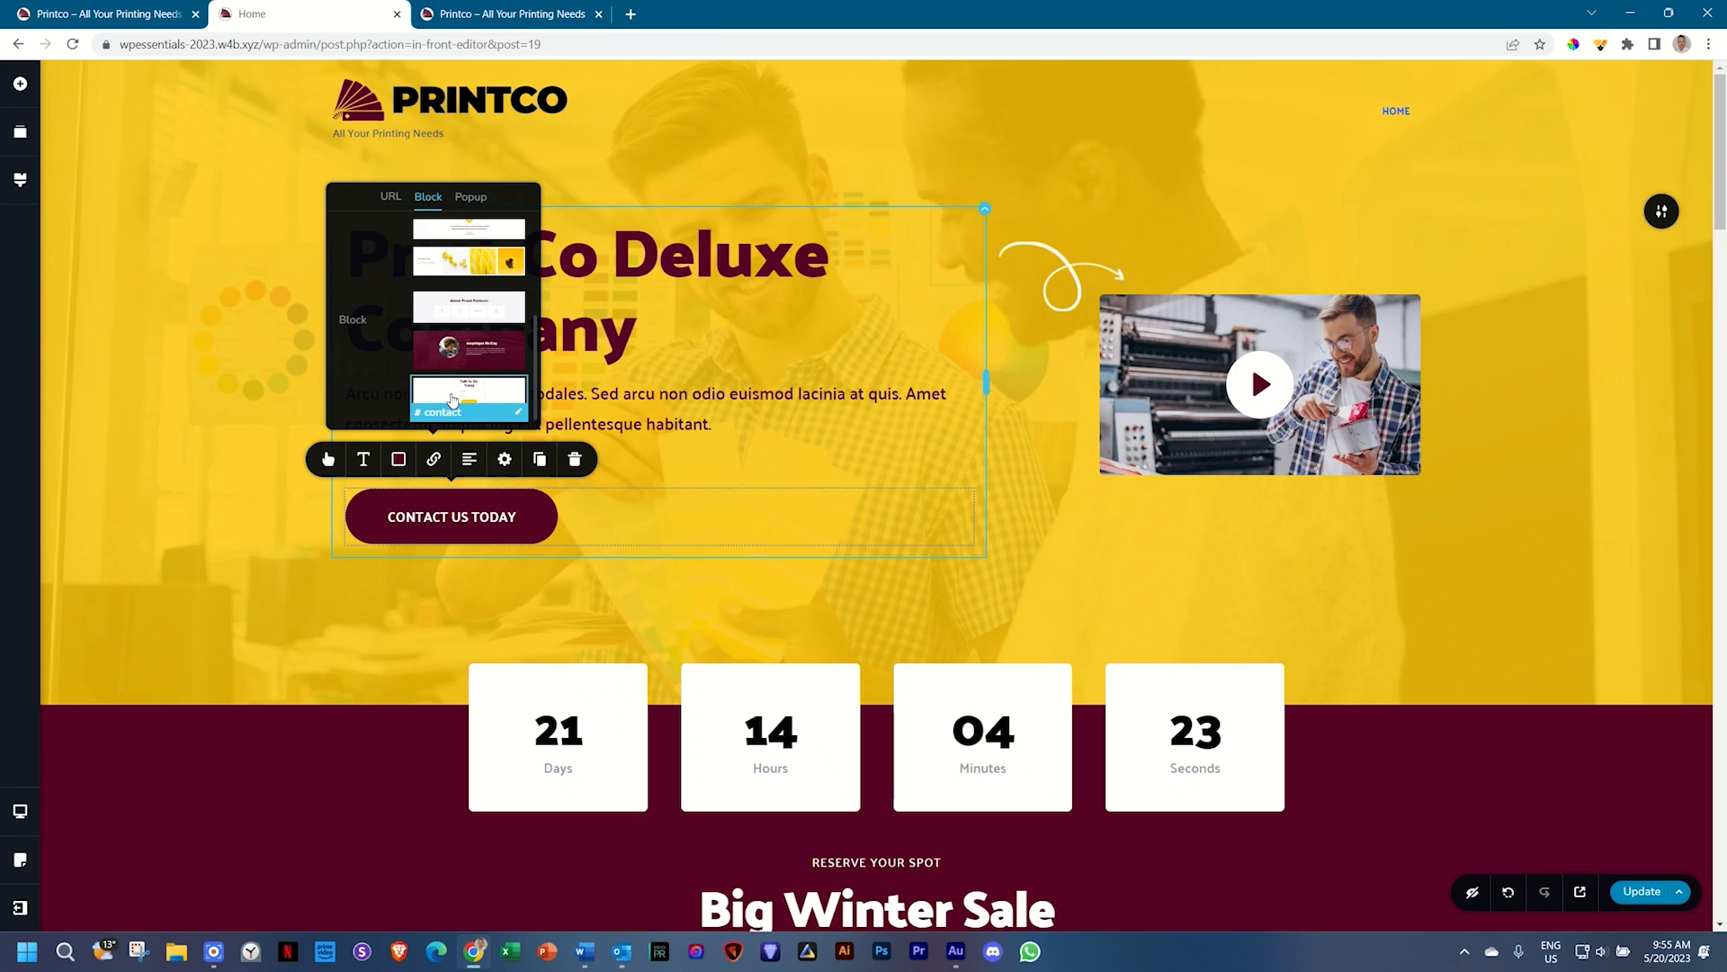
pyautogui.click(223, 537)
# Step: Save the page and open its preview in a new tab
pyautogui.scroll(-4, 224, 538)
pyautogui.scroll(-13, 224, 541)
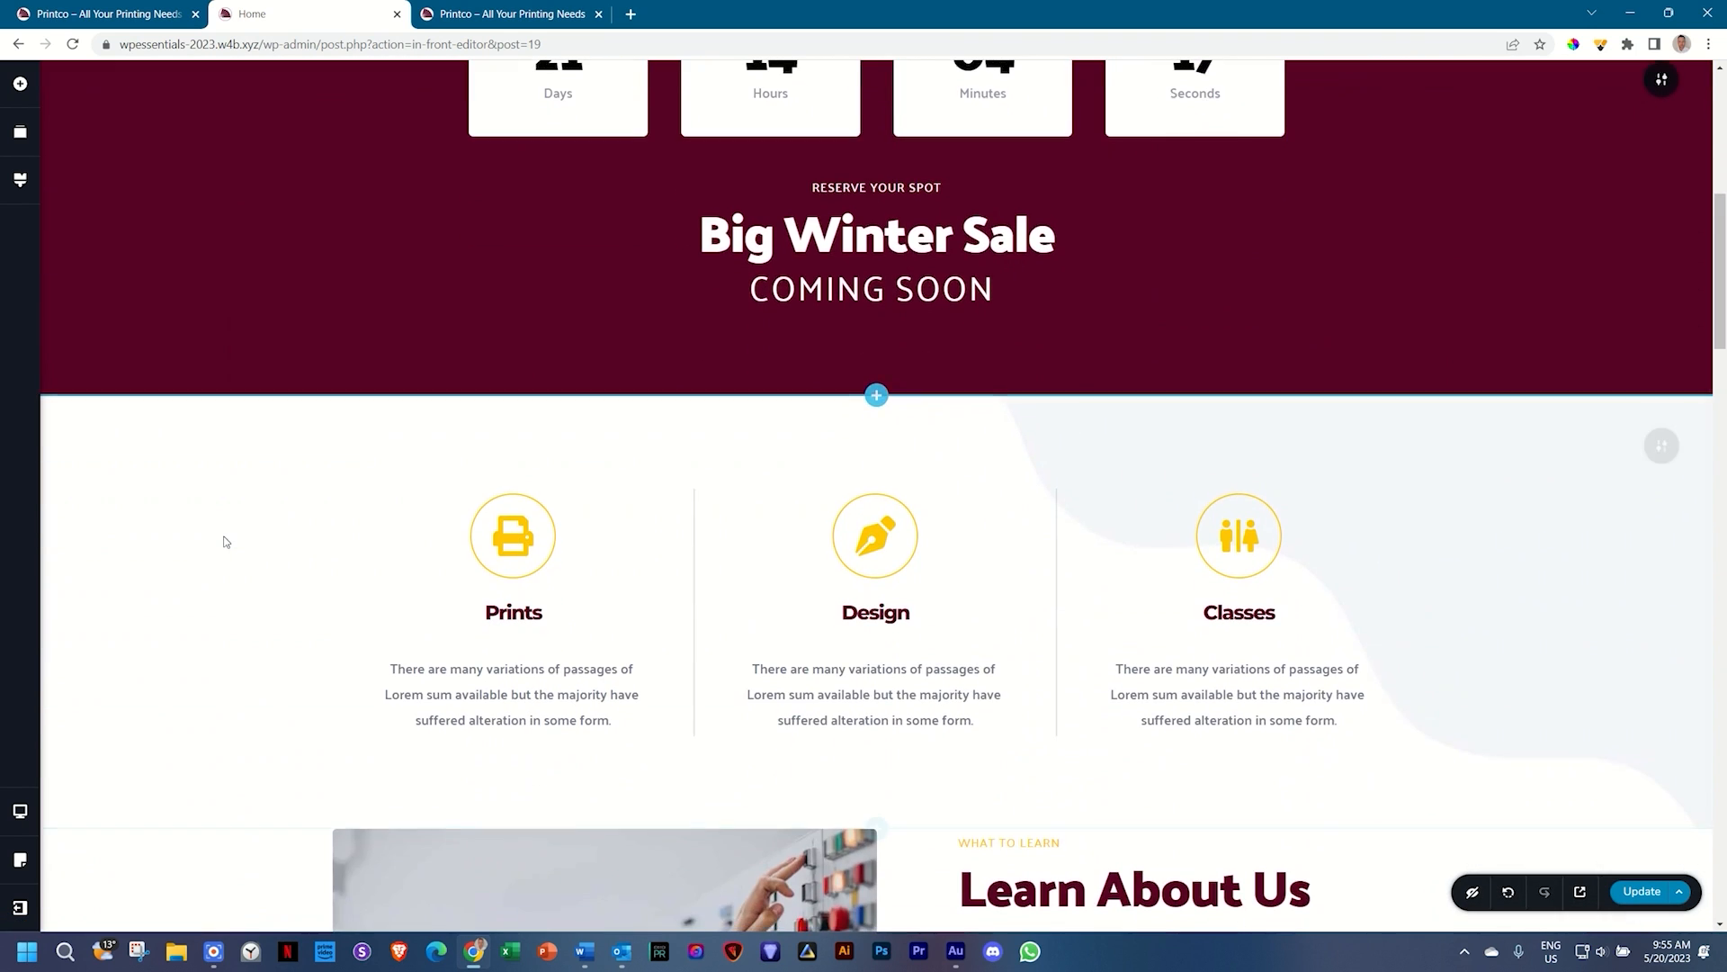
pyautogui.scroll(-20, 225, 541)
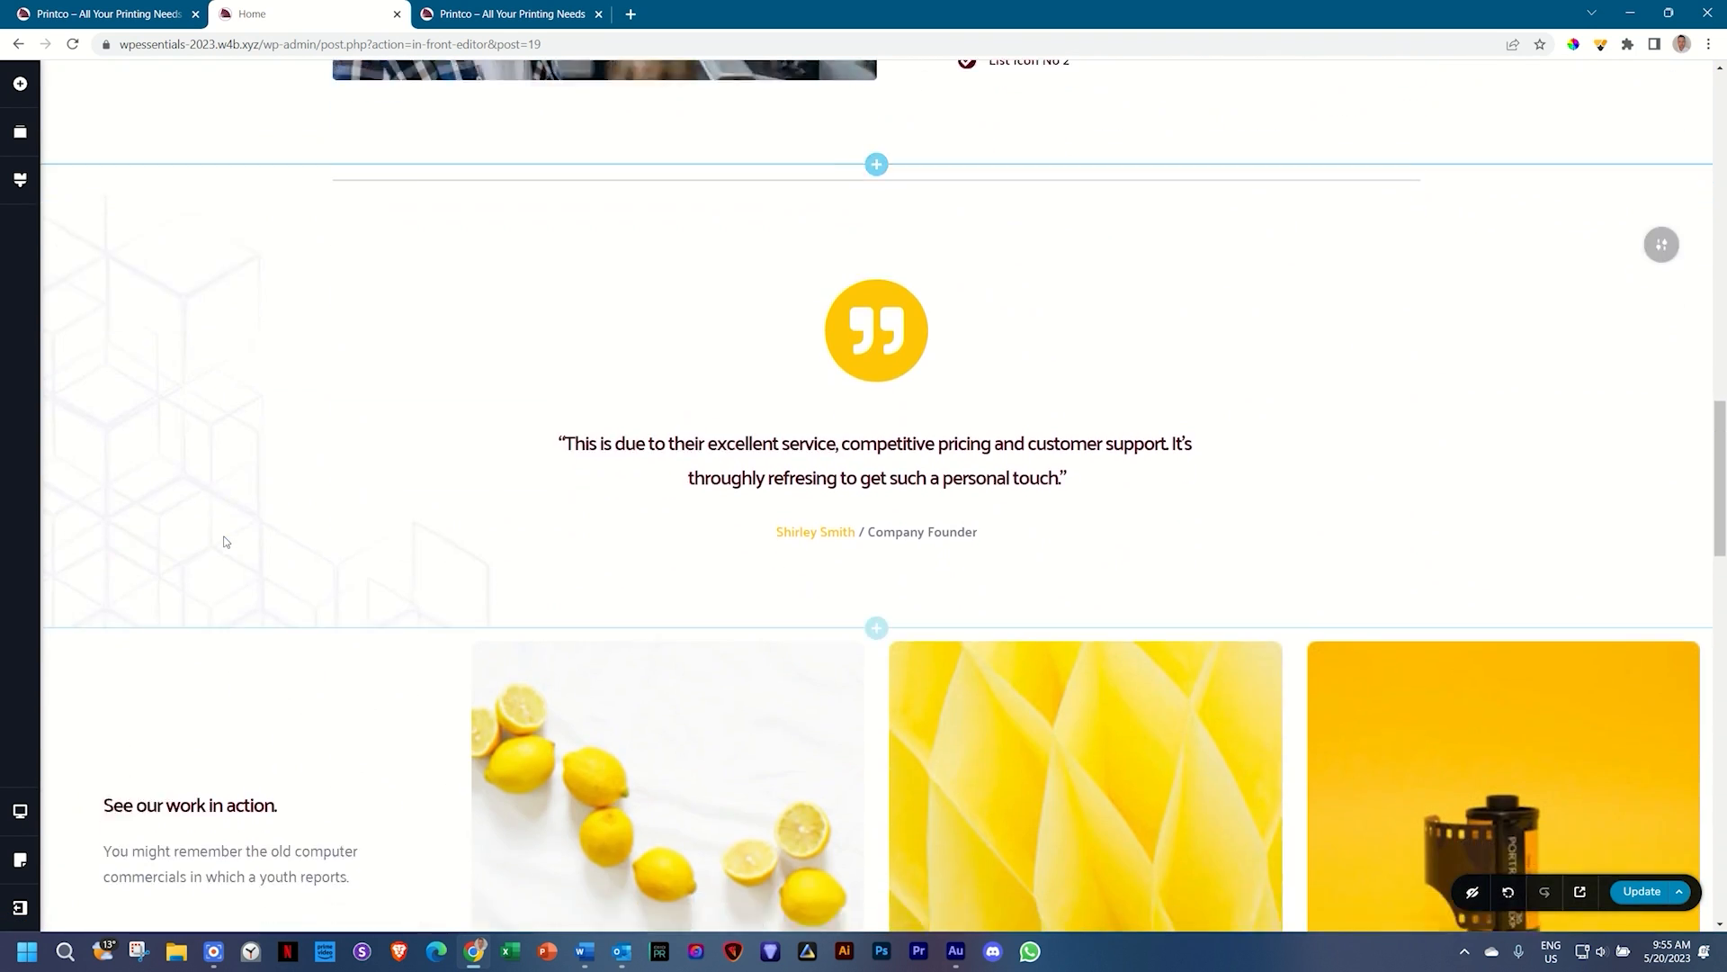
pyautogui.scroll(-8, 225, 542)
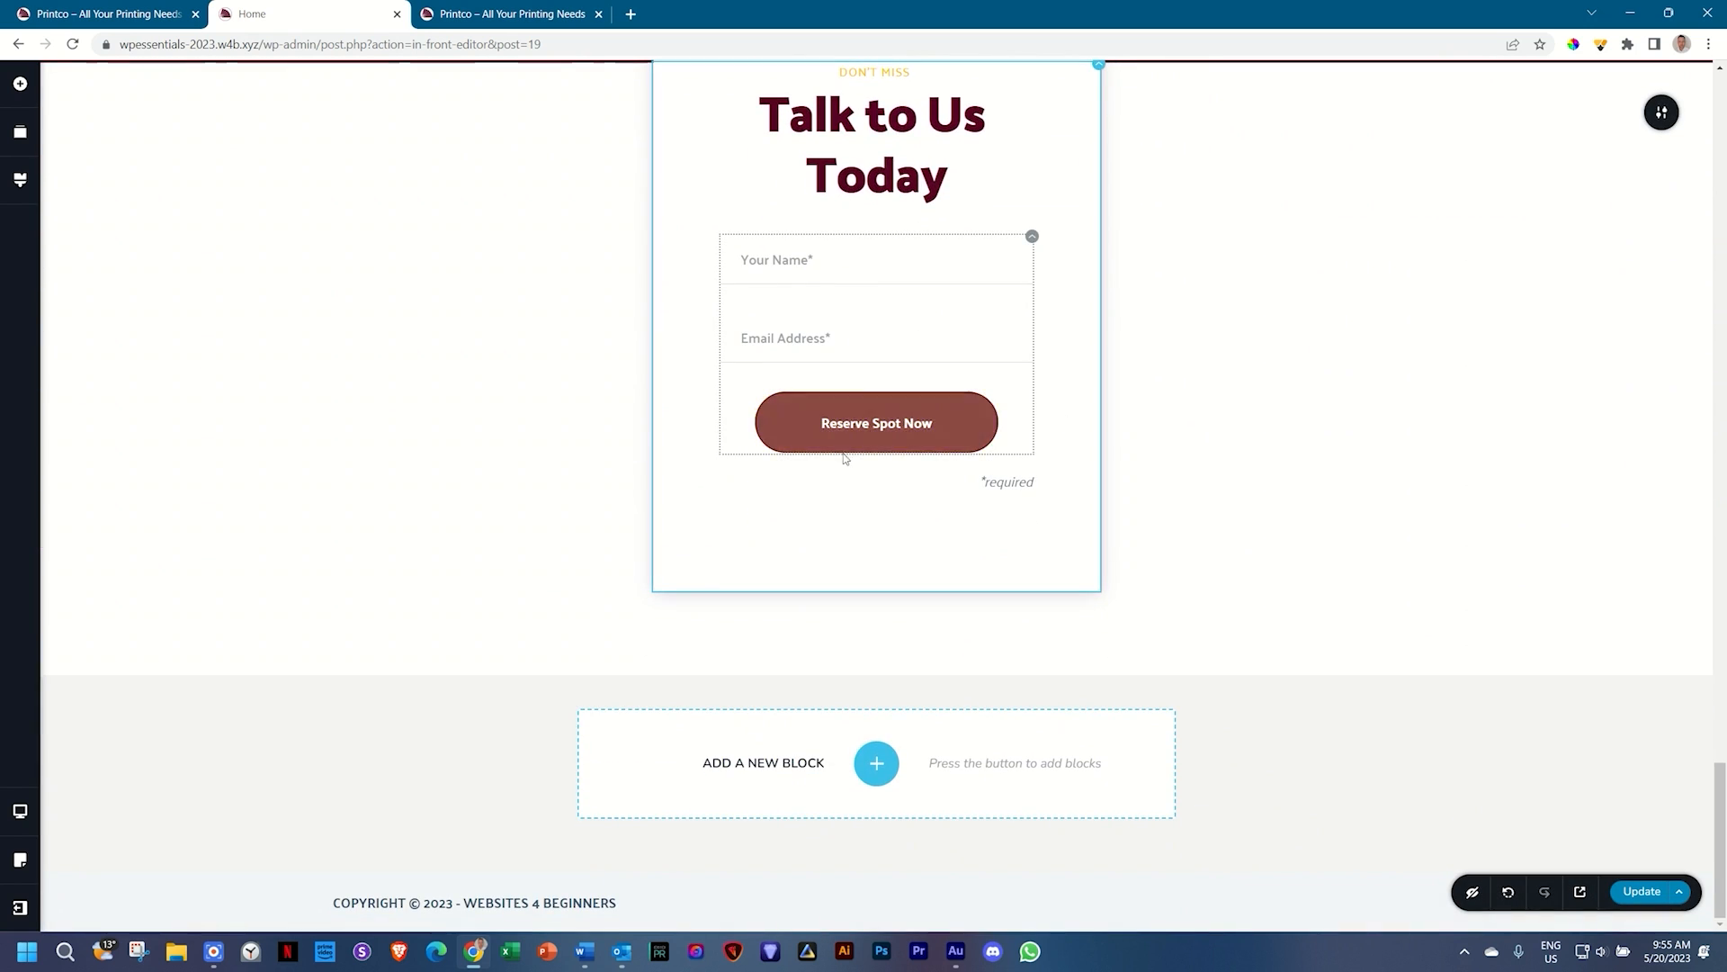
pyautogui.scroll(6, 1269, 504)
pyautogui.click(1631, 896)
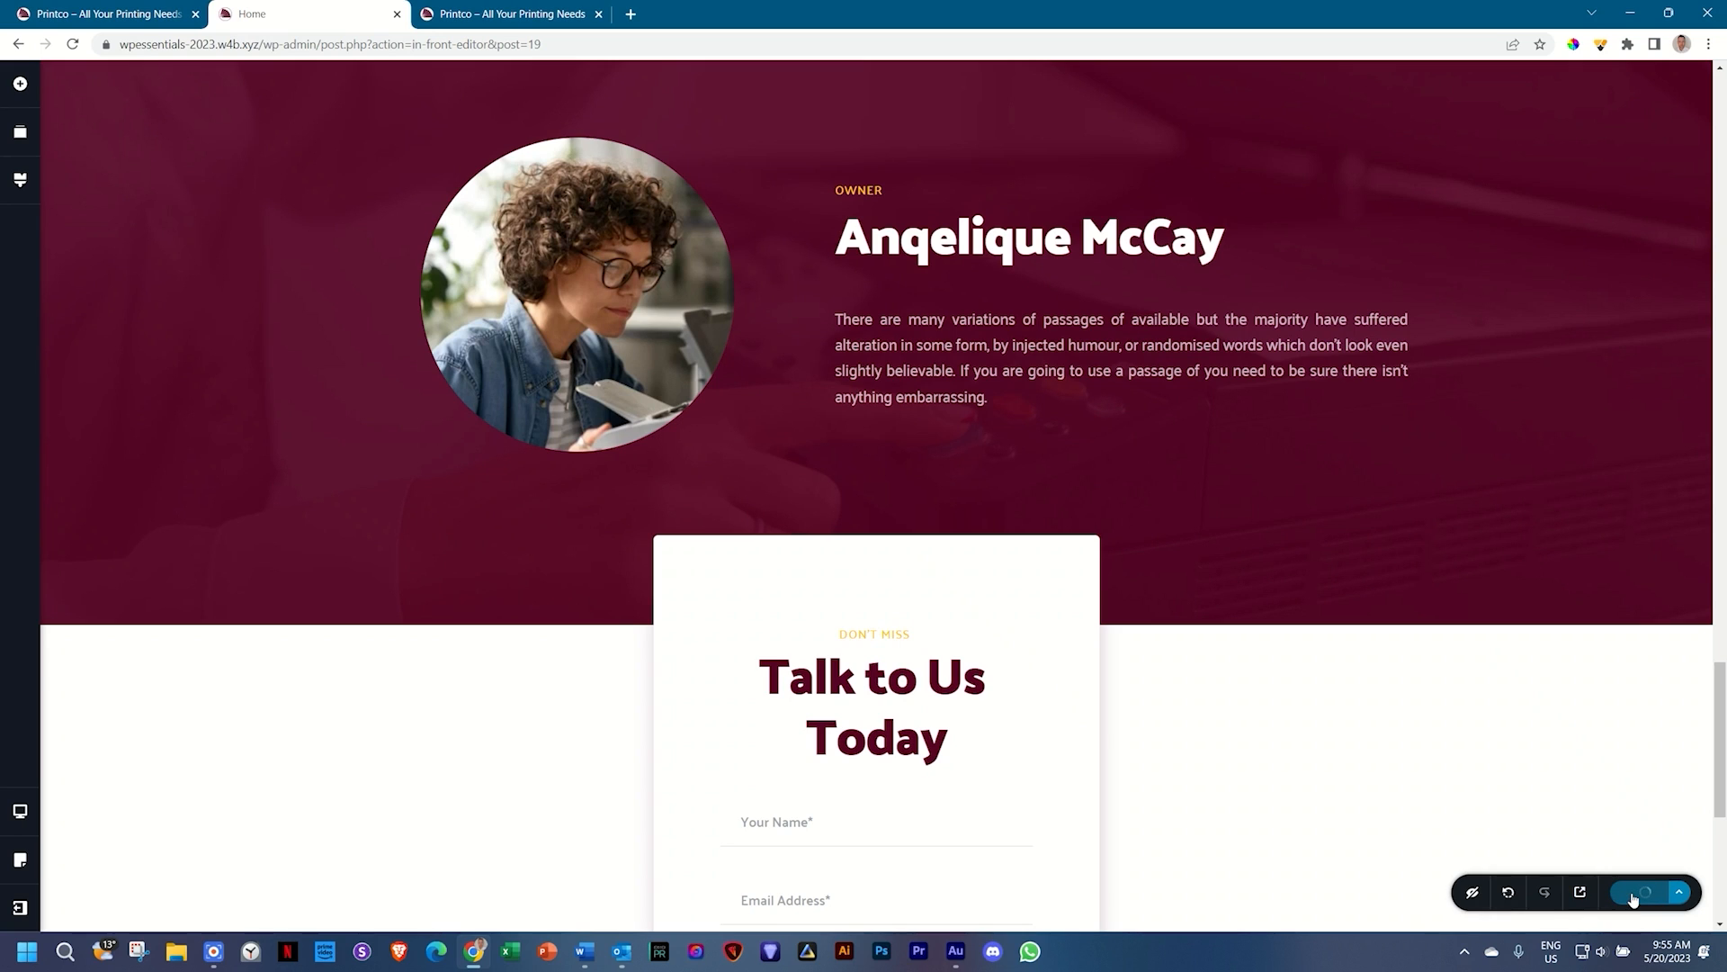
pyautogui.click(1580, 894)
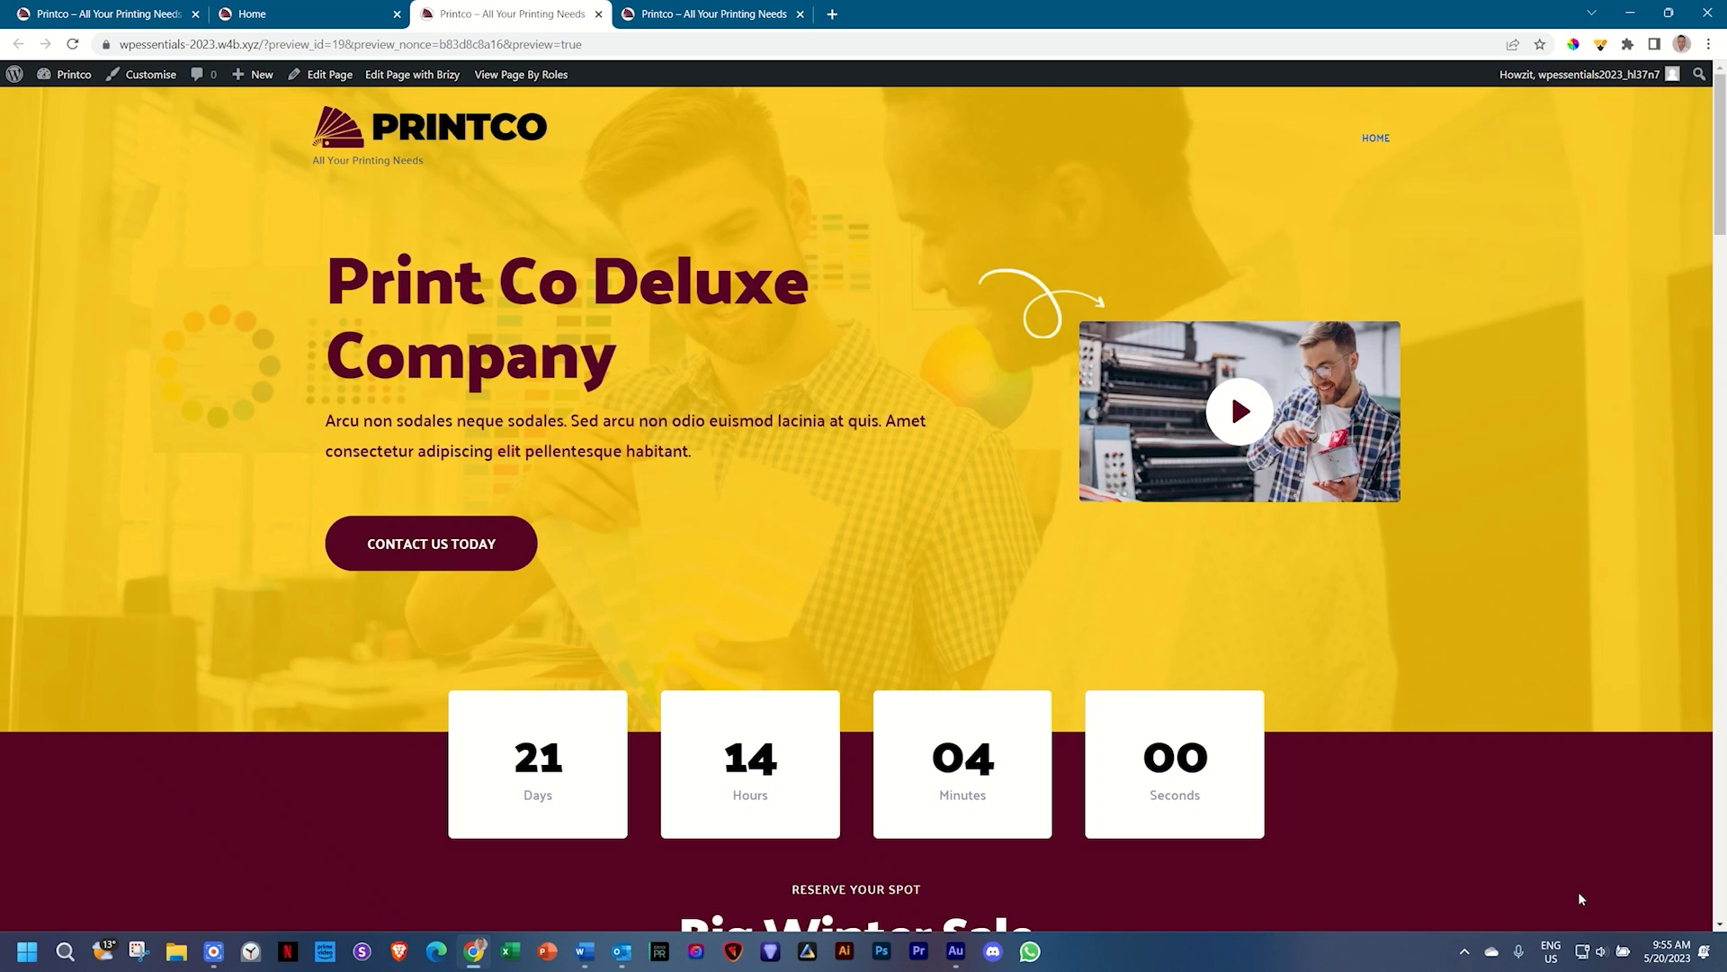
# Step: Test the CONTACT US TODAY anchor in the preview, then go back to the Home editor tab
pyautogui.click(494, 547)
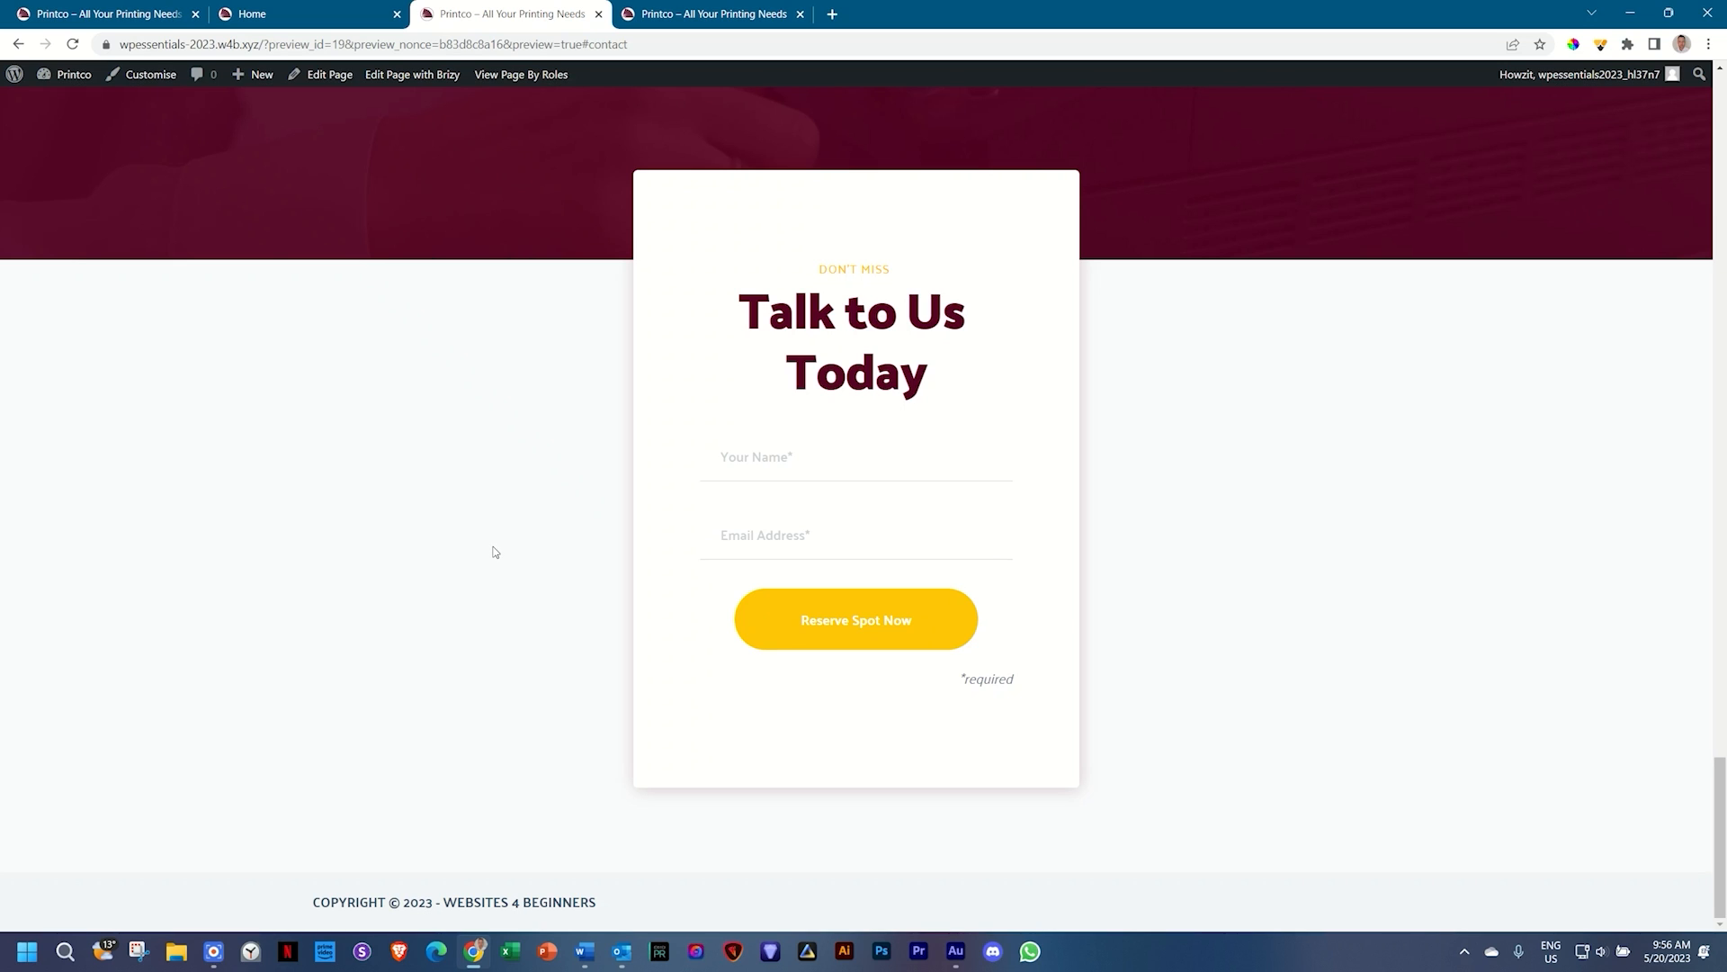
pyautogui.click(261, 13)
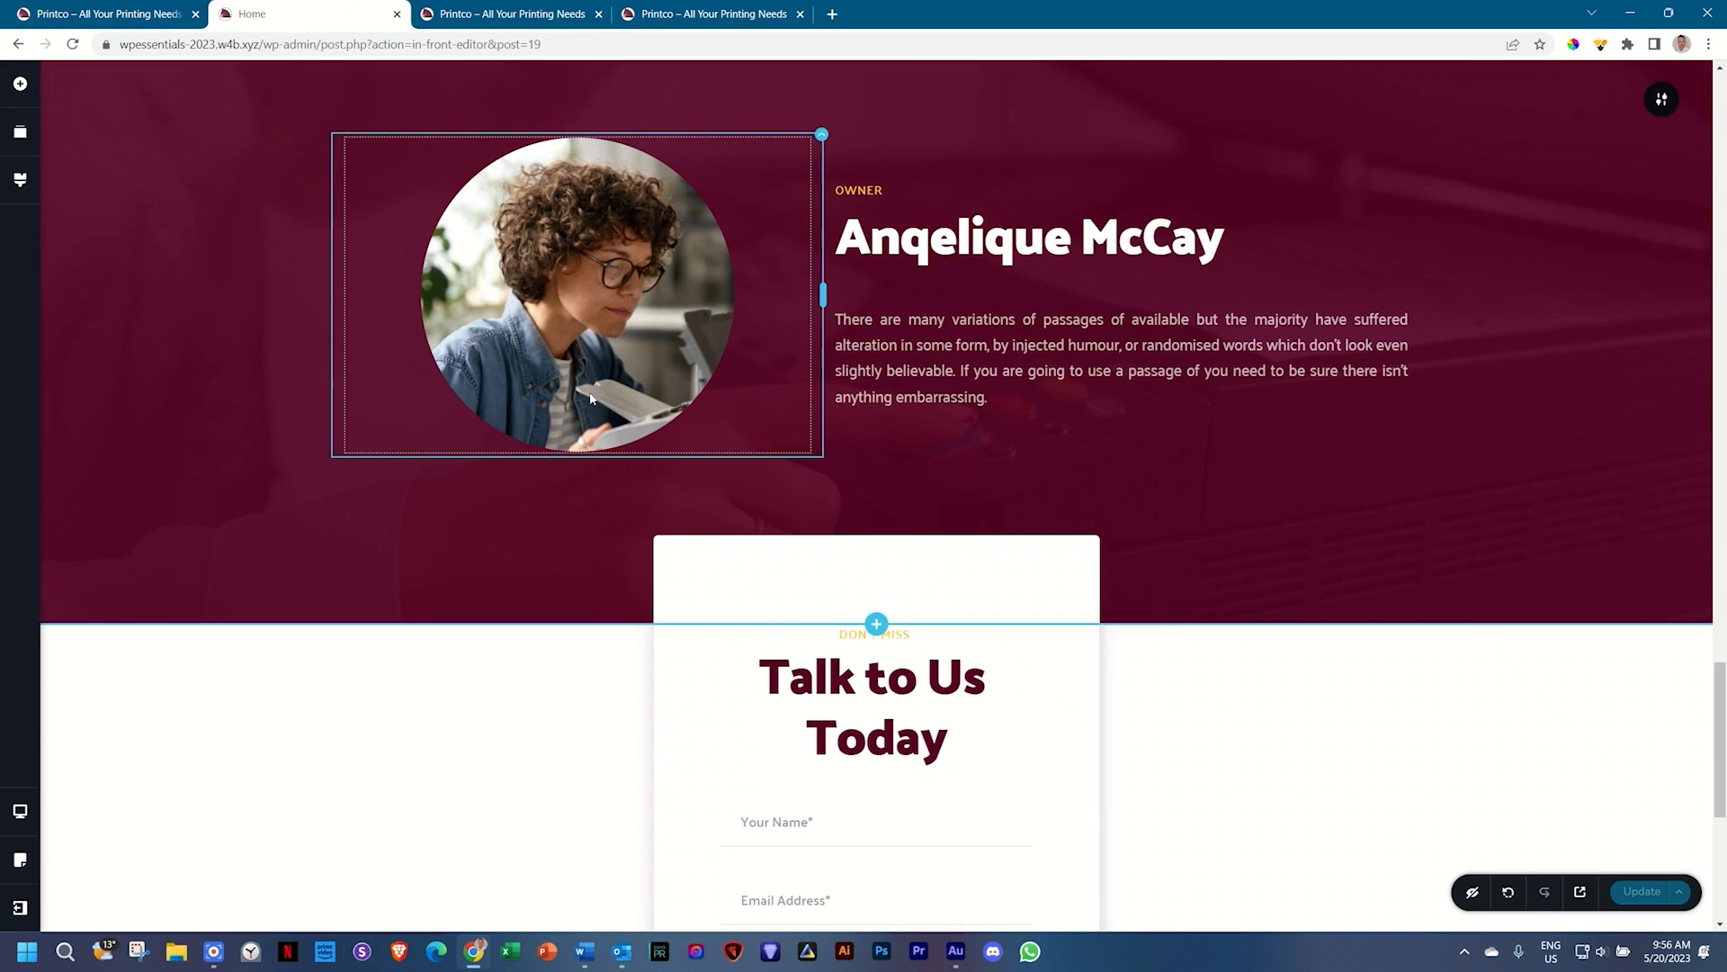
# Step: Scroll back up to the hero section and bring up the device view choices
pyautogui.scroll(5, 592, 399)
pyautogui.scroll(15, 590, 399)
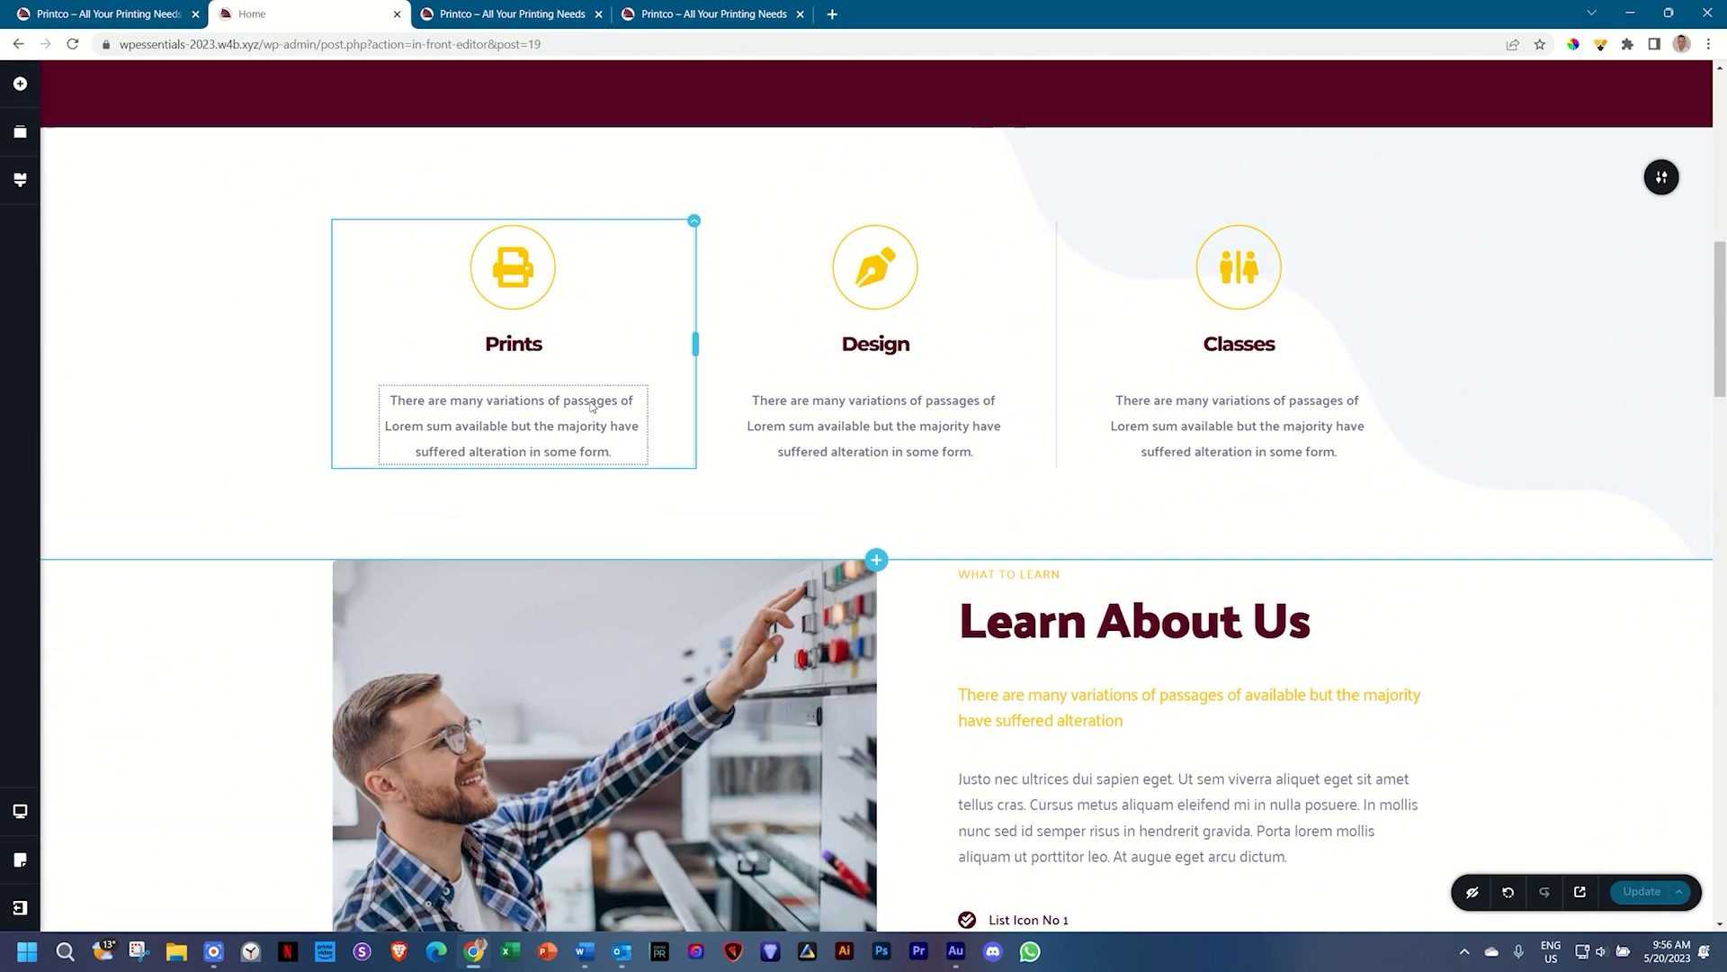
pyautogui.scroll(5, 592, 406)
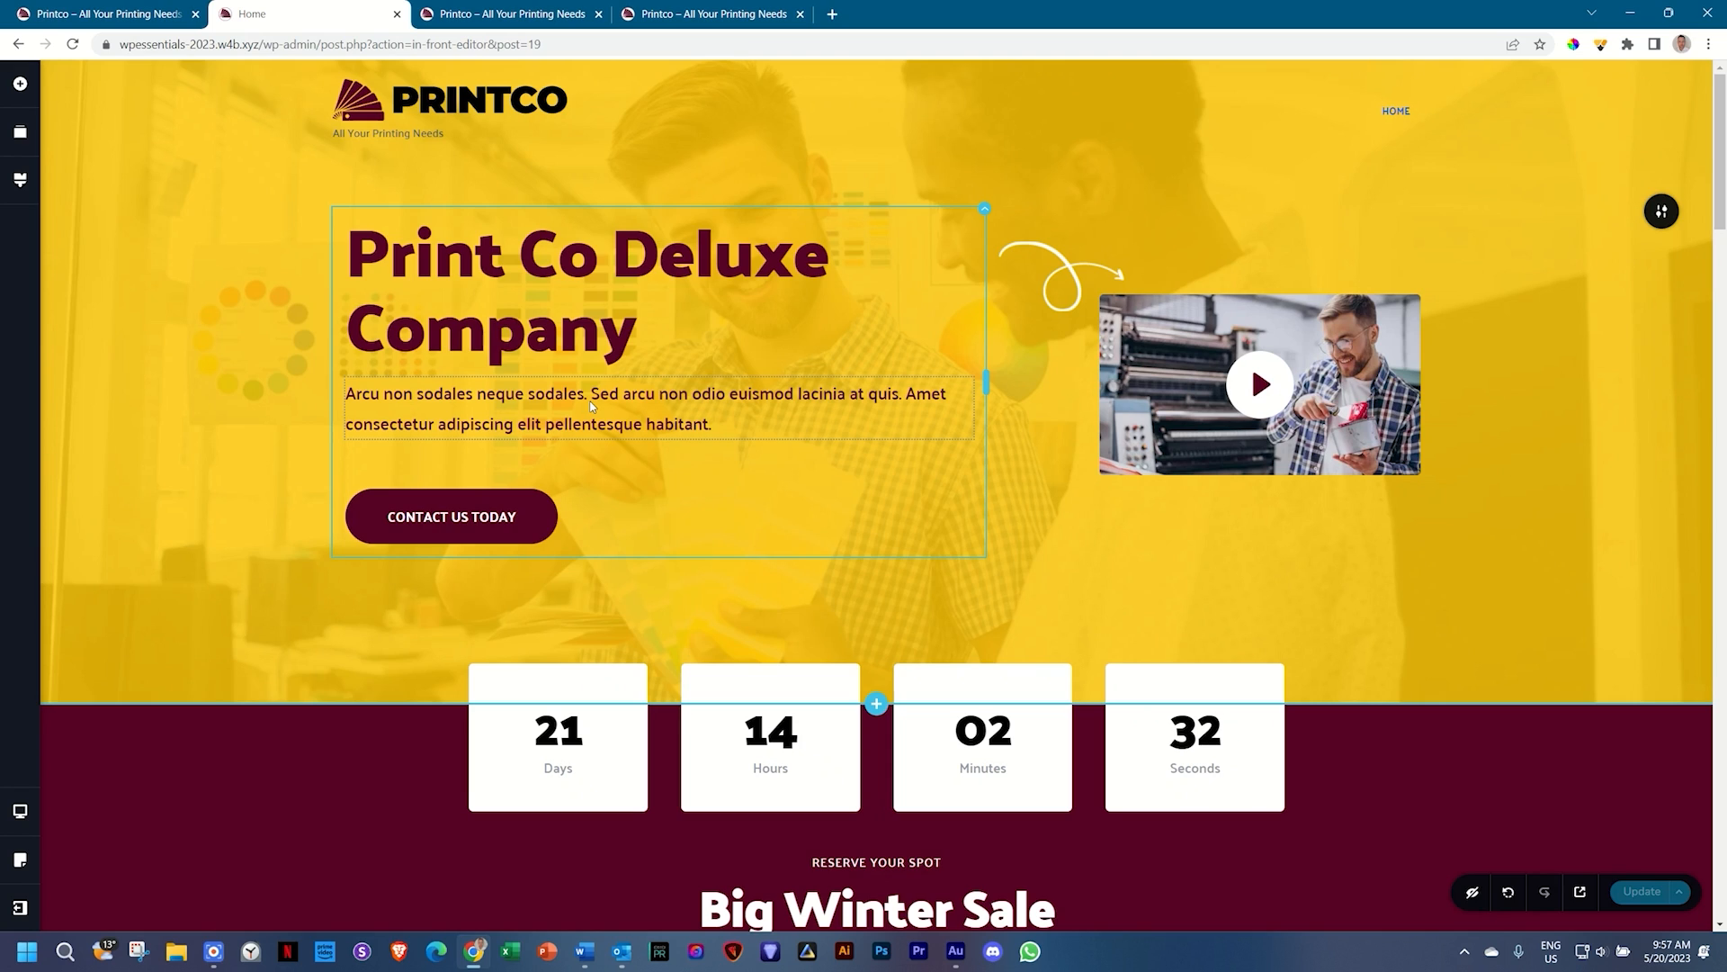
pyautogui.scroll(-3, 257, 420)
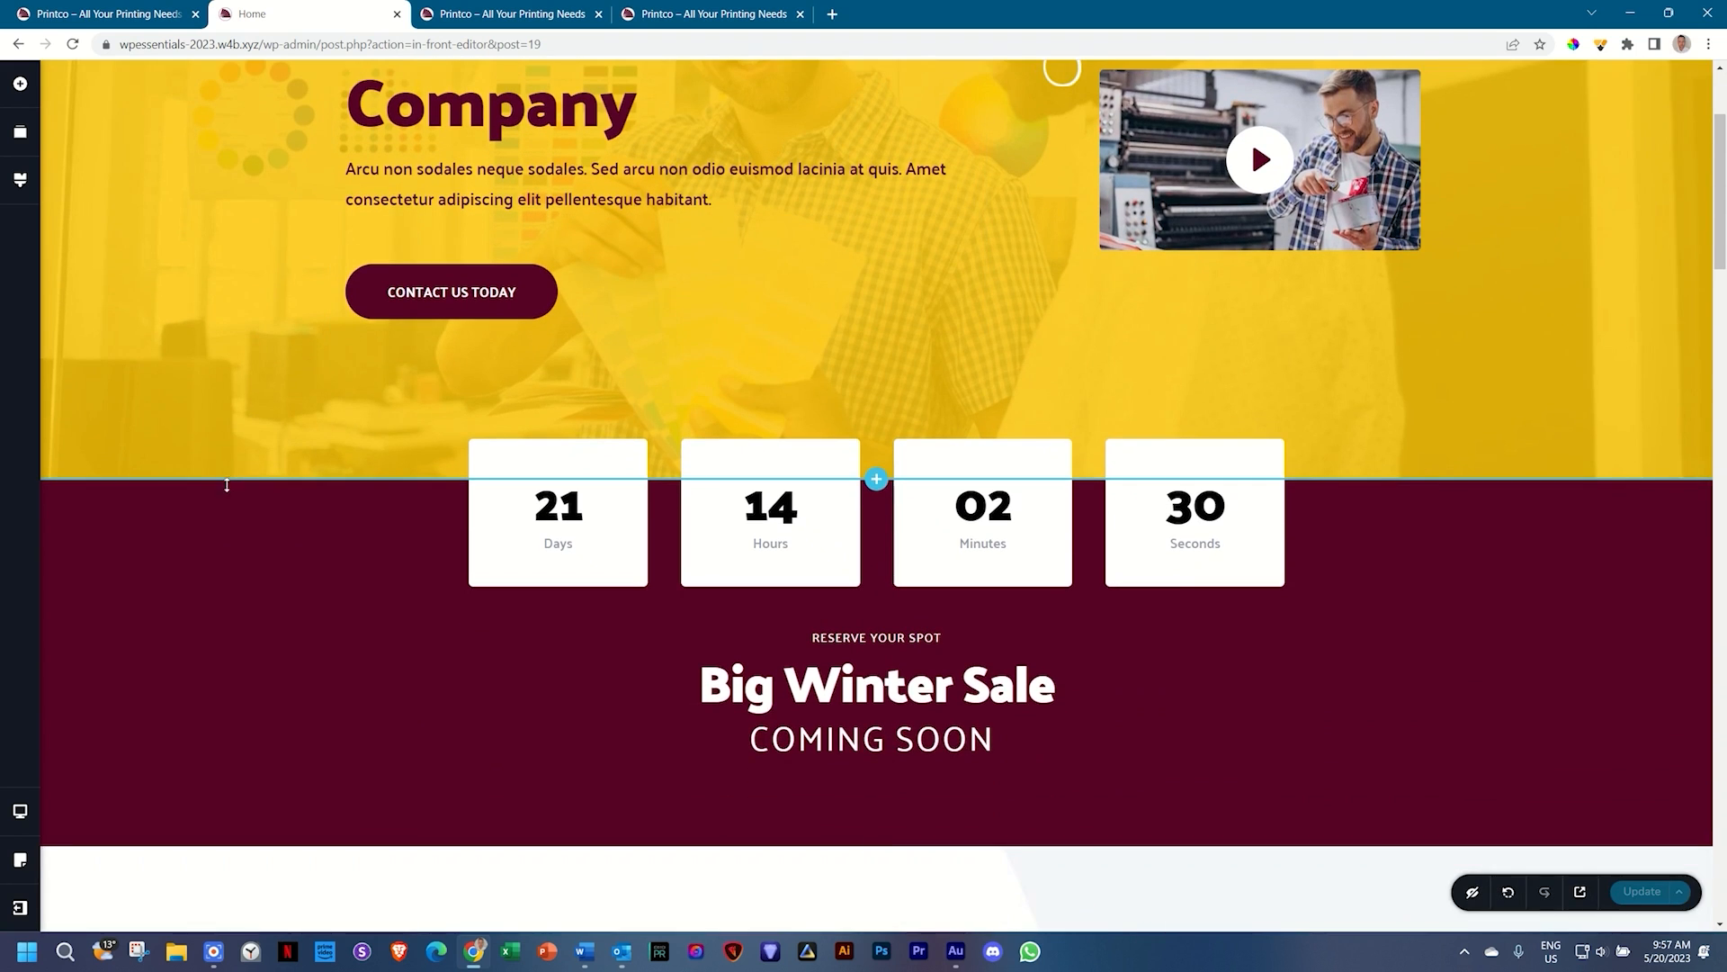
pyautogui.scroll(3, 227, 509)
pyautogui.click(21, 813)
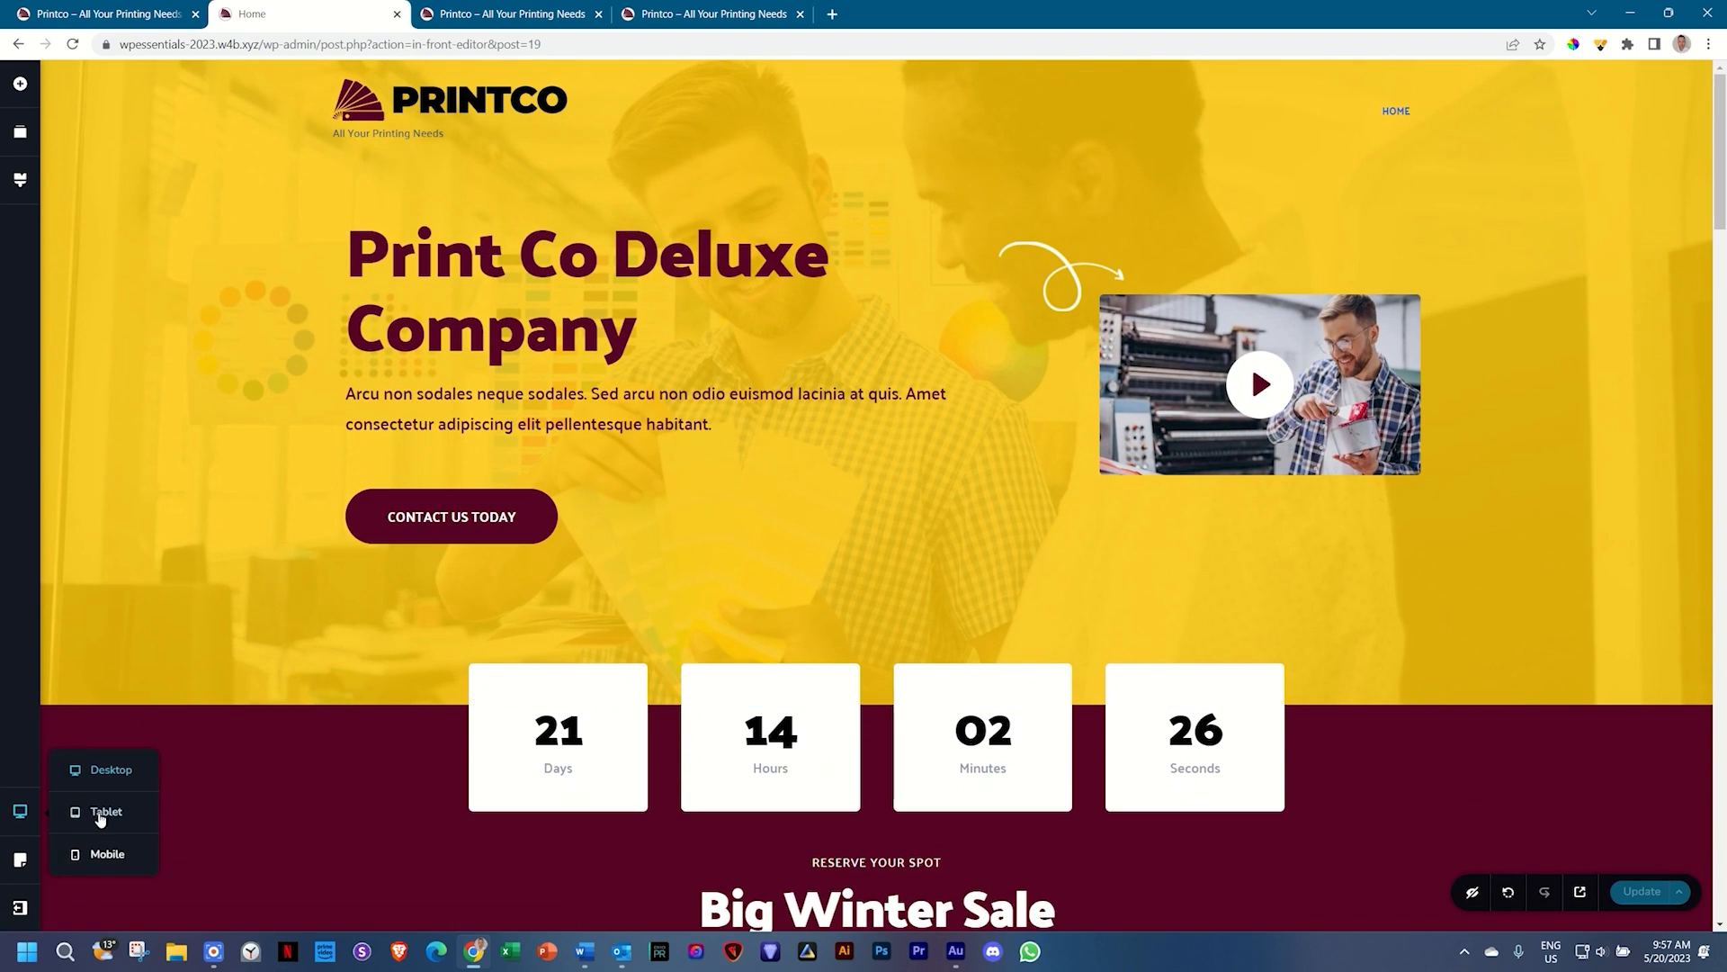
# Step: In tablet view, cut the hero's bottom padding to 72px and shorten the spacer above the heading
pyautogui.click(102, 814)
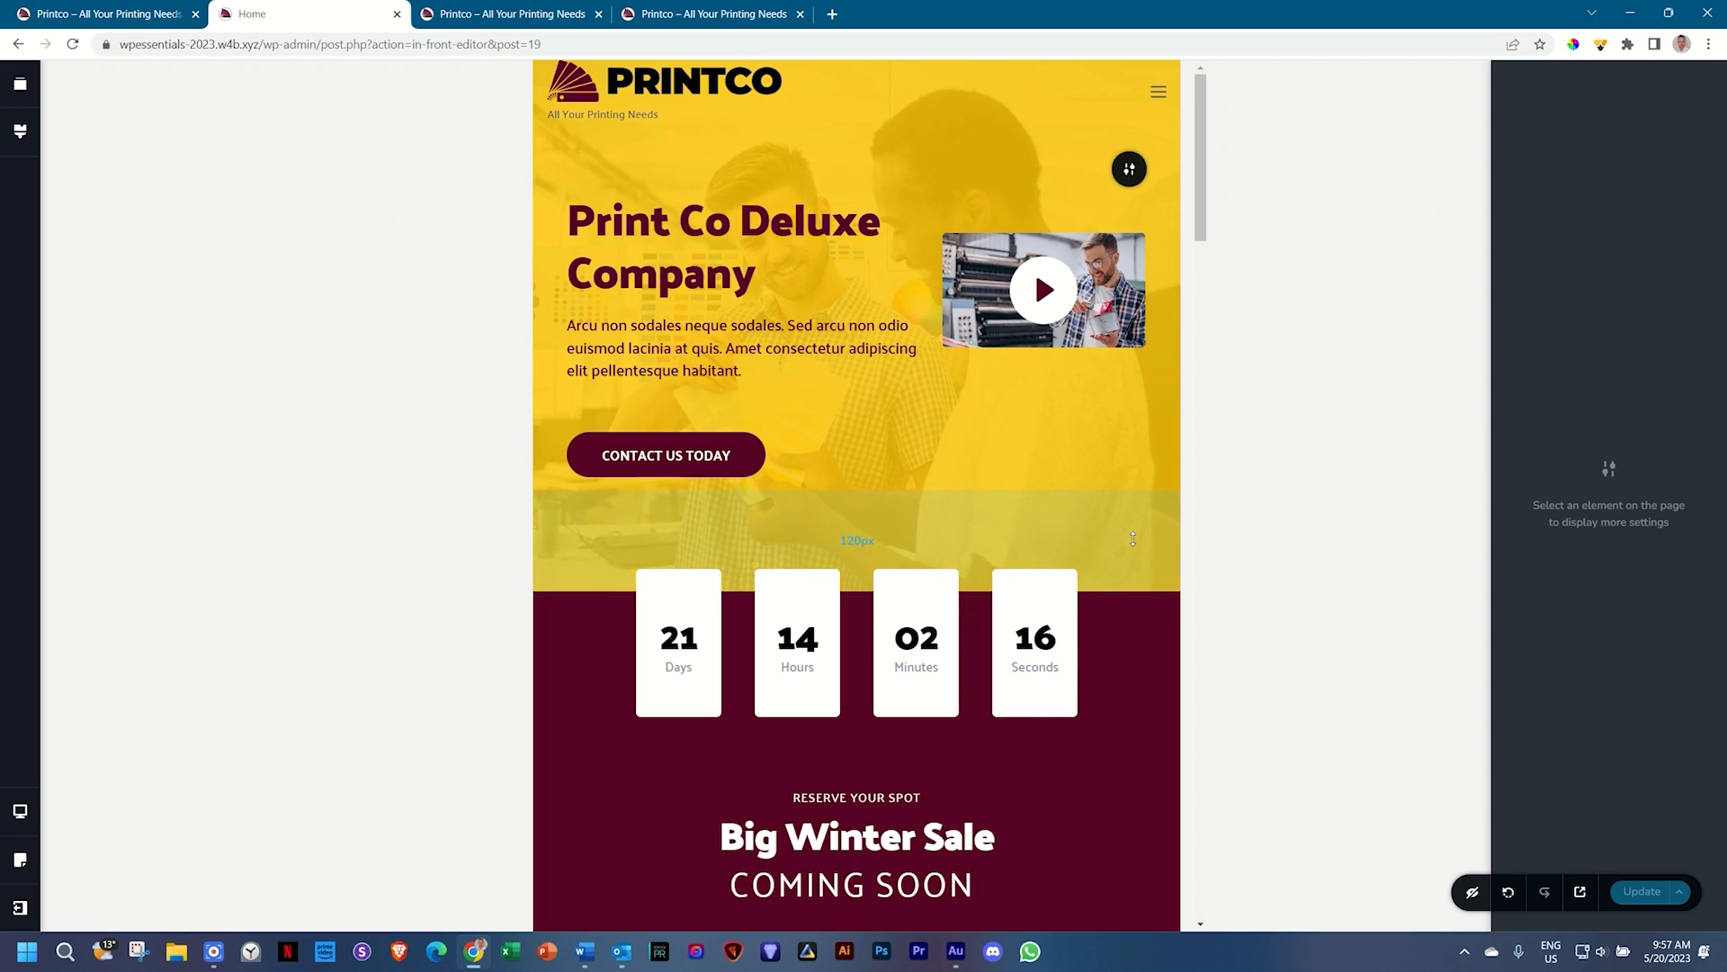
pyautogui.moveTo(1133, 538); pyautogui.dragTo(1136, 496)
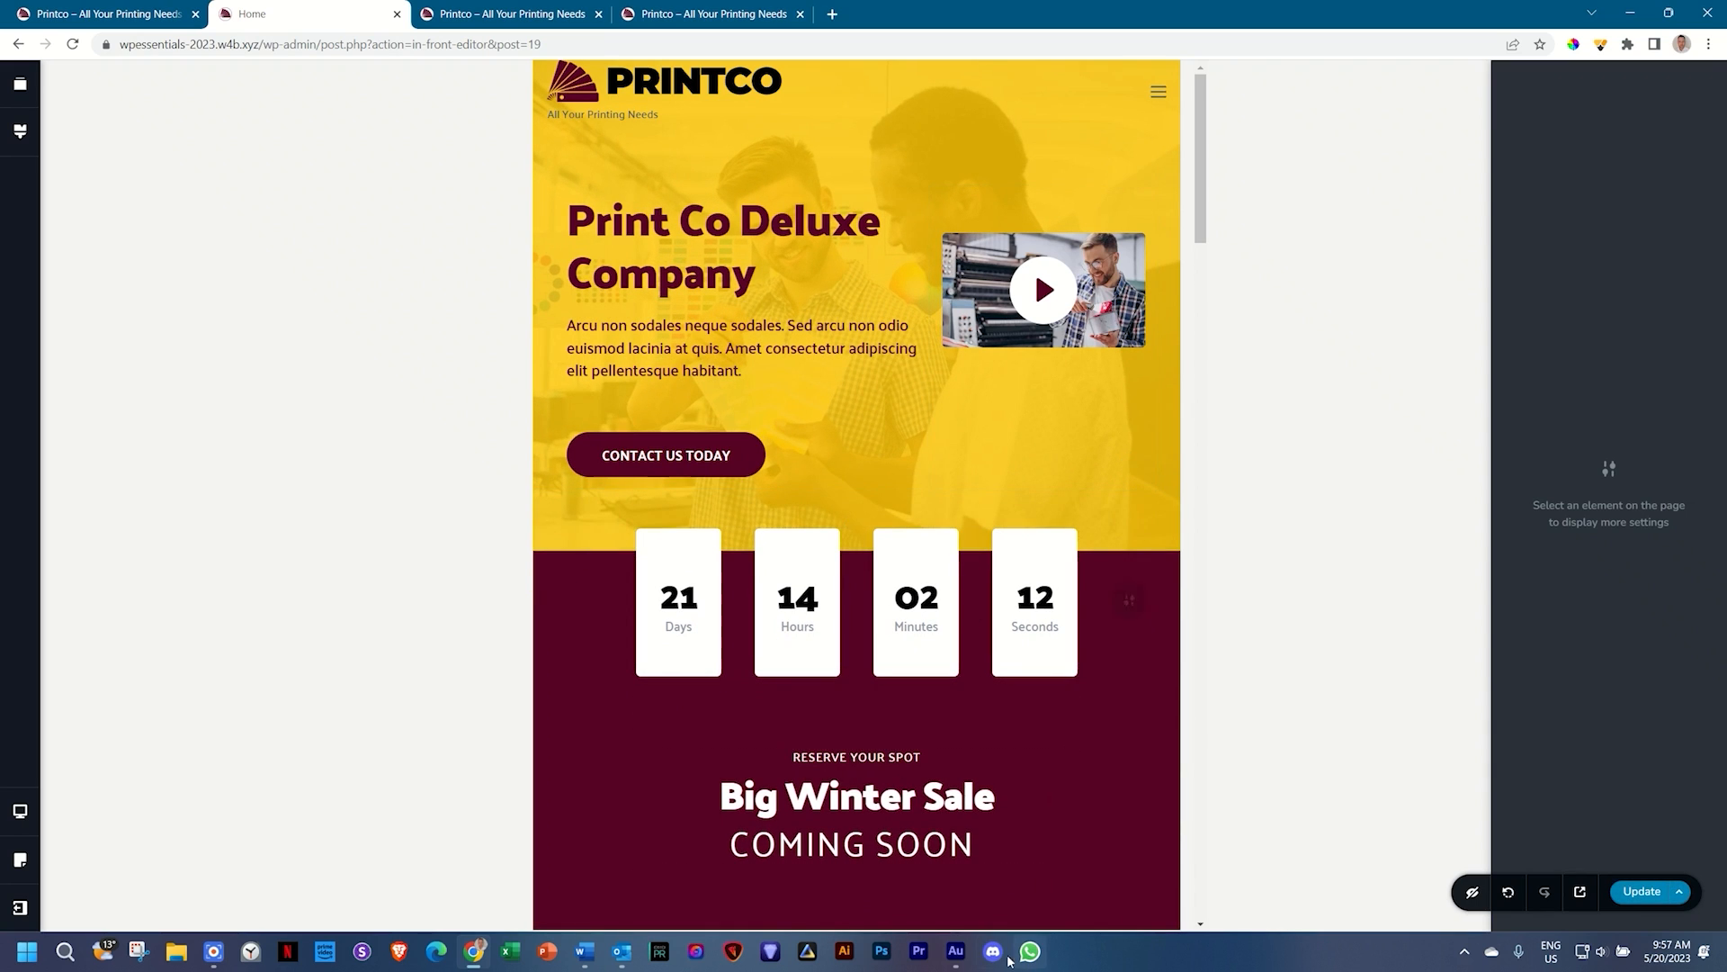
pyautogui.click(853, 167)
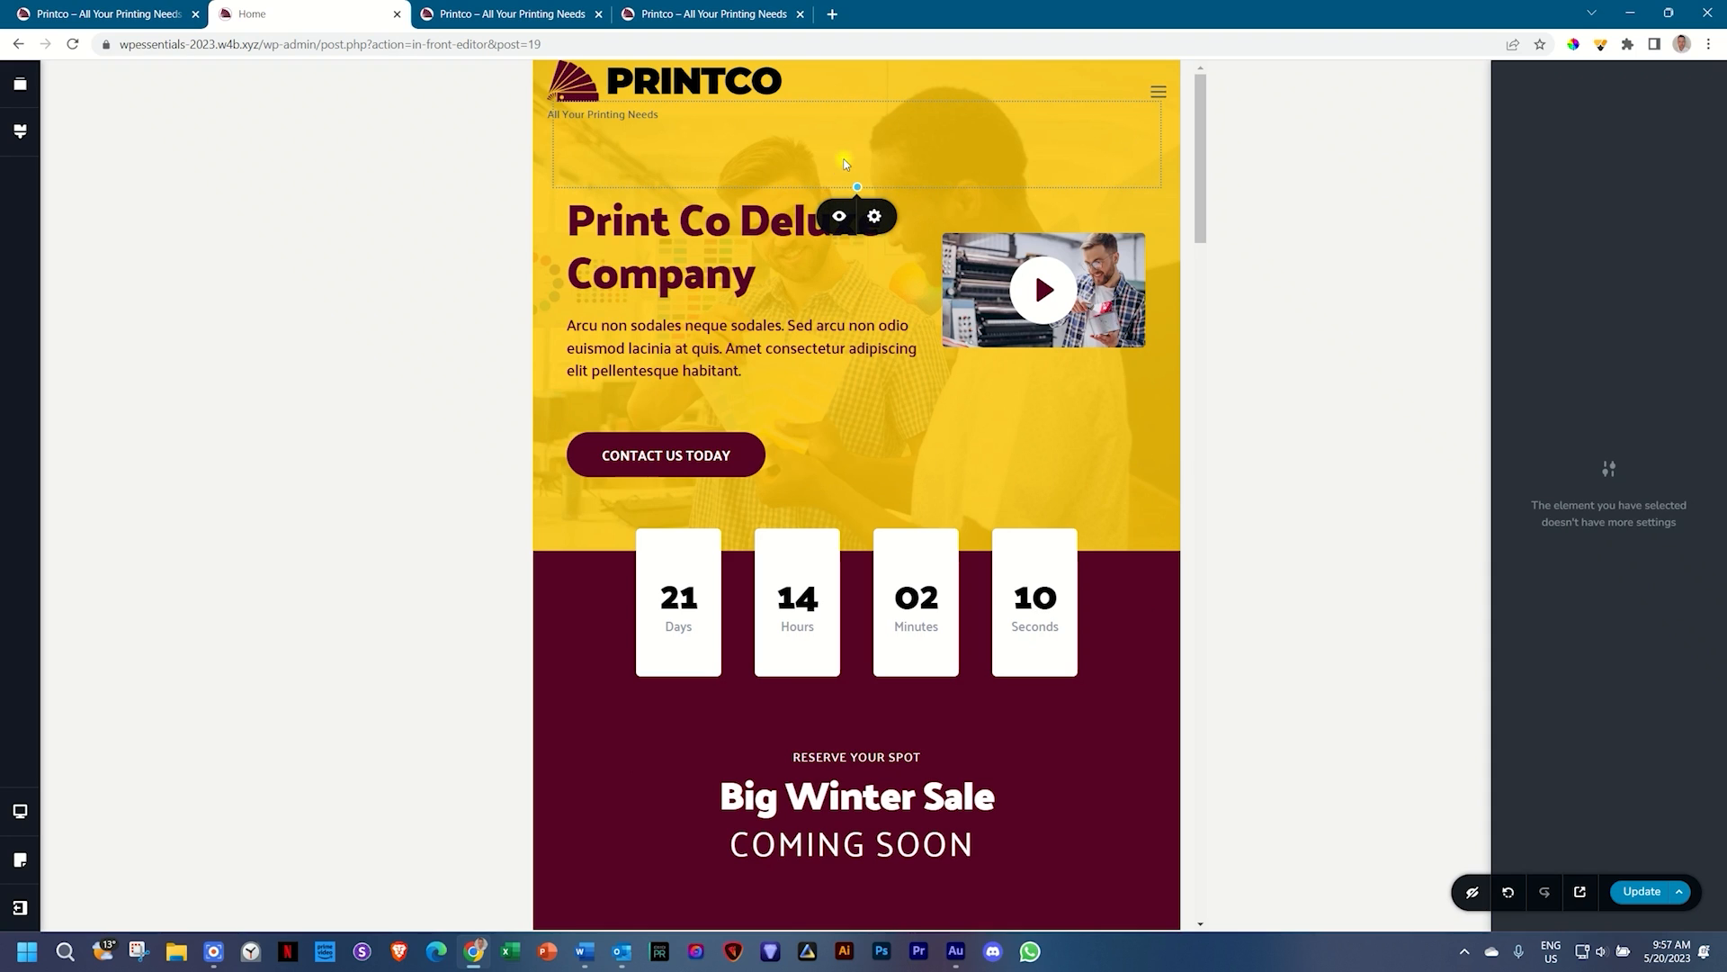
pyautogui.moveTo(857, 187)
pyautogui.mouseDown()
pyautogui.moveTo(858, 230)
pyautogui.moveTo(860, 141)
pyautogui.moveTo(858, 167)
pyautogui.mouseUp()
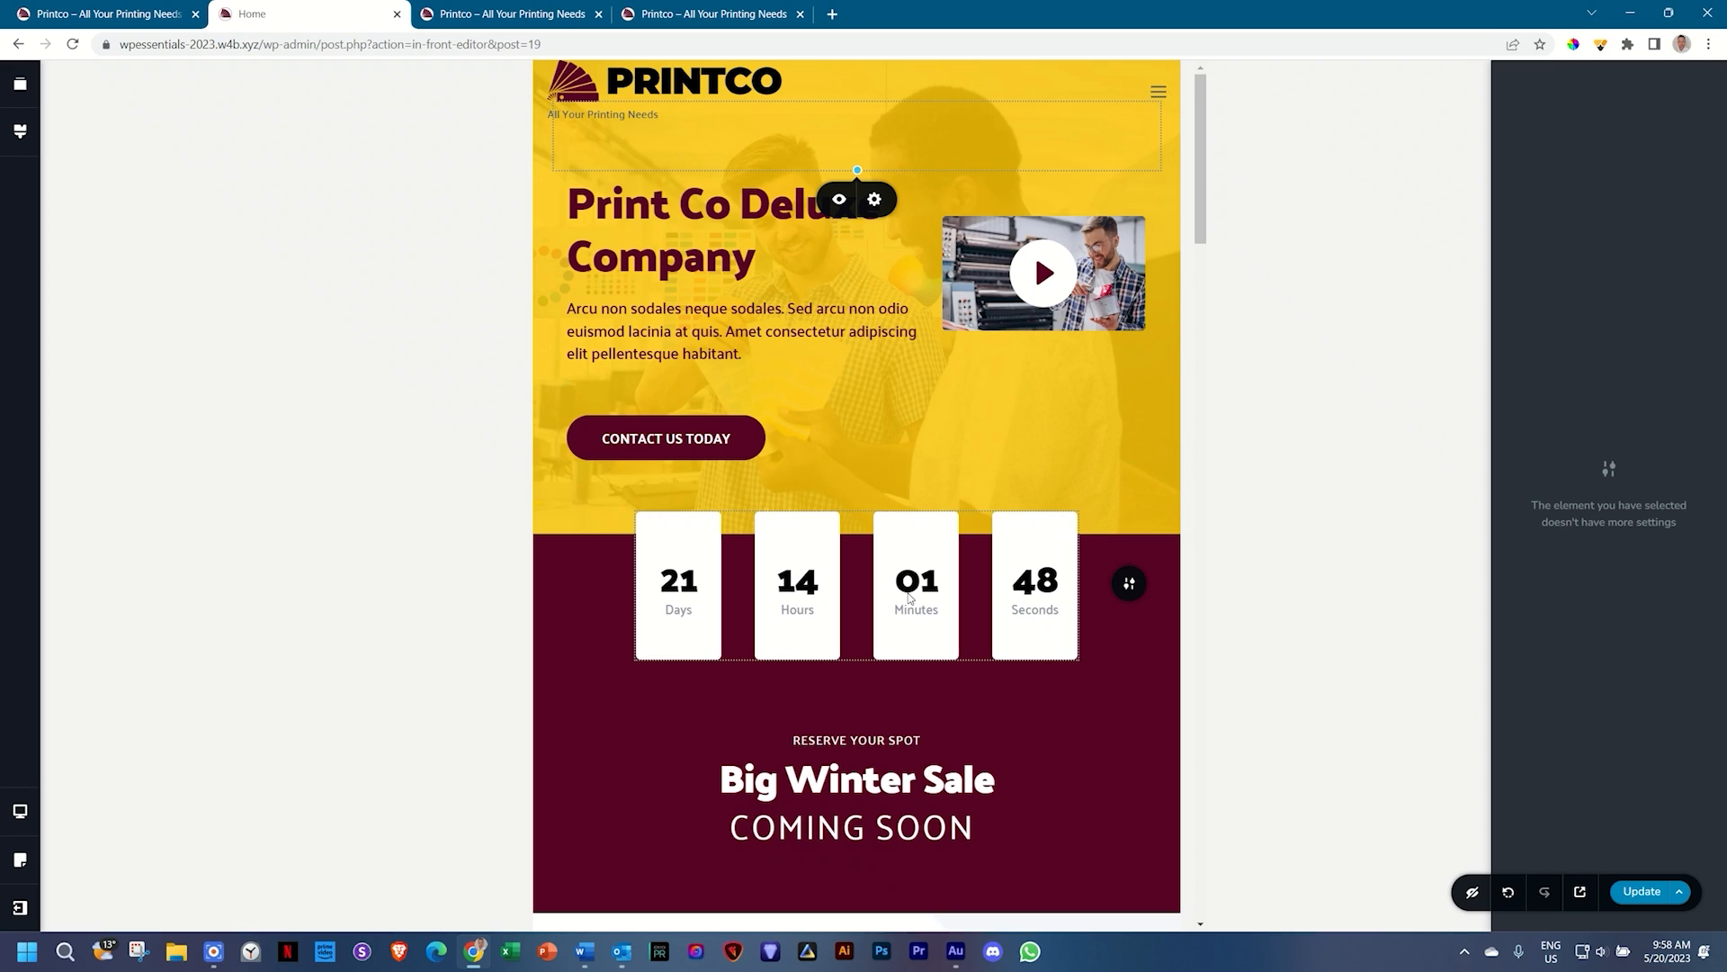
# Step: Set the countdown timer's height to 115 px
pyautogui.click(690, 553)
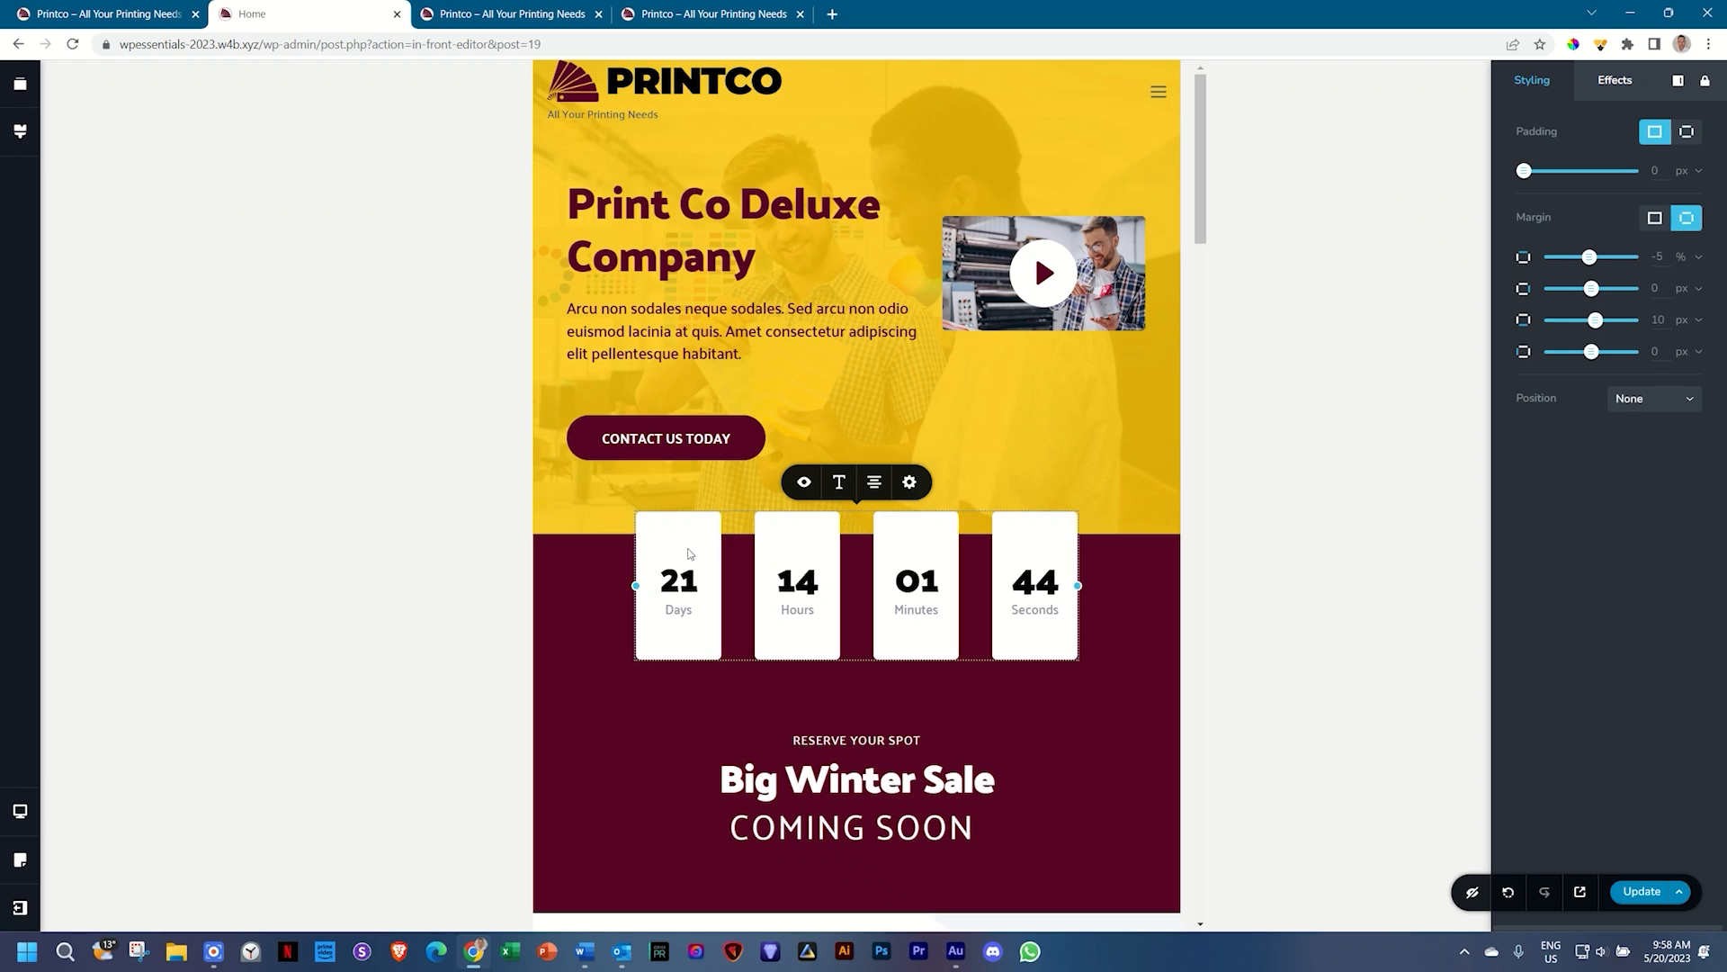
pyautogui.click(910, 484)
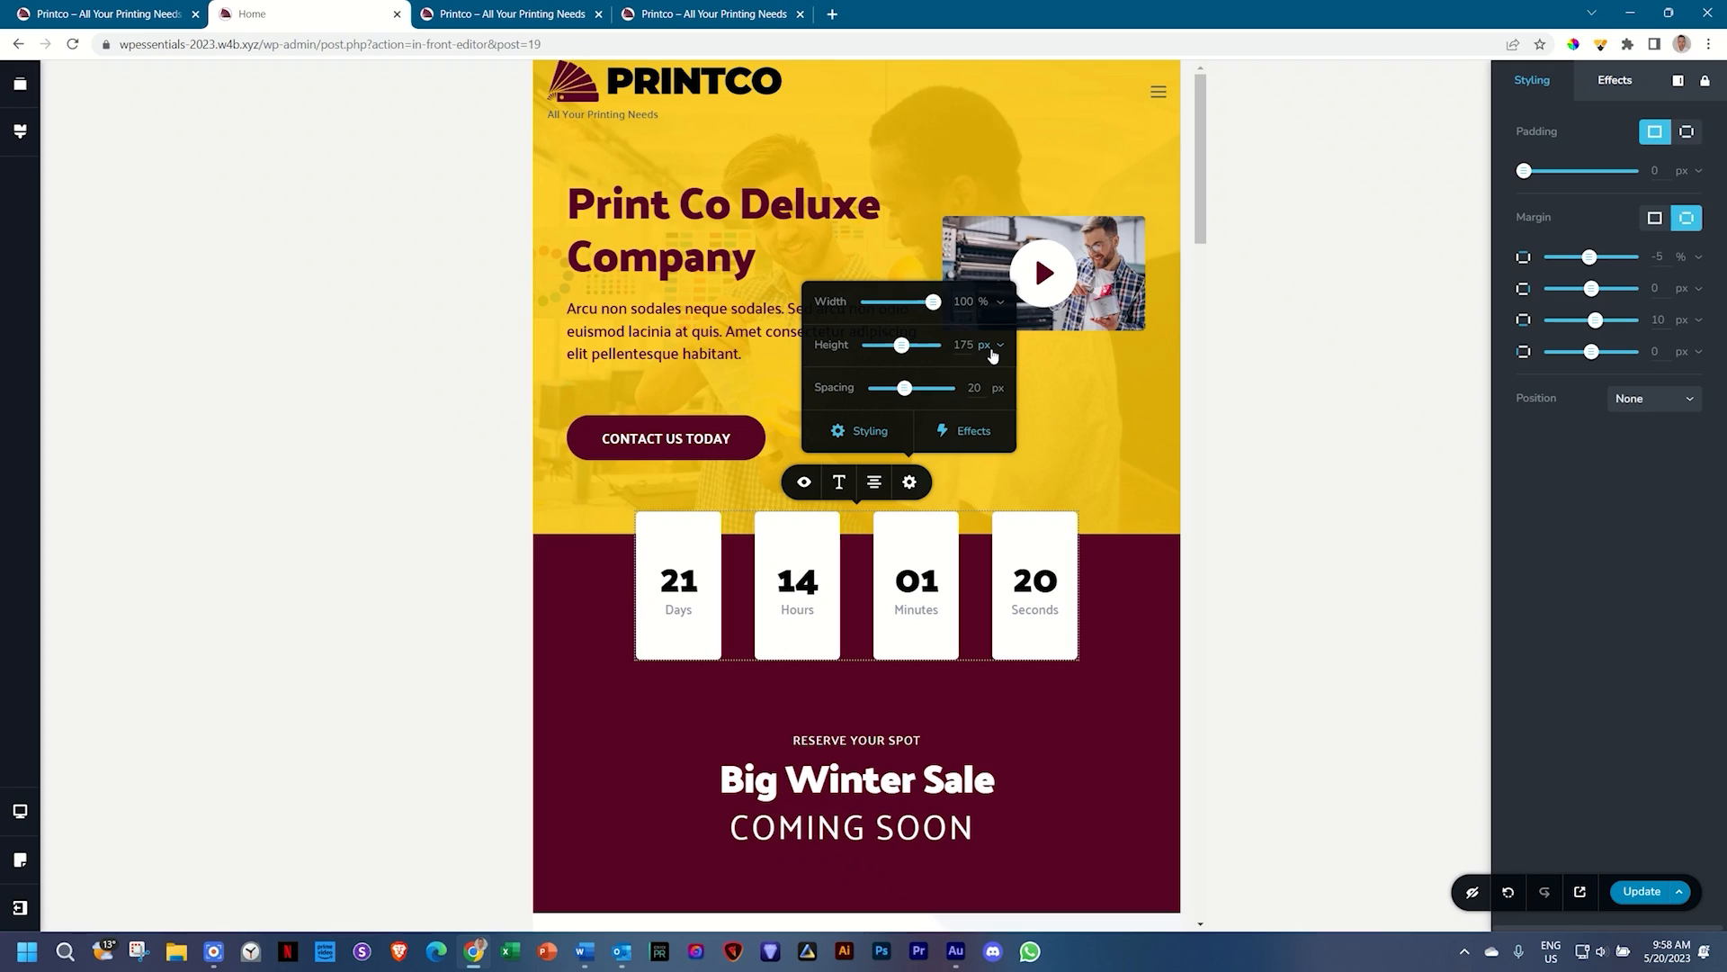
pyautogui.moveTo(903, 346); pyautogui.dragTo(886, 346)
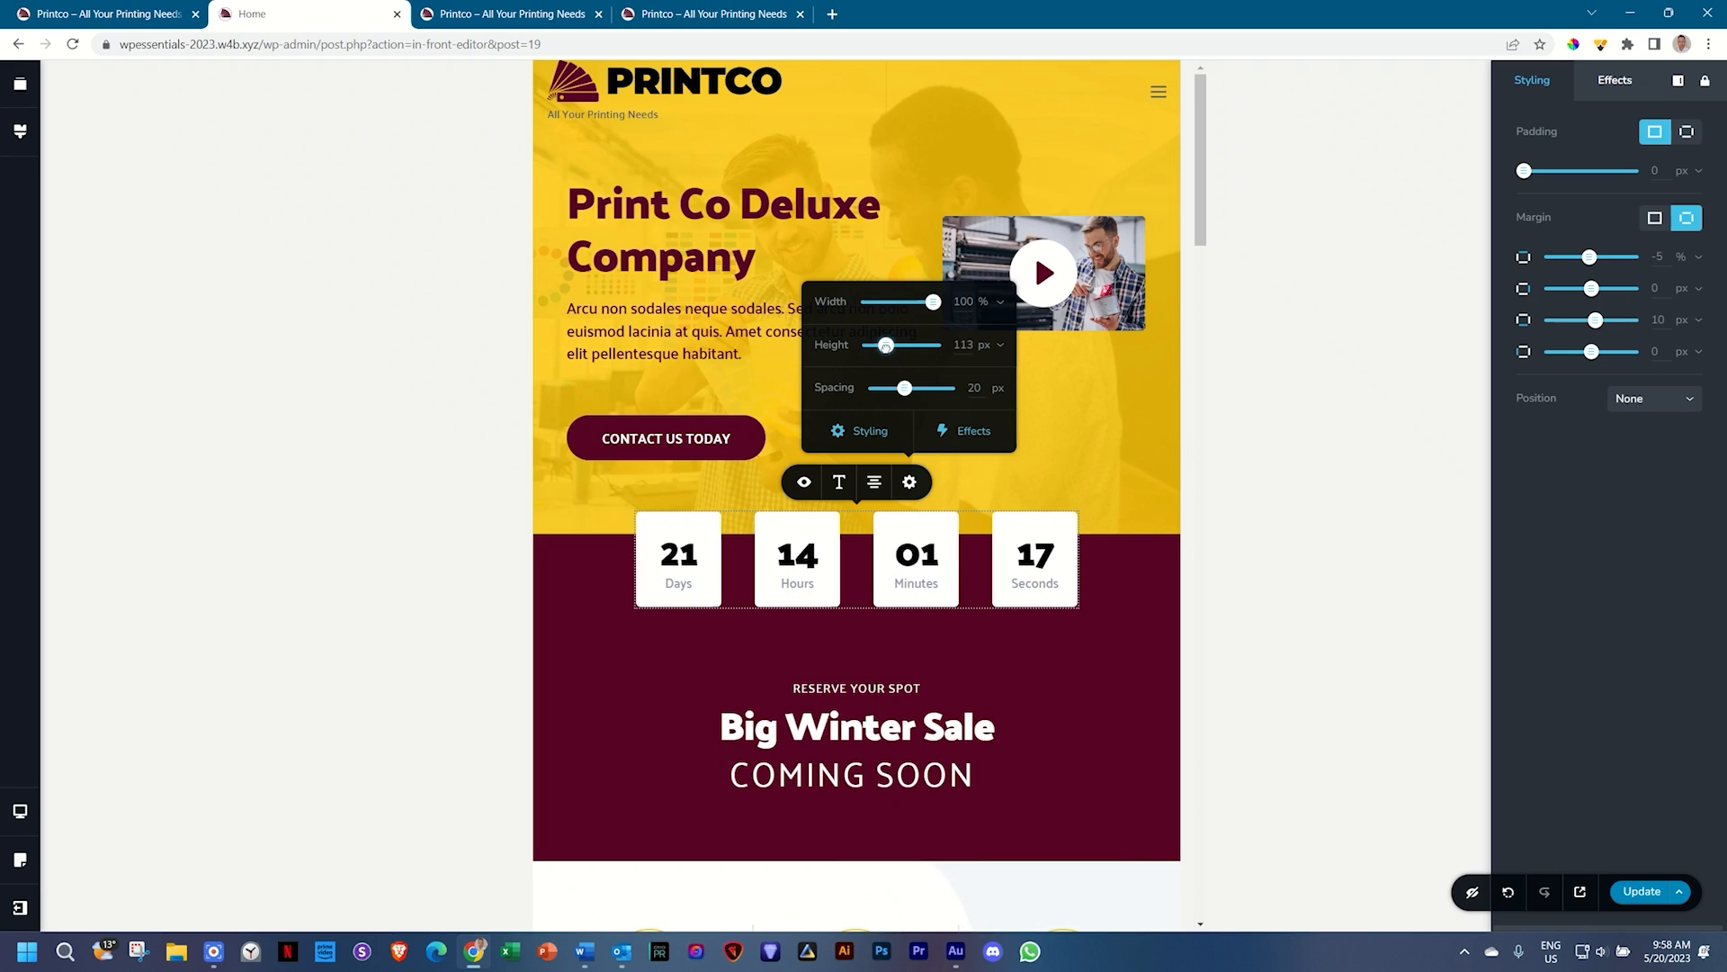
pyautogui.doubleClick(963, 346)
pyautogui.write('115')
pyautogui.click(1112, 568)
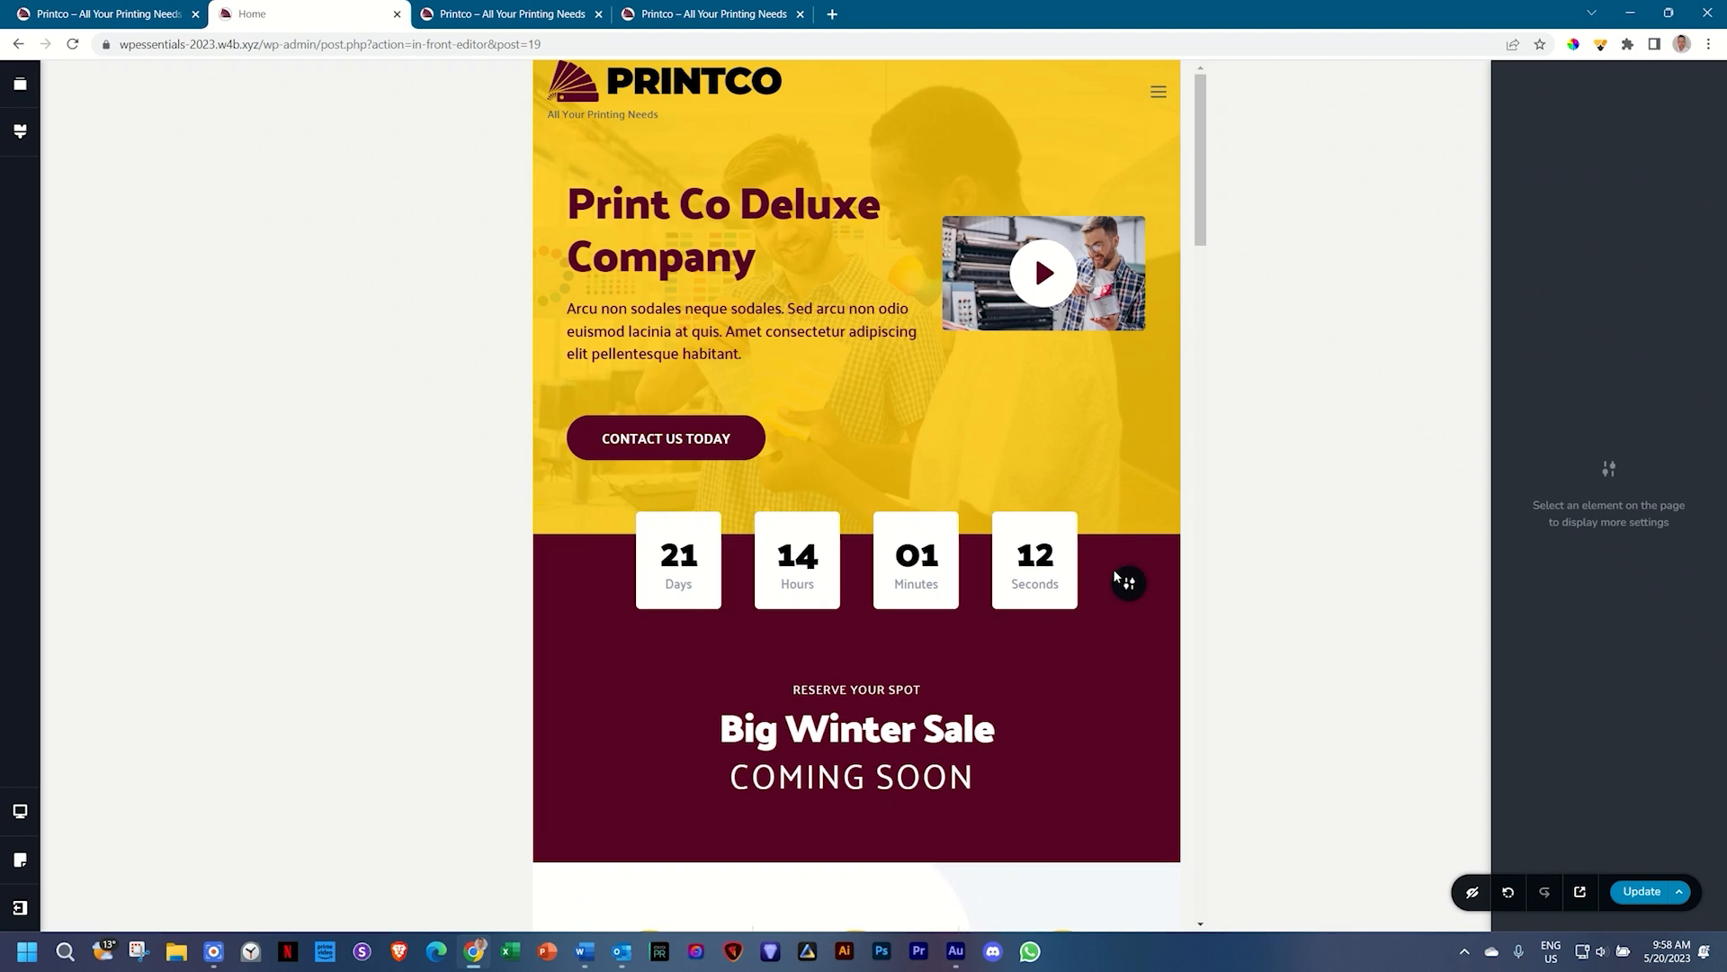
# Step: Shorten the empty spacer under the countdown
pyautogui.scroll(-2, 1114, 568)
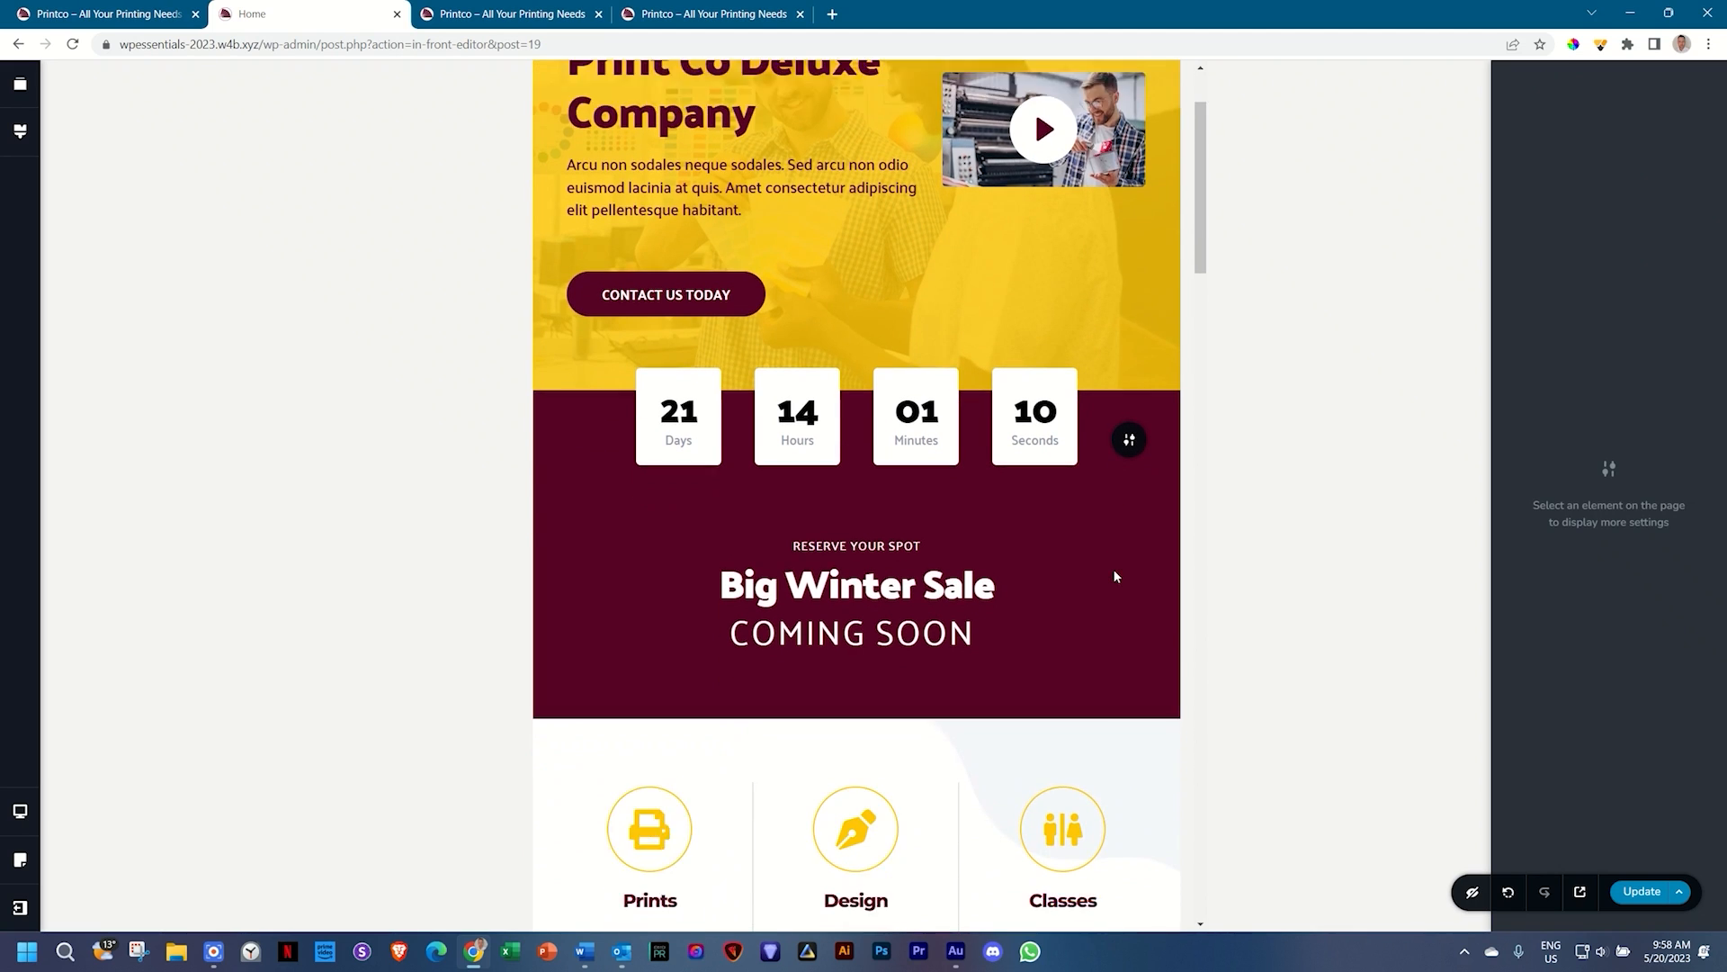
pyautogui.click(860, 428)
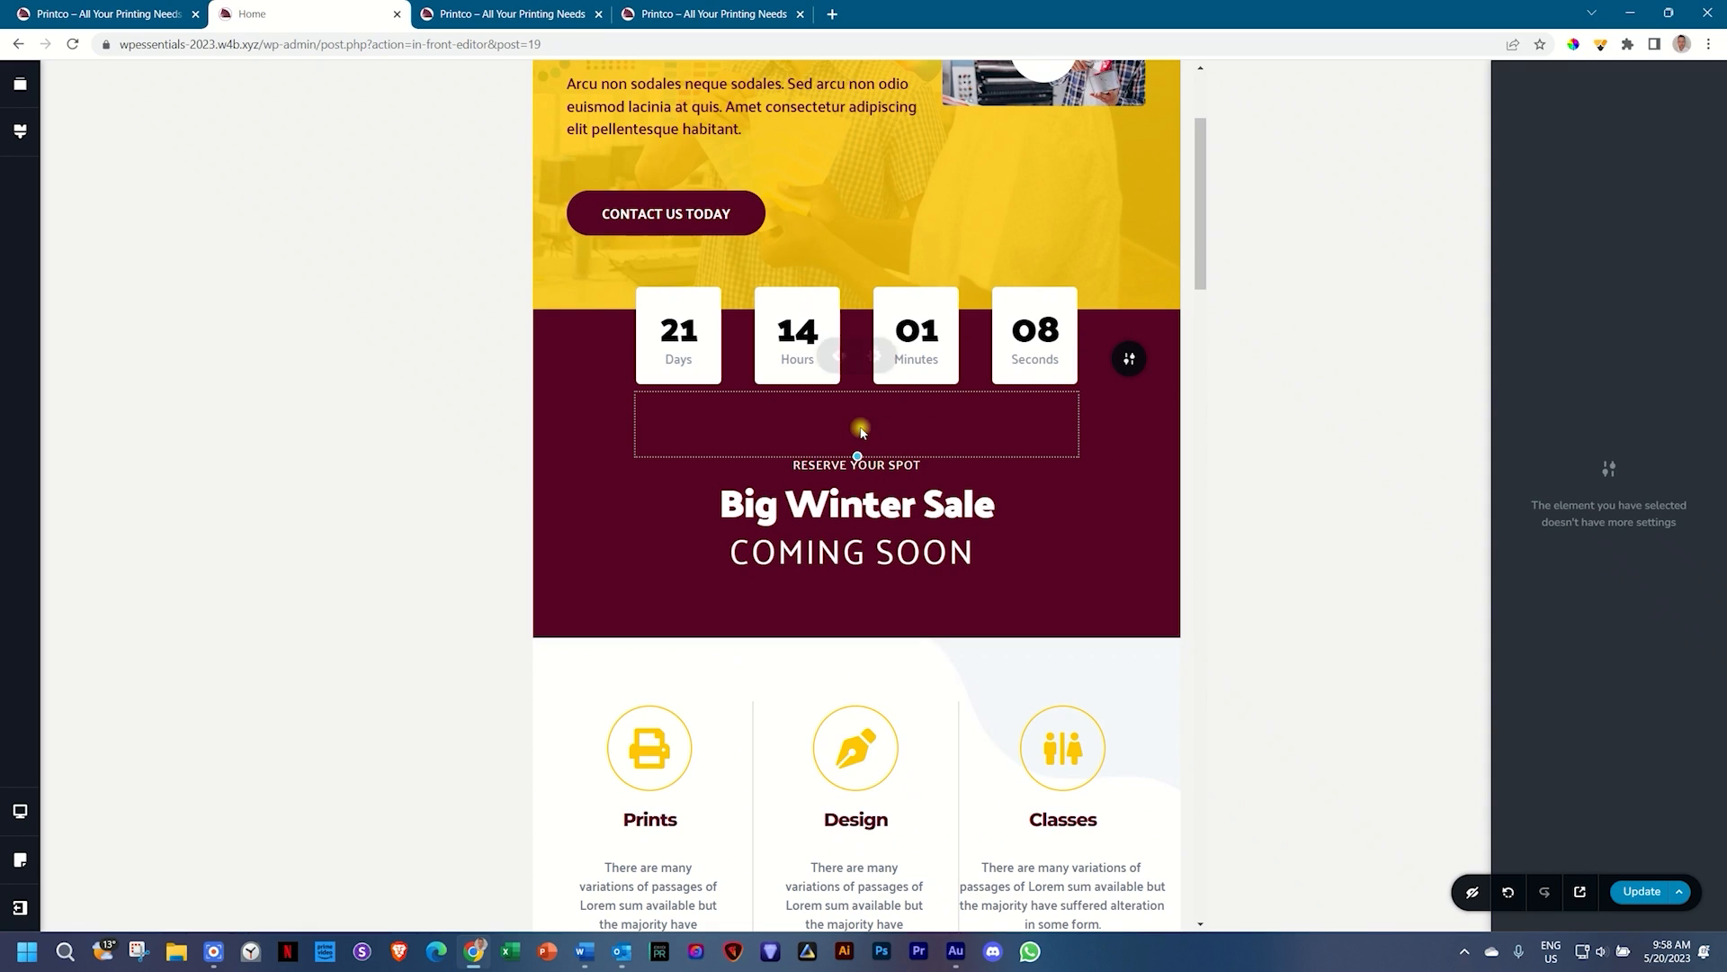
pyautogui.moveTo(856, 452); pyautogui.dragTo(858, 437)
# Step: Compare the Prints, Design and Classes columns' settings and padding
pyautogui.scroll(-4, 1029, 493)
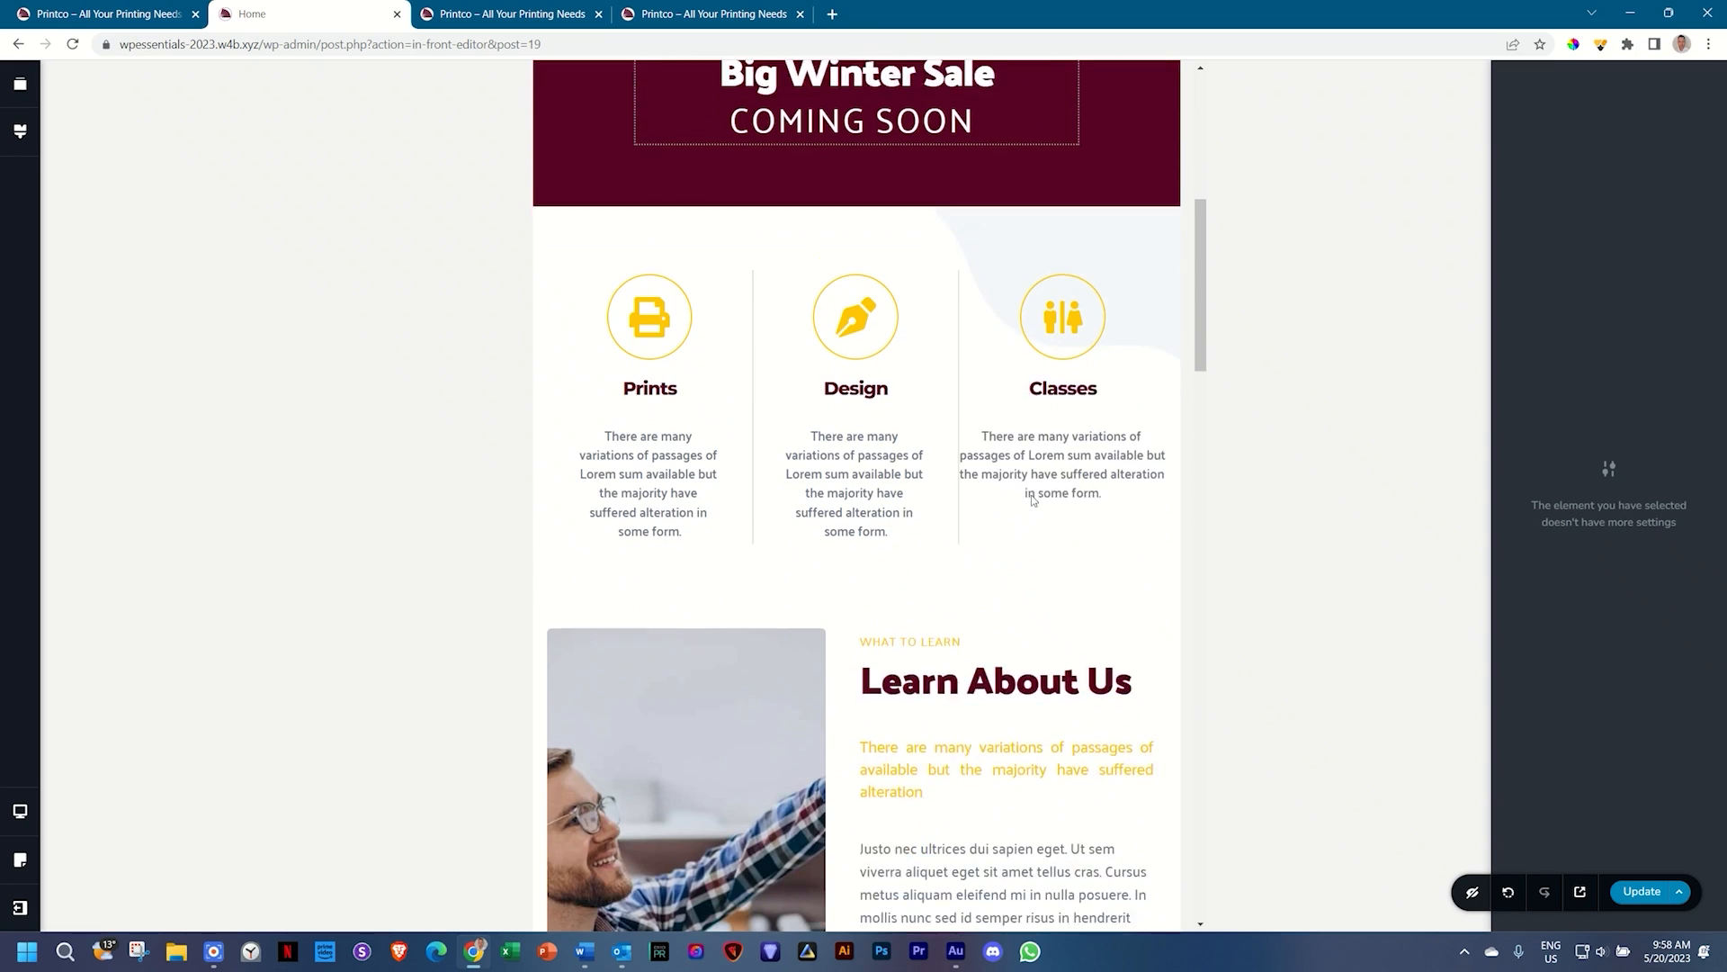
pyautogui.click(1029, 493)
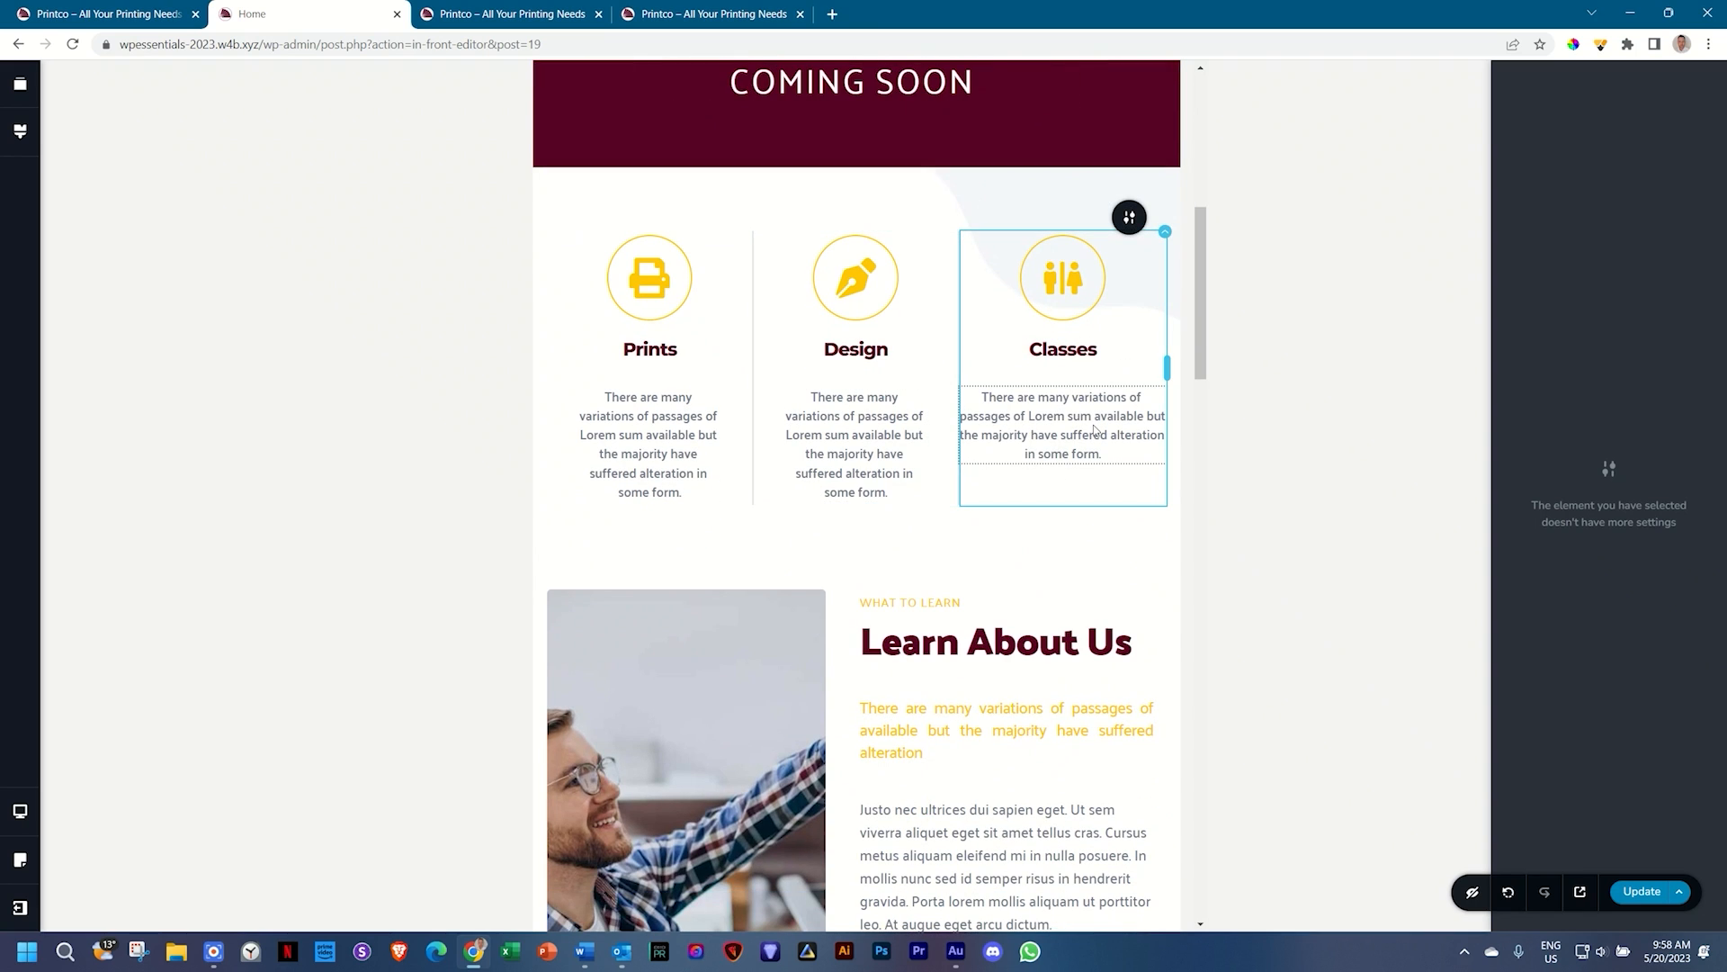
pyautogui.click(855, 441)
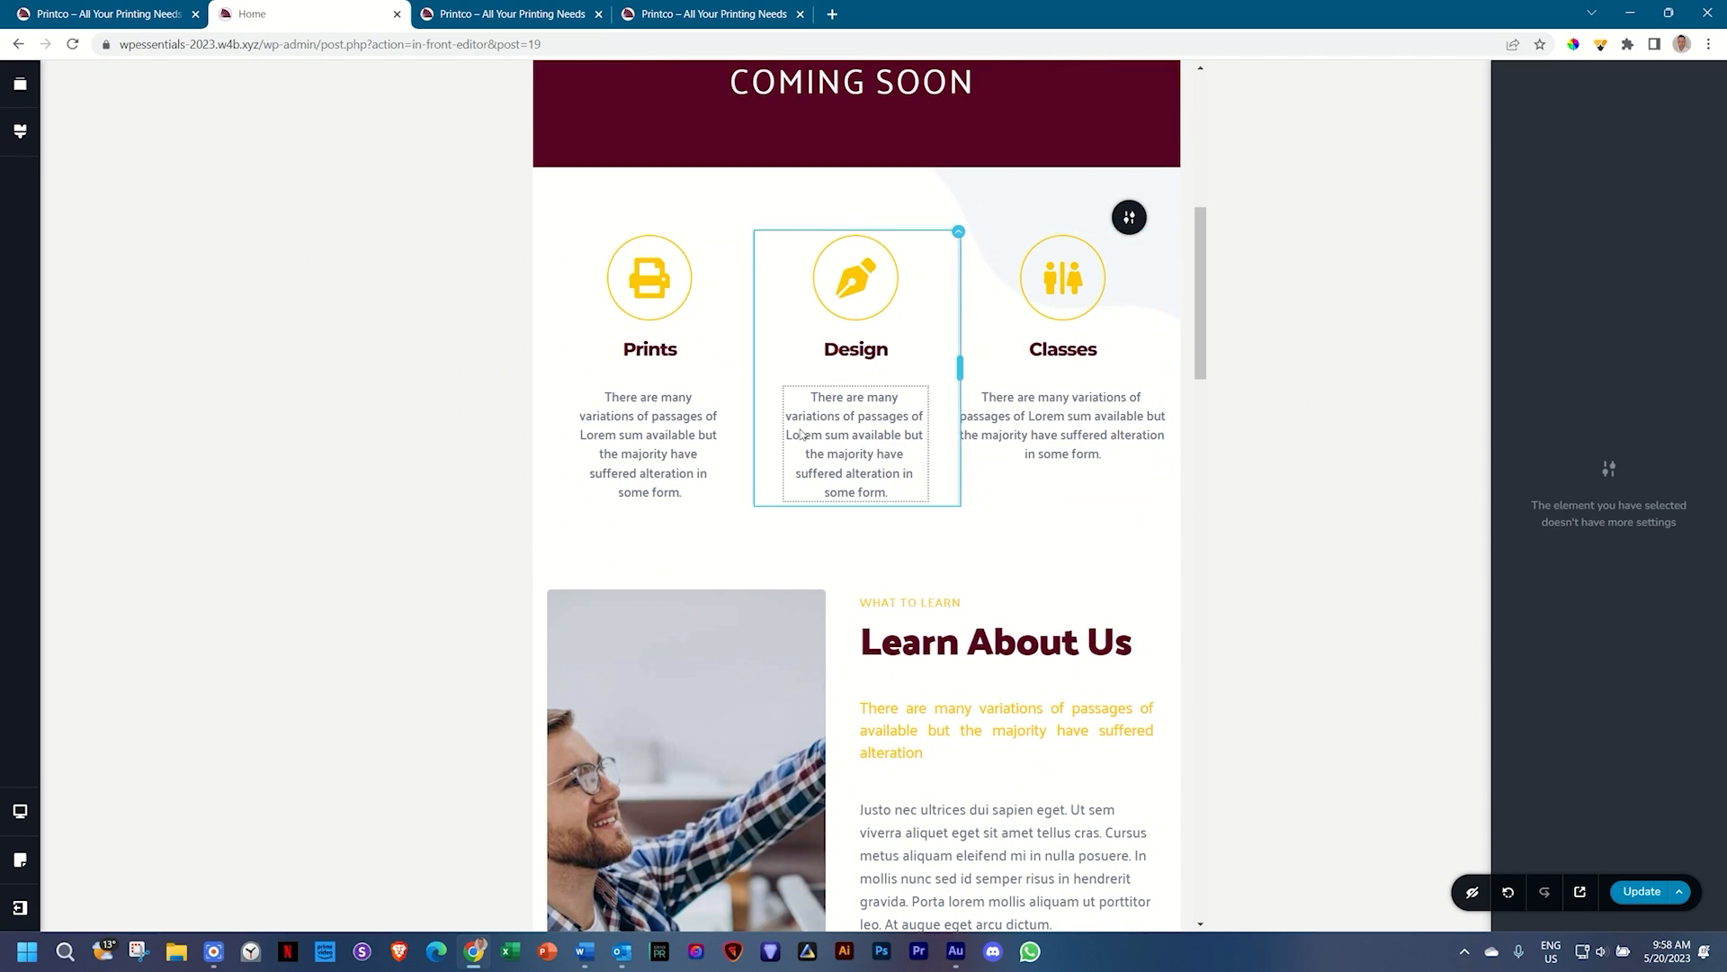
pyautogui.click(648, 441)
pyautogui.click(1062, 432)
pyautogui.click(869, 447)
pyautogui.click(959, 233)
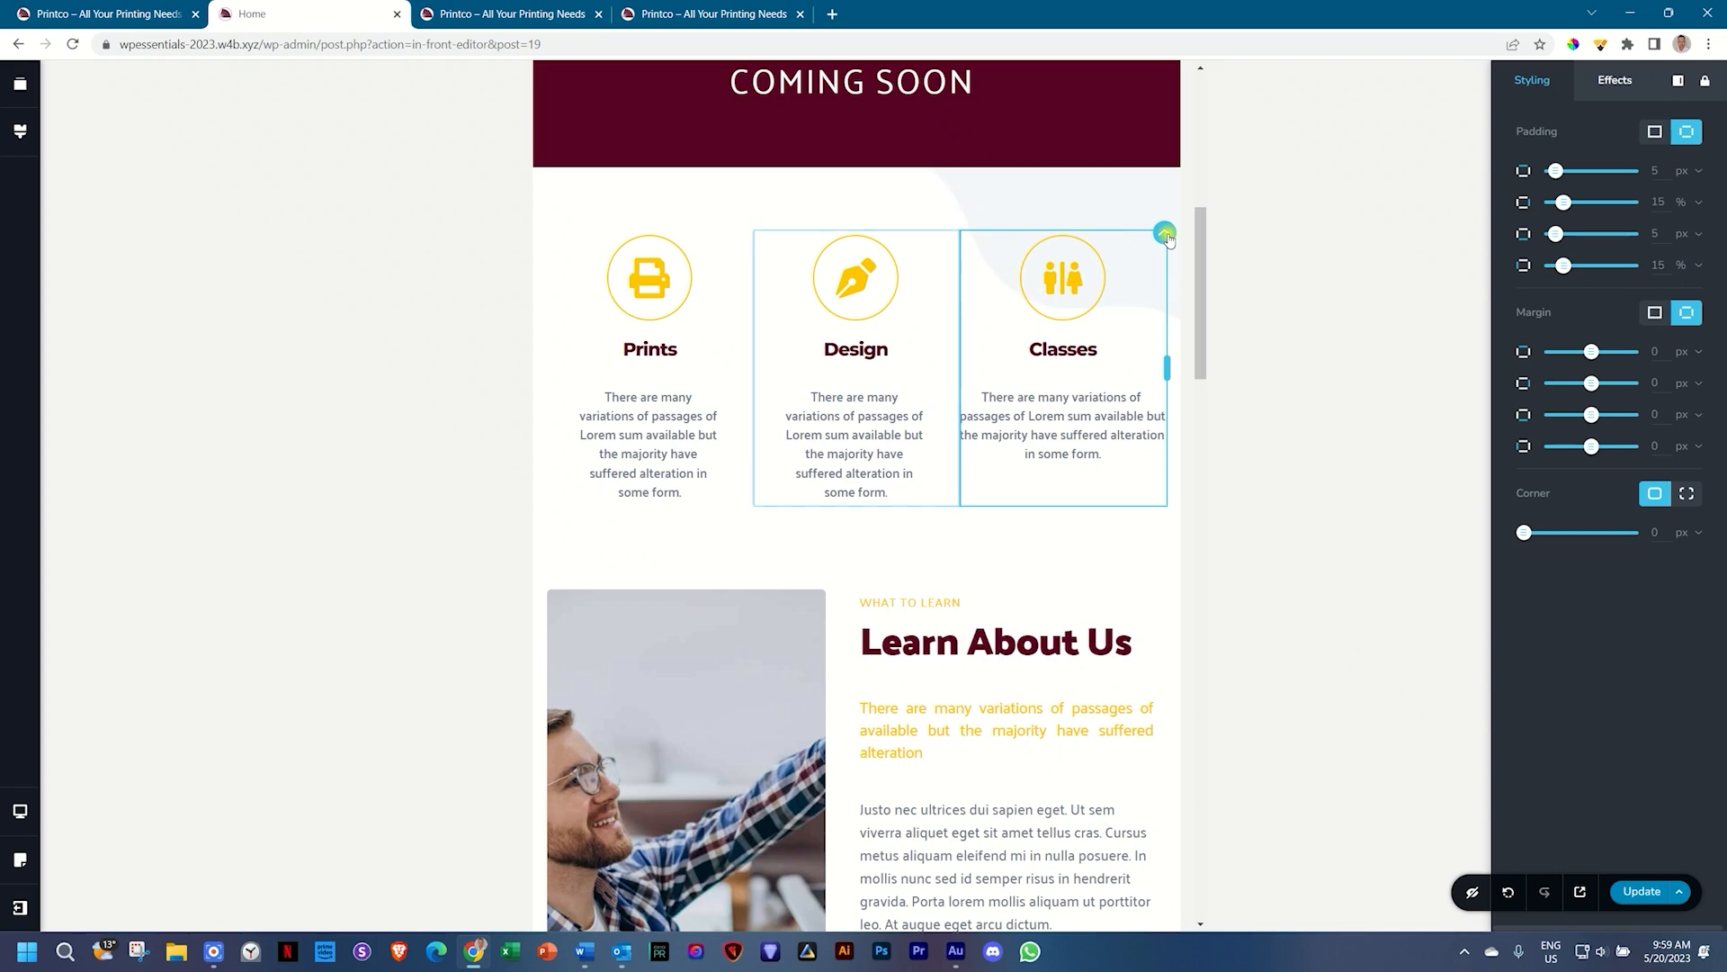
pyautogui.click(1166, 235)
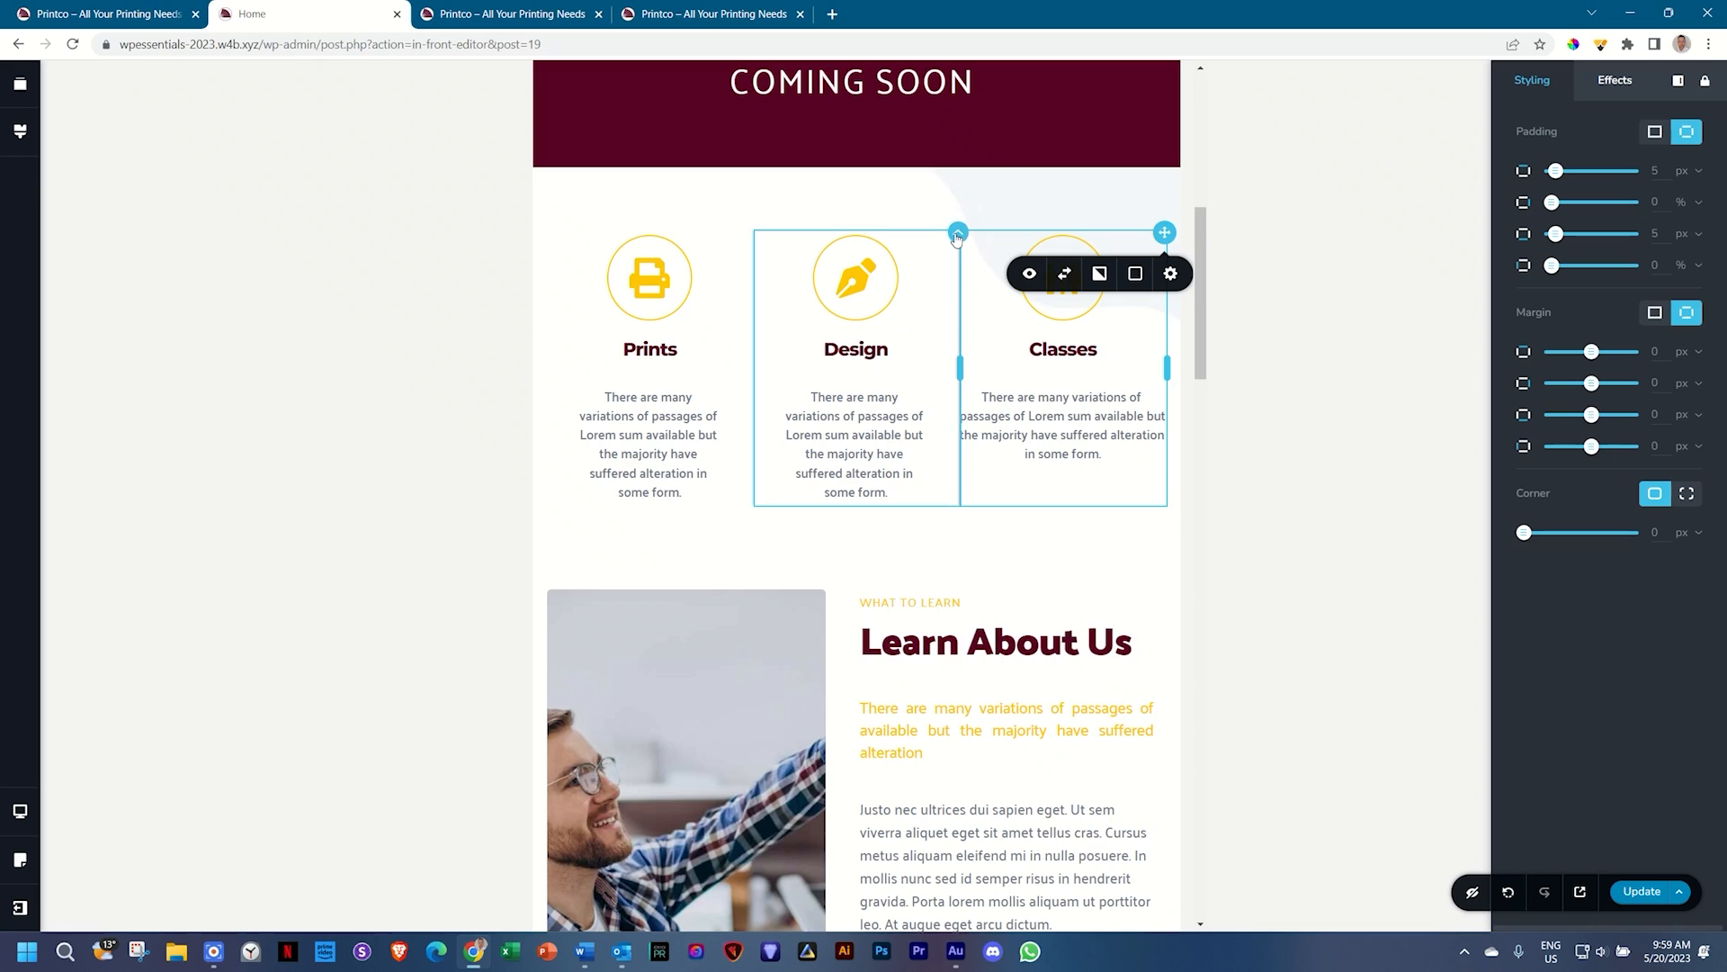
pyautogui.click(957, 234)
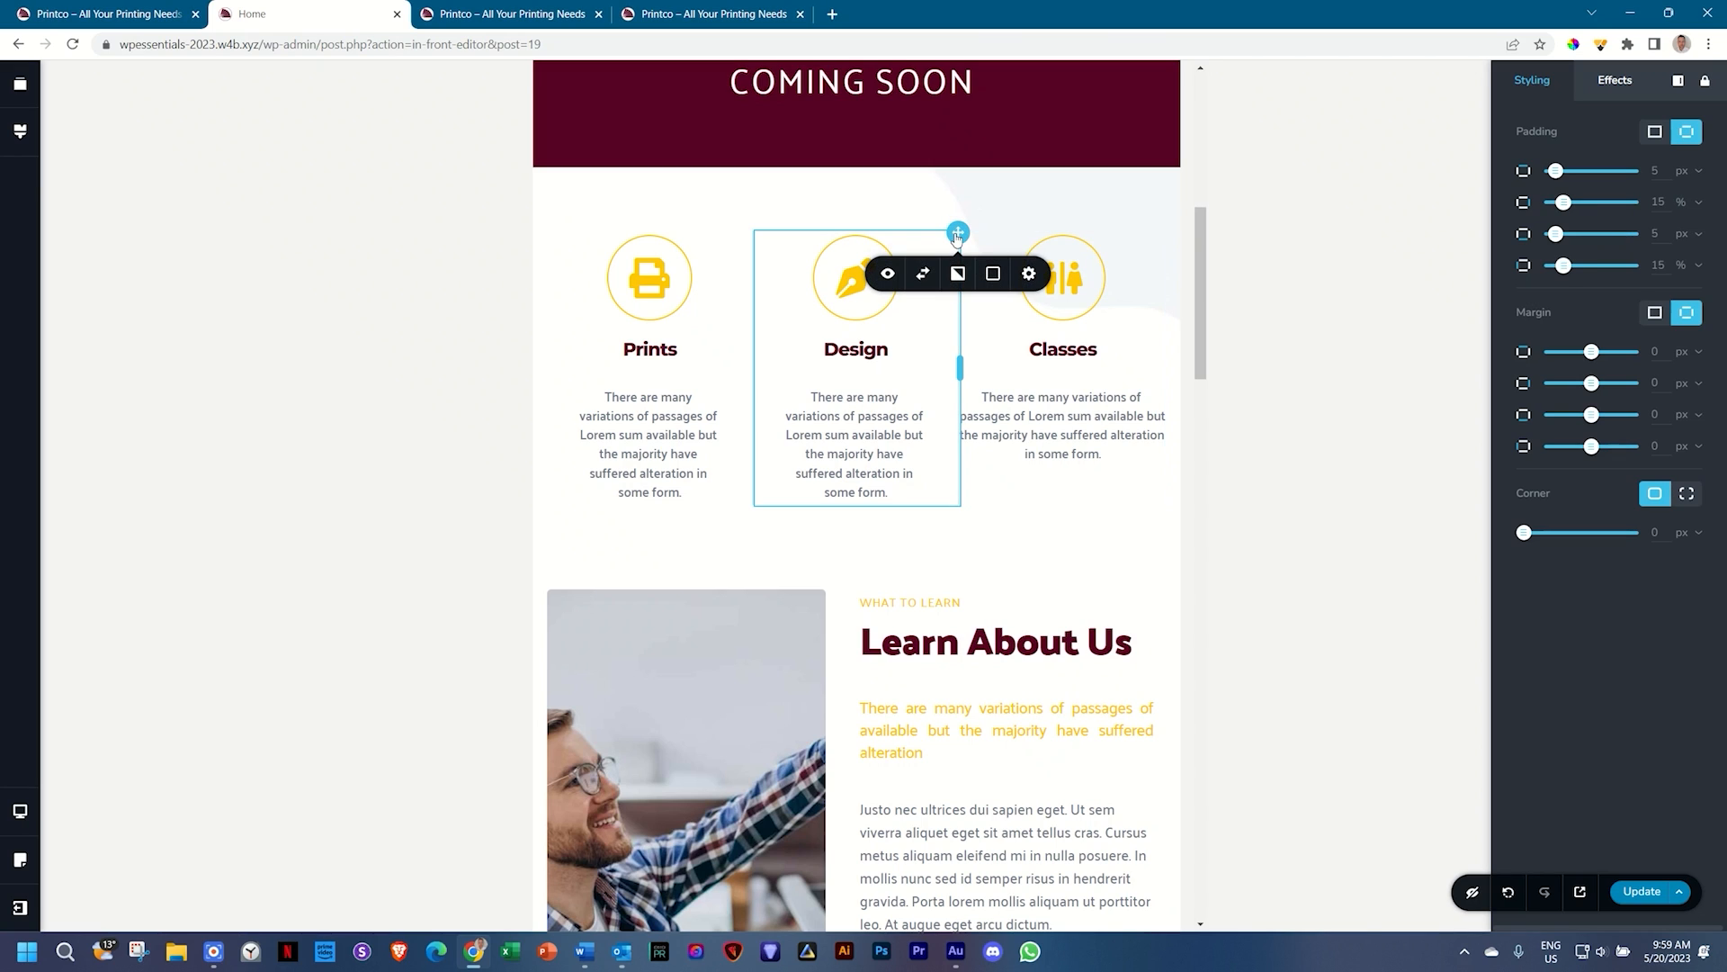
# Step: Copy the Design column and paste its styles onto the Classes column
pyautogui.rightClick(958, 235)
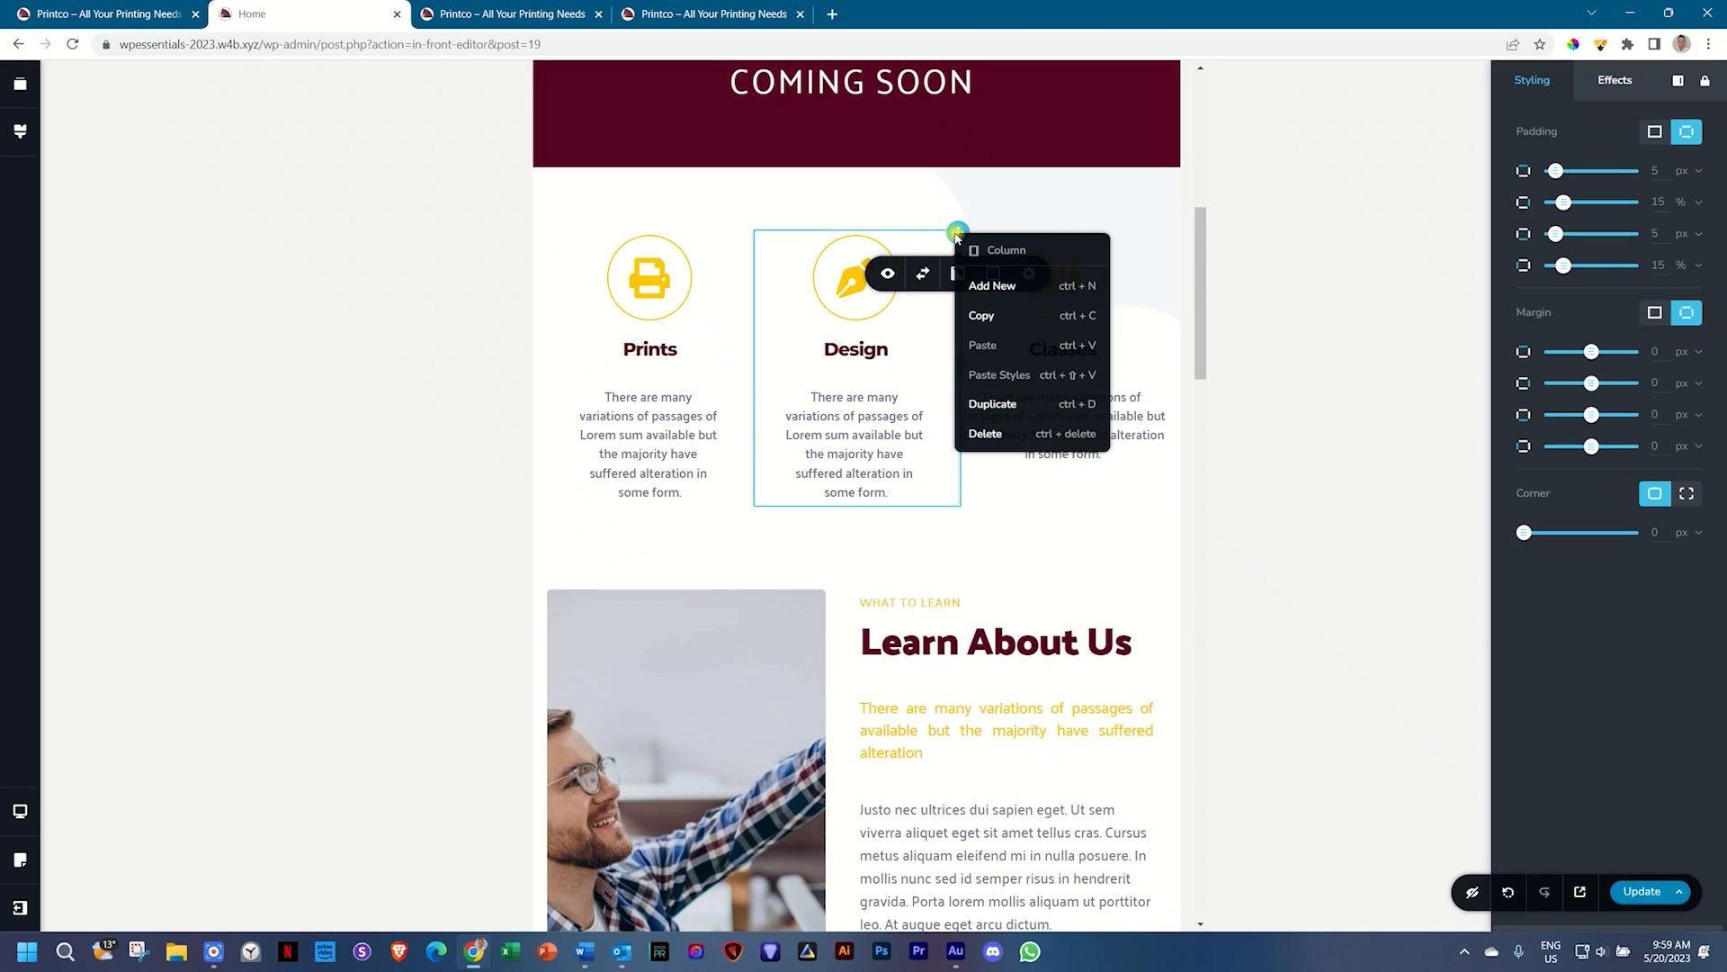
pyautogui.click(979, 316)
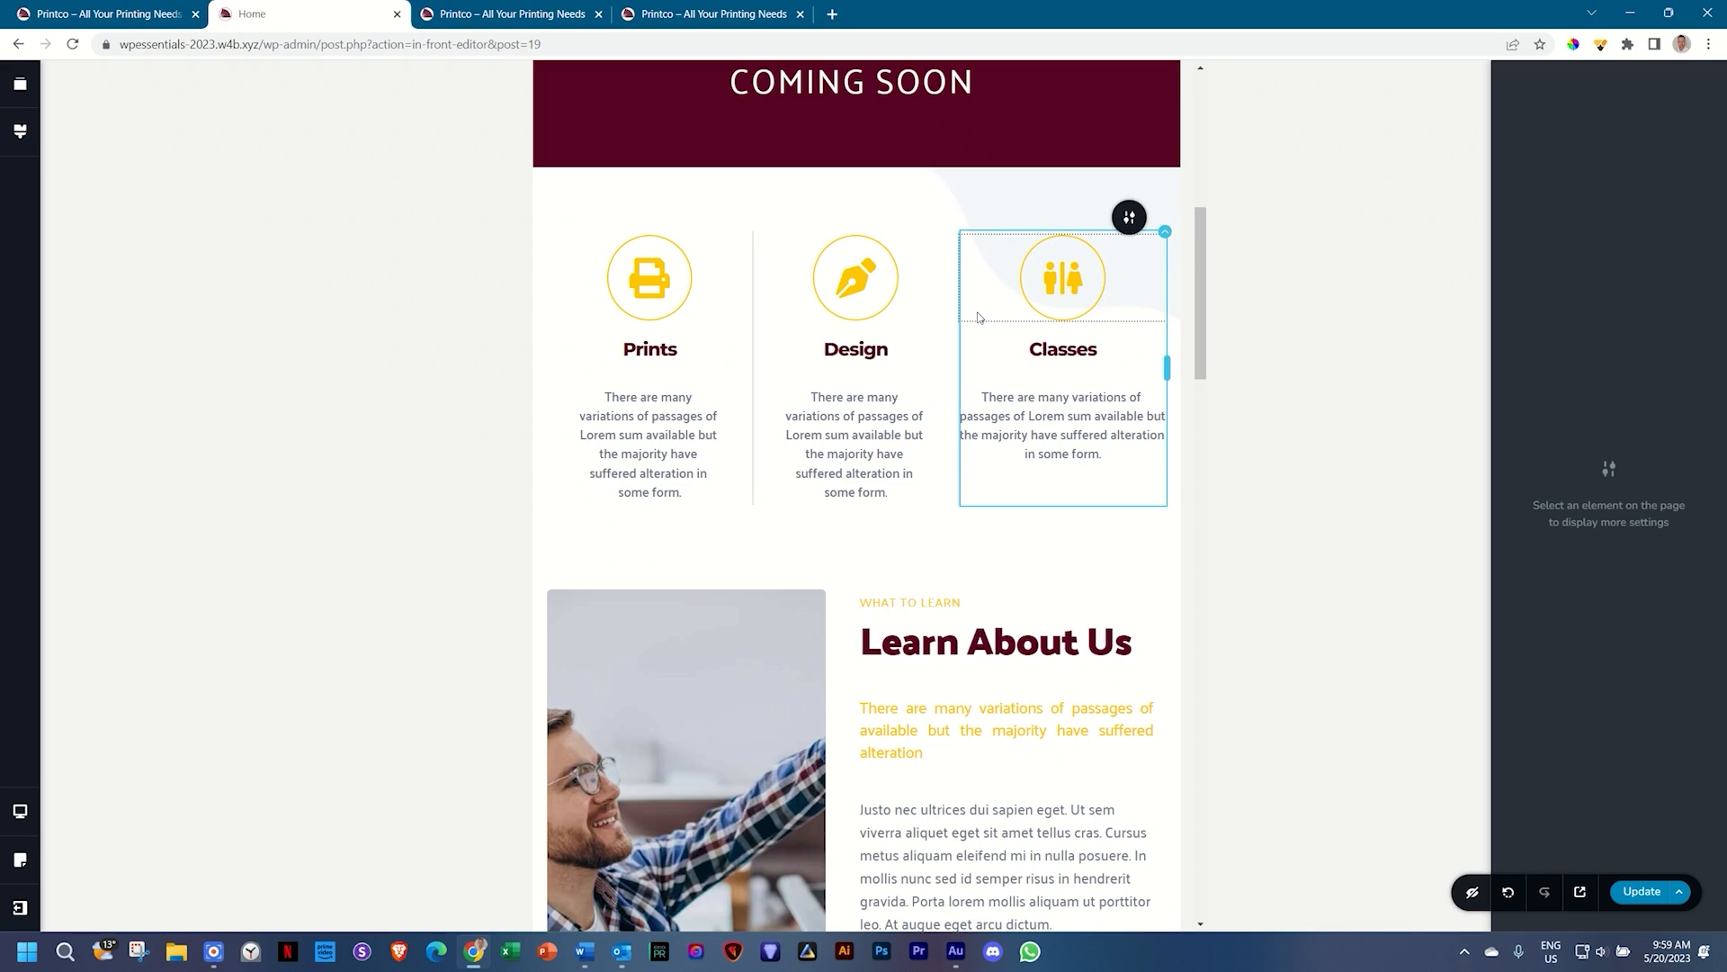
pyautogui.rightClick(1164, 235)
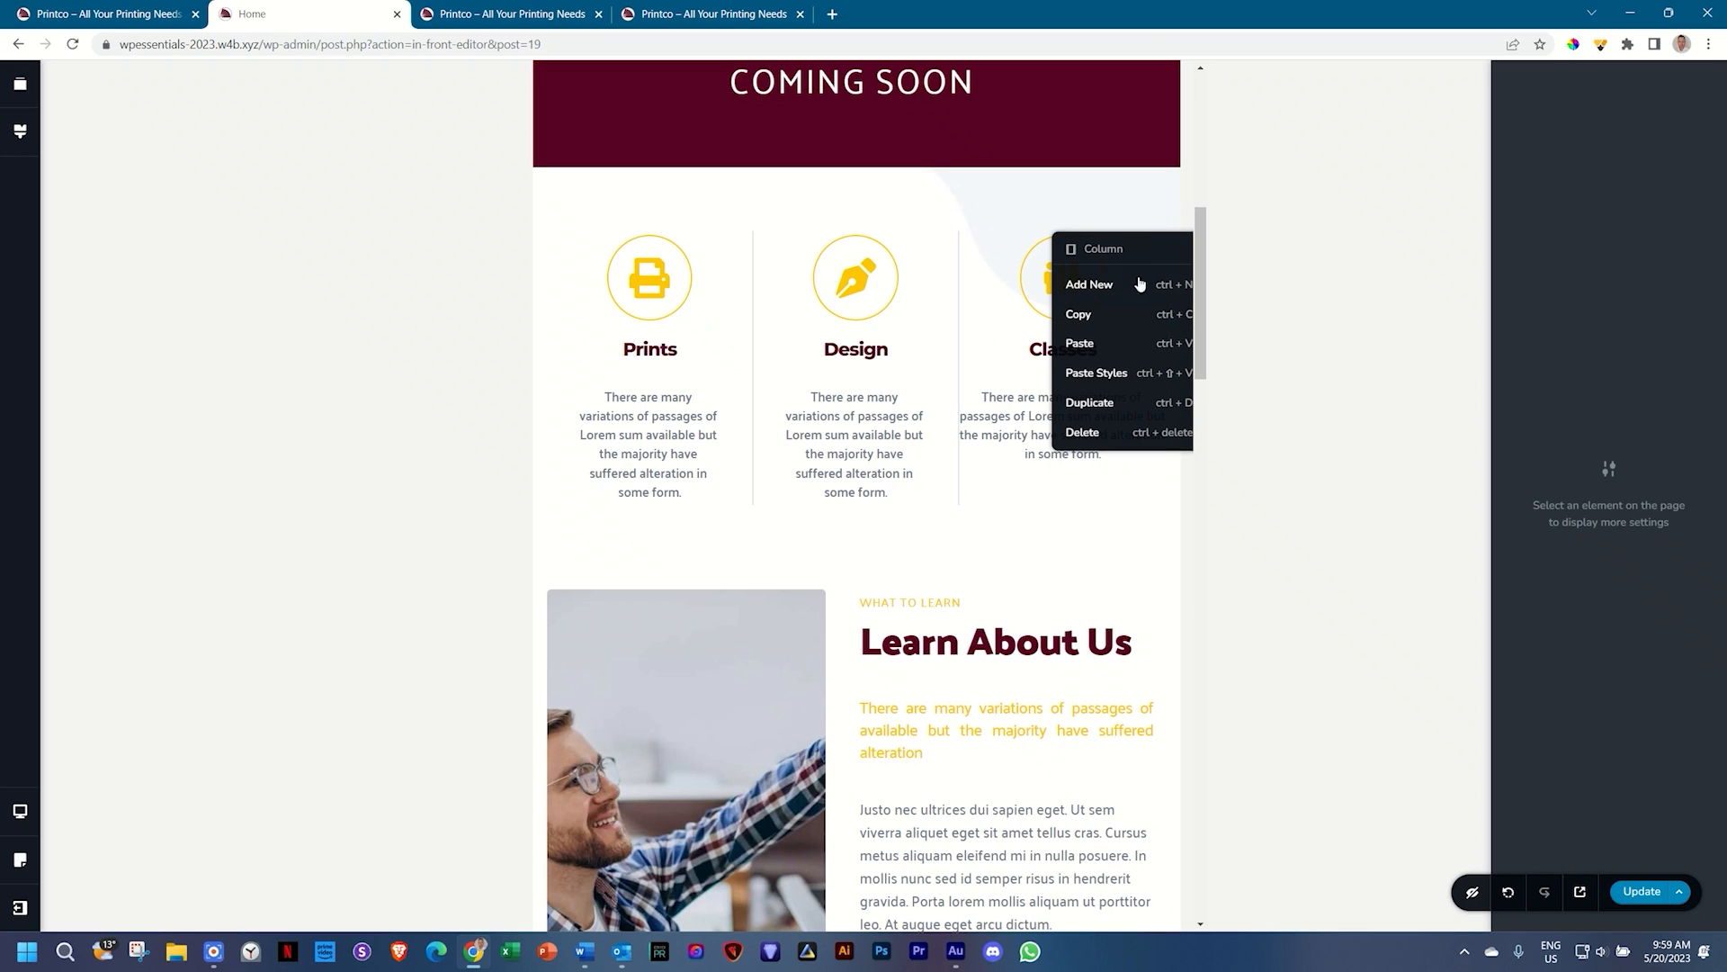
pyautogui.click(1097, 373)
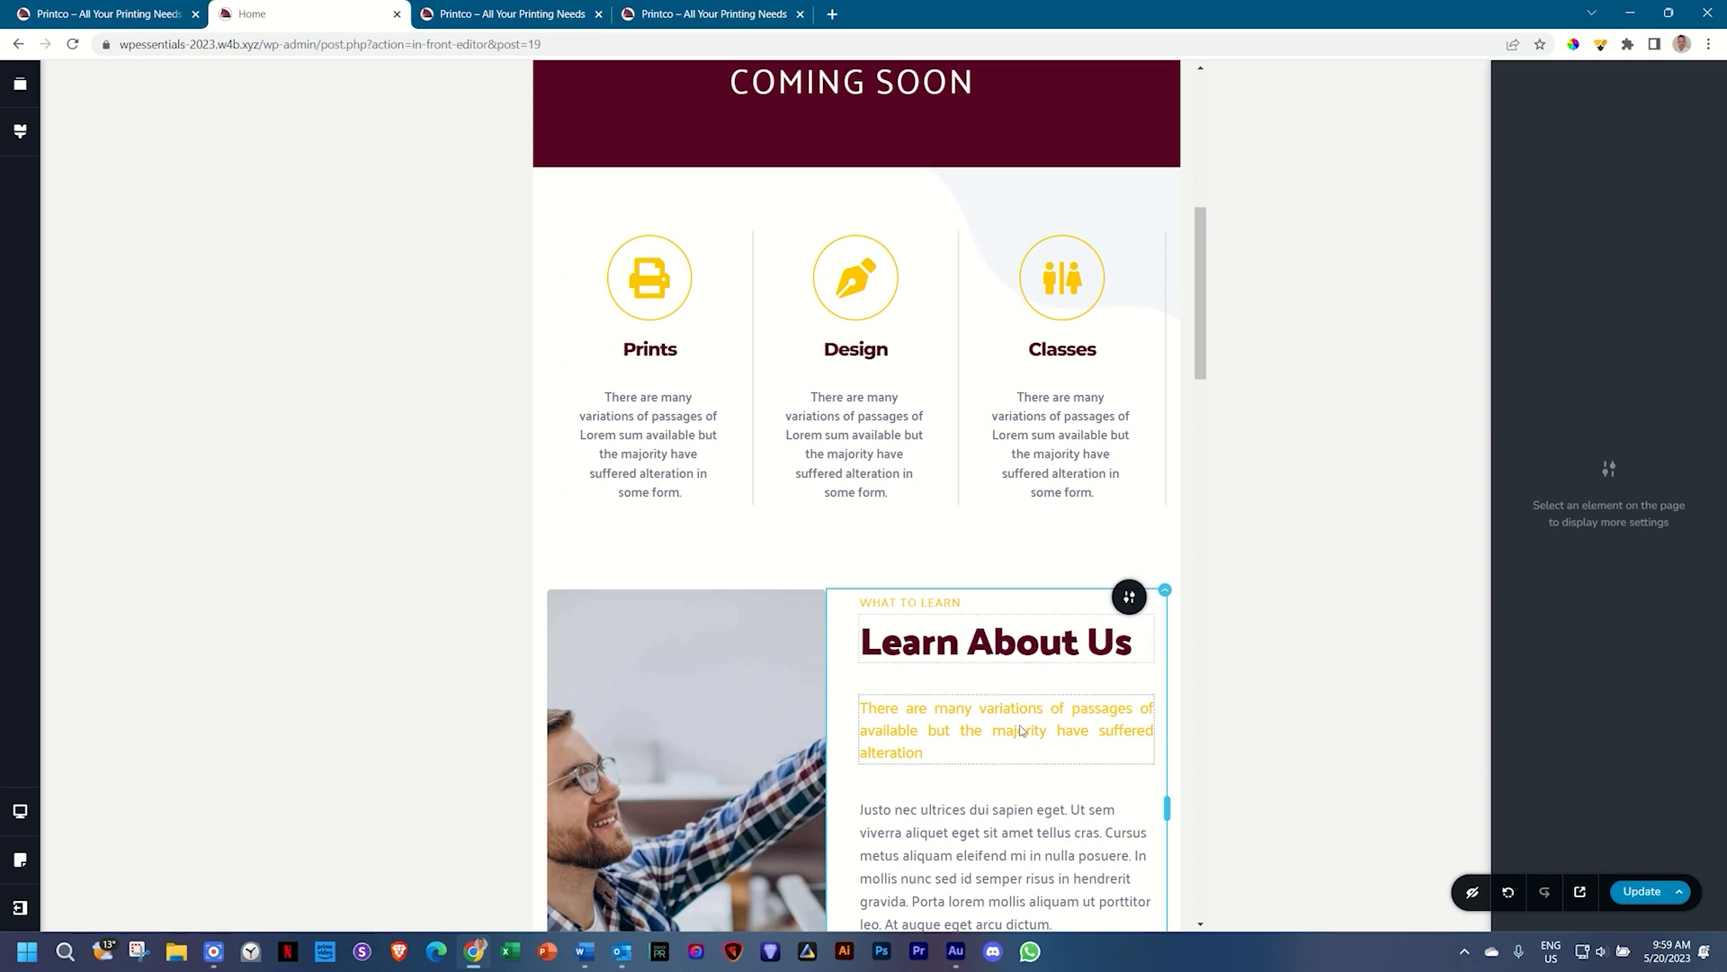
pyautogui.scroll(-1, 990, 477)
pyautogui.scroll(-1, 983, 472)
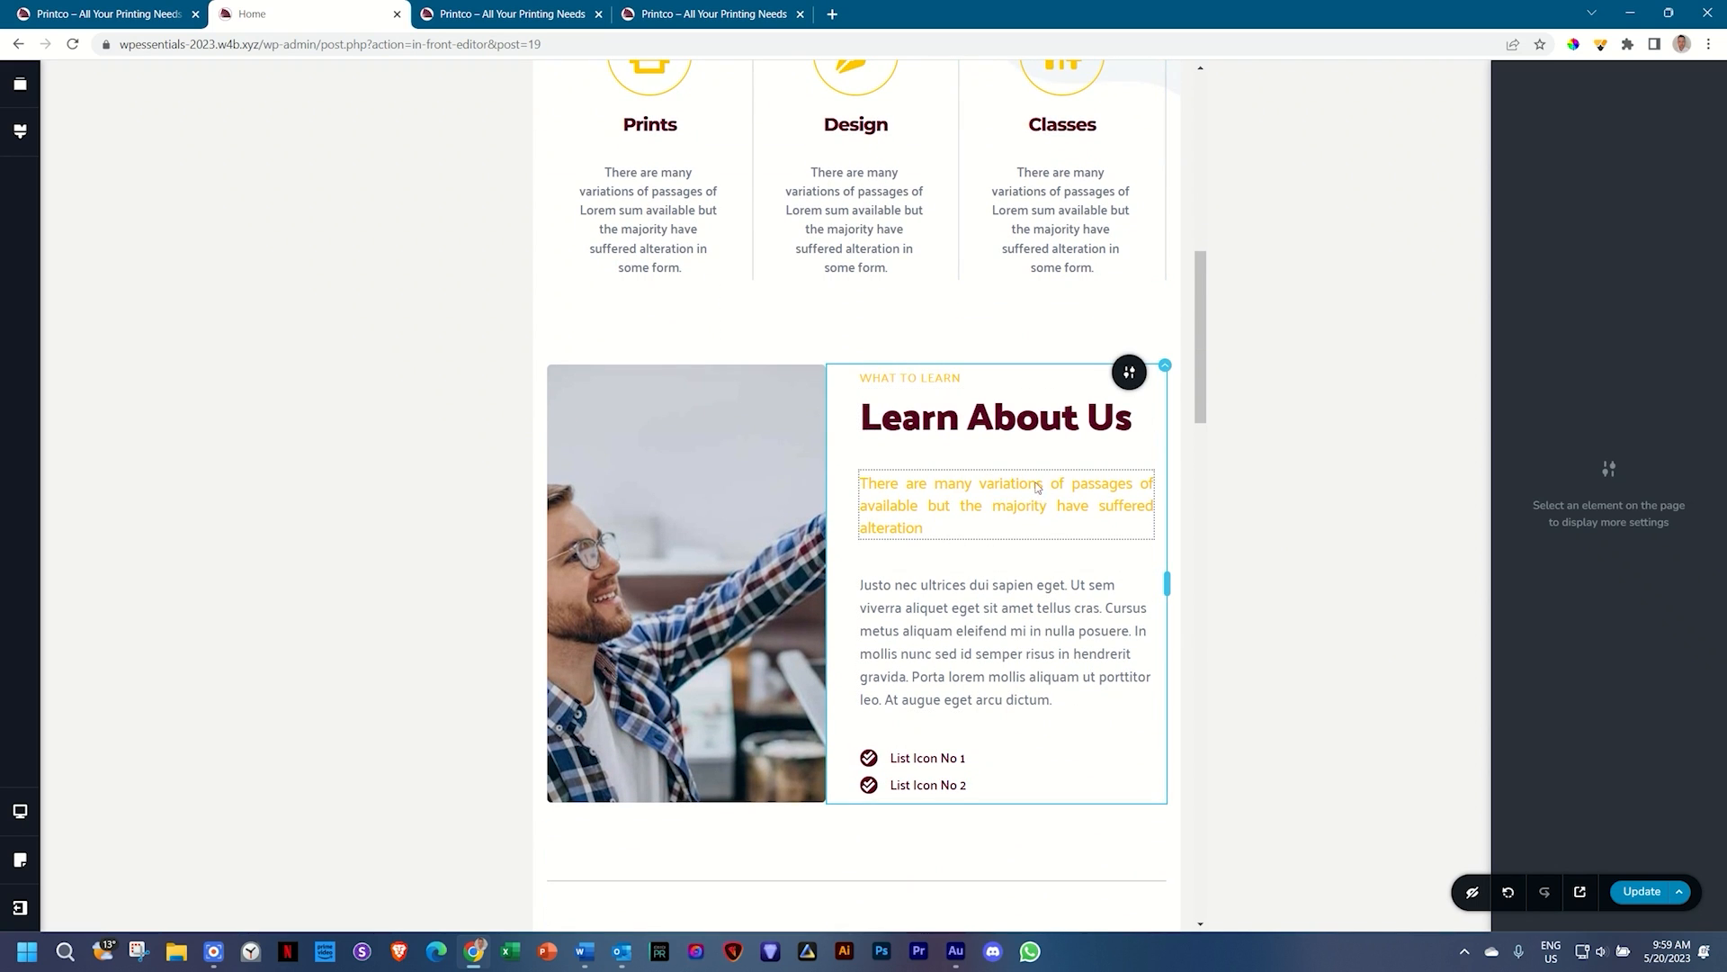
pyautogui.scroll(-1, 1017, 504)
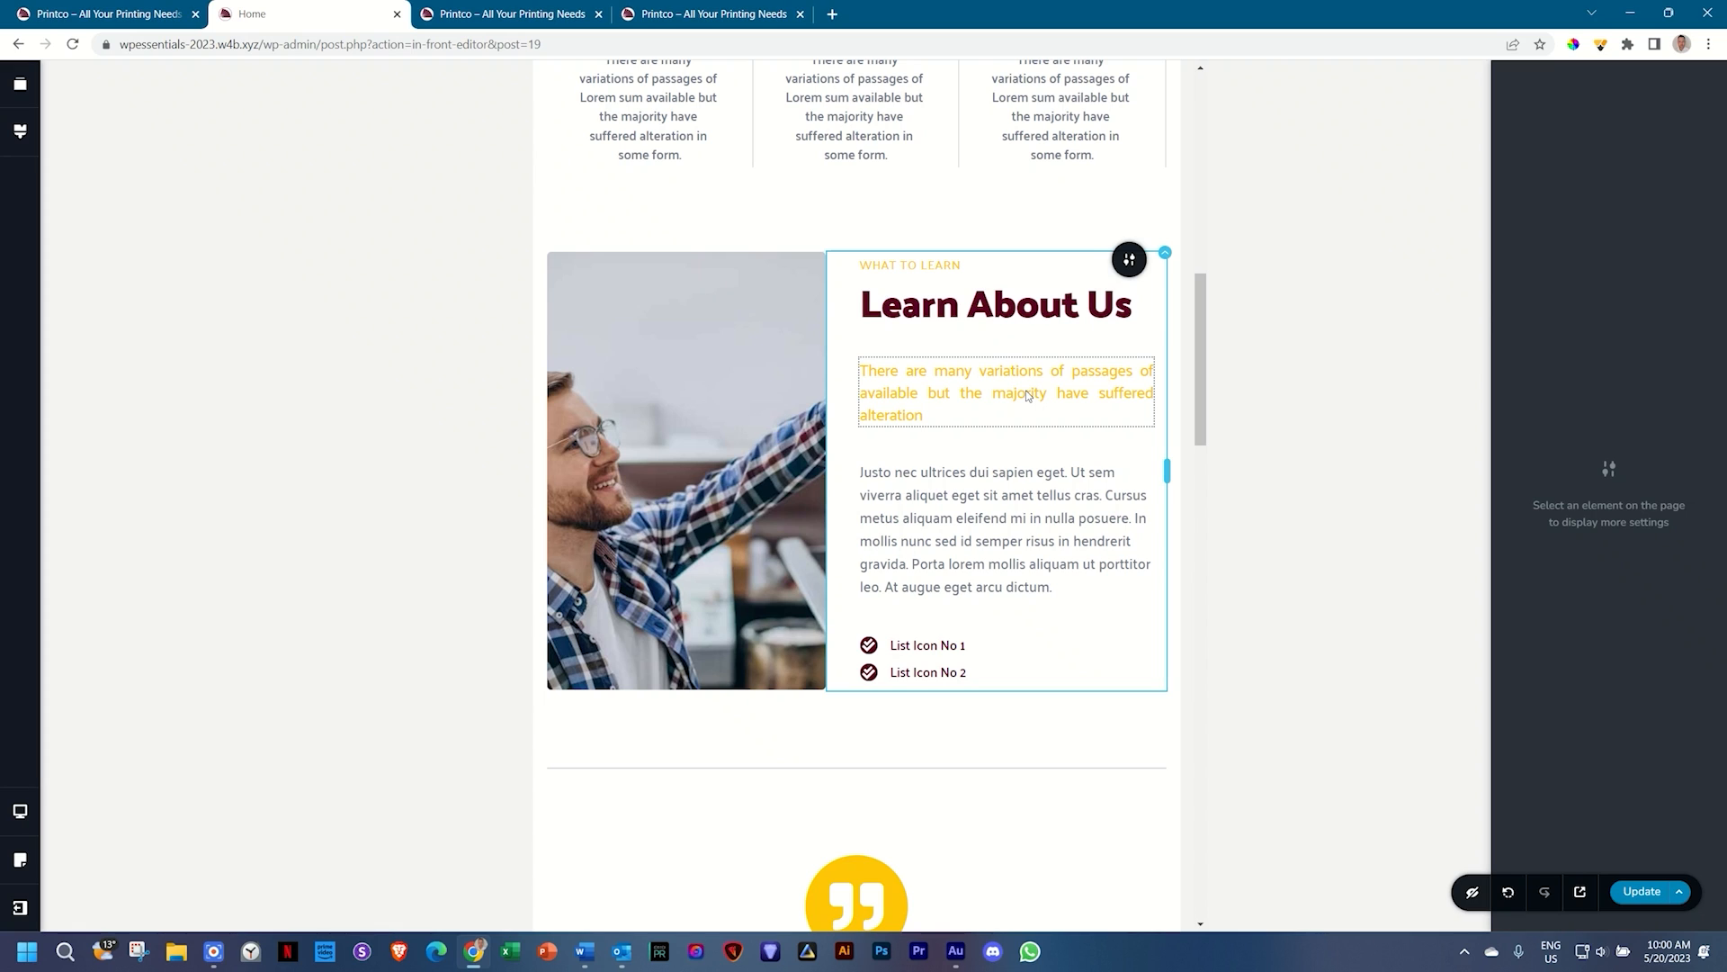
# Step: Left-align the yellow paragraph under Learn About Us
pyautogui.click(1027, 392)
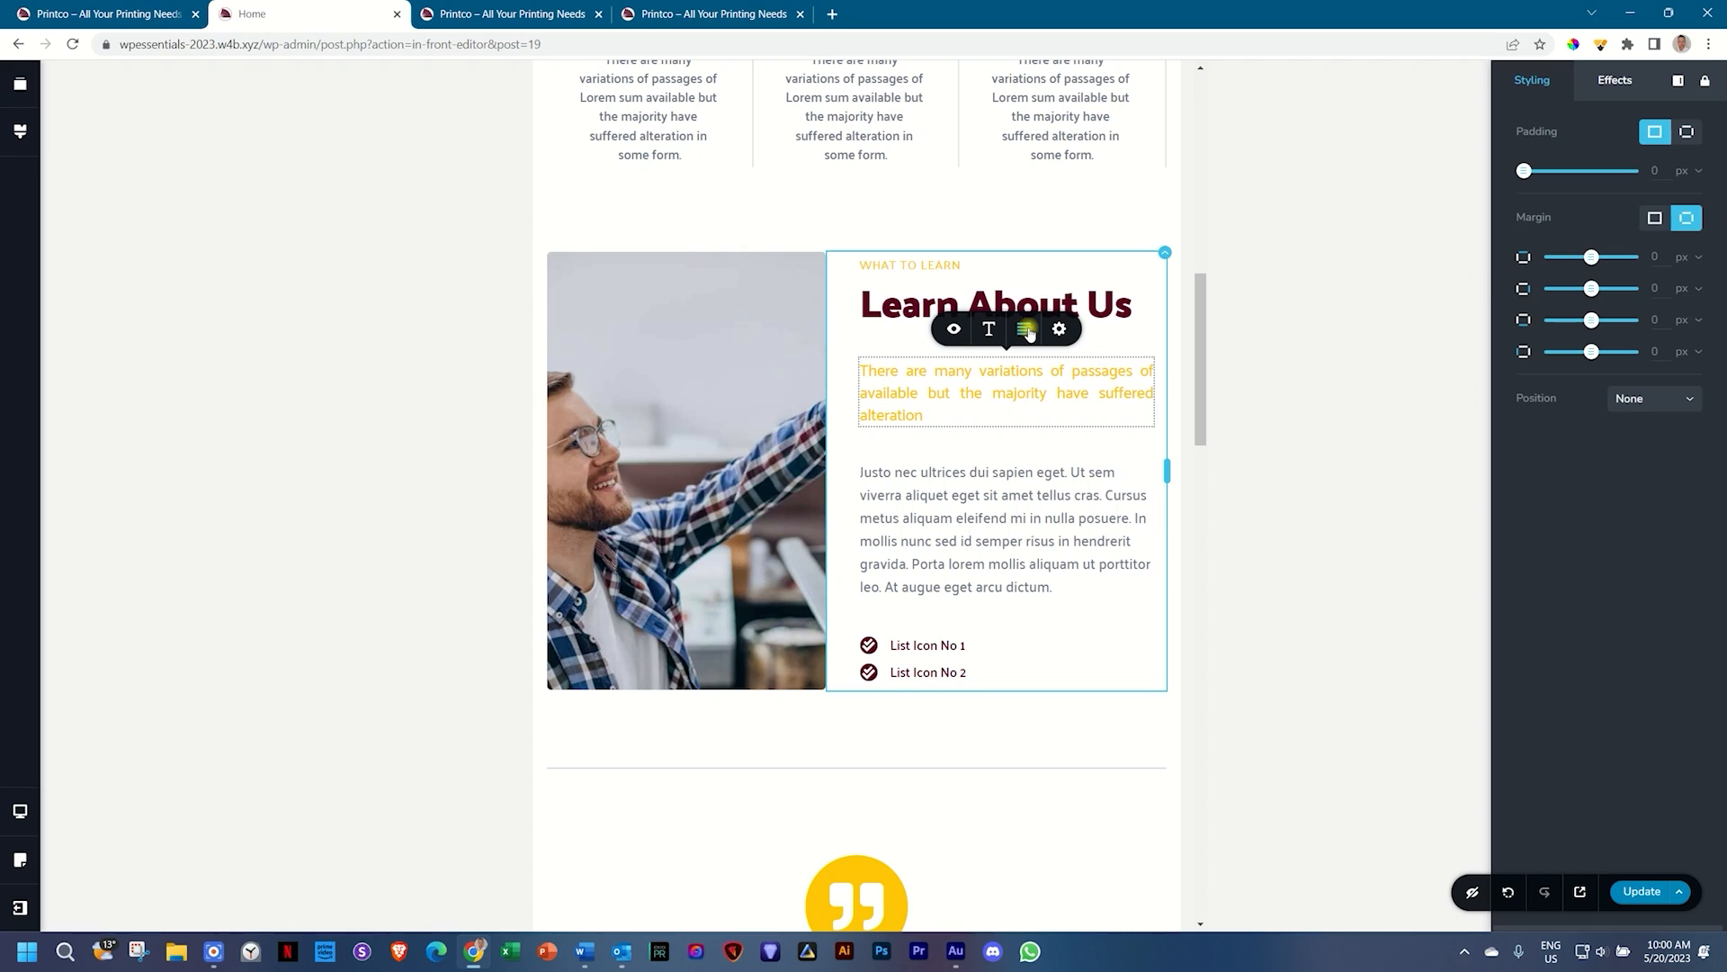
pyautogui.click(1023, 329)
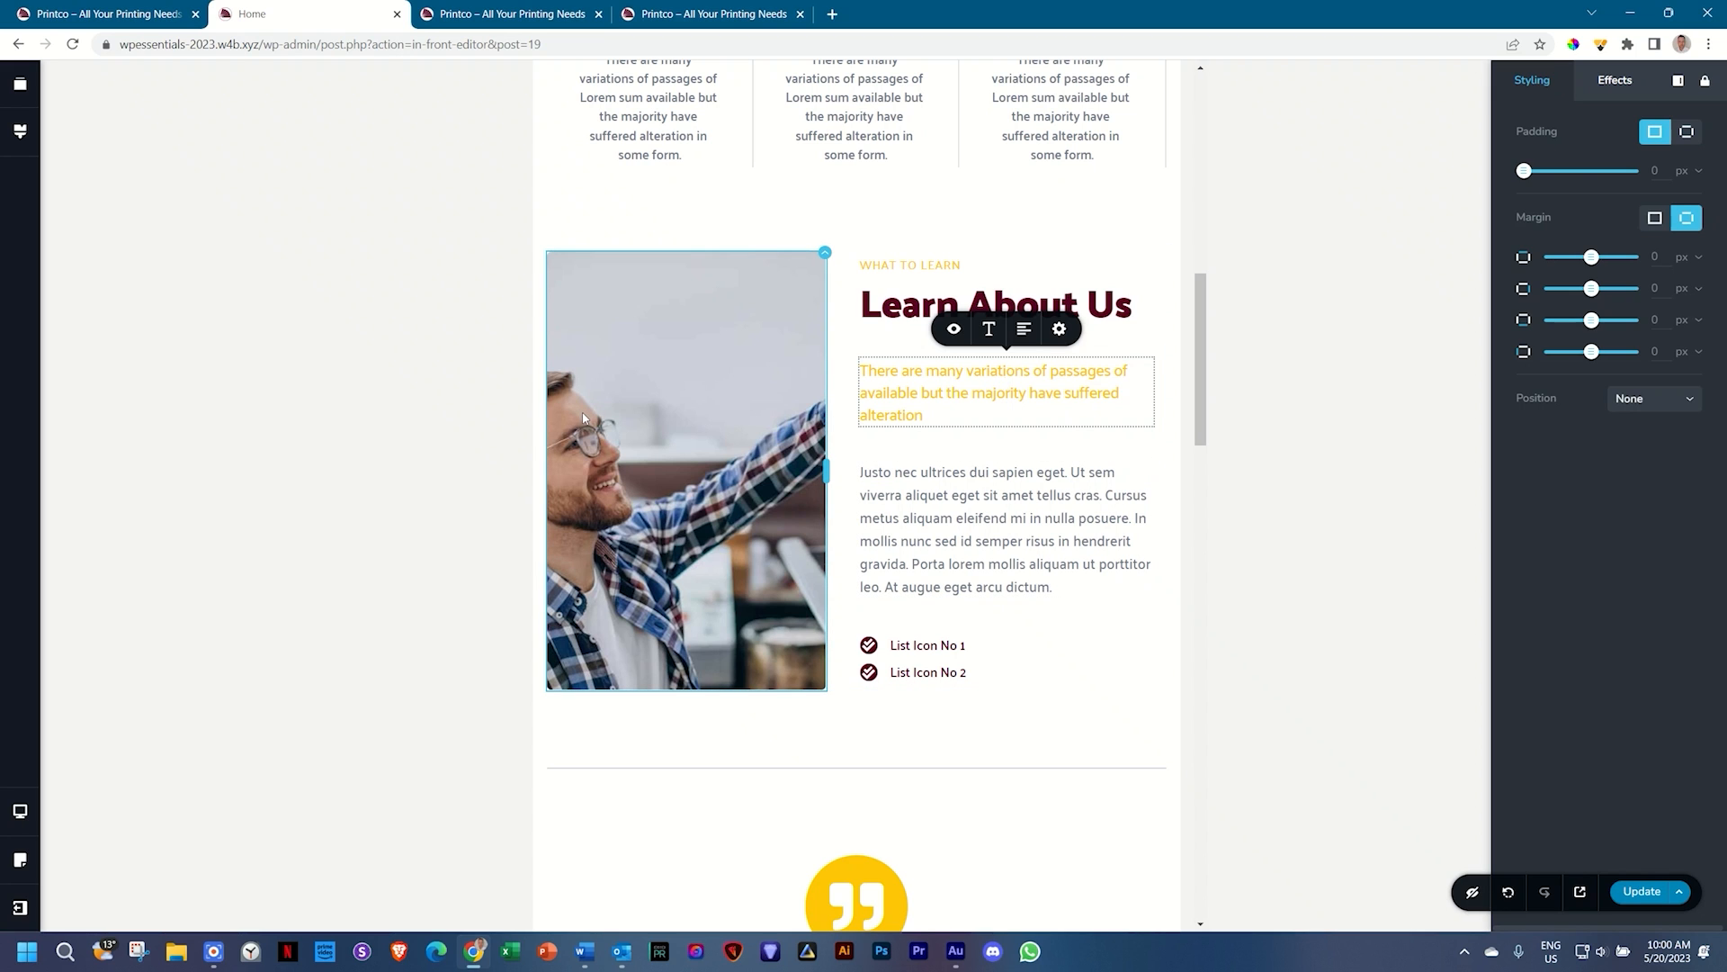
pyautogui.scroll(-6, 779, 424)
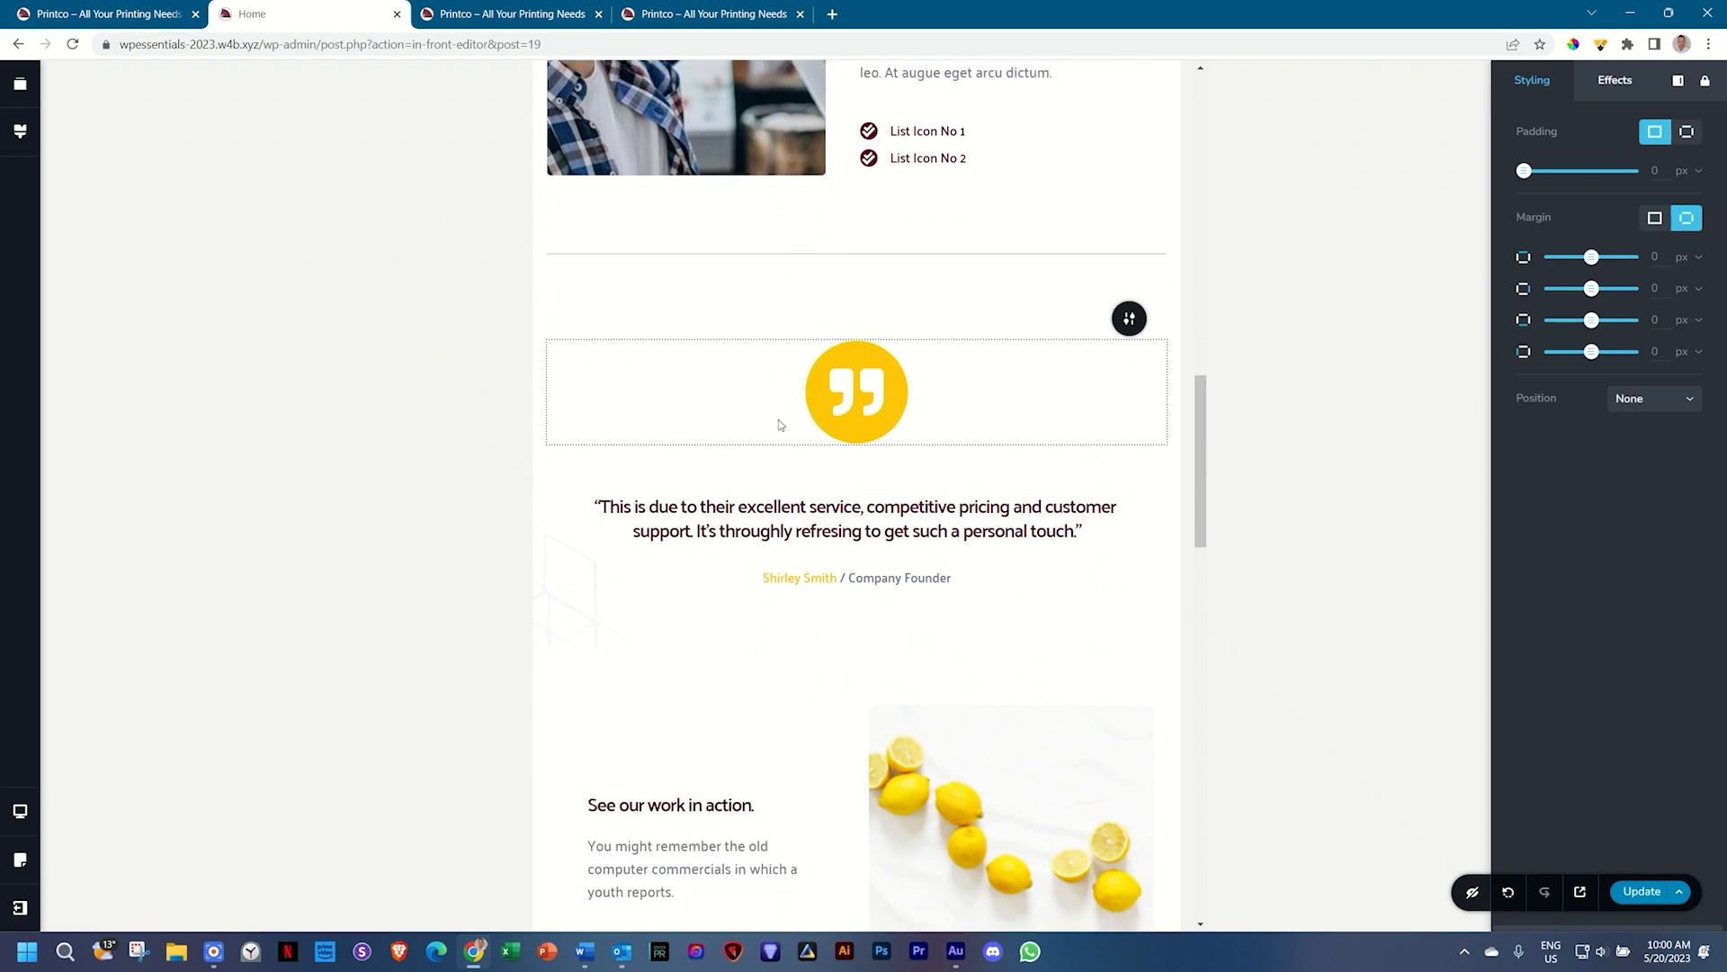
pyautogui.scroll(-5, 779, 424)
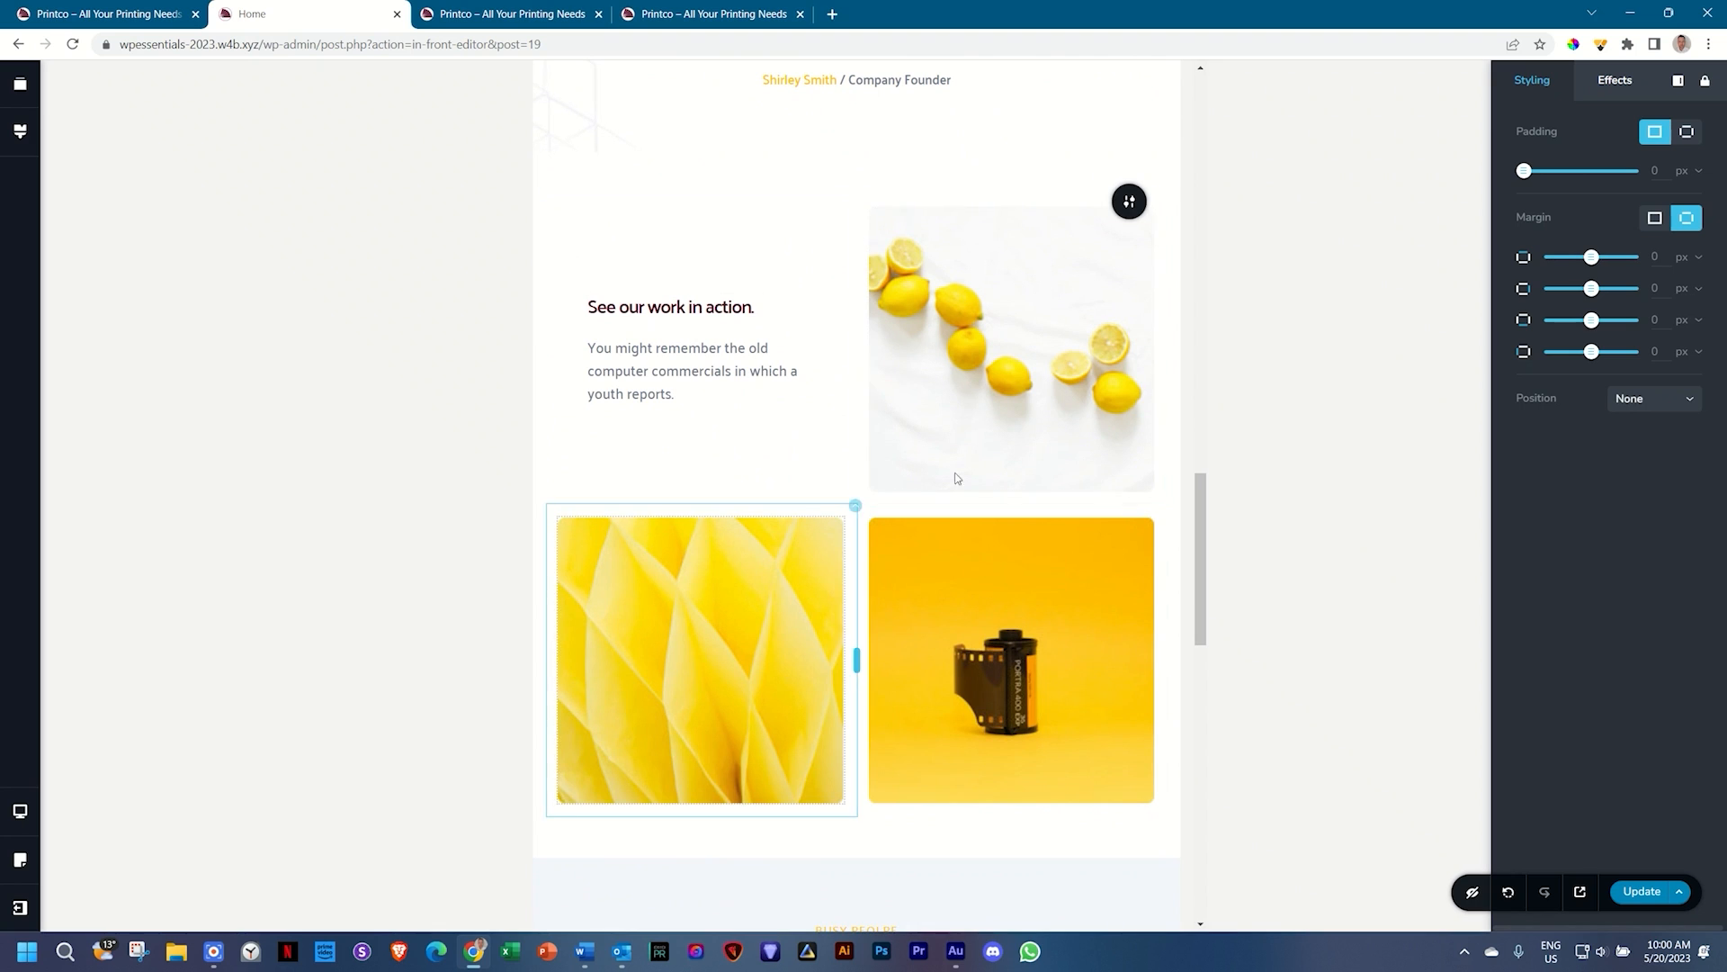
pyautogui.scroll(-5, 911, 600)
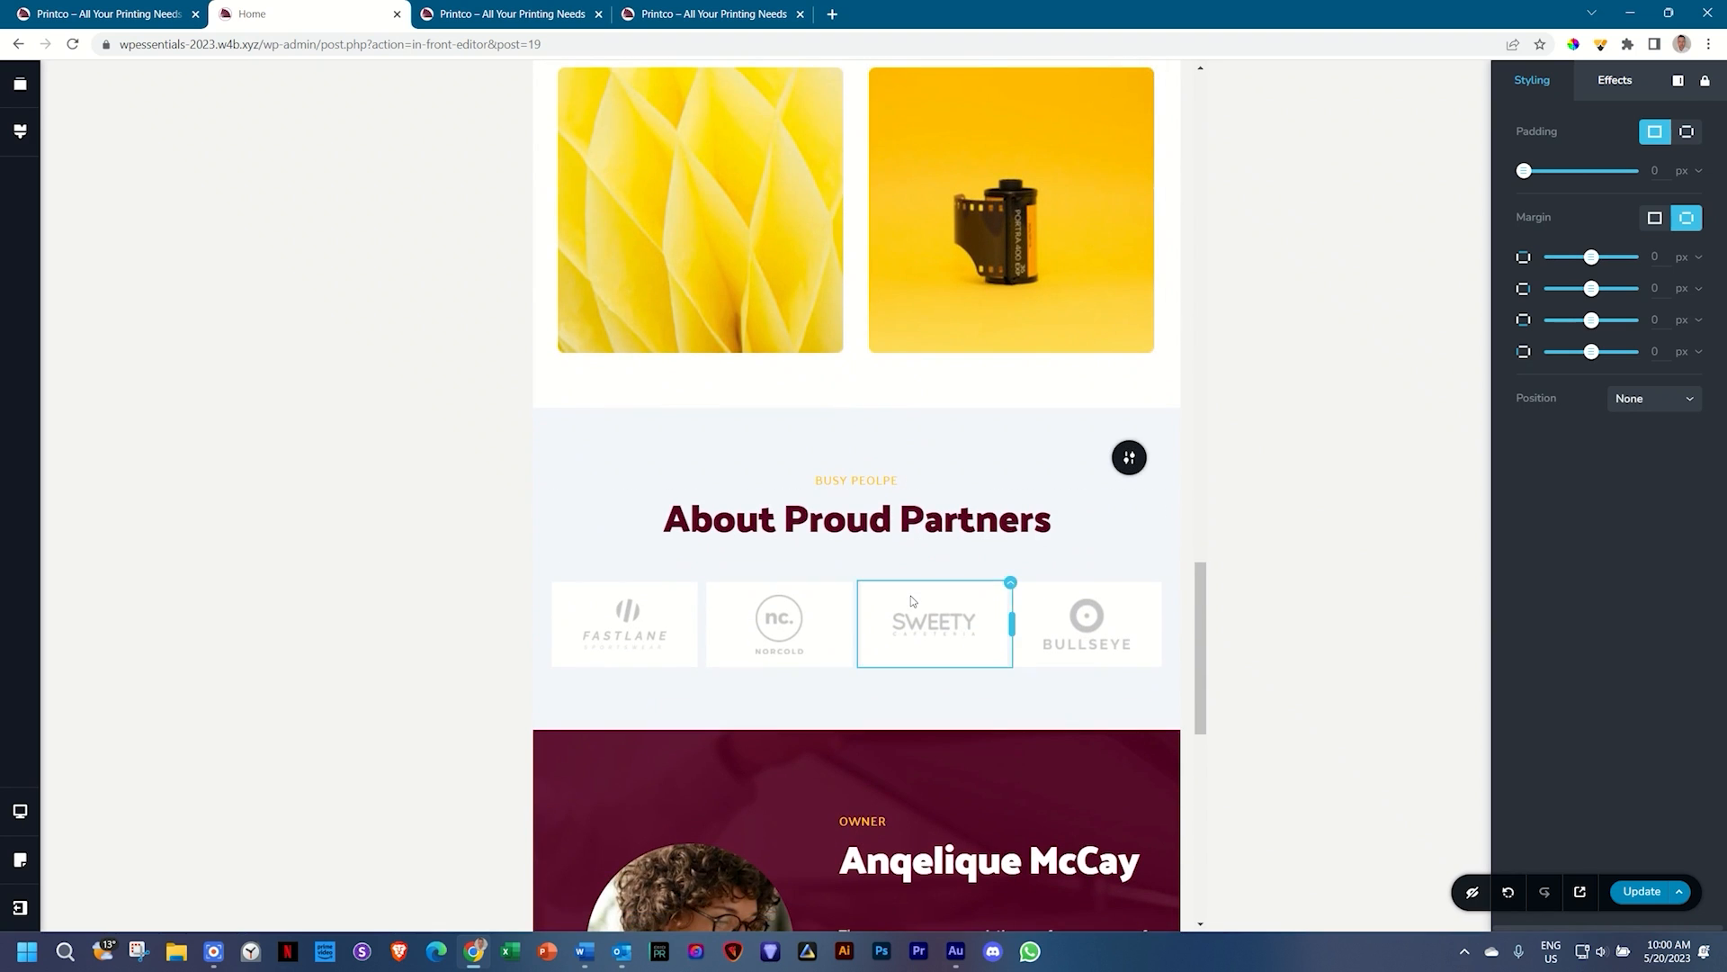
pyautogui.scroll(-5, 921, 635)
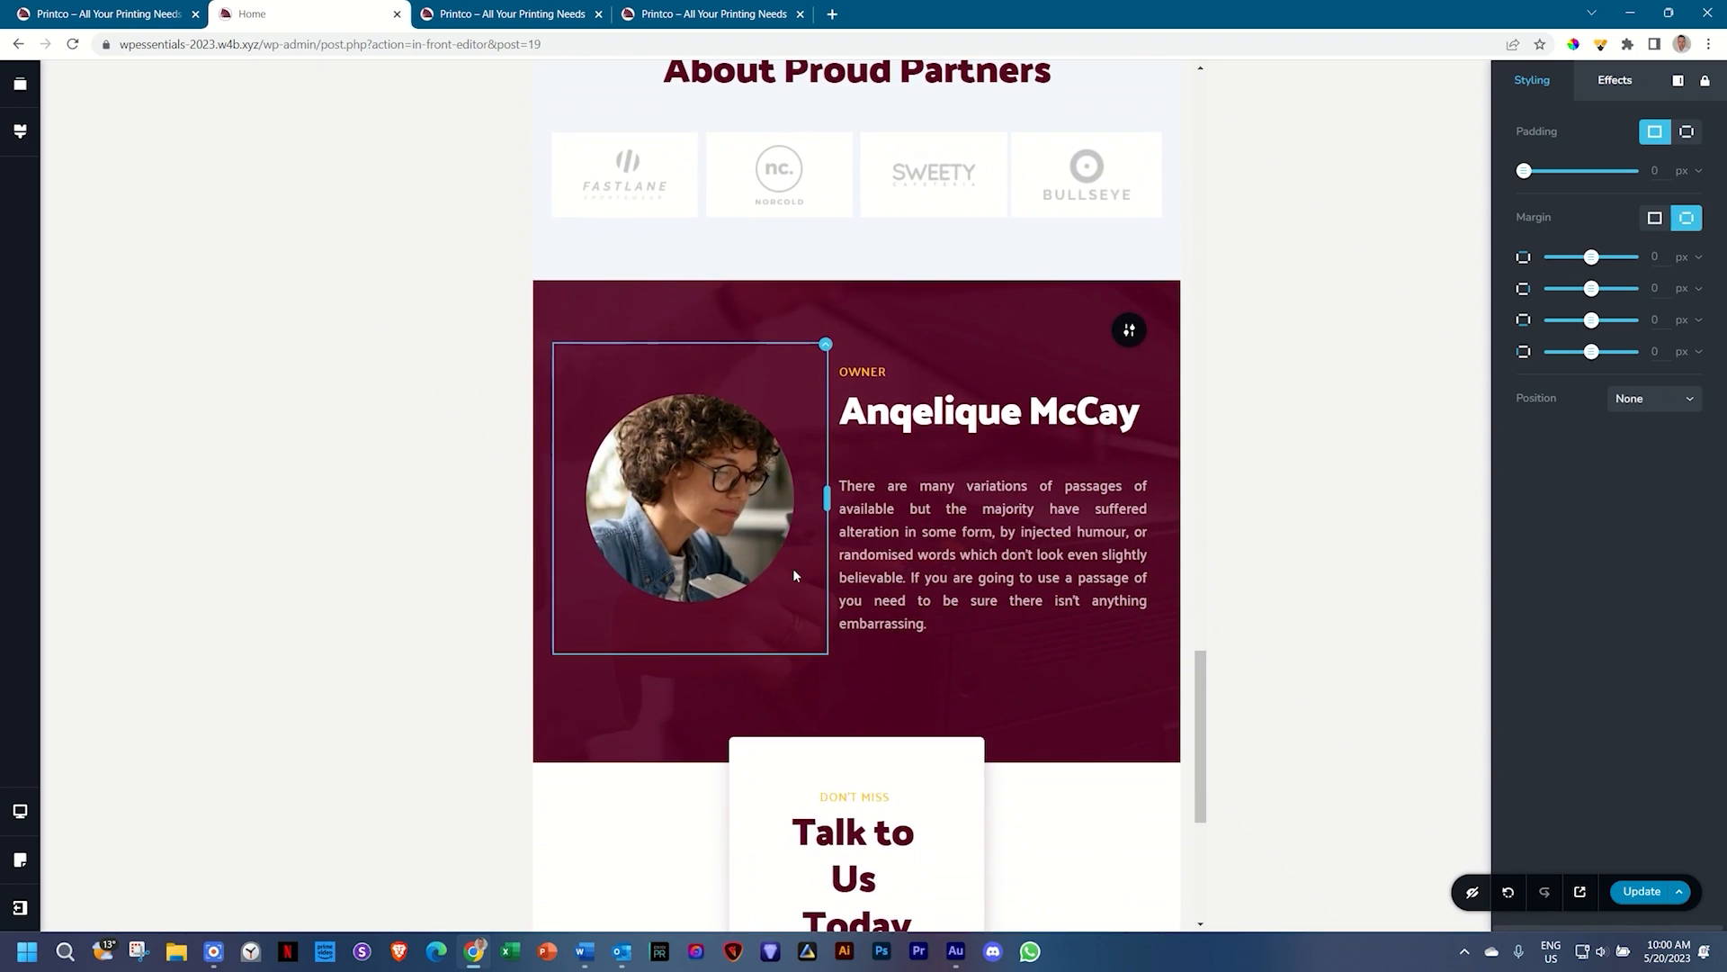
# Step: Left-align the owner's biography paragraph beside the portrait
pyautogui.click(1034, 536)
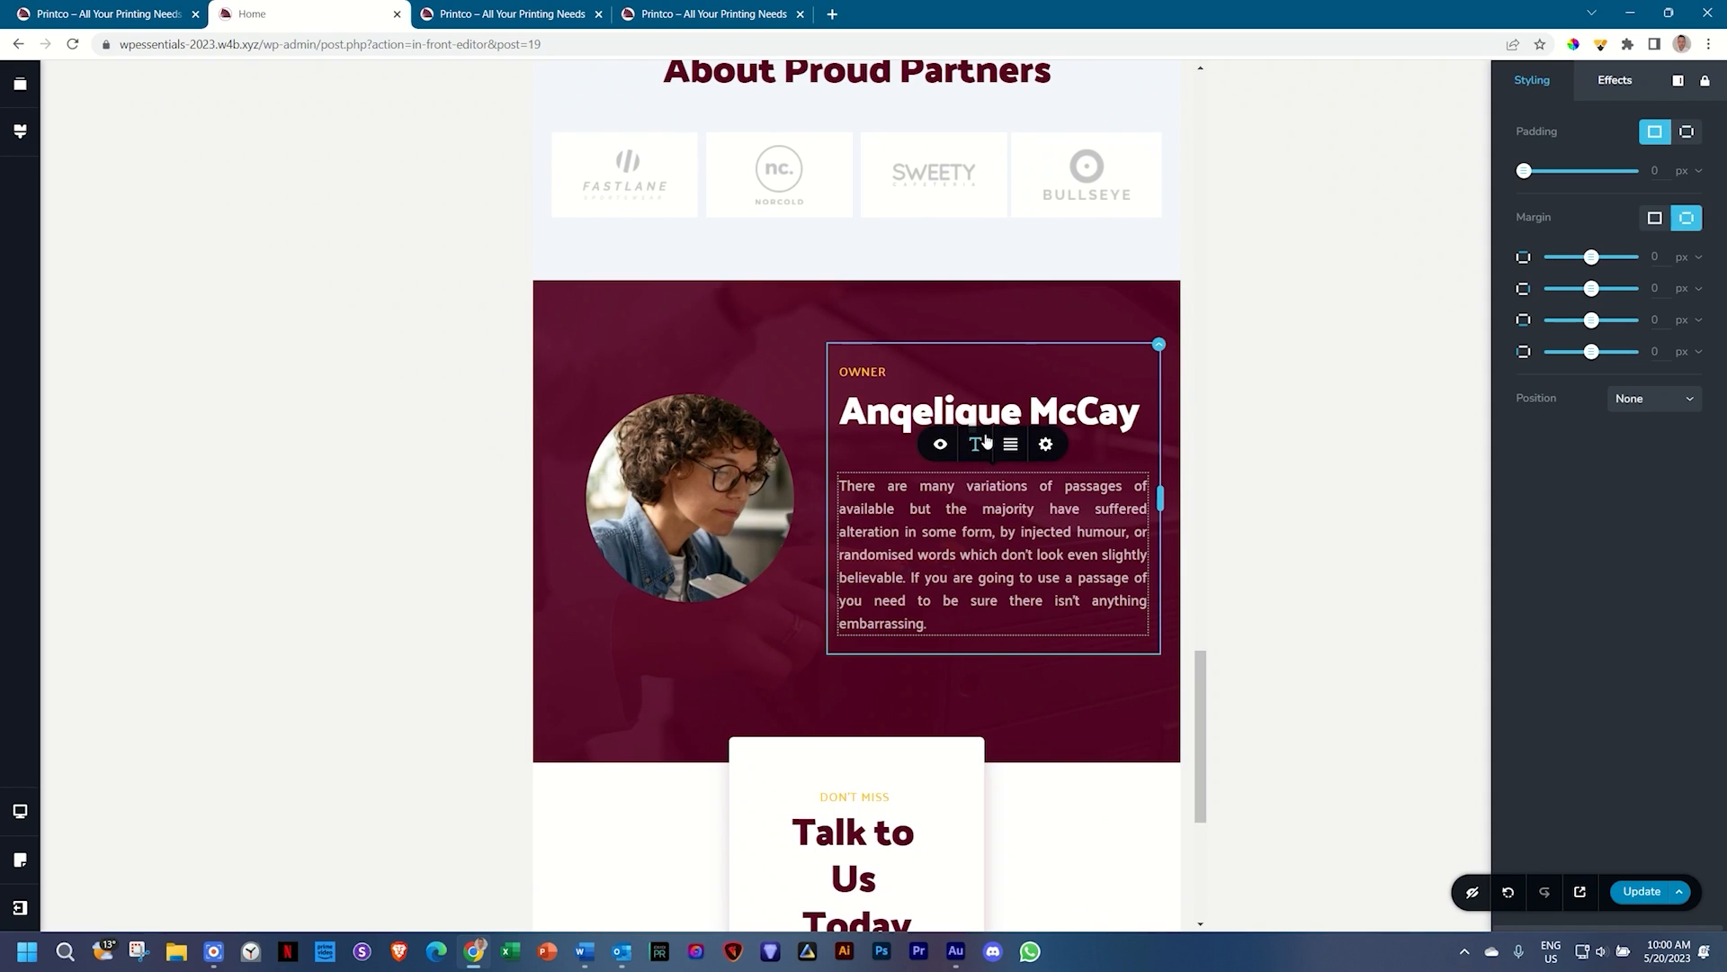
pyautogui.click(1011, 456)
pyautogui.click(969, 555)
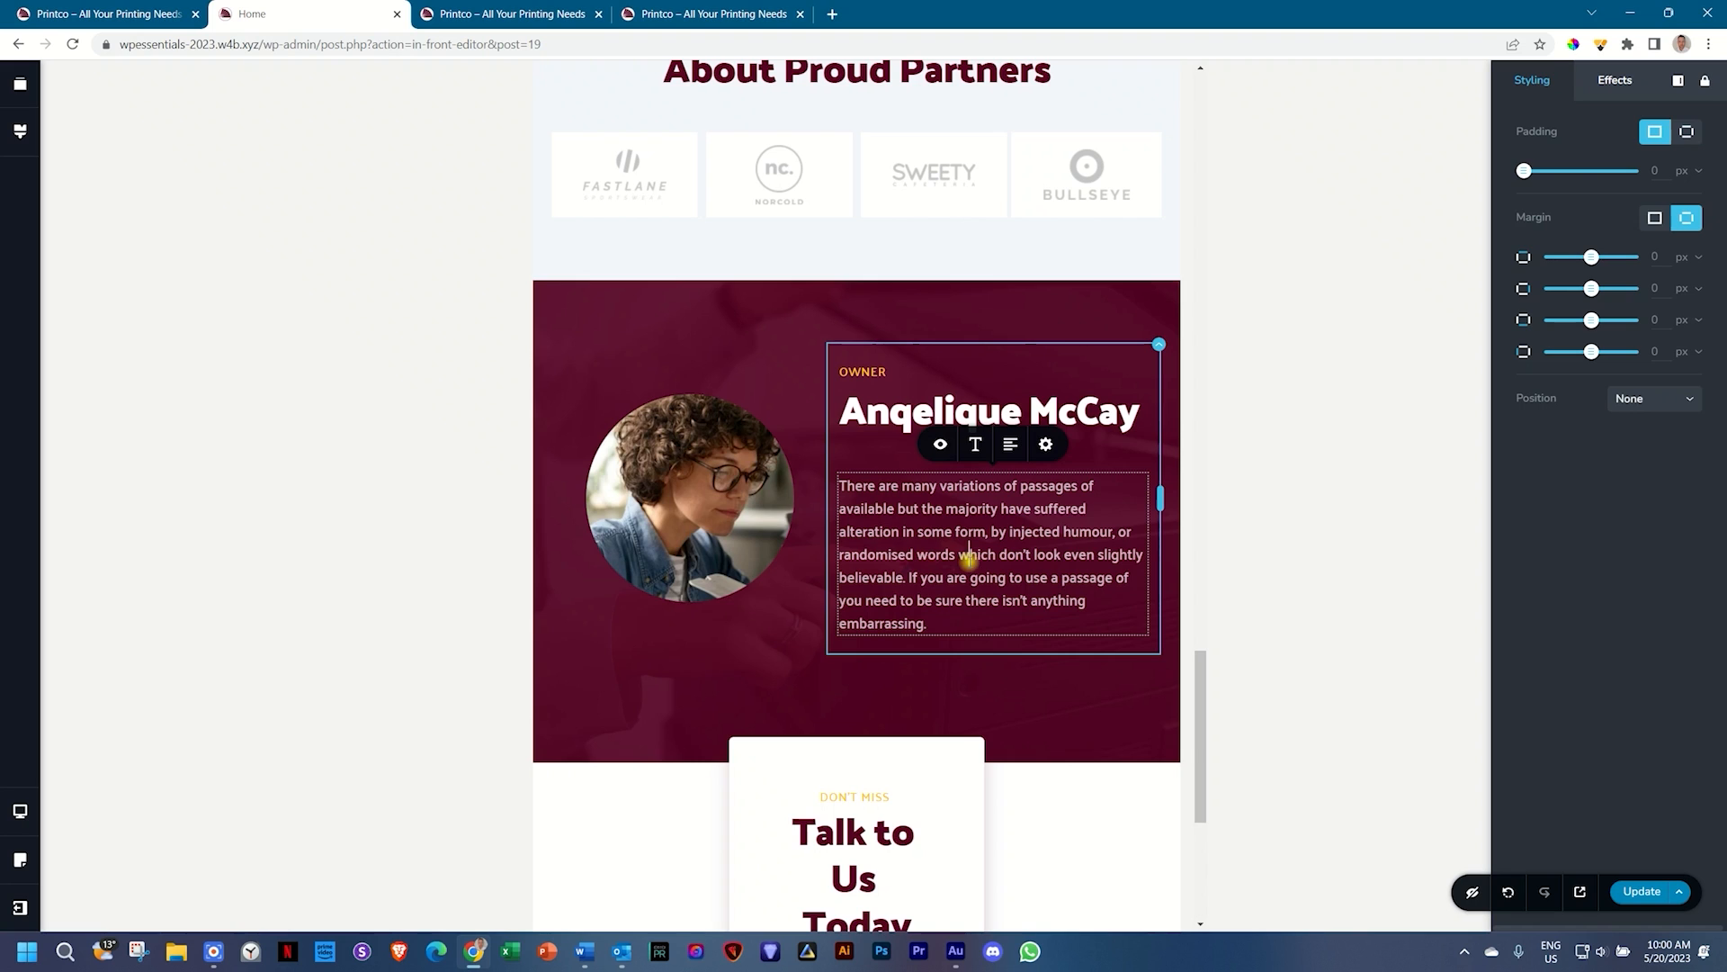
pyautogui.scroll(-5, 969, 560)
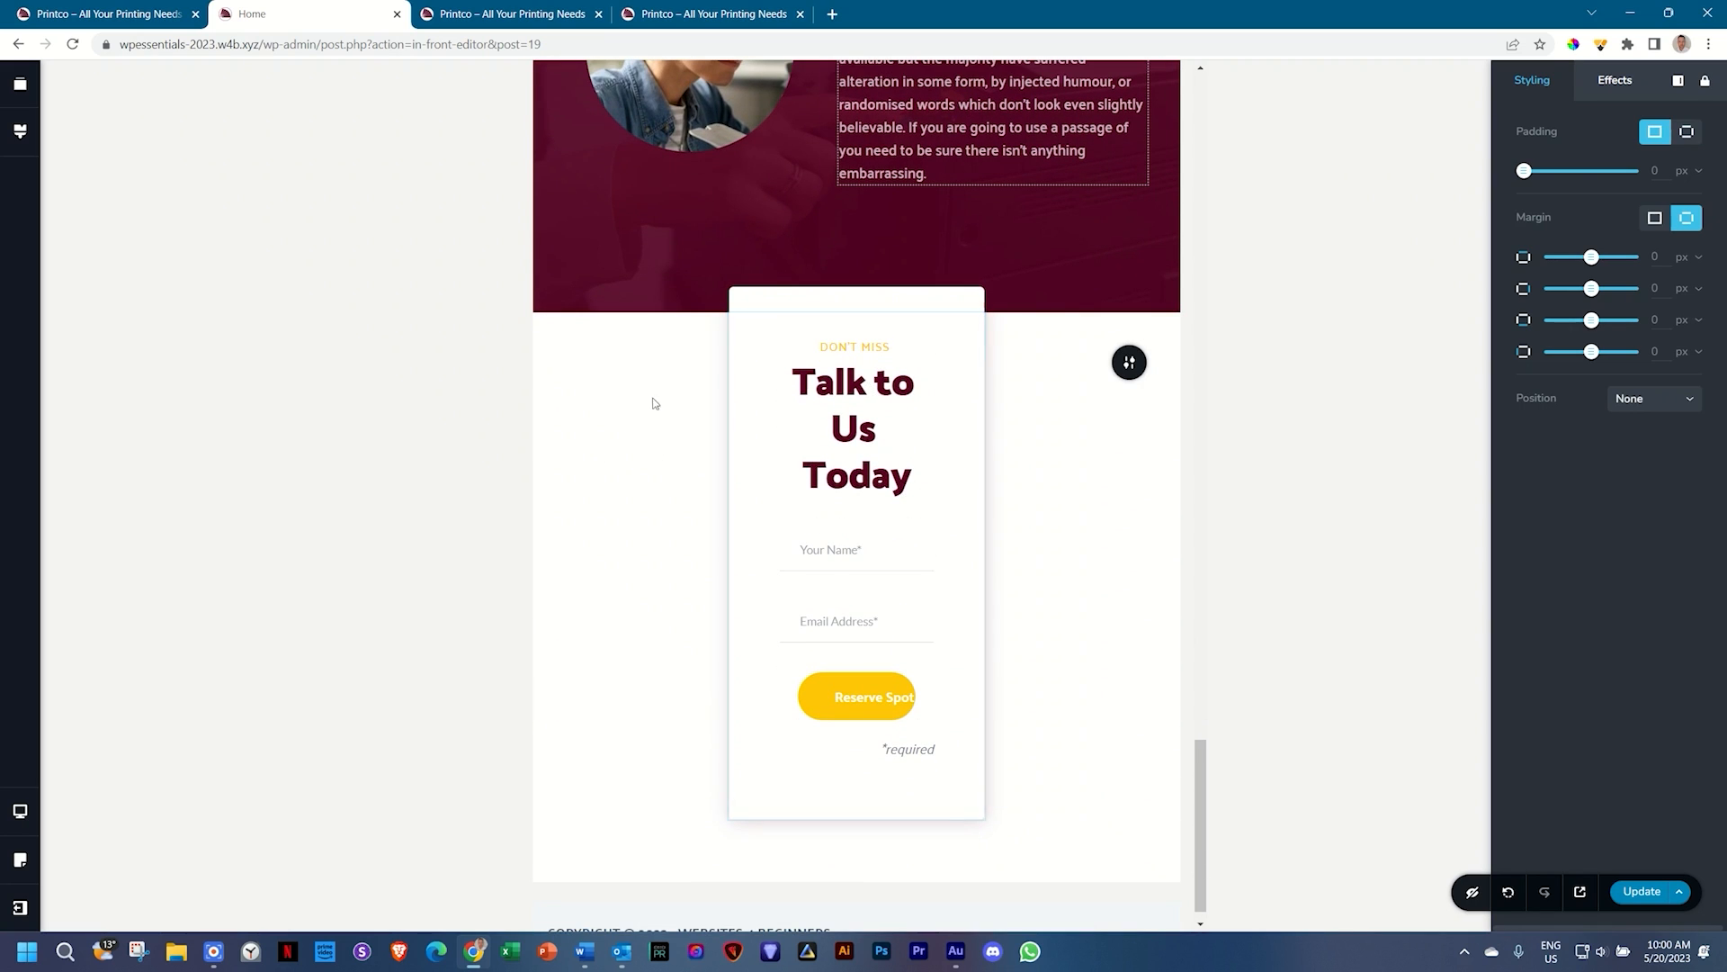
# Step: Change the Talk to Us Today form card's width from 41 to 60
pyautogui.click(1127, 365)
pyautogui.click(1126, 364)
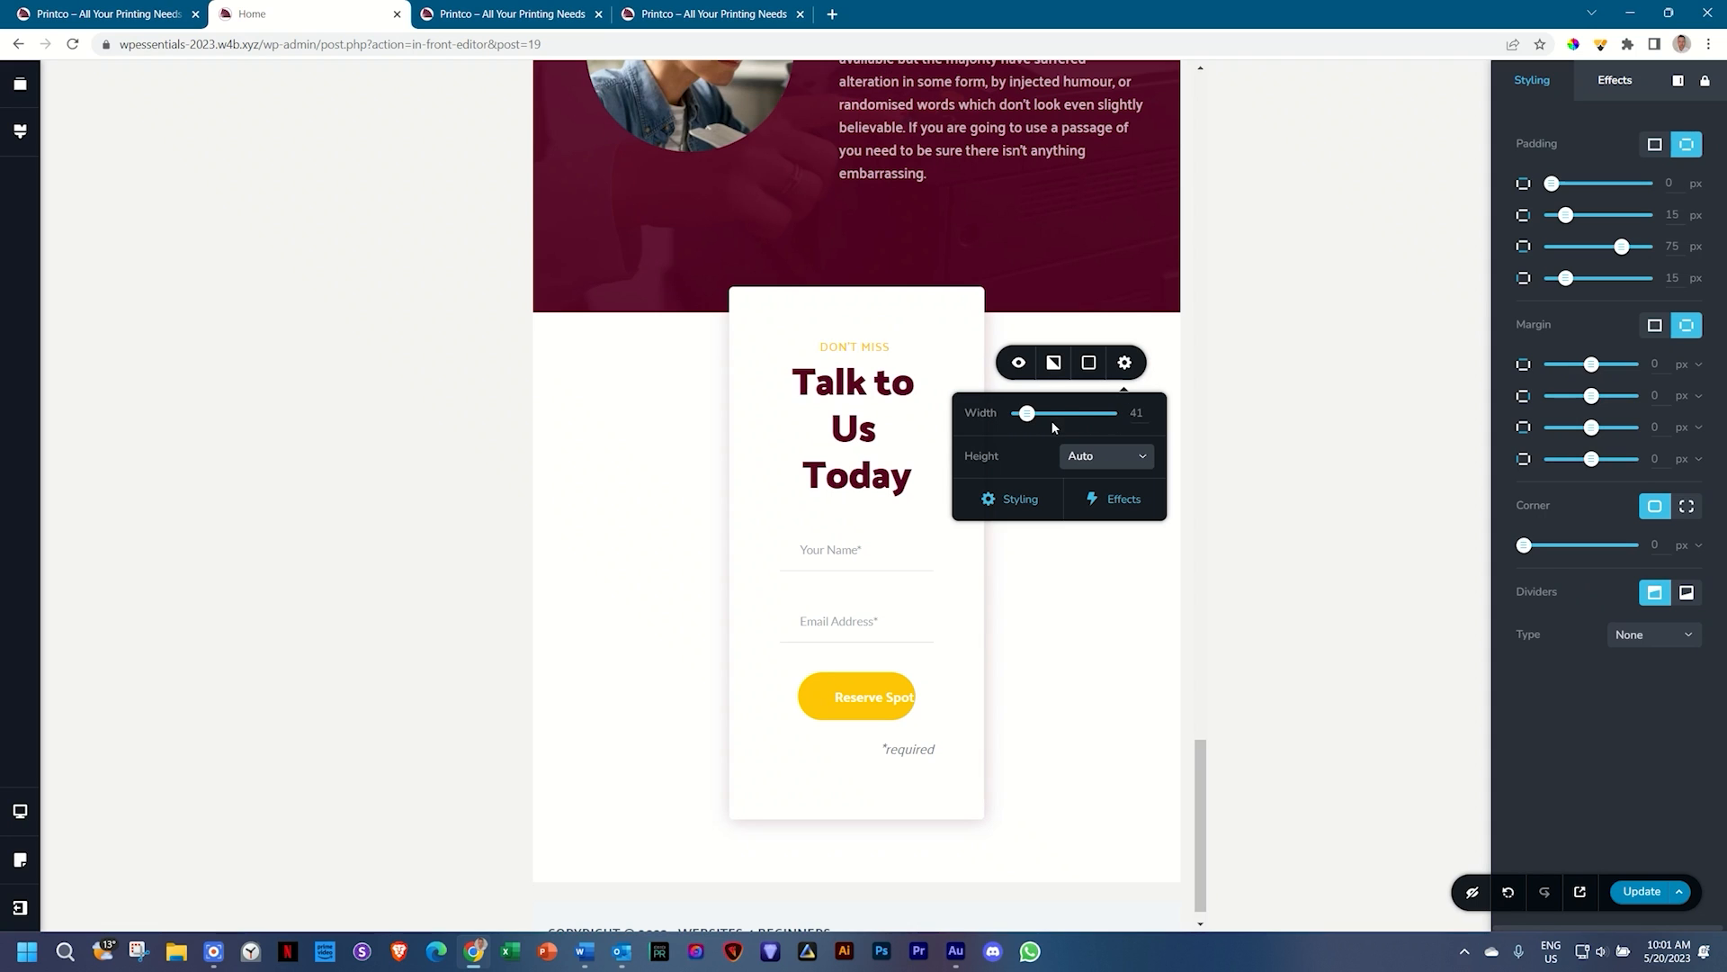
pyautogui.moveTo(1028, 413); pyautogui.dragTo(1063, 415)
pyautogui.doubleClick(1136, 491)
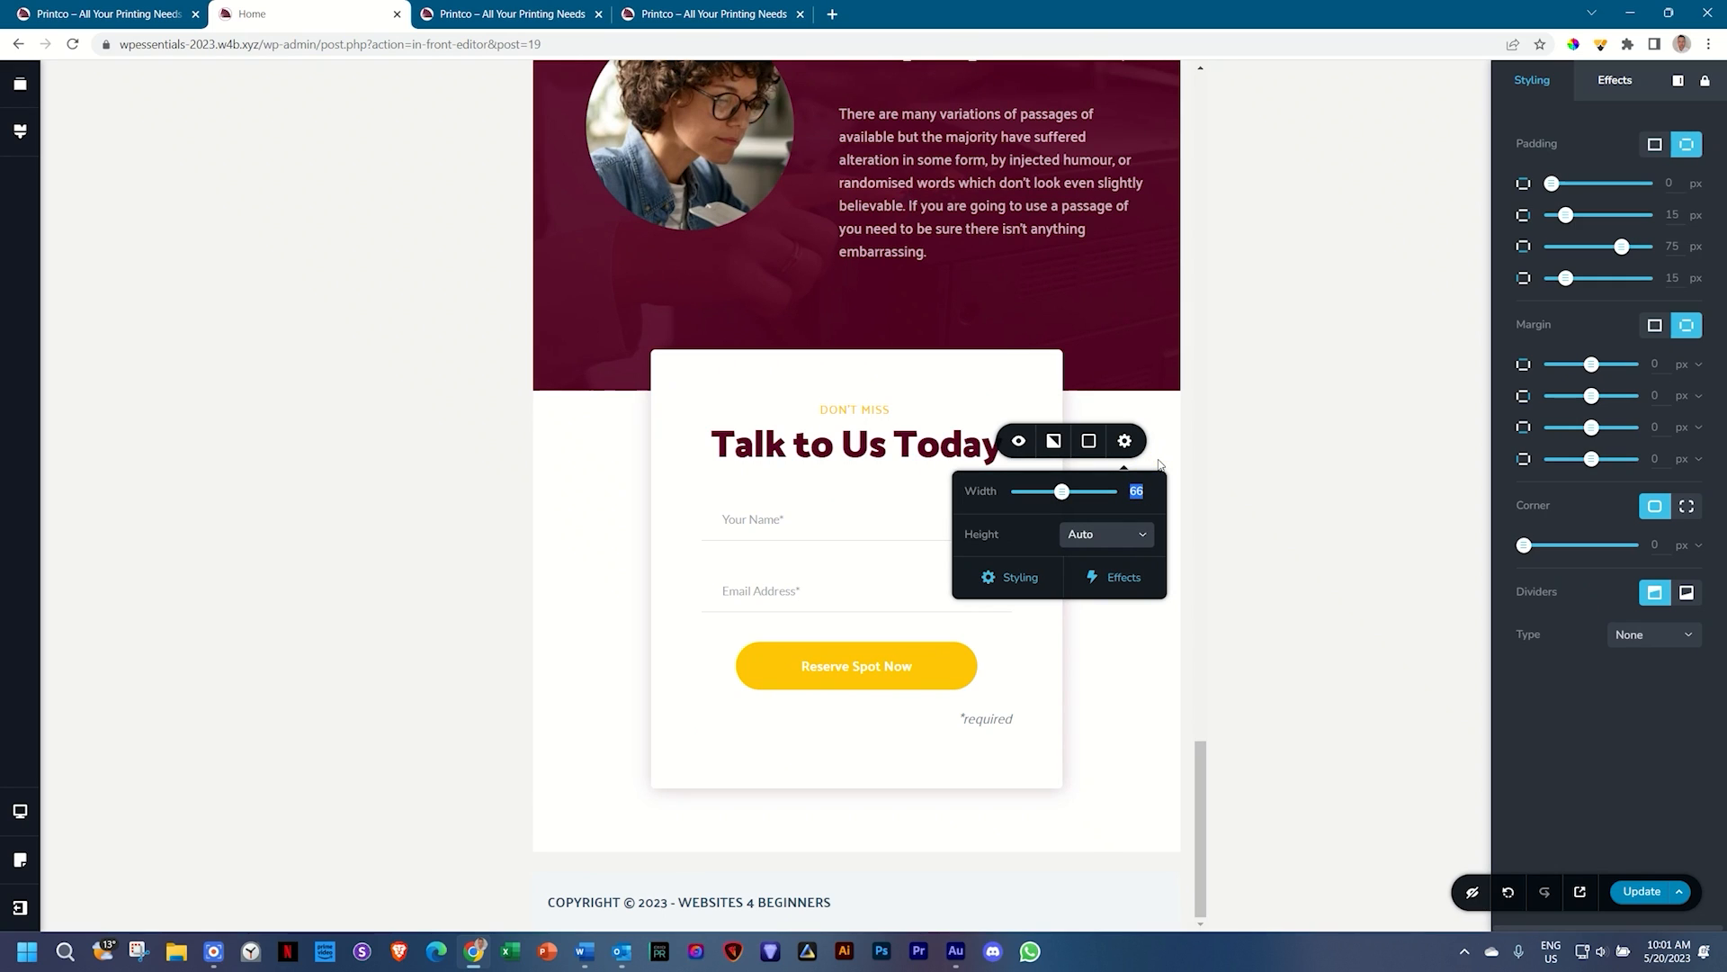
pyautogui.write('60')
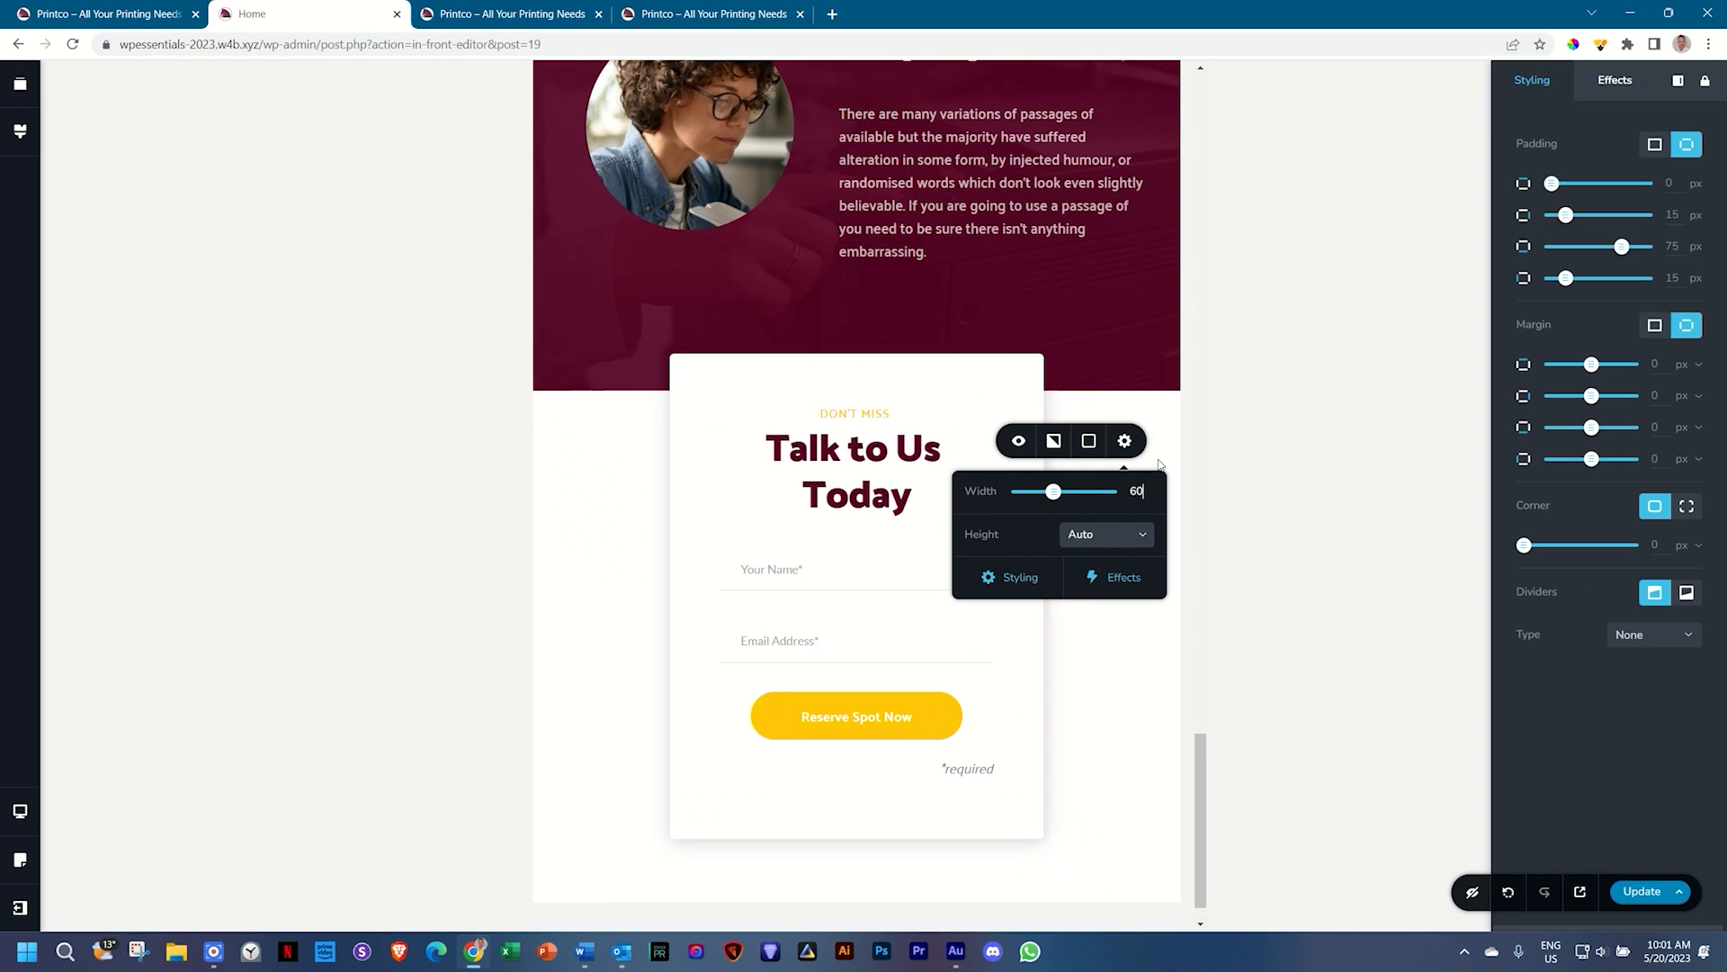
pyautogui.click(1138, 643)
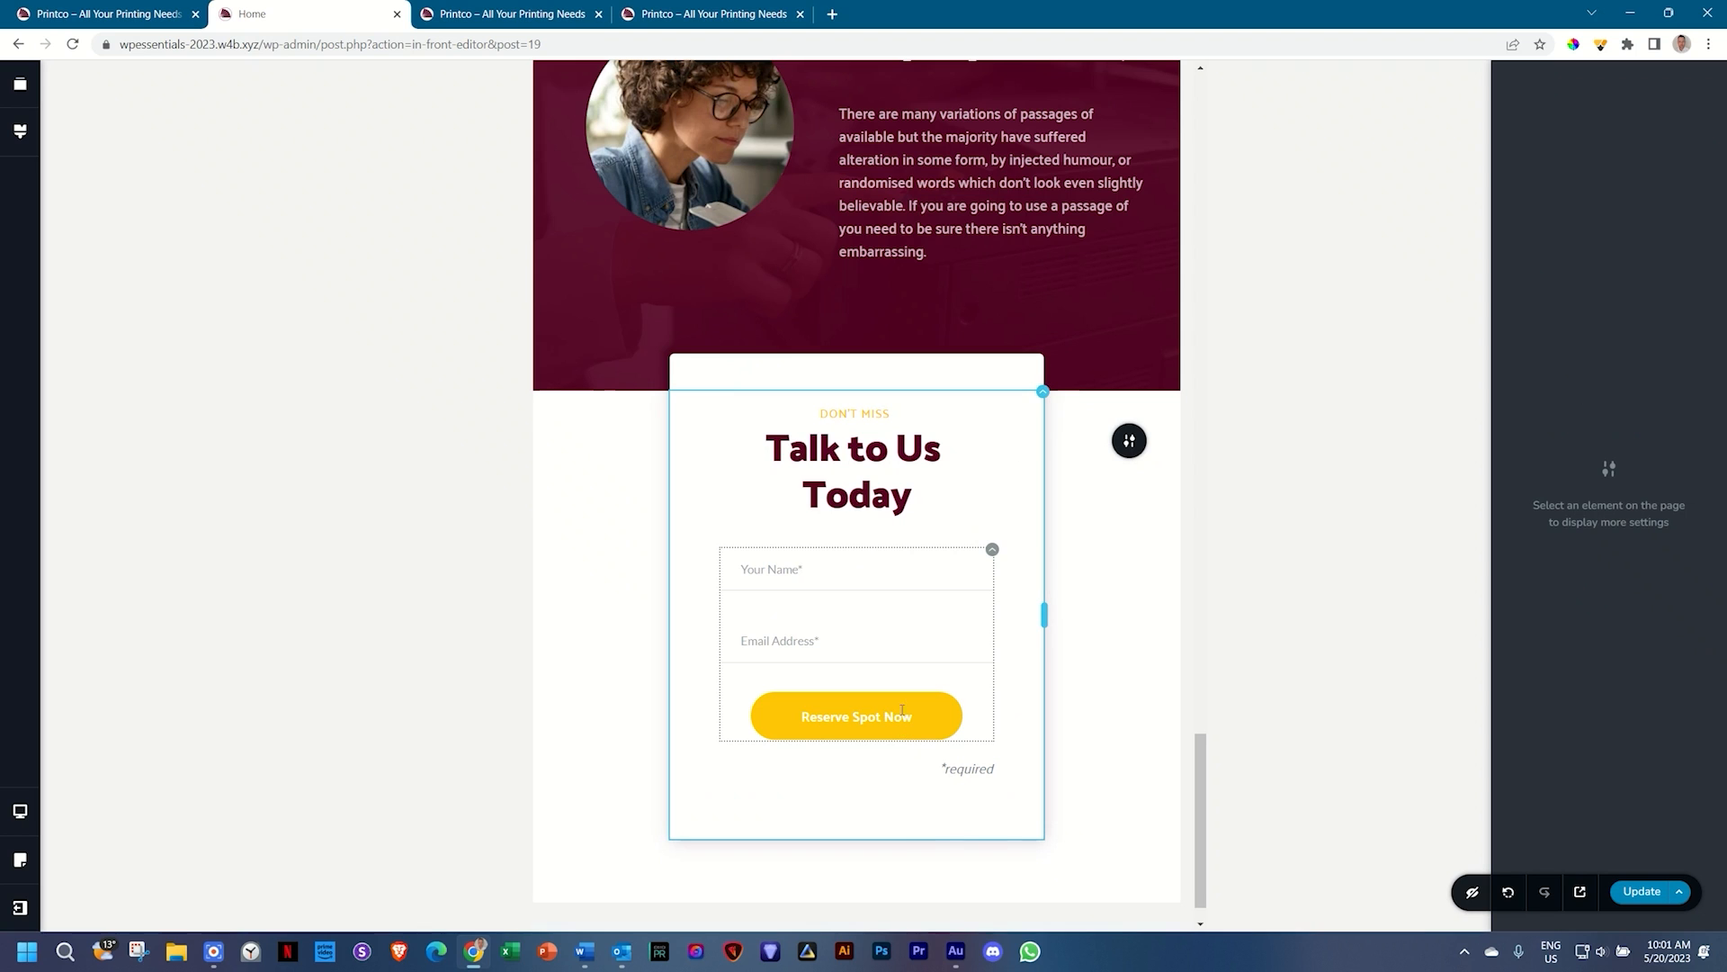
pyautogui.scroll(-1, 964, 760)
pyautogui.scroll(4, 964, 760)
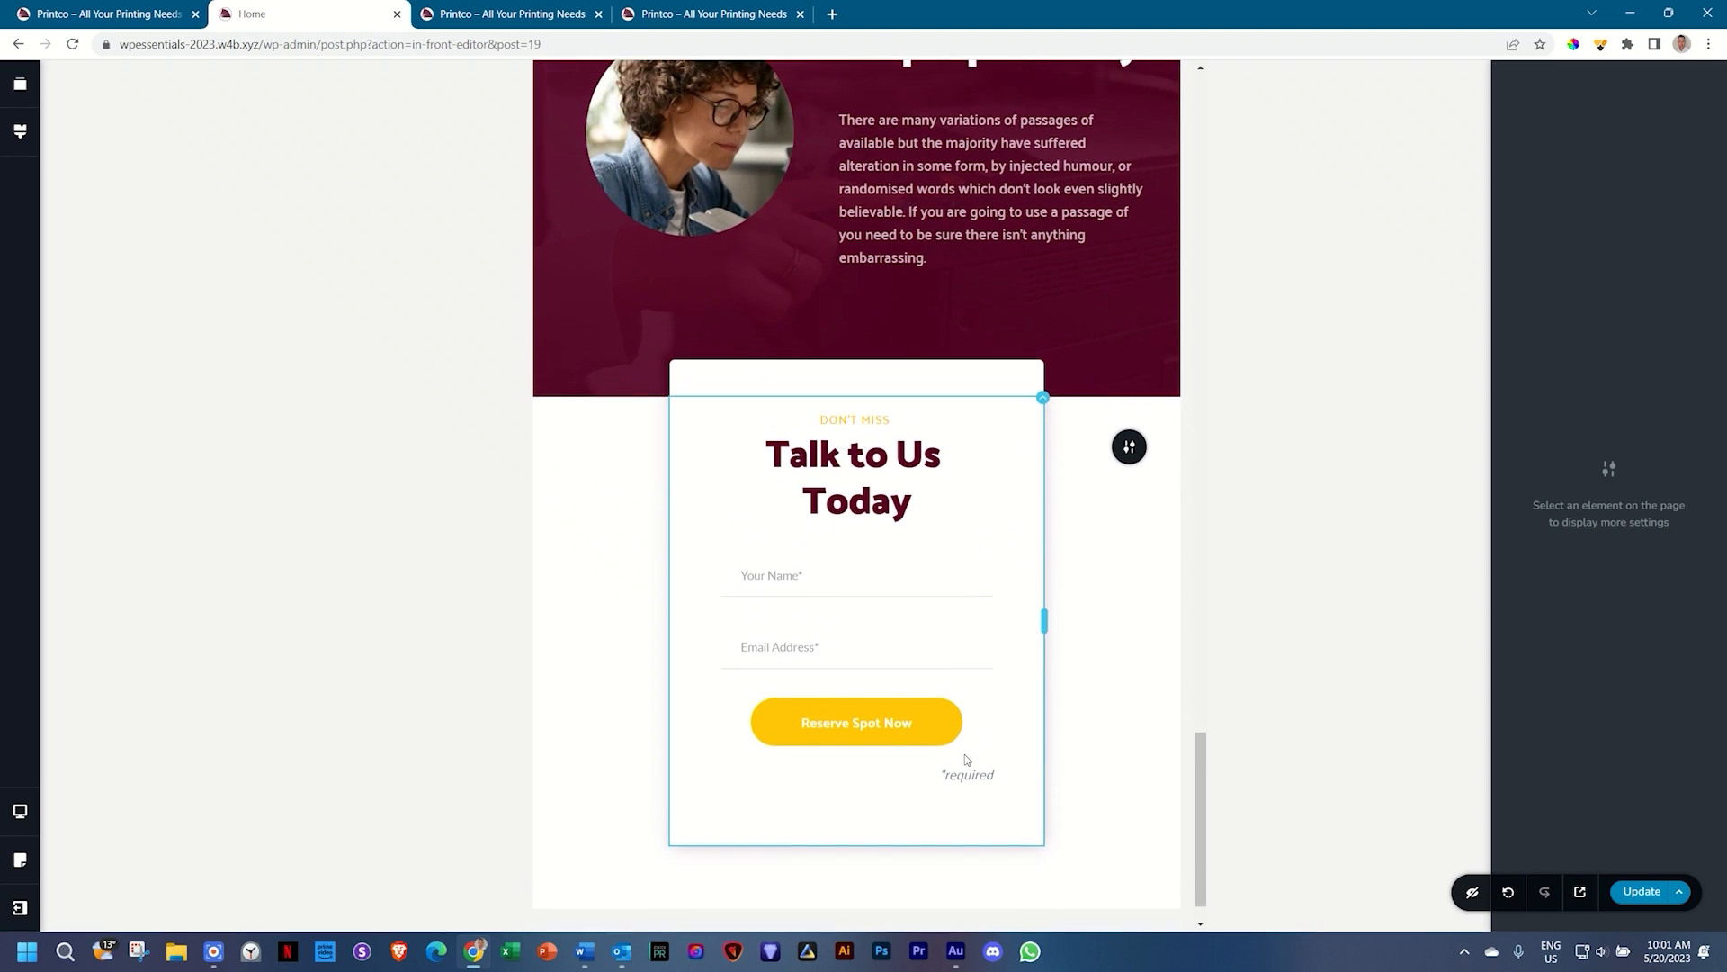
pyautogui.scroll(8, 964, 758)
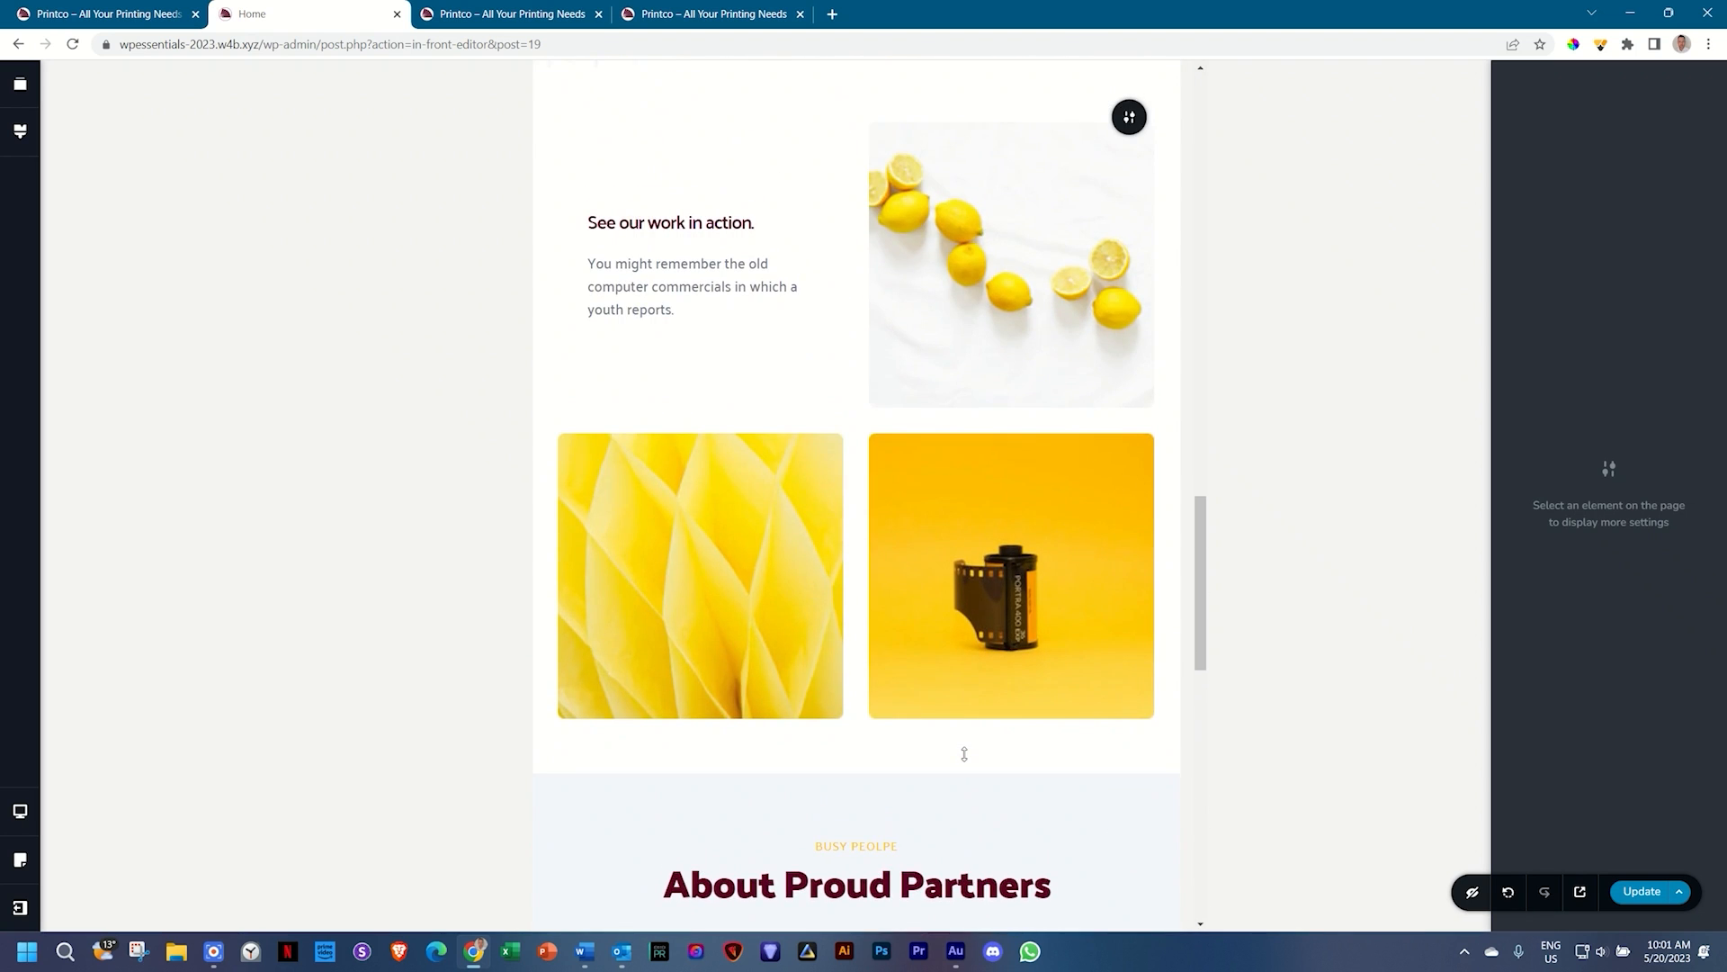
pyautogui.scroll(8, 964, 758)
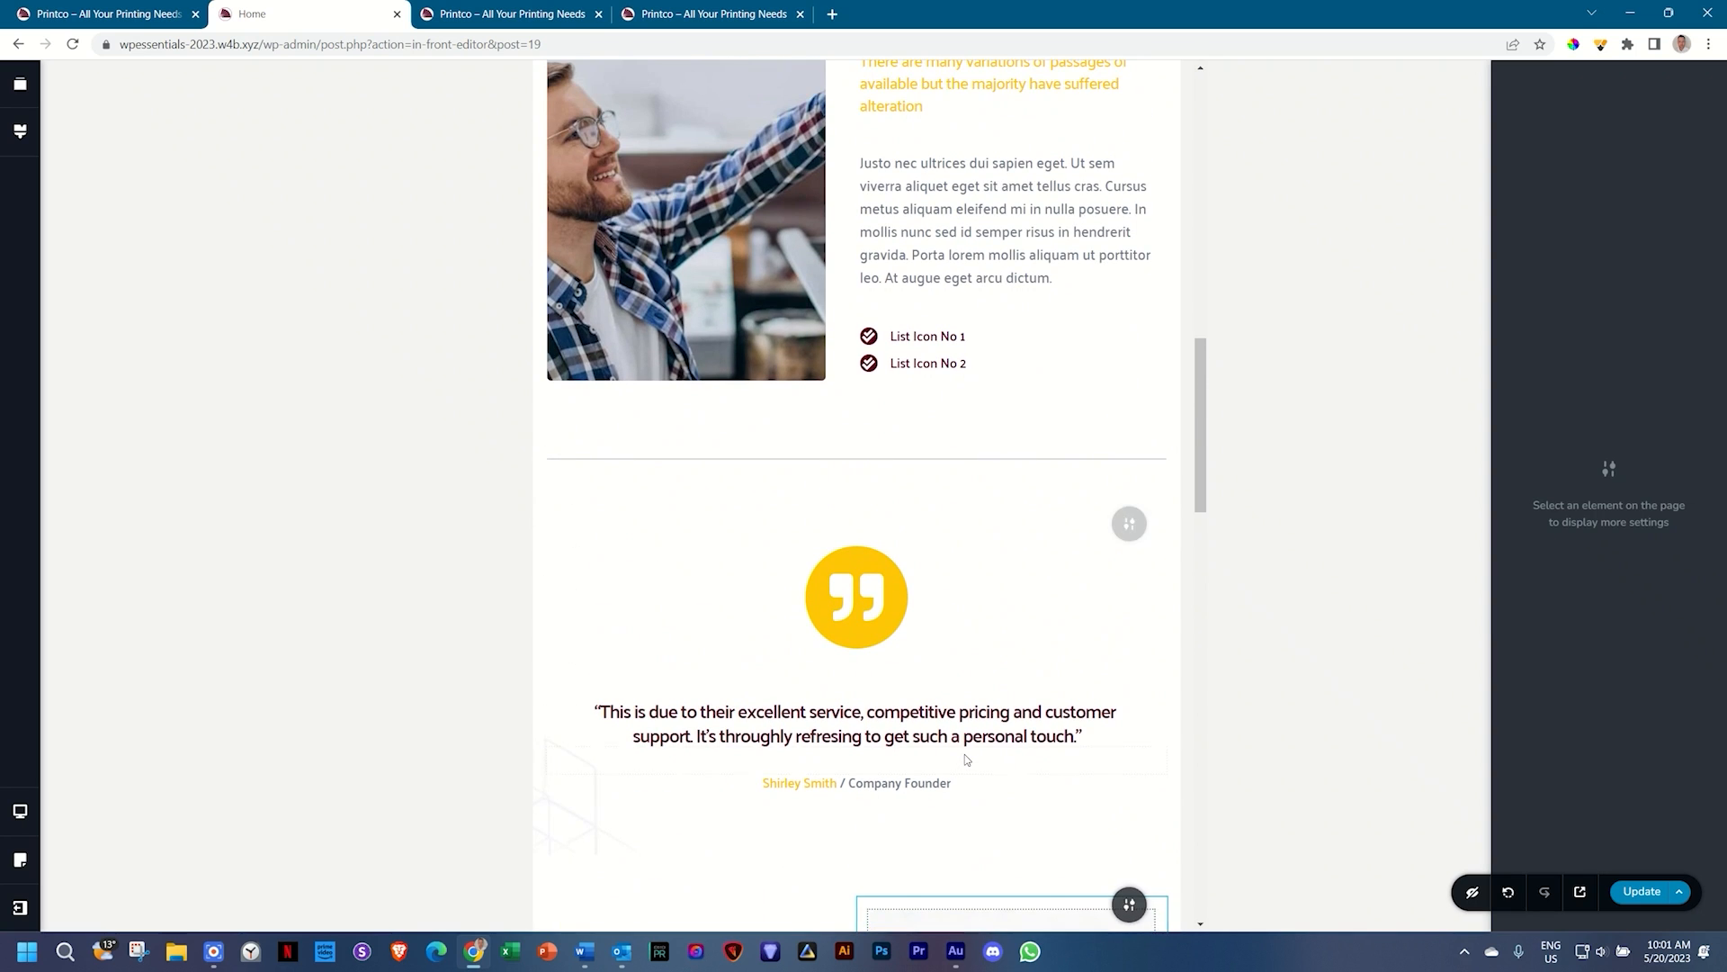
pyautogui.scroll(8, 965, 759)
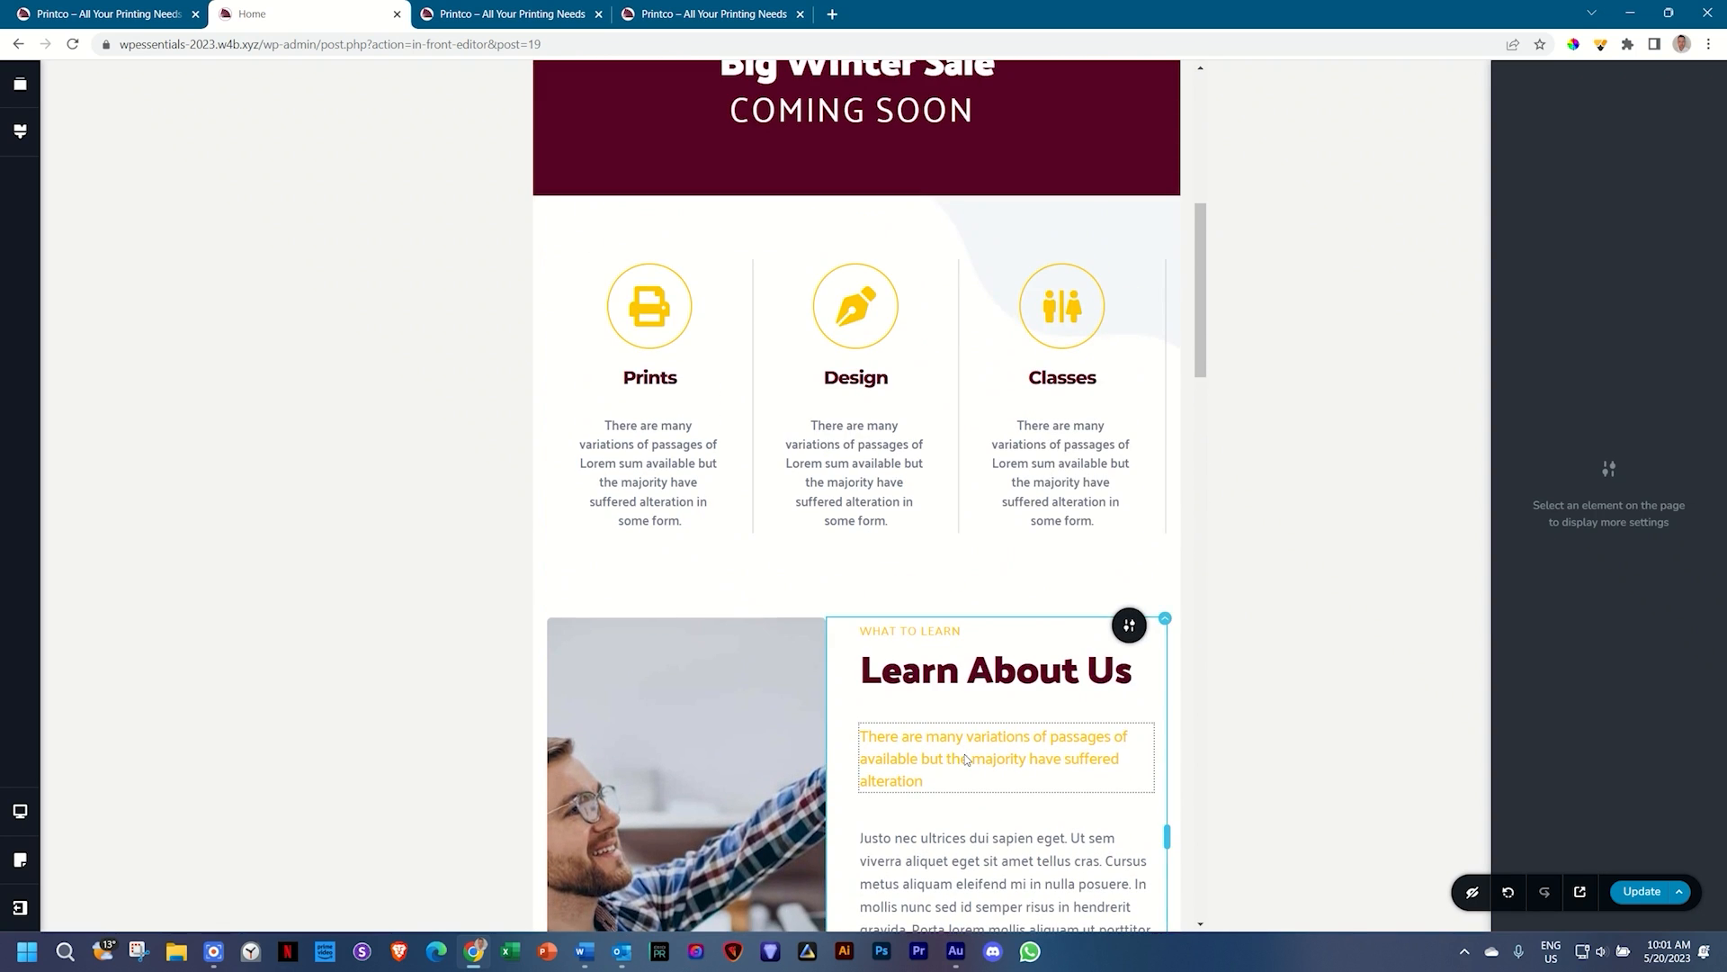
pyautogui.scroll(3, 965, 759)
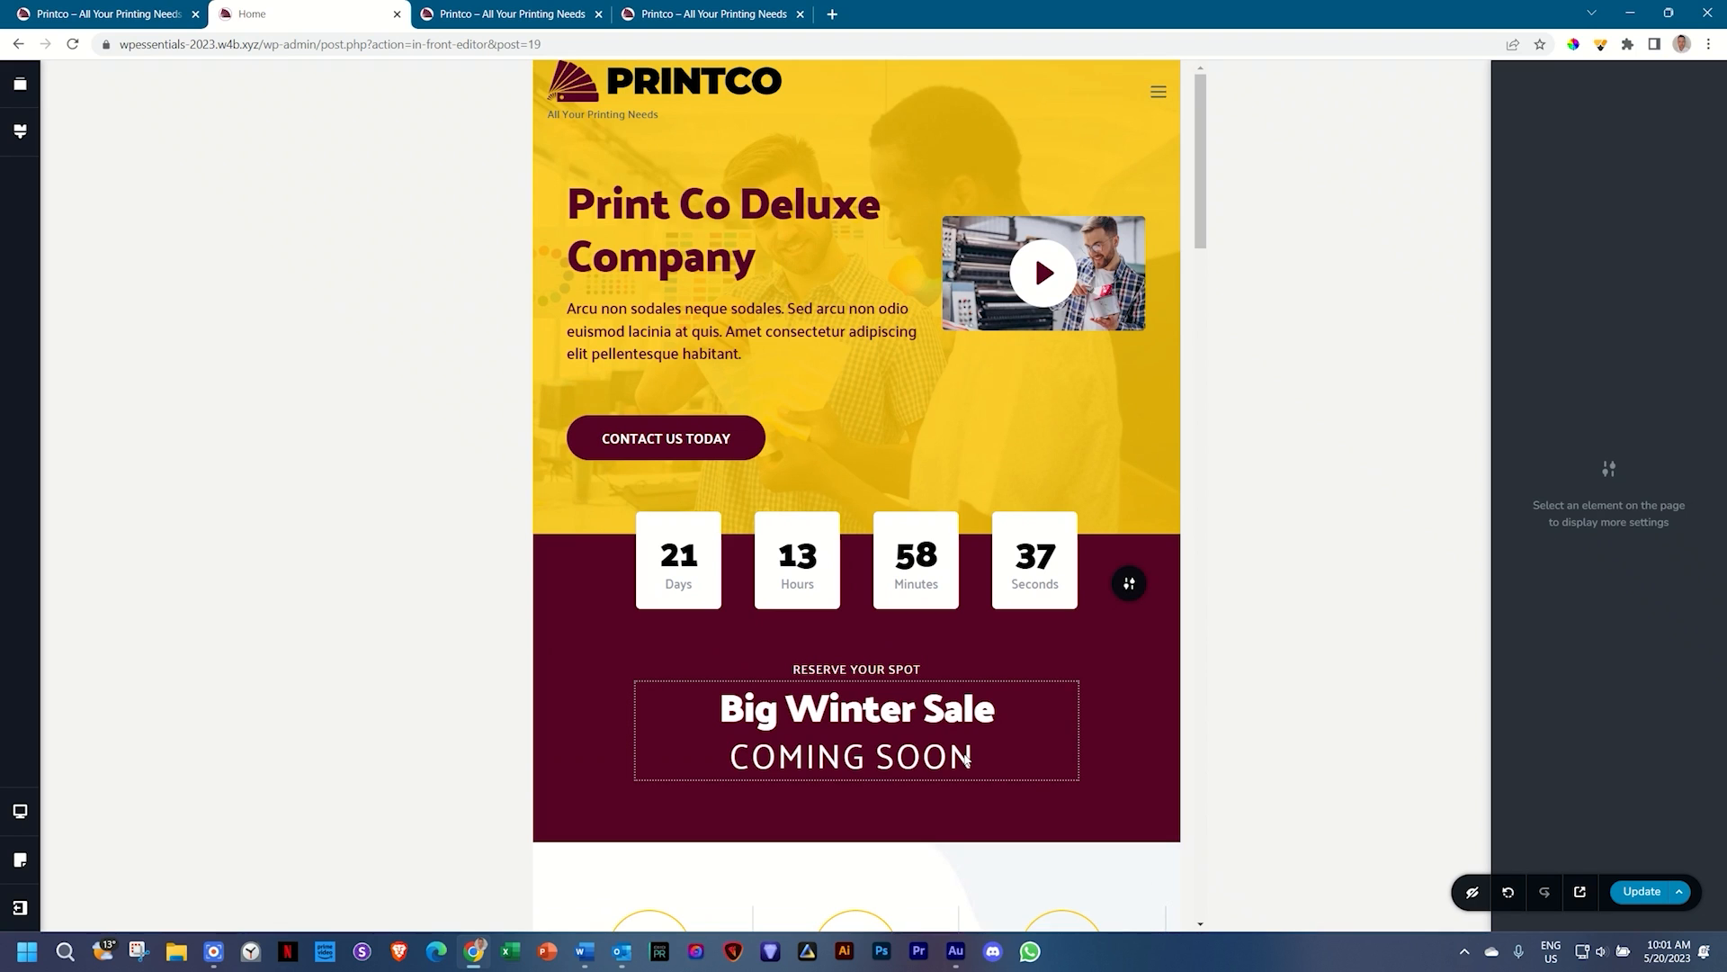
pyautogui.scroll(-10, 964, 759)
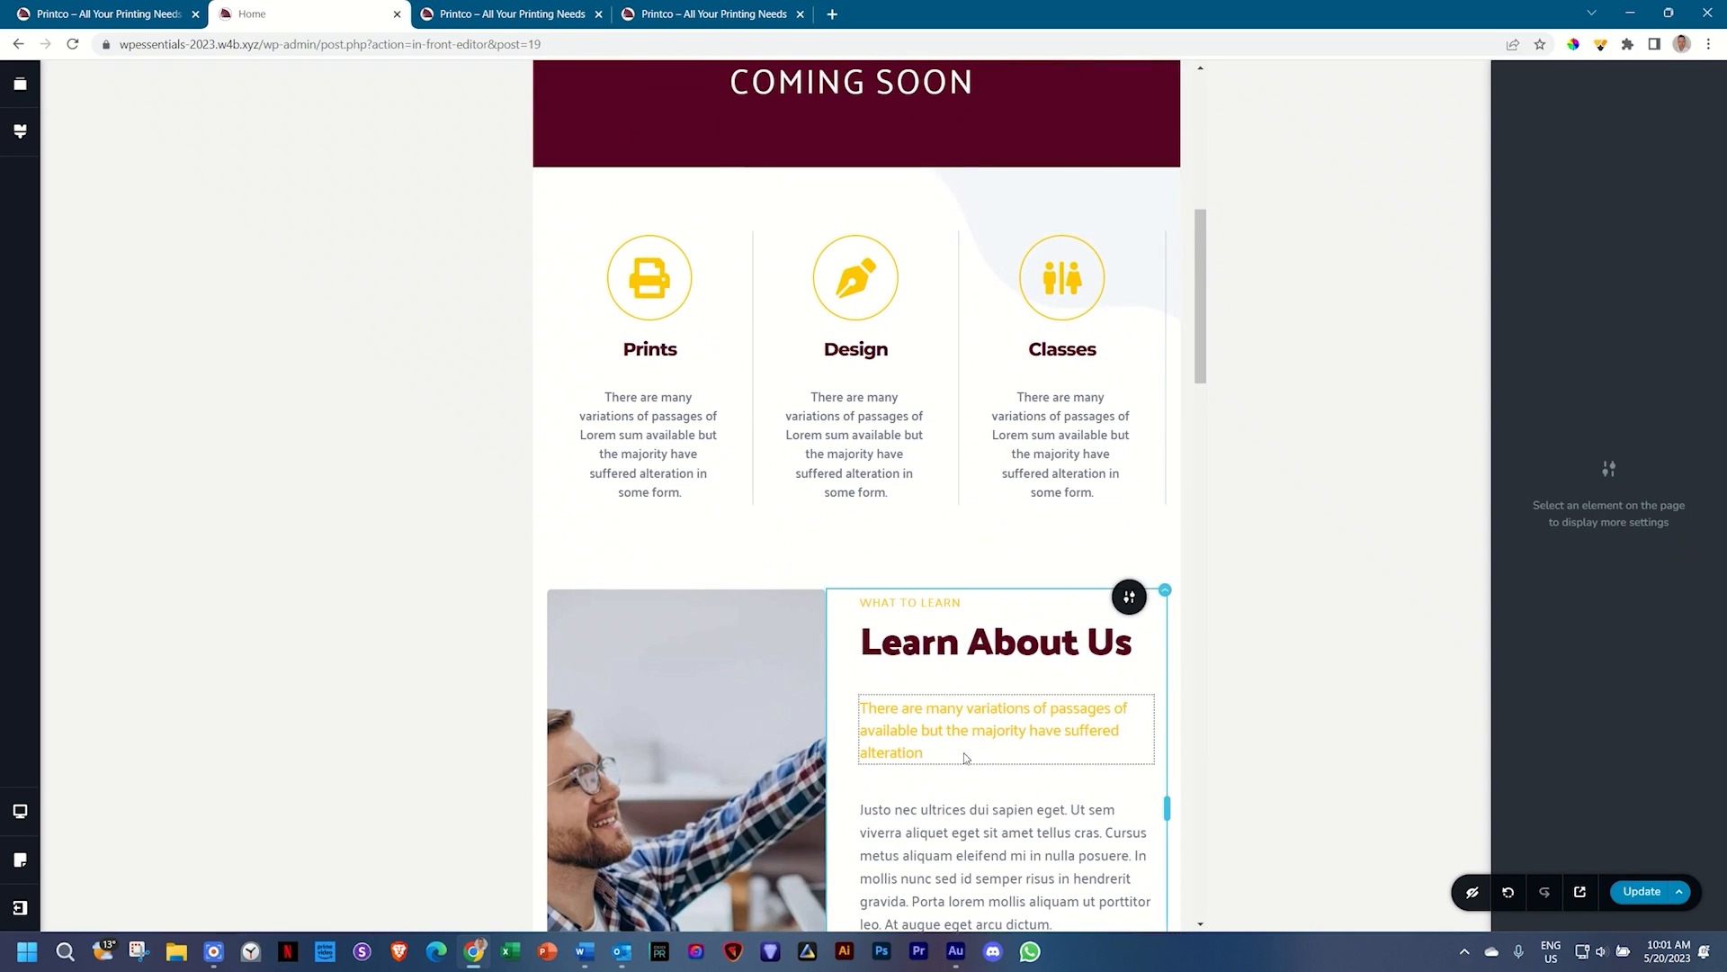
pyautogui.scroll(-4, 963, 752)
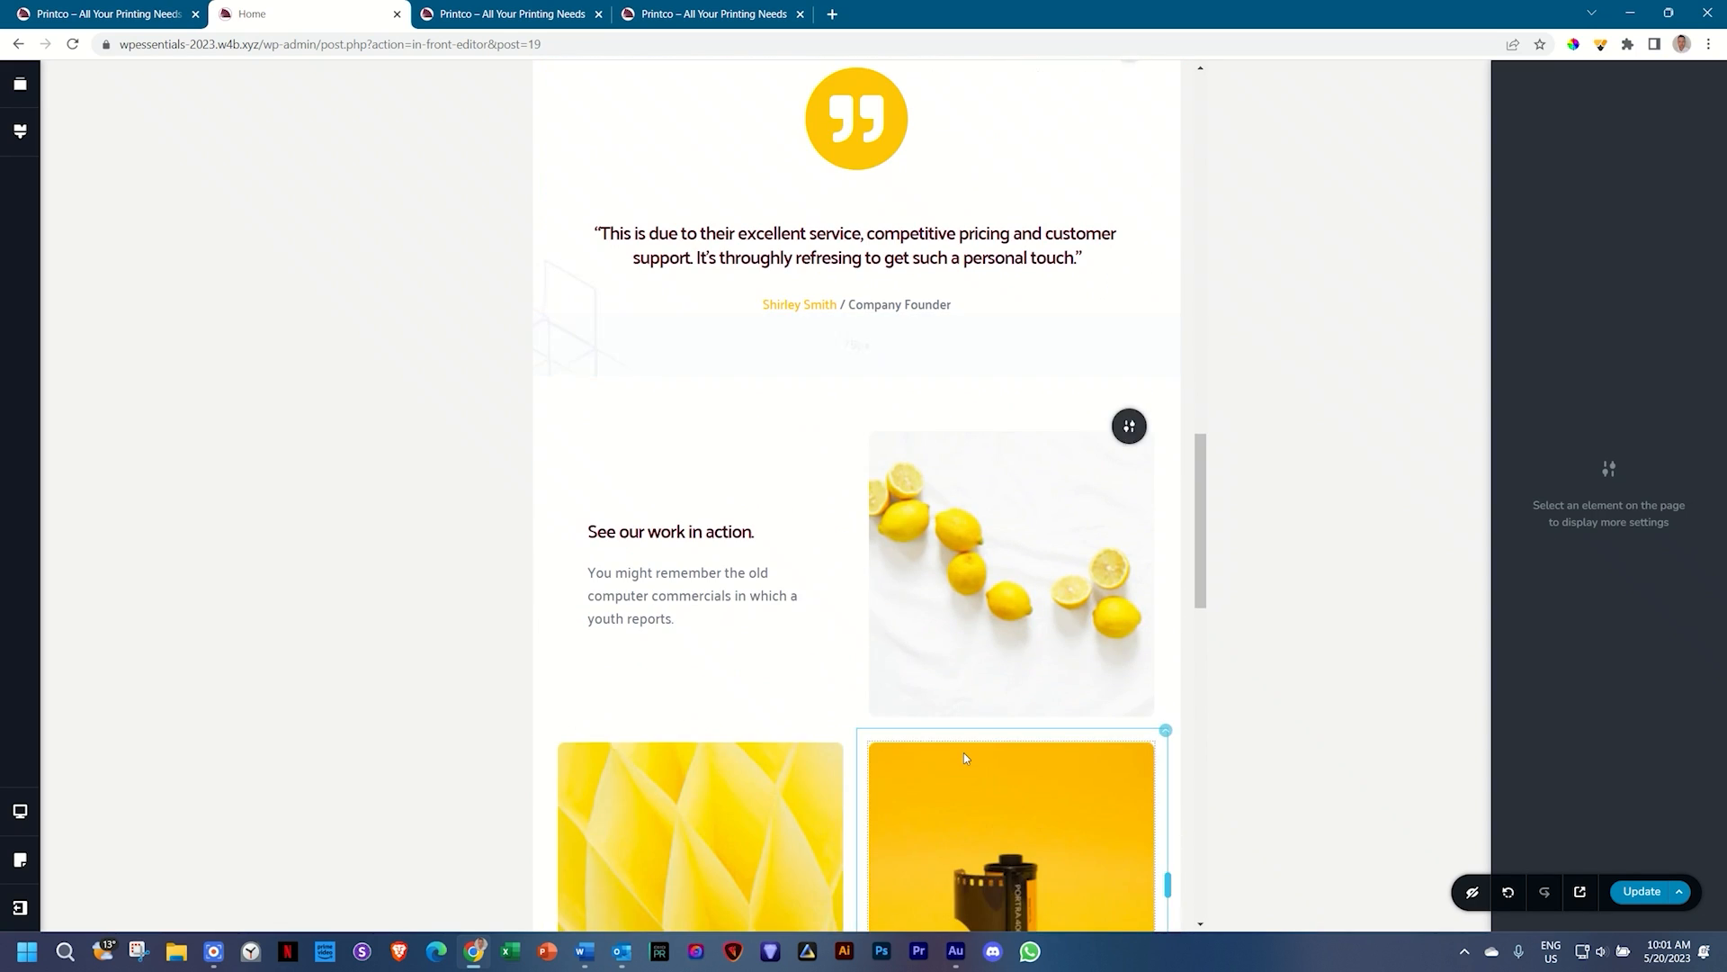
pyautogui.scroll(-3, 963, 752)
pyautogui.scroll(-12, 964, 753)
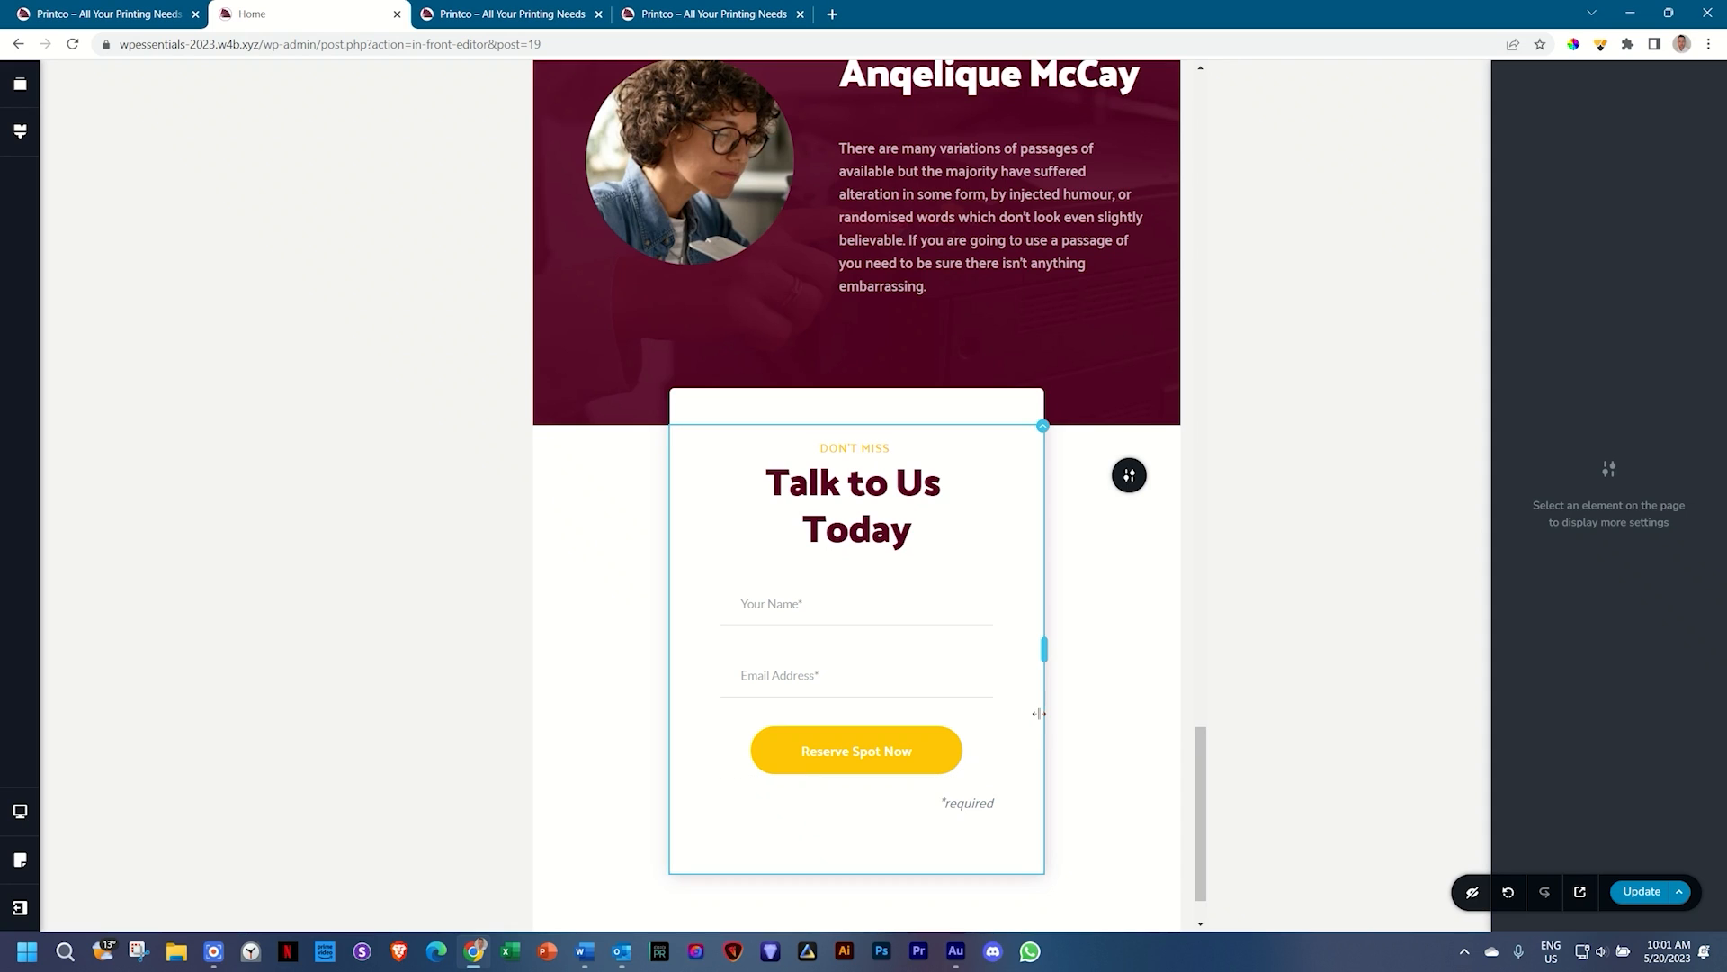
pyautogui.scroll(10, 1039, 714)
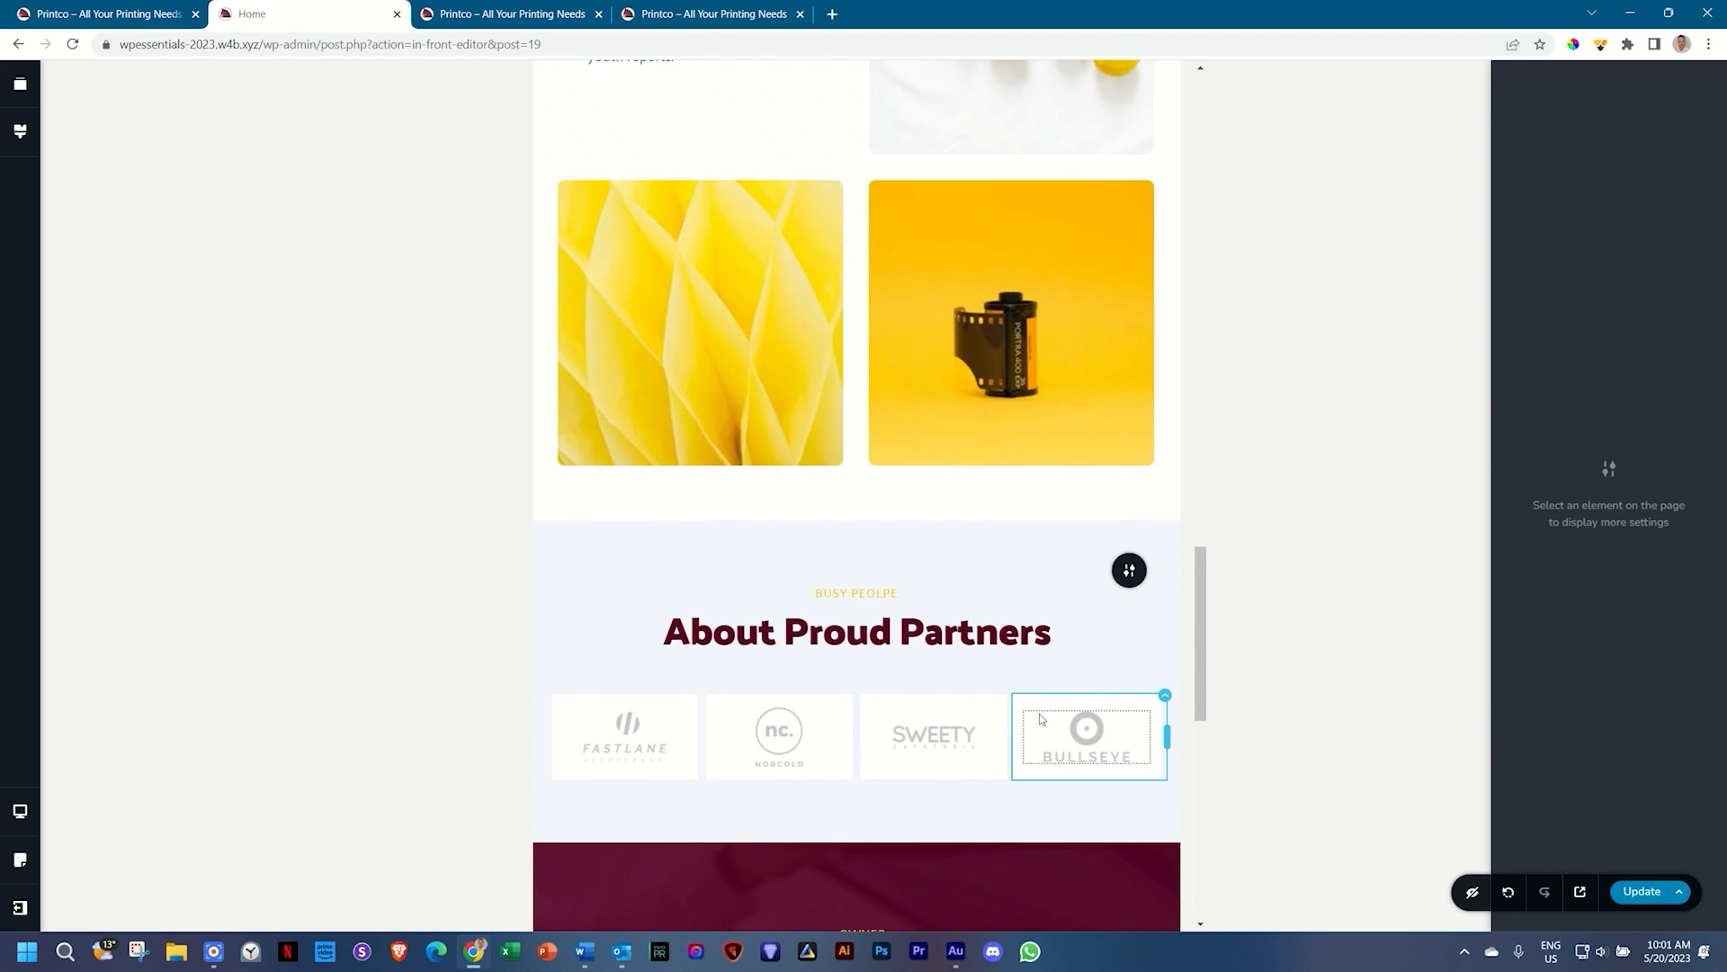
pyautogui.scroll(15, 1041, 717)
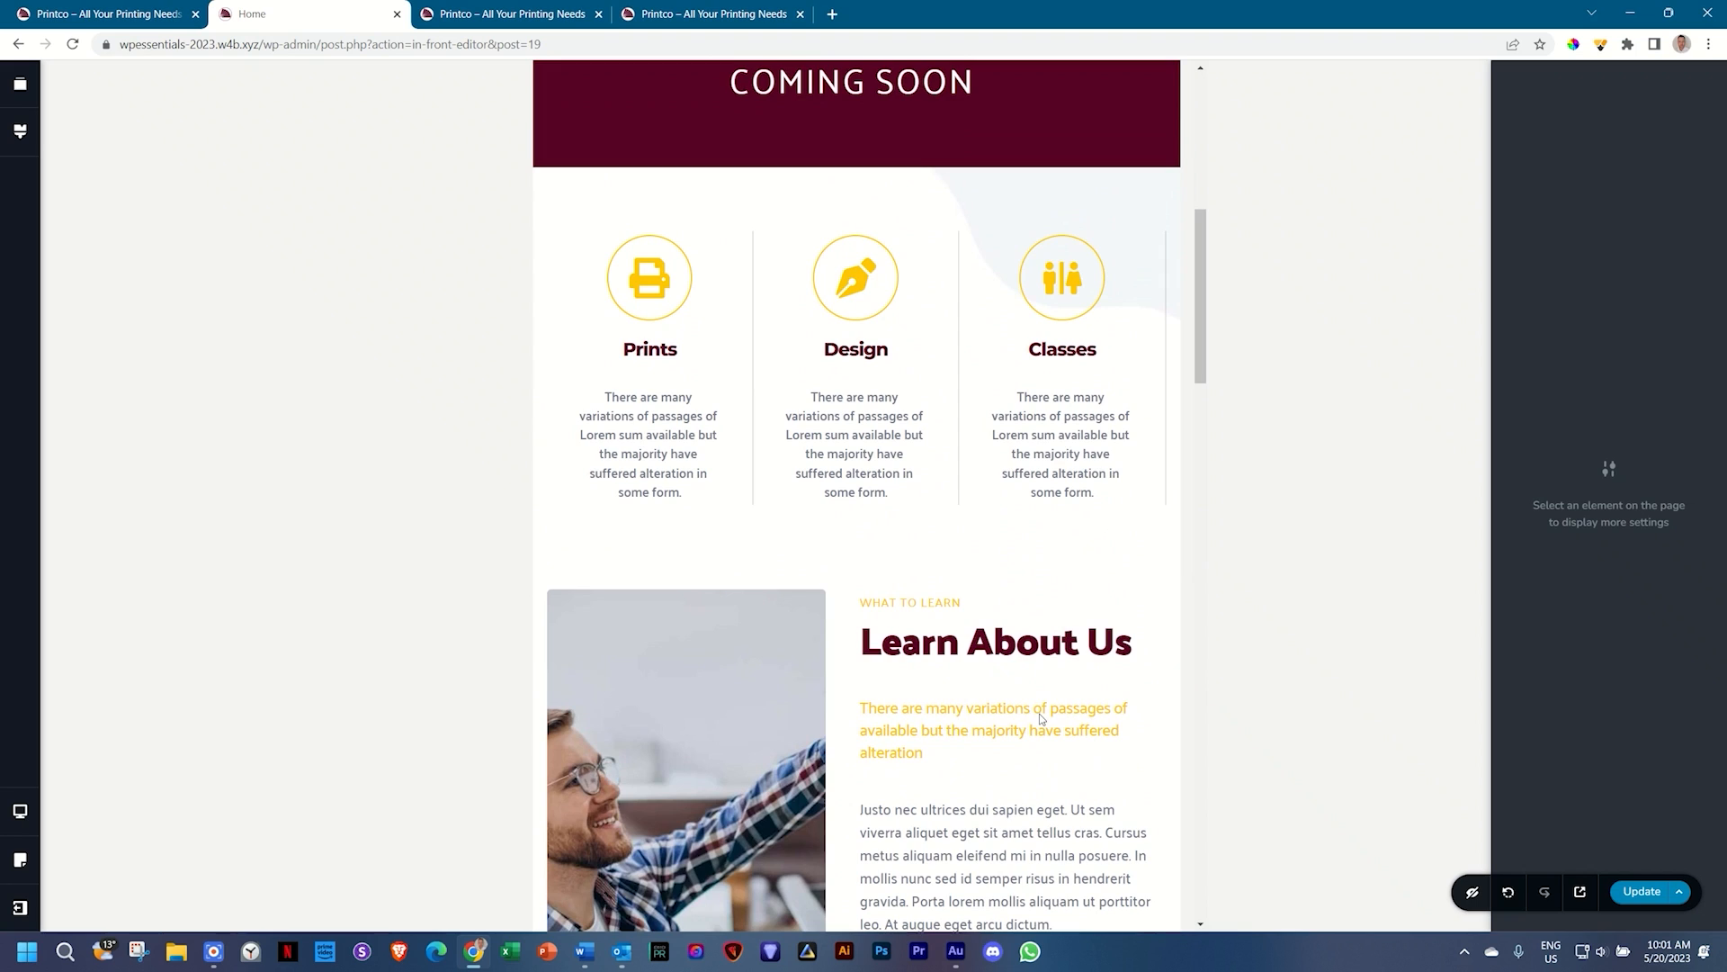
pyautogui.scroll(8, 1039, 714)
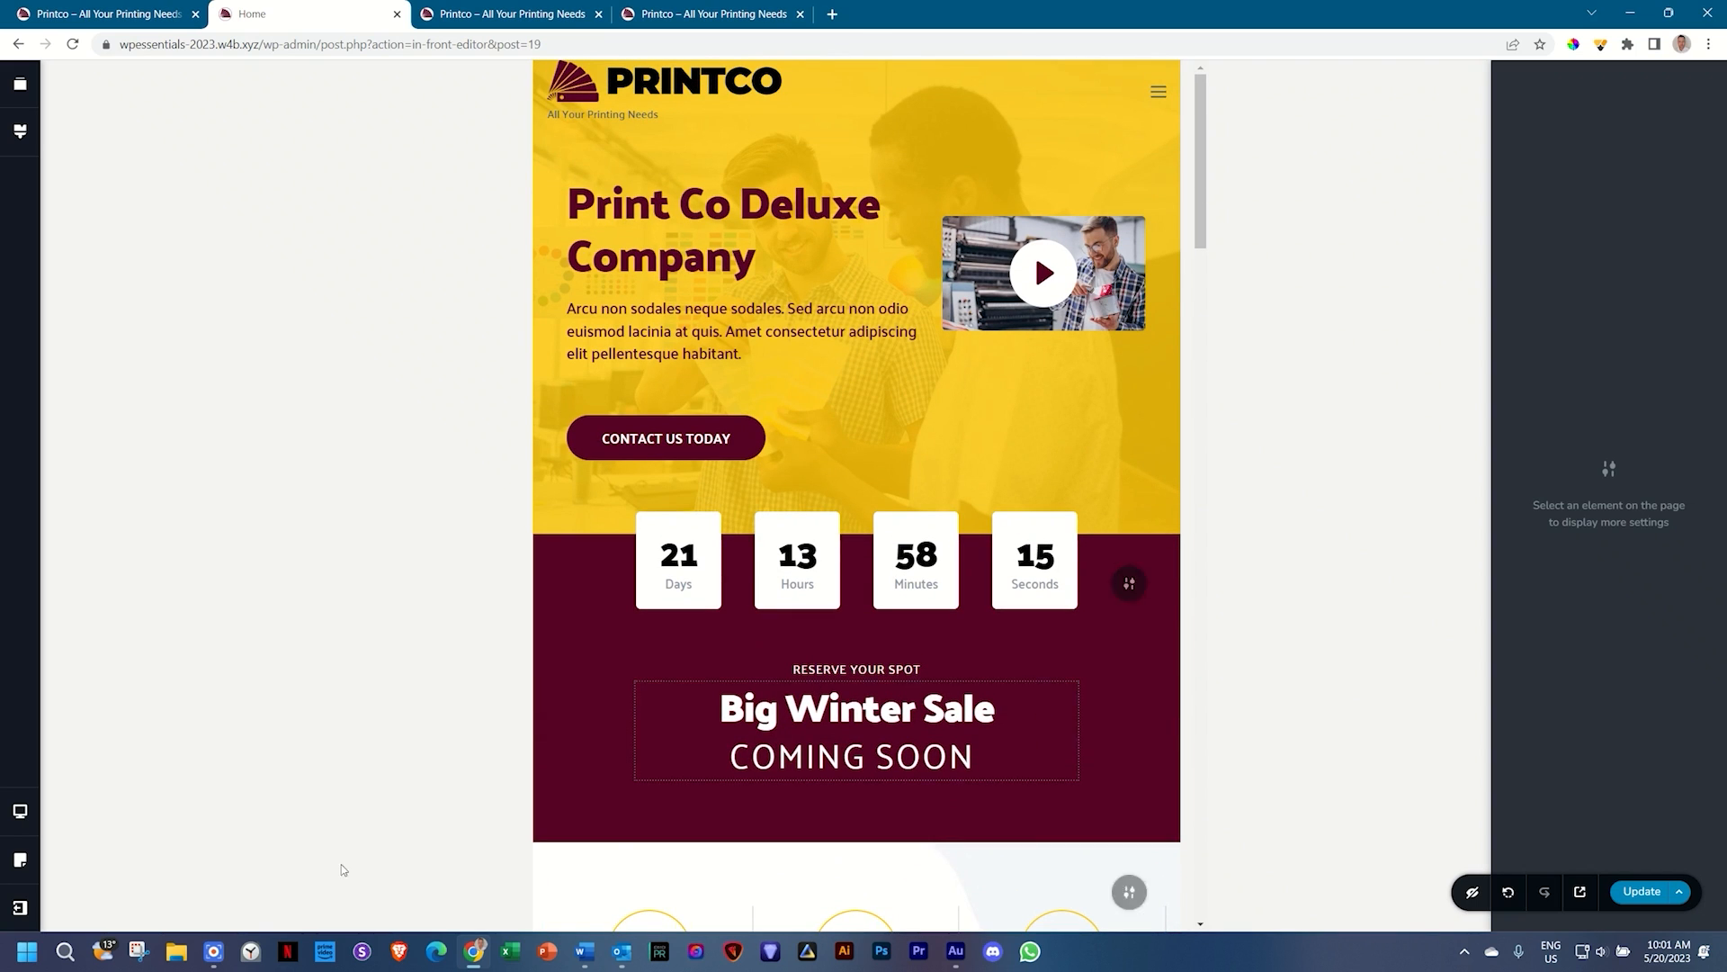
# Step: Switch to the Mobile preview and set the Print Co Deluxe Company heading's line height to 1.1
pyautogui.click(21, 817)
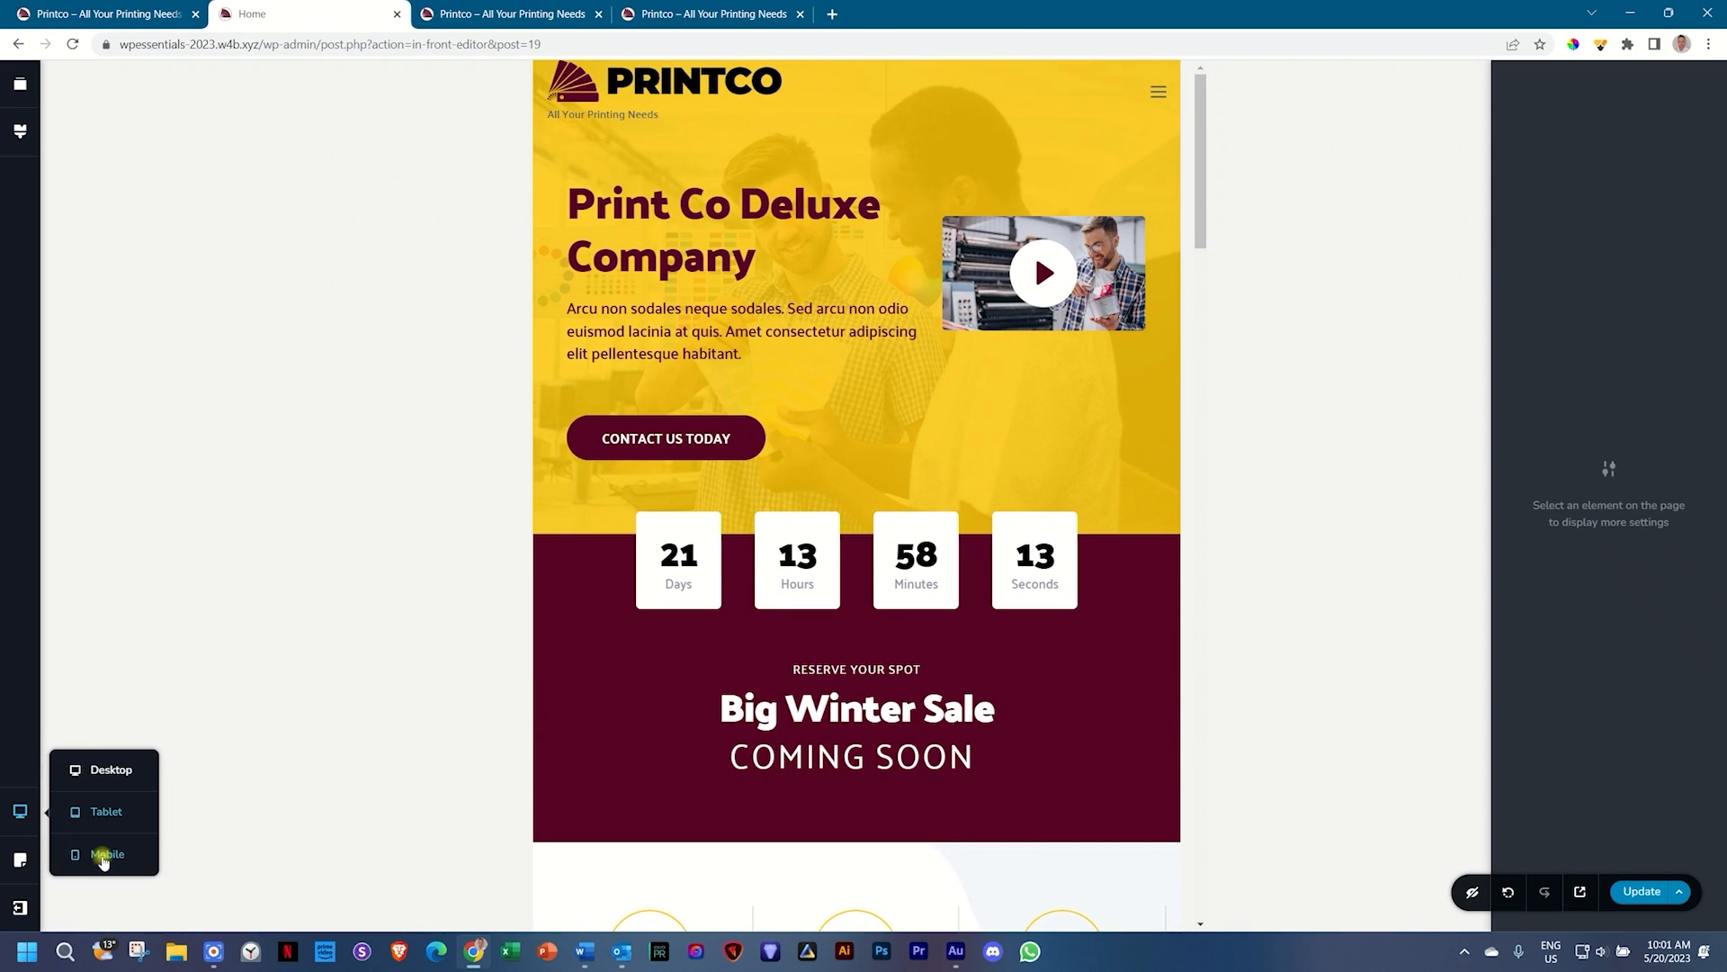
pyautogui.click(105, 855)
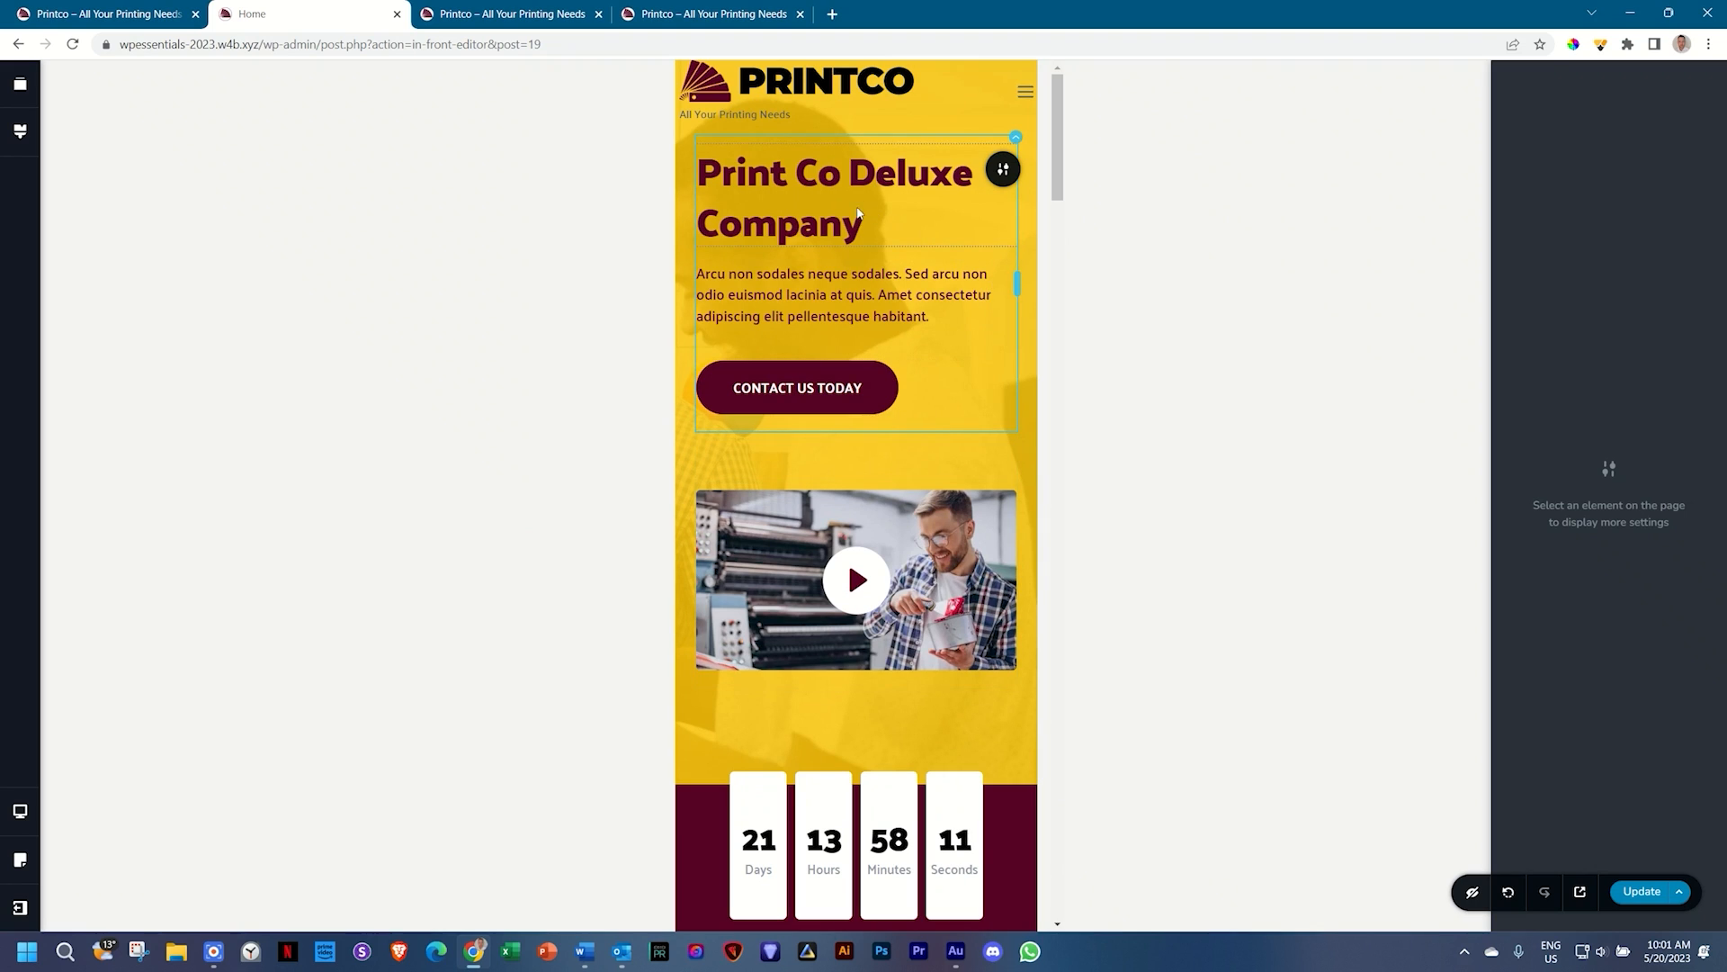
pyautogui.click(859, 180)
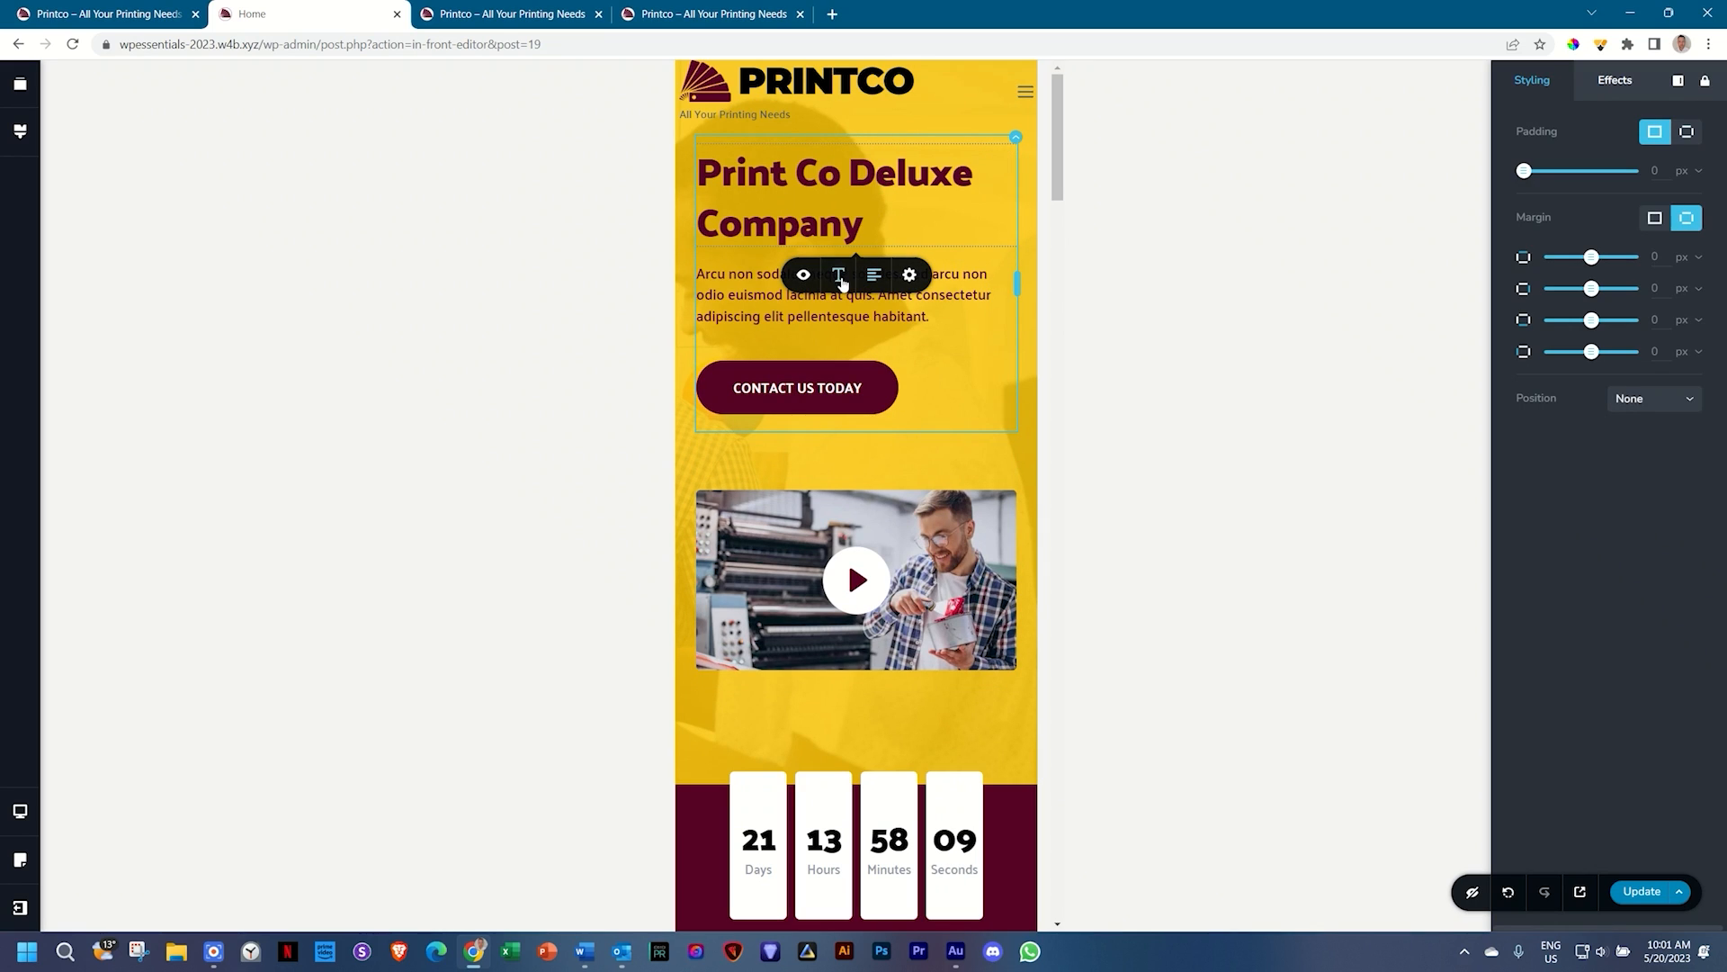
pyautogui.click(840, 275)
pyautogui.click(821, 455)
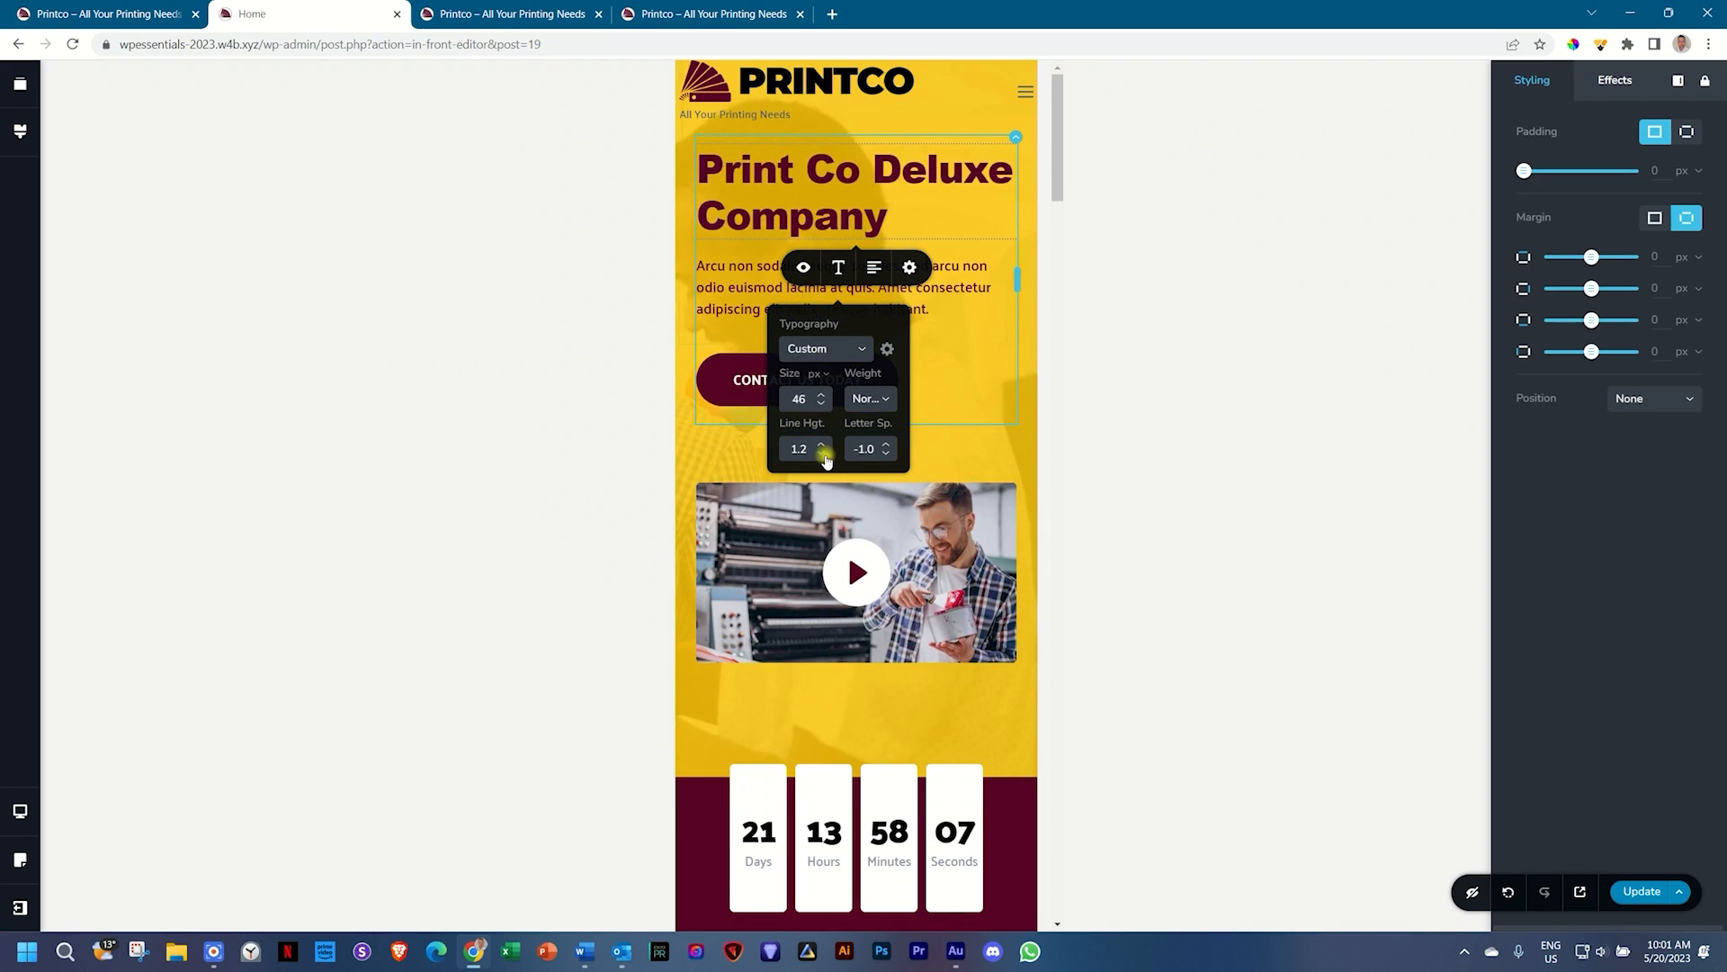
pyautogui.click(824, 461)
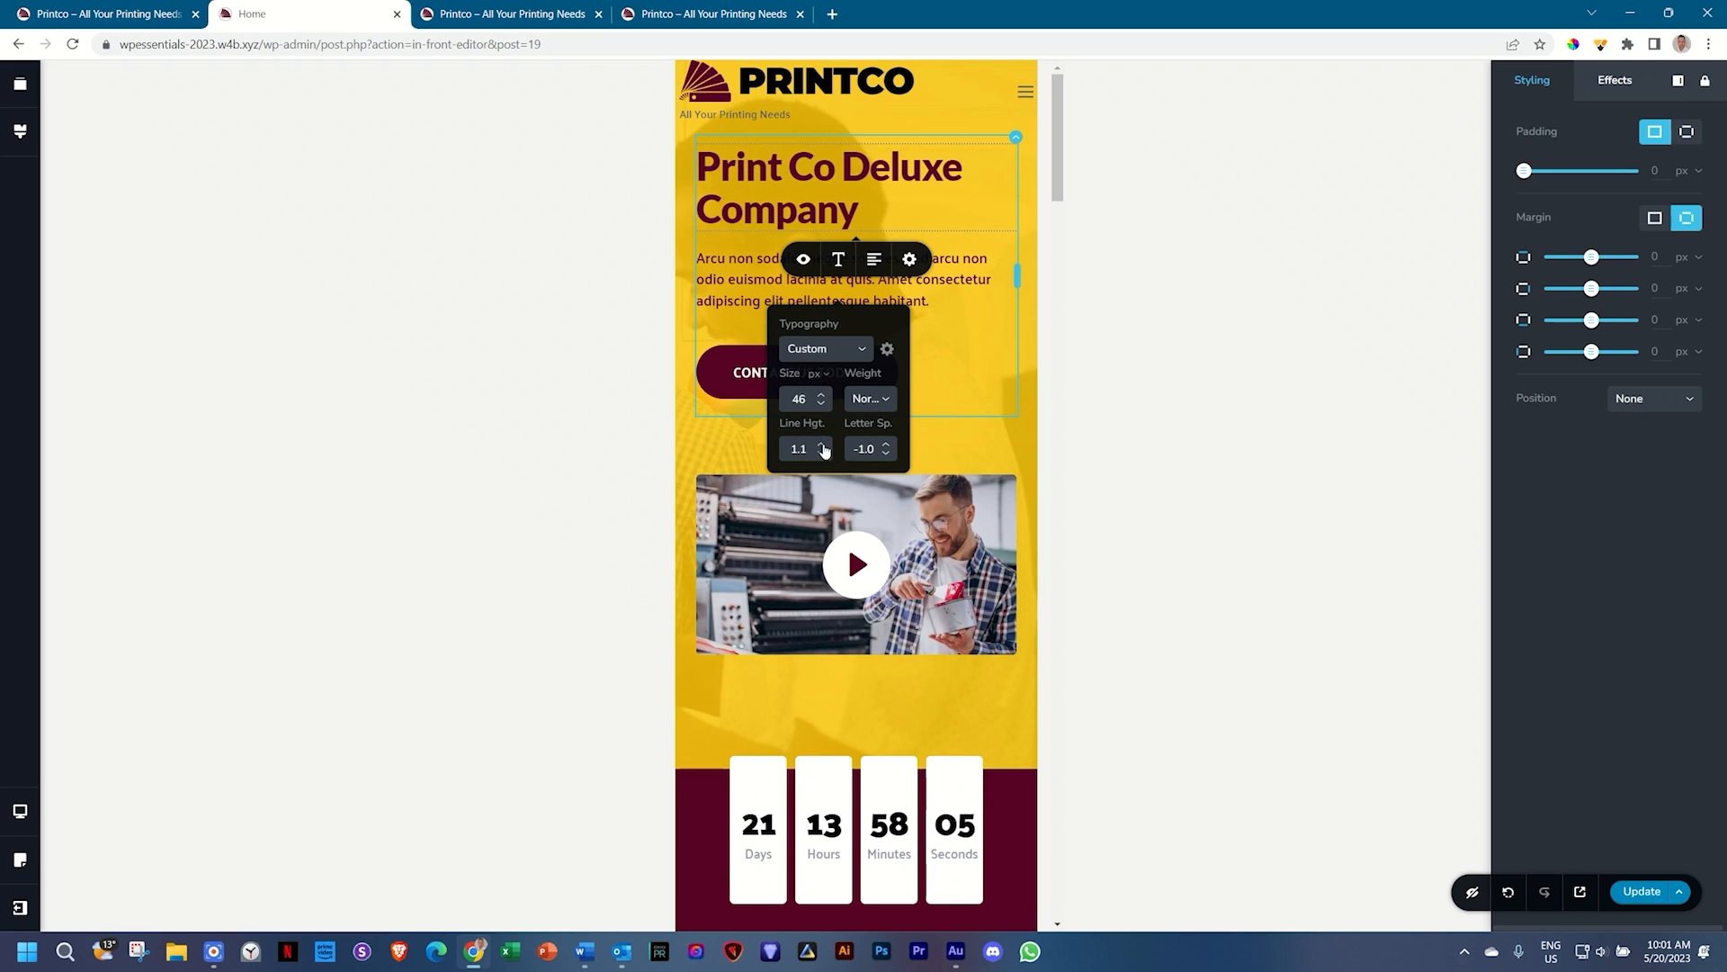
pyautogui.click(821, 444)
pyautogui.click(820, 455)
pyautogui.click(747, 280)
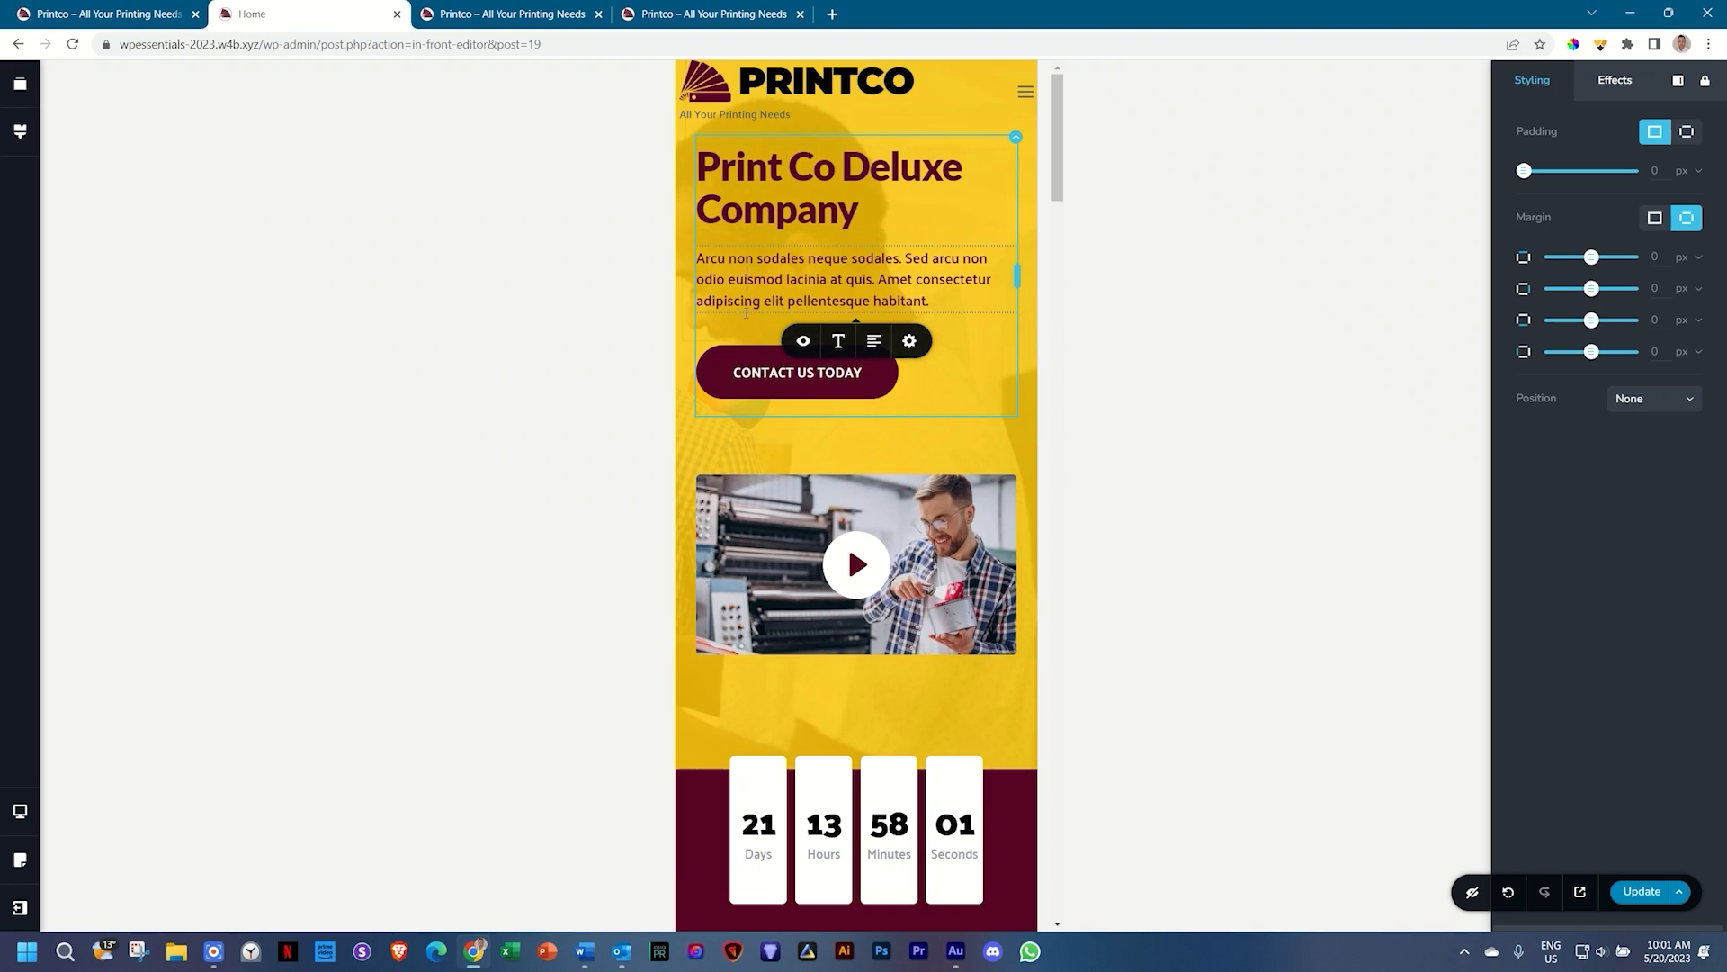
# Step: Hide the spacer above the hero video in the mobile layout
pyautogui.click(898, 444)
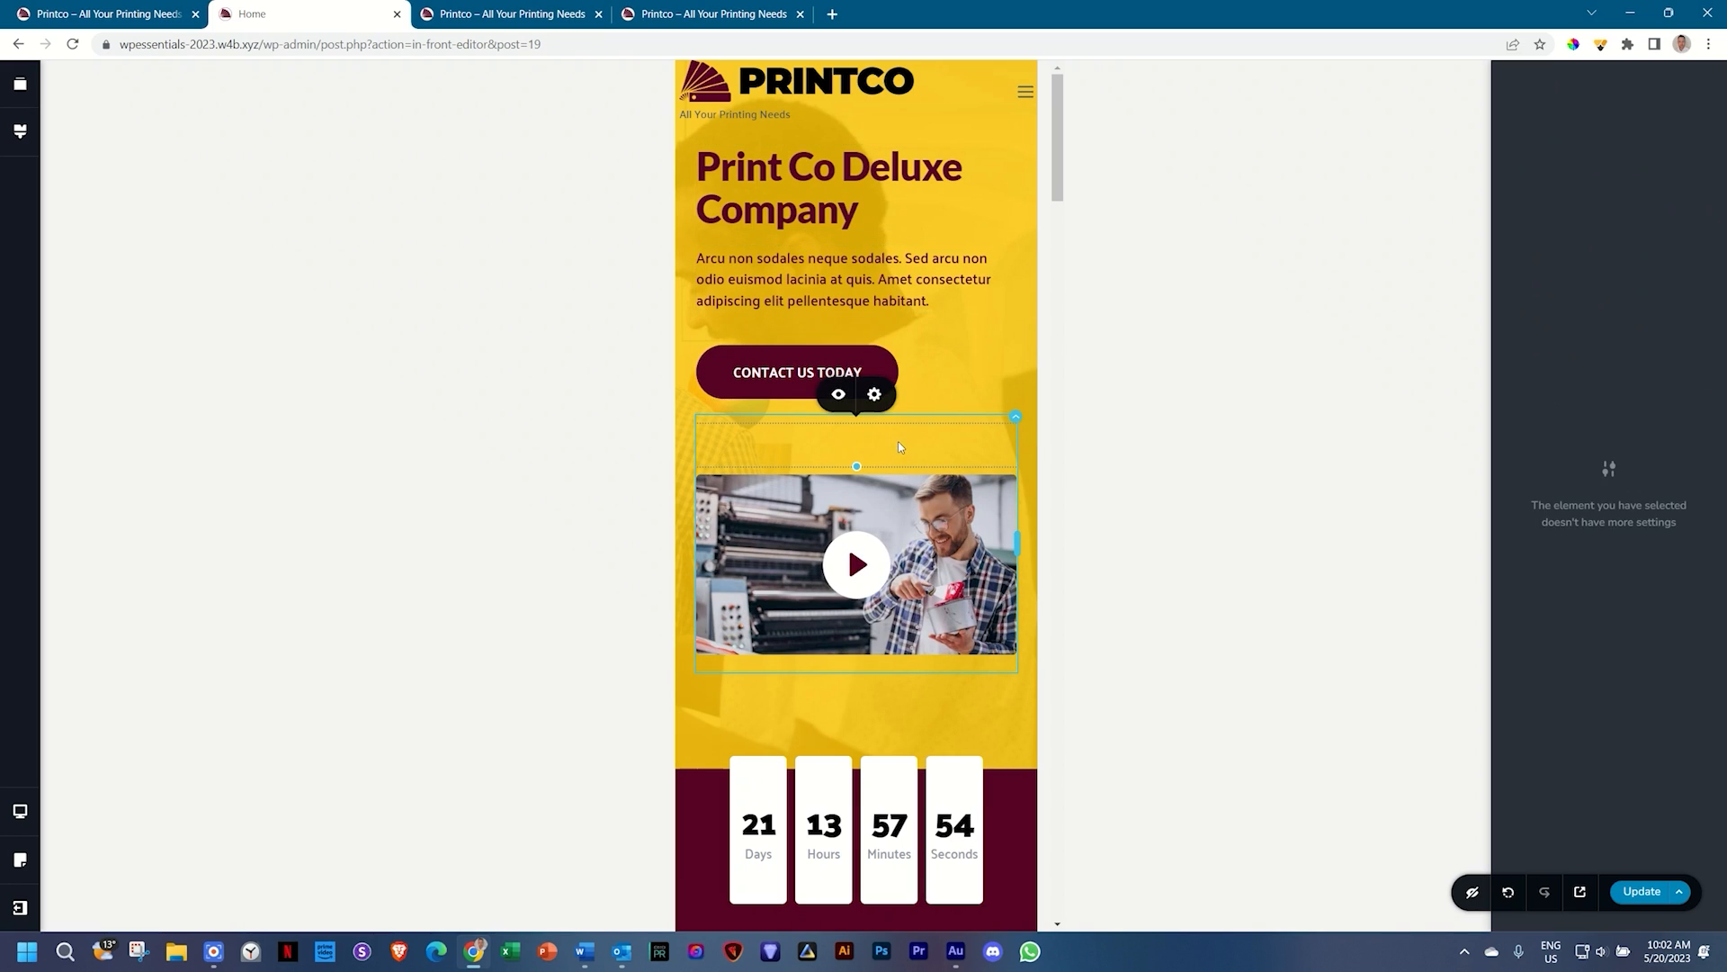
pyautogui.click(840, 402)
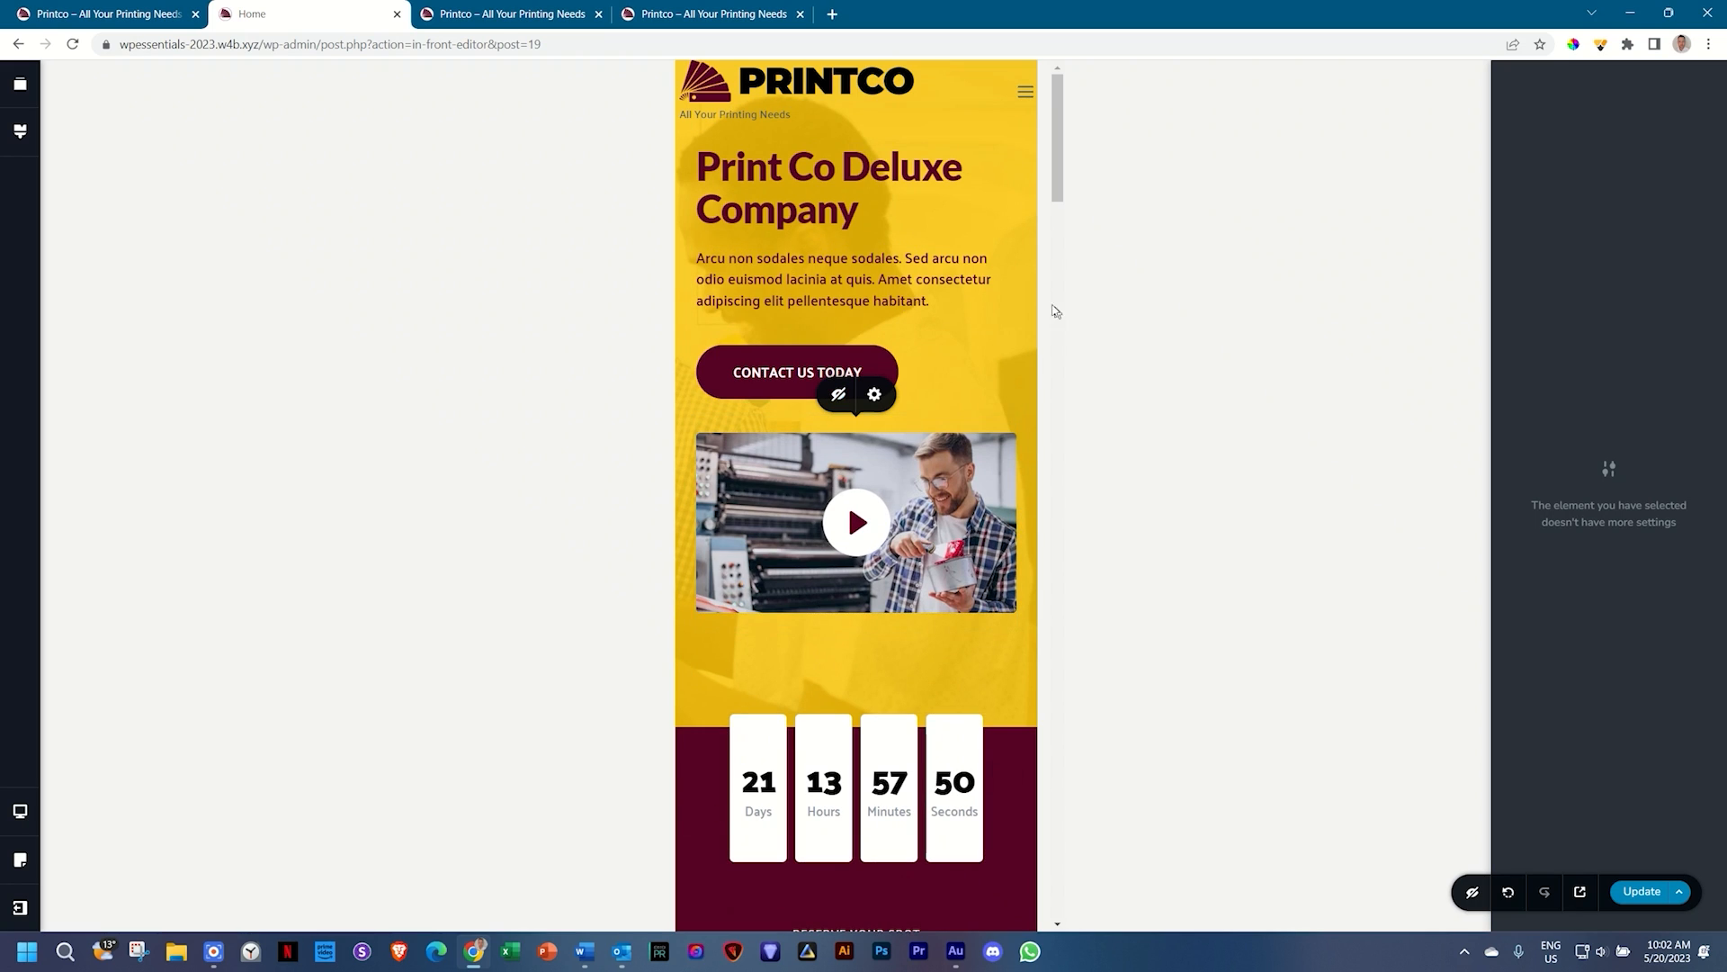
pyautogui.click(1027, 488)
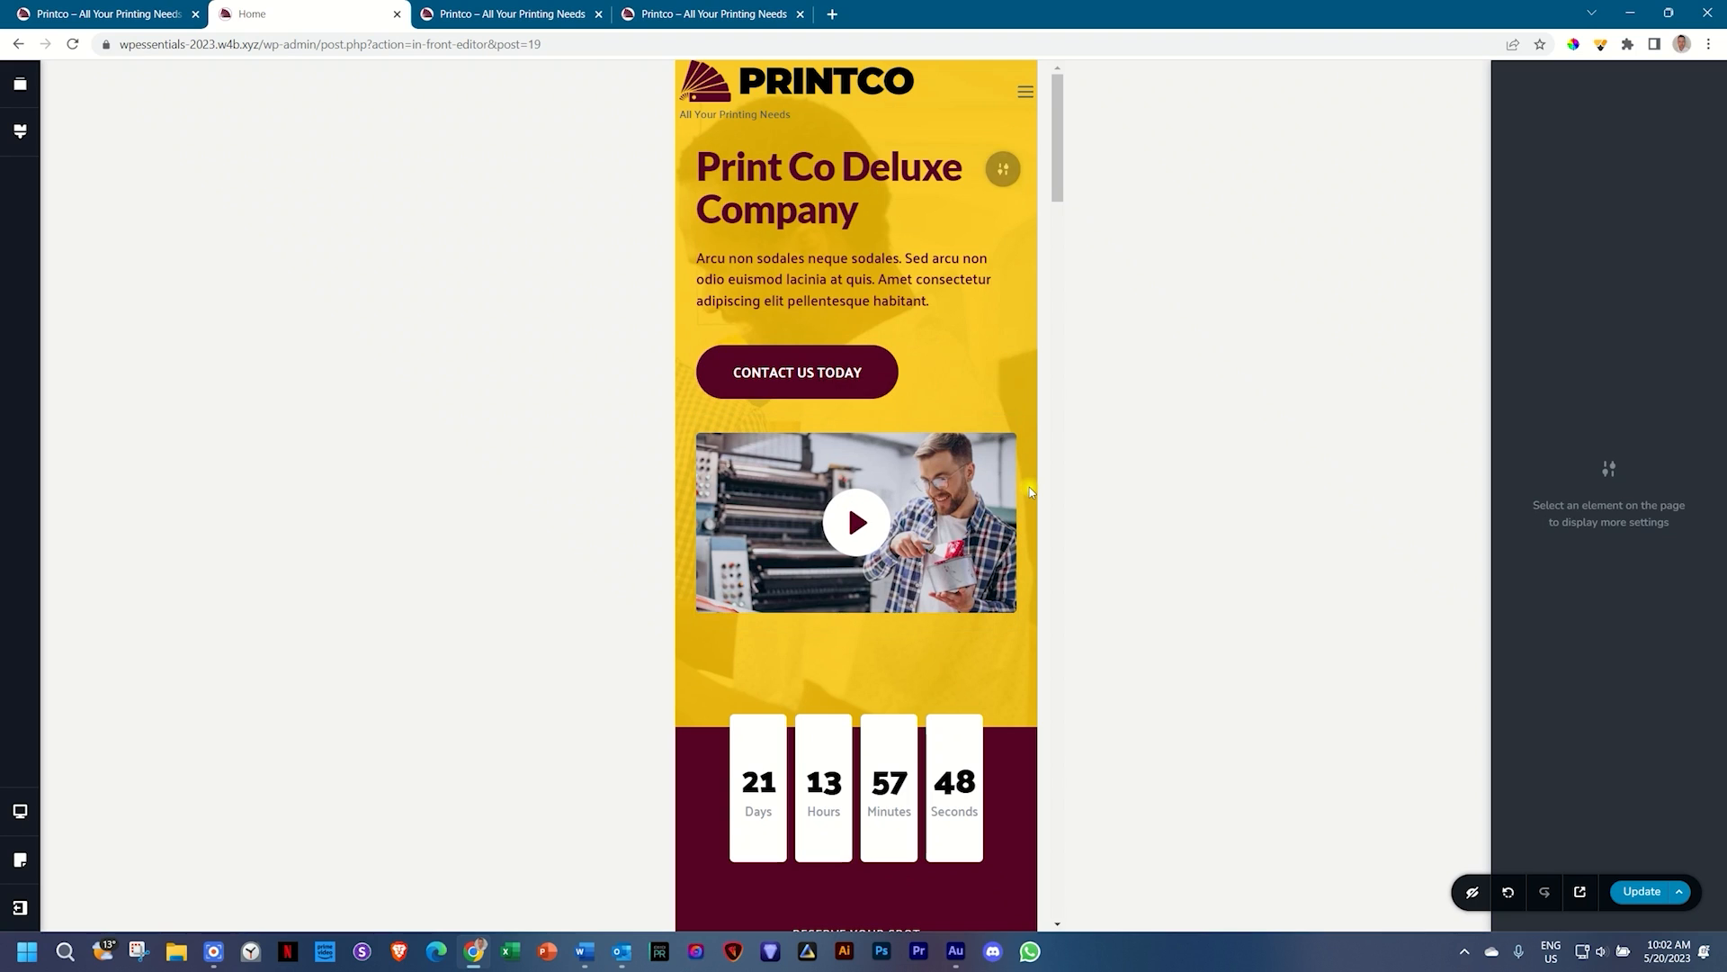
# Step: Reduce the padding above the countdown and widen its section to 100 width
pyautogui.scroll(-3, 904, 636)
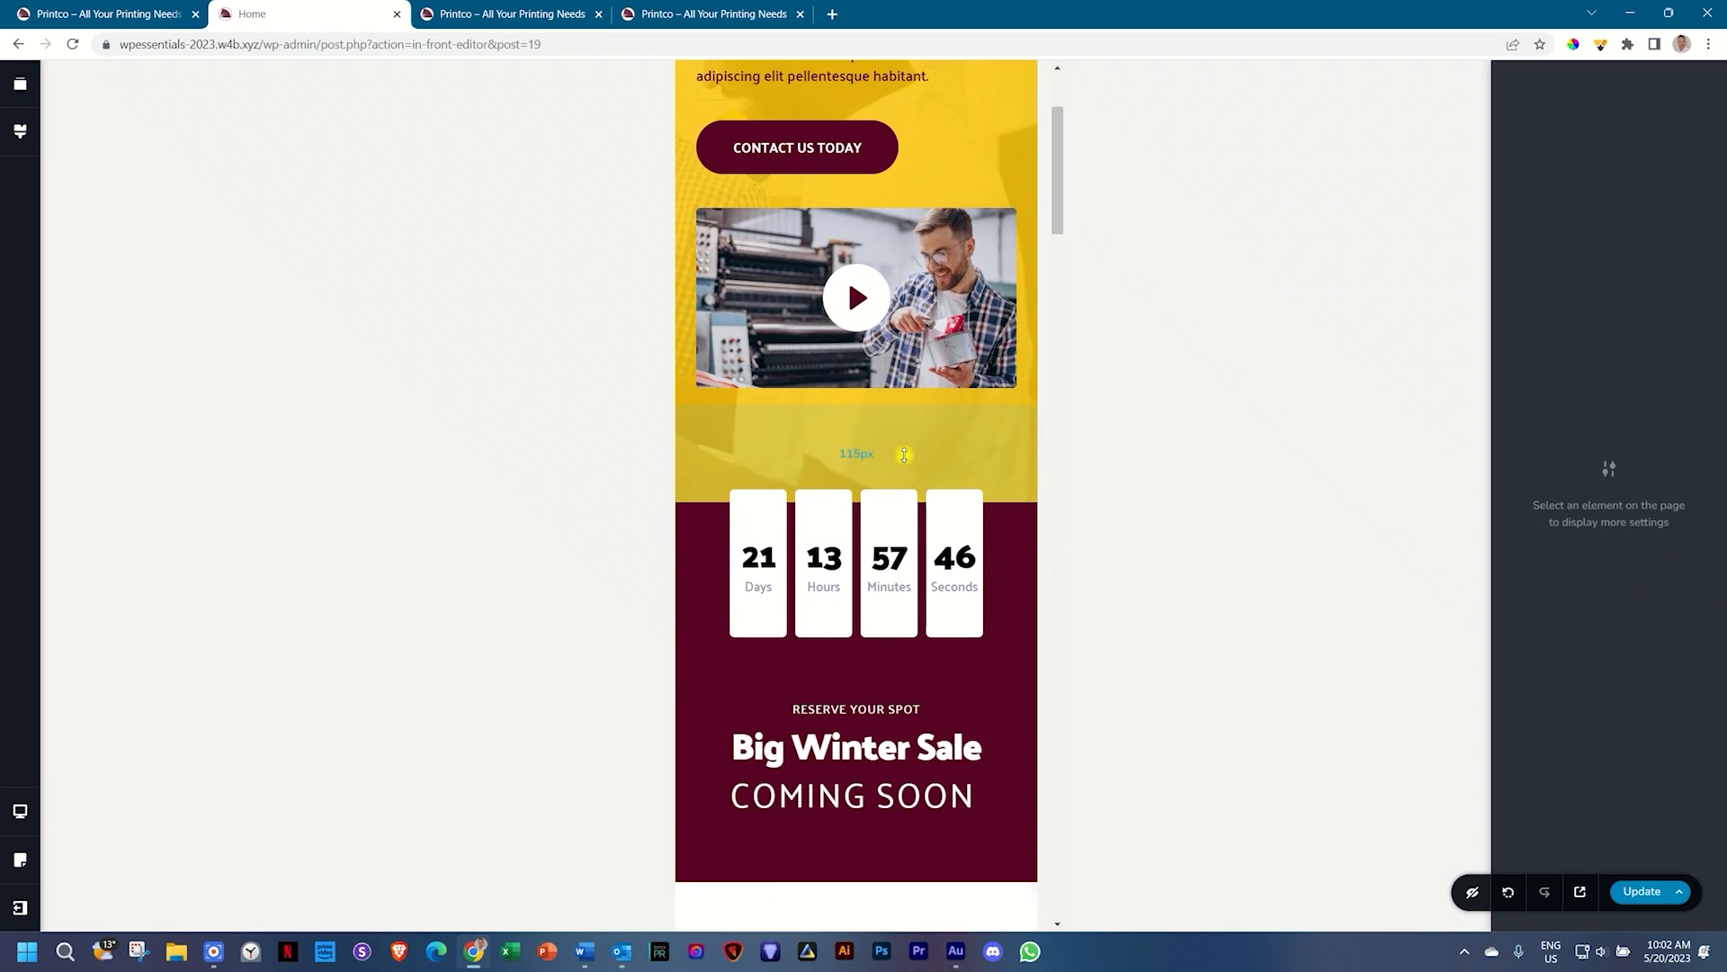
pyautogui.moveTo(907, 435); pyautogui.dragTo(907, 410)
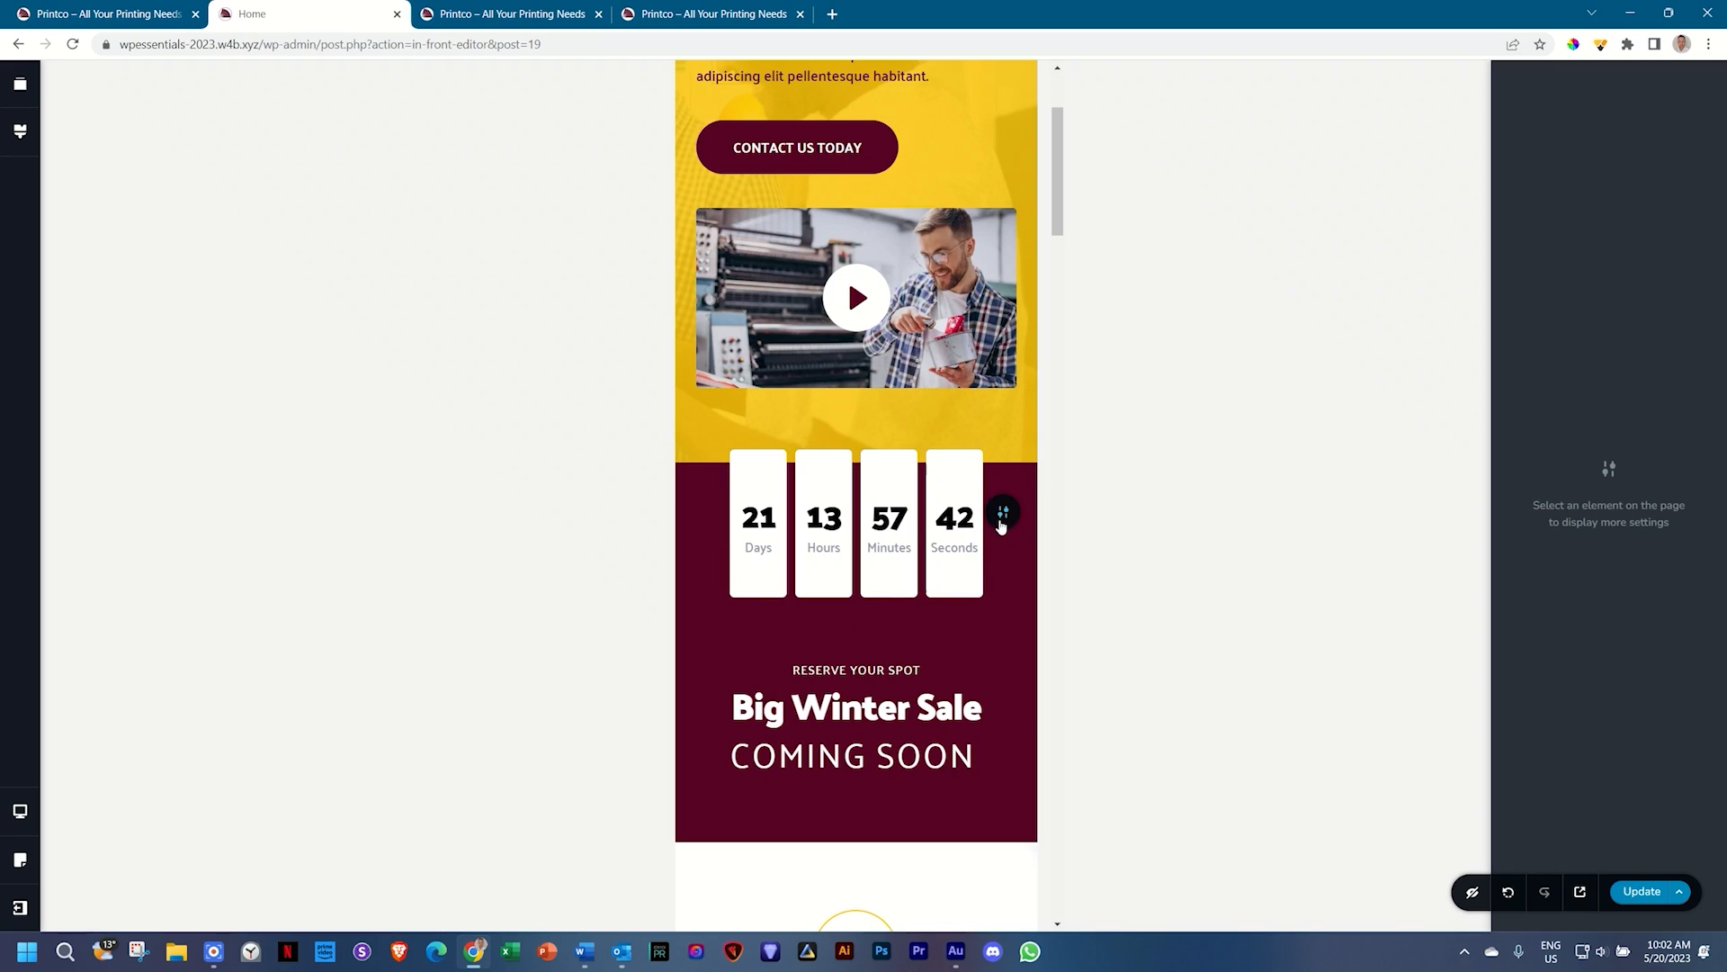
pyautogui.click(1001, 515)
pyautogui.click(998, 514)
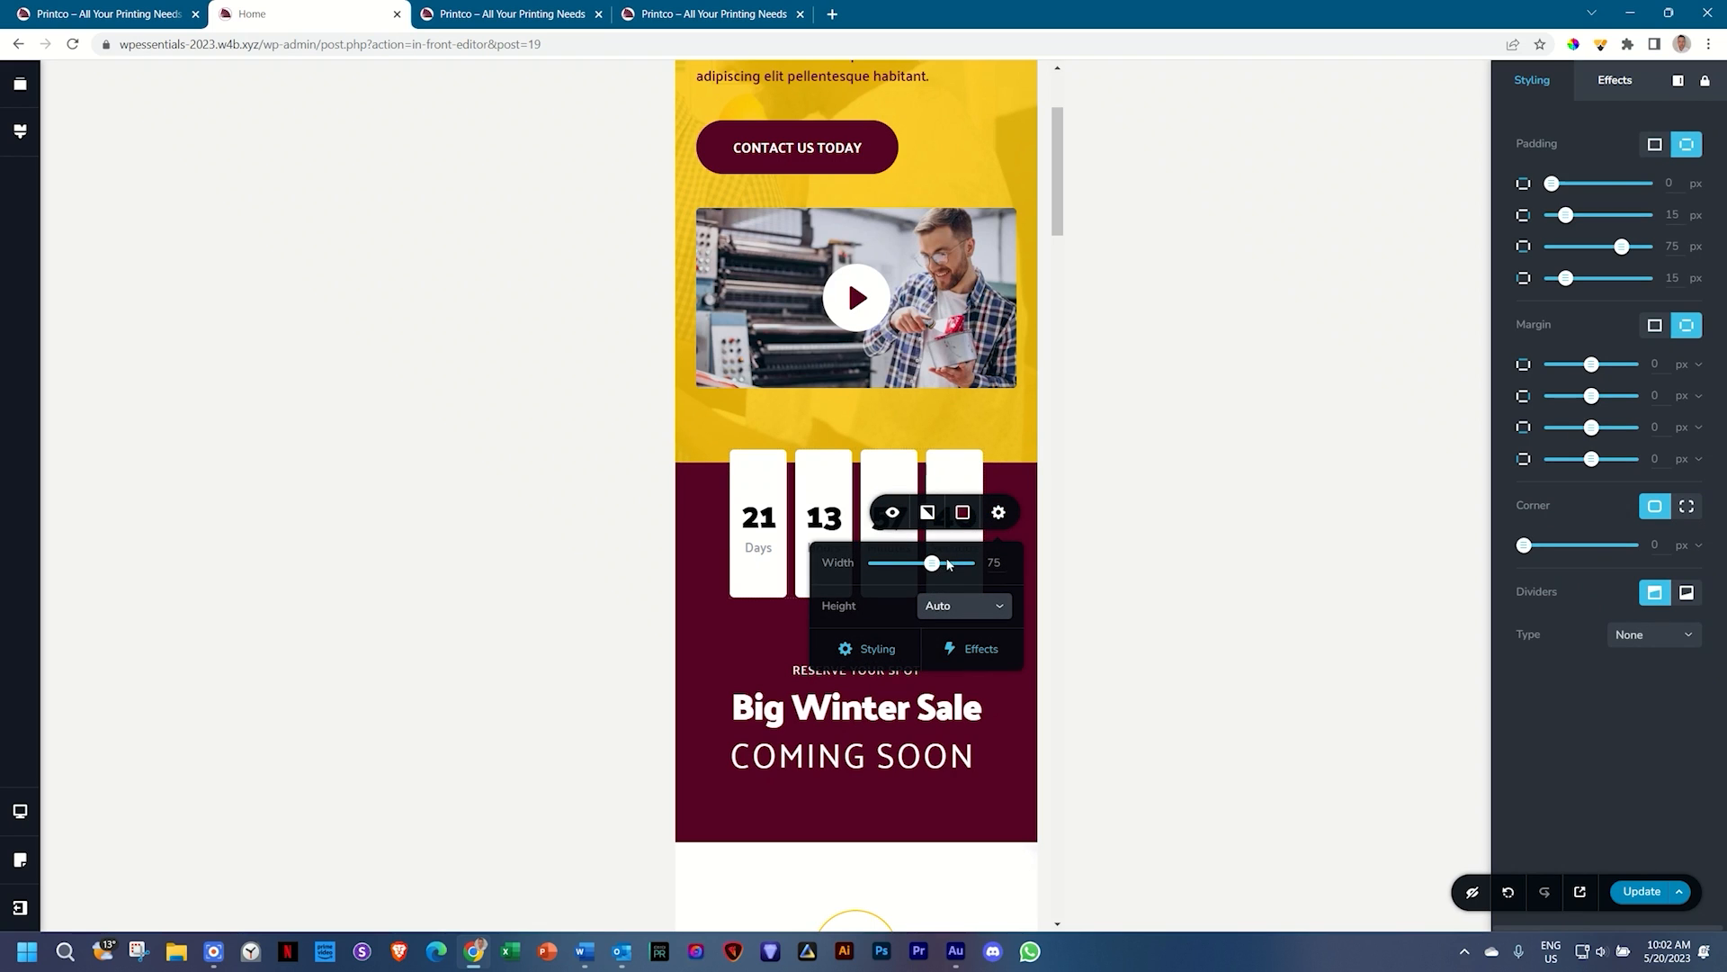
pyautogui.moveTo(939, 569); pyautogui.dragTo(968, 564)
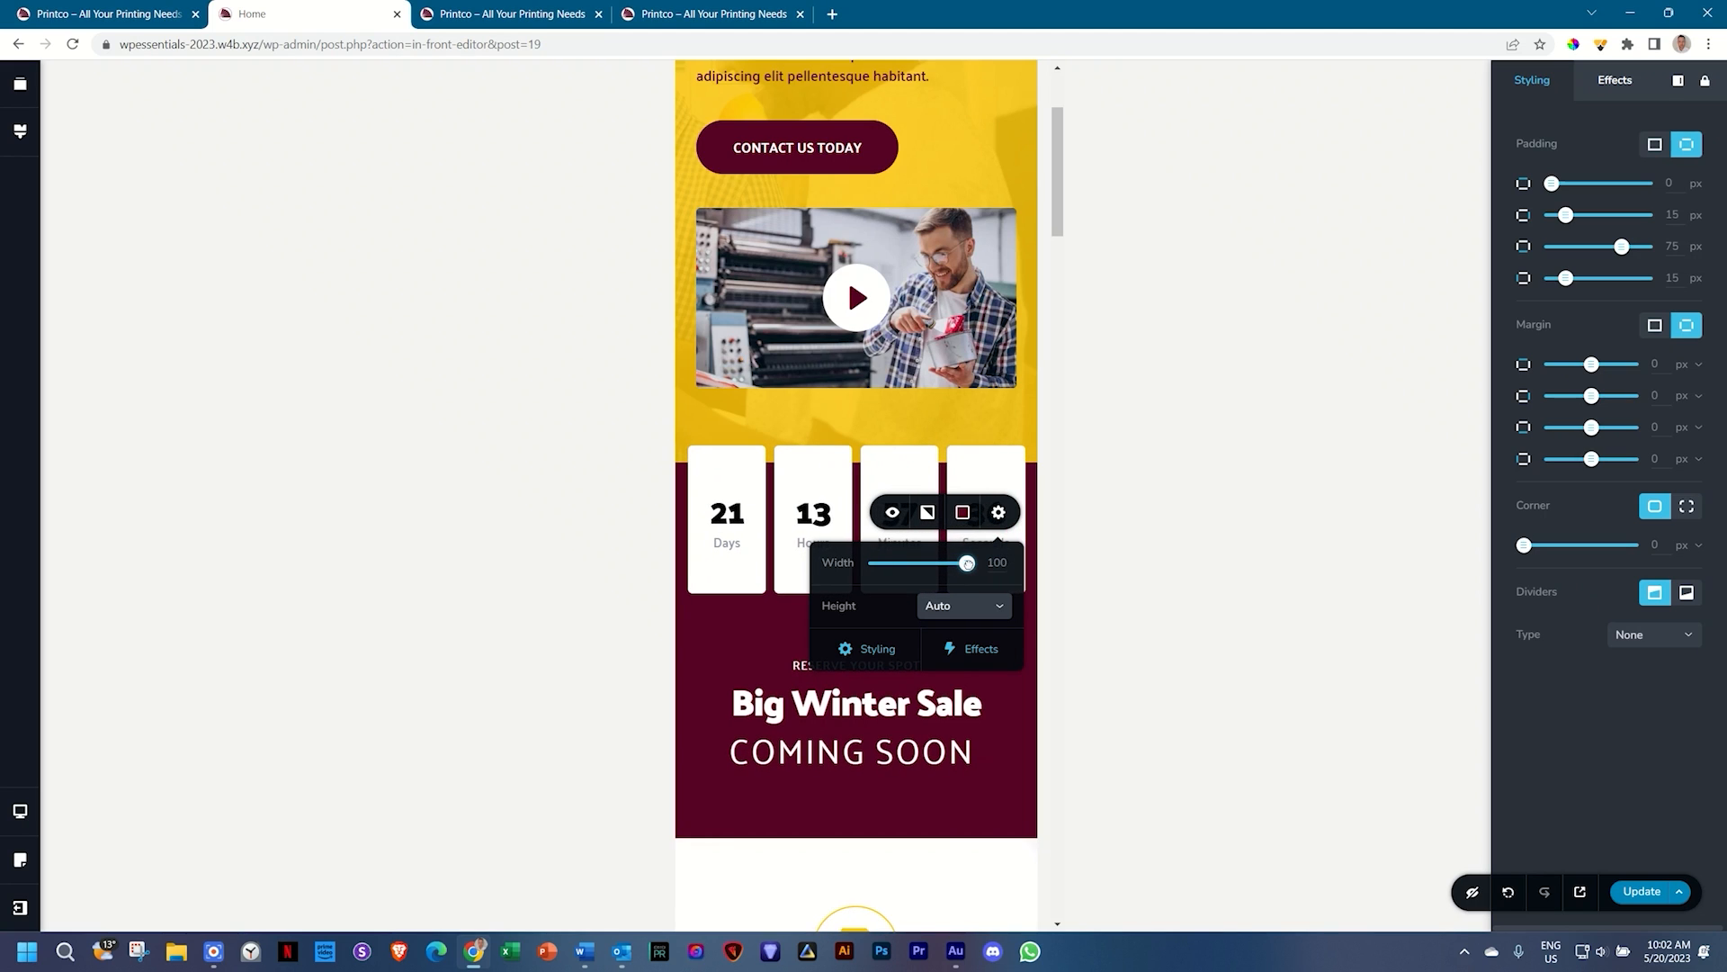
# Step: Shorten the countdown boxes to 100 px and shrink the spacer below by 27 px
pyautogui.click(761, 527)
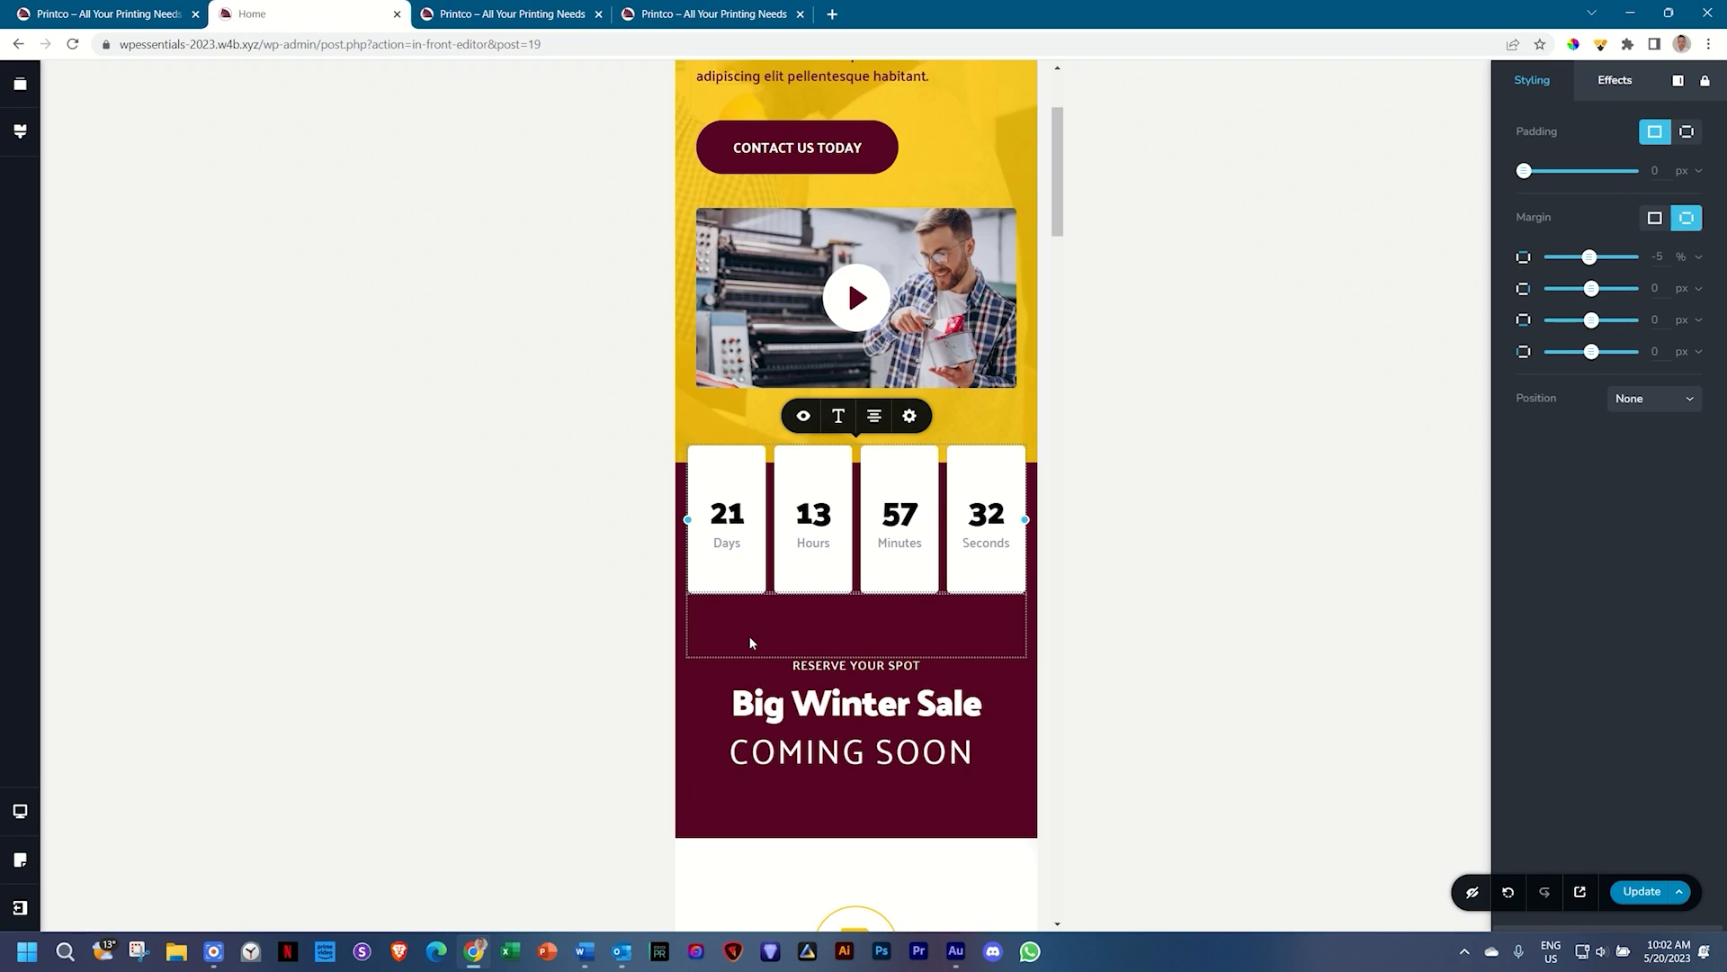
pyautogui.click(910, 416)
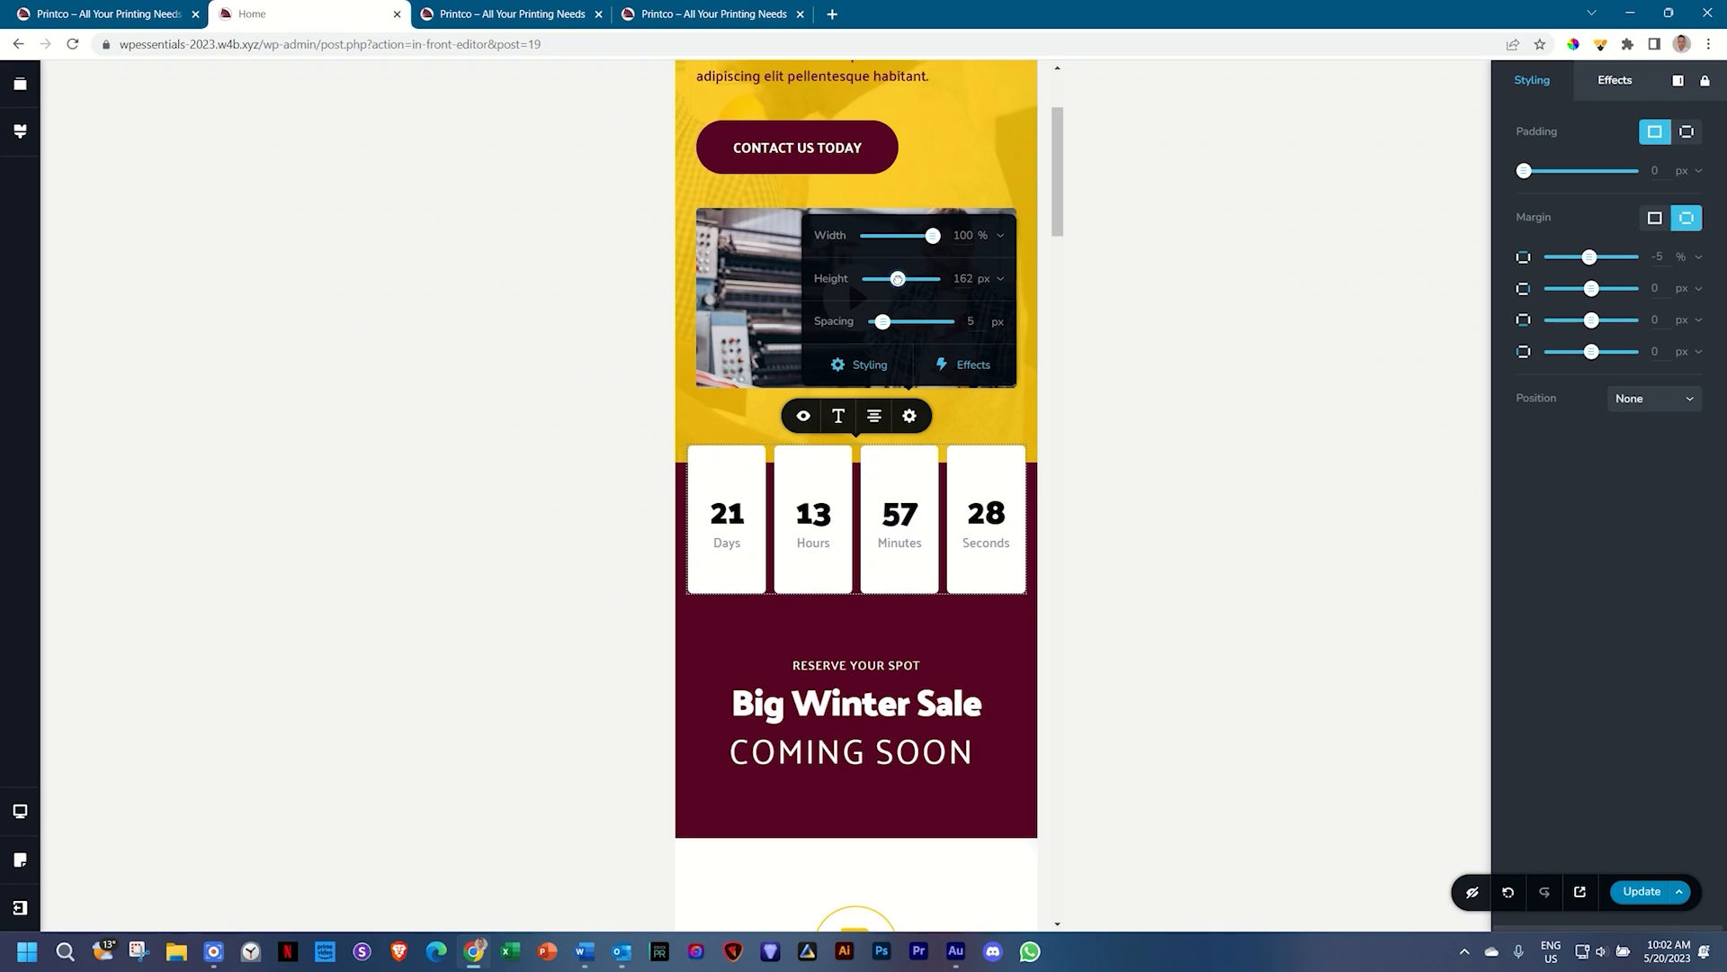
pyautogui.moveTo(897, 278); pyautogui.dragTo(884, 278)
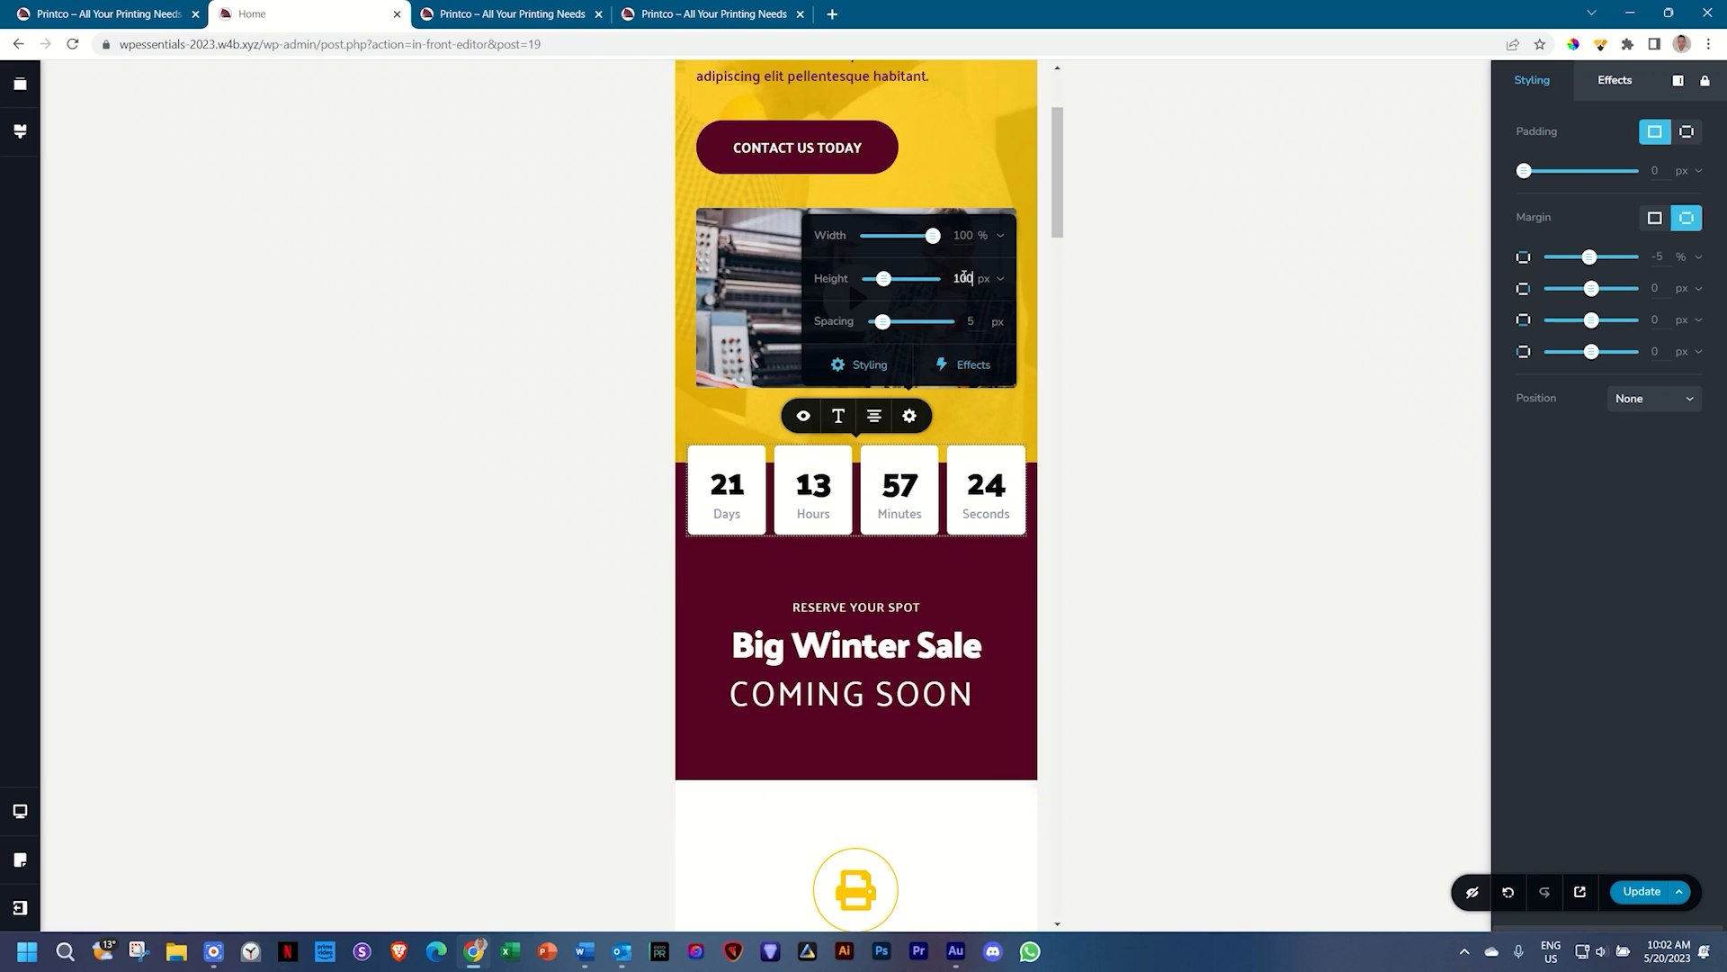
pyautogui.click(865, 557)
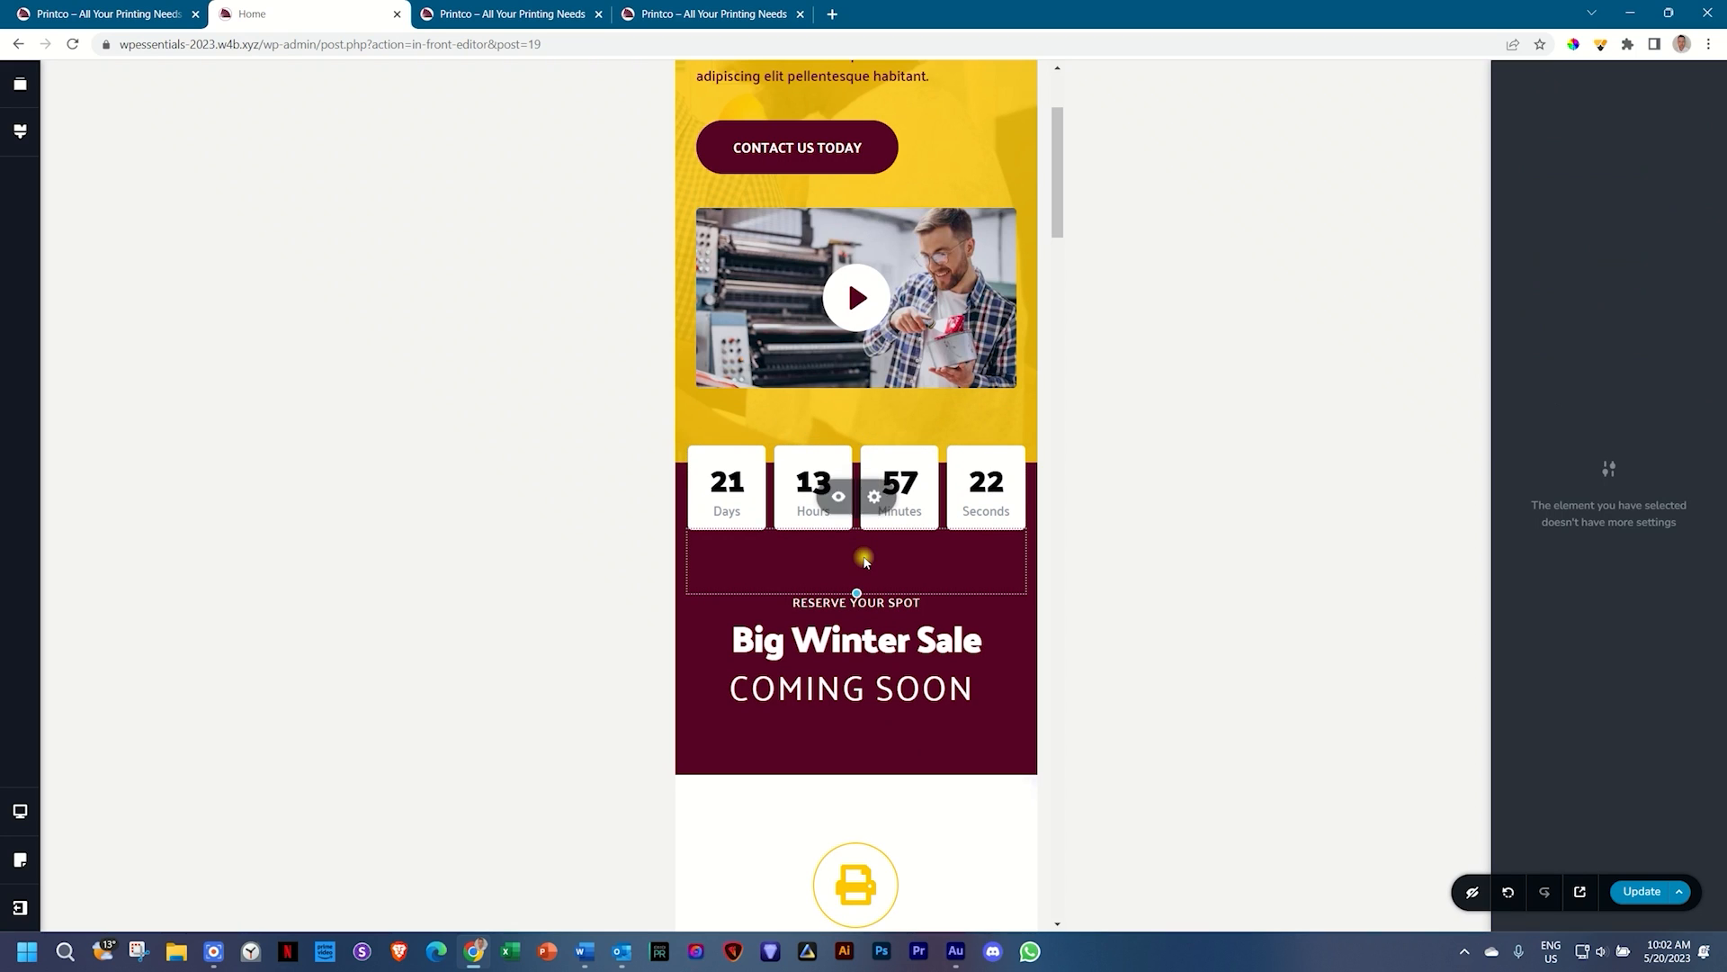
pyautogui.moveTo(857, 591); pyautogui.dragTo(856, 575)
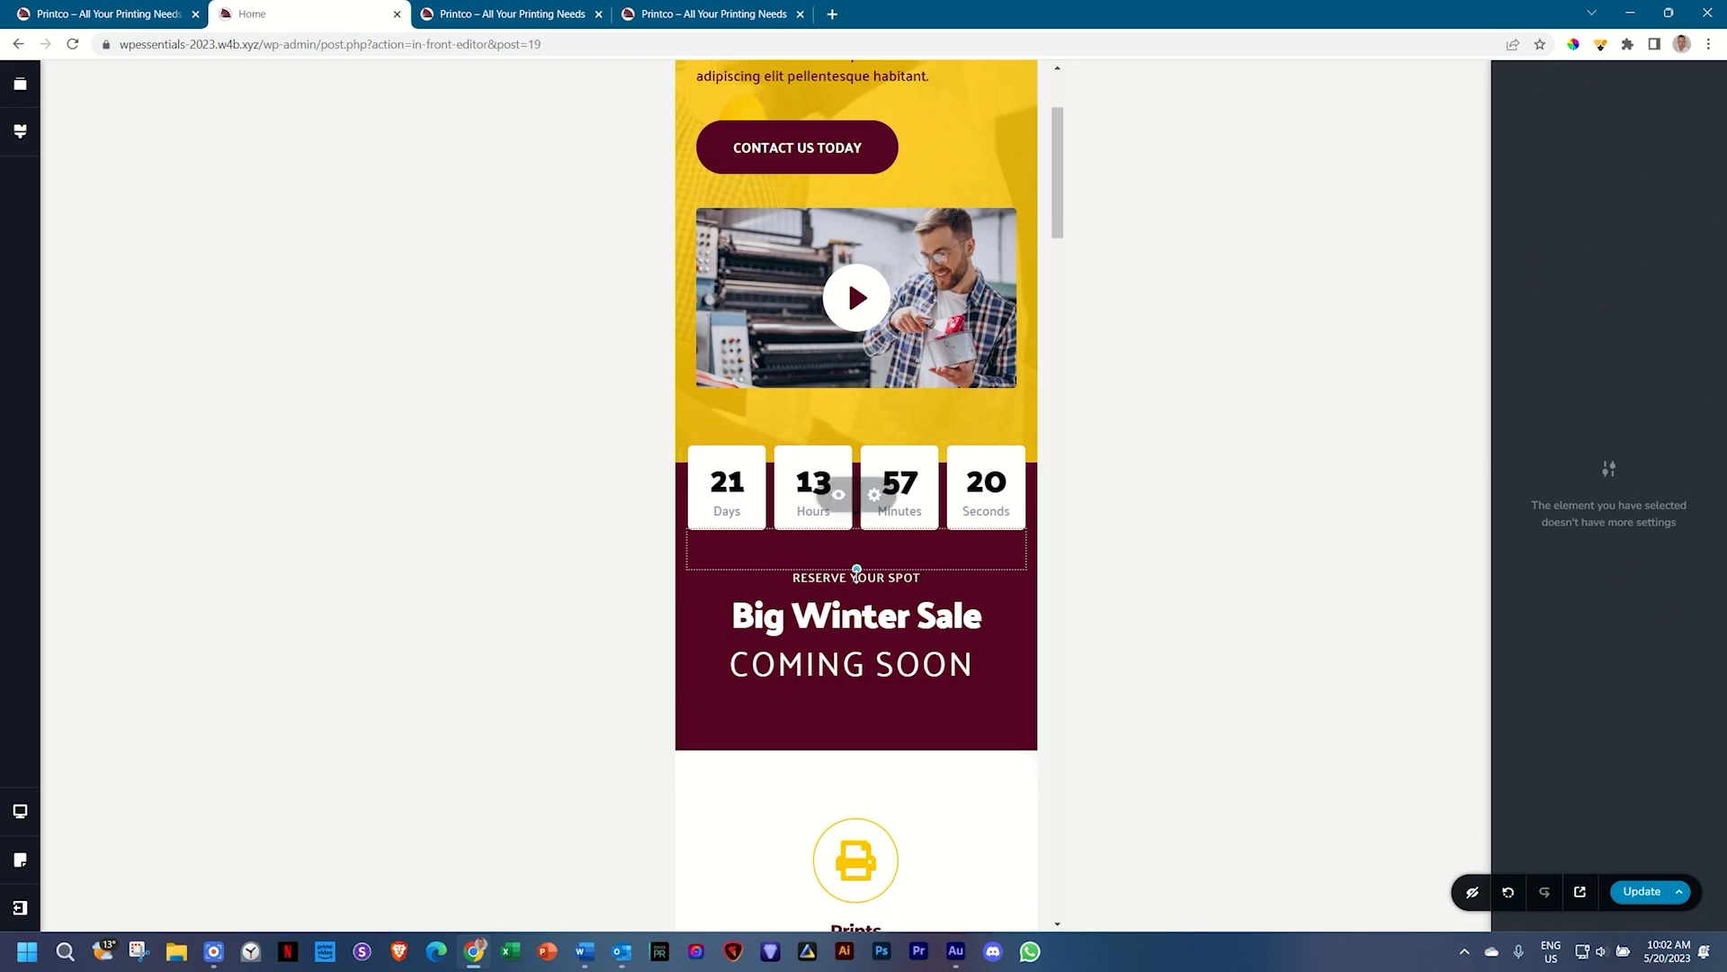
pyautogui.scroll(-3, 876, 686)
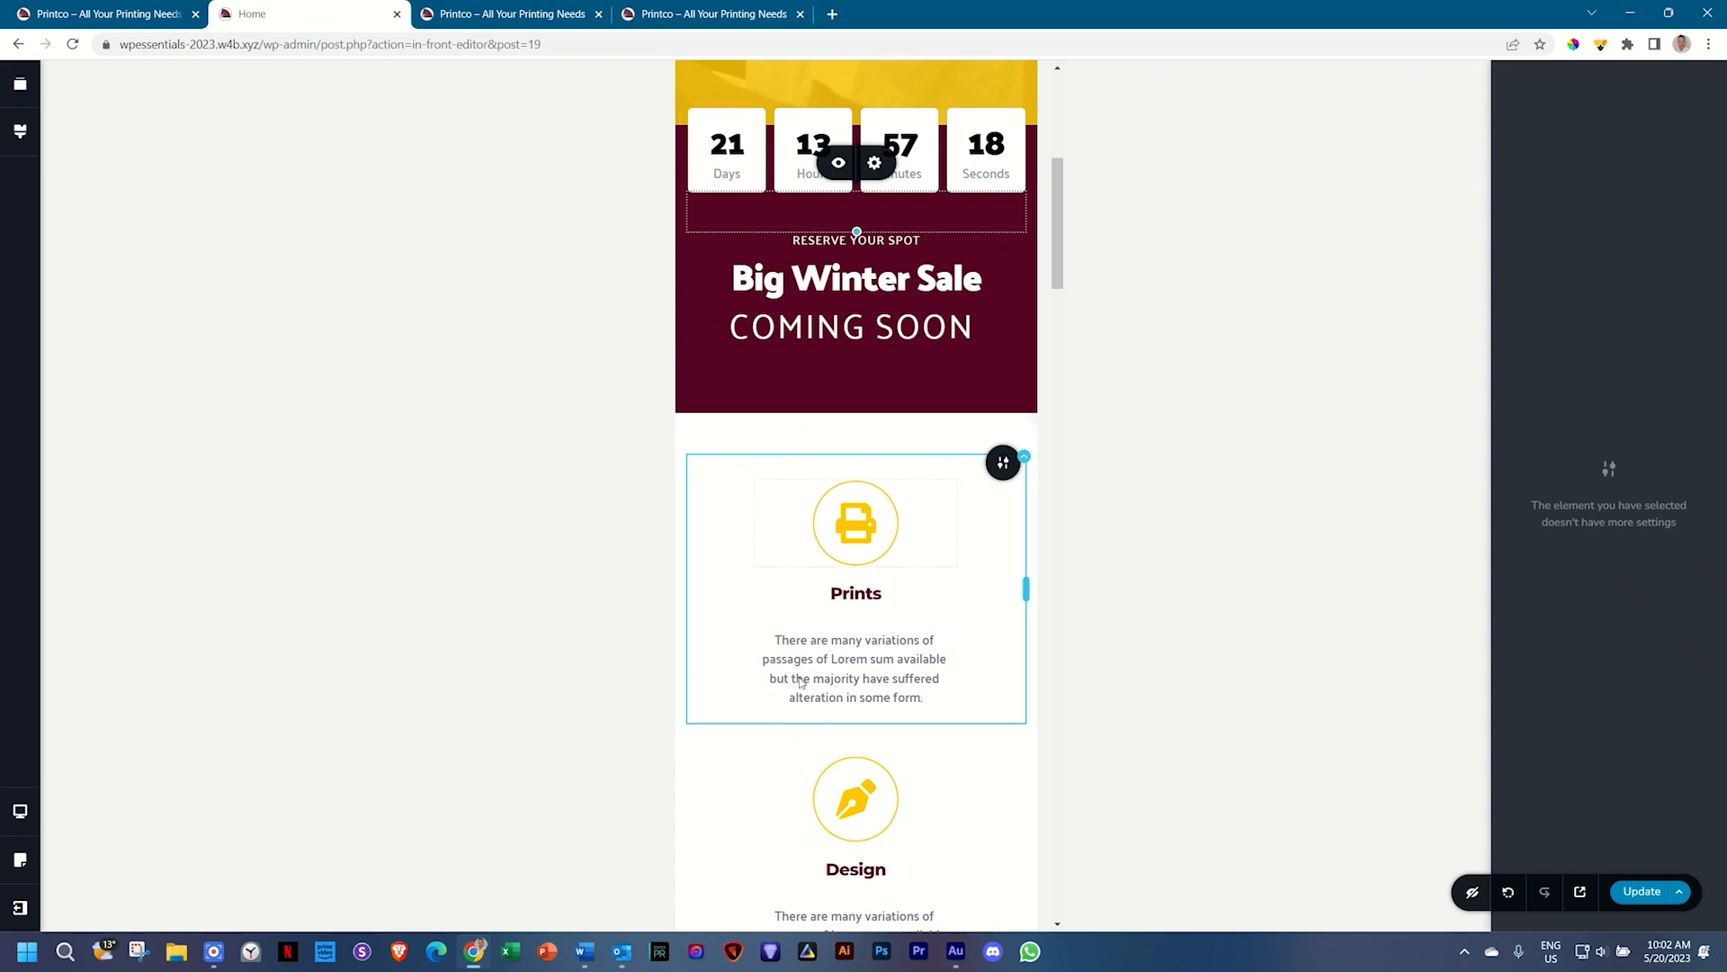
pyautogui.scroll(-4, 938, 804)
# Step: Scroll the mobile page down to the yellow quote testimonial below Learn About Us
pyautogui.scroll(-4, 939, 805)
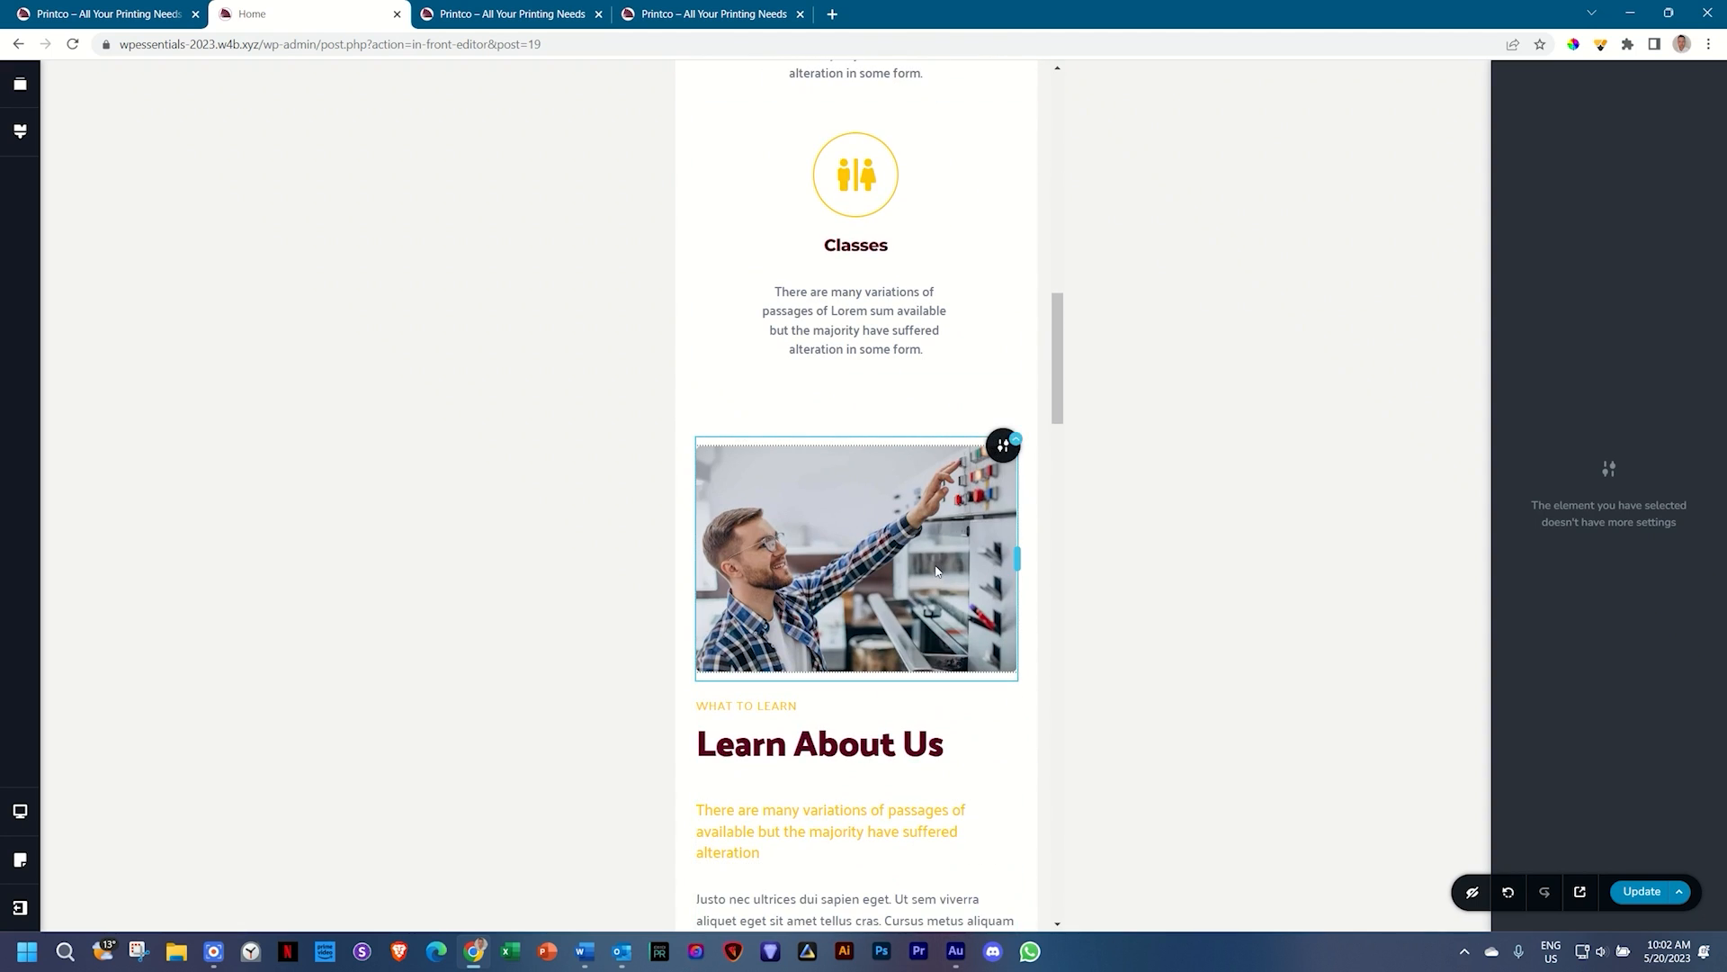
pyautogui.scroll(-2, 940, 549)
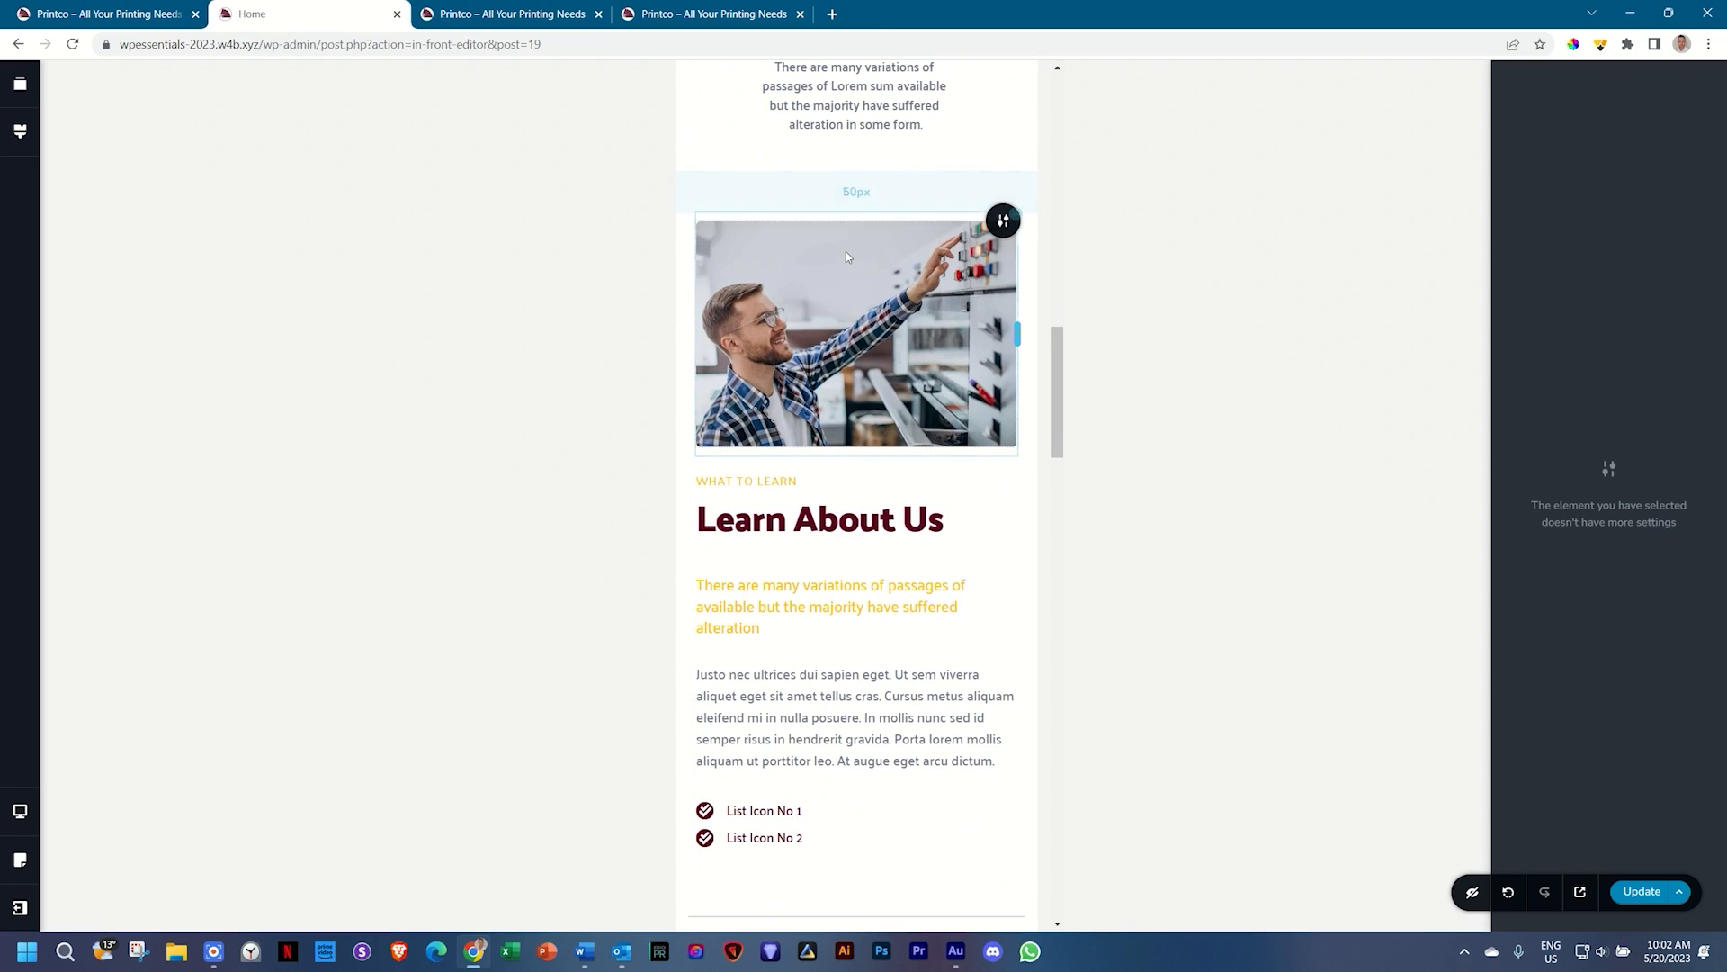
pyautogui.scroll(-5, 846, 251)
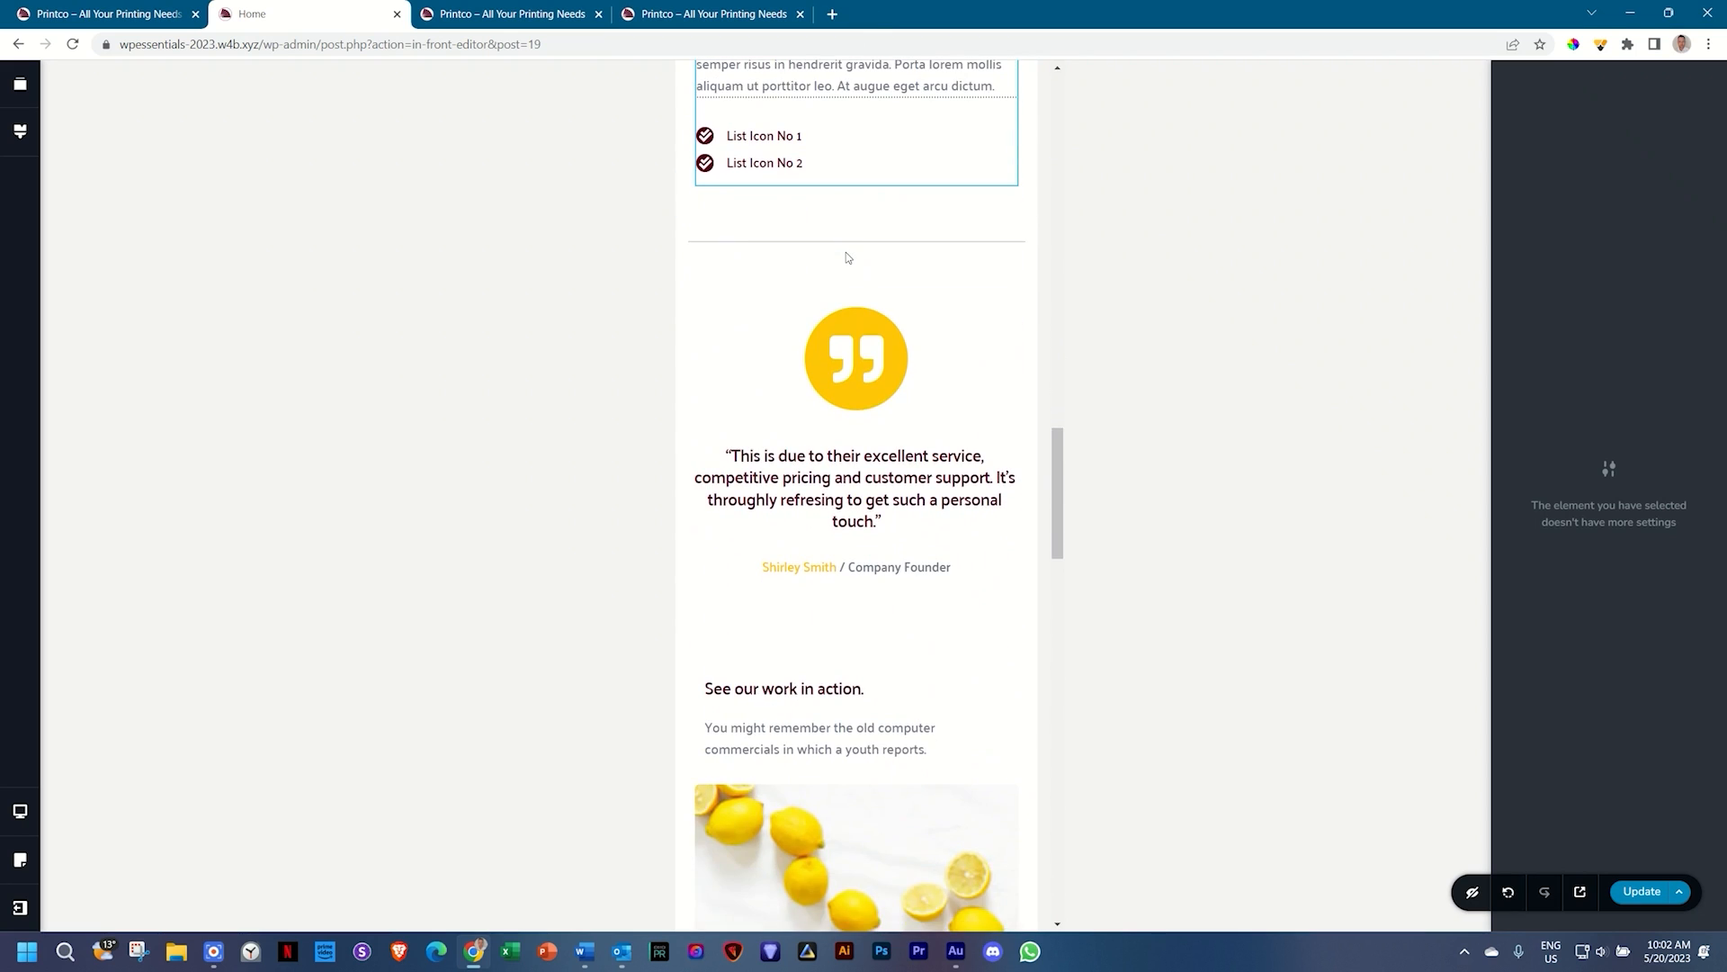
pyautogui.scroll(4, 846, 256)
pyautogui.scroll(-2, 845, 256)
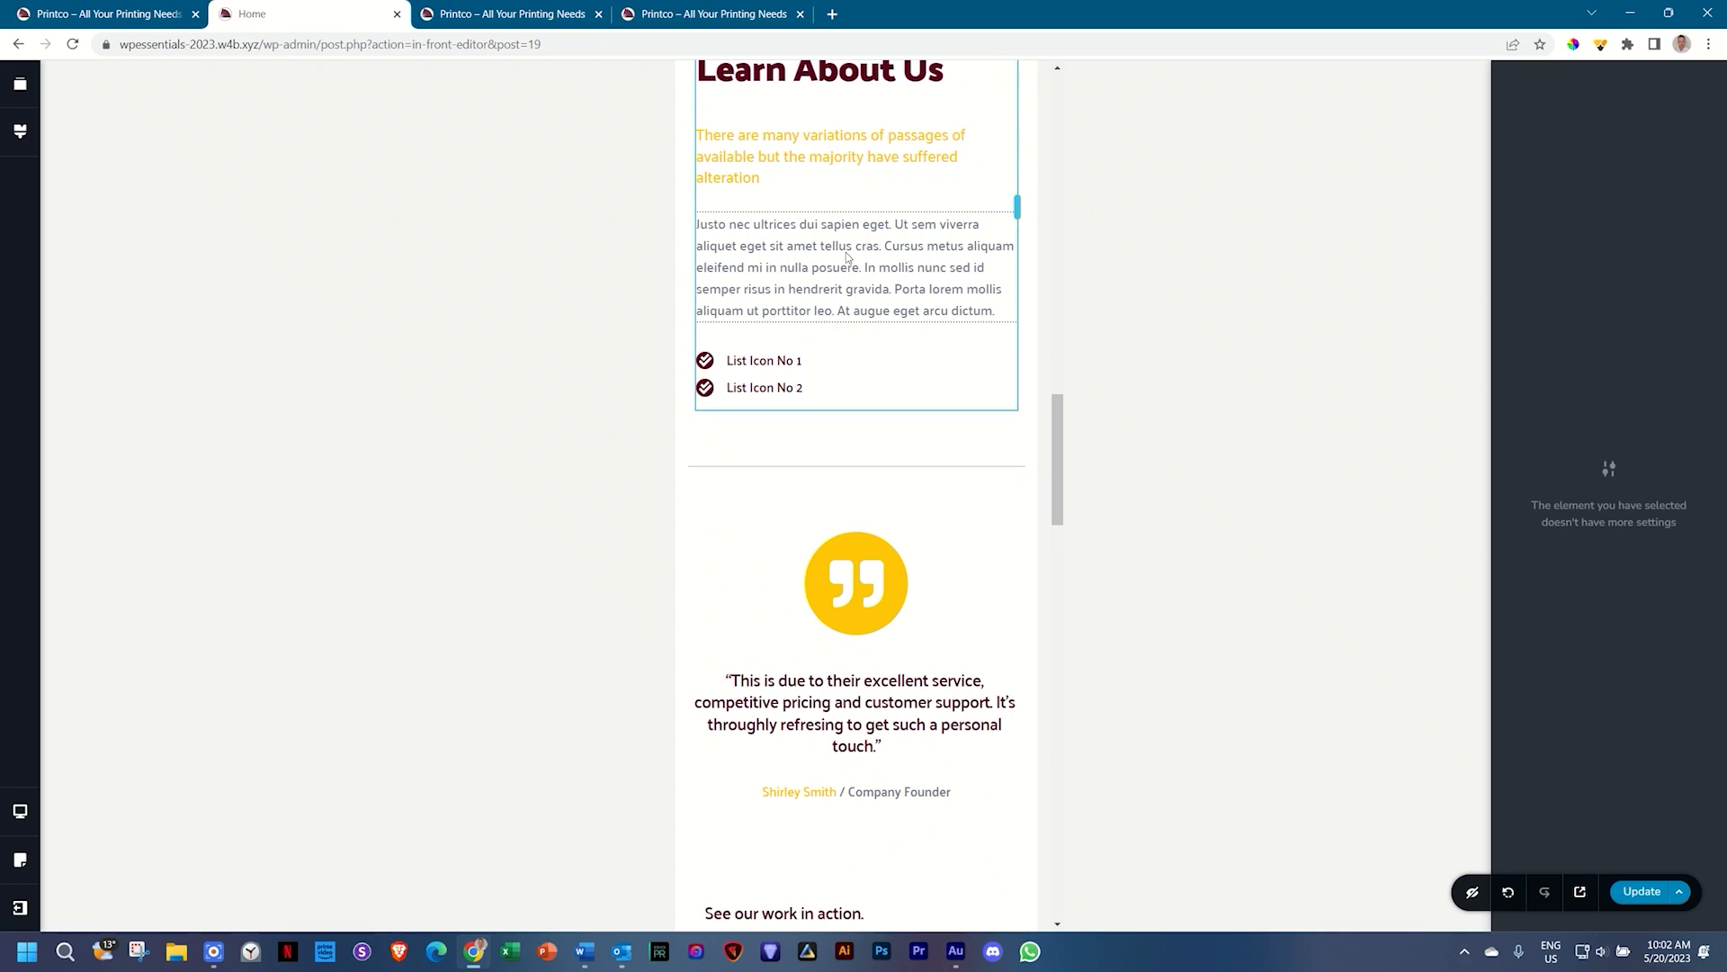
pyautogui.scroll(1, 899, 247)
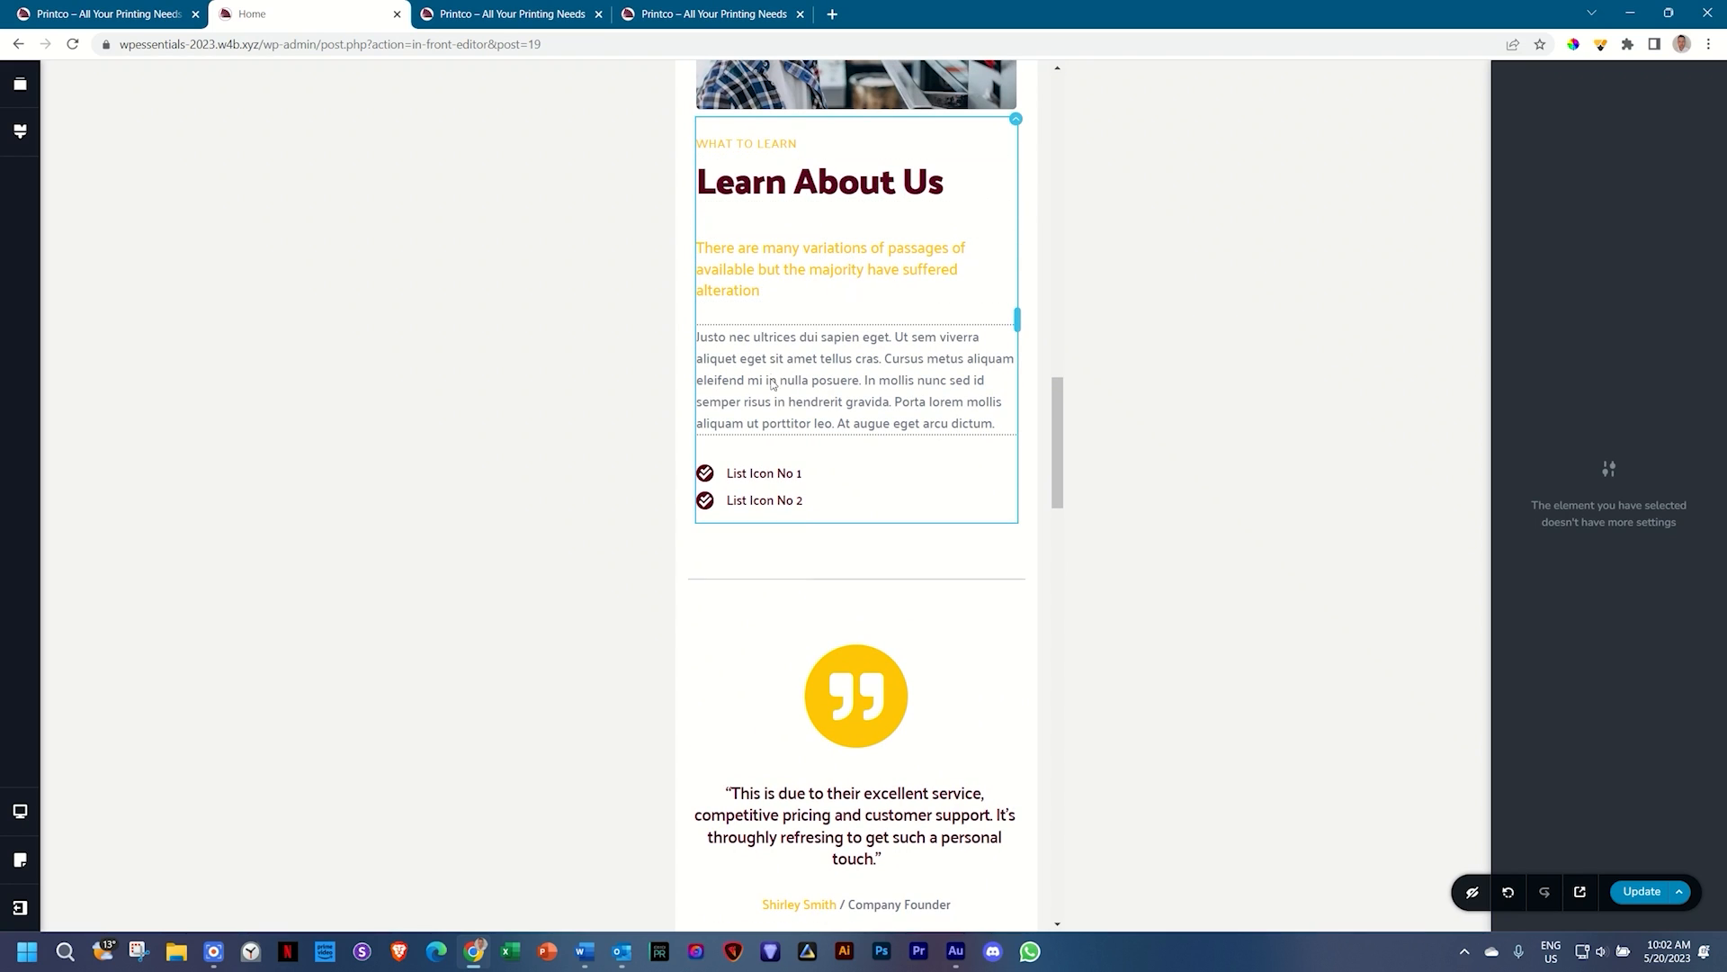
pyautogui.scroll(-4, 791, 393)
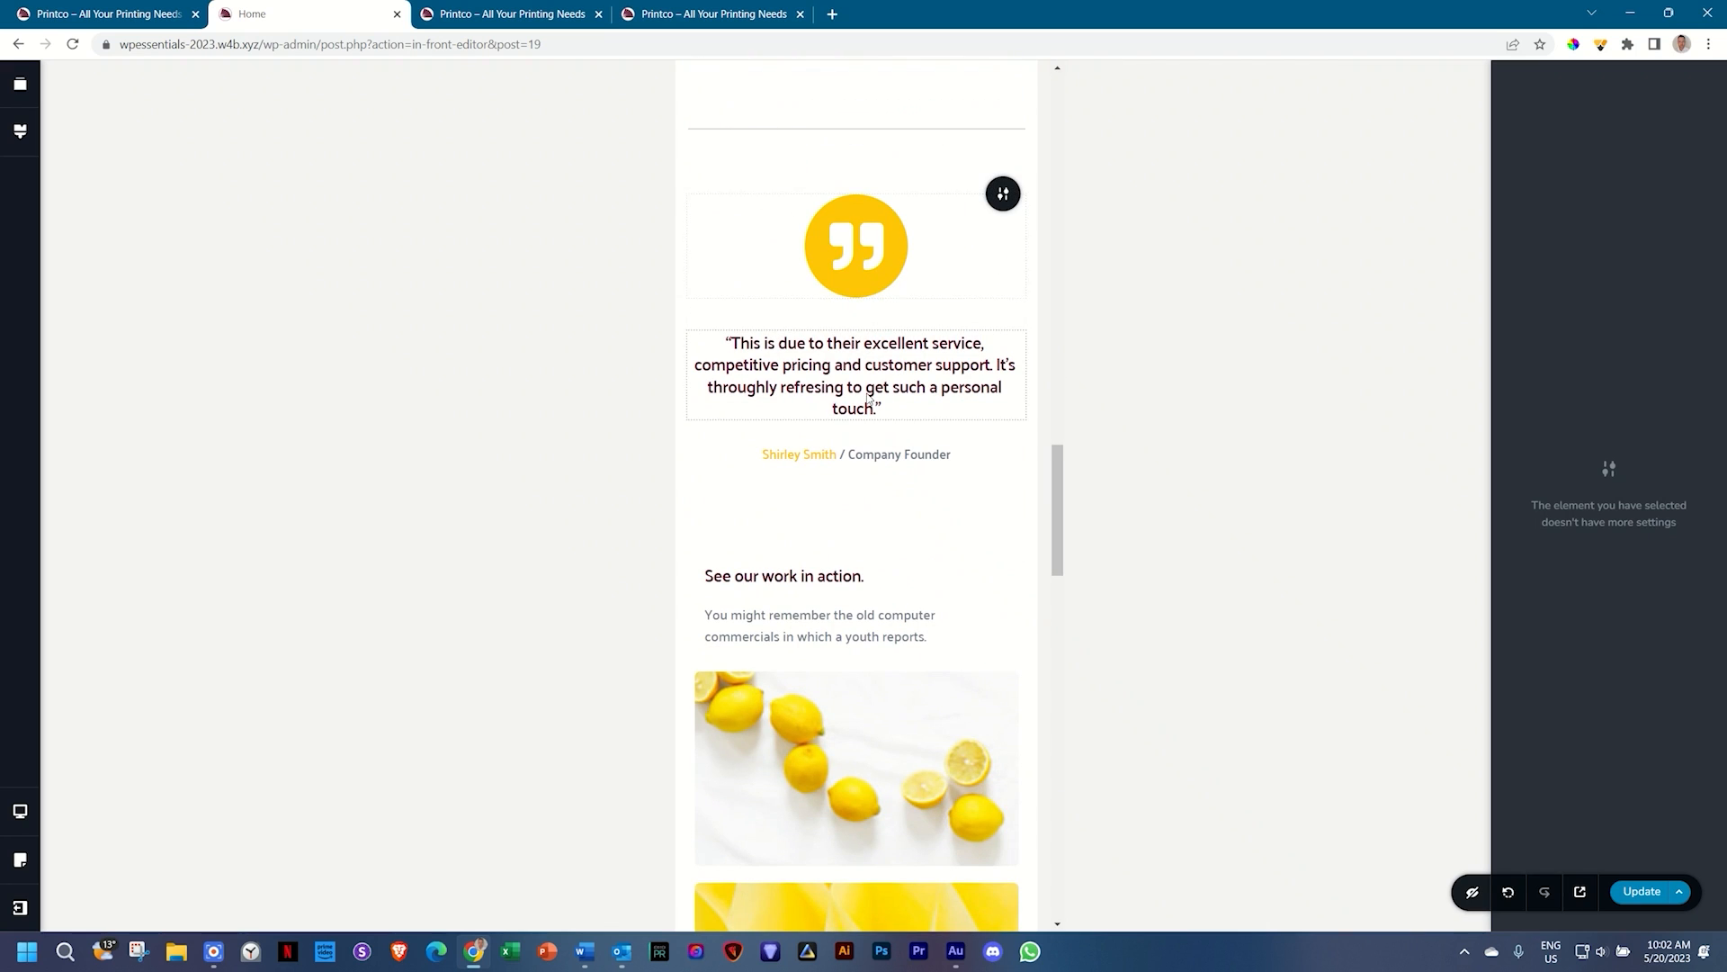
pyautogui.scroll(-3, 866, 480)
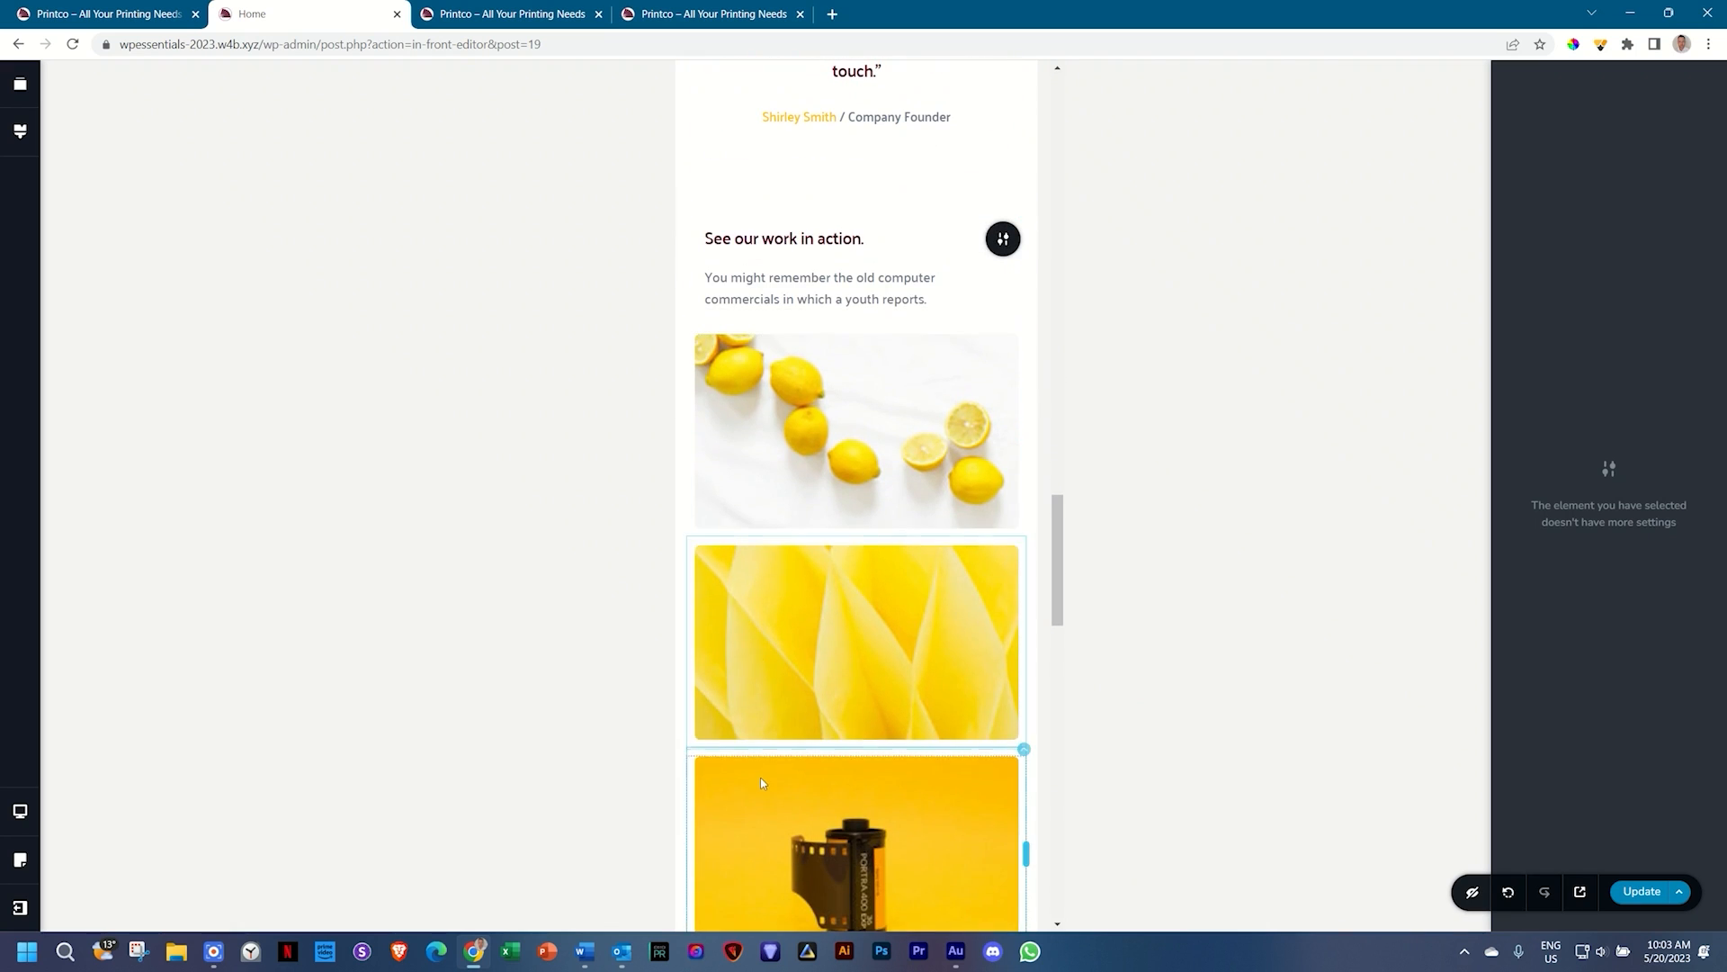
pyautogui.scroll(-1, 762, 781)
pyautogui.scroll(7, 762, 781)
# Step: Left-align the quote icon, quote text and author line, and cut the gap below to 30px
pyautogui.click(888, 544)
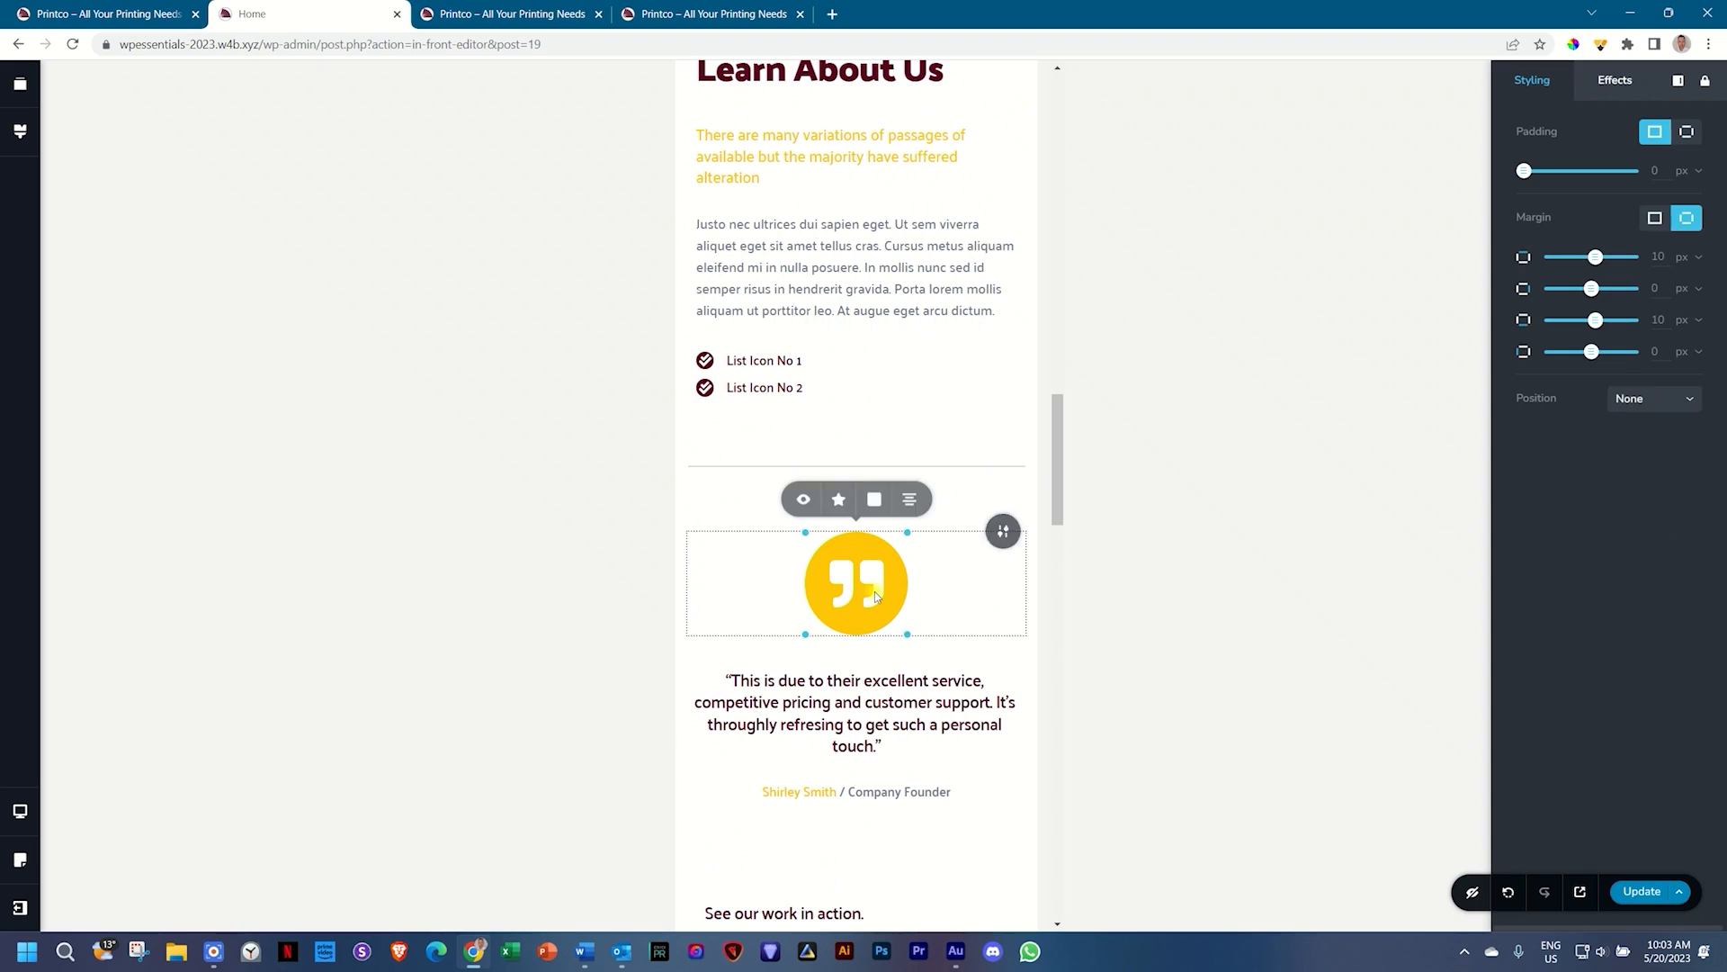
pyautogui.click(913, 505)
pyautogui.click(913, 505)
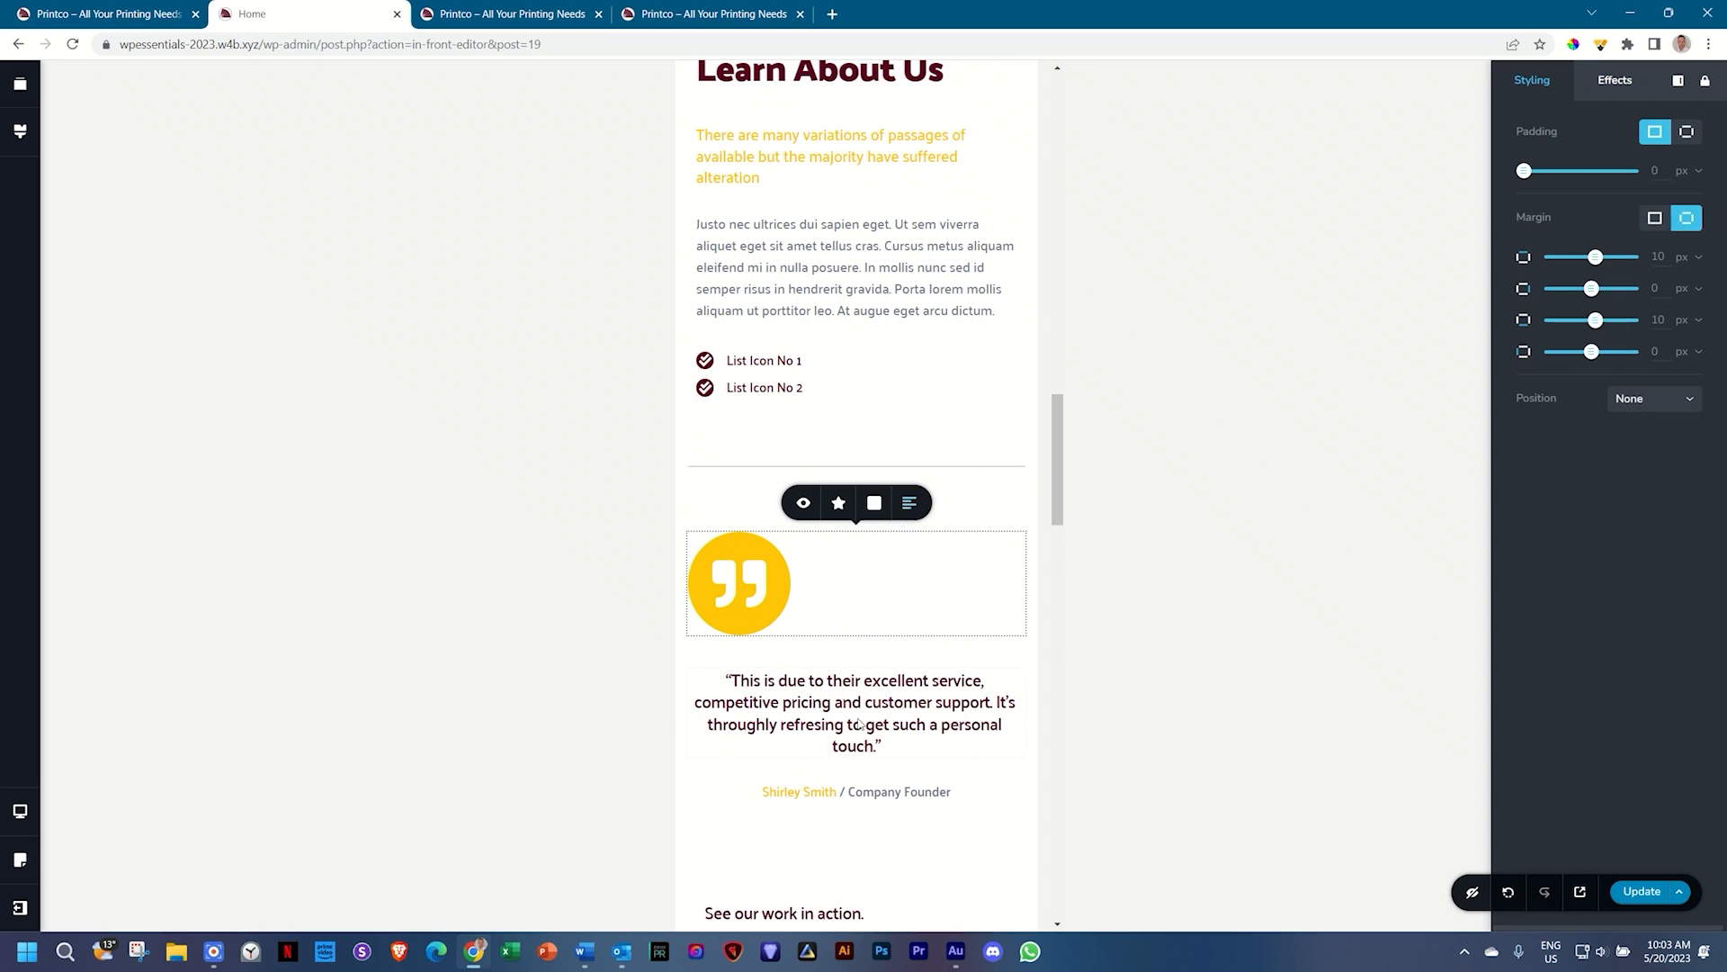
pyautogui.click(857, 727)
pyautogui.click(873, 639)
pyautogui.click(873, 639)
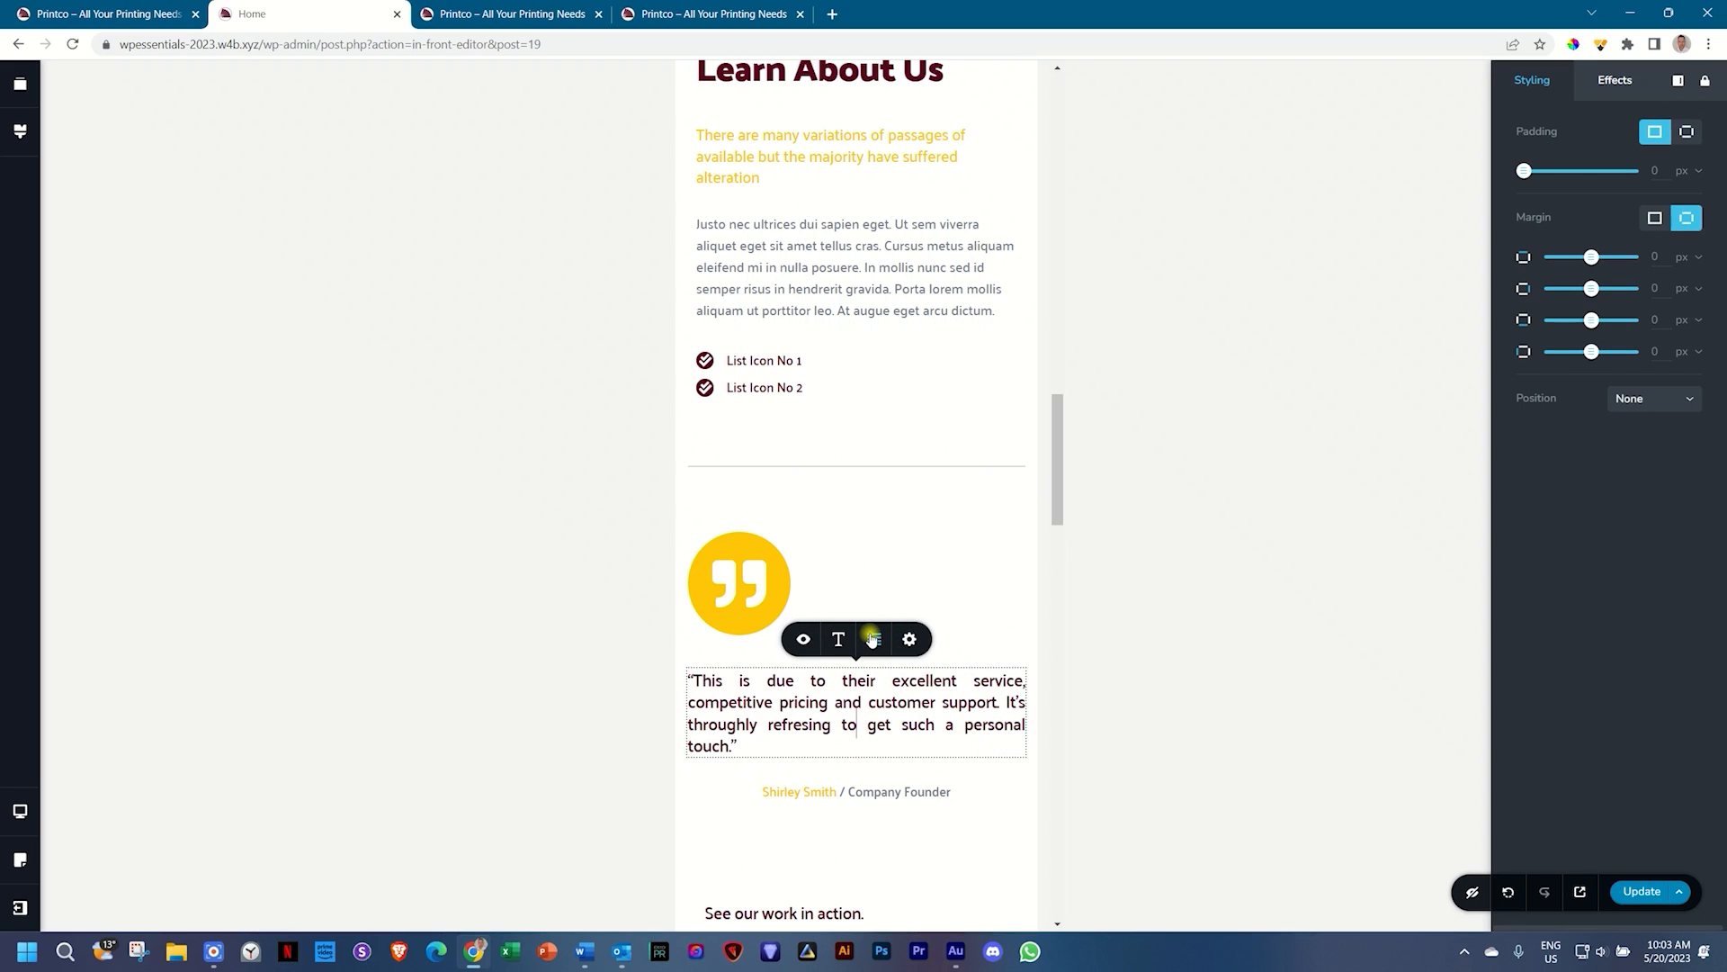
pyautogui.click(873, 639)
pyautogui.click(848, 792)
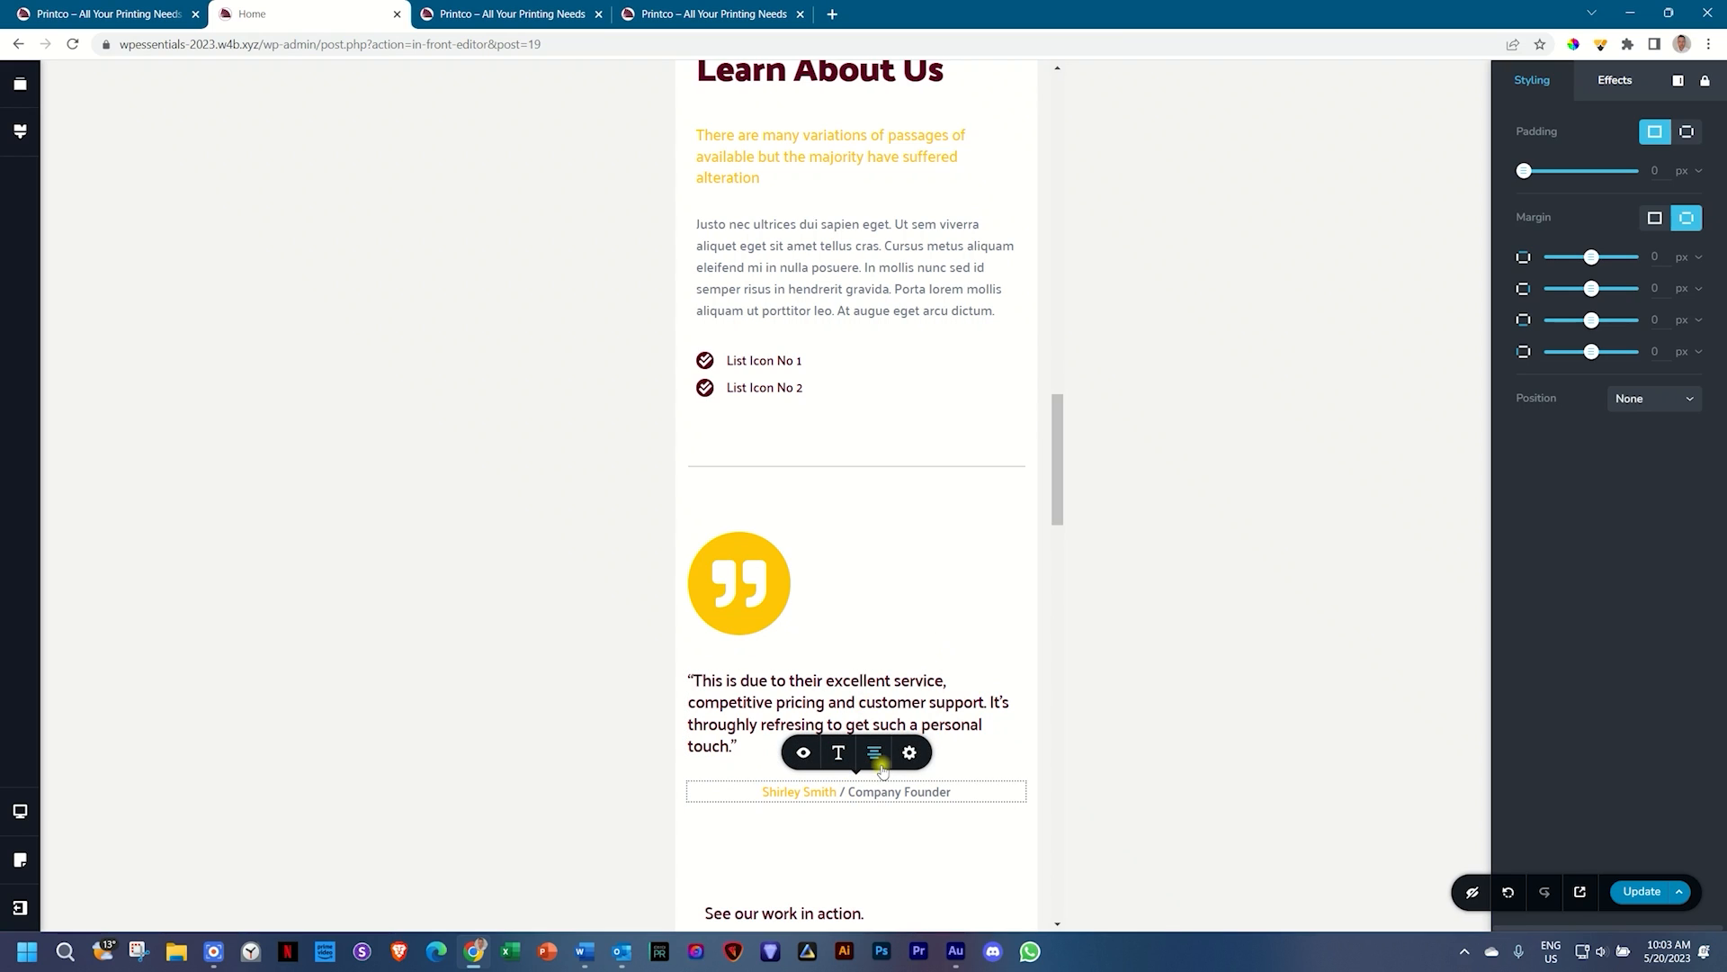
pyautogui.click(875, 753)
pyautogui.click(874, 754)
pyautogui.click(1170, 567)
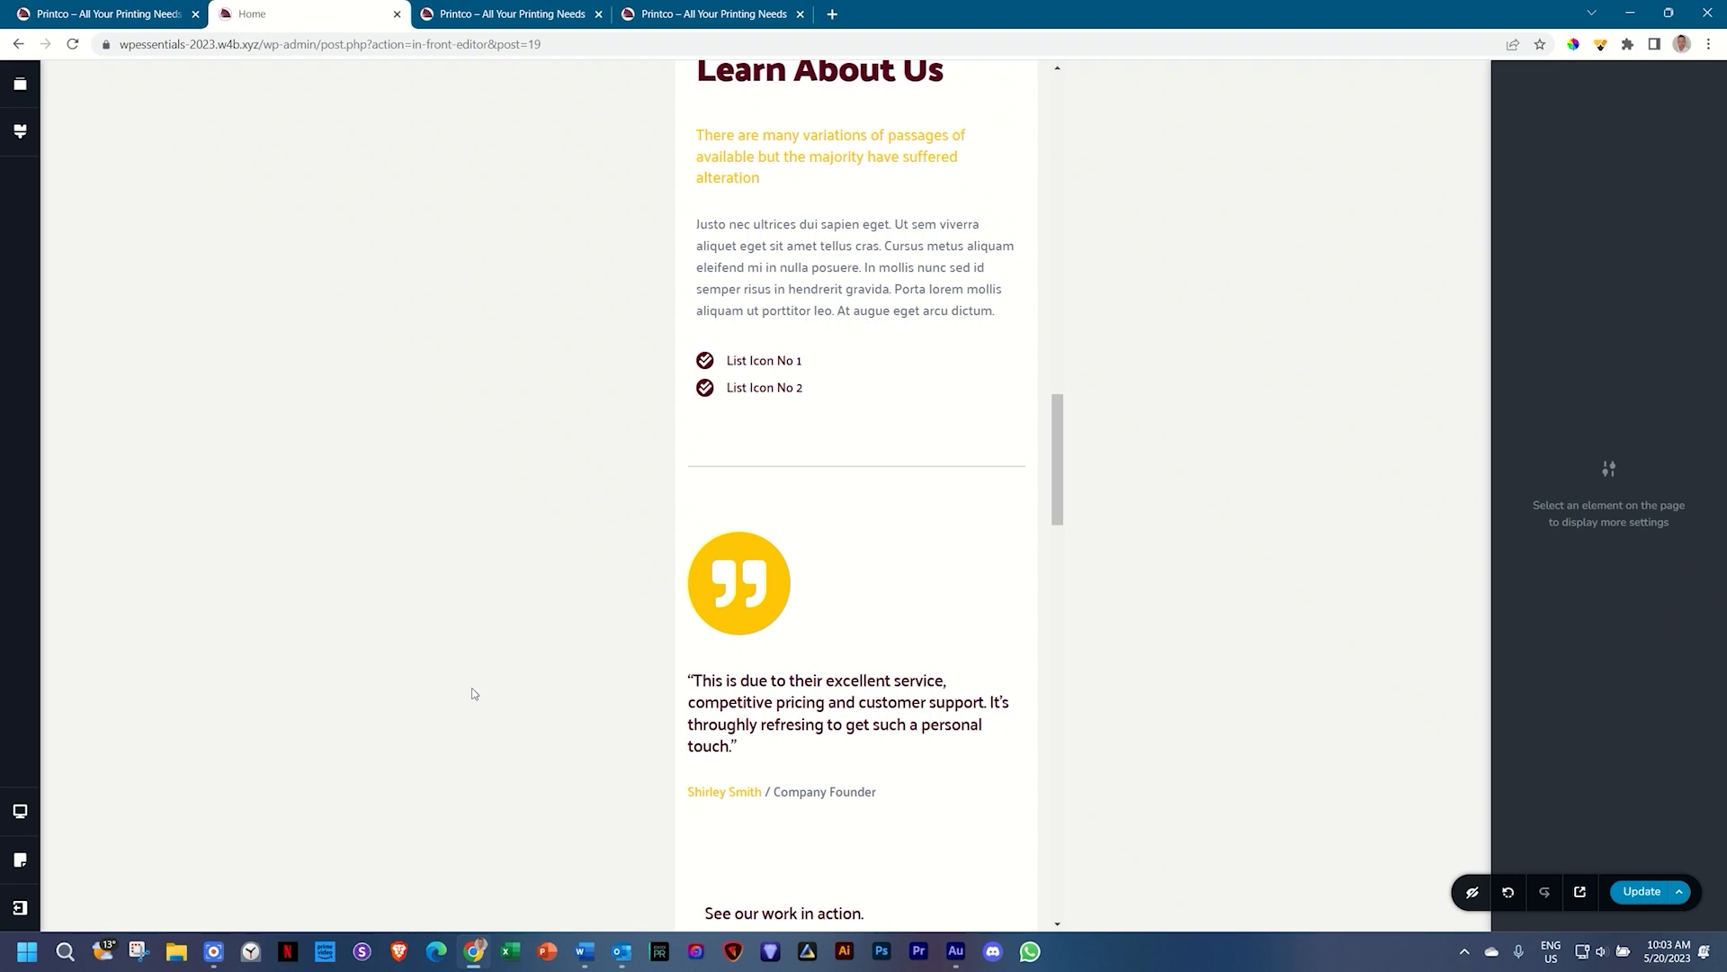
pyautogui.scroll(-5, 681, 563)
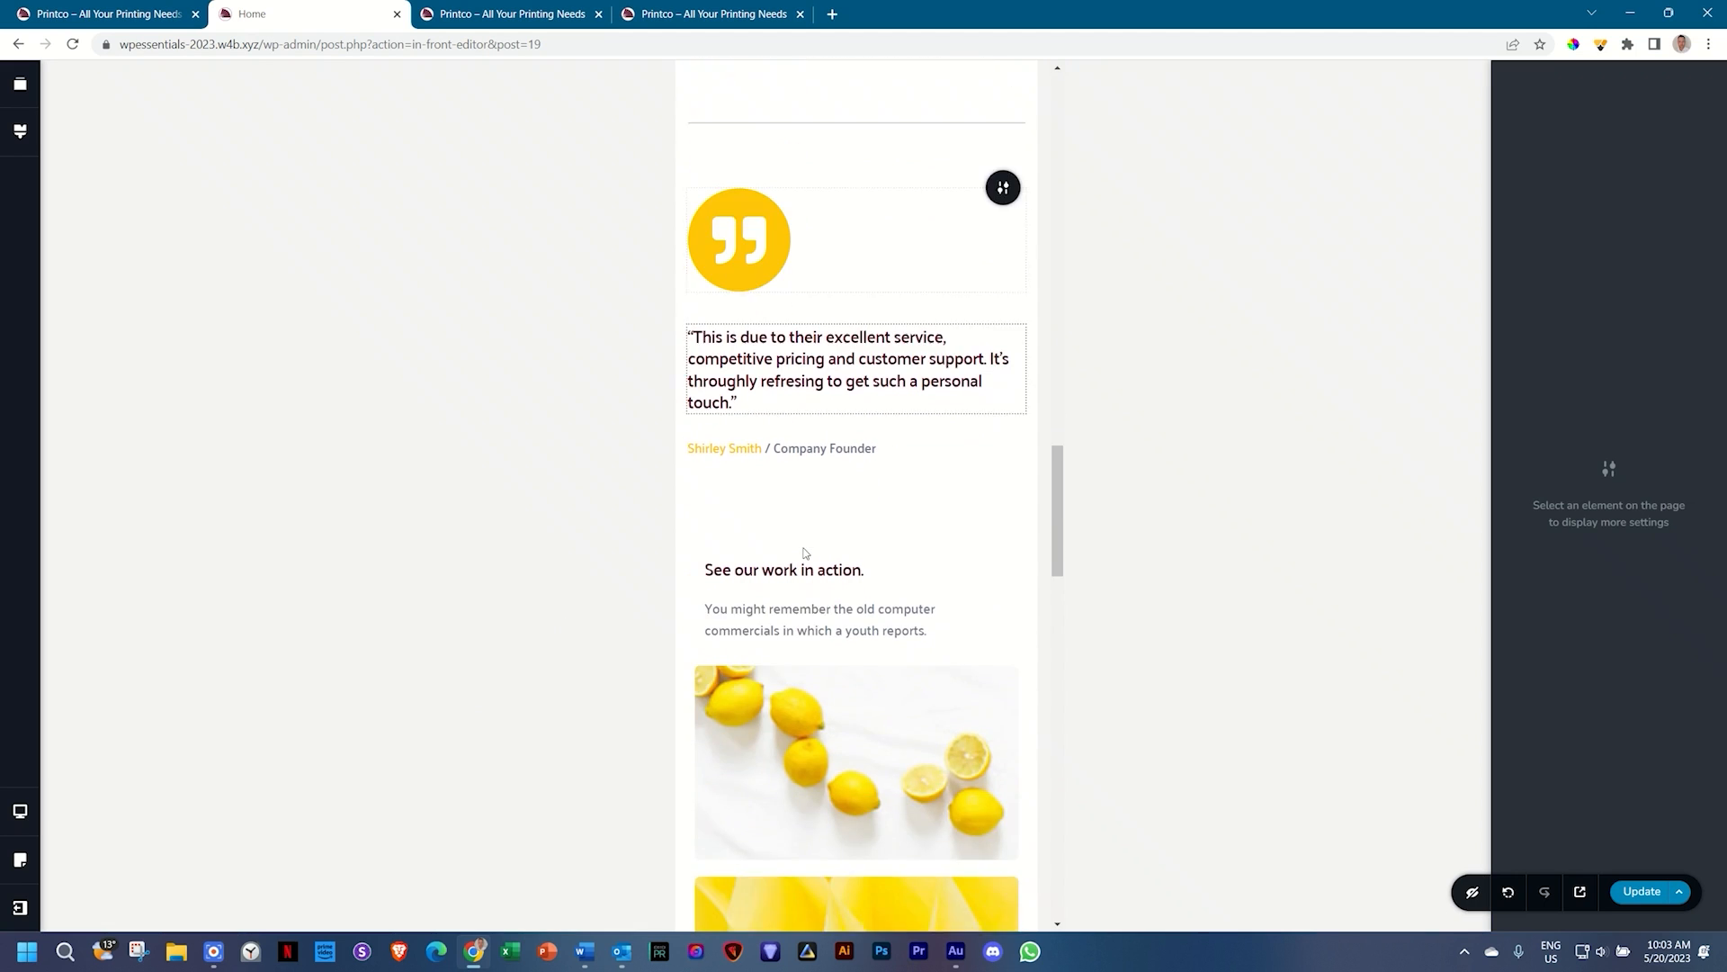
pyautogui.moveTo(817, 382); pyautogui.dragTo(820, 349)
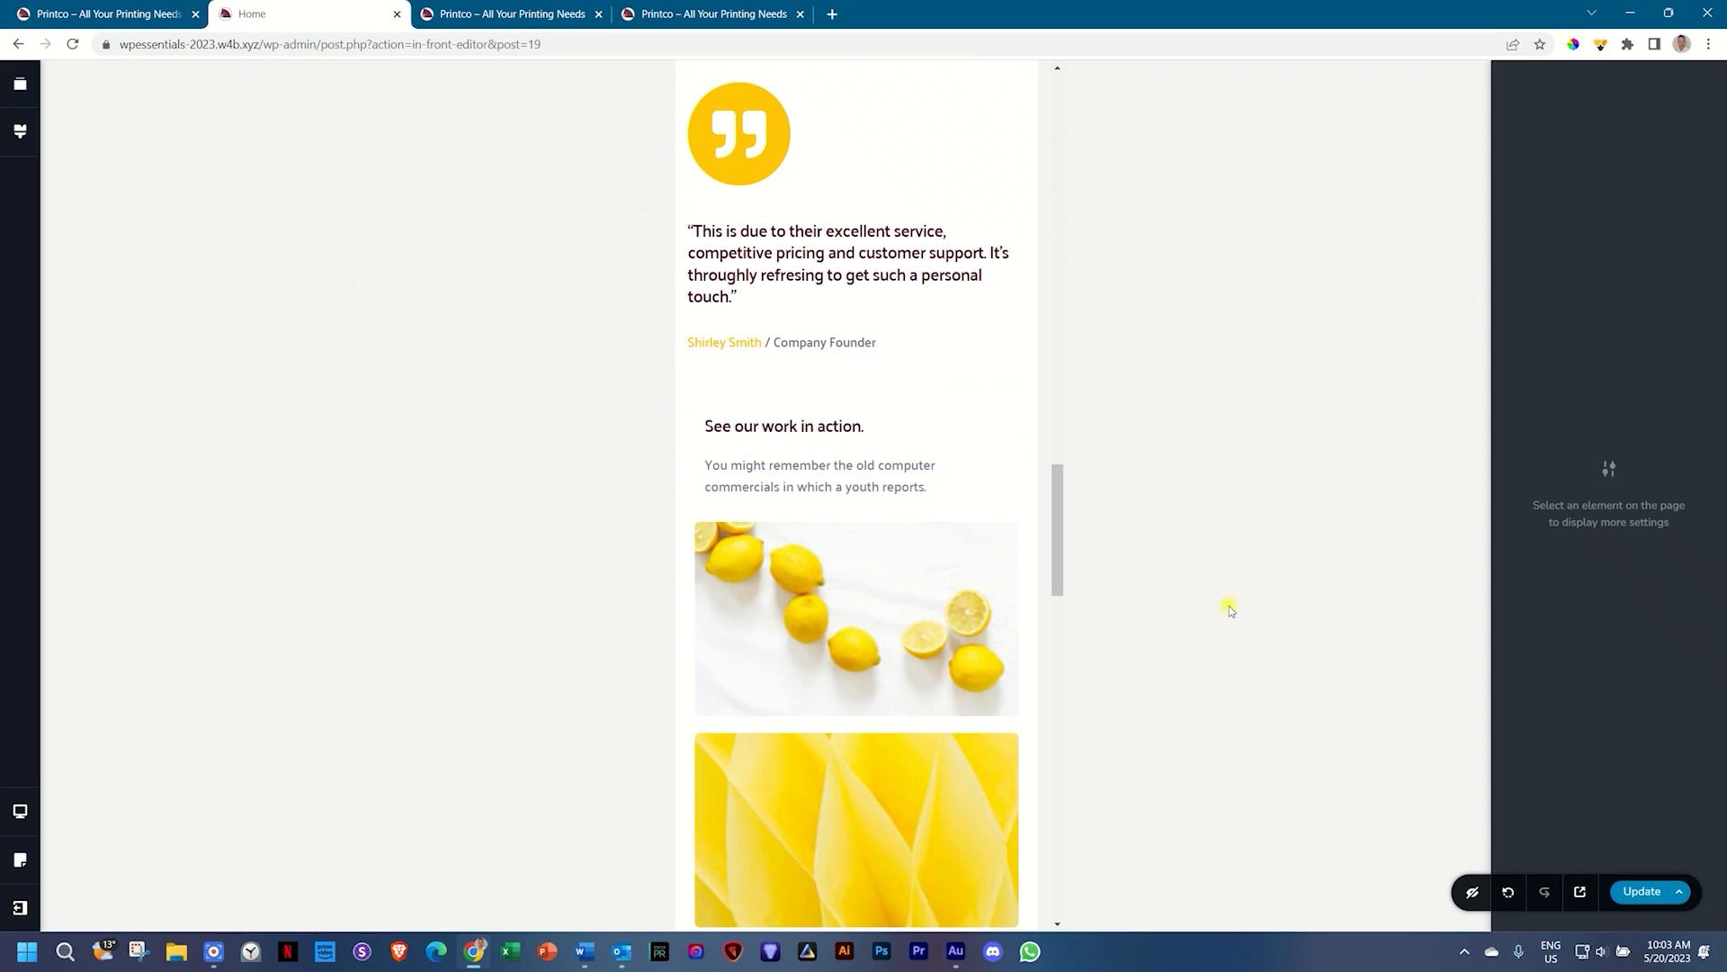
# Step: Left-align the About Proud Partners heading and the BUSY PEOLPE subheading
pyautogui.scroll(-9, 828, 558)
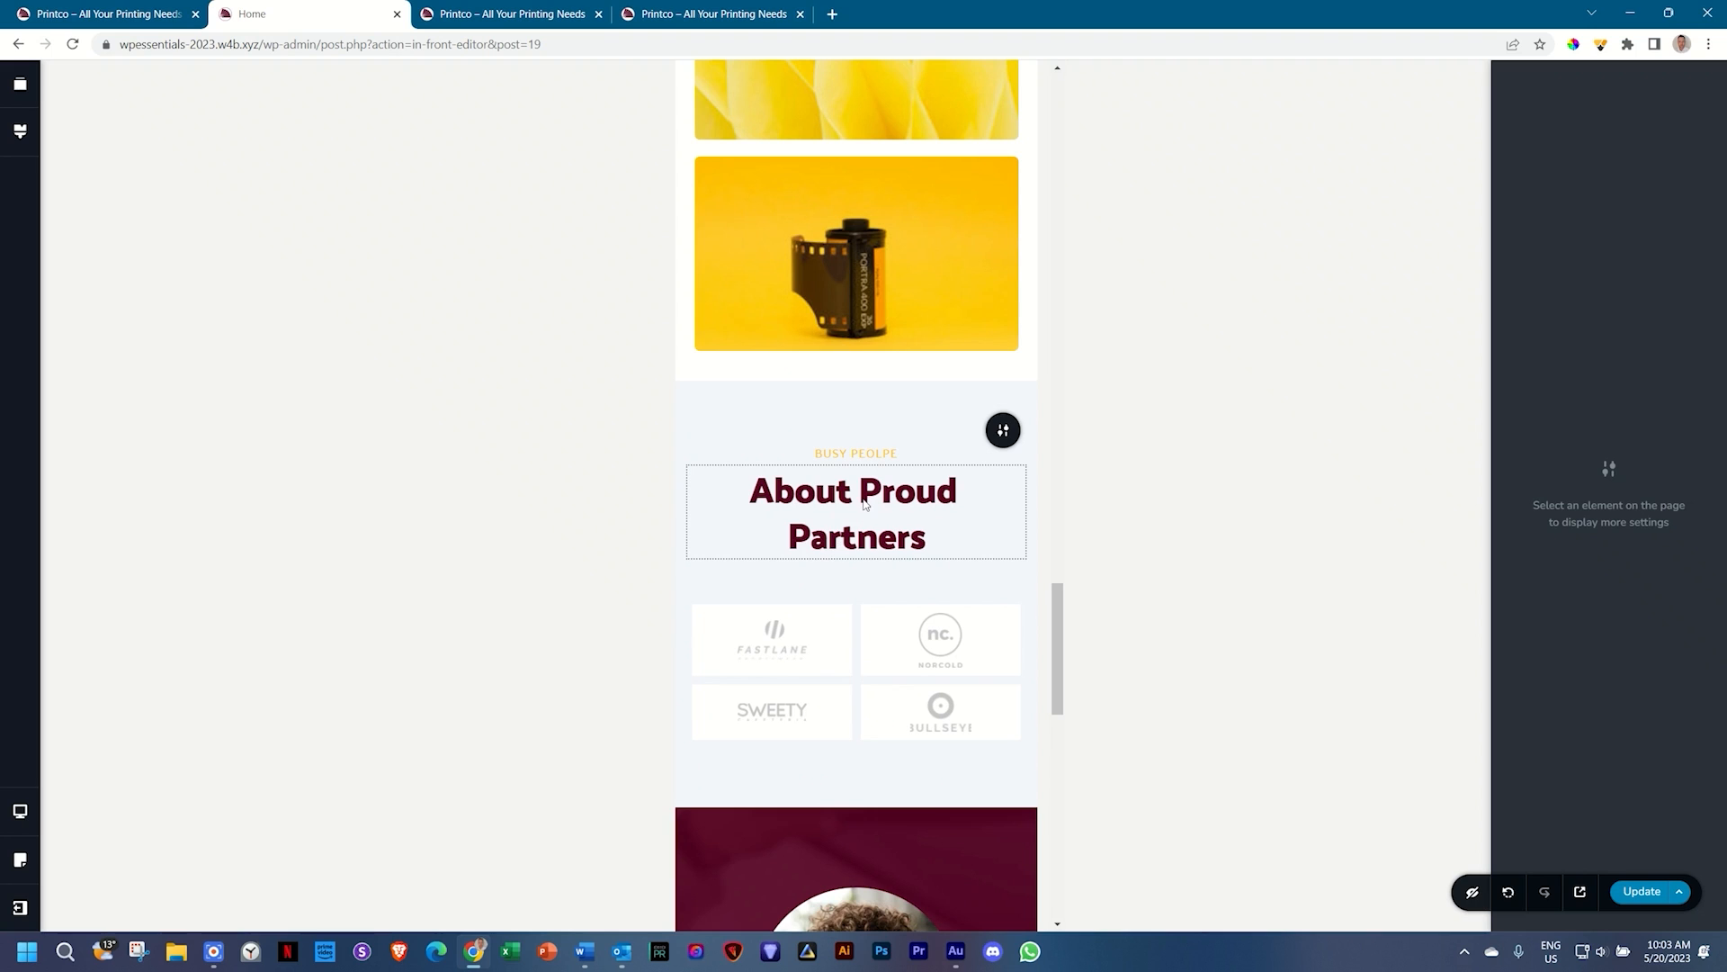
pyautogui.click(862, 504)
pyautogui.click(870, 438)
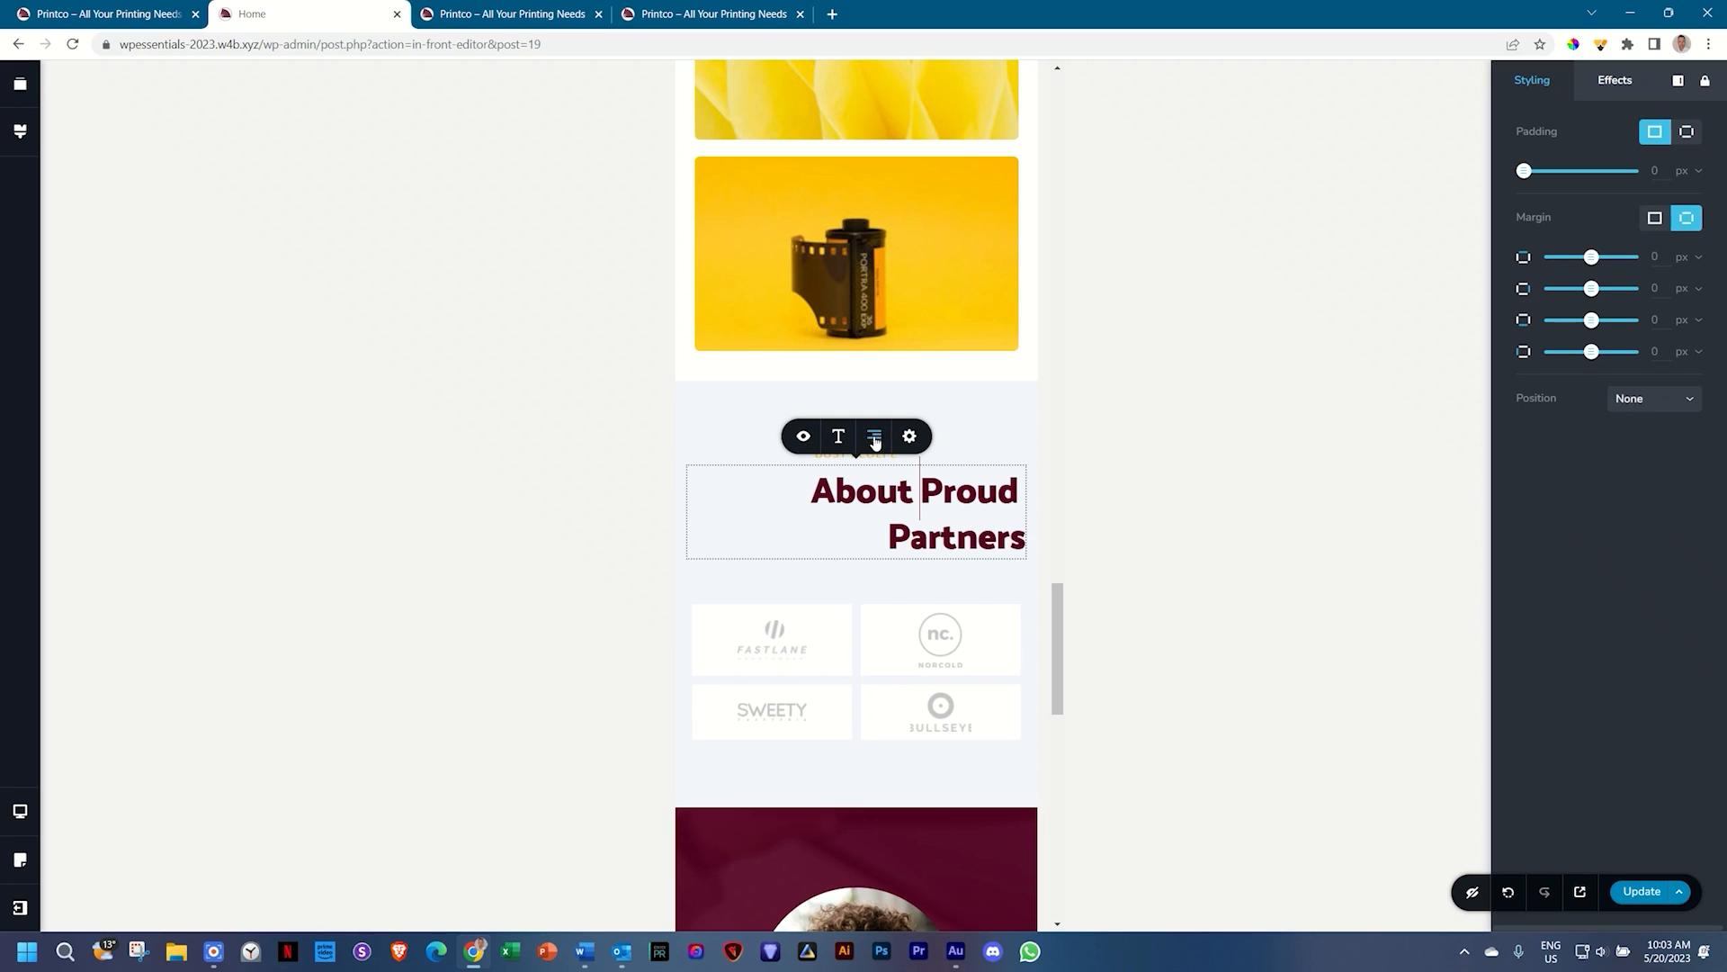
pyautogui.click(873, 437)
pyautogui.click(874, 438)
pyautogui.click(990, 439)
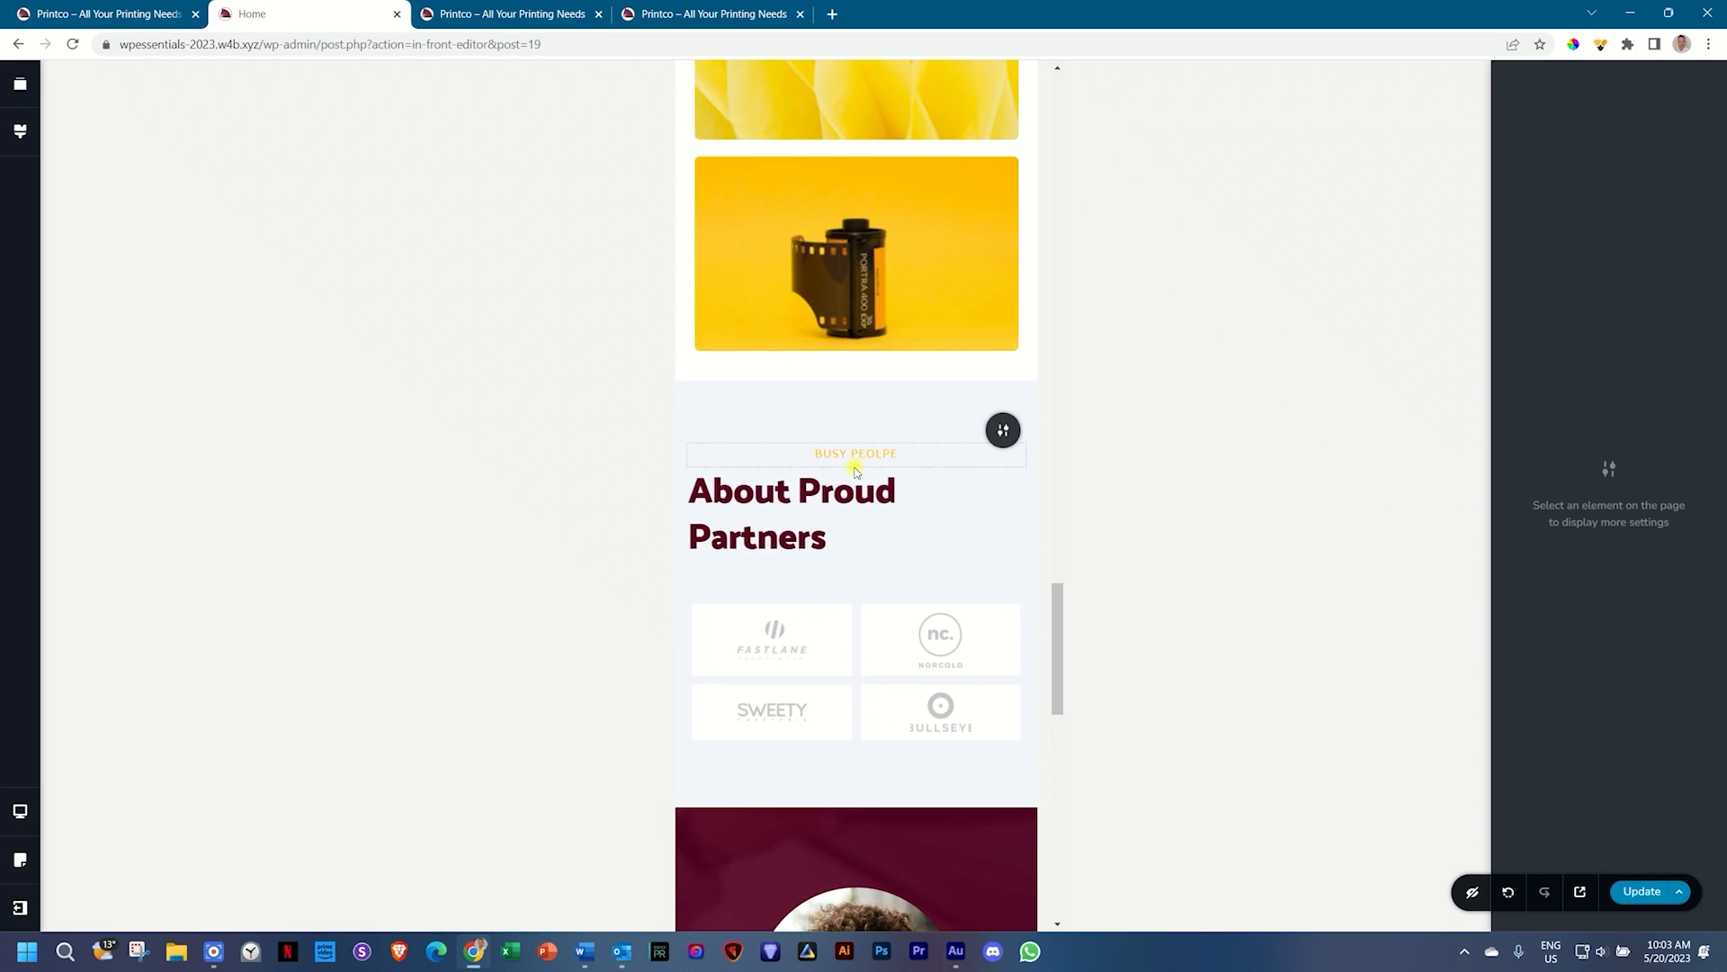
pyautogui.click(861, 450)
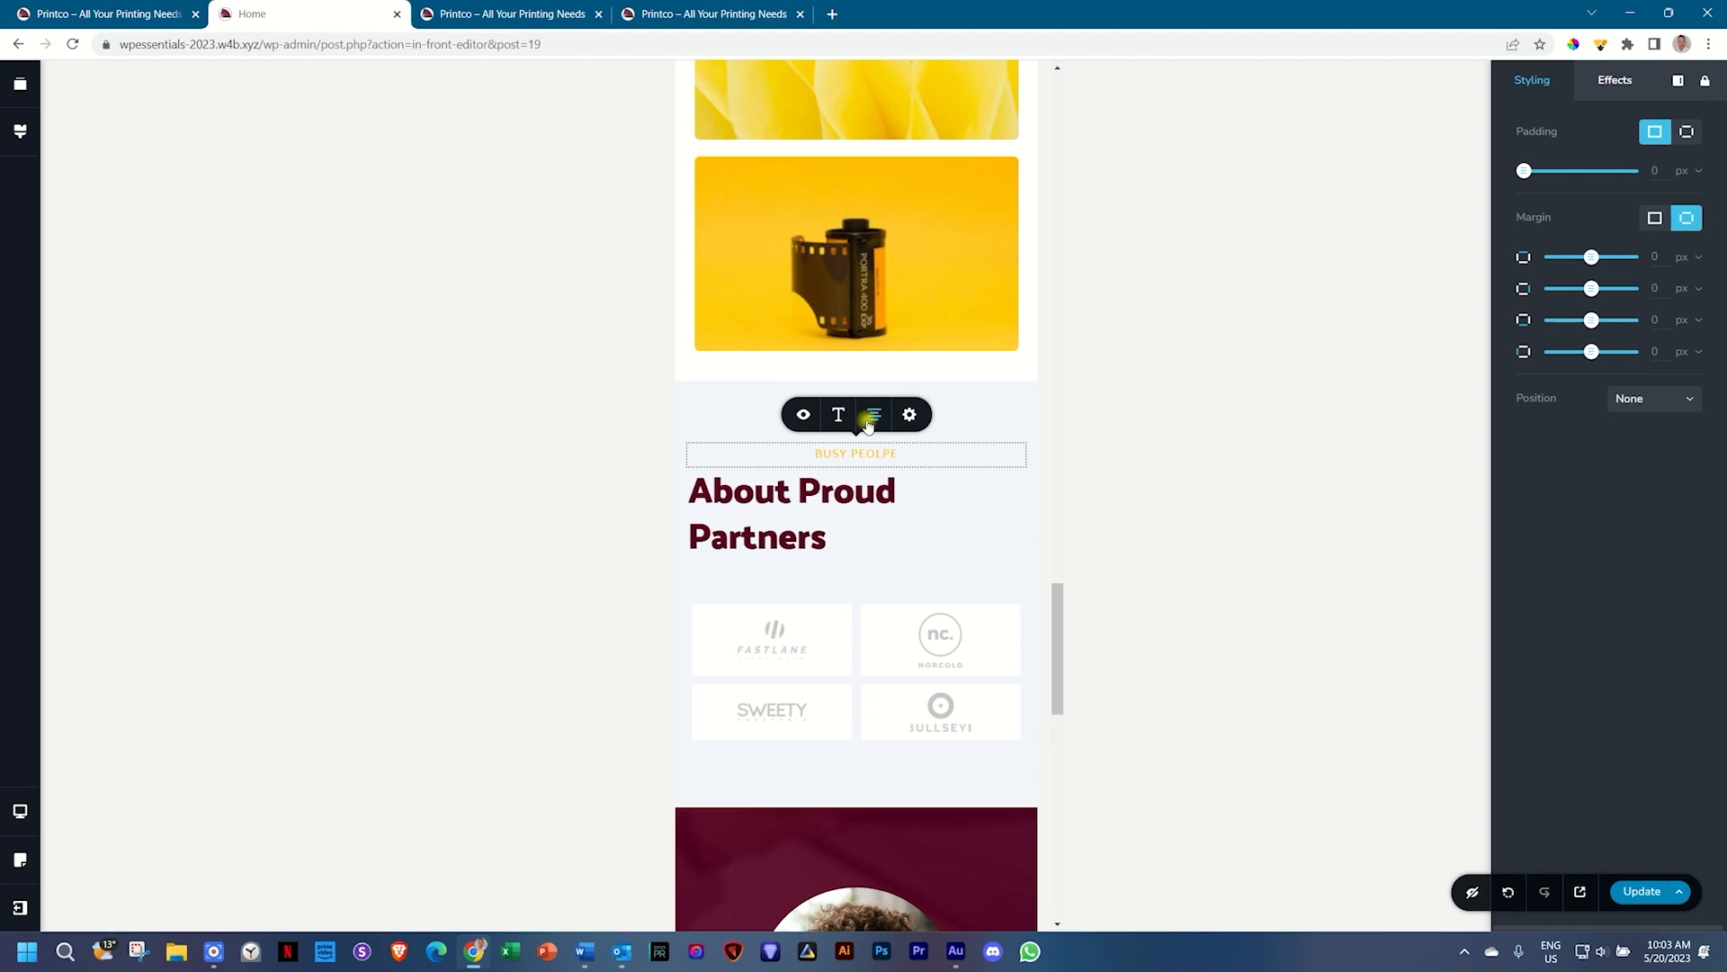
pyautogui.click(871, 415)
pyautogui.click(871, 415)
pyautogui.scroll(8, 849, 622)
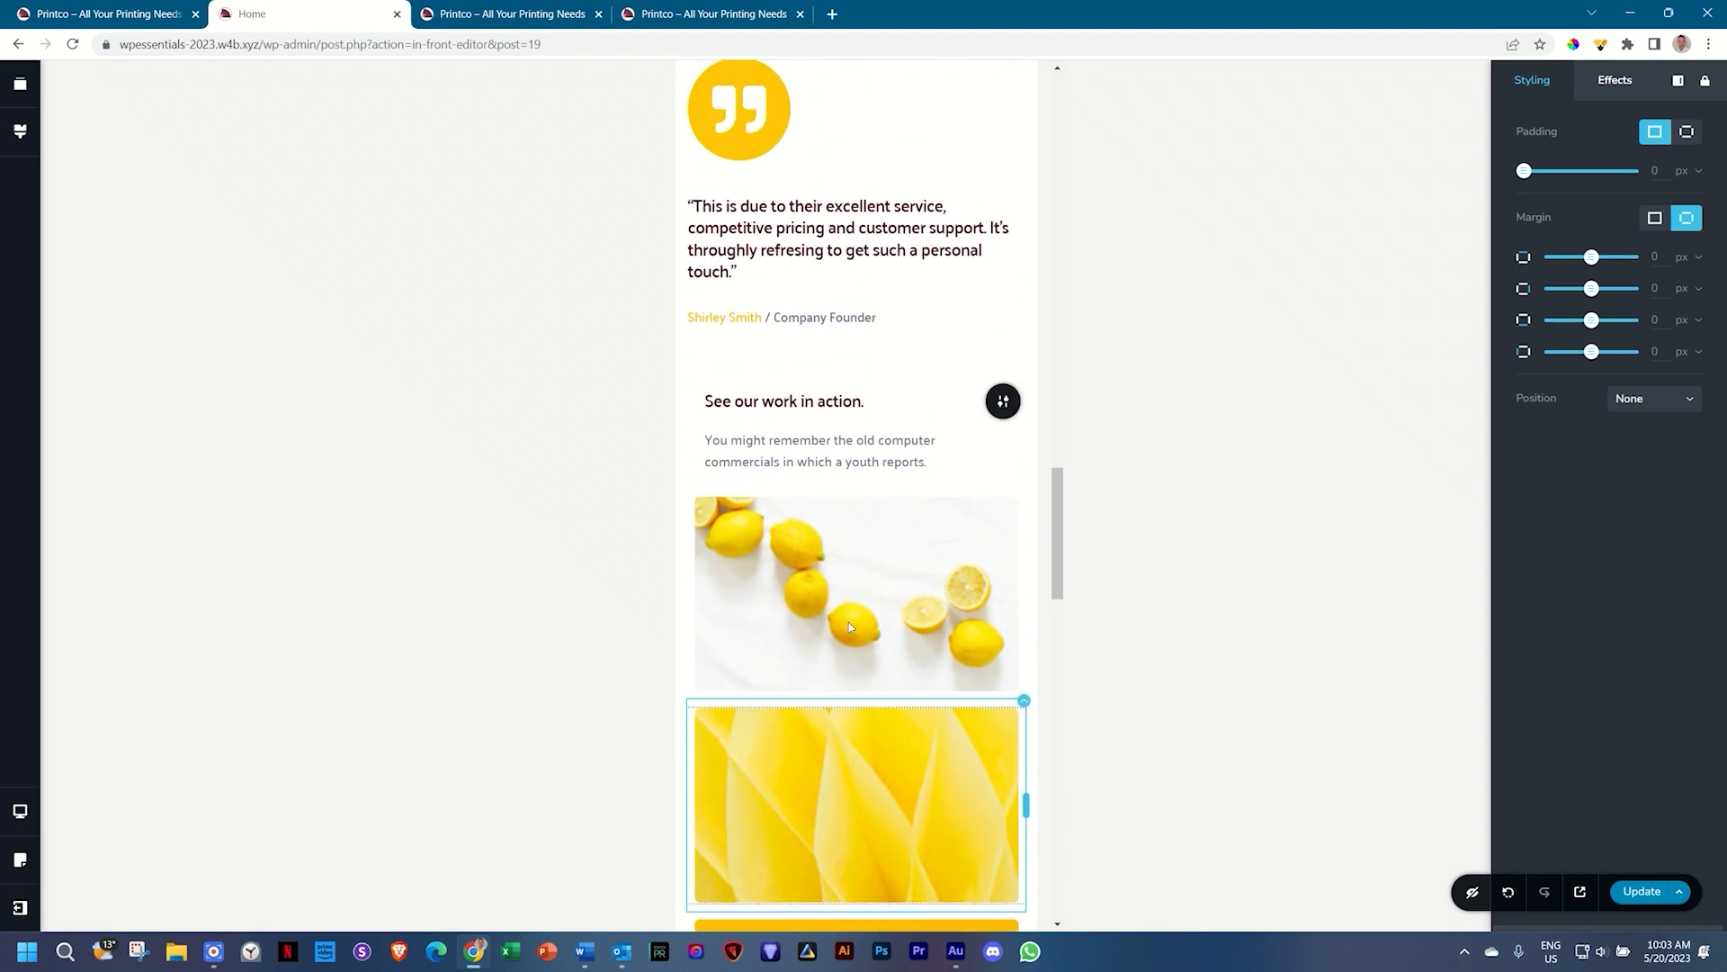
pyautogui.scroll(15, 850, 622)
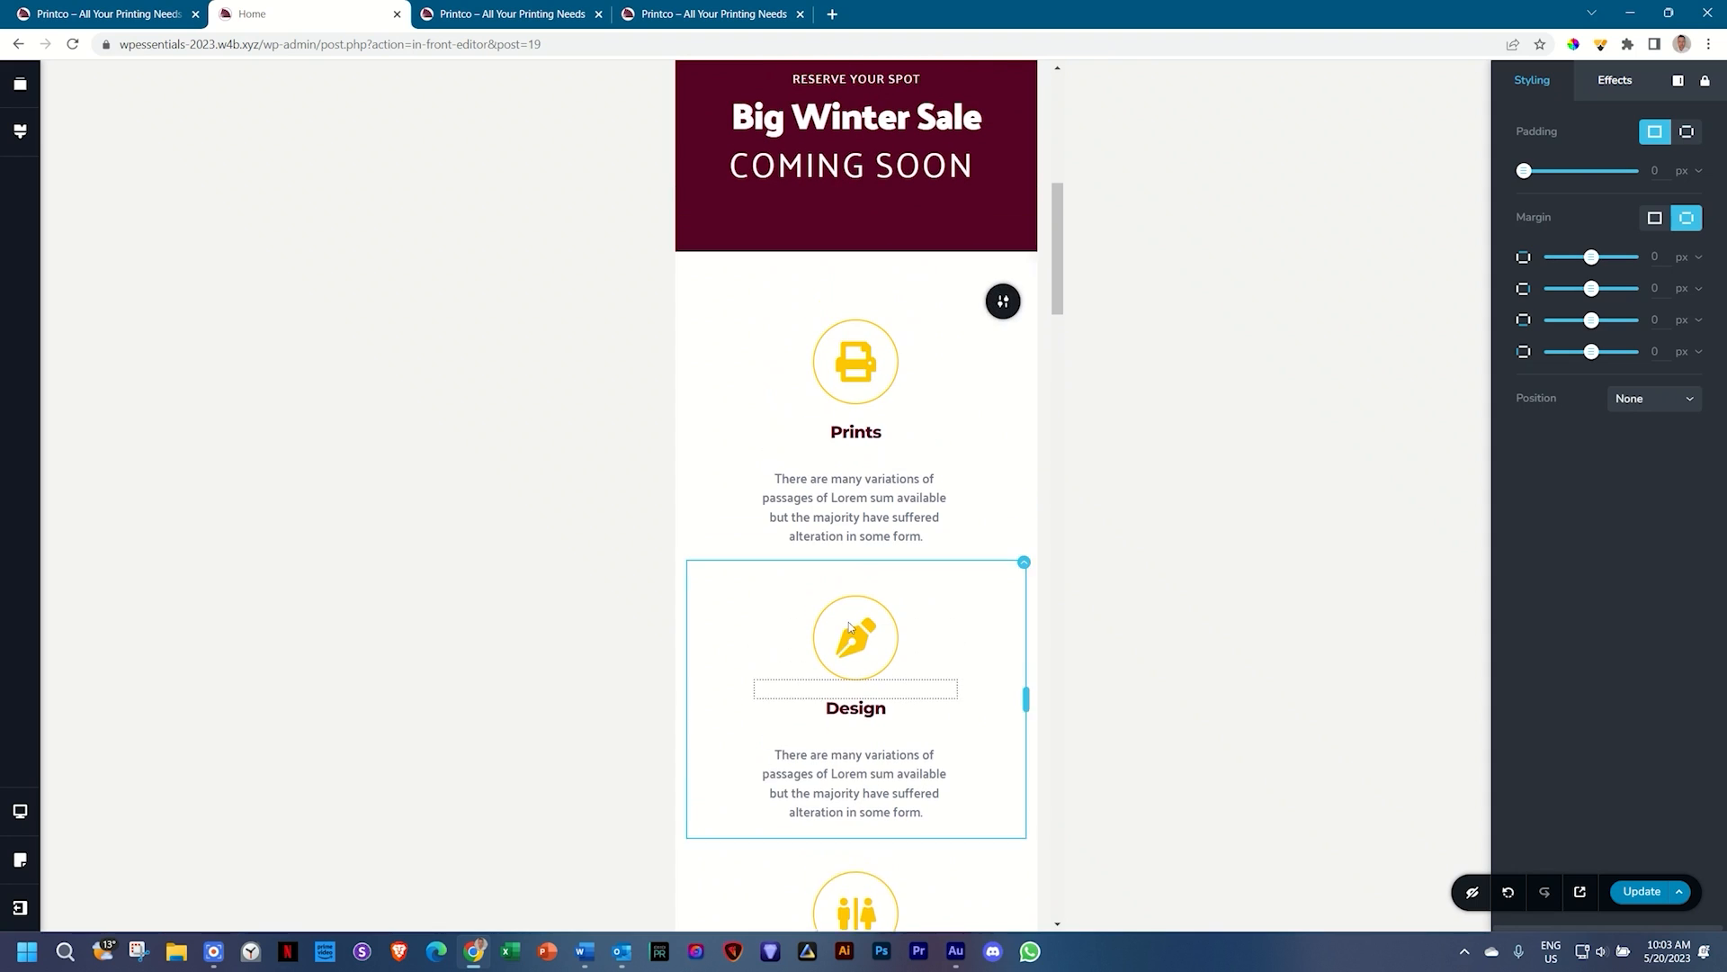
pyautogui.scroll(1, 849, 623)
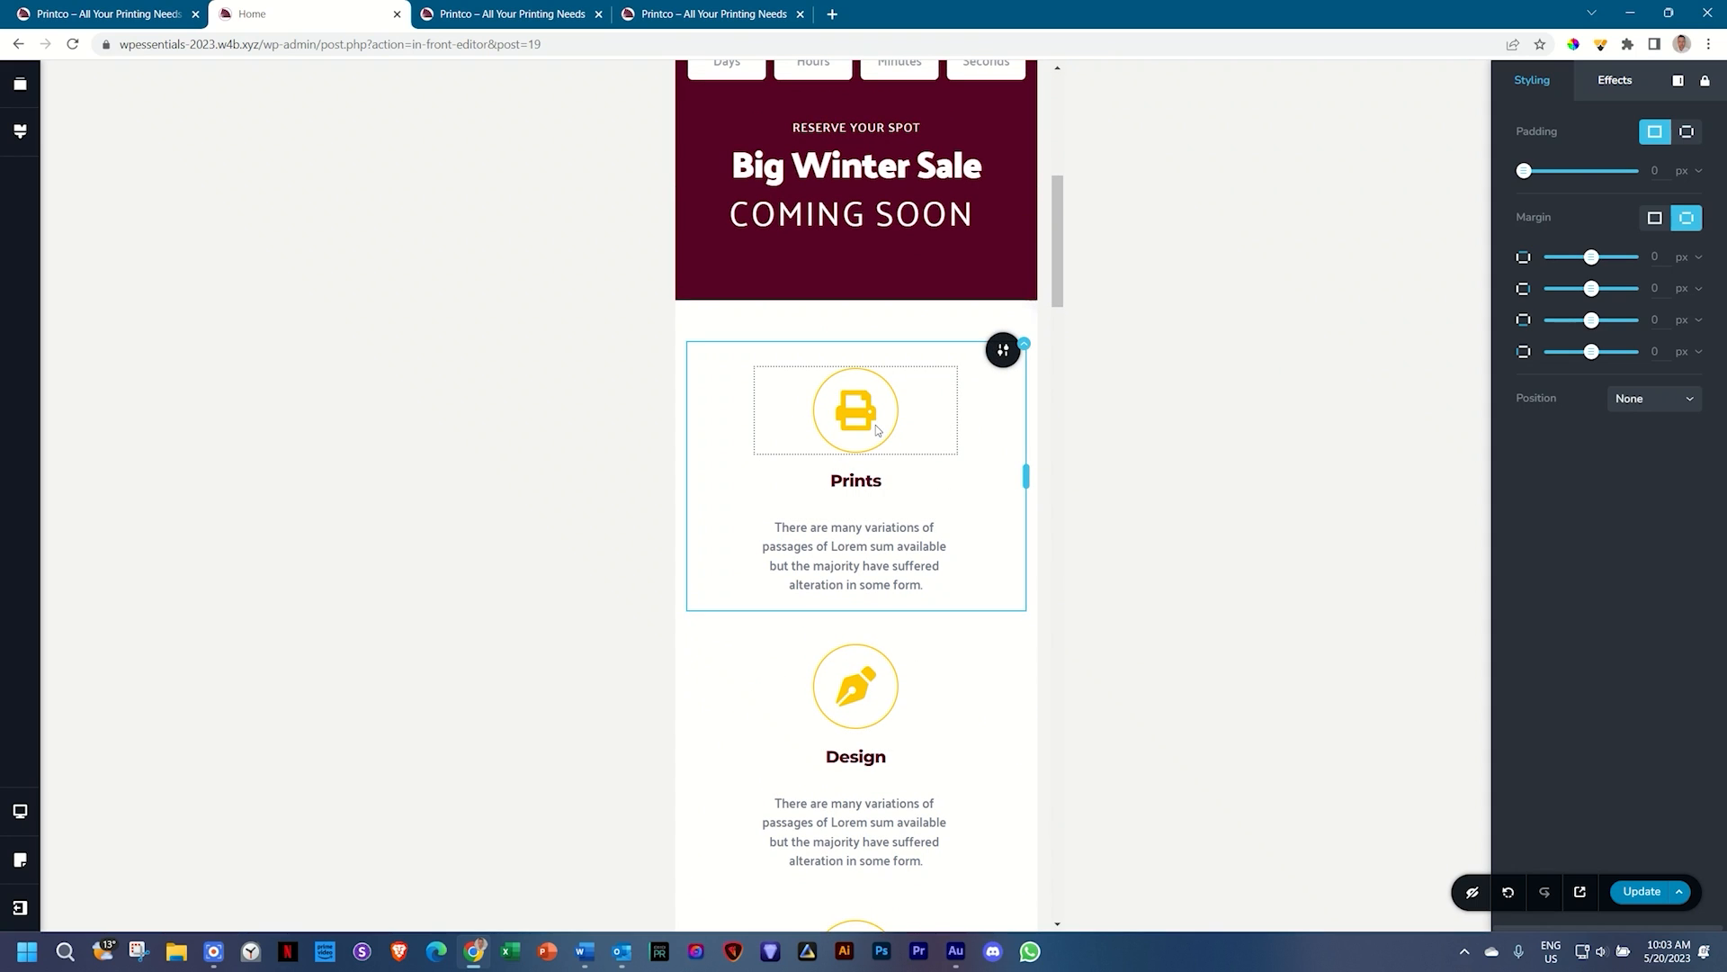
pyautogui.click(871, 430)
pyautogui.scroll(5, 783, 693)
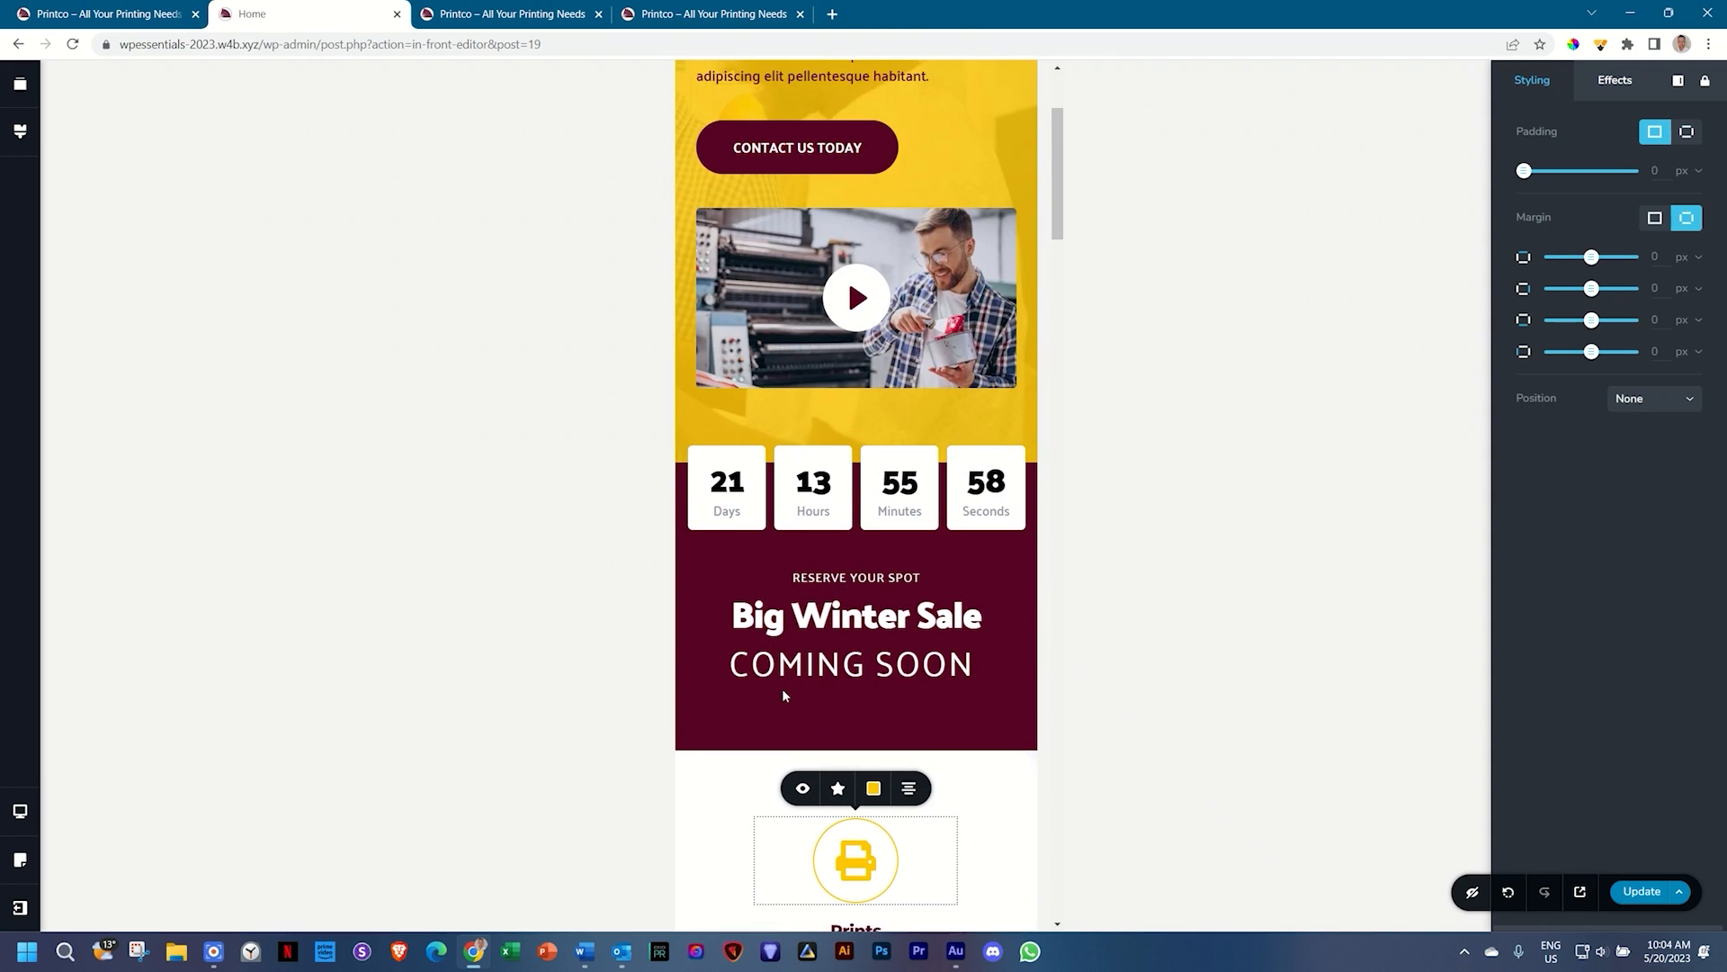
pyautogui.scroll(-1, 790, 437)
pyautogui.scroll(-12, 792, 437)
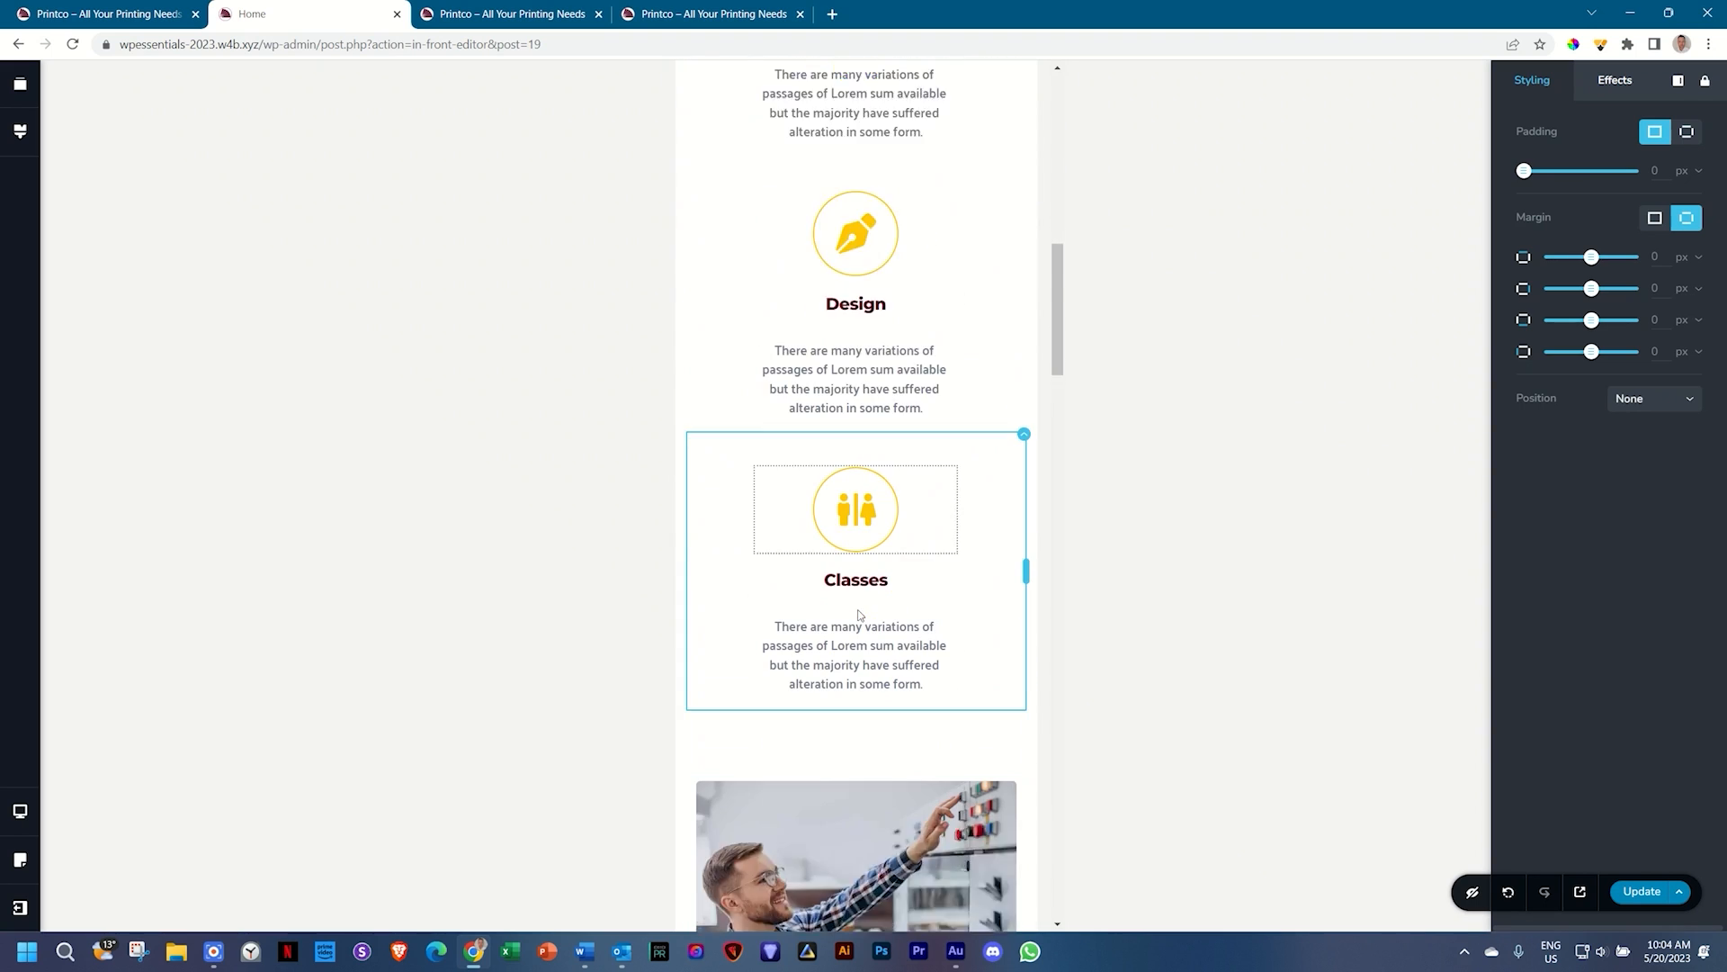
pyautogui.scroll(-18, 837, 546)
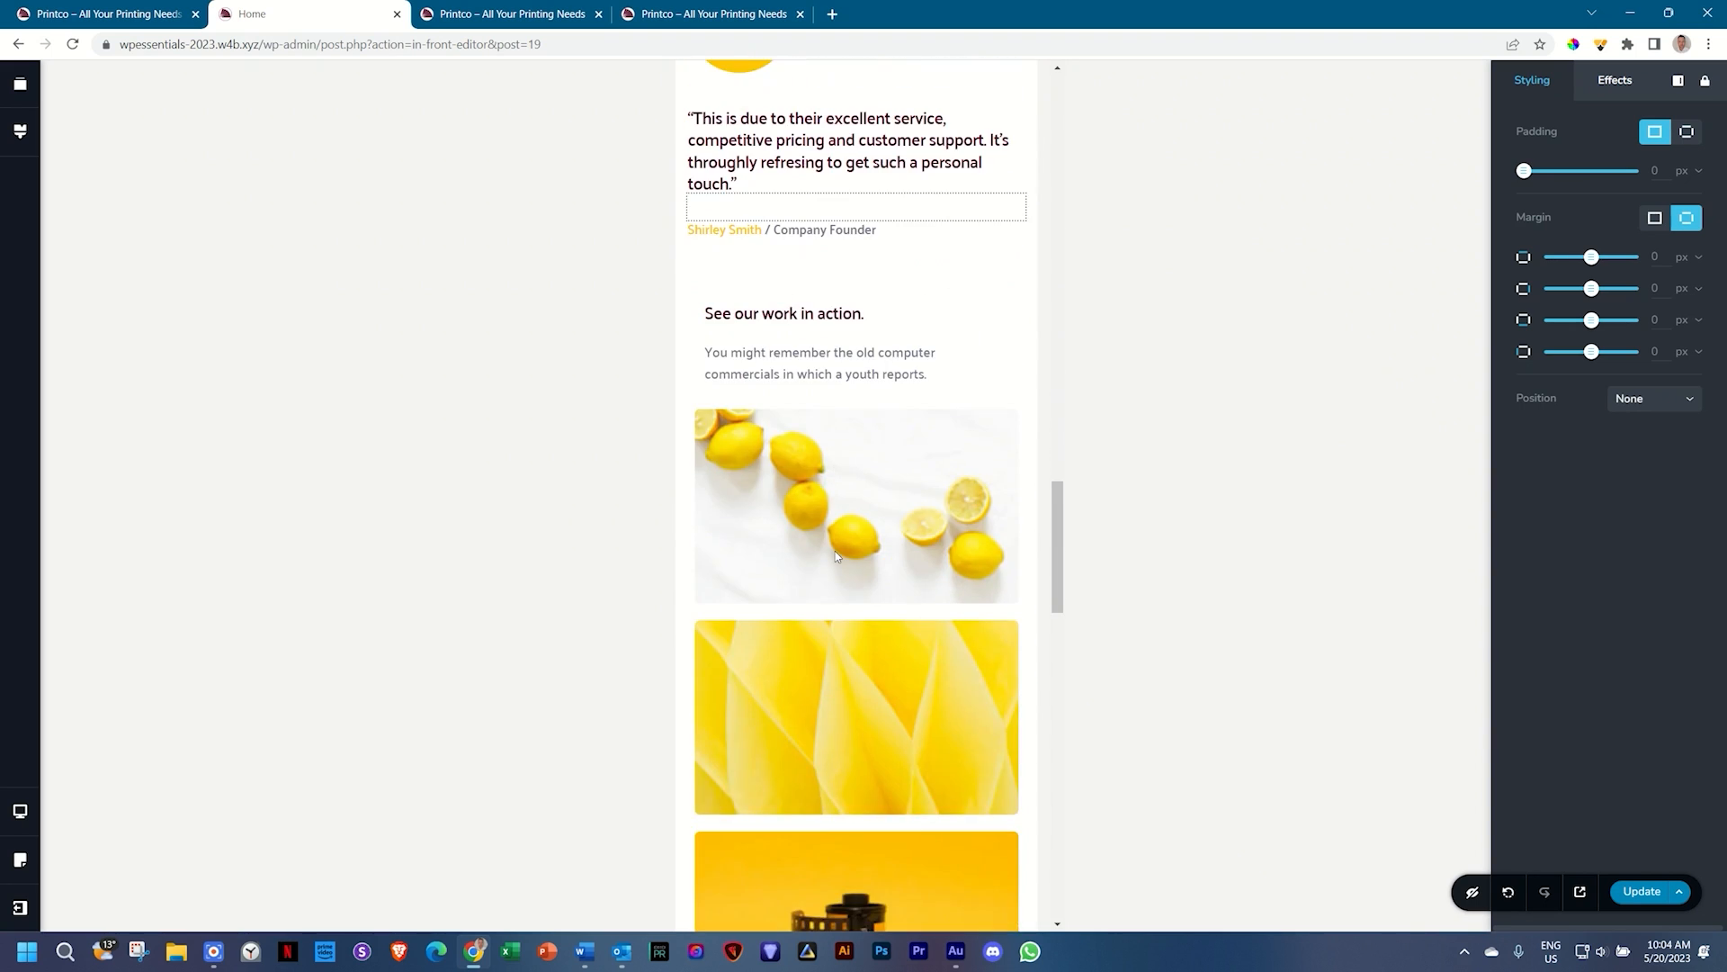
pyautogui.scroll(-4, 835, 551)
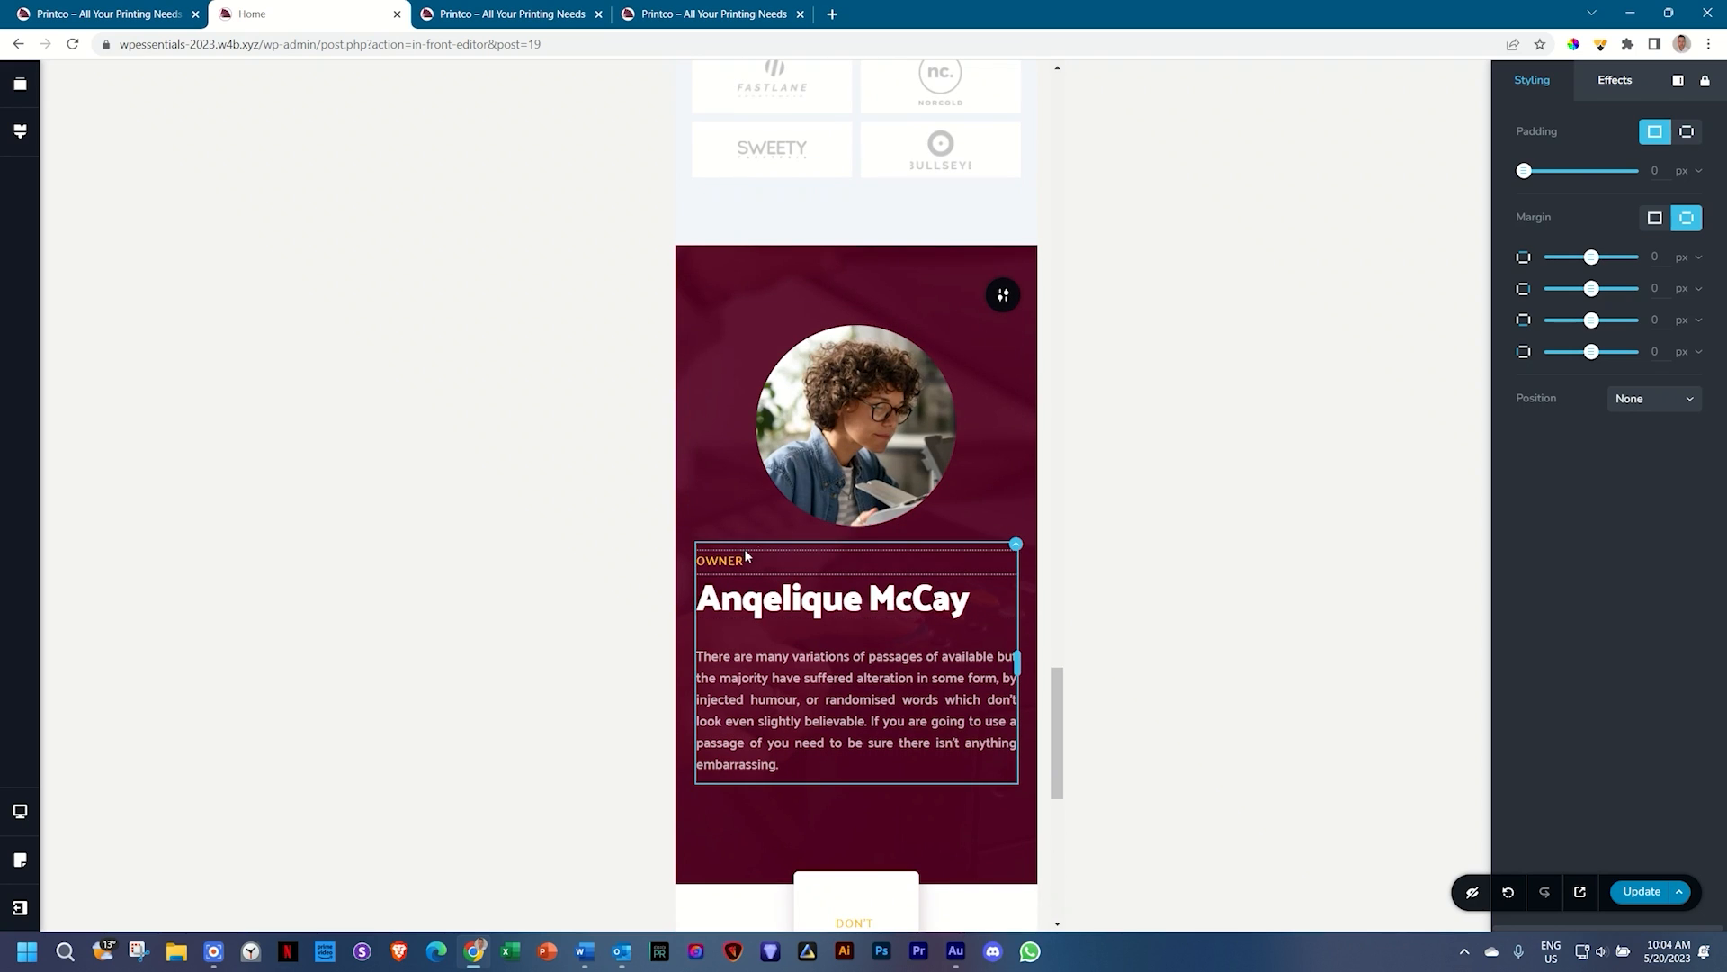
pyautogui.click(873, 454)
pyautogui.click(875, 559)
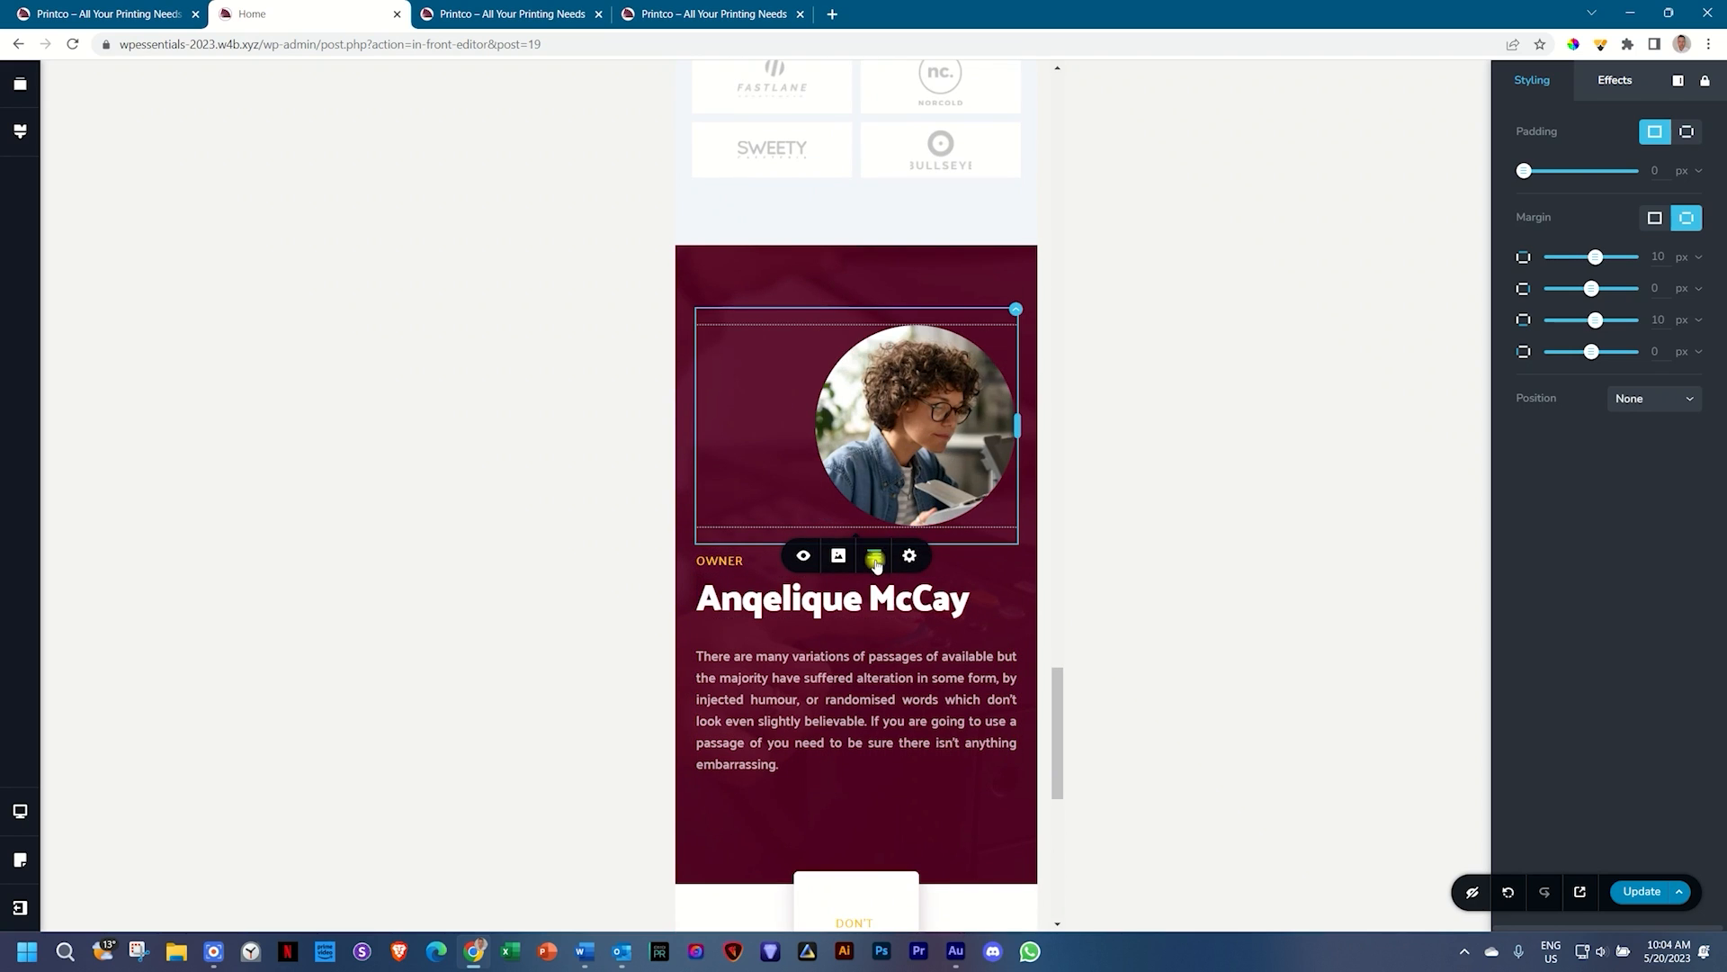
pyautogui.click(873, 558)
pyautogui.click(848, 742)
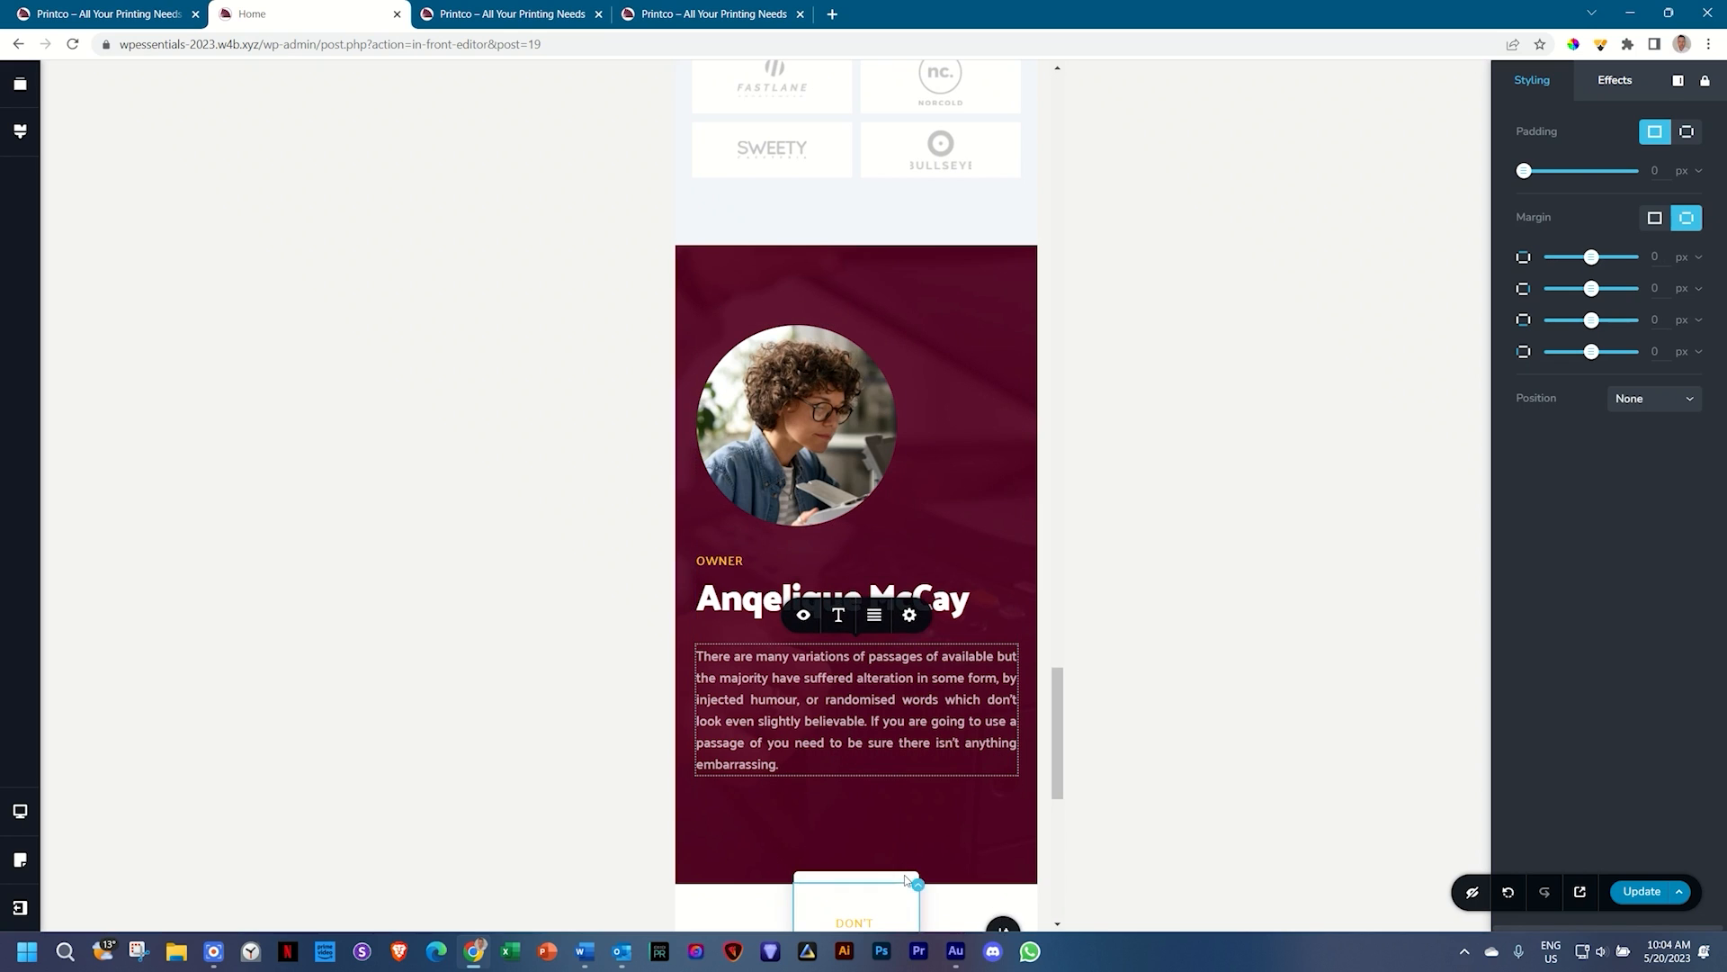
pyautogui.scroll(-6, 894, 846)
pyautogui.scroll(-1, 906, 850)
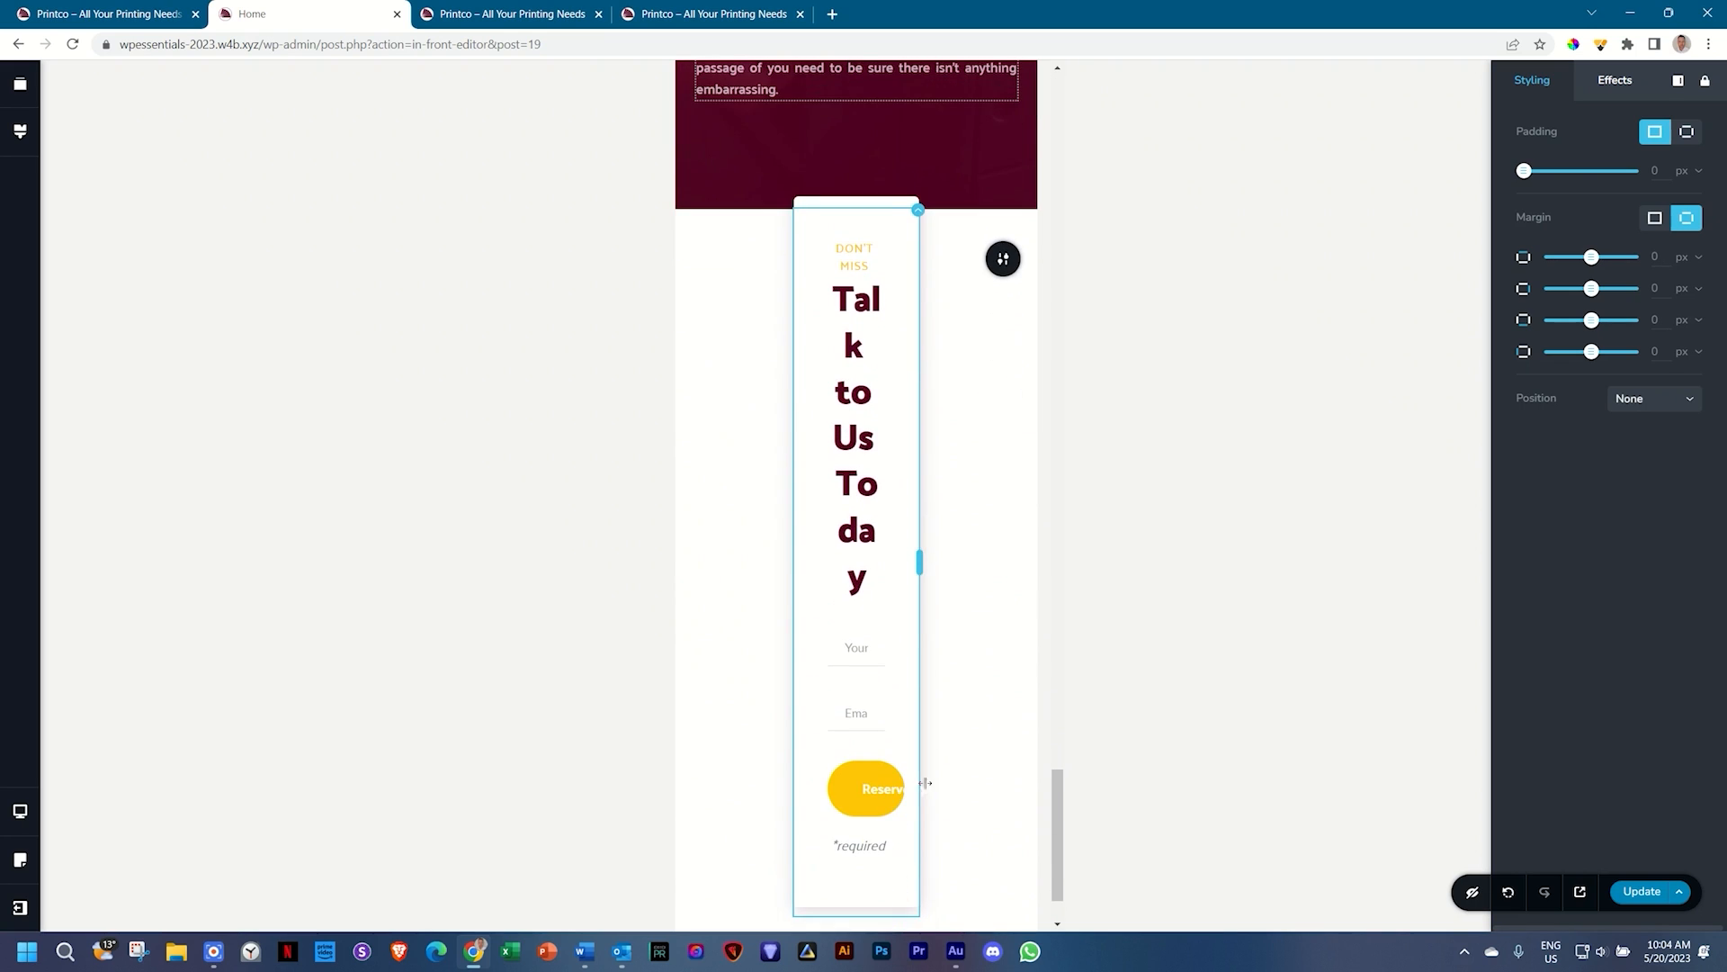
pyautogui.click(999, 259)
pyautogui.click(999, 261)
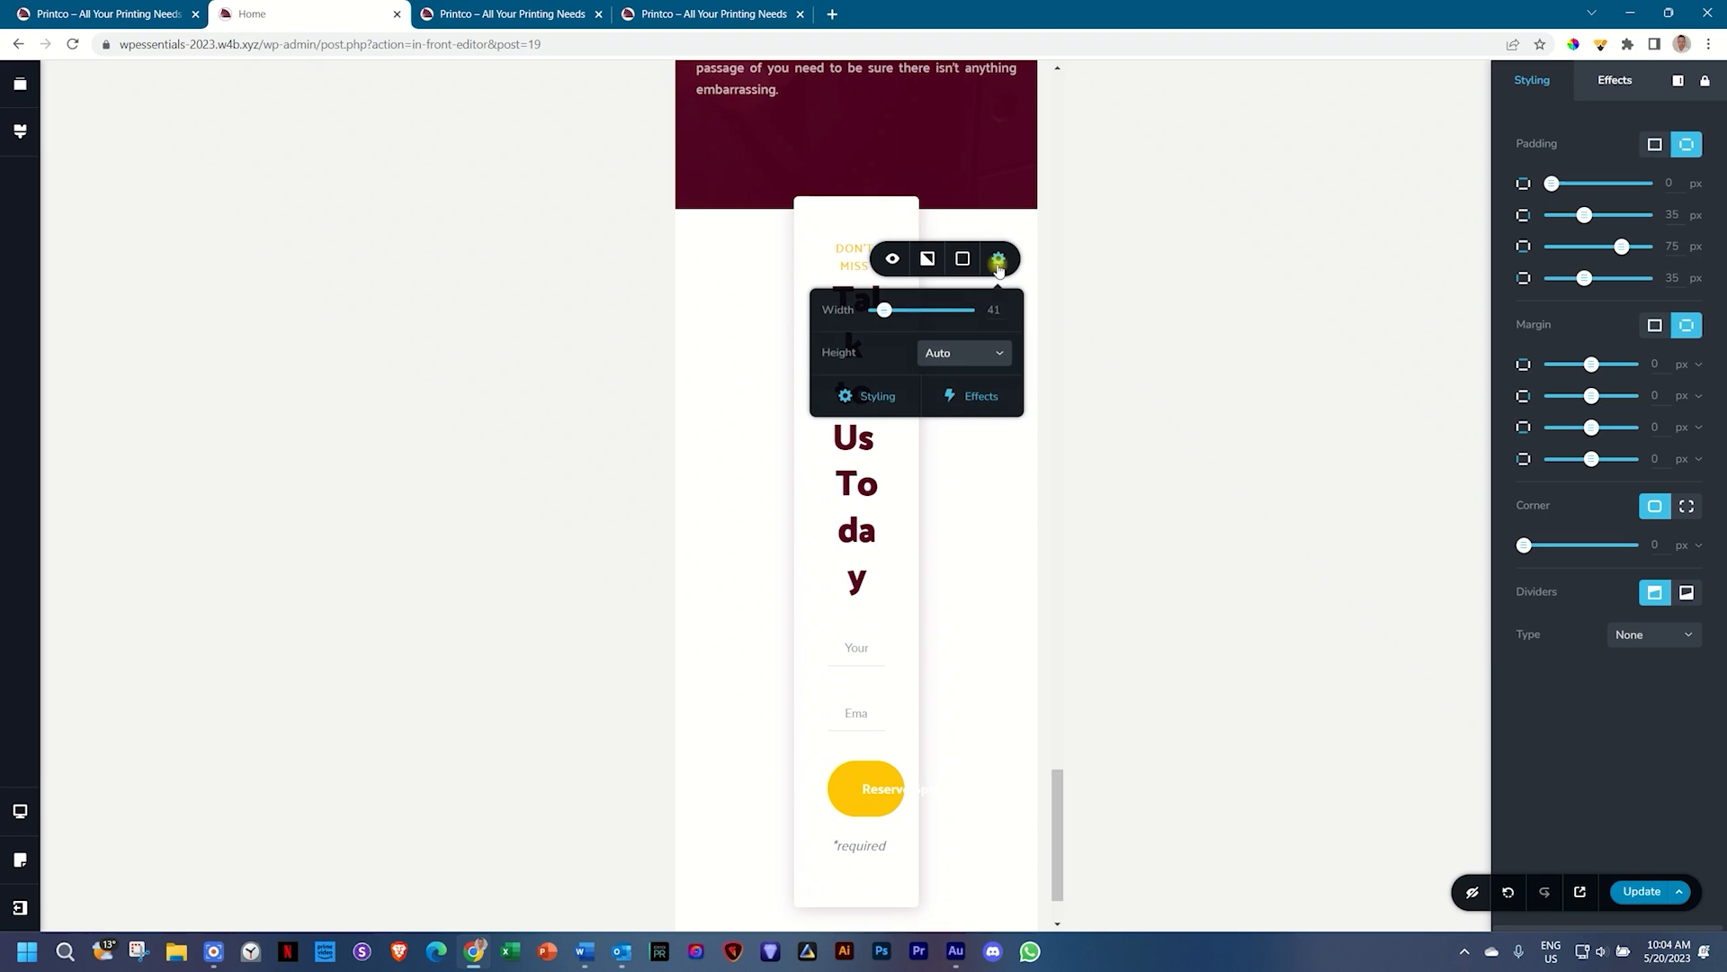
pyautogui.moveTo(886, 314); pyautogui.dragTo(975, 434)
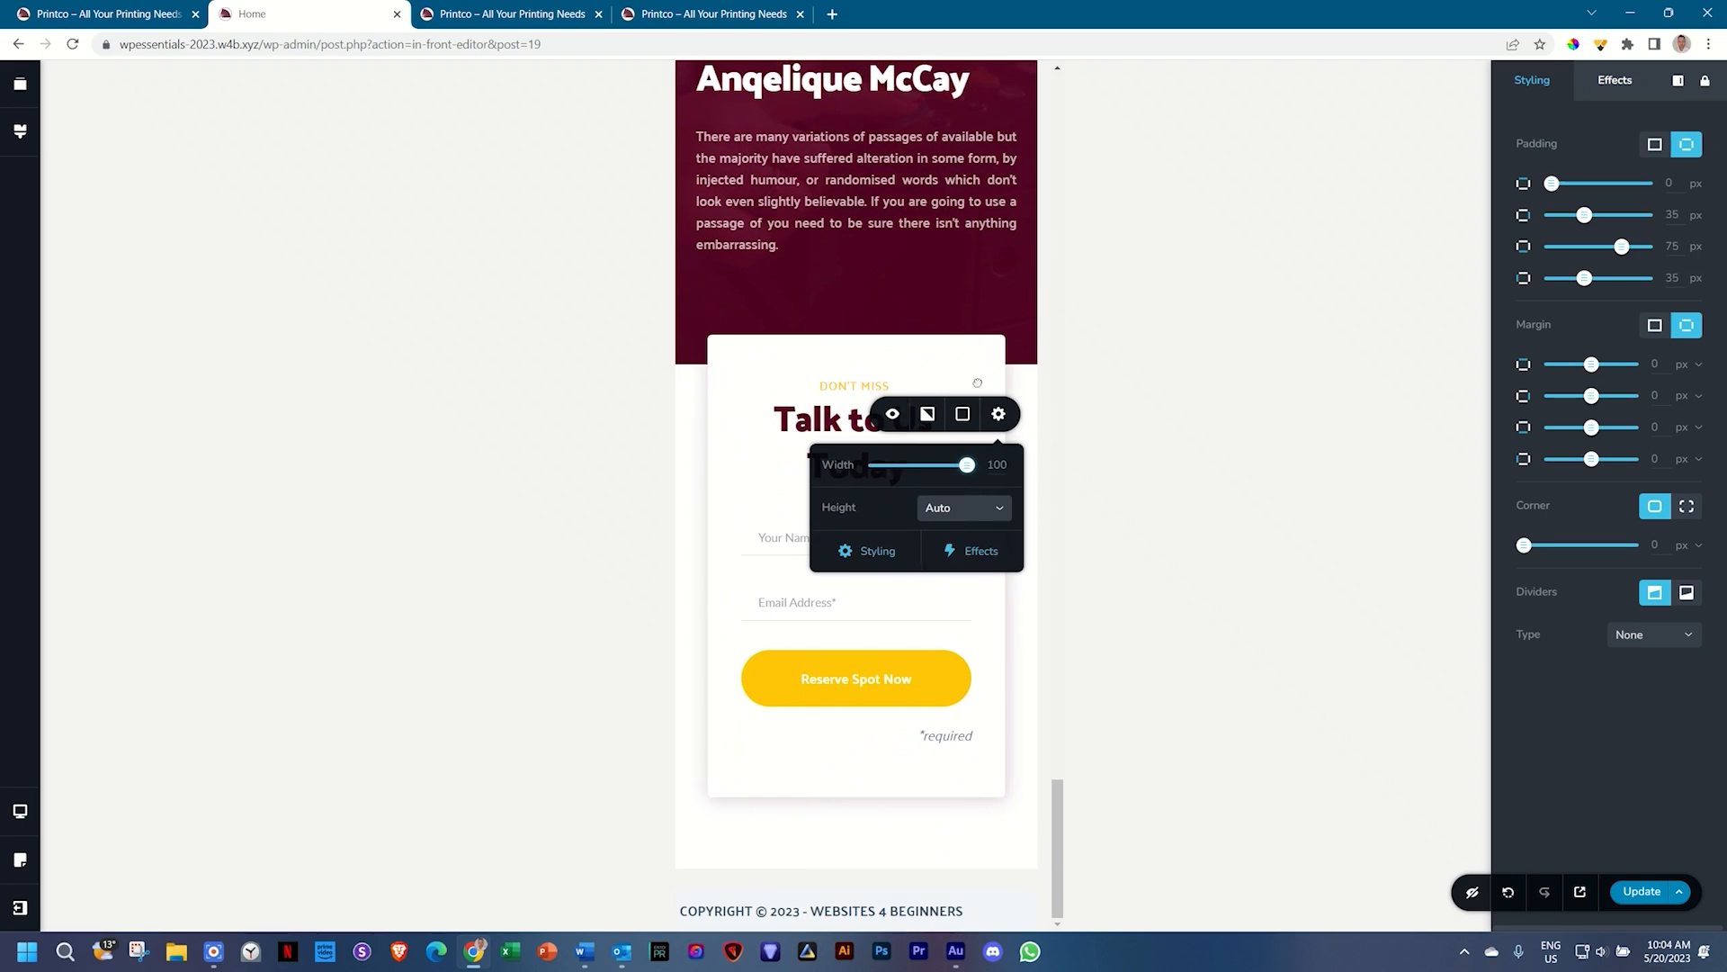
pyautogui.click(1008, 646)
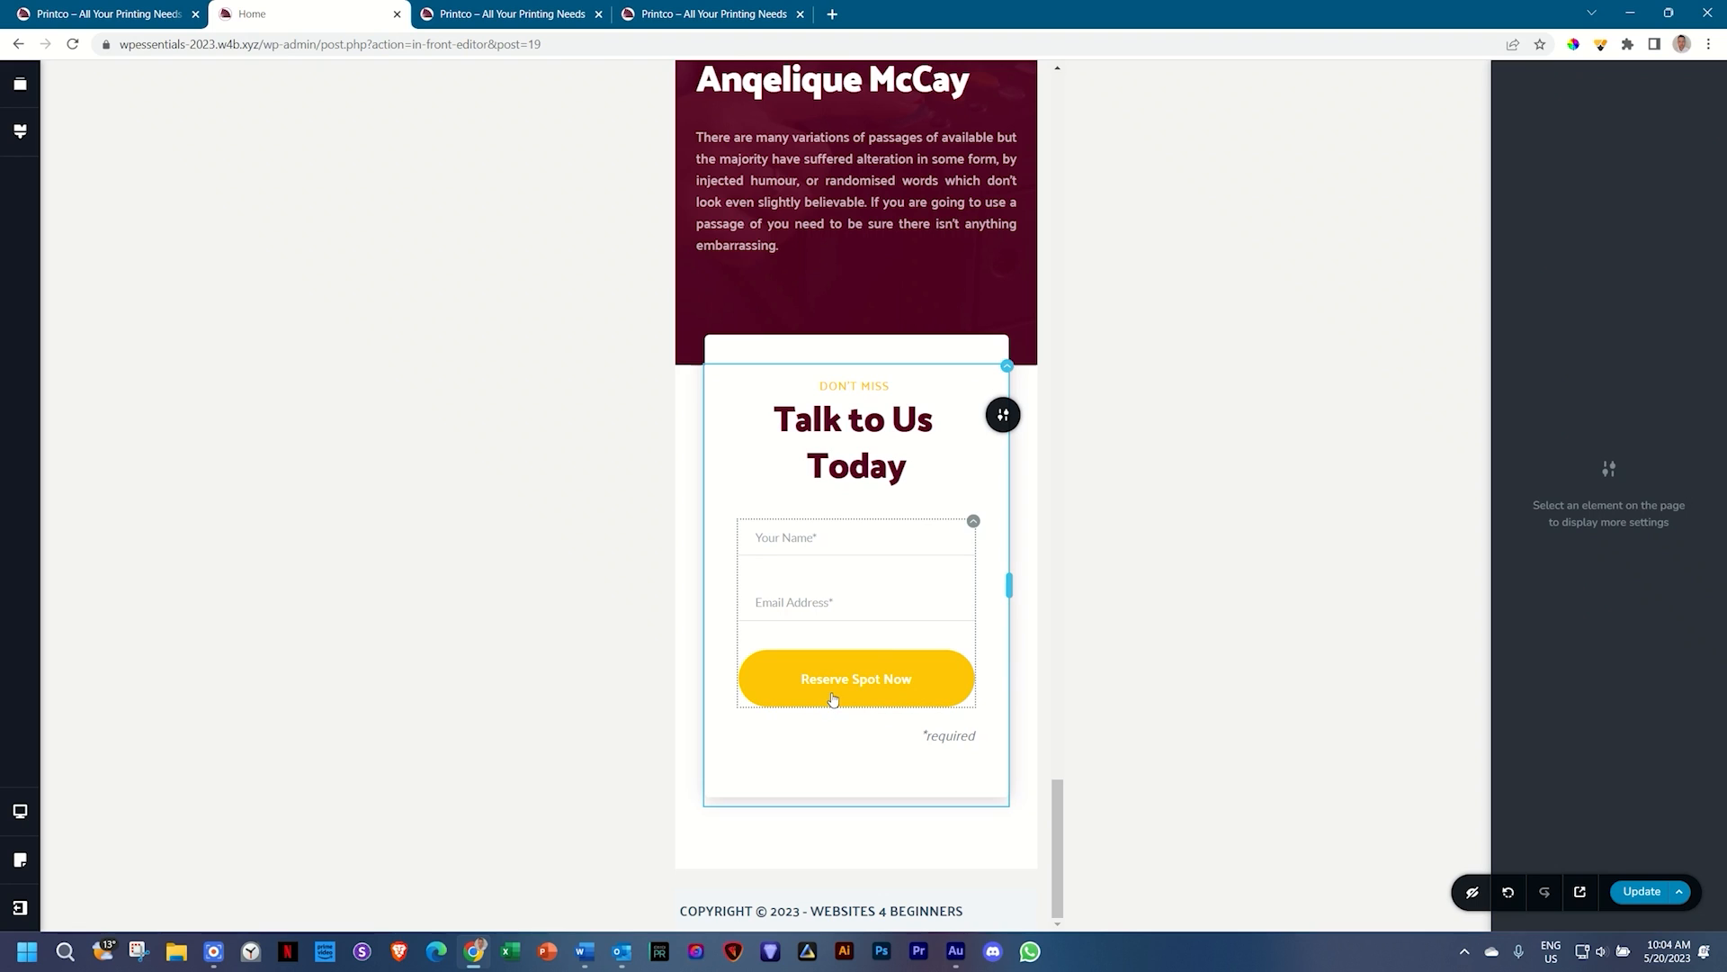
pyautogui.click(866, 671)
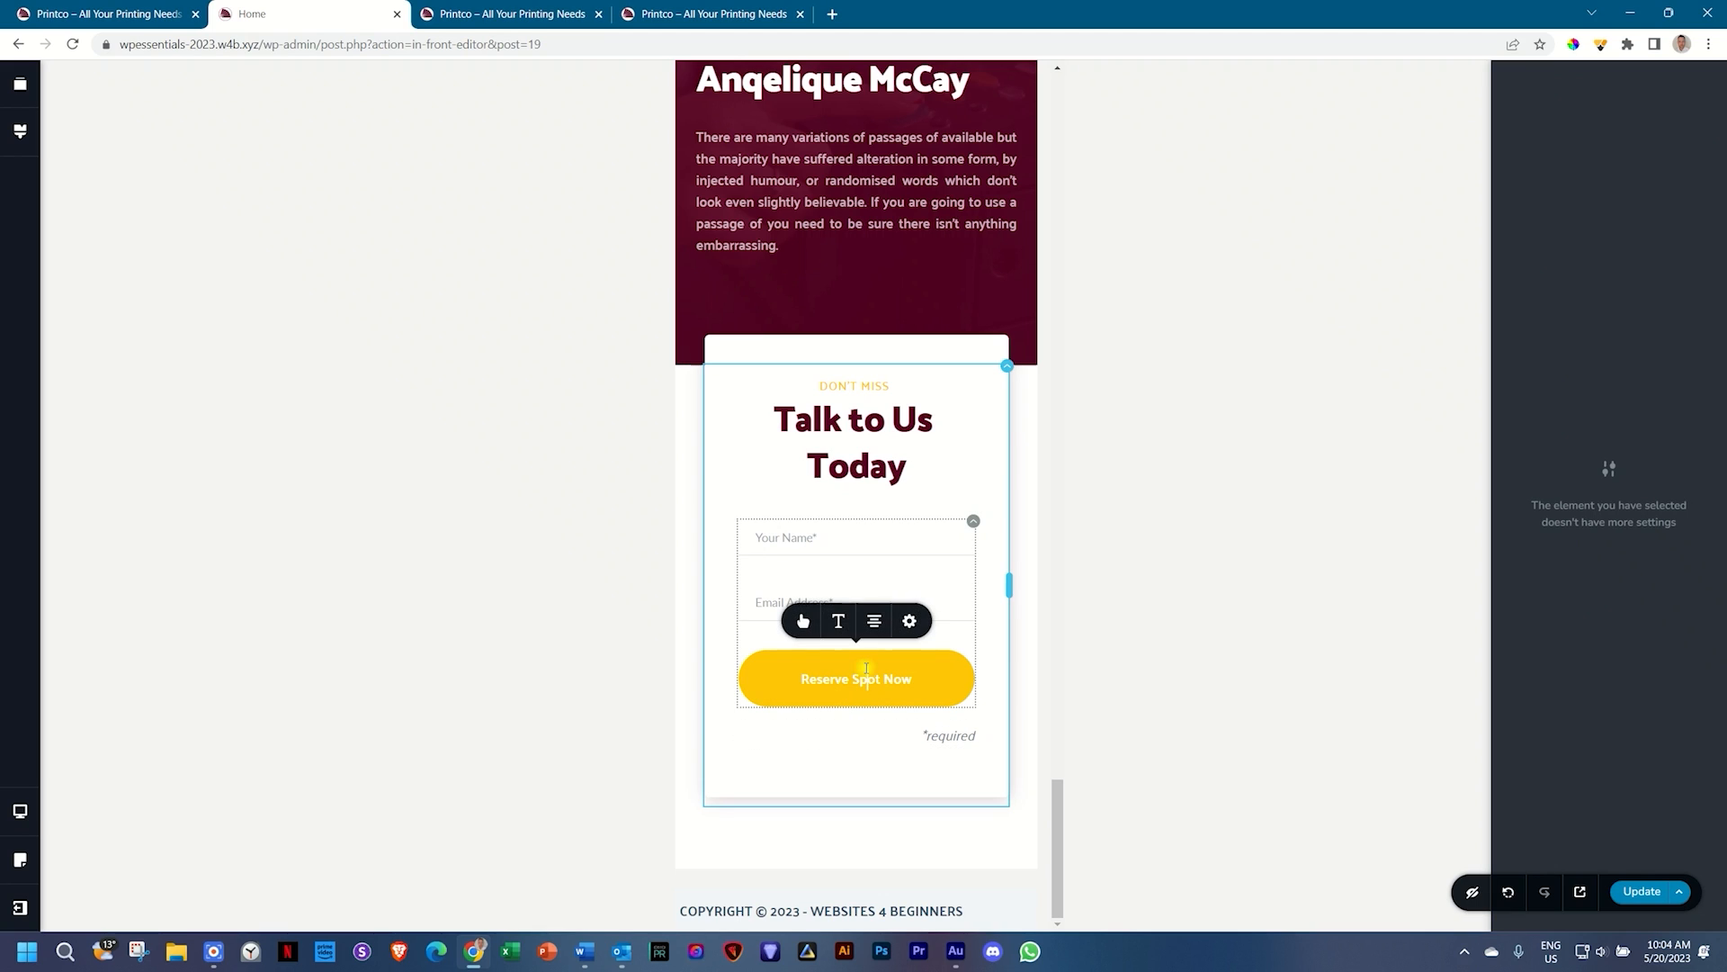
pyautogui.click(911, 621)
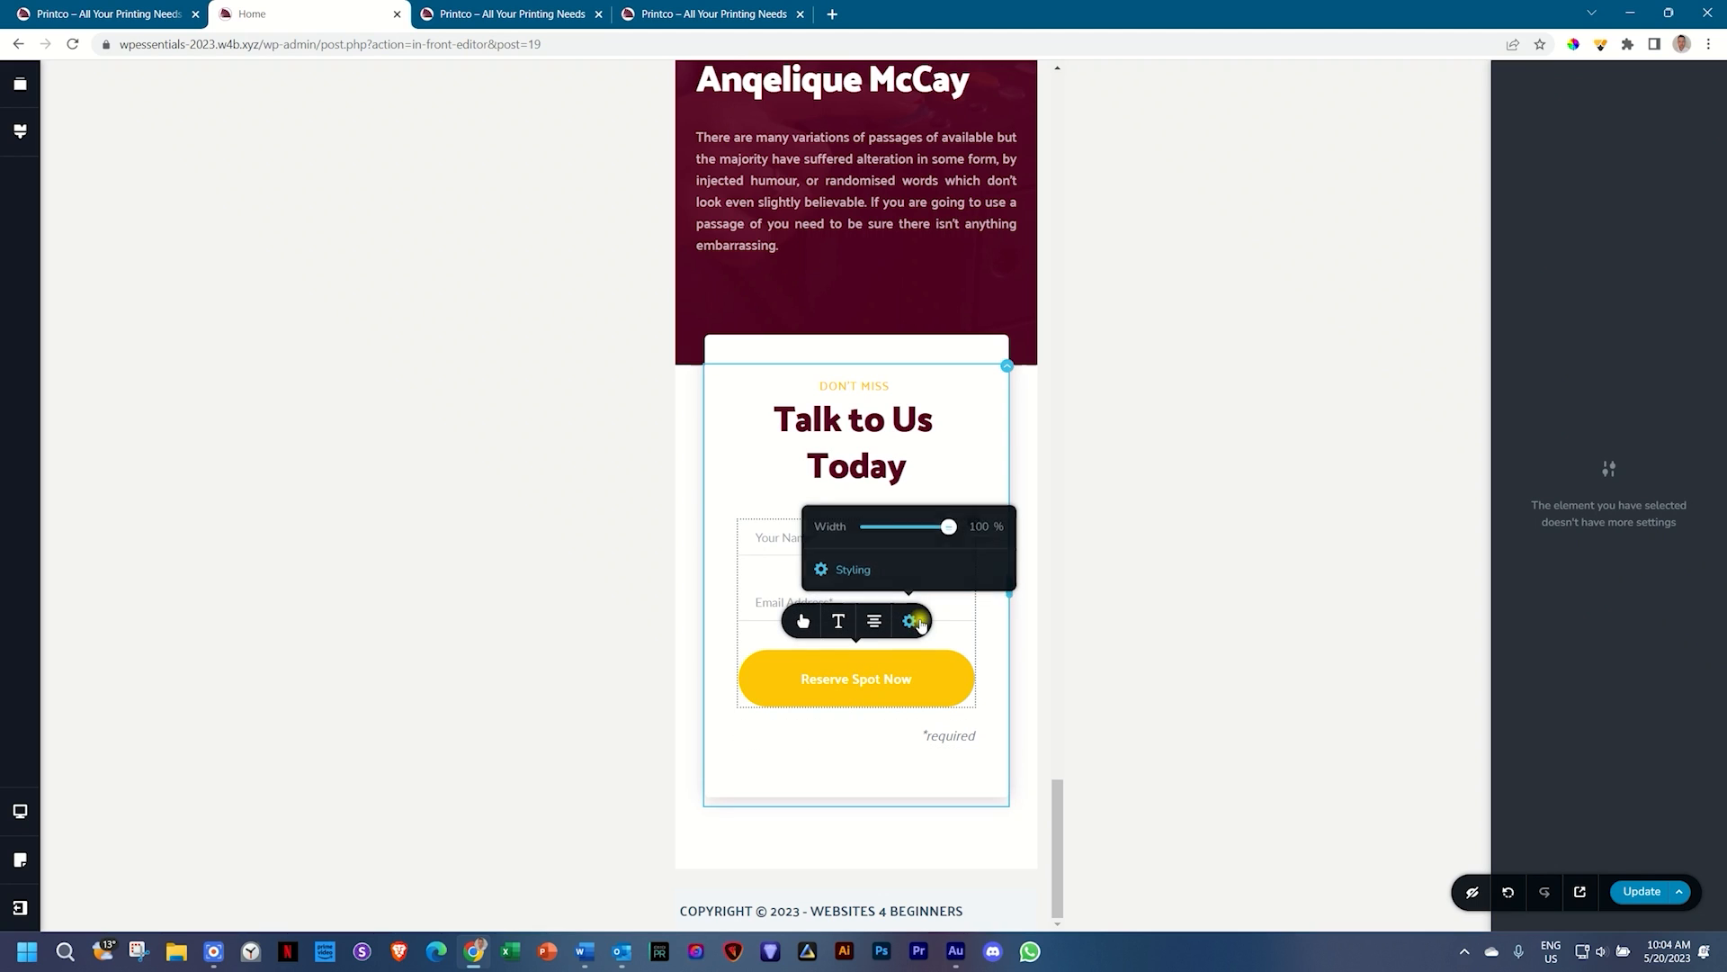
pyautogui.click(864, 779)
pyautogui.scroll(20, 864, 779)
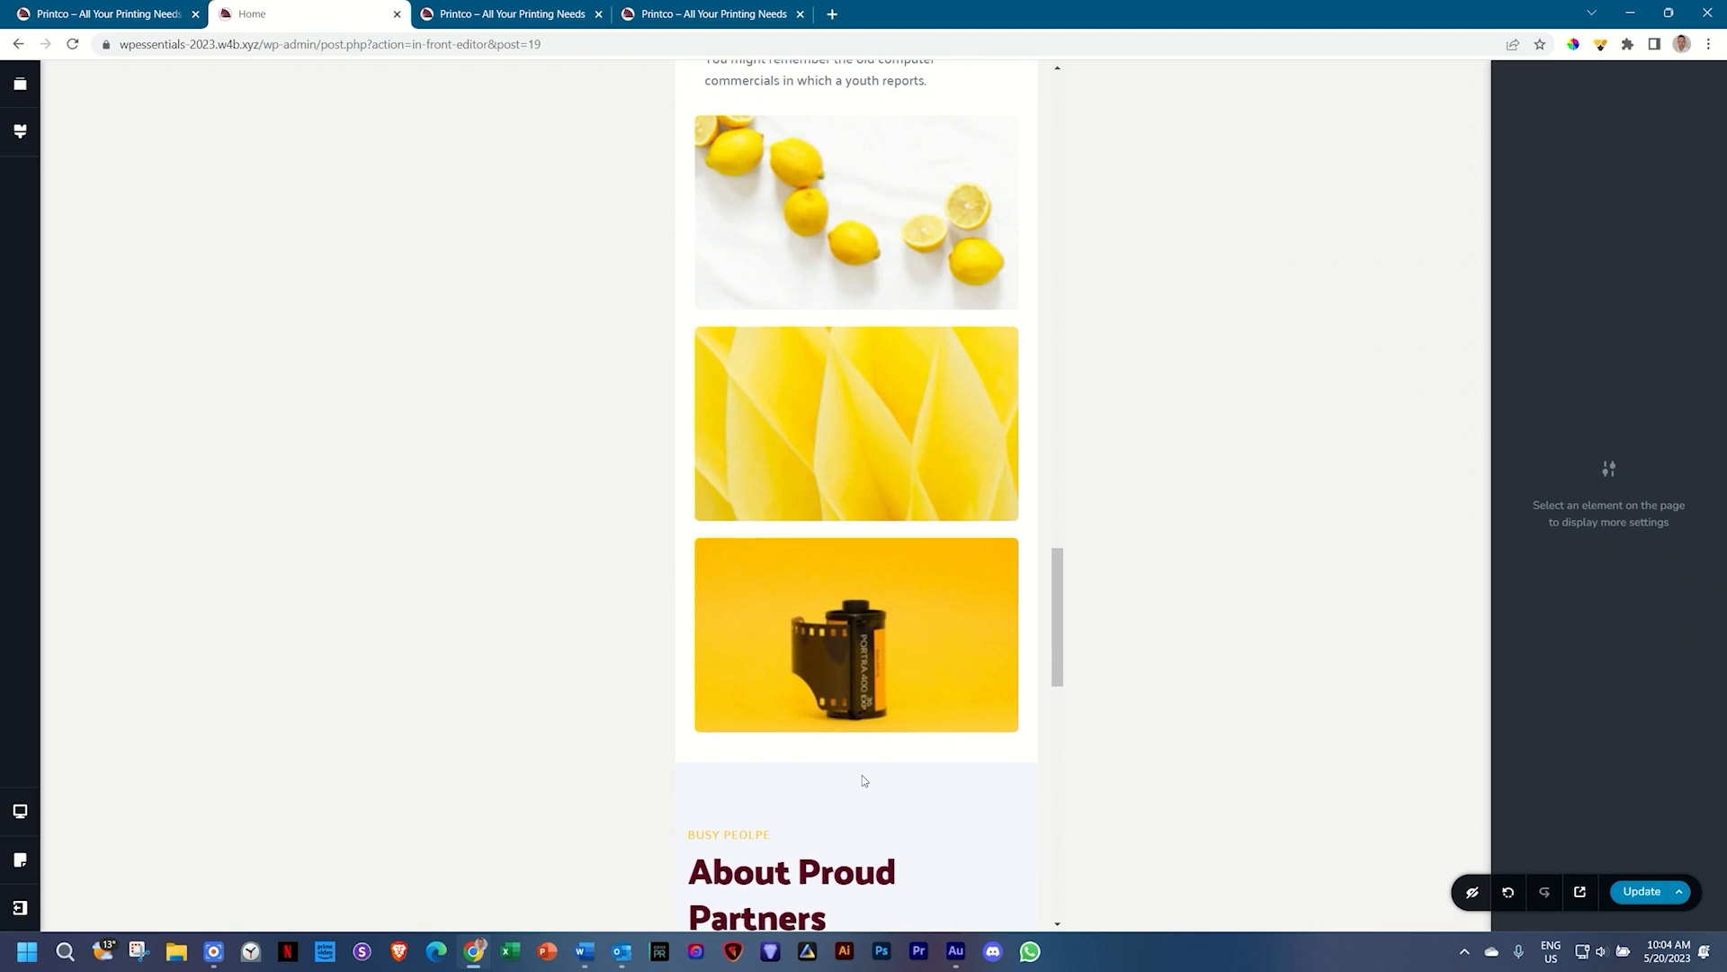
# Step: Switch the device preview through Tablet to Desktop, then scroll through the full-width page
pyautogui.scroll(15, 862, 779)
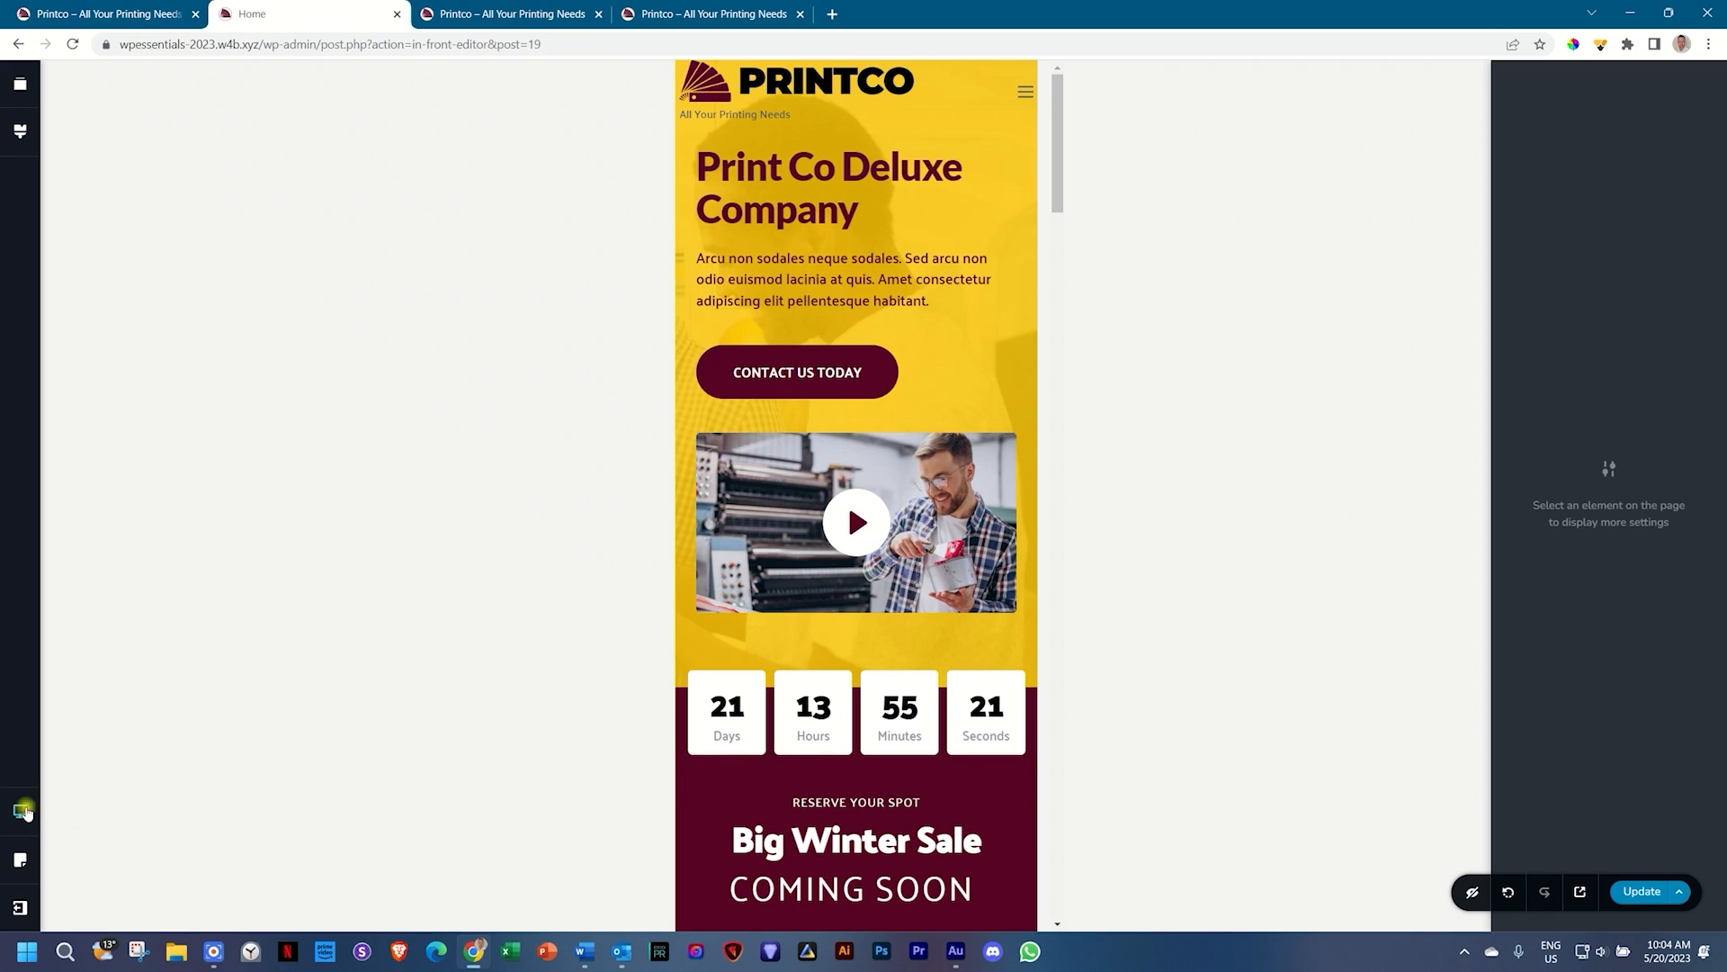
pyautogui.click(25, 812)
pyautogui.click(95, 803)
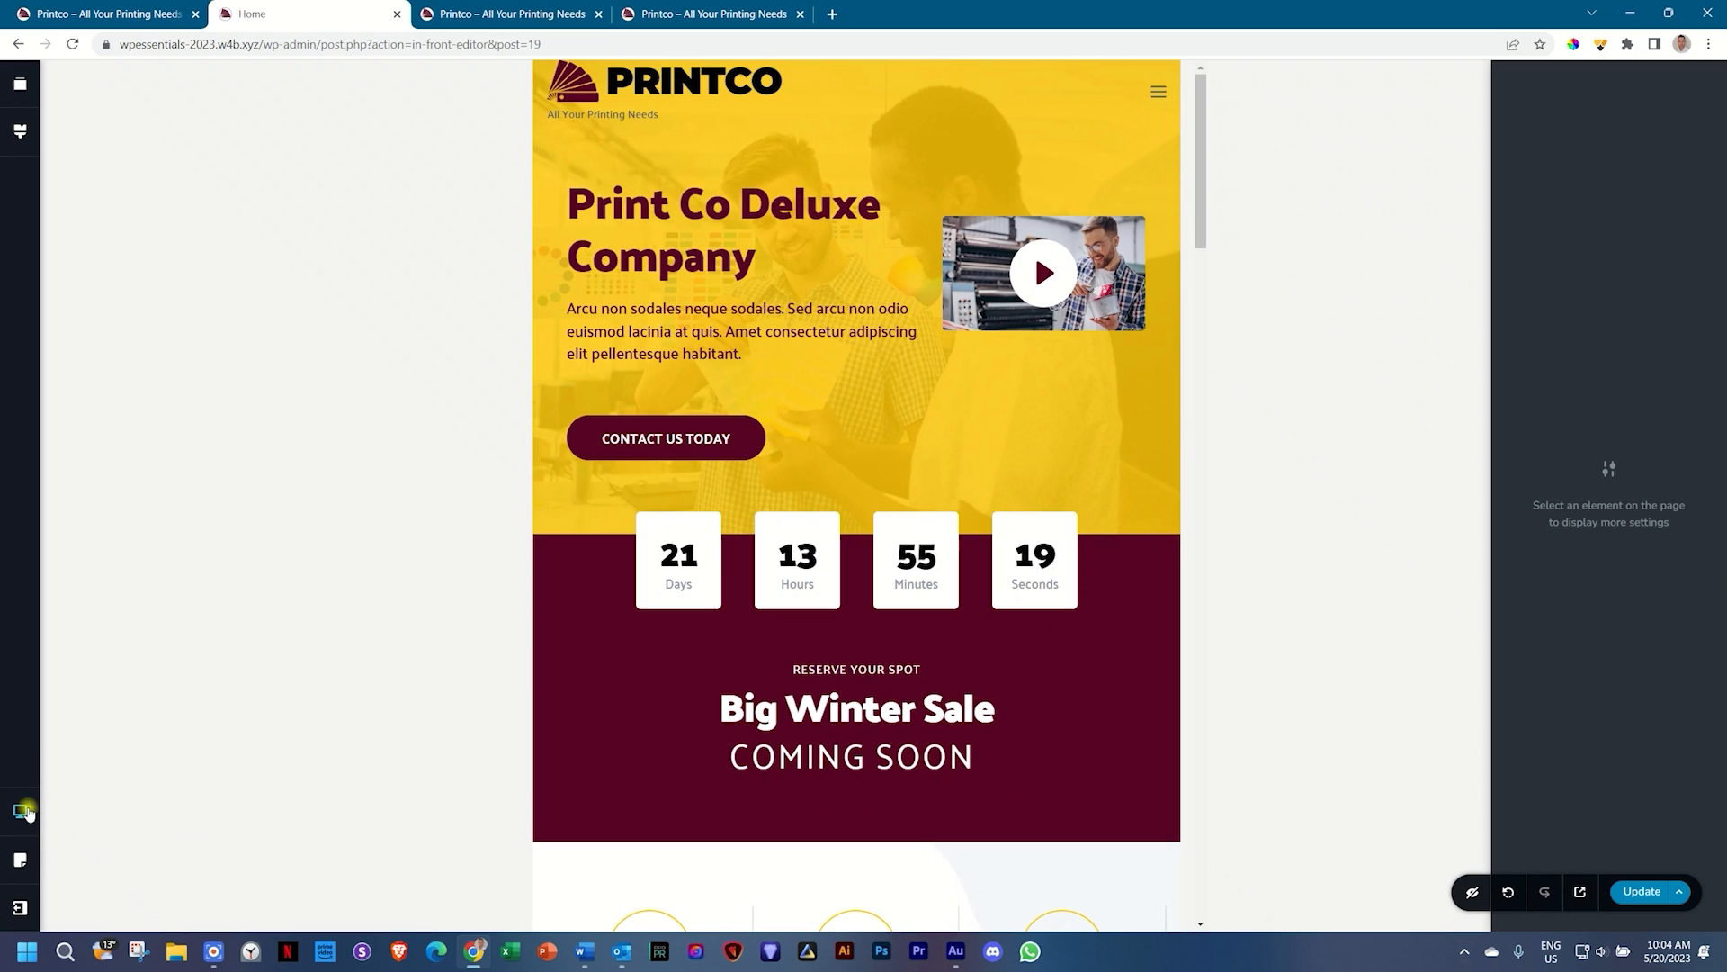
pyautogui.click(25, 812)
pyautogui.click(92, 776)
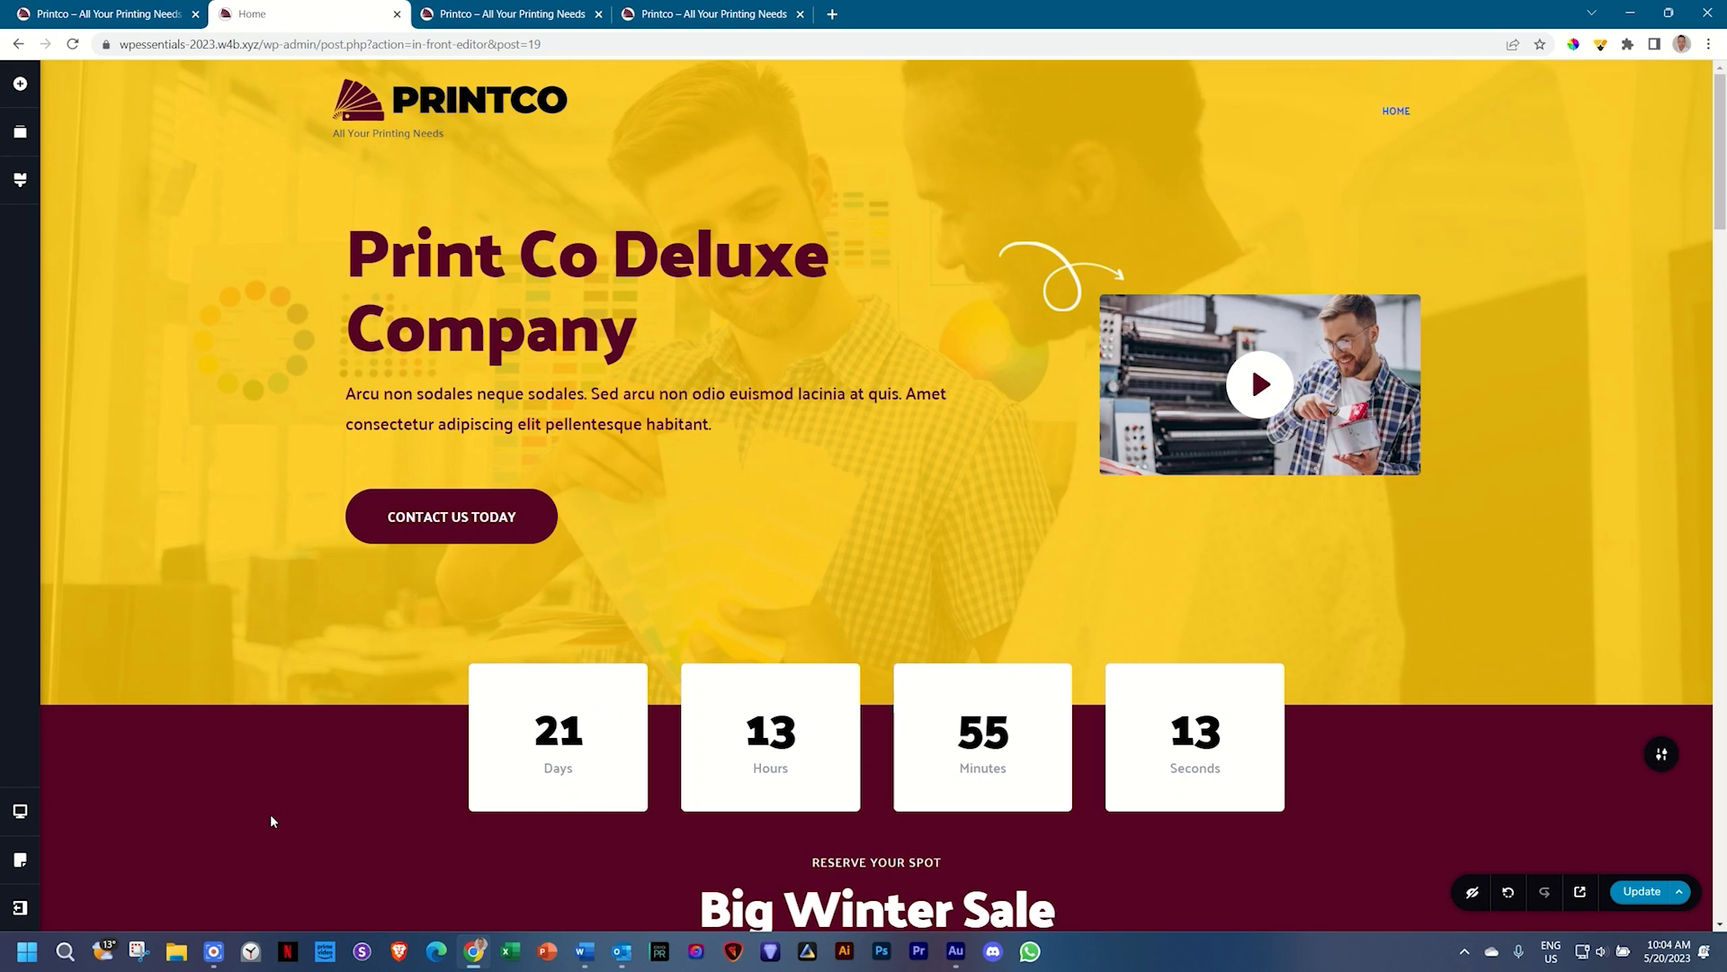
pyautogui.scroll(-10, 270, 819)
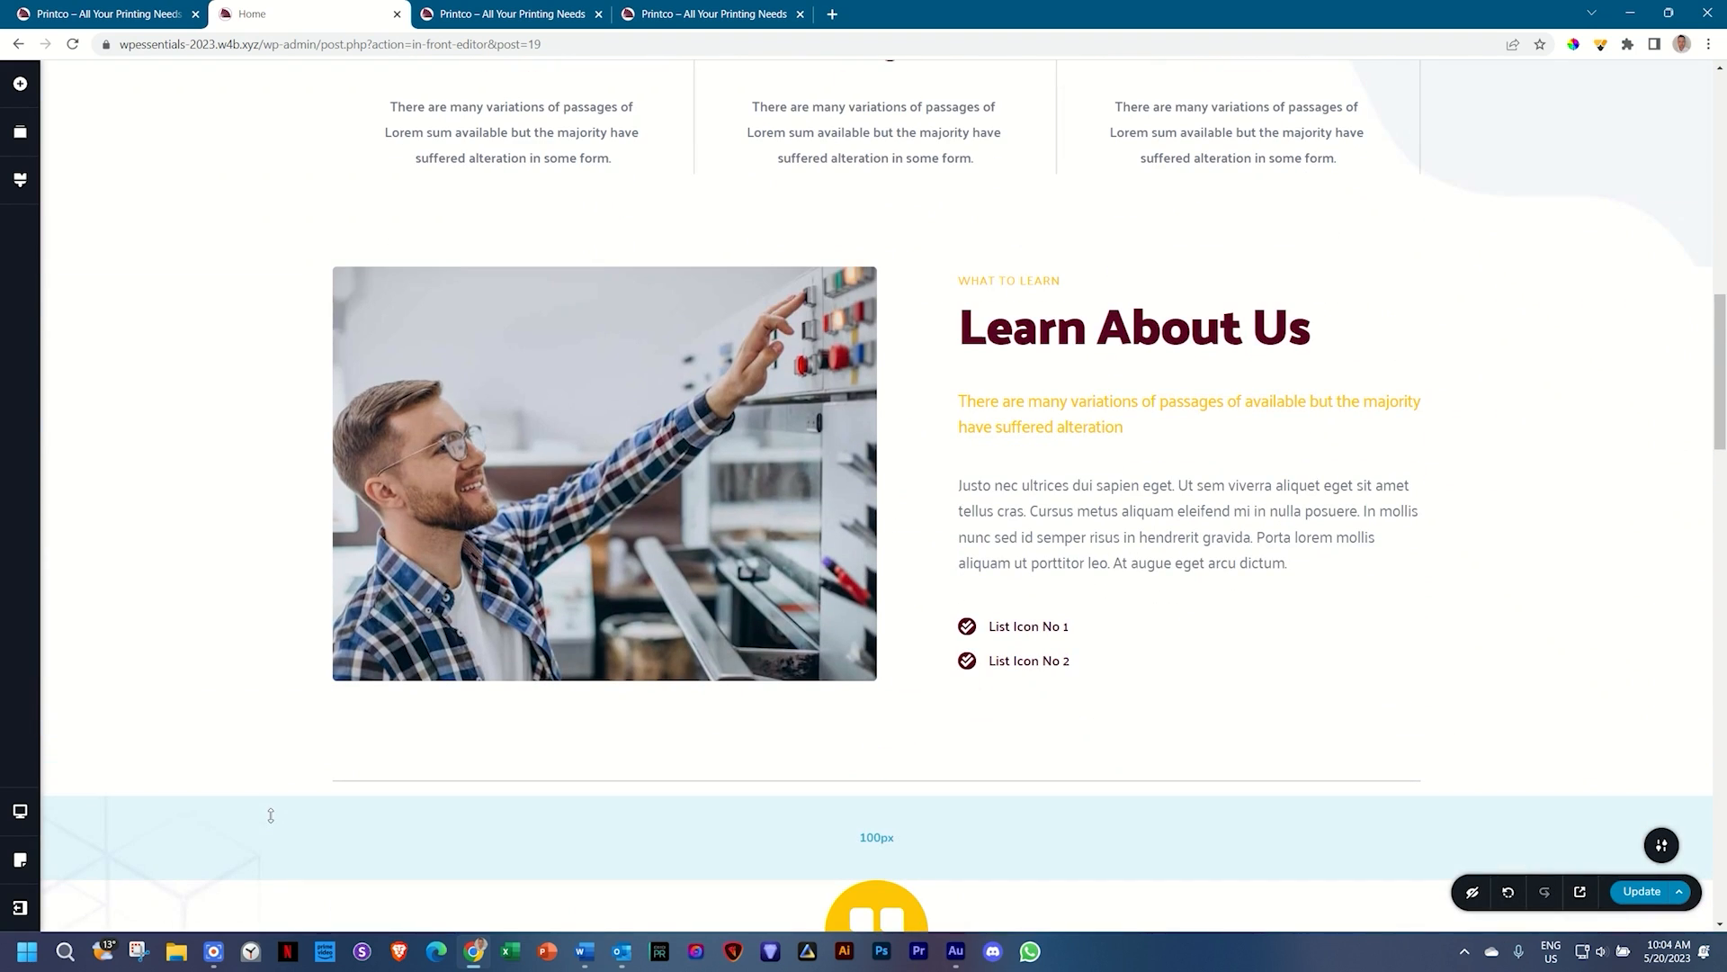
pyautogui.scroll(-8, 270, 815)
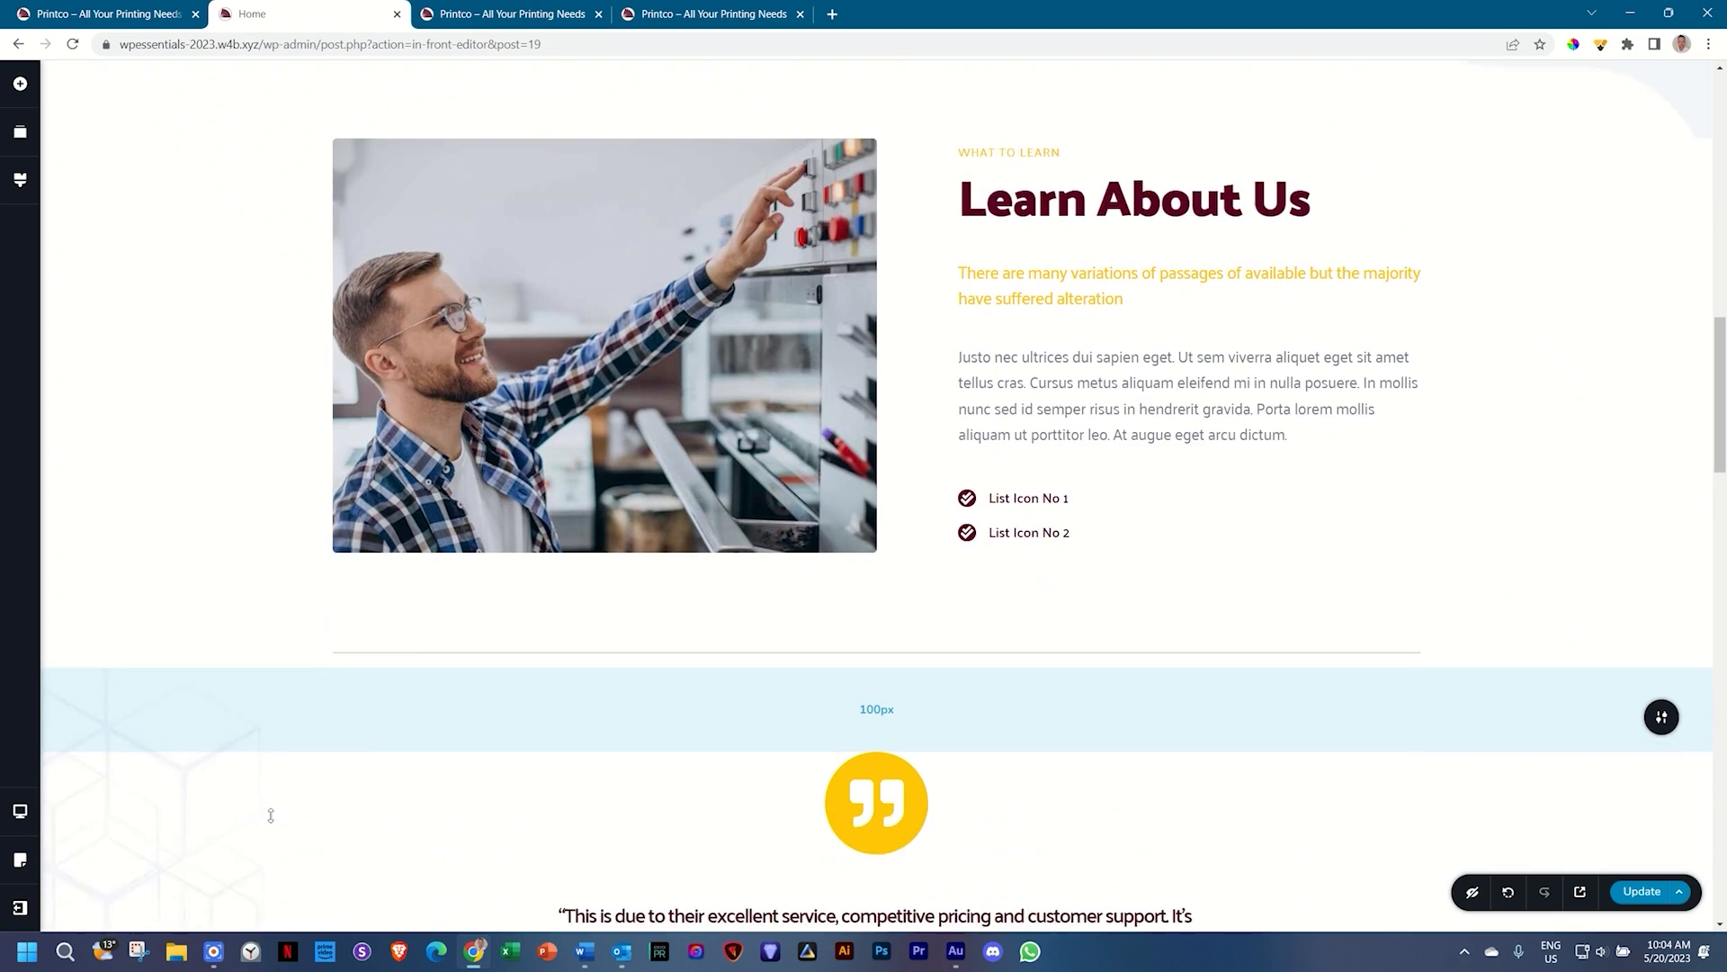
pyautogui.scroll(-15, 273, 820)
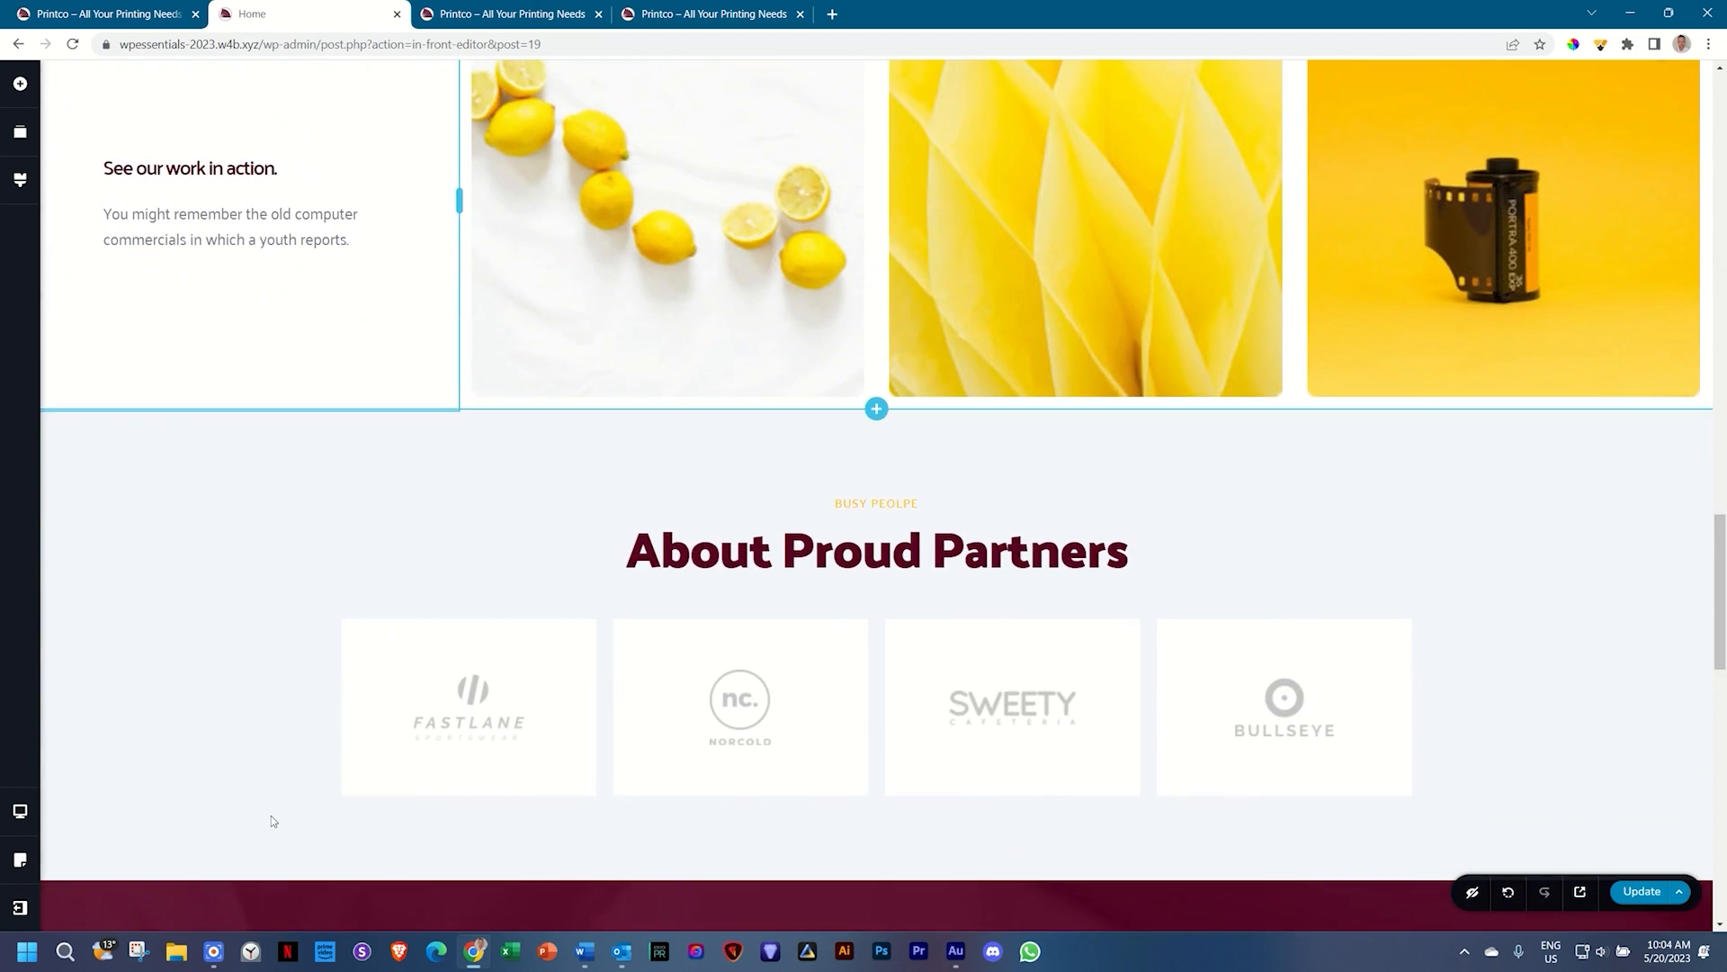
pyautogui.scroll(-5, 273, 820)
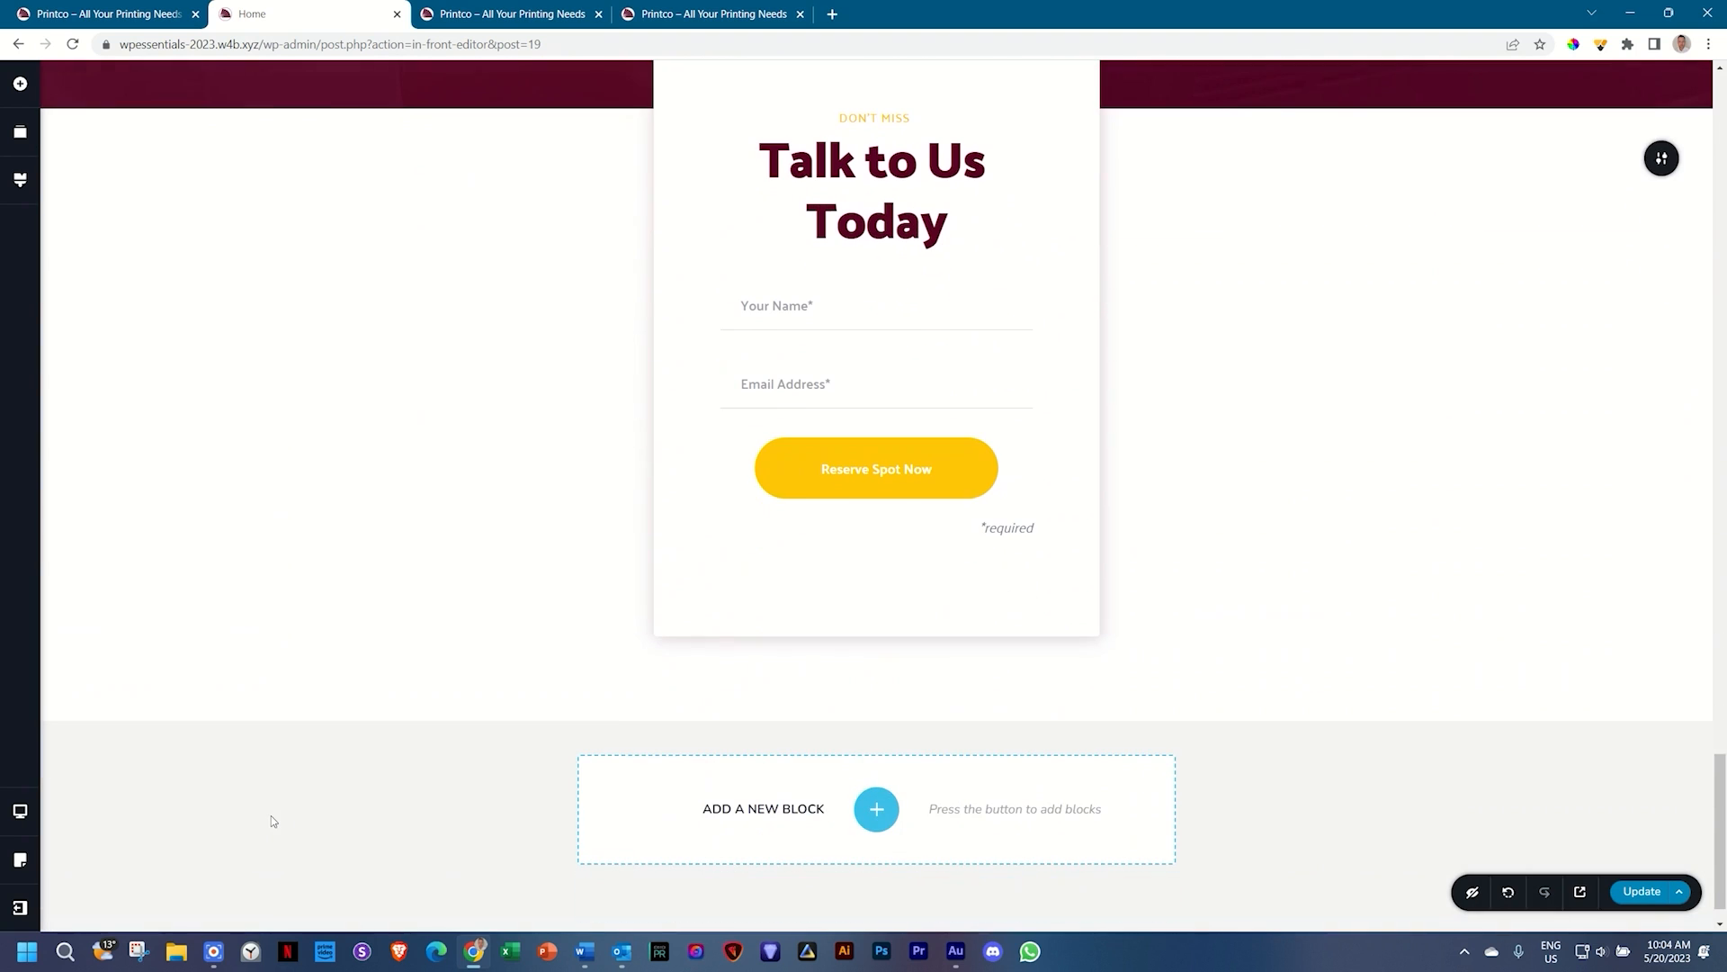
pyautogui.moveTo(1717, 768); pyautogui.dragTo(1717, 83)
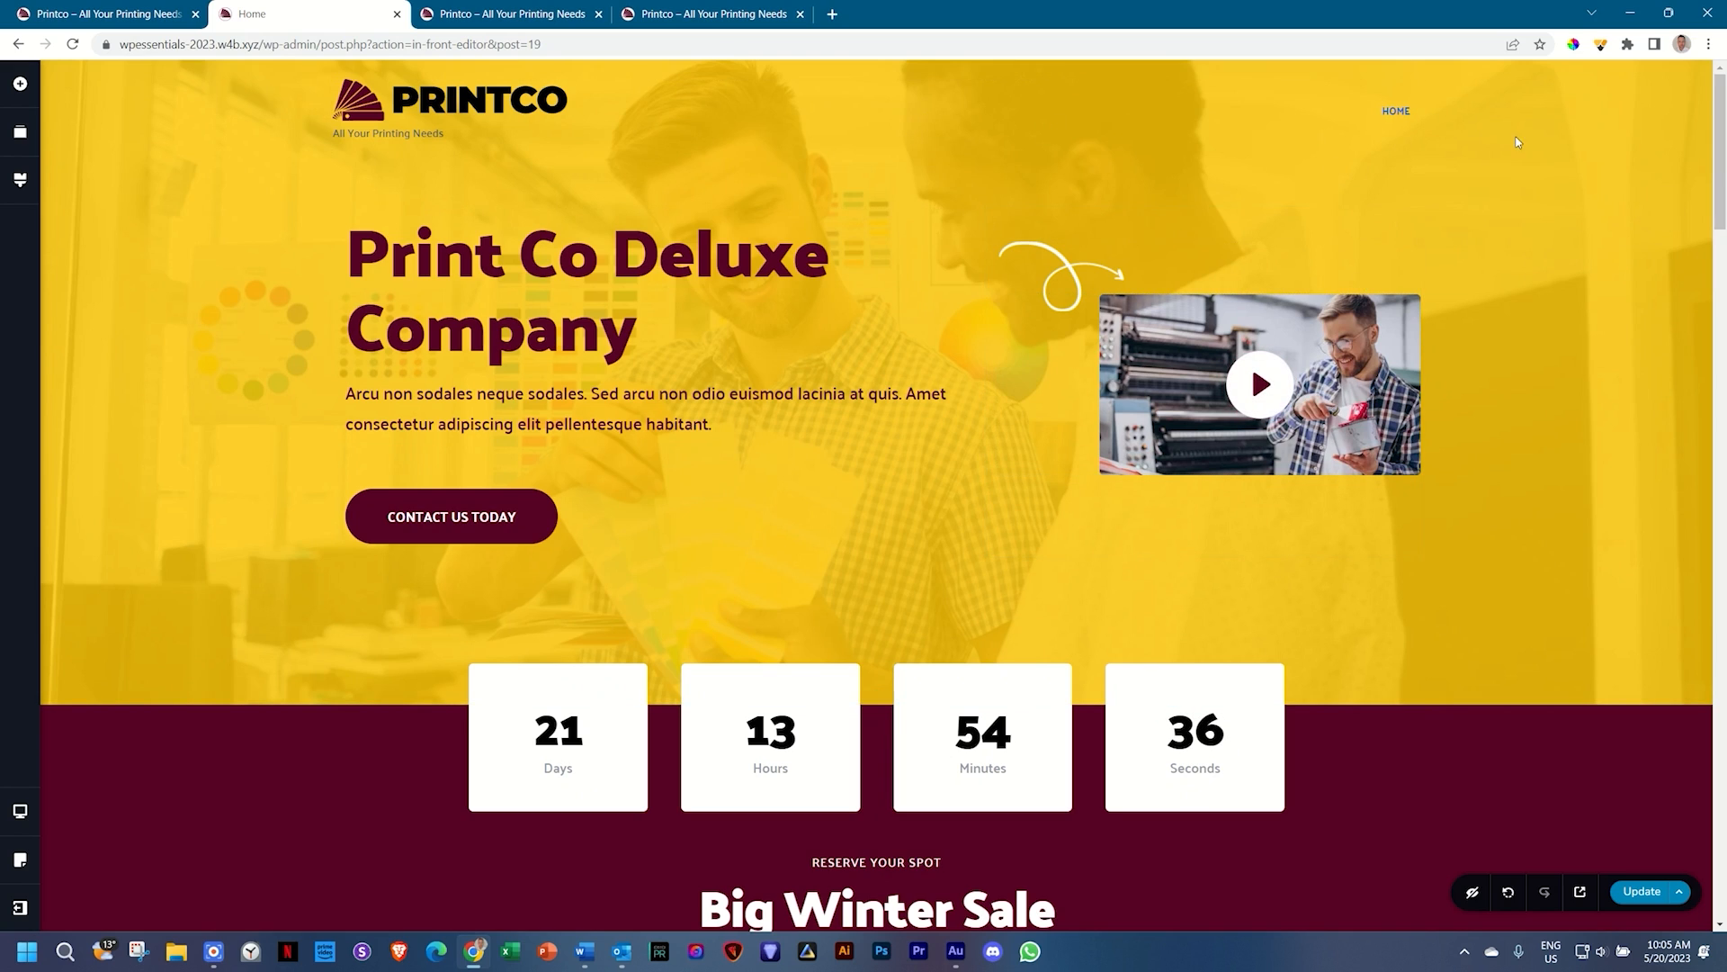
pyautogui.scroll(-4, 1329, 522)
pyautogui.scroll(1, 1015, 596)
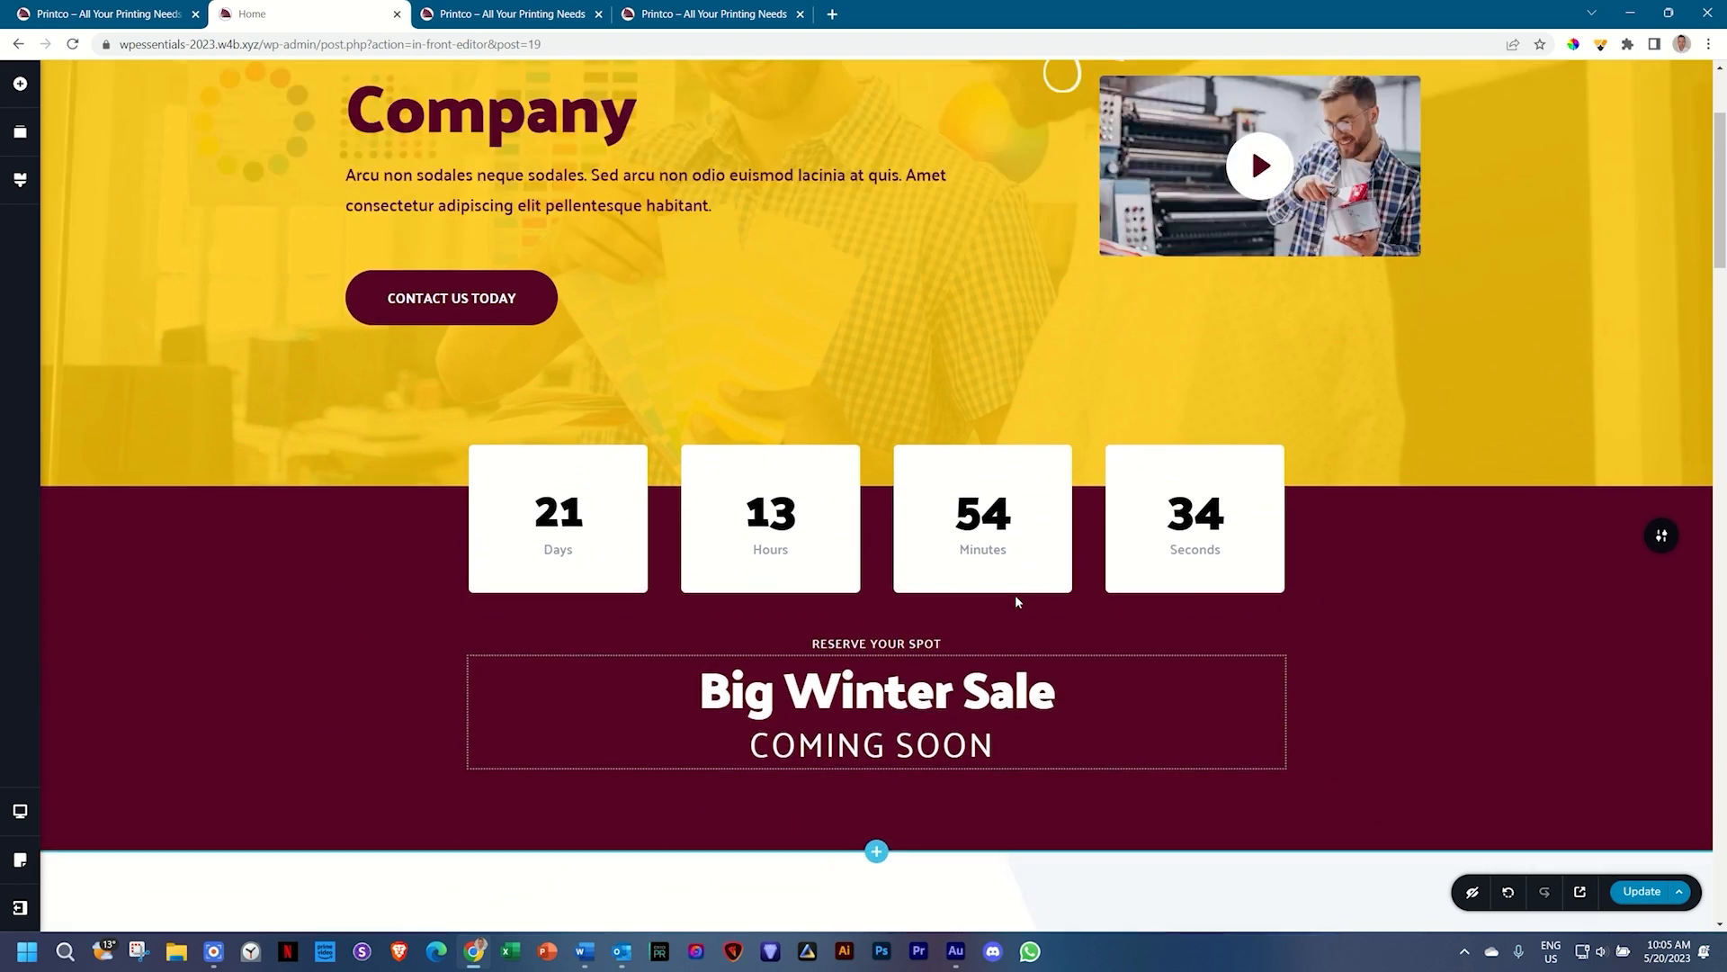
pyautogui.scroll(3, 1015, 596)
pyautogui.click(112, 9)
pyautogui.moveTo(1722, 900); pyautogui.dragTo(1725, 243)
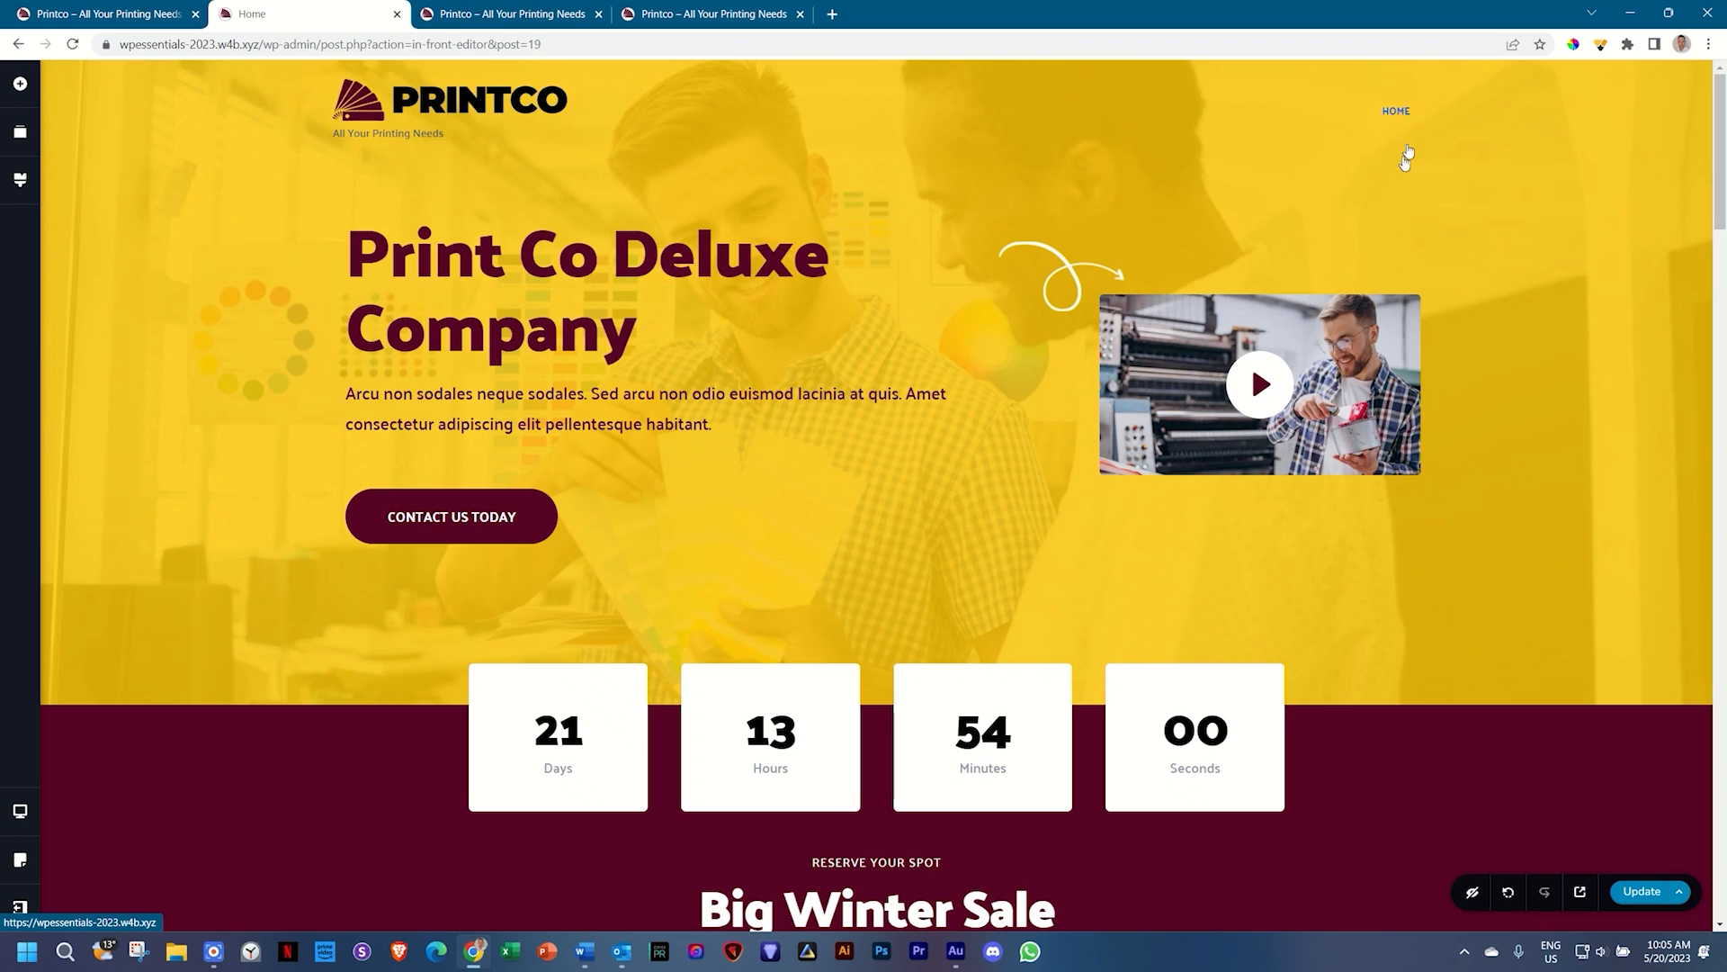
pyautogui.scroll(-4, 1399, 198)
pyautogui.scroll(-1, 1392, 257)
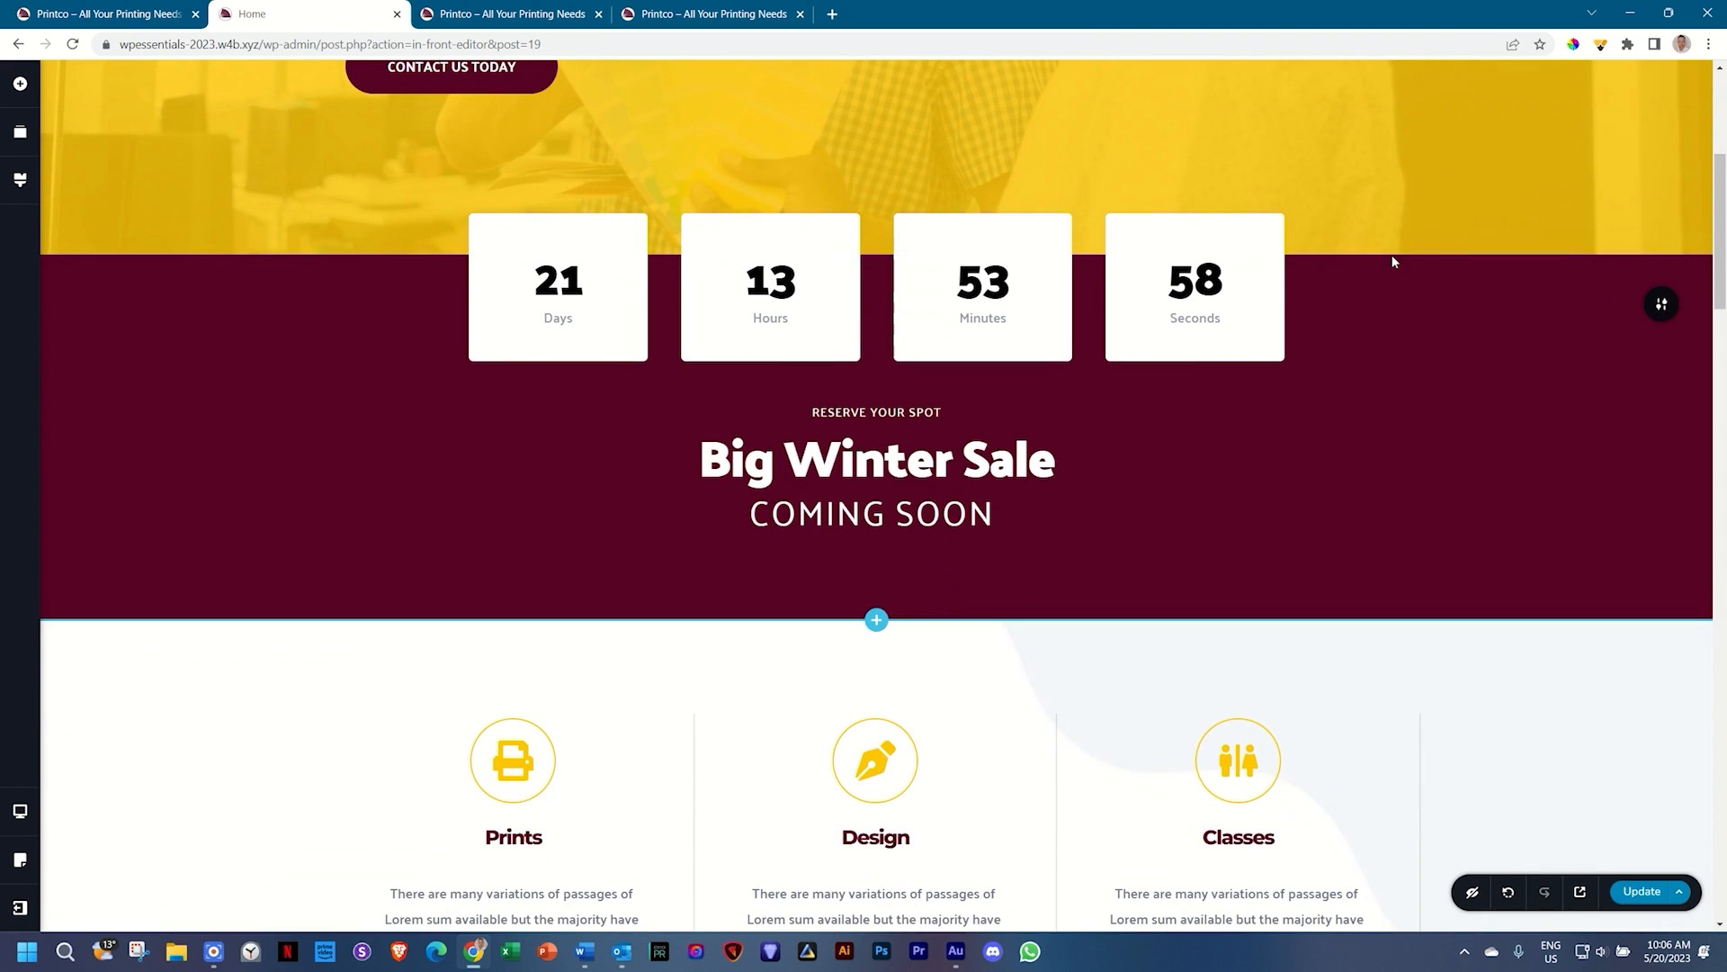
pyautogui.scroll(-3, 1392, 261)
pyautogui.scroll(-3, 1393, 261)
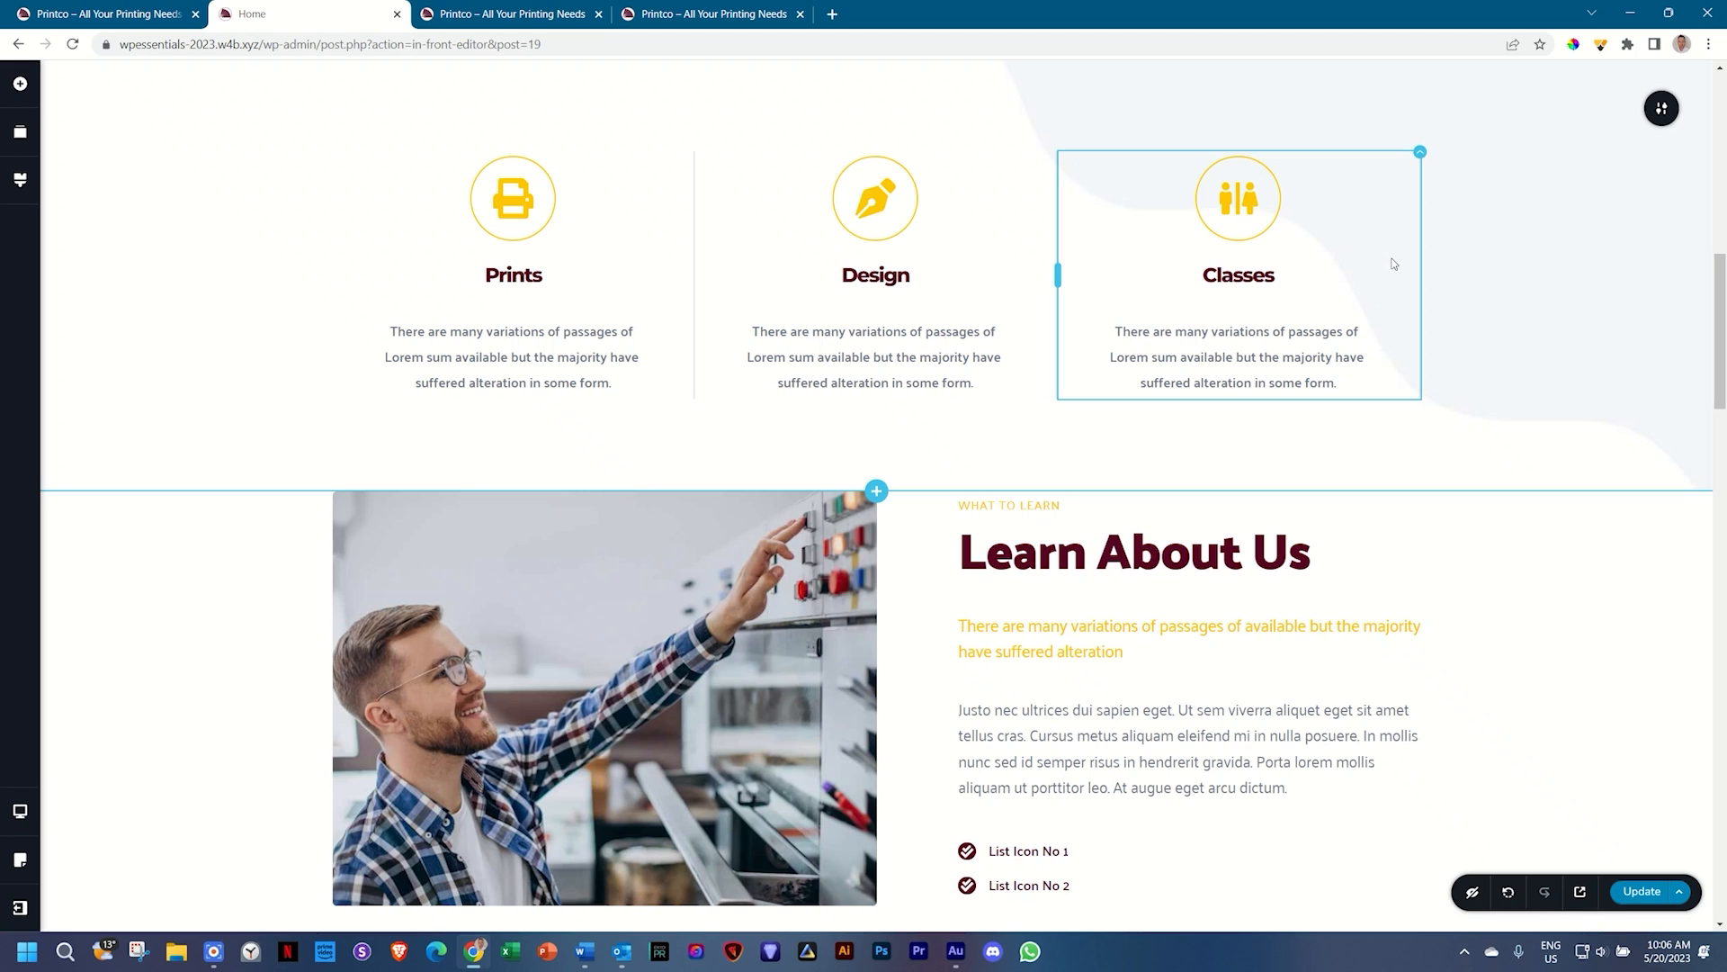
# Step: Set the Prints, Design and Classes section's Advanced Block Name to 'services'
pyautogui.scroll(7, 1392, 262)
pyautogui.scroll(-4, 1388, 258)
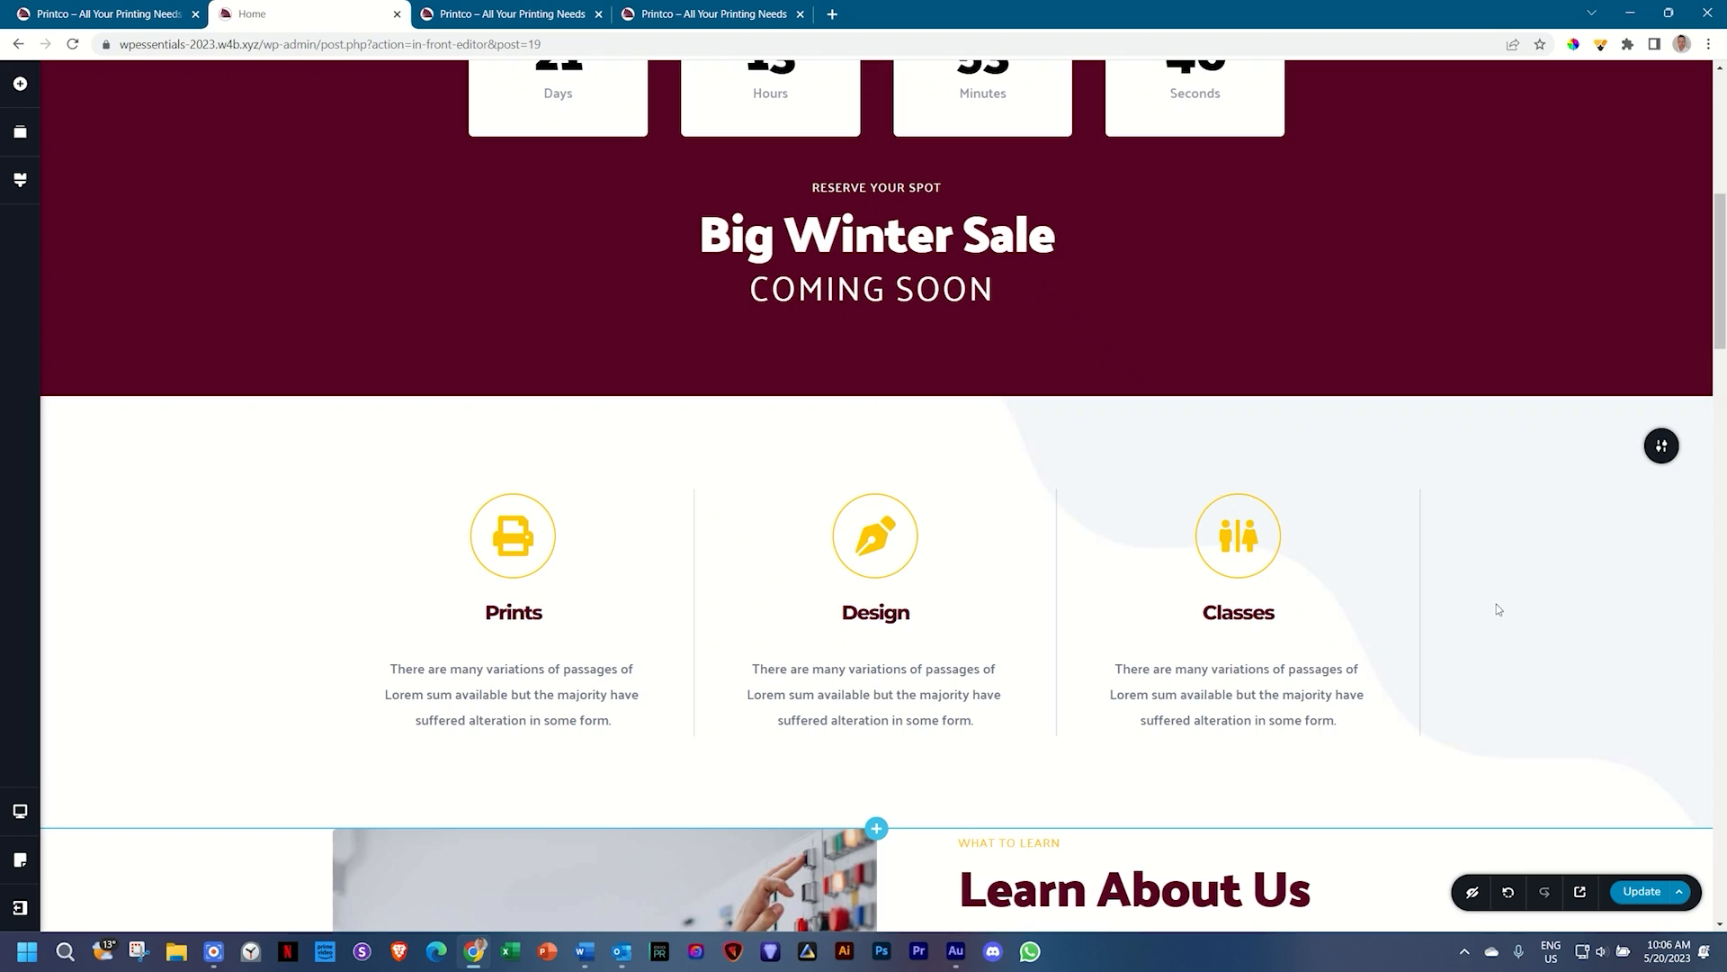
pyautogui.scroll(-2, 1497, 609)
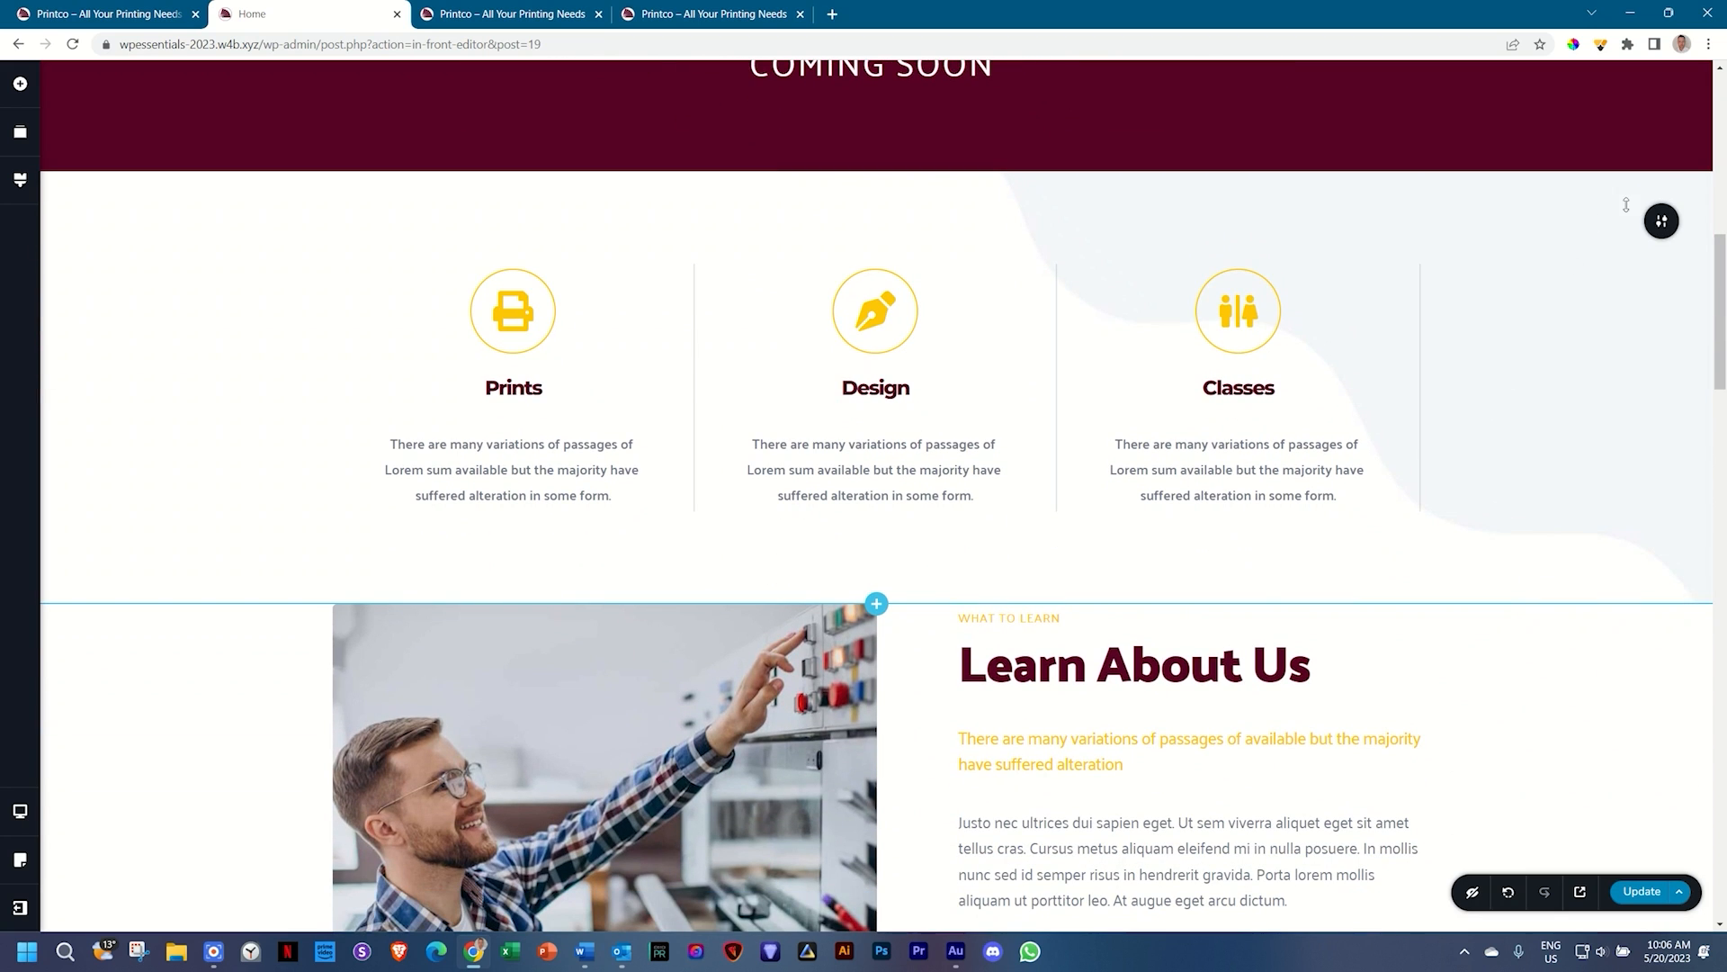
pyautogui.moveTo(1661, 222)
pyautogui.click(1586, 225)
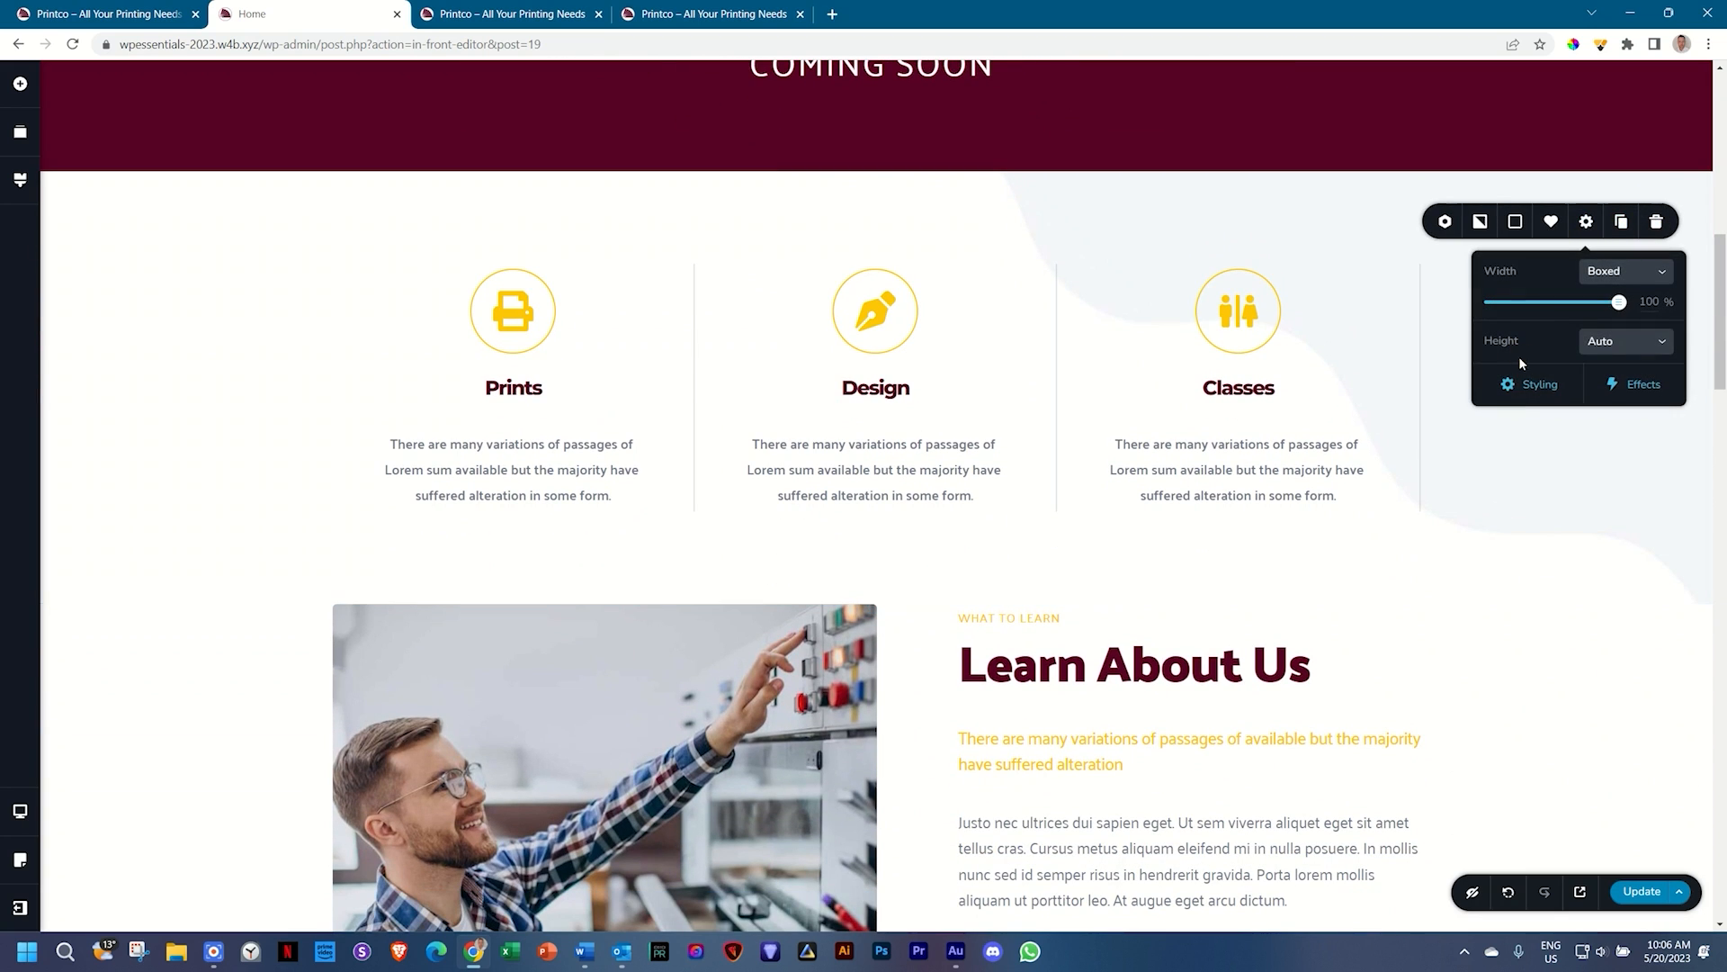
pyautogui.click(1531, 385)
pyautogui.click(1583, 134)
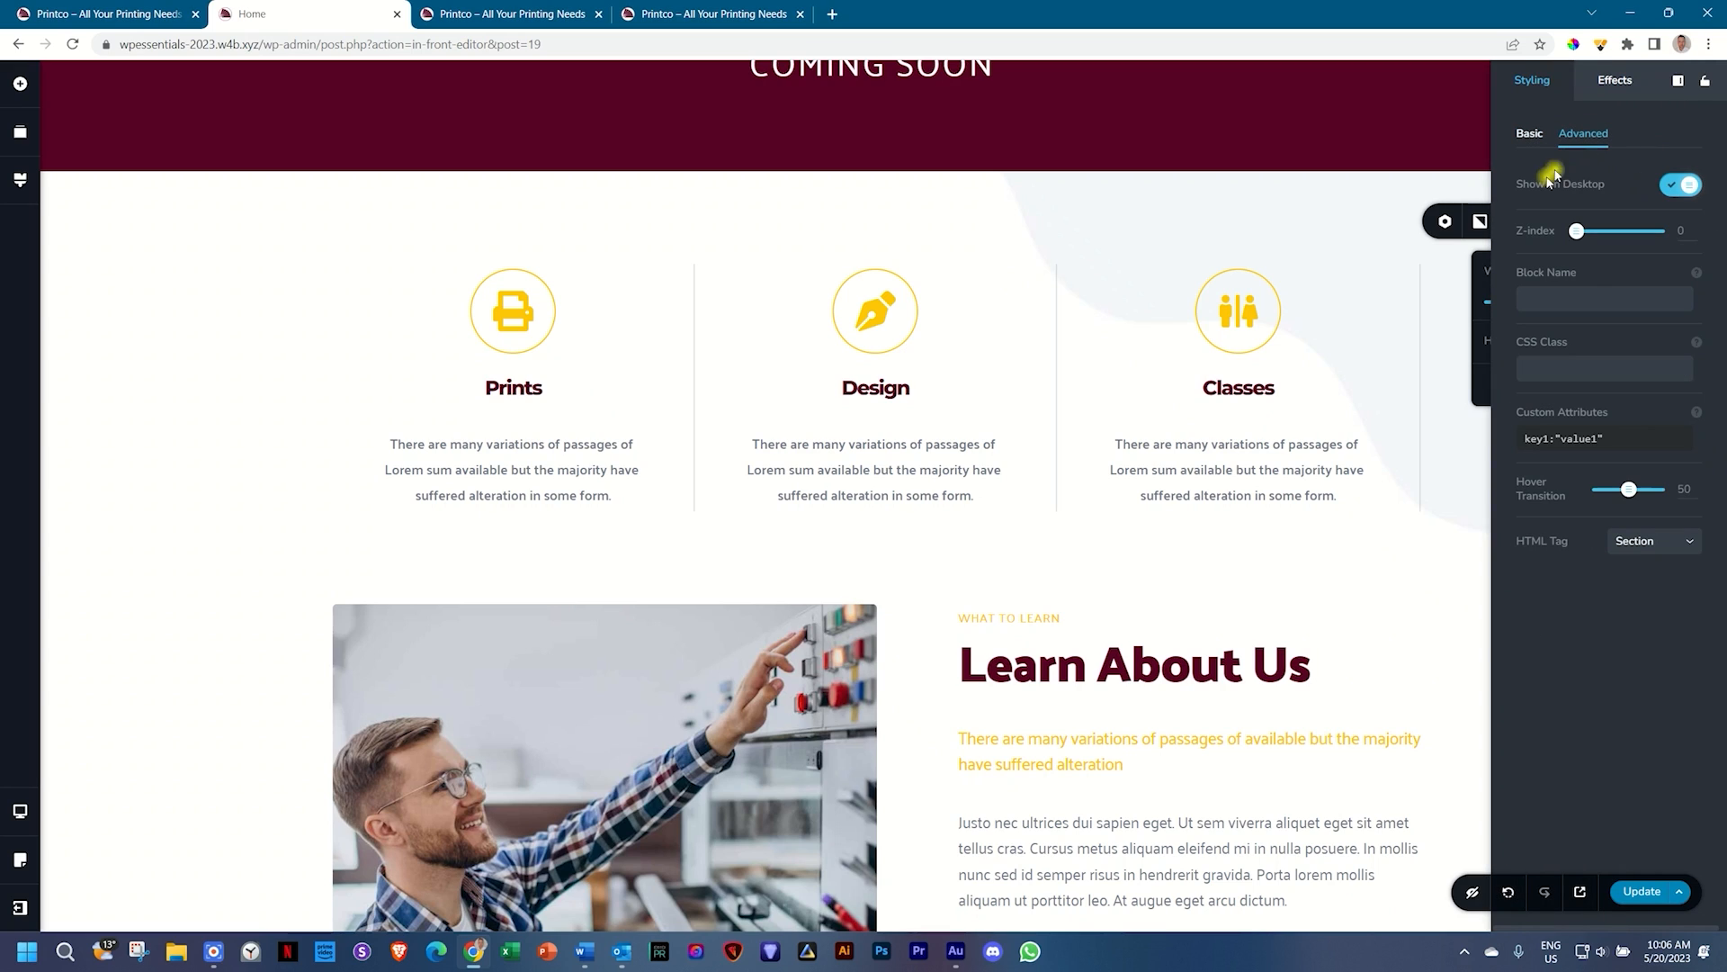
pyautogui.click(1552, 302)
pyautogui.write('services')
pyautogui.click(1450, 434)
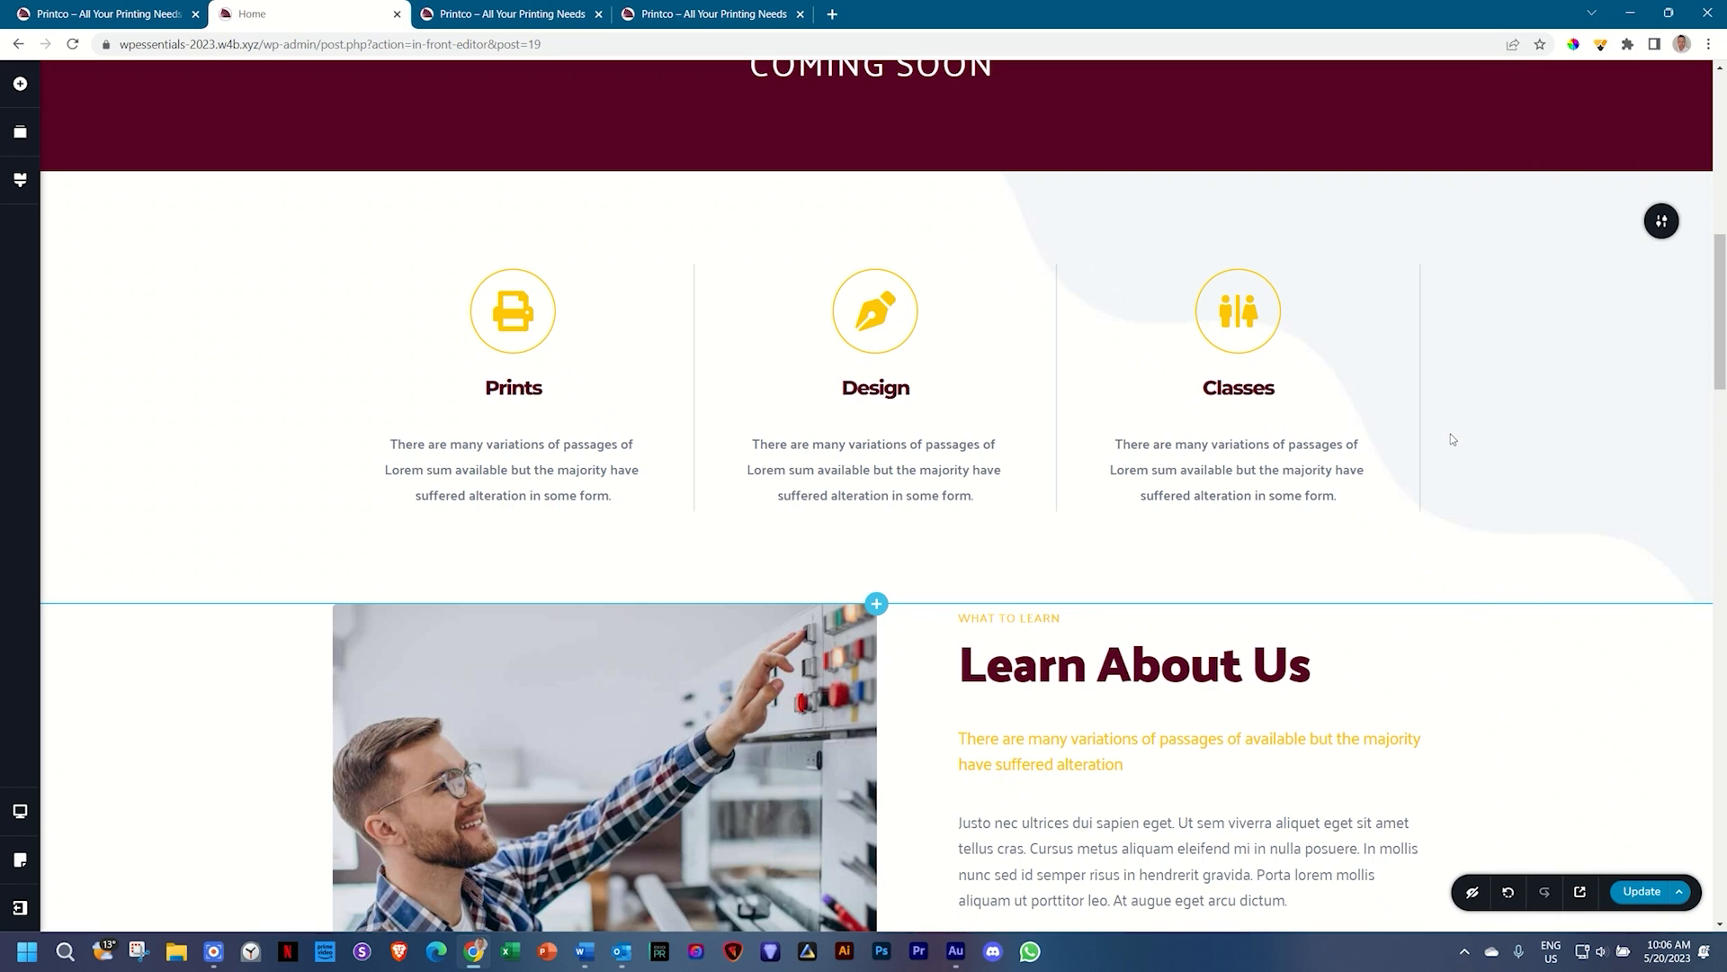
pyautogui.scroll(-3, 1450, 438)
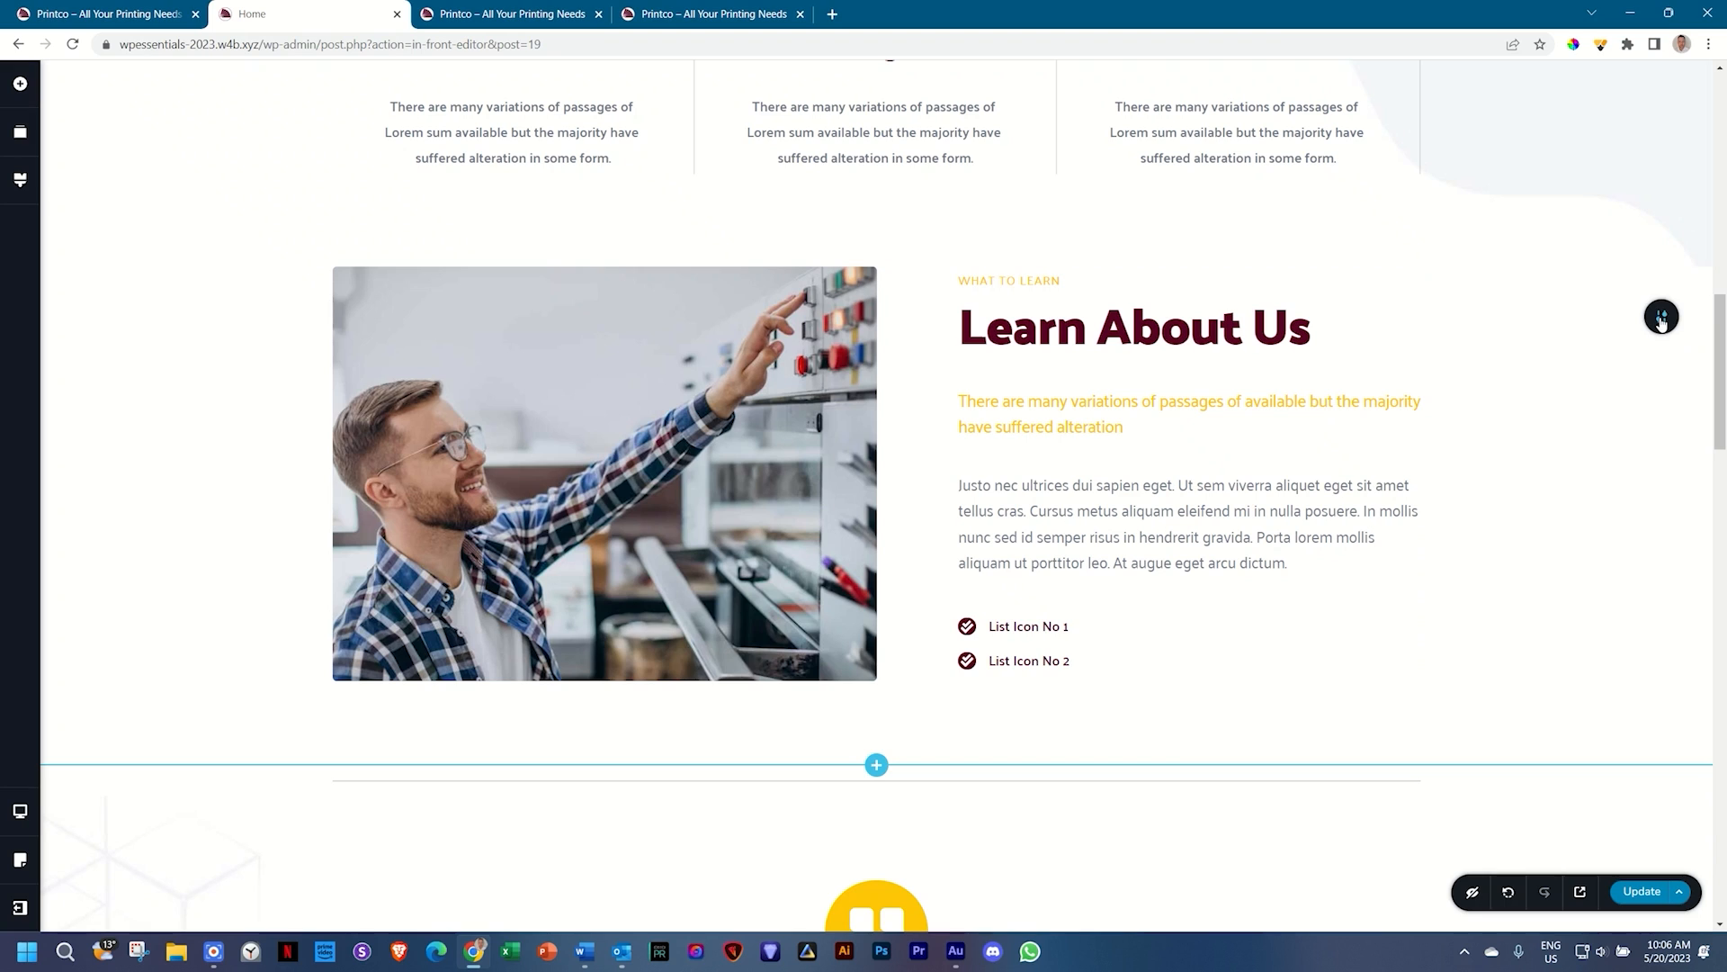
# Step: Enter 'about' as the Learn About Us section's Block Name under Styling > Advanced
pyautogui.click(1662, 319)
pyautogui.click(1586, 316)
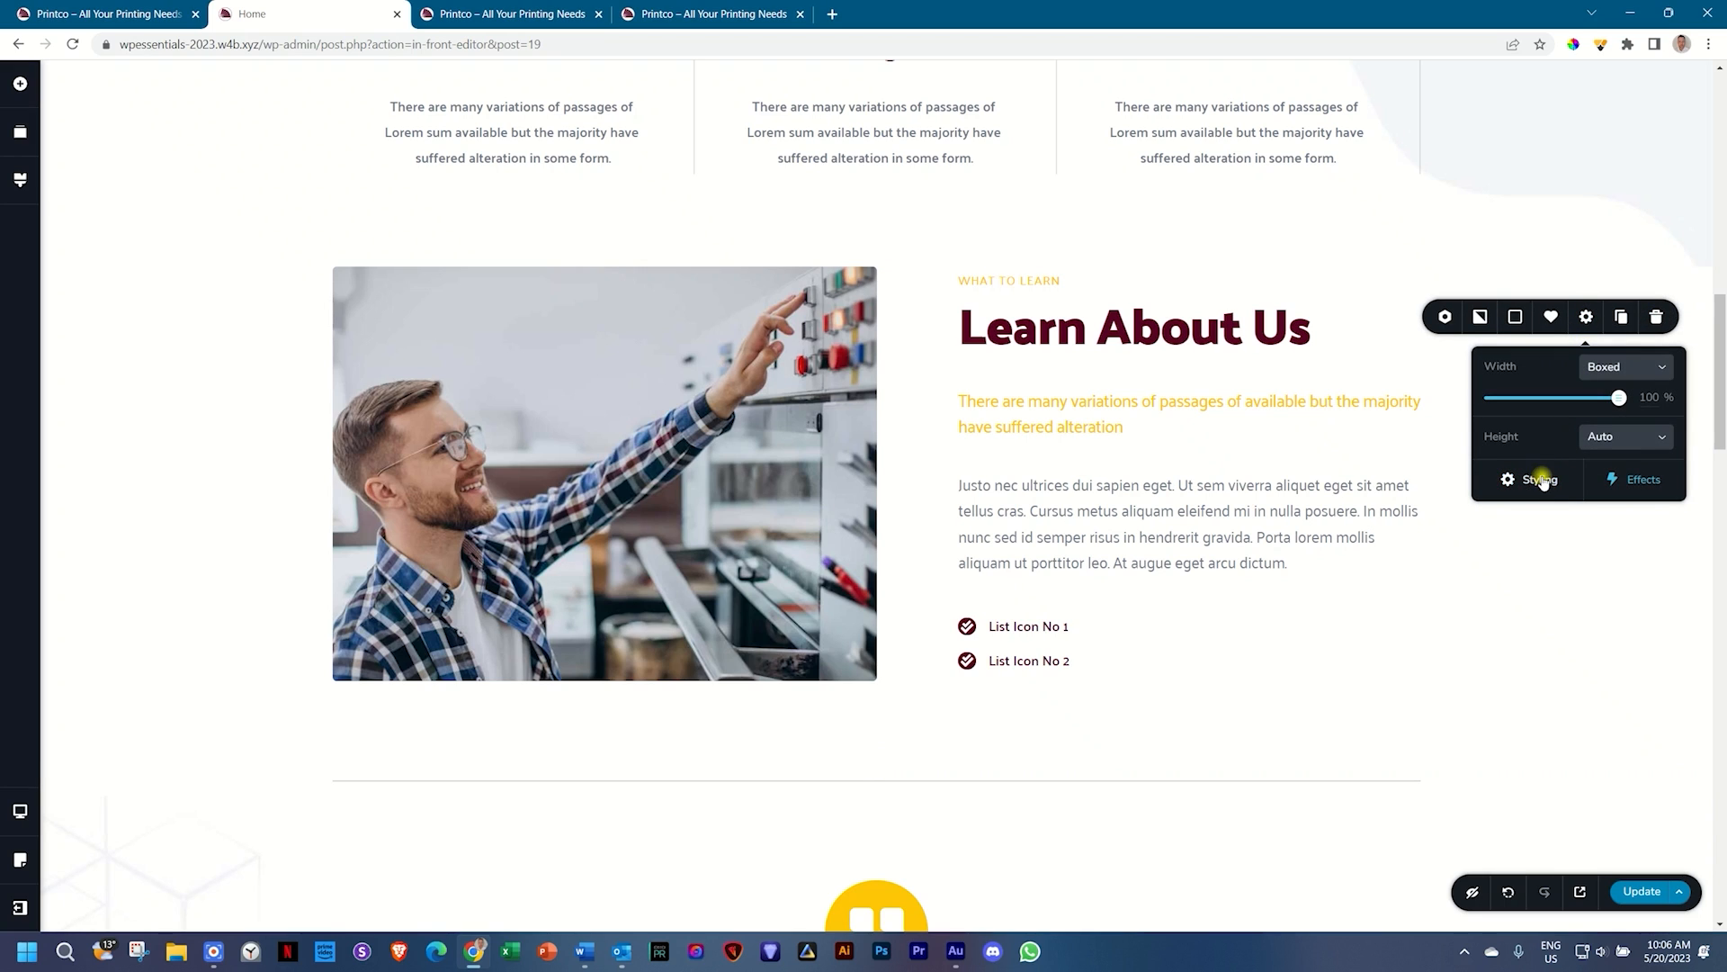
pyautogui.click(1541, 481)
pyautogui.click(1583, 133)
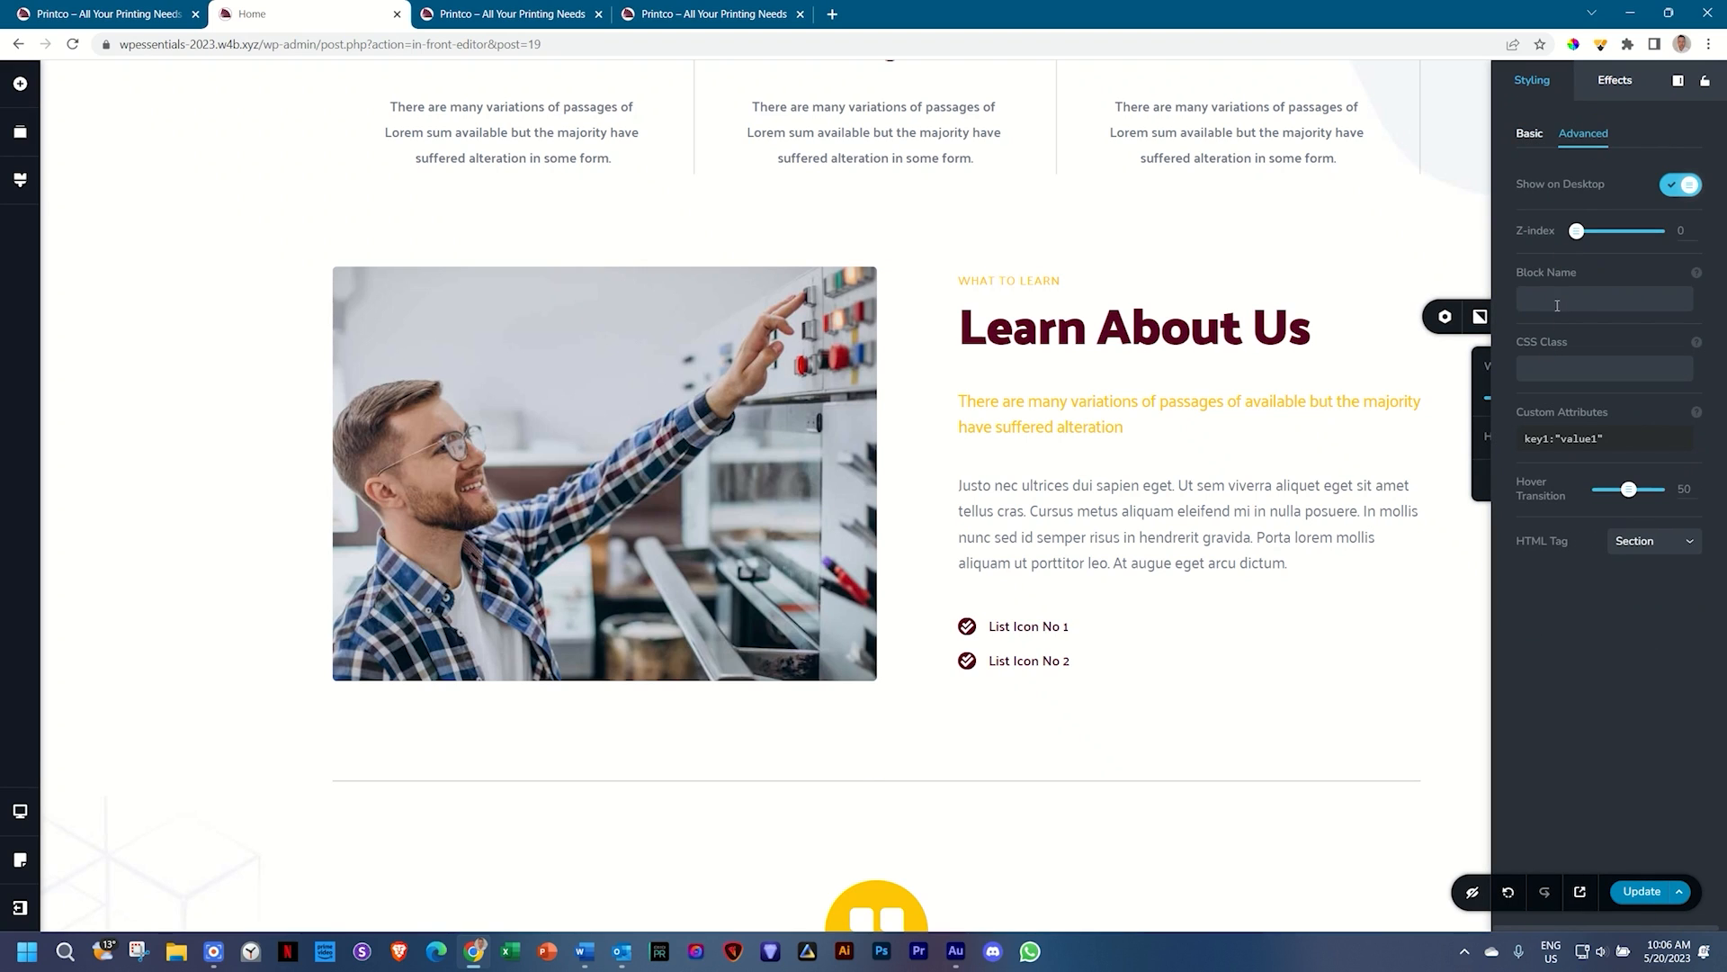
pyautogui.click(1558, 304)
pyautogui.write('about')
pyautogui.click(1447, 290)
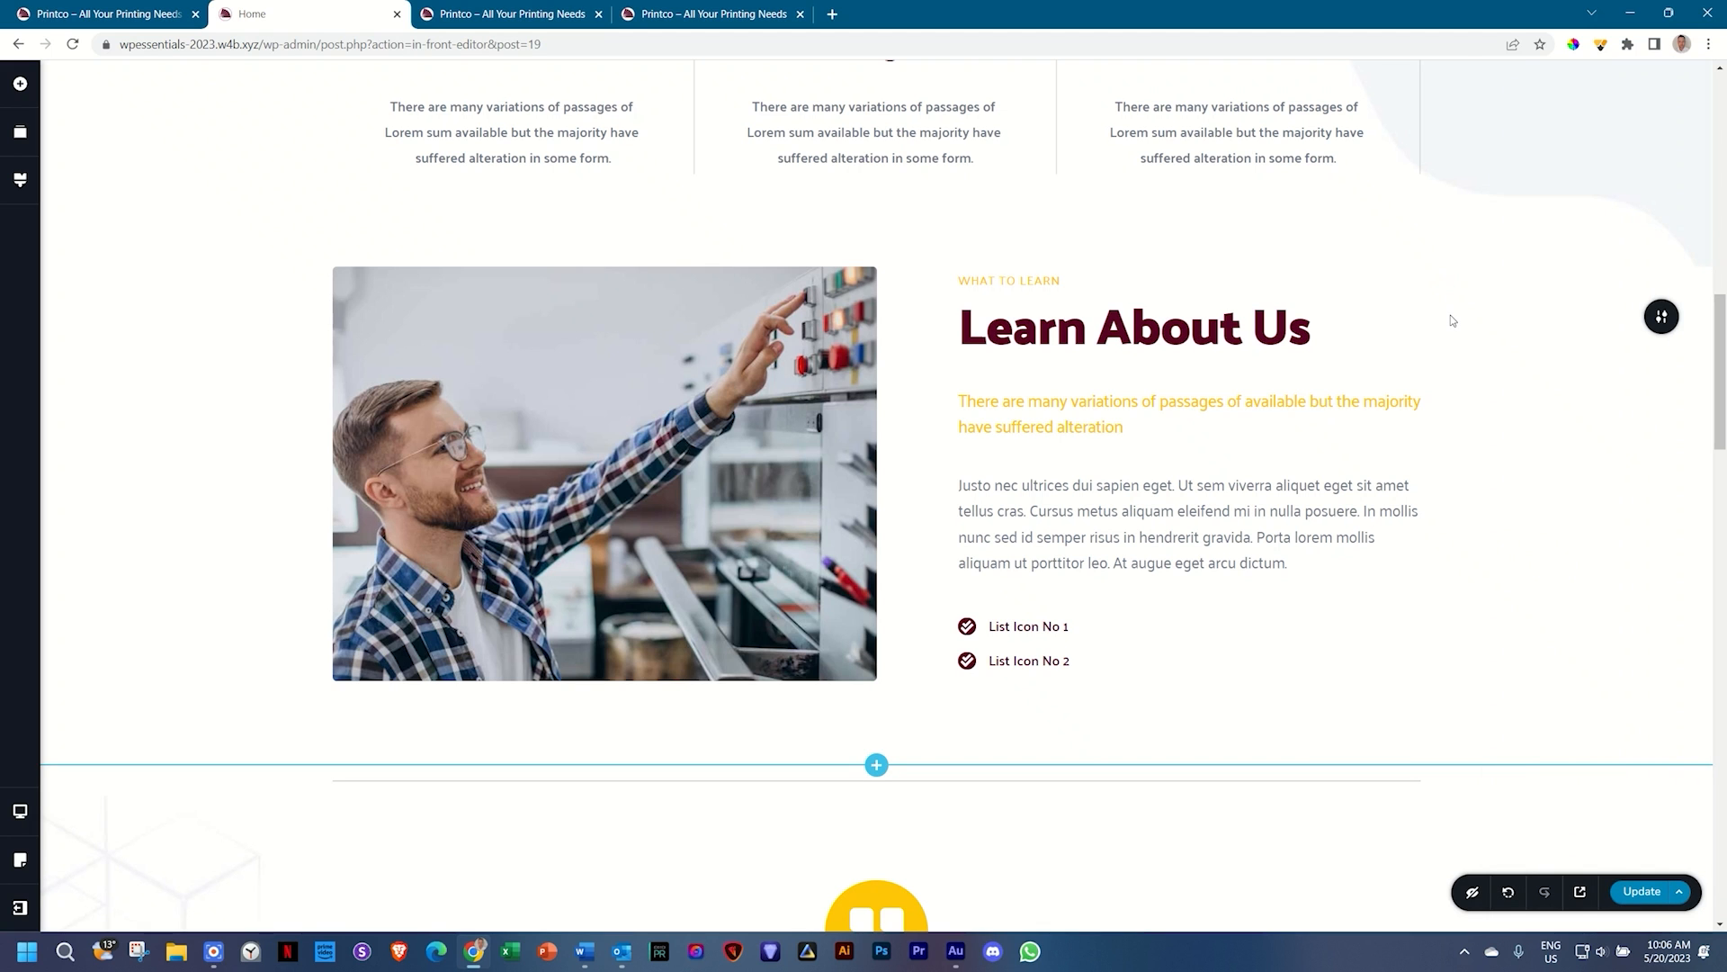
# Step: Check that the Talk to Us Today section's Block Name is 'contact'
pyautogui.scroll(-18, 1450, 321)
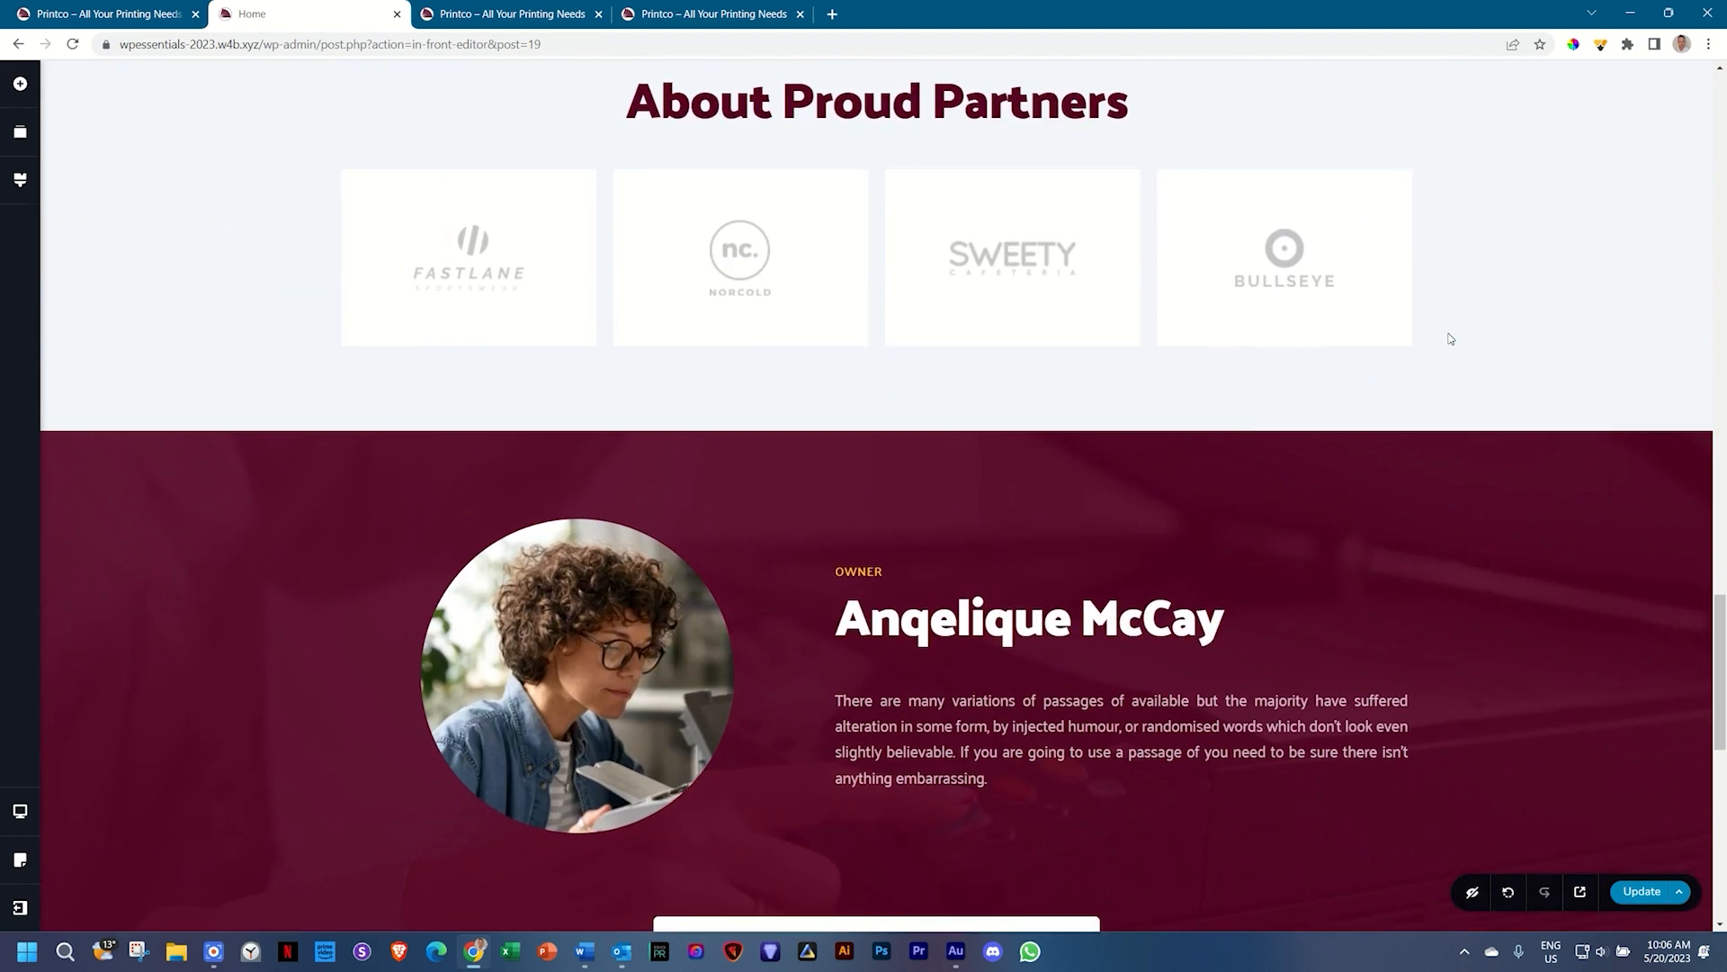
pyautogui.scroll(-8, 1445, 339)
pyautogui.scroll(1, 1090, 401)
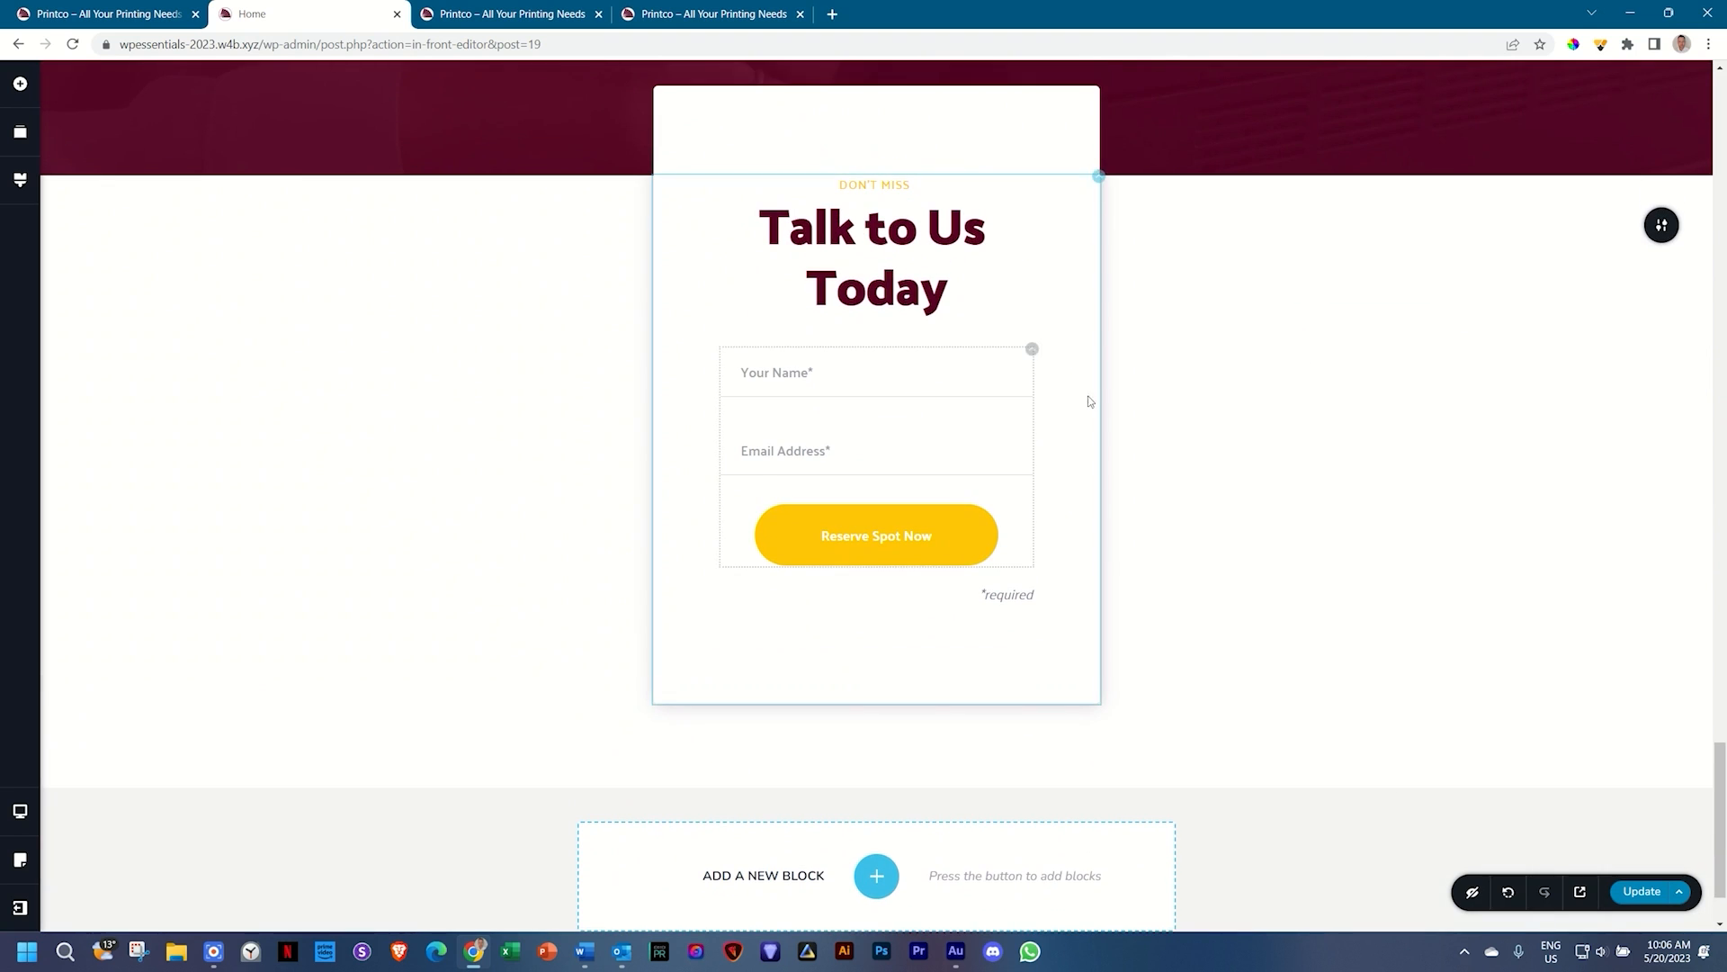
pyautogui.moveTo(1662, 225)
pyautogui.click(1581, 229)
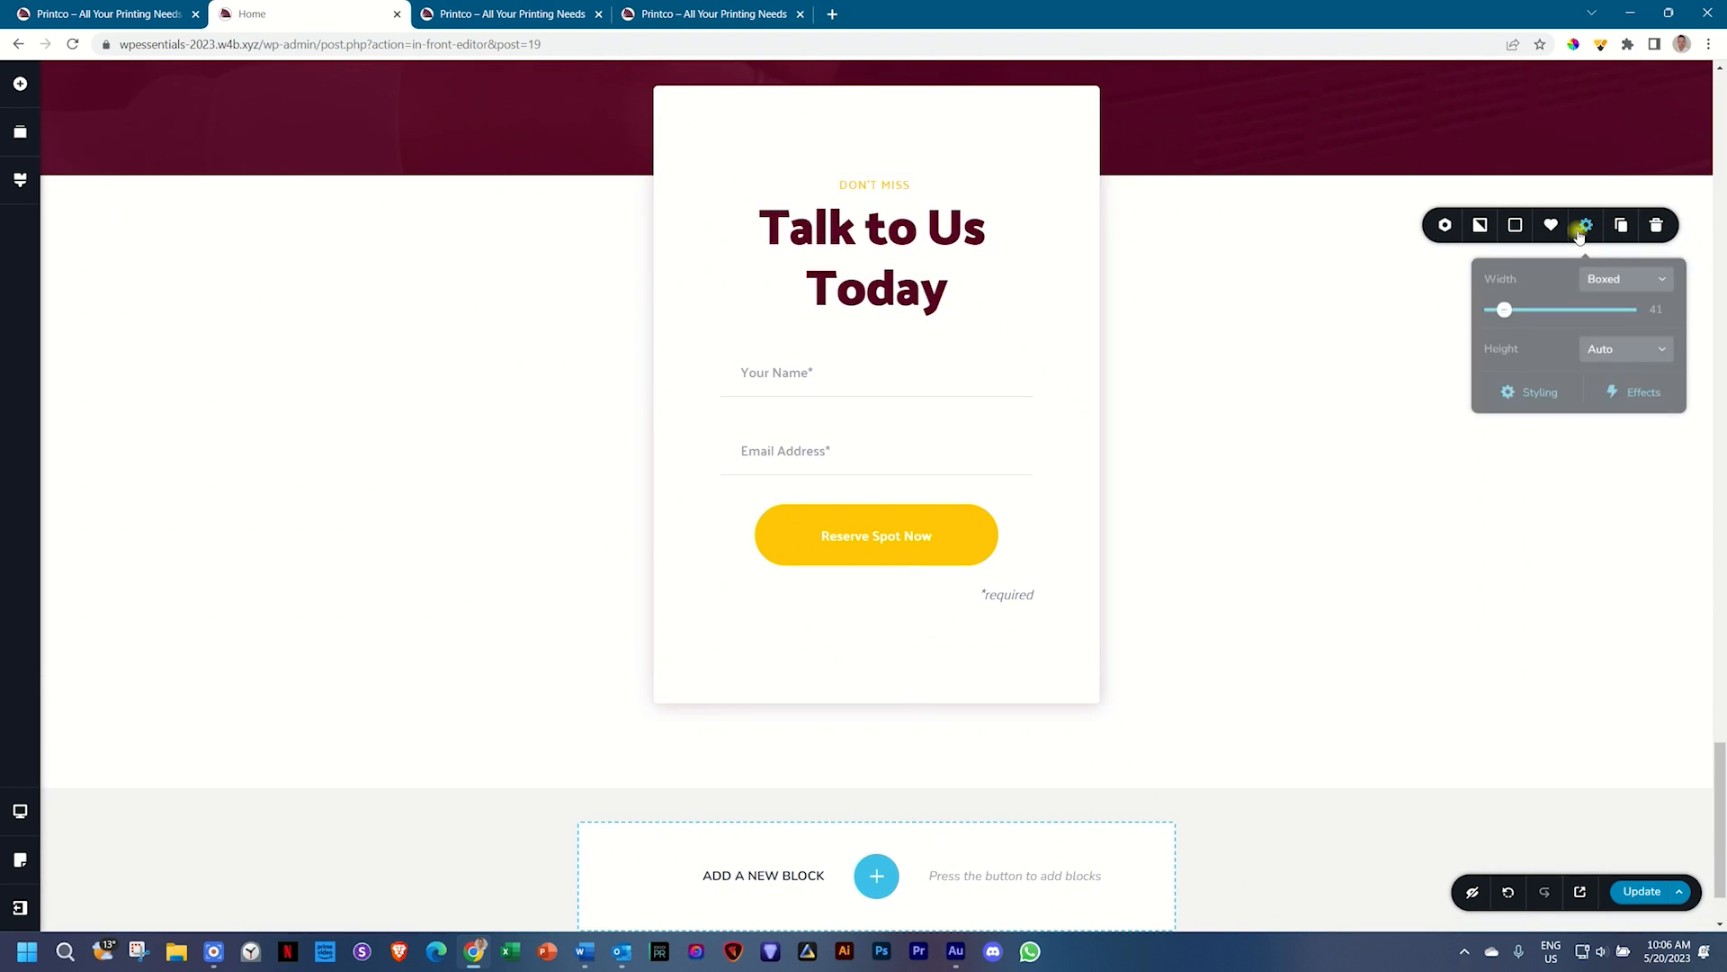
pyautogui.click(1537, 392)
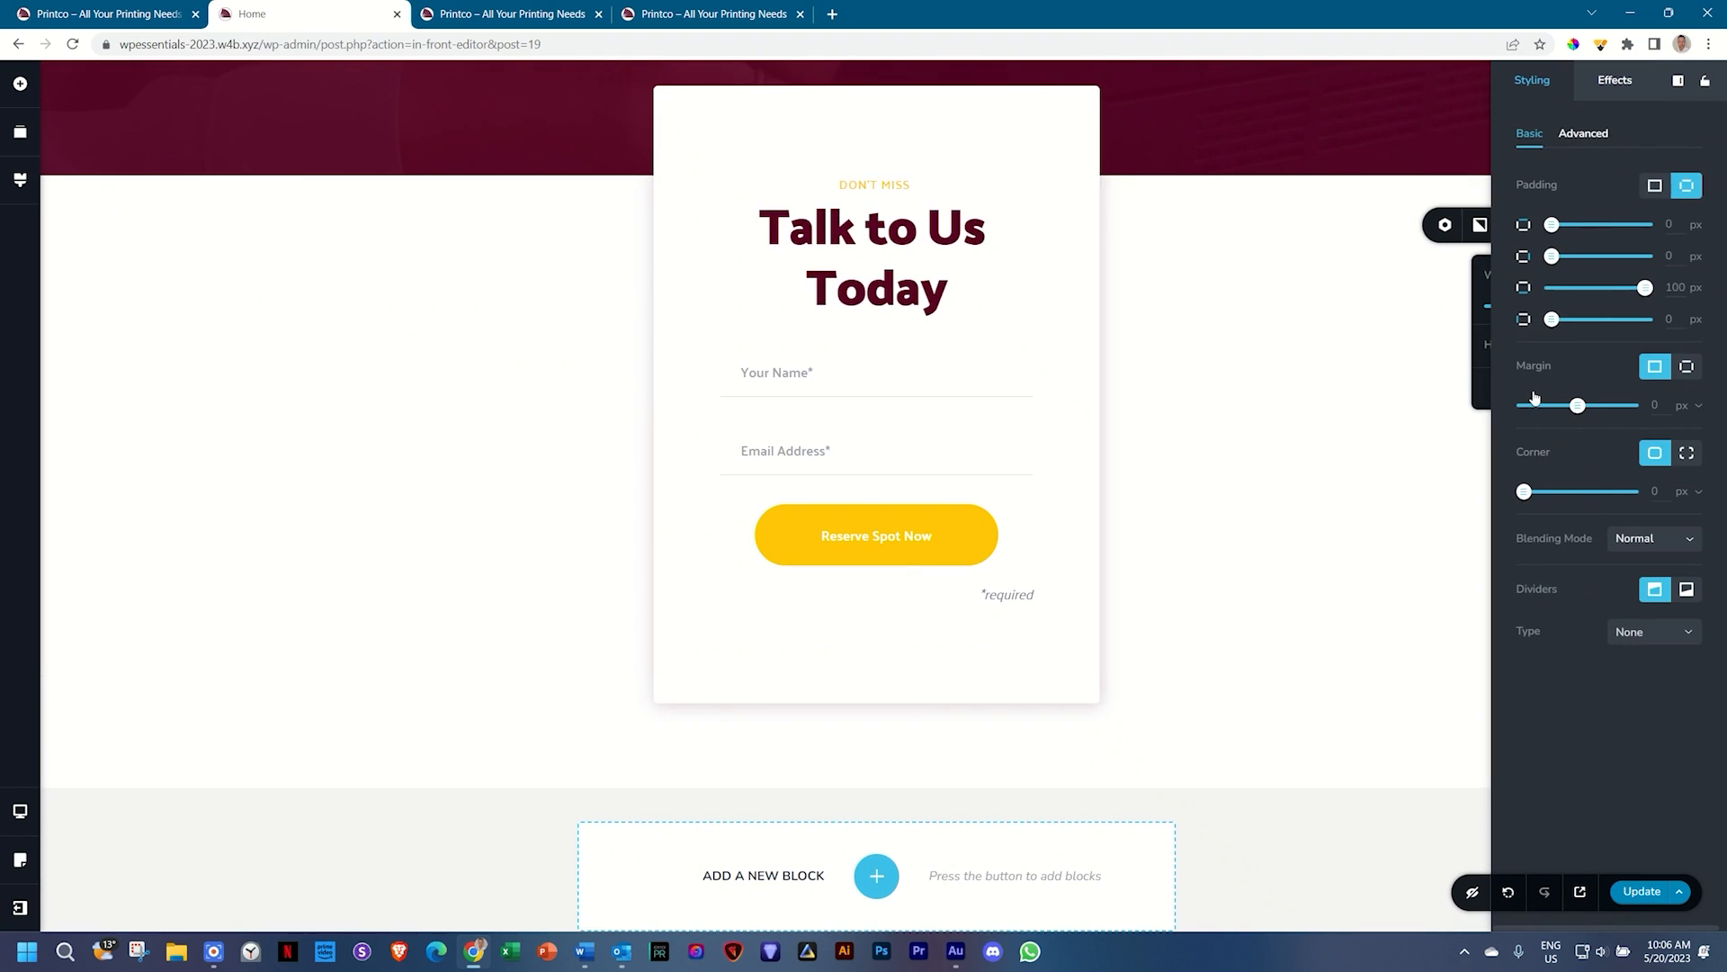
pyautogui.click(1601, 144)
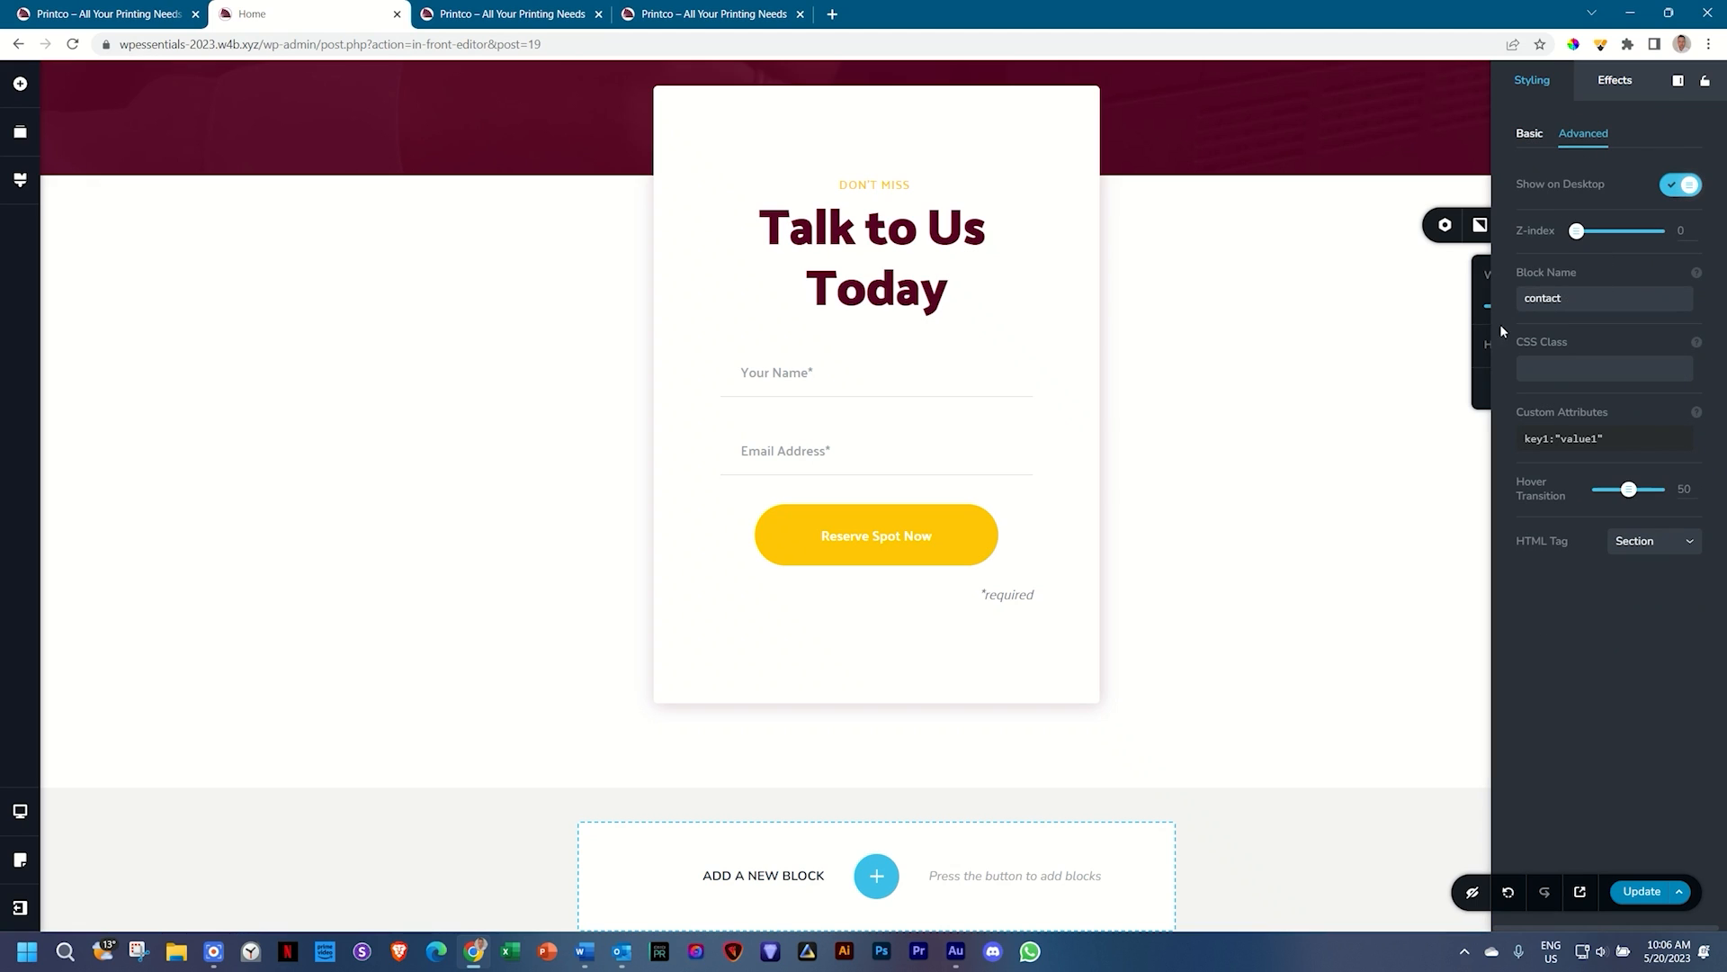
# Step: Close the styling panel and save the page with Update
pyautogui.click(1434, 347)
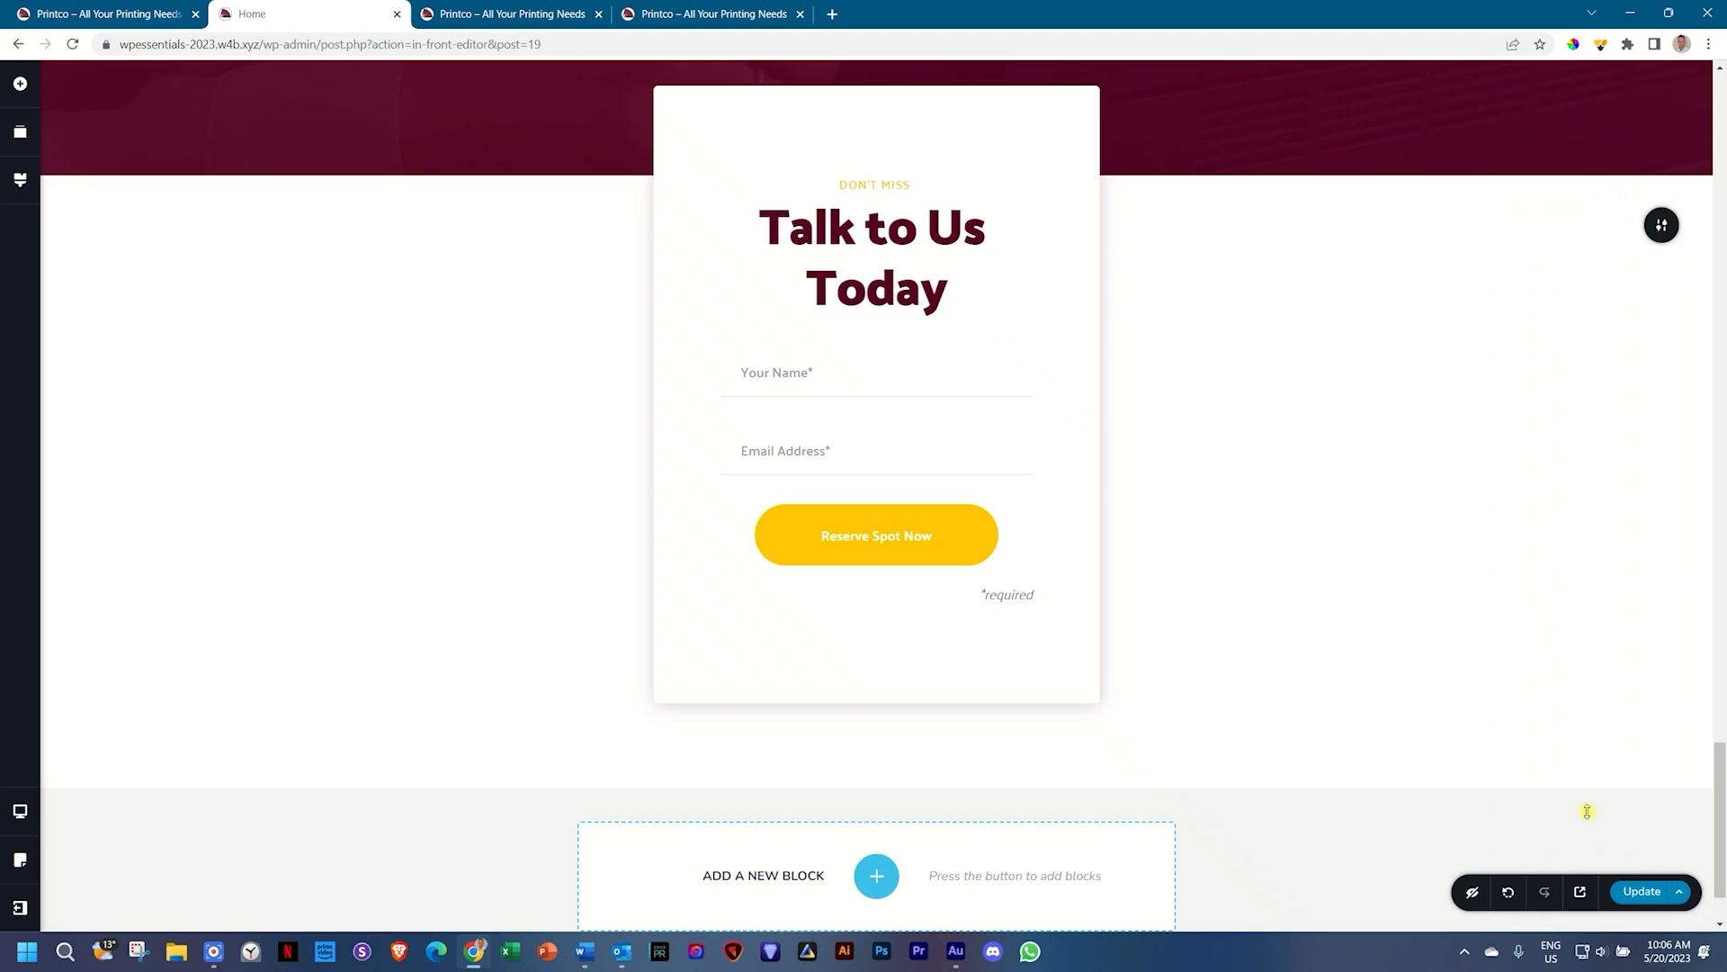
pyautogui.click(1642, 891)
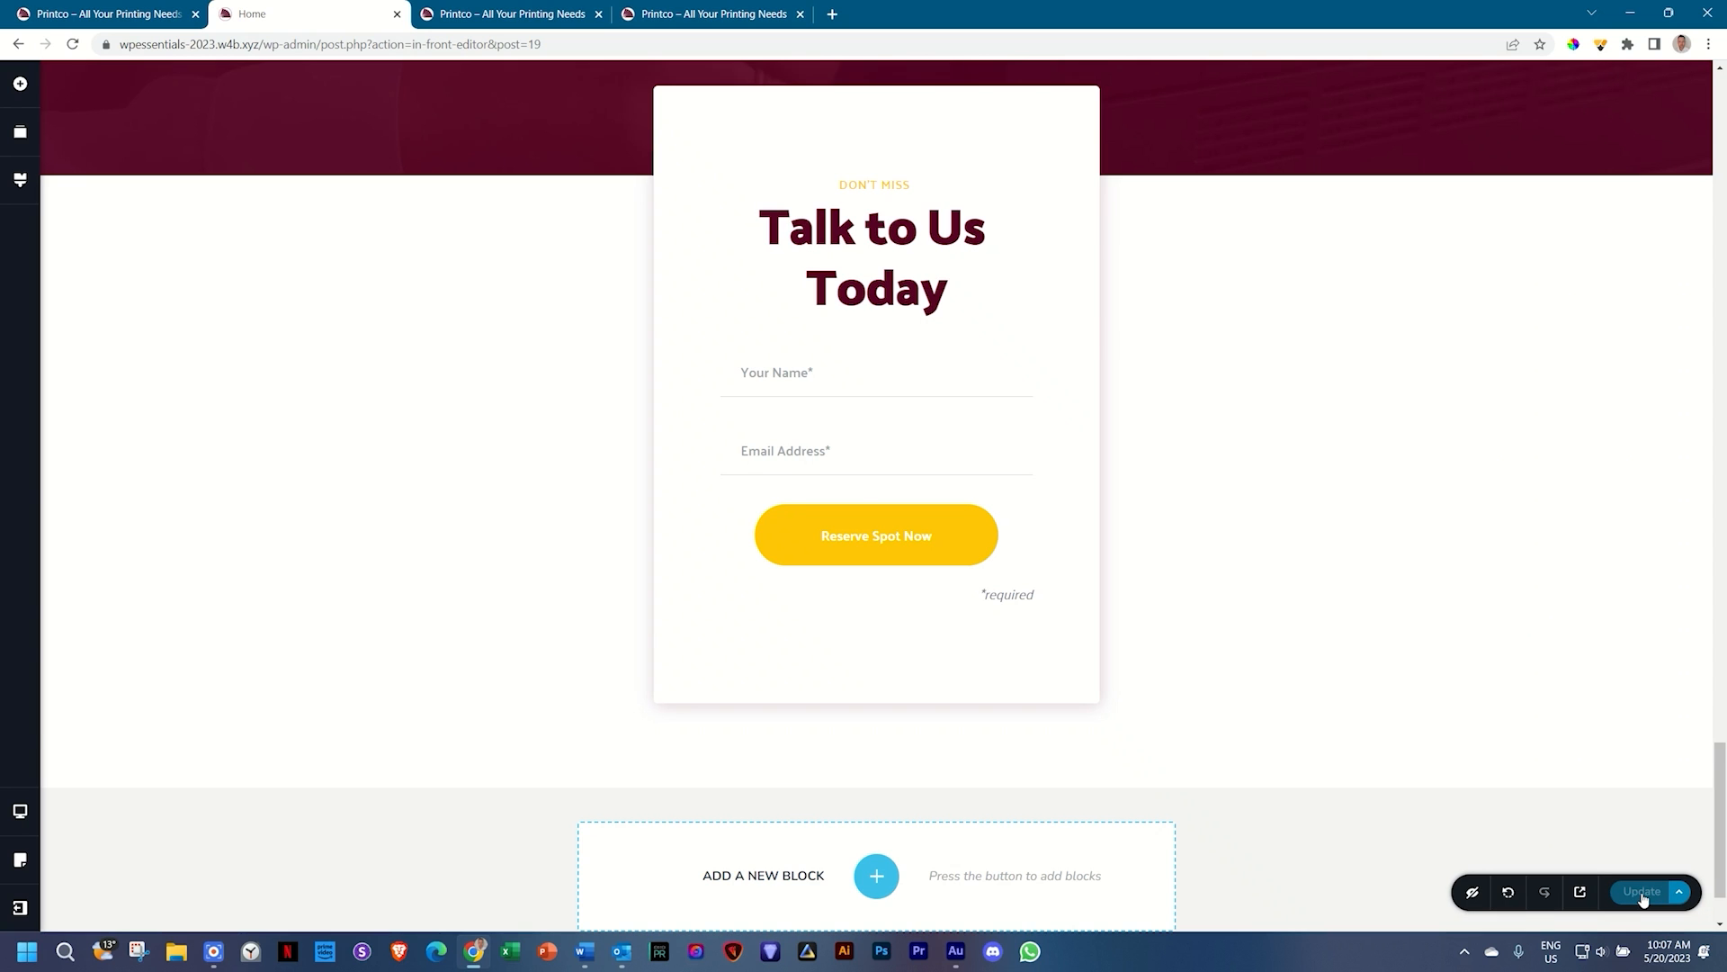
pyautogui.scroll(10, 1583, 783)
pyautogui.scroll(10, 1581, 761)
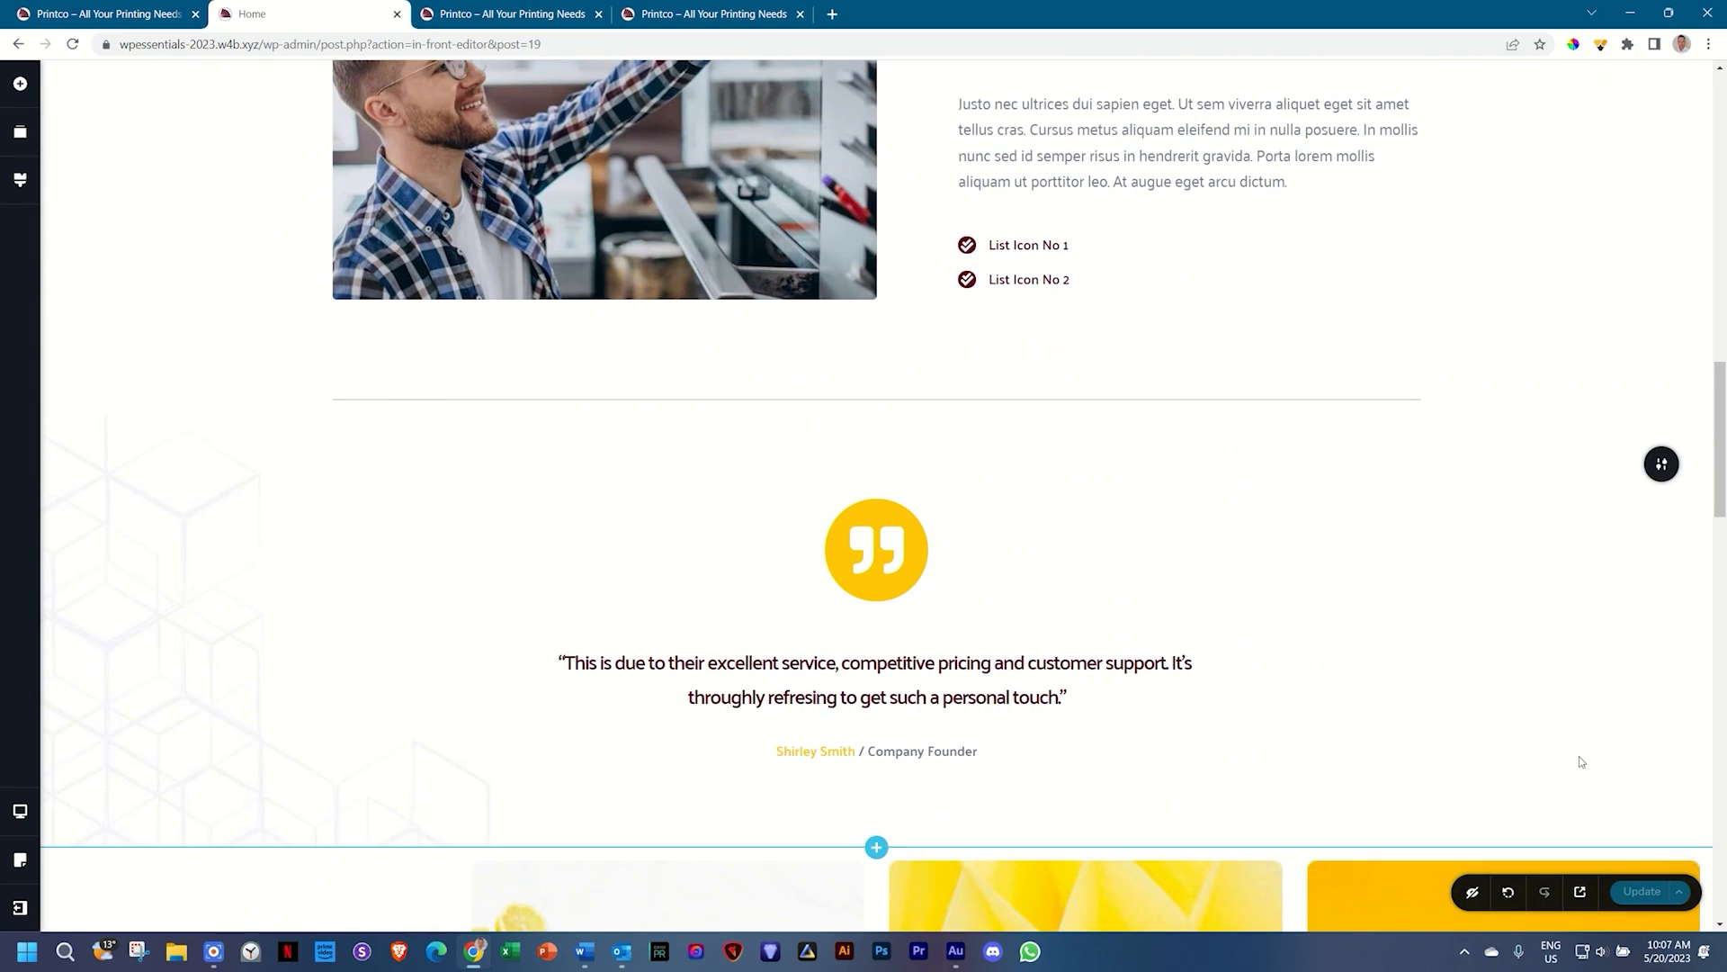
# Step: Leave the Brizy editor for the WordPress dashboard via the More menu
pyautogui.scroll(-5, 1349, 641)
pyautogui.scroll(5, 1349, 644)
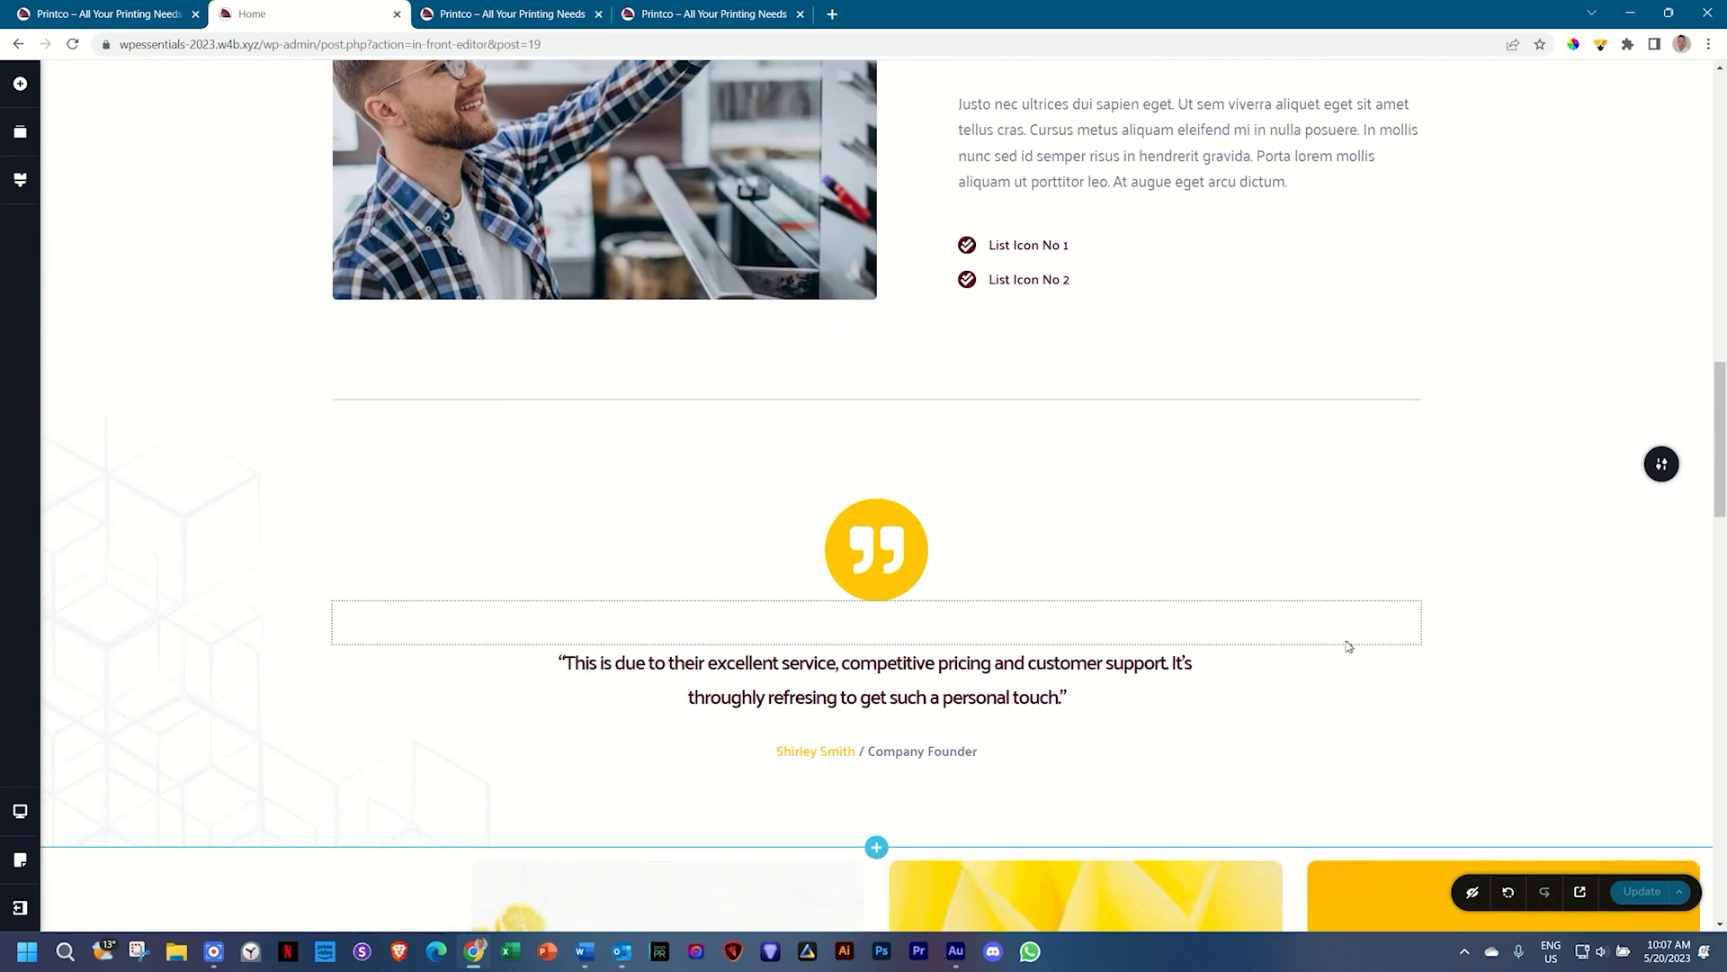
pyautogui.click(20, 909)
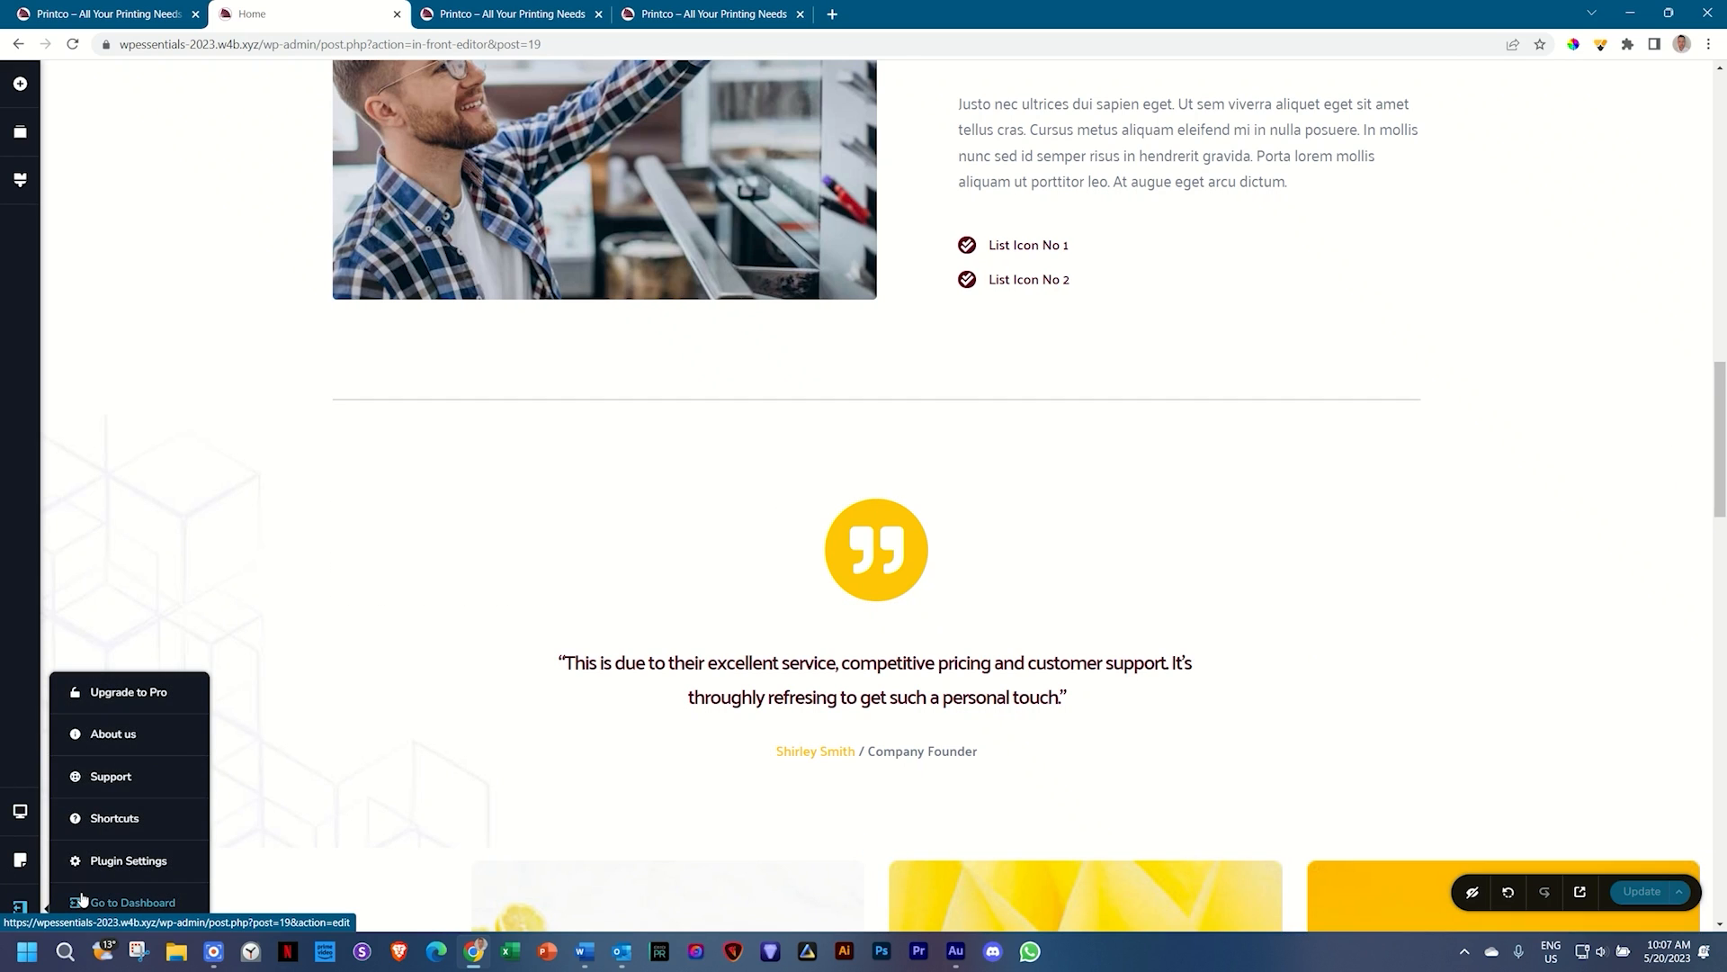
pyautogui.click(81, 897)
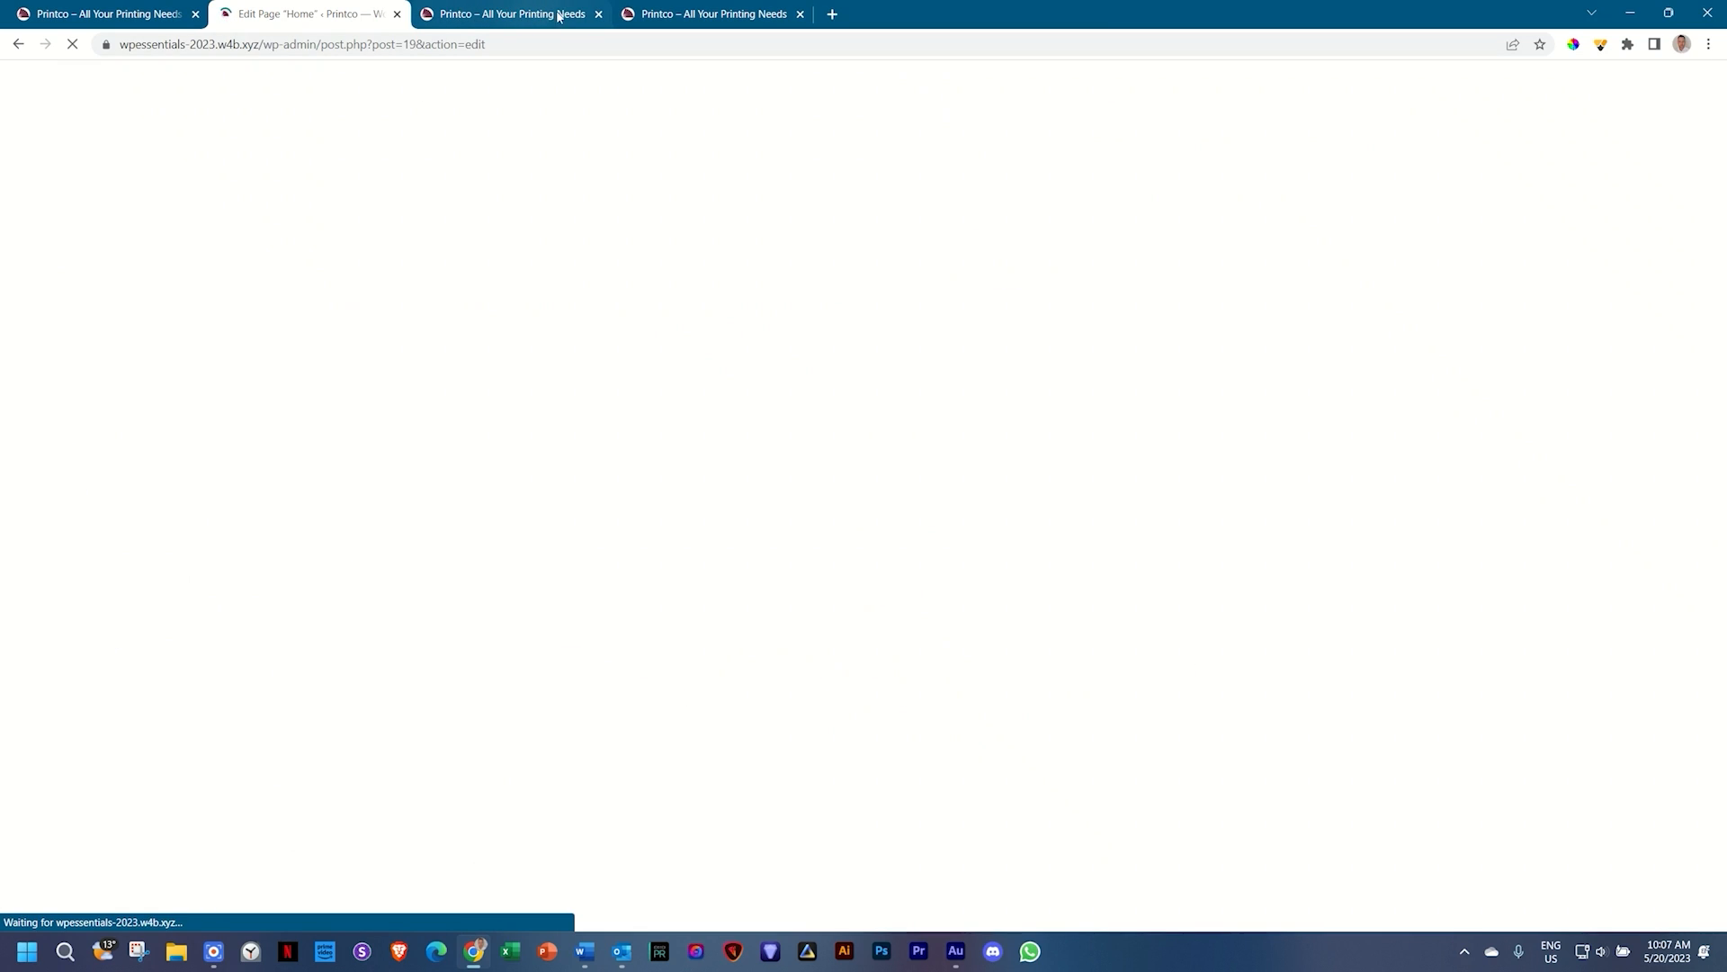
# Step: Close the two extra Printco preview tabs and return to the Pages list
pyautogui.click(597, 14)
pyautogui.click(598, 15)
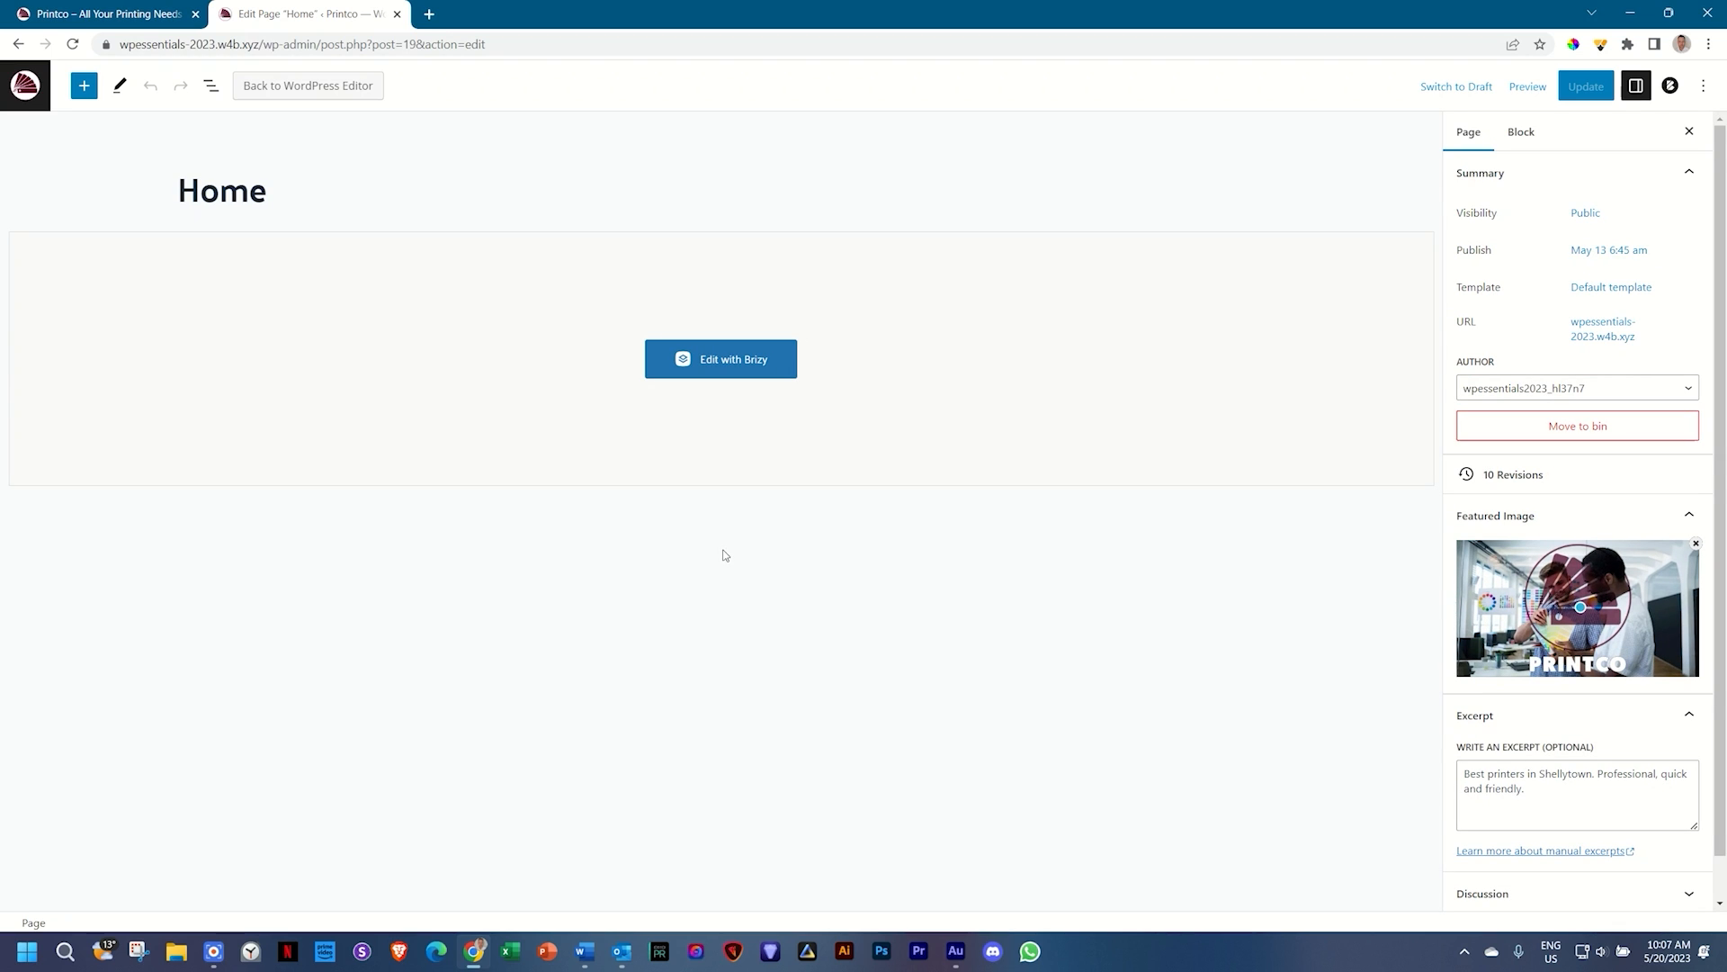
pyautogui.click(32, 96)
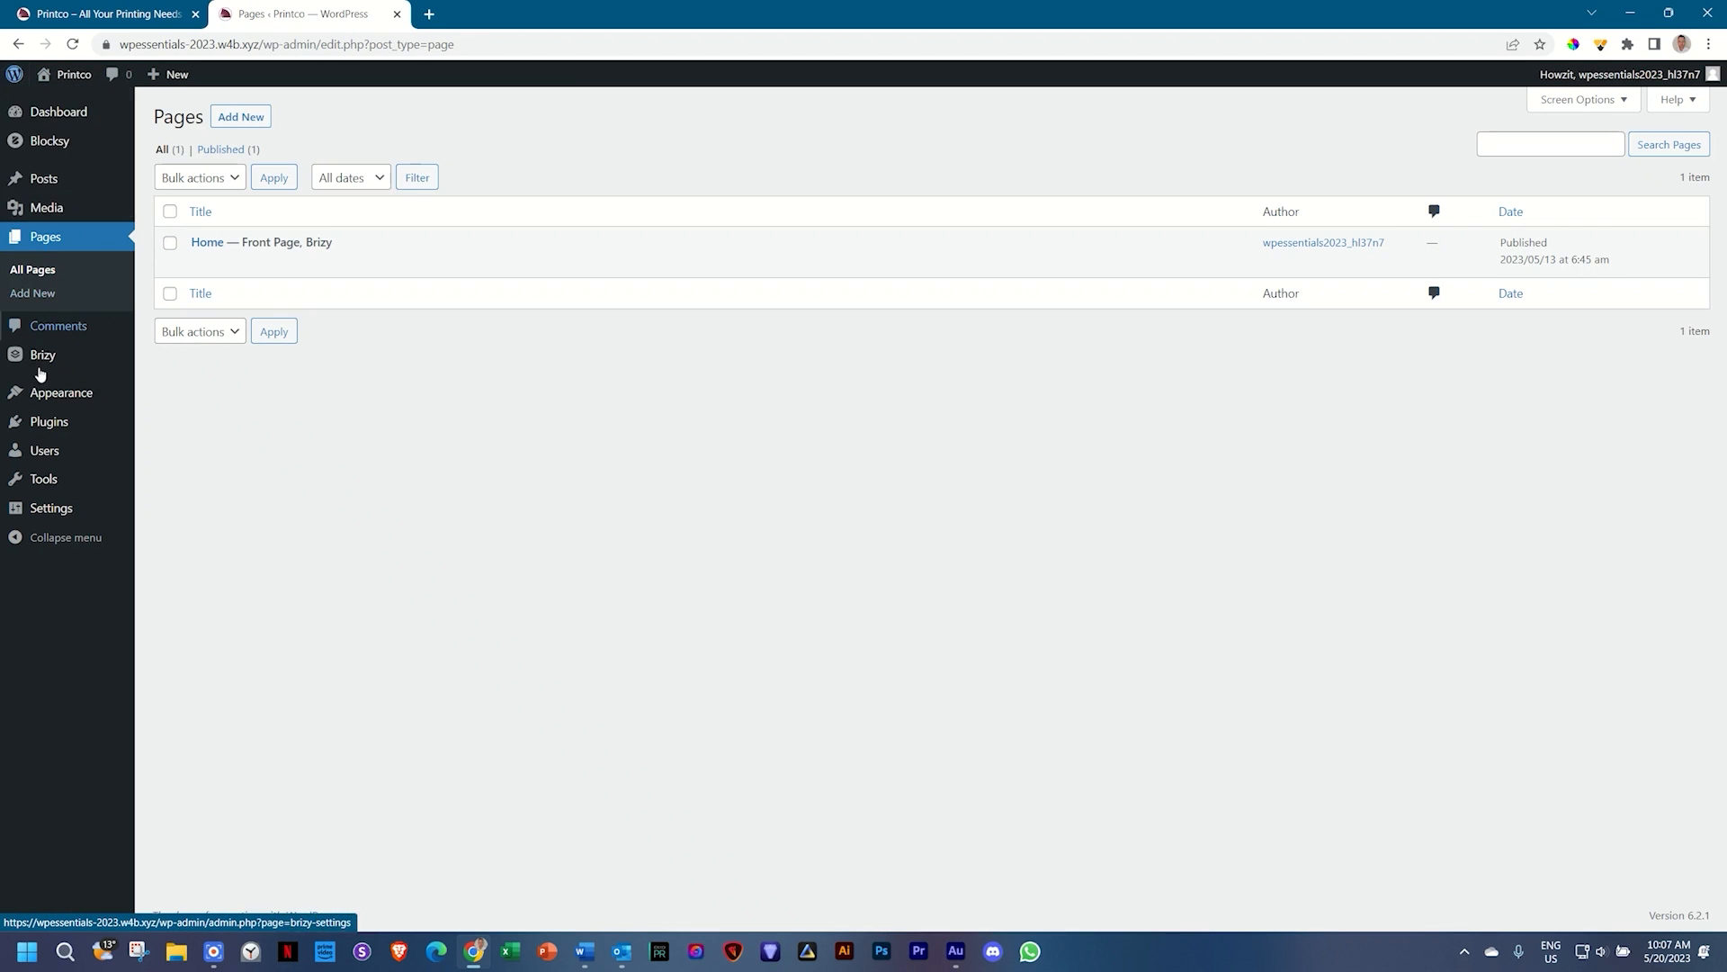
# Step: Under Appearance > Menus, create a new menu named 'Main Menu'
pyautogui.moveTo(40, 401)
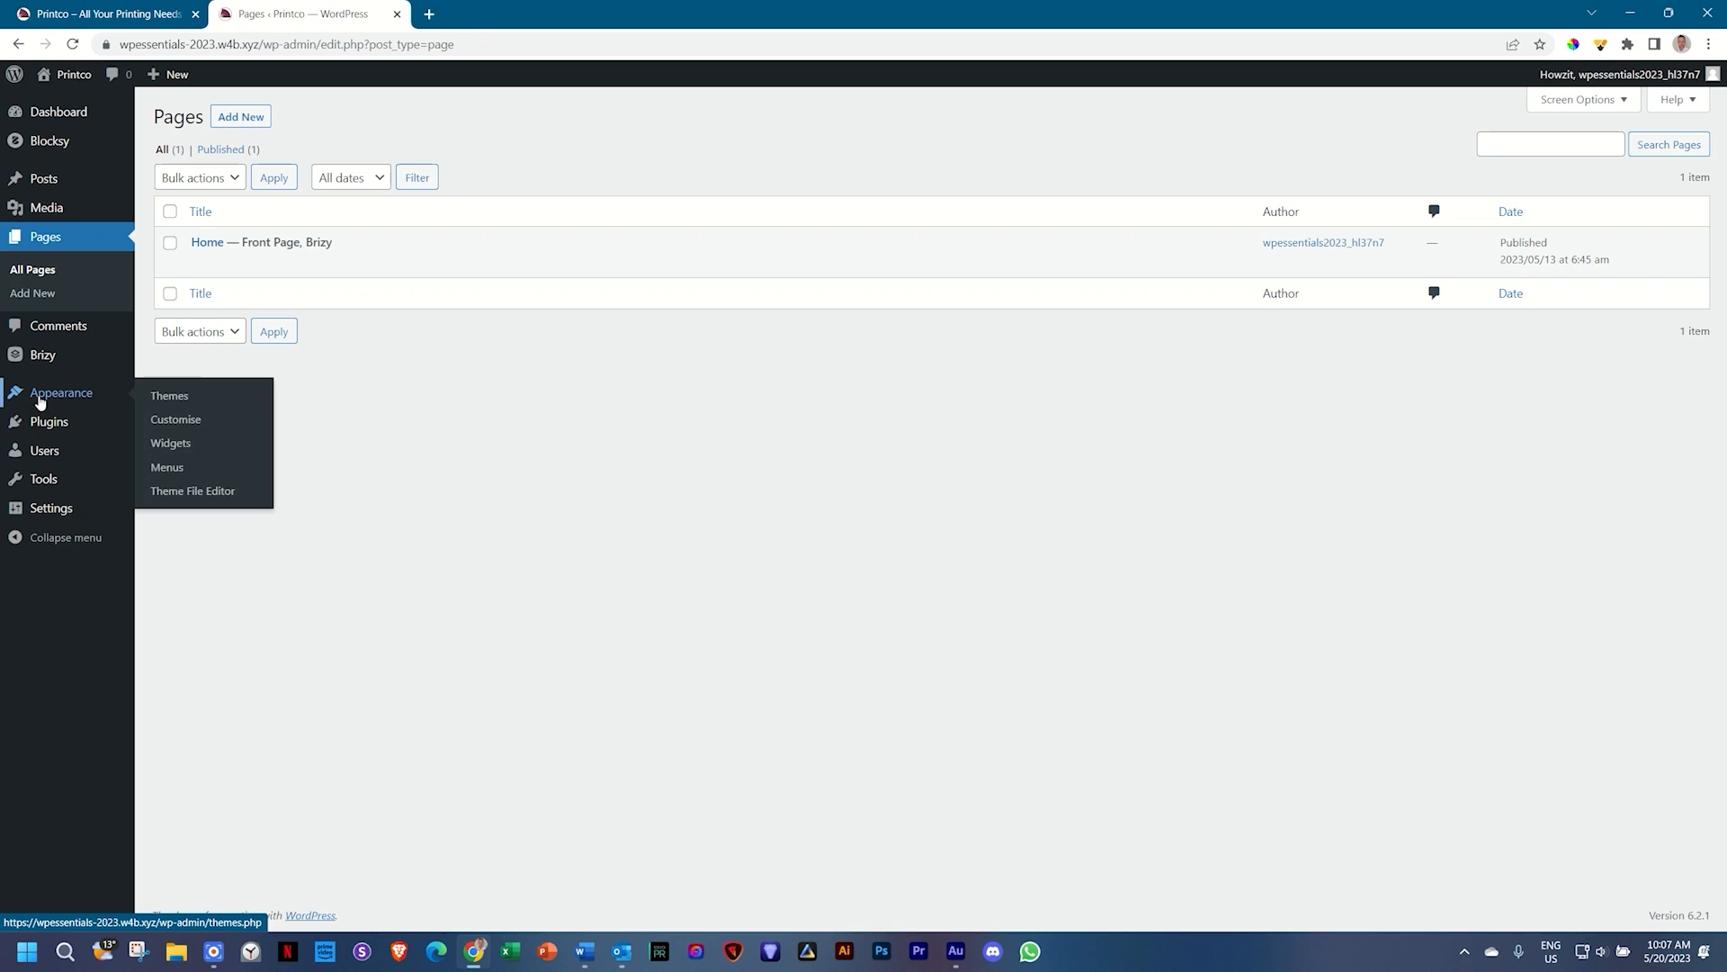
pyautogui.click(161, 470)
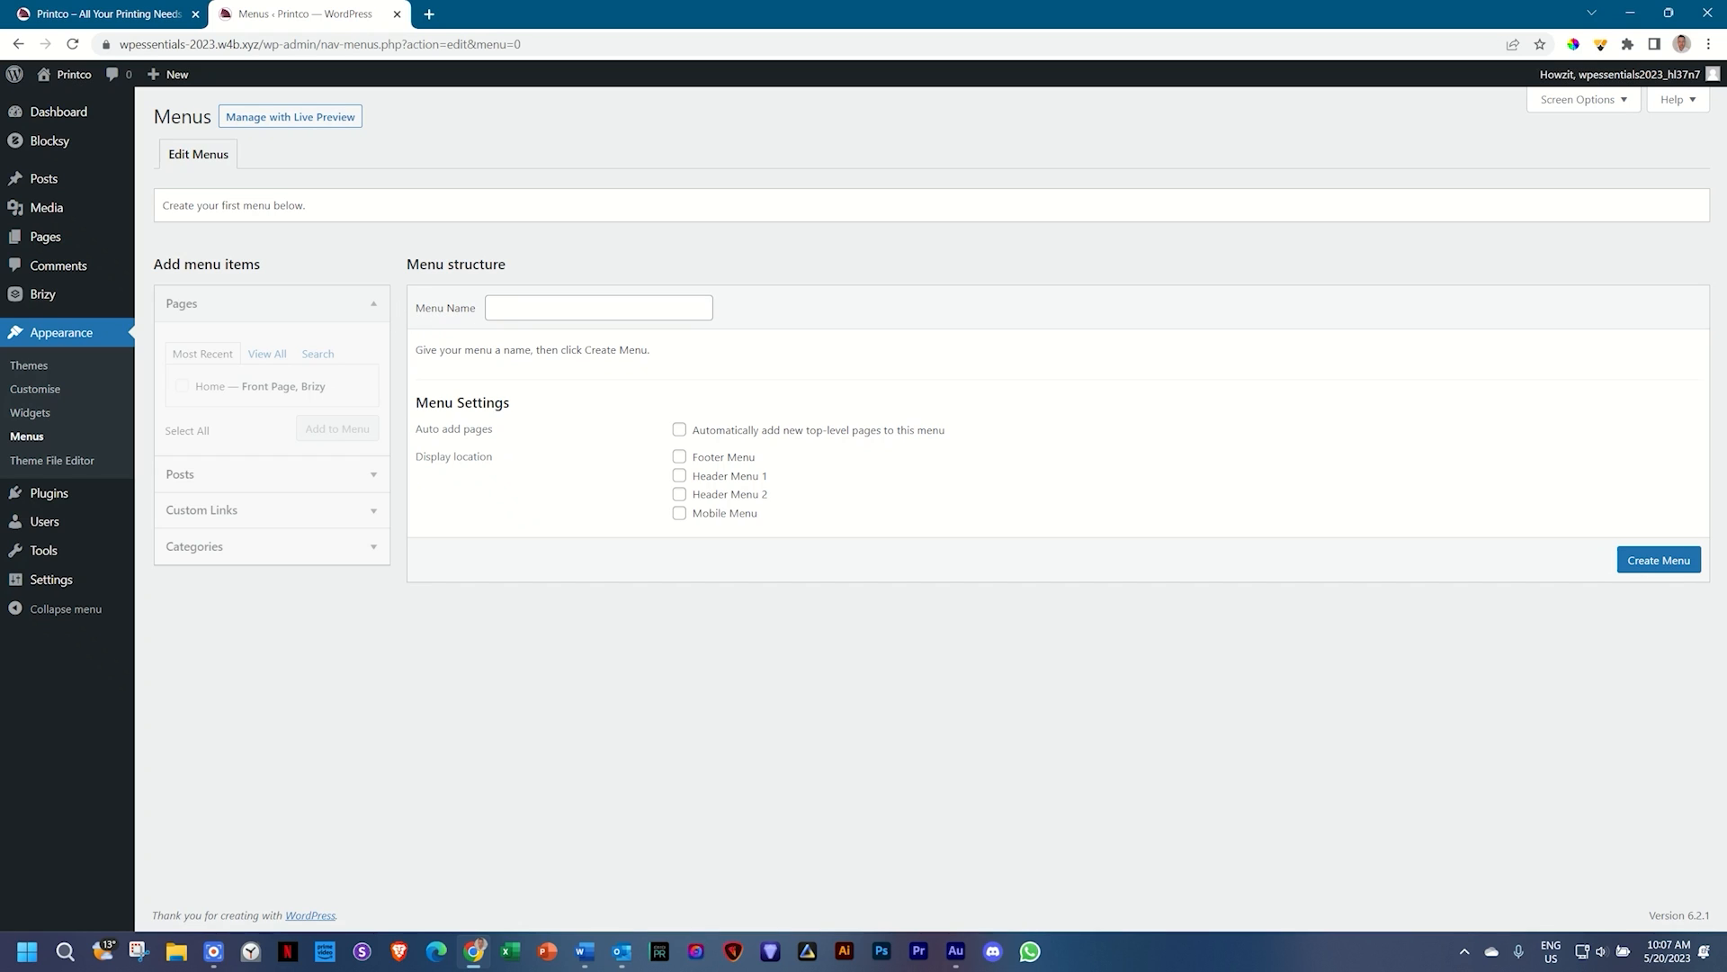
pyautogui.click(440, 318)
pyautogui.write('Main Menu')
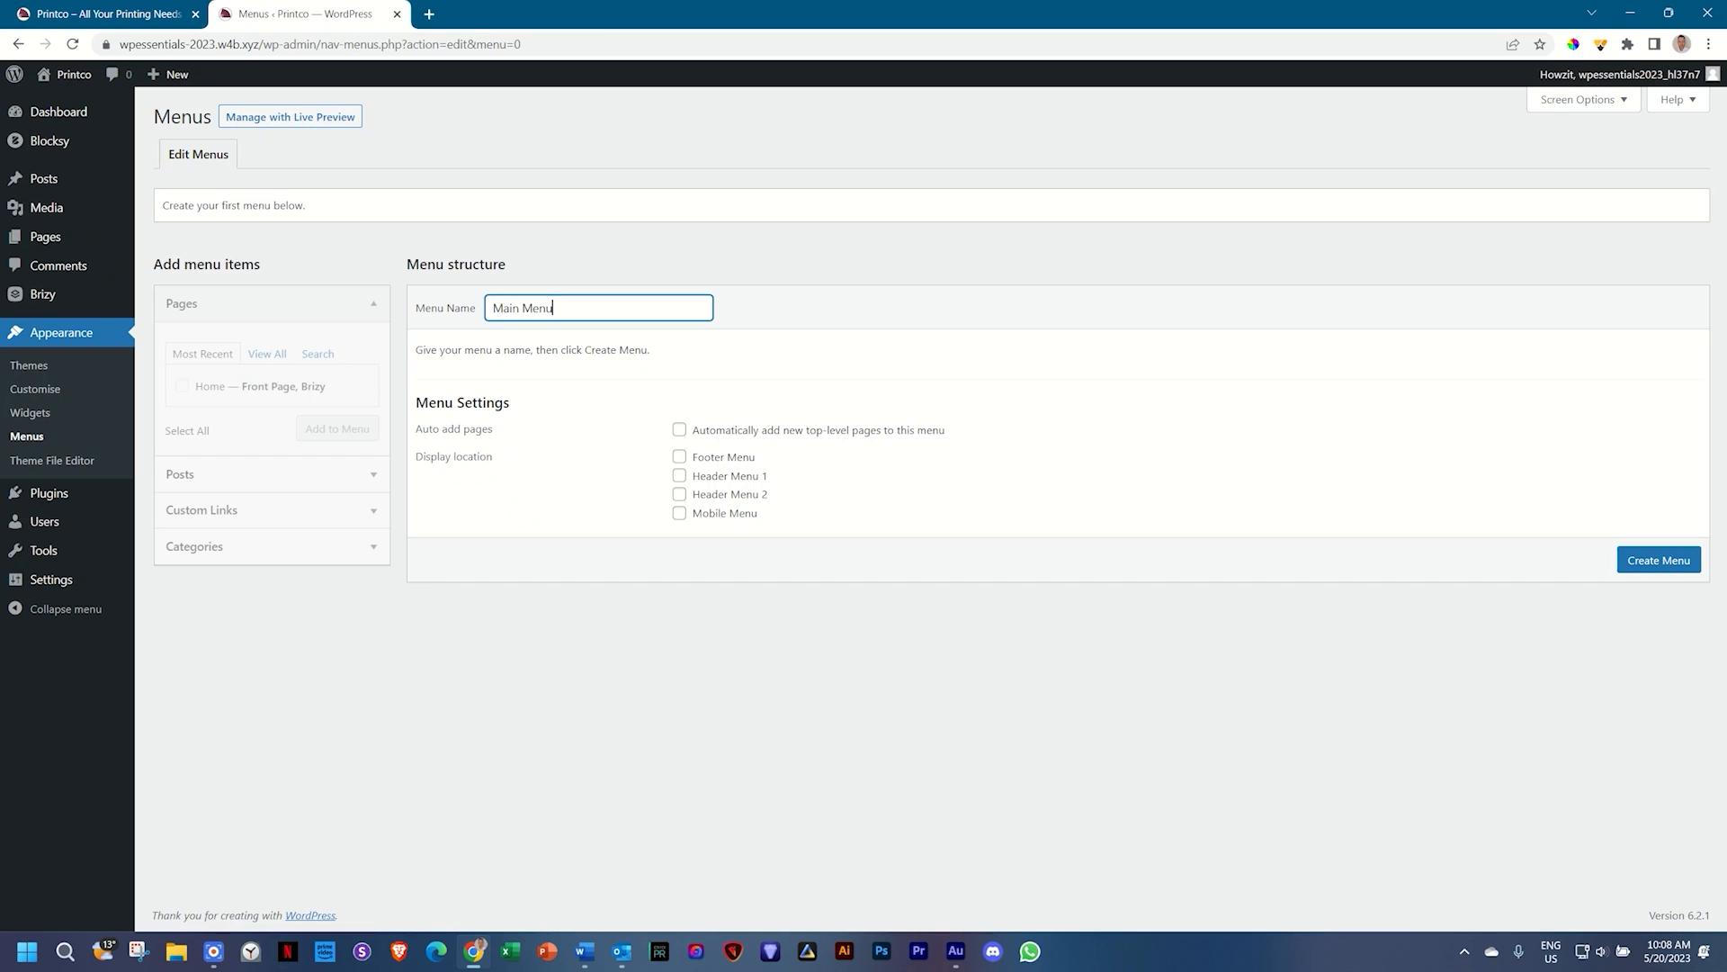
pyautogui.click(1679, 566)
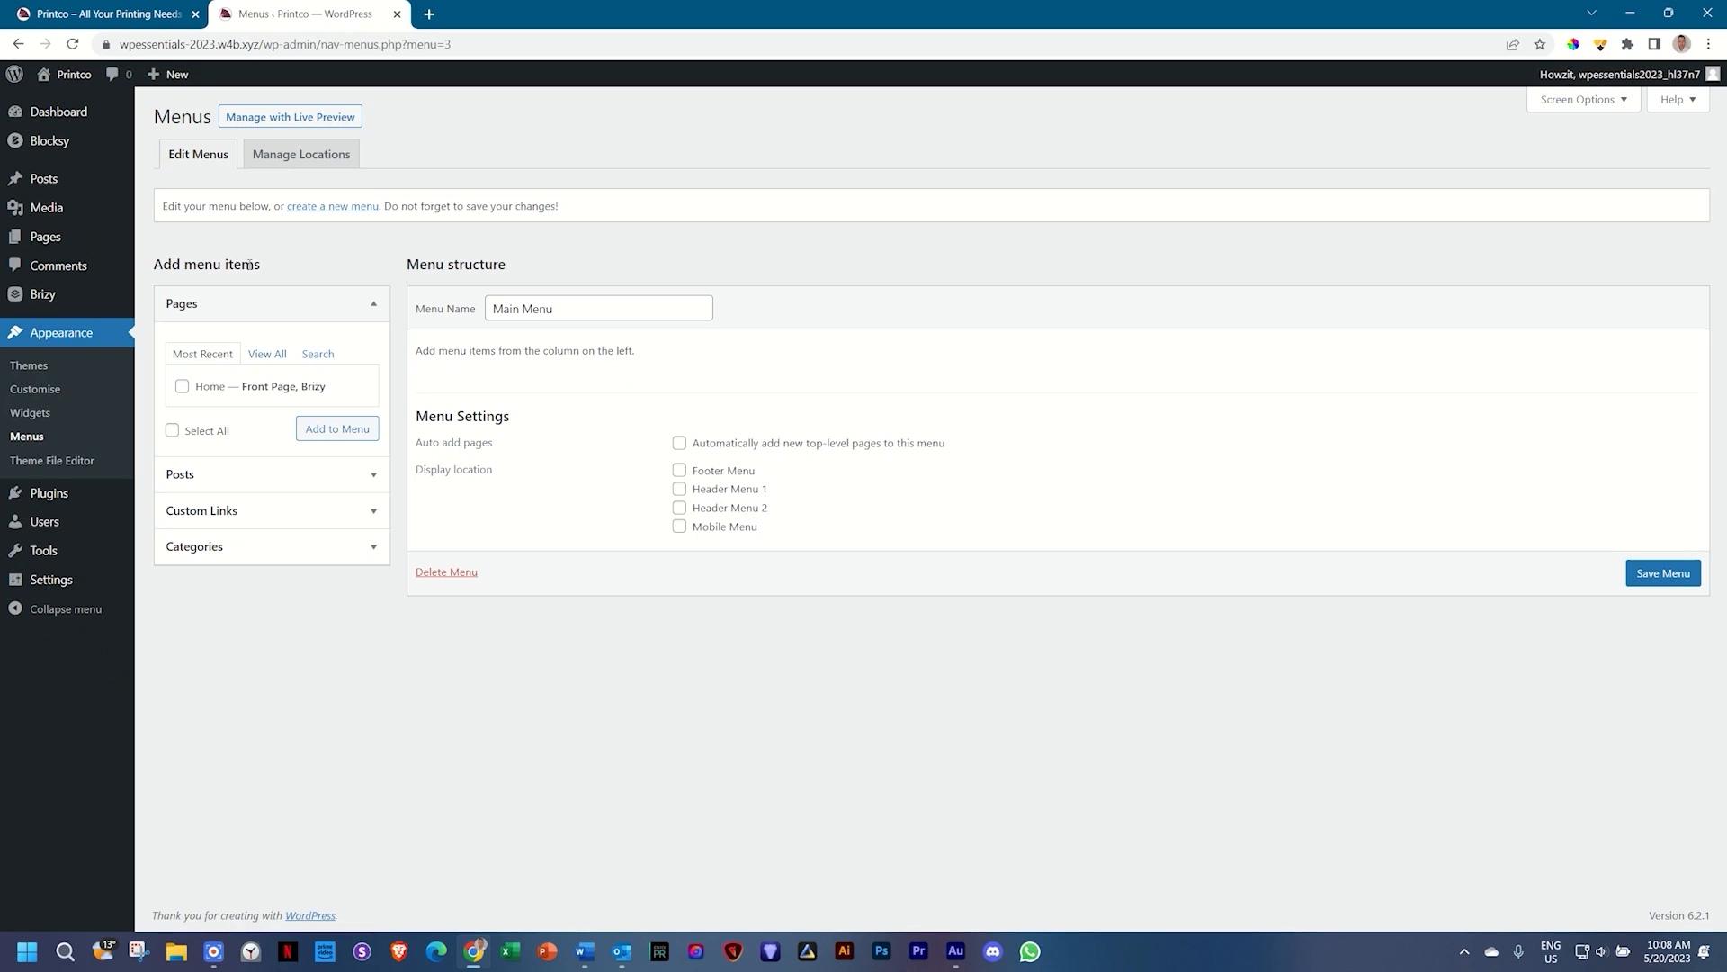
# Step: Add a custom link 'Services' pointing to #services to Main Menu
pyautogui.click(218, 512)
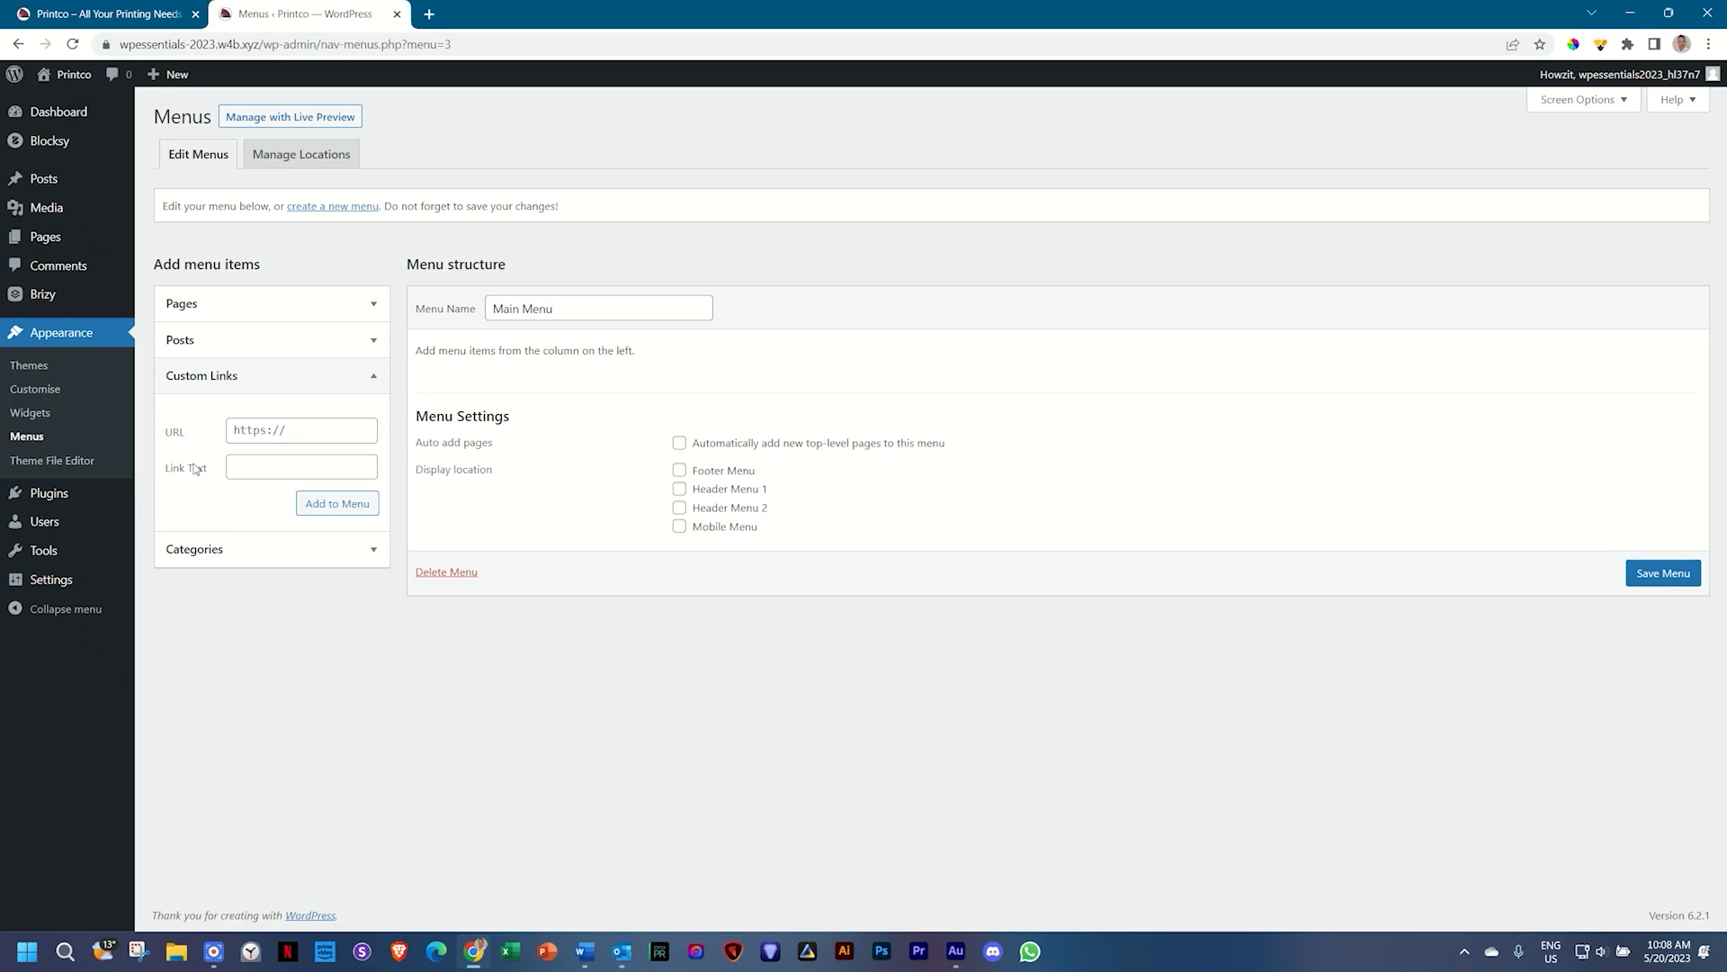
pyautogui.click(232, 430)
pyautogui.write('#')
pyautogui.write('services')
pyautogui.press('Tab')
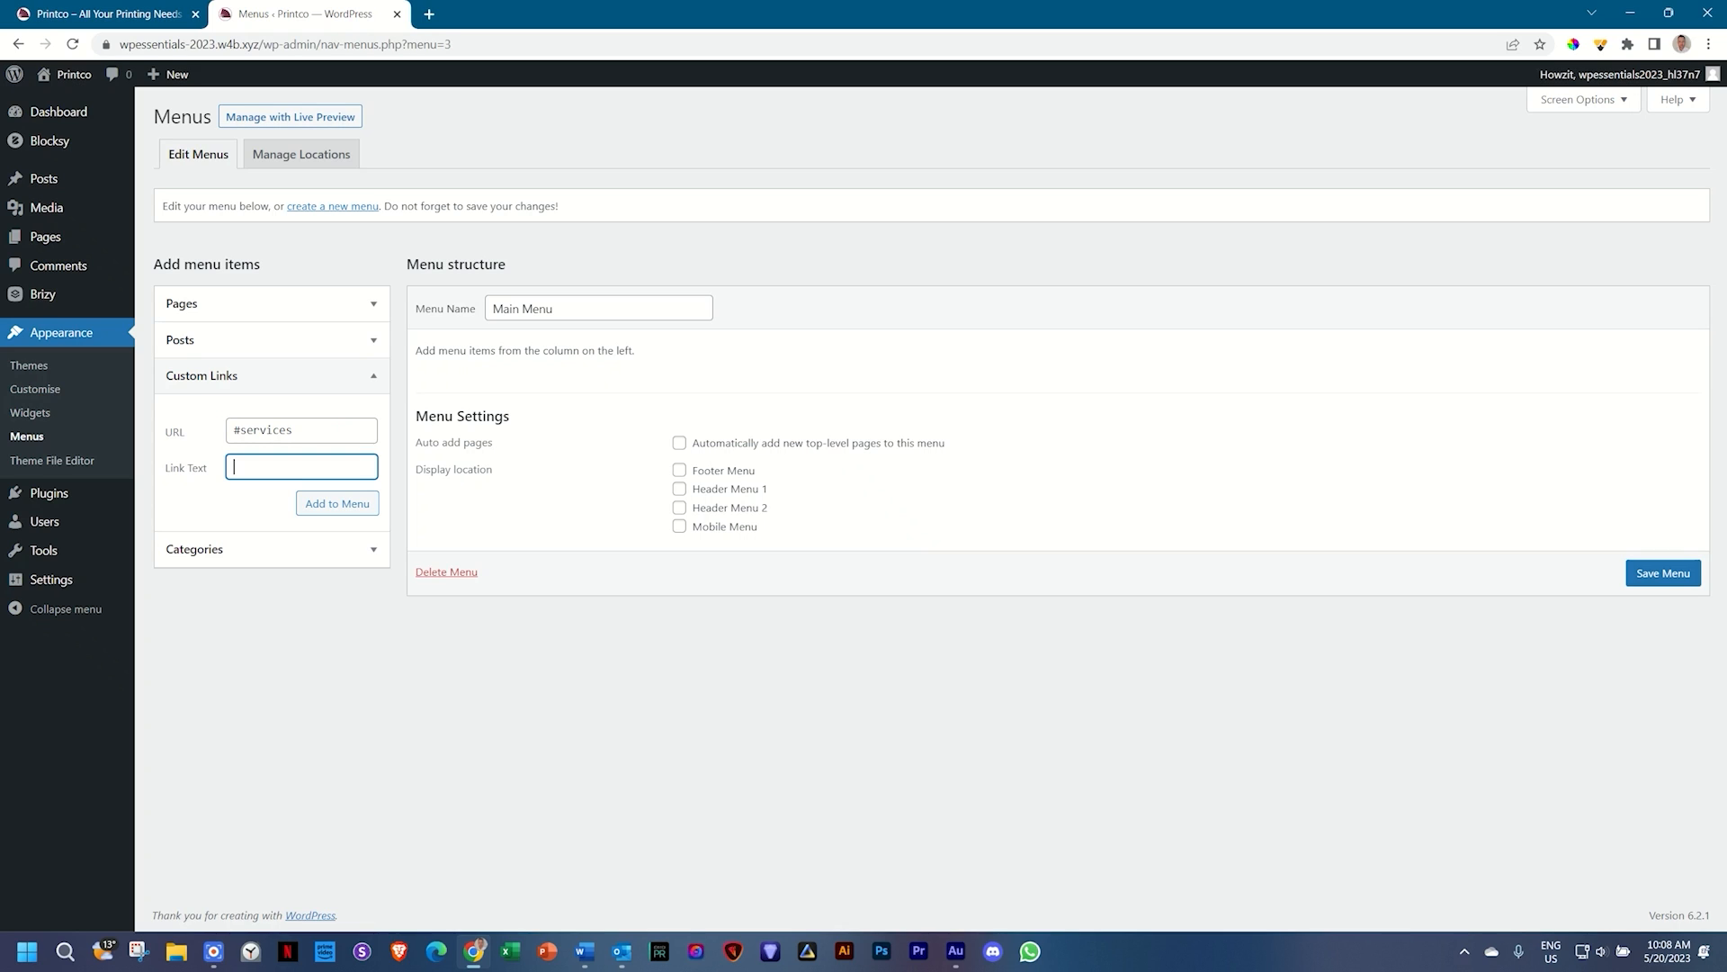
pyautogui.write('Services')
pyautogui.click(345, 511)
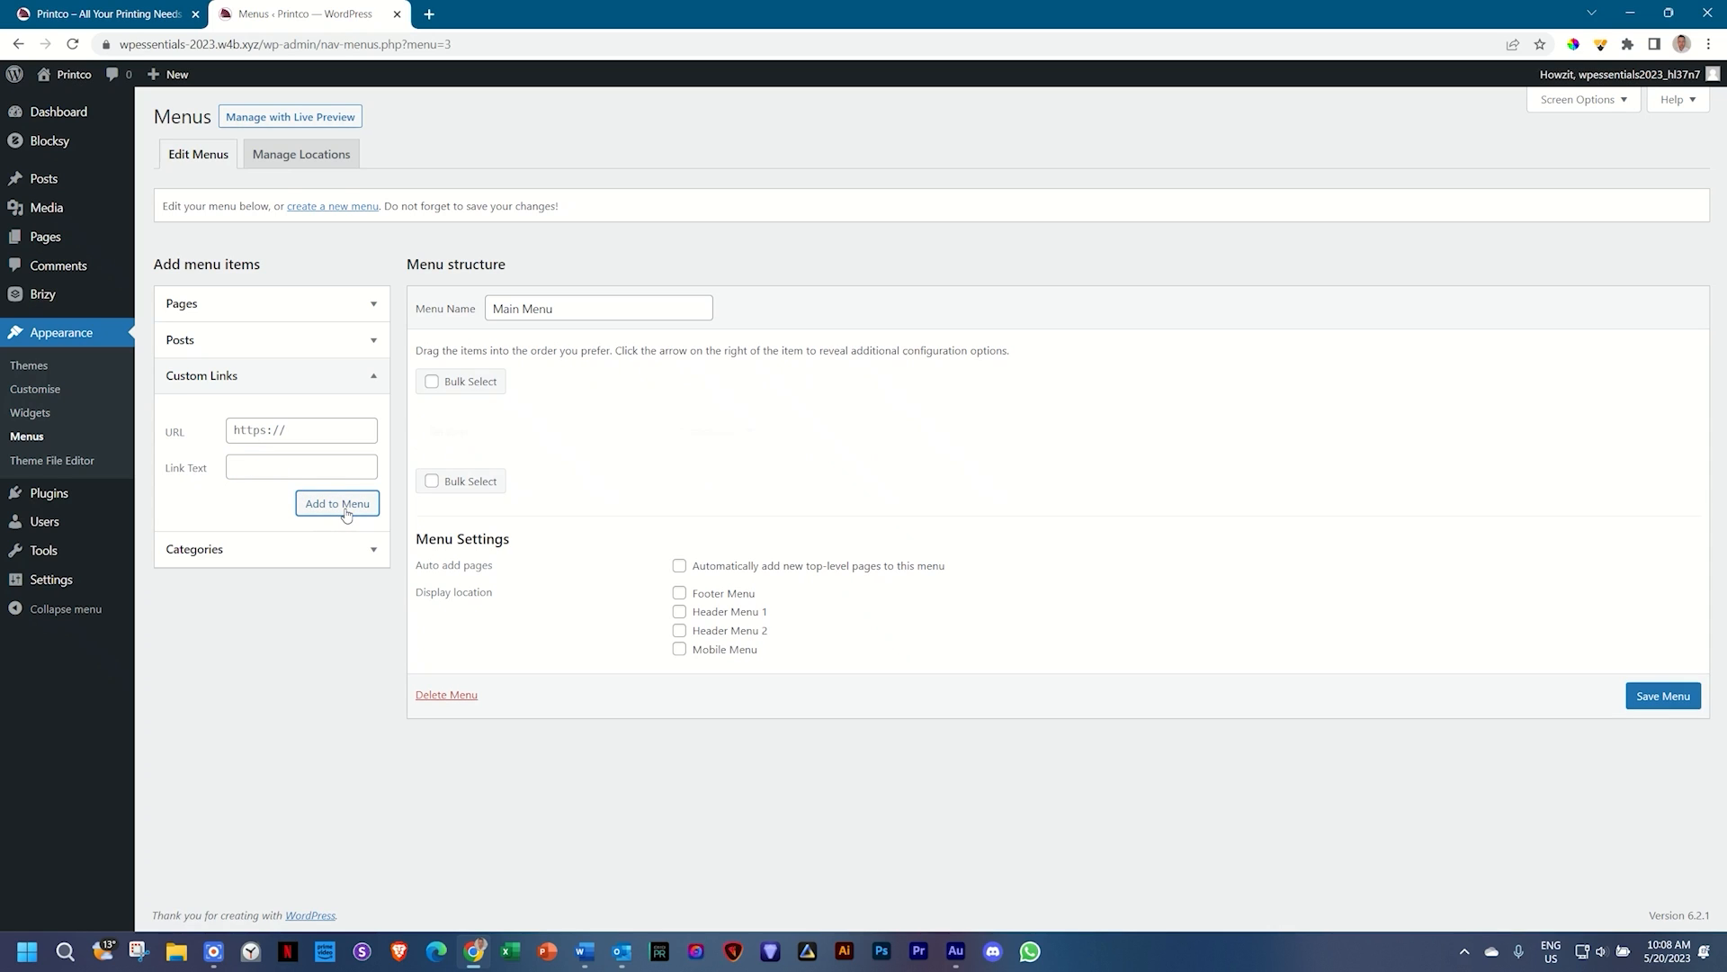
# Step: Add a custom link 'About Us' pointing to #about to the menu
pyautogui.click(304, 429)
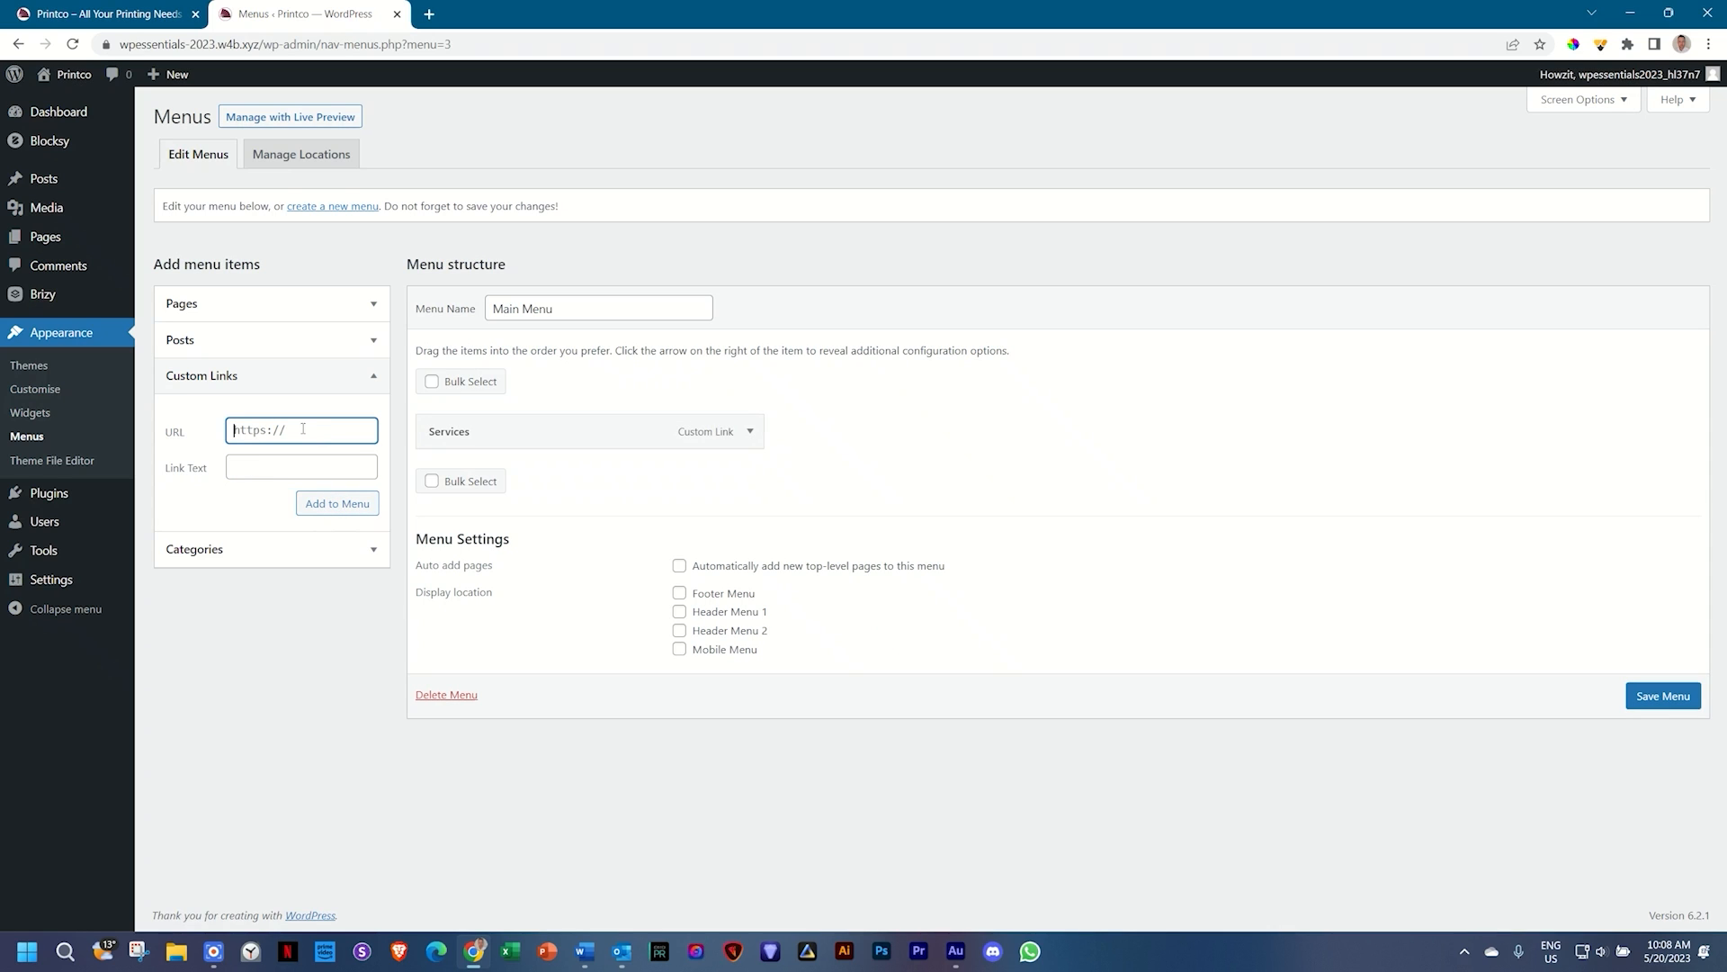
pyautogui.hotkey('ctrl', 'a')
pyautogui.write('#about')
pyautogui.press('Tab')
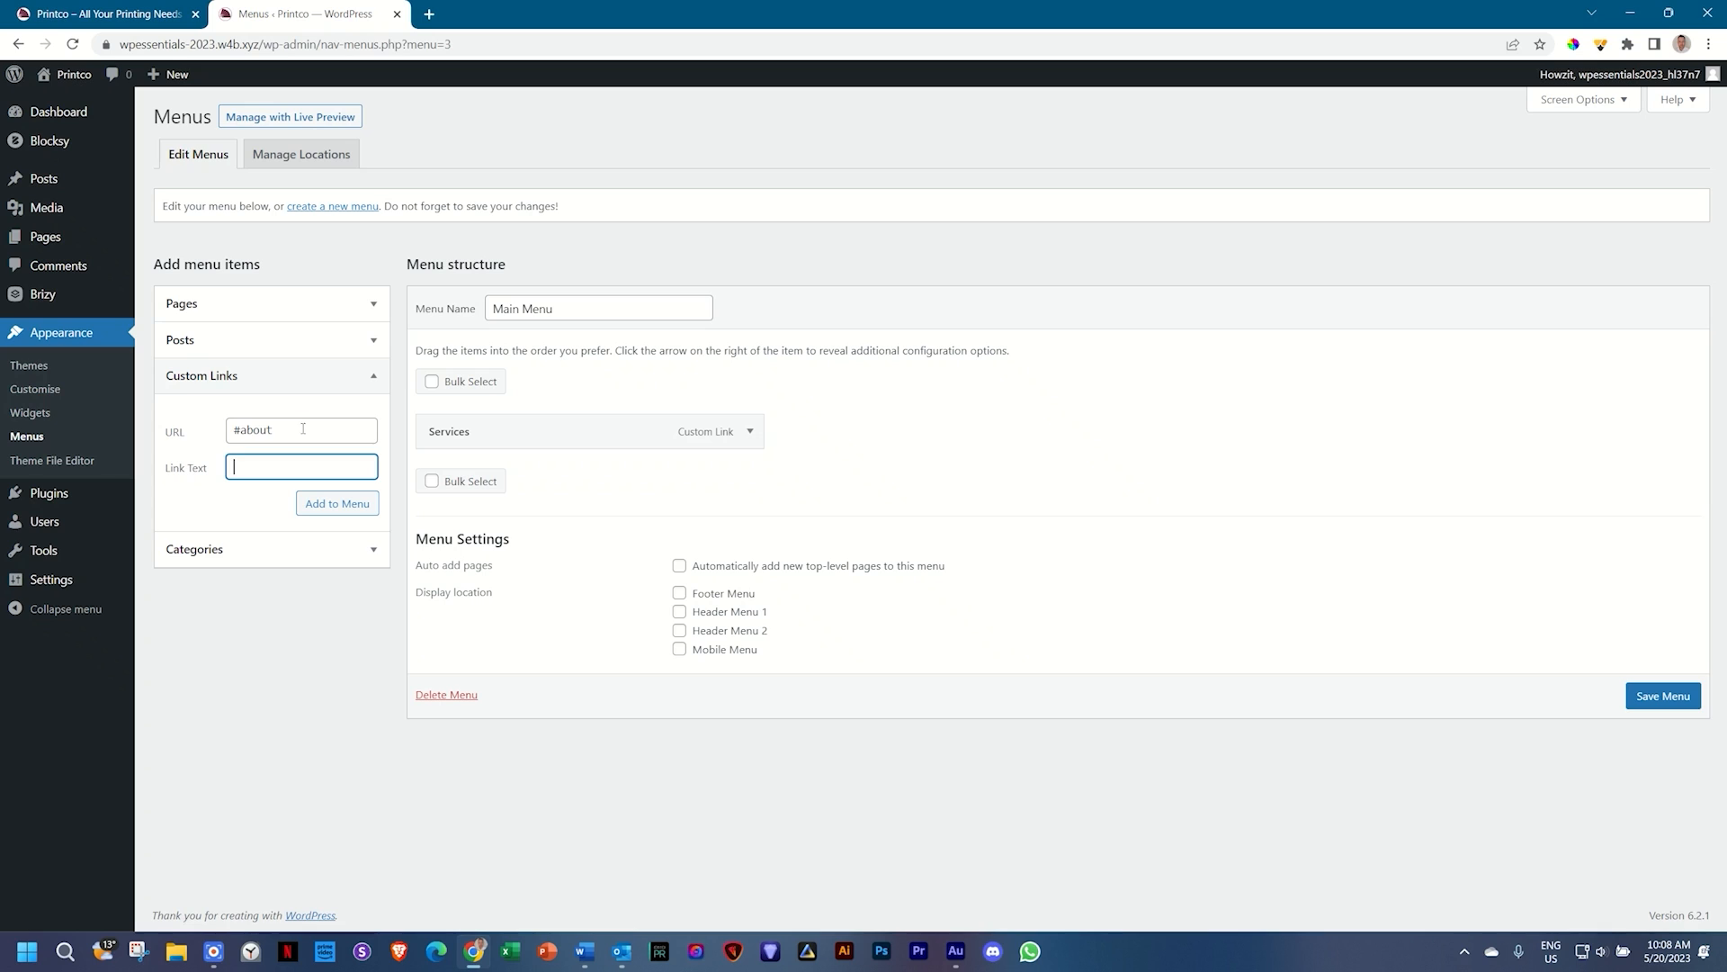
pyautogui.write('About Us')
pyautogui.click(338, 511)
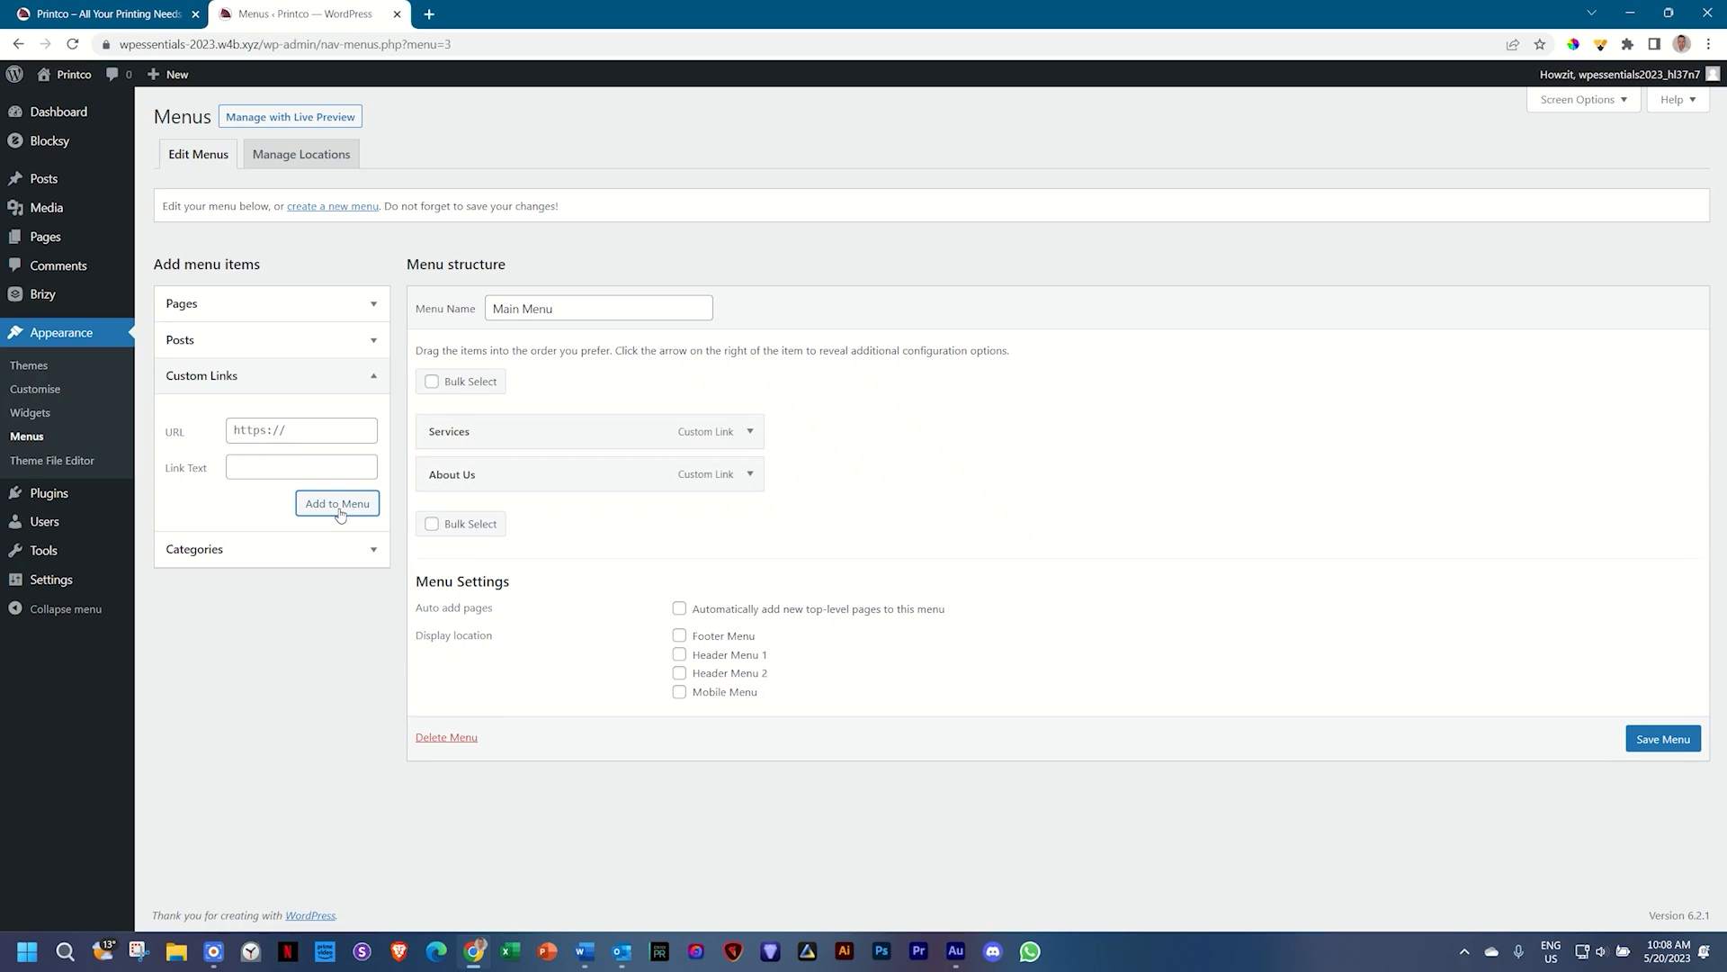
# Step: Add a custom link 'Contact Us' pointing to #contact to the menu
pyautogui.click(283, 430)
pyautogui.write('#contact')
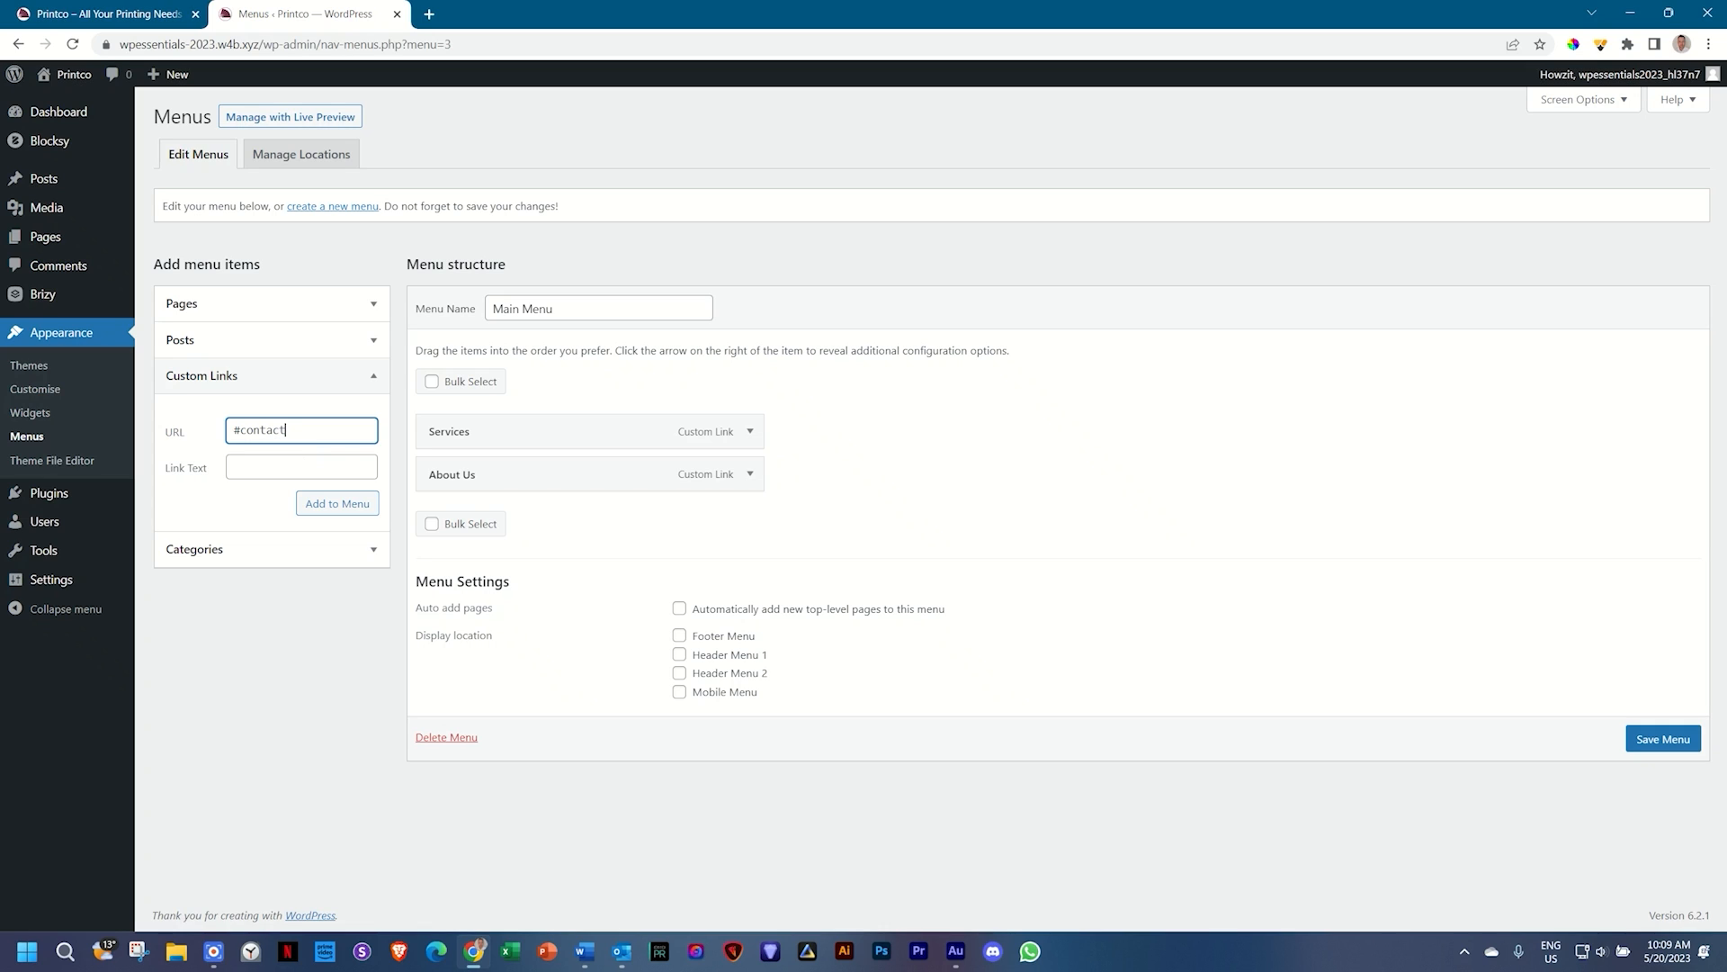
pyautogui.click(300, 464)
pyautogui.write('C')
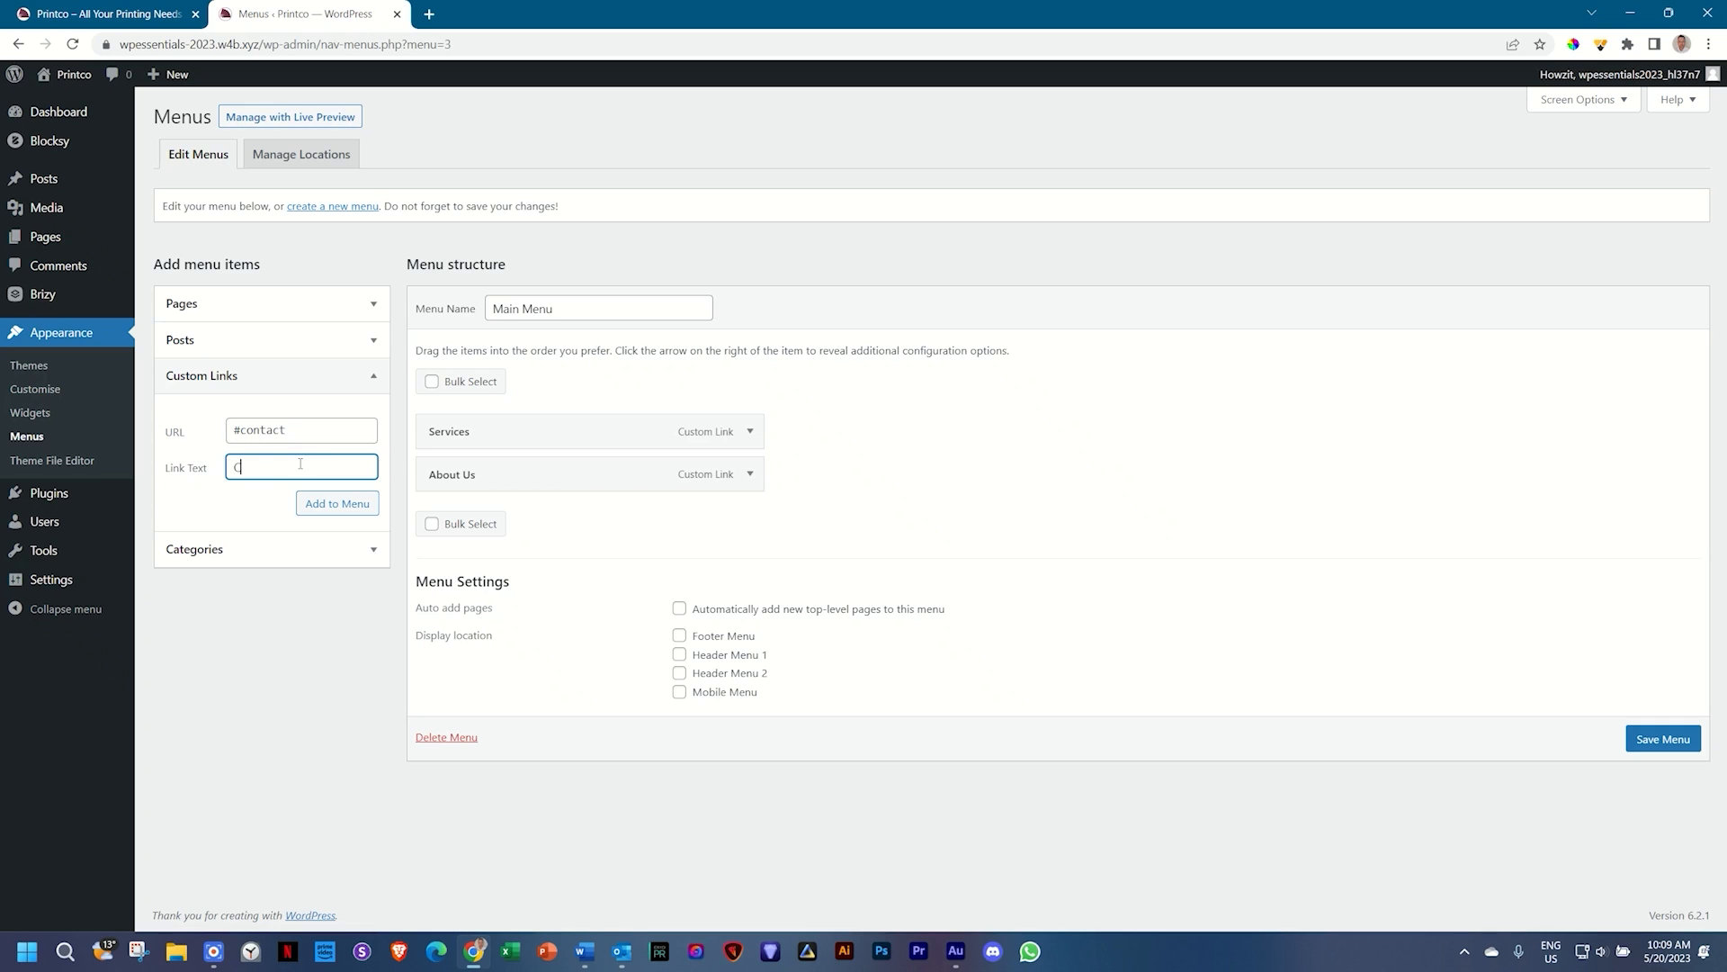
pyautogui.write('ontact Us')
pyautogui.click(347, 503)
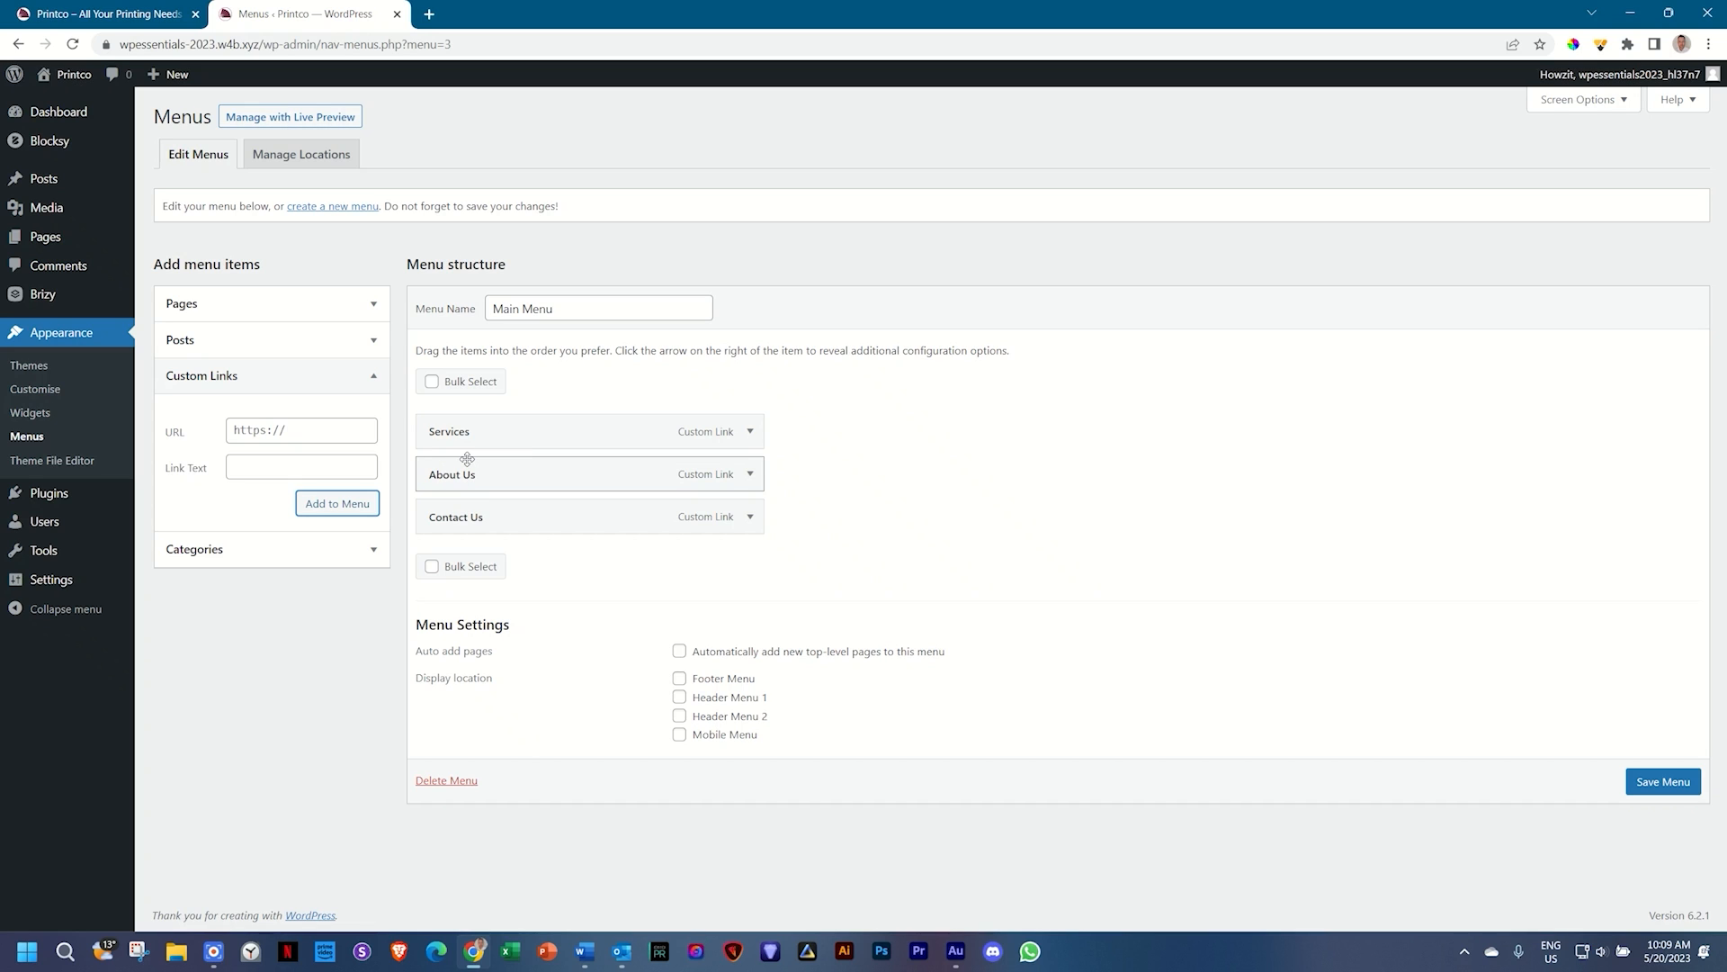
pyautogui.moveTo(467, 459); pyautogui.dragTo(461, 433)
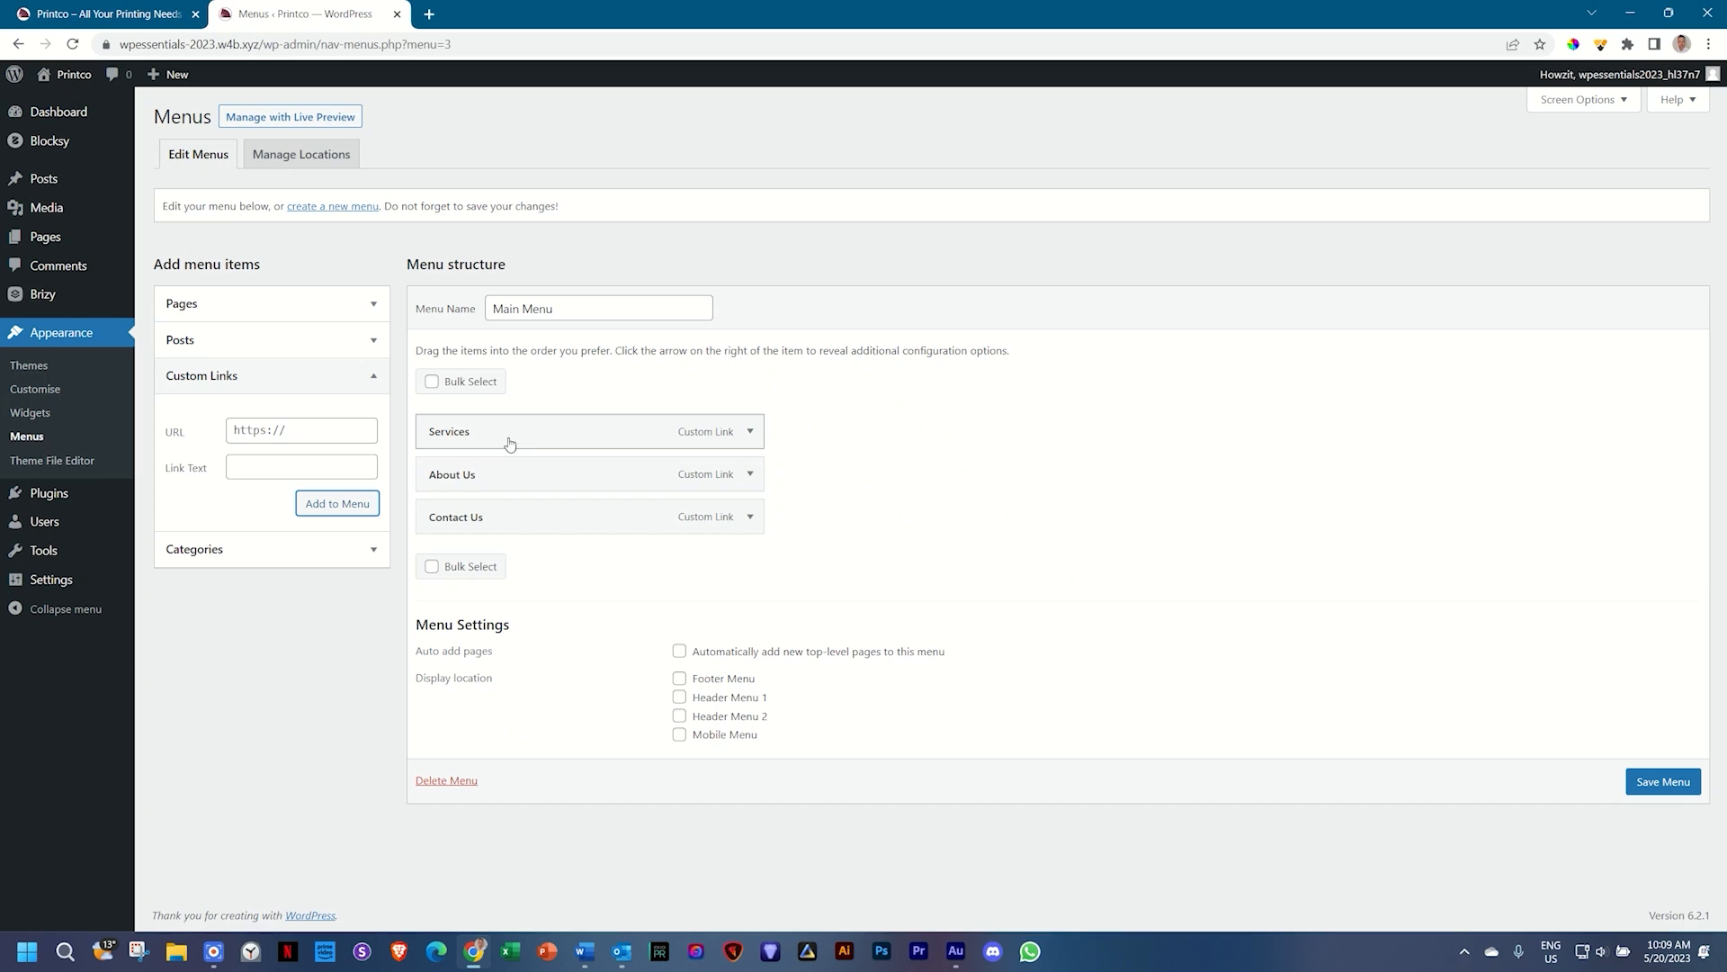
pyautogui.click(751, 432)
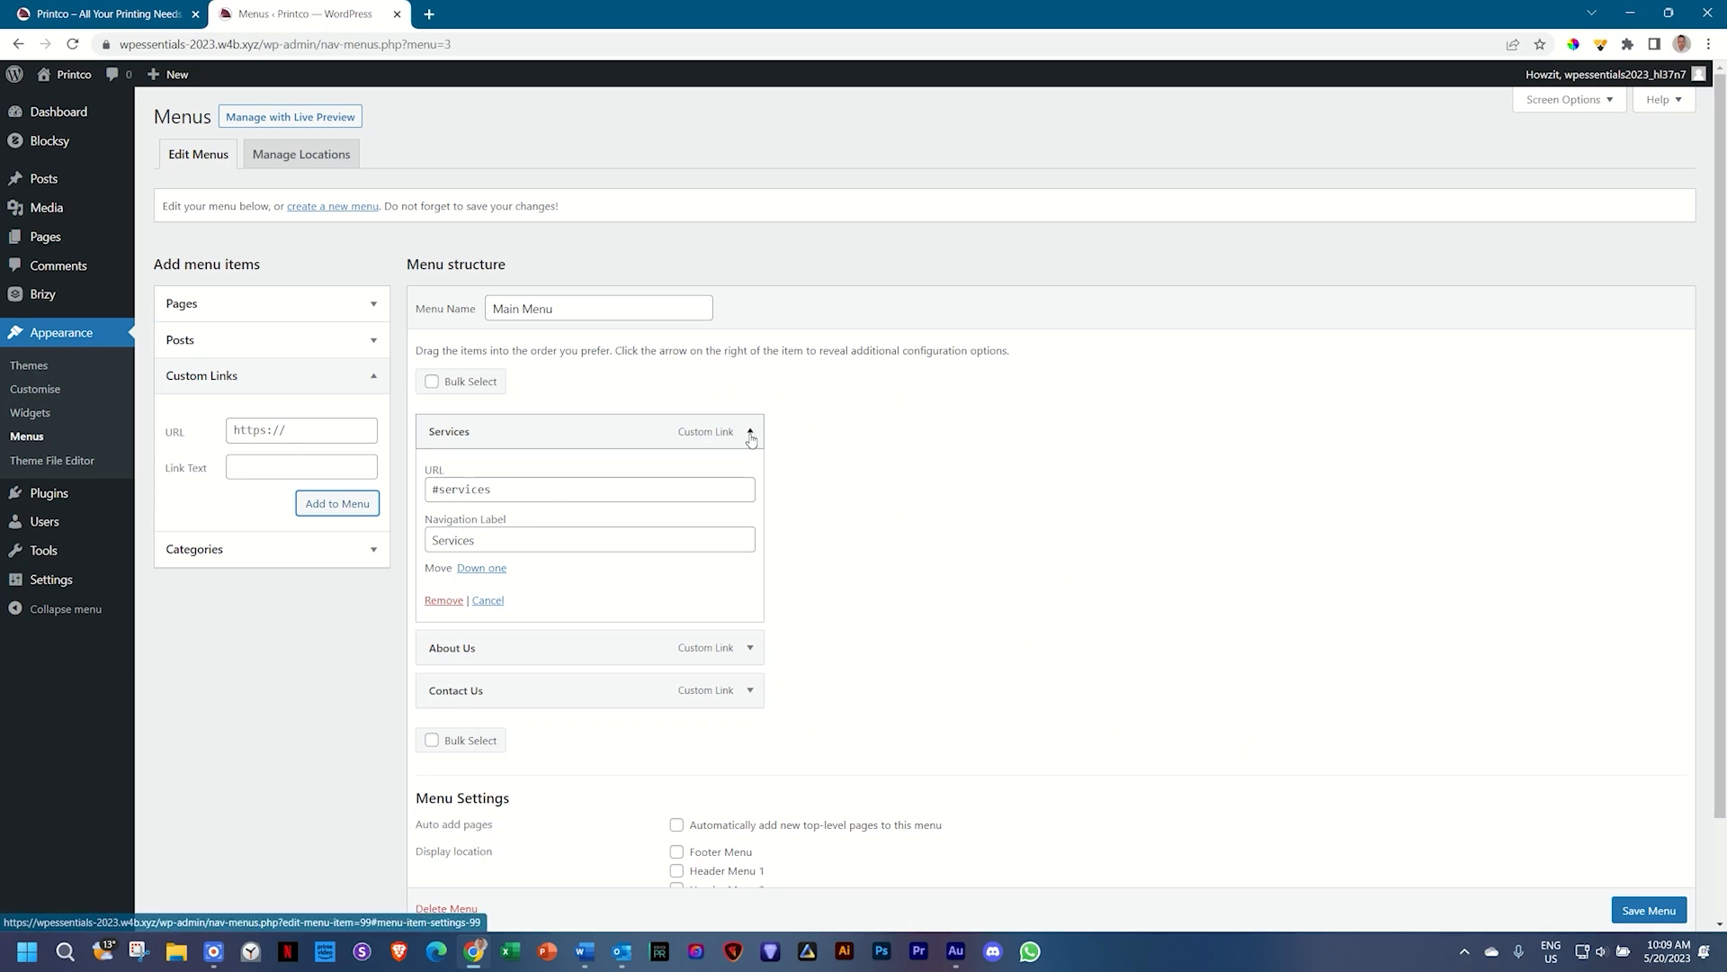
pyautogui.click(483, 569)
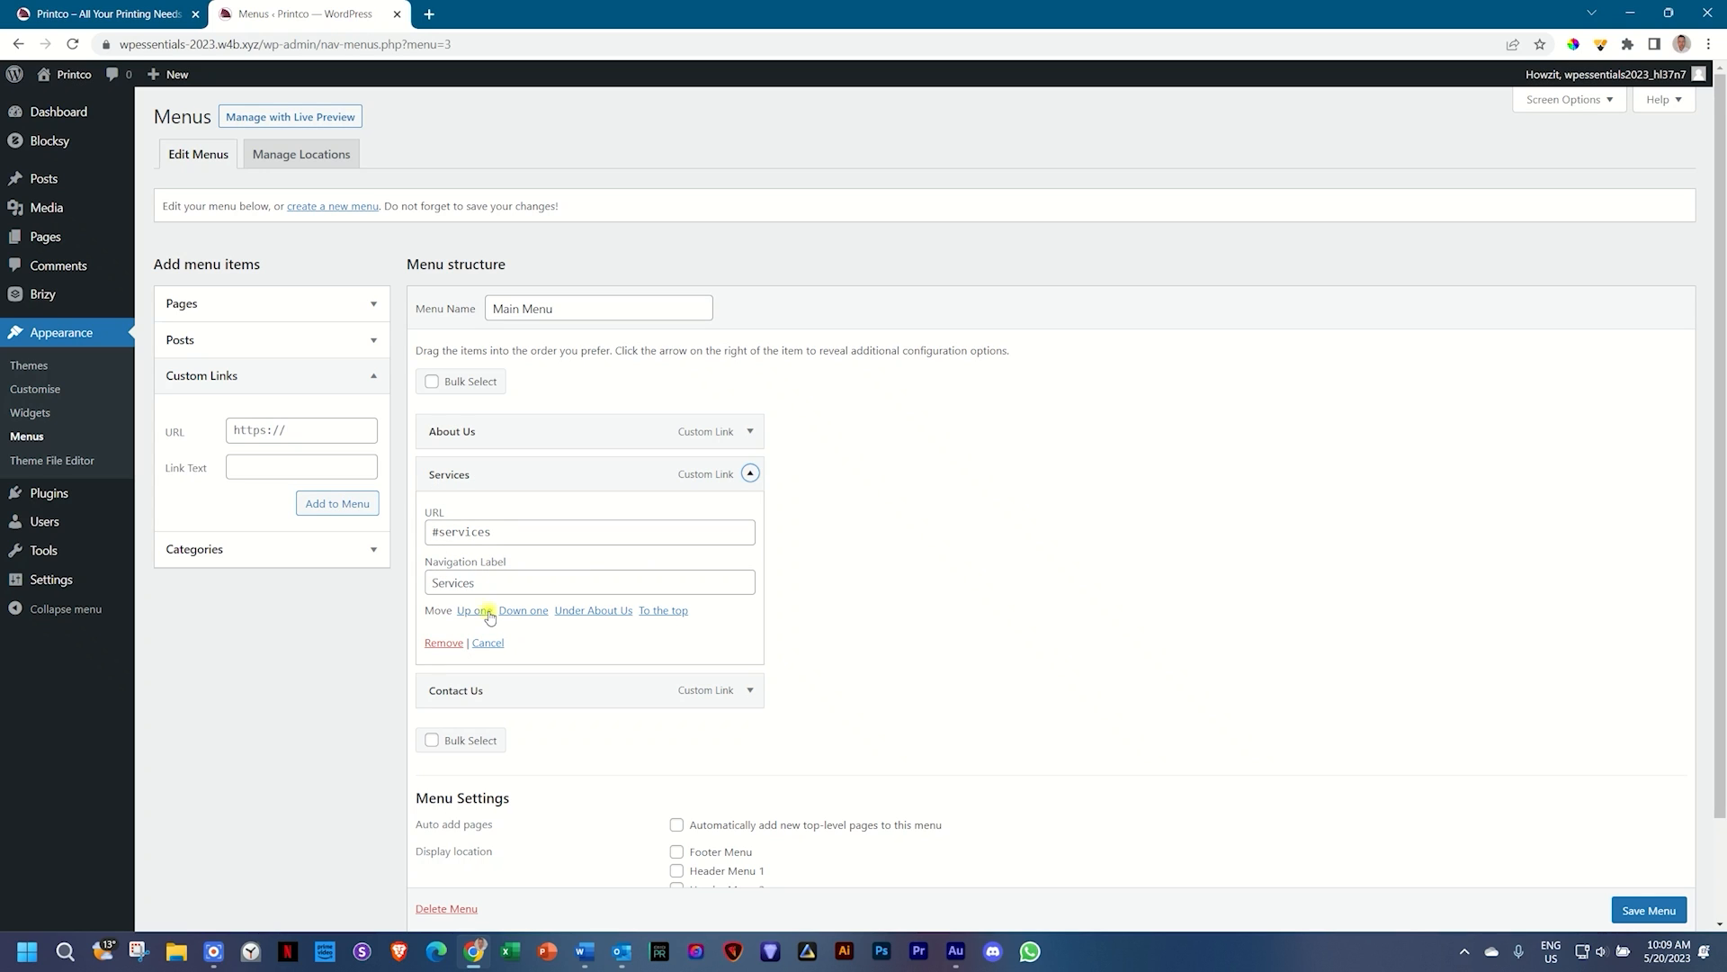
pyautogui.click(486, 612)
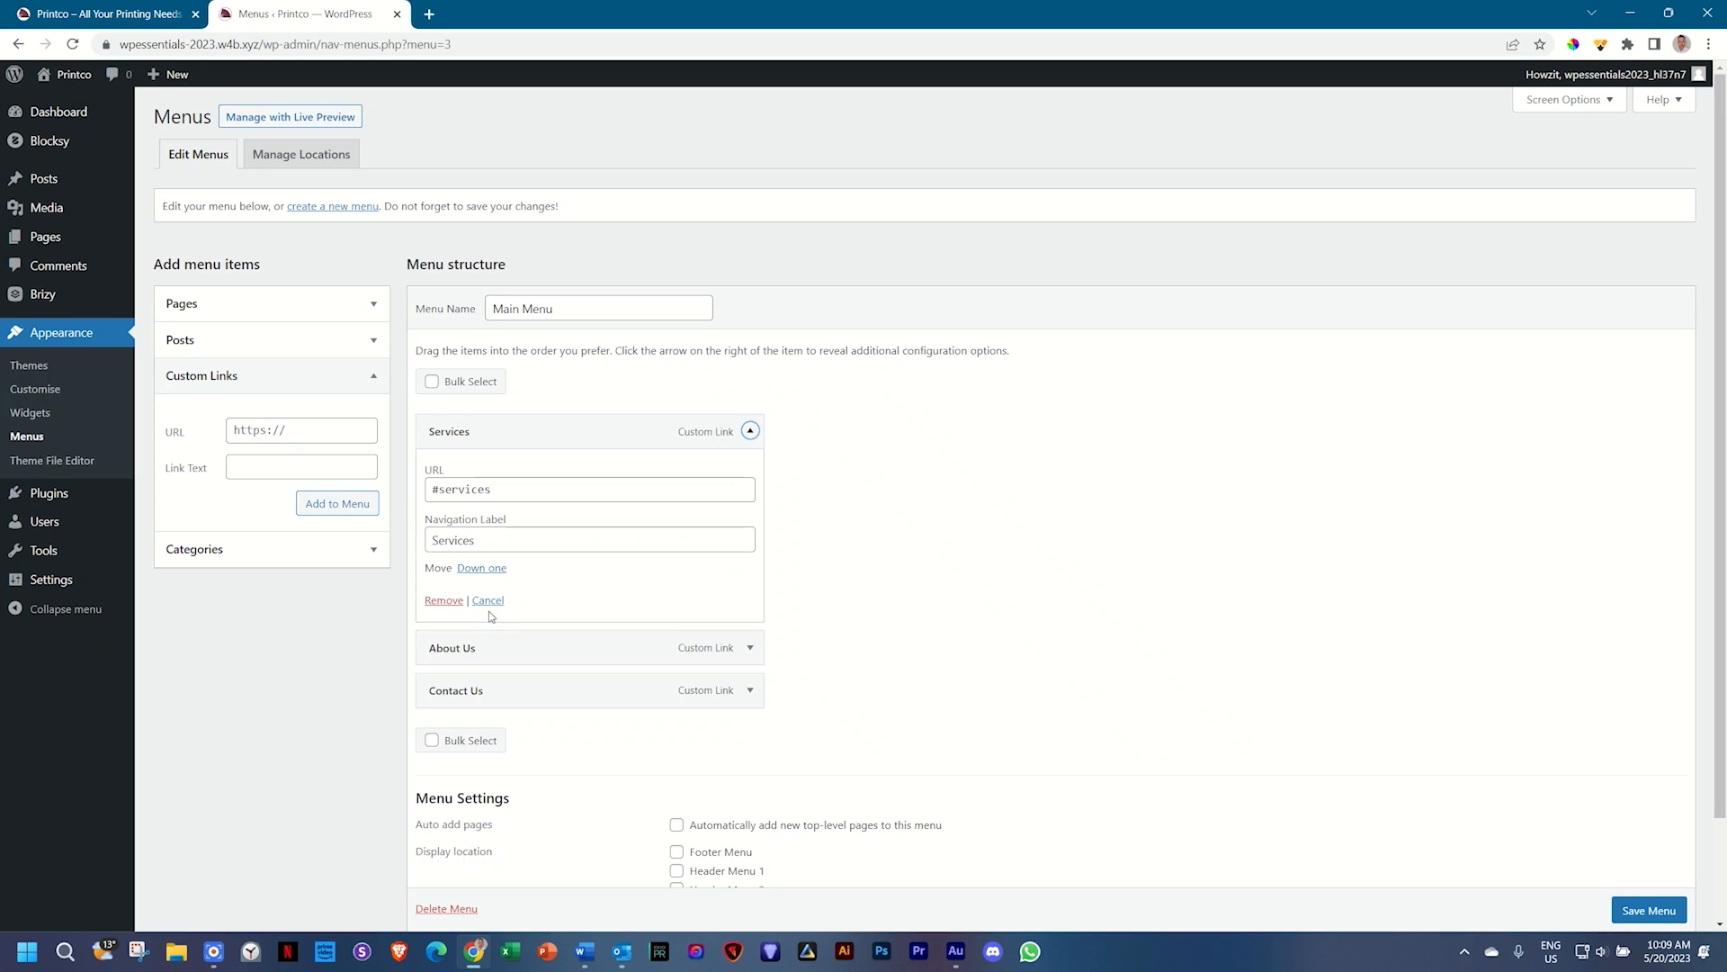
pyautogui.click(750, 431)
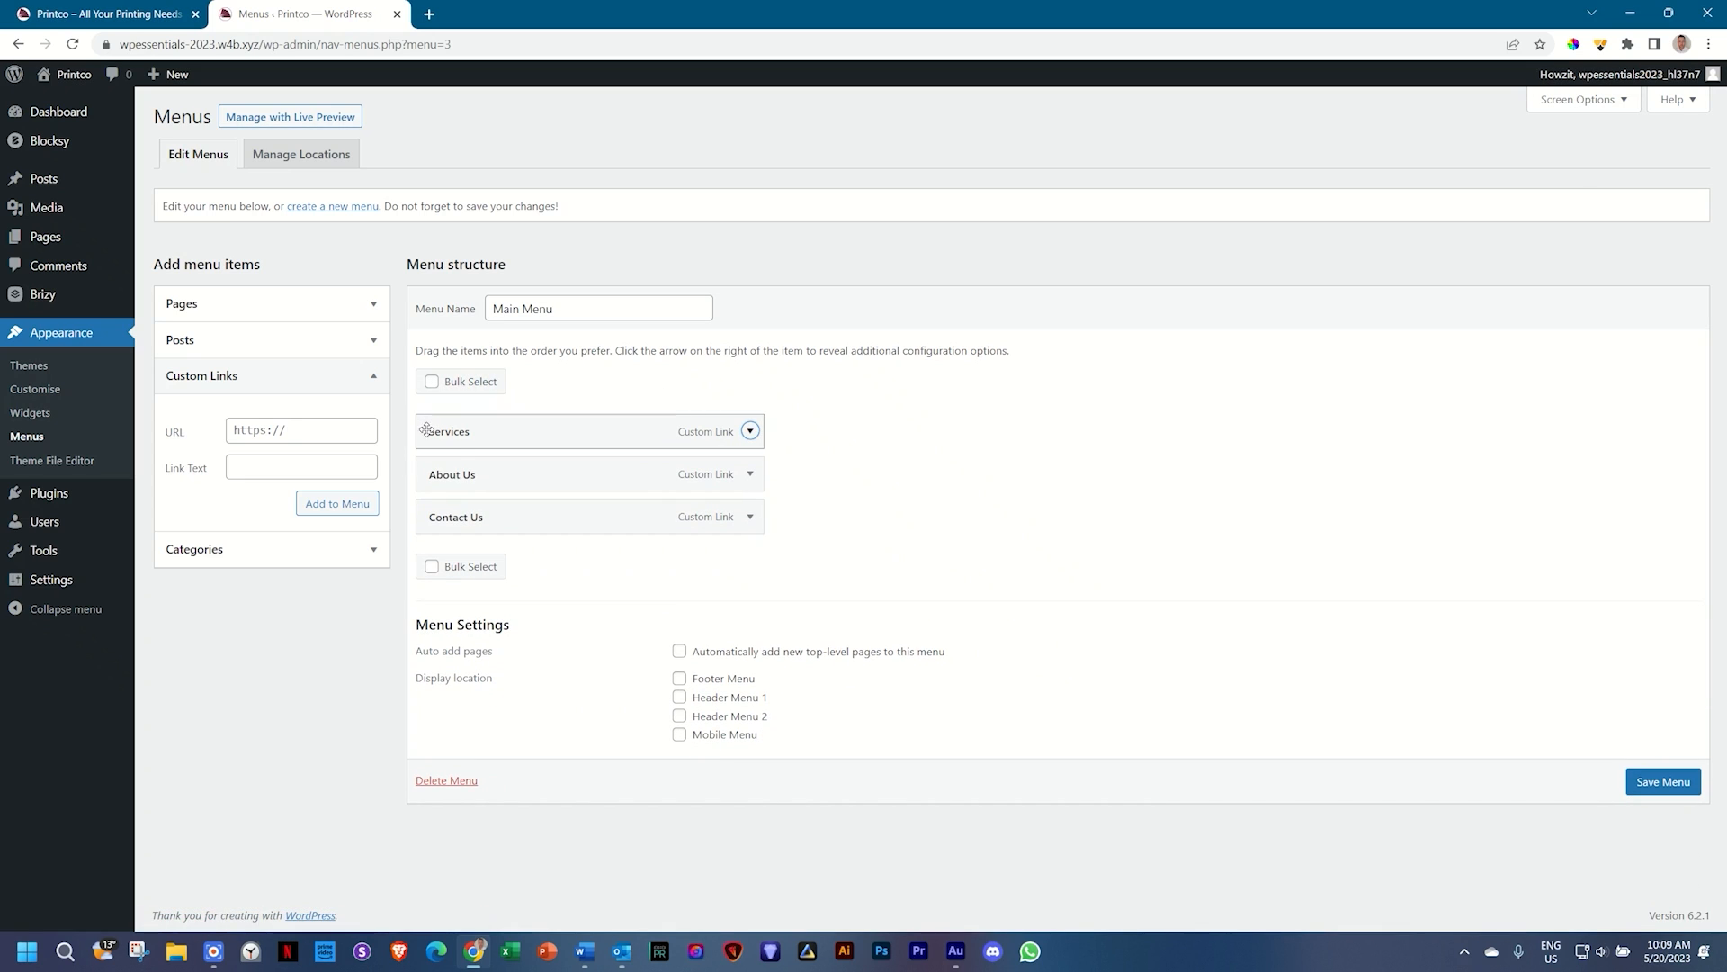
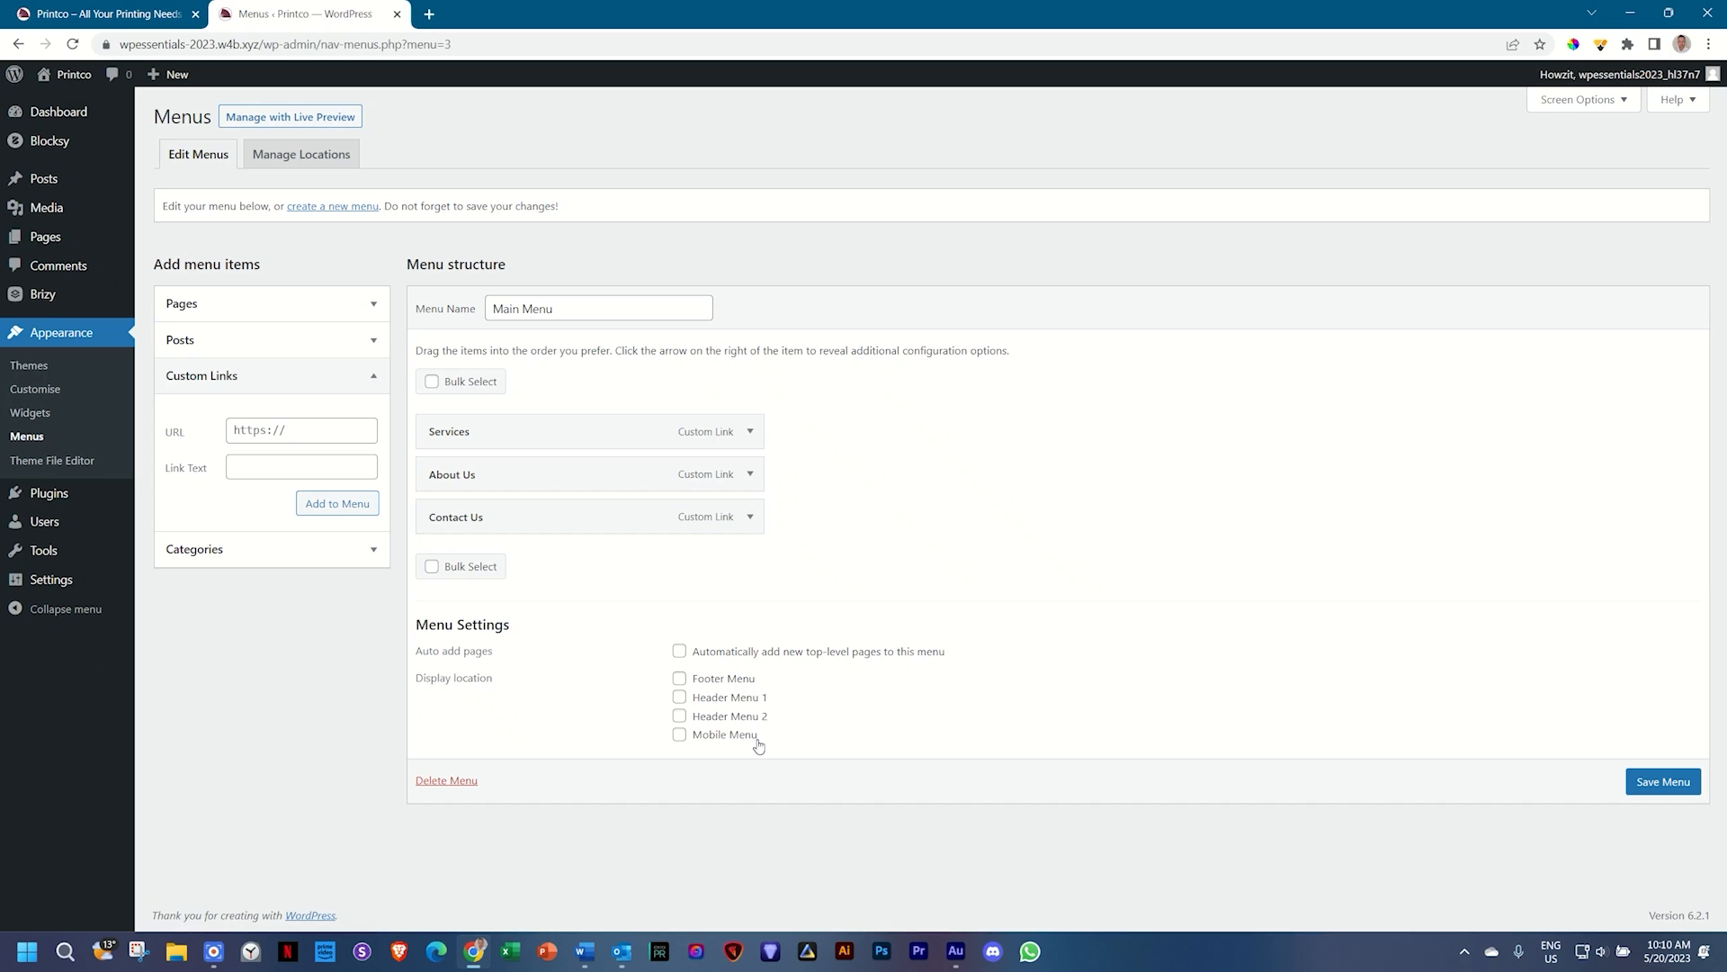
# Step: Assign Main Menu to Footer Menu, Header Menu 1 and Mobile Menu, save, and open the live site
pyautogui.click(679, 699)
pyautogui.click(679, 678)
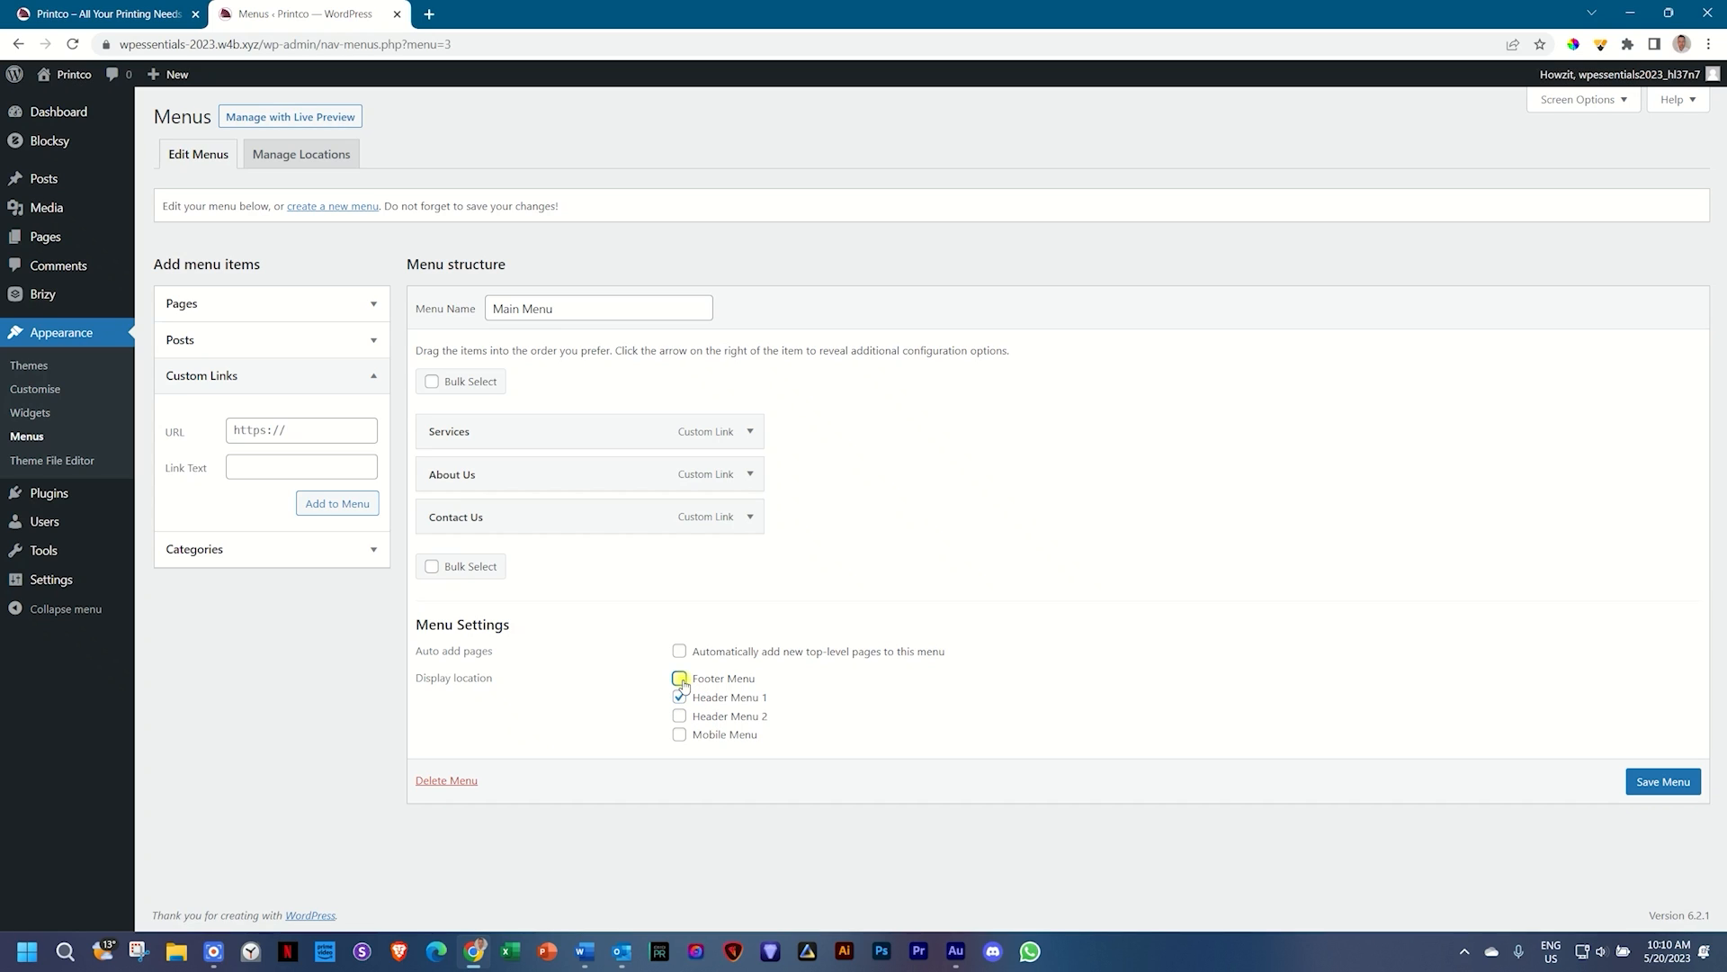
pyautogui.click(679, 734)
pyautogui.click(679, 700)
pyautogui.click(679, 698)
pyautogui.click(1666, 783)
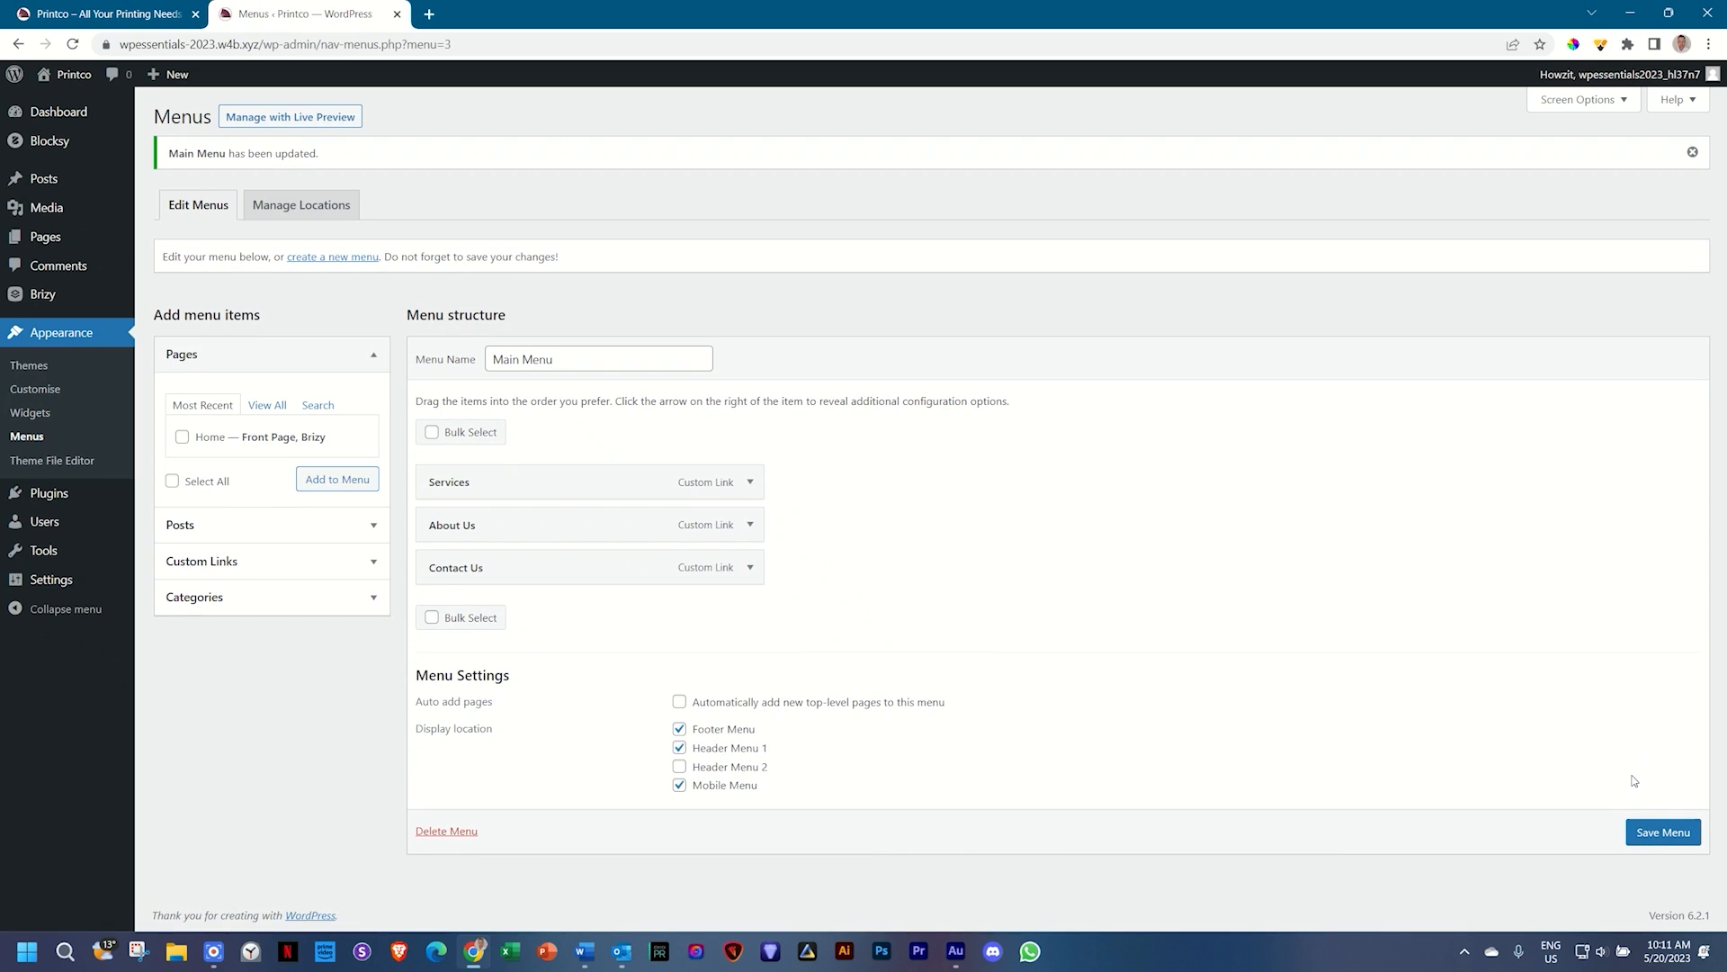
pyautogui.middleClick(79, 82)
# Step: On the live Printco site, test the SERVICES and ABOUT US header links
pyautogui.click(520, 11)
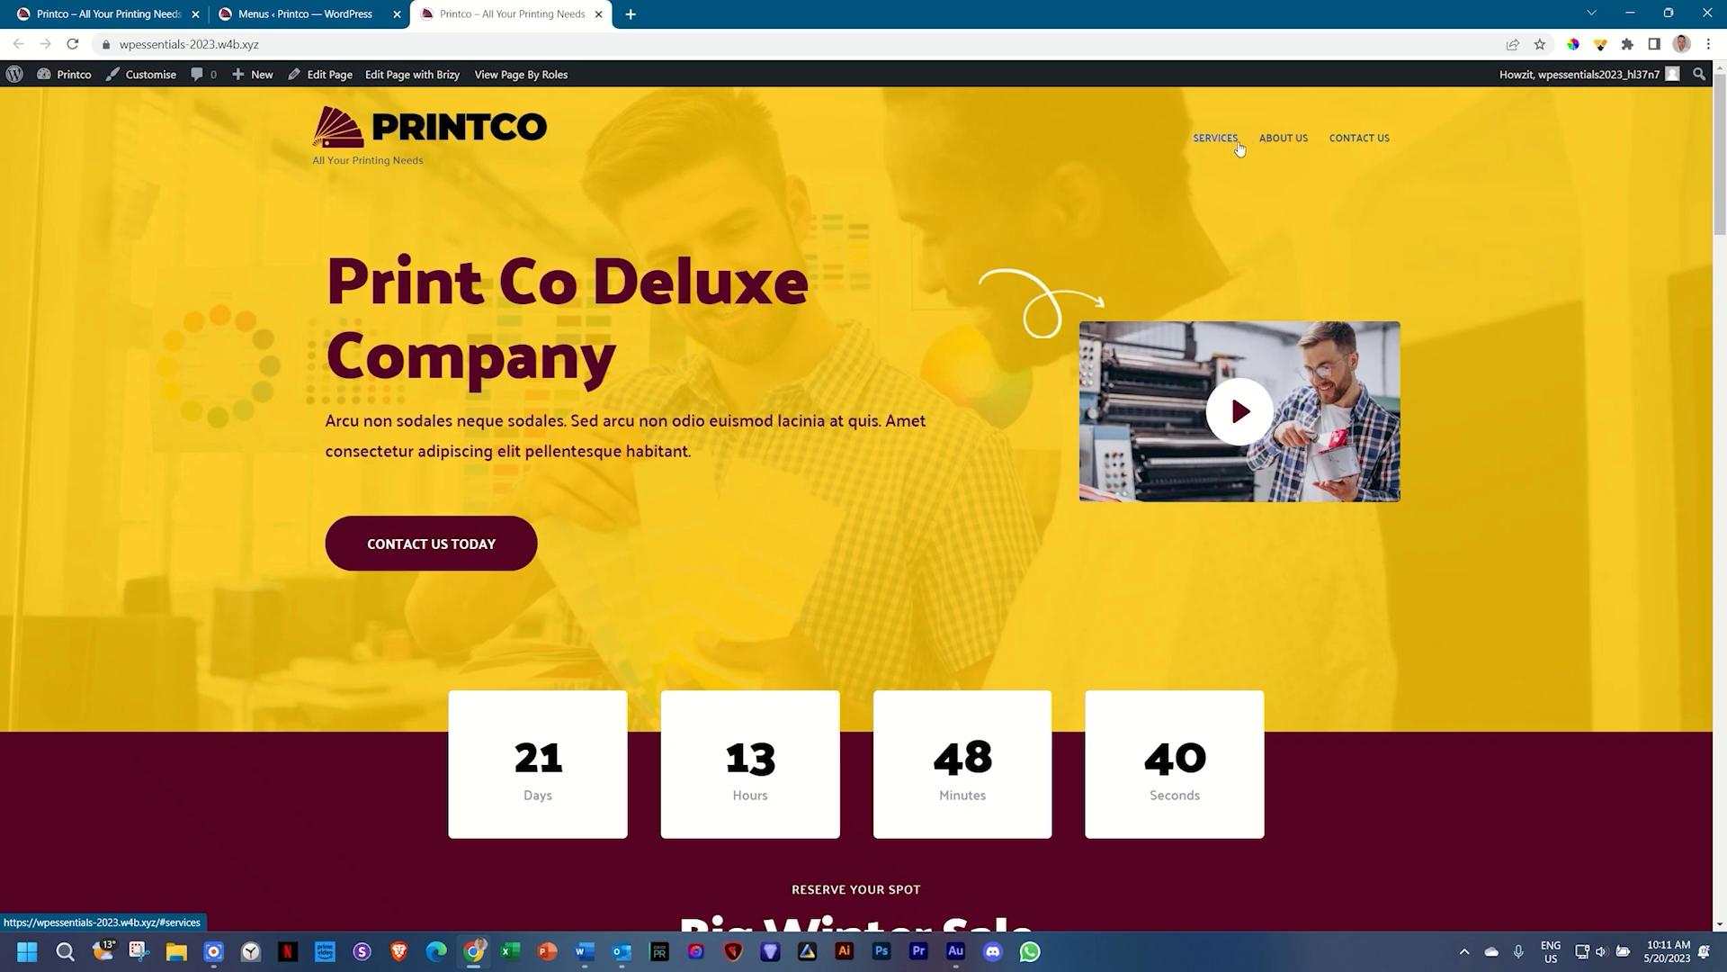
pyautogui.click(1239, 139)
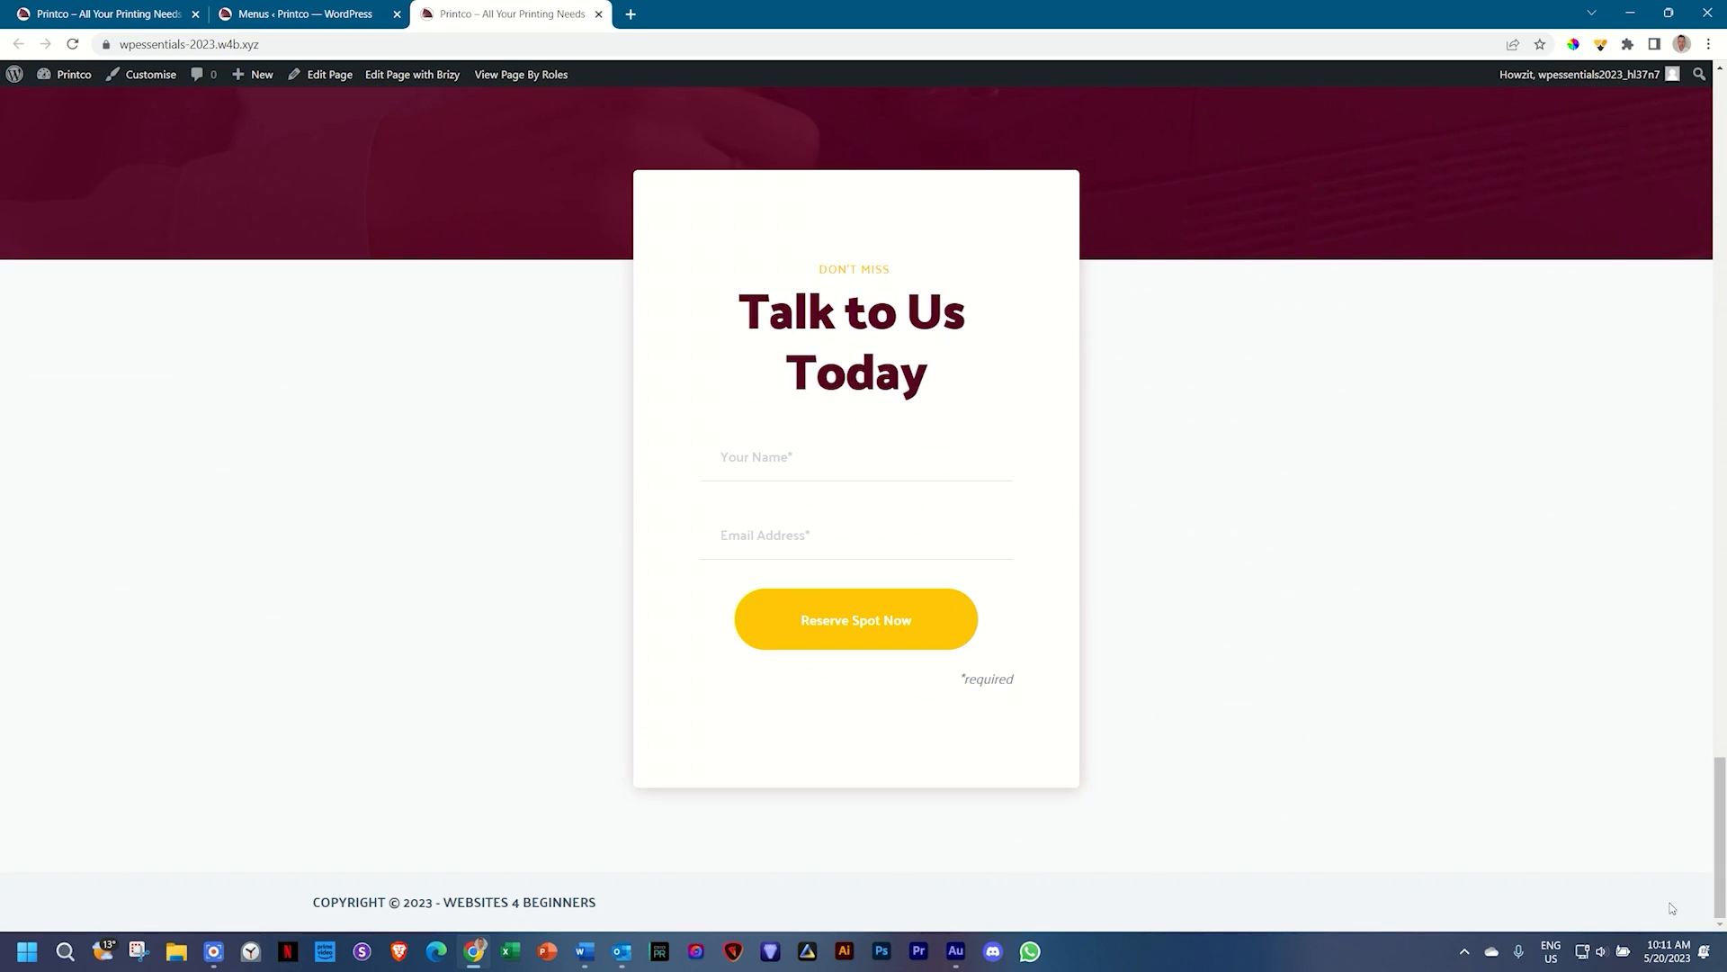
pyautogui.moveTo(1715, 895); pyautogui.dragTo(1724, 160)
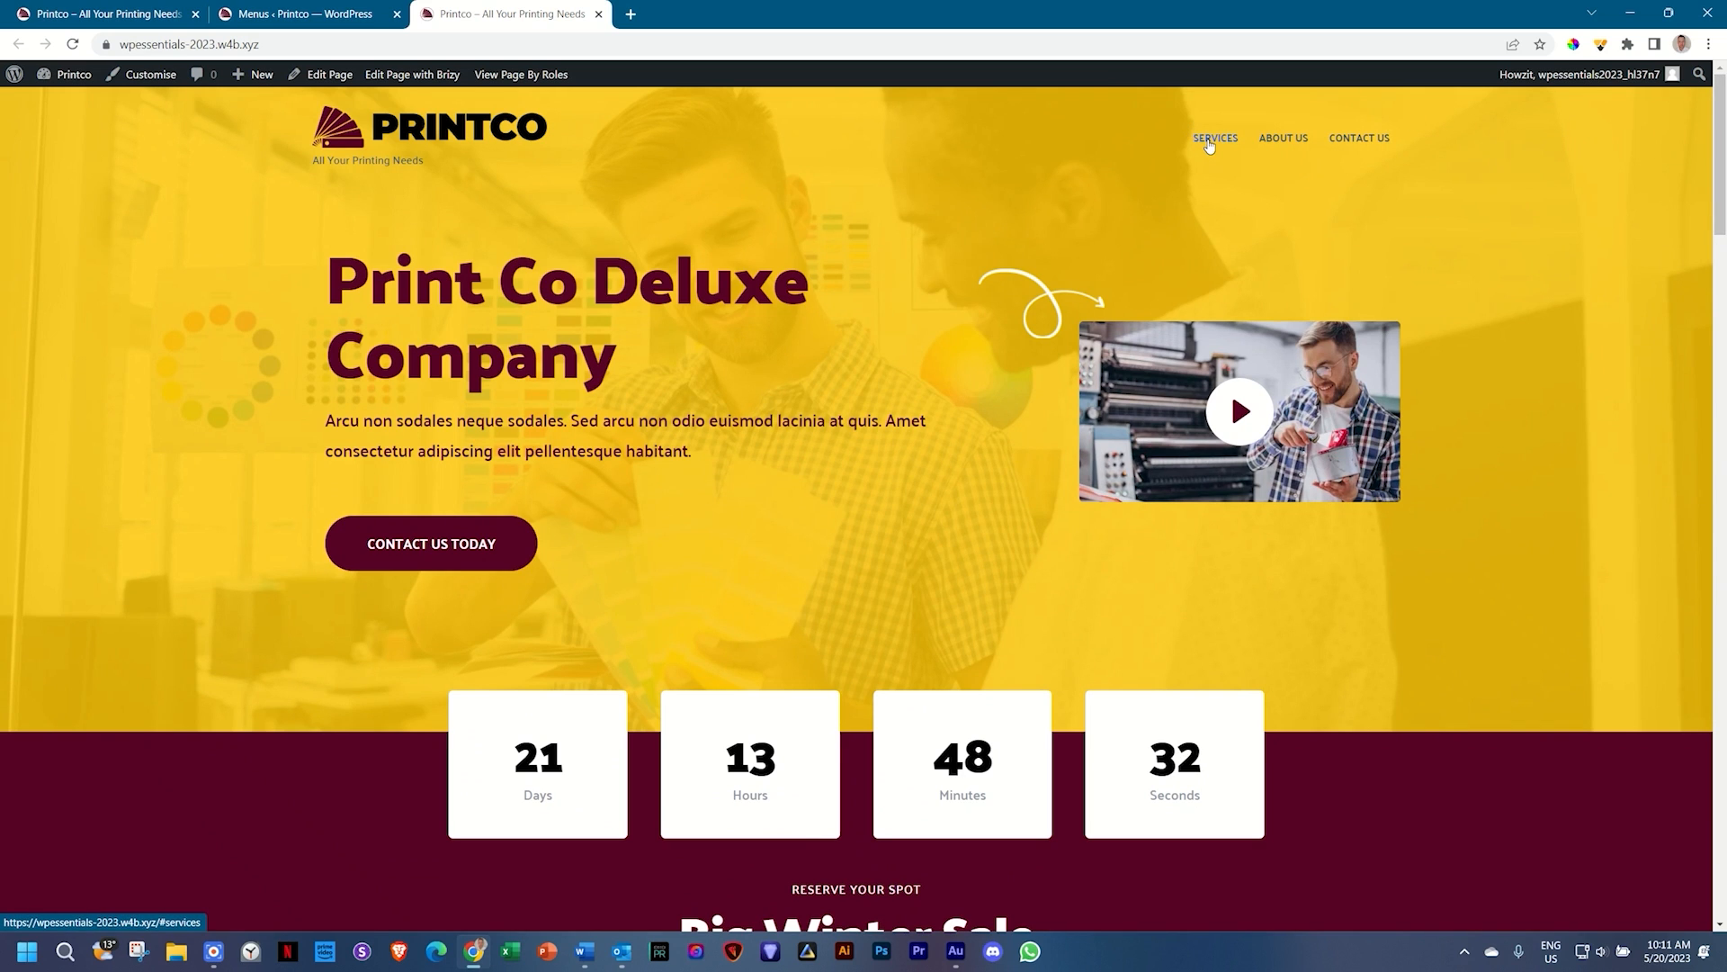
pyautogui.click(1210, 142)
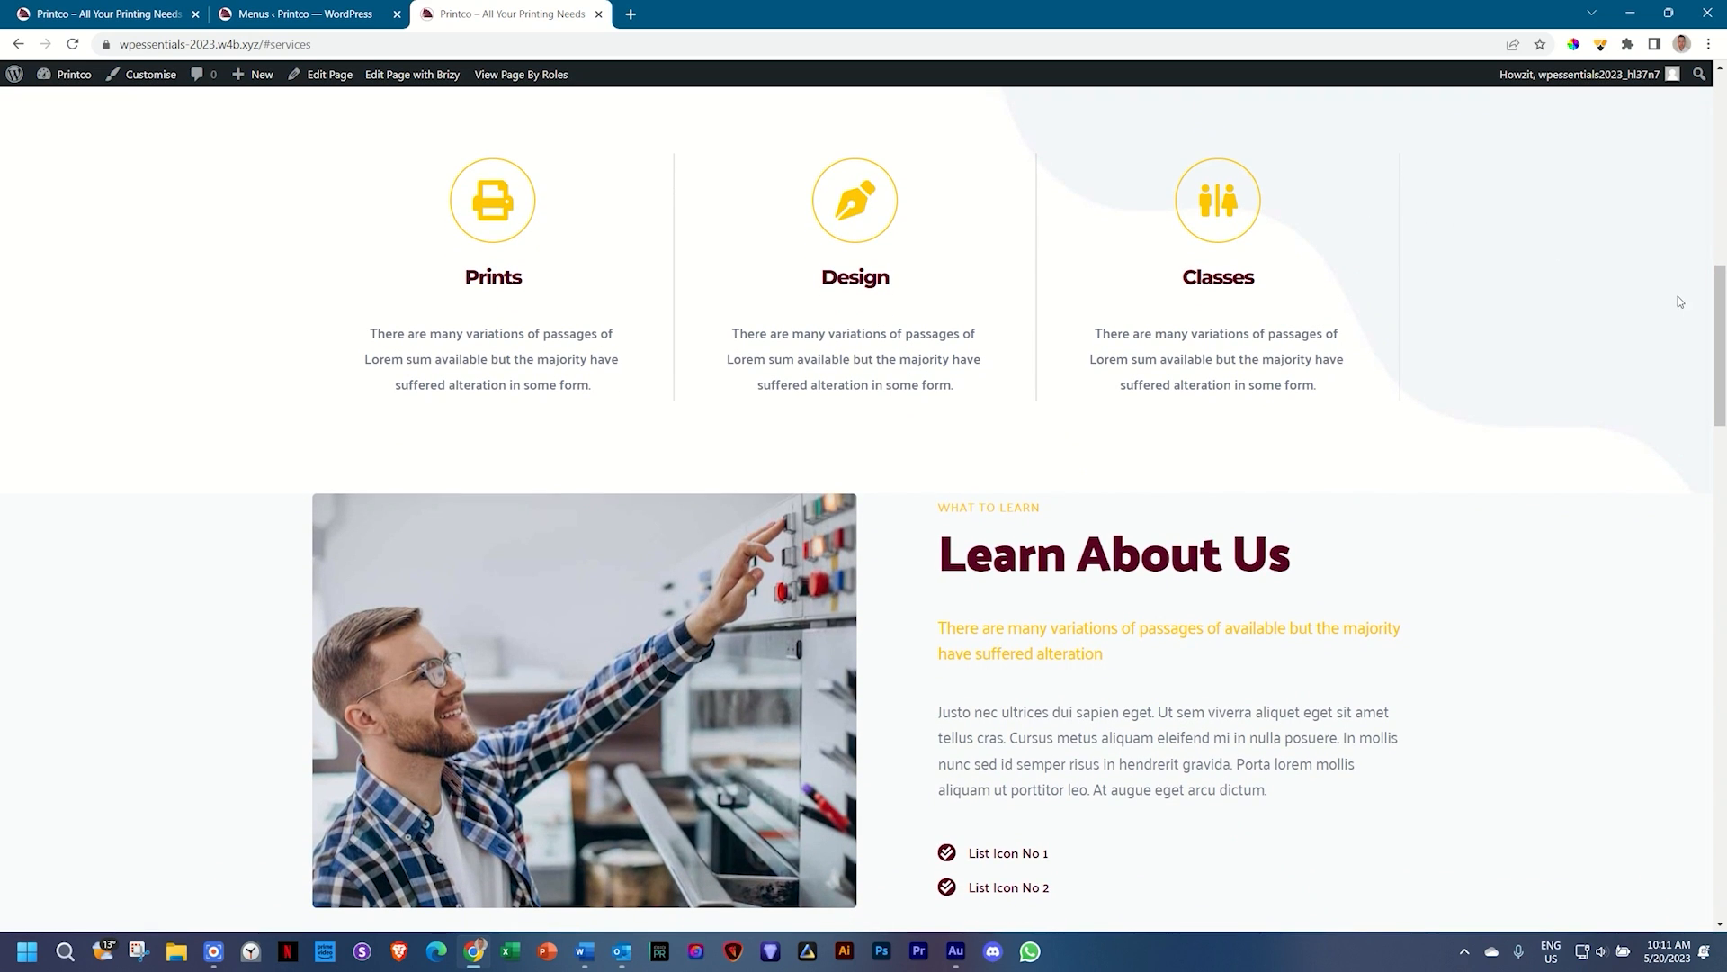
pyautogui.moveTo(1716, 303); pyautogui.dragTo(1720, 99)
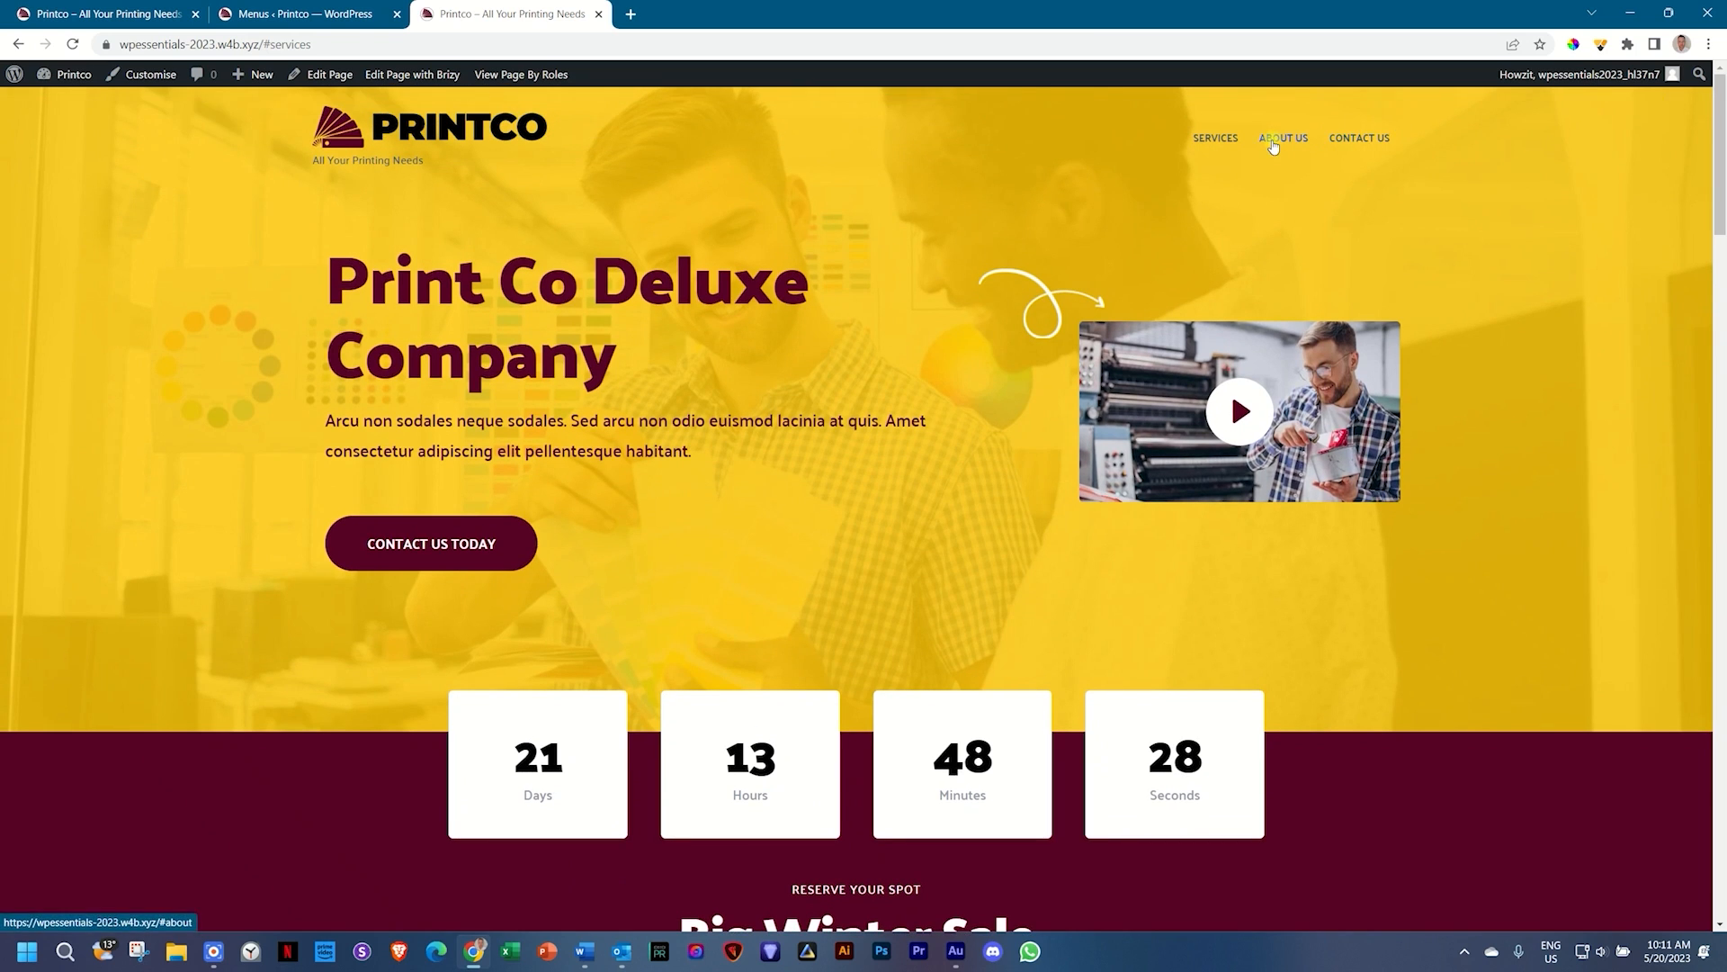
pyautogui.click(1274, 142)
pyautogui.moveTo(1719, 369); pyautogui.dragTo(1720, 63)
# Step: Test the CONTACT US link, the CONTACT US TODAY button, and SERVICES again
pyautogui.click(1359, 138)
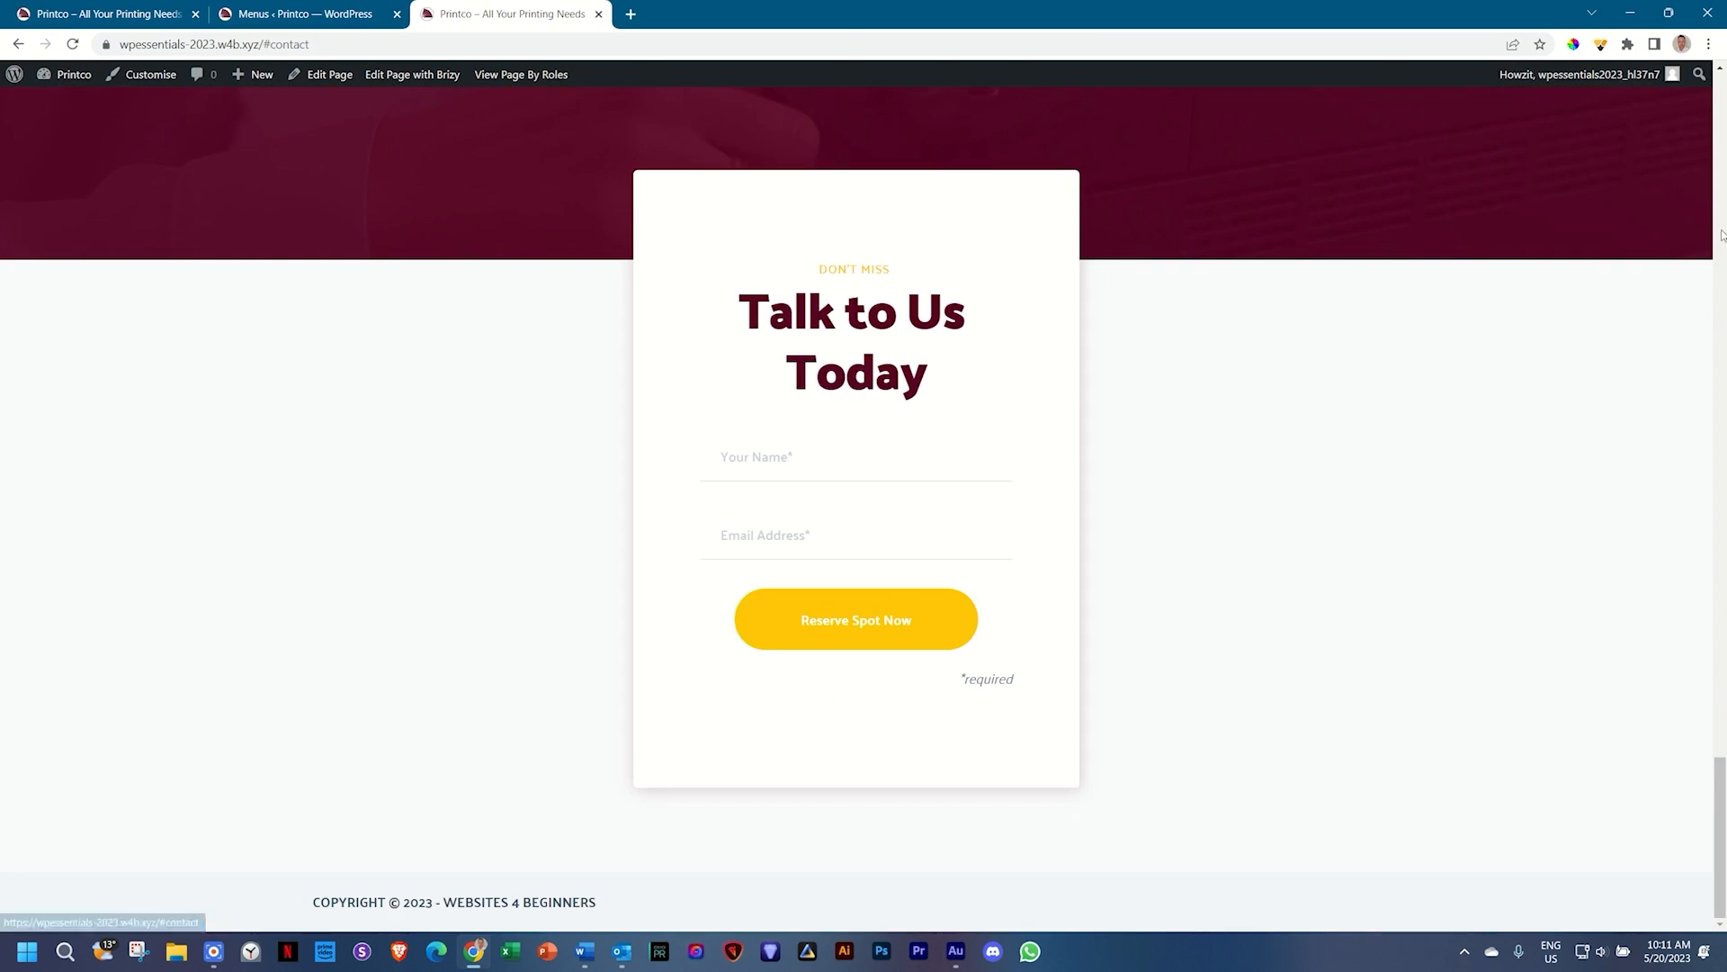
pyautogui.moveTo(1719, 783); pyautogui.dragTo(1719, 90)
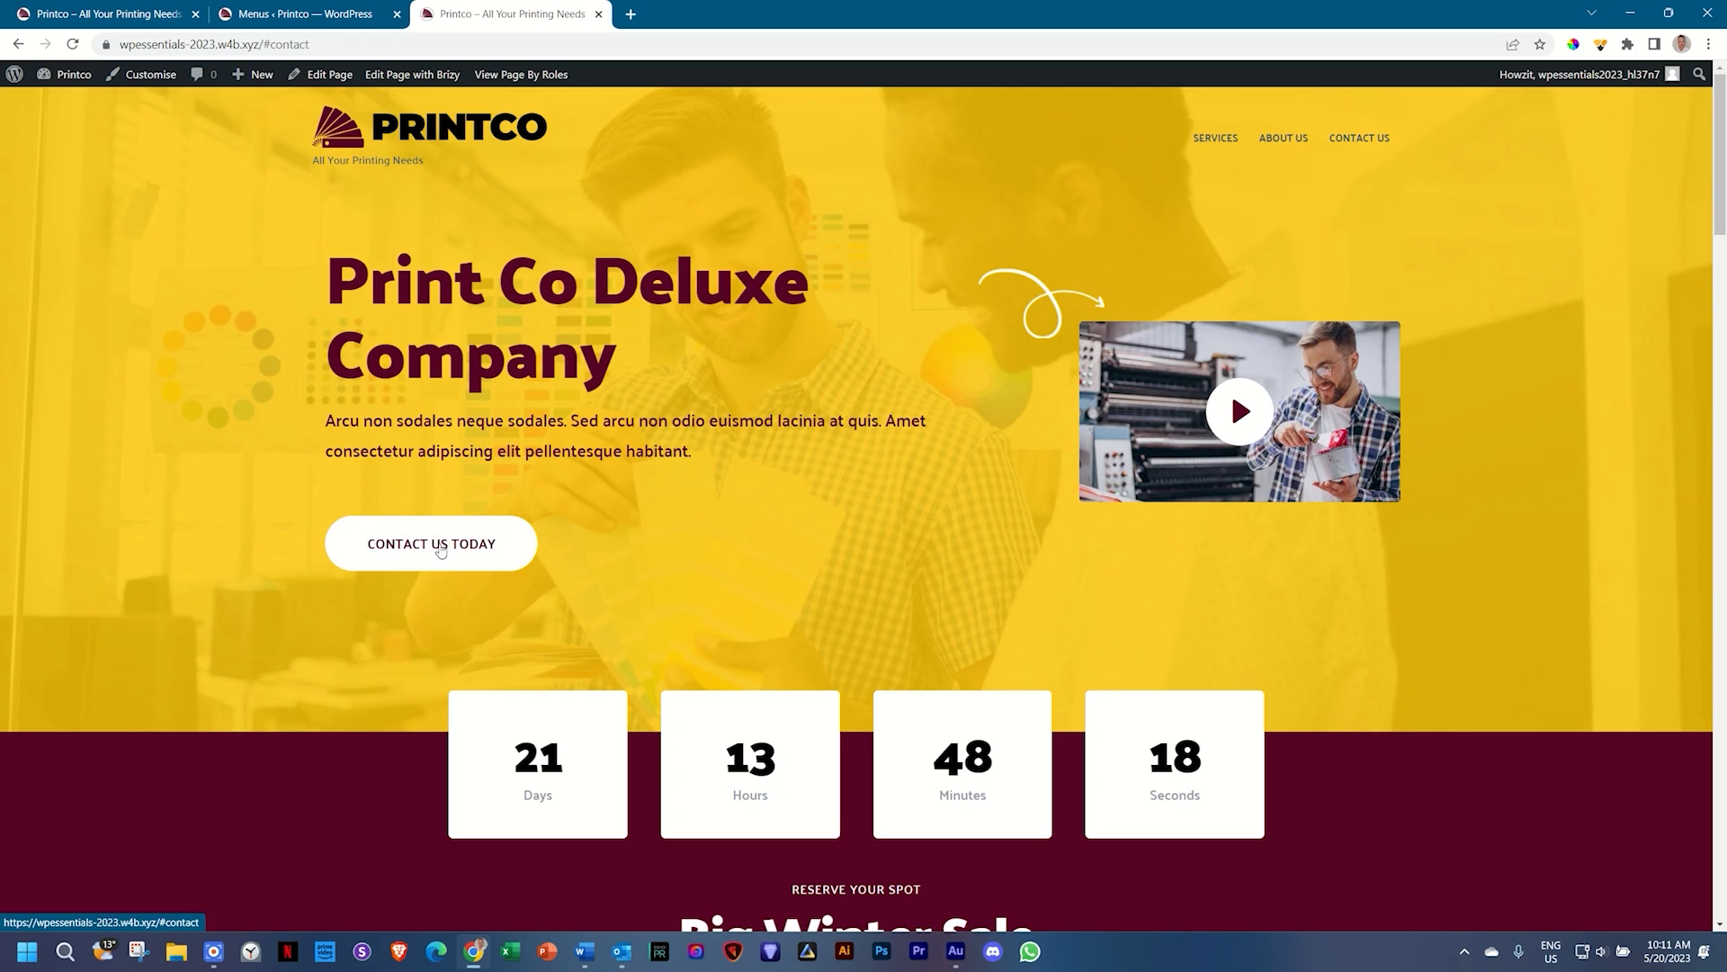
pyautogui.click(440, 547)
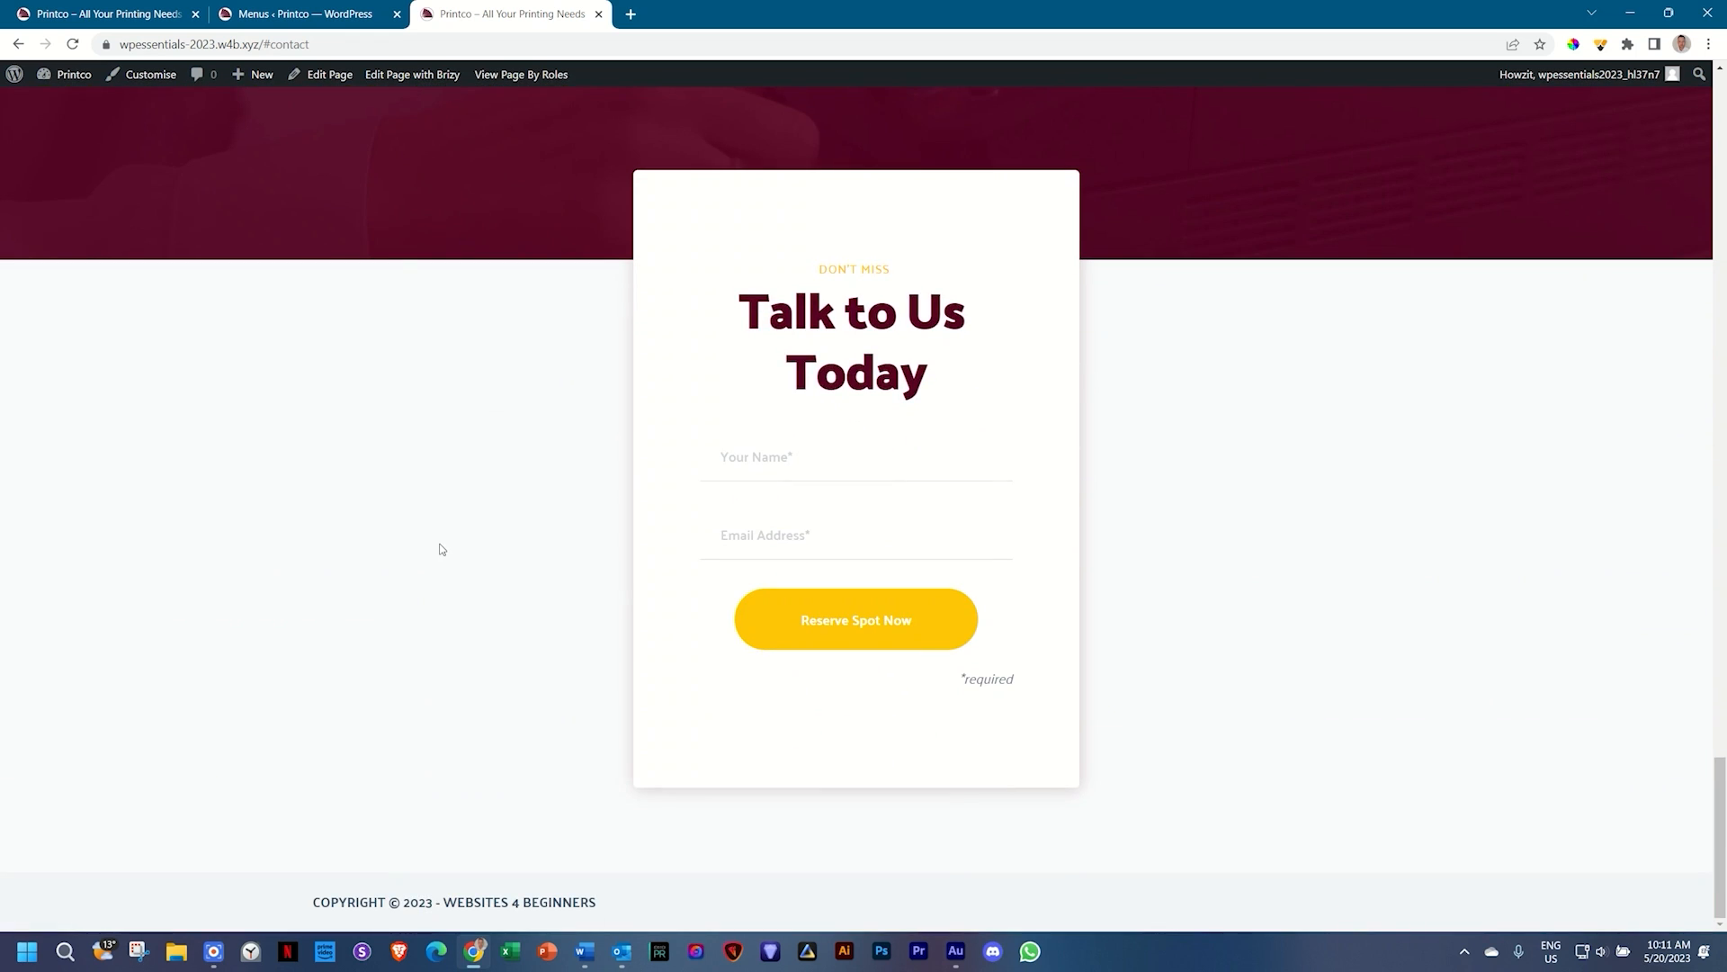
pyautogui.moveTo(1719, 810); pyautogui.dragTo(1721, 90)
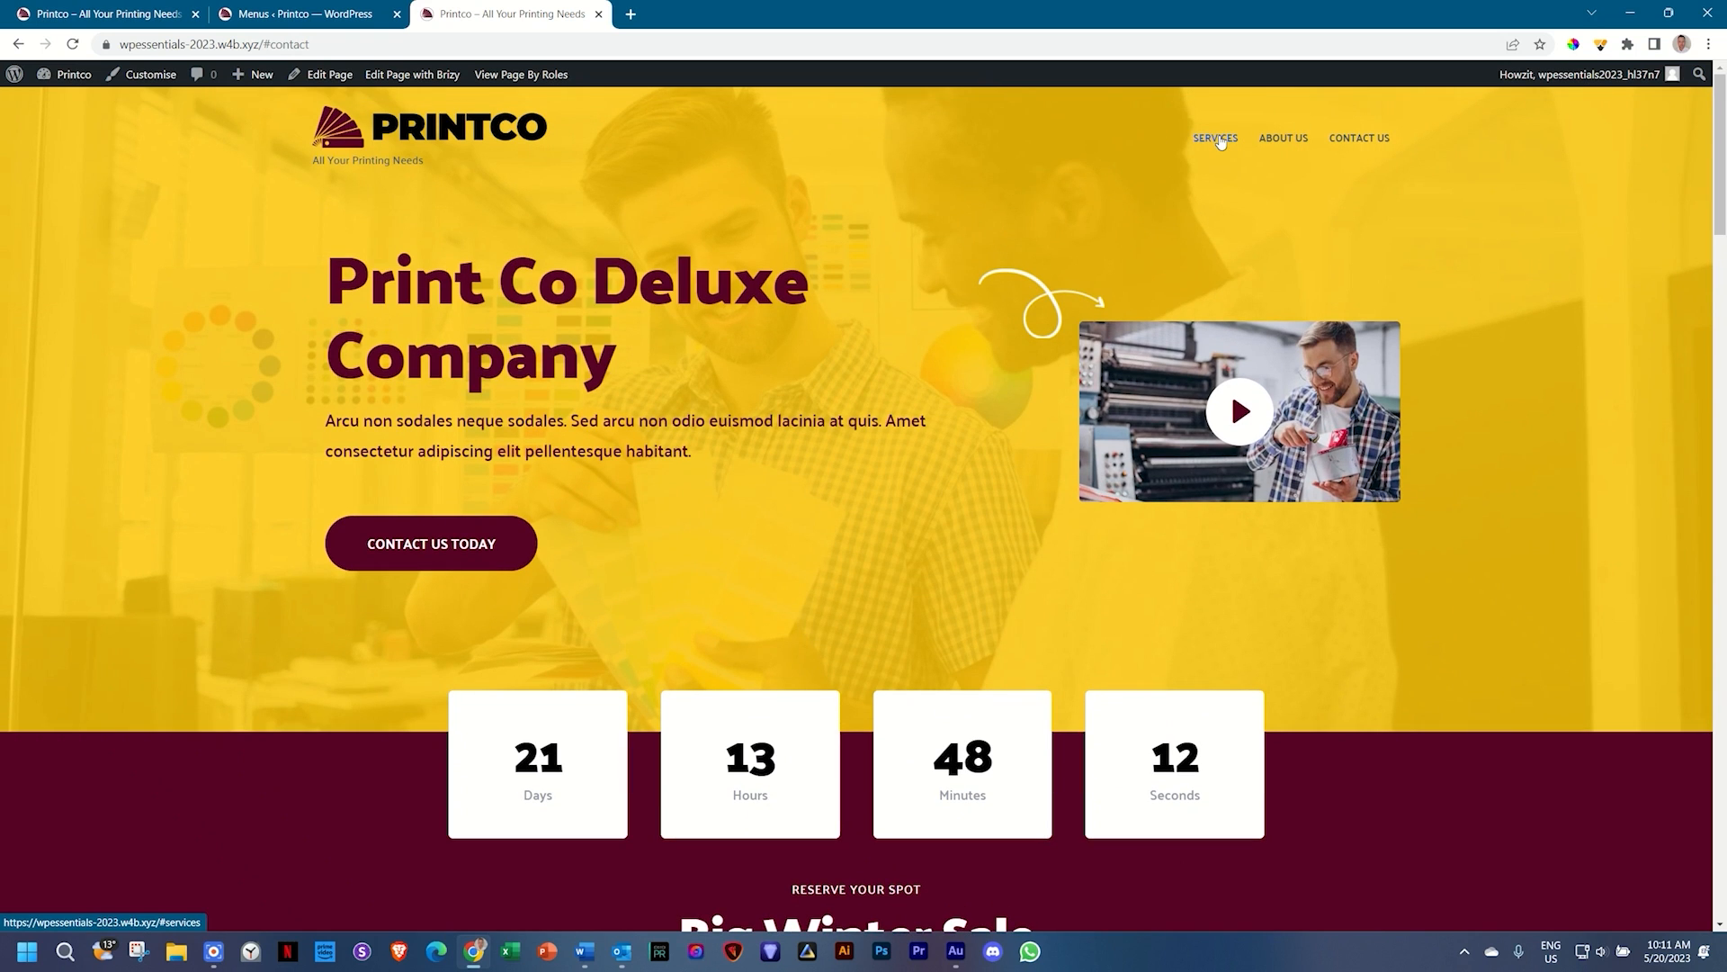
pyautogui.click(1218, 139)
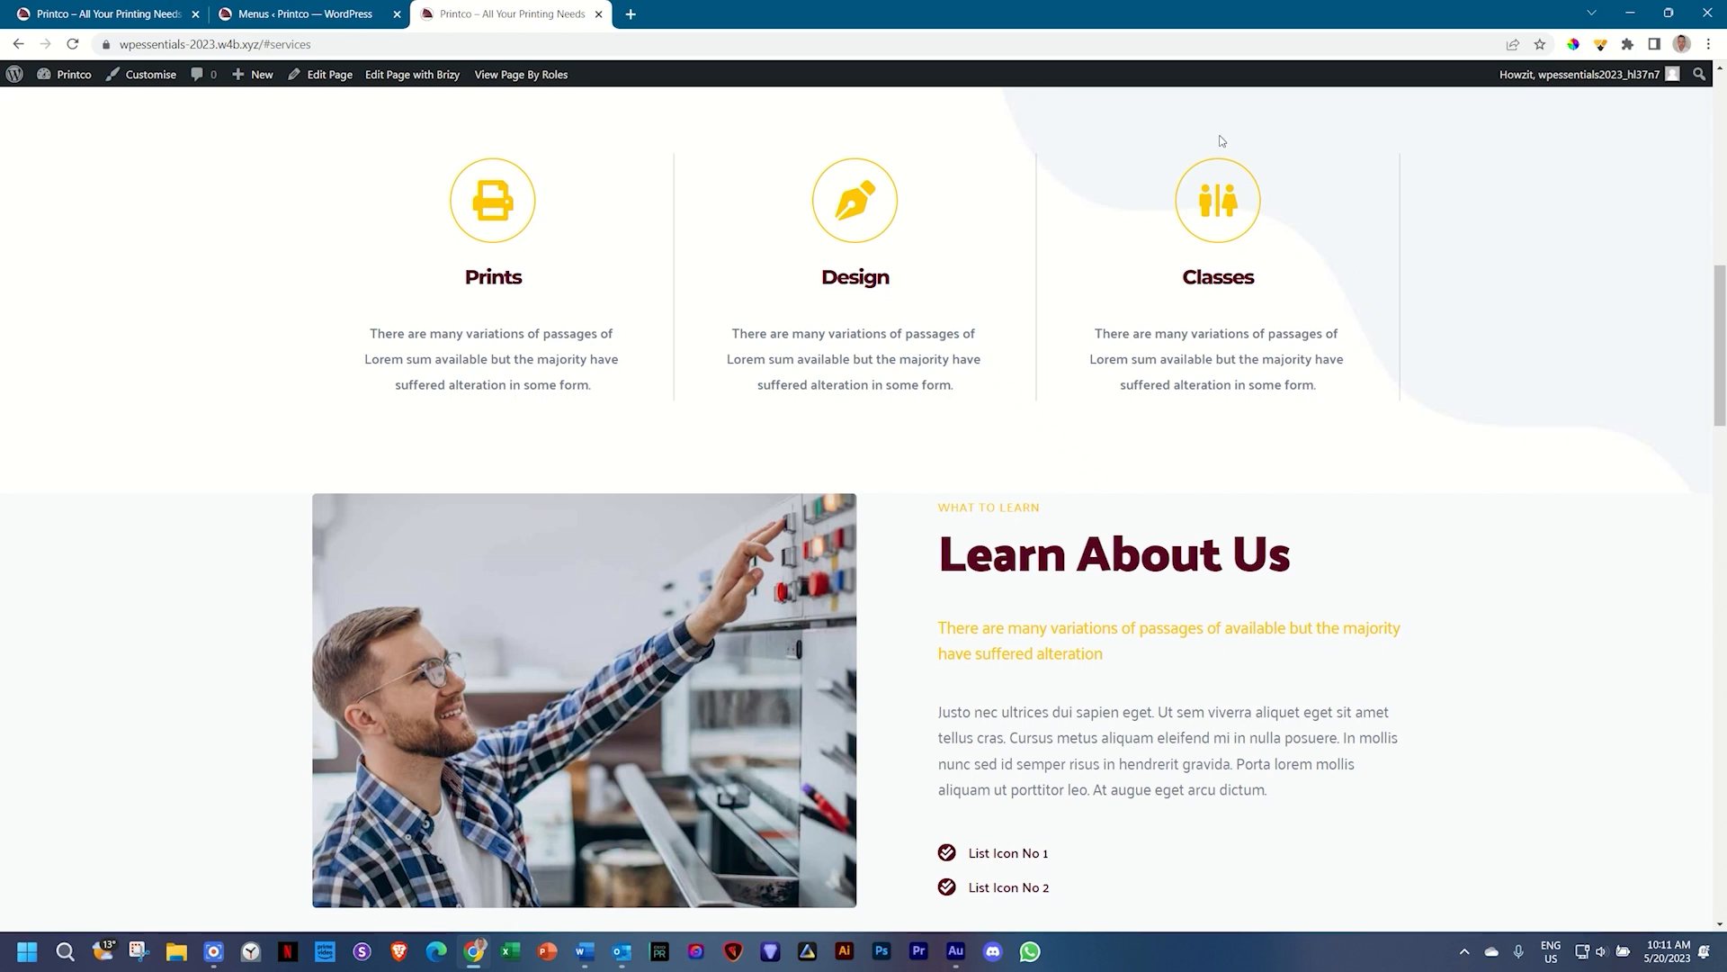
pyautogui.moveTo(1719, 319); pyautogui.dragTo(1721, 121)
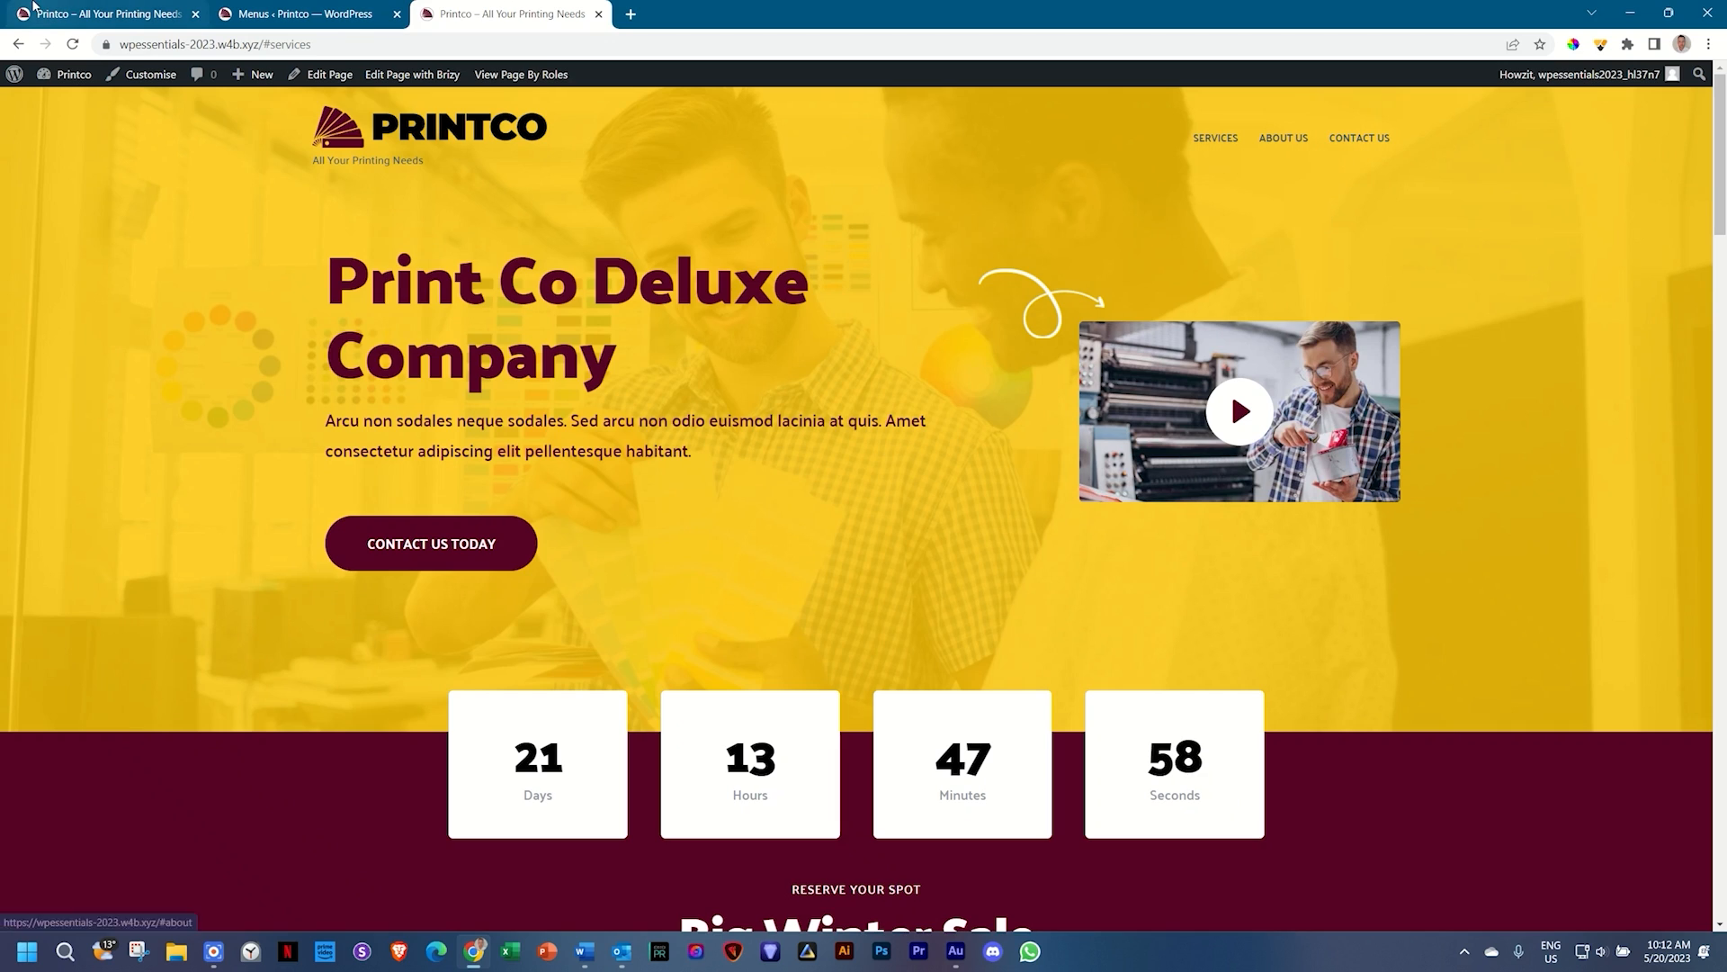
# Step: Open the Plugins page in the WordPress admin
pyautogui.click(272, 7)
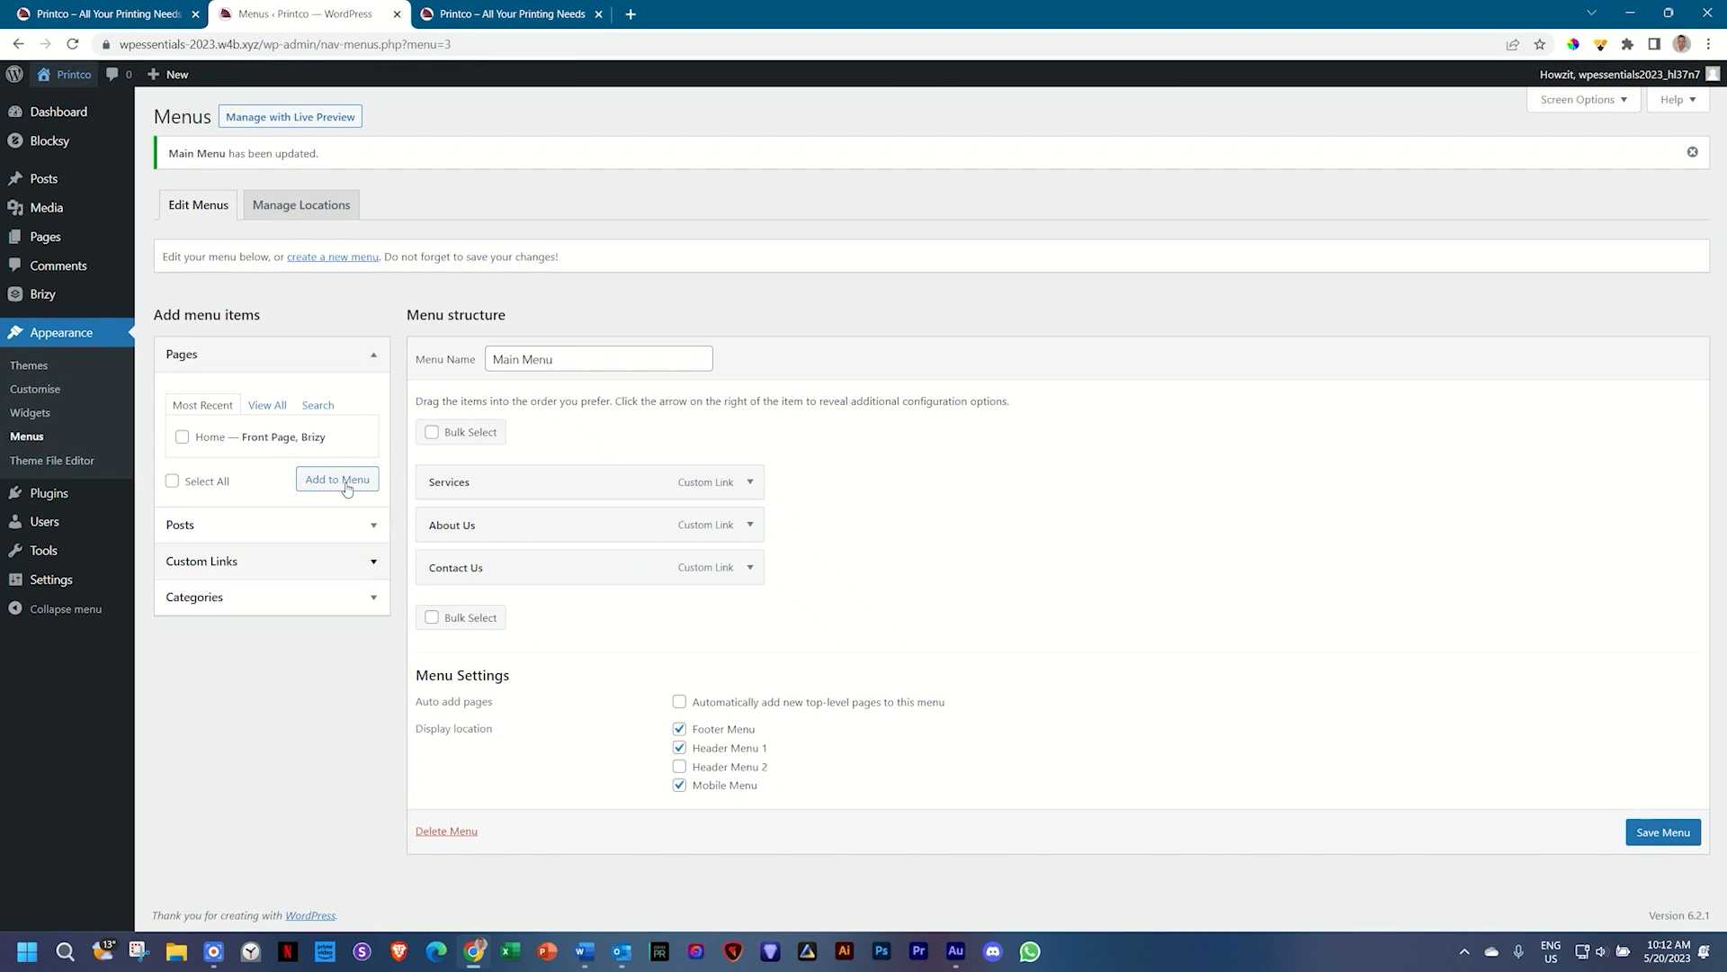
pyautogui.moveTo(61, 499)
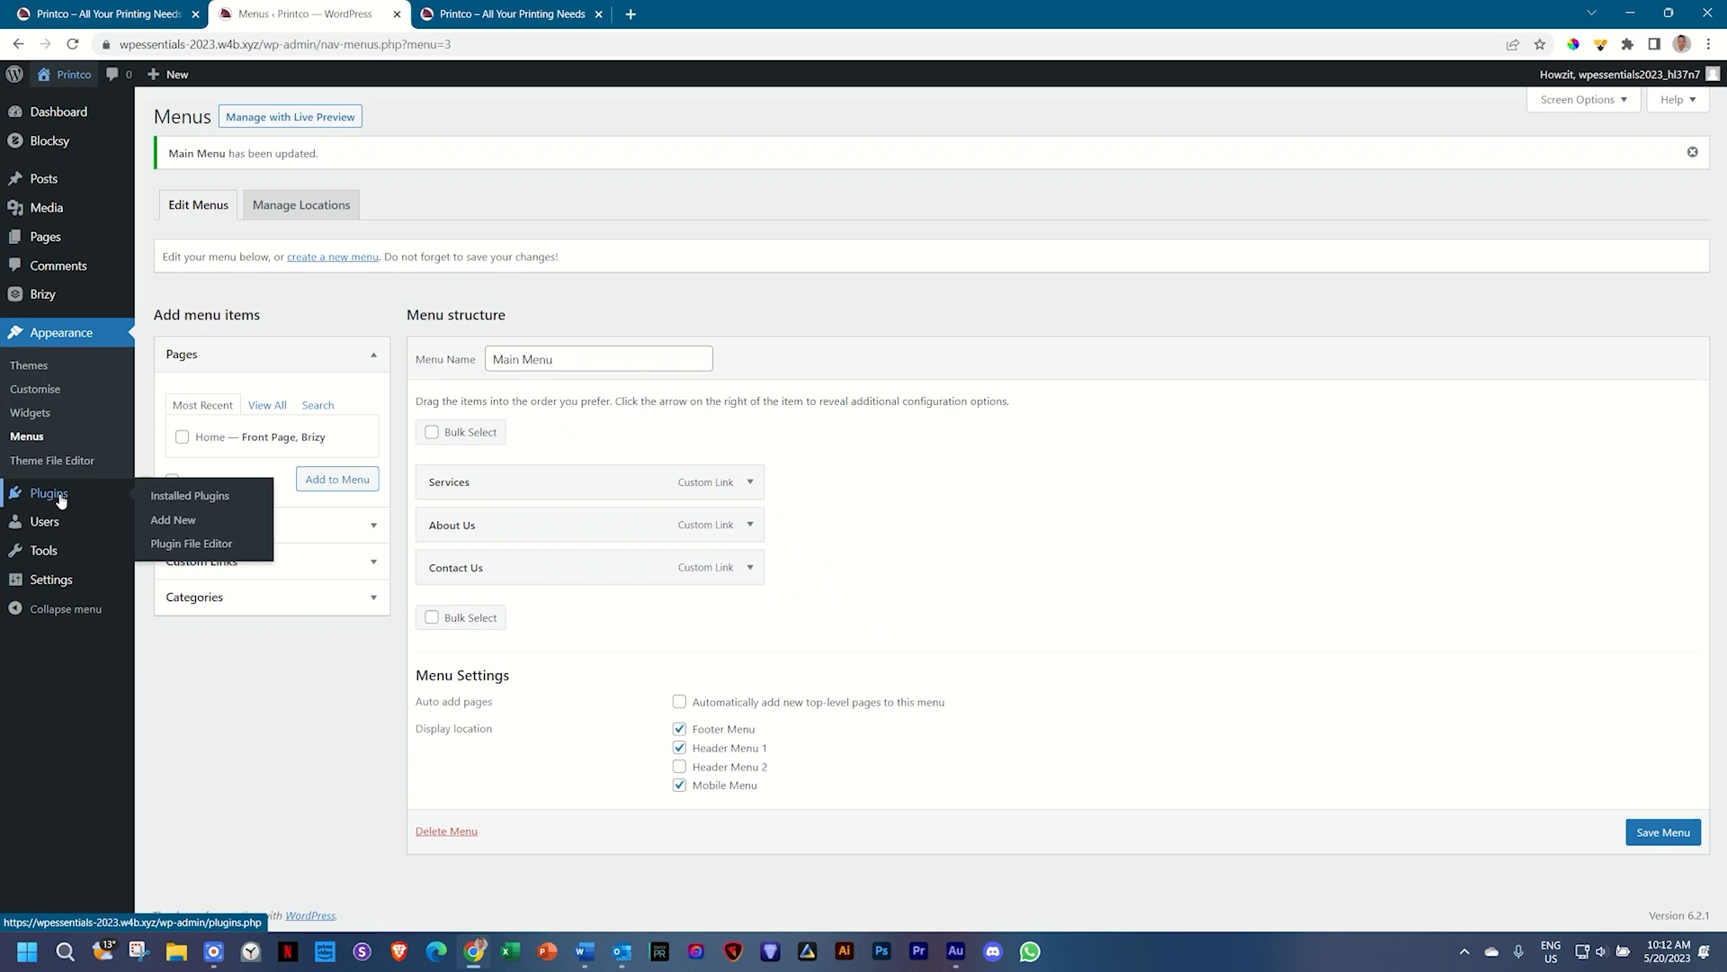
pyautogui.click(60, 500)
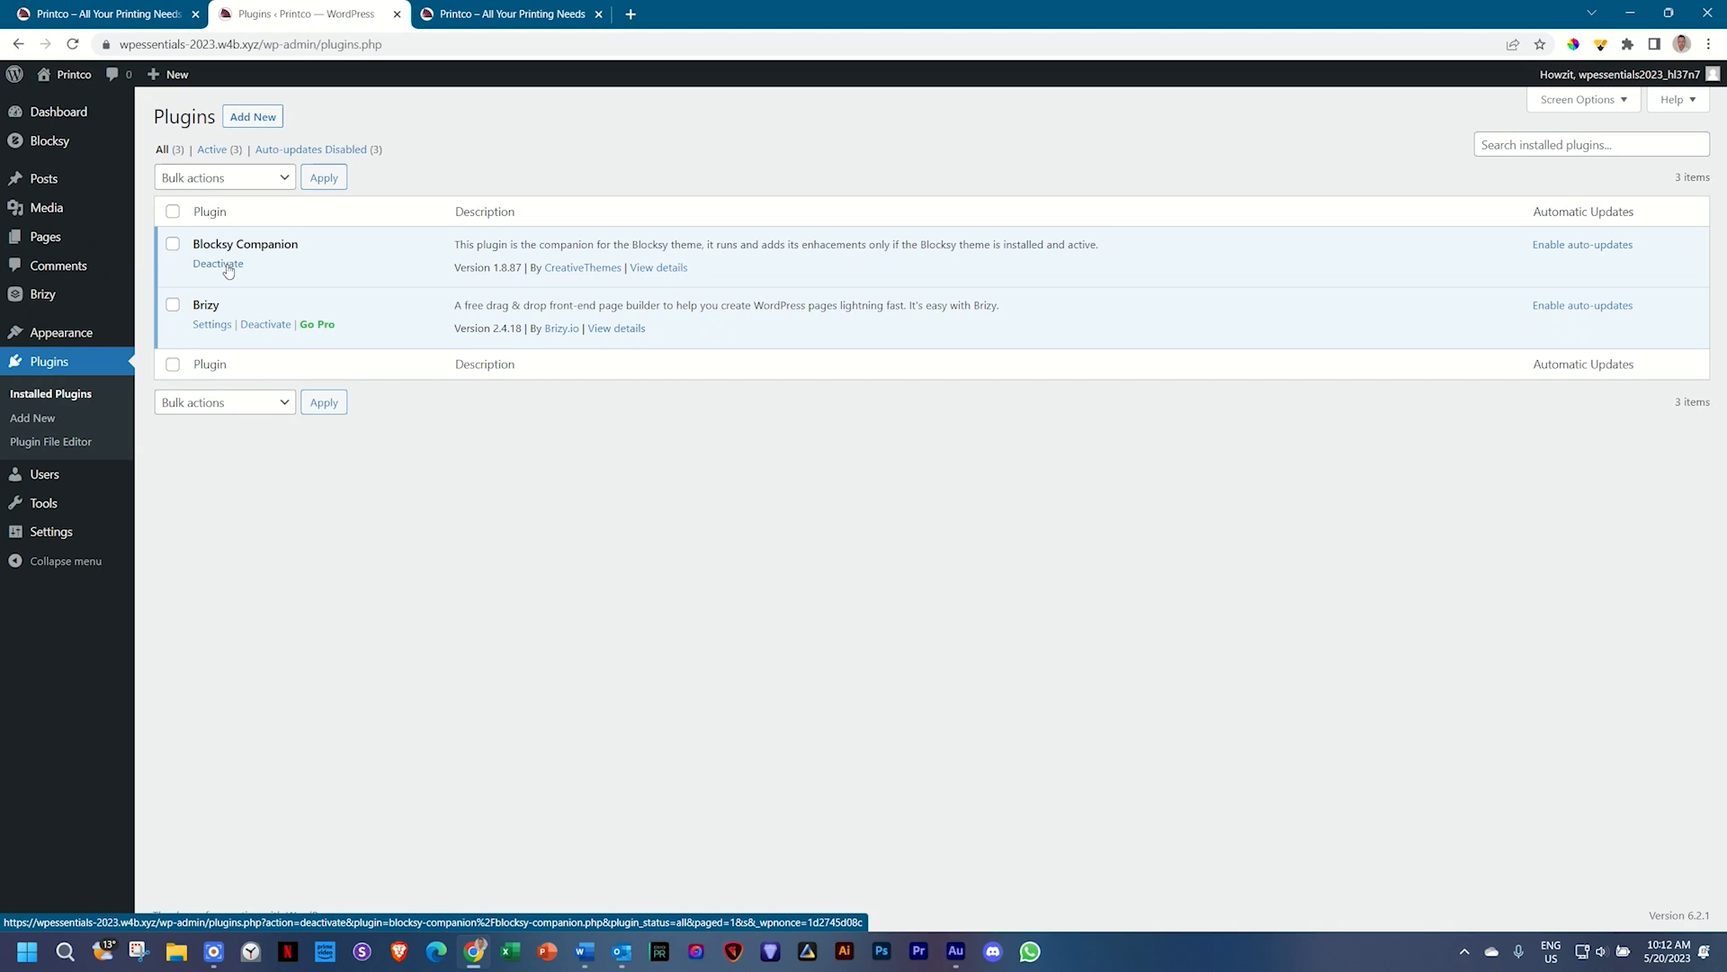
# Step: Retest the Contact, About Us and Services anchor links on the live site
pyautogui.click(513, 13)
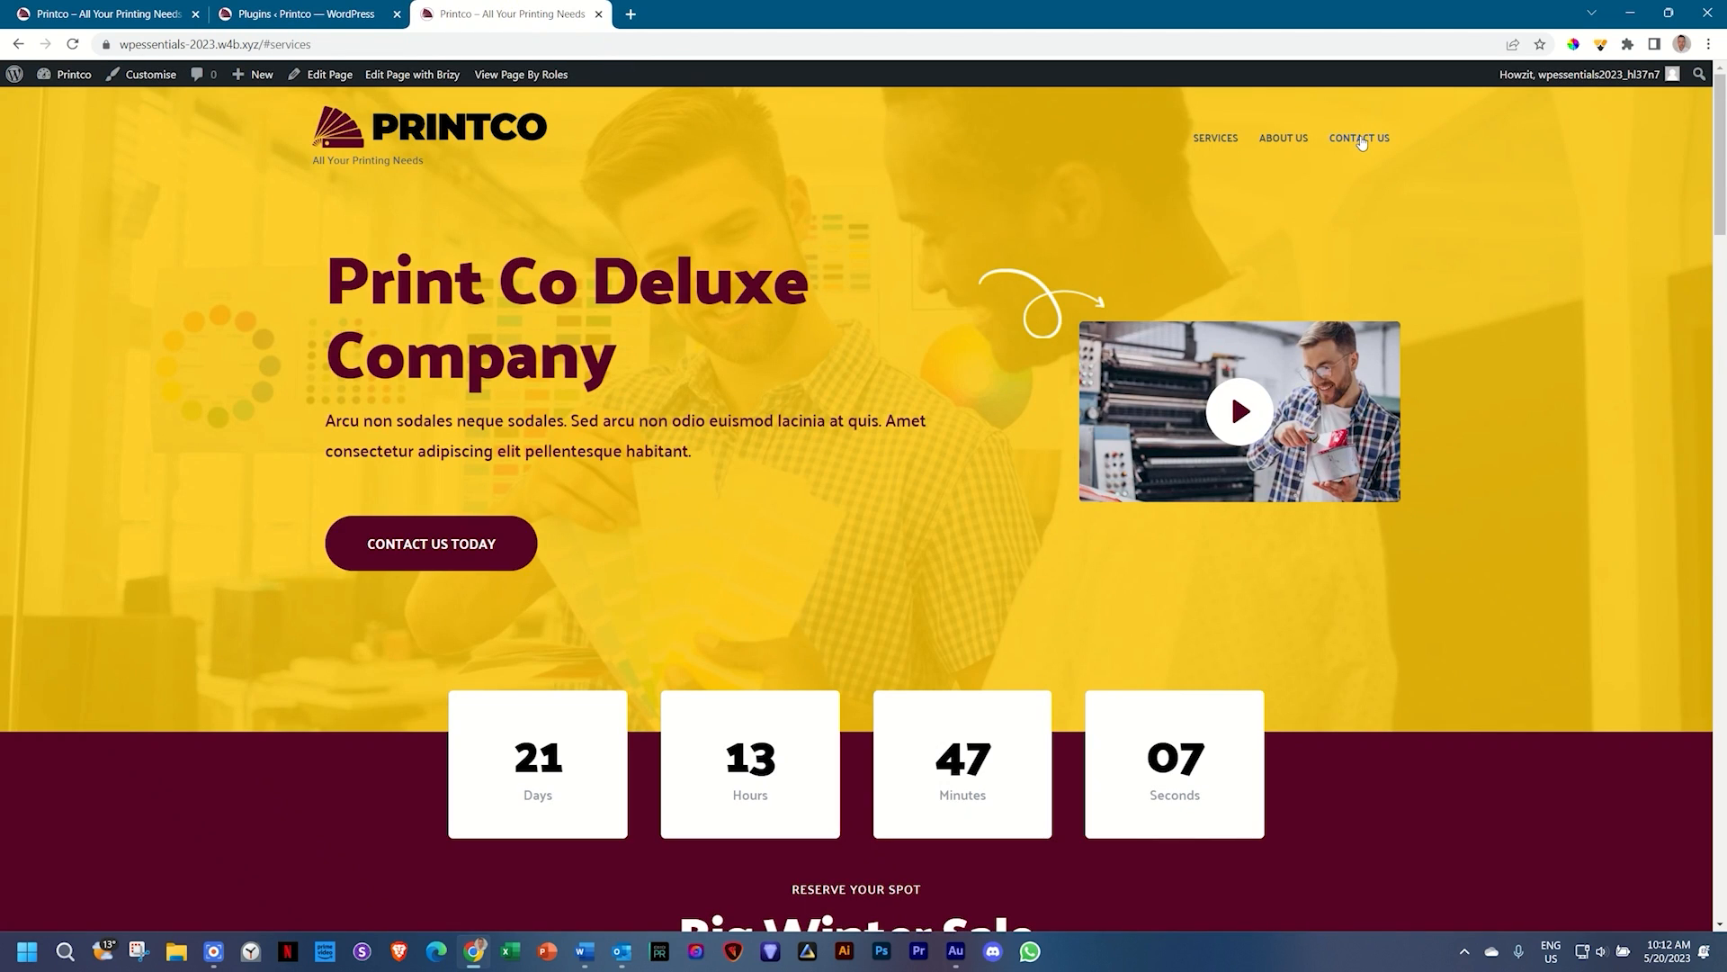
pyautogui.click(1361, 138)
pyautogui.moveTo(1719, 837); pyautogui.dragTo(1715, 13)
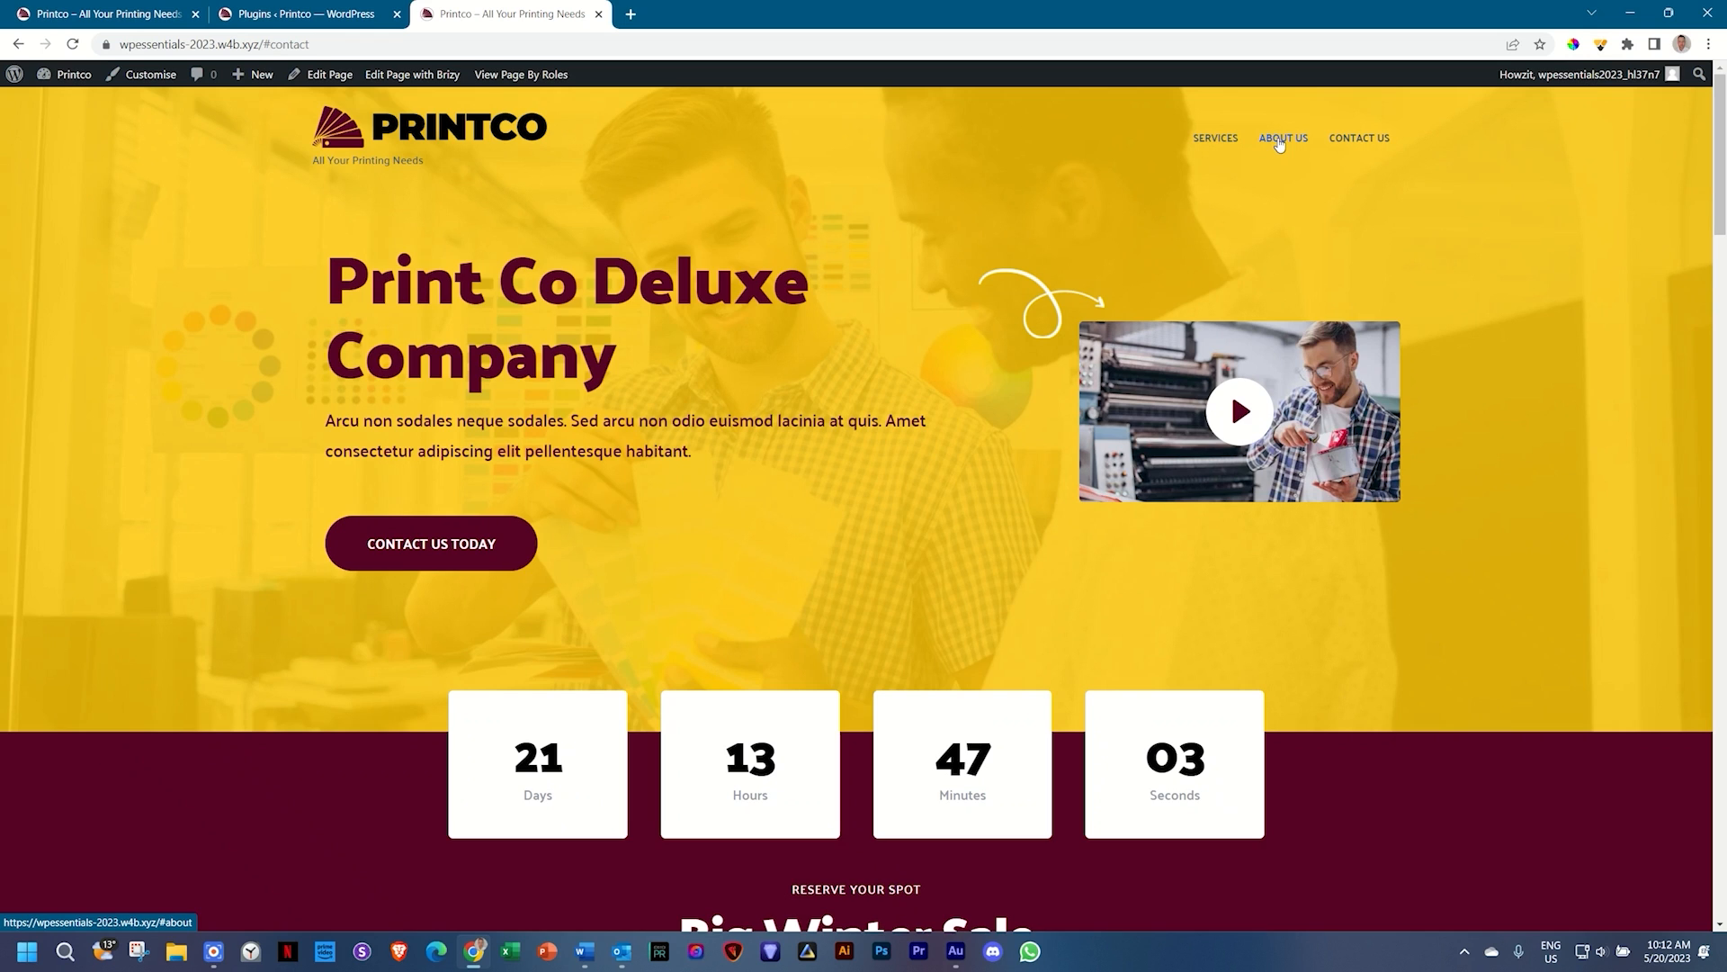
pyautogui.click(1279, 137)
pyautogui.moveTo(1719, 422); pyautogui.dragTo(1719, 135)
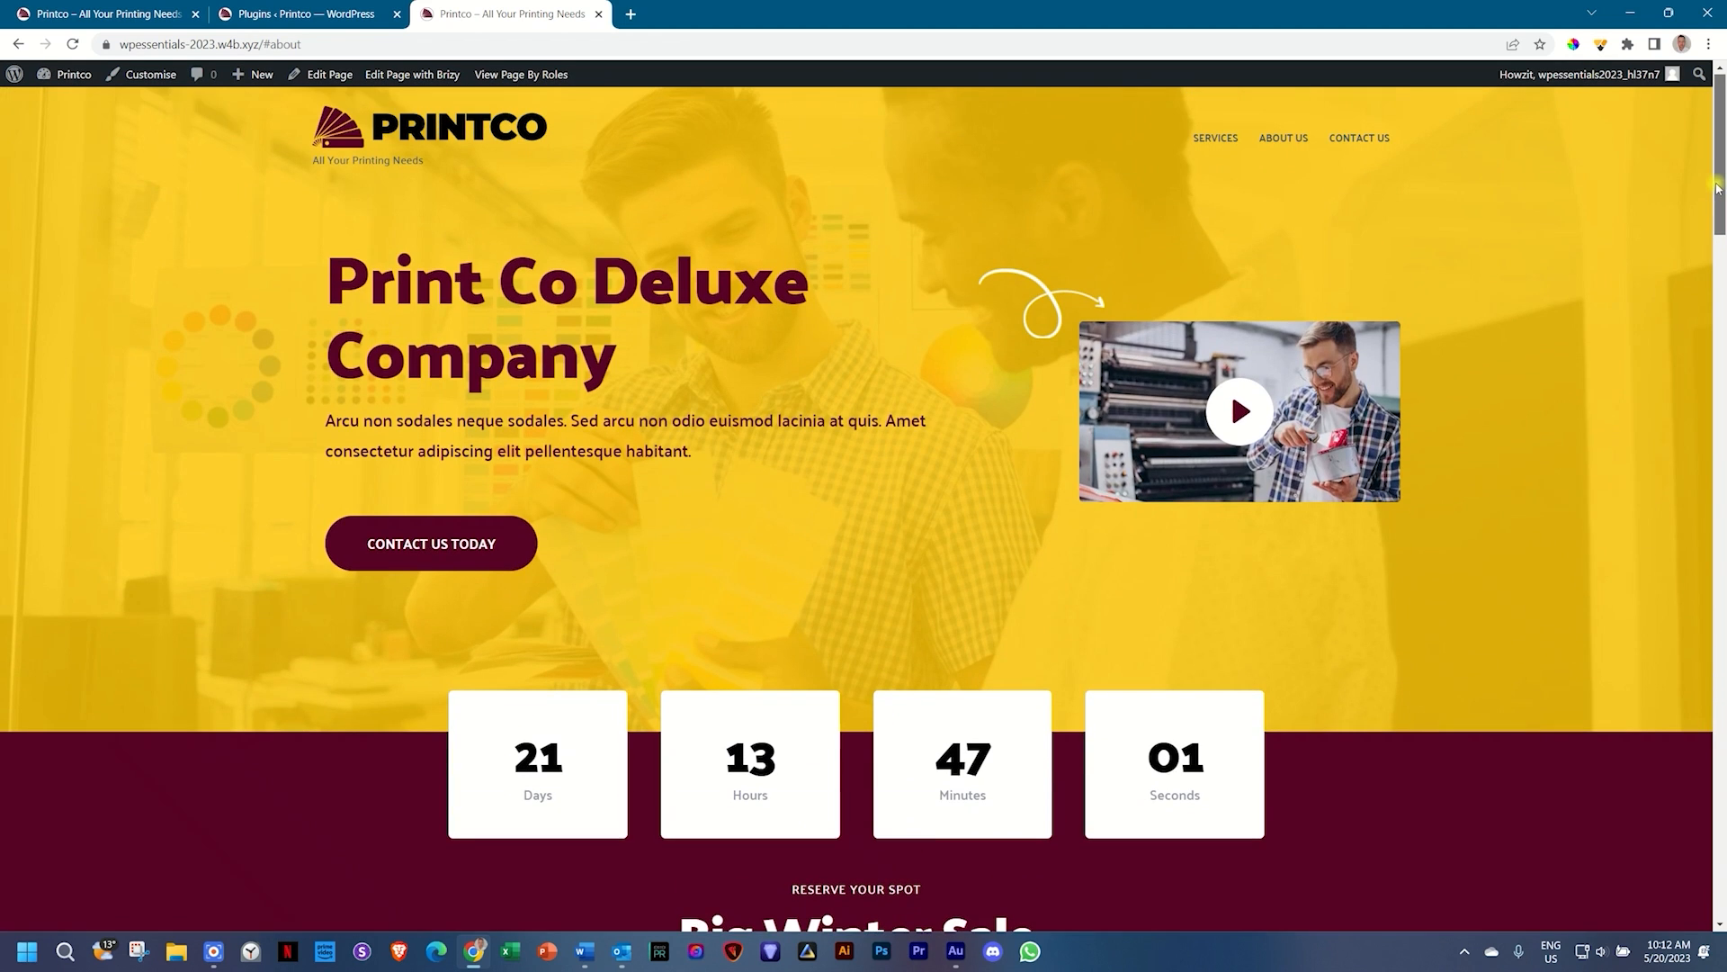
pyautogui.click(1210, 139)
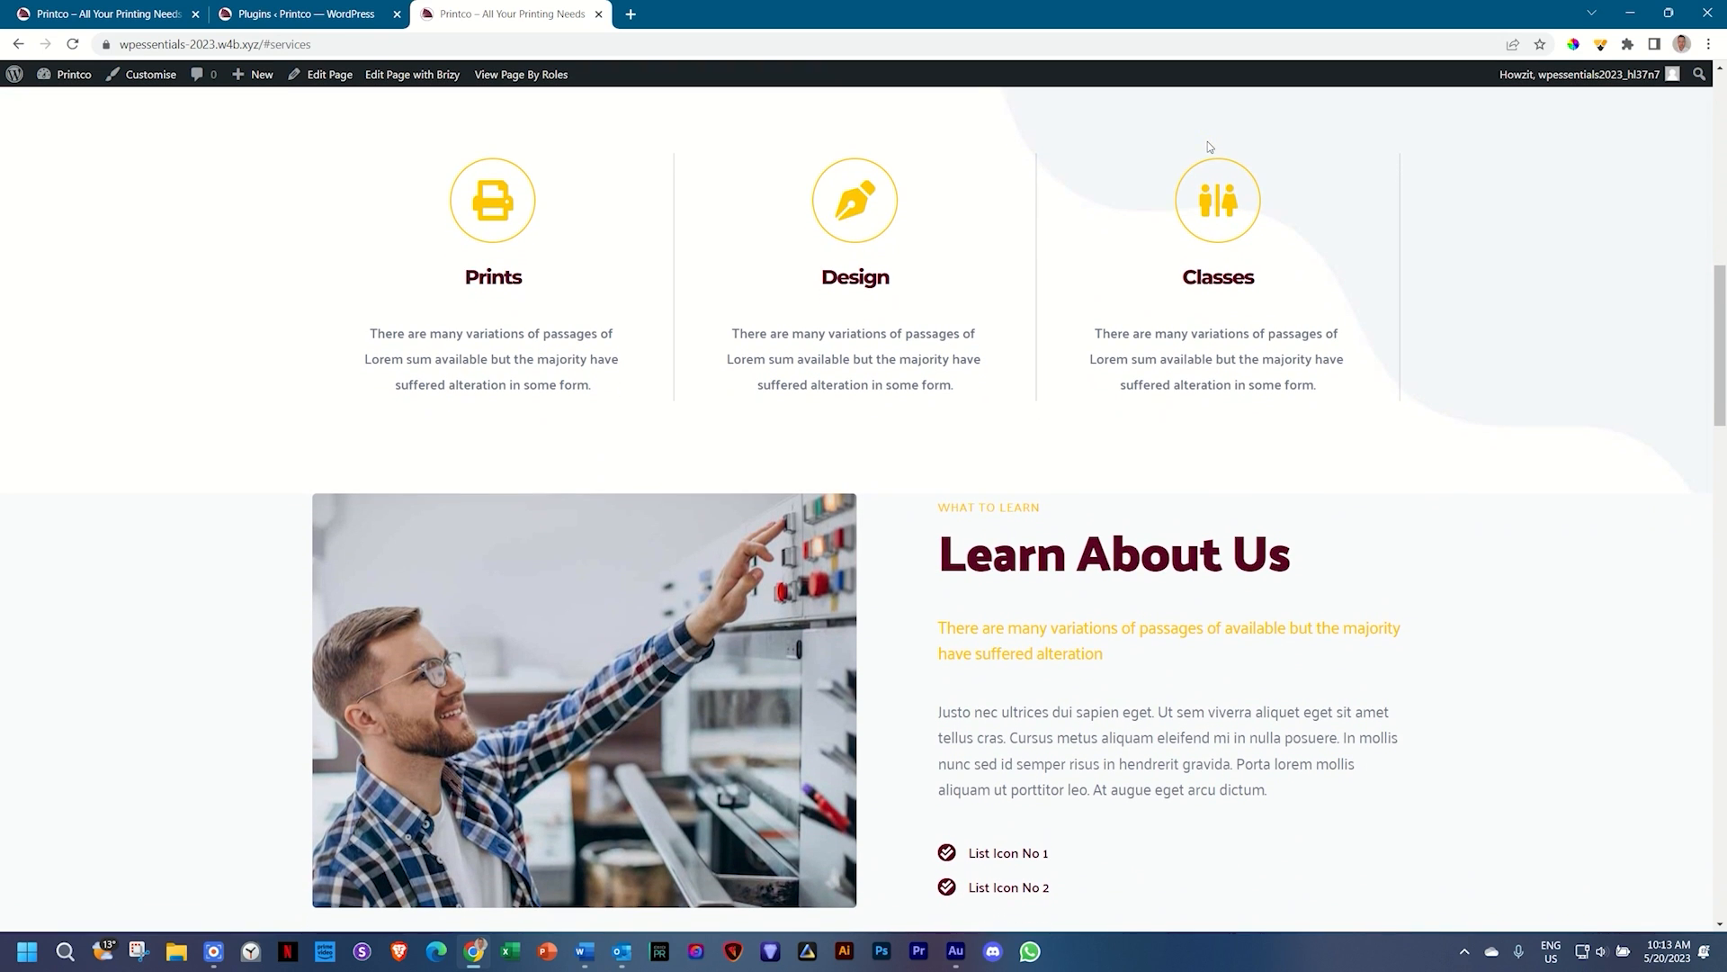
pyautogui.moveTo(1721, 267); pyautogui.dragTo(1721, 81)
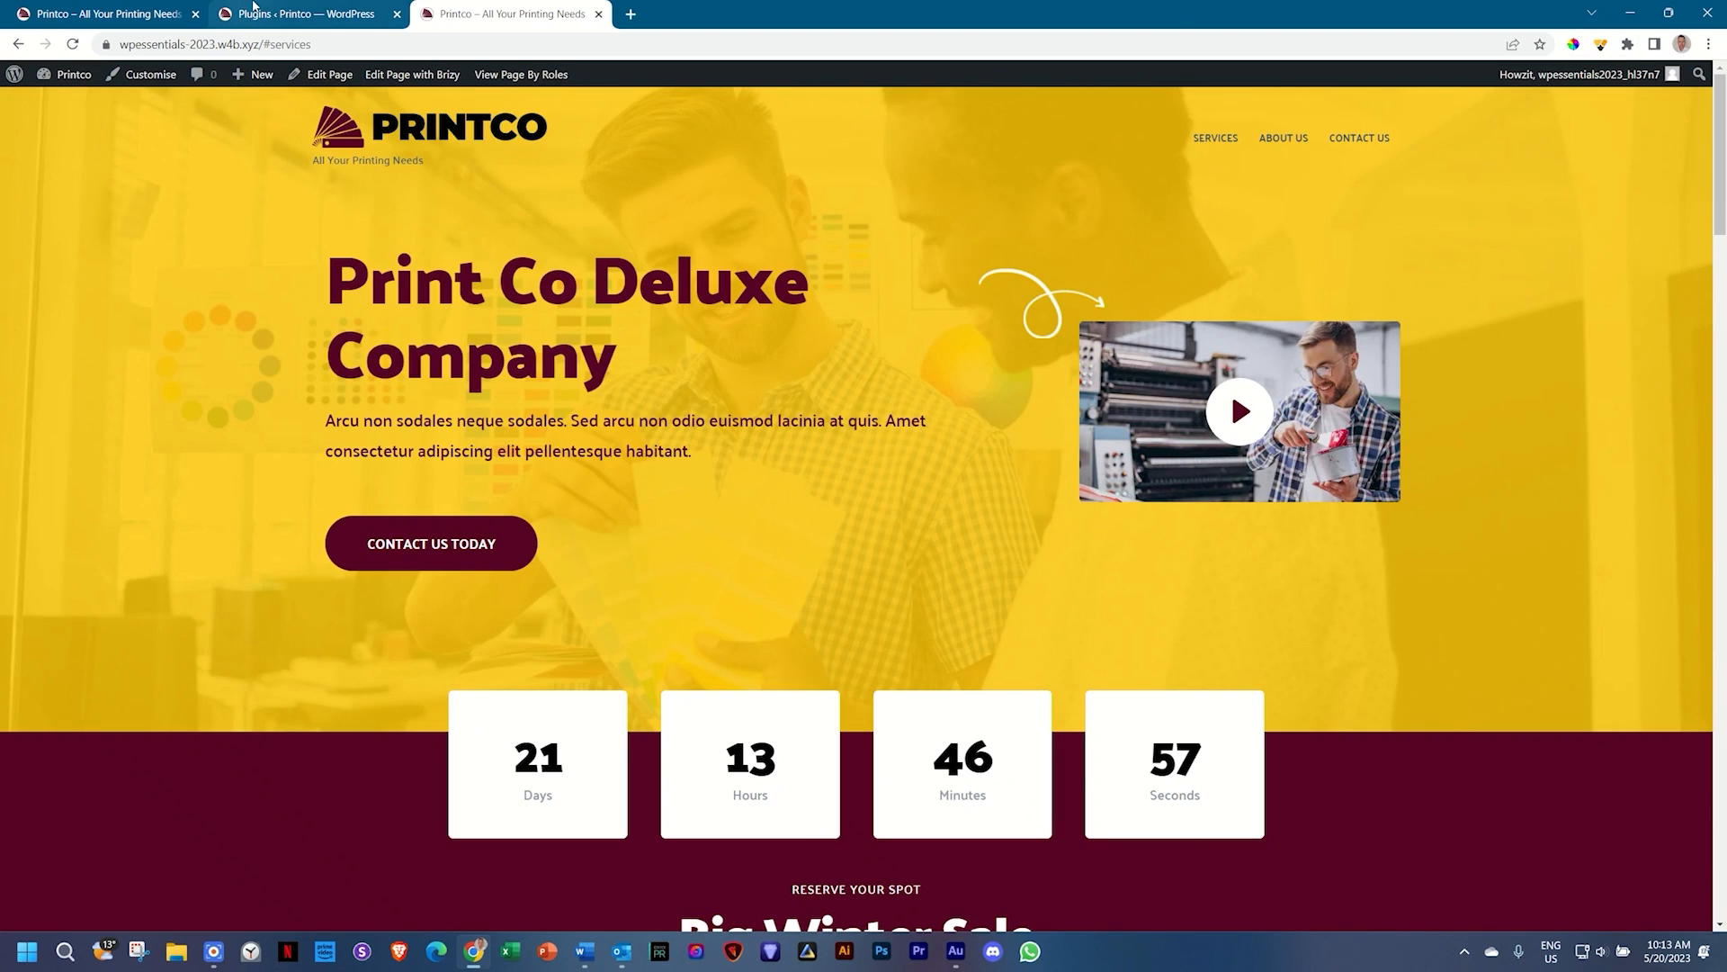
pyautogui.click(274, 8)
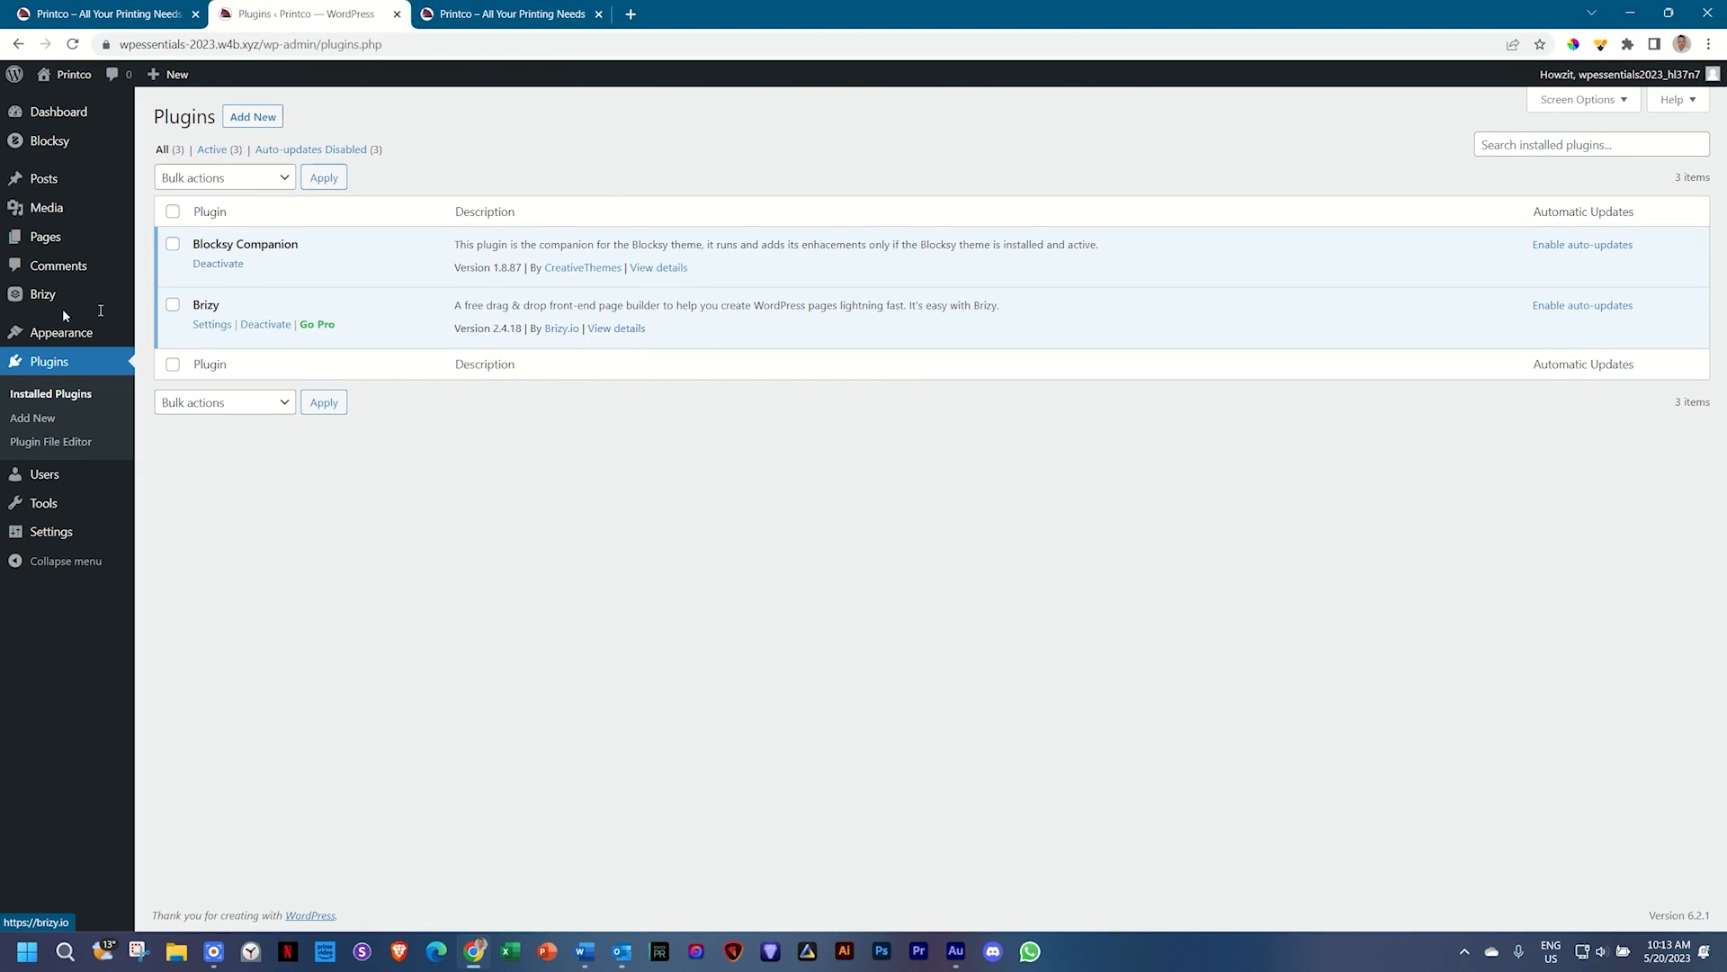
# Step: On Add Plugins, search the directory for 'smooth scroll'
pyautogui.click(253, 121)
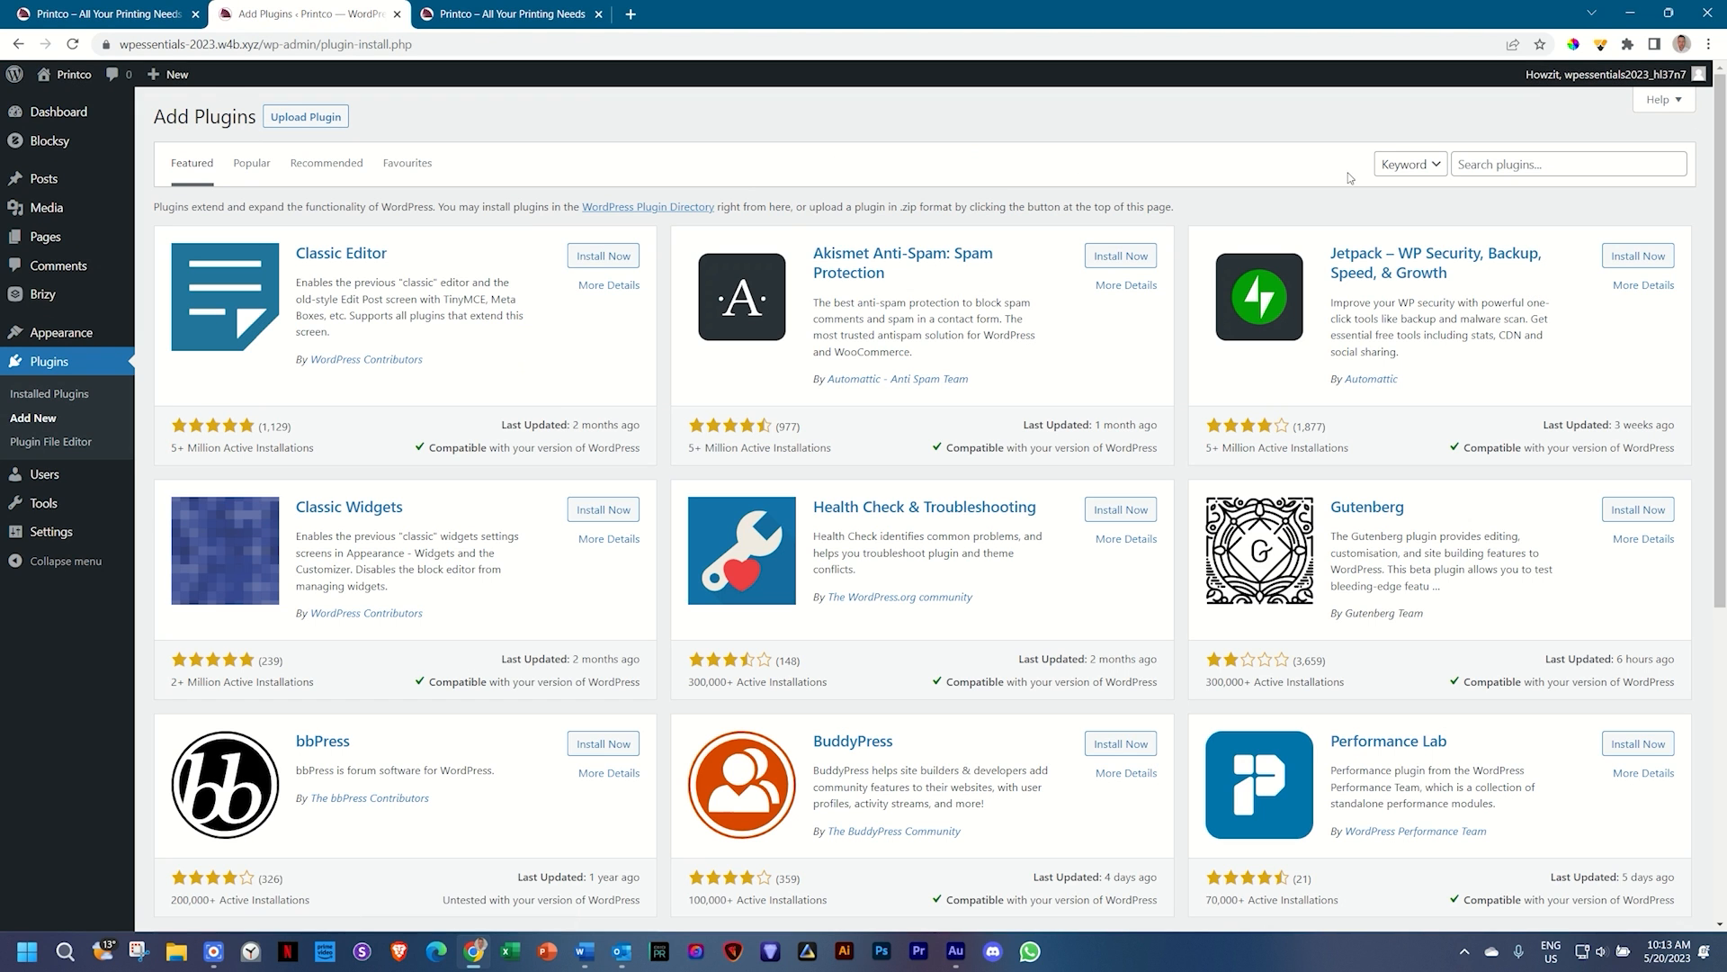
pyautogui.click(1482, 167)
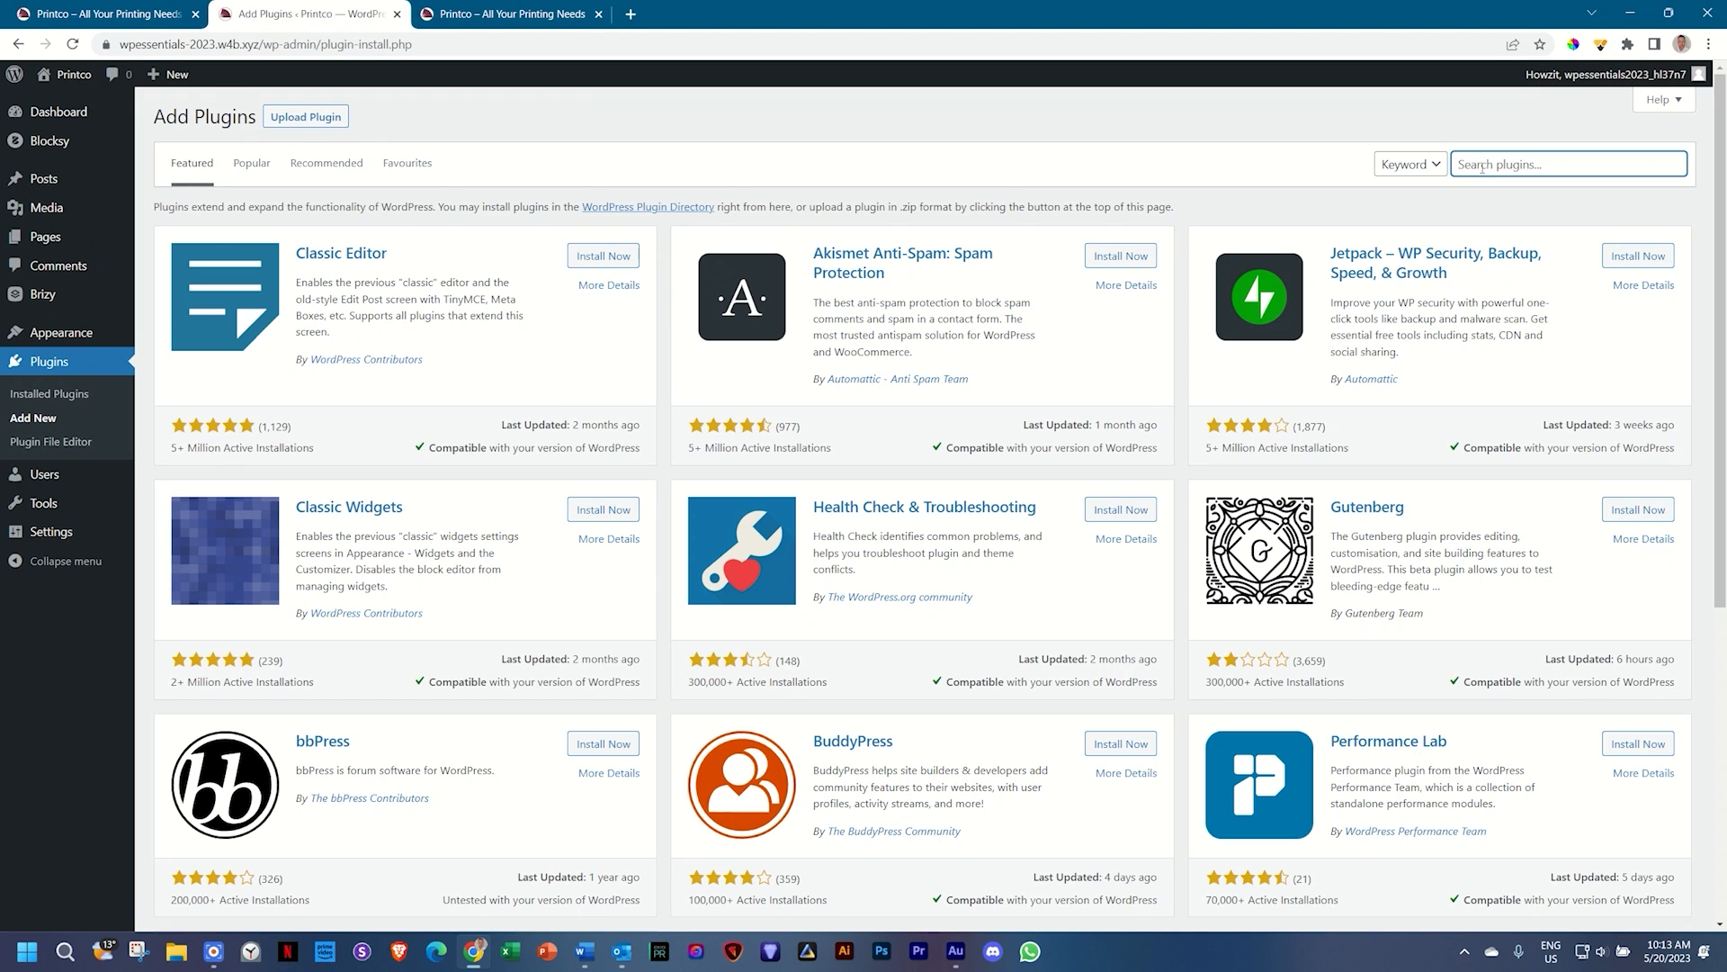
pyautogui.write('smooth scroll')
pyautogui.press('Return')
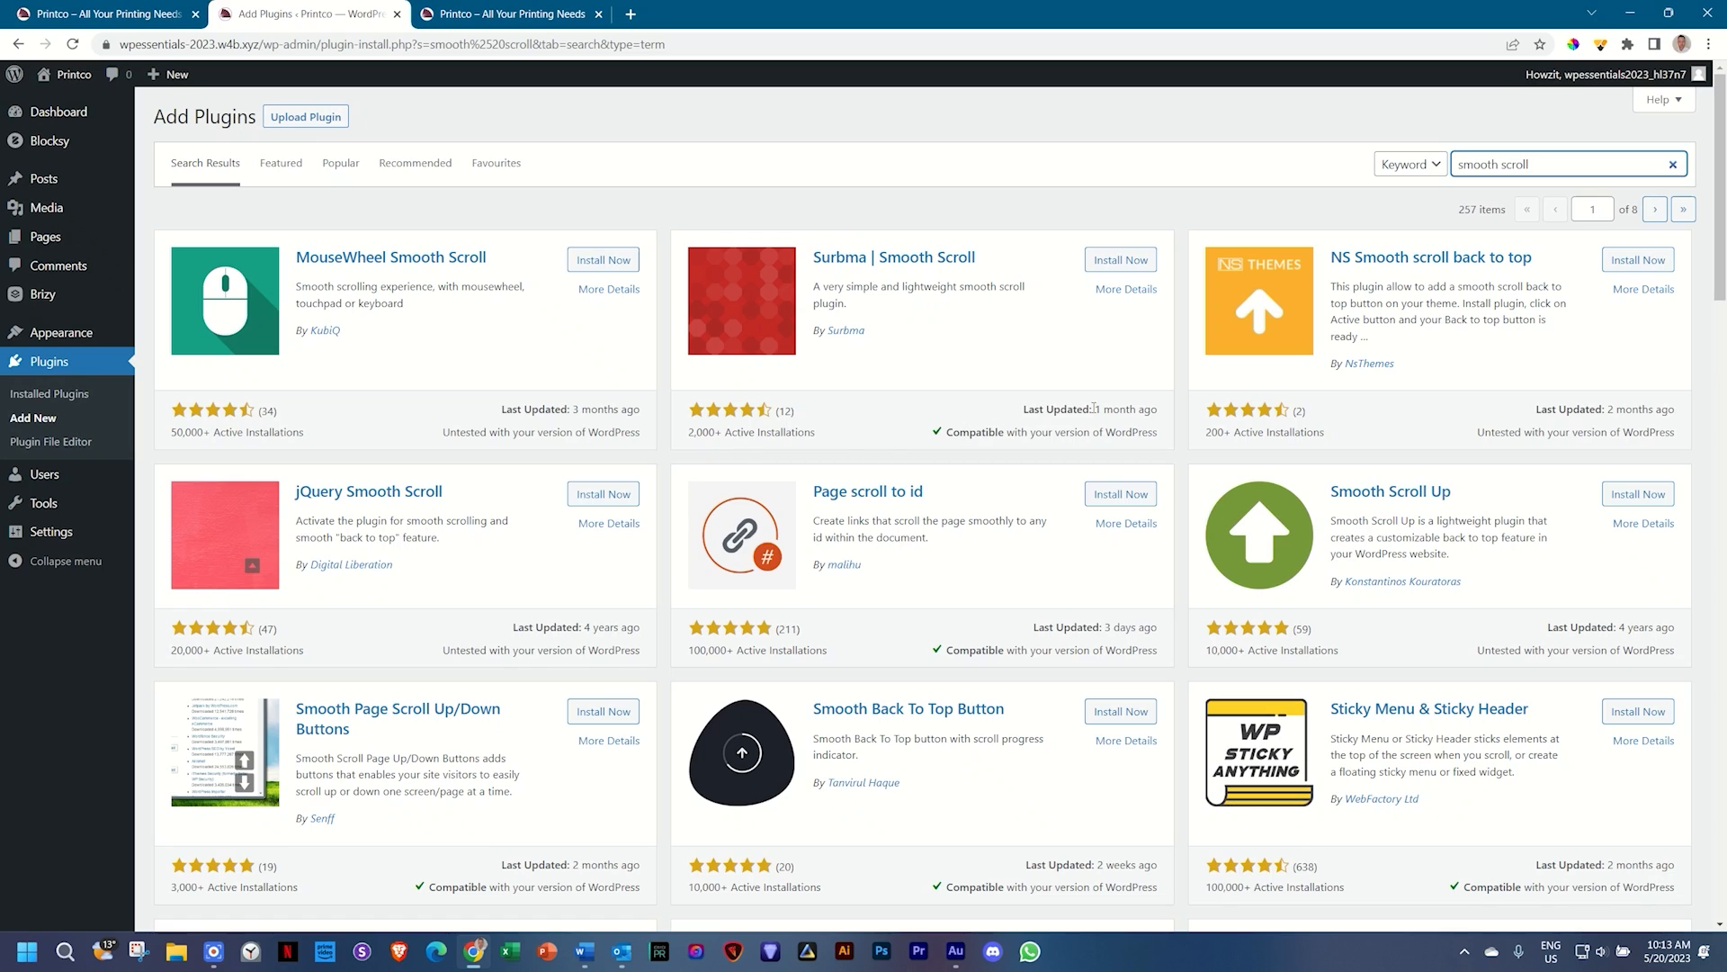
# Step: Check when Surbma | Smooth Scroll was last updated, then install and activate it
pyautogui.moveTo(1097, 408); pyautogui.dragTo(1159, 410)
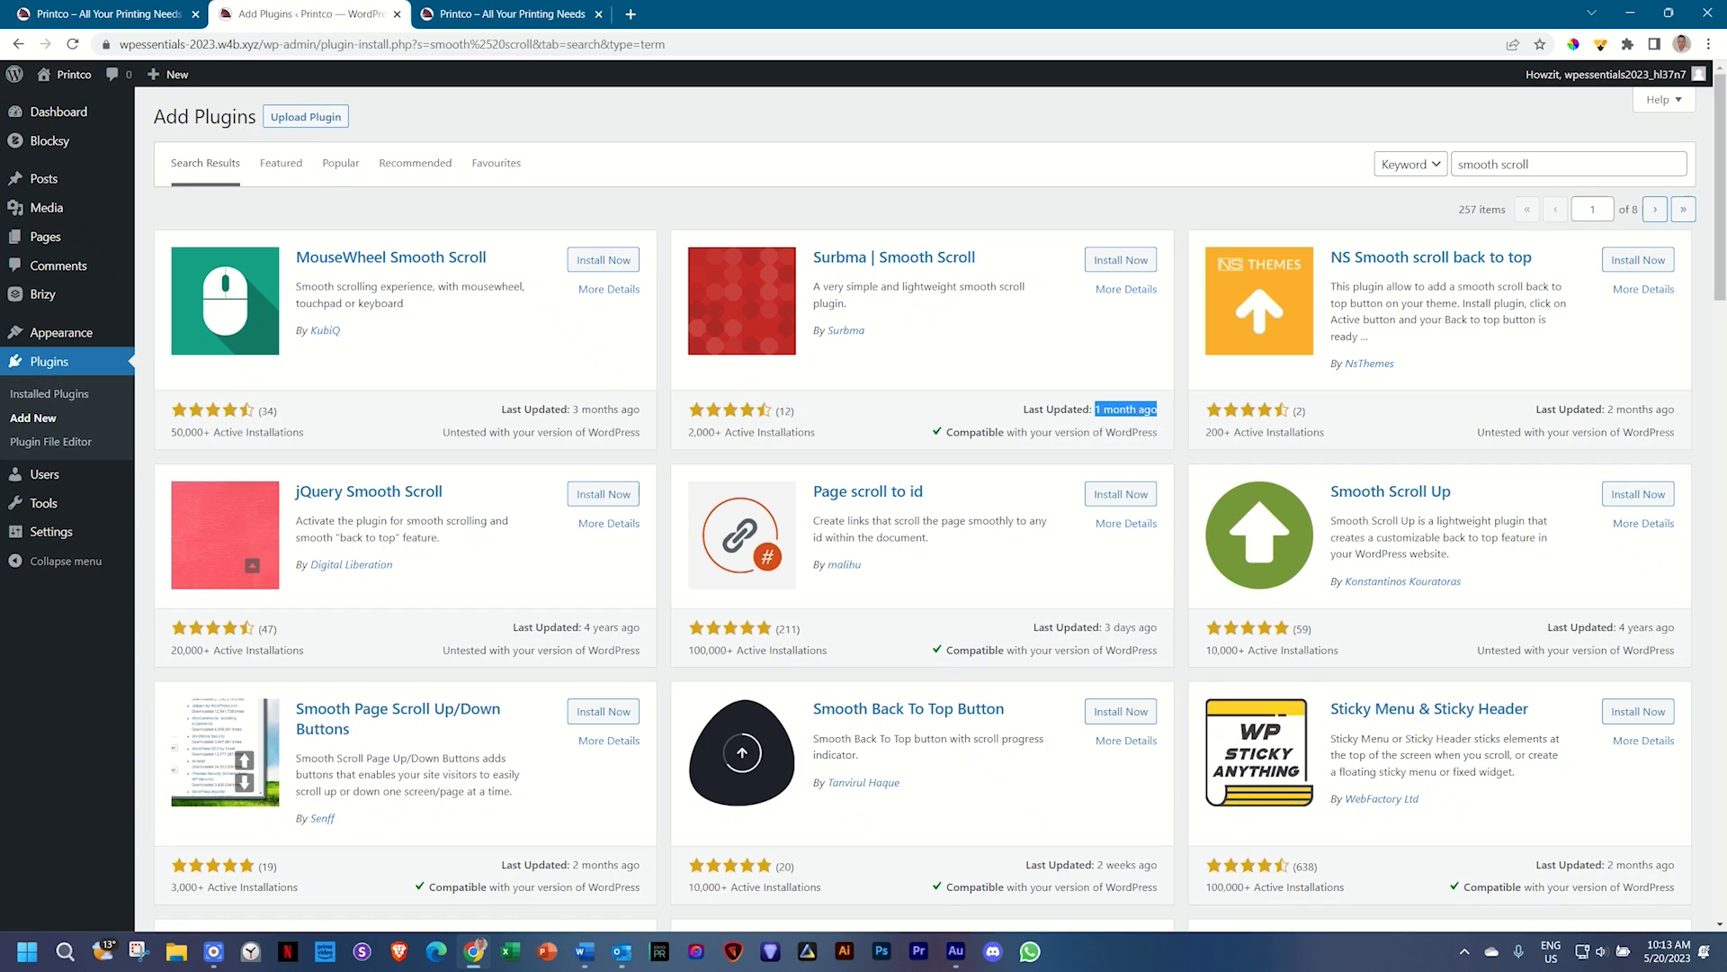
pyautogui.click(1058, 399)
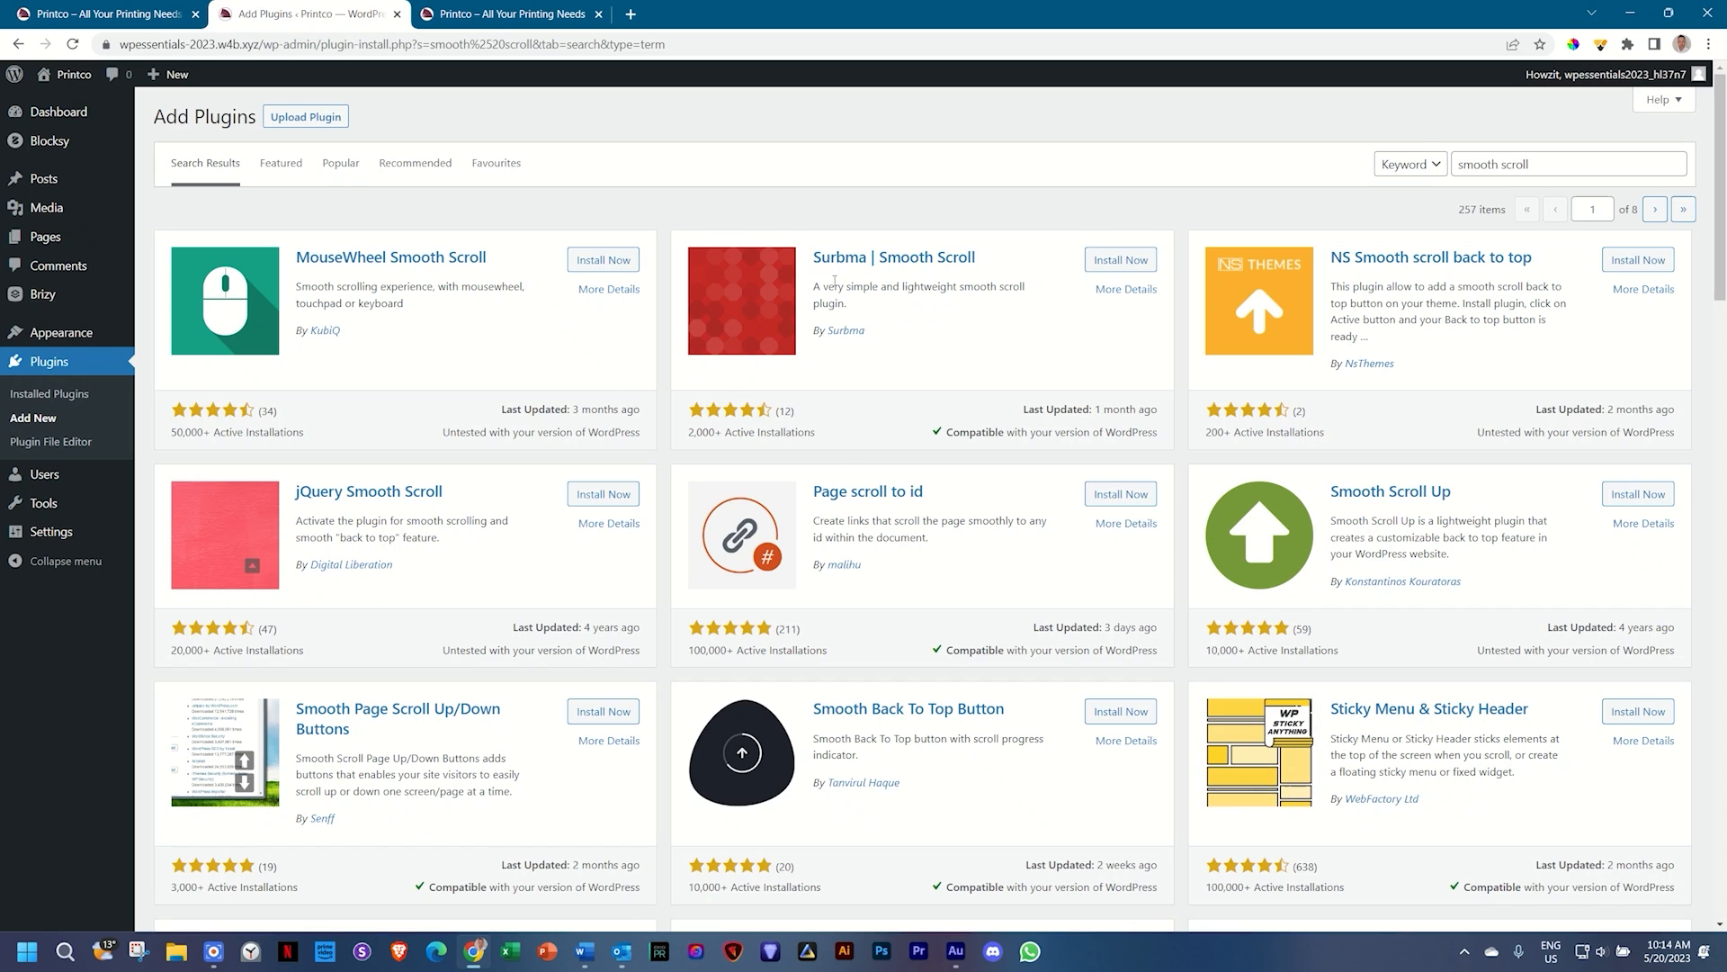
pyautogui.scroll(-4, 841, 261)
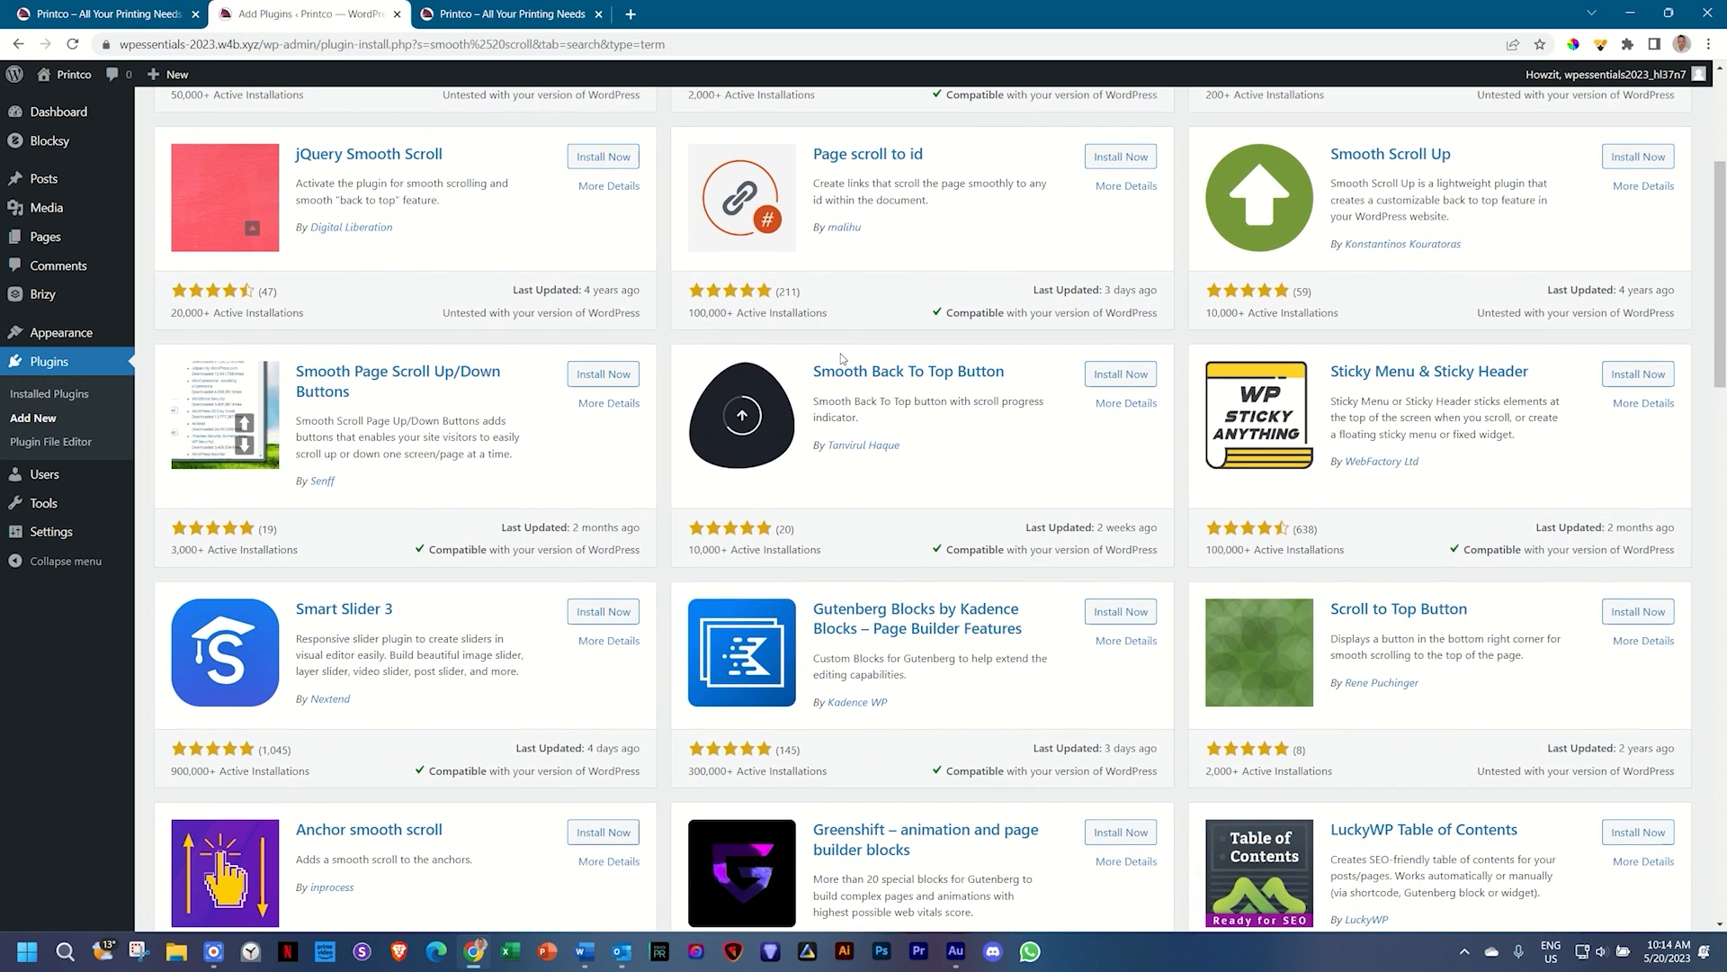
pyautogui.scroll(-4, 841, 358)
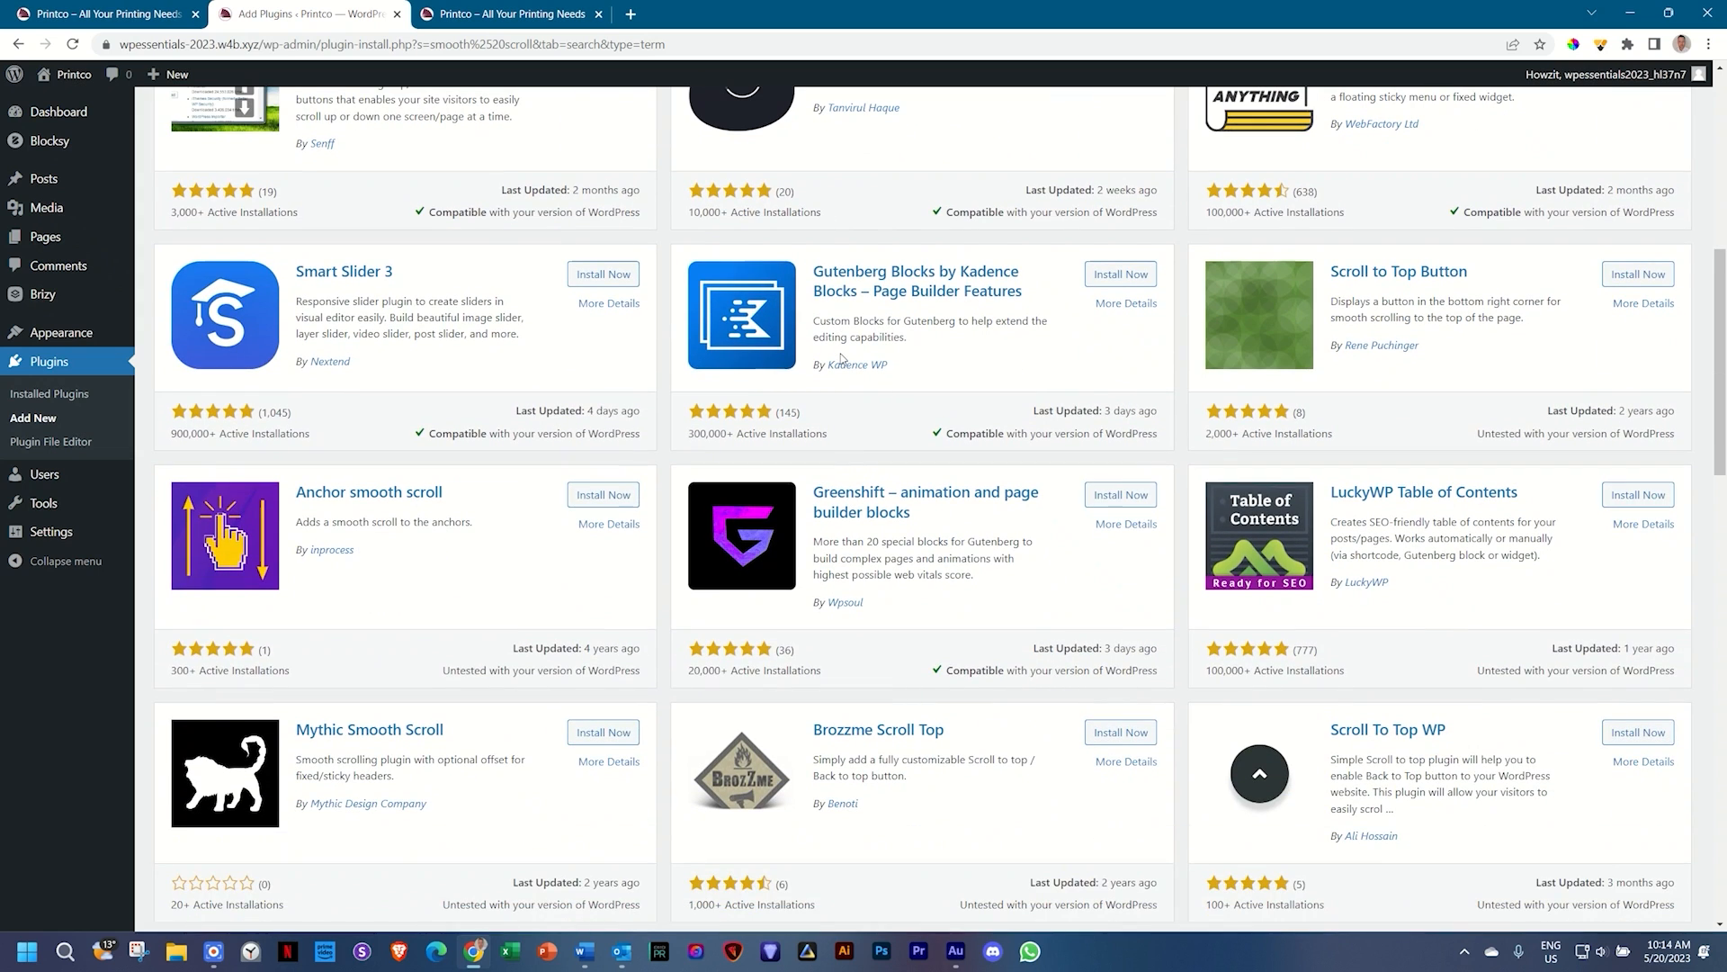
pyautogui.scroll(8, 841, 358)
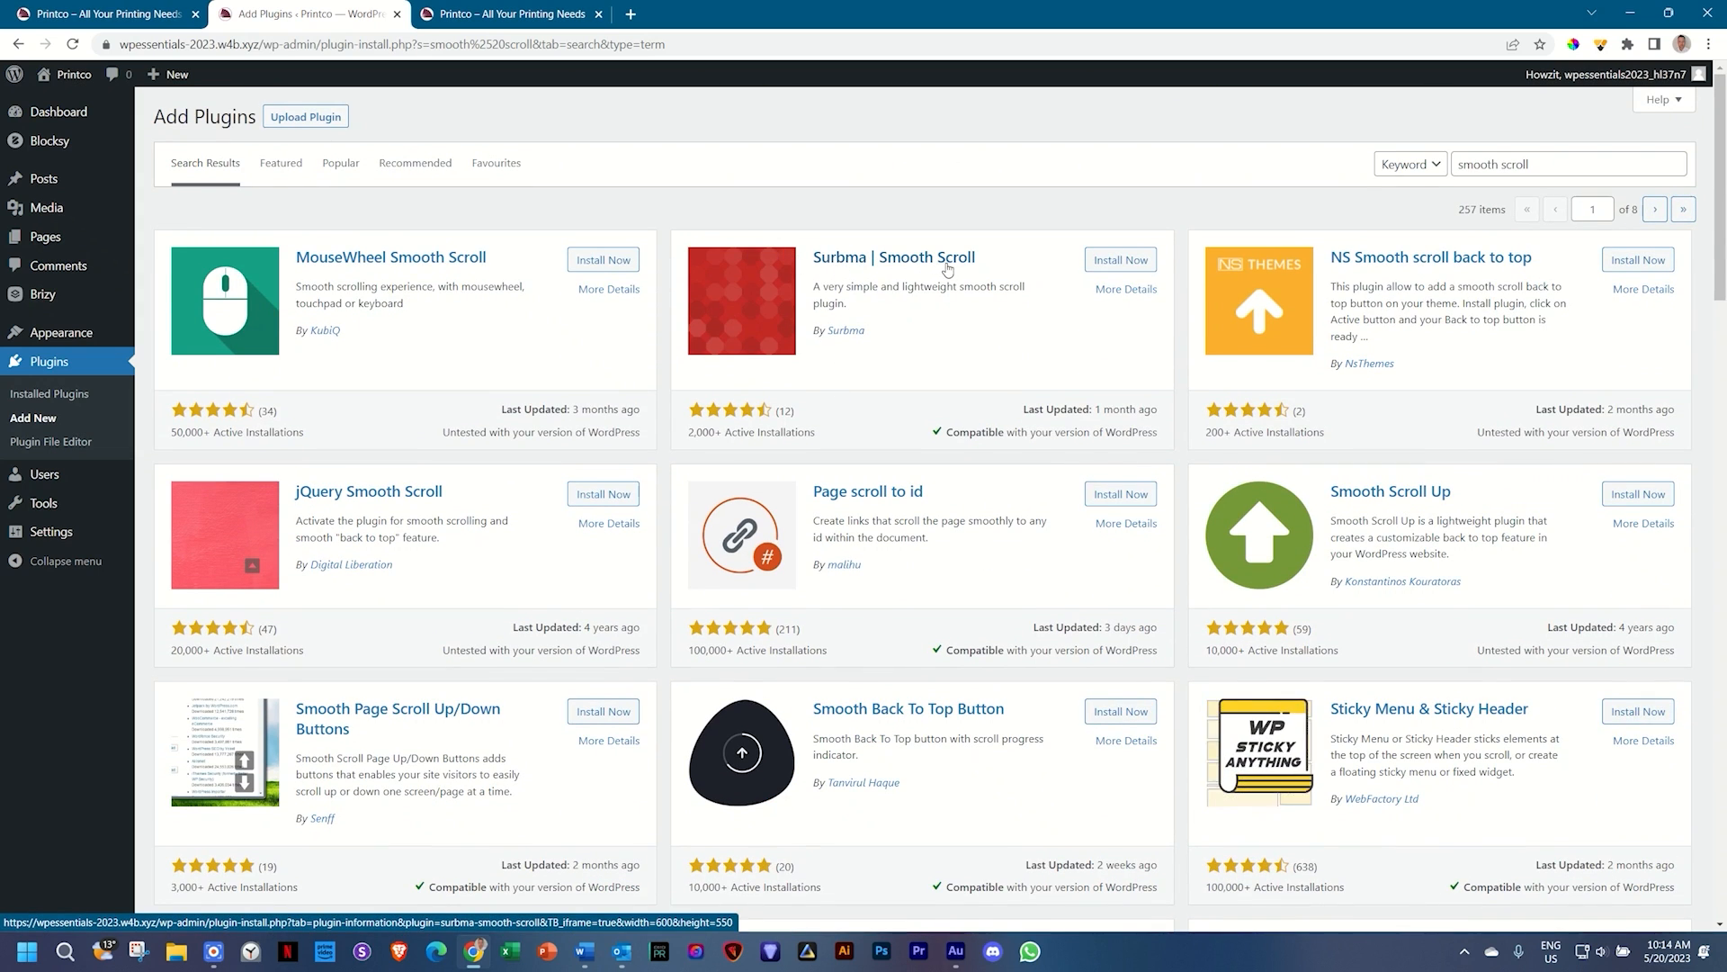
pyautogui.click(1129, 268)
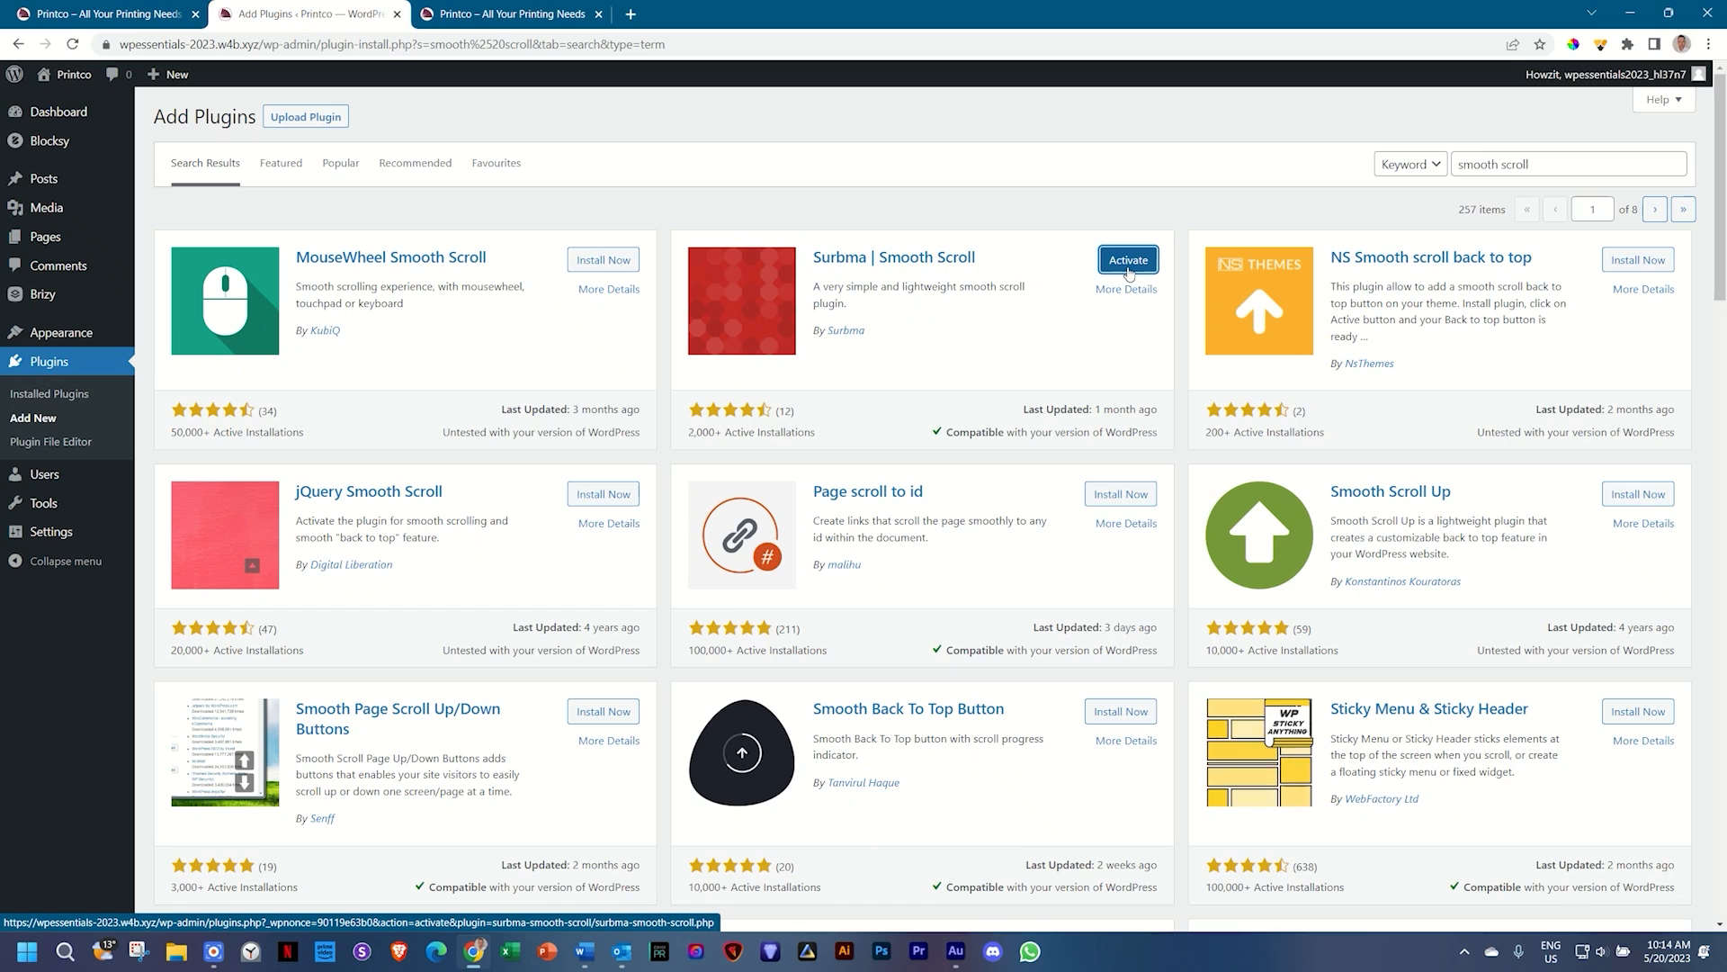
pyautogui.click(1129, 270)
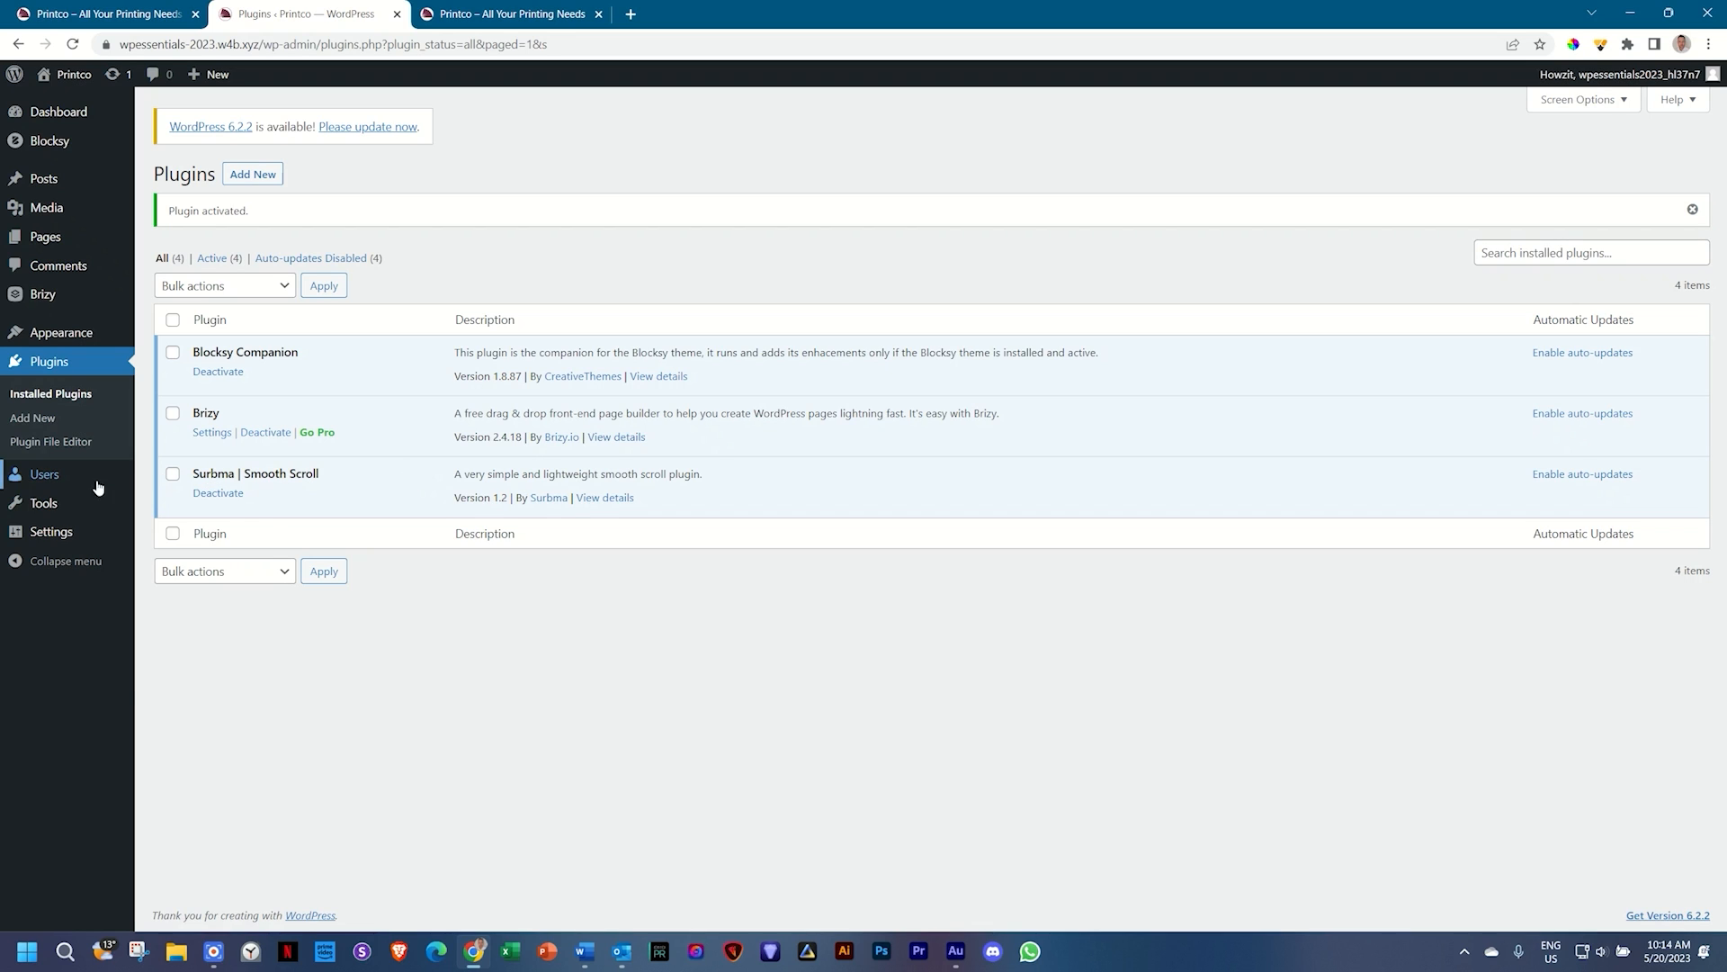
# Step: Reload the Plugins page and switch to the Printco homepage tab
pyautogui.moveTo(82, 541)
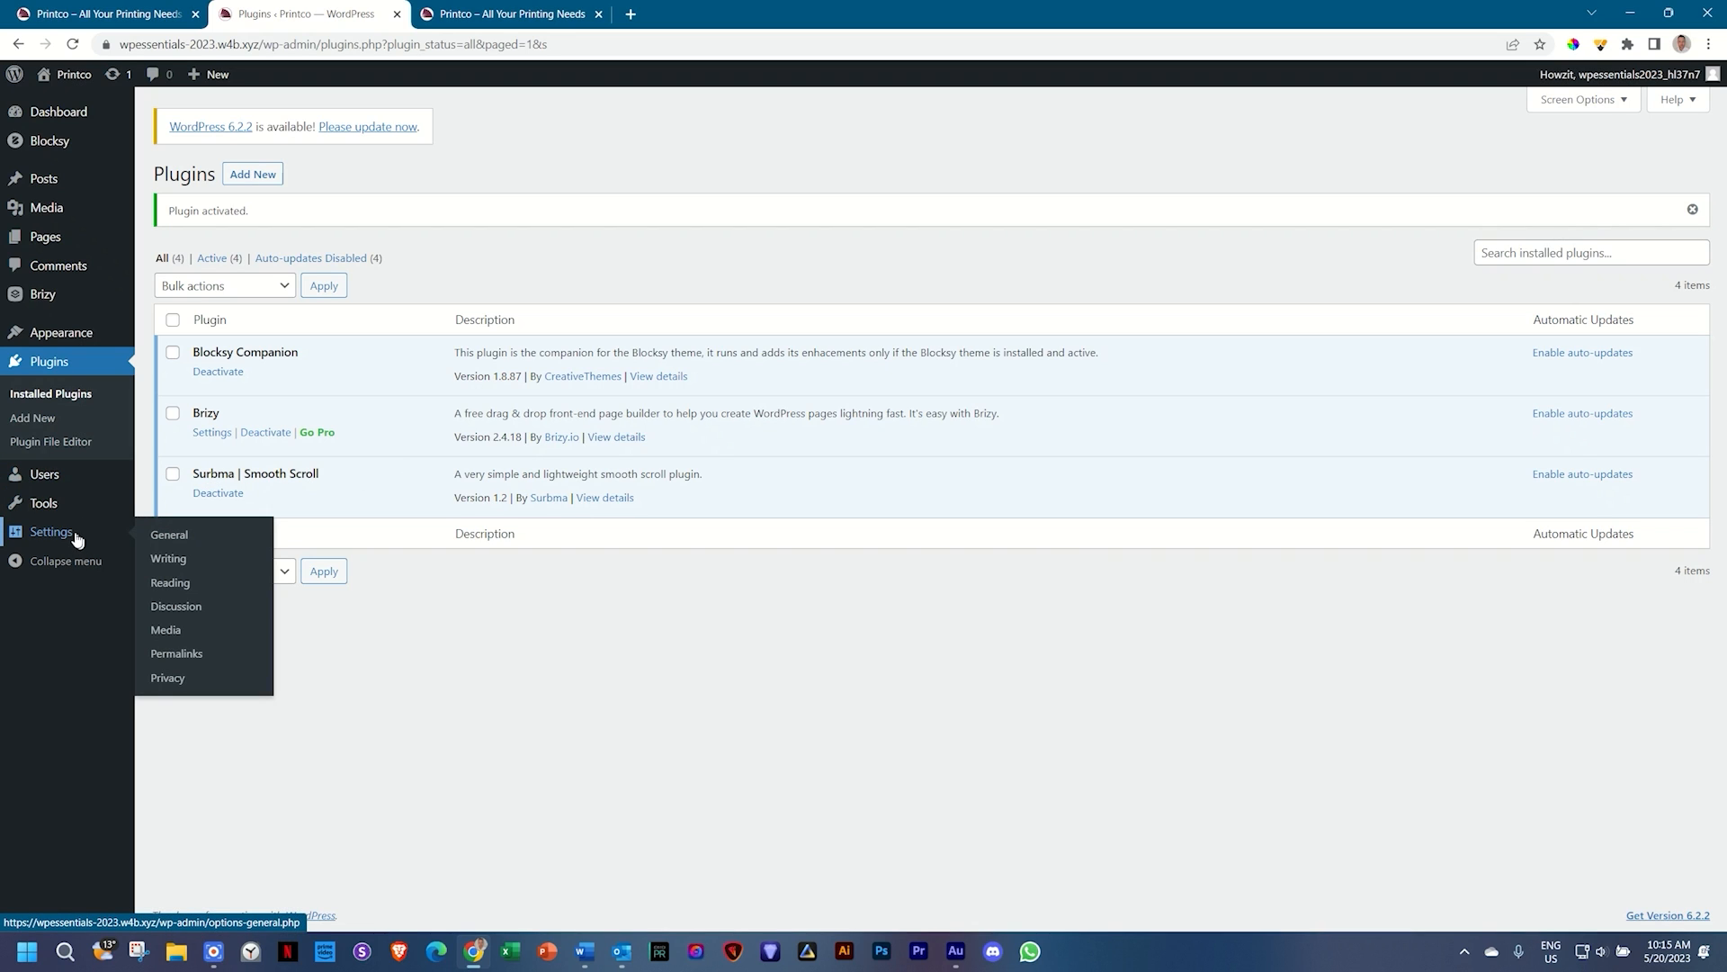
pyautogui.moveTo(63, 512)
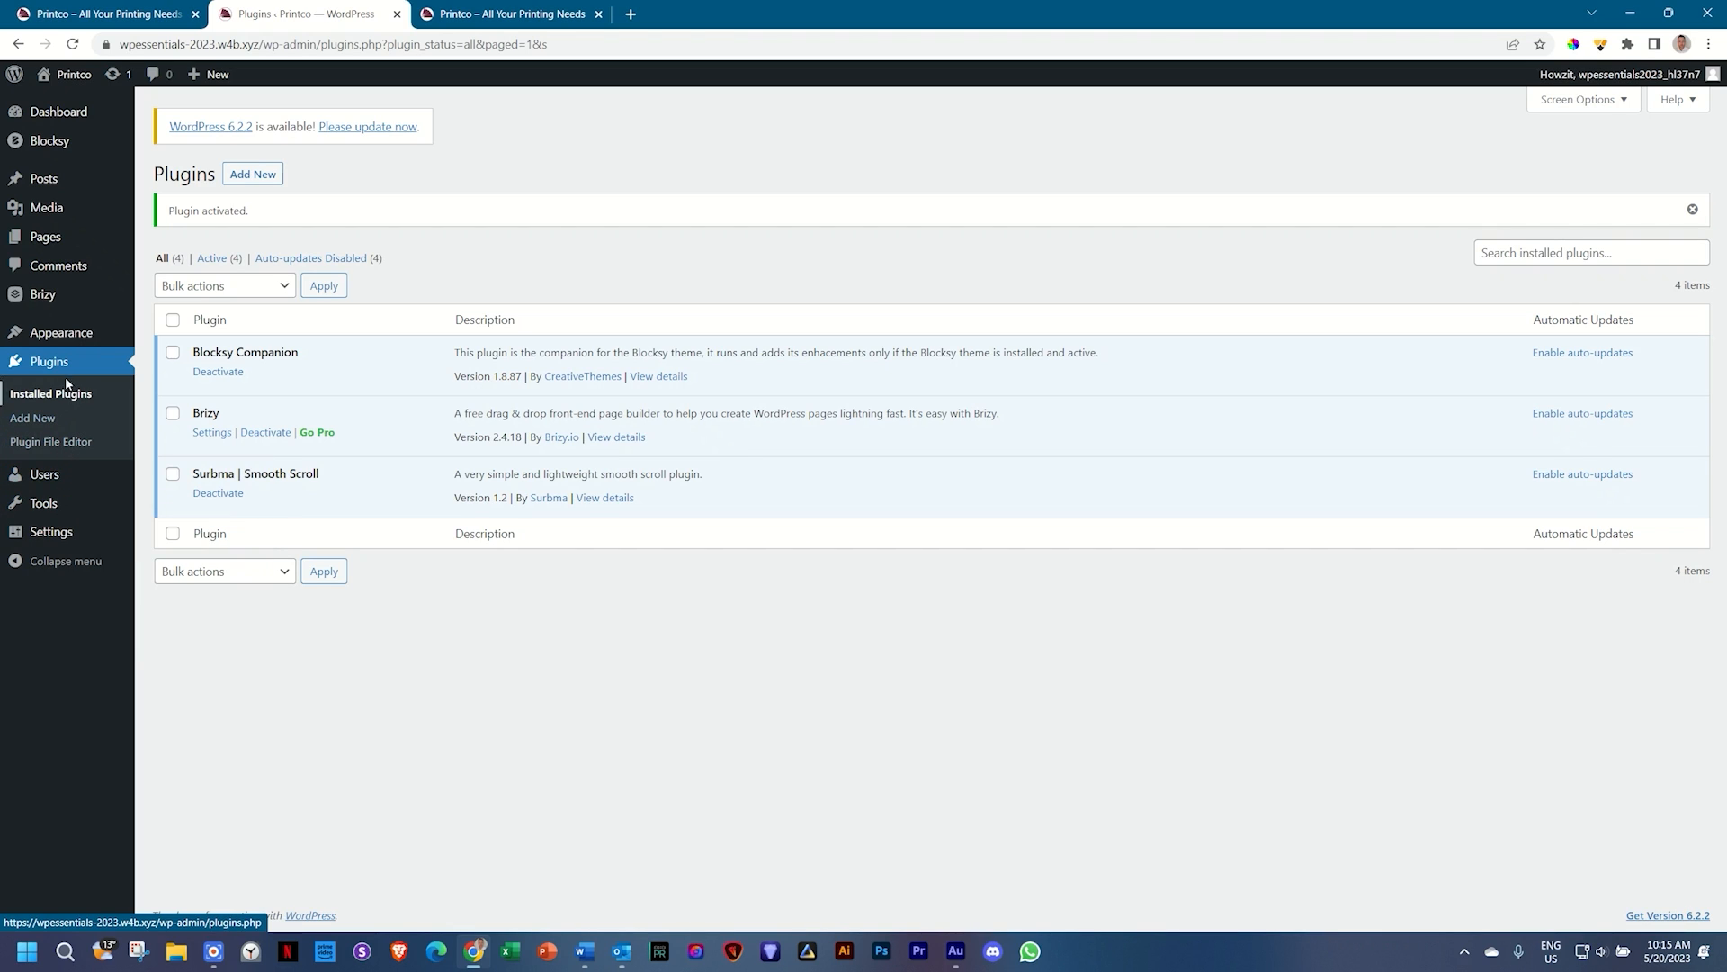
pyautogui.moveTo(79, 335)
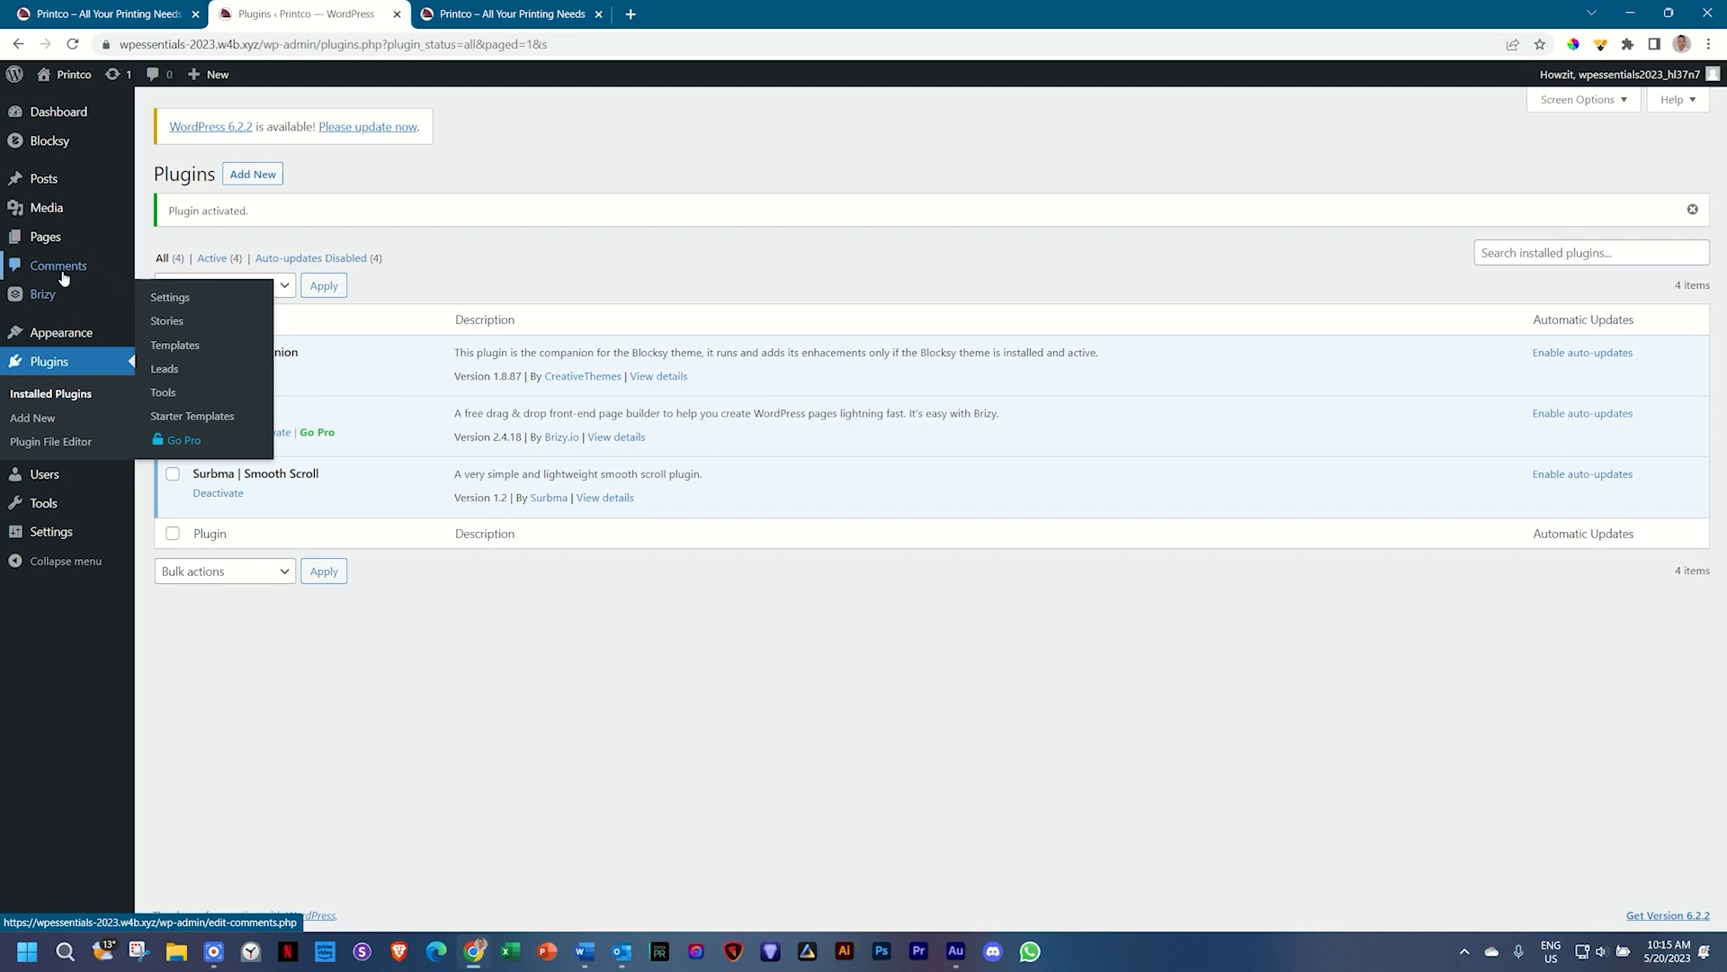
pyautogui.moveTo(60, 253)
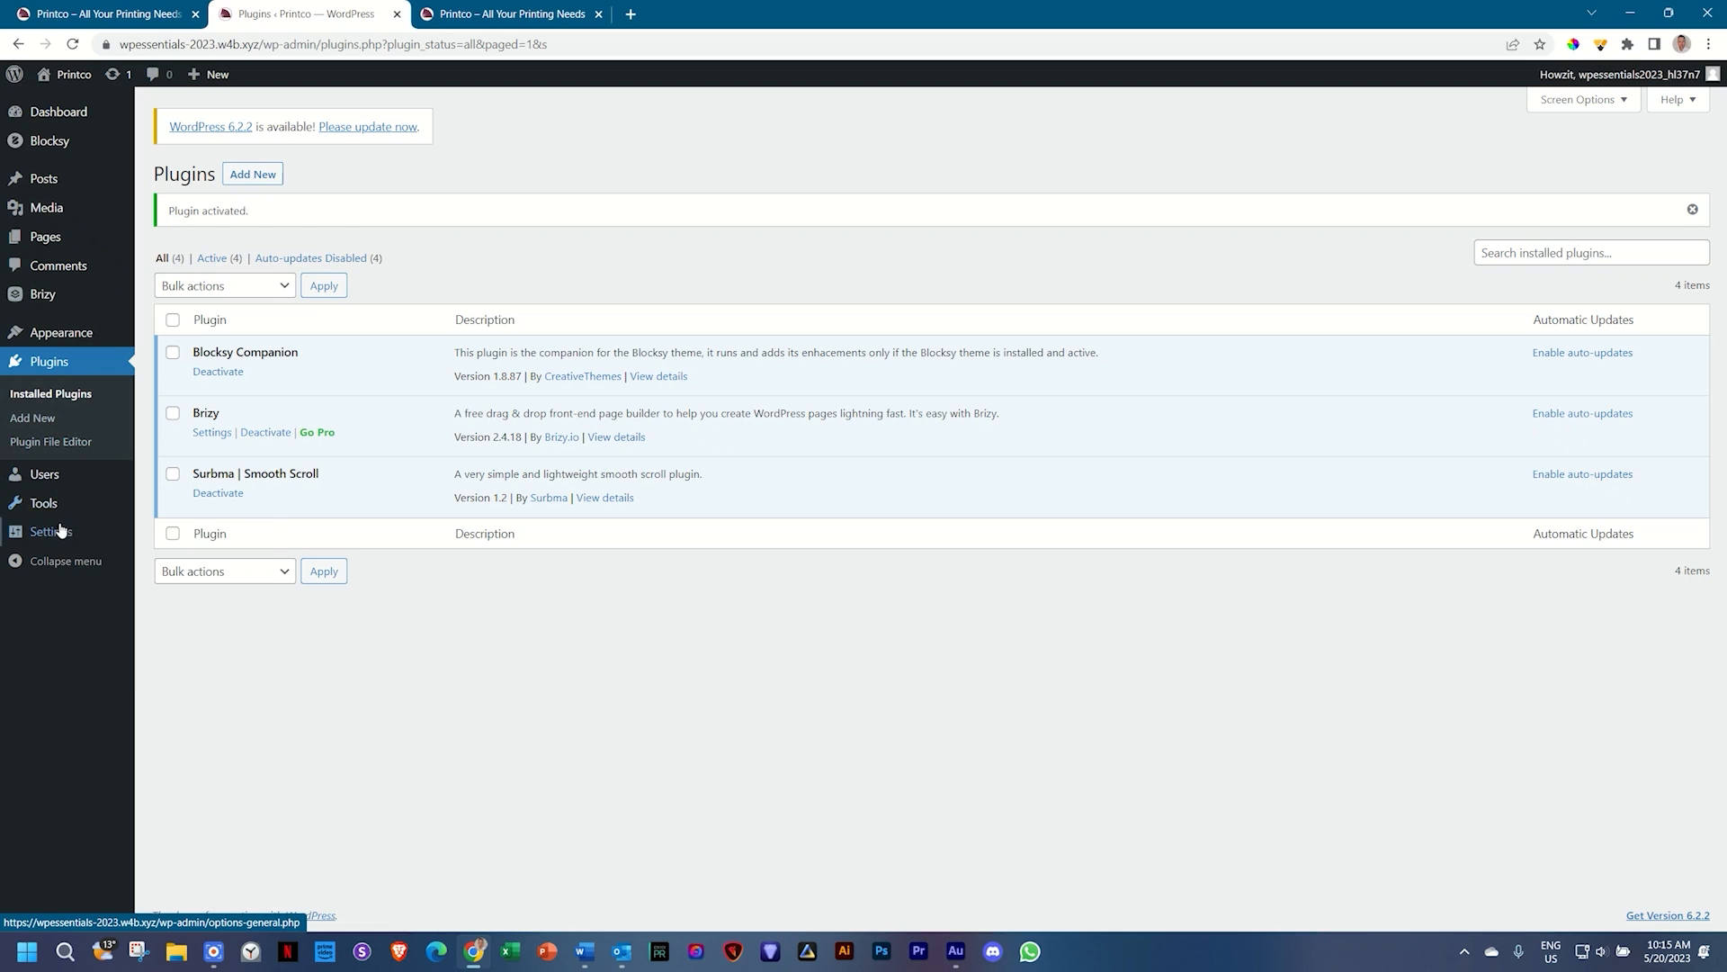
pyautogui.click(73, 44)
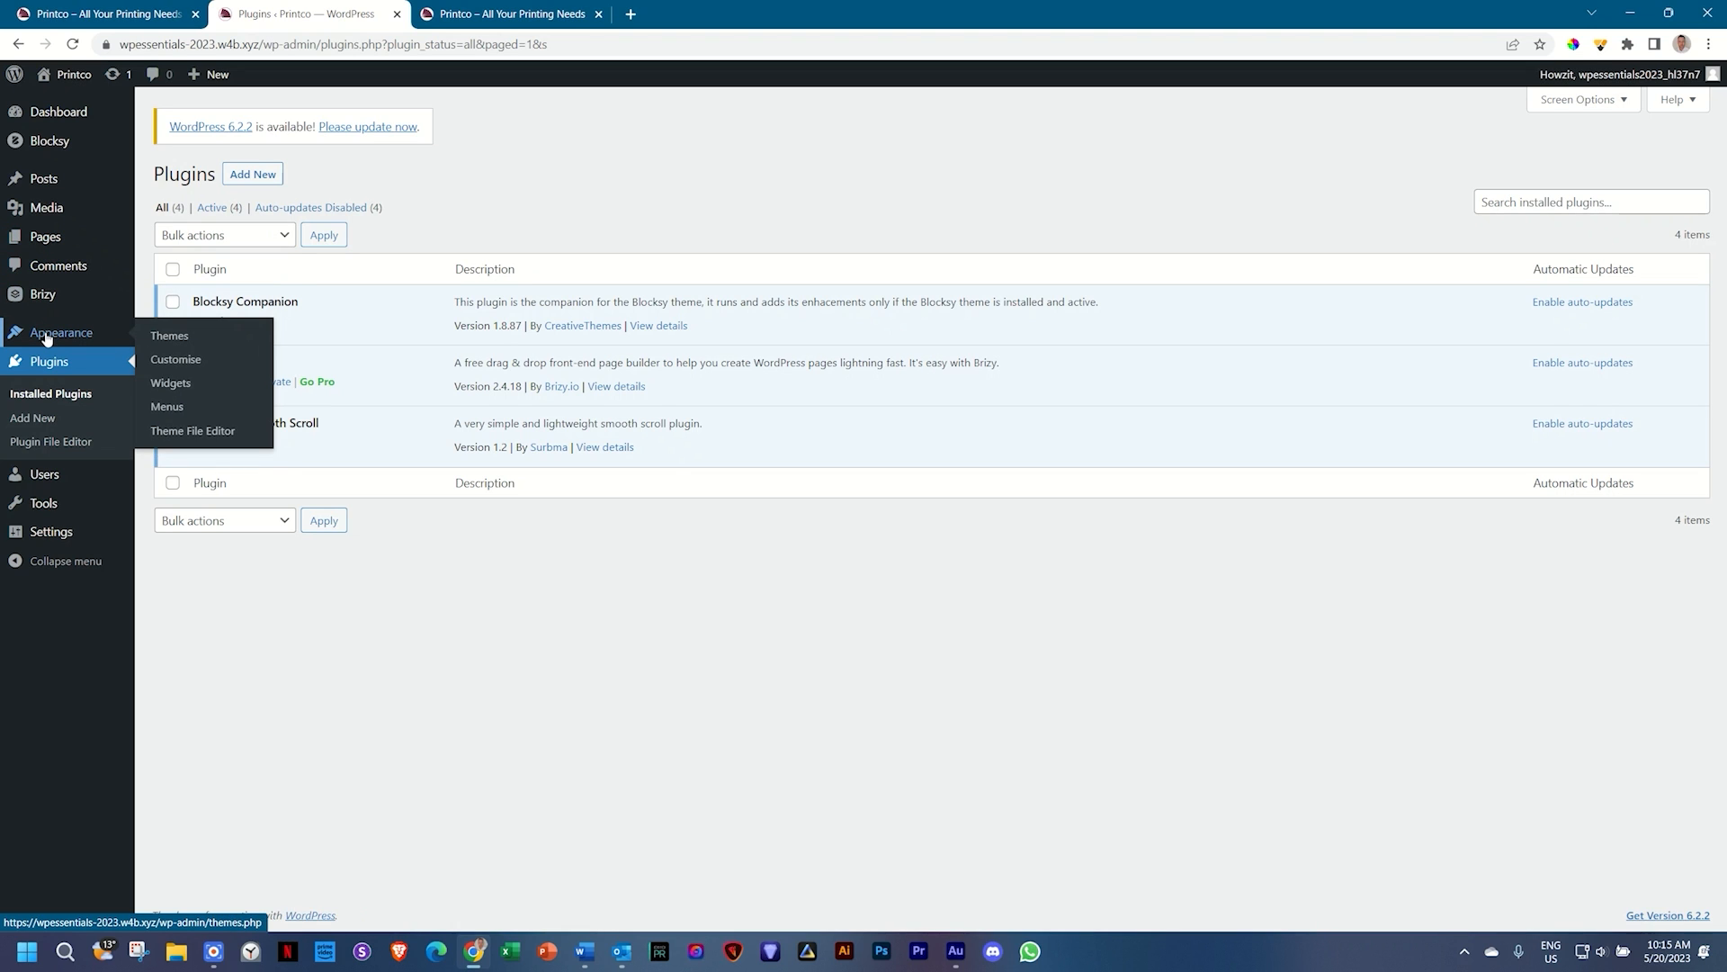
pyautogui.moveTo(59, 186)
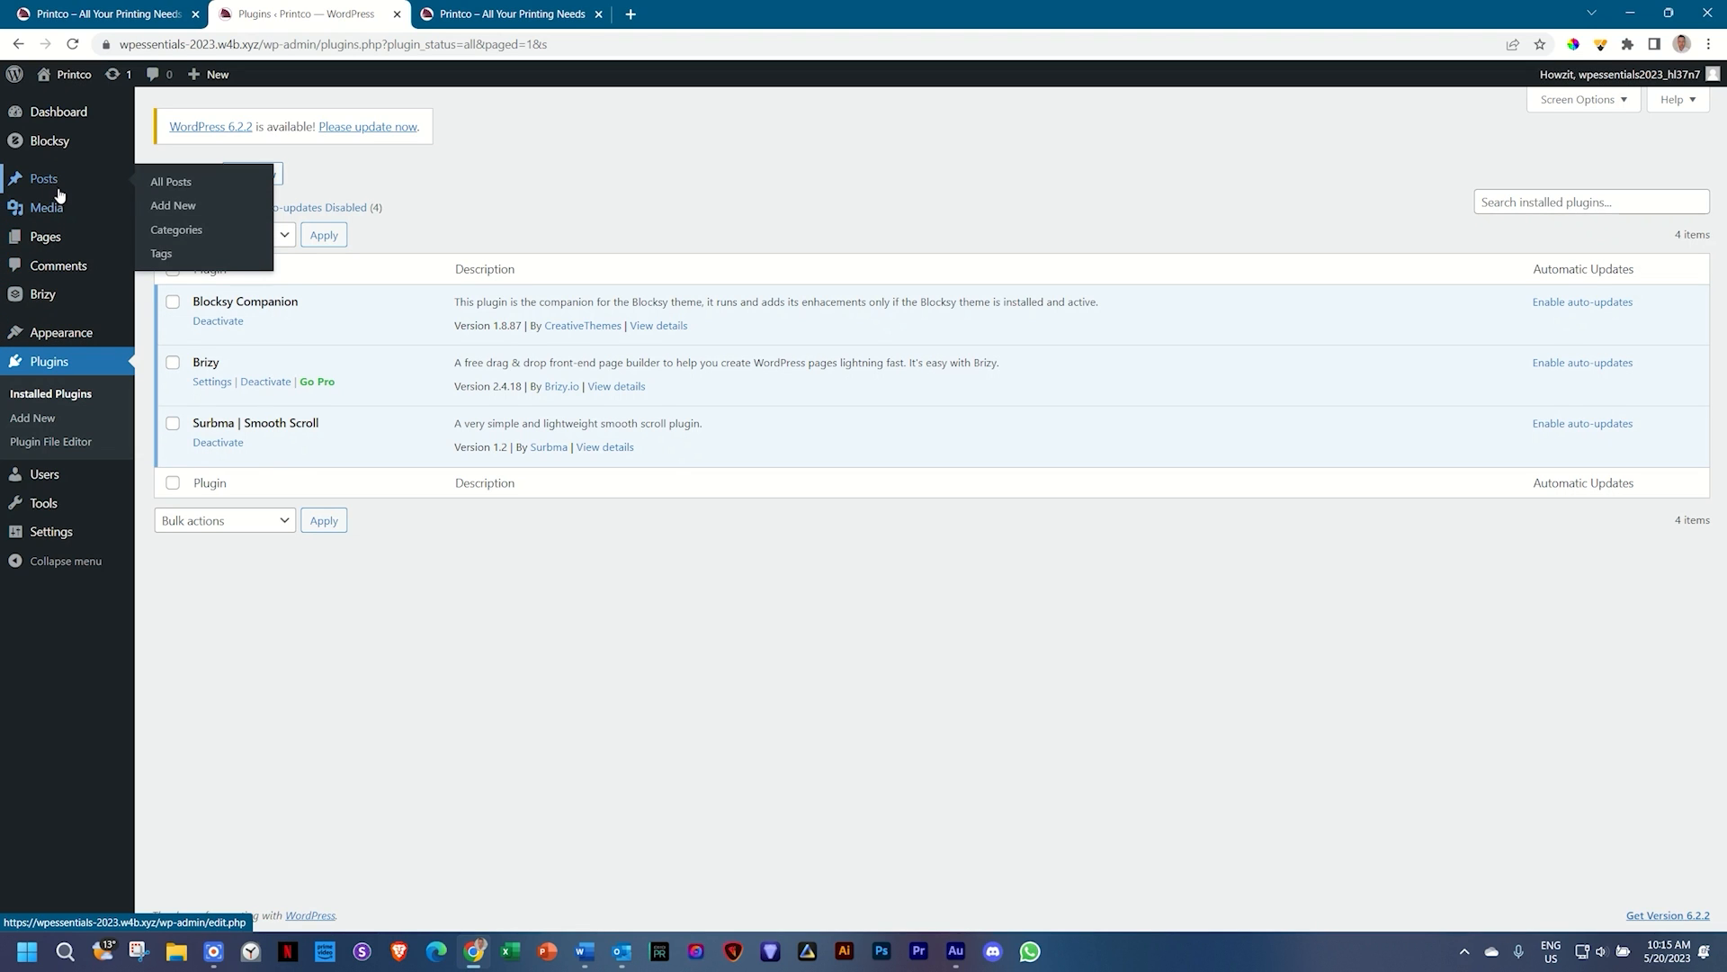
pyautogui.hotkey('ctrl', 'Tab')
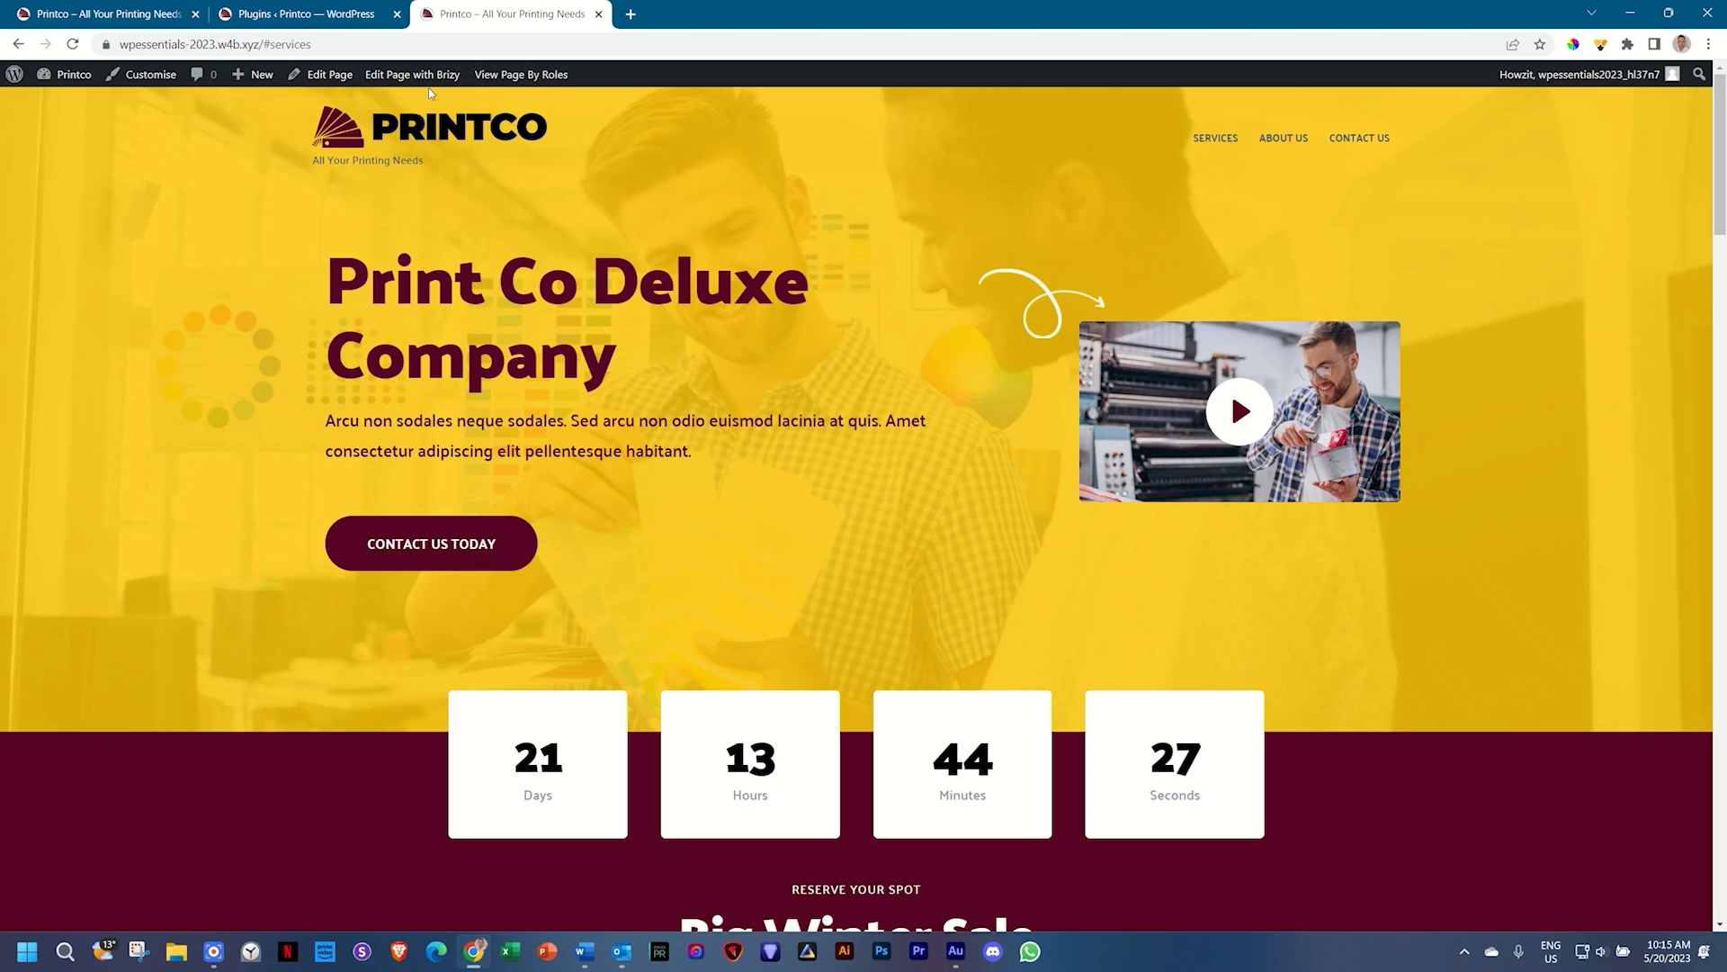
# Step: Reload the site and test smooth scrolling on the SERVICES, ABOUT US and CONTACT US links
pyautogui.click(72, 45)
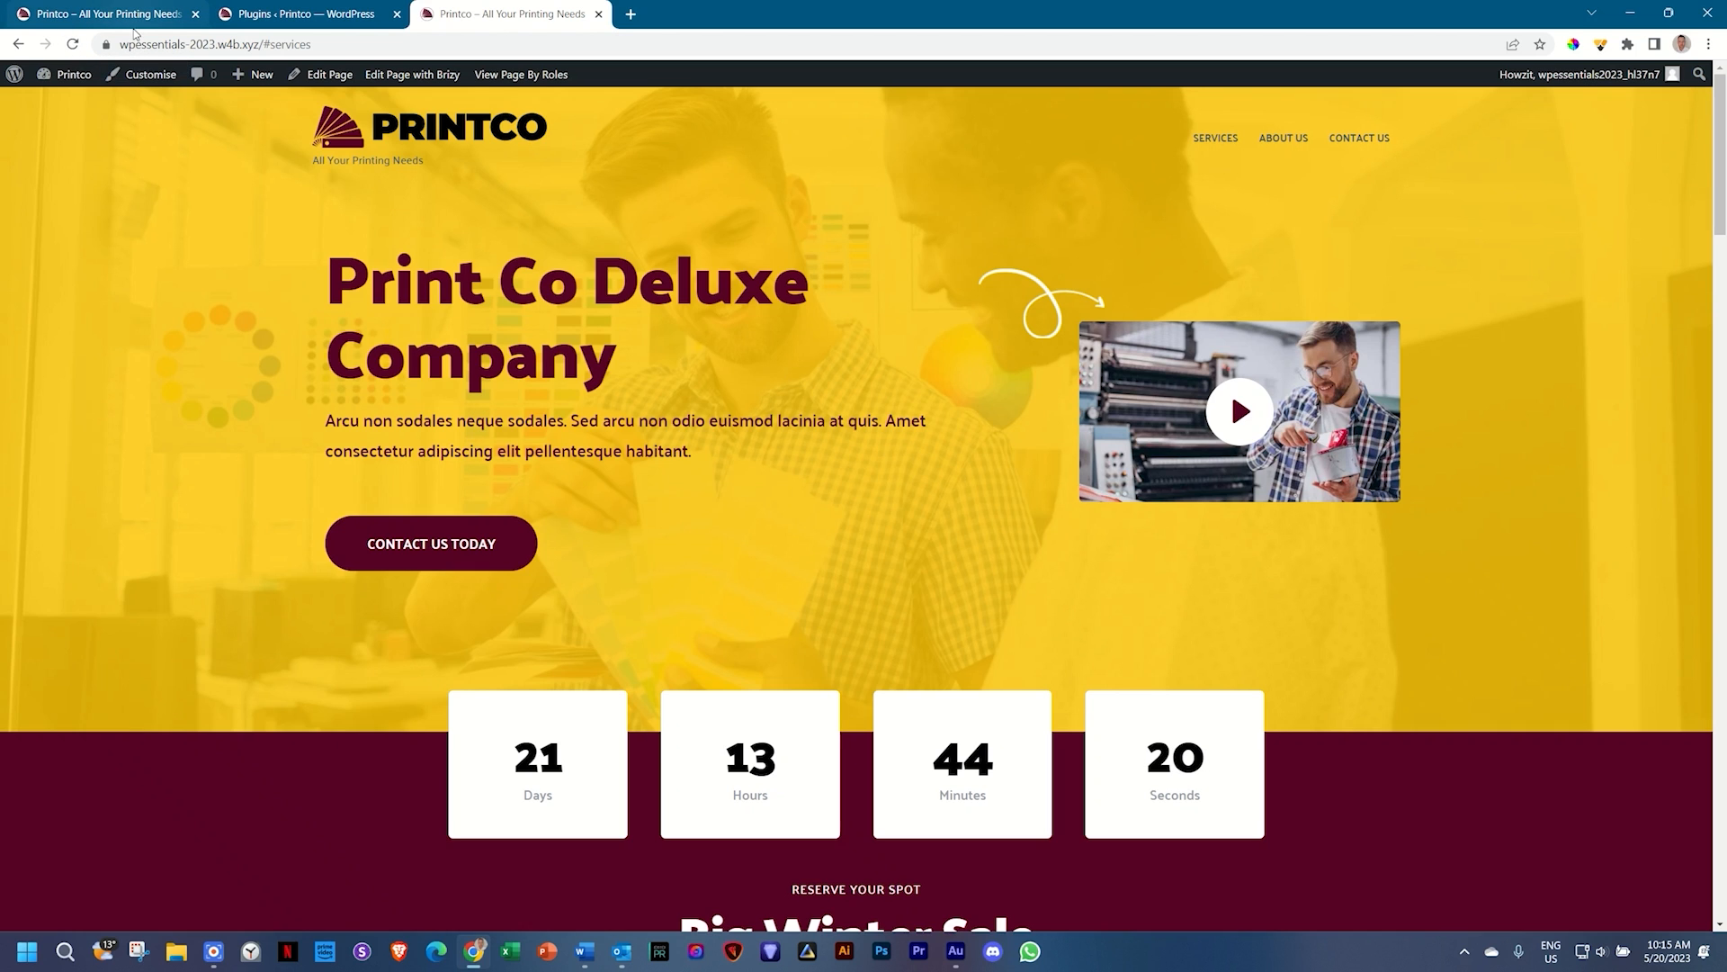
pyautogui.click(1224, 142)
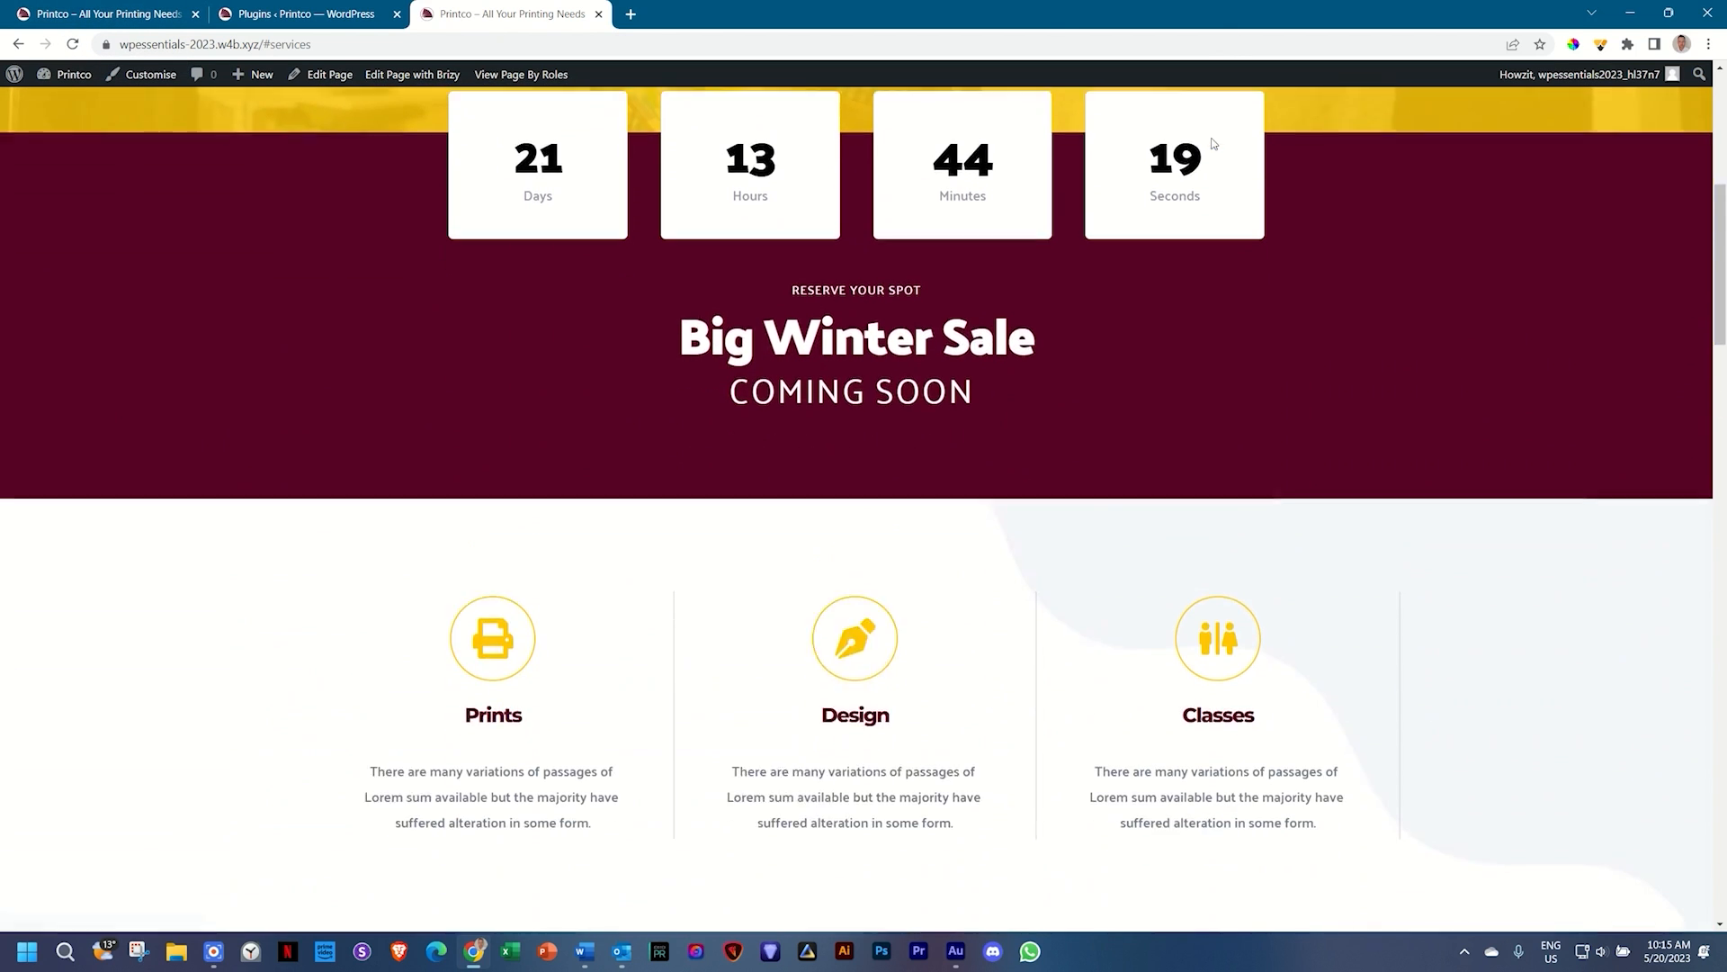
pyautogui.scroll(11, 1407, 254)
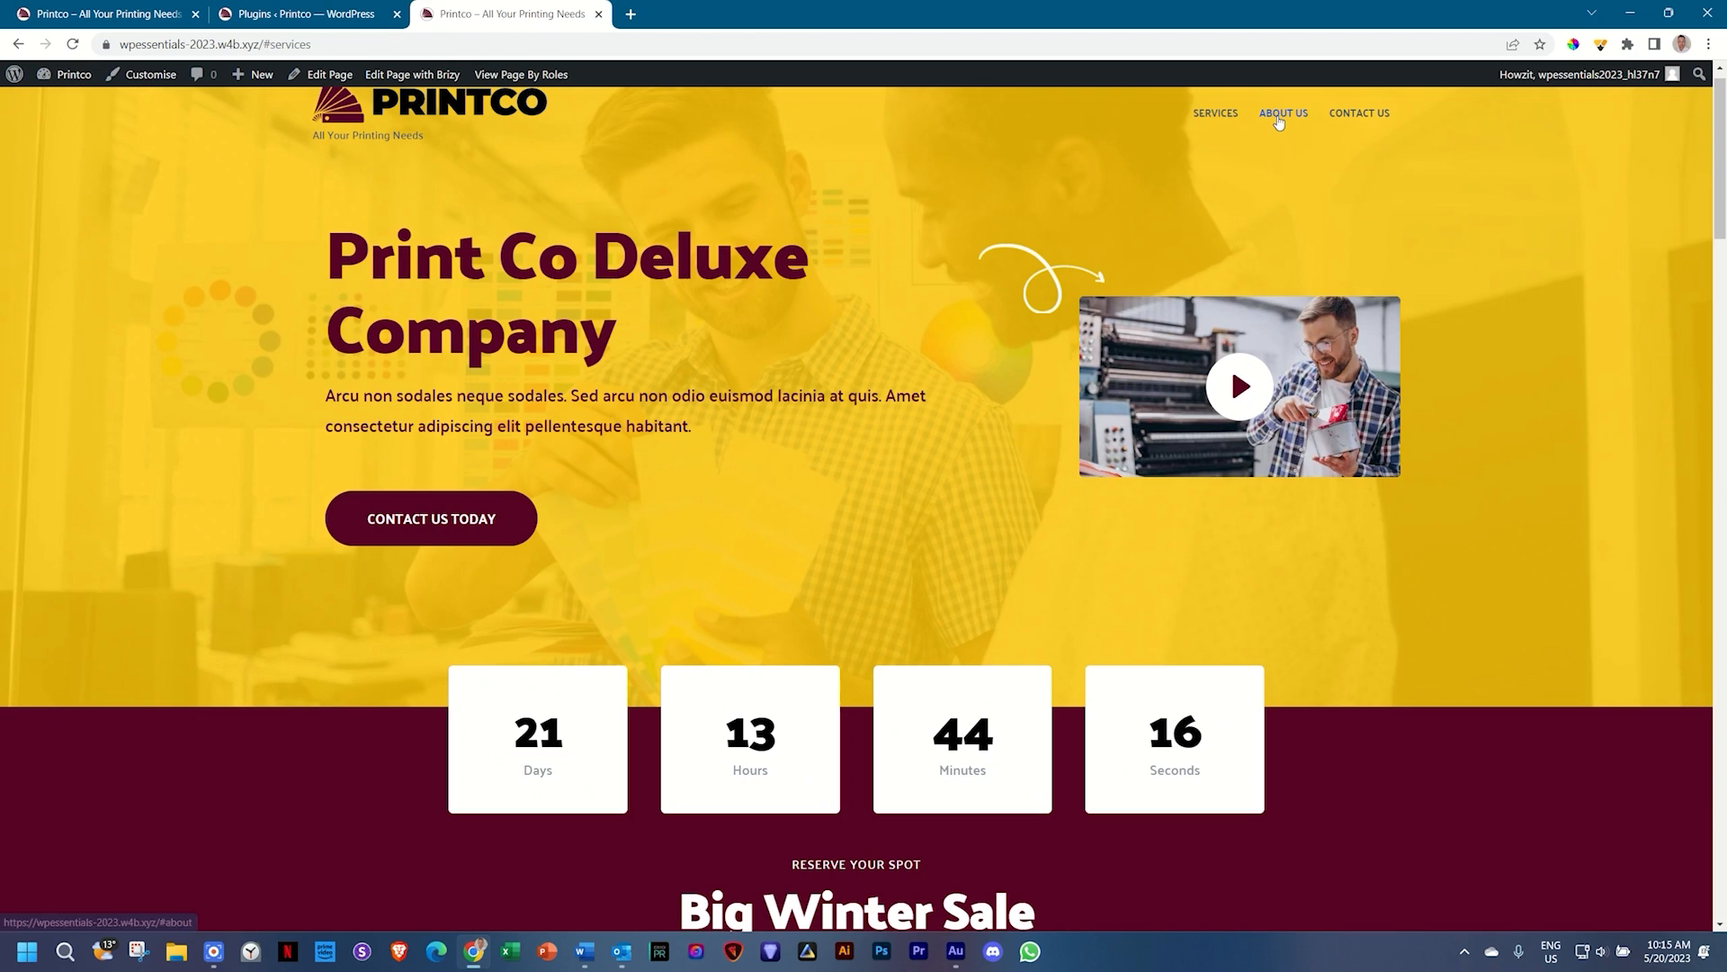
pyautogui.click(1280, 117)
pyautogui.scroll(15, 1278, 132)
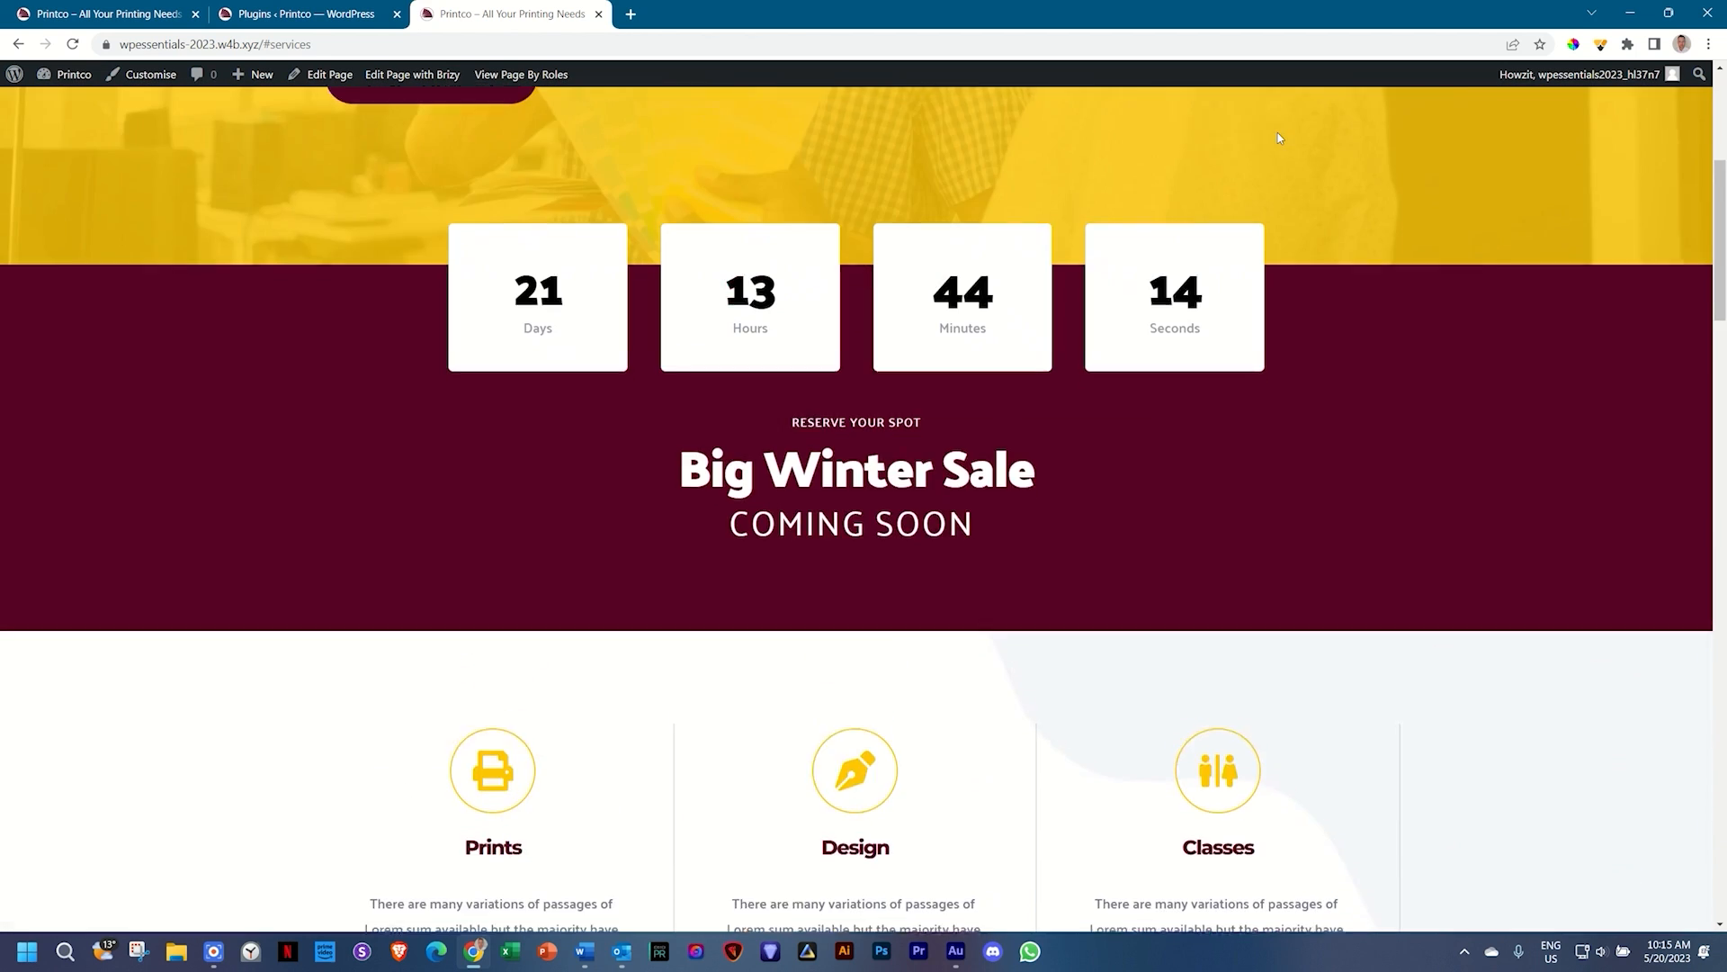
pyautogui.click(1337, 140)
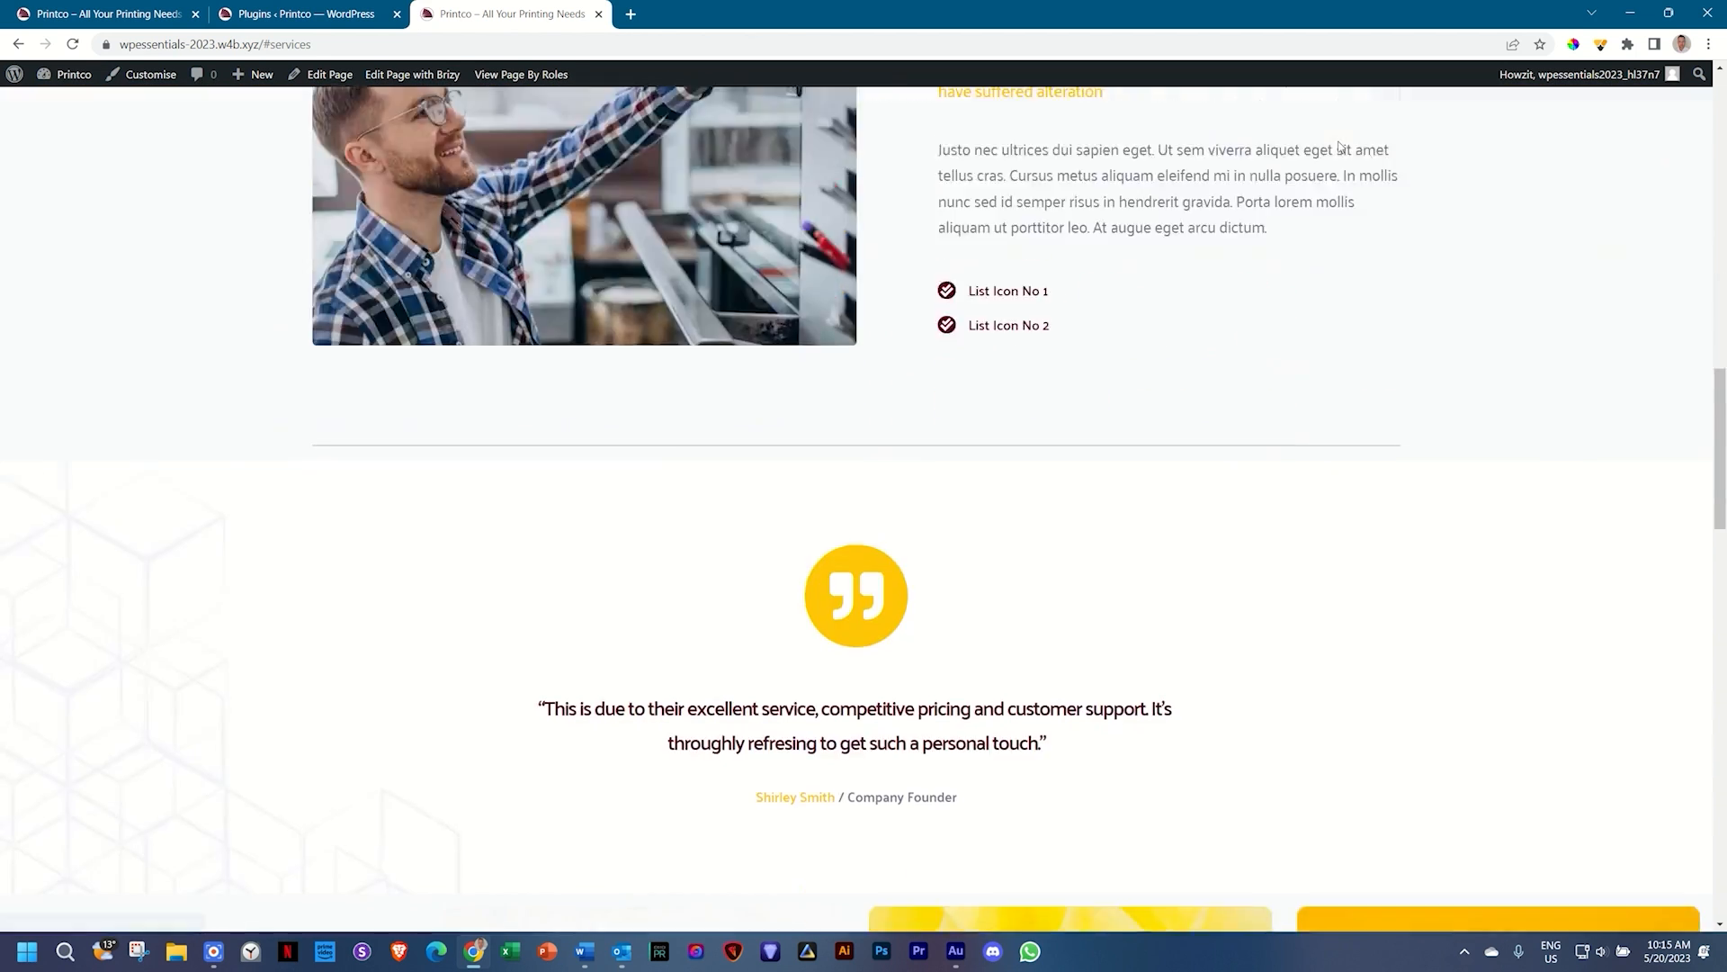
pyautogui.scroll(20, 1500, 299)
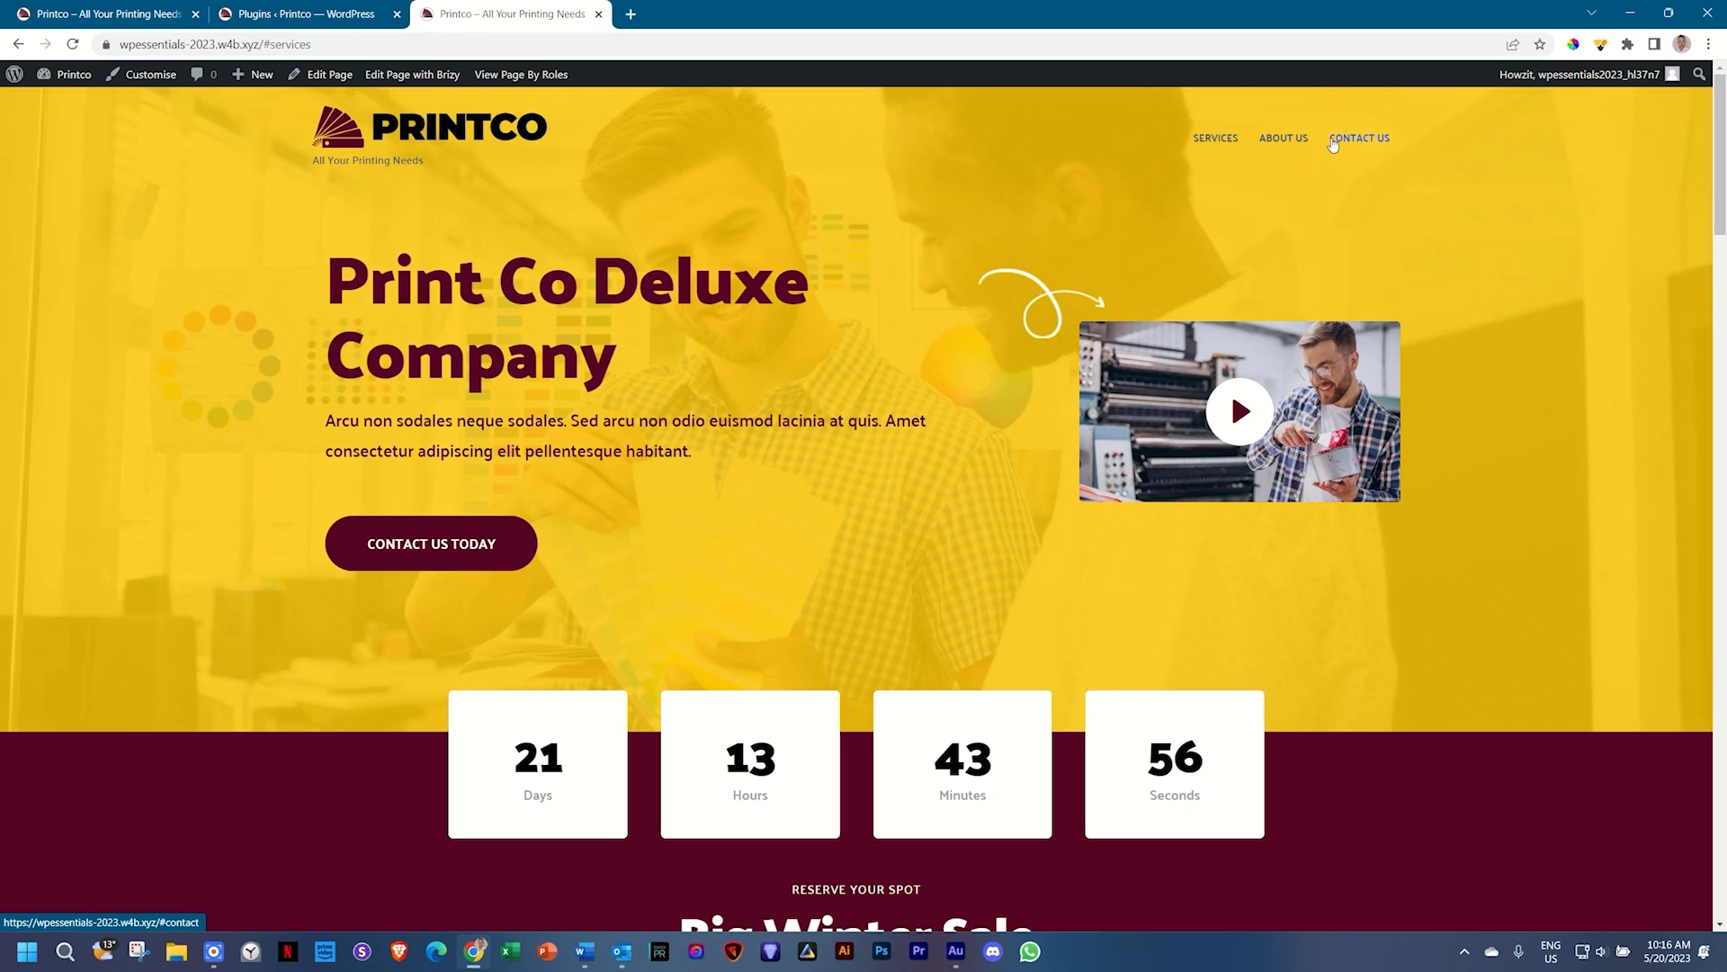
# Step: Move between the Printco tabs and return to the WordPress Plugins page
pyautogui.click(117, 7)
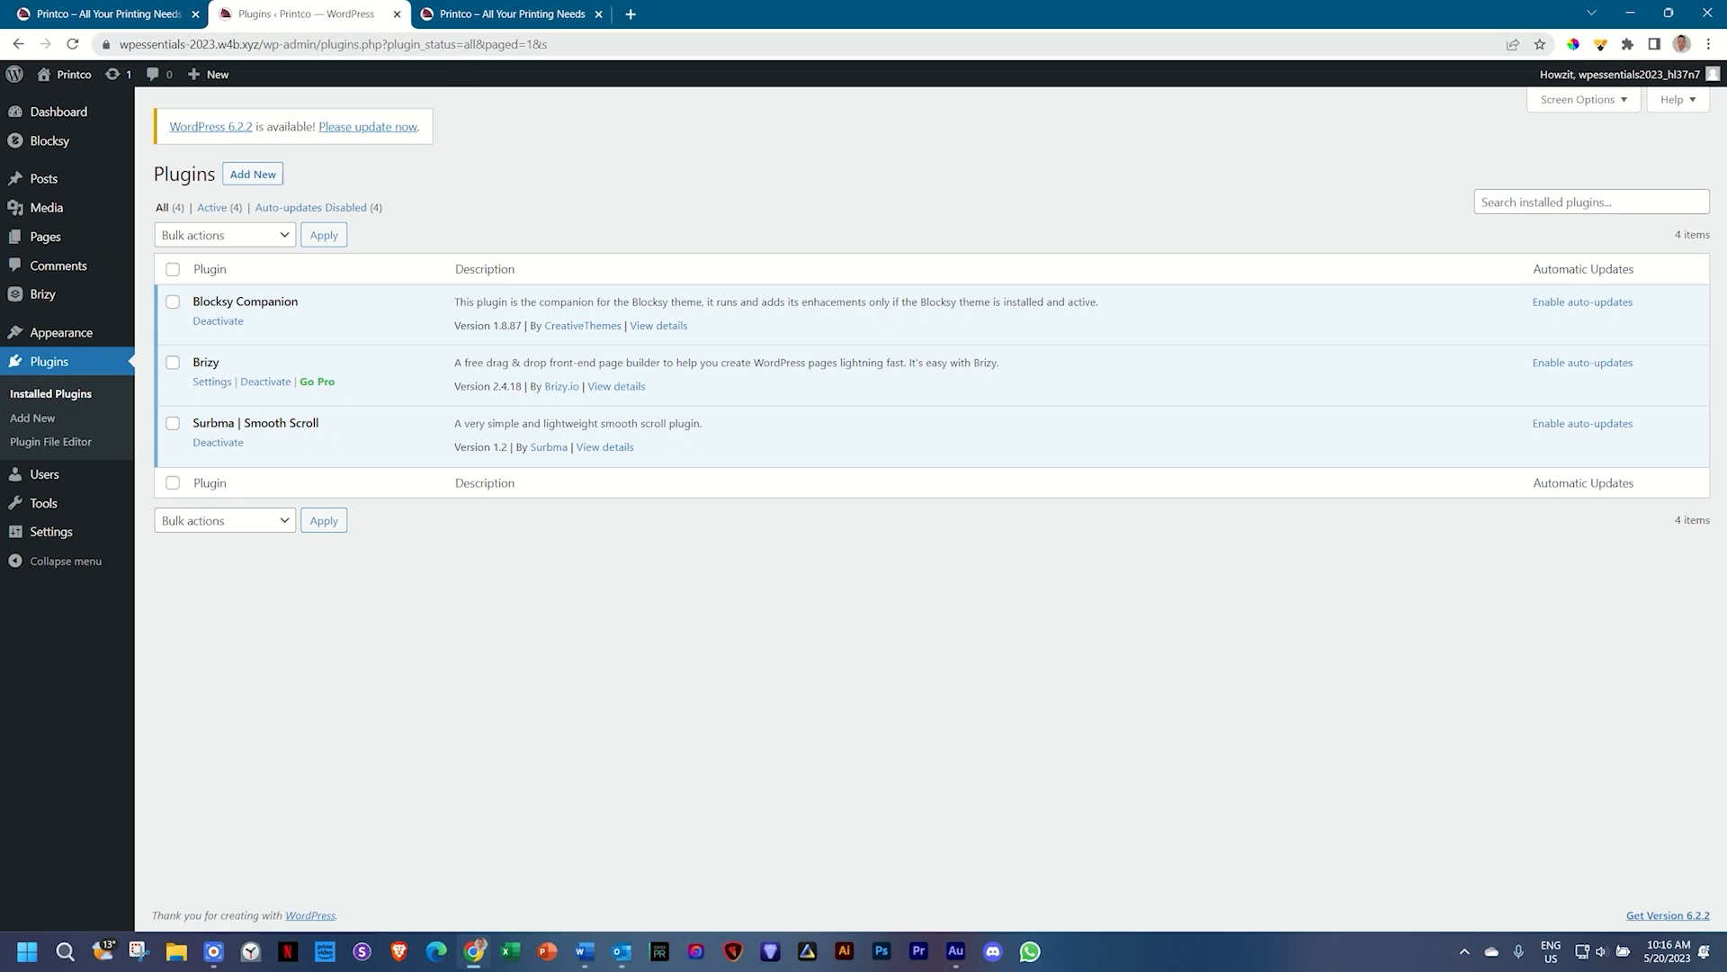
pyautogui.click(482, 15)
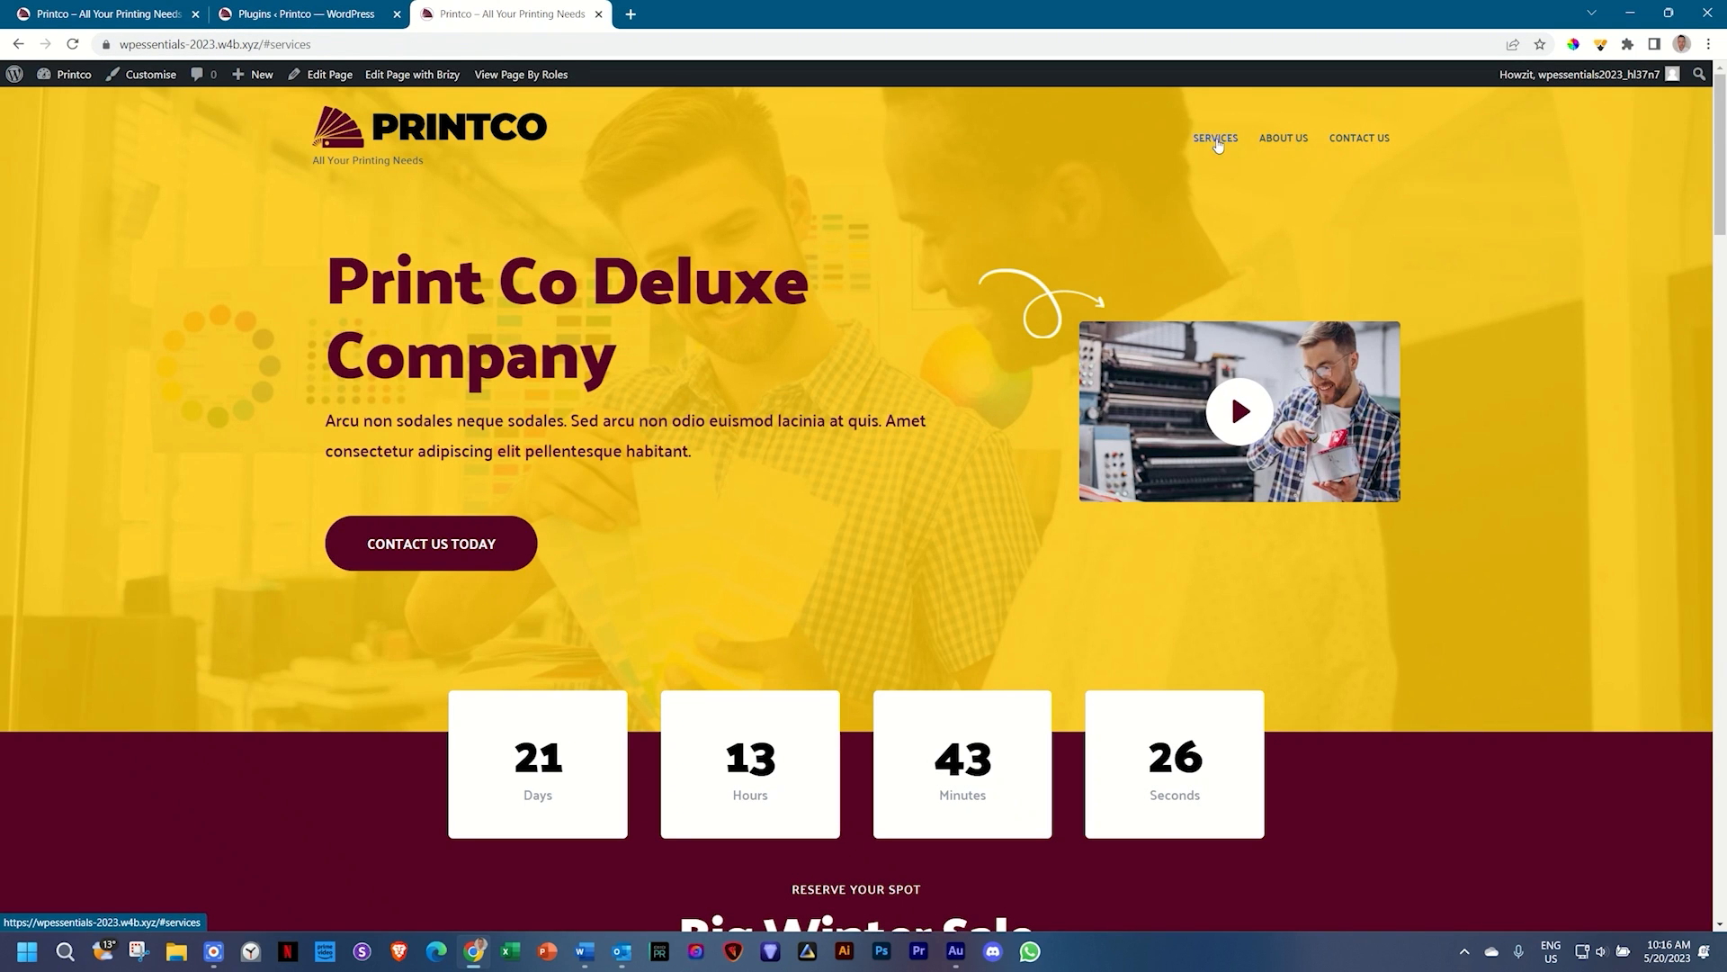
pyautogui.click(332, 15)
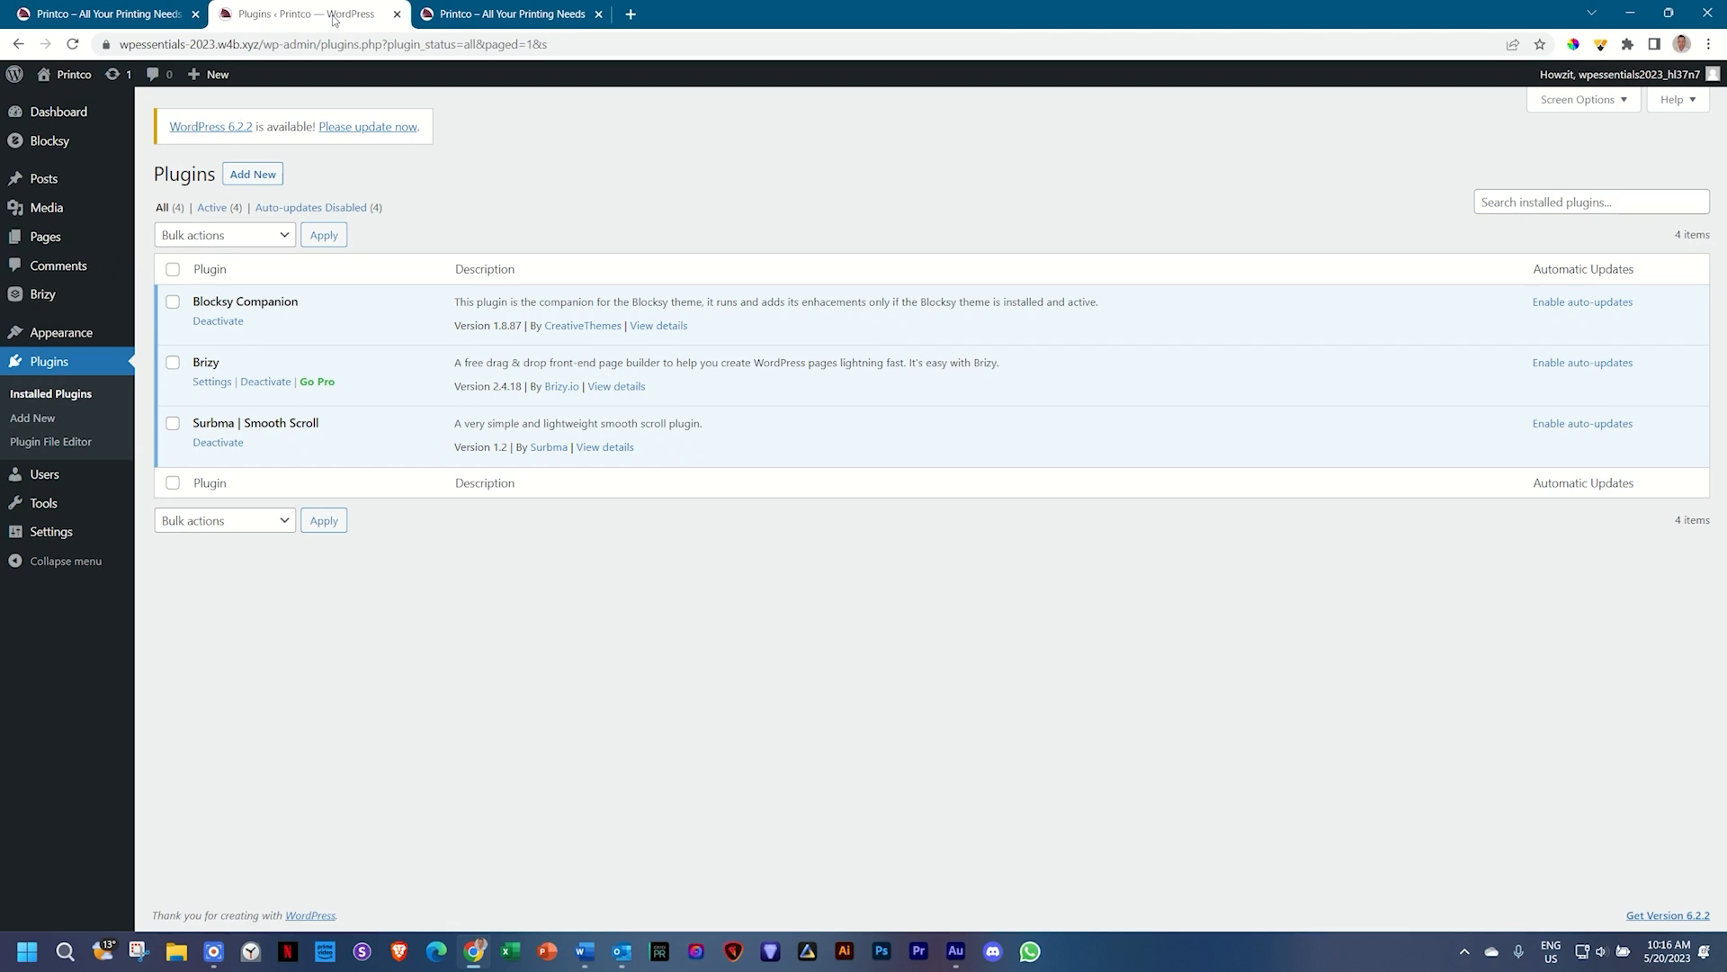
pyautogui.moveTo(67, 334)
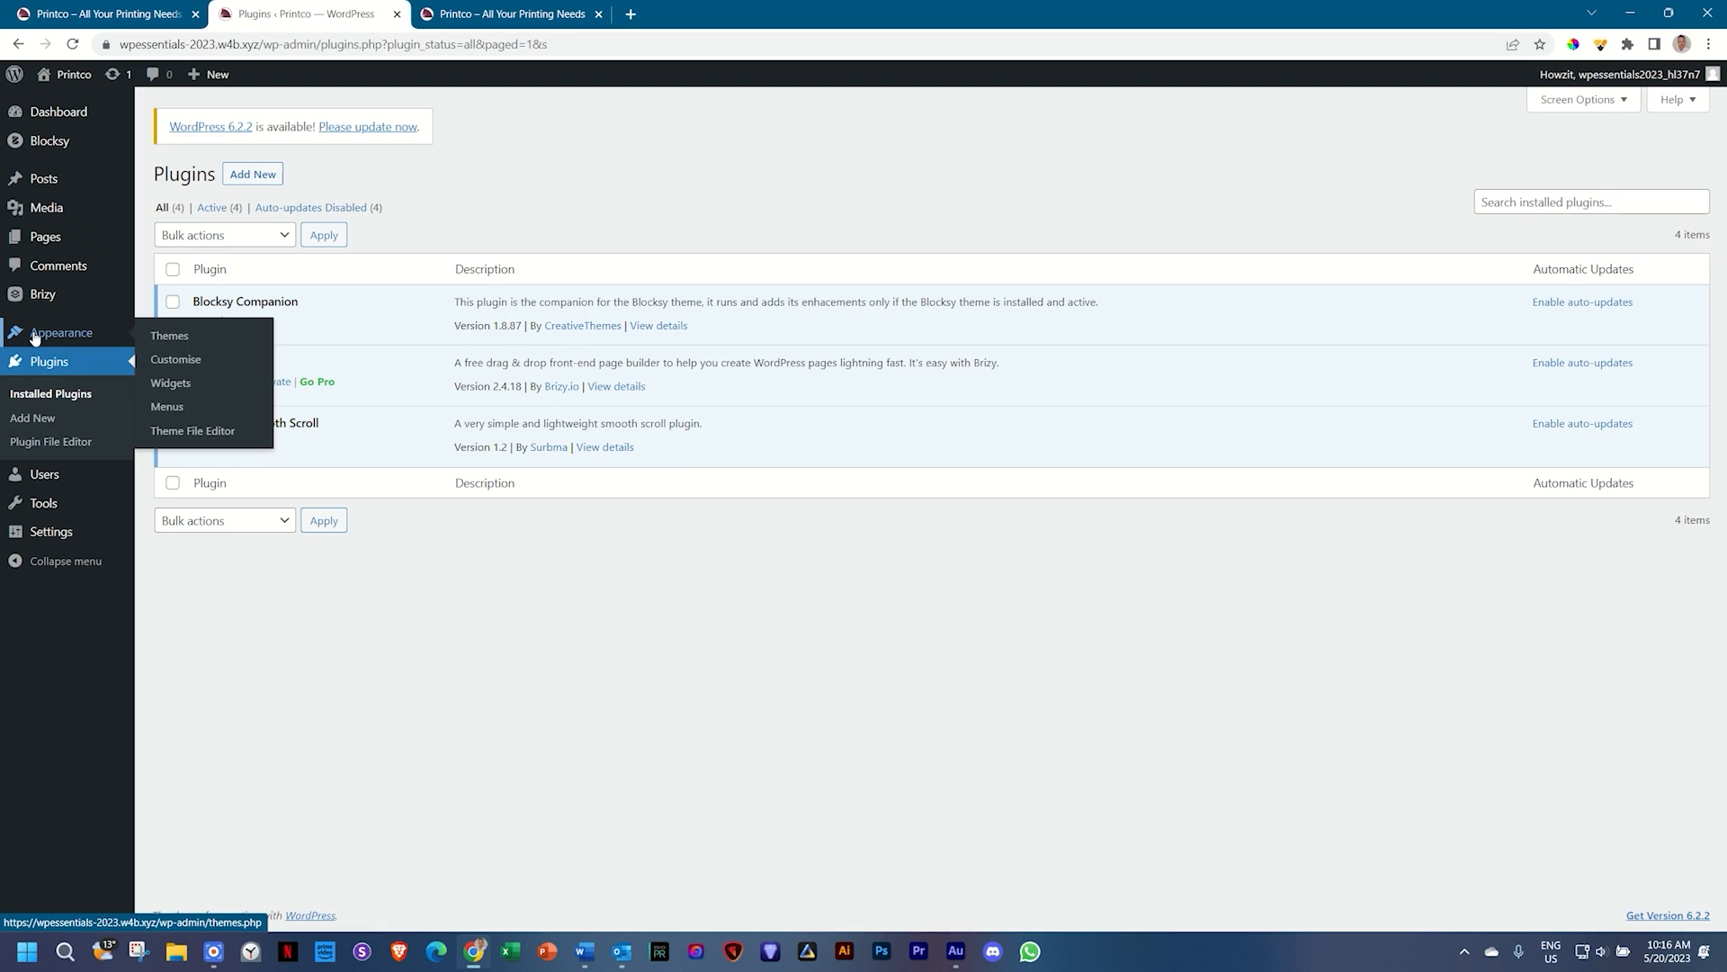
# Step: In the Blocksy Customizer, go to Header and select the Menu 1 element
pyautogui.click(179, 369)
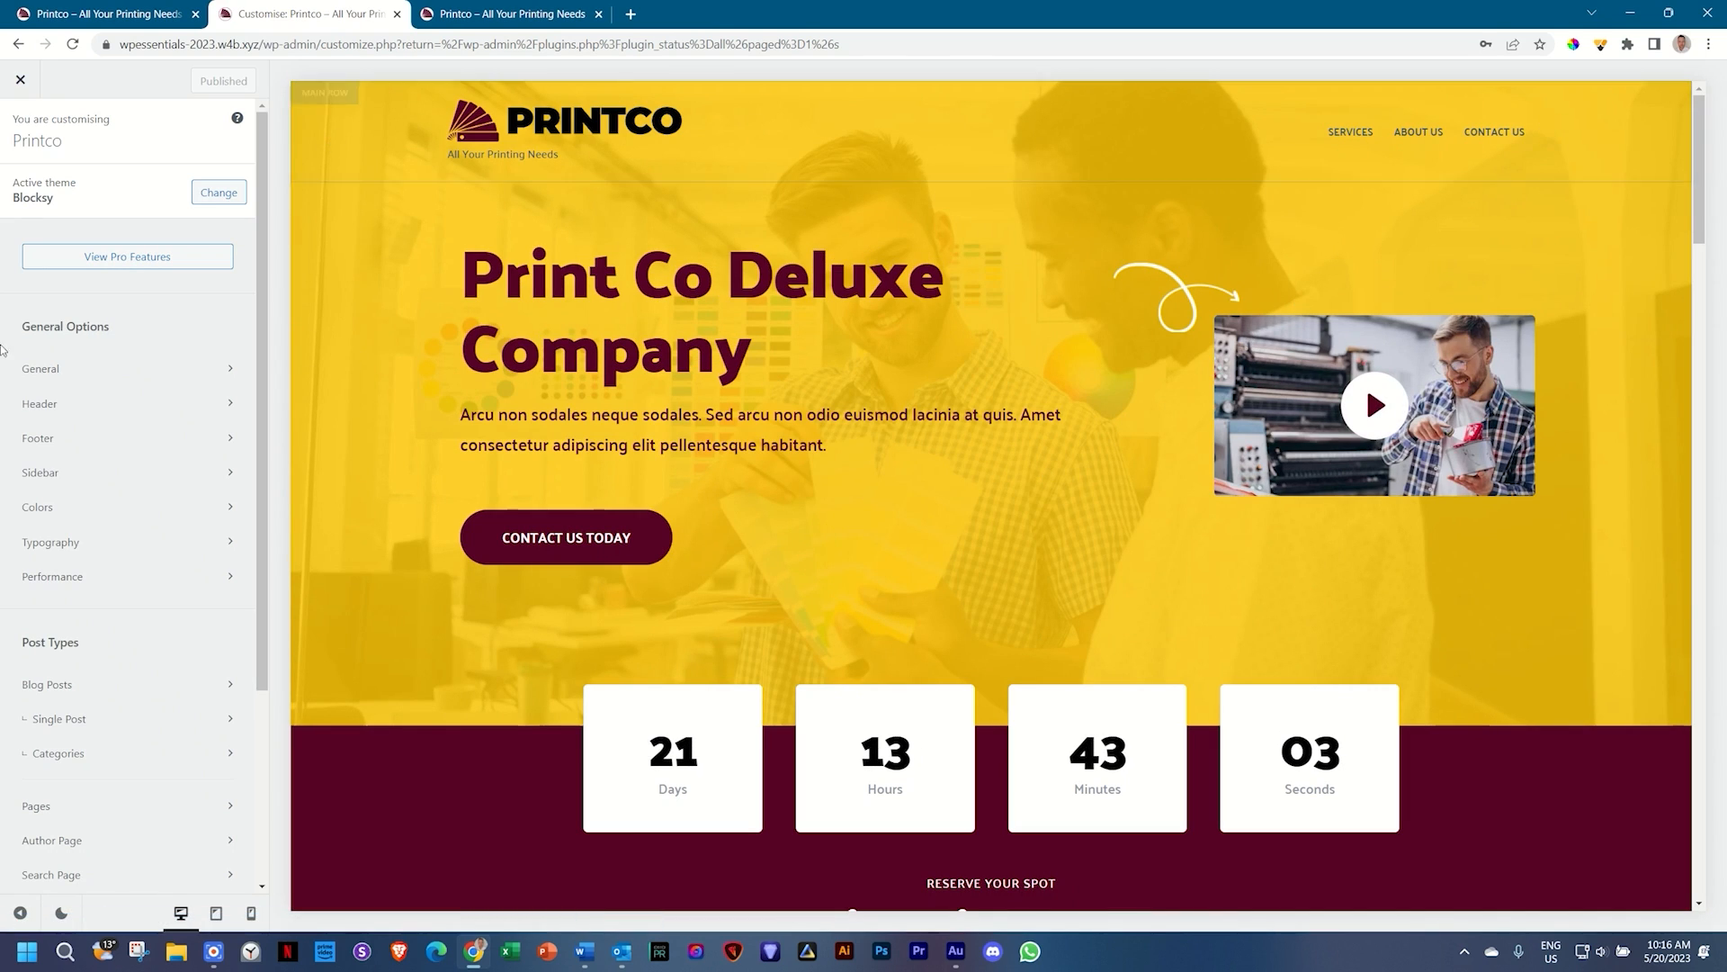
pyautogui.click(54, 407)
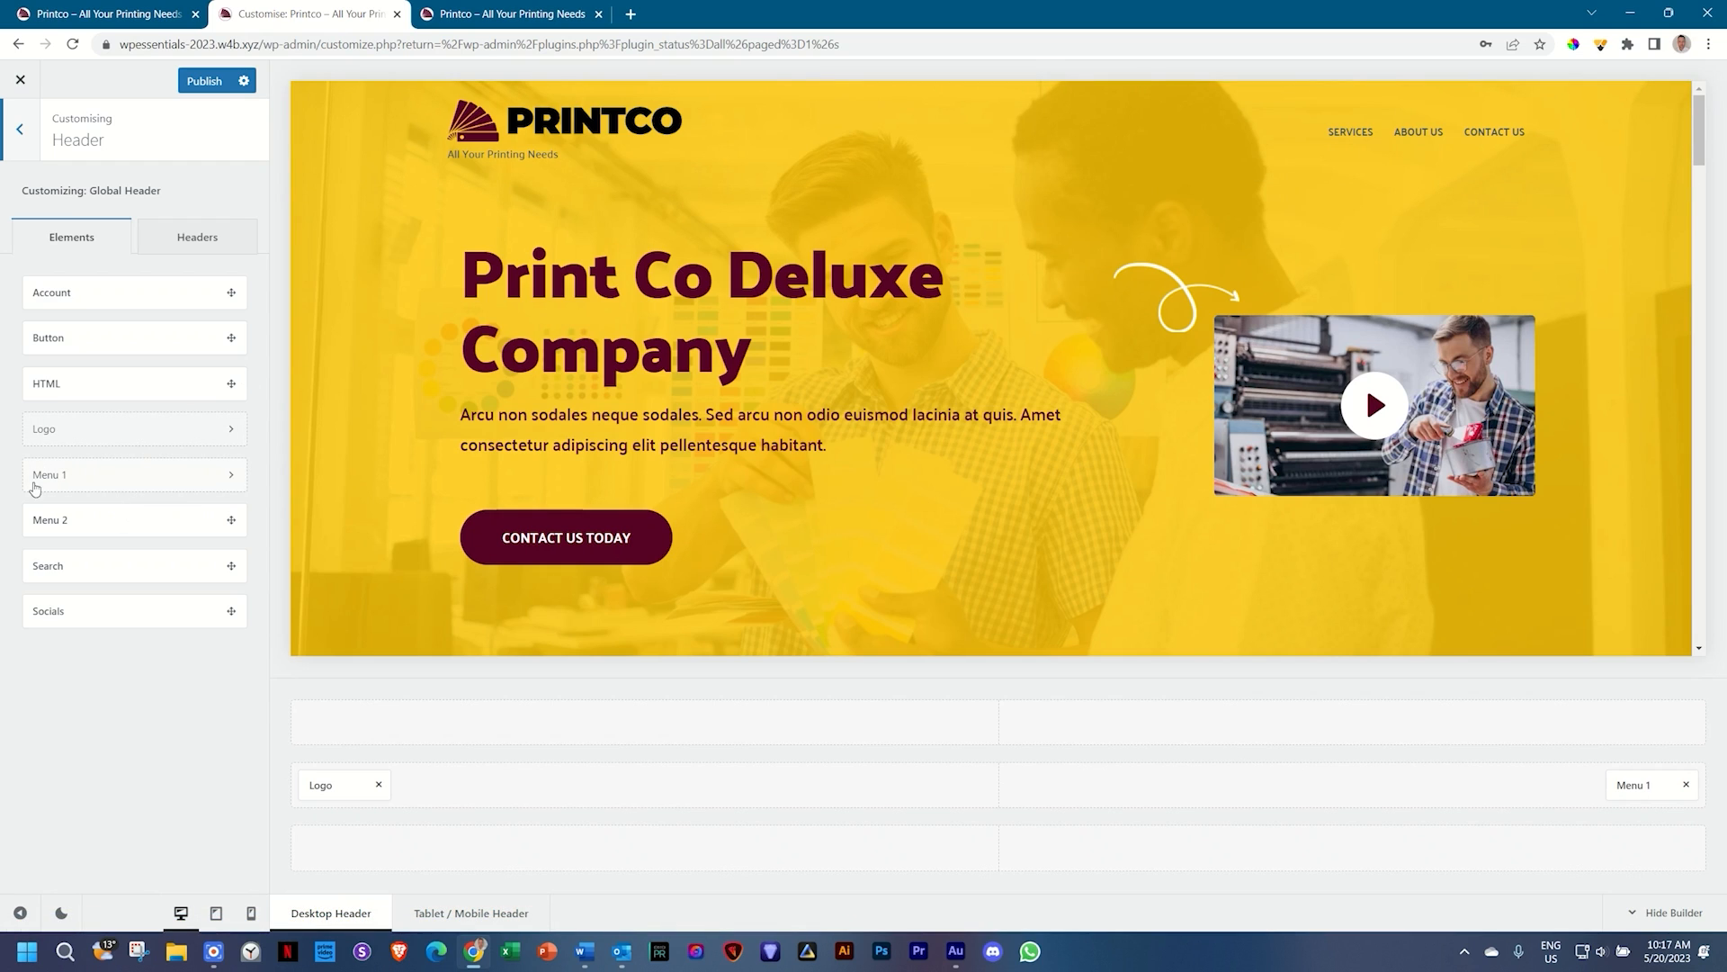
pyautogui.click(230, 478)
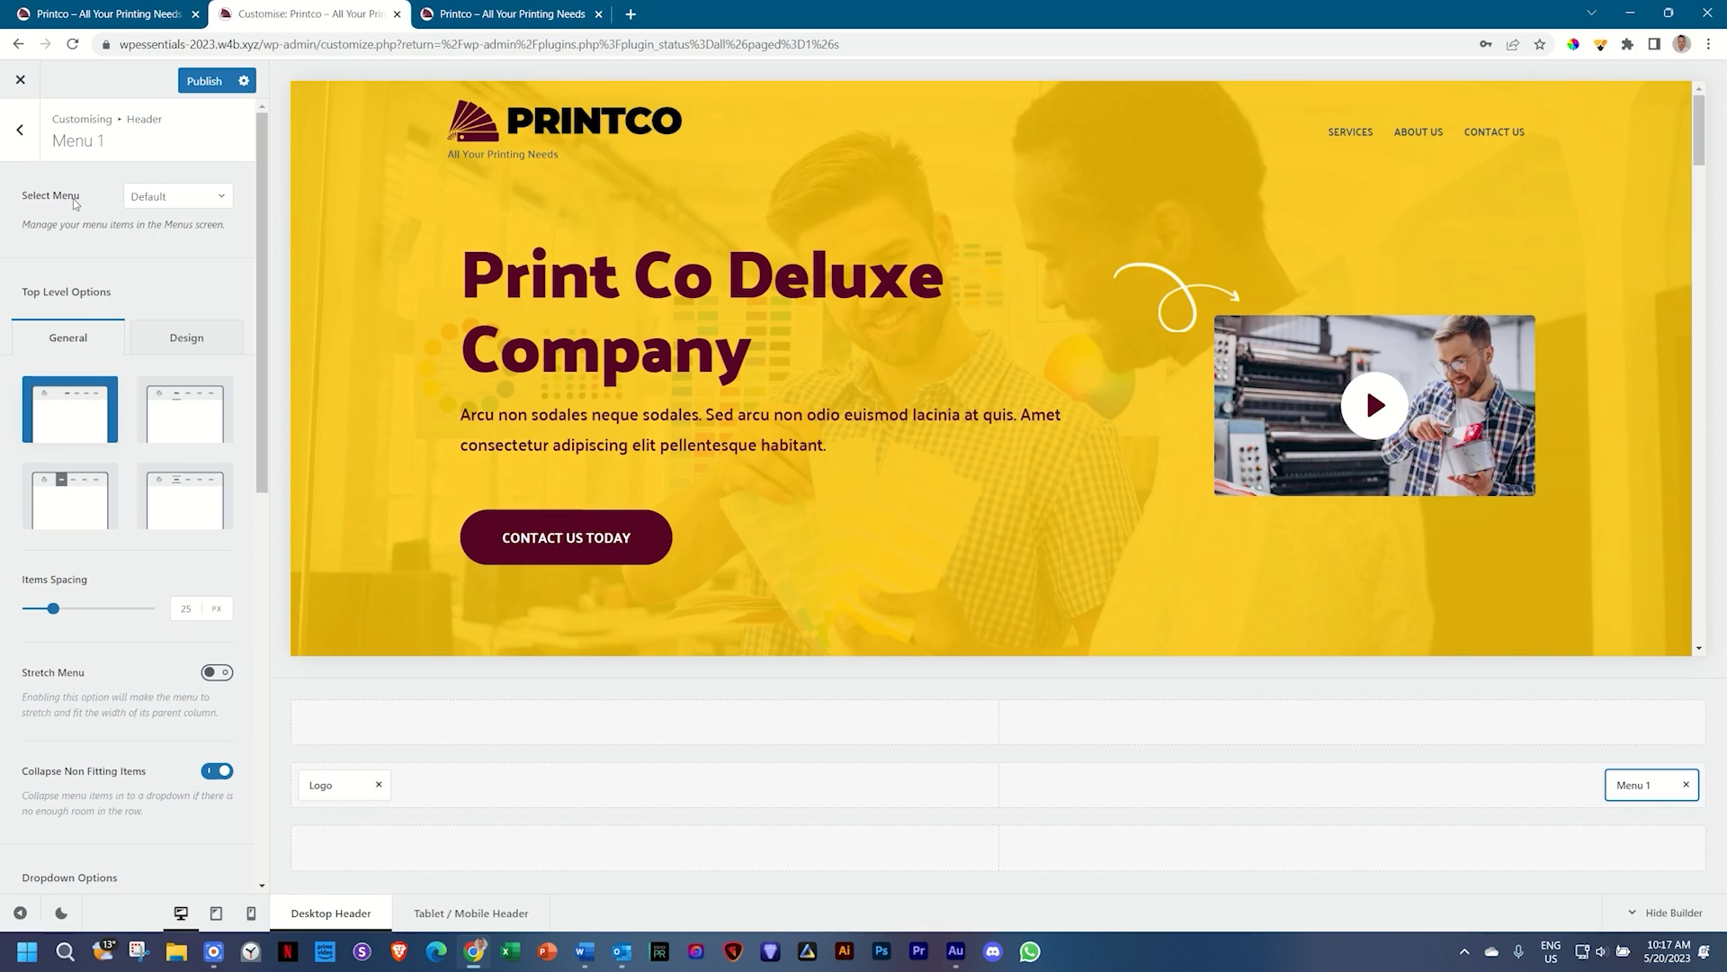
# Step: Assign Main Menu to Menu 1 and choose the fourth menu layout type
pyautogui.click(158, 202)
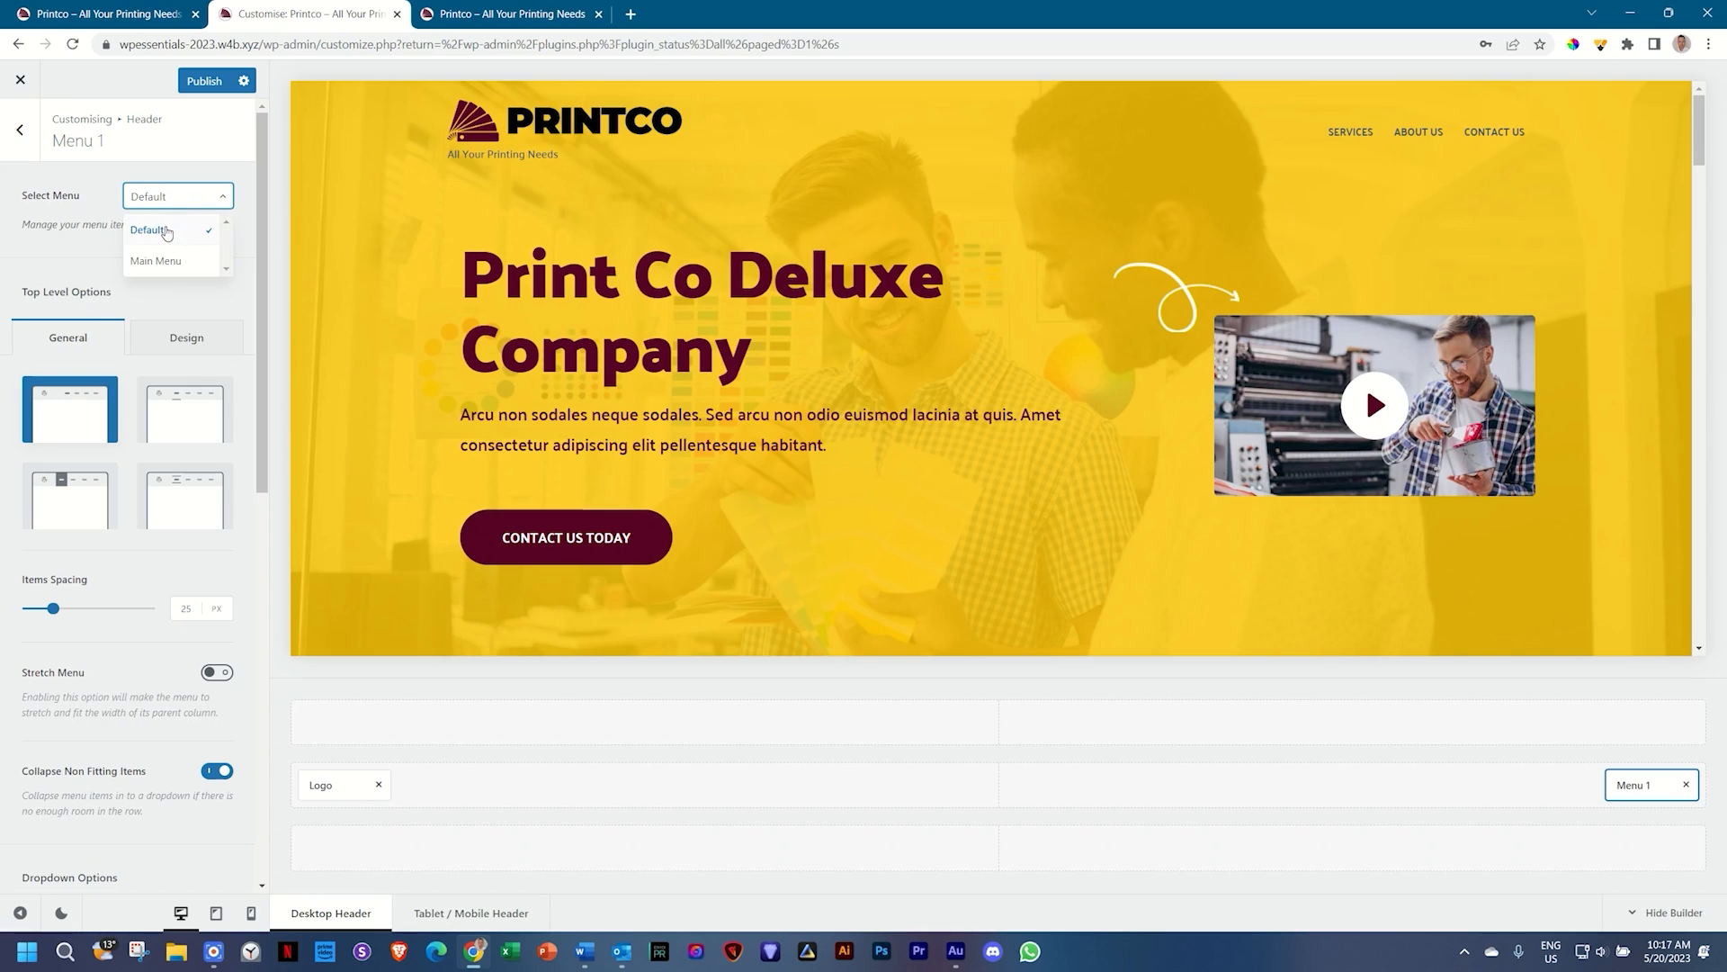
pyautogui.click(163, 262)
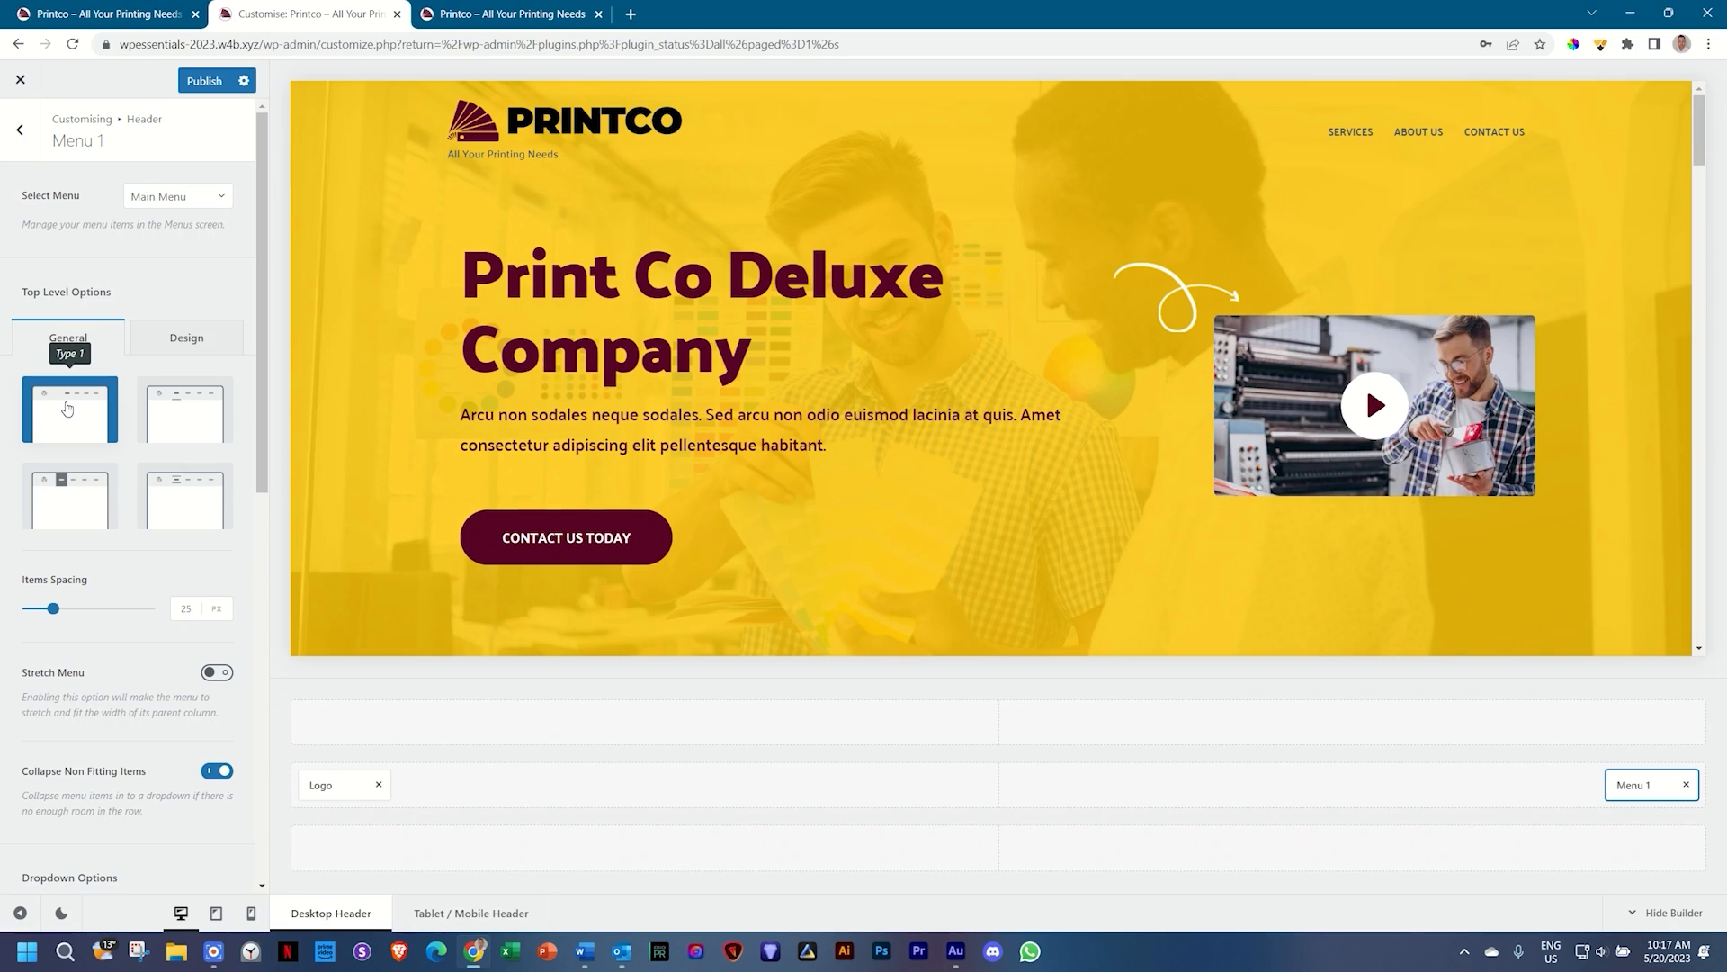
pyautogui.click(190, 412)
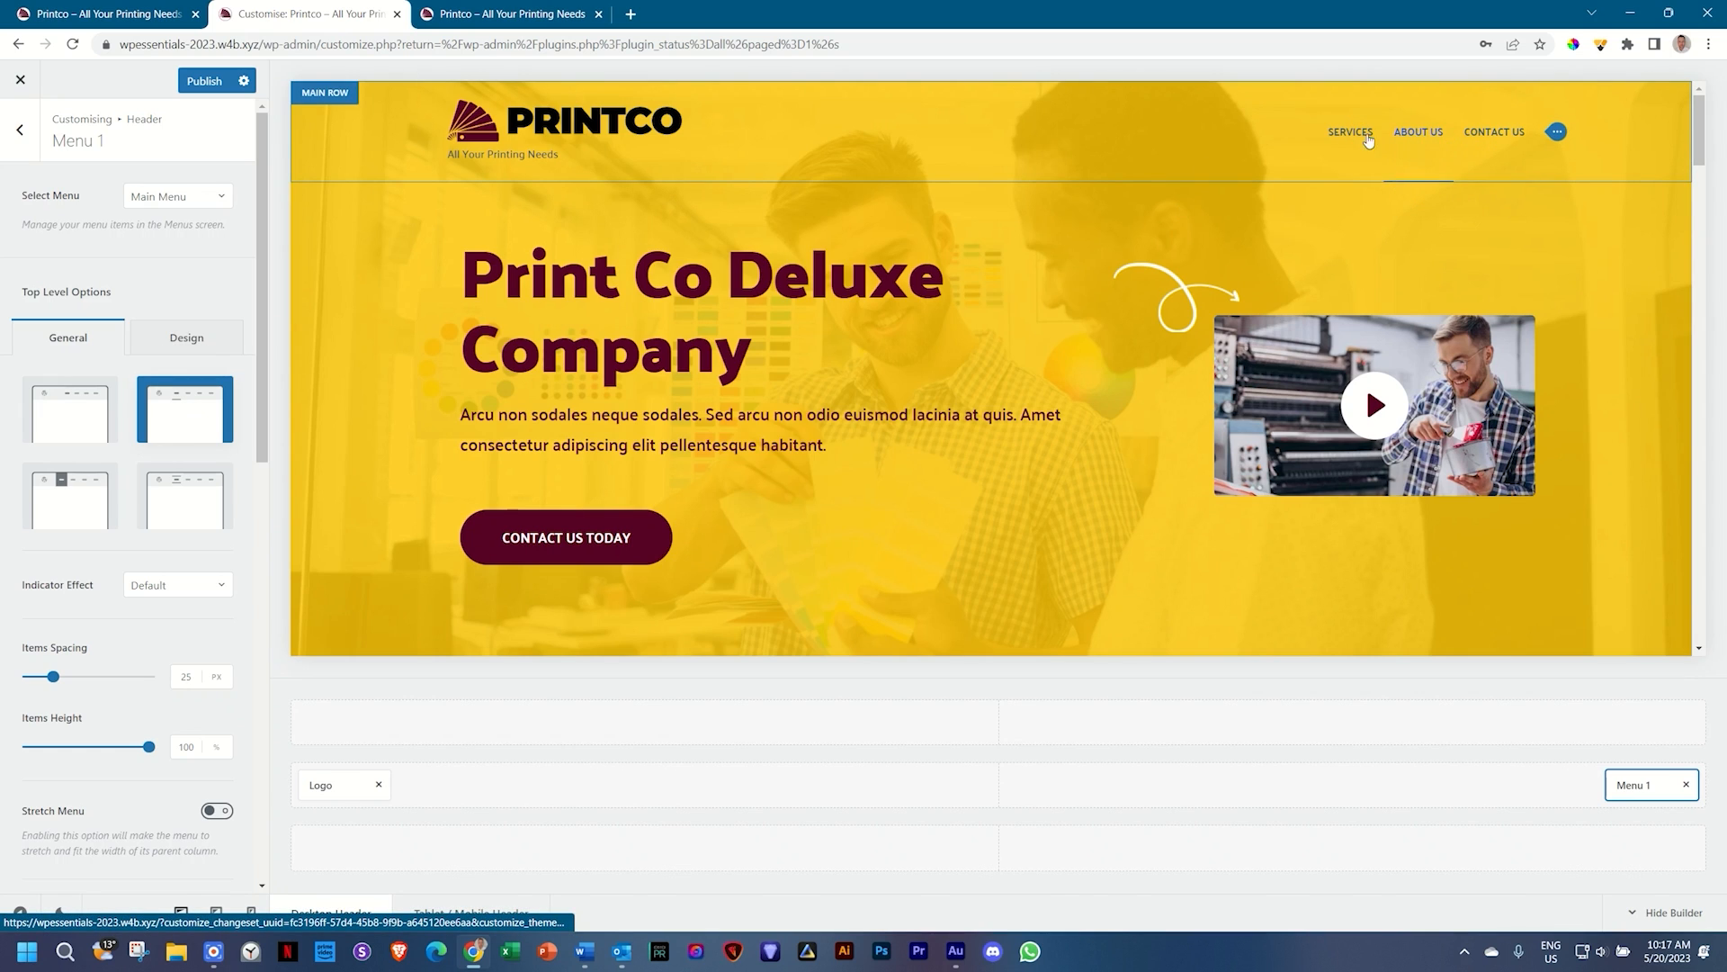
pyautogui.click(55, 495)
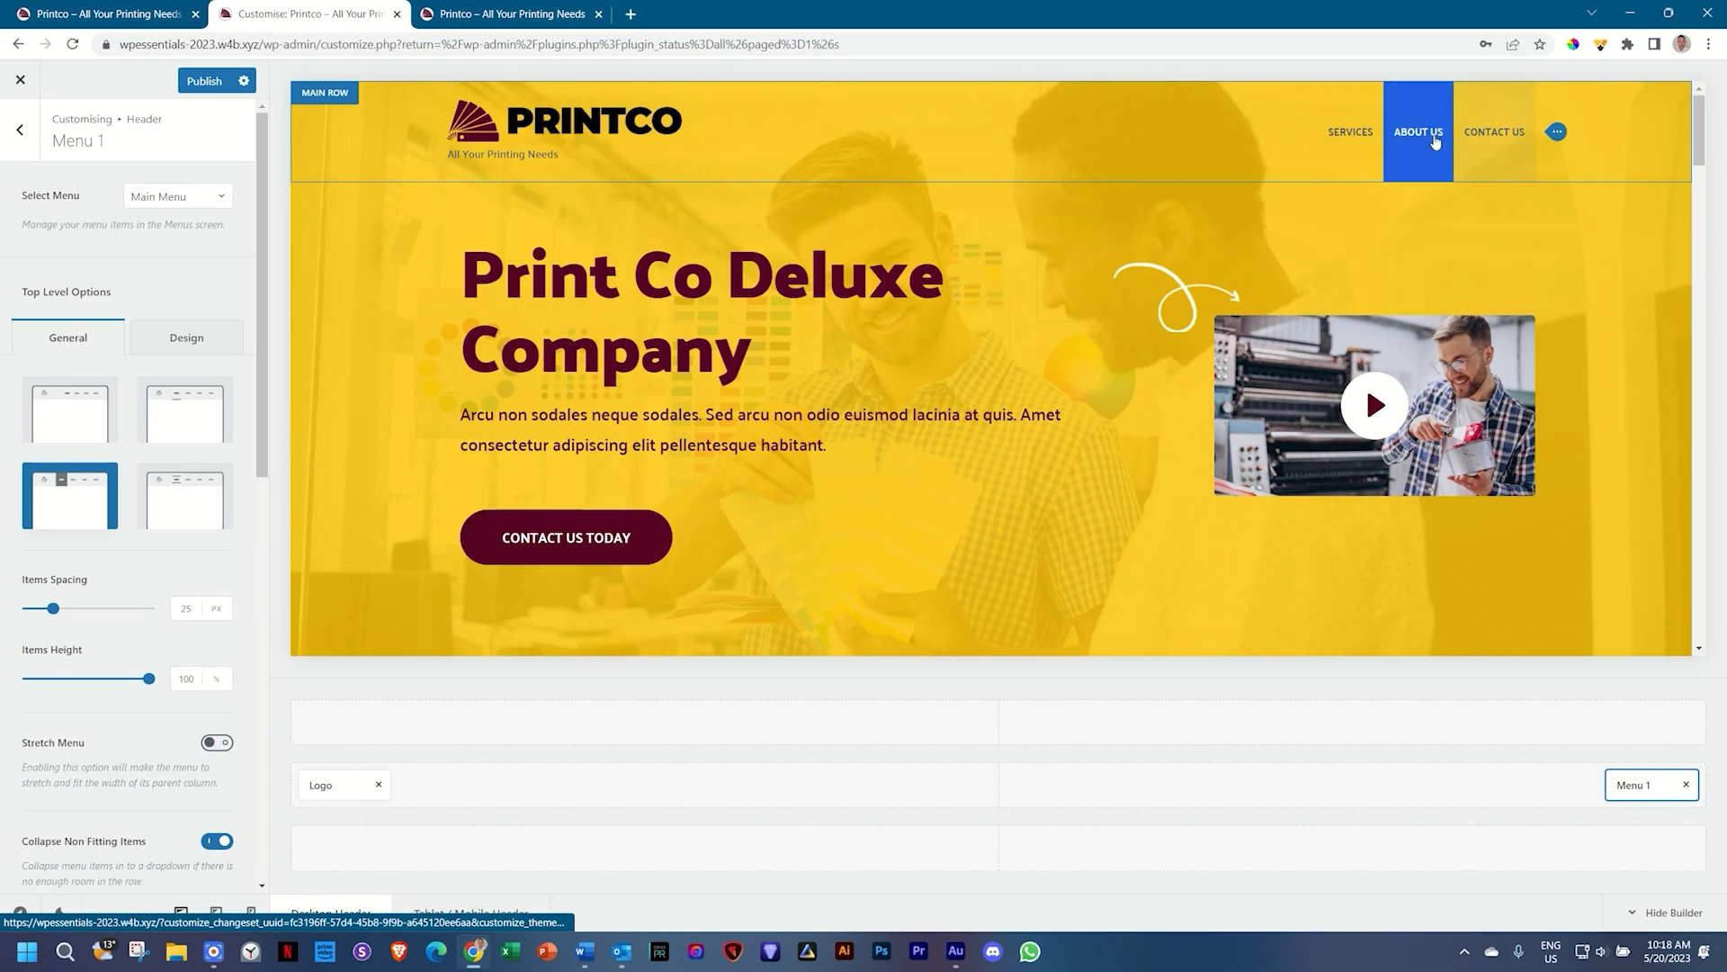
pyautogui.click(182, 499)
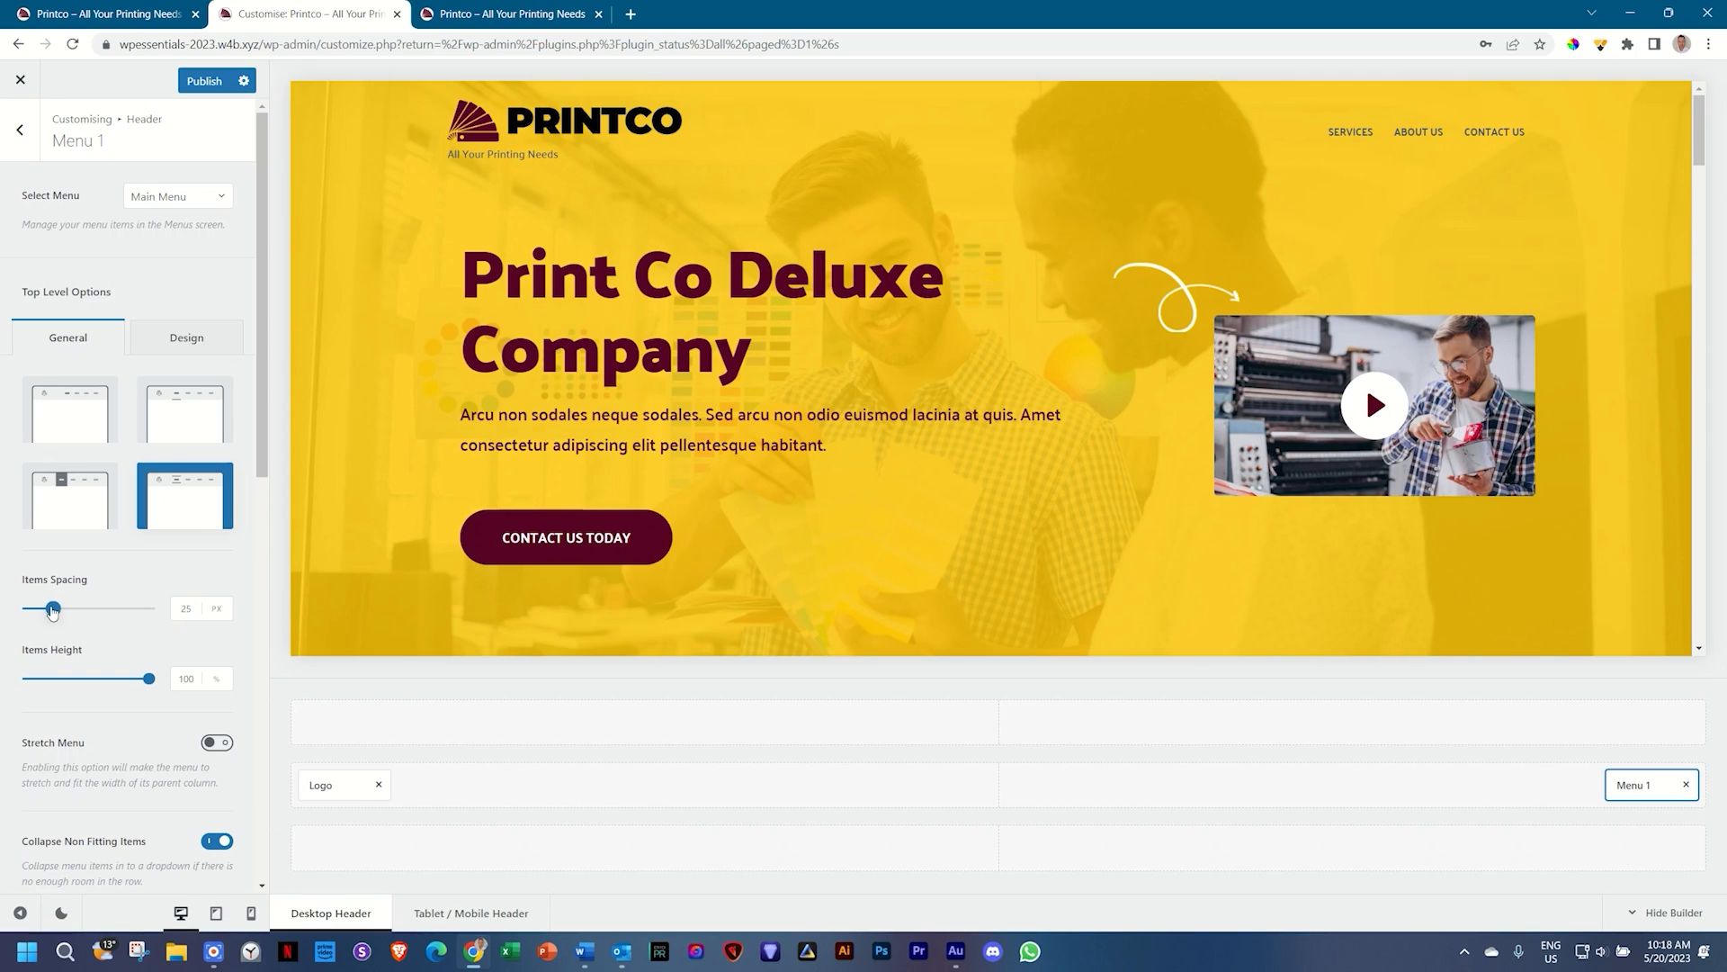
# Step: Set menu Items Spacing to 55 px and Items Height to 50%
pyautogui.moveTo(53, 607); pyautogui.dragTo(87, 610)
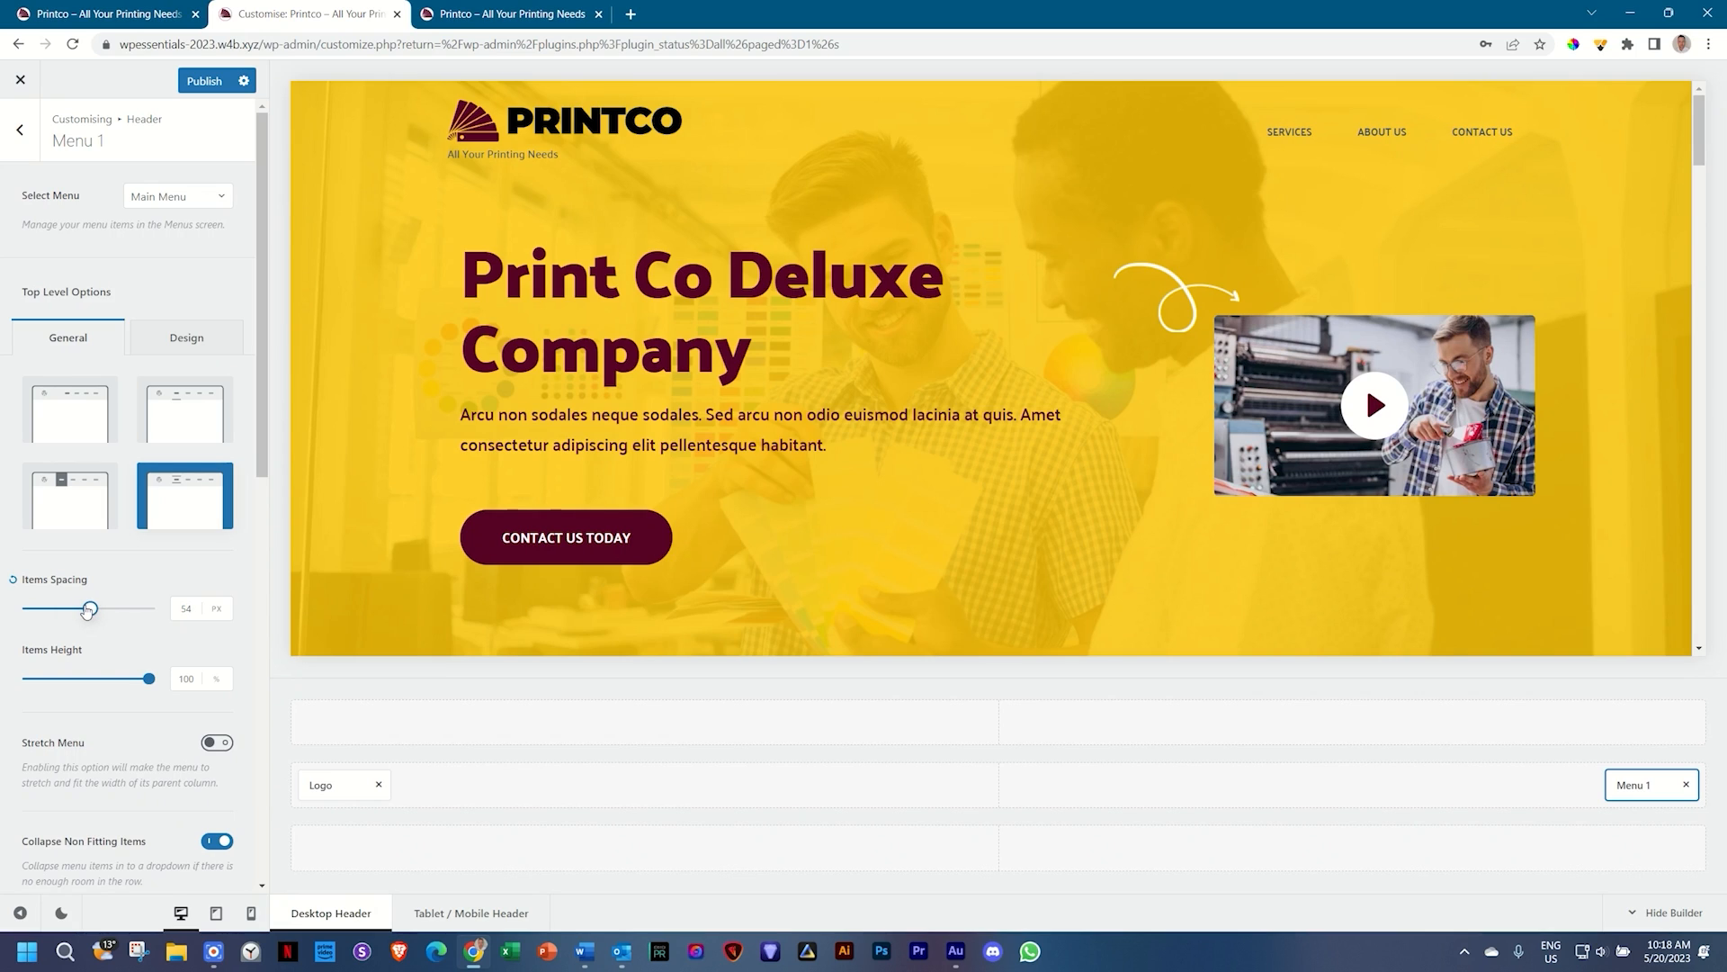
pyautogui.doubleClick(186, 609)
pyautogui.press('Up')
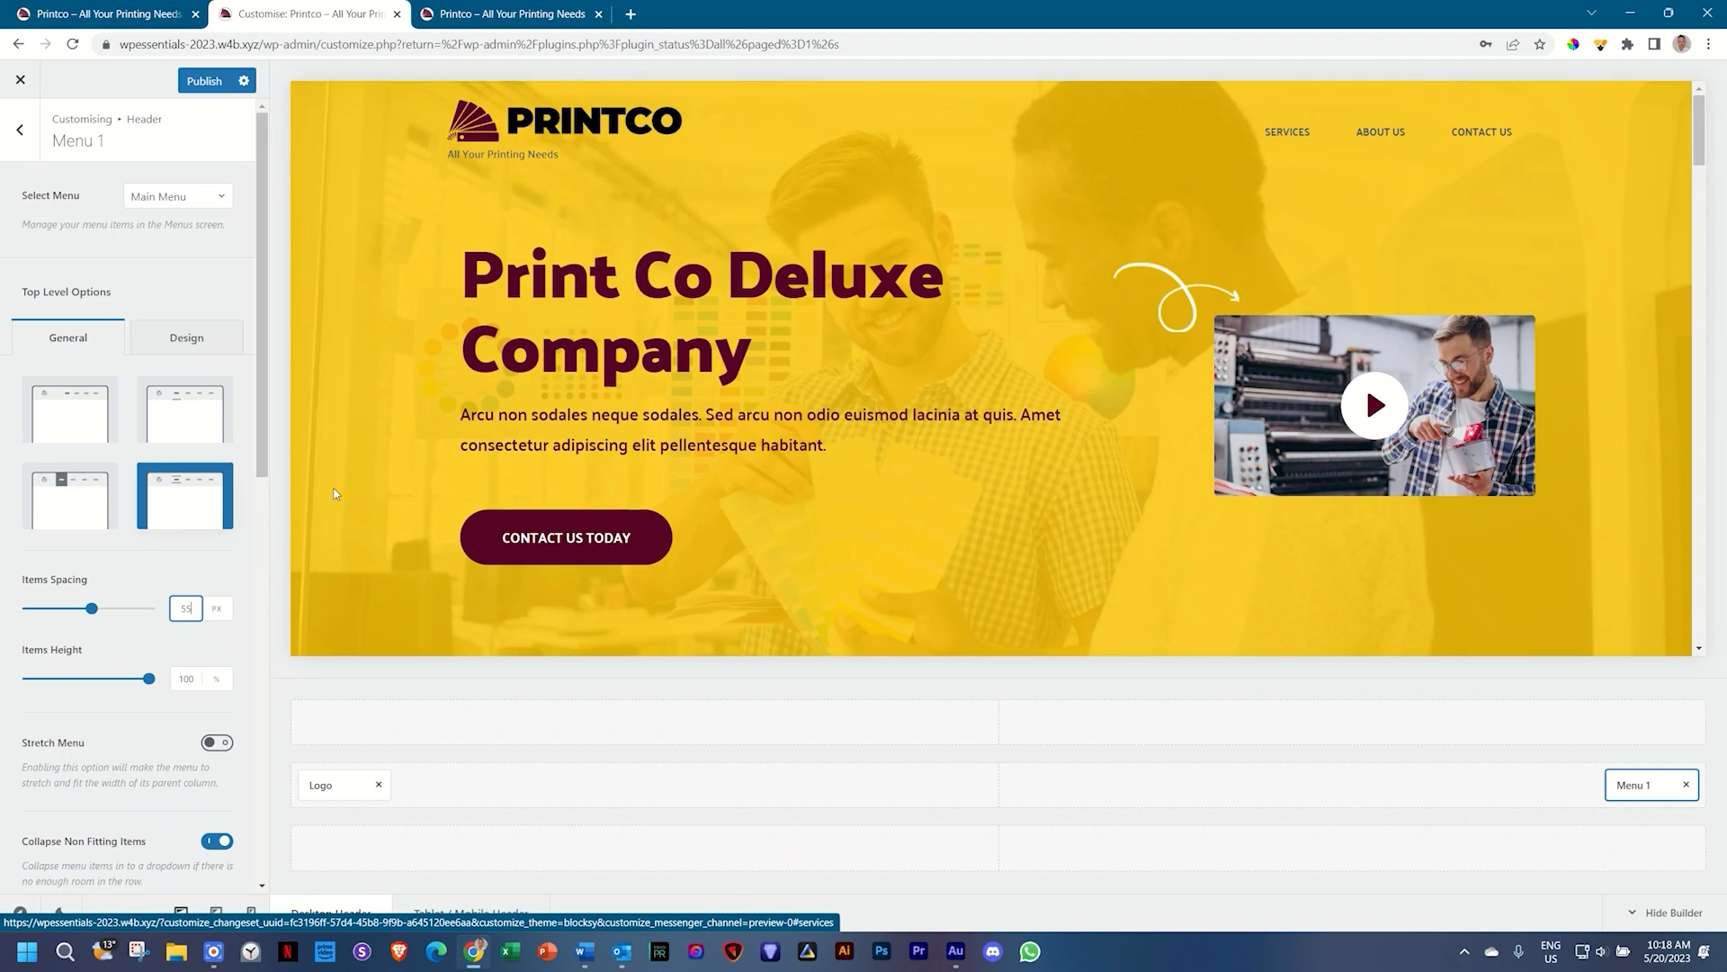
pyautogui.doubleClick(186, 678)
pyautogui.write('50')
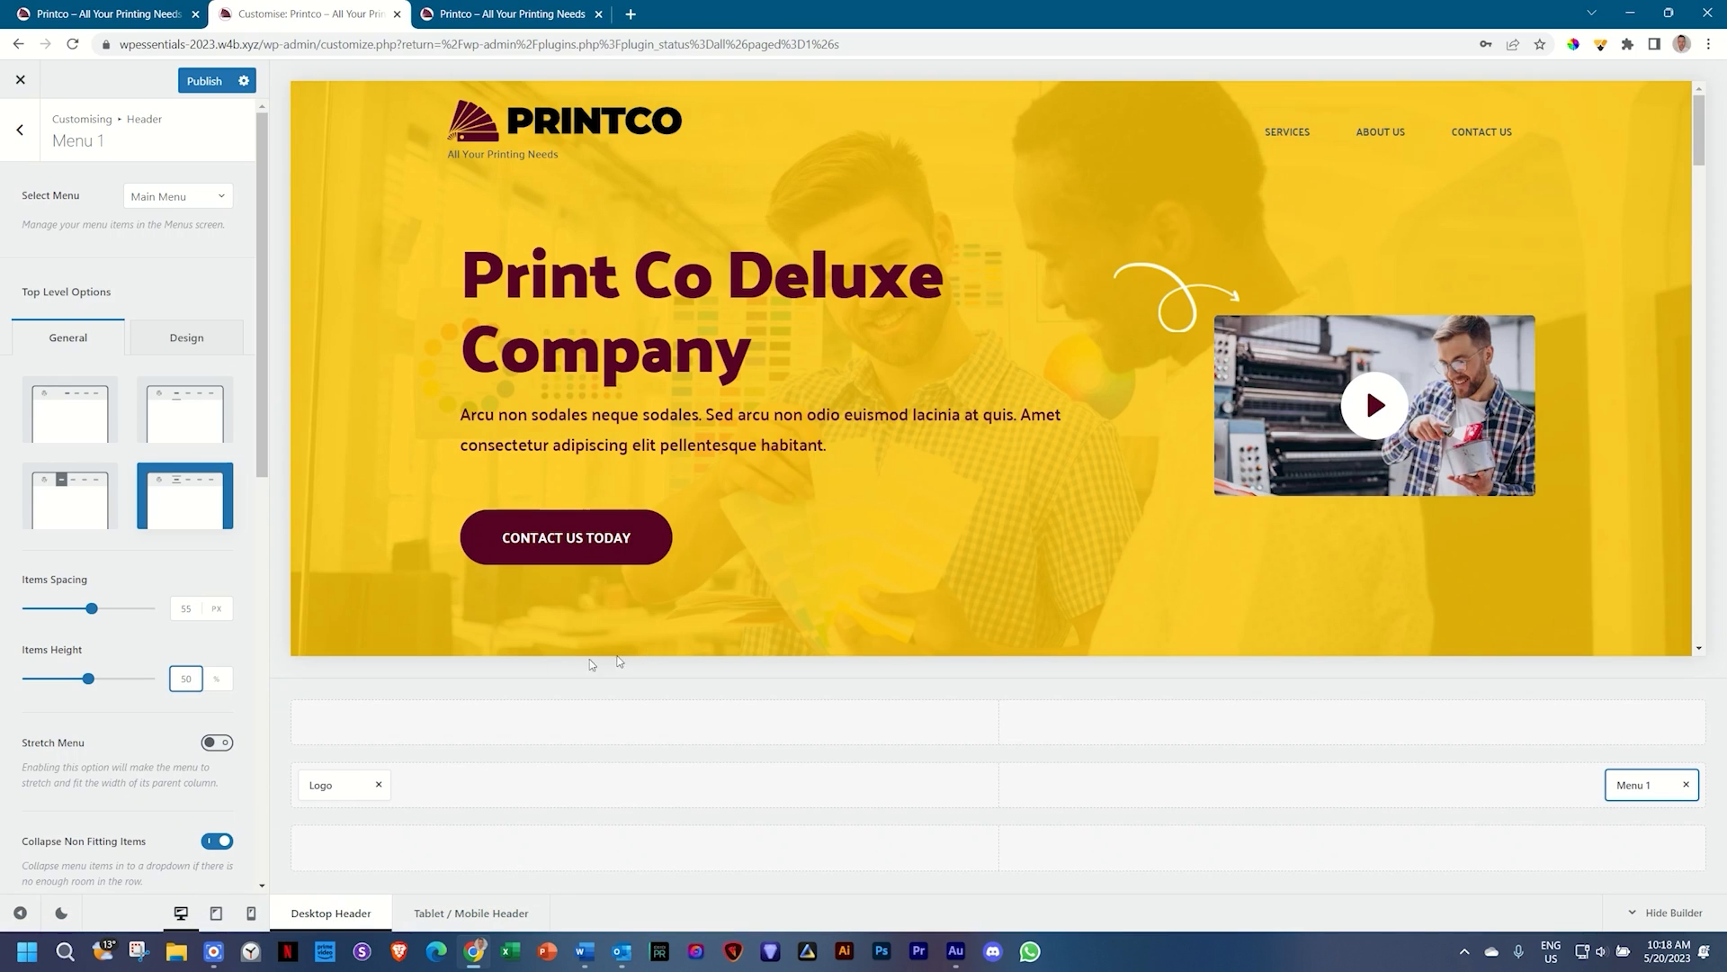
pyautogui.click(21, 133)
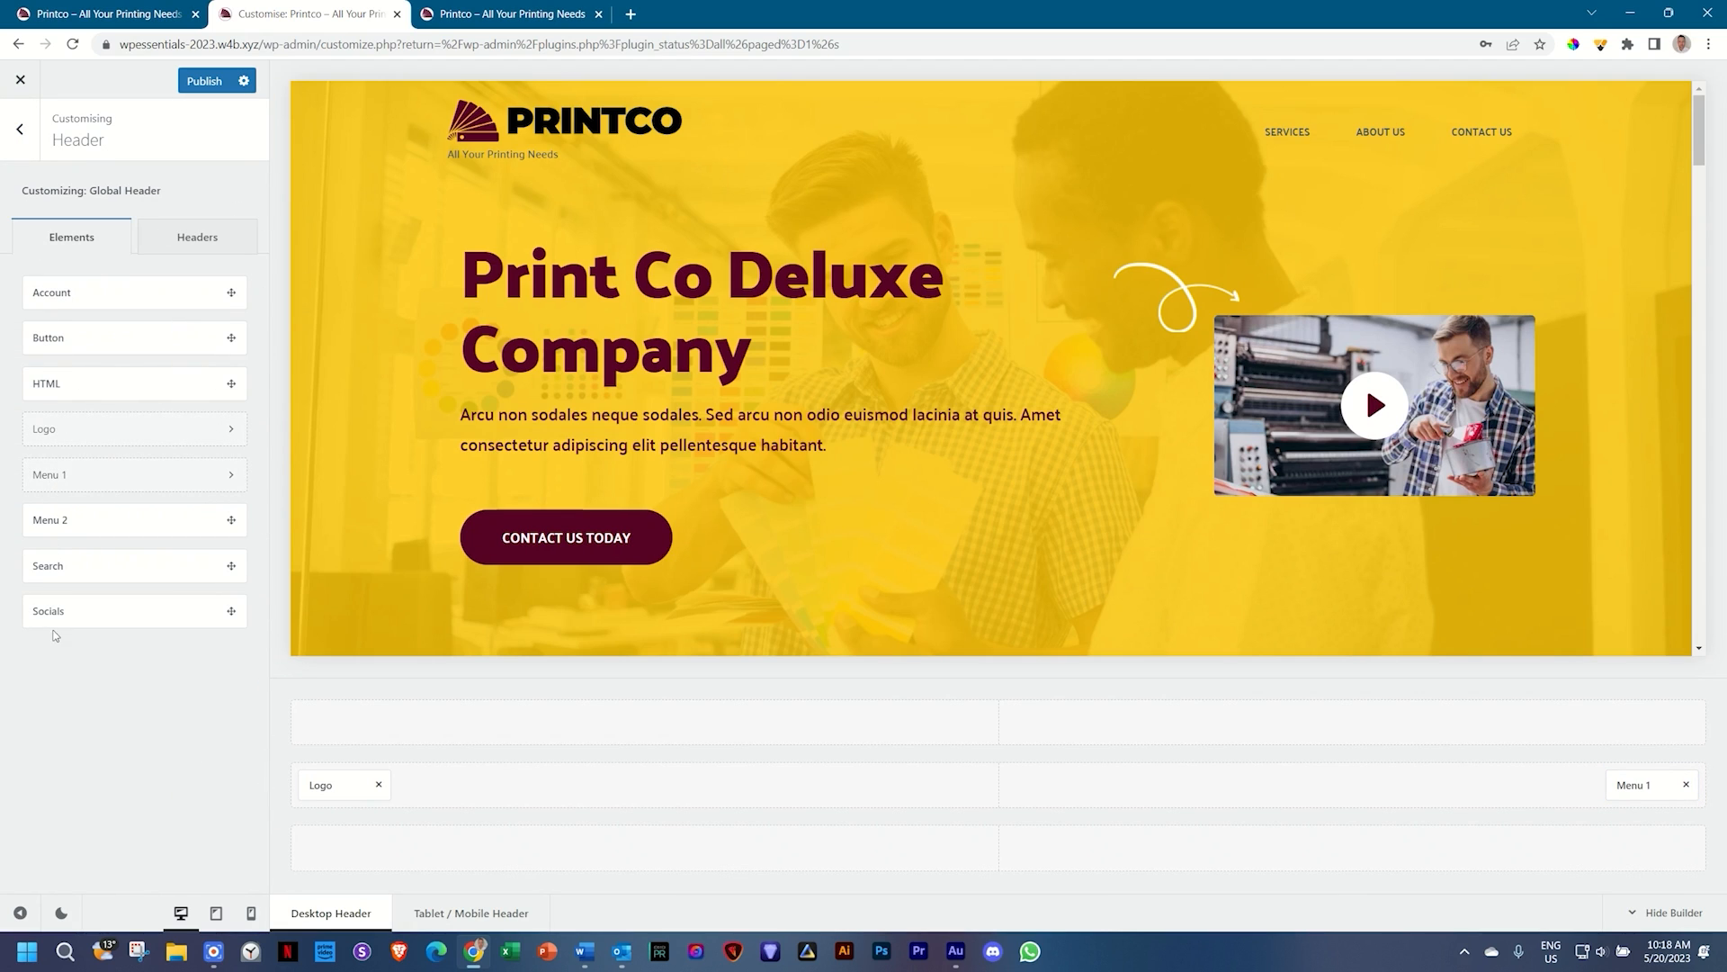
# Step: Place Socials in the header top row and reorder icons so Facebook follows Twitter
pyautogui.moveTo(54, 610); pyautogui.dragTo(1636, 721)
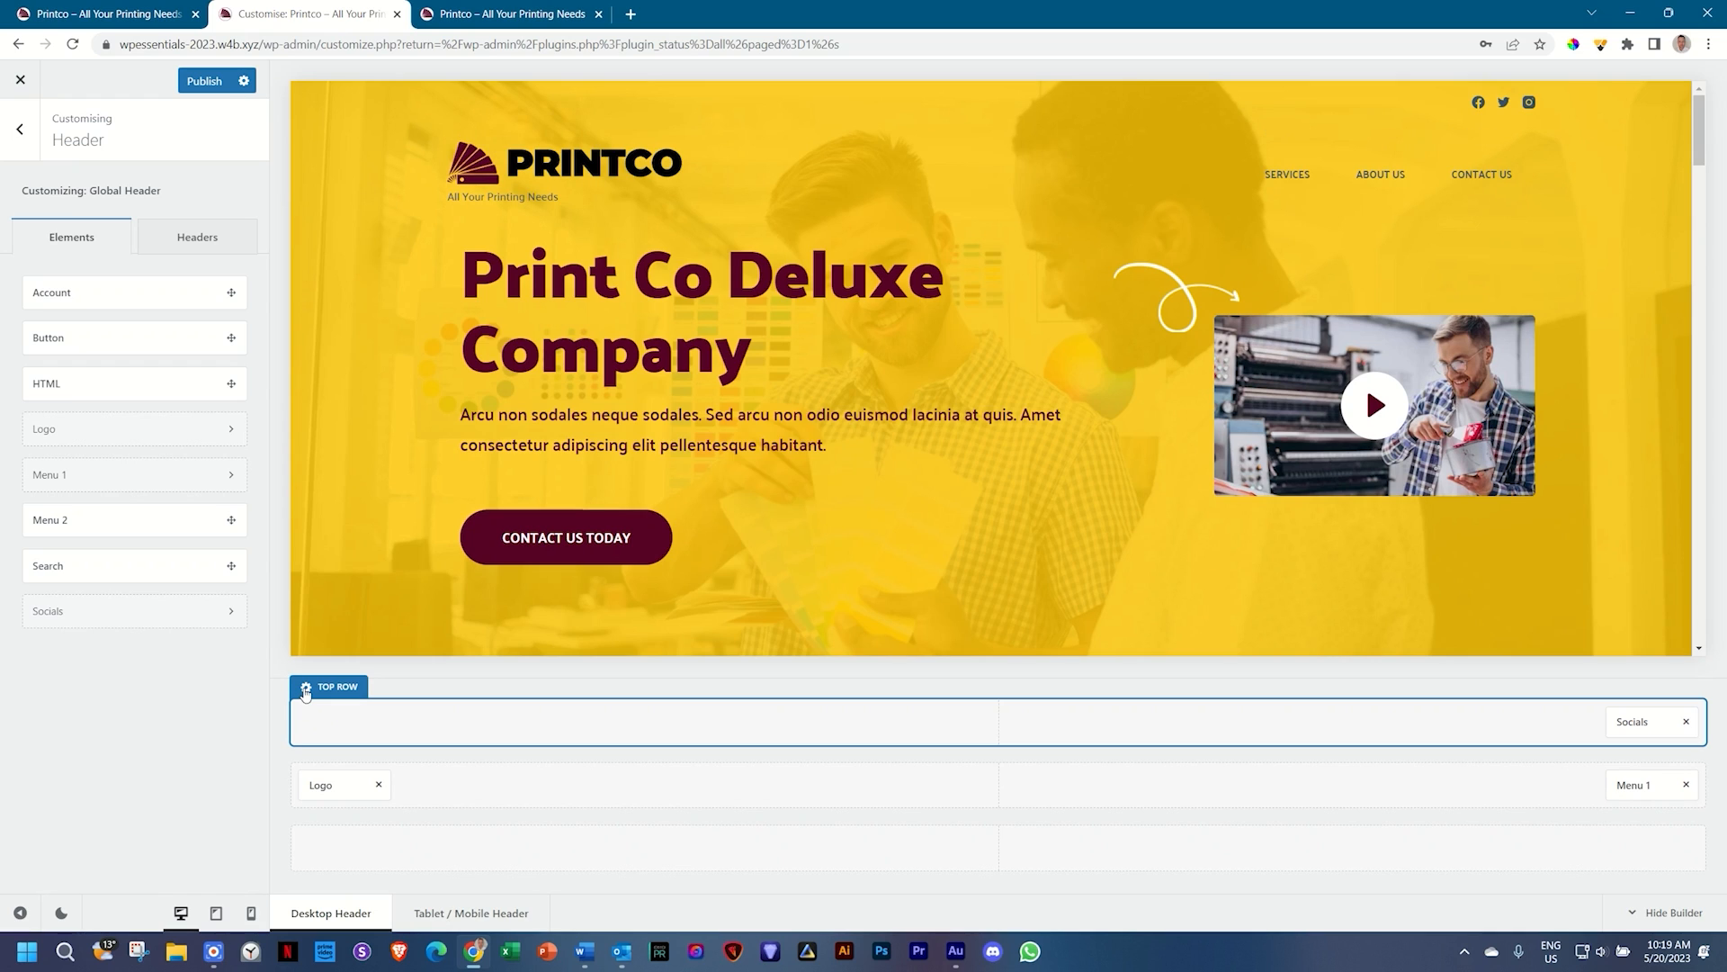
pyautogui.click(1643, 730)
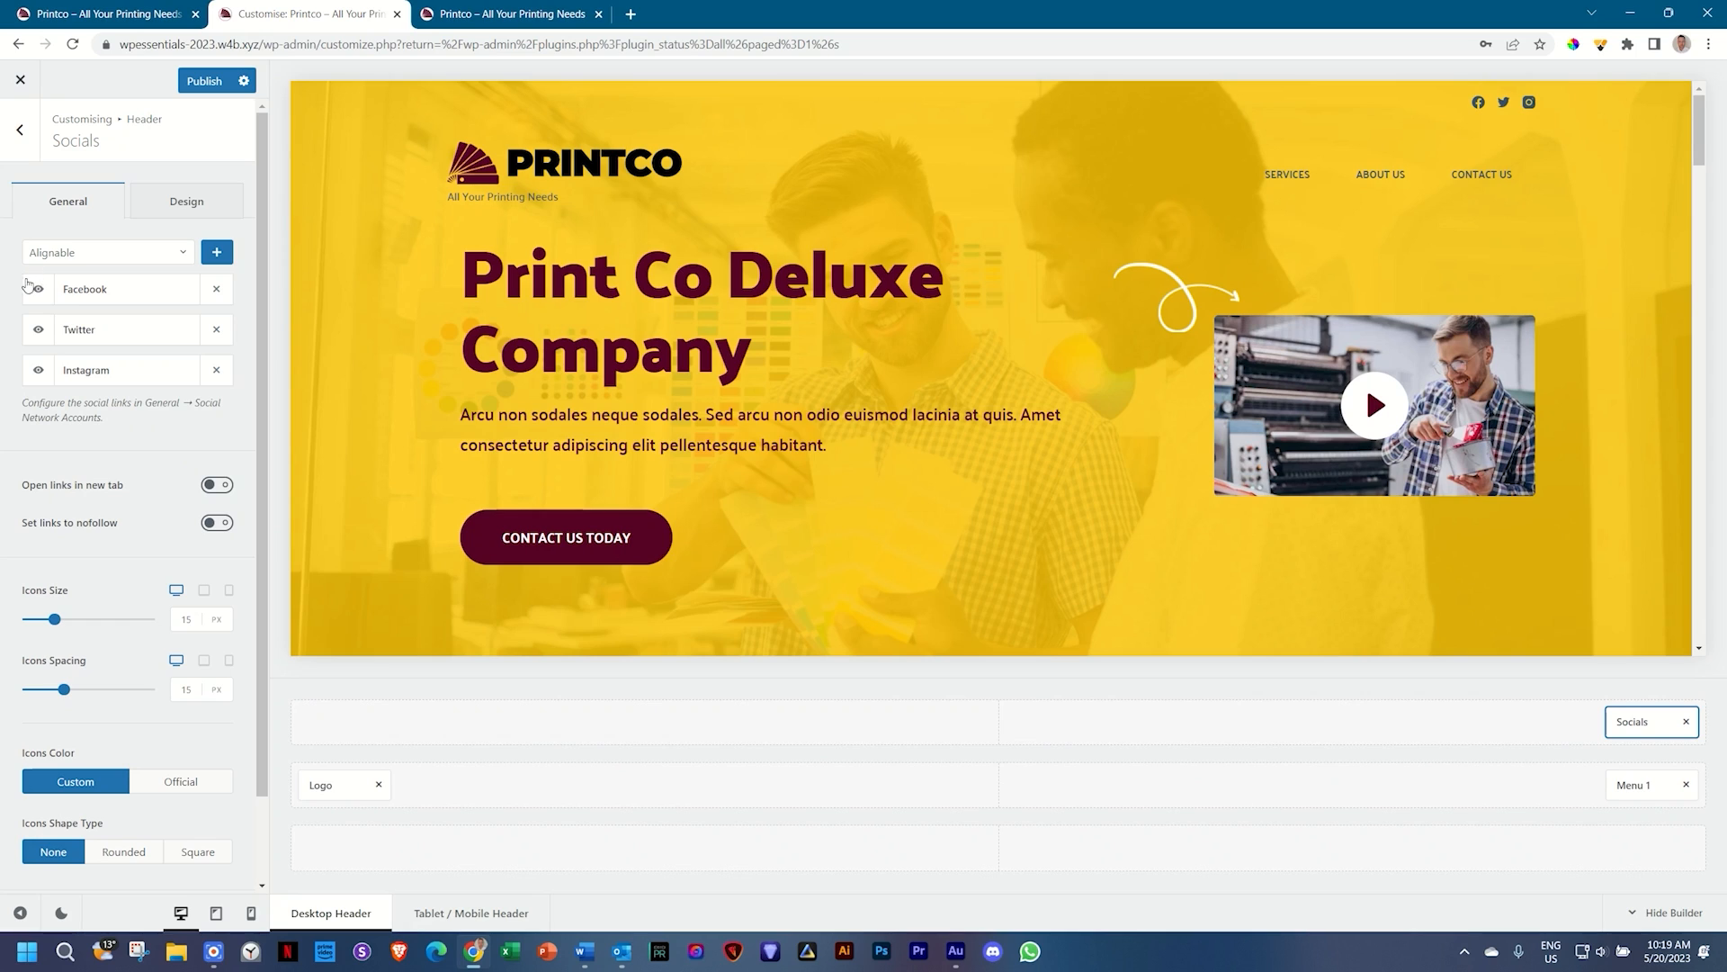
pyautogui.click(39, 372)
pyautogui.click(69, 291)
pyautogui.moveTo(74, 284); pyautogui.dragTo(79, 325)
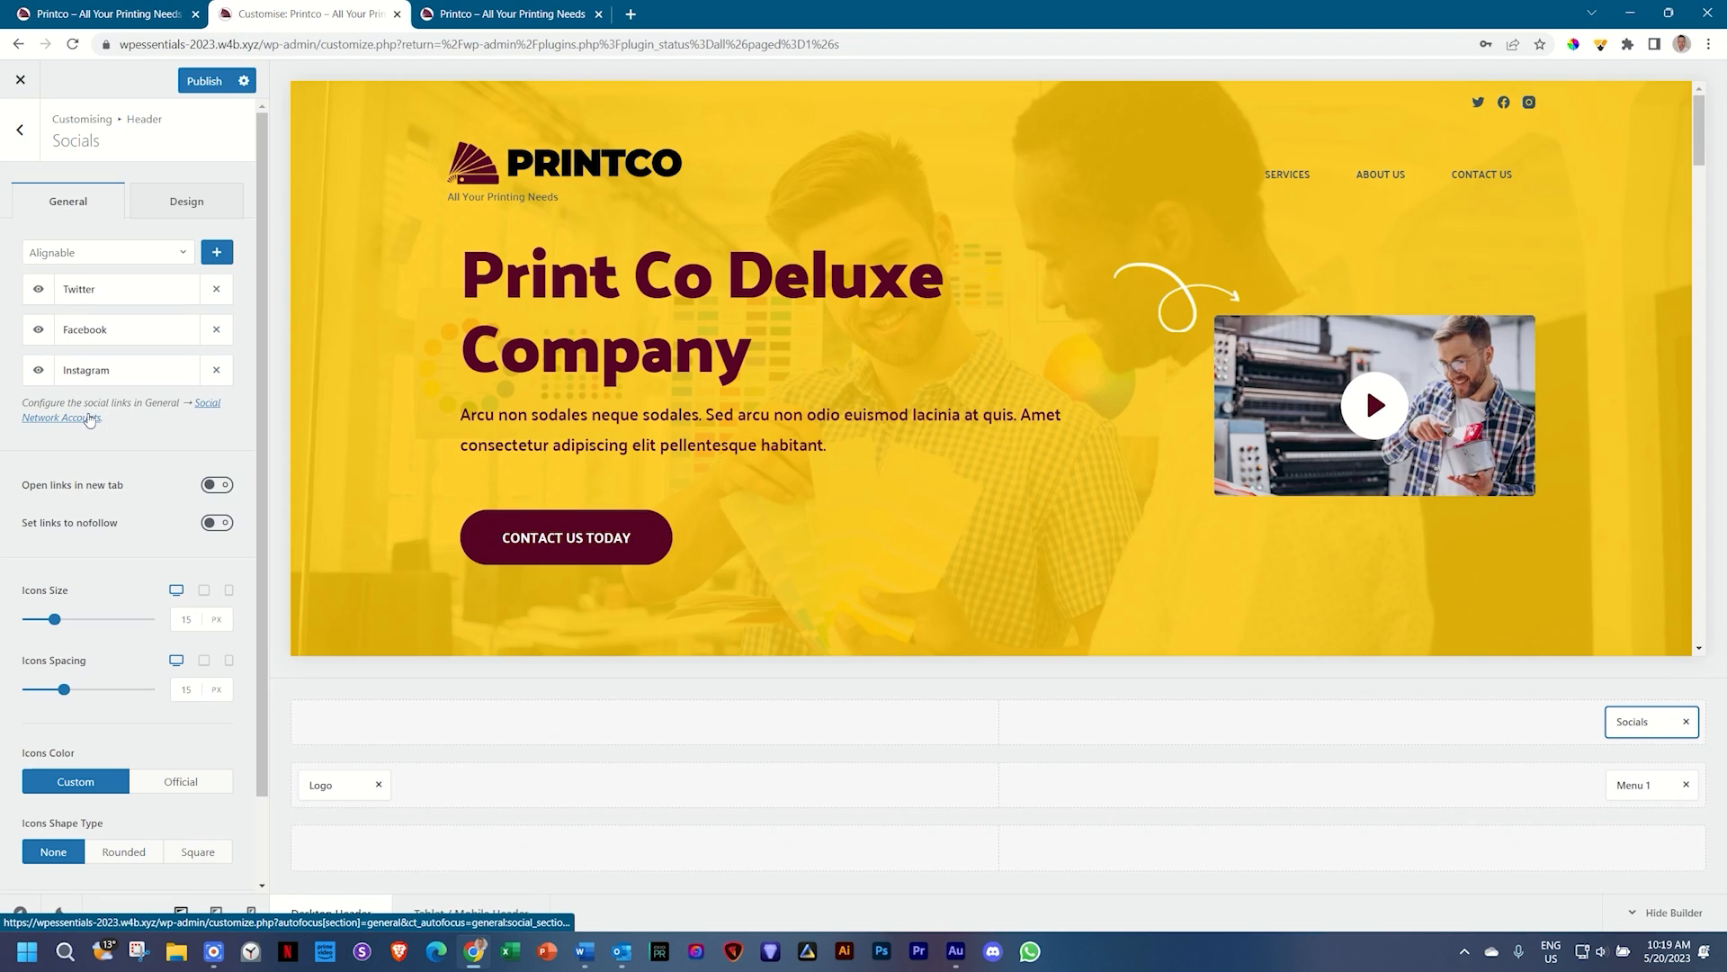
pyautogui.click(203, 405)
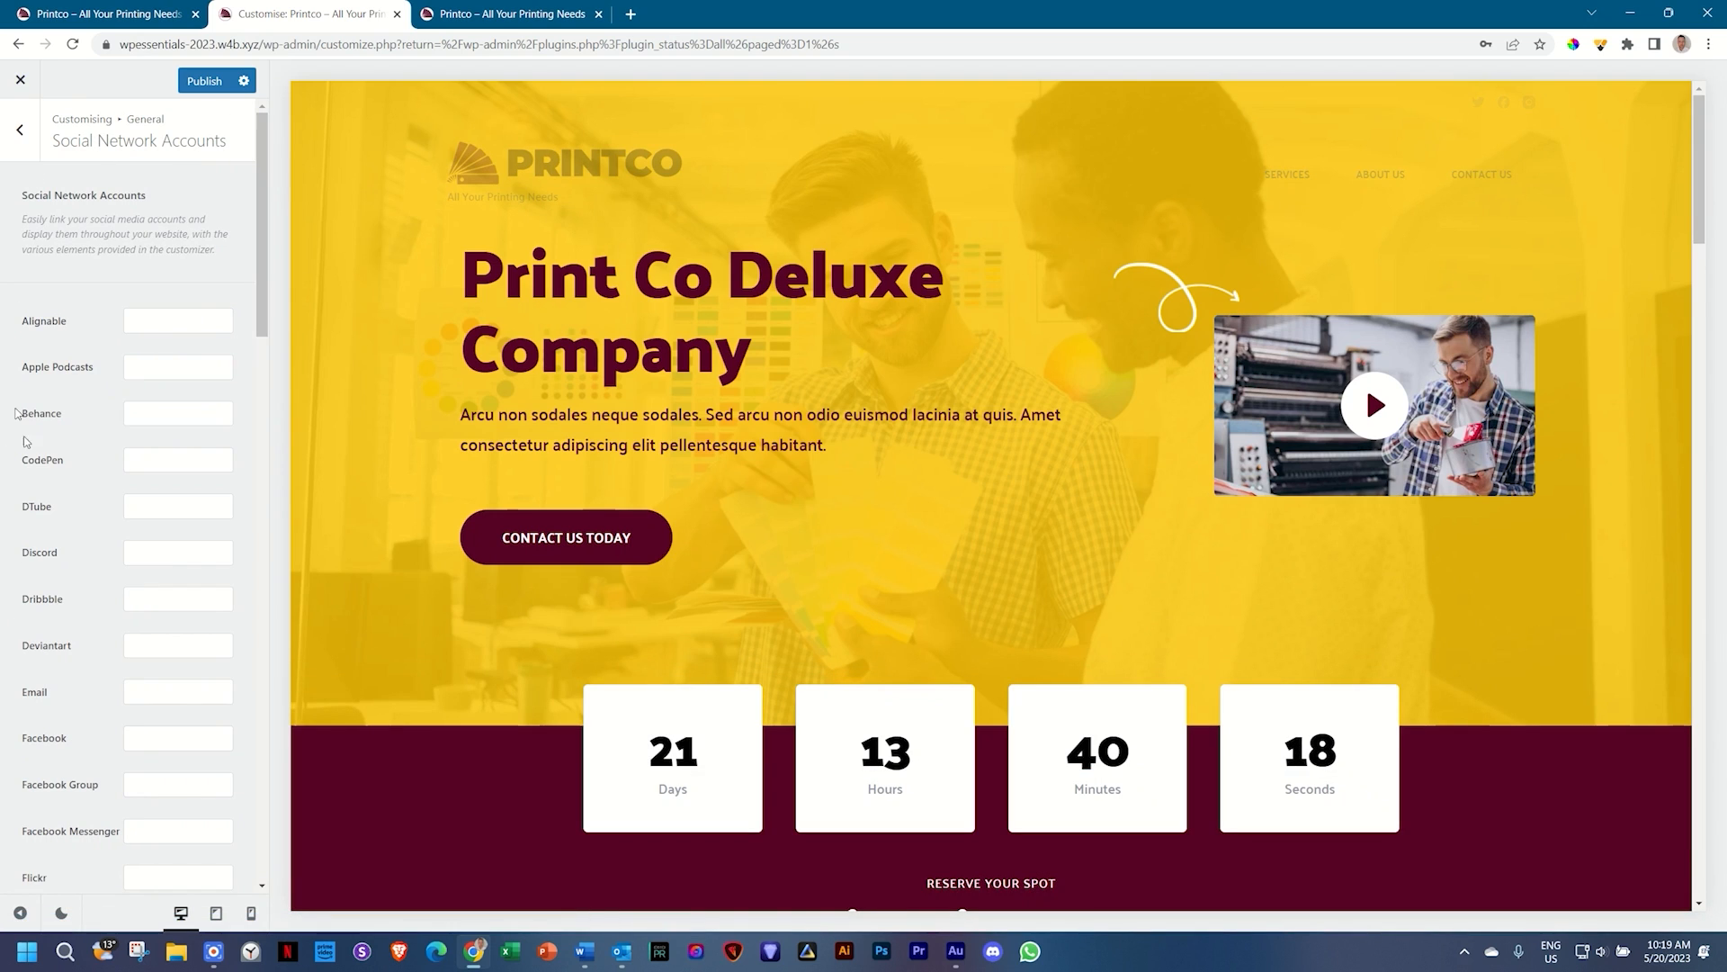
pyautogui.scroll(-10, 72, 775)
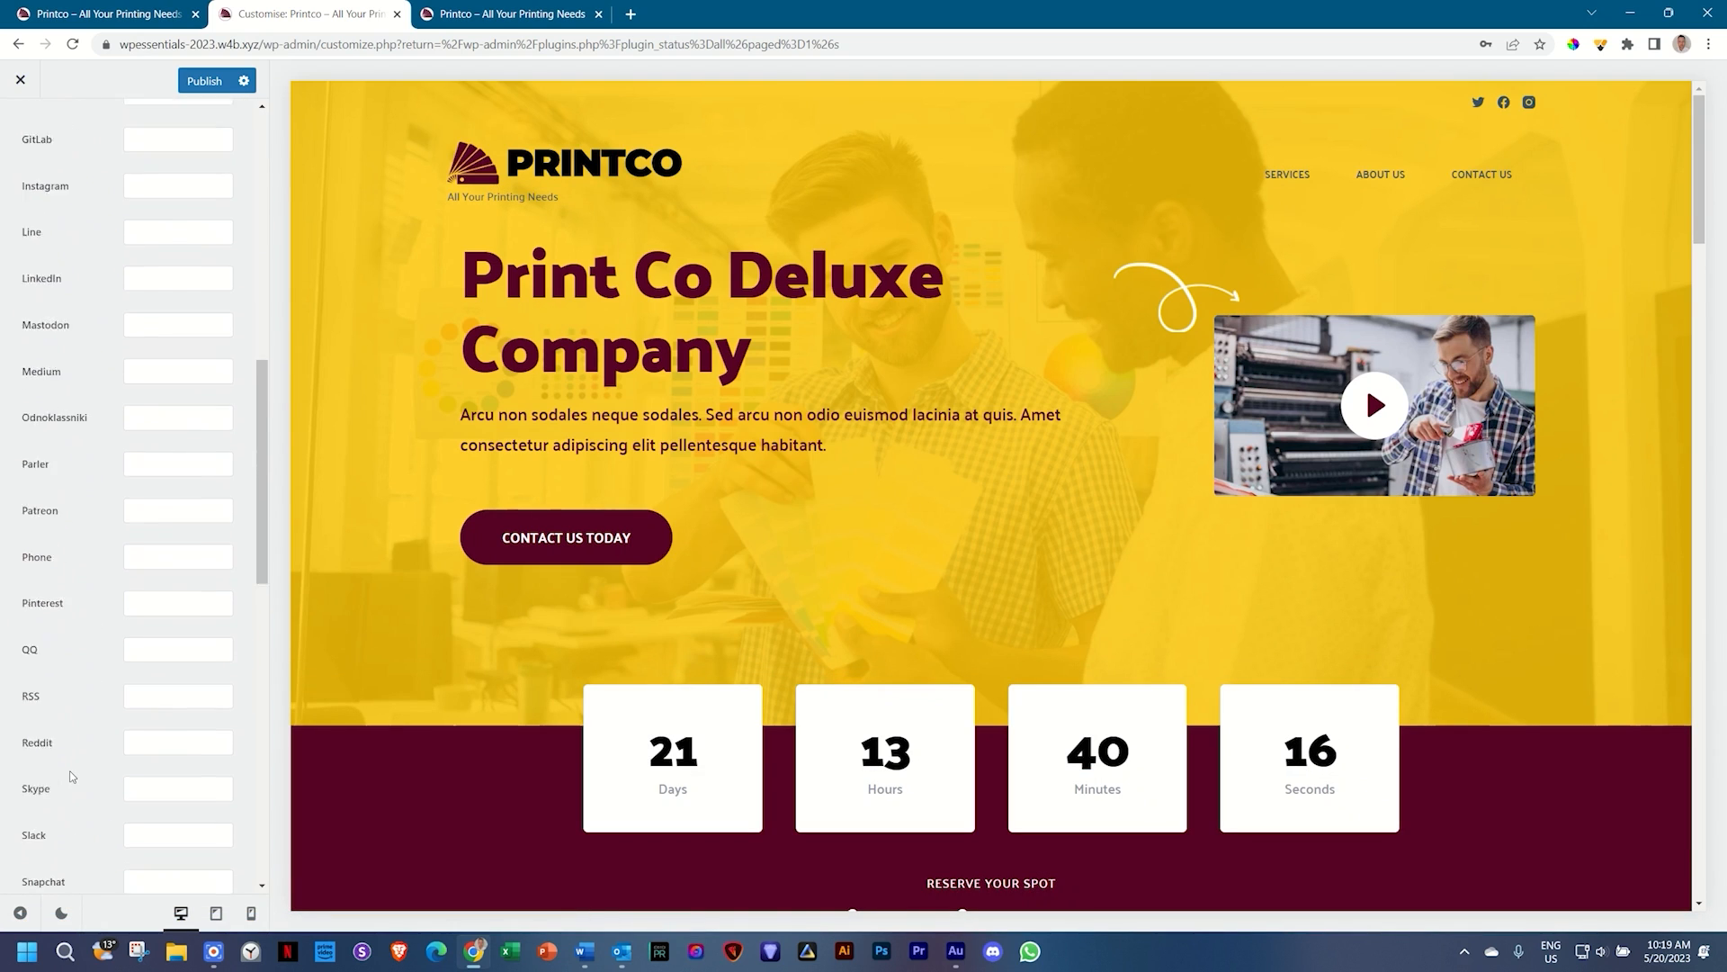
pyautogui.scroll(-5, 72, 776)
pyautogui.scroll(4, 72, 776)
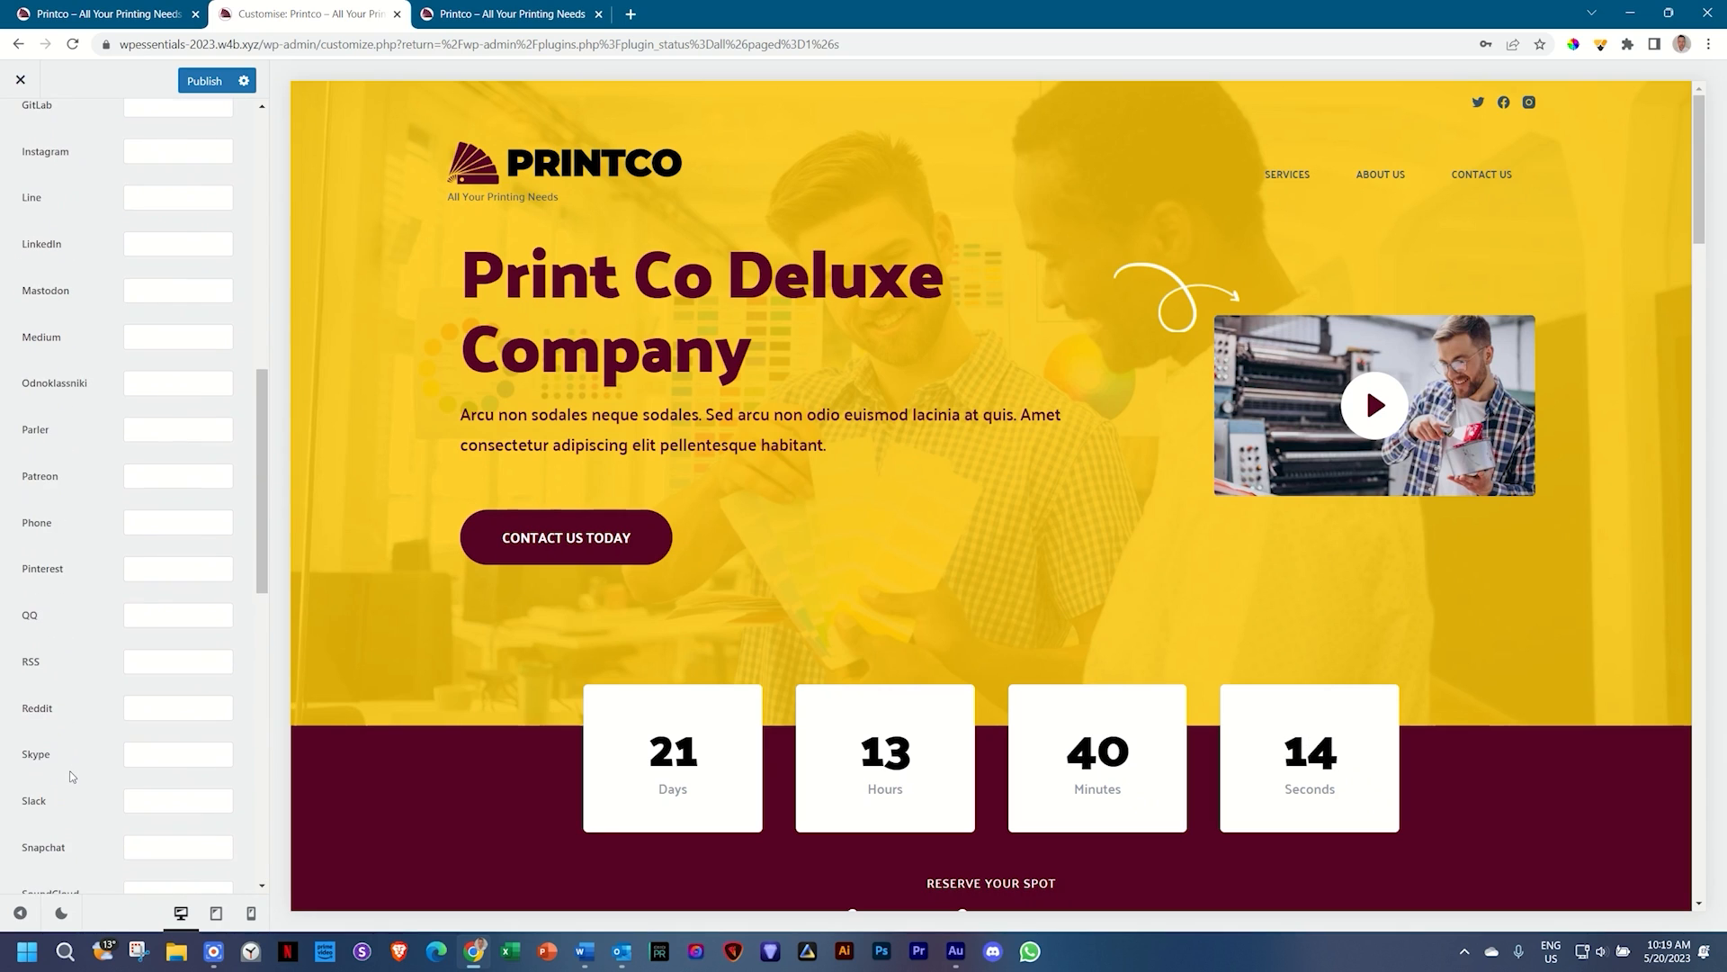
pyautogui.scroll(12, 72, 775)
pyautogui.click(144, 327)
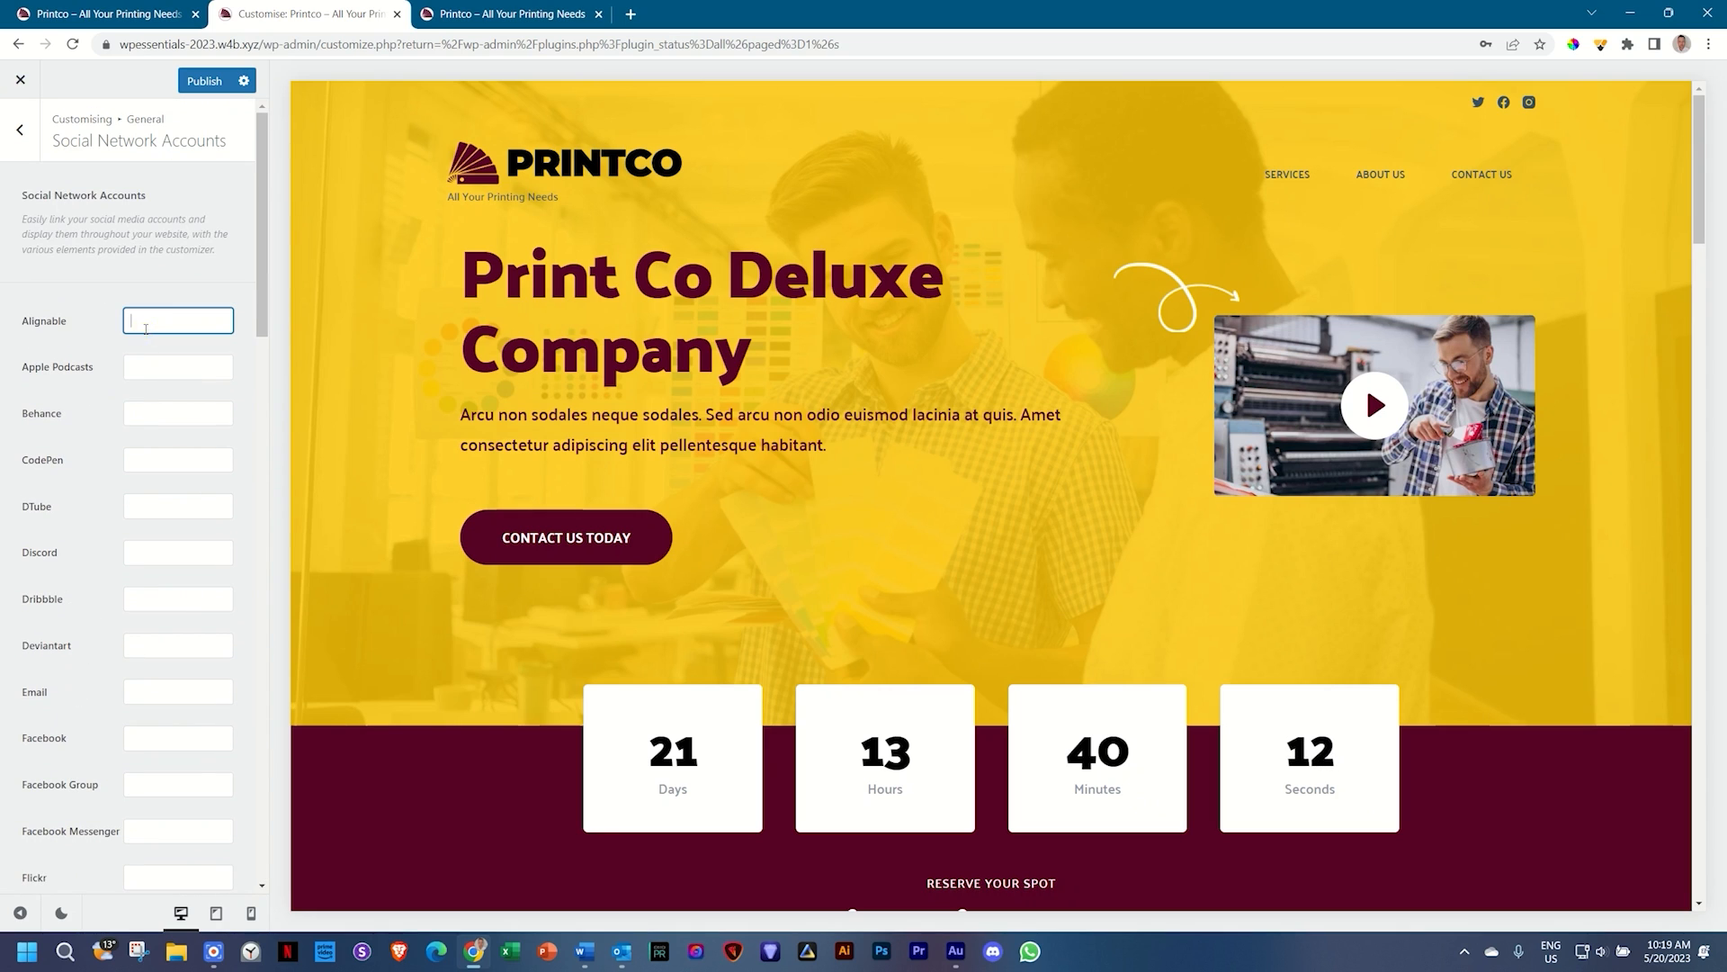
pyautogui.scroll(-10, 144, 360)
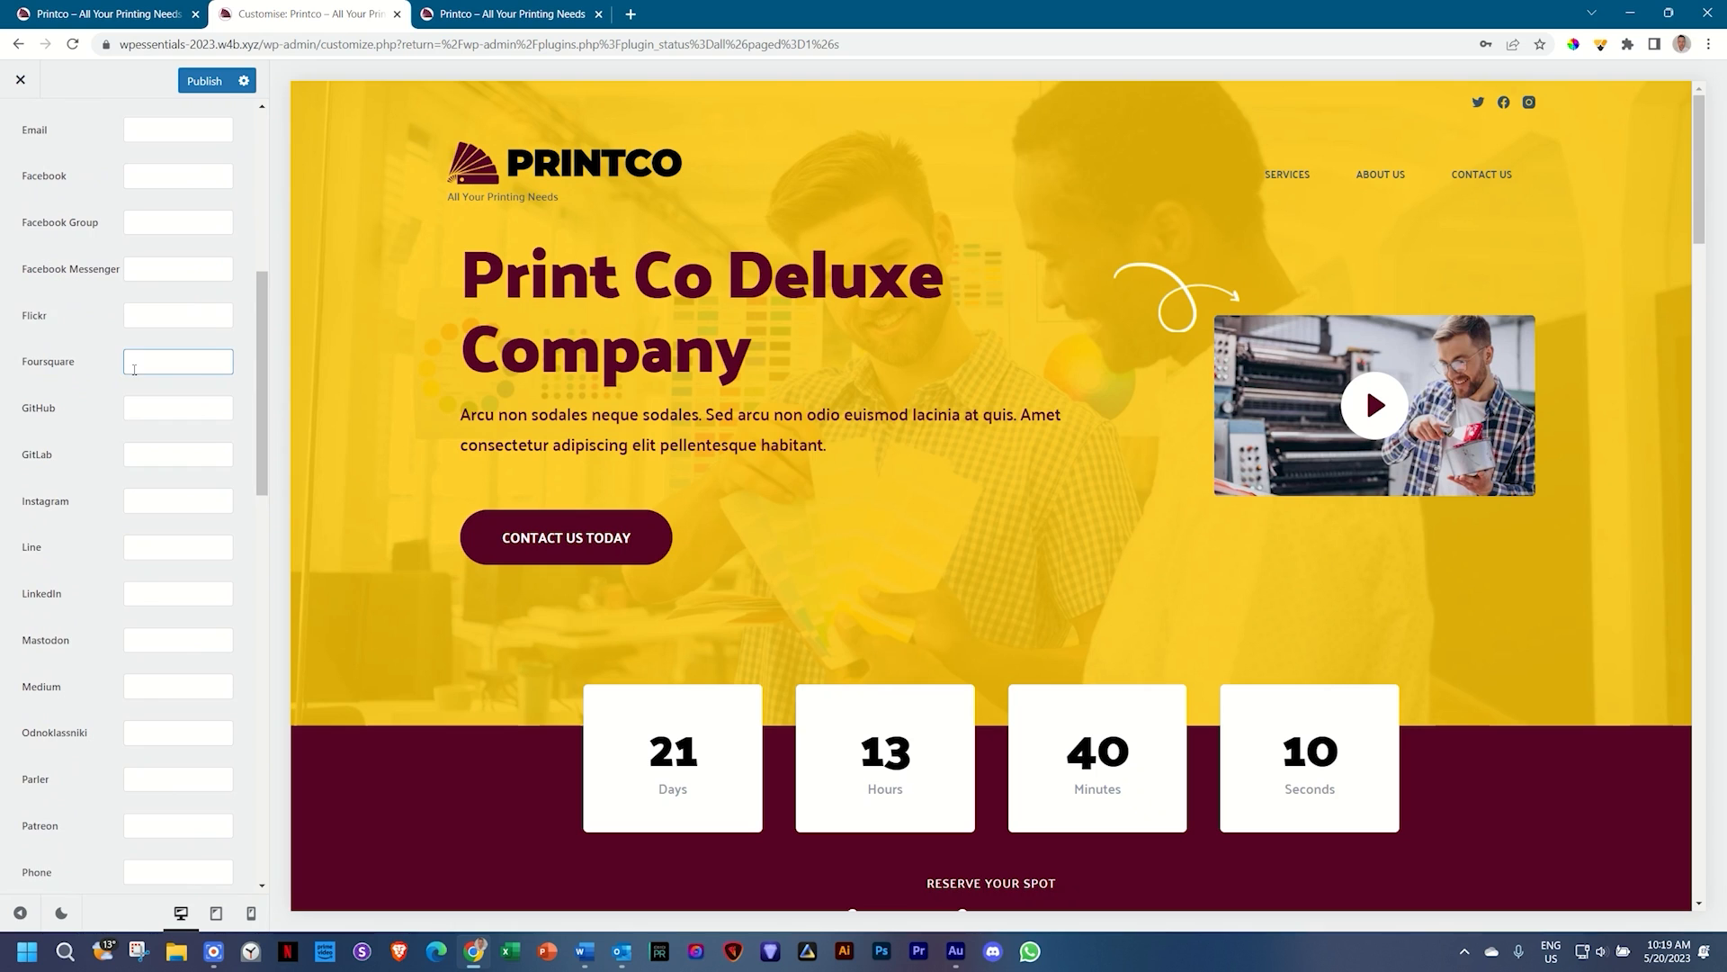
pyautogui.scroll(-4, 135, 374)
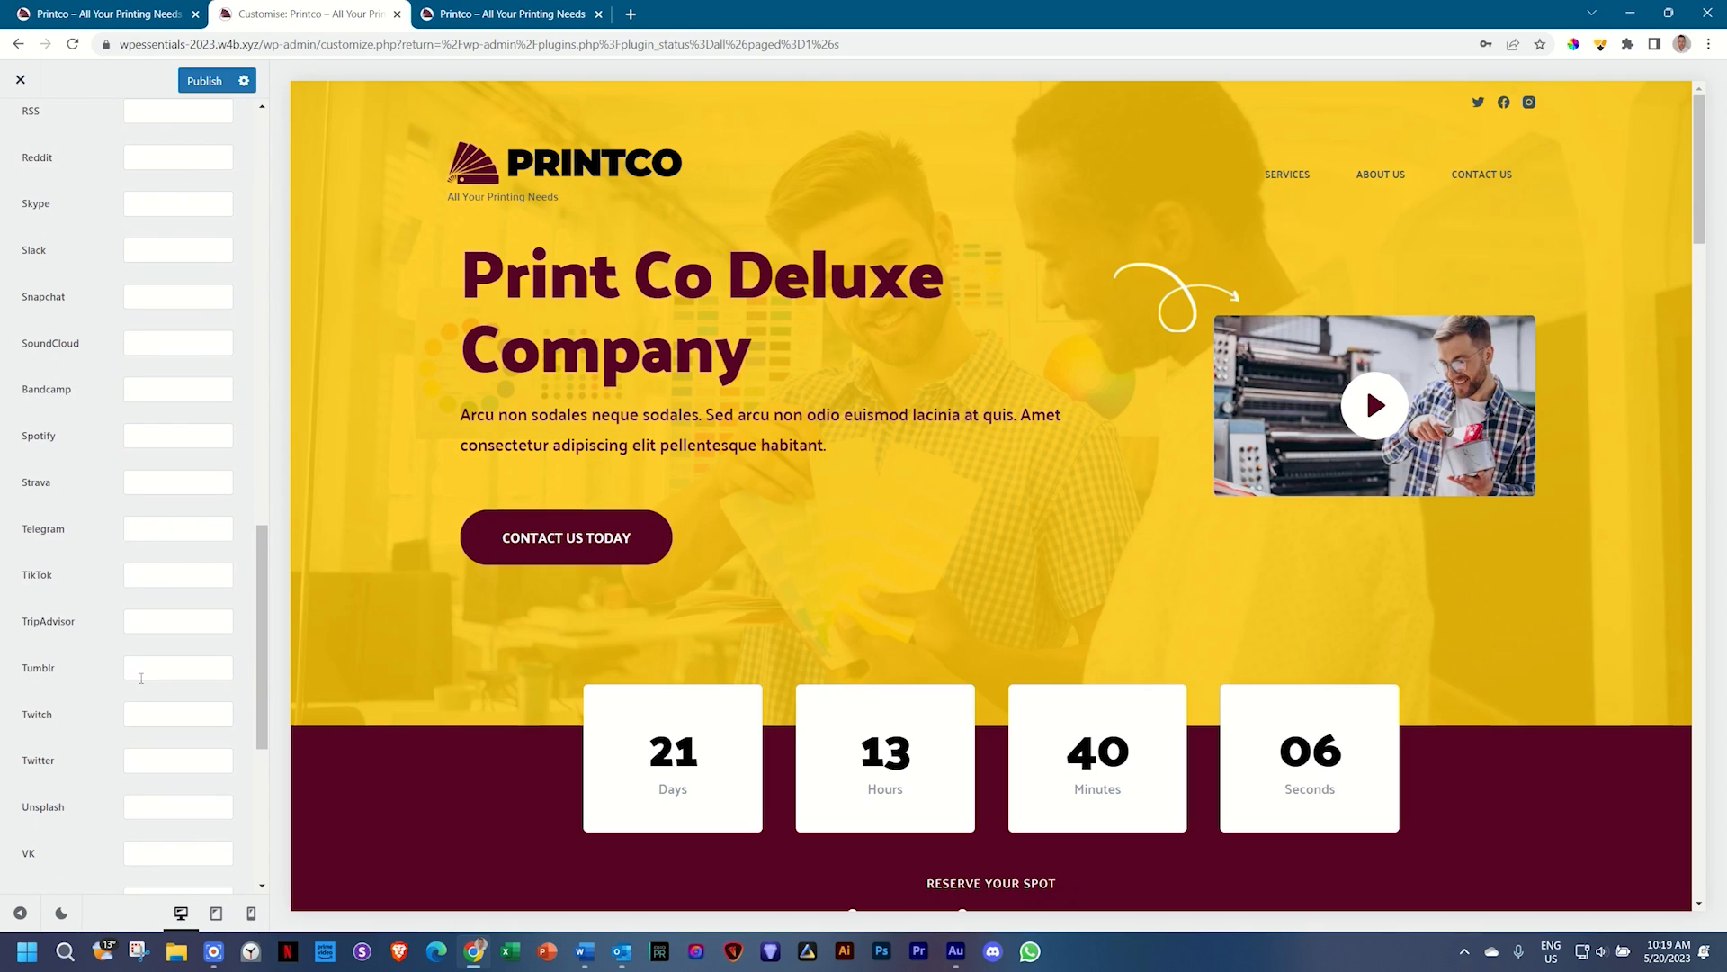
pyautogui.scroll(7, 147, 755)
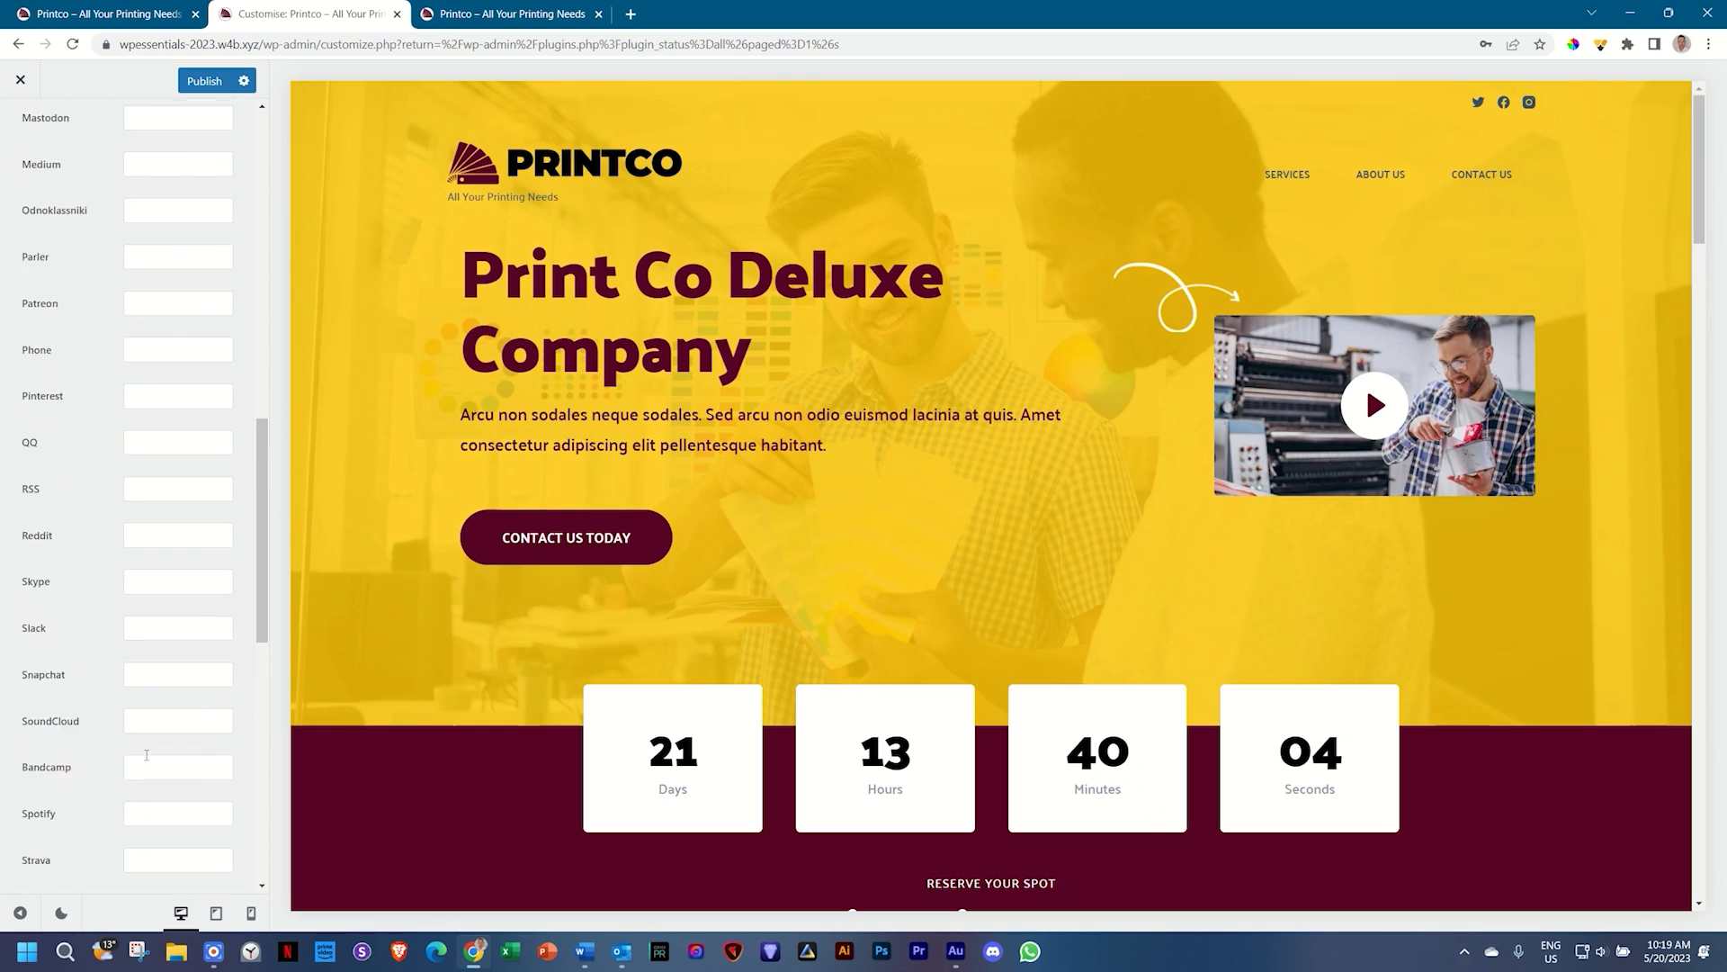
pyautogui.scroll(8, 147, 760)
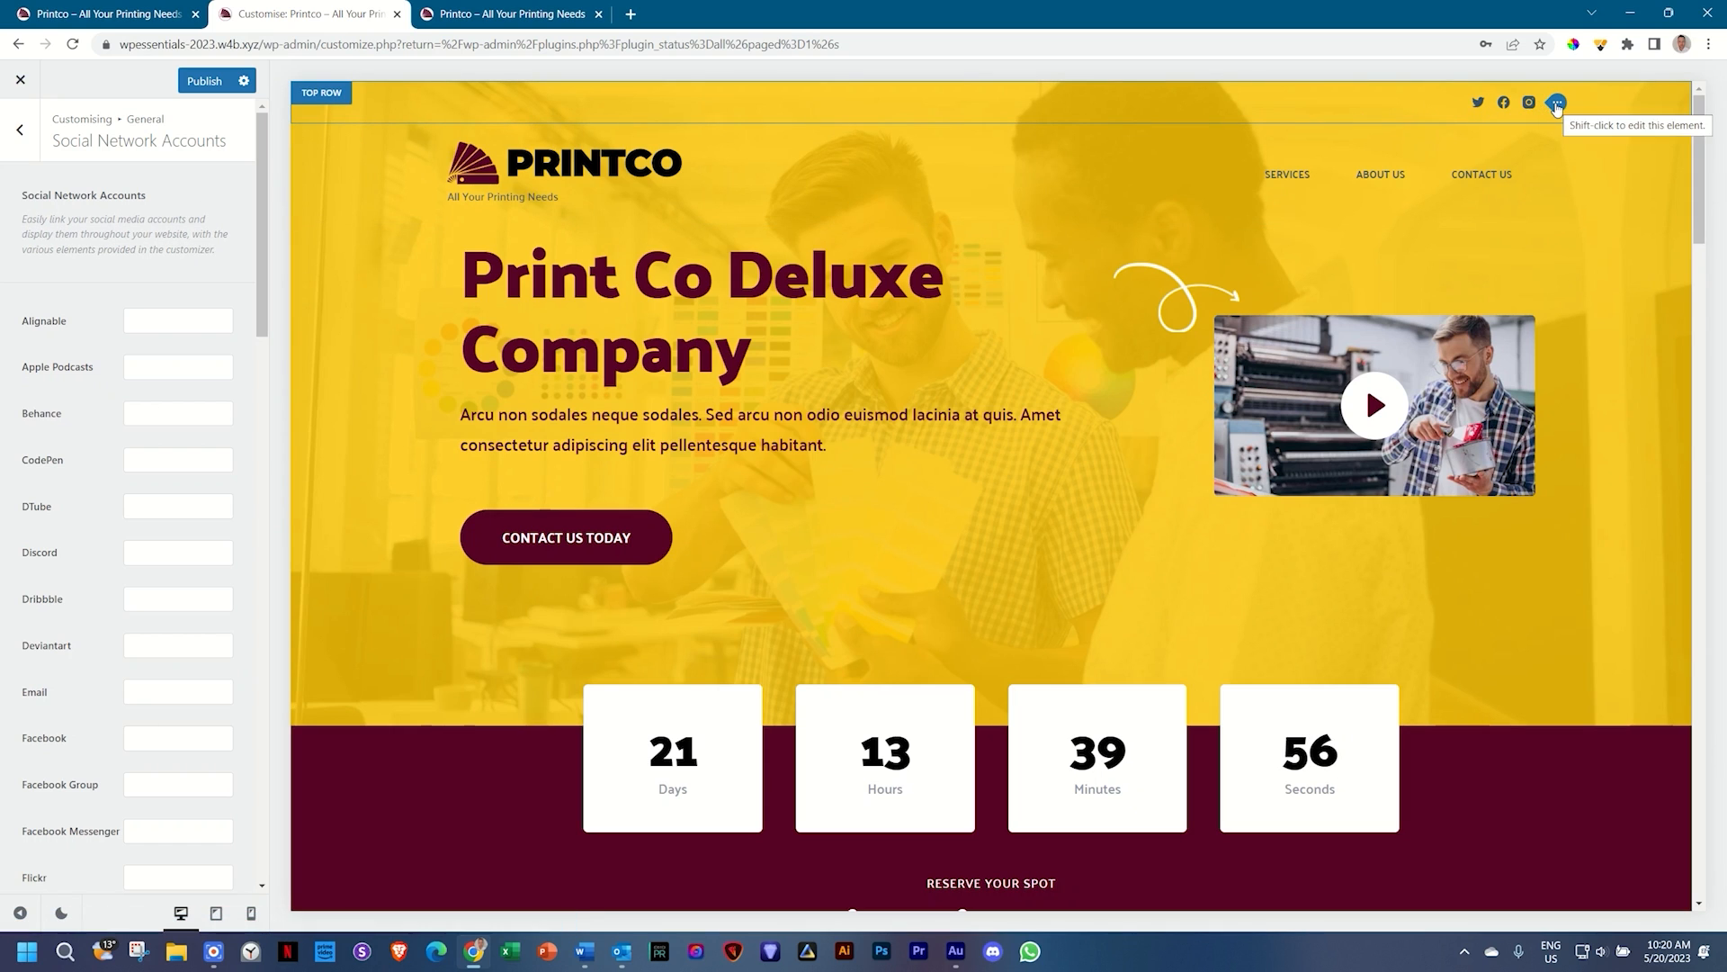
# Step: Add Behance and Patreon to the header social icons
pyautogui.click(1556, 104)
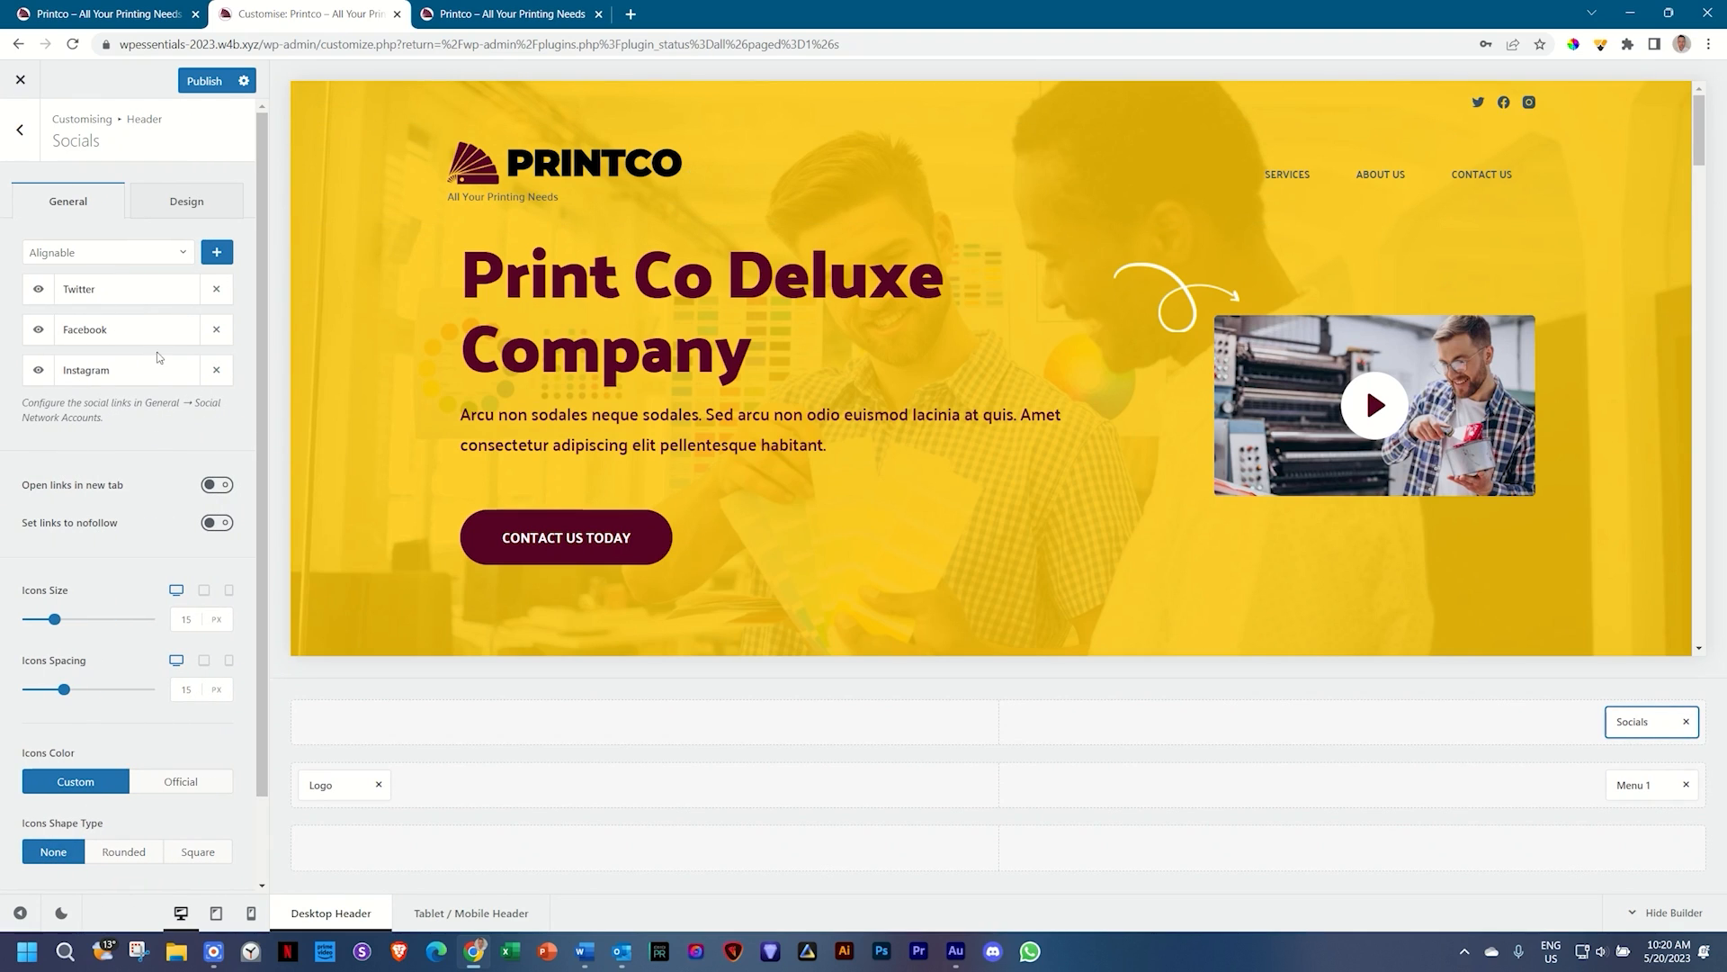
pyautogui.click(183, 255)
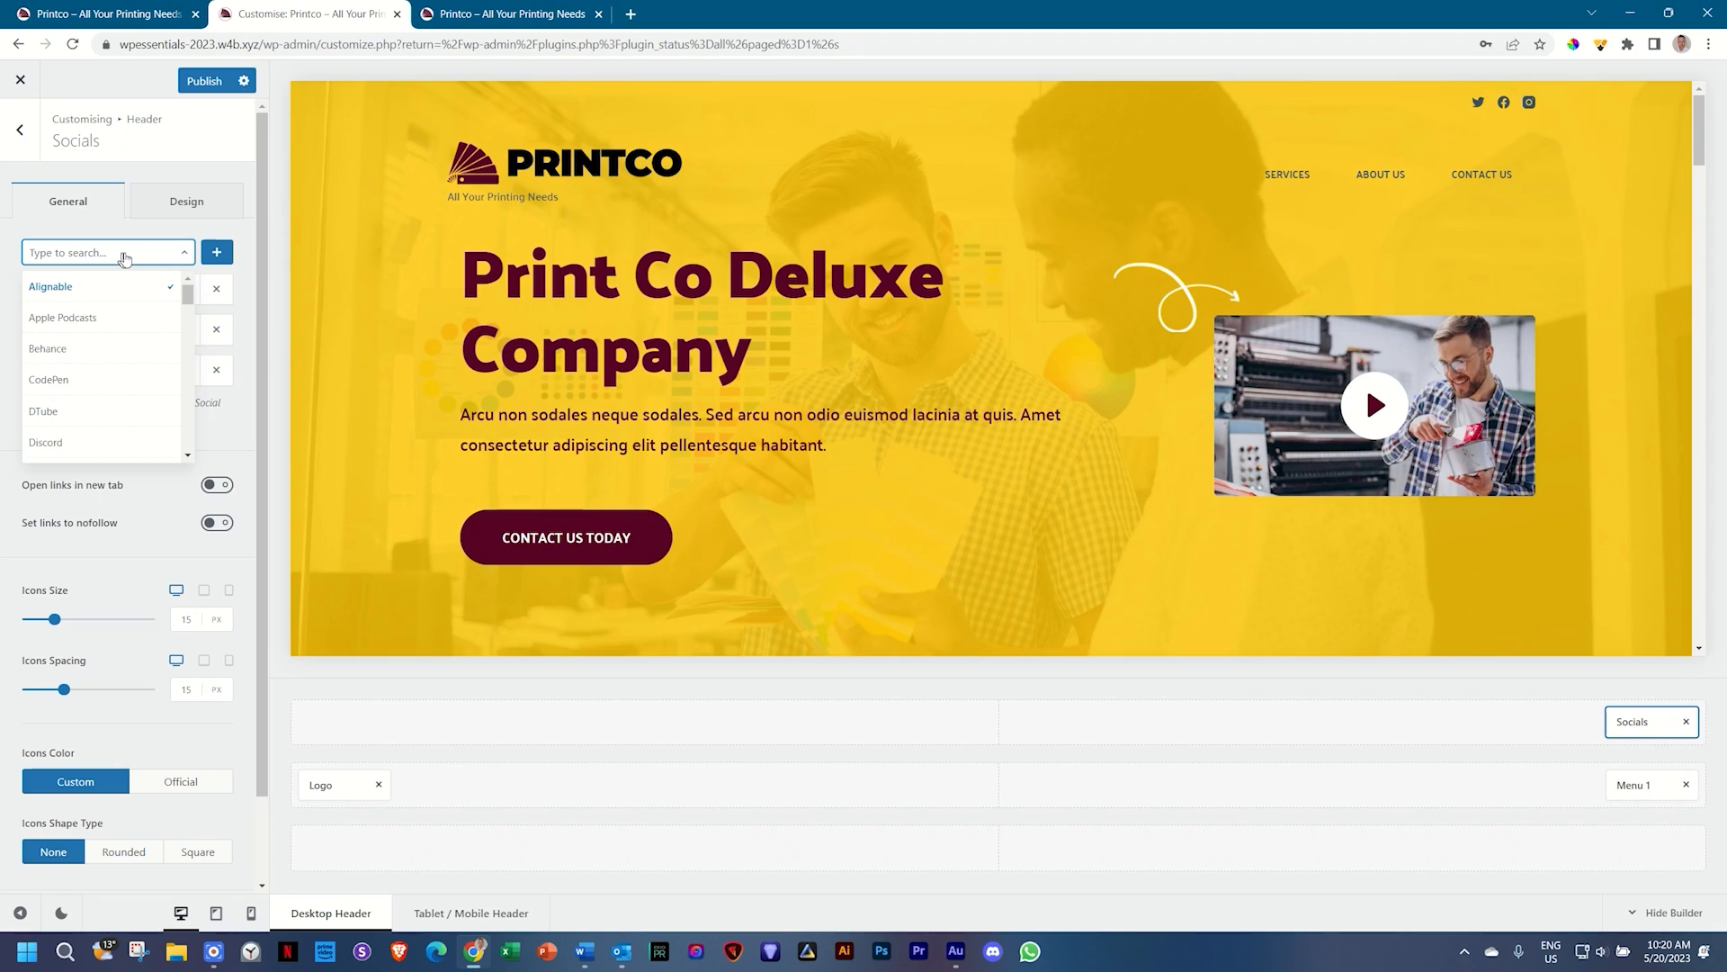
pyautogui.click(63, 347)
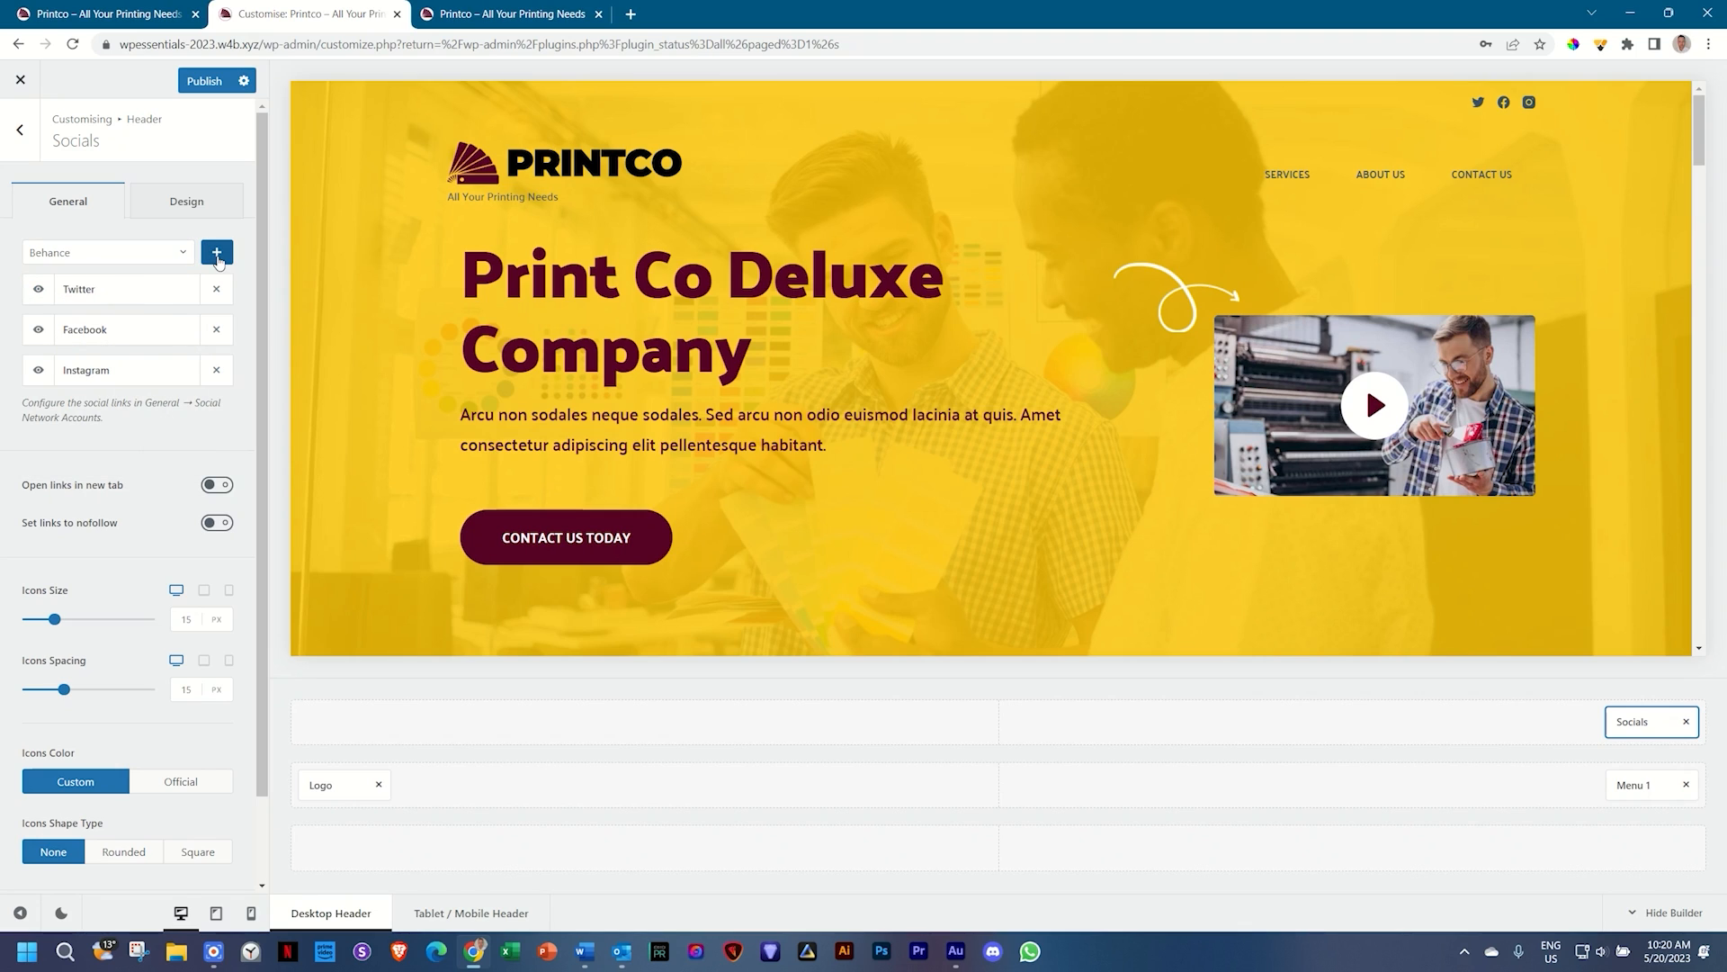
pyautogui.click(217, 256)
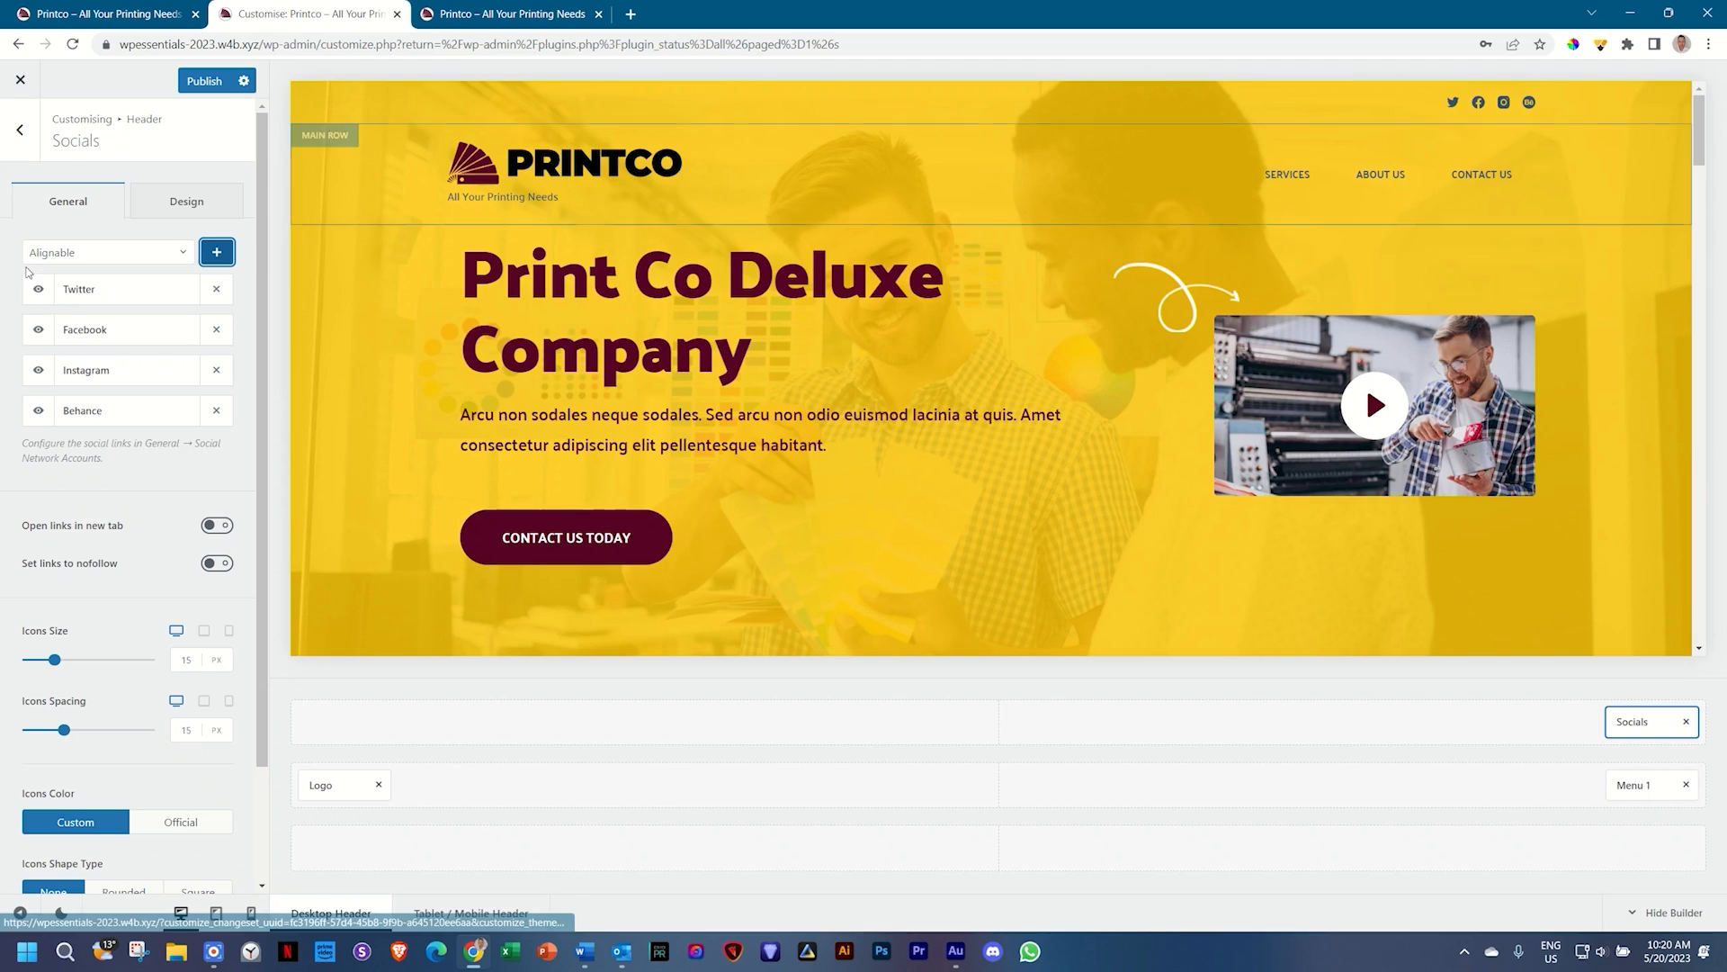
pyautogui.click(162, 253)
pyautogui.scroll(-3, 108, 354)
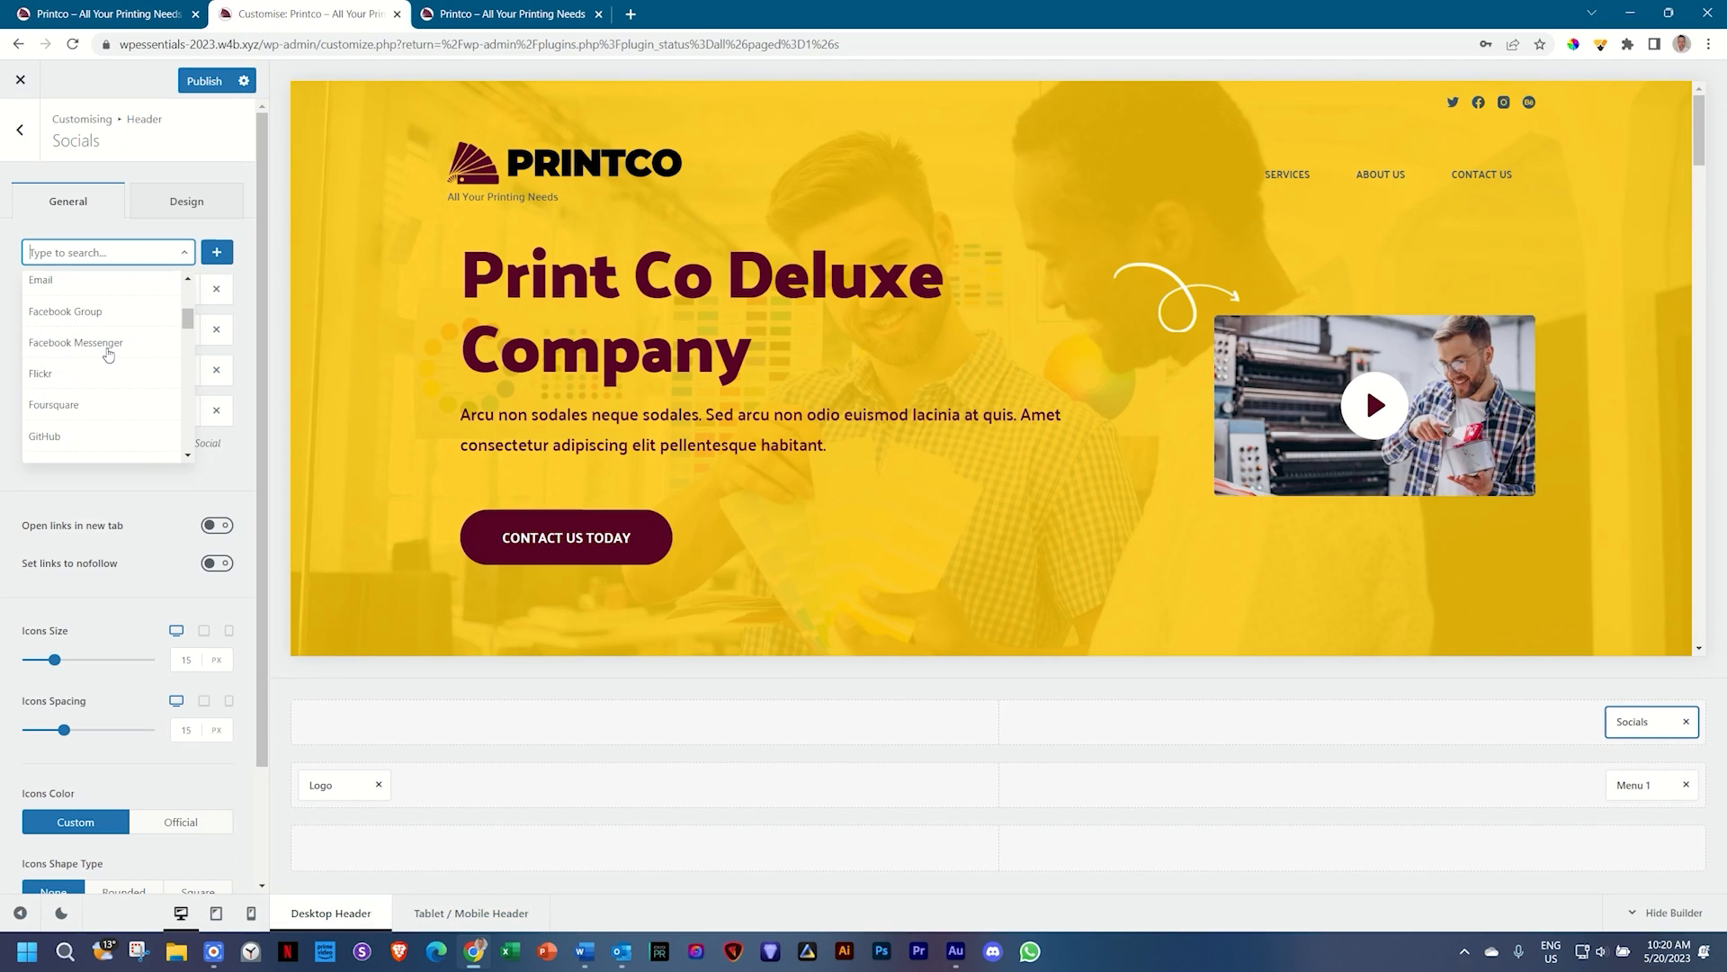
pyautogui.scroll(-6, 108, 354)
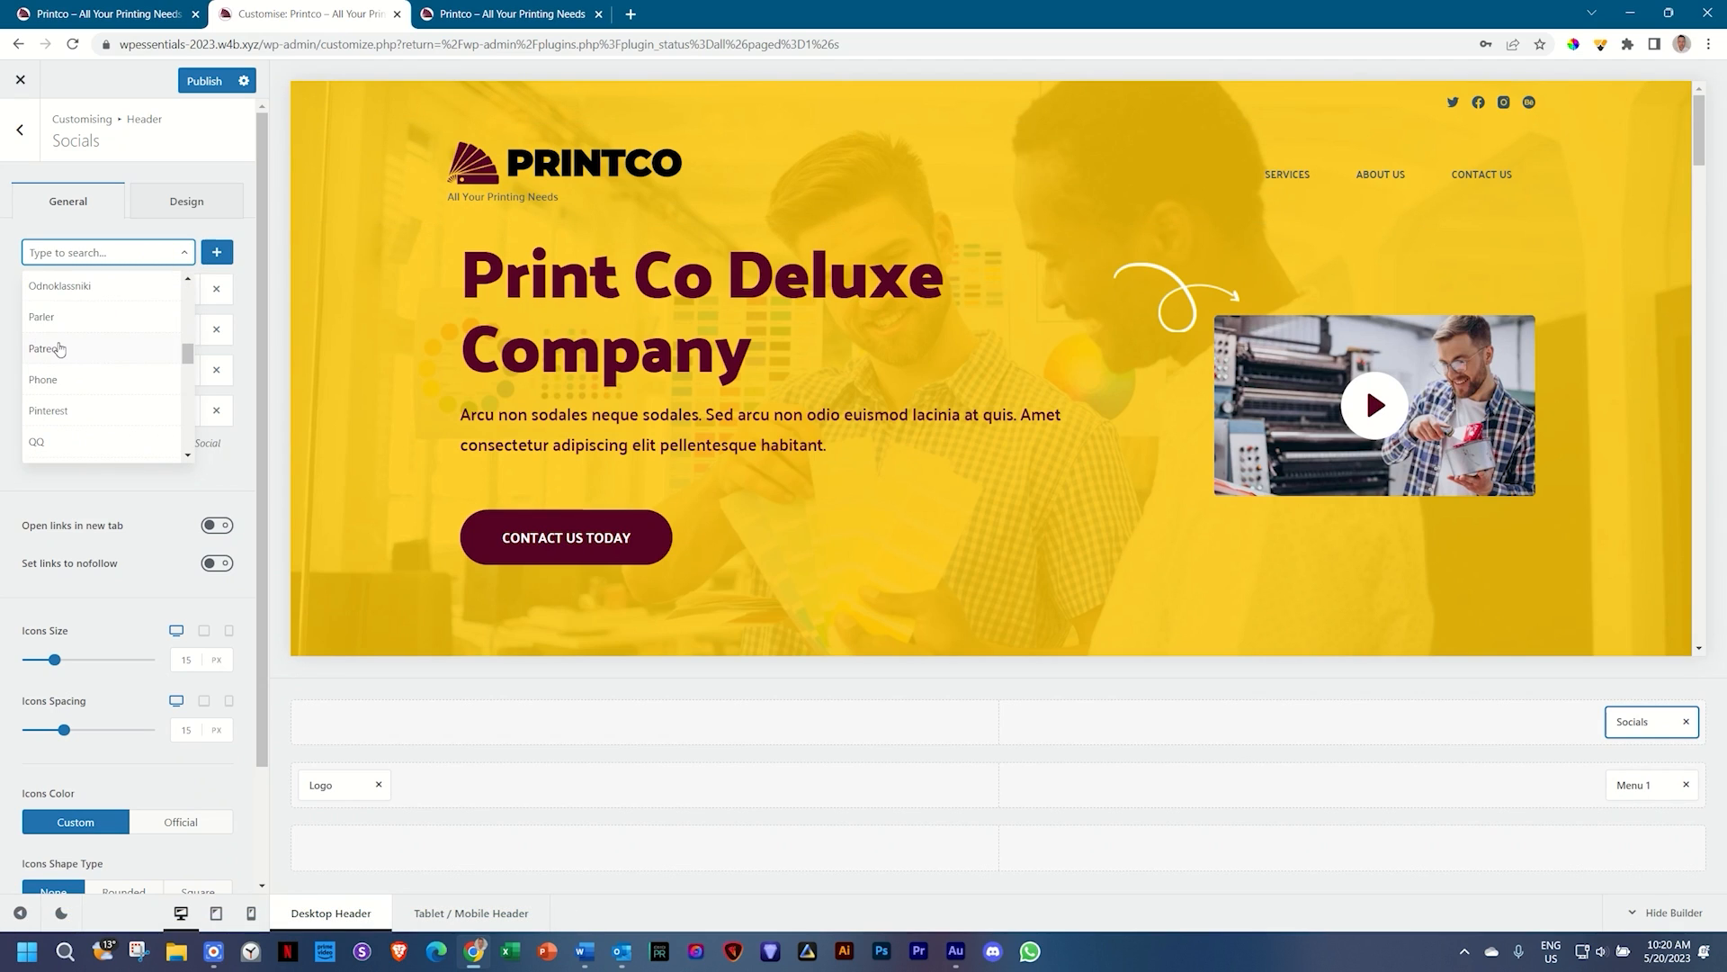
pyautogui.click(59, 349)
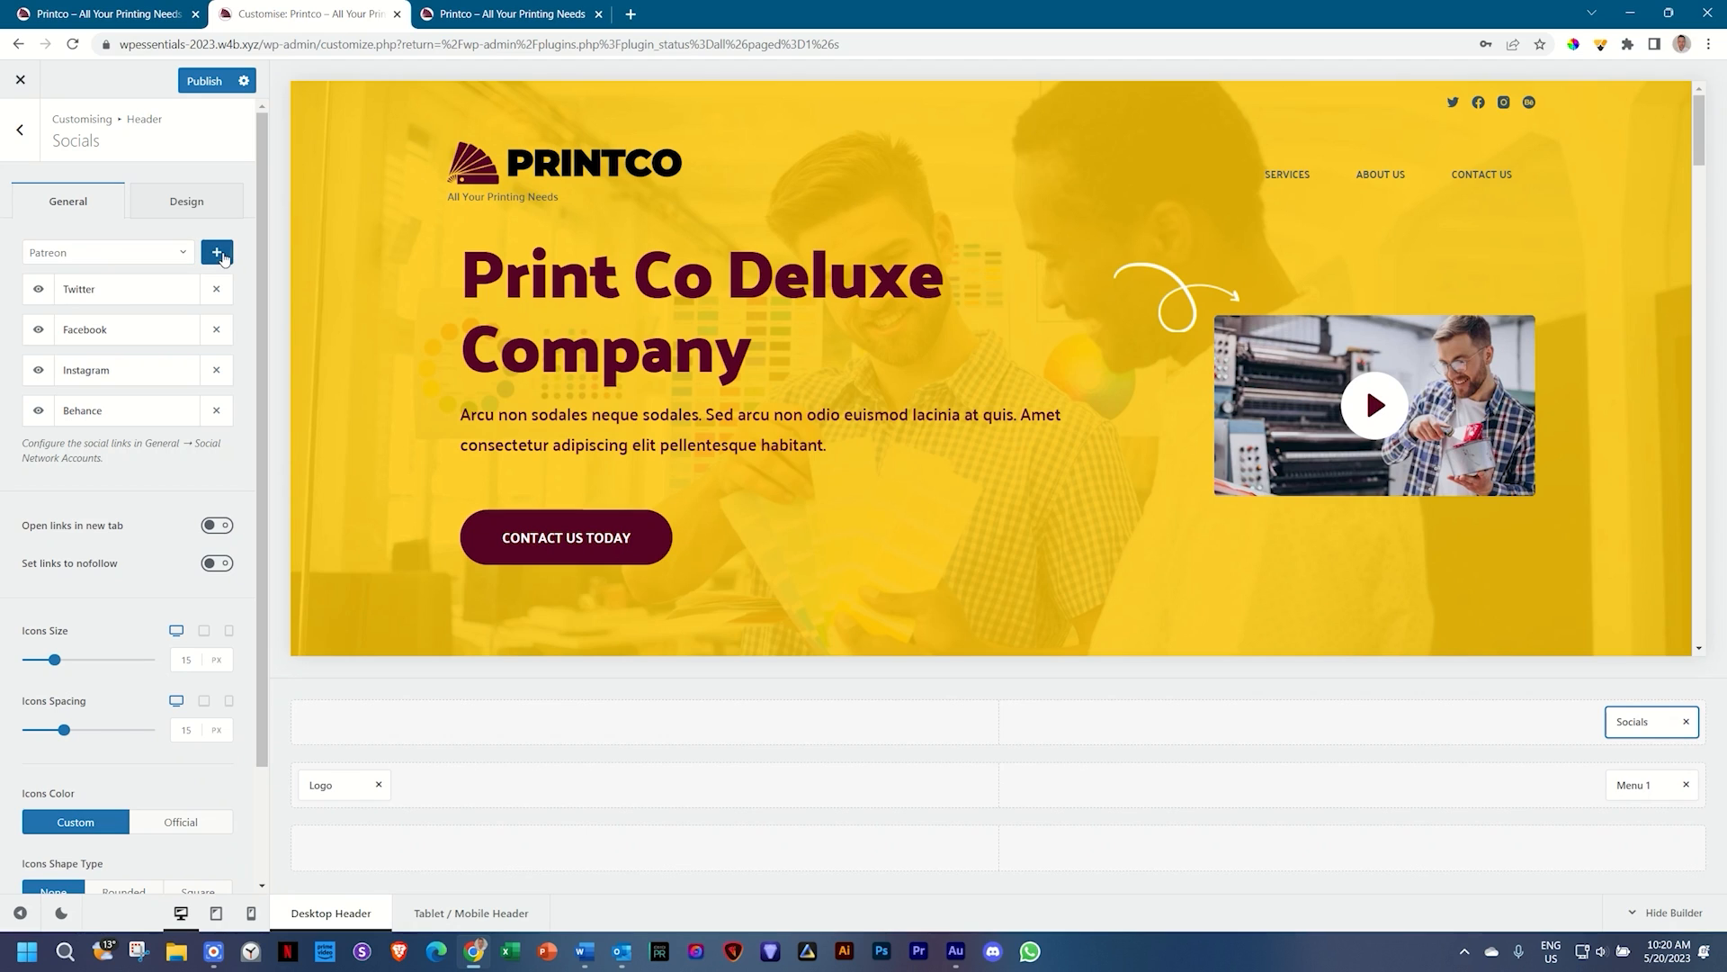
pyautogui.click(216, 253)
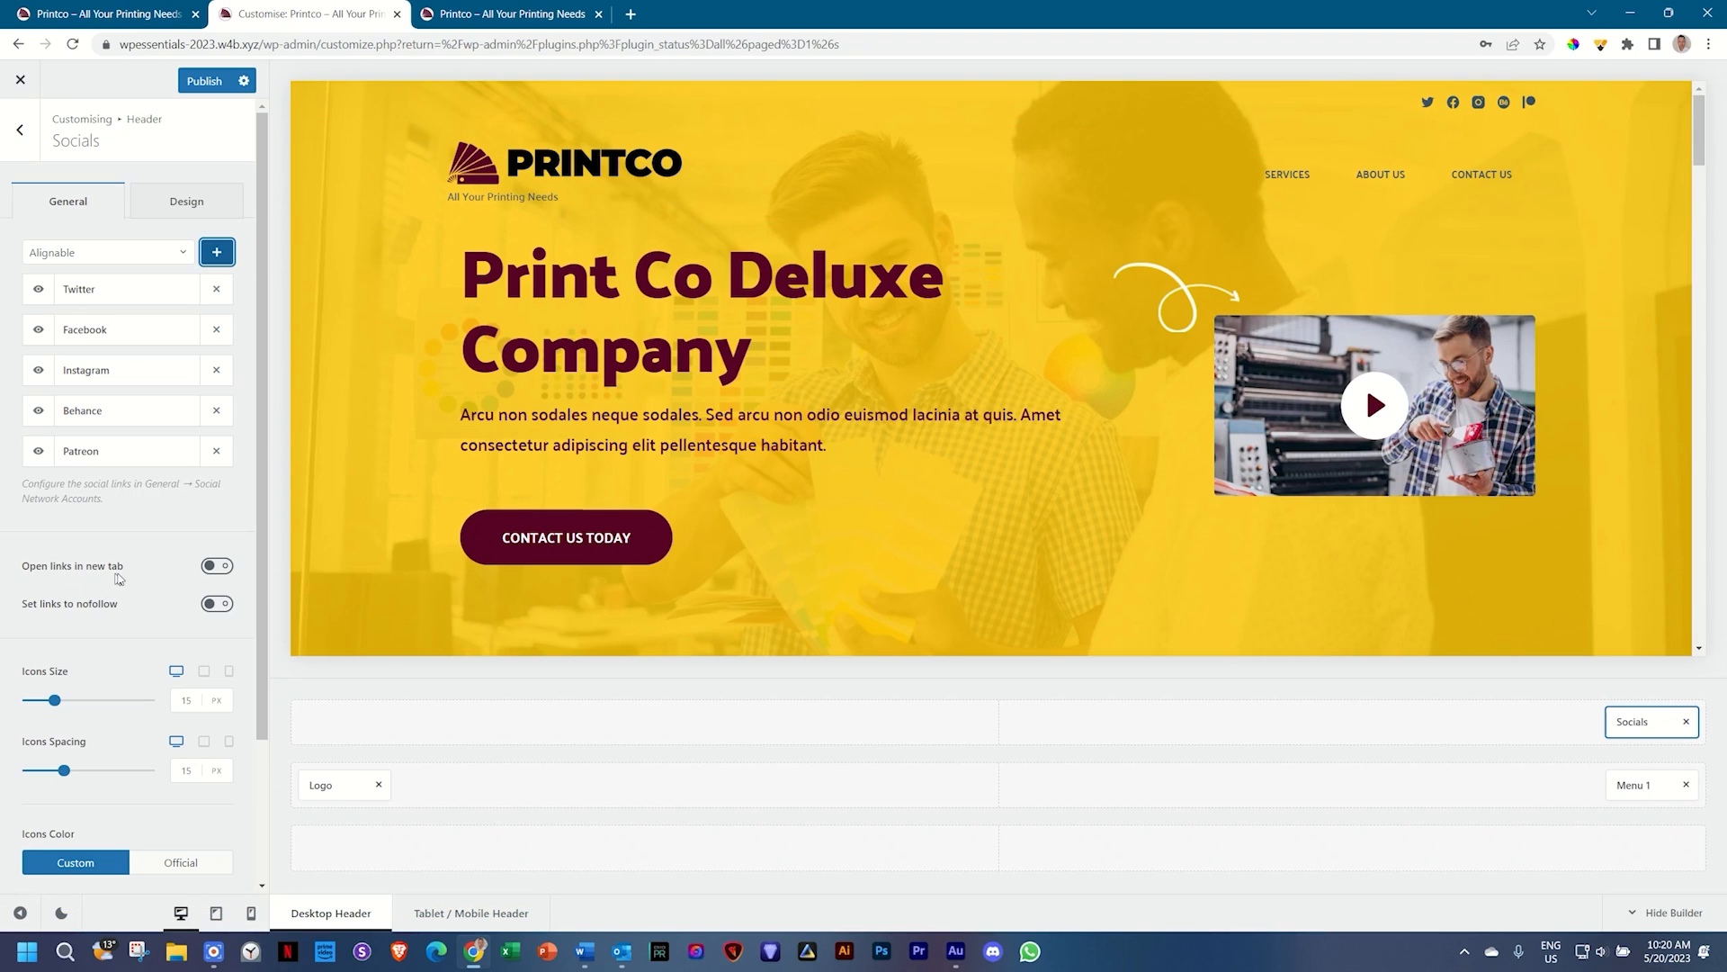
# Step: Make the social links open in a new tab, keeping the icons in custom colours
pyautogui.click(196, 570)
pyautogui.scroll(-1, 135, 592)
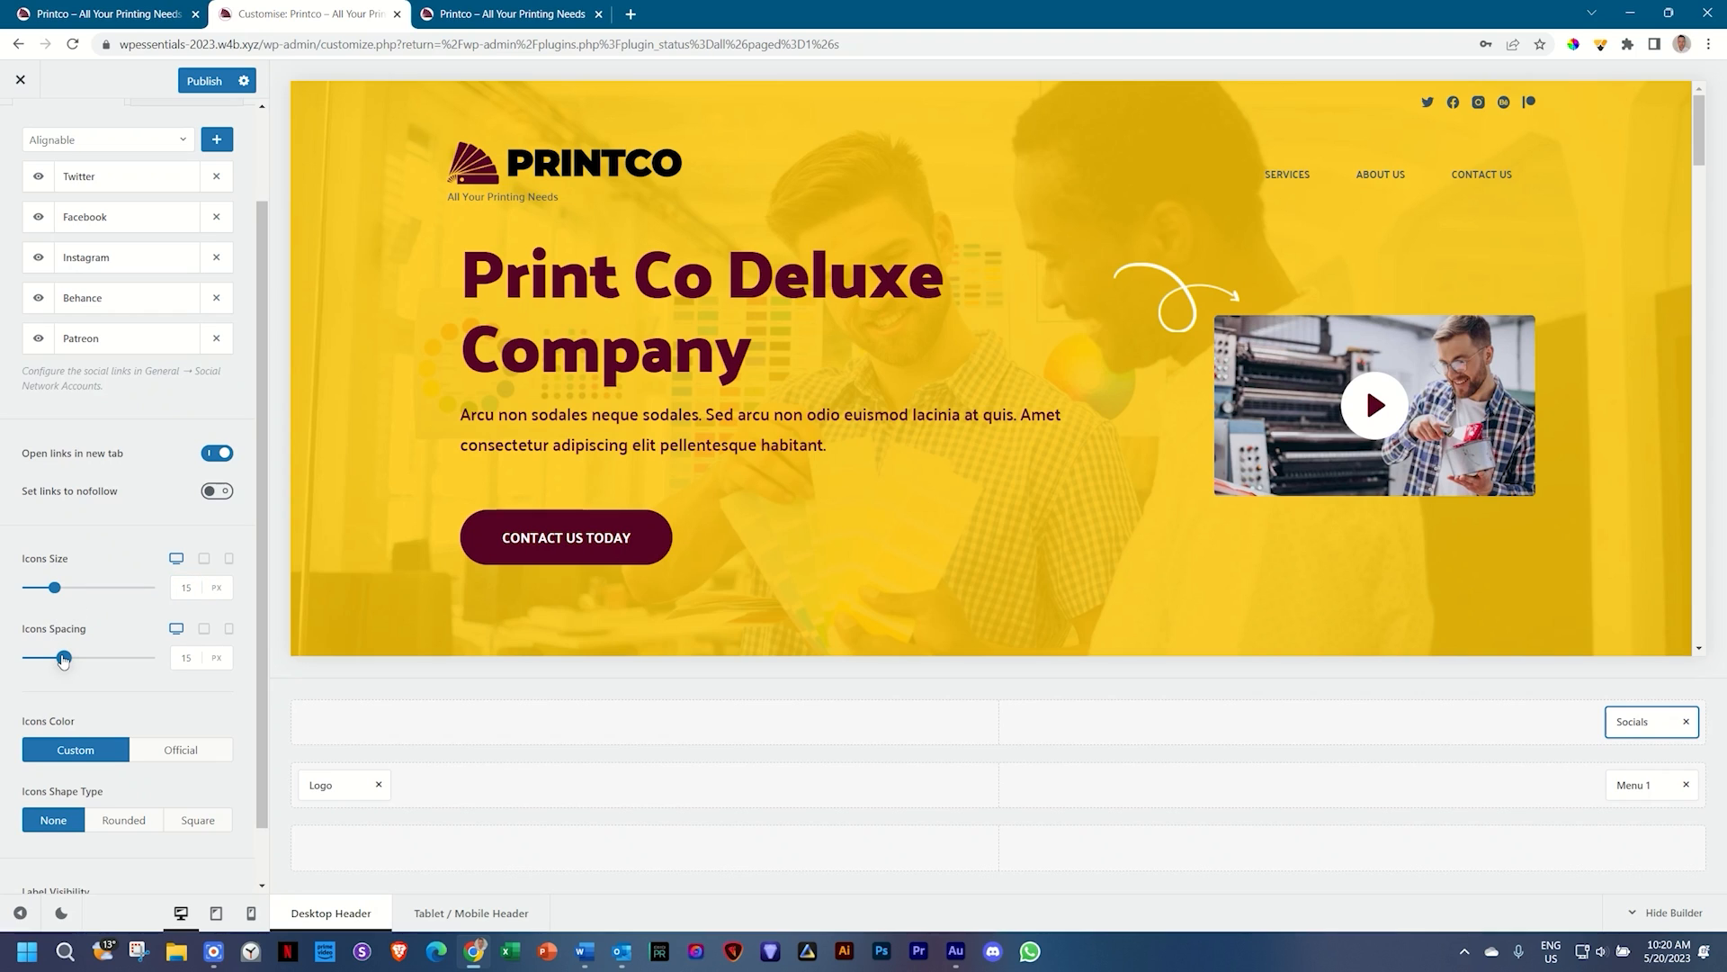
pyautogui.scroll(-1, 103, 688)
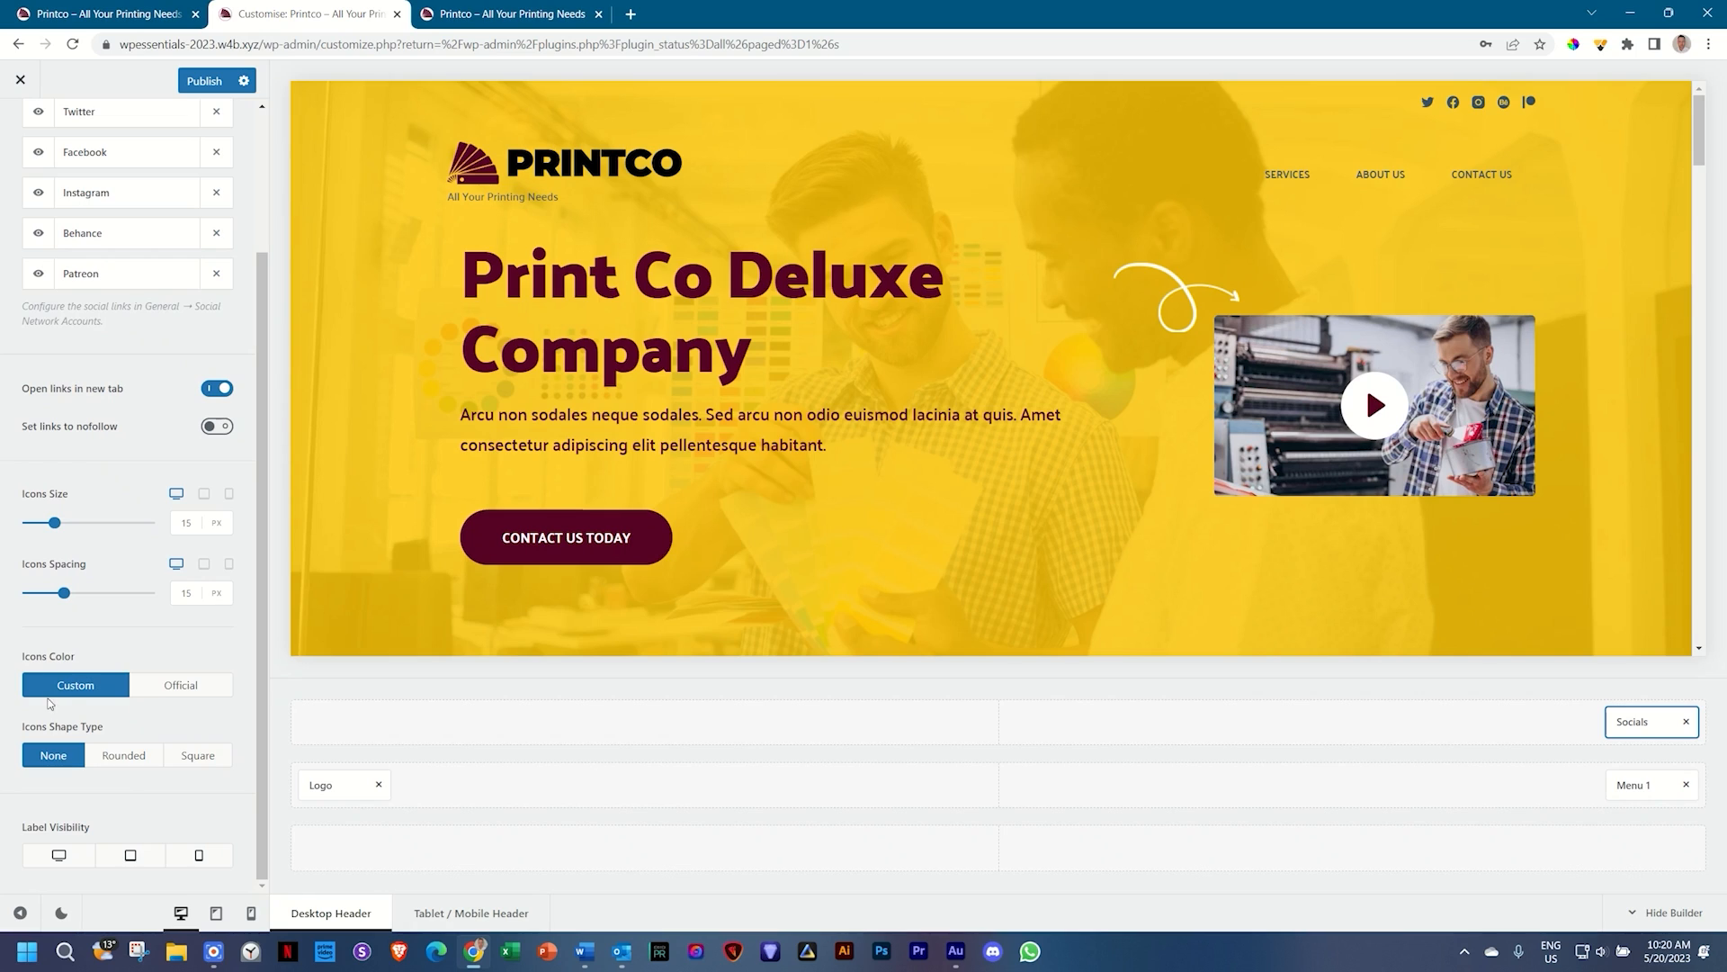
pyautogui.click(164, 689)
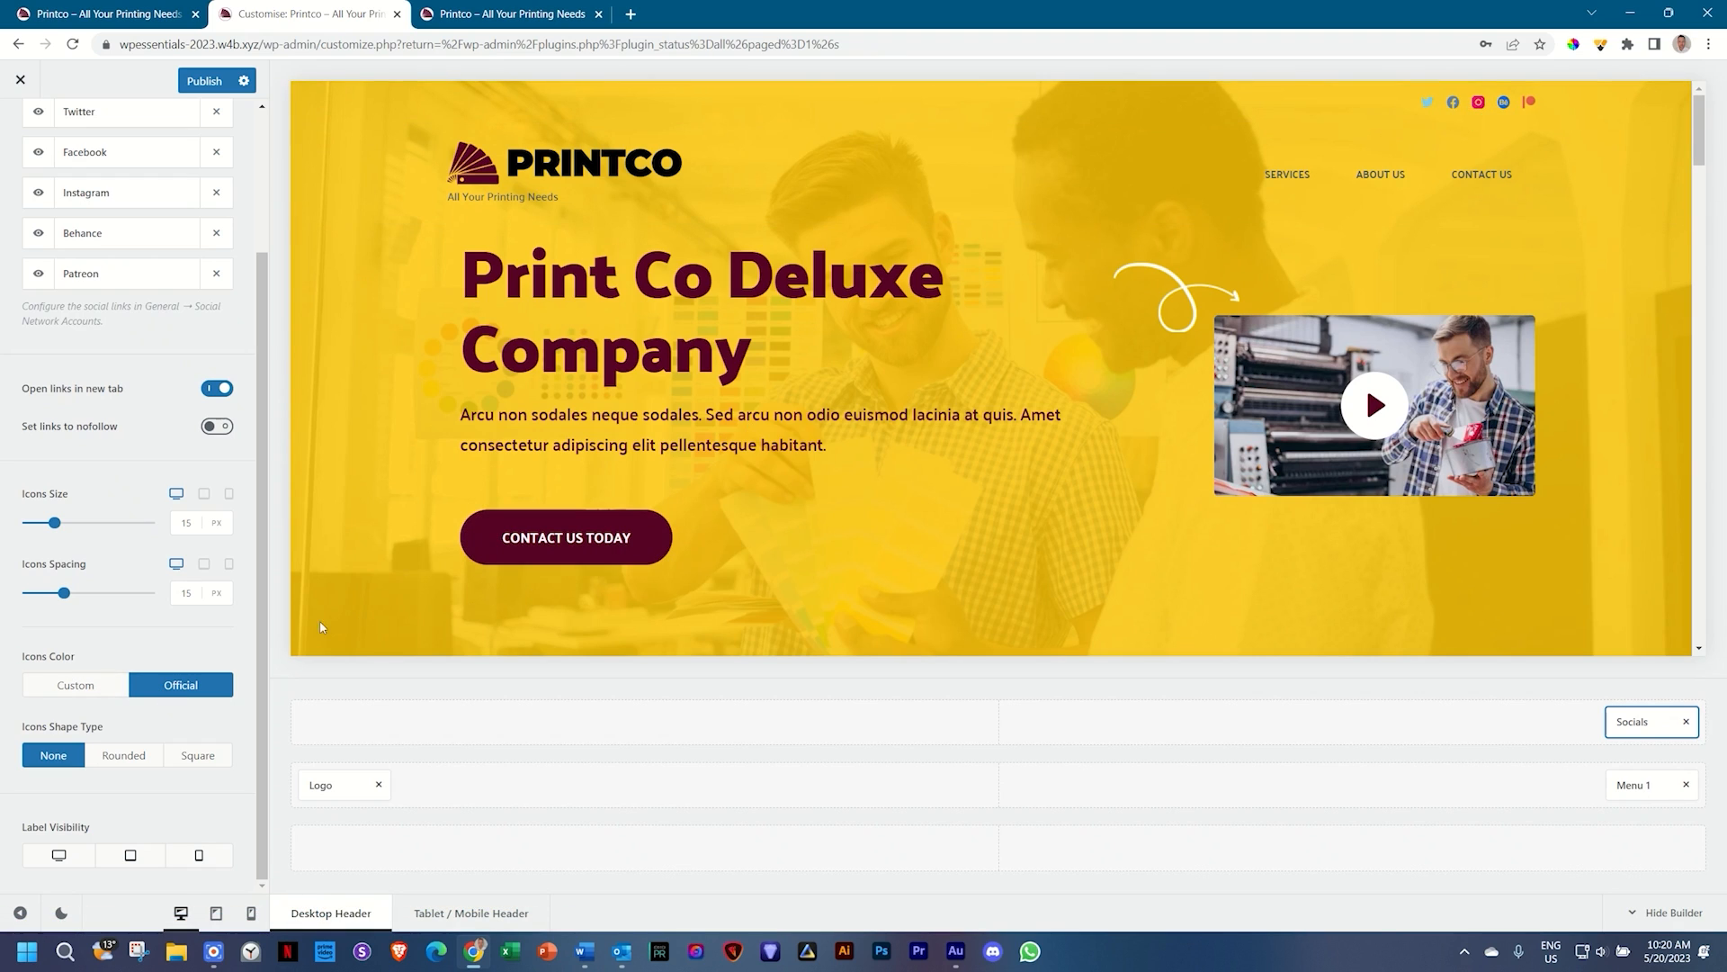
pyautogui.click(87, 688)
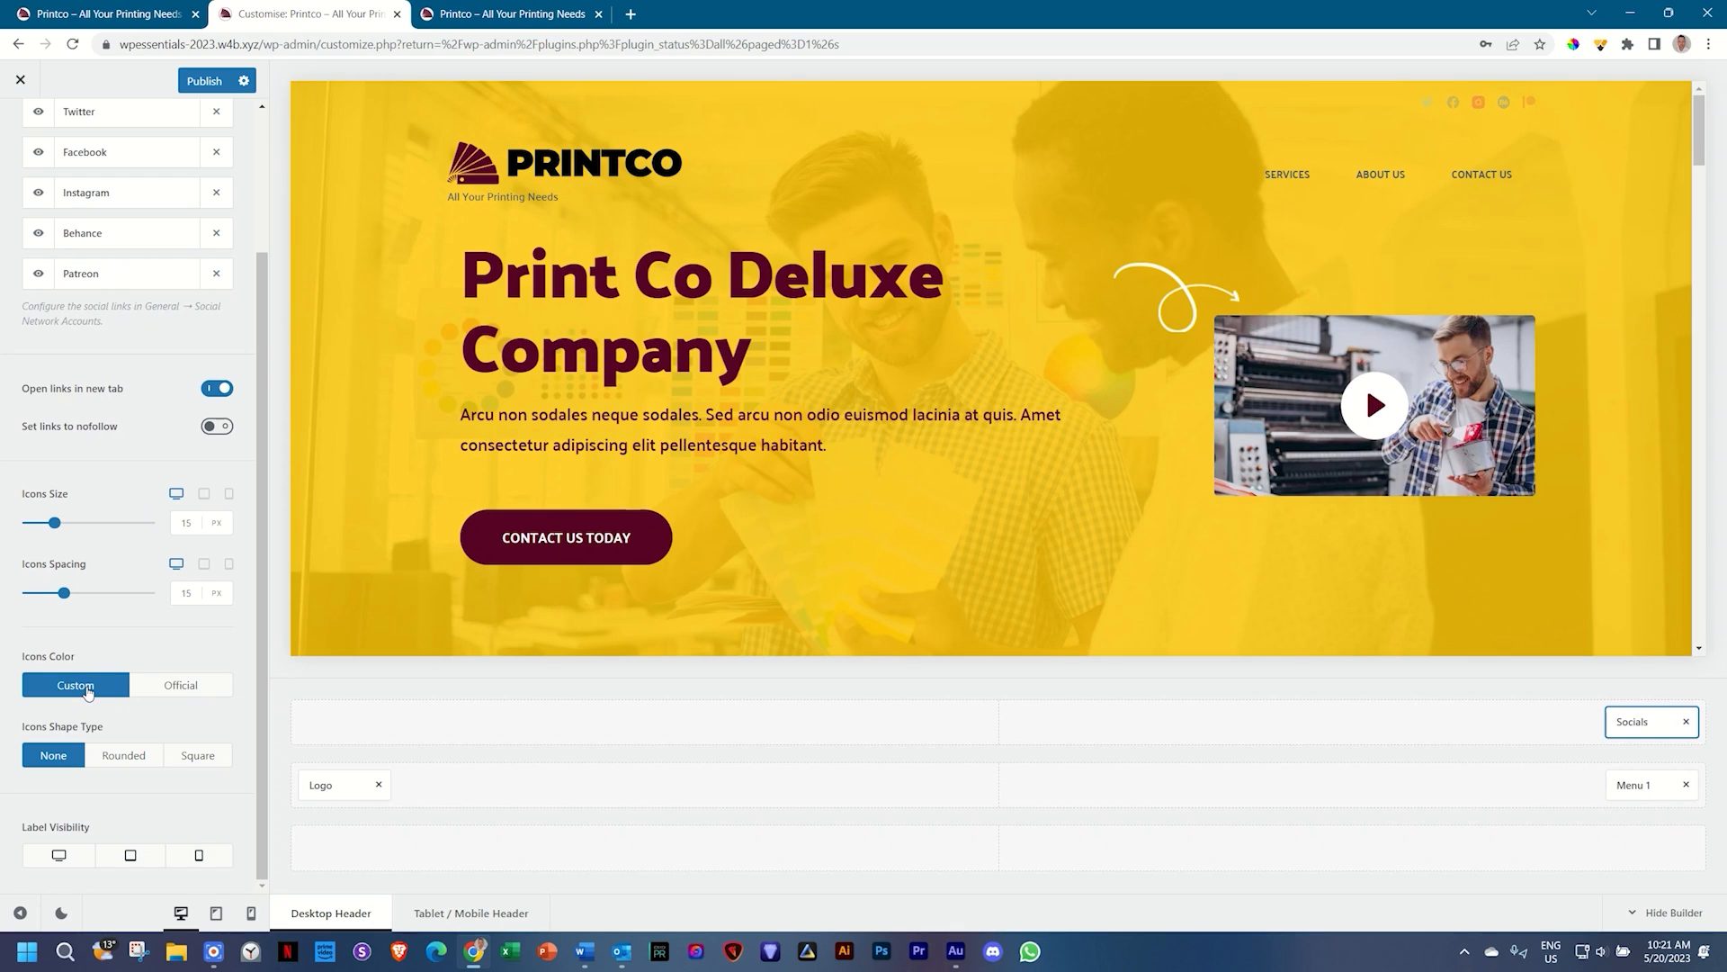
pyautogui.scroll(2, 87, 688)
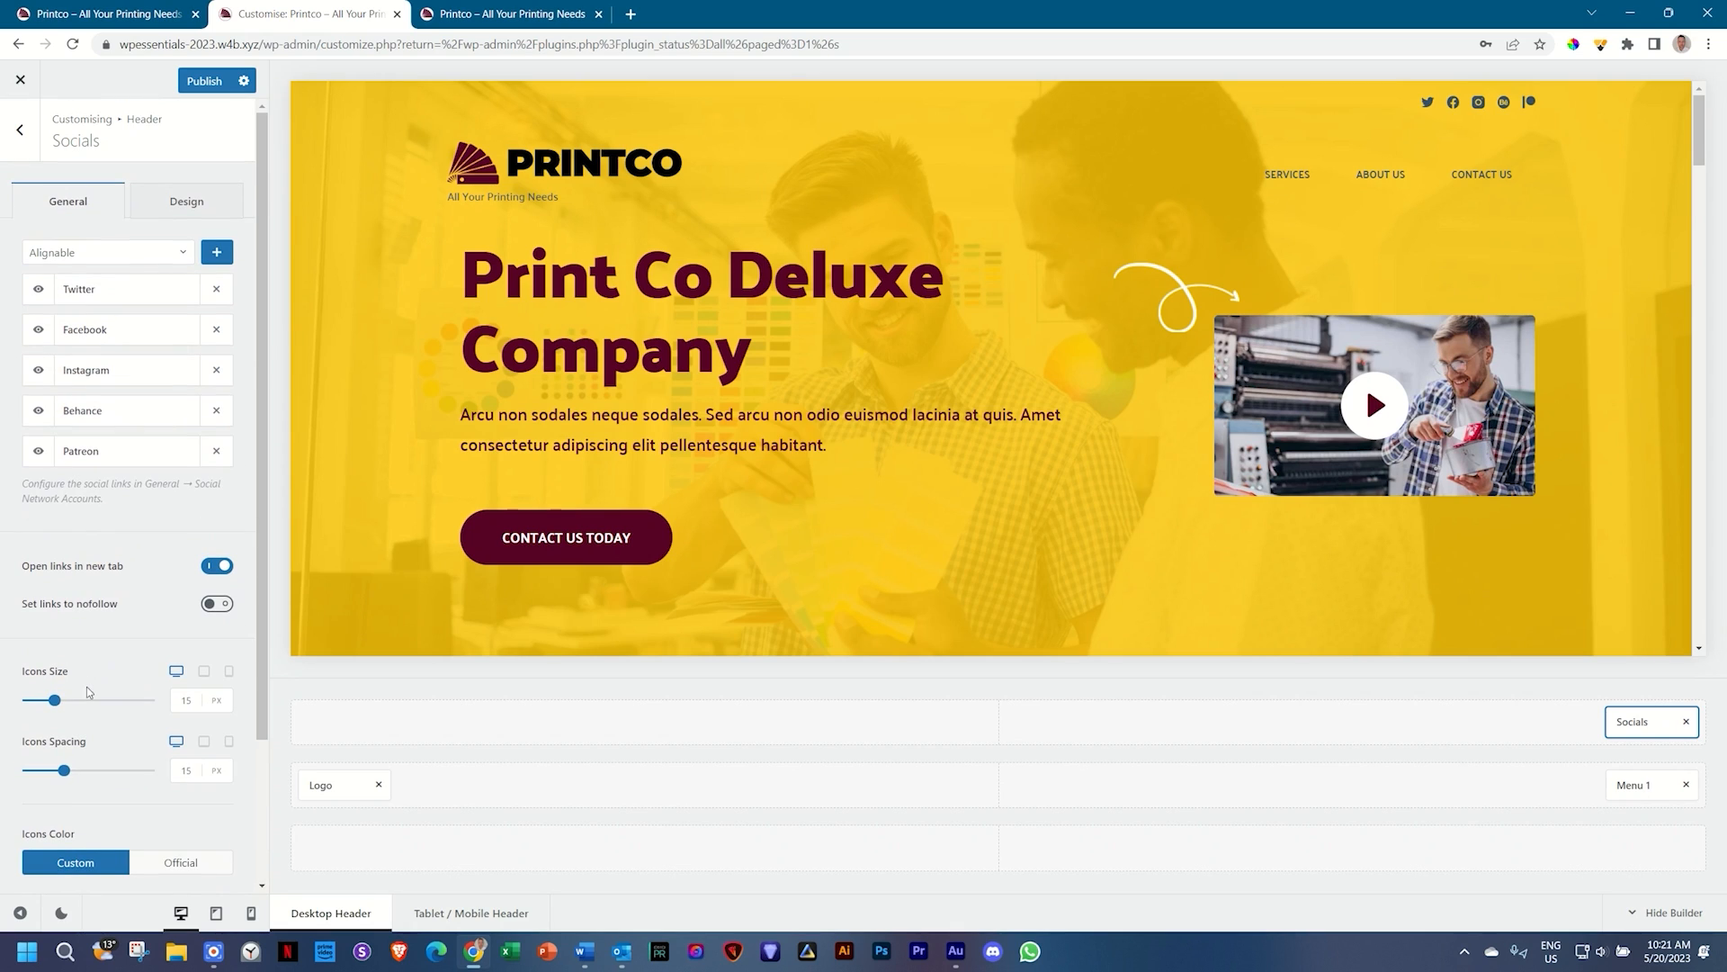
# Step: Open the socials Design settings and copy maroon code 560224 from the Word colour table
pyautogui.click(190, 206)
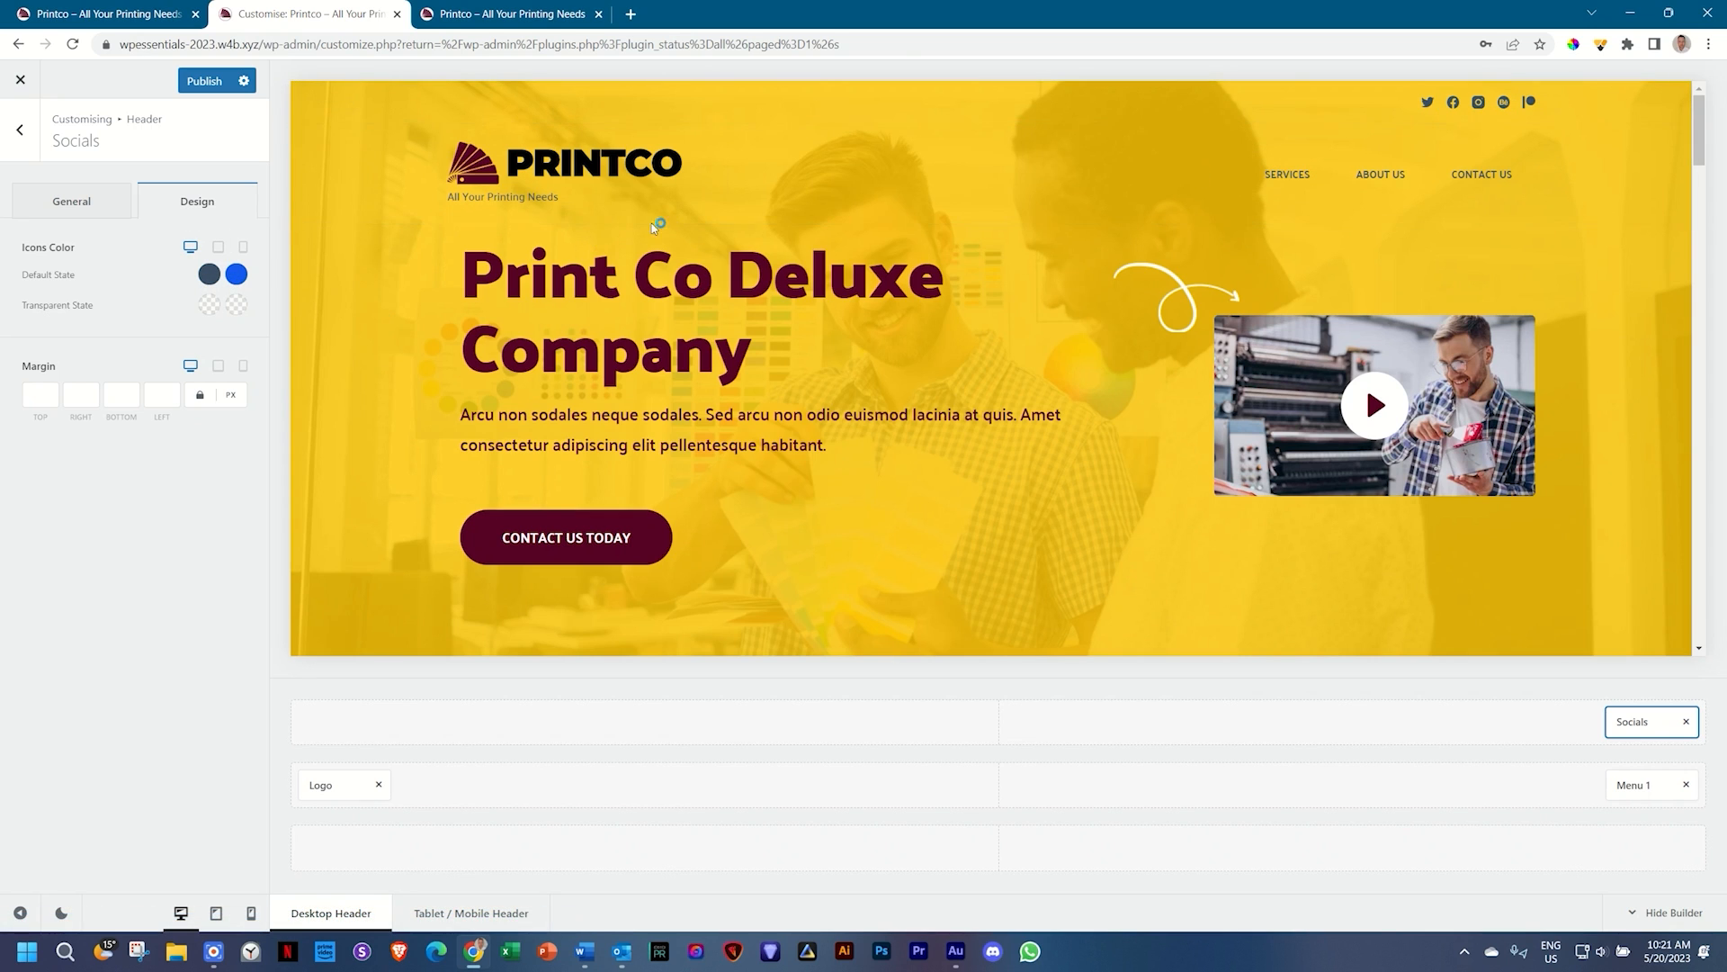
pyautogui.click(585, 951)
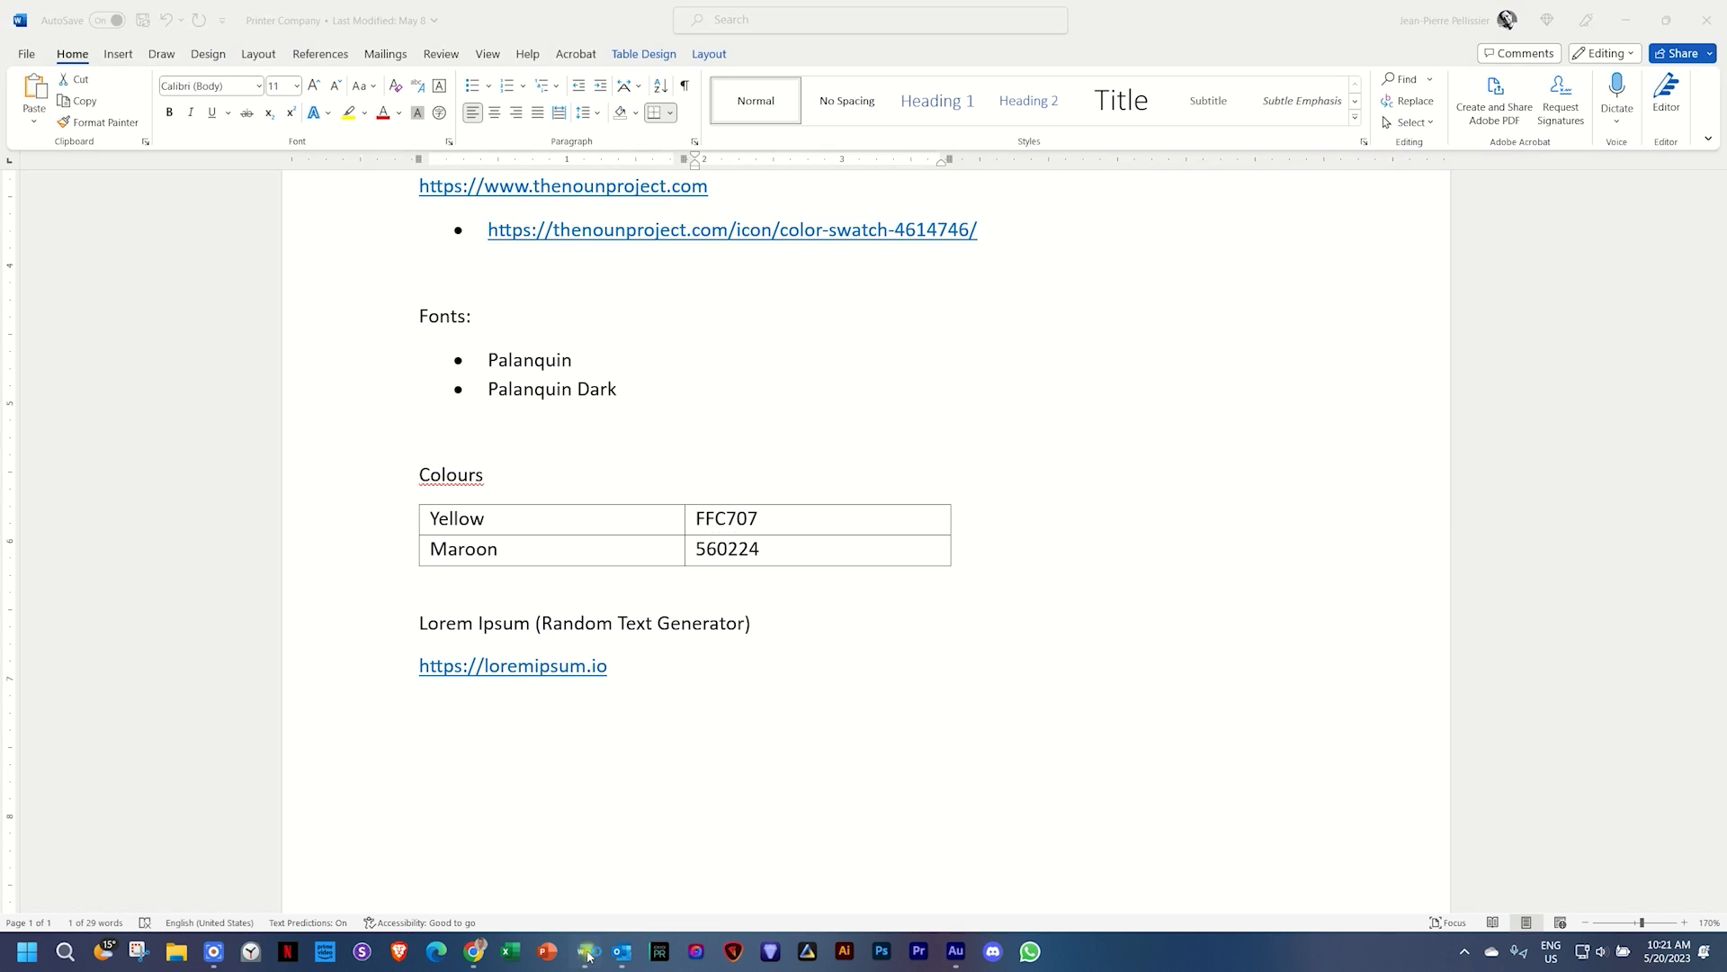
pyautogui.click(604, 541)
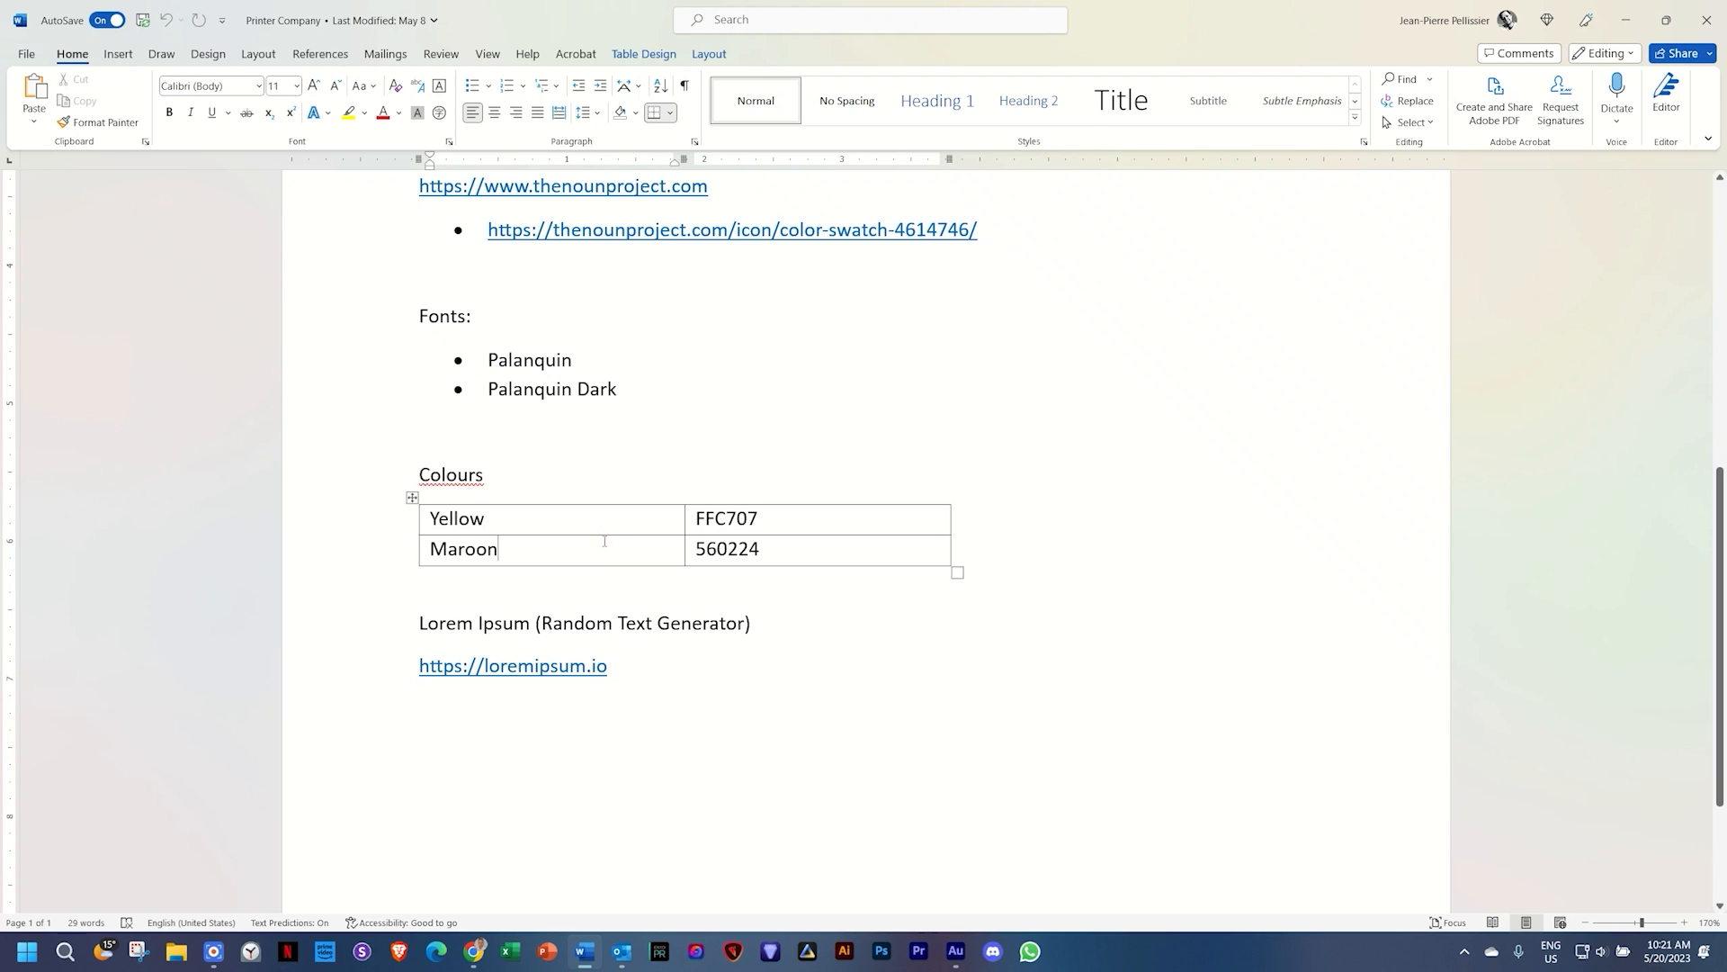
pyautogui.press('Tab')
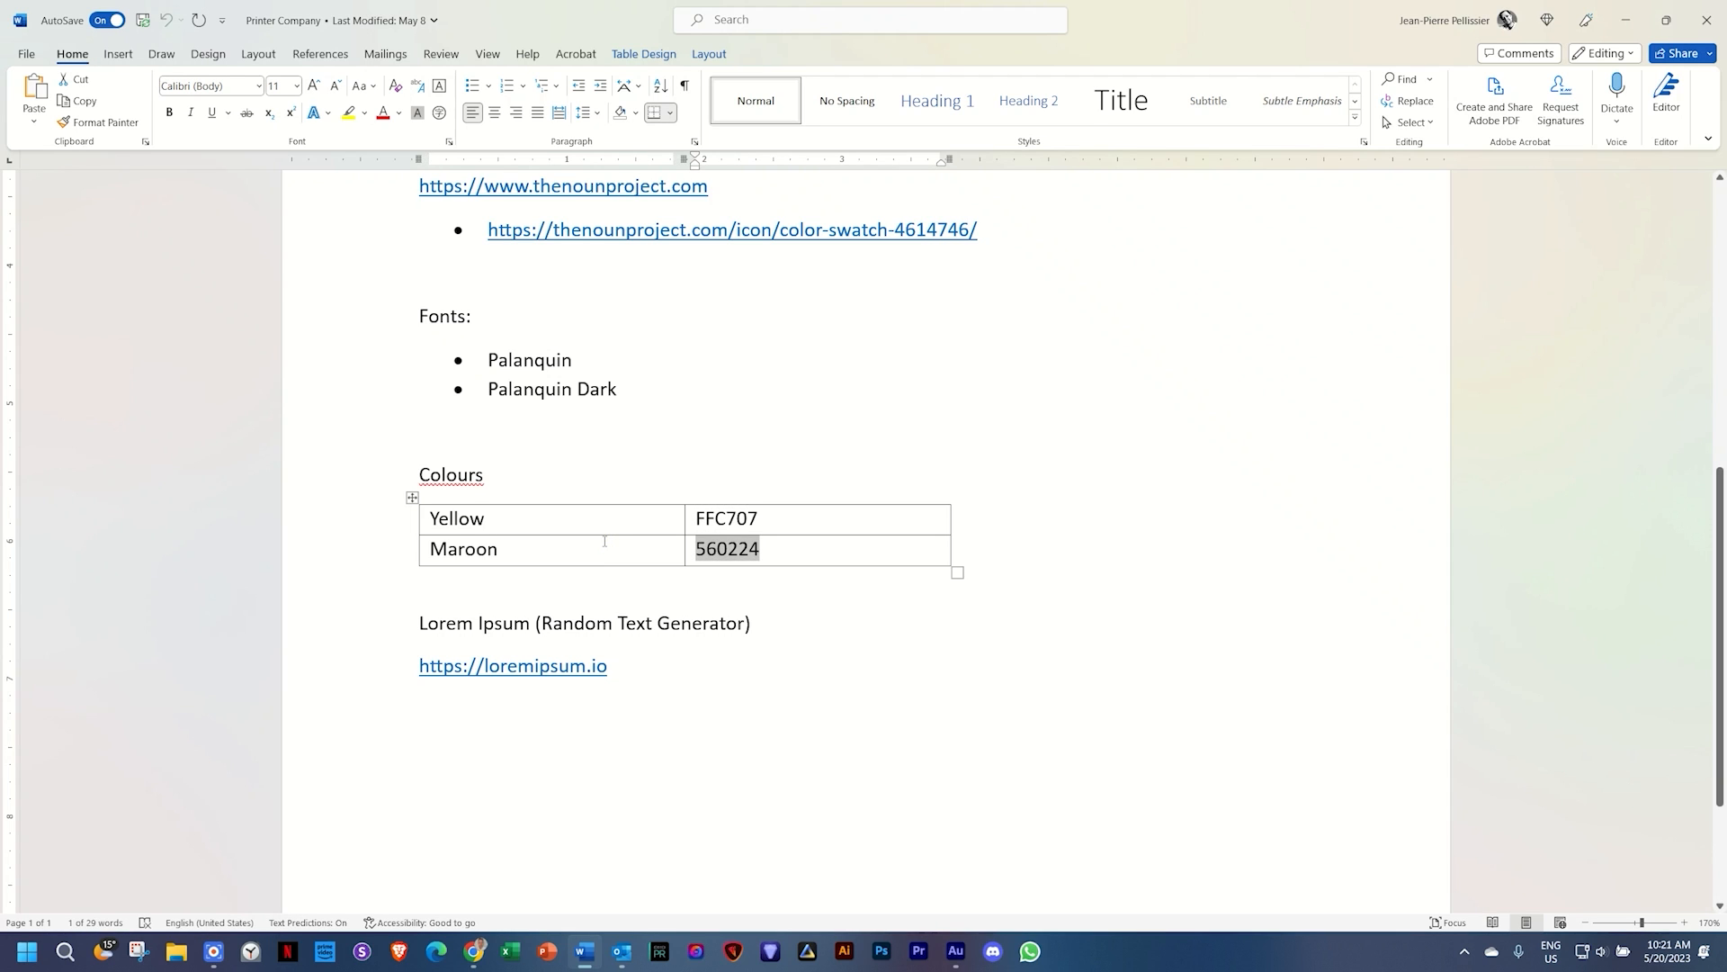
pyautogui.hotkey('alt', 'Tab')
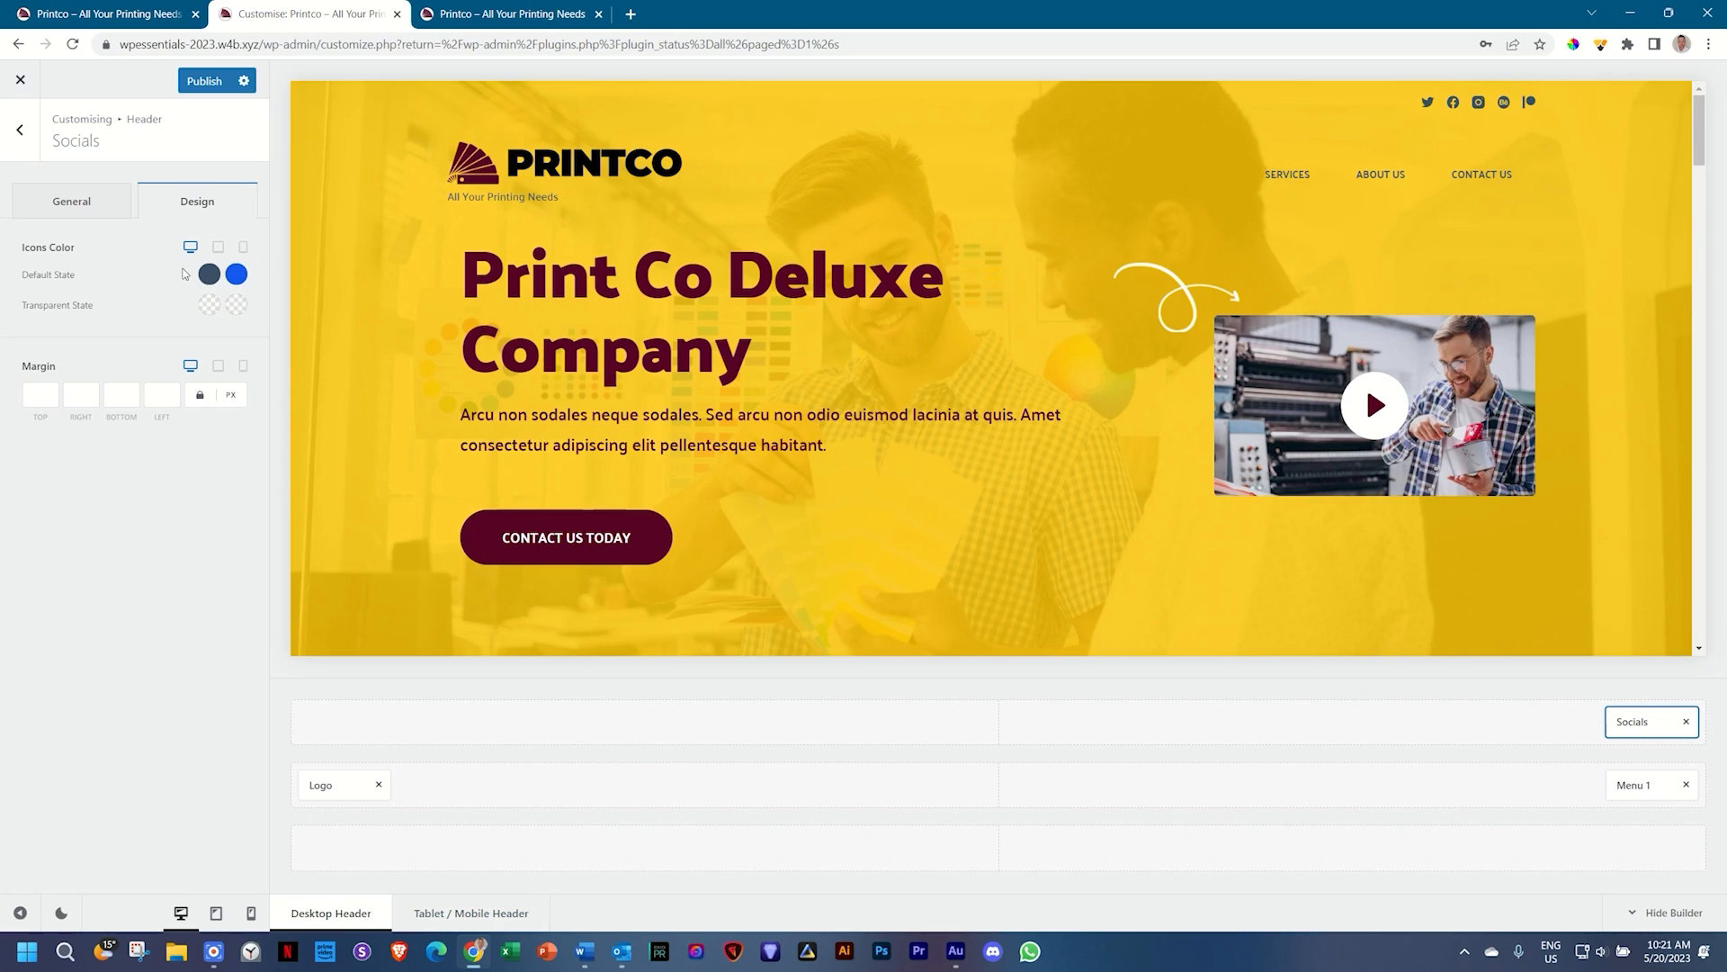
pyautogui.click(210, 275)
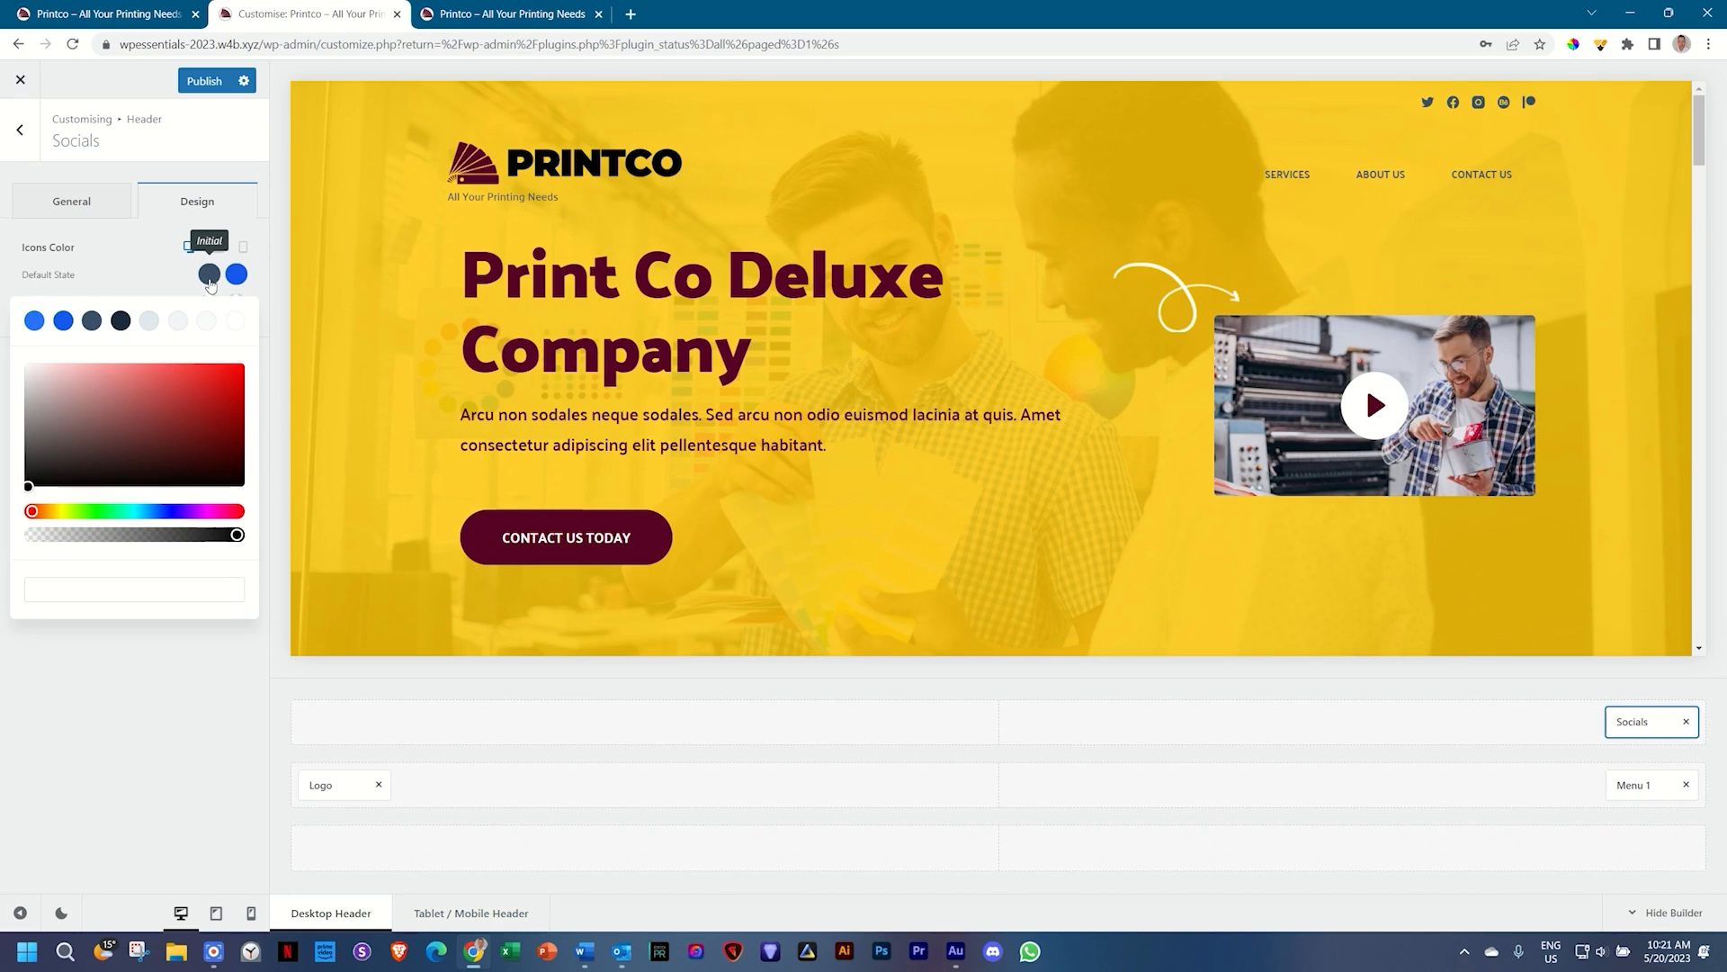
pyautogui.click(77, 590)
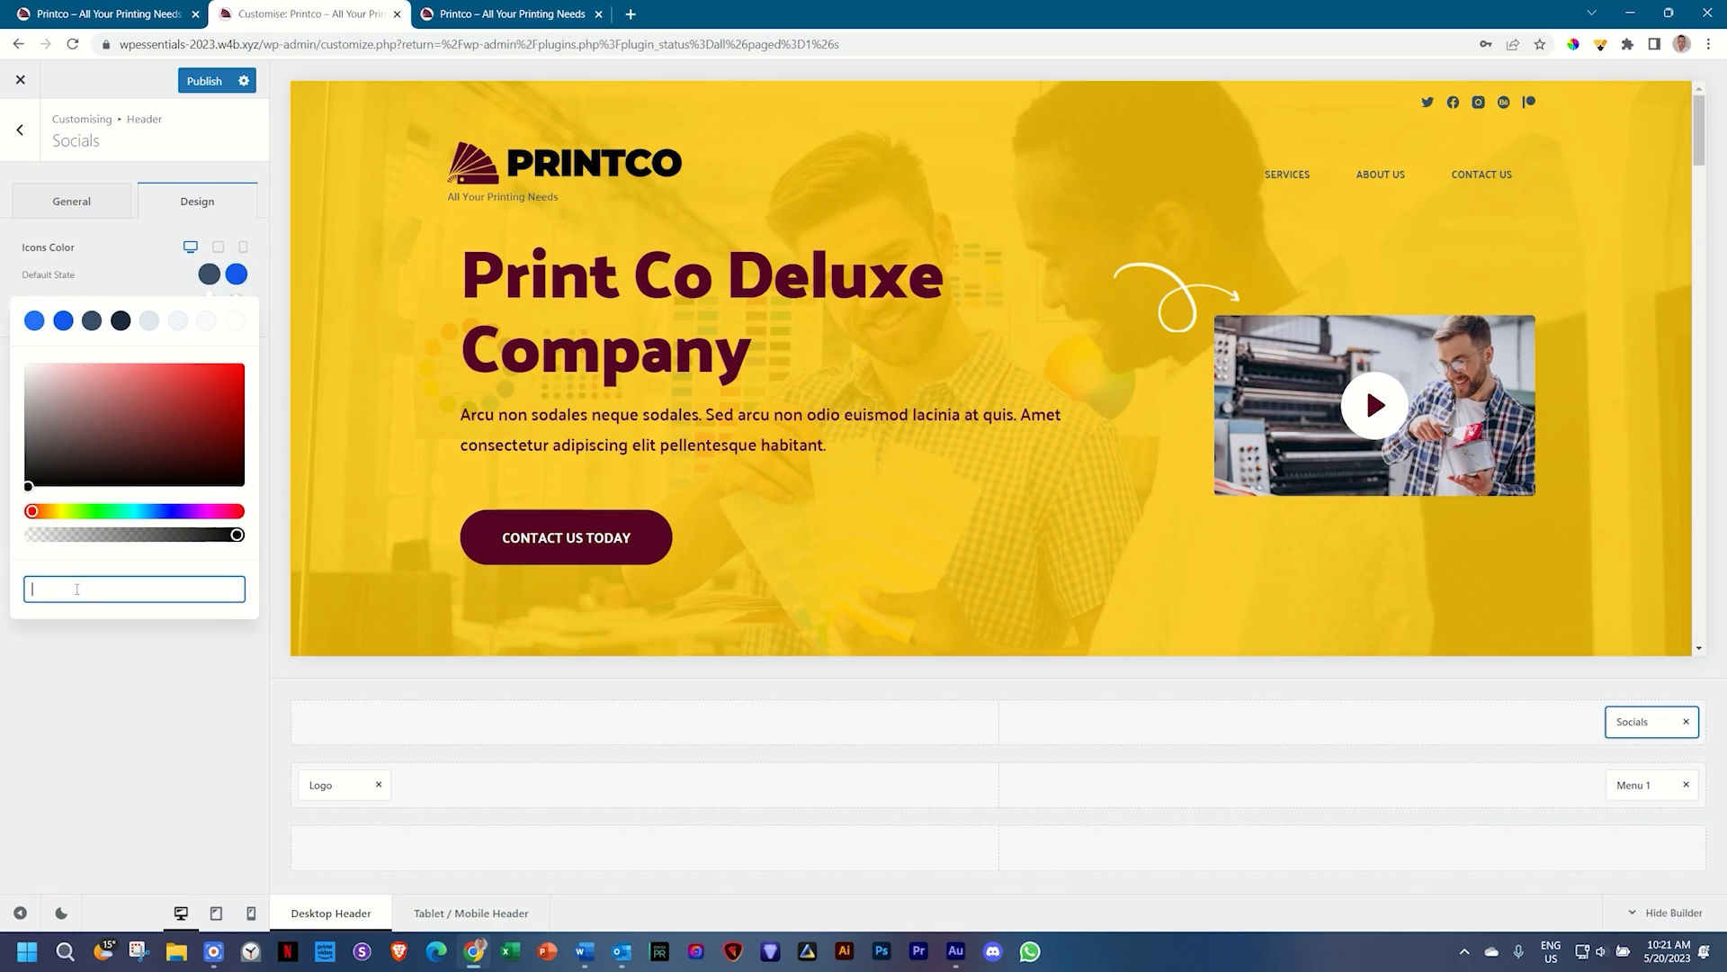
pyautogui.write('#560224')
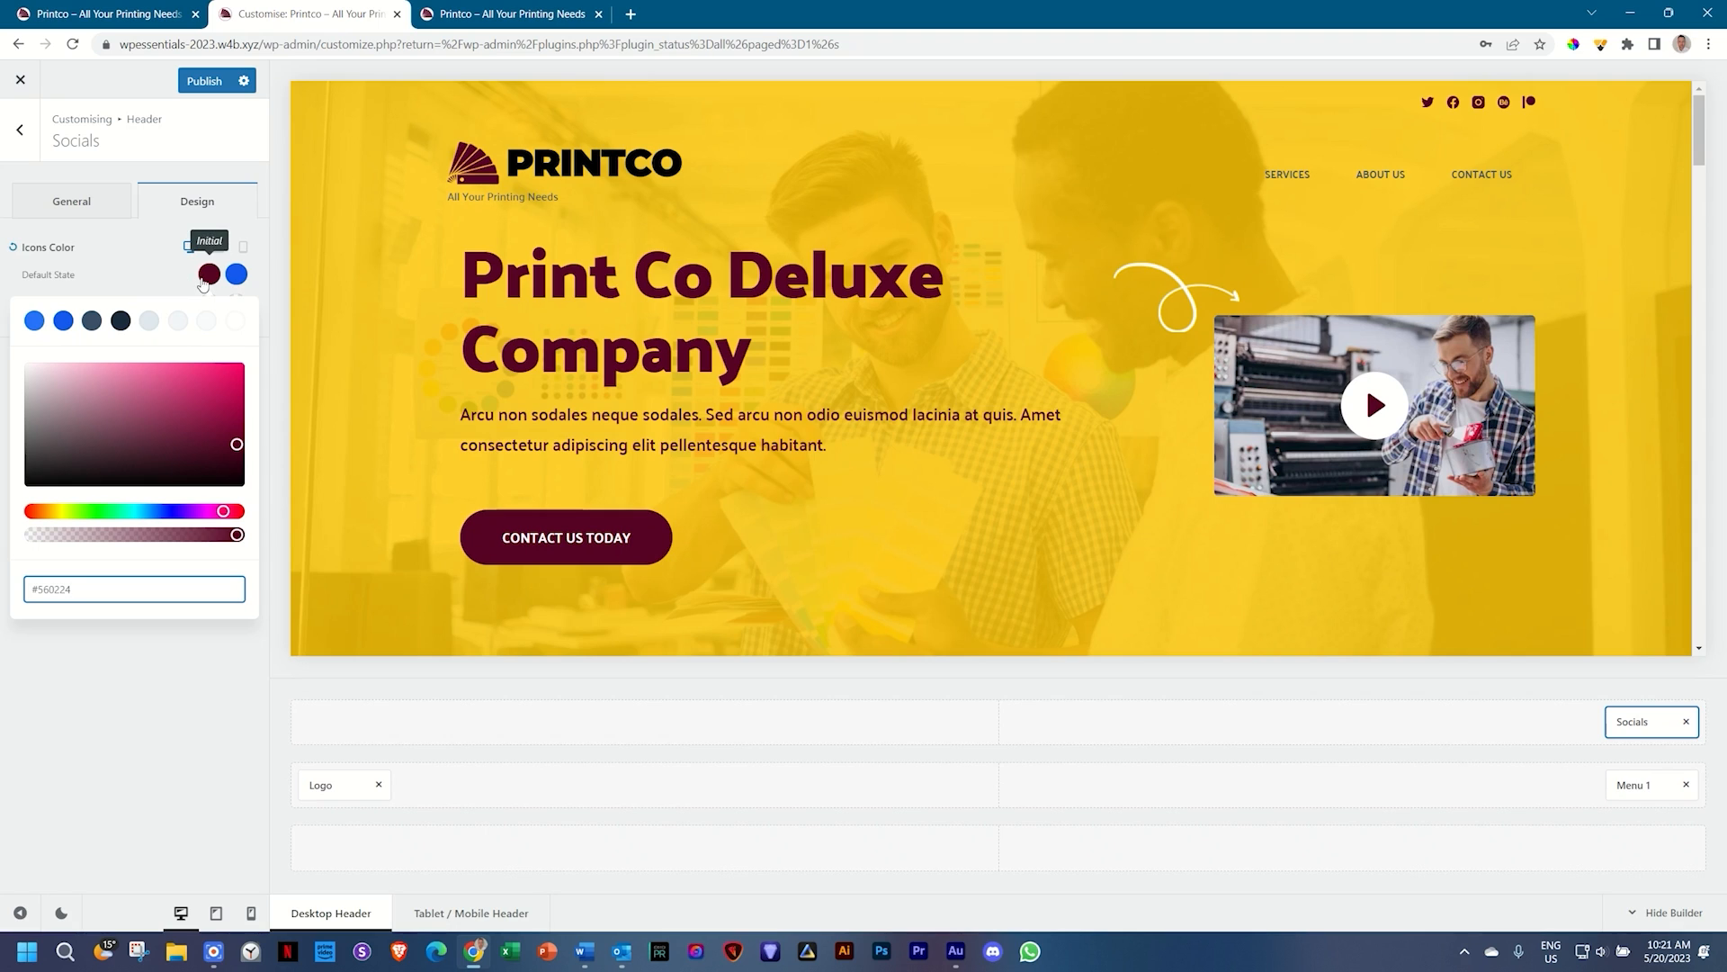
pyautogui.click(175, 277)
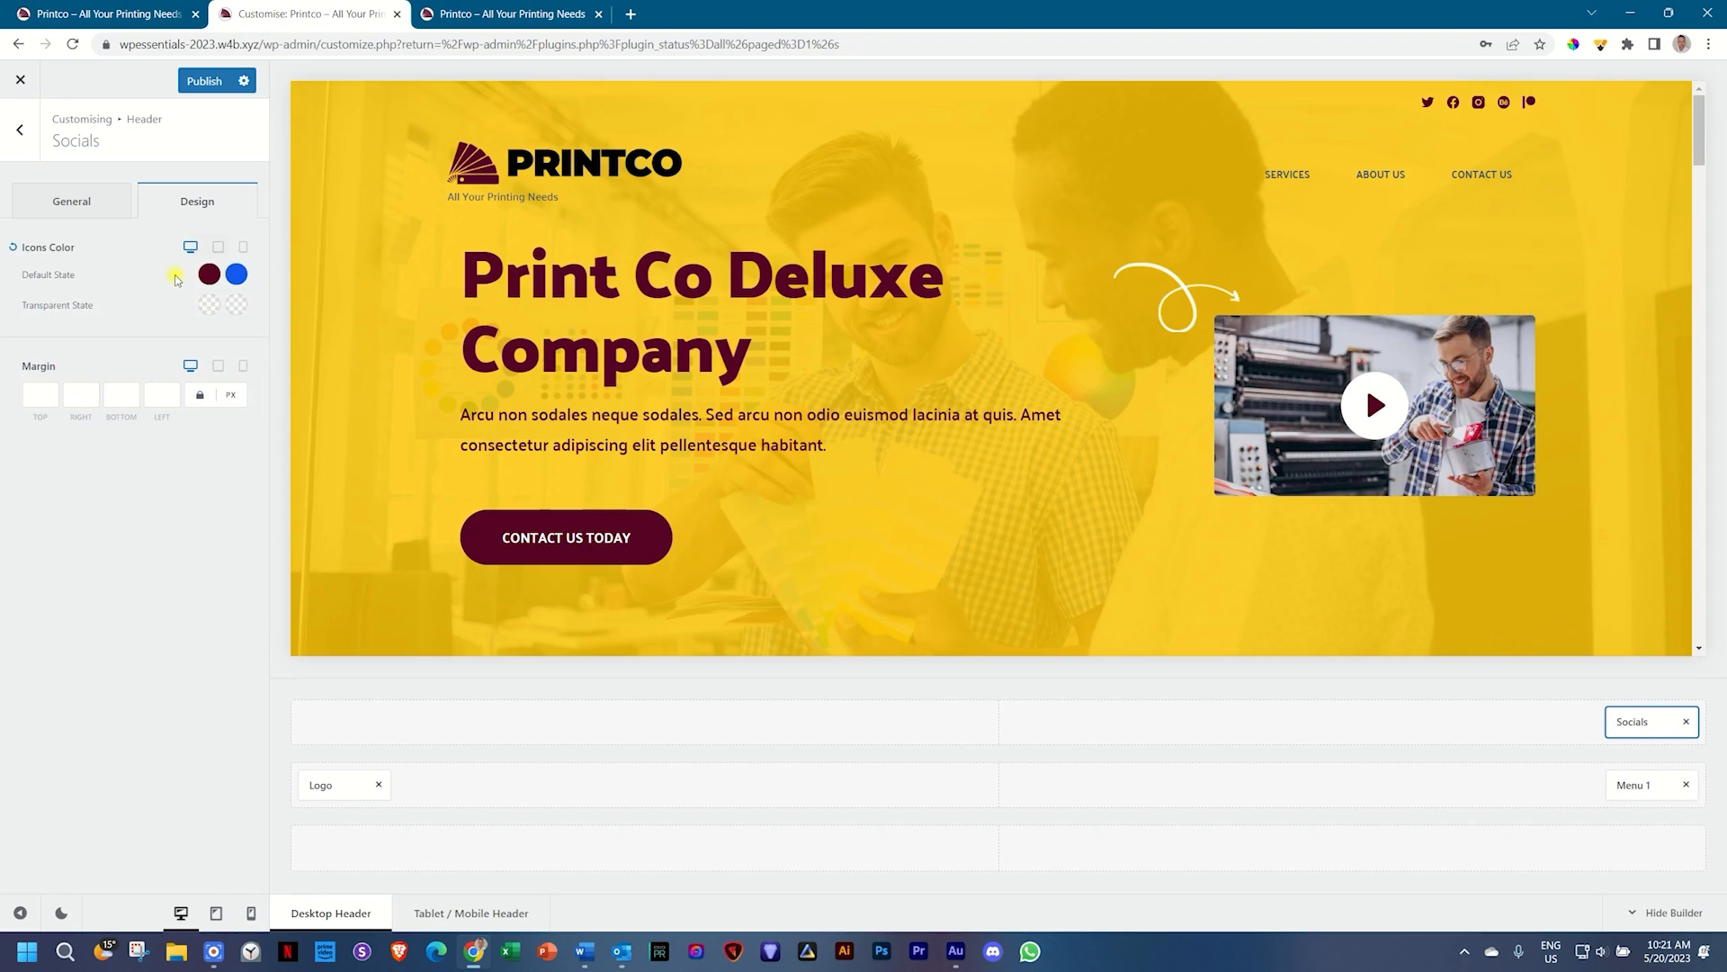
pyautogui.click(237, 274)
pyautogui.moveTo(39, 467); pyautogui.dragTo(3, 327)
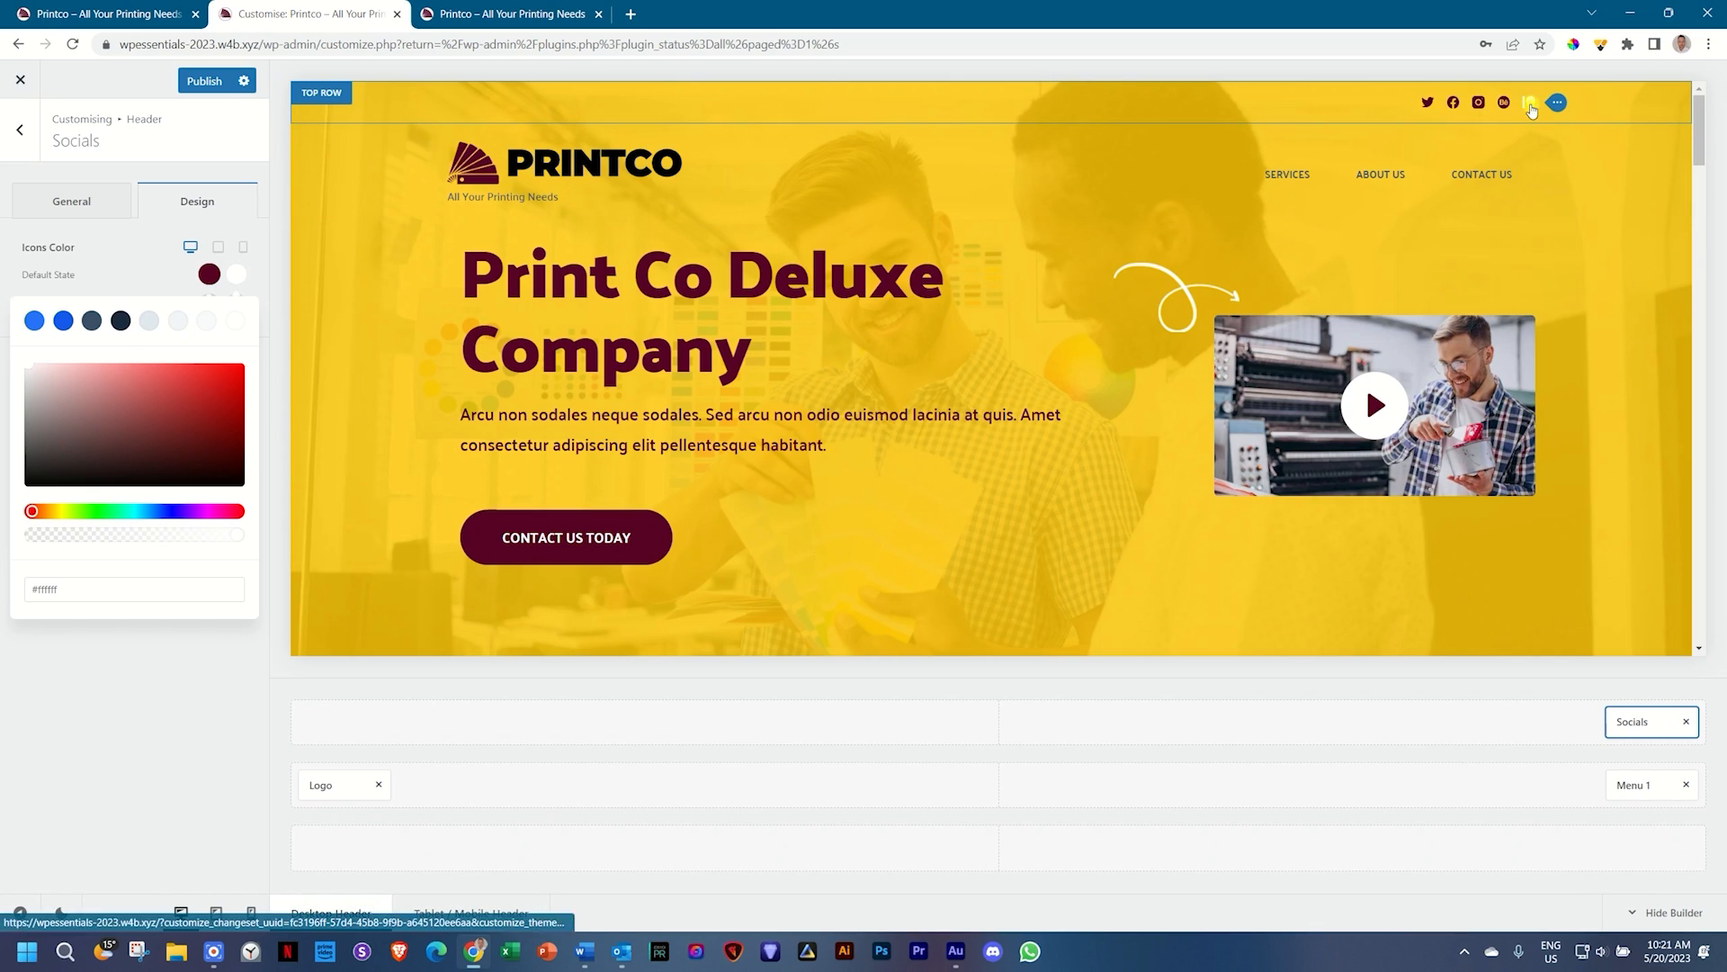
pyautogui.click(174, 272)
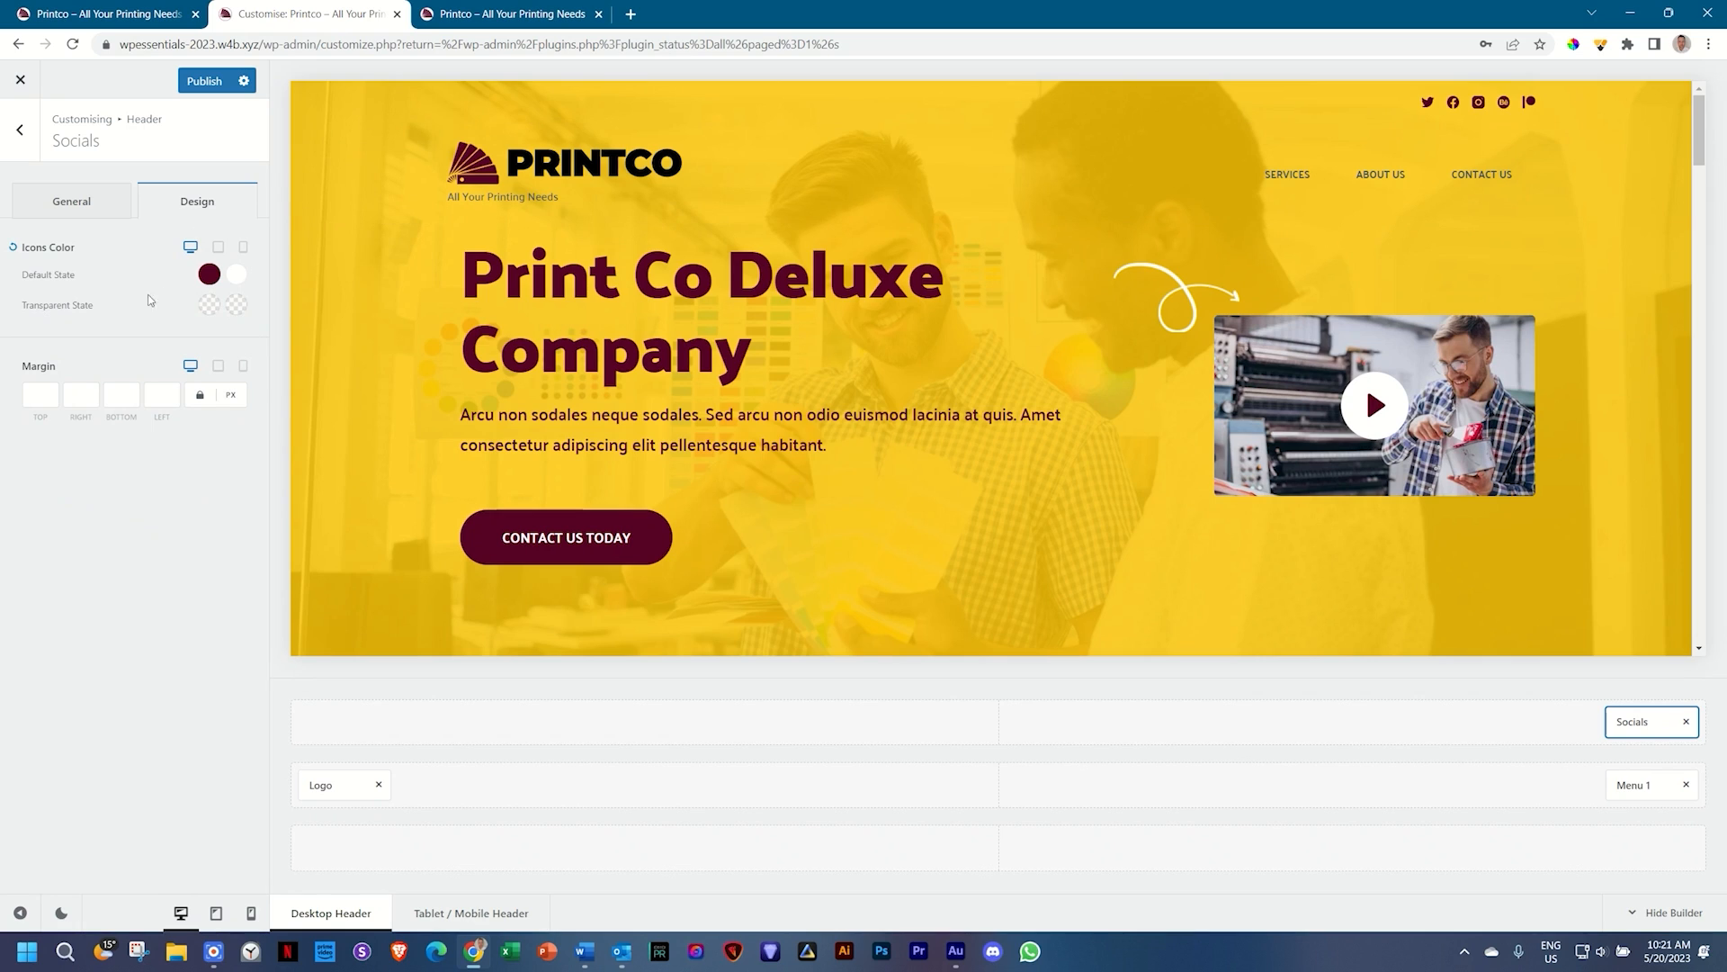
pyautogui.click(81, 204)
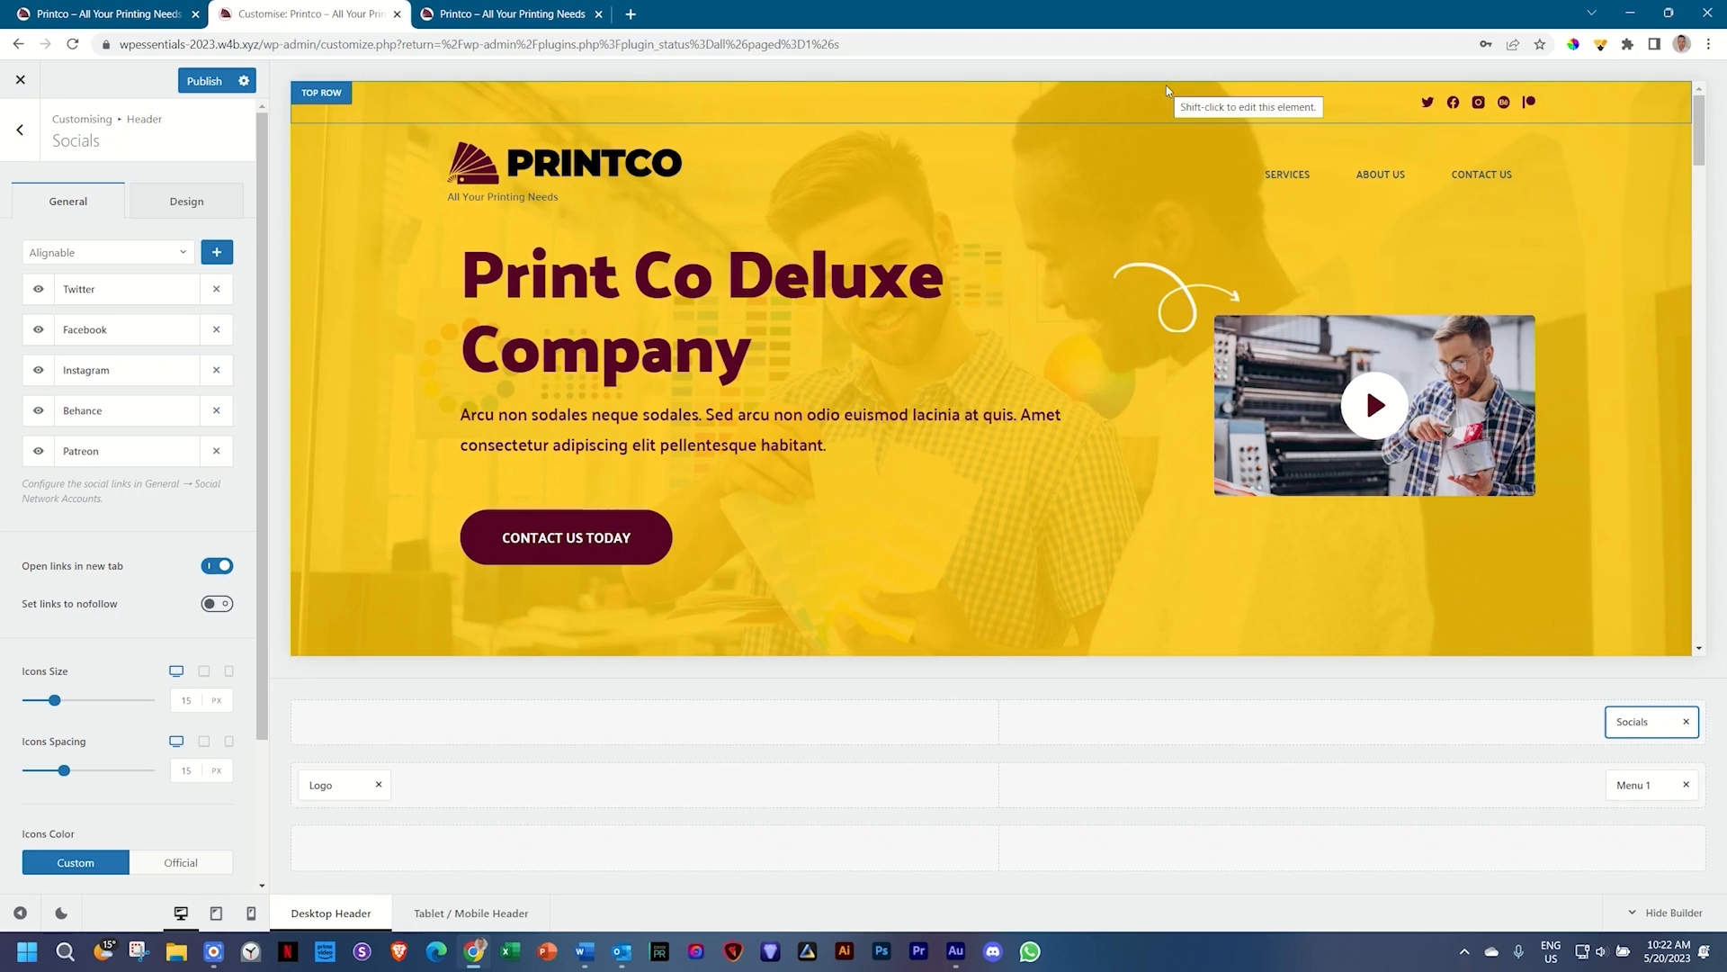
# Step: Change the top row minimum height from 50 to 35 px and the main row's from 120 to 80 px
pyautogui.click(329, 95)
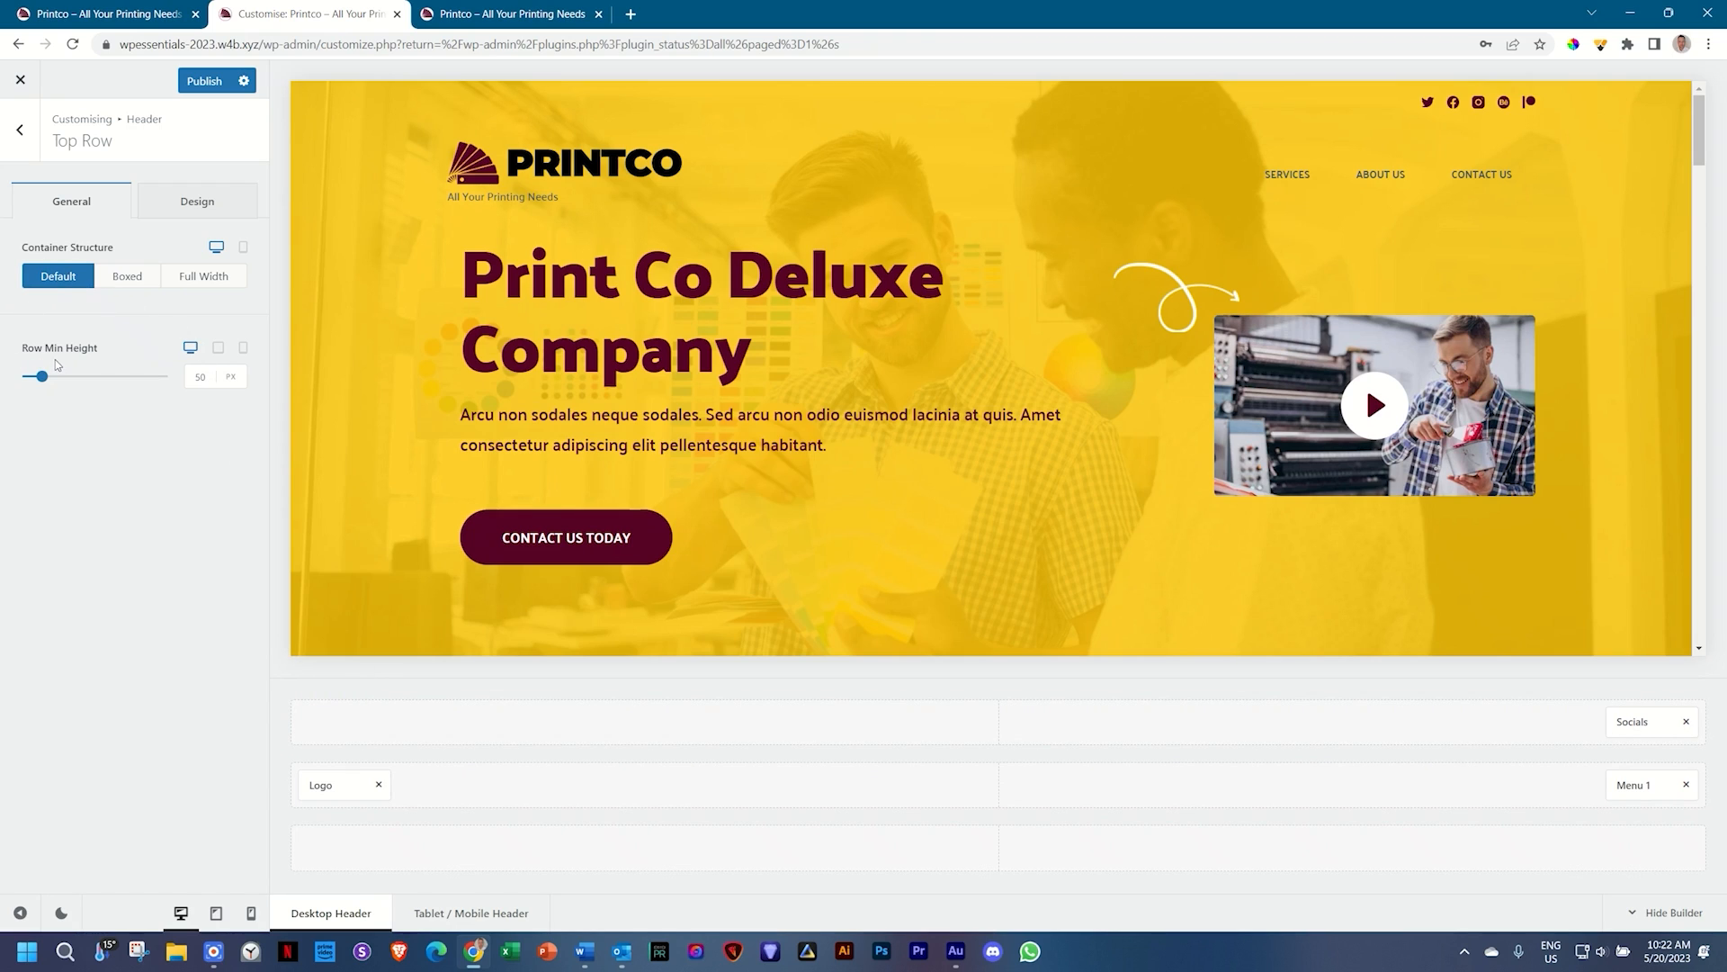
pyautogui.click(207, 380)
pyautogui.doubleClick(200, 377)
pyautogui.write('35')
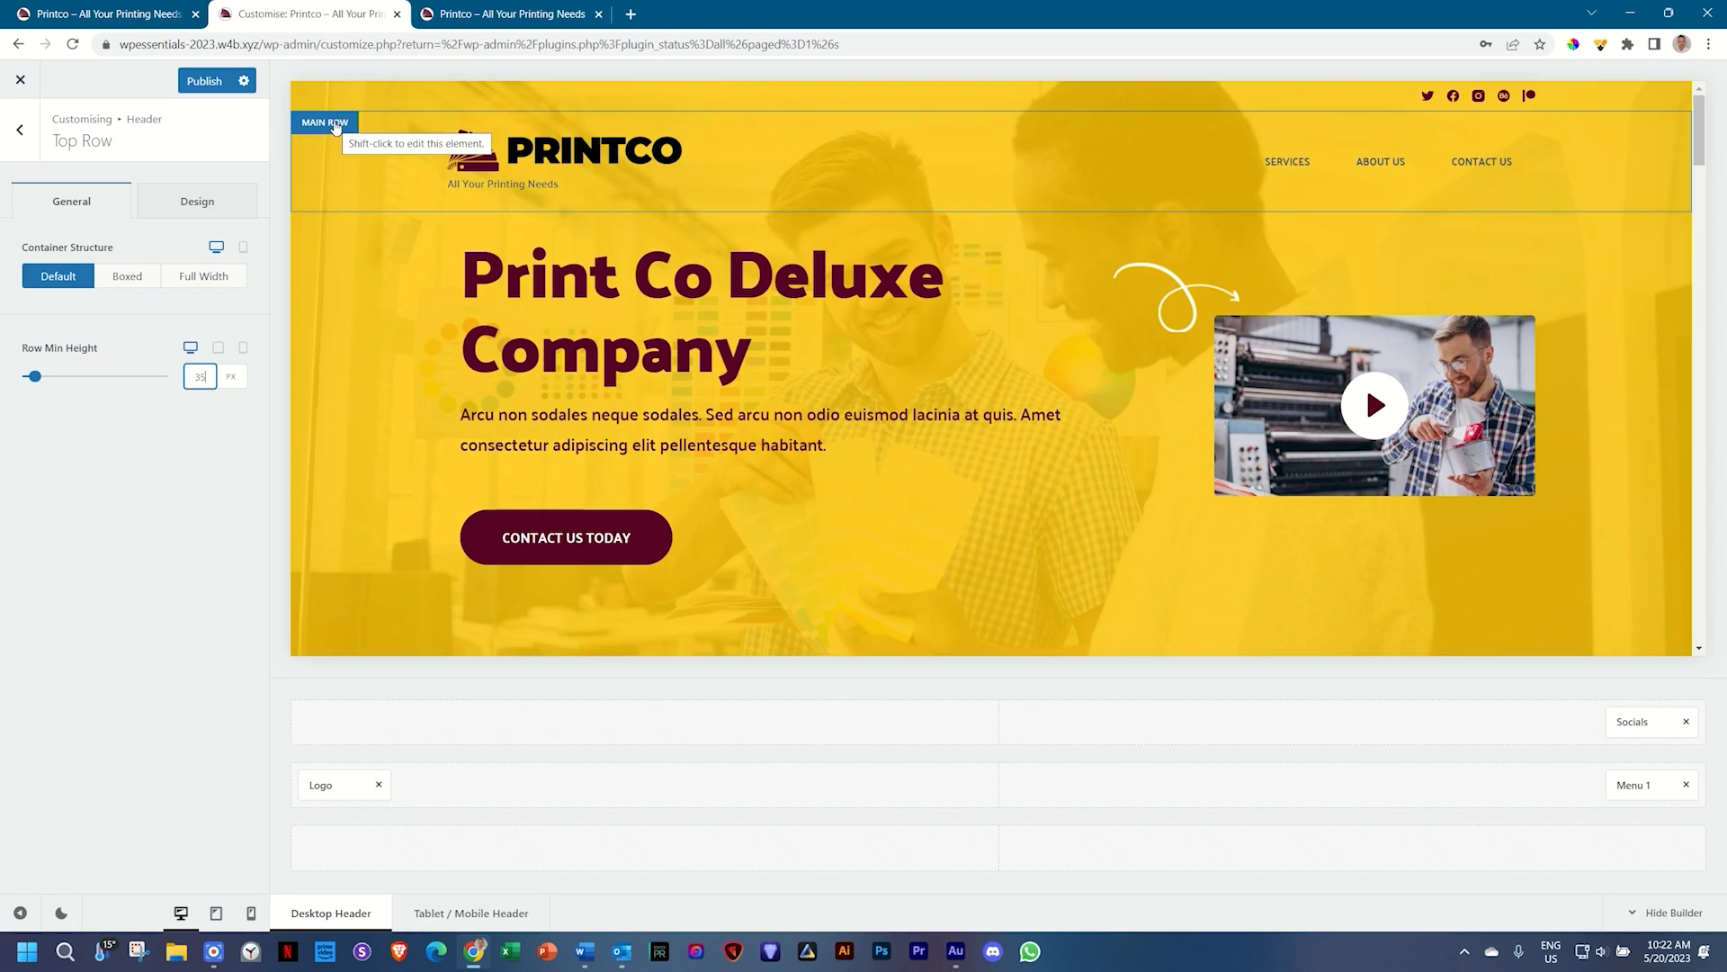
pyautogui.click(334, 123)
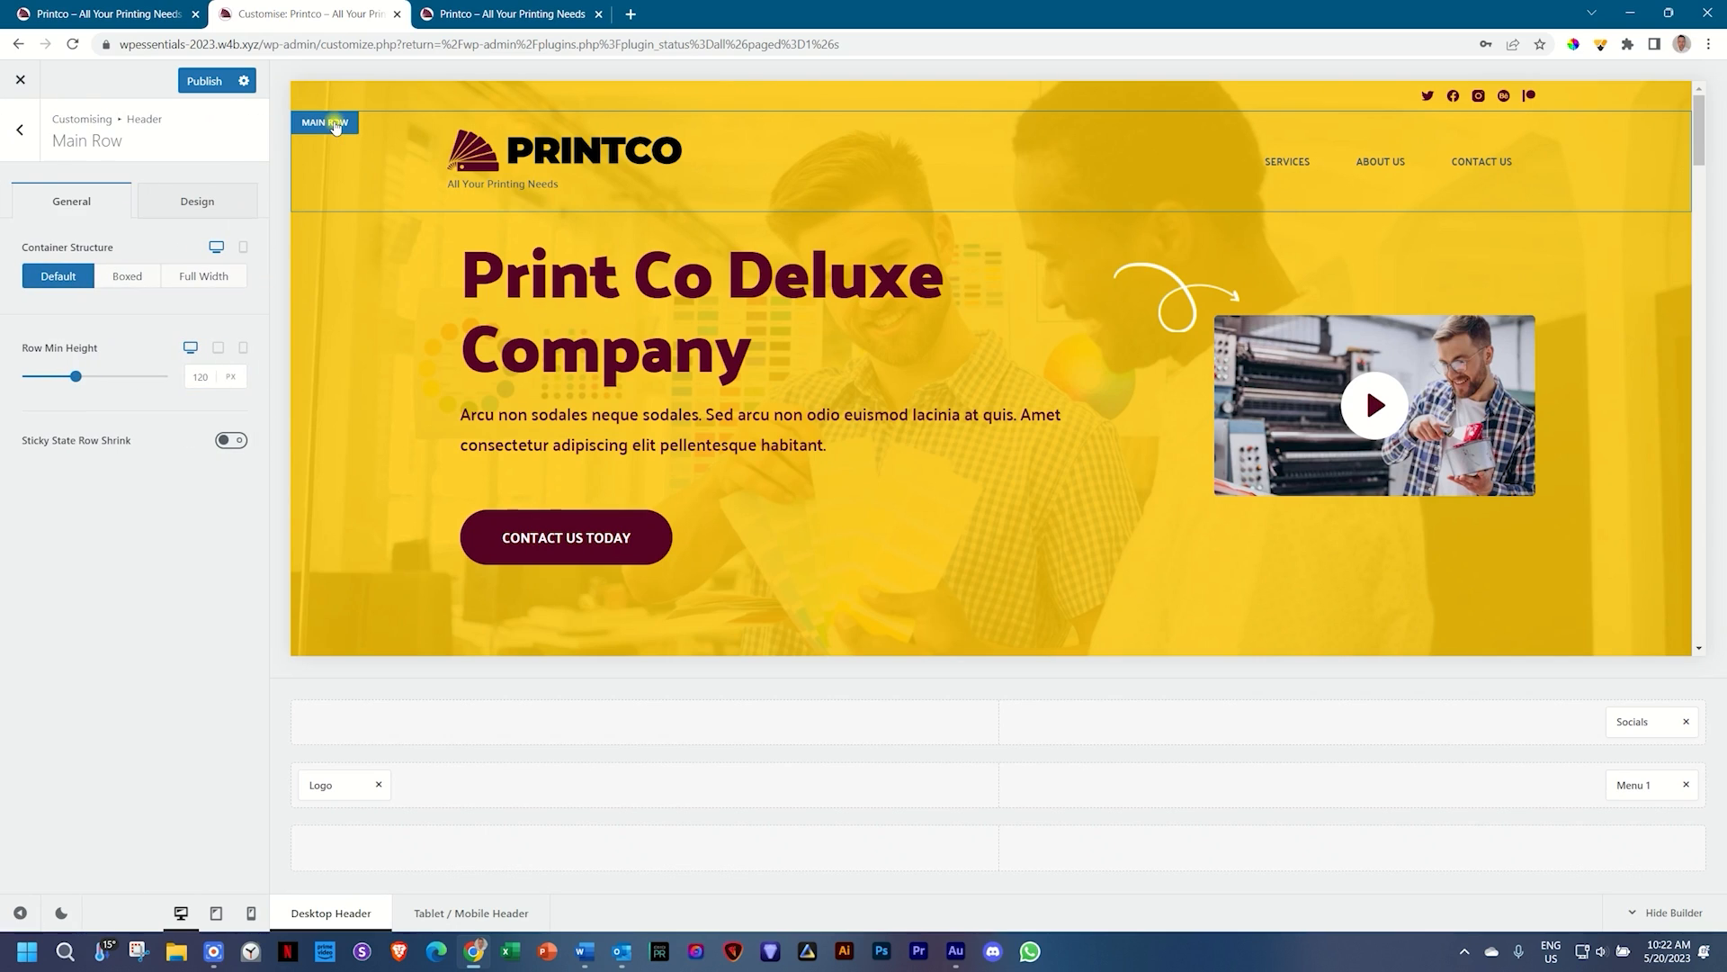
pyautogui.click(200, 378)
pyautogui.doubleClick(201, 378)
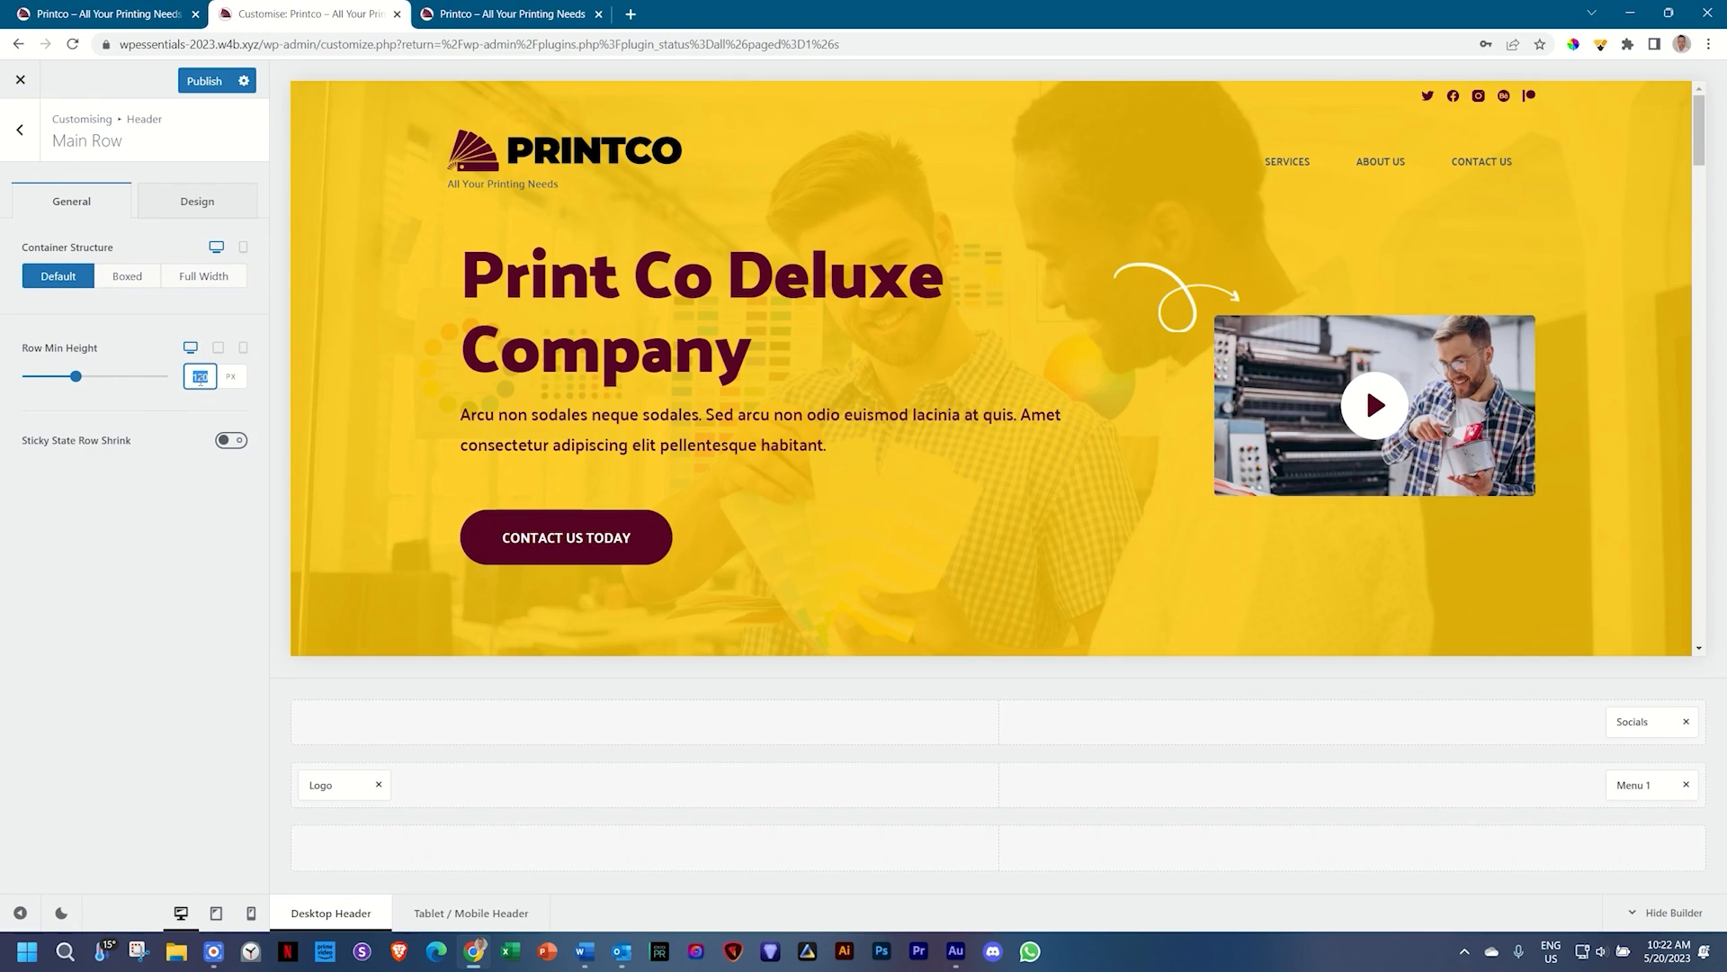
pyautogui.write('80')
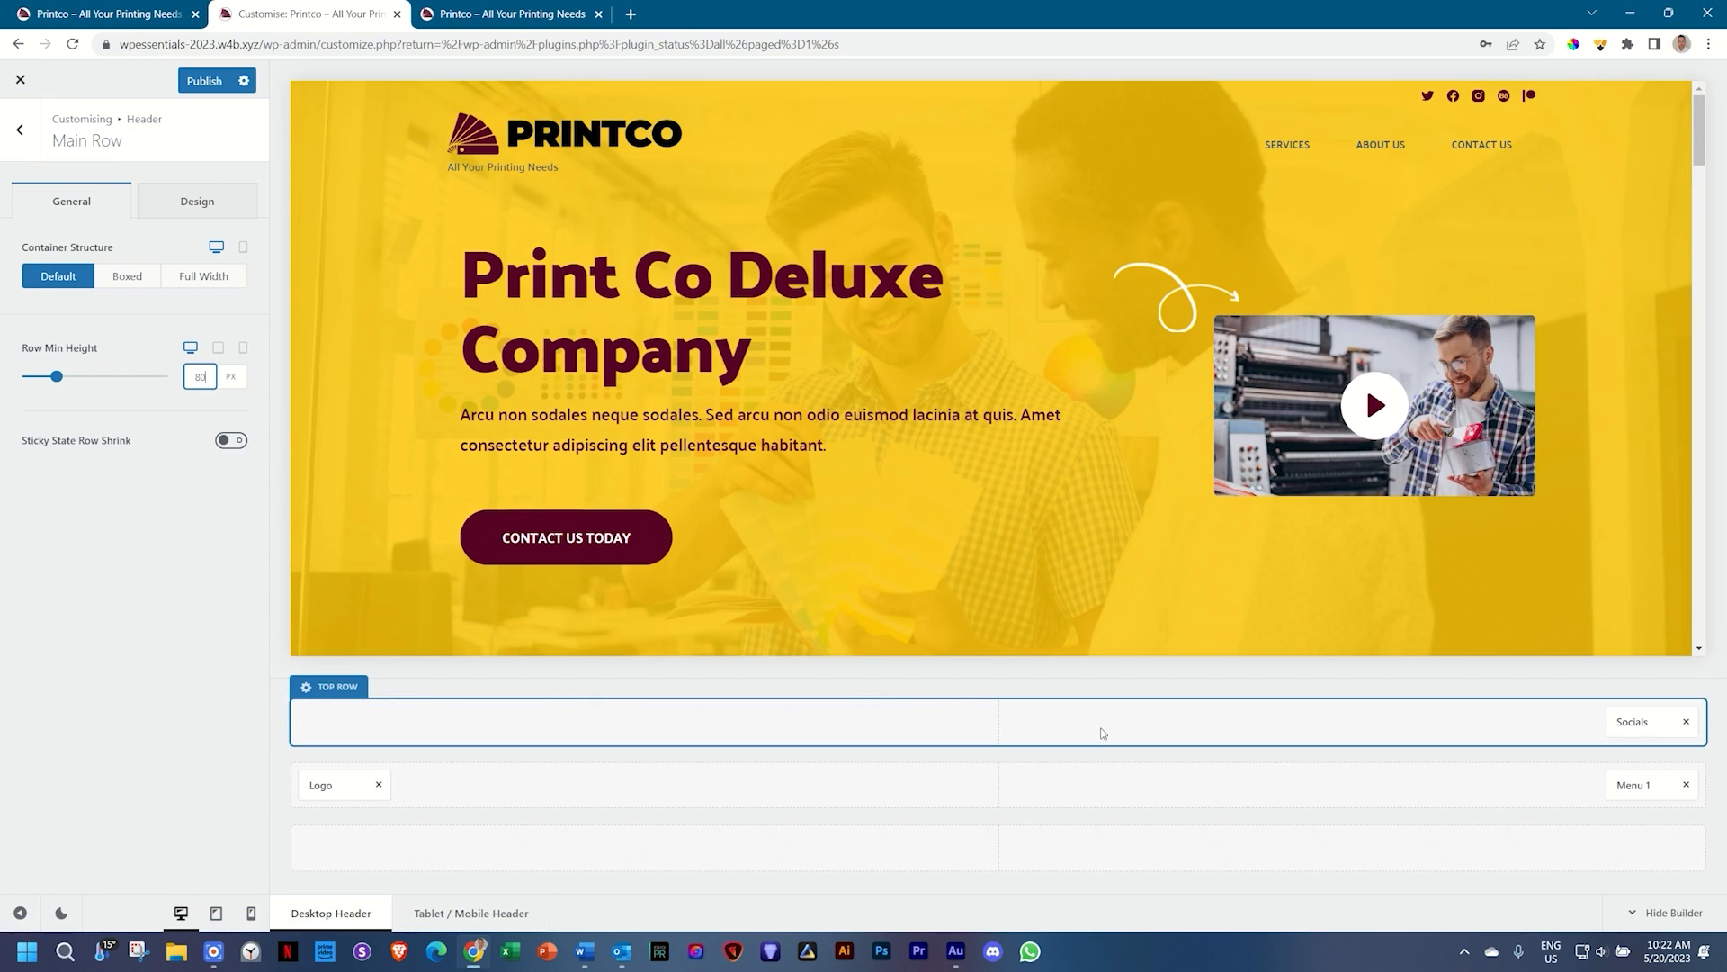
# Step: Set the header menu text colour to maroon #560224 and its hover colour to white
pyautogui.click(1630, 785)
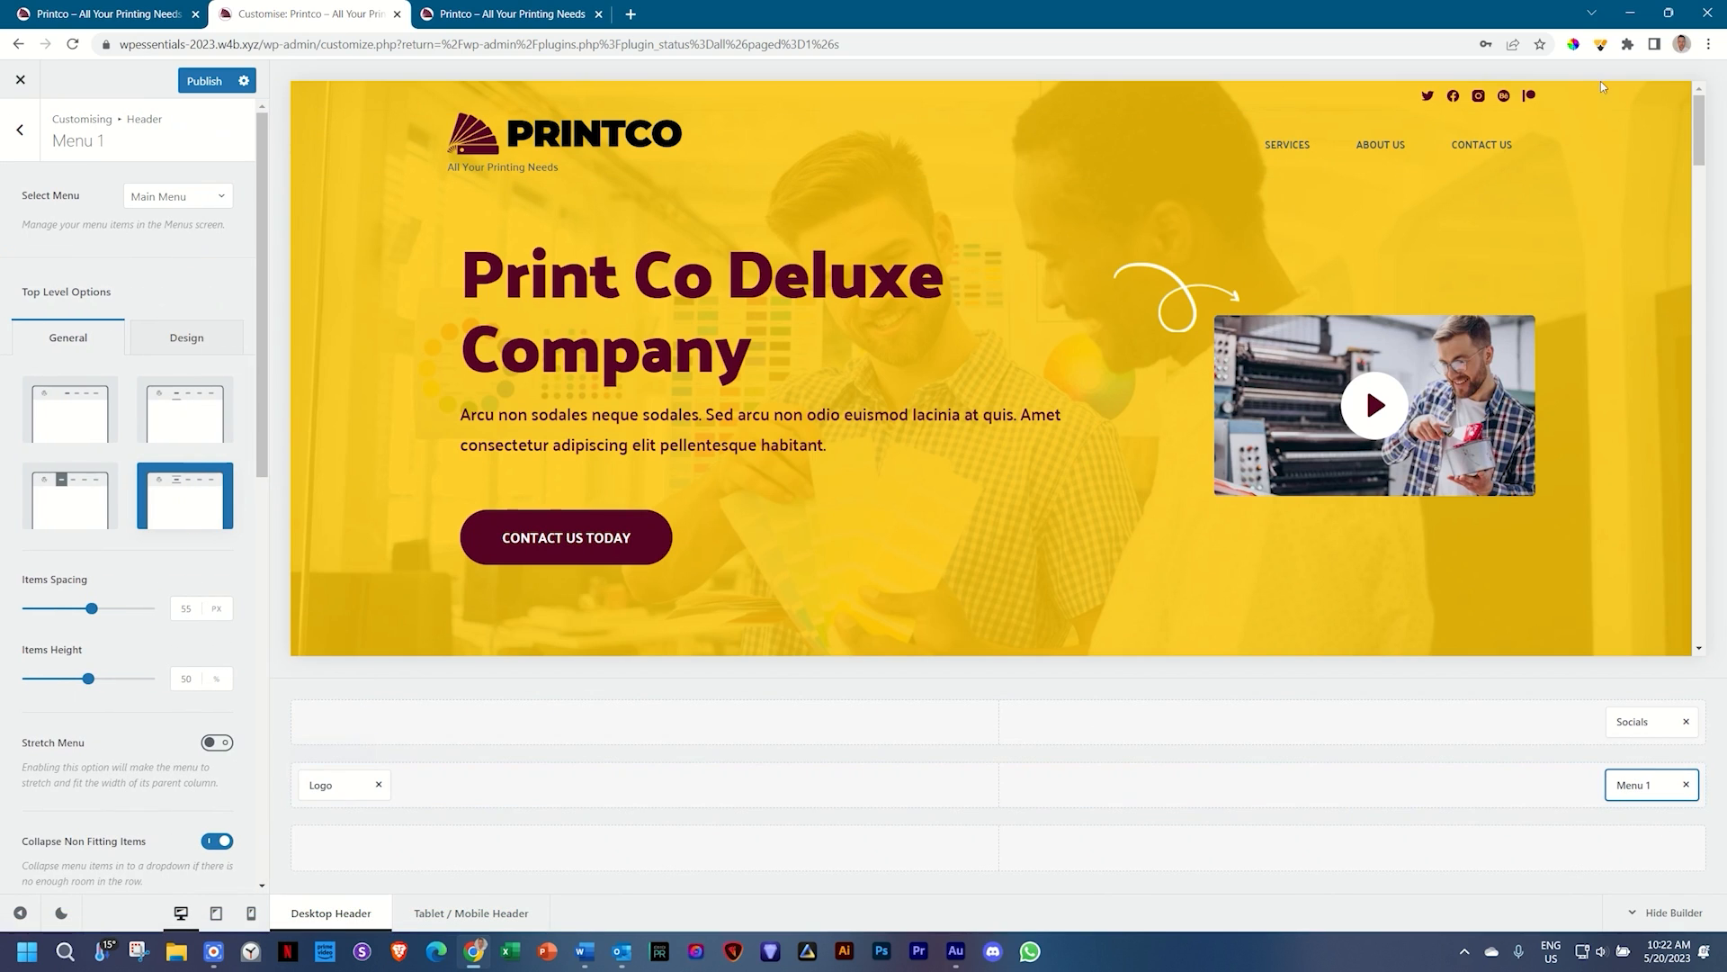
pyautogui.click(184, 339)
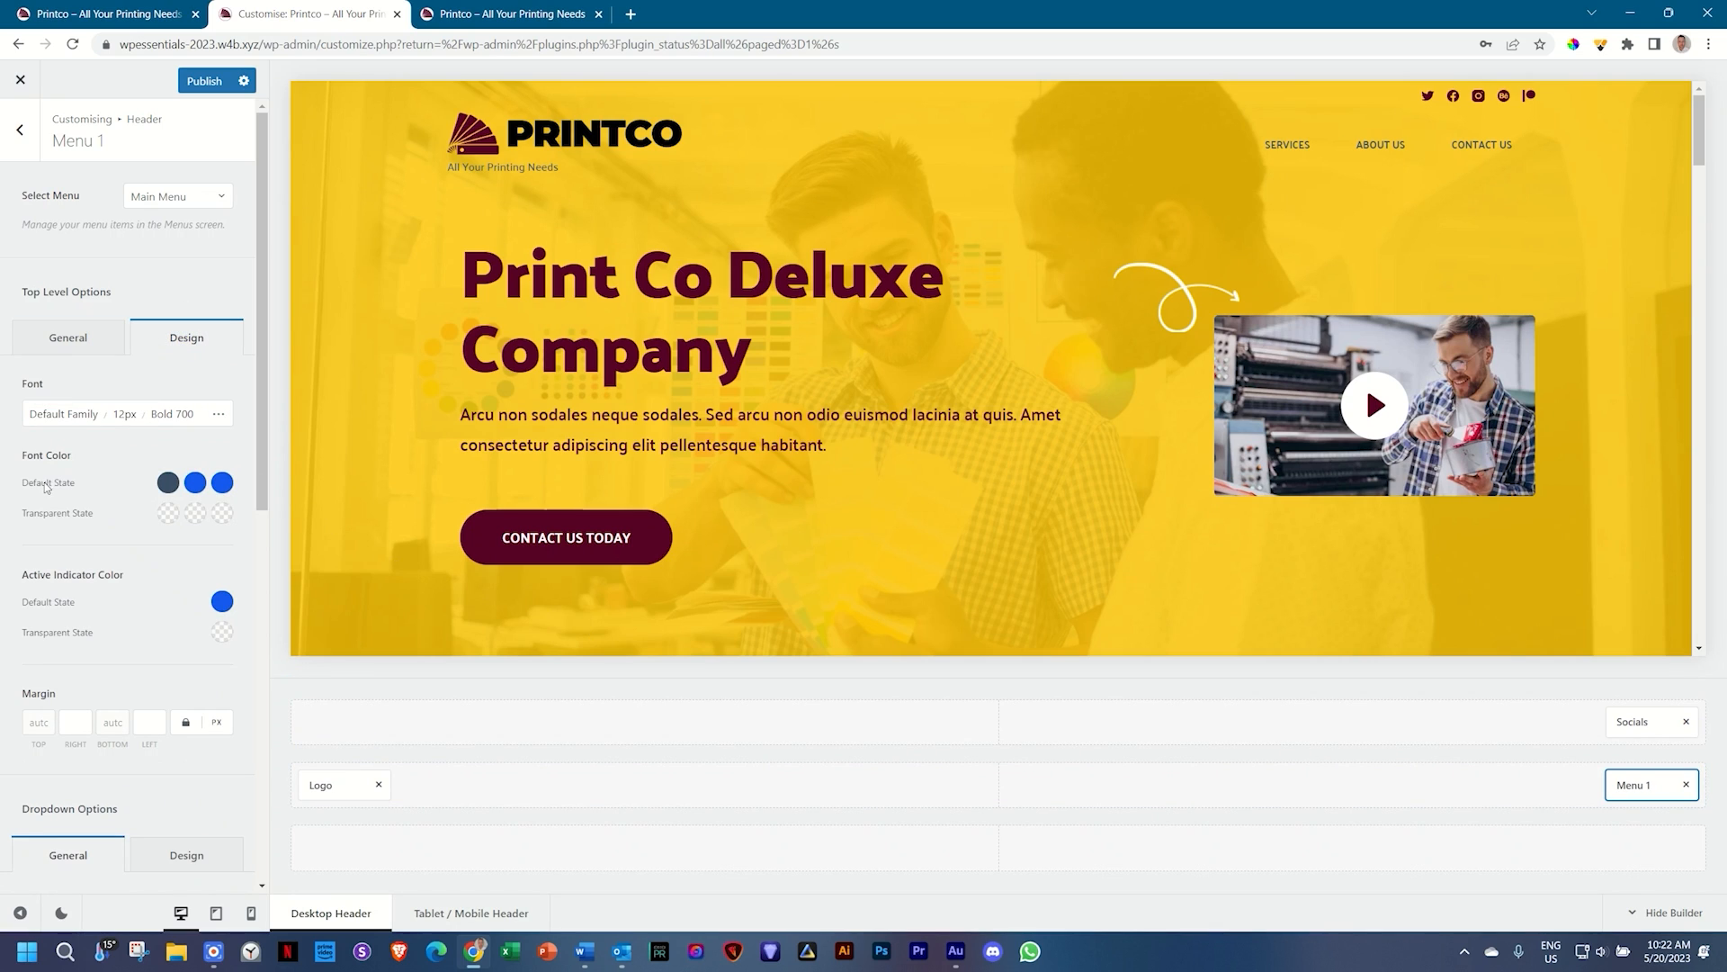
pyautogui.click(167, 482)
pyautogui.doubleClick(59, 799)
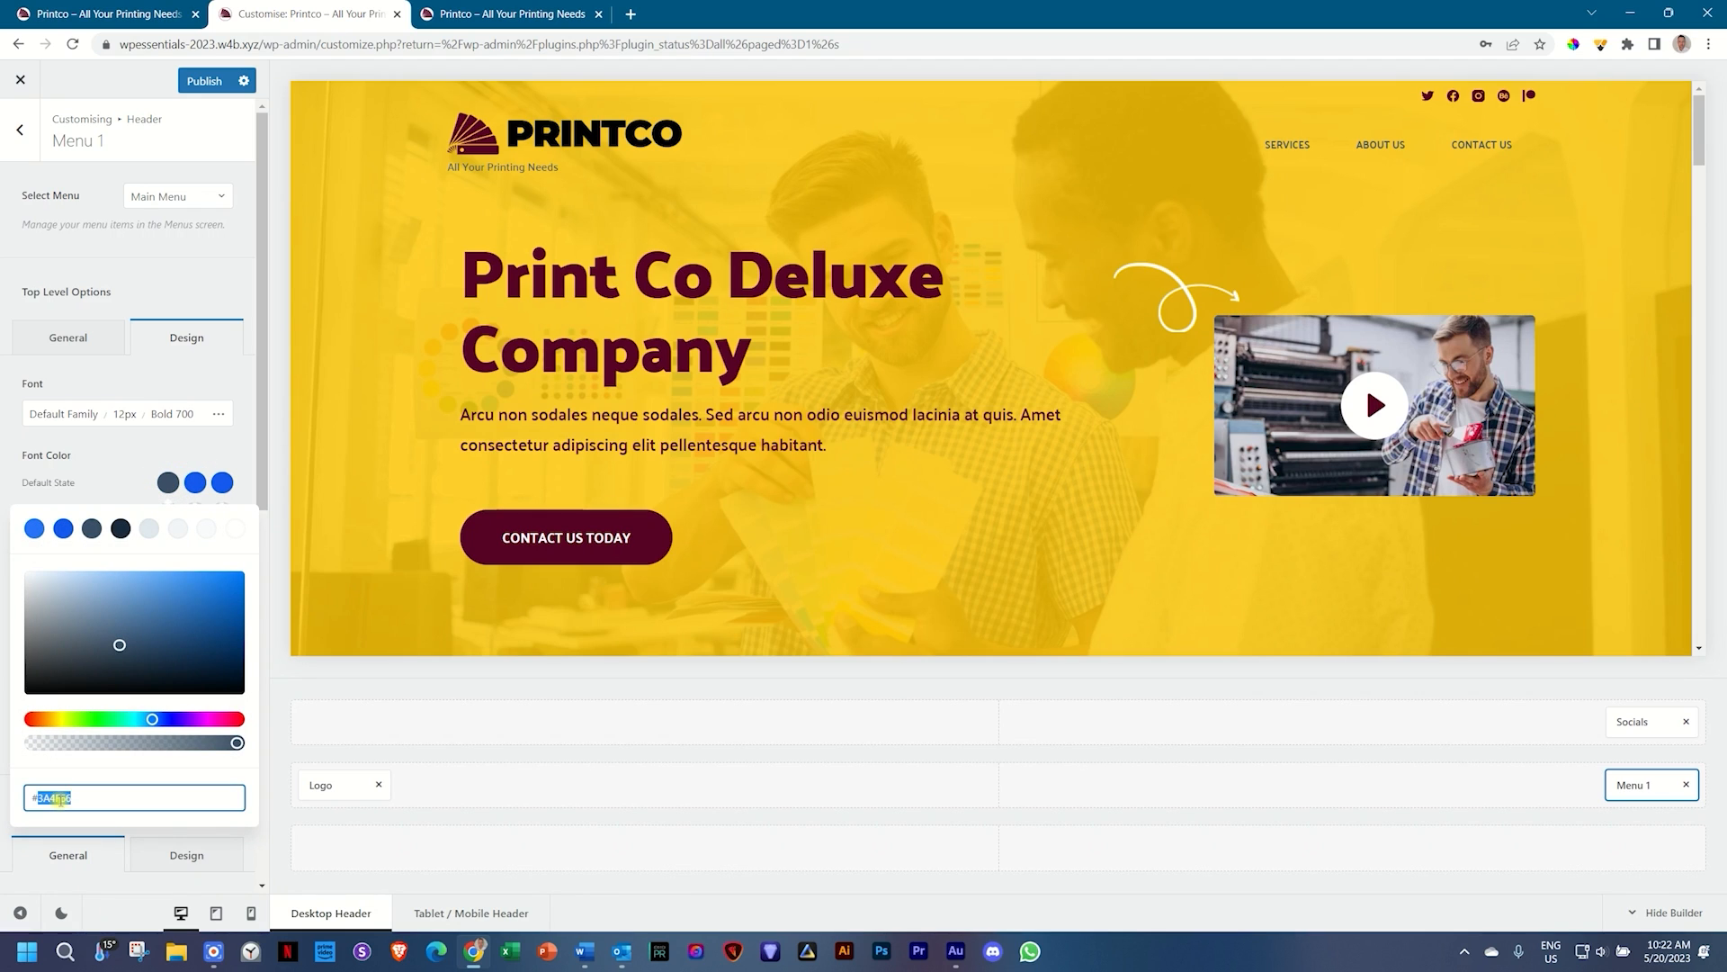
pyautogui.write('560224')
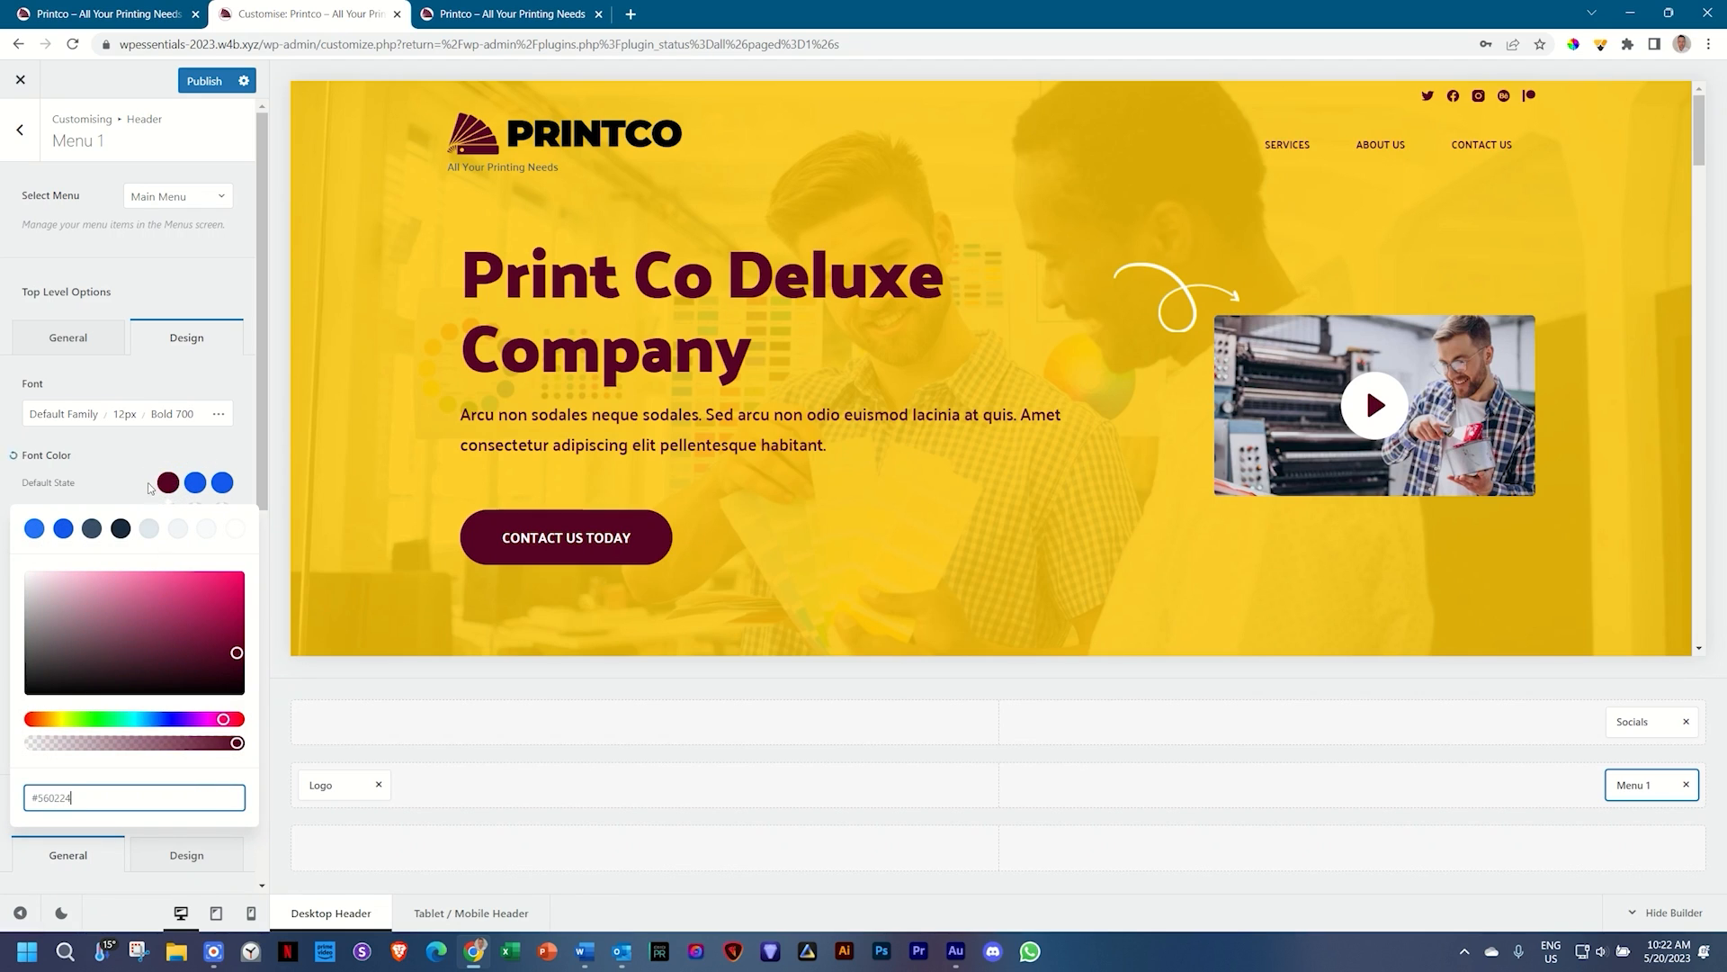
pyautogui.click(130, 477)
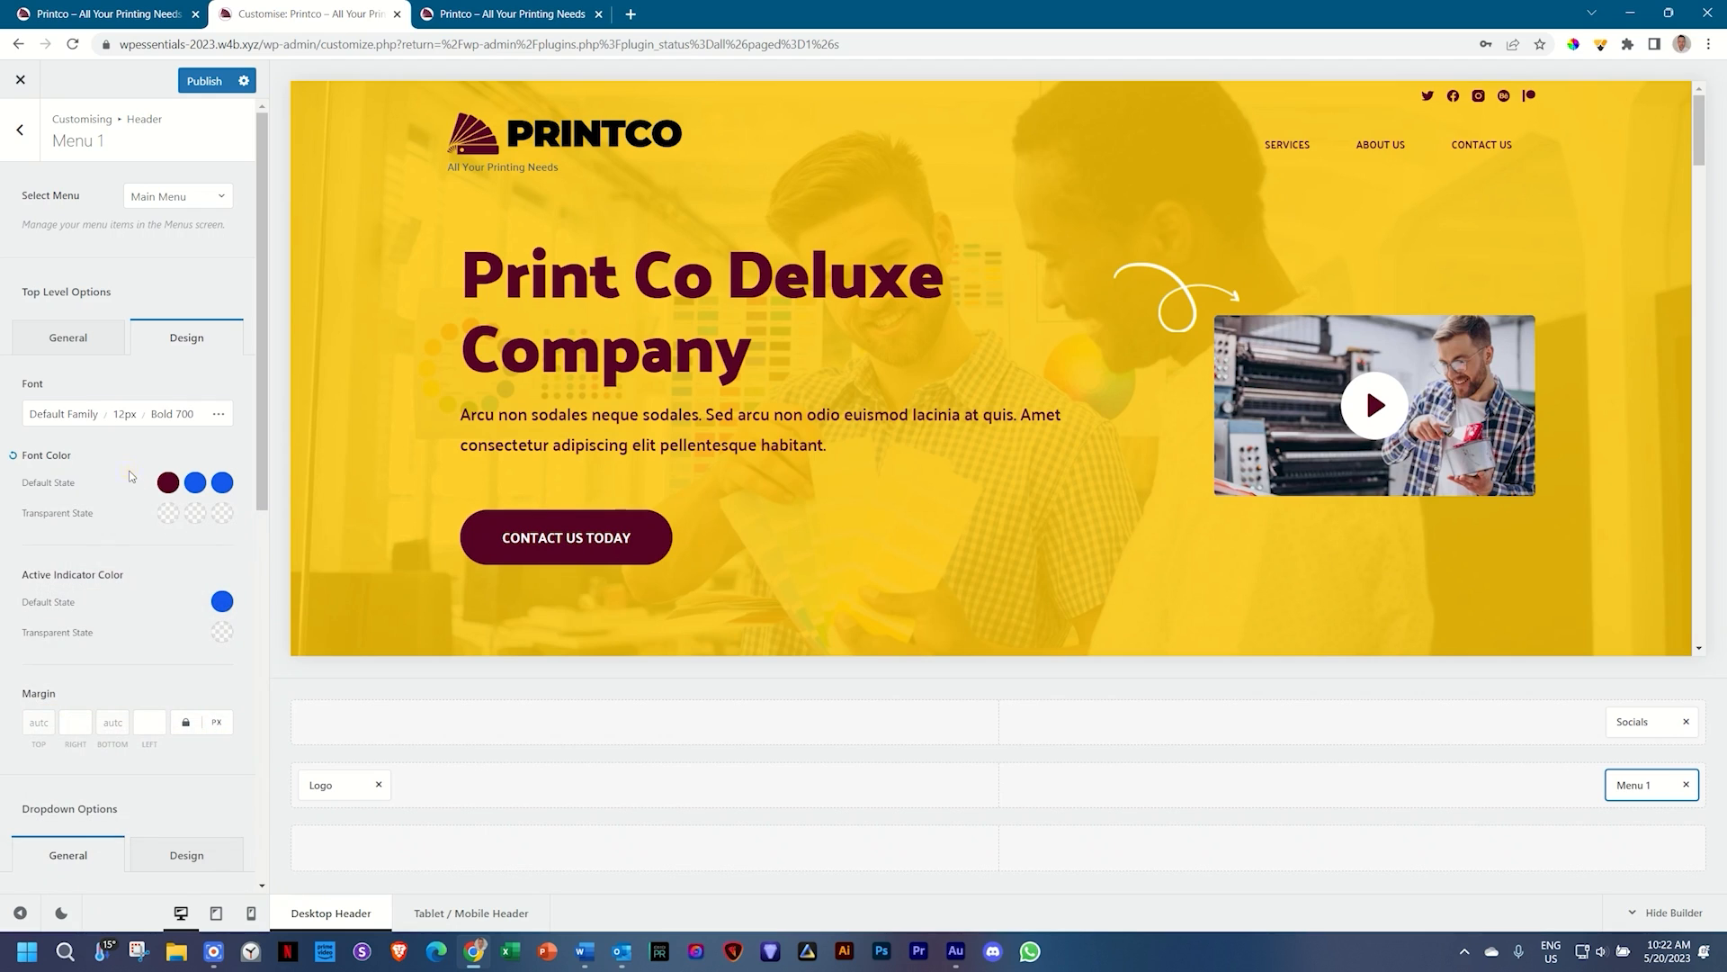
pyautogui.click(198, 484)
pyautogui.moveTo(53, 598); pyautogui.dragTo(2, 547)
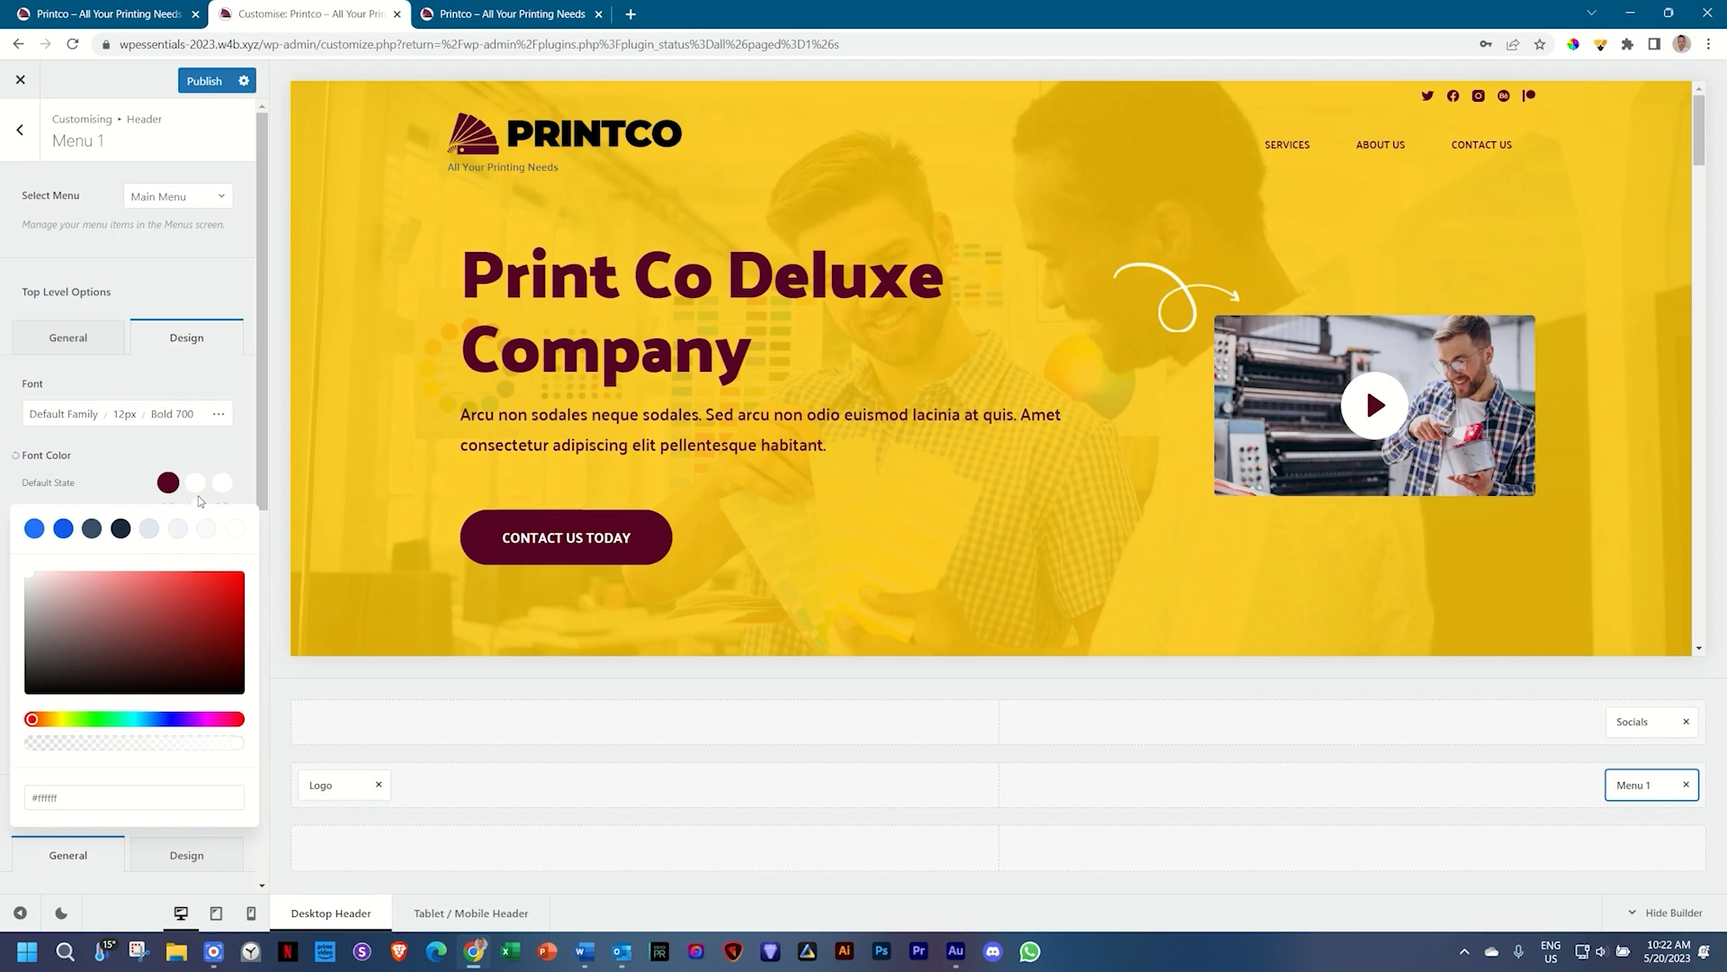
pyautogui.doubleClick(234, 470)
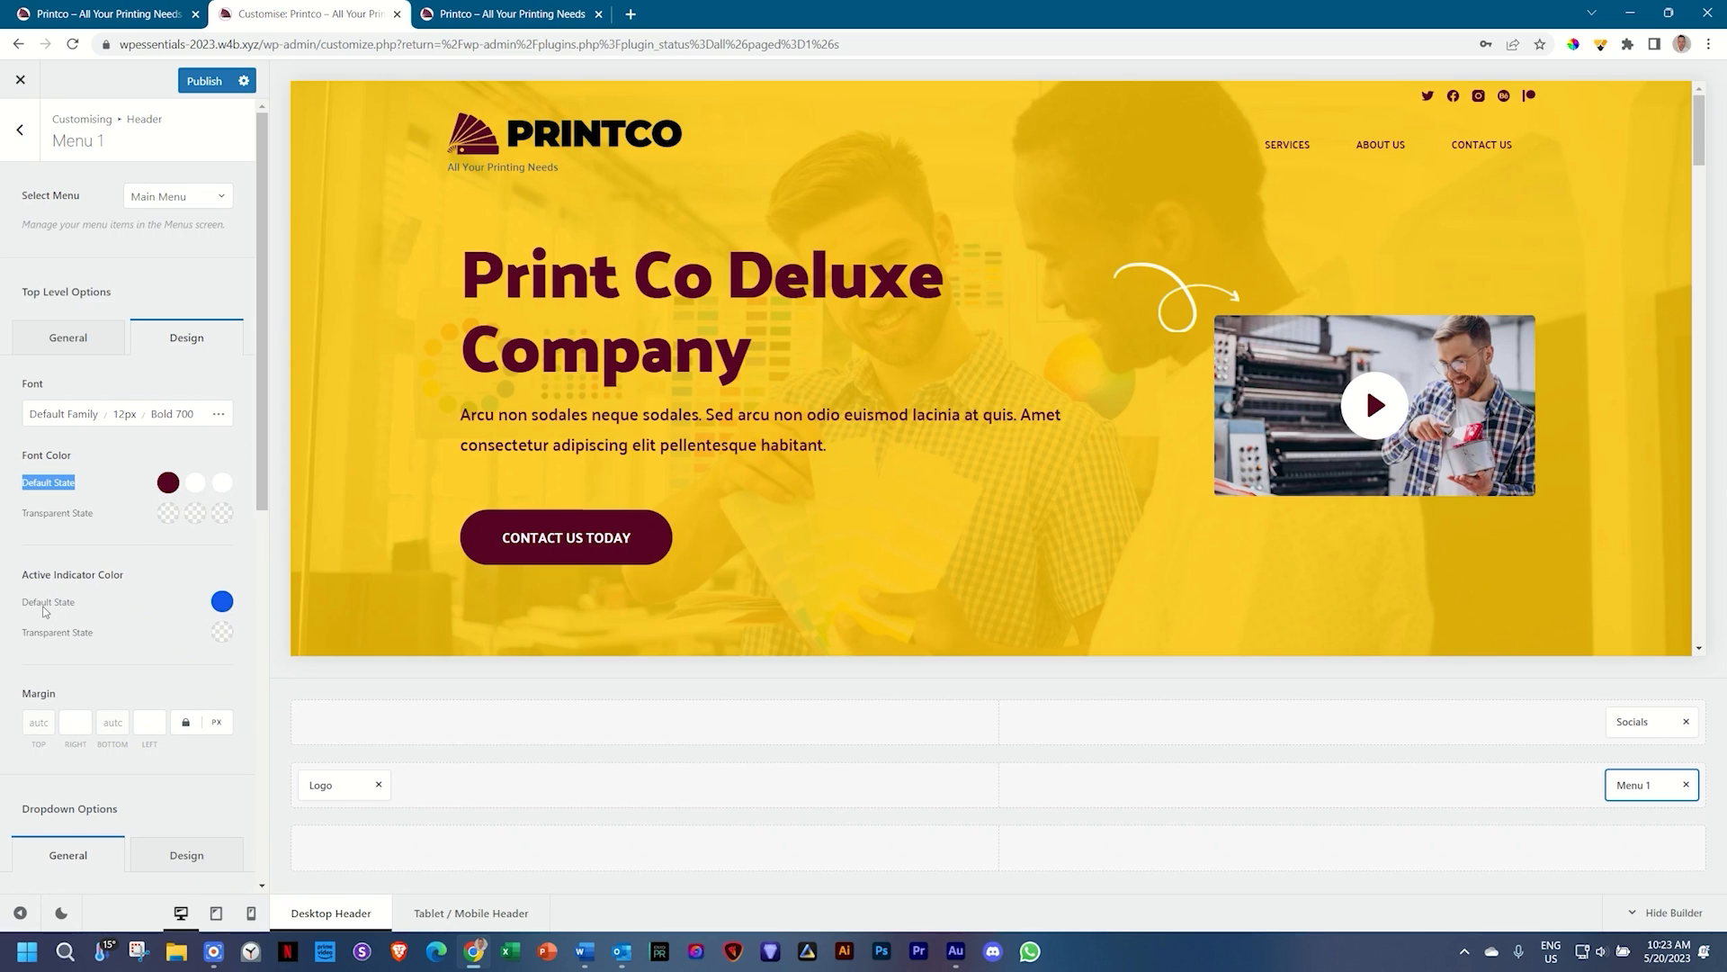
# Step: Set the menu's active indicator colour to maroon #560224
pyautogui.click(222, 601)
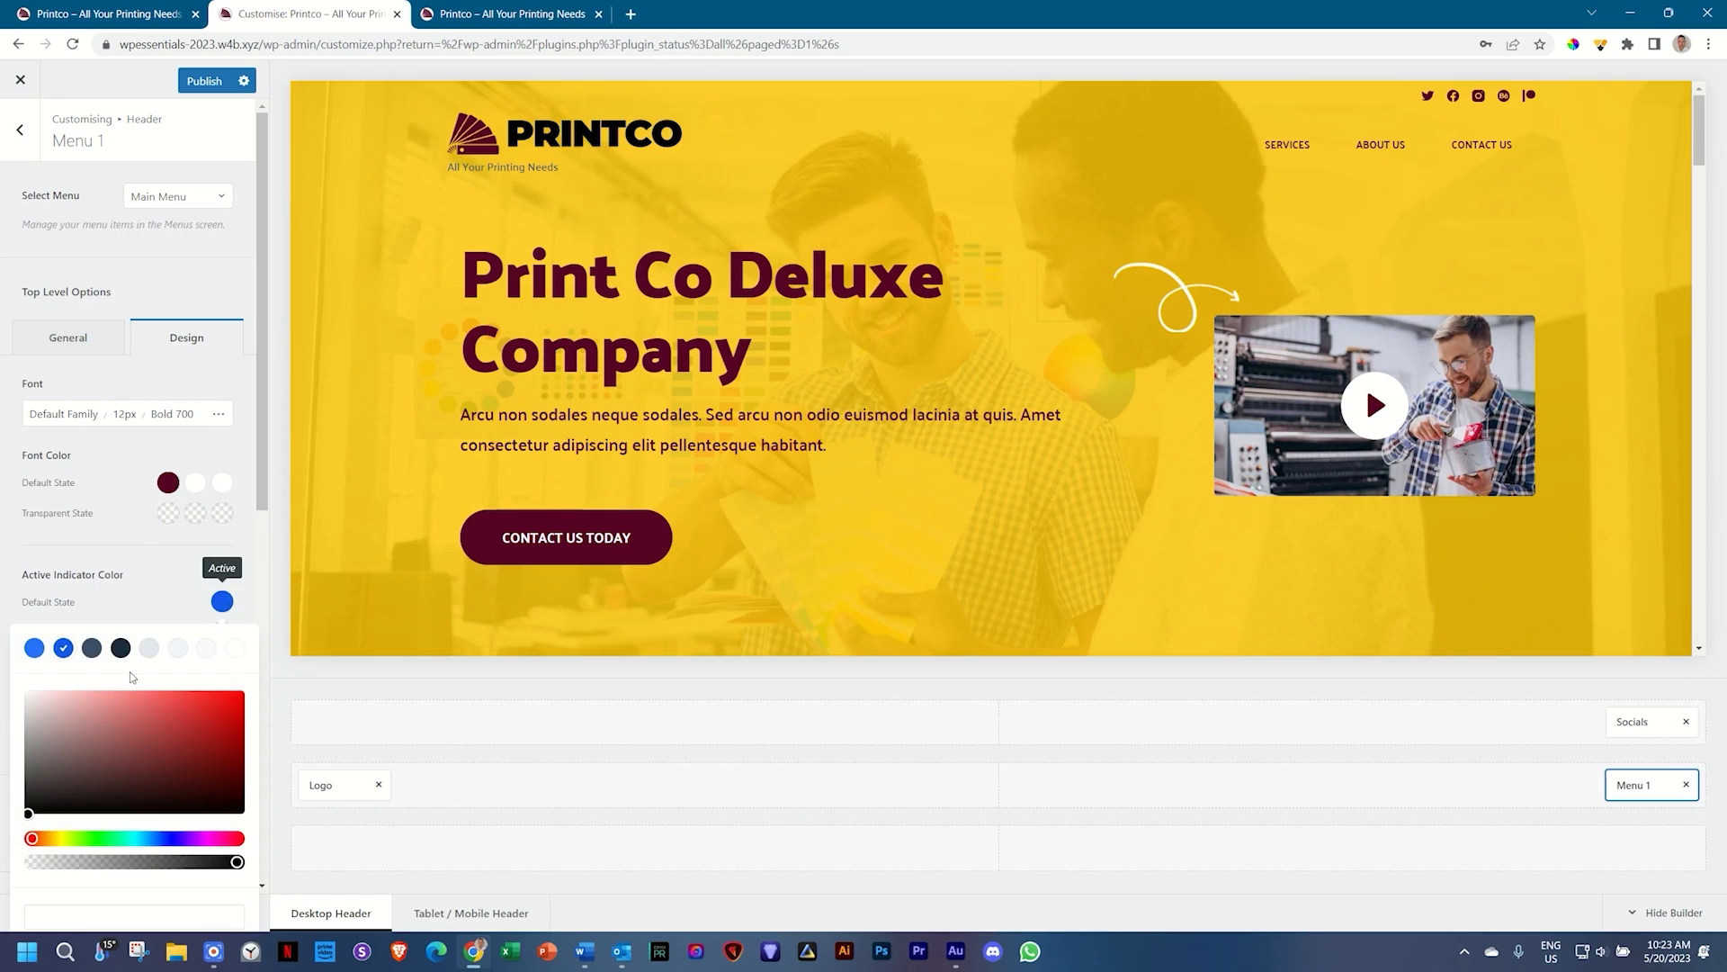
pyautogui.click(60, 919)
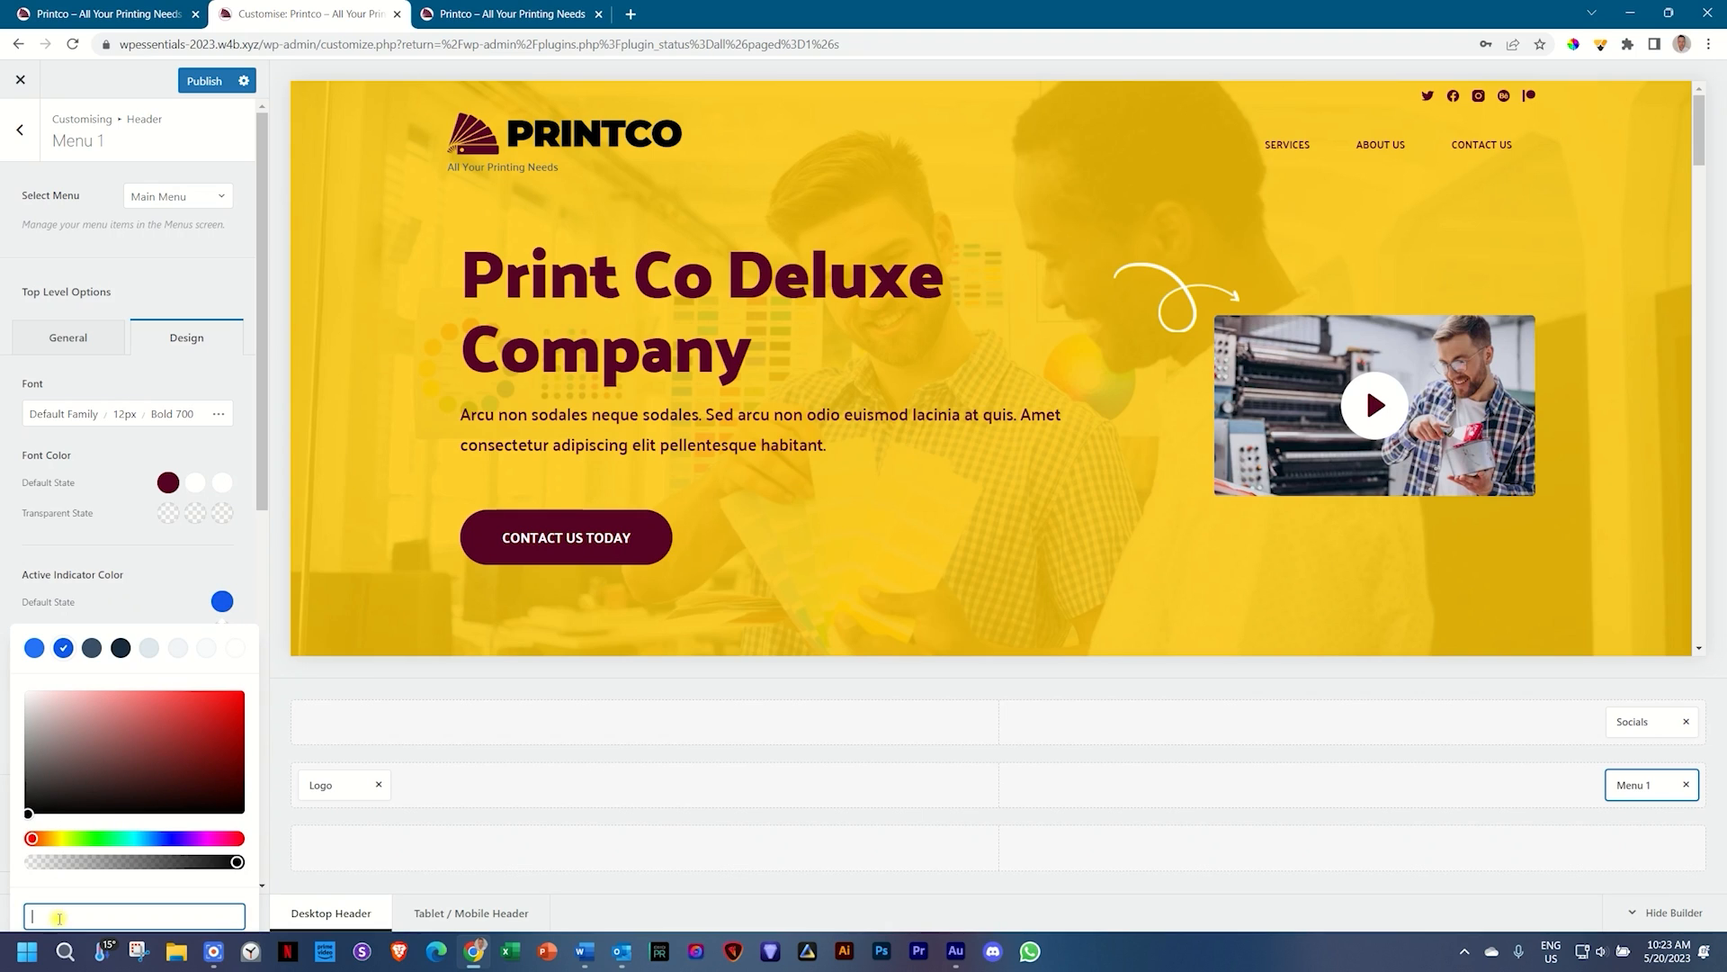
pyautogui.write('560224')
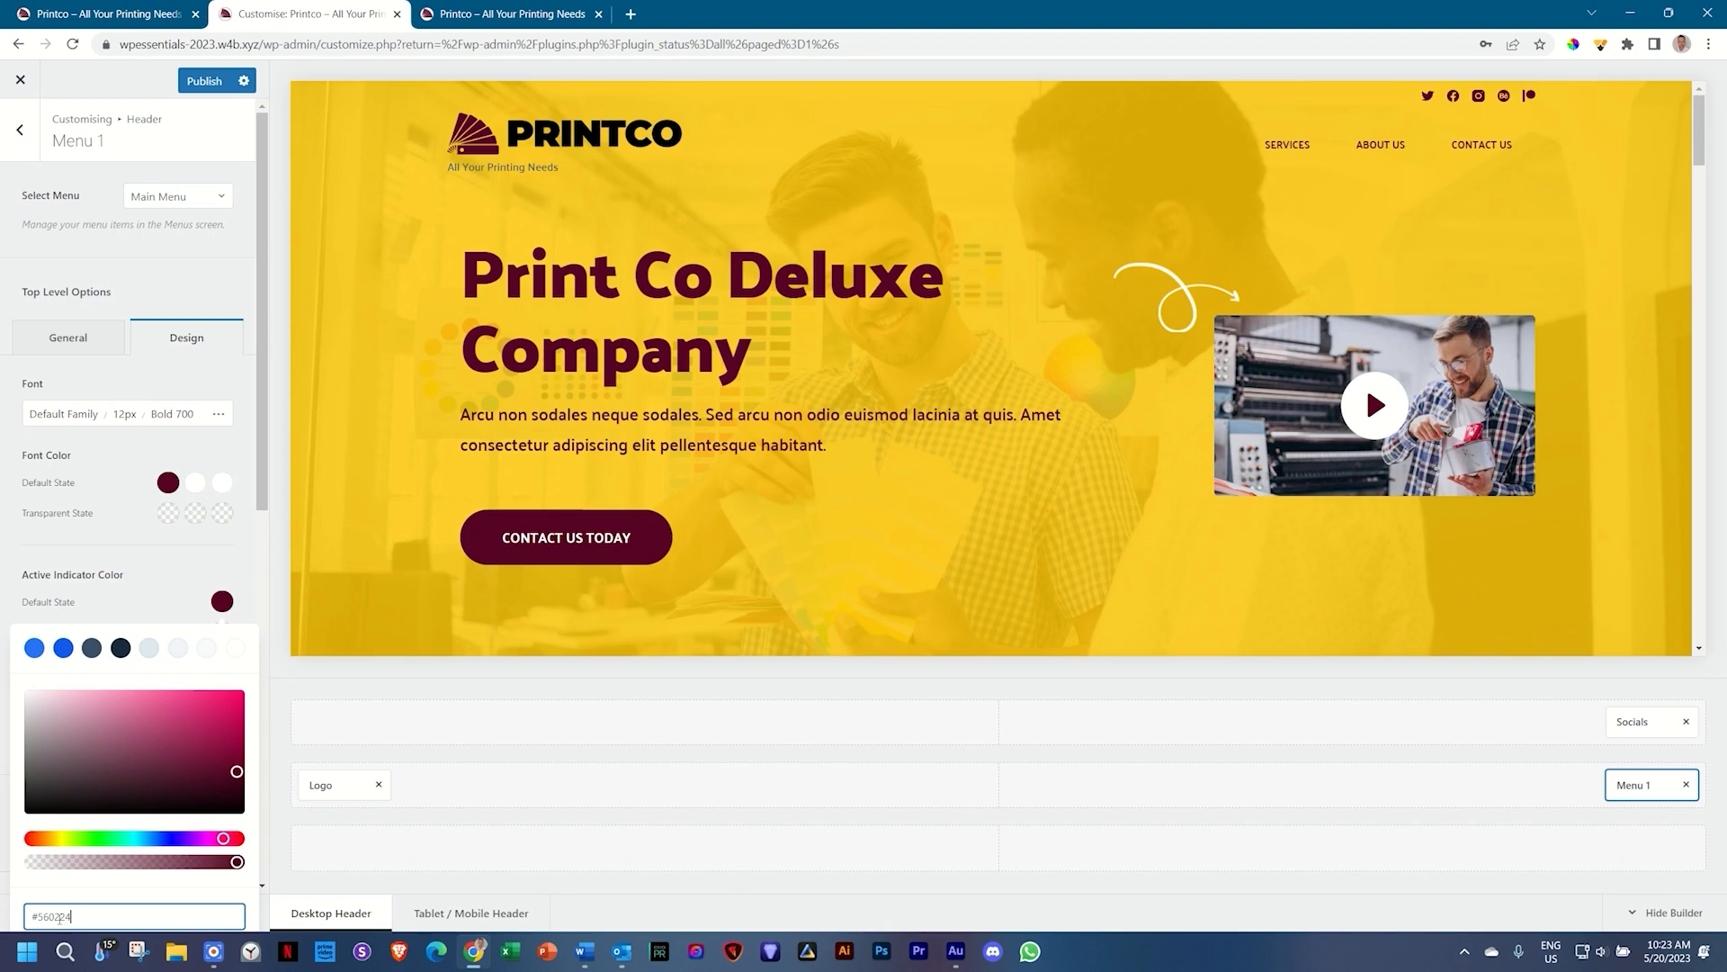
pyautogui.click(163, 587)
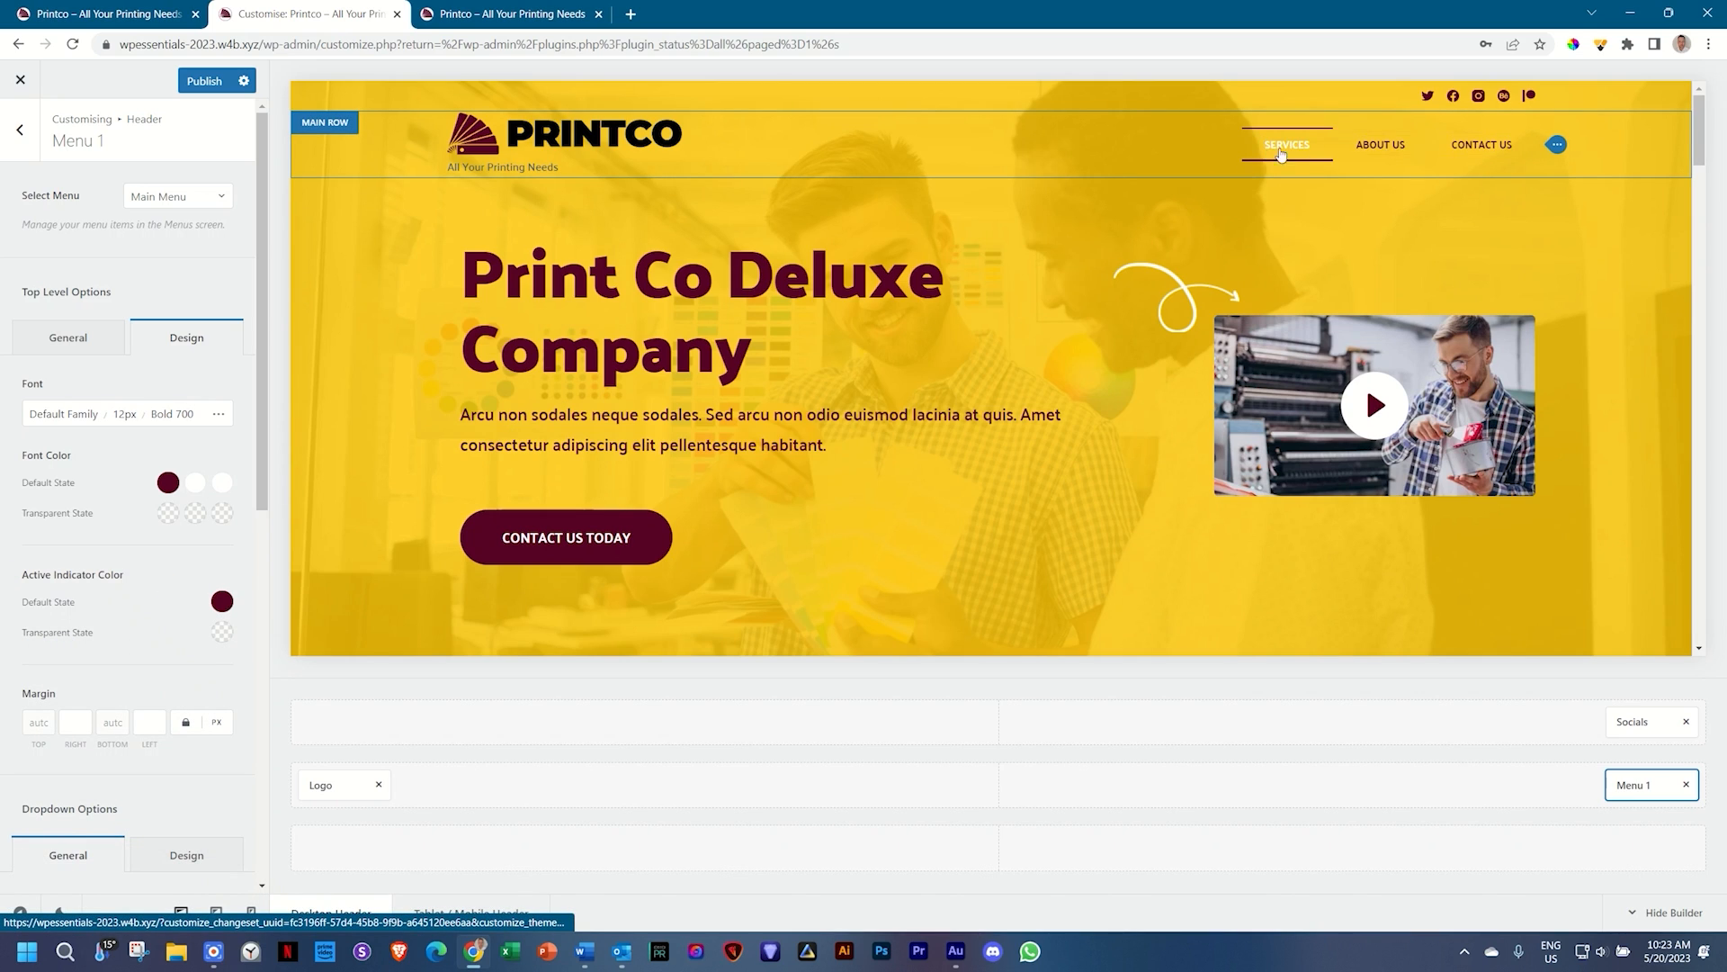
pyautogui.scroll(-5, 104, 552)
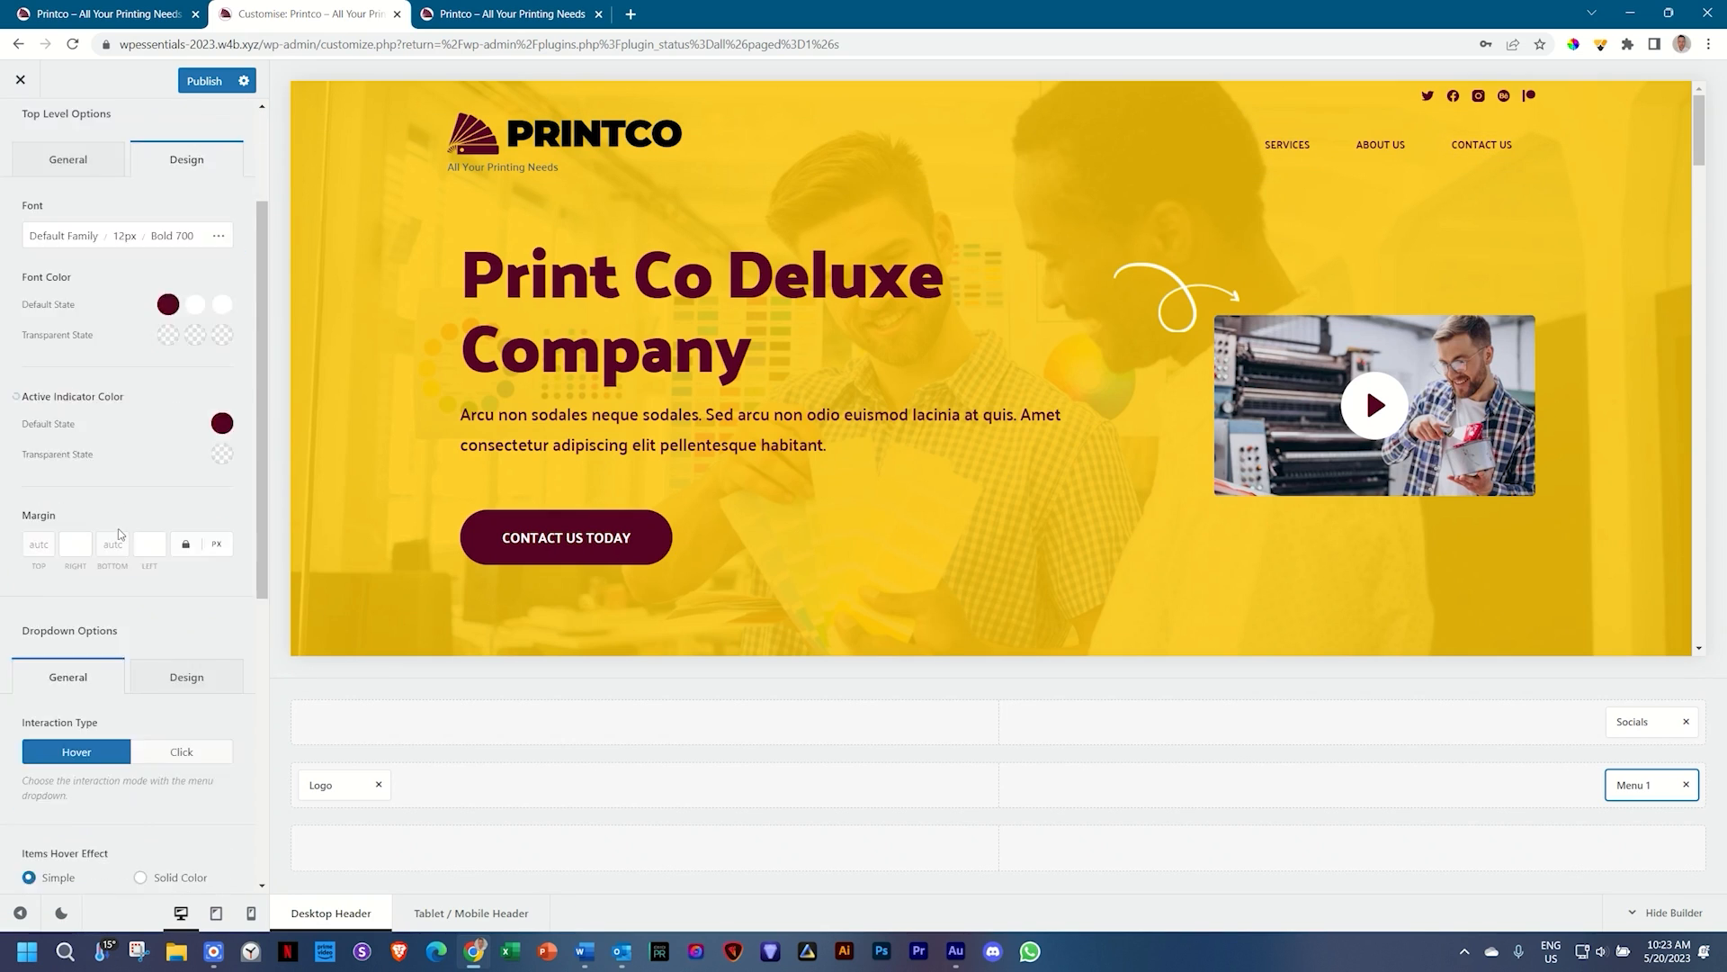
pyautogui.scroll(-1, 121, 535)
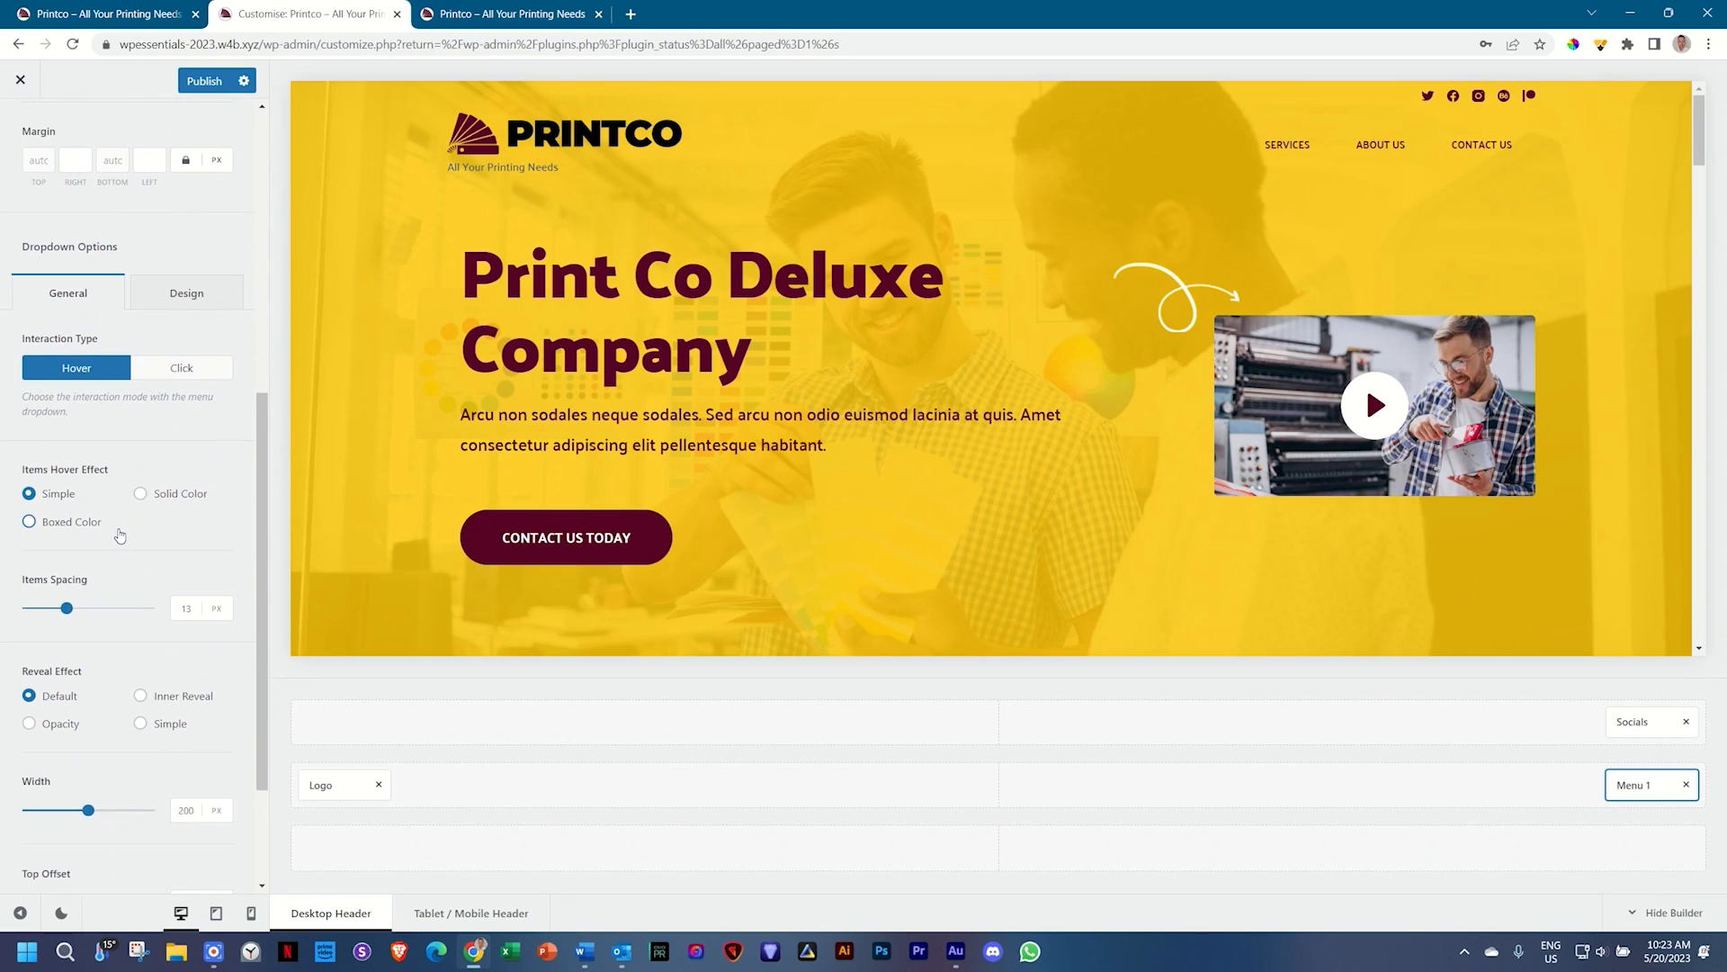
pyautogui.scroll(-2, 120, 537)
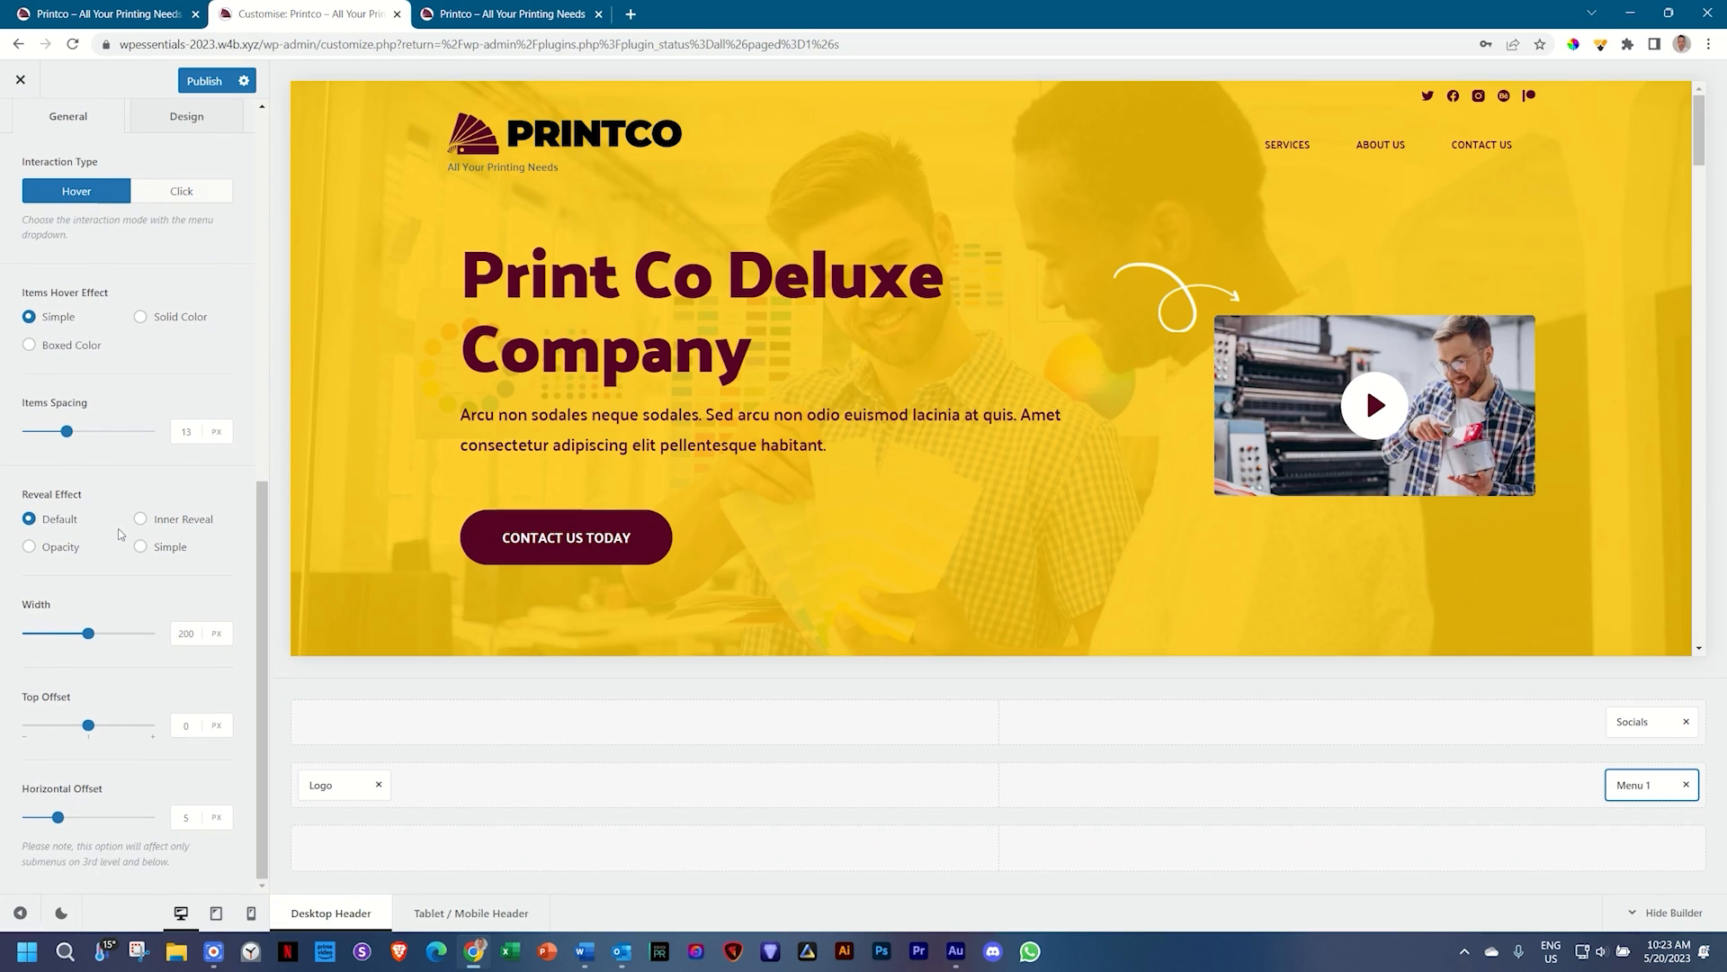
pyautogui.scroll(3, 120, 534)
pyautogui.scroll(-3, 120, 535)
pyautogui.scroll(7, 120, 534)
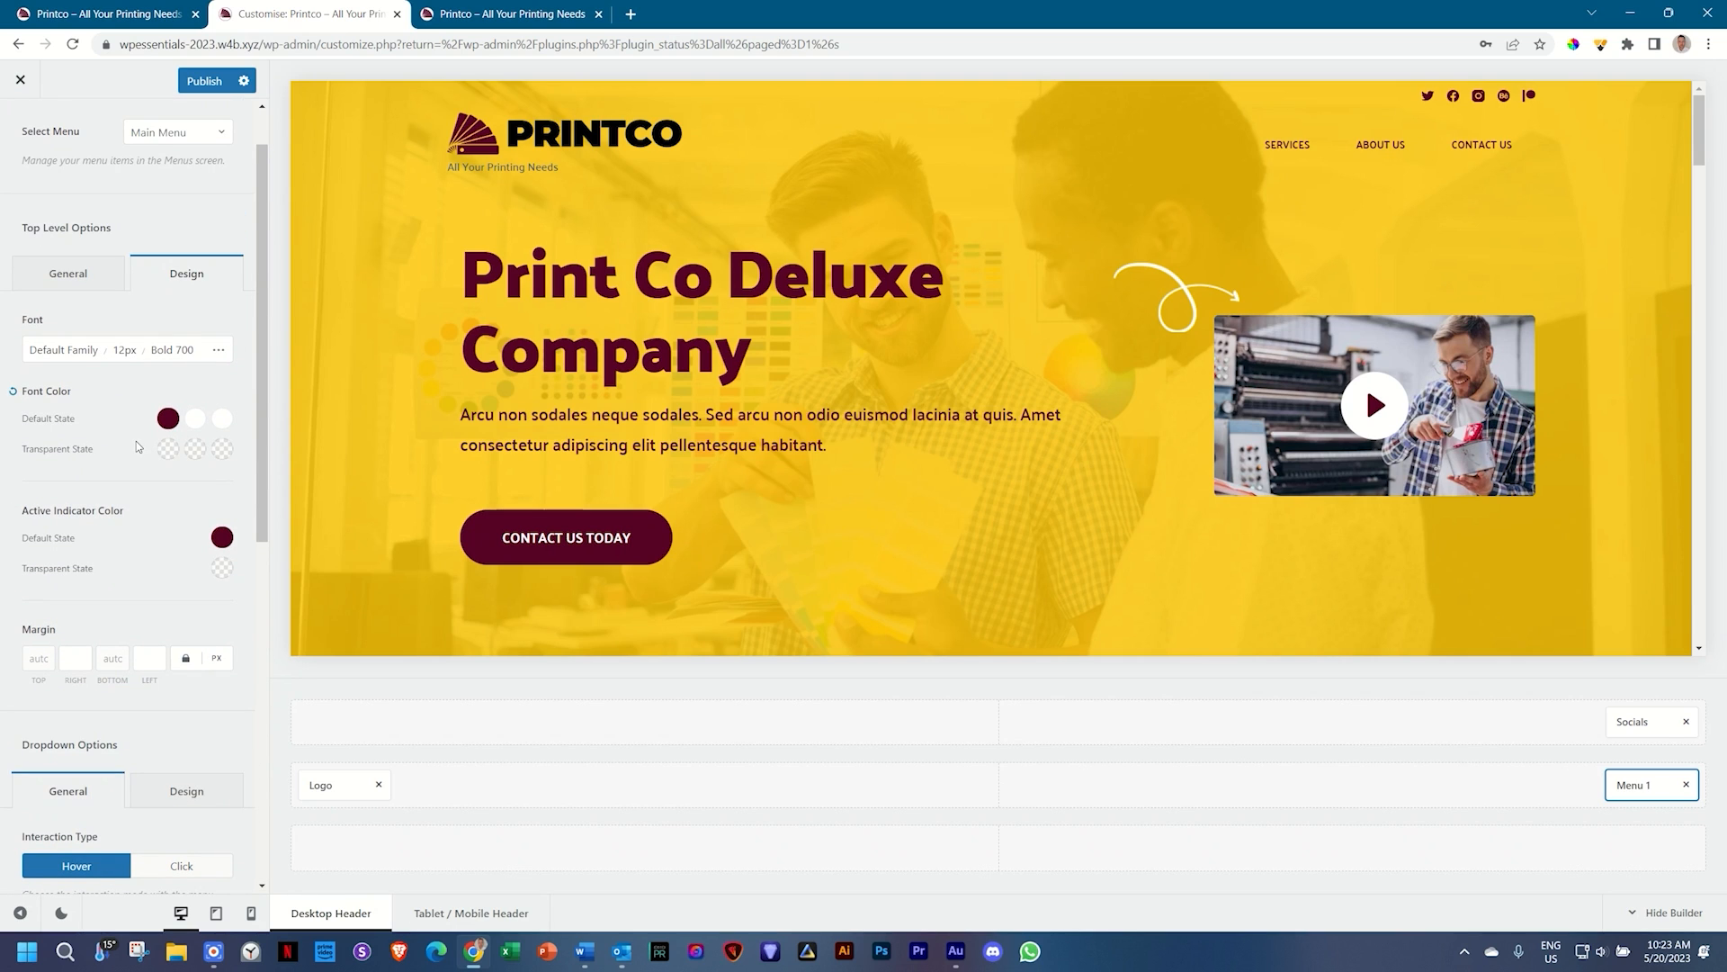
pyautogui.click(126, 14)
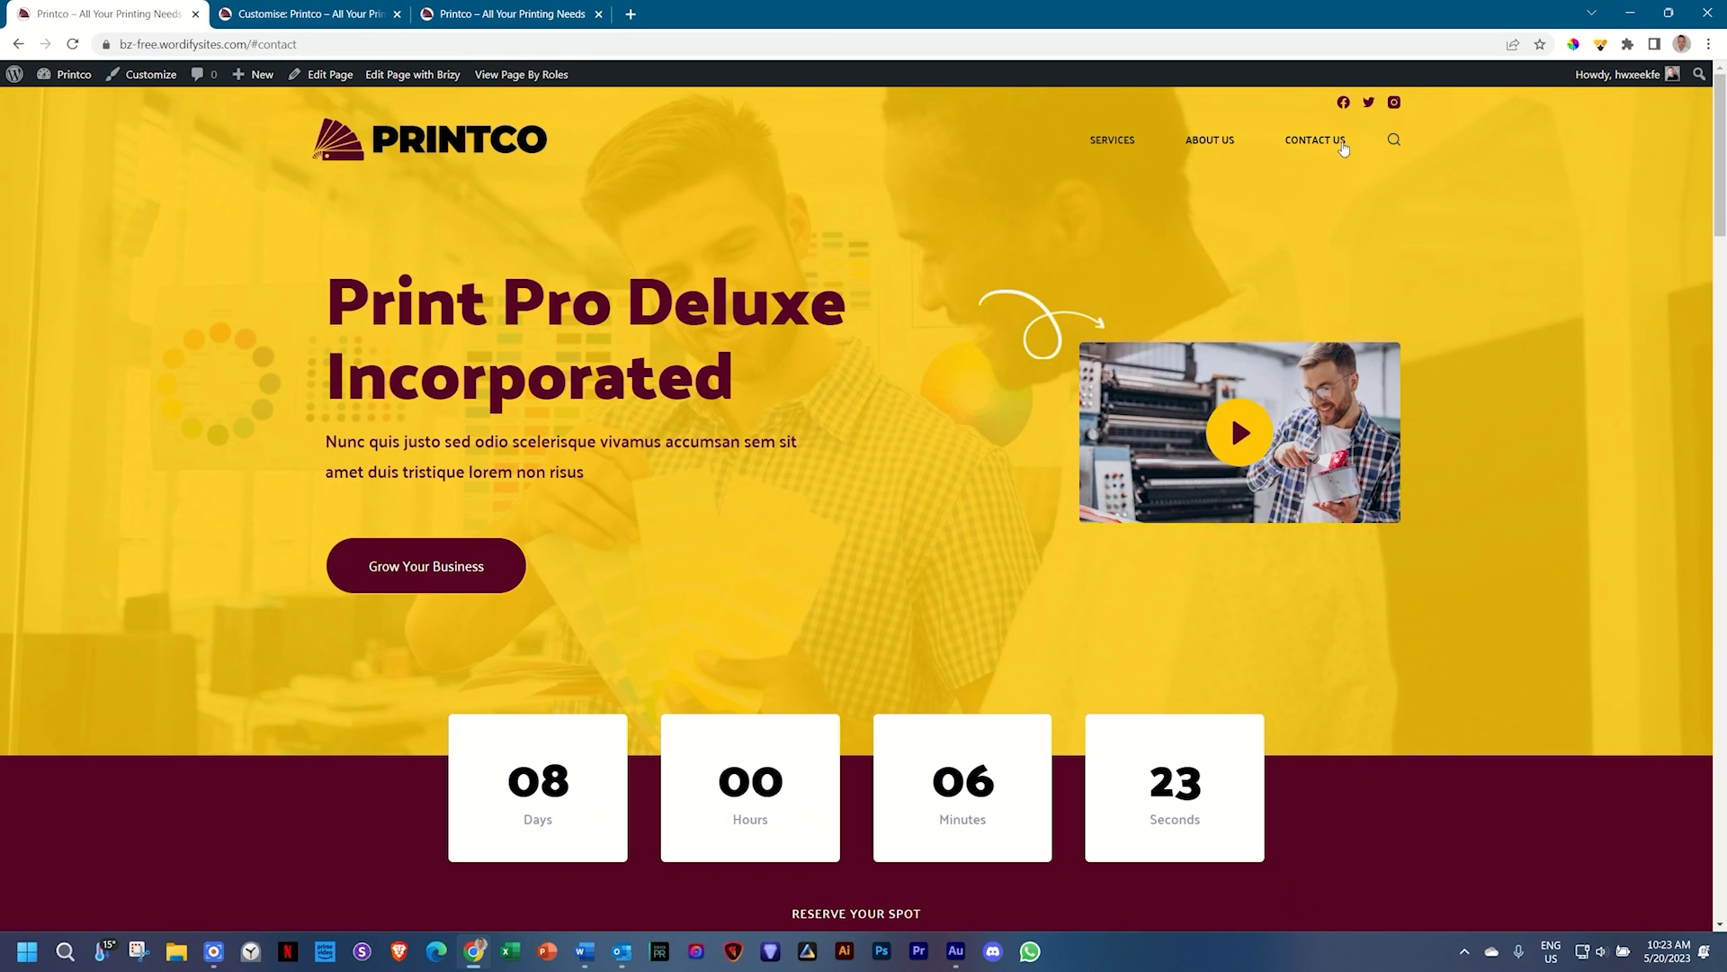
pyautogui.click(315, 15)
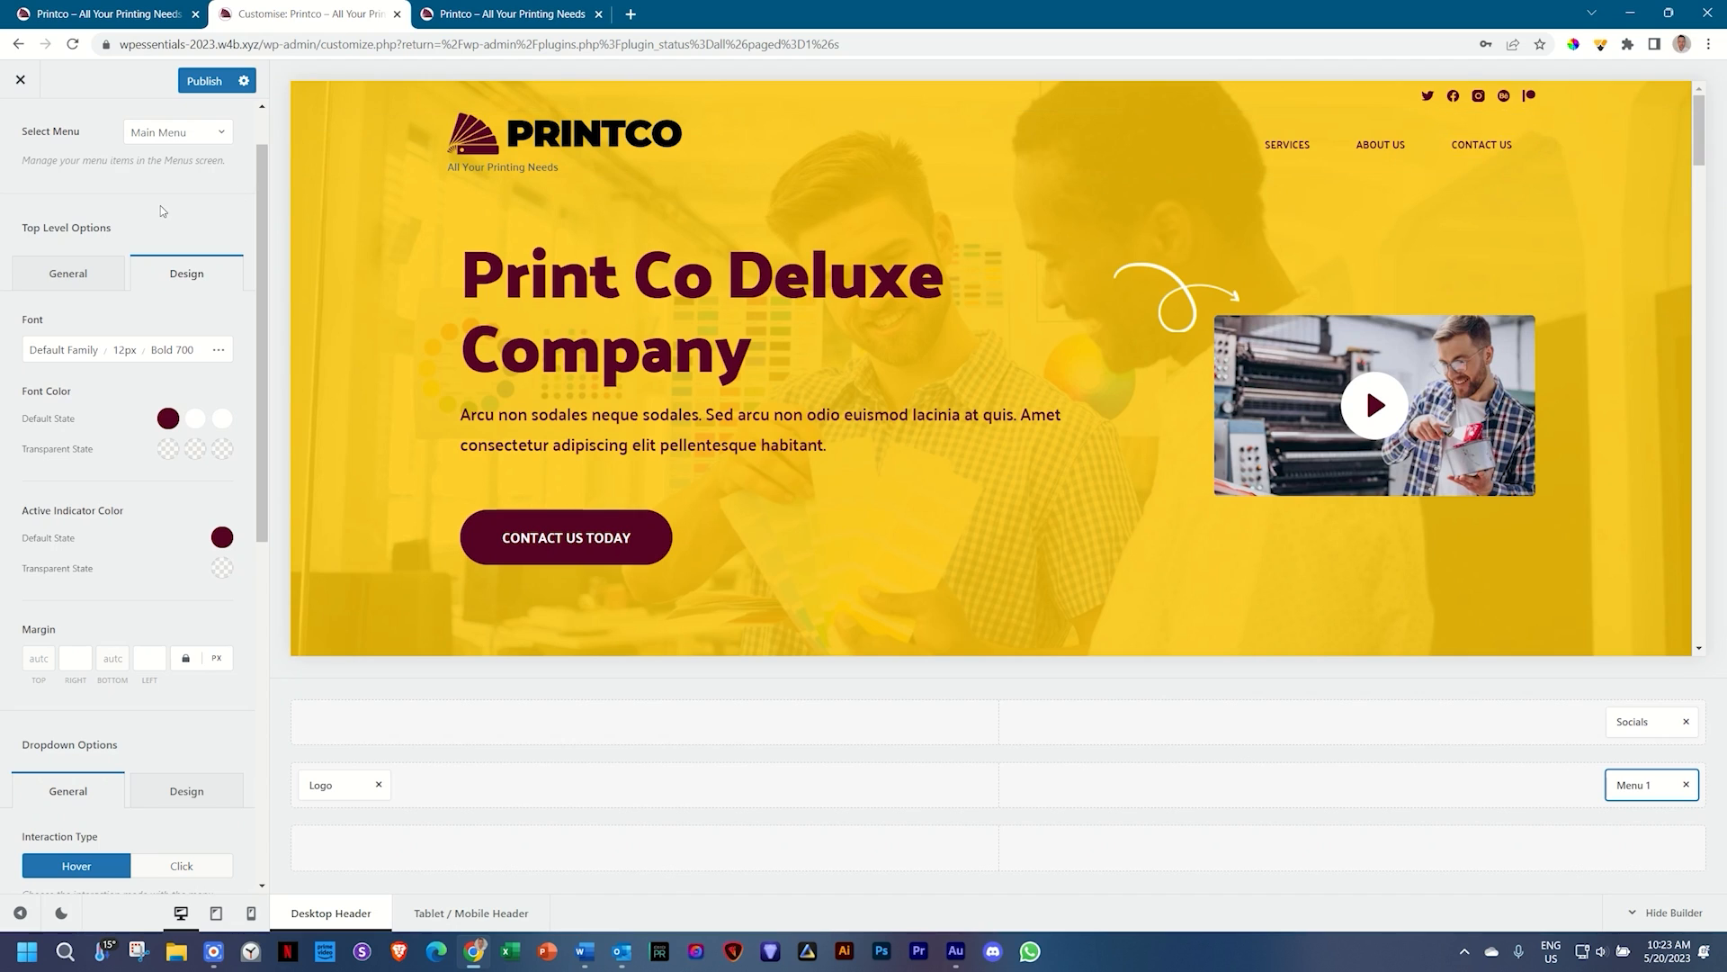
pyautogui.scroll(1, 164, 216)
# Step: Add the Search element to the right side of the header's main row
pyautogui.click(23, 132)
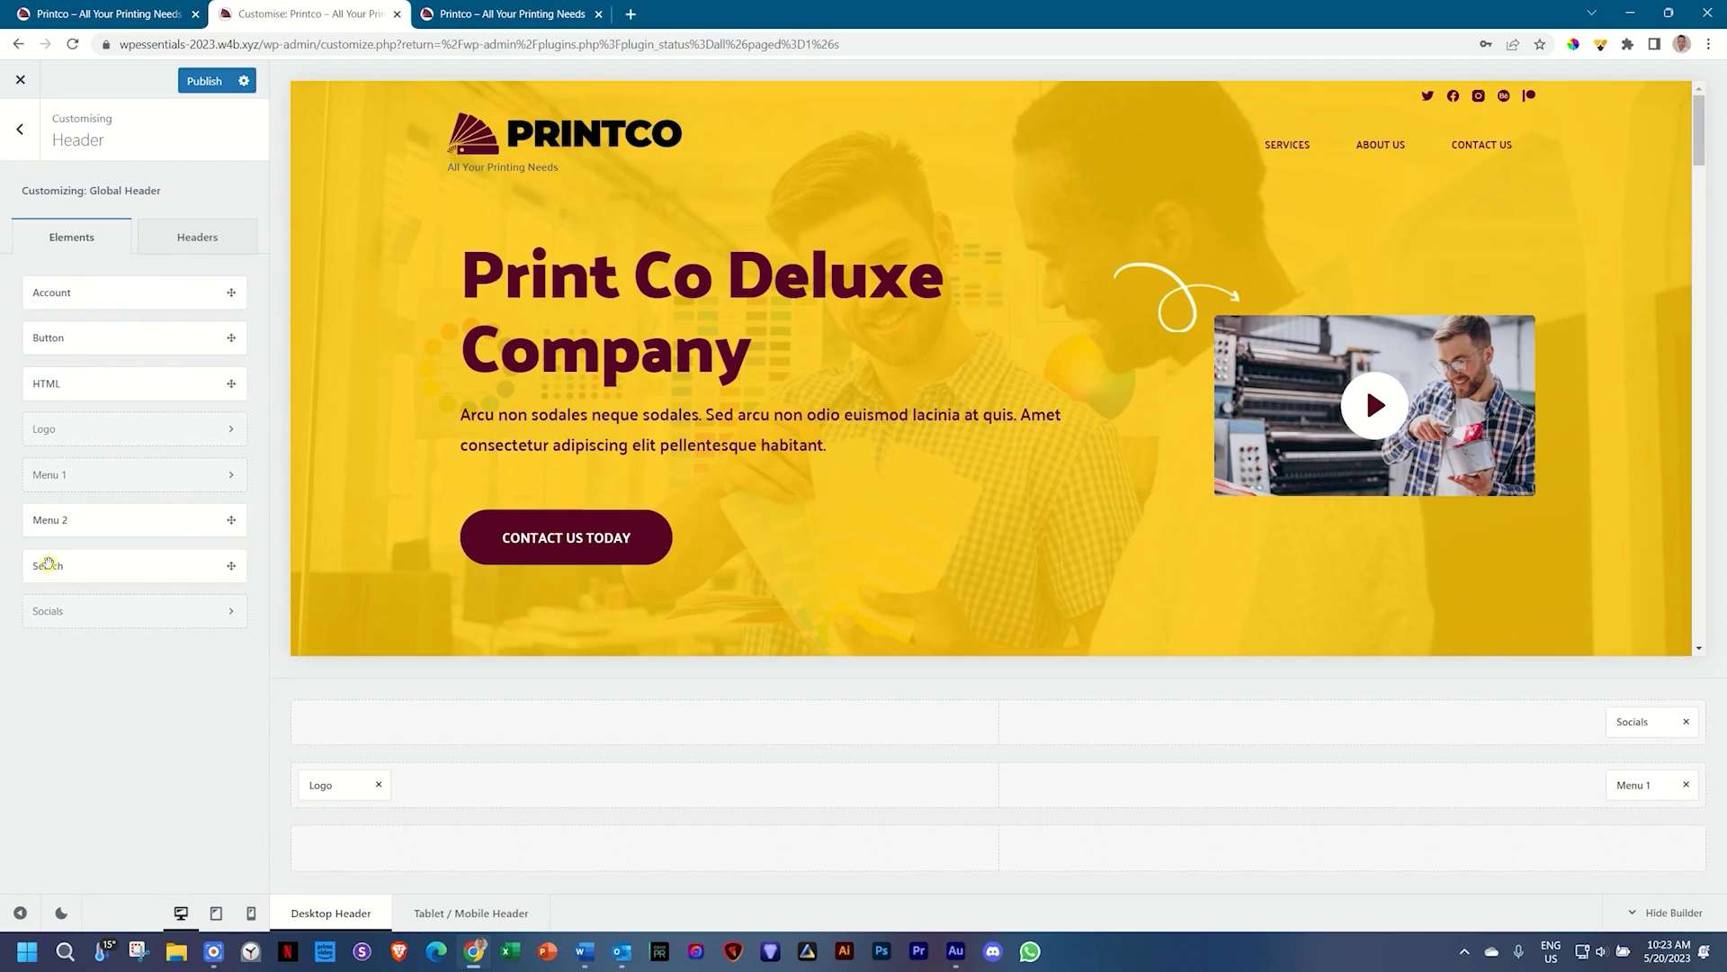
pyautogui.moveTo(48, 565); pyautogui.dragTo(1634, 782)
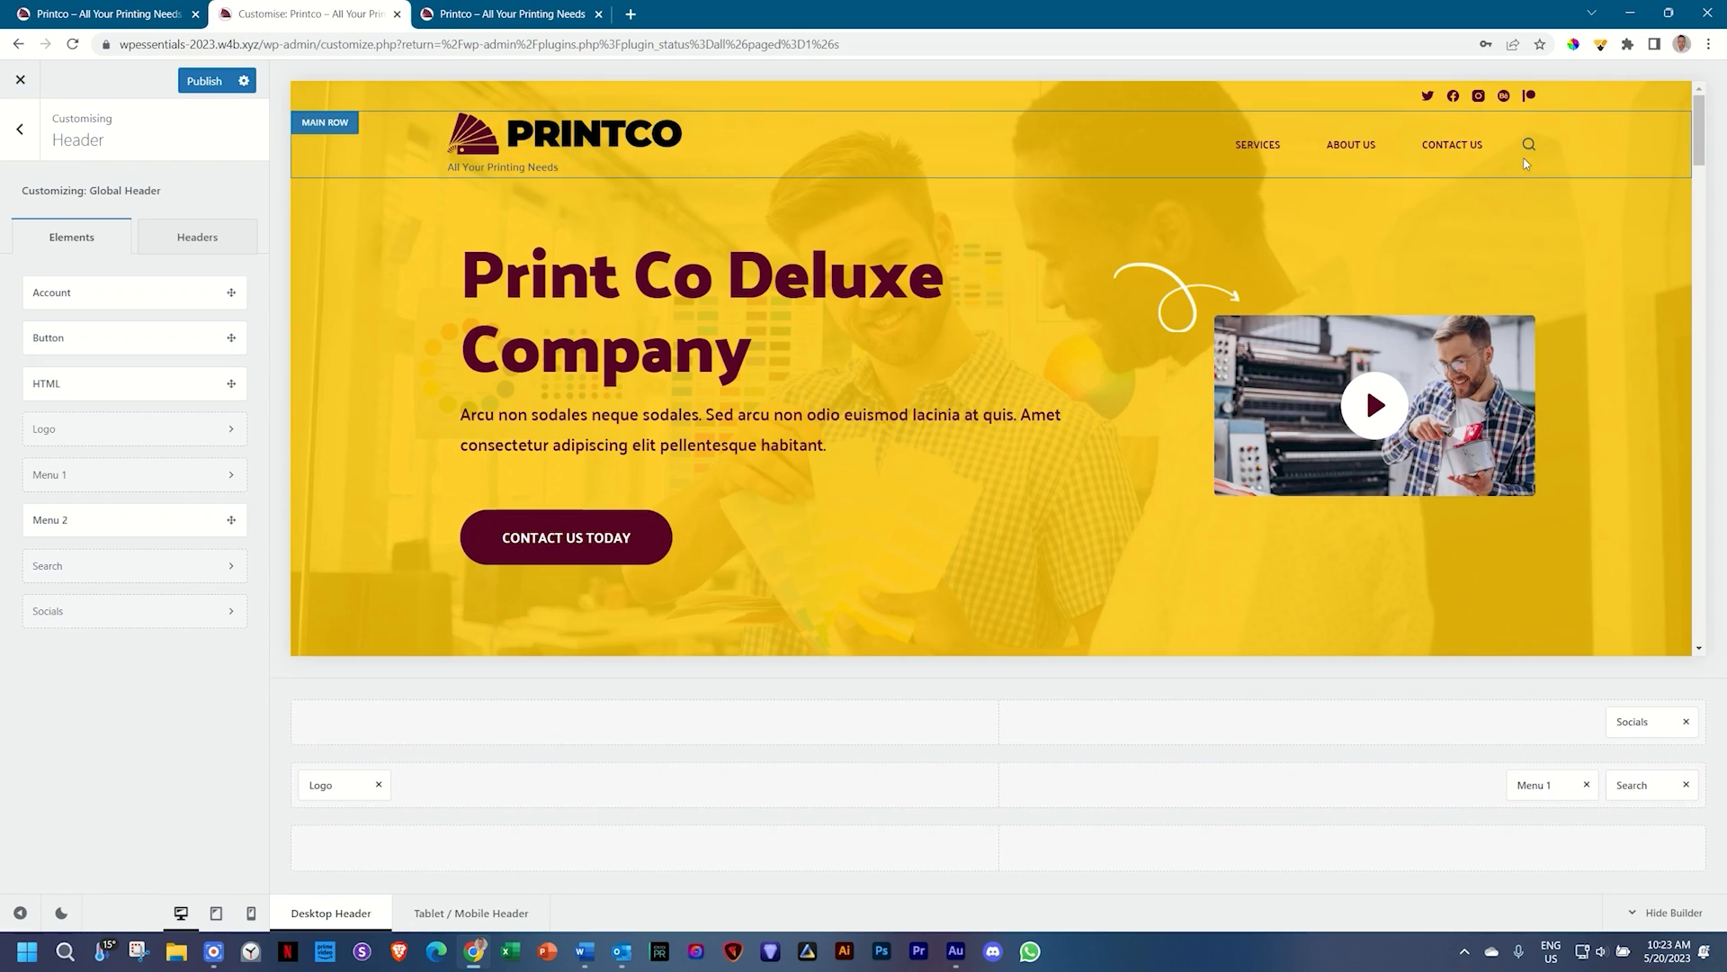
pyautogui.click(1624, 784)
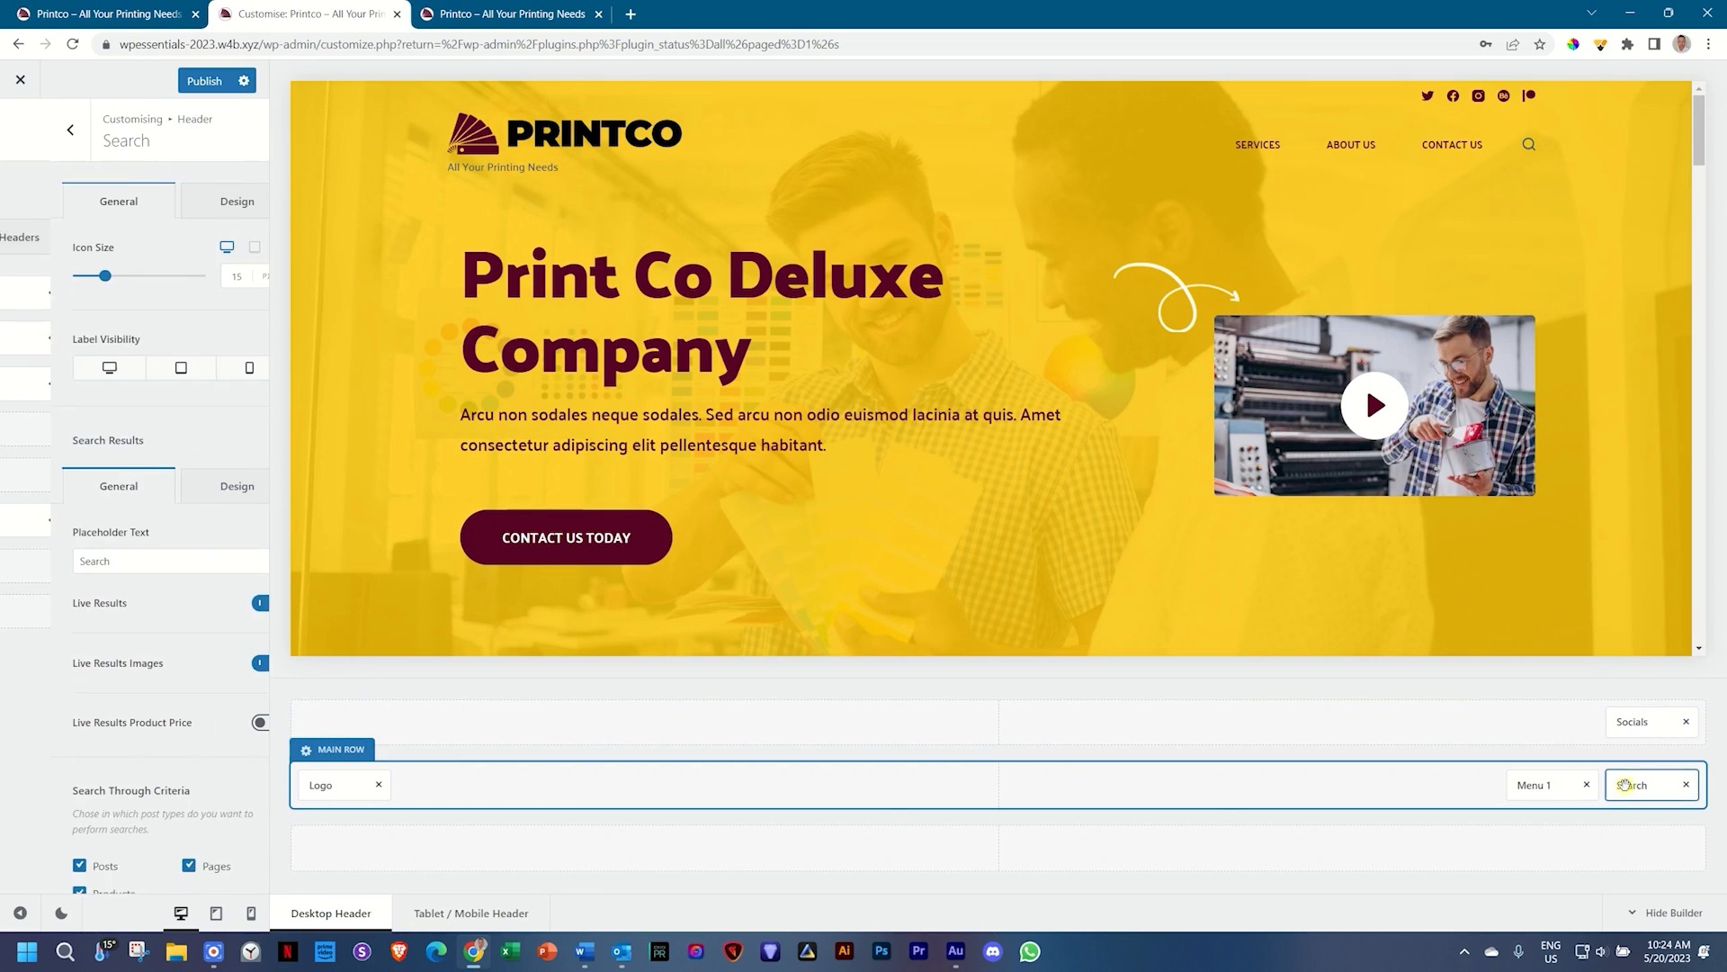
# Step: Colour the search icon maroon 560224 with a white hover colour
pyautogui.click(207, 202)
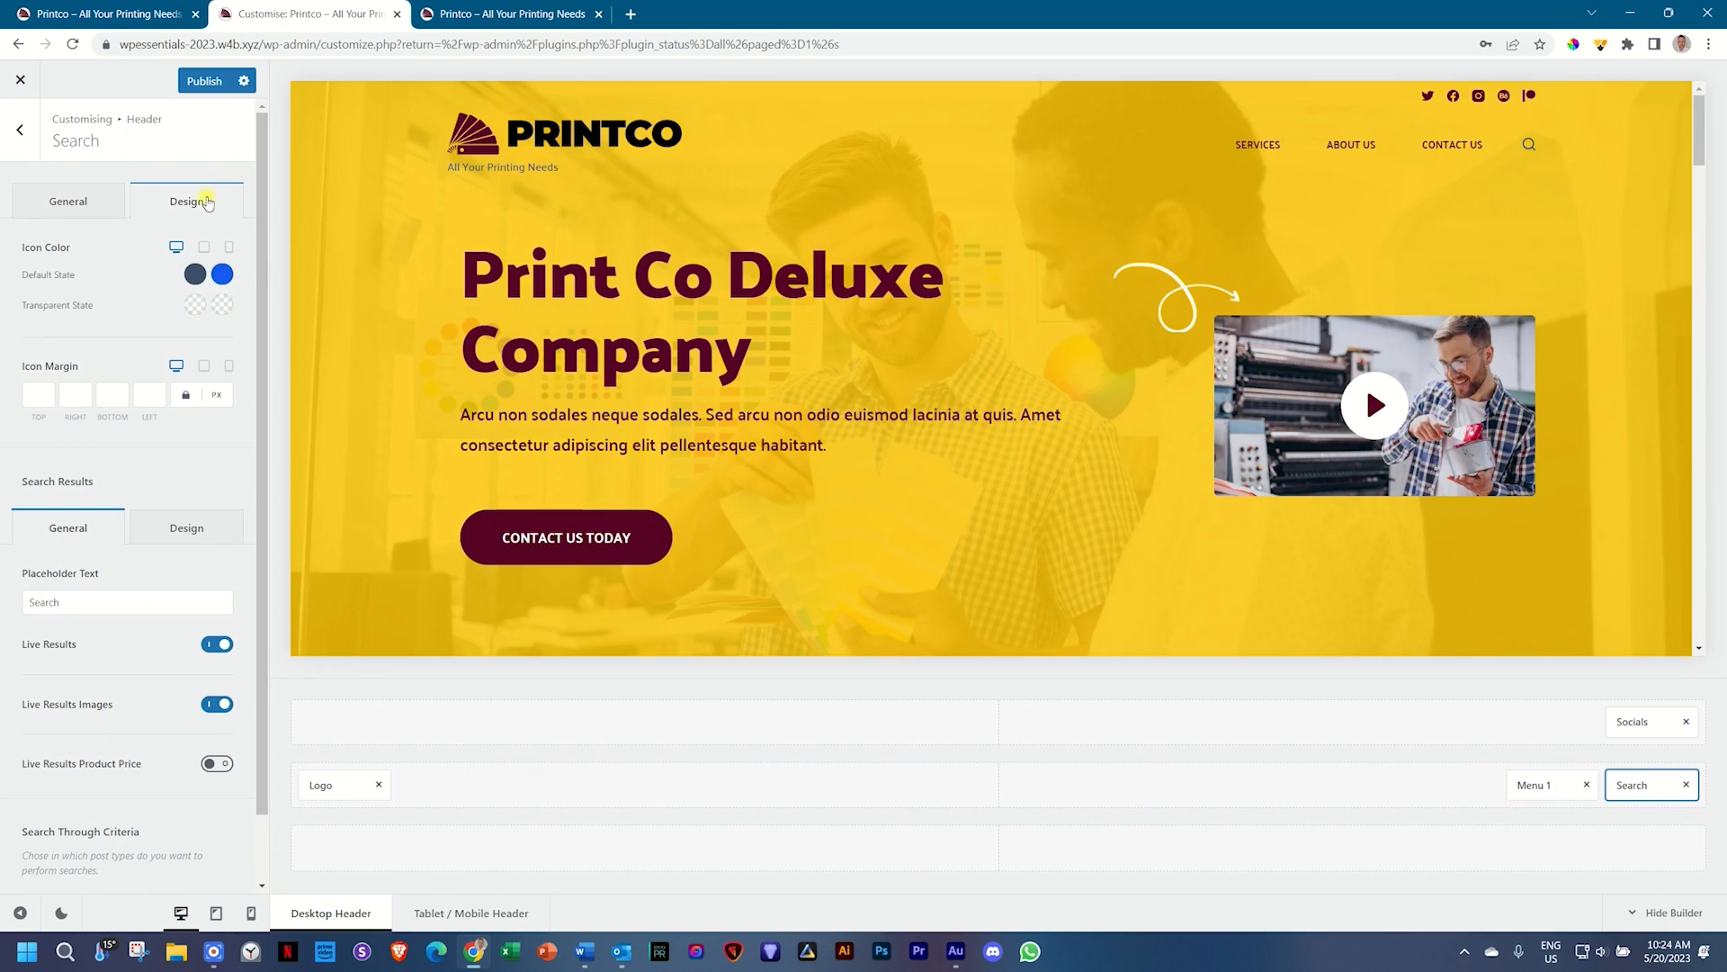
pyautogui.click(190, 278)
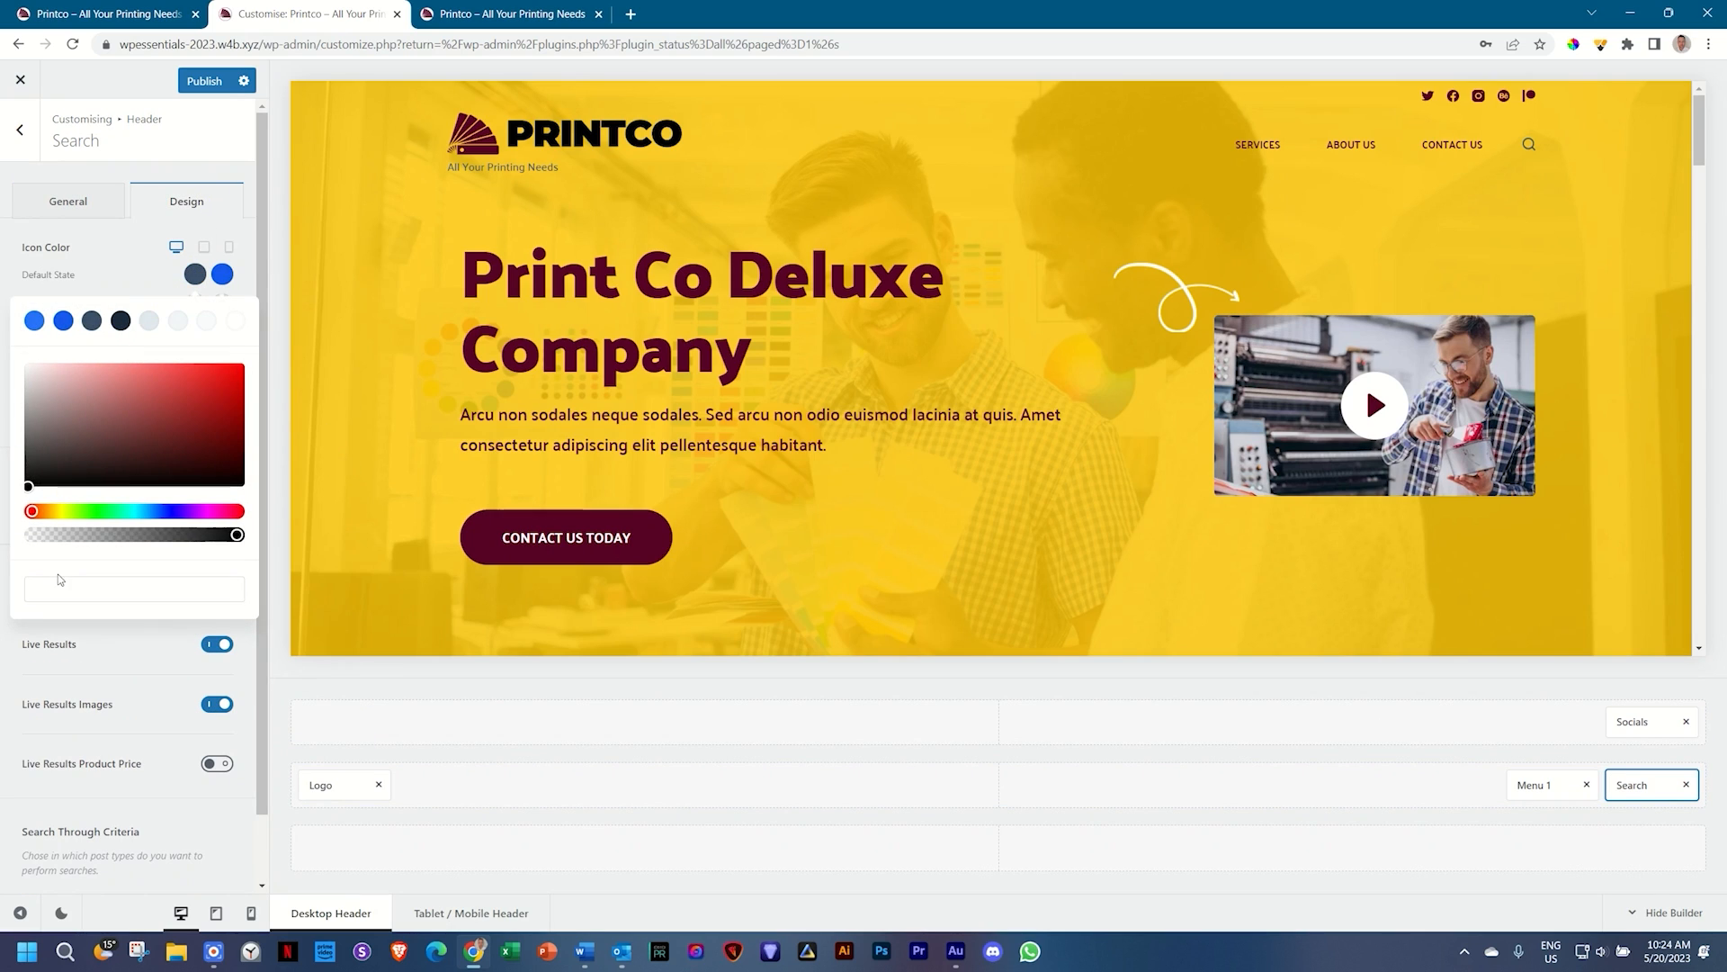
pyautogui.click(56, 584)
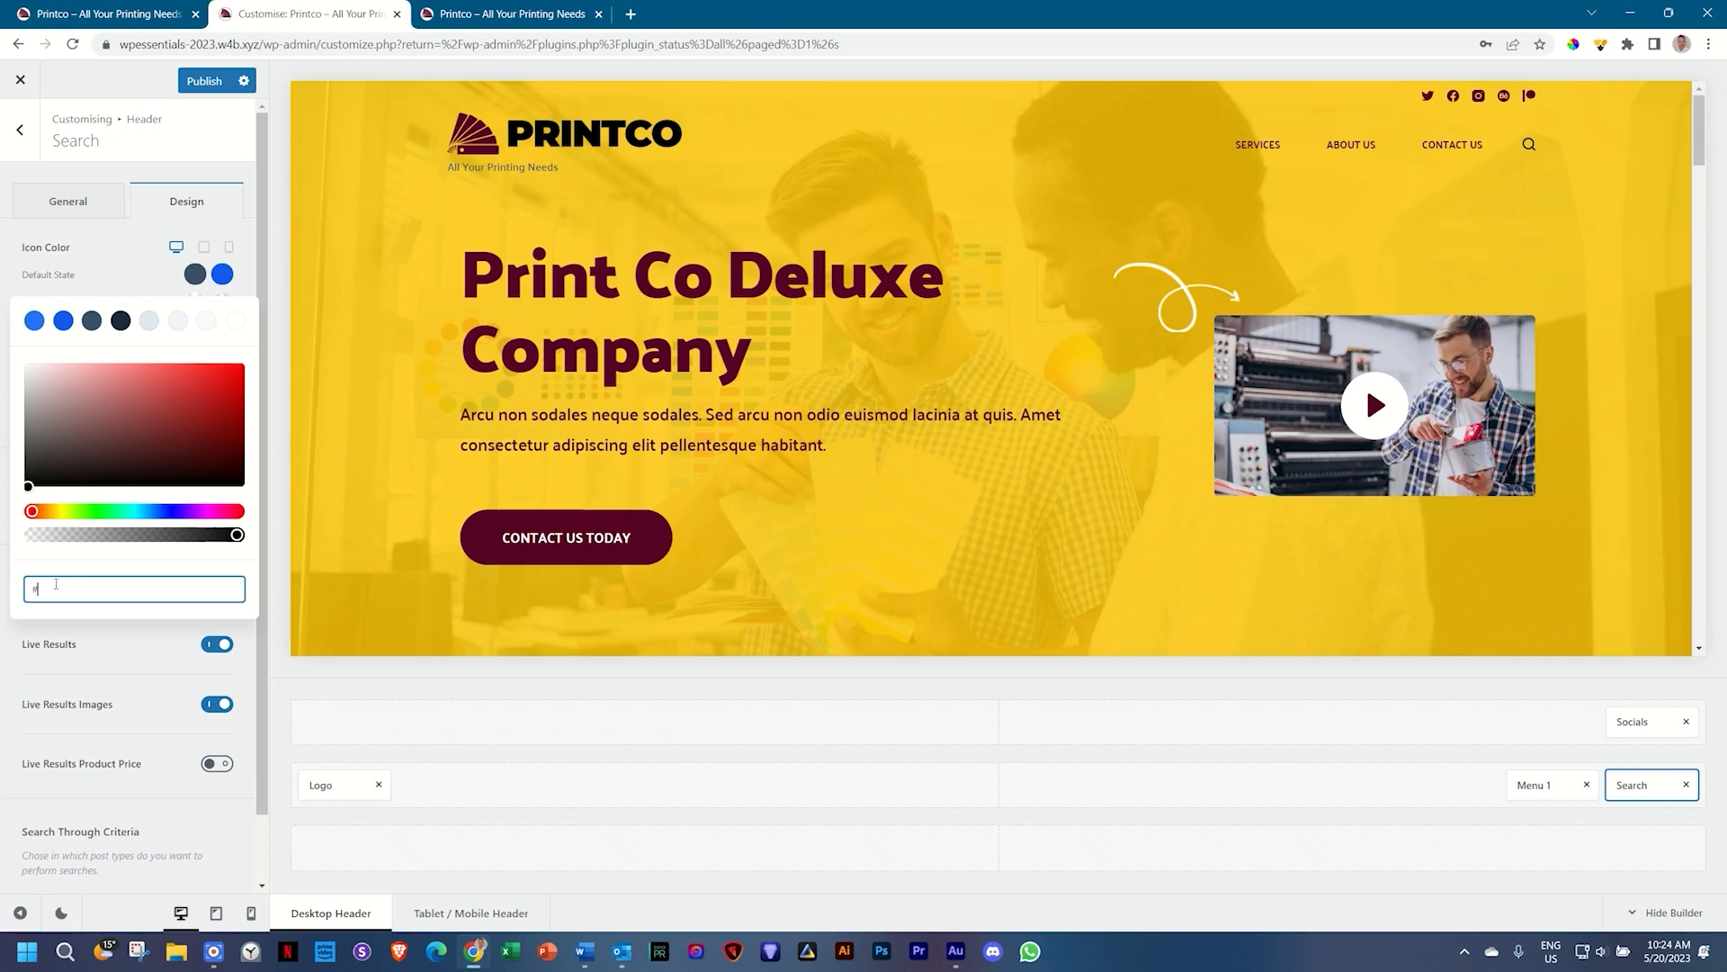
pyautogui.write('560224')
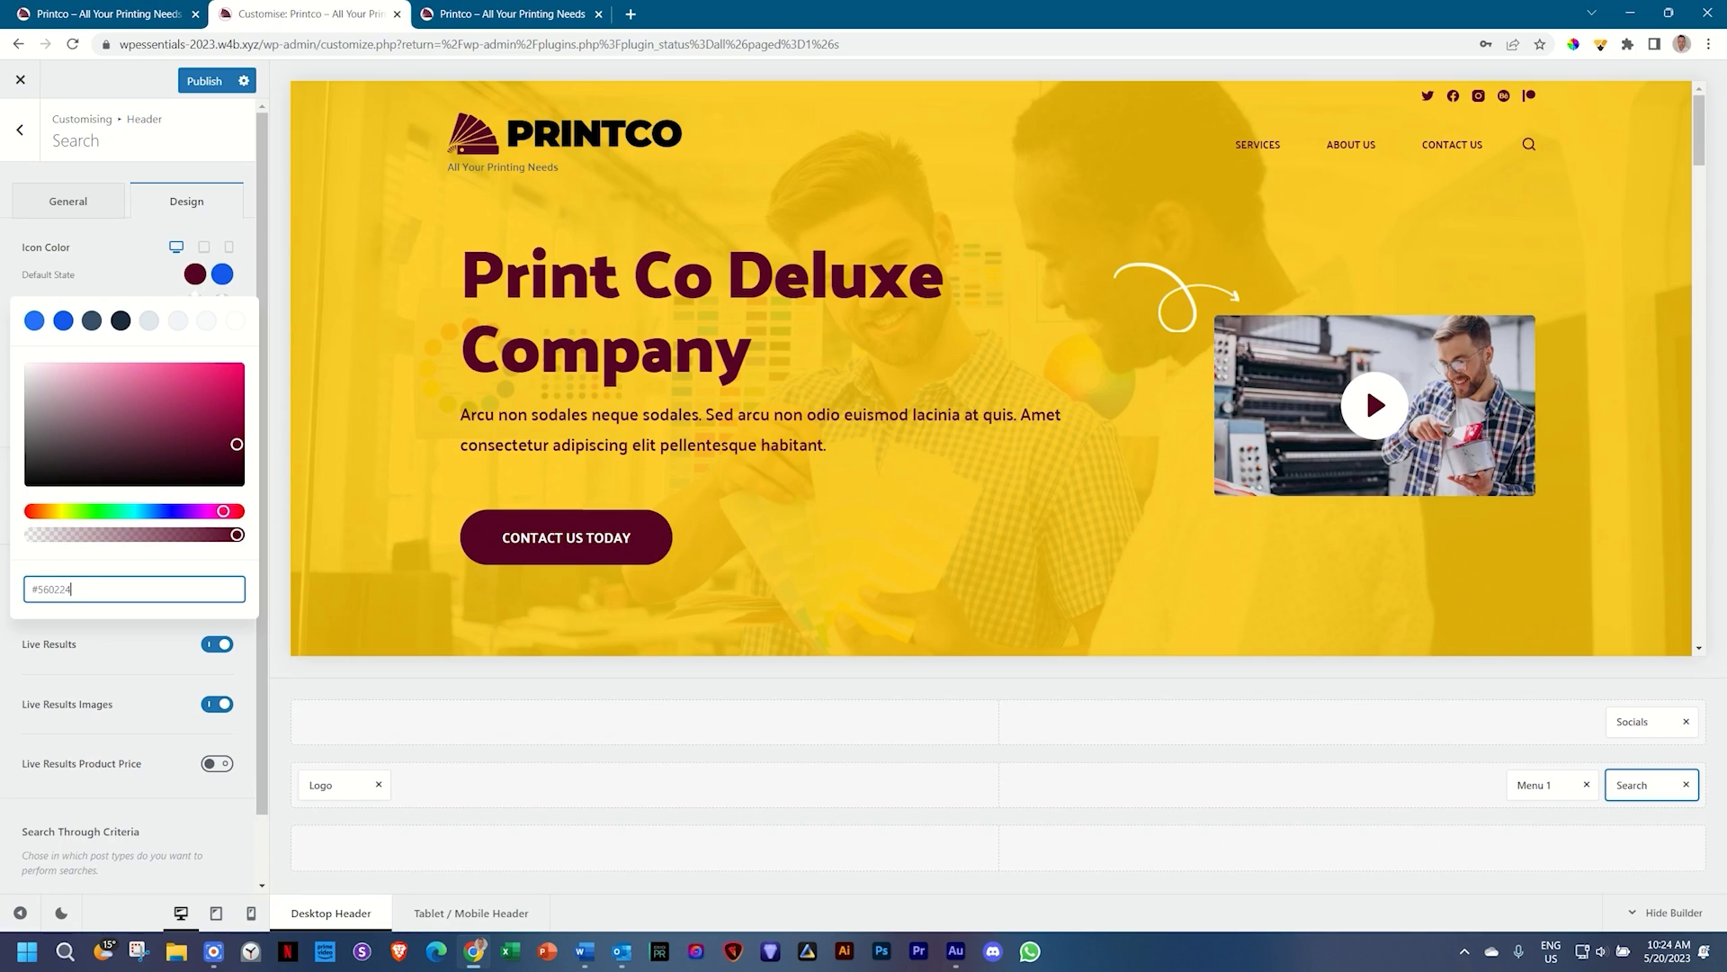
pyautogui.click(223, 274)
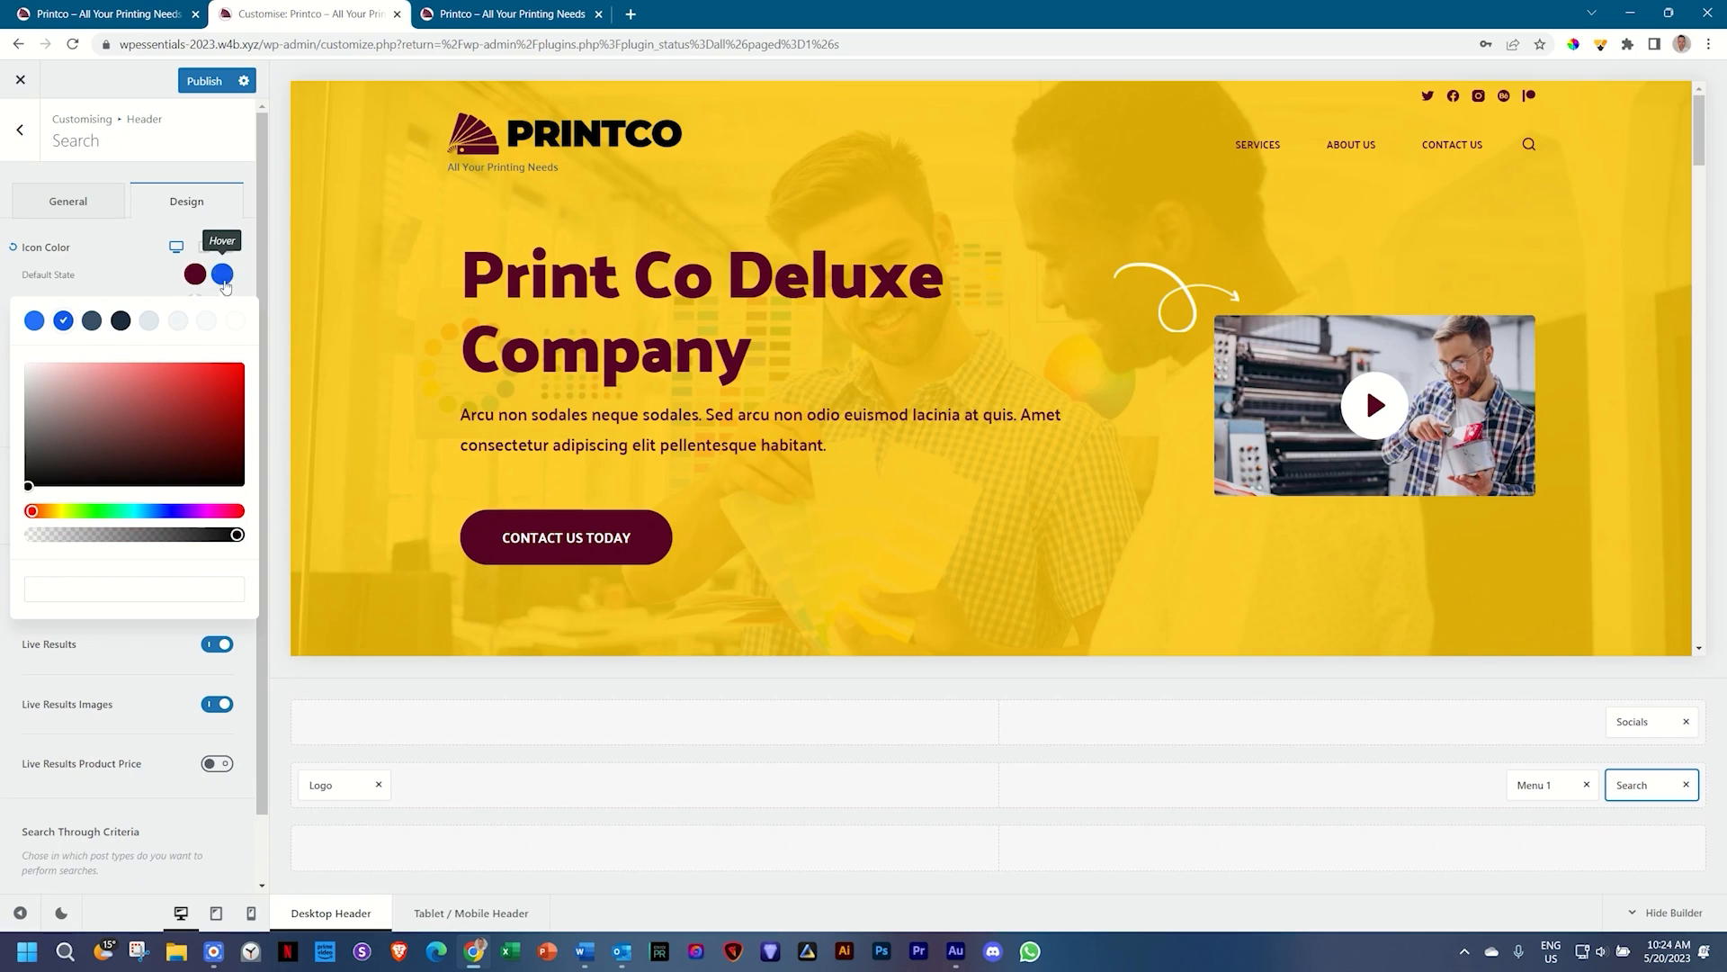
pyautogui.click(238, 321)
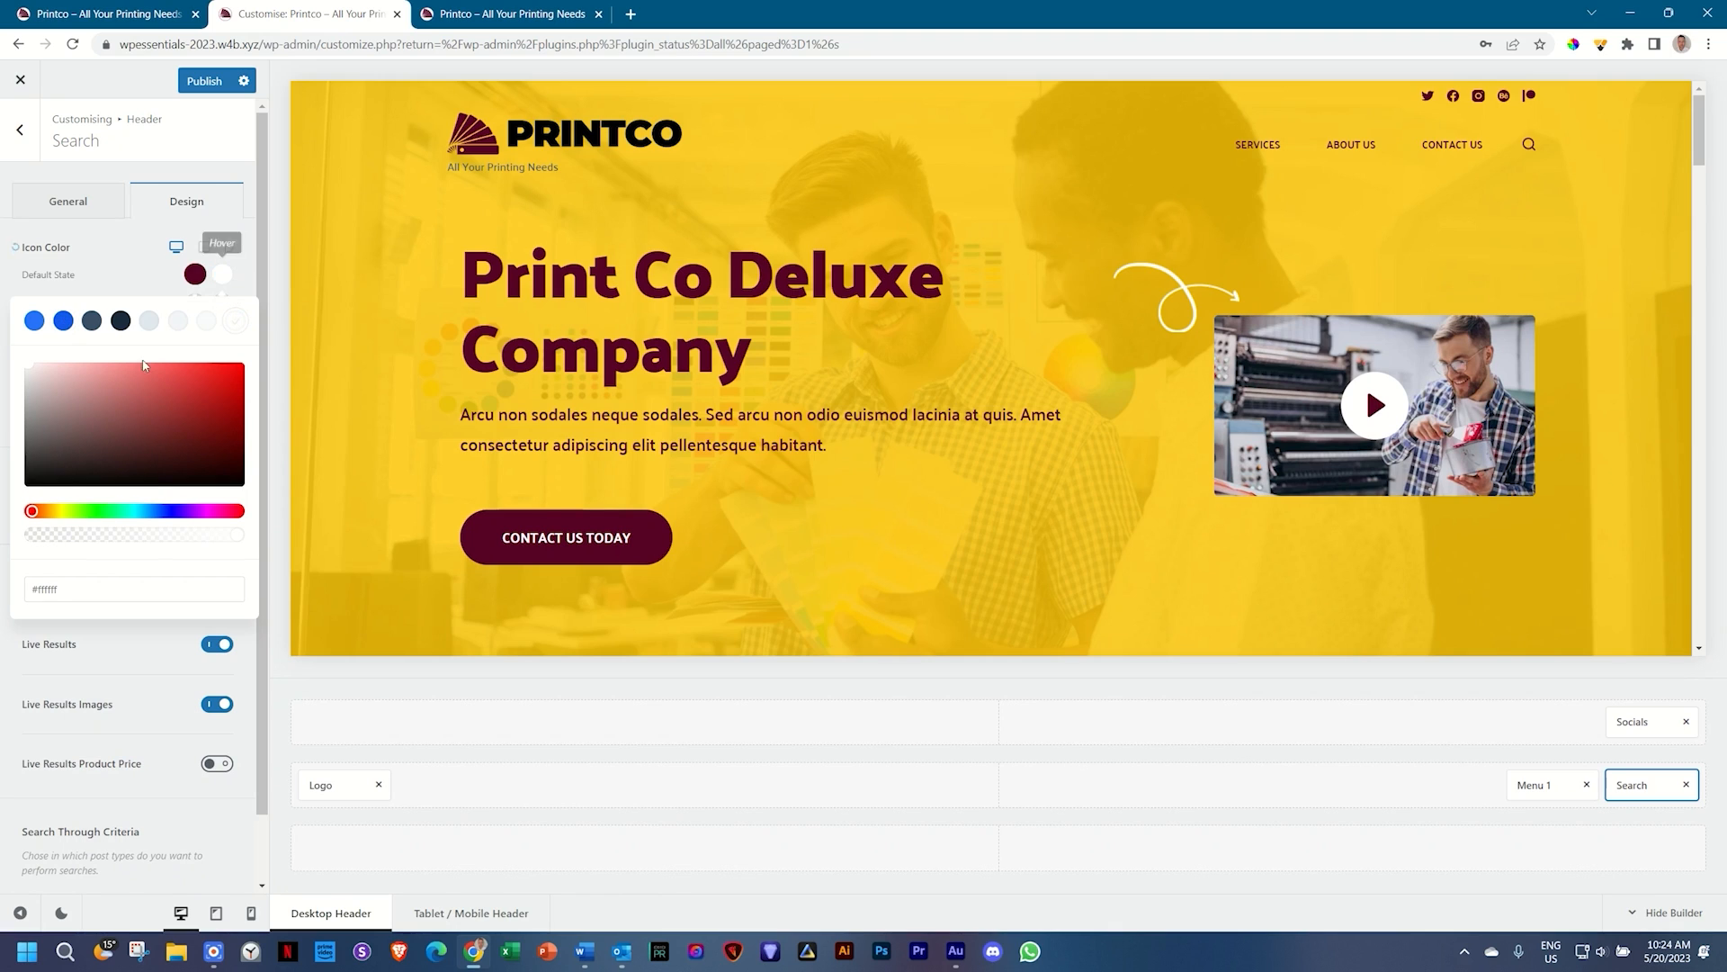
pyautogui.click(101, 278)
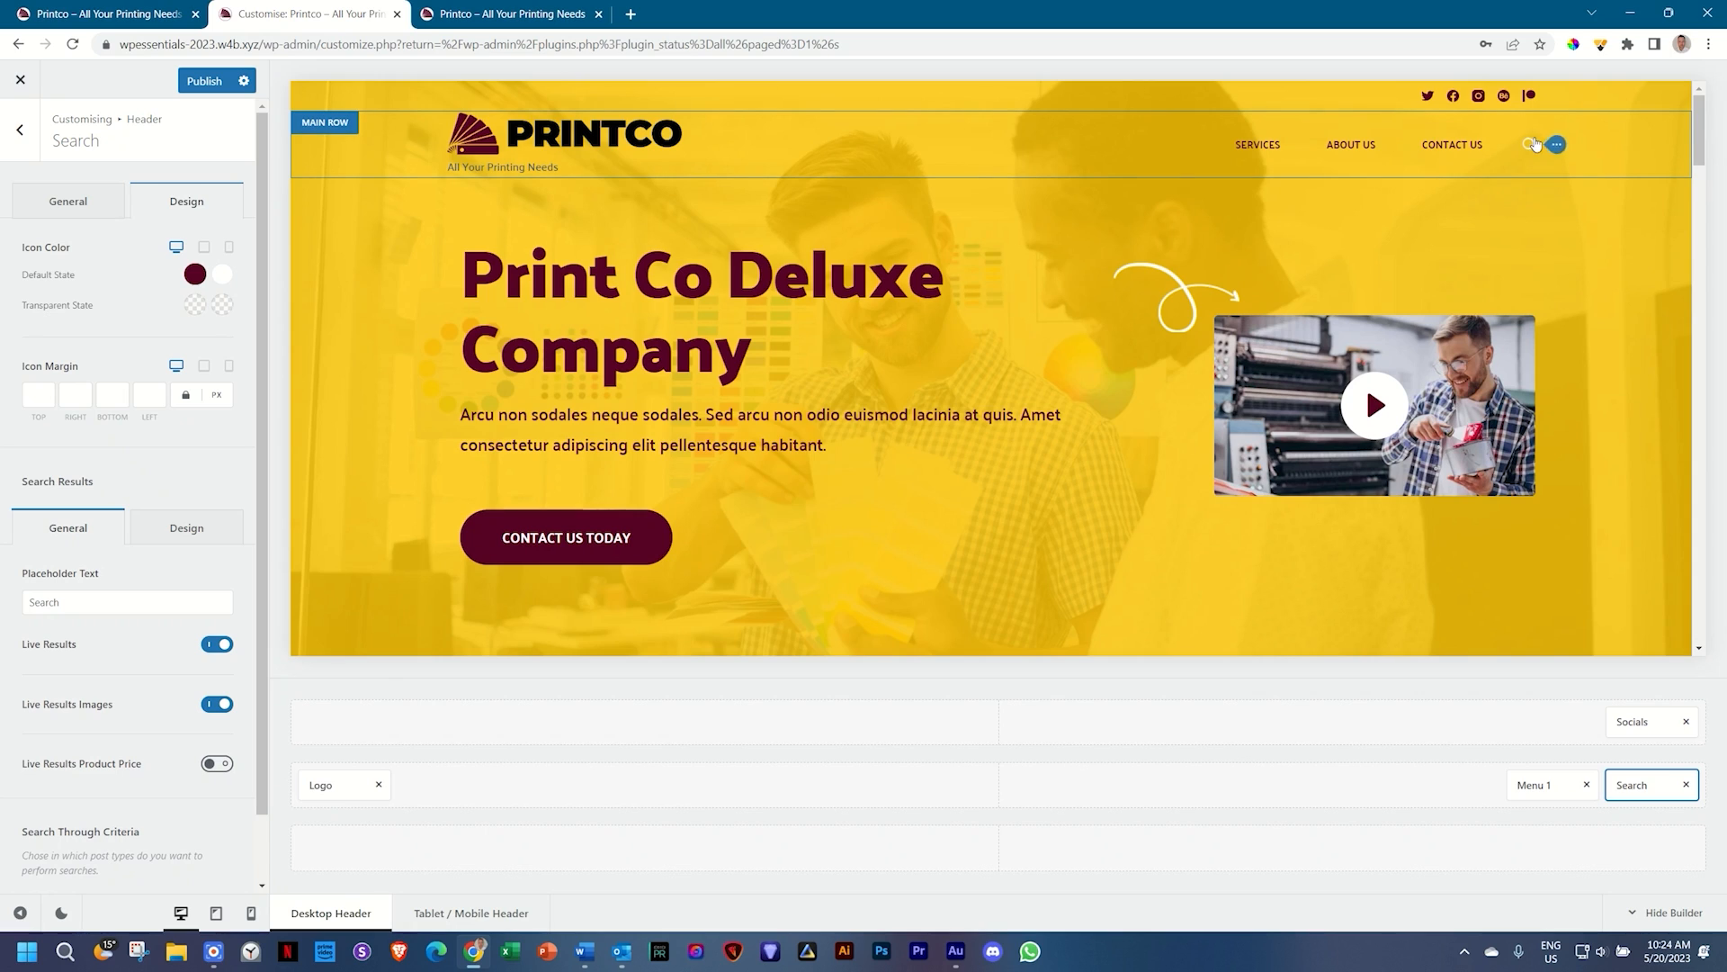
# Step: Enlarge the search icon to 20 px and switch to the mobile header layout
pyautogui.click(55, 201)
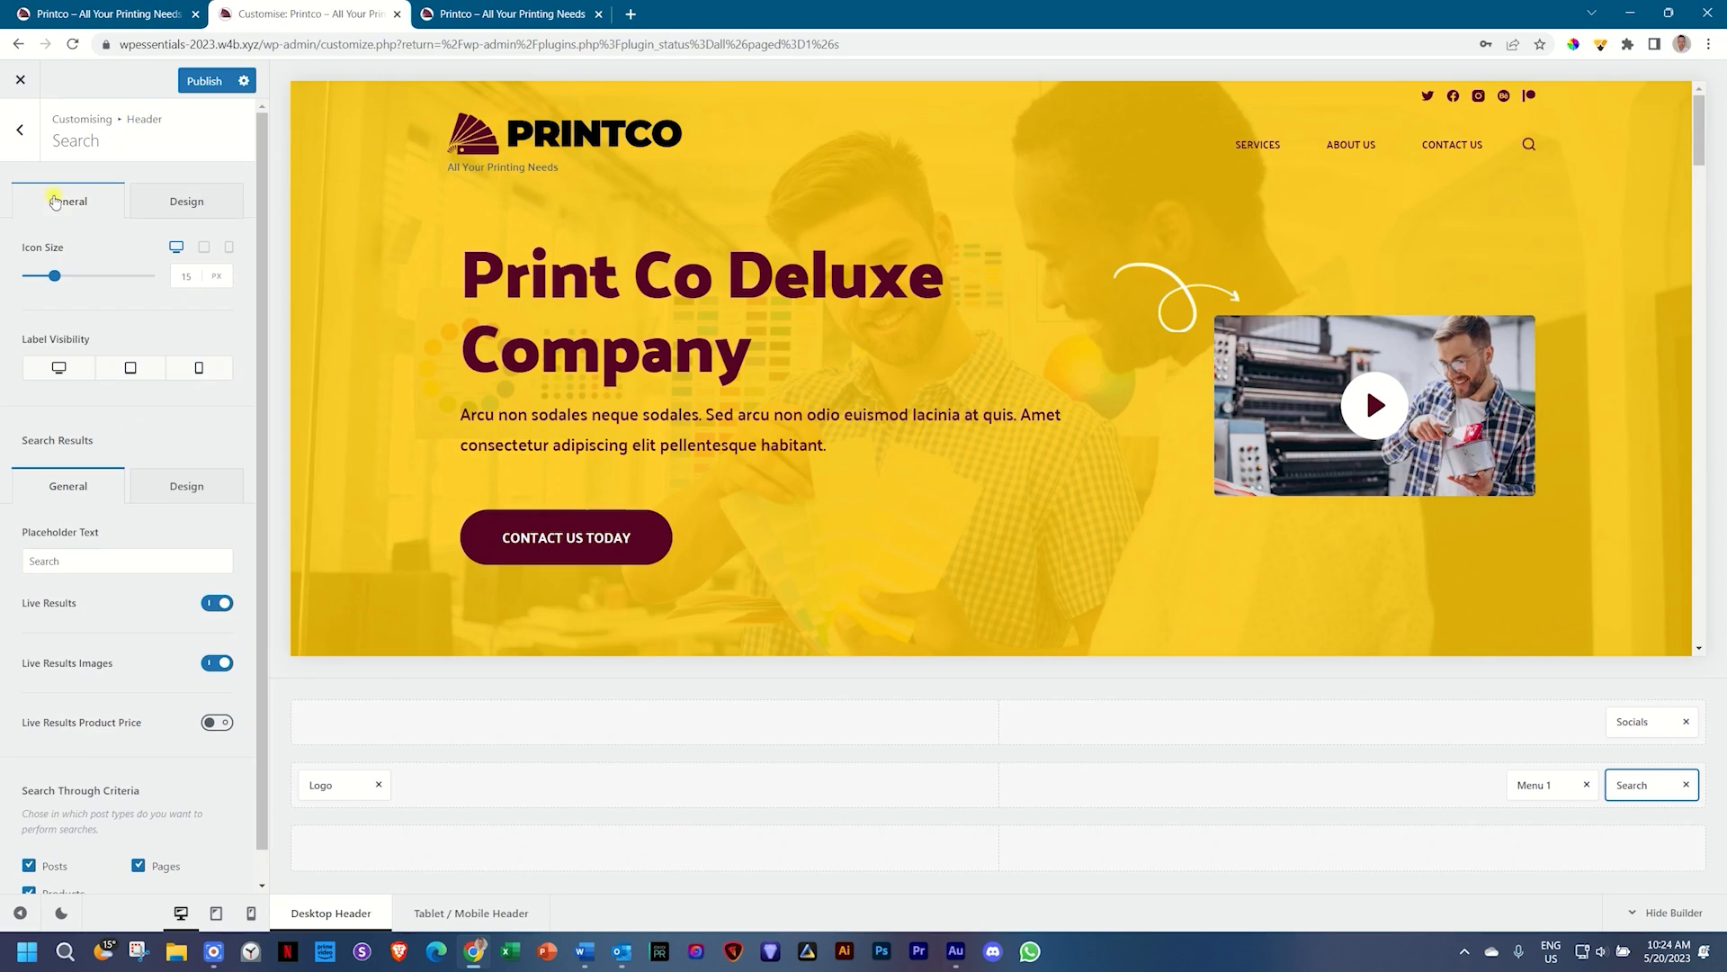
pyautogui.moveTo(52, 276); pyautogui.dragTo(64, 283)
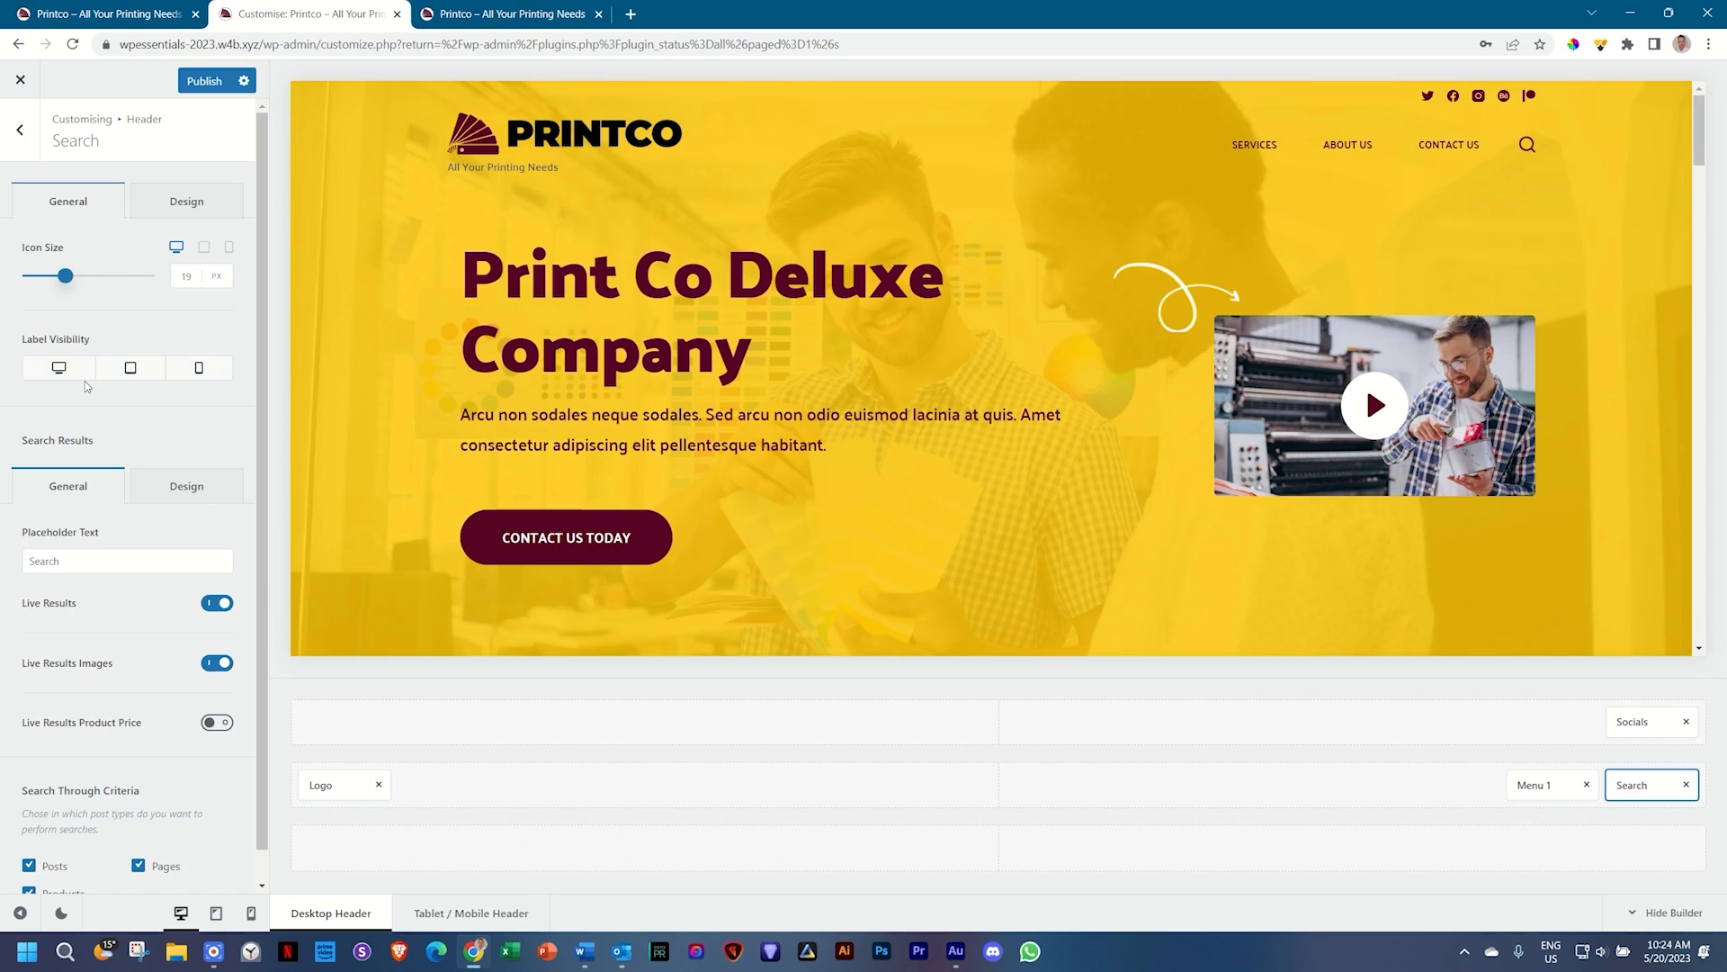
pyautogui.click(252, 914)
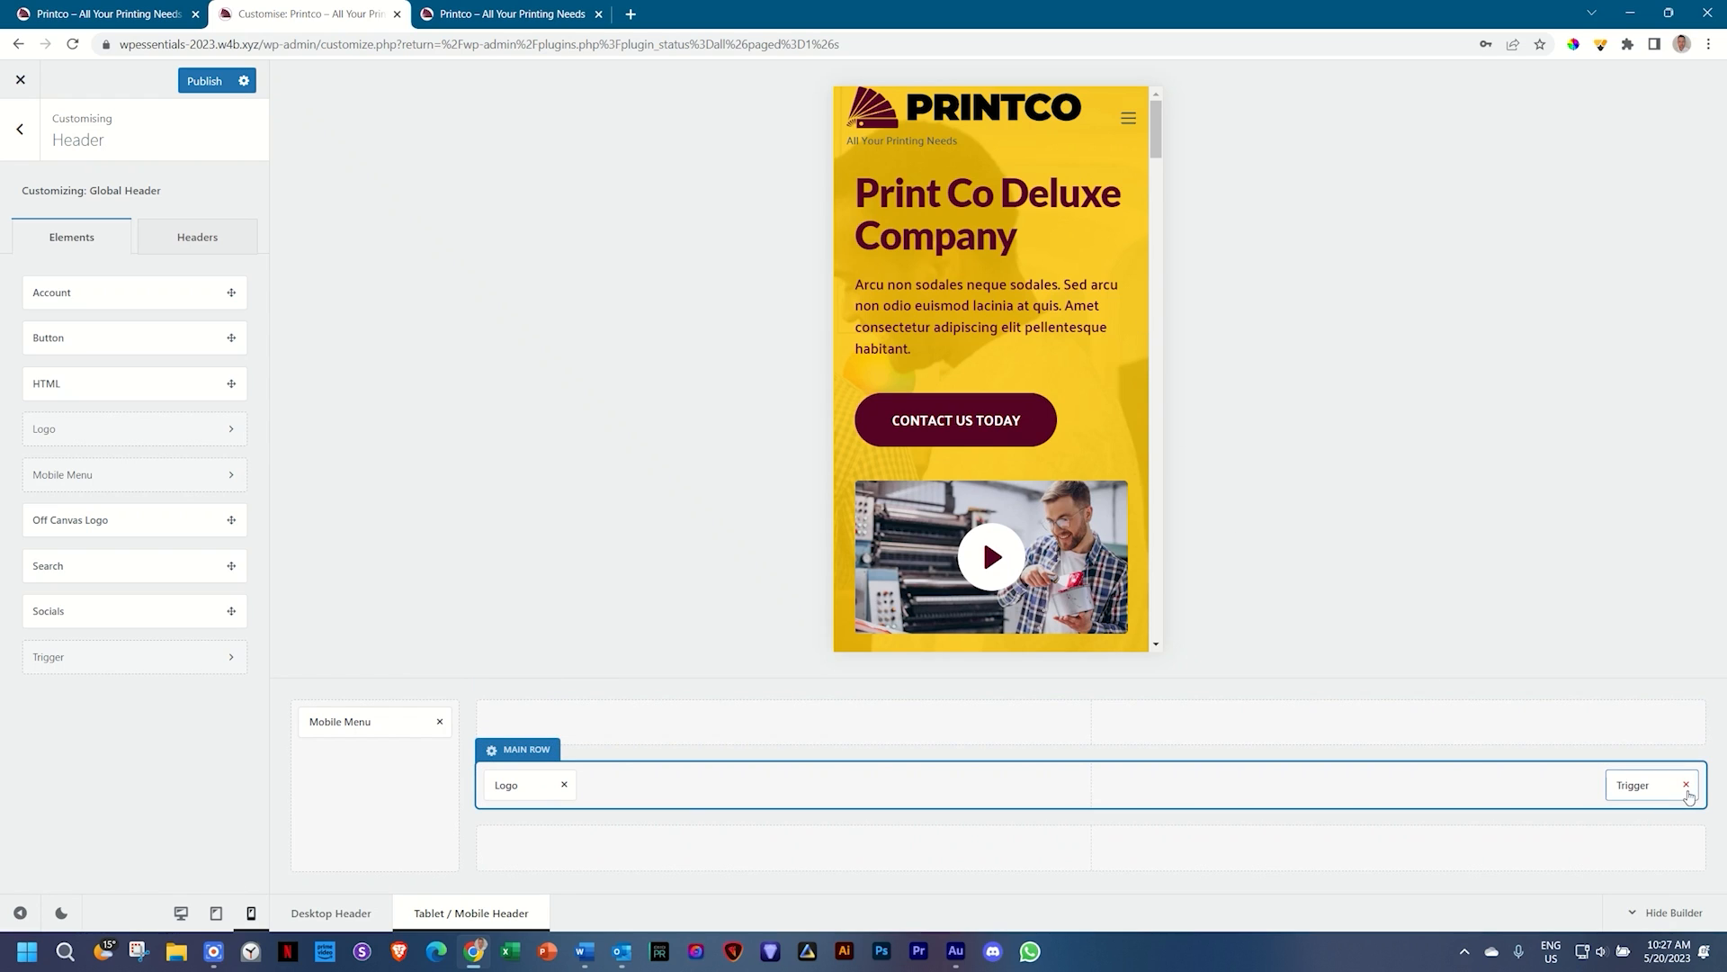
# Step: Remove Trigger and Mobile Menu, raise the mobile main row to about 101 px, and publish
pyautogui.click(1687, 786)
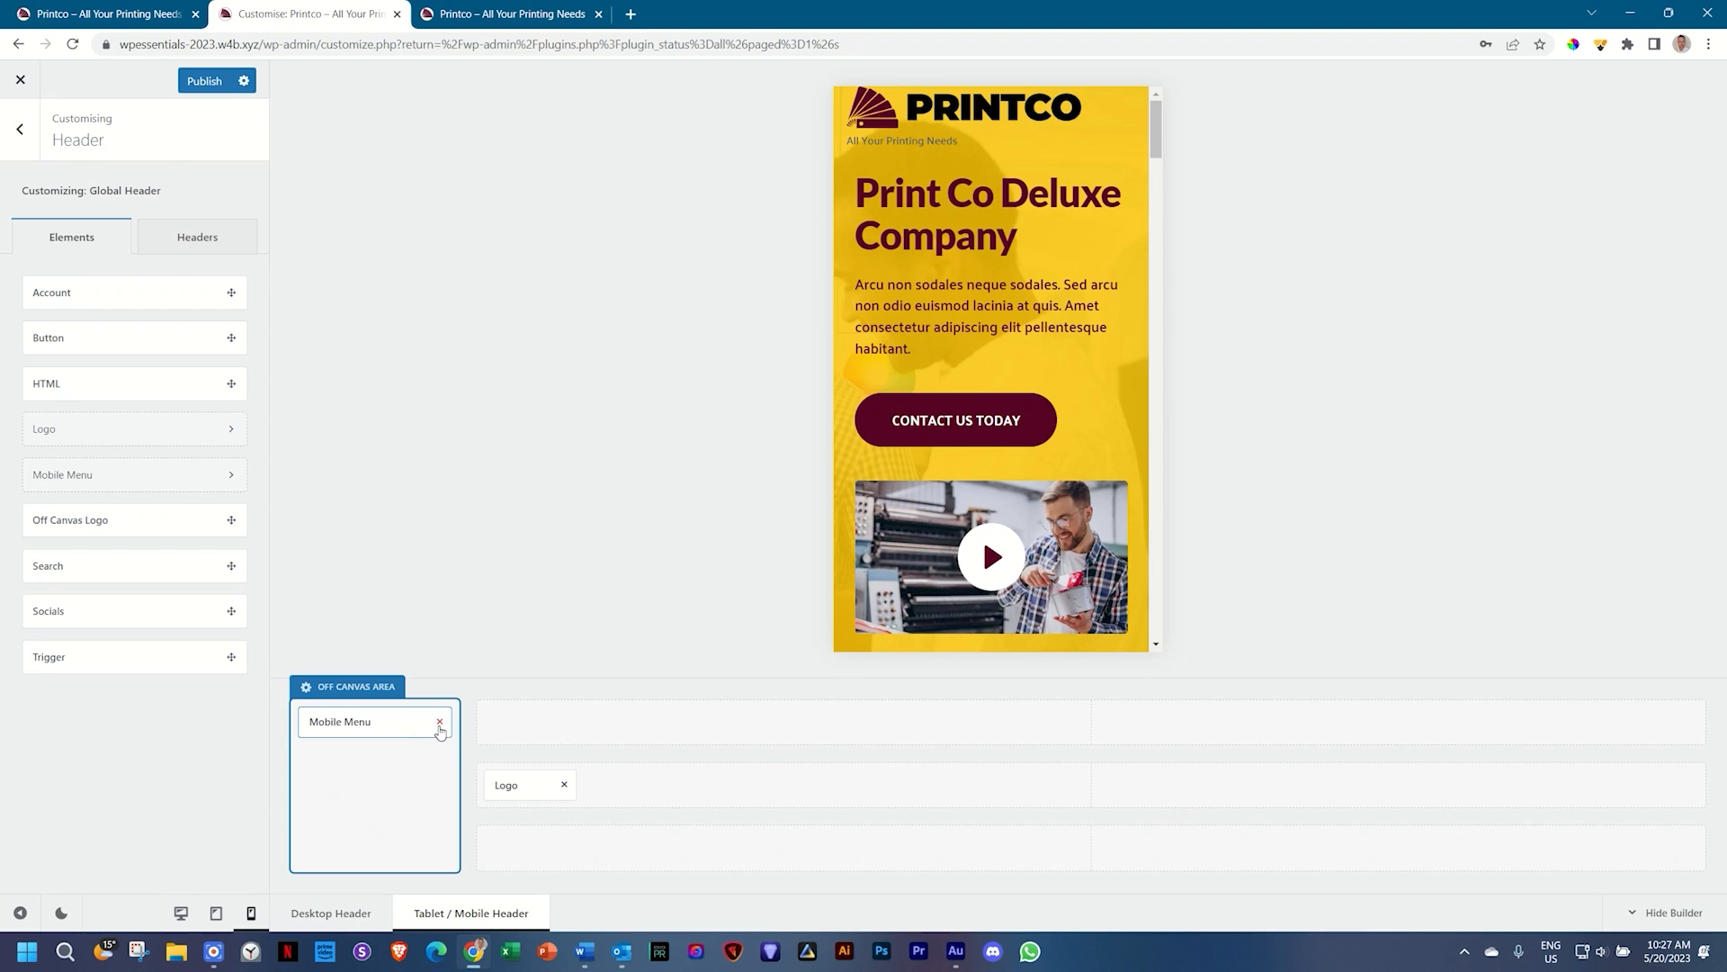
pyautogui.click(439, 722)
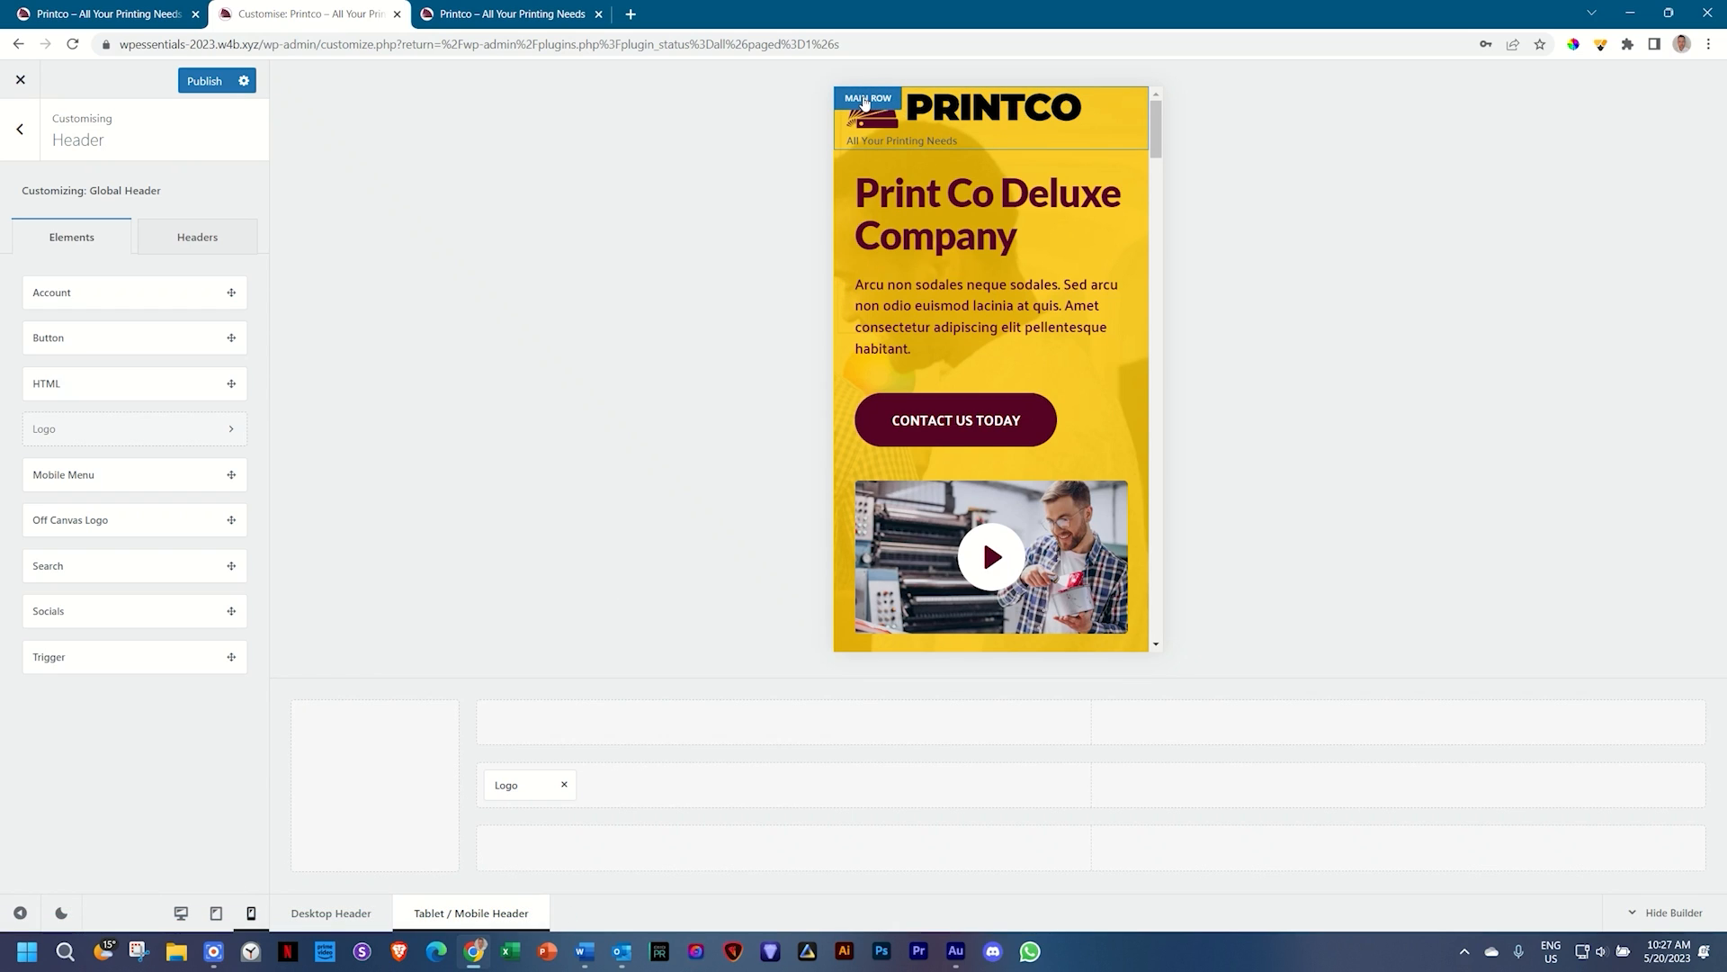
pyautogui.click(515, 752)
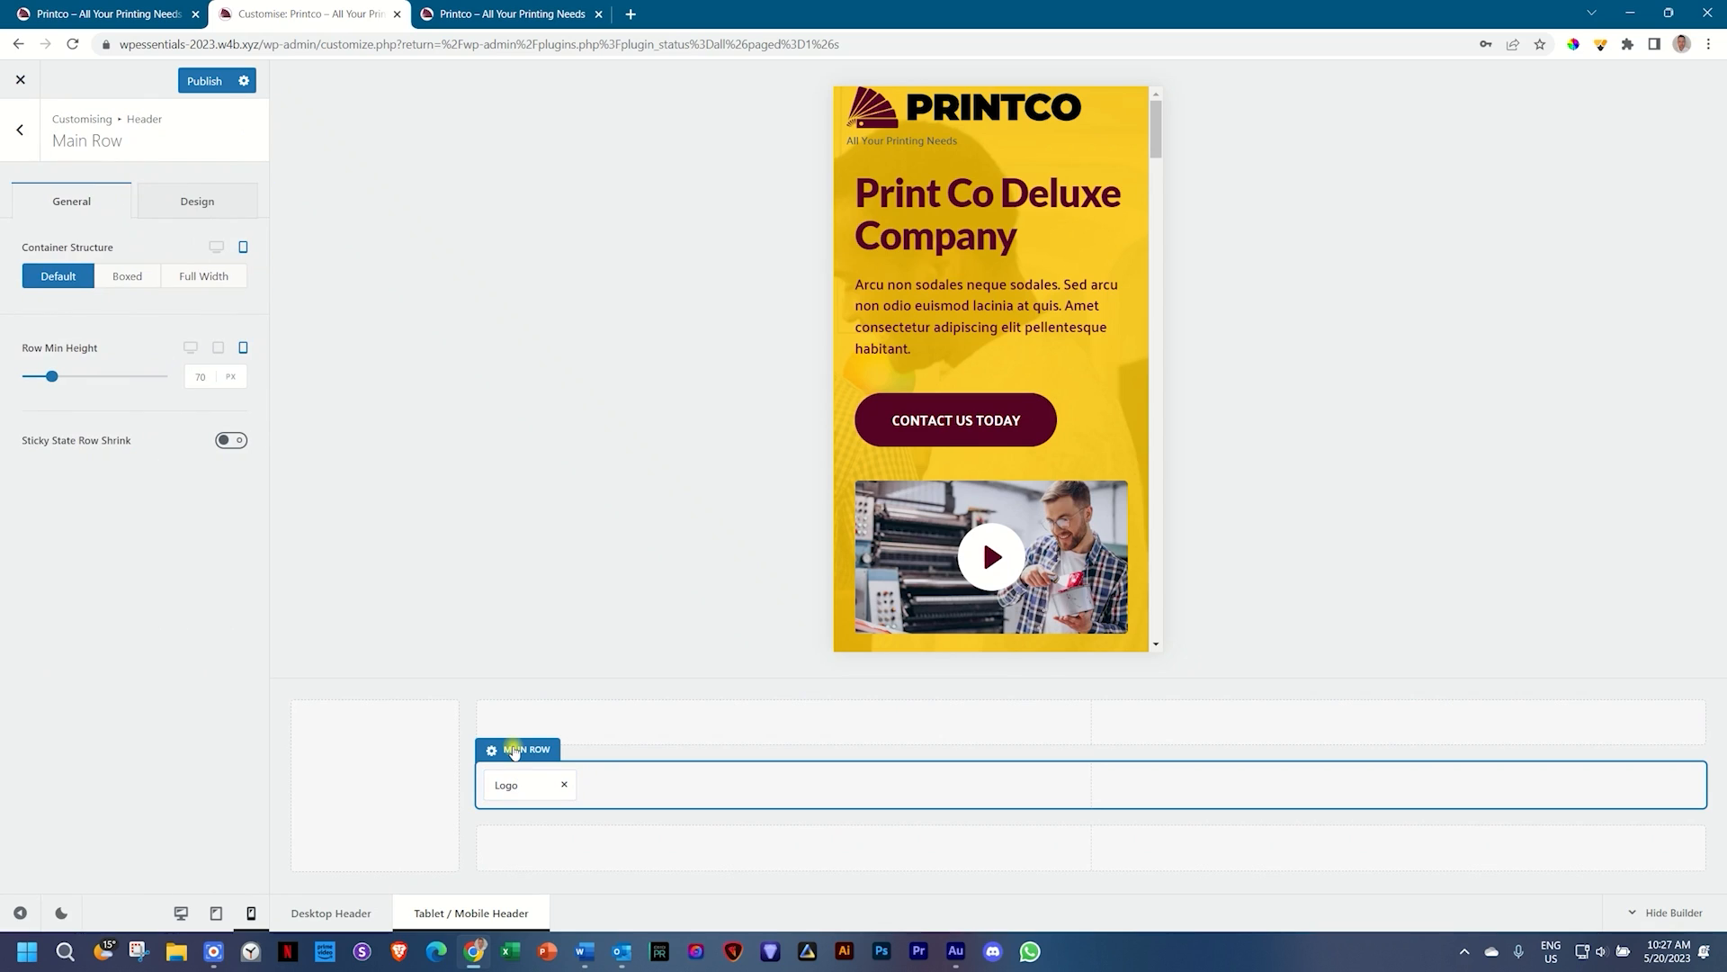
pyautogui.moveTo(51, 376); pyautogui.dragTo(64, 381)
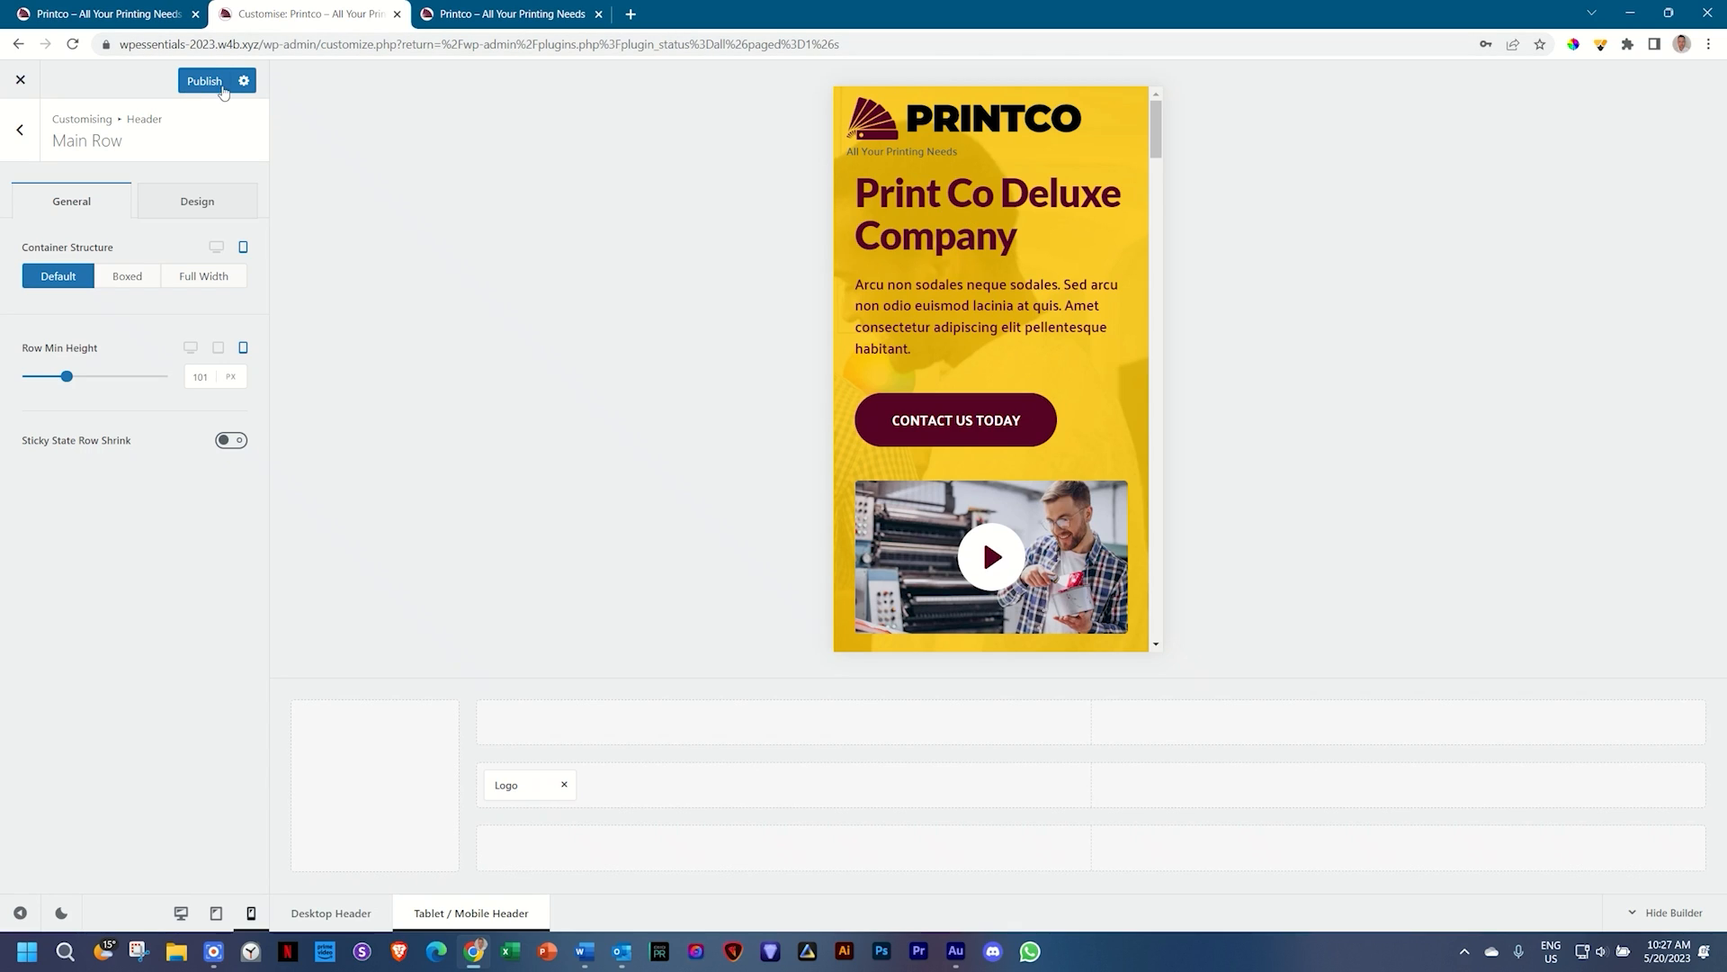
pyautogui.click(204, 81)
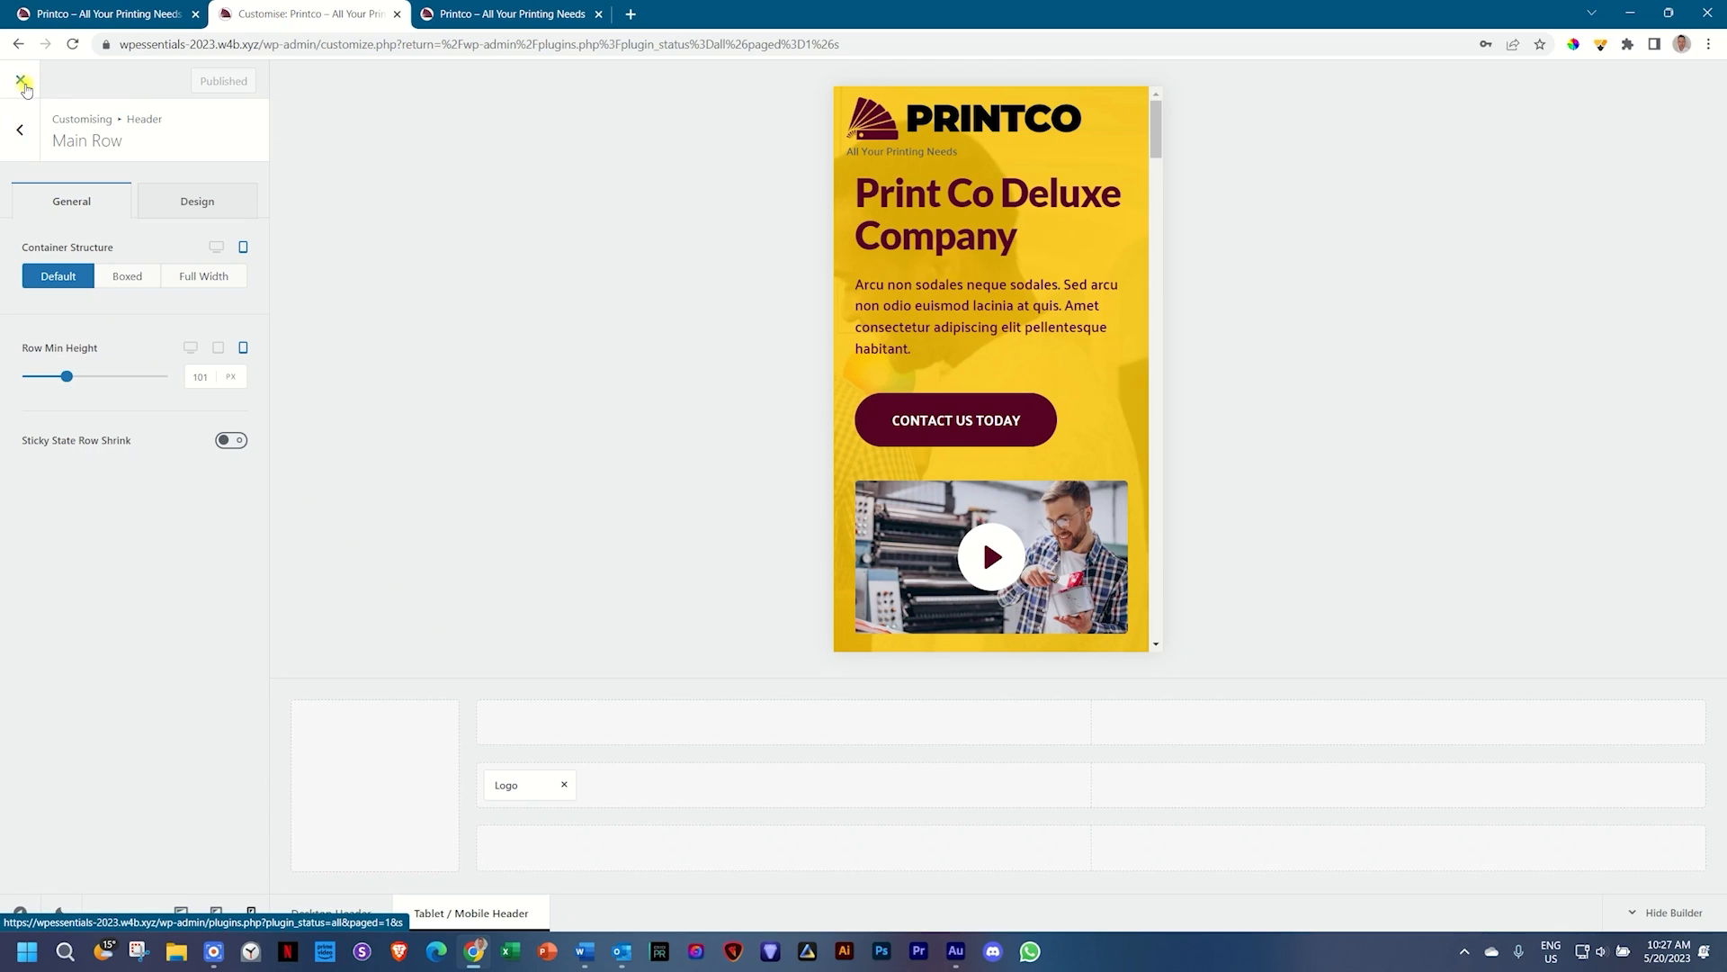
# Step: Go to the live Printco homepage, close the extra tab, jump to About Us, and open DevTools
pyautogui.click(22, 81)
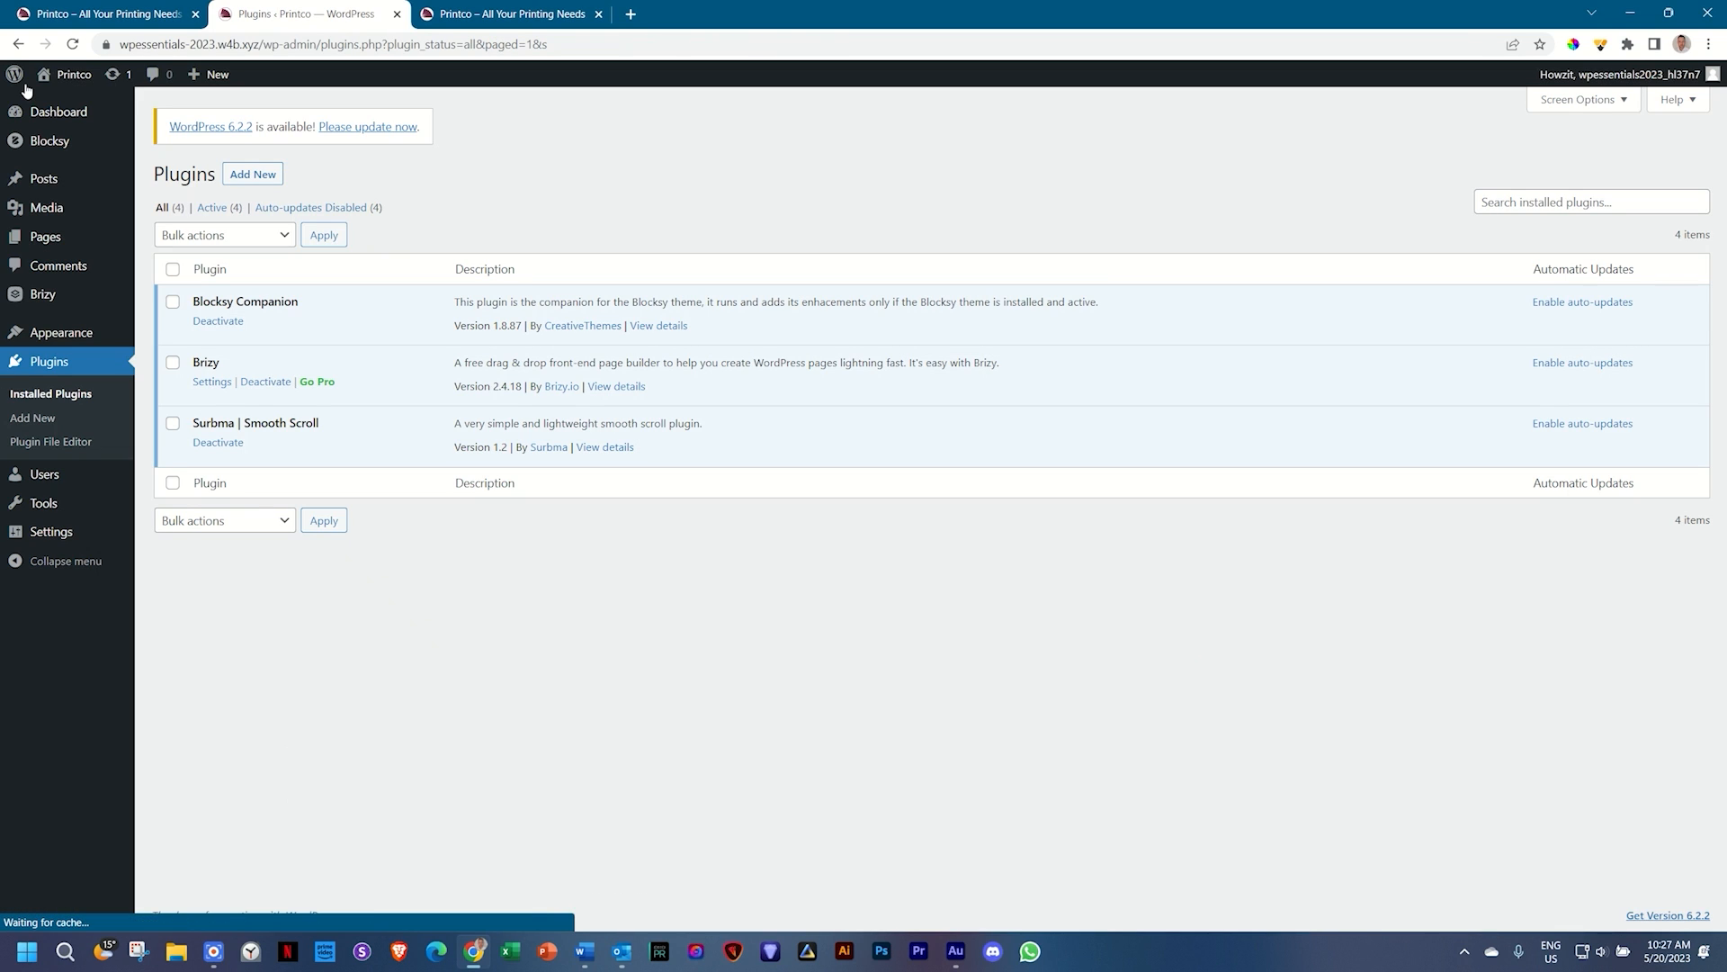
pyautogui.click(64, 76)
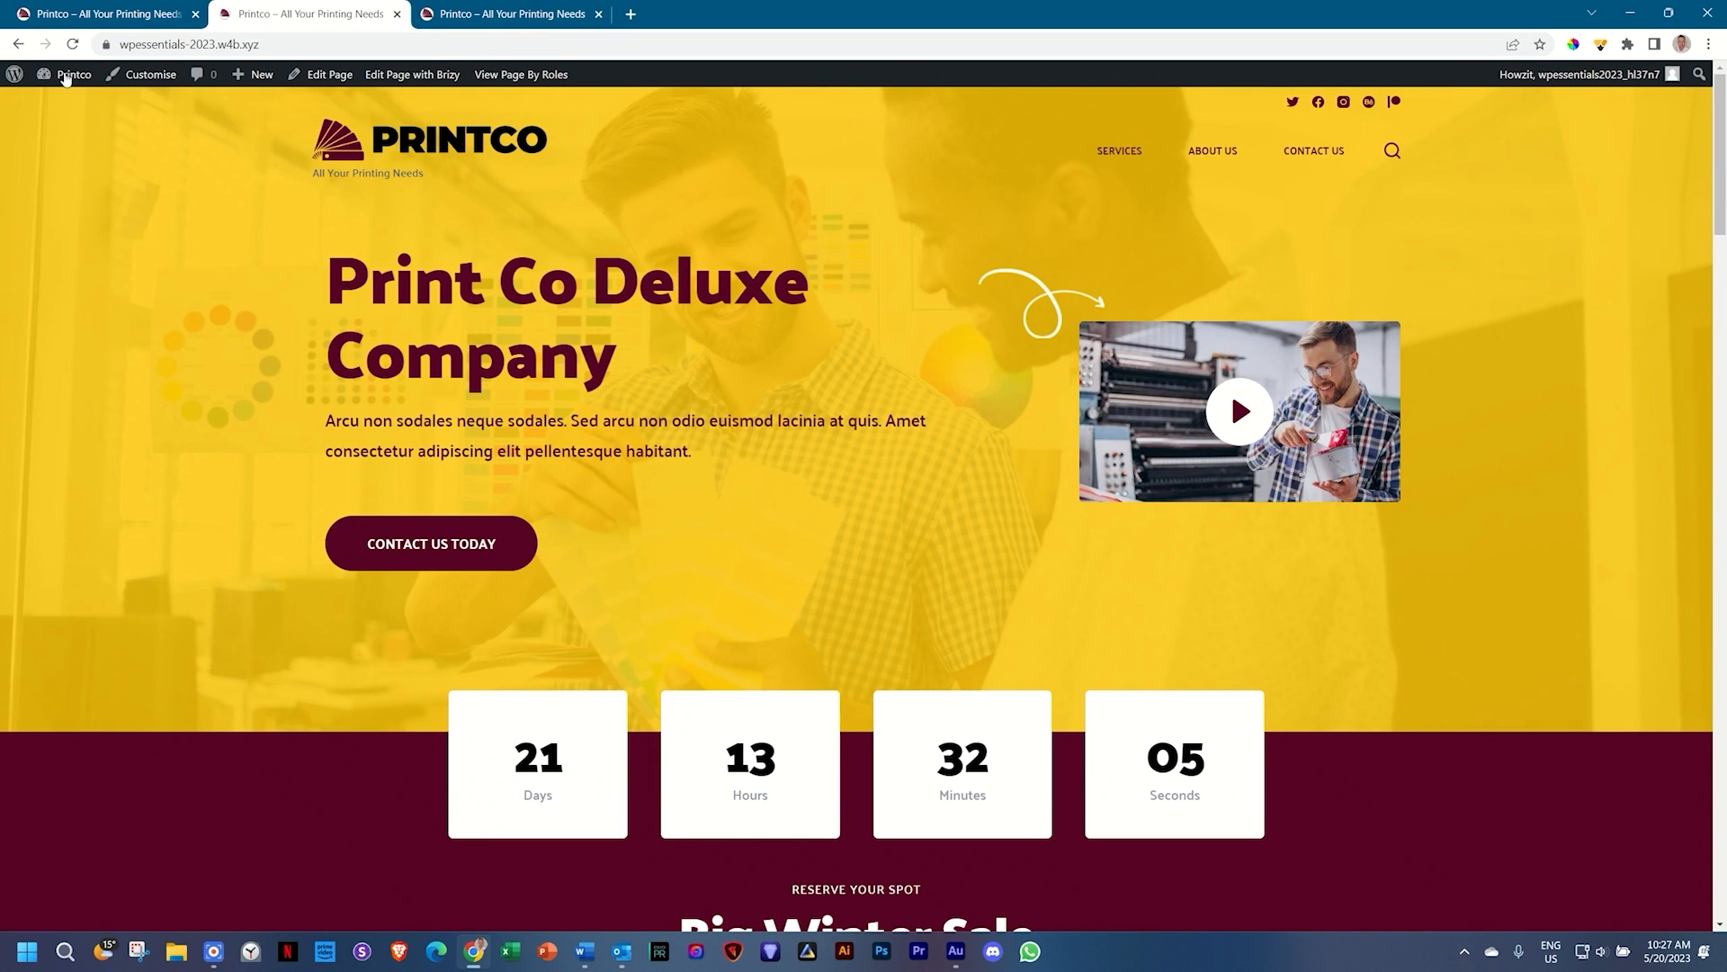
pyautogui.click(598, 14)
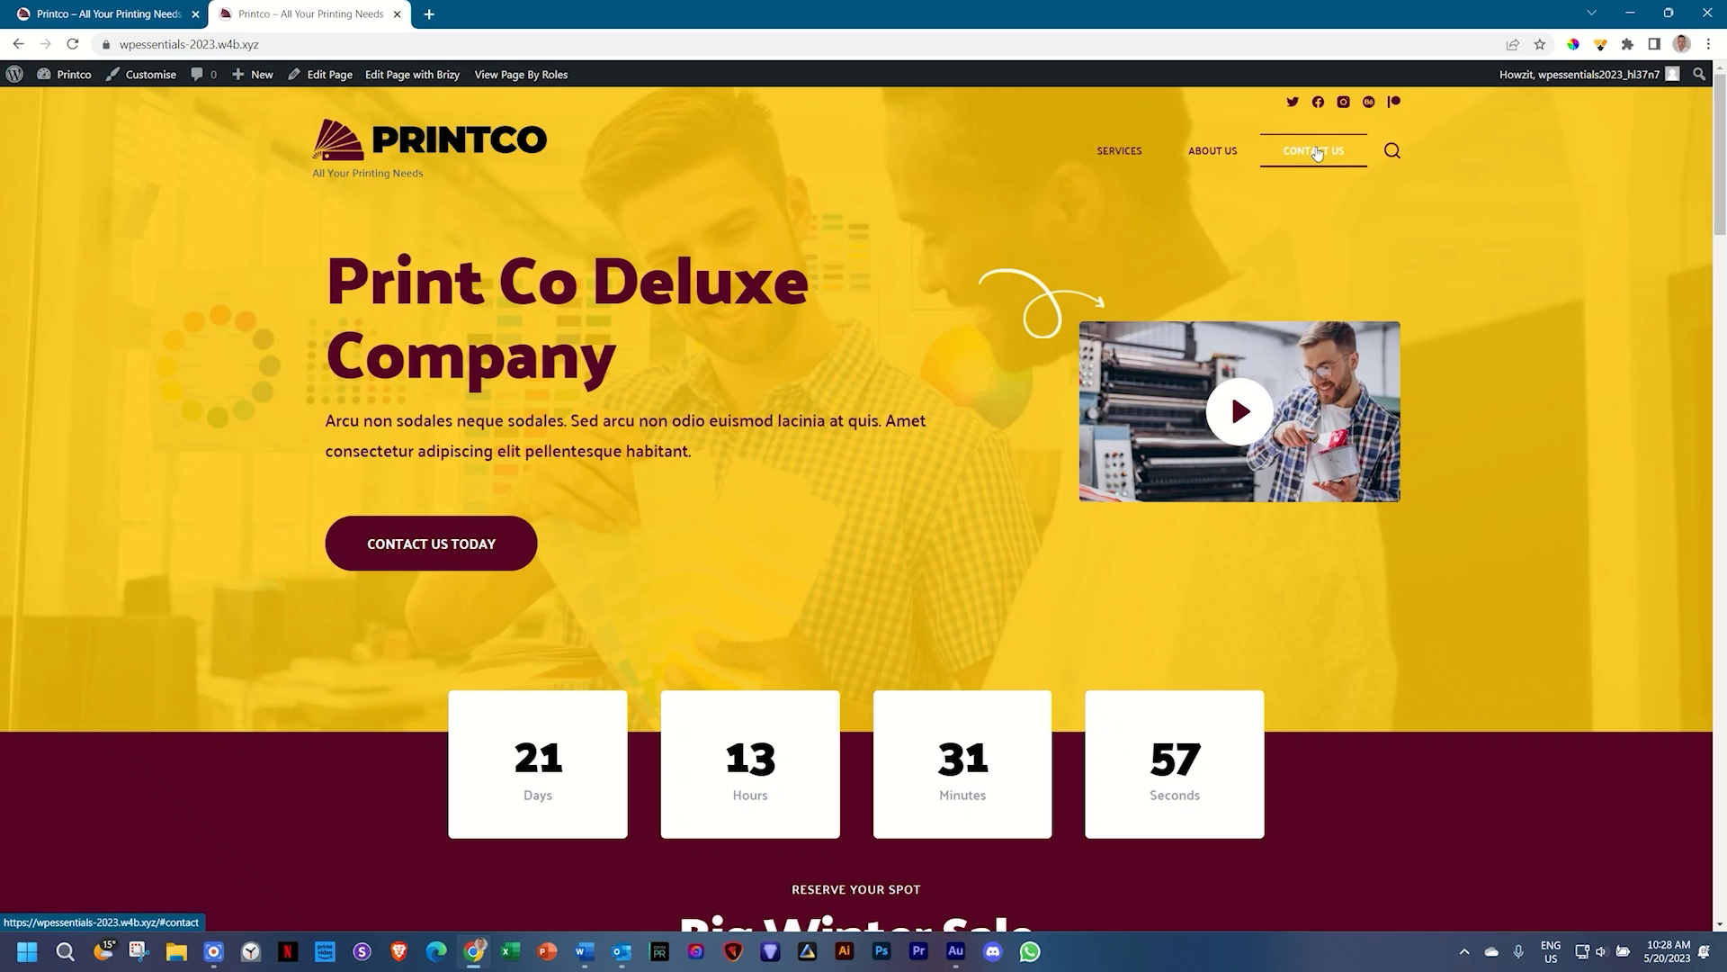
pyautogui.click(1211, 153)
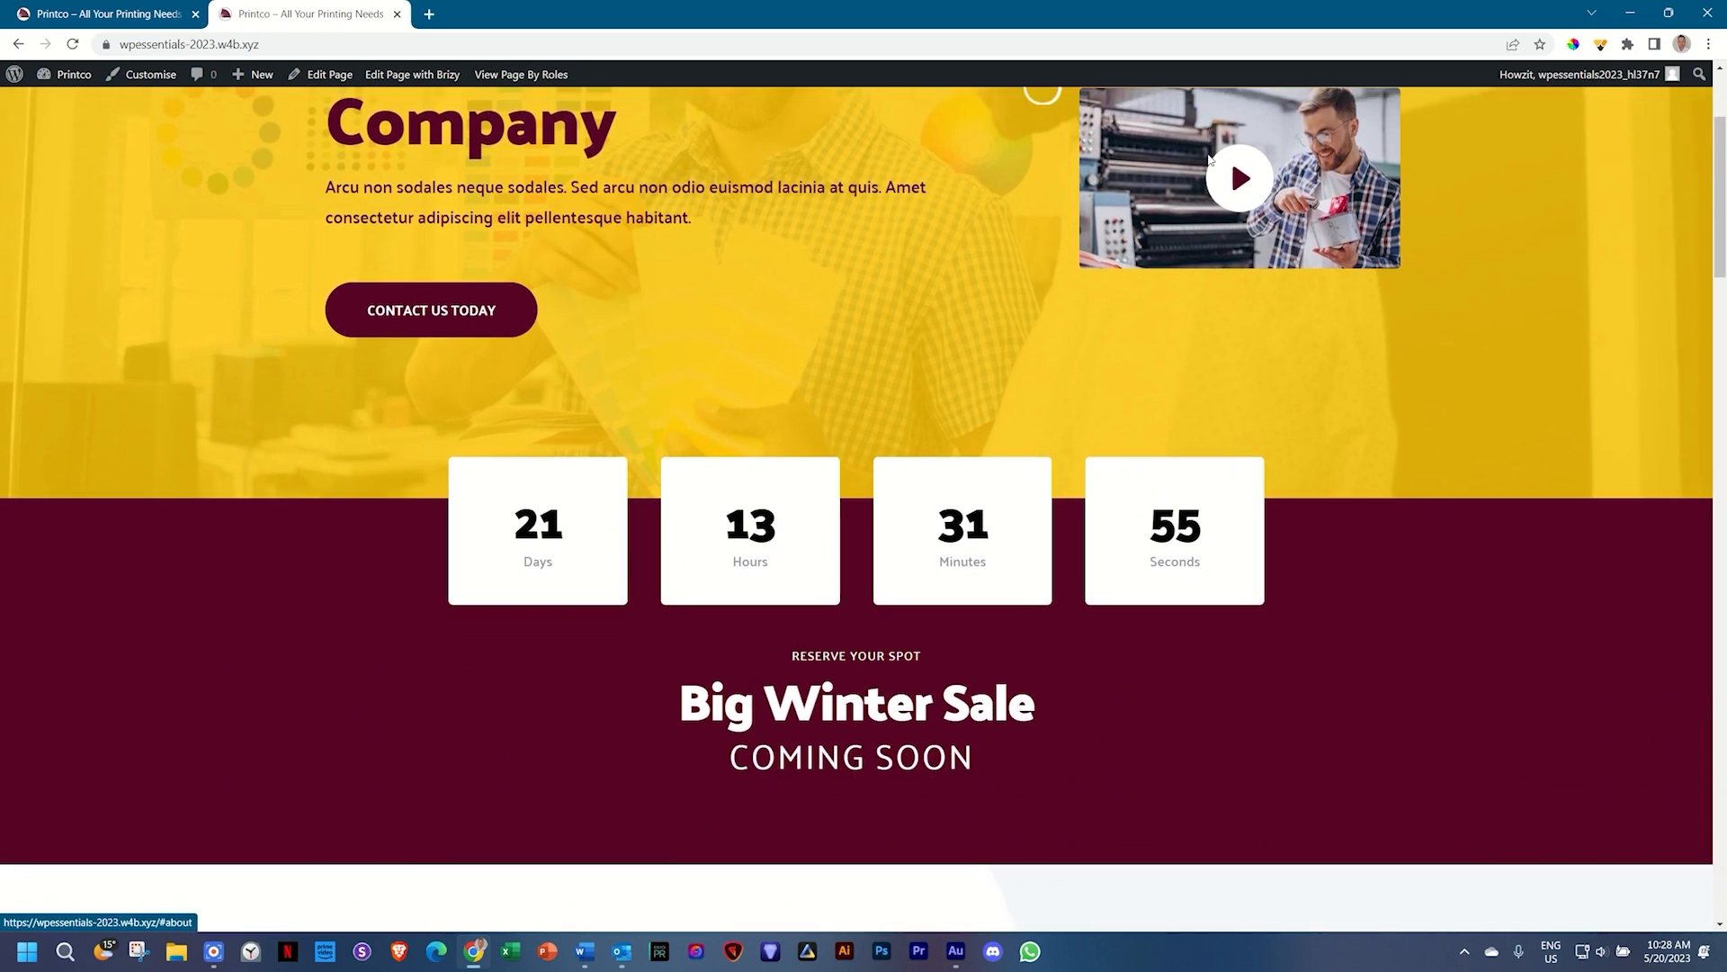
pyautogui.moveTo(1720, 388); pyautogui.dragTo(1718, 110)
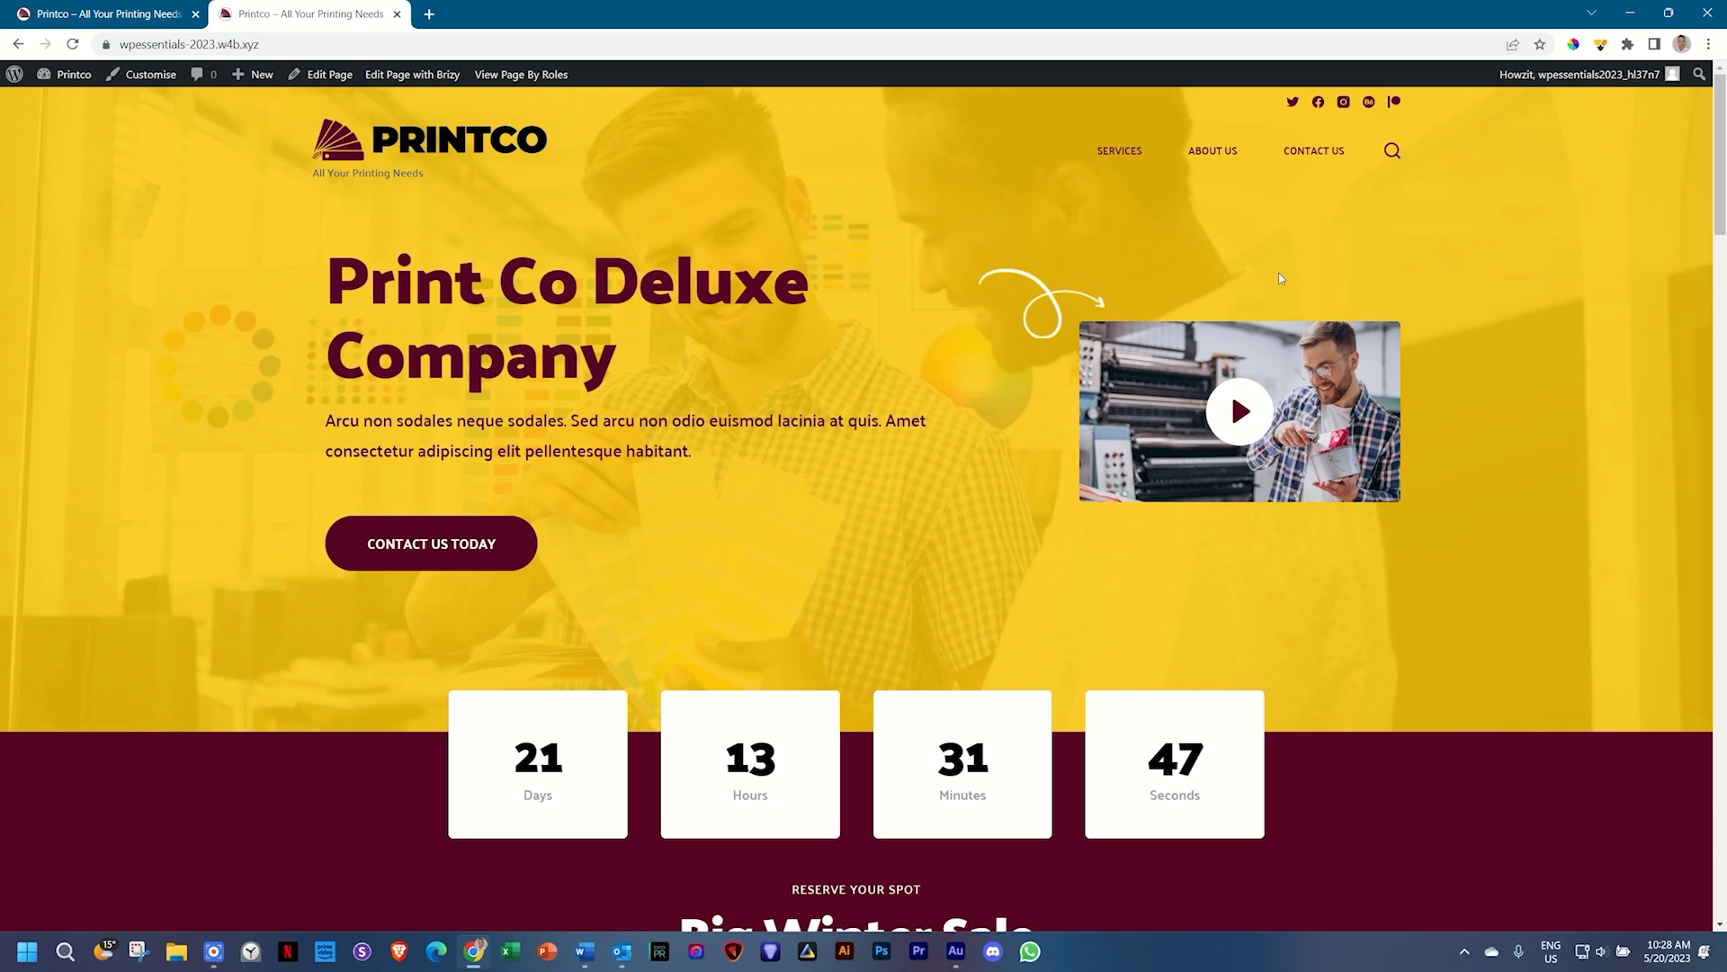
pyautogui.press('F12')
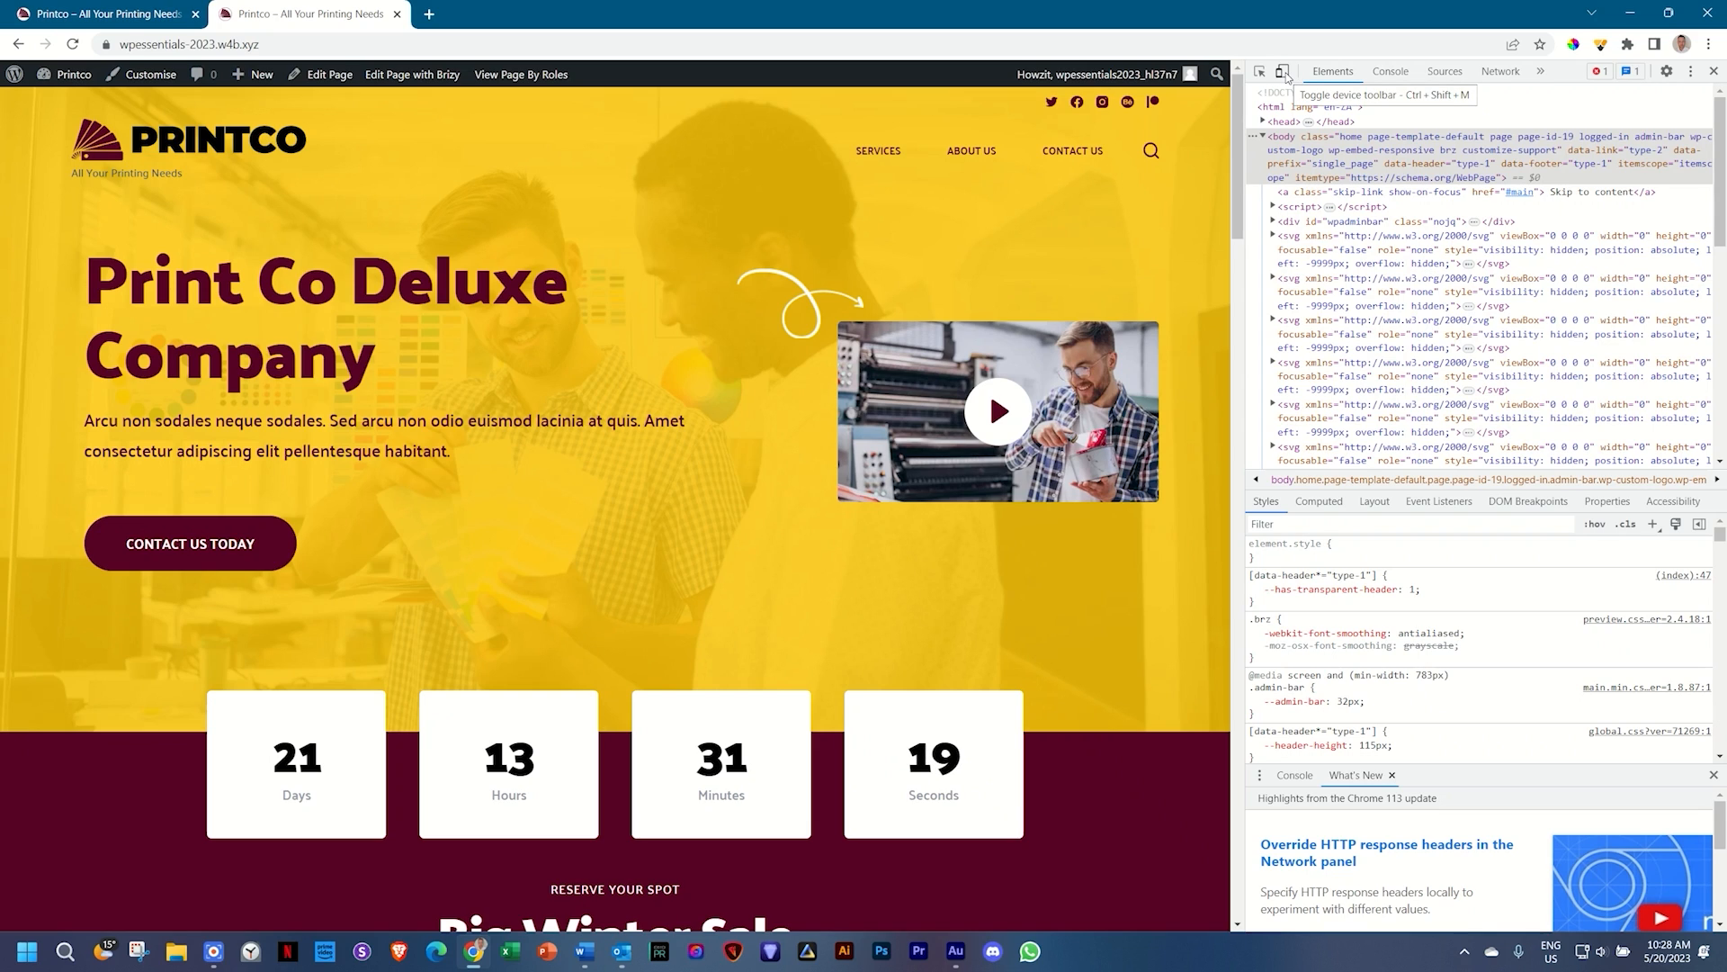
# Step: Preview the homepage at iPhone SE, iPad Air, iPad Mini and Nest Hub (1024 × 600) sizes
pyautogui.click(1284, 72)
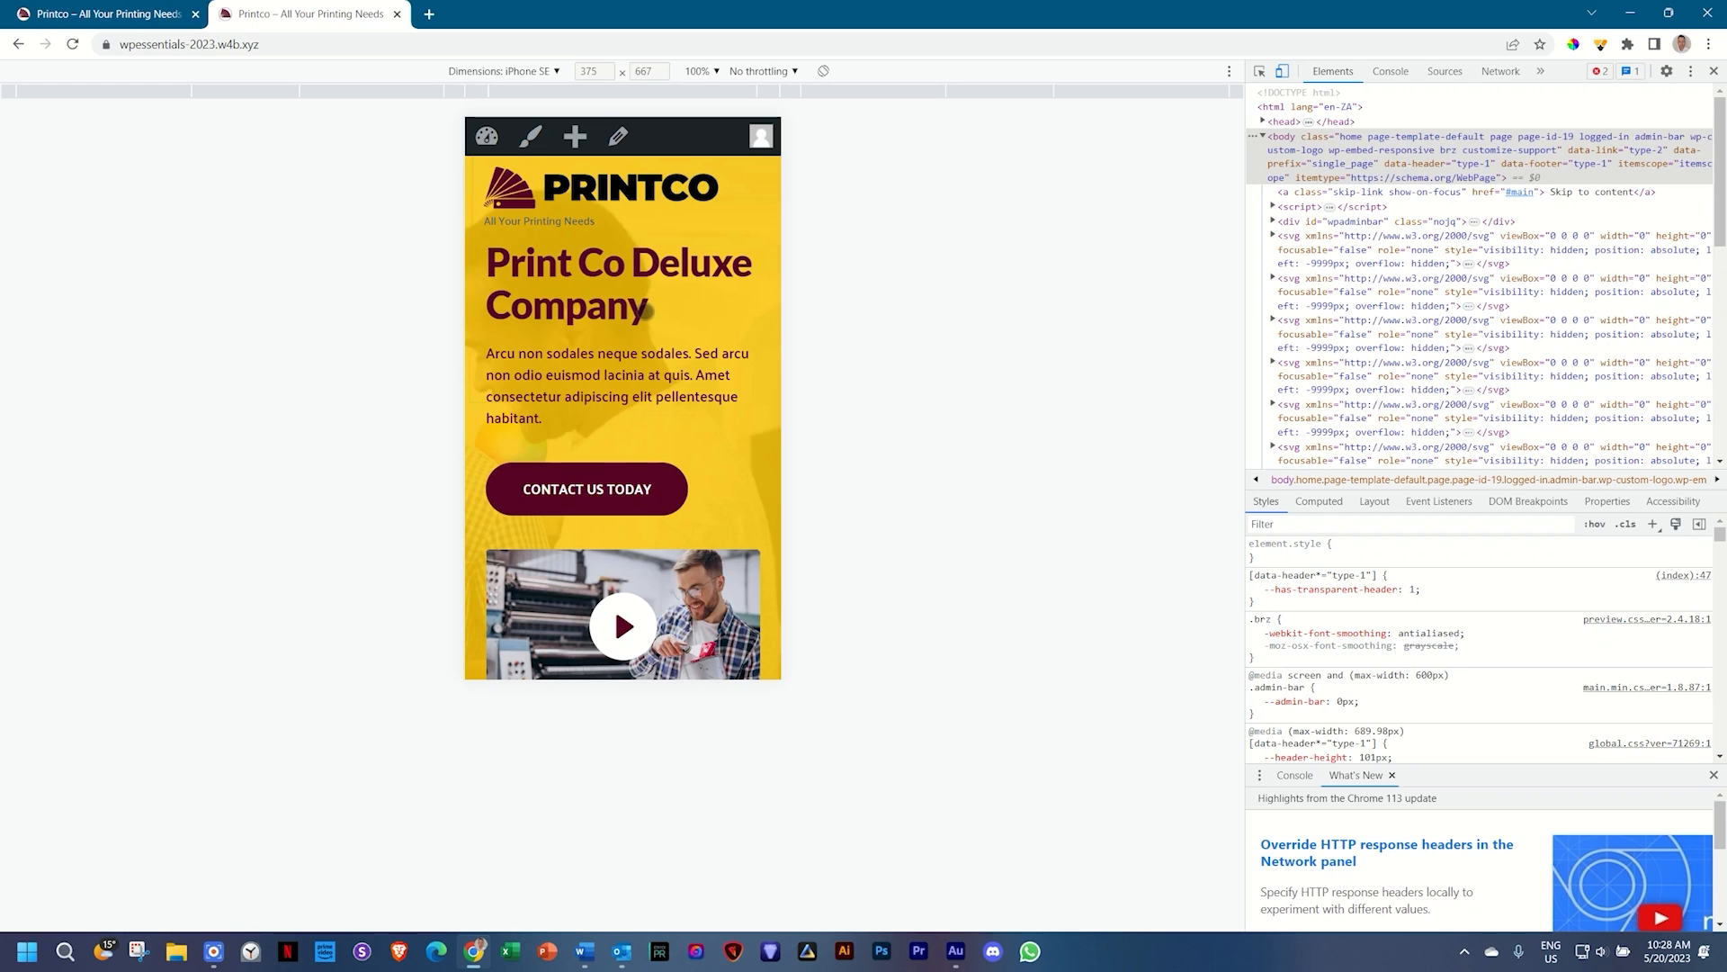
pyautogui.click(542, 72)
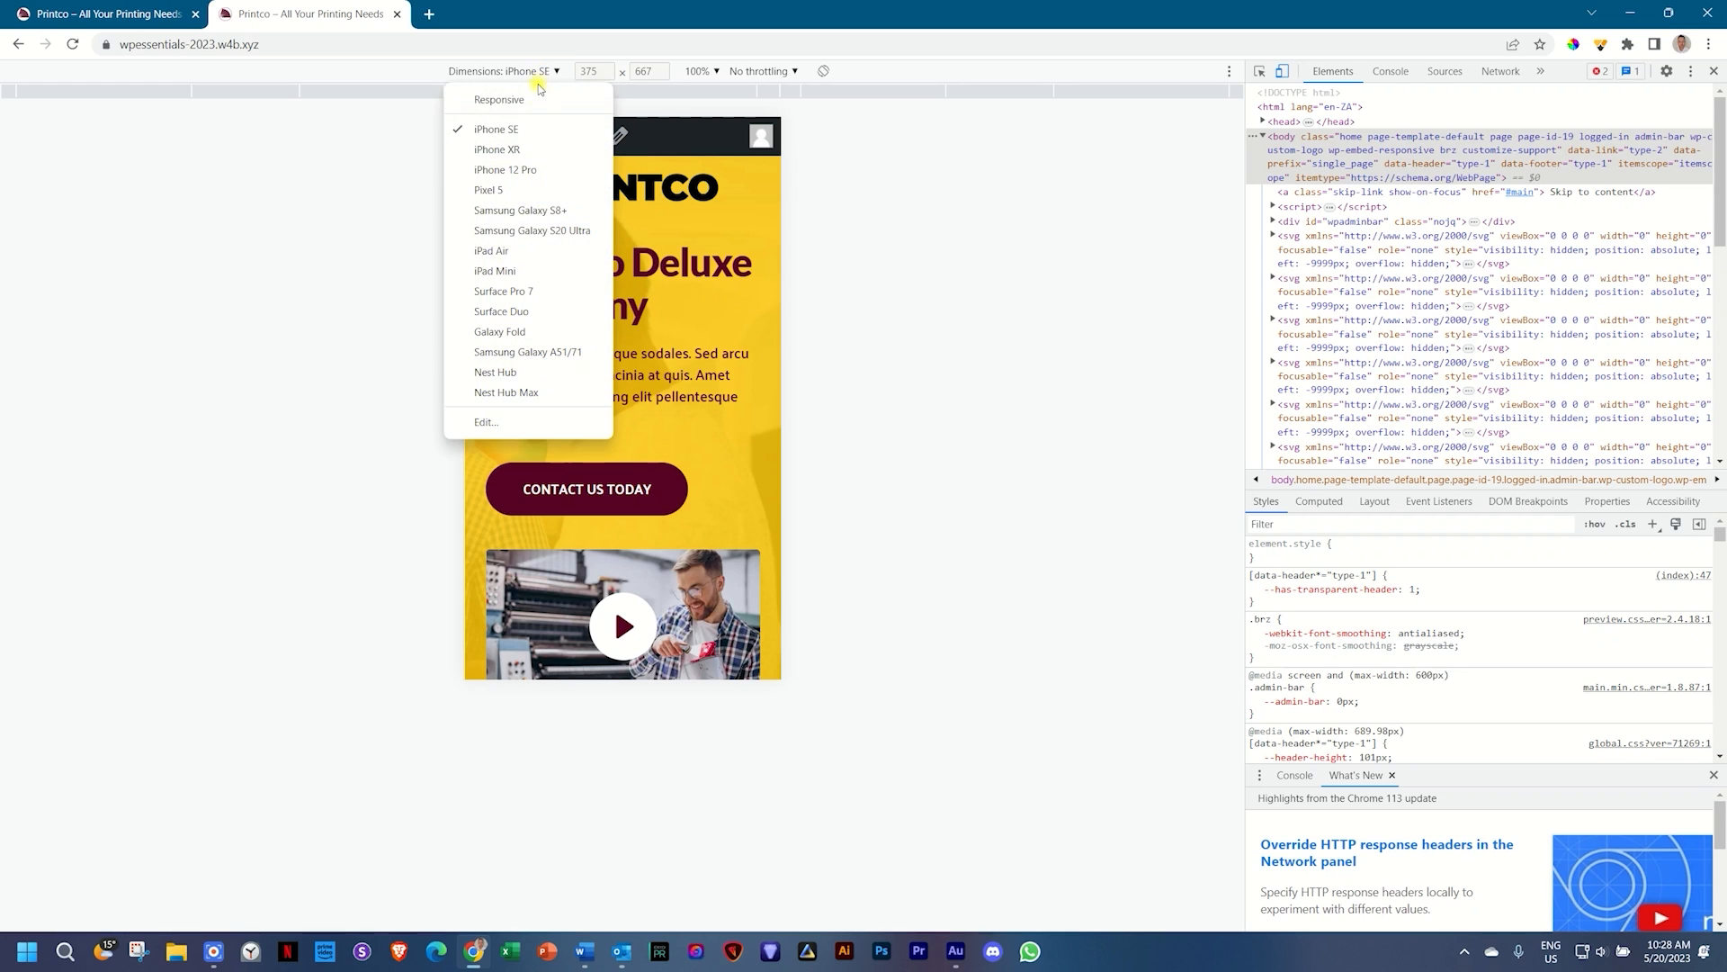
pyautogui.click(525, 251)
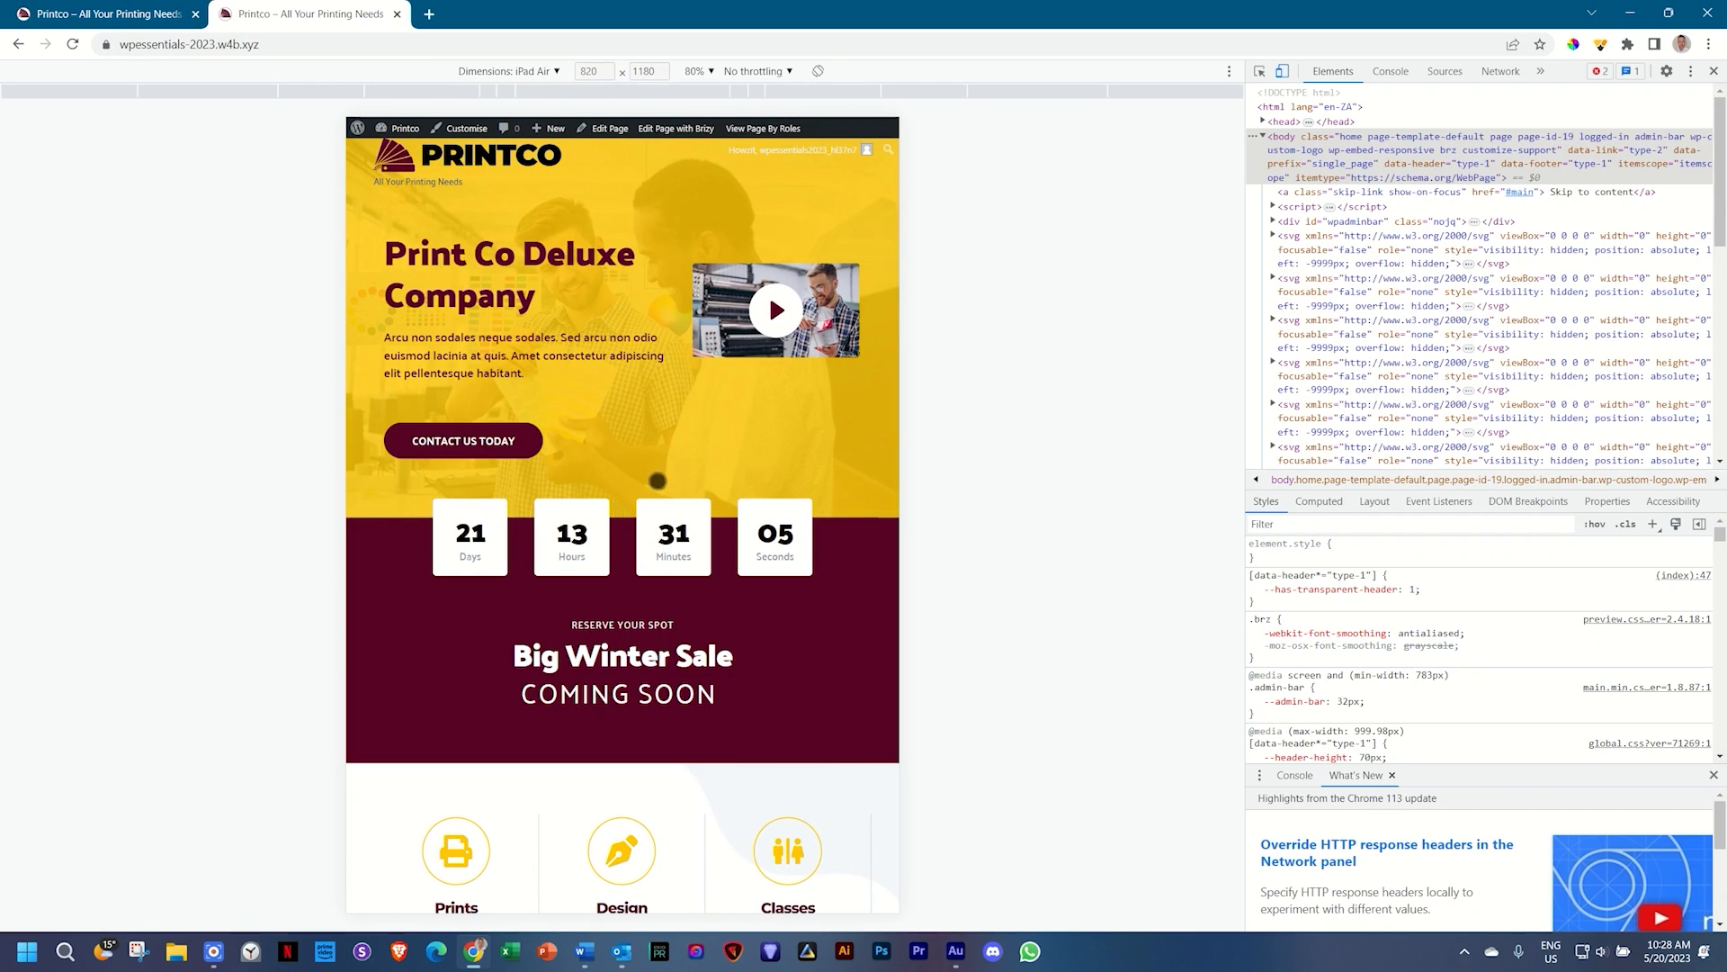
pyautogui.click(537, 71)
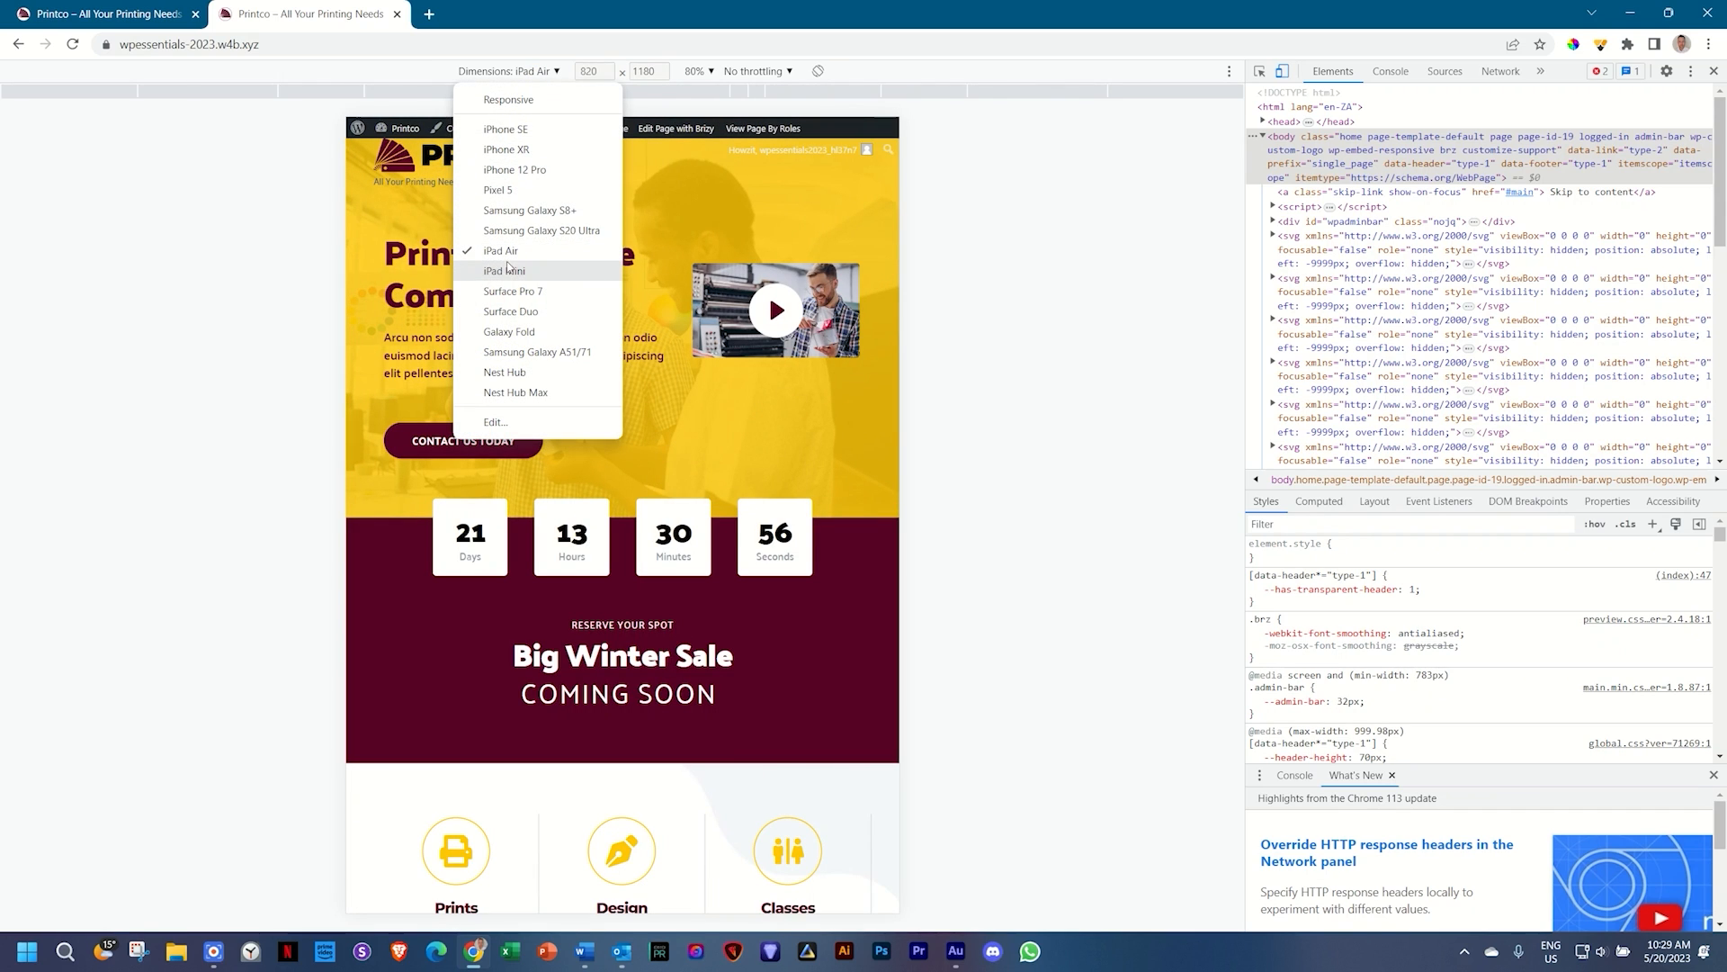
pyautogui.click(508, 273)
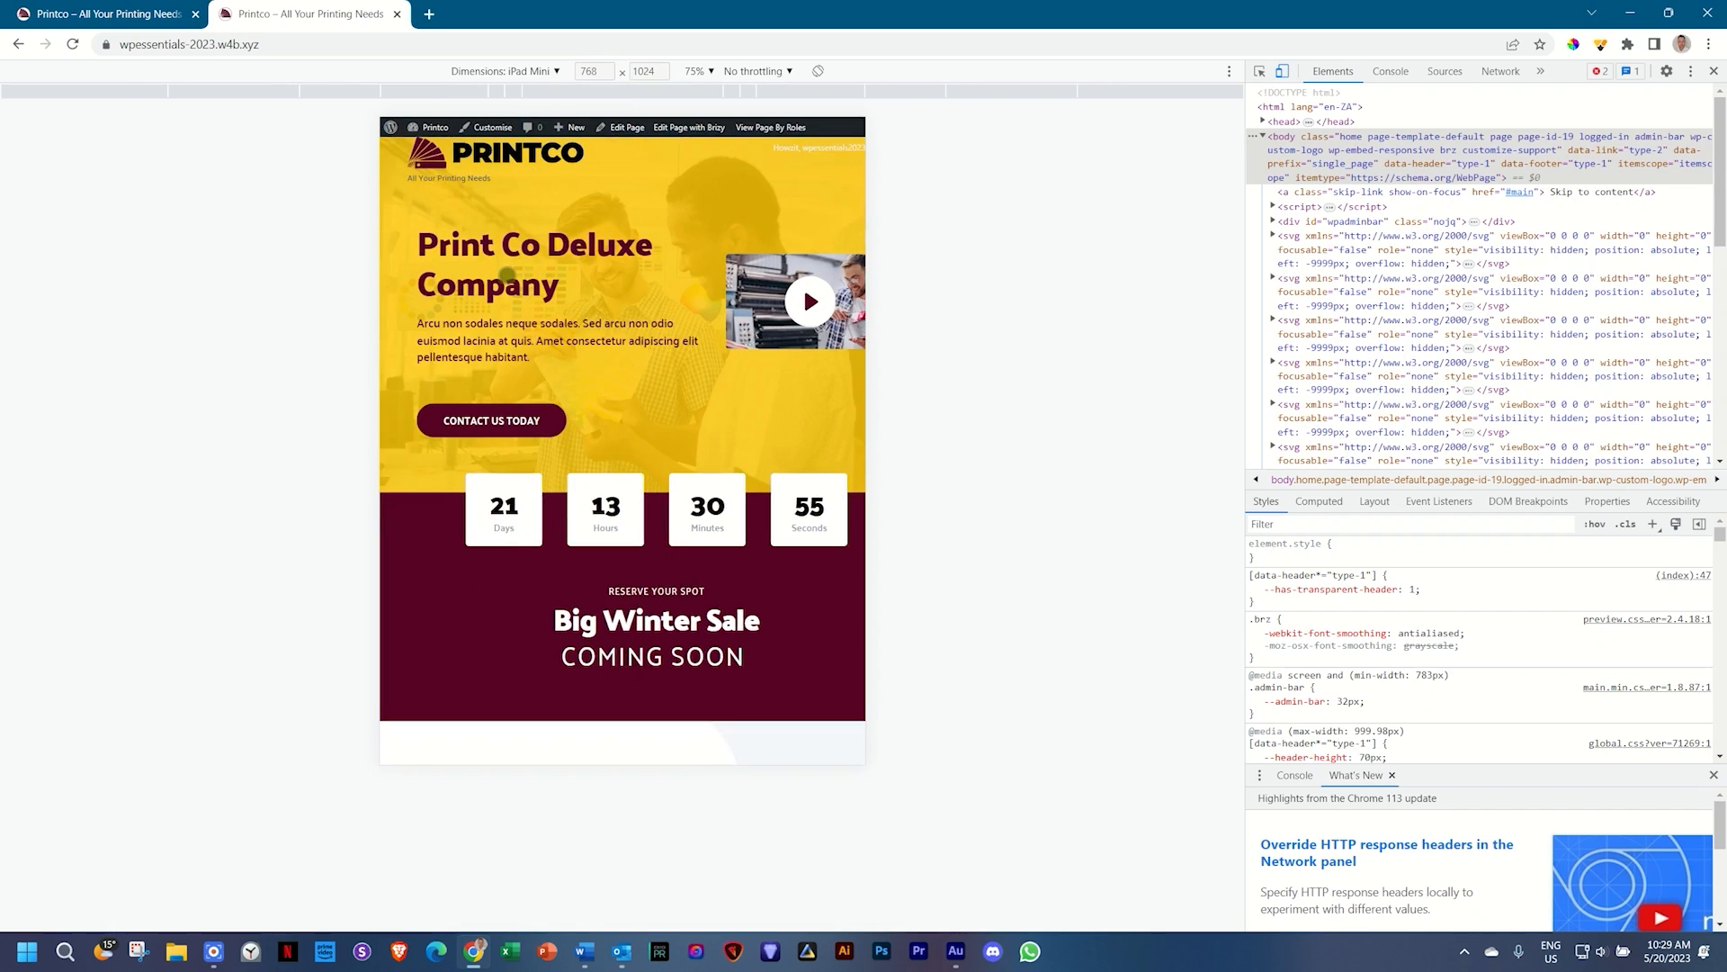
pyautogui.click(528, 76)
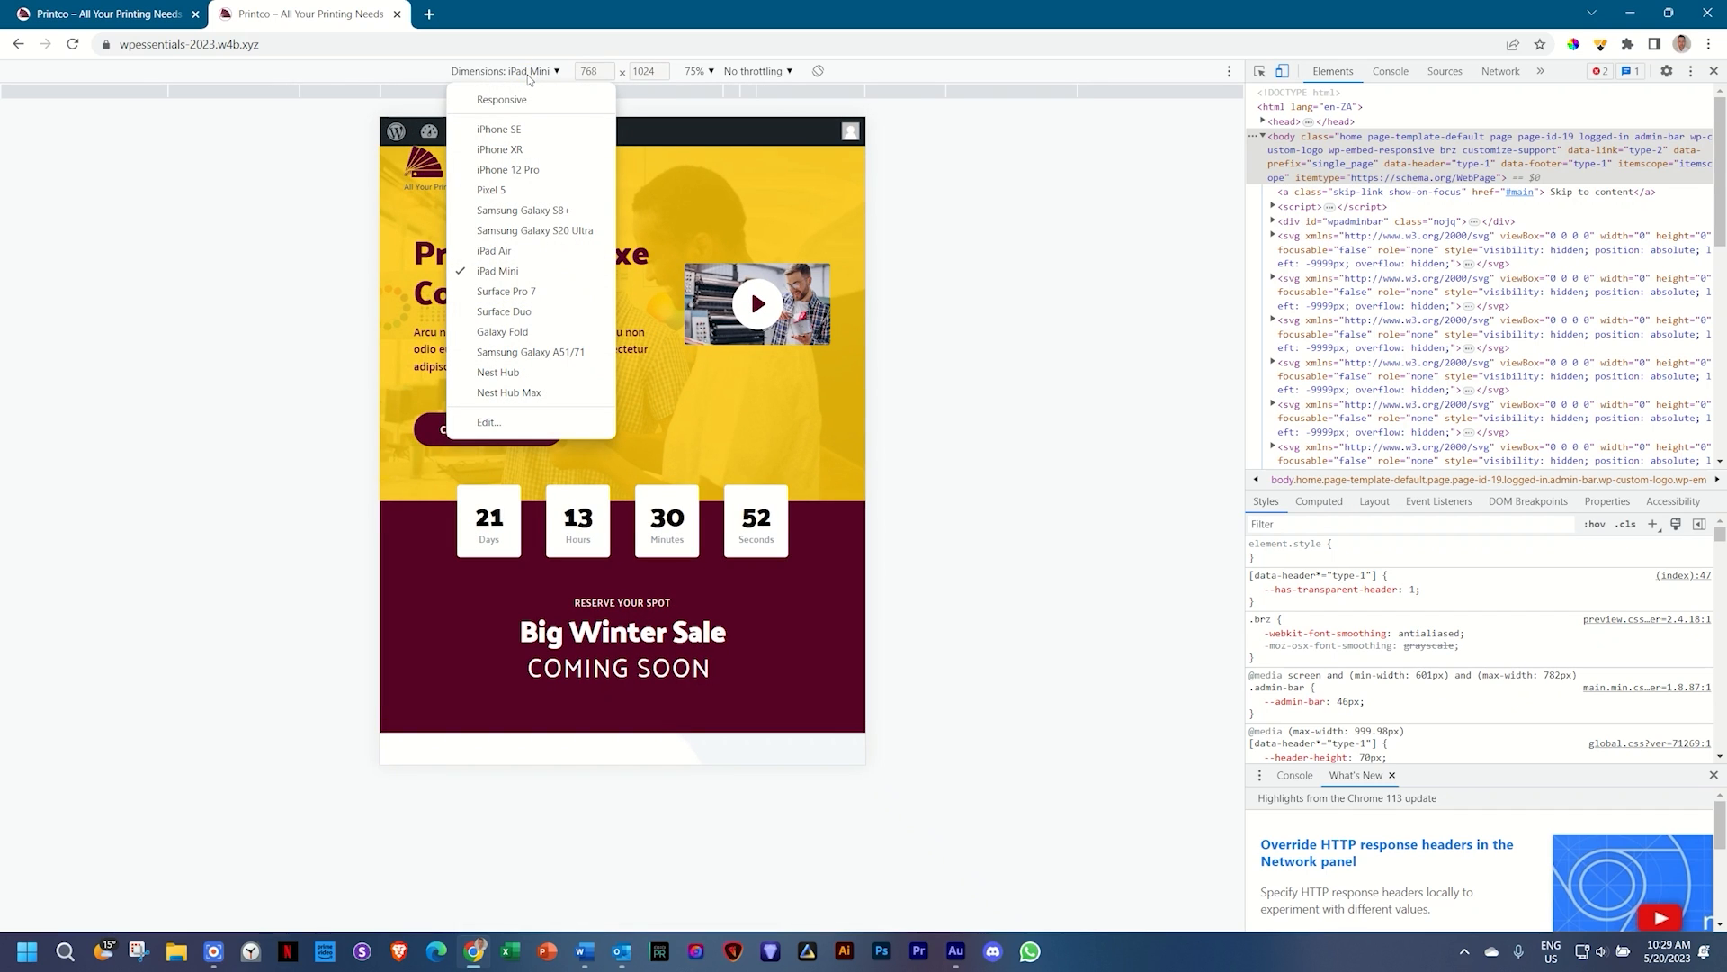
pyautogui.click(518, 376)
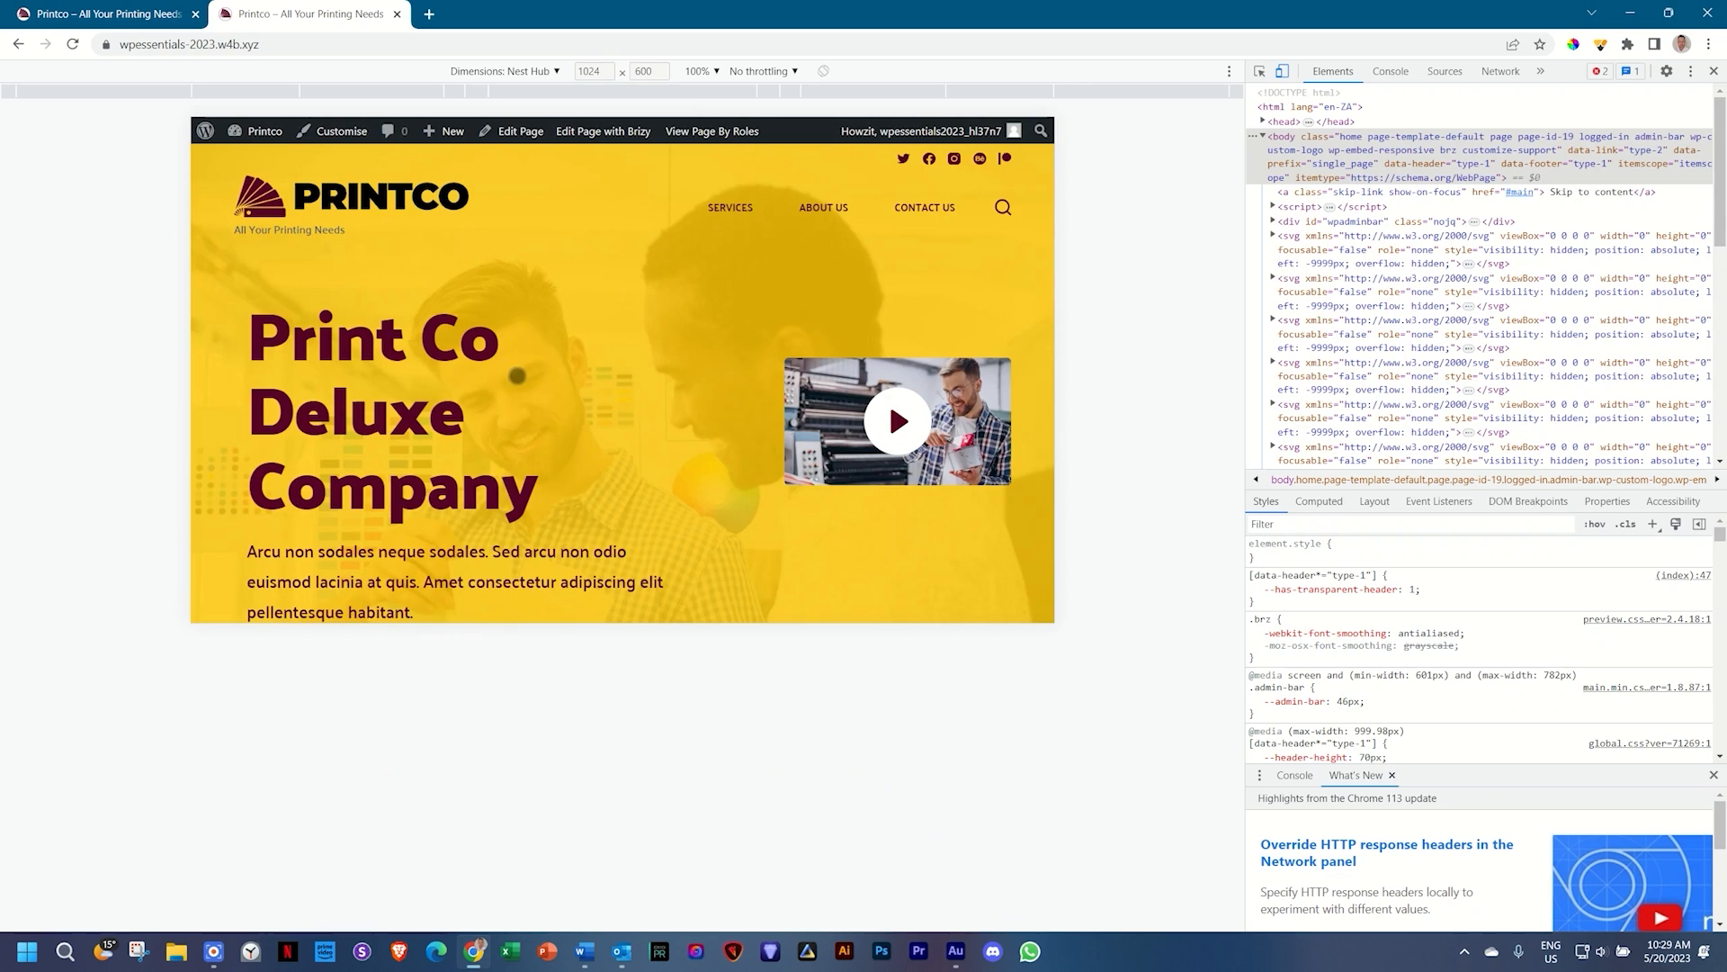
pyautogui.scroll(-4, 696, 369)
pyautogui.scroll(4, 696, 369)
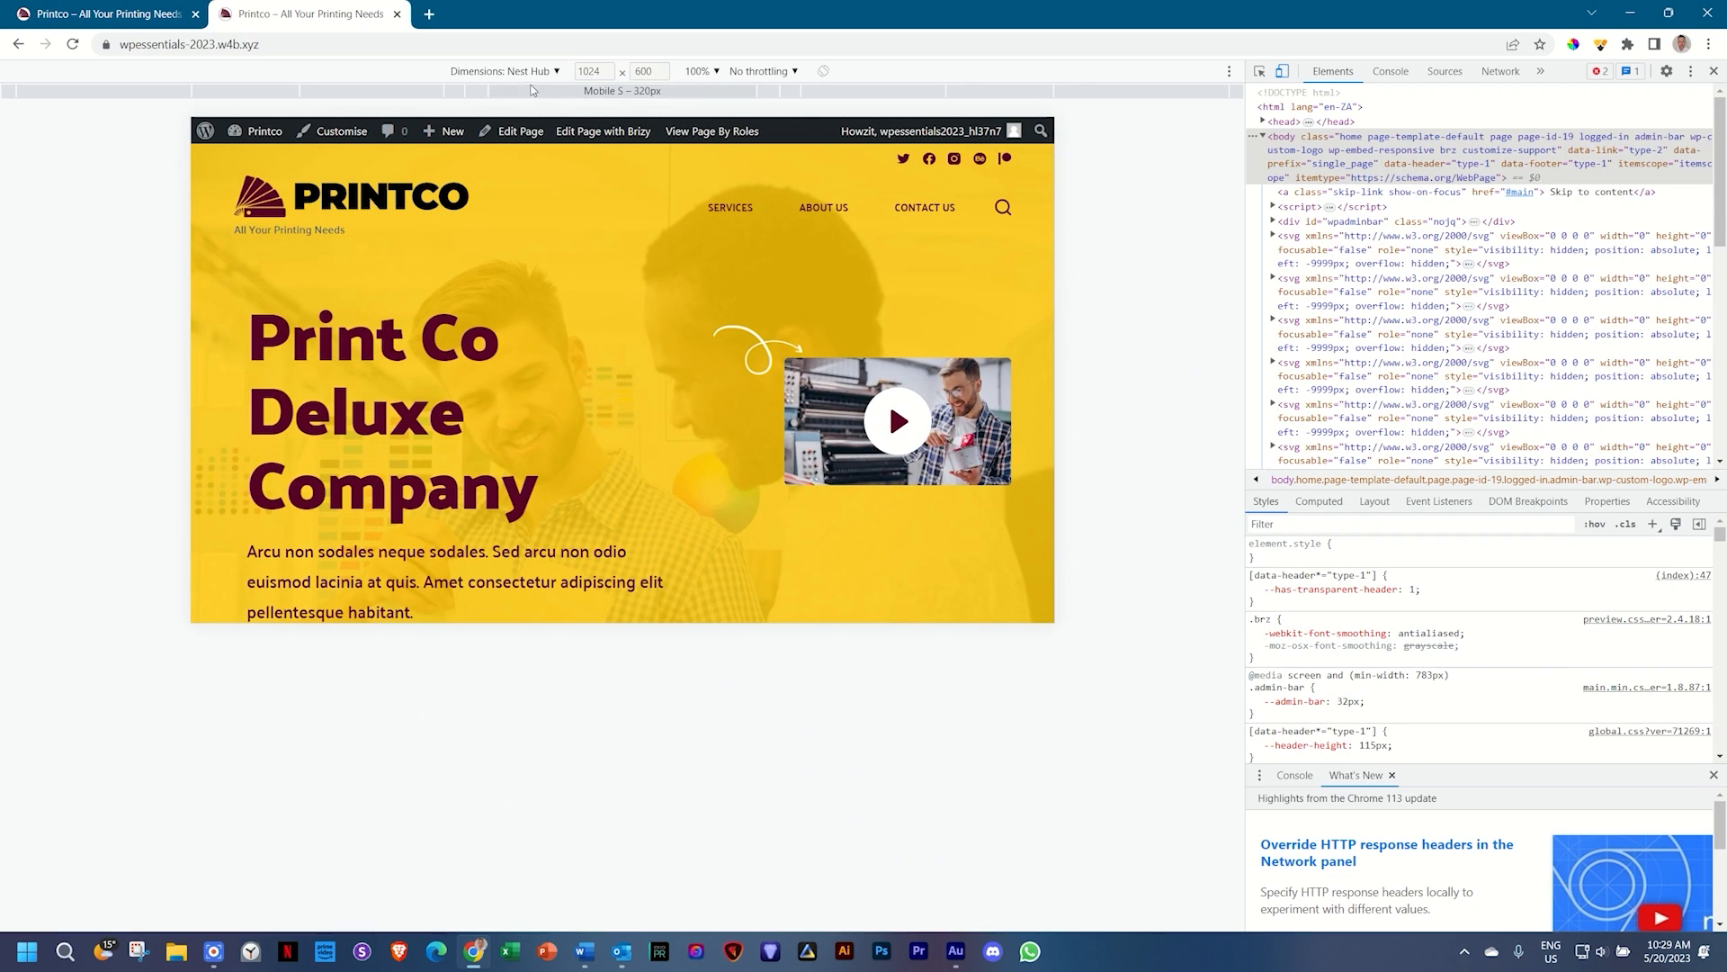
pyautogui.click(1282, 74)
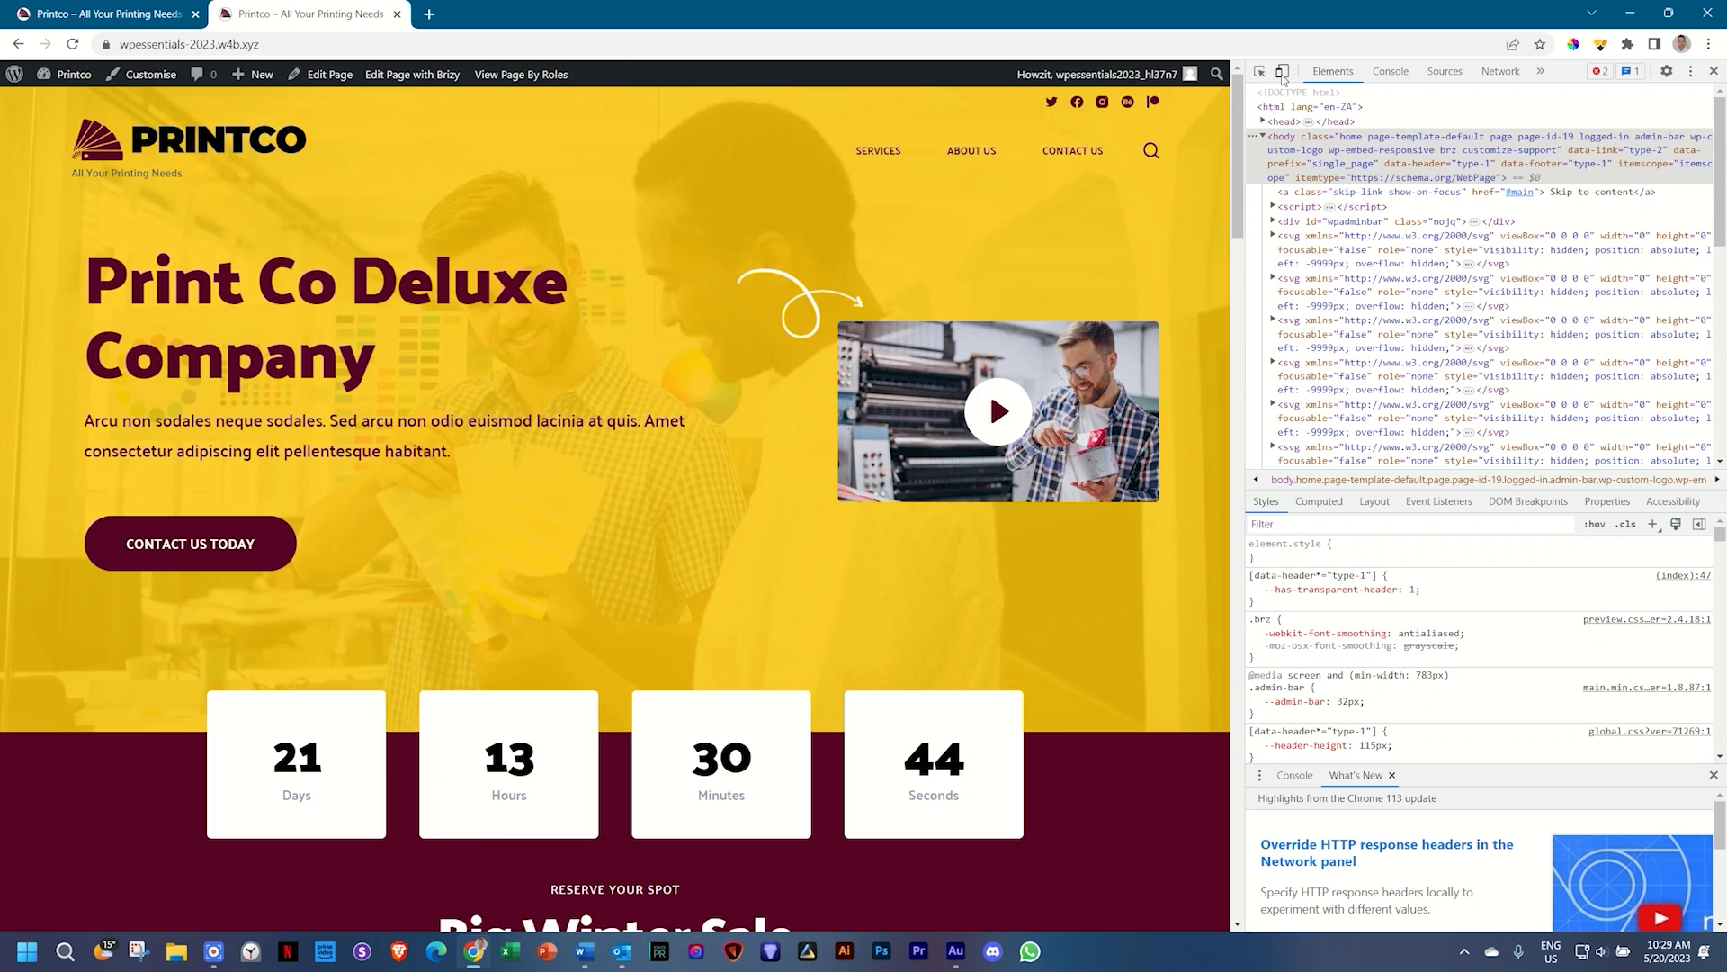
pyautogui.click(1282, 74)
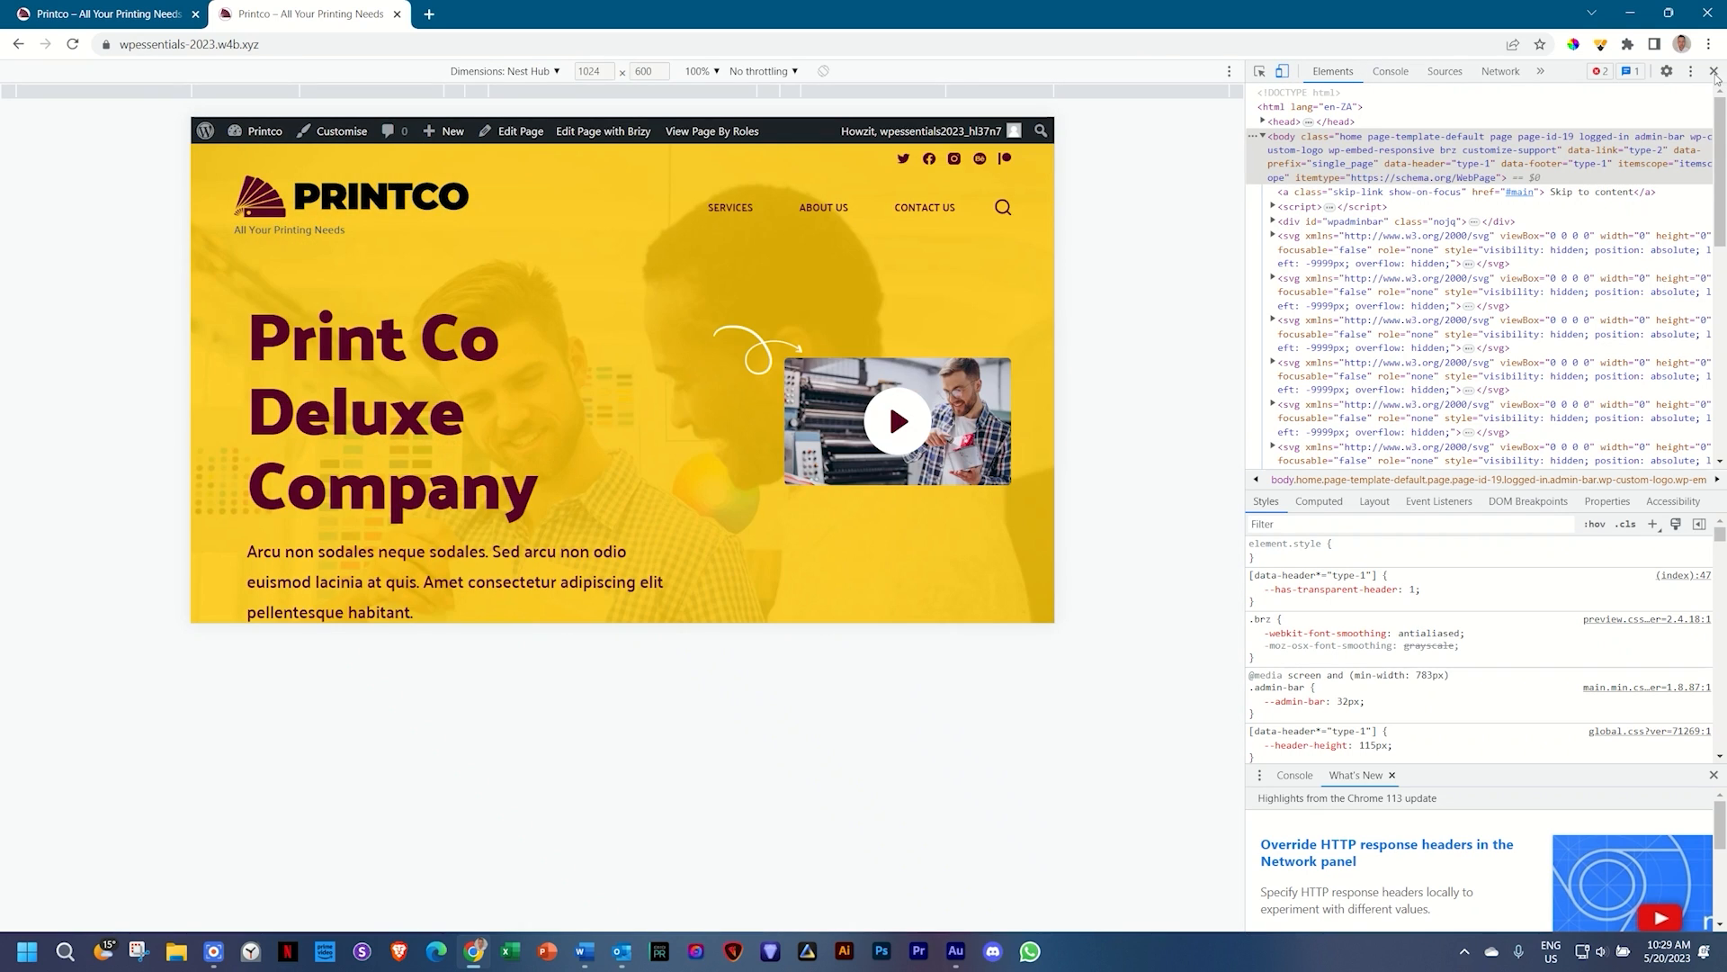
pyautogui.click(1714, 72)
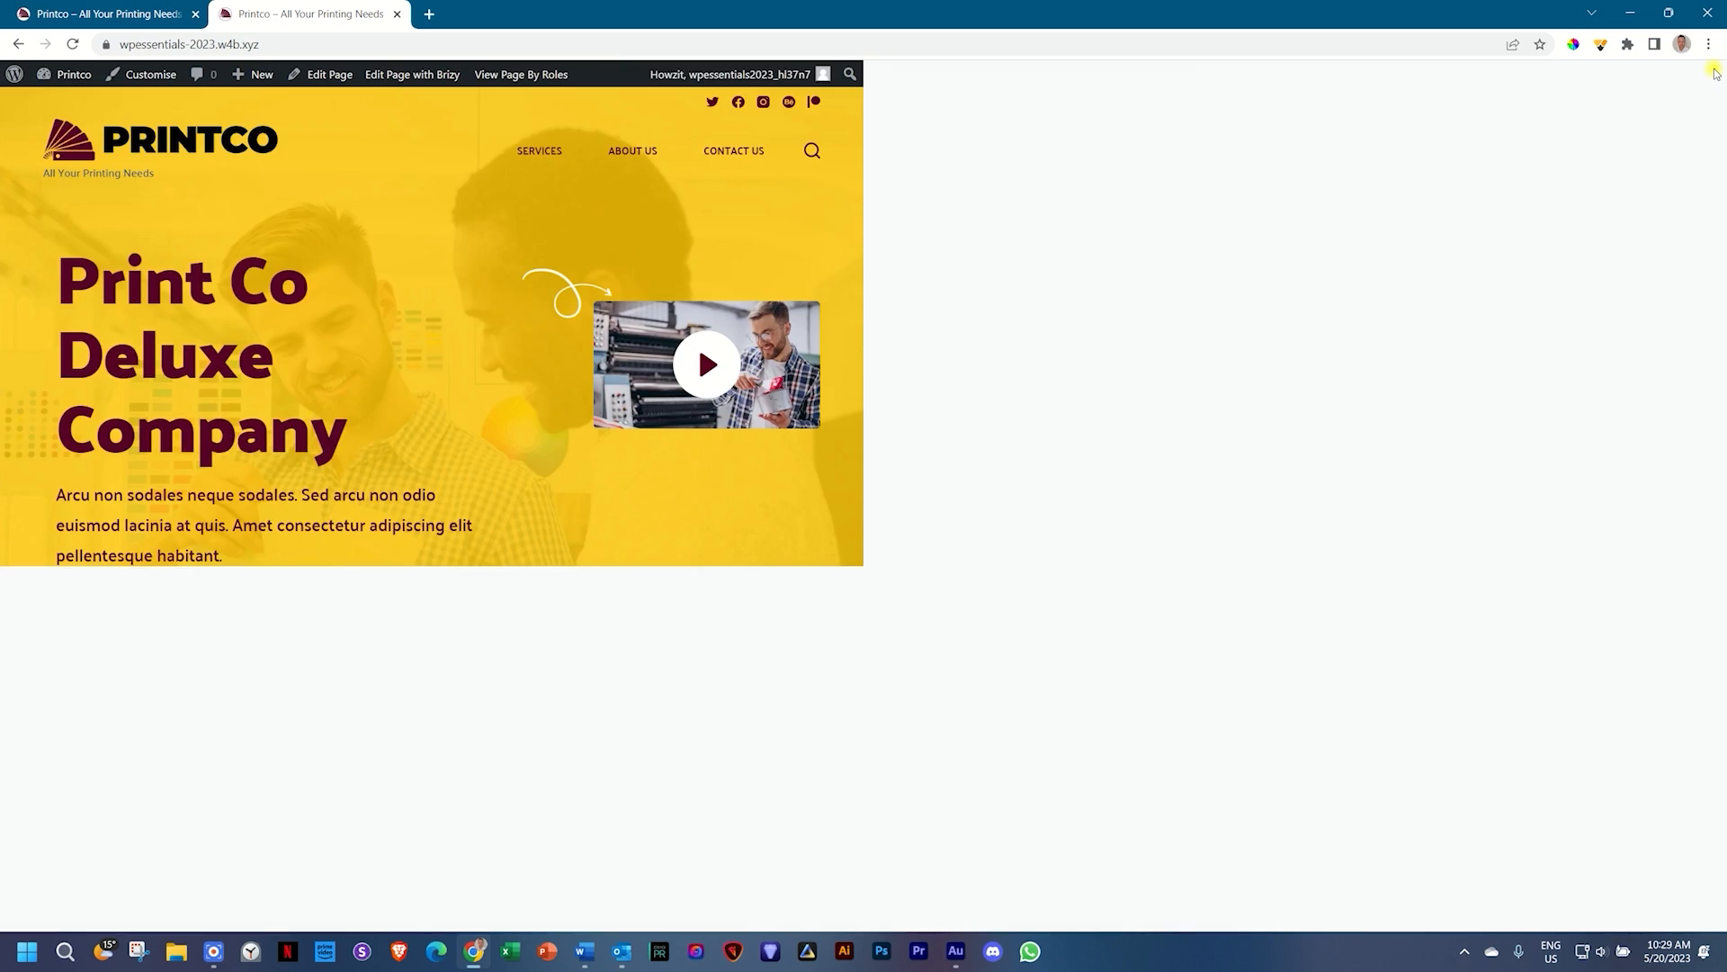
pyautogui.scroll(-10, 1014, 345)
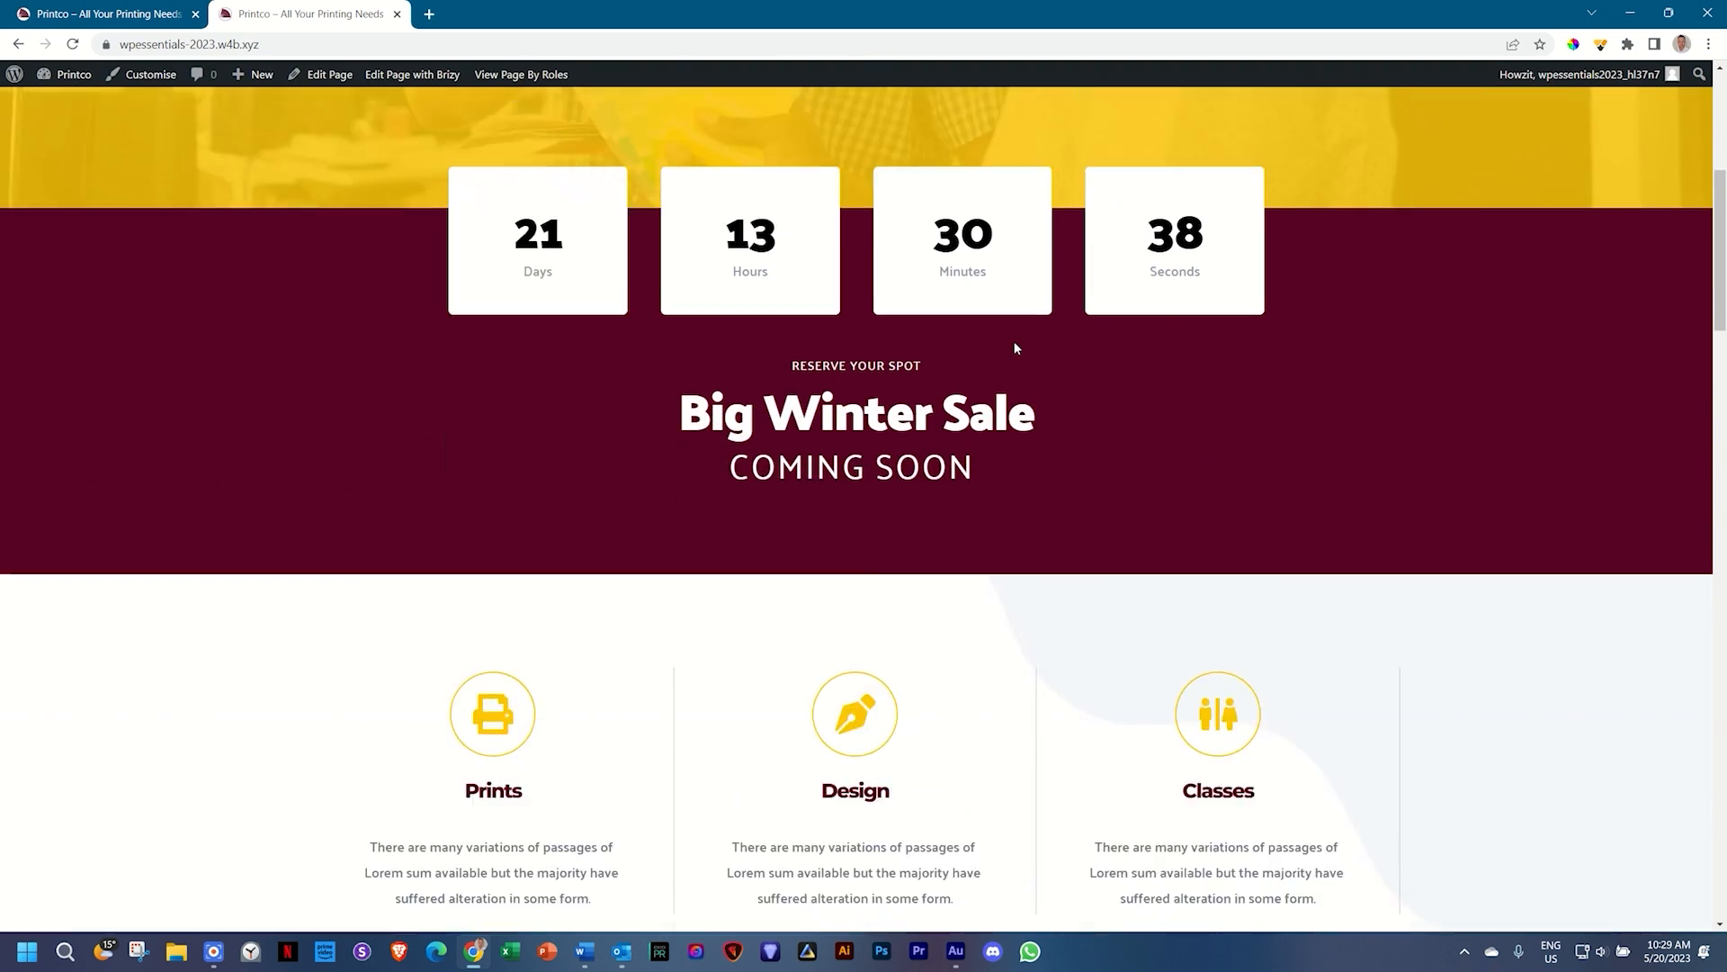
pyautogui.scroll(10, 1023, 374)
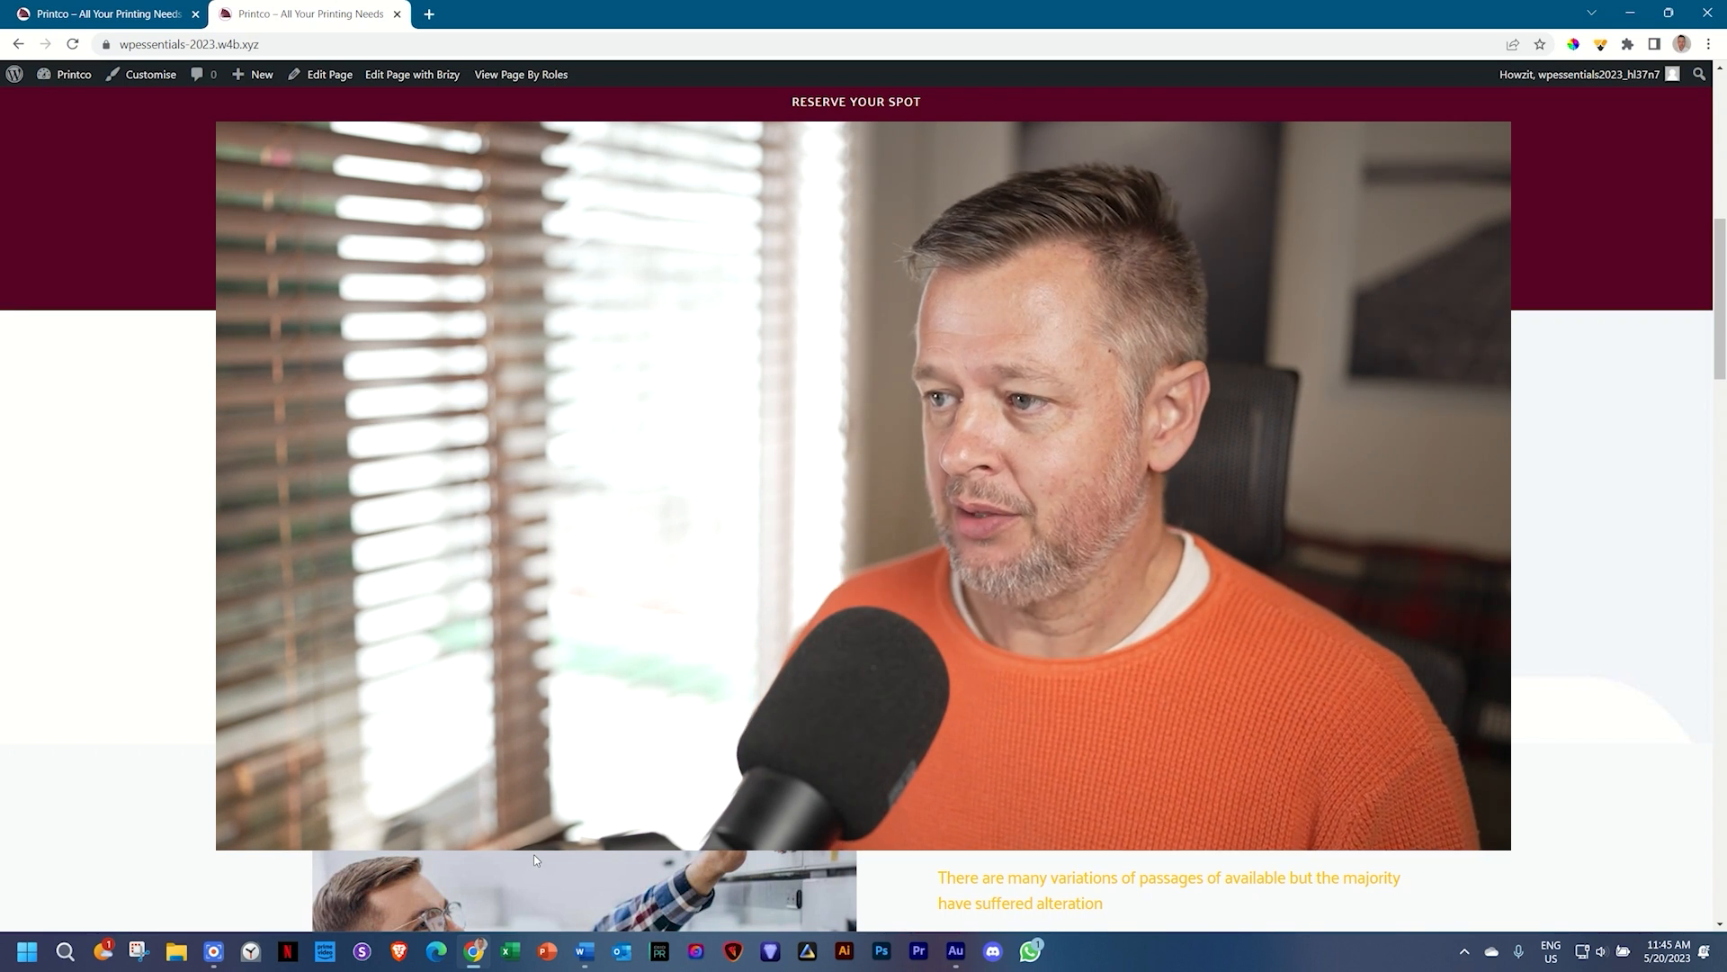
pyautogui.scroll(-5, 581, 855)
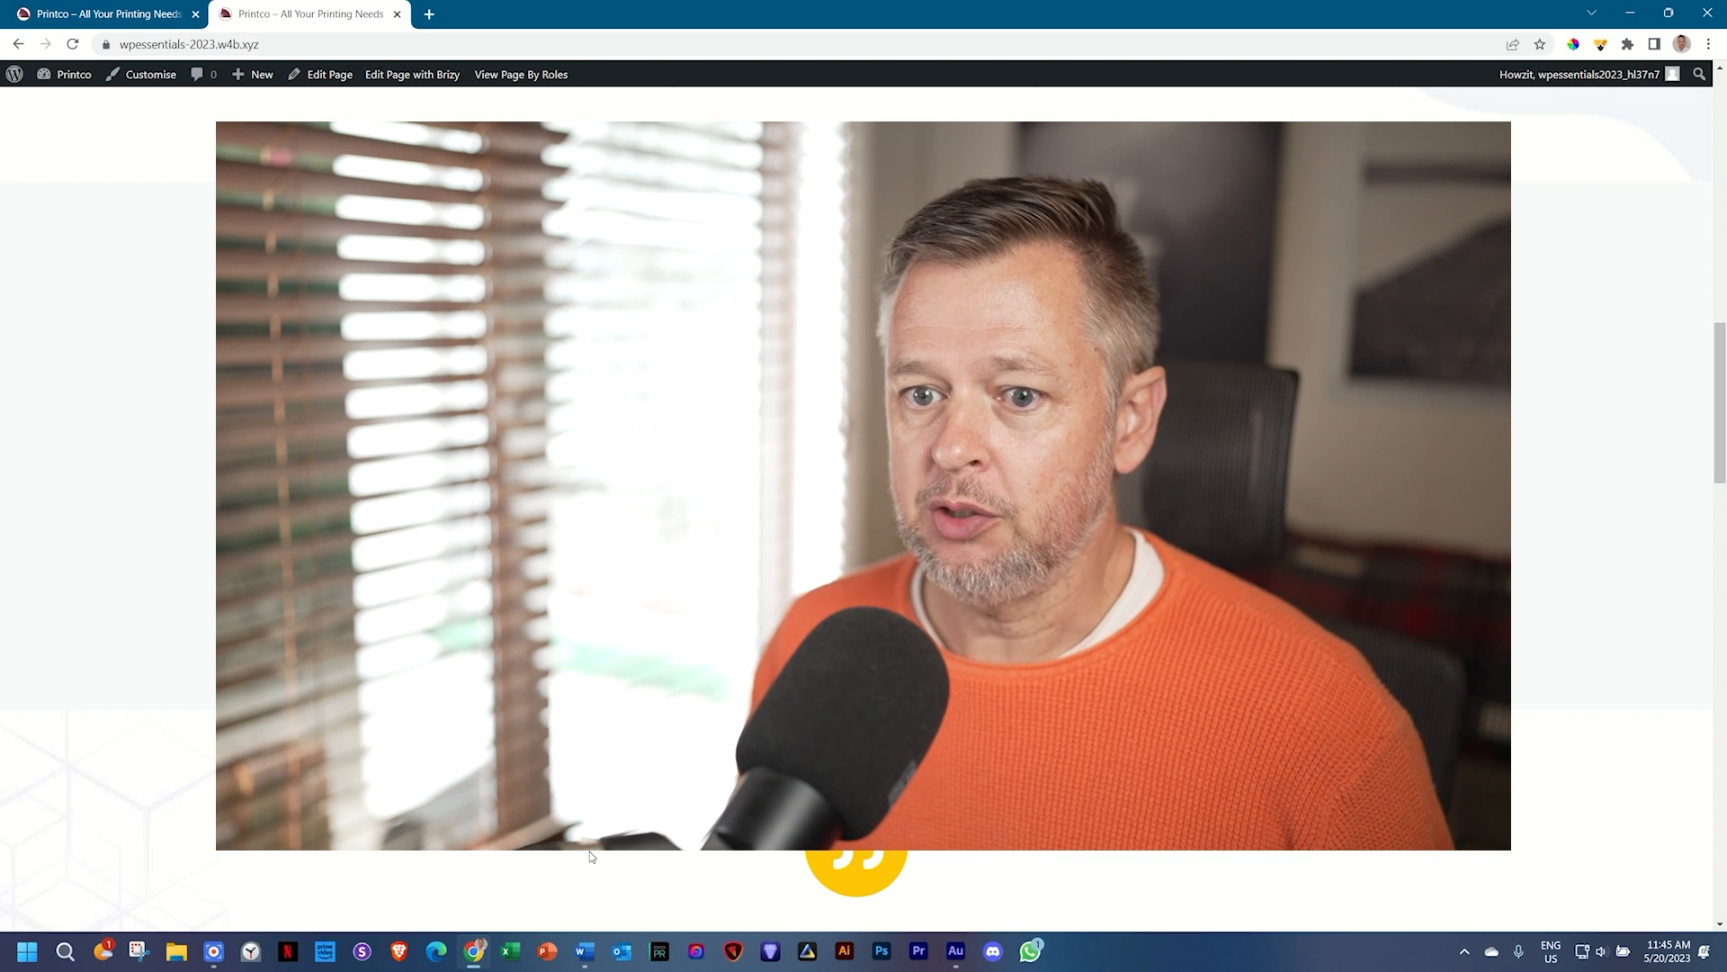
pyautogui.scroll(-5, 590, 855)
pyautogui.scroll(1, 591, 858)
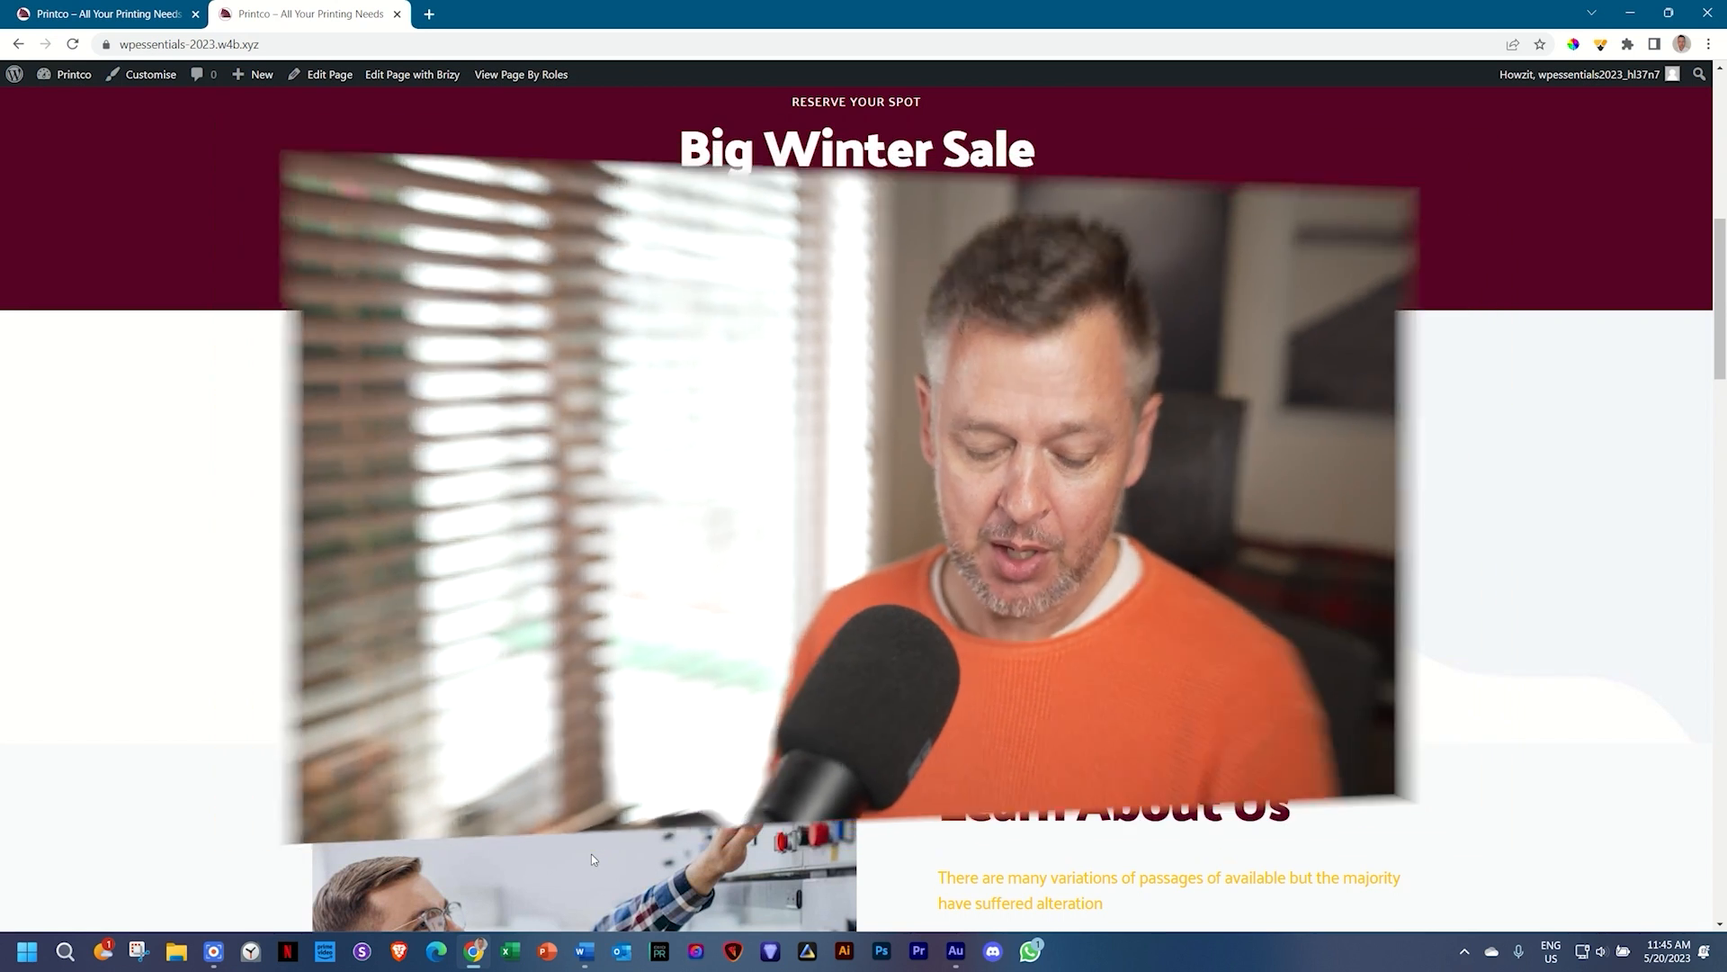
pyautogui.scroll(6, 637, 829)
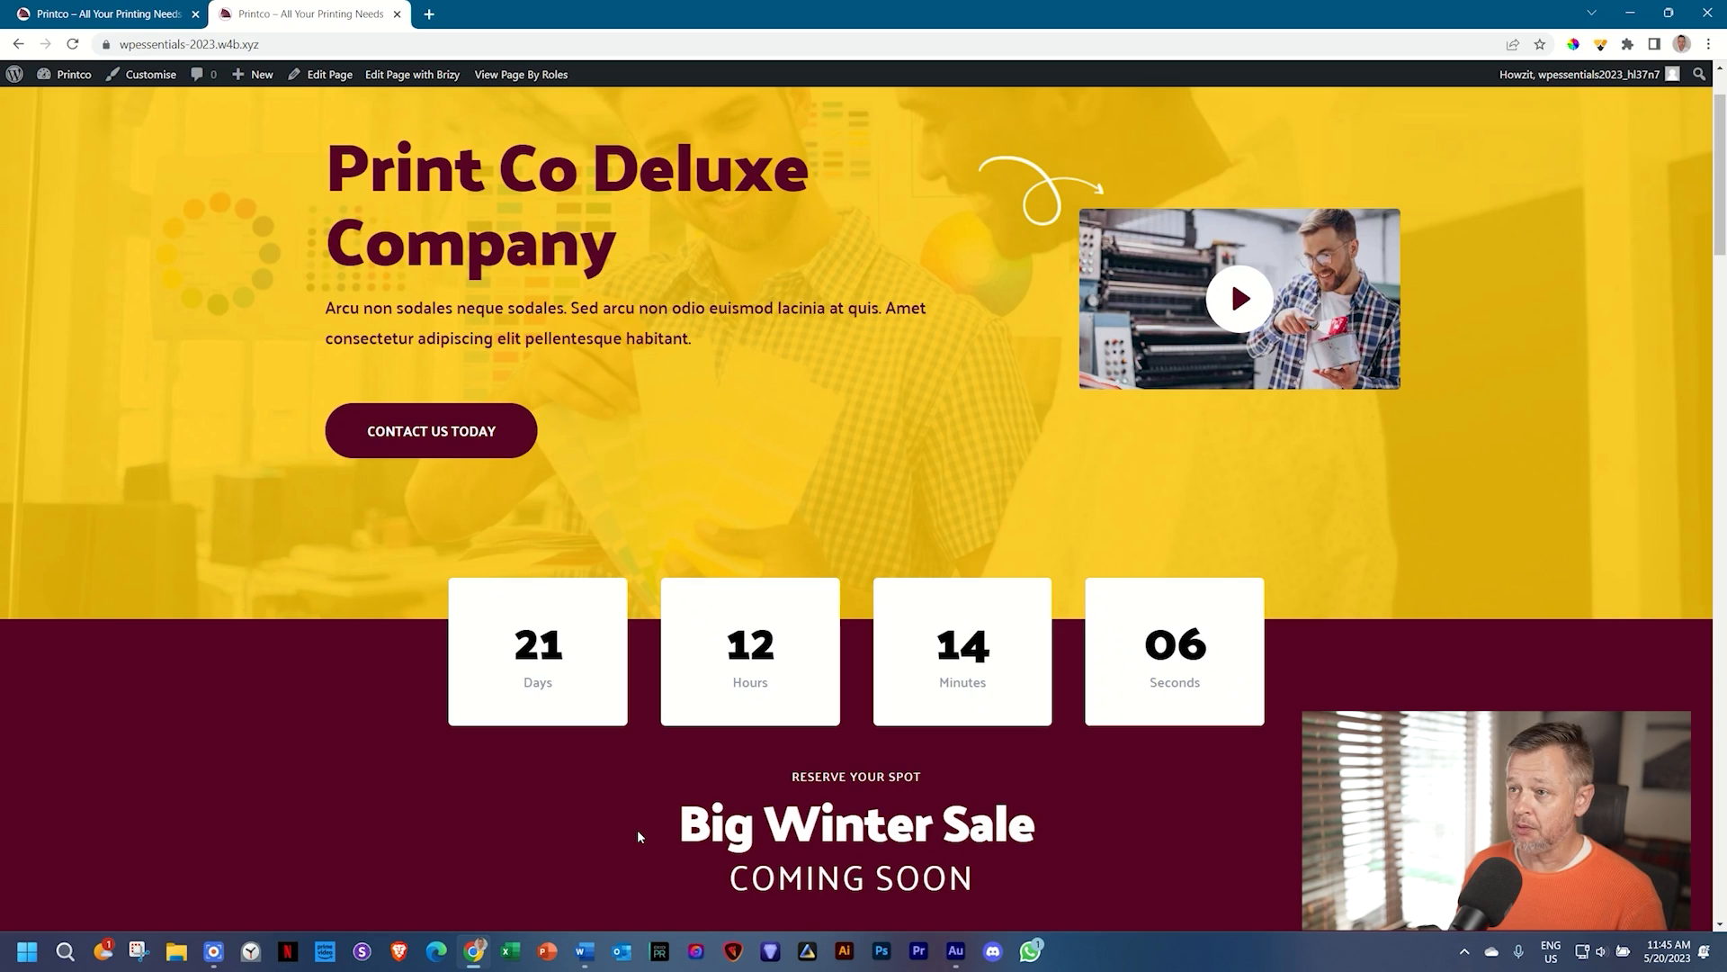
pyautogui.scroll(1, 952, 436)
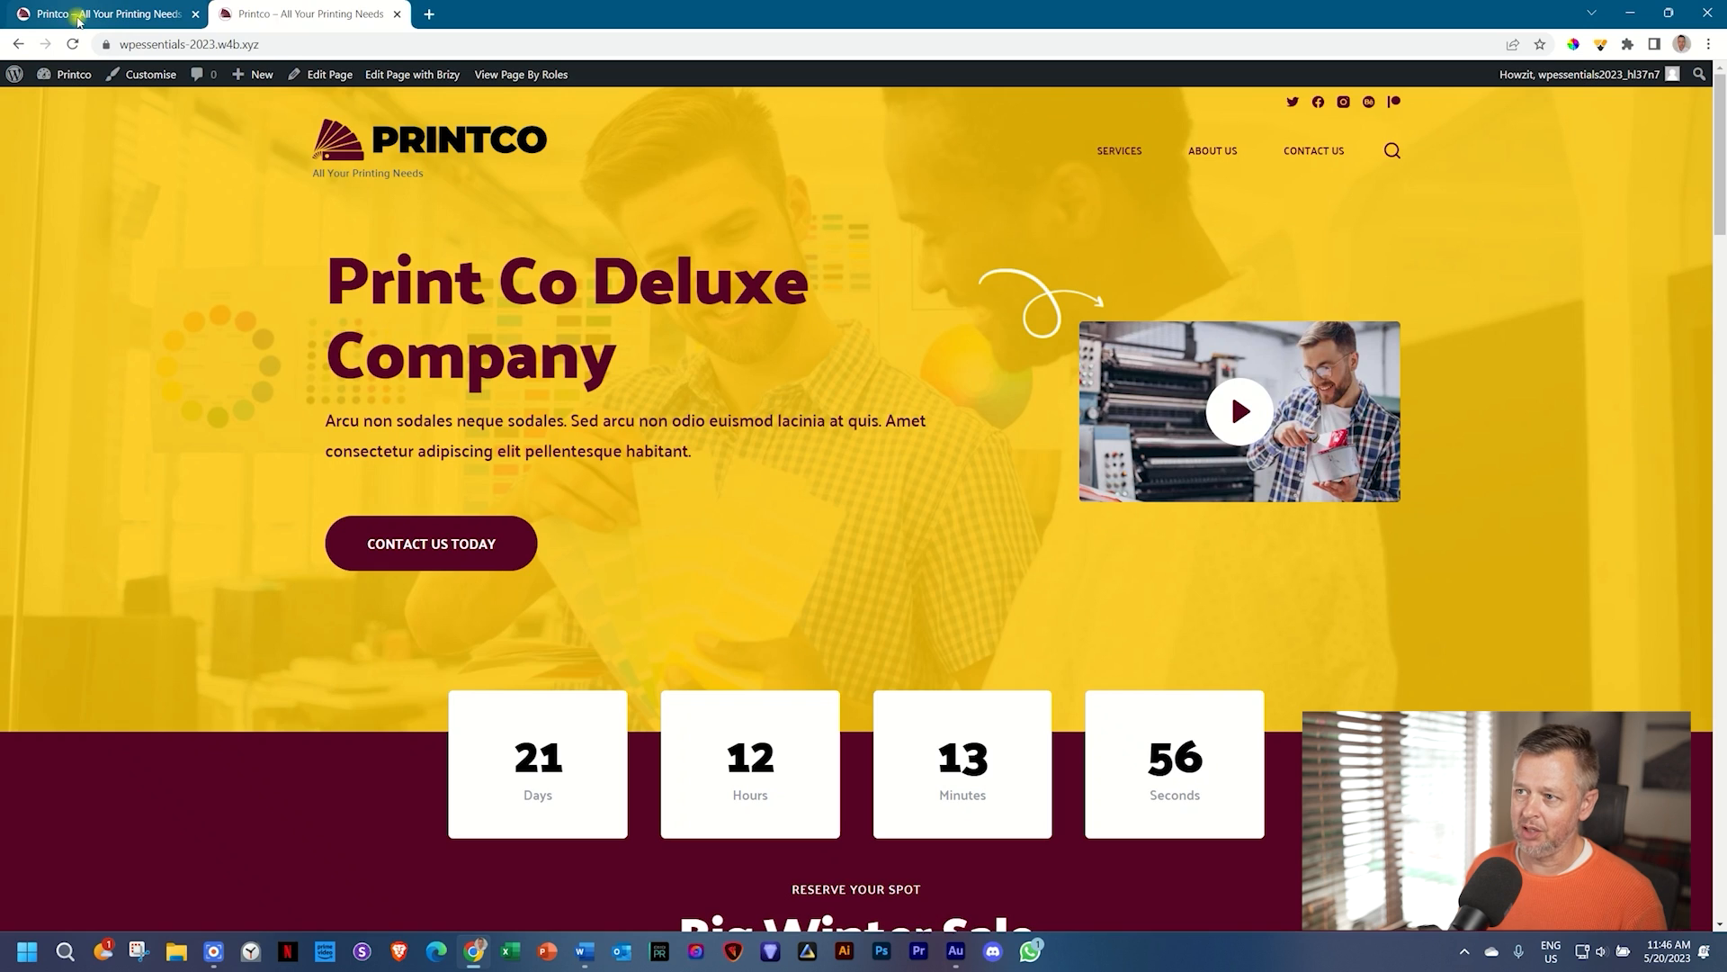
pyautogui.click(79, 19)
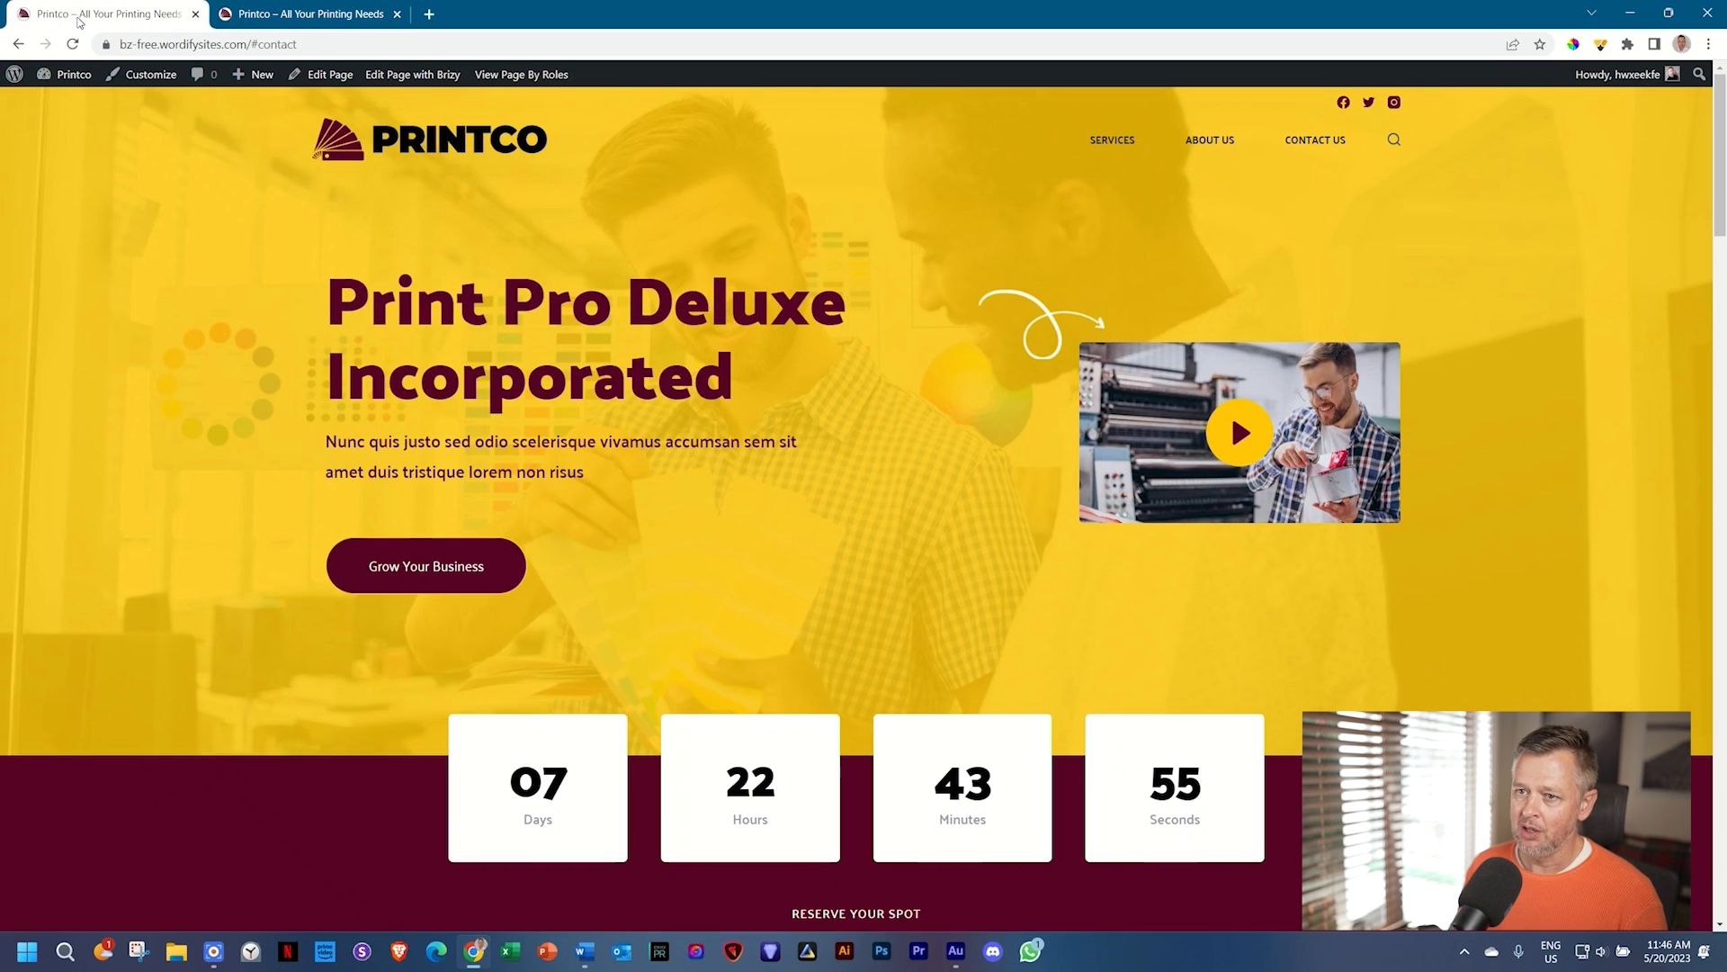
pyautogui.click(321, 7)
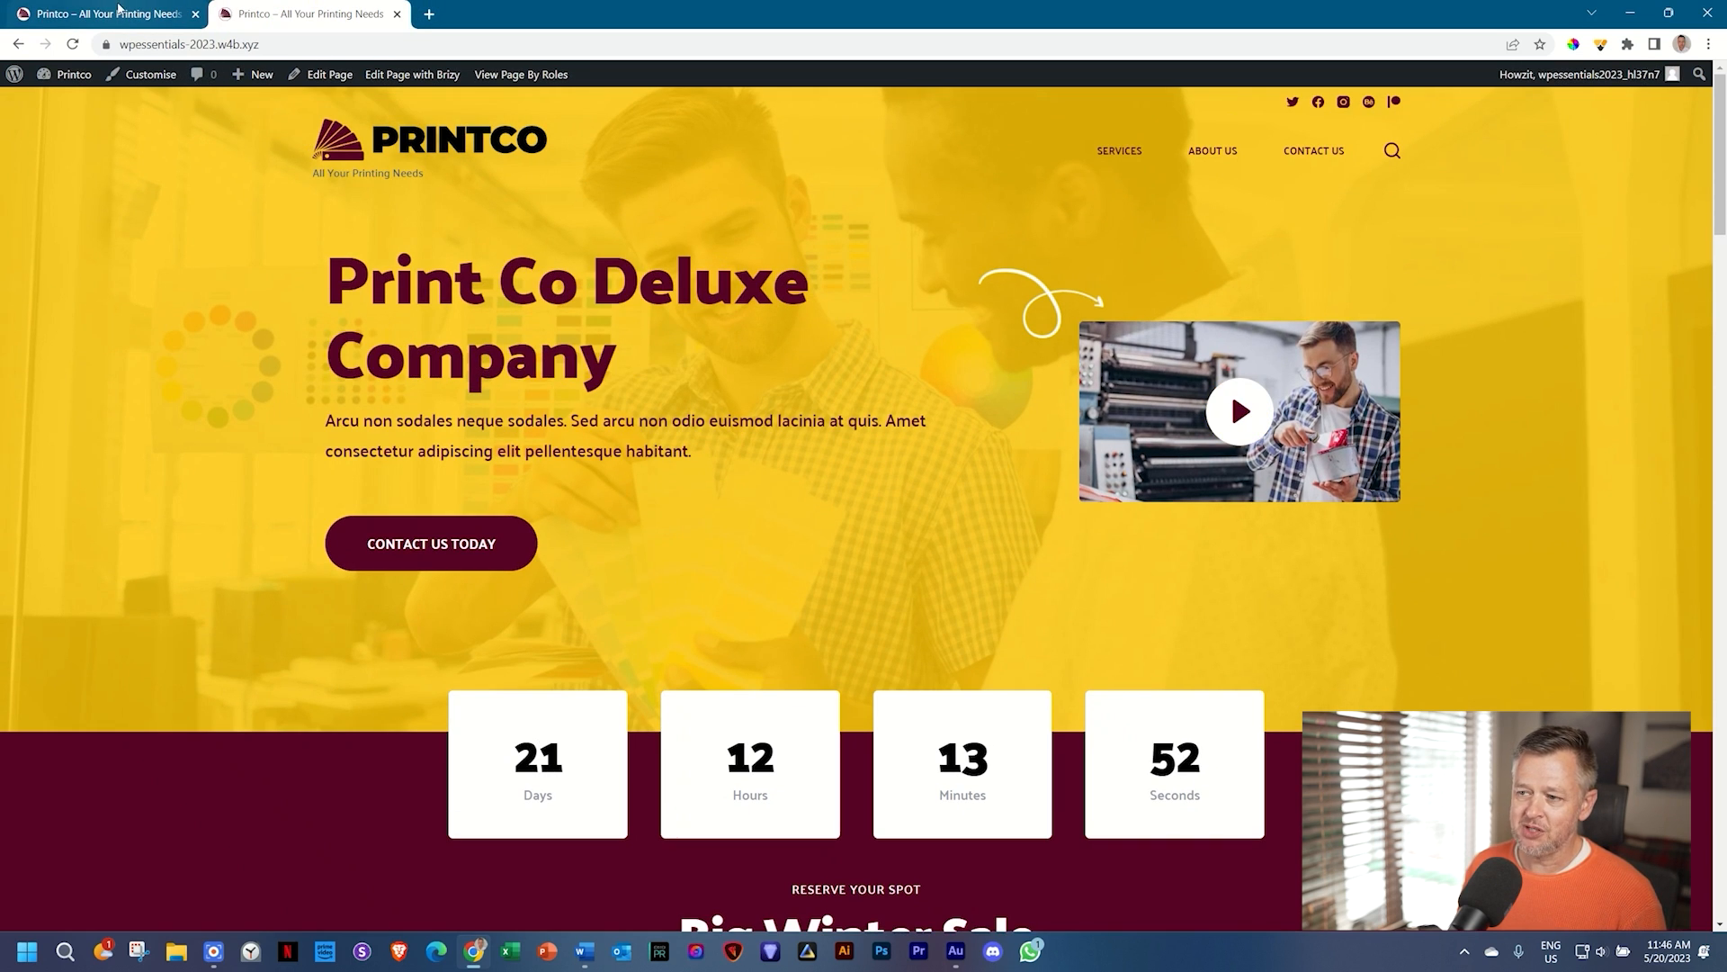
pyautogui.click(122, 14)
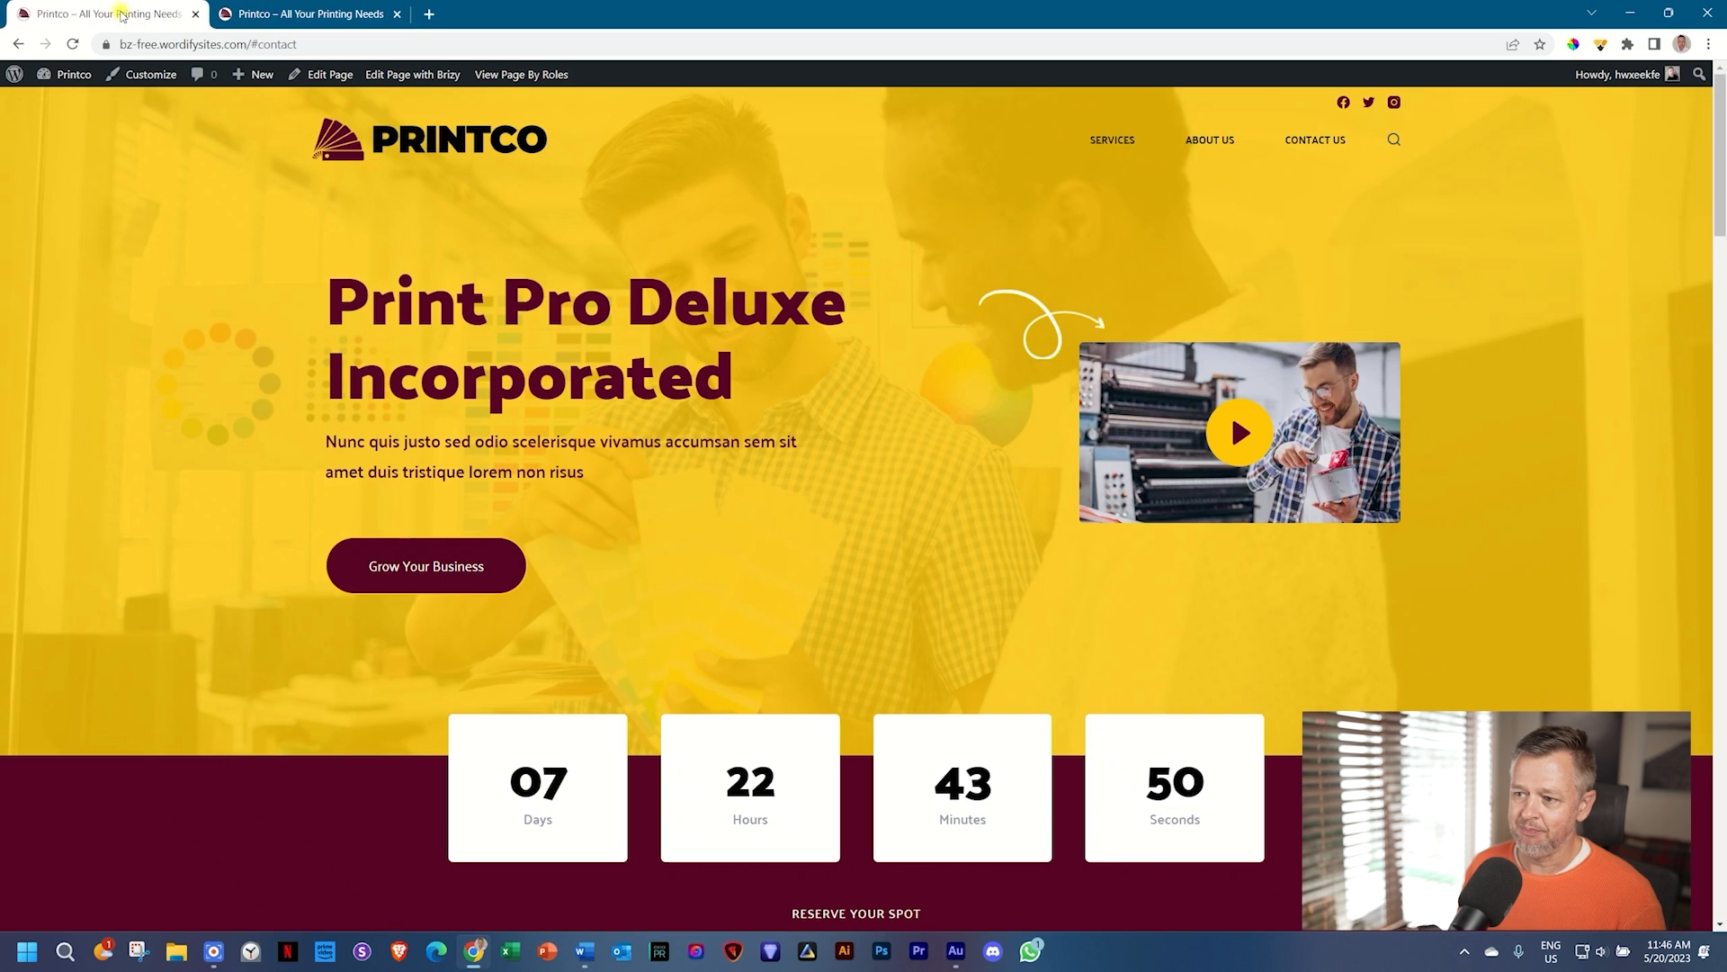
pyautogui.click(264, 11)
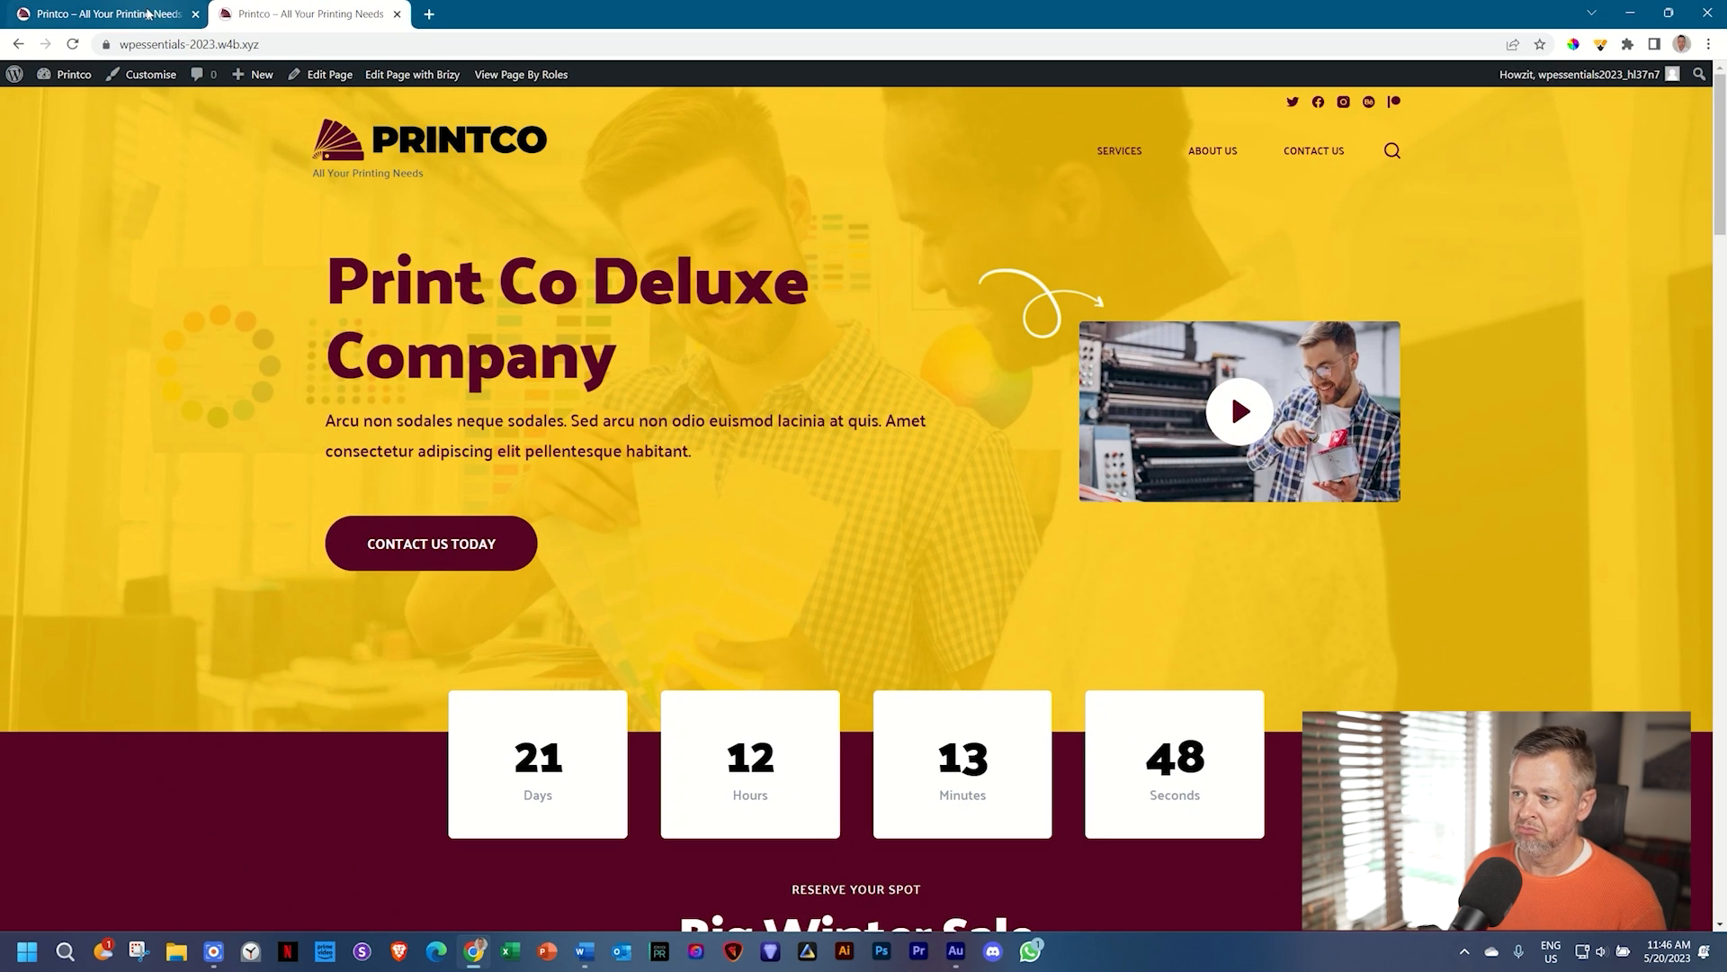
pyautogui.click(153, 13)
pyautogui.click(247, 7)
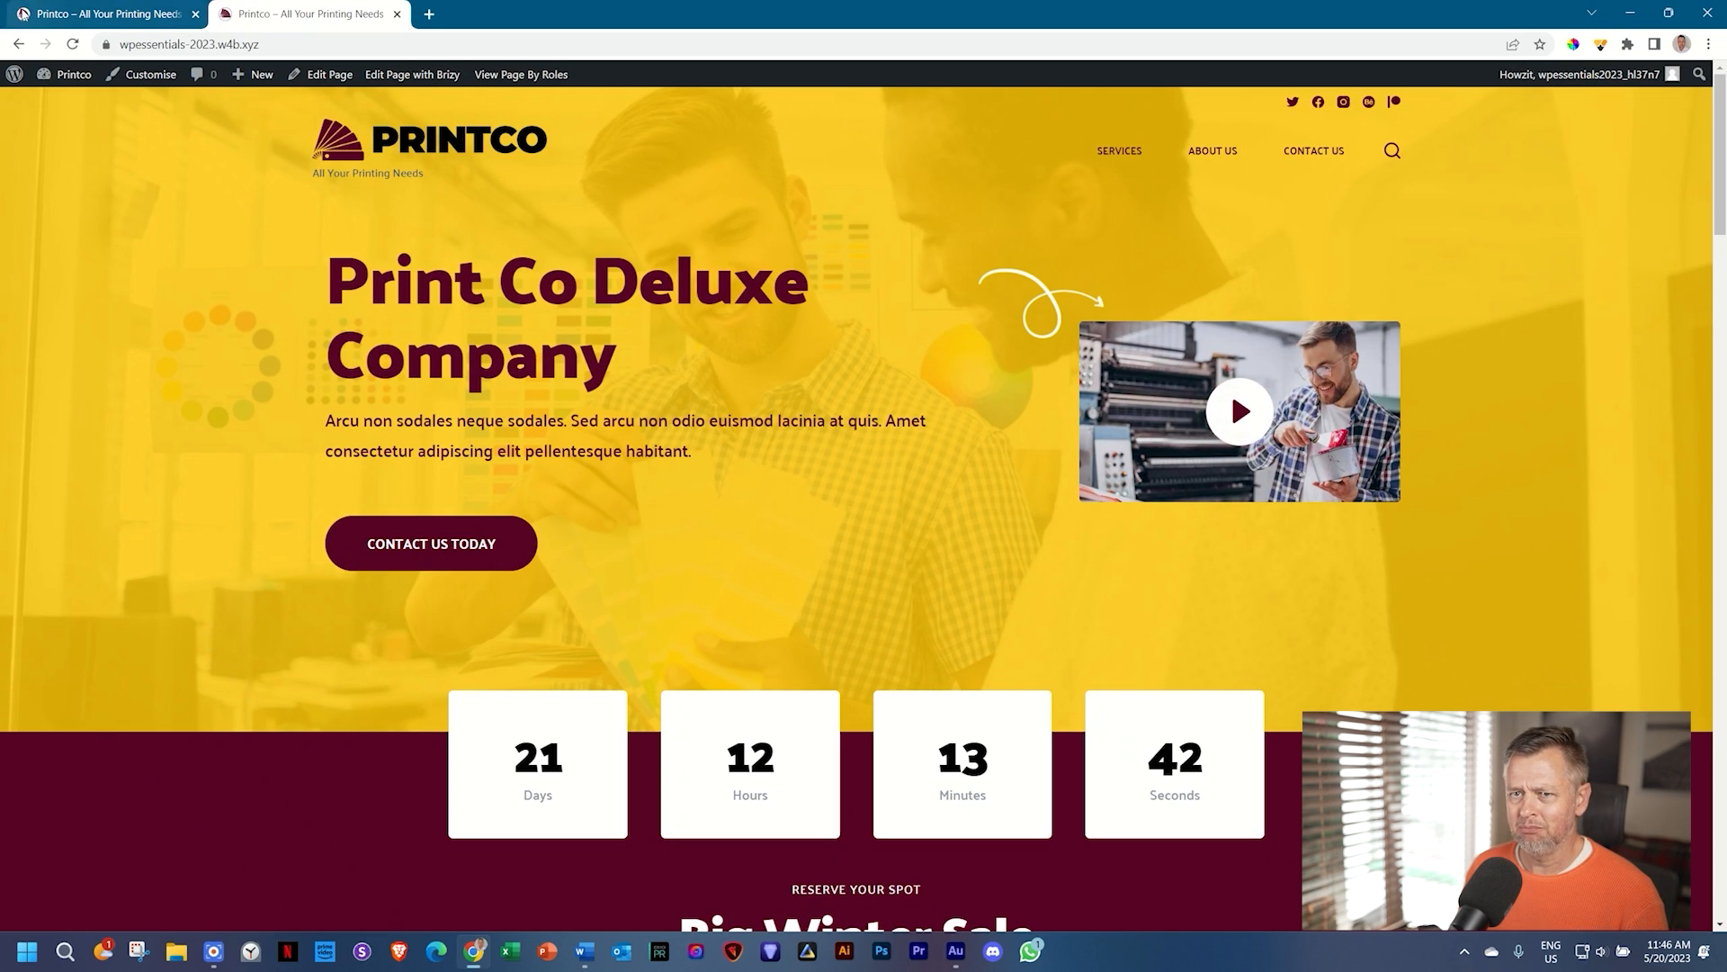
pyautogui.click(74, 10)
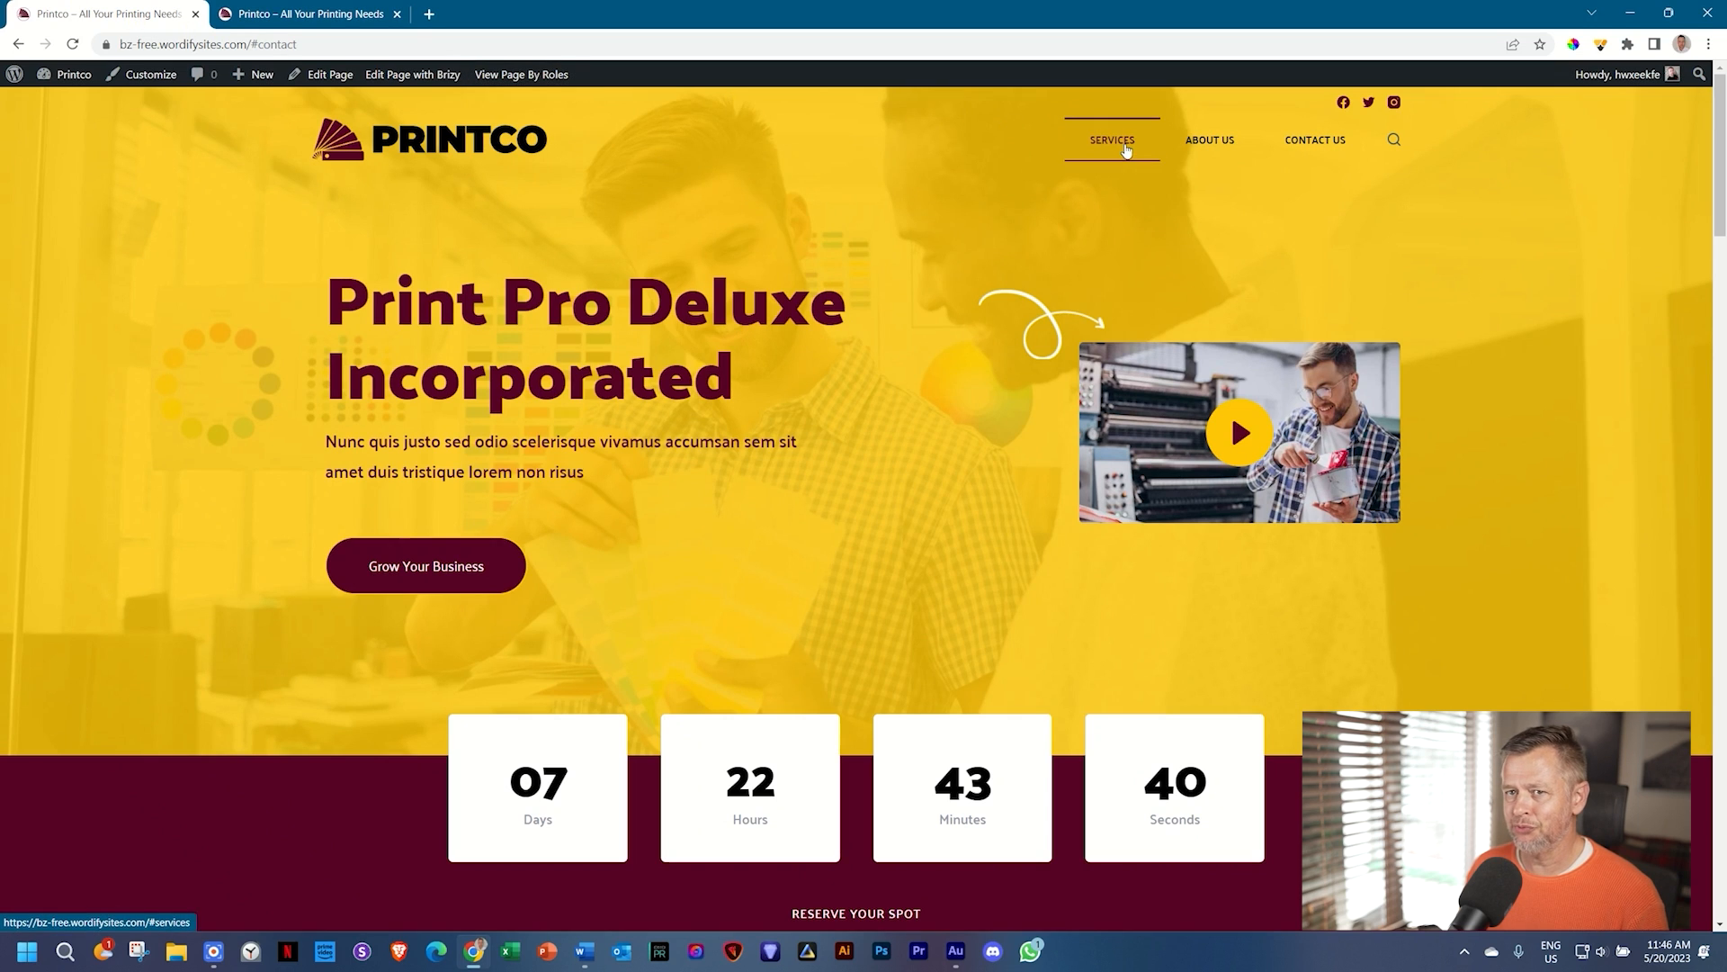
pyautogui.hotkey('ctrl', 'Tab')
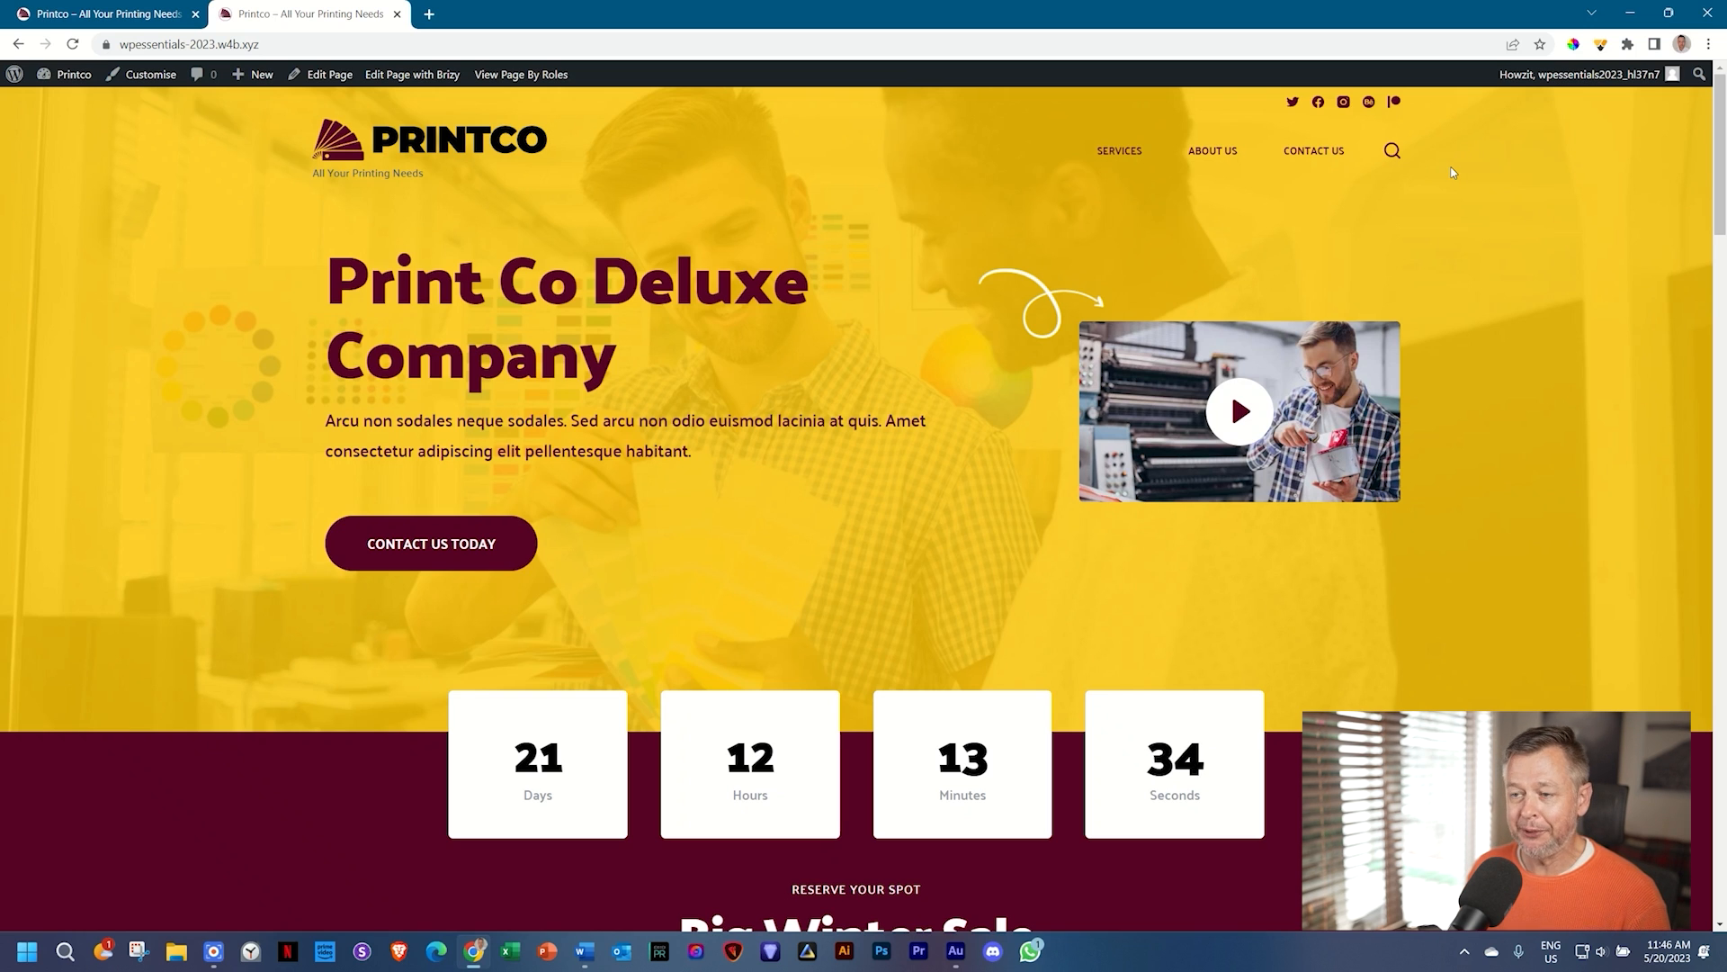
# Step: Scroll down to the copyright footer and open the Customizer from the admin bar
pyautogui.scroll(-10, 1452, 172)
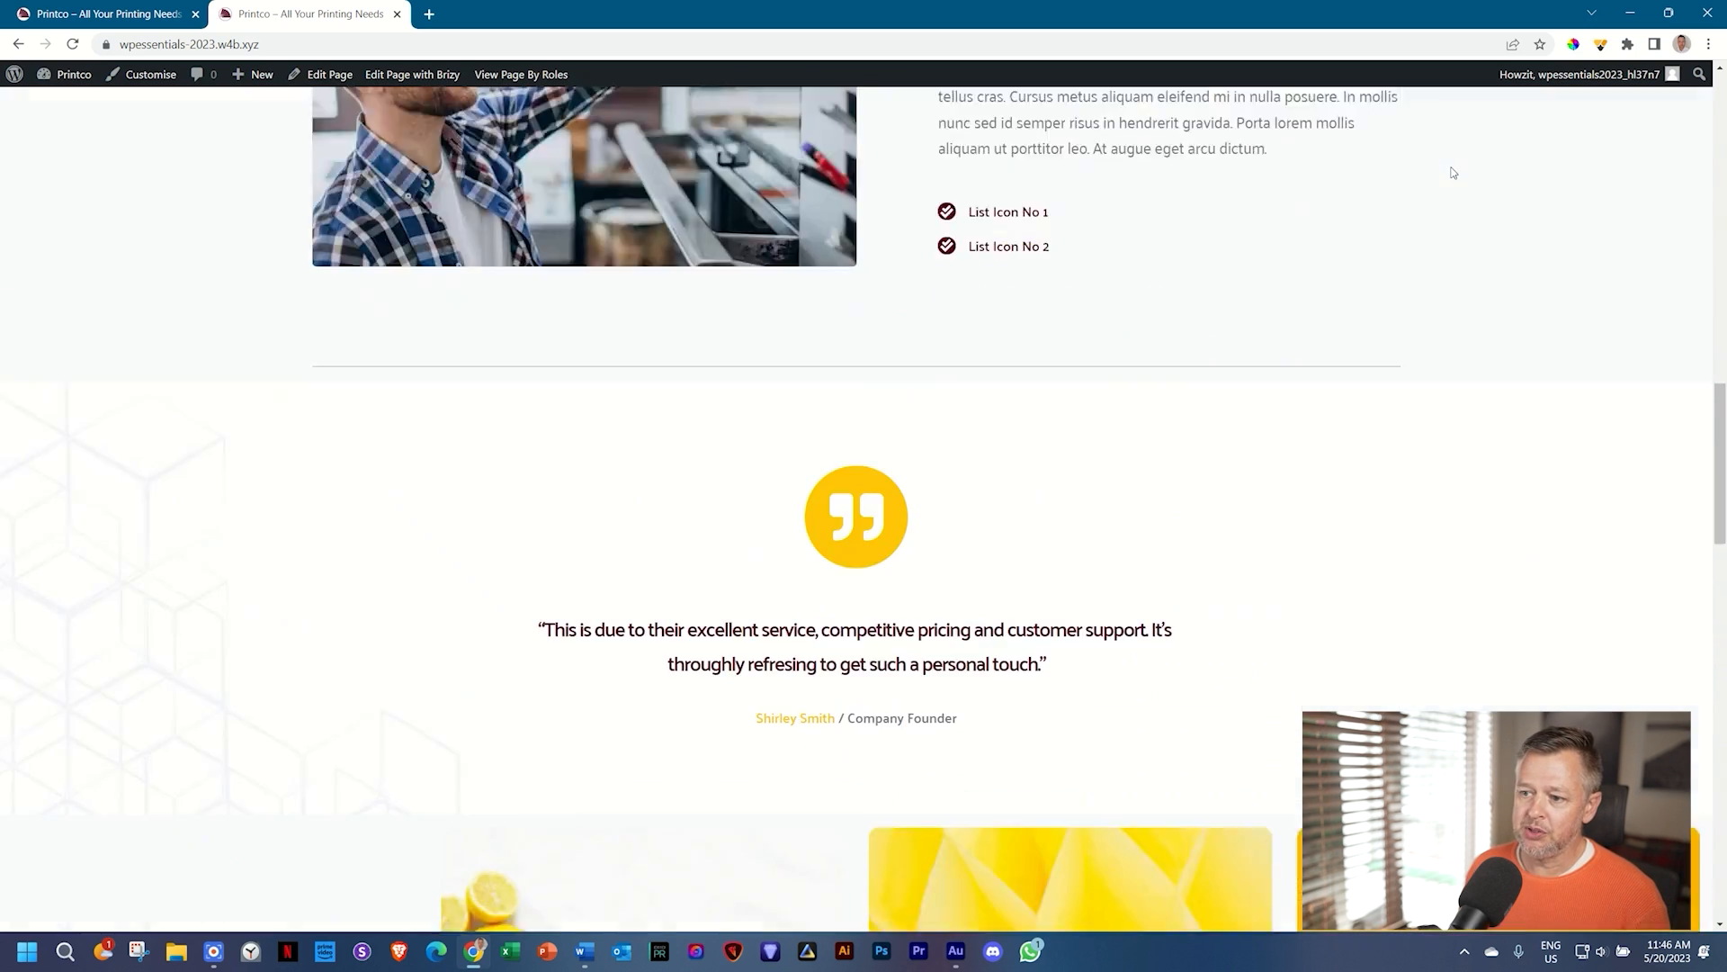
pyautogui.scroll(-15, 1452, 172)
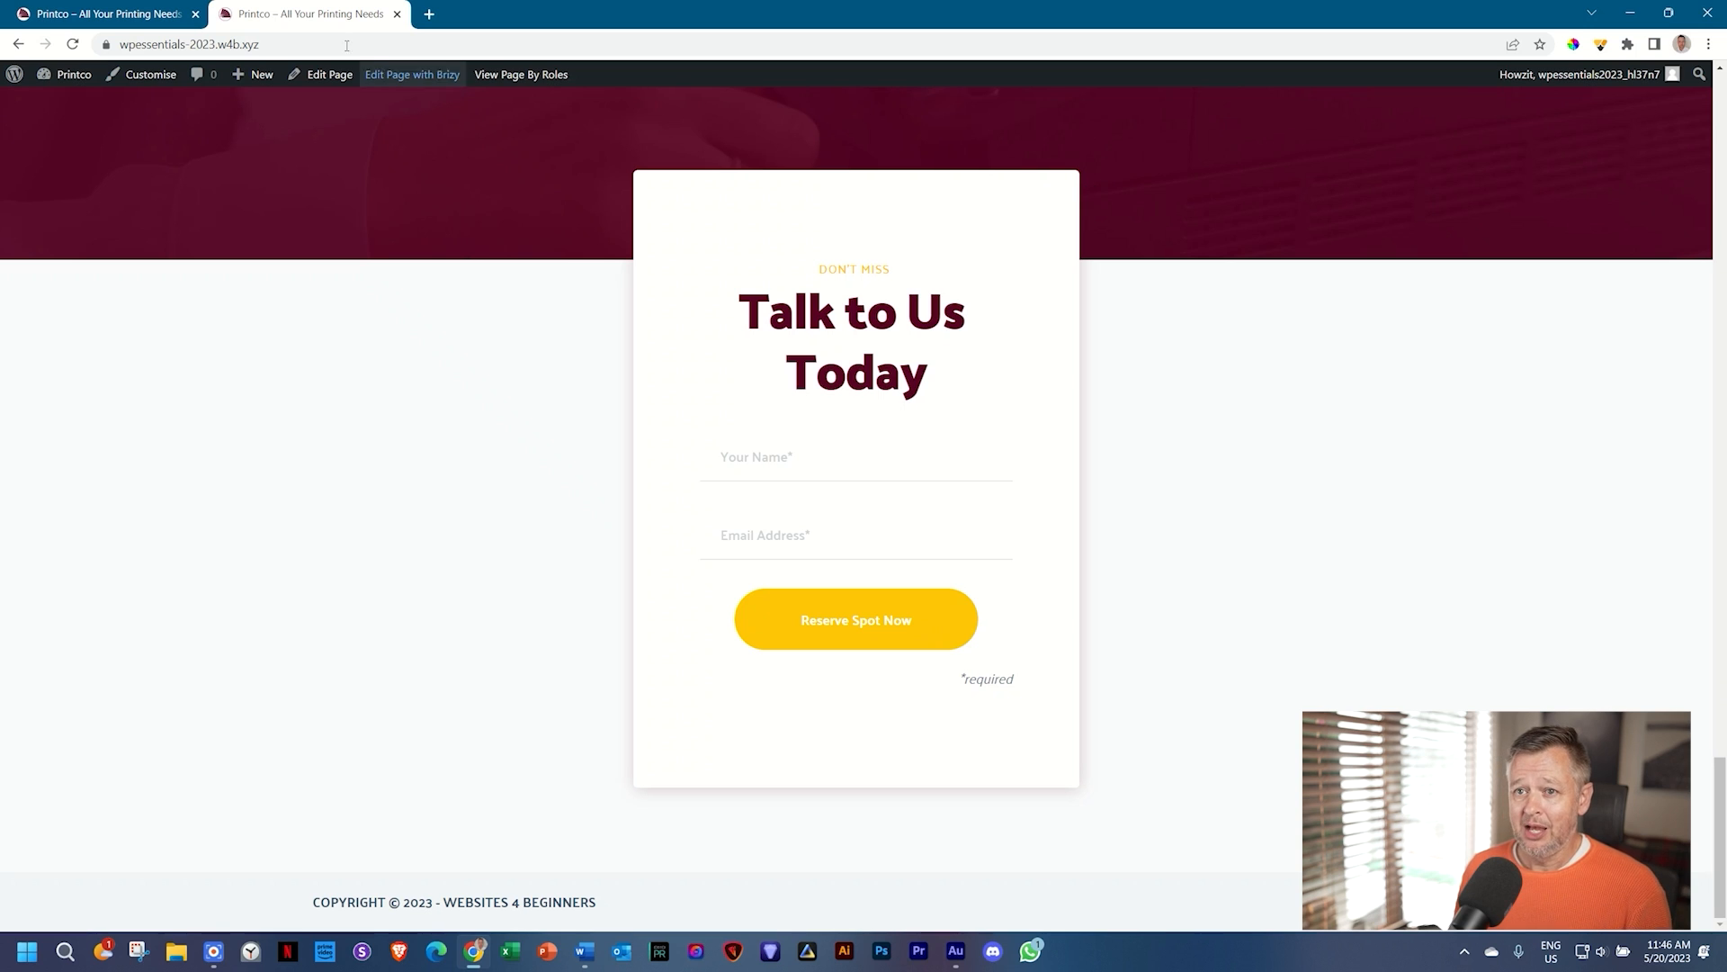
pyautogui.click(168, 79)
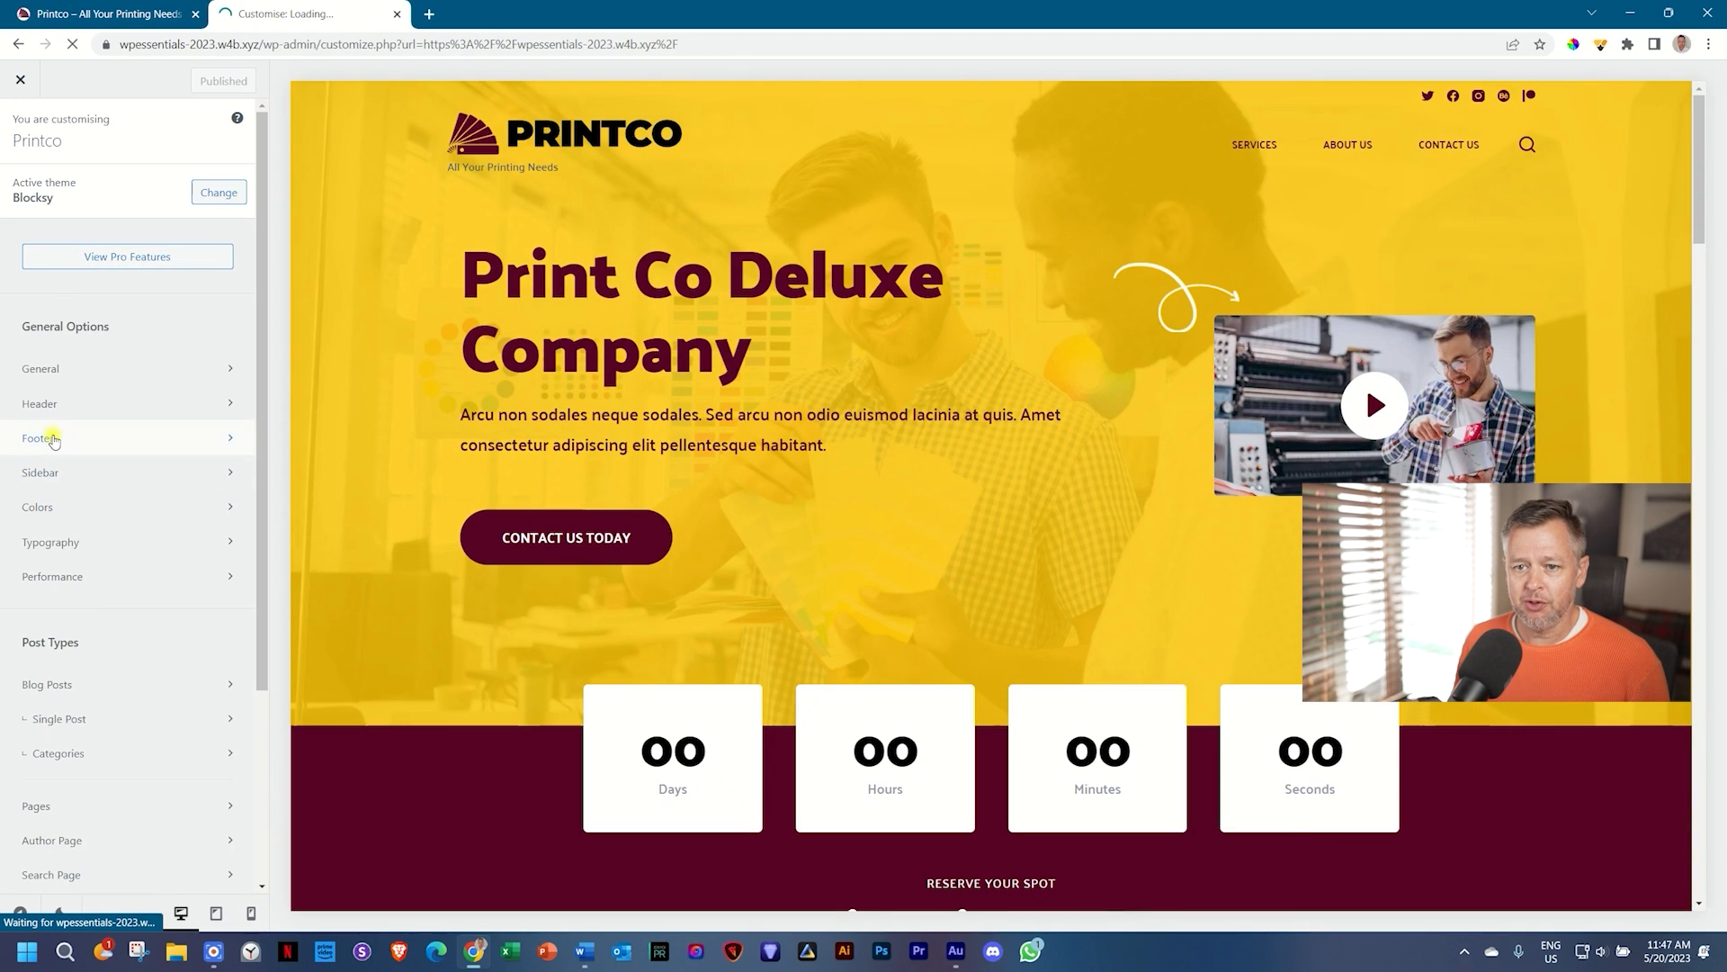
# Step: Open the Footer builder and select its one-column Bottom Row containing the Copyright
pyautogui.click(52, 438)
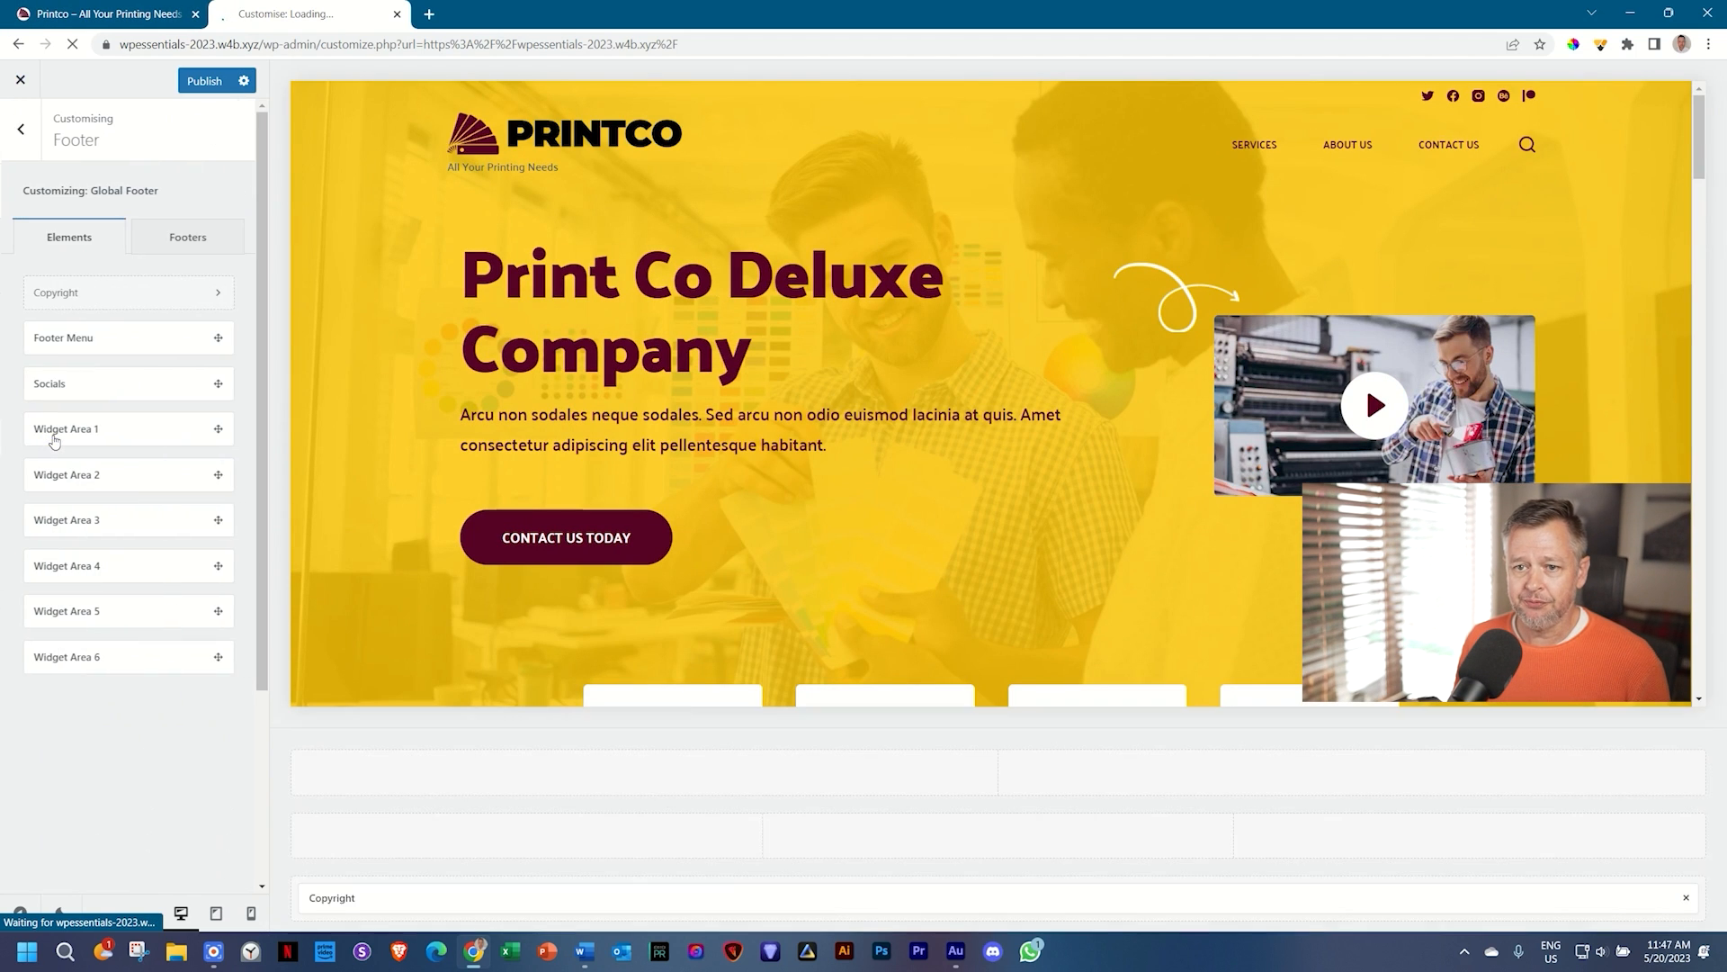
pyautogui.scroll(-5, 1452, 398)
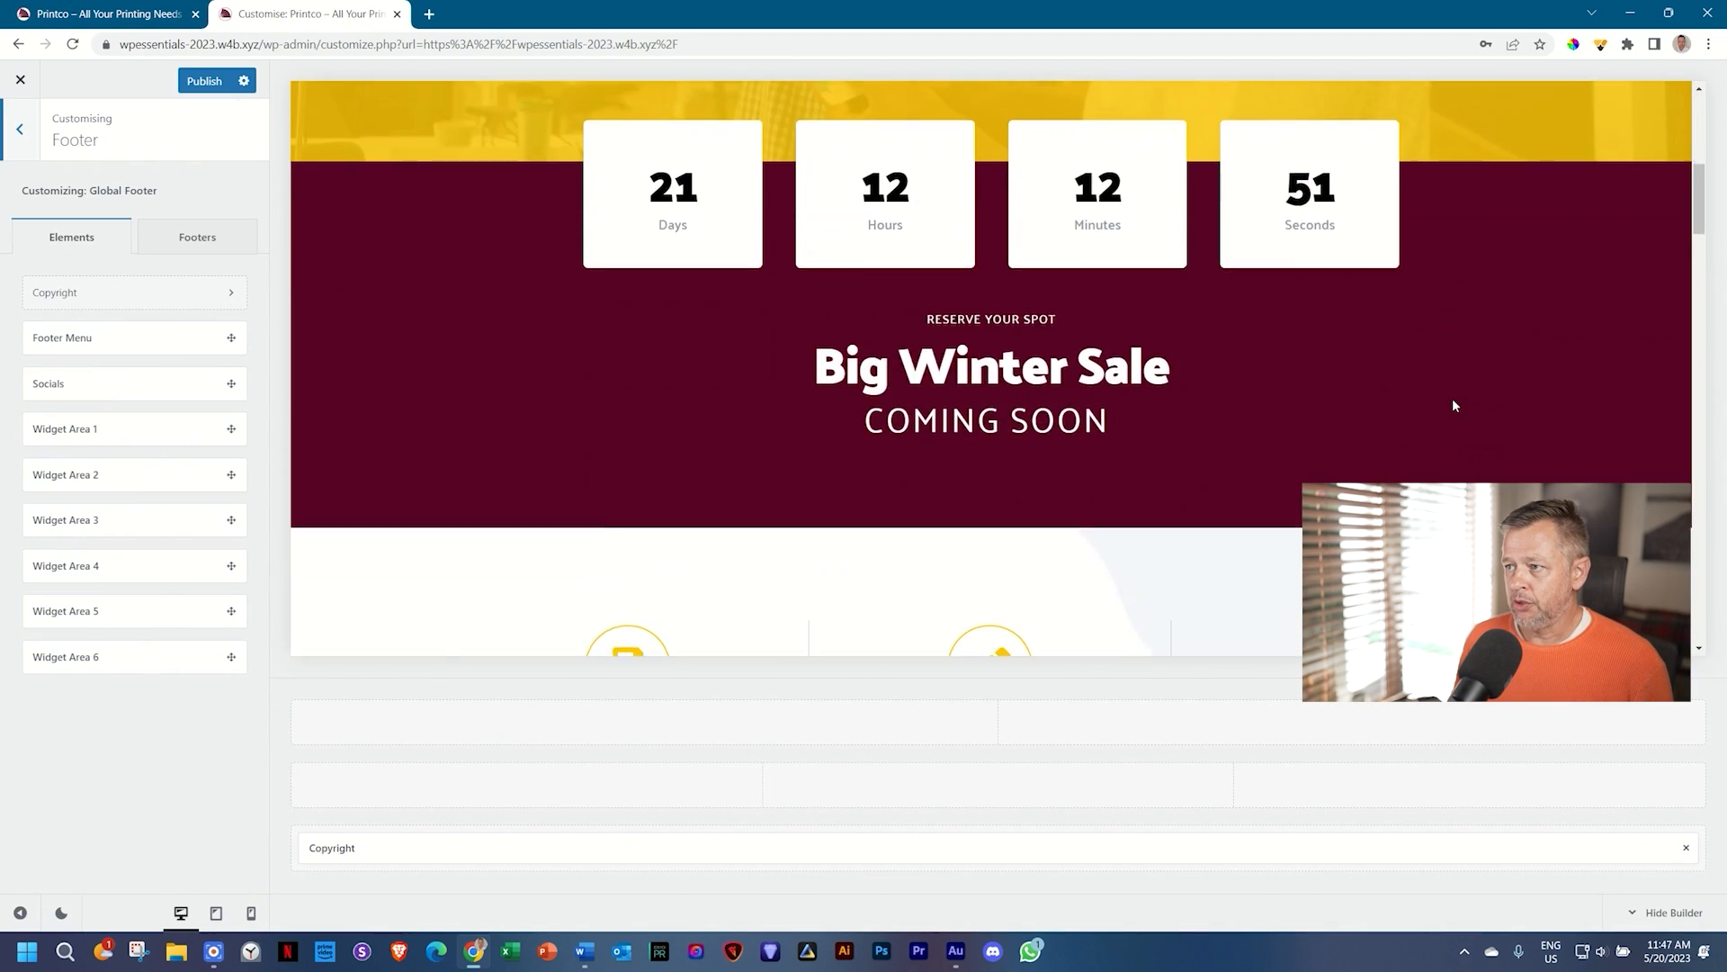
pyautogui.scroll(-15, 1454, 405)
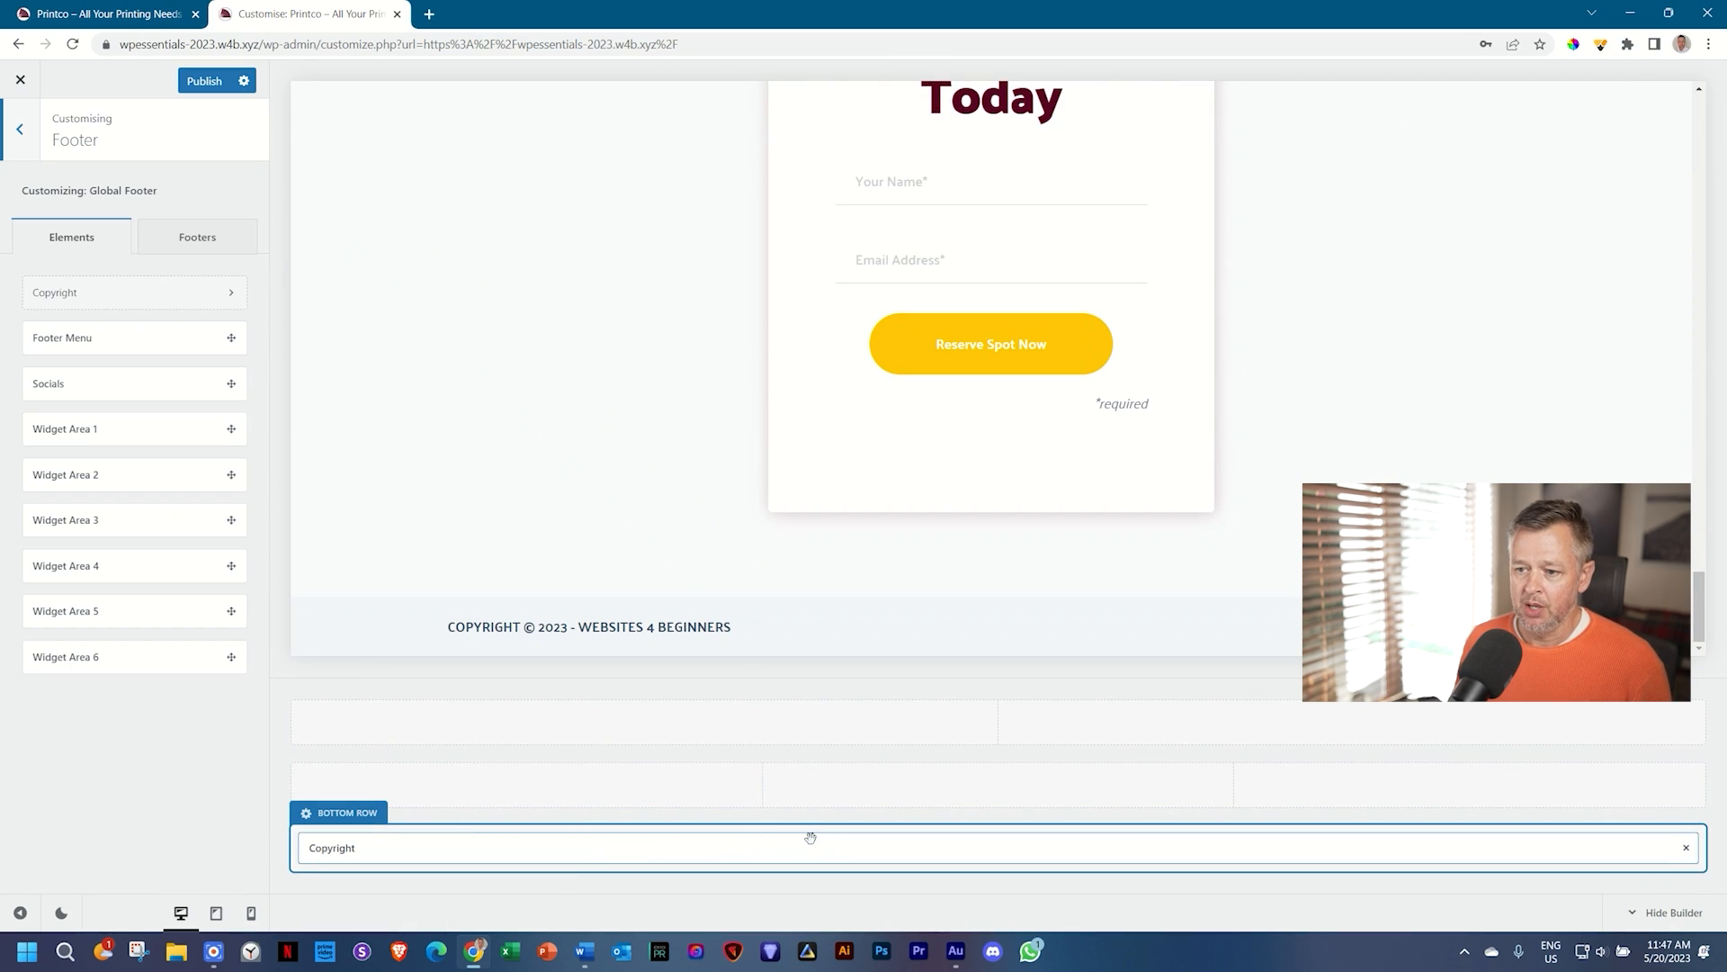
pyautogui.click(341, 820)
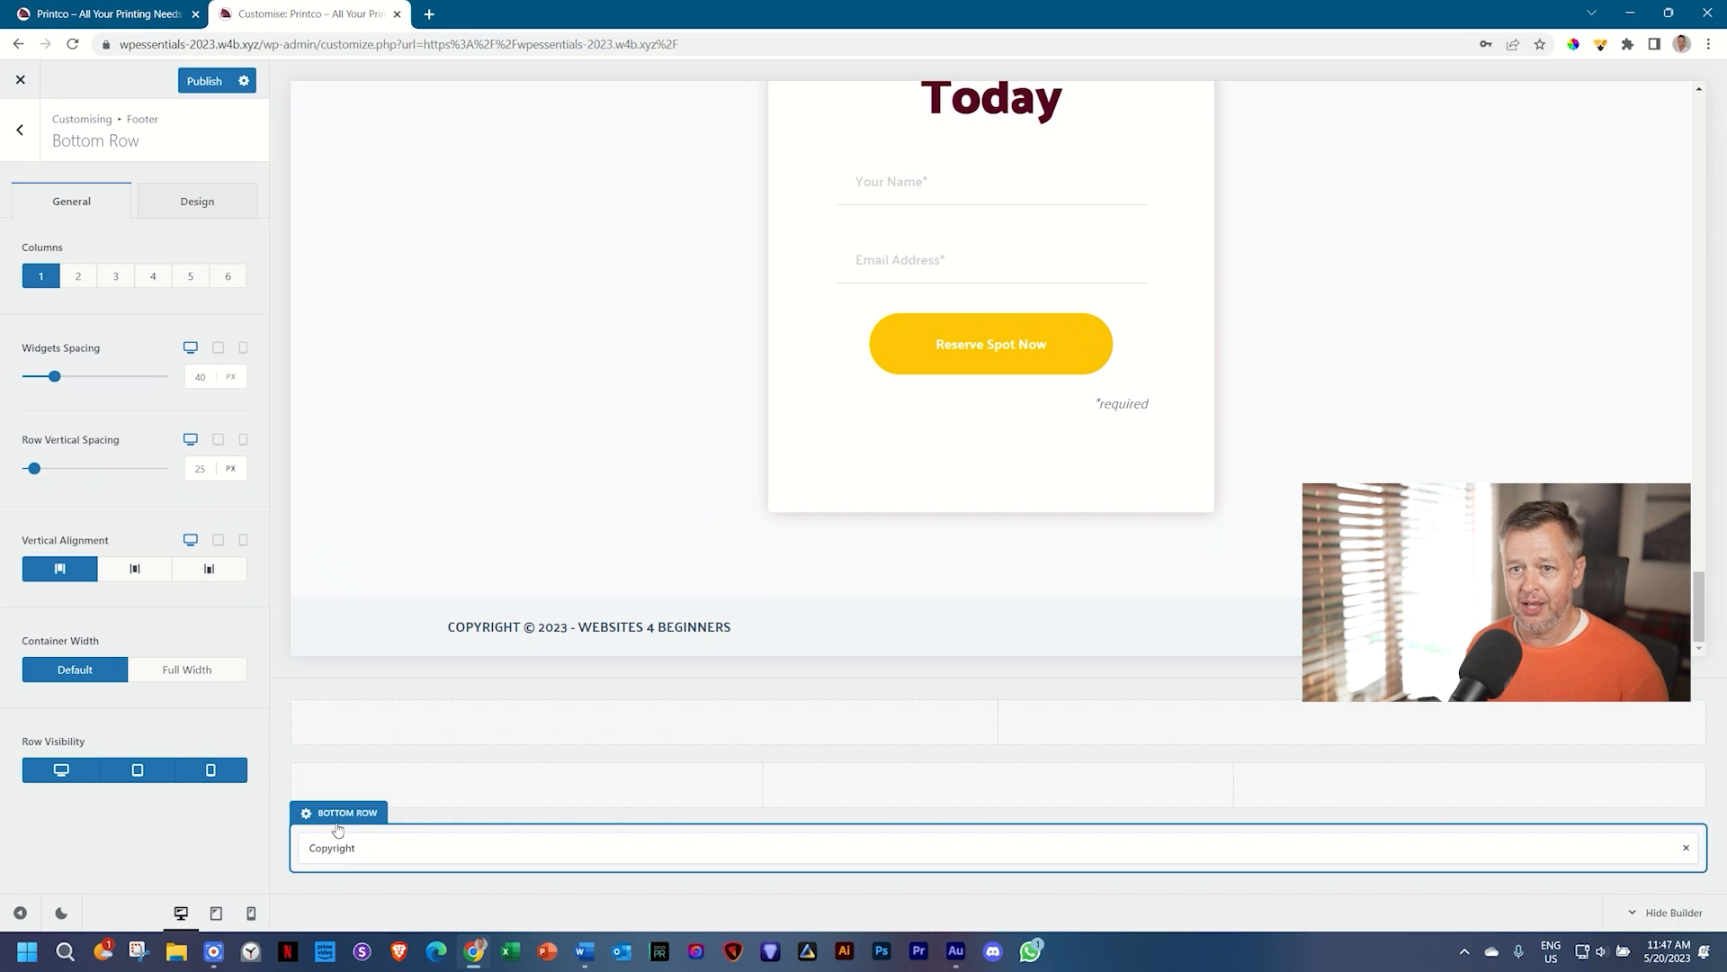
# Step: Set the footer Bottom Row to 2 columns and return to the footer elements list
pyautogui.click(76, 281)
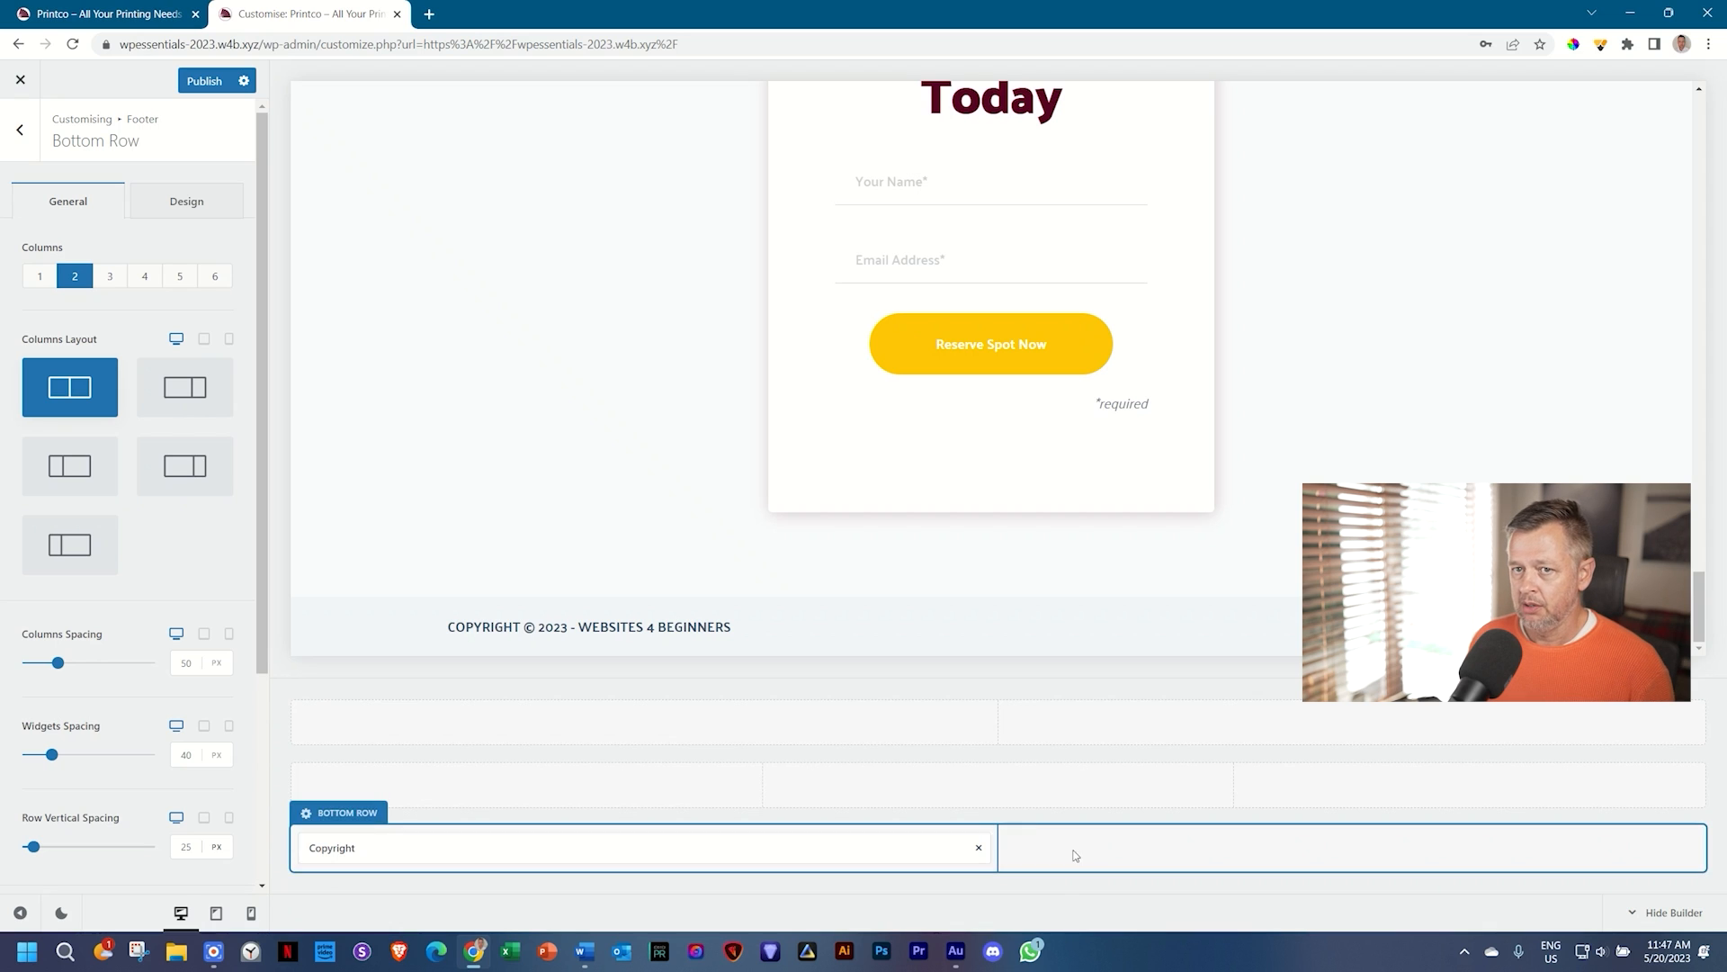
pyautogui.click(23, 149)
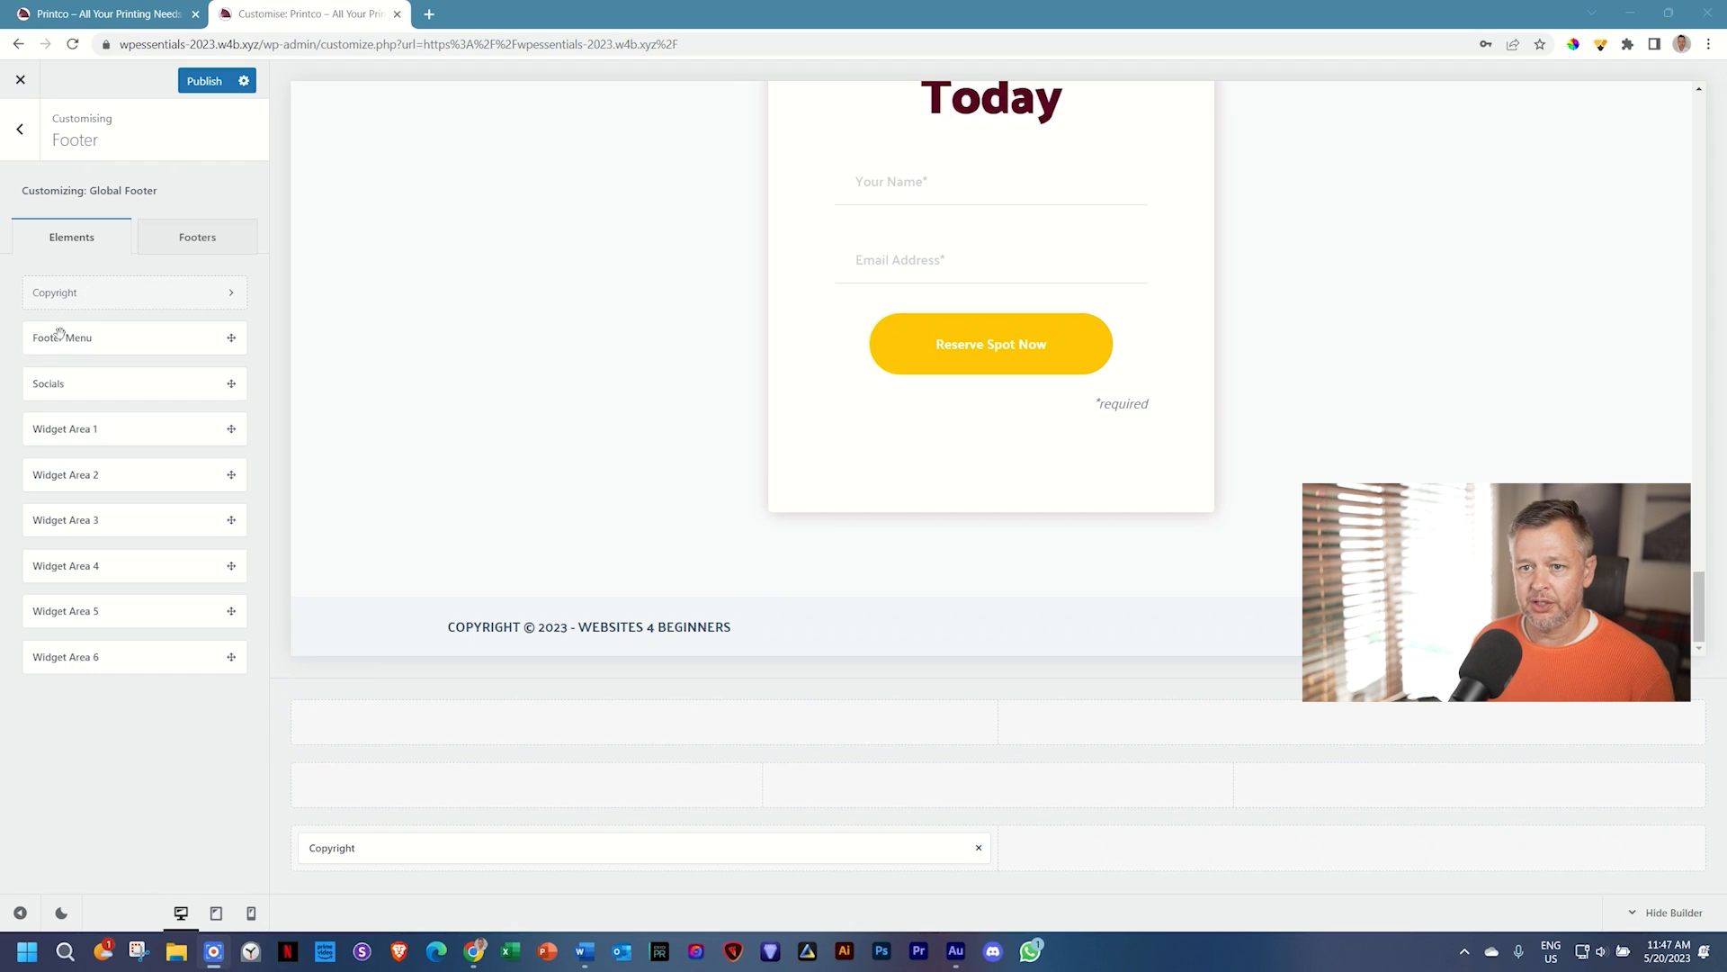
# Step: Place the Footer Menu in the bottom row's second column and right-align it beside the copyright
pyautogui.moveTo(50, 338); pyautogui.dragTo(1341, 868)
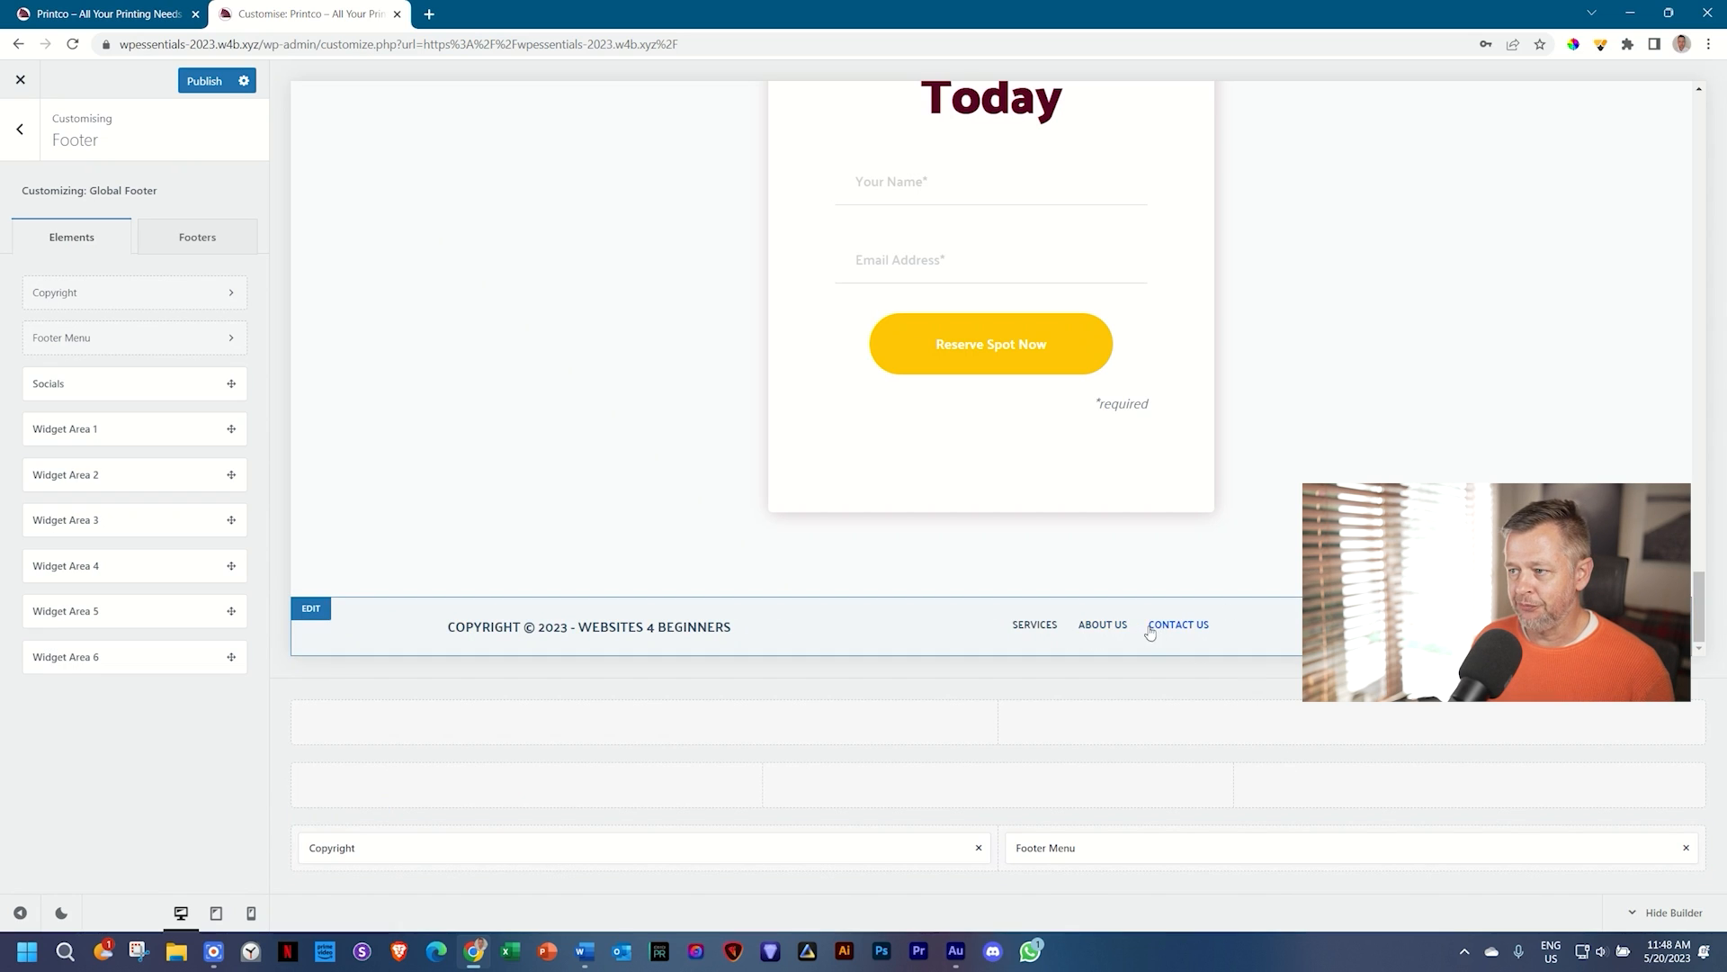
pyautogui.click(1112, 847)
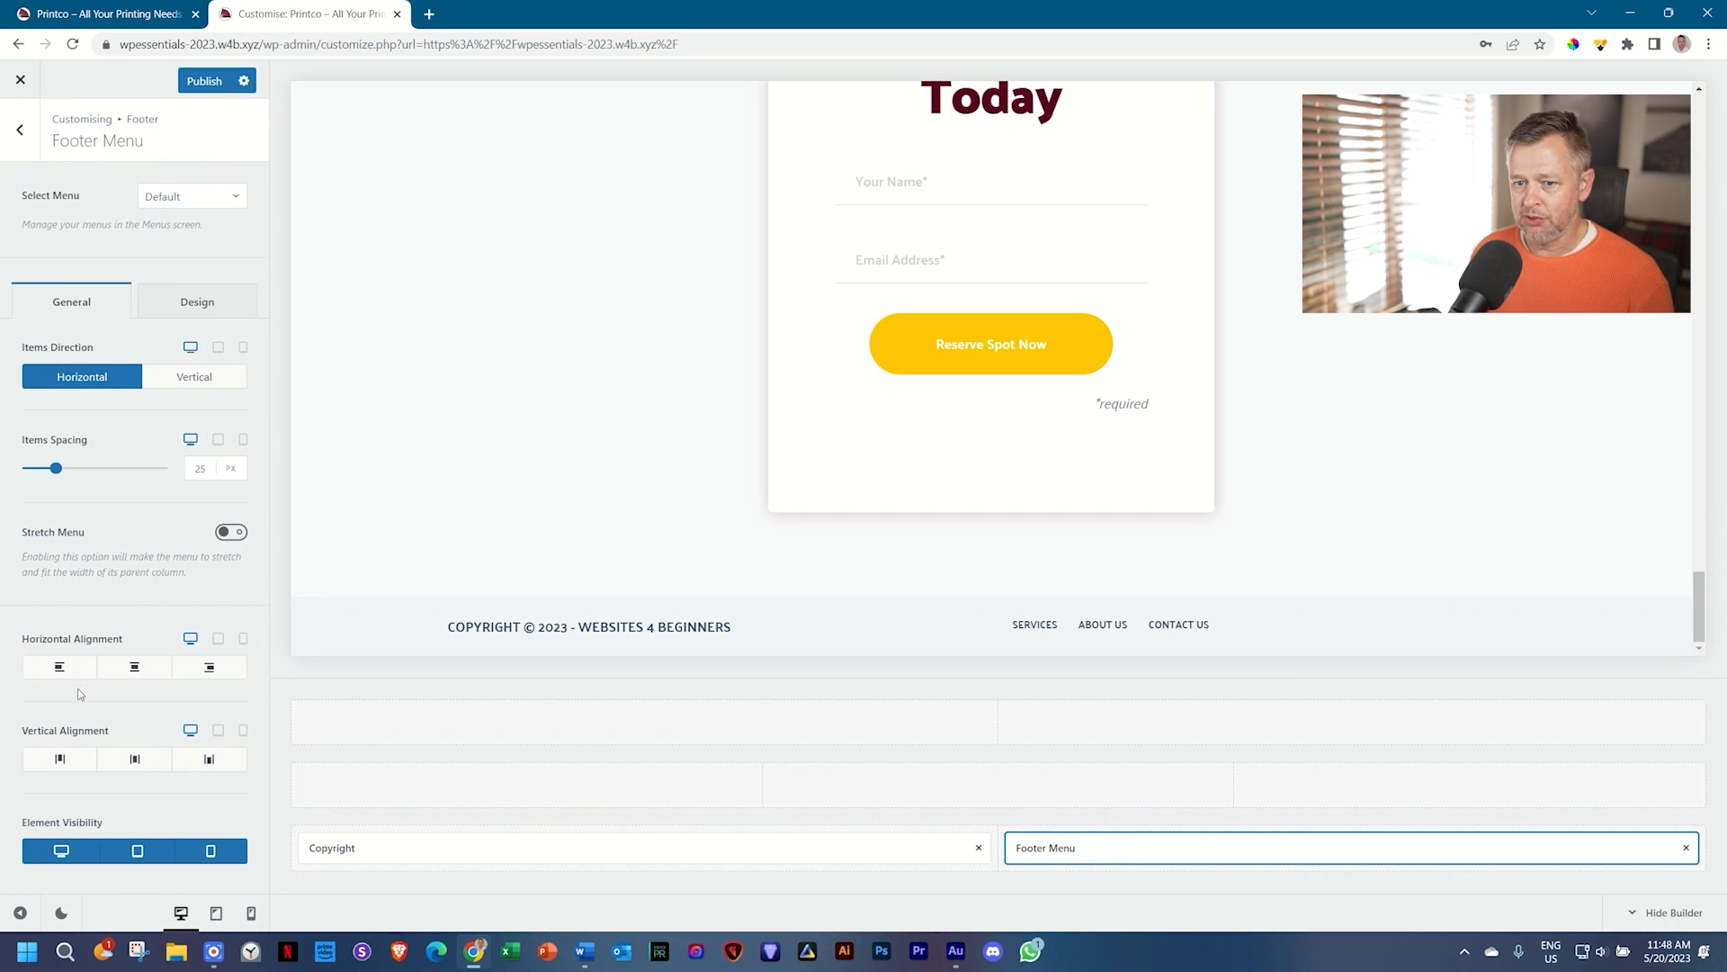
pyautogui.click(210, 667)
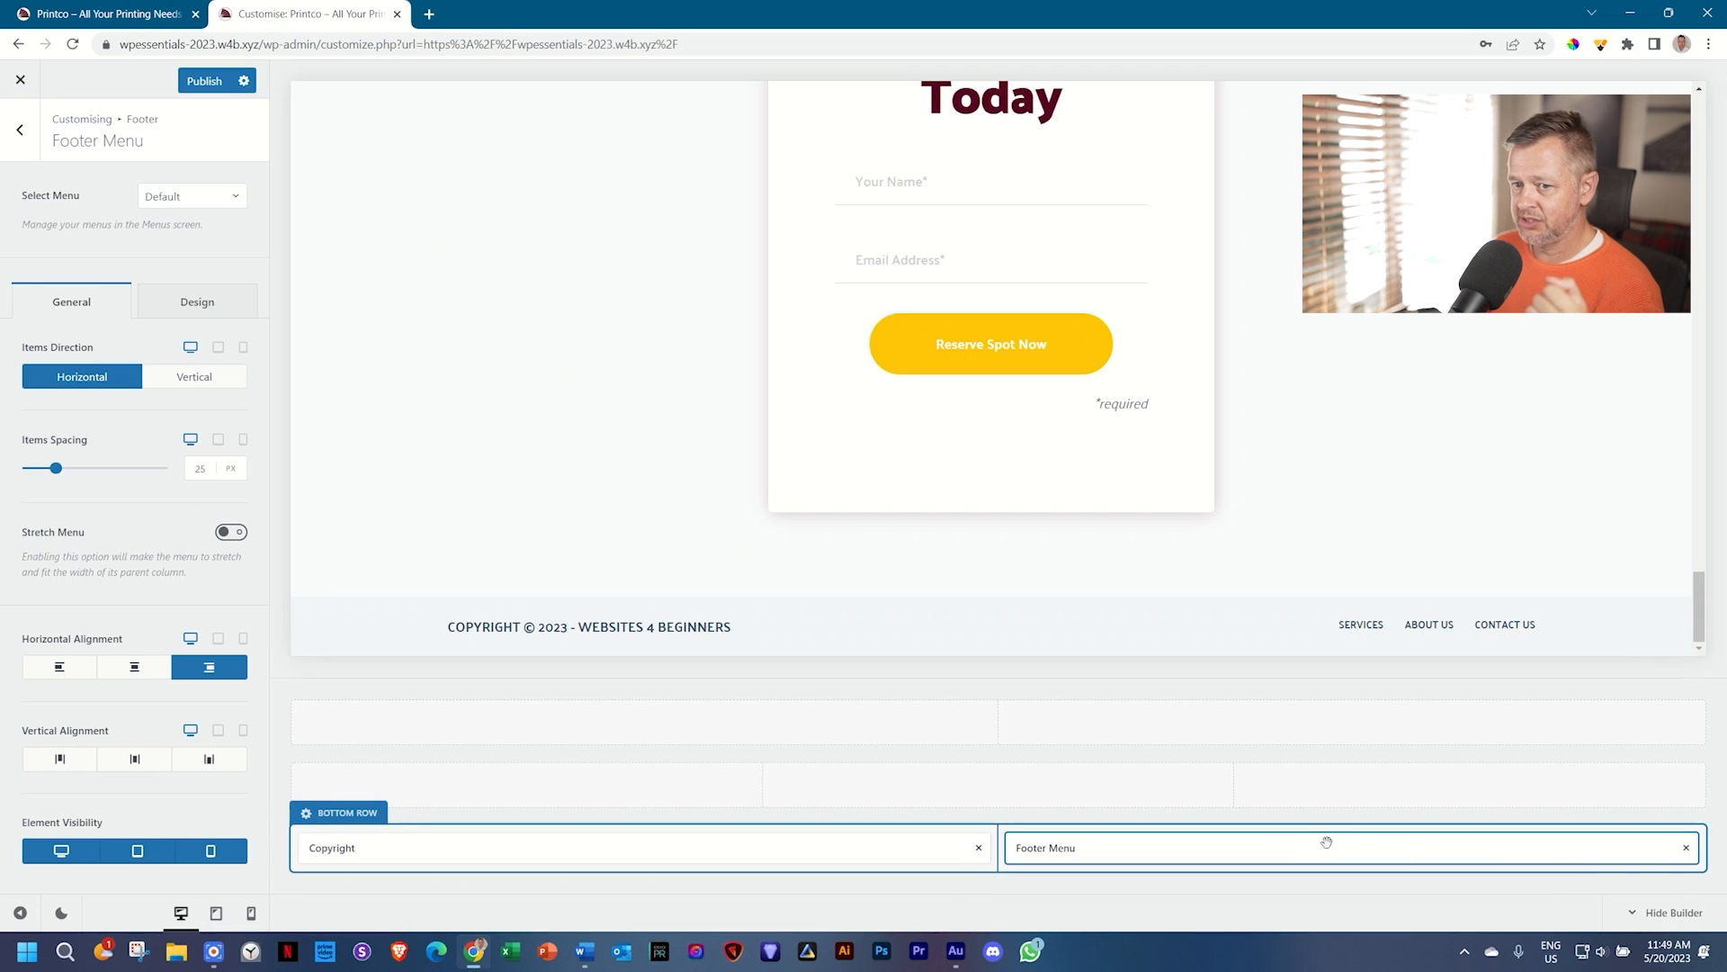
# Step: Set the Footer Menu's initial and hover font colours to maroon #560224 from the Design options
pyautogui.click(184, 309)
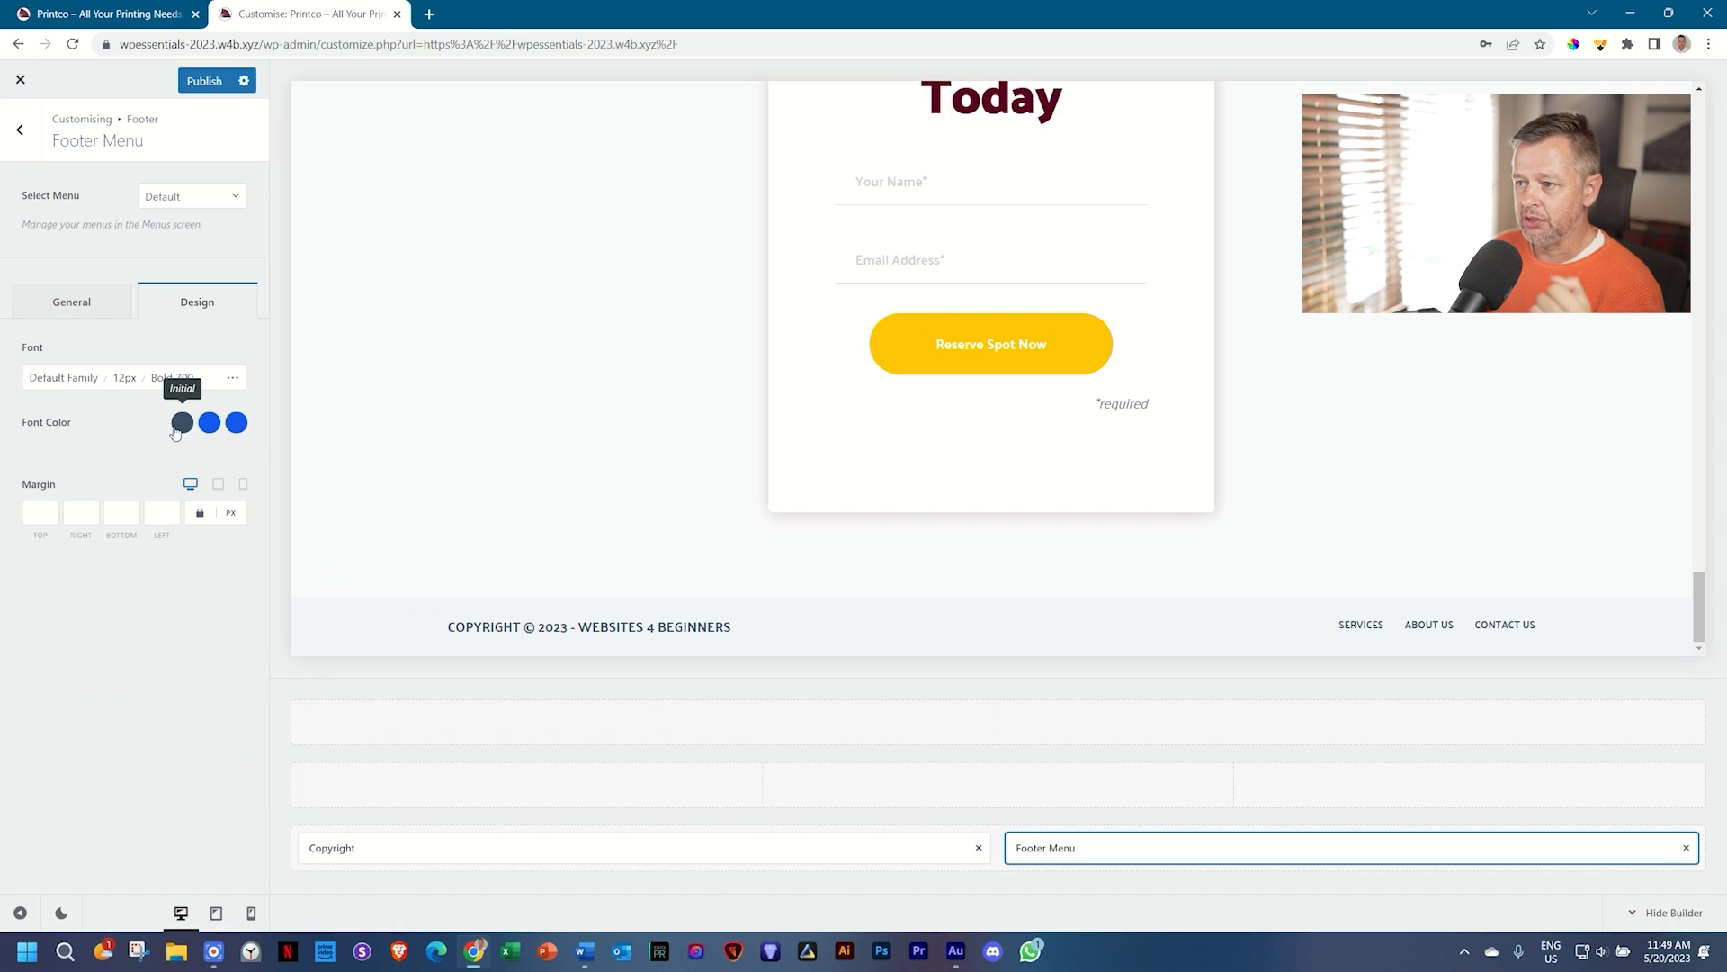
pyautogui.click(585, 951)
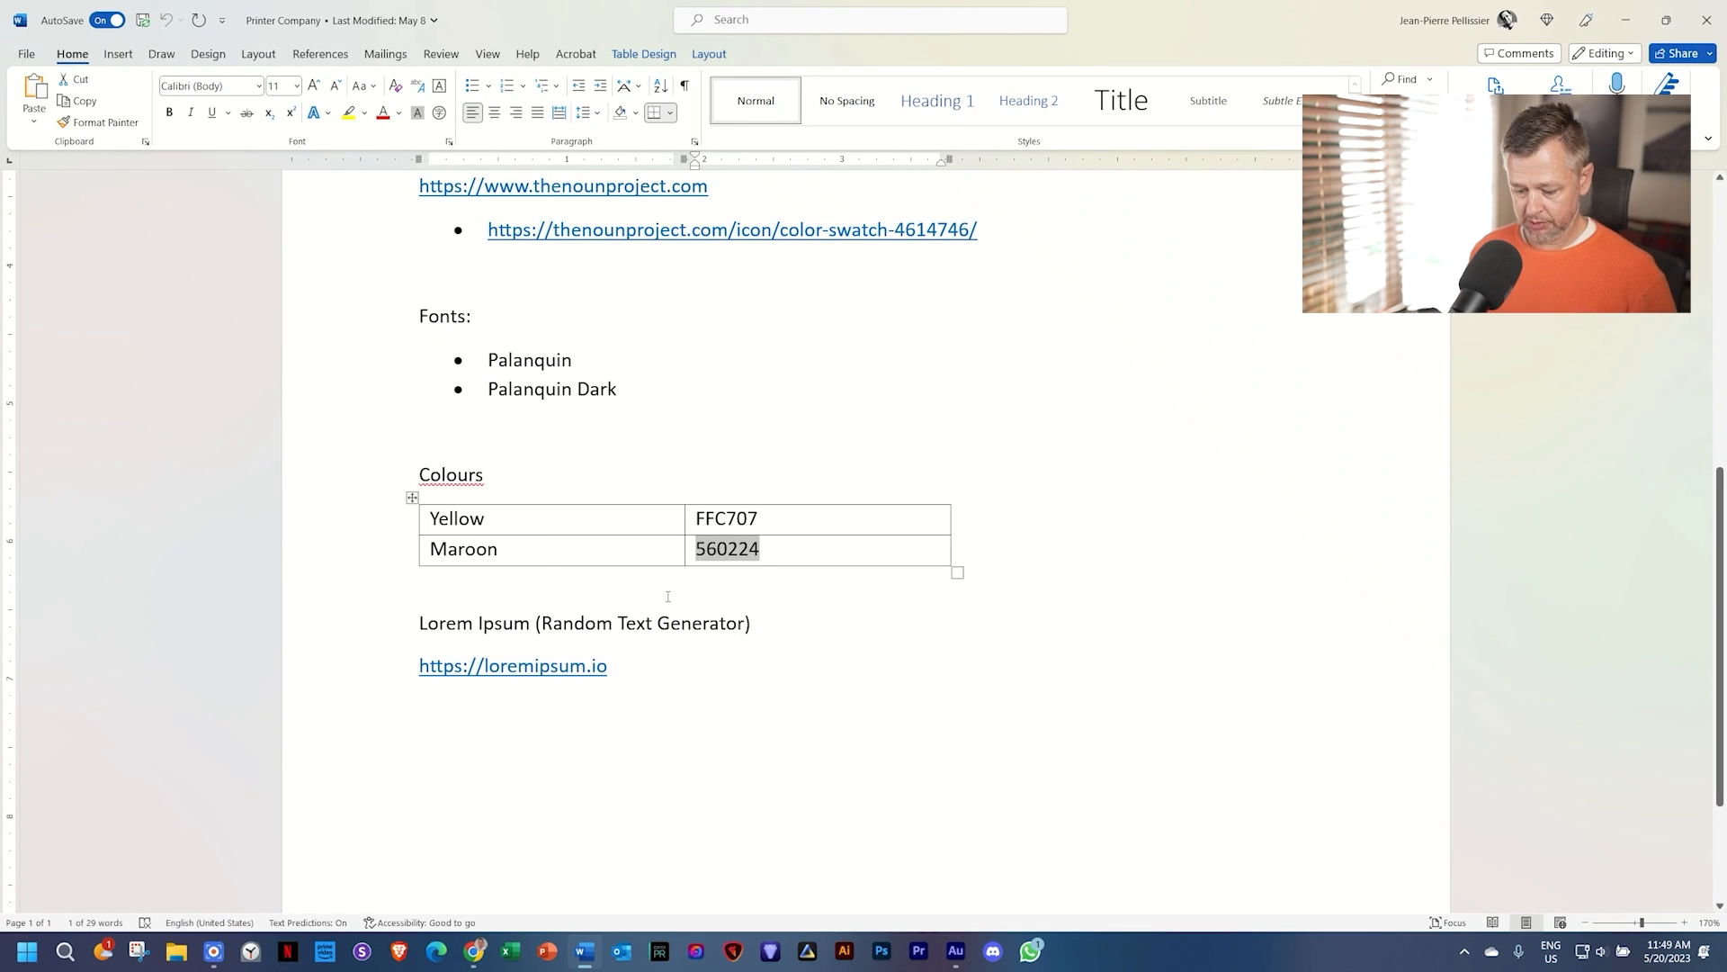
pyautogui.hotkey('alt', 'Tab')
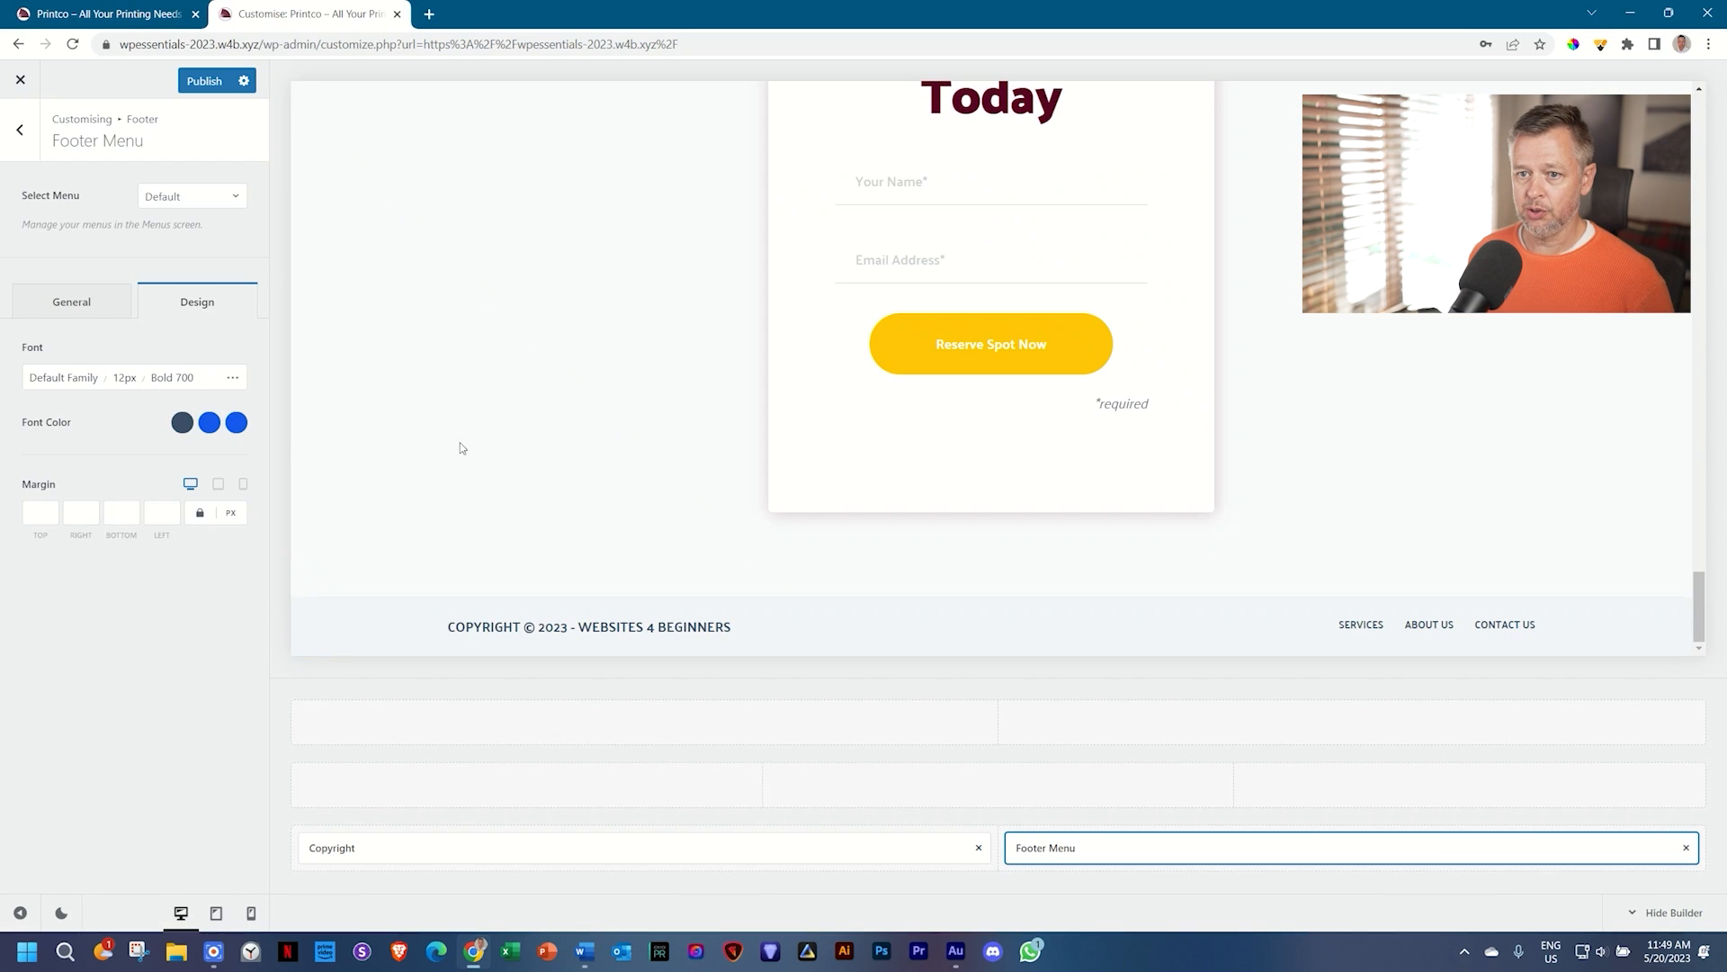
pyautogui.click(182, 422)
pyautogui.click(71, 737)
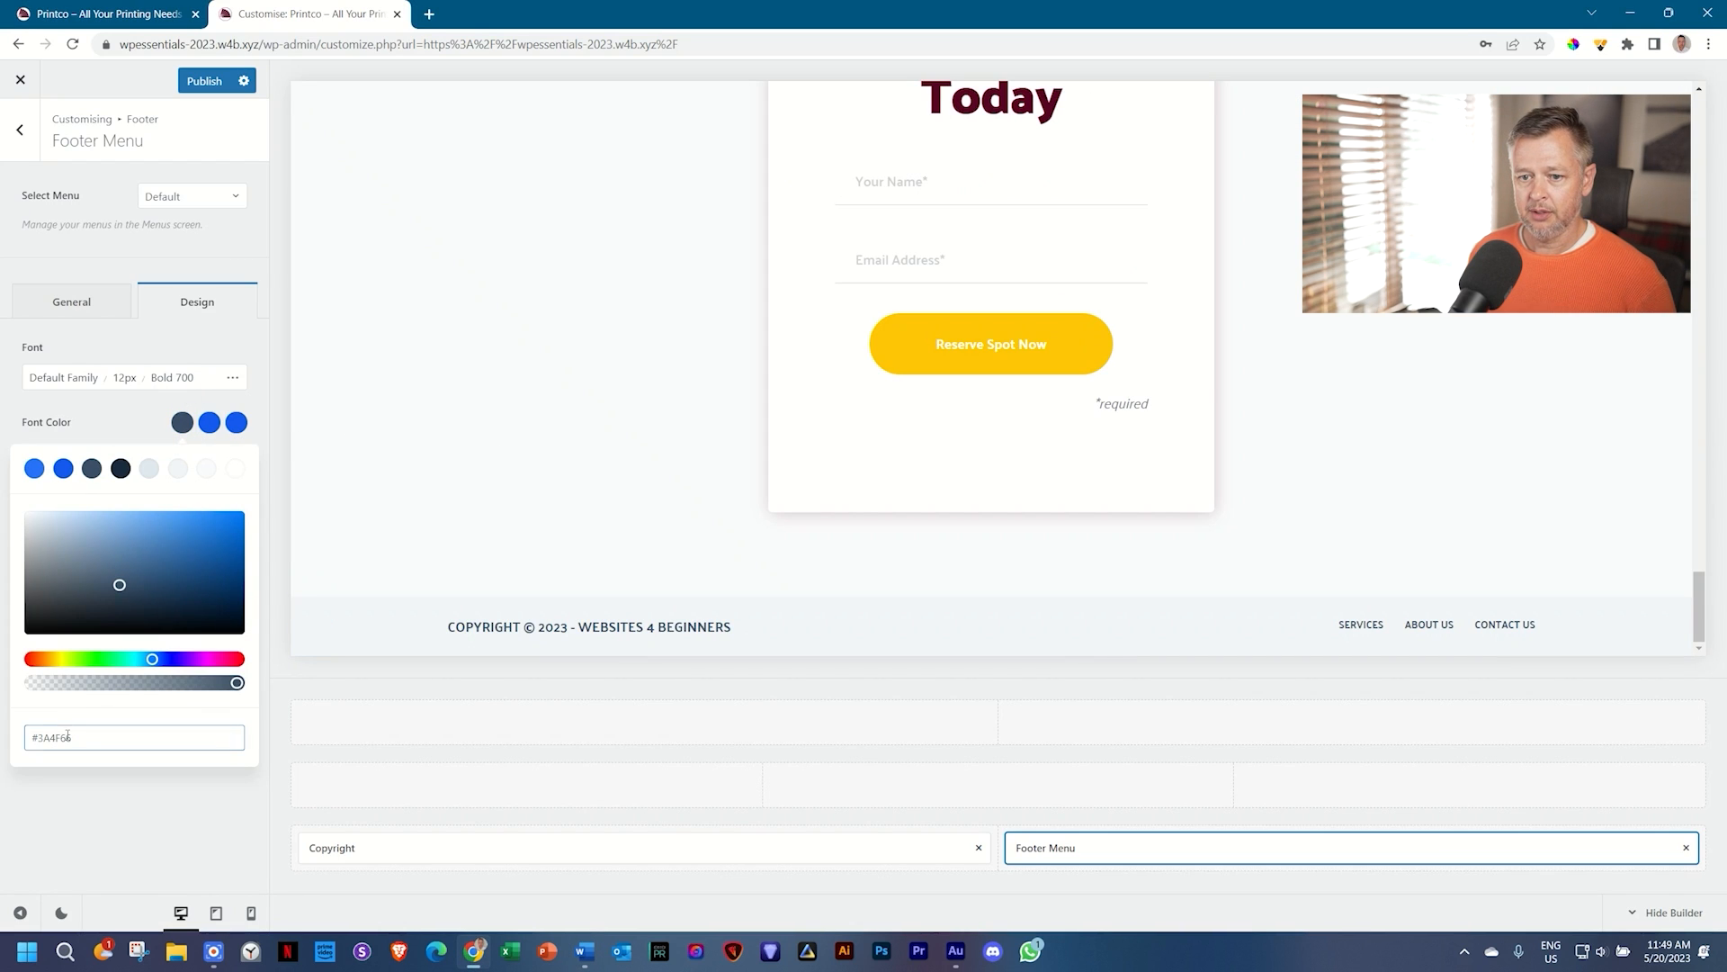
pyautogui.doubleClick(70, 737)
pyautogui.write('560224')
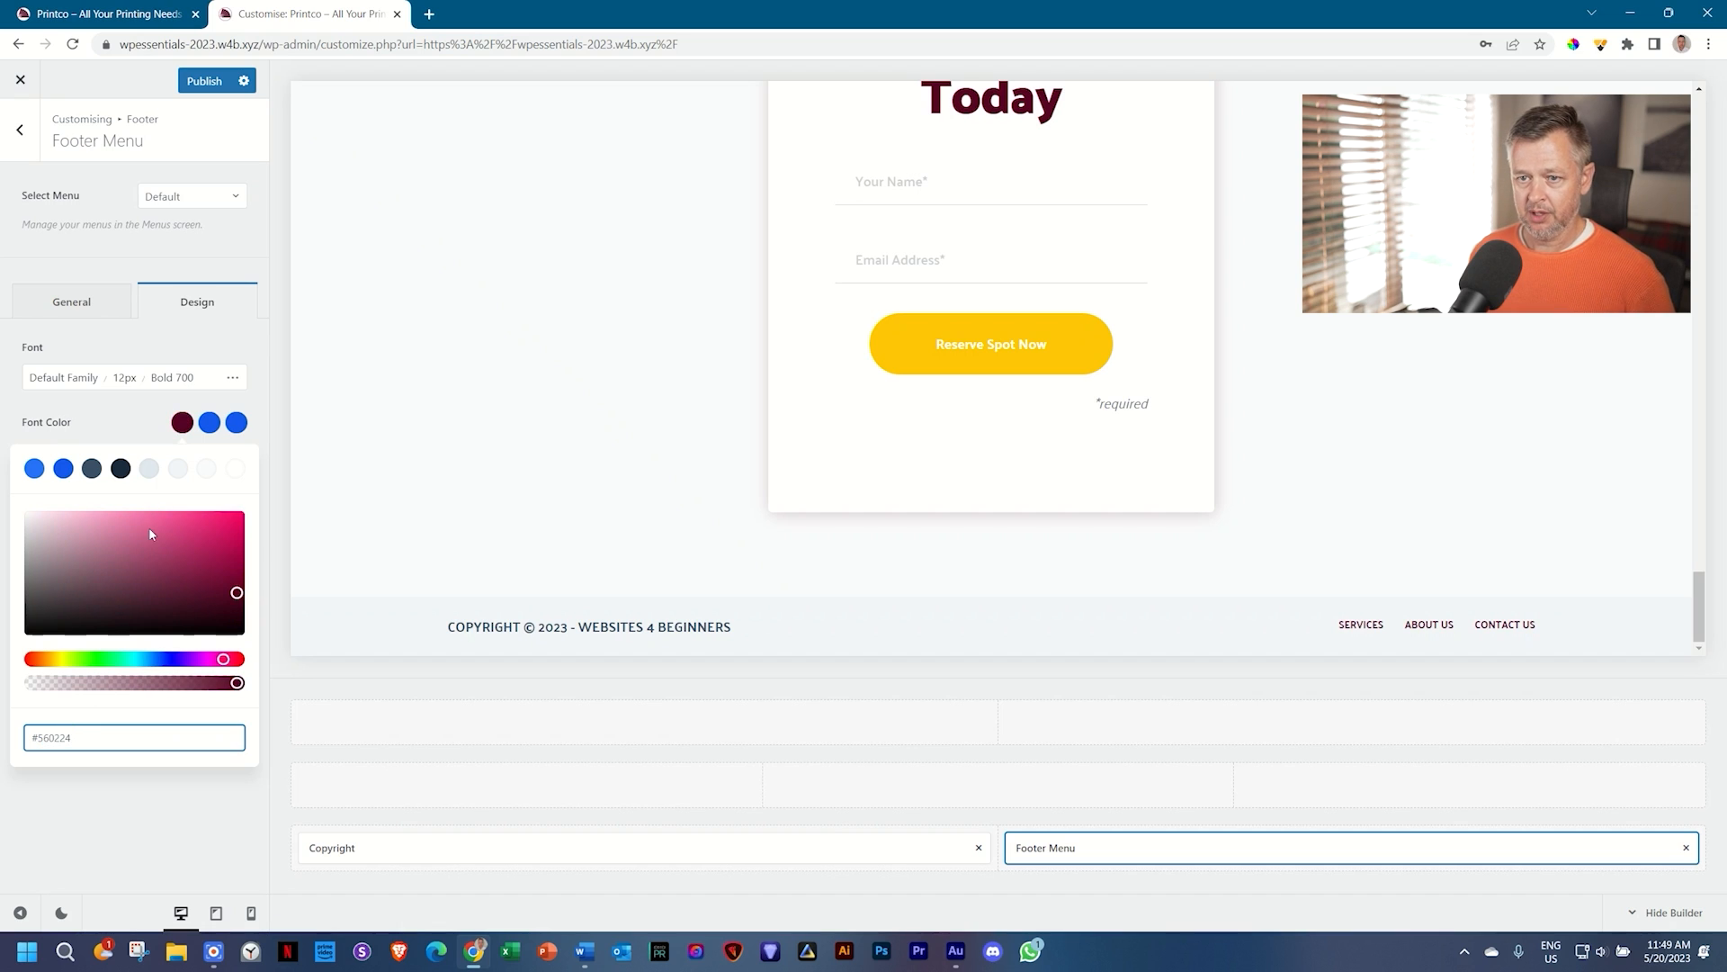
pyautogui.click(209, 422)
pyautogui.click(60, 734)
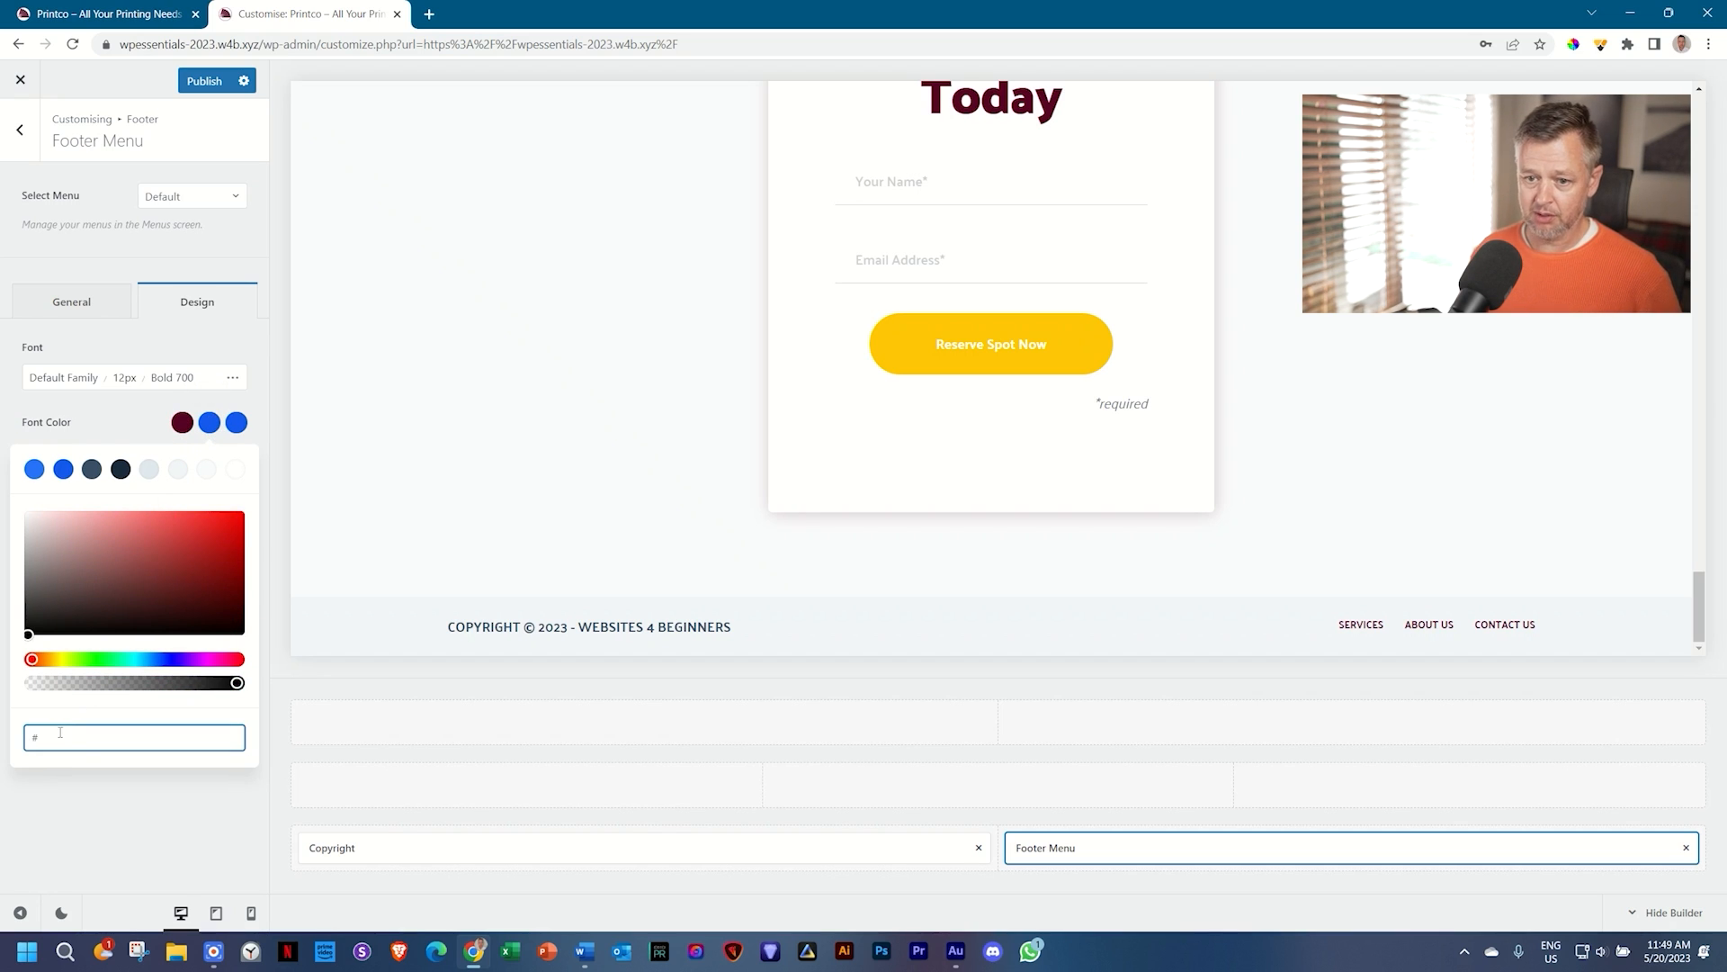
pyautogui.write('560224')
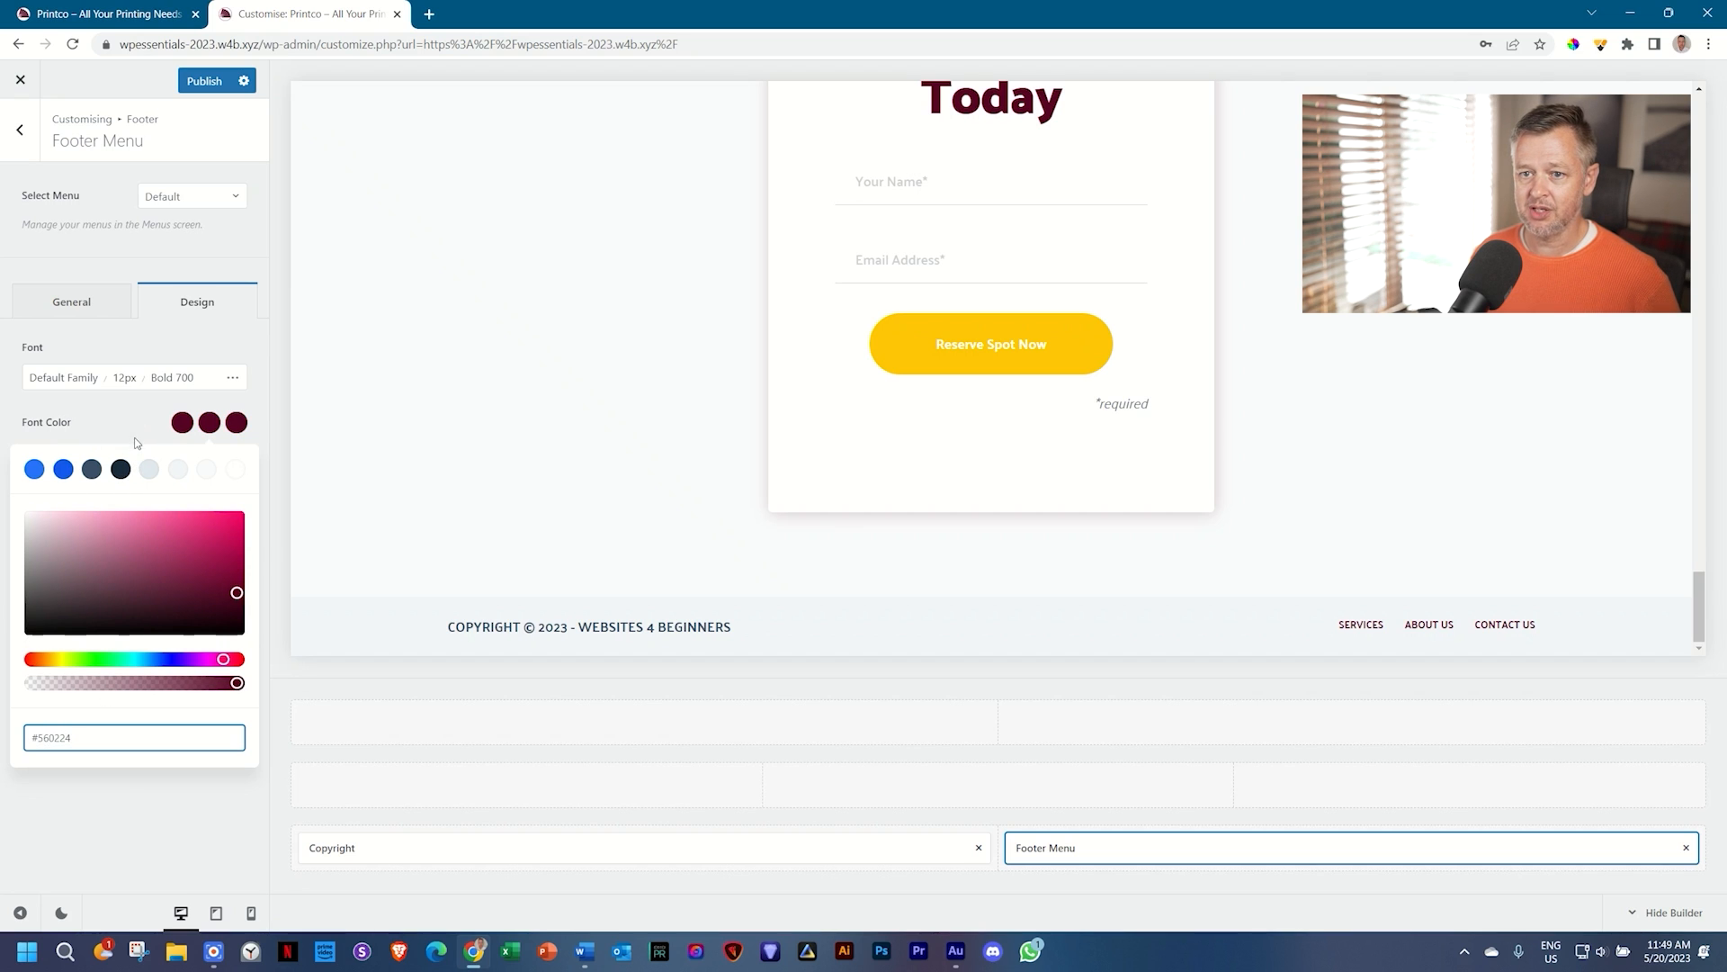
pyautogui.click(142, 431)
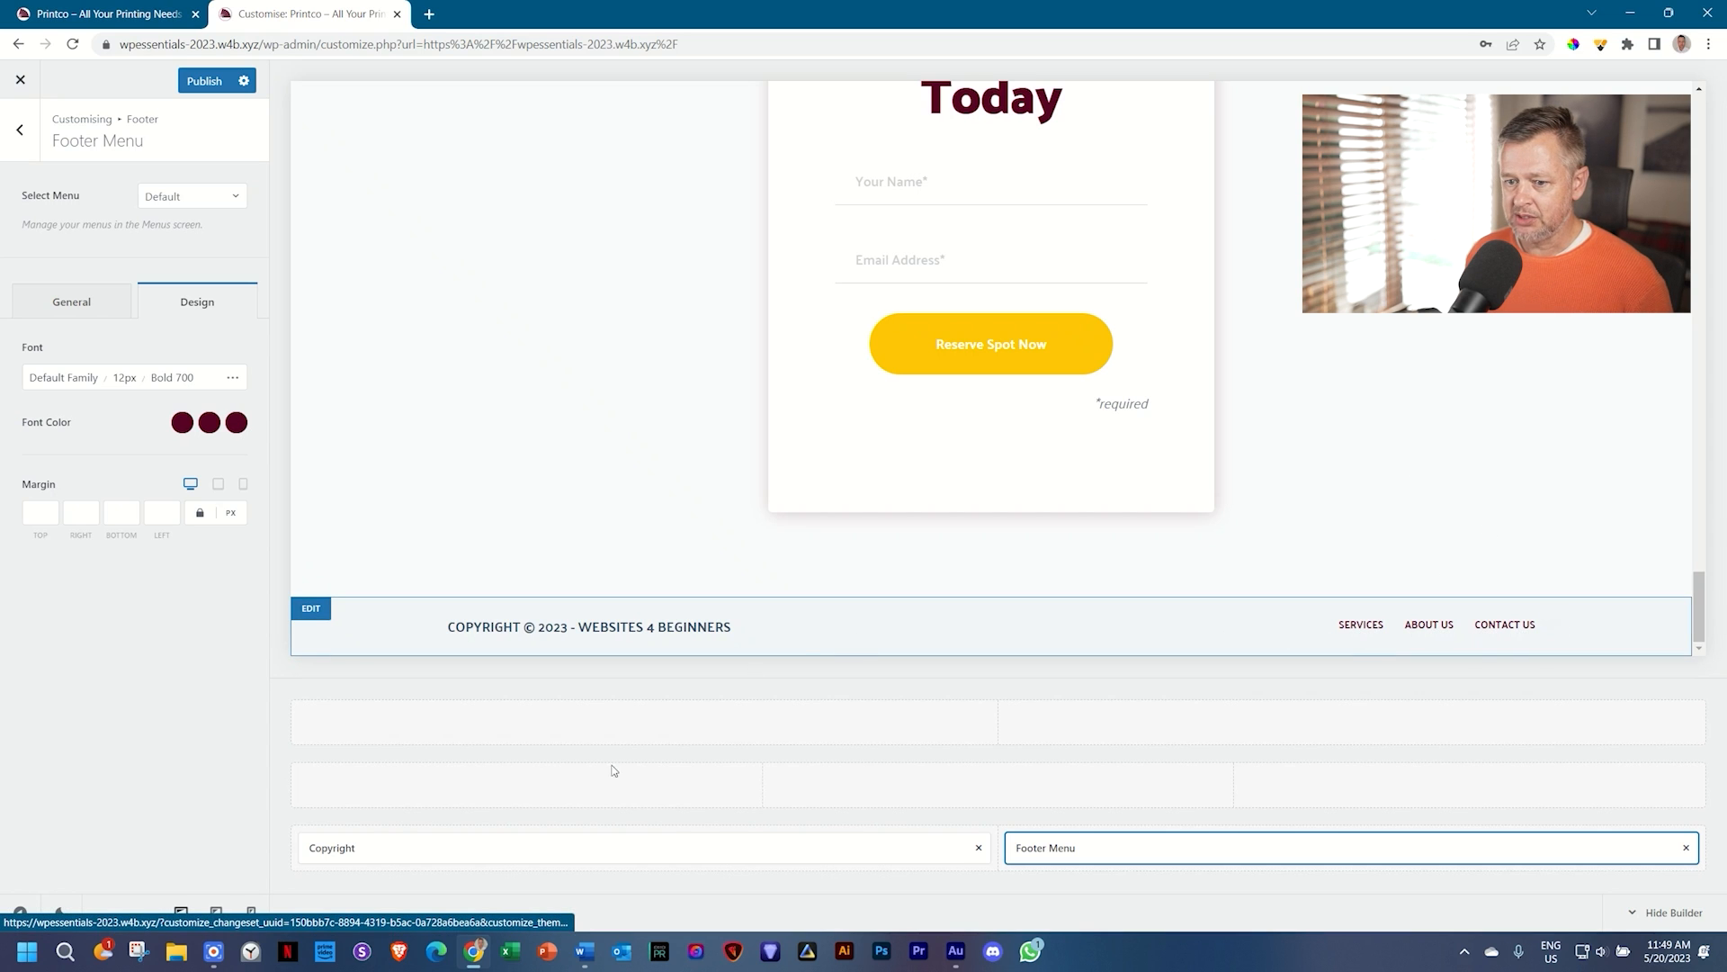
# Step: Check the footer at mobile width and open the Copyright element's settings
pyautogui.click(252, 917)
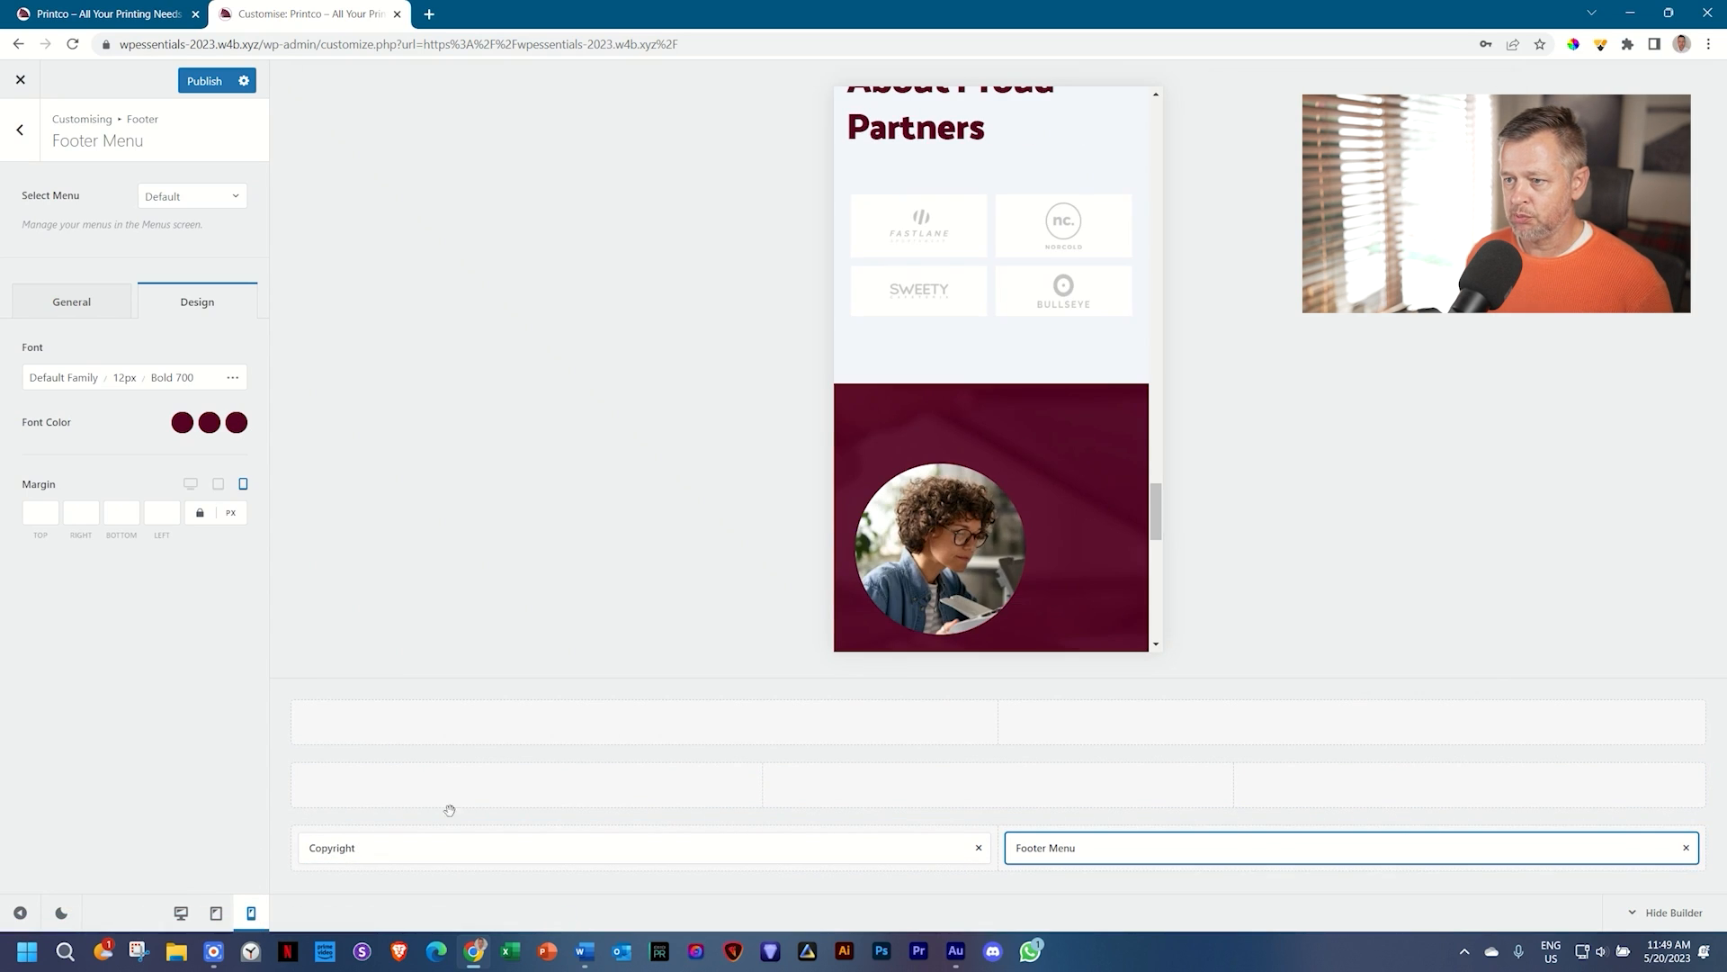
pyautogui.scroll(-10, 938, 426)
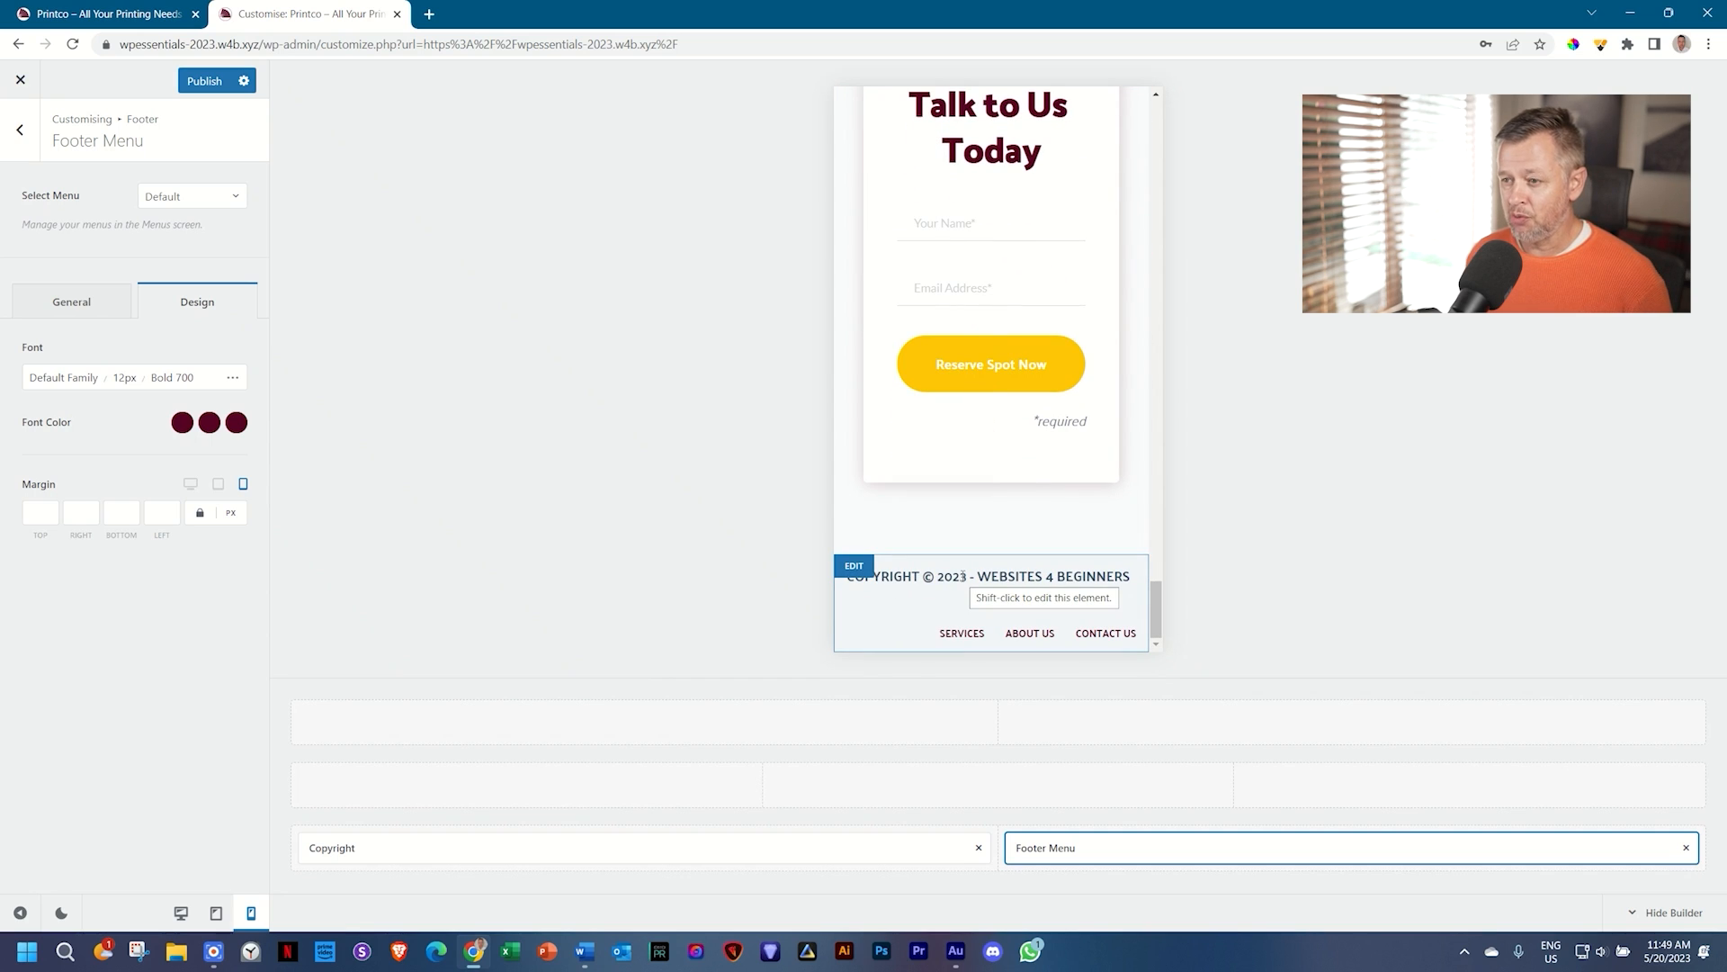
pyautogui.click(961, 576)
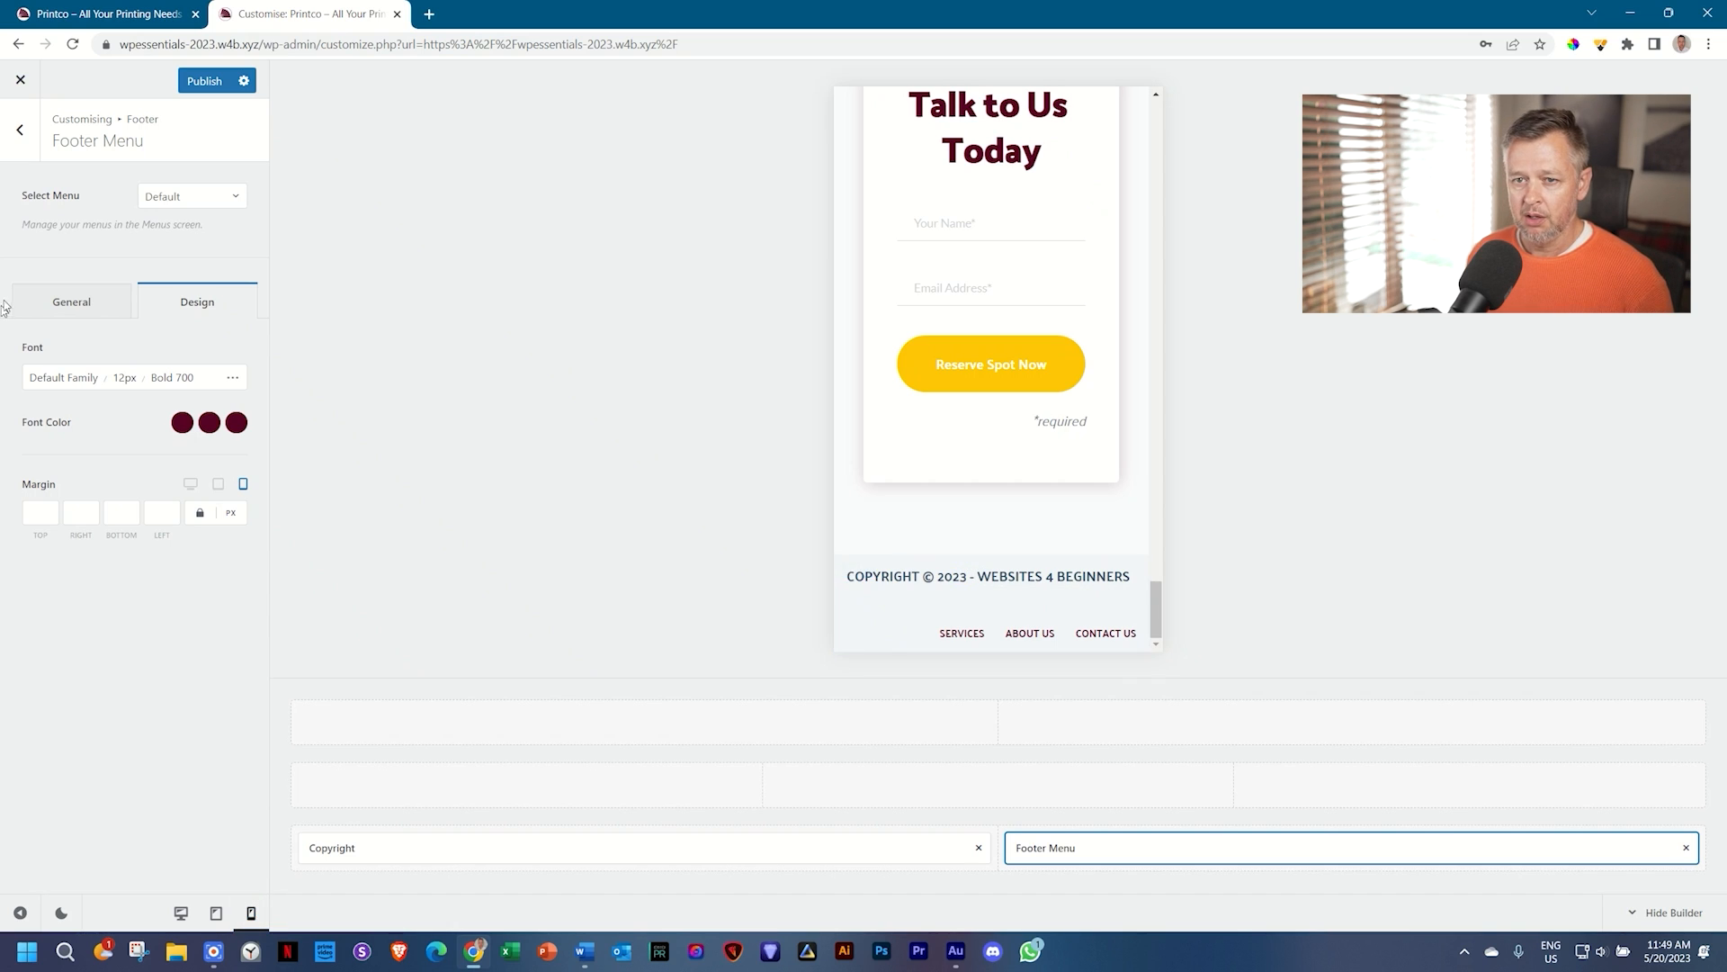
pyautogui.click(71, 297)
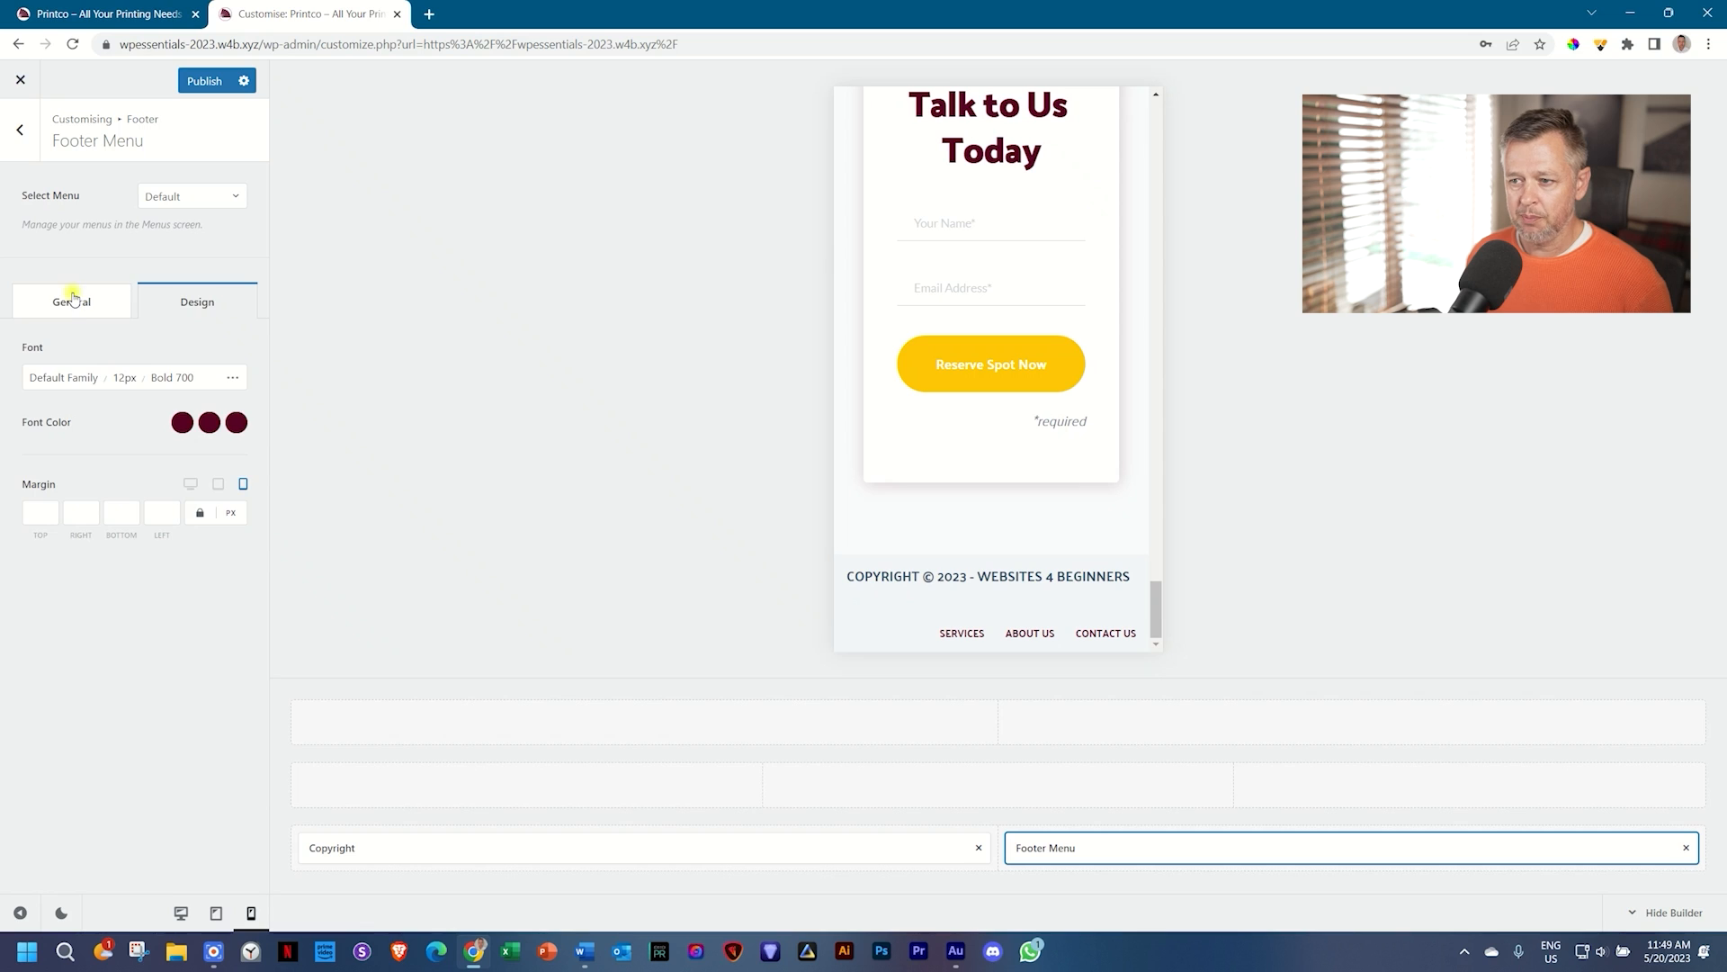
pyautogui.click(387, 847)
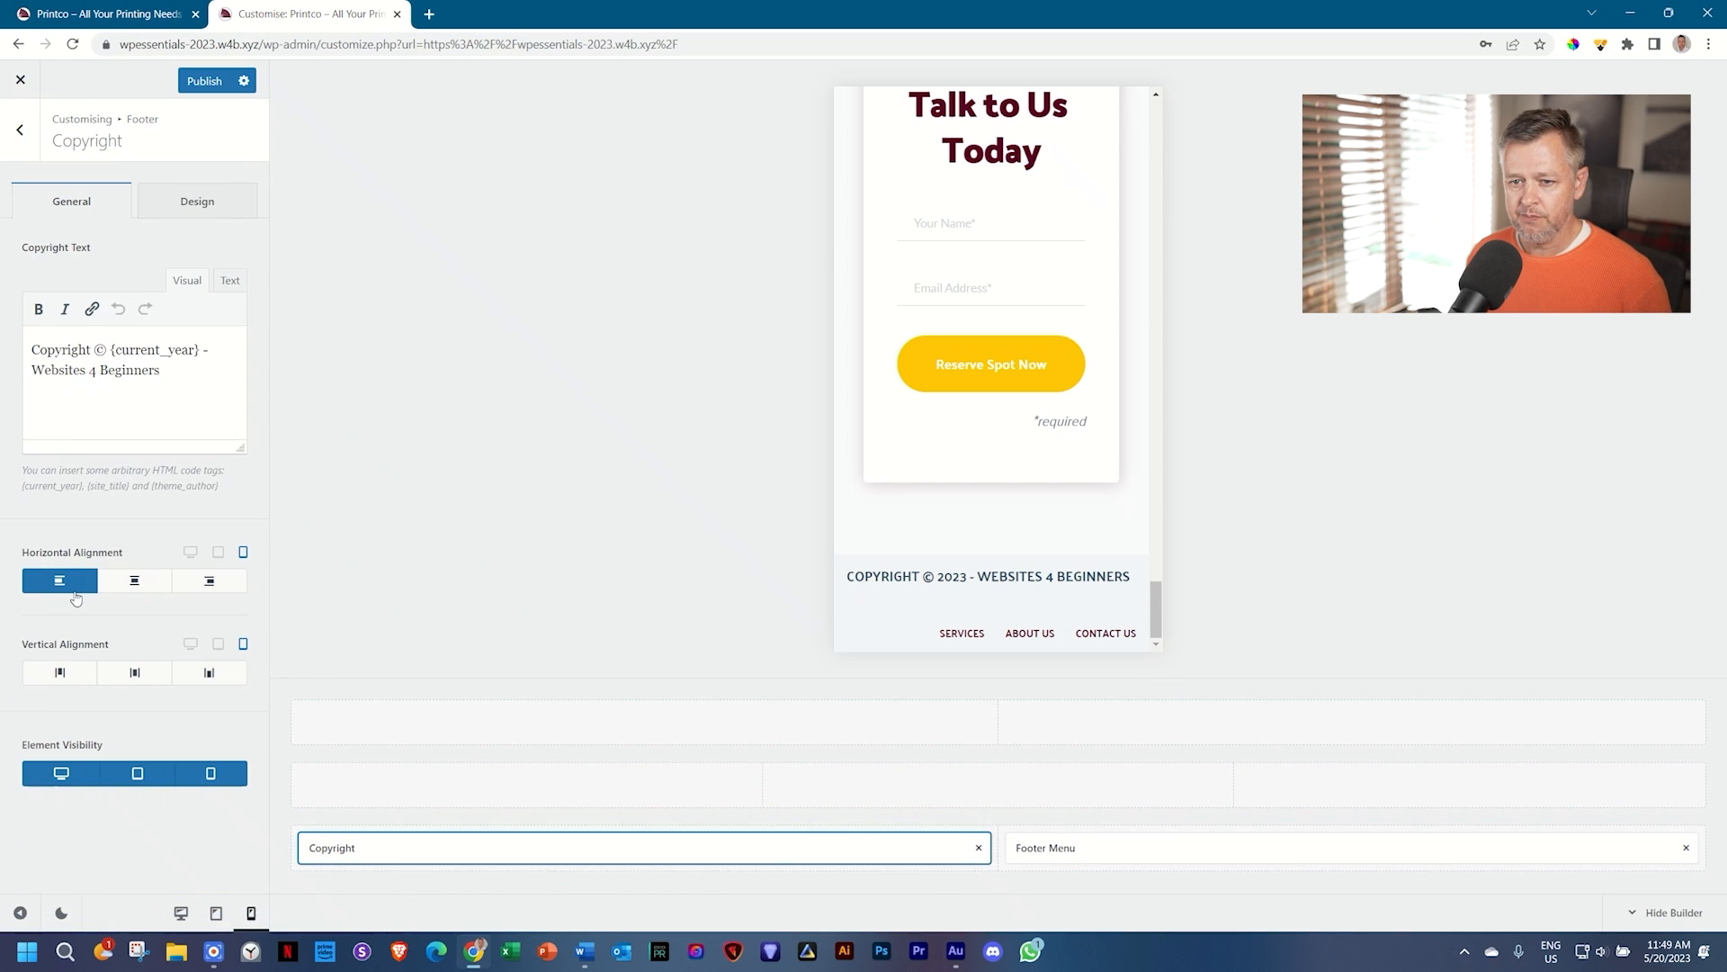
# Step: Try centre and right alignment for the desktop copyright, then leave it left-aligned
pyautogui.click(219, 552)
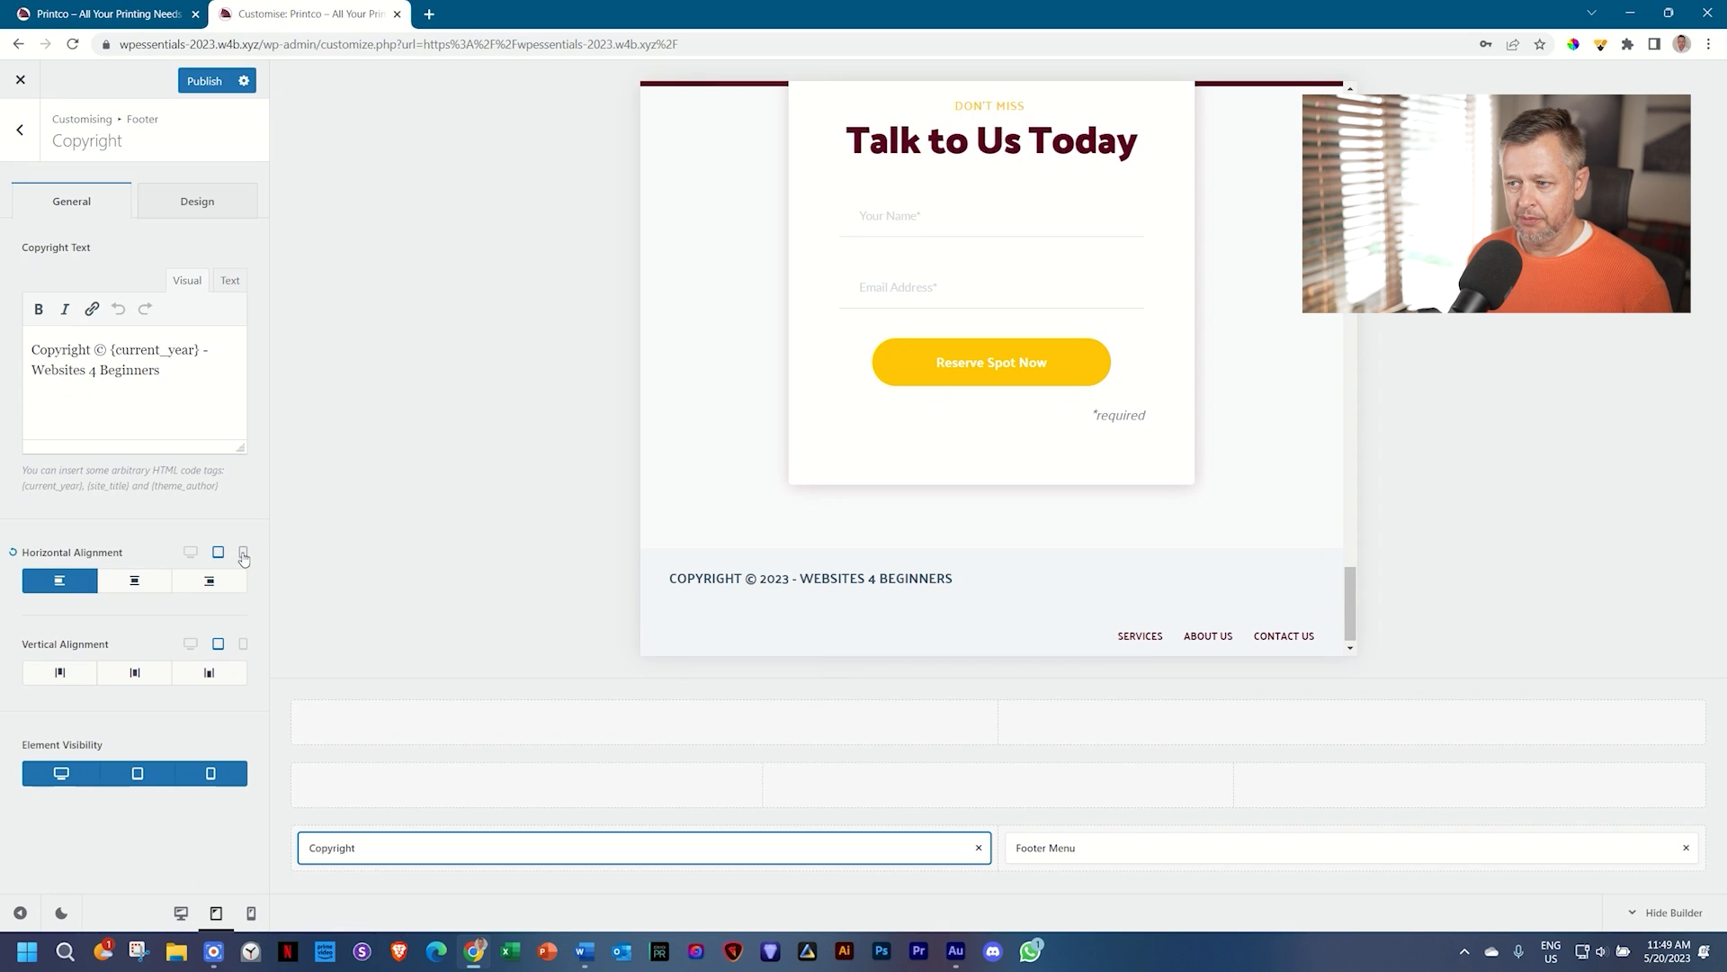
pyautogui.click(134, 585)
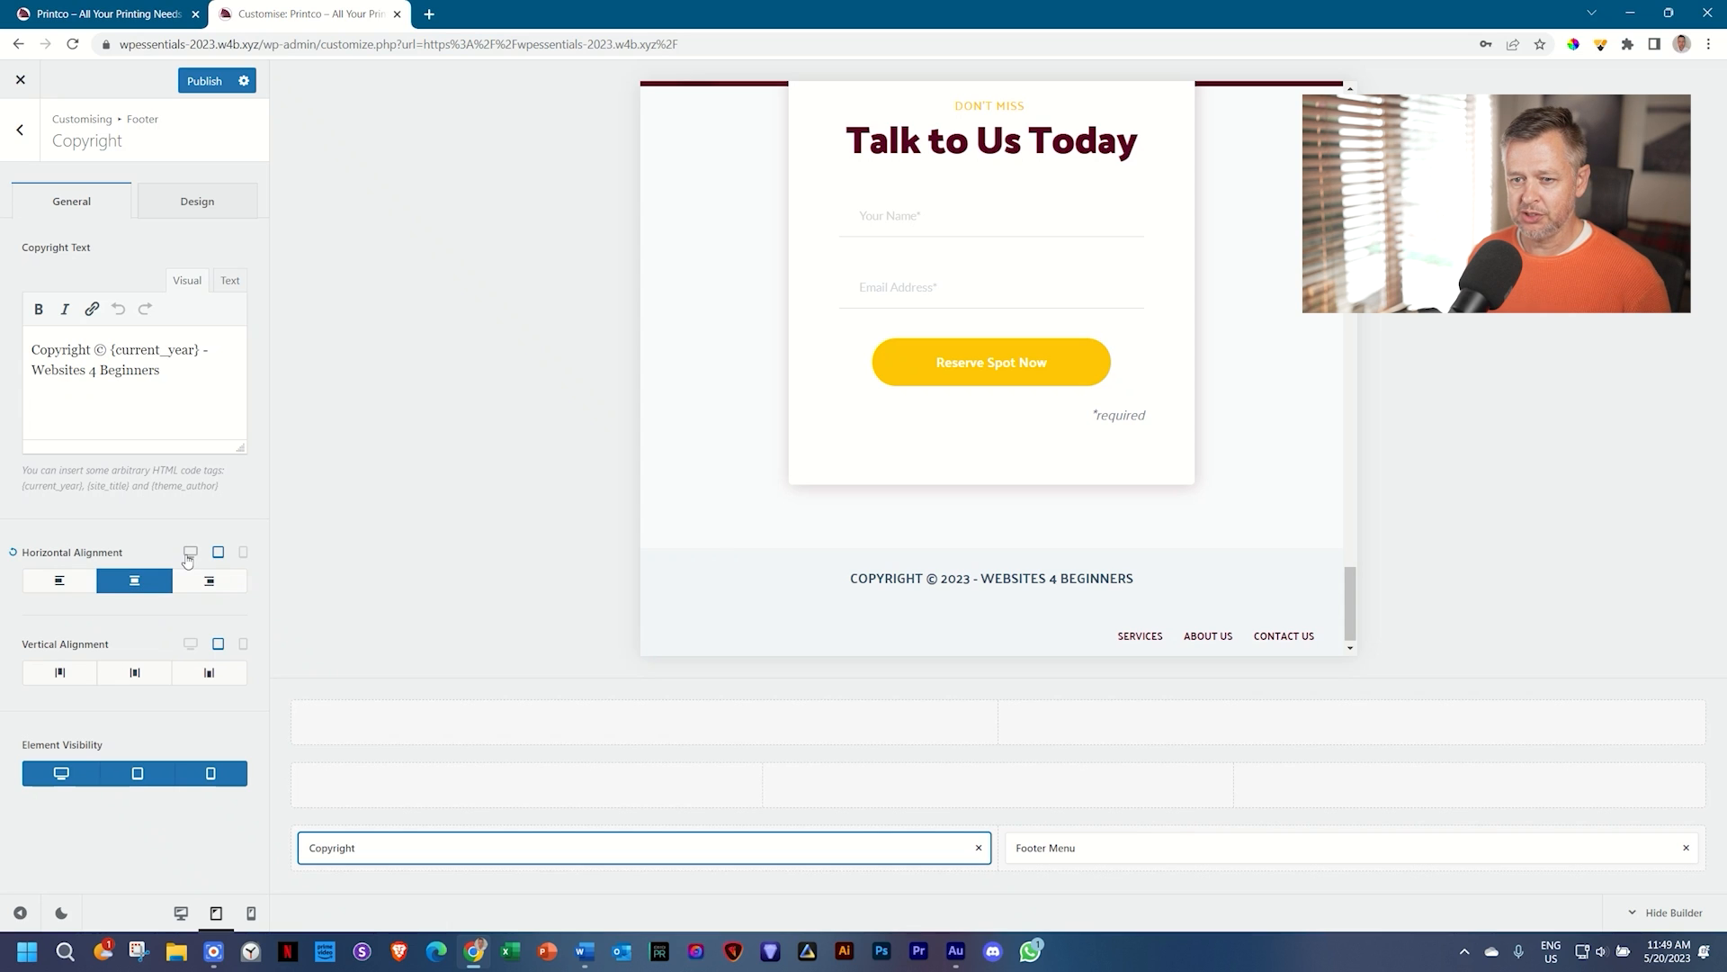
pyautogui.click(190, 551)
pyautogui.scroll(-2, 1032, 469)
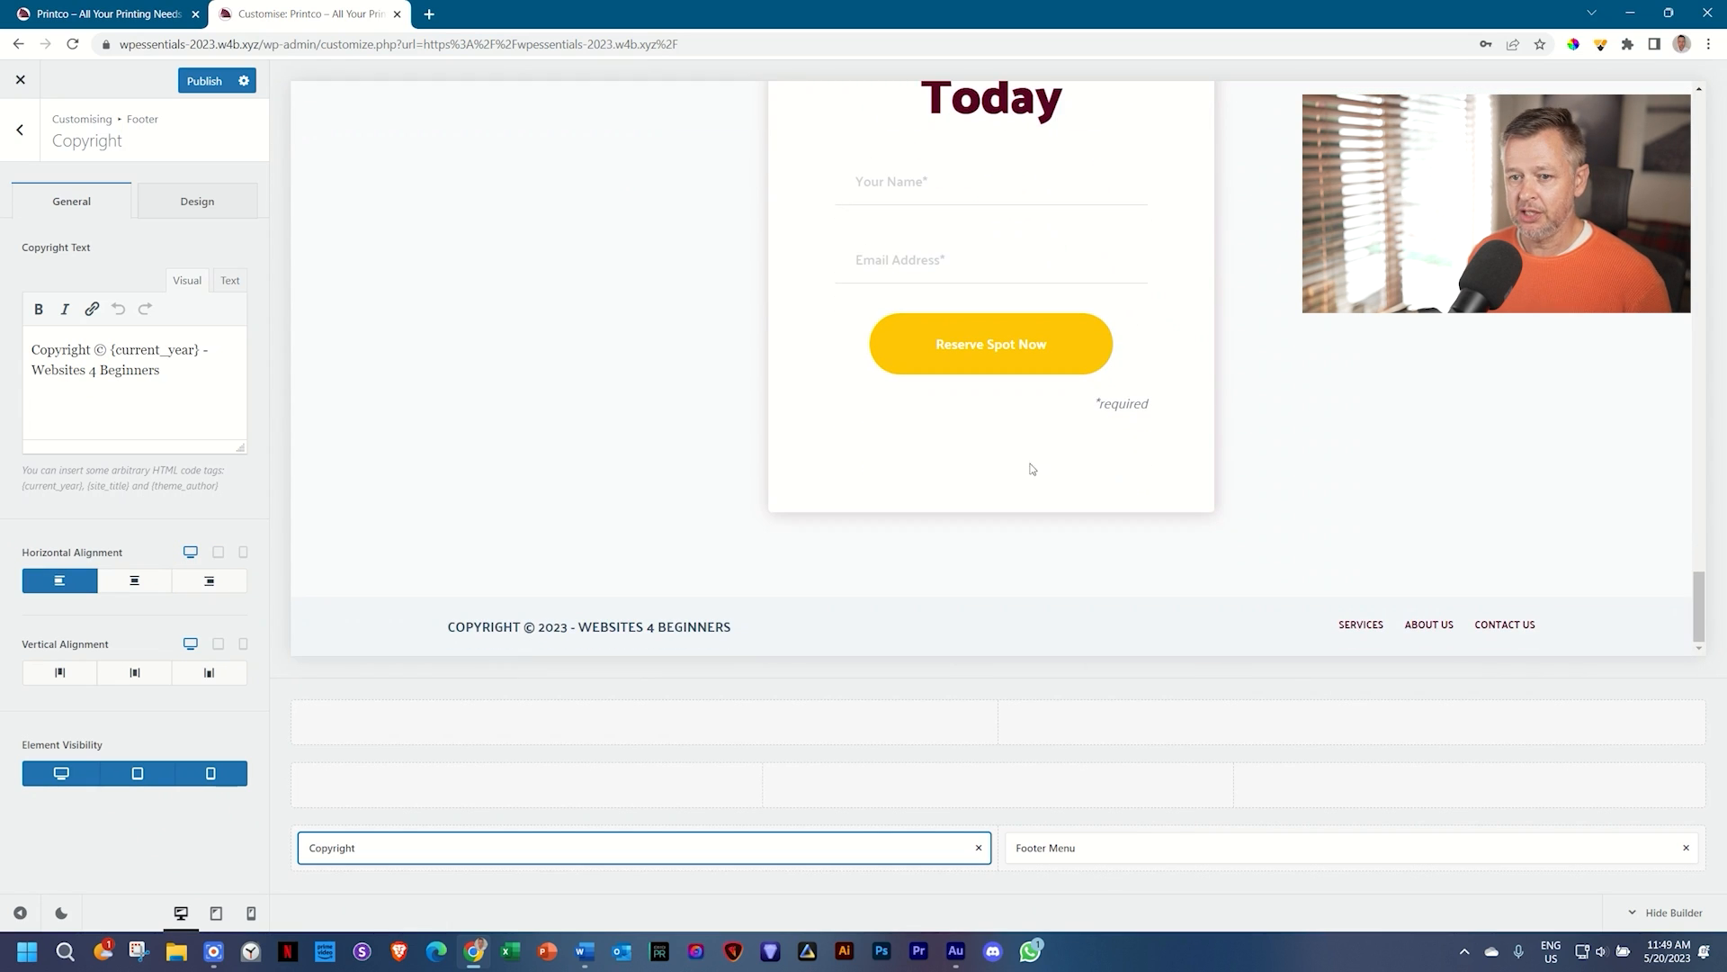
pyautogui.click(131, 585)
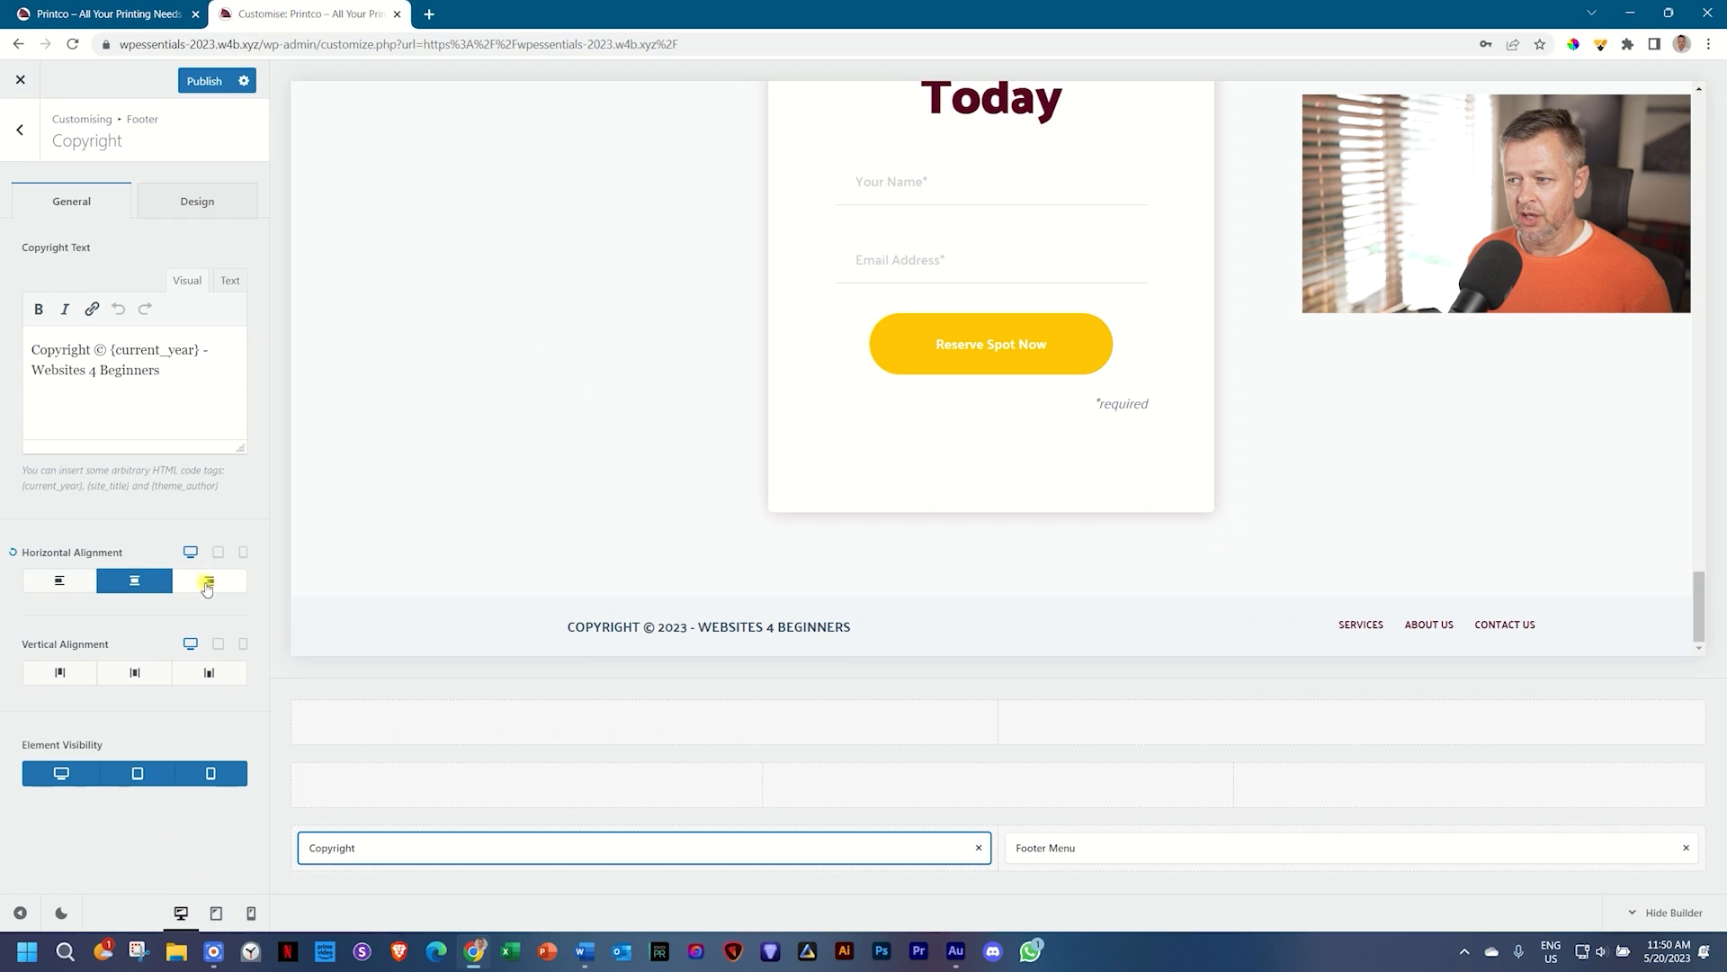
pyautogui.click(208, 585)
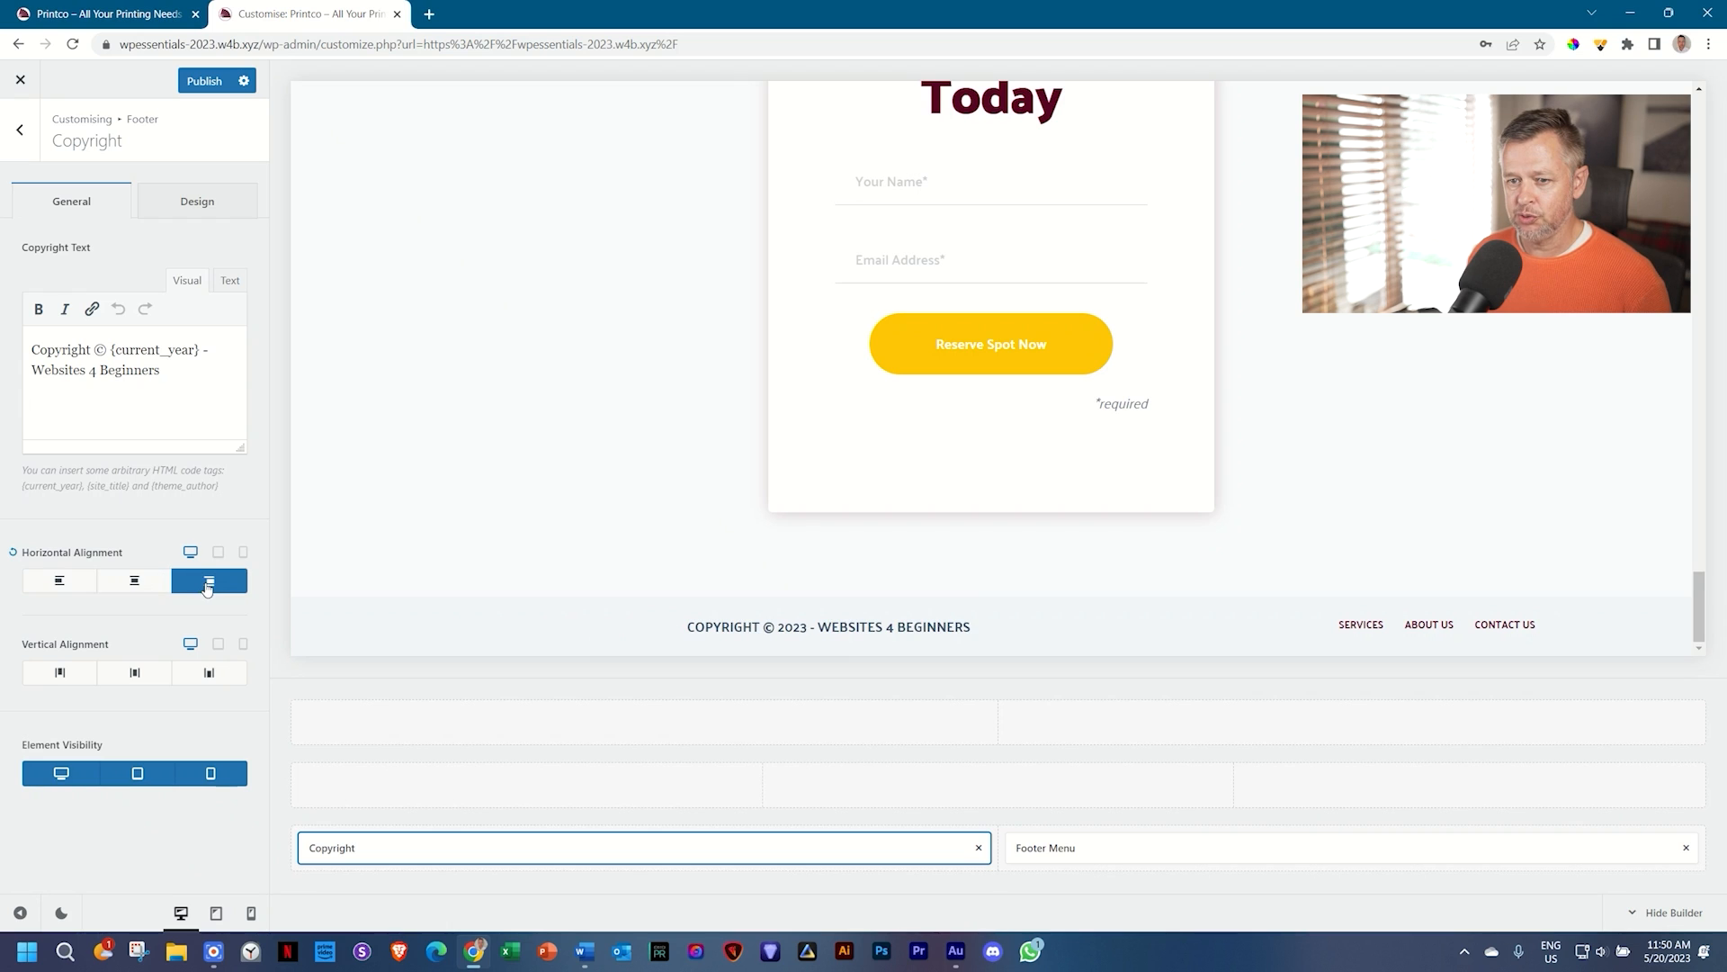
pyautogui.click(134, 581)
pyautogui.click(70, 585)
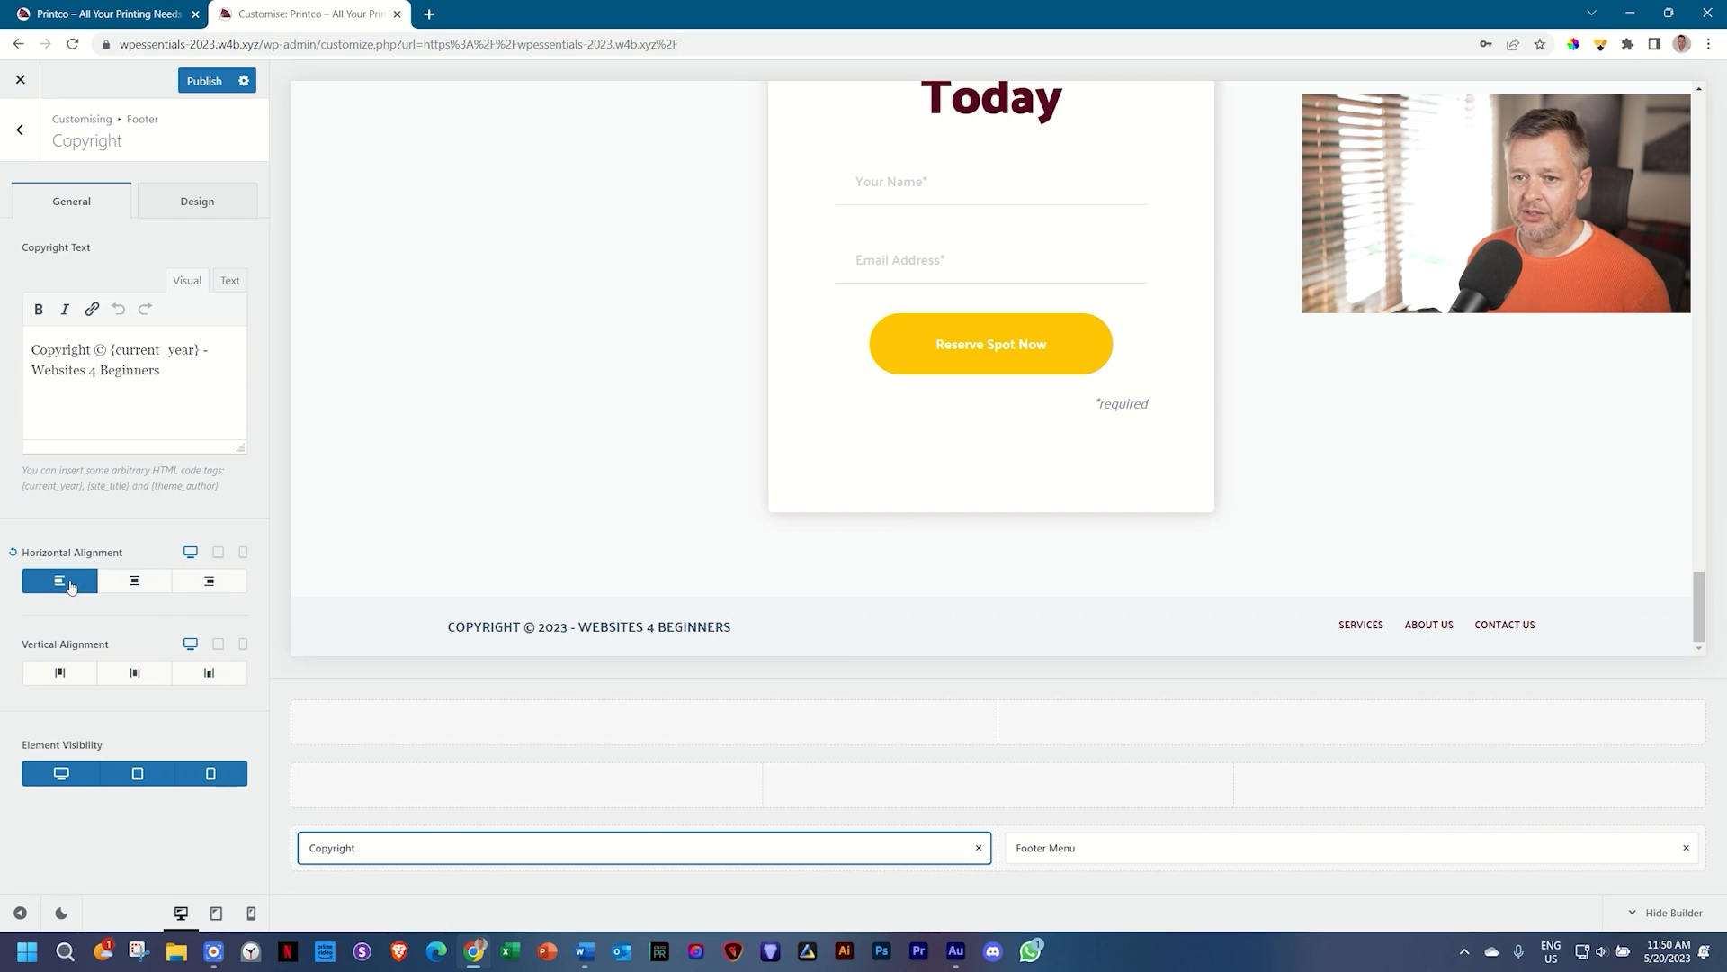
# Step: Preview the footer at tablet and then mobile width
pyautogui.click(218, 555)
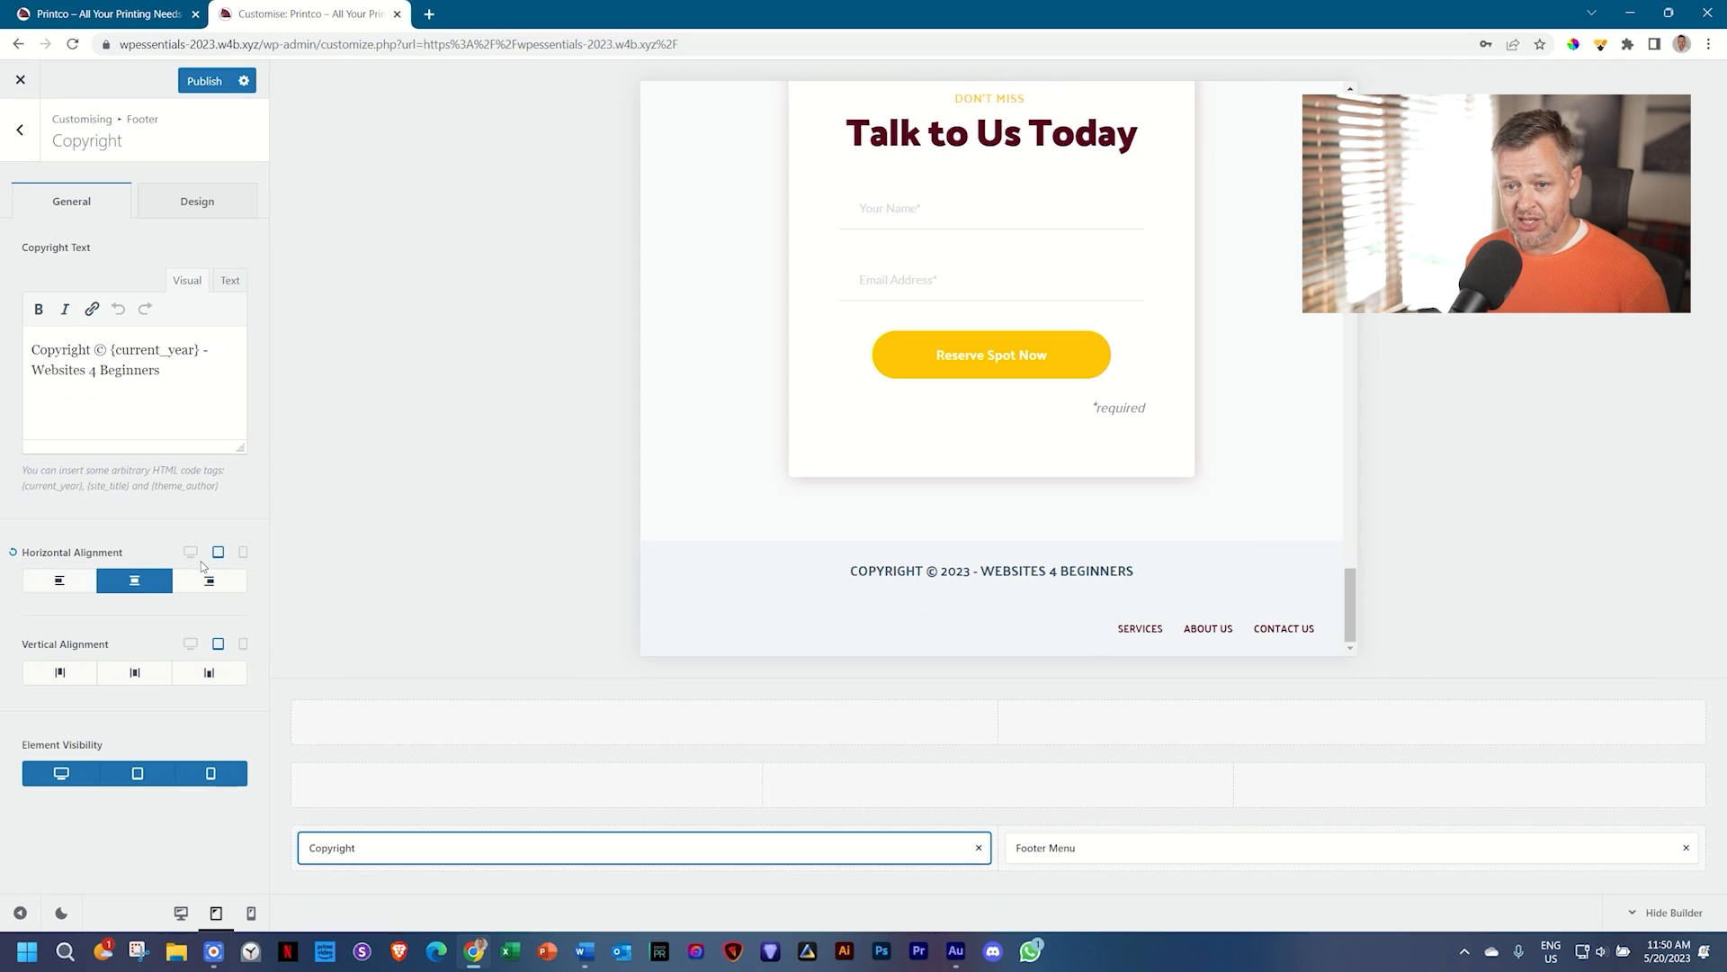
pyautogui.click(244, 554)
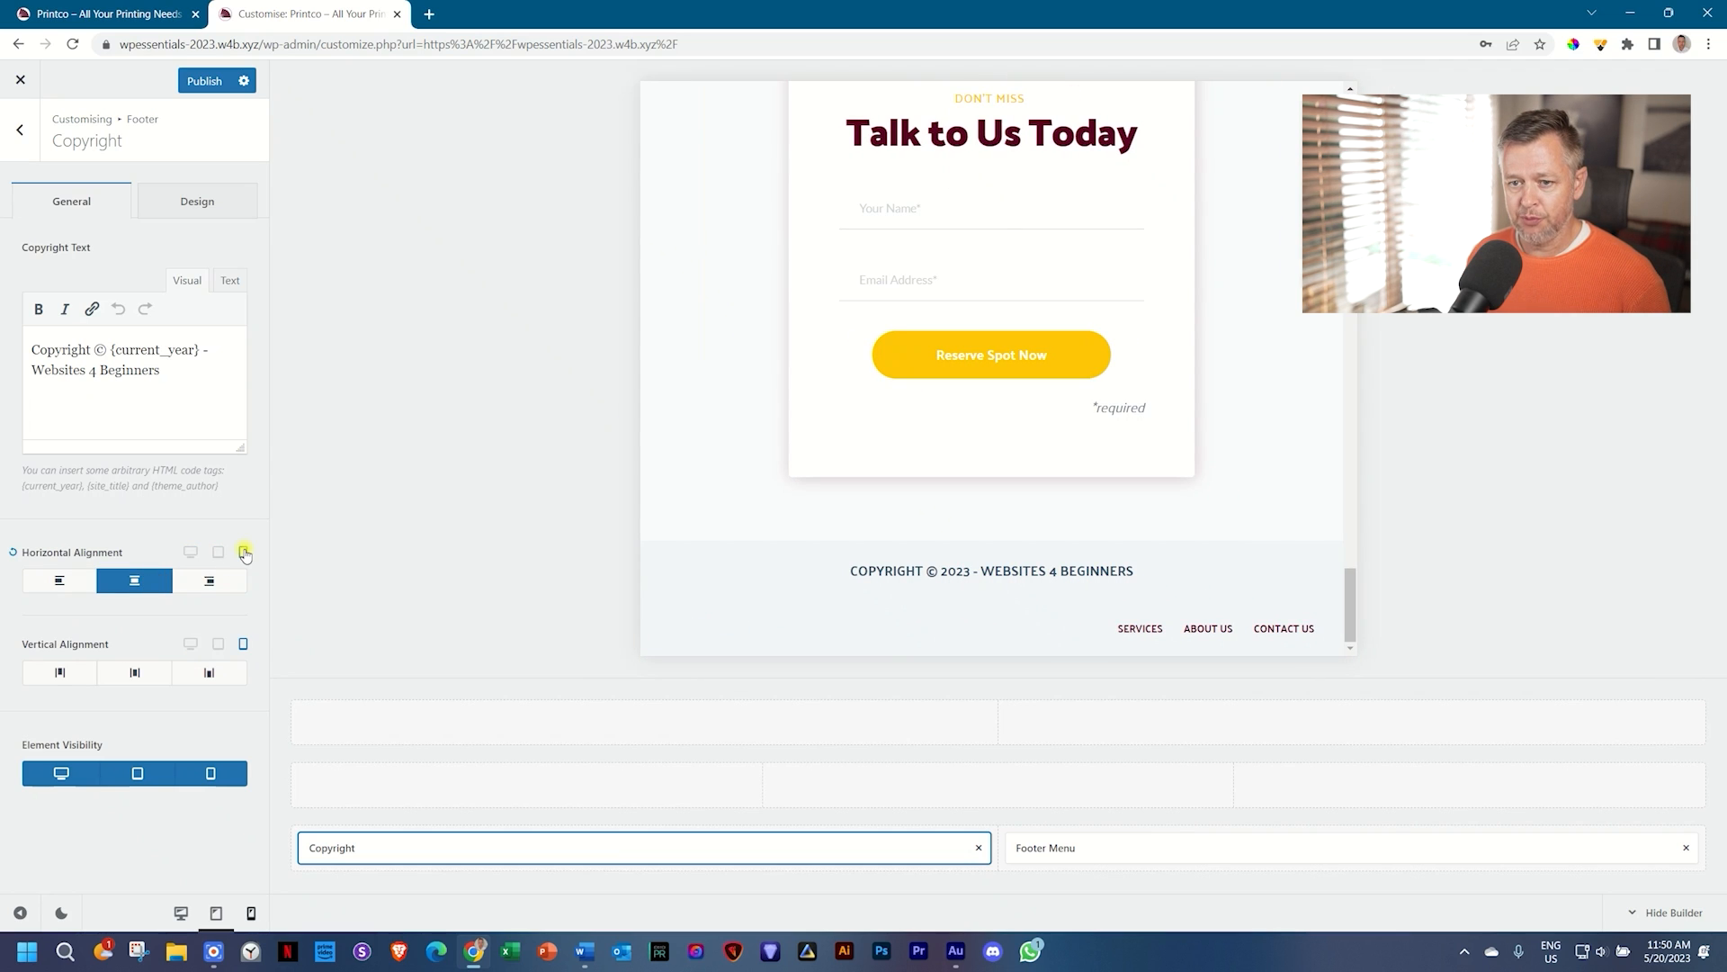
pyautogui.scroll(-10, 1099, 497)
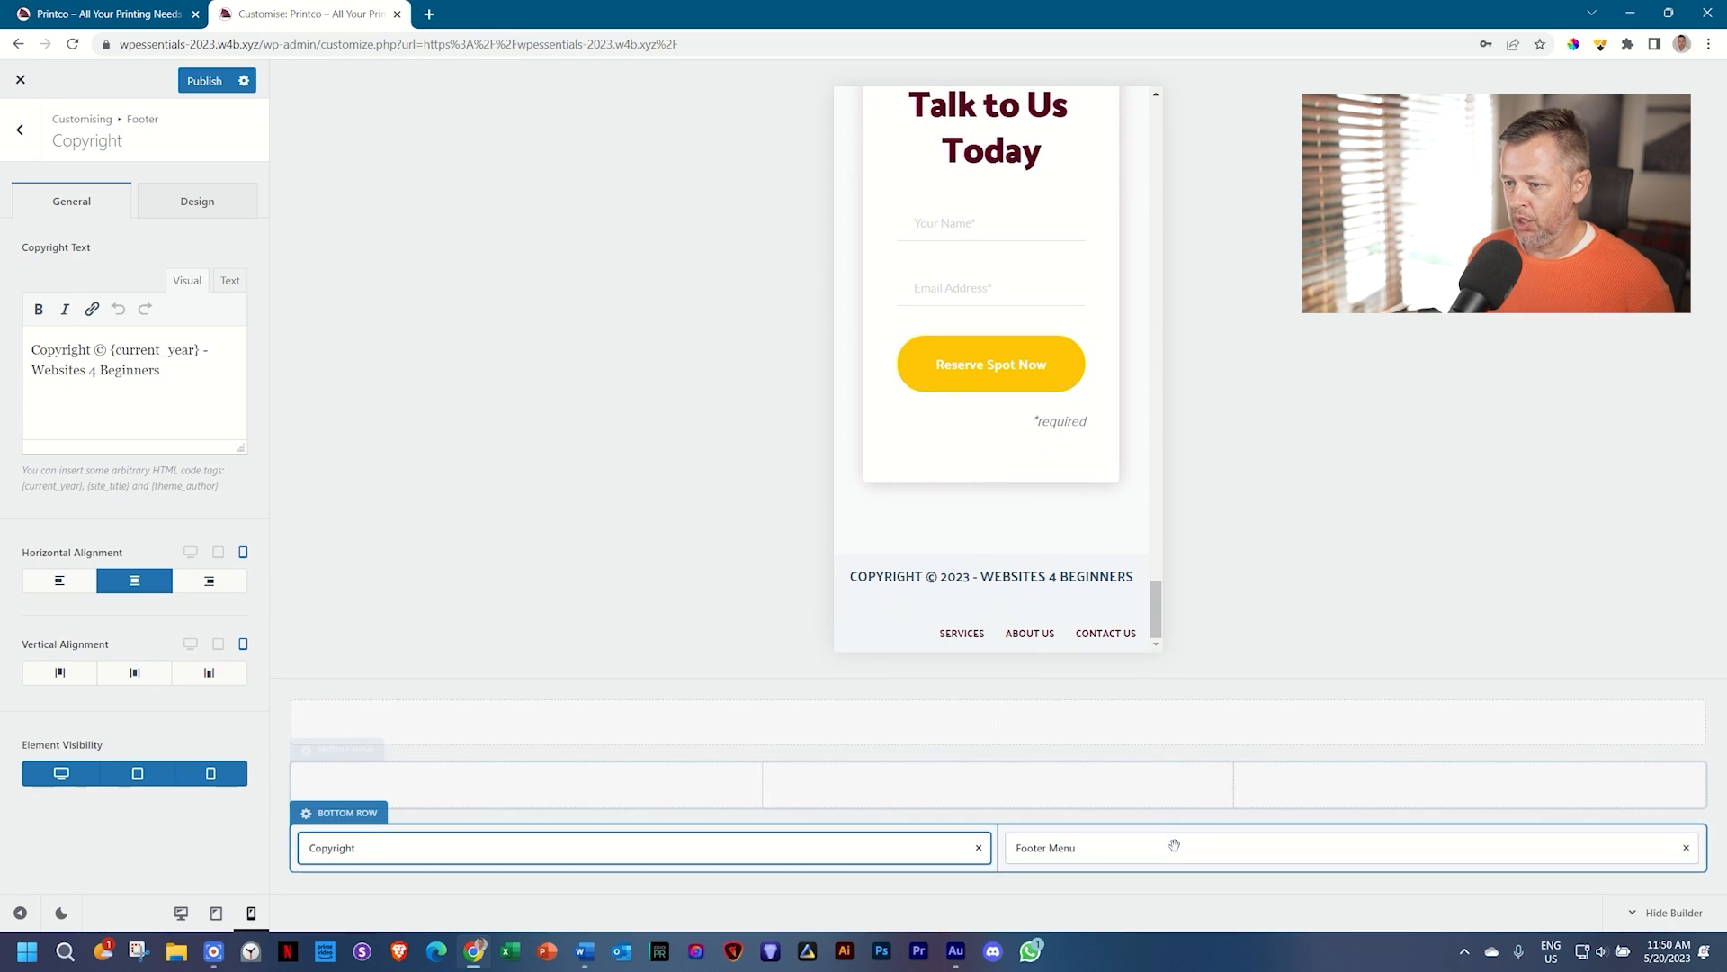
# Step: Centre the Footer Menu's horizontal alignment on tablet
pyautogui.click(1472, 851)
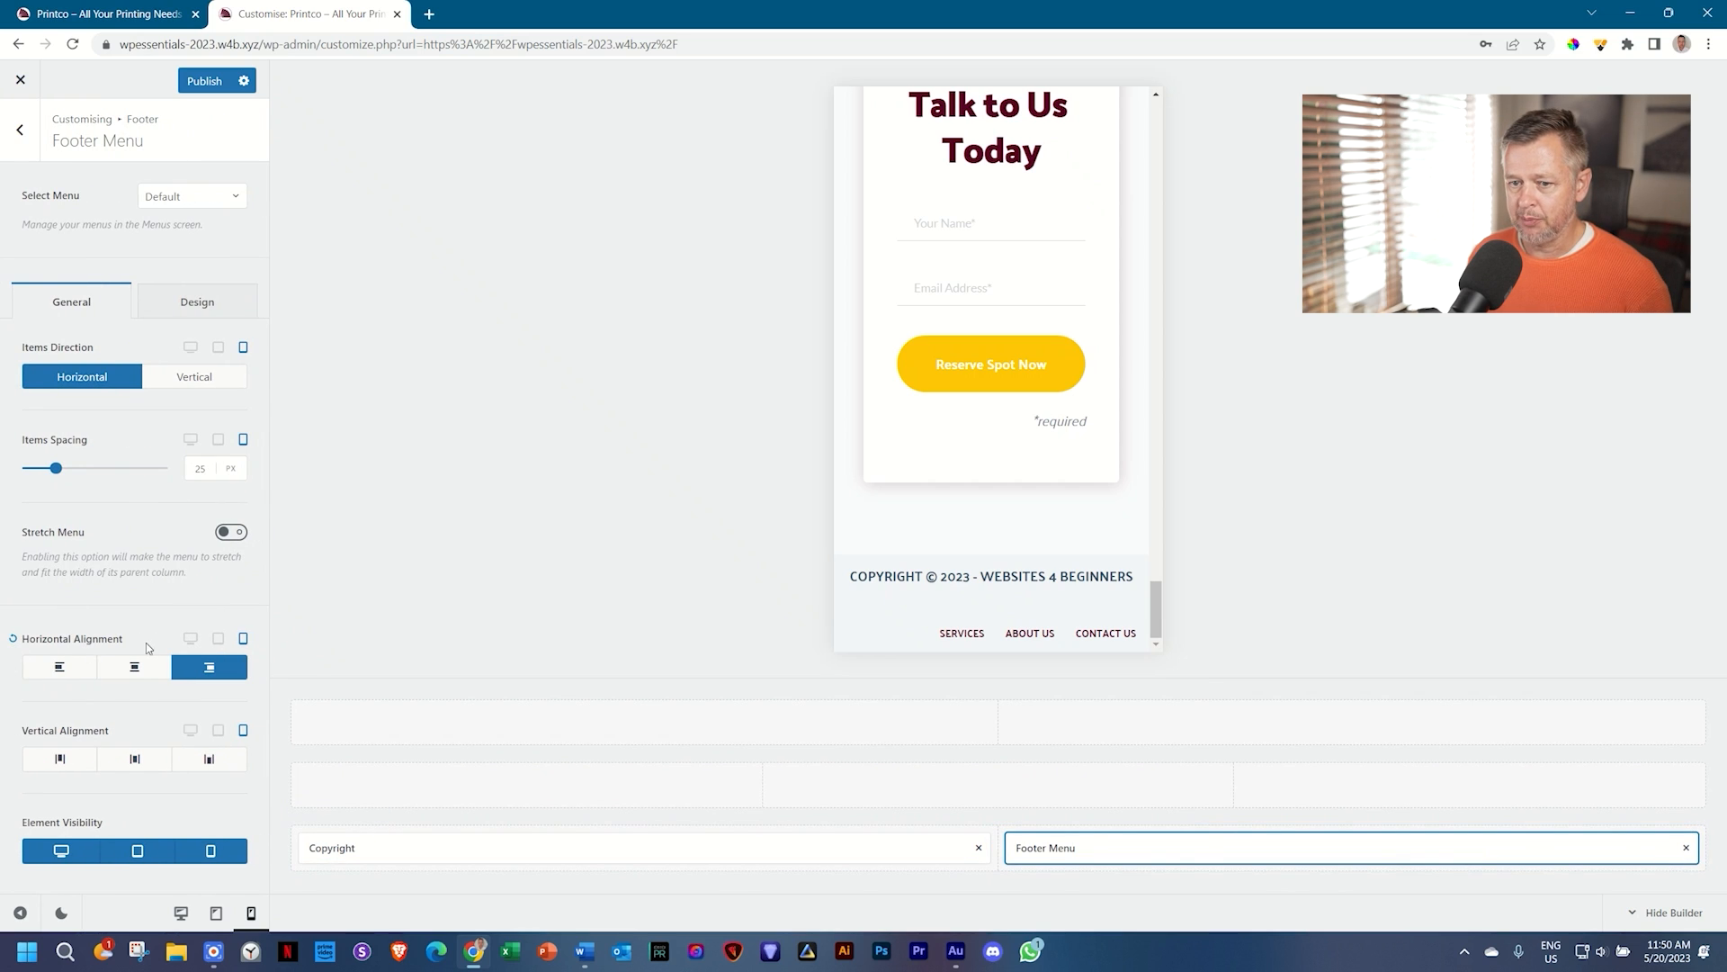
pyautogui.click(188, 640)
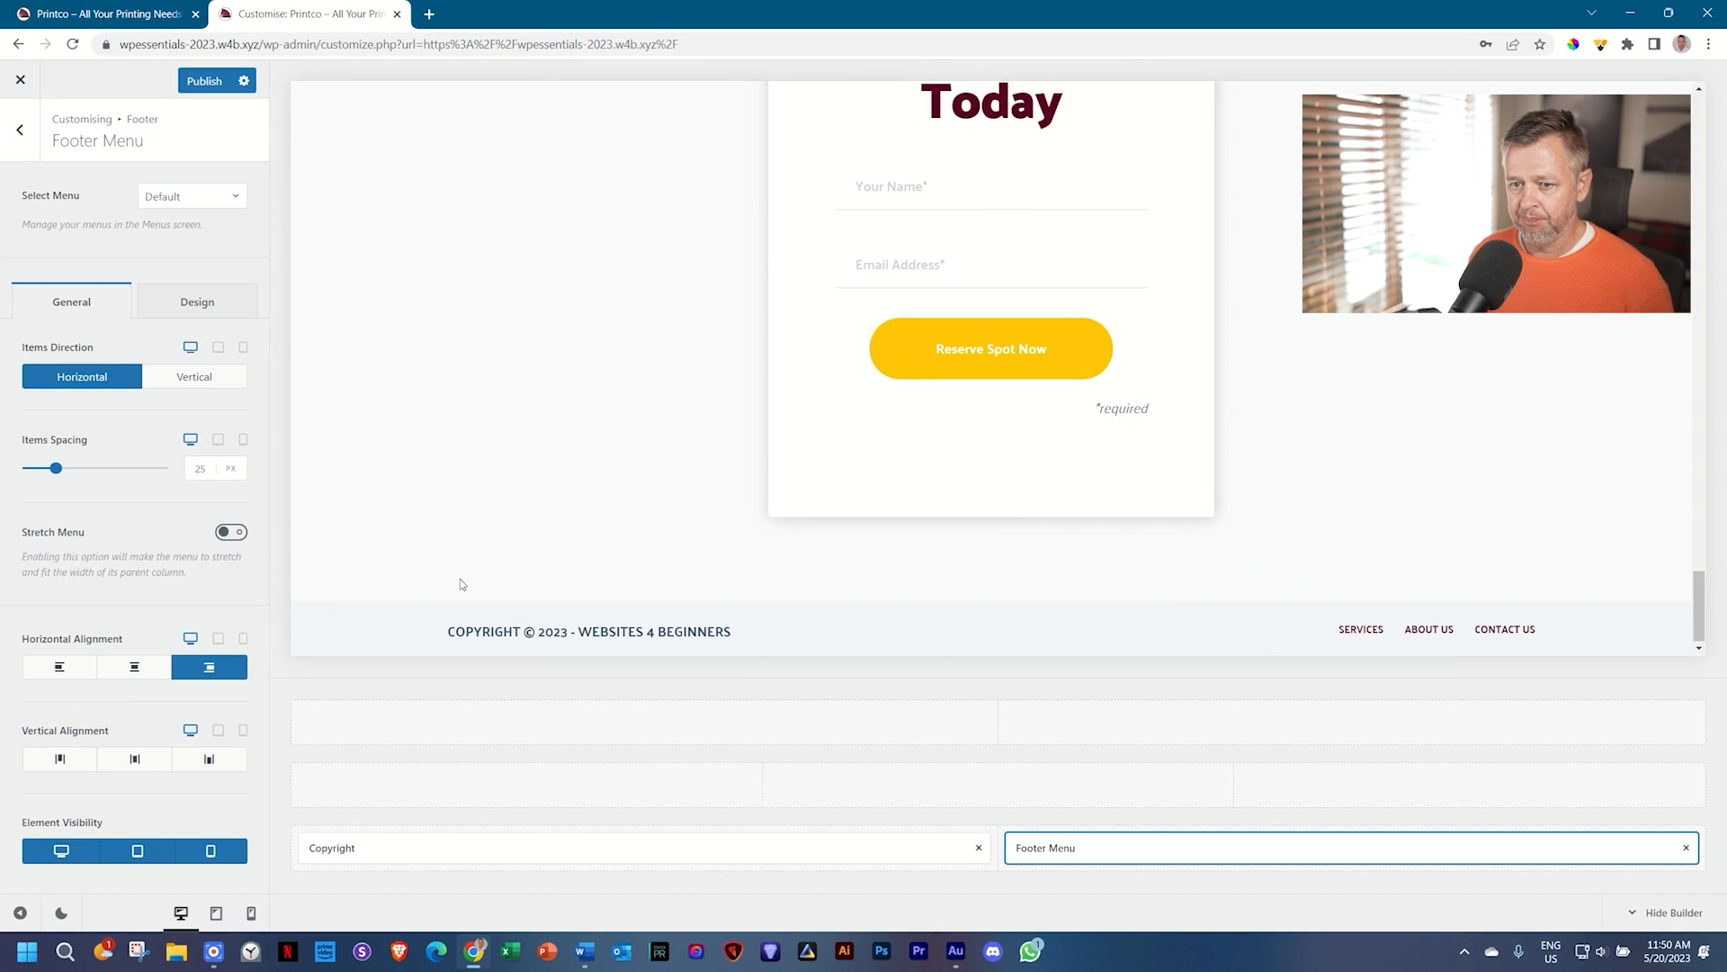
pyautogui.click(218, 640)
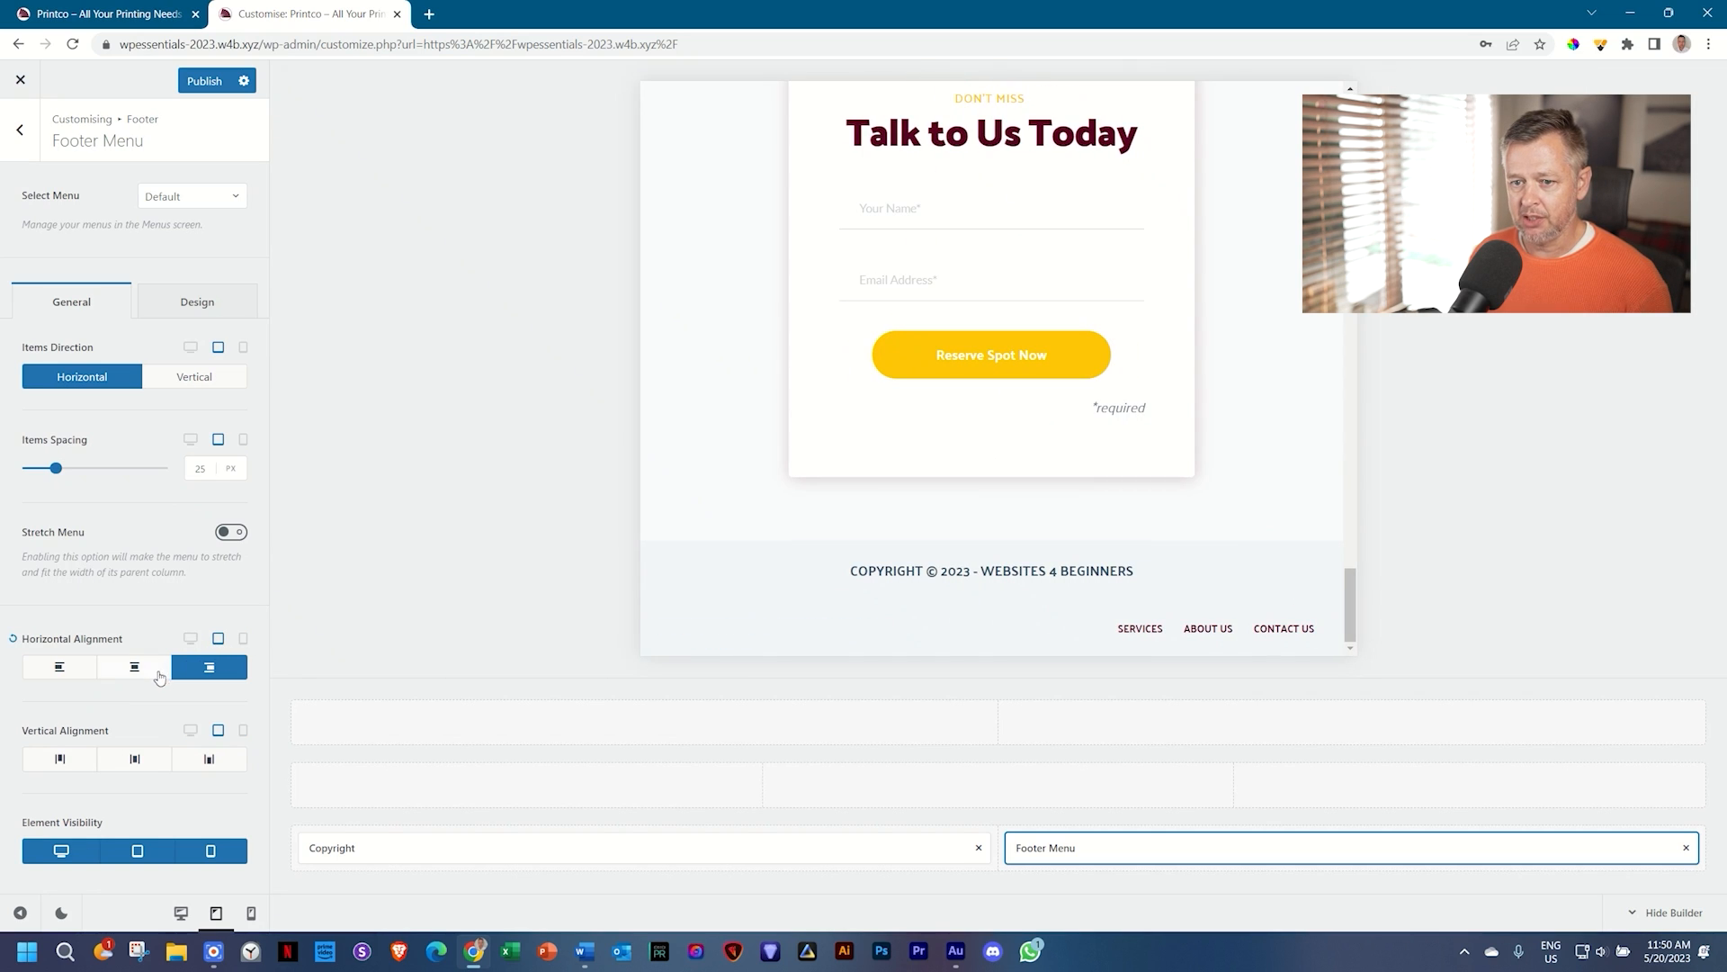
pyautogui.click(137, 670)
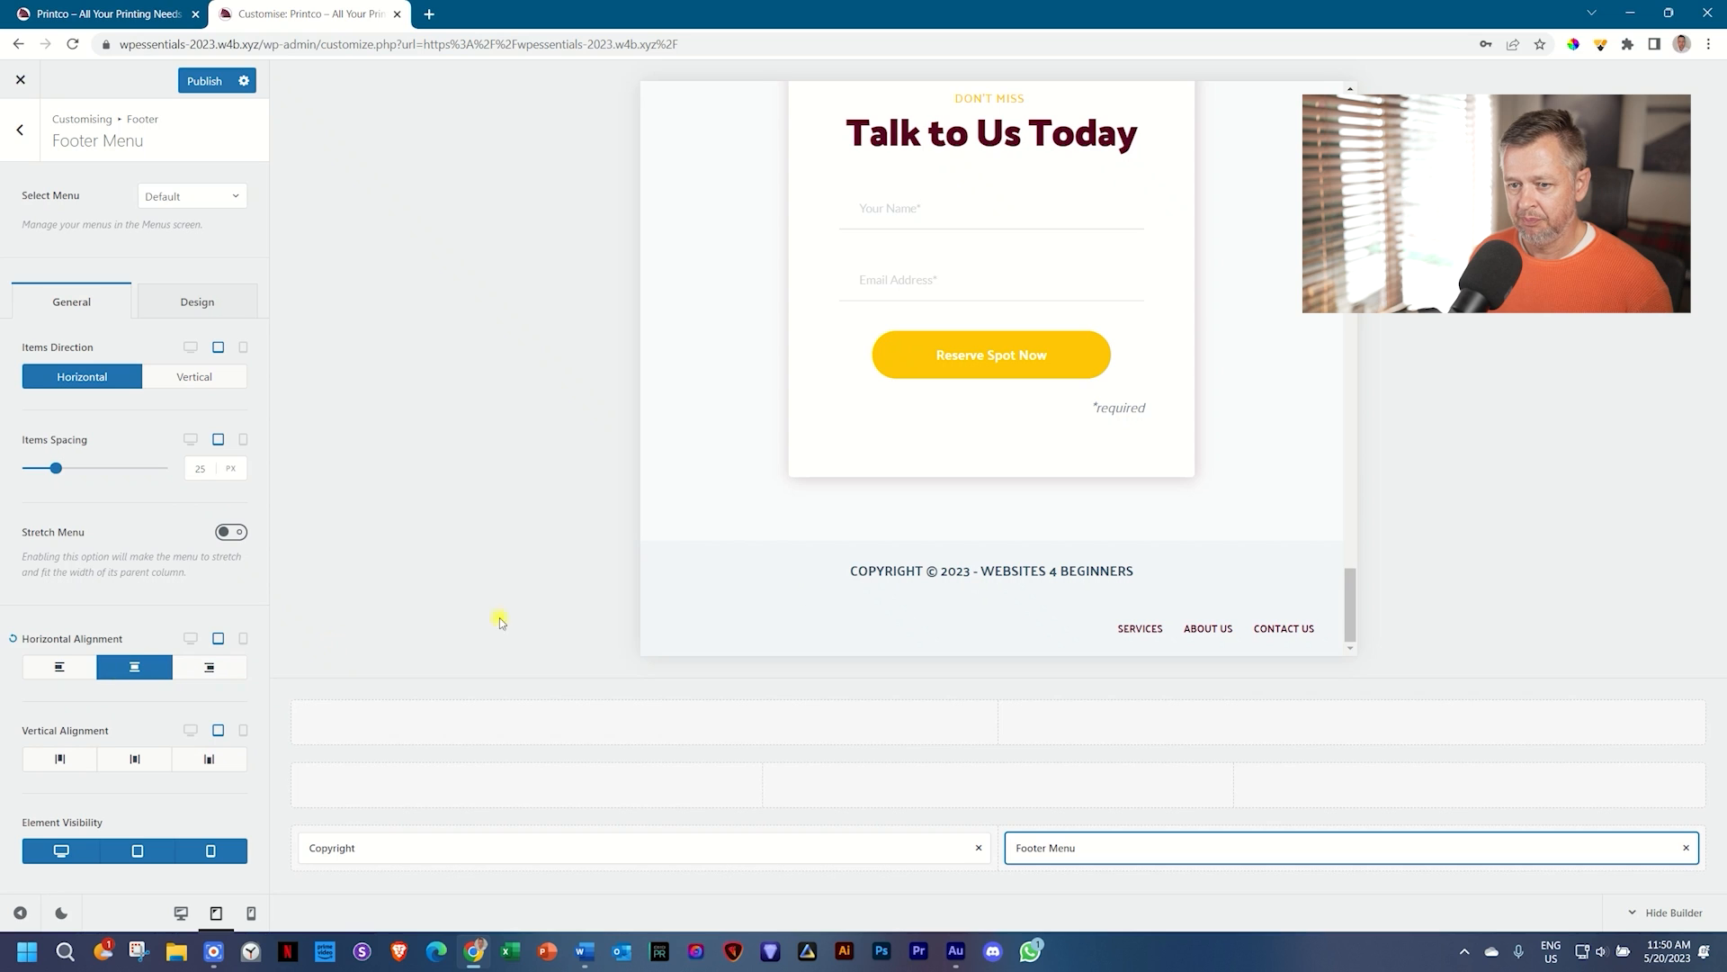
# Step: Keep the footer menu centred on mobile, set its item spacing to 28 px, and publish
pyautogui.click(243, 639)
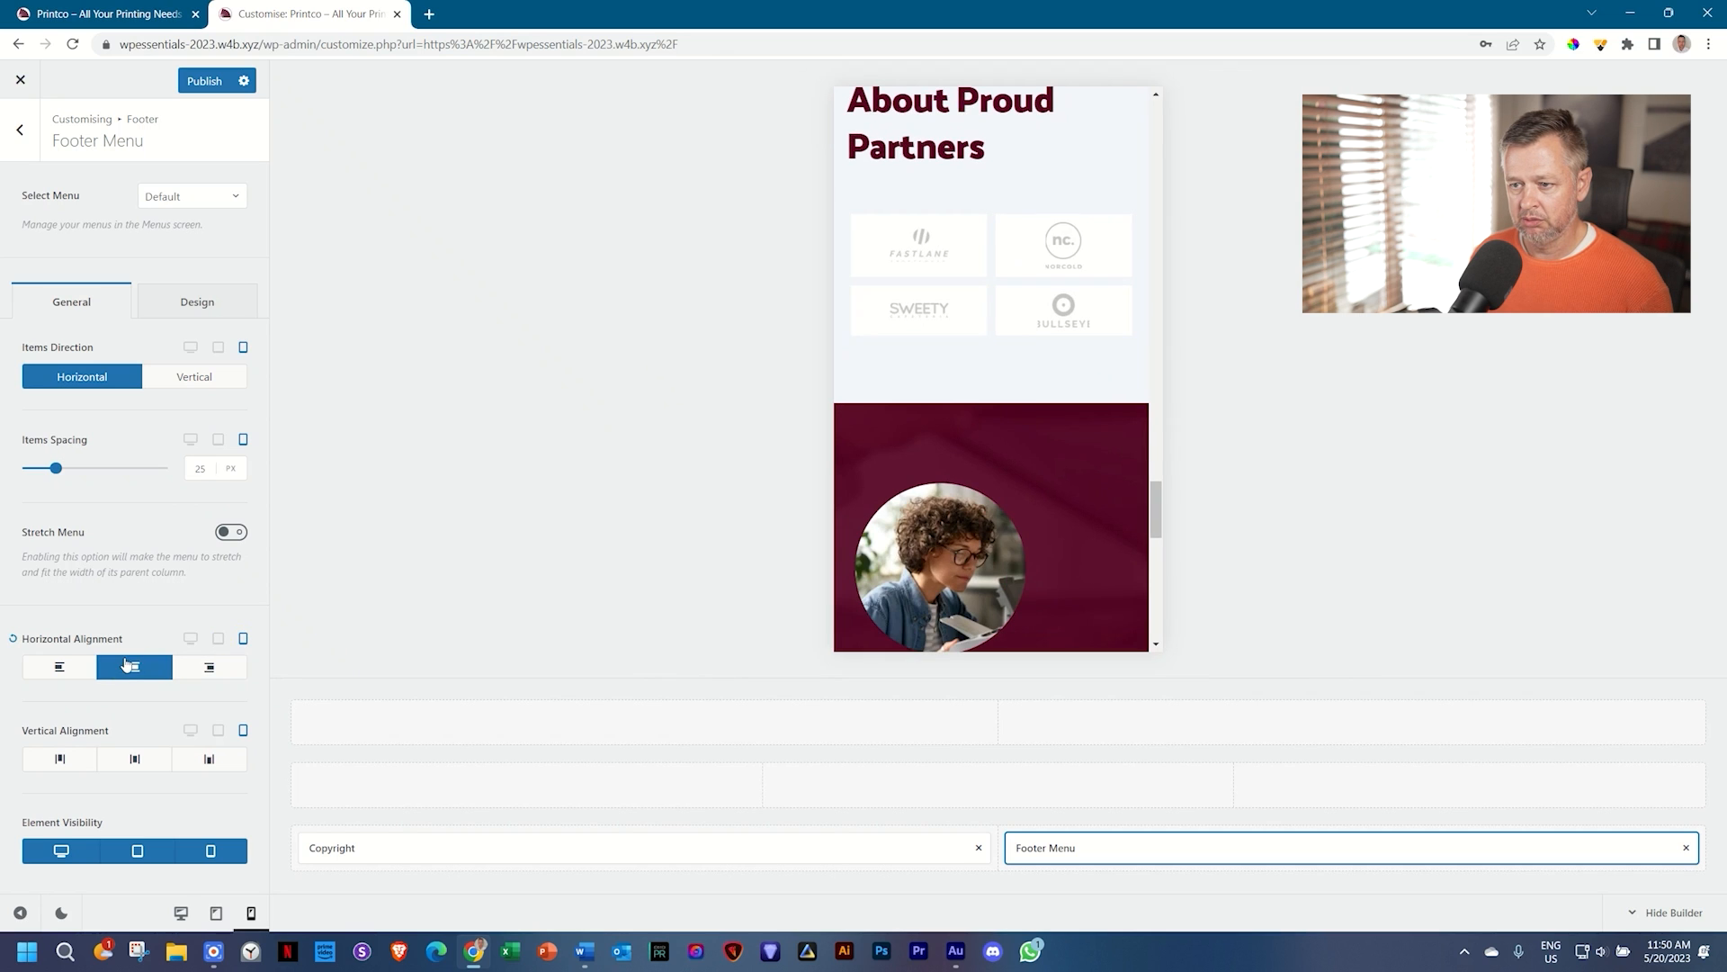
pyautogui.scroll(-10, 874, 535)
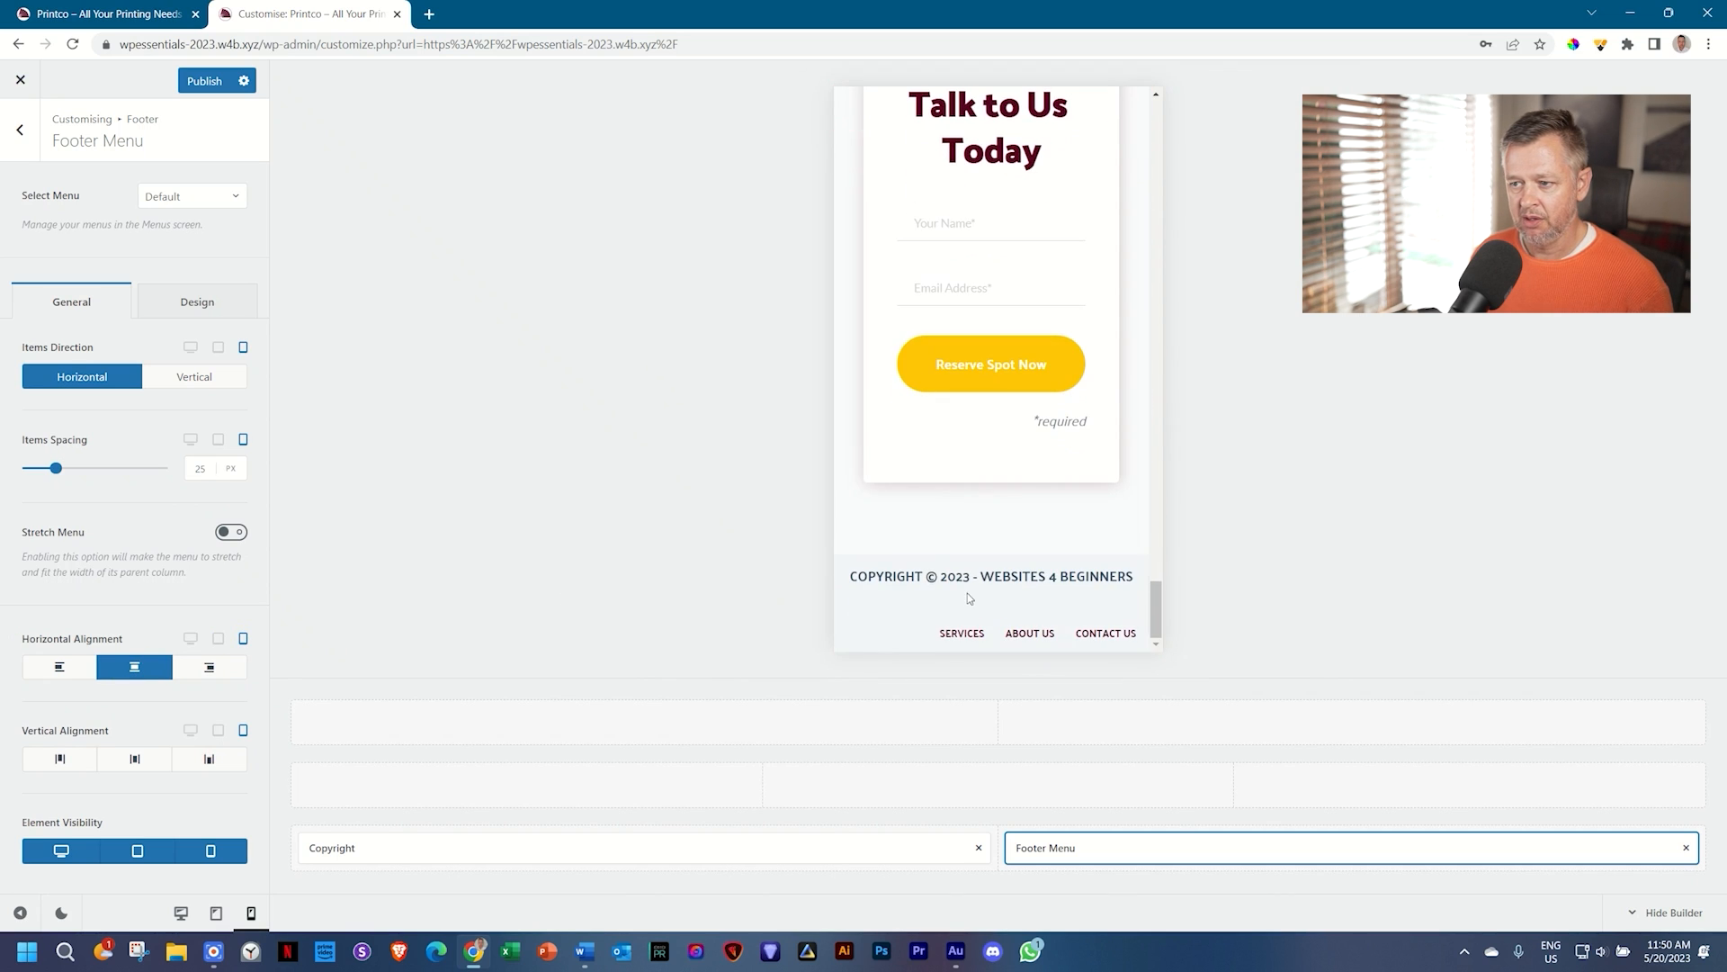
pyautogui.click(962, 634)
pyautogui.scroll(-5, 980, 630)
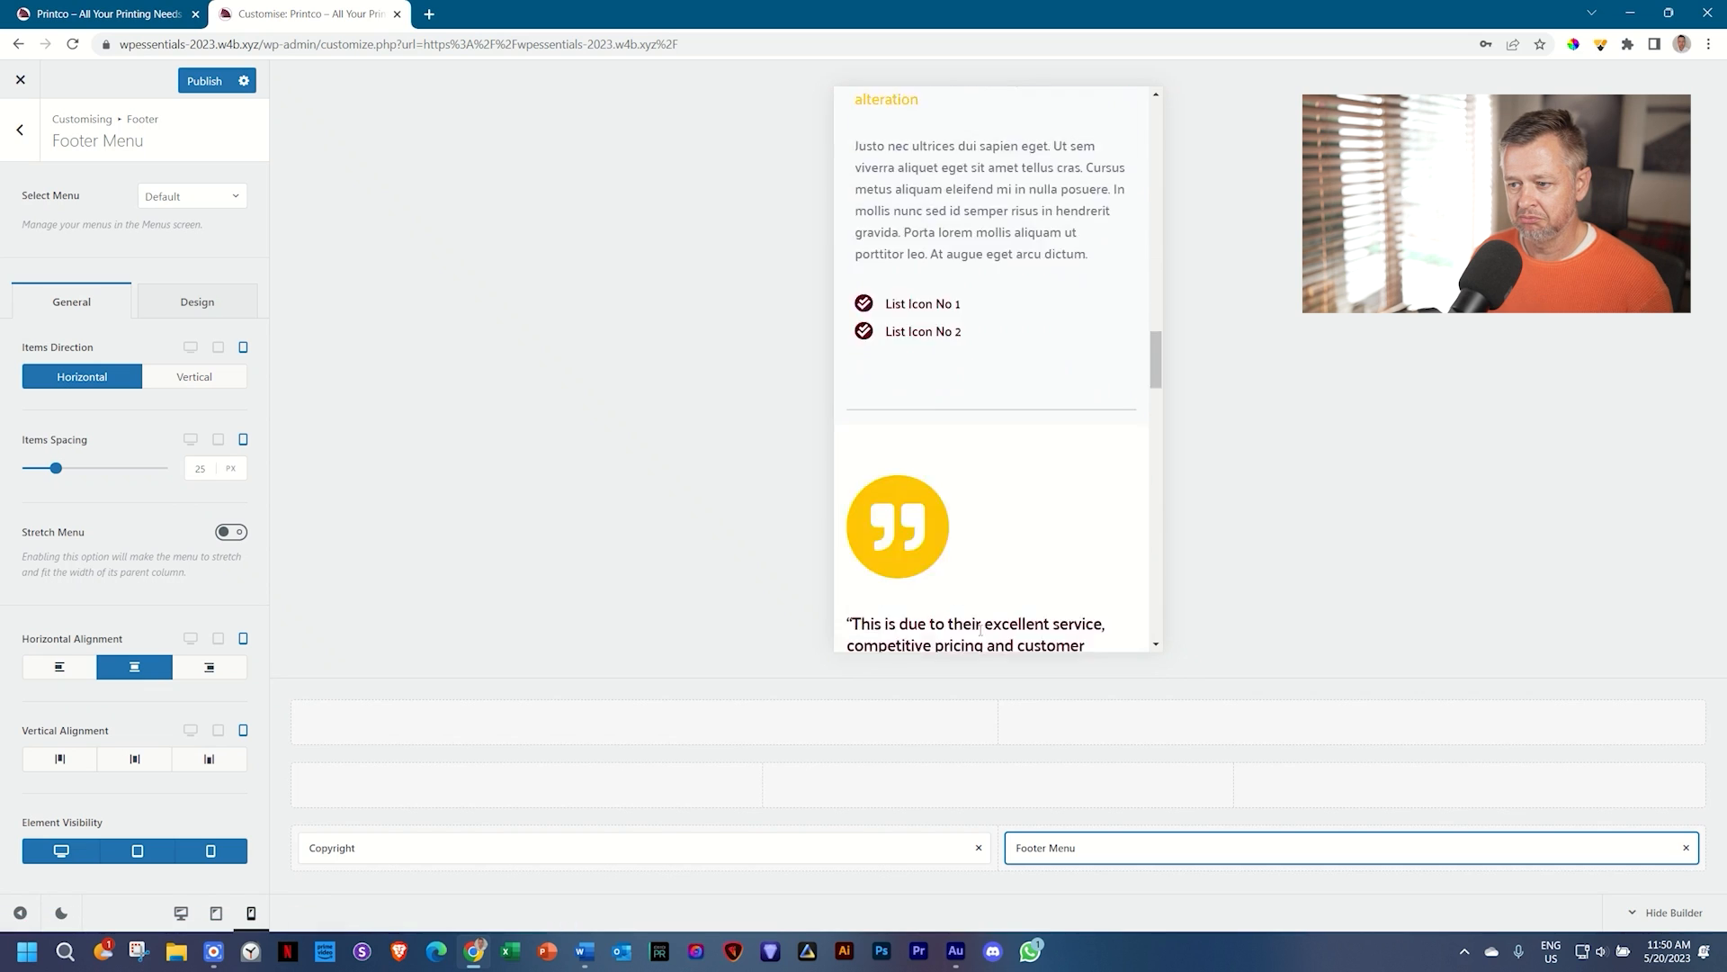
pyautogui.scroll(-5, 980, 631)
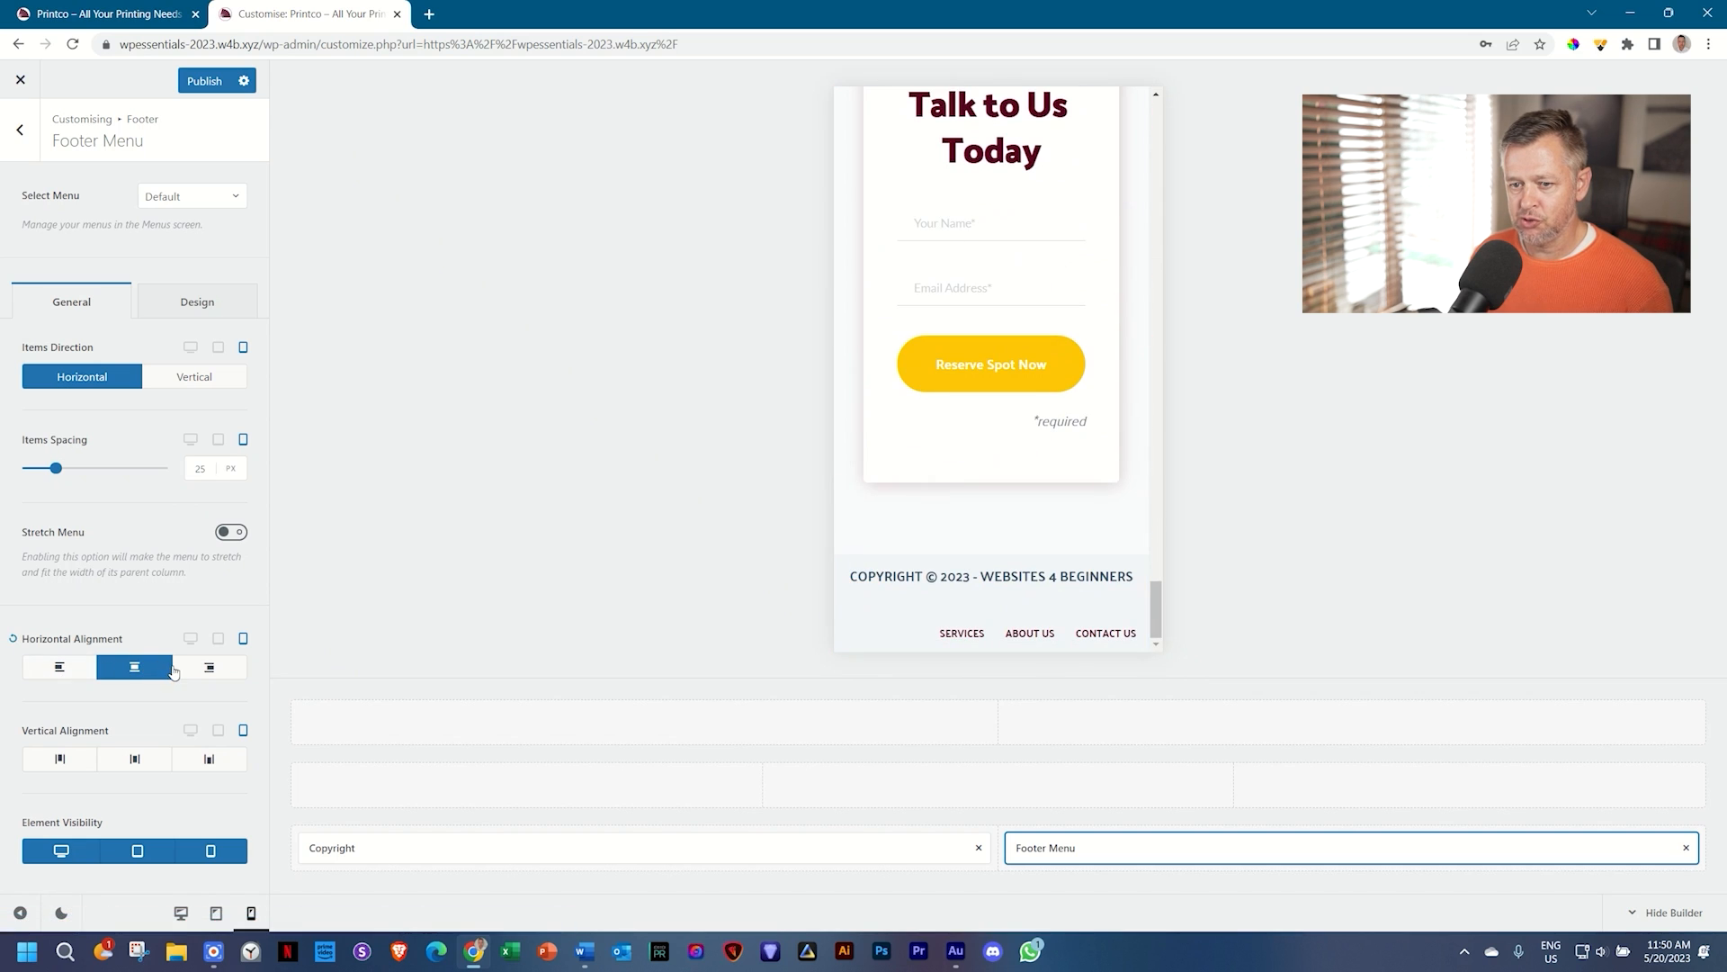
pyautogui.click(231, 673)
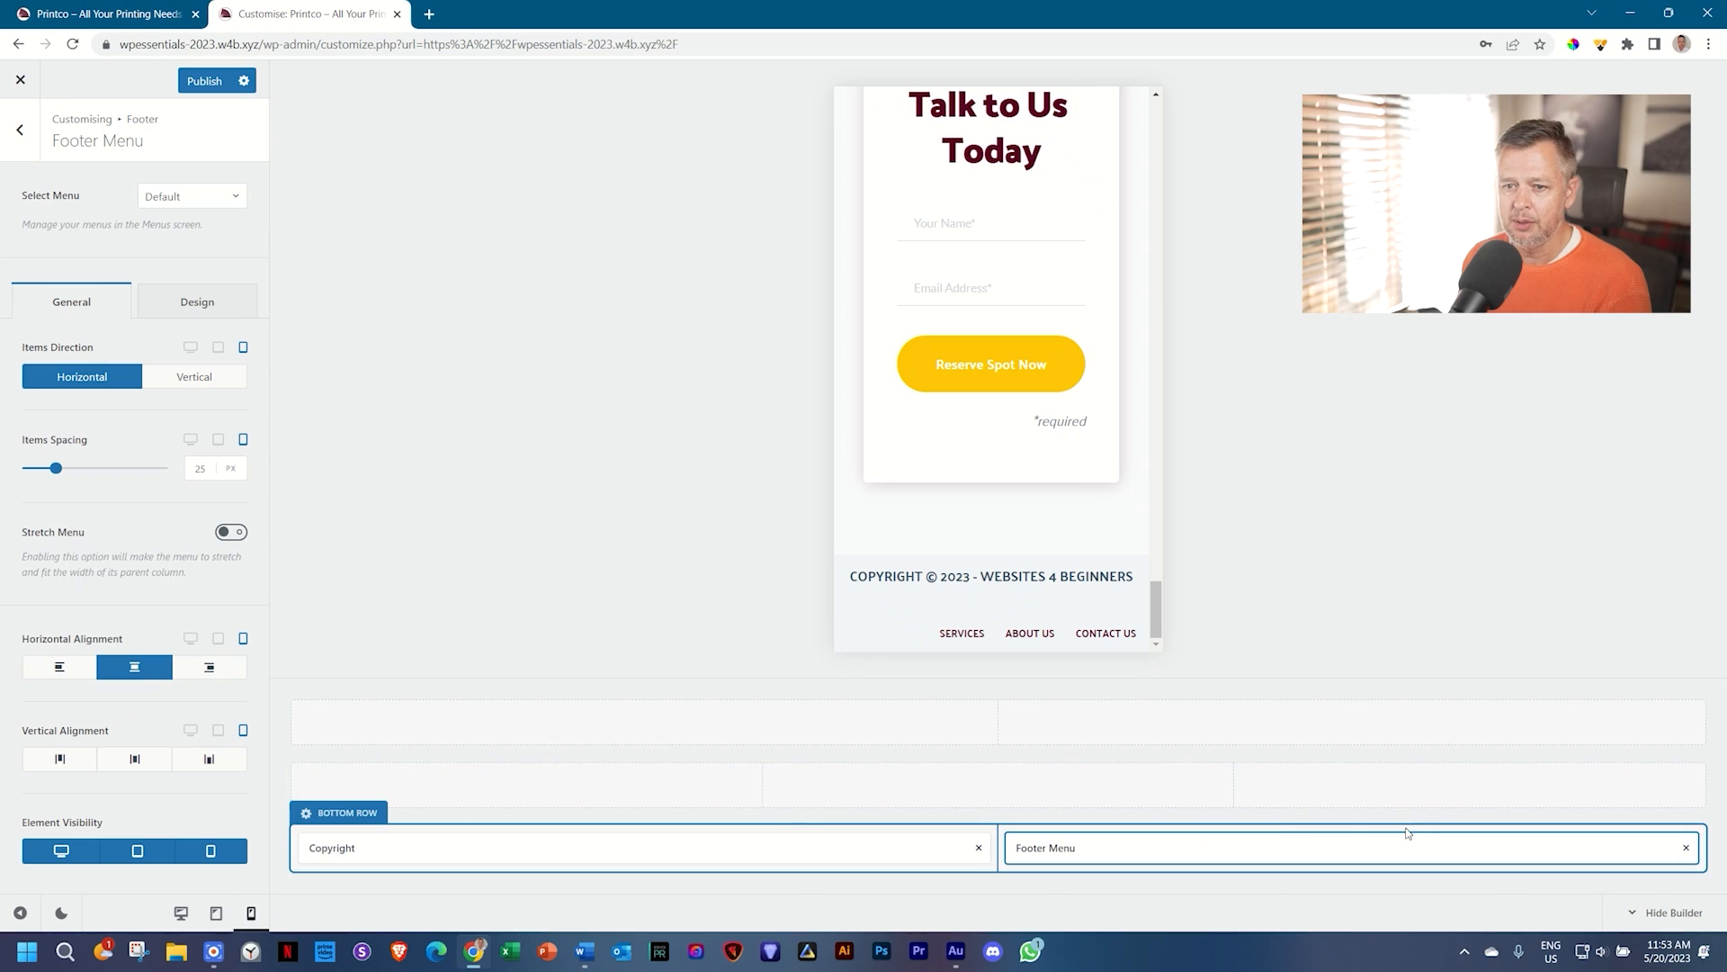
pyautogui.moveTo(56, 467)
pyautogui.mouseDown()
pyautogui.moveTo(20, 470)
pyautogui.moveTo(118, 468)
pyautogui.moveTo(74, 469)
pyautogui.mouseUp()
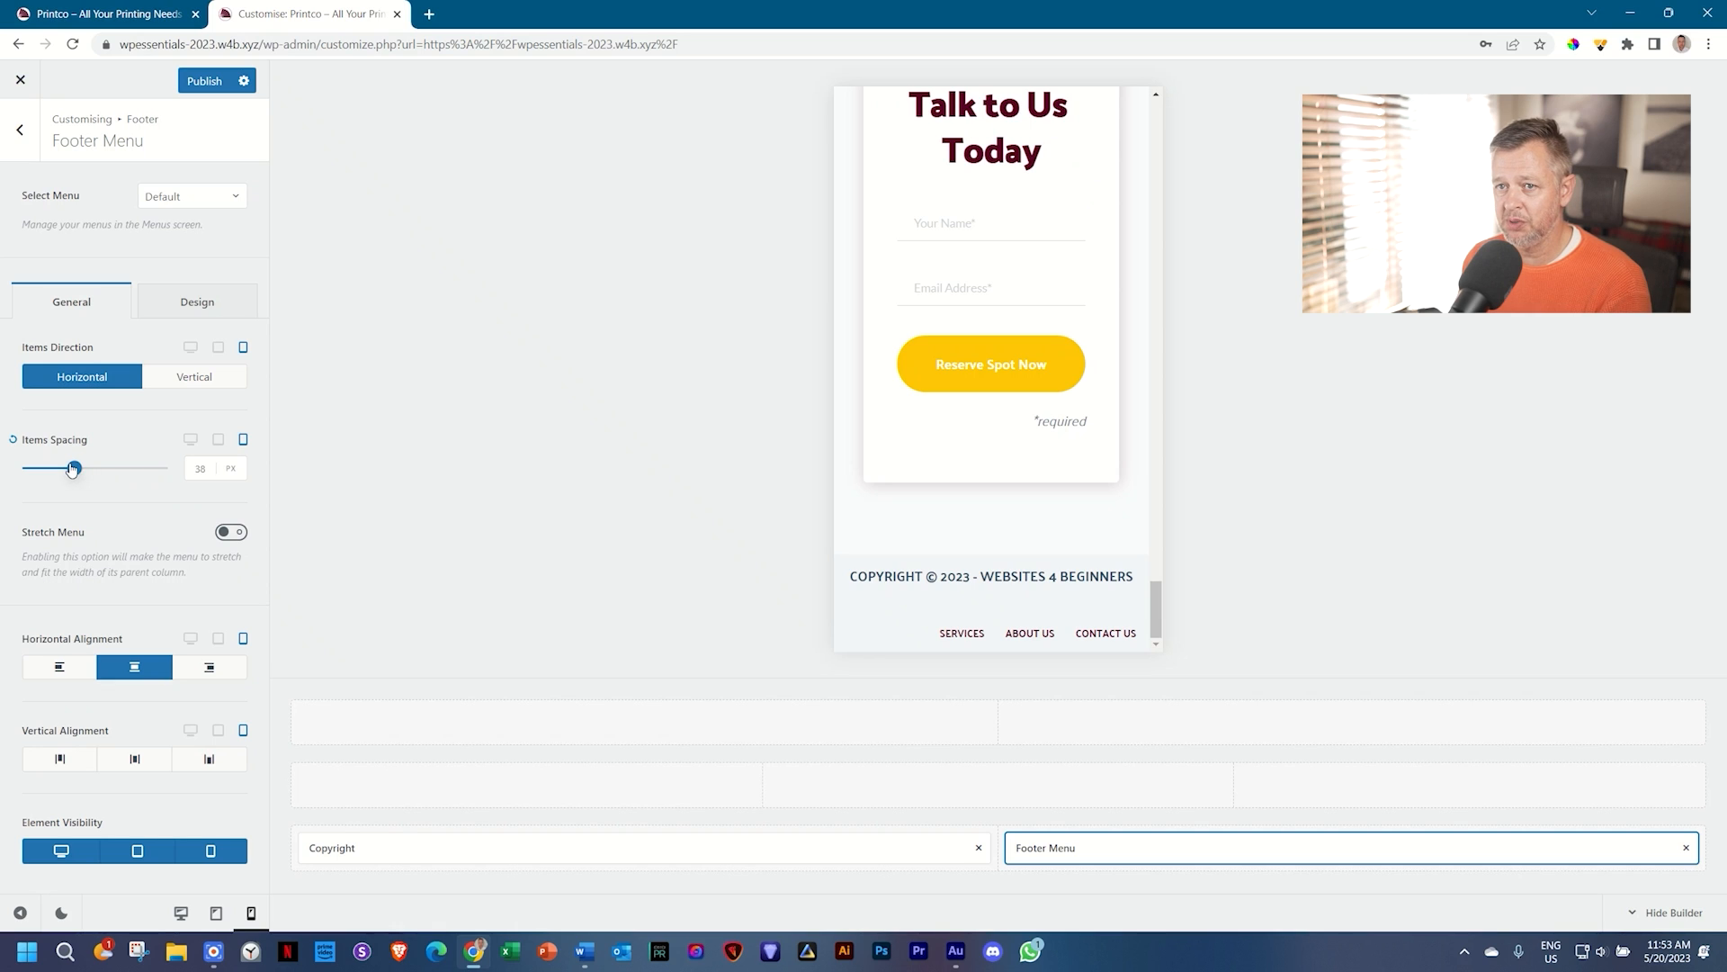
pyautogui.click(205, 87)
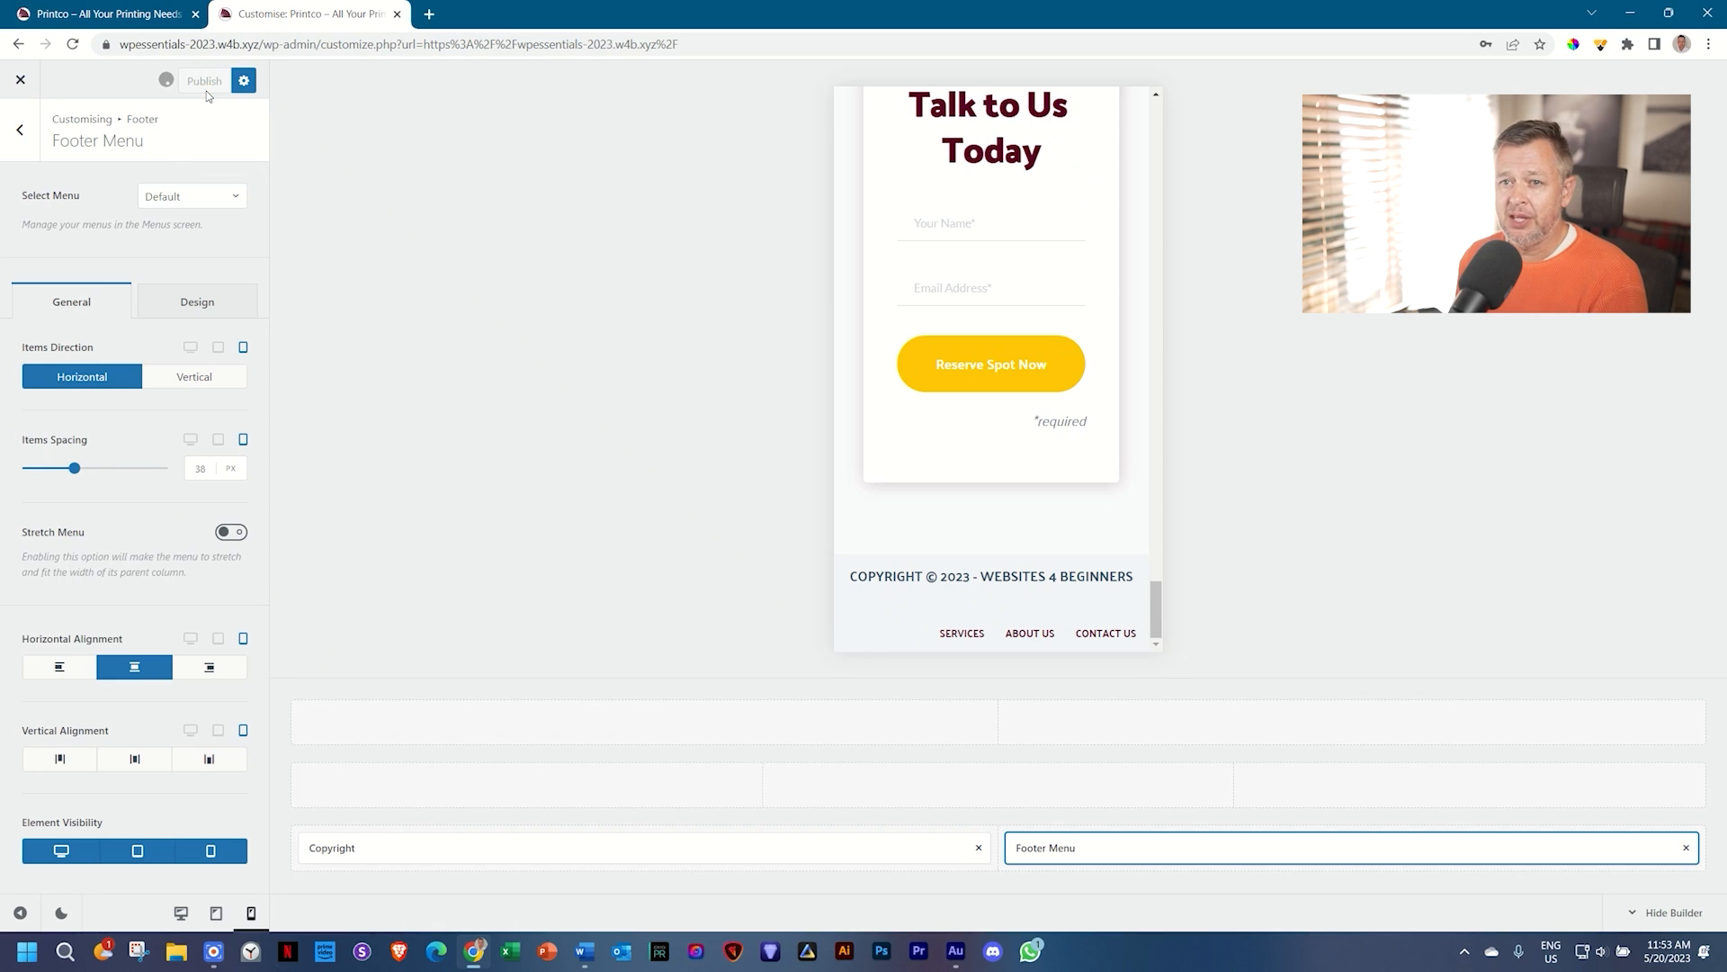
# Step: After reloading, view the mobile footer and open Bottom Row settings (2 columns, 50 px column spacing)
pyautogui.click(84, 50)
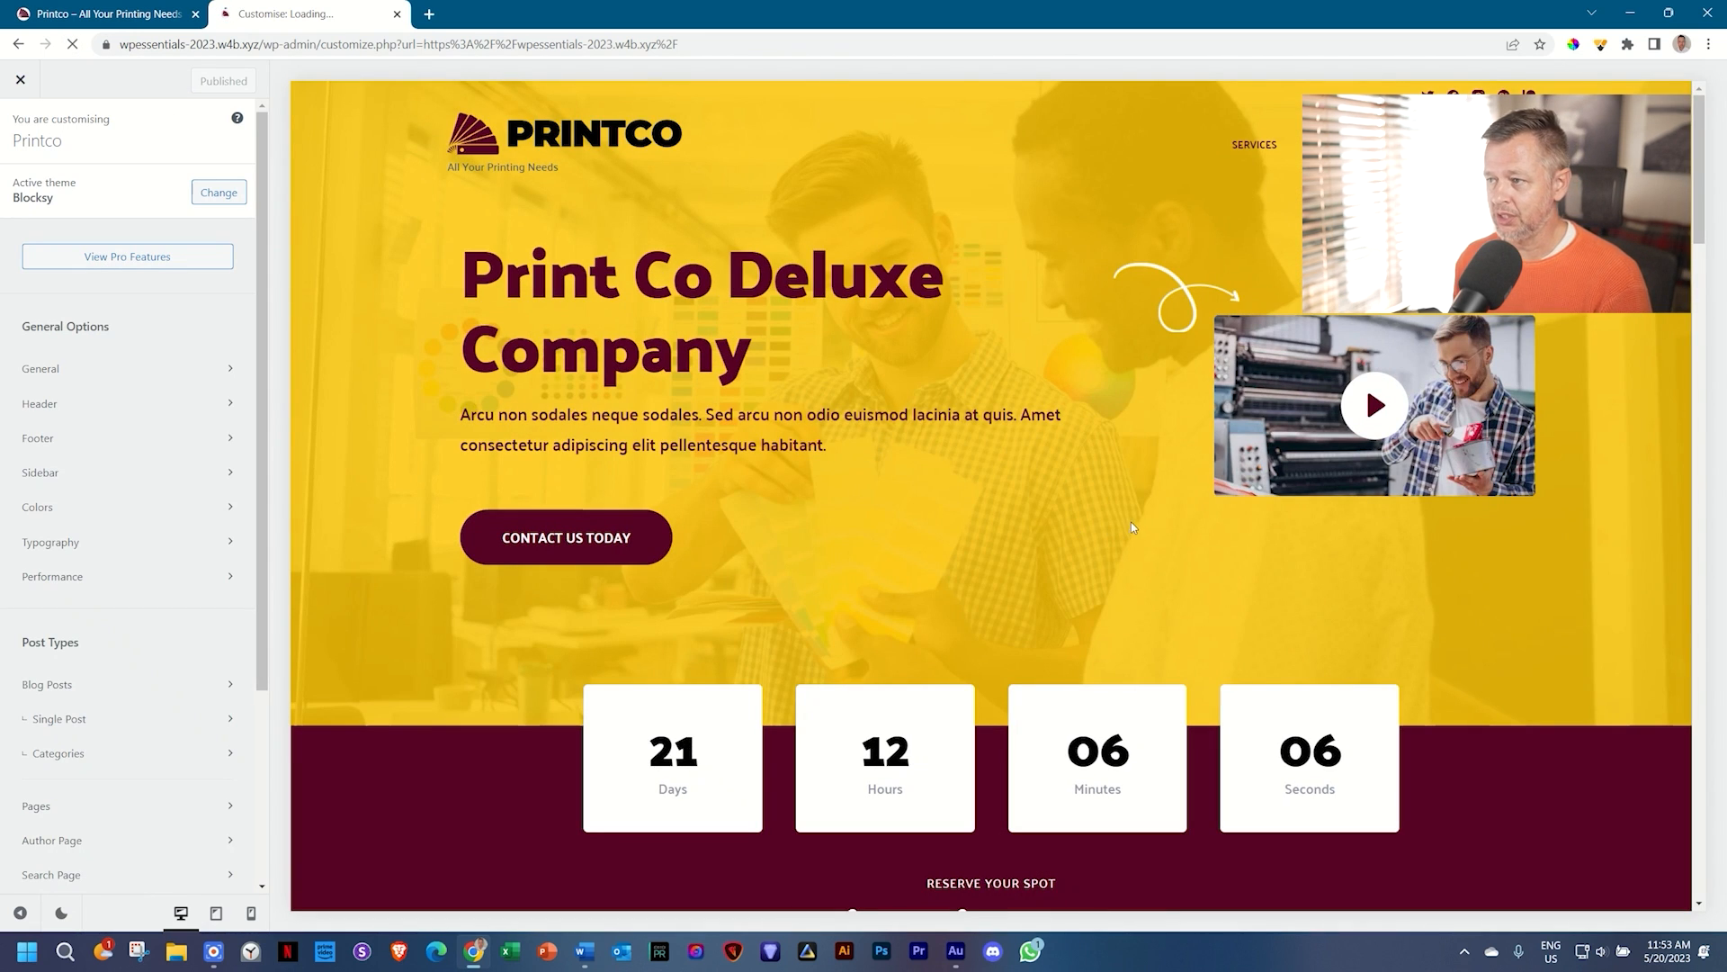
pyautogui.scroll(-20, 1335, 392)
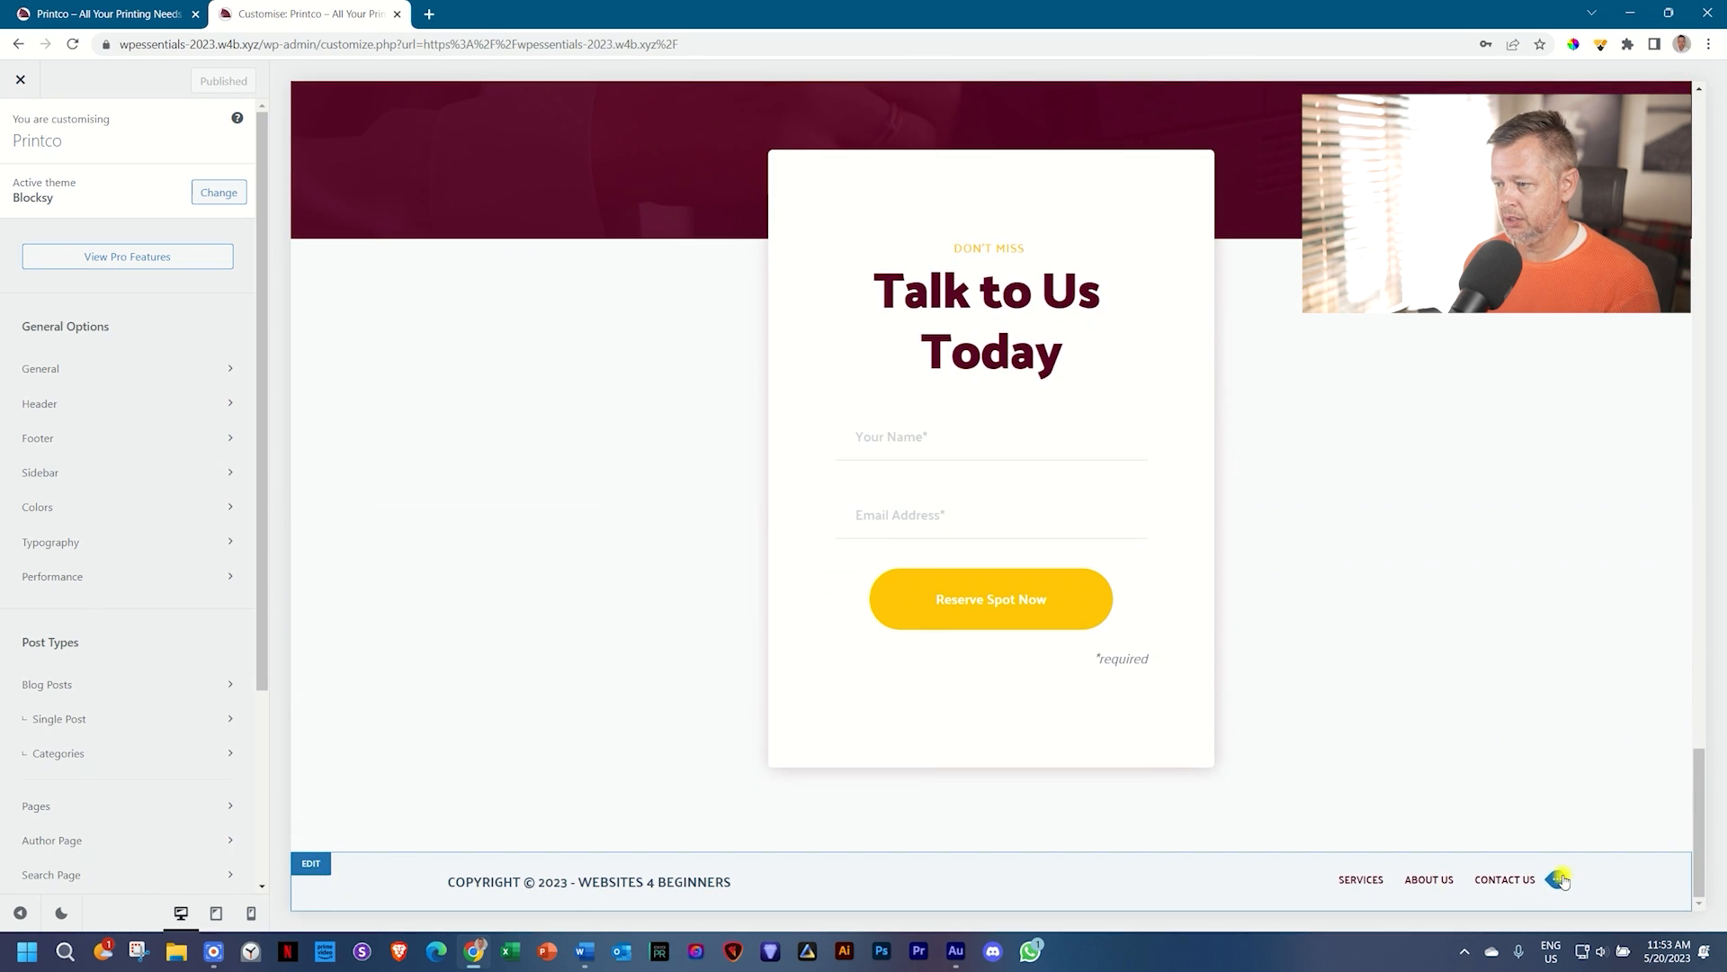
pyautogui.click(1563, 876)
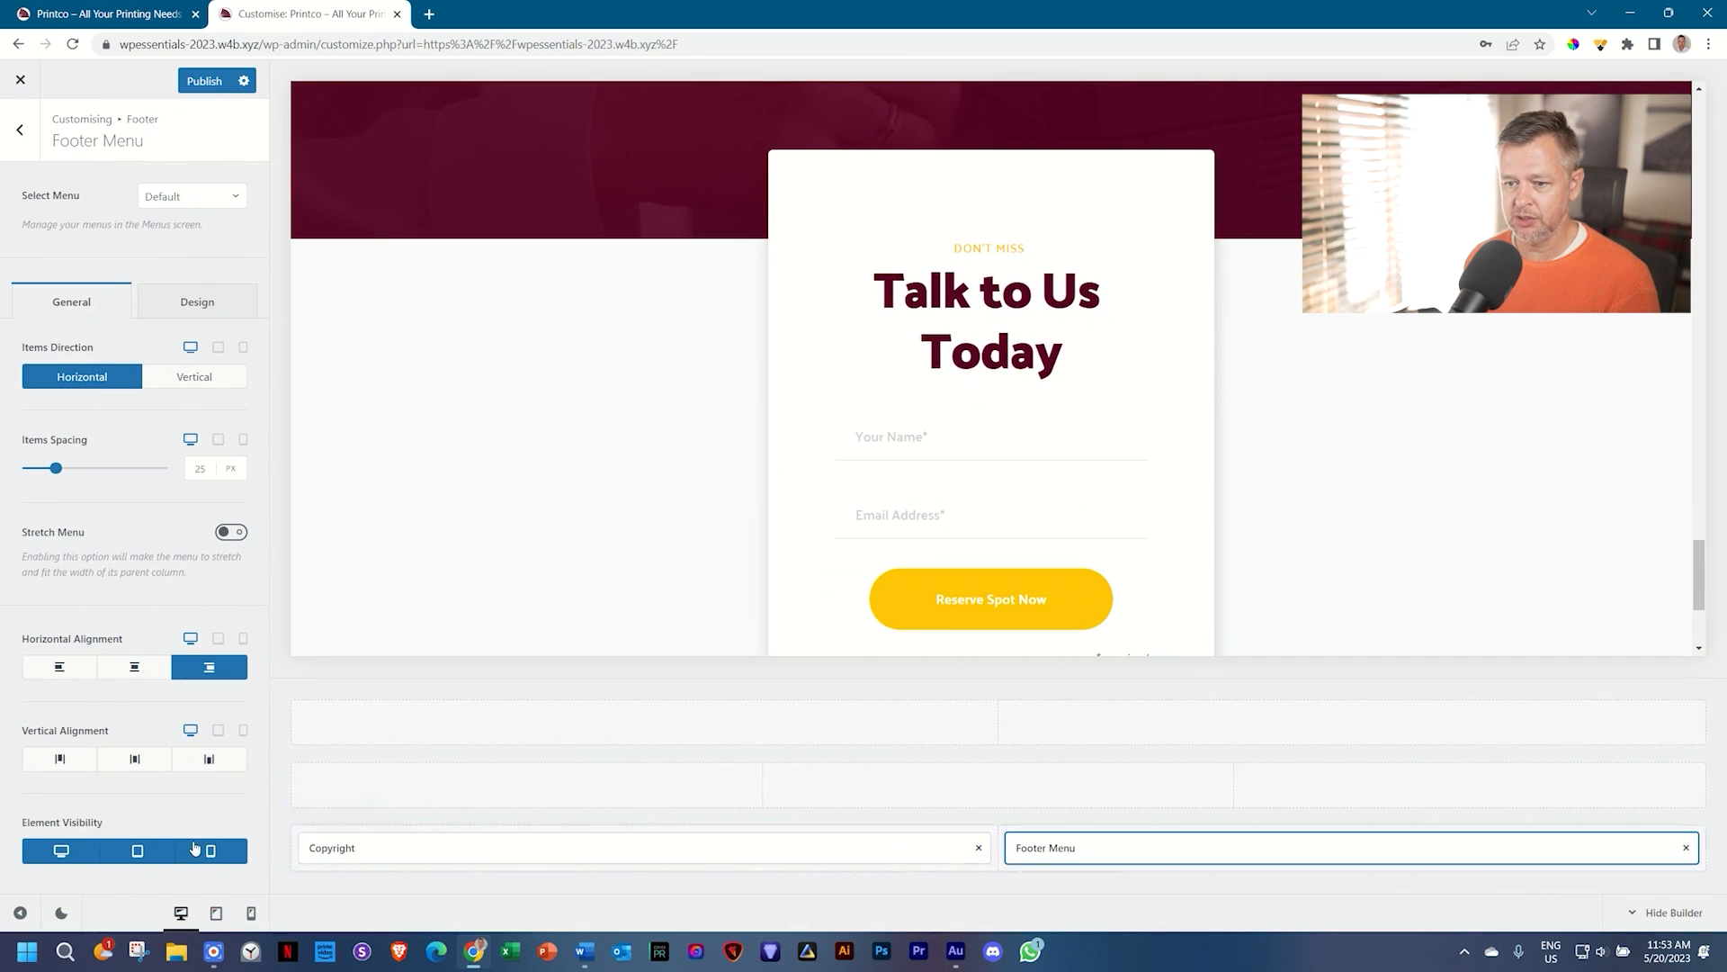
pyautogui.click(251, 912)
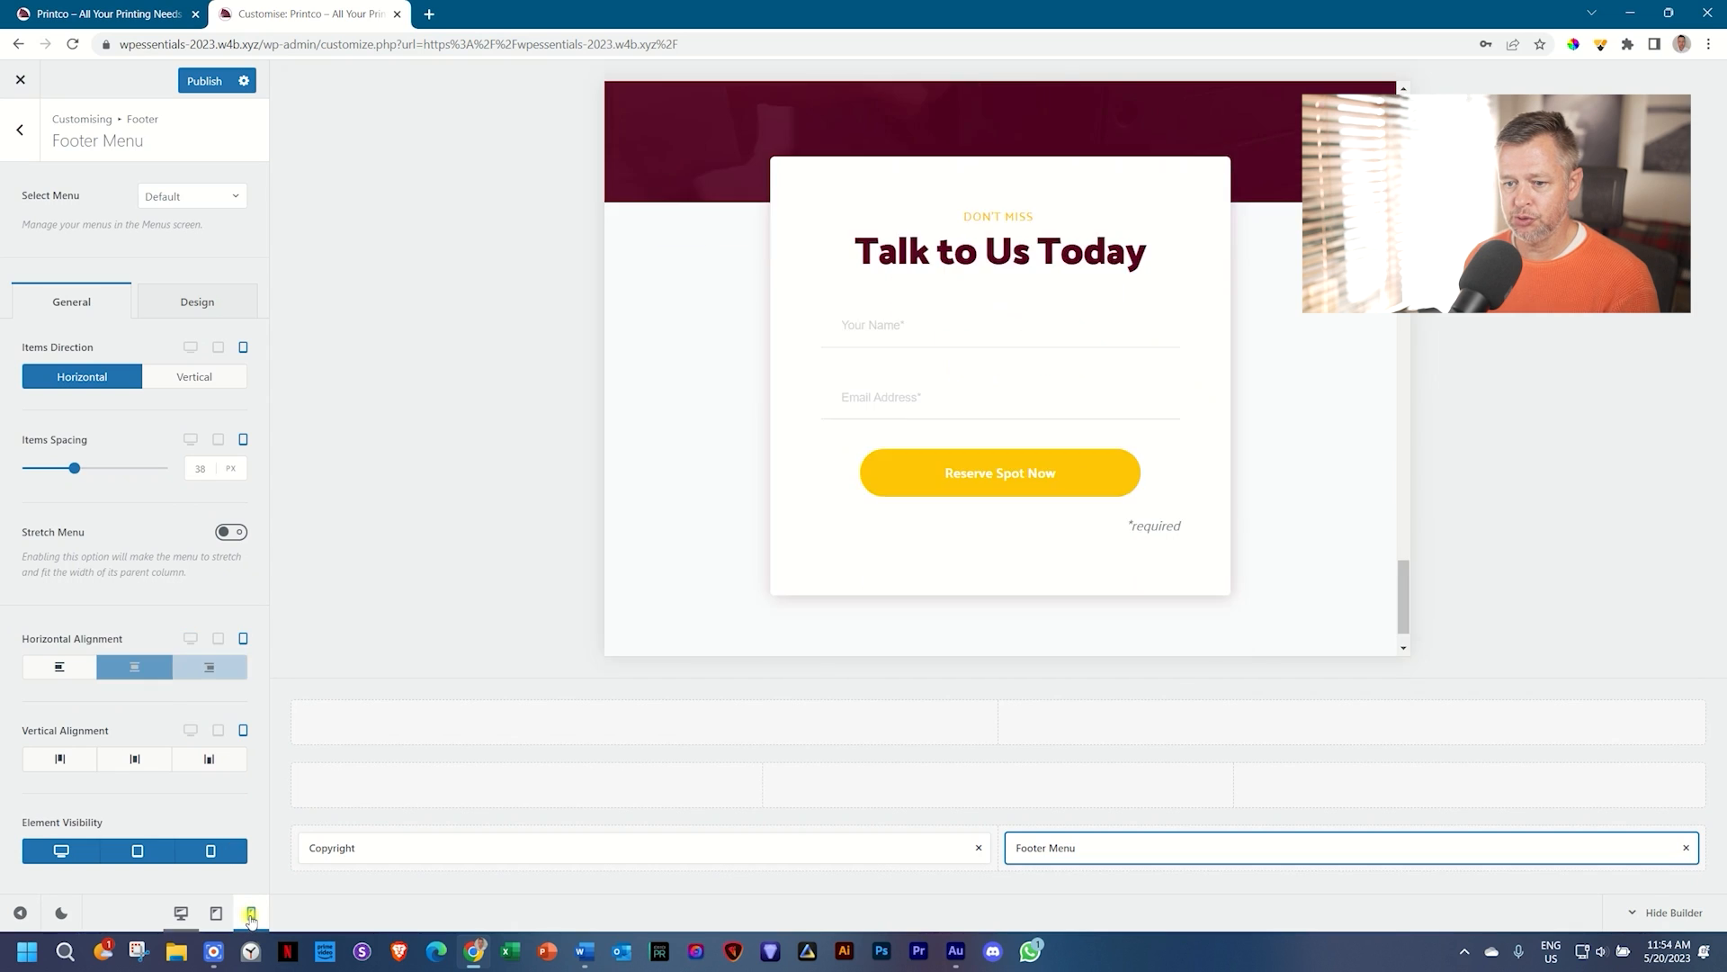
pyautogui.scroll(-8, 1017, 517)
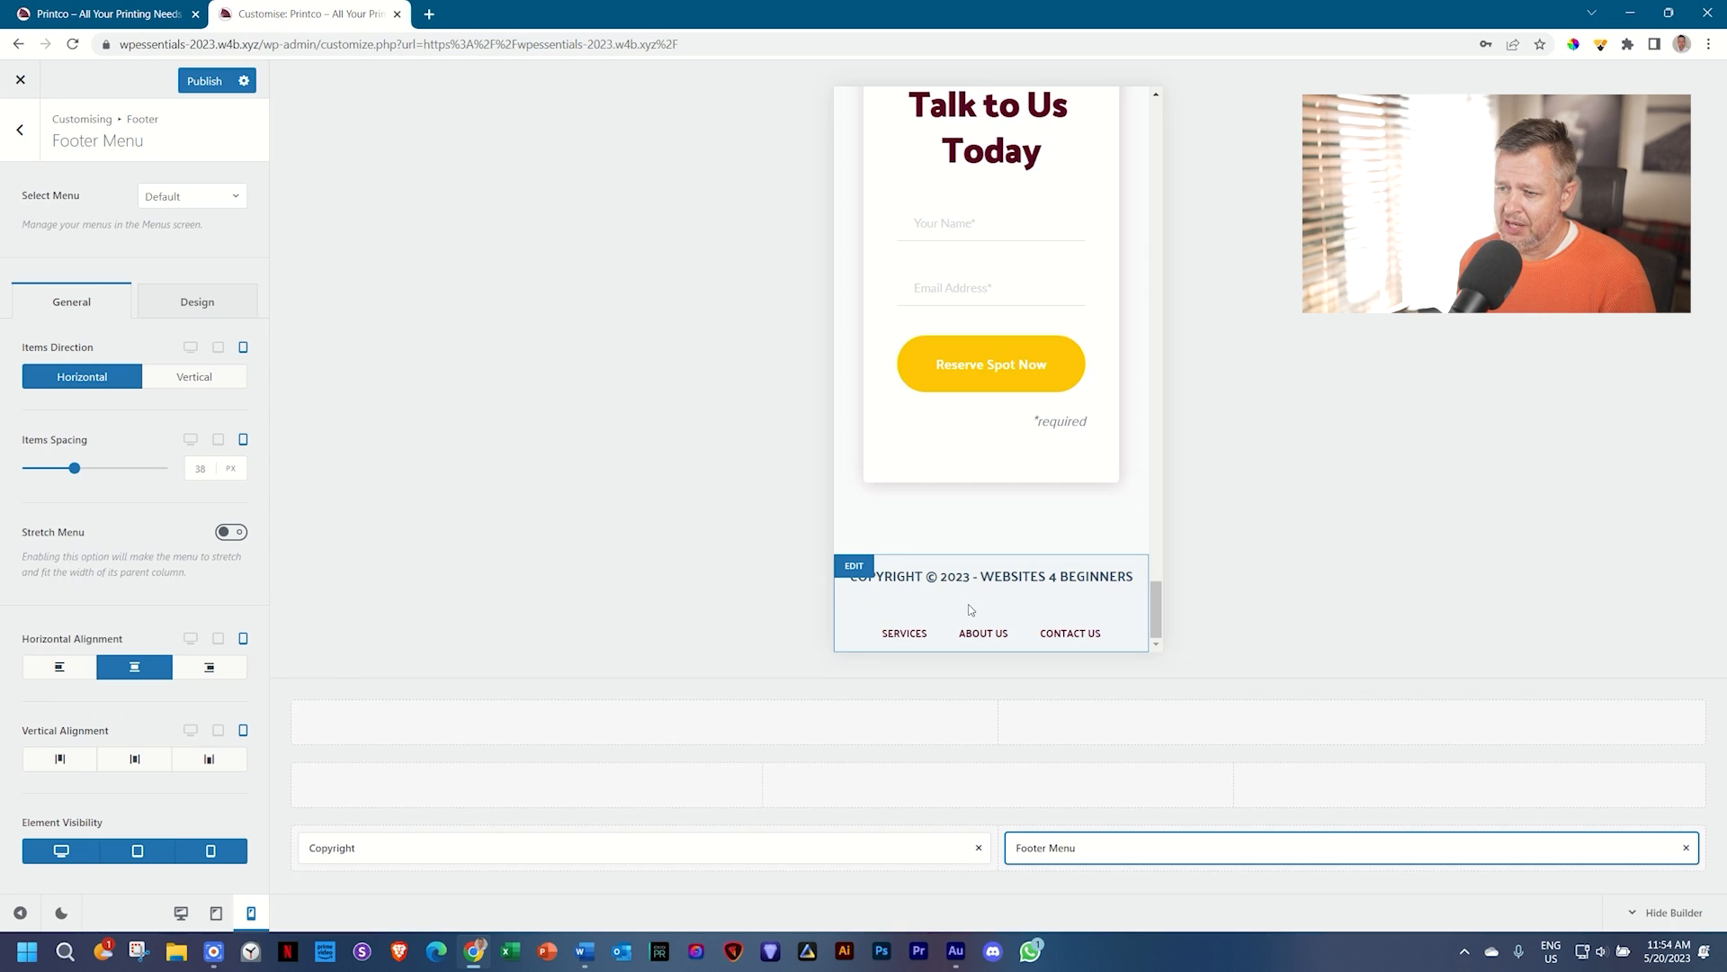
pyautogui.click(855, 569)
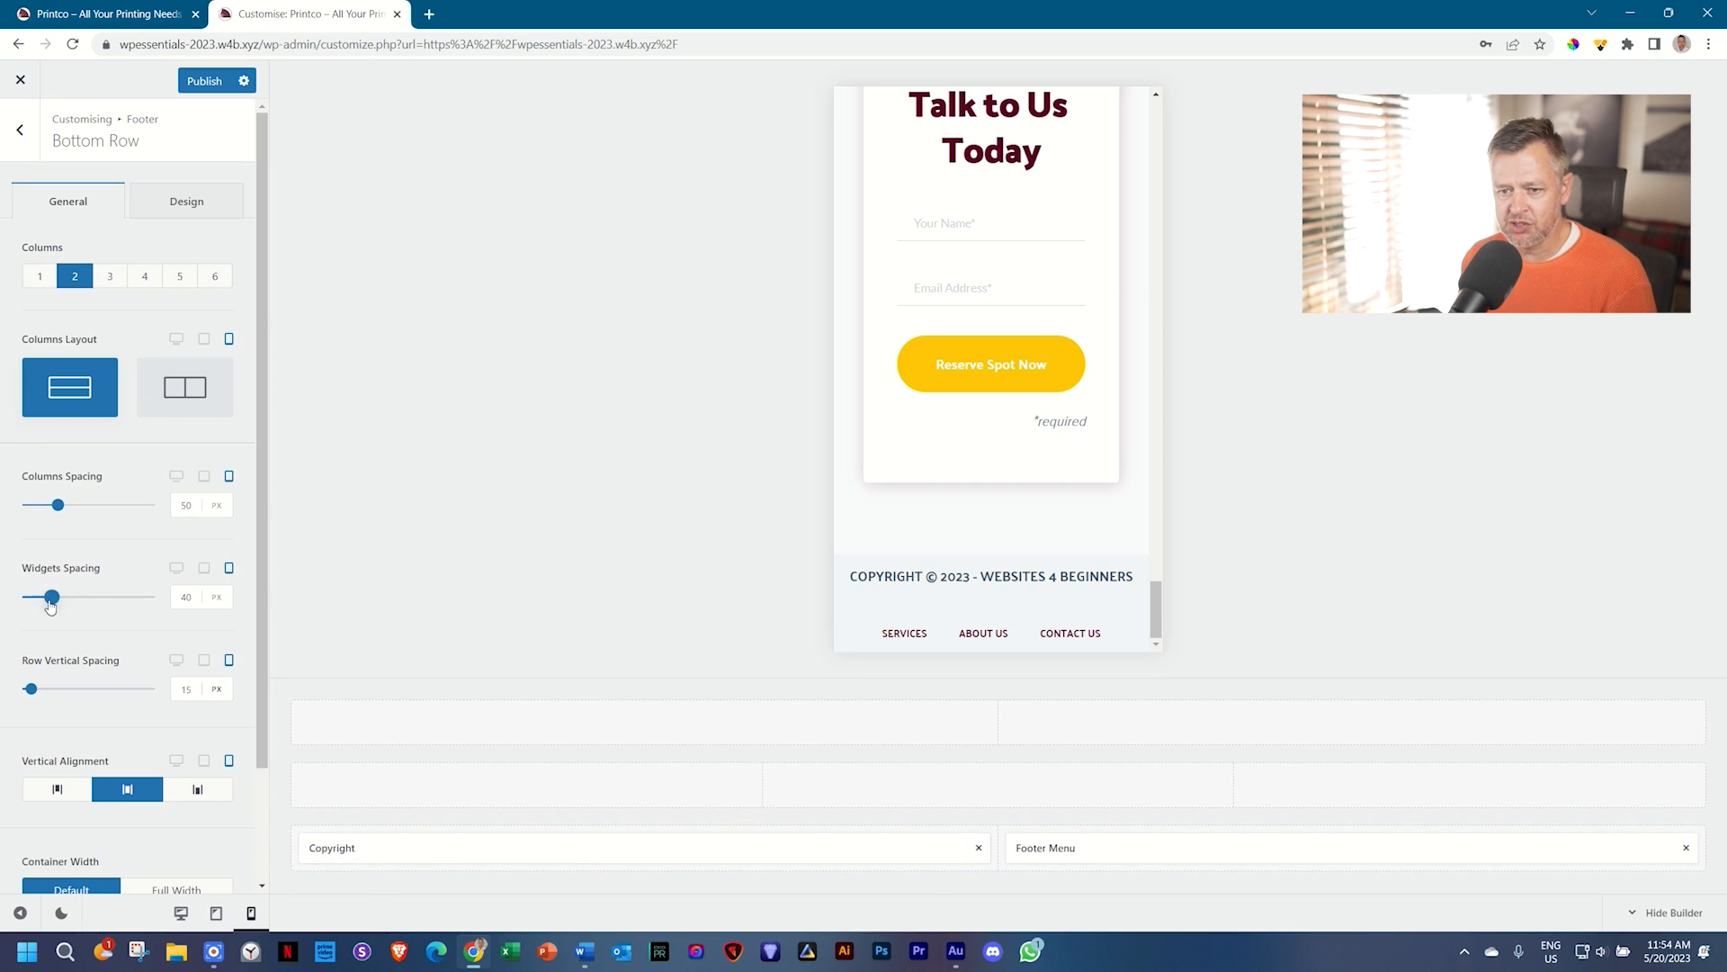
# Step: Set Bottom Row widget spacing to 38 px and column spacing to 25 px, publish, and exit
pyautogui.moveTo(51, 604); pyautogui.dragTo(39, 598)
pyautogui.moveTo(58, 506); pyautogui.dragTo(28, 509)
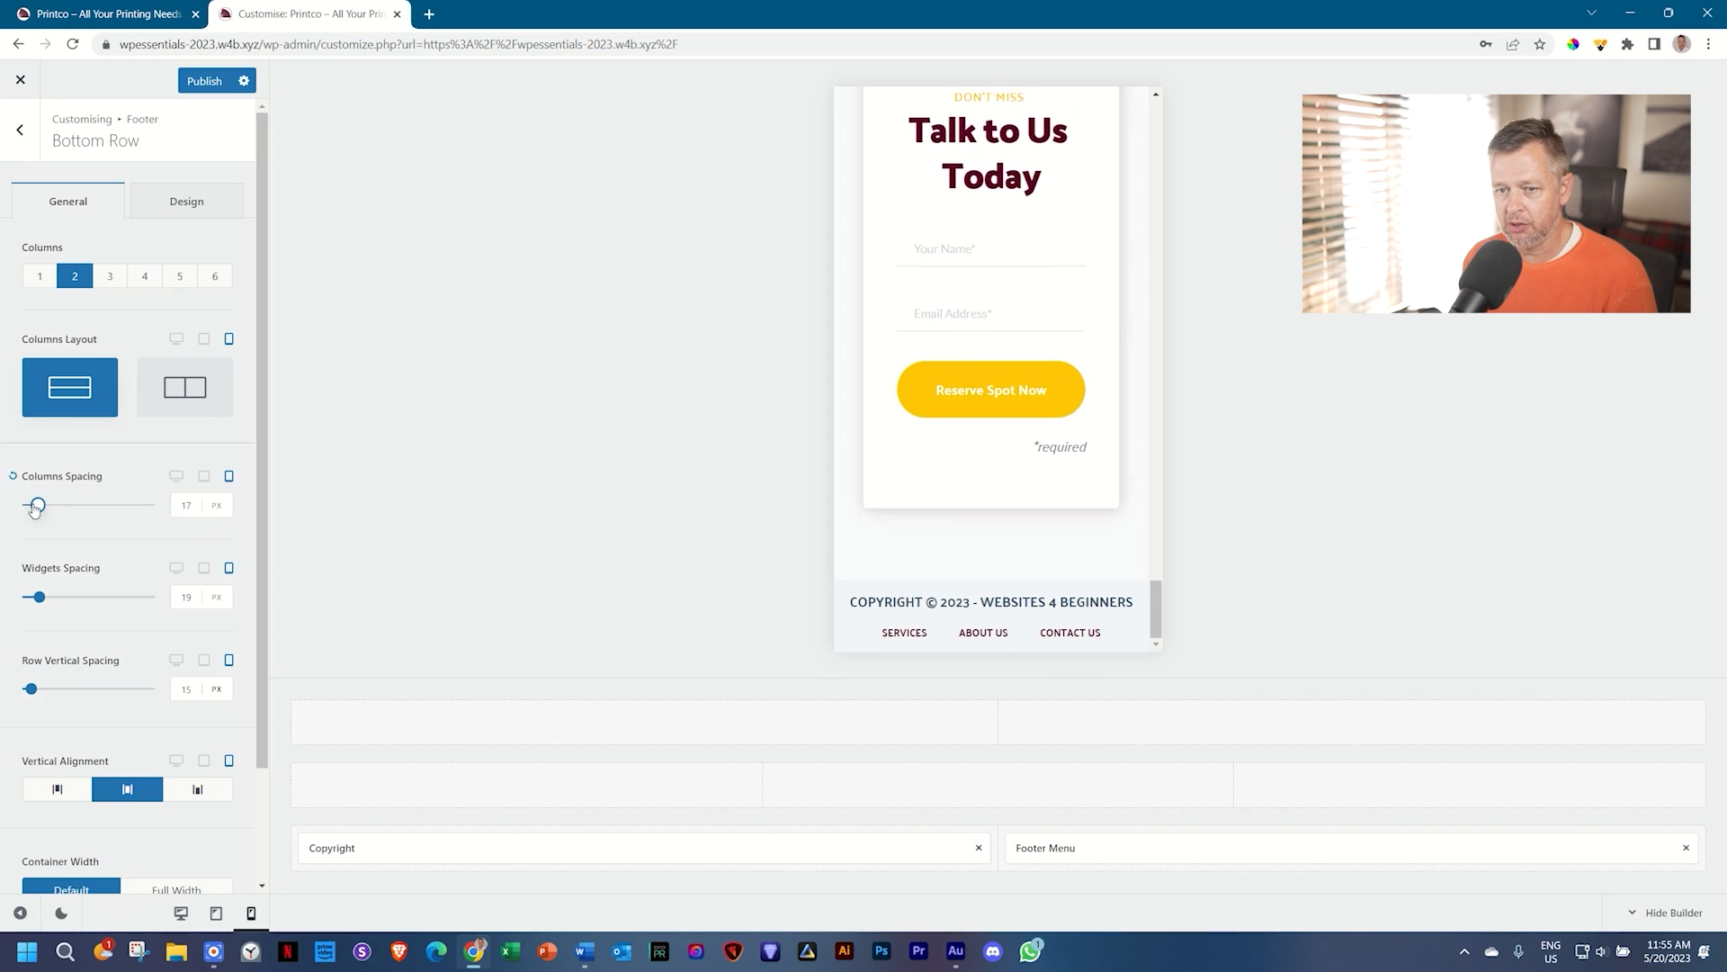
pyautogui.moveTo(44, 607); pyautogui.dragTo(50, 598)
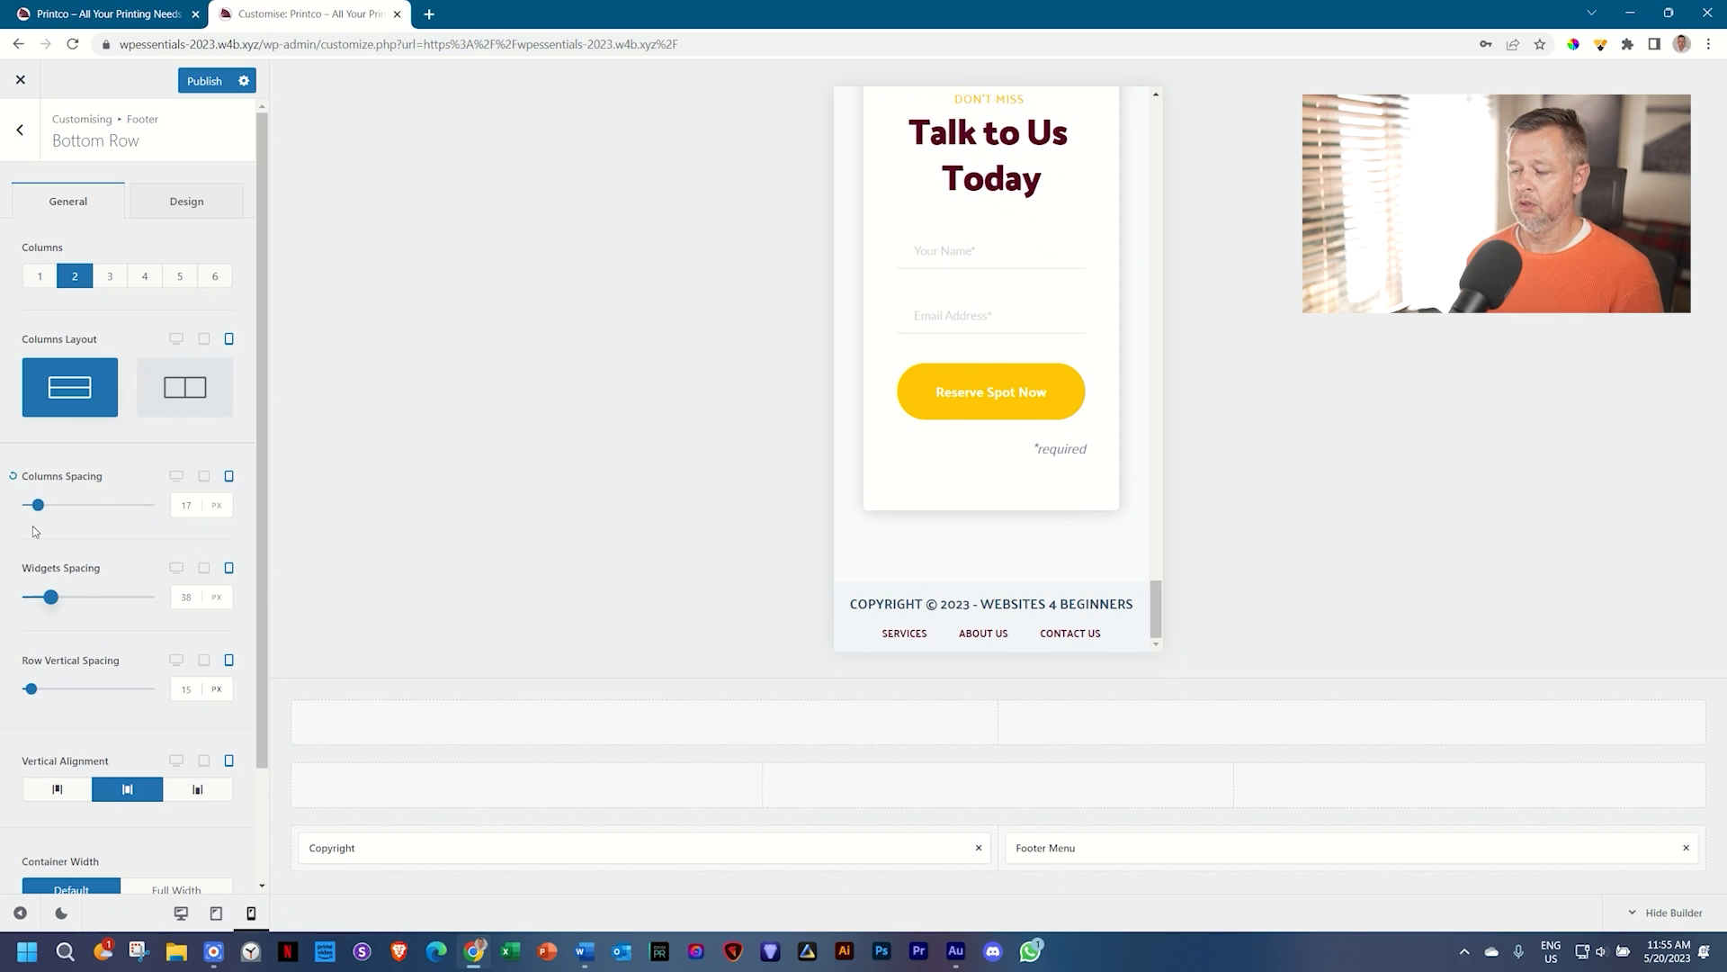
pyautogui.moveTo(37, 510); pyautogui.dragTo(37, 515)
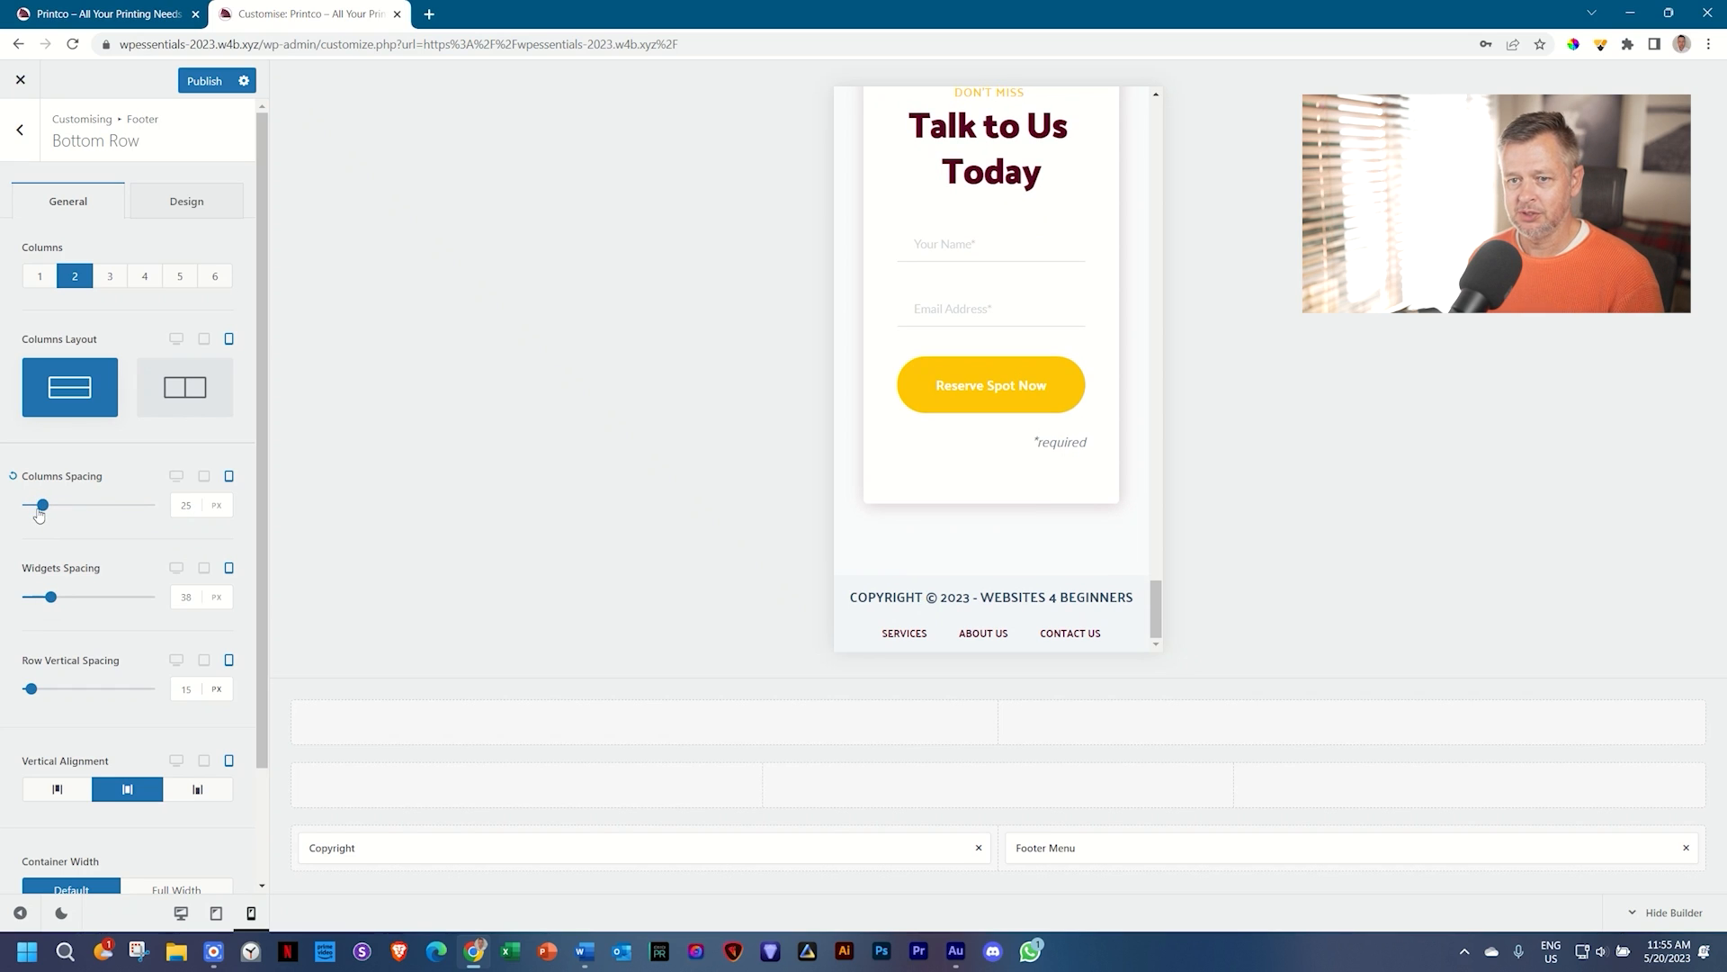
pyautogui.scroll(-2, 70, 554)
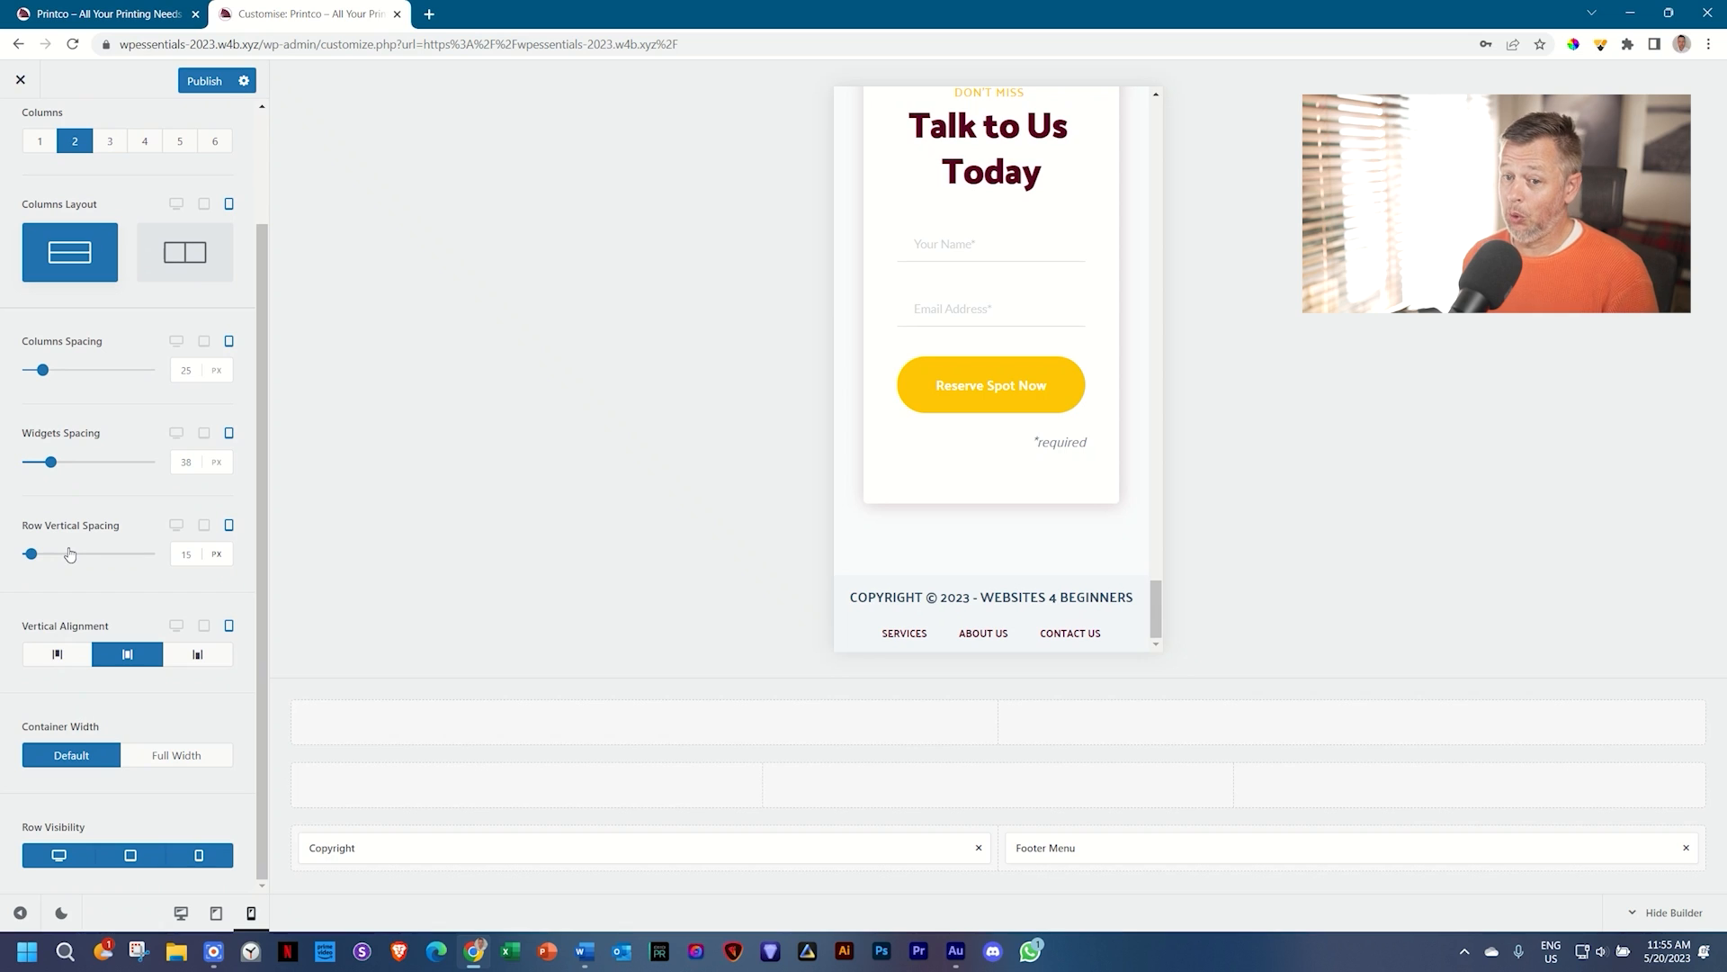
pyautogui.scroll(2, 70, 554)
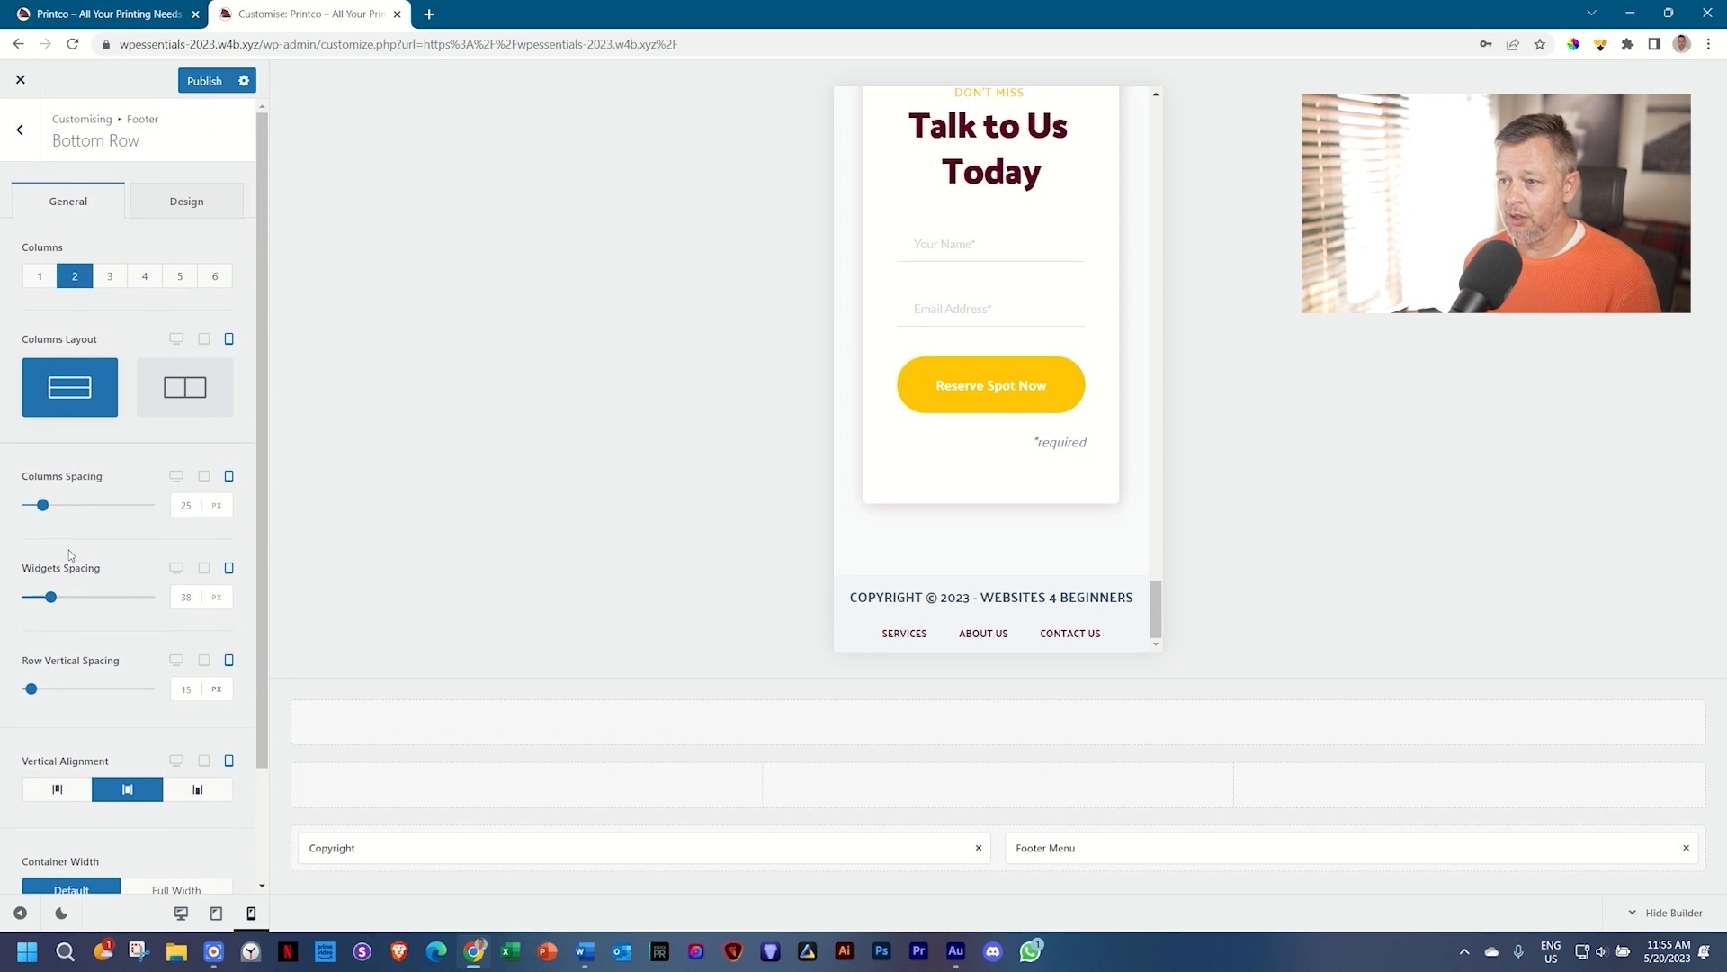
pyautogui.scroll(10, 1035, 360)
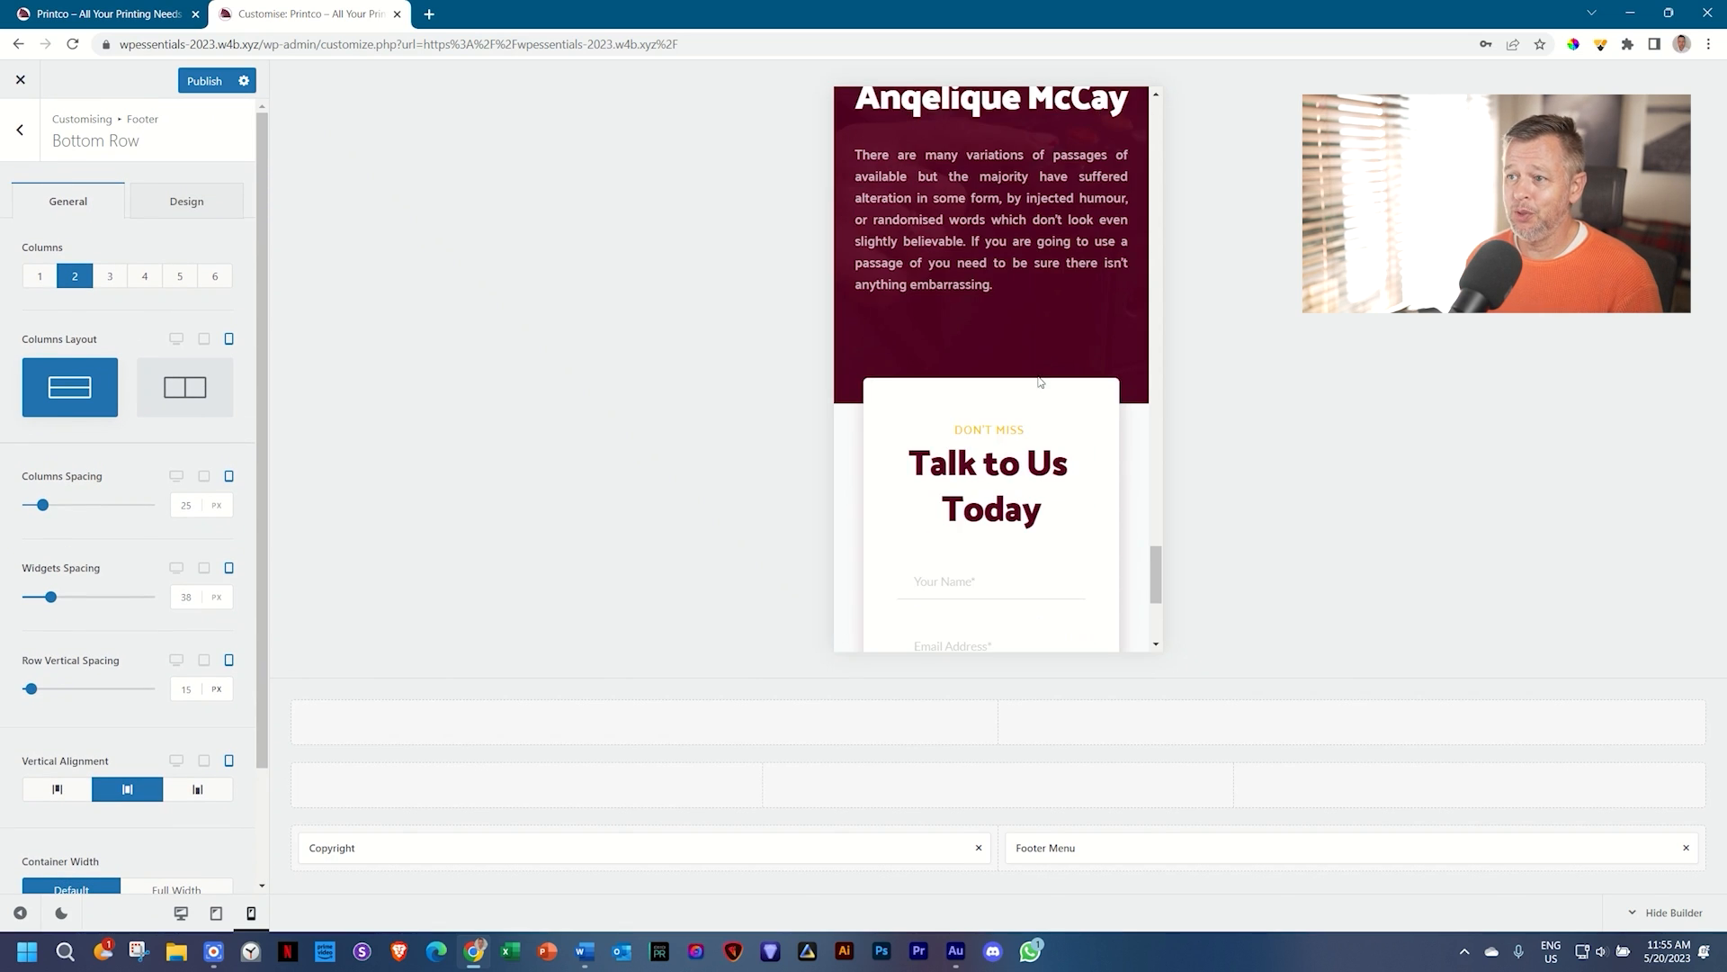
pyautogui.scroll(-5, 1038, 374)
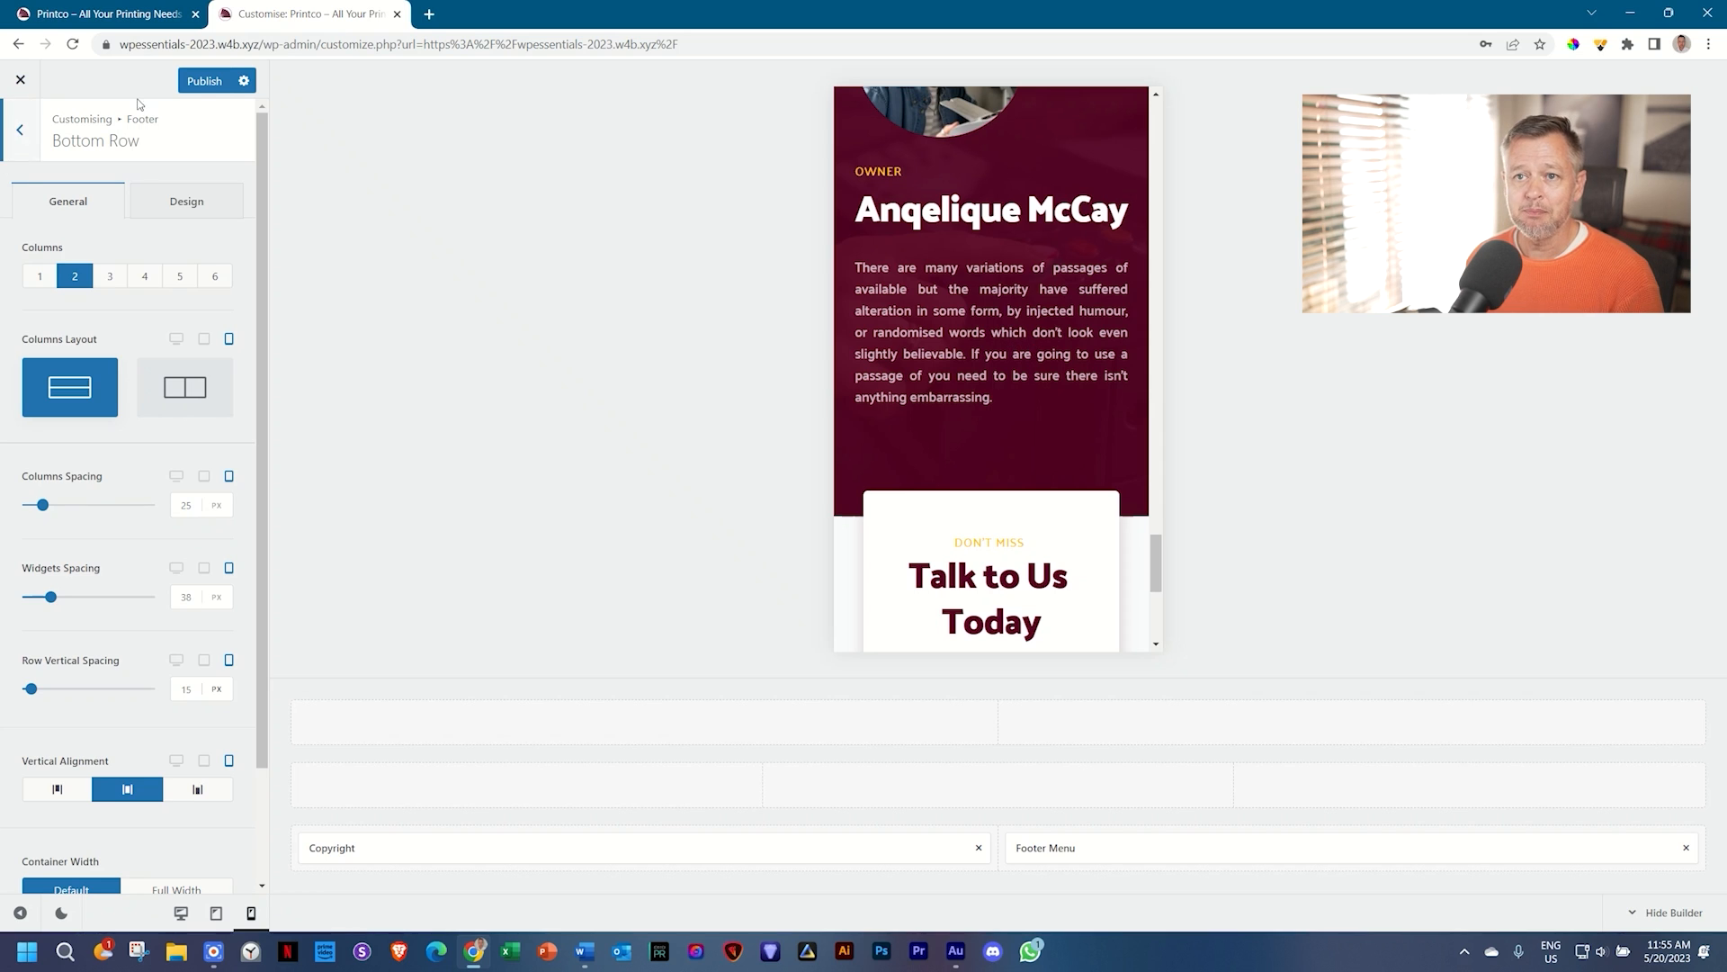
pyautogui.click(198, 86)
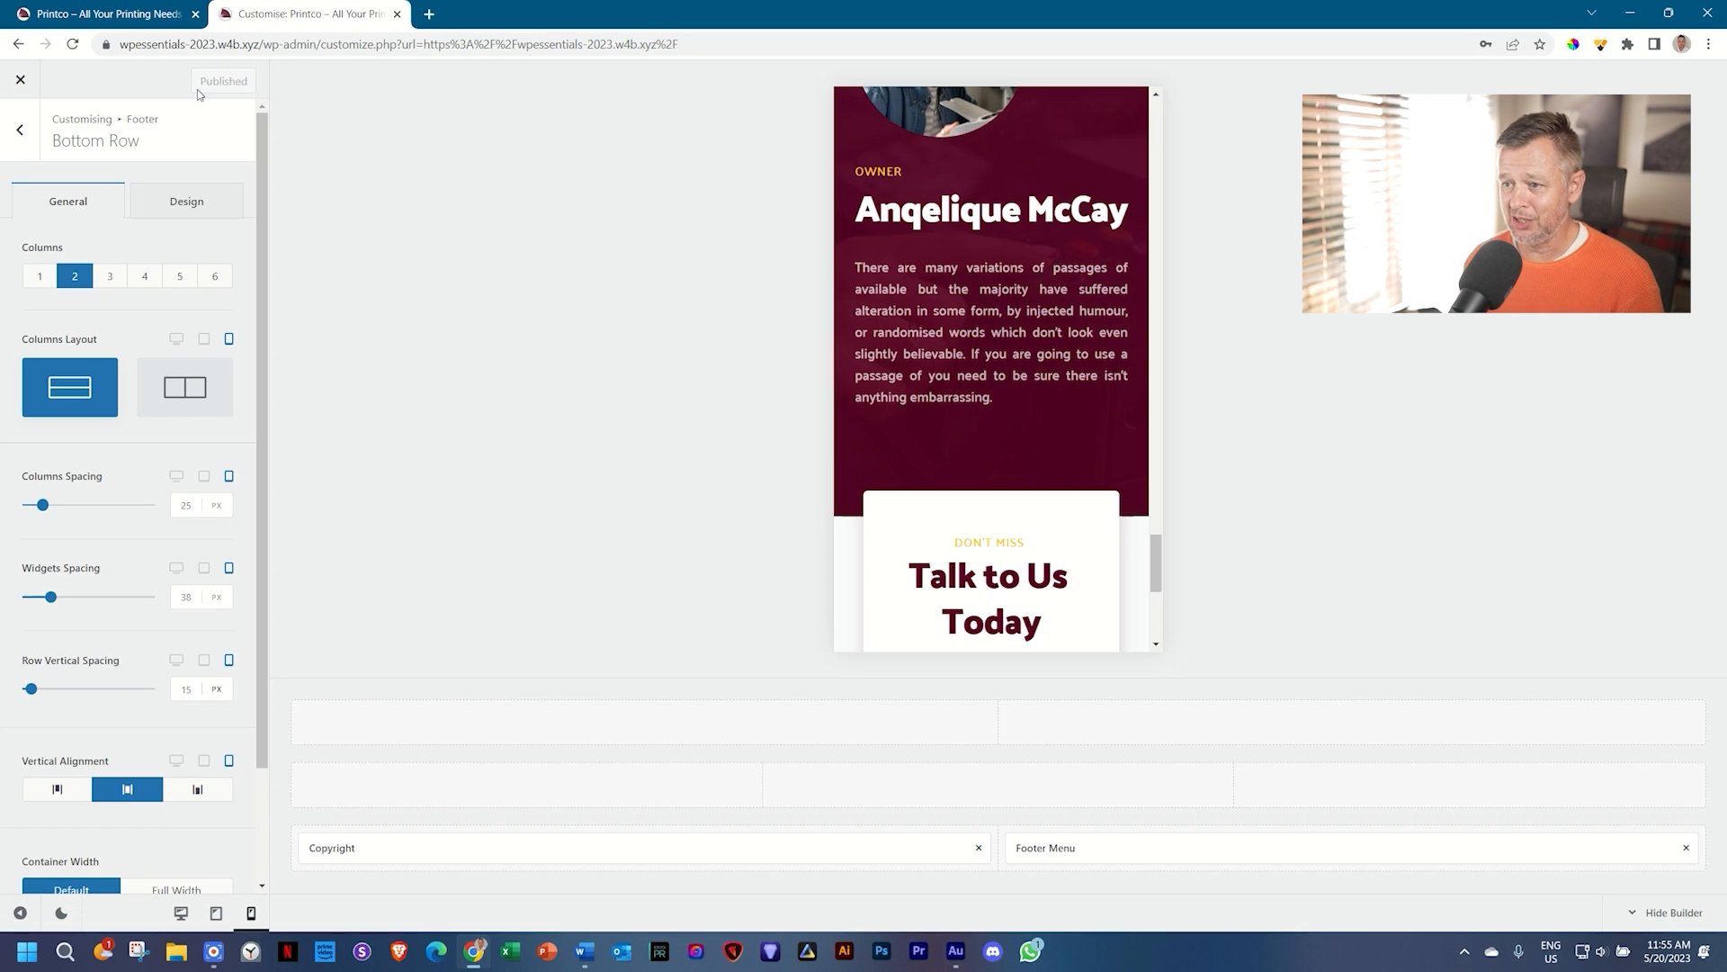
pyautogui.click(23, 80)
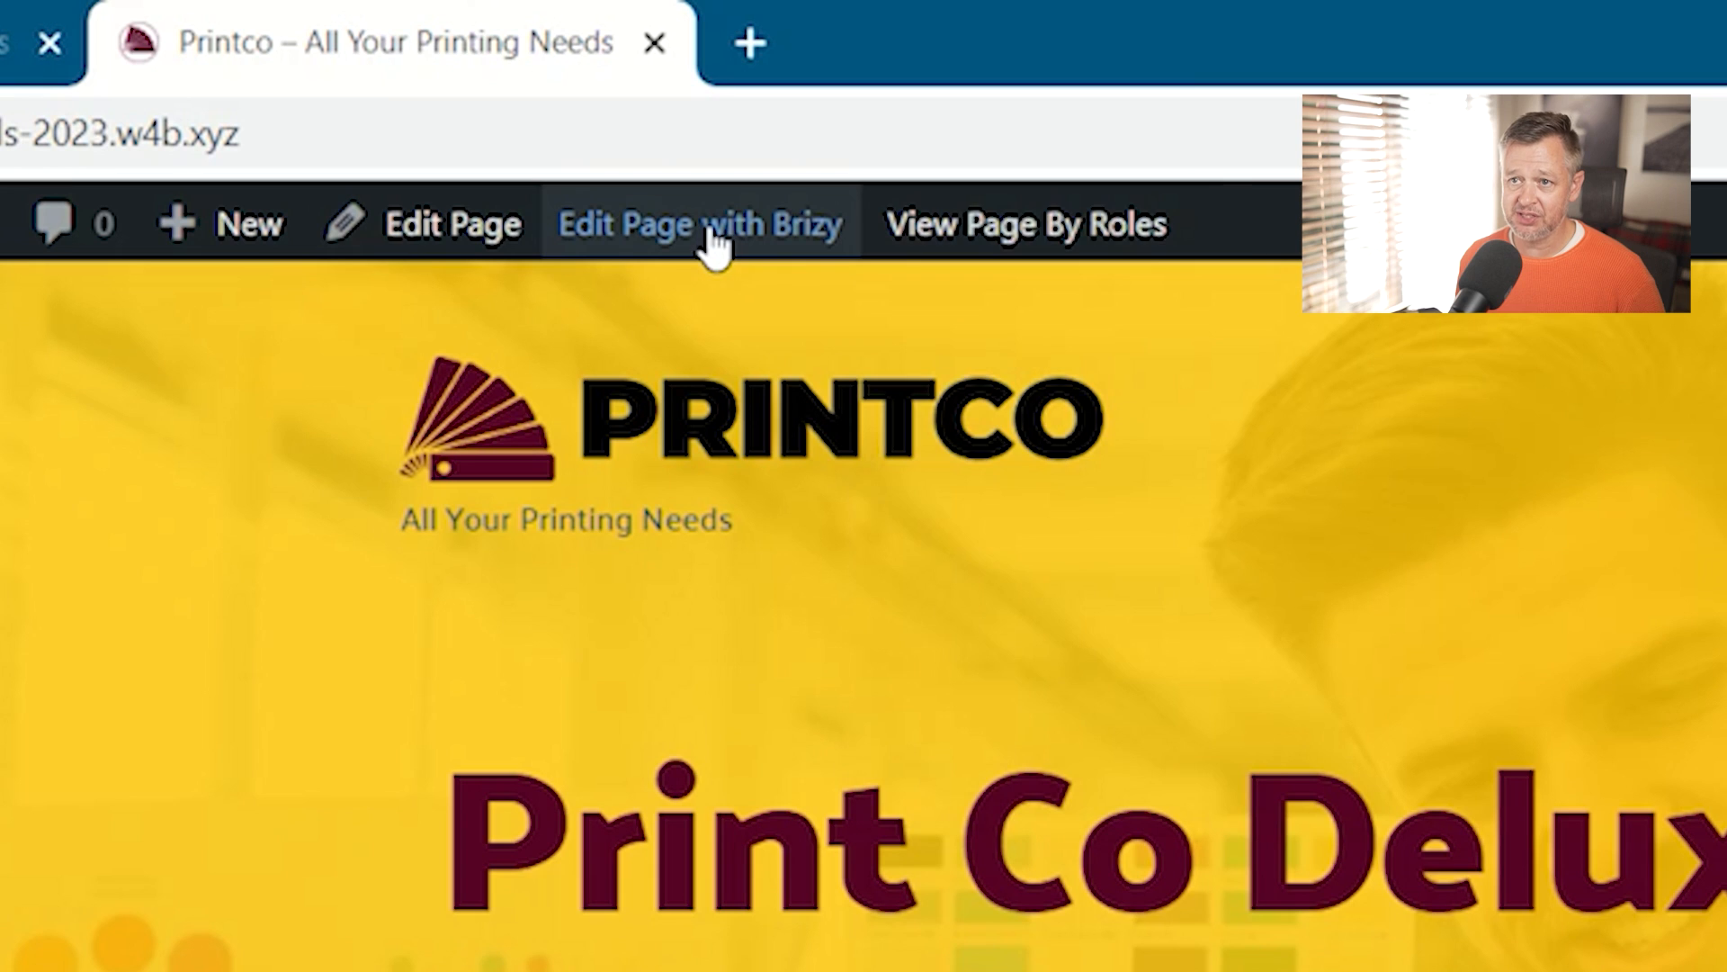
# Step: Open the Printco home page with 'Edit Page with Brizy' from the admin bar
pyautogui.click(716, 242)
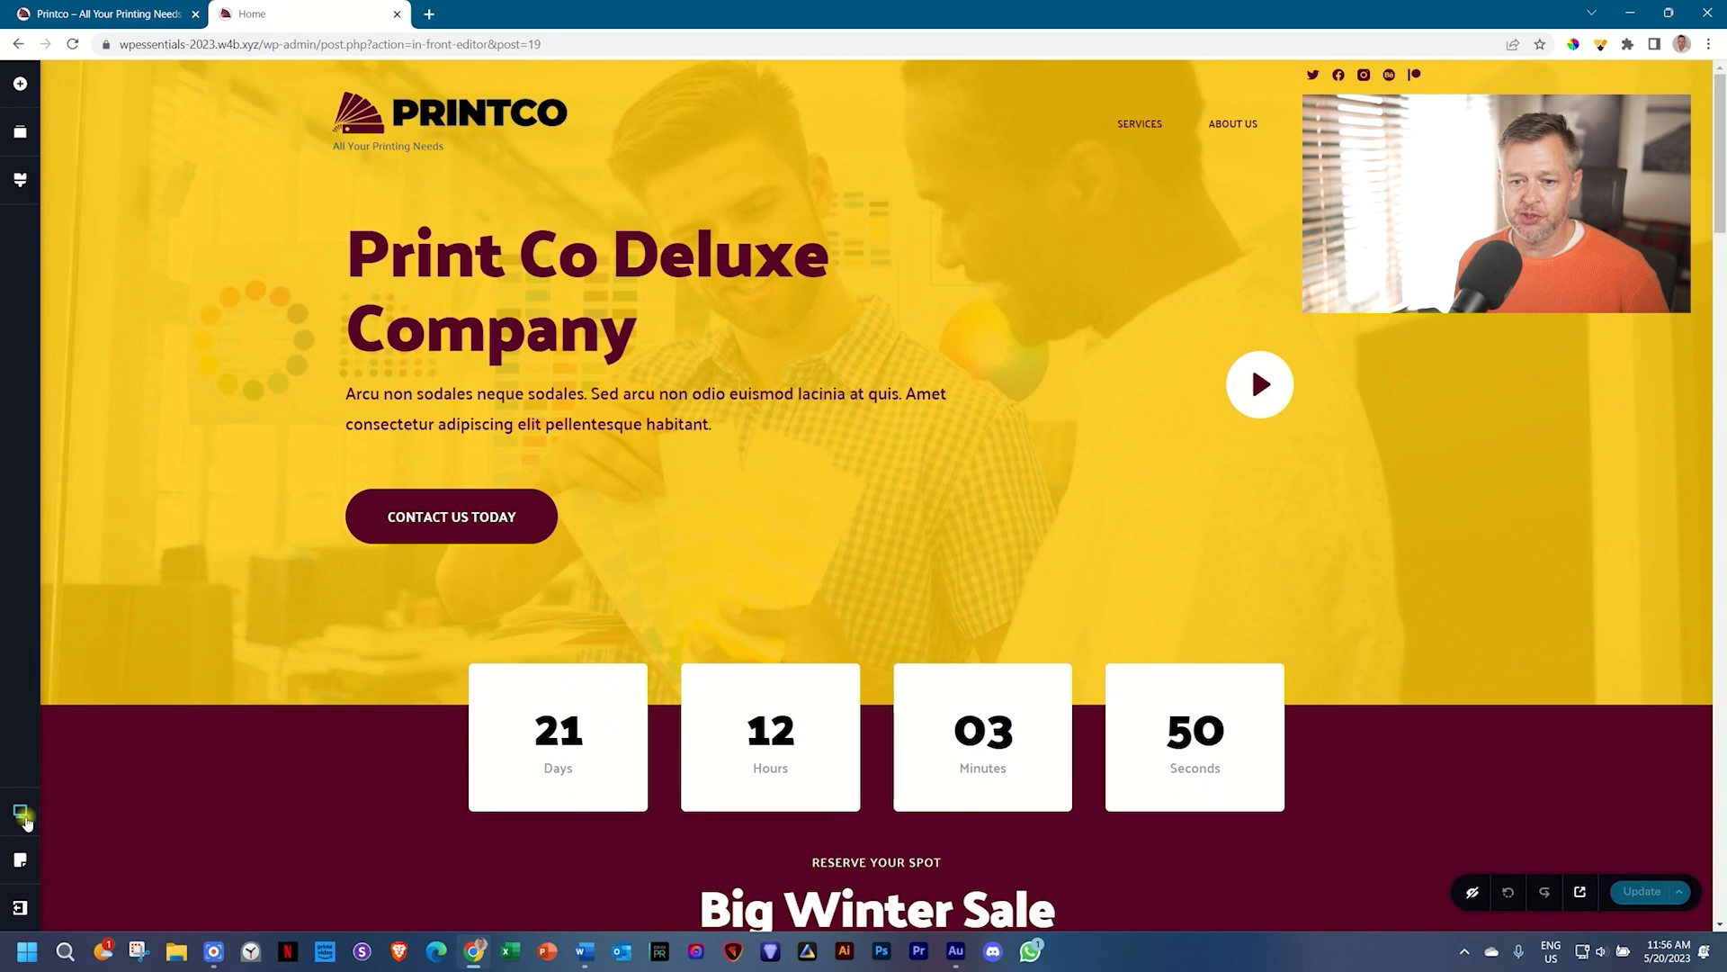
# Step: In the mobile layout, change the owner's bio paragraph from justified to left-aligned
pyautogui.click(19, 811)
pyautogui.click(90, 852)
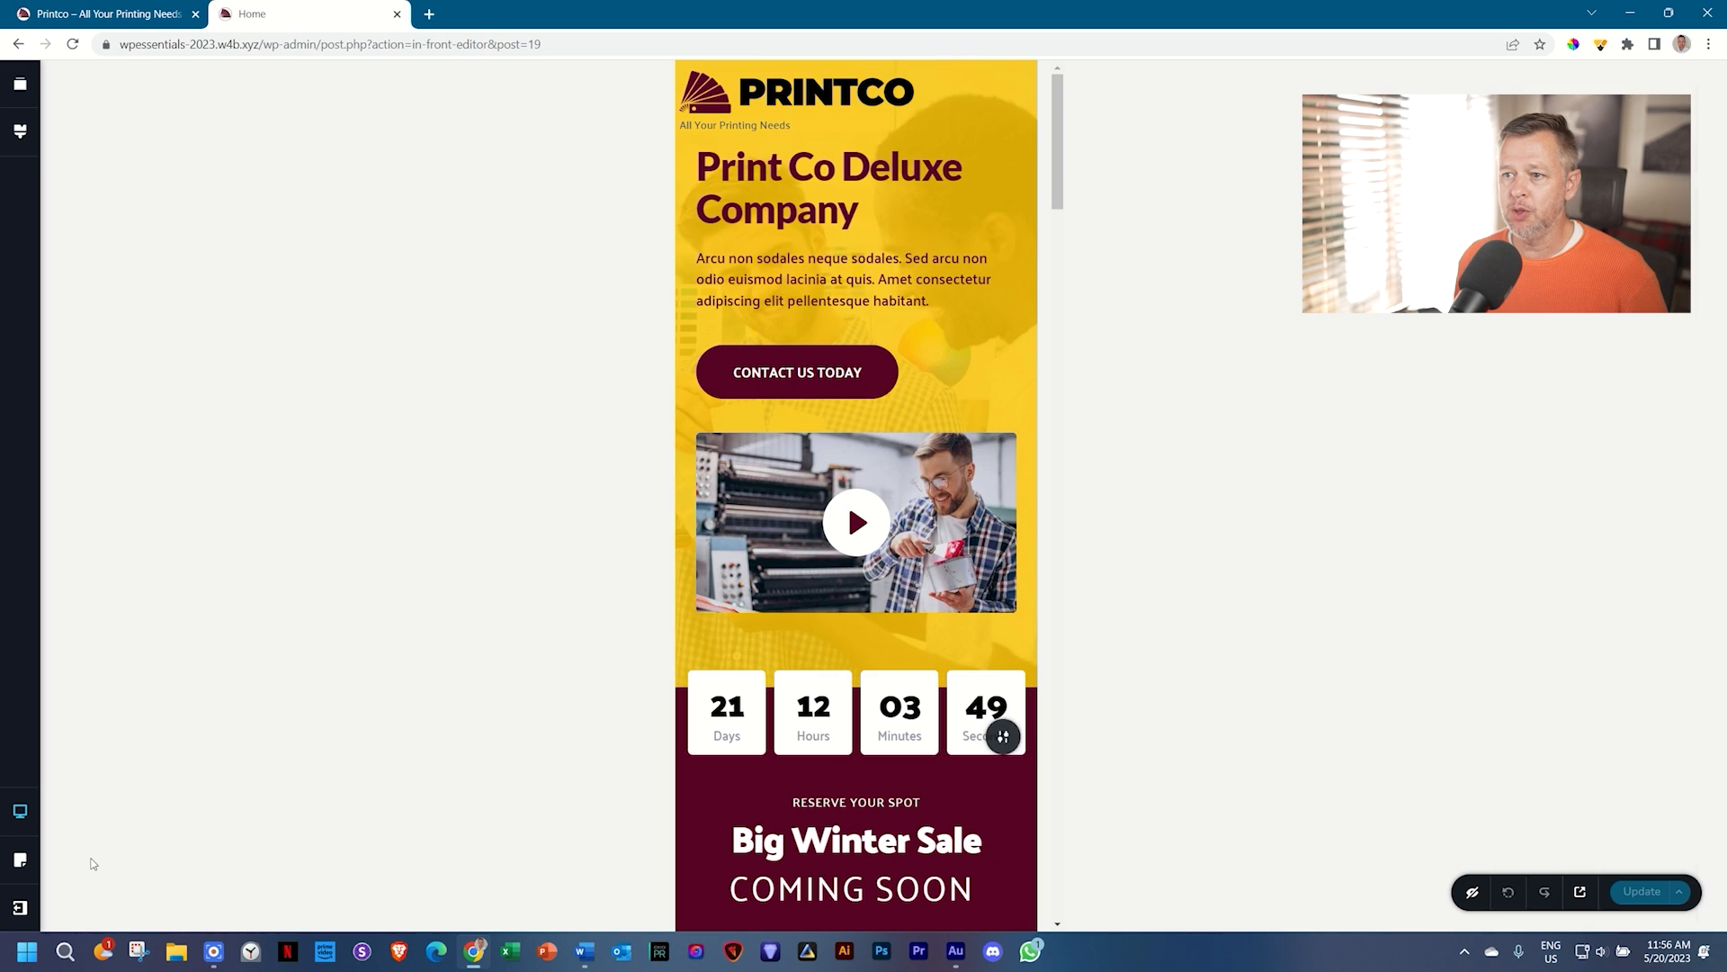
pyautogui.scroll(-2, 804, 274)
pyautogui.scroll(-15, 804, 273)
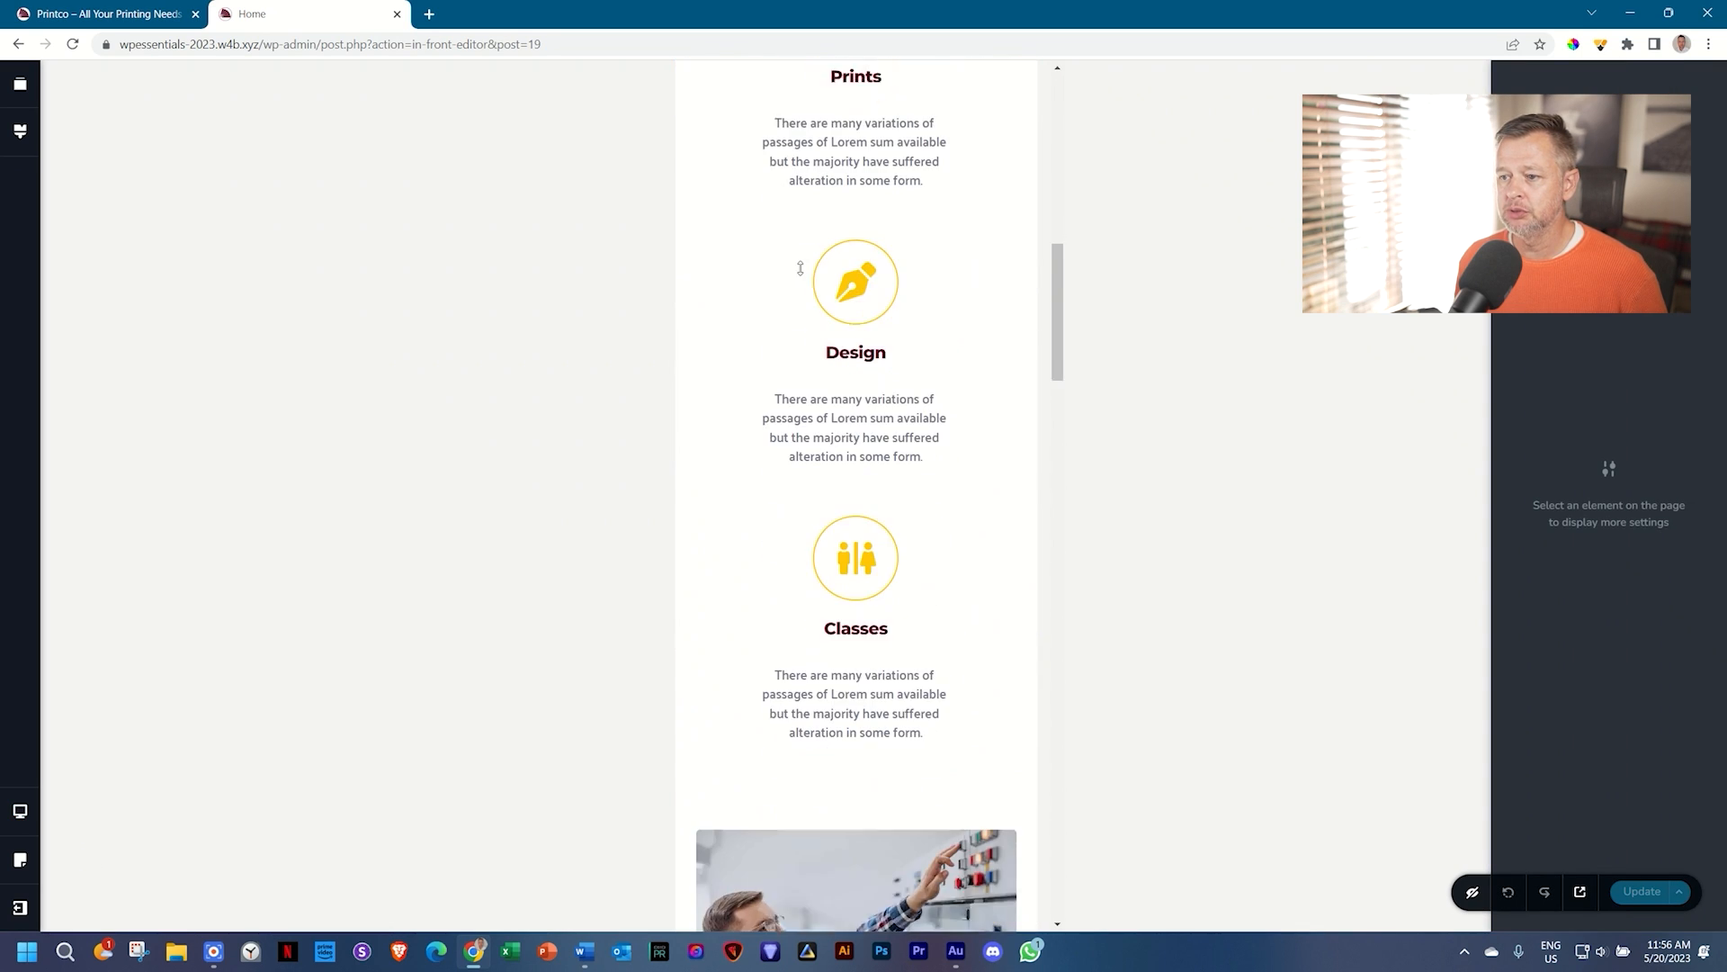
pyautogui.scroll(-12, 804, 273)
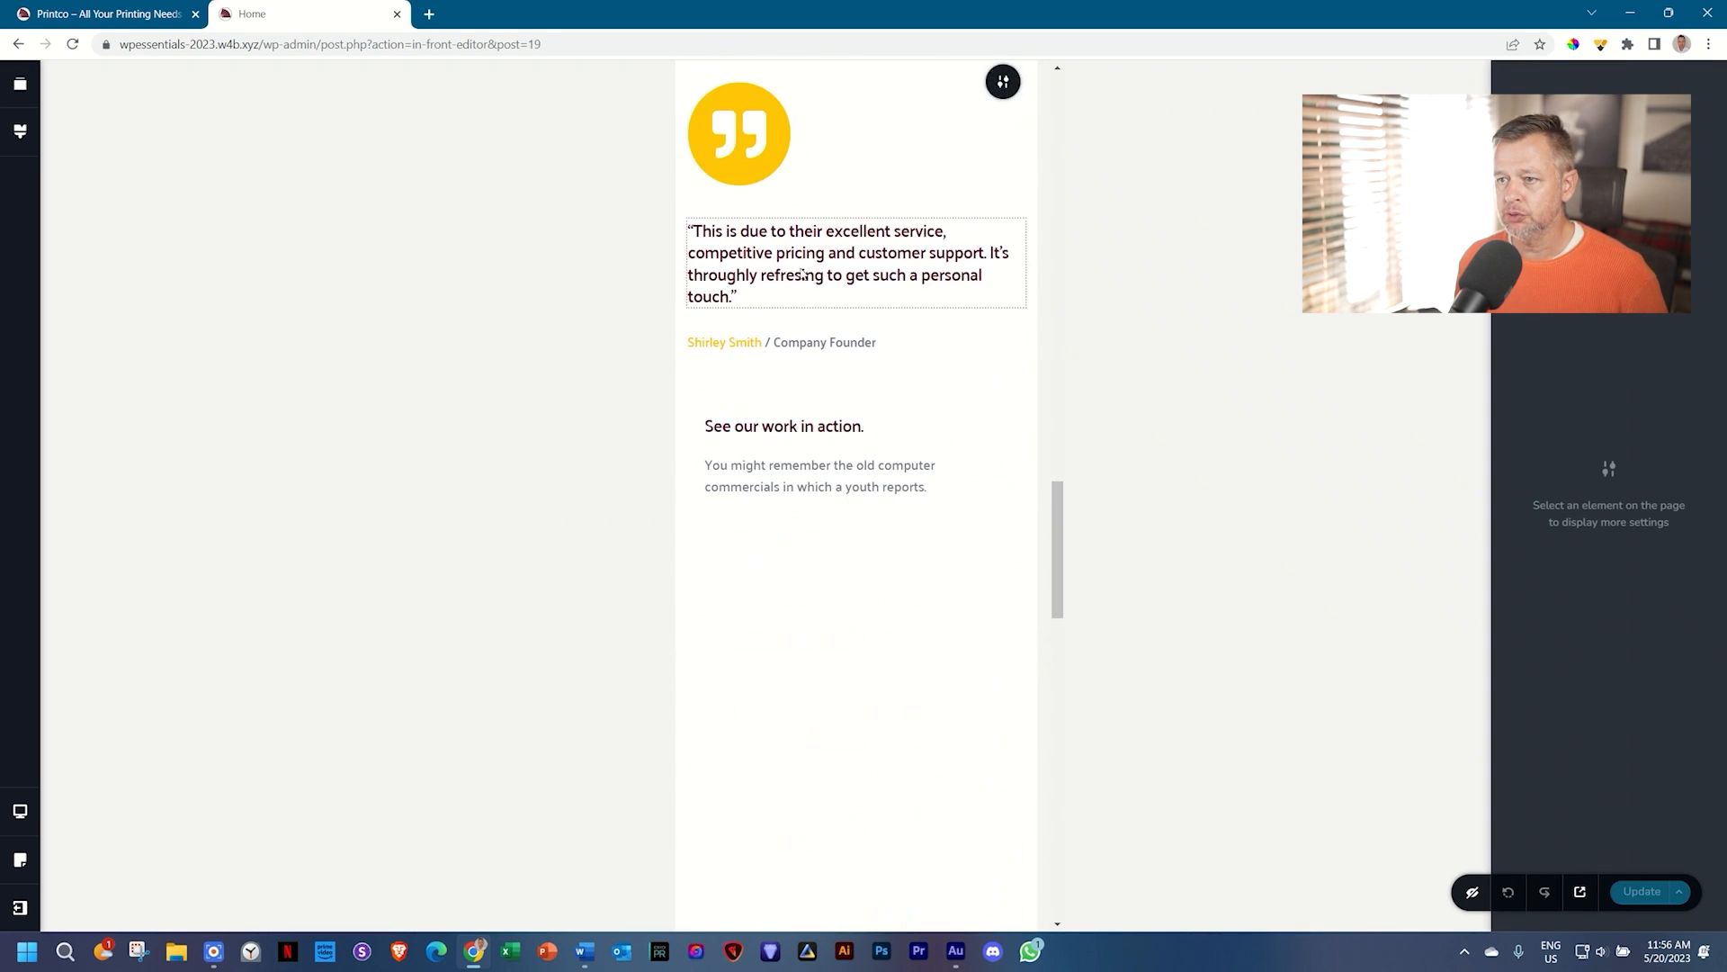
pyautogui.scroll(-8, 800, 273)
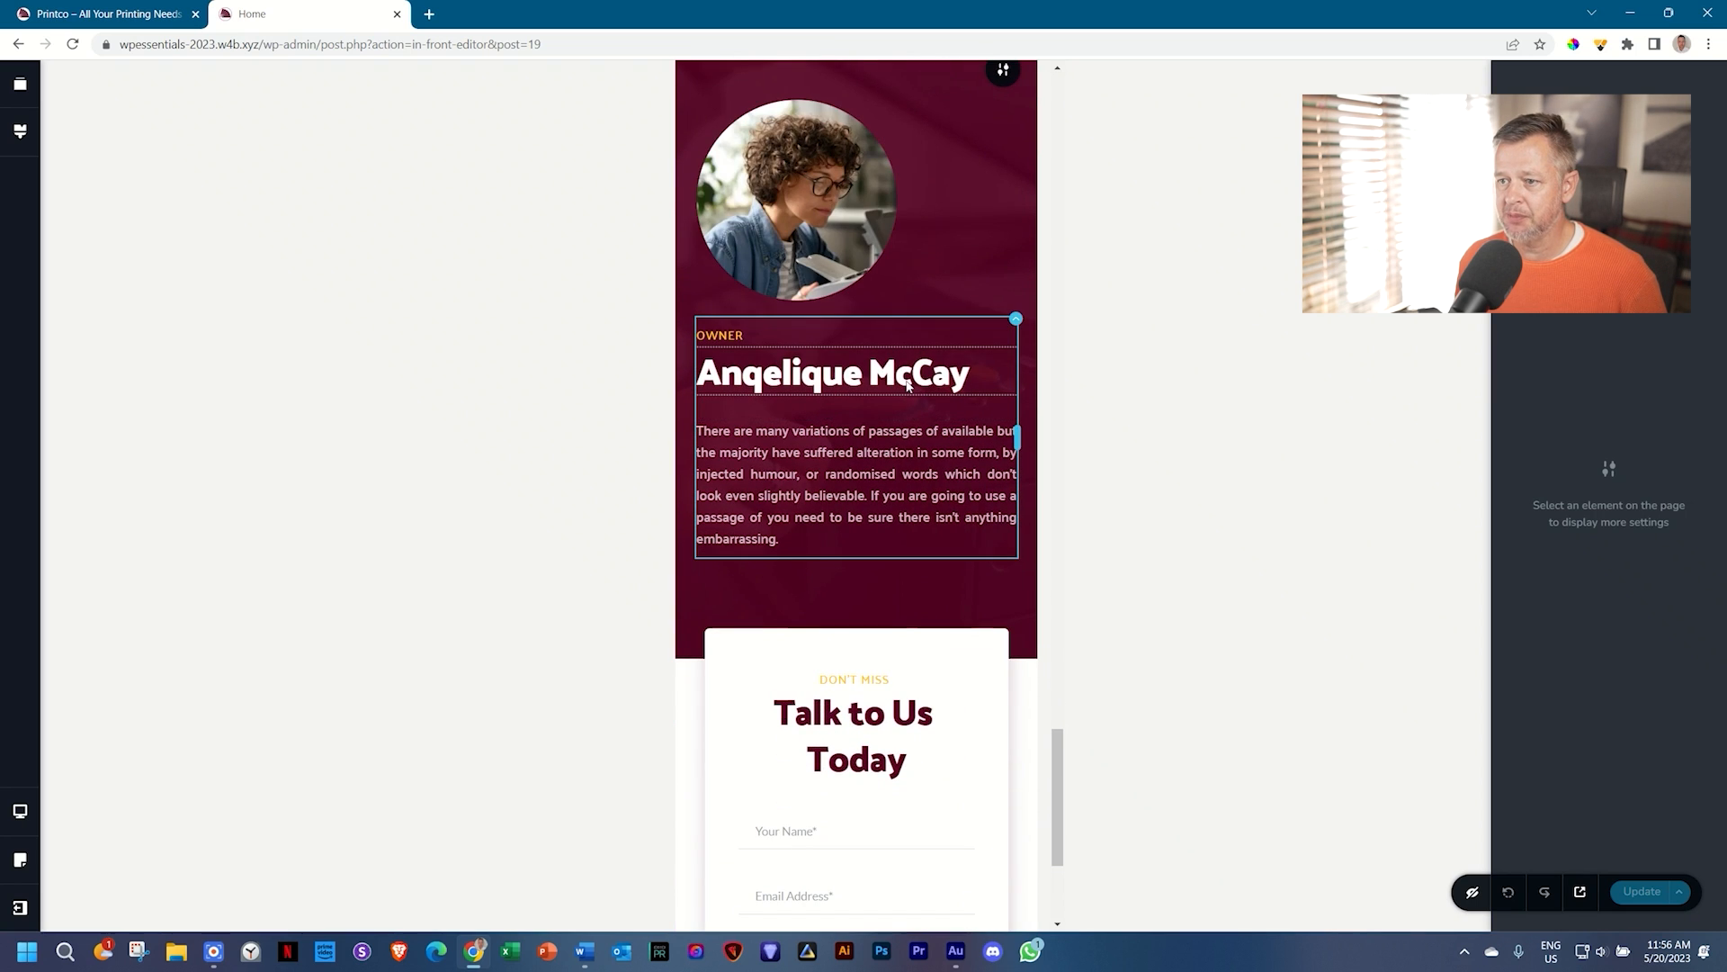
pyautogui.click(816, 466)
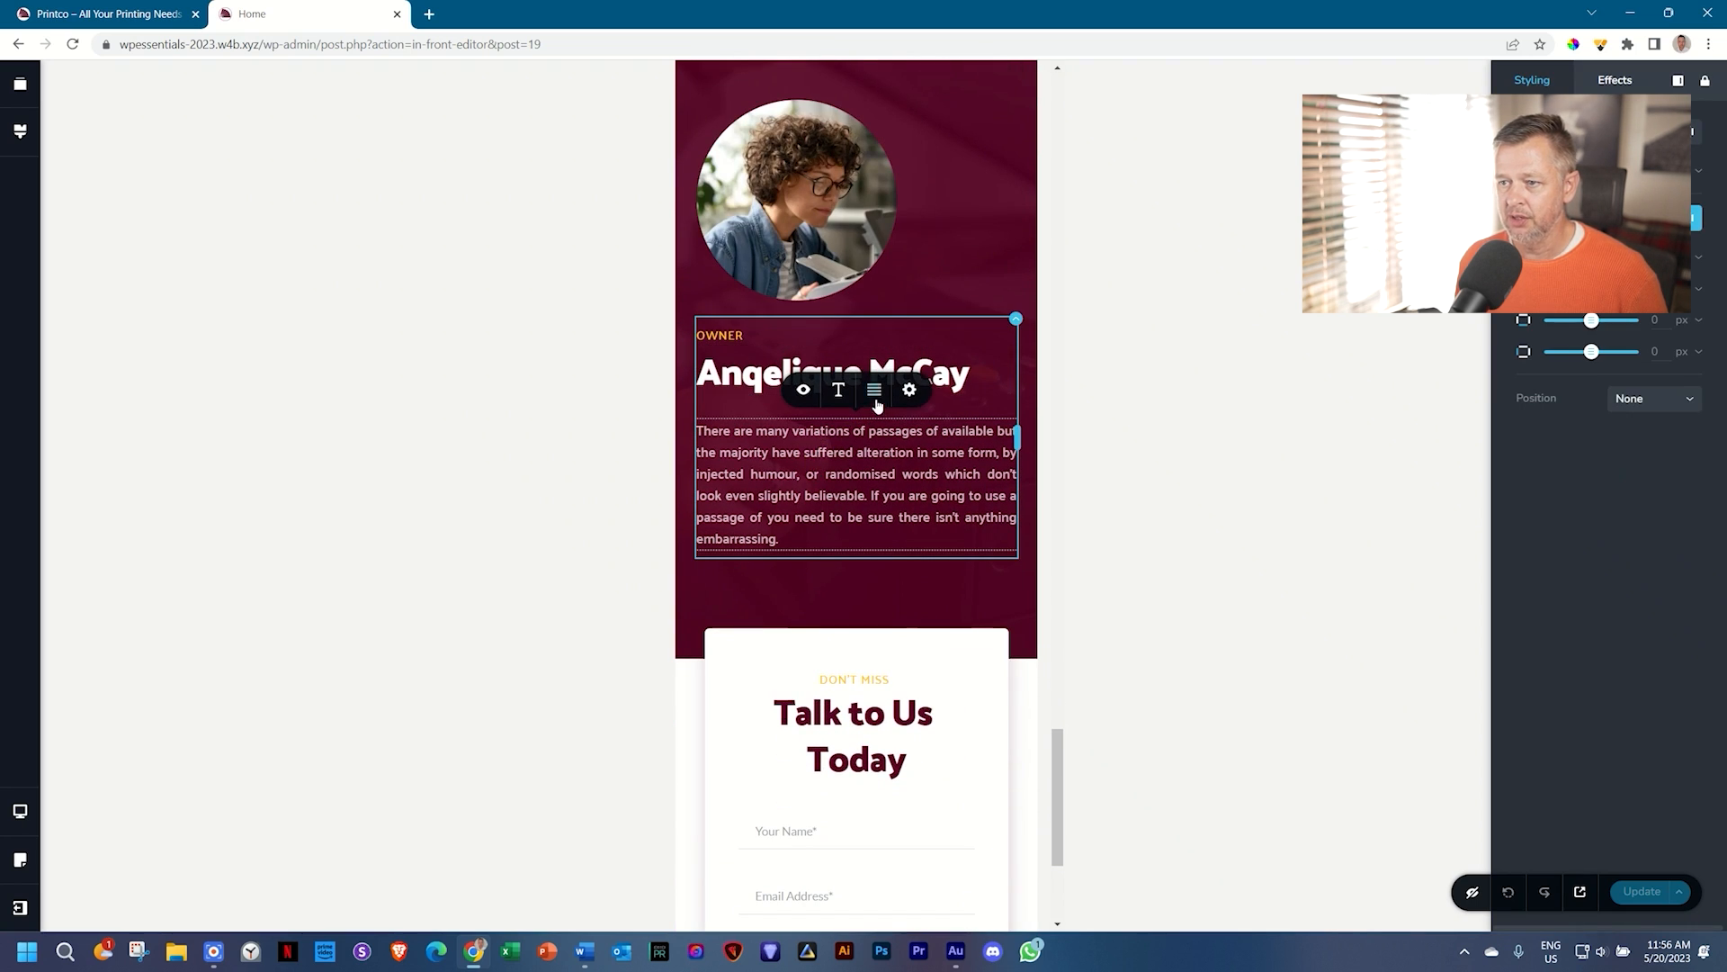
pyautogui.click(875, 390)
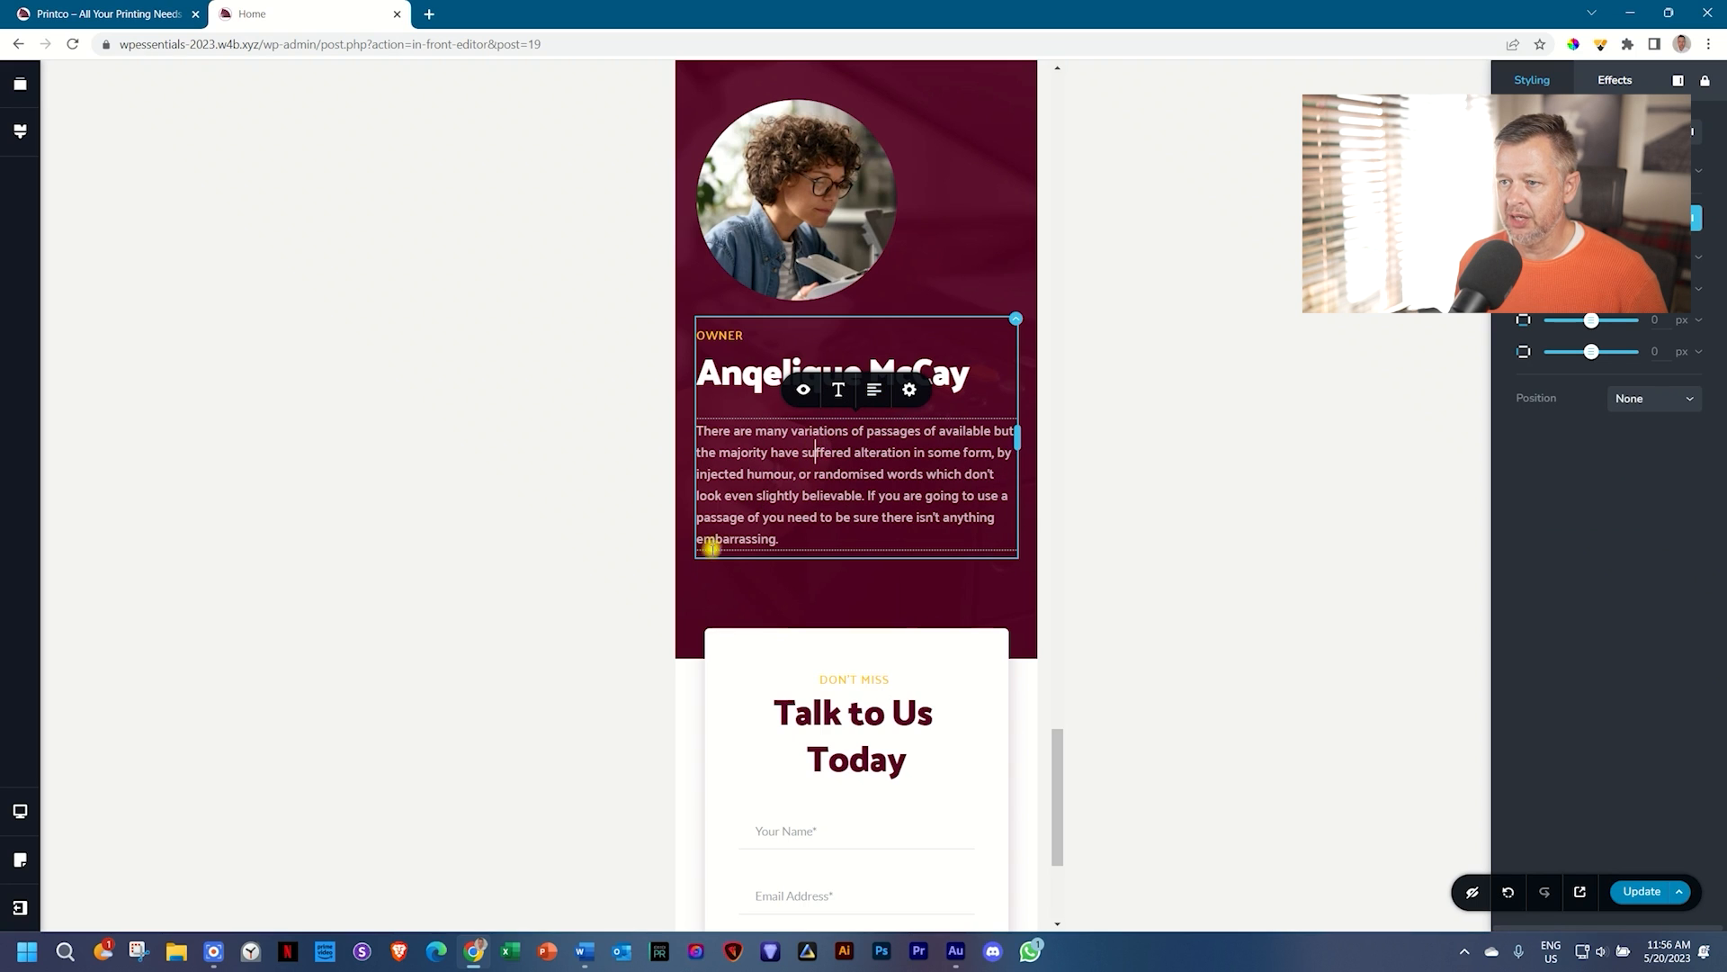
pyautogui.click(752, 610)
# Step: Save the page with Ctrl+S and return to the desktop layout
pyautogui.scroll(-3, 896, 612)
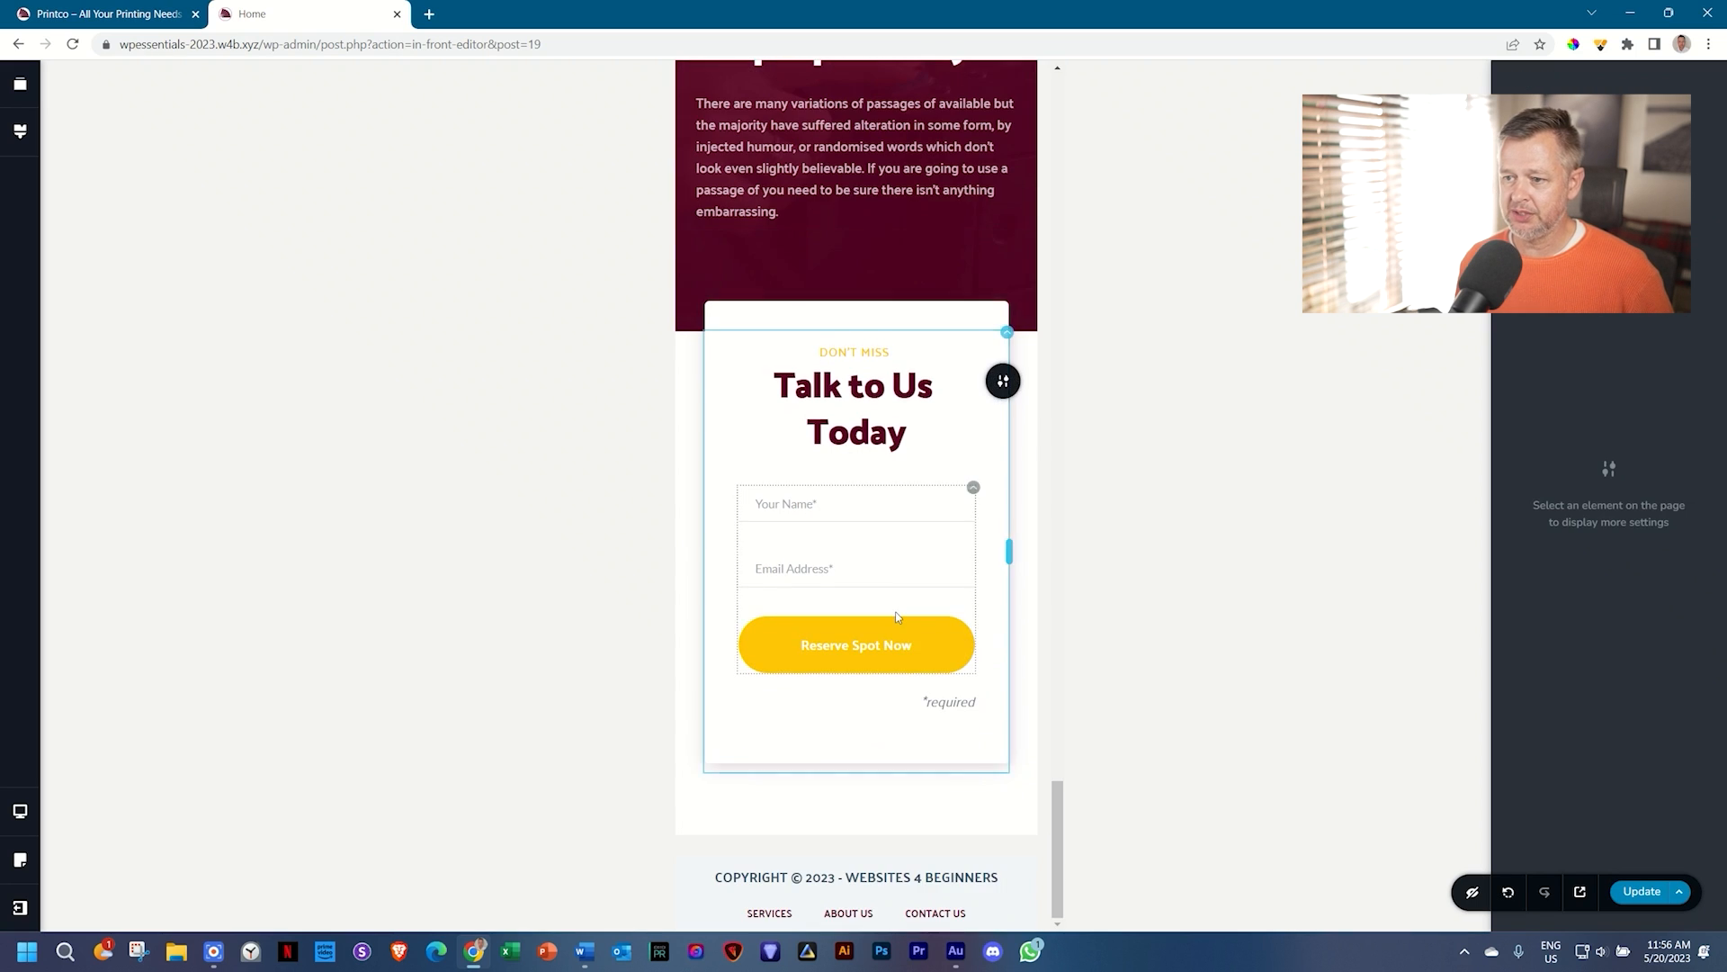
pyautogui.scroll(15, 897, 615)
pyautogui.scroll(10, 897, 617)
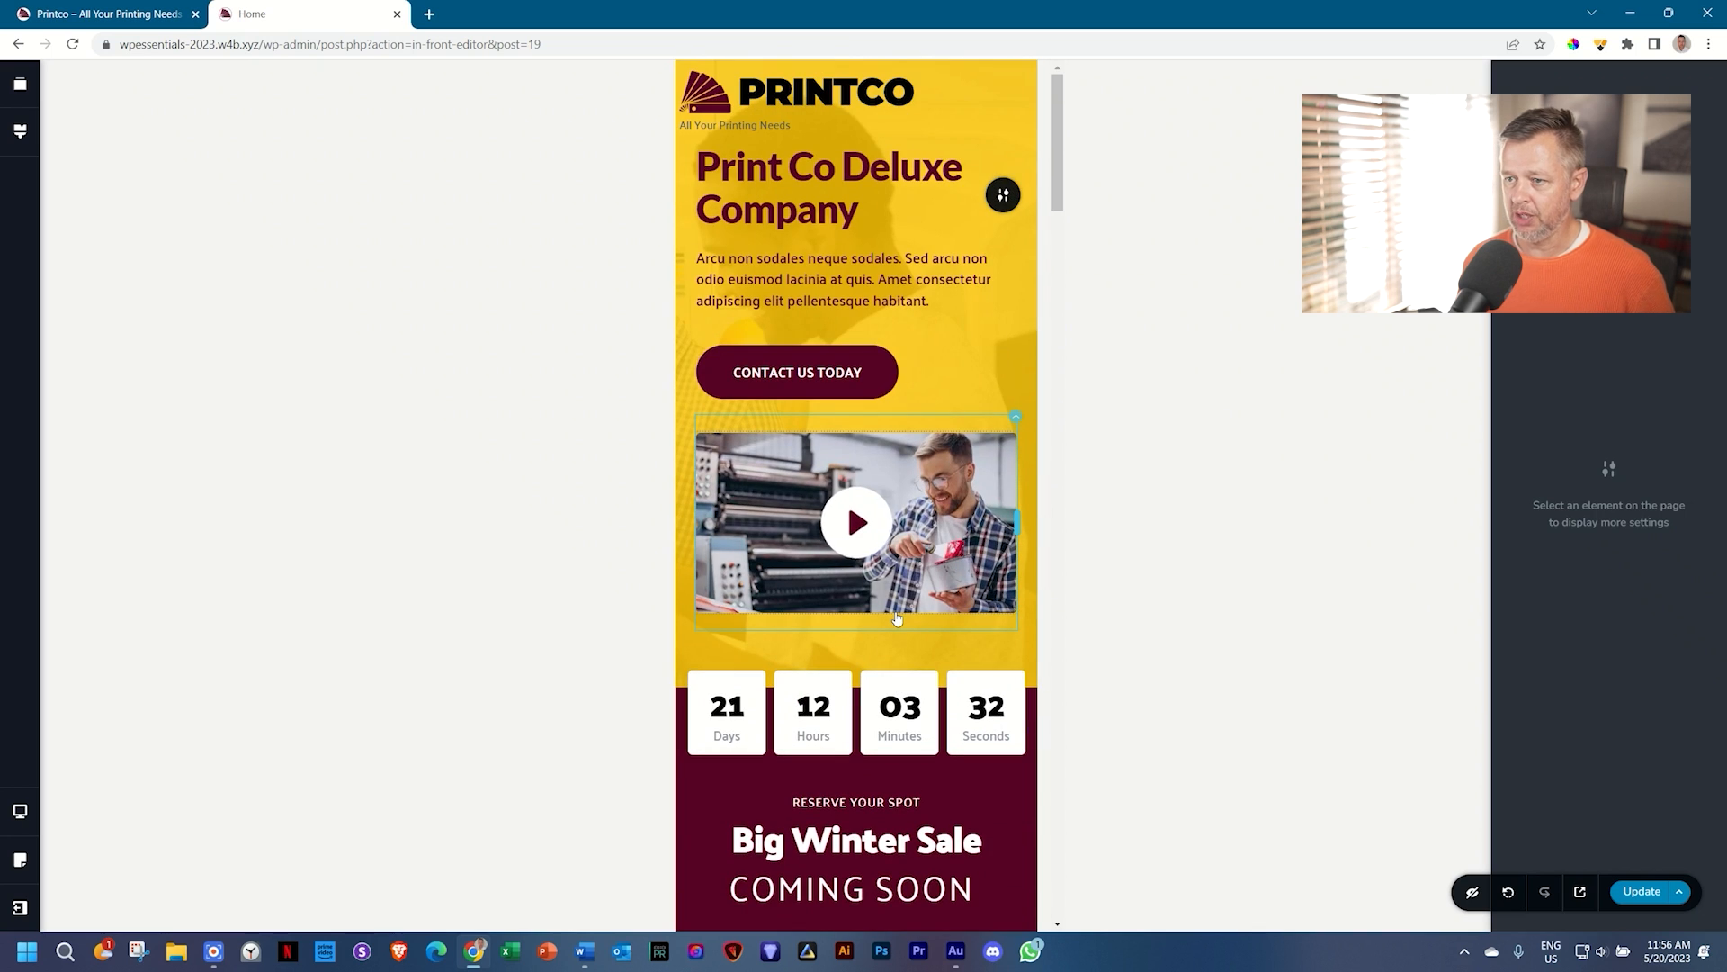
pyautogui.hotkey('ctrl', 's')
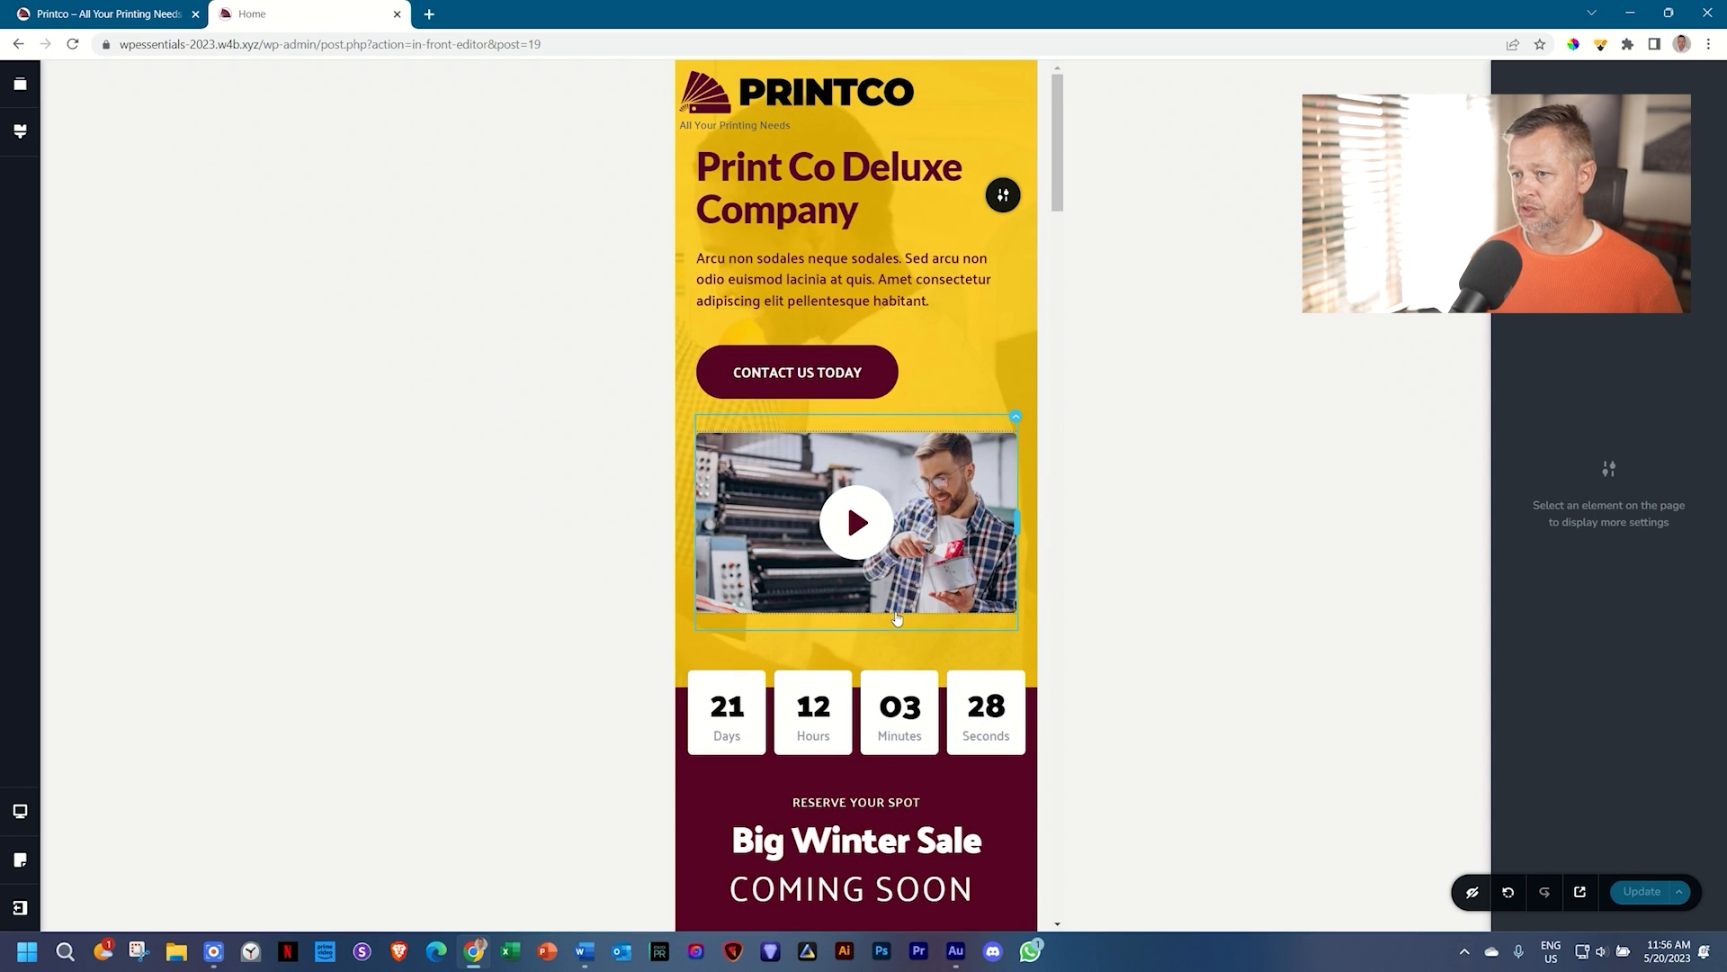
pyautogui.hotkey('ctrl', 'Up')
pyautogui.hotkey('ctrl', 'Up')
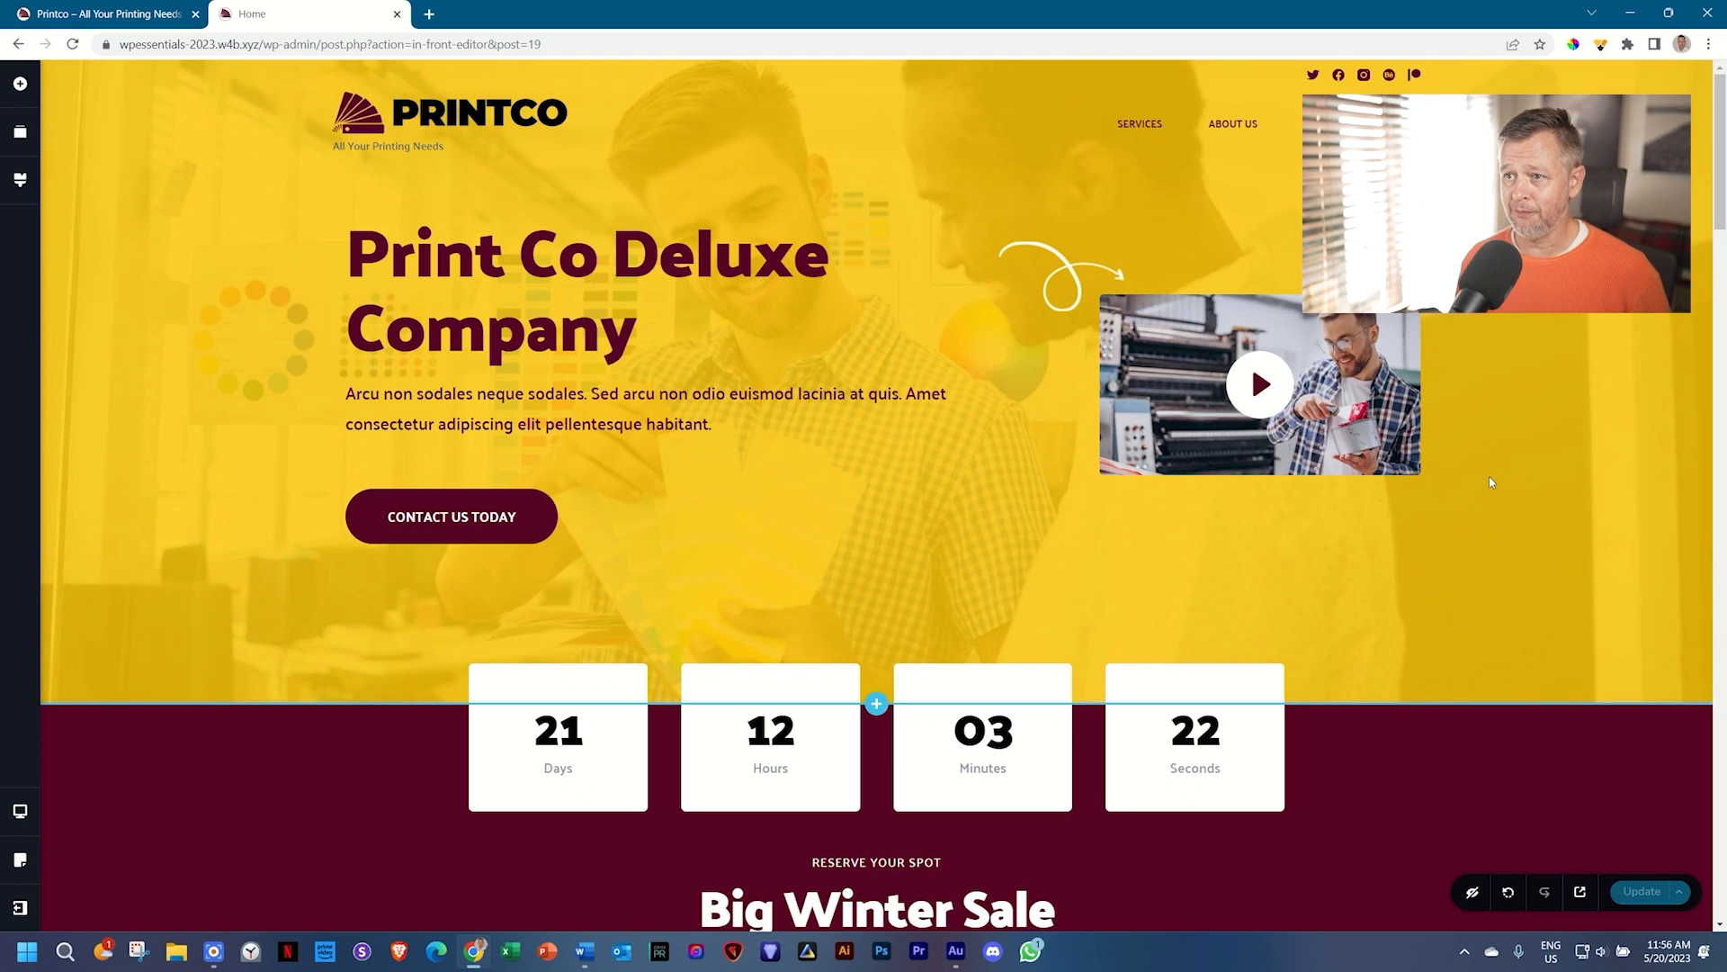
# Step: Preview the saved Printco homepage in a new tab using the toolbar's Preview icon
pyautogui.moveTo(1721, 177); pyautogui.dragTo(1721, 123)
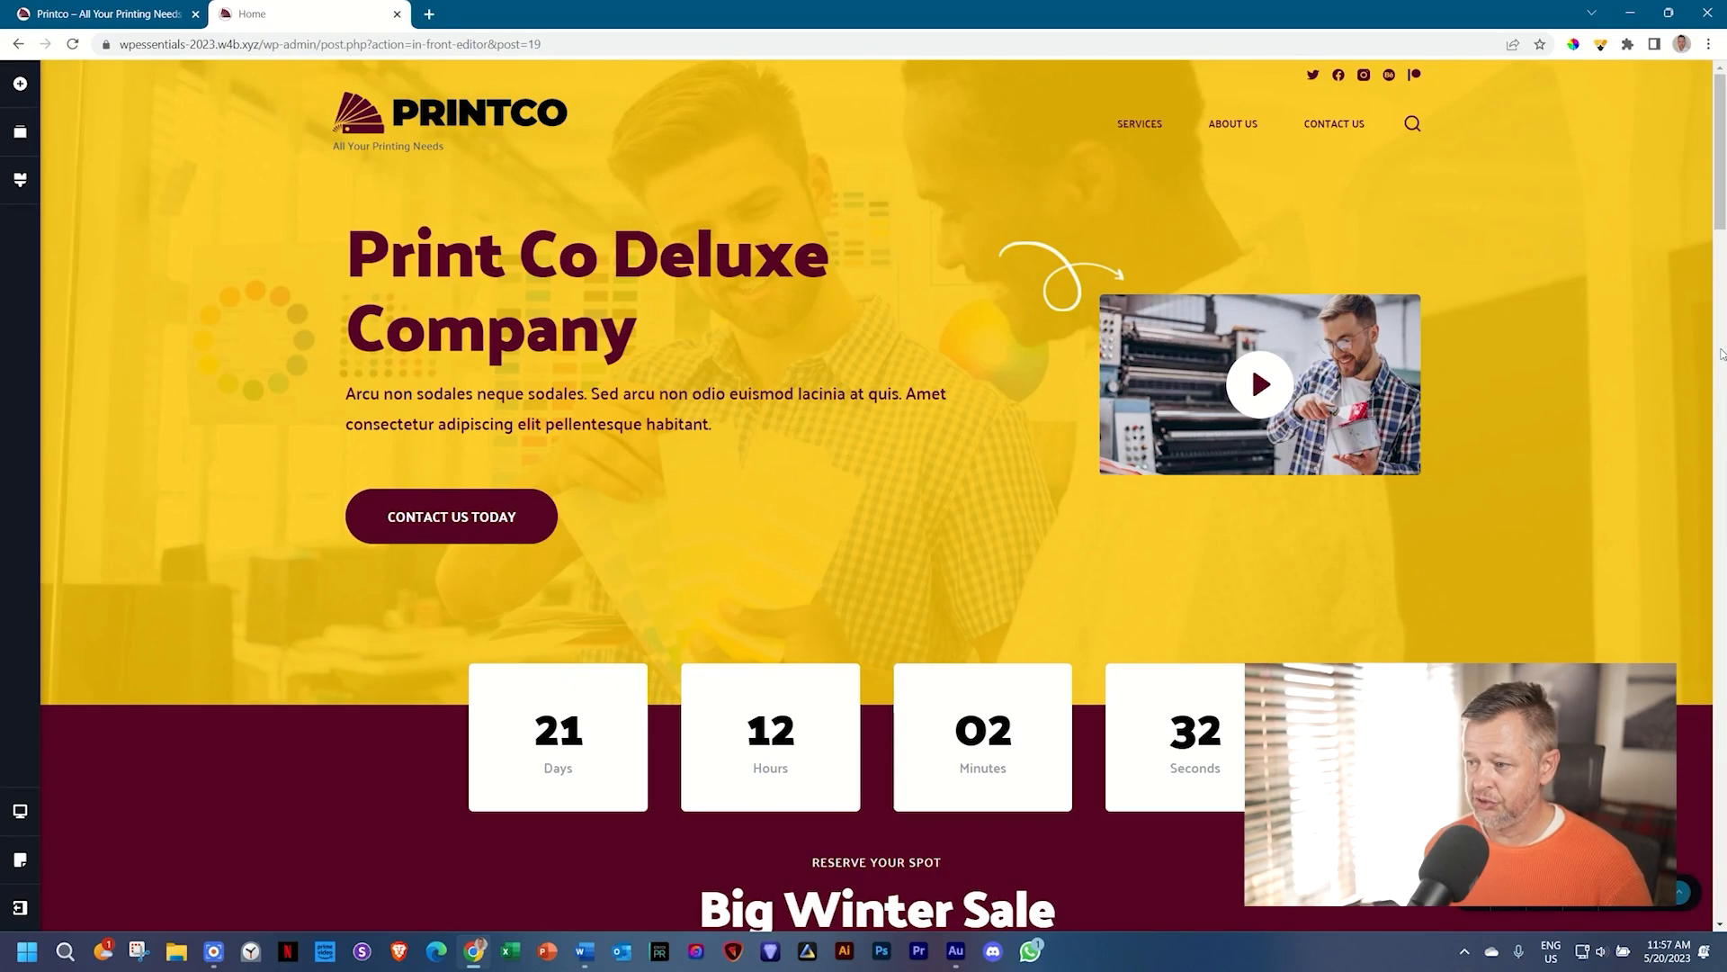
pyautogui.click(1585, 892)
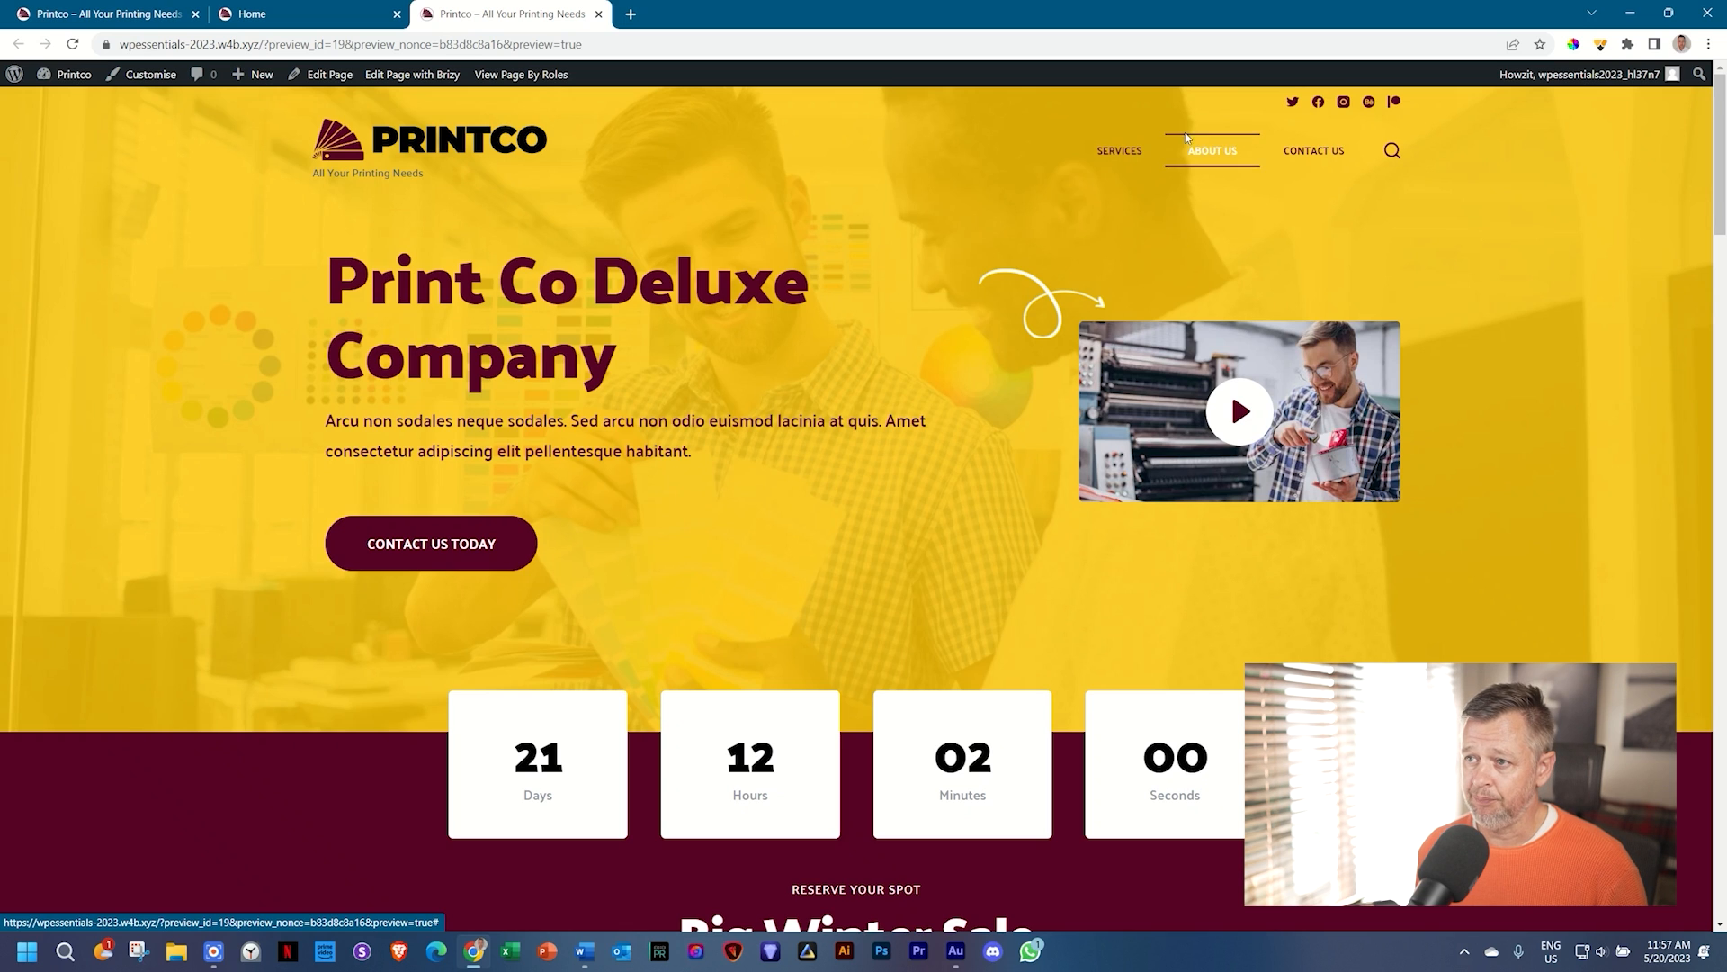
pyautogui.click(1212, 151)
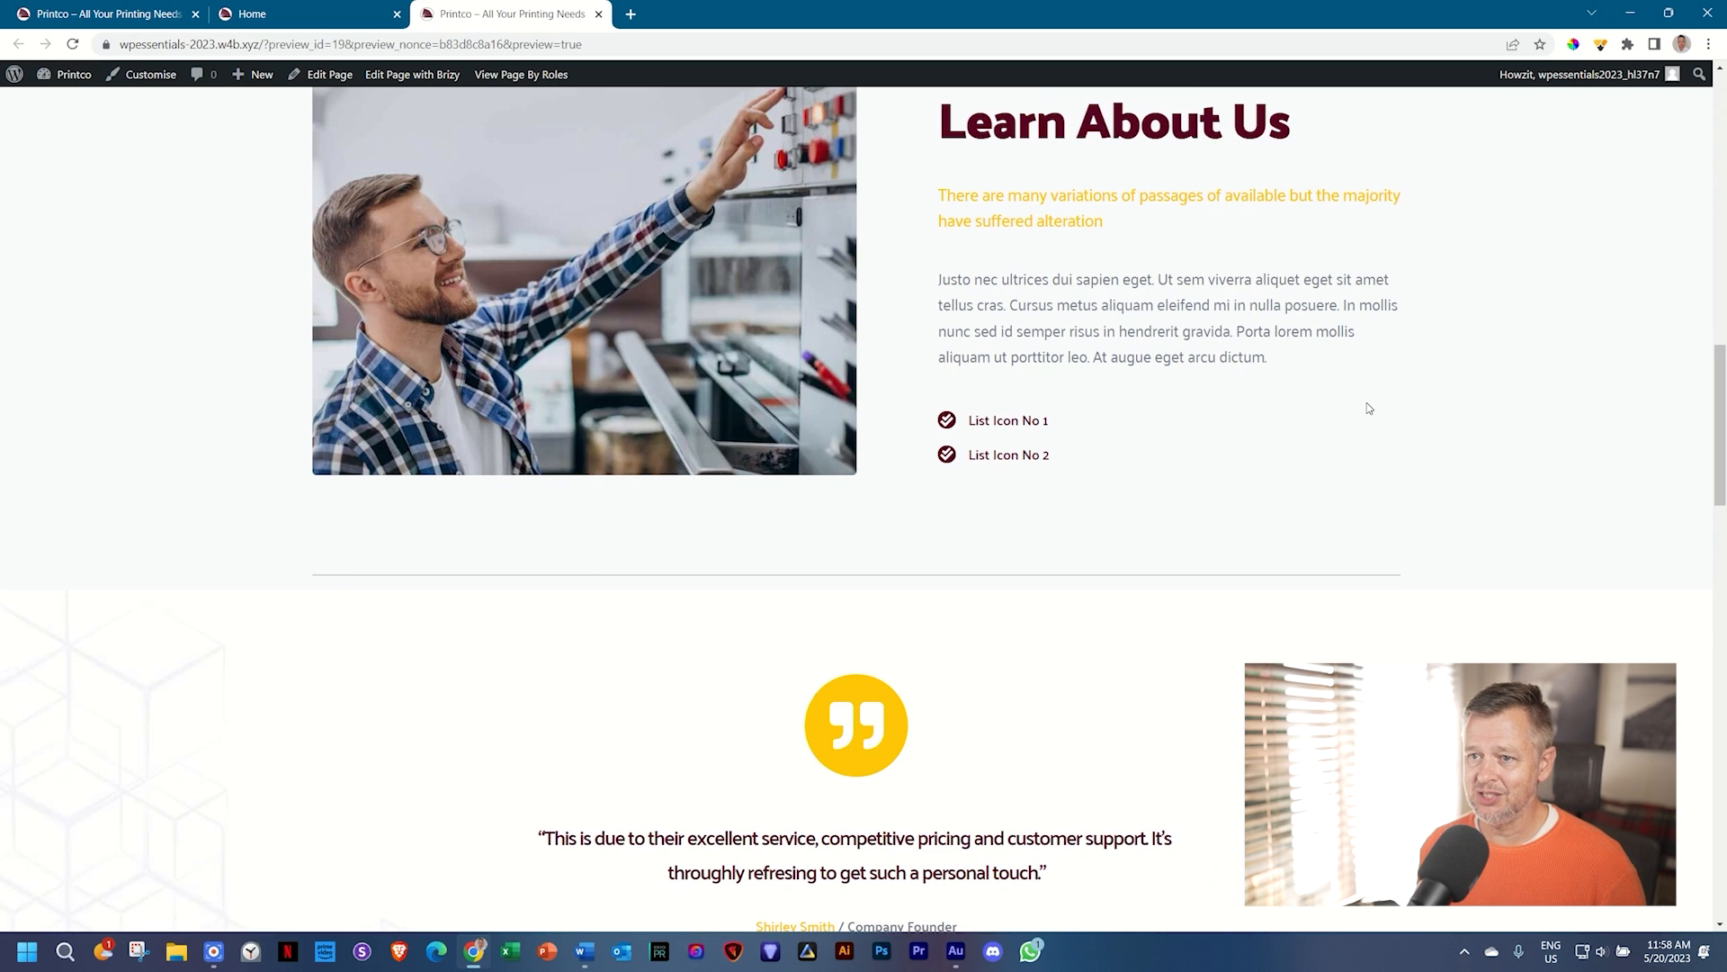
pyautogui.moveTo(1720, 423); pyautogui.dragTo(1723, 112)
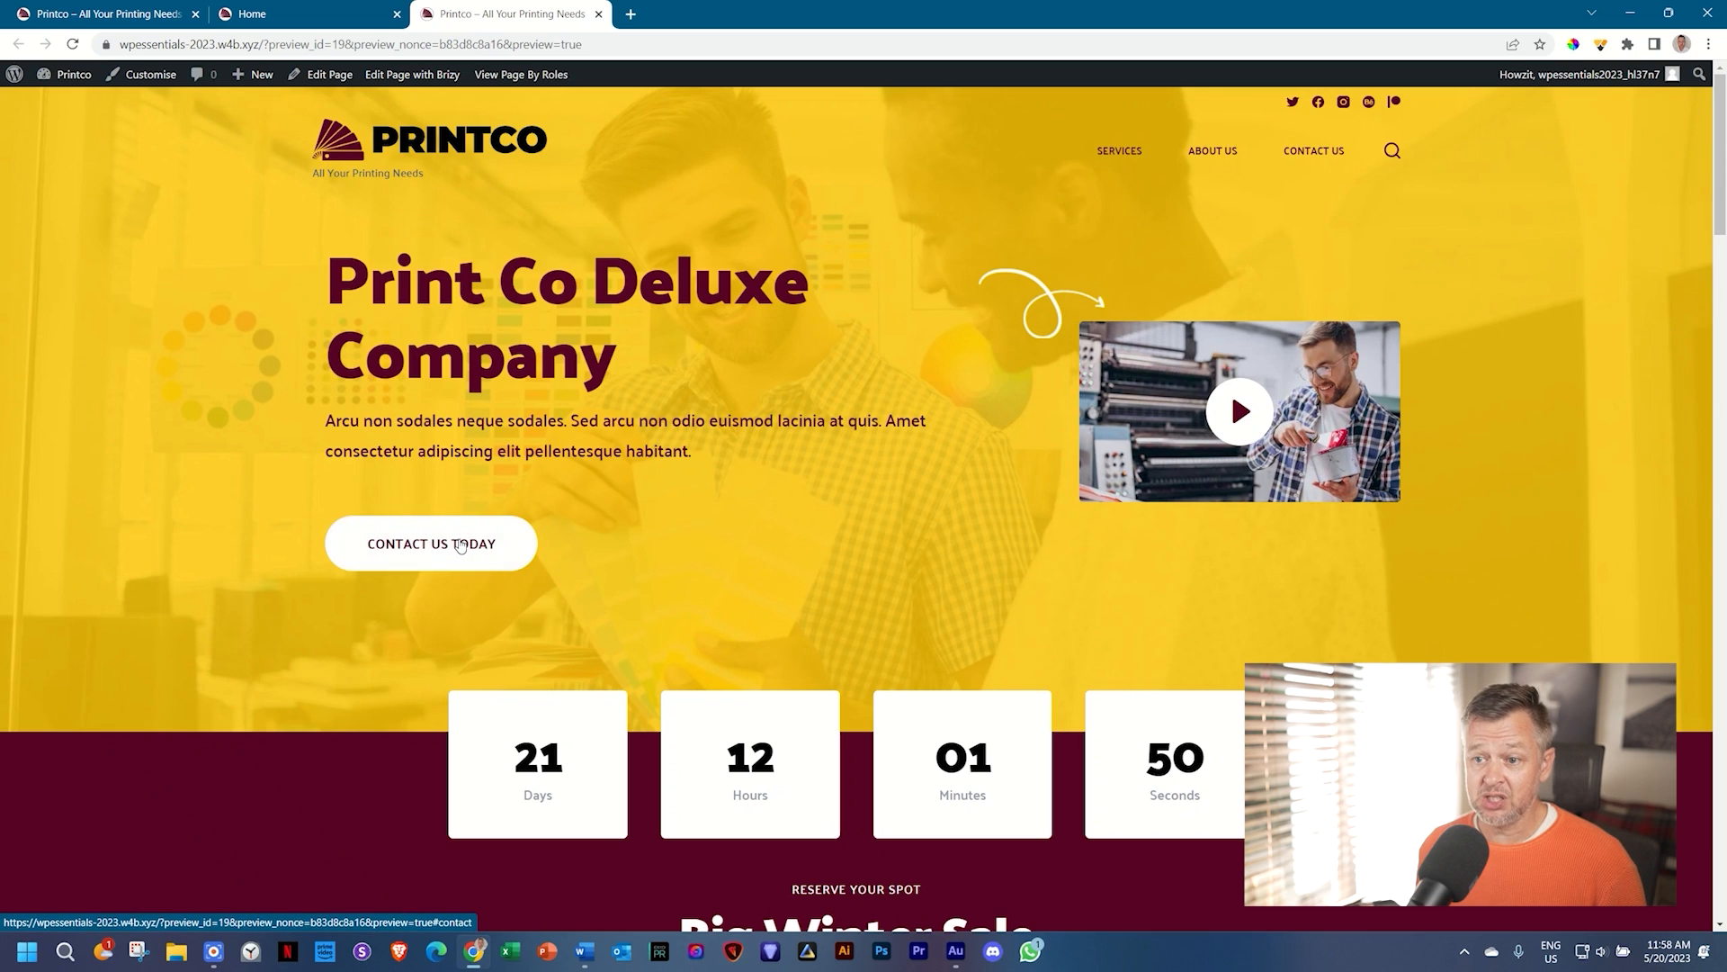
pyautogui.click(460, 545)
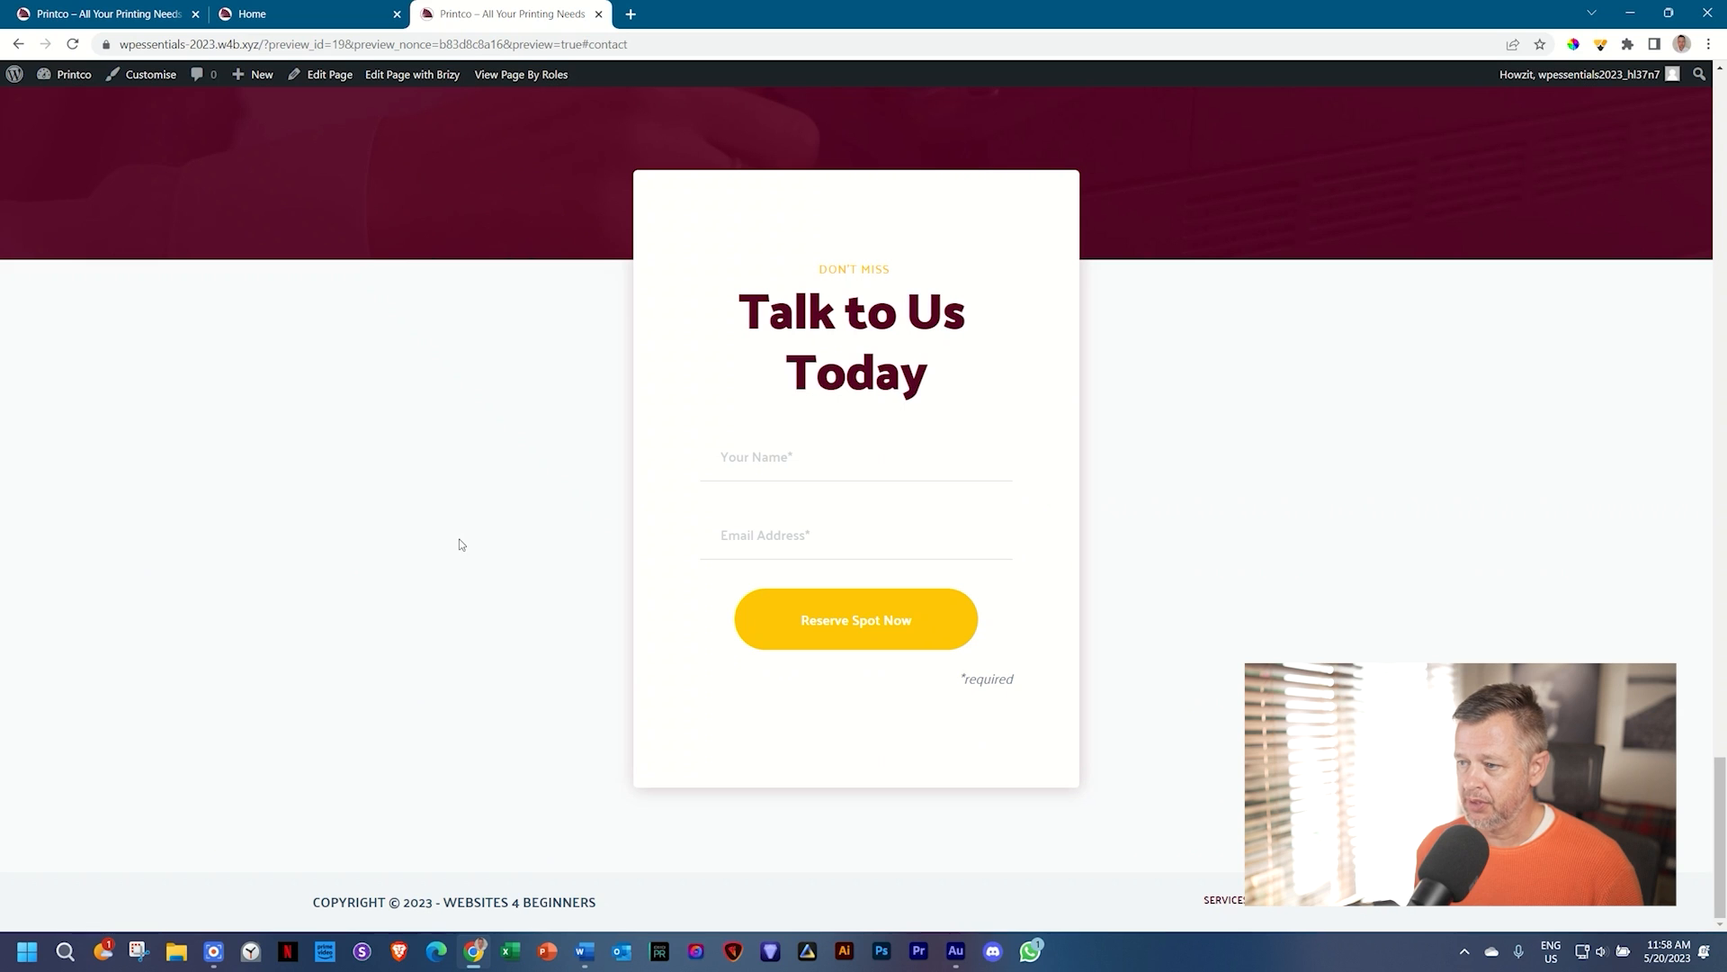
pyautogui.moveTo(1721, 837); pyautogui.dragTo(1721, 340)
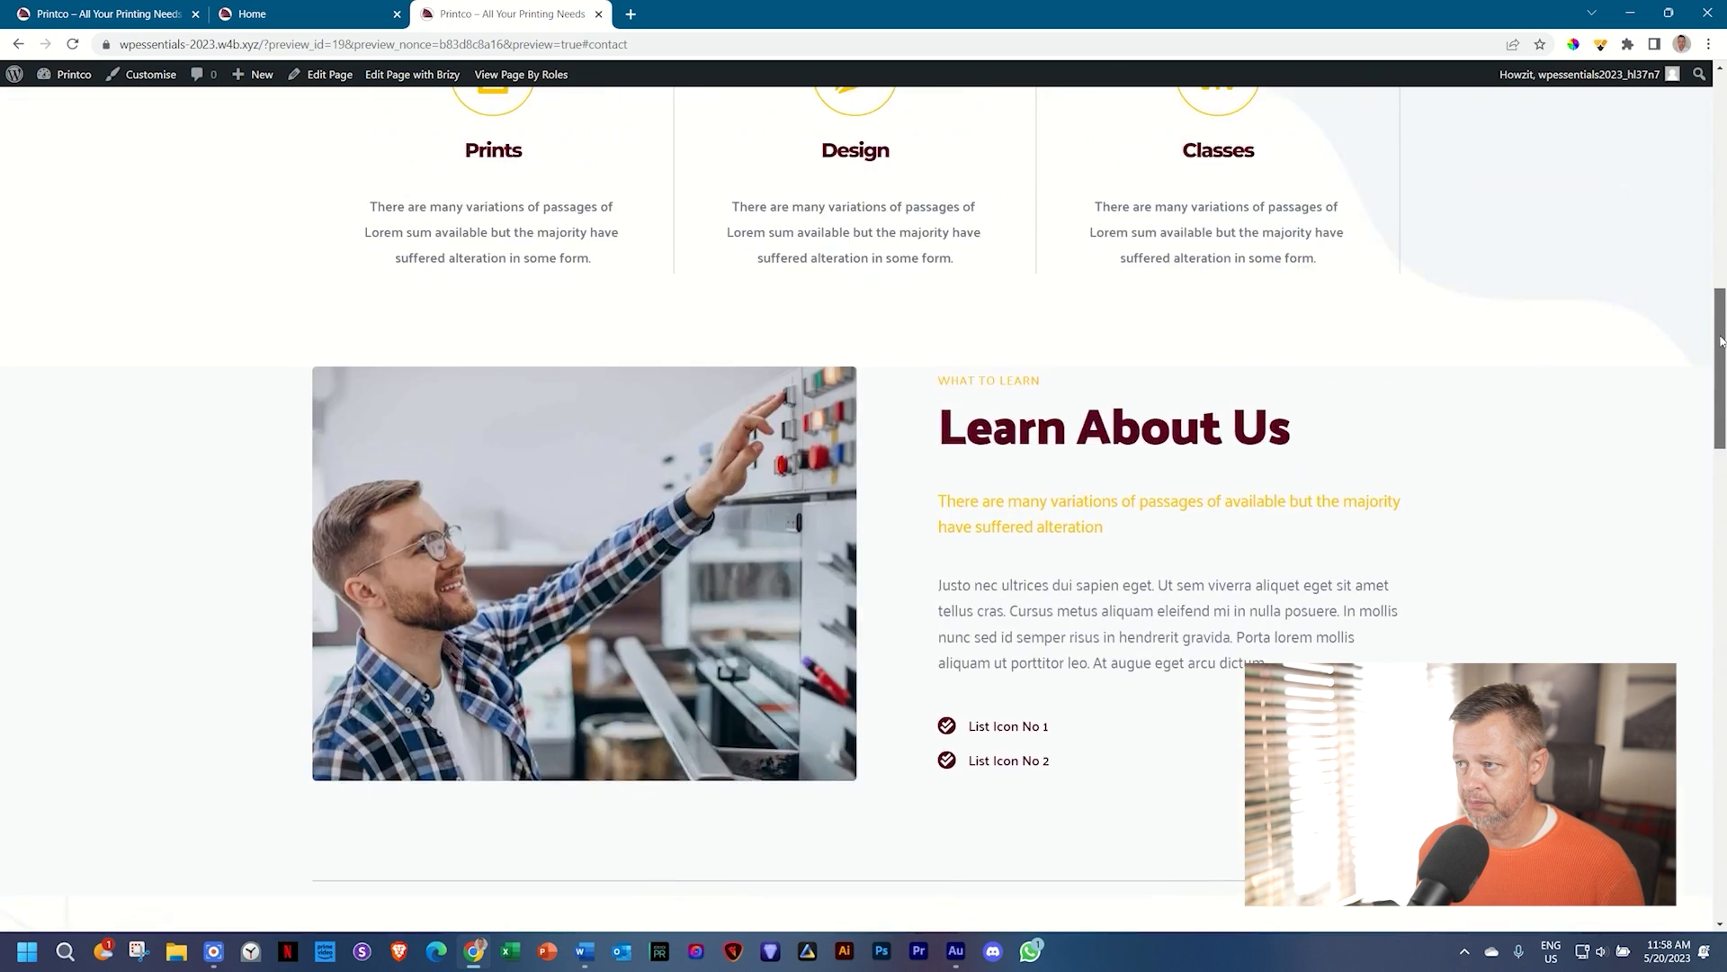
pyautogui.scroll(10, 1229, 333)
pyautogui.scroll(-3, 1229, 387)
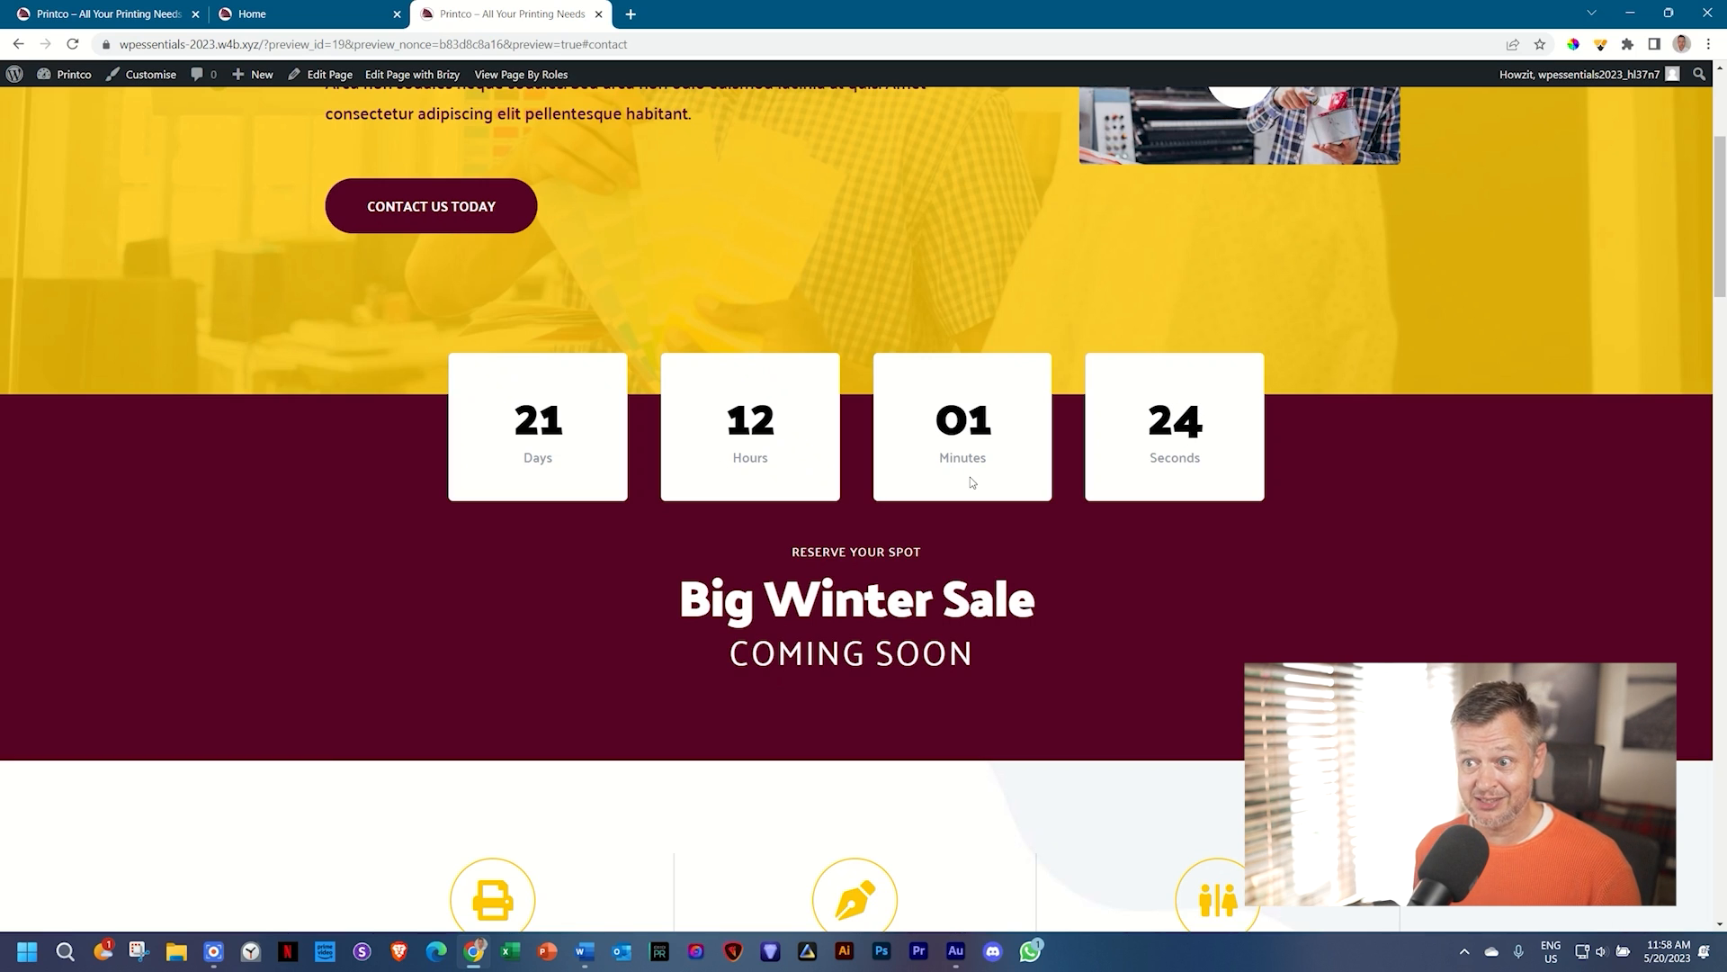
pyautogui.scroll(-6, 972, 474)
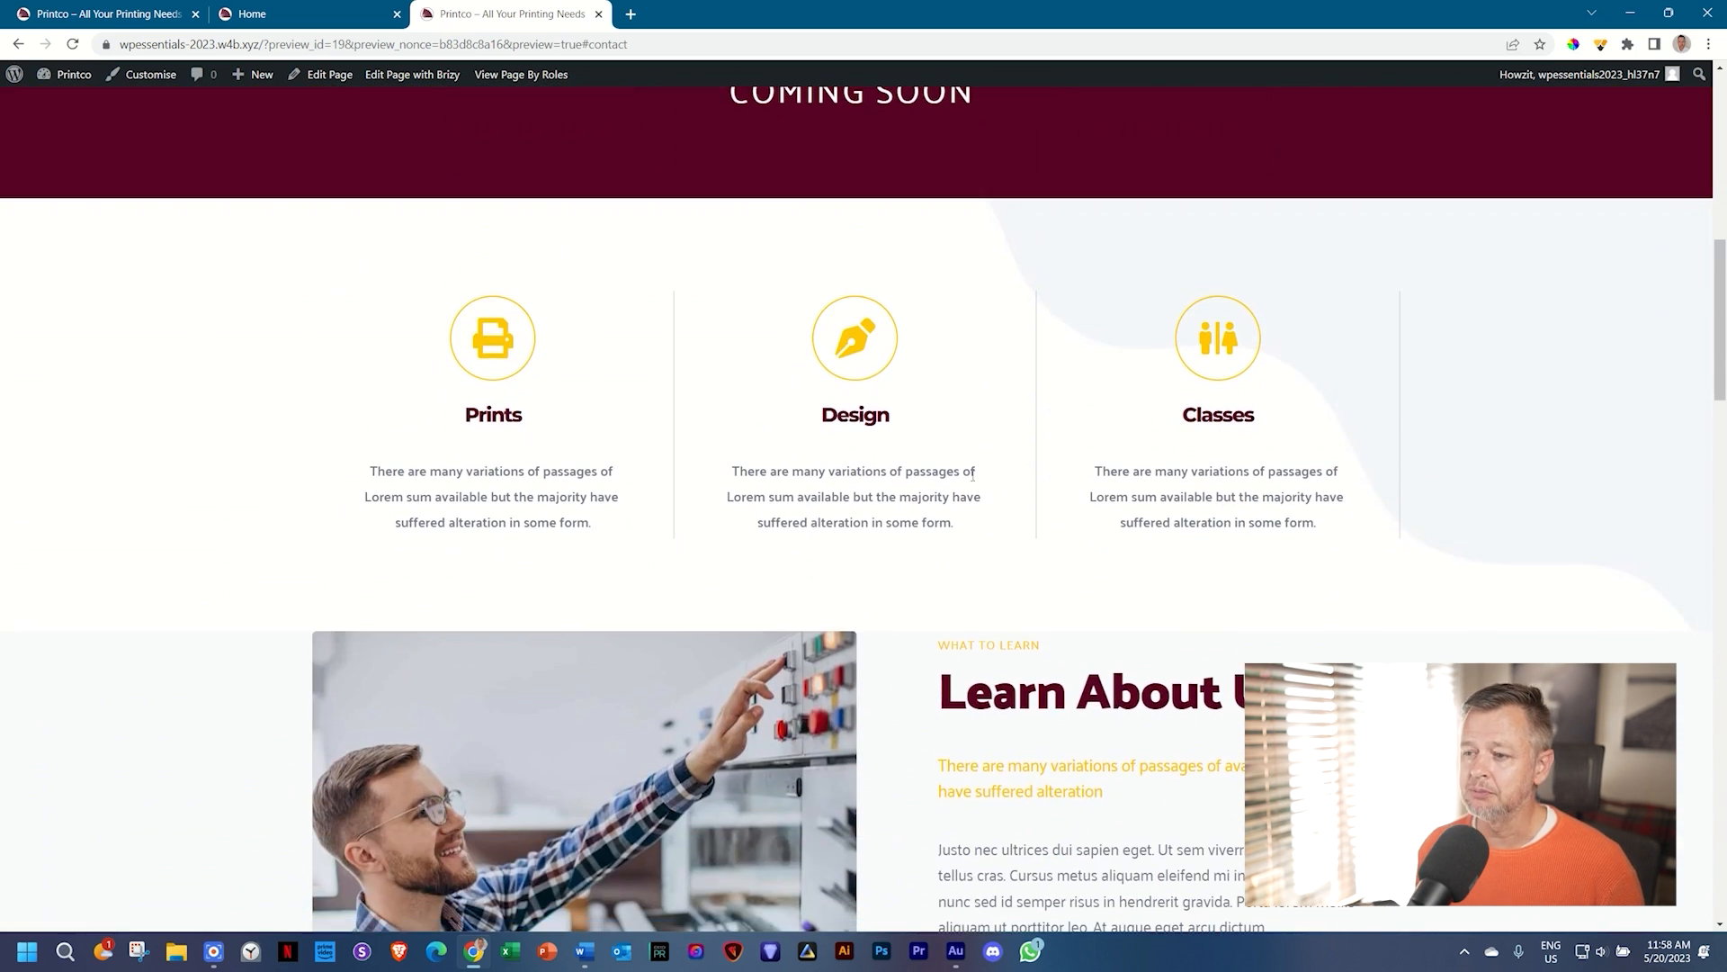
pyautogui.scroll(-9, 972, 475)
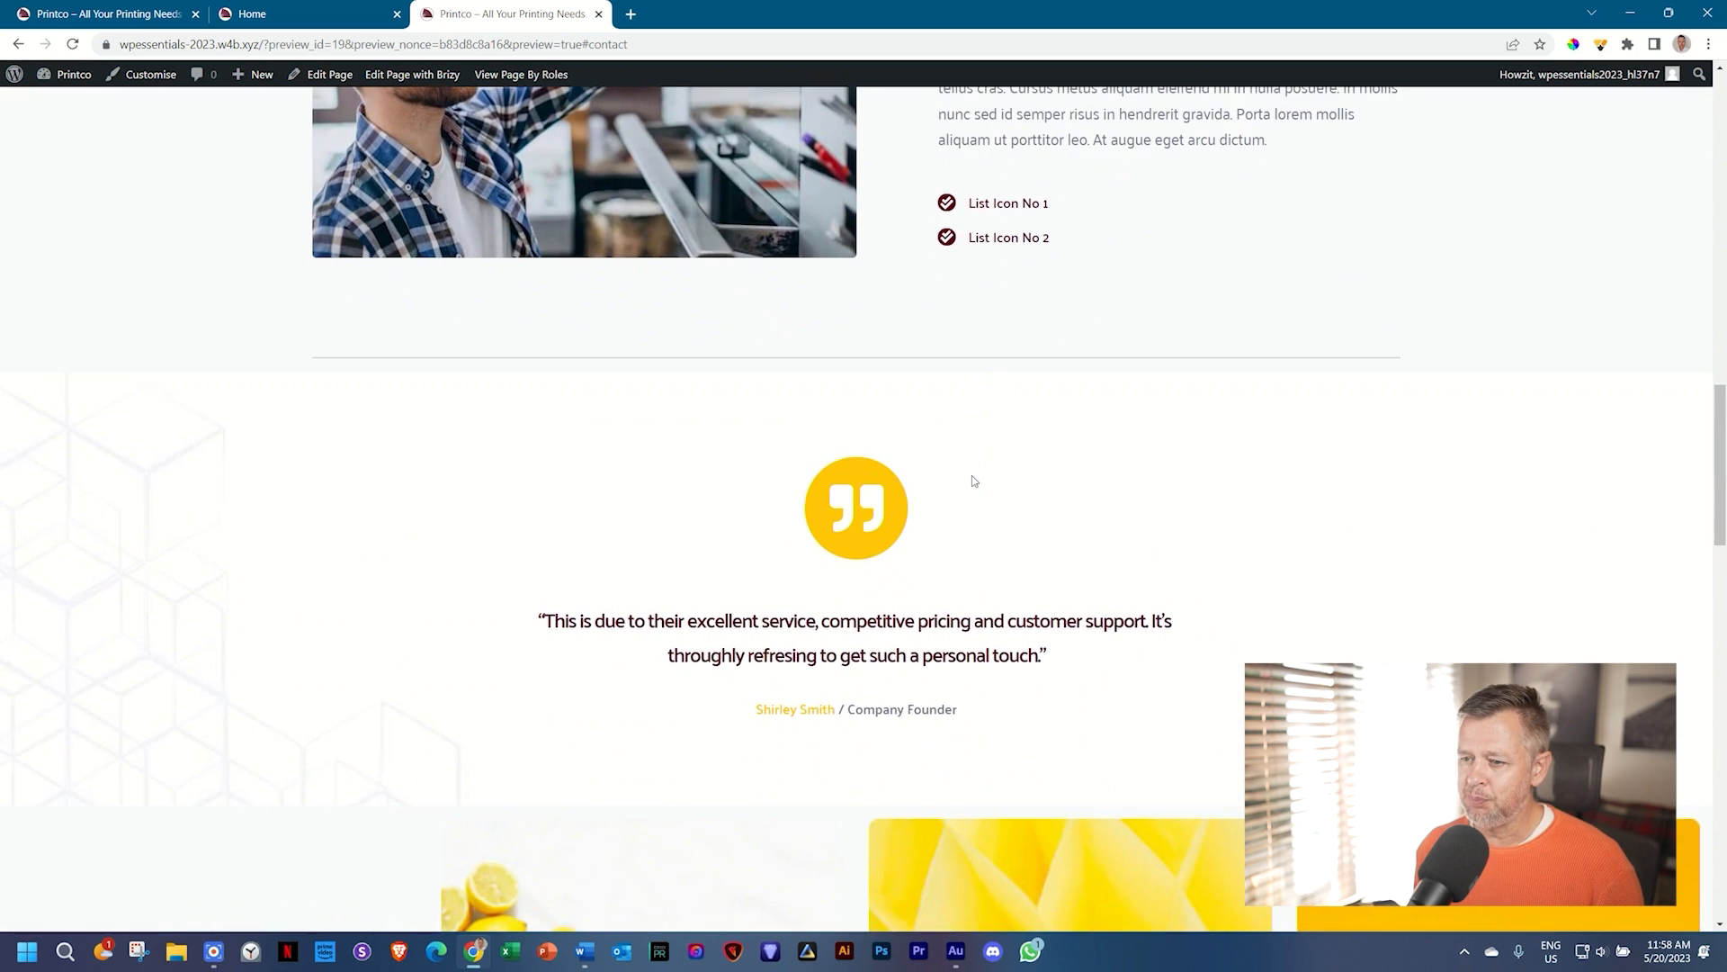
pyautogui.scroll(-1, 972, 480)
pyautogui.scroll(-5, 972, 480)
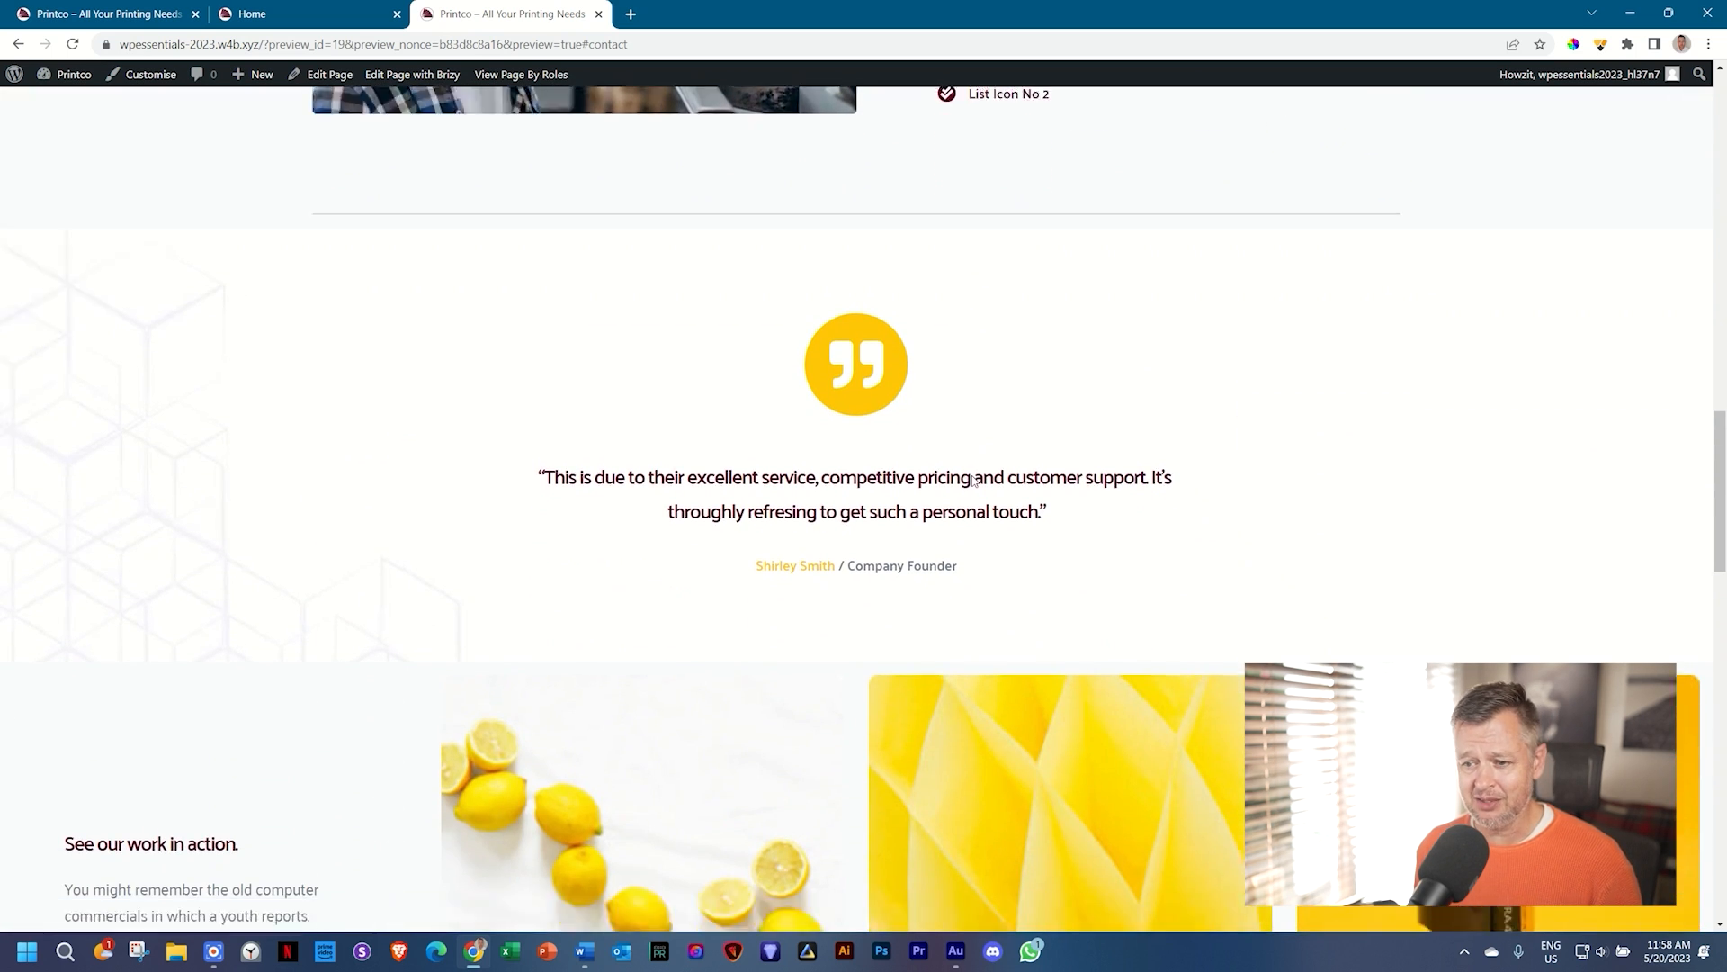
pyautogui.scroll(-3, 971, 481)
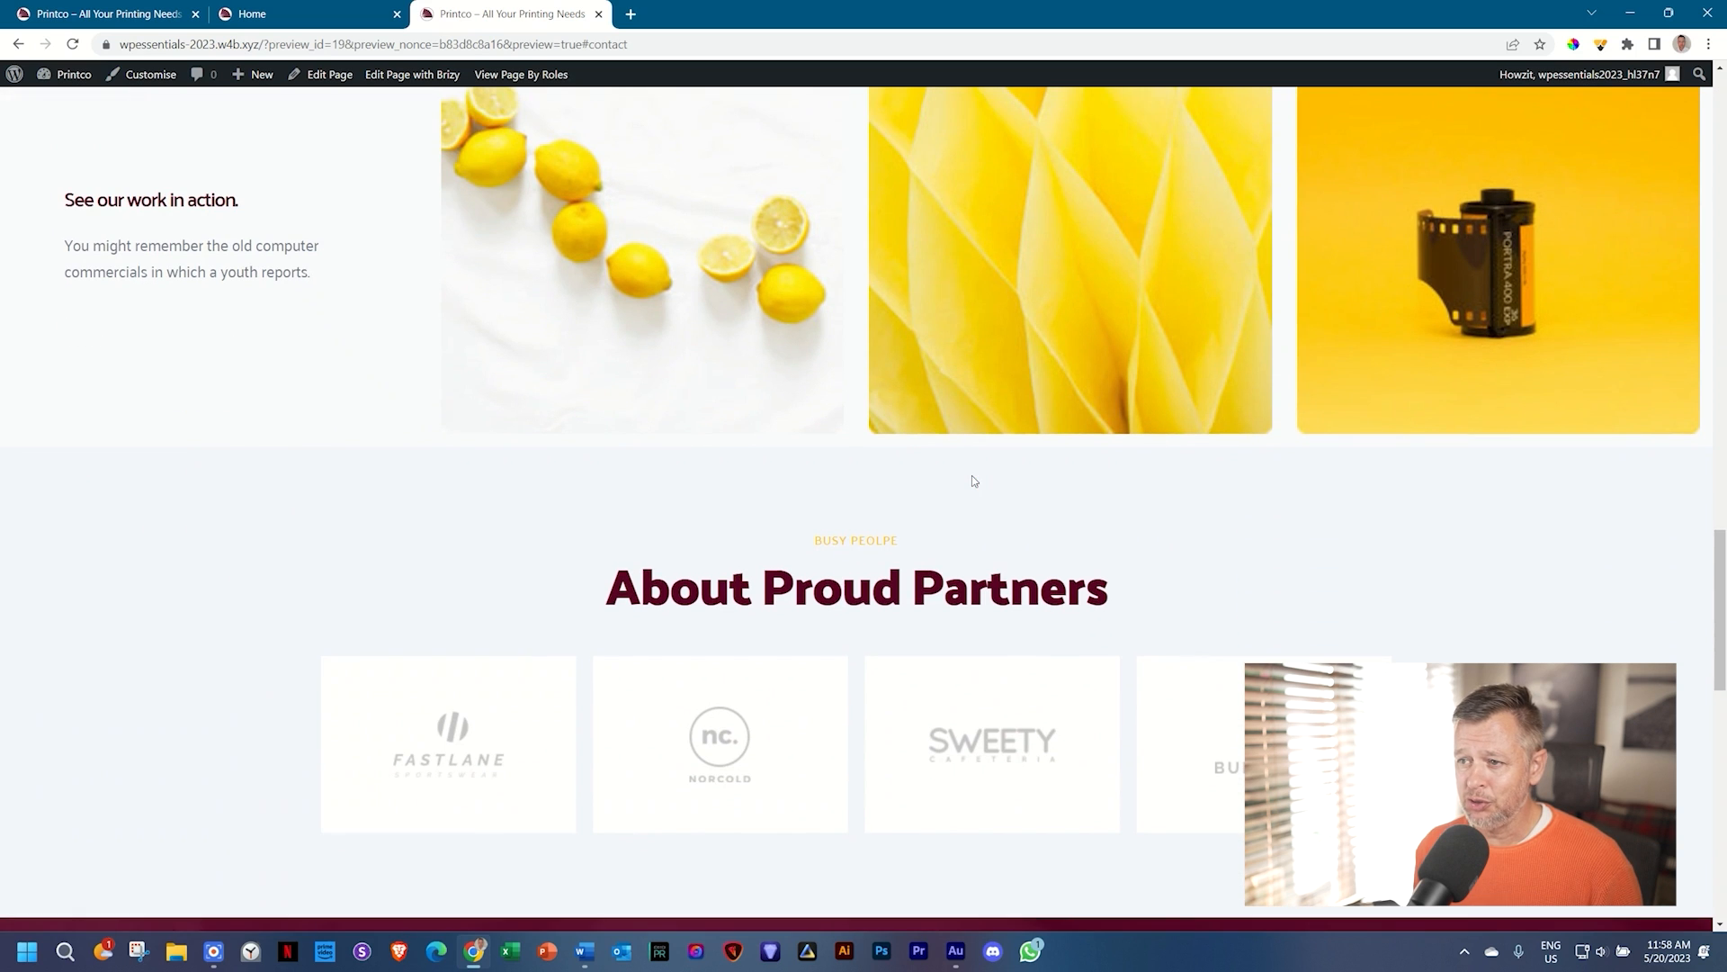
pyautogui.scroll(-3, 1131, 389)
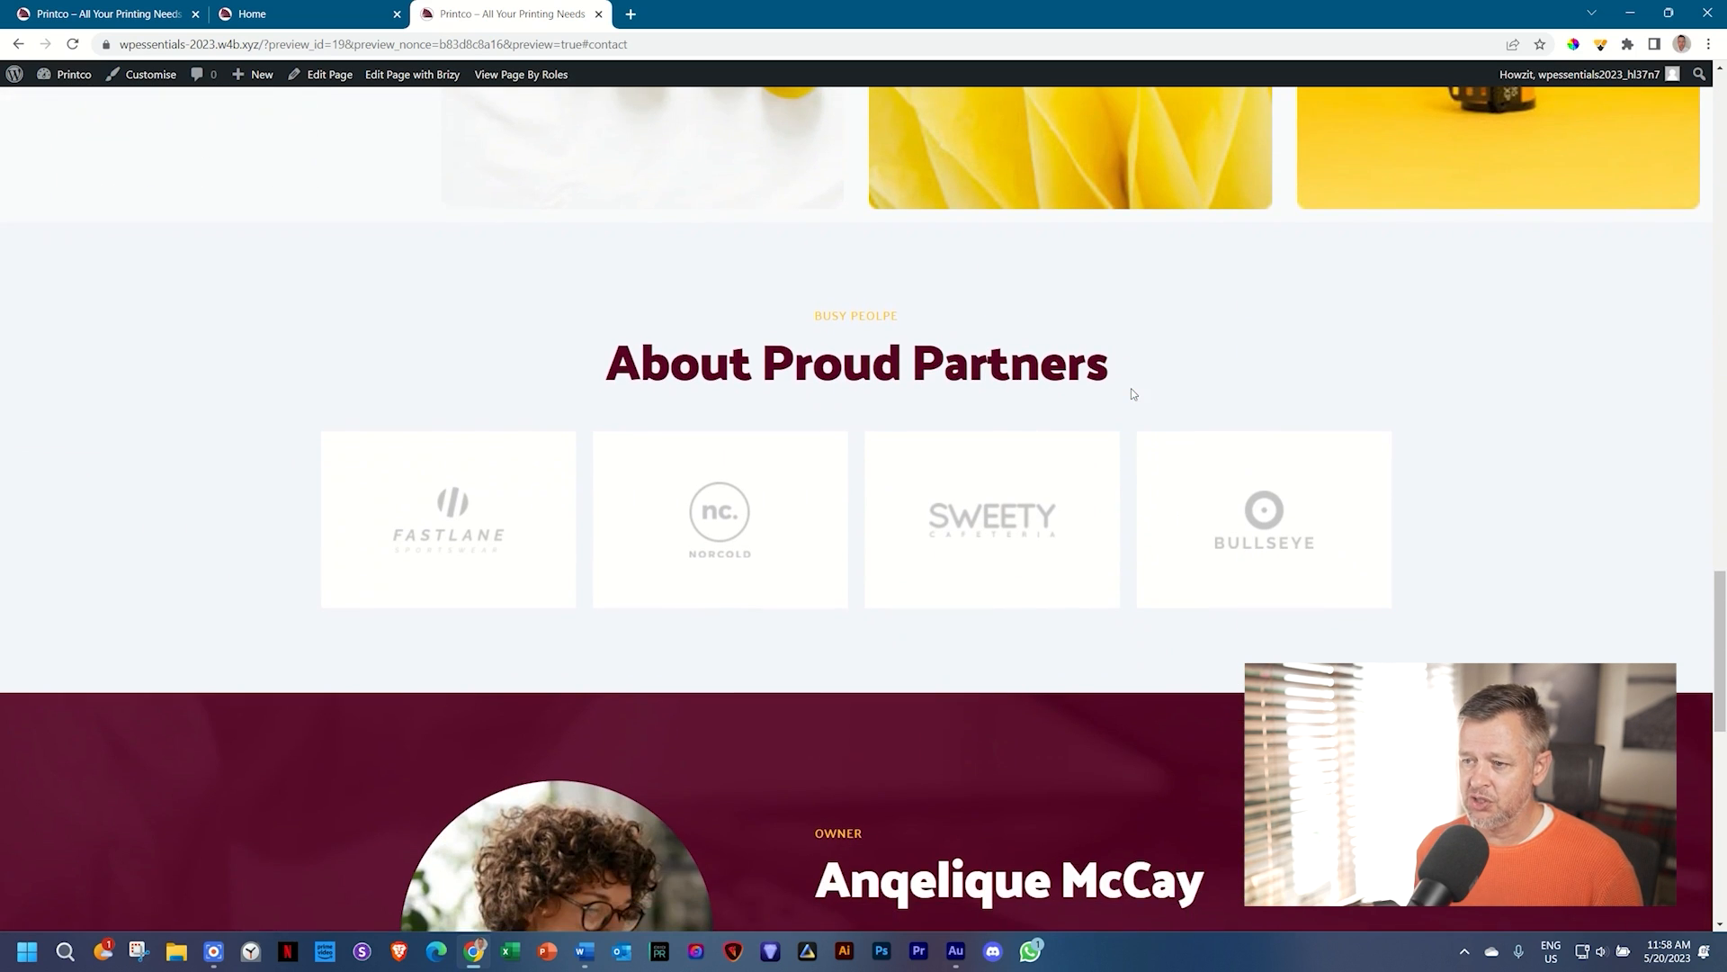
pyautogui.scroll(-9, 963, 553)
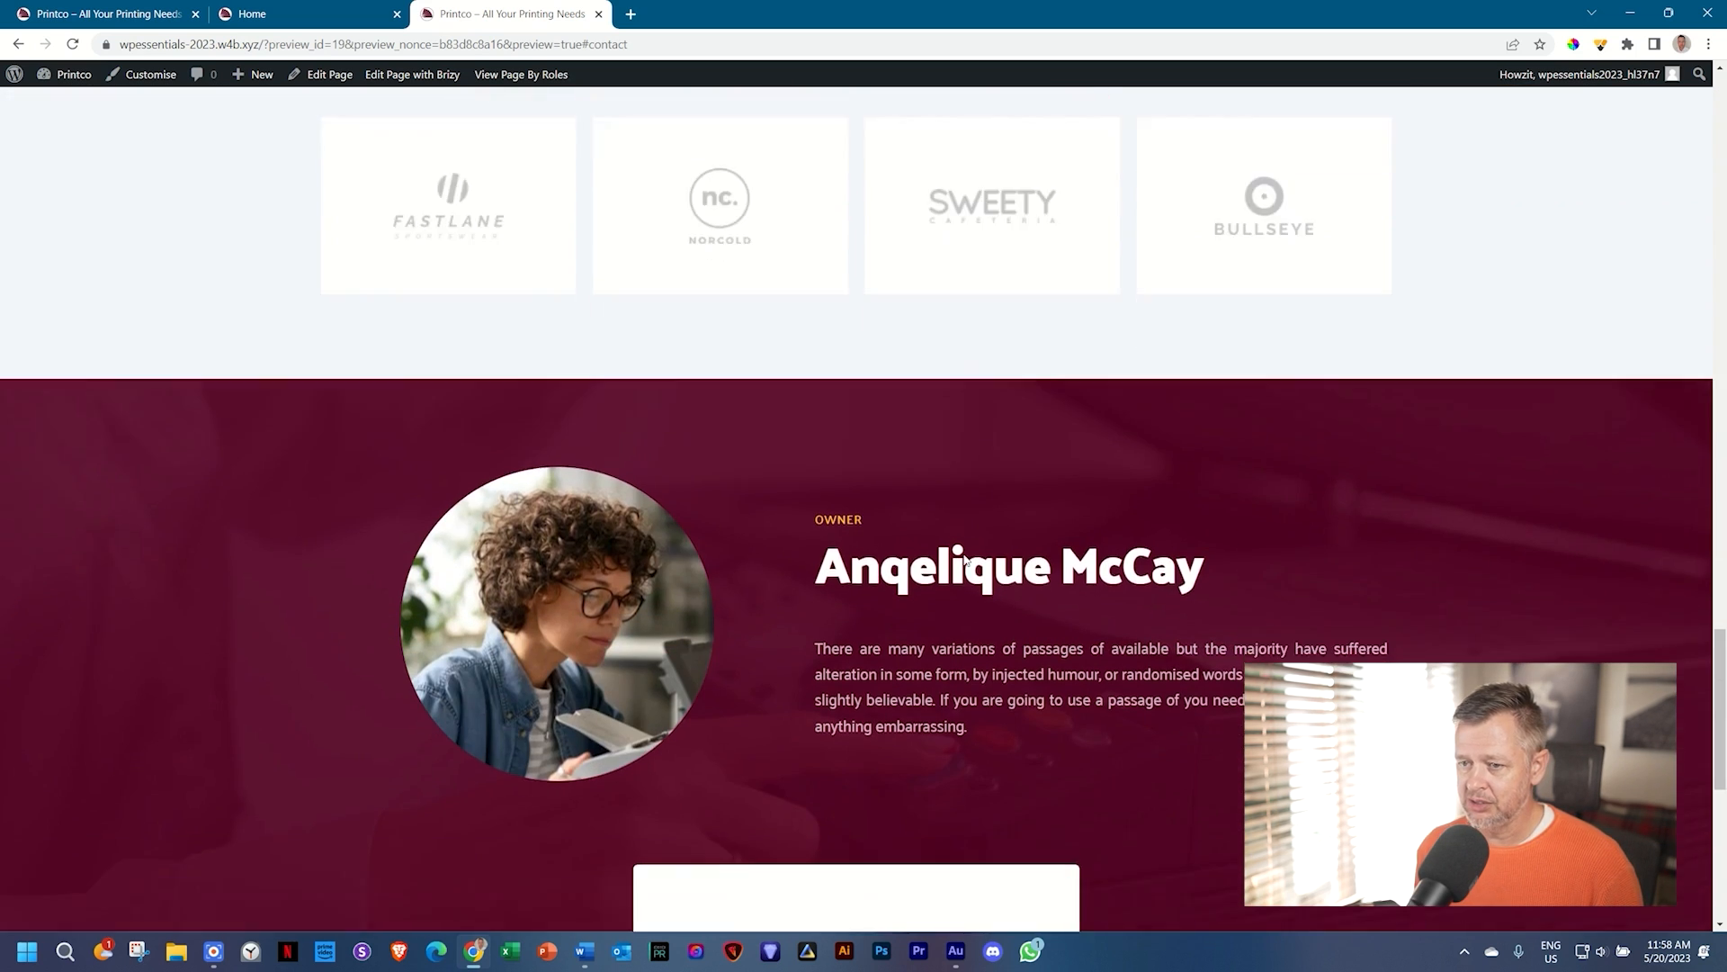
pyautogui.scroll(-3, 964, 555)
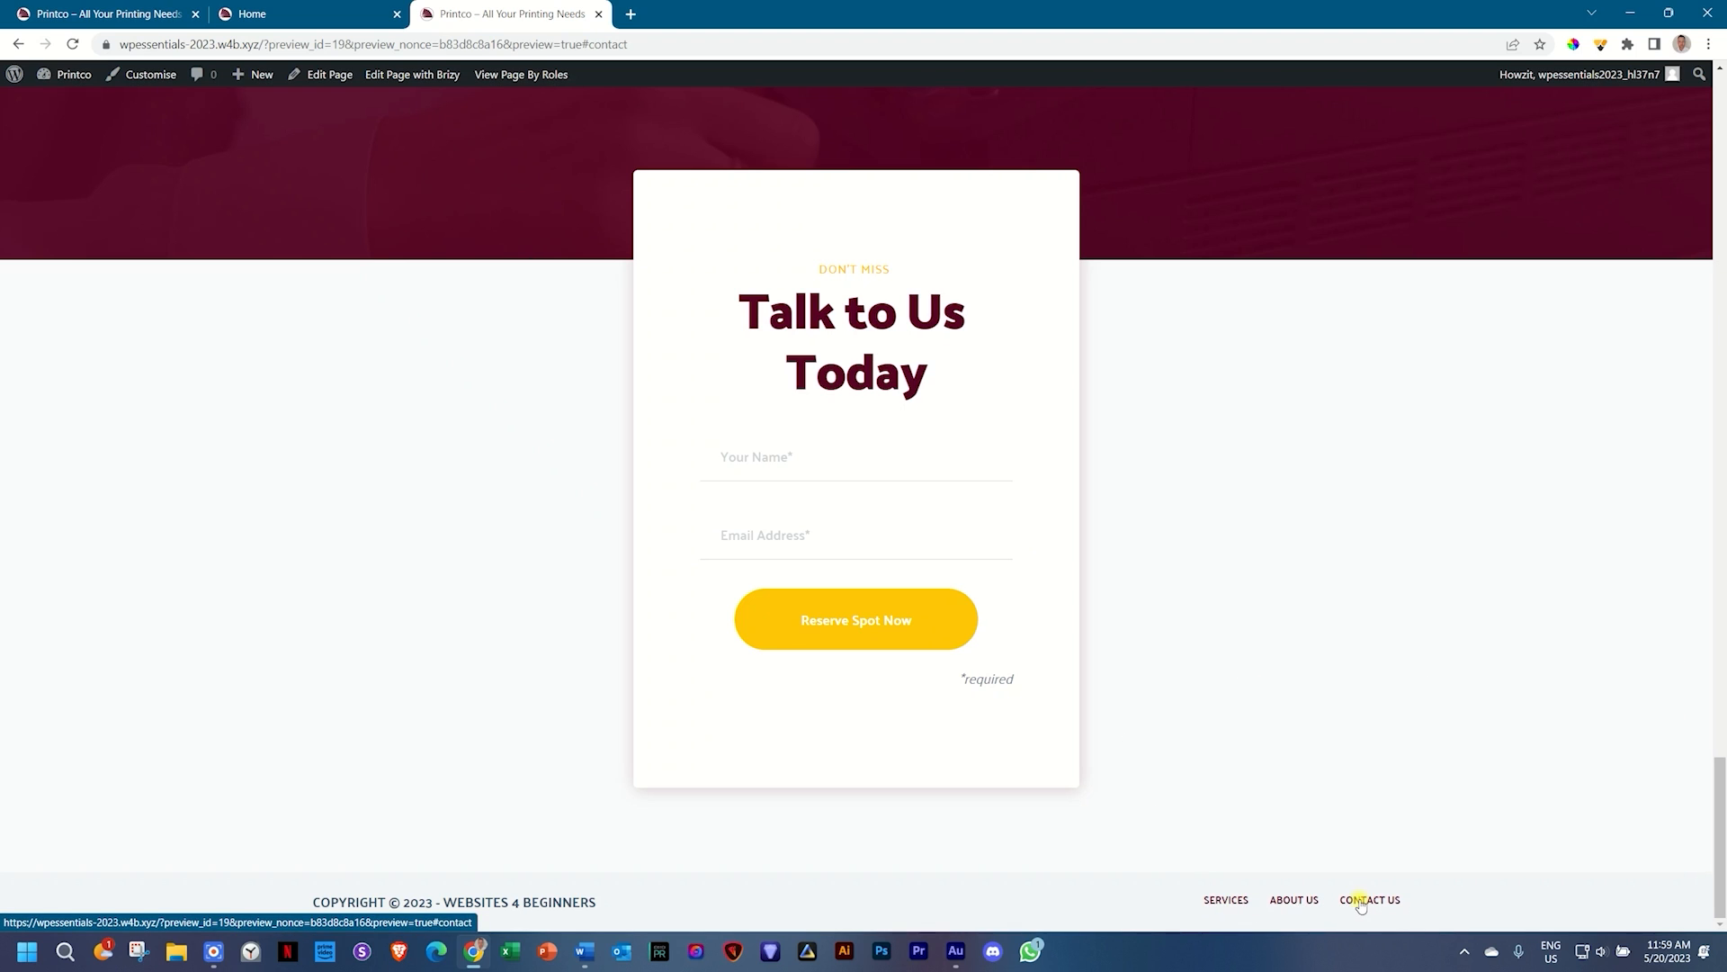
pyautogui.click(1295, 900)
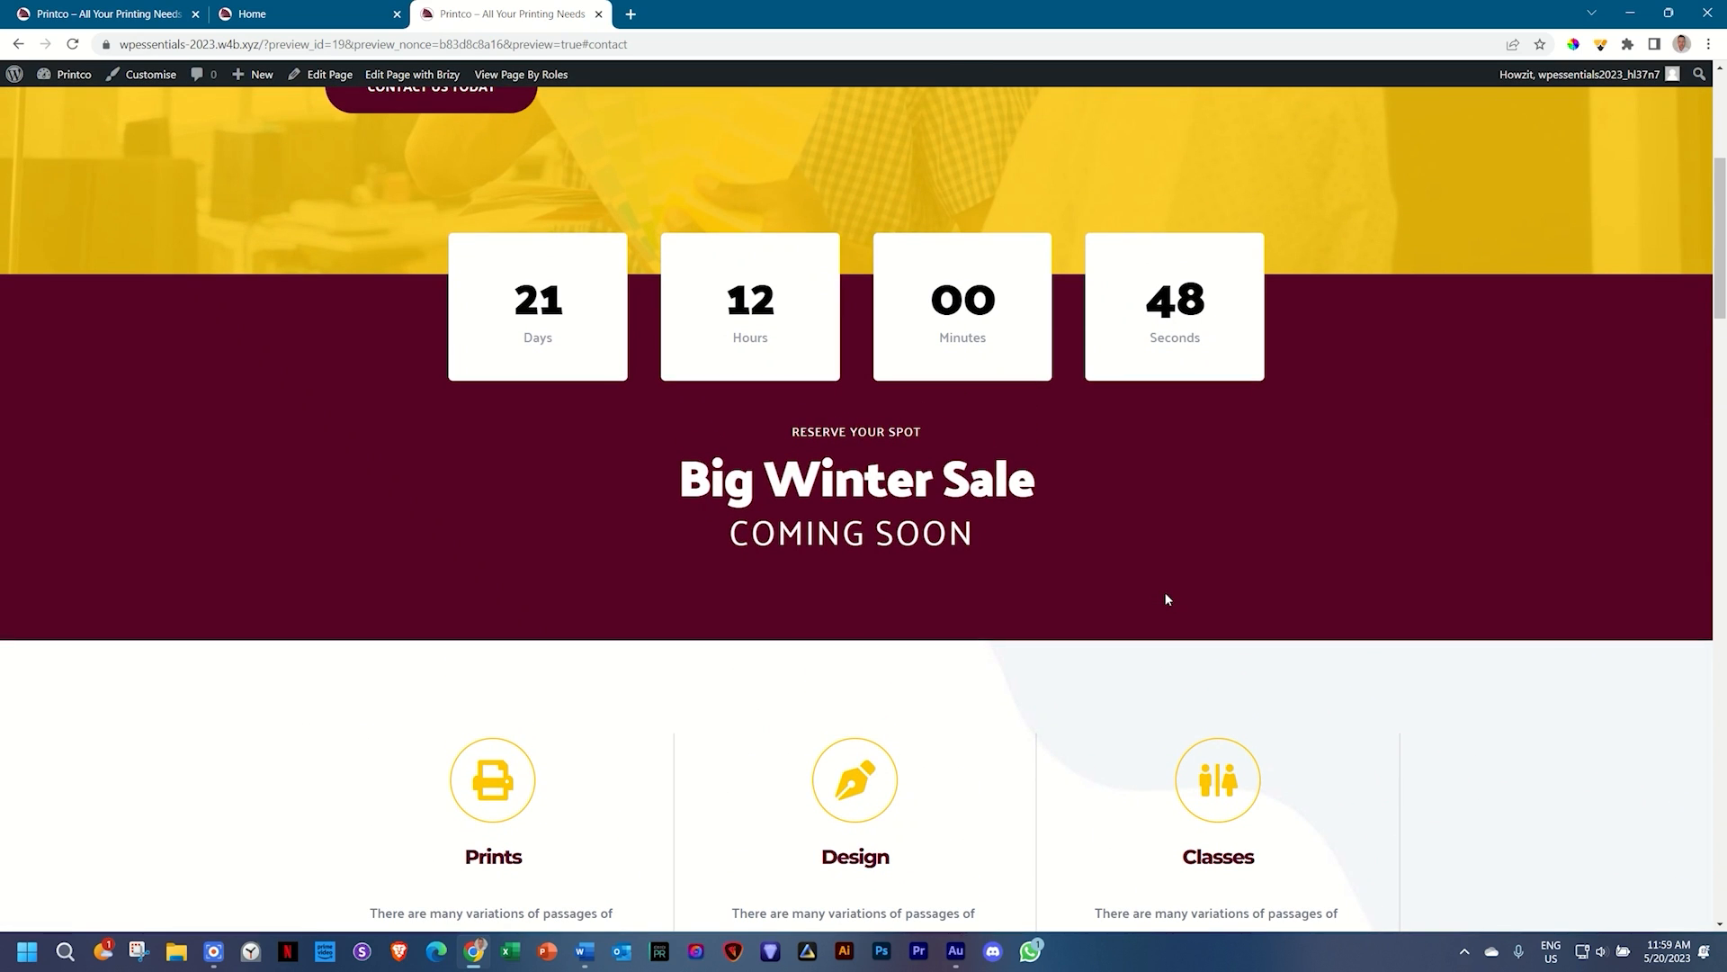
pyautogui.scroll(5, 1167, 598)
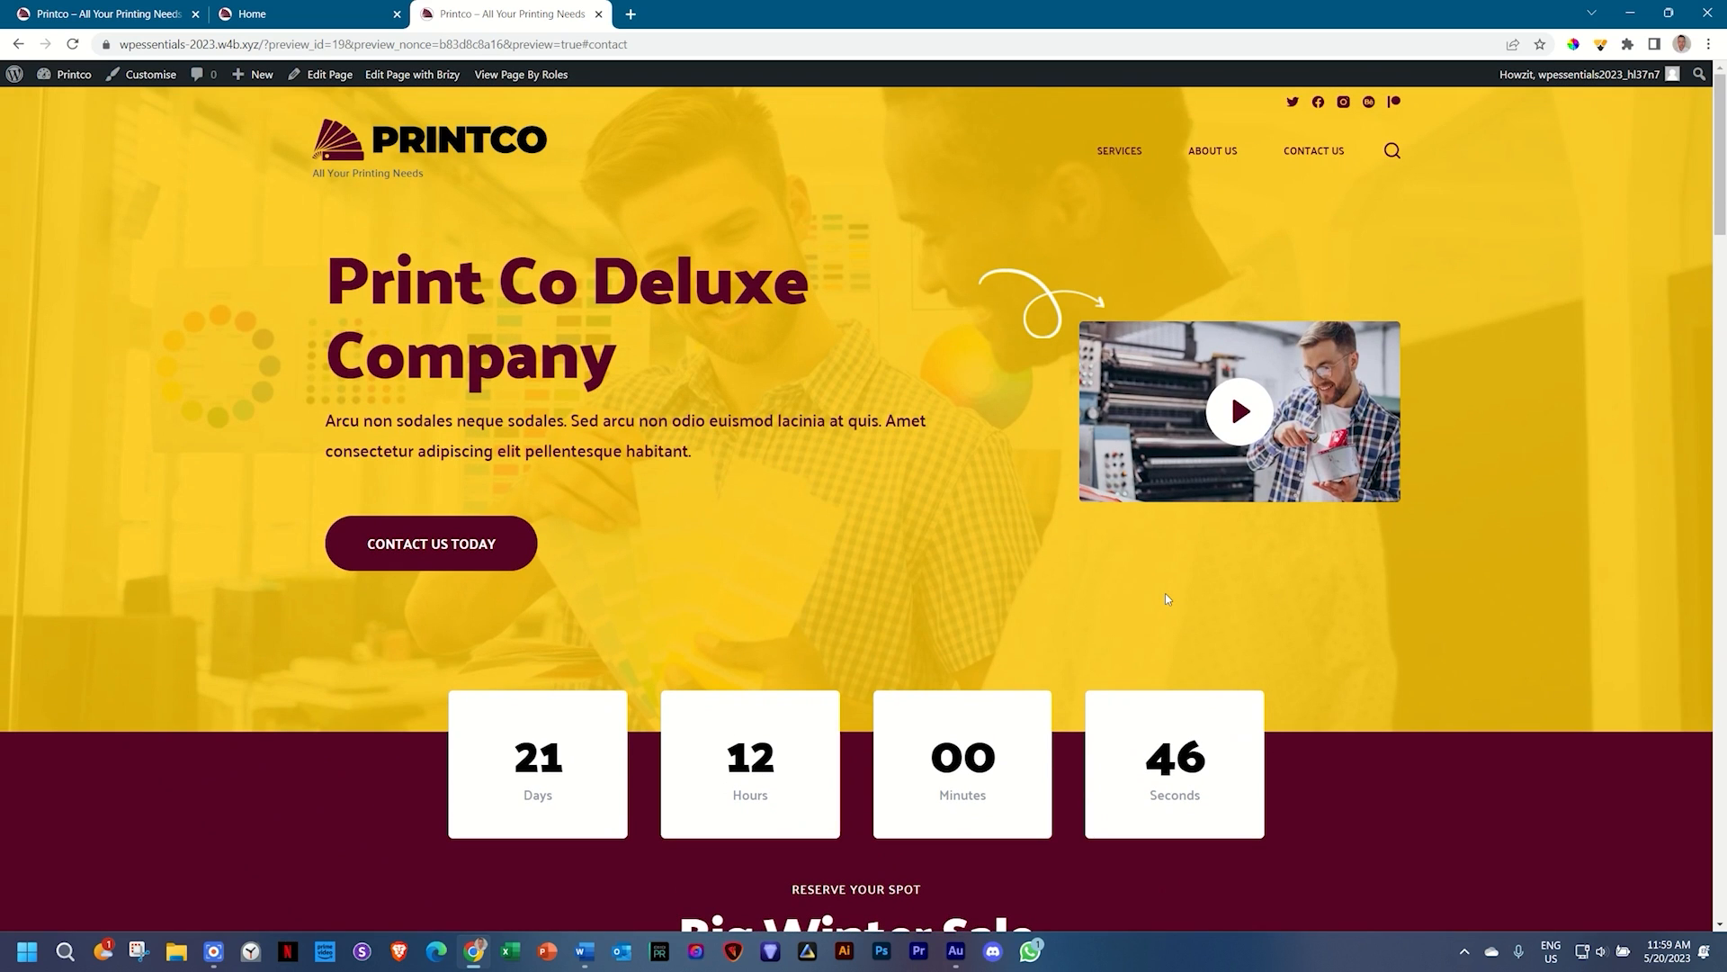
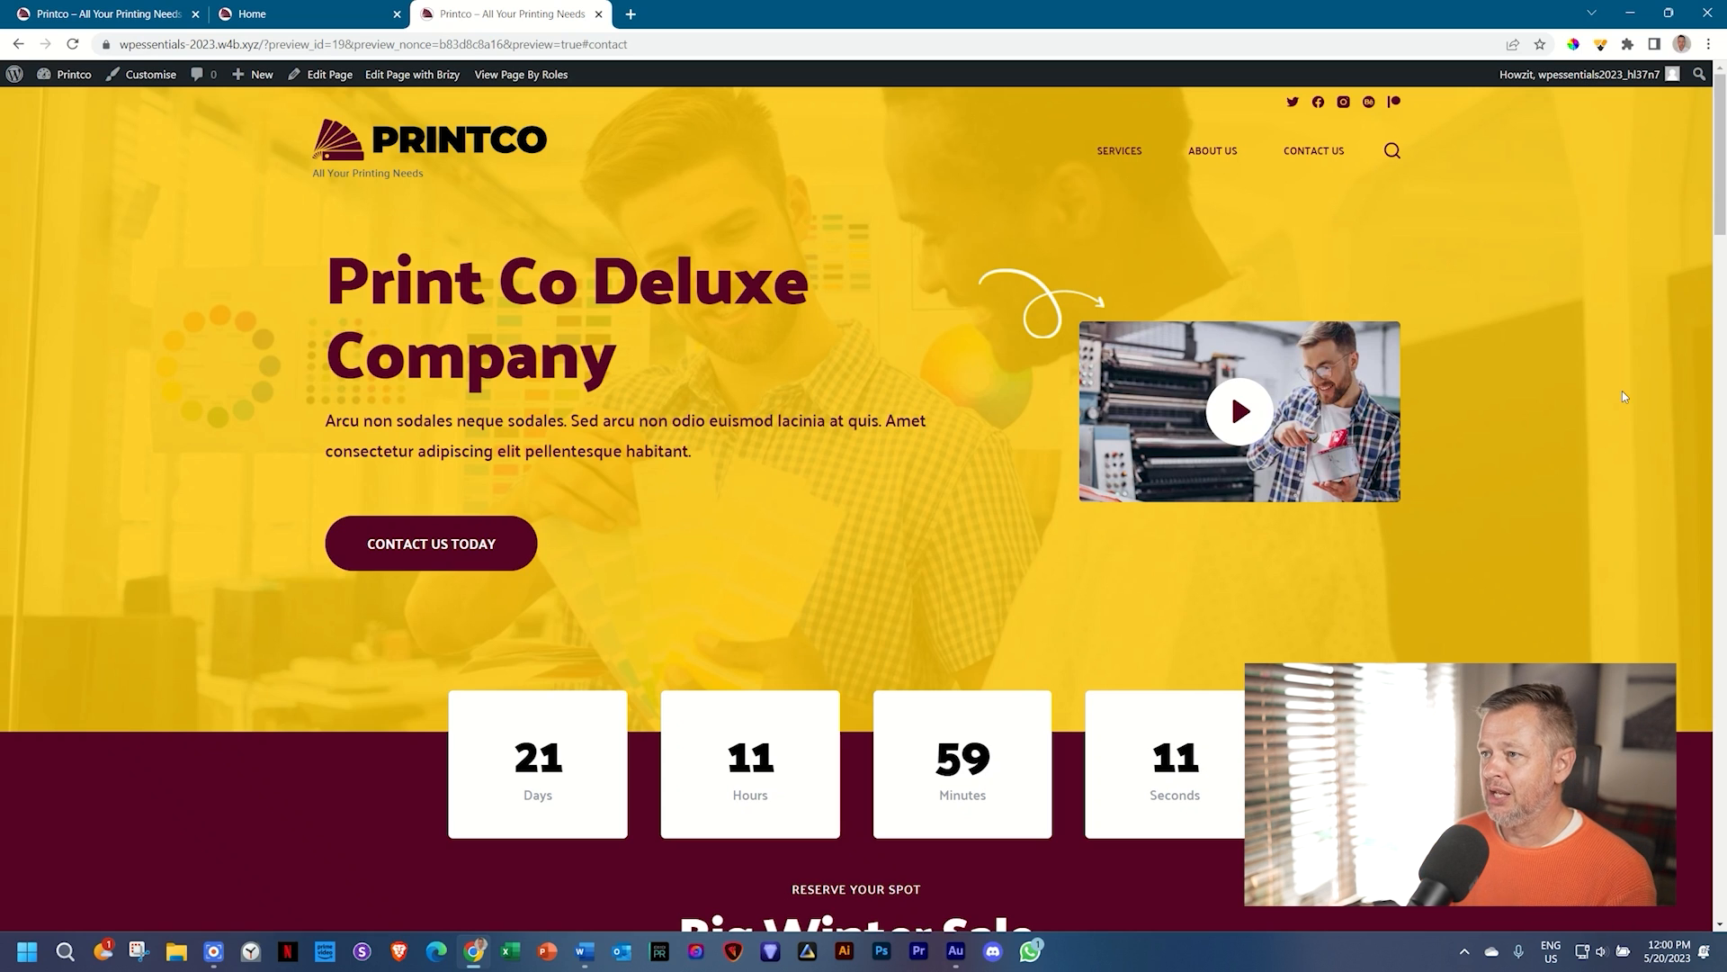
# Step: Check the reference site's back-to-top button, then return to the Printco preview
pyautogui.scroll(-3, 1629, 396)
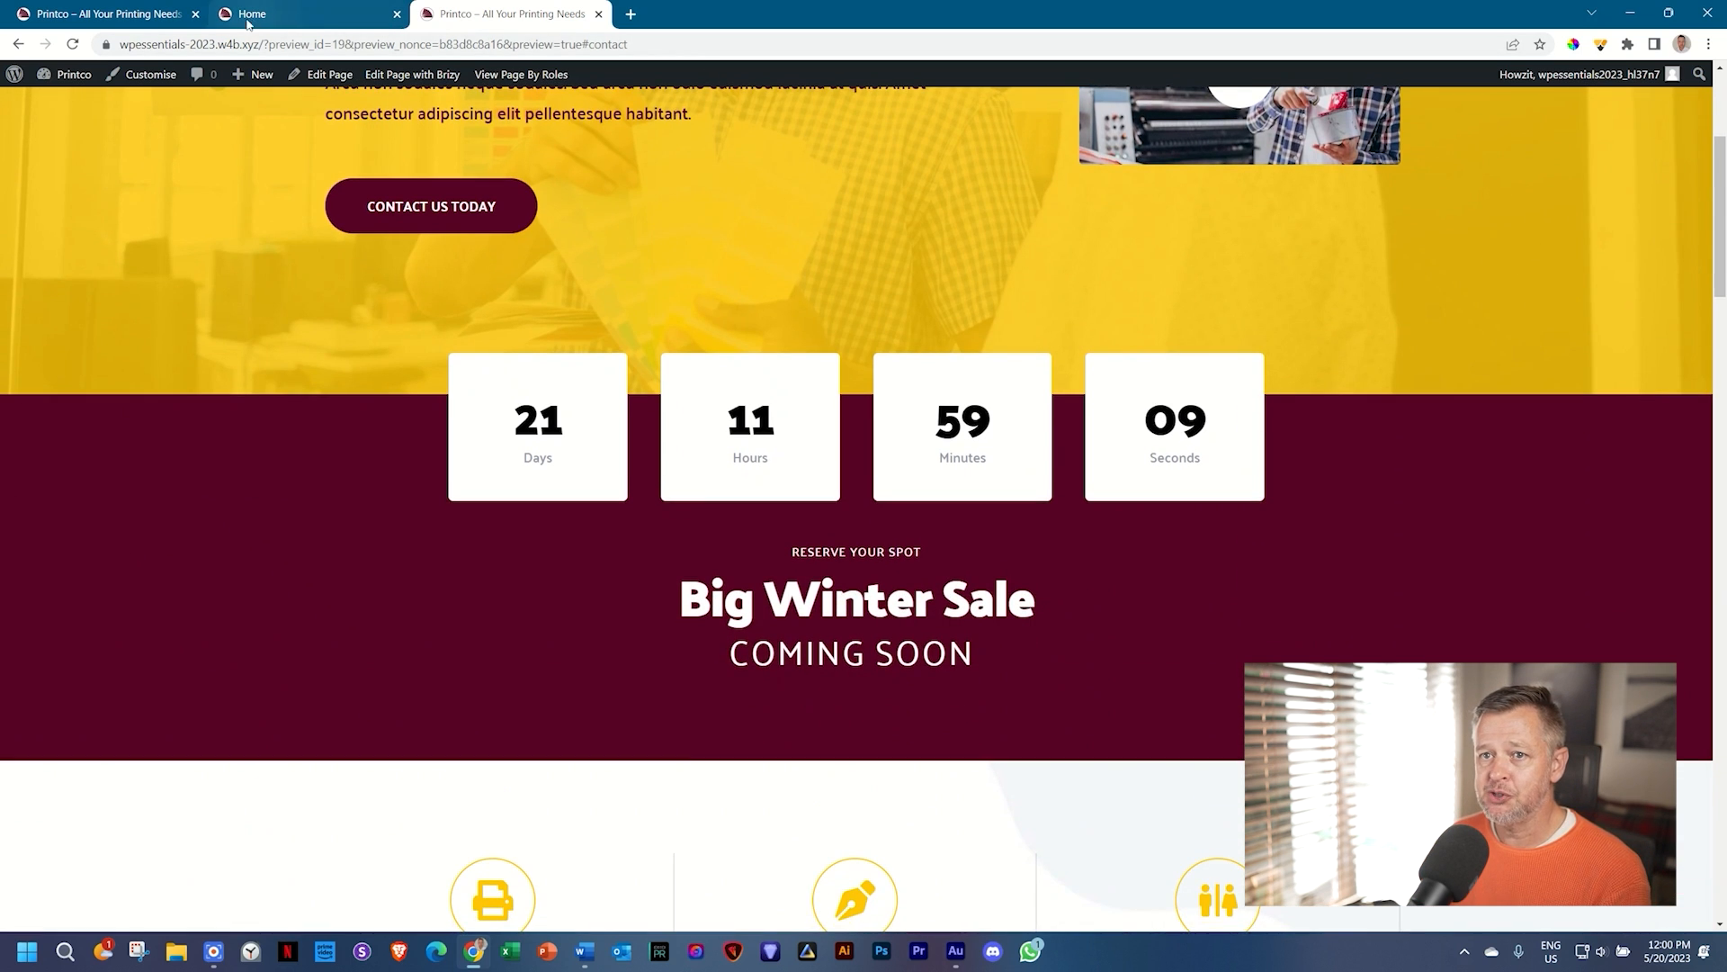
pyautogui.click(149, 14)
pyautogui.scroll(-3, 1021, 158)
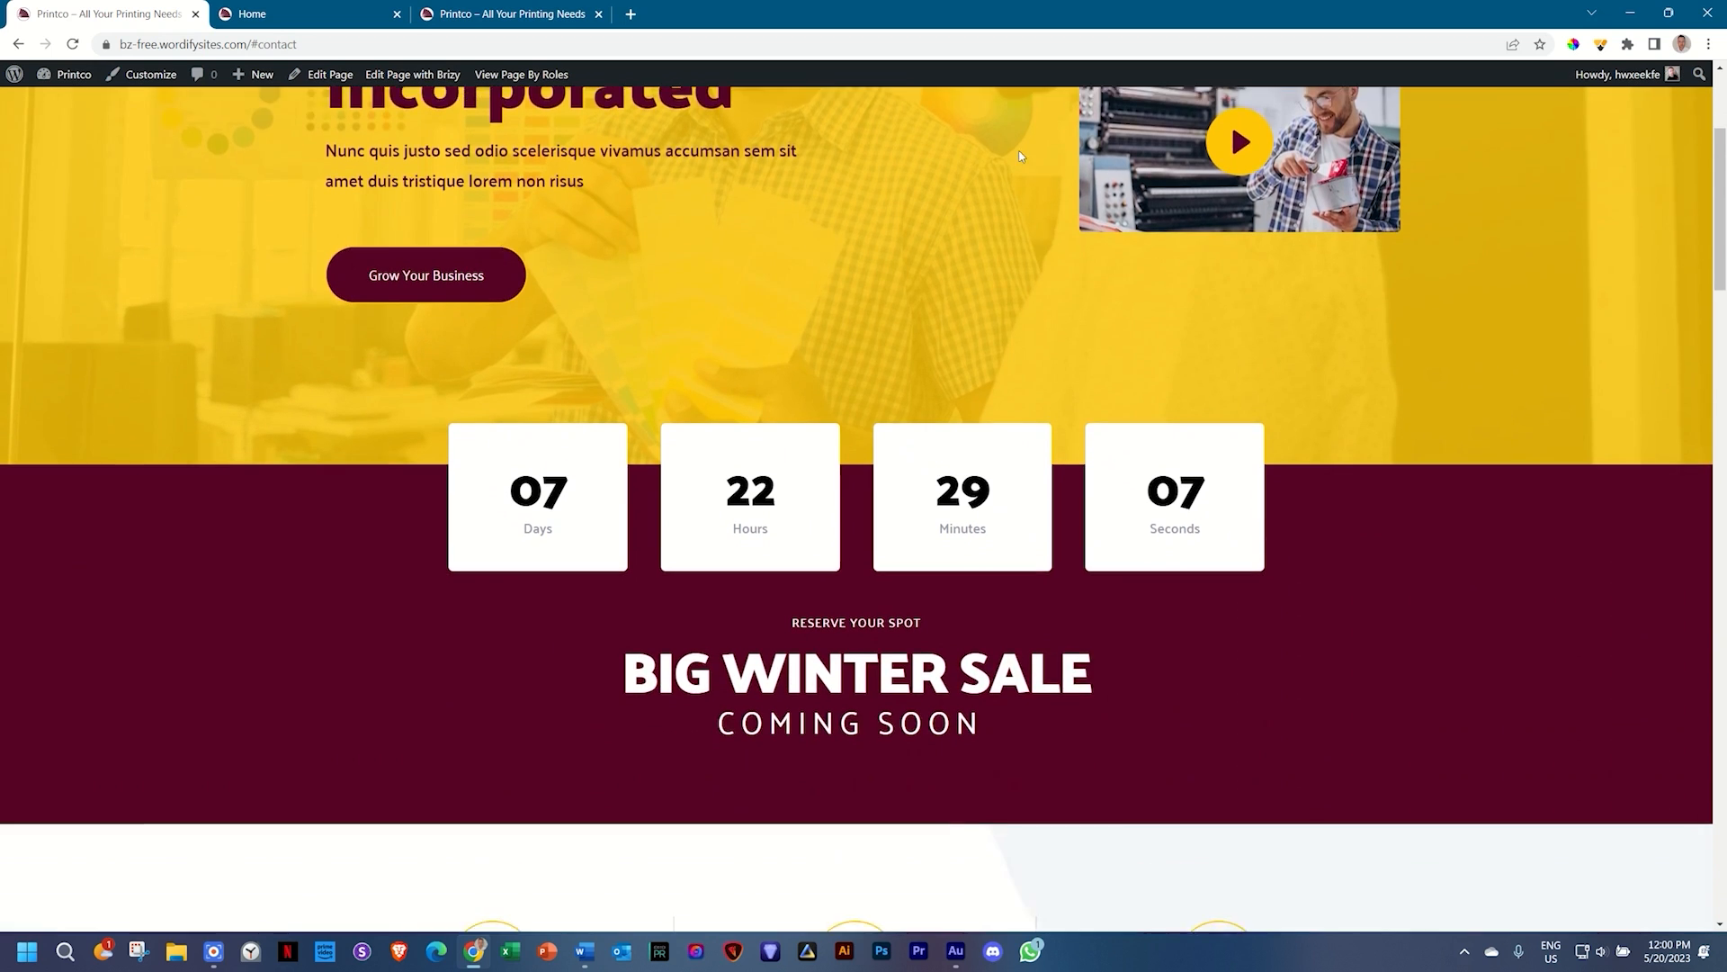
pyautogui.scroll(-6, 1021, 157)
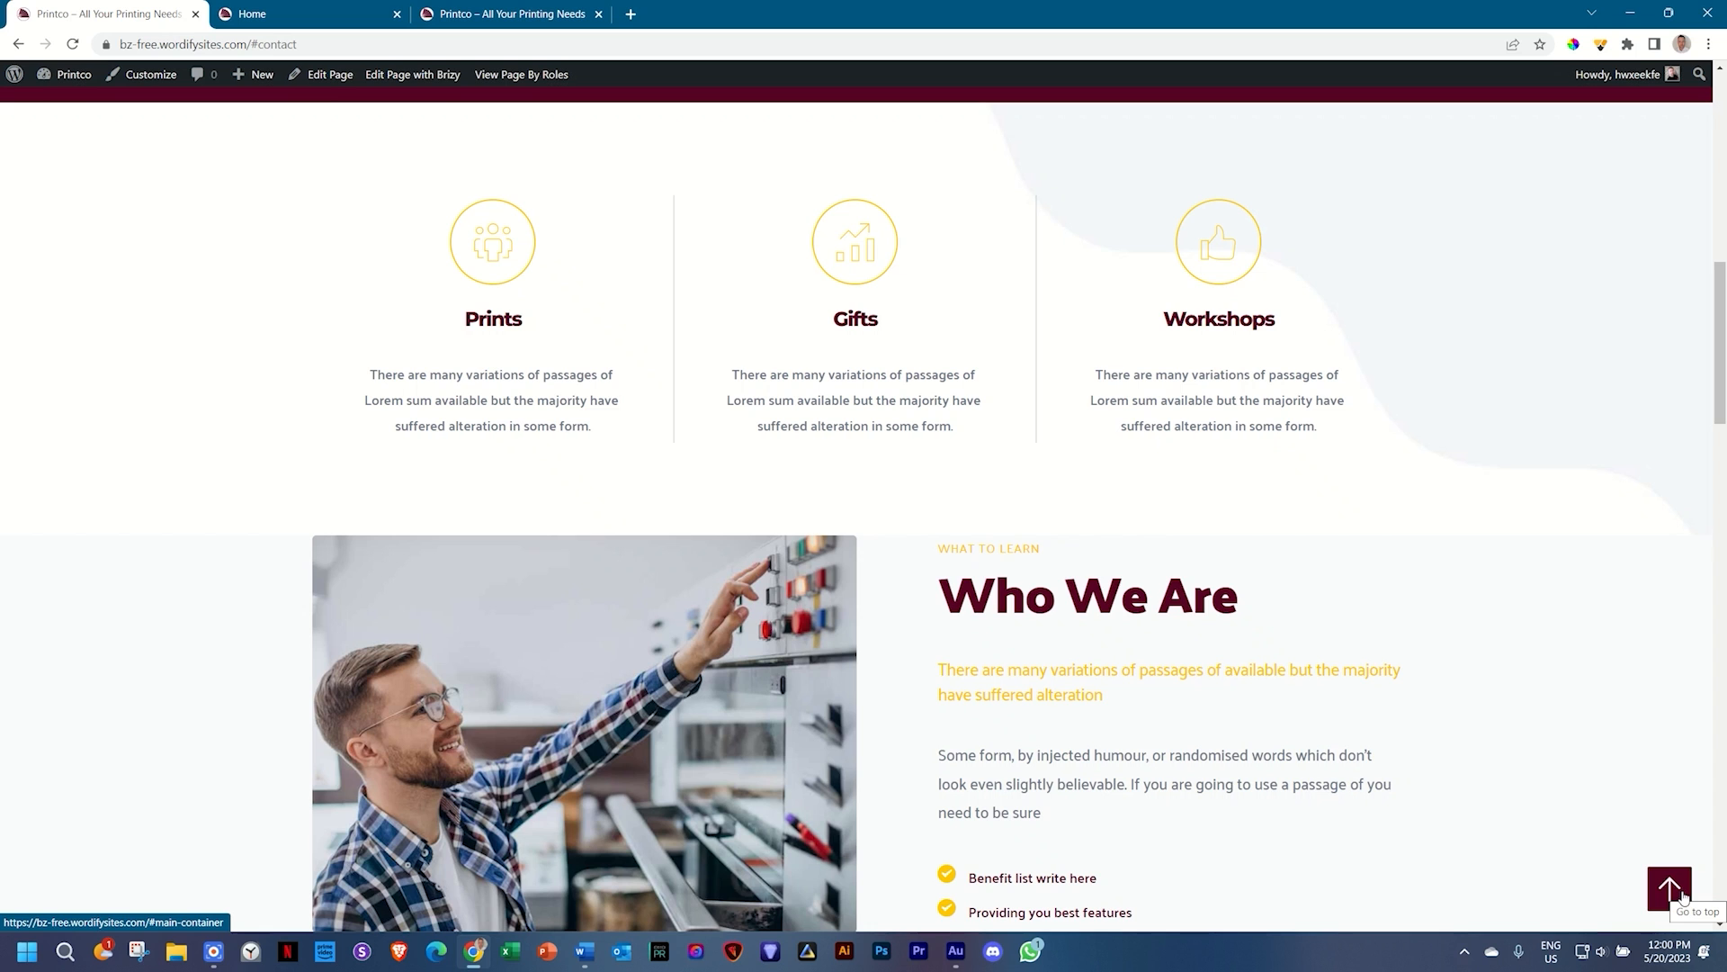
pyautogui.scroll(-6, 1684, 895)
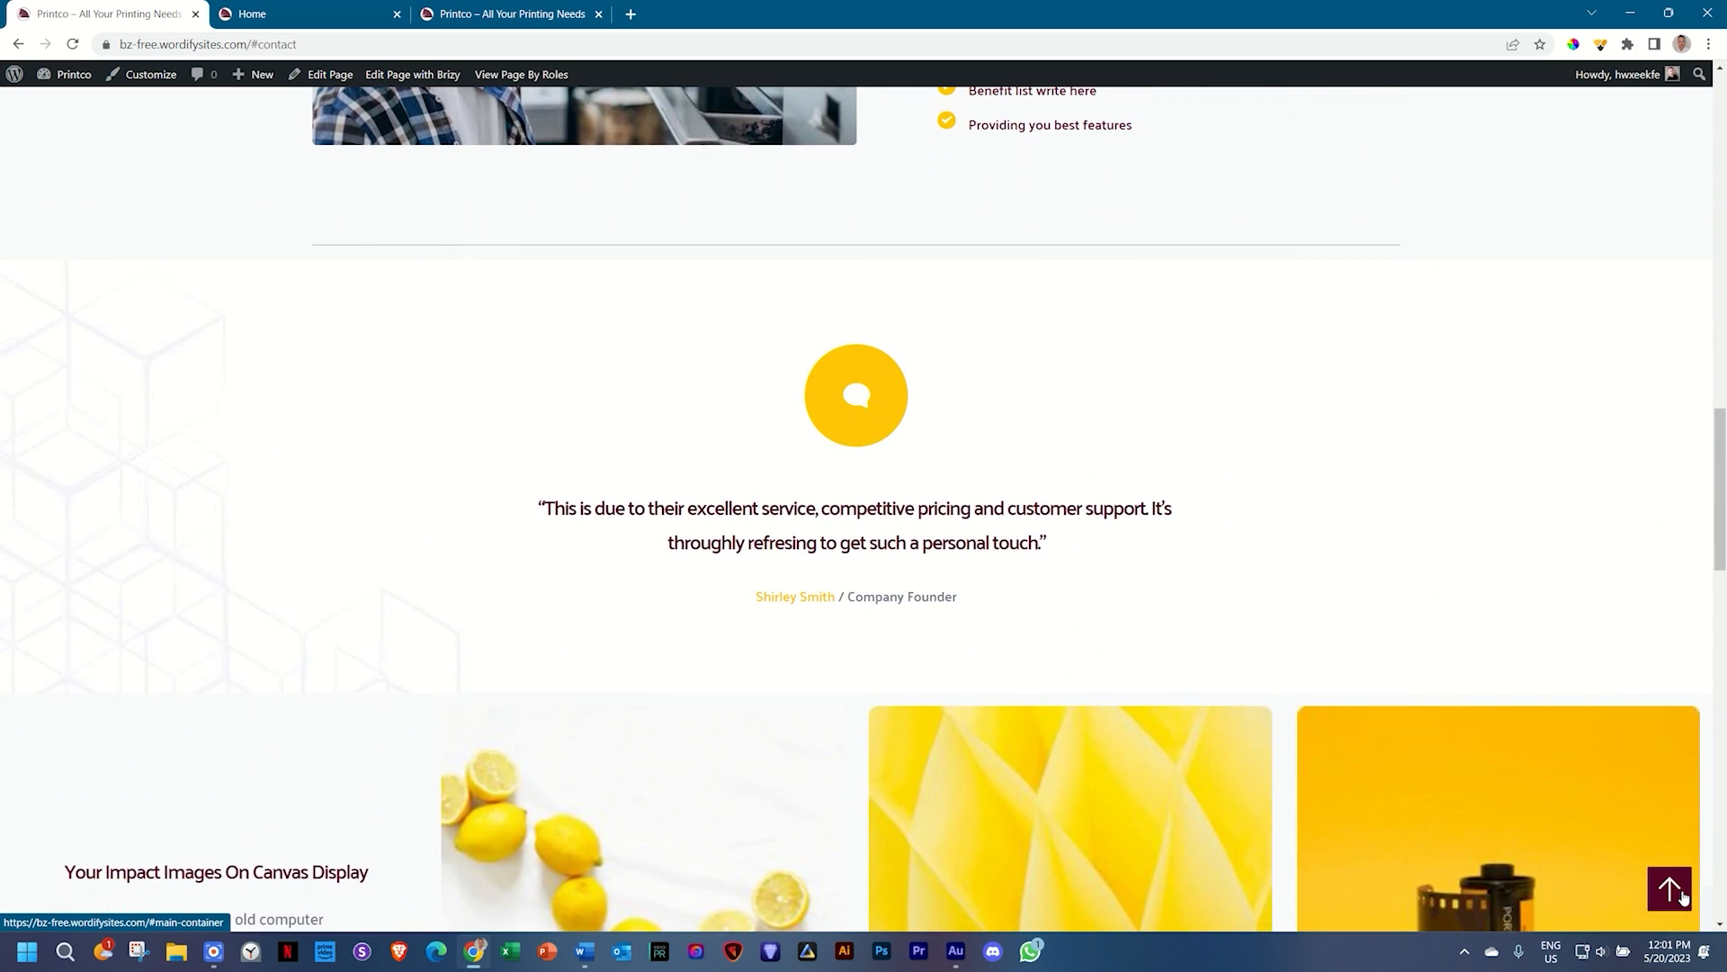
pyautogui.click(1681, 890)
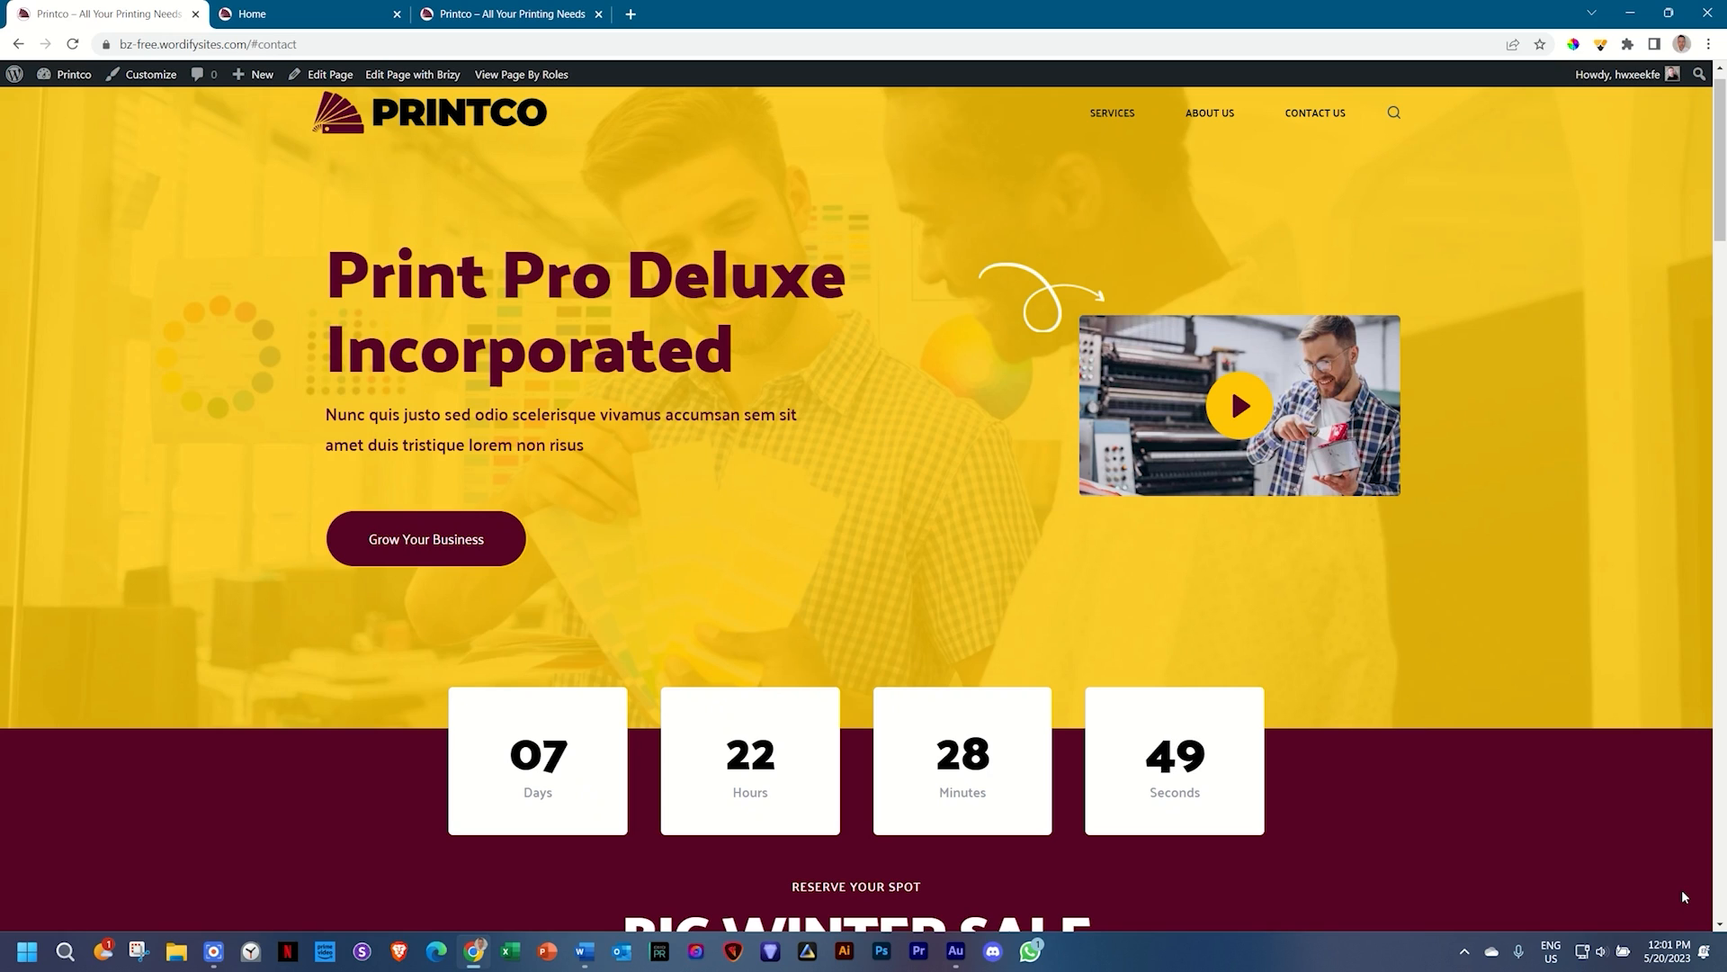
pyautogui.click(513, 13)
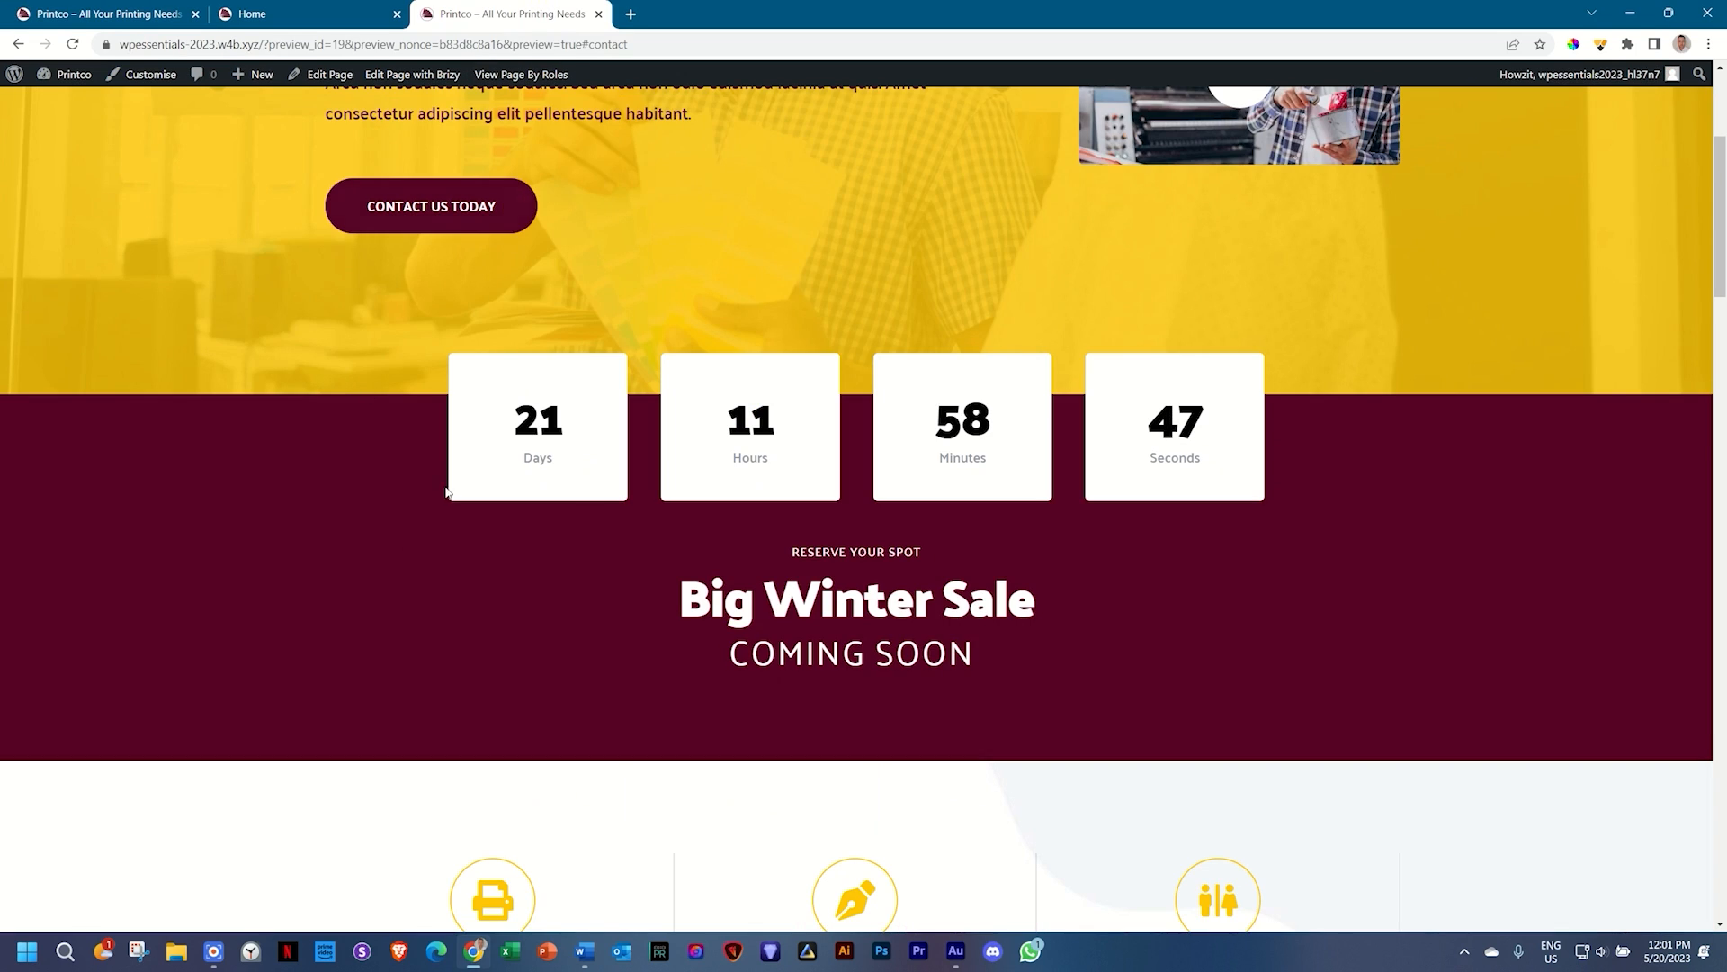
pyautogui.moveTo(1722, 286); pyautogui.dragTo(1721, 216)
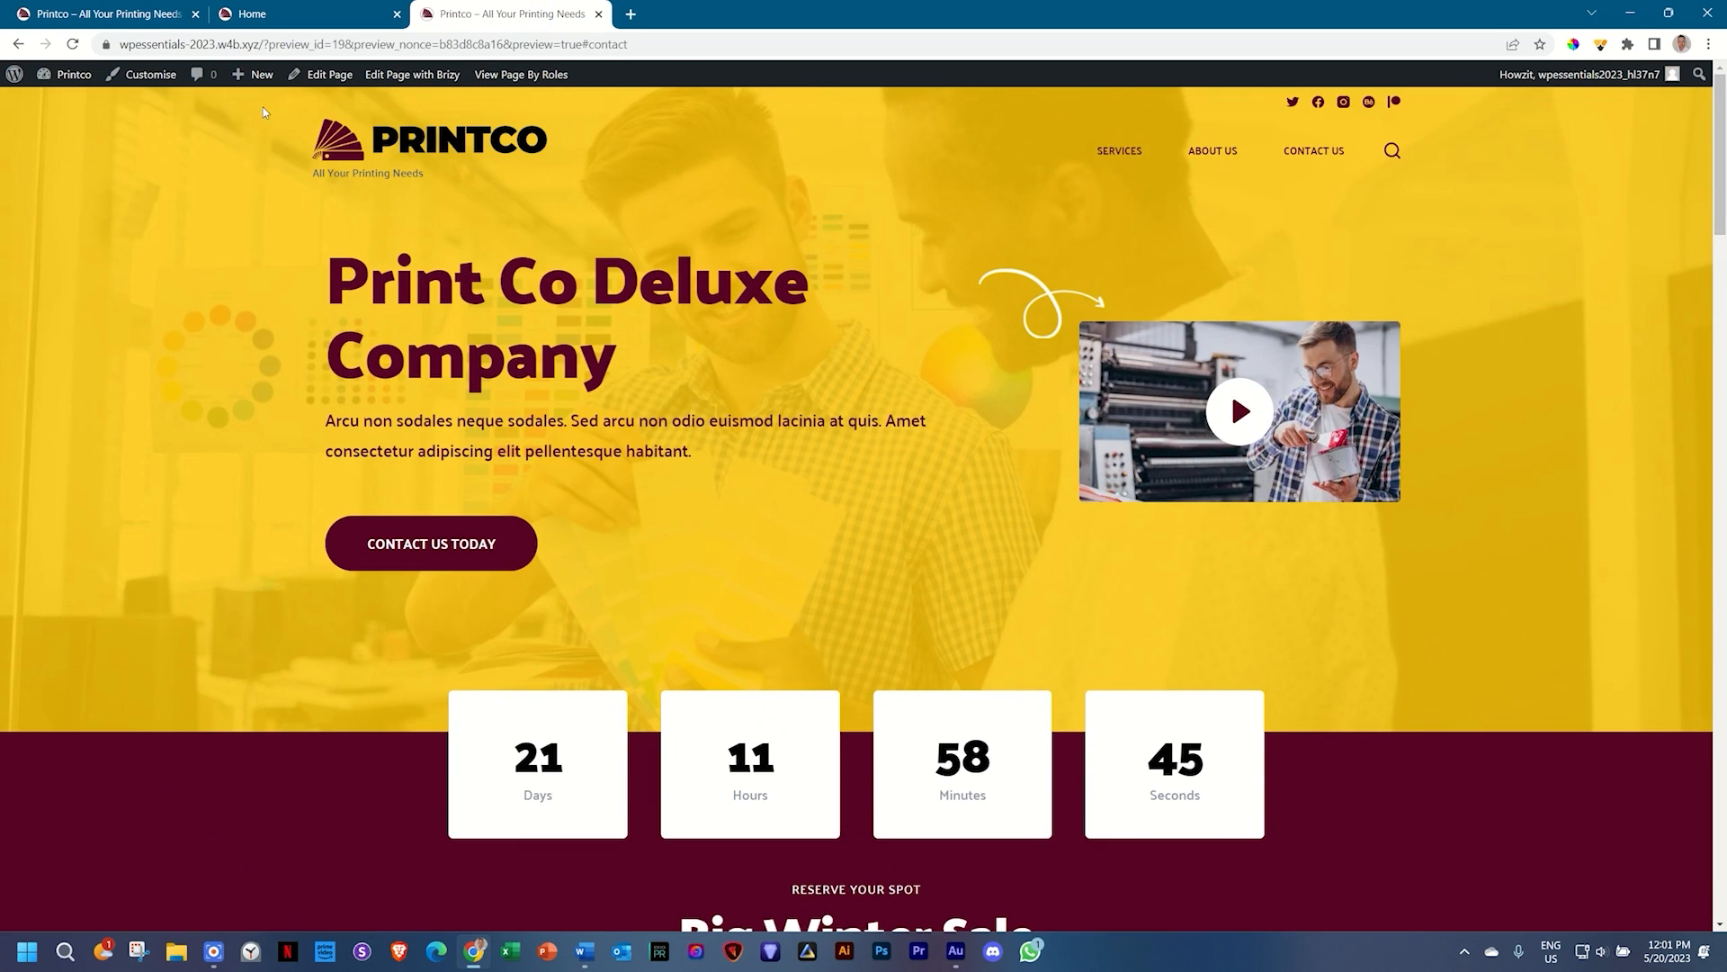
# Step: Switch on the Scroll to Top toggle in the Blocksy Customizer's General options
pyautogui.click(160, 84)
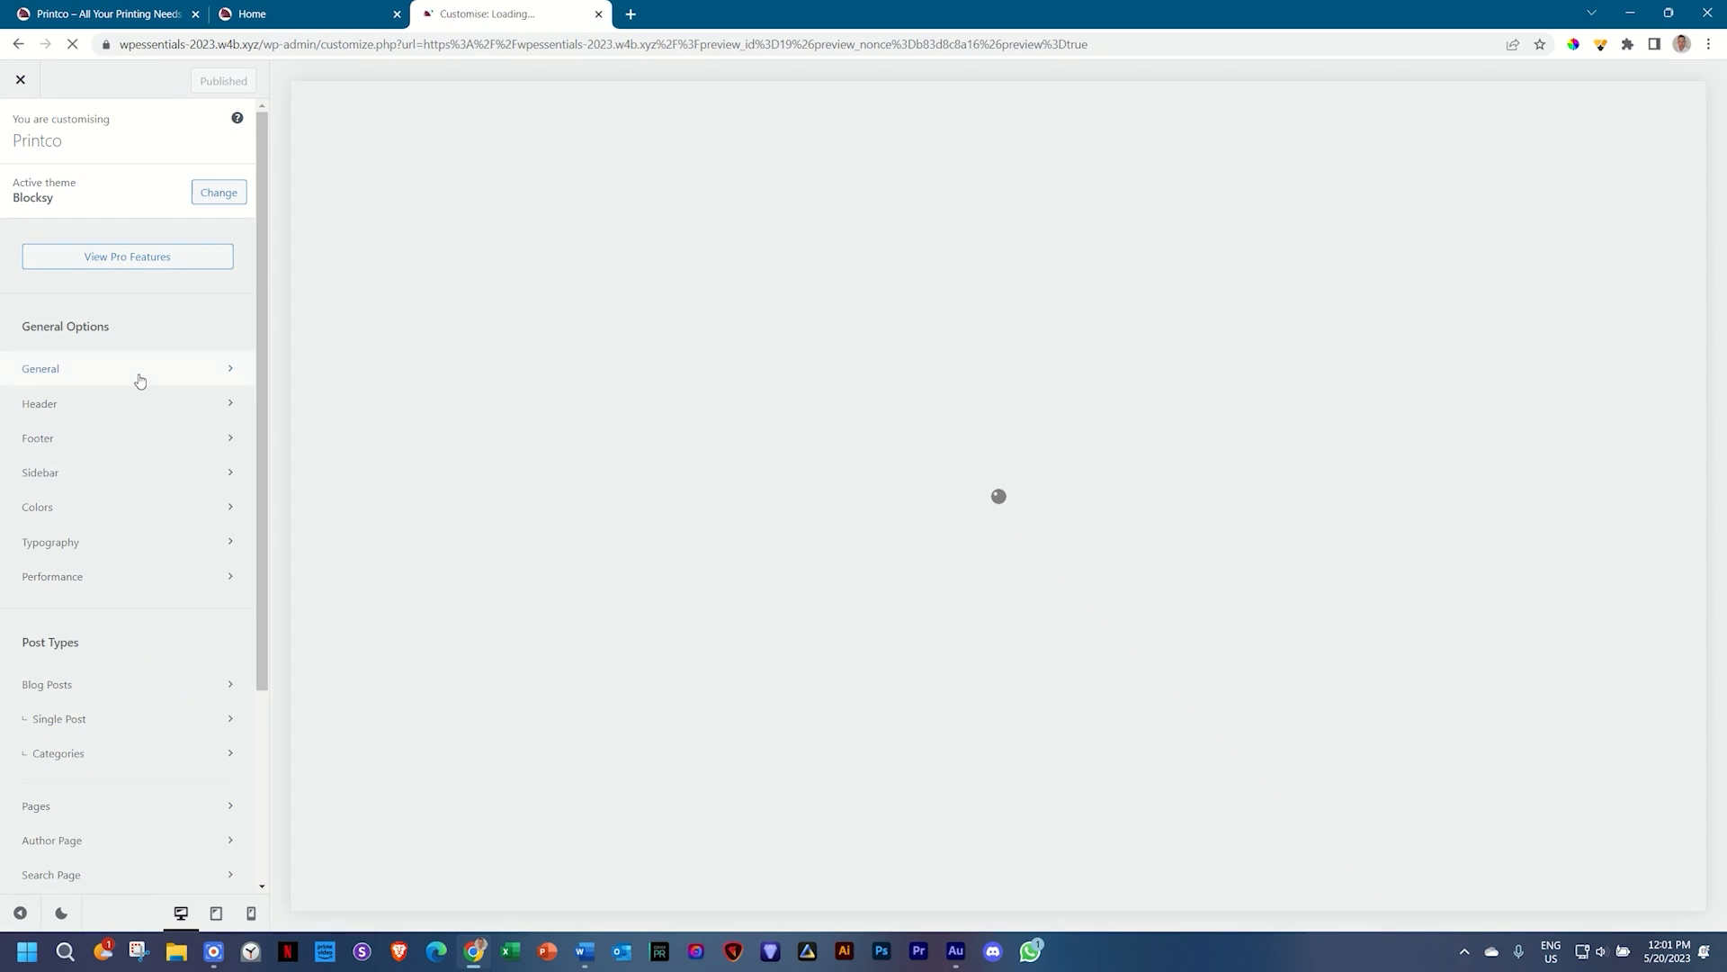
pyautogui.scroll(-3, 139, 378)
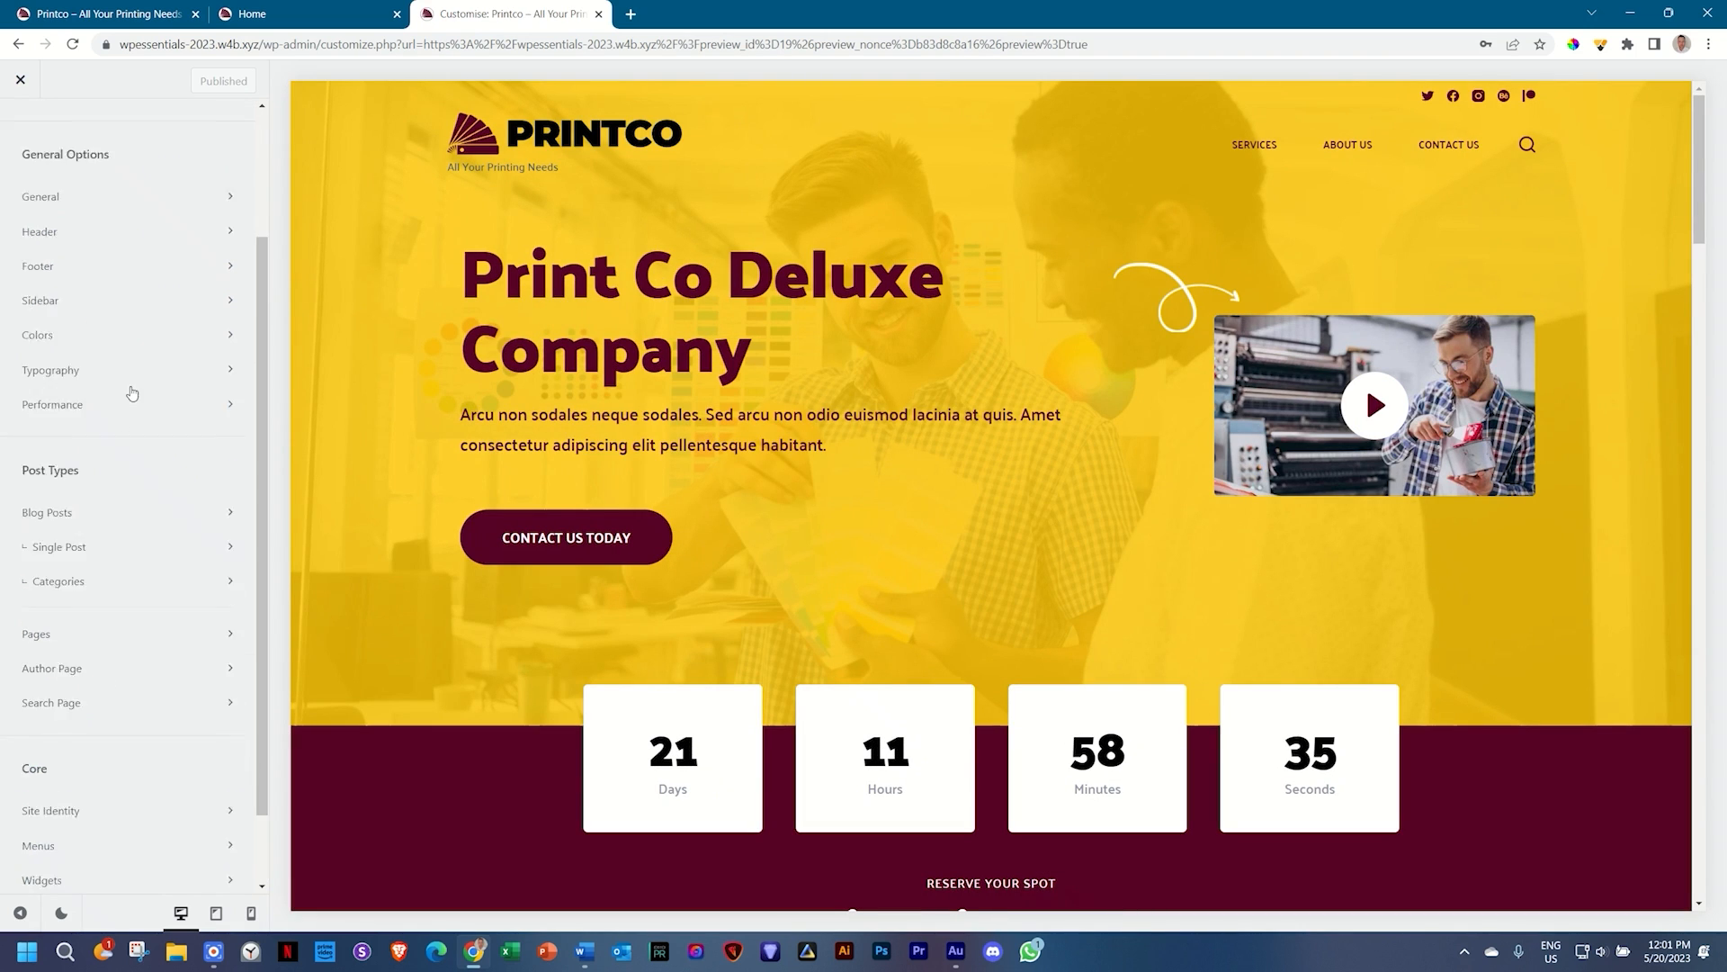
pyautogui.scroll(3, 127, 389)
pyautogui.click(85, 369)
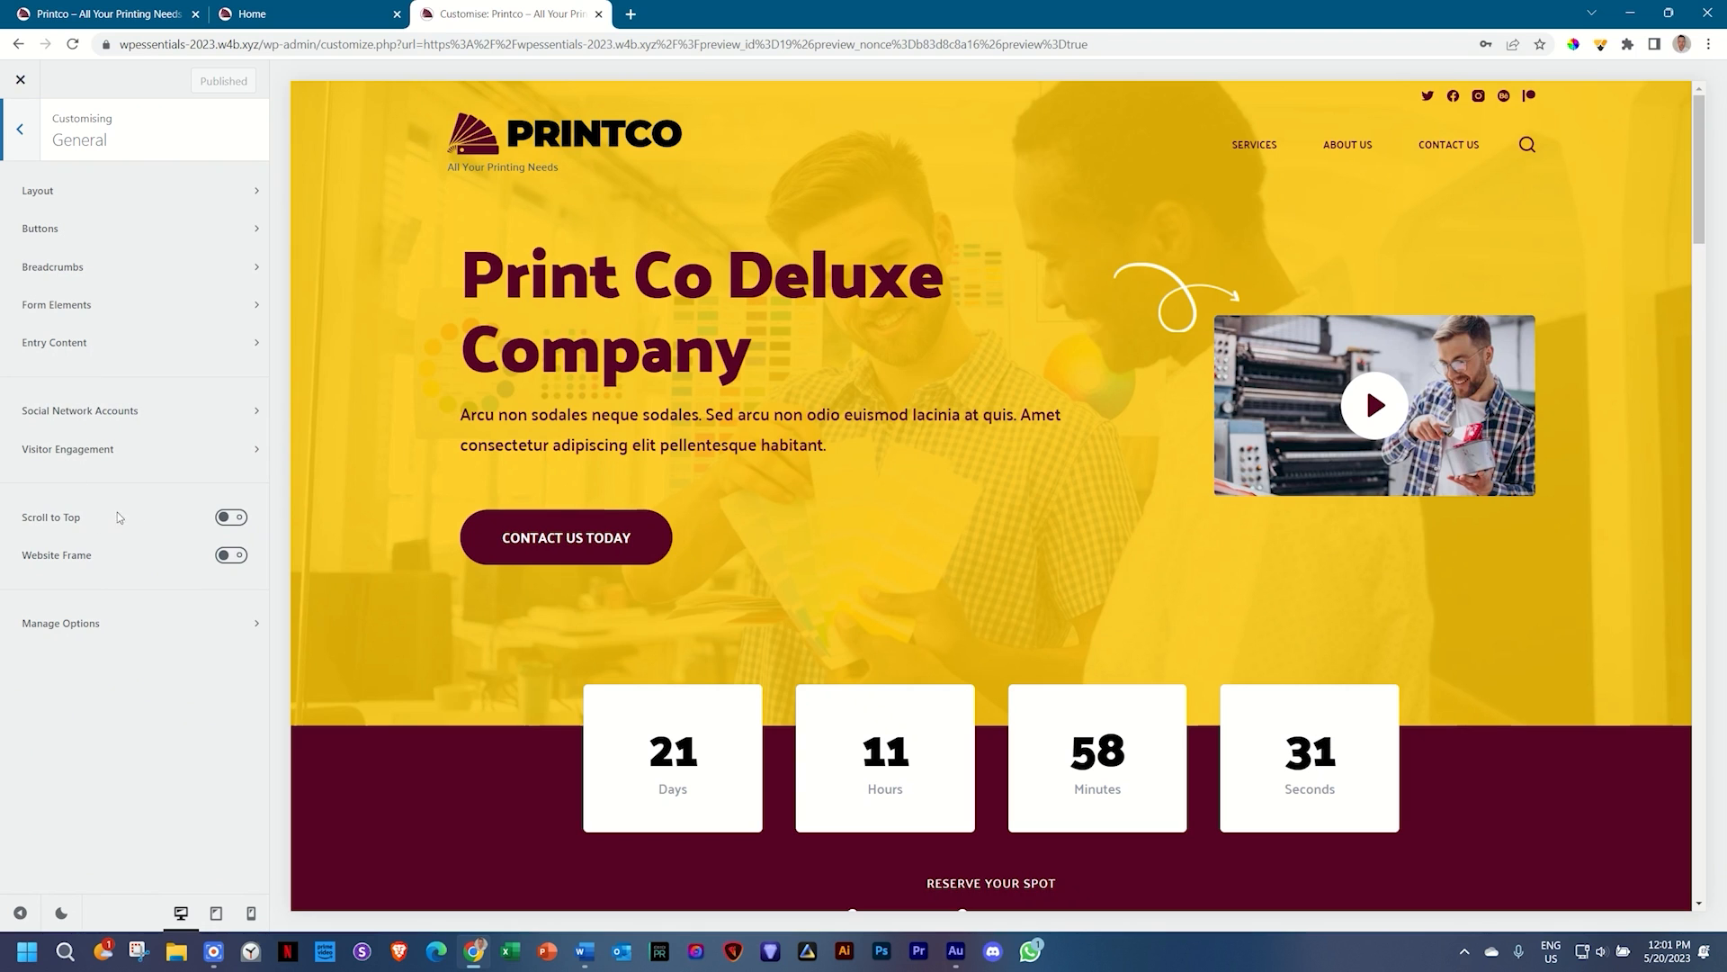
pyautogui.click(236, 518)
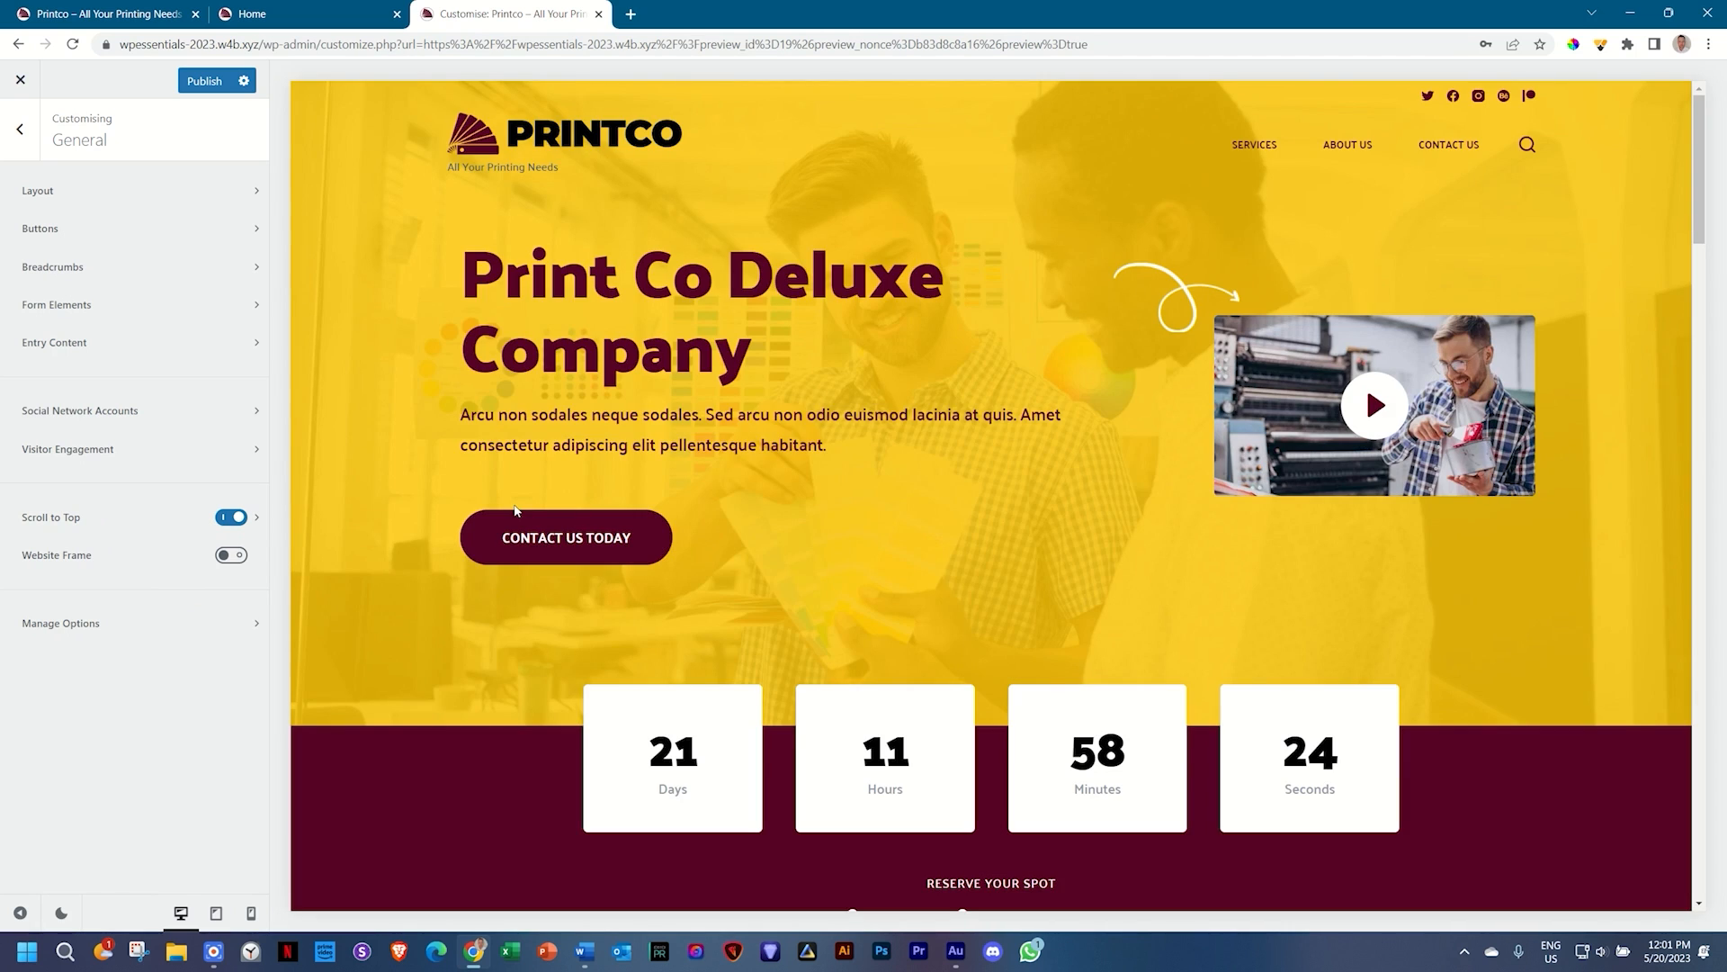
pyautogui.scroll(-10, 576, 489)
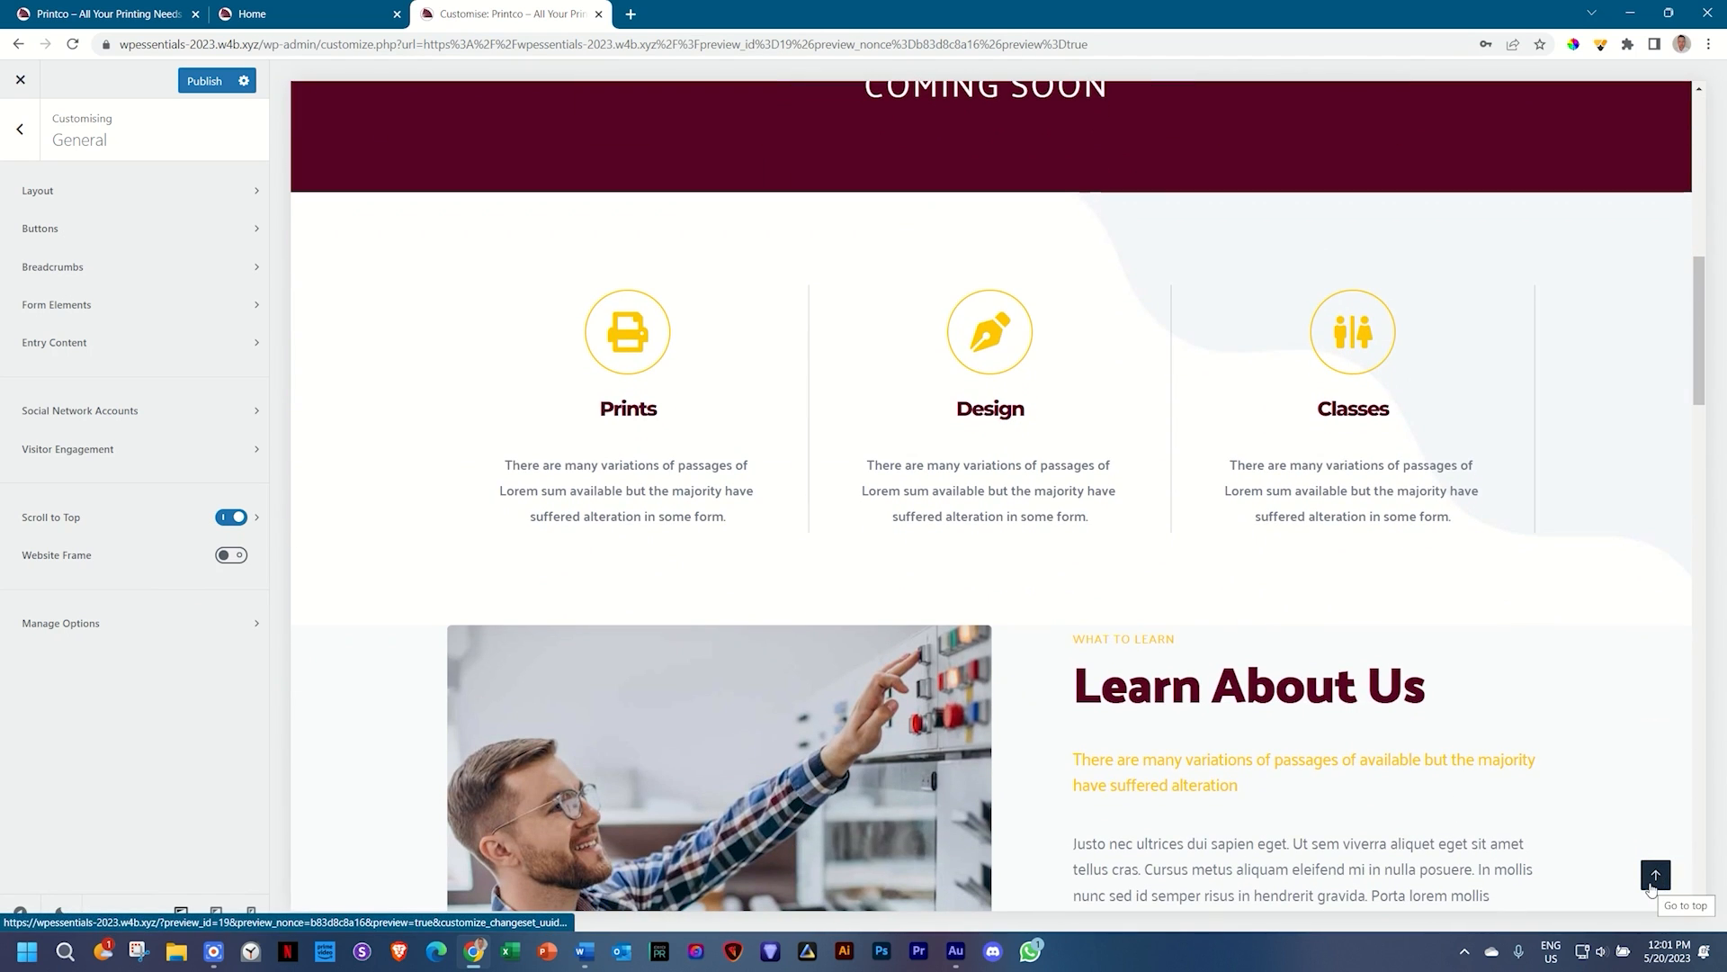
# Step: Give the button the solid arrow icon, 39 px size, 34 px bottom and 42 px side offsets, right-aligned
pyautogui.click(69, 518)
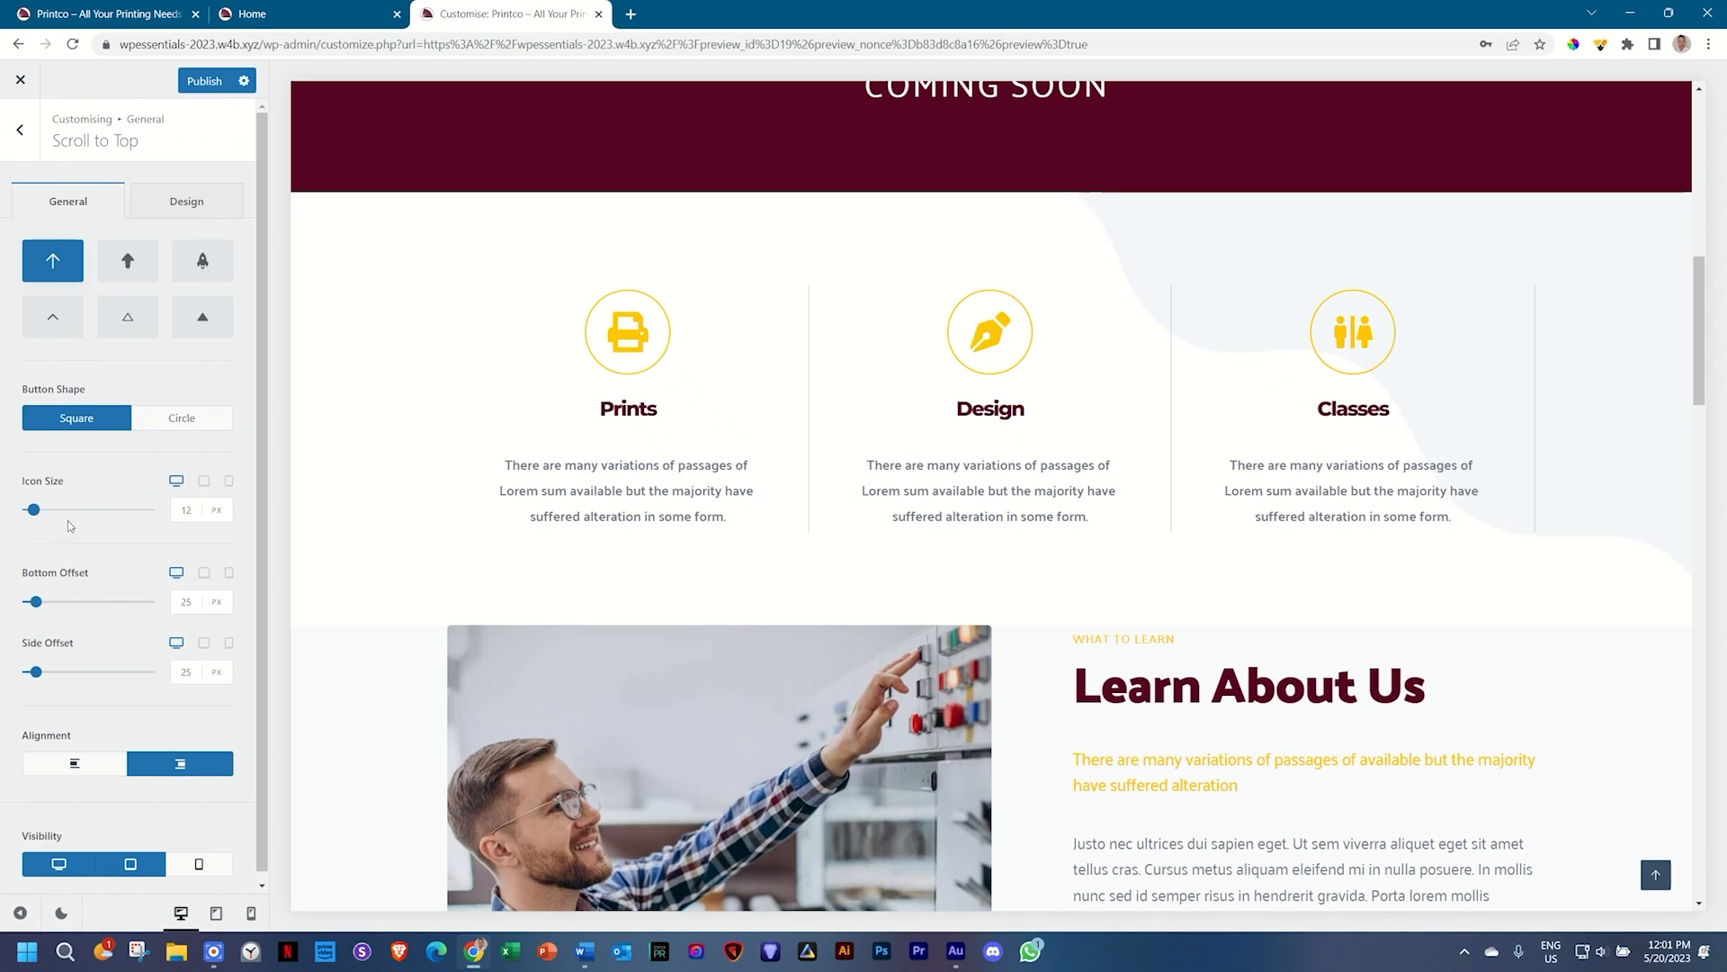
pyautogui.click(131, 264)
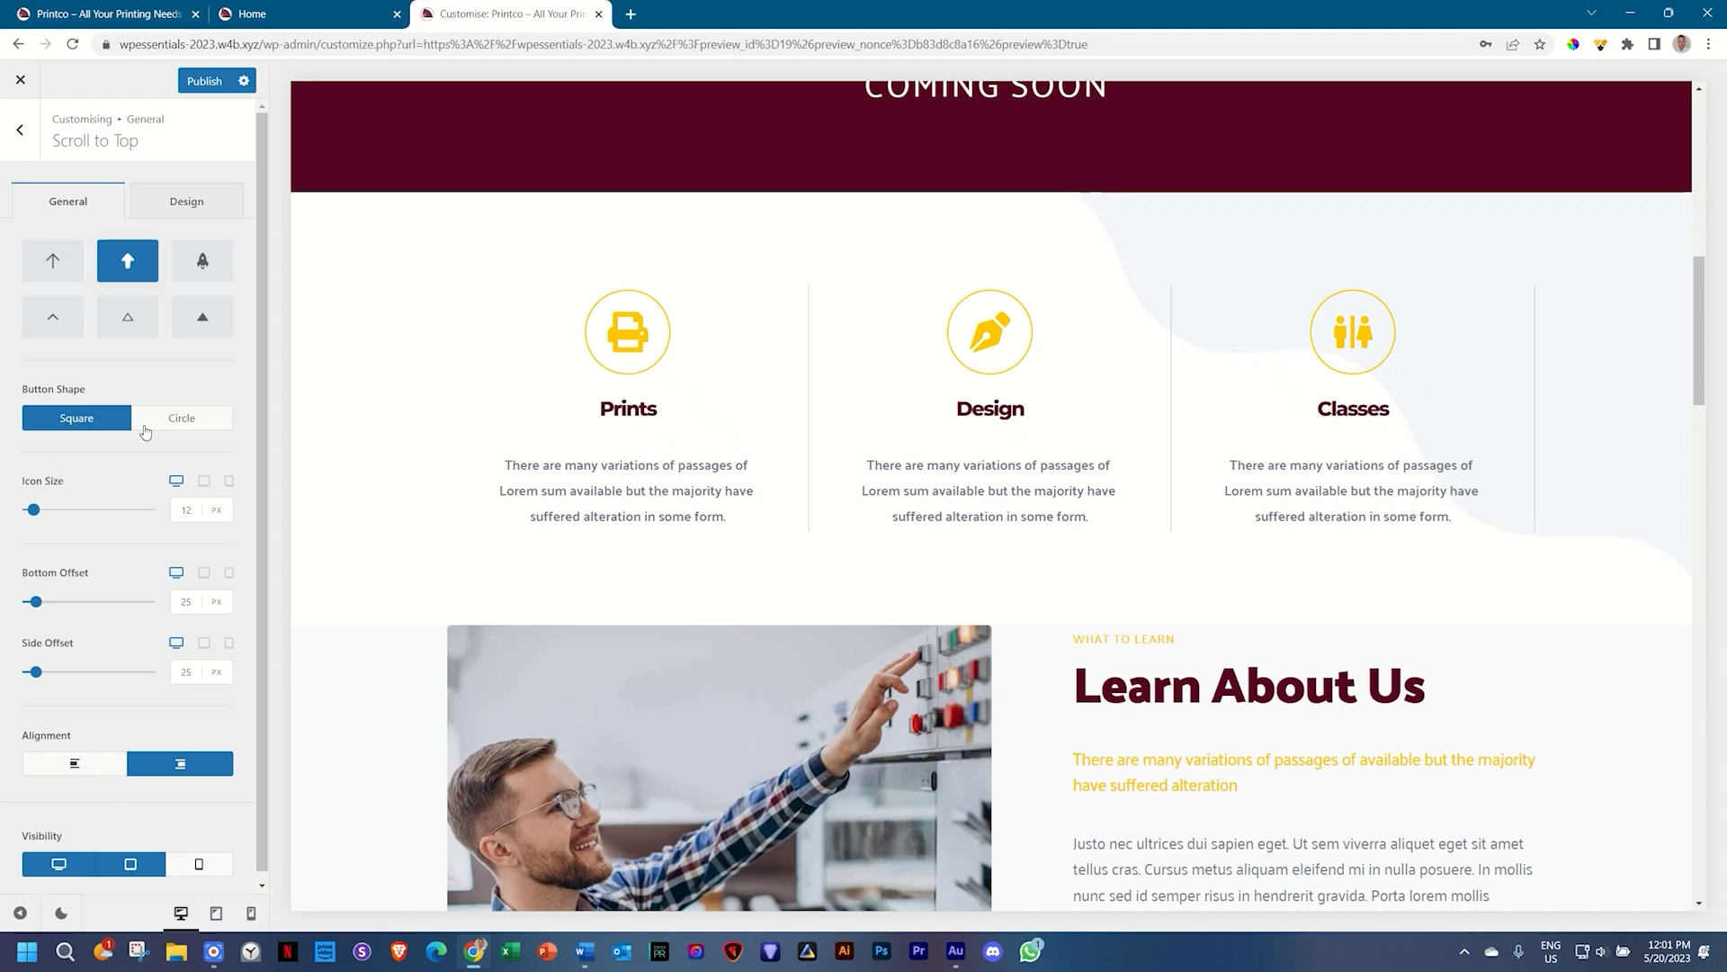
pyautogui.scroll(-3, 524, 471)
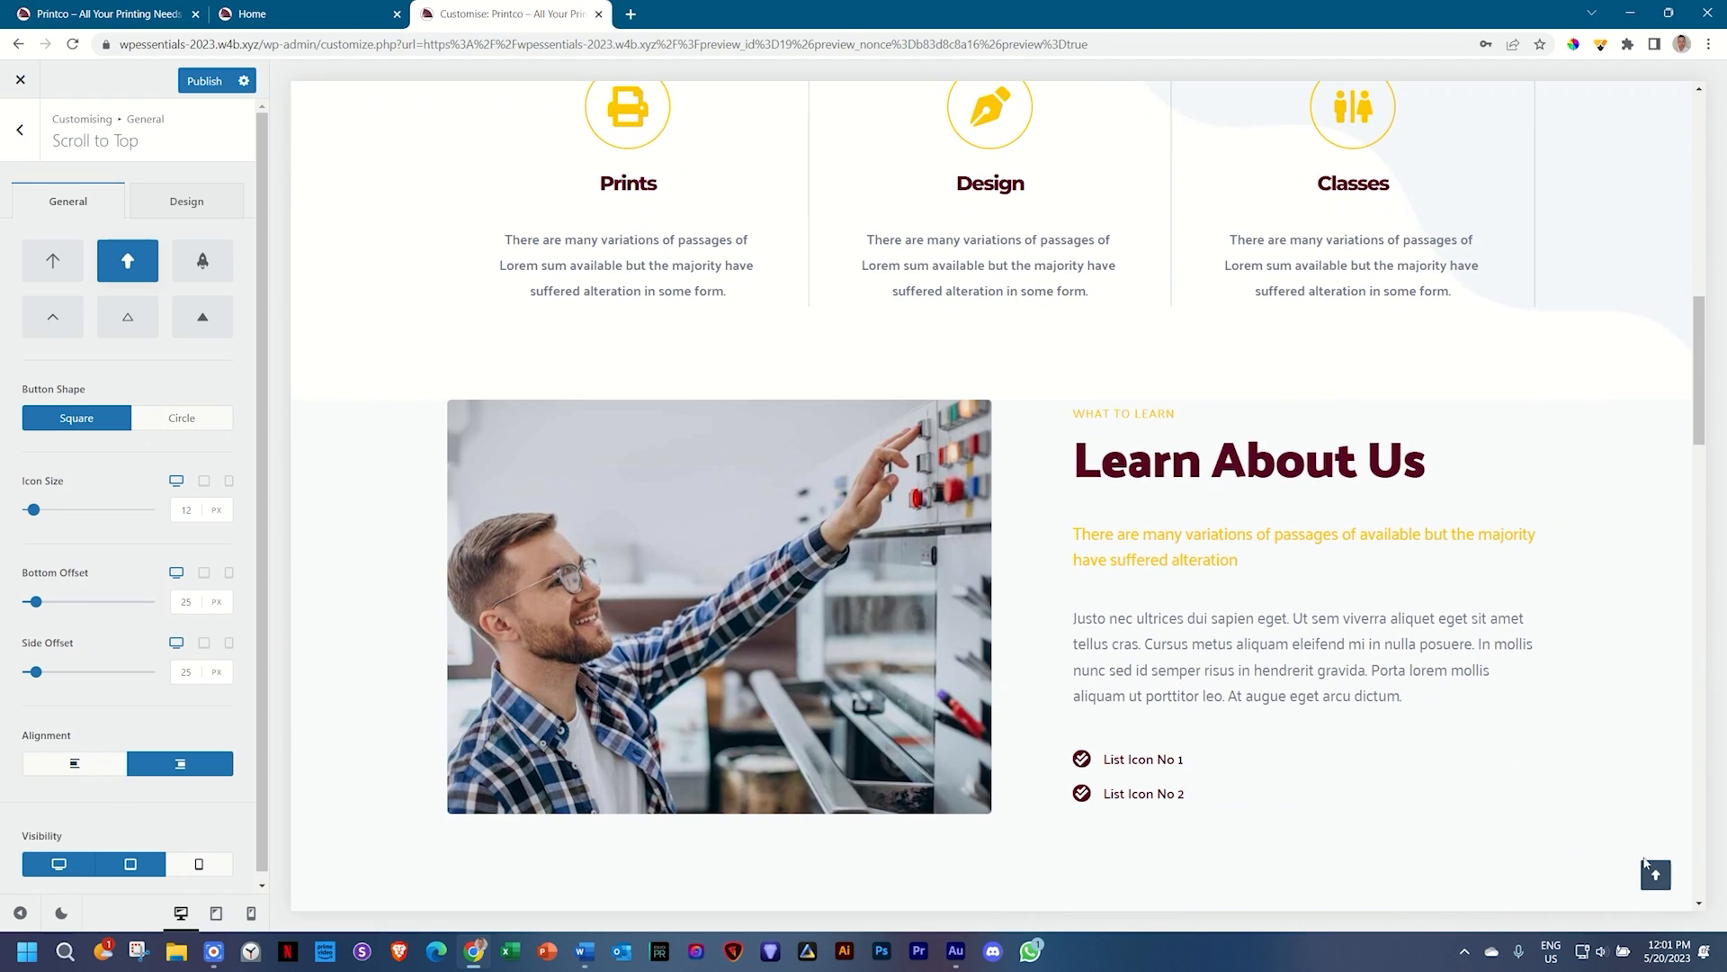
pyautogui.moveTo(34, 509); pyautogui.dragTo(115, 509)
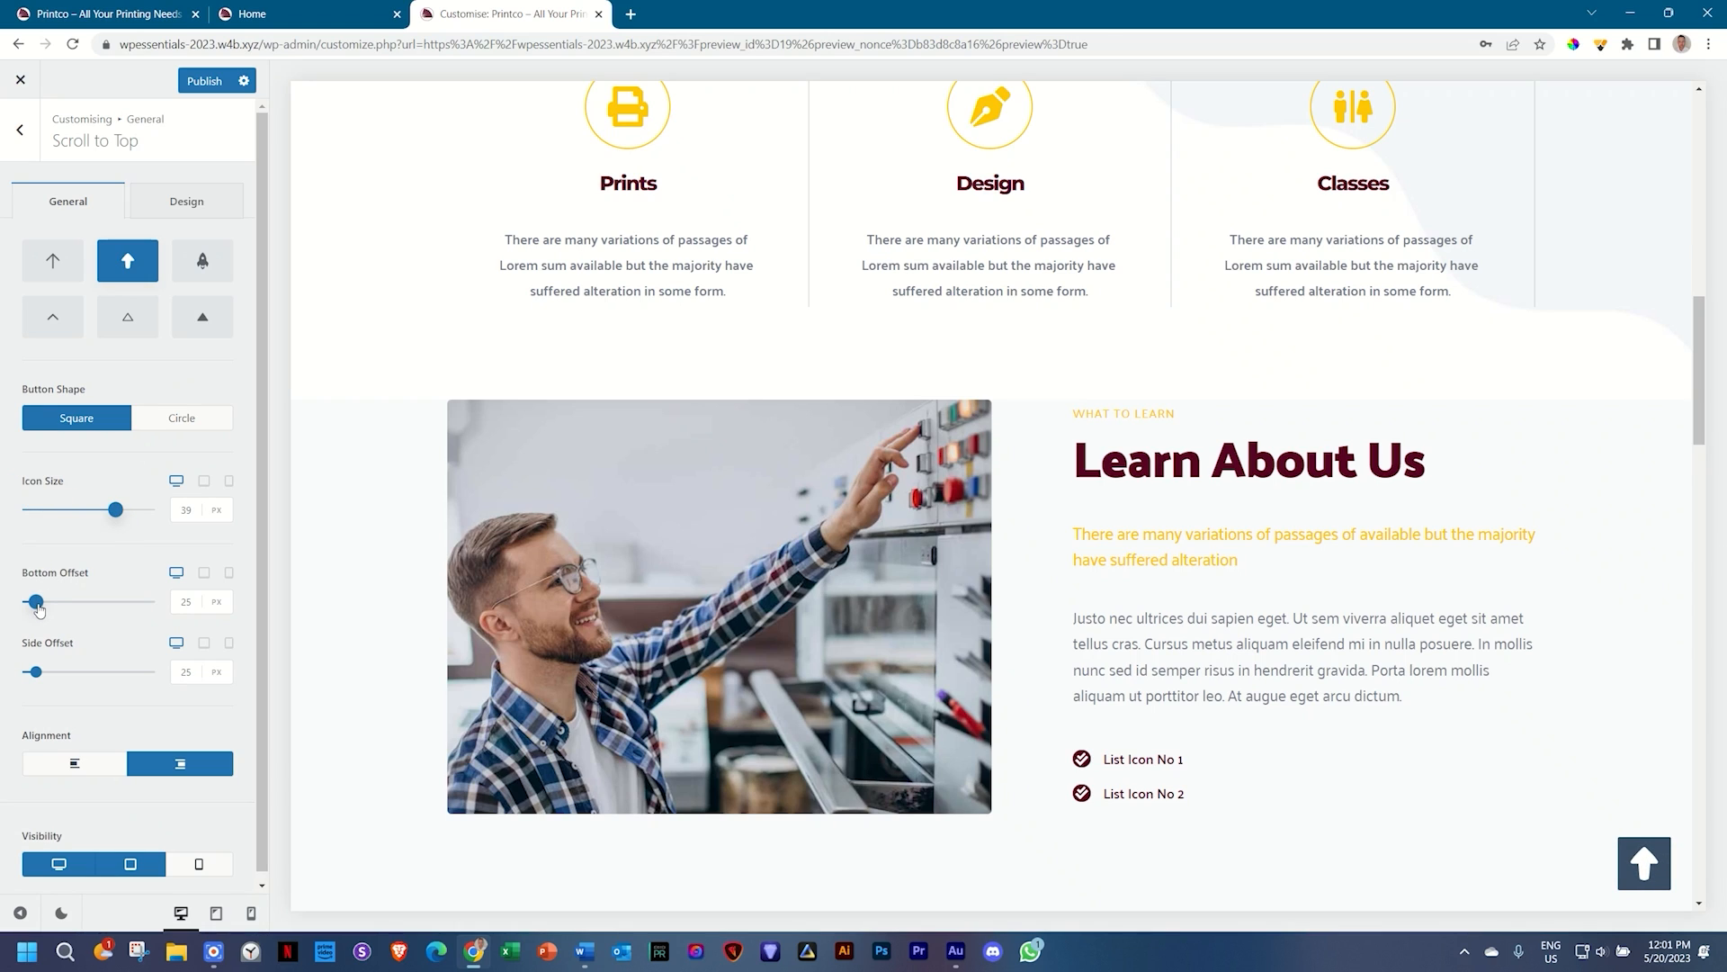
pyautogui.moveTo(37, 603)
pyautogui.mouseDown()
pyautogui.moveTo(149, 605)
pyautogui.moveTo(39, 605)
pyautogui.mouseUp()
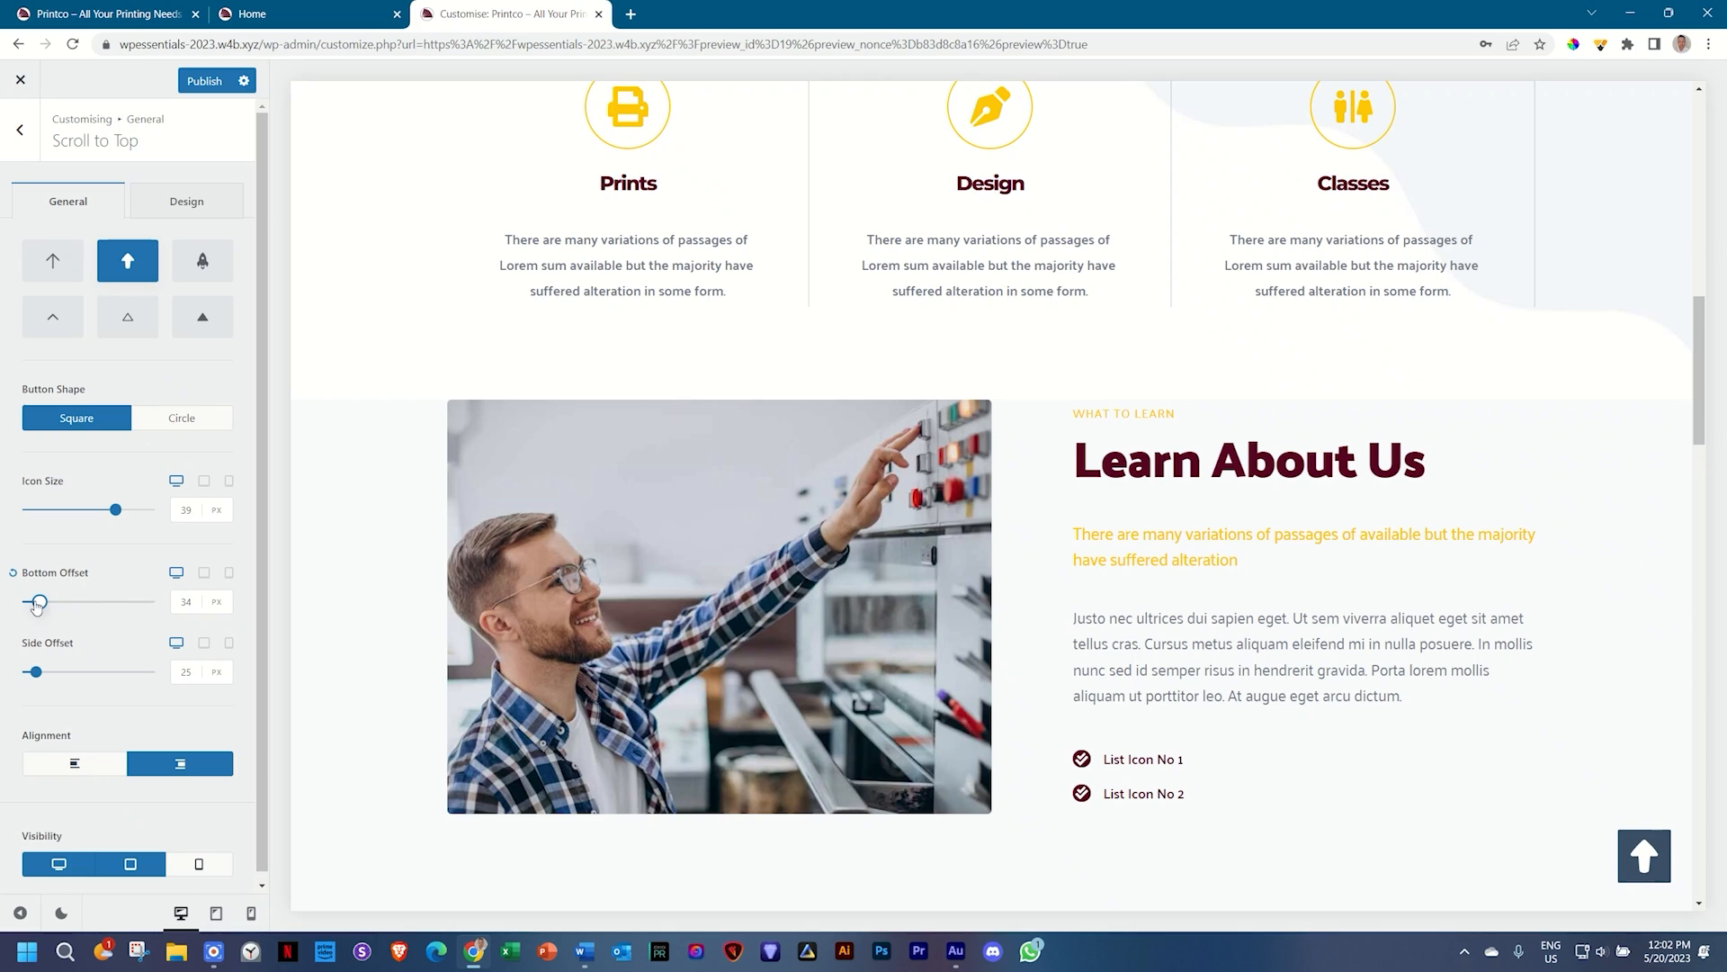
pyautogui.moveTo(36, 675)
pyautogui.mouseDown()
pyautogui.moveTo(88, 672)
pyautogui.moveTo(42, 673)
pyautogui.mouseUp()
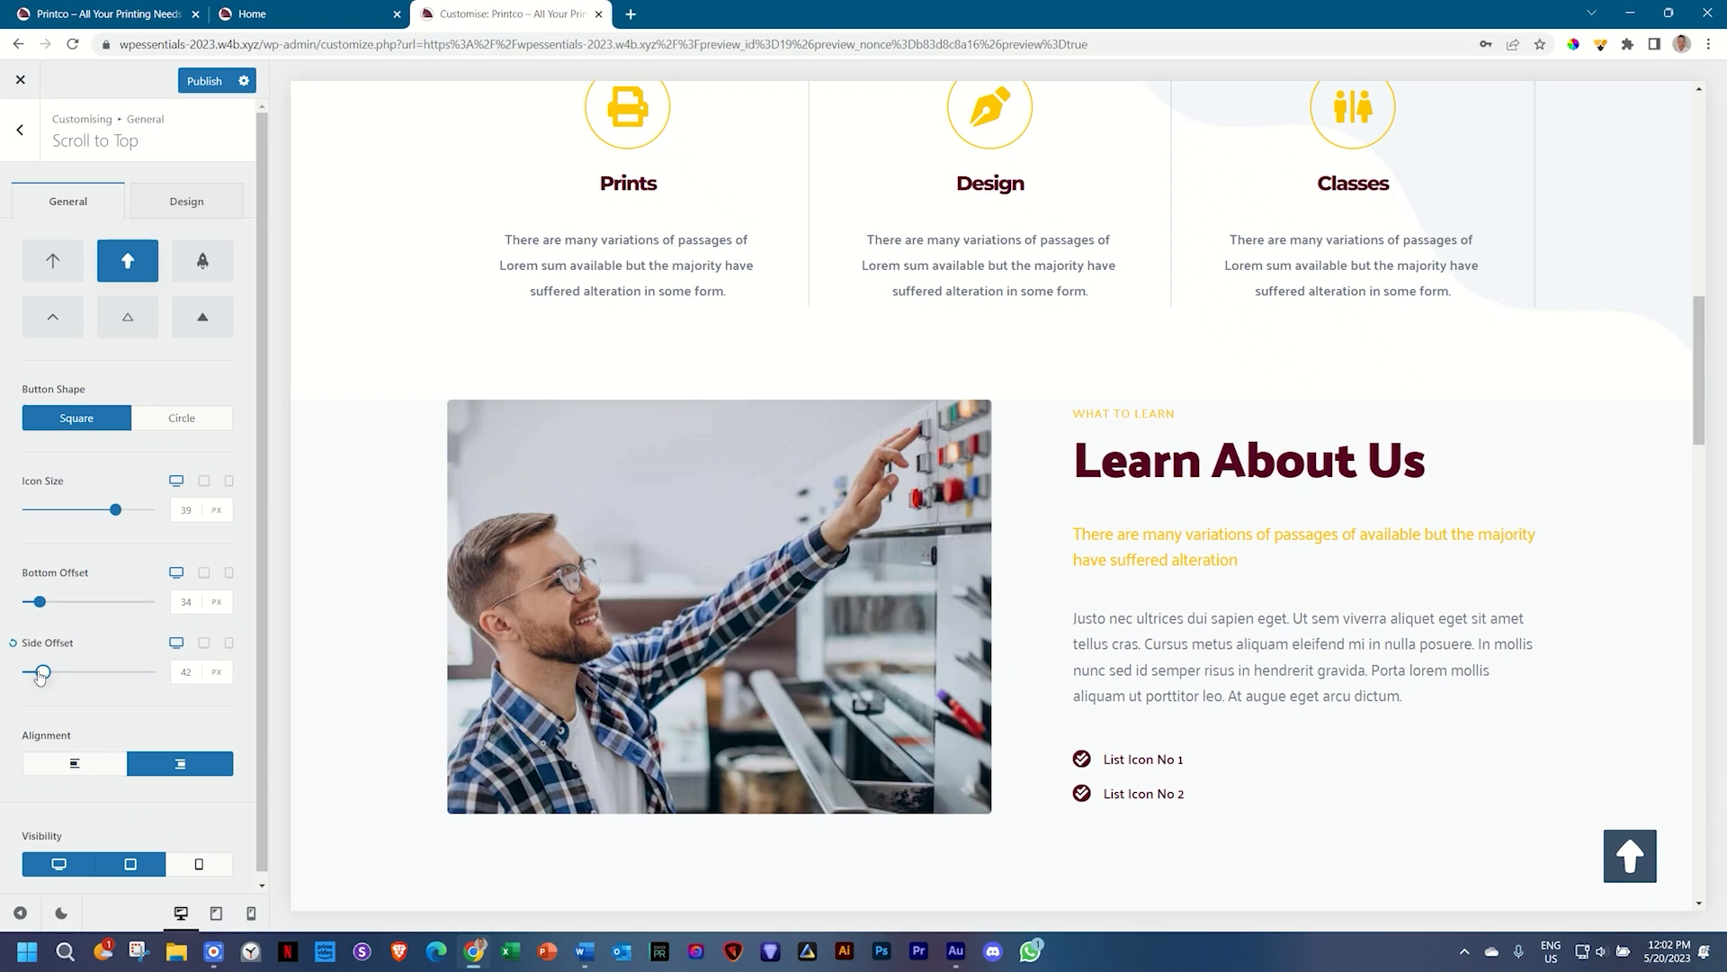
pyautogui.click(78, 769)
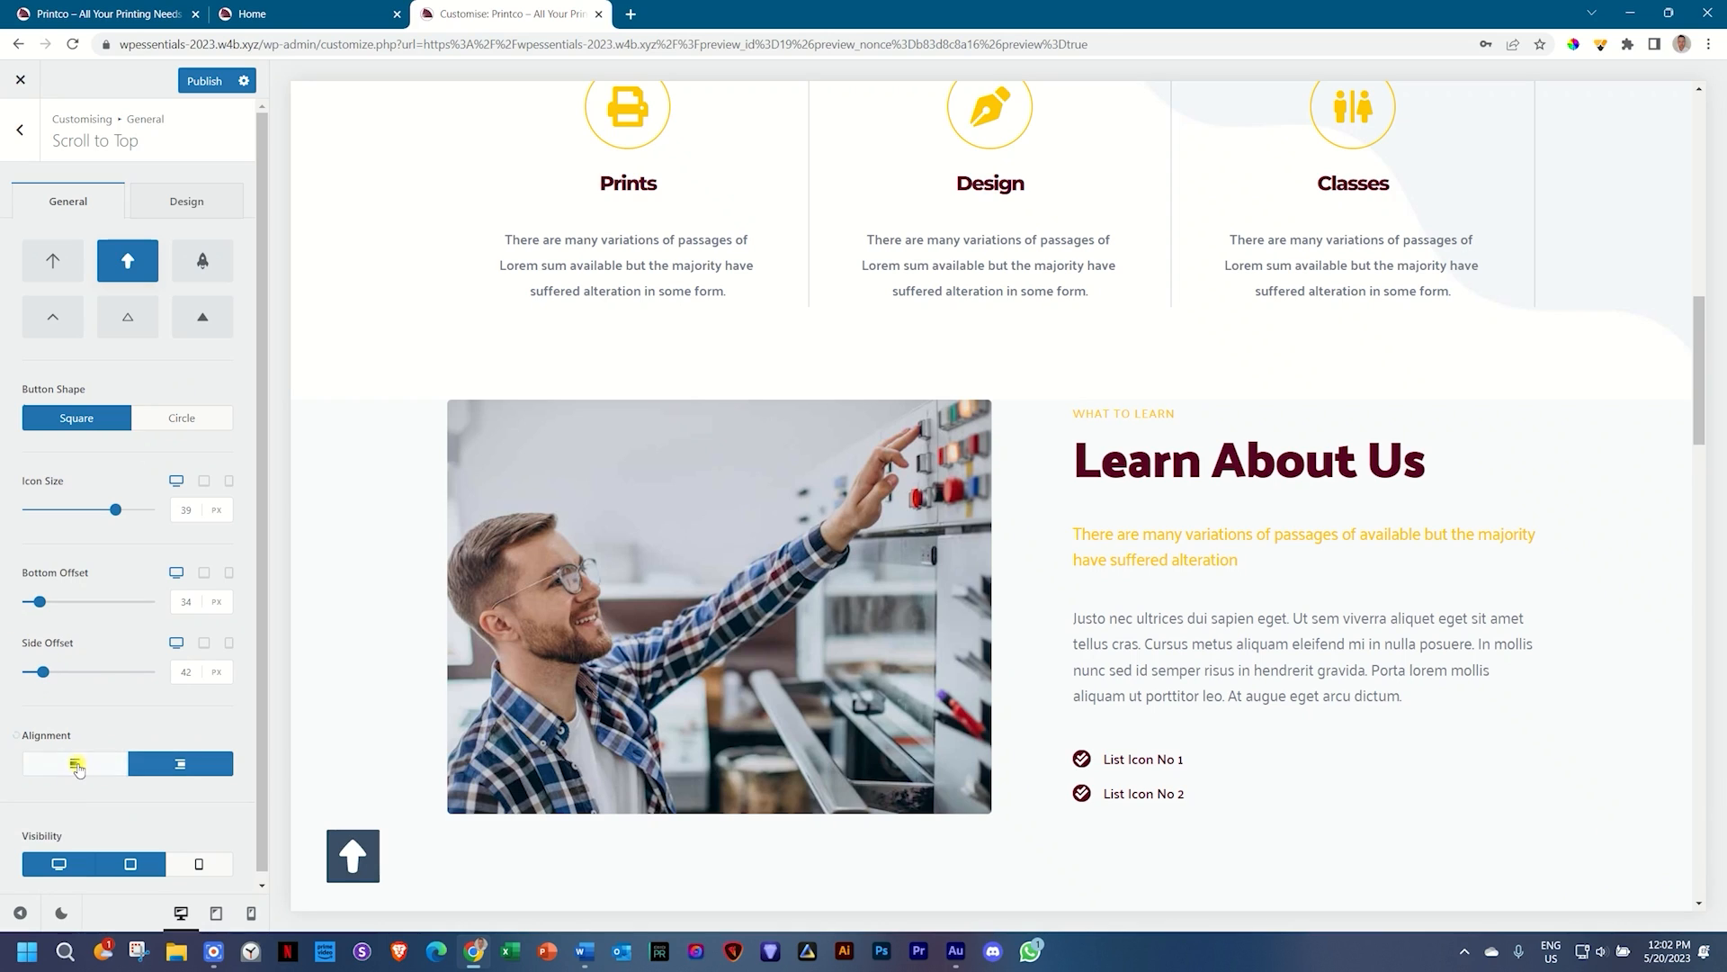
pyautogui.click(175, 765)
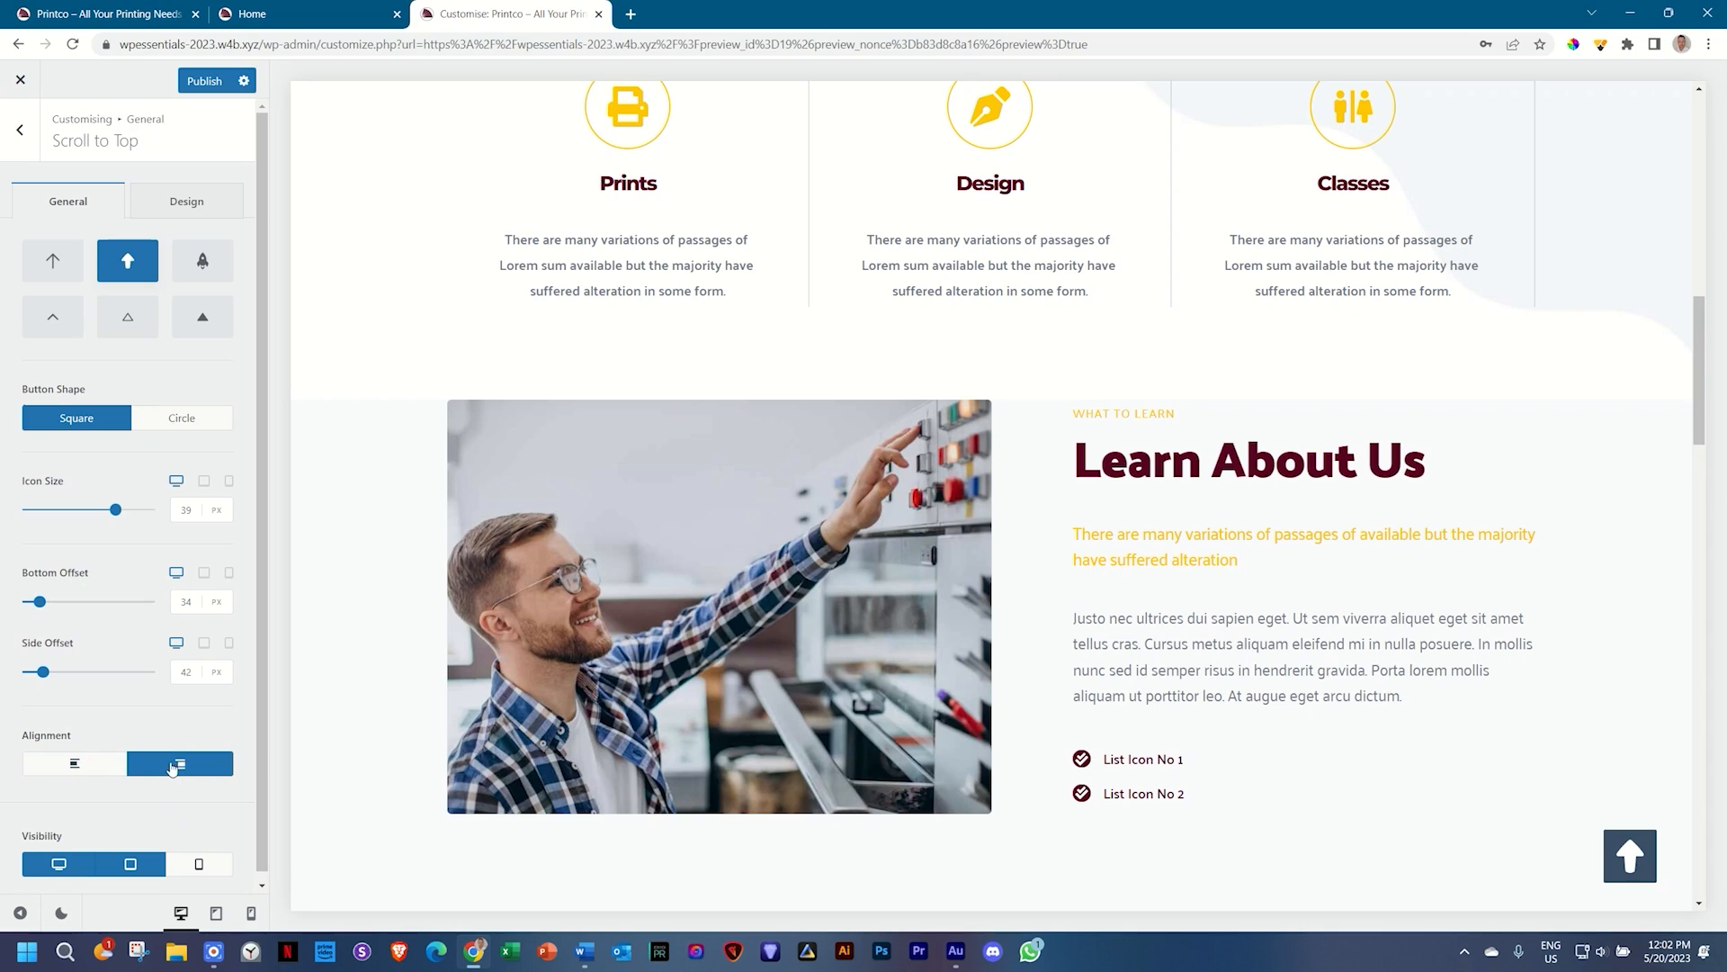
pyautogui.scroll(-1, 133, 812)
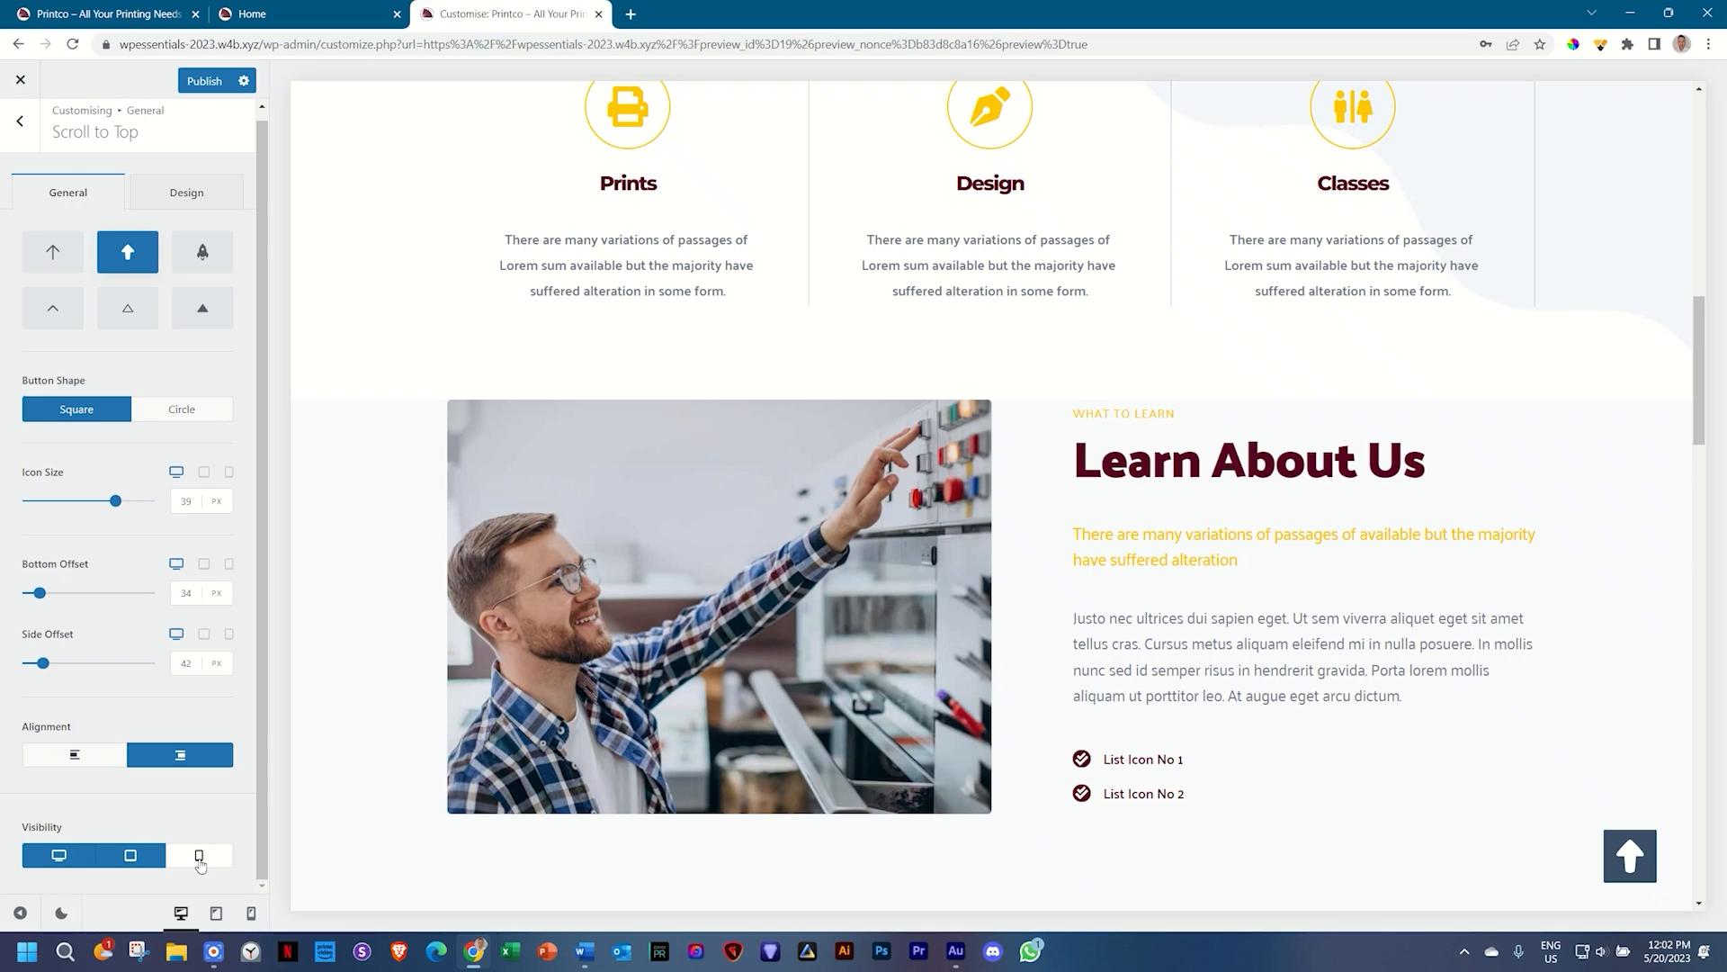
# Step: Enable mobile visibility, shrink the tablet icon slightly, and set the phone icon to 23 px
pyautogui.click(200, 857)
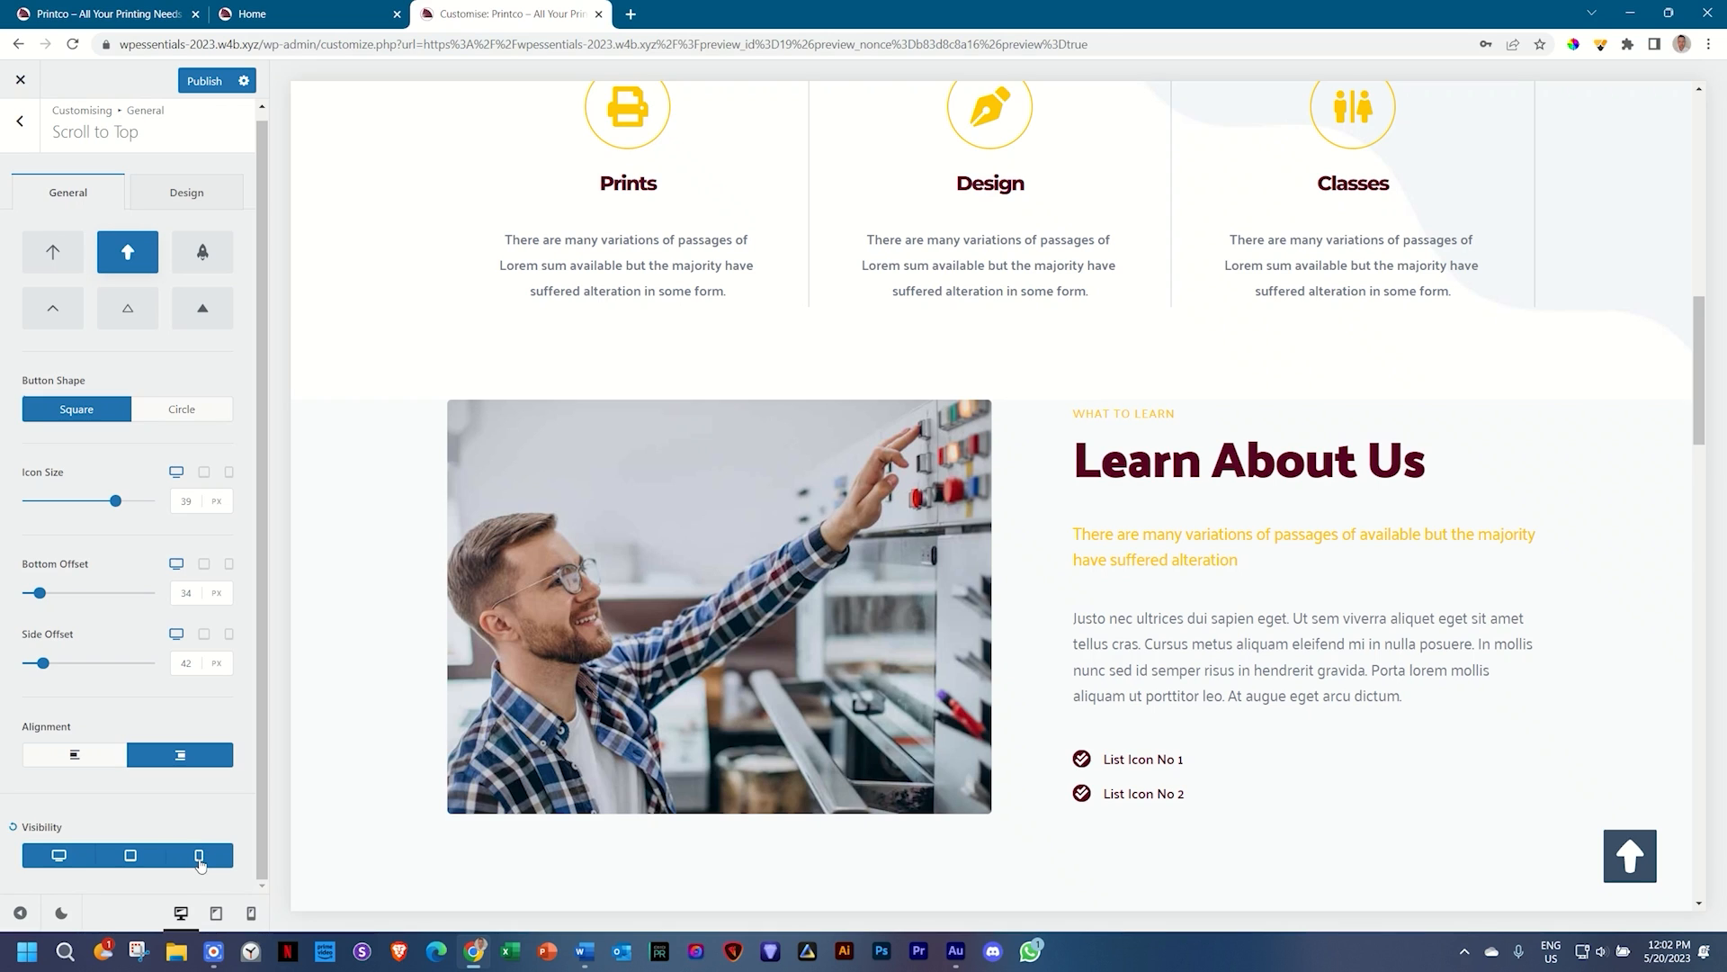
pyautogui.click(251, 913)
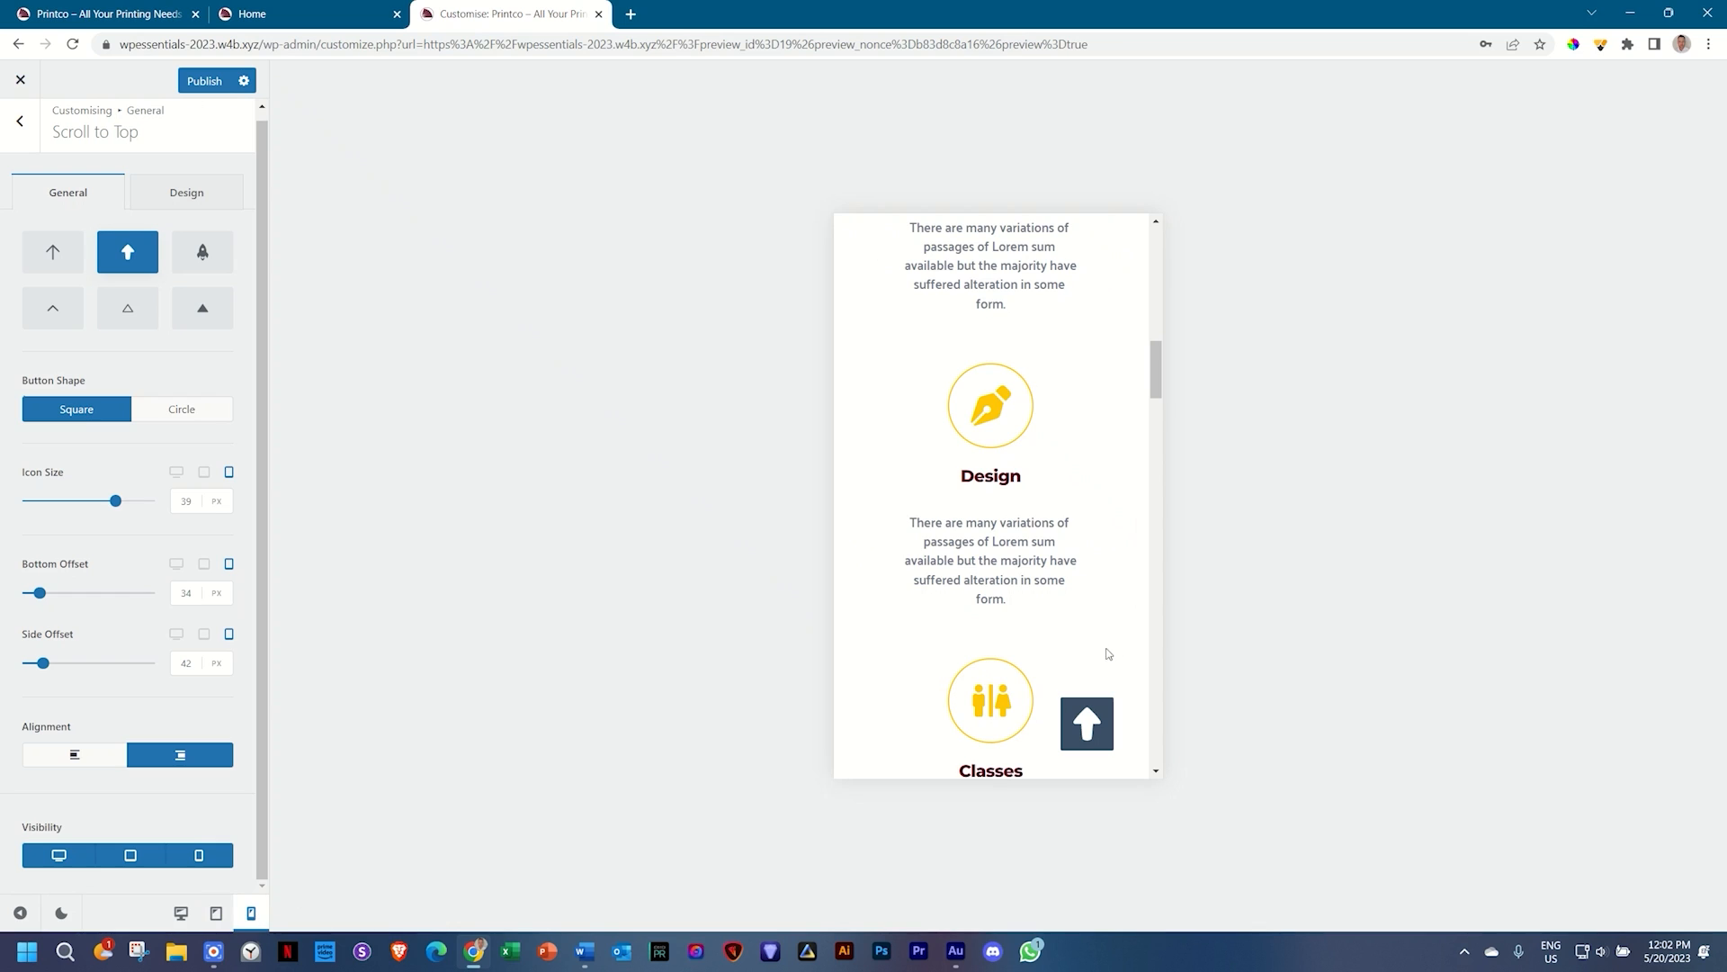
pyautogui.scroll(-2, 1097, 630)
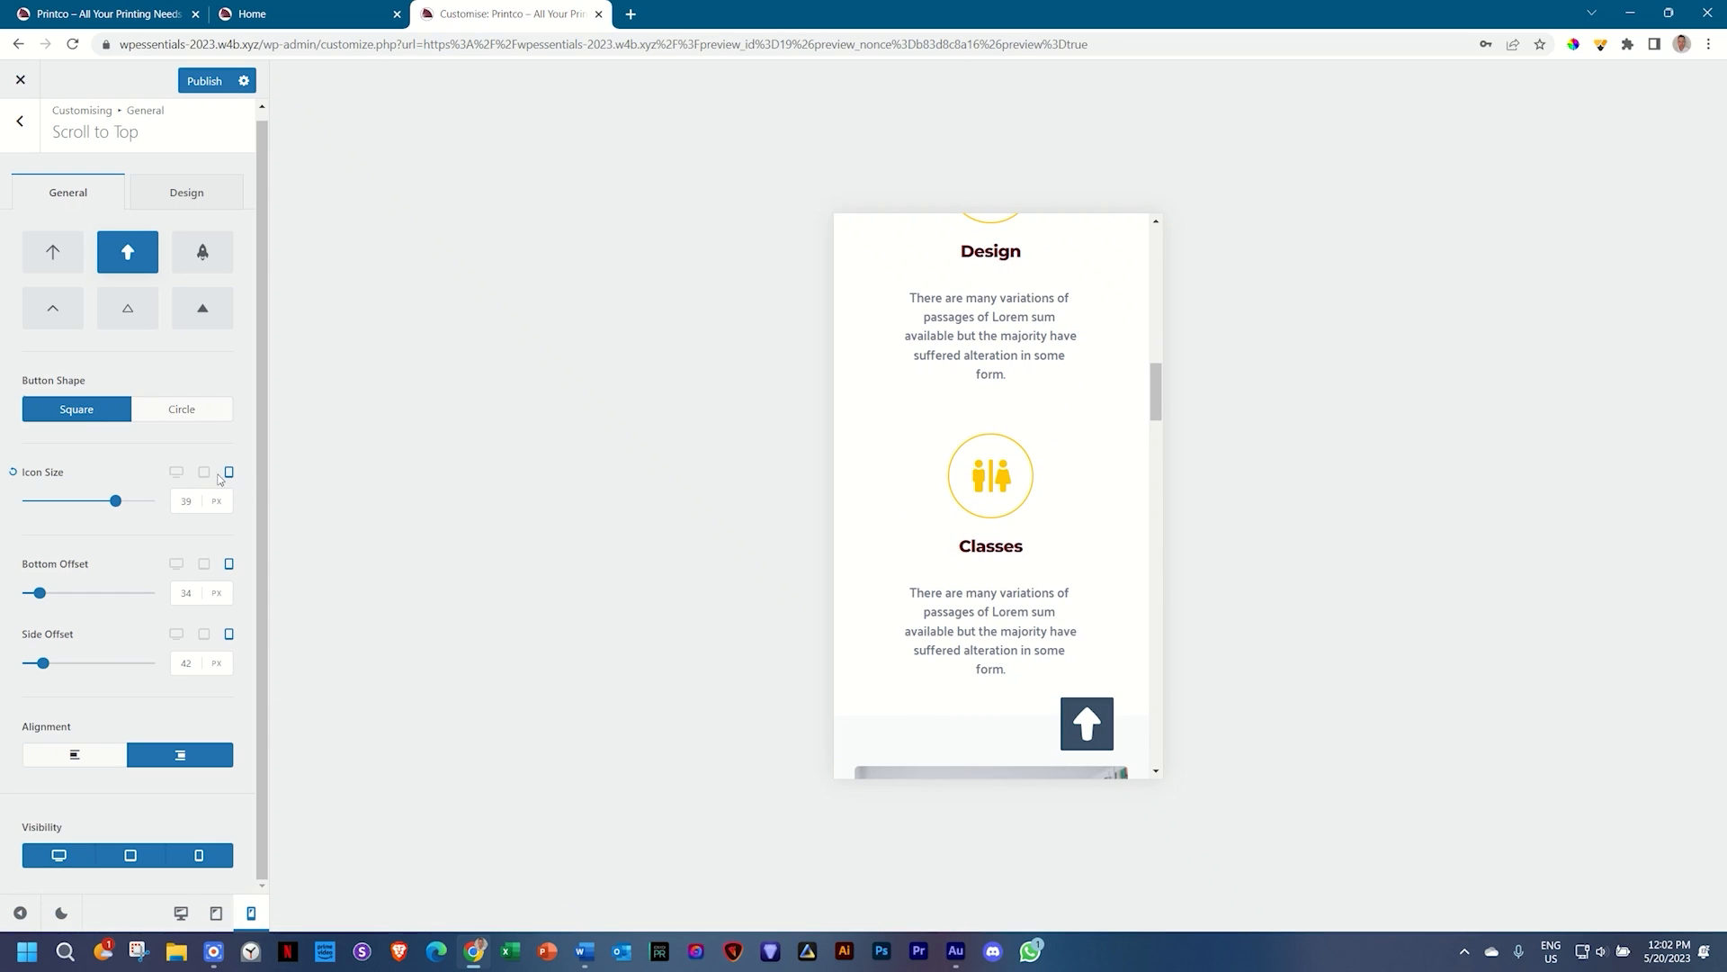
pyautogui.click(206, 474)
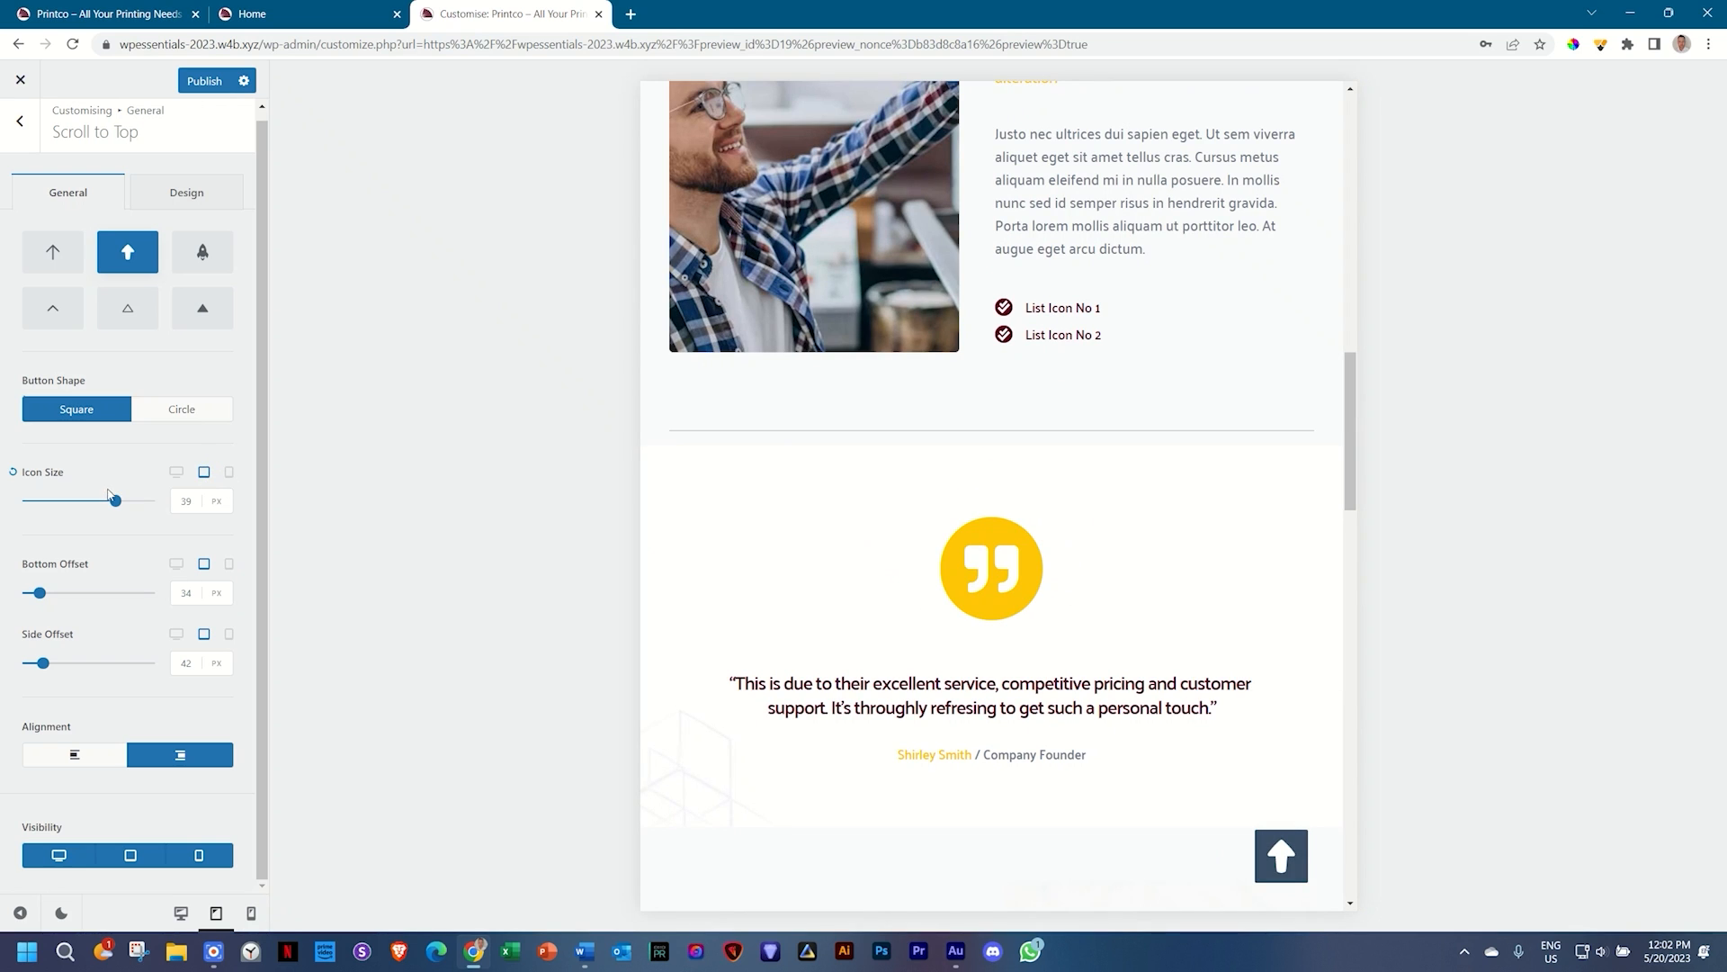
pyautogui.click(107, 502)
pyautogui.moveTo(107, 509)
pyautogui.mouseDown()
pyautogui.moveTo(123, 509)
pyautogui.moveTo(100, 510)
pyautogui.mouseUp()
pyautogui.click(230, 474)
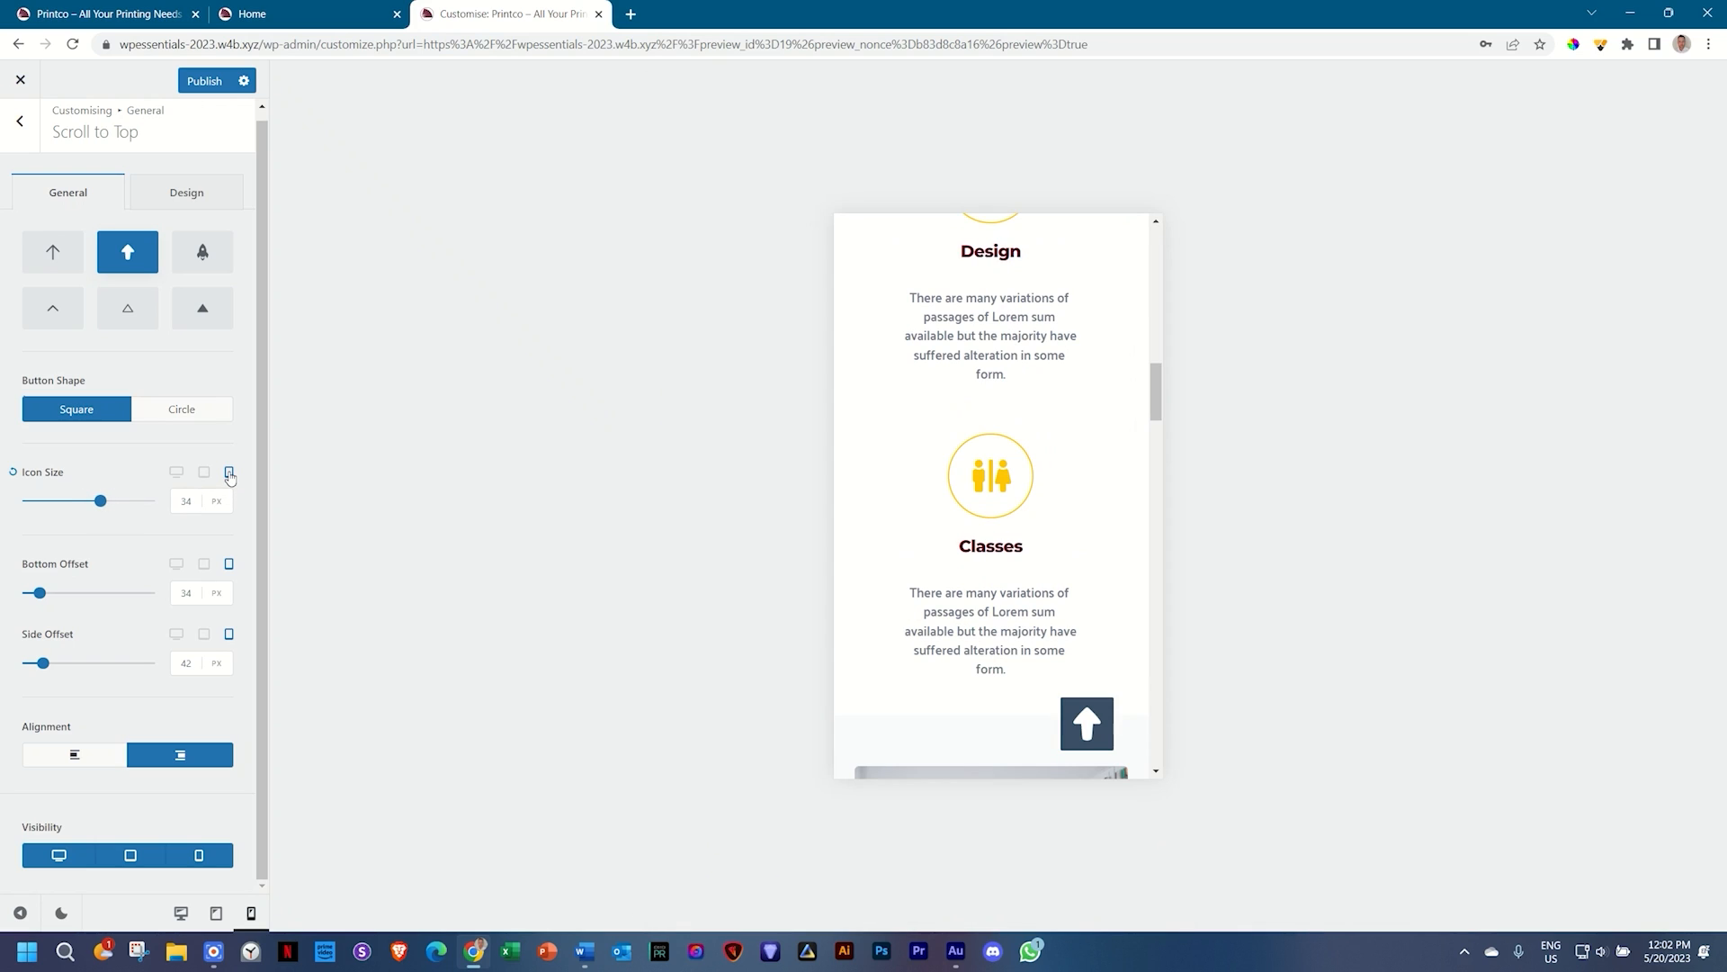
pyautogui.moveTo(100, 501); pyautogui.dragTo(63, 509)
# Step: Publish the changes and reopen the Scroll to Top settings under General
pyautogui.click(213, 81)
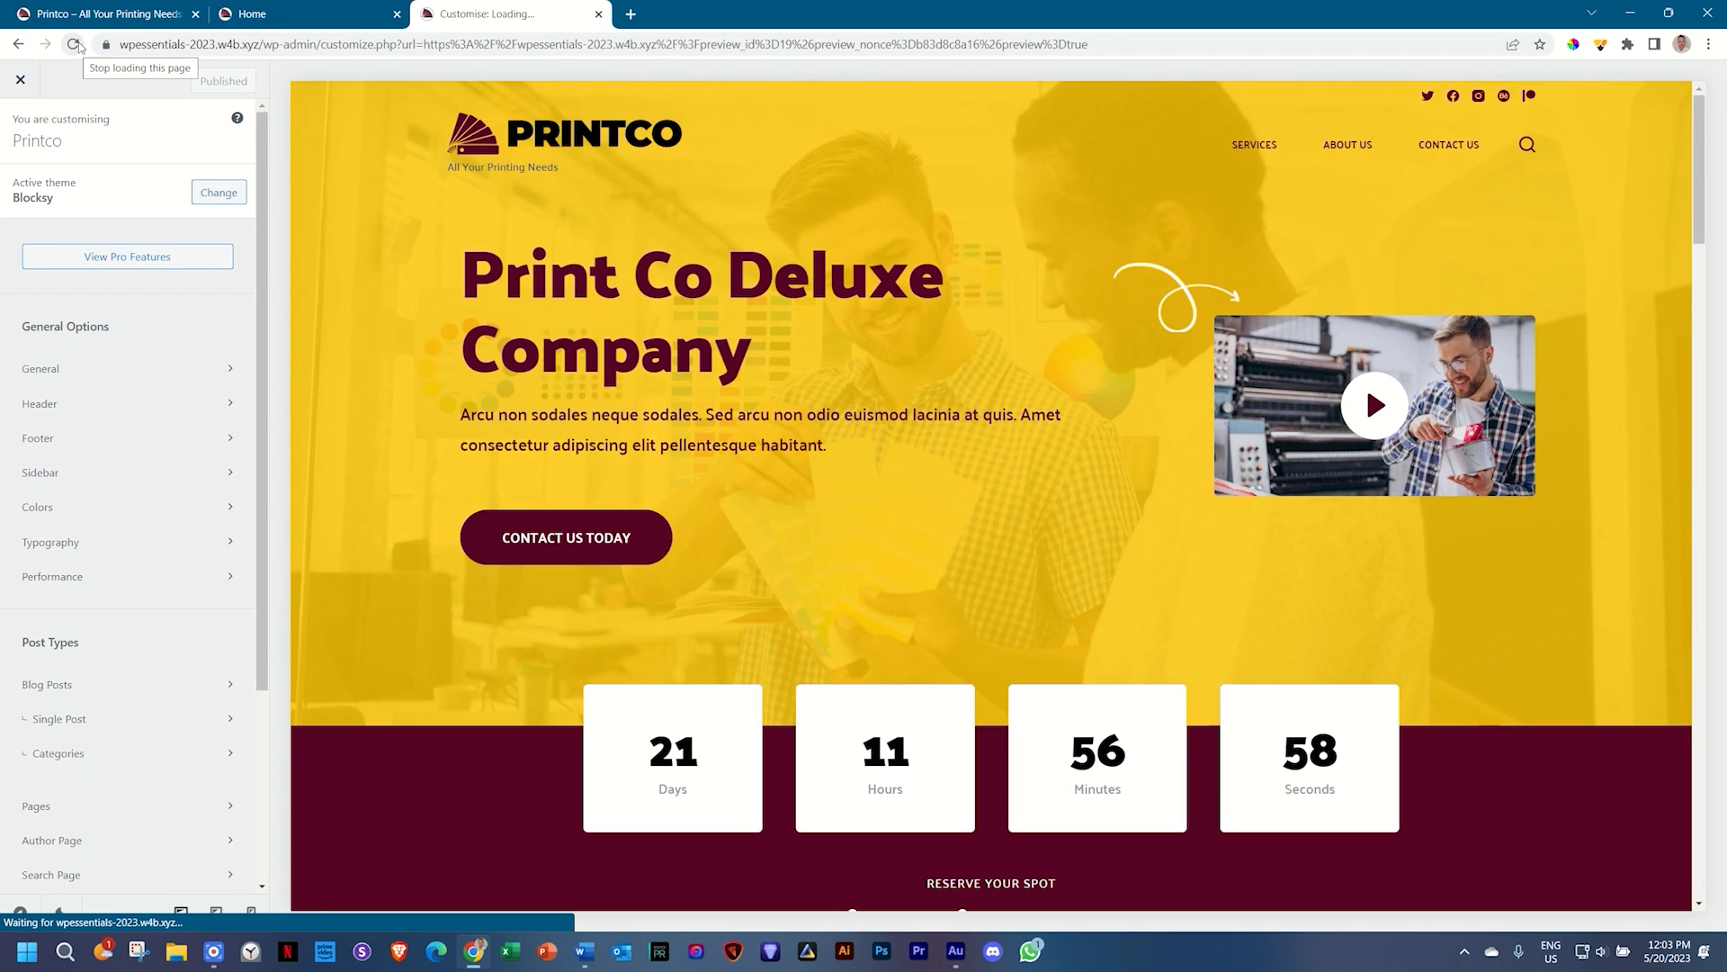
pyautogui.click(58, 373)
pyautogui.click(77, 517)
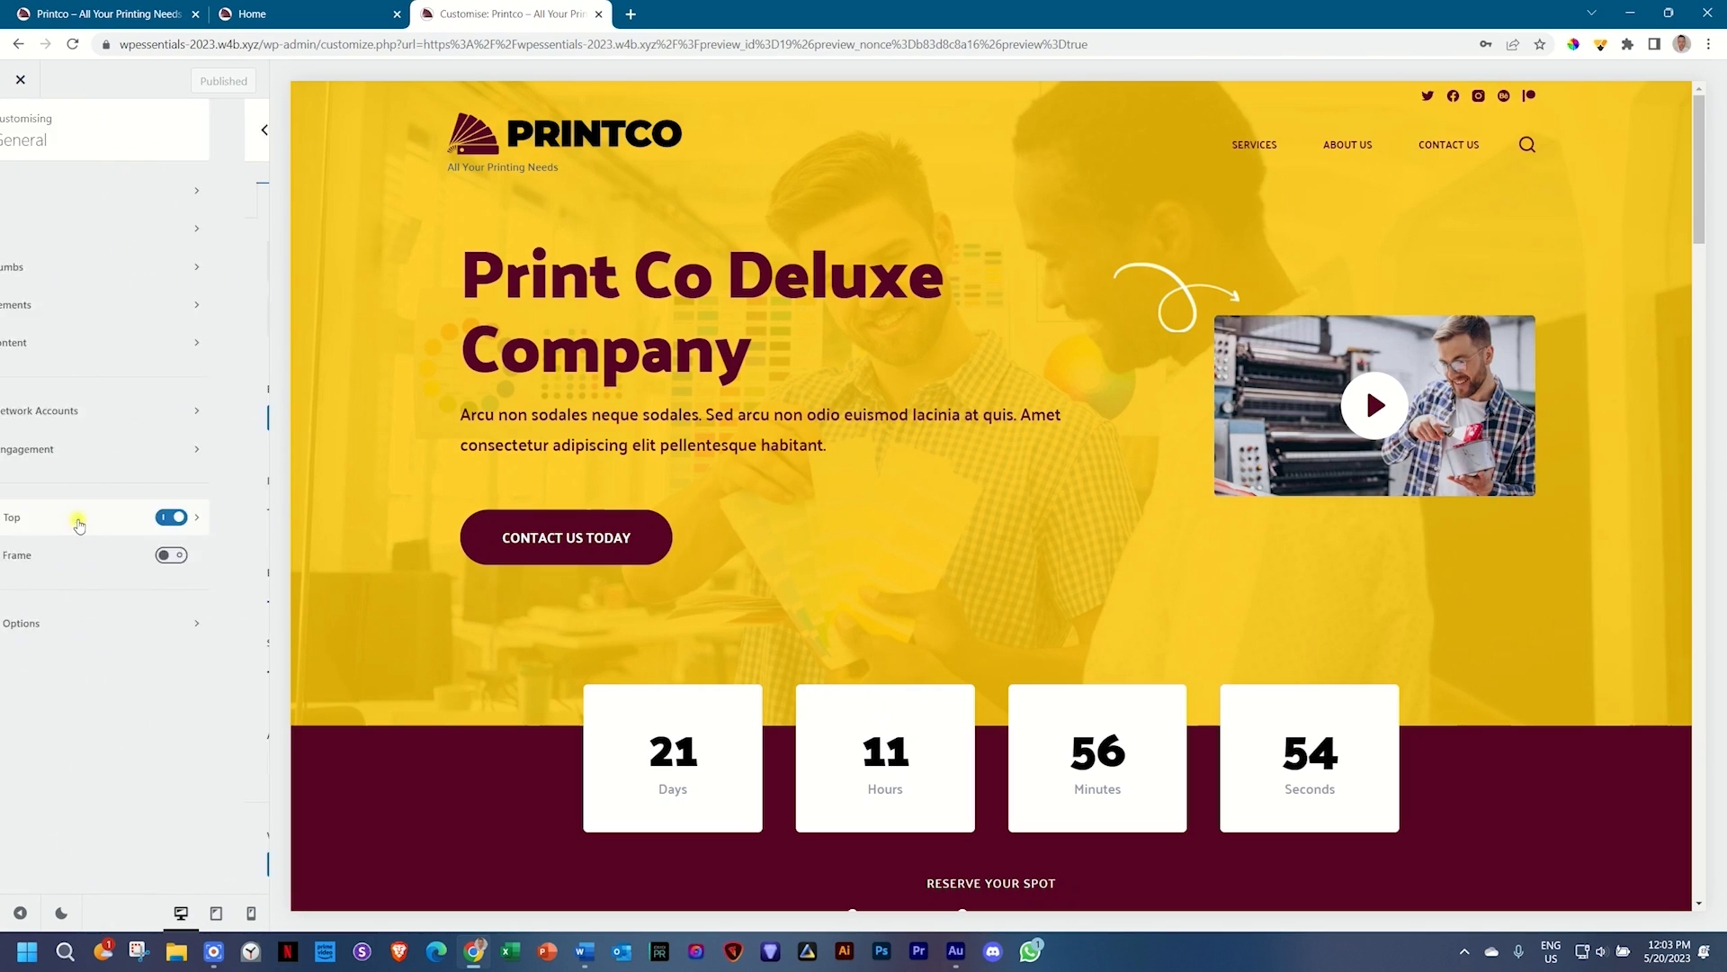
pyautogui.scroll(-15, 1249, 461)
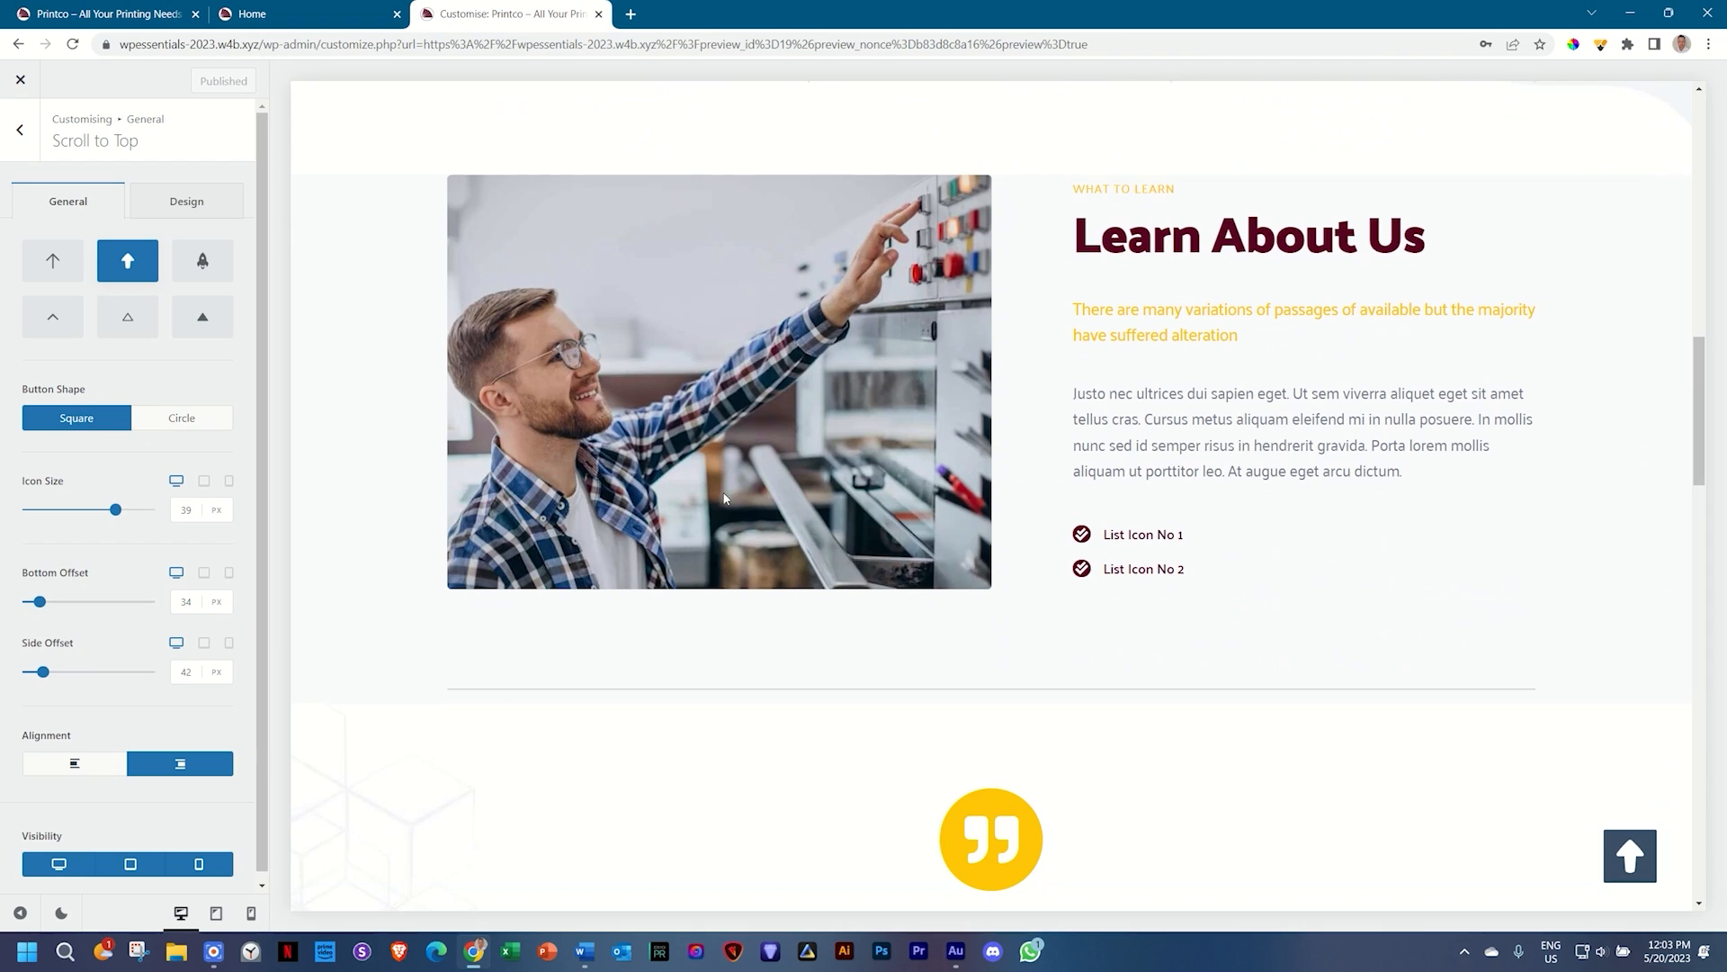
# Step: Check the scroll-to-top button in mobile and desktop previews
pyautogui.click(251, 912)
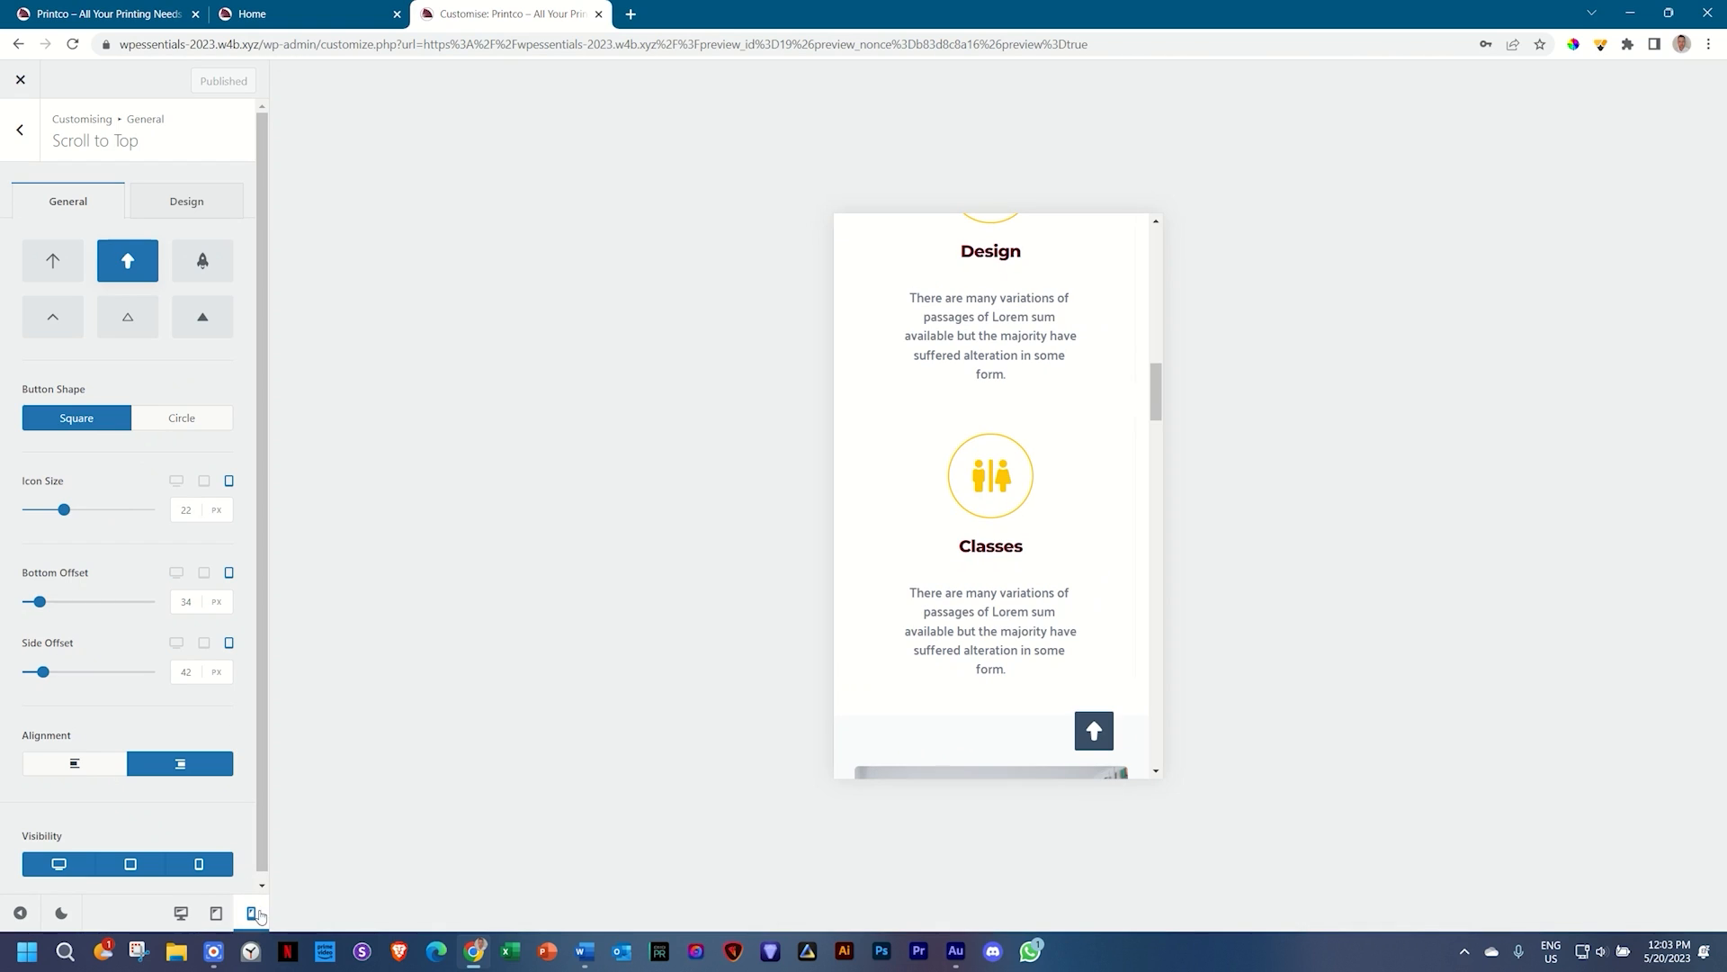
pyautogui.click(186, 914)
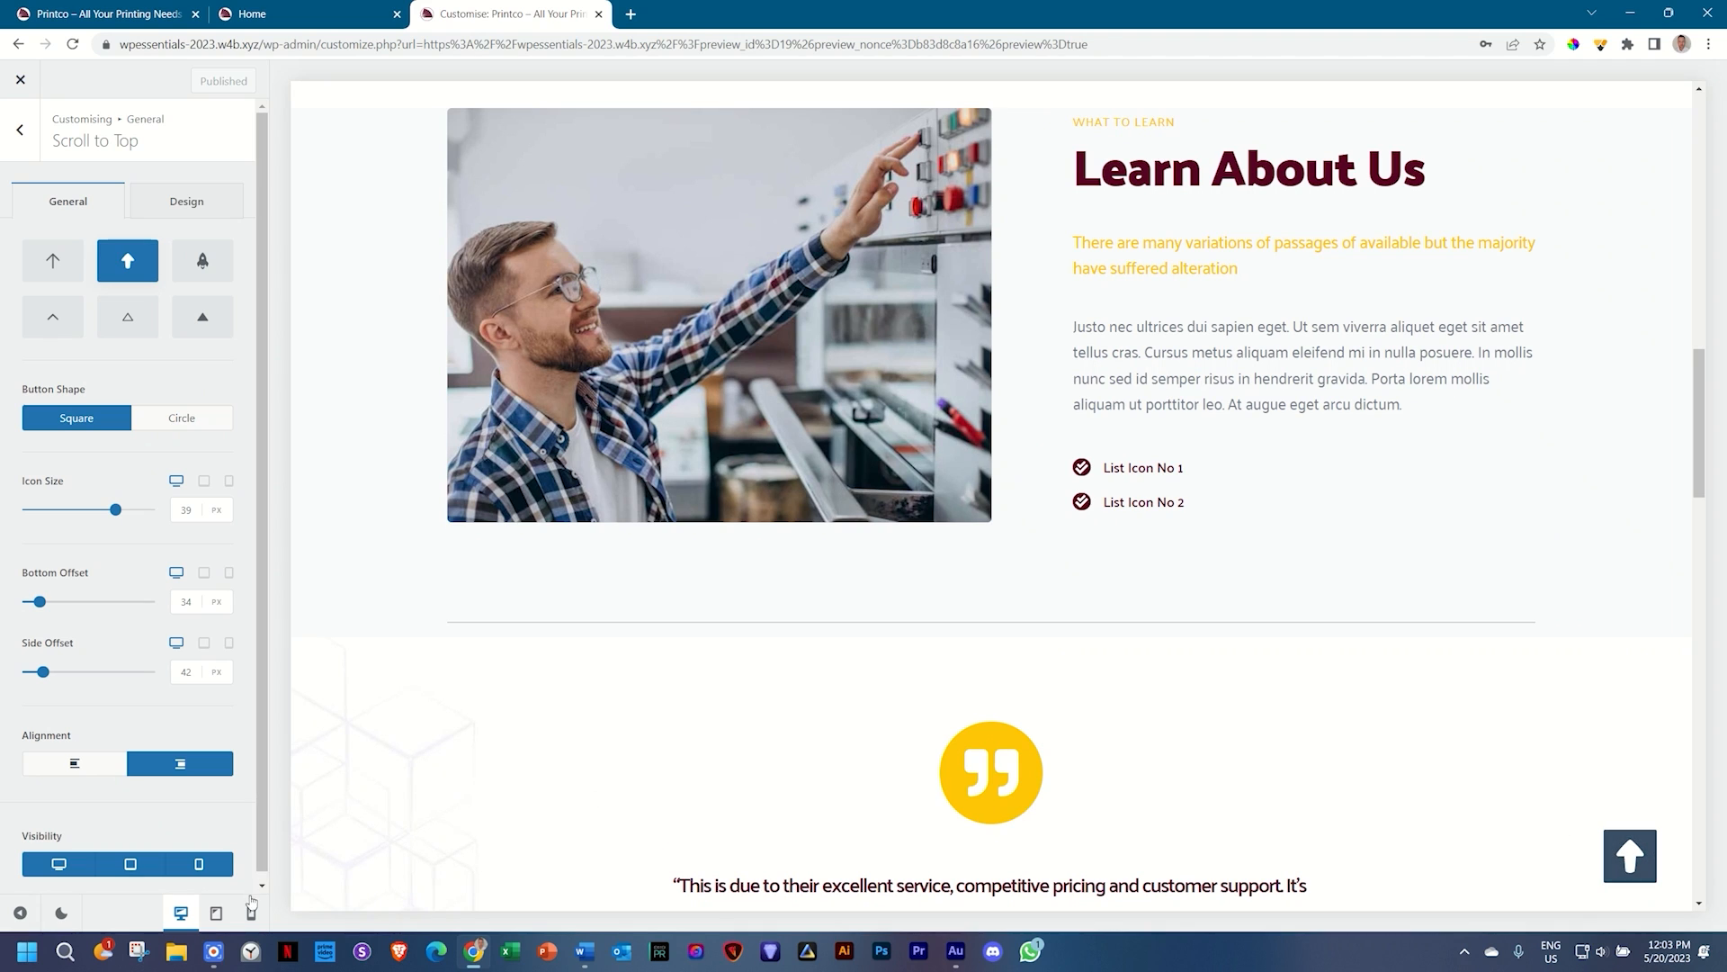
pyautogui.click(251, 912)
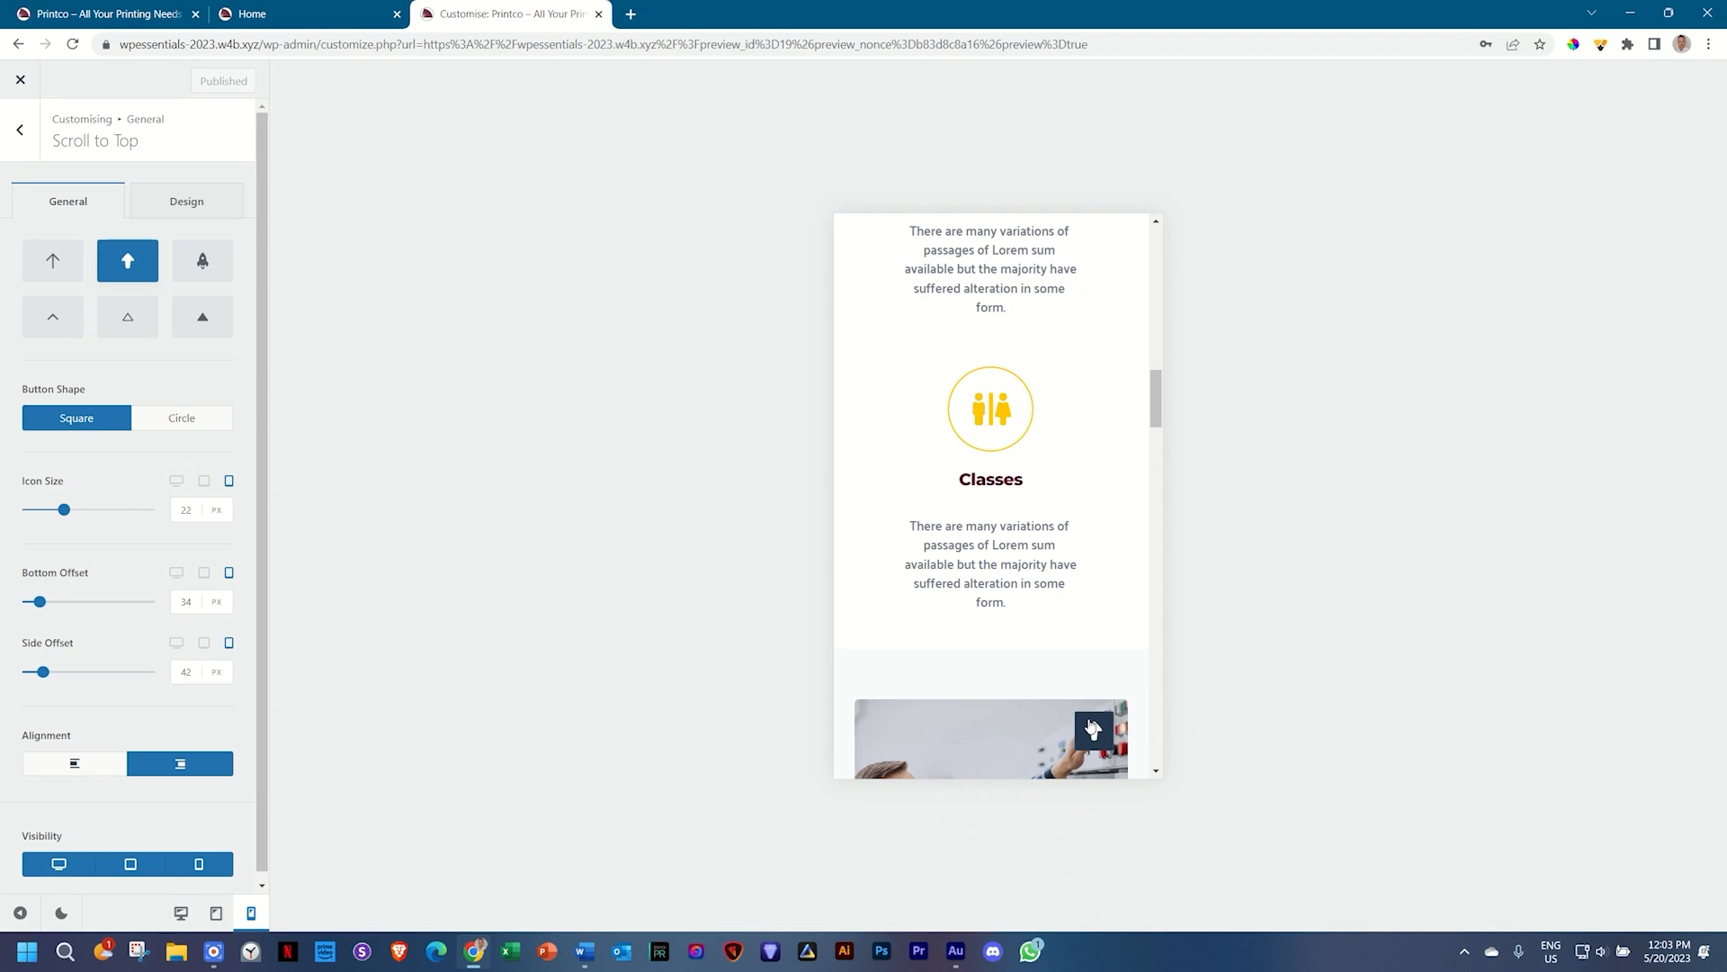
pyautogui.click(180, 913)
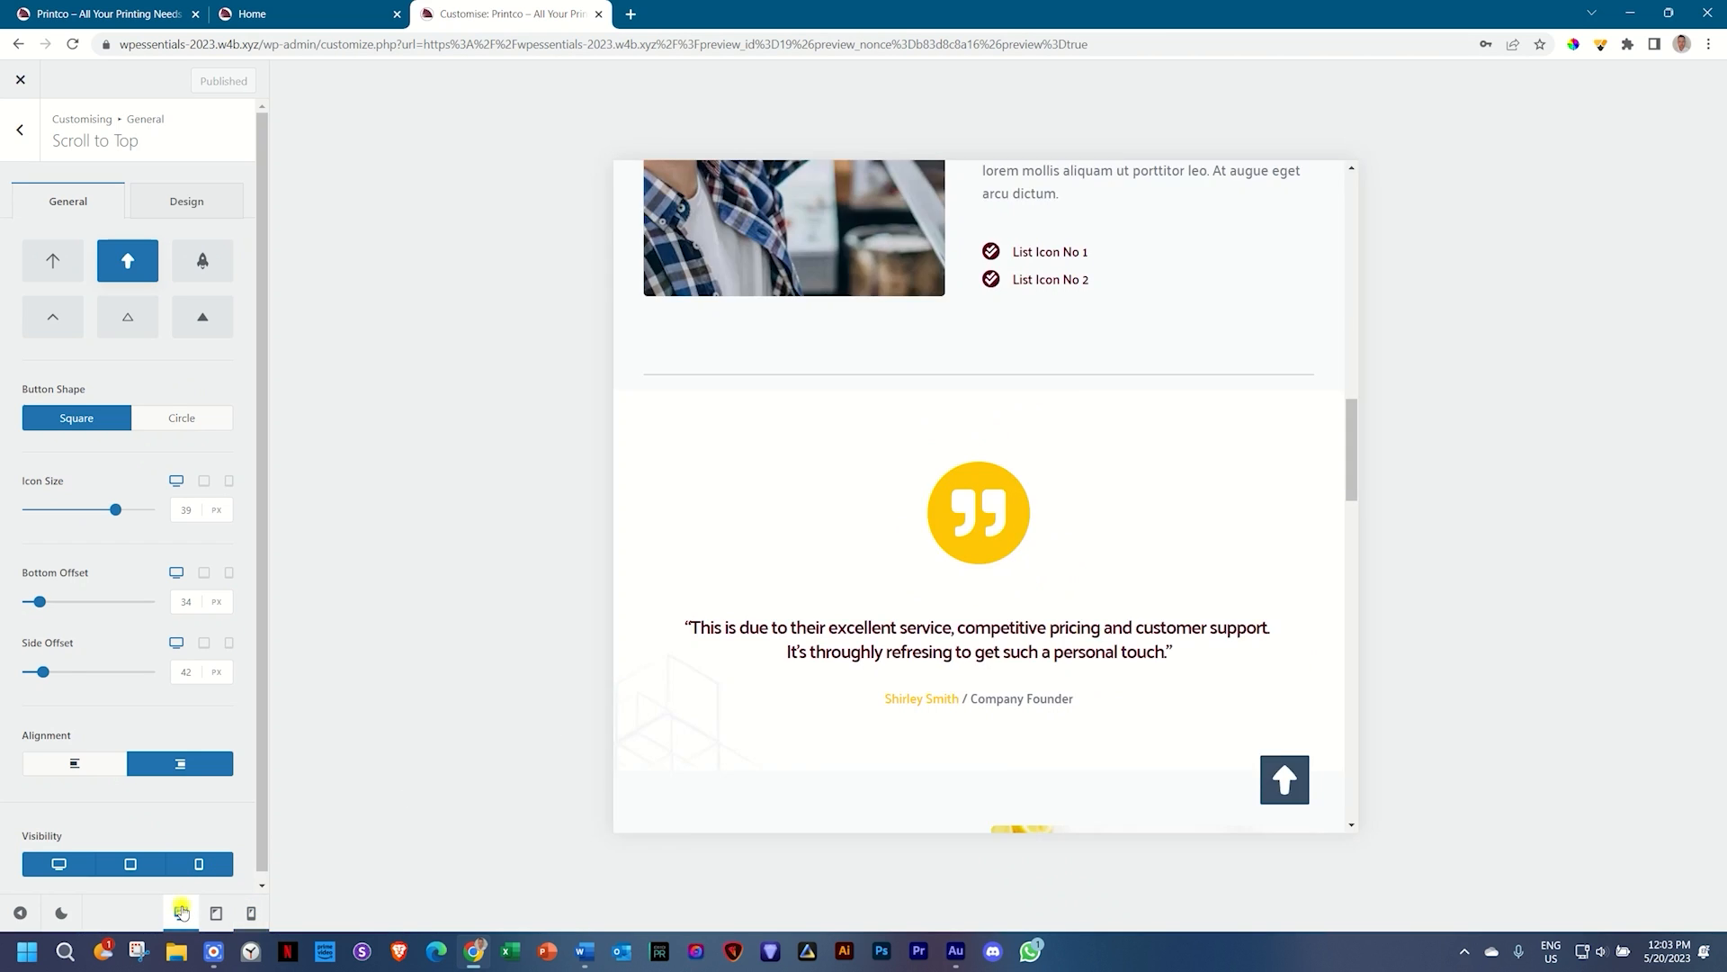
pyautogui.scroll(-5, 849, 556)
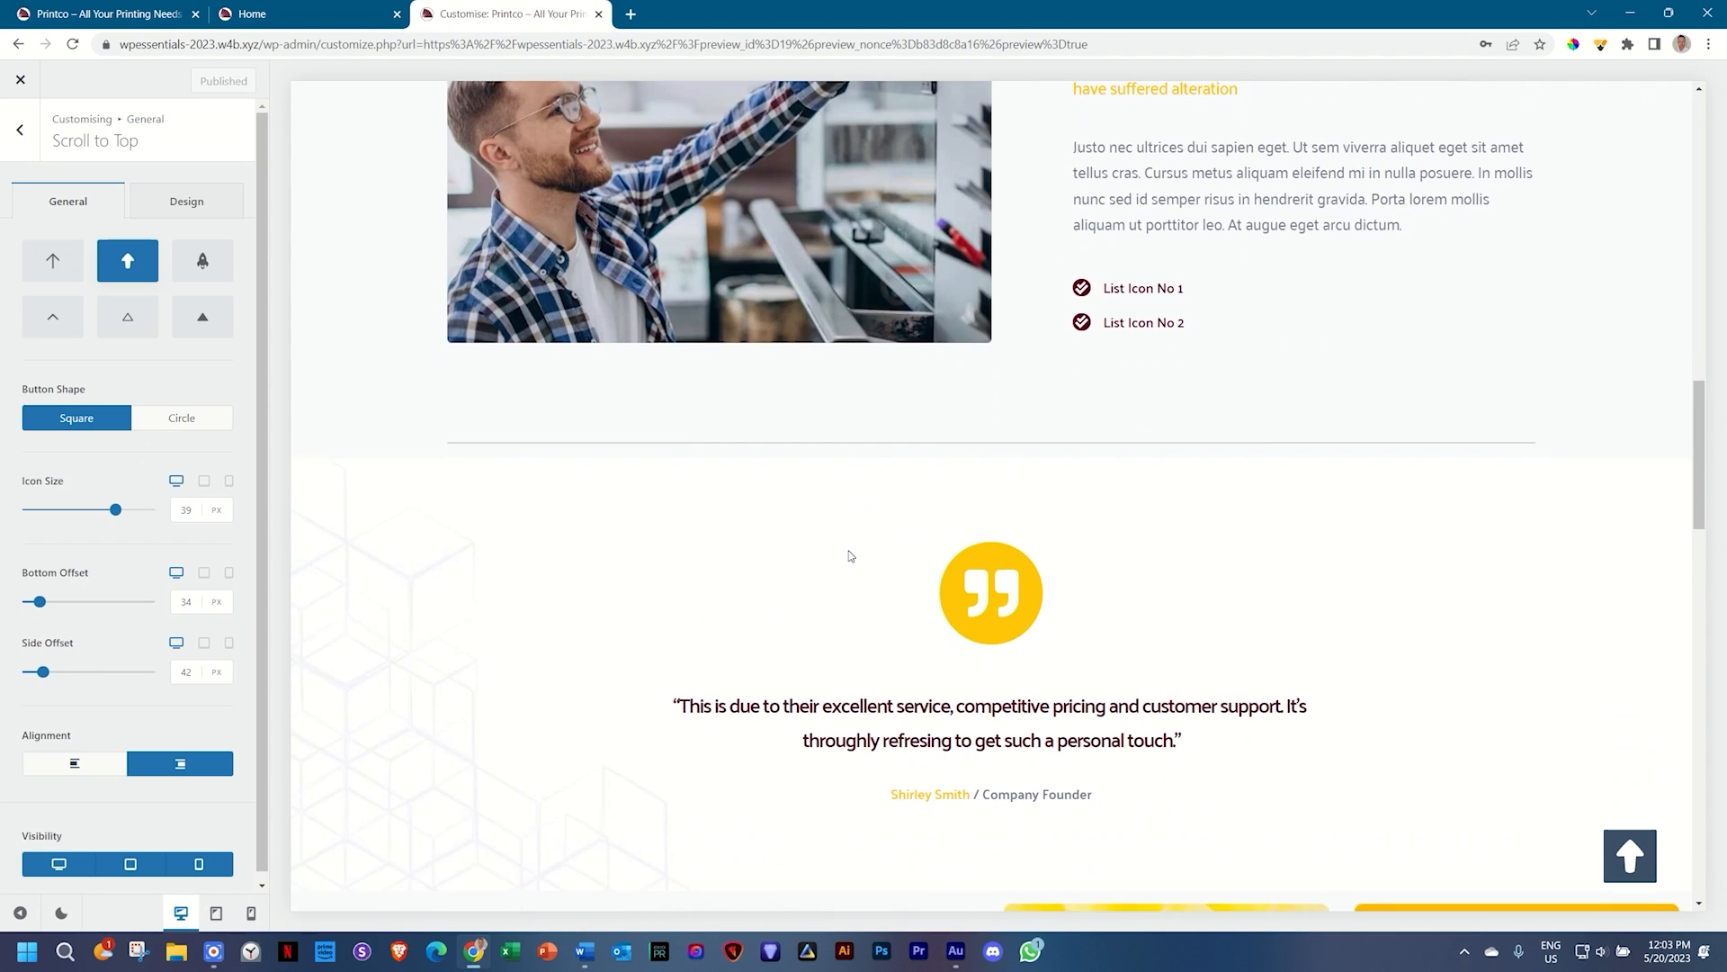
pyautogui.scroll(4, 849, 553)
# Step: Copy the maroon code 560224 from the Word colour notes table
pyautogui.click(585, 951)
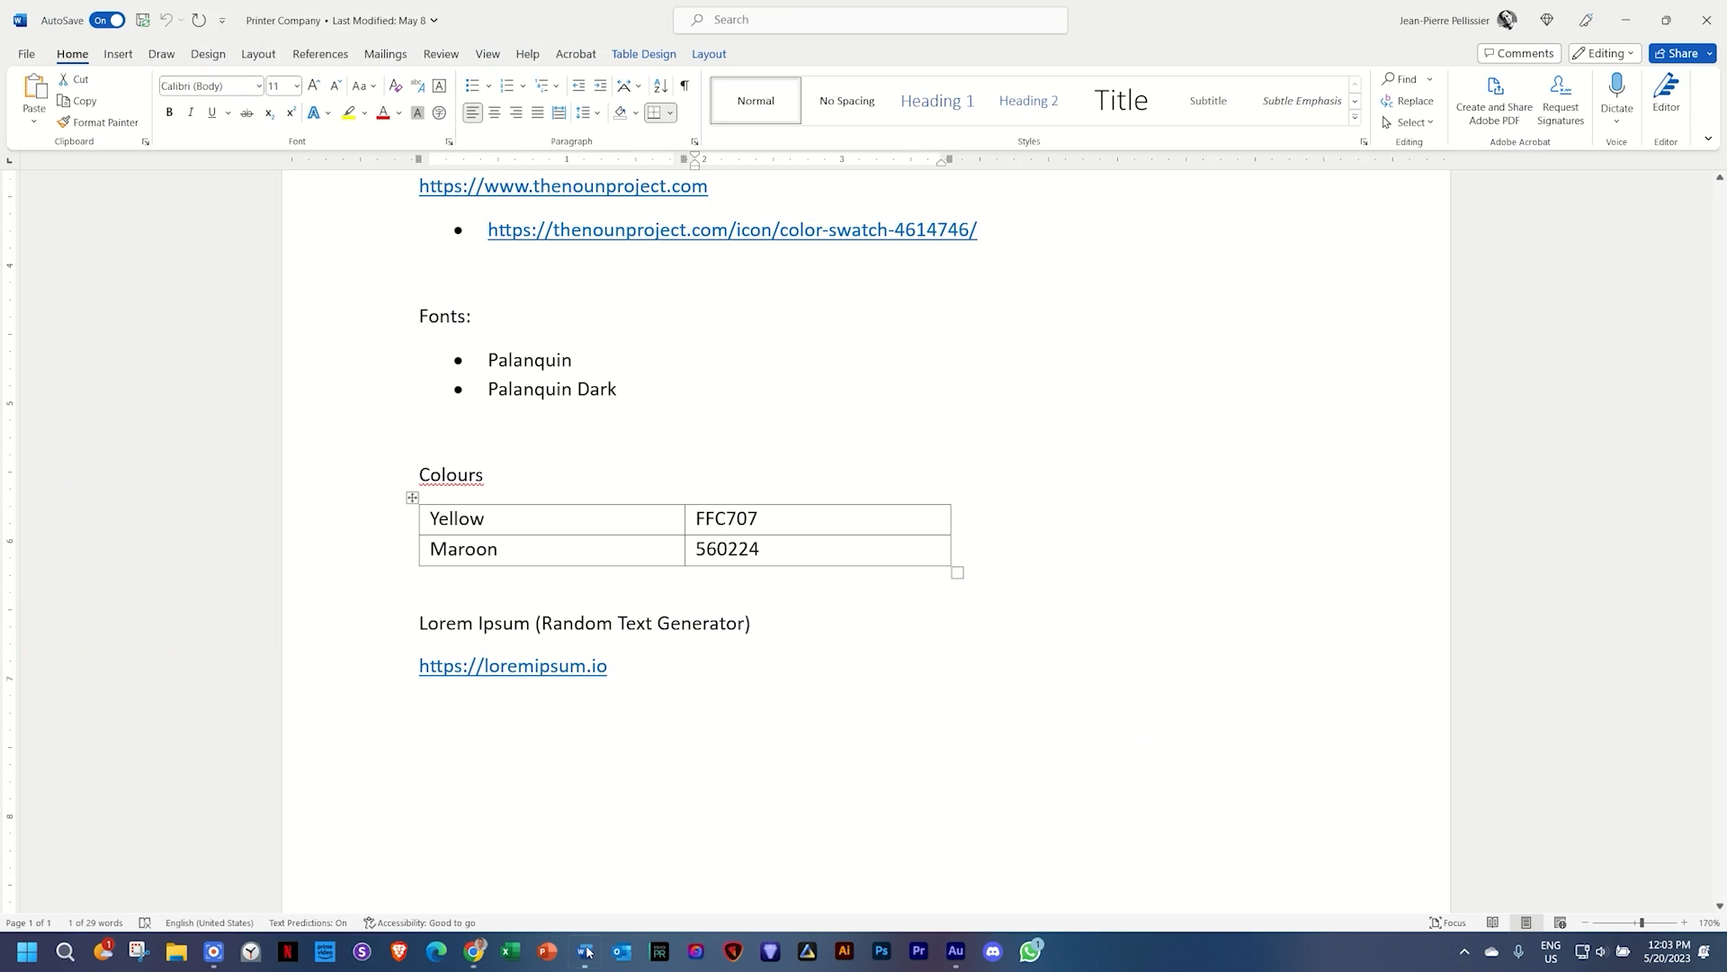
pyautogui.click(560, 551)
pyautogui.press('Tab')
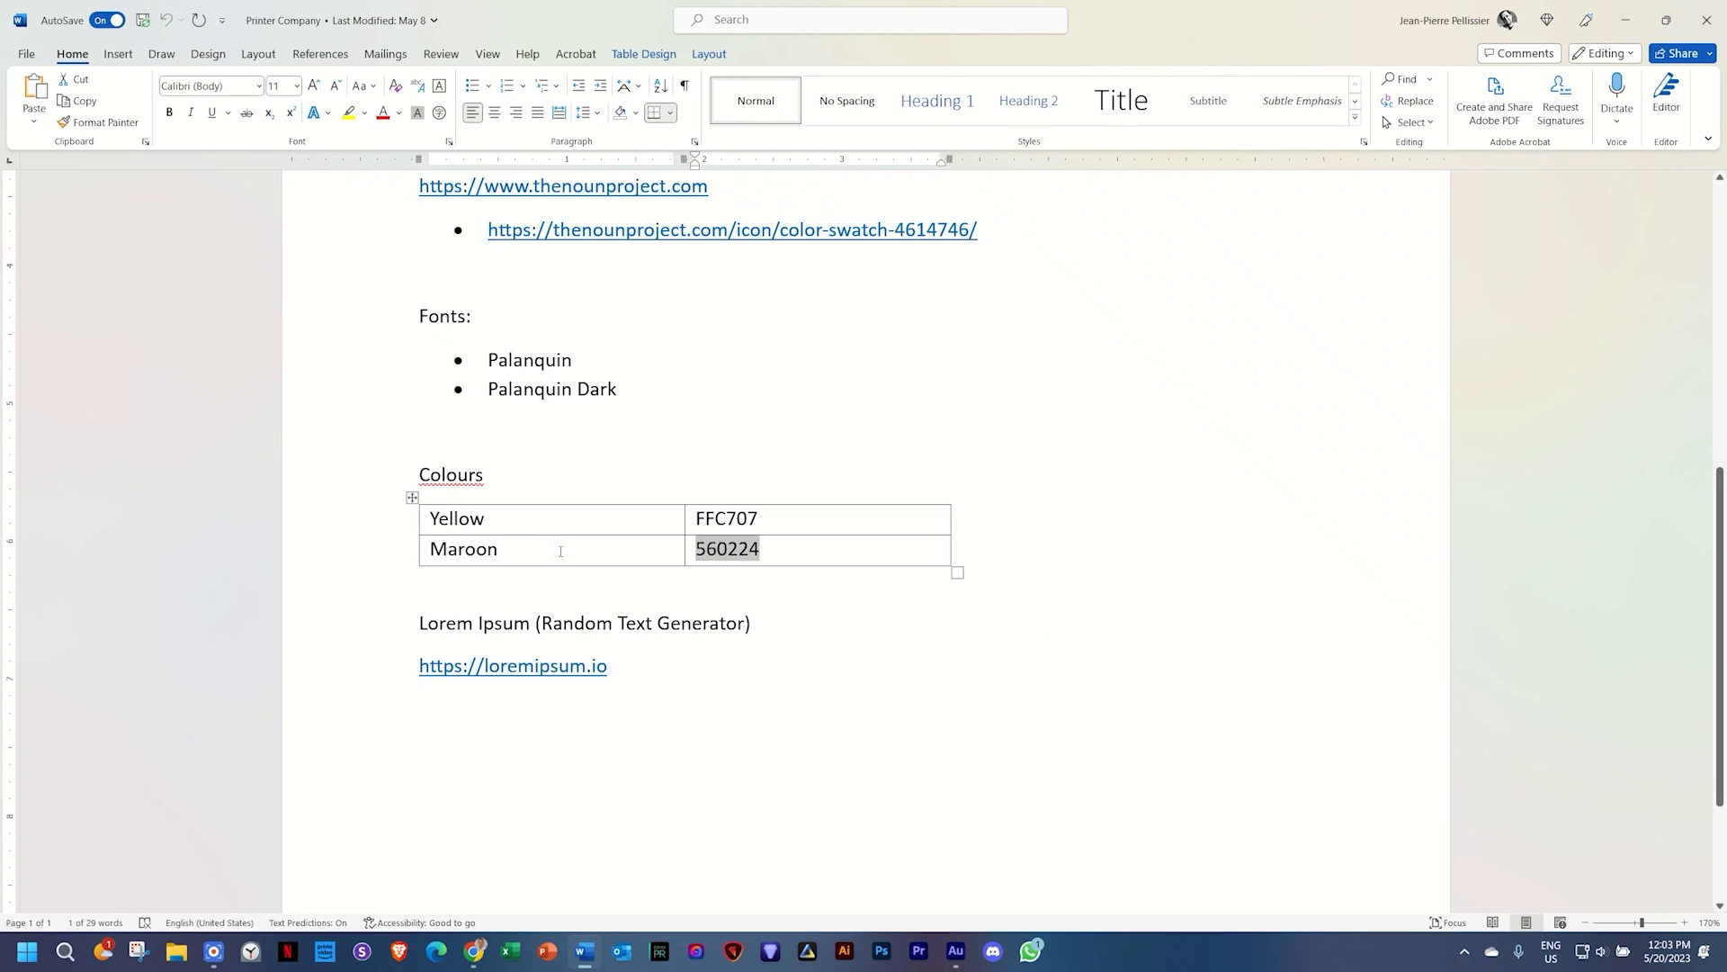
pyautogui.hotkey('alt', 'Tab')
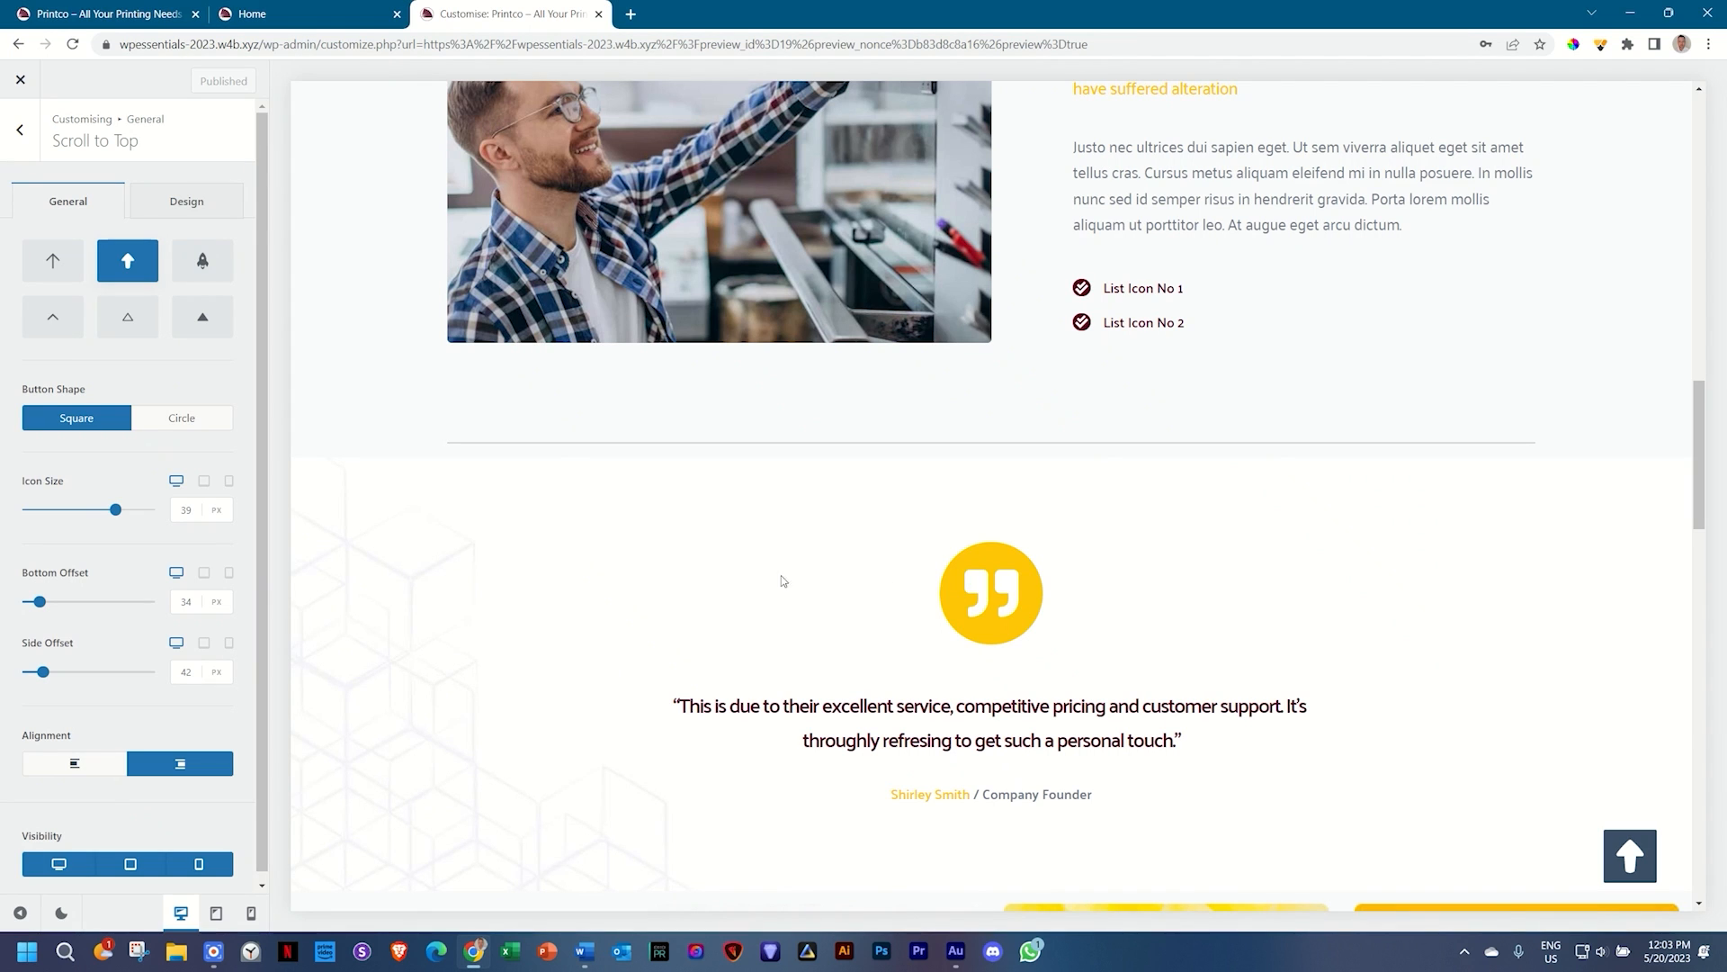
# Step: Set both Shape Background Color states of the button to maroon #560224
pyautogui.click(137, 203)
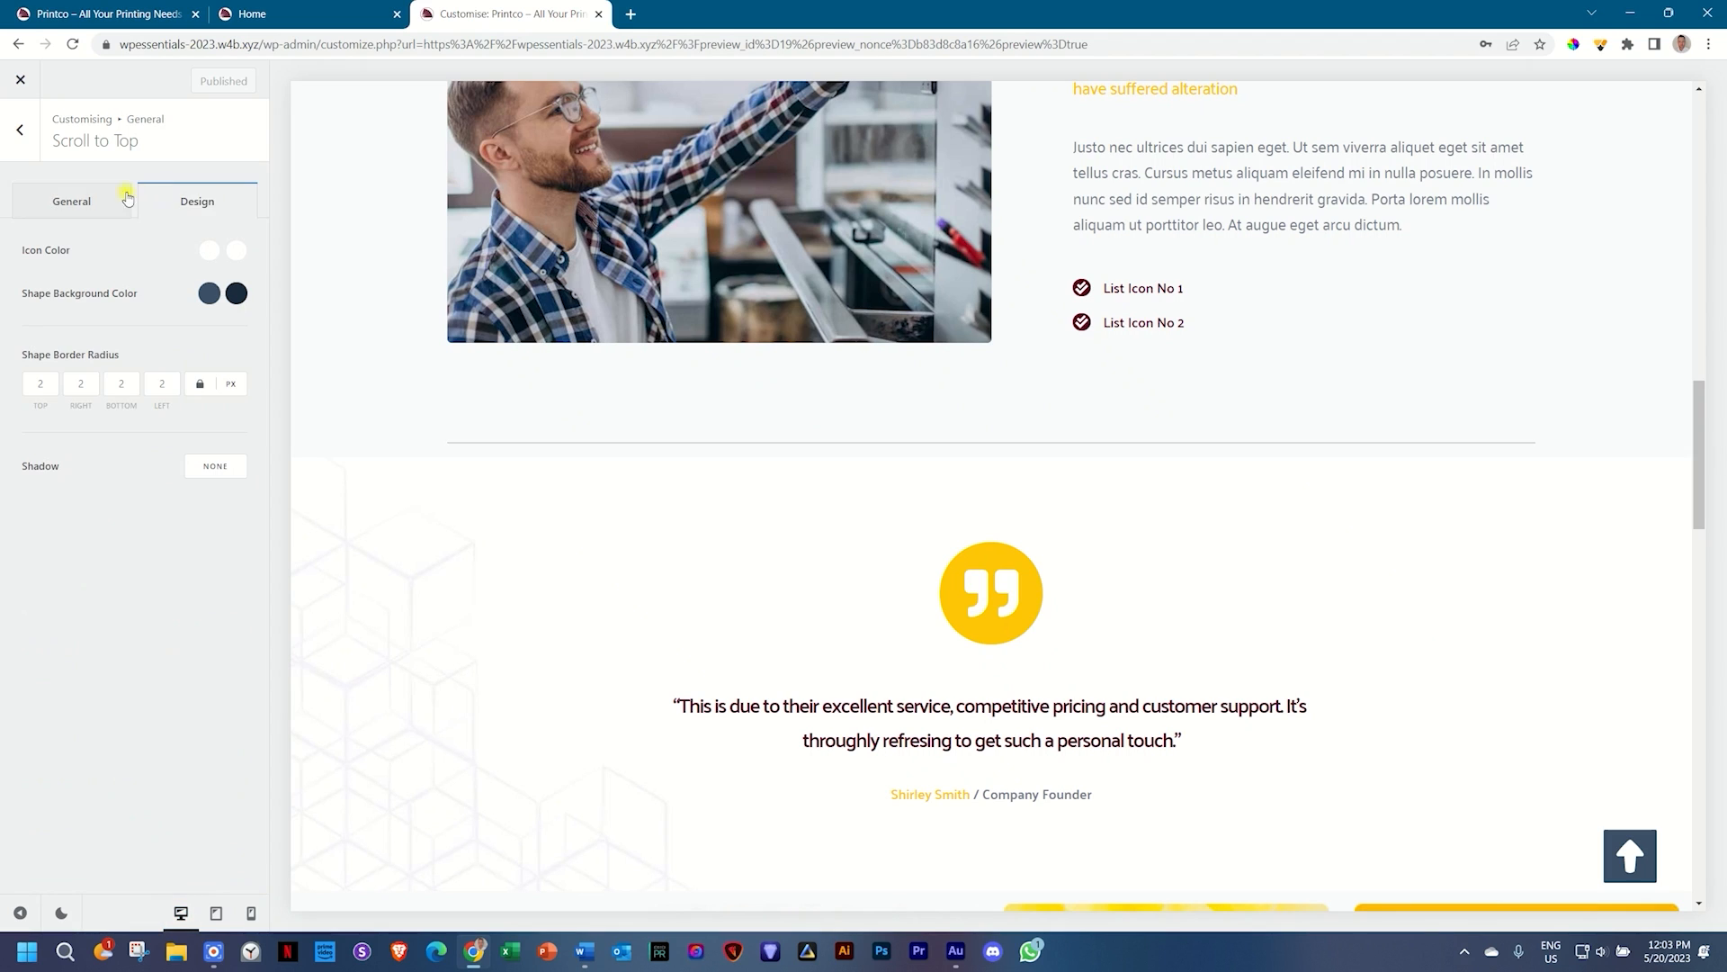
pyautogui.click(208, 293)
pyautogui.click(46, 610)
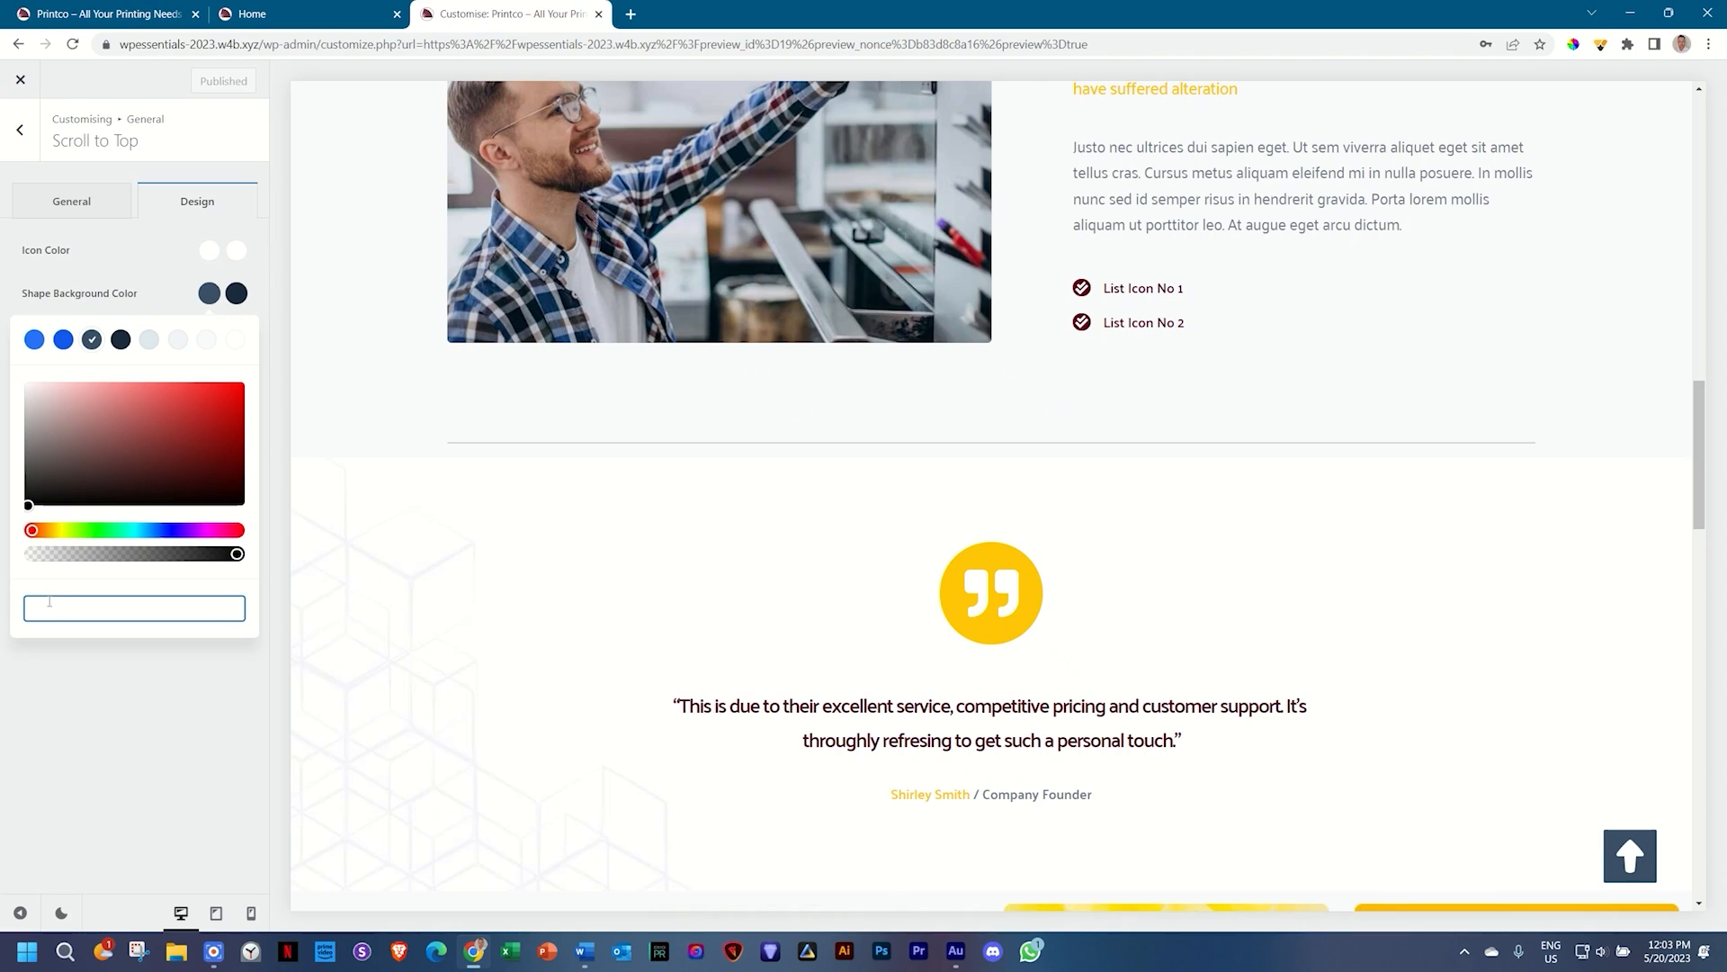
pyautogui.write('#560224')
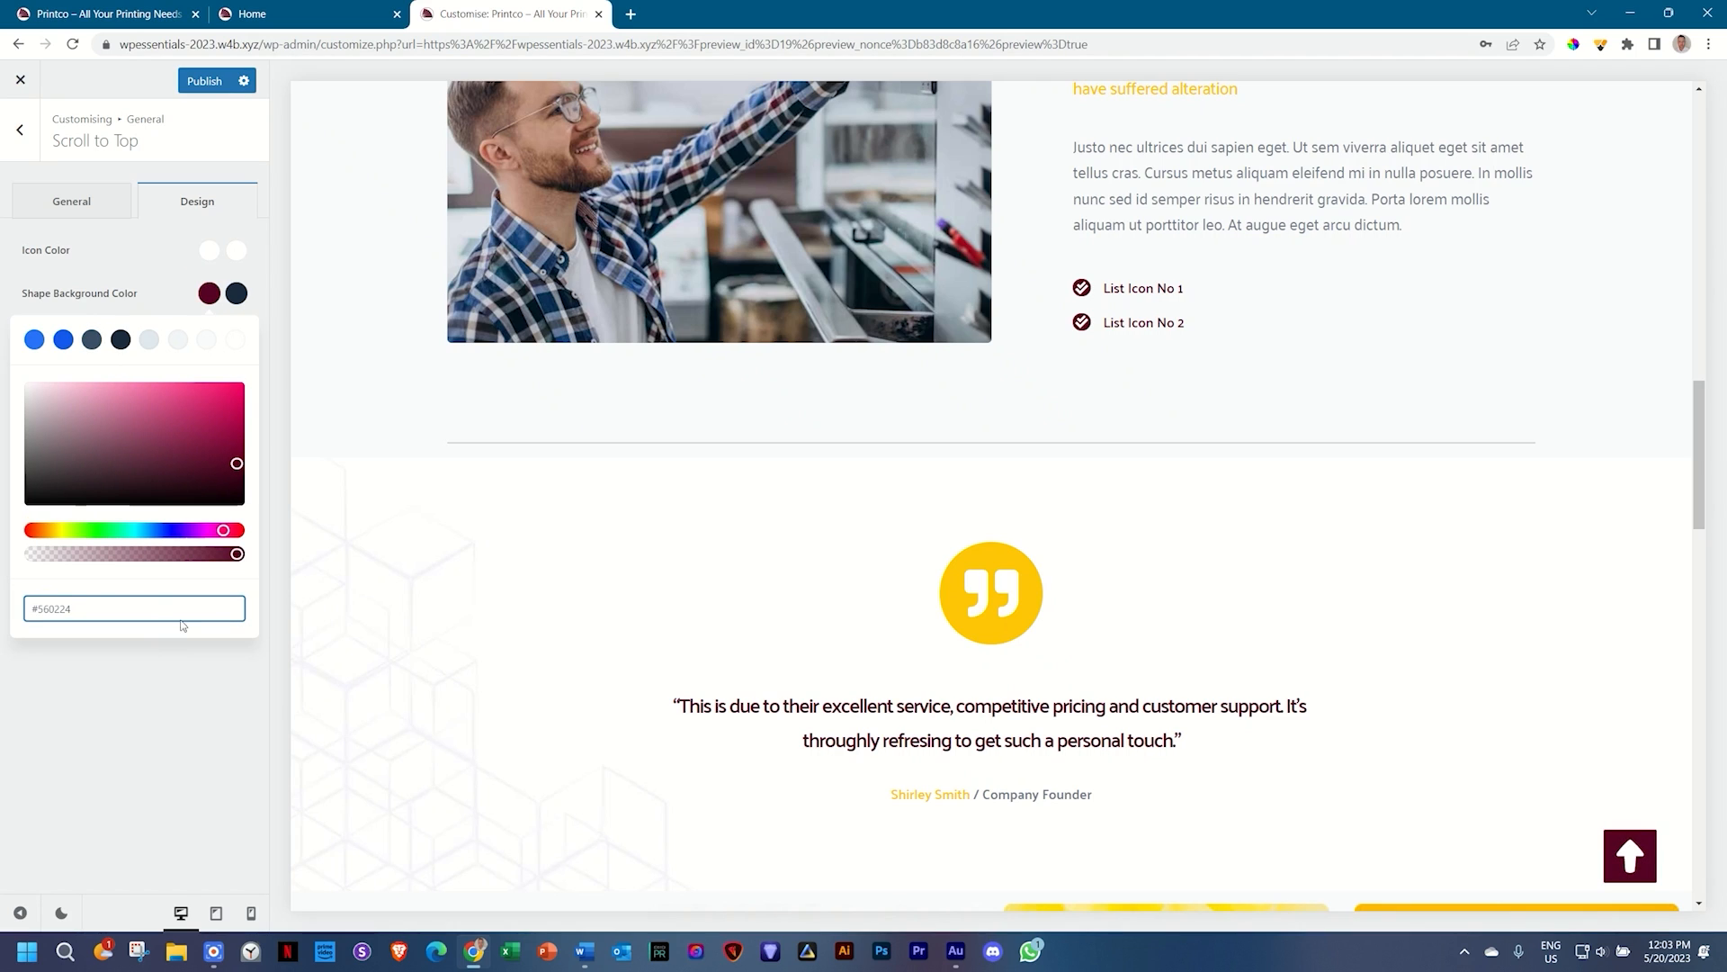
pyautogui.click(237, 293)
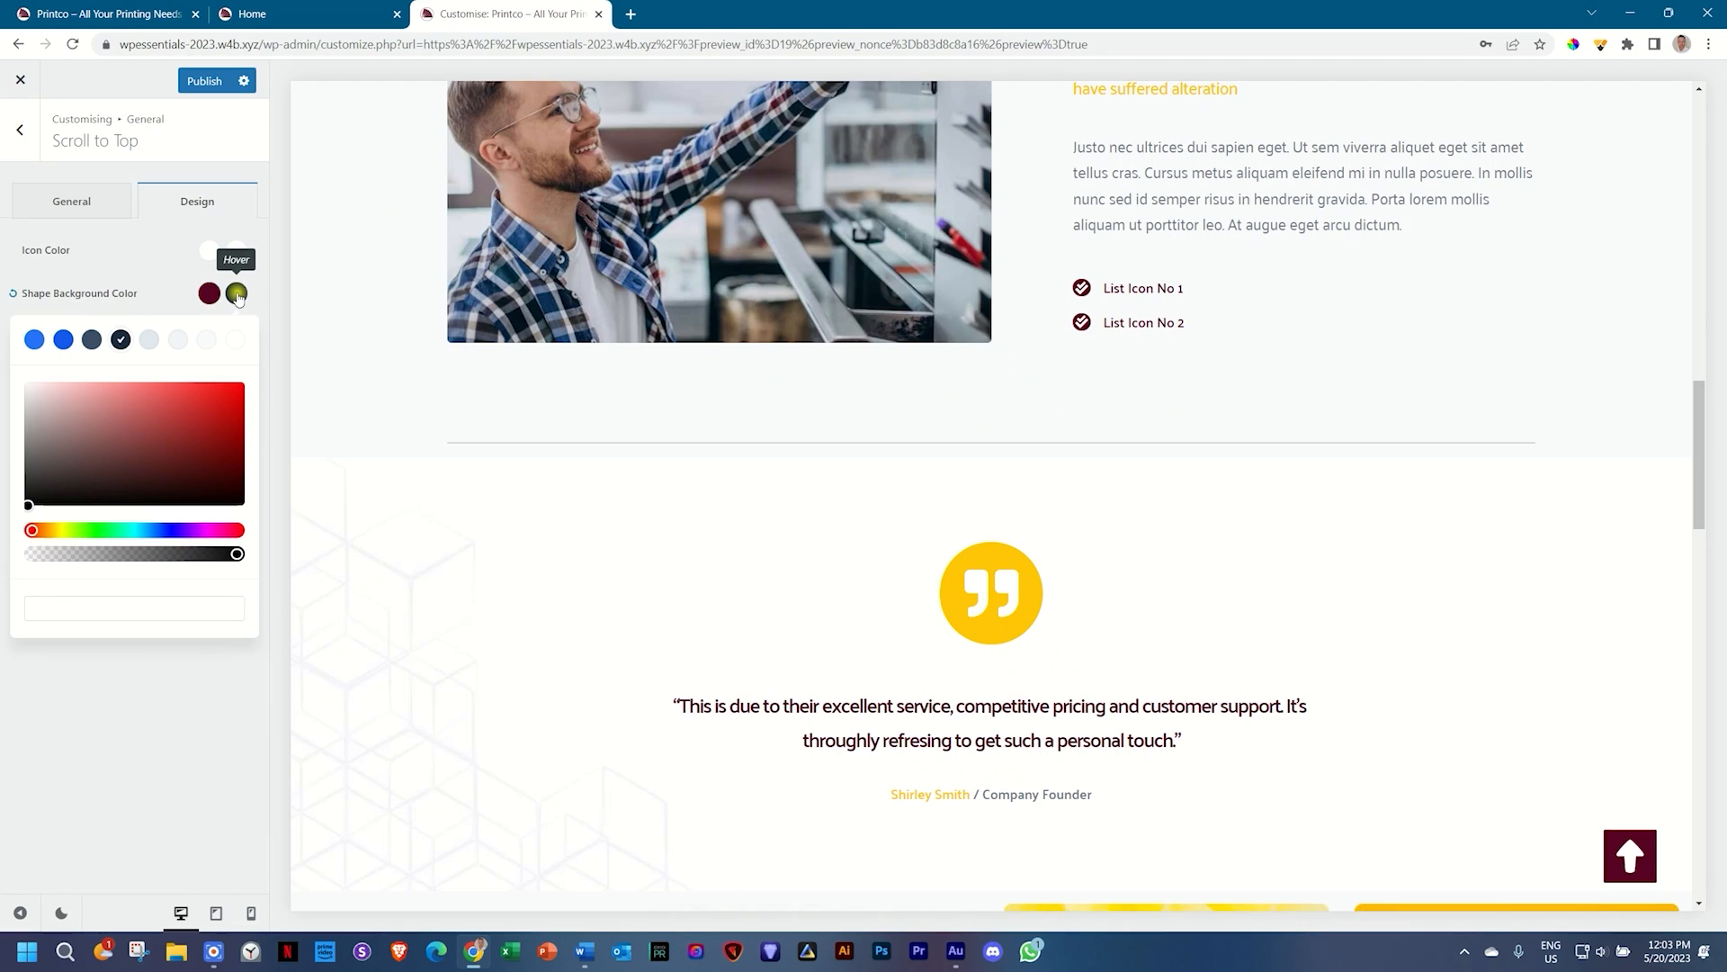
pyautogui.click(73, 614)
pyautogui.write('#560224')
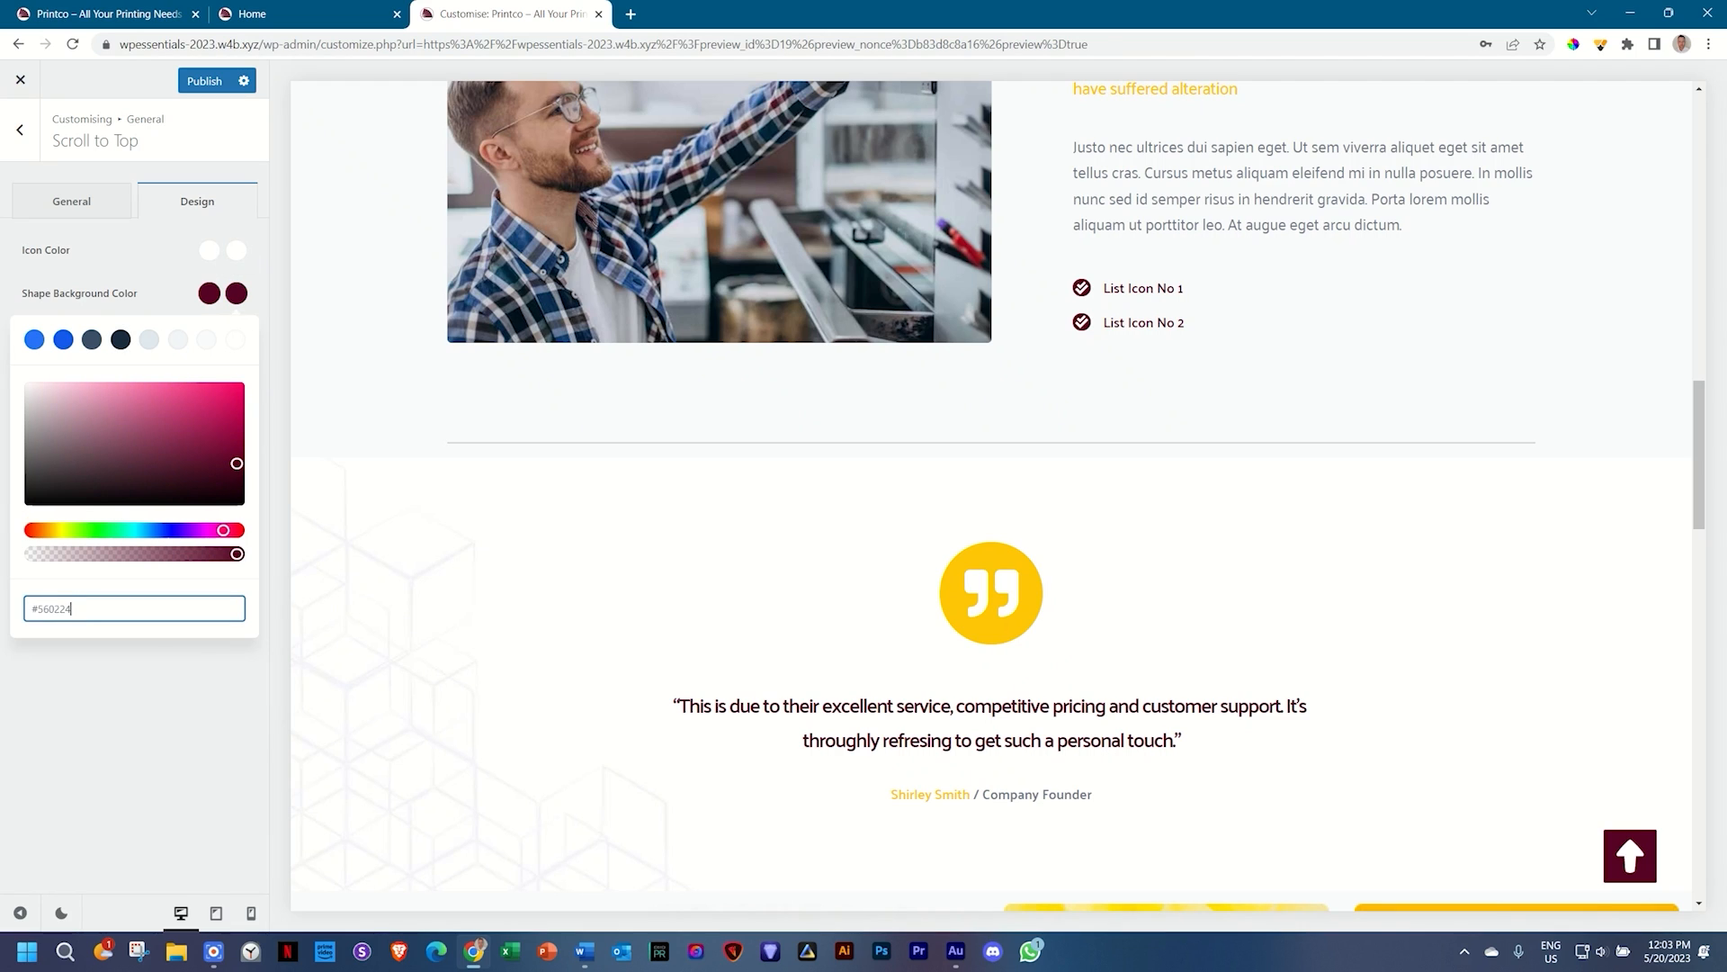
pyautogui.click(70, 706)
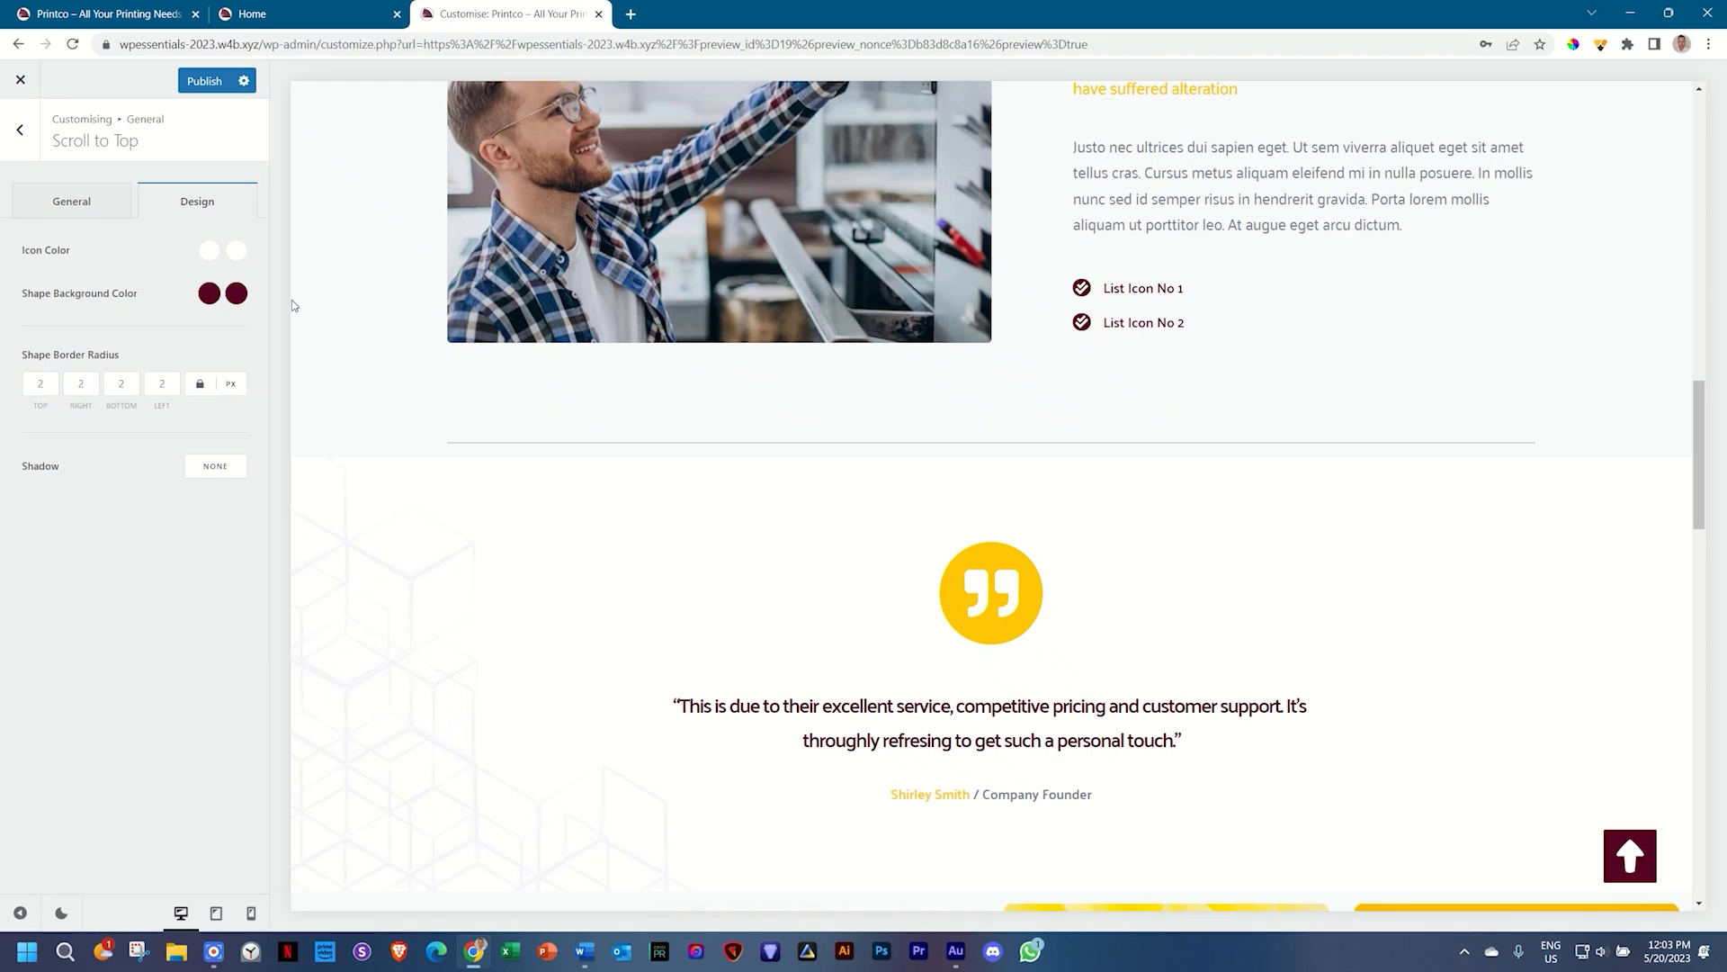
pyautogui.click(114, 209)
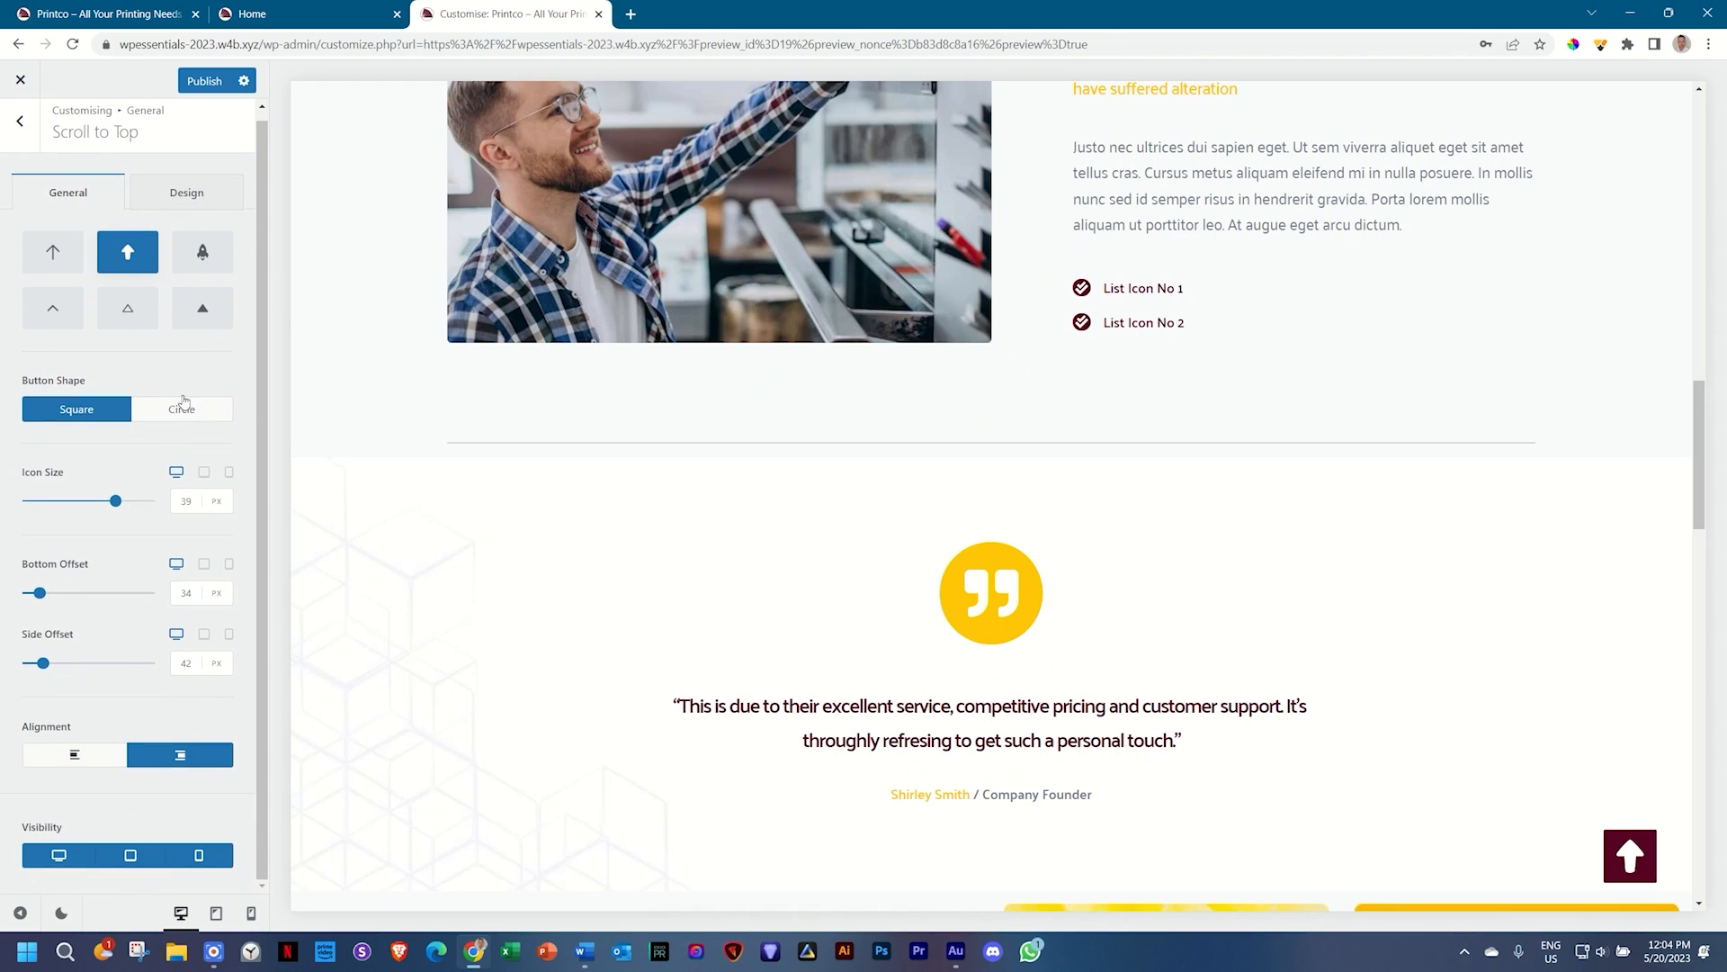
# Step: Try the triangle icon, settle on the thin up-arrow icon, and publish
pyautogui.click(201, 305)
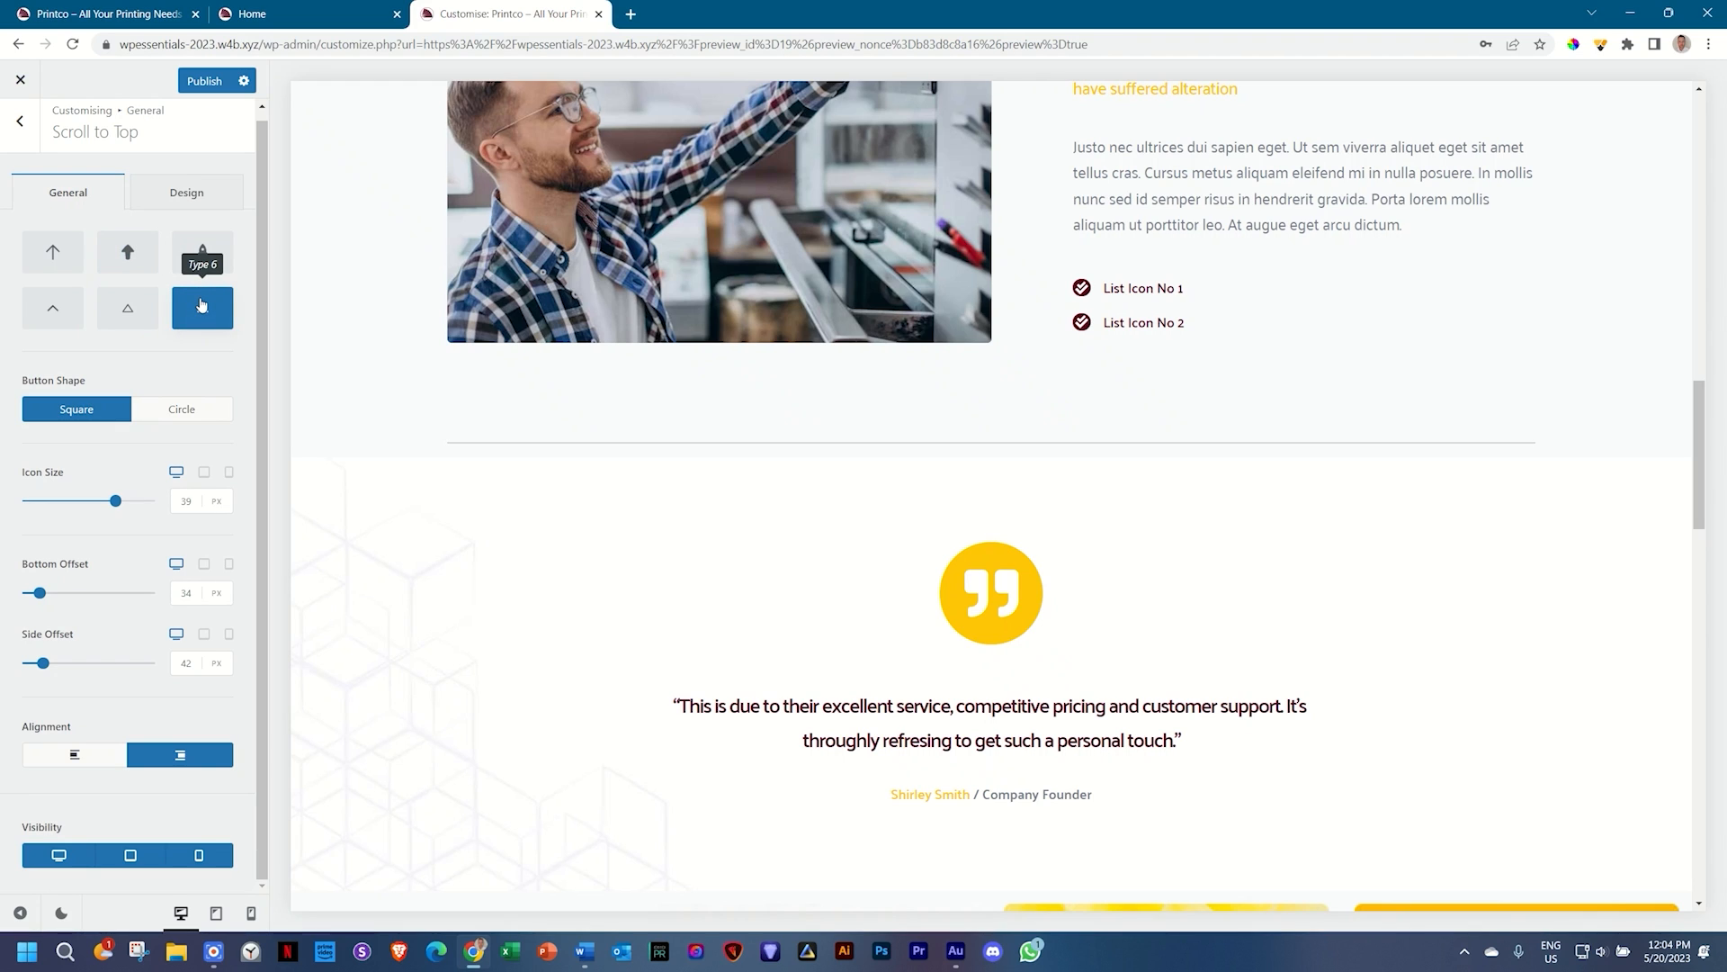
pyautogui.scroll(-3, 439, 407)
pyautogui.scroll(10, 439, 407)
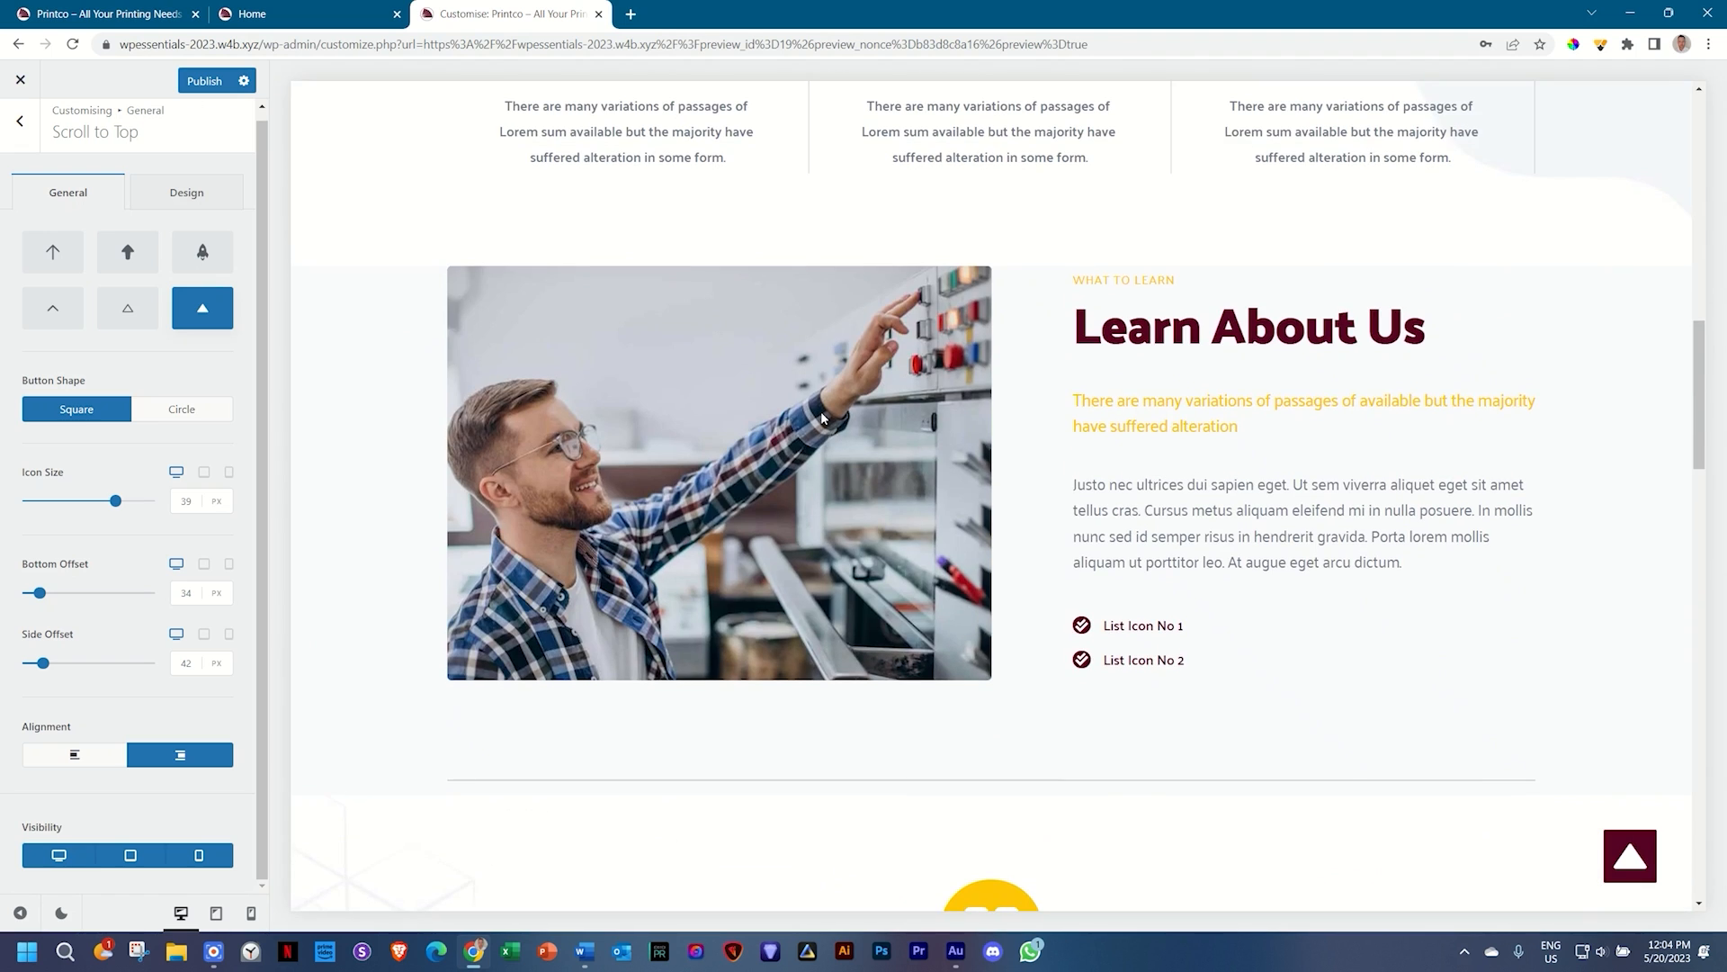
pyautogui.click(52, 251)
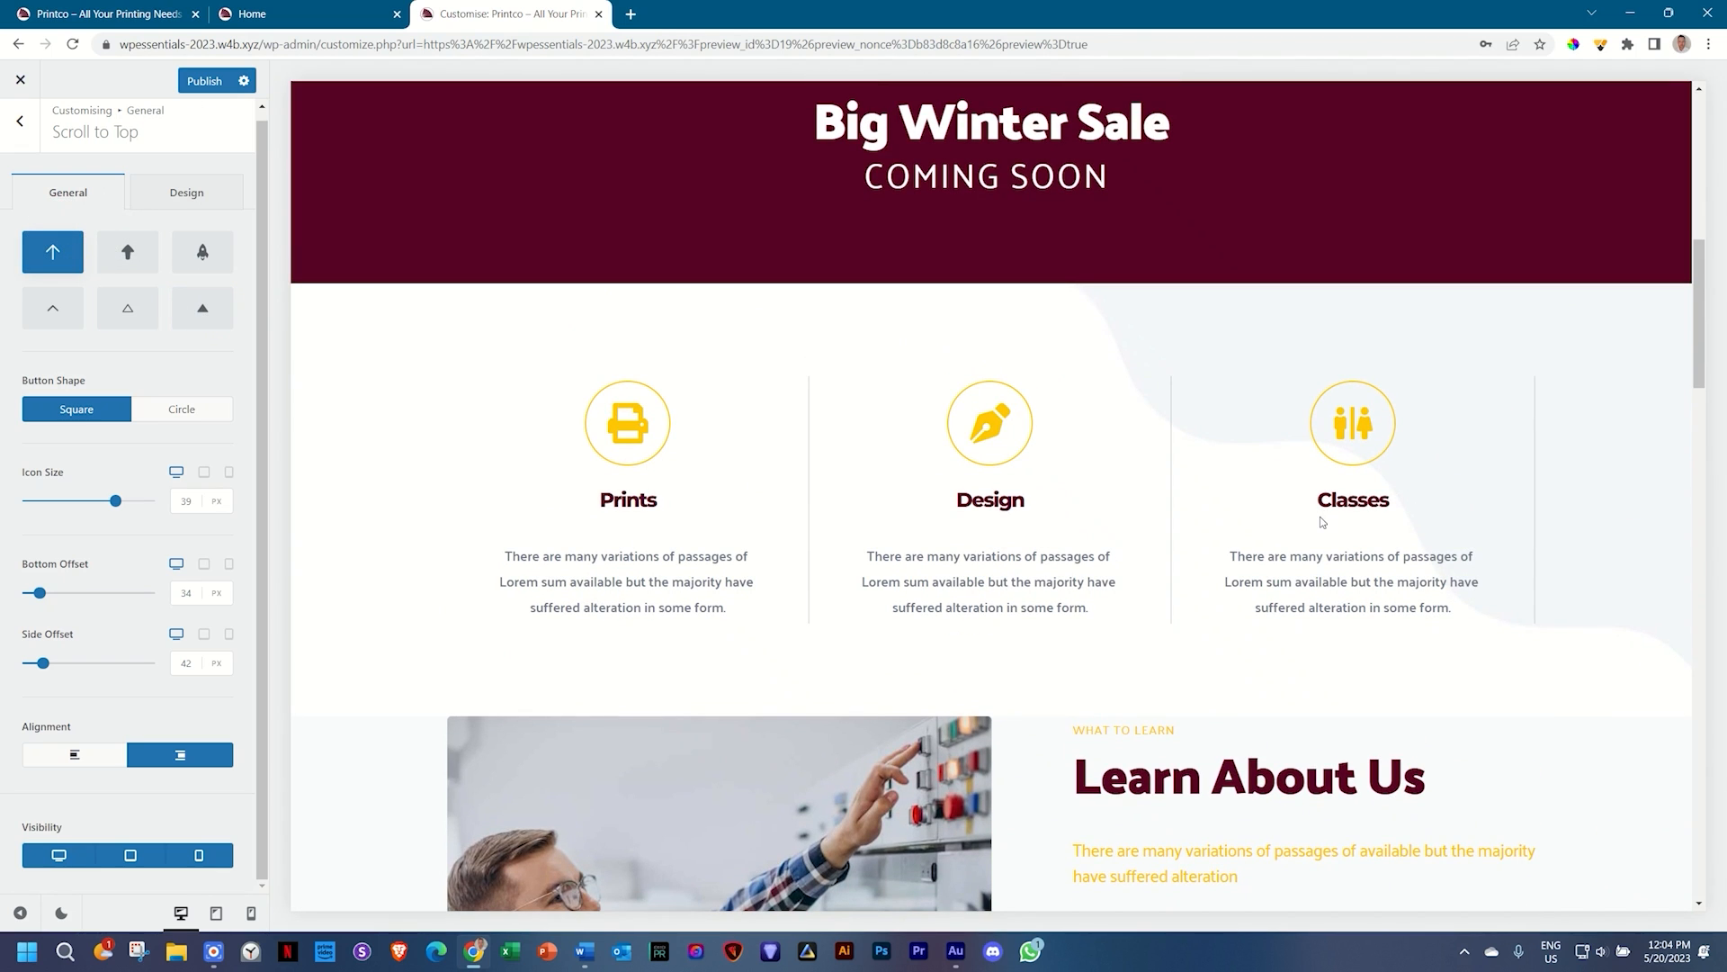
pyautogui.scroll(-5, 1313, 522)
pyautogui.scroll(10, 1308, 536)
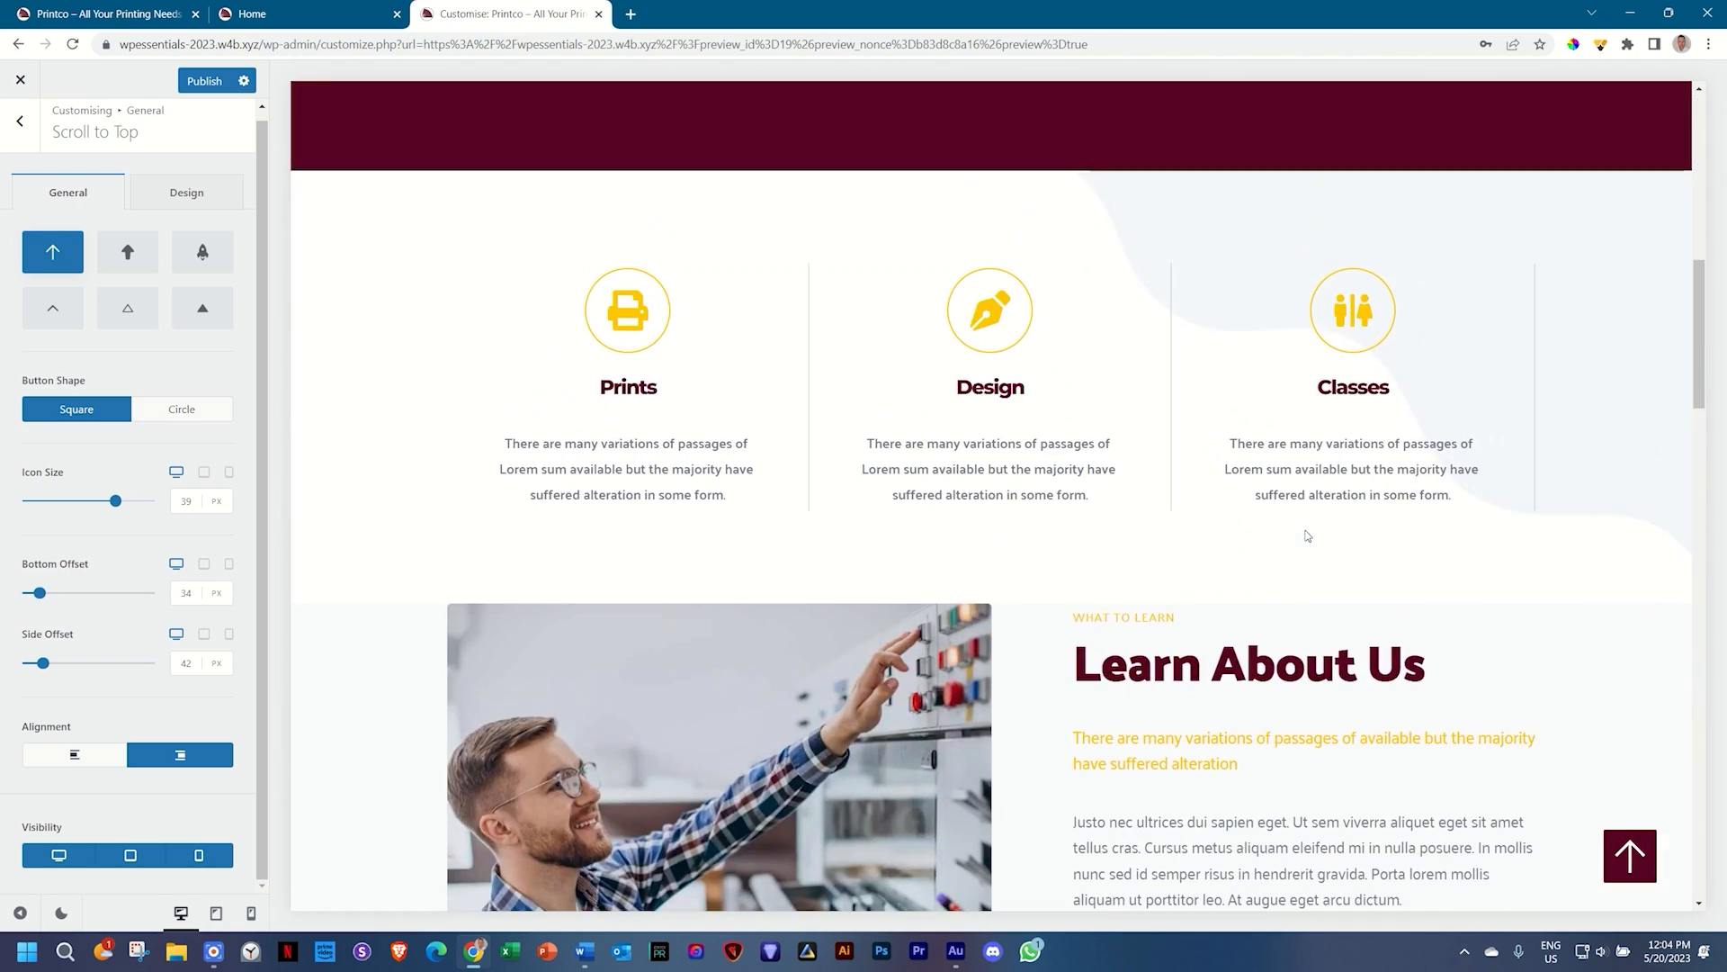
pyautogui.scroll(-8, 1307, 535)
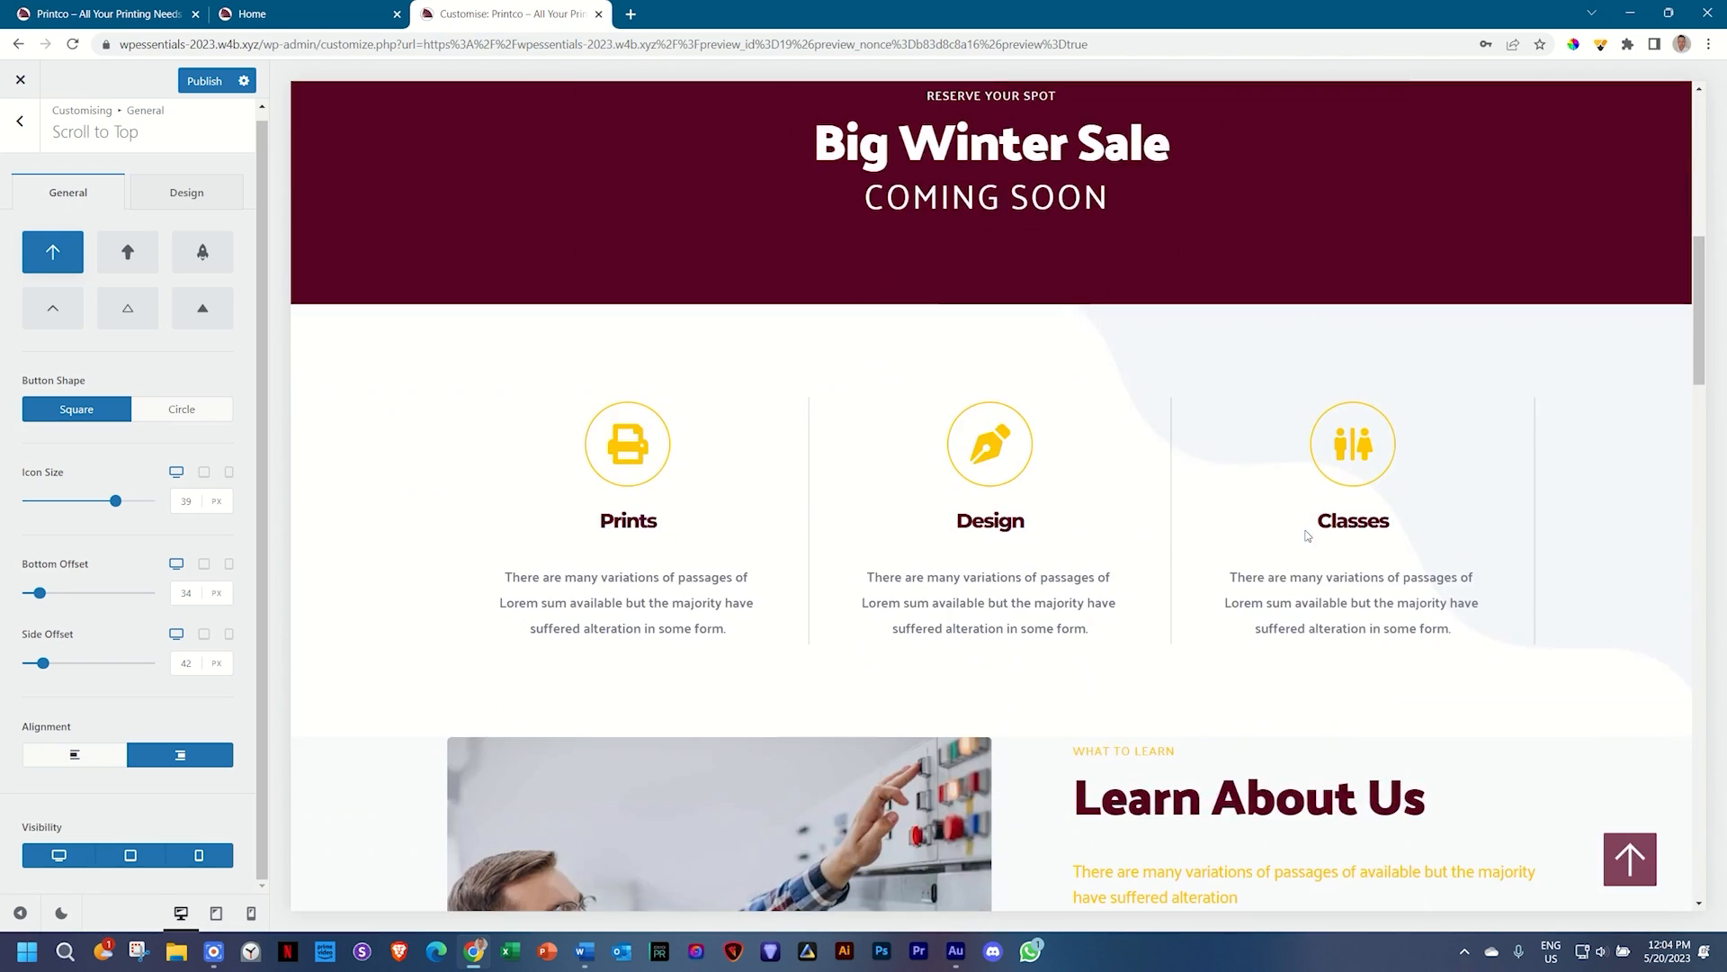
pyautogui.scroll(8, 1307, 535)
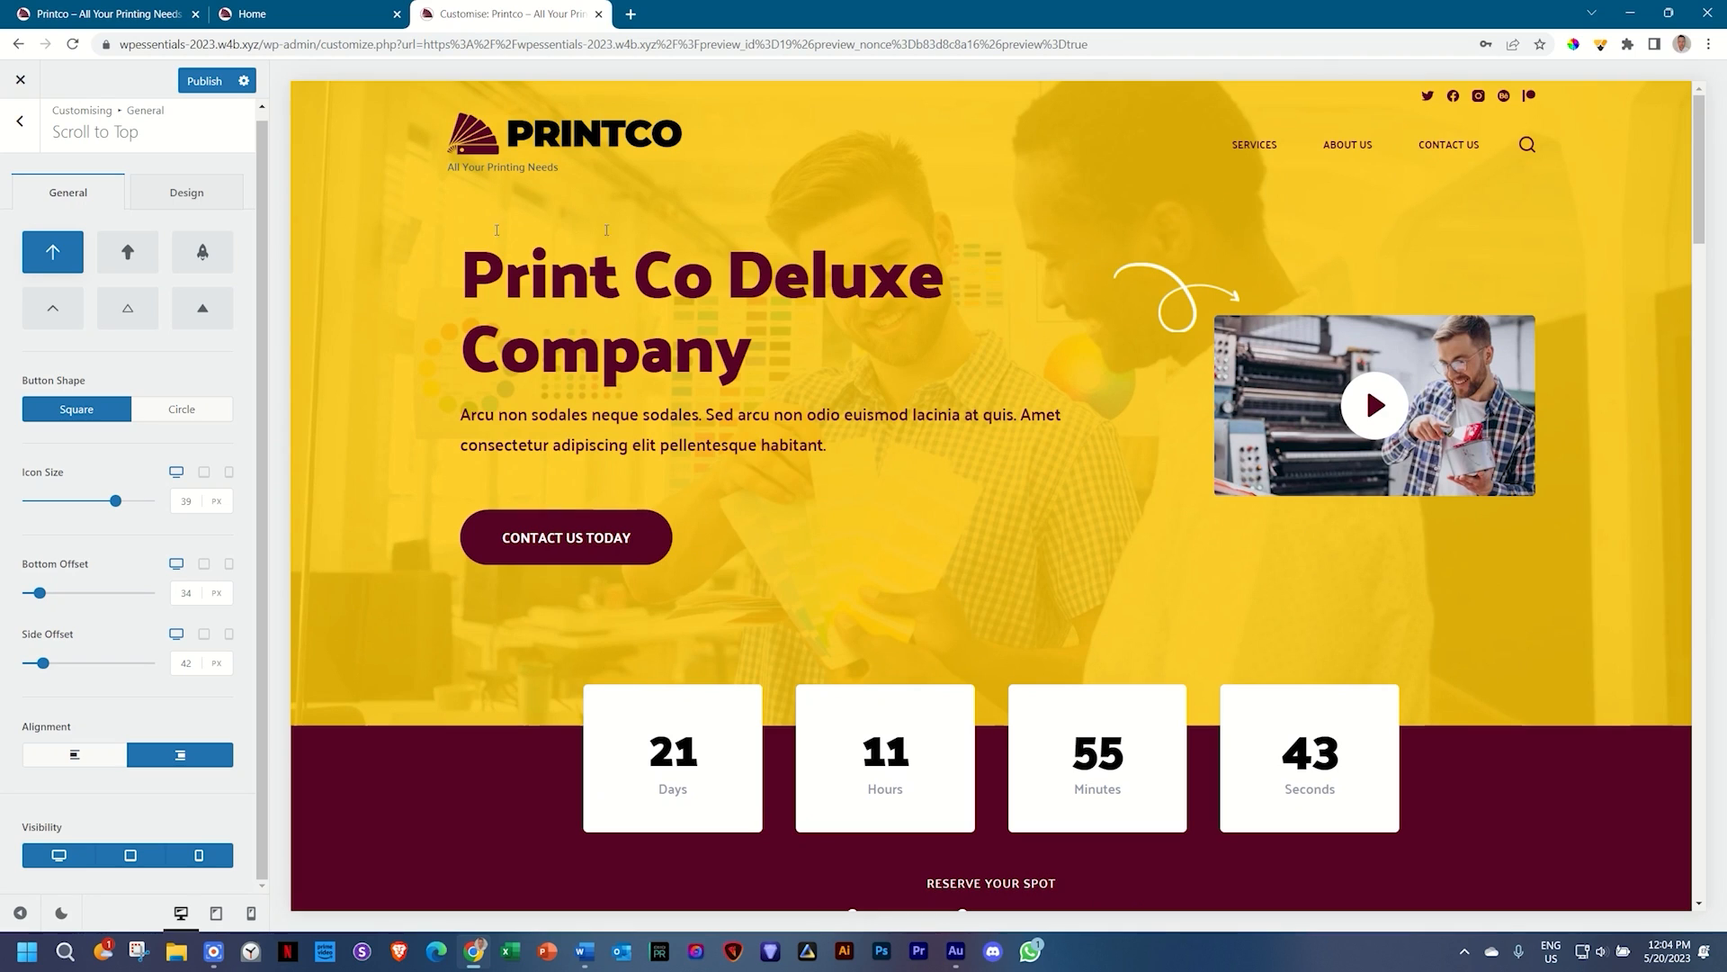
pyautogui.click(205, 81)
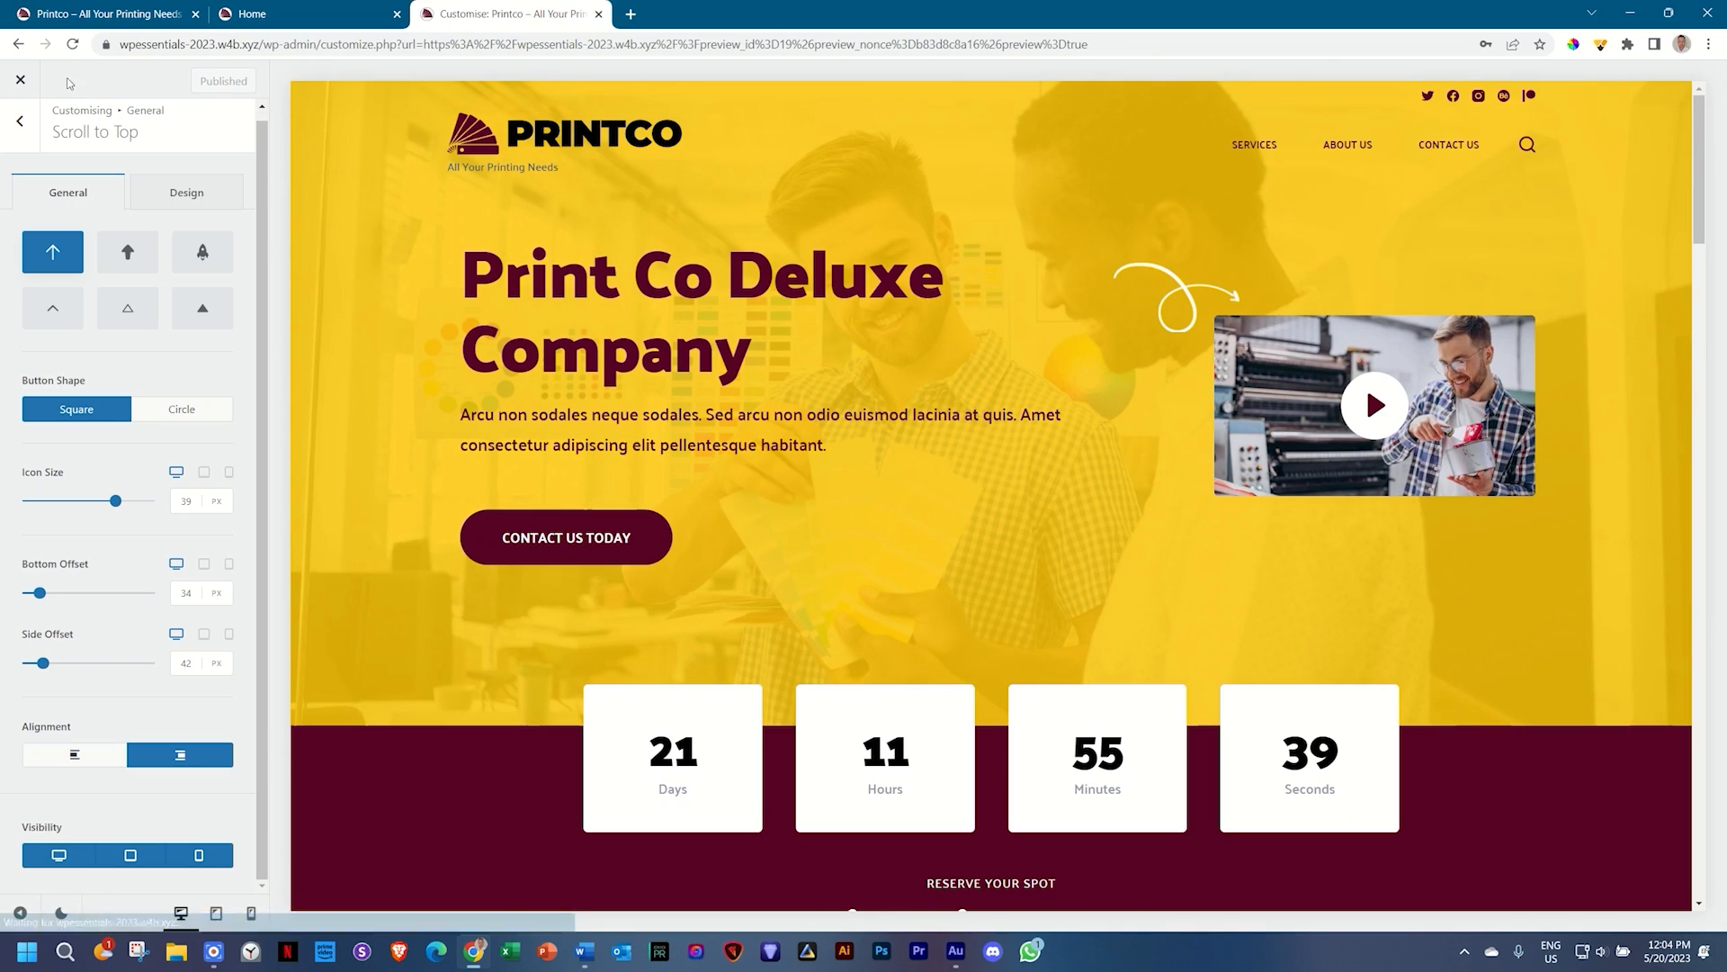
# Step: Exit the Customizer, scroll the published Printco page, and select its URL
pyautogui.click(16, 90)
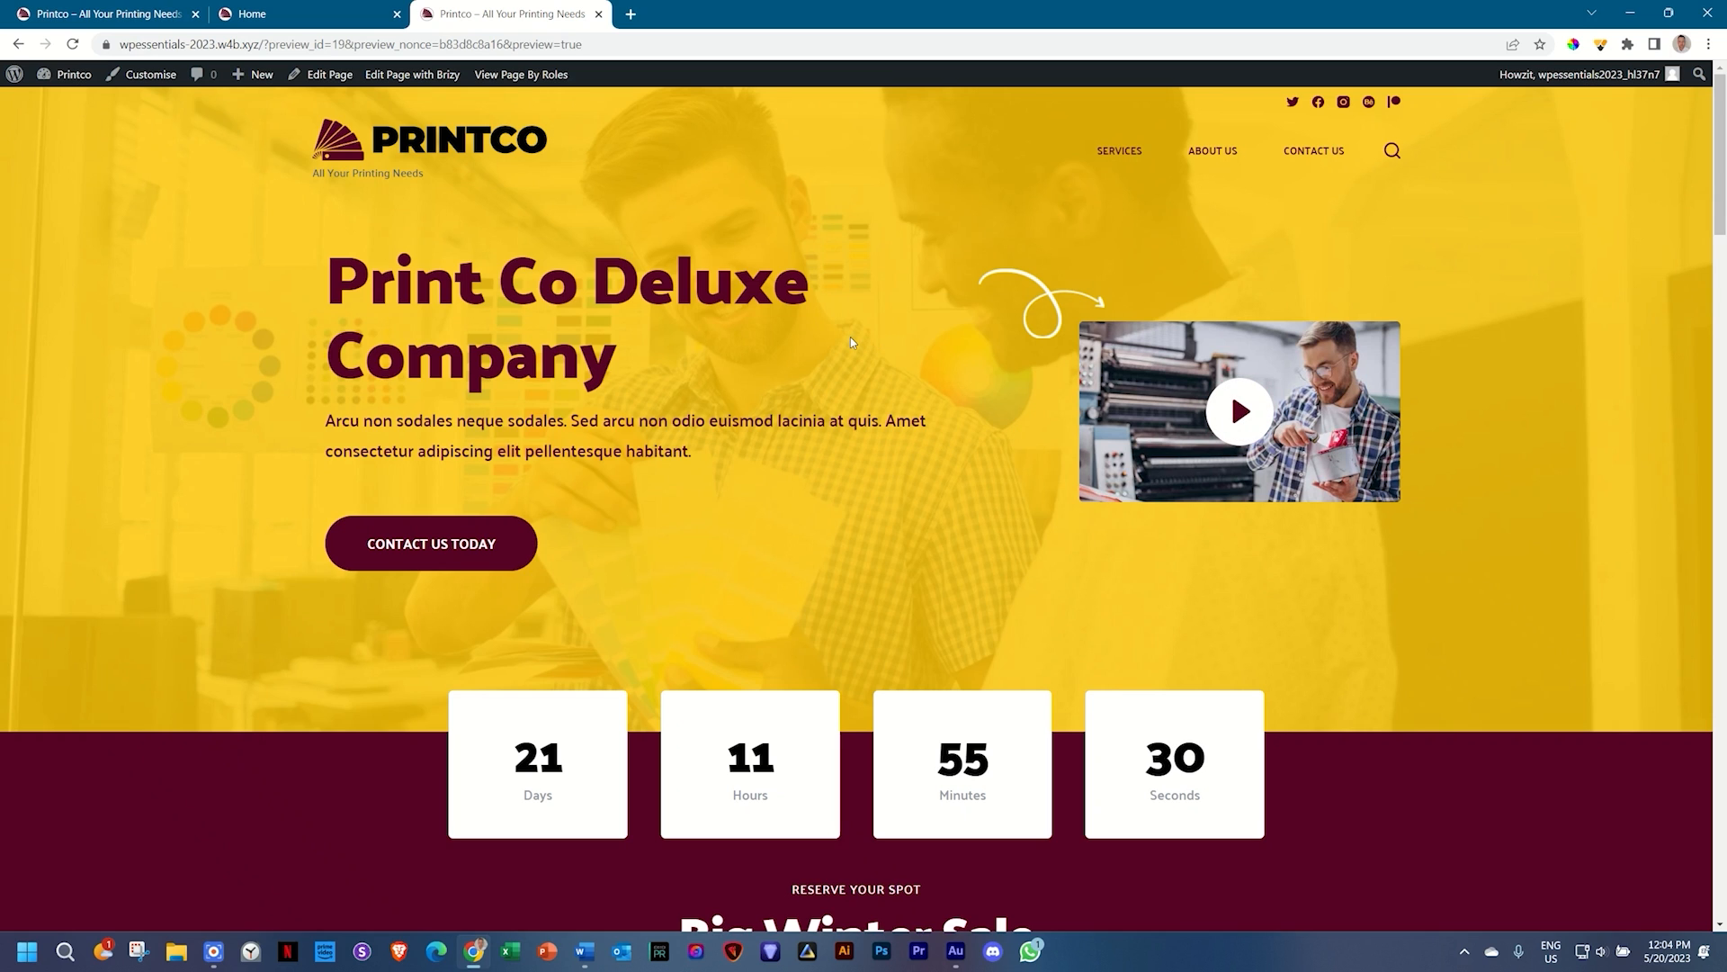
pyautogui.scroll(-10, 850, 336)
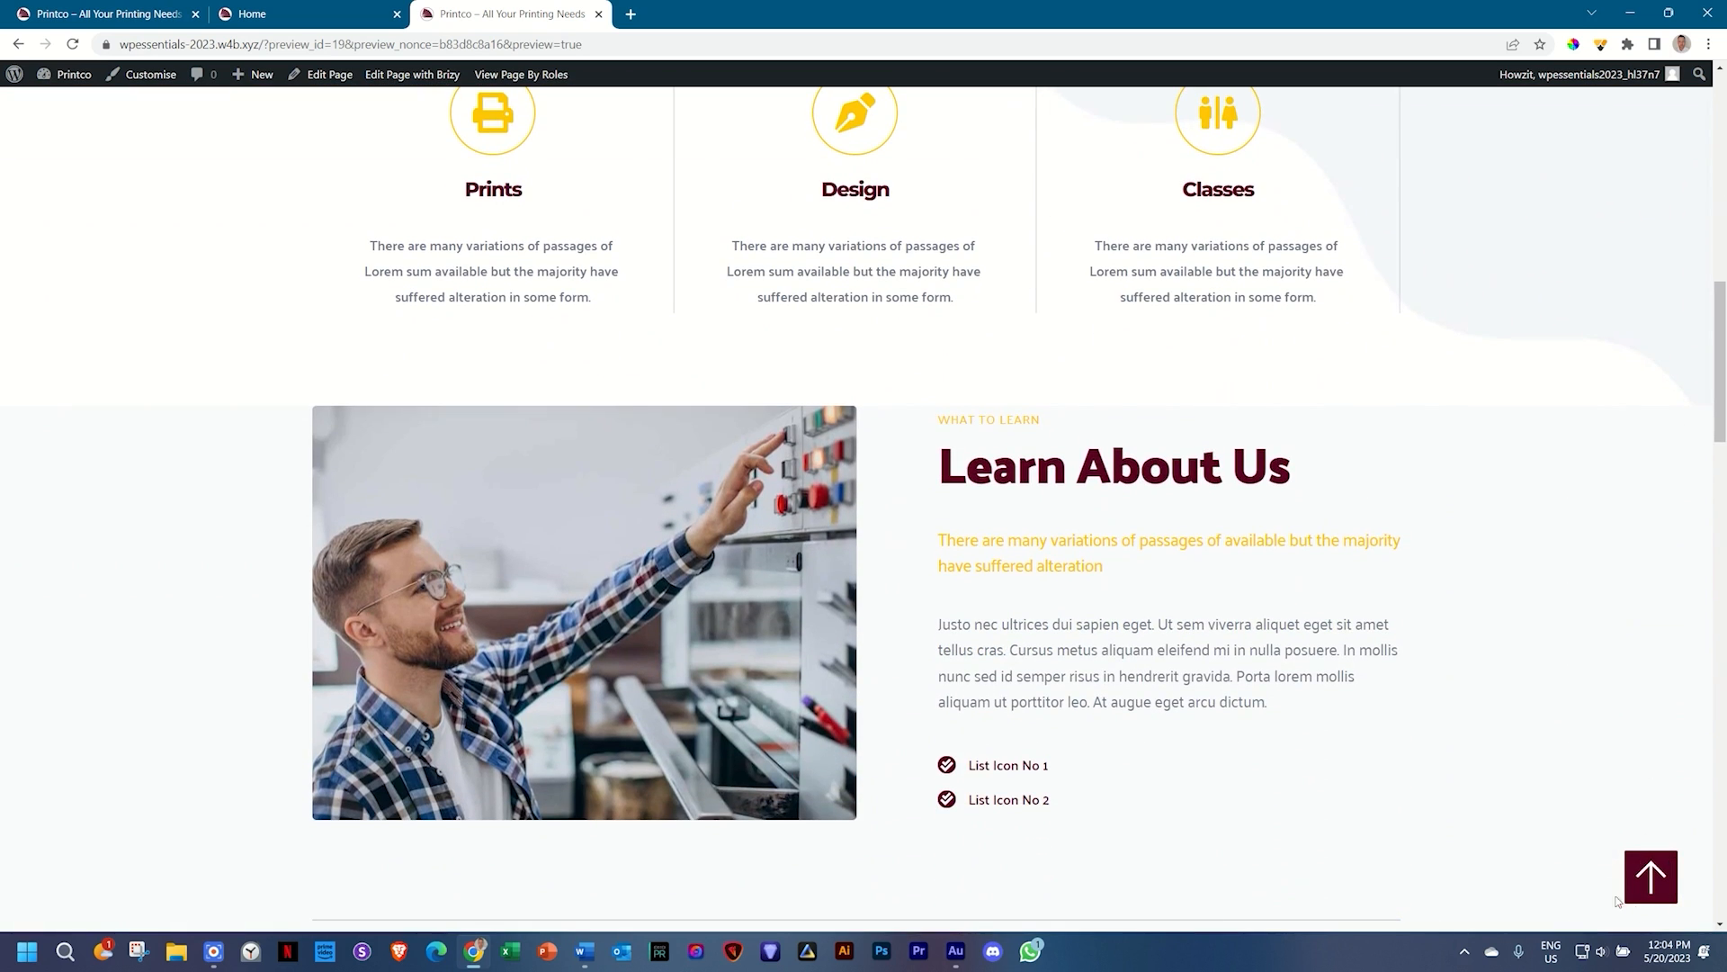
pyautogui.scroll(10, 547, 536)
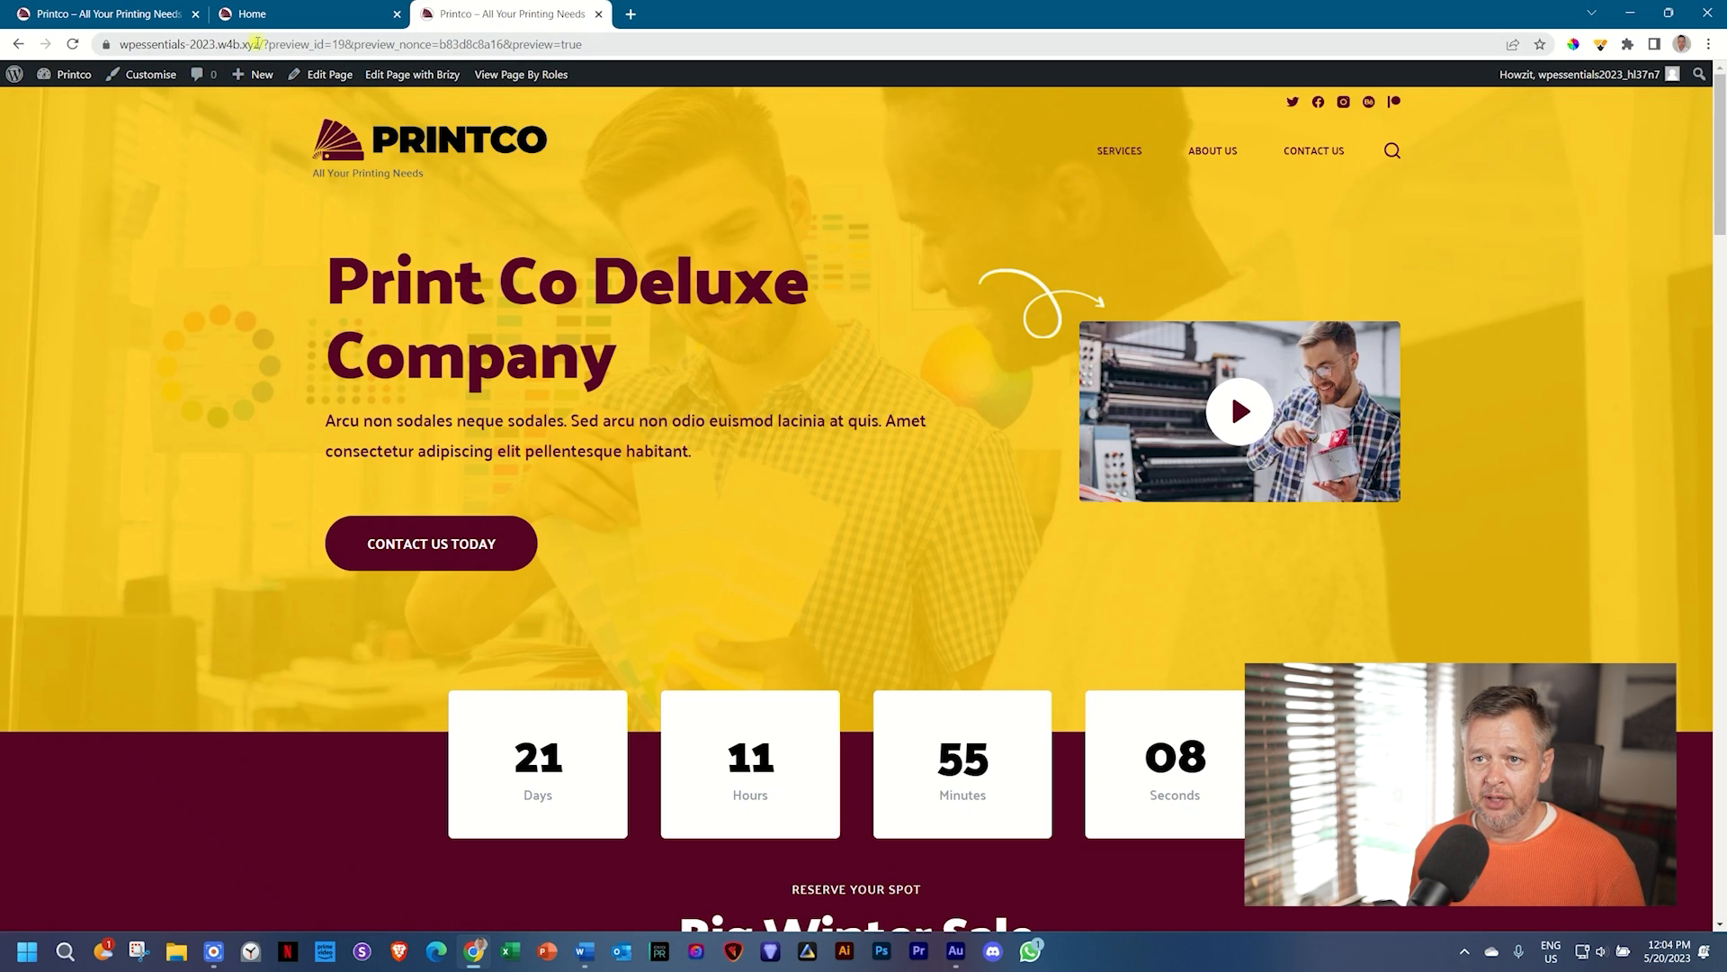
pyautogui.moveTo(258, 44); pyautogui.dragTo(120, 44)
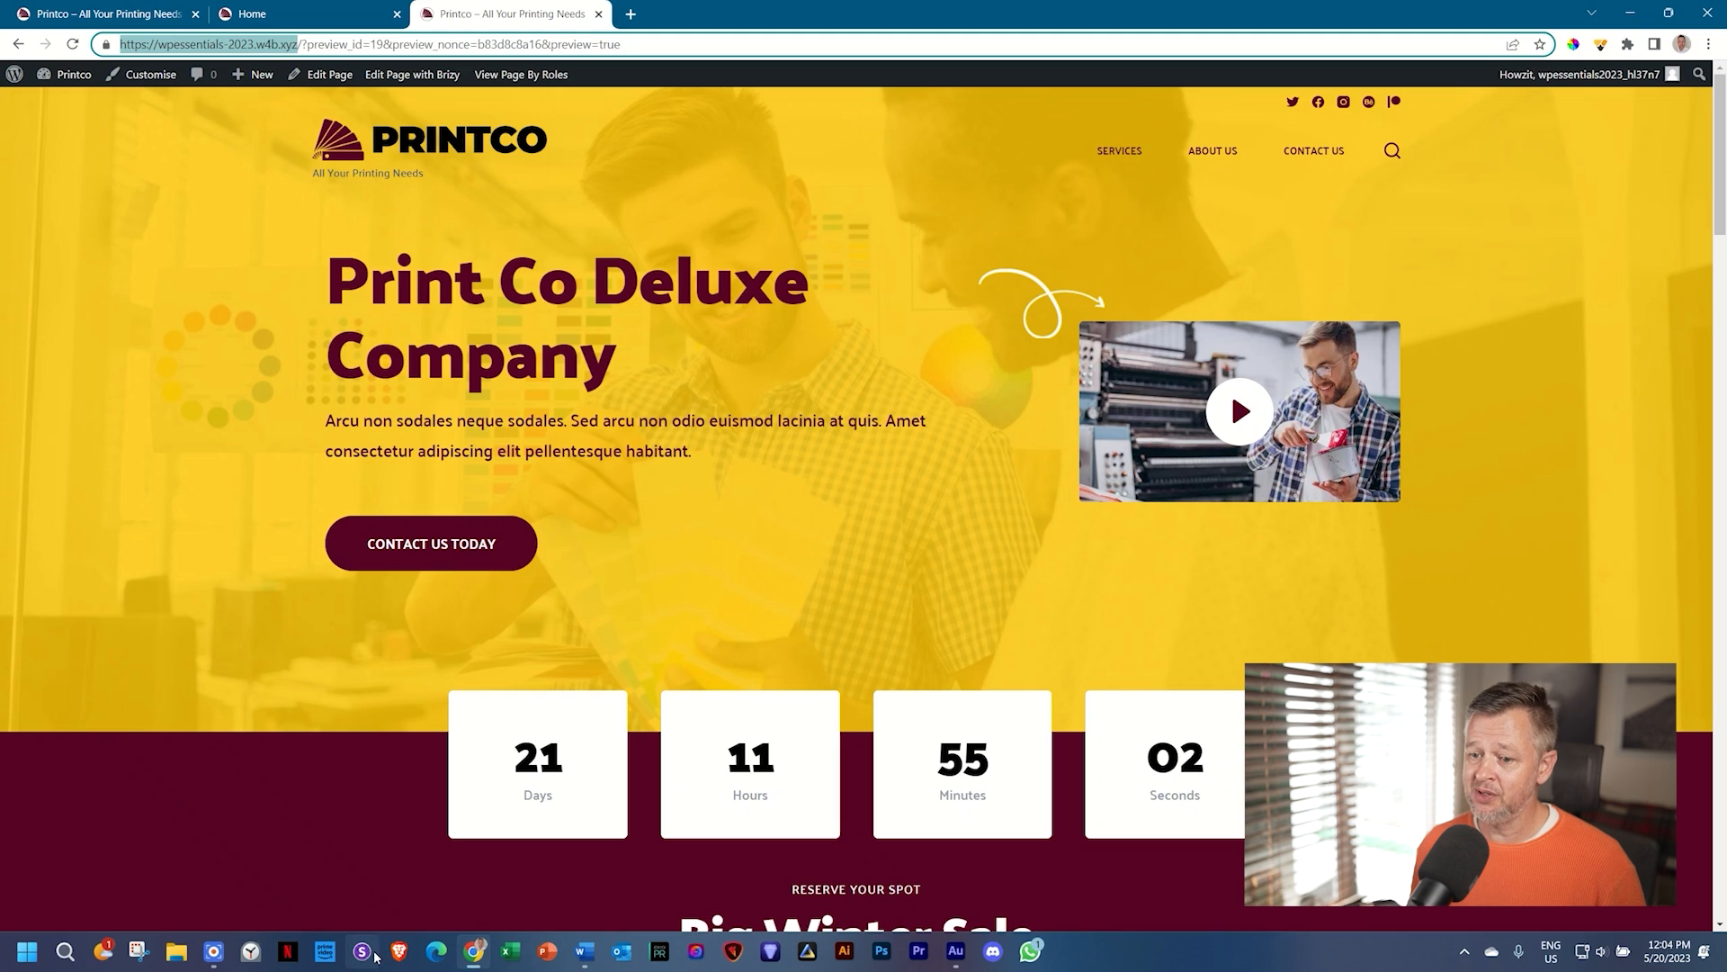
# Step: Load wpessentials-2023.w4b.xyz in Brave and scroll through the Printco homepage
pyautogui.click(398, 951)
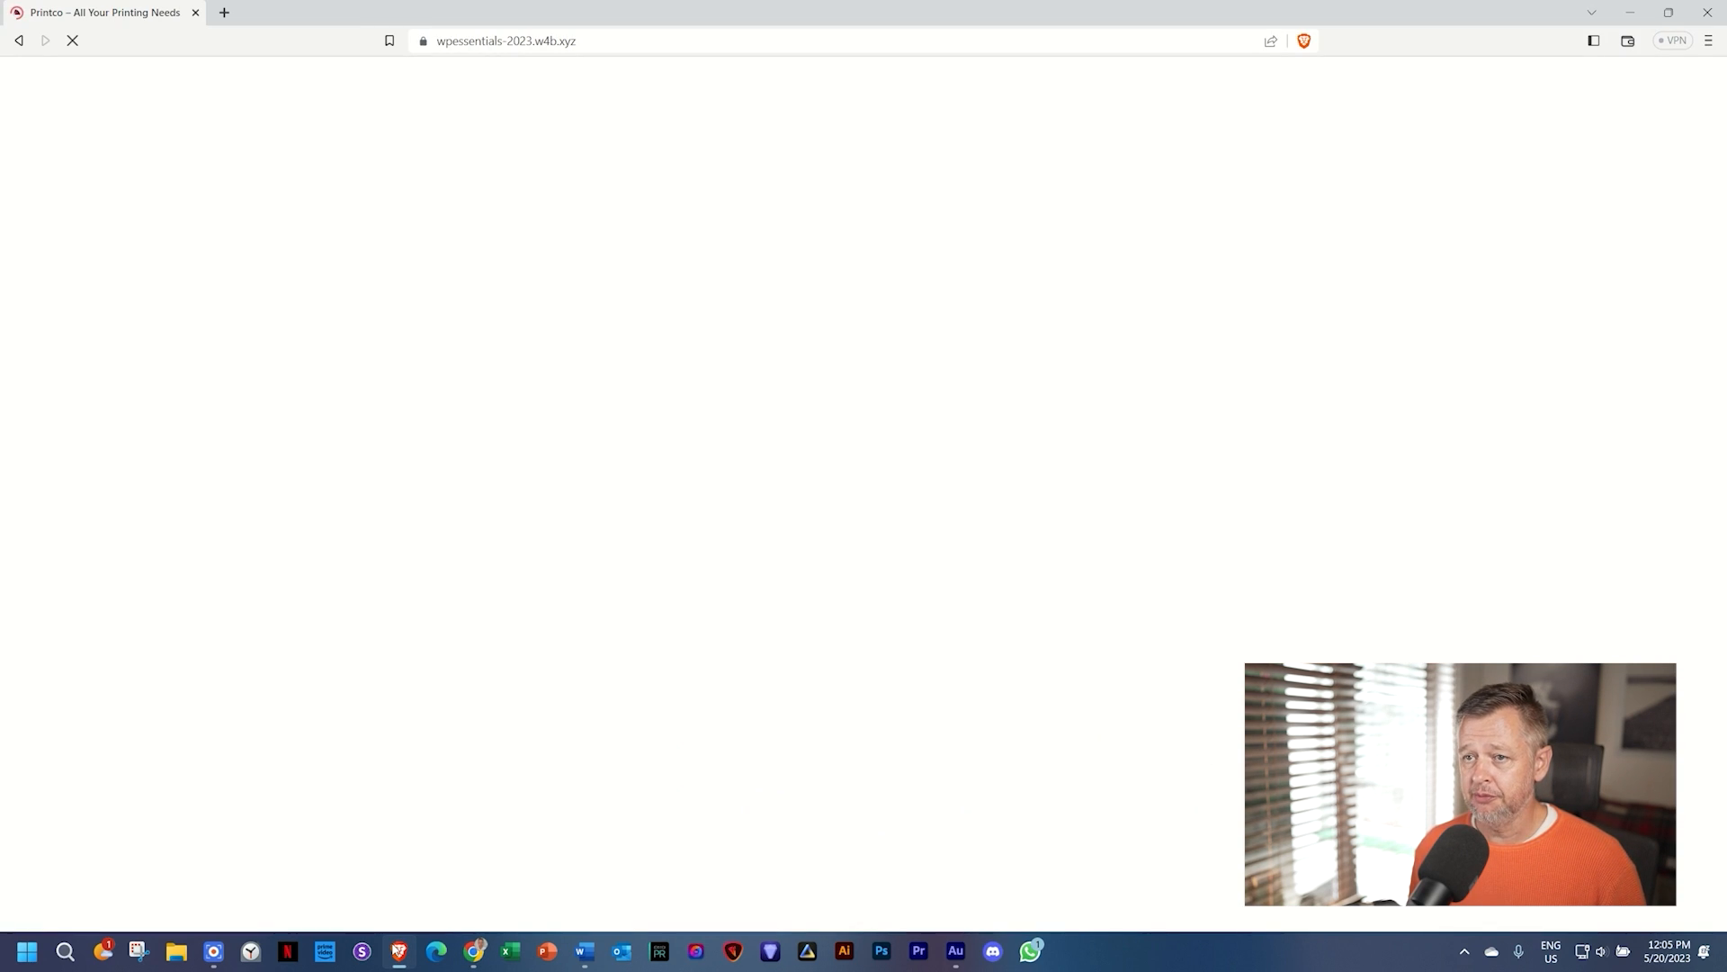
pyautogui.click(638, 45)
pyautogui.press('Return')
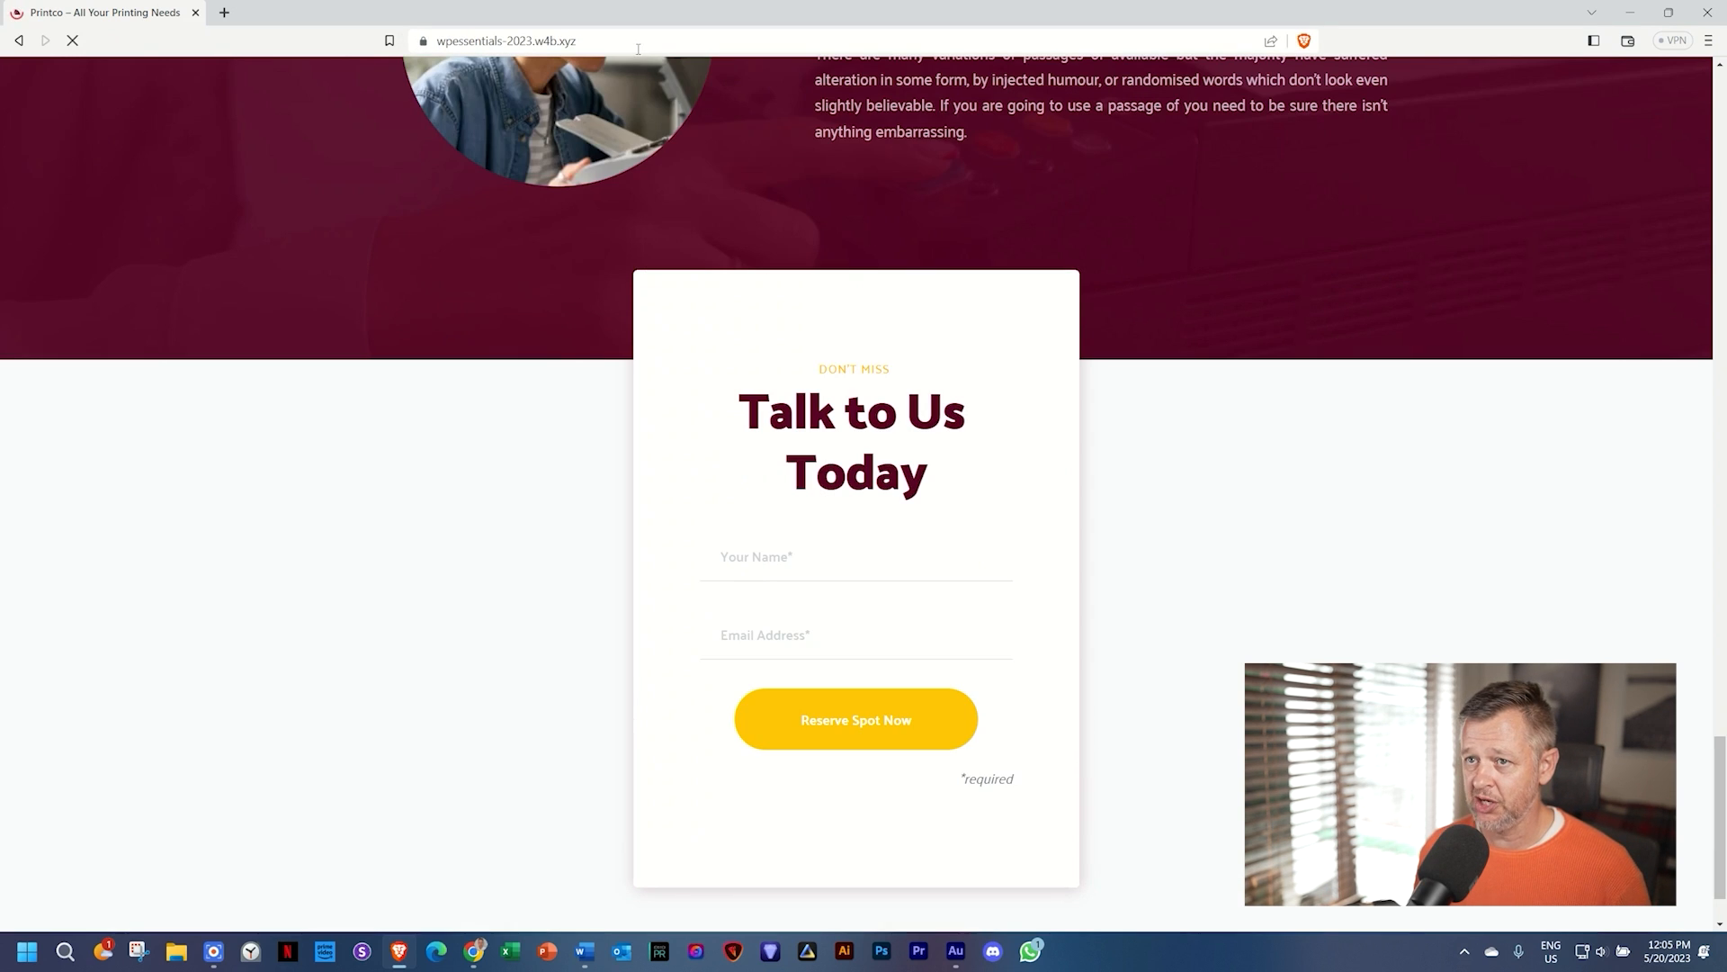
pyautogui.moveTo(1725, 767); pyautogui.dragTo(1726, 13)
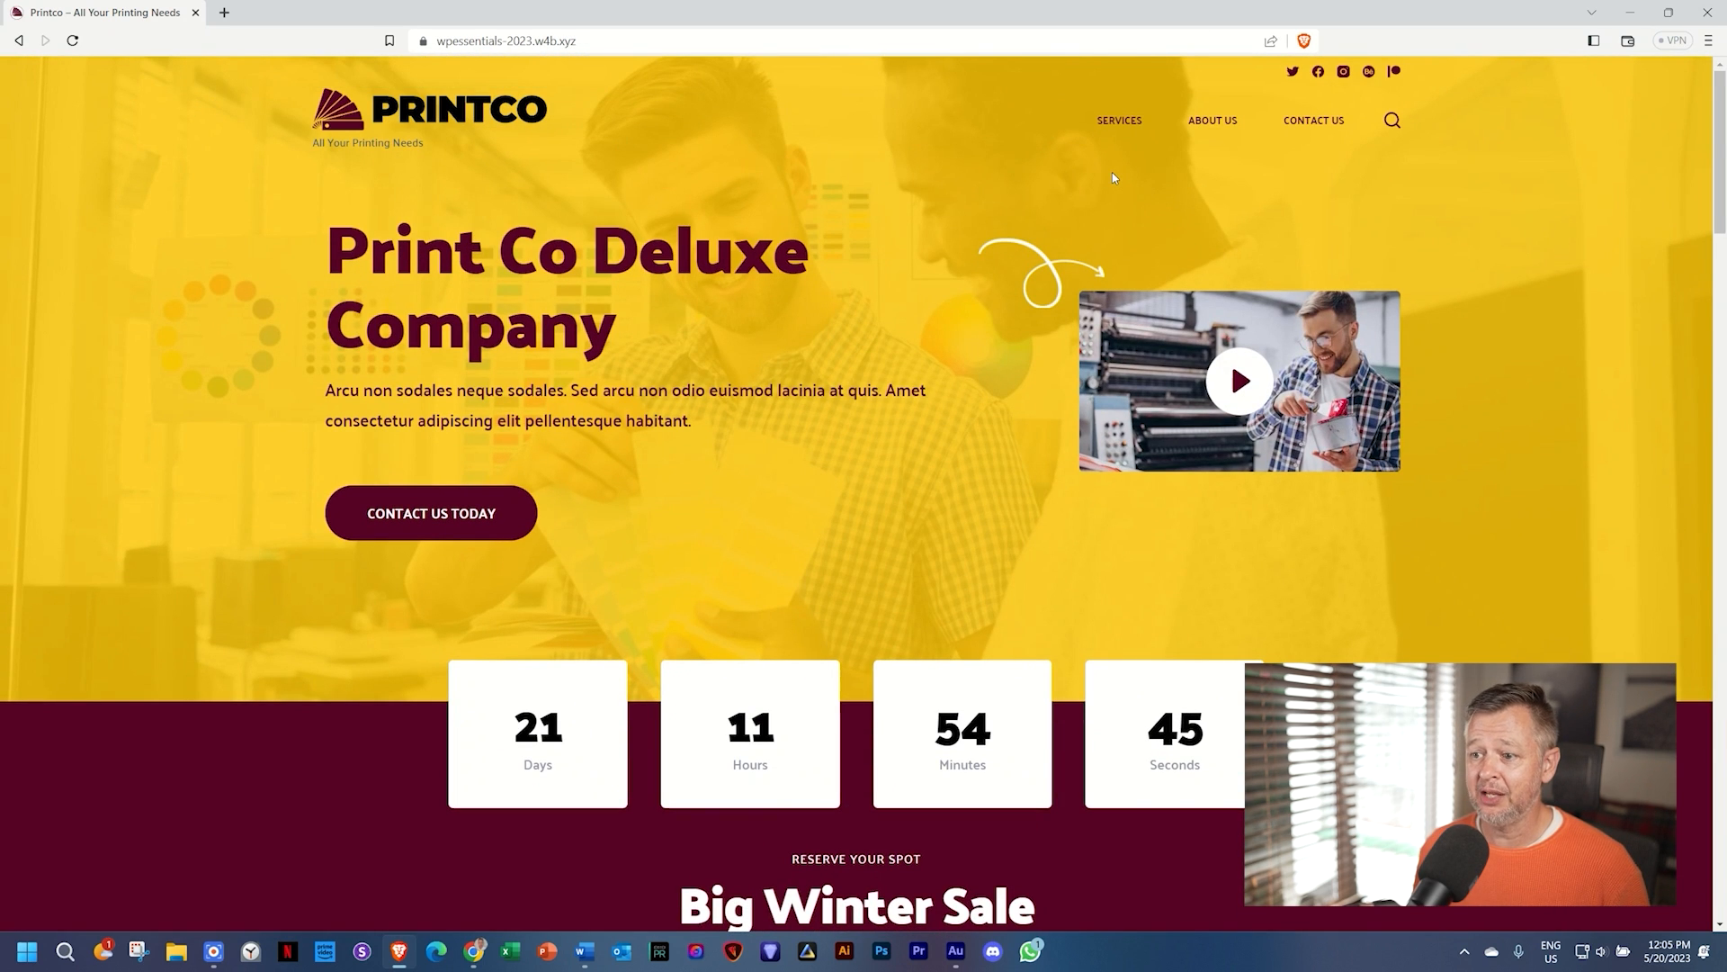
pyautogui.scroll(-6, 1113, 178)
pyautogui.scroll(-5, 1113, 178)
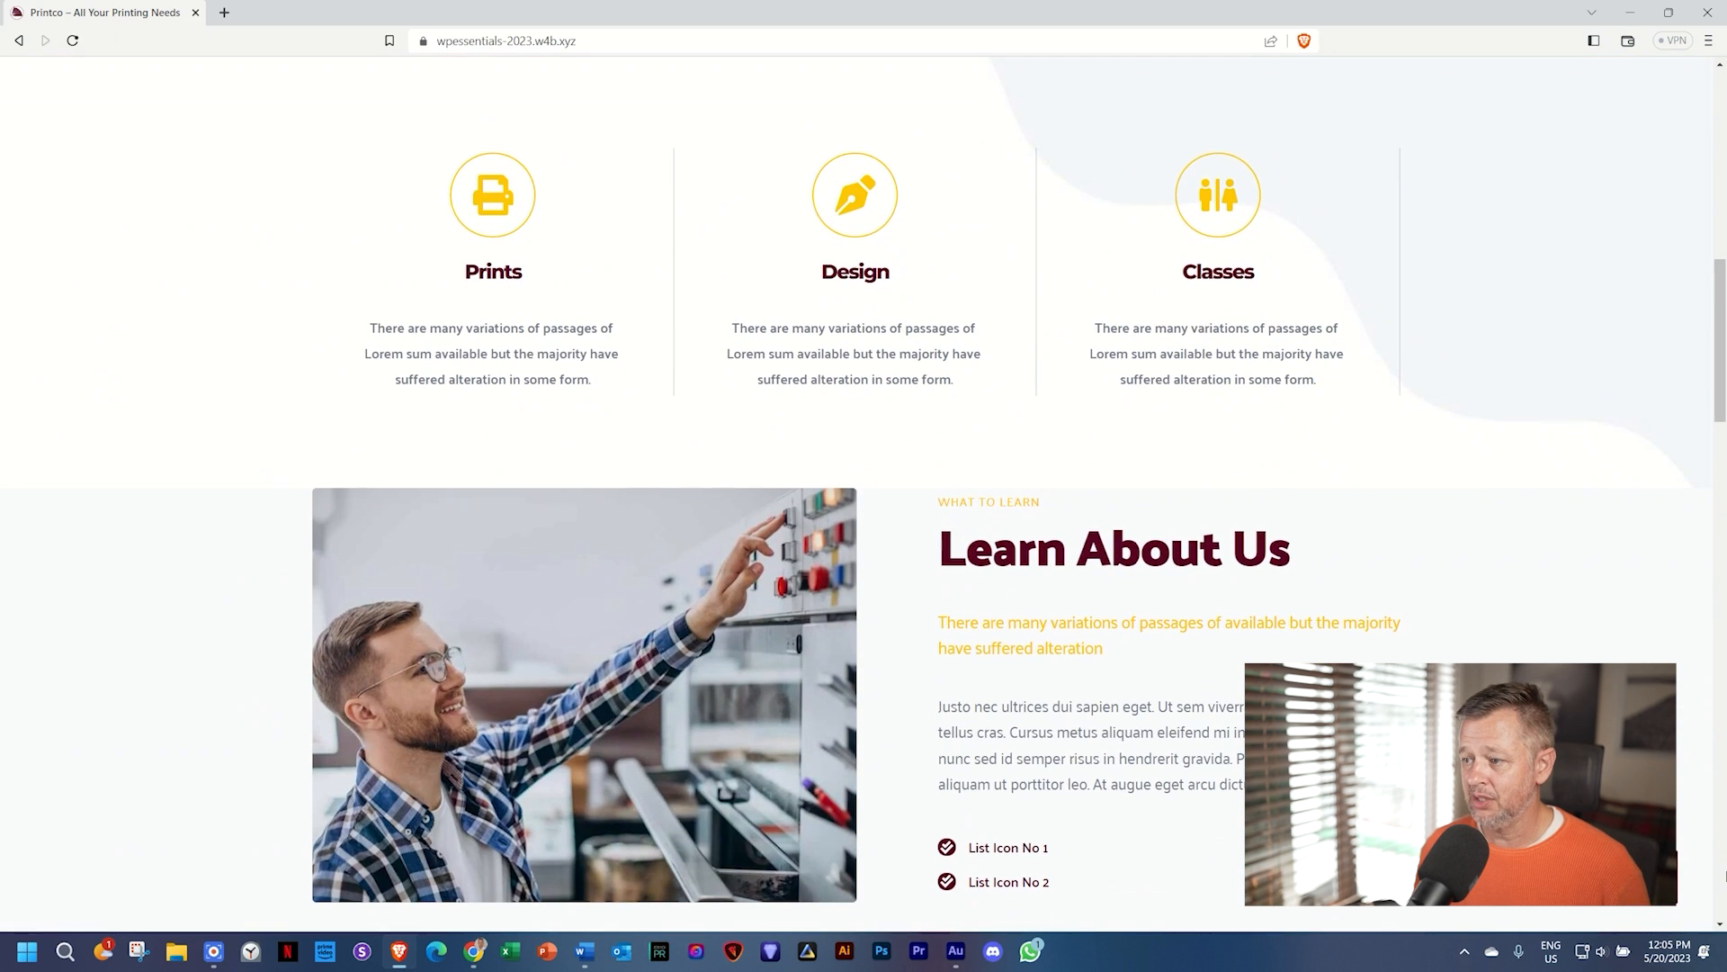
pyautogui.scroll(-18, 1020, 652)
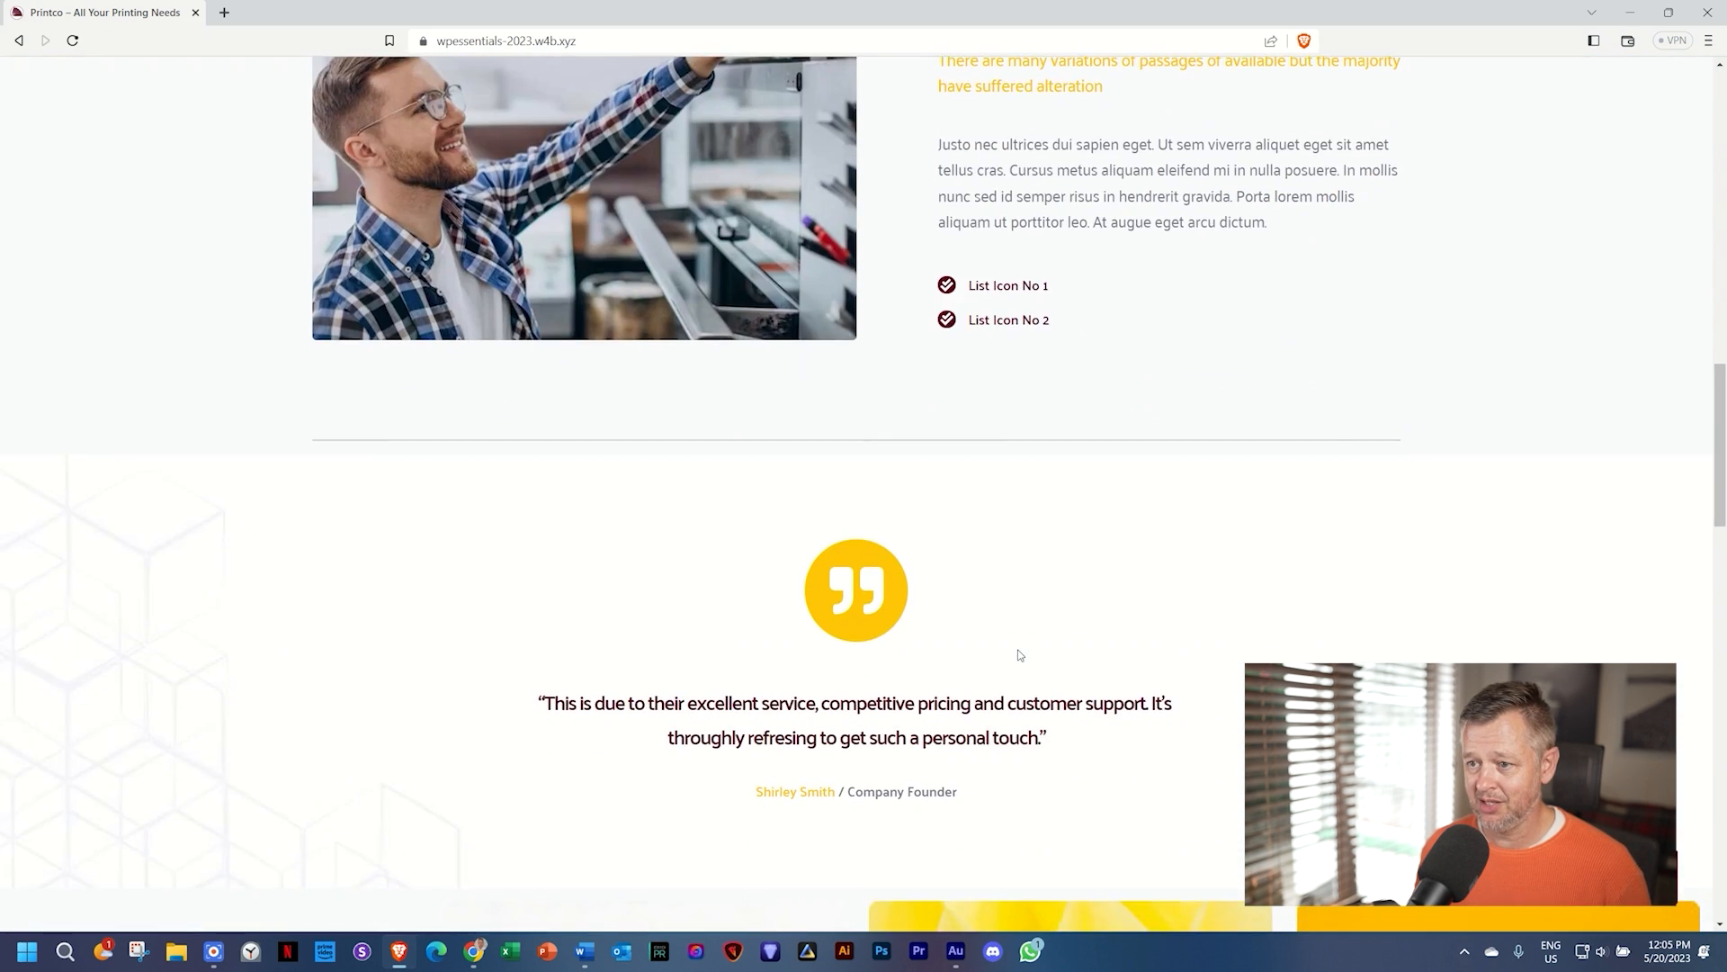
pyautogui.scroll(-10, 1018, 650)
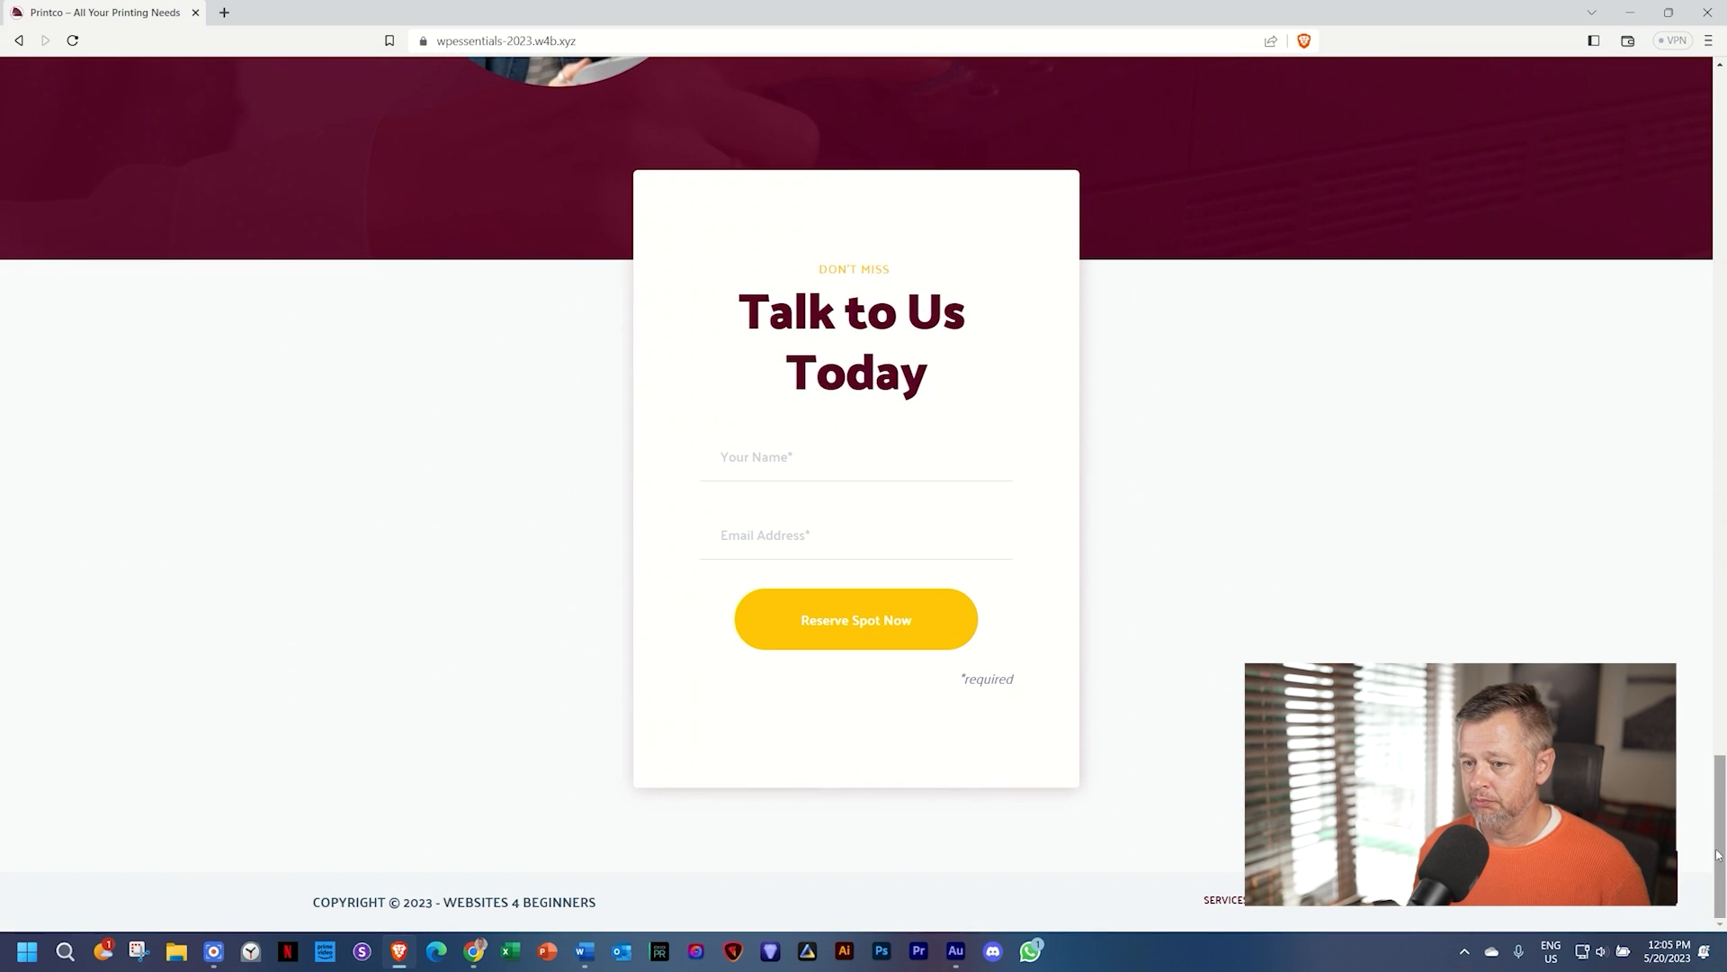
pyautogui.scroll(10, 1721, 846)
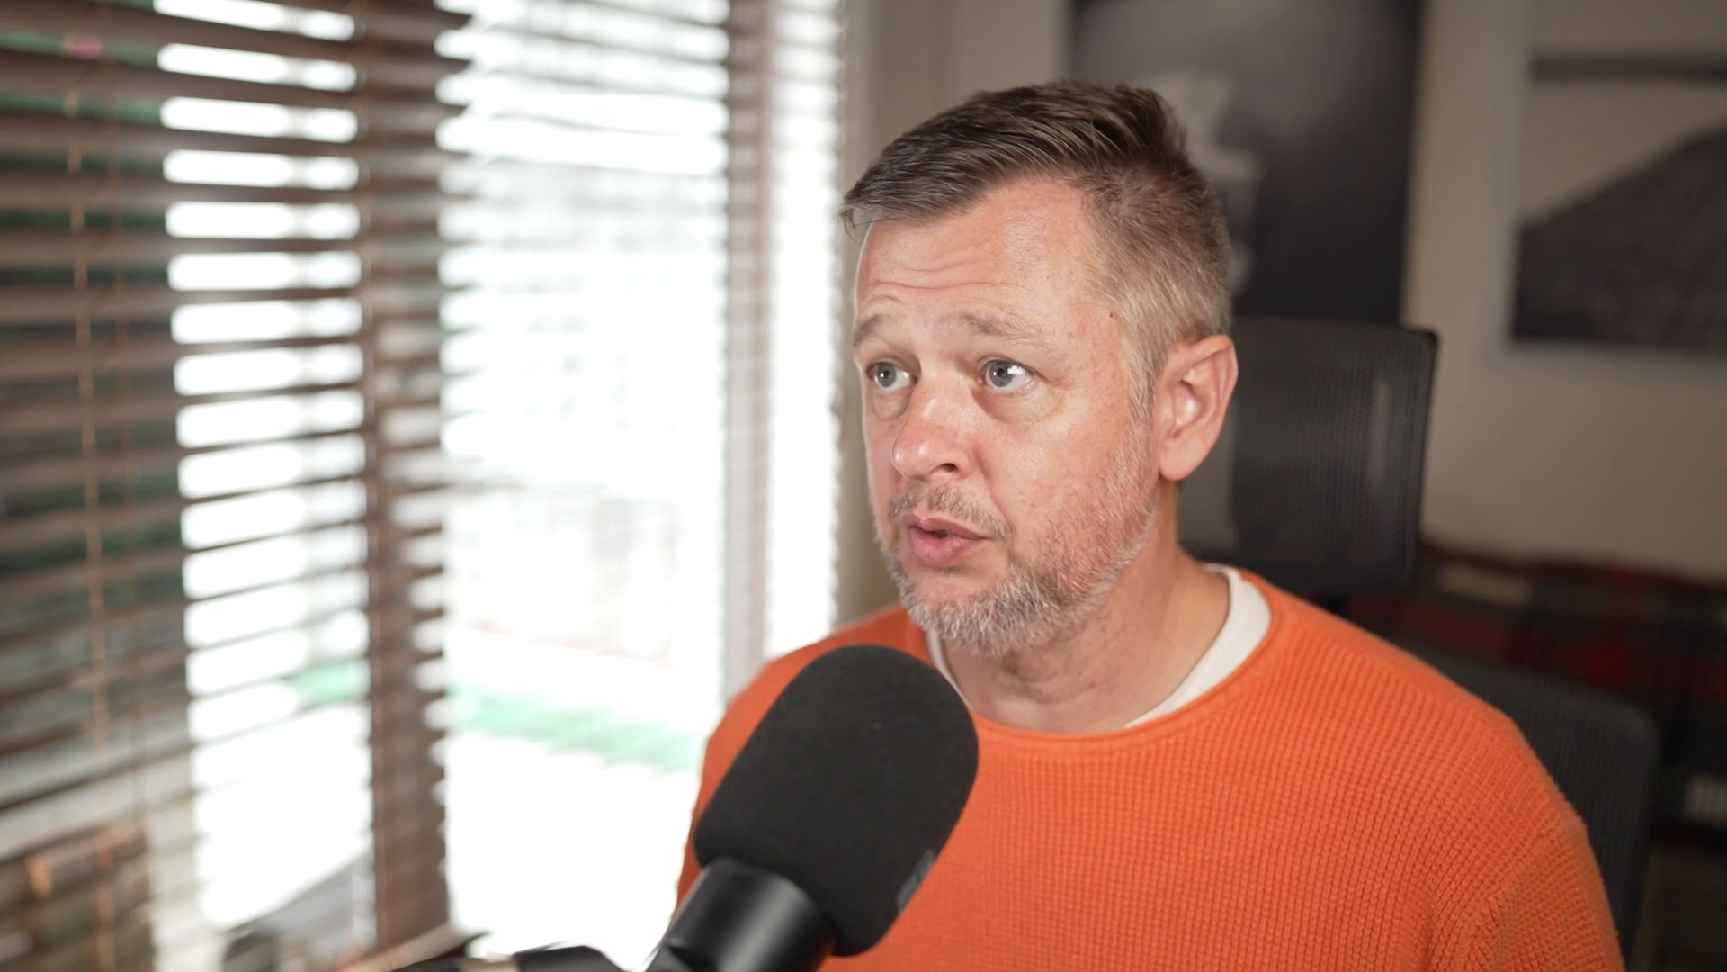